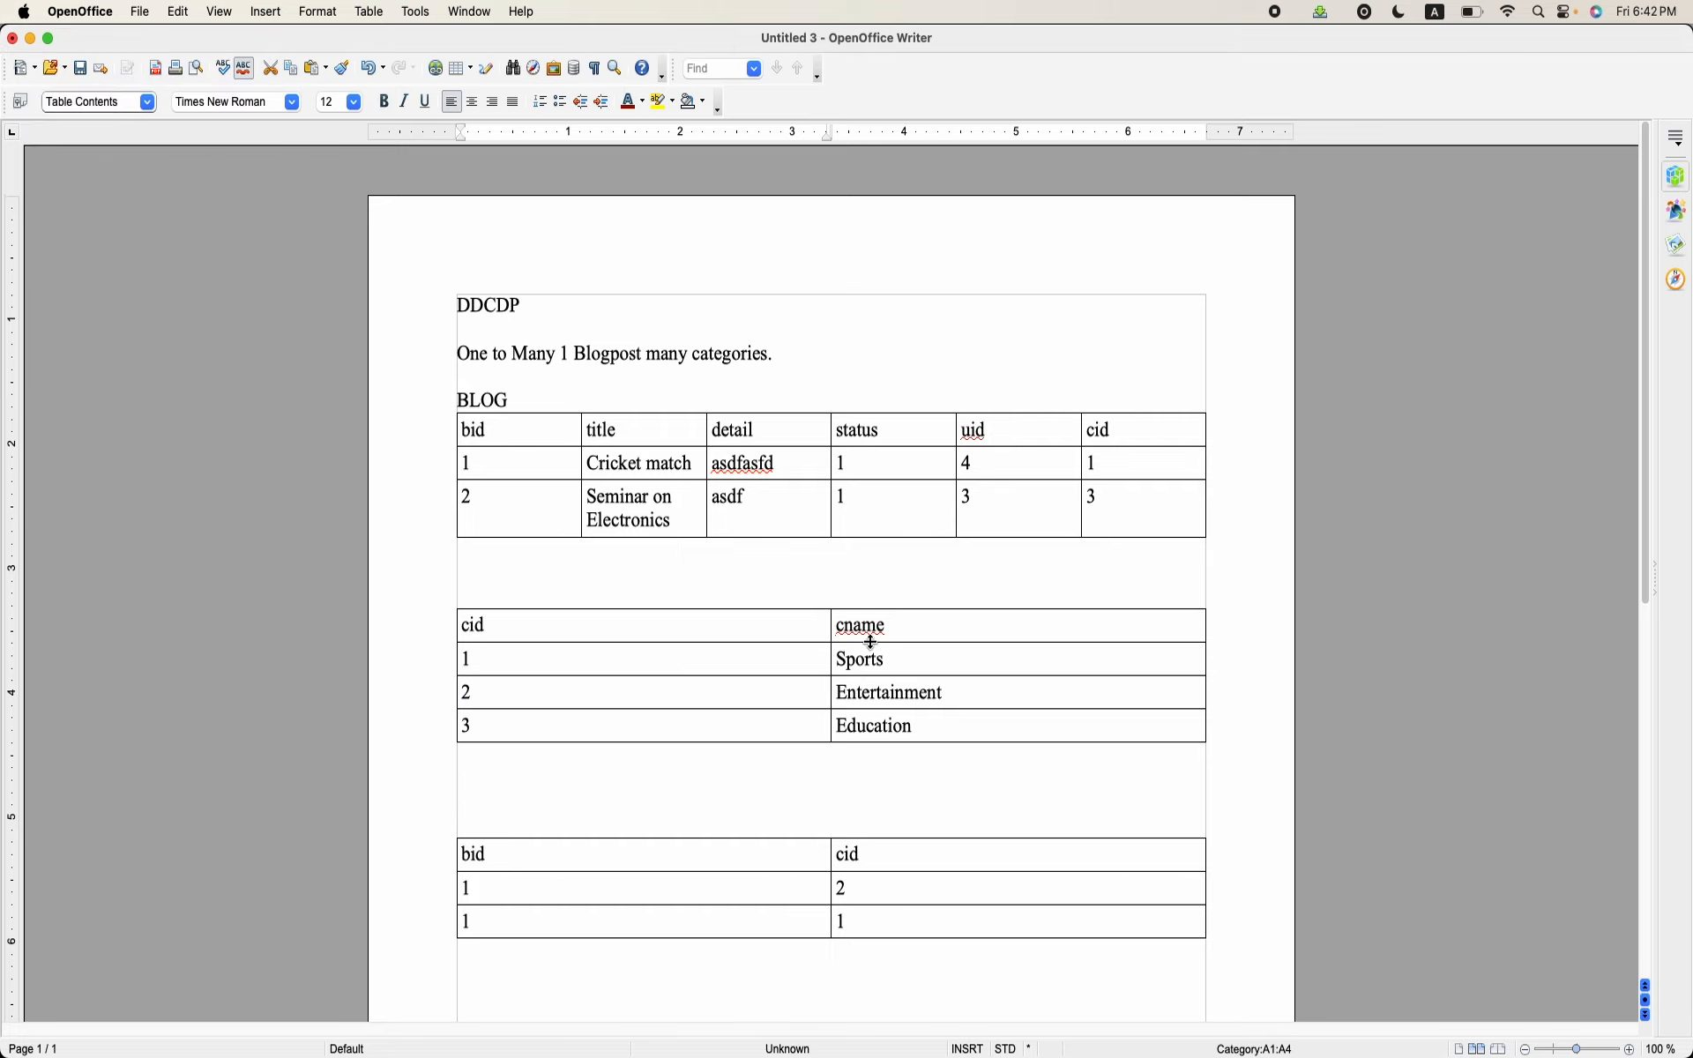
{"action": "left_click_drag", "start_coordinate": [918, 631], "coordinate": [957, 730]}
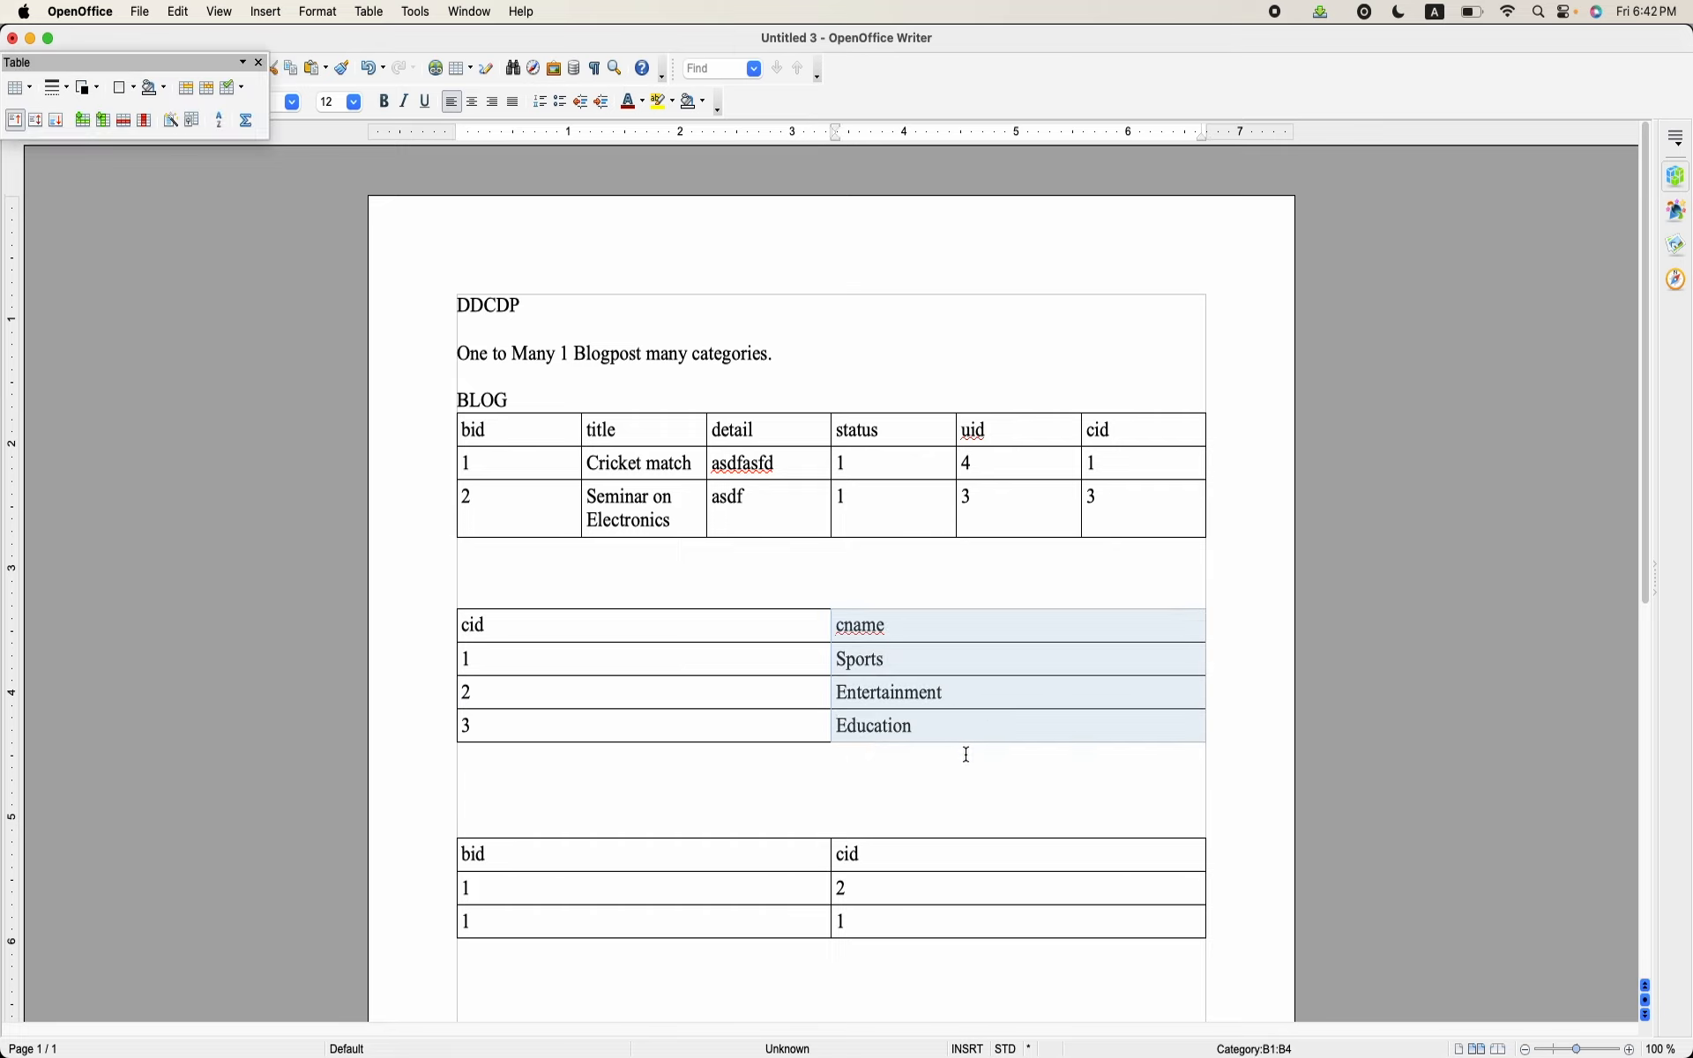
{"action": "left_click", "coordinate": [967, 755]}
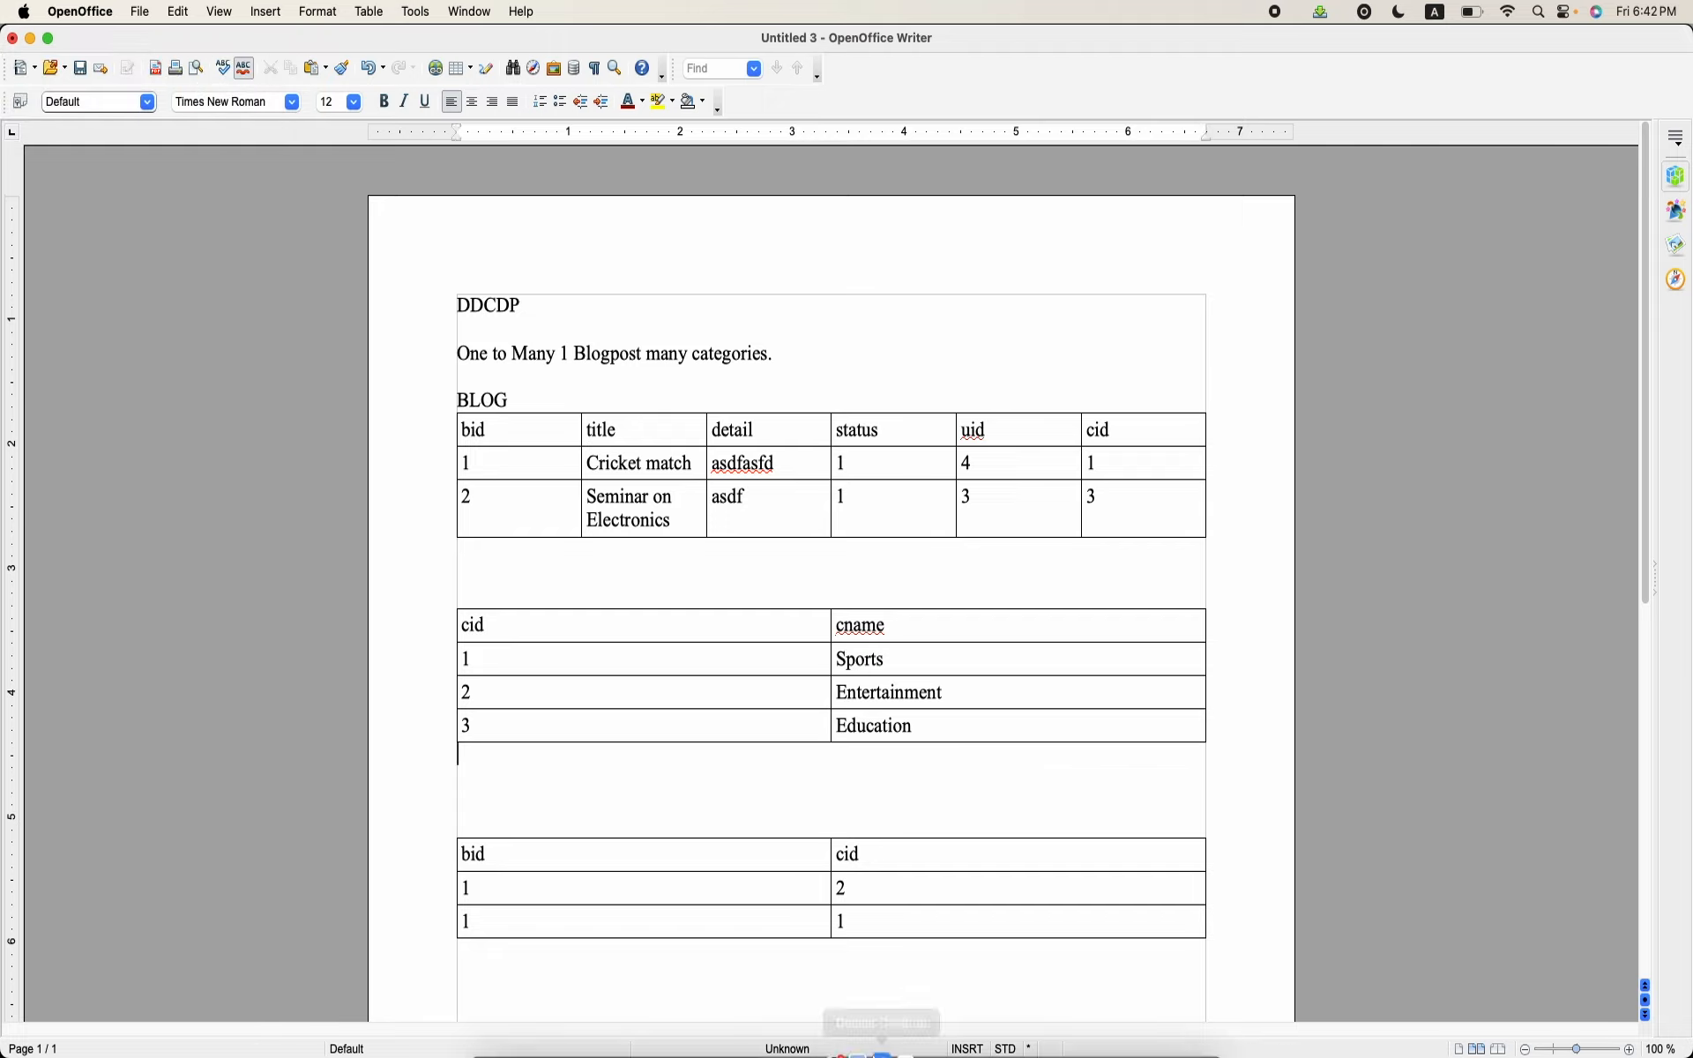
{"action": "left_click", "coordinate": [854, 639]}
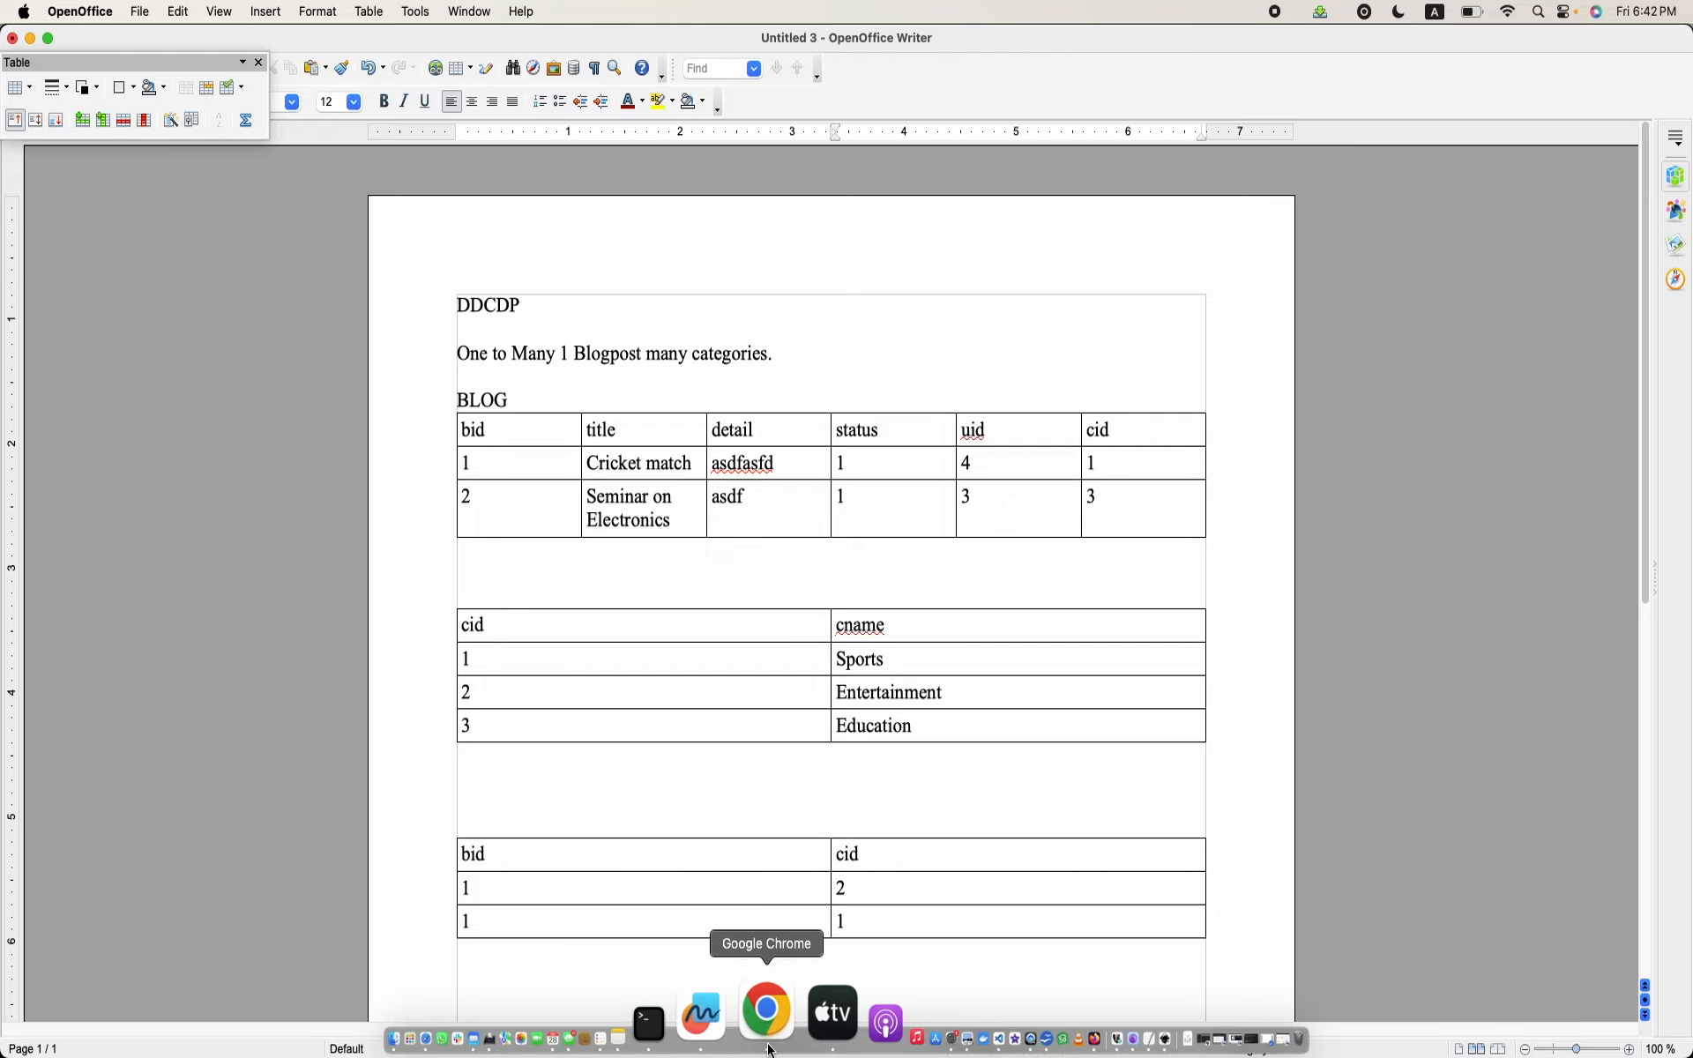
Step: Switch to Chrome and open the form for adding a new taxonomy vocabulary to the Drupal site
{"action": "left_click", "coordinate": [767, 1036]}
{"action": "left_click", "coordinate": [212, 196]}
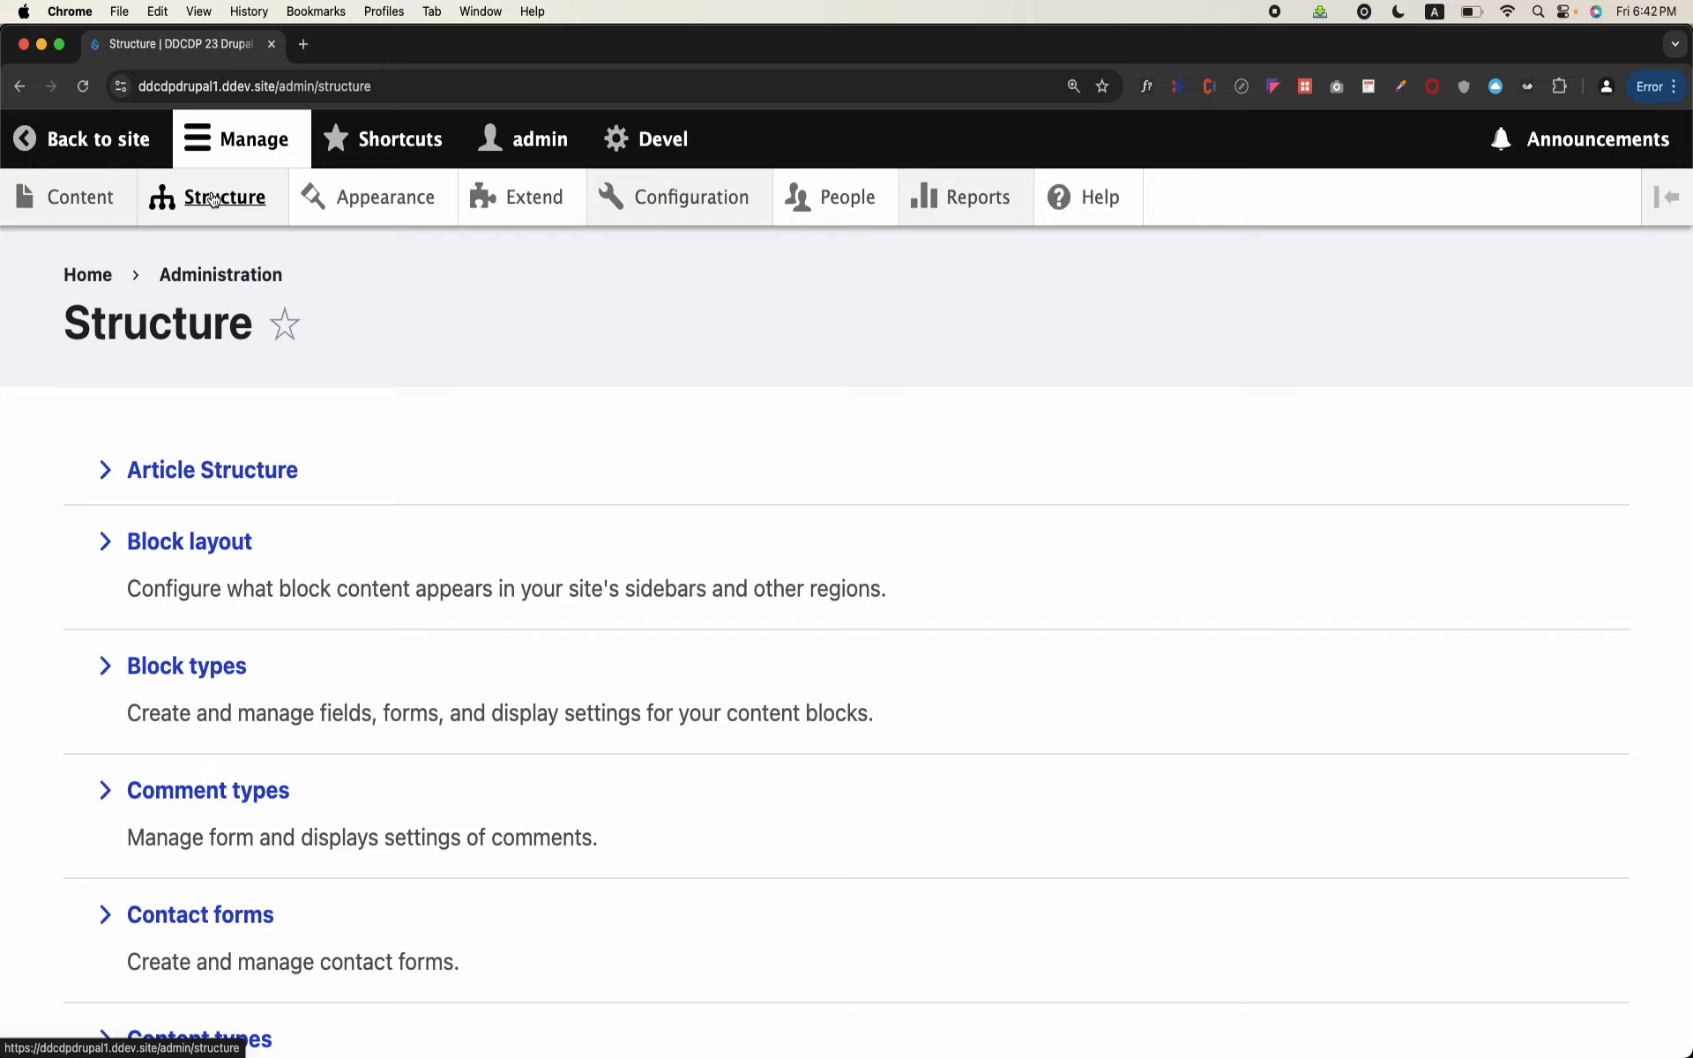
{"action": "scroll", "coordinate": [276, 581], "scroll_direction": "down", "scroll_amount": 7}
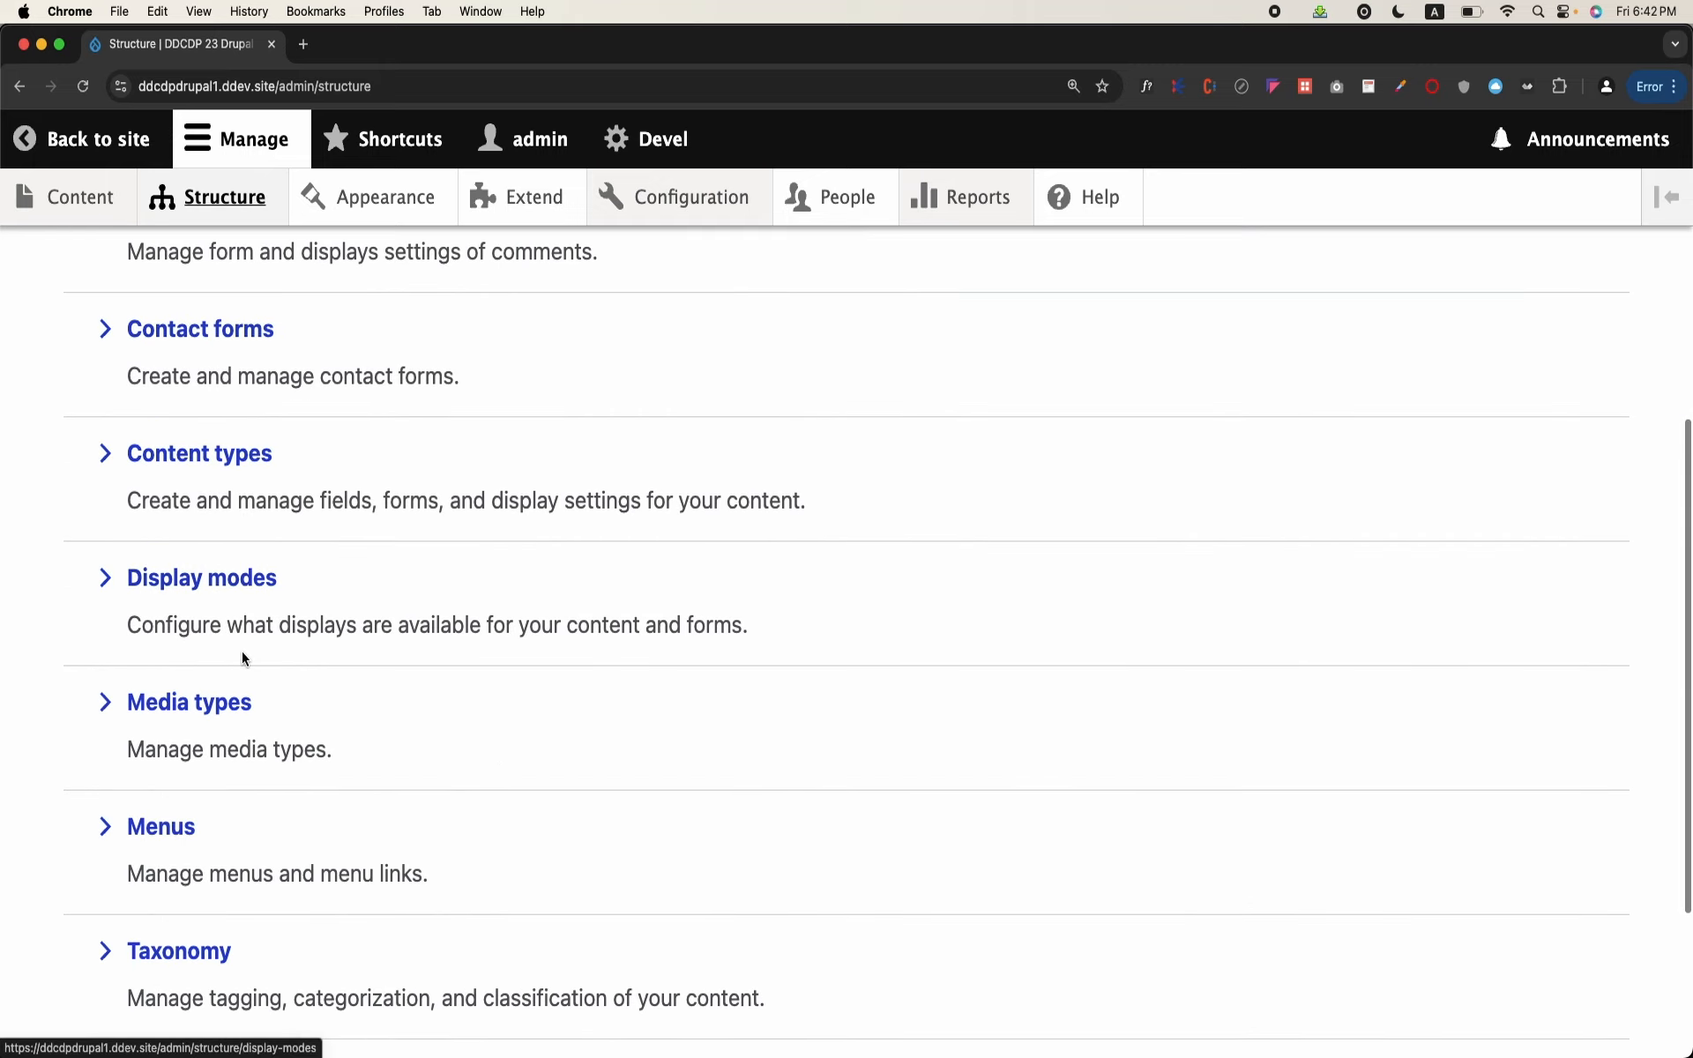
{"action": "scroll", "coordinate": [221, 706], "scroll_direction": "down", "scroll_amount": 2}
{"action": "left_click", "coordinate": [186, 825]}
{"action": "left_click", "coordinate": [231, 531]}
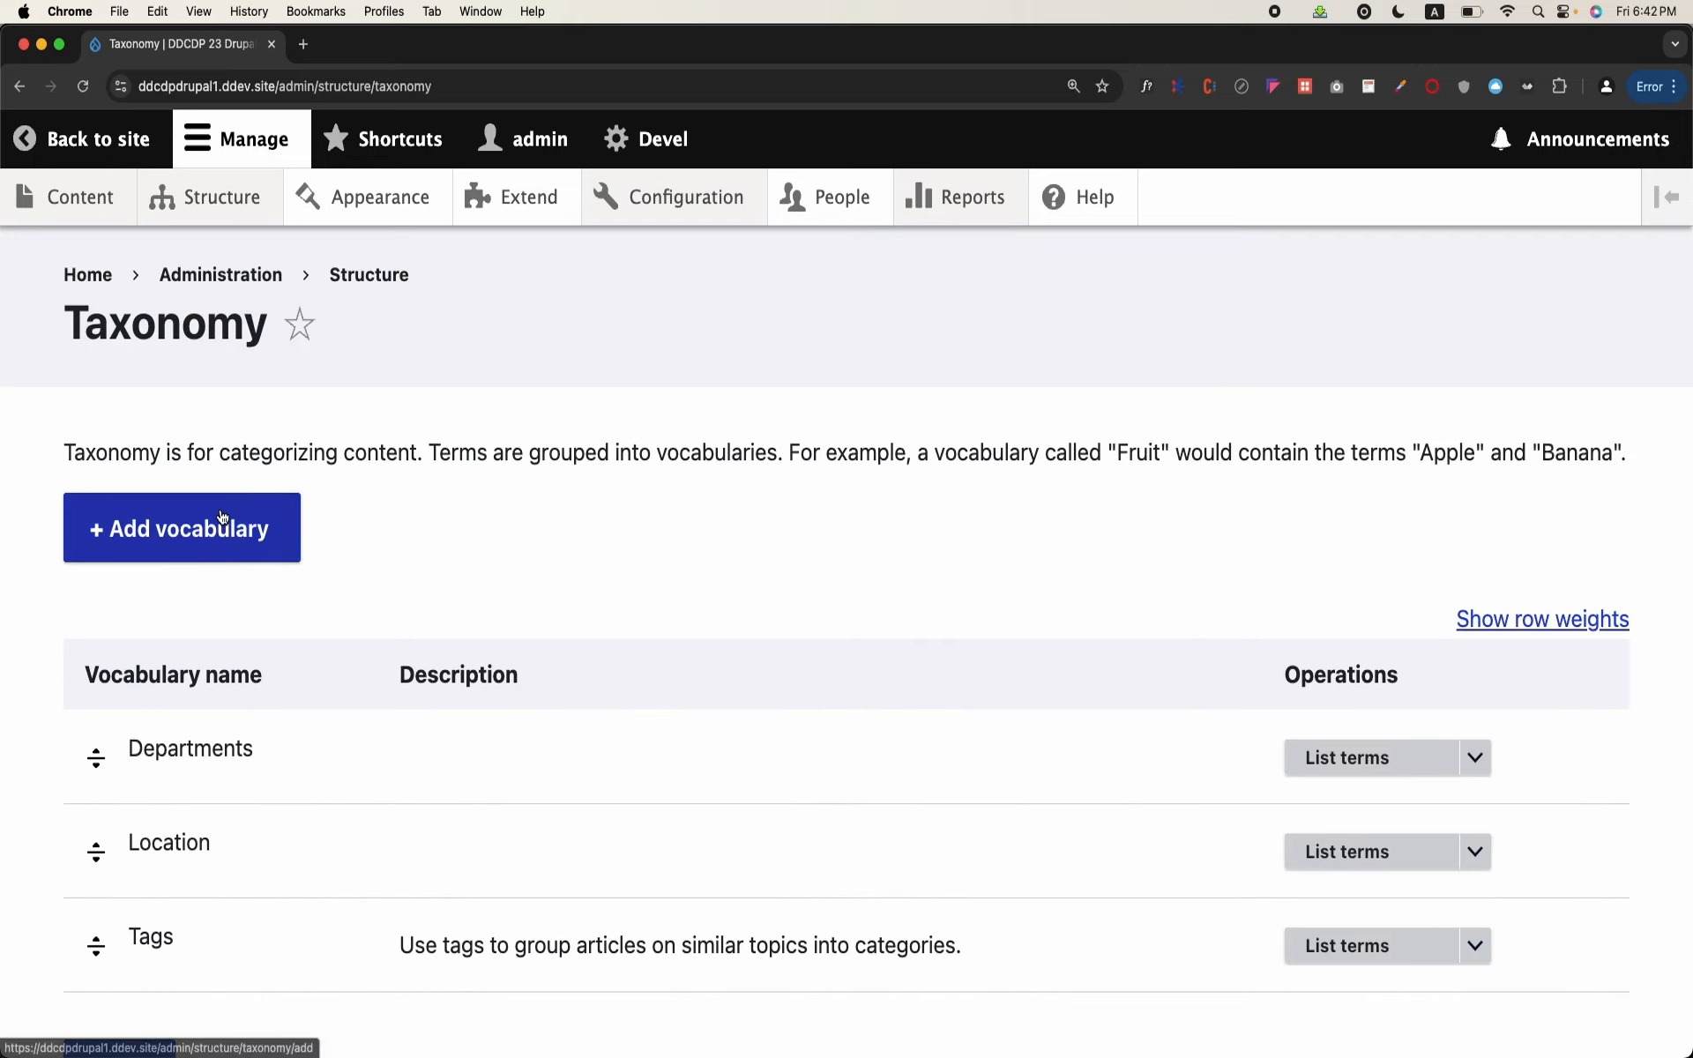
Step: Name the new vocabulary "Blog Categories"
{"action": "left_click", "coordinate": [220, 510]}
{"action": "type", "text": "Cat"}
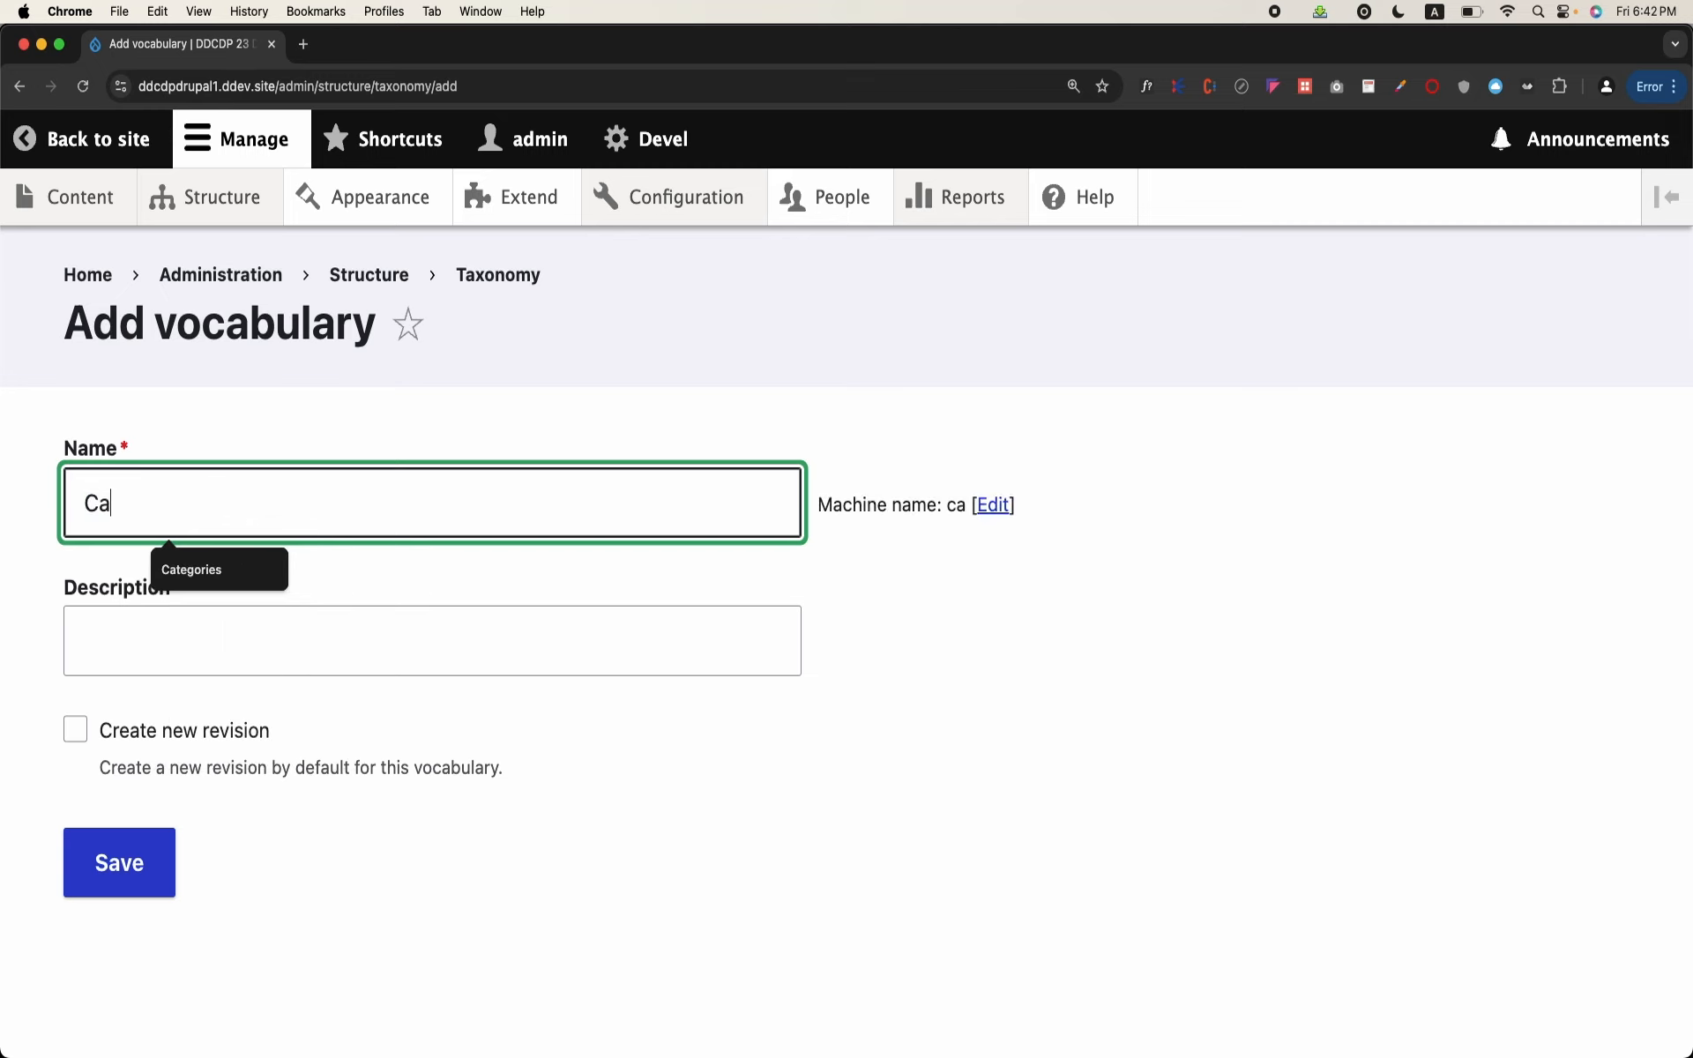
{"action": "key", "text": "BackSpace"}
{"action": "key", "text": "BackSpace"}
{"action": "key", "text": "BackSpace"}
{"action": "type", "text": "Blog X"}
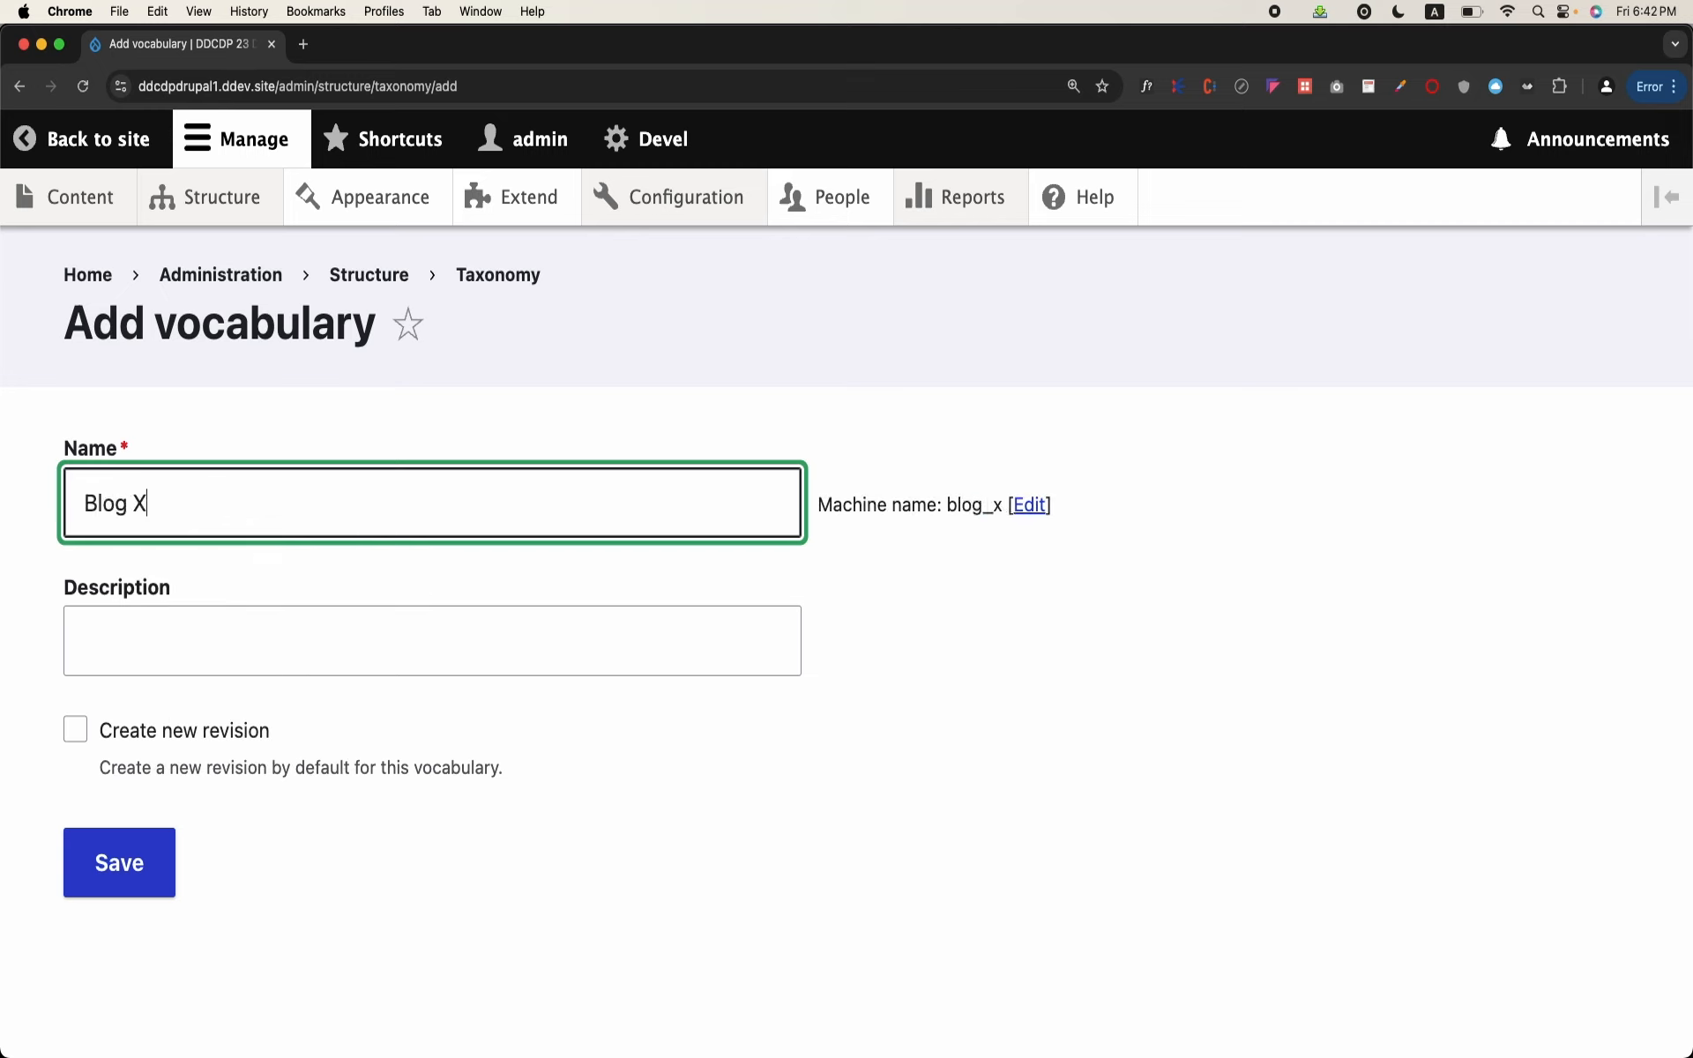
{"action": "key", "text": "BackSpace"}
{"action": "type", "text": "Cate"}
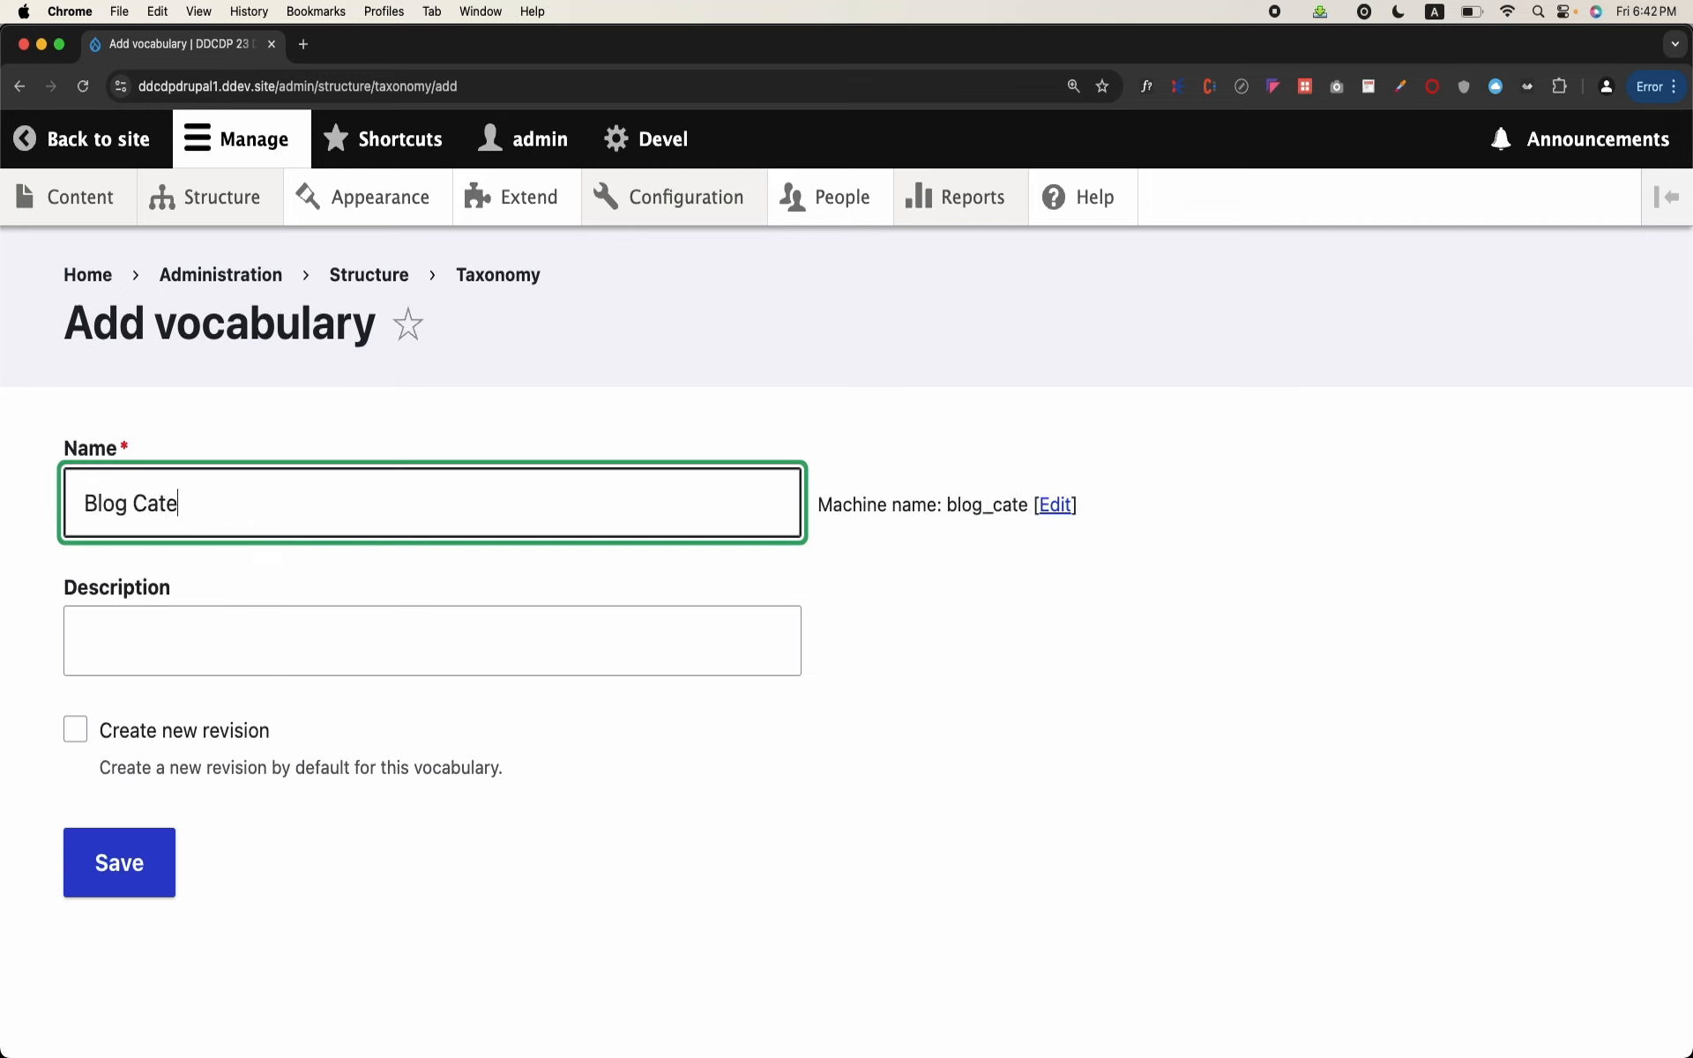
{"action": "type", "text": "gories"}
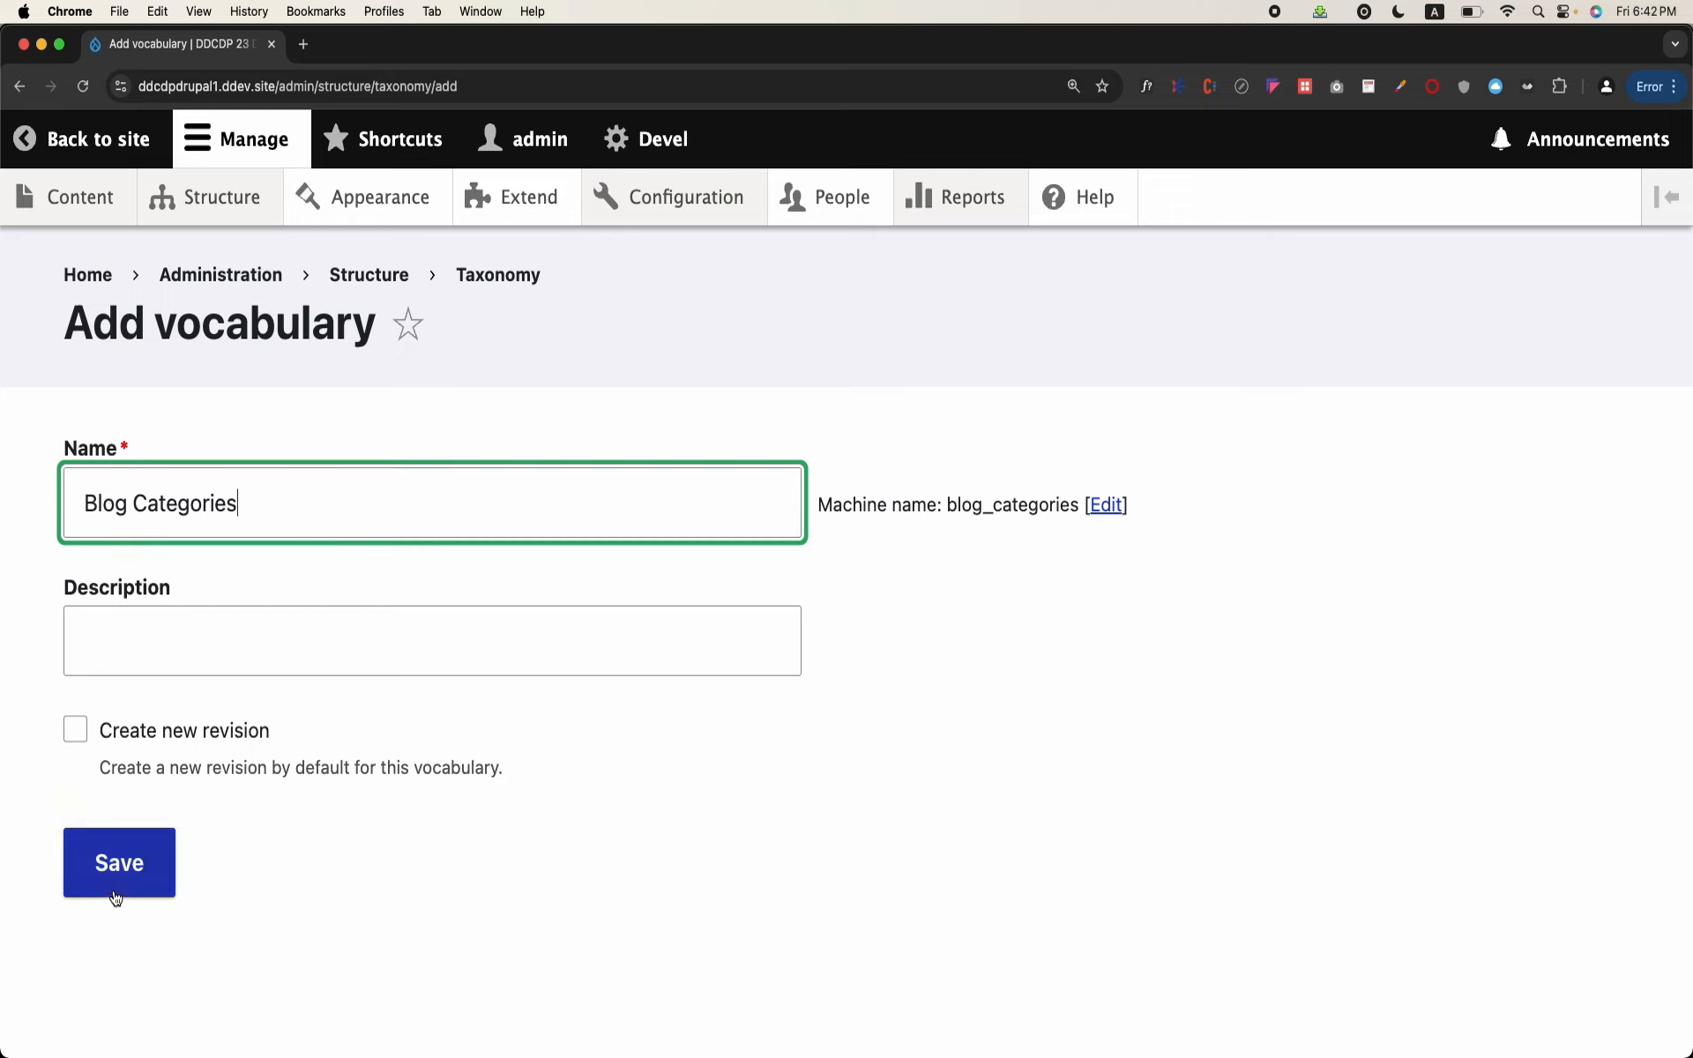
Step: Give the vocabulary the description "This will be used for blog categorization" and save it
{"action": "left_click", "coordinate": [234, 630]}
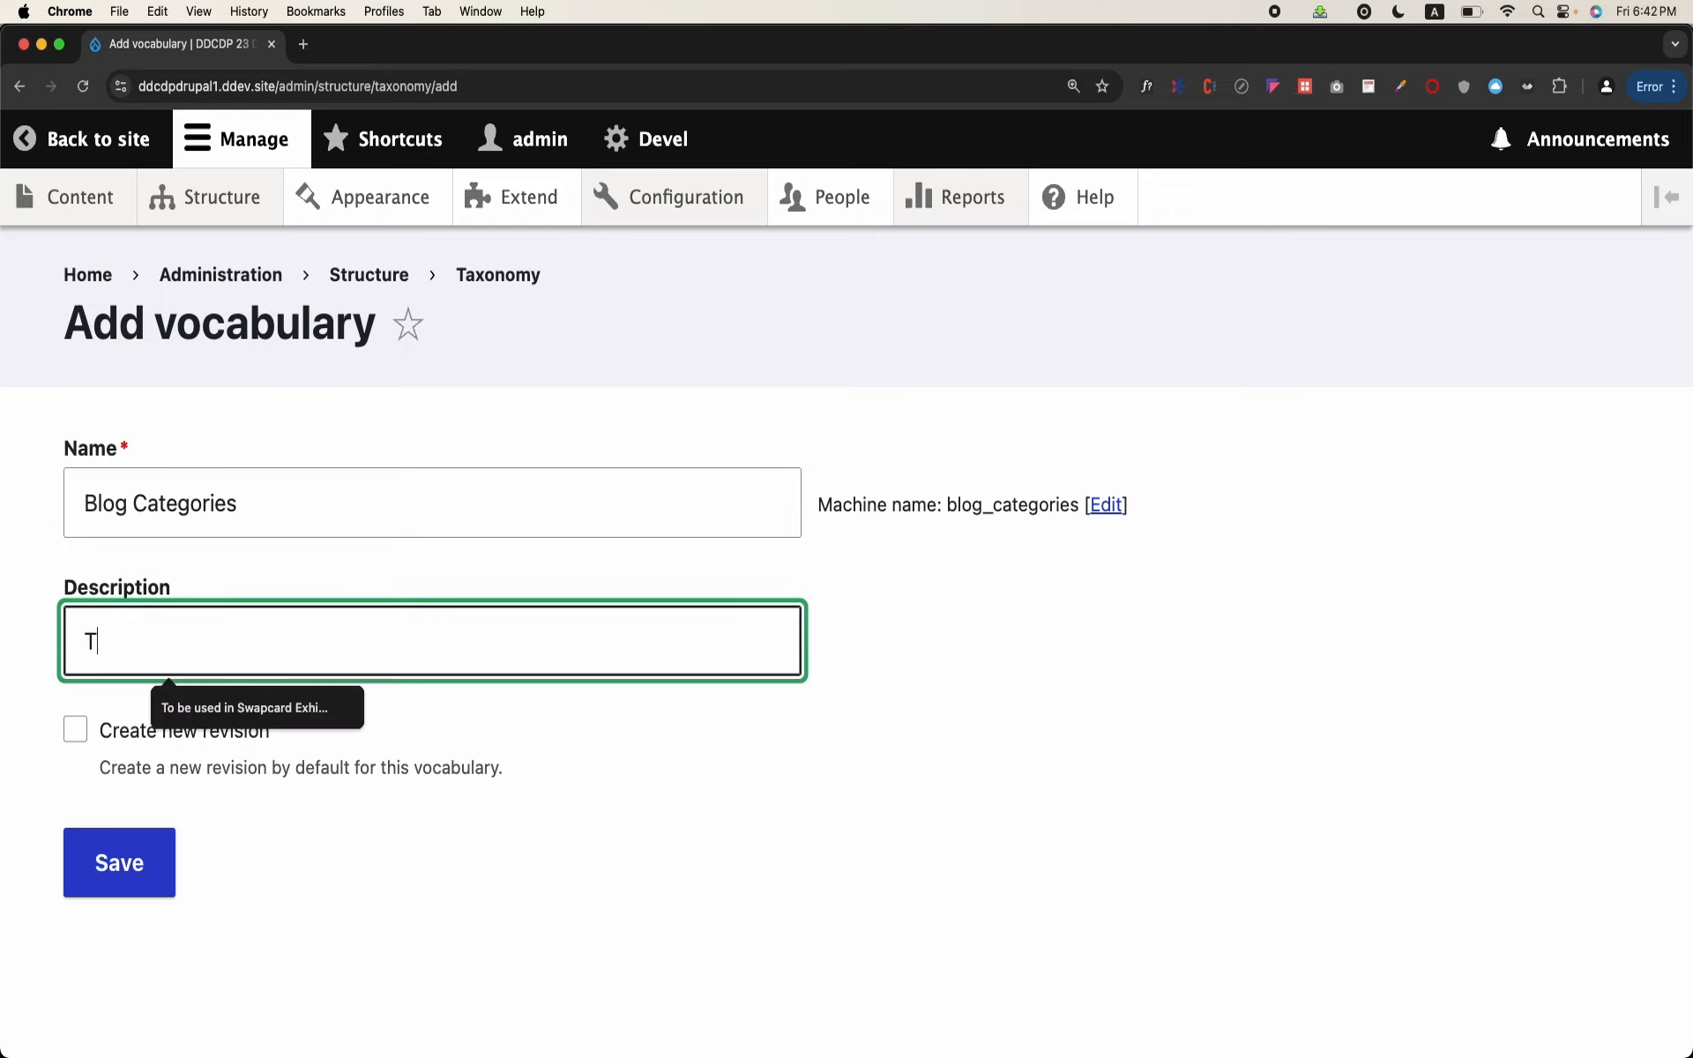
{"action": "type", "text": "This will be used"}
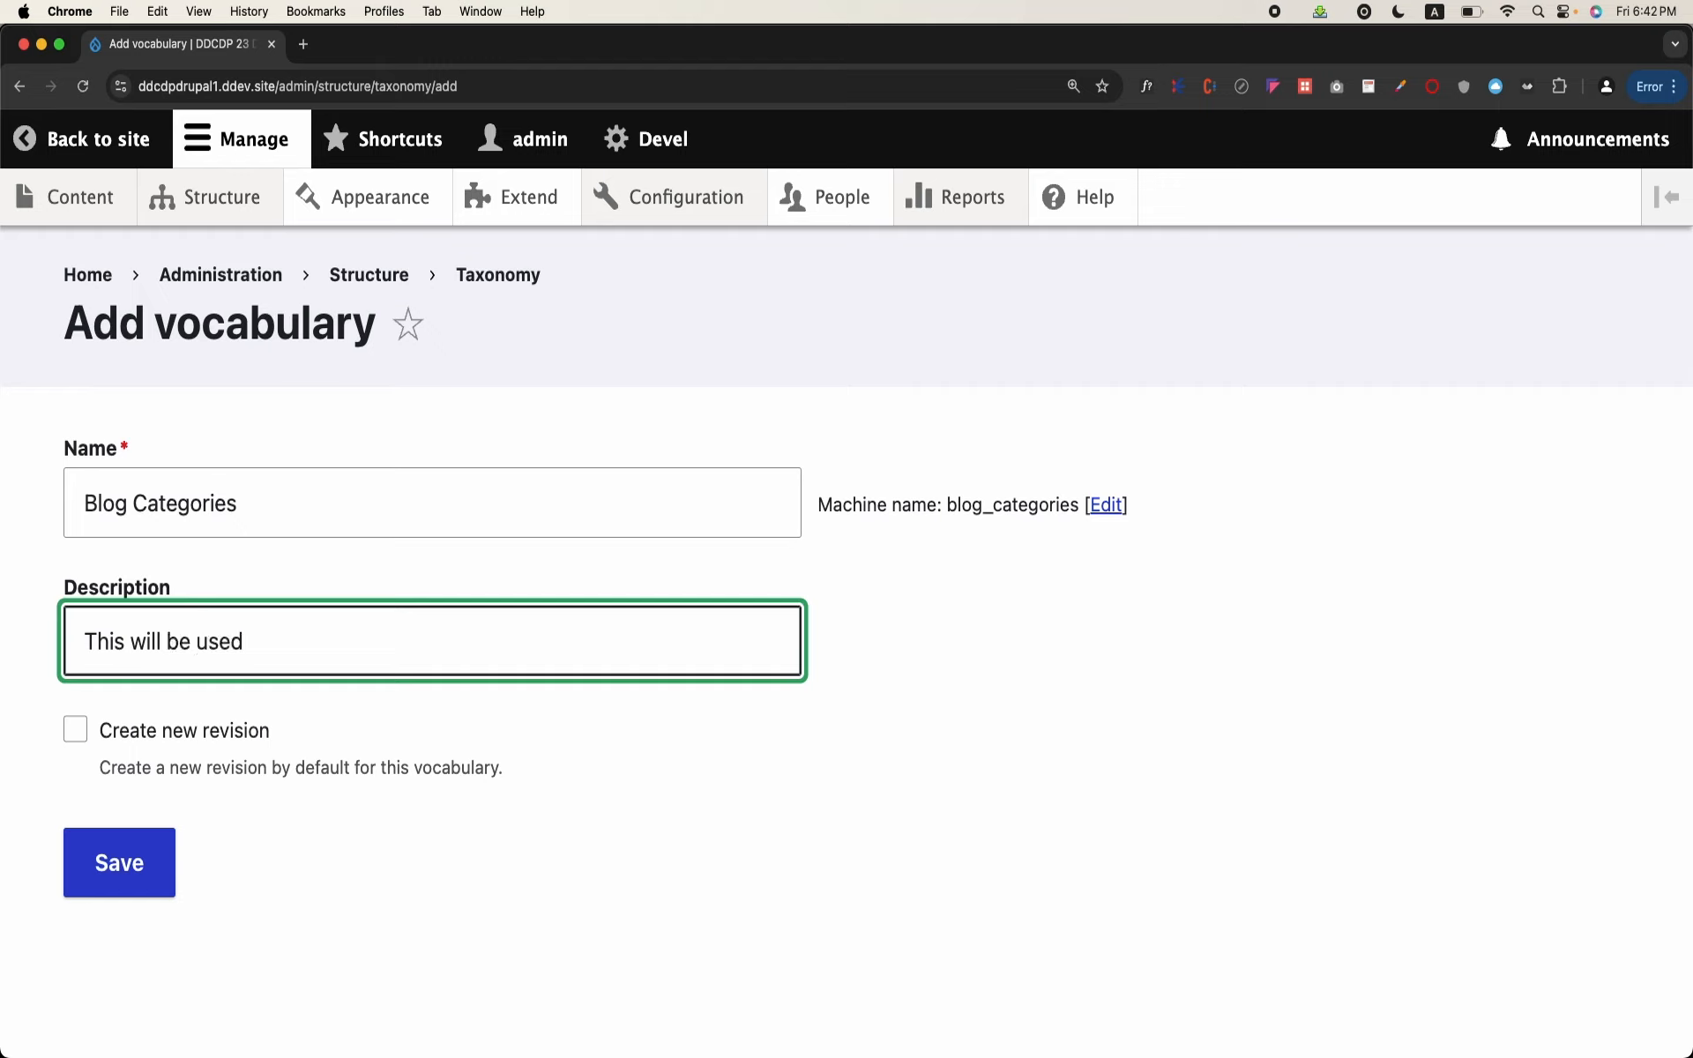
{"action": "type", "text": " for blog categorization"}
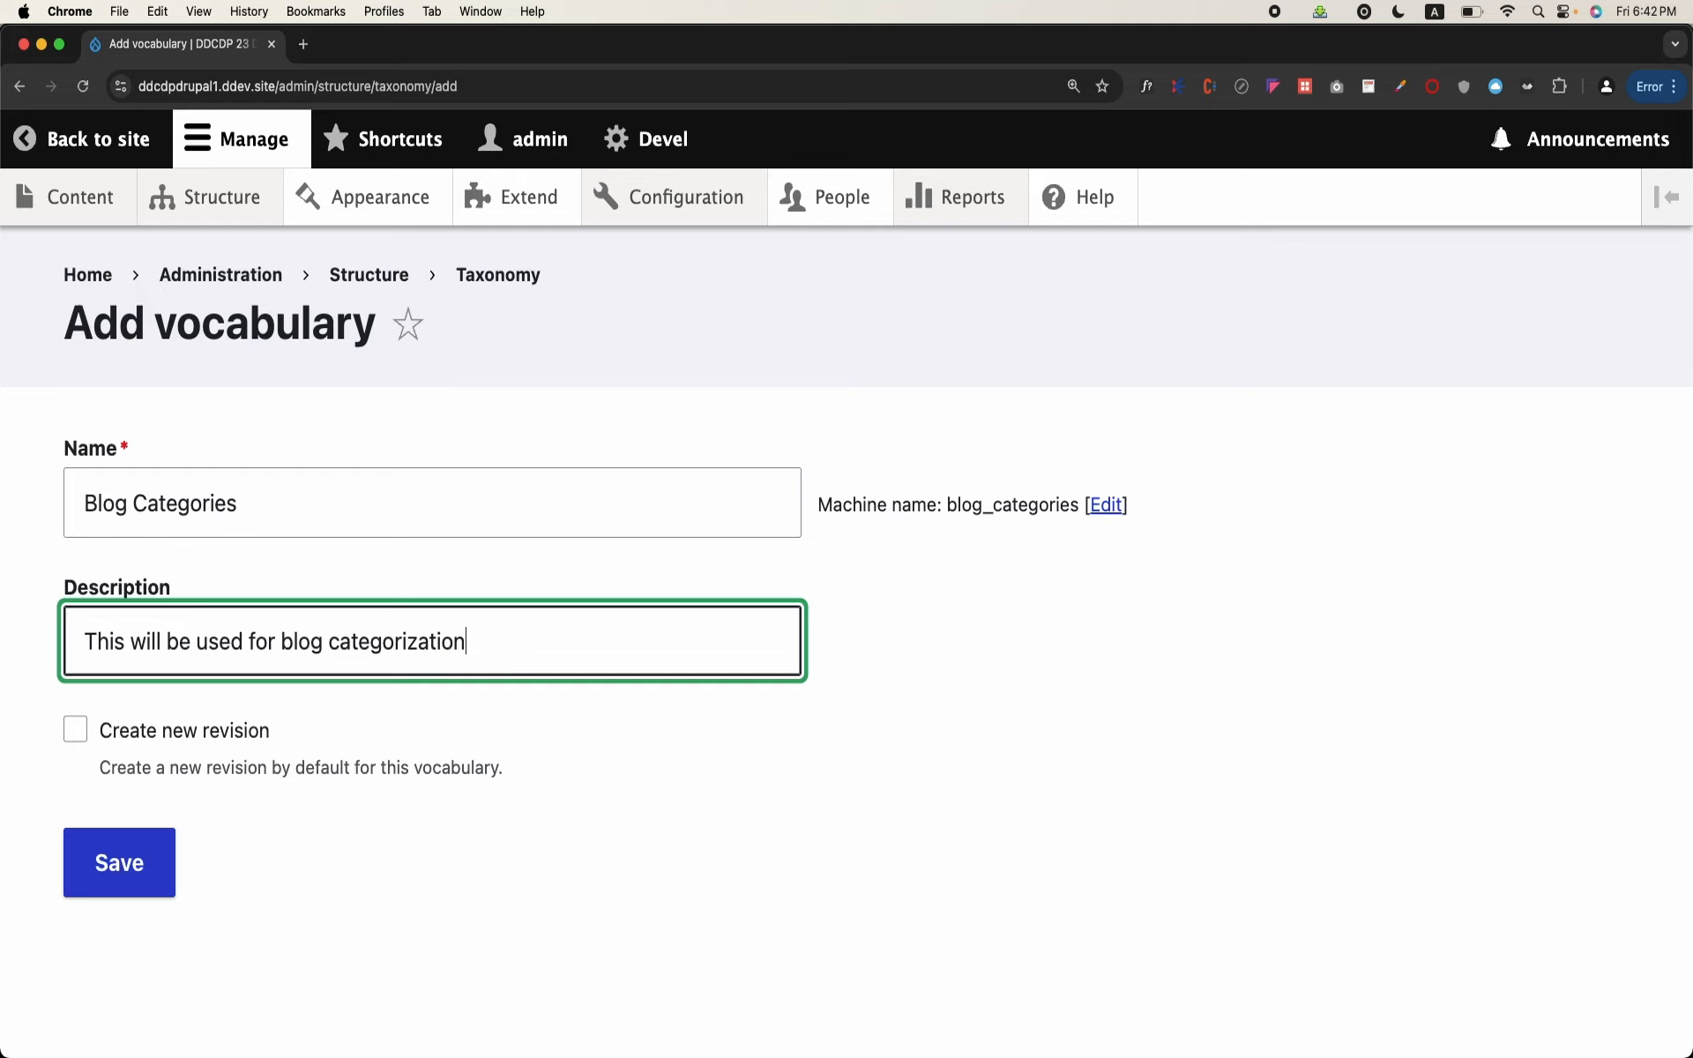
{"action": "left_click", "coordinate": [156, 872]}
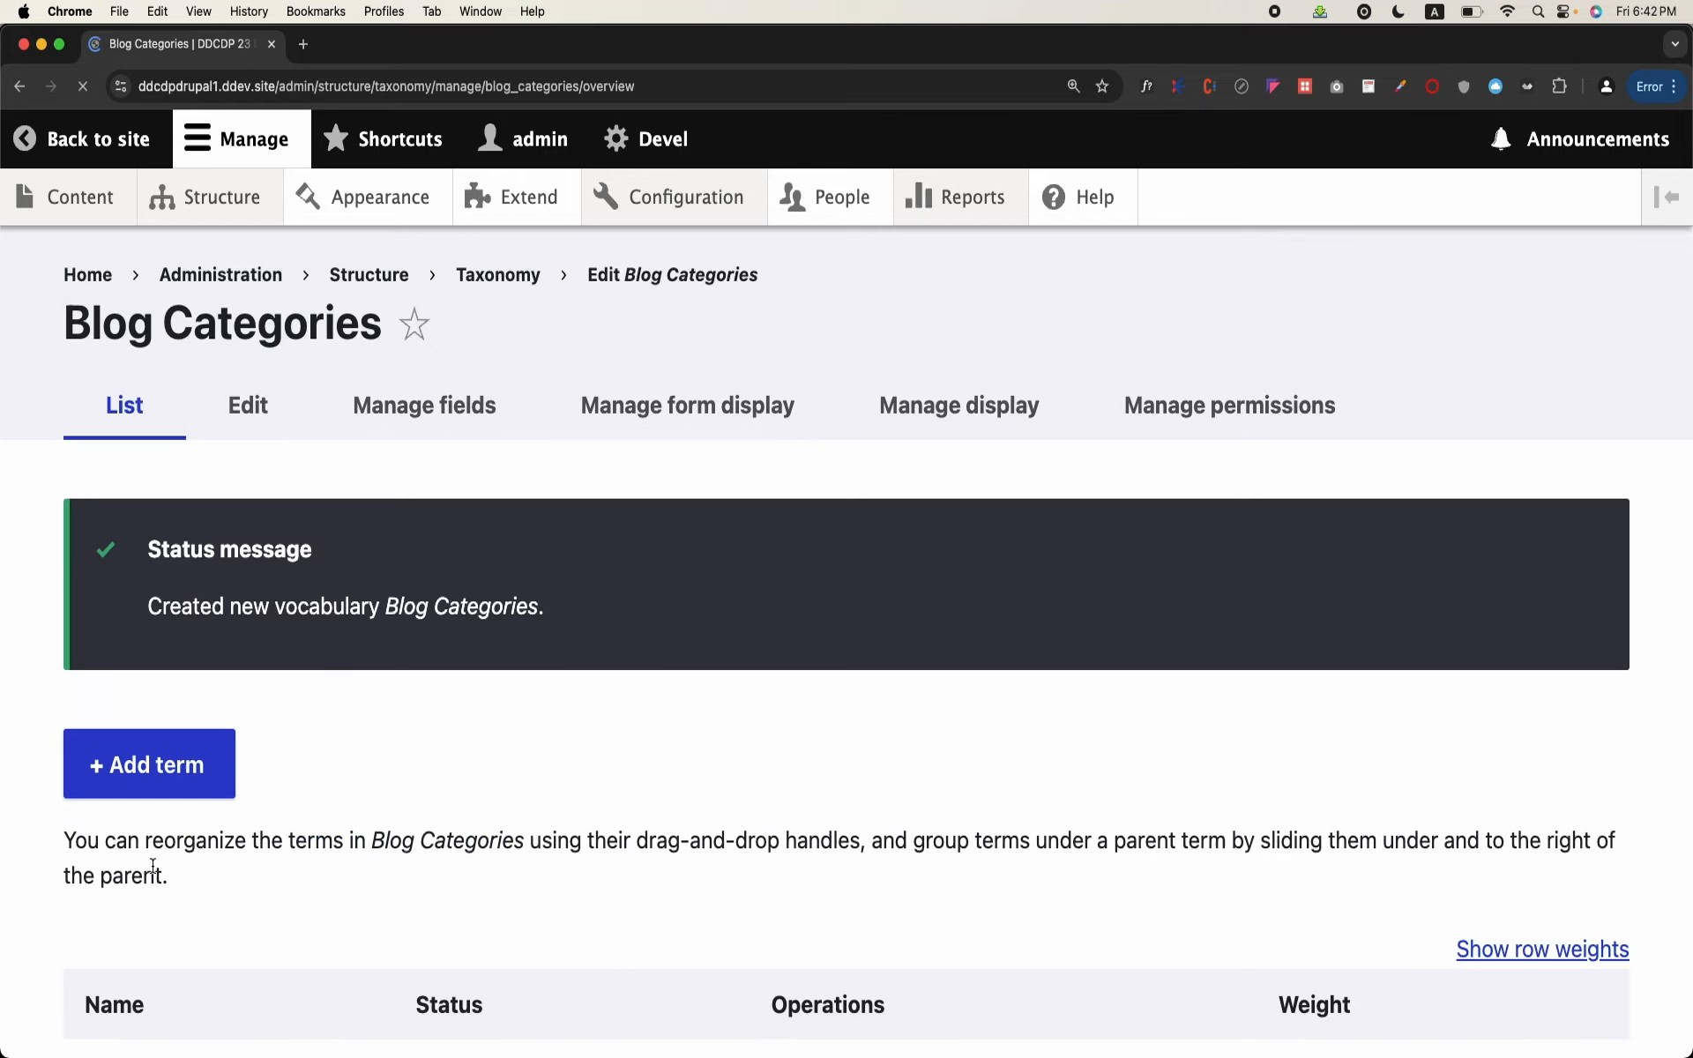
Step: Add the term "Sports" to the Blog Categories vocabulary and save it
{"action": "scroll", "coordinate": [368, 730], "scroll_direction": "down", "scroll_amount": 2}
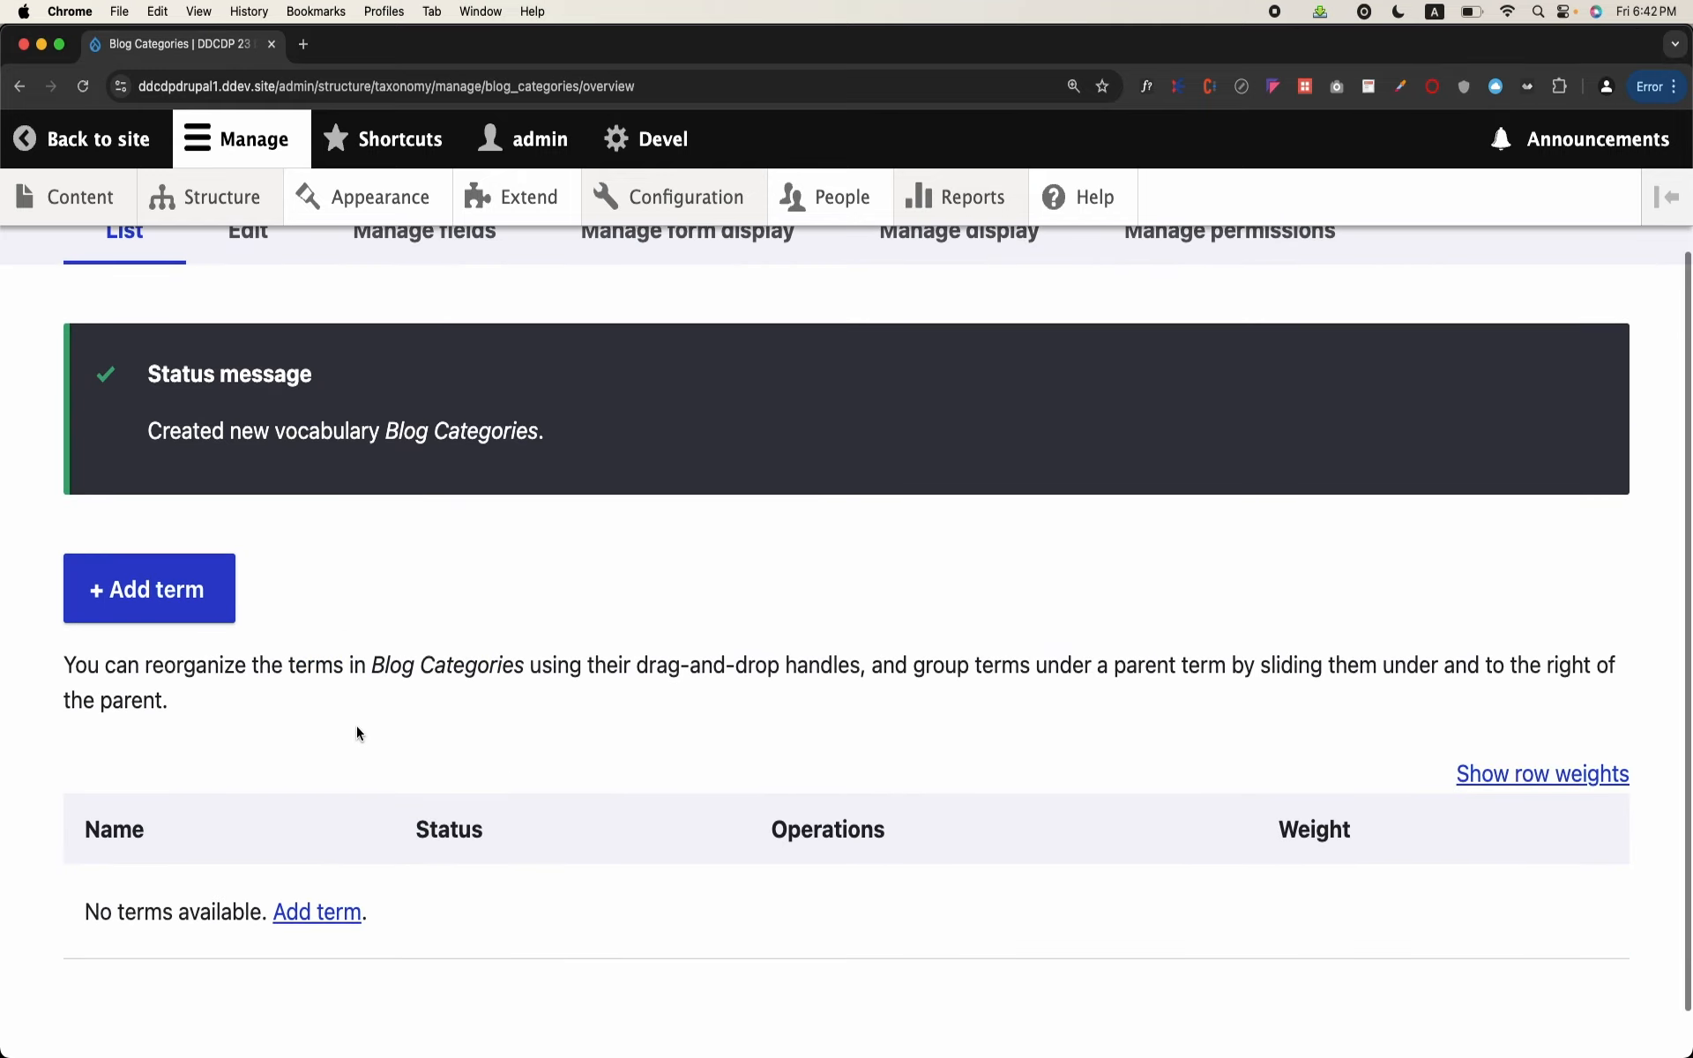
{"action": "left_click", "coordinate": [183, 592]}
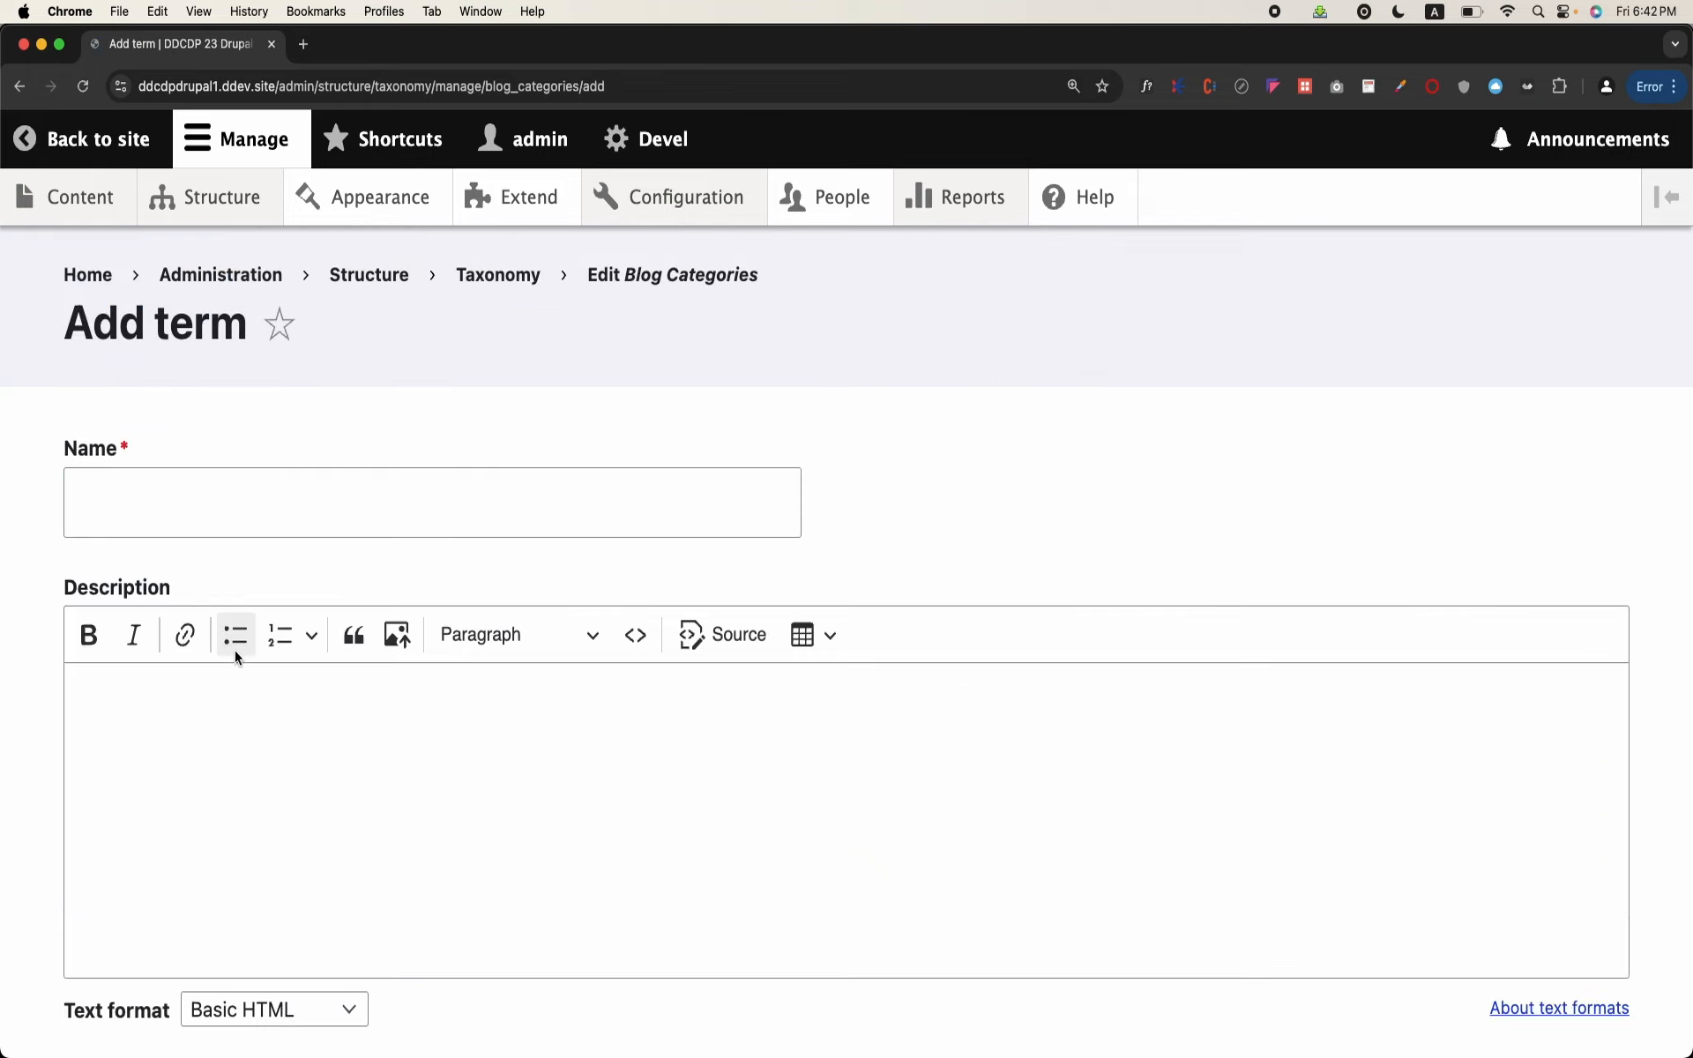
{"action": "left_click", "coordinate": [348, 522]}
{"action": "type", "text": "Sports"}
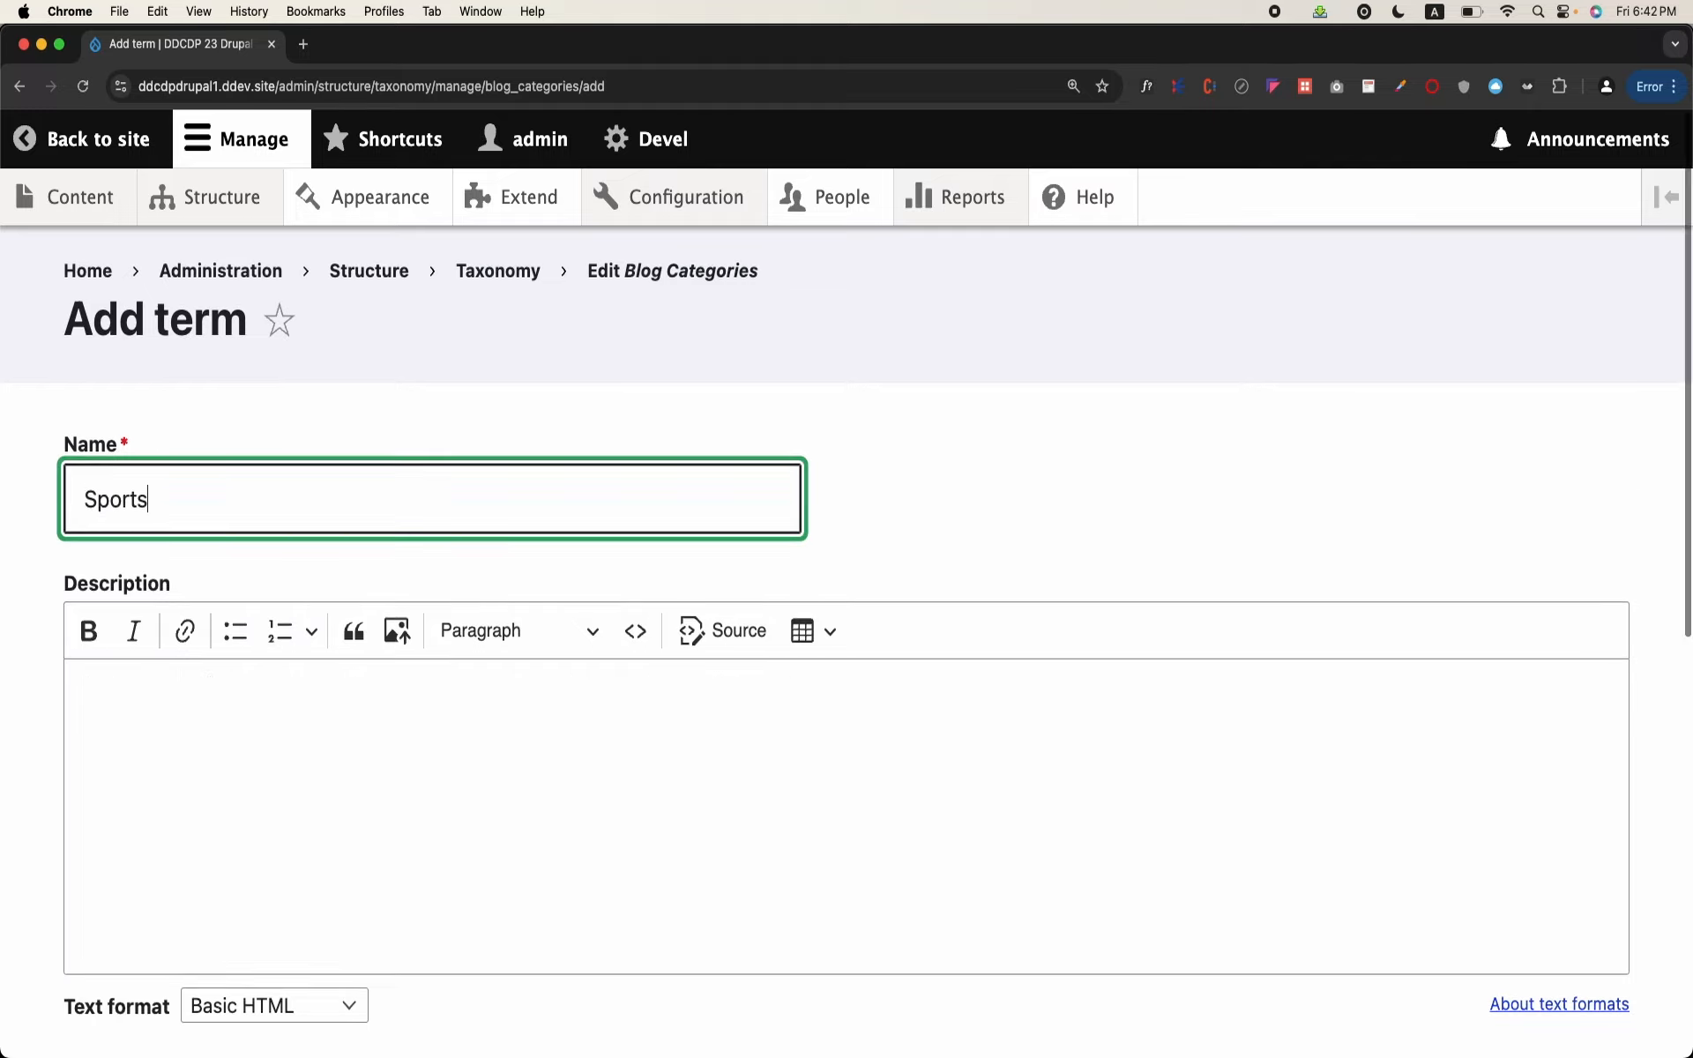
{"action": "scroll", "coordinate": [140, 836], "scroll_direction": "down", "scroll_amount": 8}
{"action": "left_click", "coordinate": [124, 963]}
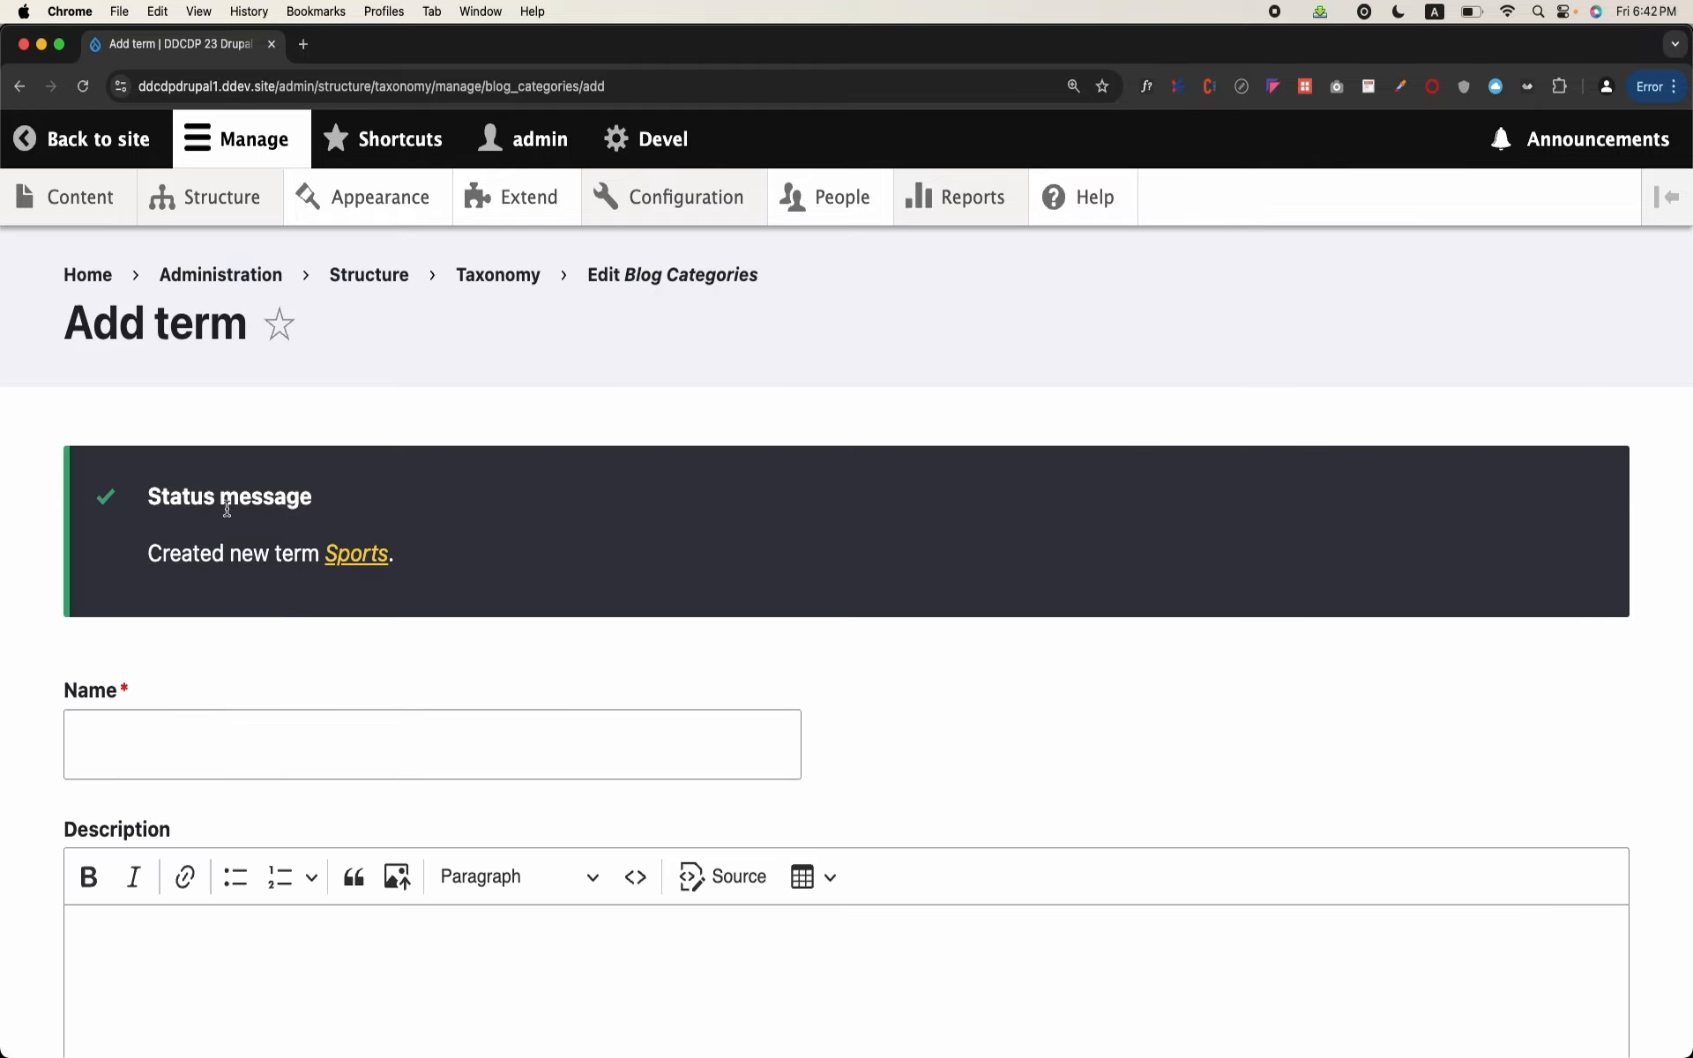
Step: Create a second published term named "Entertainment" in Blog Categories
{"action": "left_click", "coordinate": [194, 756]}
{"action": "type", "text": "Ent"}
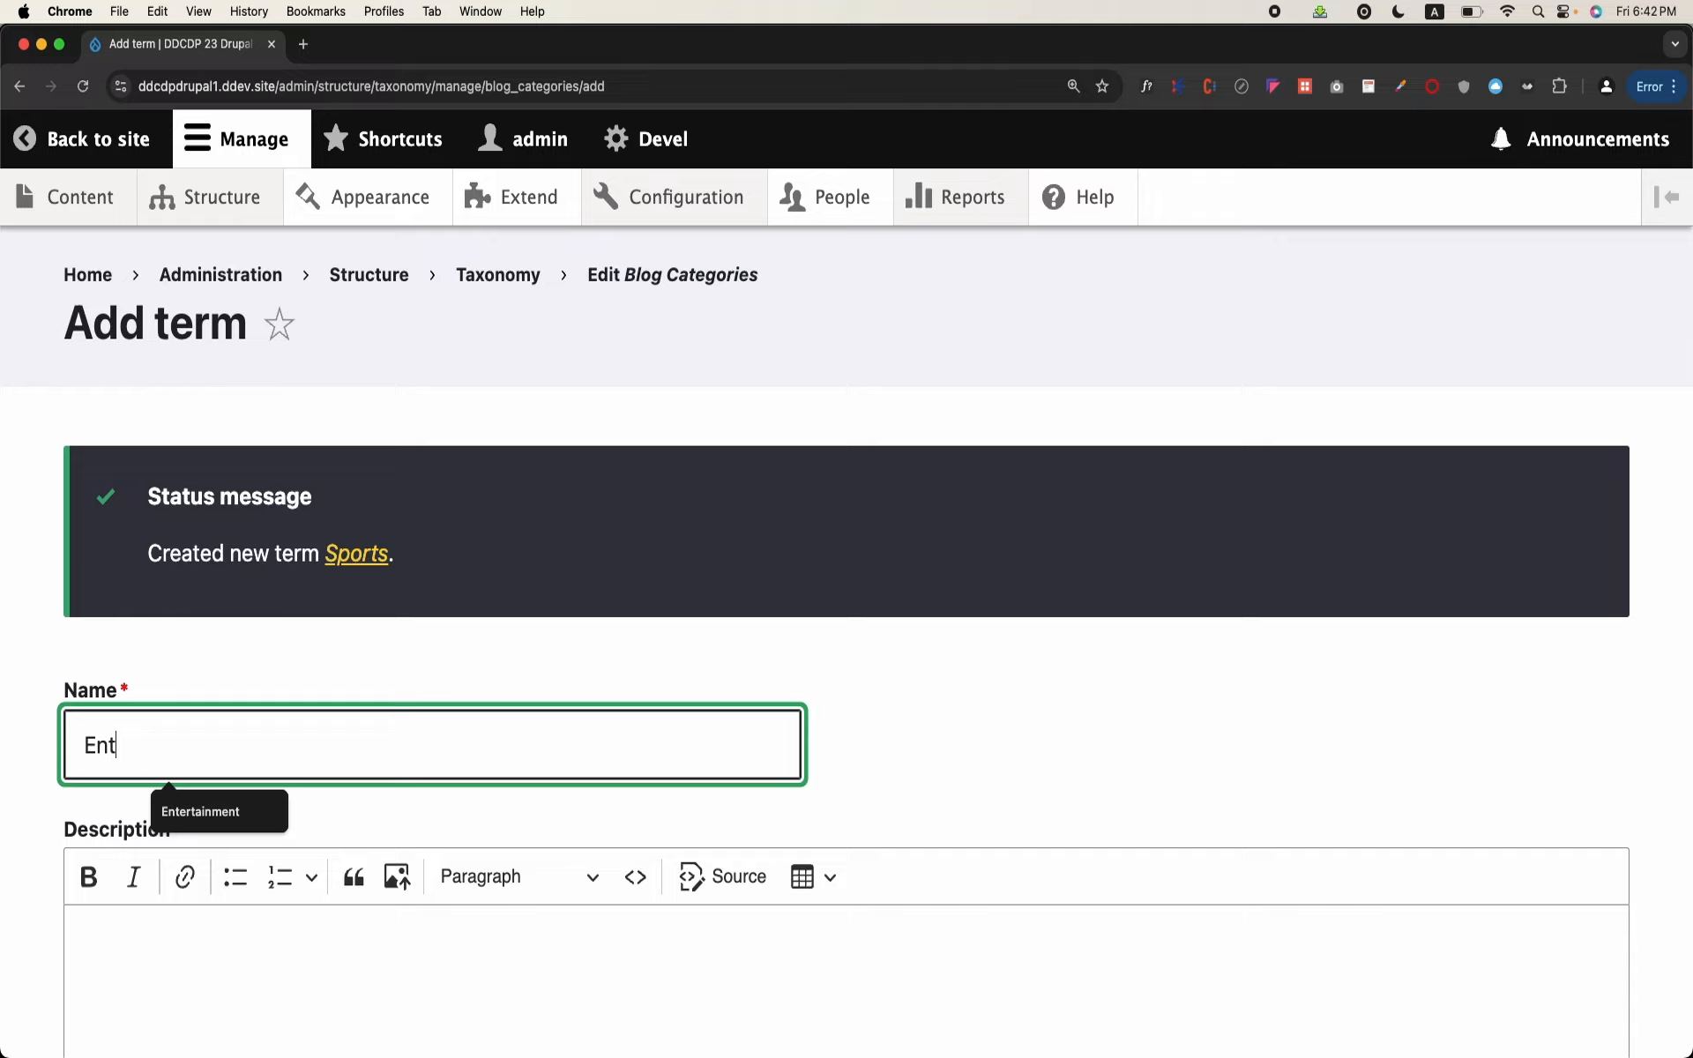
{"action": "type", "text": "ertainment"}
{"action": "scroll", "coordinate": [141, 820], "scroll_direction": "down", "scroll_amount": 10}
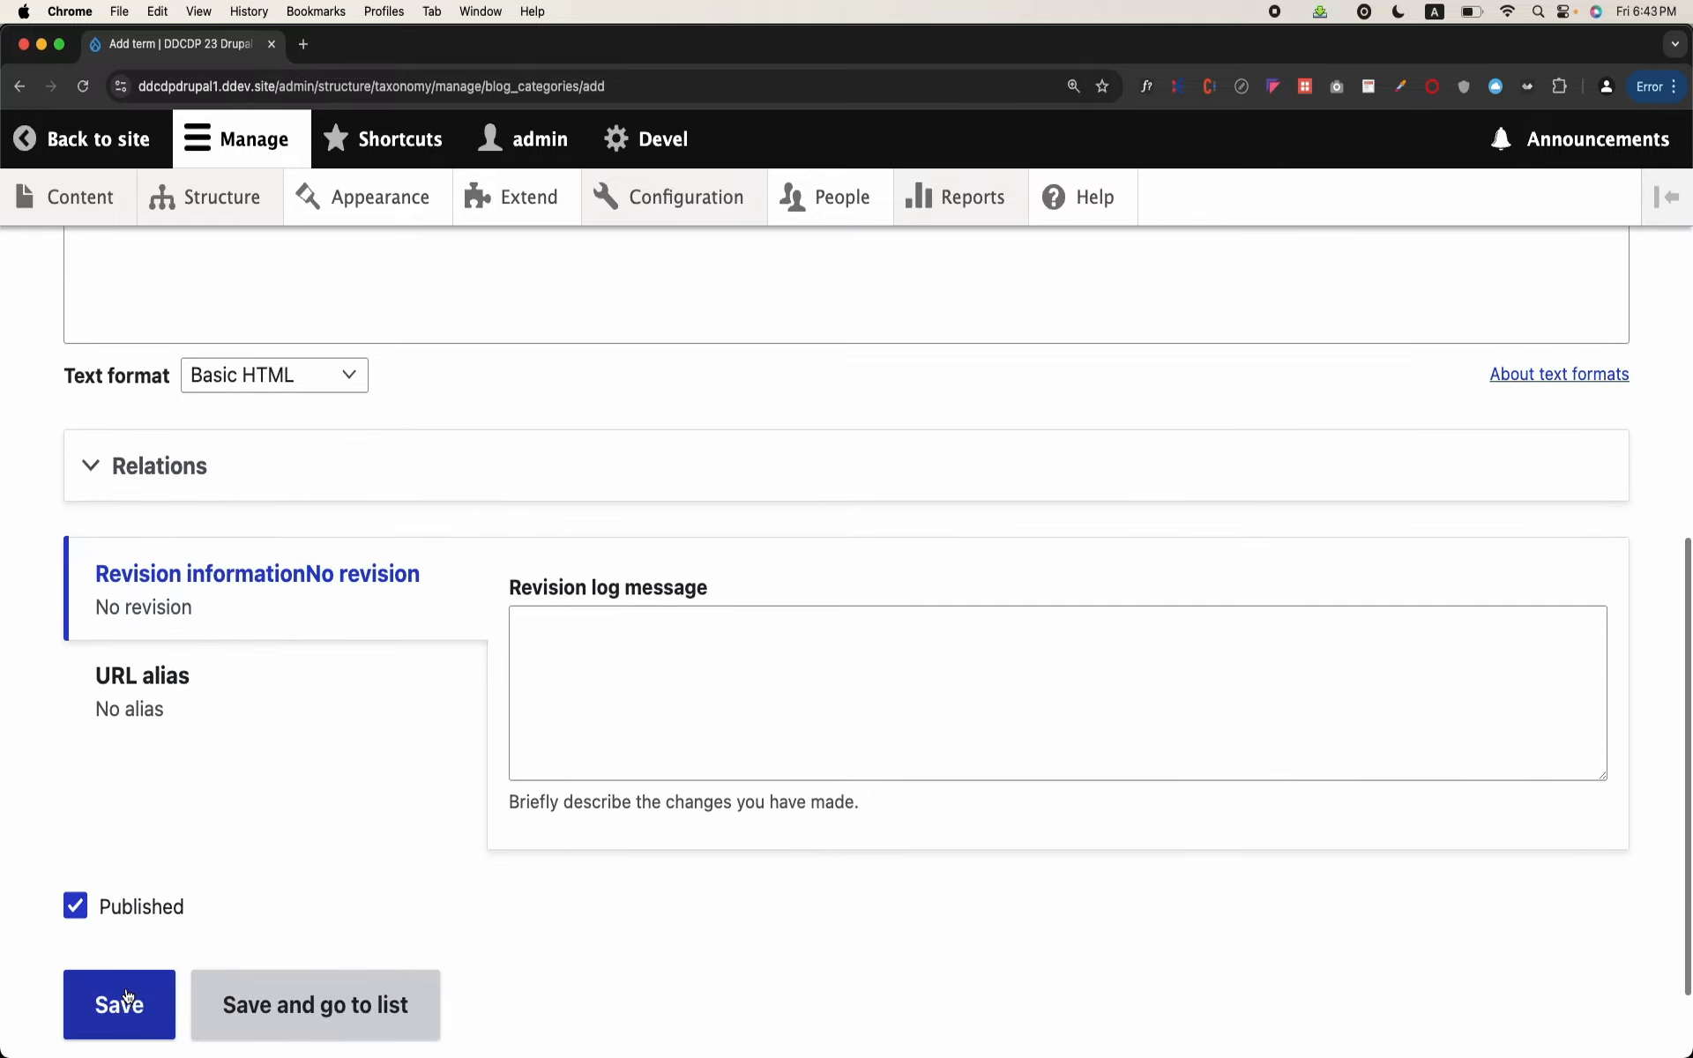
{"action": "left_click", "coordinate": [125, 996]}
Step: Create a third term named "Education" in Blog Categories and save it
{"action": "left_click", "coordinate": [185, 742]}
{"action": "type", "text": "Education"}
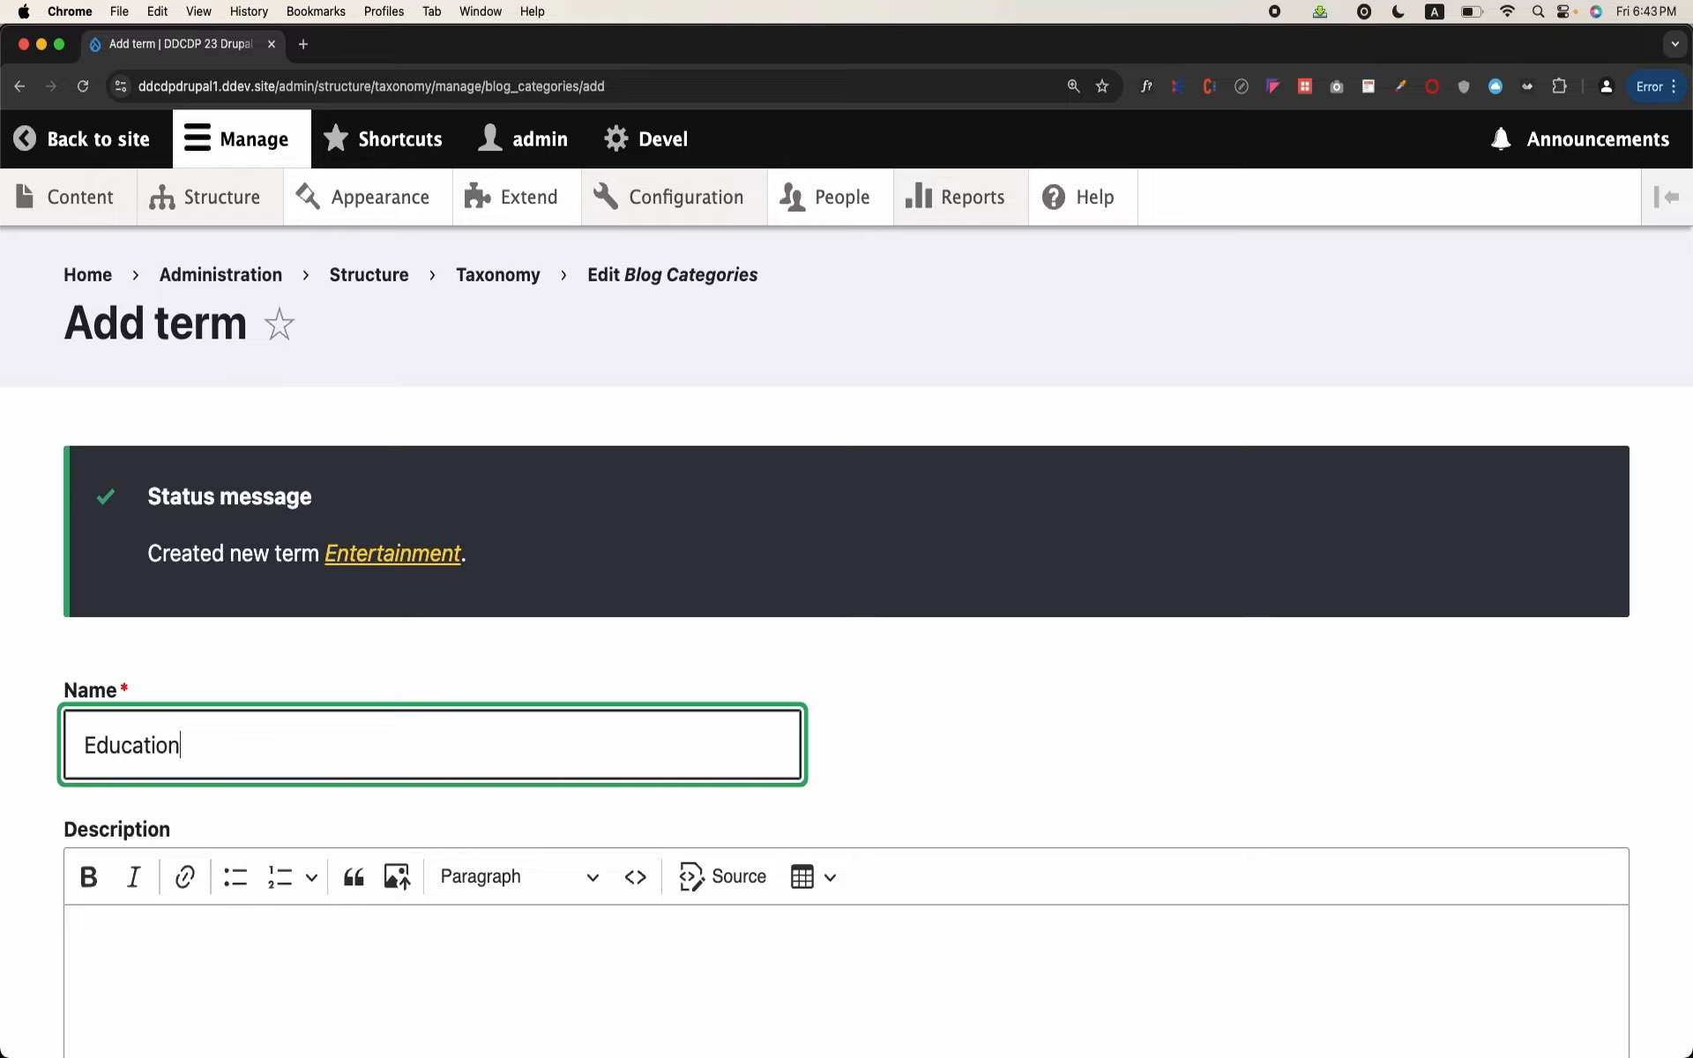
{"action": "scroll", "coordinate": [117, 904], "scroll_direction": "down", "scroll_amount": 10}
{"action": "left_click", "coordinate": [115, 908]}
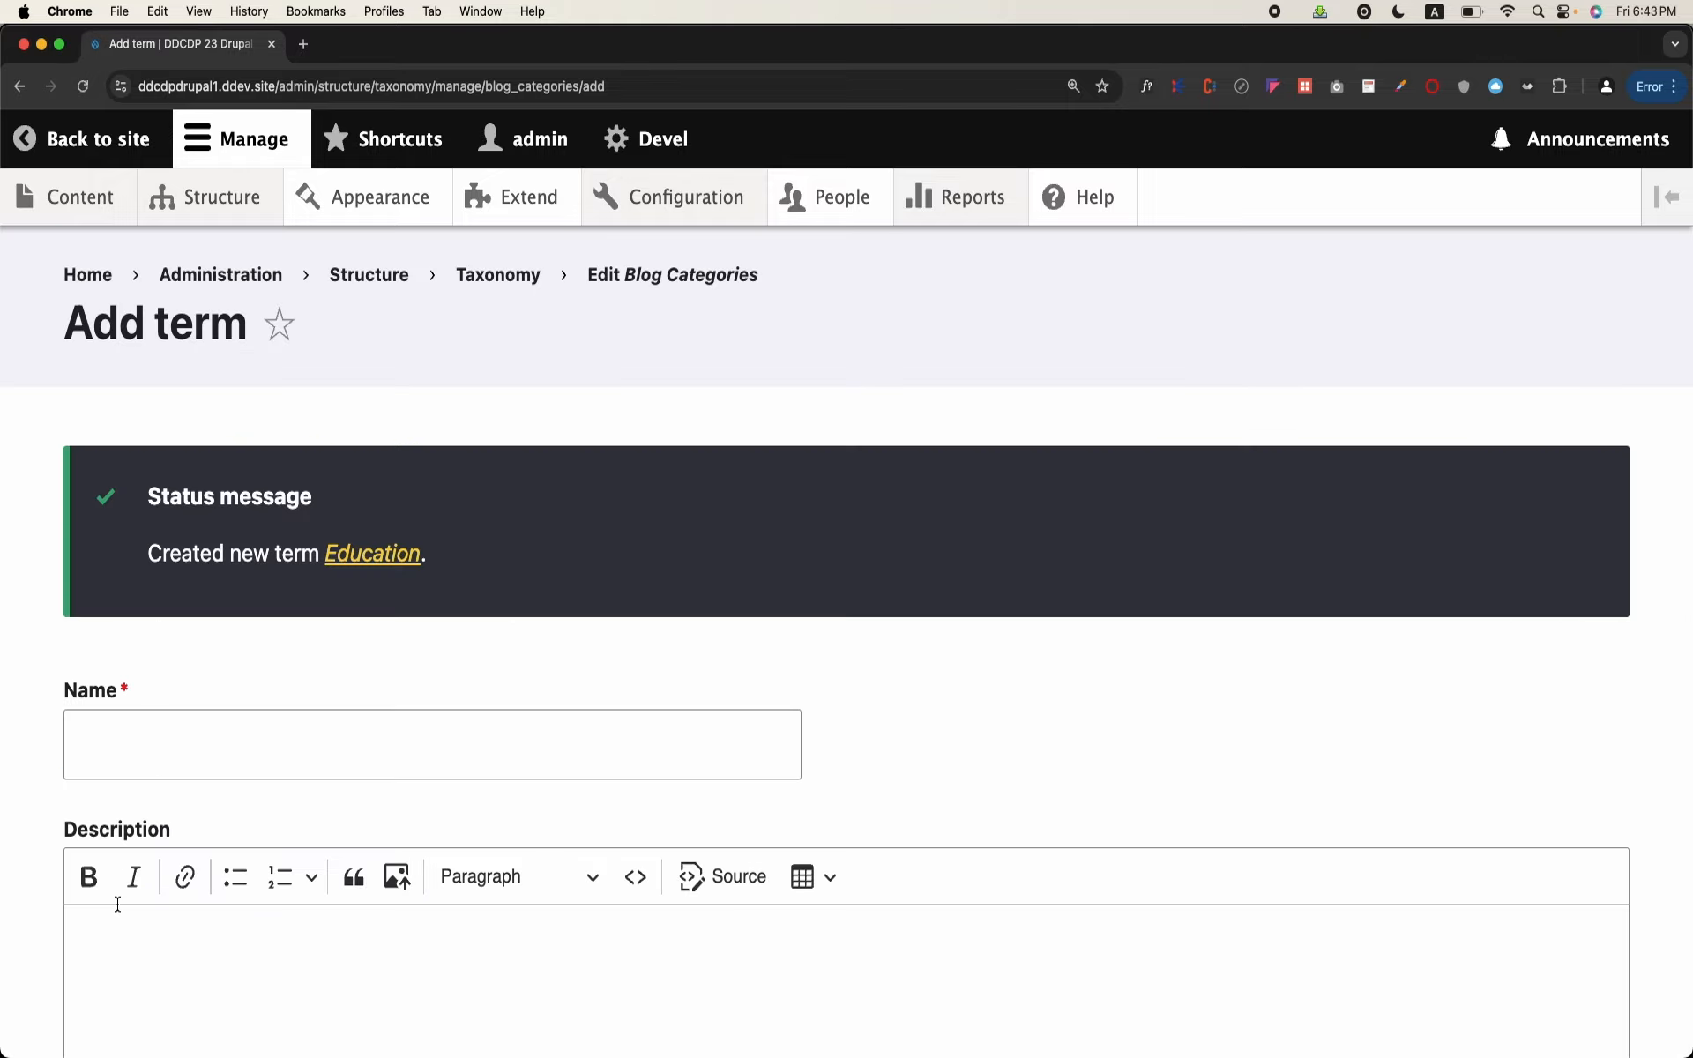
Step: Return to the taxonomy overview and list the terms of the Blog Categories vocabulary
{"action": "left_click", "coordinate": [497, 276]}
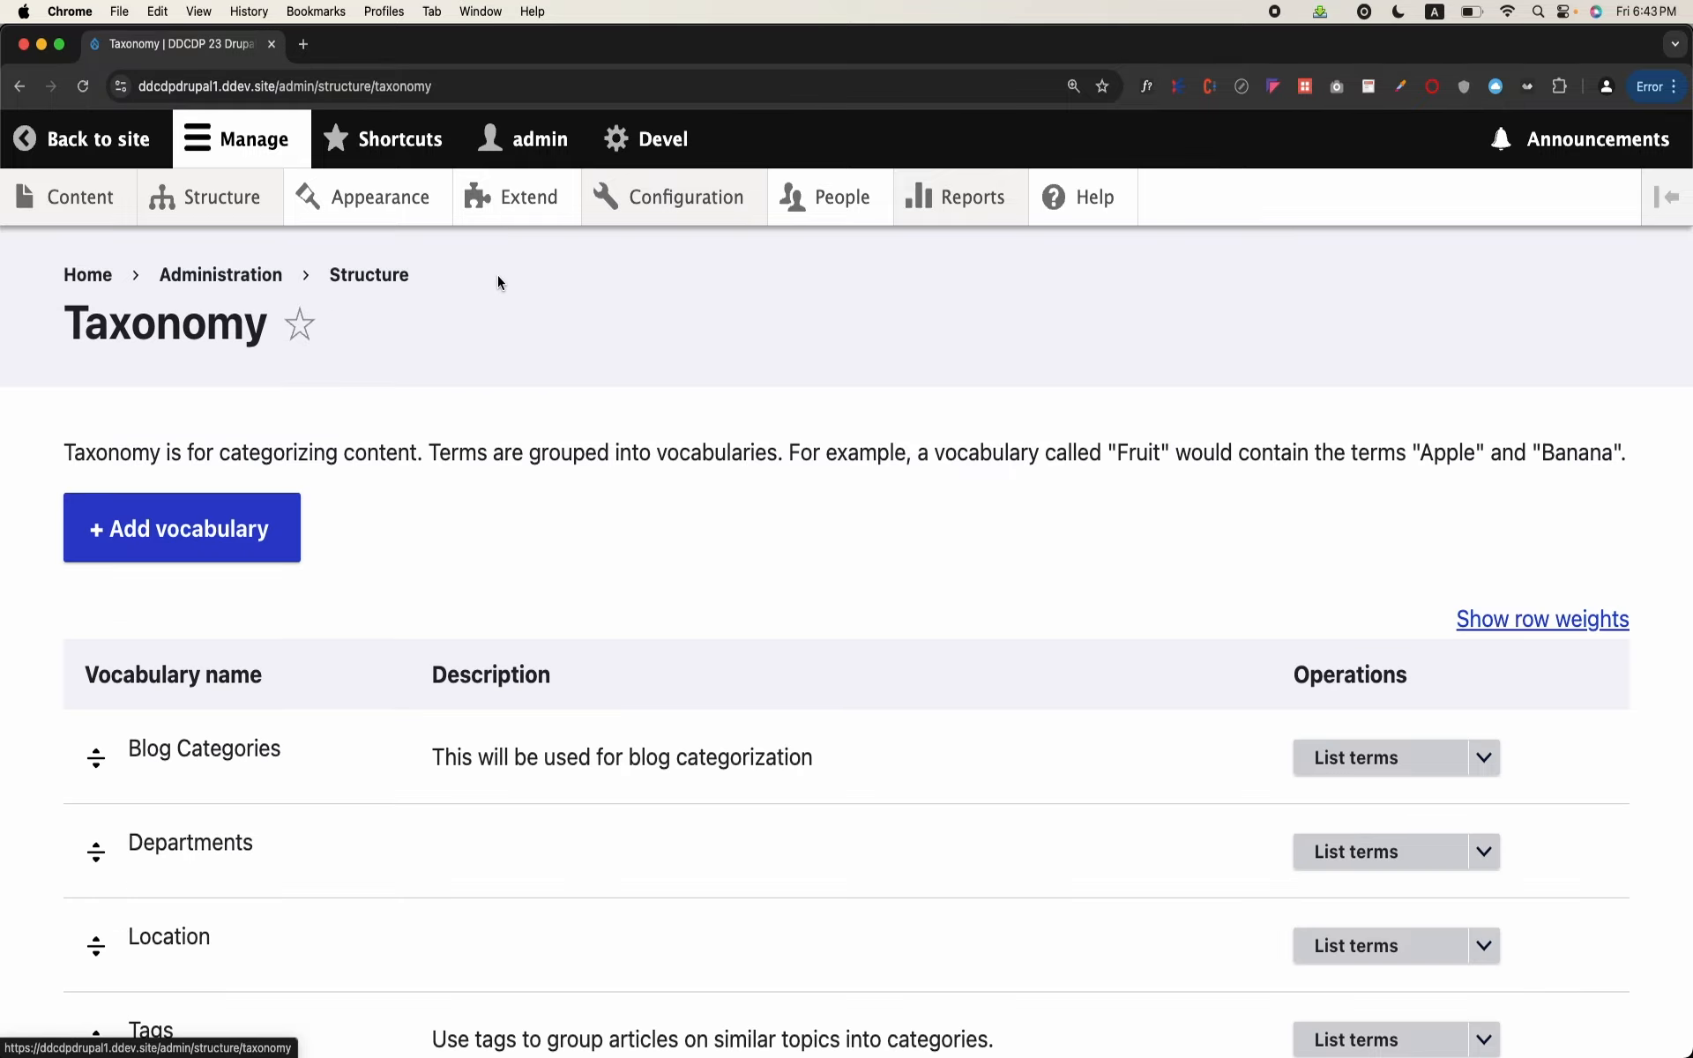
{"action": "scroll", "coordinate": [441, 532], "scroll_direction": "down", "scroll_amount": 3}
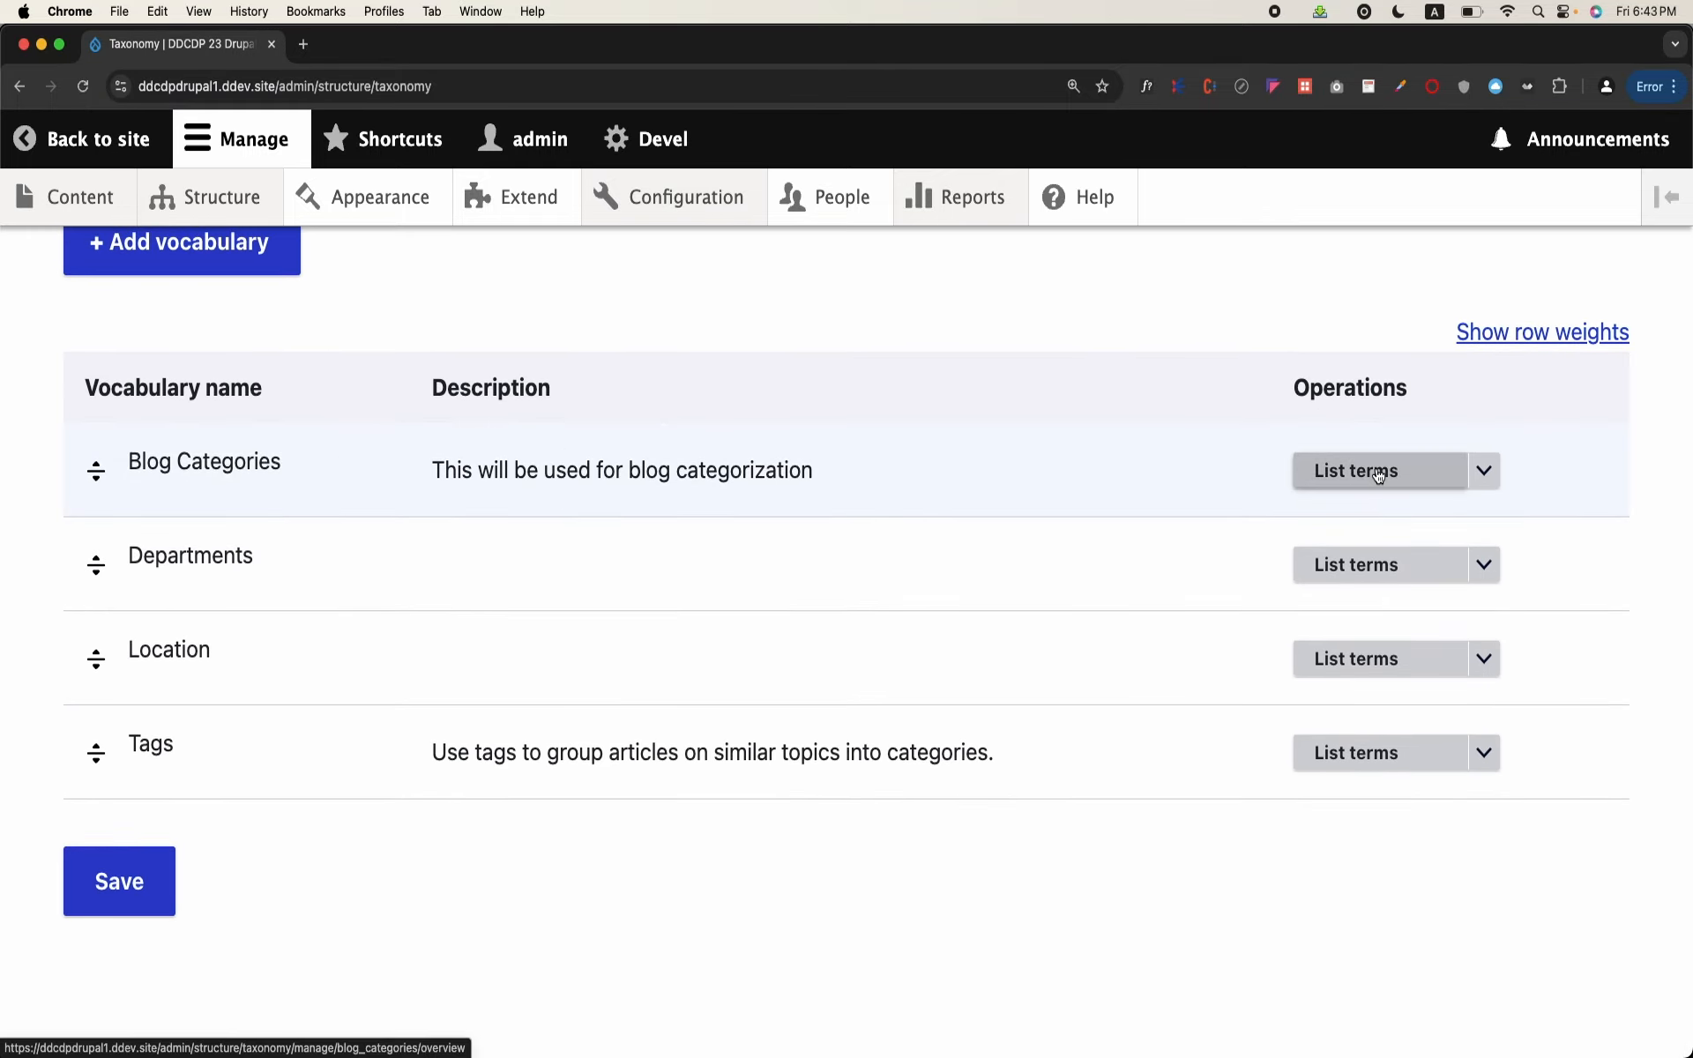
{"action": "left_click", "coordinate": [1349, 468]}
{"action": "scroll", "coordinate": [764, 718], "scroll_direction": "down", "scroll_amount": 3}
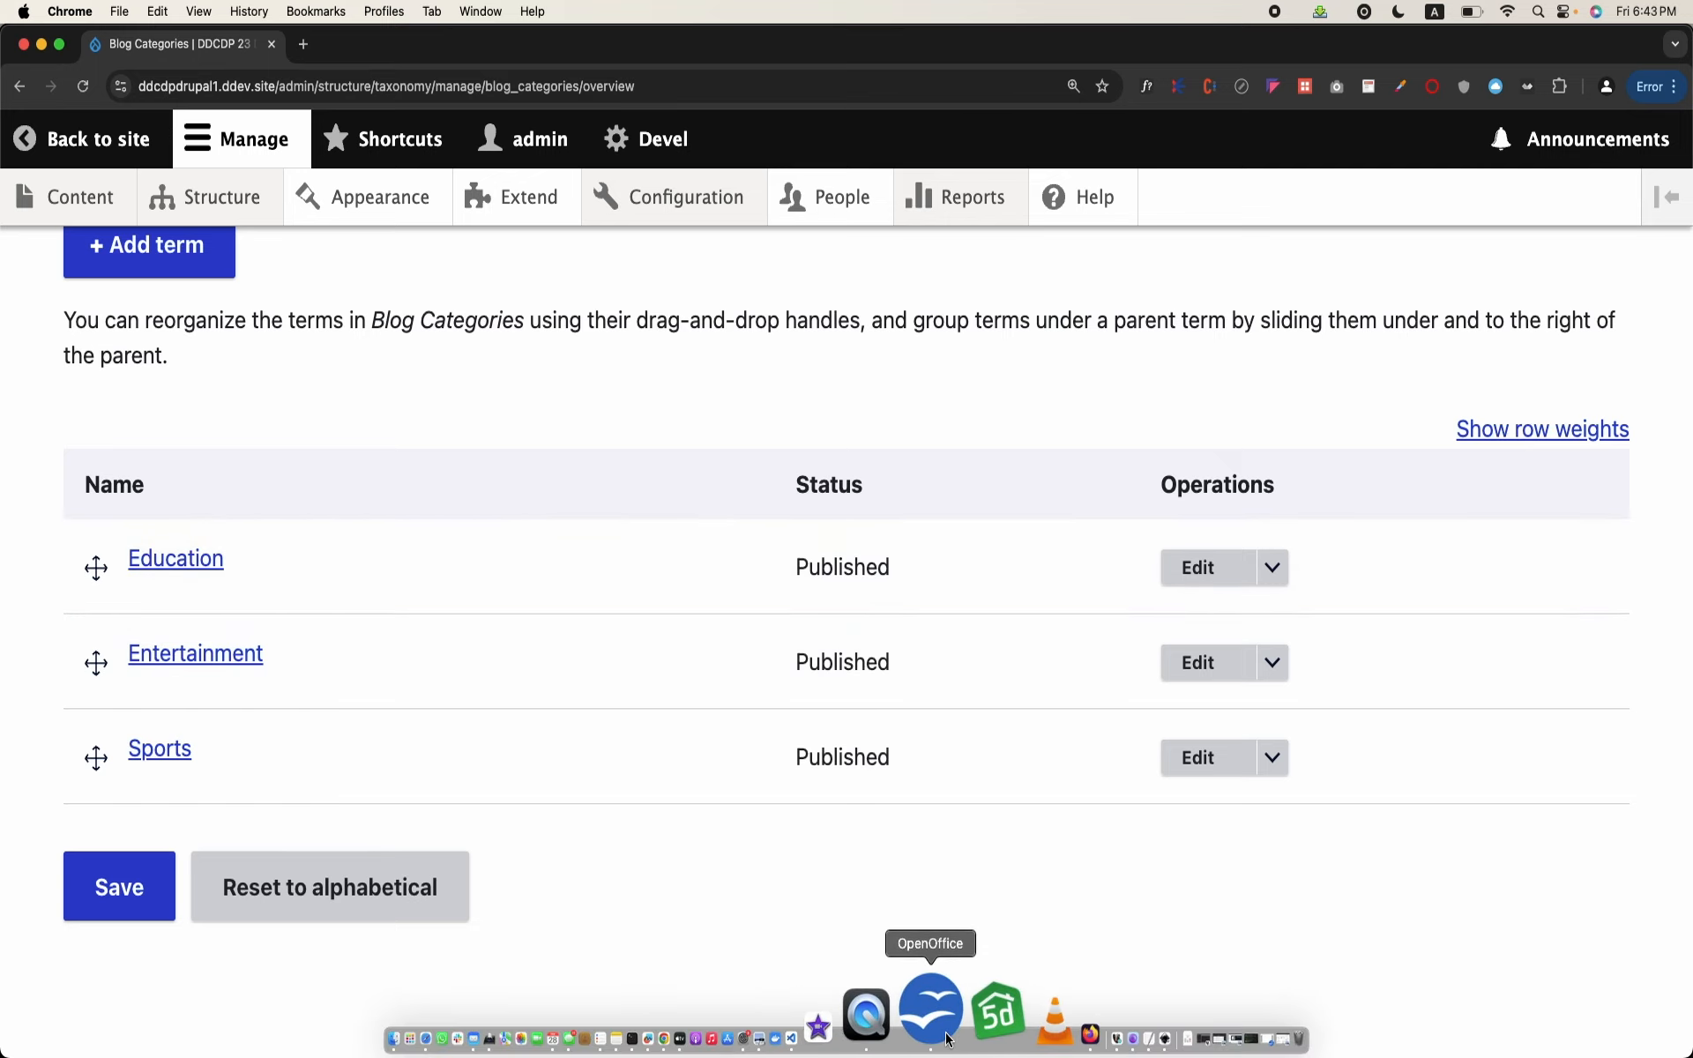
Step: Switch to OpenOffice Writer and review the category table's cid column and the bid/cid linking table
{"action": "left_click", "coordinate": [950, 1039]}
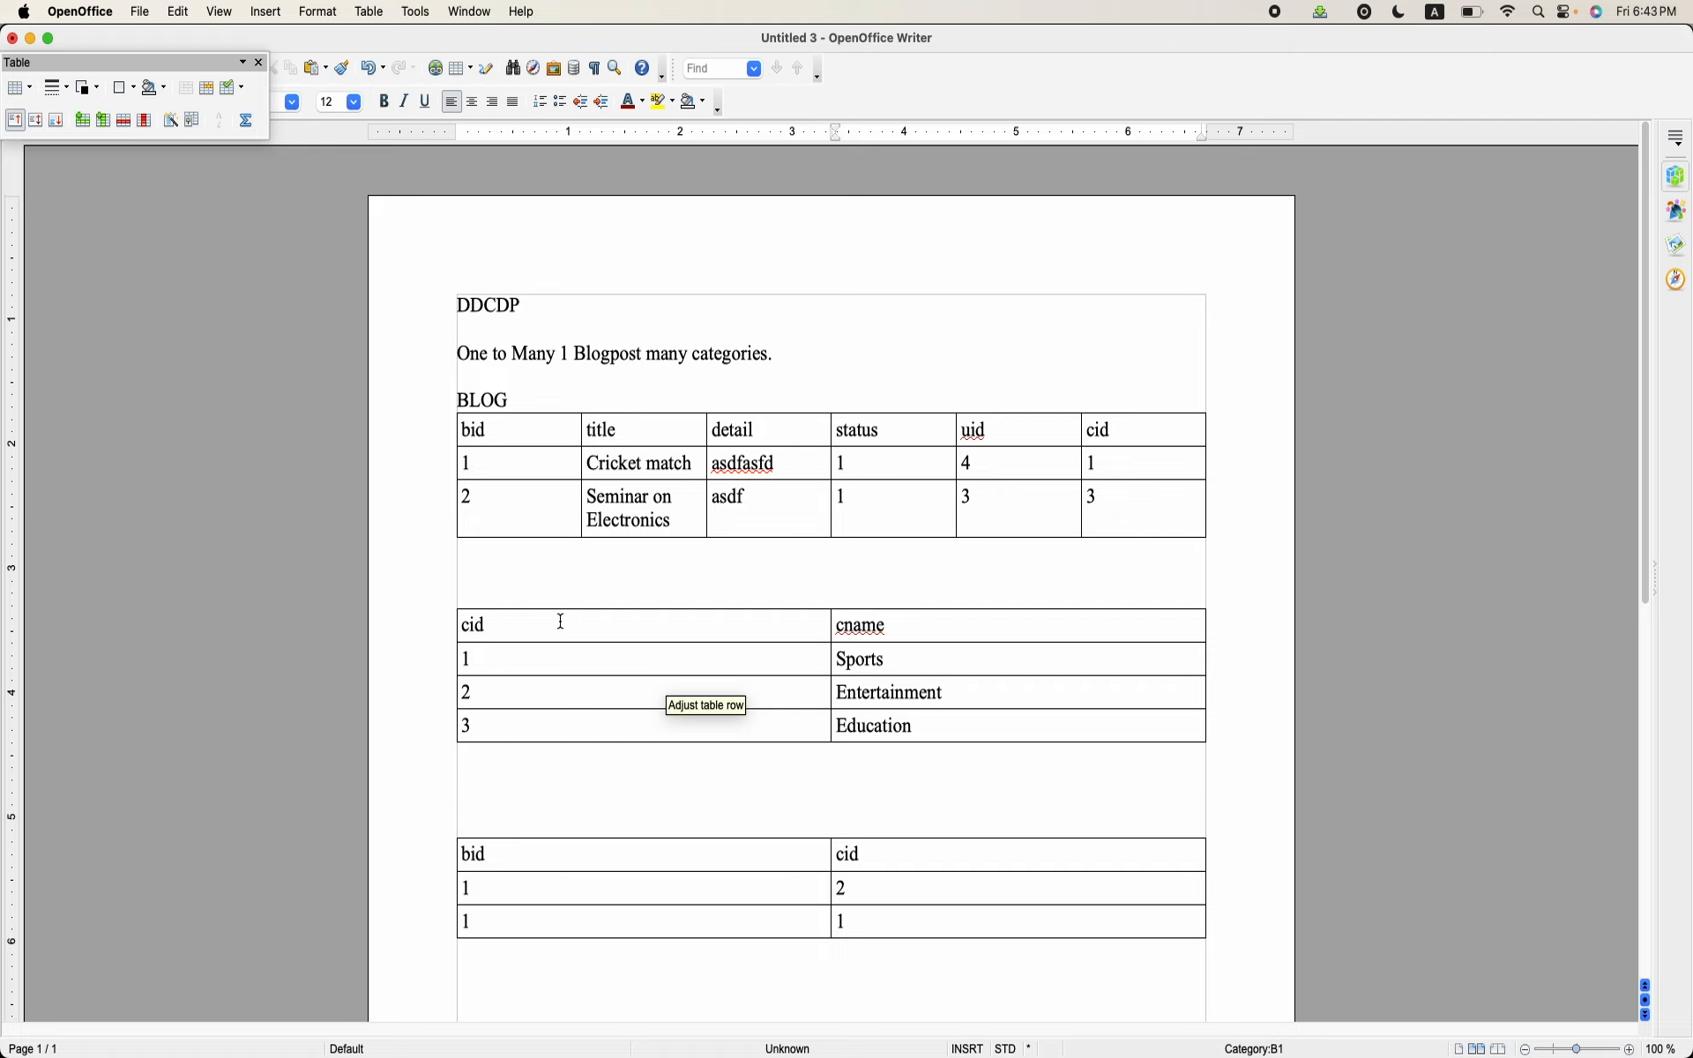
{"action": "left_click_drag", "start_coordinate": [562, 622], "coordinate": [717, 716]}
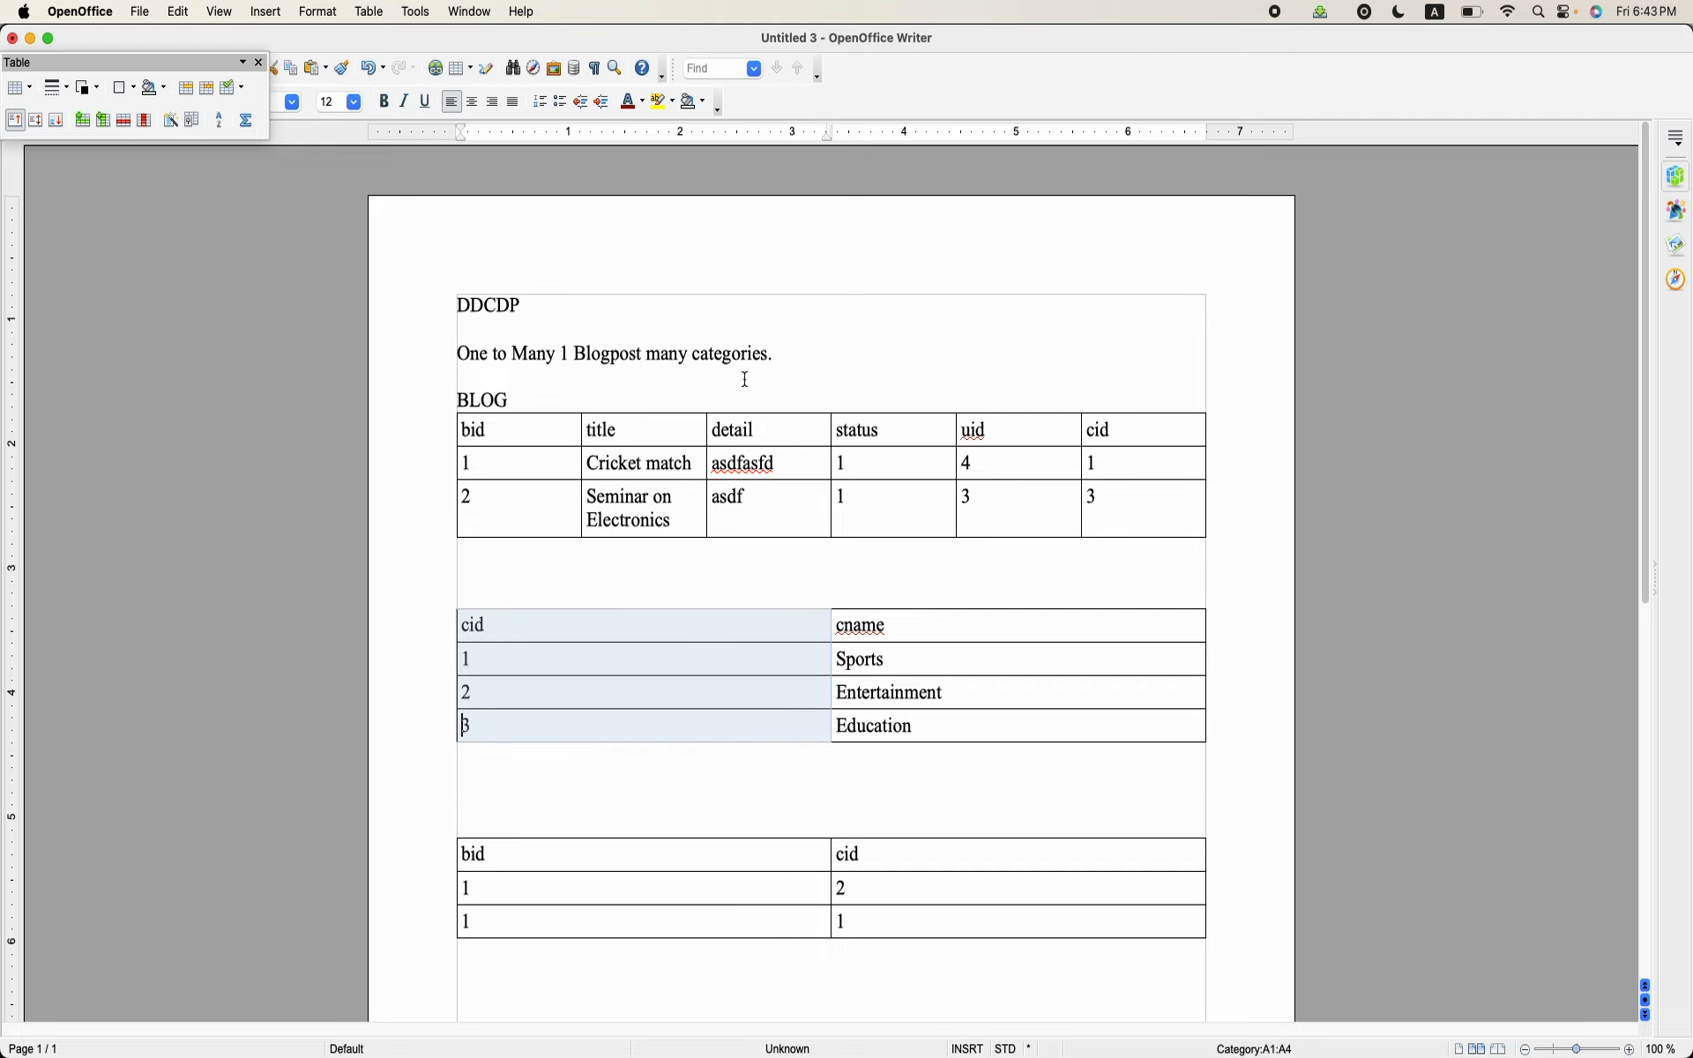
{"action": "left_click", "coordinate": [653, 571]}
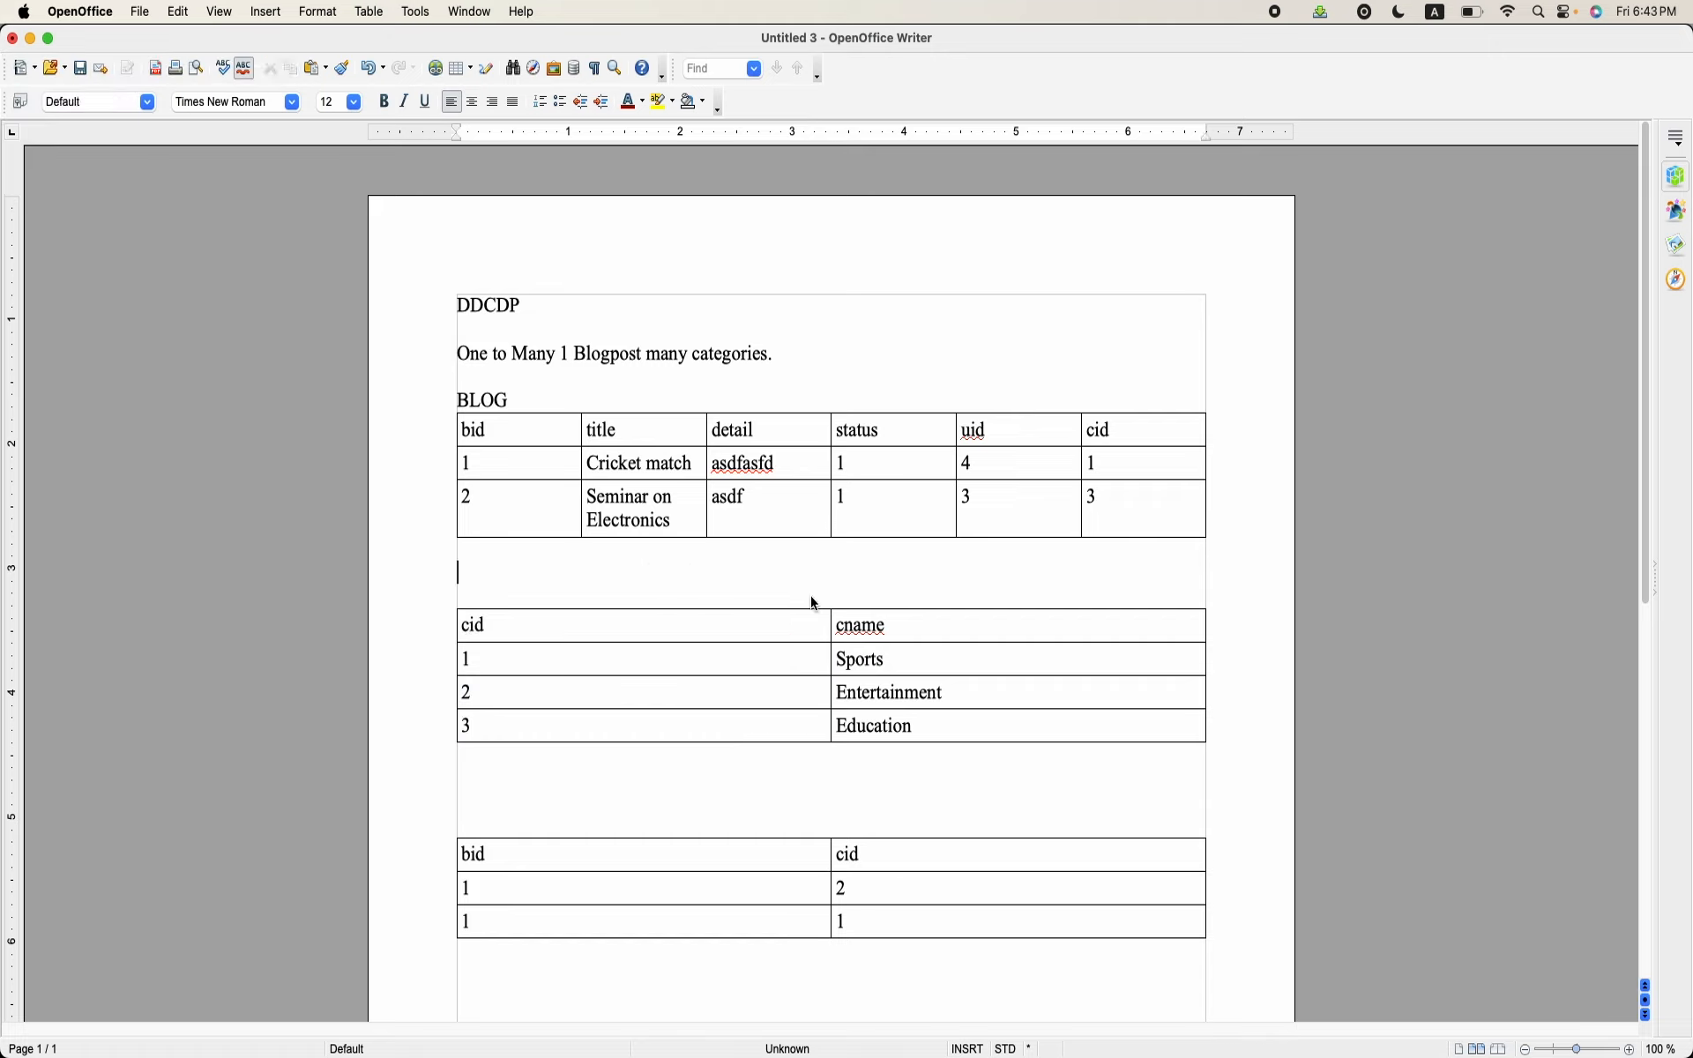
{"action": "left_click_drag", "start_coordinate": [526, 859], "coordinate": [835, 922]}
Step: Switch back to Chrome and start creating new content of the Blog type
{"action": "left_click", "coordinate": [776, 1047]}
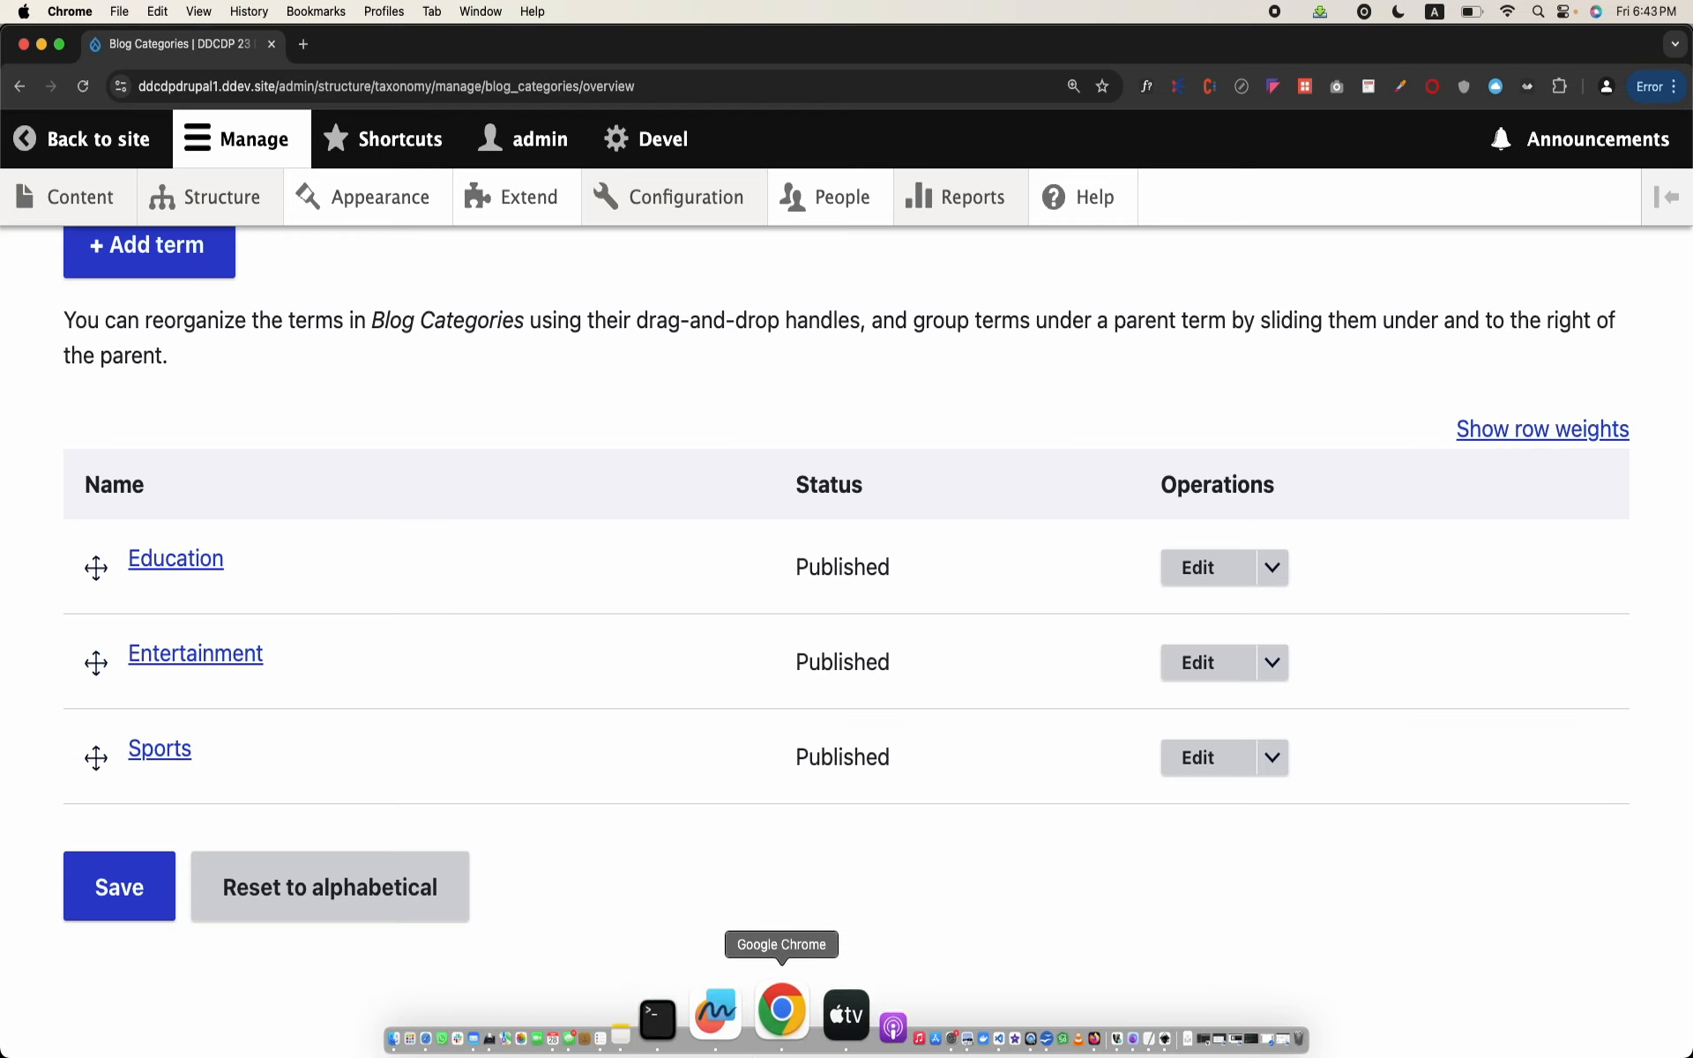
{"action": "left_click", "coordinate": [80, 205]}
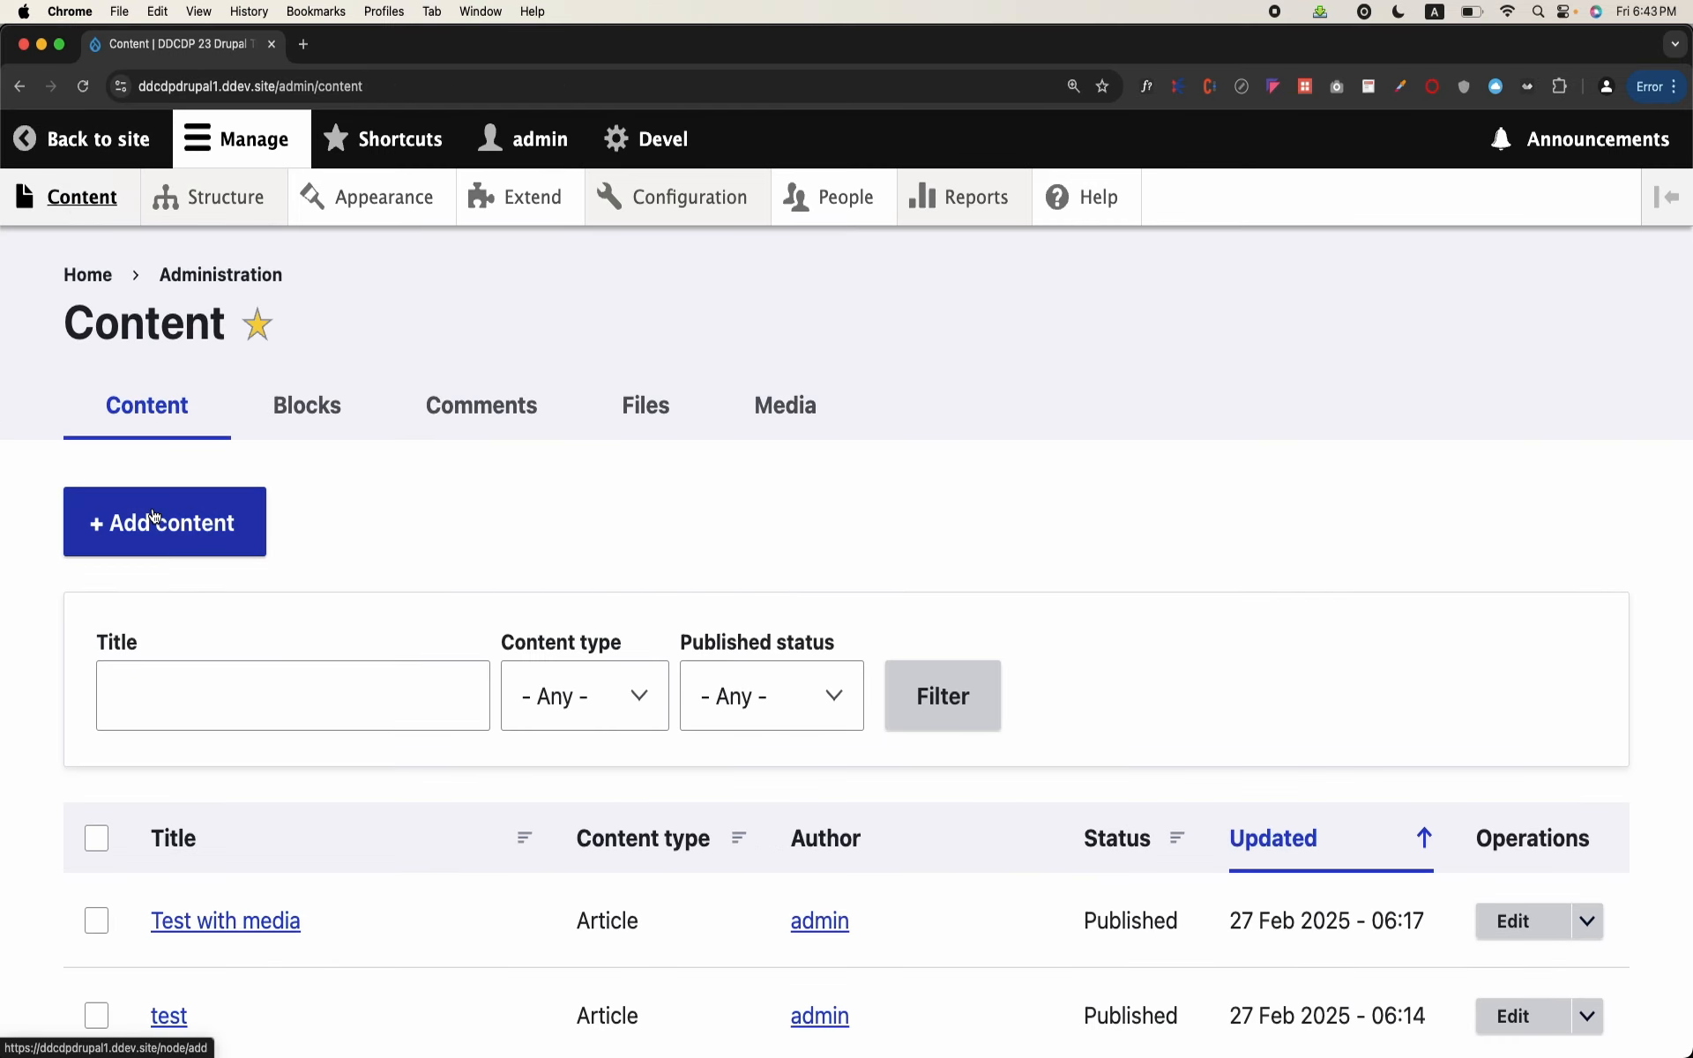
{"action": "scroll", "coordinate": [172, 459], "scroll_direction": "down", "scroll_amount": 2}
{"action": "scroll", "coordinate": [172, 459], "scroll_direction": "up", "scroll_amount": 1}
{"action": "left_click", "coordinate": [176, 466]}
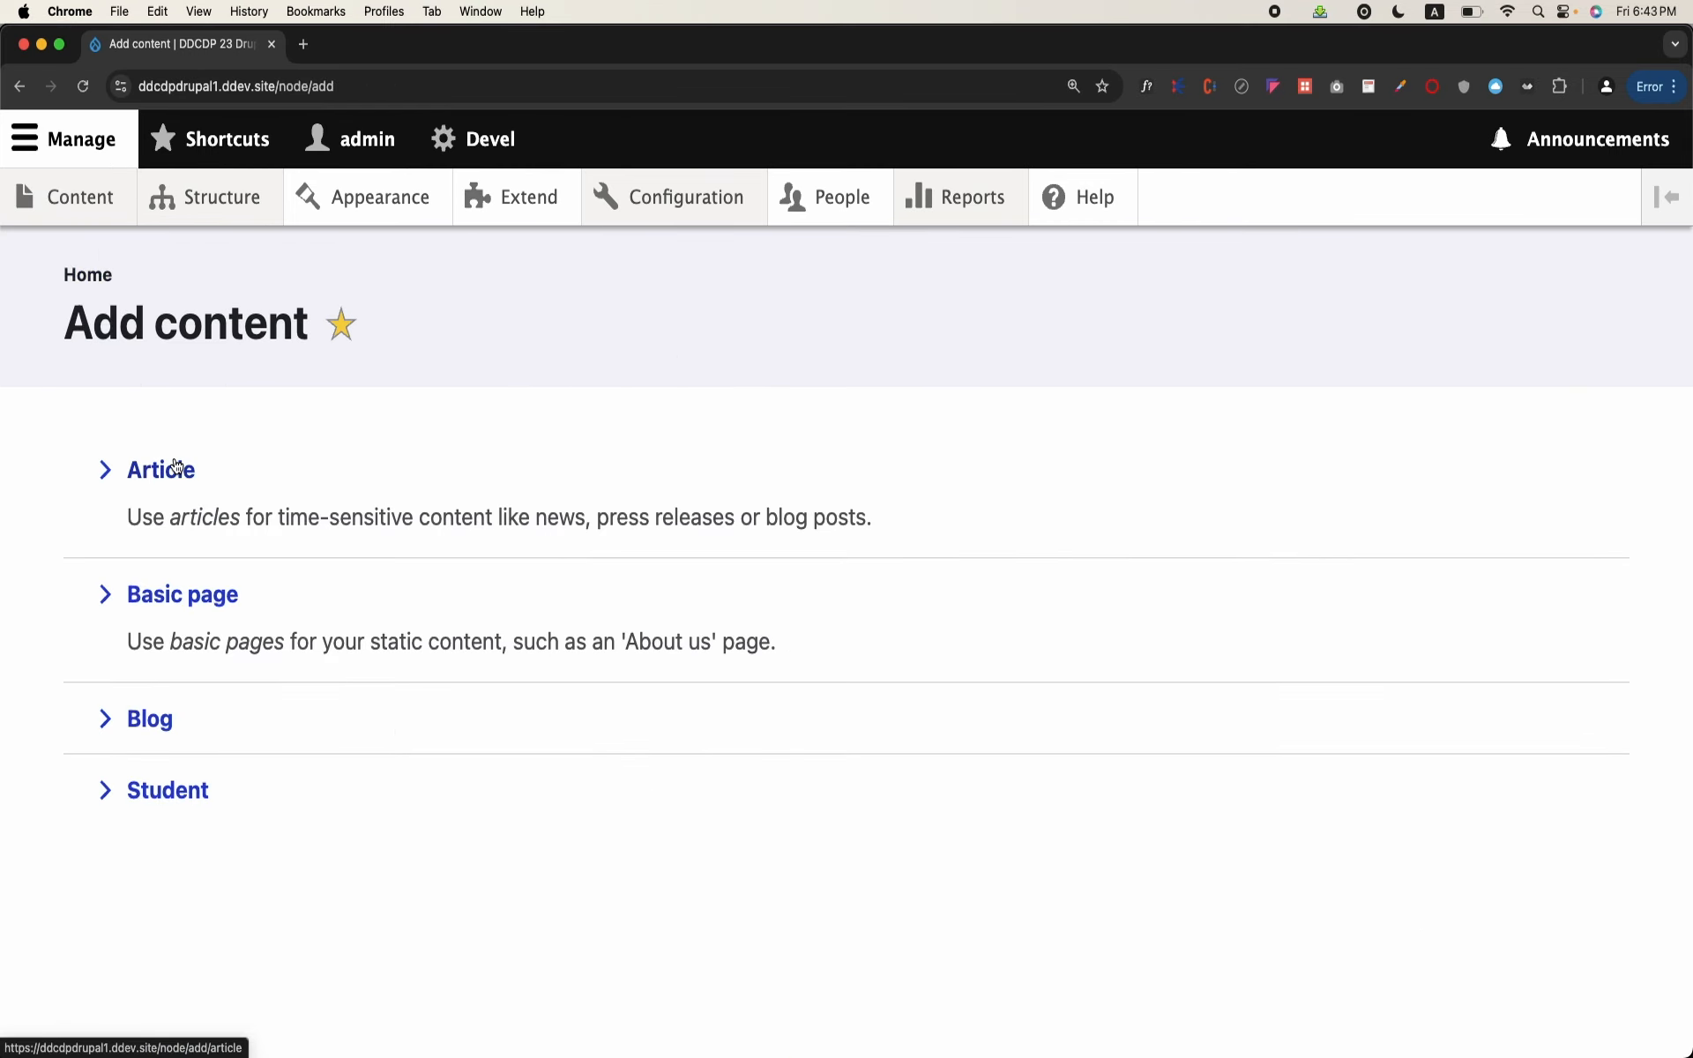
{"action": "left_click", "coordinate": [156, 739]}
Step: Title the new blog post "Education conference in Pakistan"
{"action": "scroll", "coordinate": [151, 730], "scroll_direction": "down", "scroll_amount": 8}
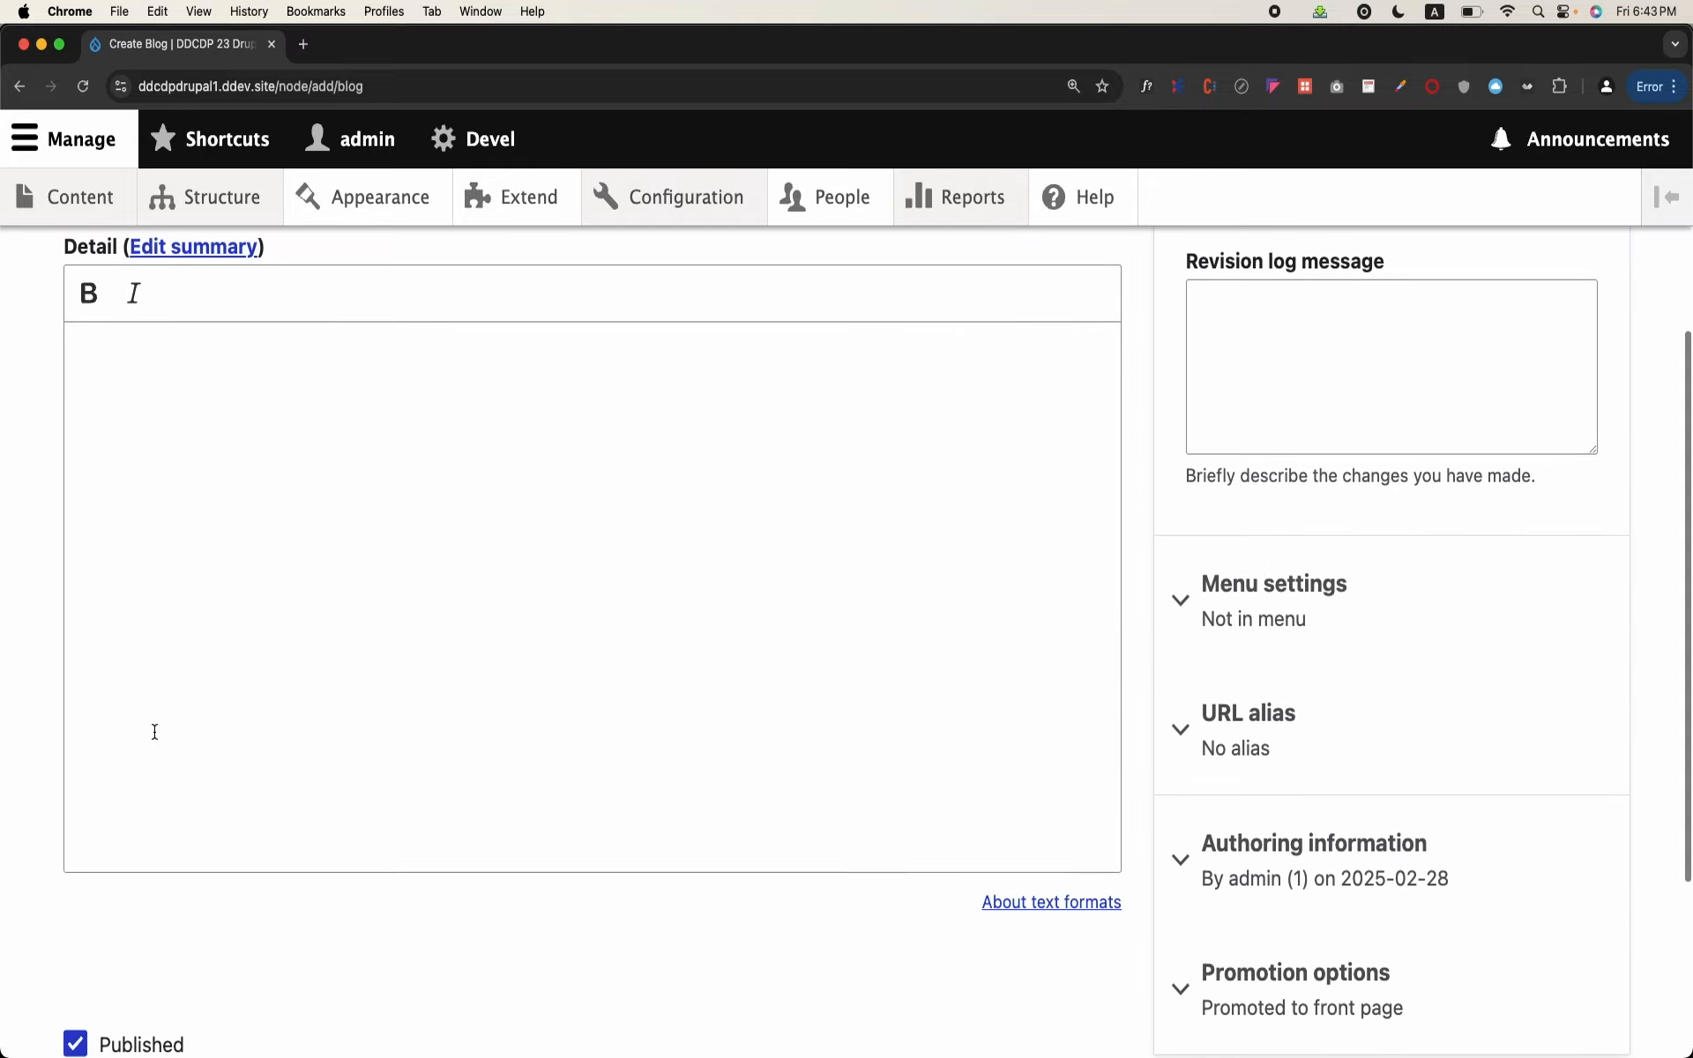
{"action": "scroll", "coordinate": [154, 732], "scroll_direction": "up", "scroll_amount": 5}
{"action": "scroll", "coordinate": [154, 732], "scroll_direction": "up", "scroll_amount": 3}
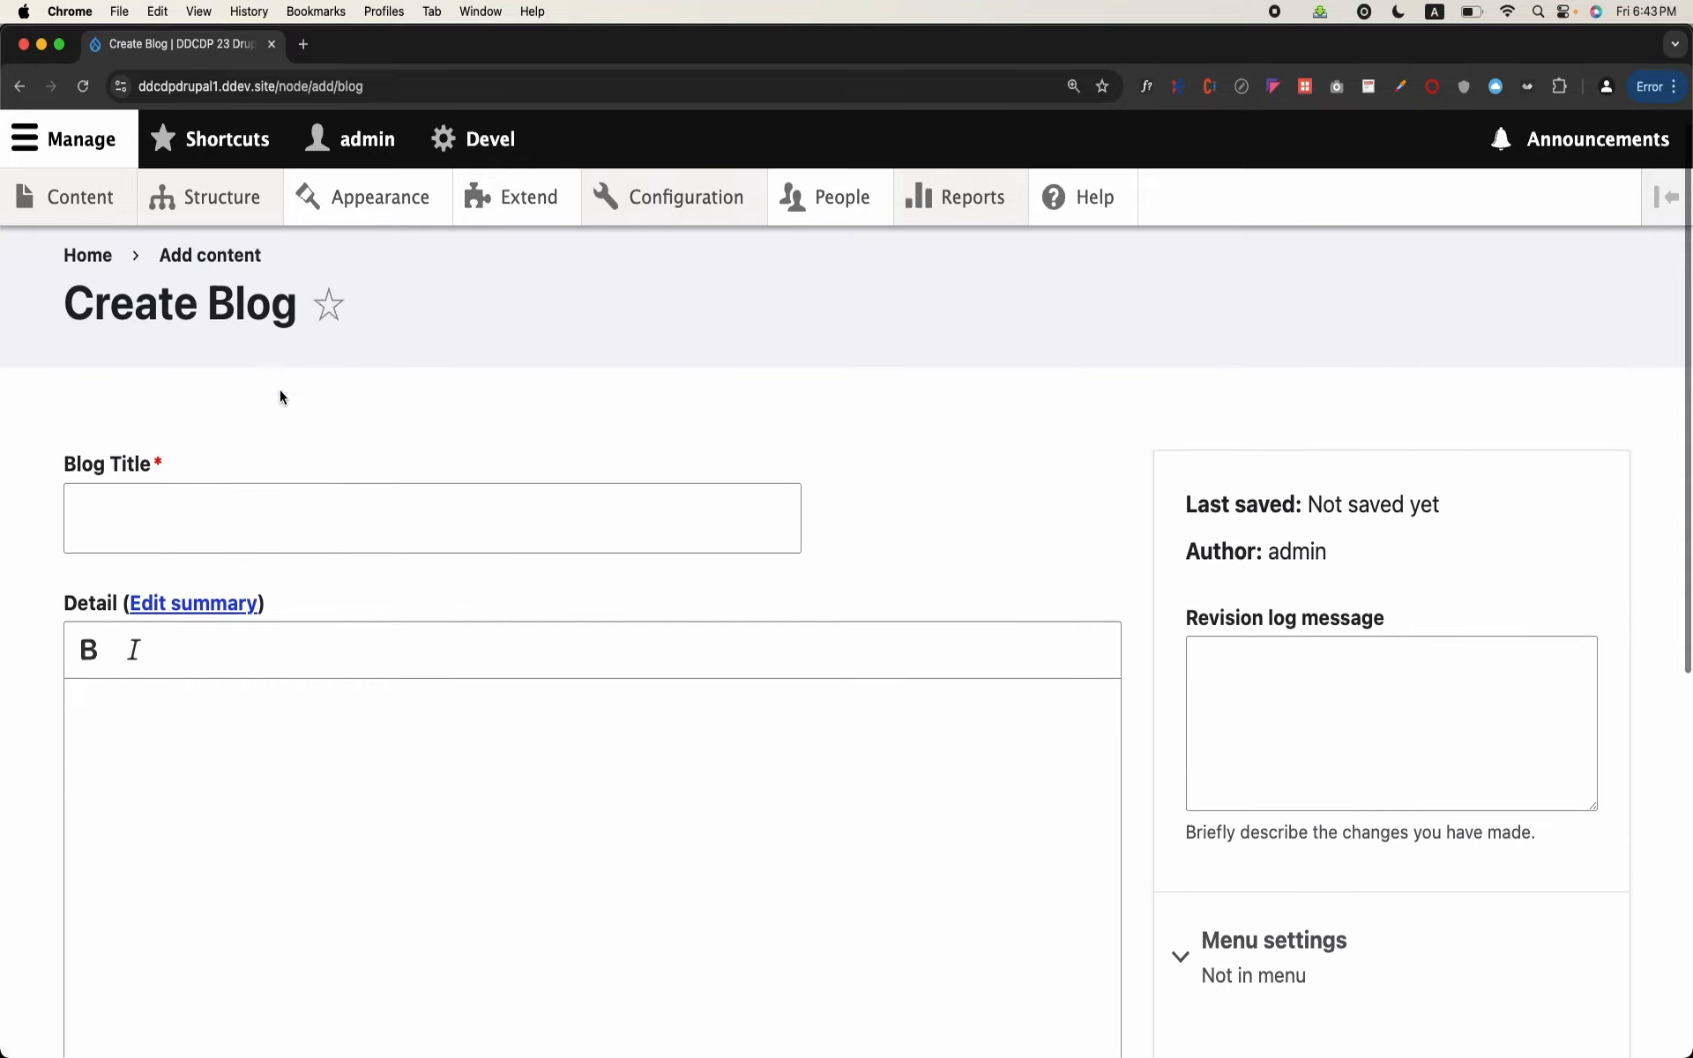
{"action": "left_click", "coordinate": [273, 495]}
{"action": "type", "text": "E"}
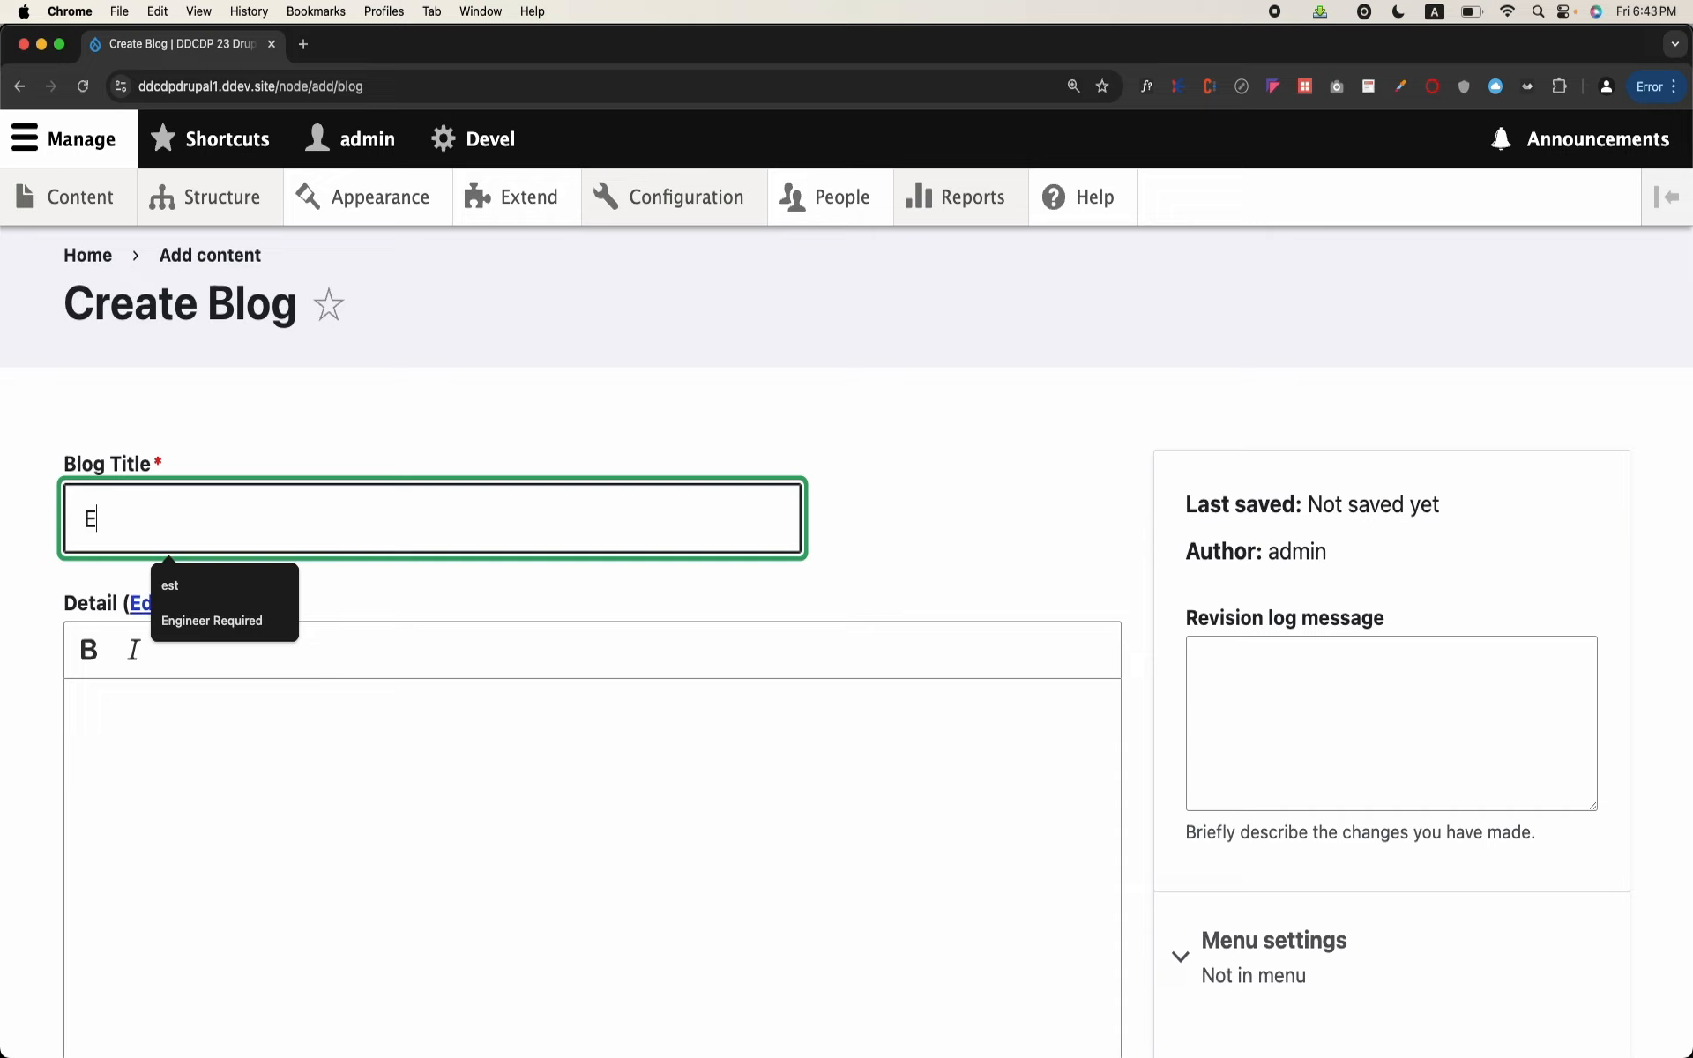
{"action": "type", "text": "ducation conference in Pakistan"}
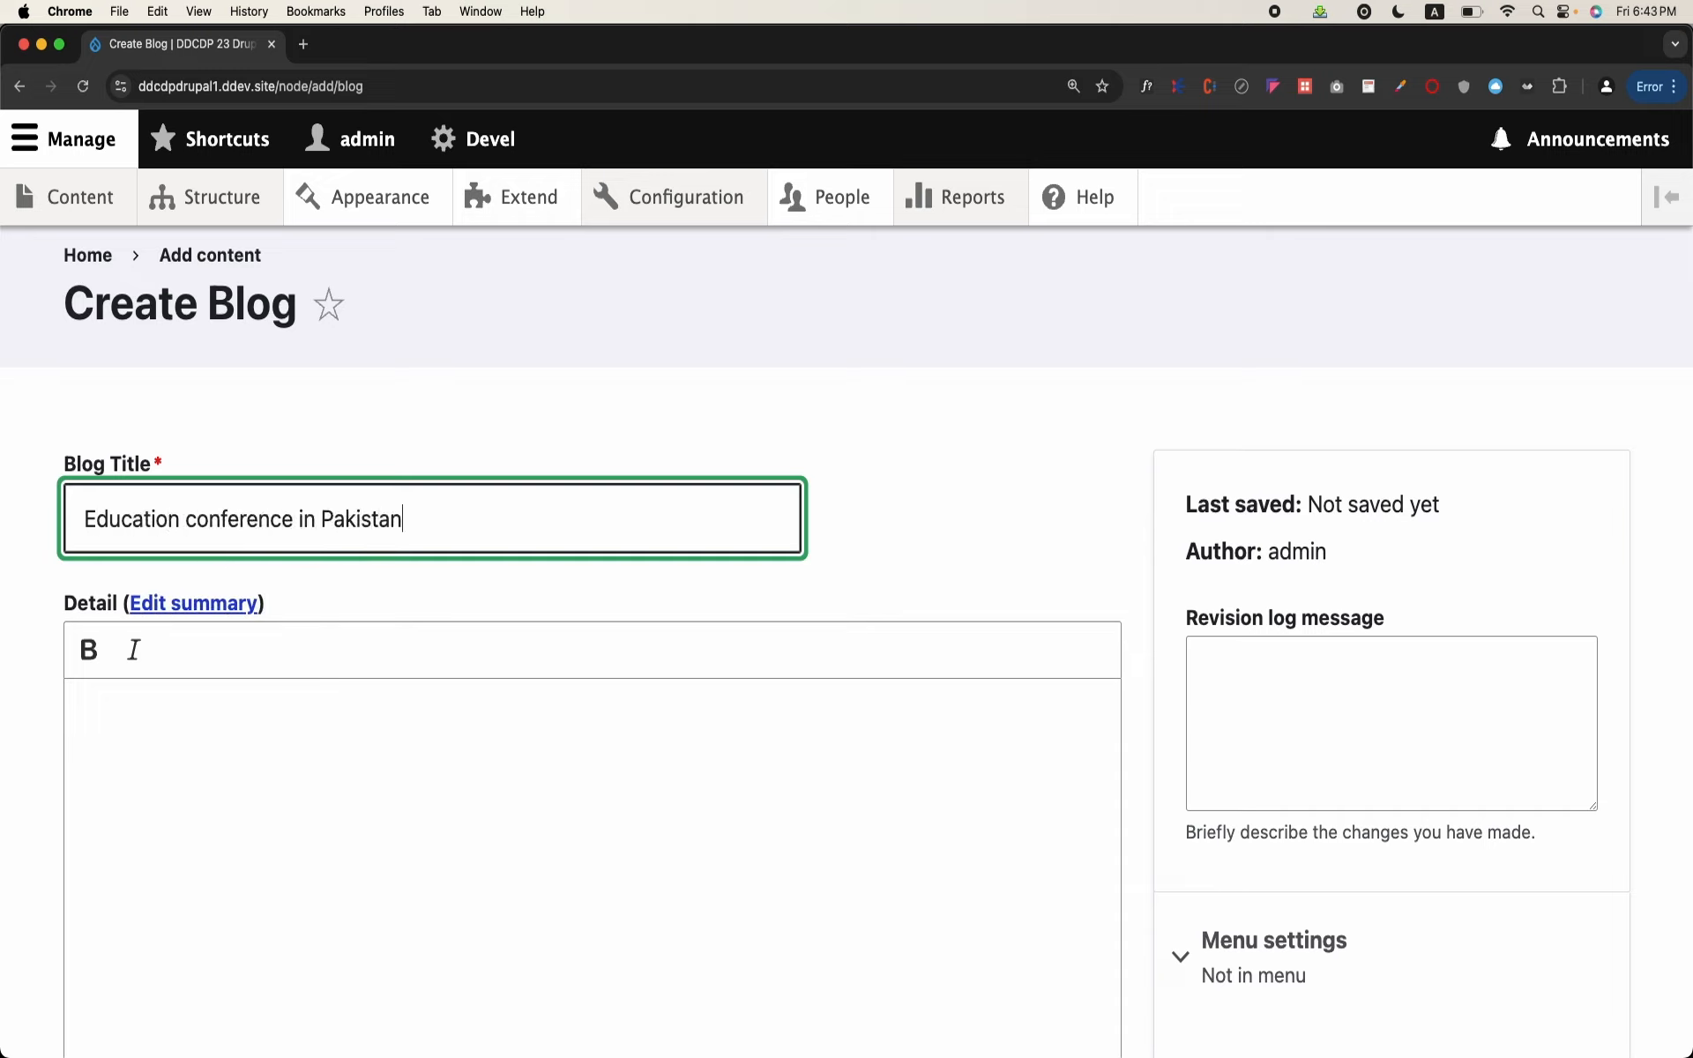
Step: Enter "This is about education s" as the blog's Detail text and show the summary field for editing
{"action": "left_click", "coordinate": [235, 751]}
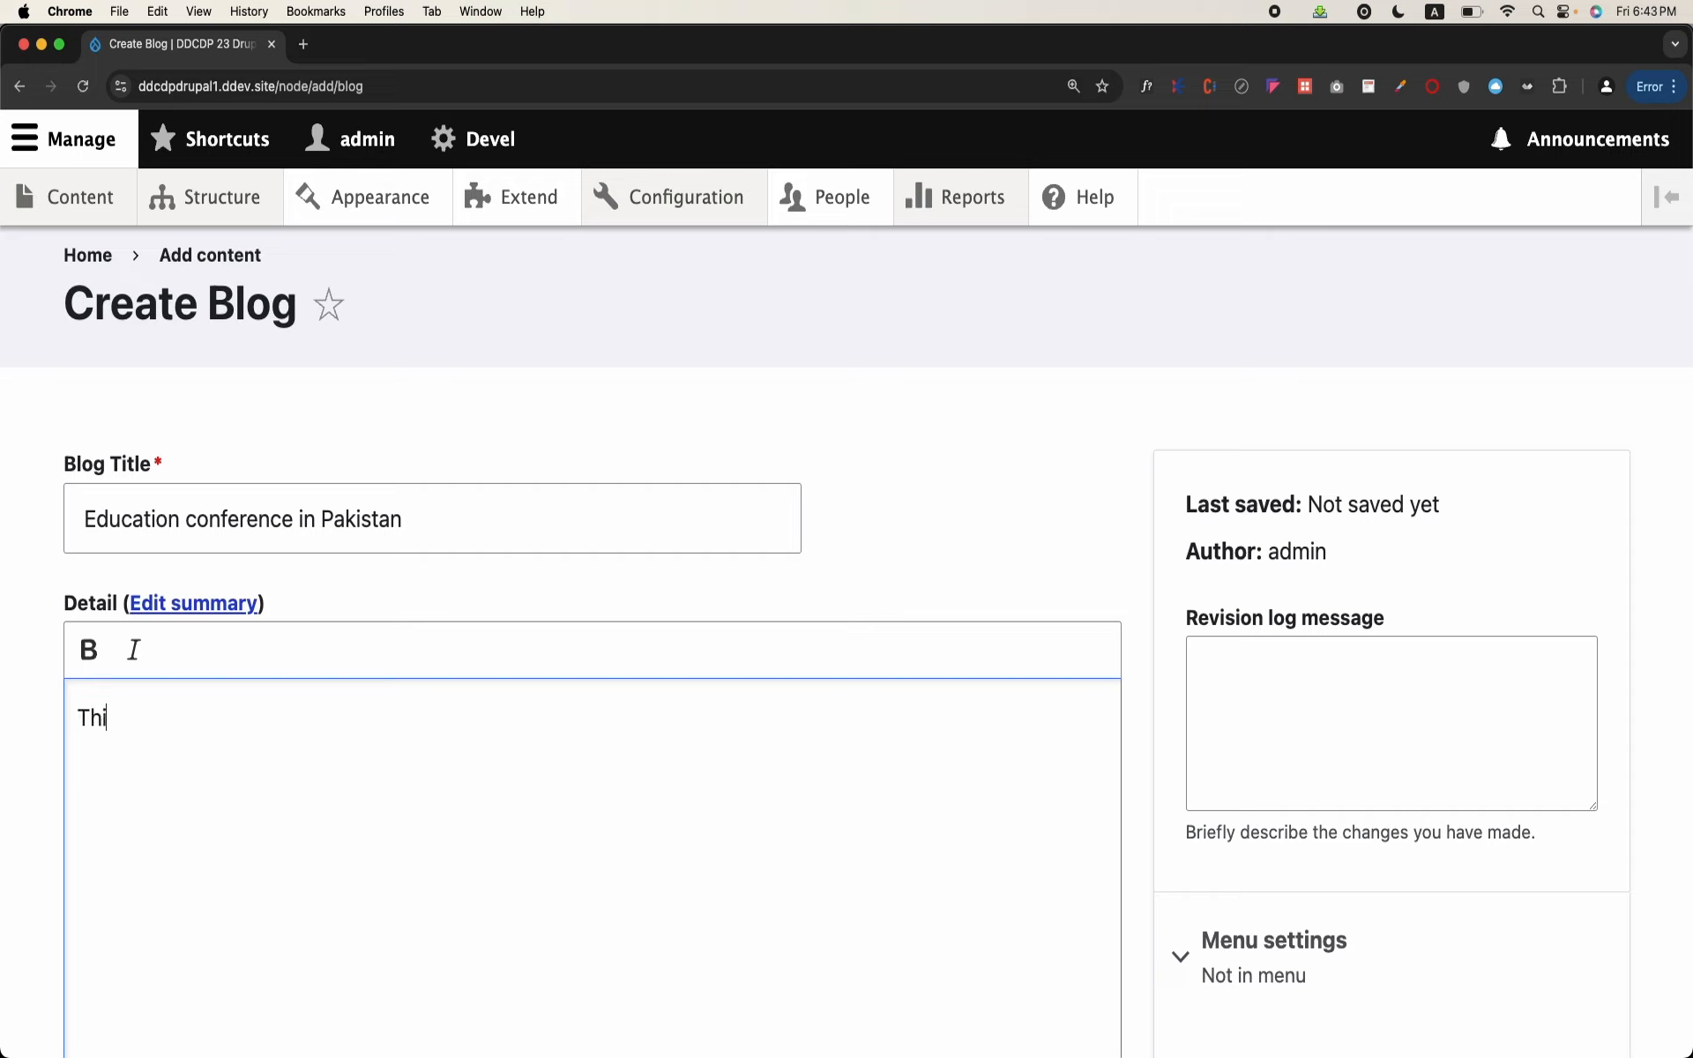
{"action": "type", "text": "This is about education s"}
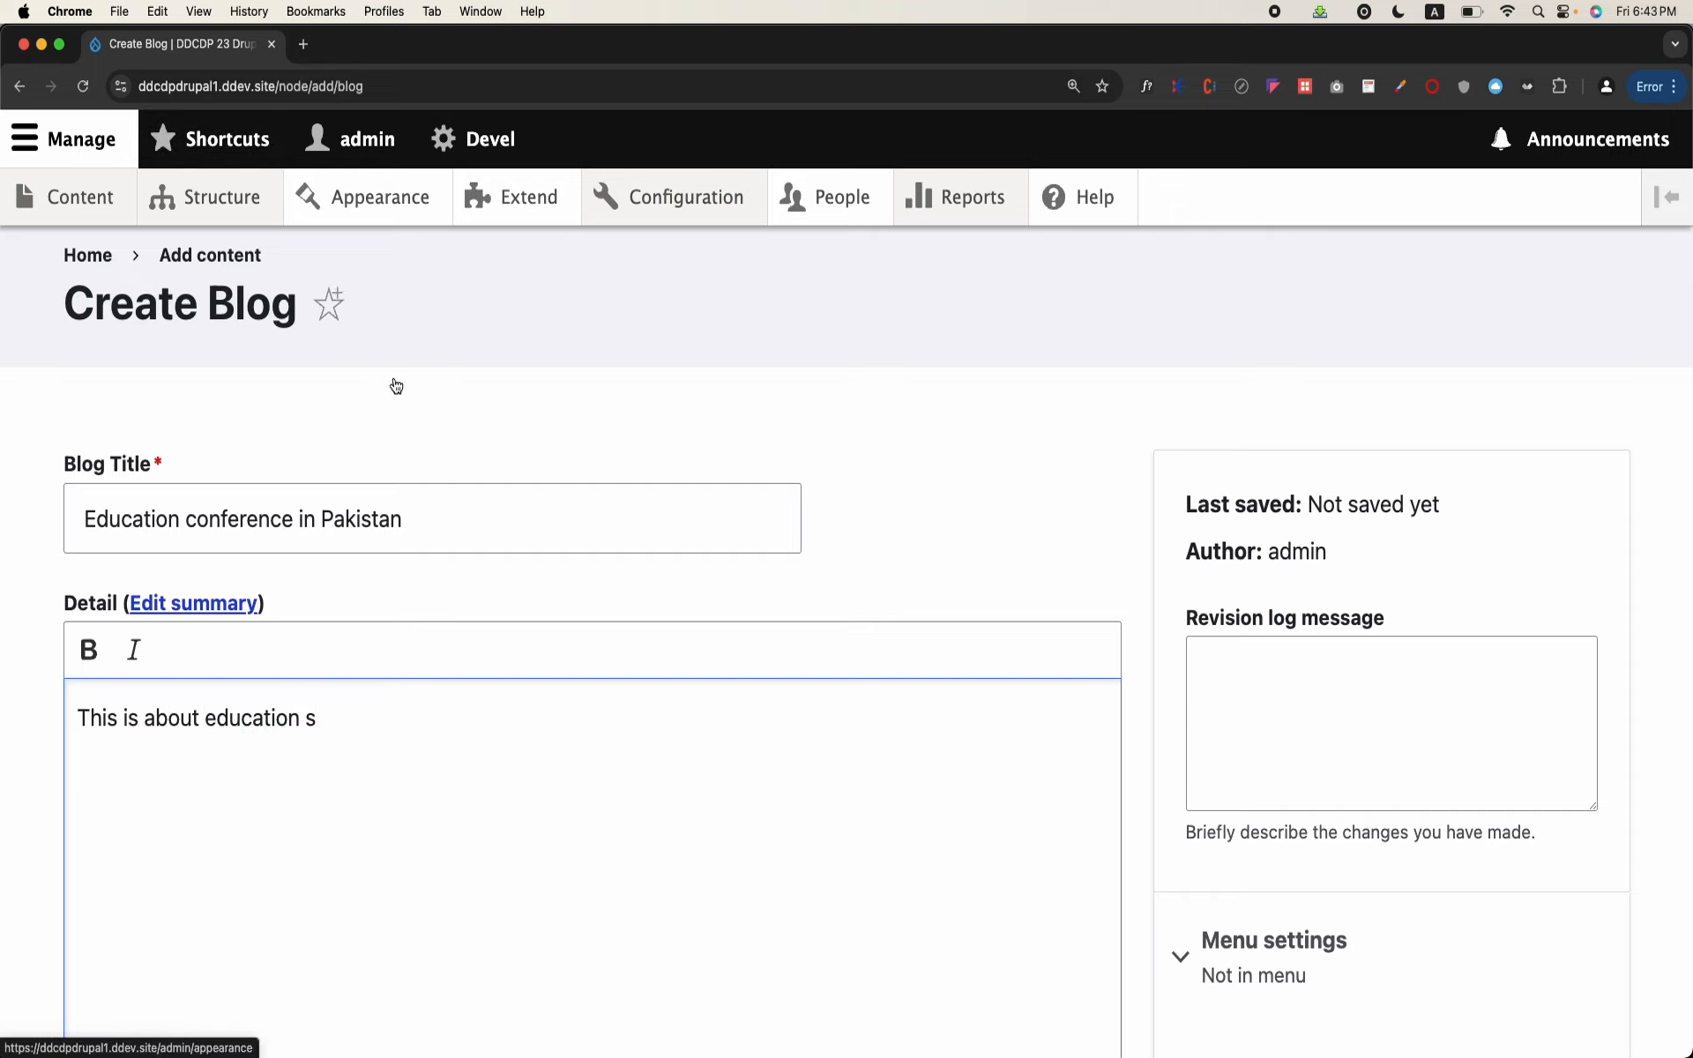
{"action": "left_click", "coordinate": [206, 605]}
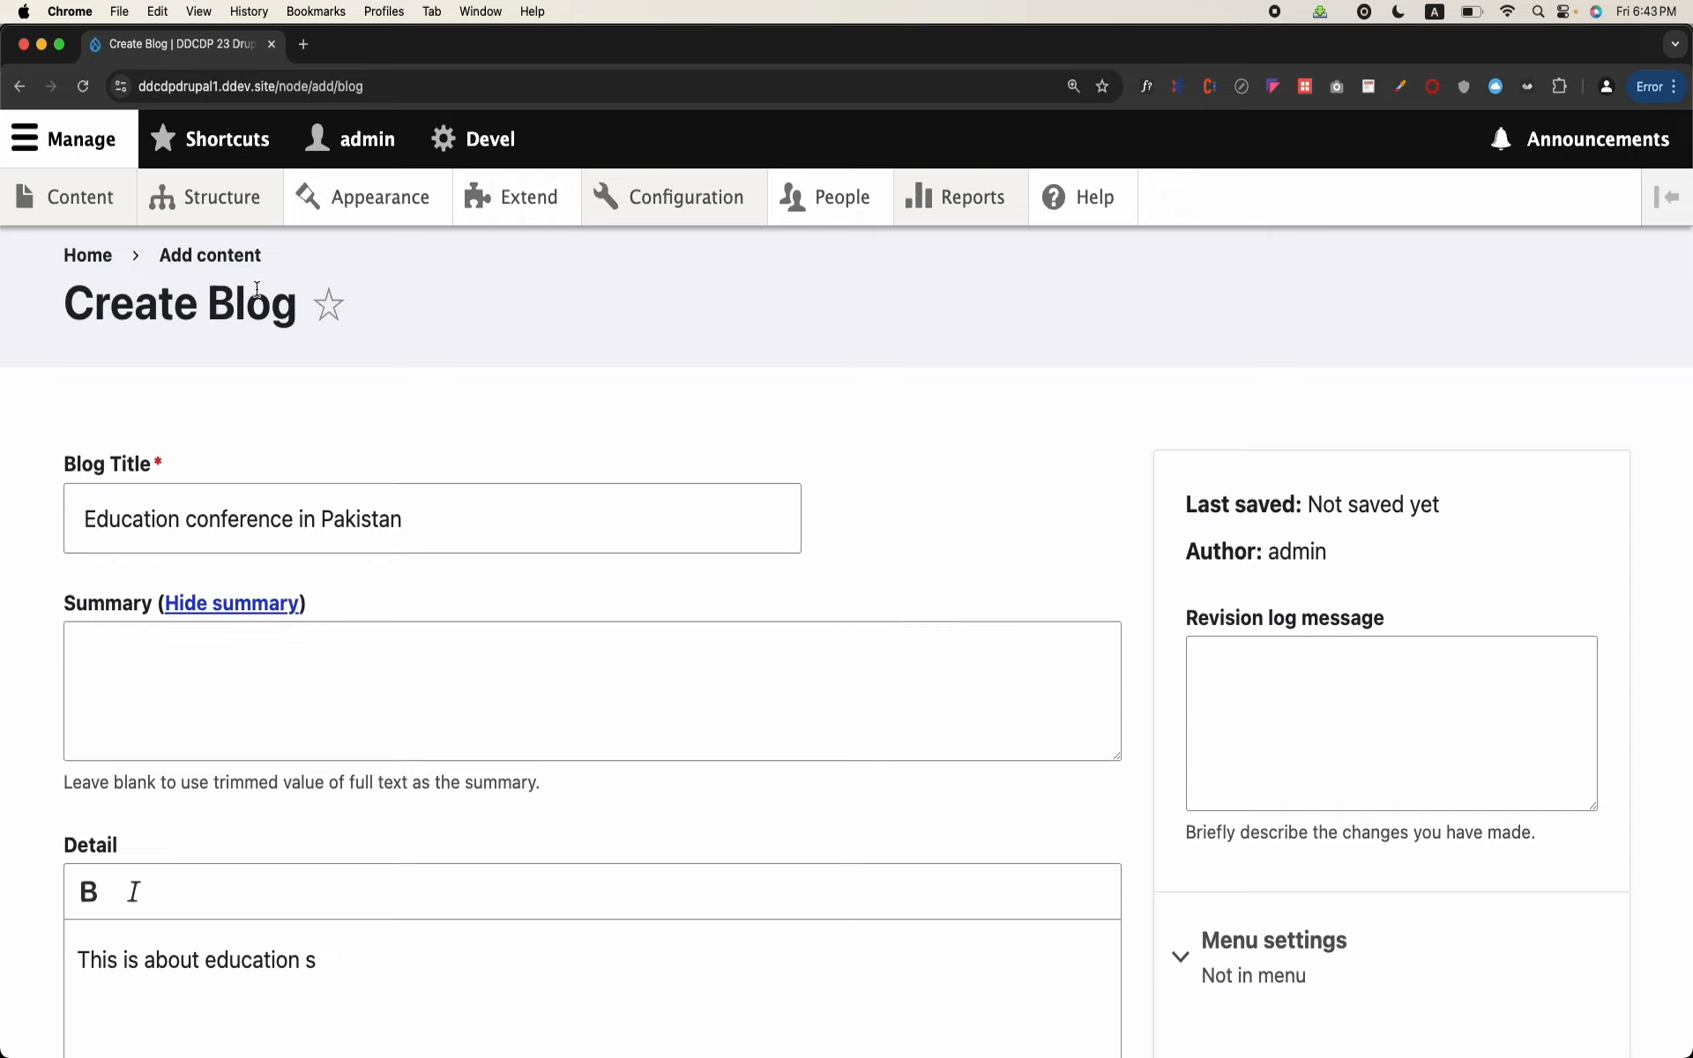
Step: Search for a lorem ipsum generator in a new browser tab and generate 5 paragraphs of placeholder text on lipsum.com
{"action": "left_click", "coordinate": [302, 44]}
{"action": "type", "text": "lore"}
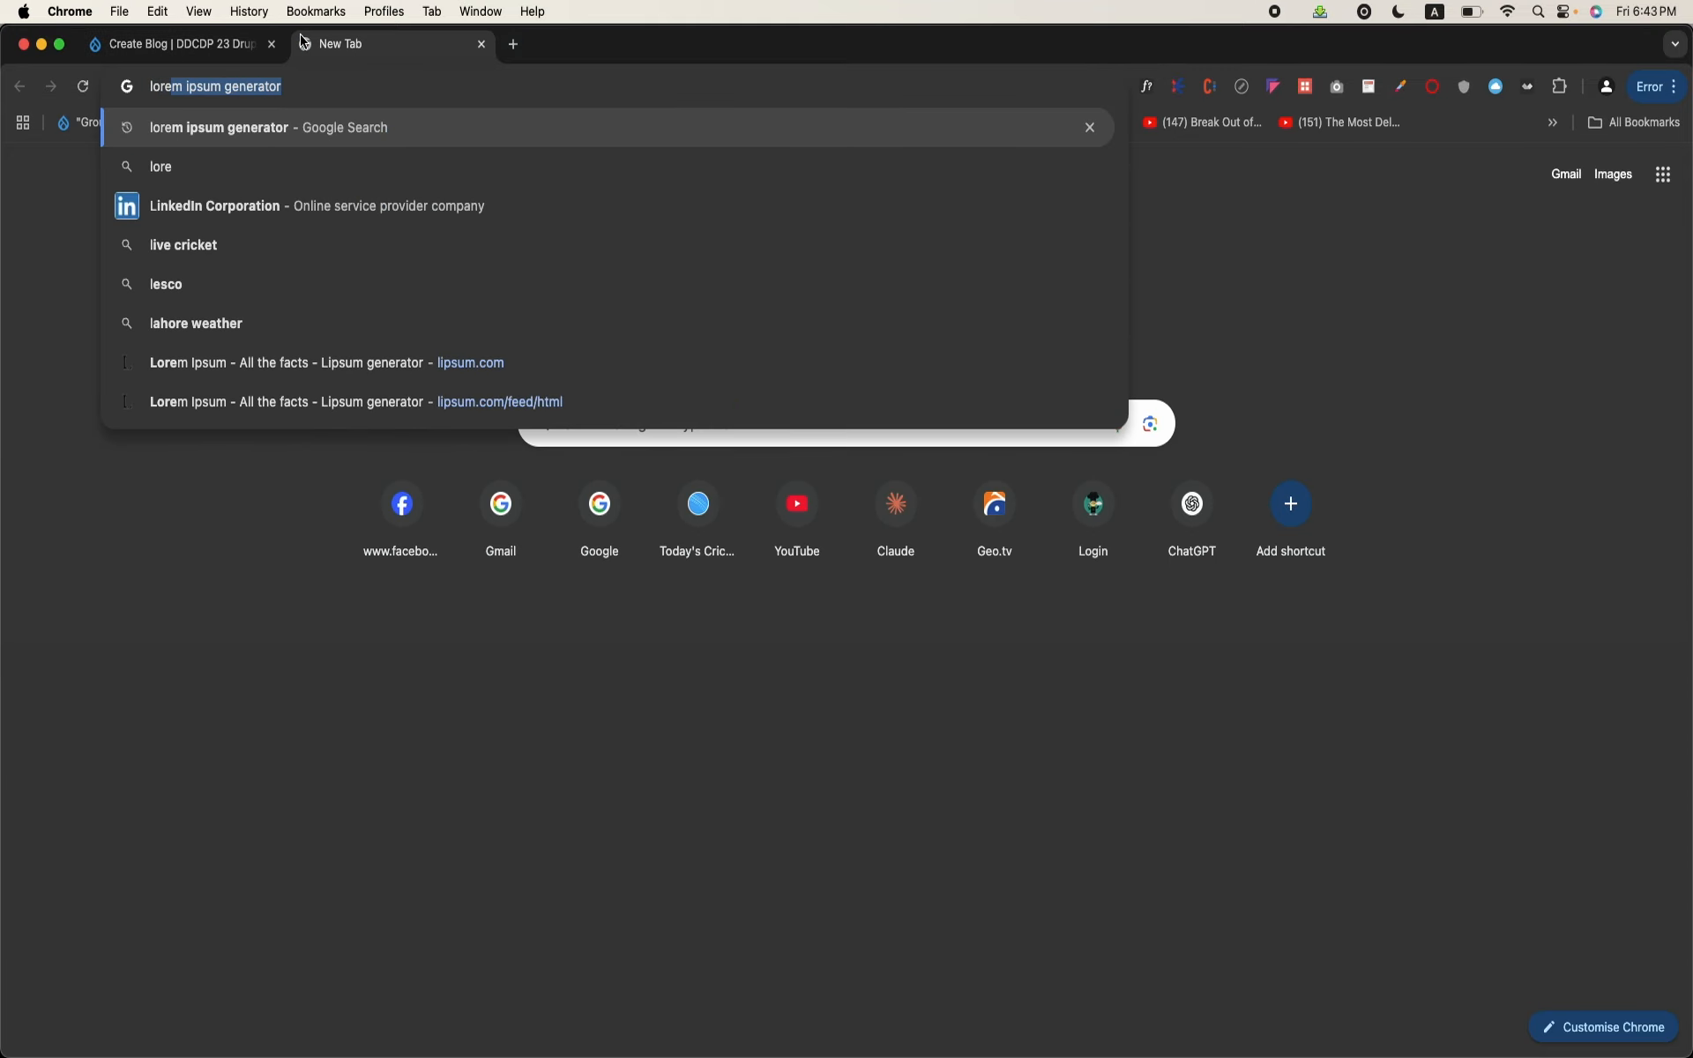
{"action": "key", "text": "Return"}
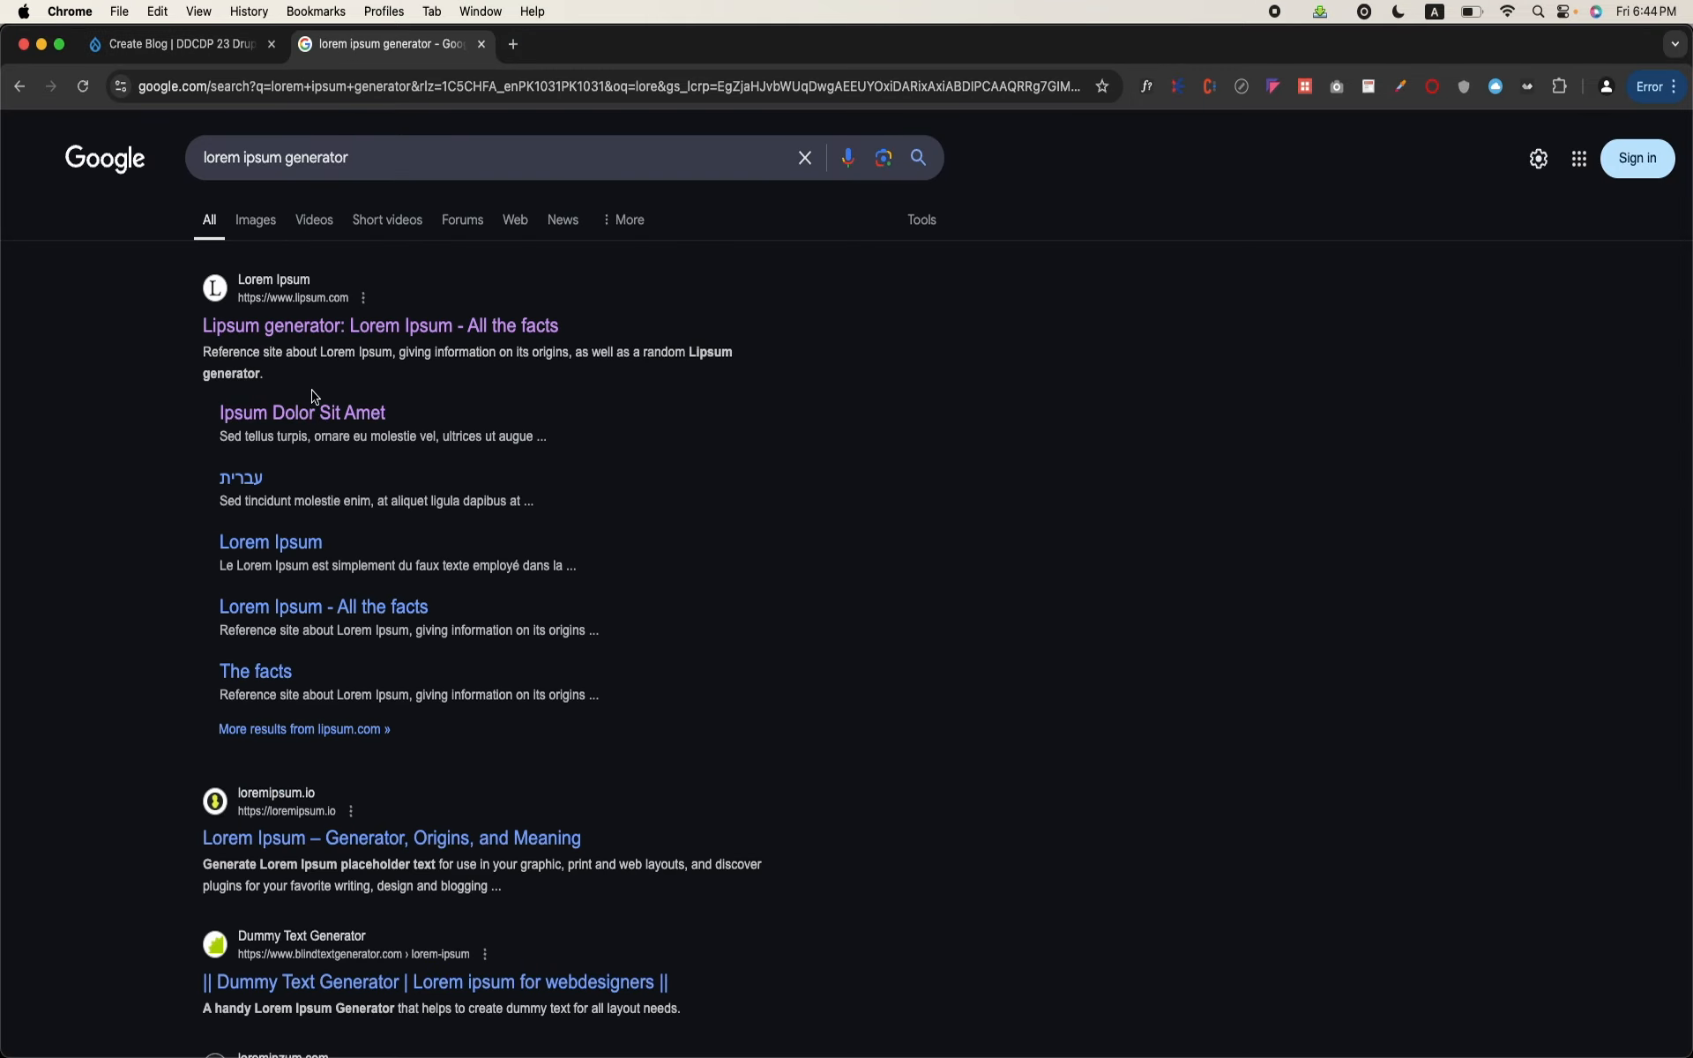
{"action": "left_click", "coordinate": [343, 331]}
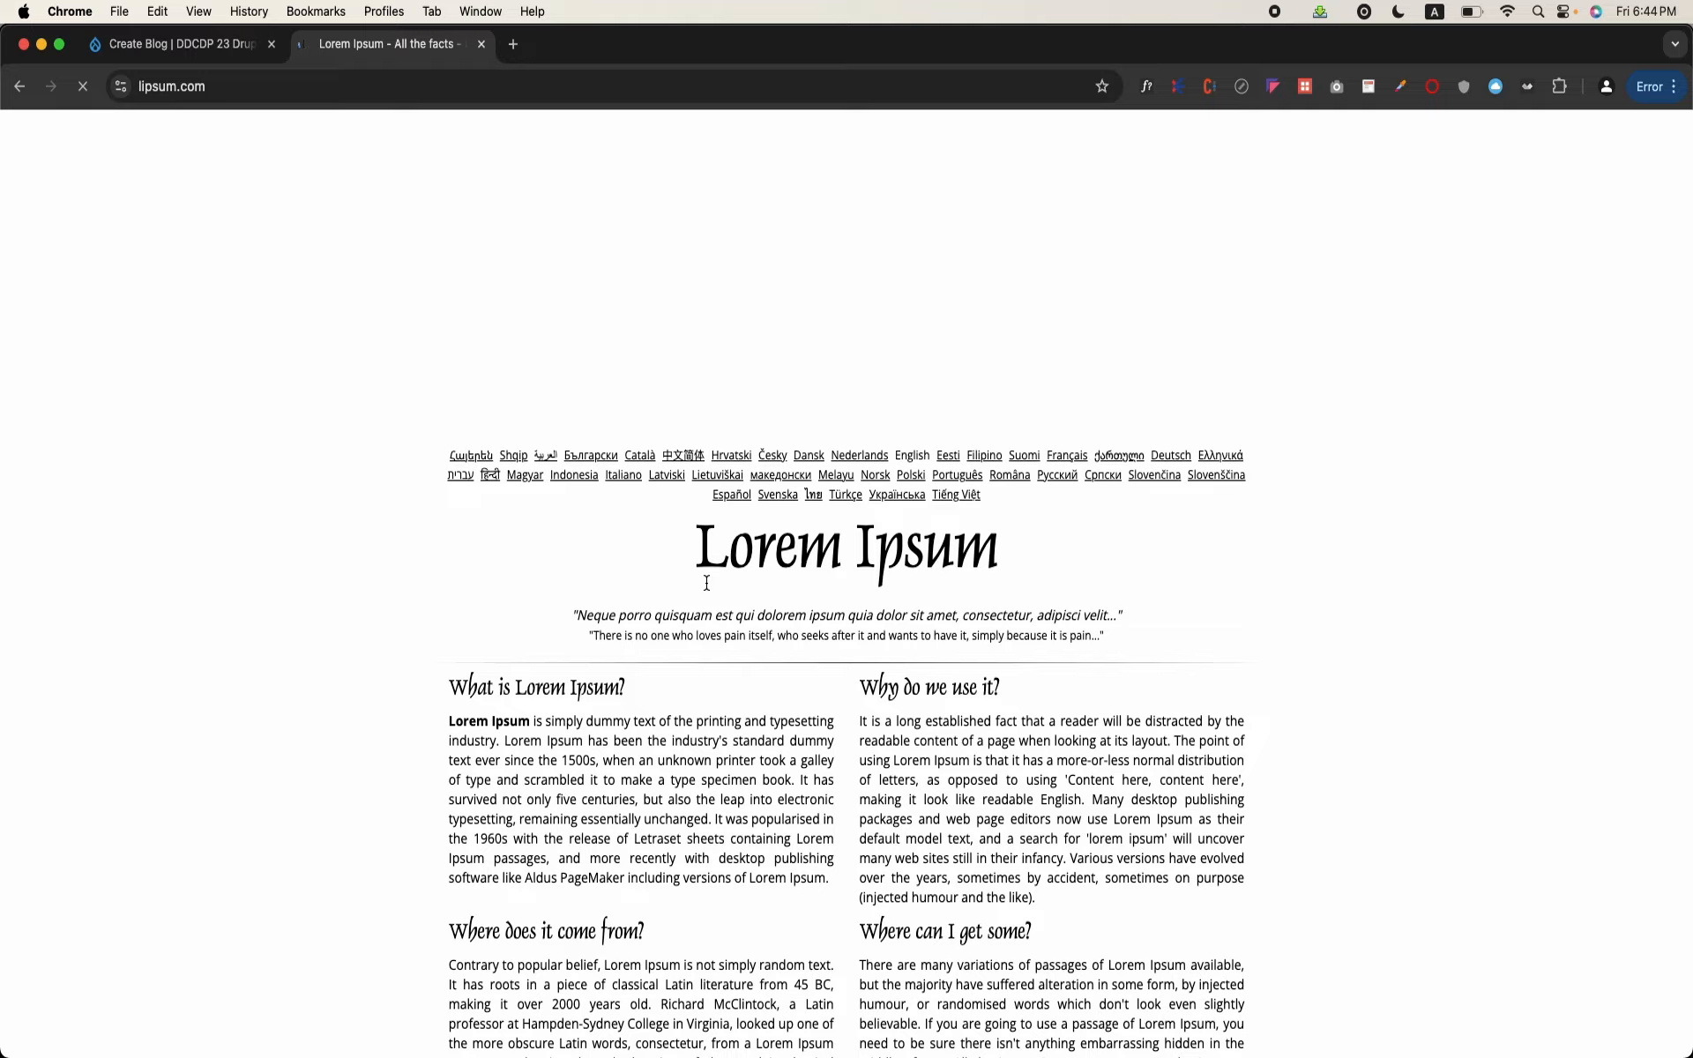
{"action": "scroll", "coordinate": [707, 582], "scroll_direction": "down", "scroll_amount": 7}
{"action": "scroll", "coordinate": [707, 582], "scroll_direction": "down", "scroll_amount": 2}
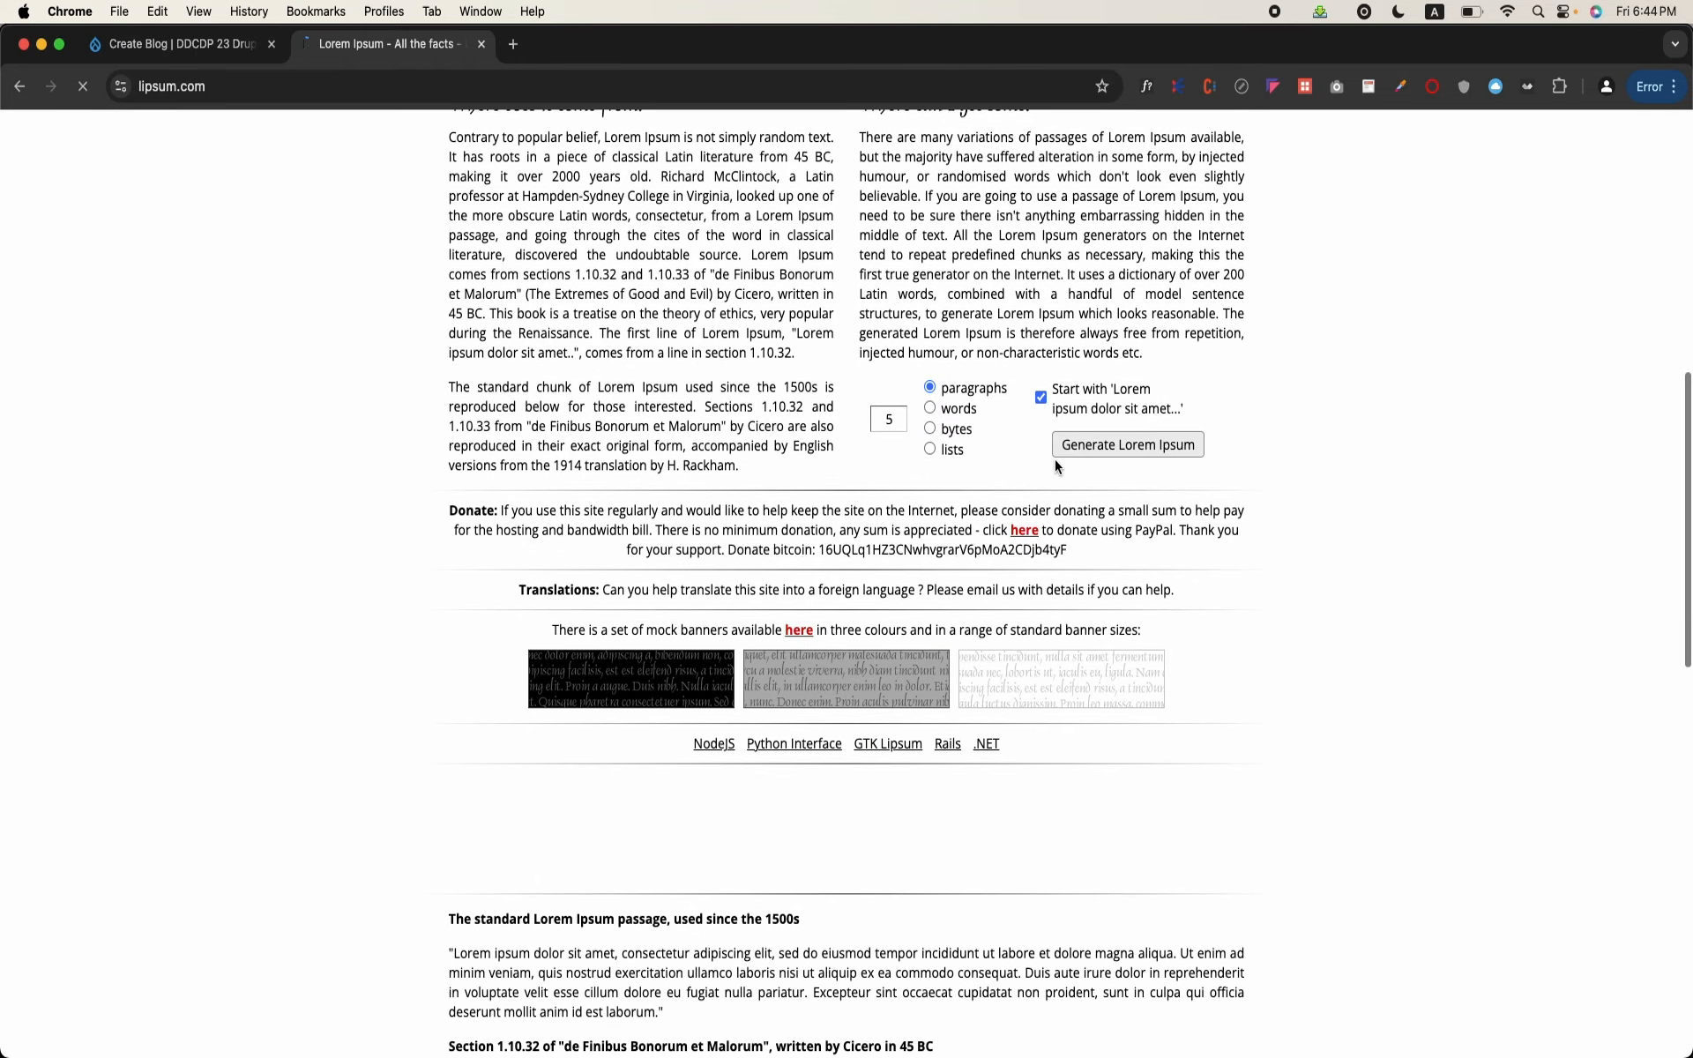
{"action": "left_click", "coordinate": [1139, 453]}
Step: Copy the first four generated paragraphs and replace the blog's Detail text with them
{"action": "scroll", "coordinate": [711, 543], "scroll_direction": "down", "scroll_amount": 3}
{"action": "right_click", "coordinate": [710, 544]}
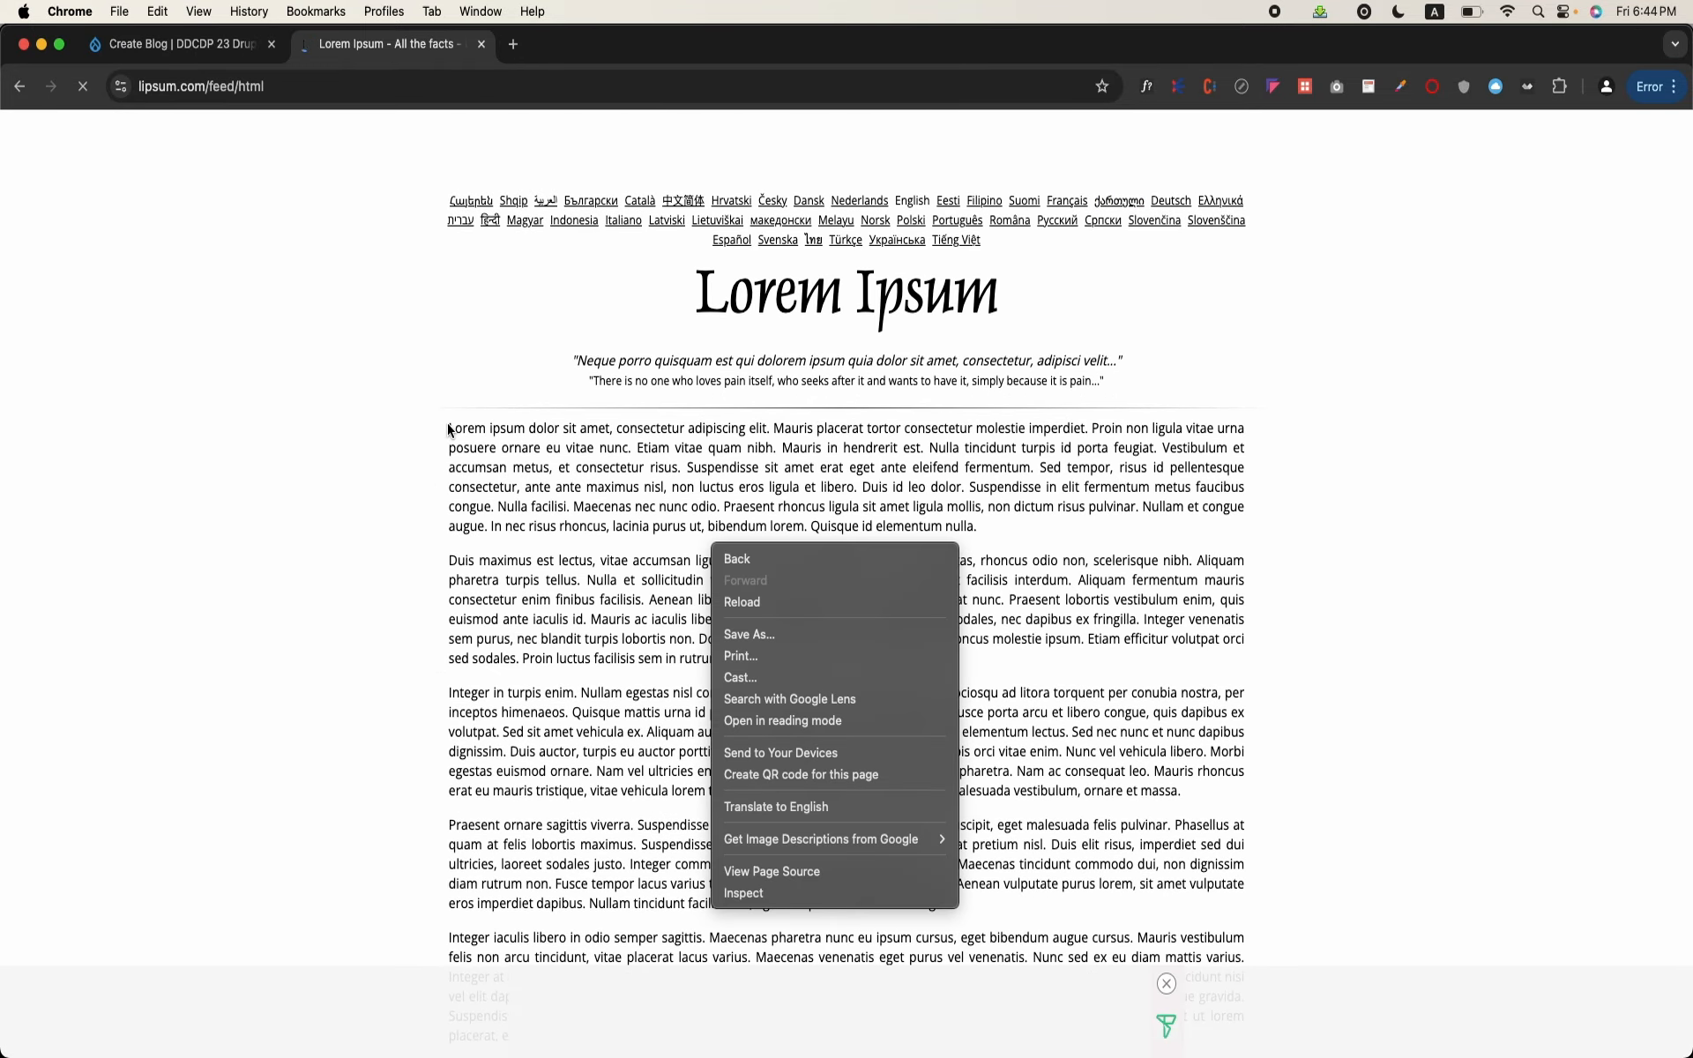
{"action": "left_click", "coordinate": [450, 429]}
{"action": "left_click_drag", "start_coordinate": [450, 428], "coordinate": [943, 914]}
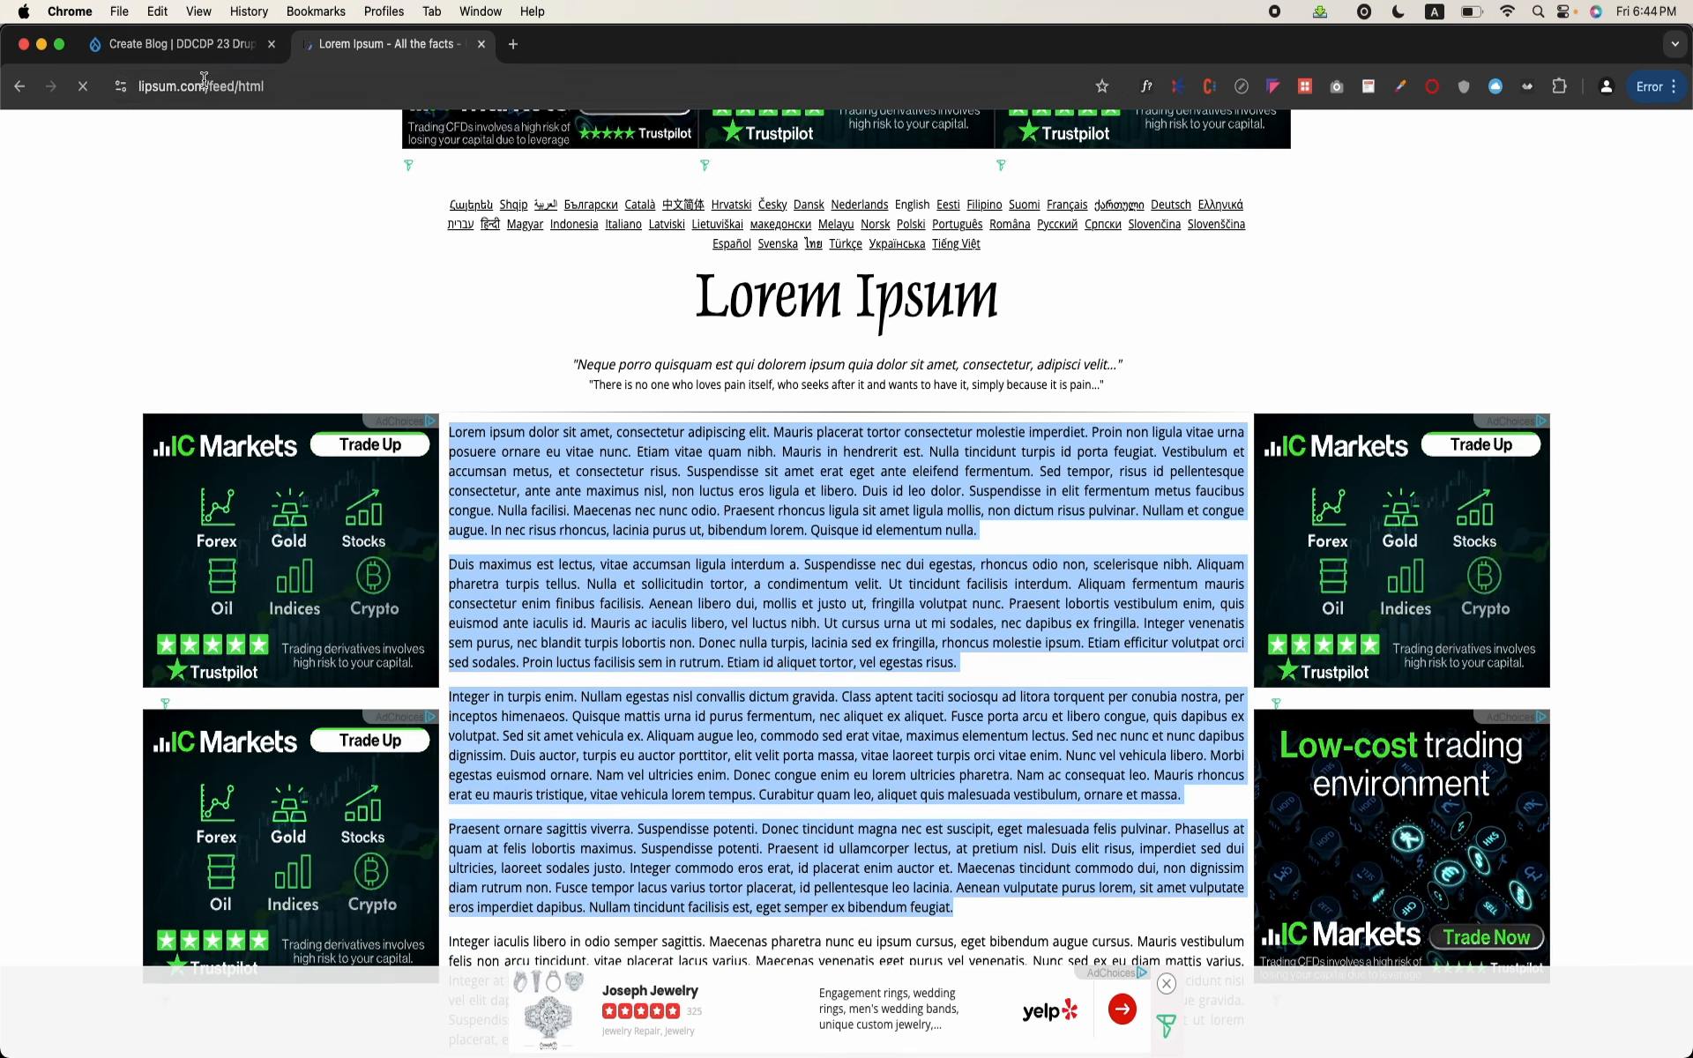
{"action": "left_click", "coordinate": [201, 46]}
{"action": "scroll", "coordinate": [352, 544], "scroll_direction": "down", "scroll_amount": 5}
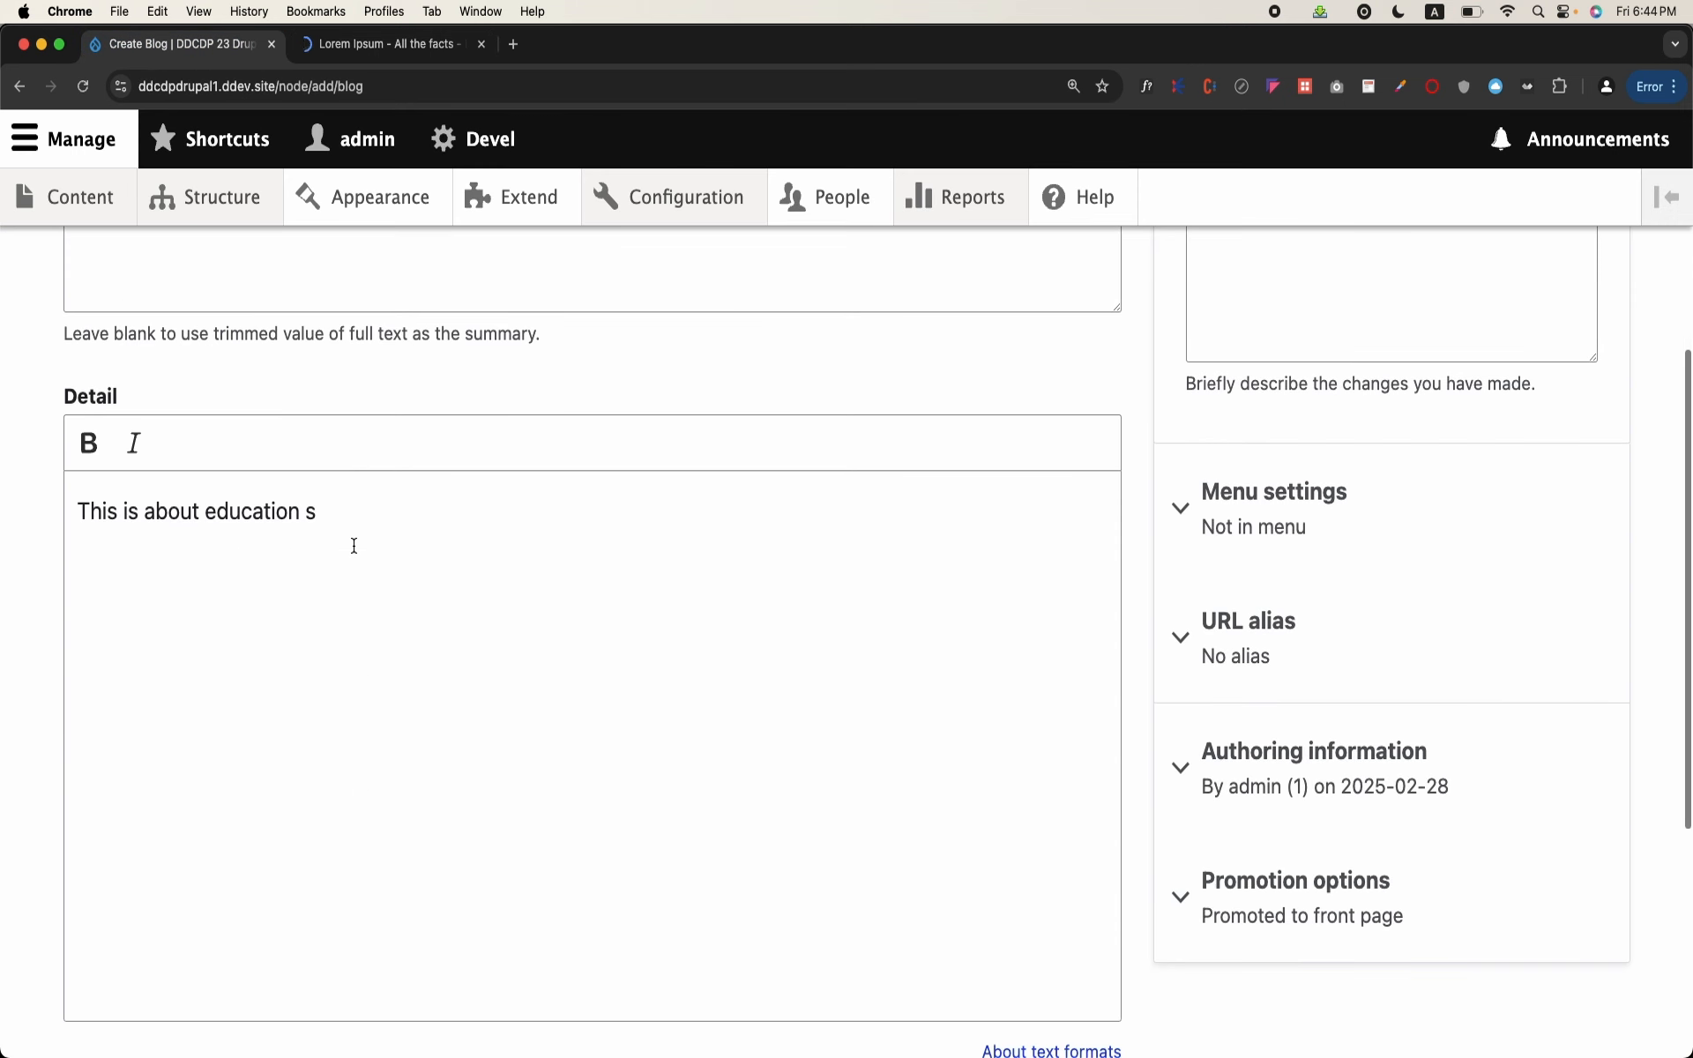
{"action": "left_click", "coordinate": [331, 588]}
{"action": "key", "text": "cmd+a"}
{"action": "key", "text": "super+v"}
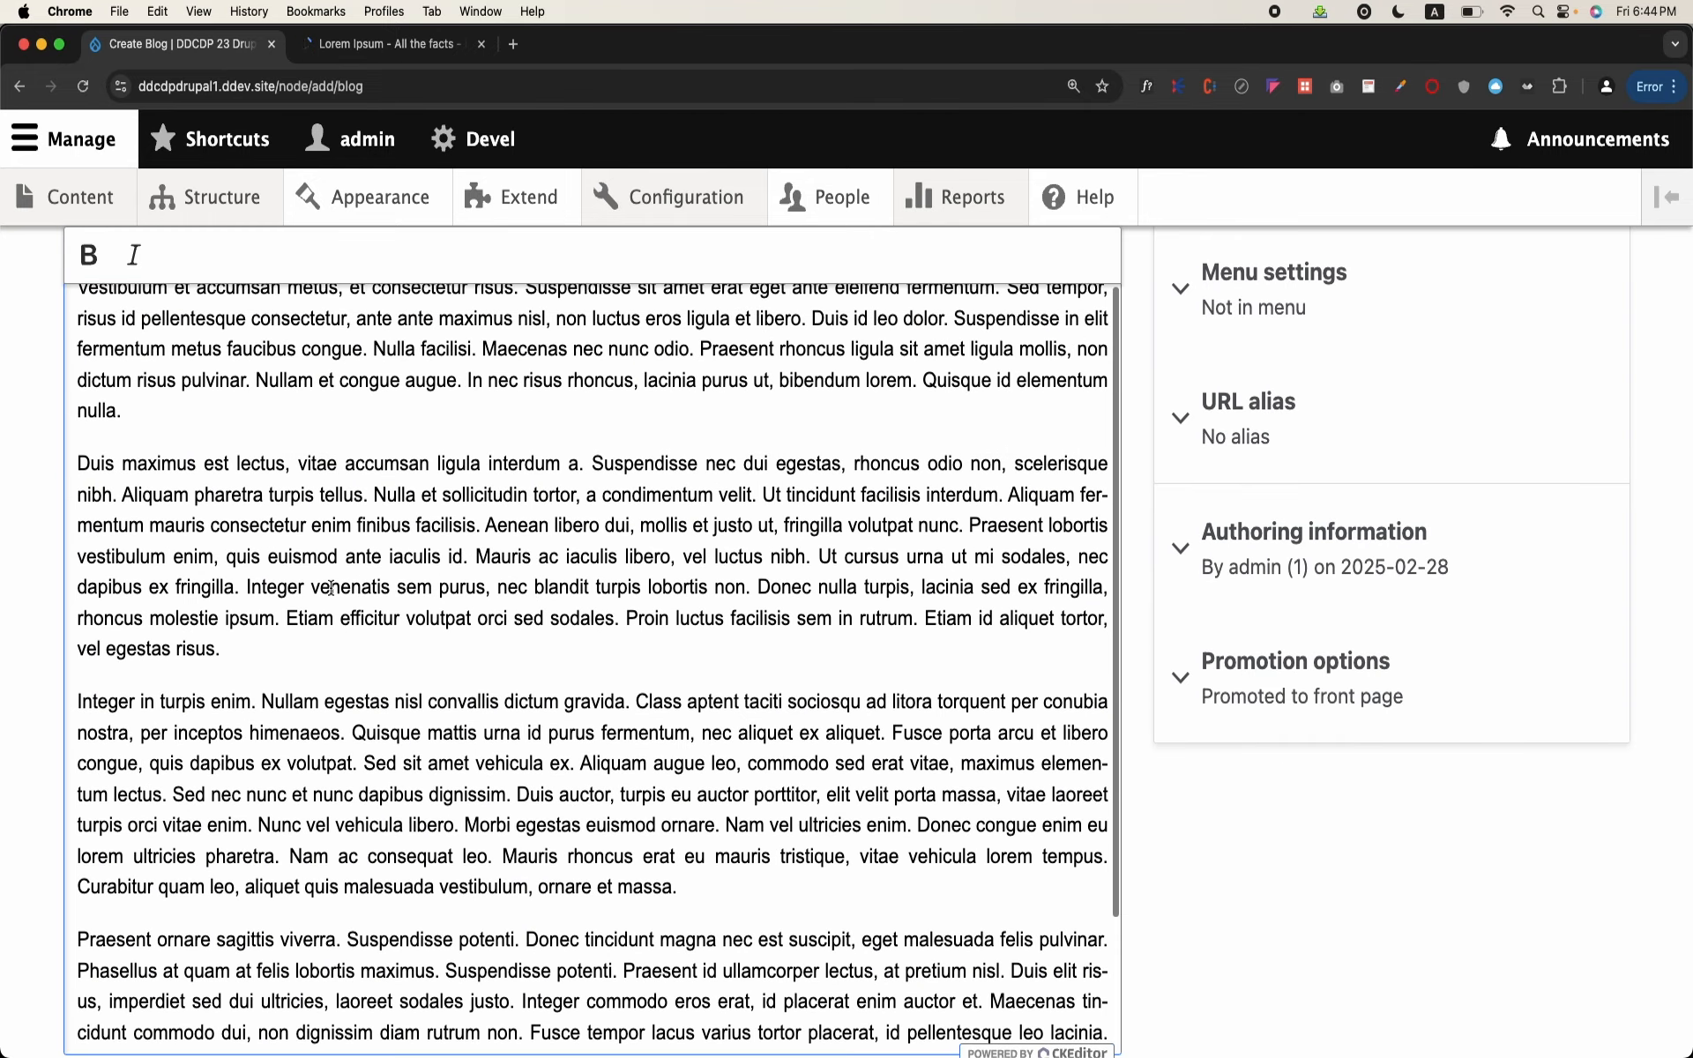
Step: Copy the end of the first Detail paragraph, from "ulla facilisi" to "elementum nulla.", into the Summary field
{"action": "scroll", "coordinate": [389, 381], "scroll_direction": "up", "scroll_amount": 1}
{"action": "left_click_drag", "start_coordinate": [386, 388], "coordinate": [450, 442]}
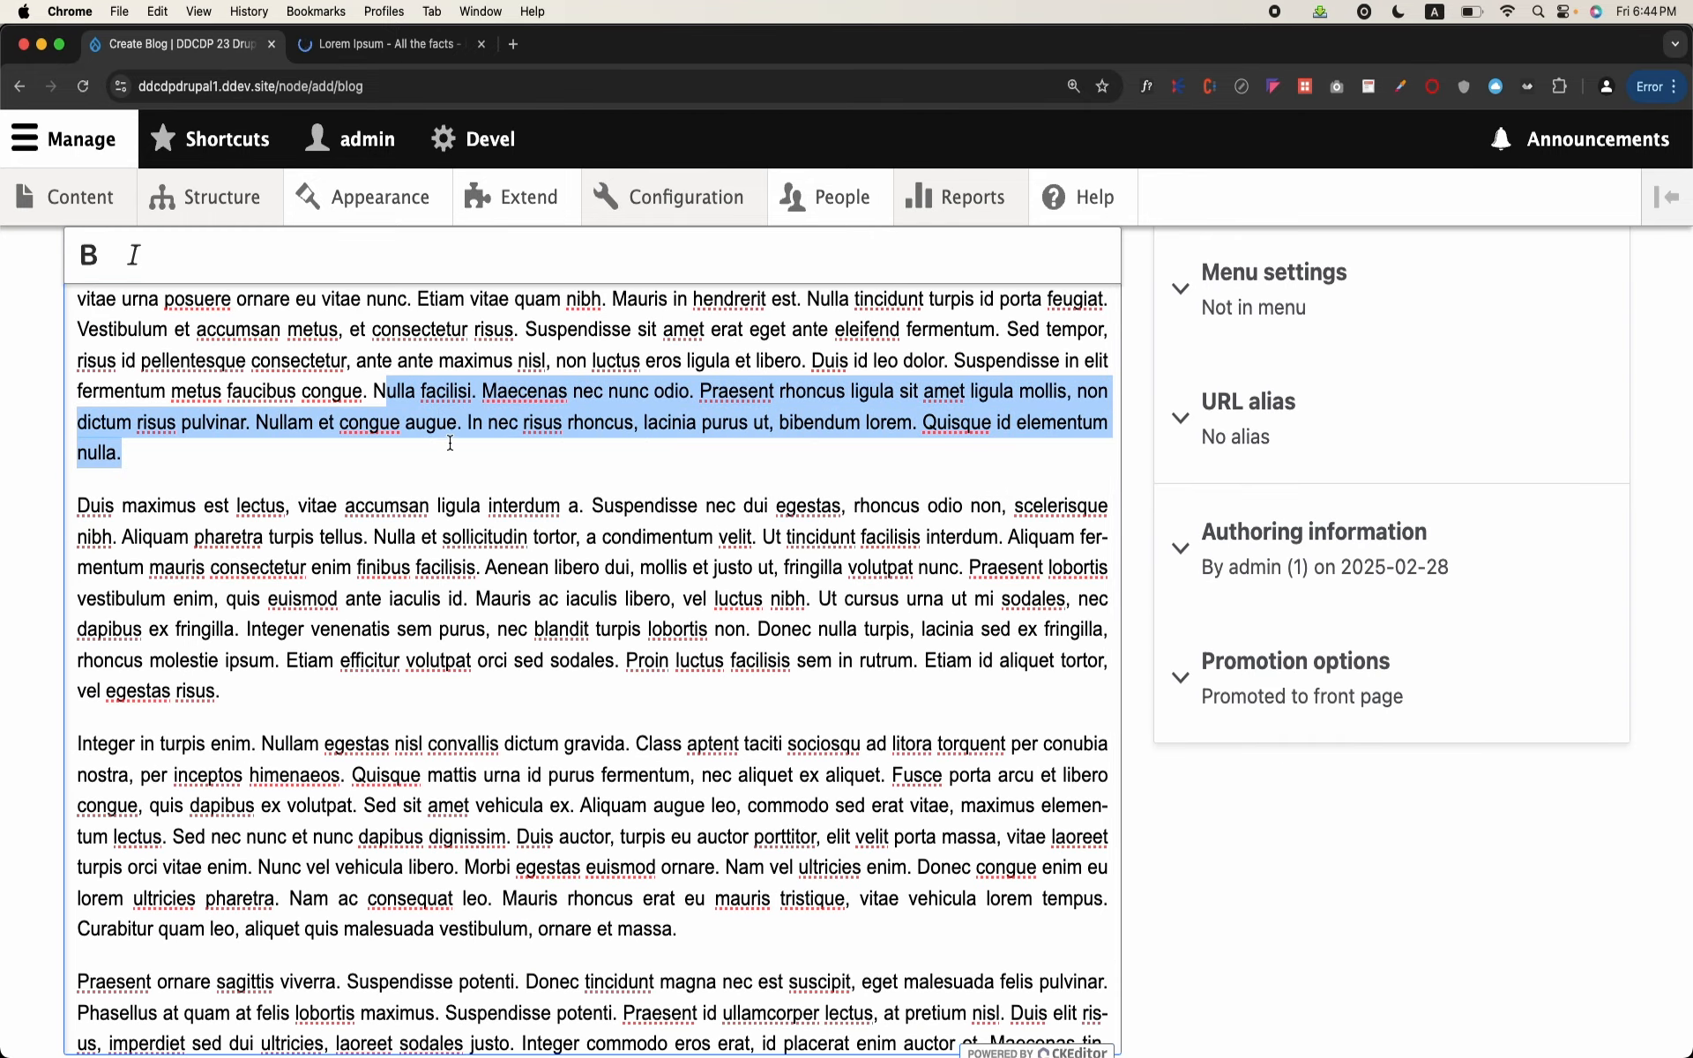
{"action": "key", "text": "super+c"}
{"action": "scroll", "coordinate": [449, 450], "scroll_direction": "up", "scroll_amount": 5}
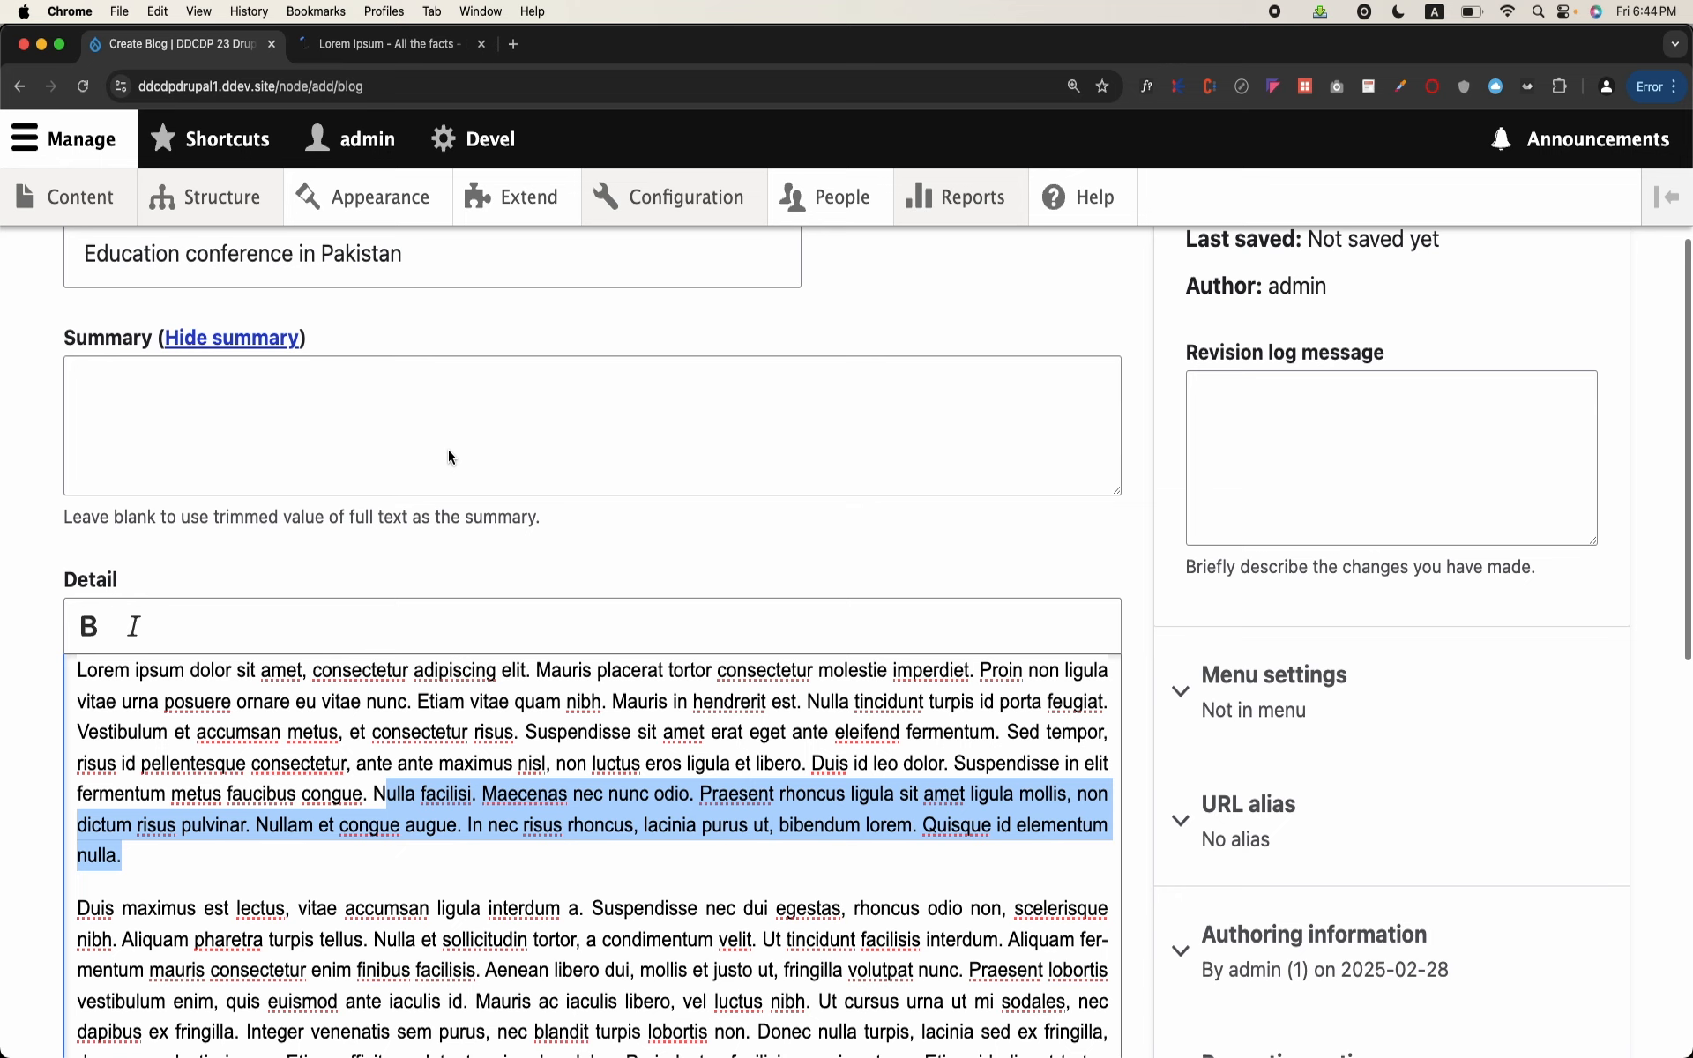
{"action": "left_click", "coordinate": [448, 448]}
{"action": "key", "text": "super+v"}
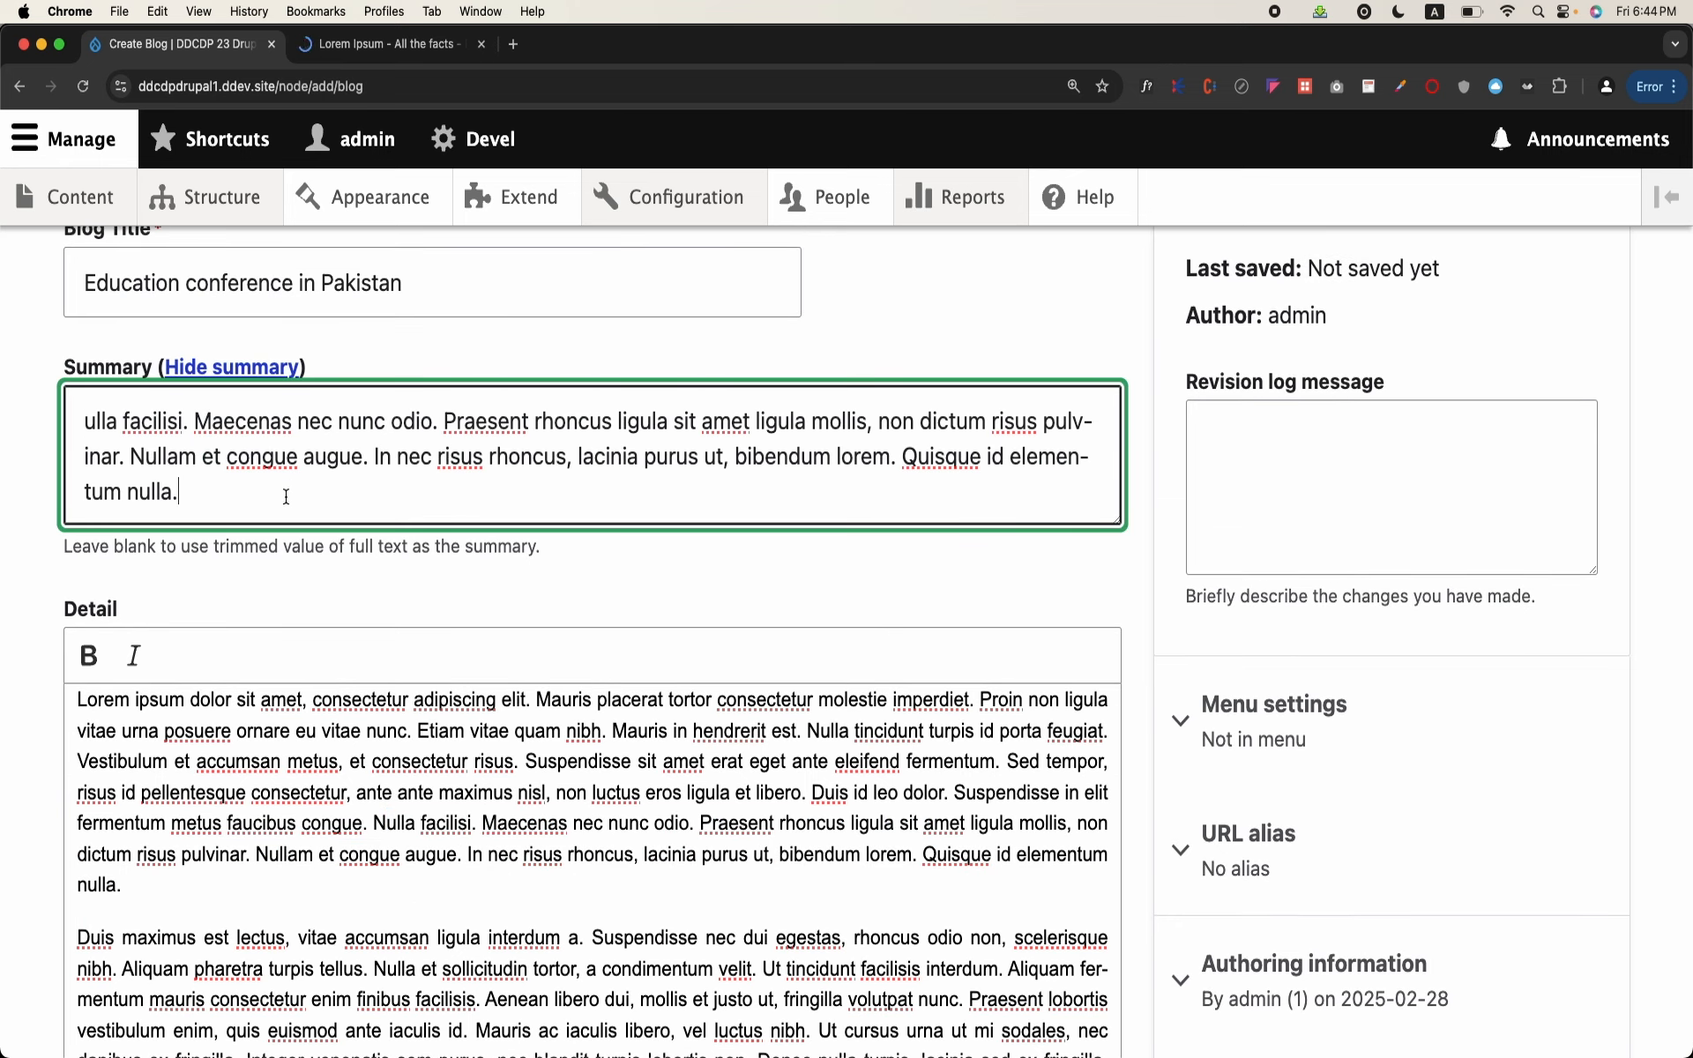
{"action": "left_click_drag", "start_coordinate": [219, 499], "coordinate": [65, 410]}
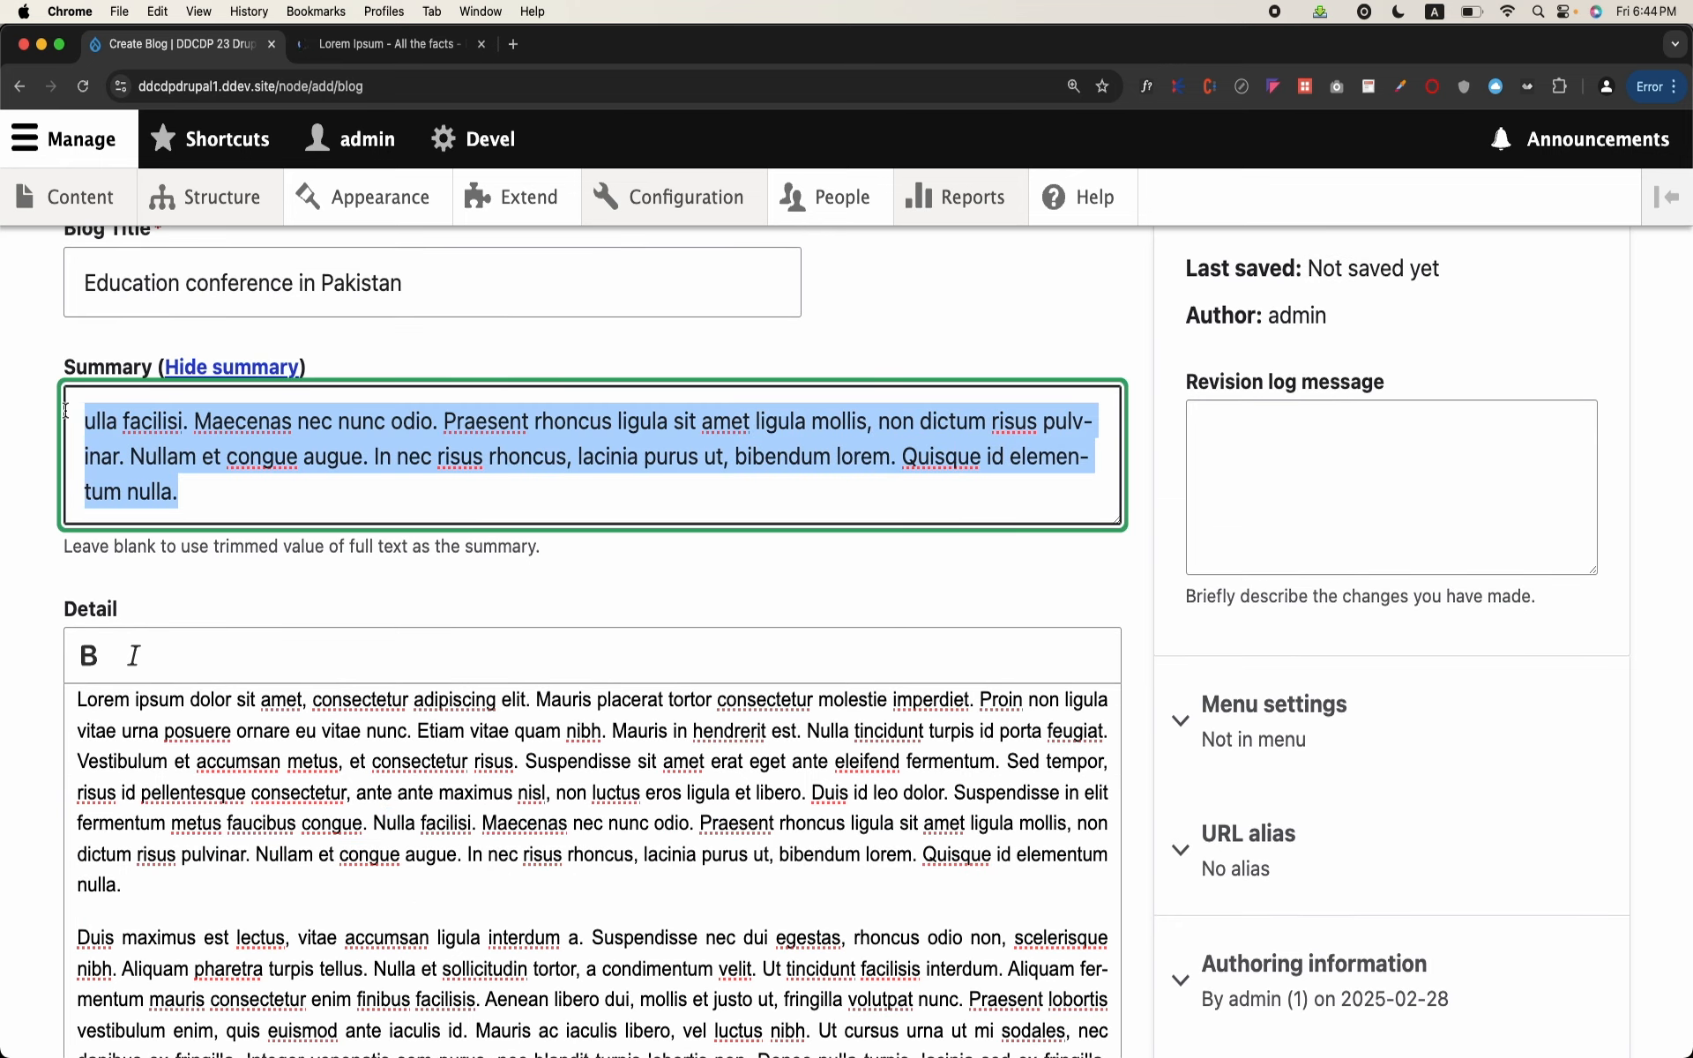
{"action": "scroll", "coordinate": [65, 410], "scroll_direction": "up", "scroll_amount": 3}
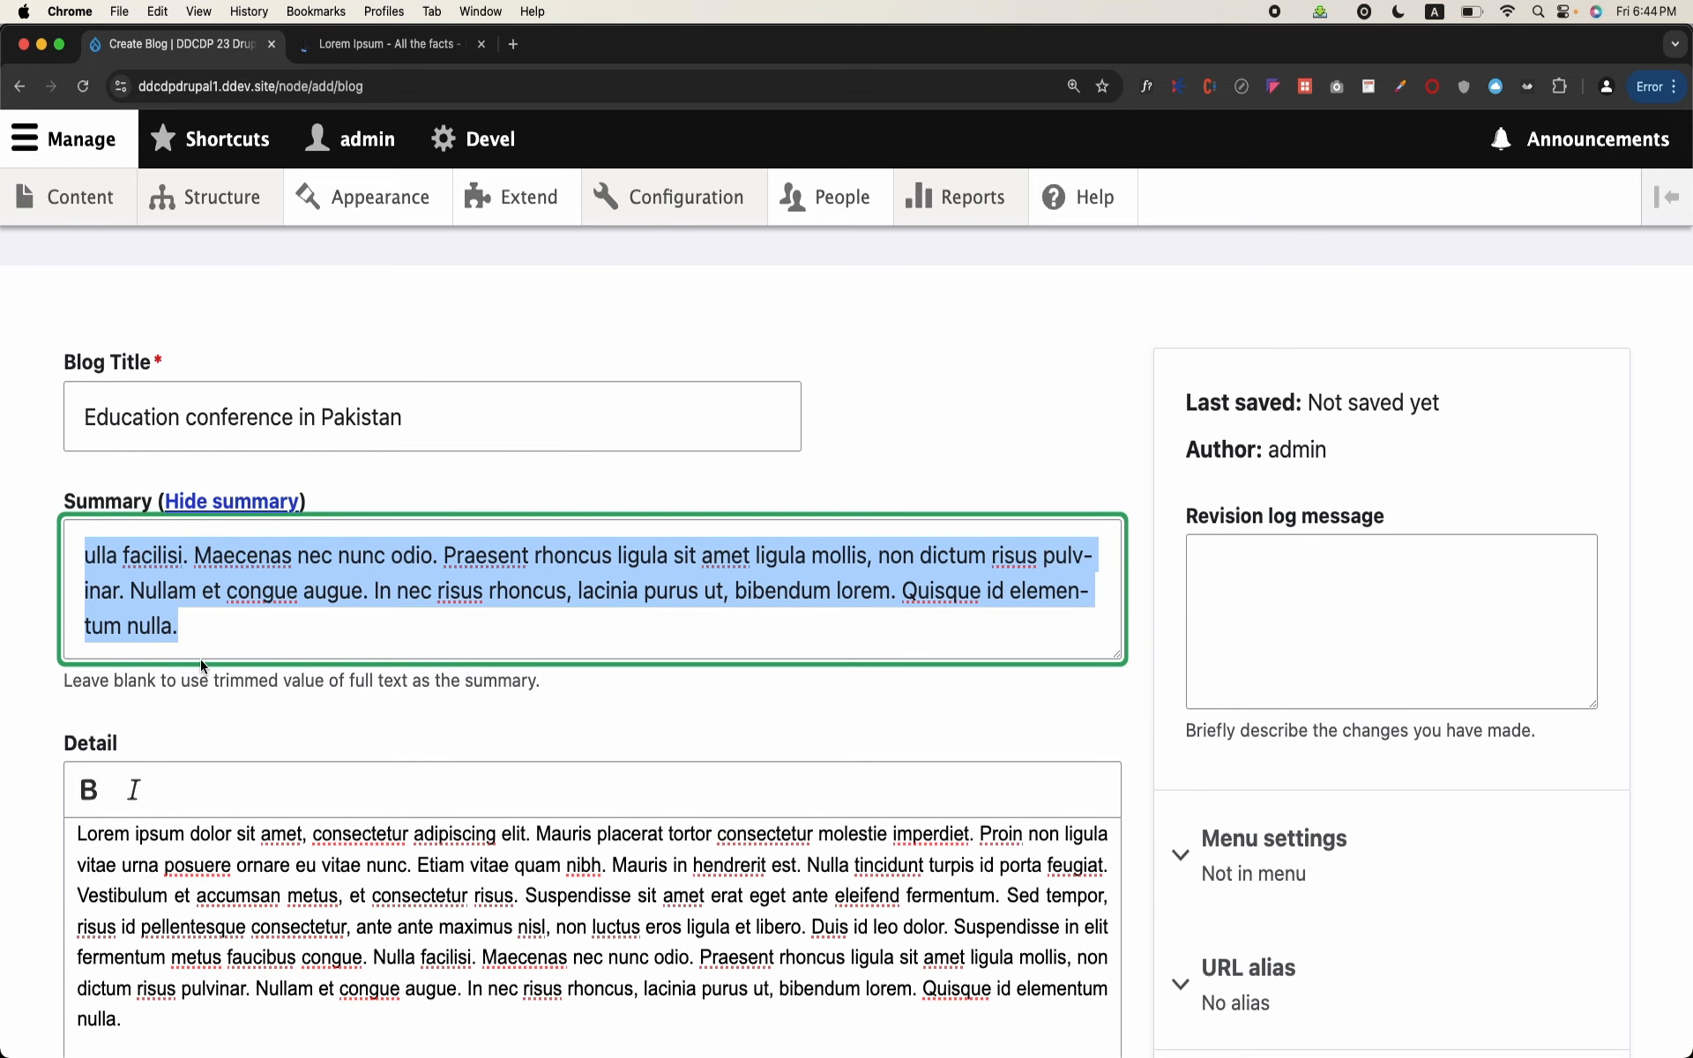
{"action": "left_click", "coordinate": [239, 596]}
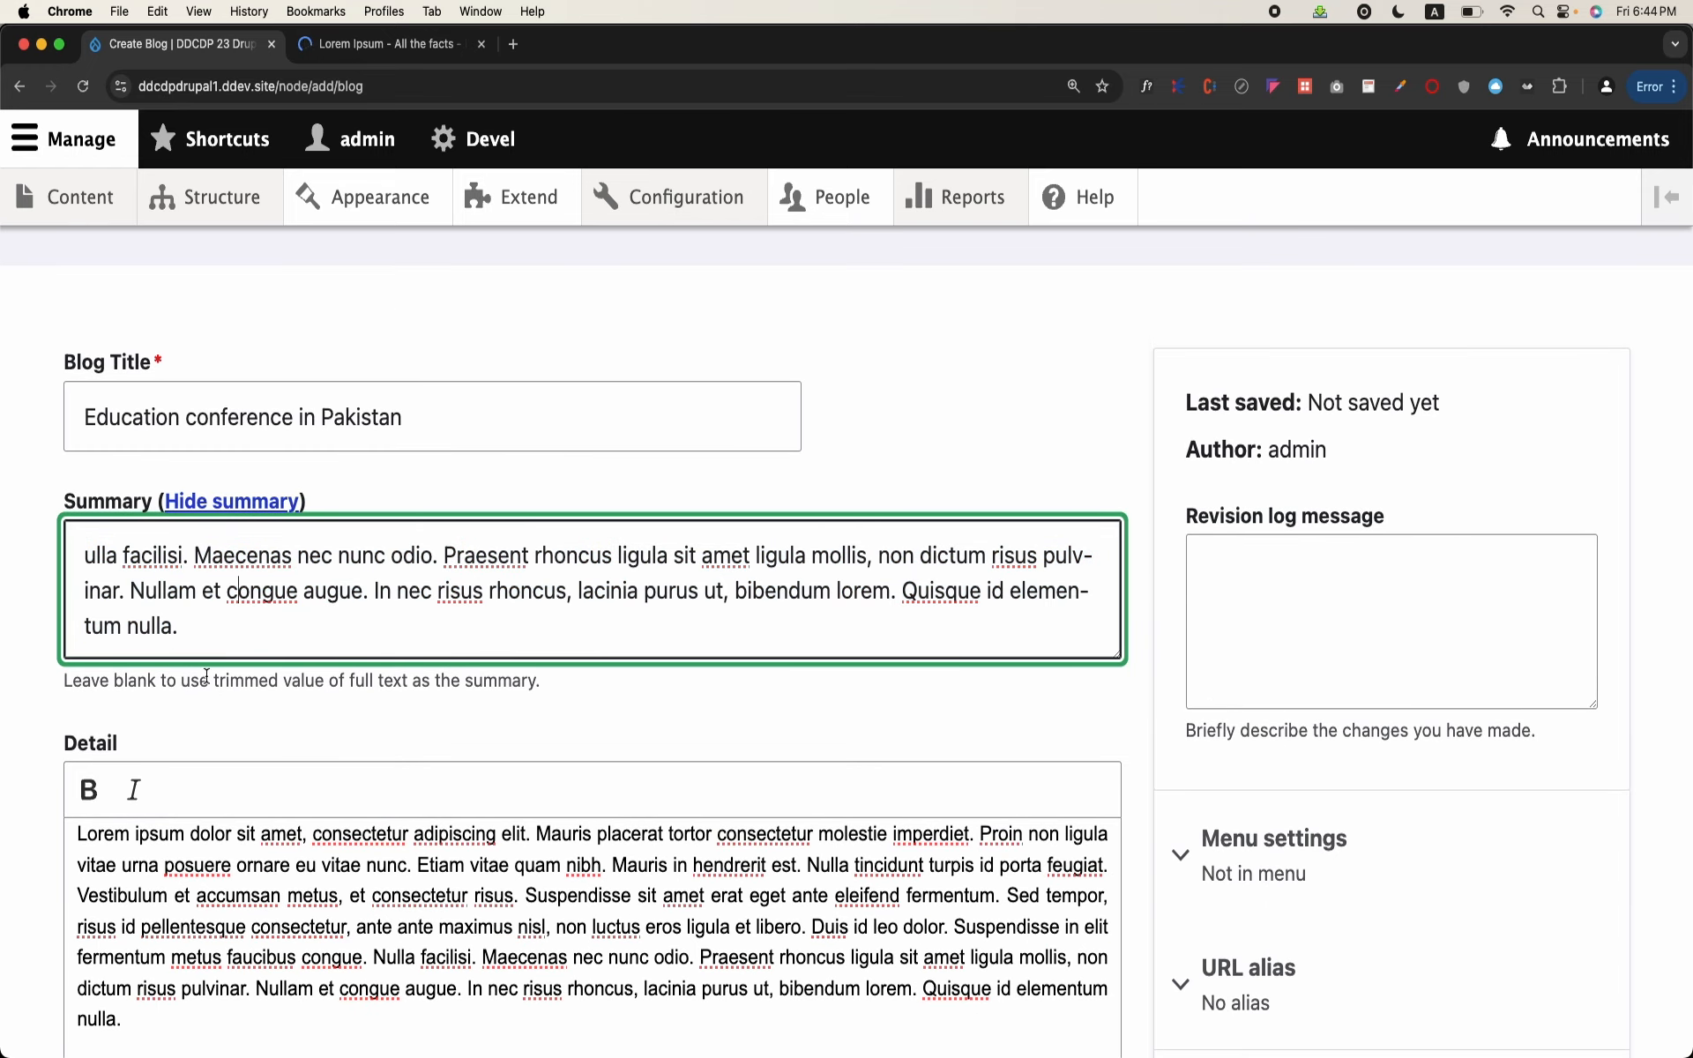
{"action": "left_click_drag", "start_coordinate": [179, 648], "coordinate": [89, 571]}
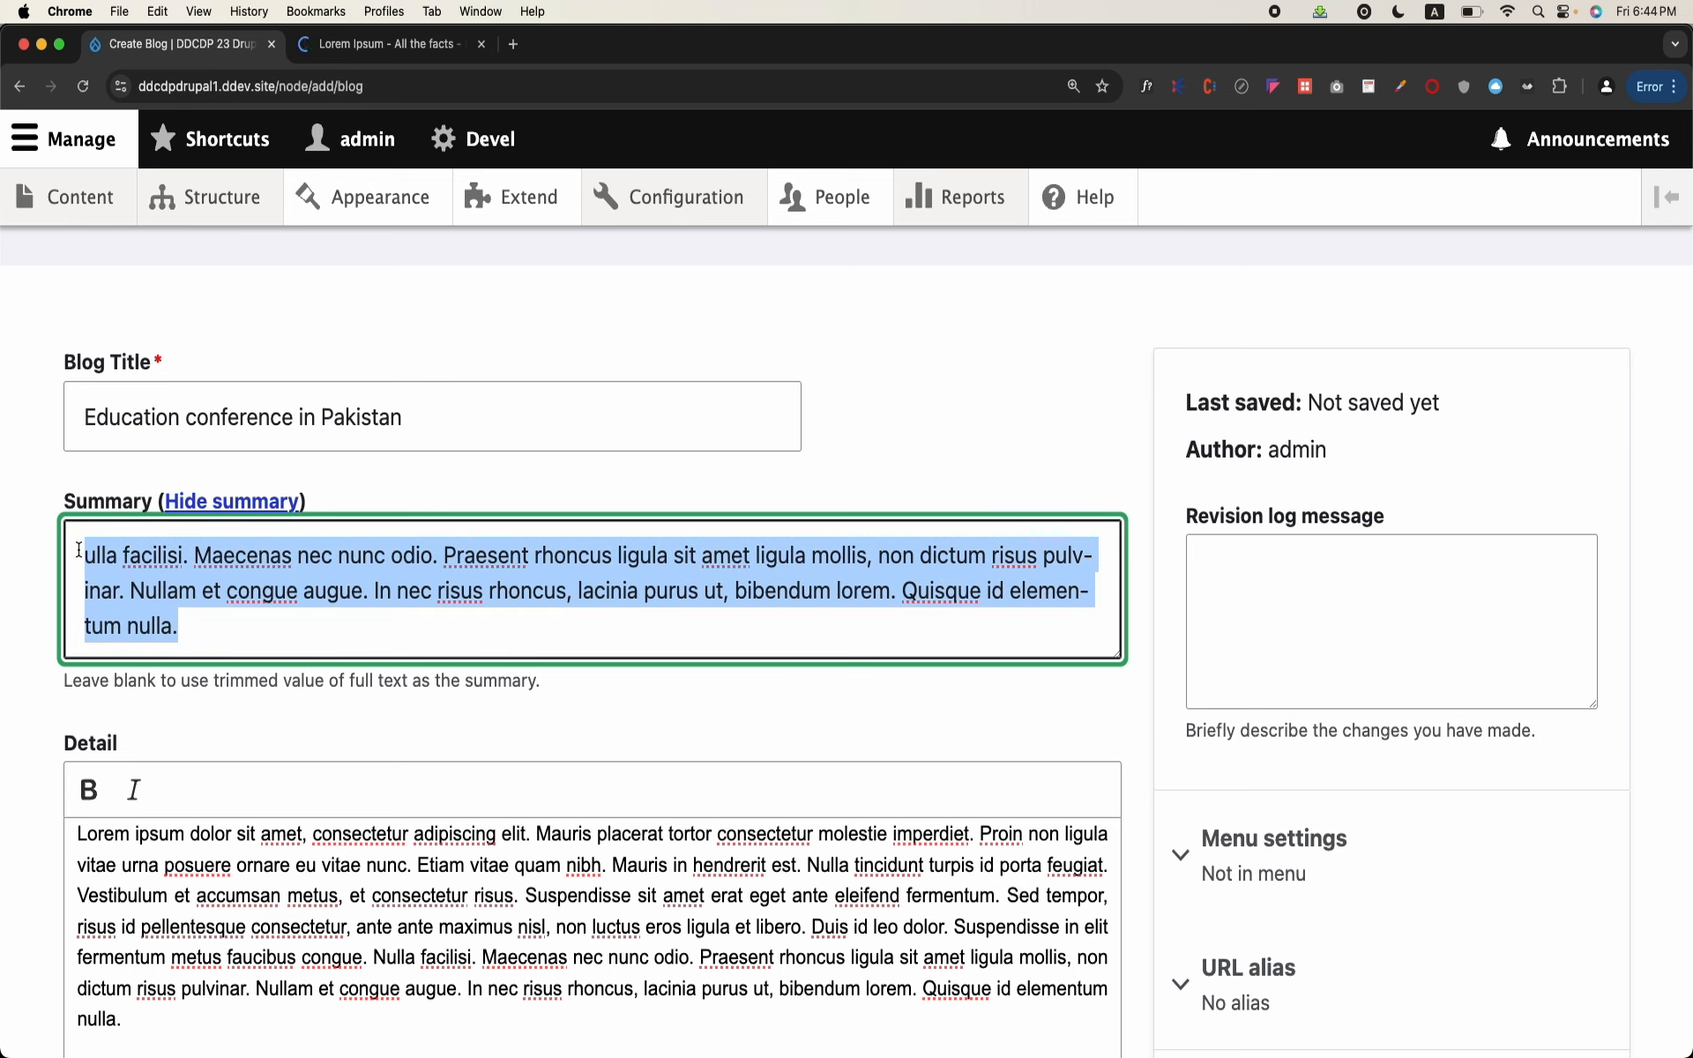
Step: Save the blog post as published and review its page from title to end of the Detail text
{"action": "scroll", "coordinate": [79, 551], "scroll_direction": "down", "scroll_amount": 3}
{"action": "scroll", "coordinate": [214, 599], "scroll_direction": "down", "scroll_amount": 3}
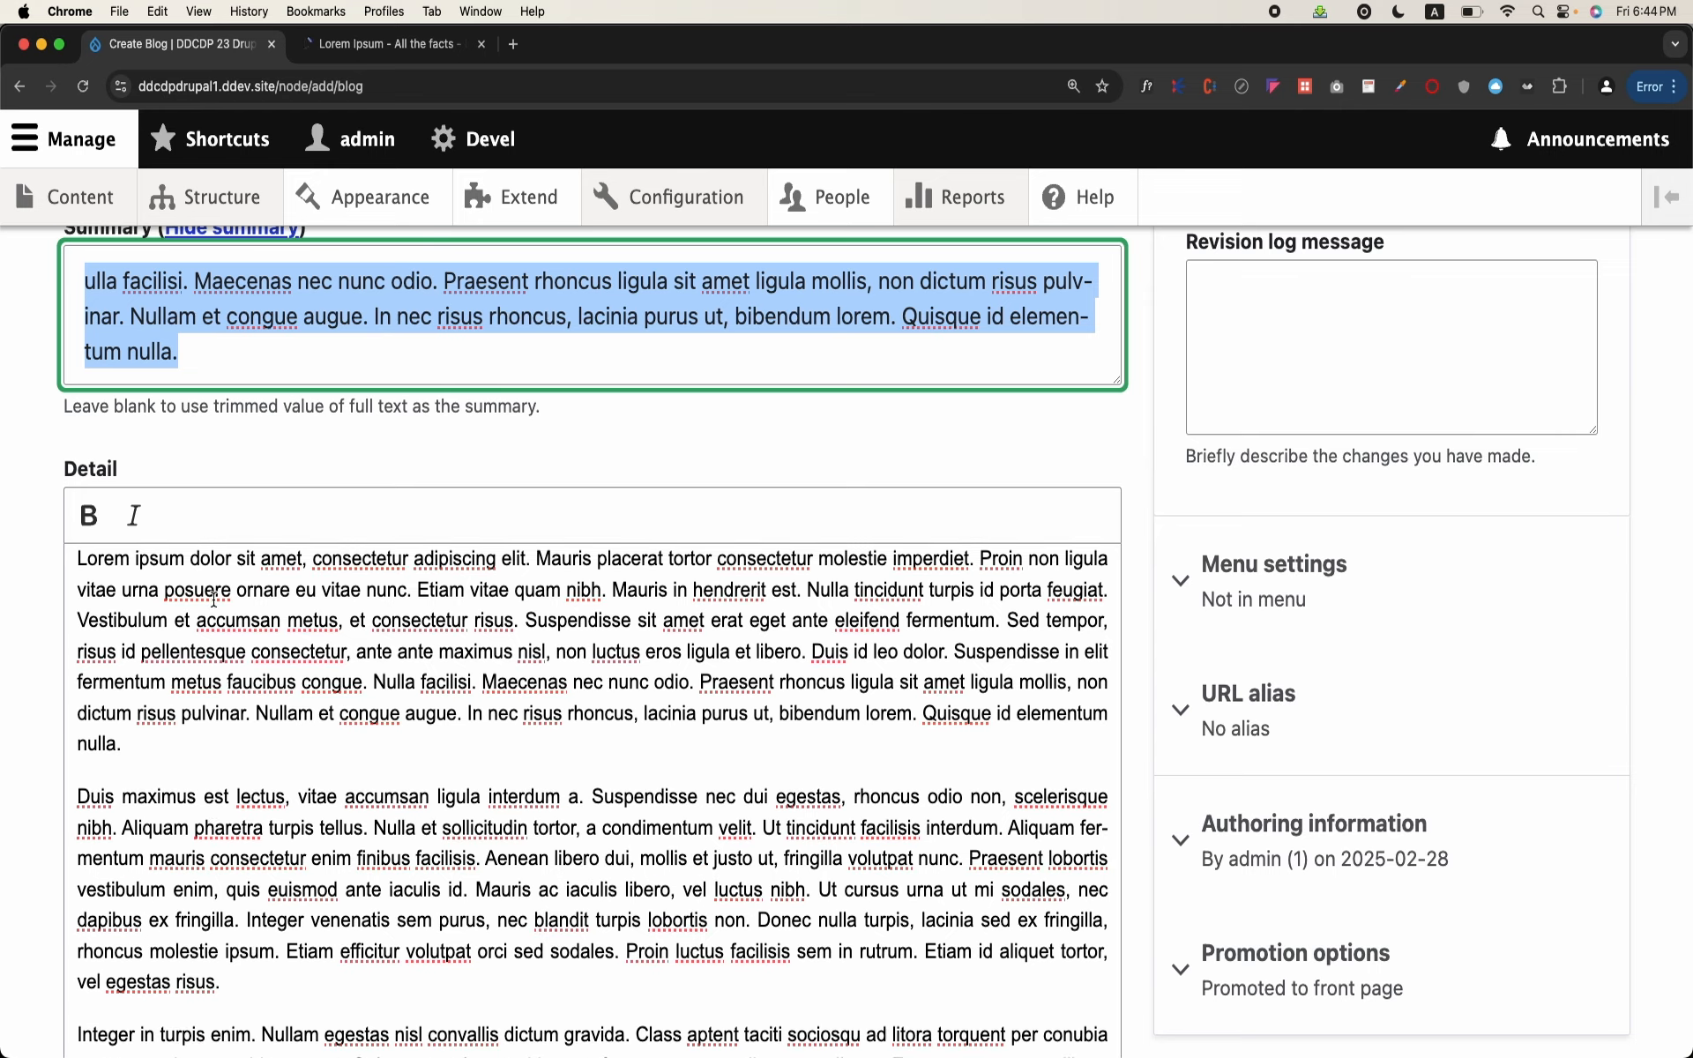
{"action": "scroll", "coordinate": [213, 600], "scroll_direction": "down", "scroll_amount": 8}
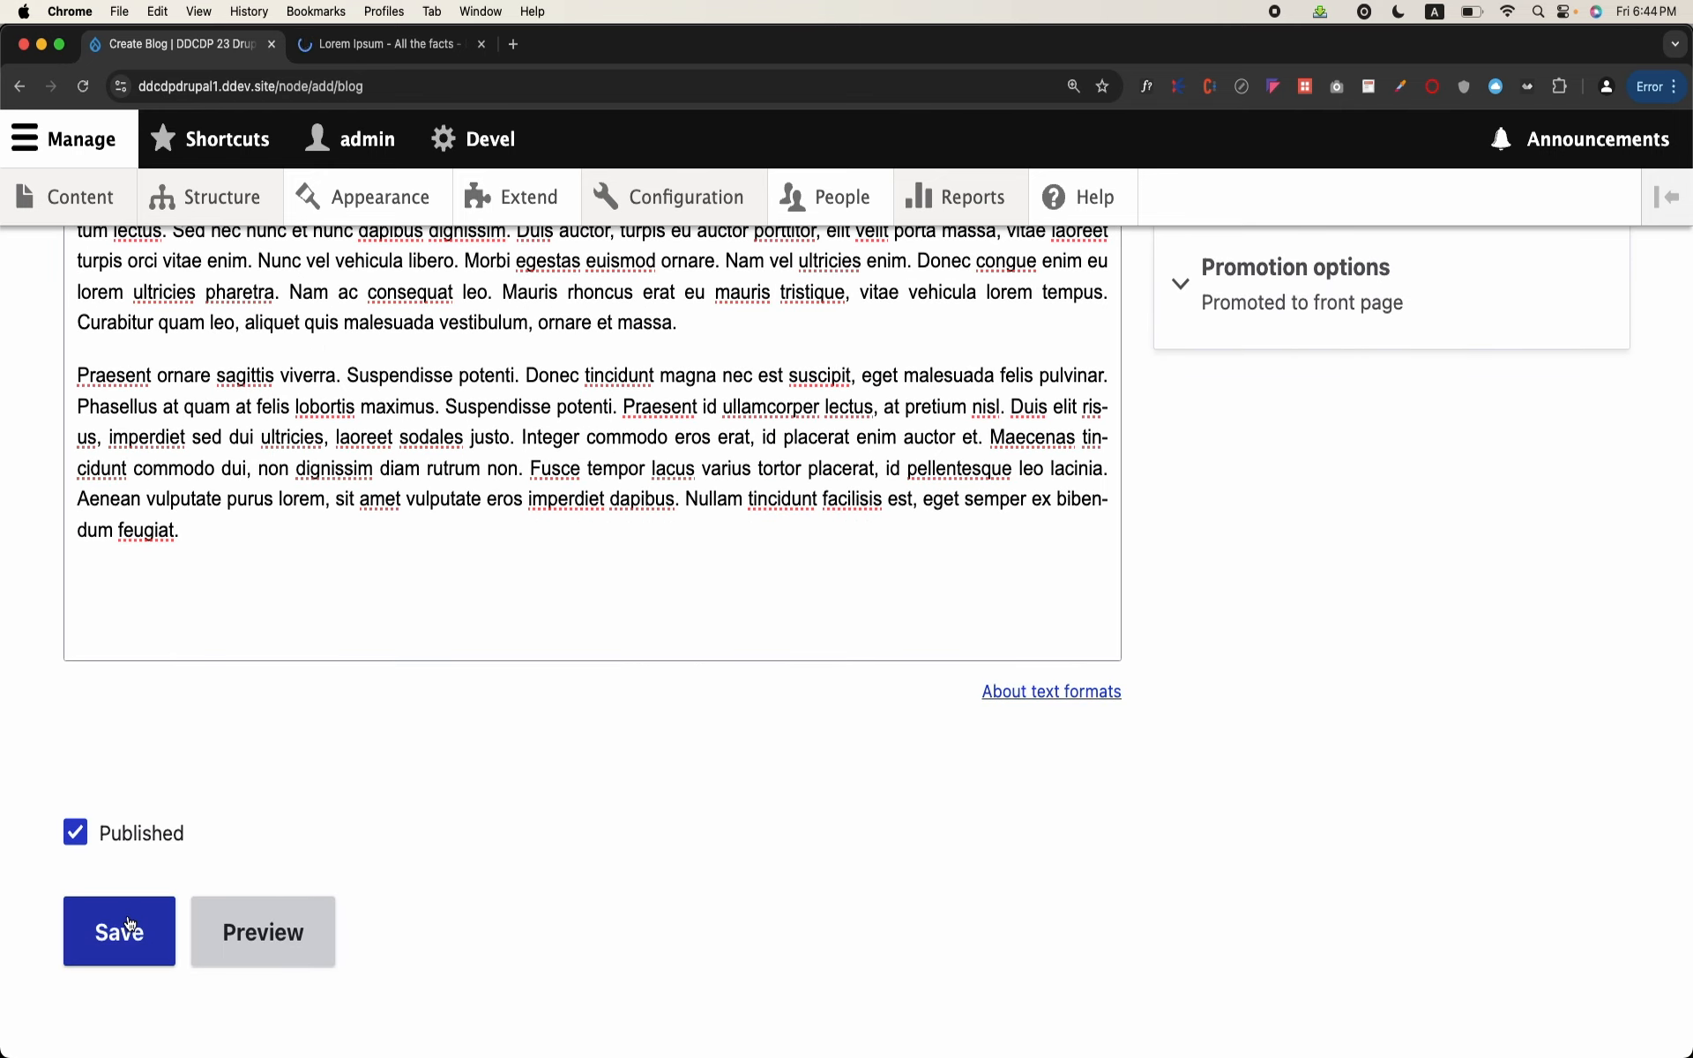
{"action": "left_click", "coordinate": [129, 924]}
{"action": "scroll", "coordinate": [372, 754], "scroll_direction": "down", "scroll_amount": 7}
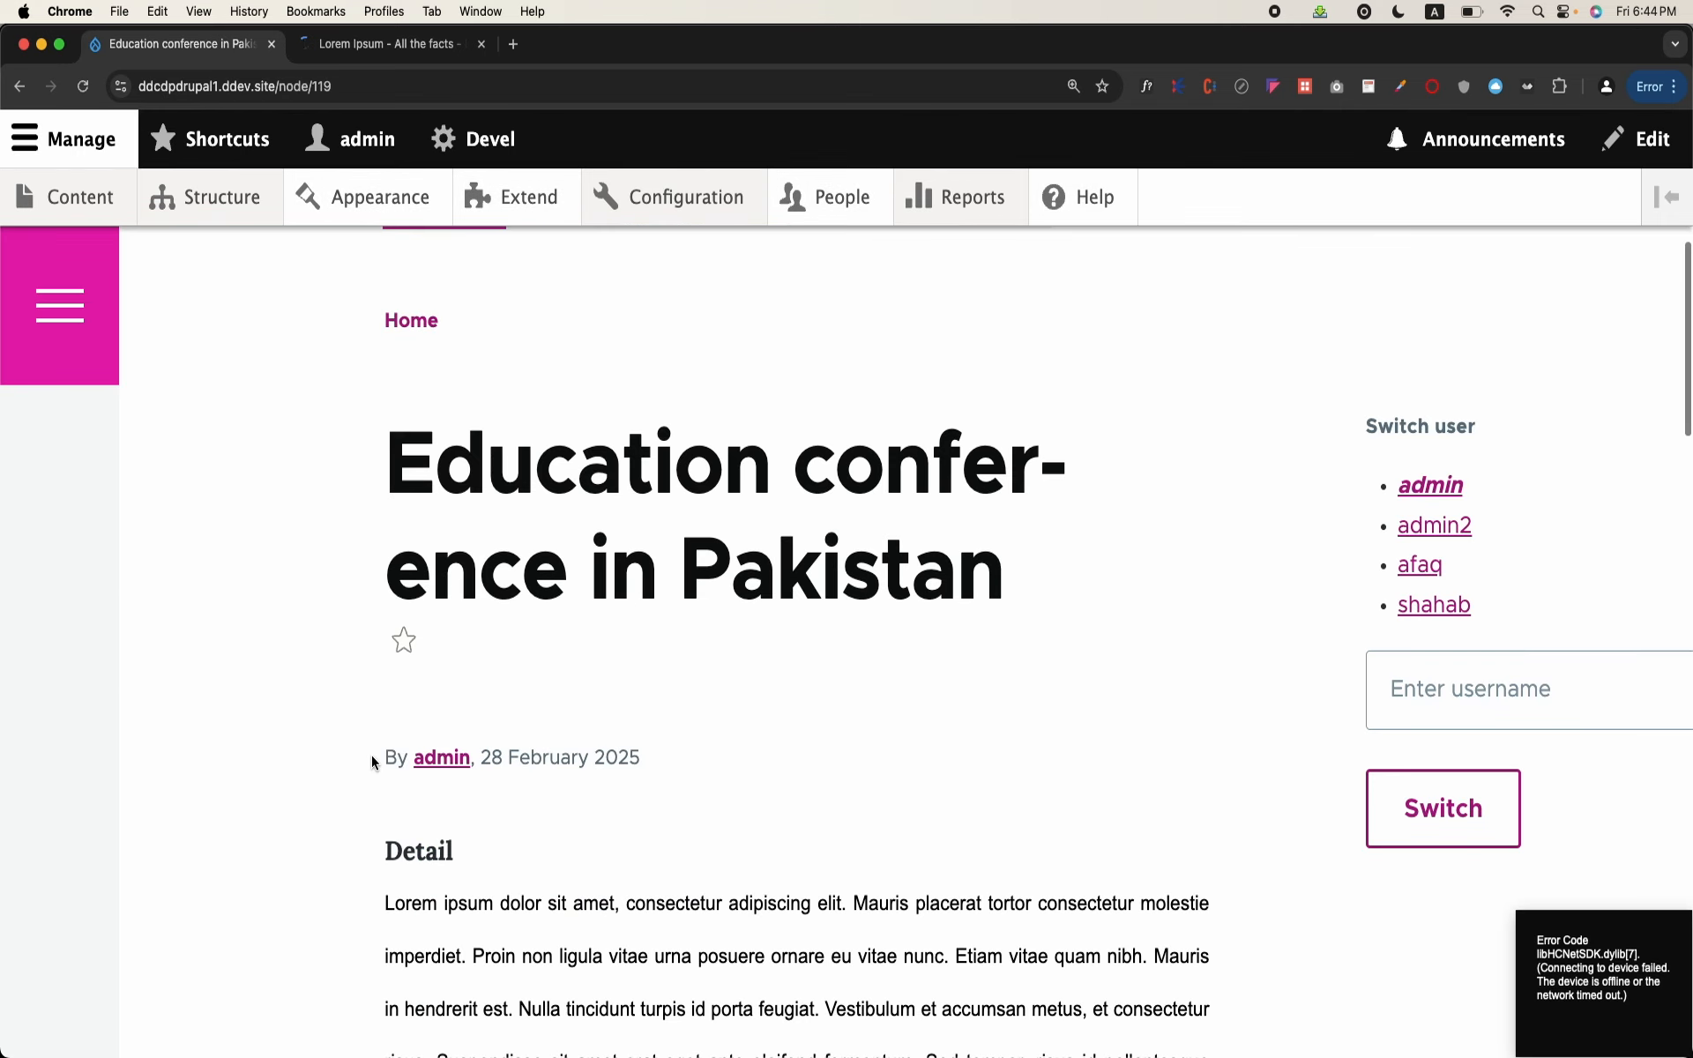
{"action": "scroll", "coordinate": [372, 755], "scroll_direction": "down", "scroll_amount": 20}
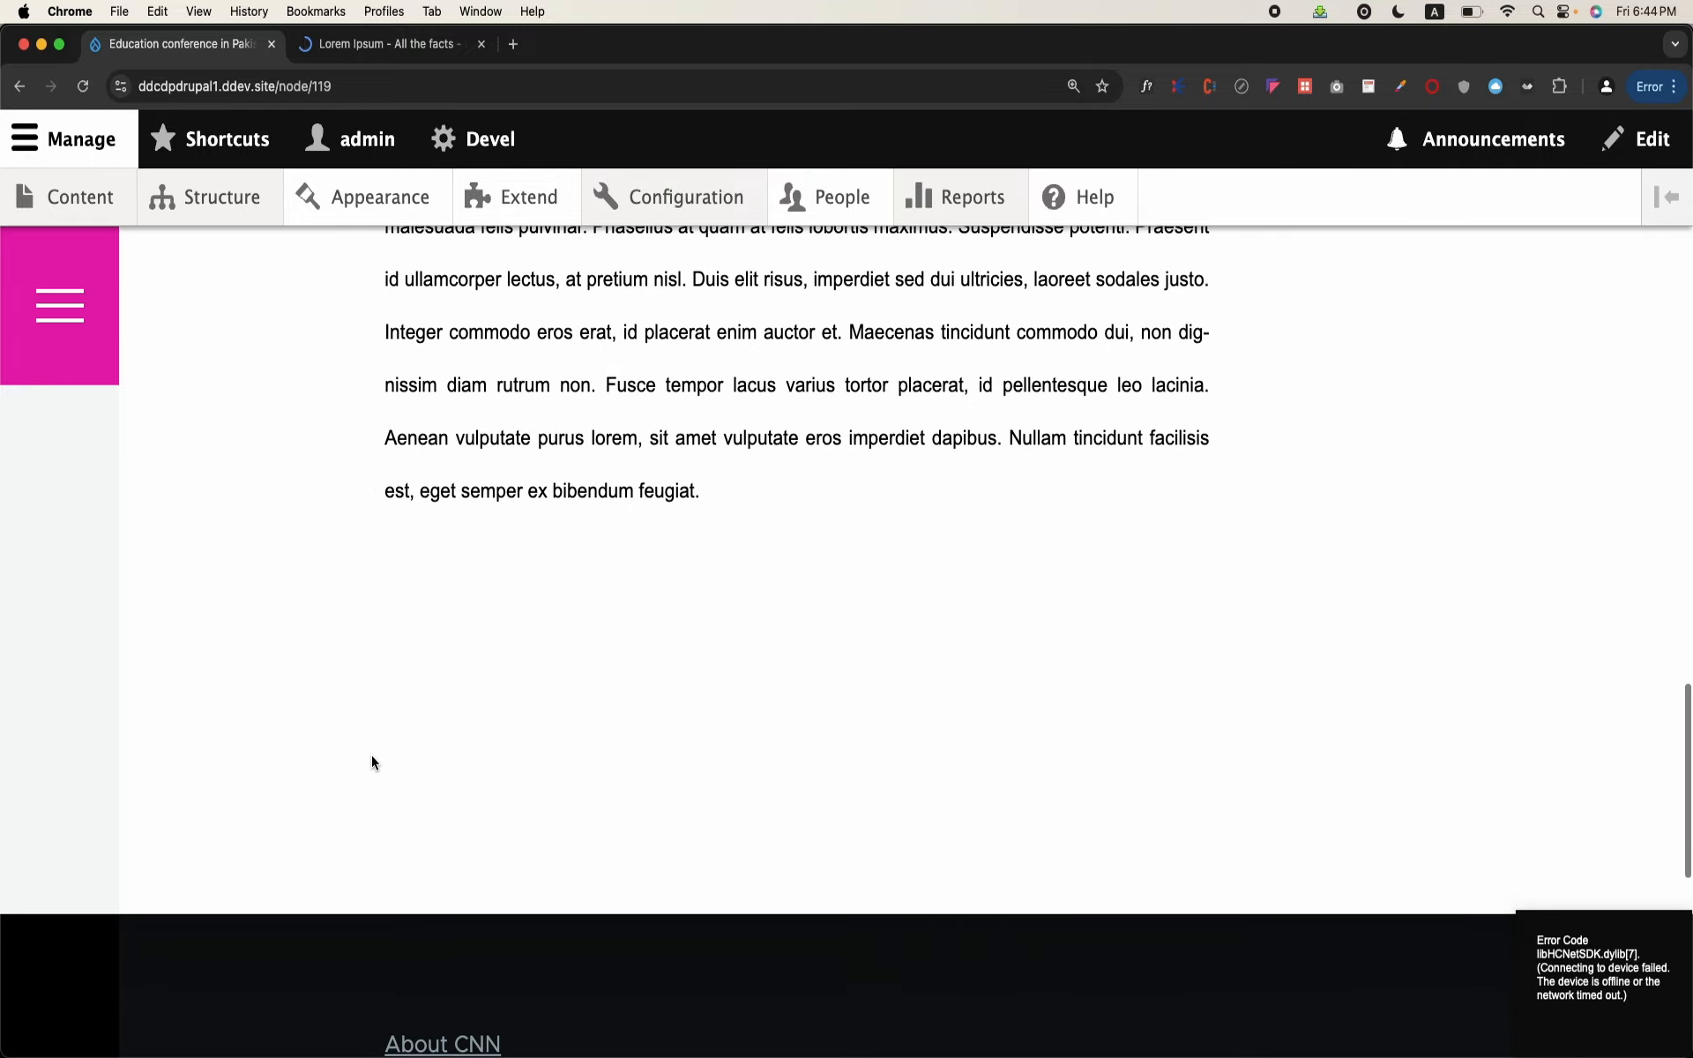
{"action": "scroll", "coordinate": [373, 755], "scroll_direction": "up", "scroll_amount": 12}
{"action": "scroll", "coordinate": [372, 755], "scroll_direction": "up", "scroll_amount": 9}
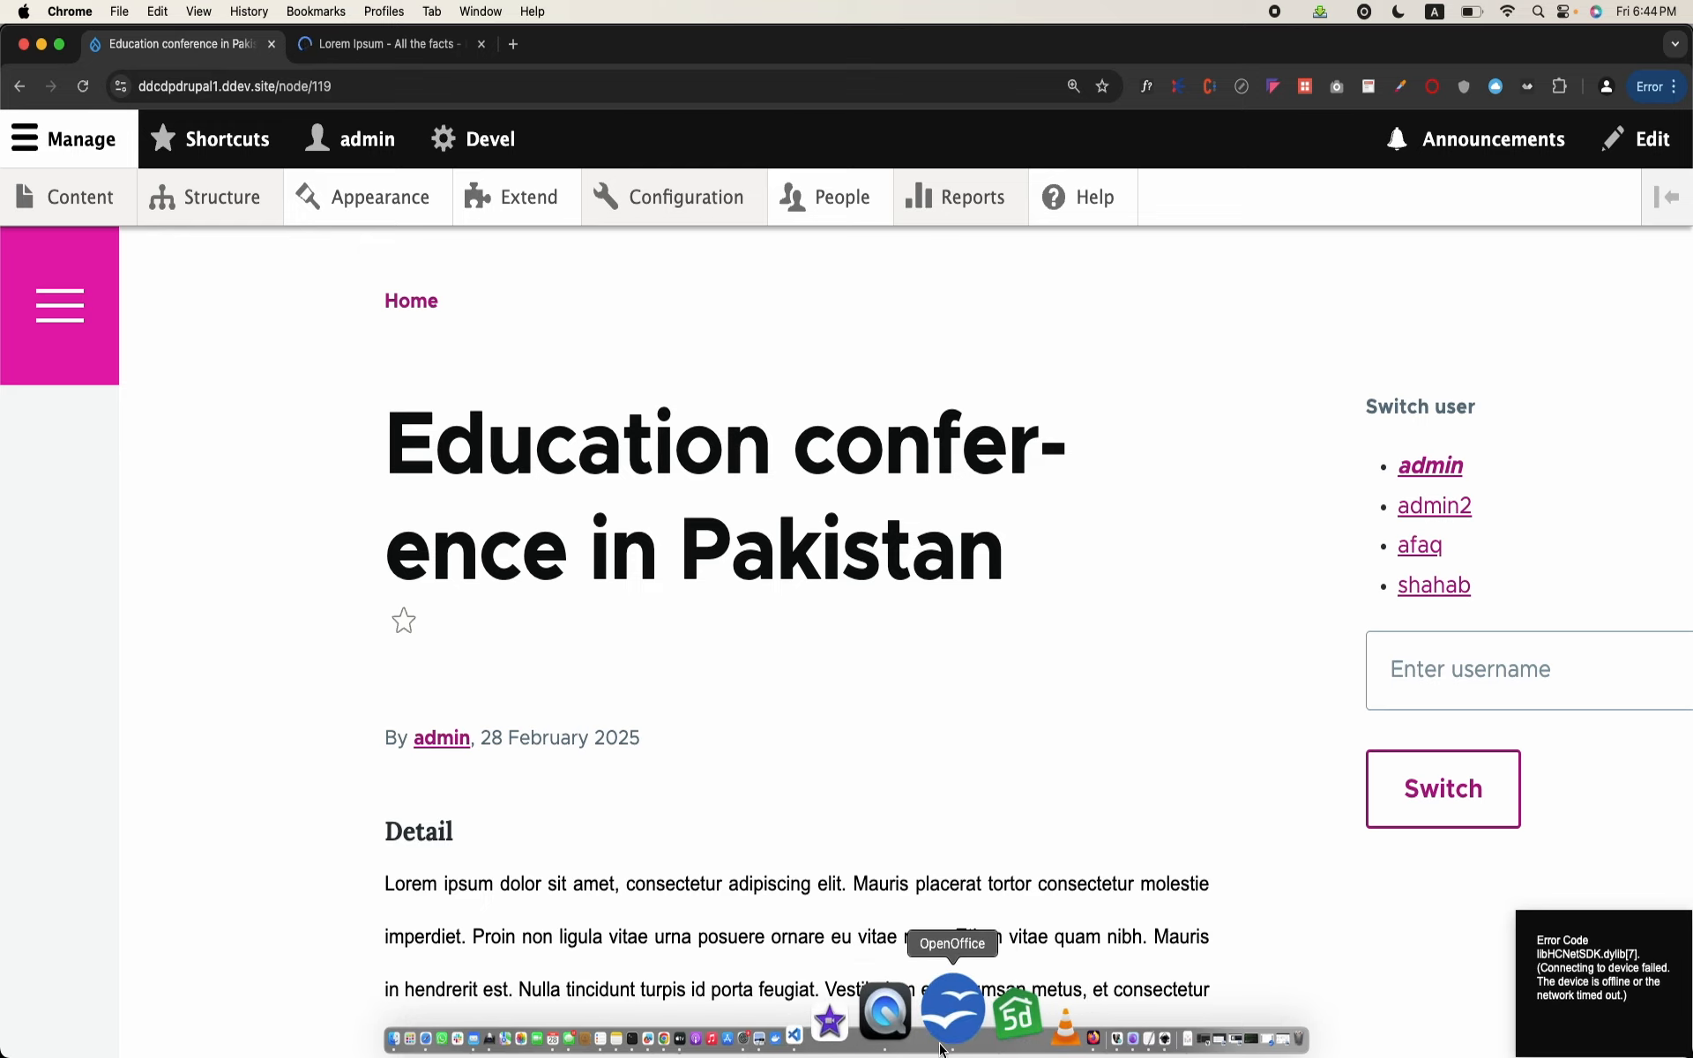
Step: Switch to OpenOffice Writer and review the BLOG table, the category table and the bid/cid linking table
{"action": "left_click", "coordinate": [940, 1048]}
{"action": "scroll", "coordinate": [724, 769], "scroll_direction": "down", "scroll_amount": 3}
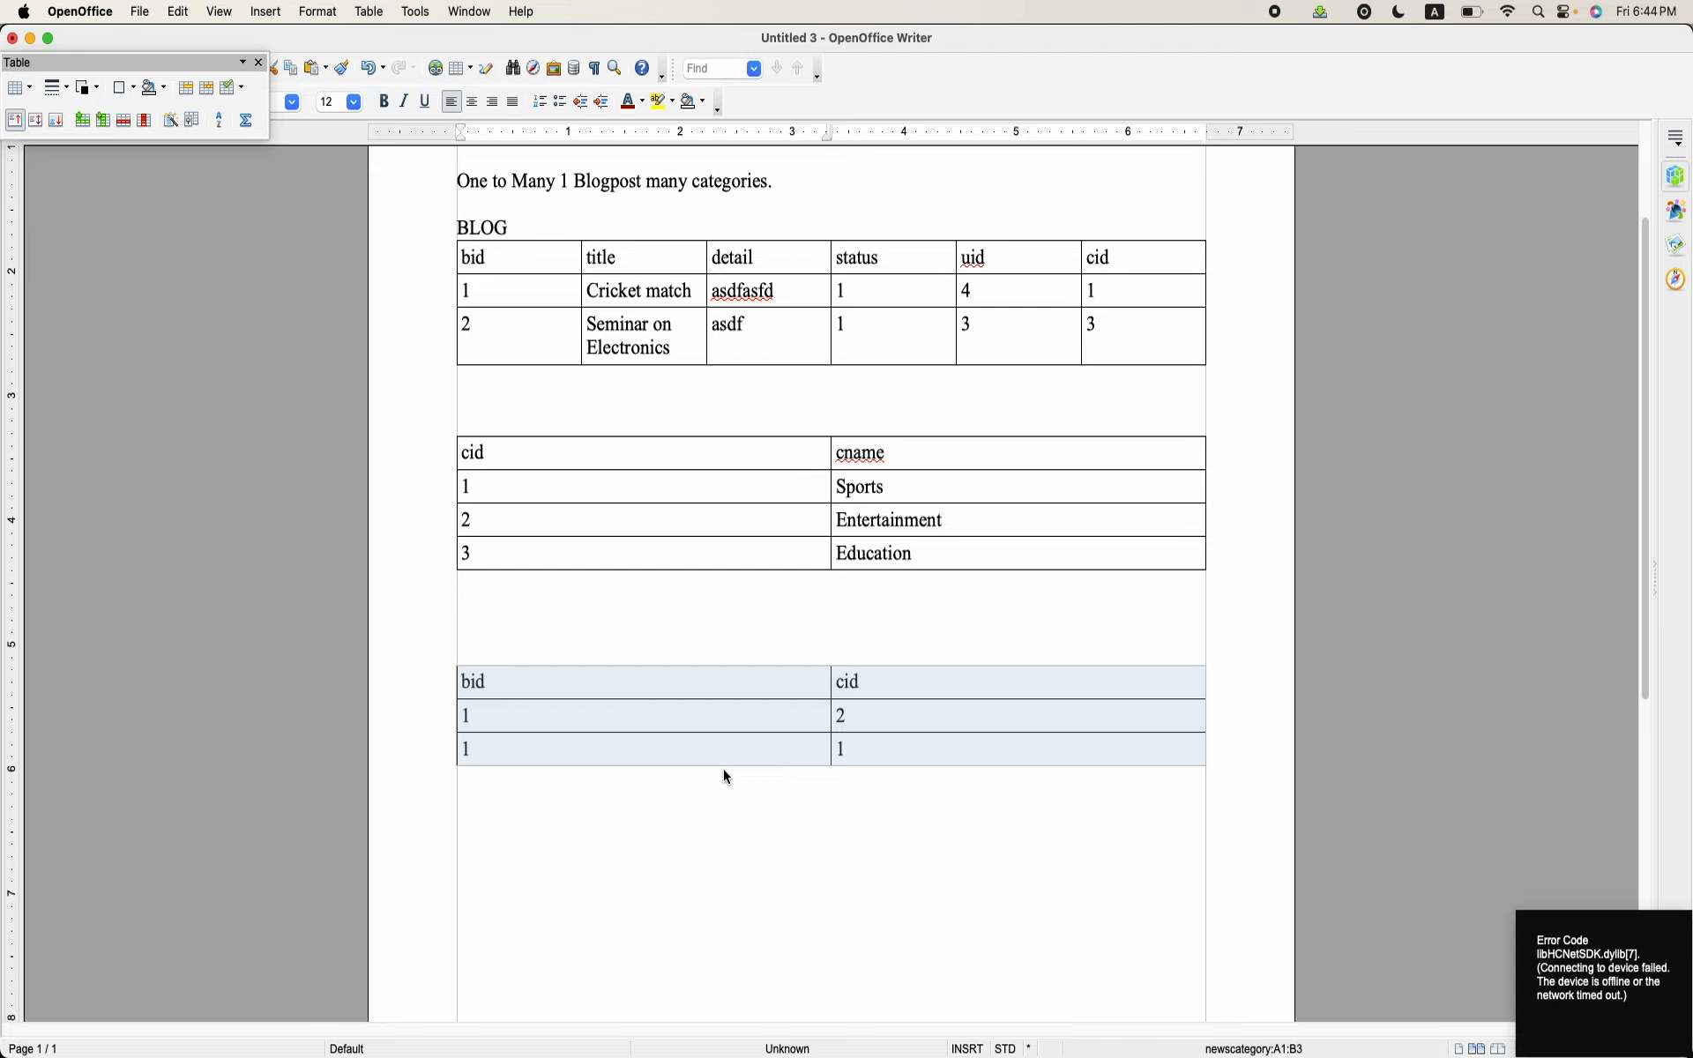
{"action": "left_click", "coordinate": [723, 769]}
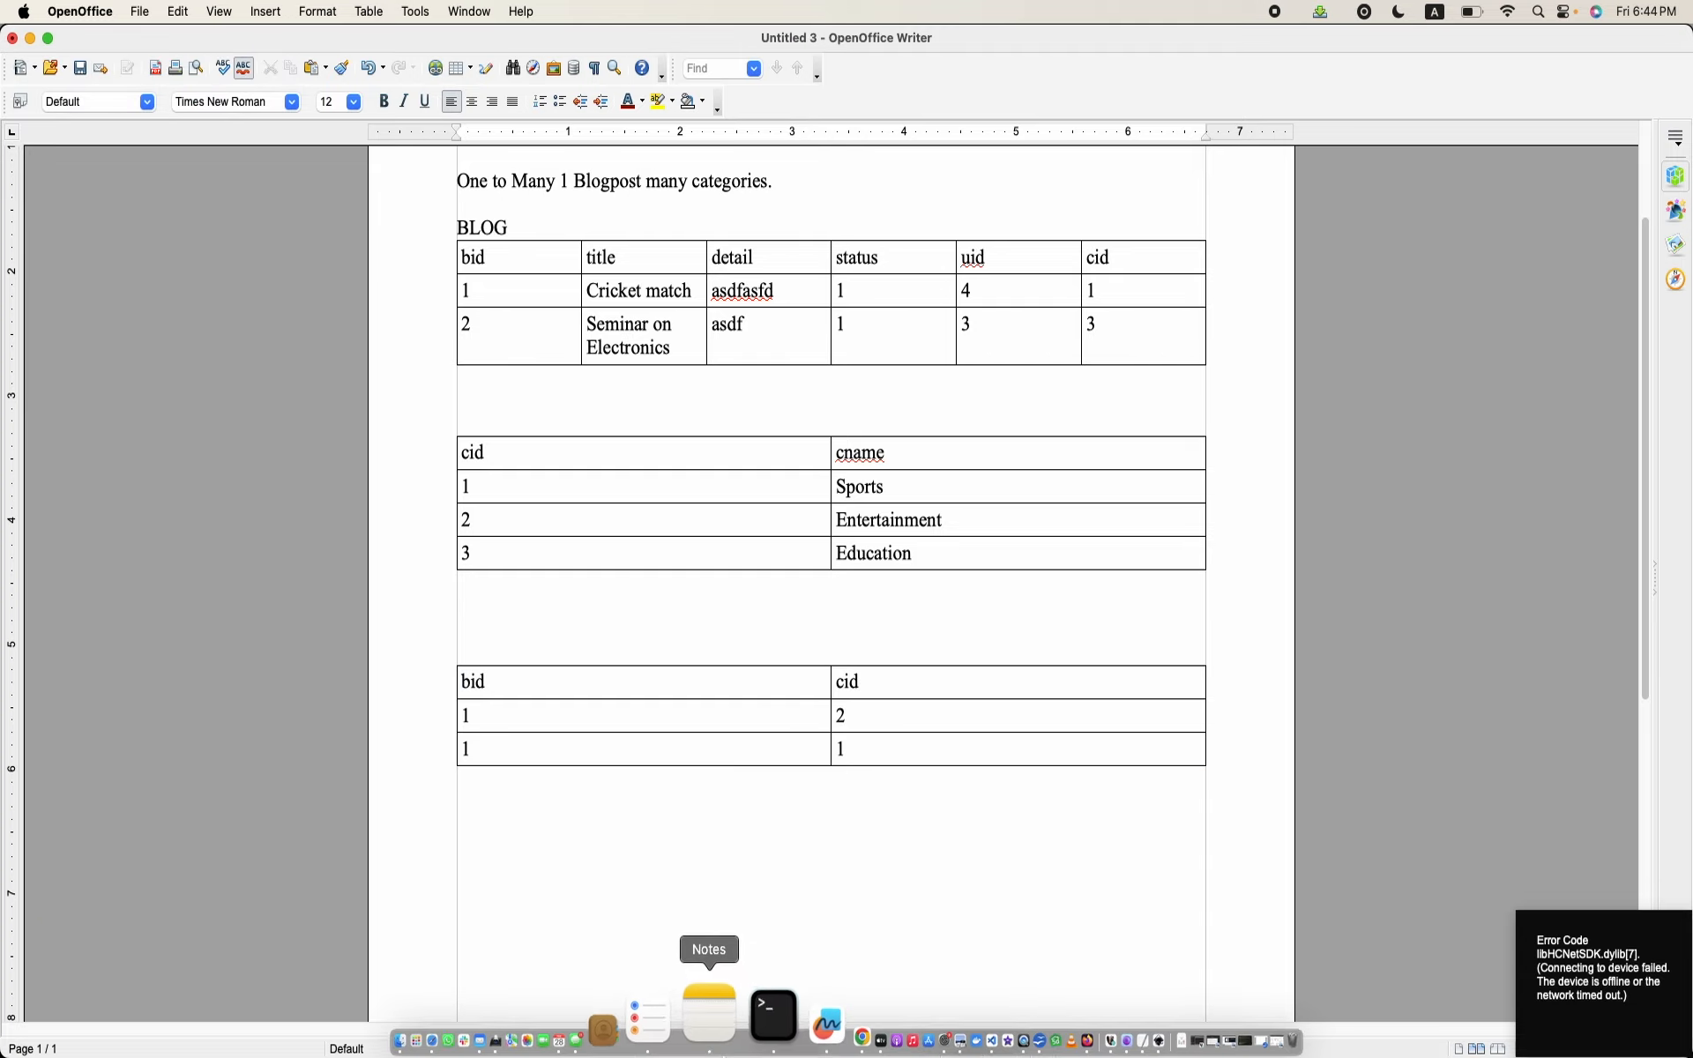
Step: Switch back to Chrome and review the fields defined for the Blog content type
{"action": "left_click", "coordinate": [782, 1012]}
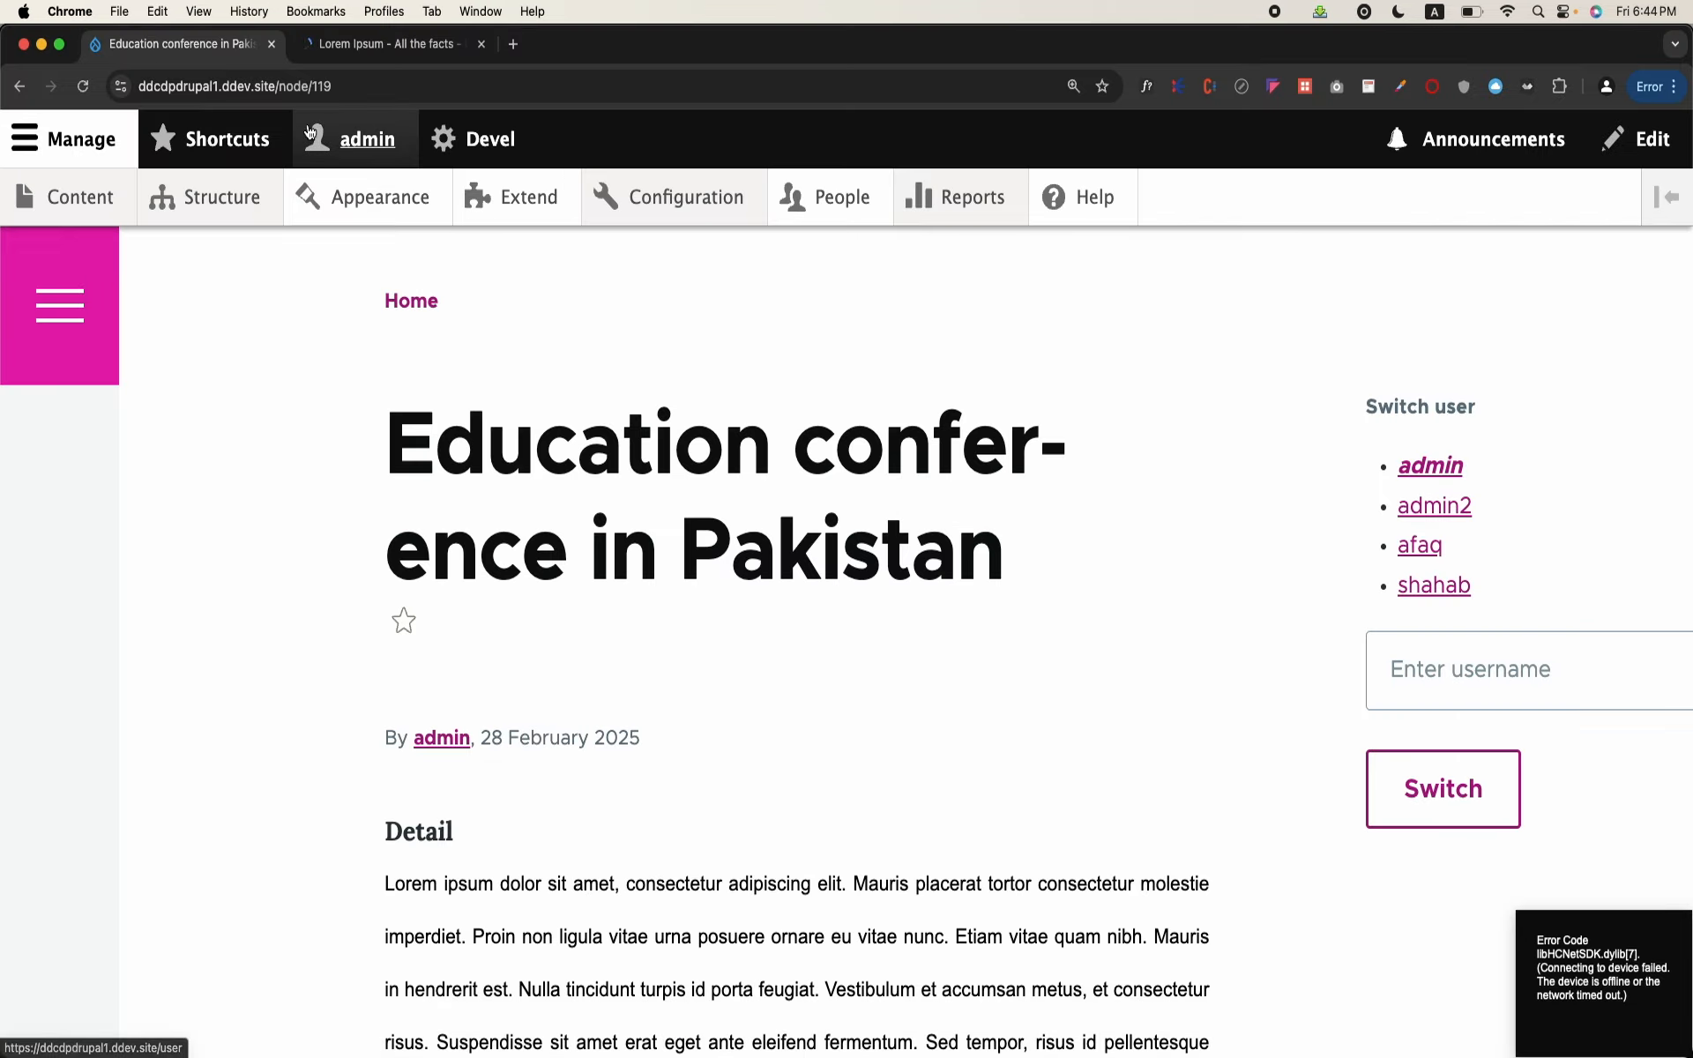
{"action": "left_click", "coordinate": [211, 197]}
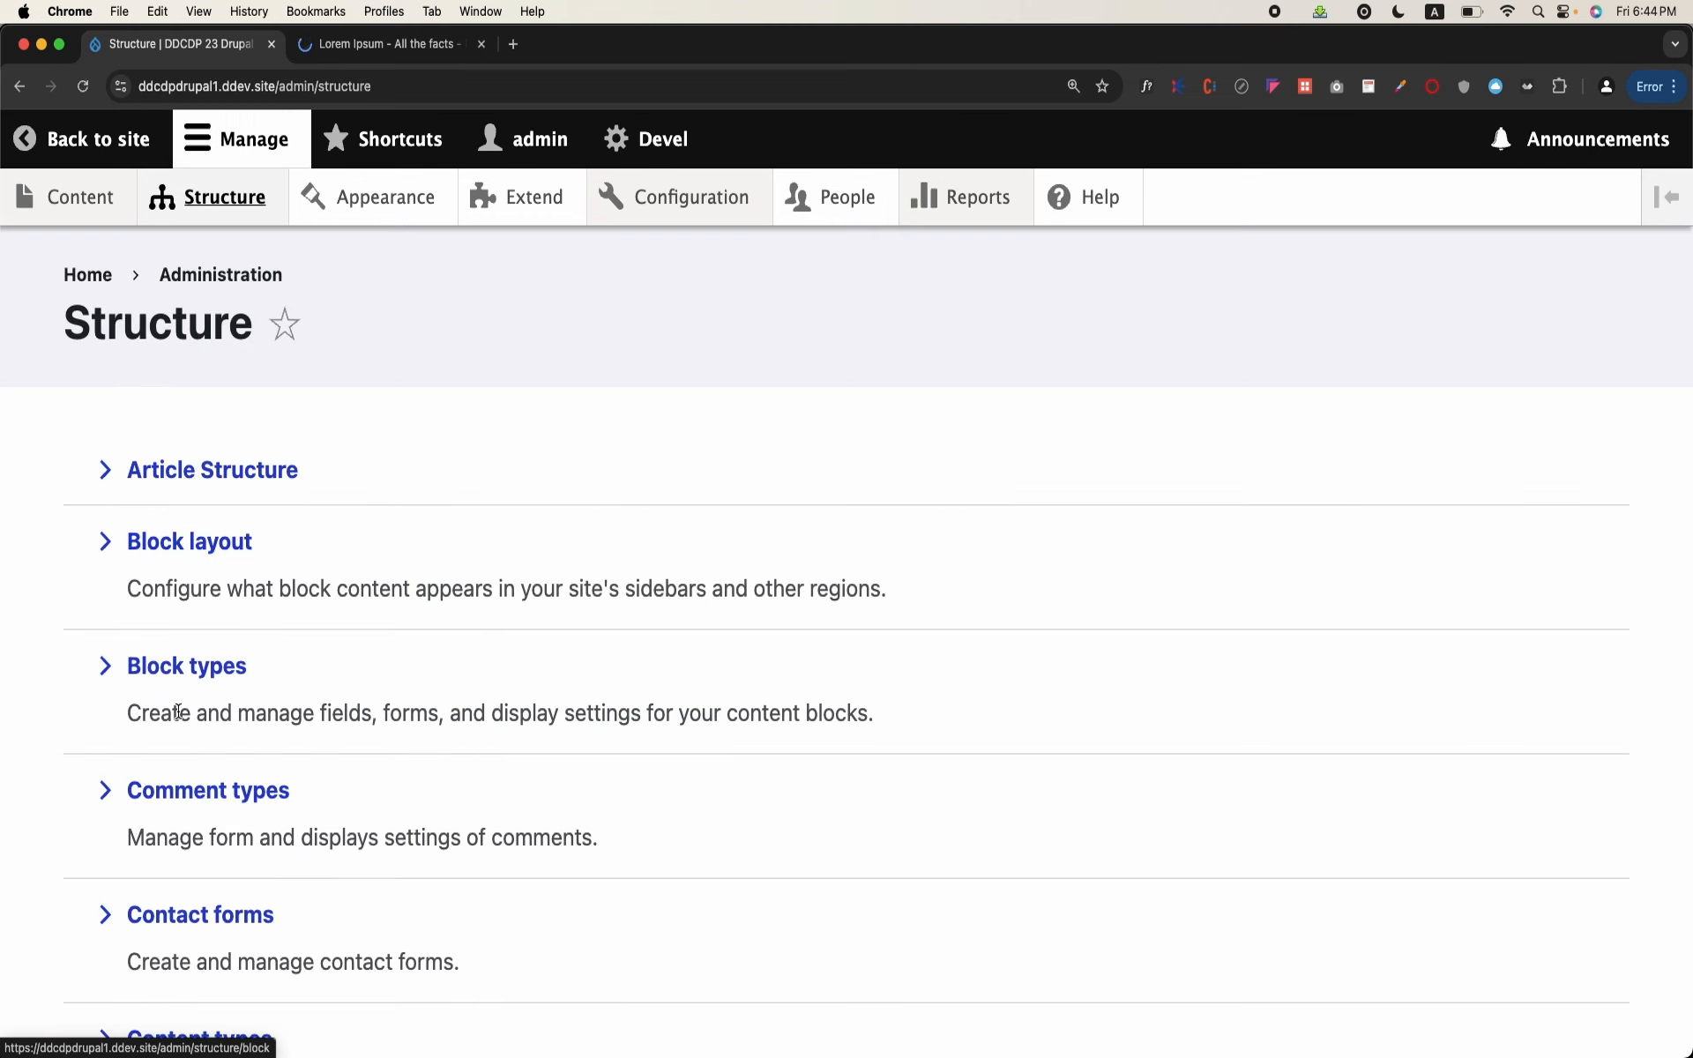
{"action": "scroll", "coordinate": [177, 712], "scroll_direction": "down", "scroll_amount": 4}
{"action": "left_click", "coordinate": [182, 716]}
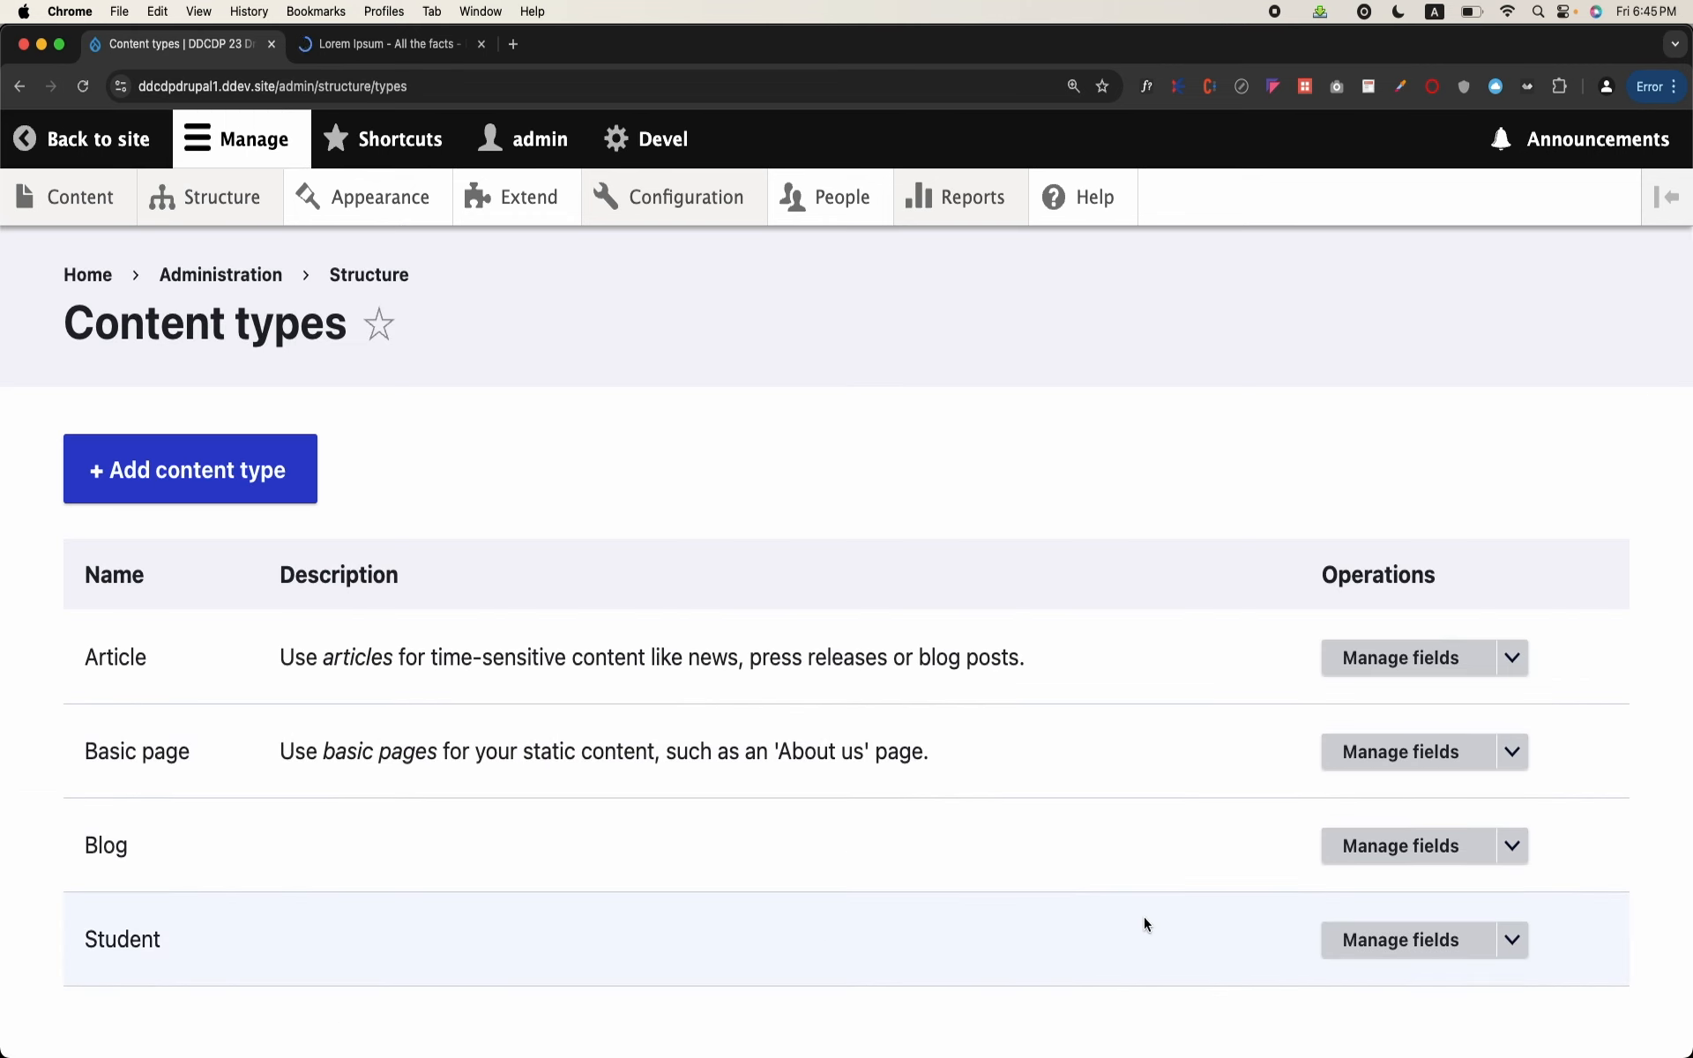
{"action": "left_click", "coordinate": [1336, 848]}
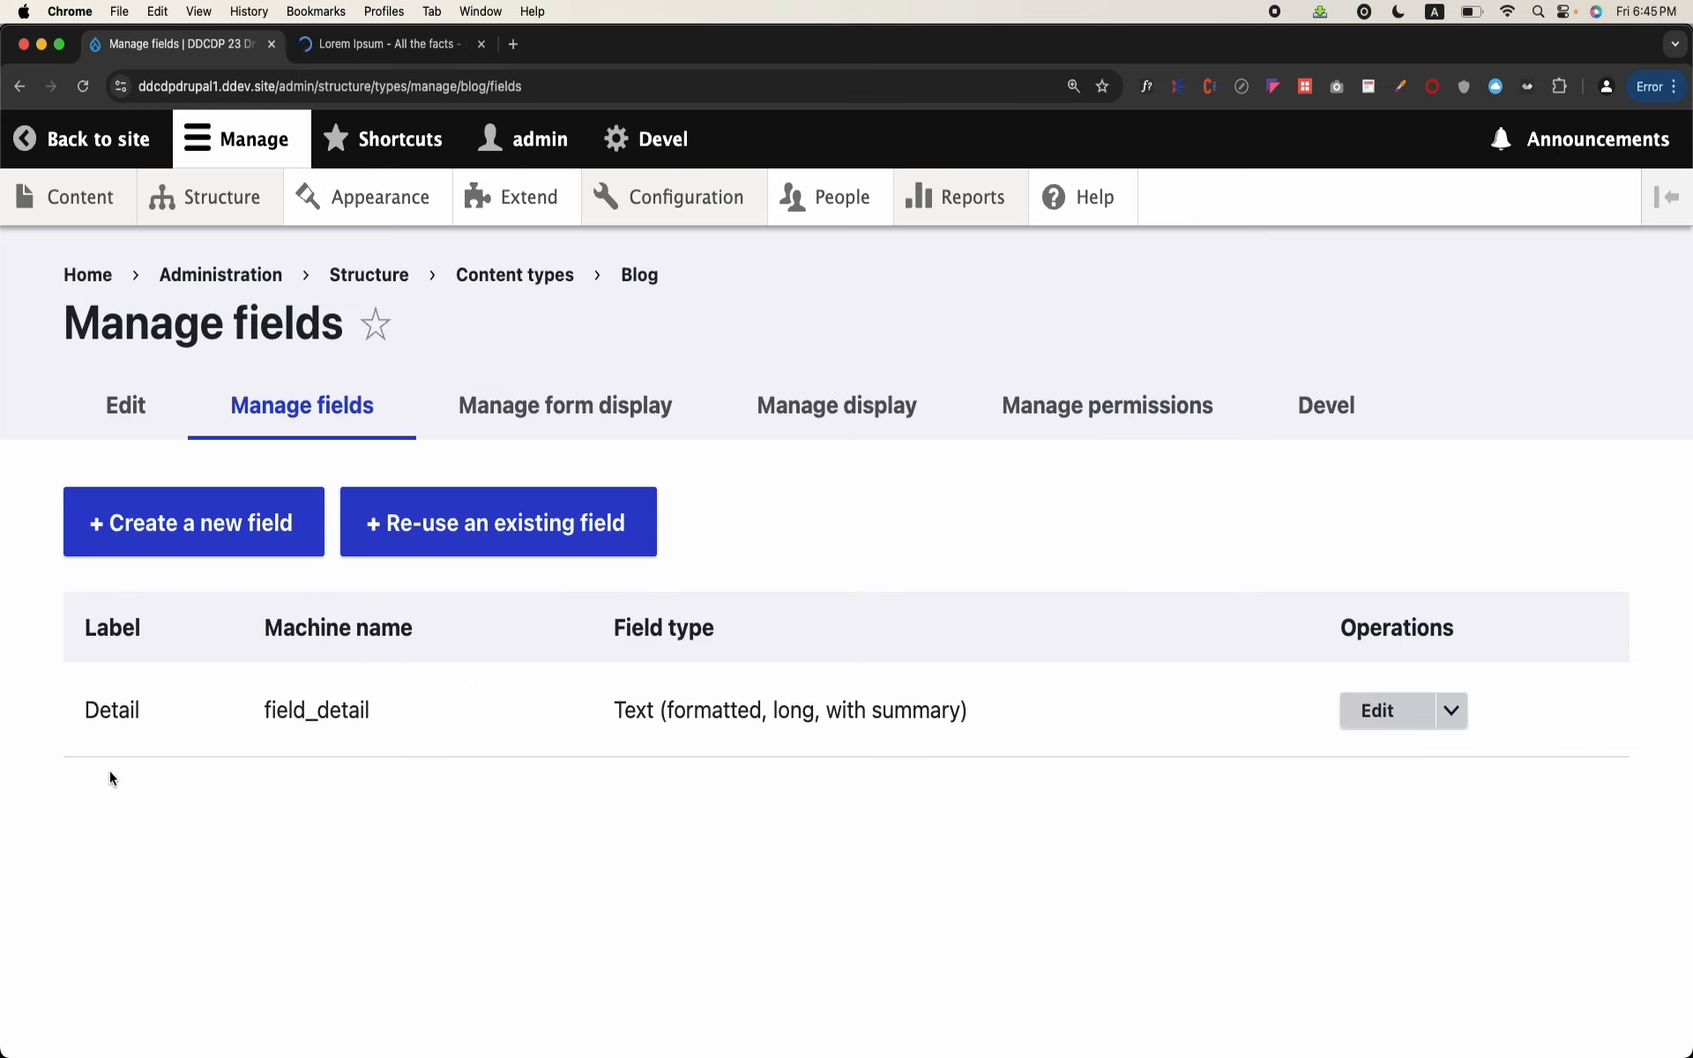
Step: Open a blank Blog creation form and check which fields it offers down to the Published option
{"action": "left_click", "coordinate": [97, 196]}
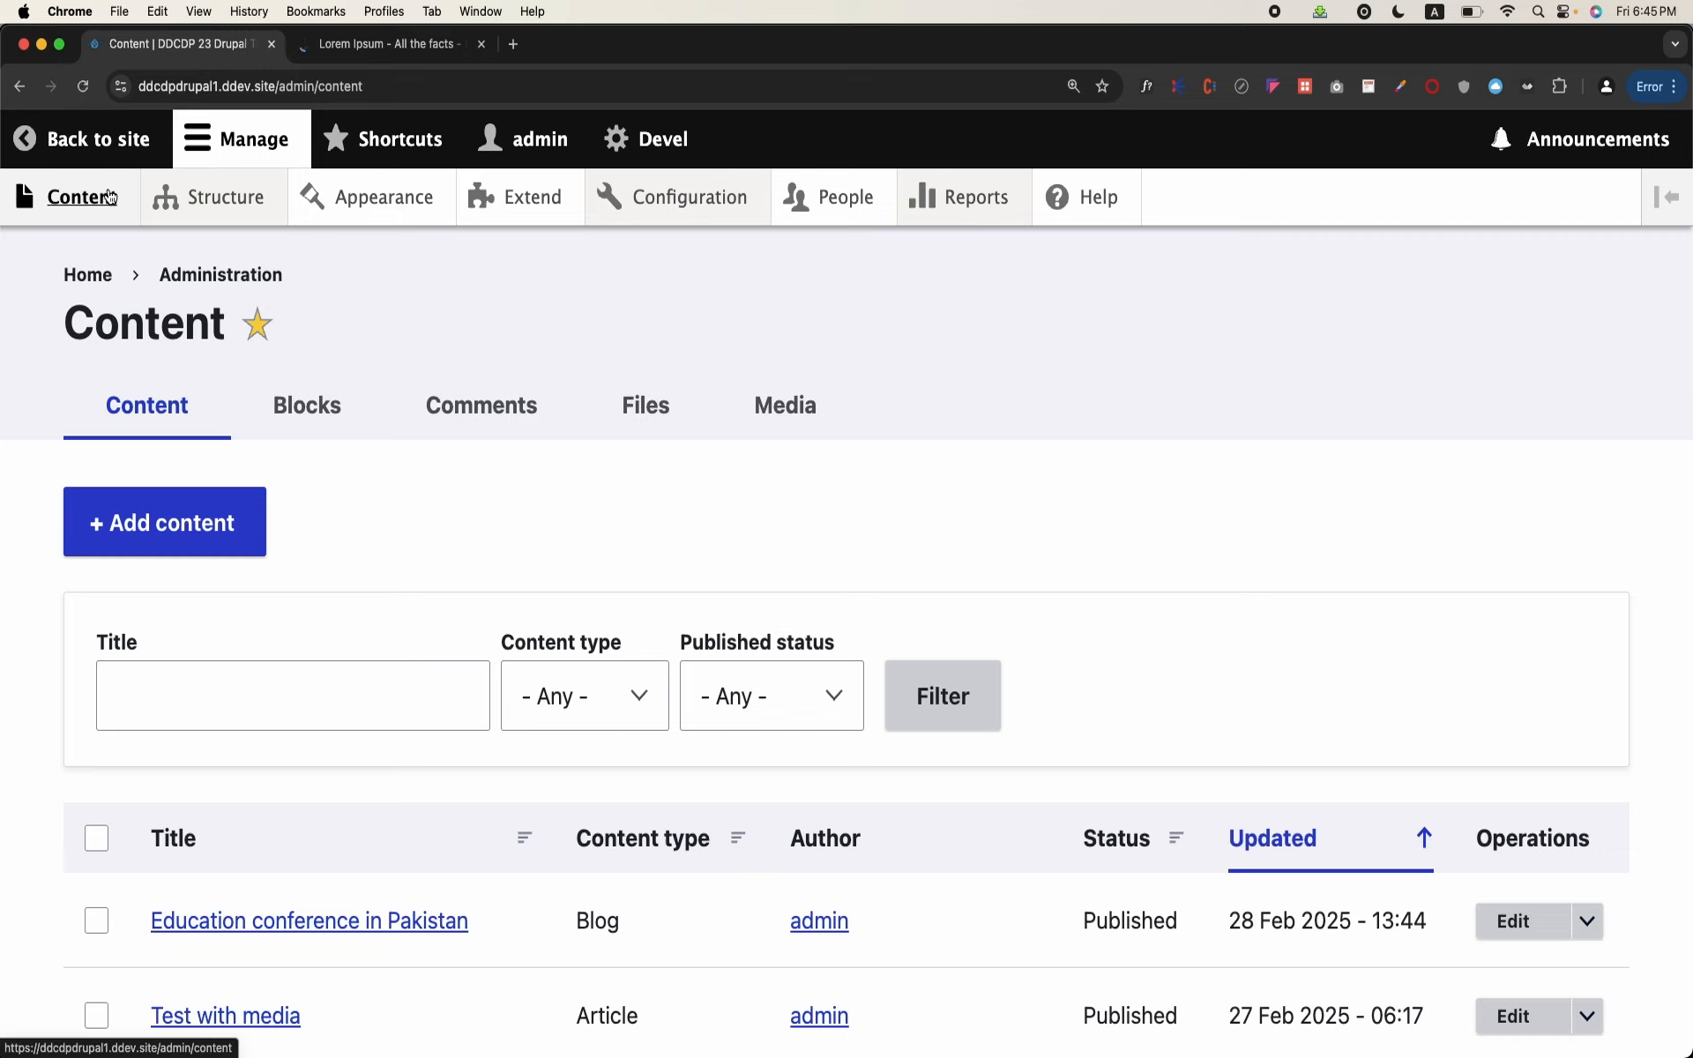
{"action": "left_click", "coordinate": [211, 527]}
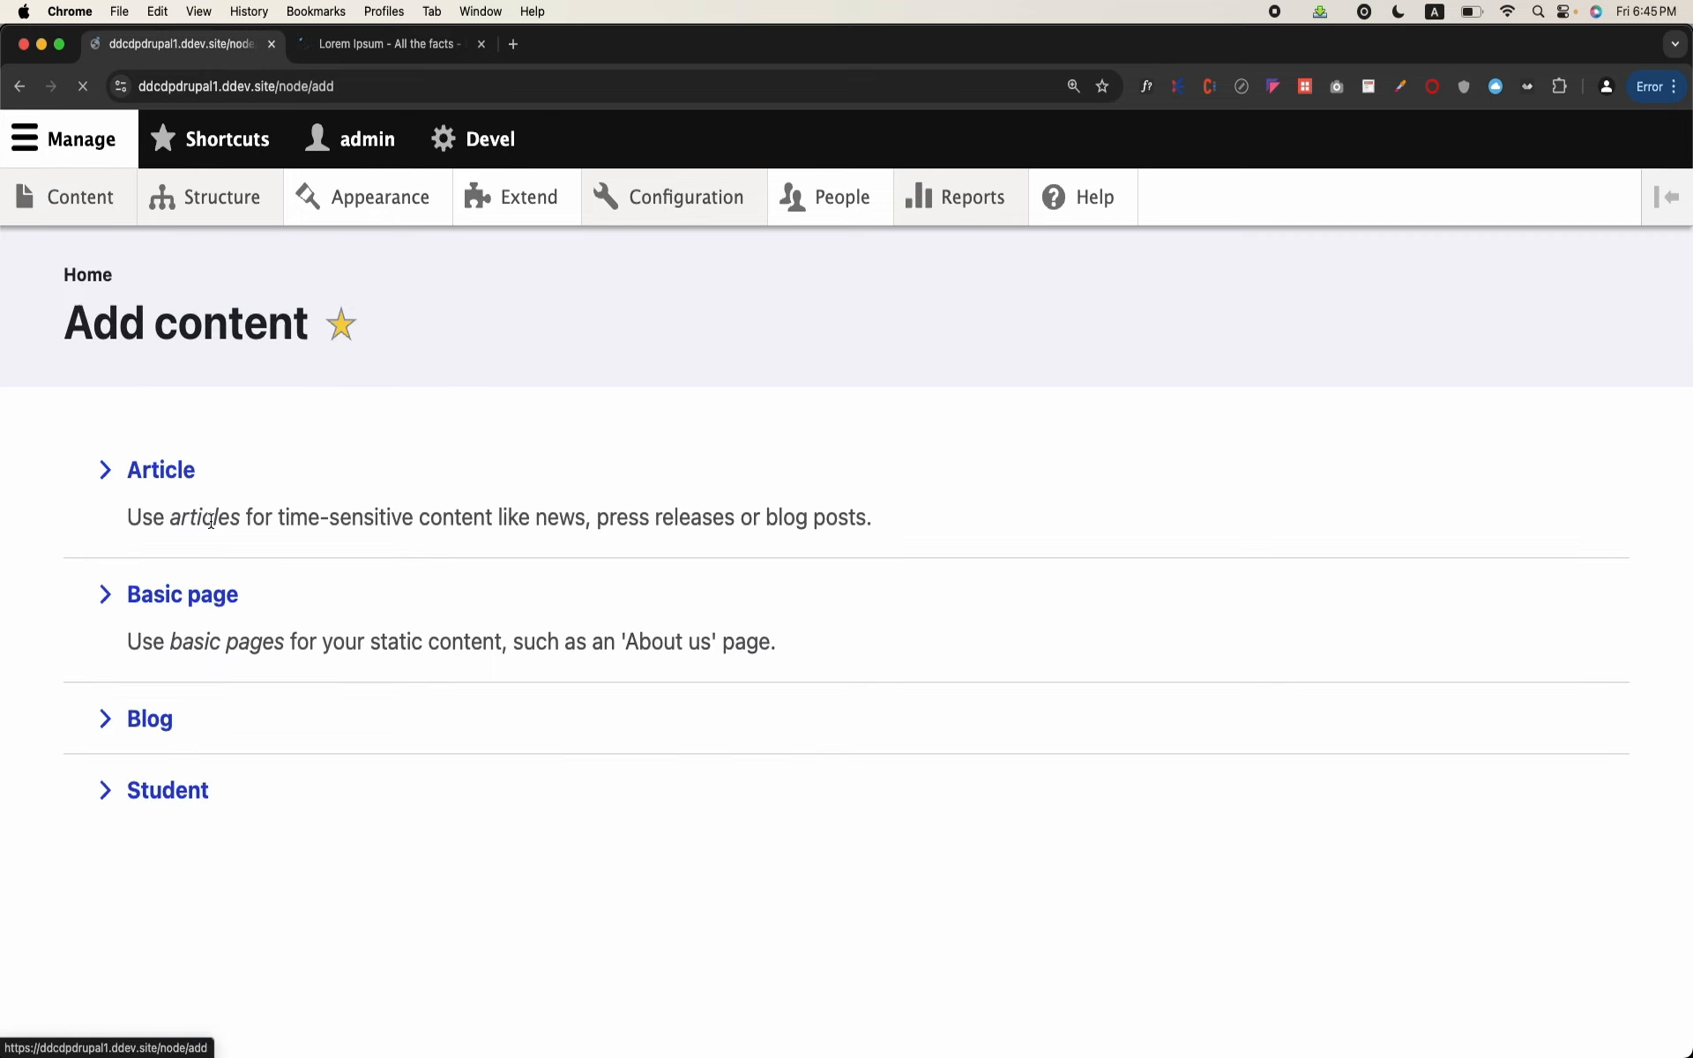
{"action": "left_click", "coordinate": [205, 701]}
{"action": "scroll", "coordinate": [374, 679], "scroll_direction": "down", "scroll_amount": 7}
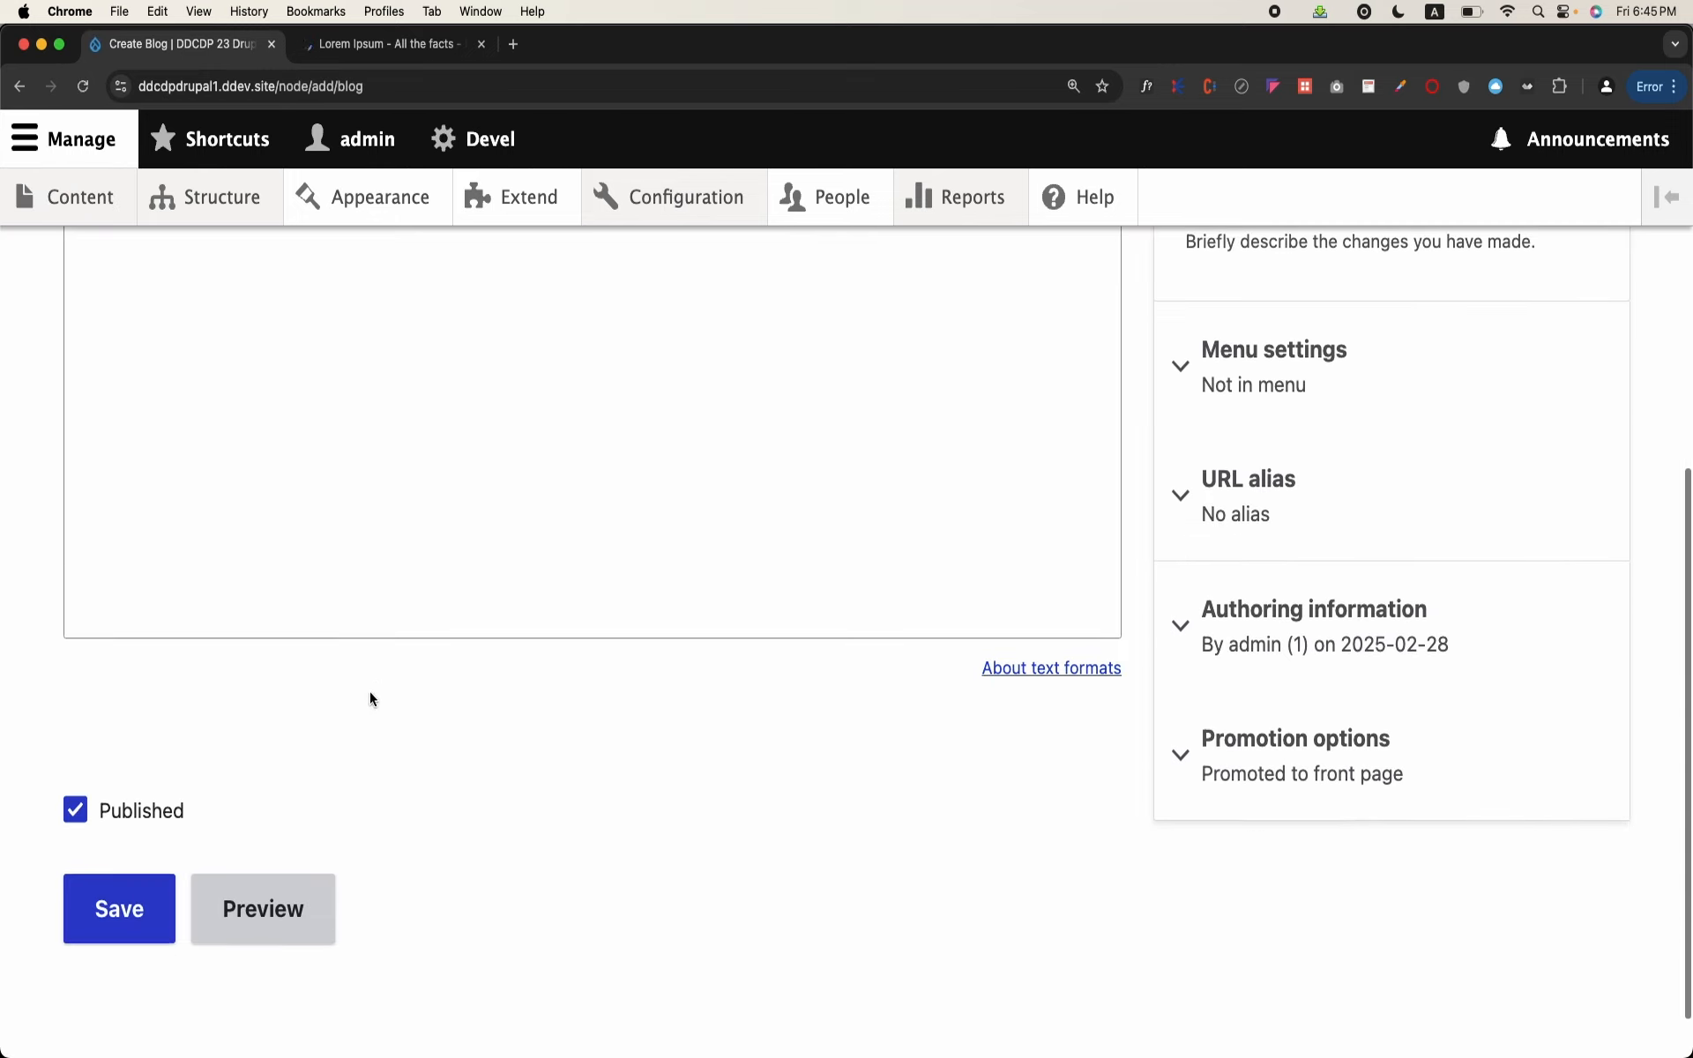
{"action": "scroll", "coordinate": [369, 698], "scroll_direction": "down", "scroll_amount": 2}
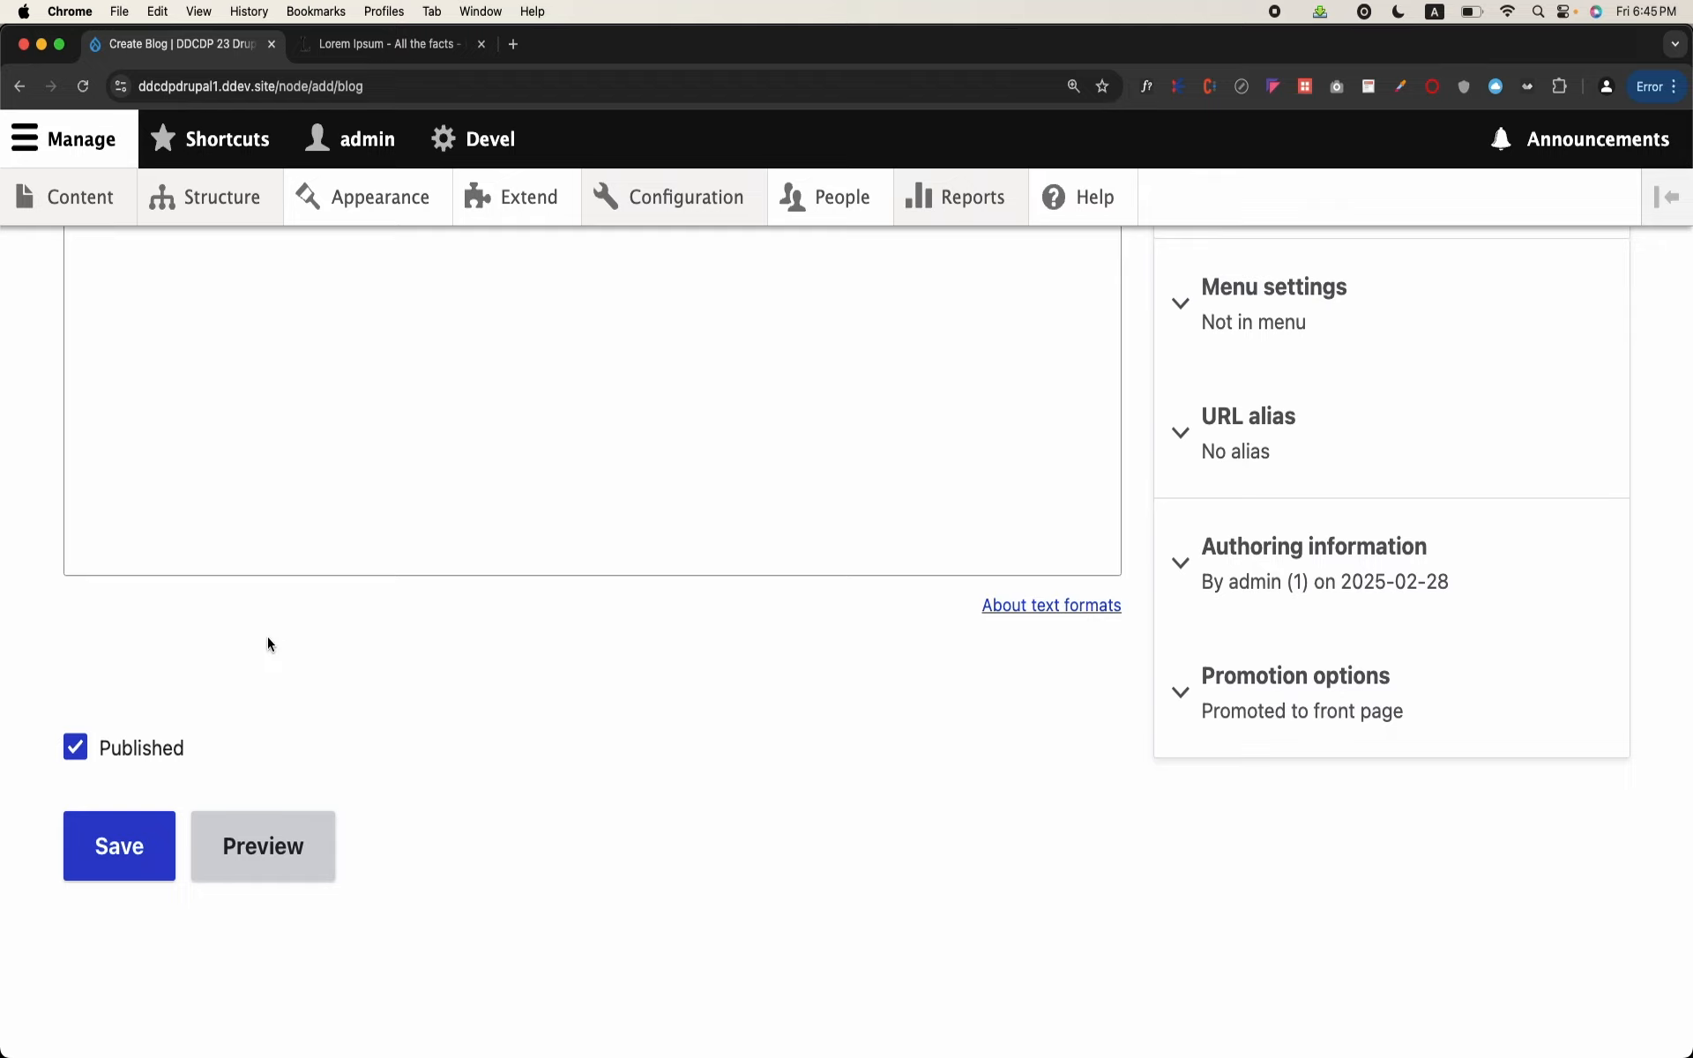
{"action": "scroll", "coordinate": [267, 643], "scroll_direction": "up", "scroll_amount": 2}
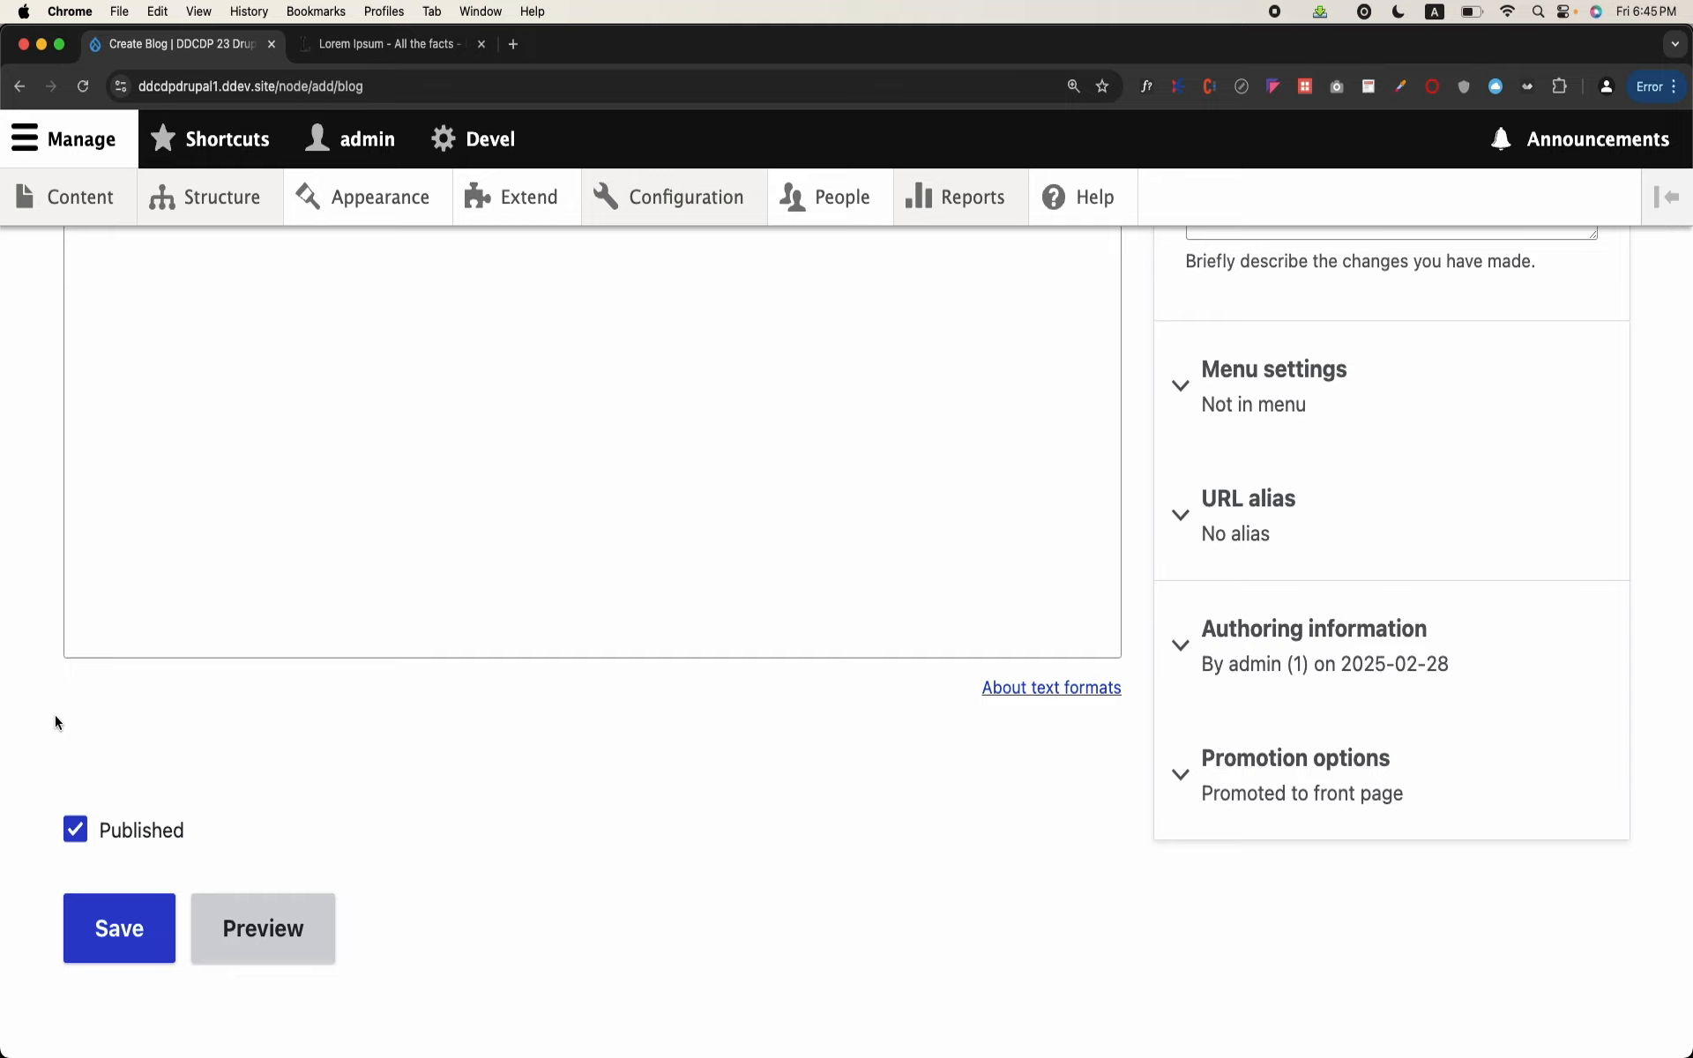
Step: Start a new field of the Reference type on the Blog content type
{"action": "mouse_move", "coordinate": [235, 216]}
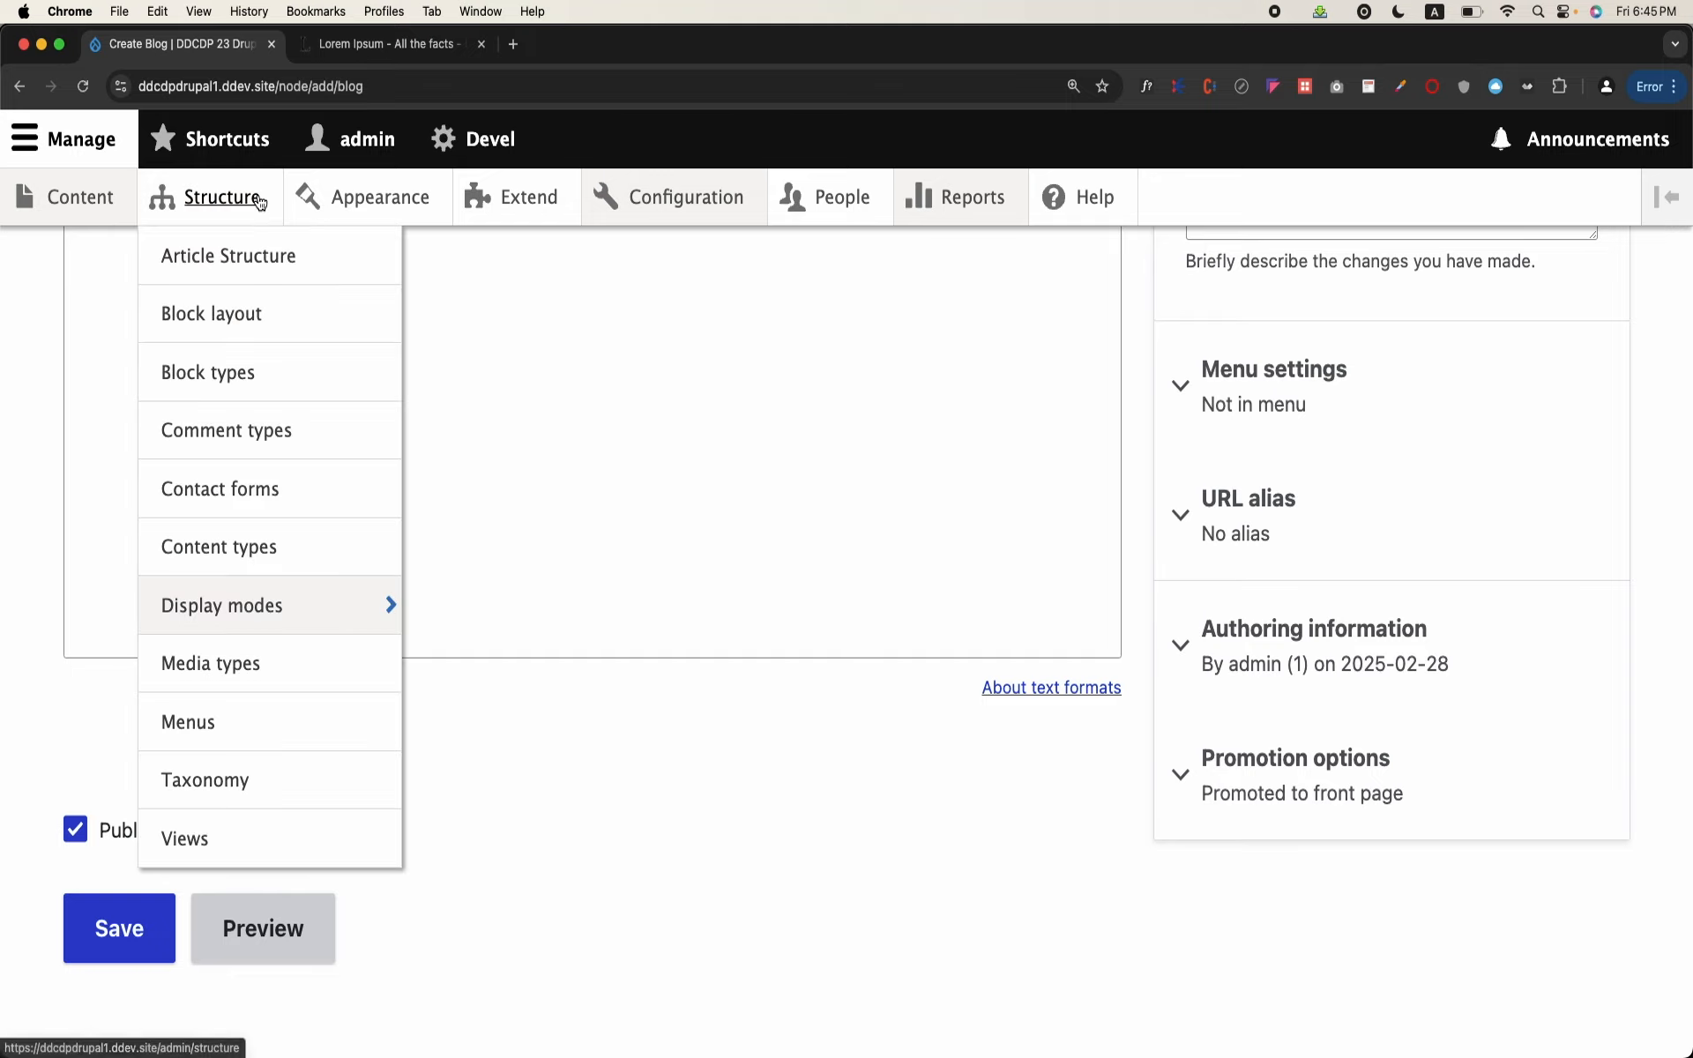
{"action": "left_click", "coordinate": [245, 545]}
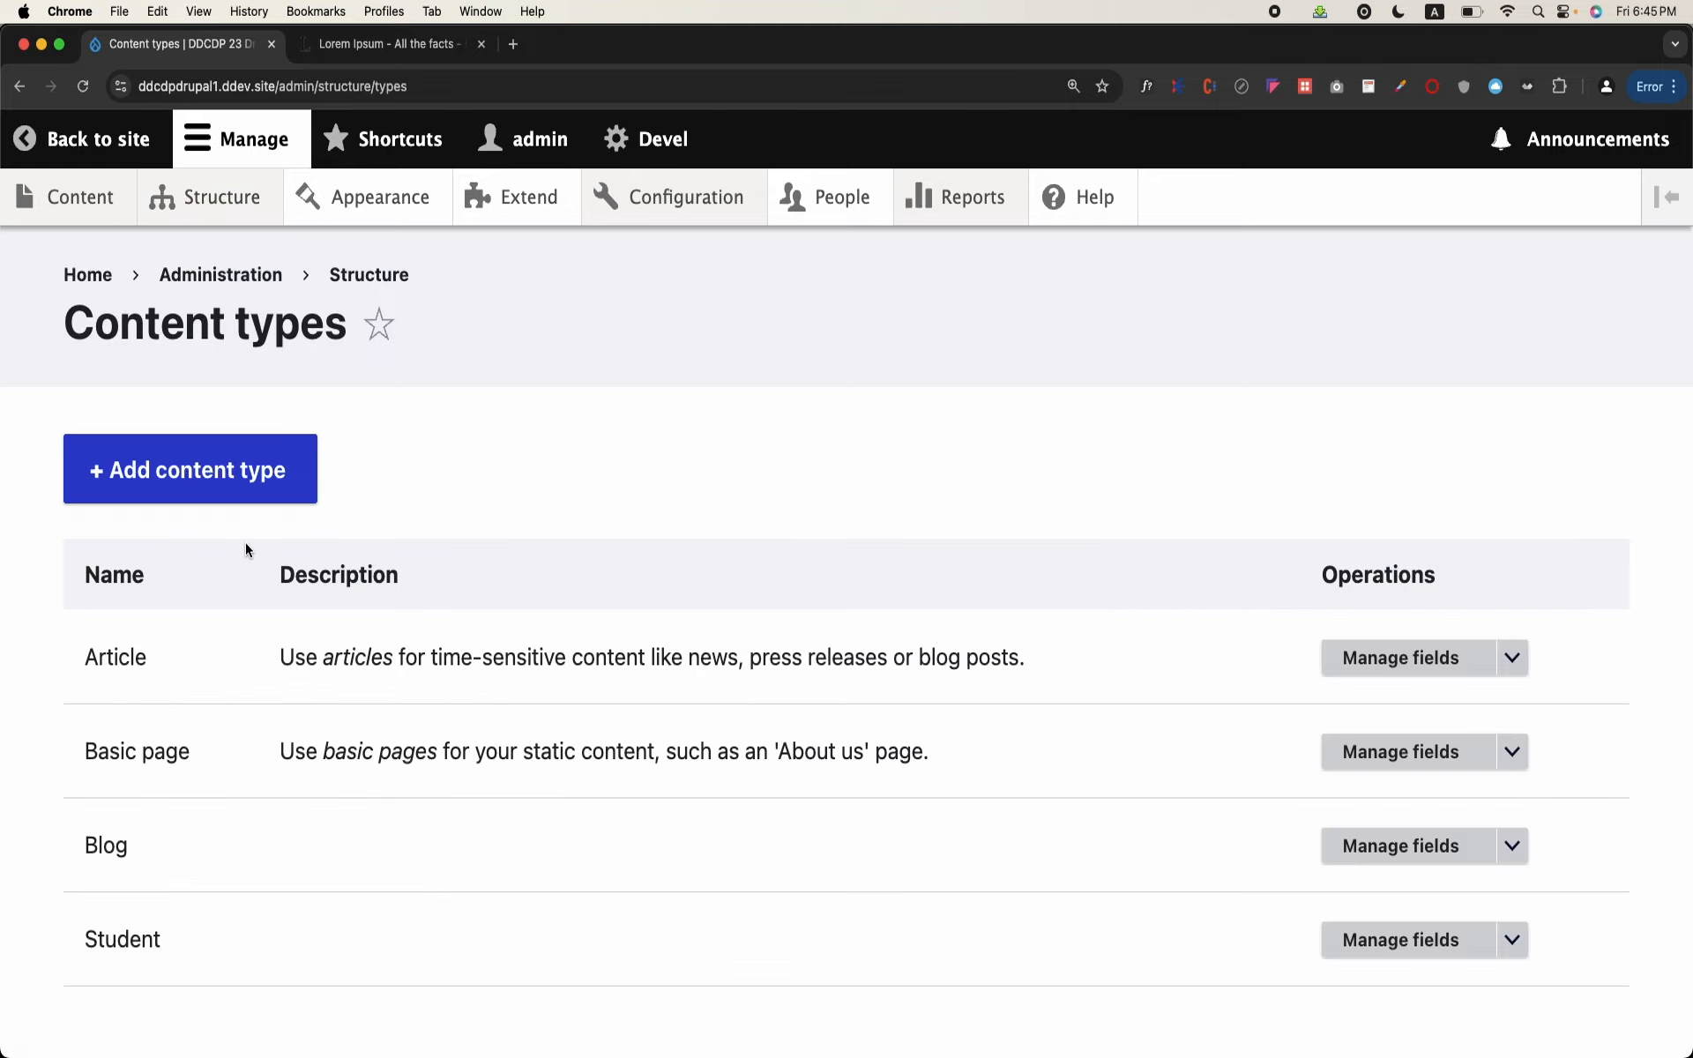
{"action": "left_click", "coordinate": [1360, 849]}
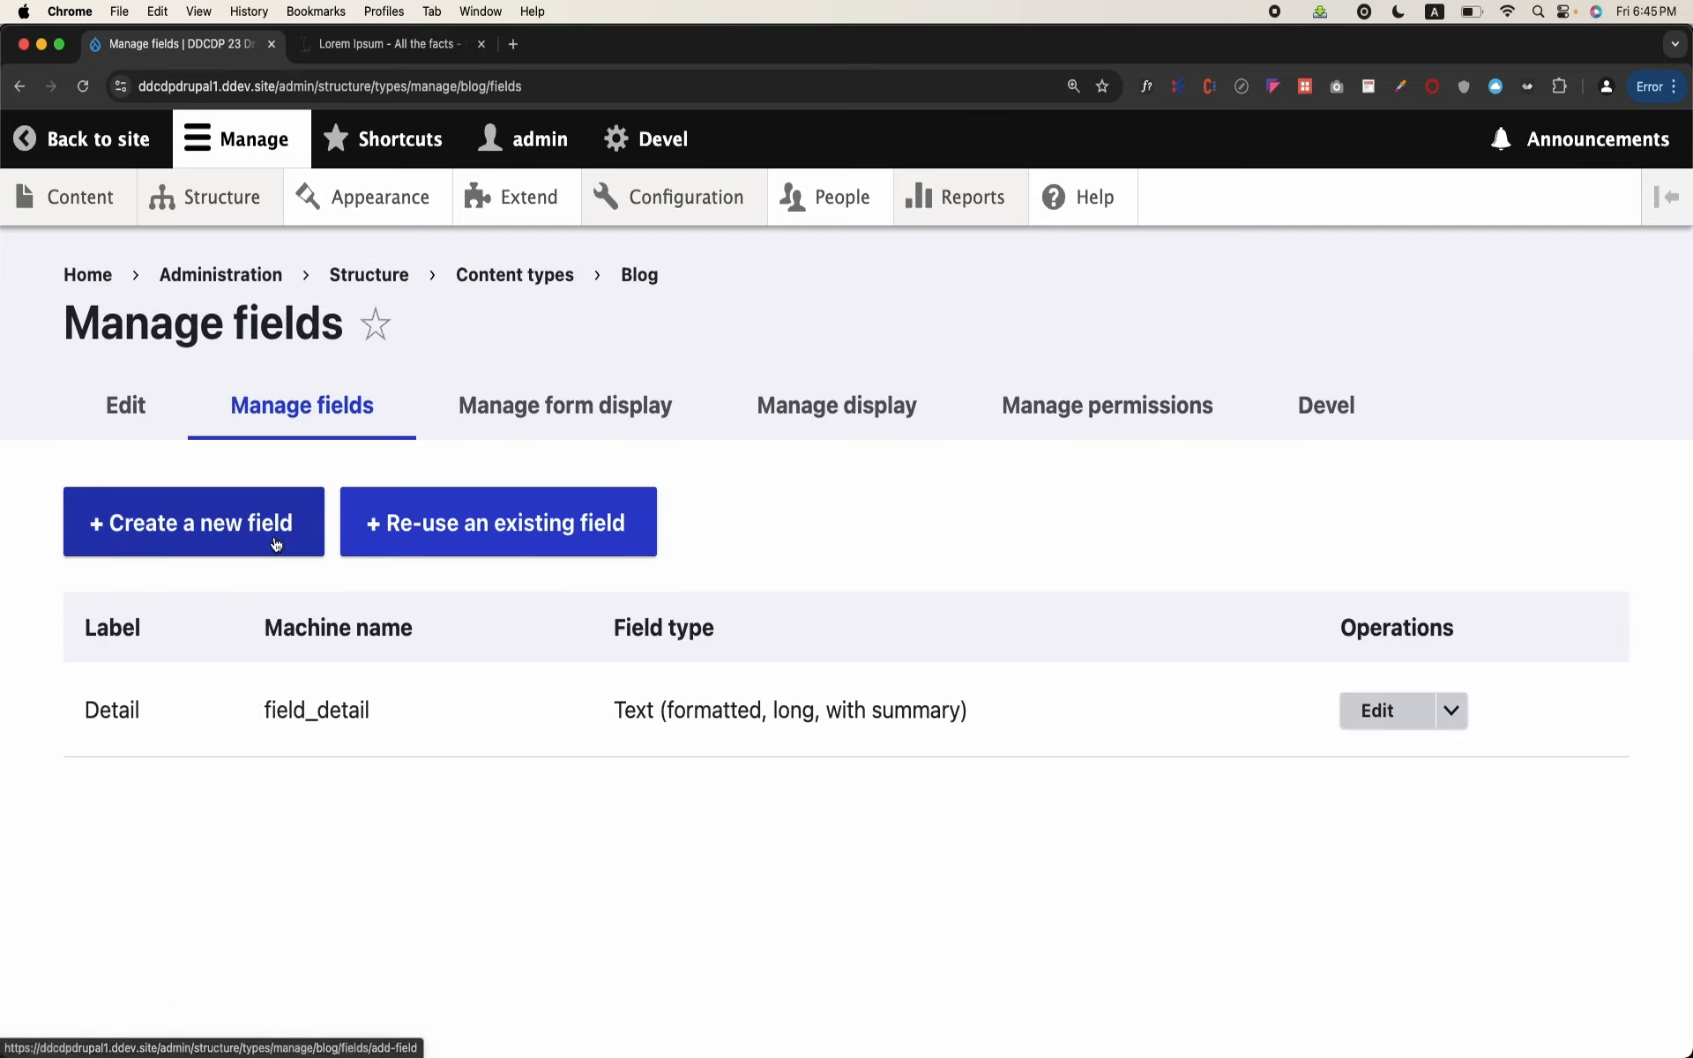
{"action": "left_click", "coordinate": [276, 544]}
{"action": "scroll", "coordinate": [276, 545], "scroll_direction": "down", "scroll_amount": 2}
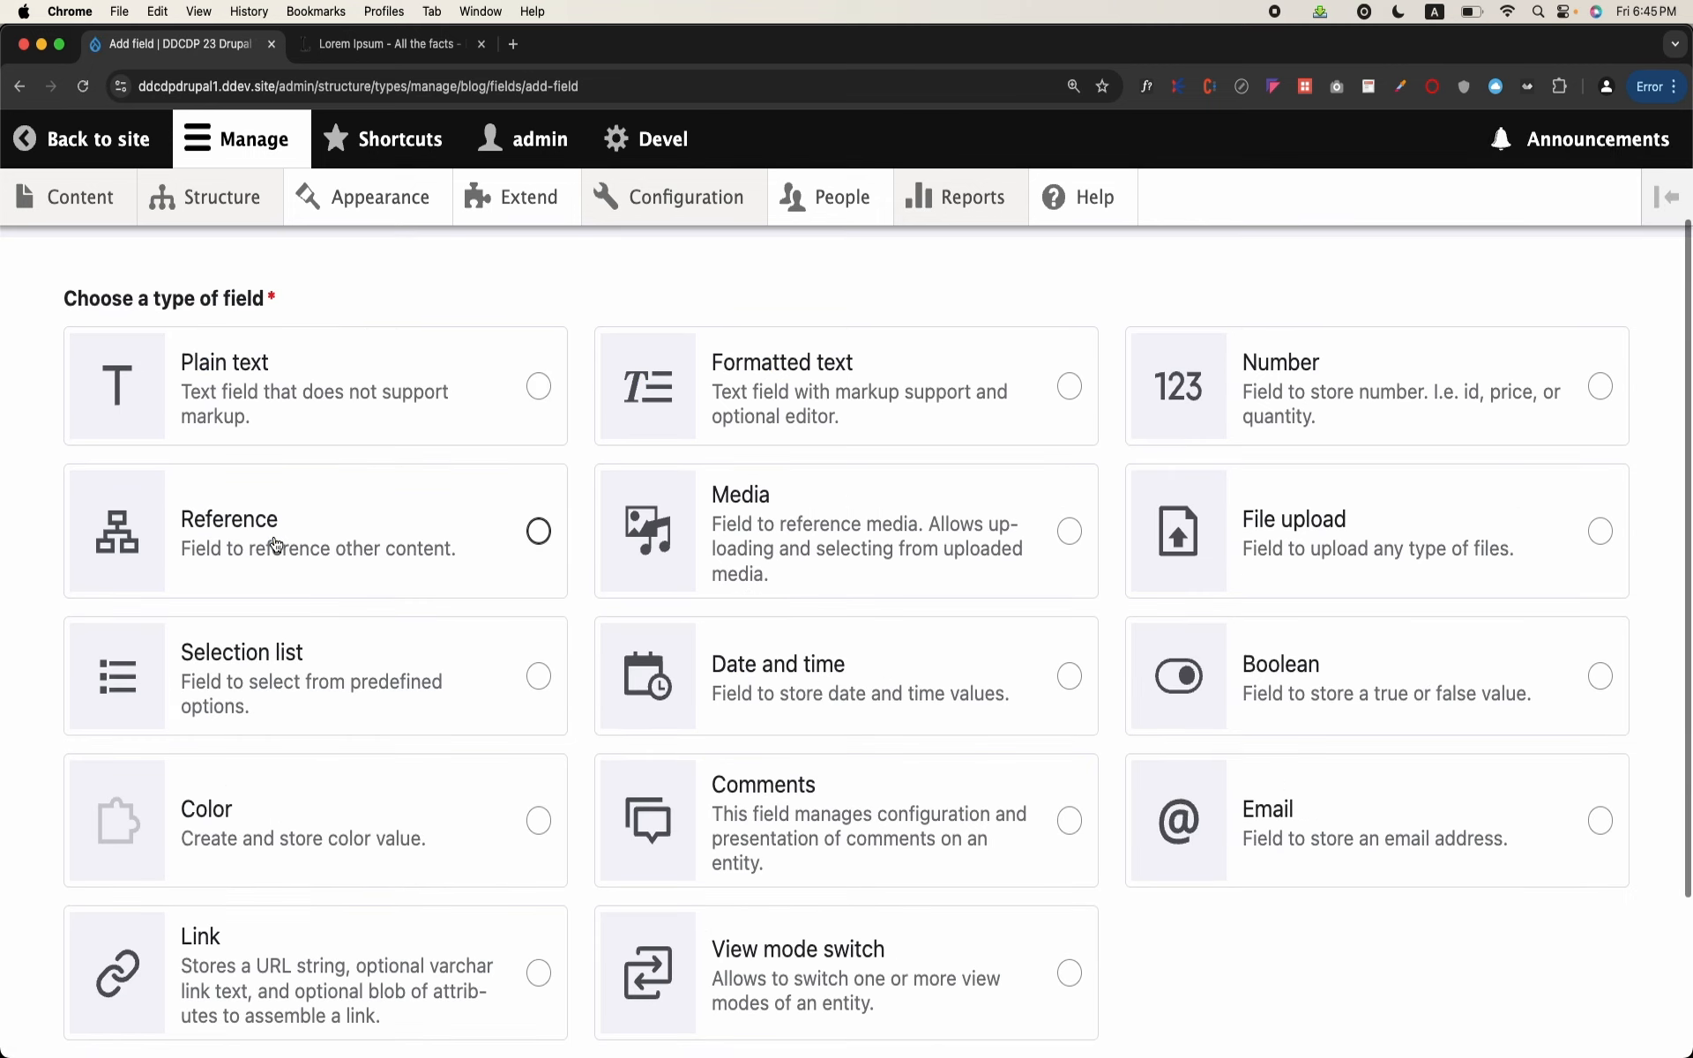
{"action": "left_click", "coordinate": [276, 544]}
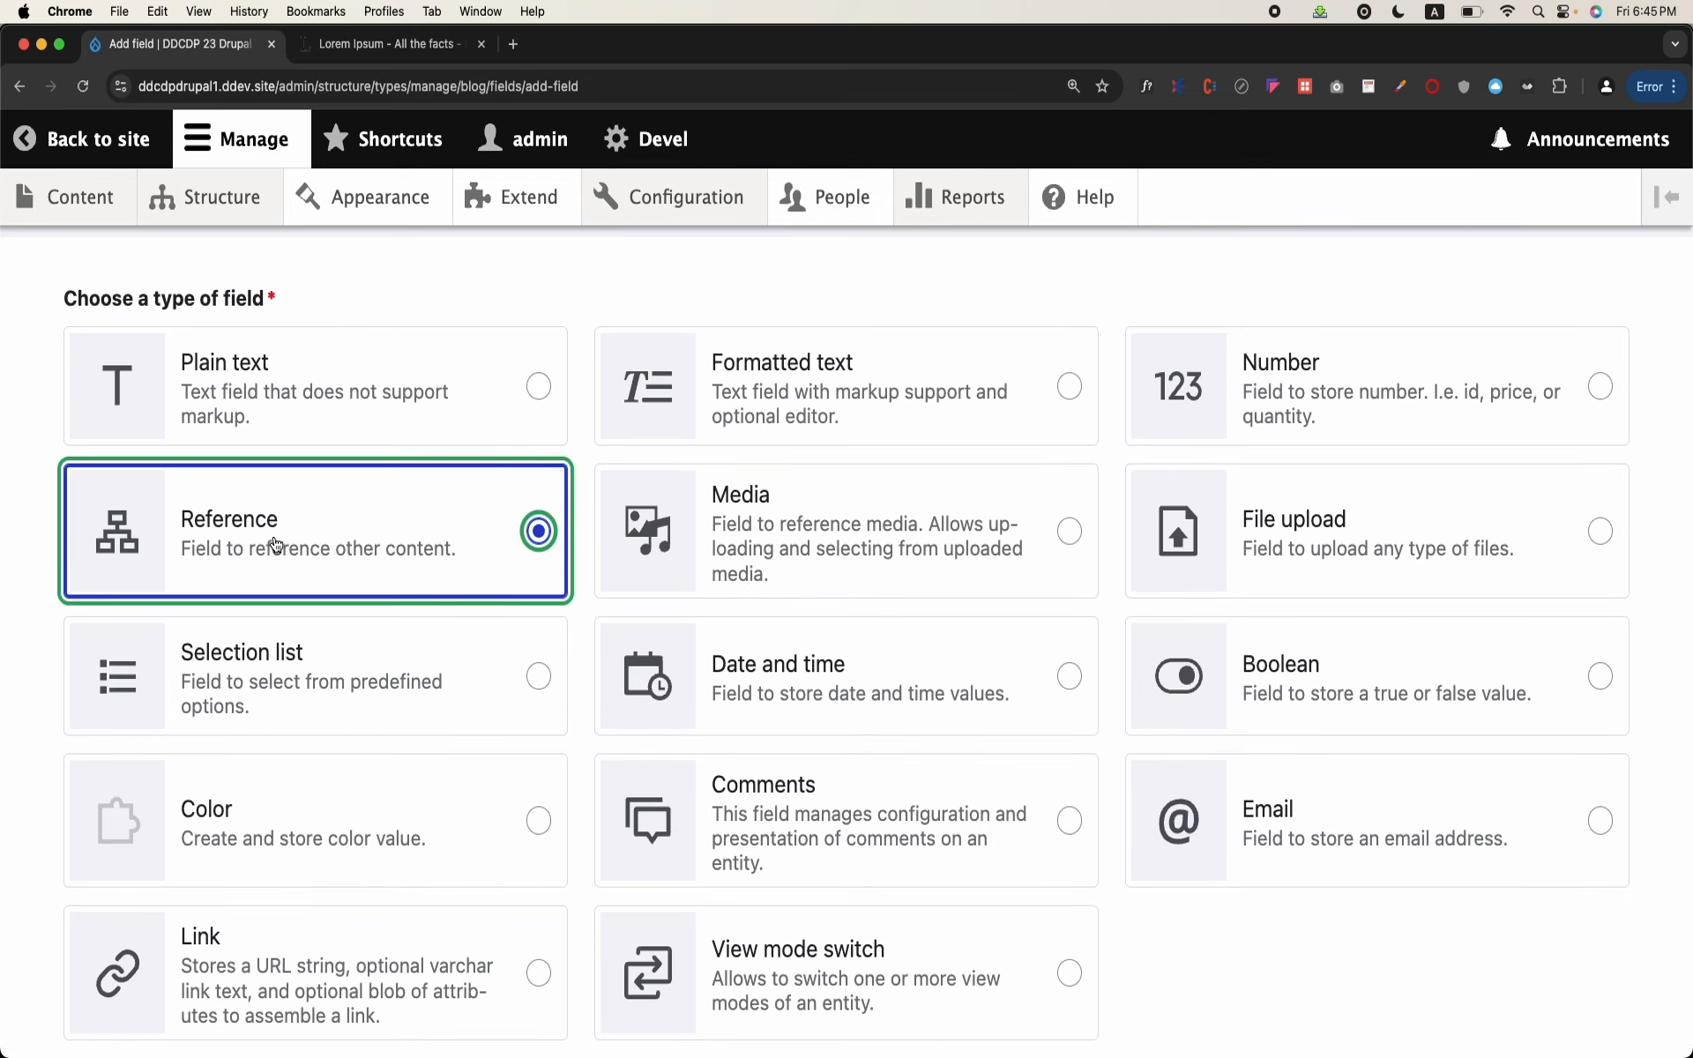
{"action": "scroll", "coordinate": [276, 544], "scroll_direction": "down", "scroll_amount": 3}
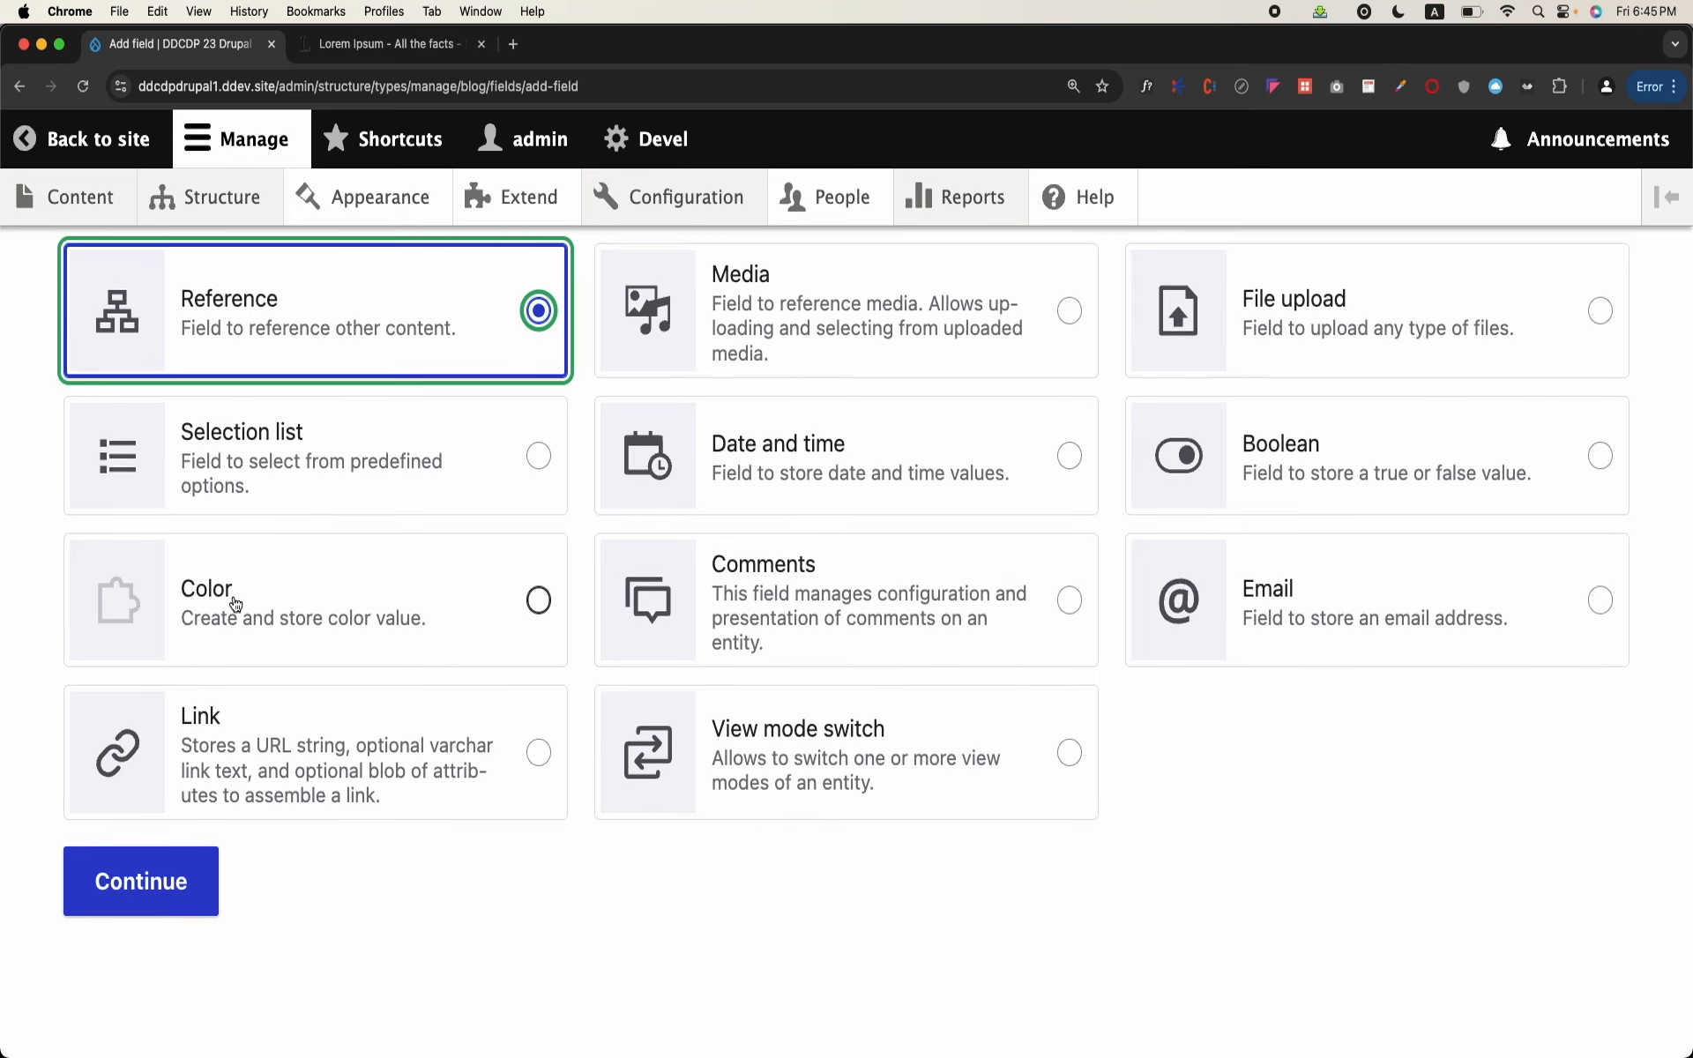
{"action": "left_click", "coordinate": [141, 893]}
Step: Label the new field Category and make it reference a Taxonomy term, continuing to its settings
{"action": "left_click", "coordinate": [282, 515]}
{"action": "type", "text": "Categor"}
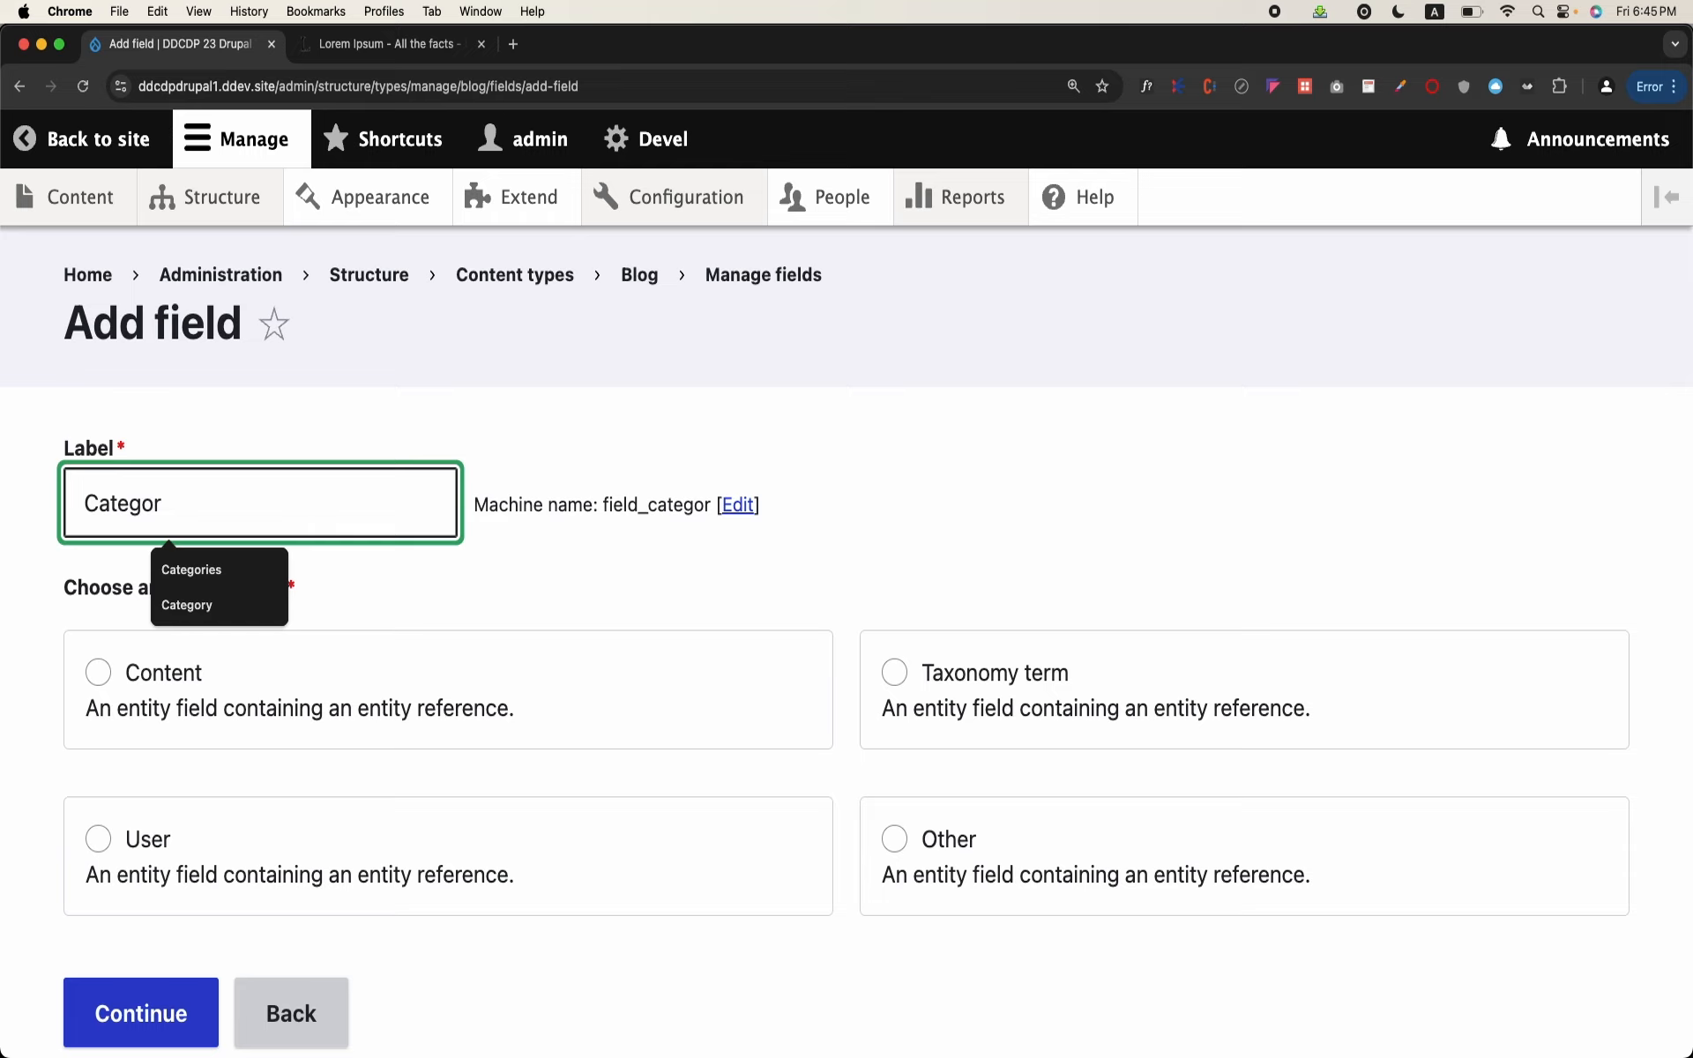
{"action": "key", "text": "BackSpace"}
{"action": "type", "text": "ry"}
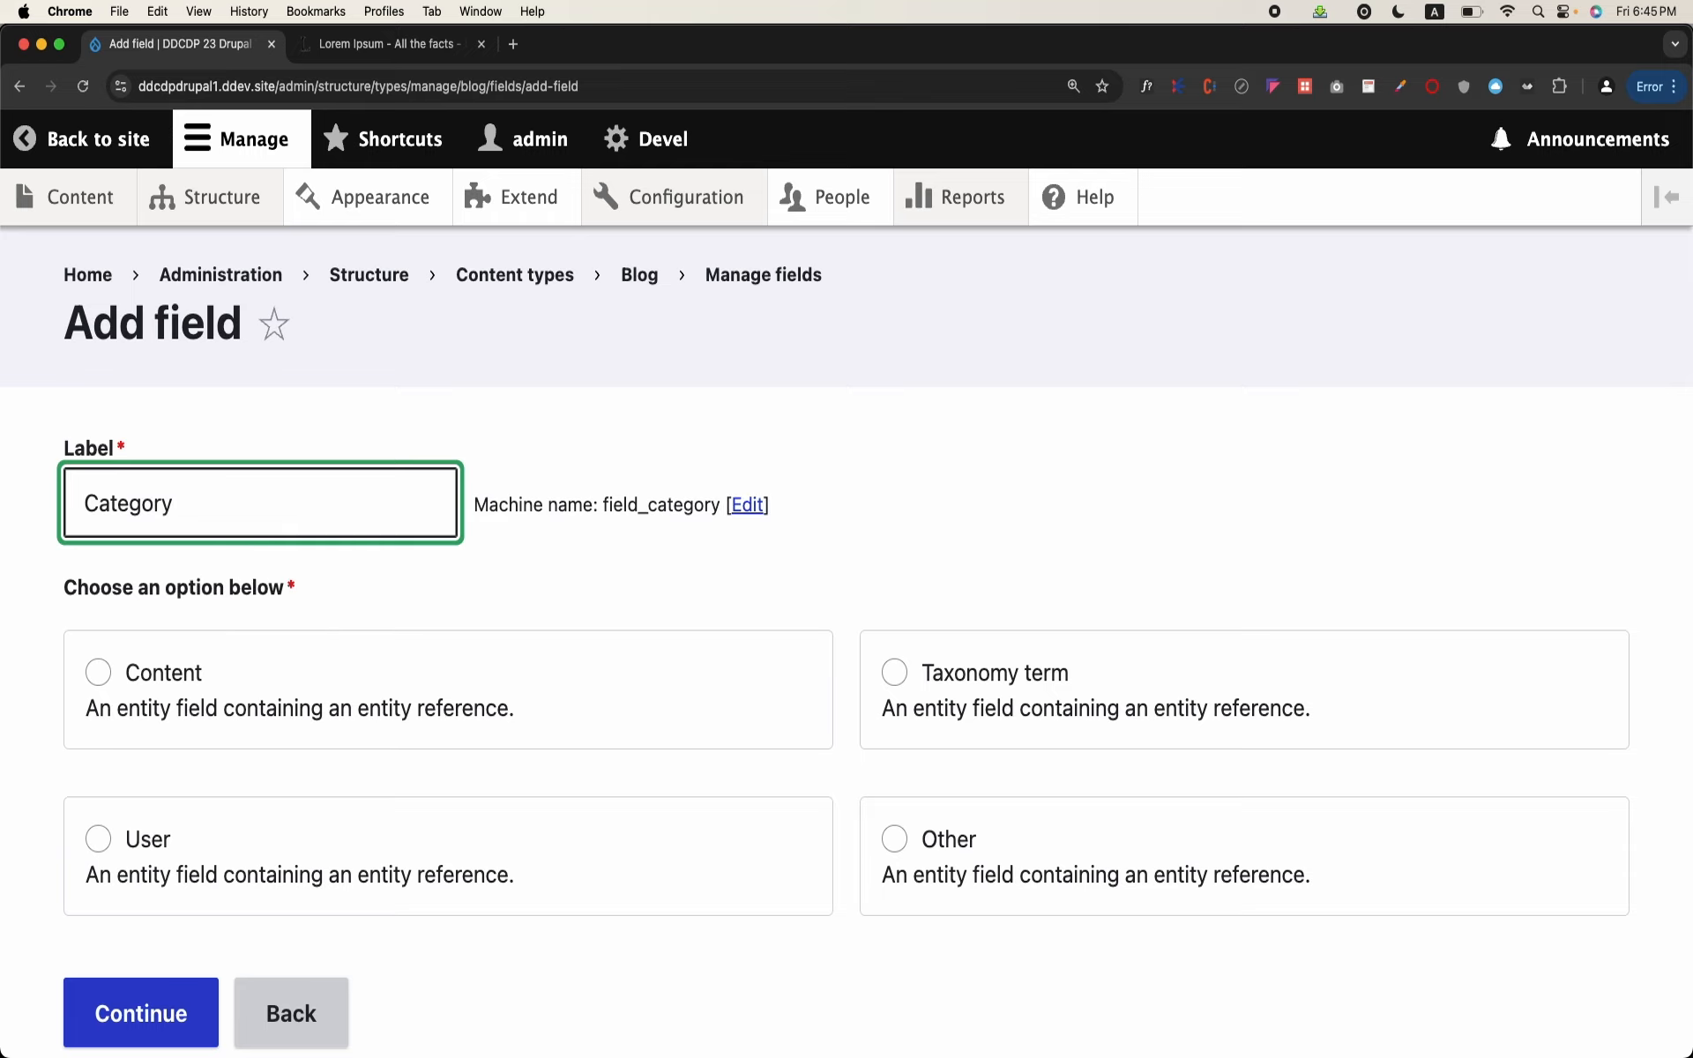
{"action": "scroll", "coordinate": [220, 582], "scroll_direction": "down", "scroll_amount": 3}
{"action": "left_click", "coordinate": [150, 538]}
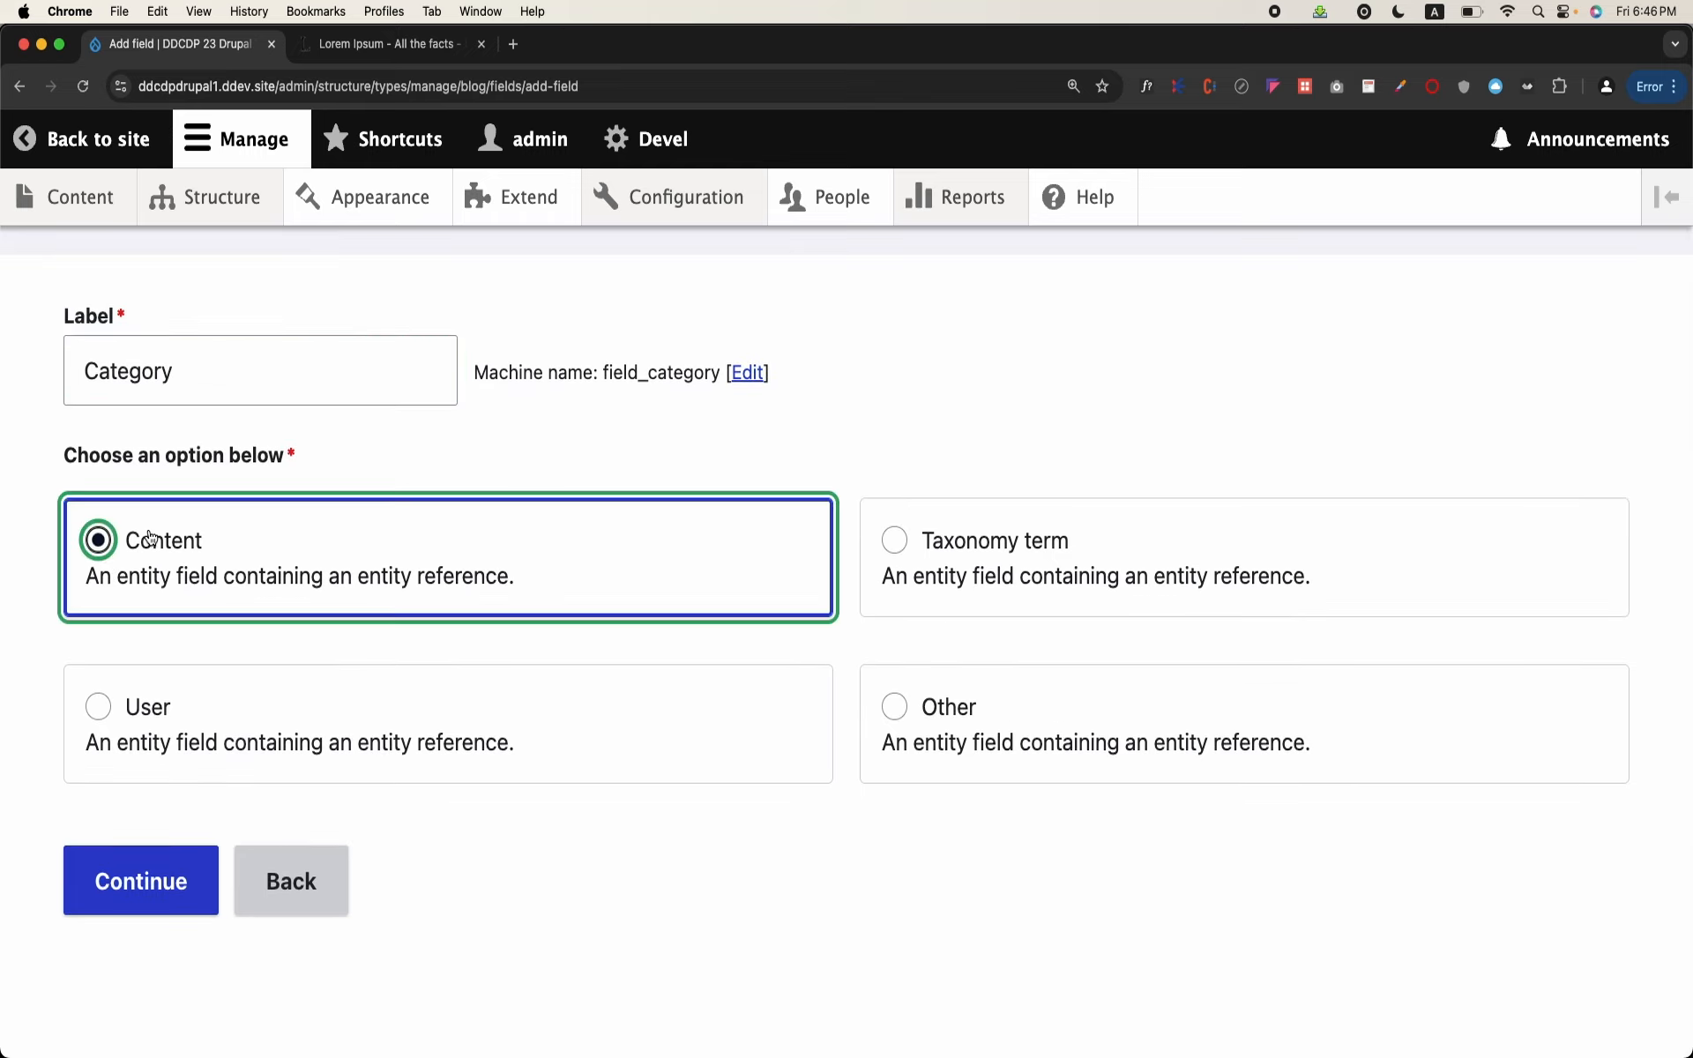
{"action": "left_click", "coordinate": [880, 576]}
{"action": "left_click", "coordinate": [164, 901]}
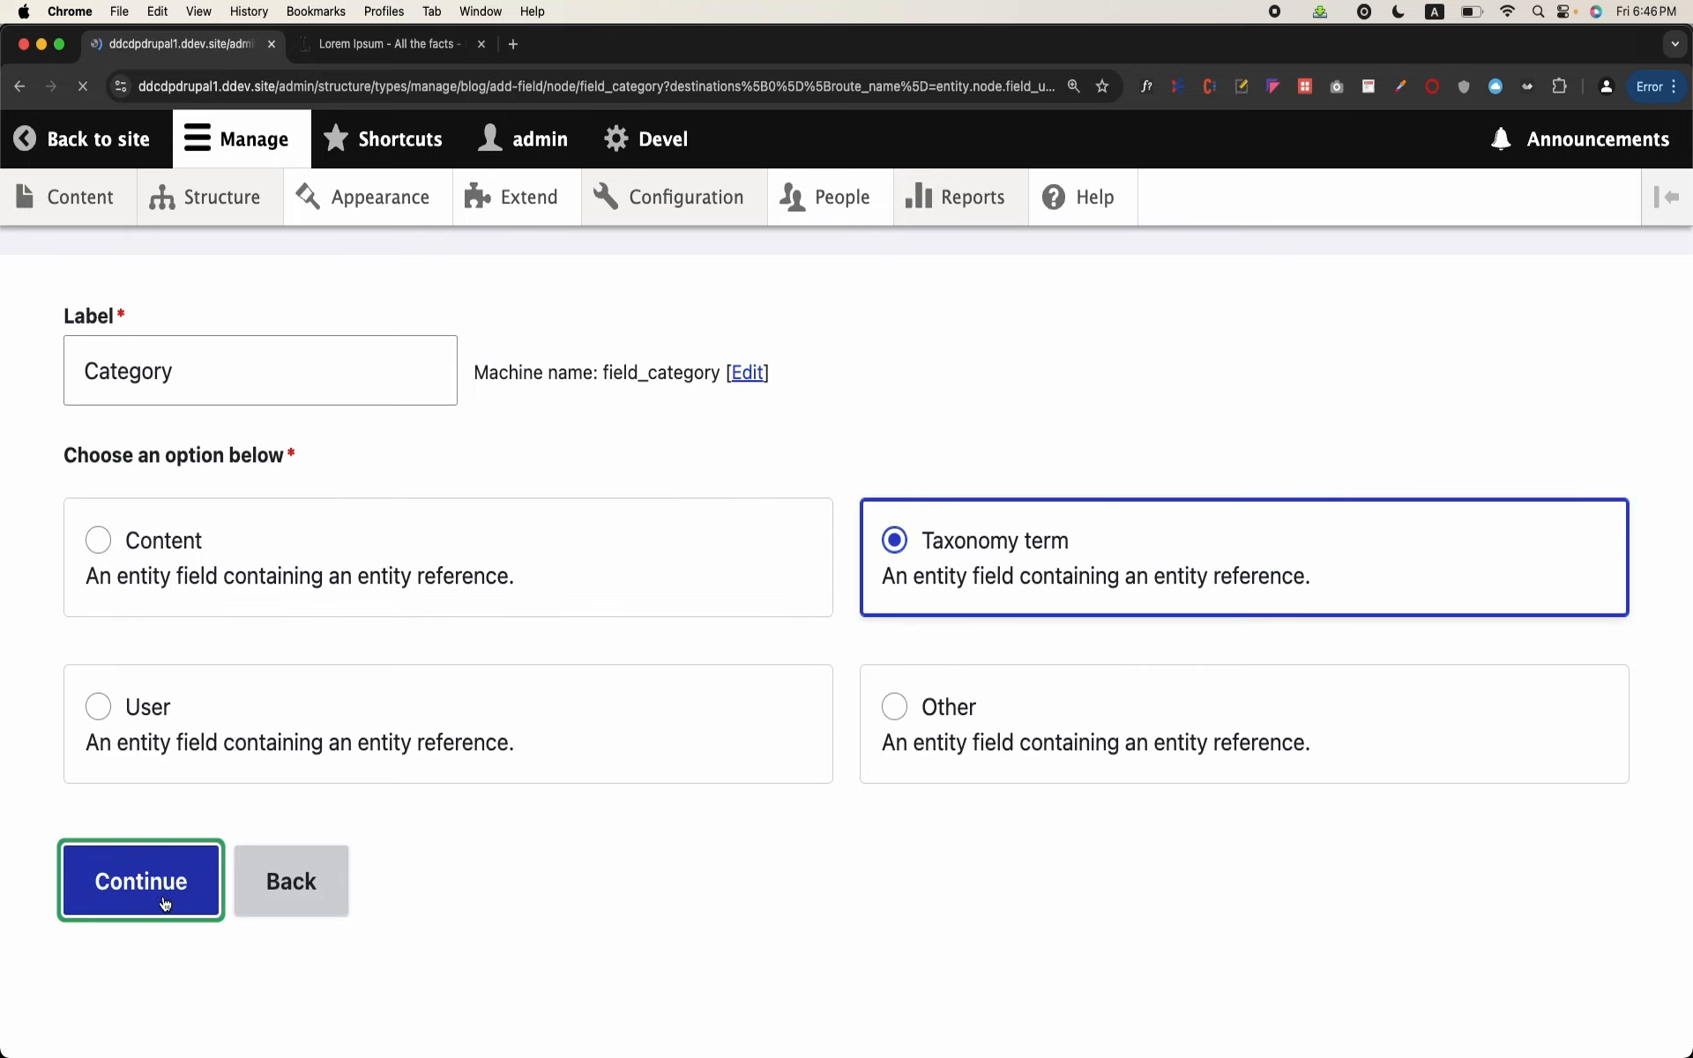
Step: Restrict the Category field to the Blog Categories vocabulary and save the field settings
{"action": "scroll", "coordinate": [162, 896], "scroll_direction": "down", "scroll_amount": 10}
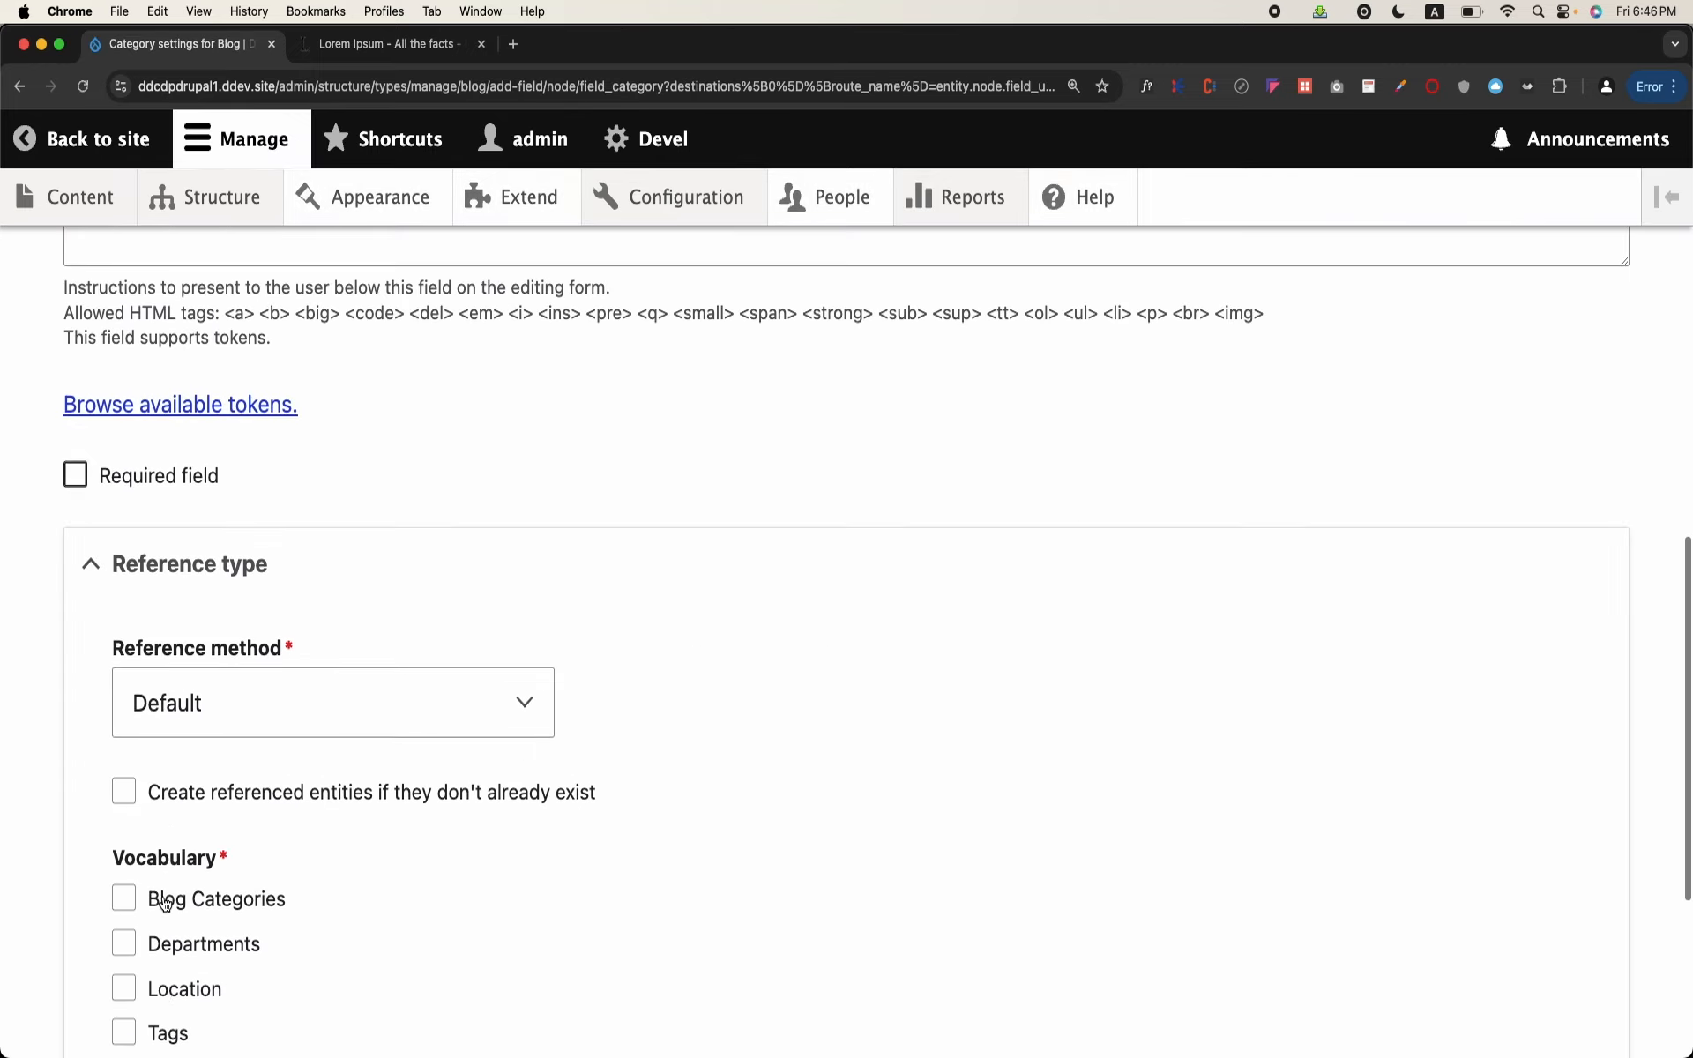
{"action": "scroll", "coordinate": [162, 900], "scroll_direction": "down", "scroll_amount": 1}
{"action": "left_click", "coordinate": [229, 801]}
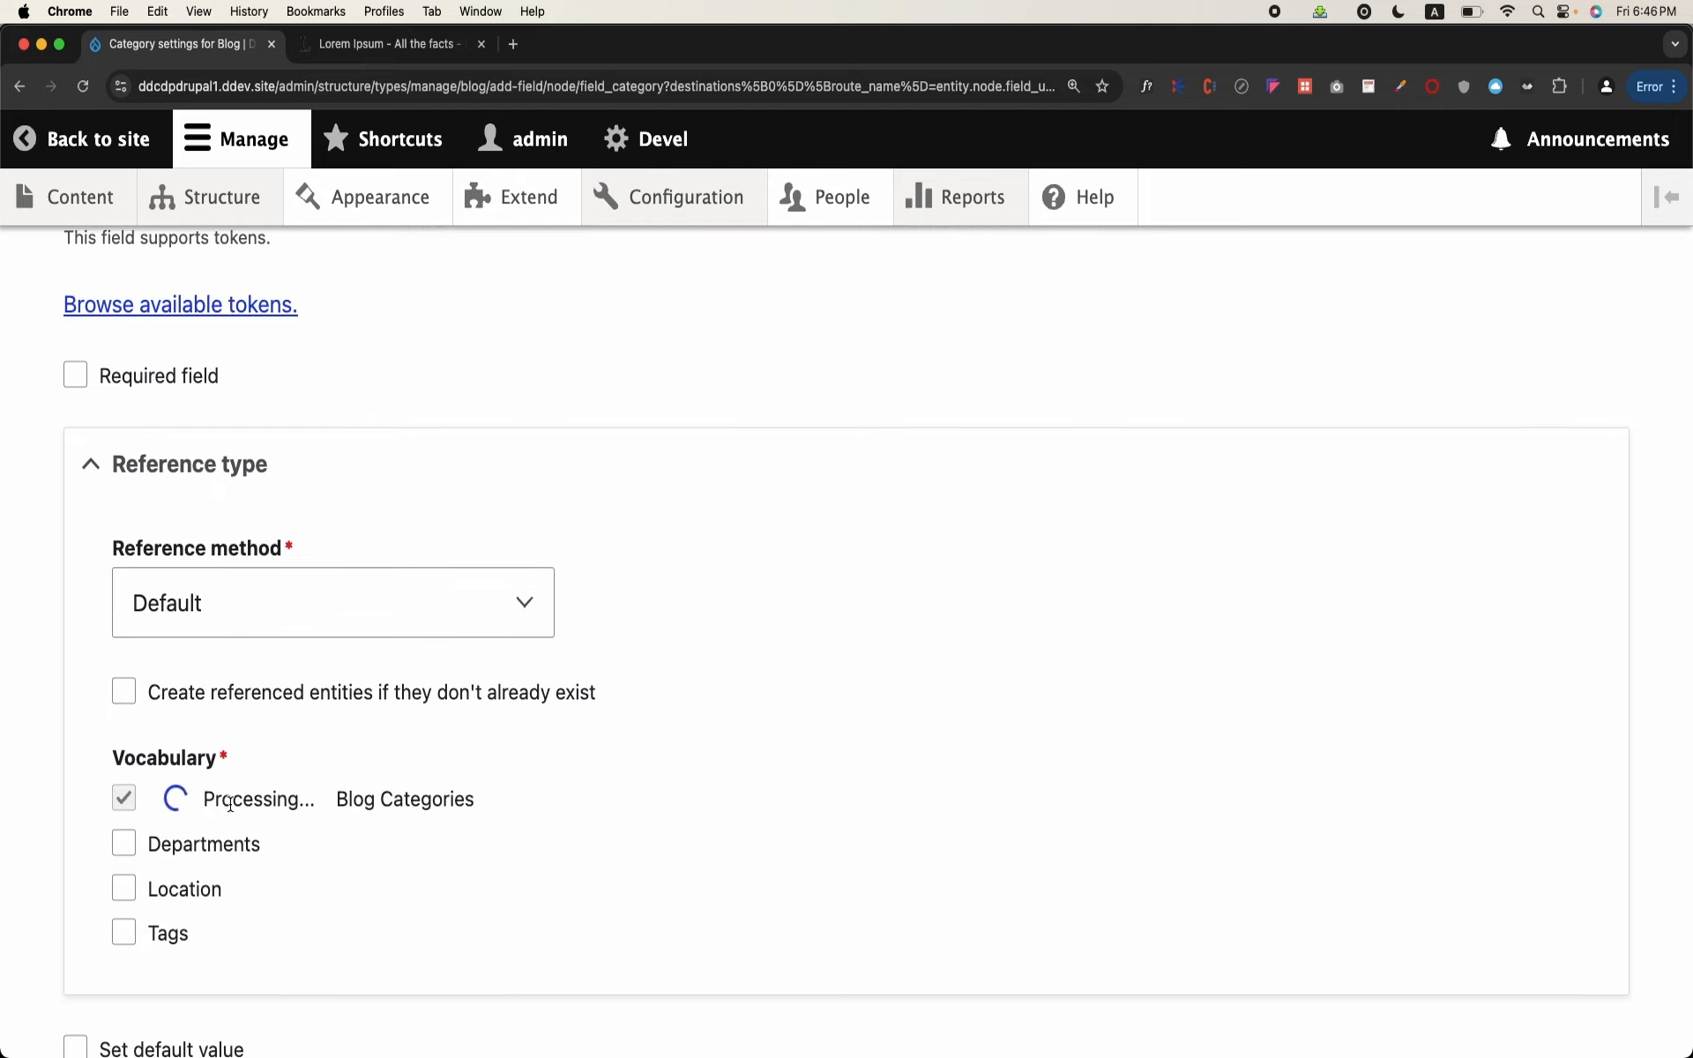
{"action": "scroll", "coordinate": [232, 810], "scroll_direction": "down", "scroll_amount": 3}
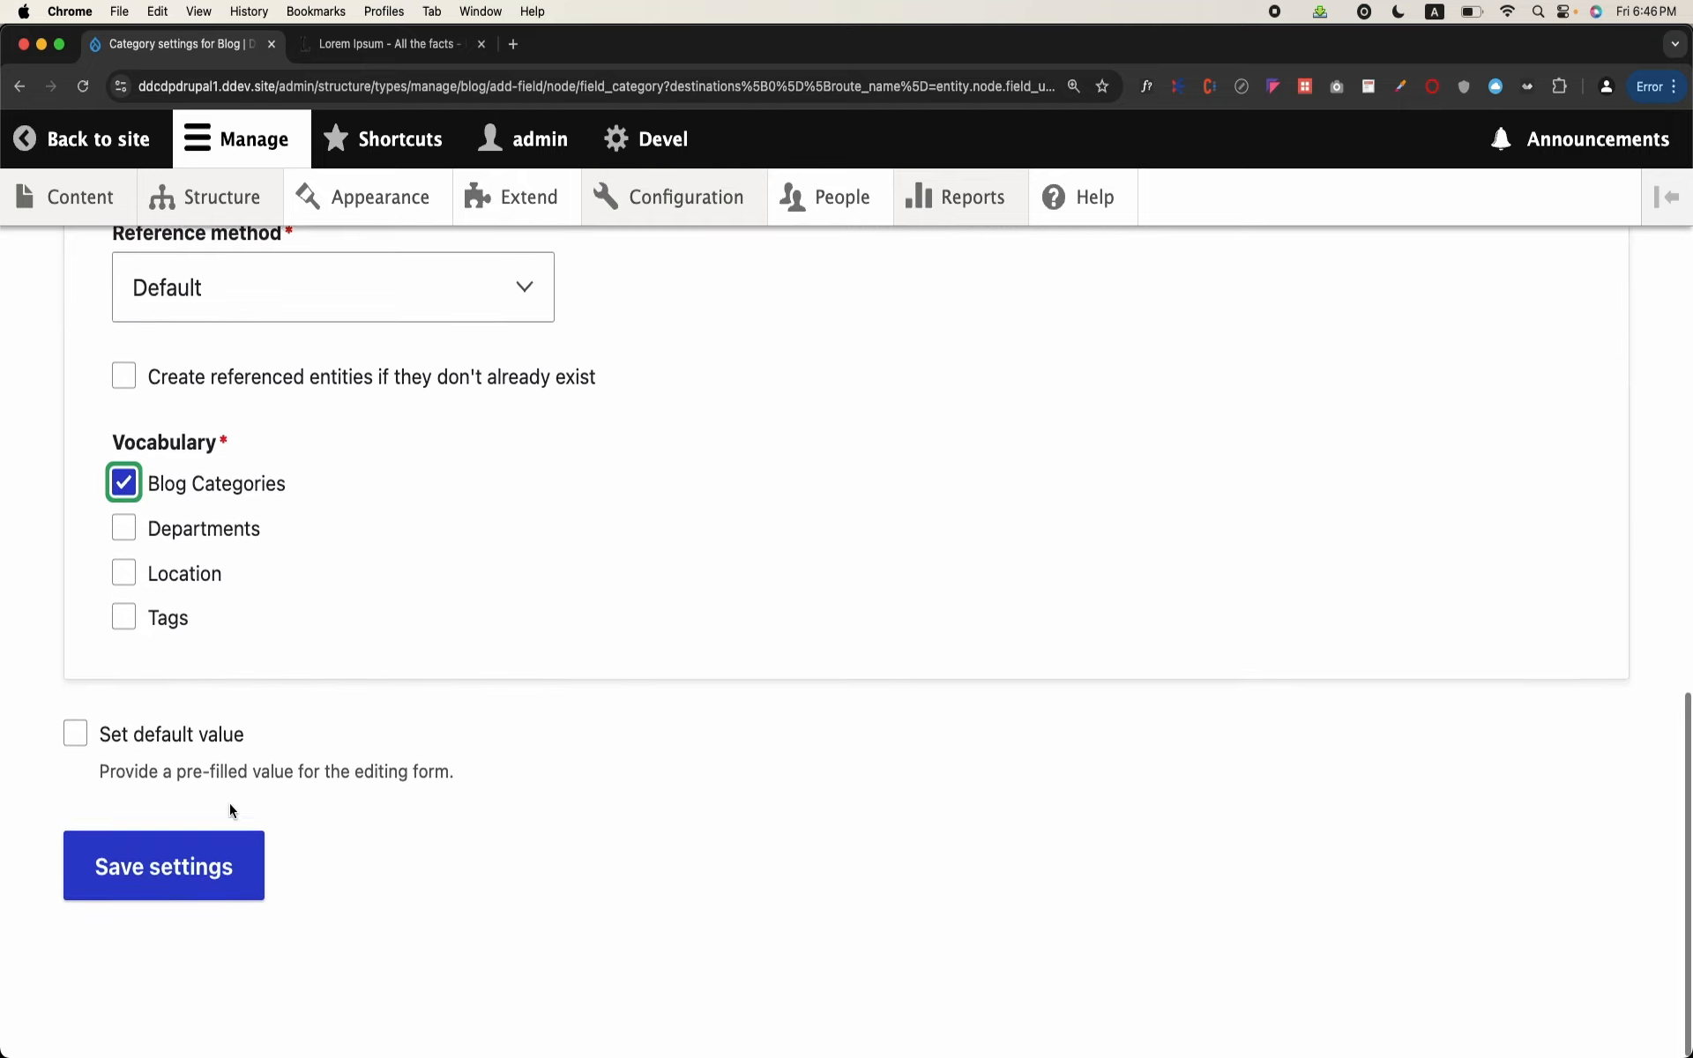
{"action": "left_click", "coordinate": [199, 869]}
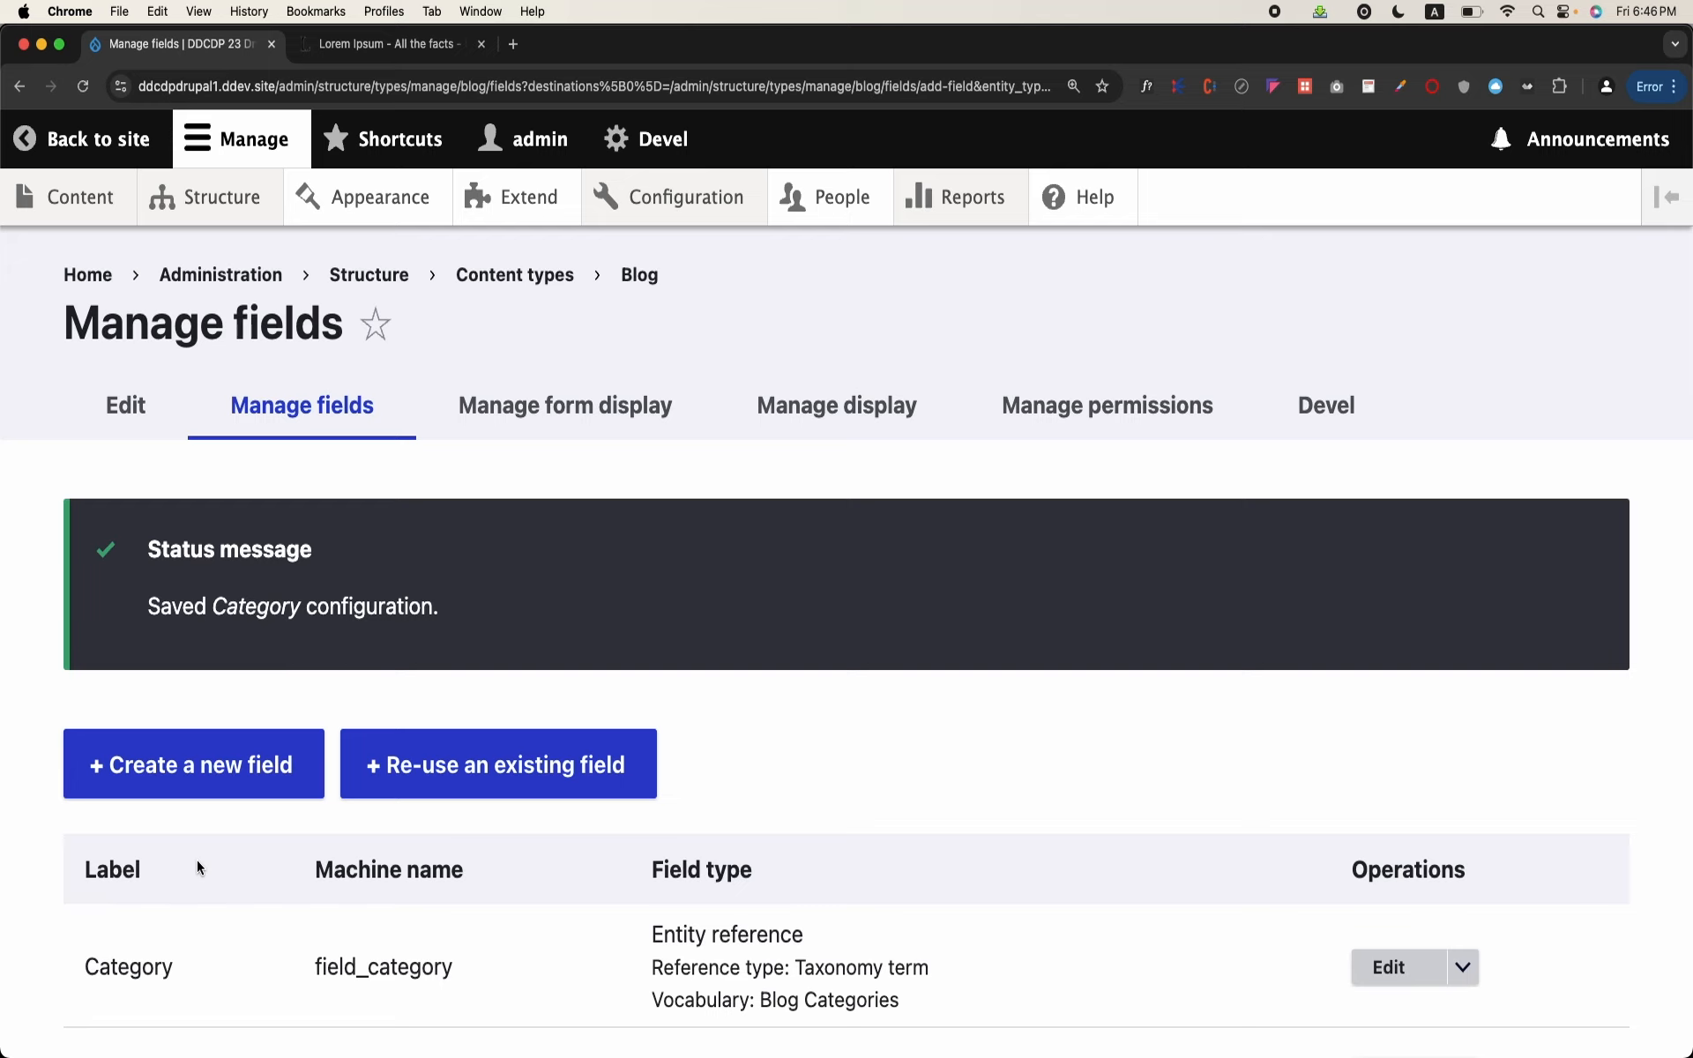
Step: Set the Category field's allowed number of values to Unlimited and save its settings
{"action": "scroll", "coordinate": [197, 860], "scroll_direction": "down", "scroll_amount": 3}
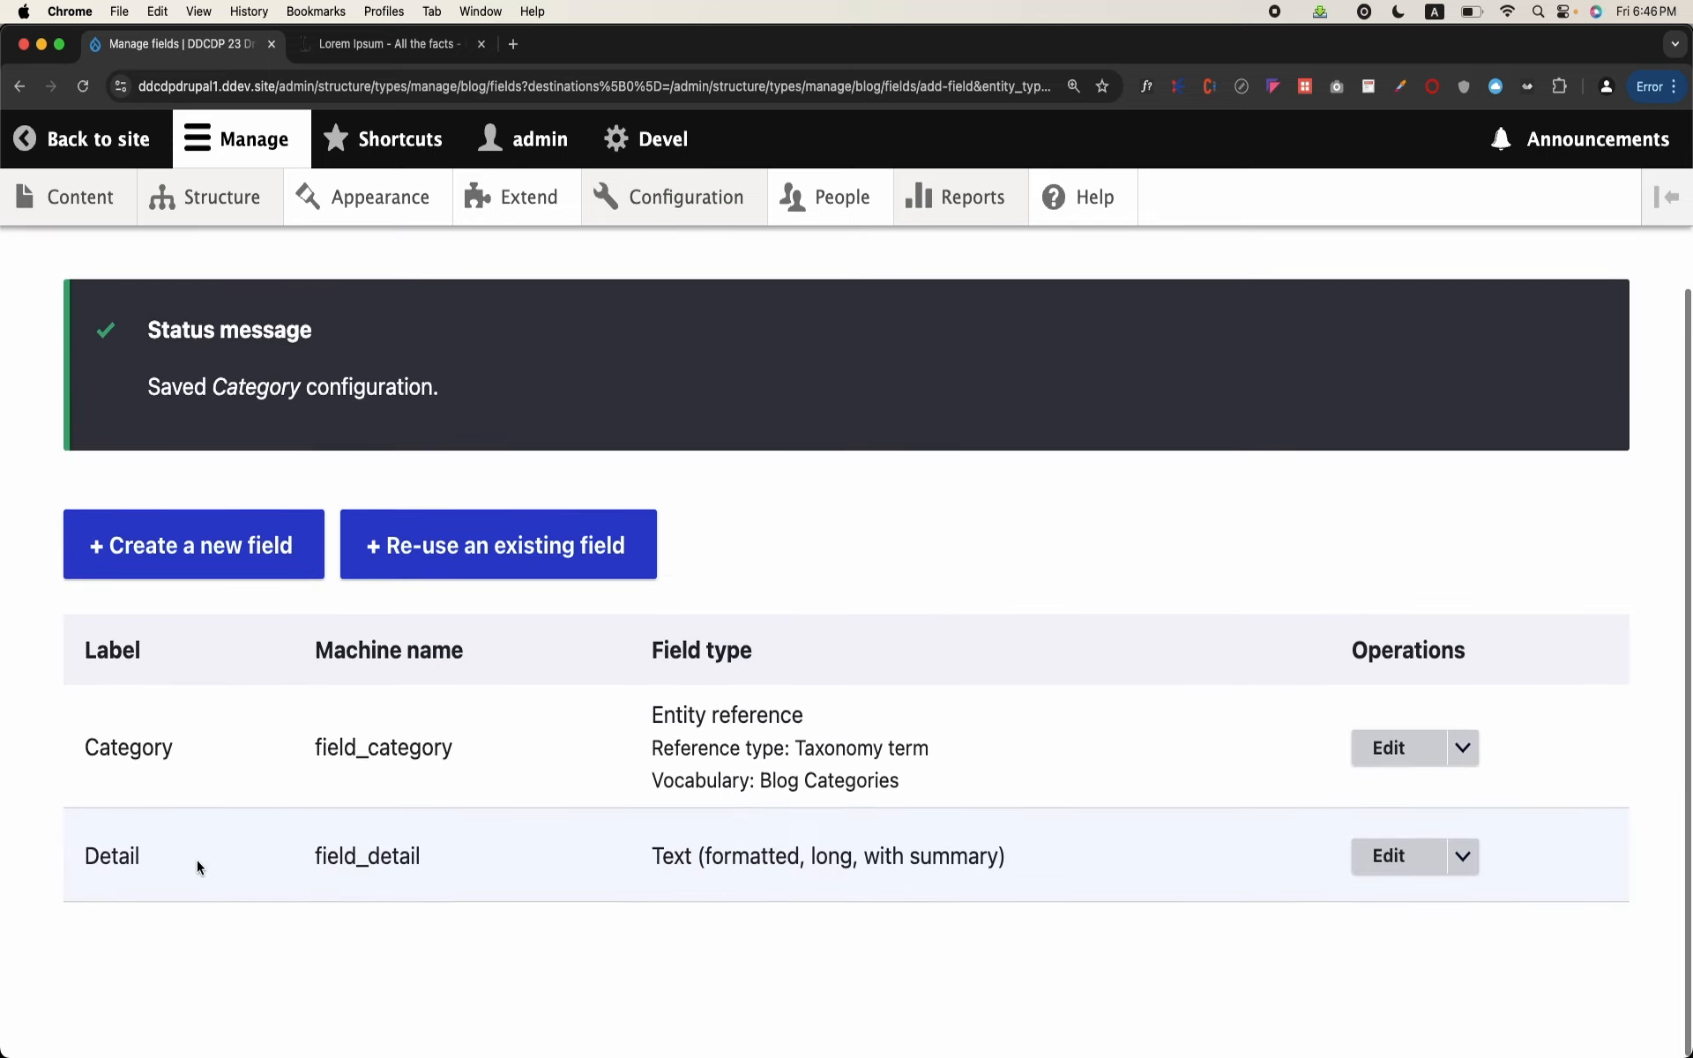
{"action": "left_click", "coordinate": [1404, 767]}
{"action": "scroll", "coordinate": [609, 776], "scroll_direction": "down", "scroll_amount": 3}
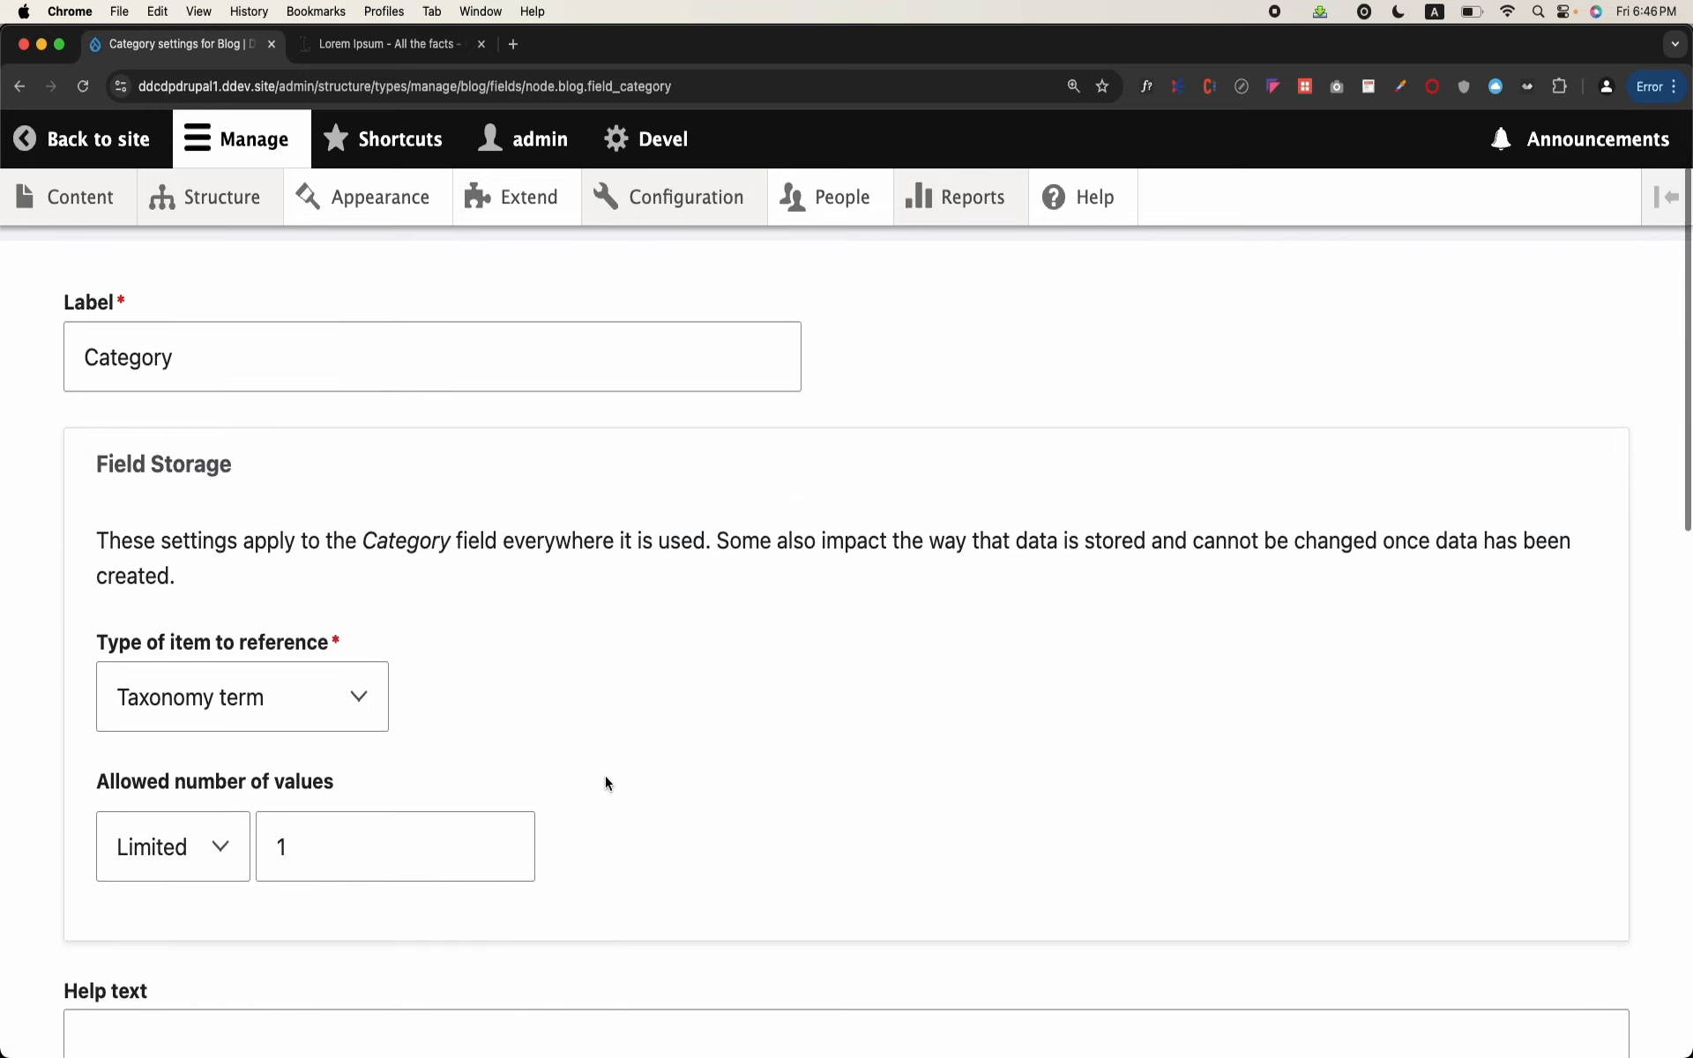
{"action": "left_click", "coordinate": [152, 863]}
{"action": "left_click", "coordinate": [152, 877]}
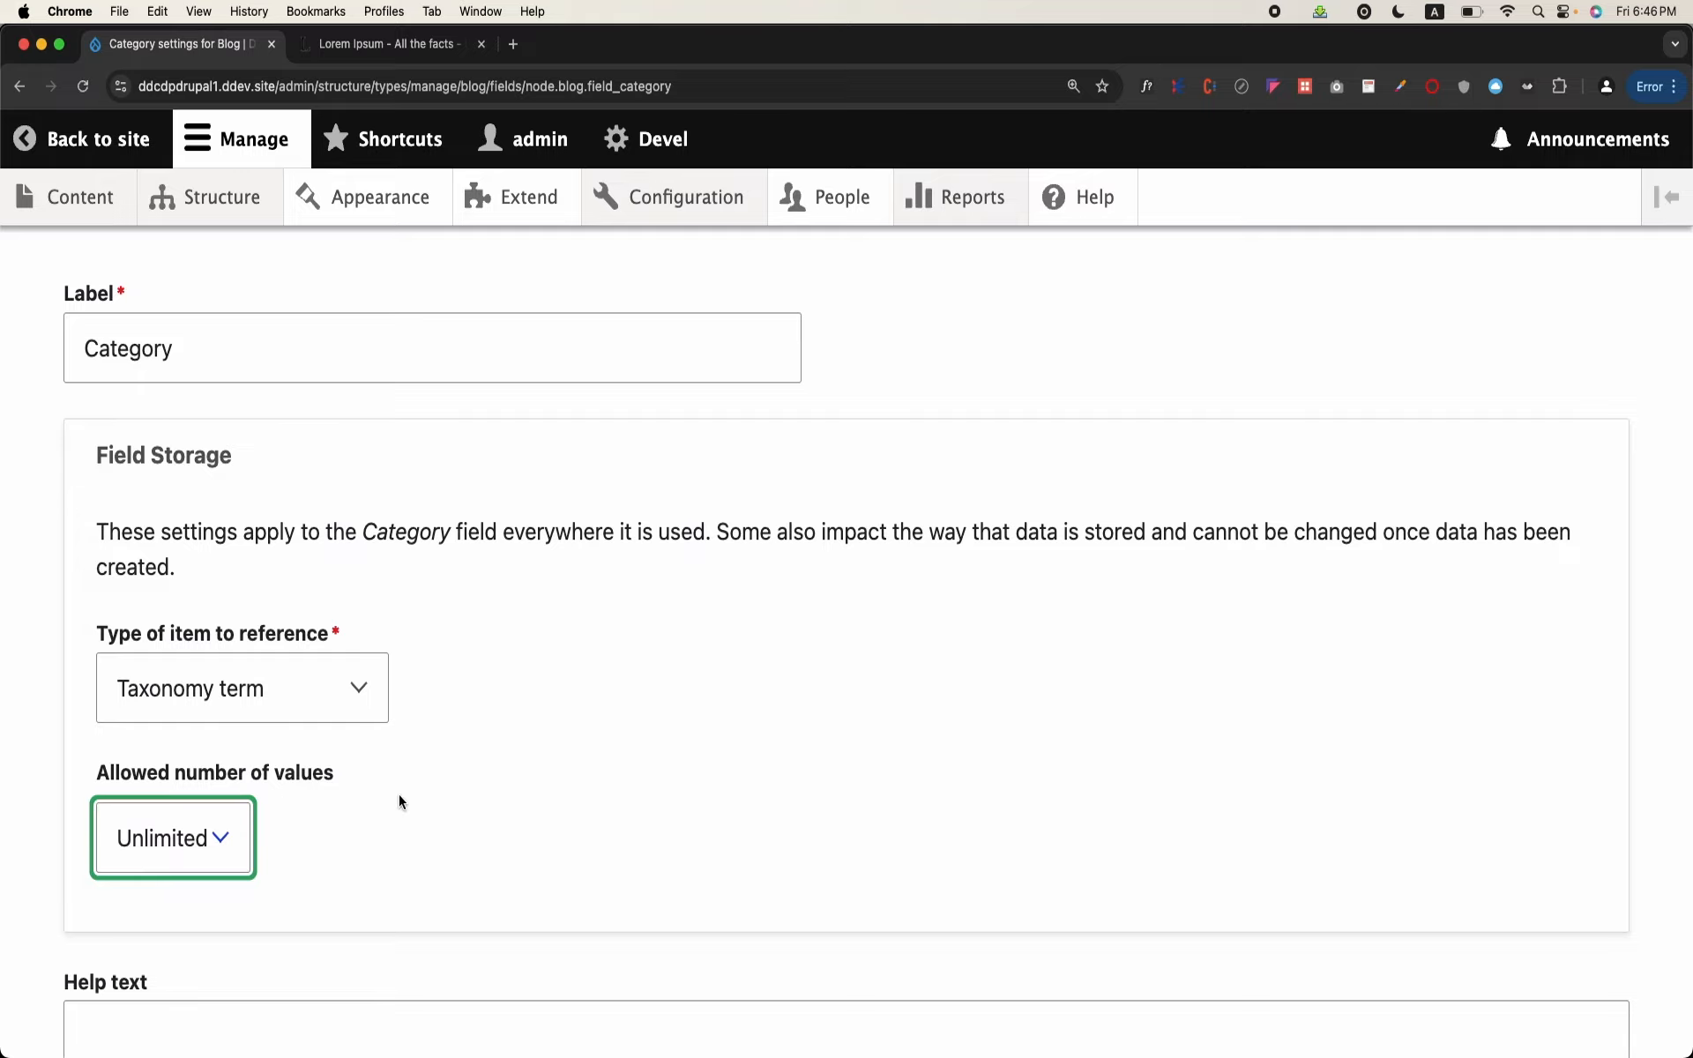
{"action": "scroll", "coordinate": [399, 794], "scroll_direction": "down", "scroll_amount": 10}
{"action": "left_click", "coordinate": [176, 892]}
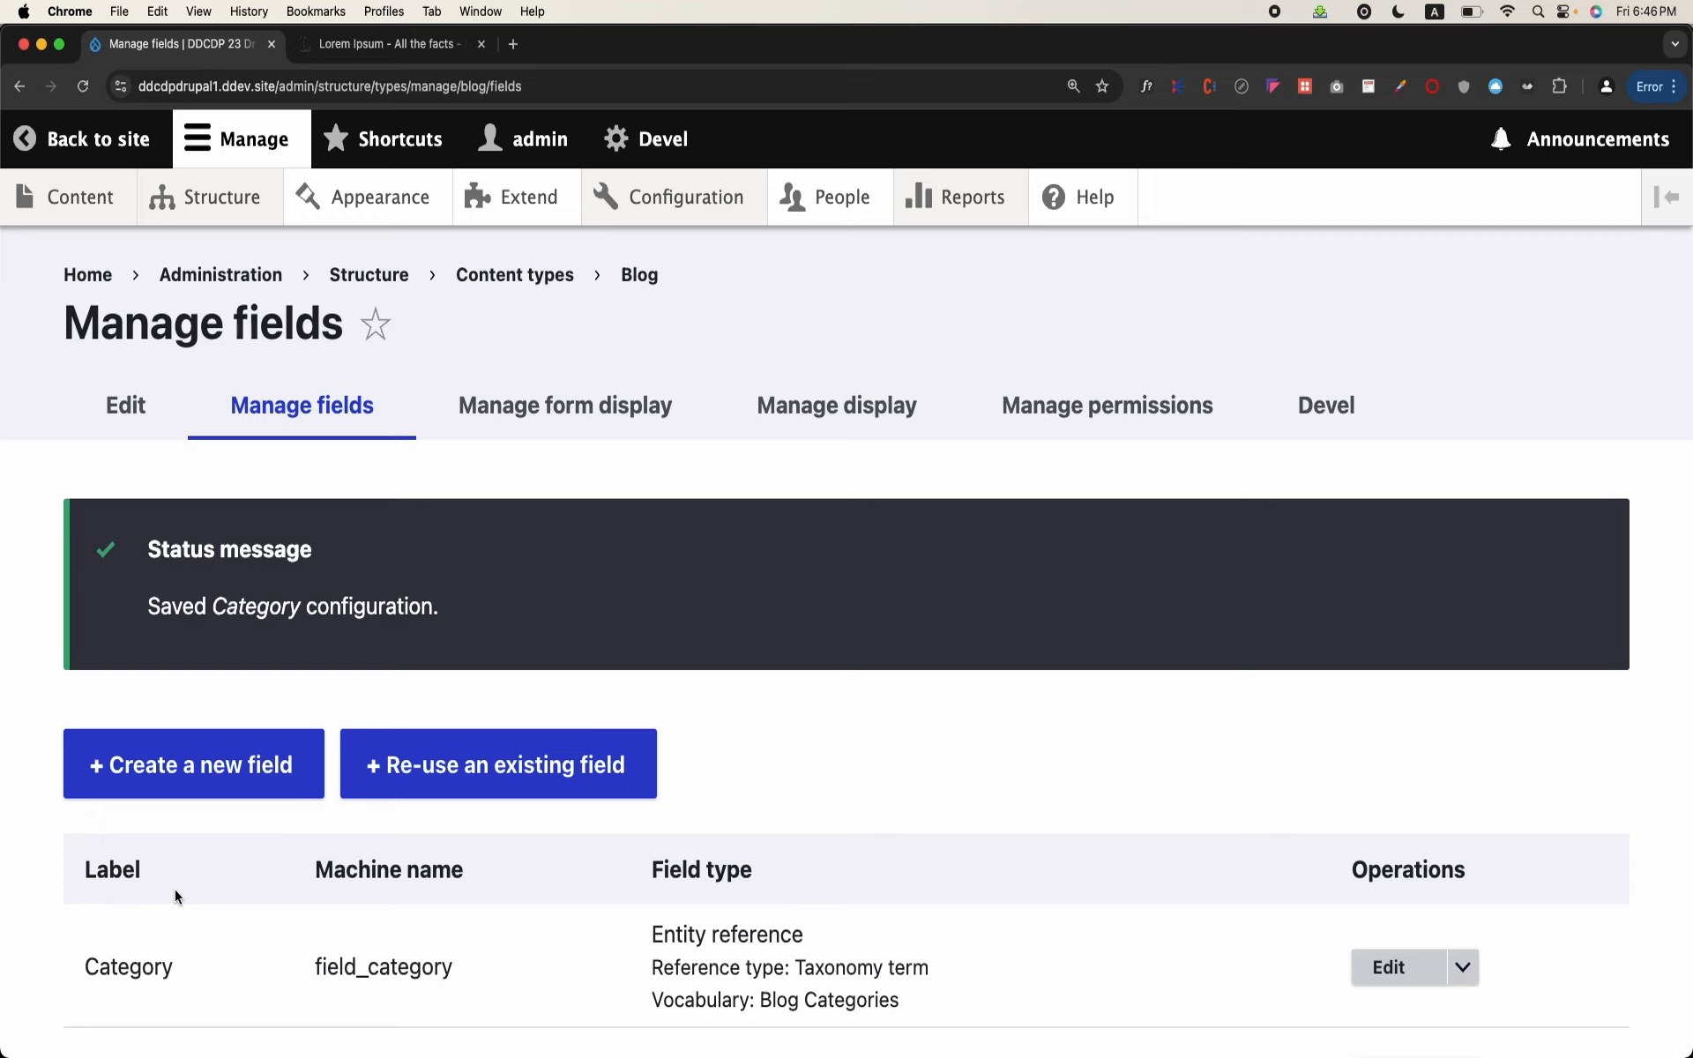
Step: Start a new Blog post with the title "This is another article"
{"action": "mouse_move", "coordinate": [97, 198]}
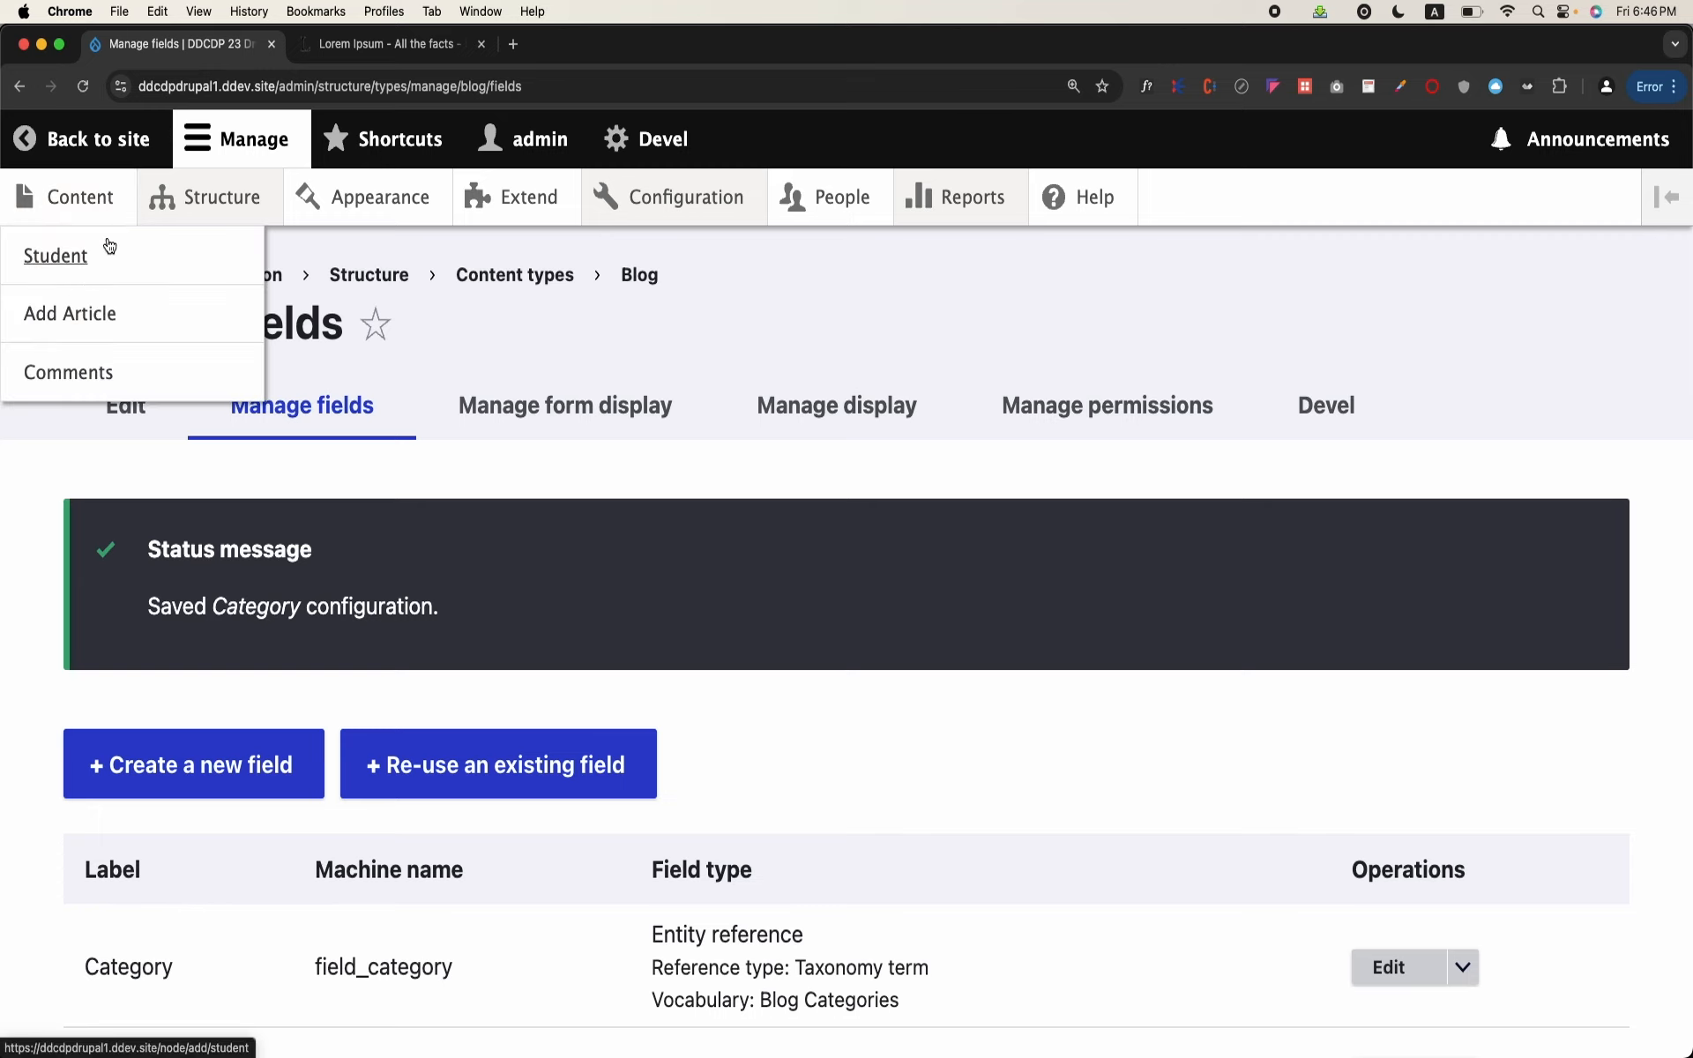
{"action": "left_click", "coordinate": [99, 201]}
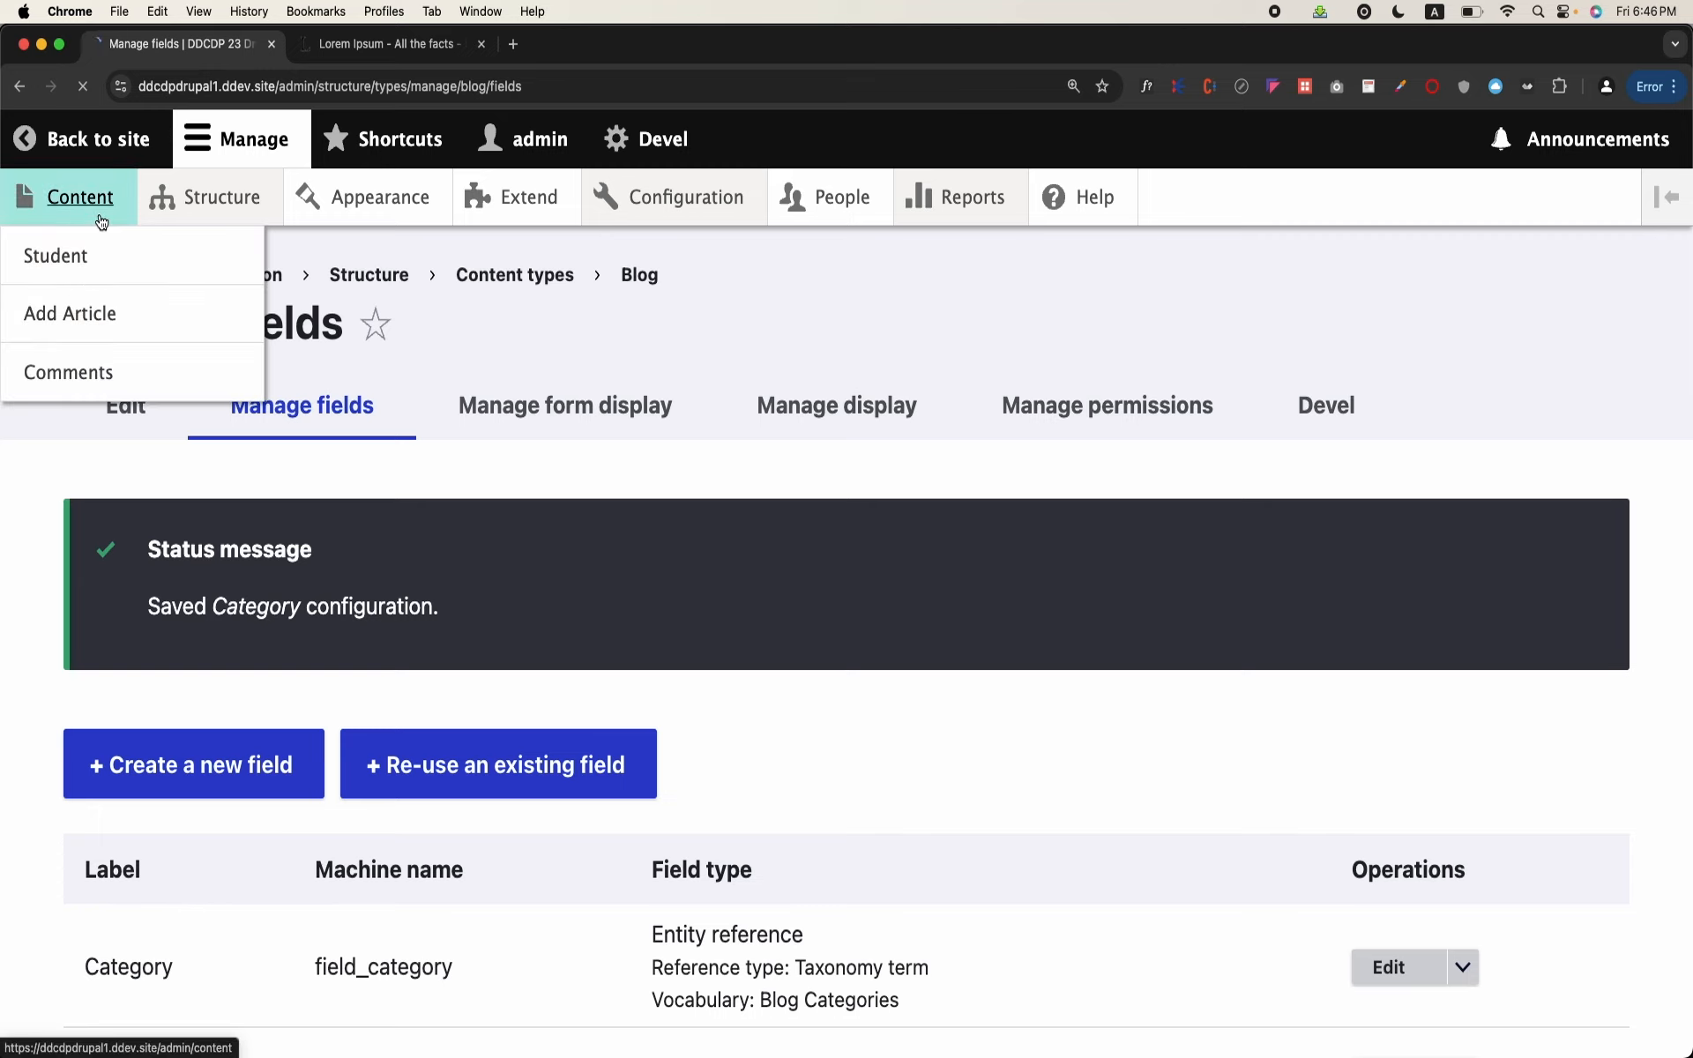
{"action": "left_click", "coordinate": [165, 522]}
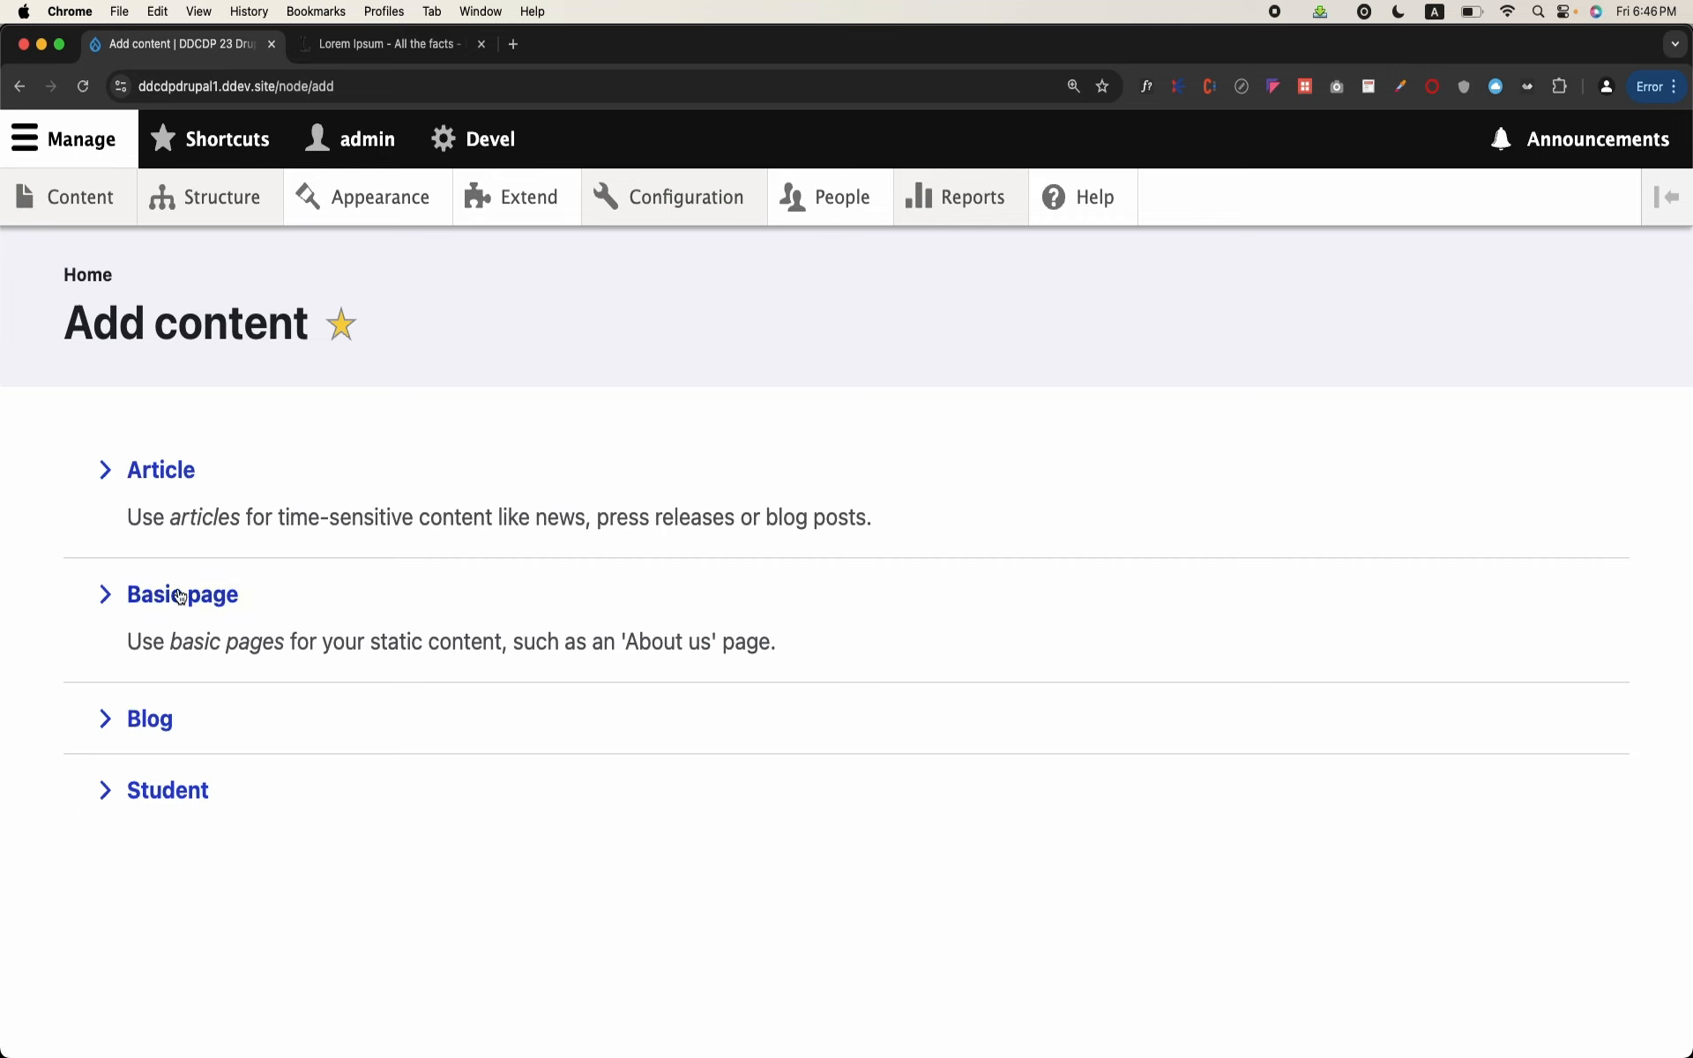
{"action": "left_click", "coordinate": [155, 720]}
{"action": "left_click", "coordinate": [308, 533]}
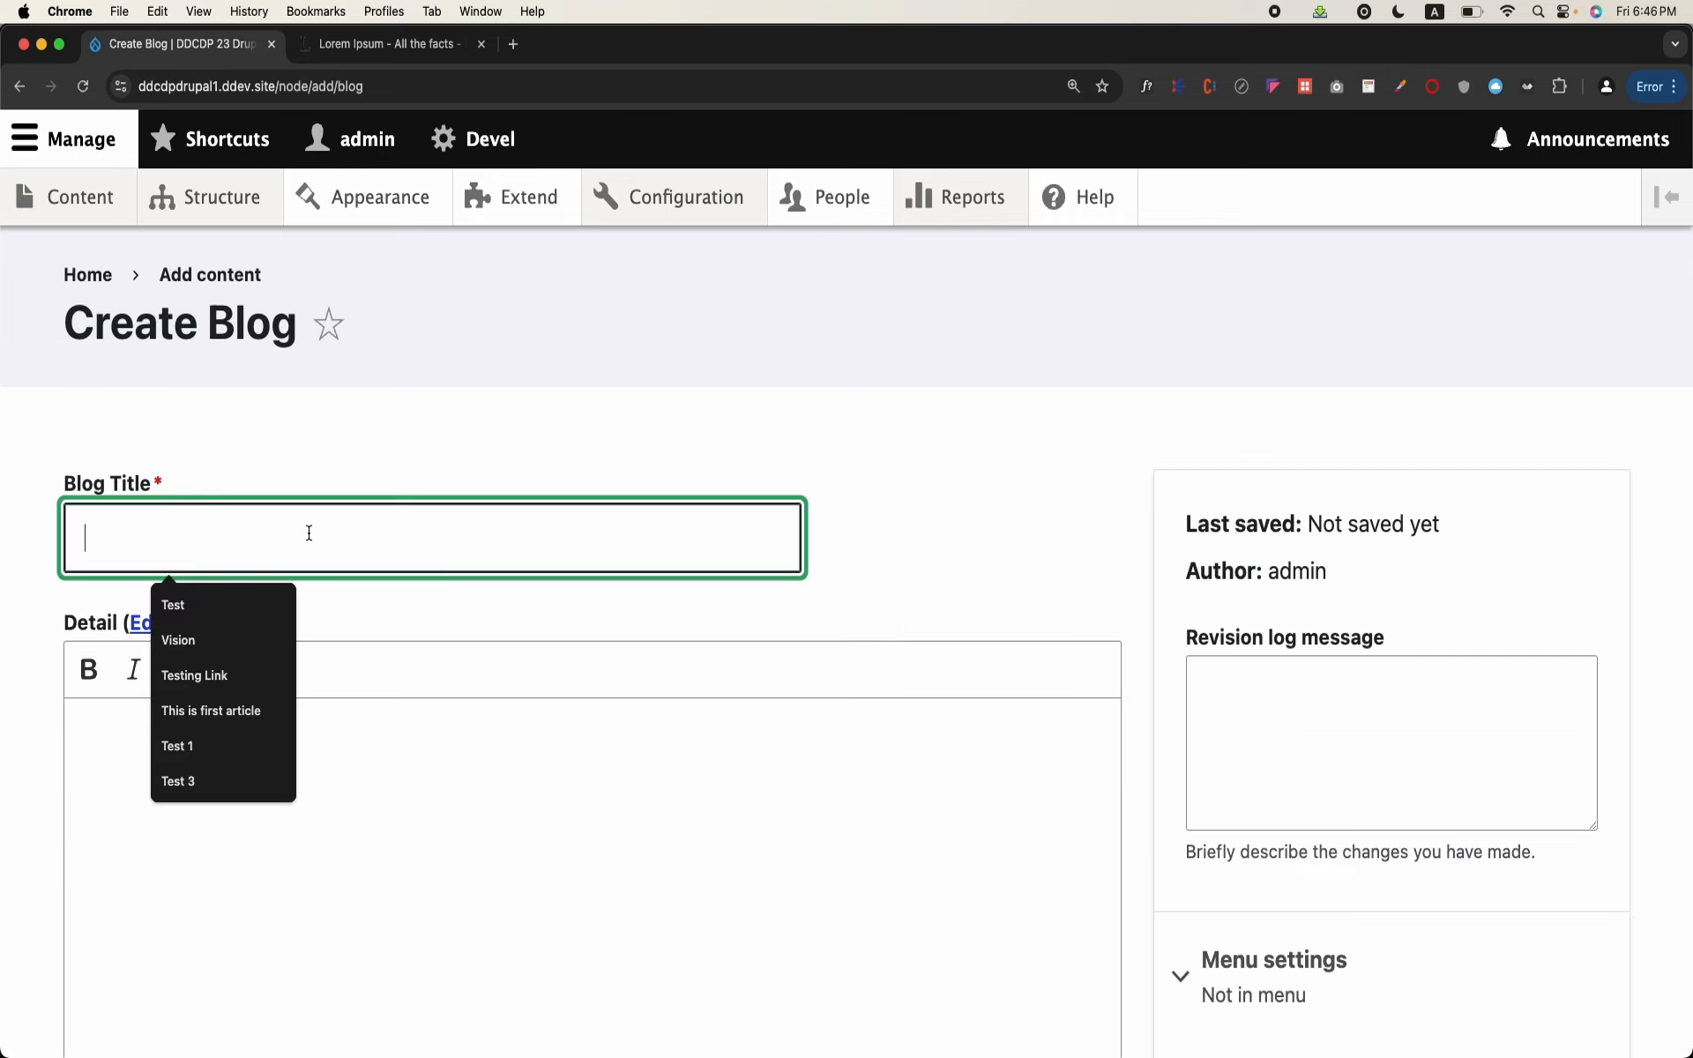
{"action": "type", "text": "This is ano"}
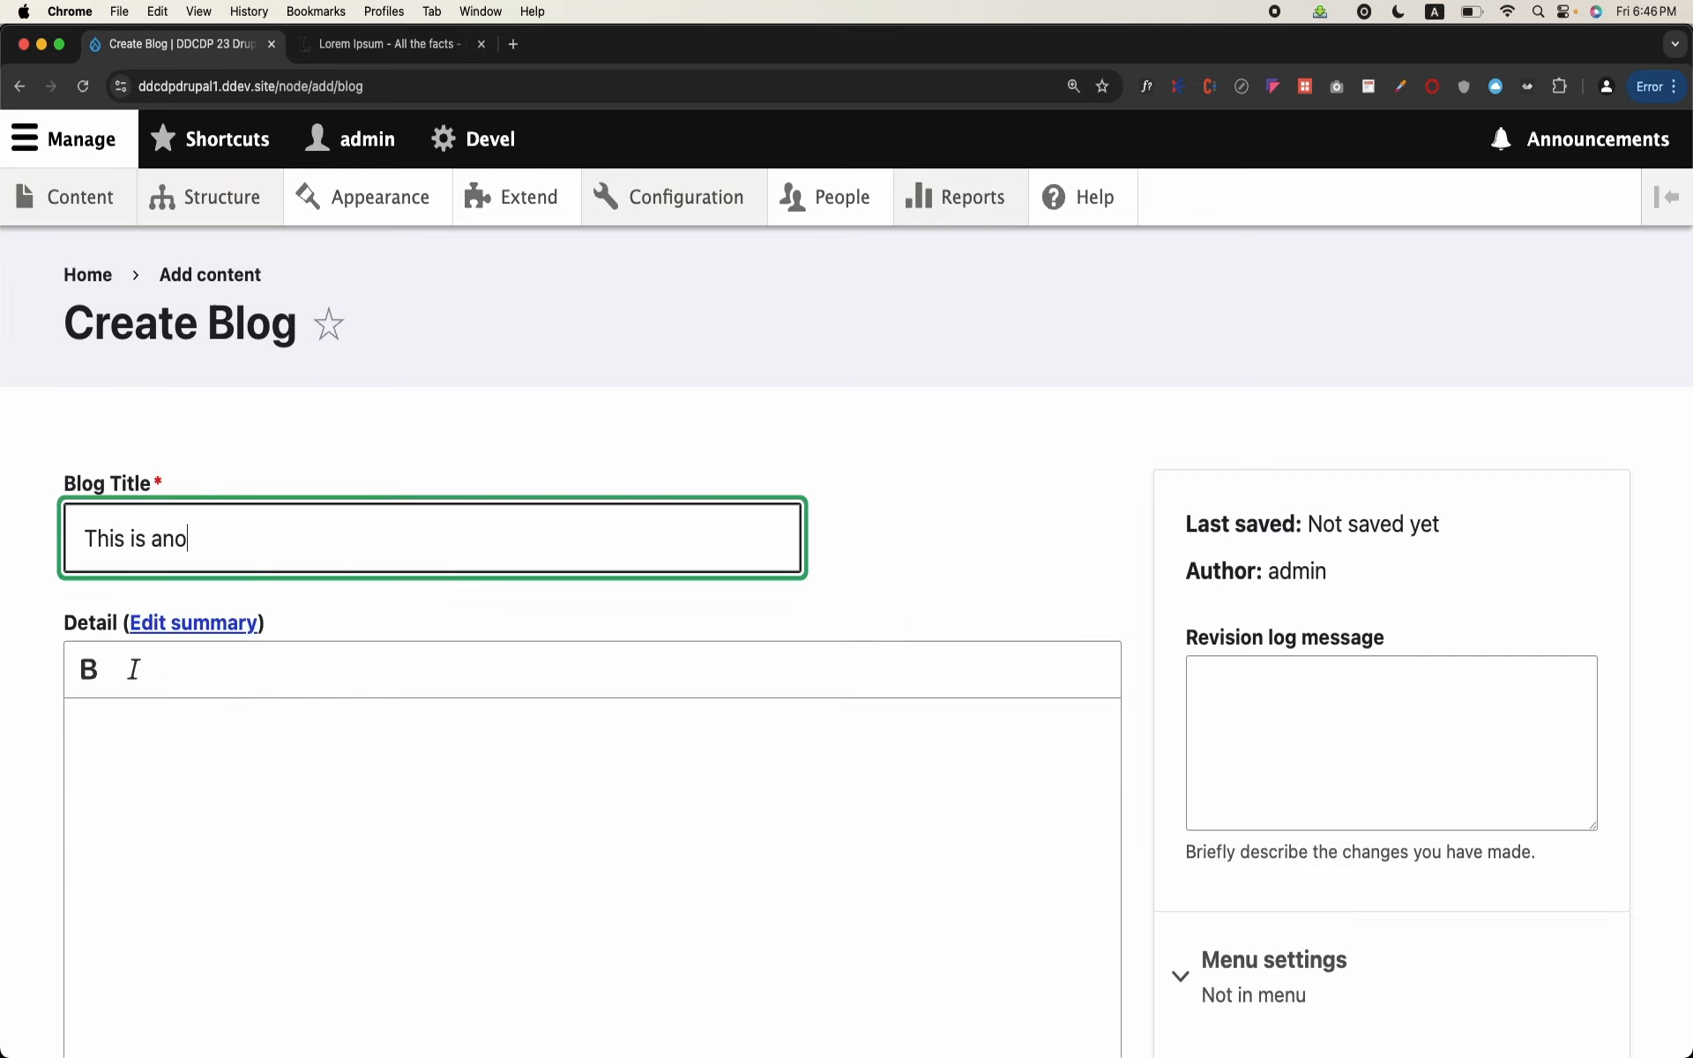
{"action": "type", "text": "ther article"}
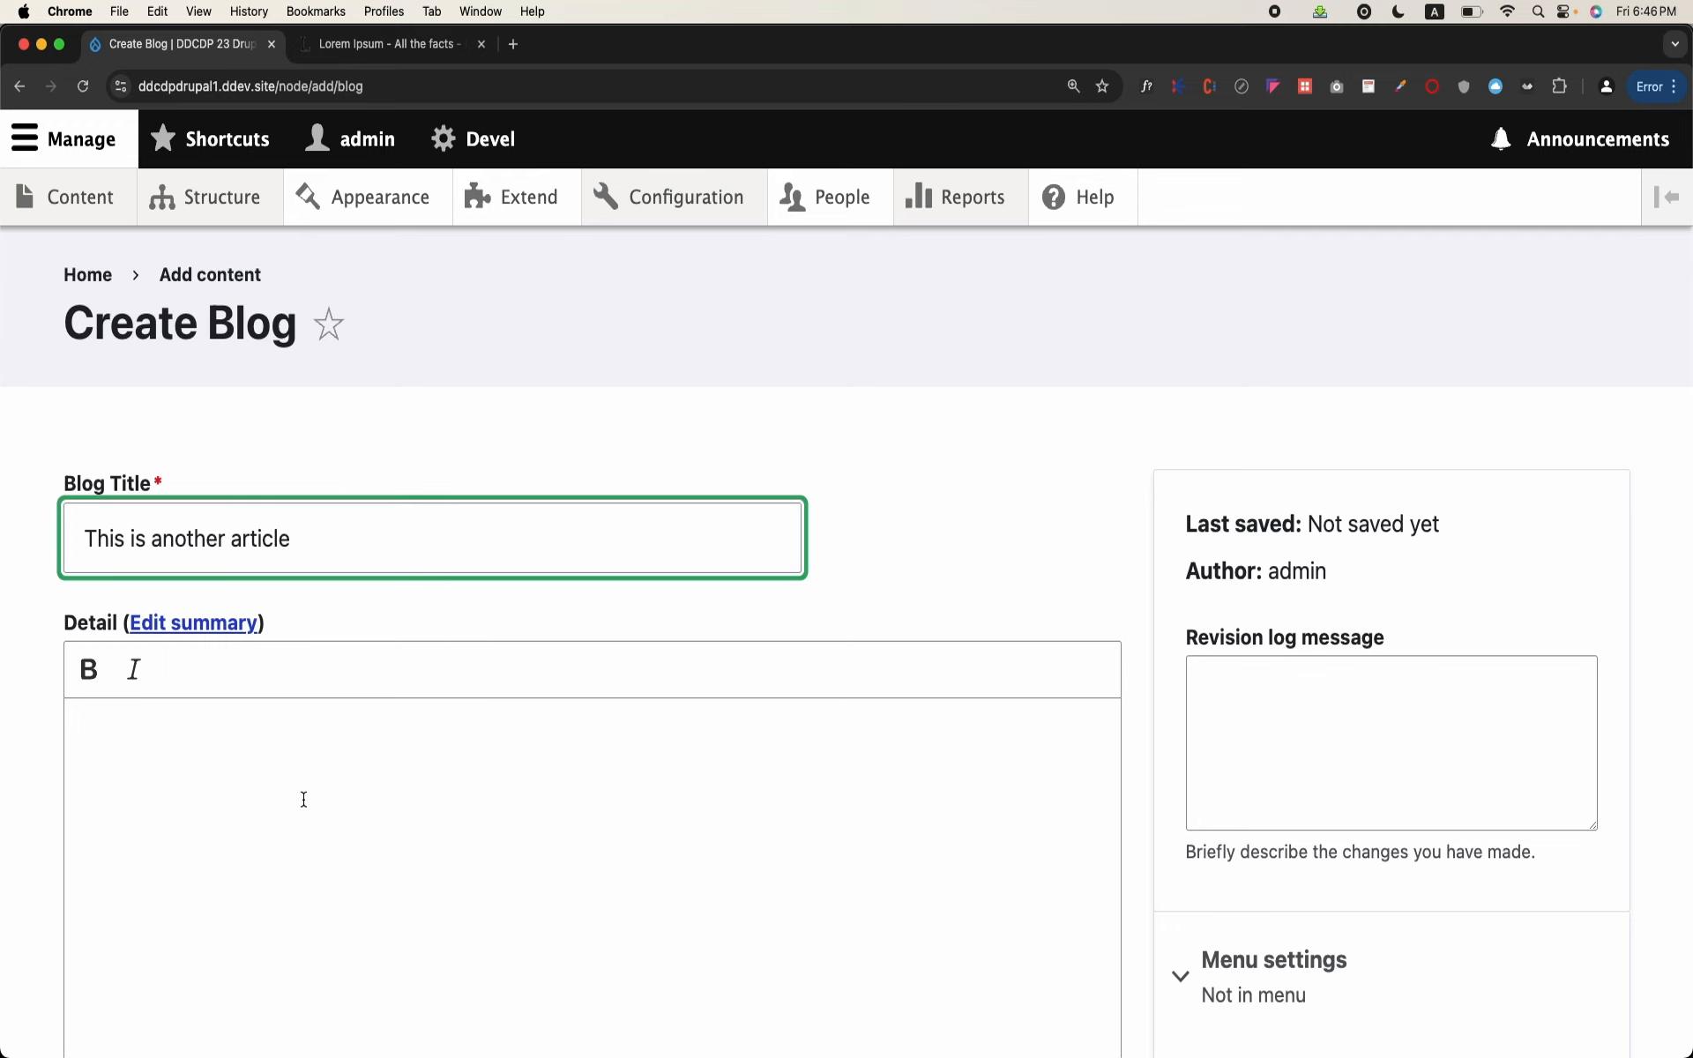
Step: Paste the copied lorem ipsum text into the Detail and Summary fields, removing "ulla facilisi. M" from the start of the Summary
{"action": "left_click", "coordinate": [304, 799]}
{"action": "type", "text": "ulla facilisi. Maecenas nec nunc odio. Praesent rhoncus ligula sit amet ligula mollis, non dictum risus pulvinar. Nullam et congue augue. In nec risus rhoncus, lacinia purus ut, bibendum lorem. Quisque id elementum nulla."}
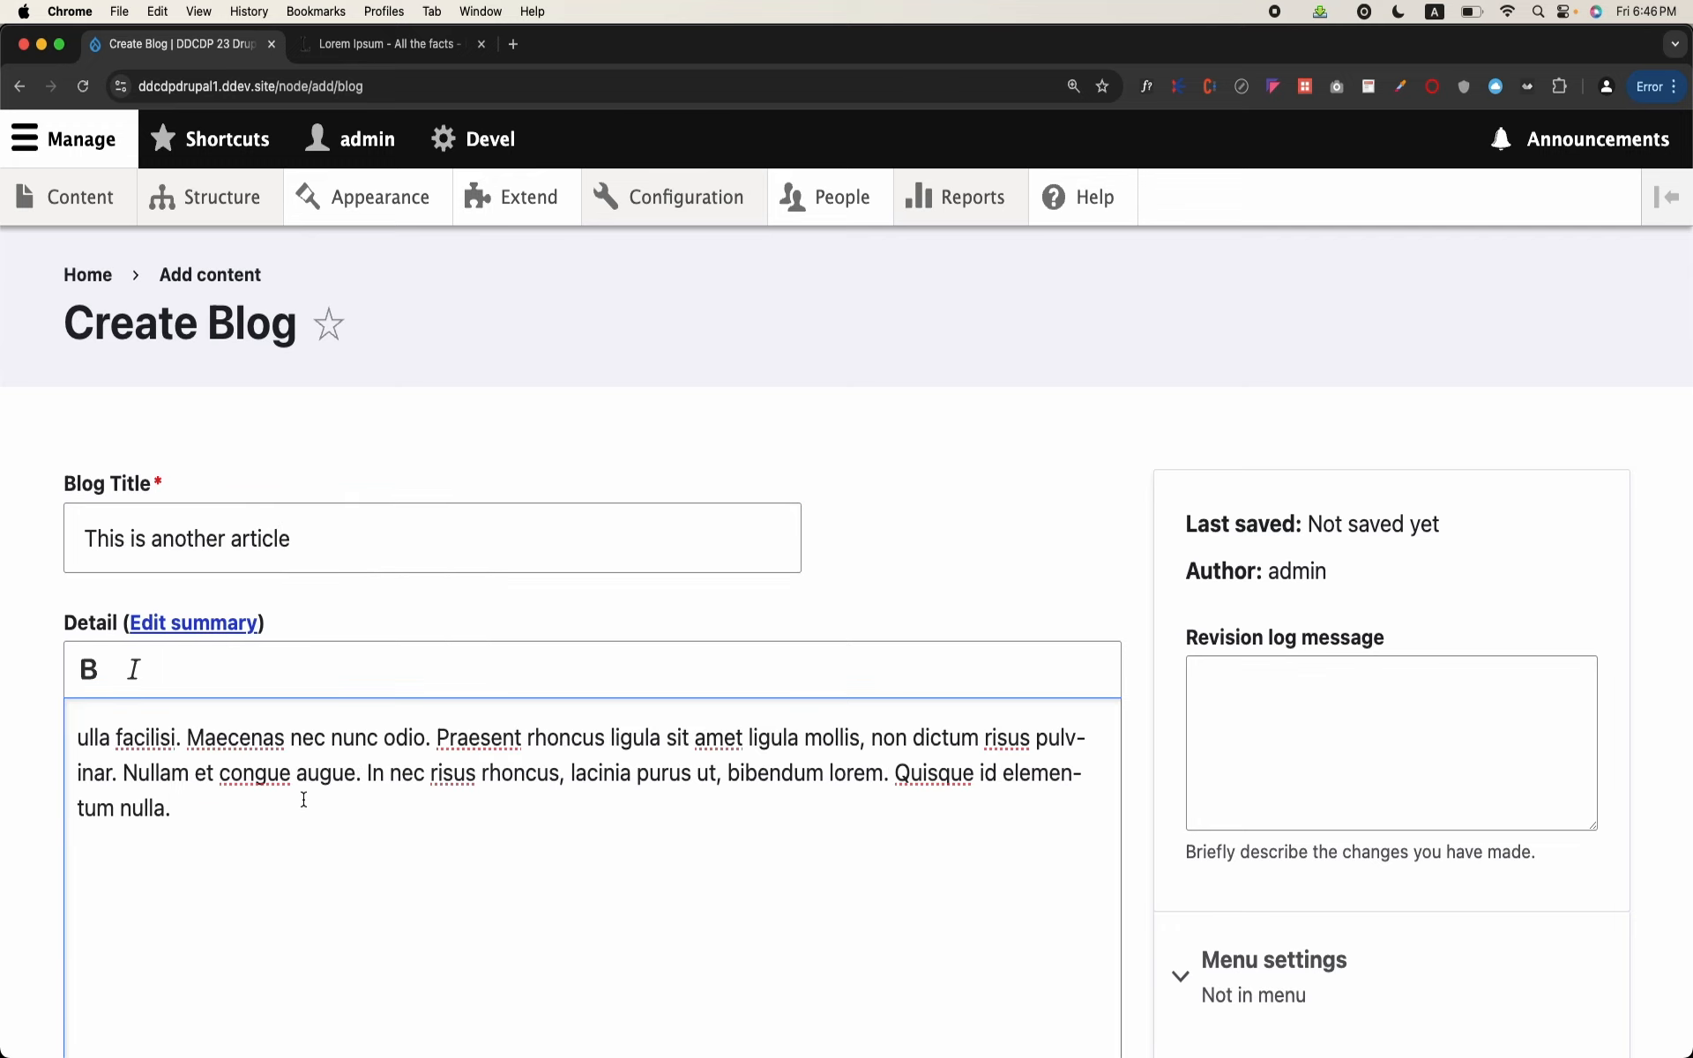
{"action": "left_click", "coordinate": [204, 626]}
{"action": "left_click", "coordinate": [227, 683]}
{"action": "type", "text": "ulla facilisi. Maecenas nec nunc odio. Praesent rhoncus ligula sit amet ligula mollis, non dictum risus pulvinar. Nullam et congue augue. In nec risus rhoncus, lacinia purus ut, bibendum lorem. Quisque id elementum nulla."}
{"action": "left_click_drag", "start_coordinate": [204, 682], "coordinate": [89, 683]}
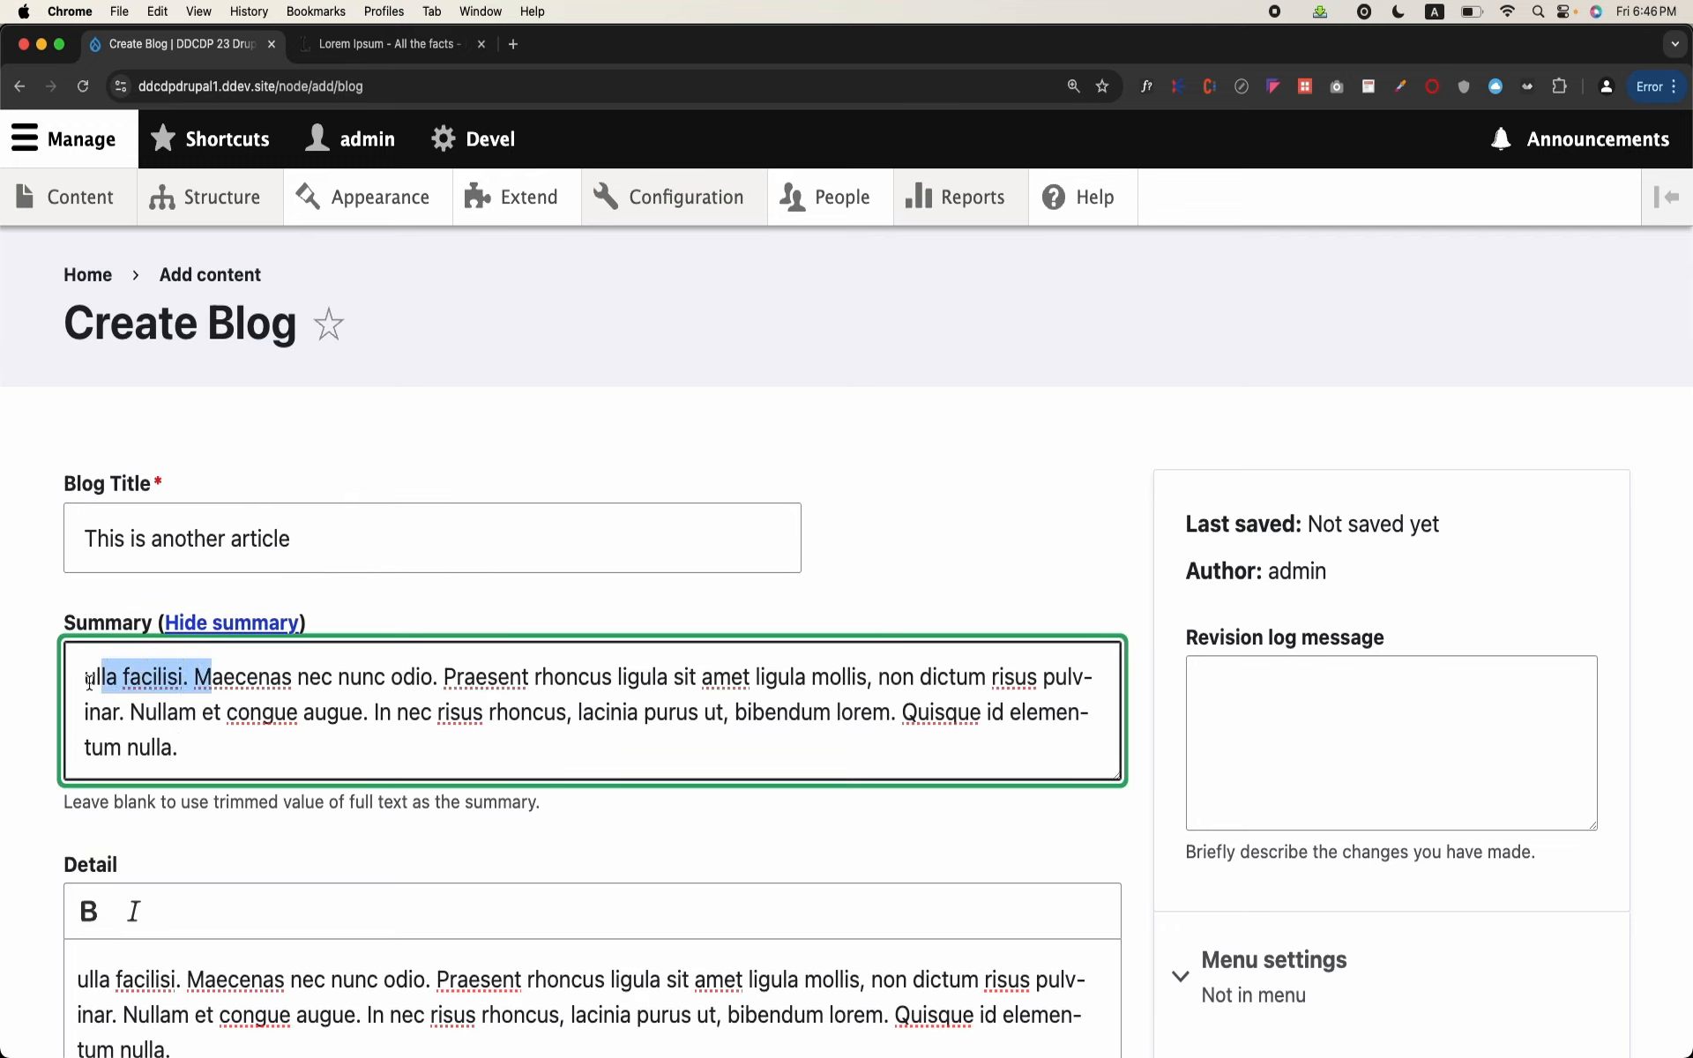
{"action": "key", "text": "BackSpace"}
Step: Lengthen the Detail text by pasting the copied lorem ipsum several more times, including a second paragraph of repeated text
{"action": "scroll", "coordinate": [212, 326], "scroll_direction": "down", "scroll_amount": 3}
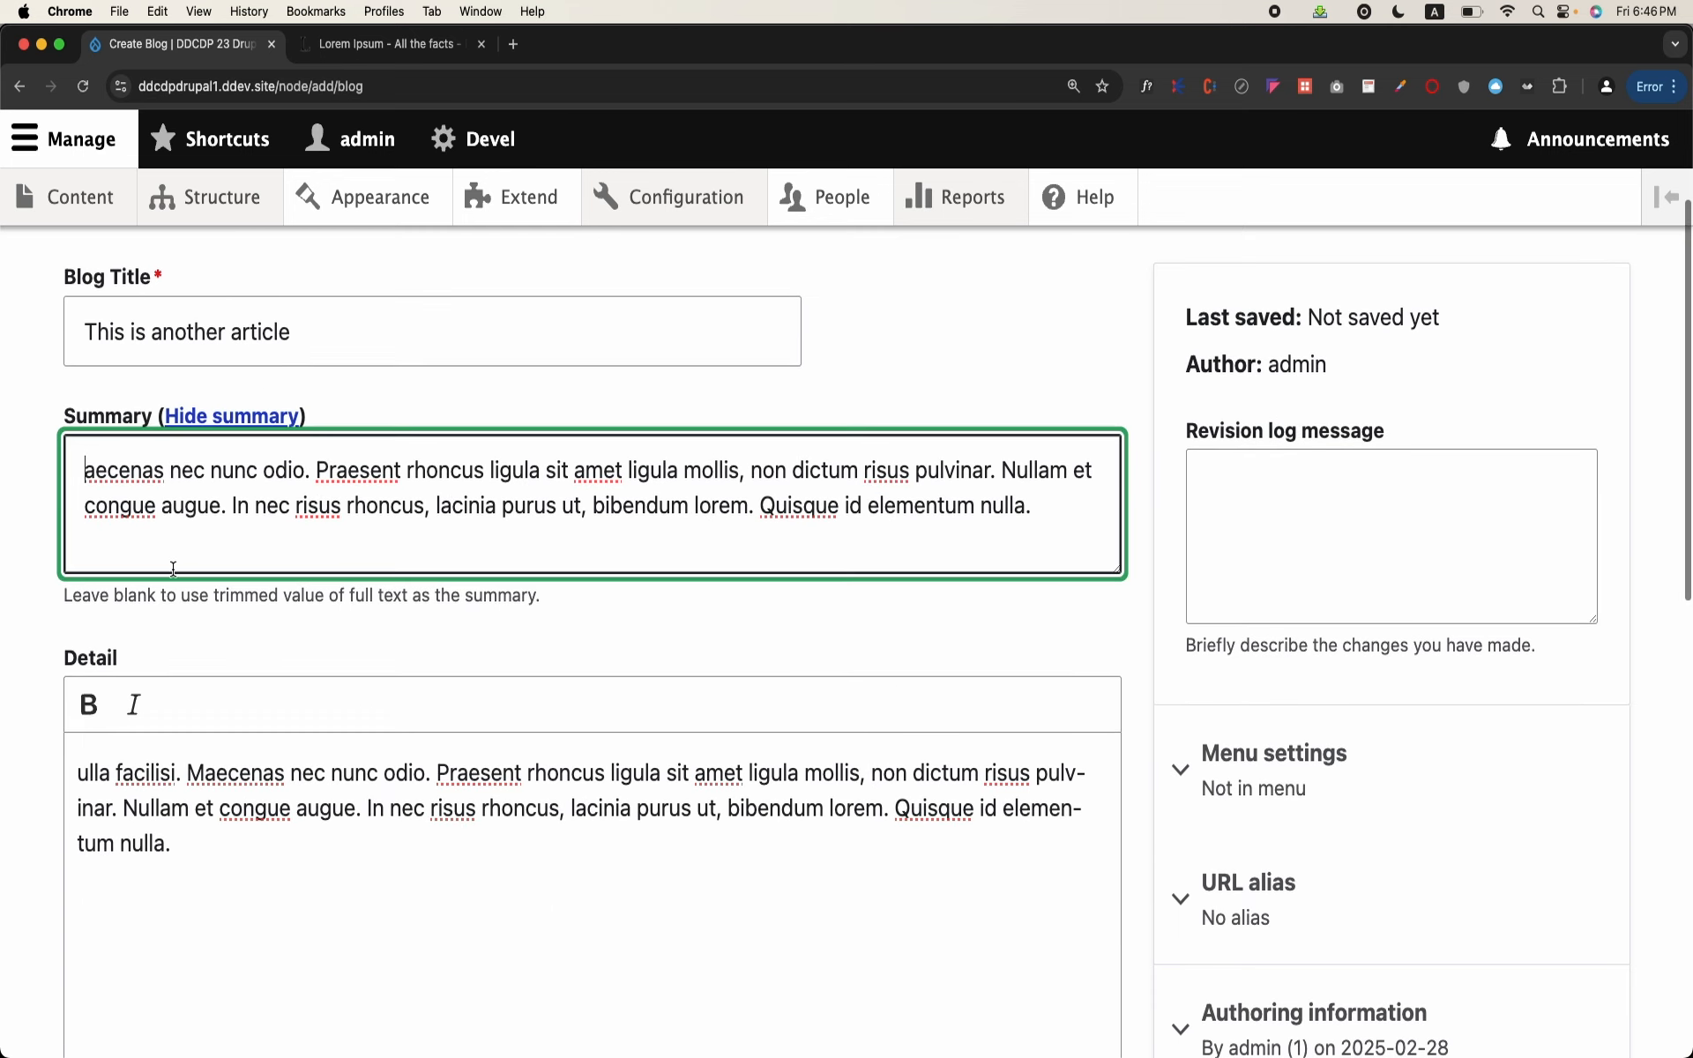
{"action": "left_click_drag", "start_coordinate": [288, 862], "coordinate": [49, 766]}
{"action": "key", "text": "super+c"}
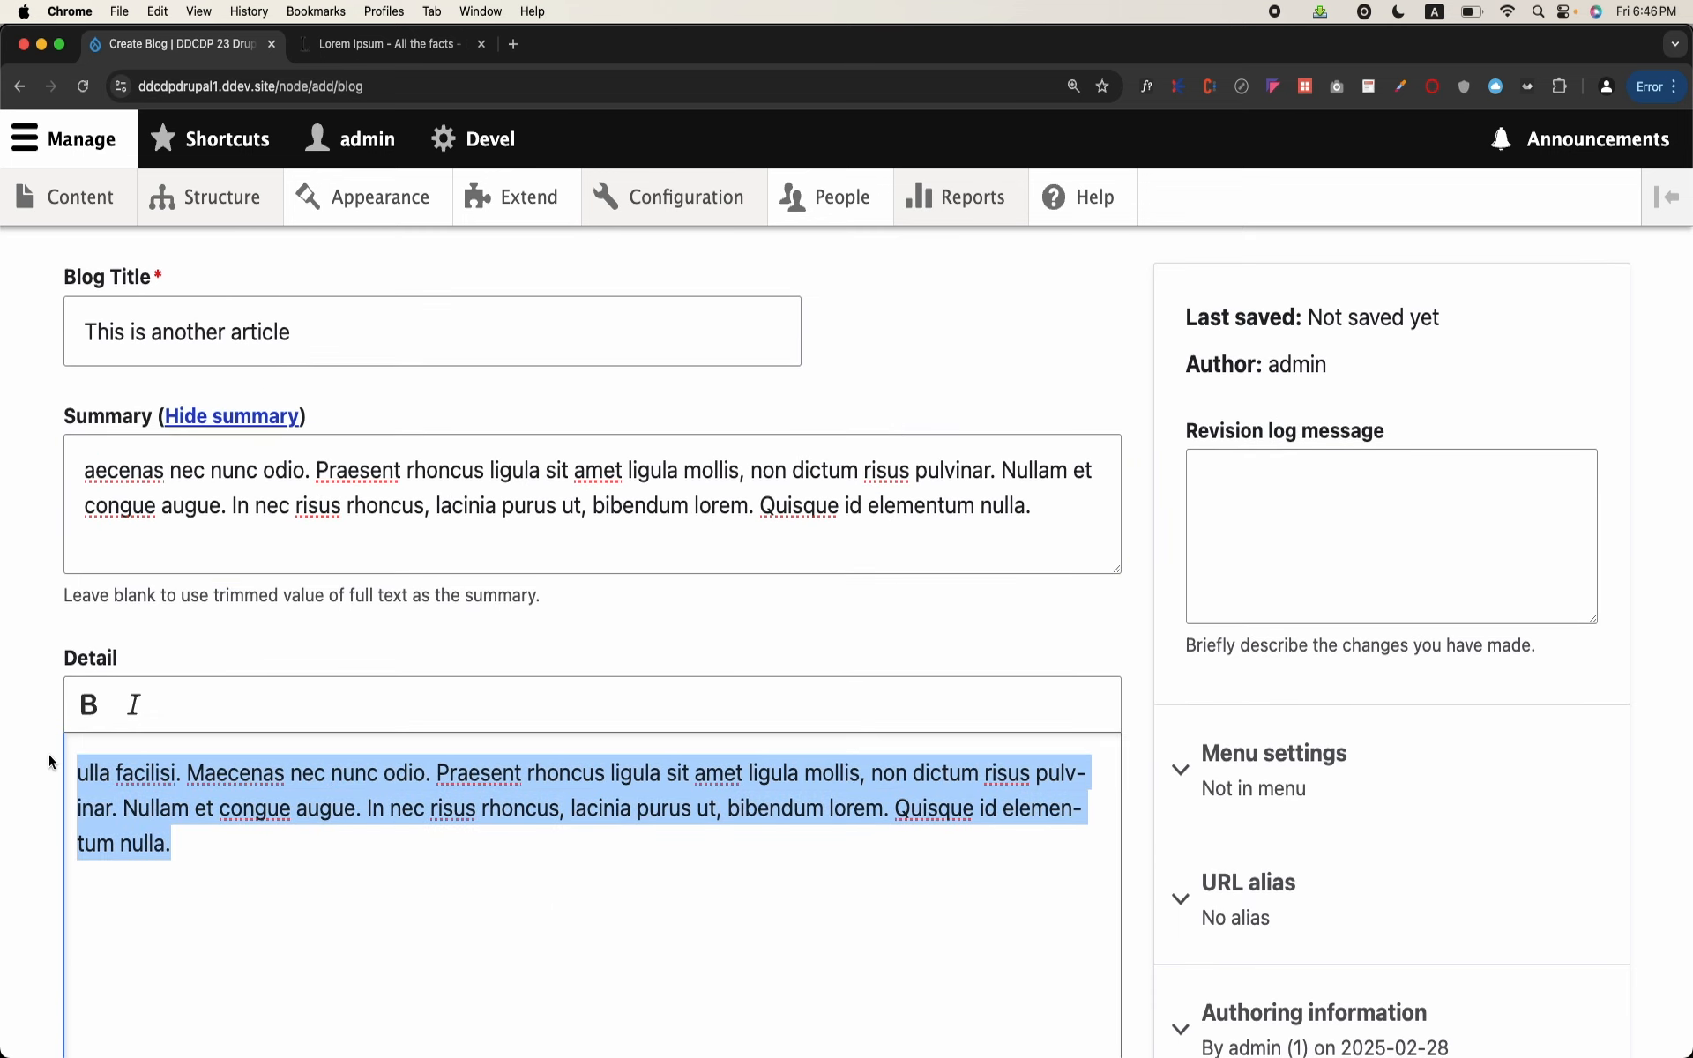
{"action": "left_click", "coordinate": [293, 870]}
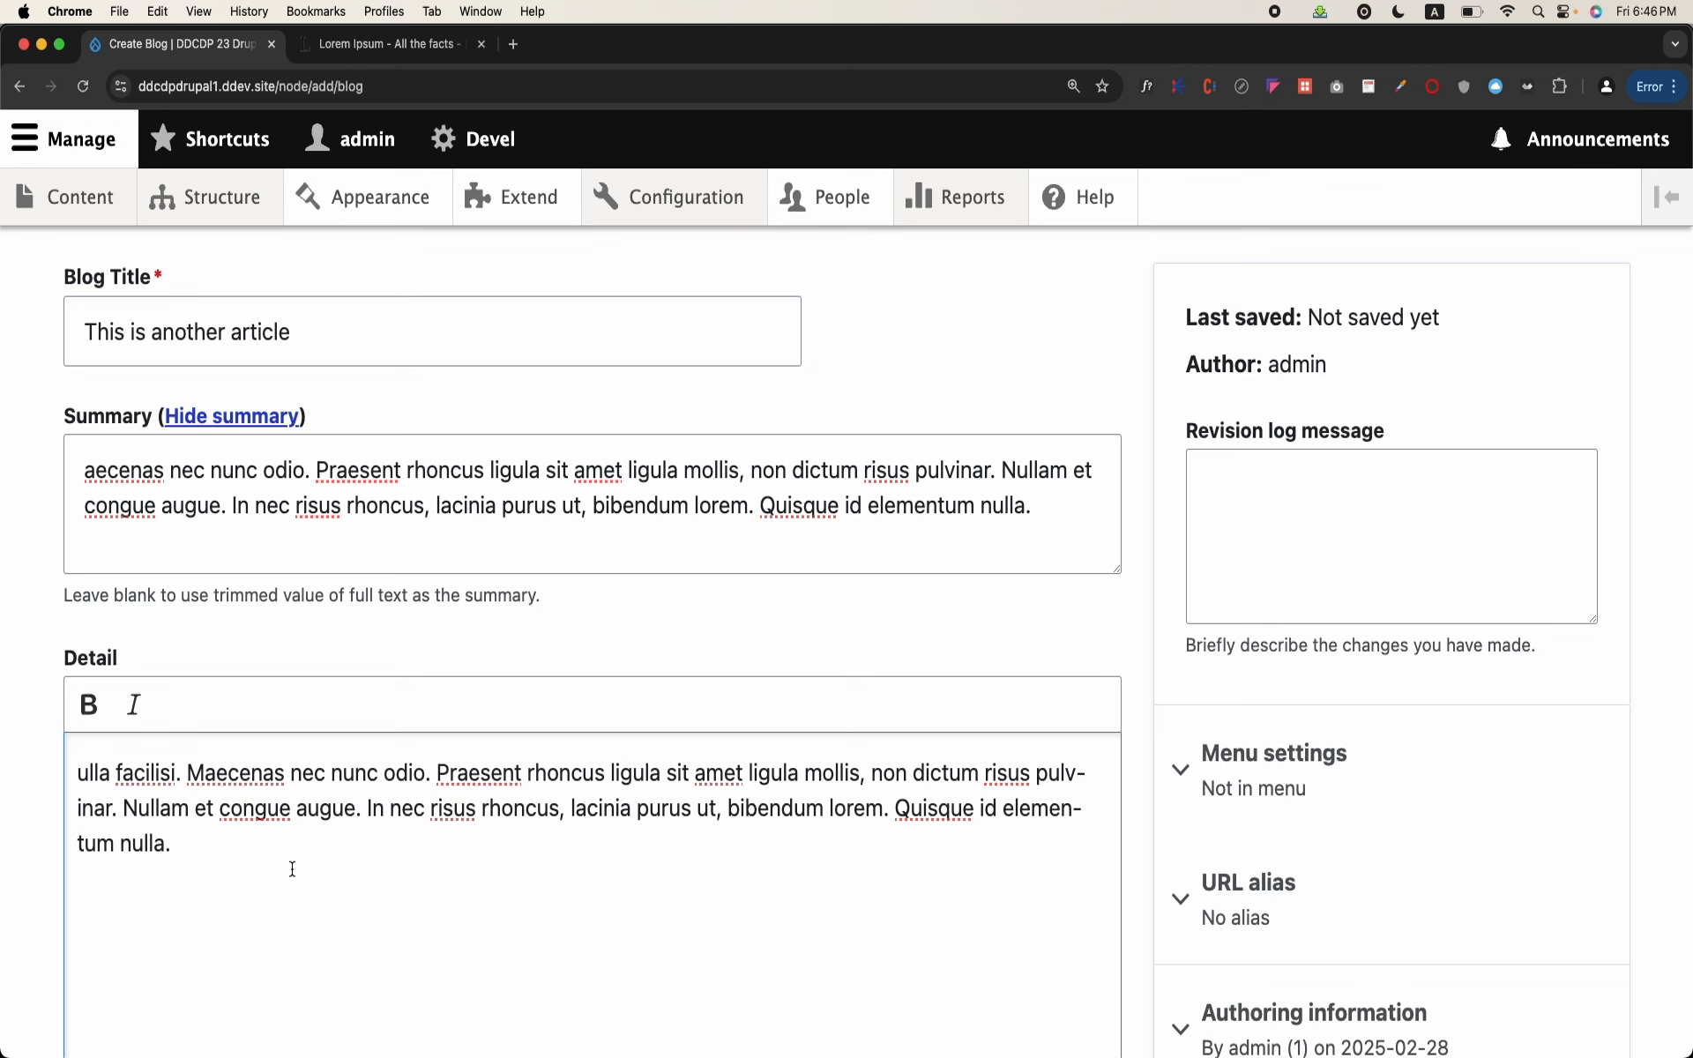
{"action": "key", "text": "super+v"}
{"action": "key", "text": "super+v"}
{"action": "key", "text": "super+v"}
{"action": "key", "text": "super+v"}
{"action": "key", "text": "super+v"}
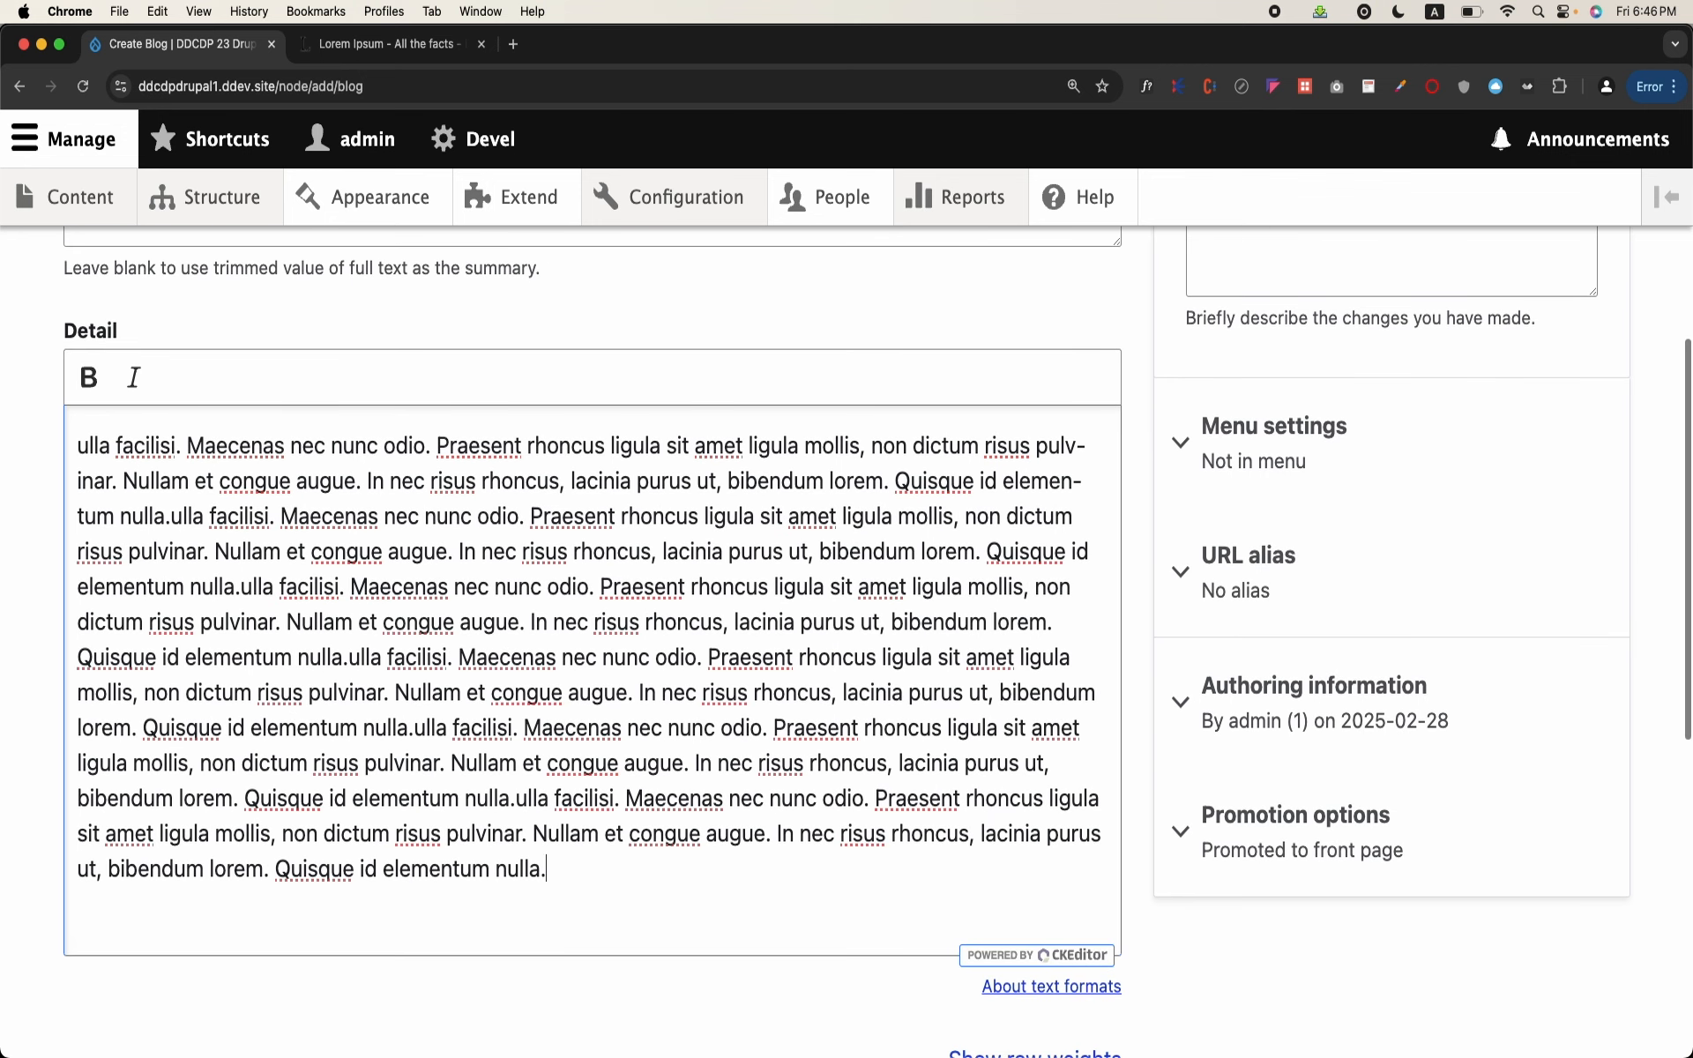
{"action": "key", "text": "Return"}
{"action": "key", "text": "super+v"}
{"action": "key", "text": "super+v"}
{"action": "key", "text": "super+v"}
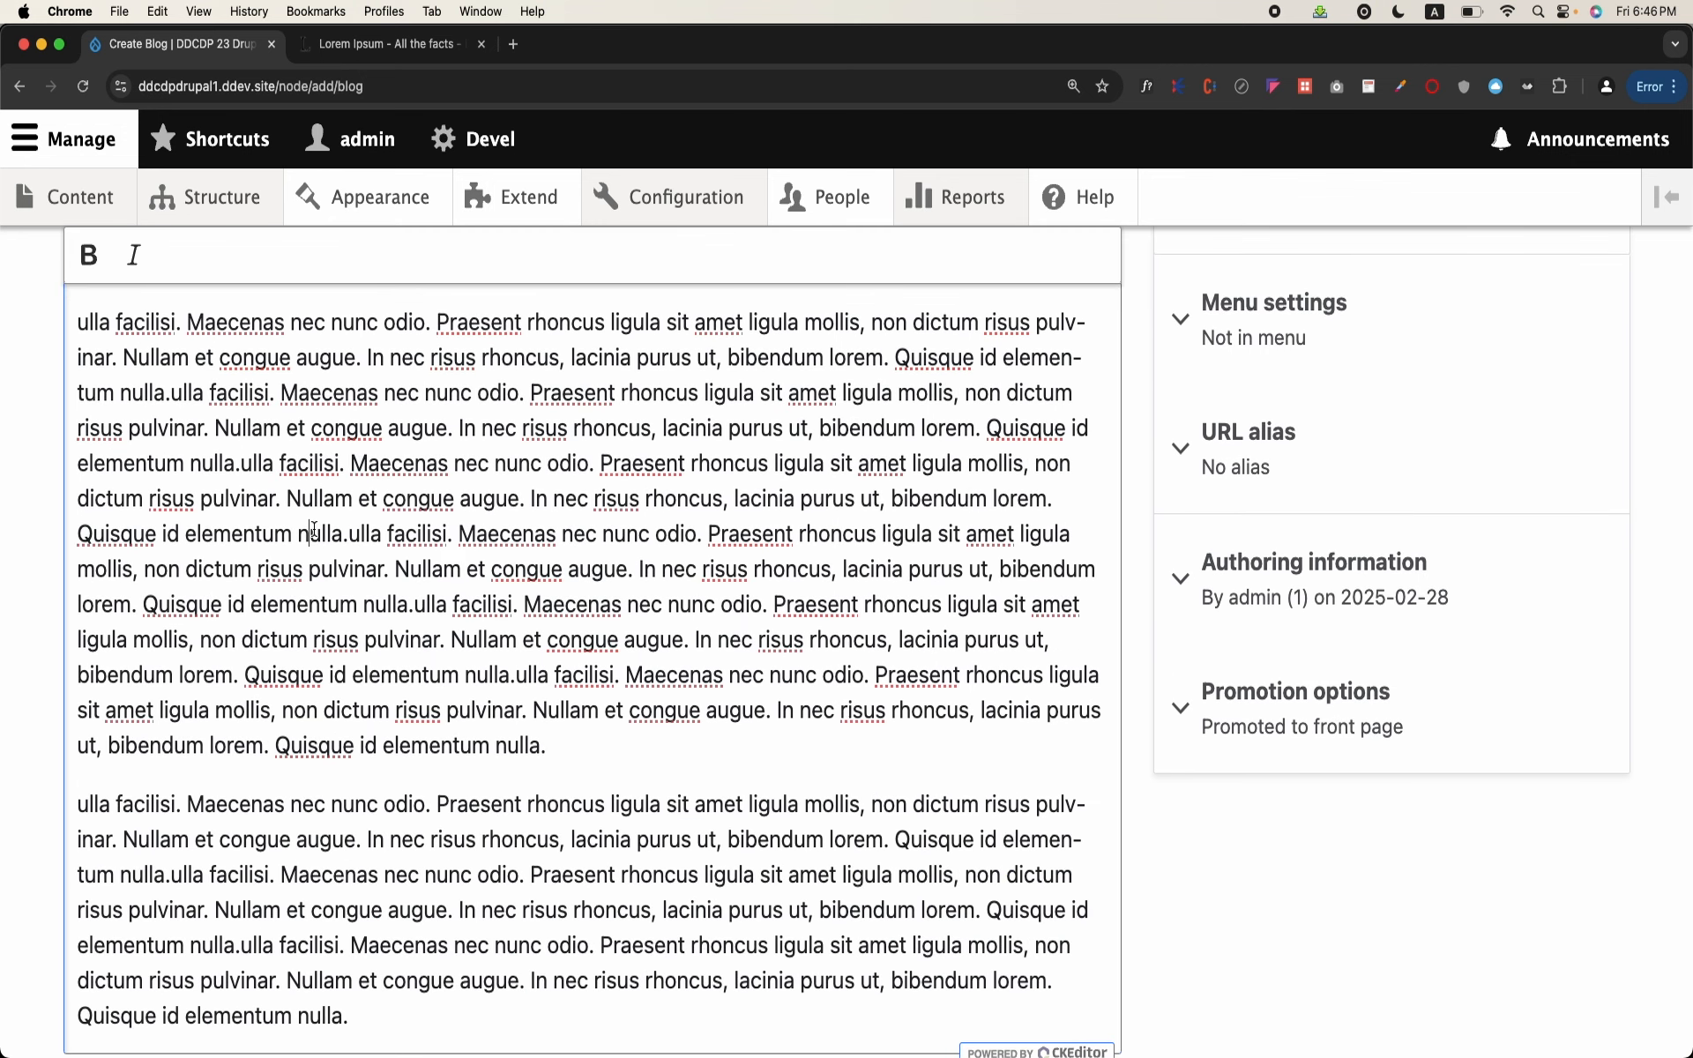
Step: Make a passage of about three lines in the middle of the first Detail paragraph bold
{"action": "left_click_drag", "start_coordinate": [310, 534], "coordinate": [416, 605]}
{"action": "left_click", "coordinate": [88, 255]}
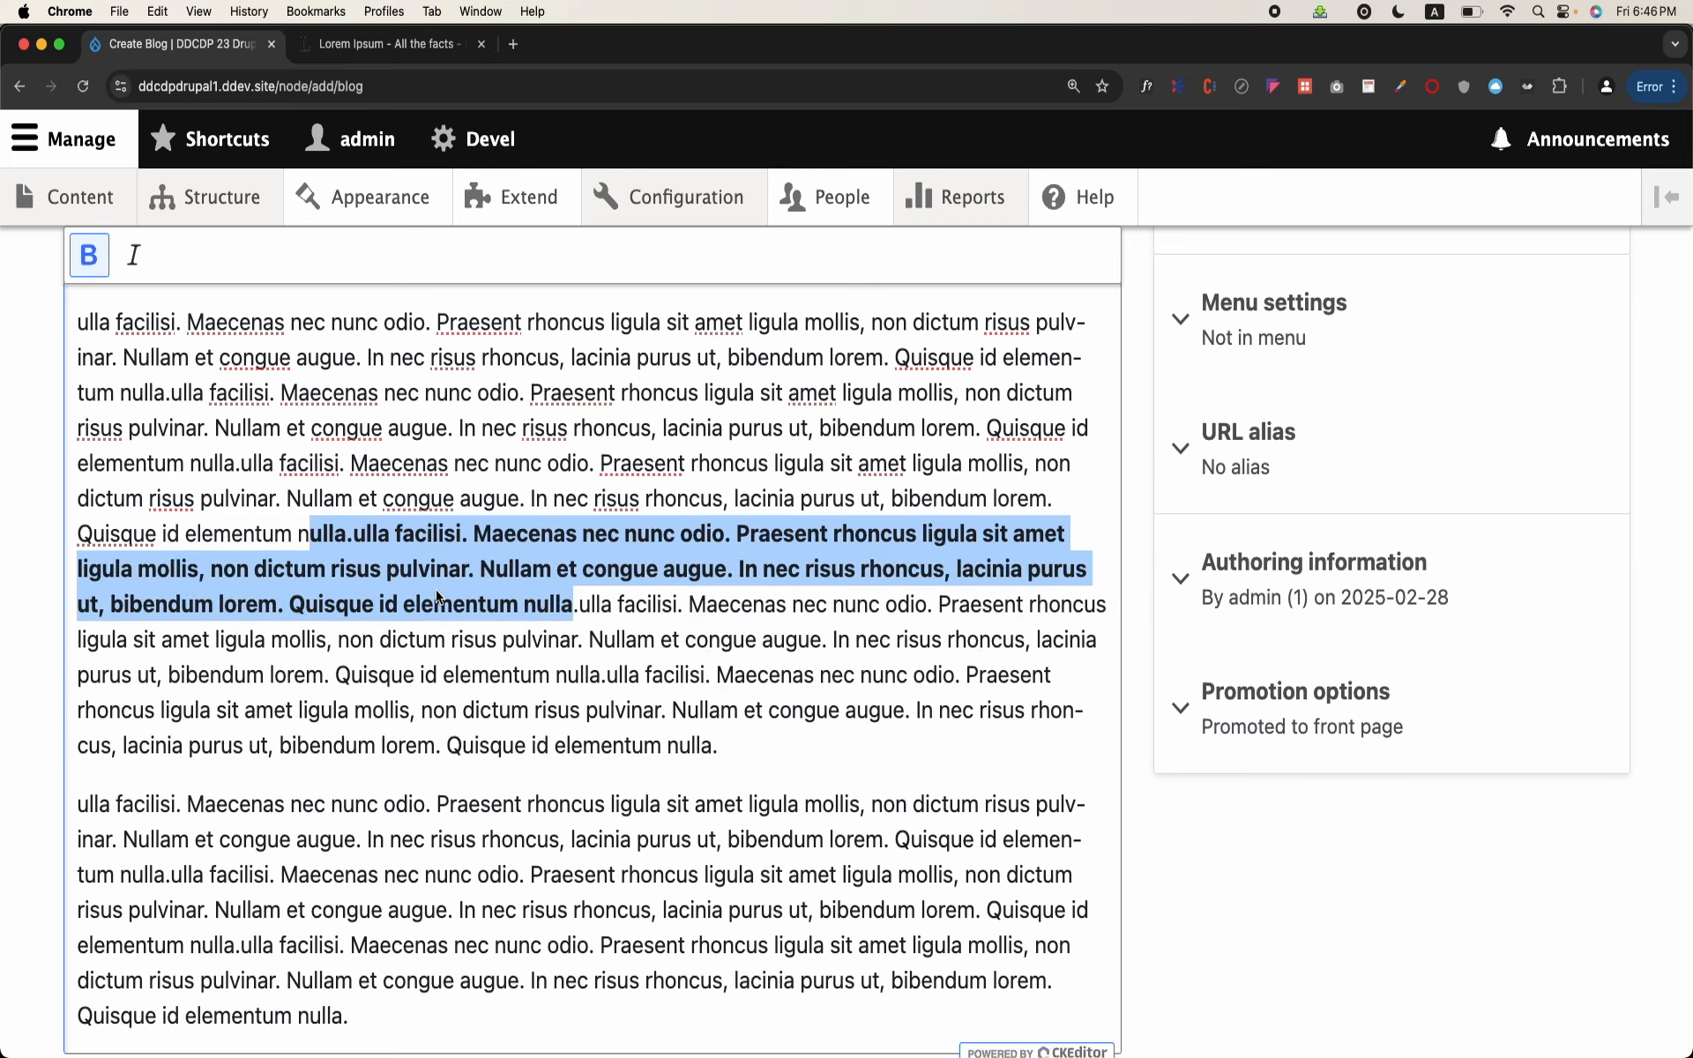
{"action": "left_click", "coordinate": [438, 597]}
Step: Assign the Education category to the post and add Sports as a second Category item
{"action": "scroll", "coordinate": [632, 730], "scroll_direction": "down", "scroll_amount": 10}
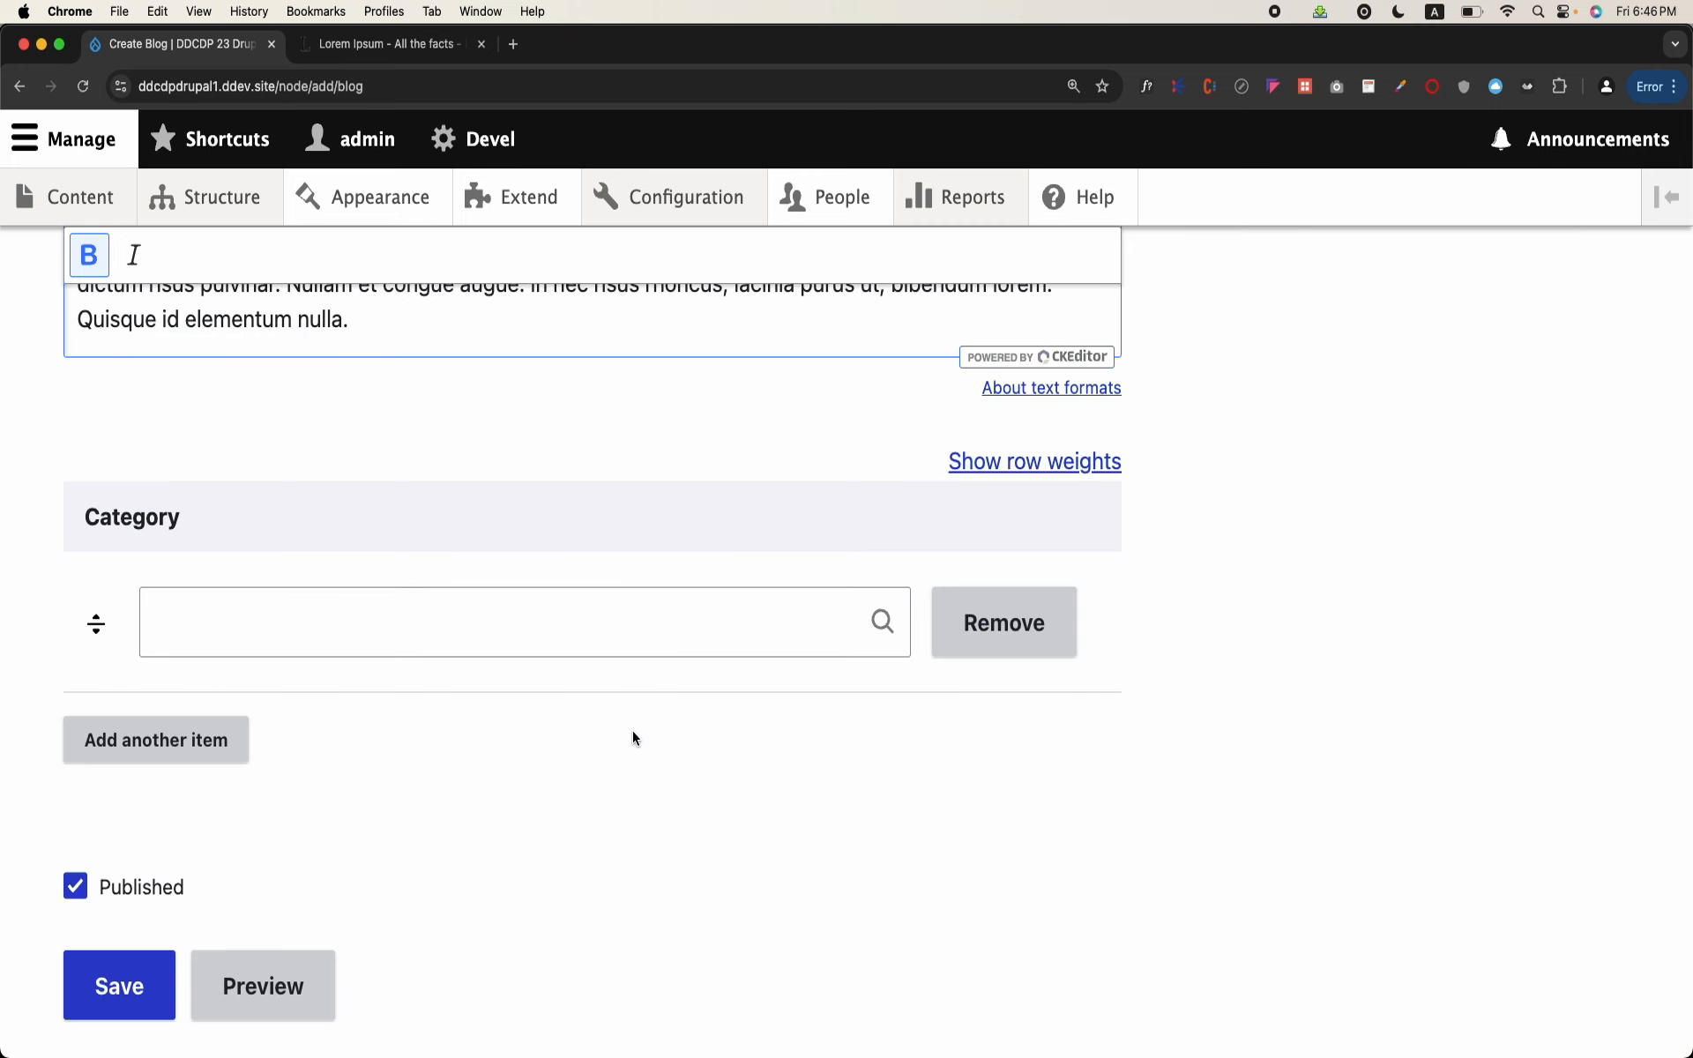
{"action": "left_click", "coordinate": [518, 597]}
{"action": "type", "text": "a"}
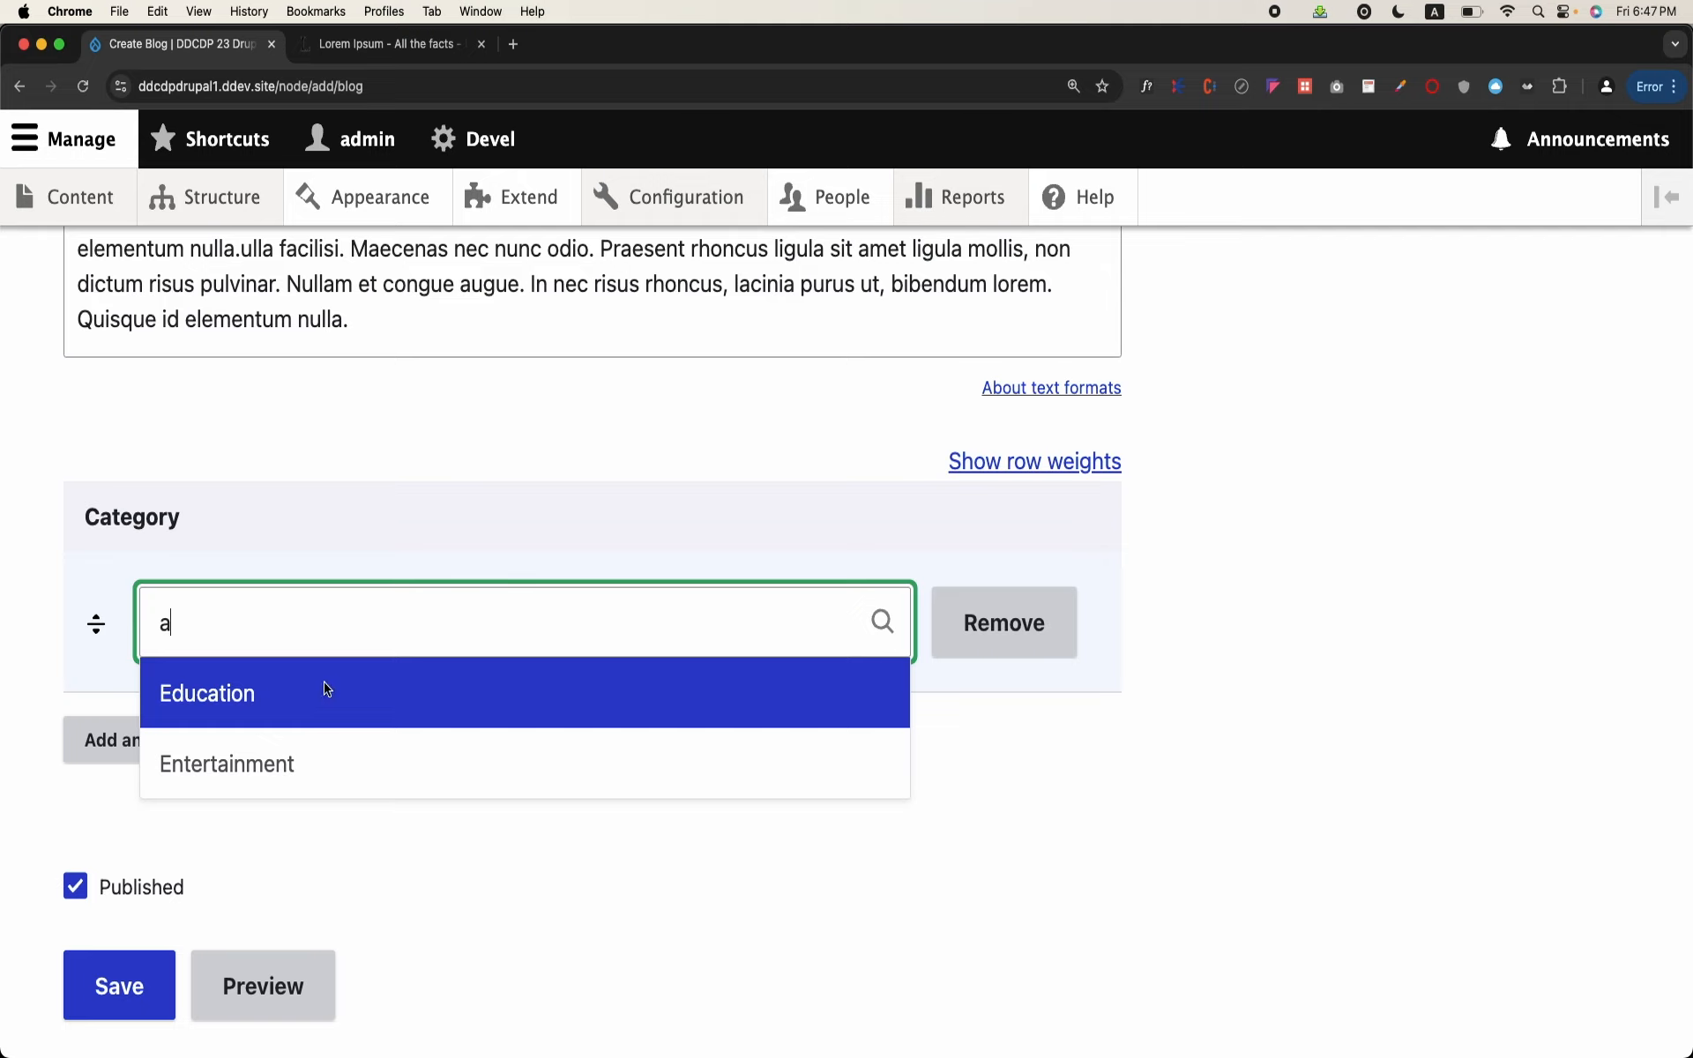
{"action": "left_click", "coordinate": [325, 691]}
{"action": "left_click", "coordinate": [195, 745]}
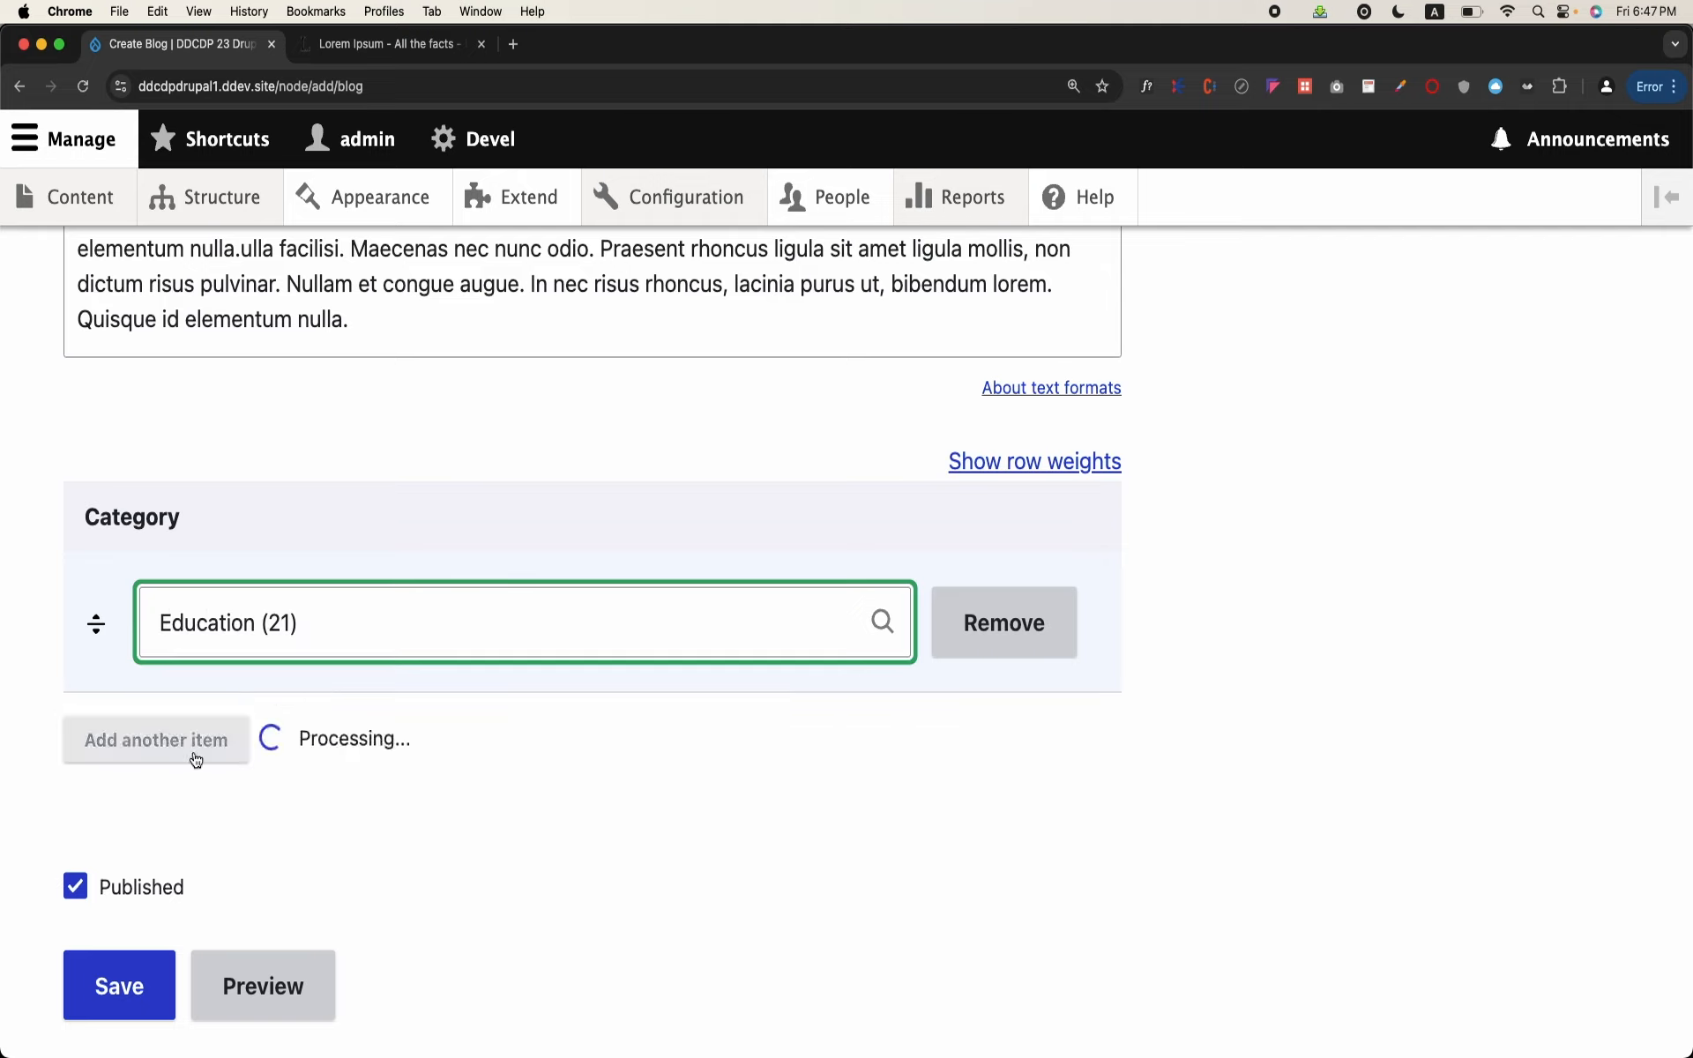
{"action": "type", "text": "Sp"}
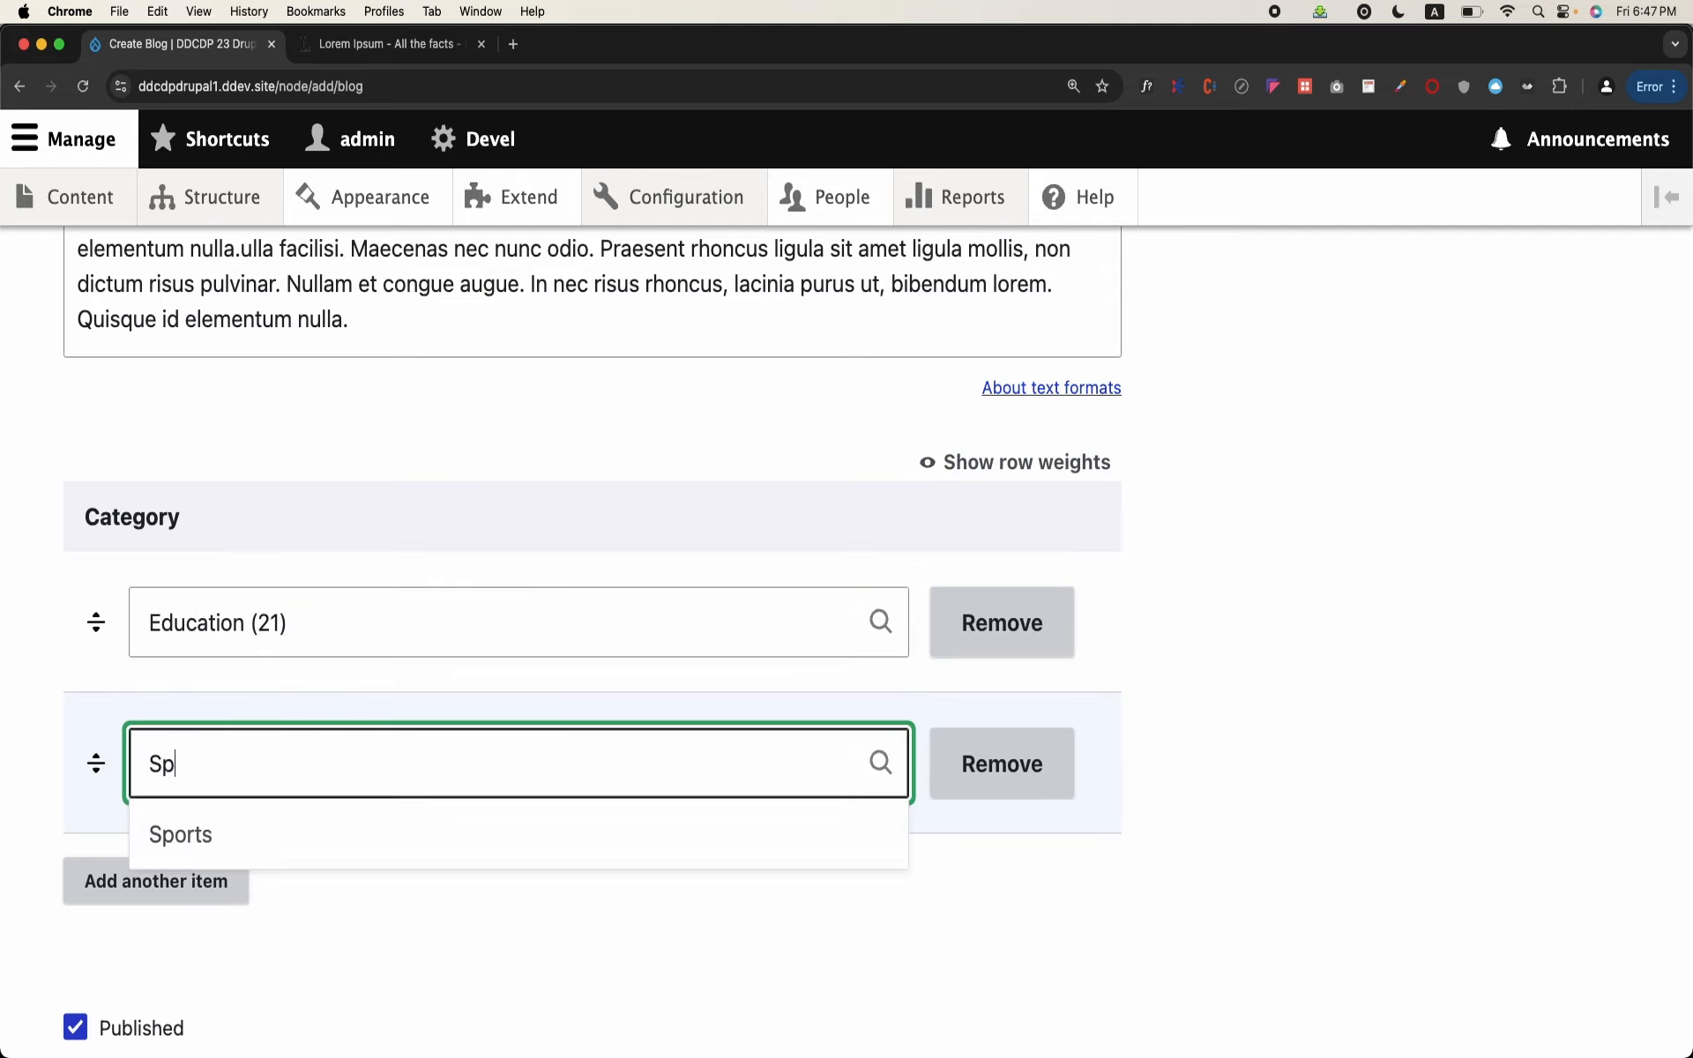
{"action": "left_click", "coordinate": [183, 832]}
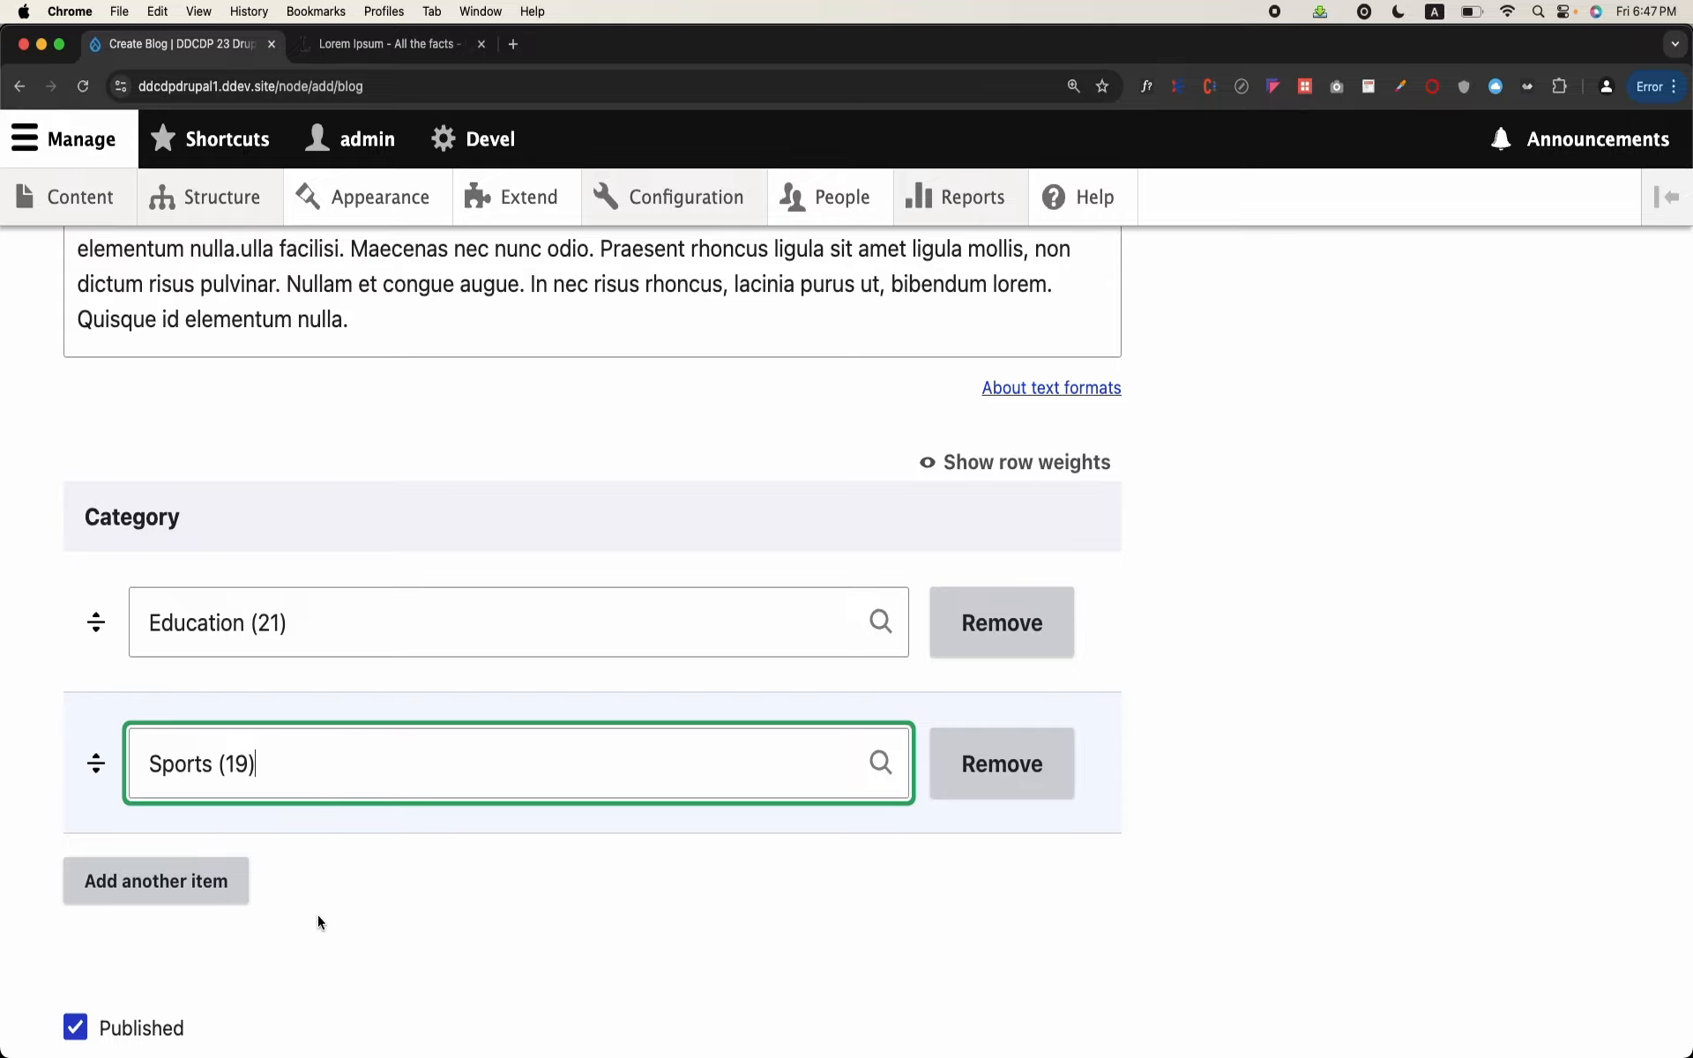
Step: Switch to OpenOffice Writer and examine the blog, category and bid–cid linking tables that model multiple categories per post
{"action": "scroll", "coordinate": [318, 914], "scroll_direction": "up", "scroll_amount": 10}
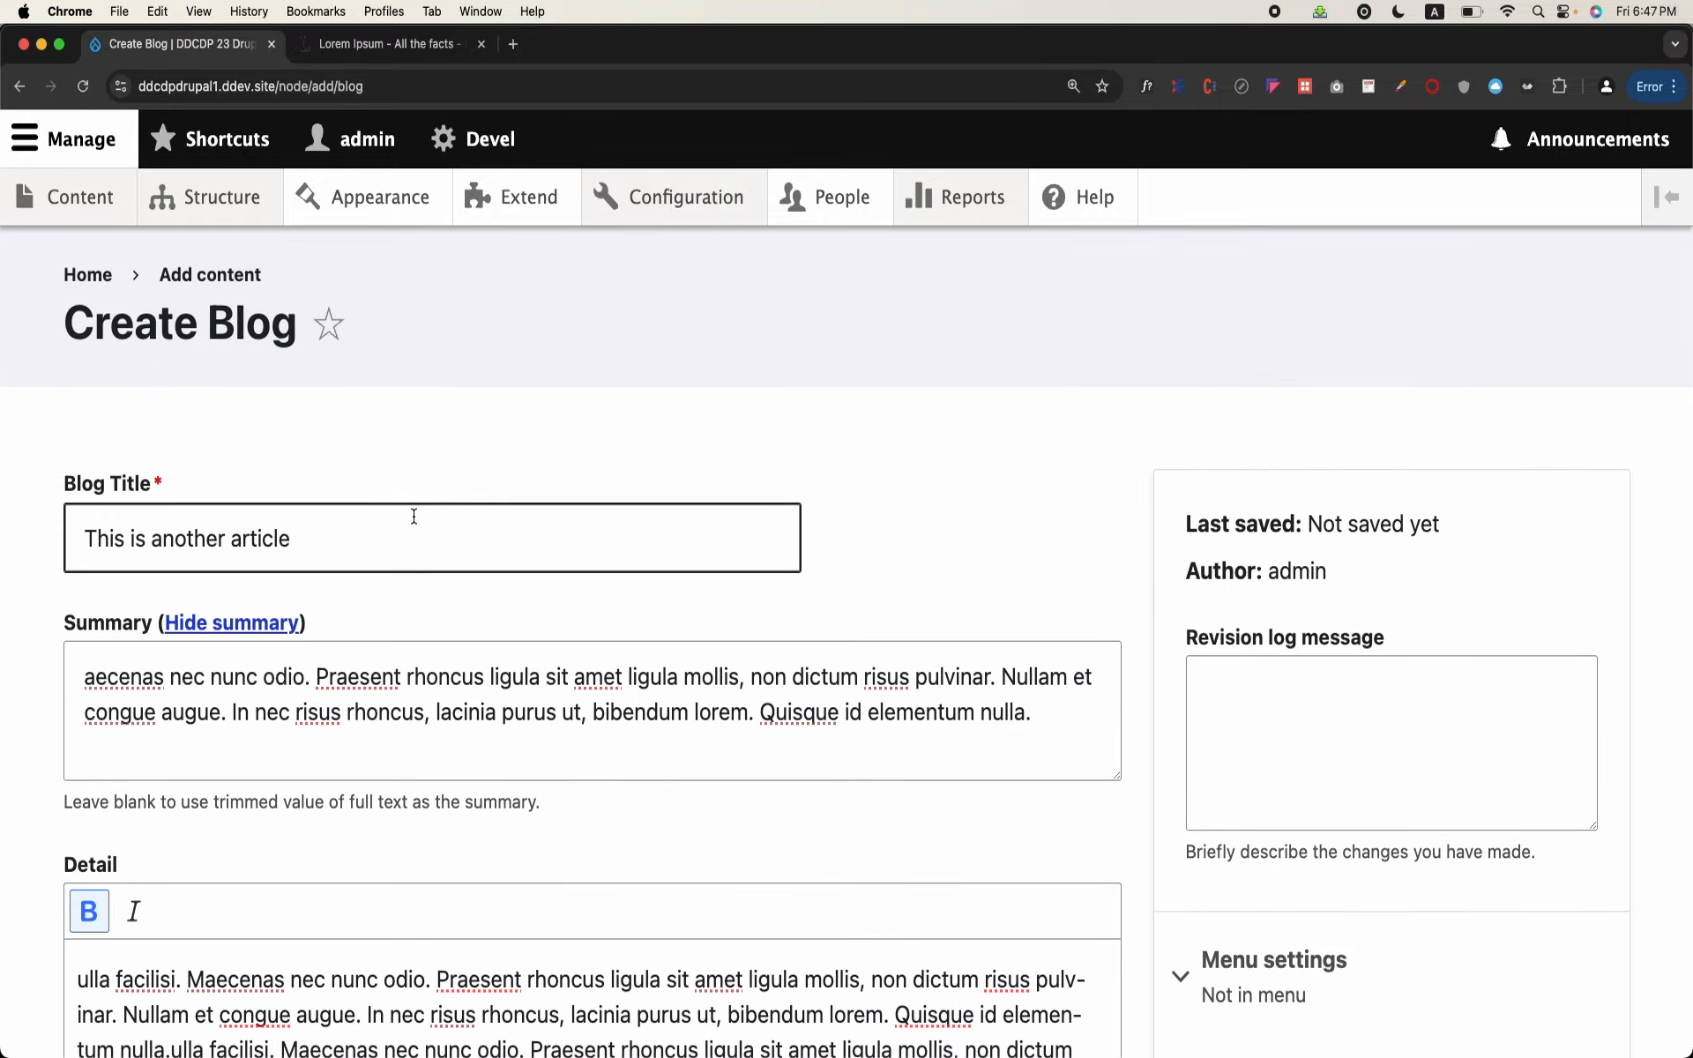
{"action": "mouse_move", "coordinate": [1027, 1038]}
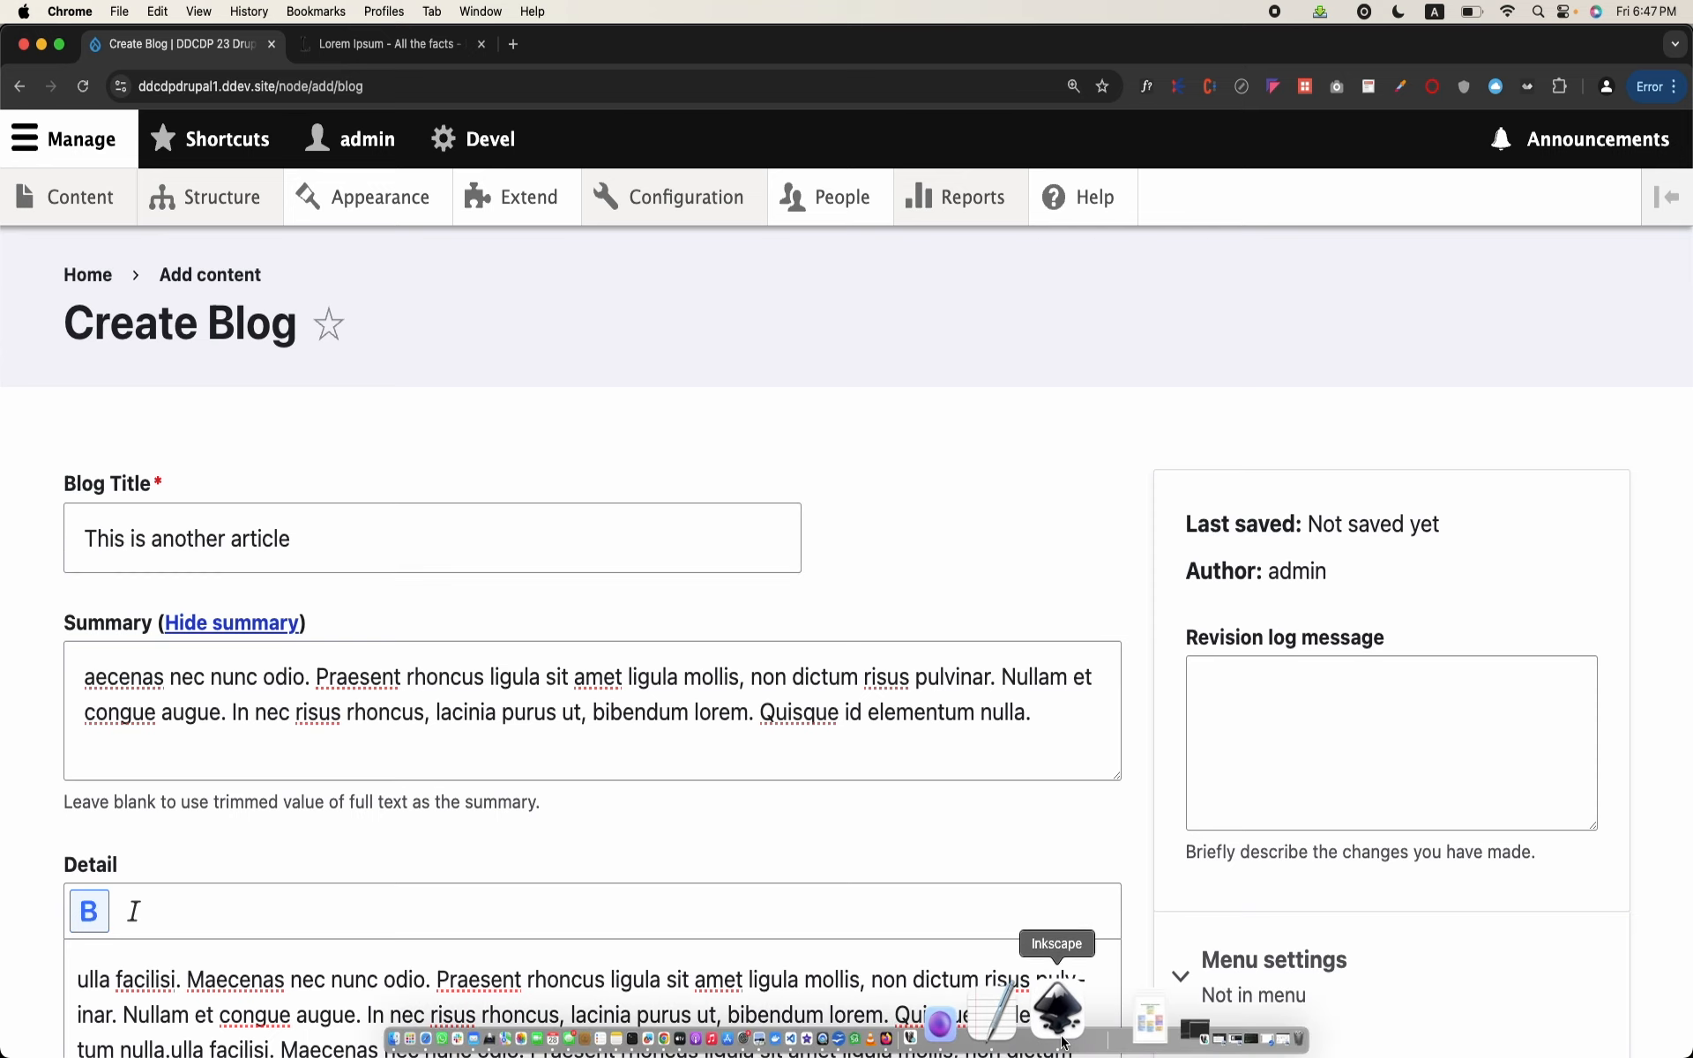
{"action": "left_click", "coordinate": [929, 1037]}
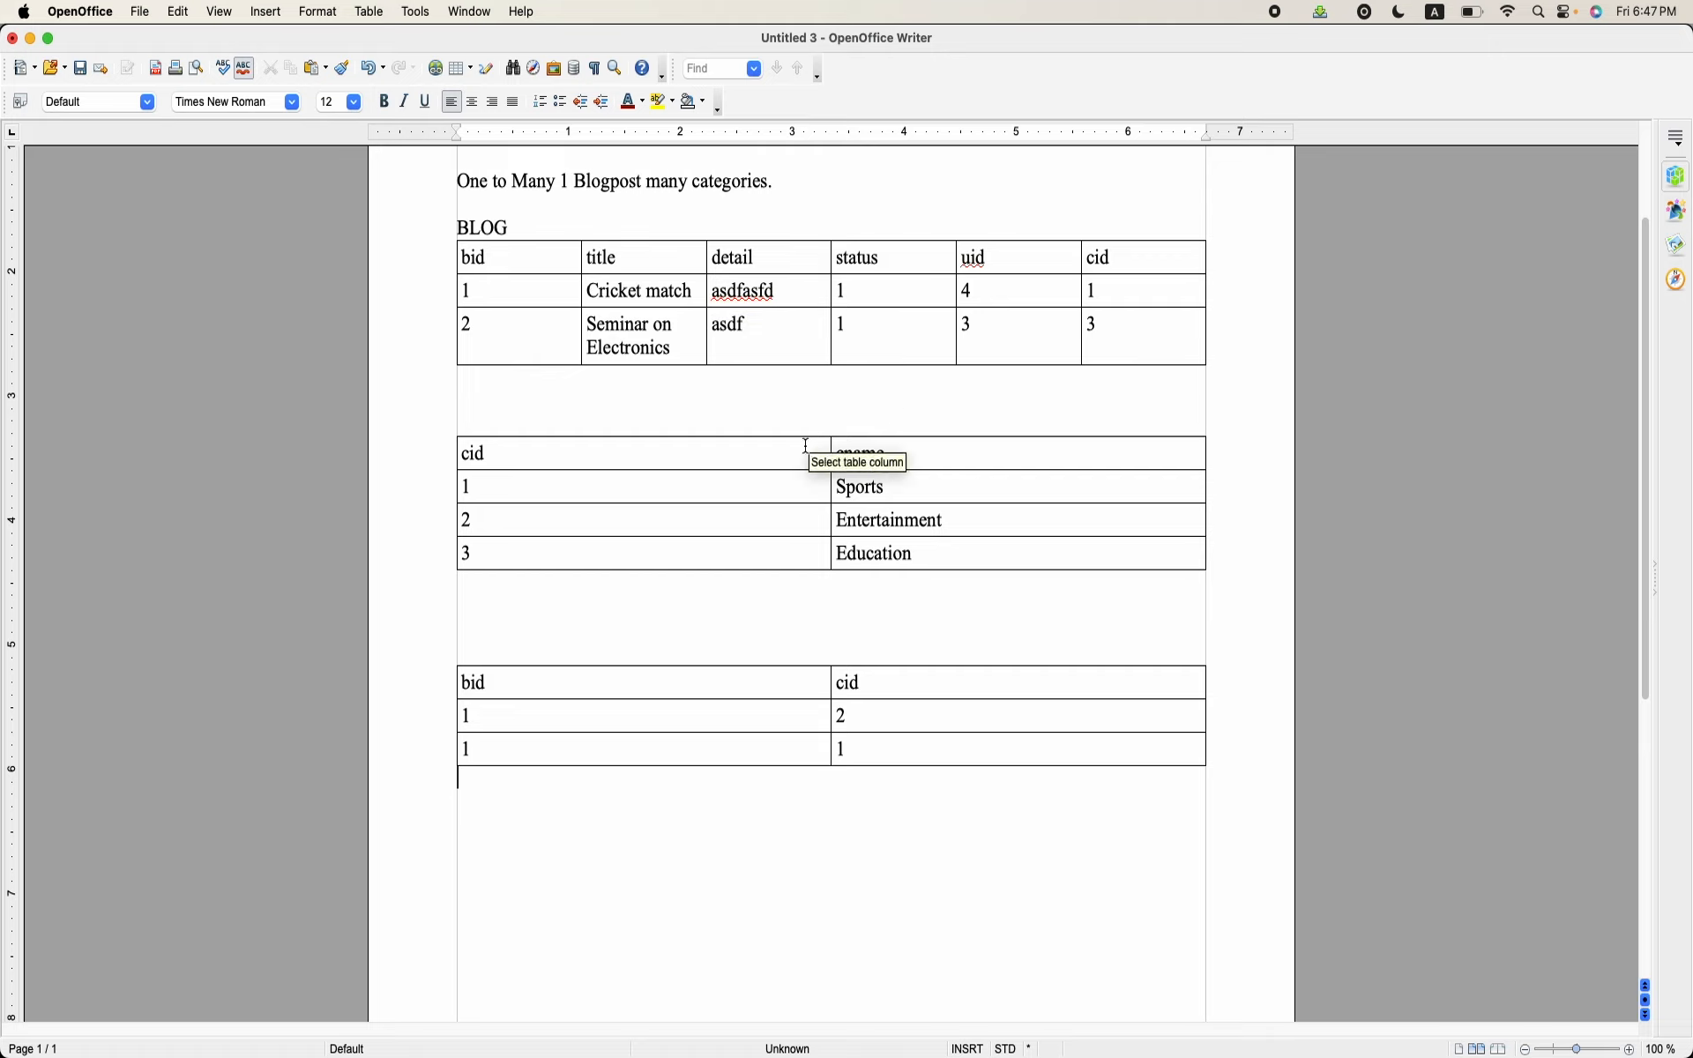
{"action": "left_click", "coordinate": [722, 338]}
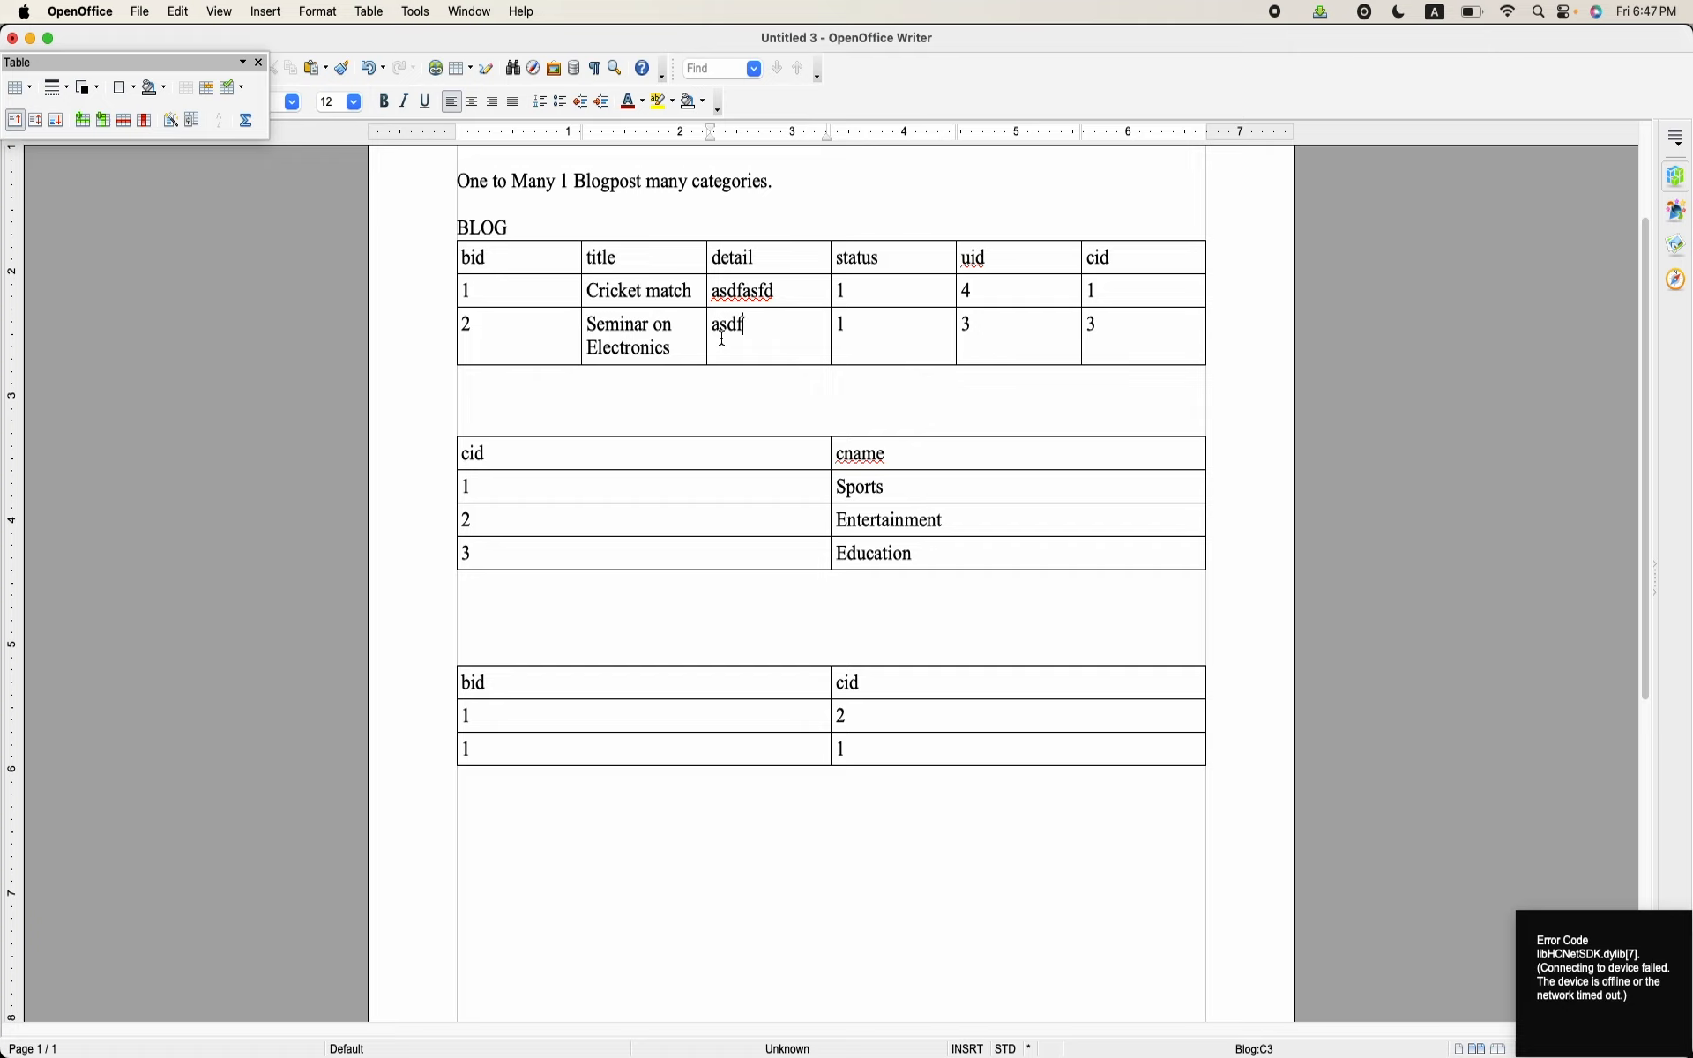
{"action": "left_click", "coordinate": [792, 650]}
{"action": "left_click_drag", "start_coordinate": [791, 649], "coordinate": [957, 777]}
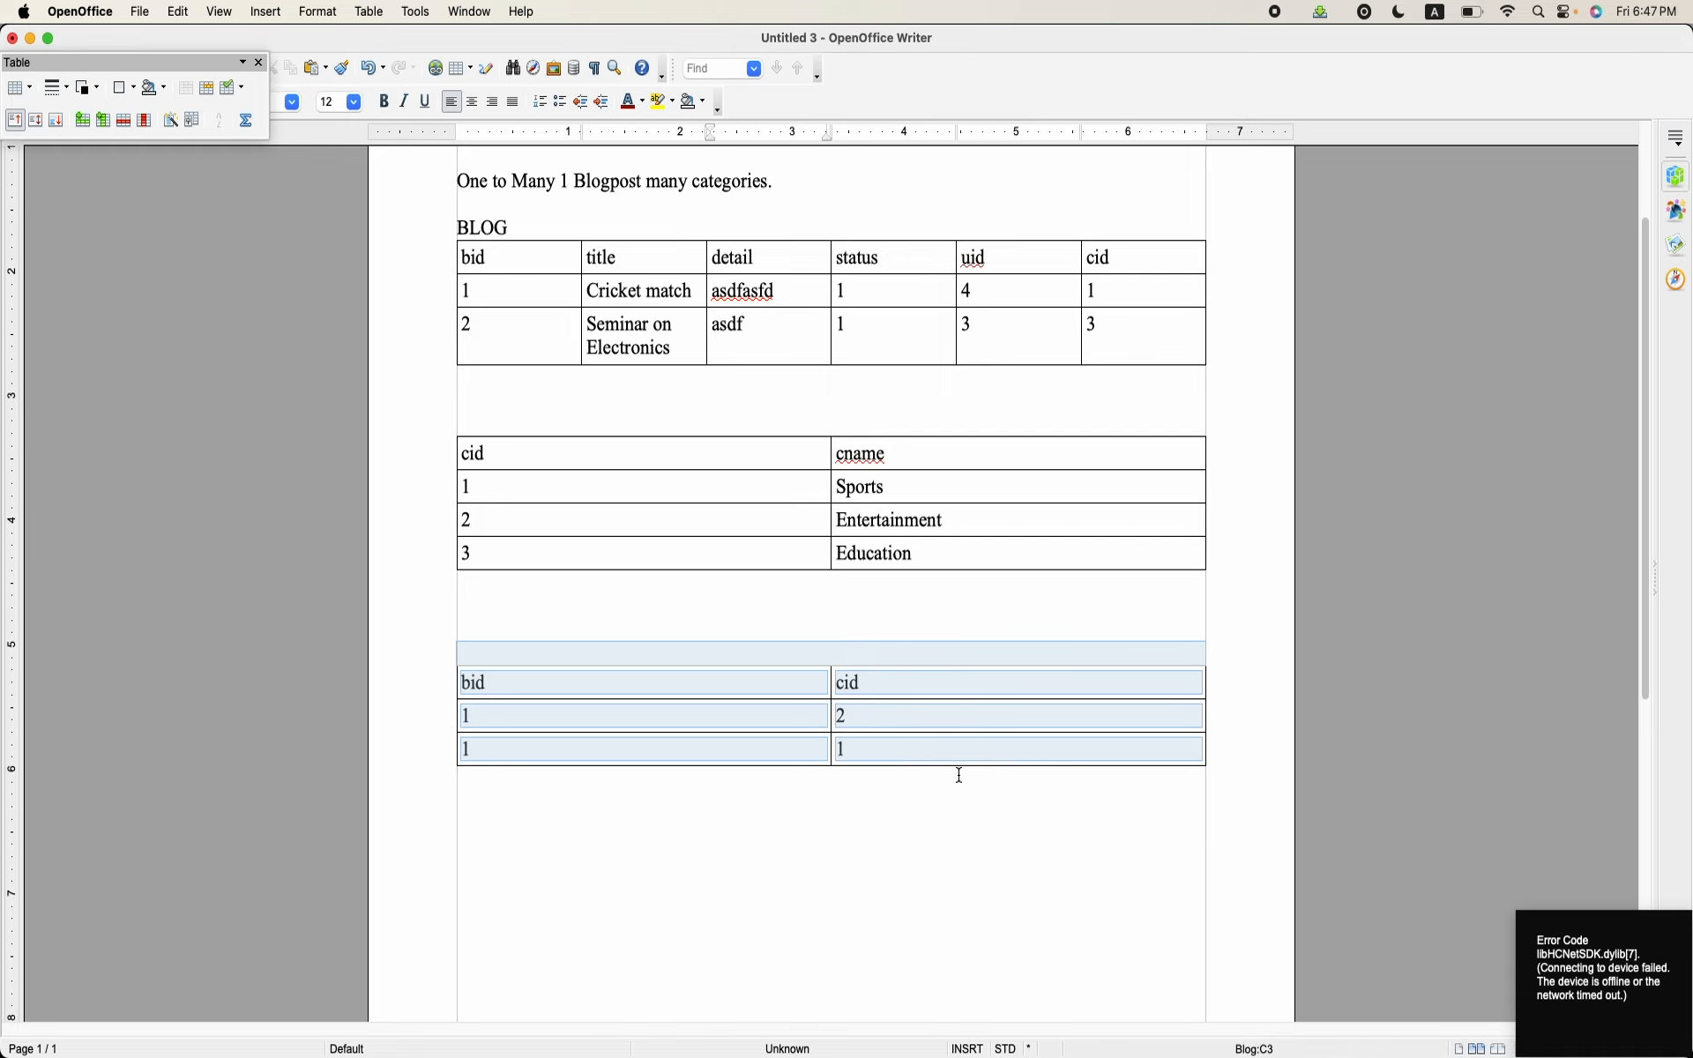
{"action": "left_click", "coordinate": [957, 776]}
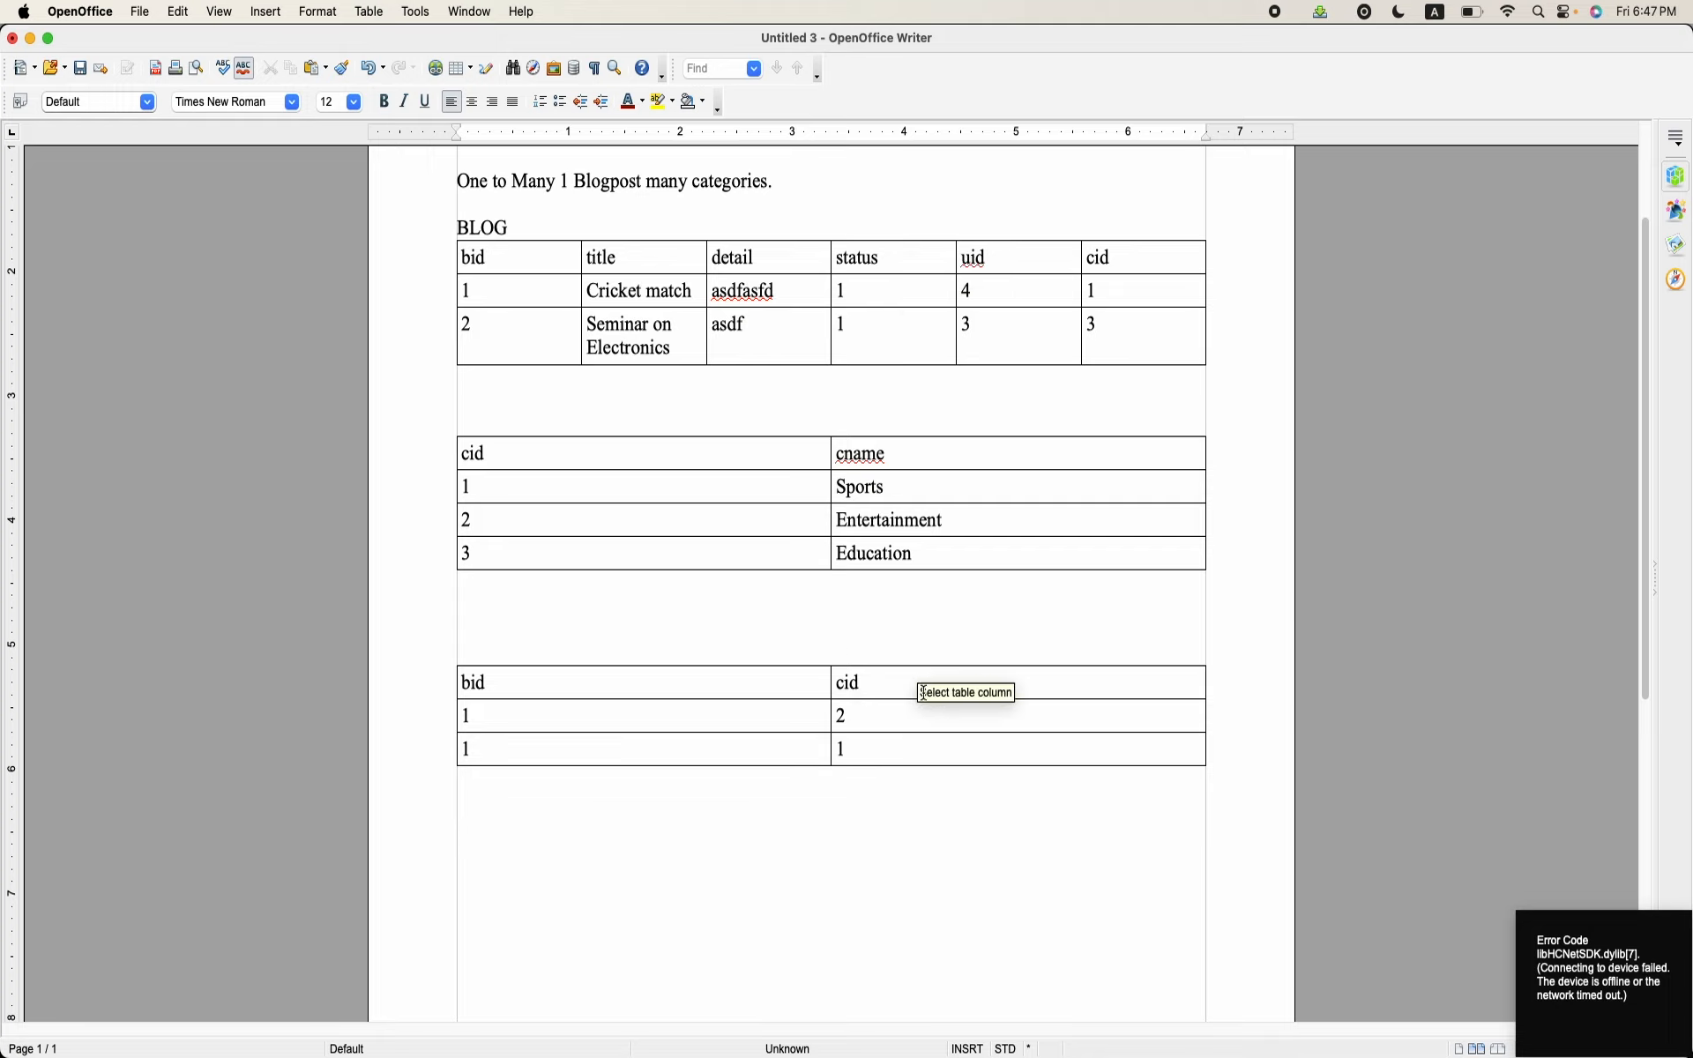
{"action": "left_click", "coordinate": [888, 761]}
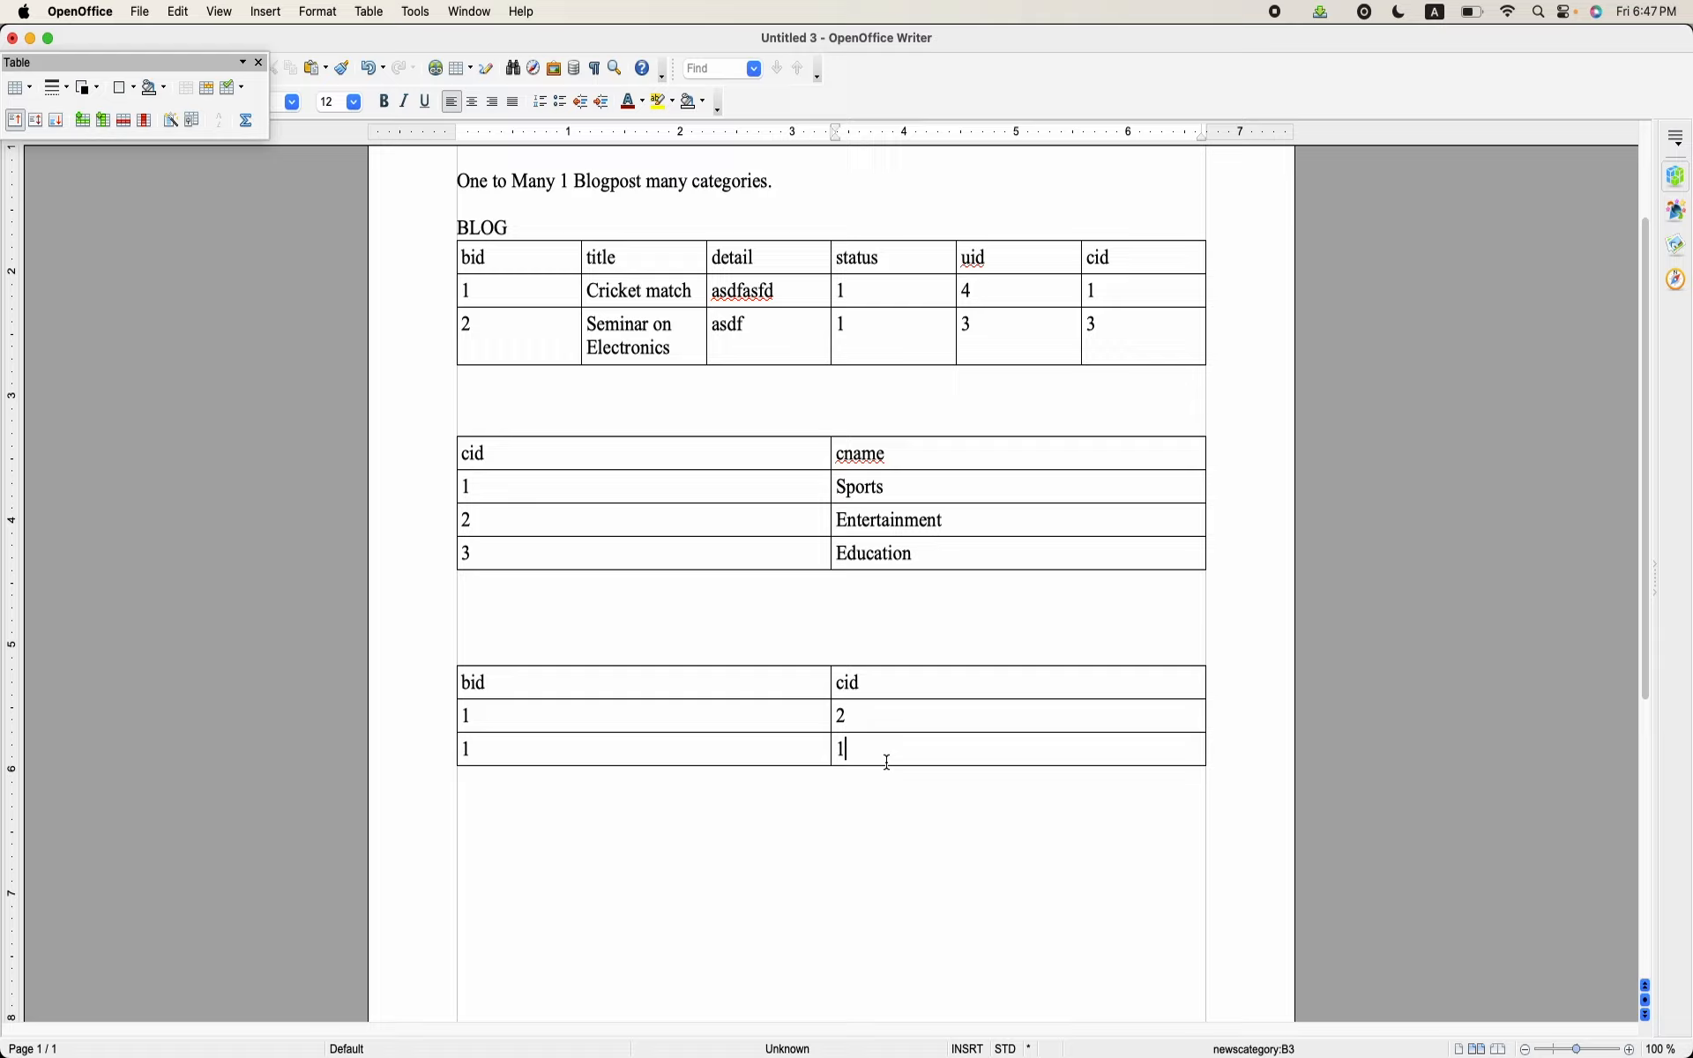
Step: Return to Chrome and save the new Blog post as published
{"action": "mouse_move", "coordinate": [627, 1027]}
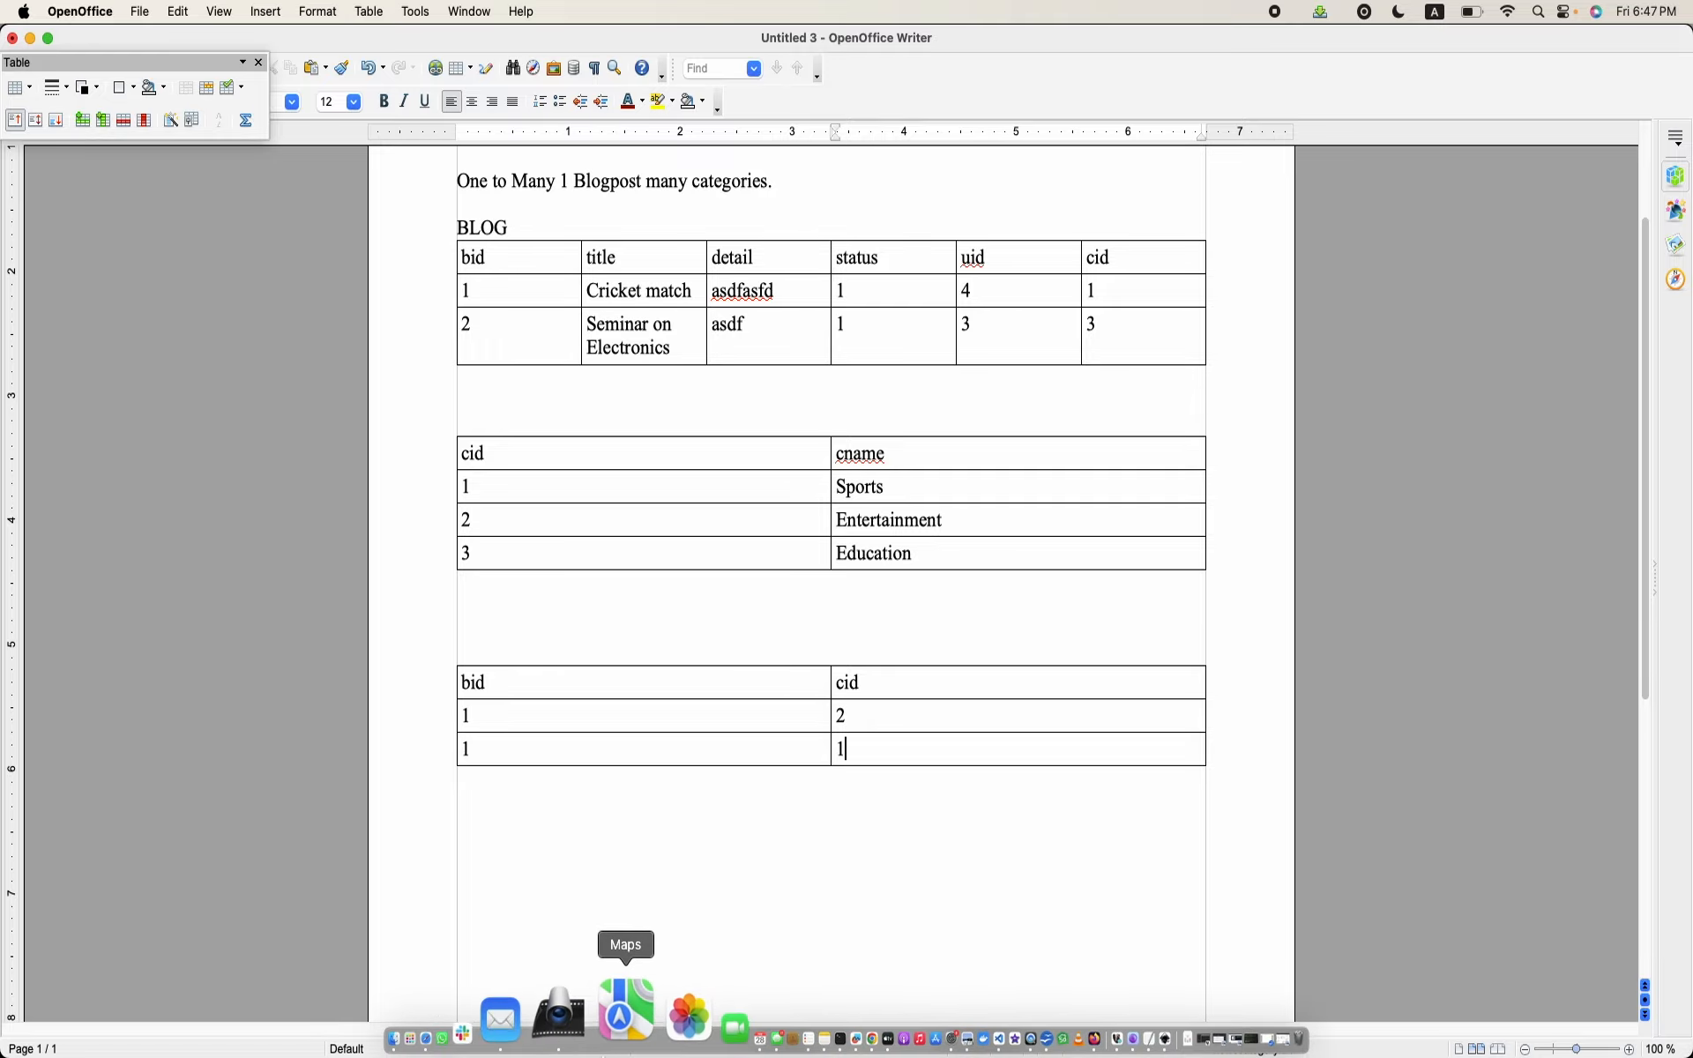
{"action": "left_click", "coordinate": [760, 1011]}
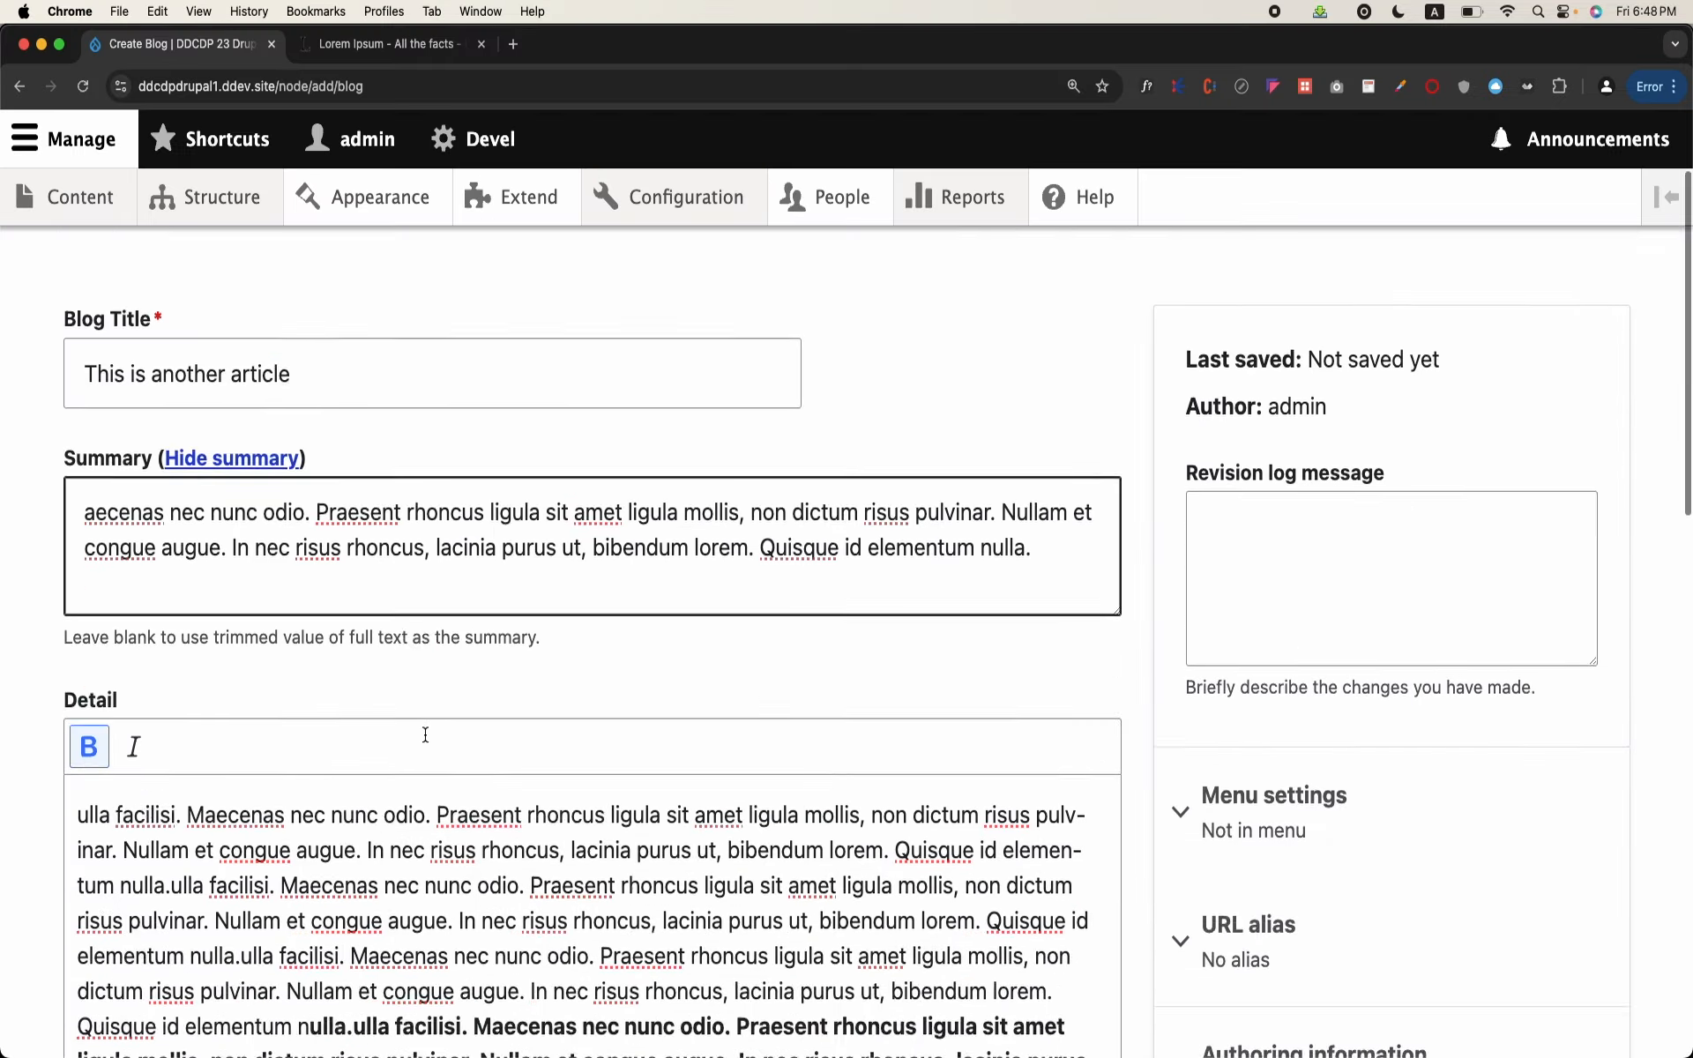
{"action": "scroll", "coordinate": [425, 738], "scroll_direction": "down", "scroll_amount": 15}
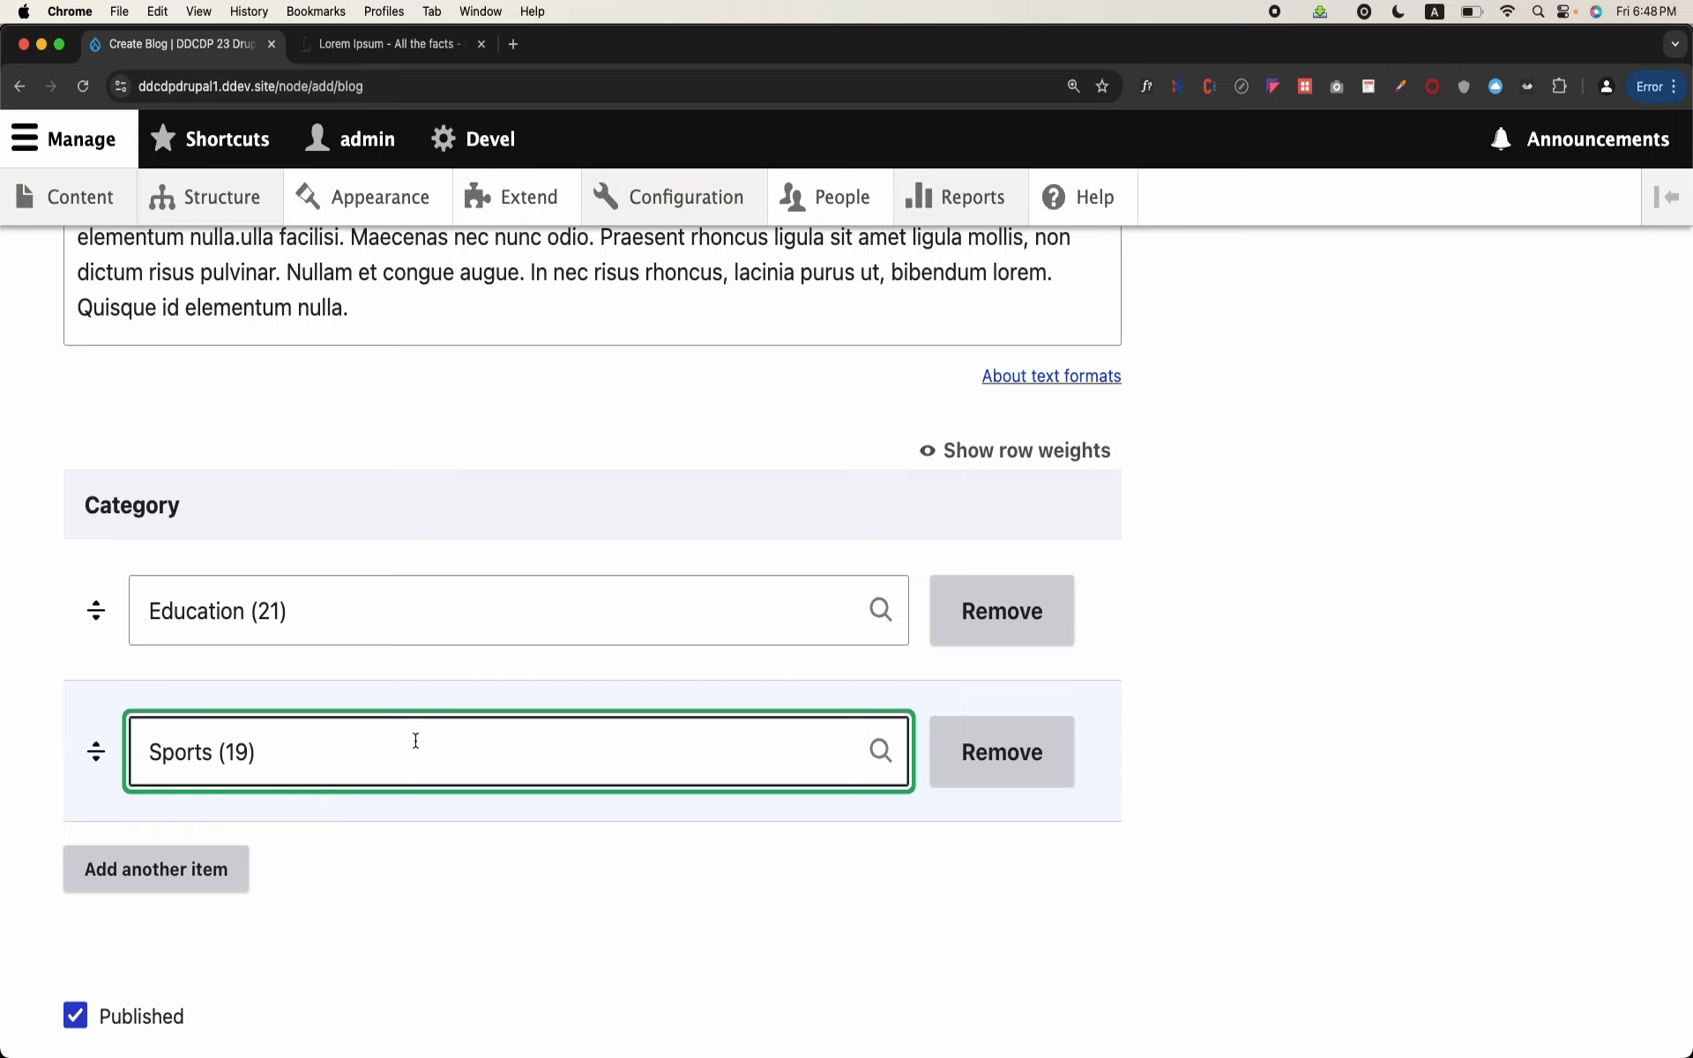
{"action": "scroll", "coordinate": [226, 862], "scroll_direction": "down", "scroll_amount": 3}
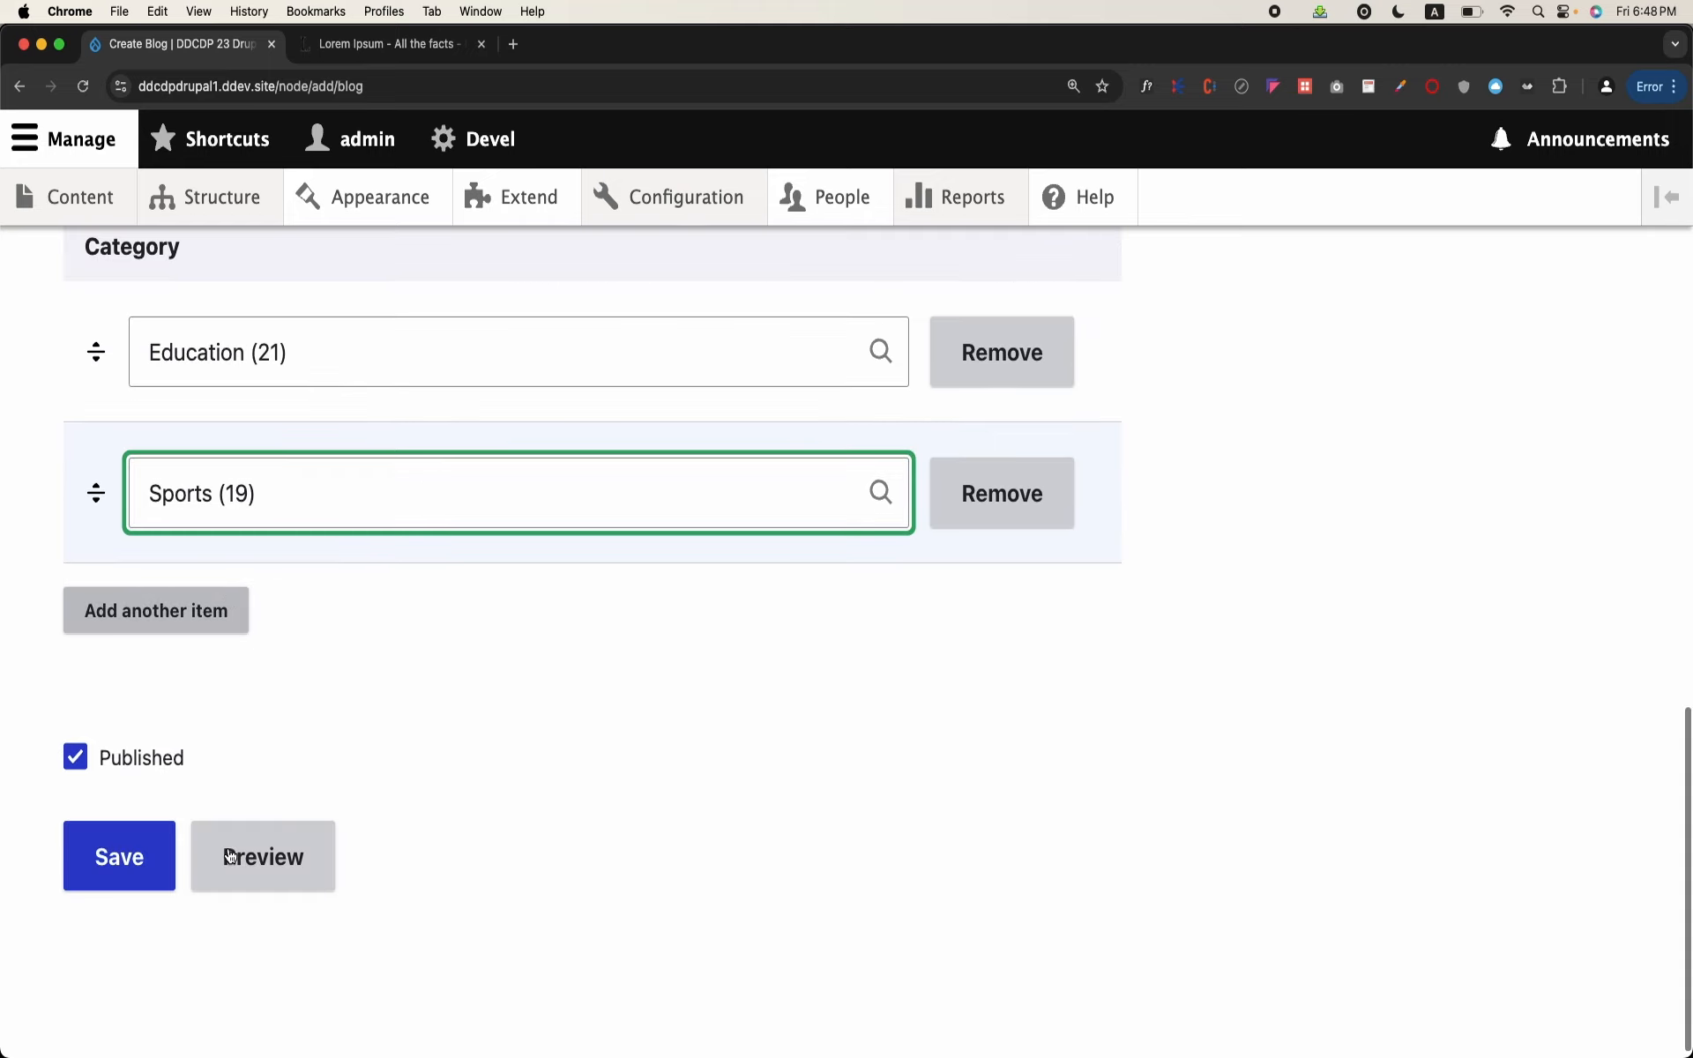
{"action": "left_click", "coordinate": [158, 863]}
Step: Examine the saved post's categories and node path, comparing them with the bid–cid table in OpenOffice Writer
{"action": "scroll", "coordinate": [157, 854], "scroll_direction": "down", "scroll_amount": 15}
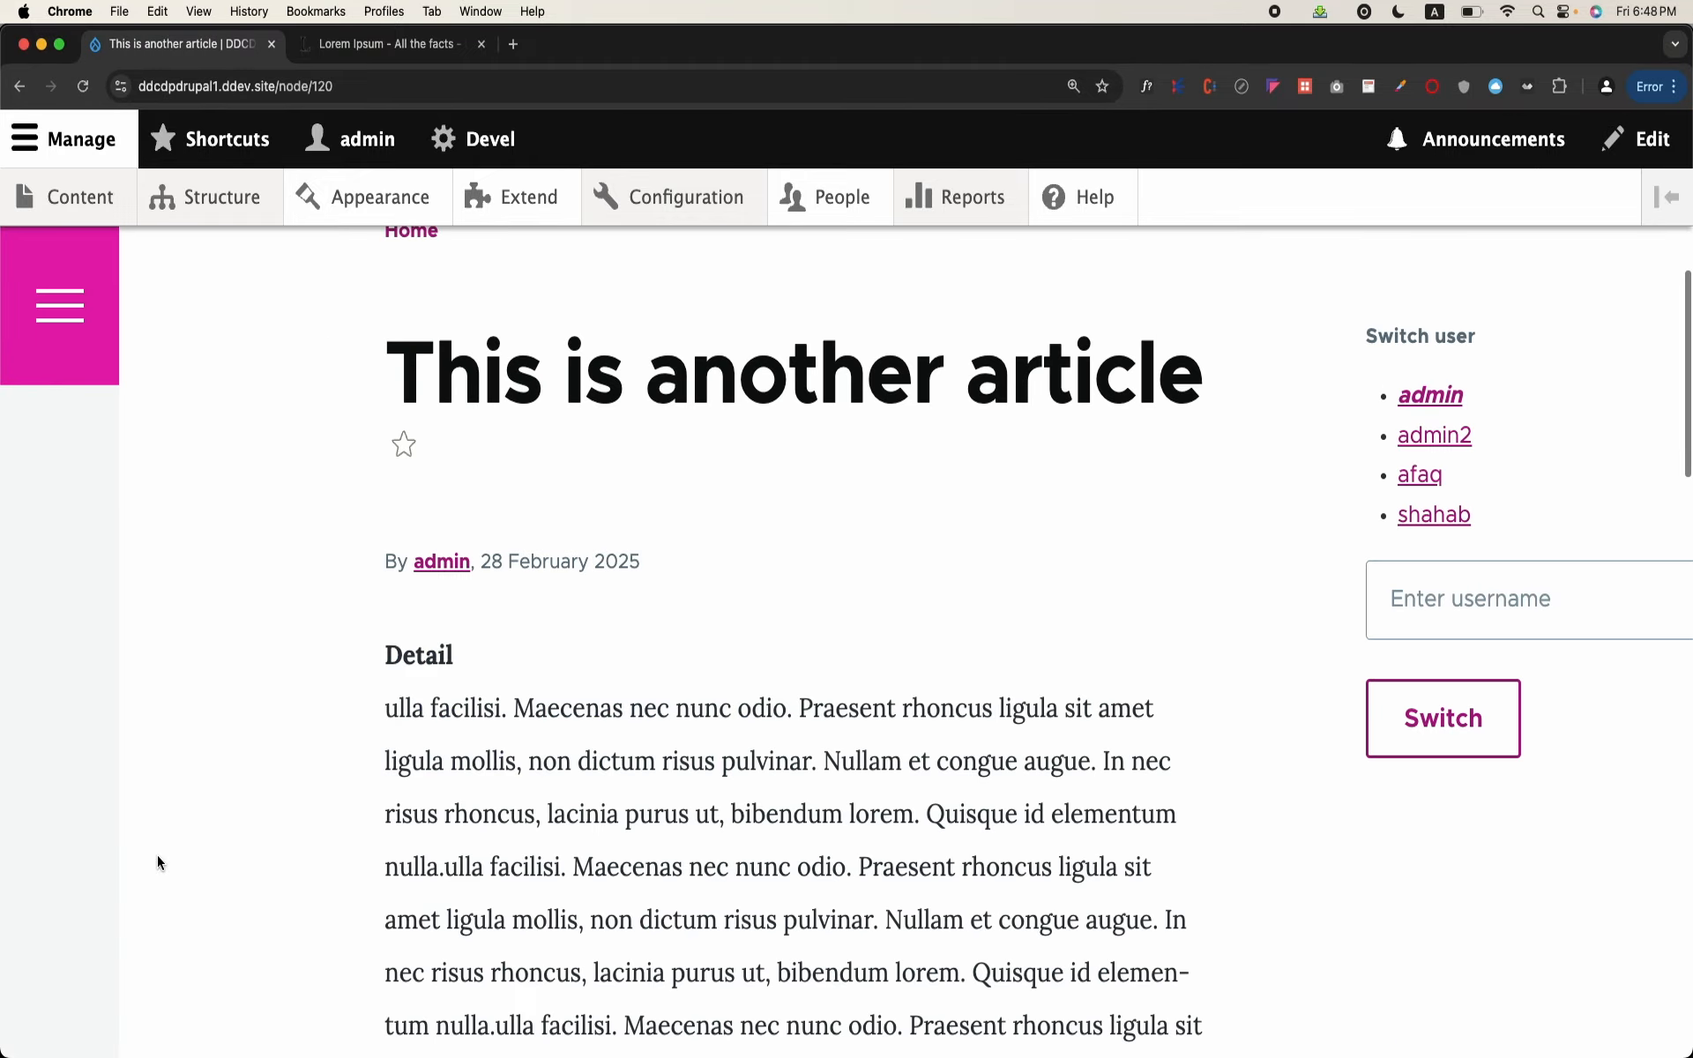
{"action": "scroll", "coordinate": [157, 855], "scroll_direction": "down", "scroll_amount": 5}
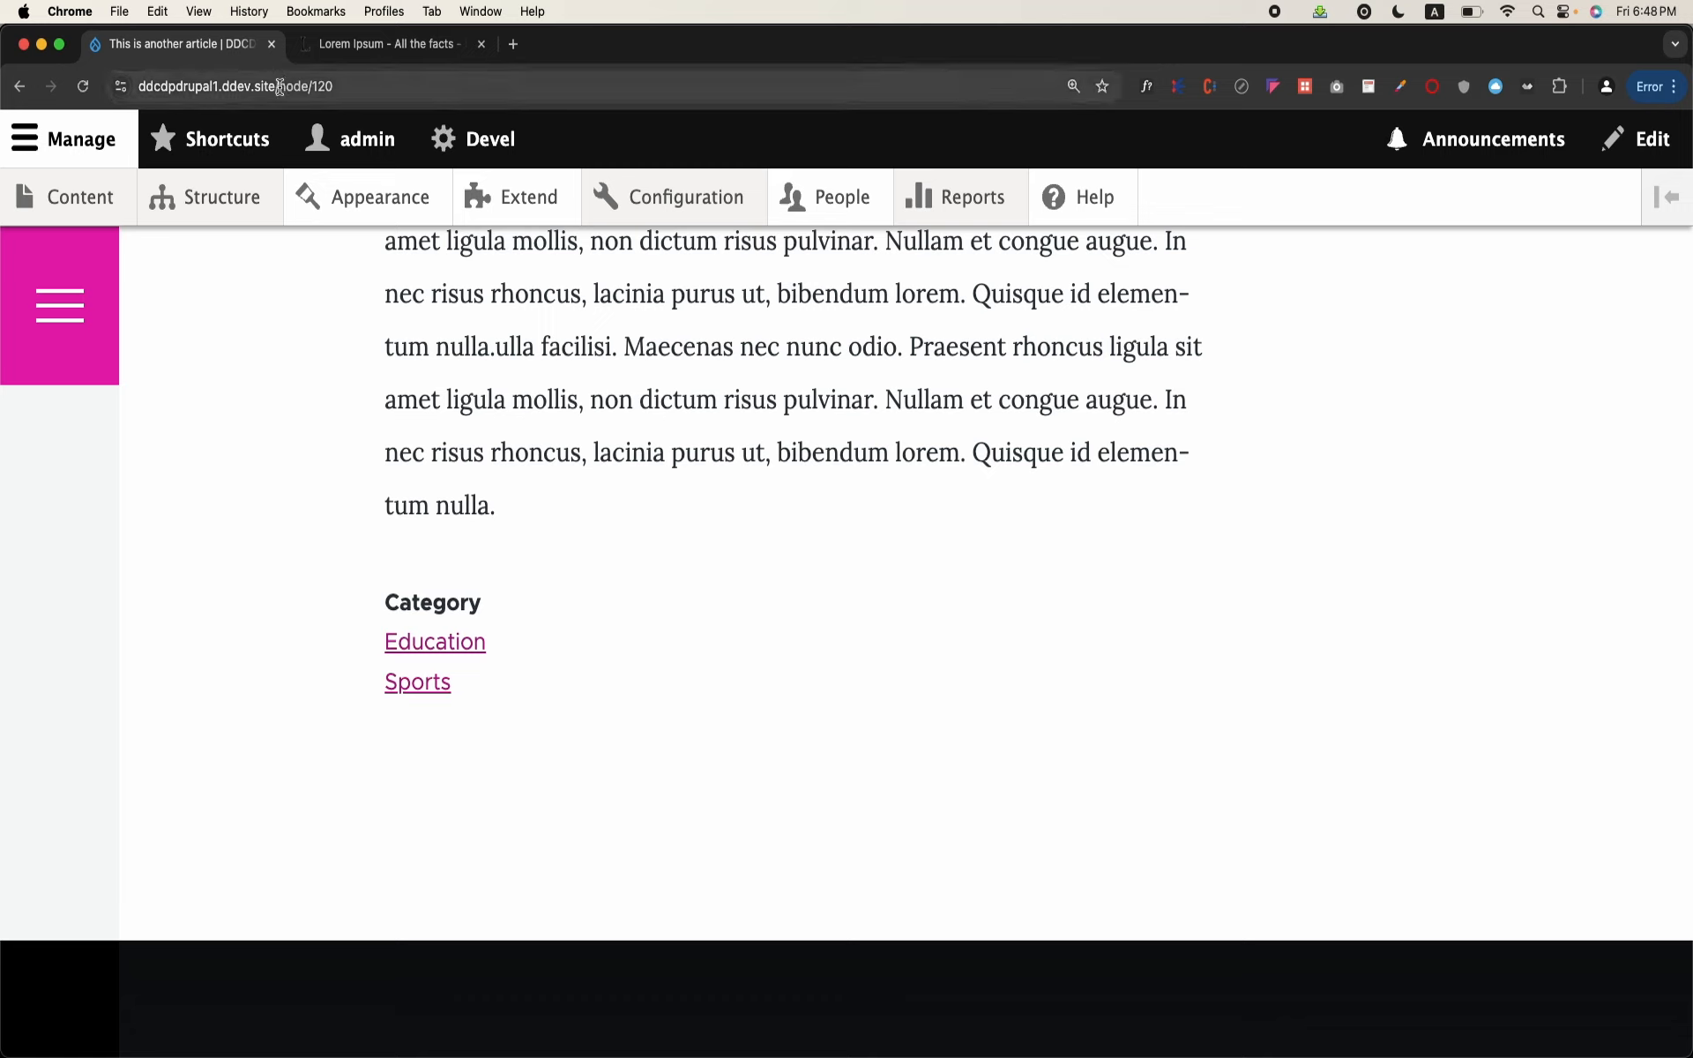
{"action": "left_click_drag", "start_coordinate": [280, 85], "coordinate": [393, 84]}
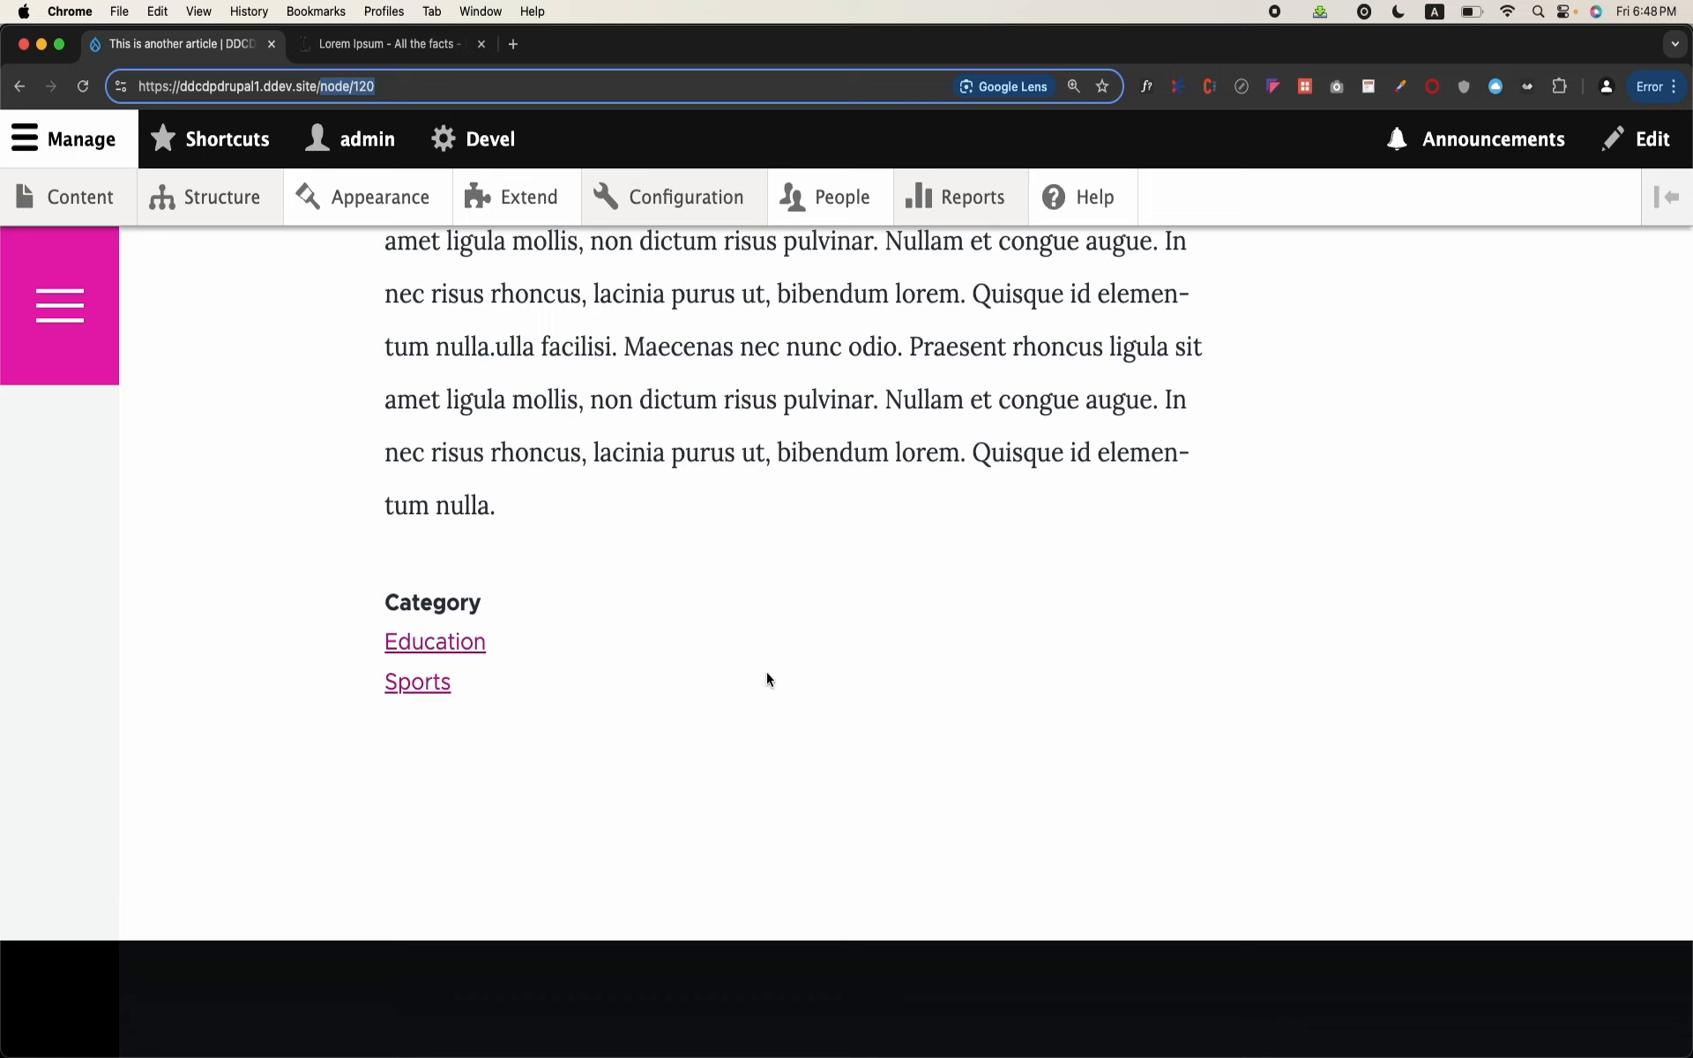
{"action": "mouse_move", "coordinate": [850, 1049]}
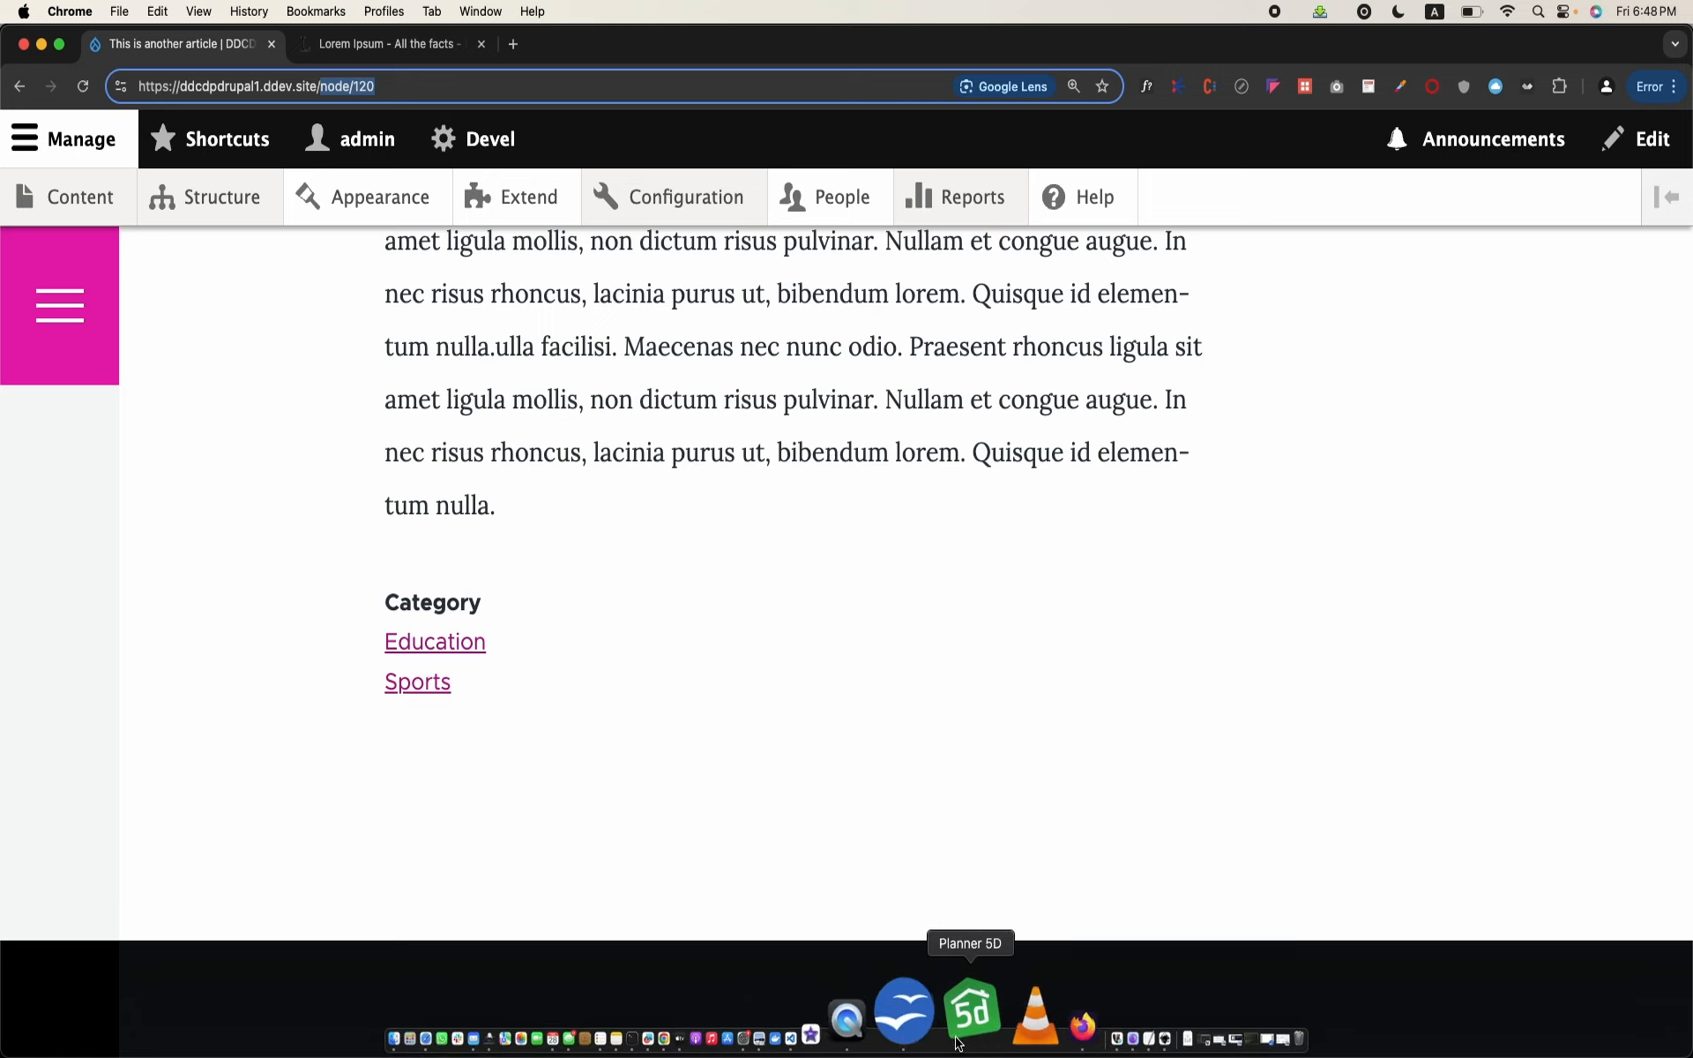
{"action": "left_click", "coordinate": [951, 1040]}
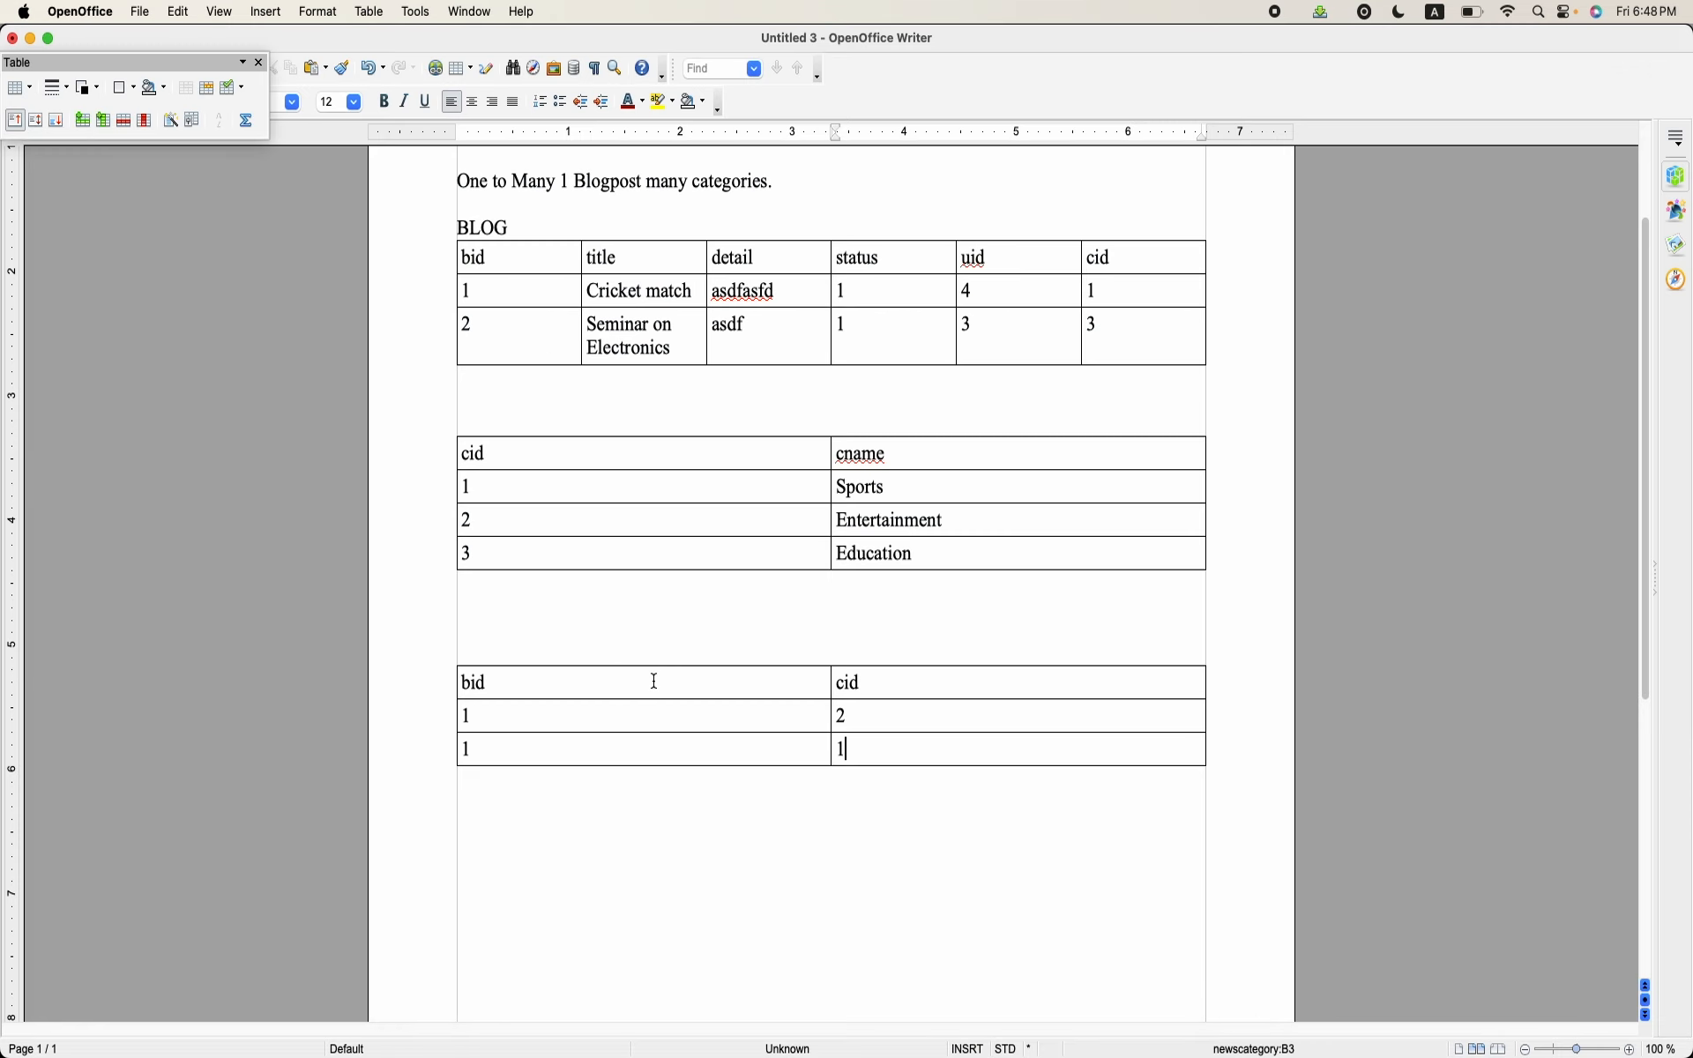
{"action": "left_click_drag", "start_coordinate": [655, 682], "coordinate": [765, 780]}
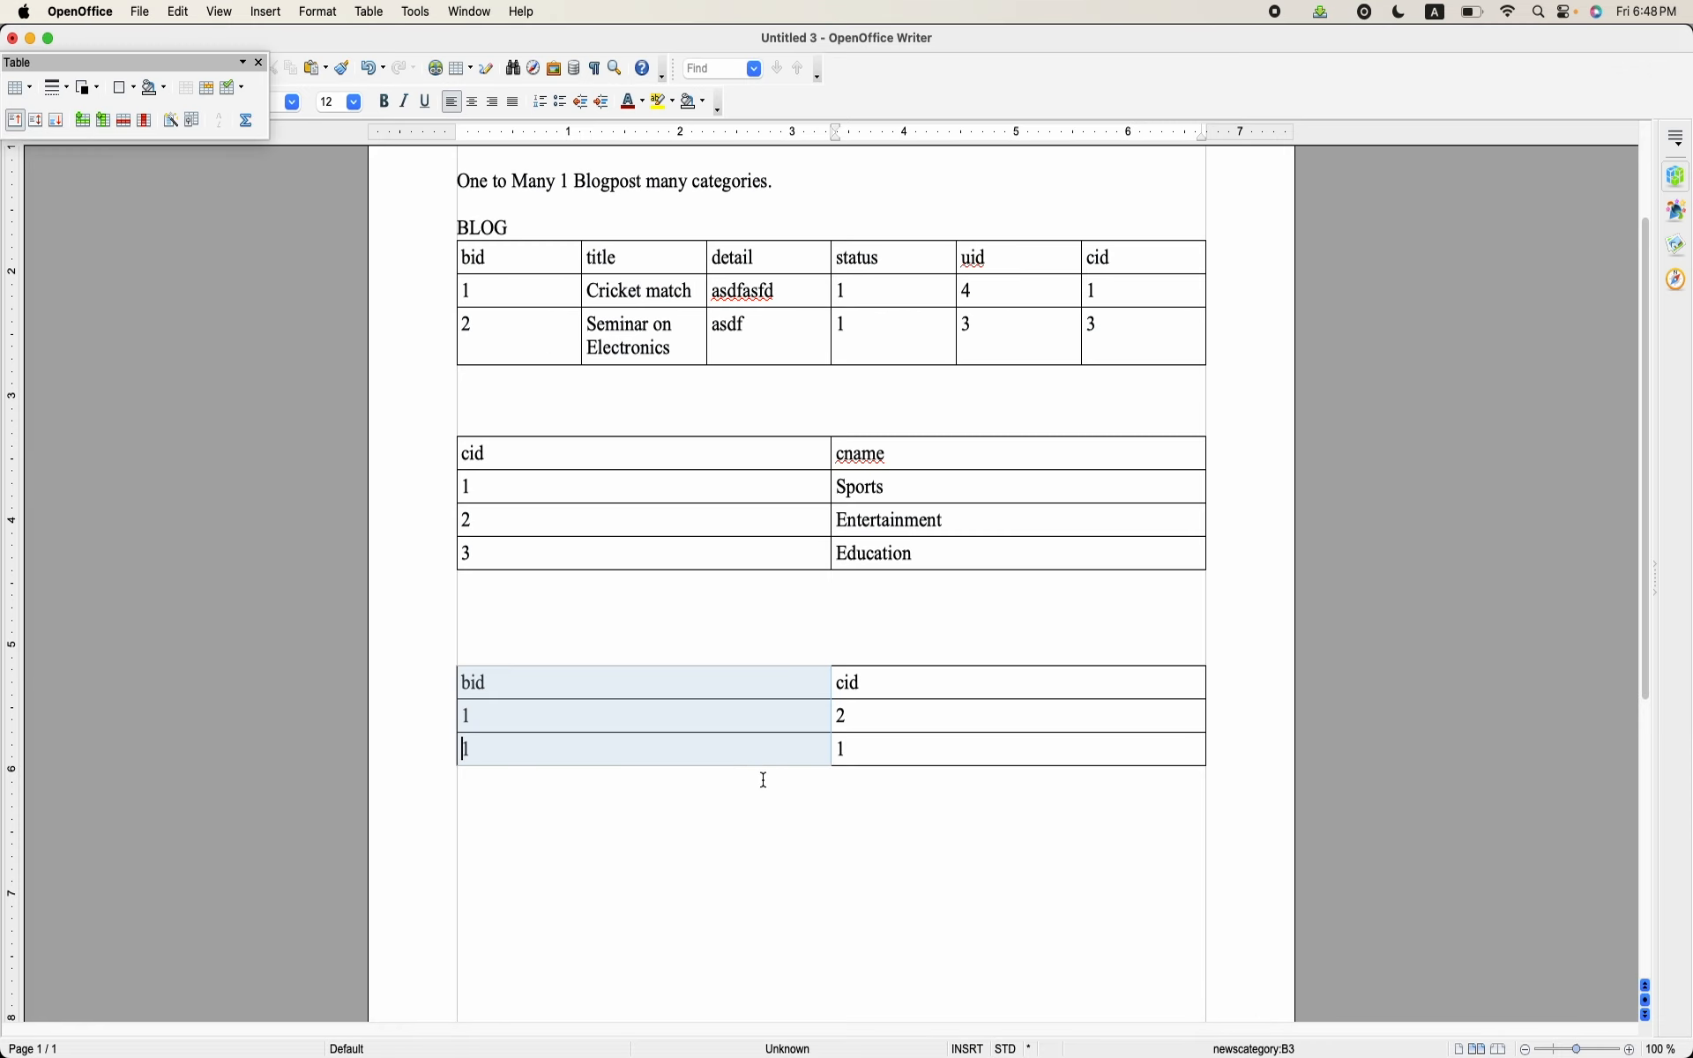
{"action": "left_click", "coordinate": [765, 780]}
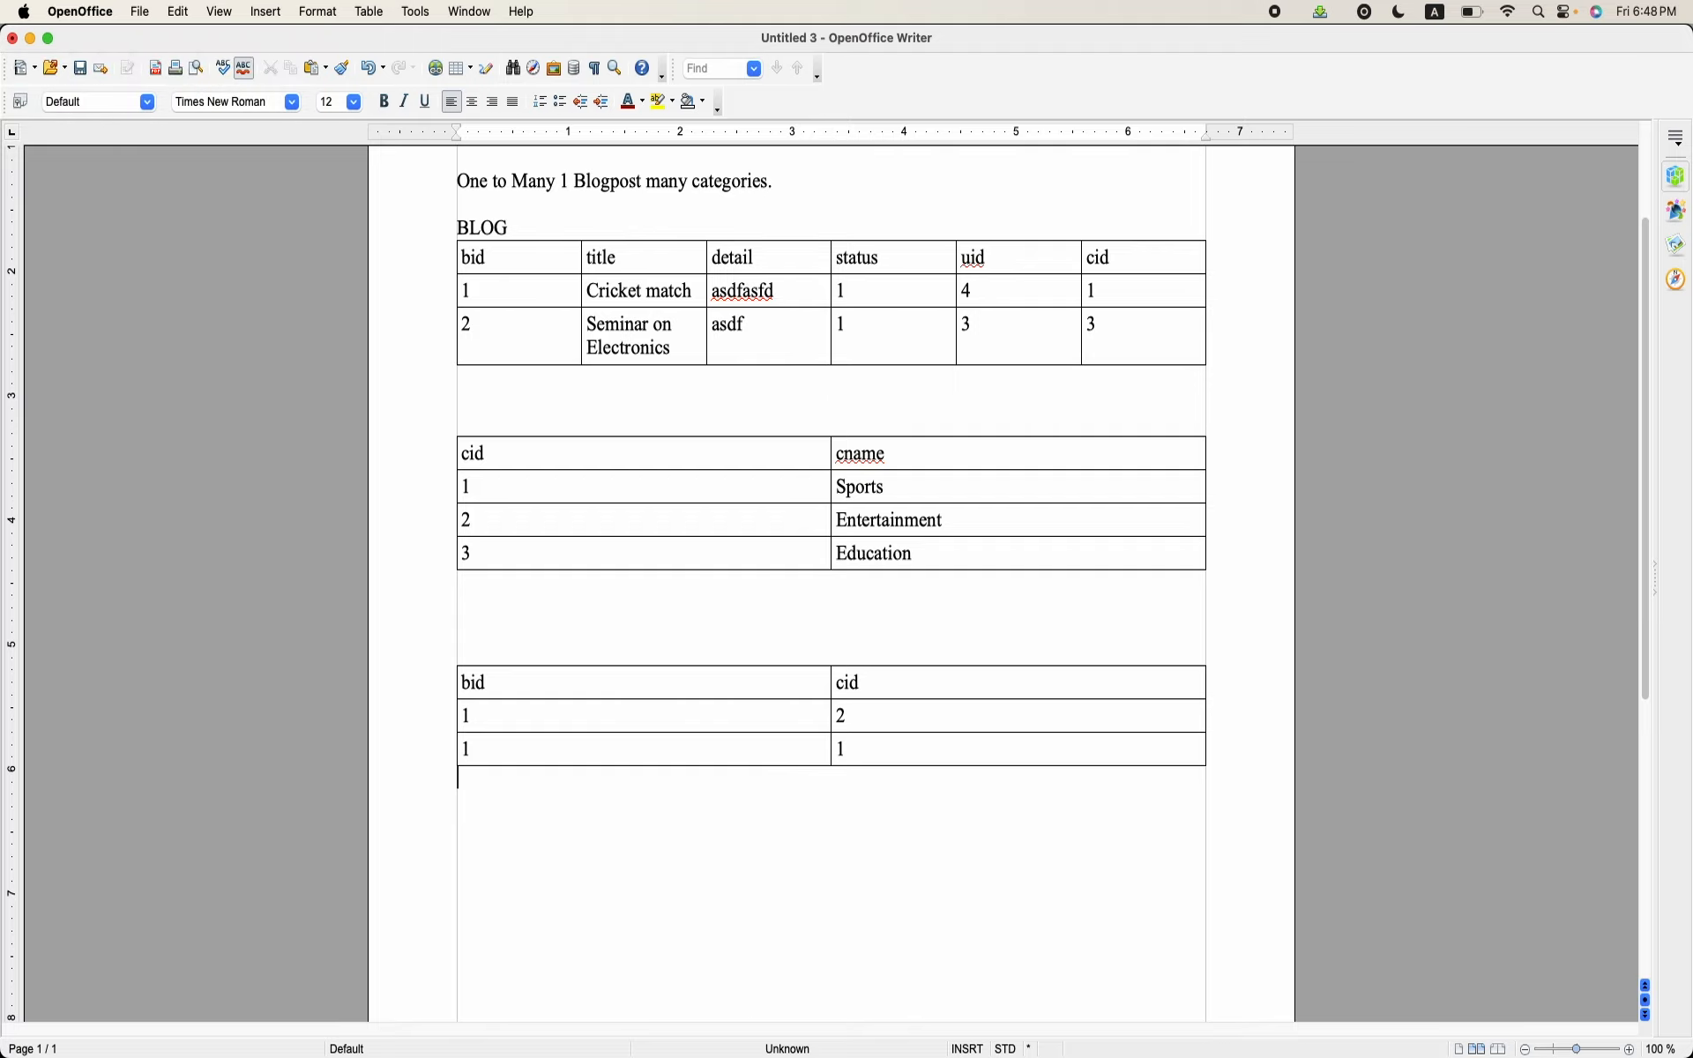
Step: Return to Chrome and open the field management page of the Blog content type
{"action": "left_click", "coordinate": [769, 1036]}
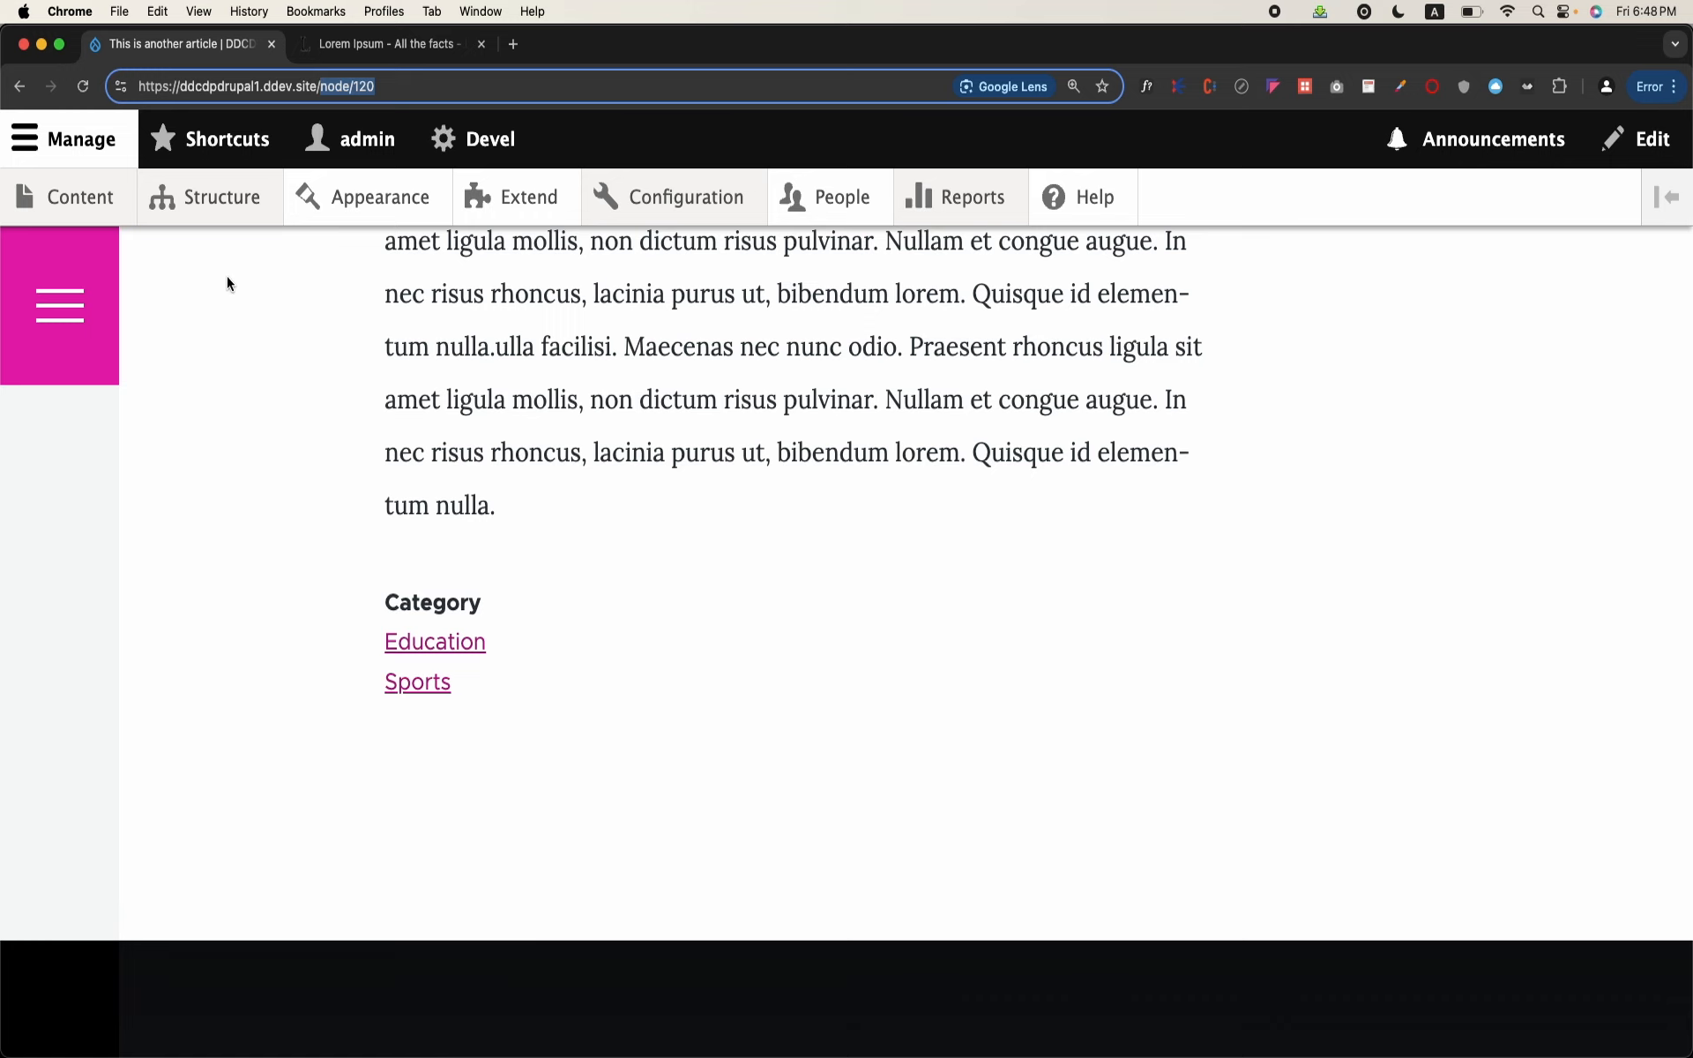
{"action": "left_click", "coordinate": [240, 212]}
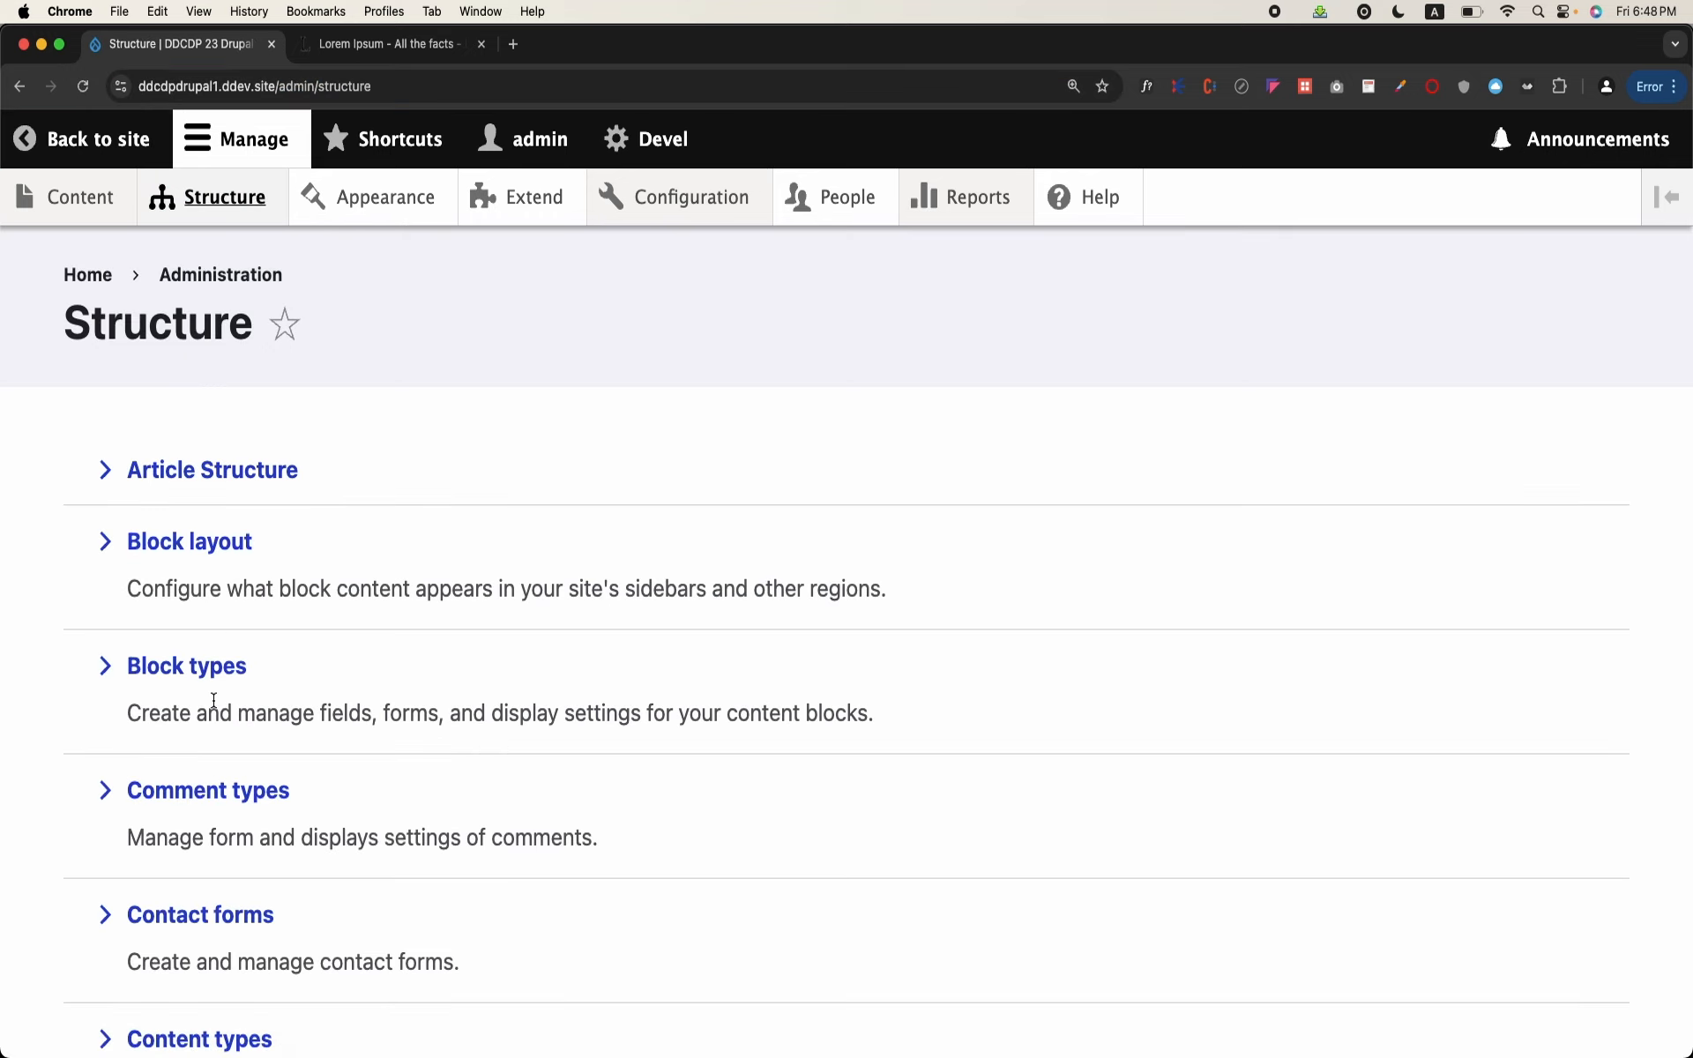
{"action": "scroll", "coordinate": [212, 706], "scroll_direction": "down", "scroll_amount": 5}
{"action": "left_click", "coordinate": [206, 732]}
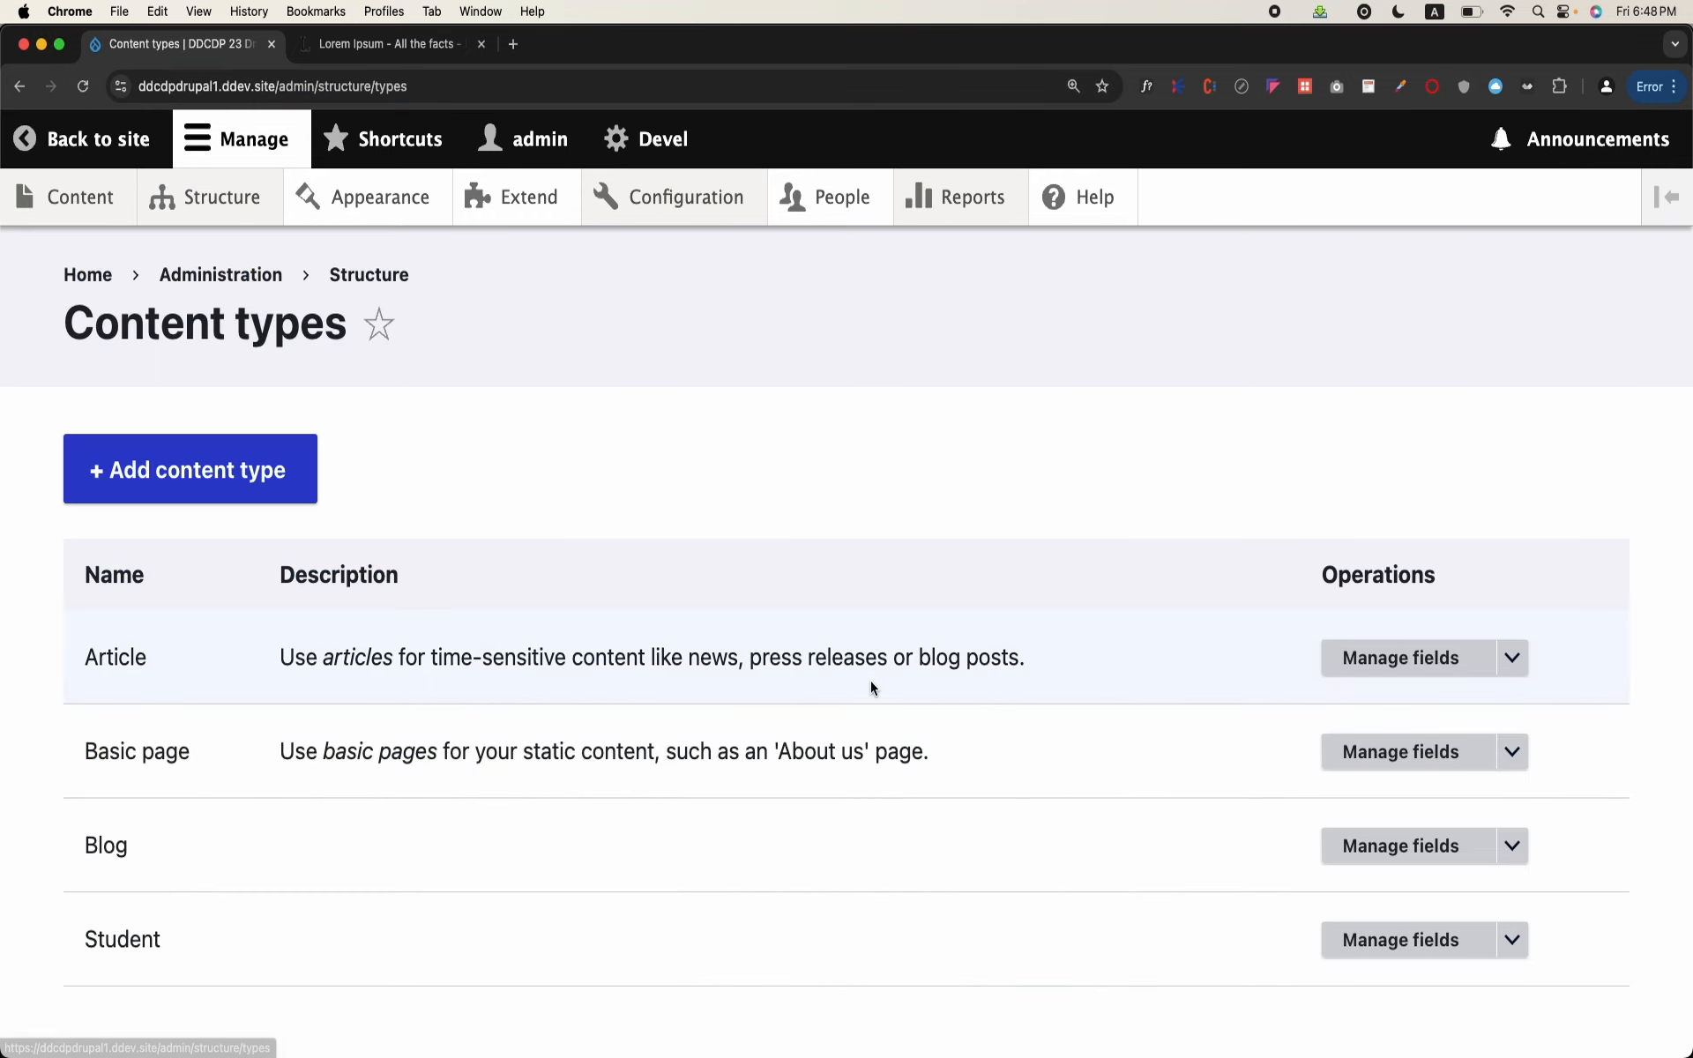
{"action": "left_click", "coordinate": [1370, 848]}
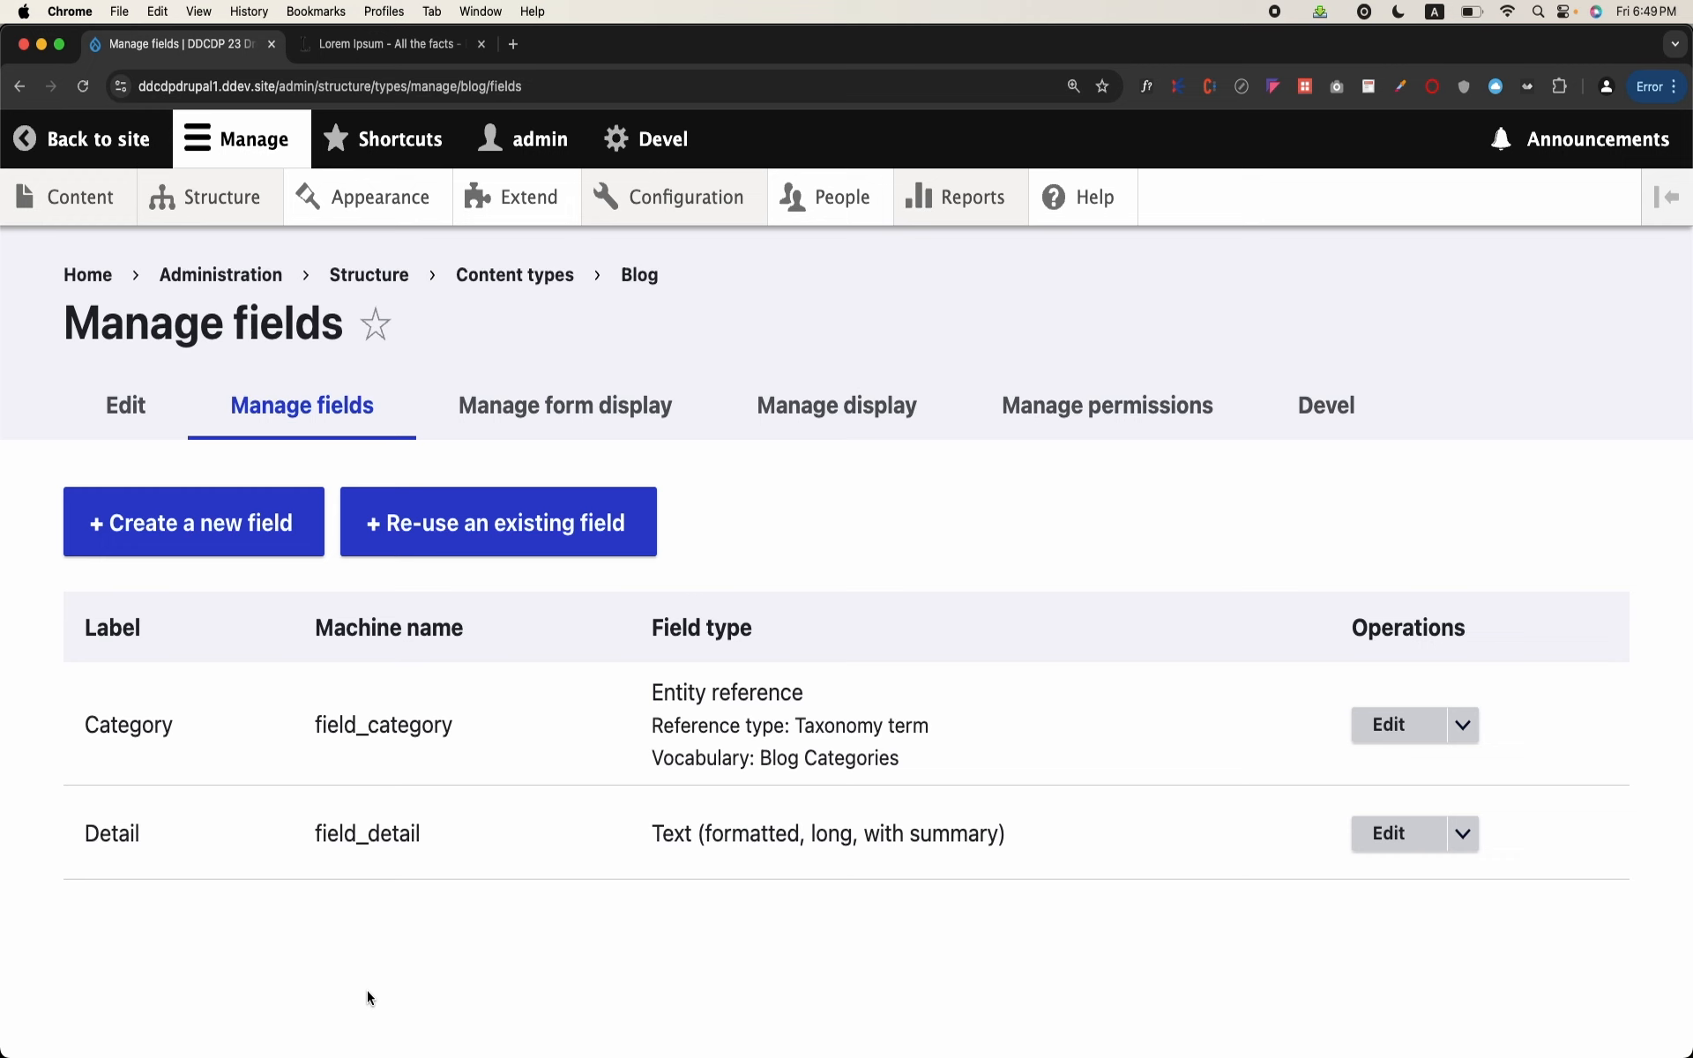
Step: Switch to Terminal, launch phpMyAdmin by running "ddev phpmyadmin", and open the db database
{"action": "mouse_move", "coordinate": [661, 1054]}
{"action": "left_click", "coordinate": [725, 1023]}
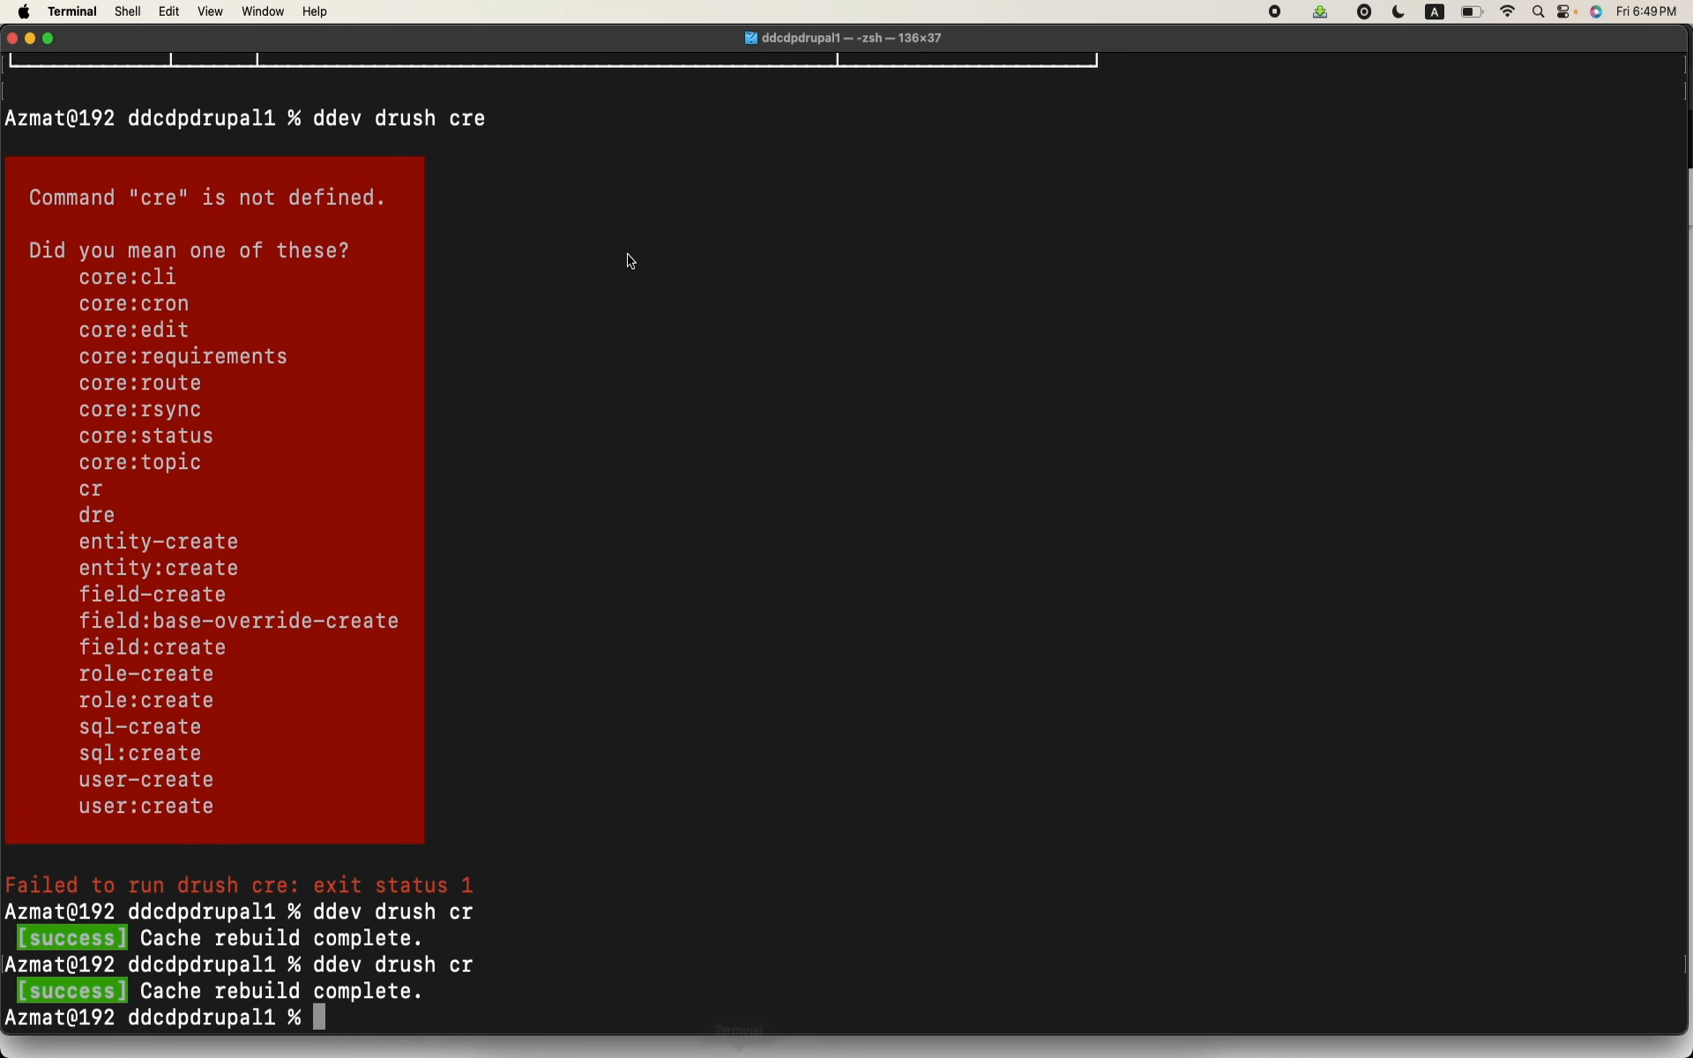
{"action": "type", "text": "php"}
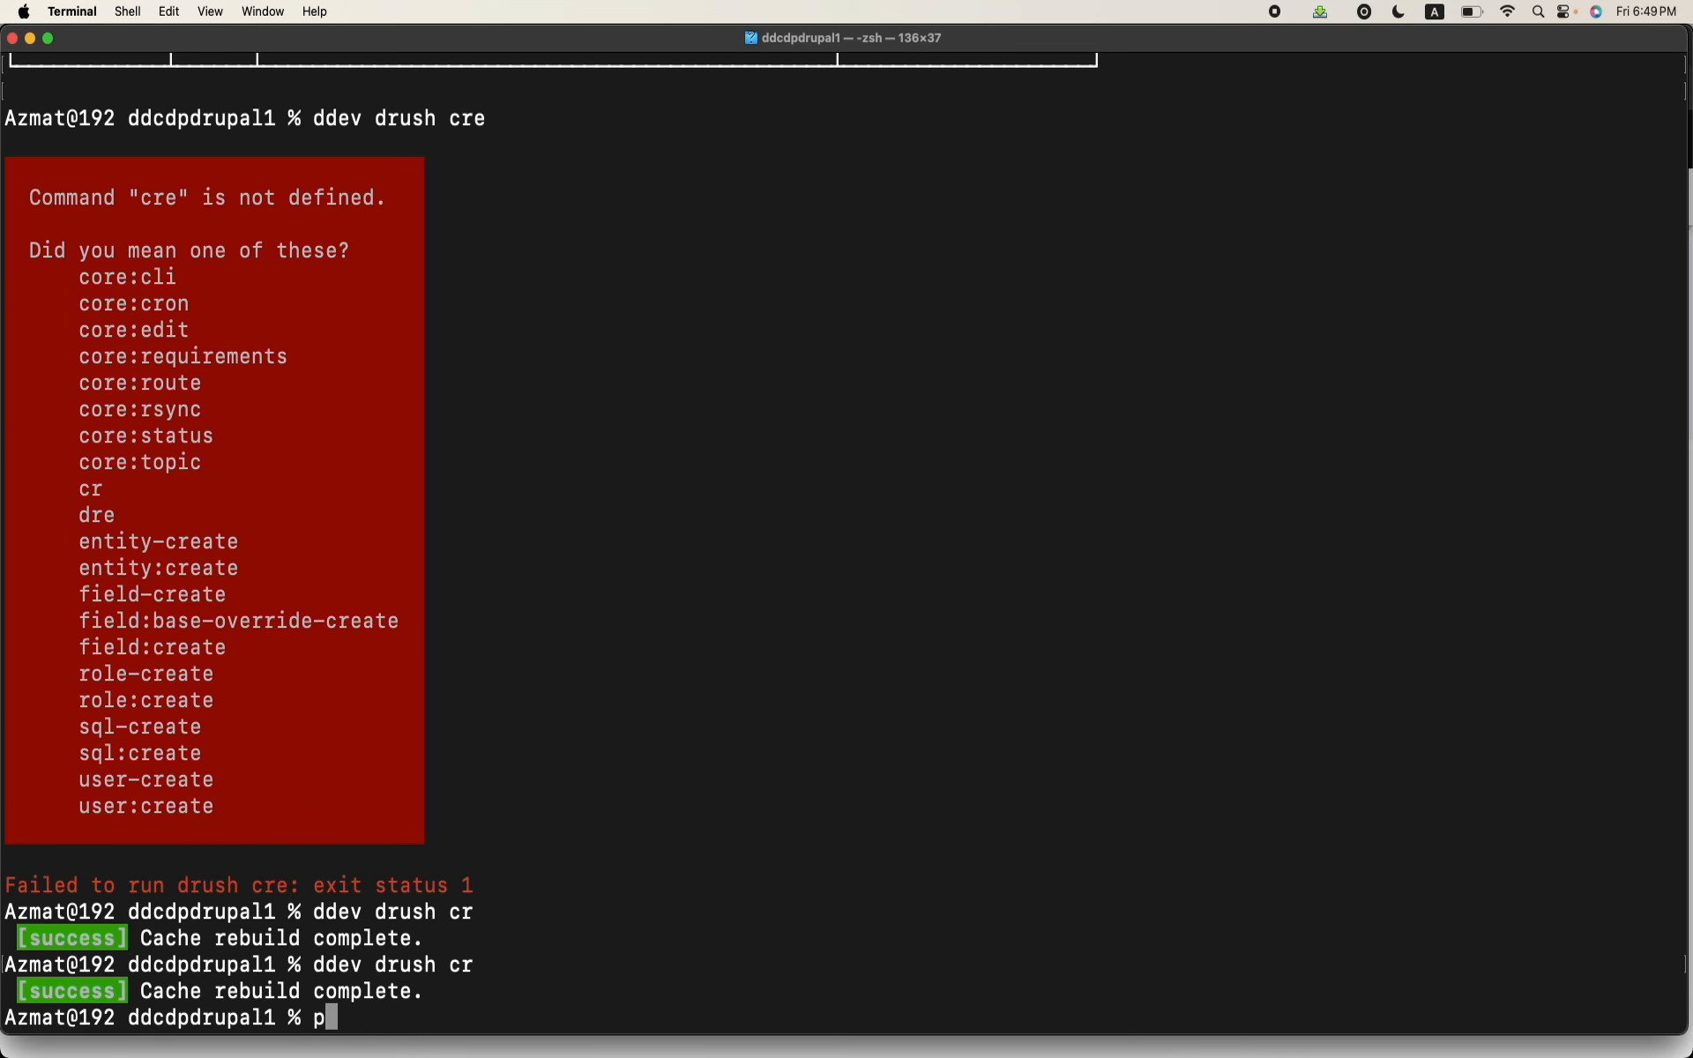
{"action": "key", "text": "BackSpace"}
{"action": "type", "text": "ddev phpmyadm"}
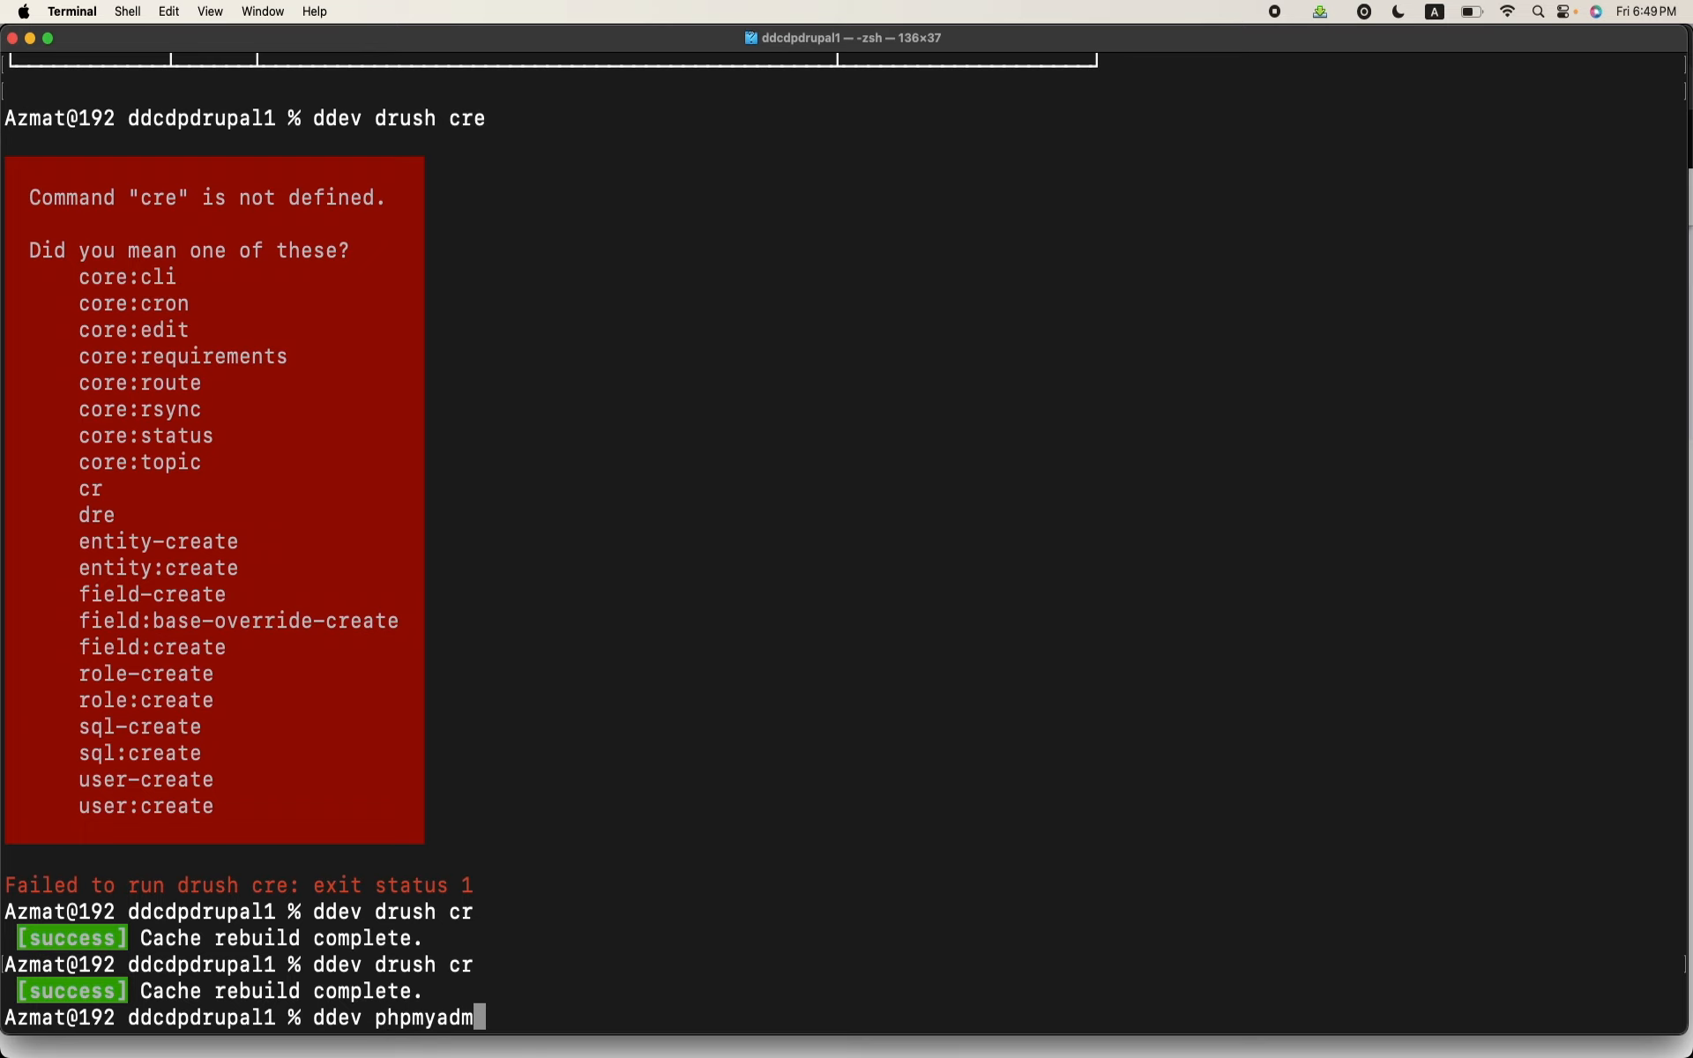
{"action": "type", "text": "in"}
{"action": "key", "text": "Return"}
{"action": "left_click", "coordinate": [765, 1049]}
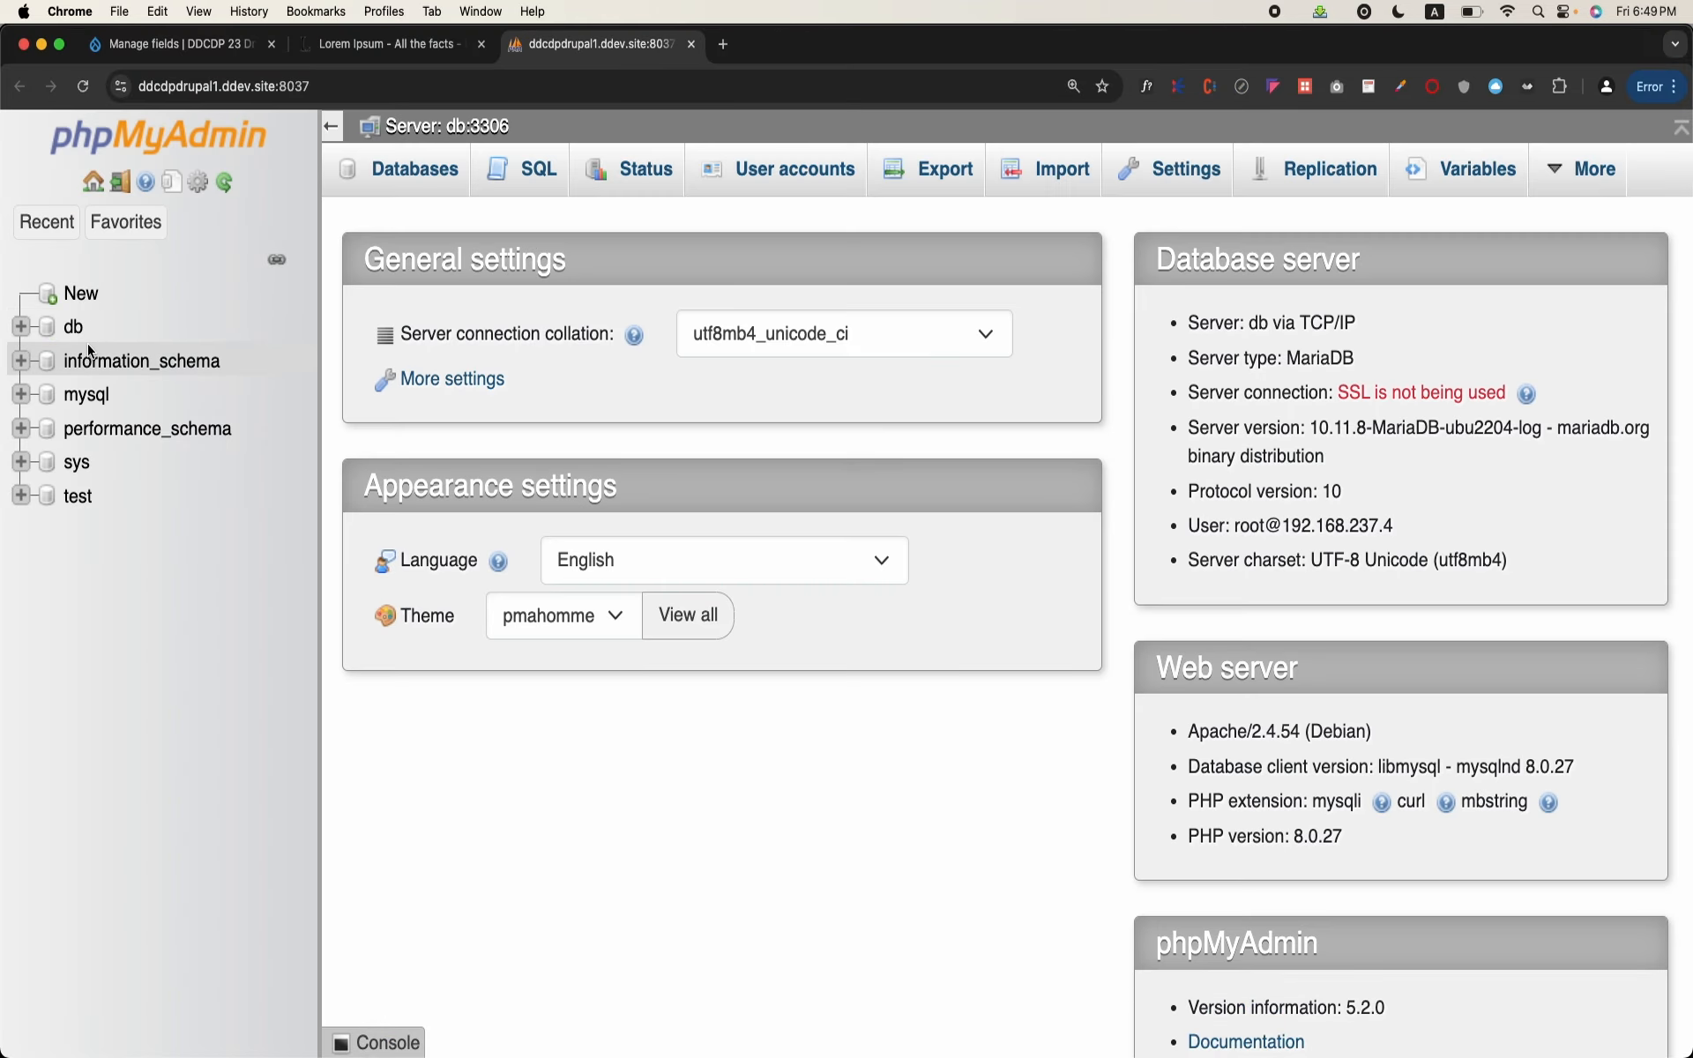
{"action": "left_click", "coordinate": [74, 327]}
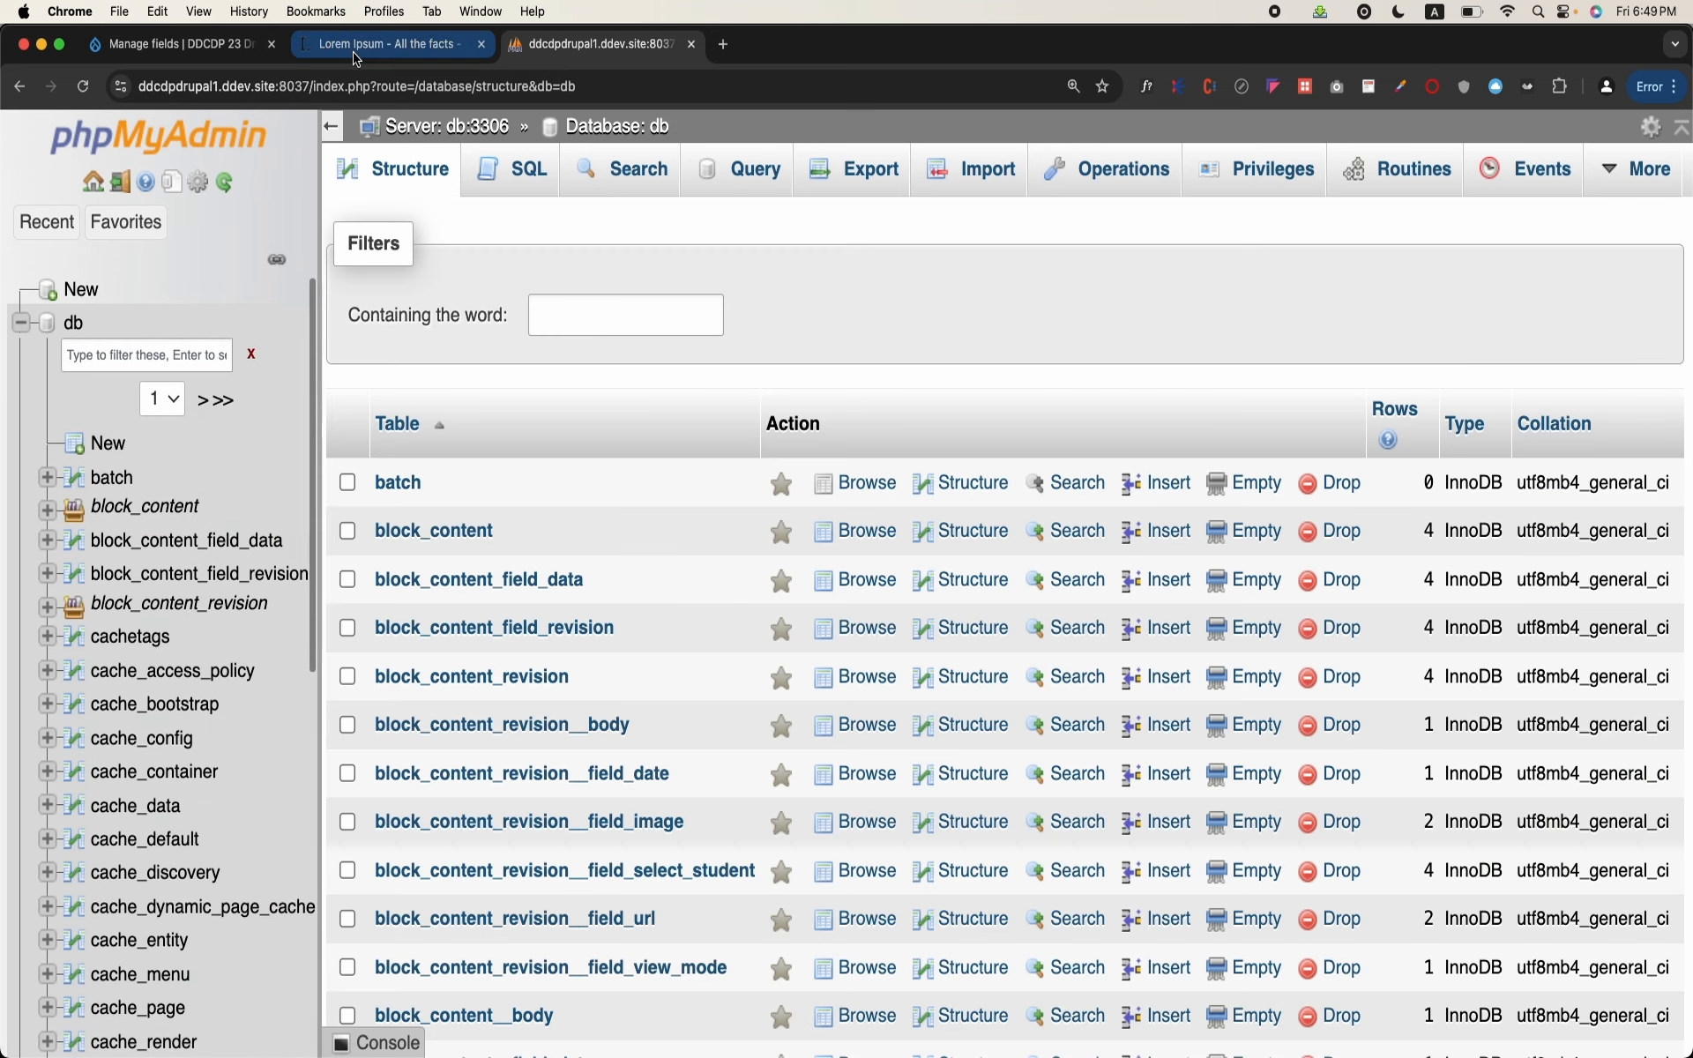
Step: Check the Category field's machine name in Drupal's Blog field list, and return to phpMyAdmin
{"action": "left_click", "coordinate": [219, 53]}
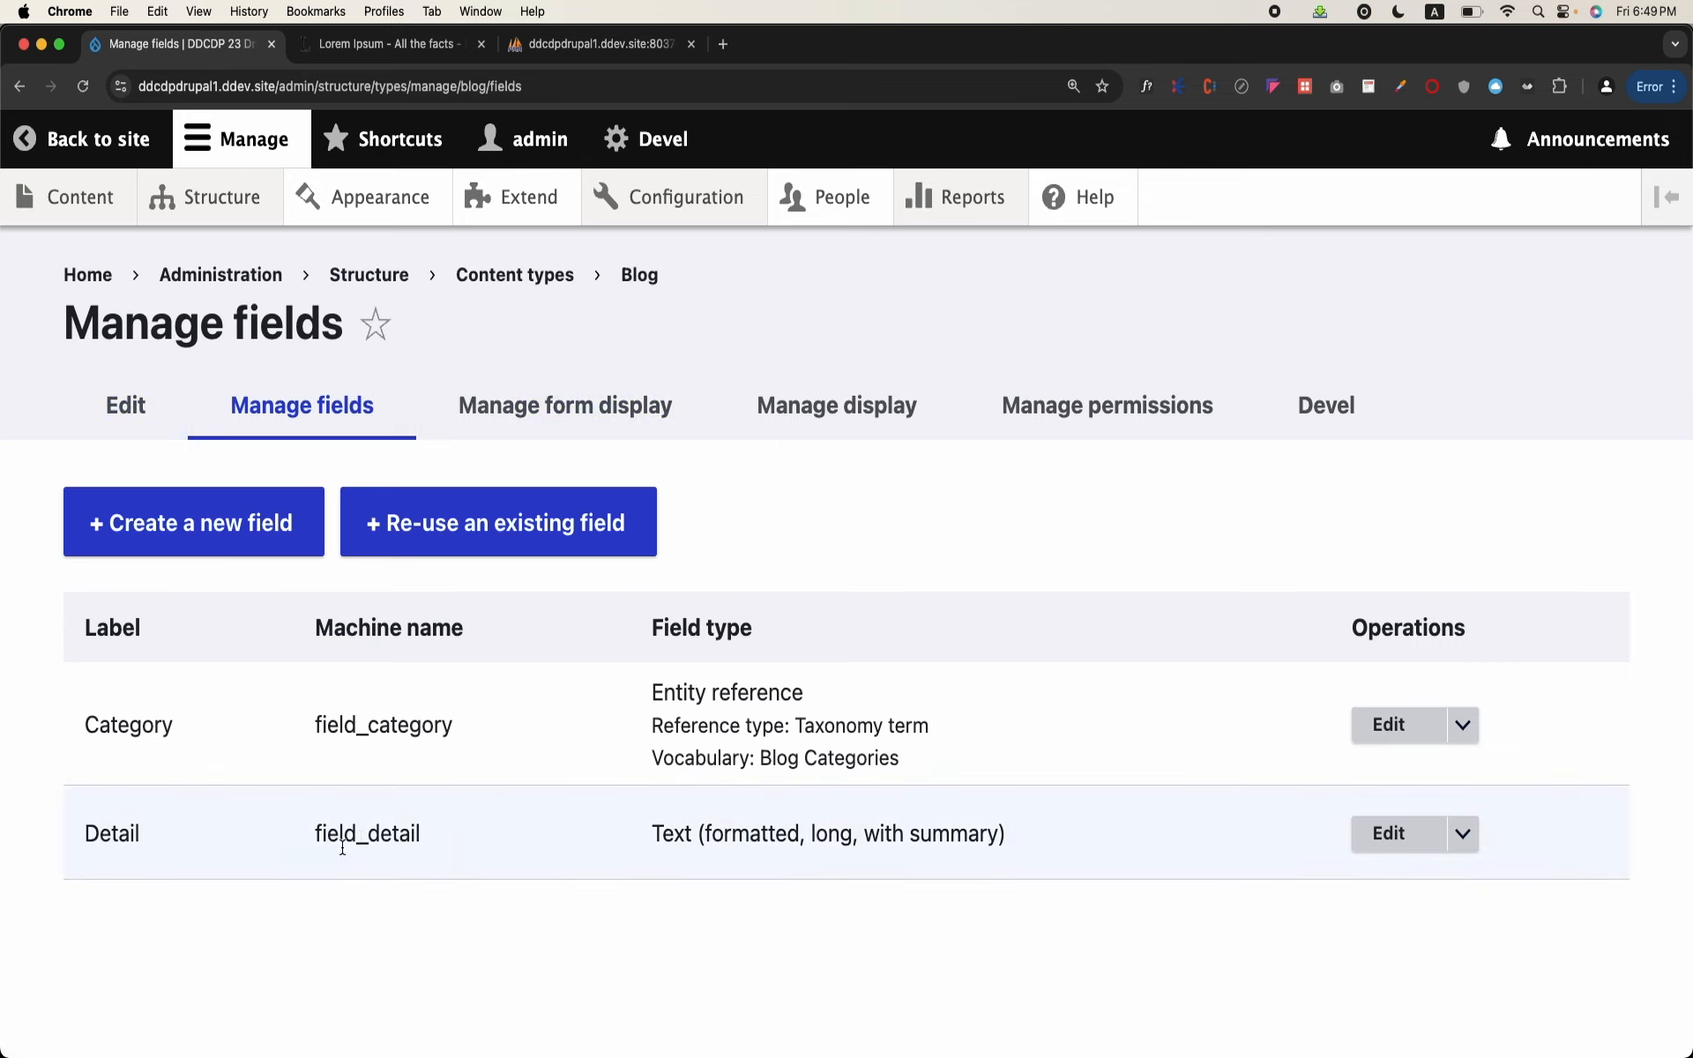
{"action": "double_click", "coordinate": [388, 722]}
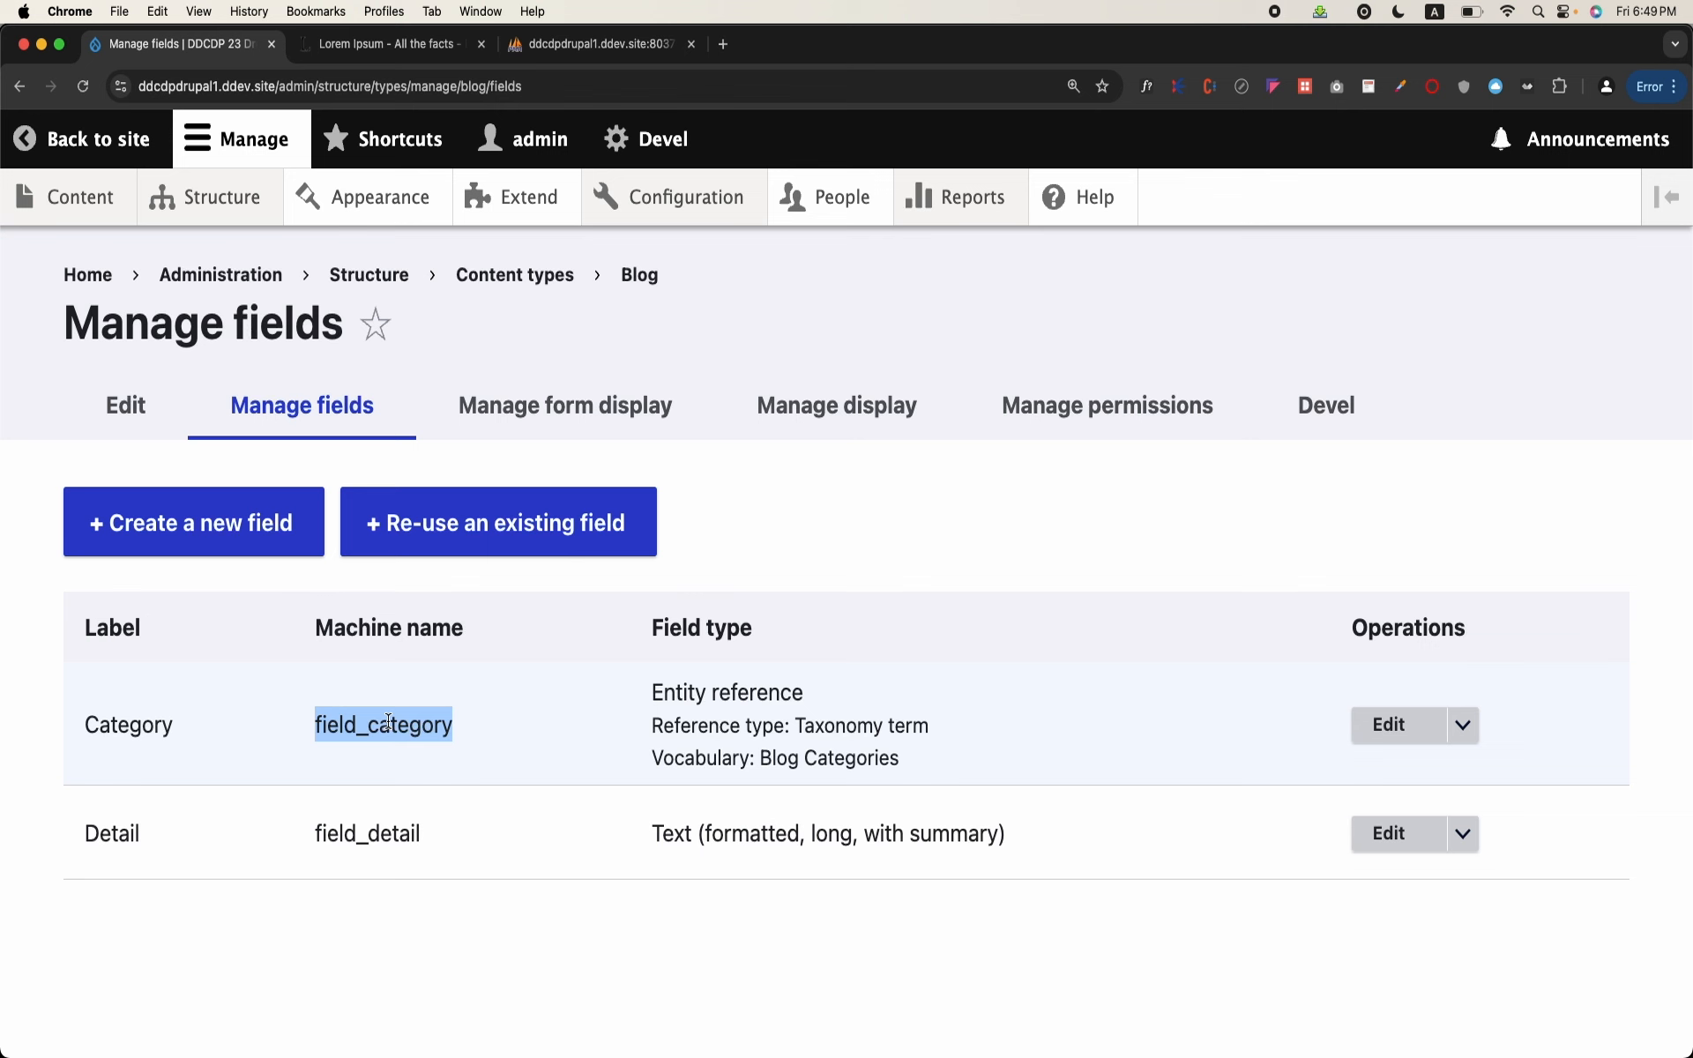
{"action": "left_click", "coordinate": [576, 46]}
Step: Find the node__field_category table in the db database and browse its rows
{"action": "scroll", "coordinate": [280, 707], "scroll_direction": "down", "scroll_amount": 8}
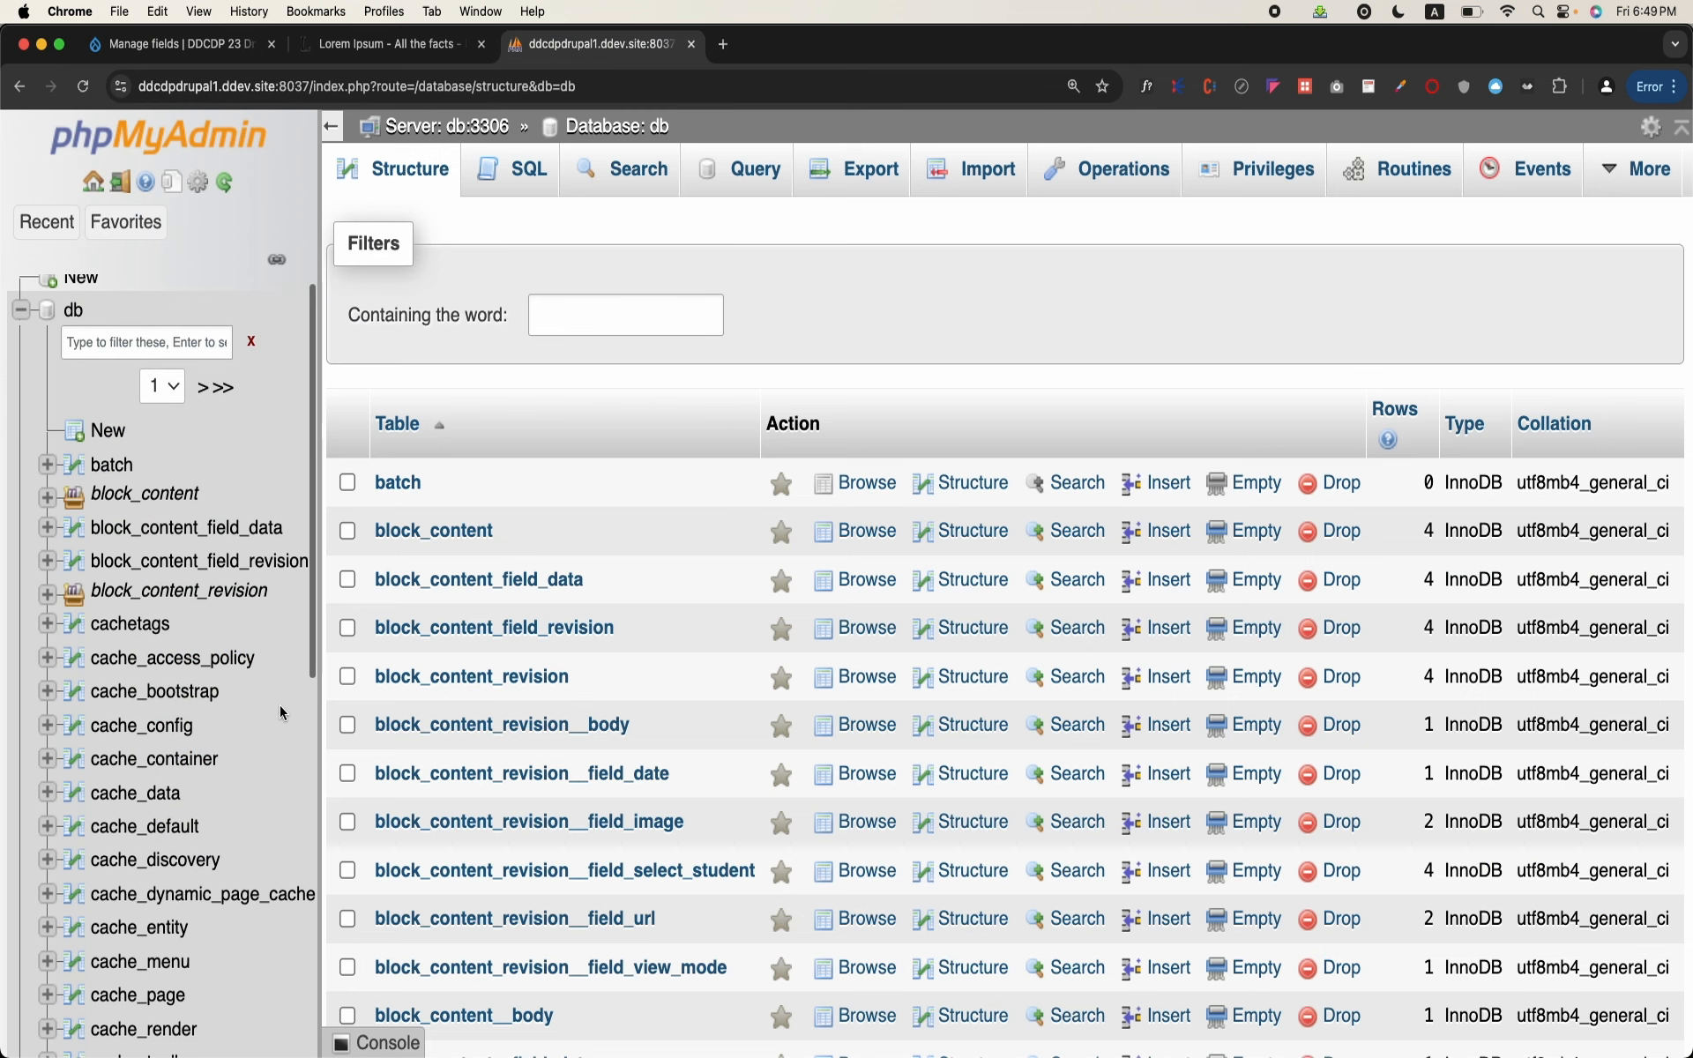
{"action": "scroll", "coordinate": [280, 707], "scroll_direction": "up", "scroll_amount": 8}
{"action": "scroll", "coordinate": [279, 706], "scroll_direction": "up", "scroll_amount": 1}
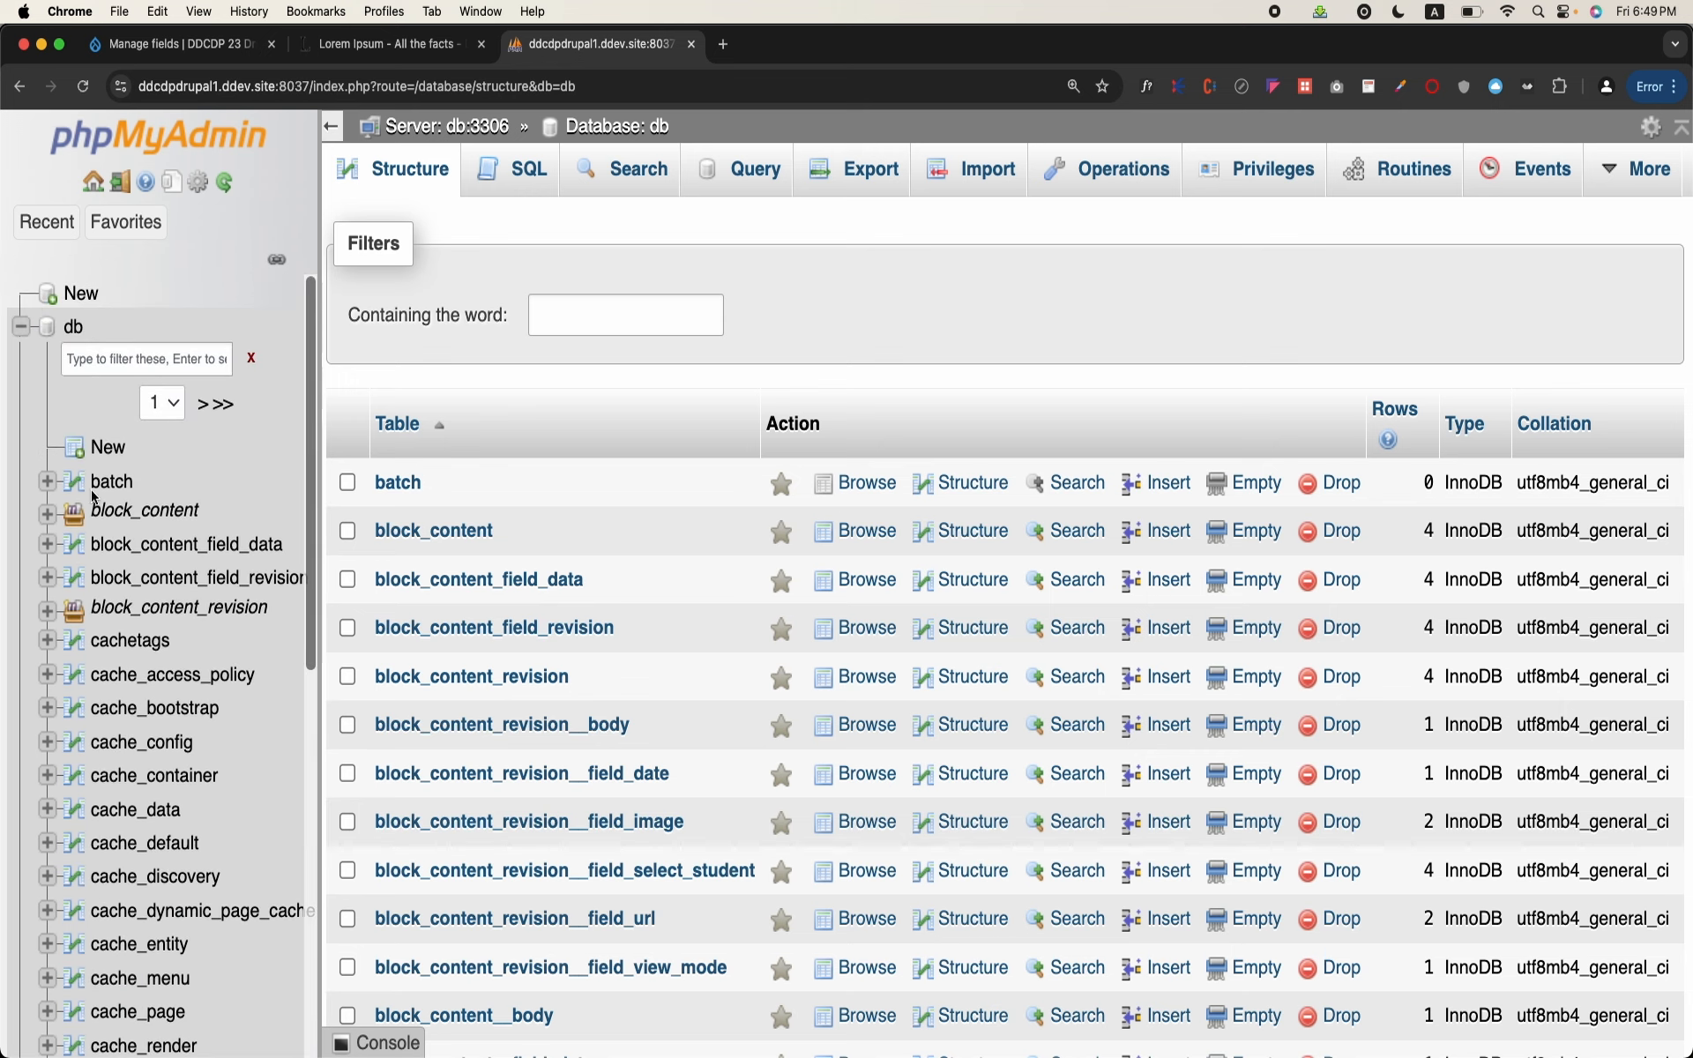
{"action": "left_click", "coordinate": [73, 329]}
{"action": "scroll", "coordinate": [589, 667], "scroll_direction": "down", "scroll_amount": 20}
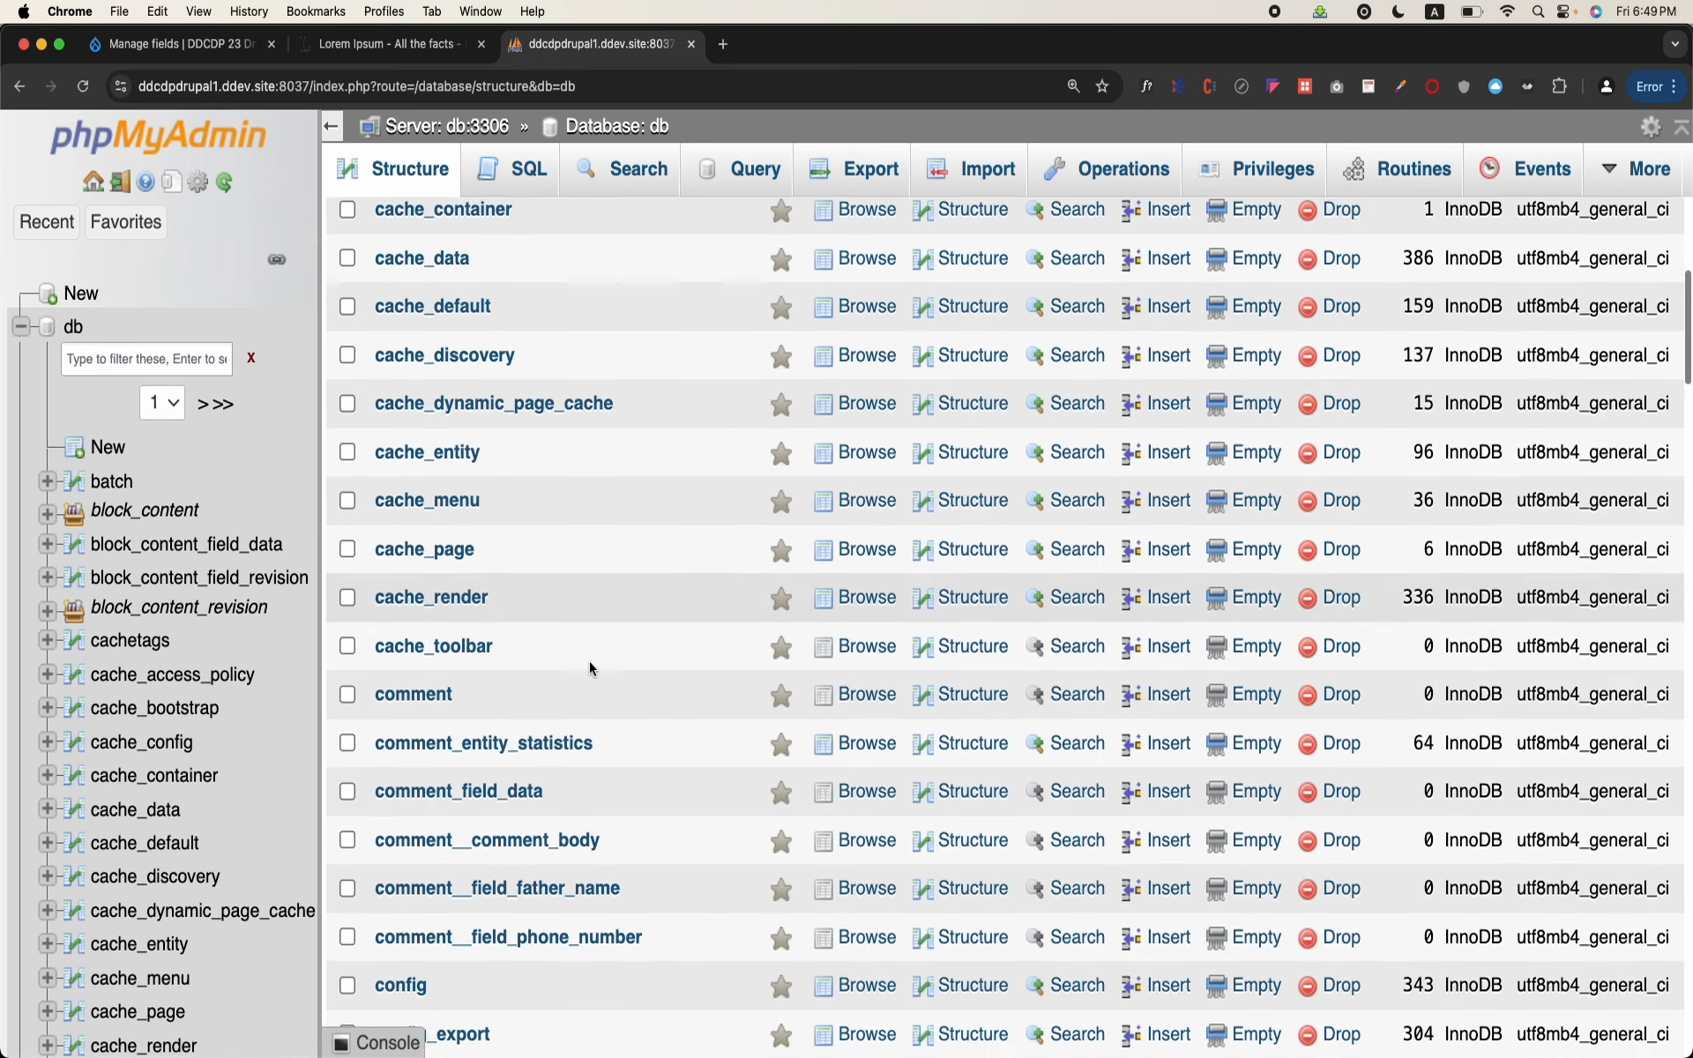
{"action": "scroll", "coordinate": [592, 670], "scroll_direction": "down", "scroll_amount": 3}
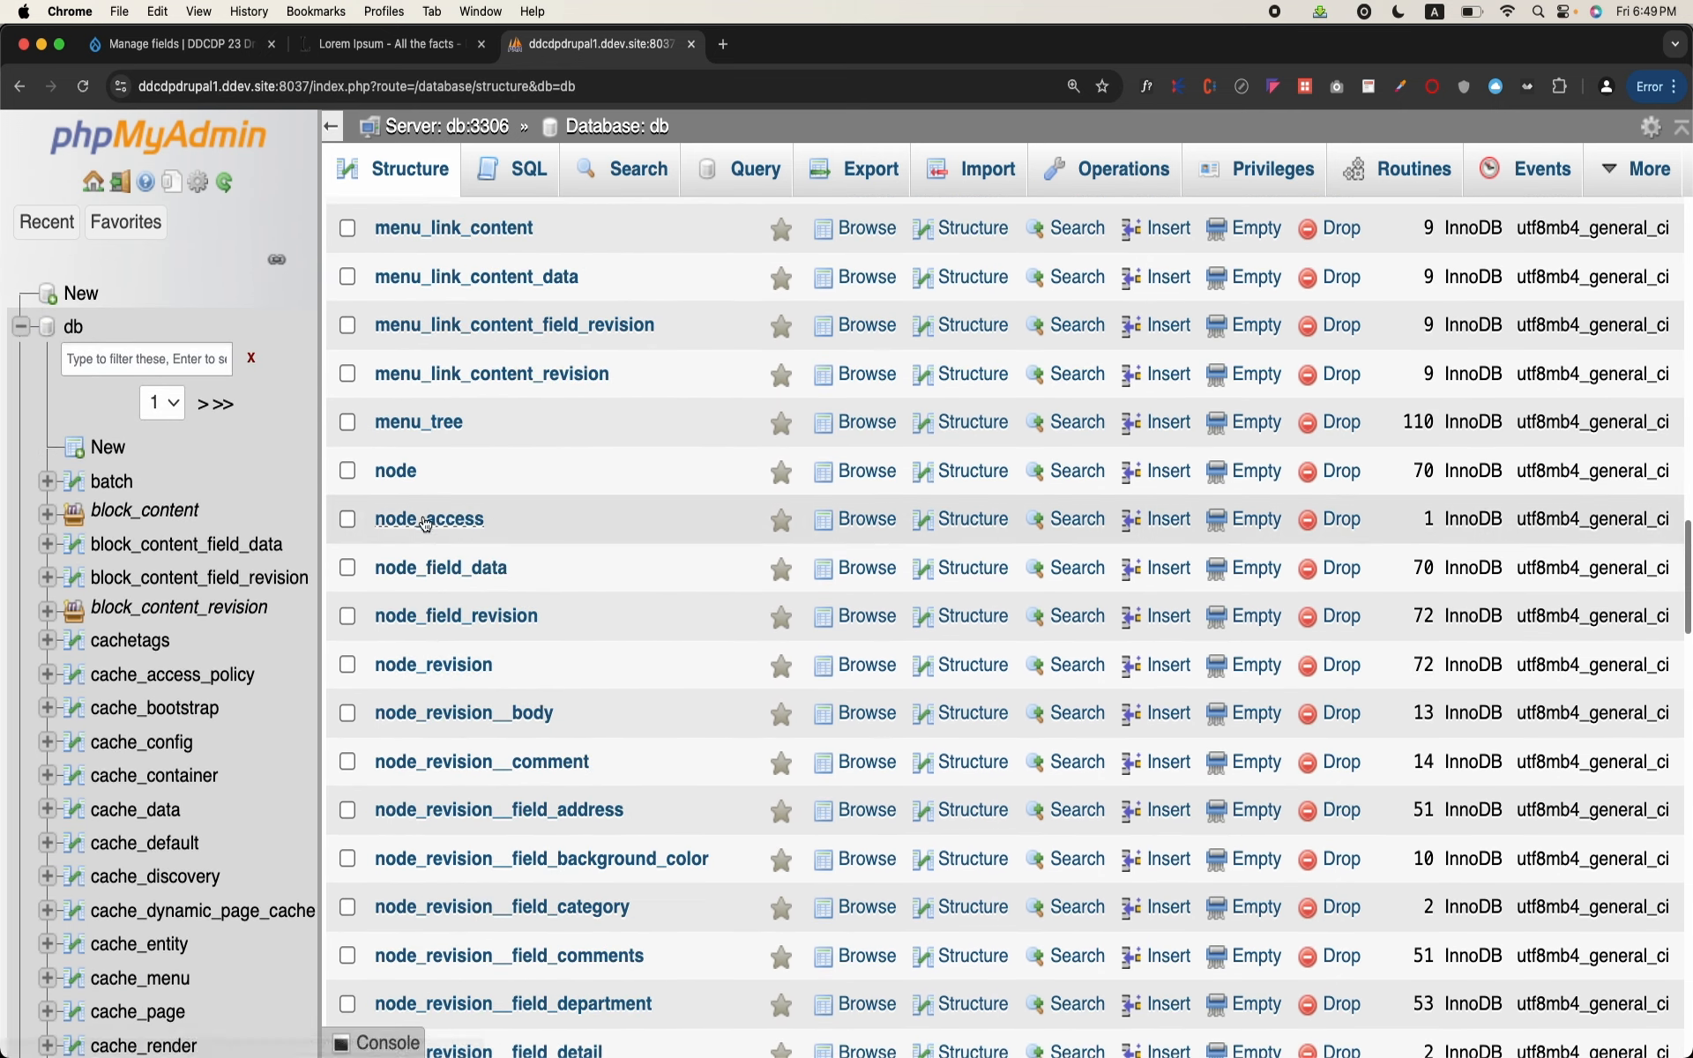
{"action": "scroll", "coordinate": [393, 732], "scroll_direction": "down", "scroll_amount": 9}
{"action": "scroll", "coordinate": [393, 738], "scroll_direction": "down", "scroll_amount": 8}
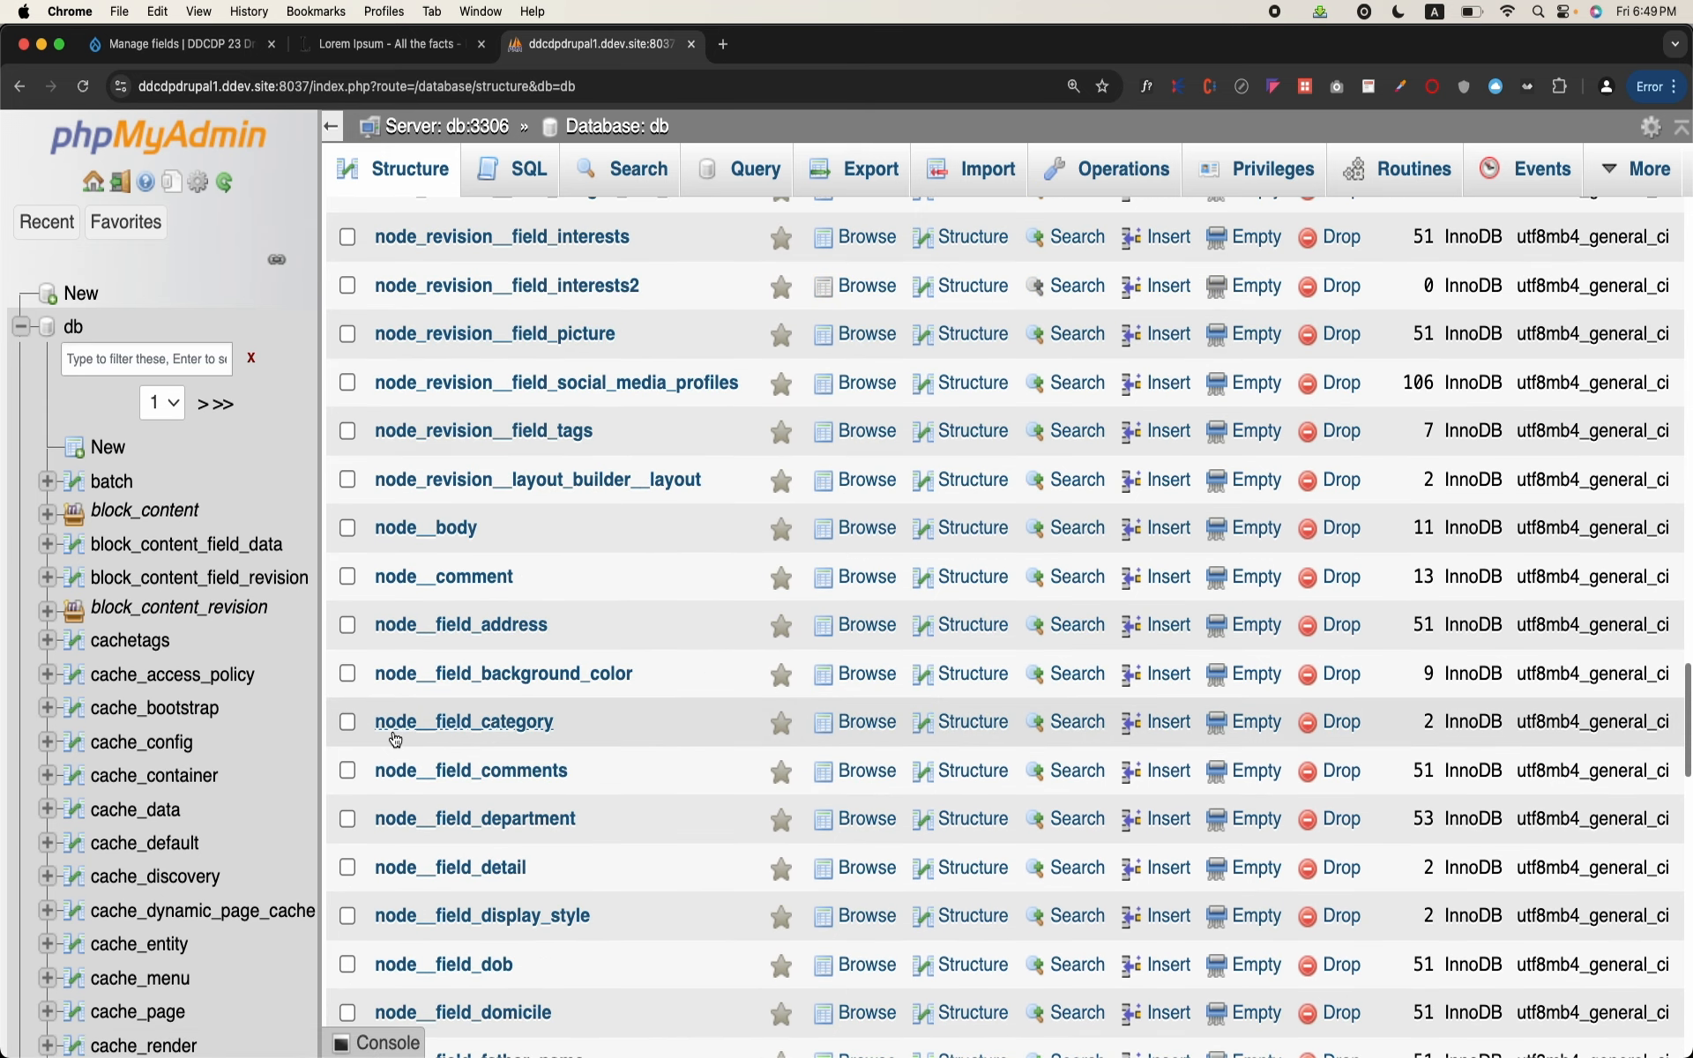
{"action": "left_click", "coordinate": [449, 723]}
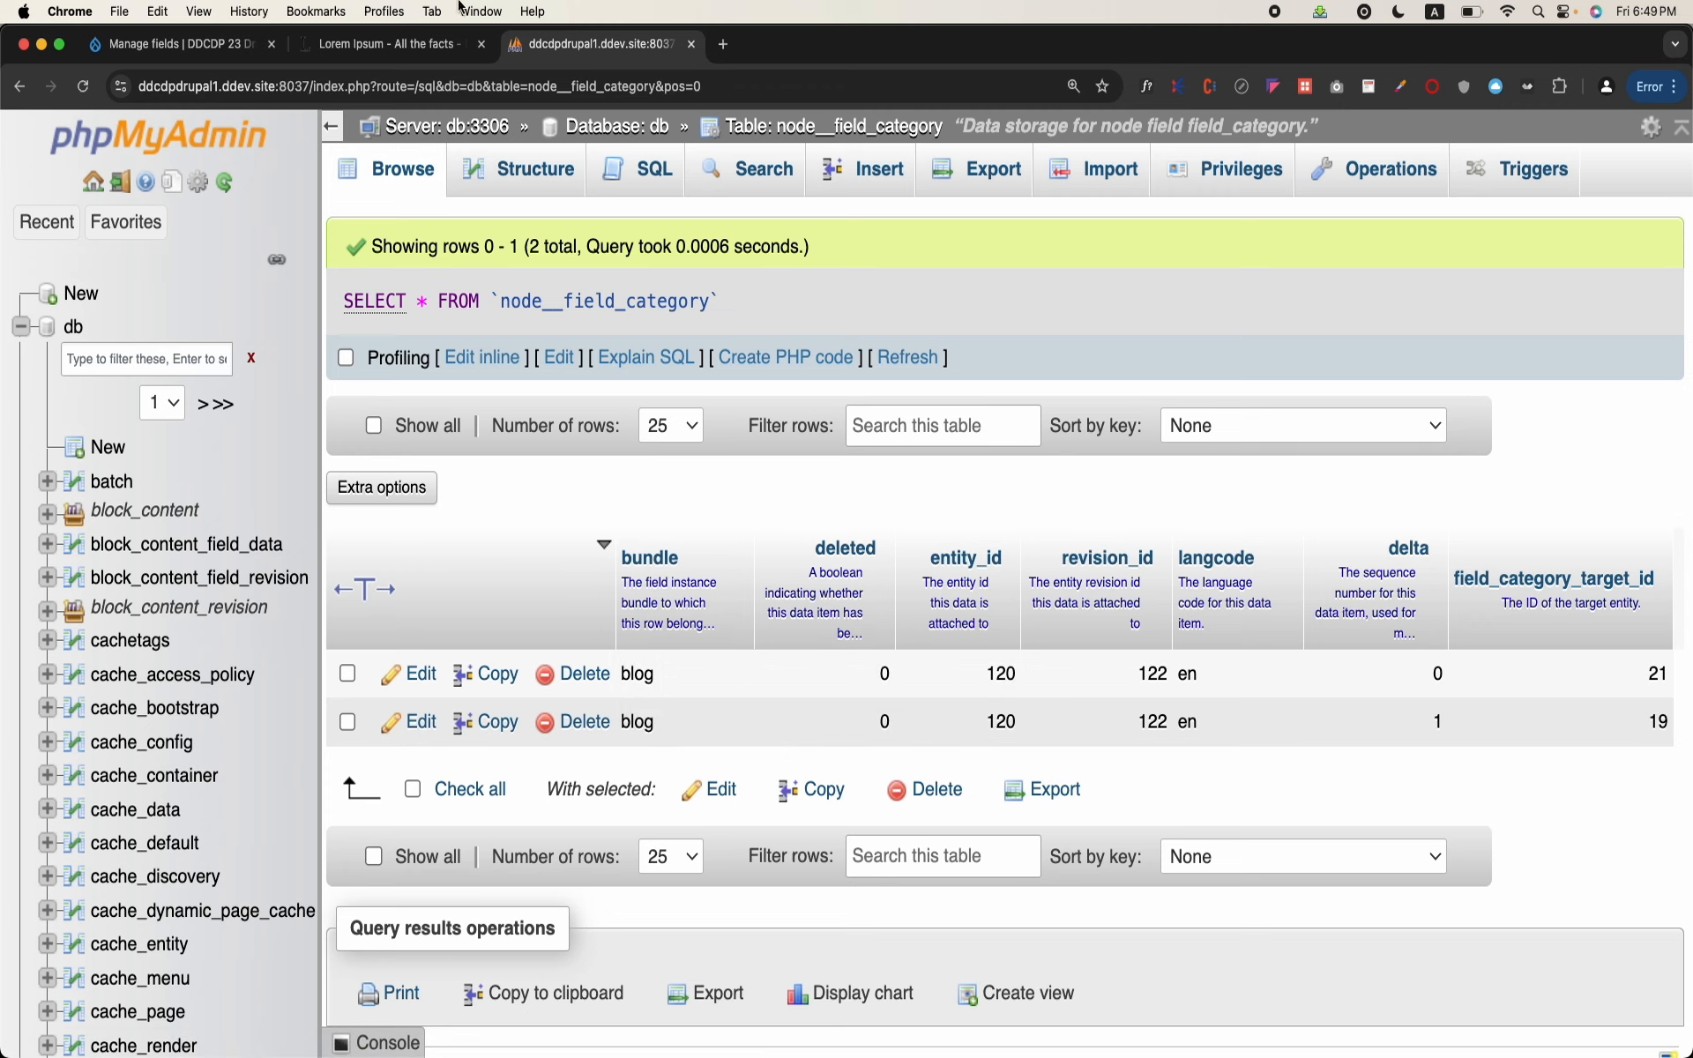
Step: Open node/120 on the Drupal site and check the categories assigned to that post
{"action": "left_click", "coordinate": [335, 45]}
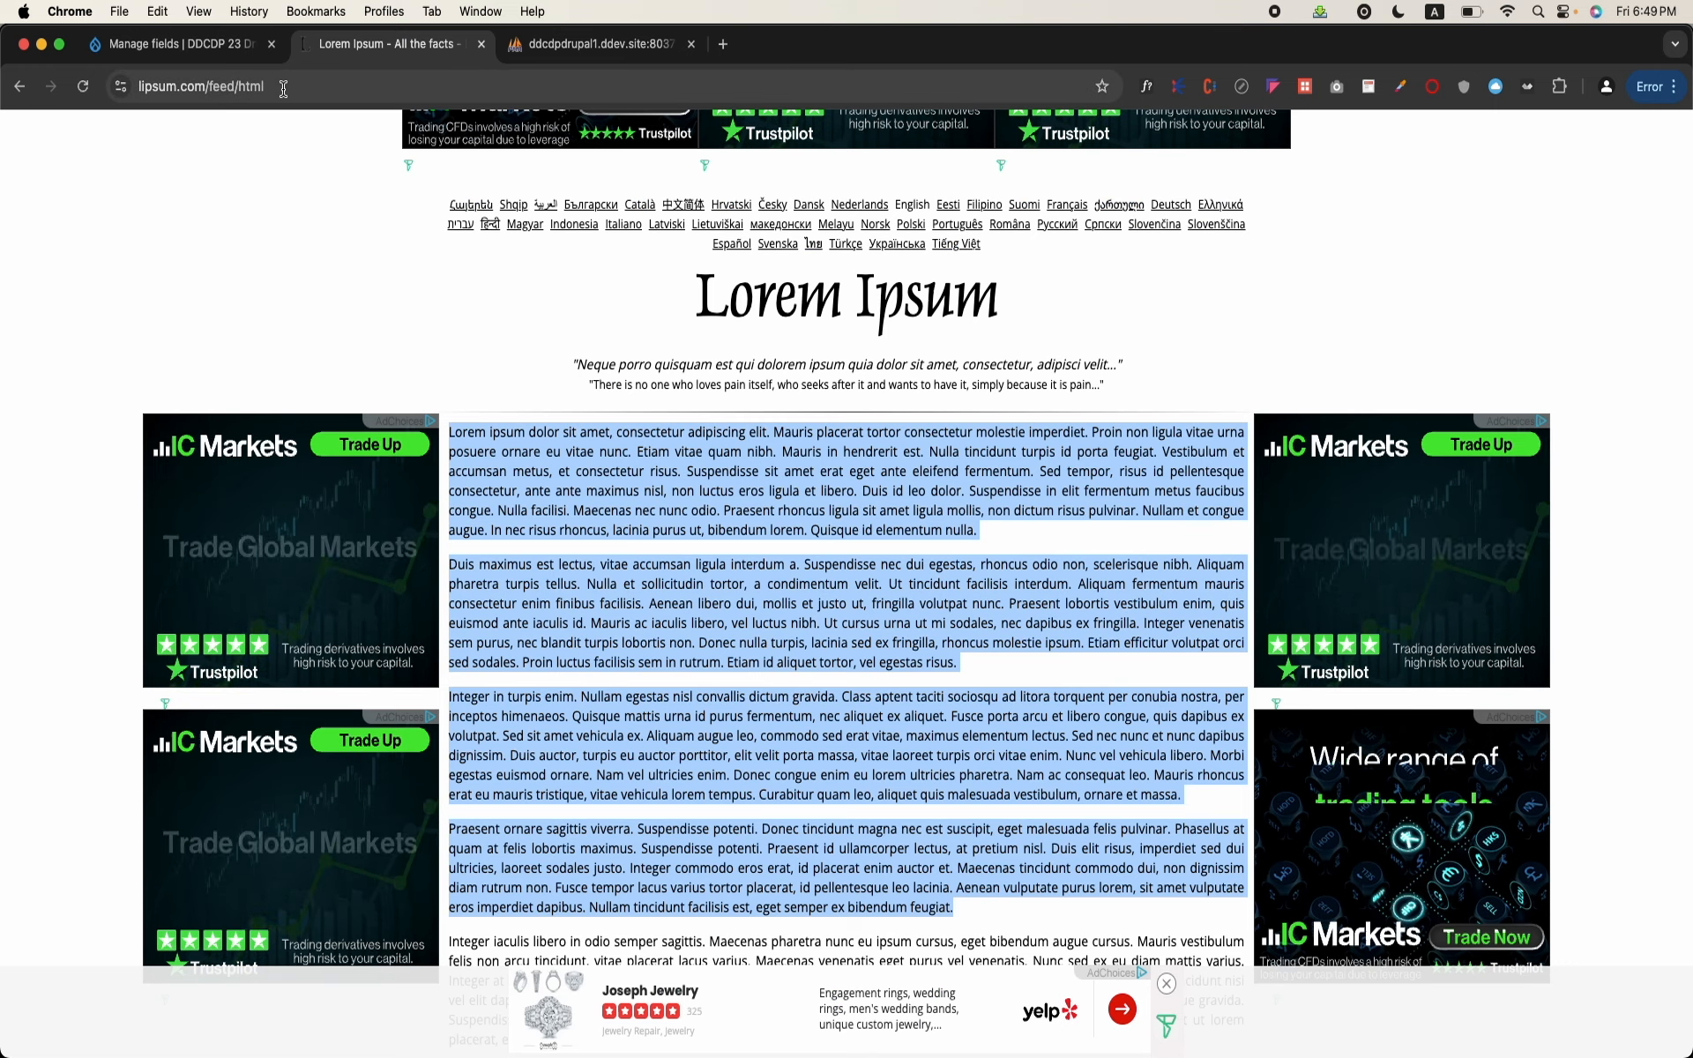
{"action": "left_click", "coordinate": [221, 43]}
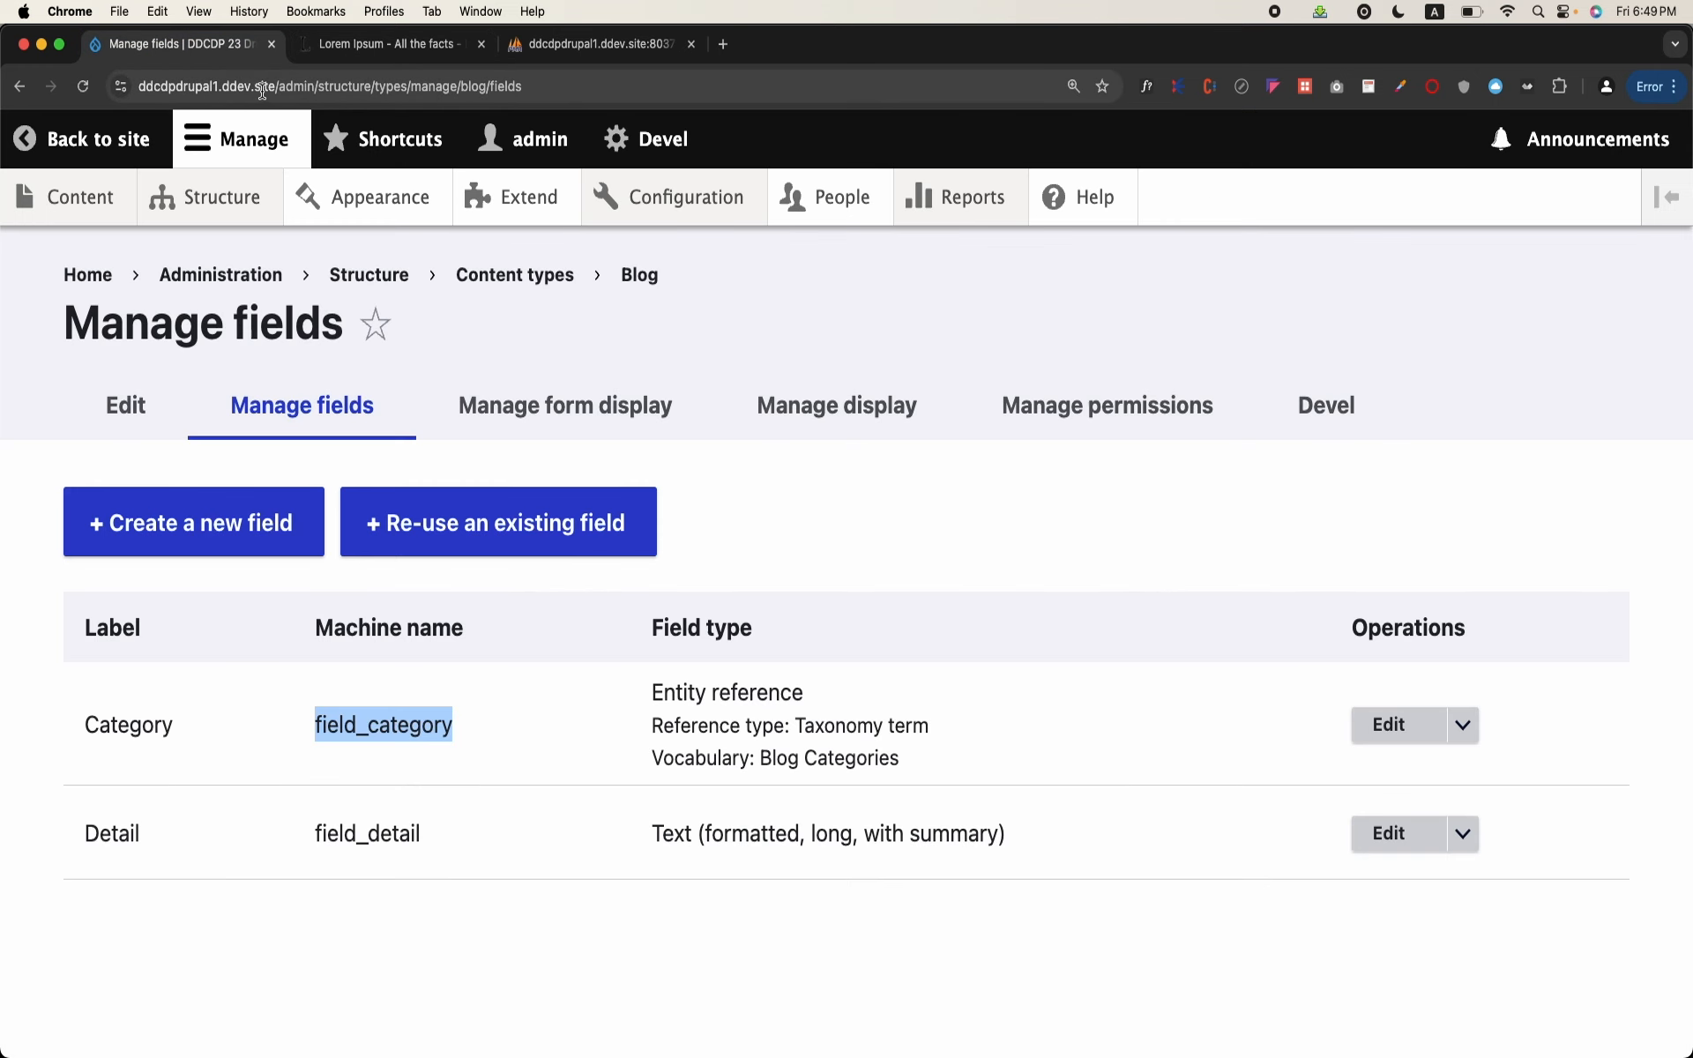
{"action": "left_click_drag", "start_coordinate": [279, 94], "coordinate": [679, 260]}
{"action": "type", "text": "node/120"}
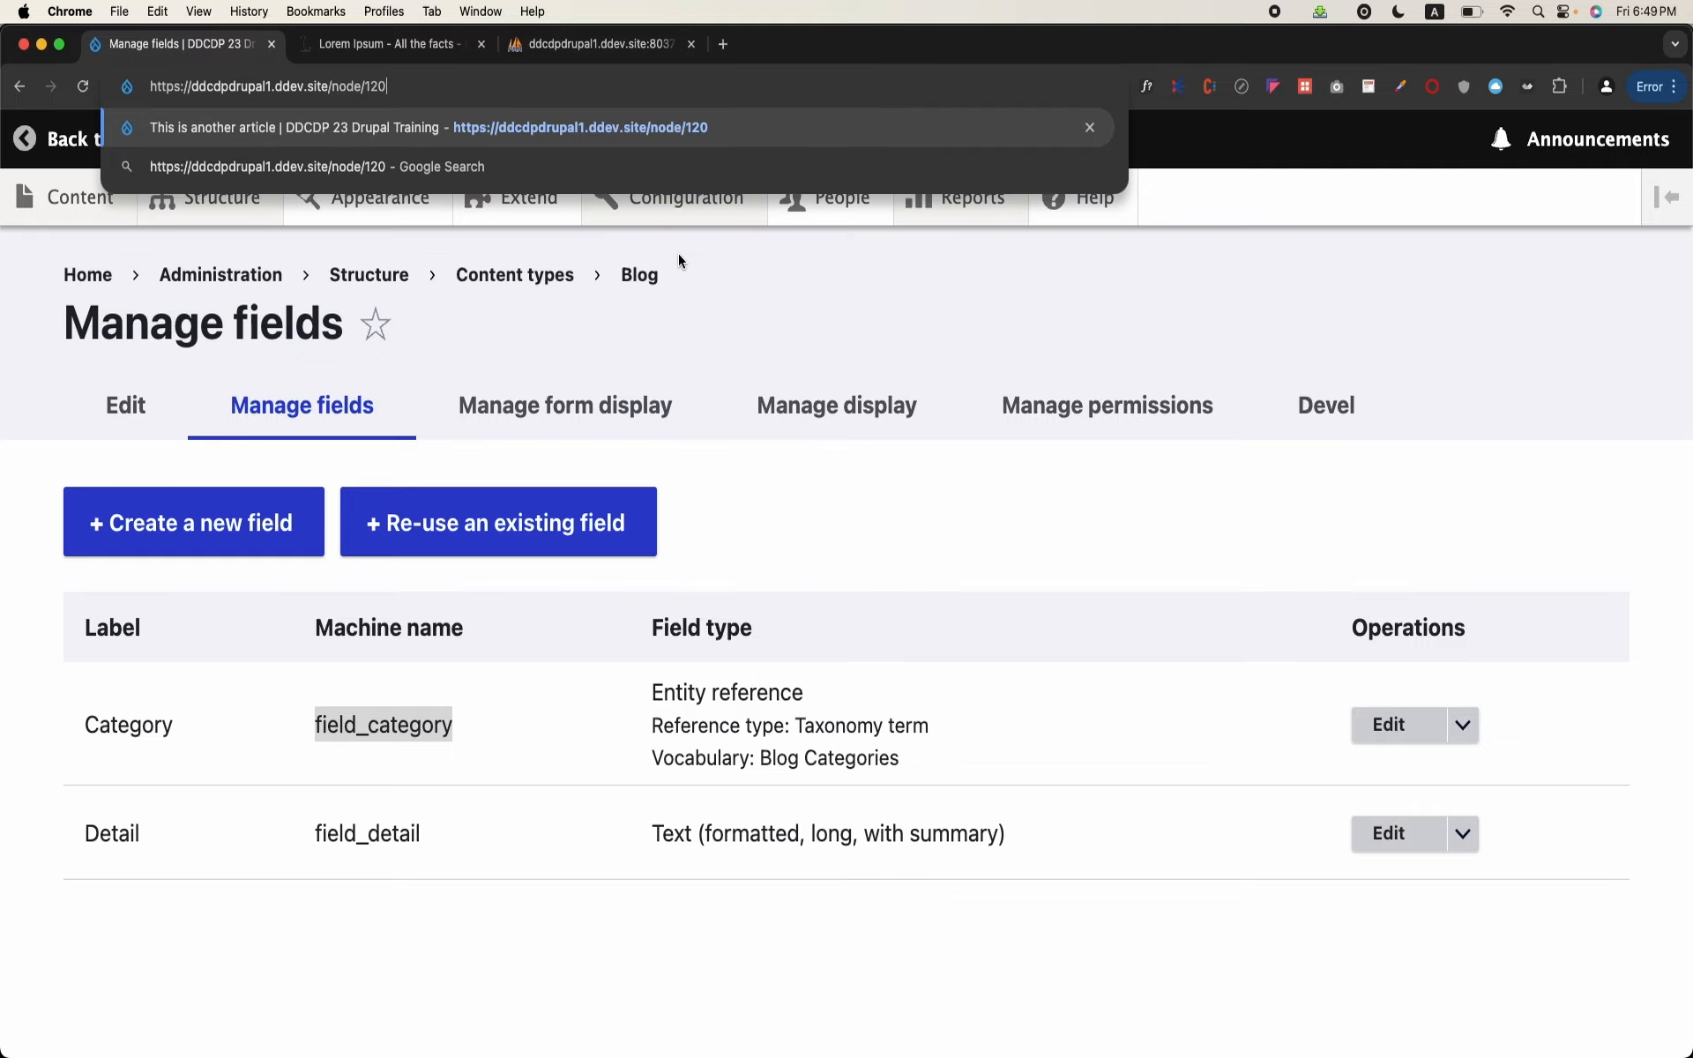
{"action": "key", "text": "Return"}
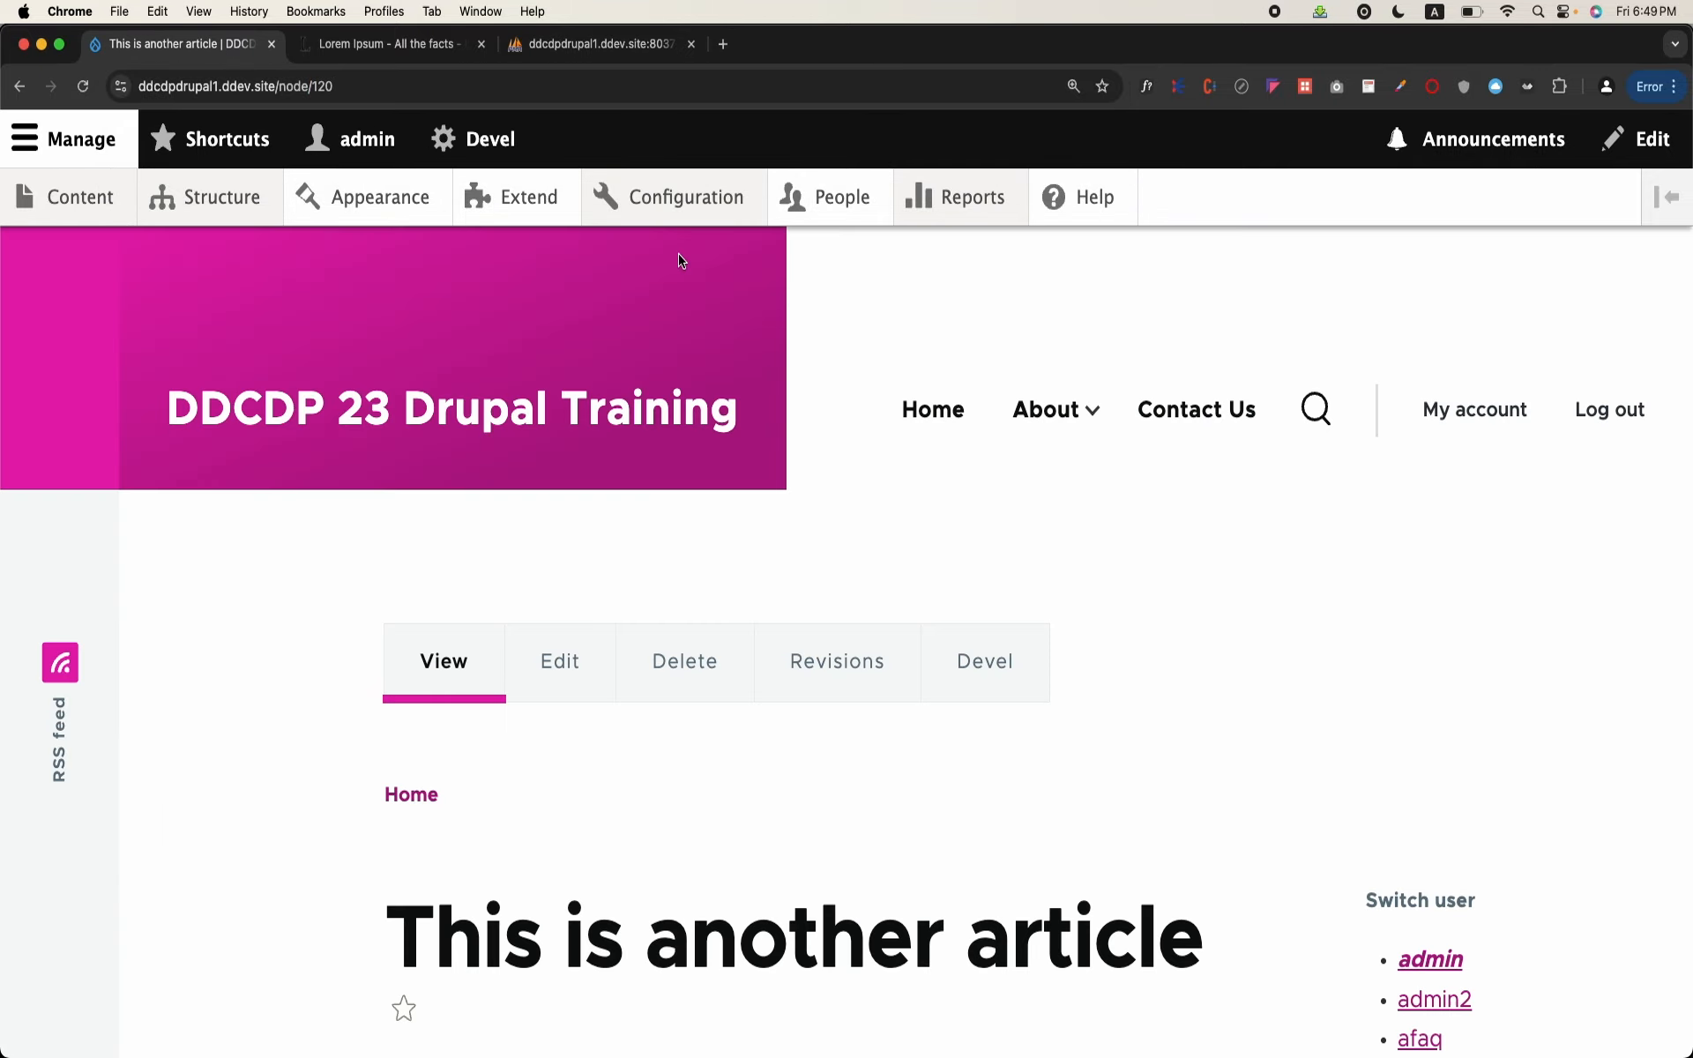
{"action": "scroll", "coordinate": [688, 611], "scroll_direction": "down", "scroll_amount": 15}
{"action": "scroll", "coordinate": [695, 520], "scroll_direction": "down", "scroll_amount": 10}
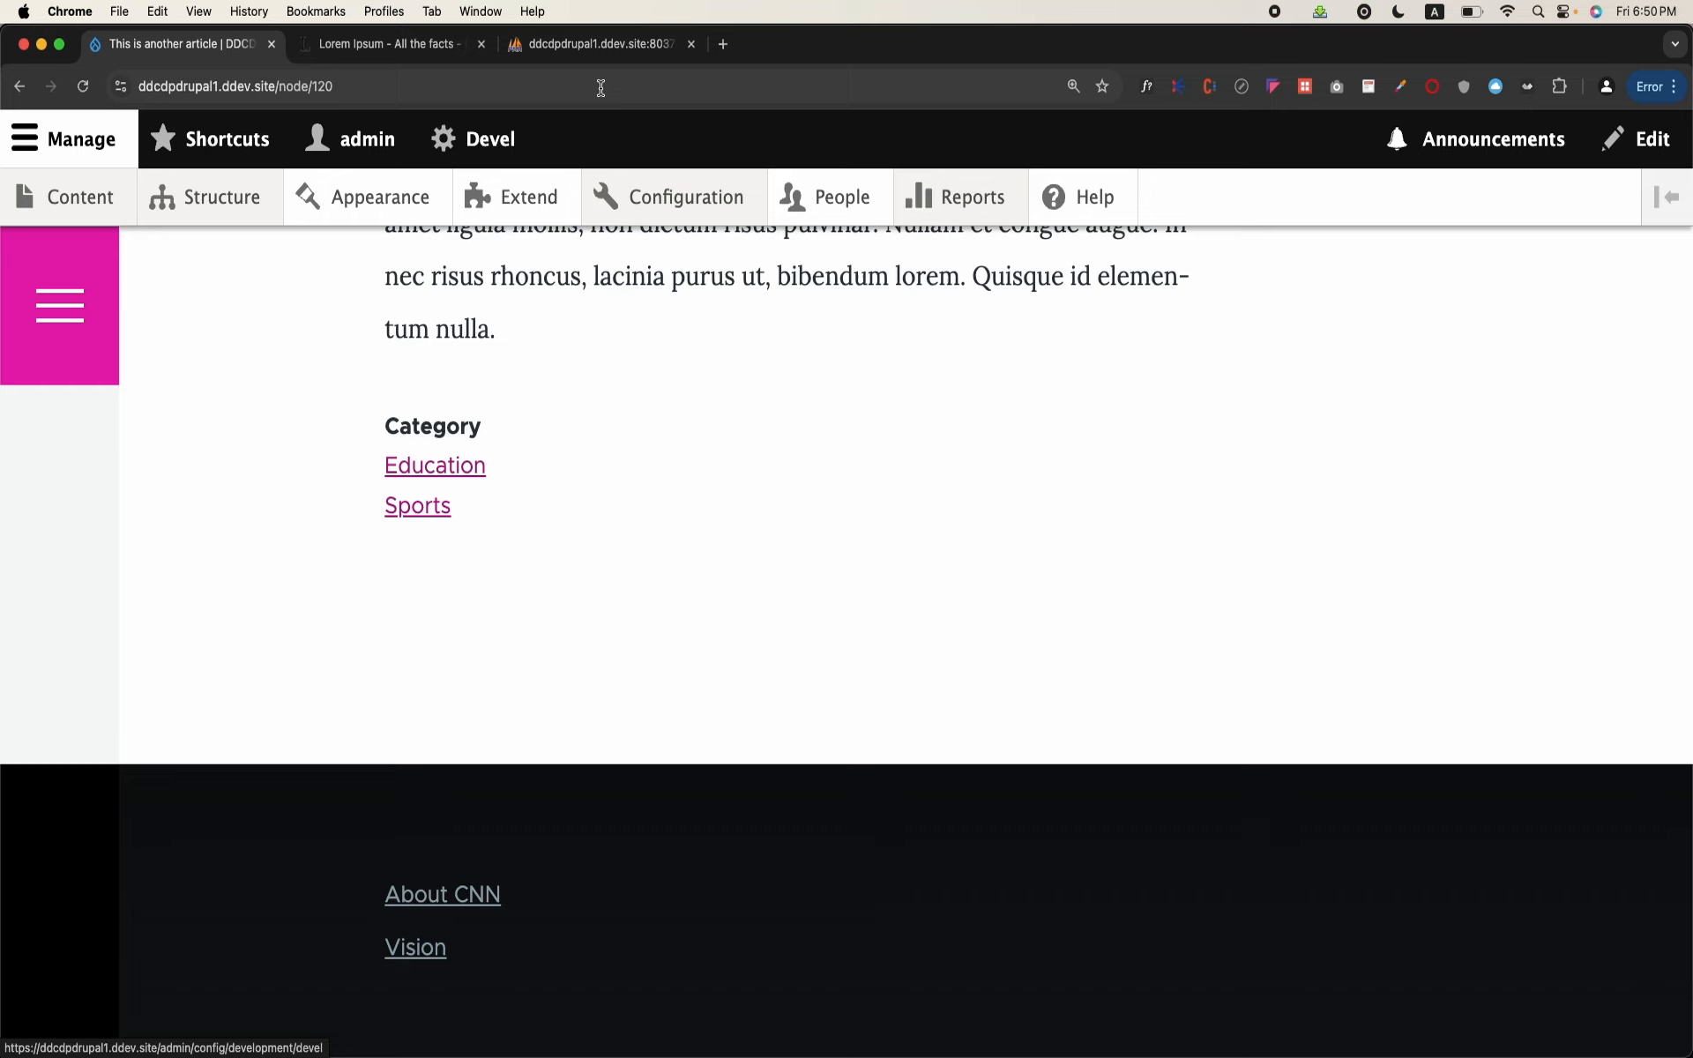
Step: Return to phpMyAdmin, start an SQL query on node__field_category, and remove the asterisk from its SELECT clause
{"action": "left_click", "coordinate": [629, 43]}
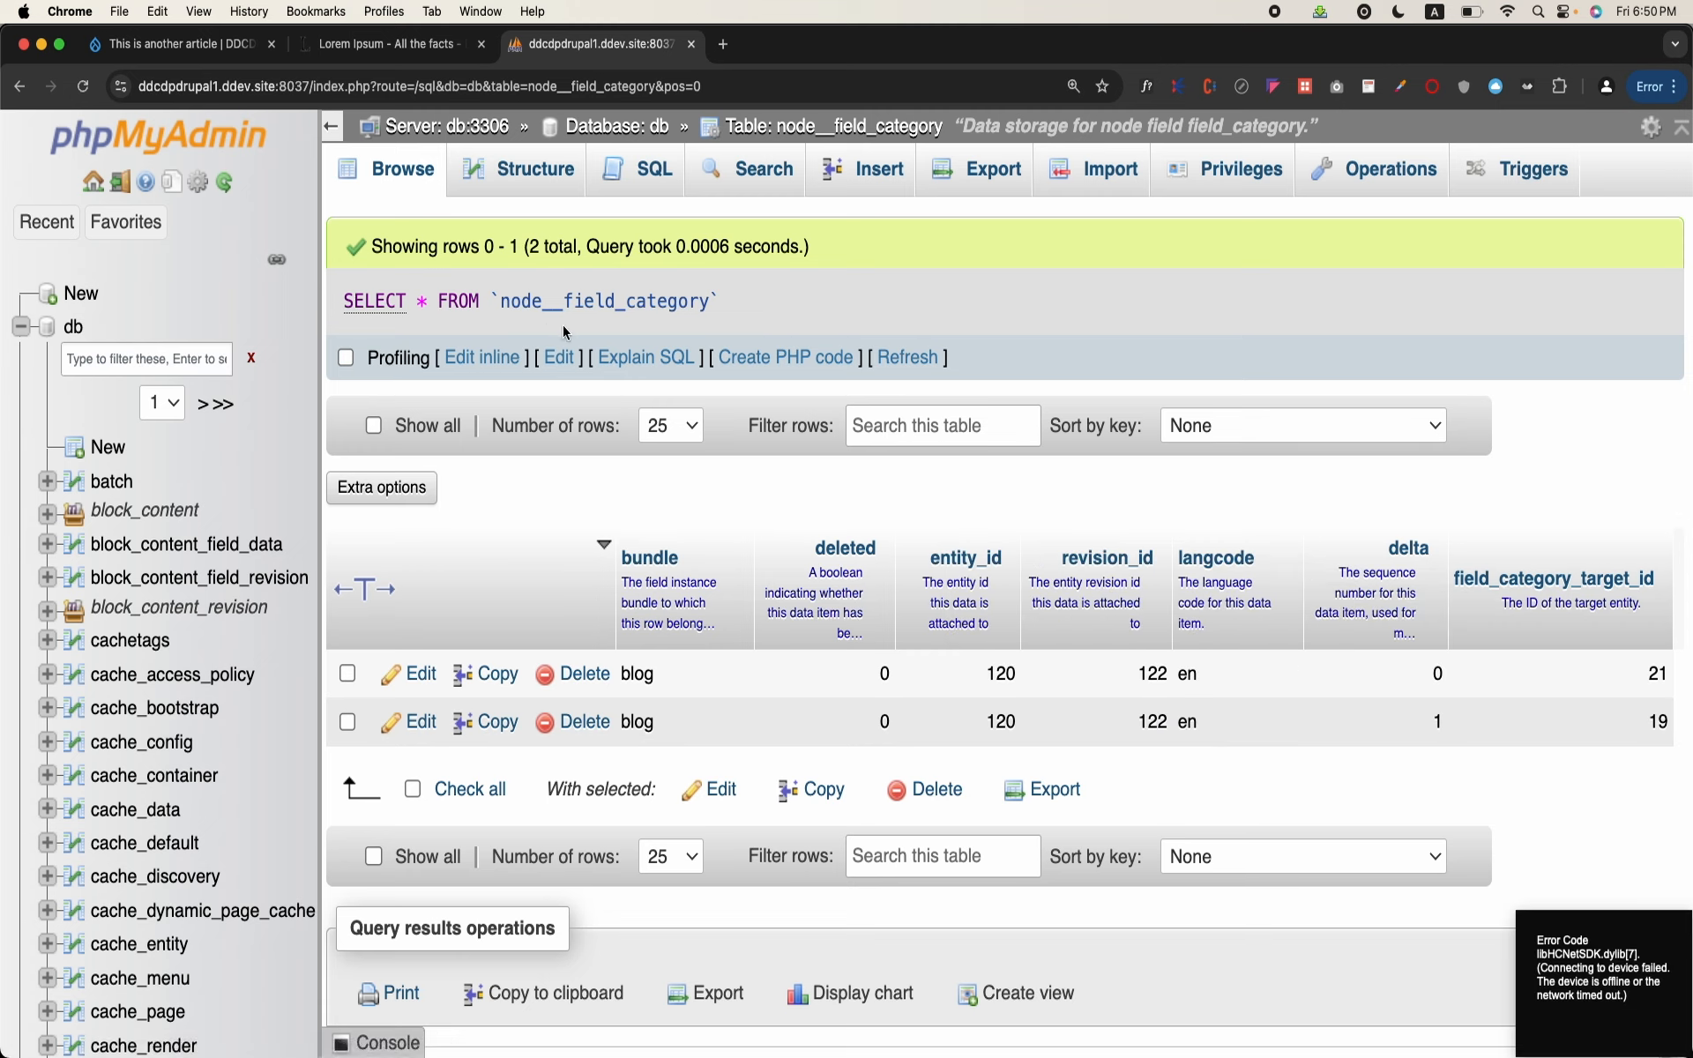
{"action": "left_click", "coordinate": [660, 191]}
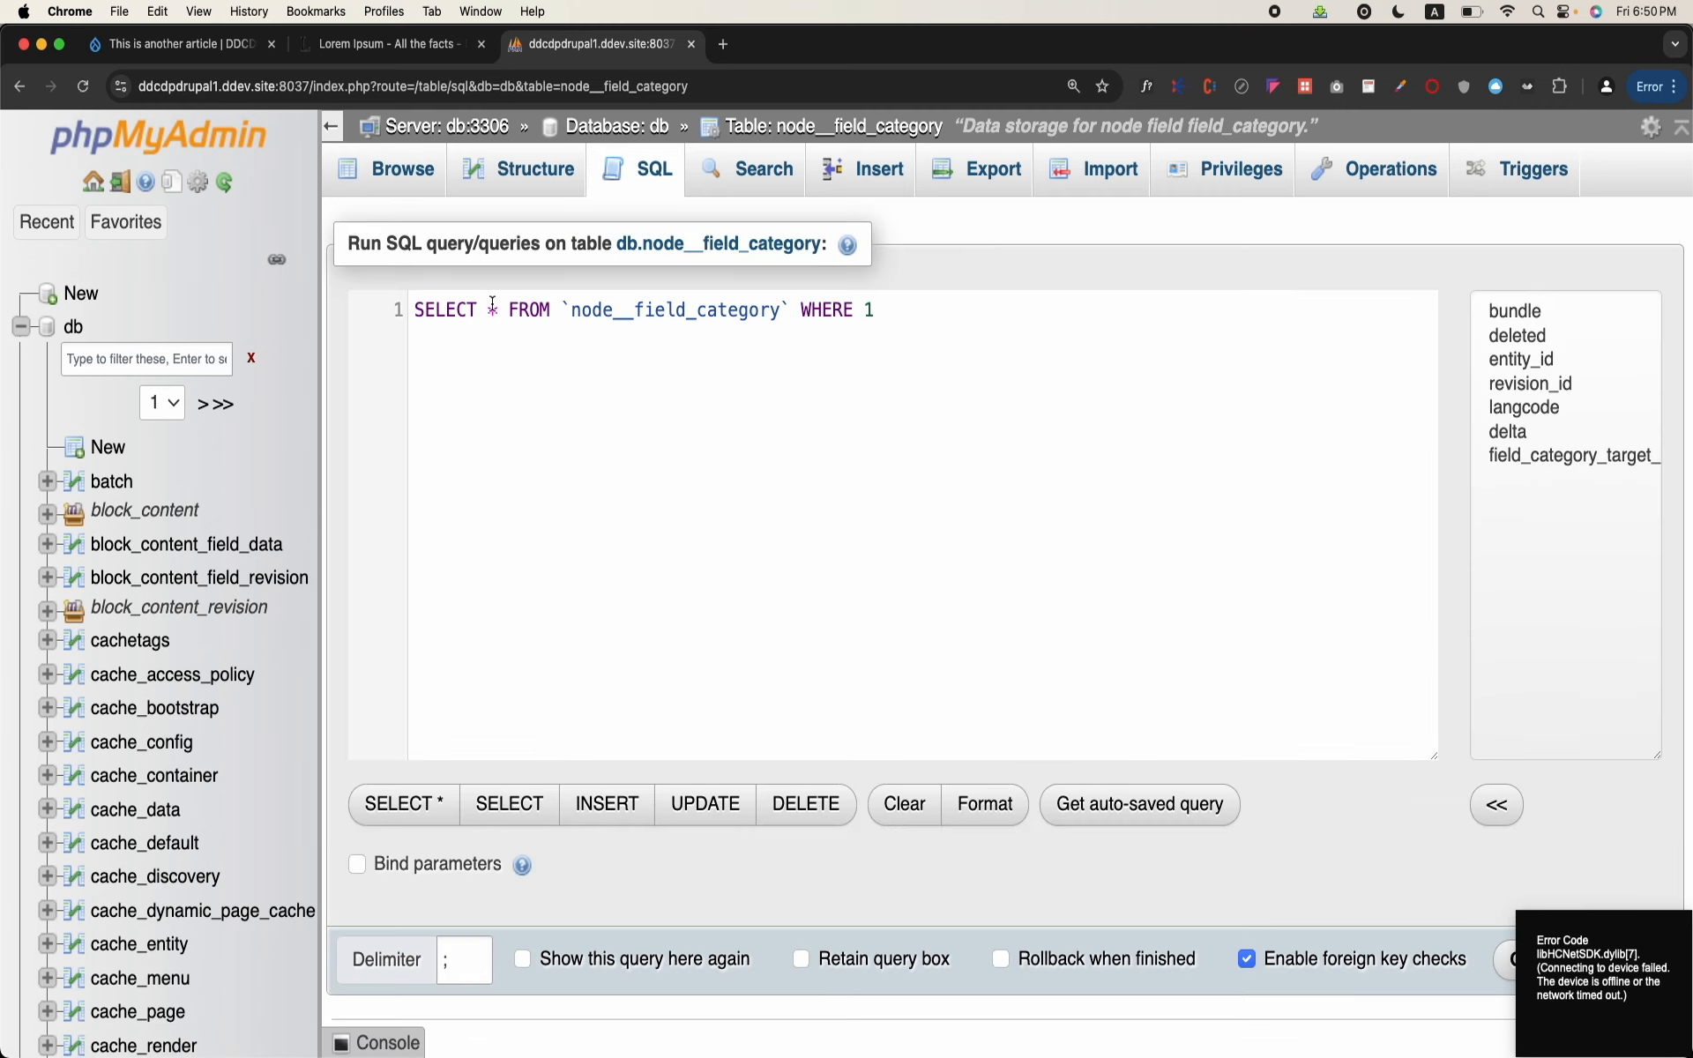
{"action": "key", "text": "BackSpace"}
{"action": "type", "text": "enity"}
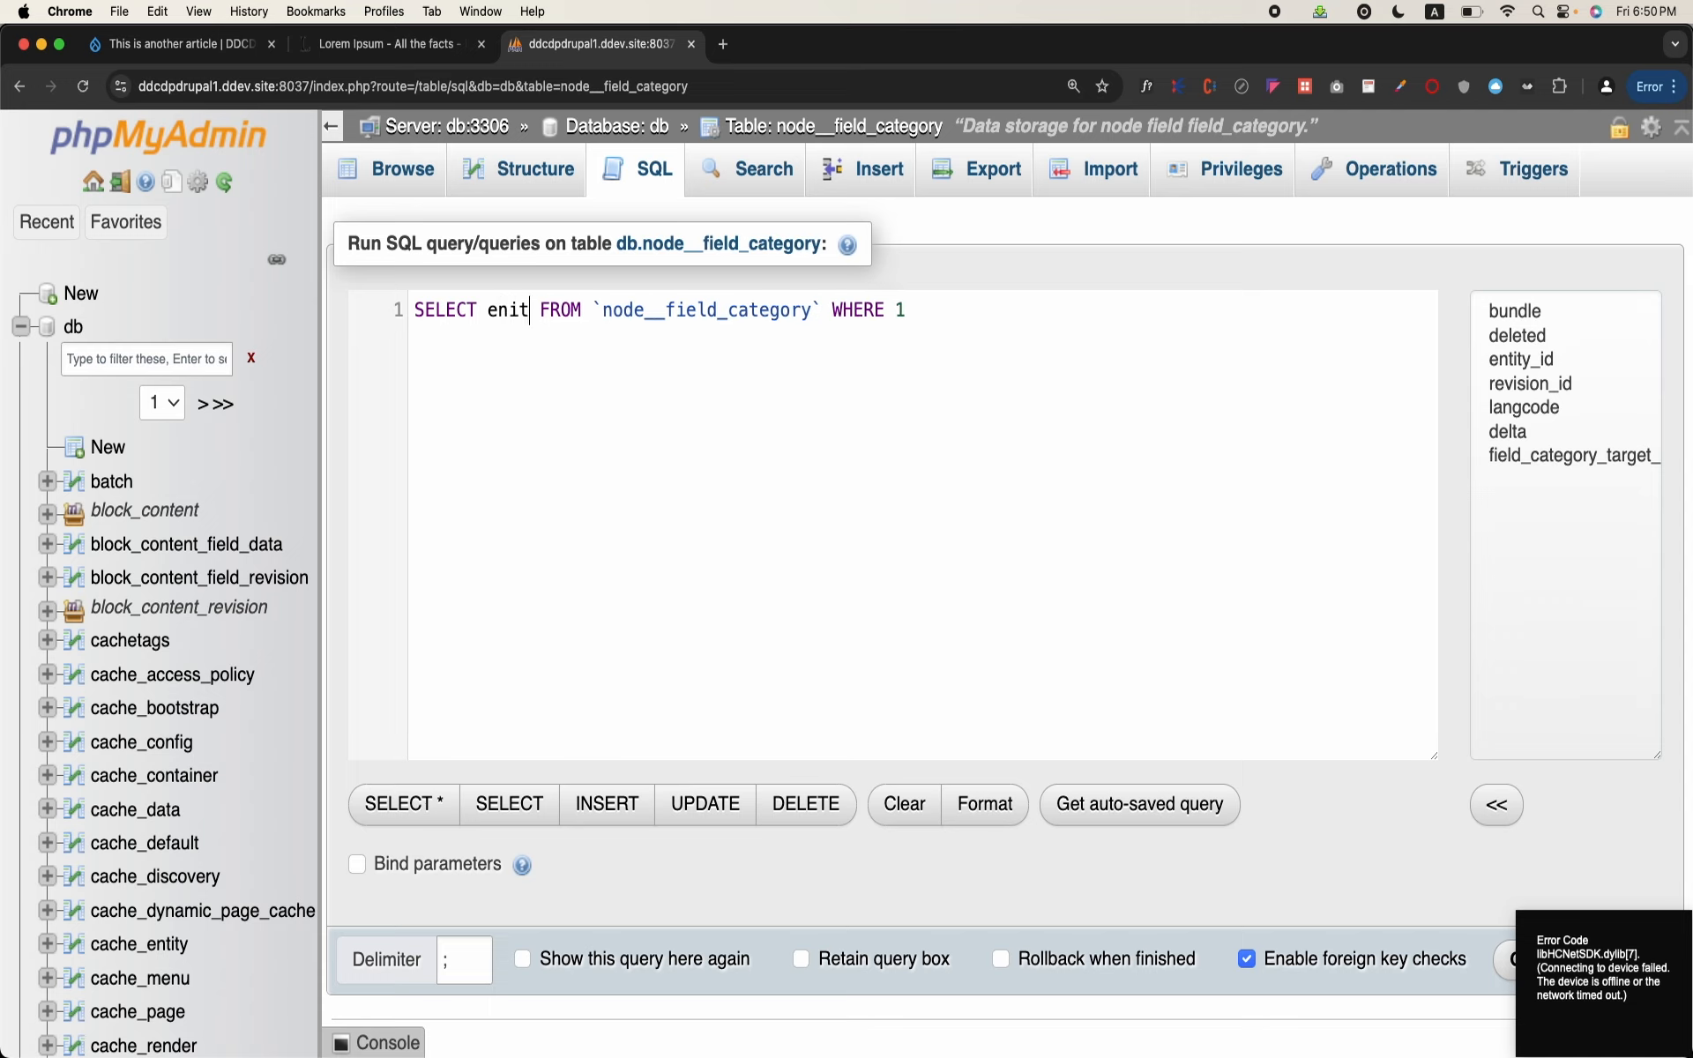
{"action": "key", "text": "BackSpace"}
{"action": "key", "text": "BackSpace"}
{"action": "key", "text": "BackSpace"}
{"action": "type", "text": "tit"}
{"action": "key", "text": "BackSpace"}
{"action": "key", "text": "BackSpace"}
{"action": "key", "text": "BackSpace"}
{"action": "key", "text": "BackSpace"}
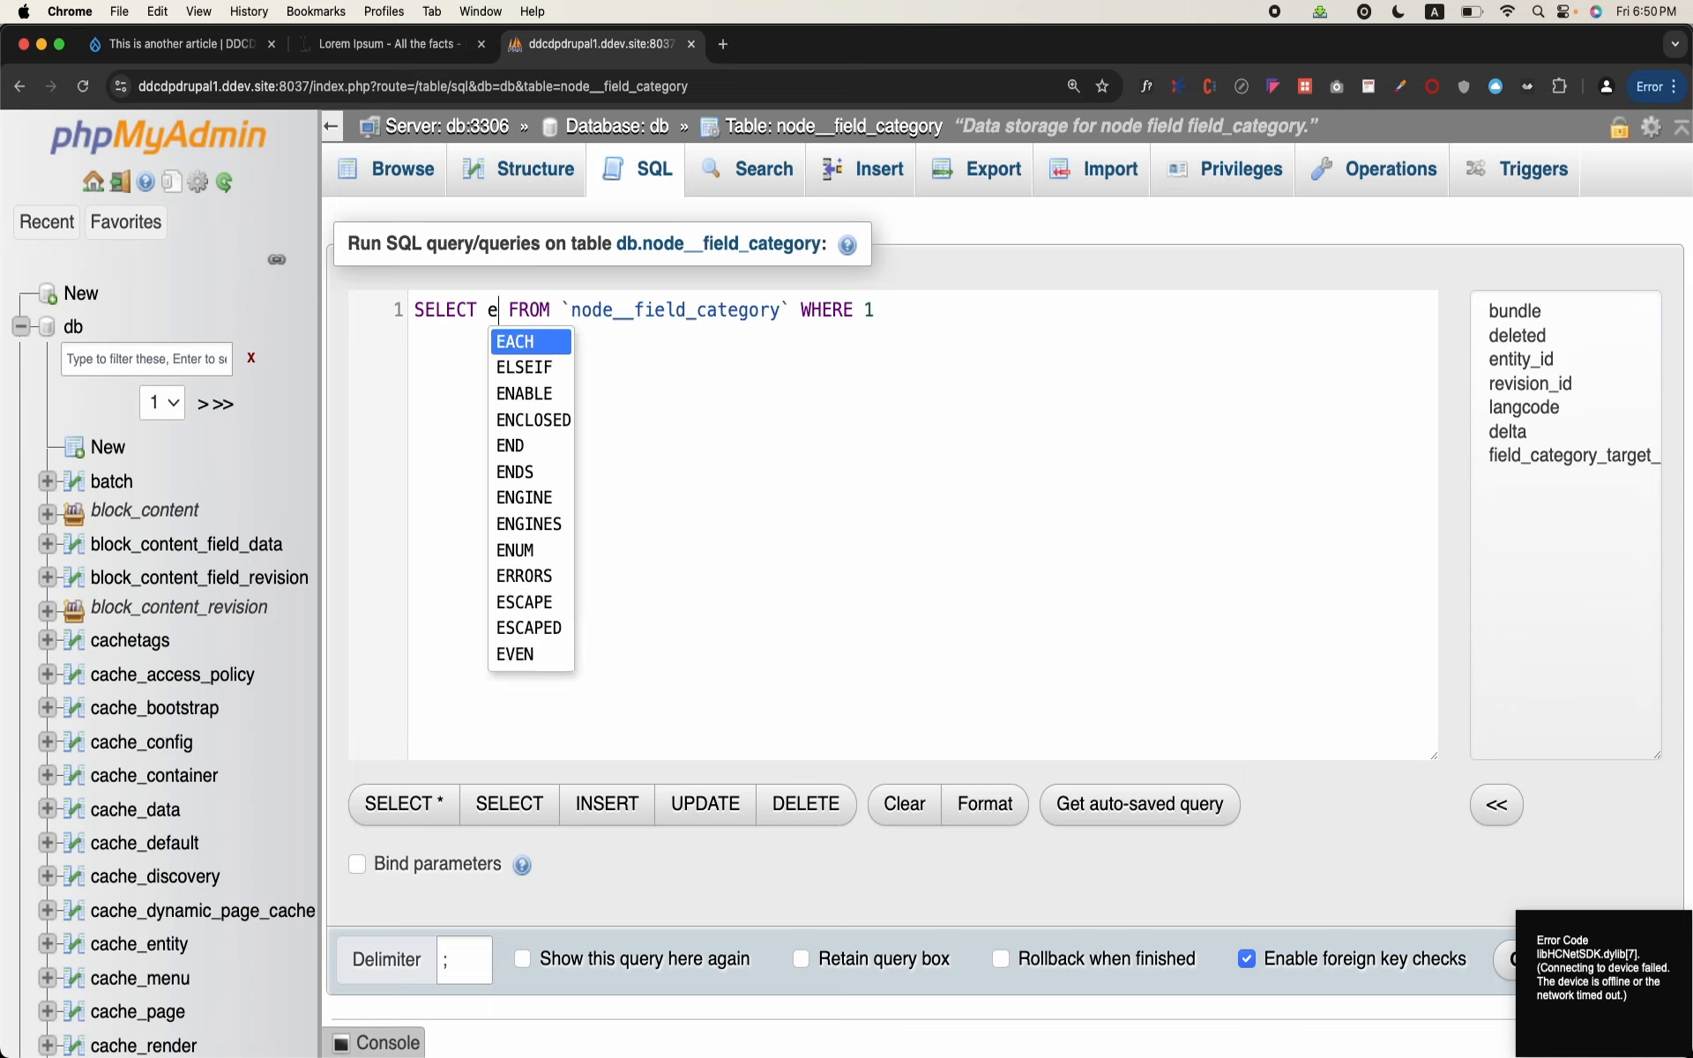
{"action": "key", "text": "BackSpace"}
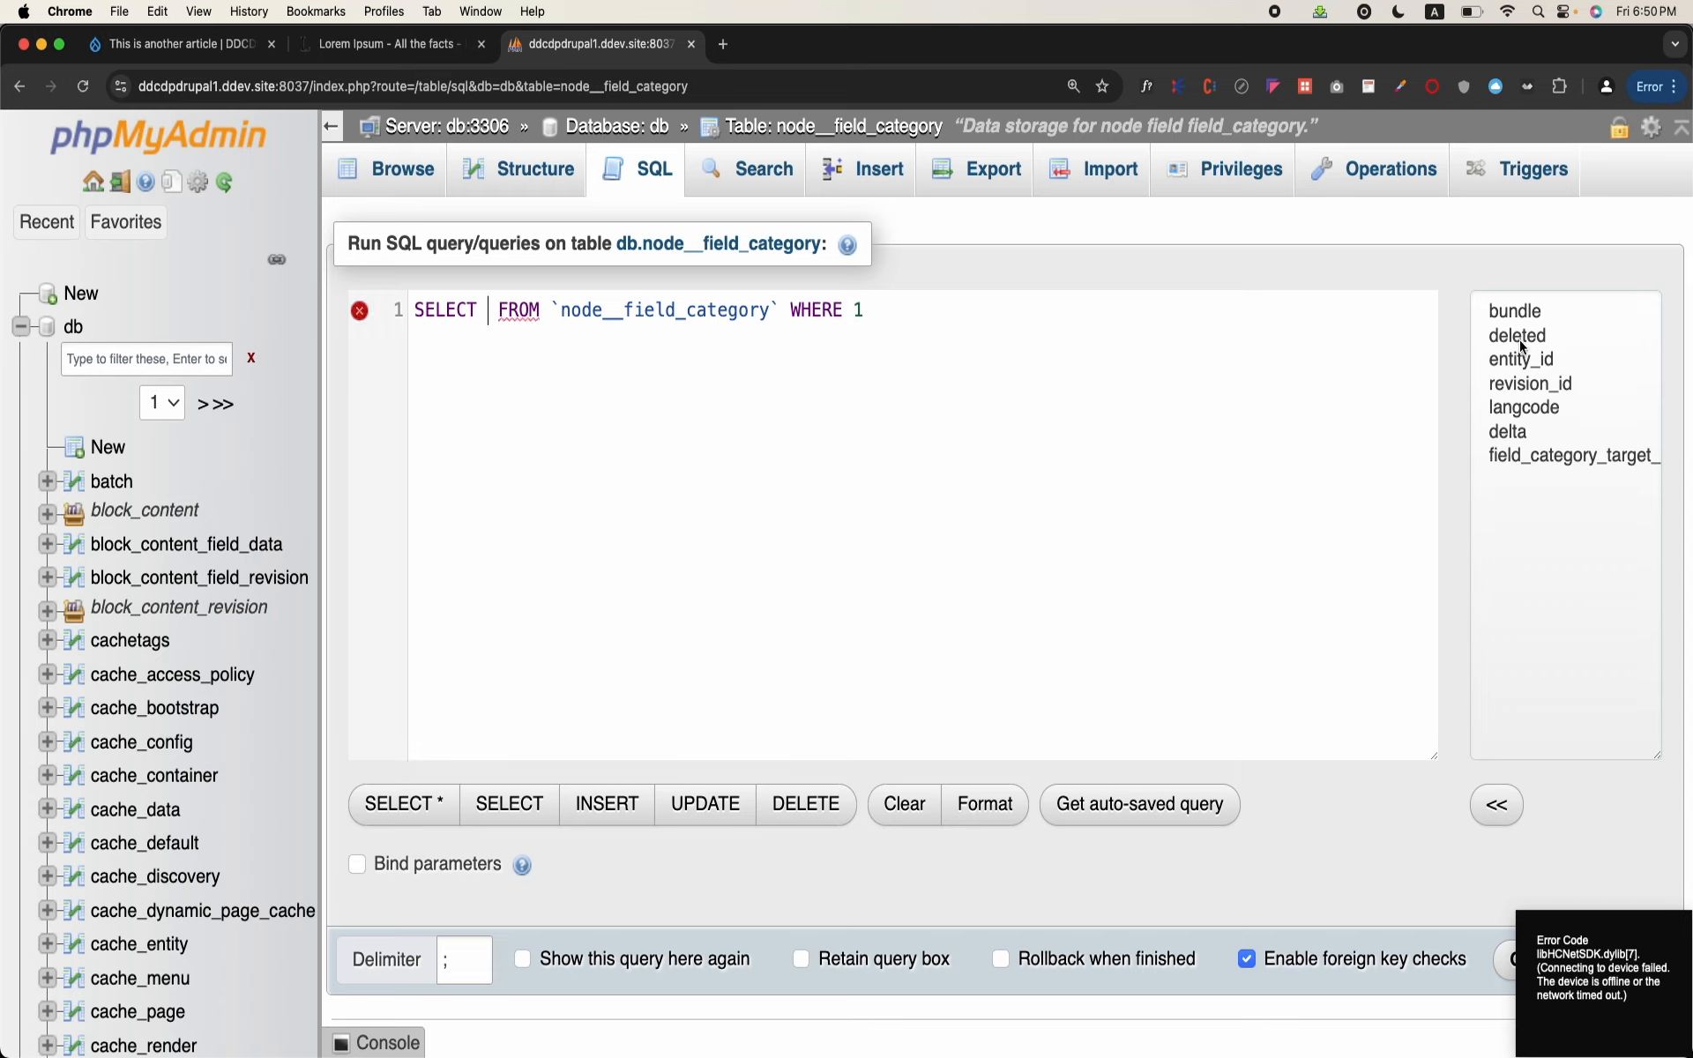
Step: Add the entity_id column to the SELECT clause with the alias BlogId
{"action": "left_click", "coordinate": [1529, 361]}
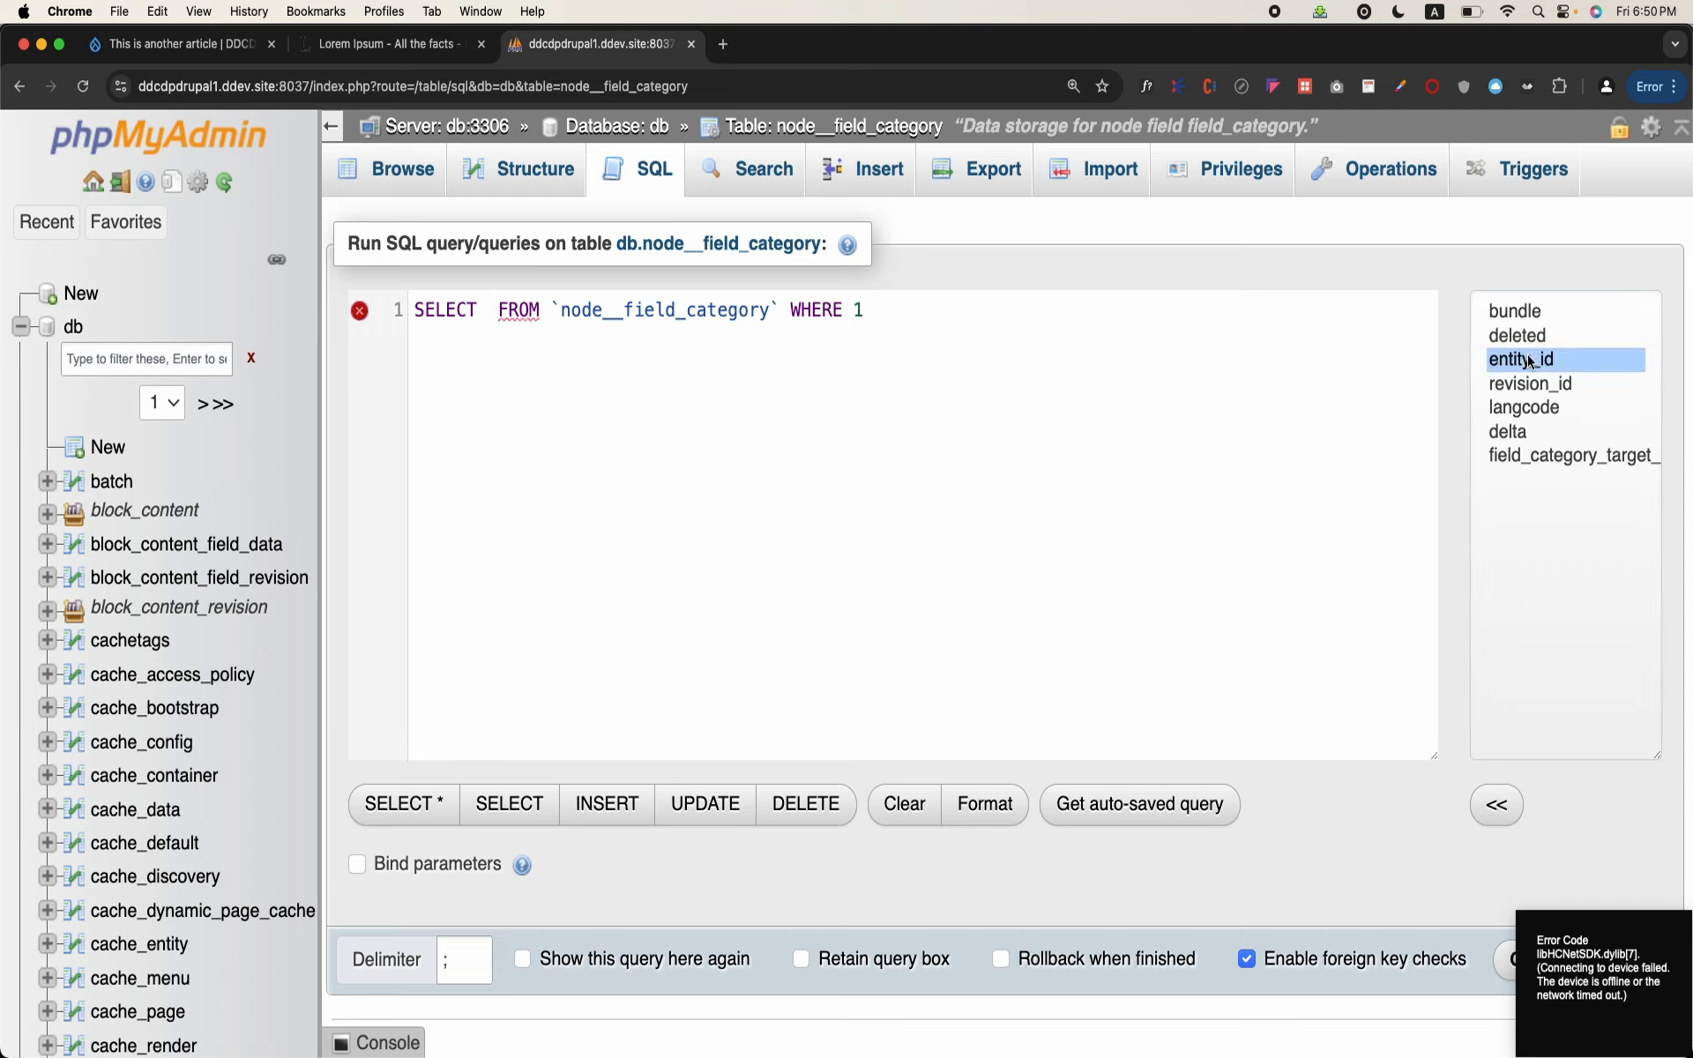
{"action": "left_click", "coordinate": [1505, 818]}
{"action": "type", "text": "as BlogId"}
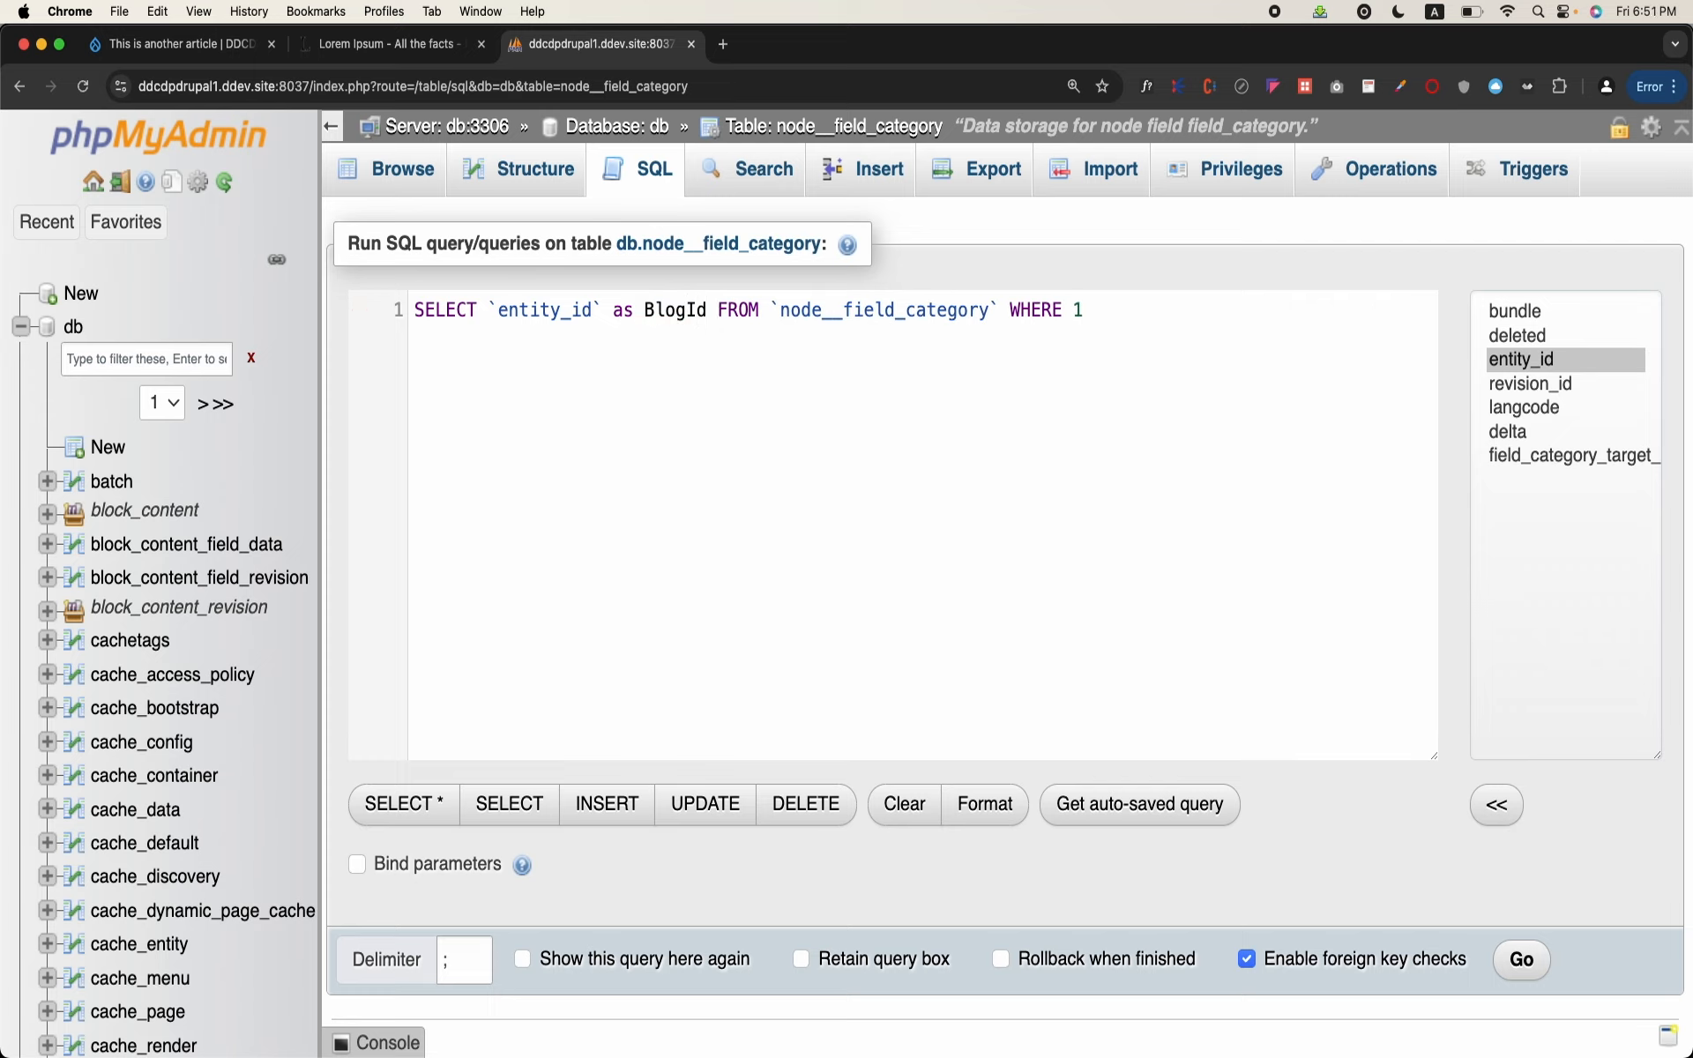
{"action": "type", "text": ","}
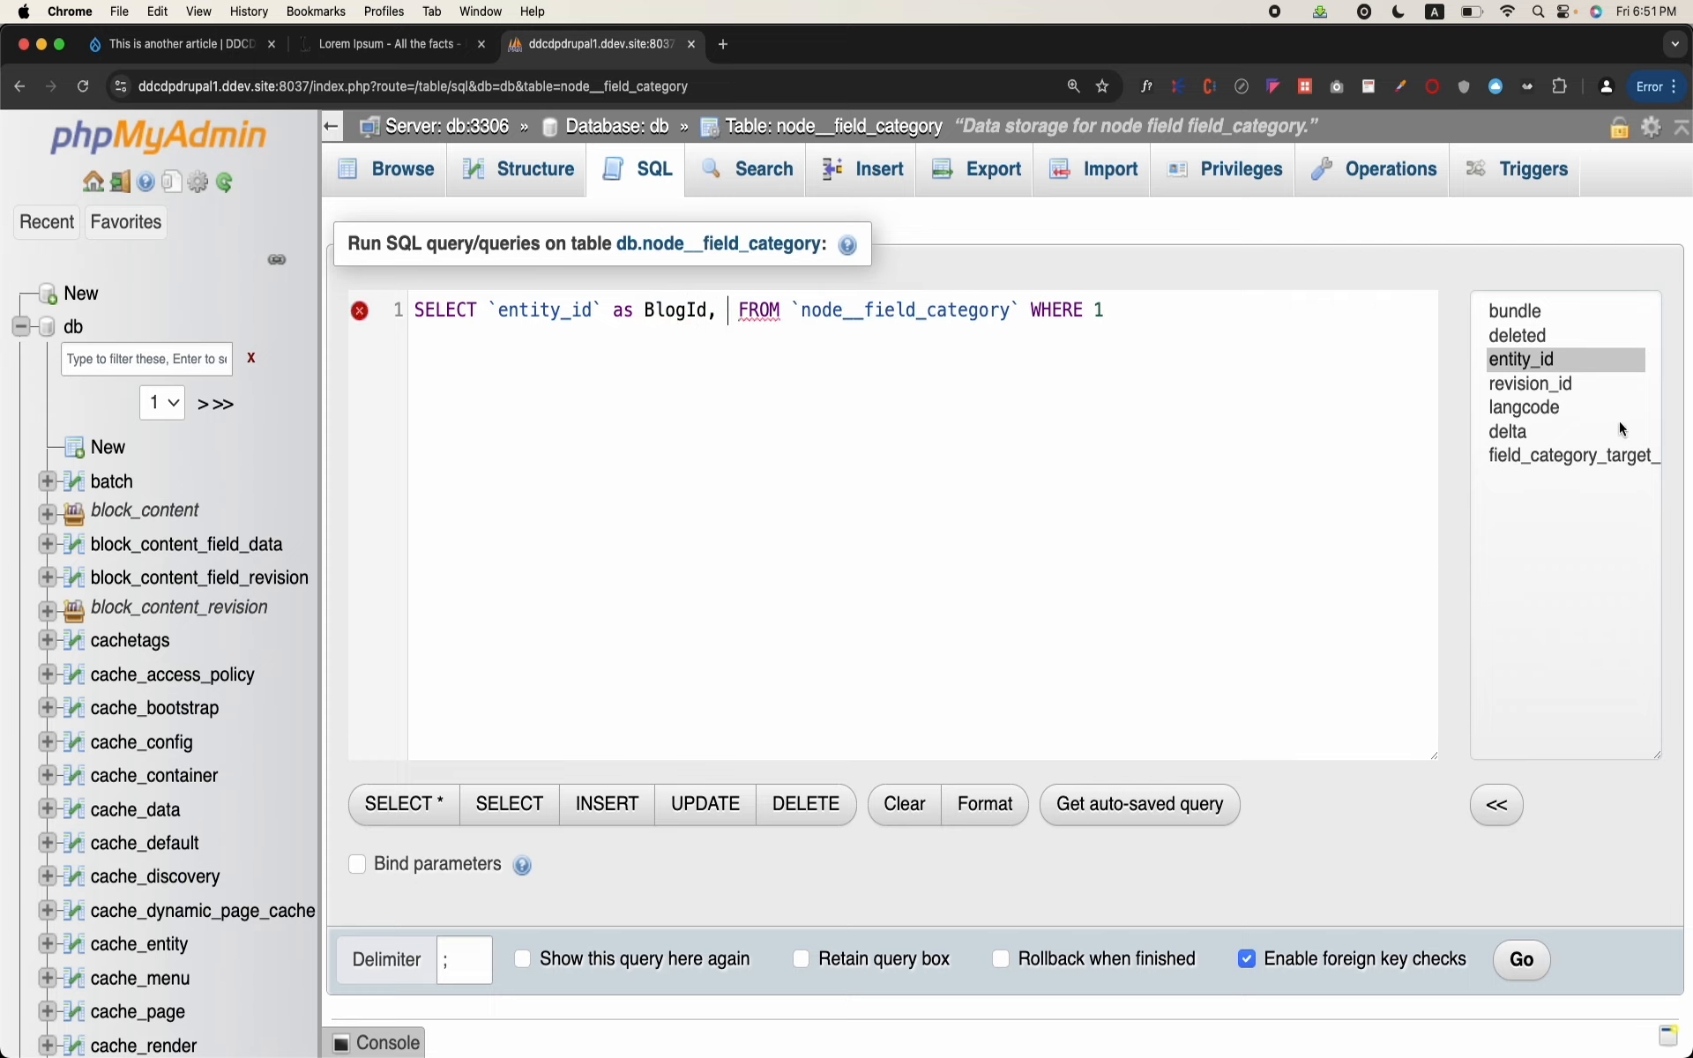
Step: Add field_category_target_id as the second selected column, with the alias CategoryId
{"action": "left_click", "coordinate": [1596, 459]}
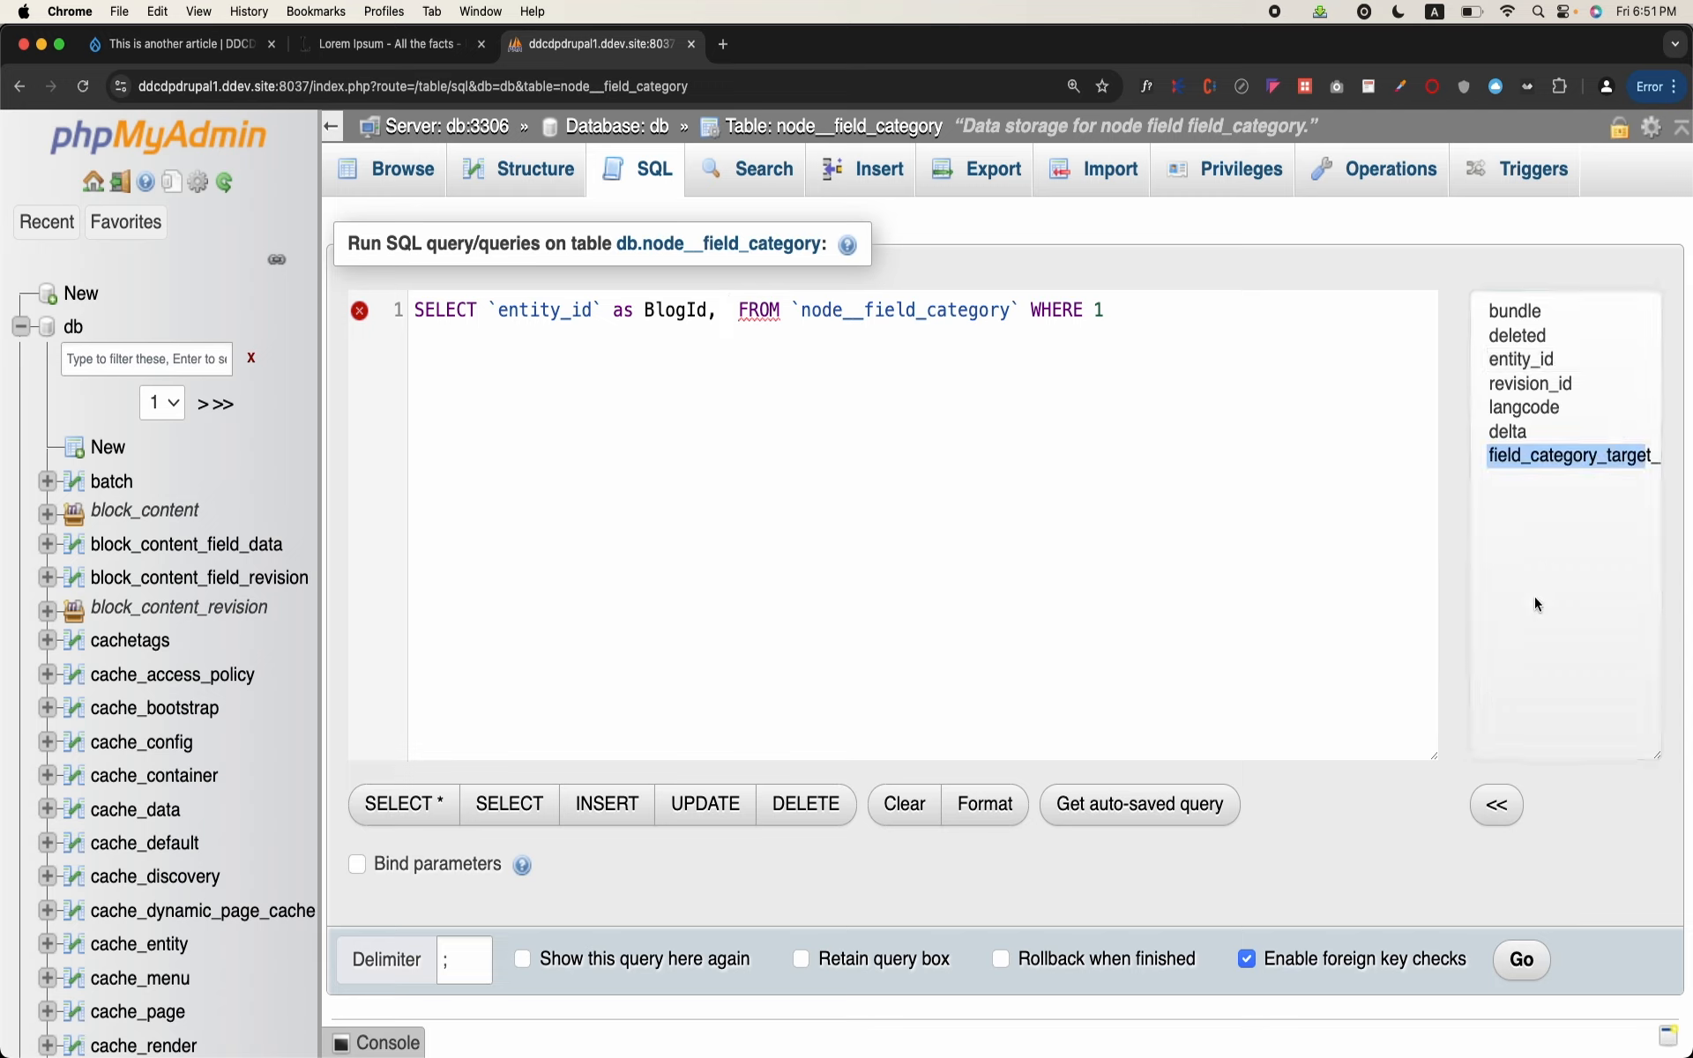
{"action": "left_click", "coordinate": [1501, 822]}
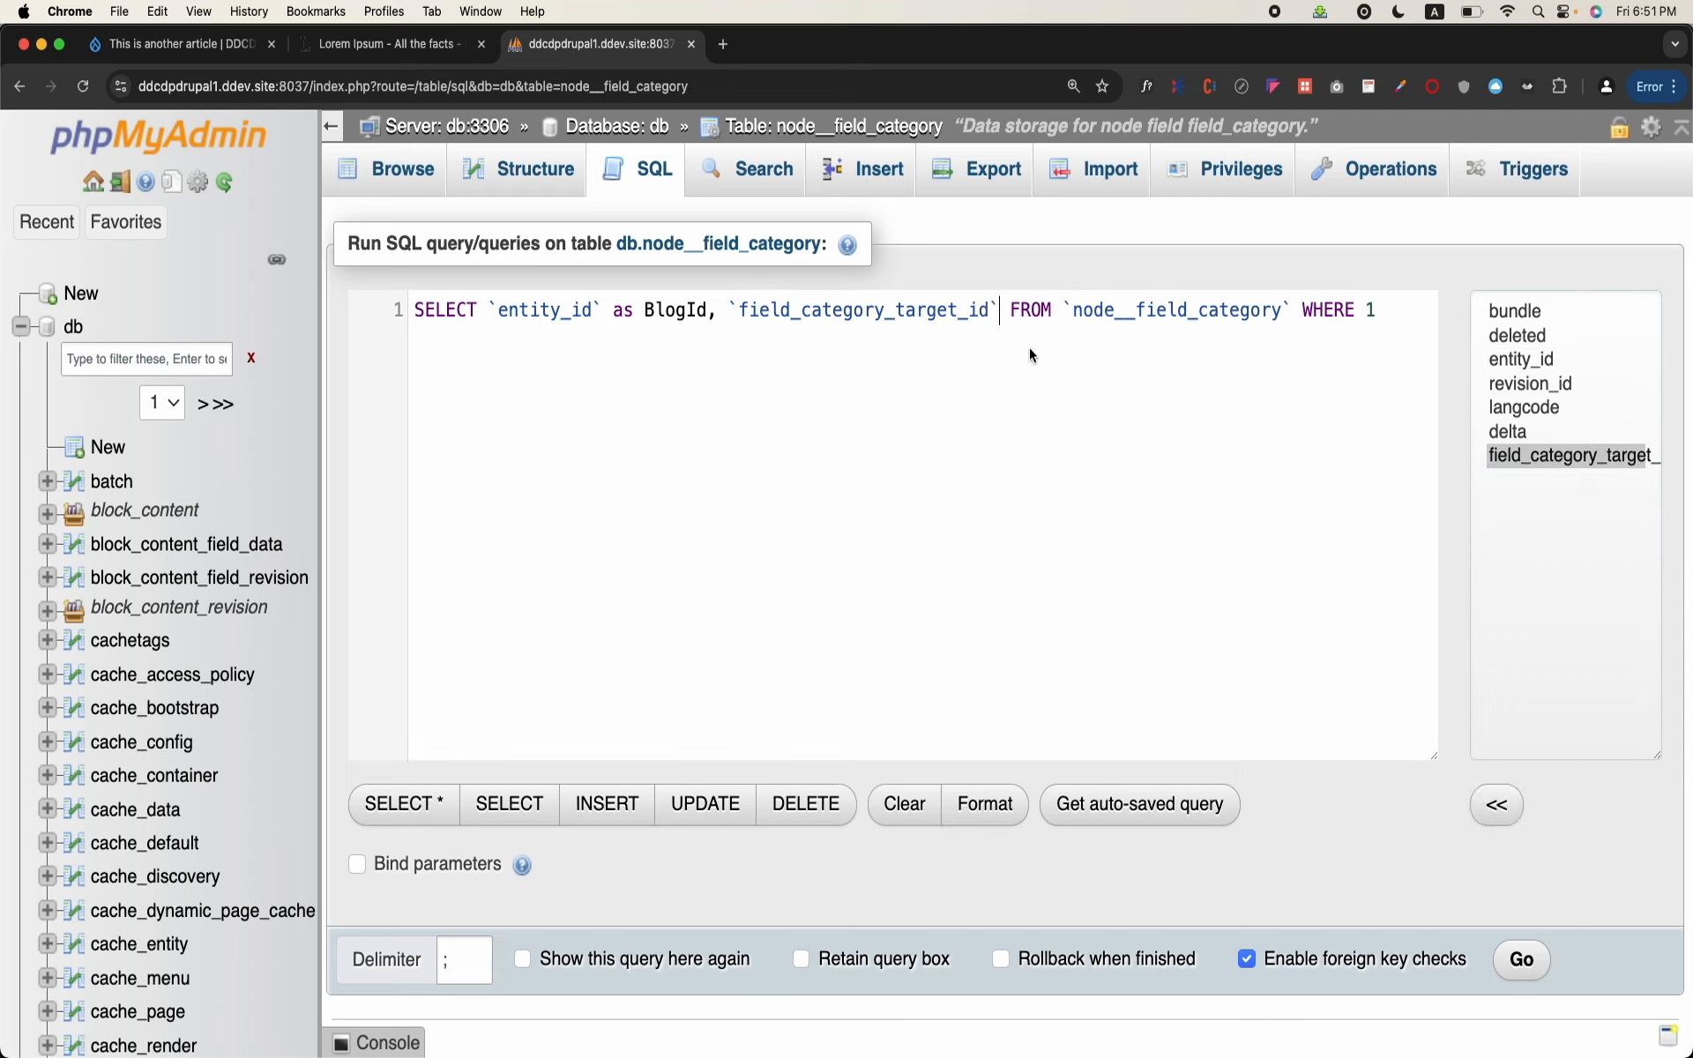
{"action": "type", "text": "a"}
{"action": "key", "text": "BackSpace"}
{"action": "type", "text": "as Cate"}
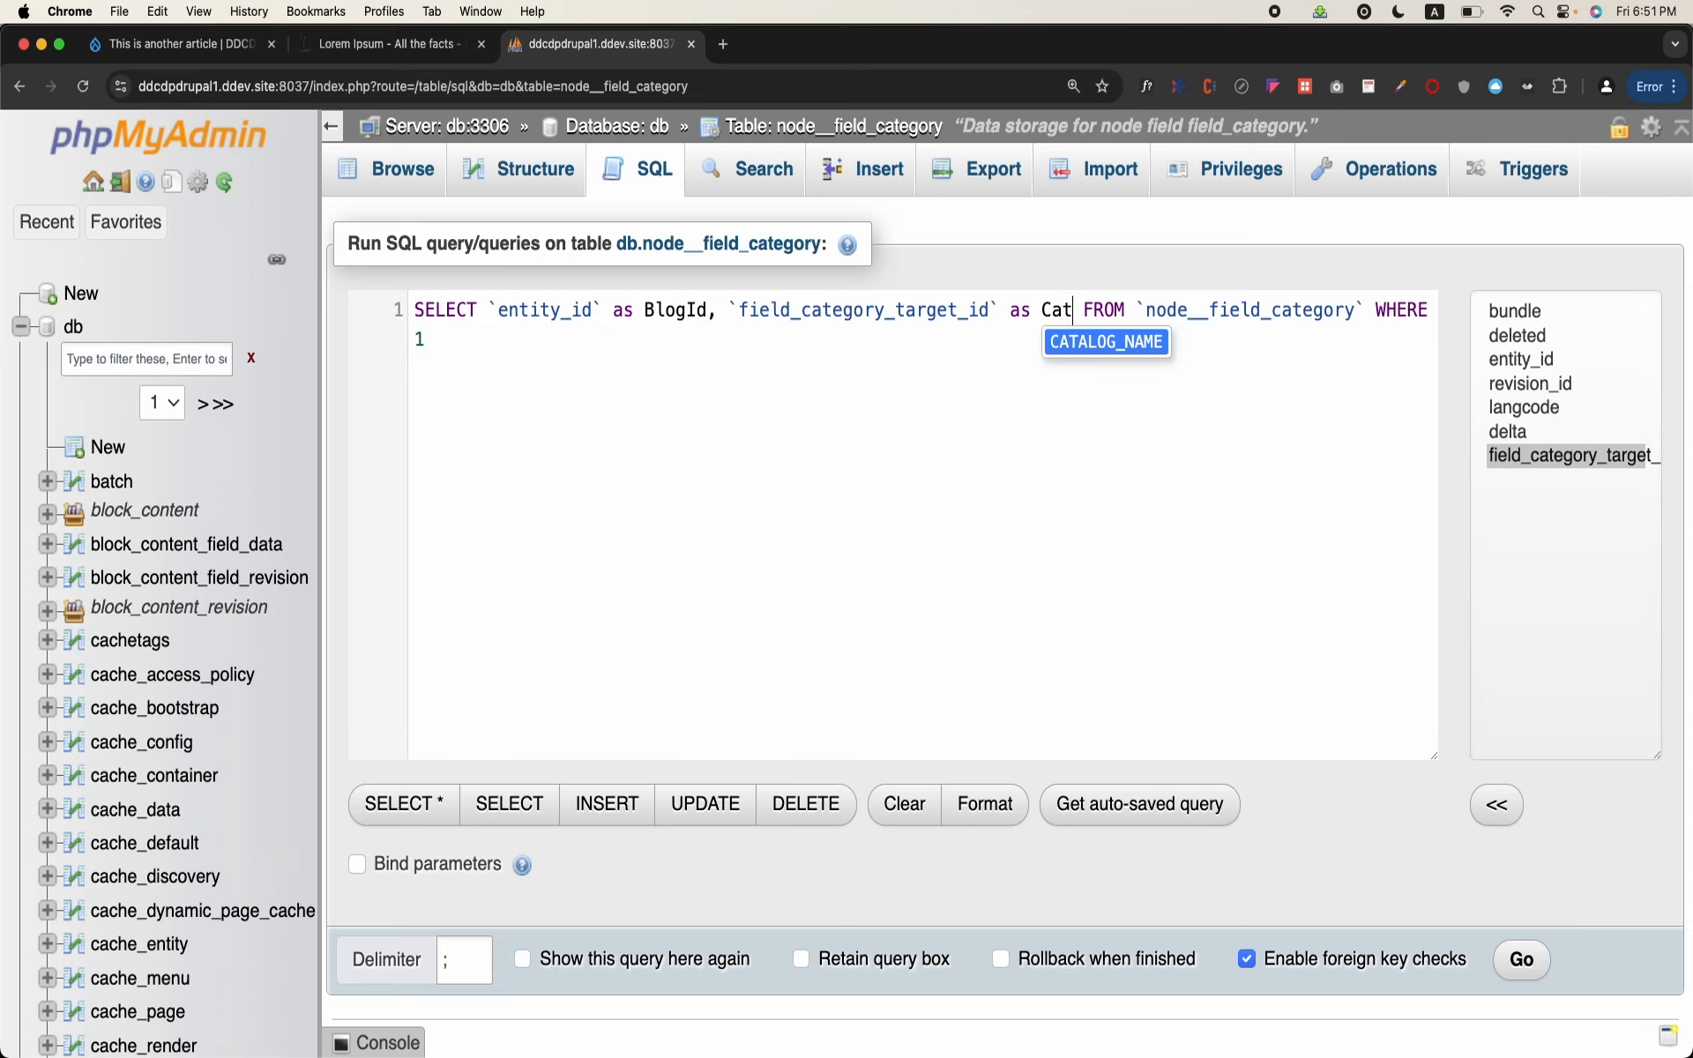
{"action": "type", "text": "goryI"}
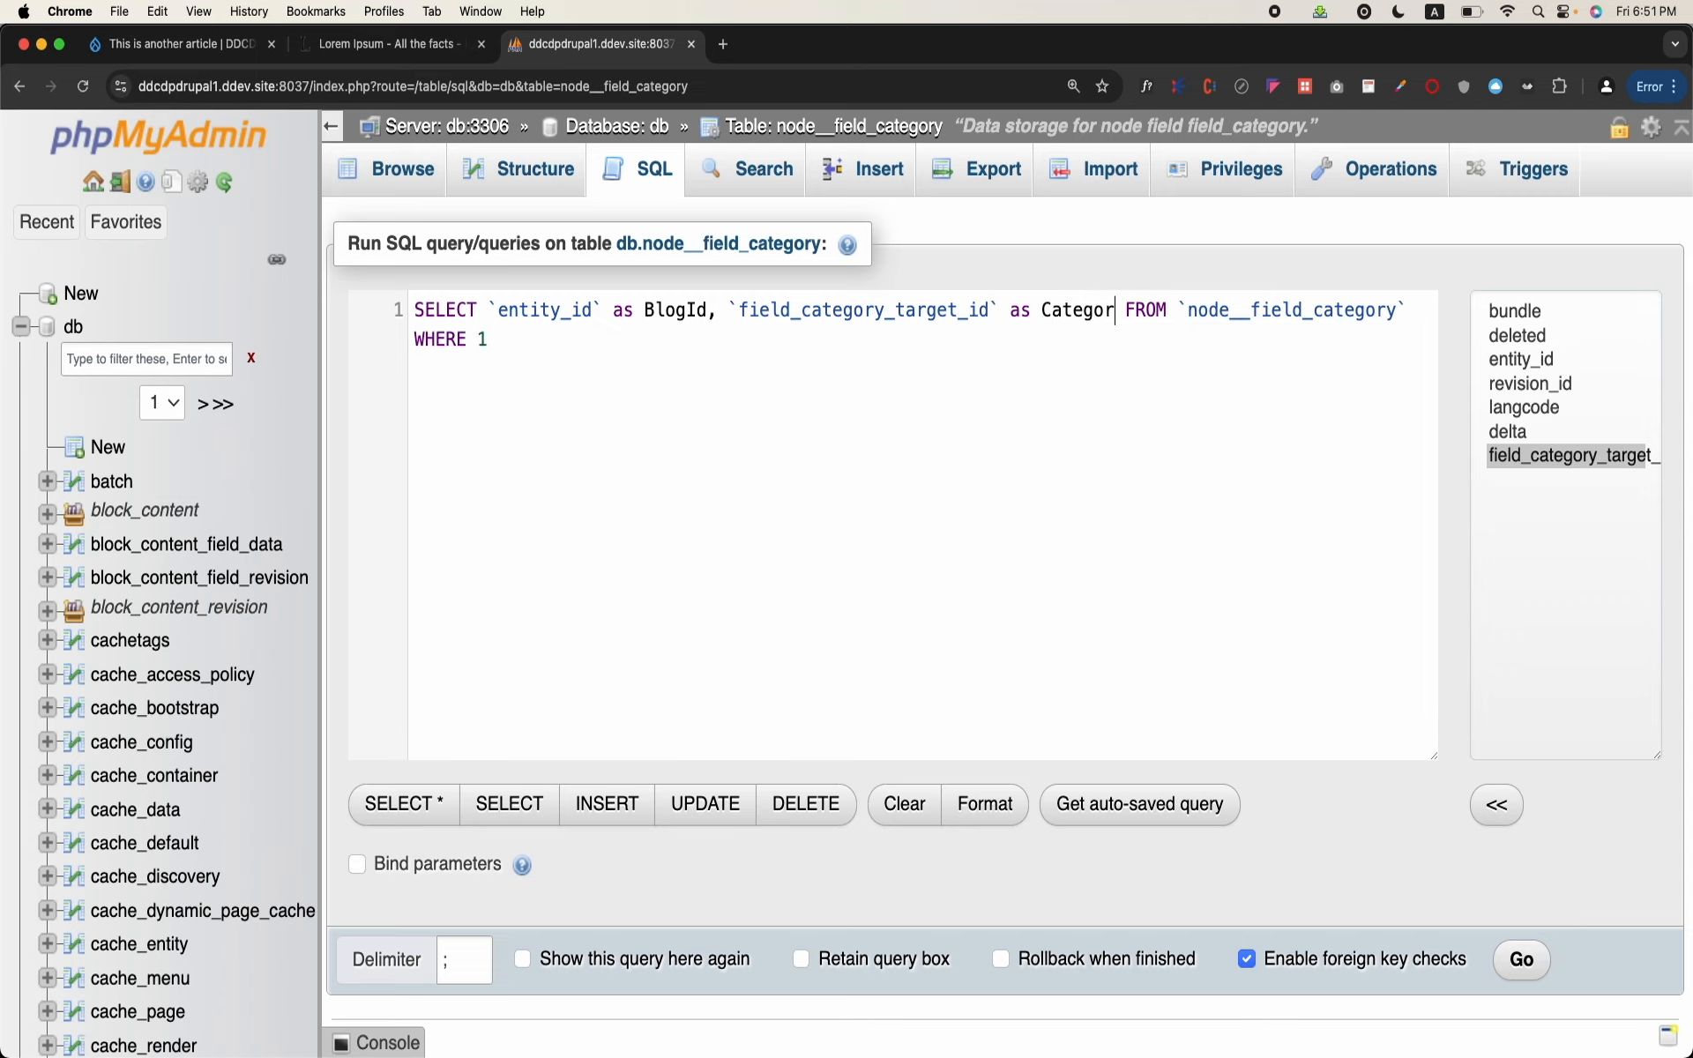
{"action": "type", "text": "d"}
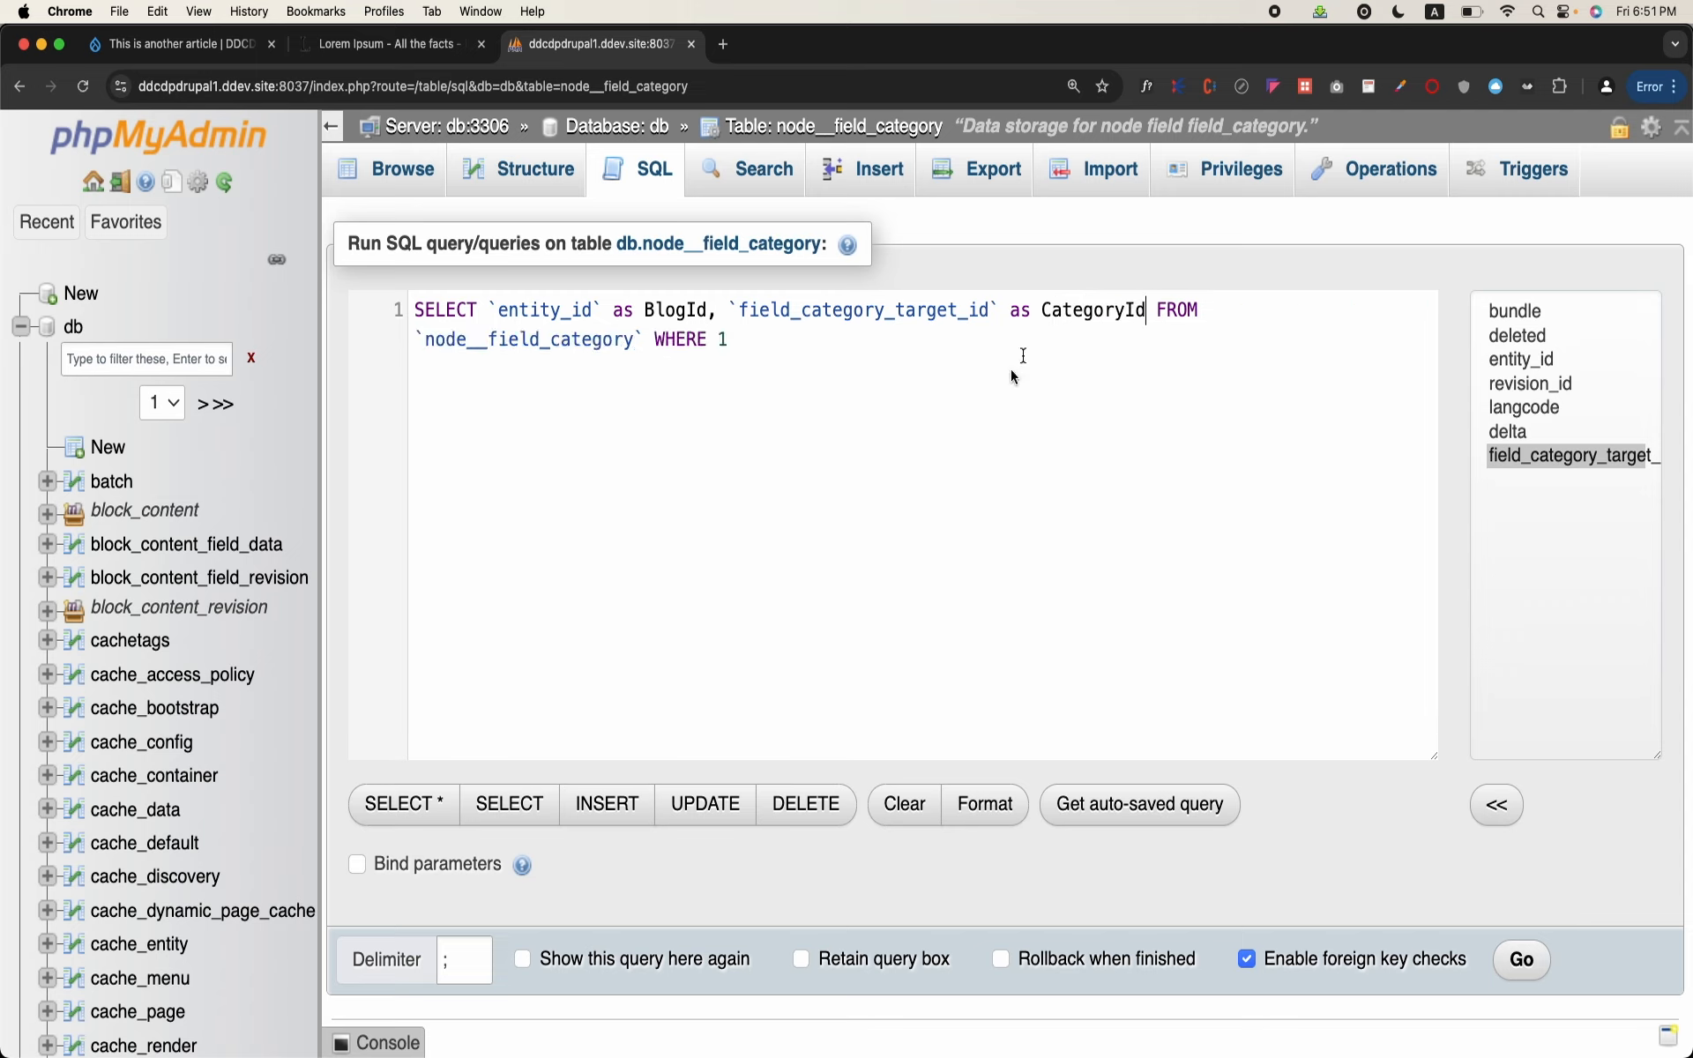
Step: Remove the WHERE 1 condition from the query and run it
{"action": "left_click_drag", "start_coordinate": [648, 331], "coordinate": [817, 370]}
{"action": "key", "text": "BackSpace"}
{"action": "left_click", "coordinate": [1521, 959]}
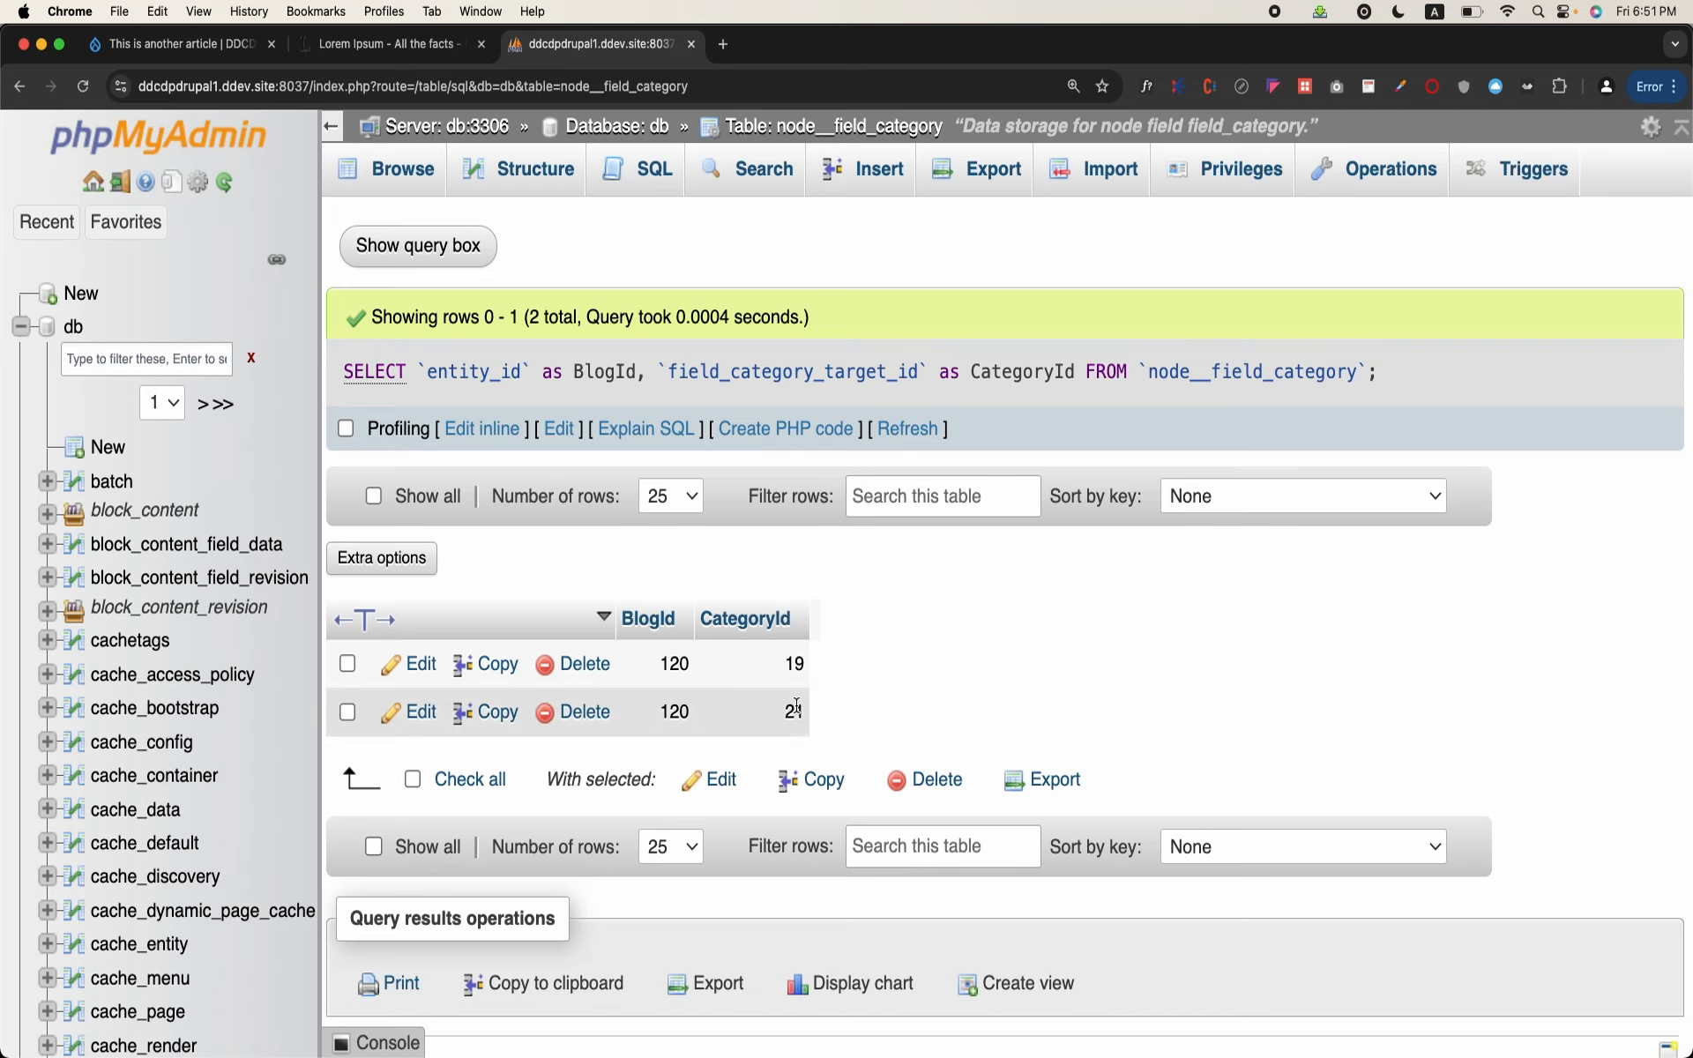
Step: Open the taxonomy_term_data table from the db database's table list and examine its blog_categories term rows
{"action": "scroll", "coordinate": [238, 811], "scroll_direction": "down", "scroll_amount": 10}
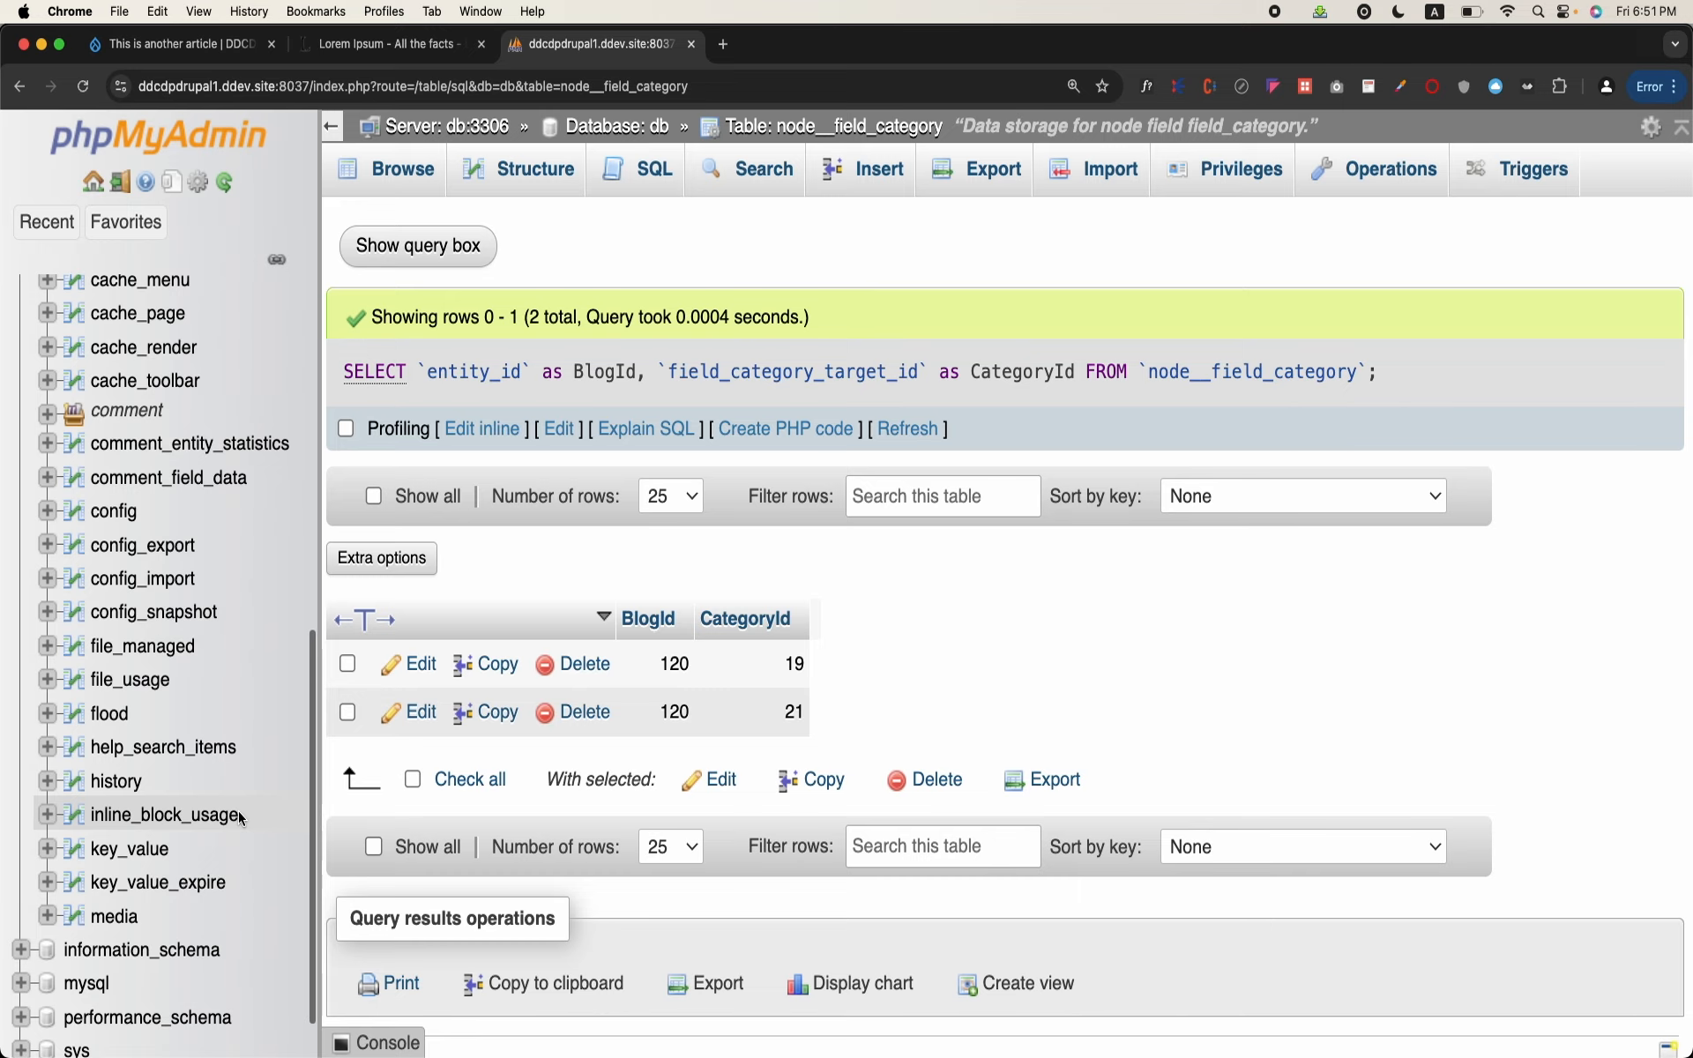
{"action": "scroll", "coordinate": [133, 574], "scroll_direction": "up", "scroll_amount": 10}
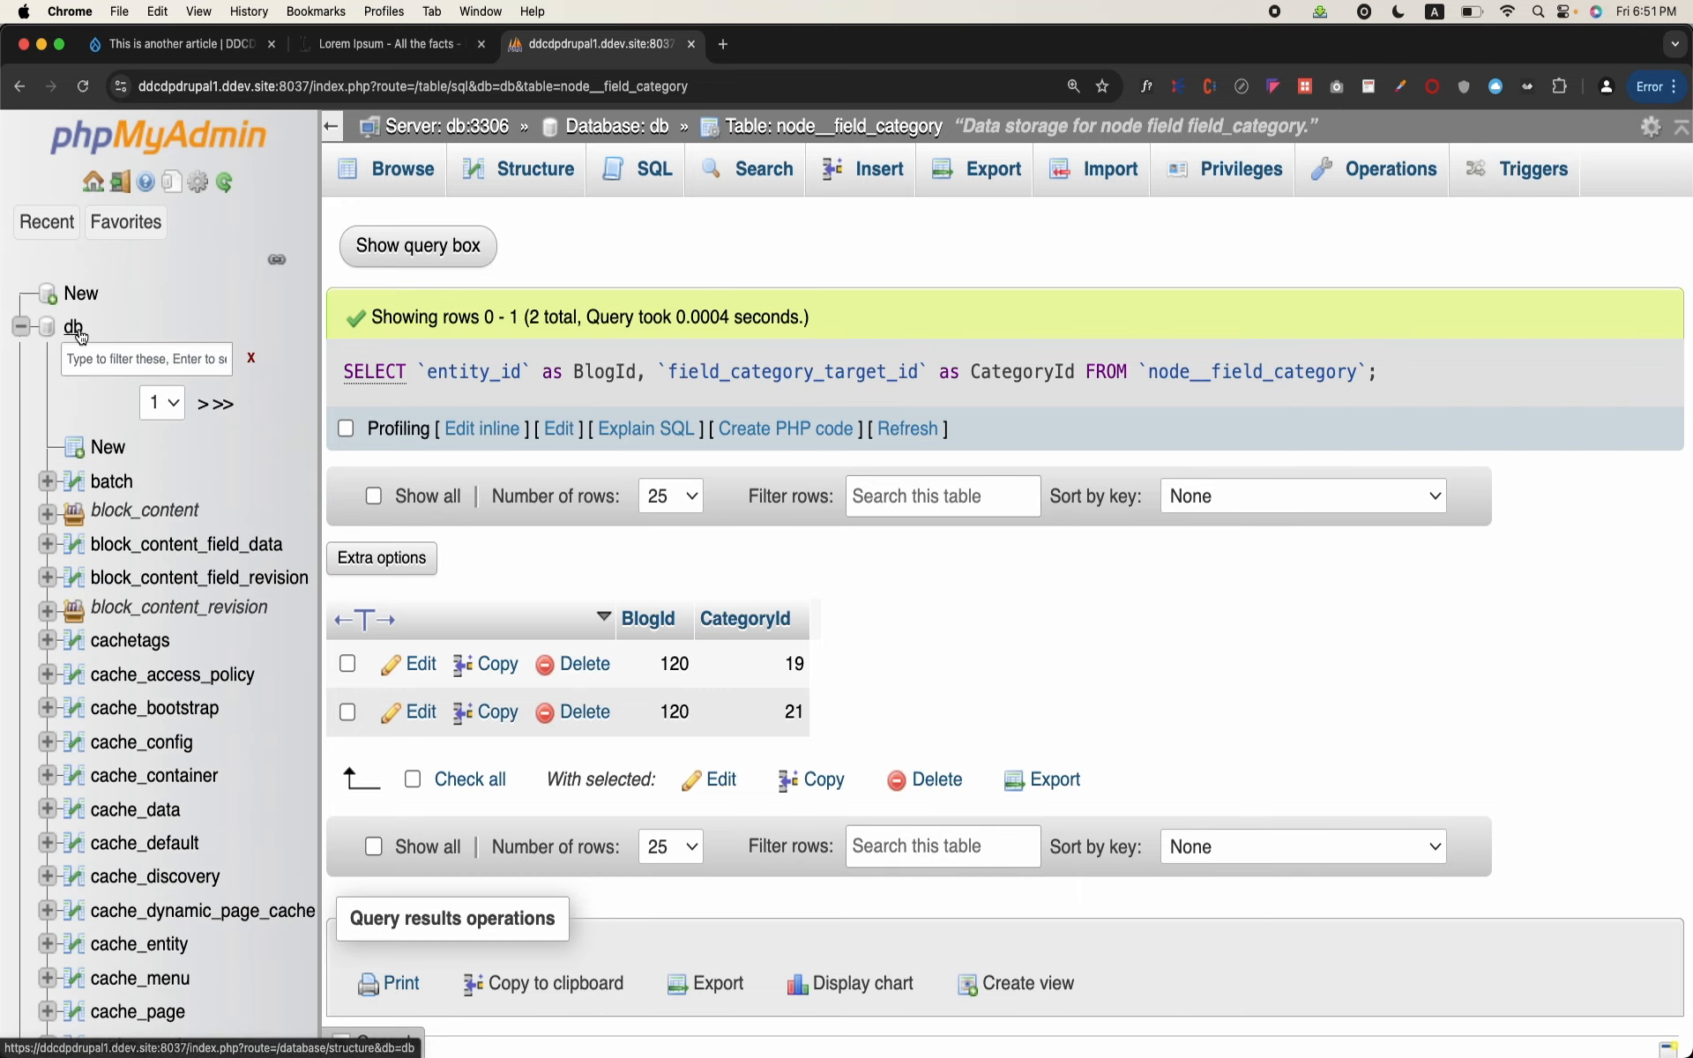
{"action": "left_click", "coordinate": [77, 329]}
{"action": "scroll", "coordinate": [335, 648], "scroll_direction": "down", "scroll_amount": 20}
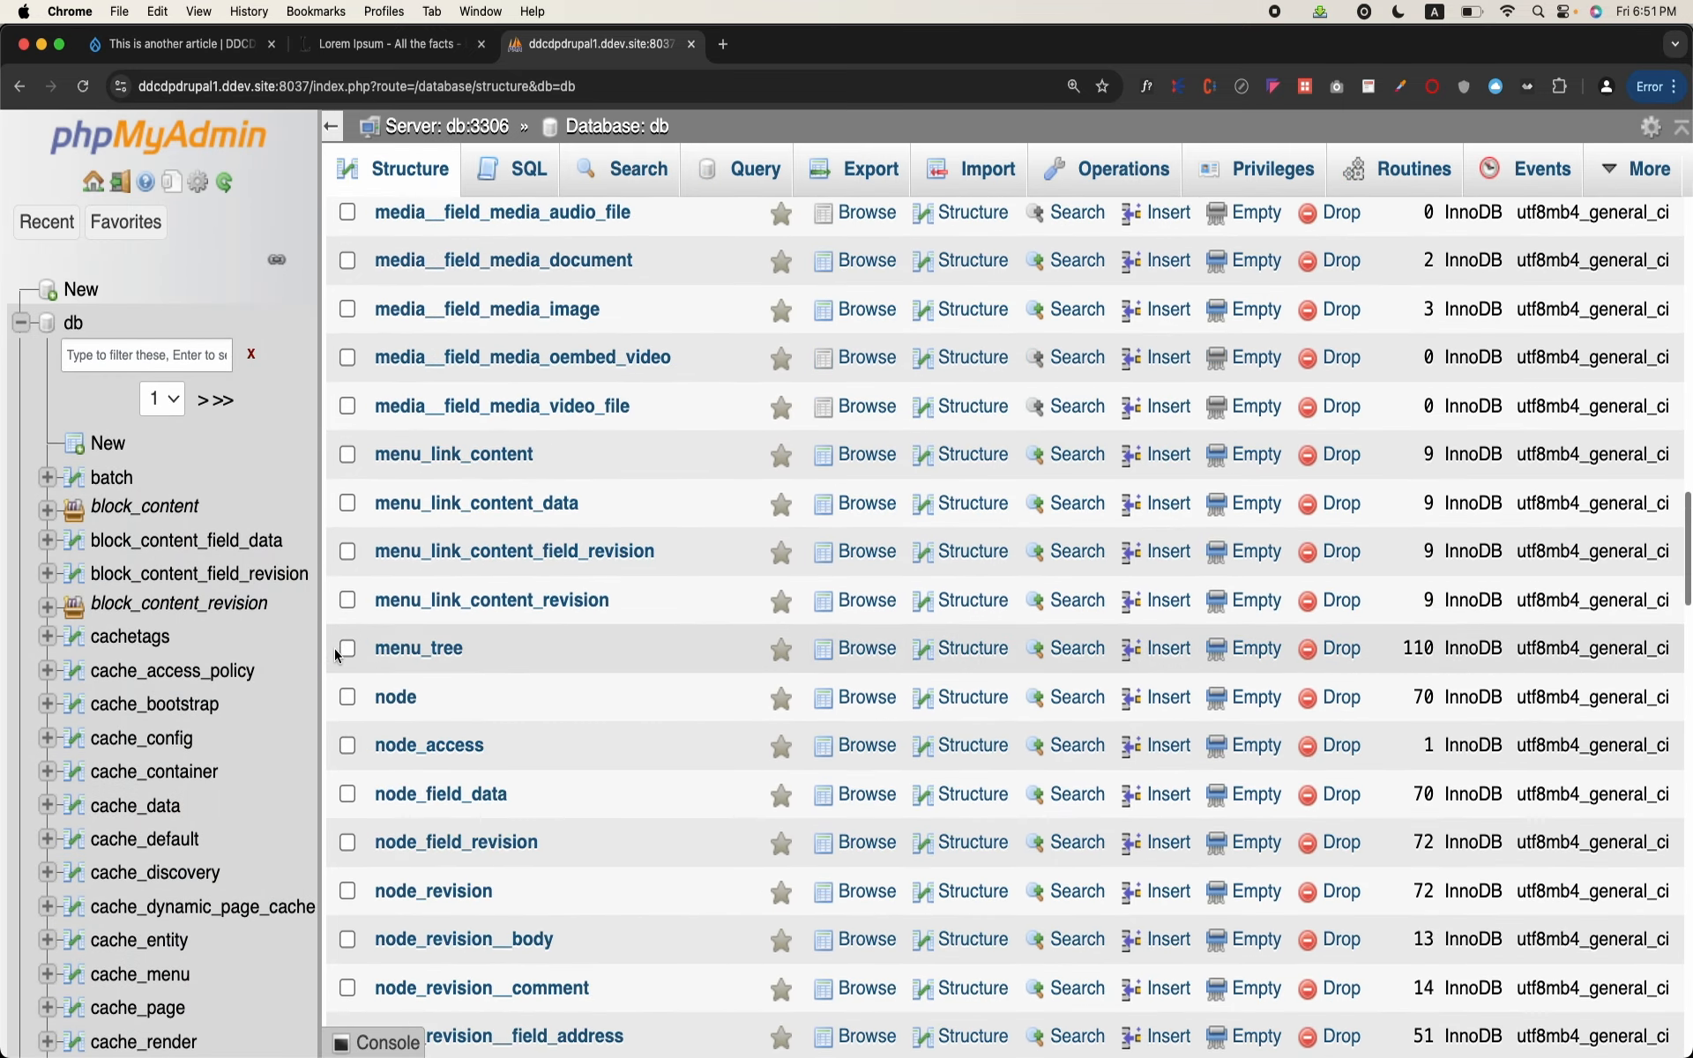
{"action": "scroll", "coordinate": [335, 649], "scroll_direction": "down", "scroll_amount": 20}
{"action": "scroll", "coordinate": [335, 649], "scroll_direction": "up", "scroll_amount": 8}
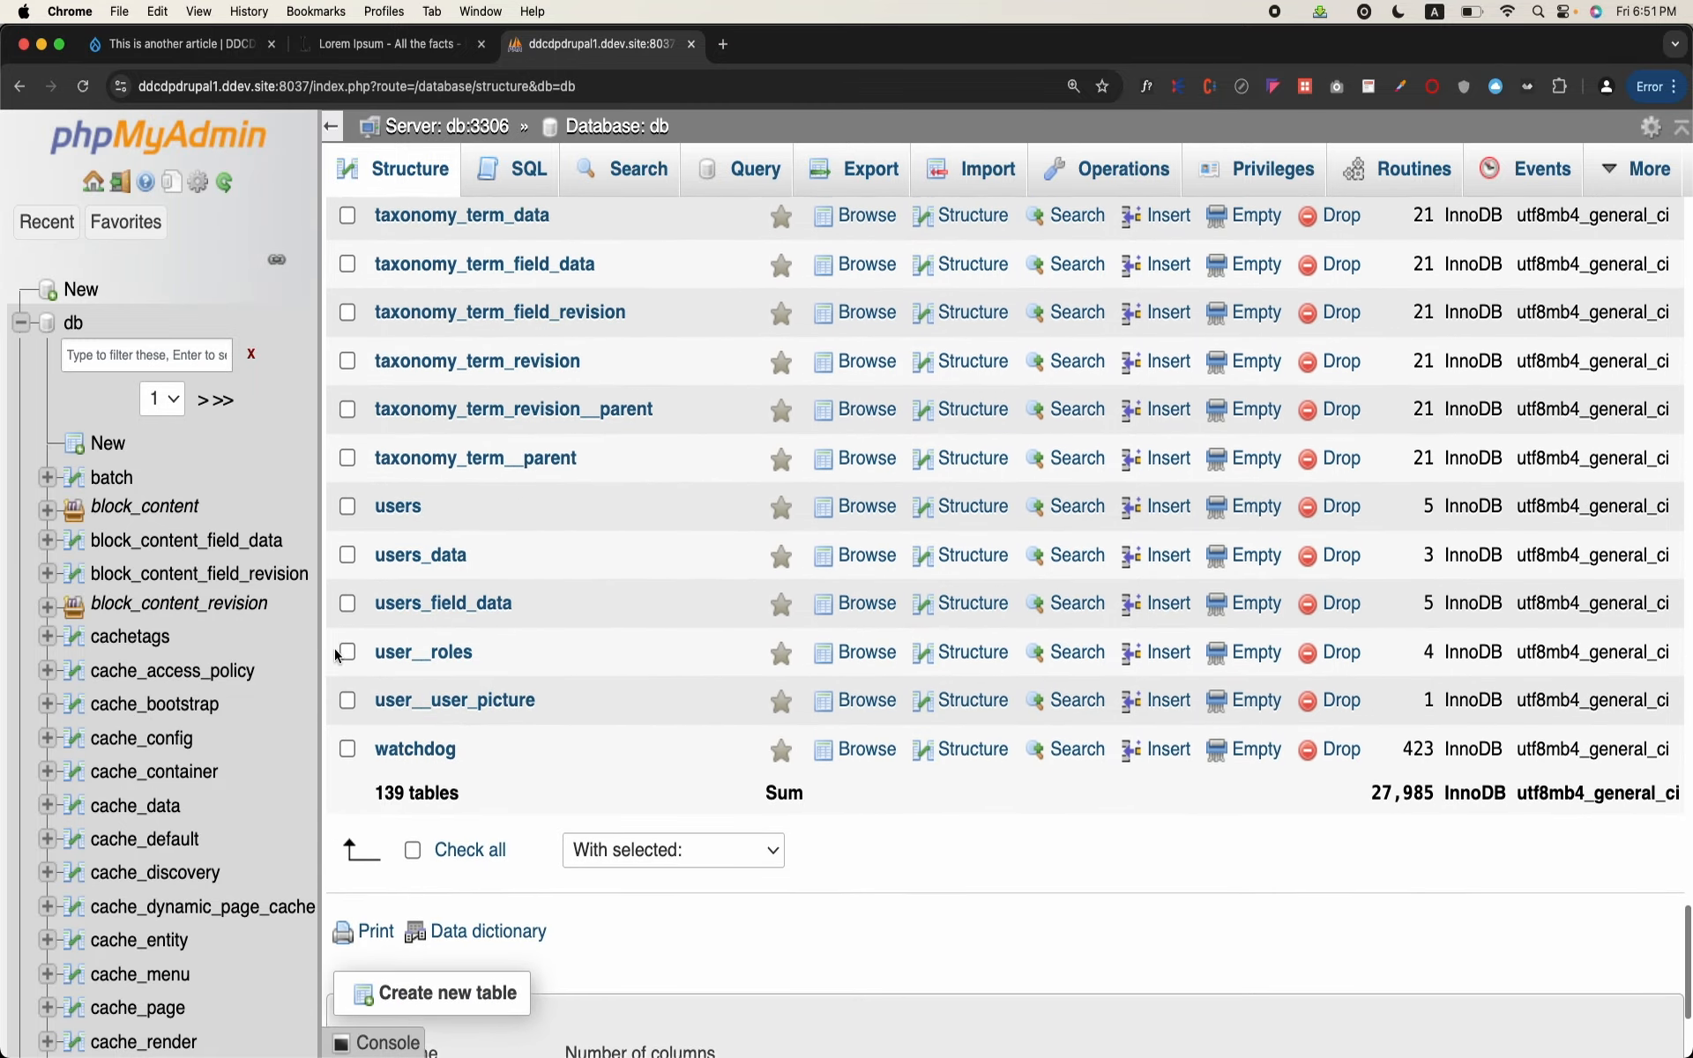
{"action": "left_click", "coordinate": [503, 529]}
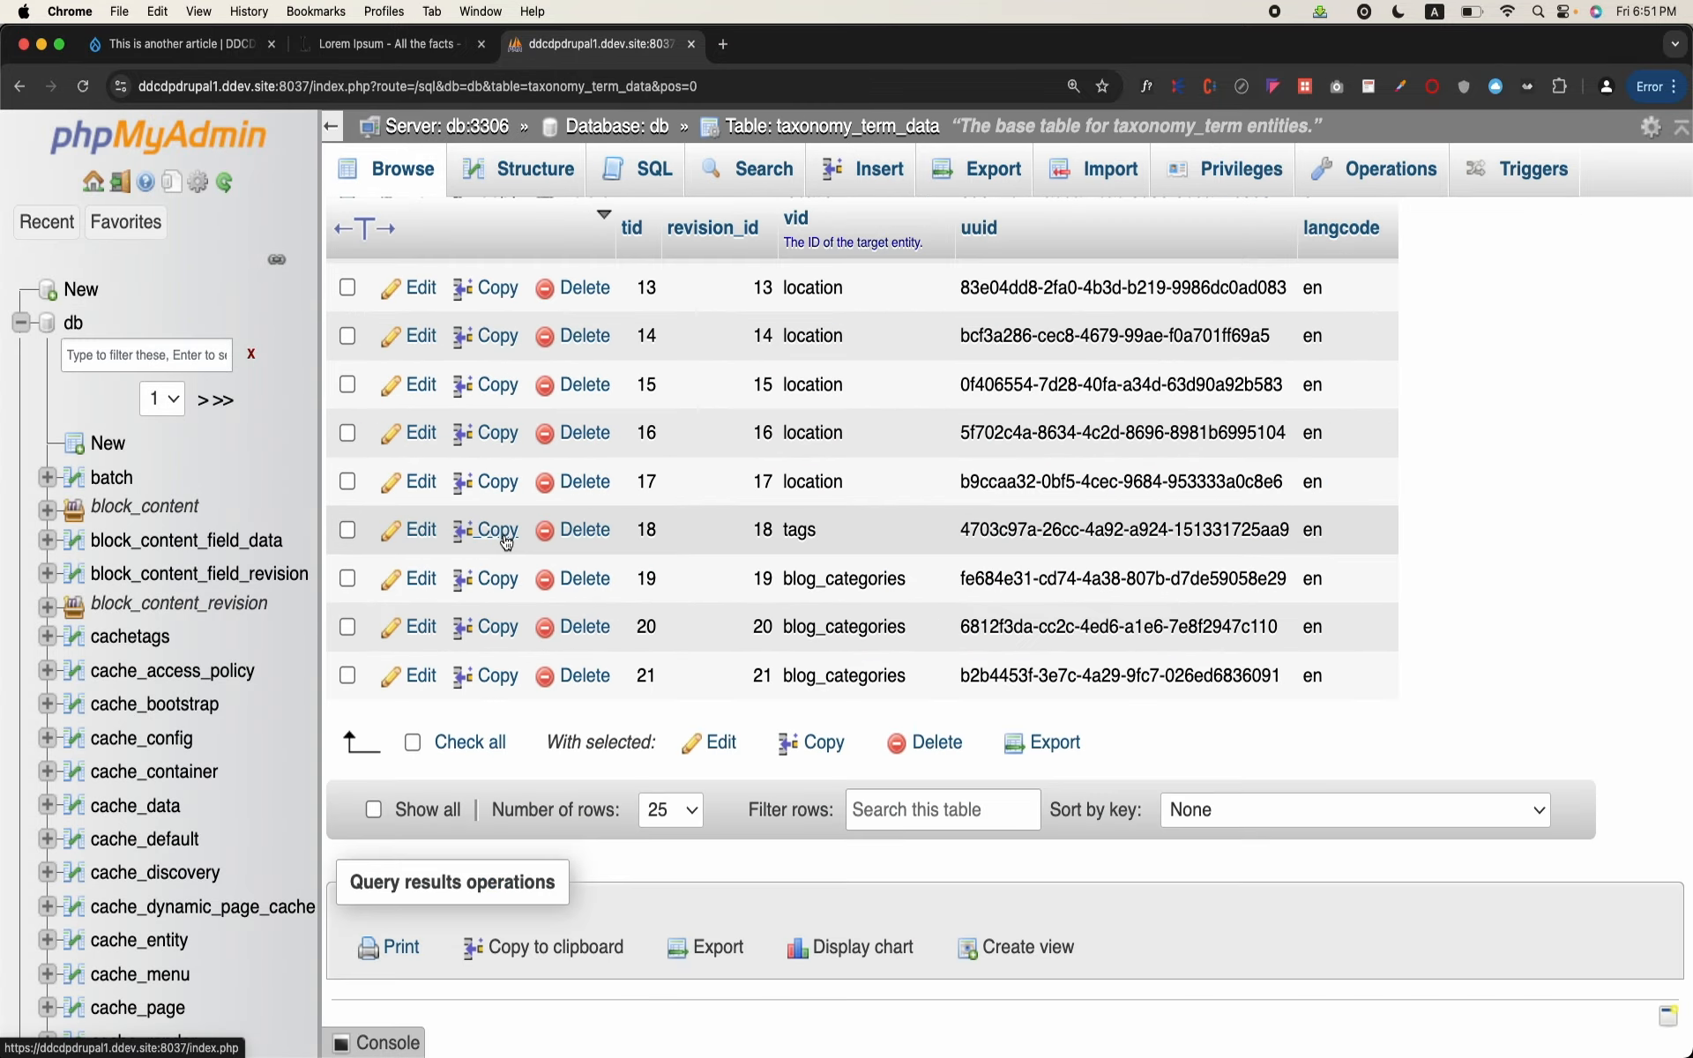
{"action": "scroll", "coordinate": [931, 663], "scroll_direction": "up", "scroll_amount": 5}
{"action": "scroll", "coordinate": [931, 663], "scroll_direction": "up", "scroll_amount": 5}
{"action": "scroll", "coordinate": [931, 664], "scroll_direction": "down", "scroll_amount": 10}
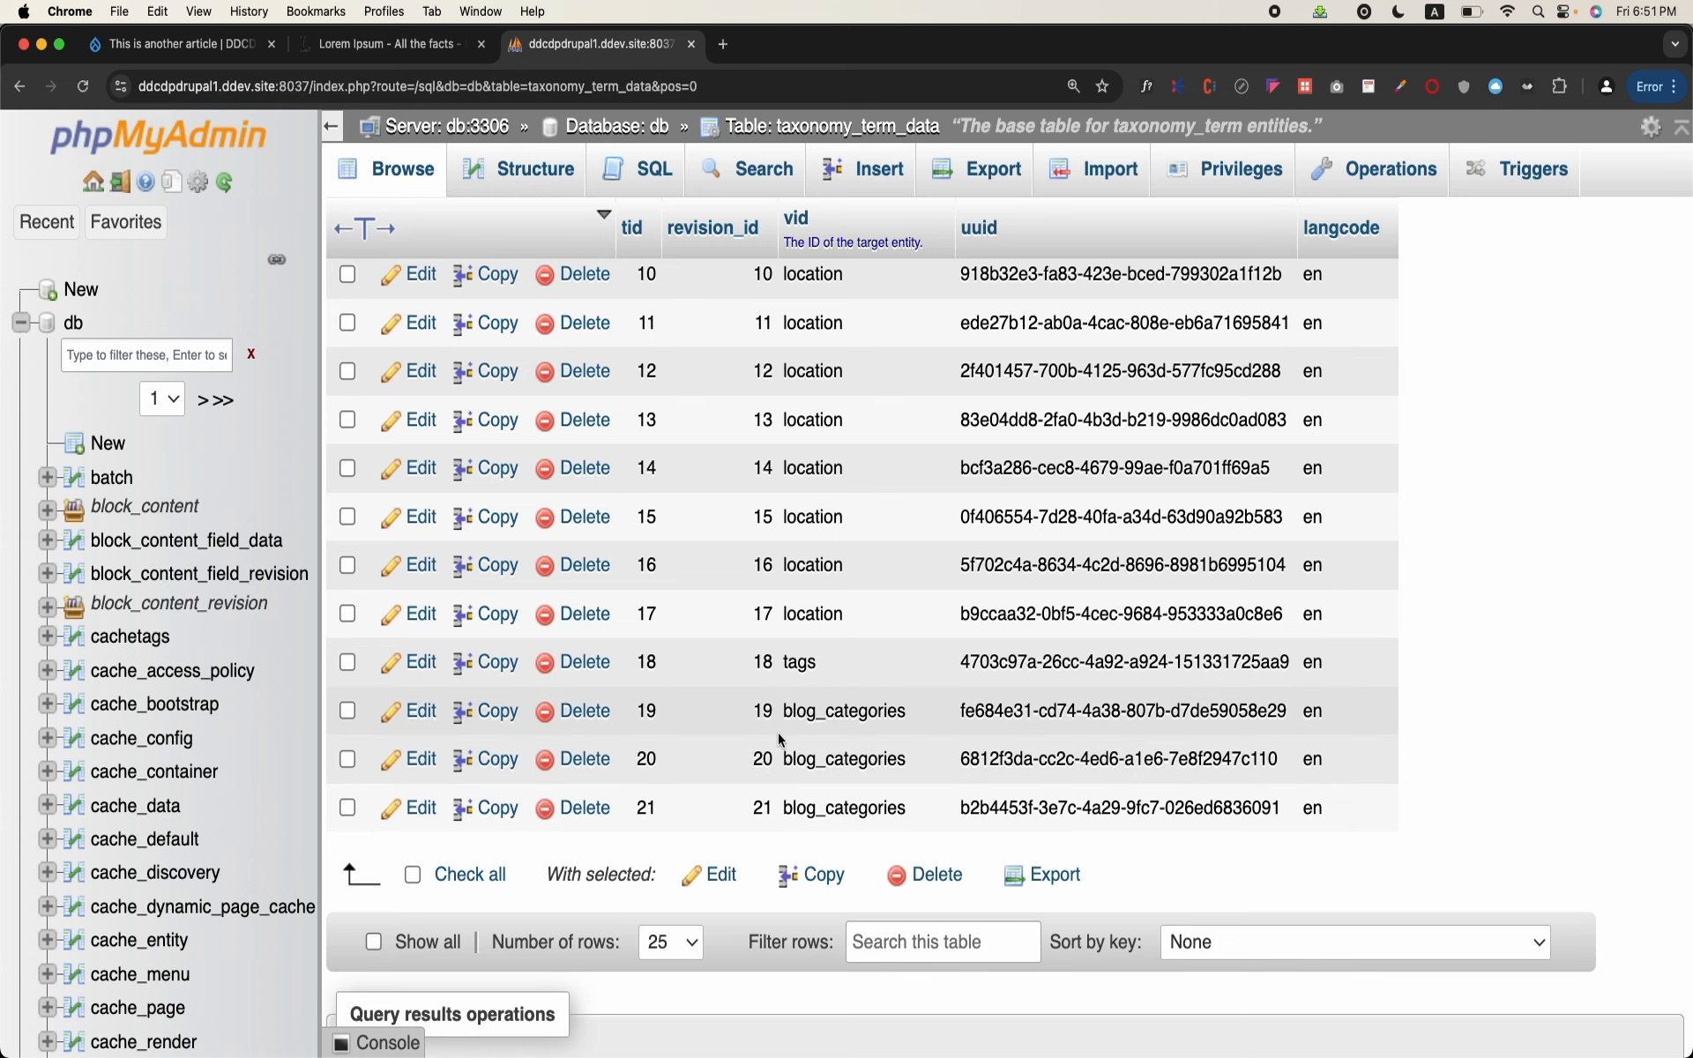
{"action": "scroll", "coordinate": [840, 790], "scroll_direction": "up", "scroll_amount": 5}
{"action": "scroll", "coordinate": [841, 790], "scroll_direction": "down", "scroll_amount": 5}
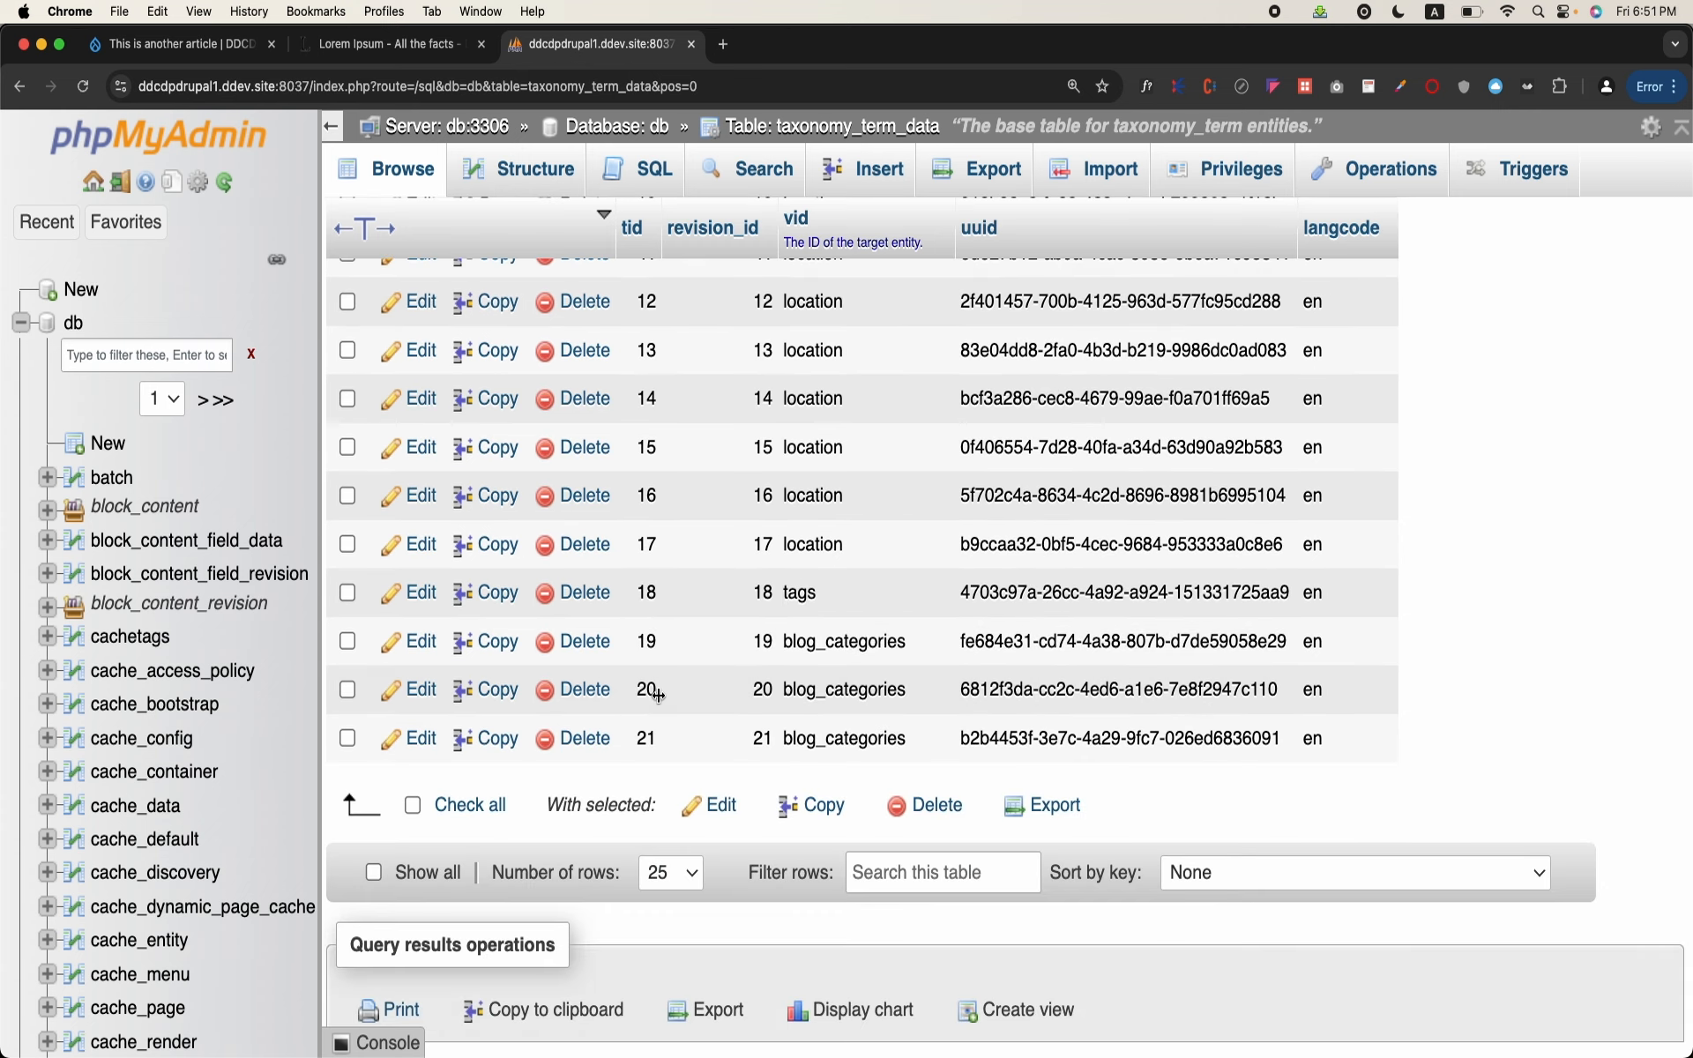
Step: Return to the db table list, open taxonomy_term_field_data, and examine the names stored for the blog_categories term IDs
{"action": "scroll", "coordinate": [177, 835], "scroll_direction": "down", "scroll_amount": 10}
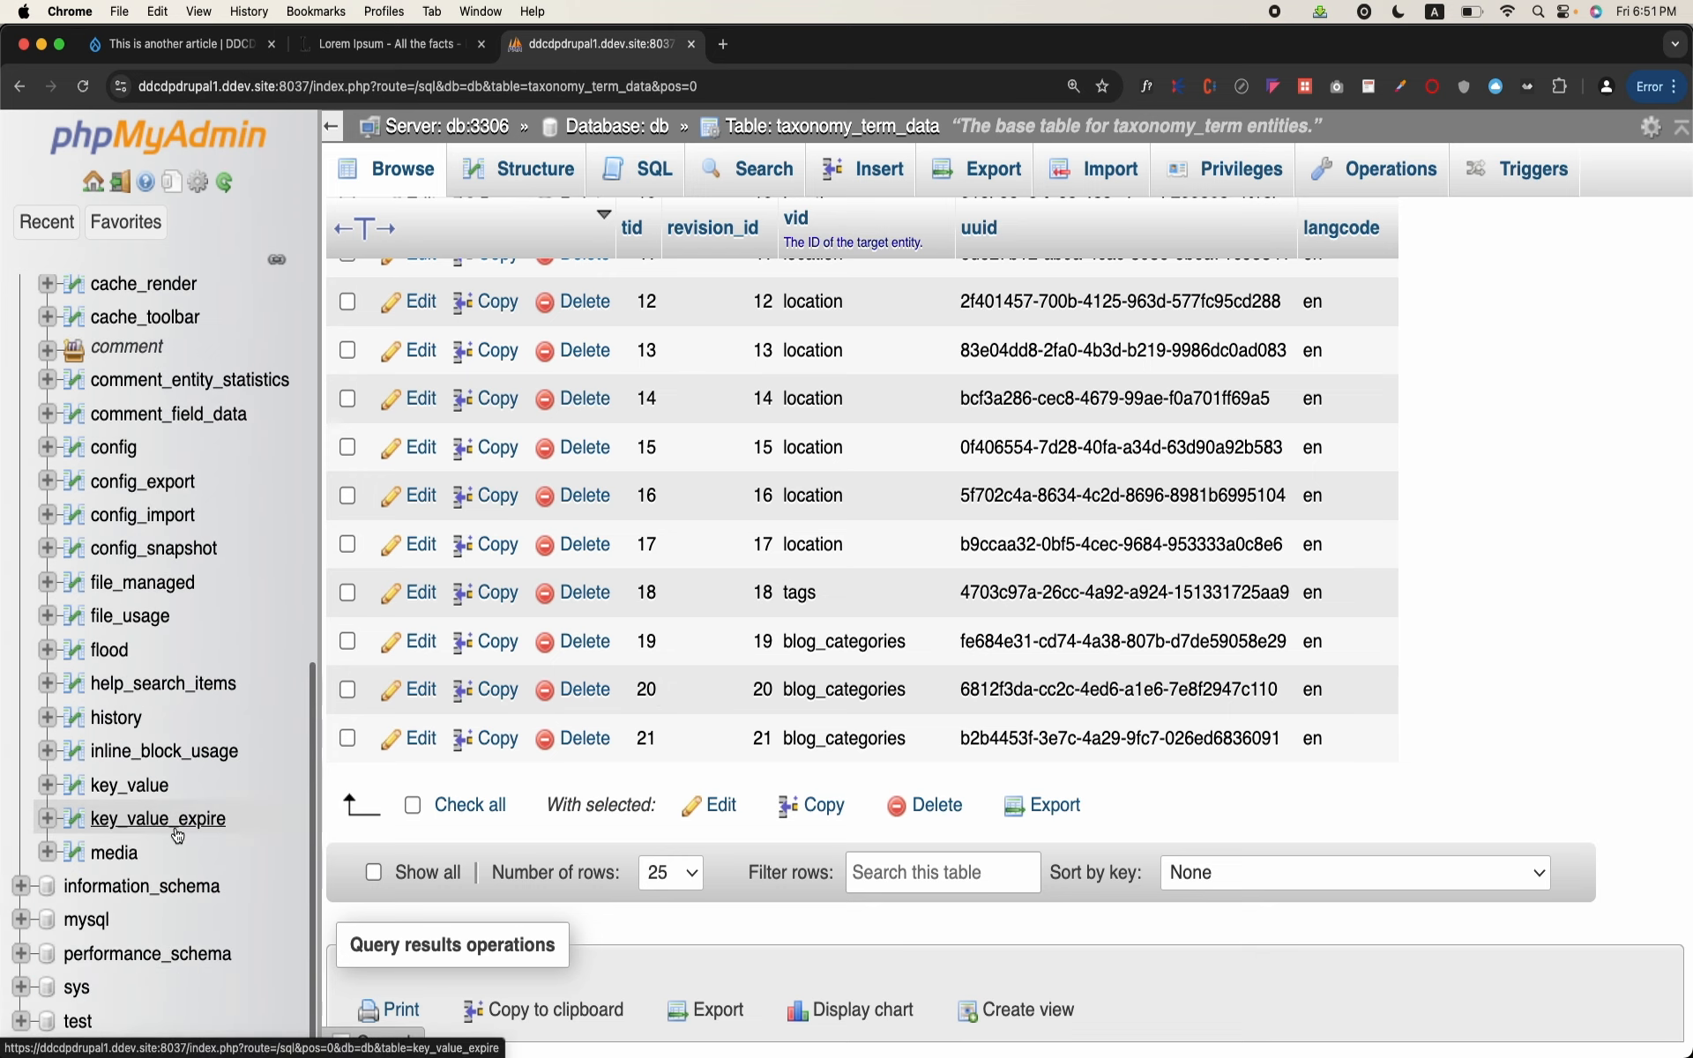
{"action": "scroll", "coordinate": [177, 835], "scroll_direction": "up", "scroll_amount": 10}
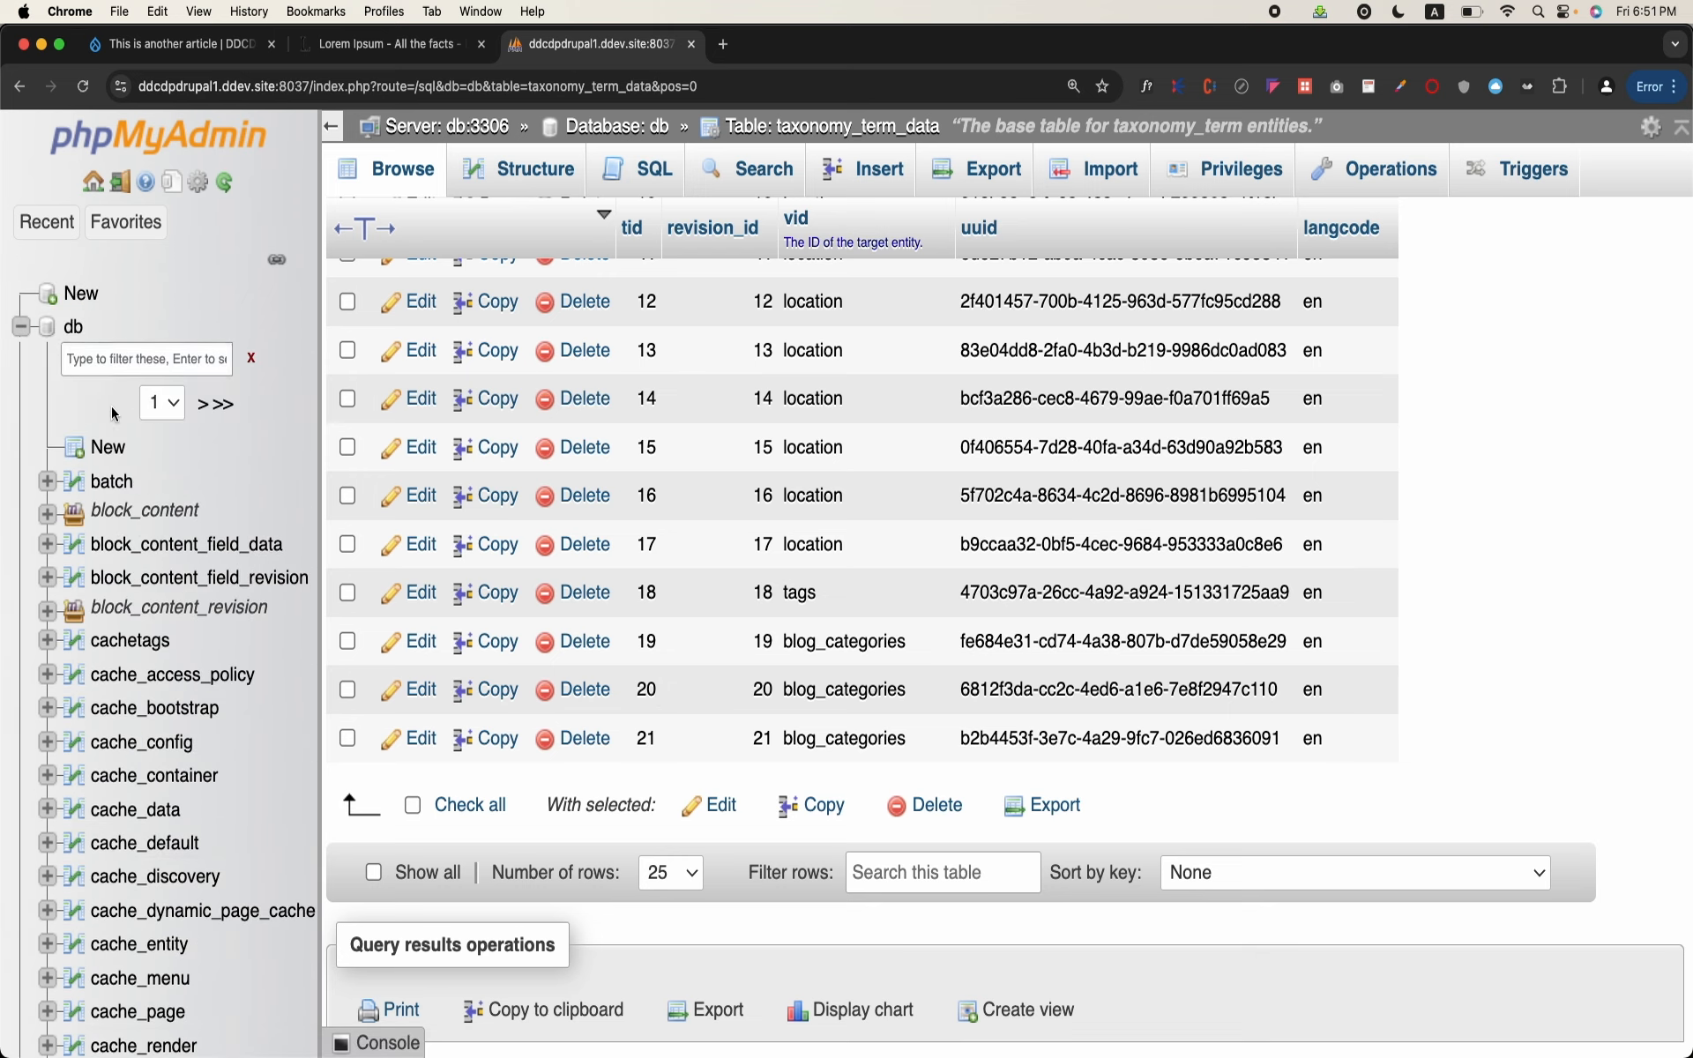
{"action": "left_click", "coordinate": [76, 328]}
{"action": "scroll", "coordinate": [595, 573], "scroll_direction": "down", "scroll_amount": 15}
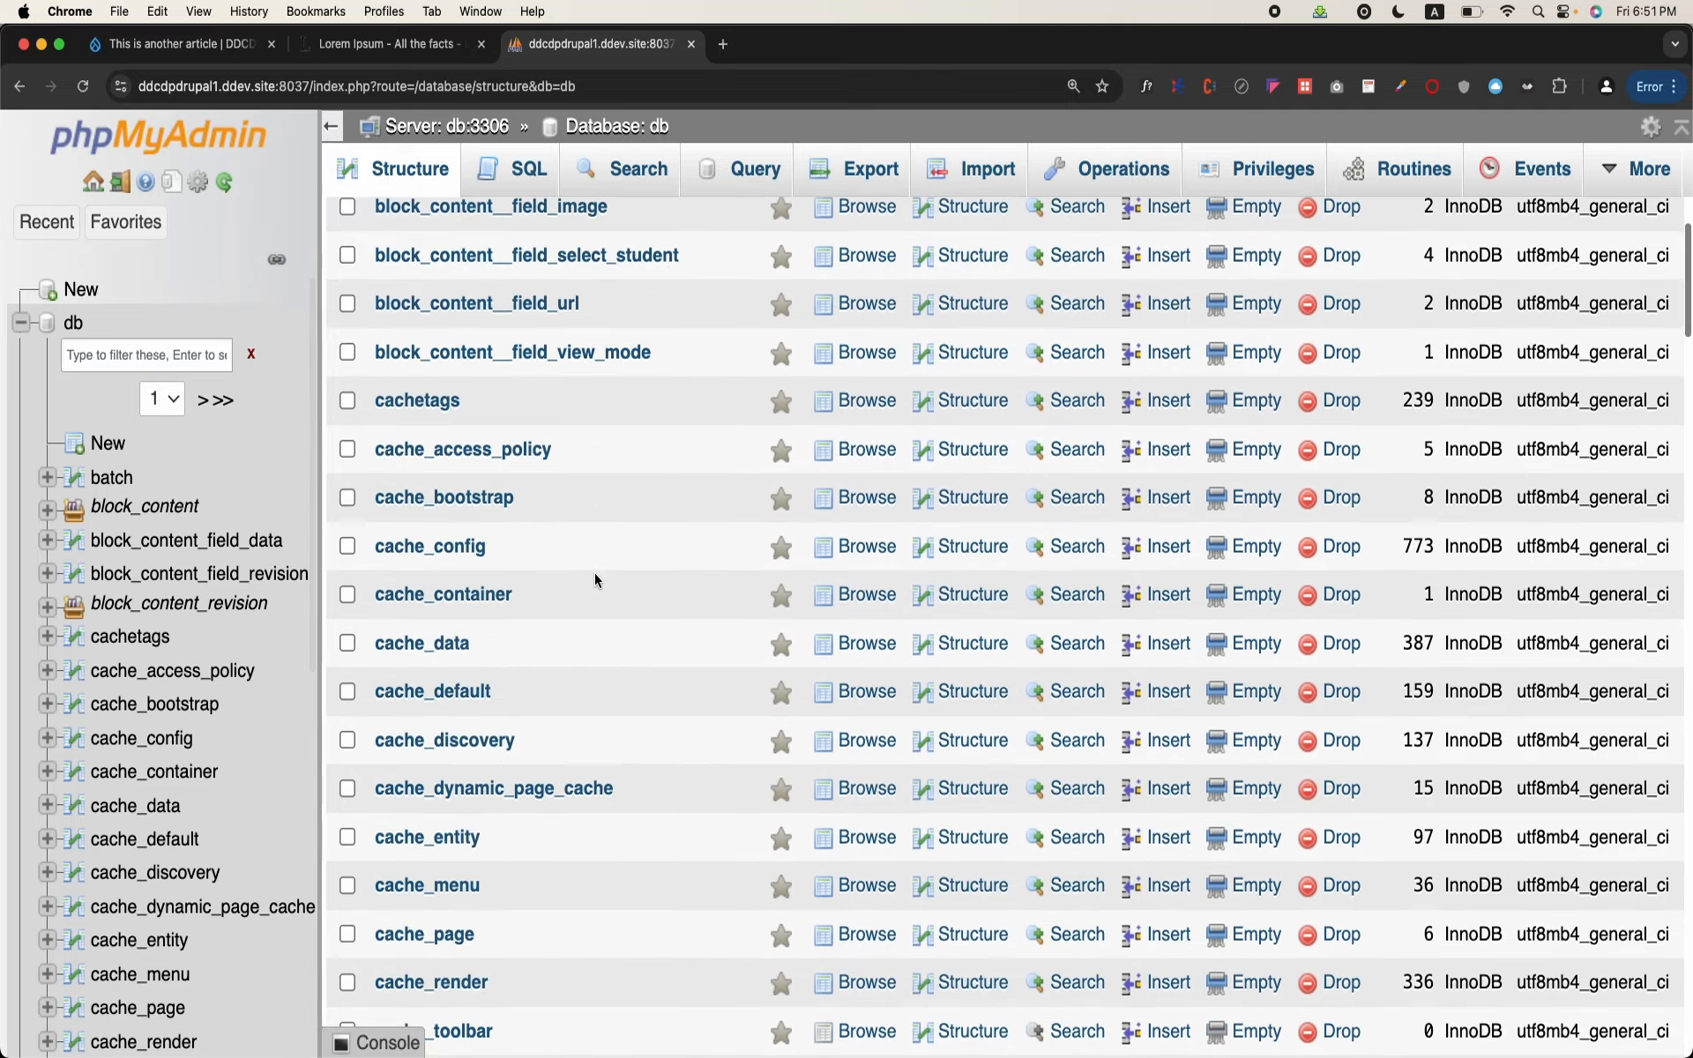
{"action": "scroll", "coordinate": [597, 580], "scroll_direction": "down", "scroll_amount": 20}
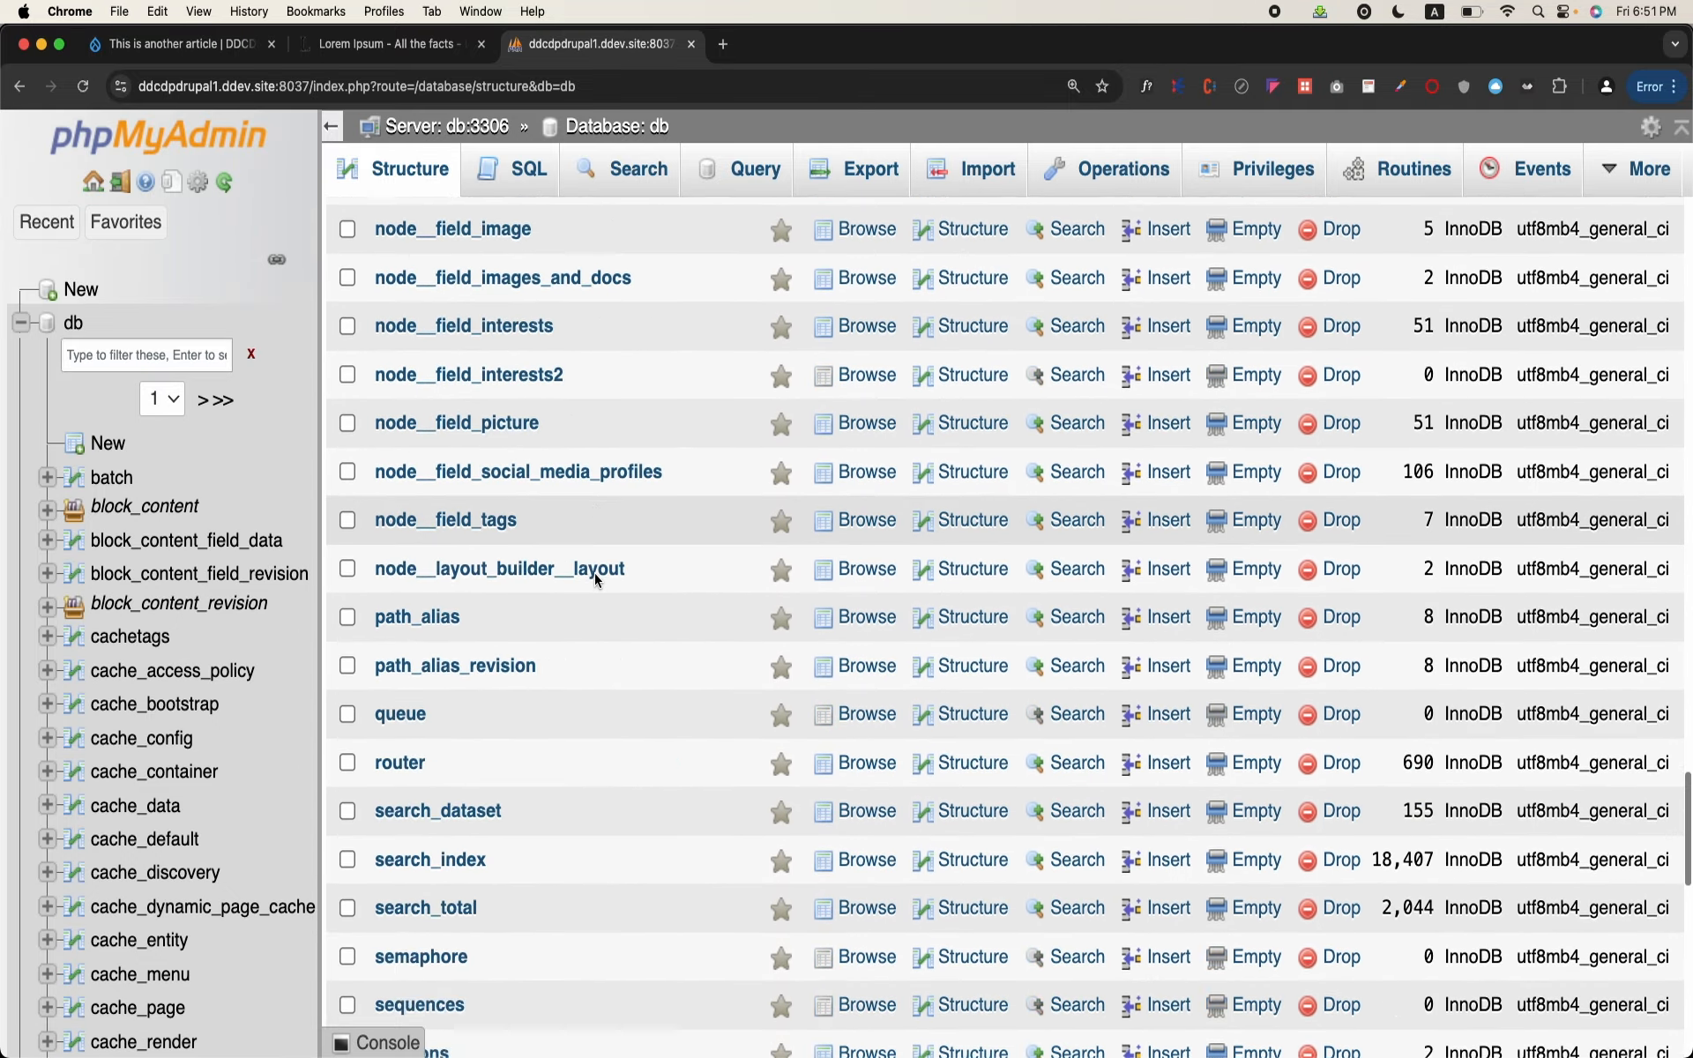
{"action": "scroll", "coordinate": [595, 573], "scroll_direction": "up", "scroll_amount": 6}
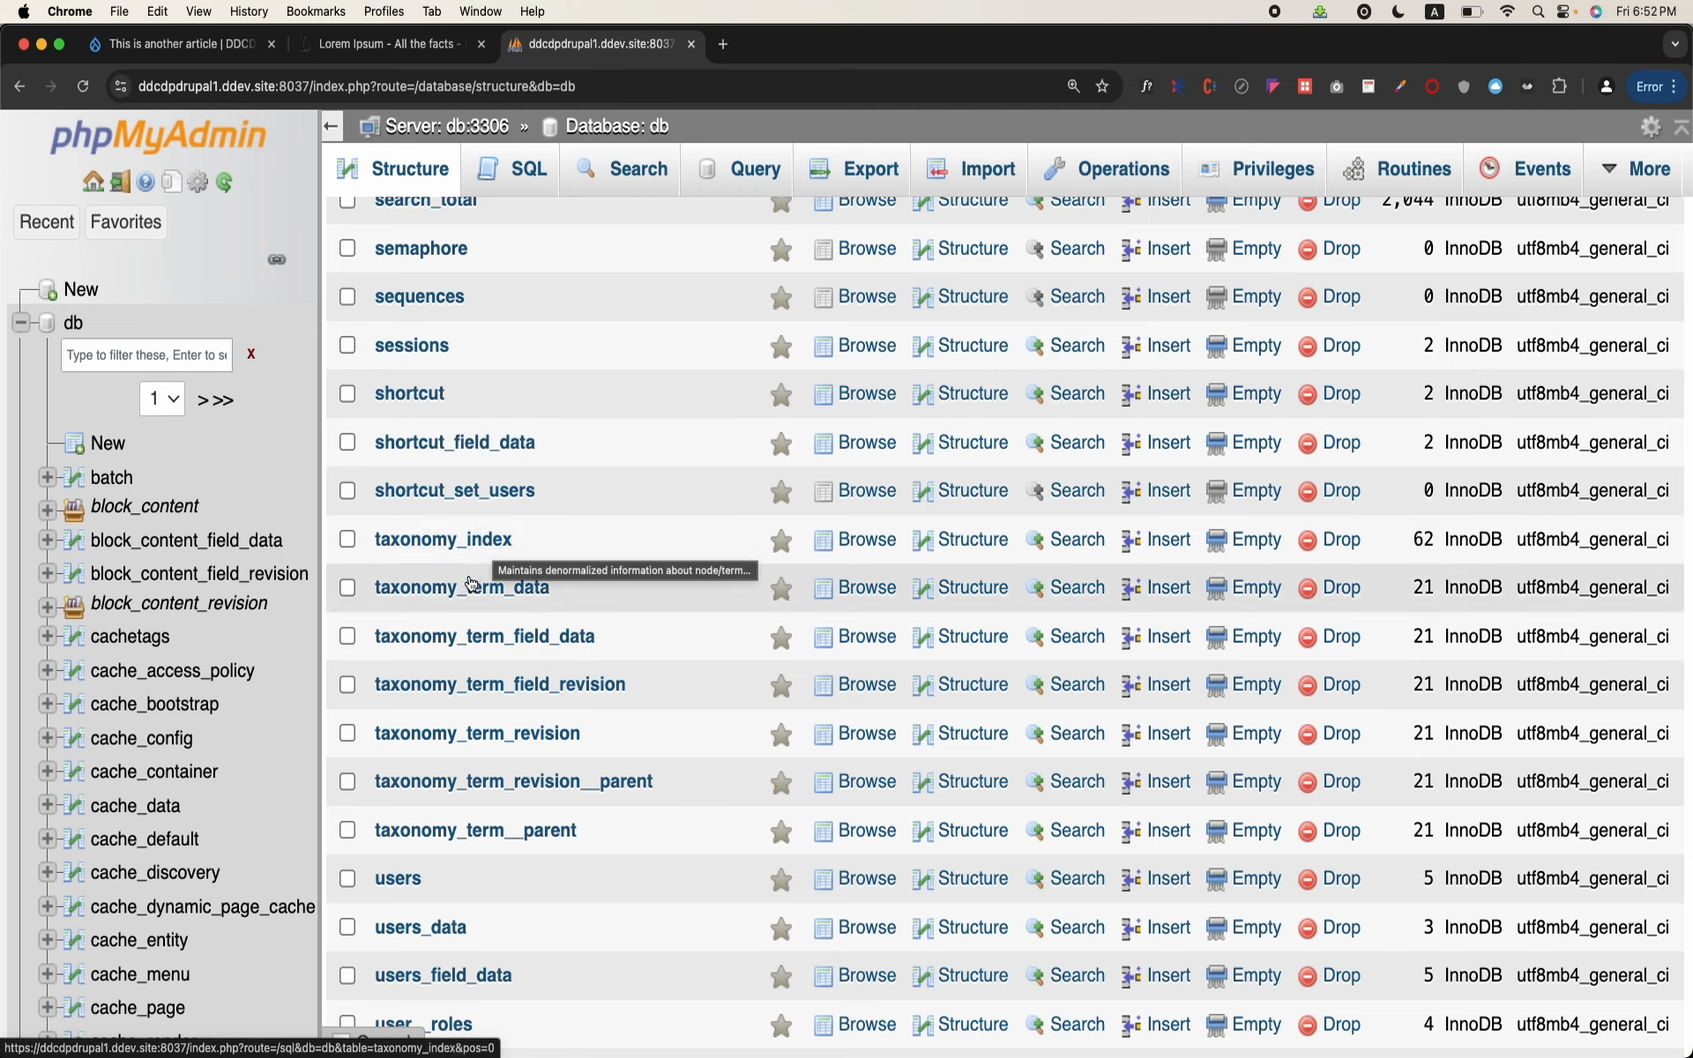
{"action": "left_click", "coordinate": [521, 638]}
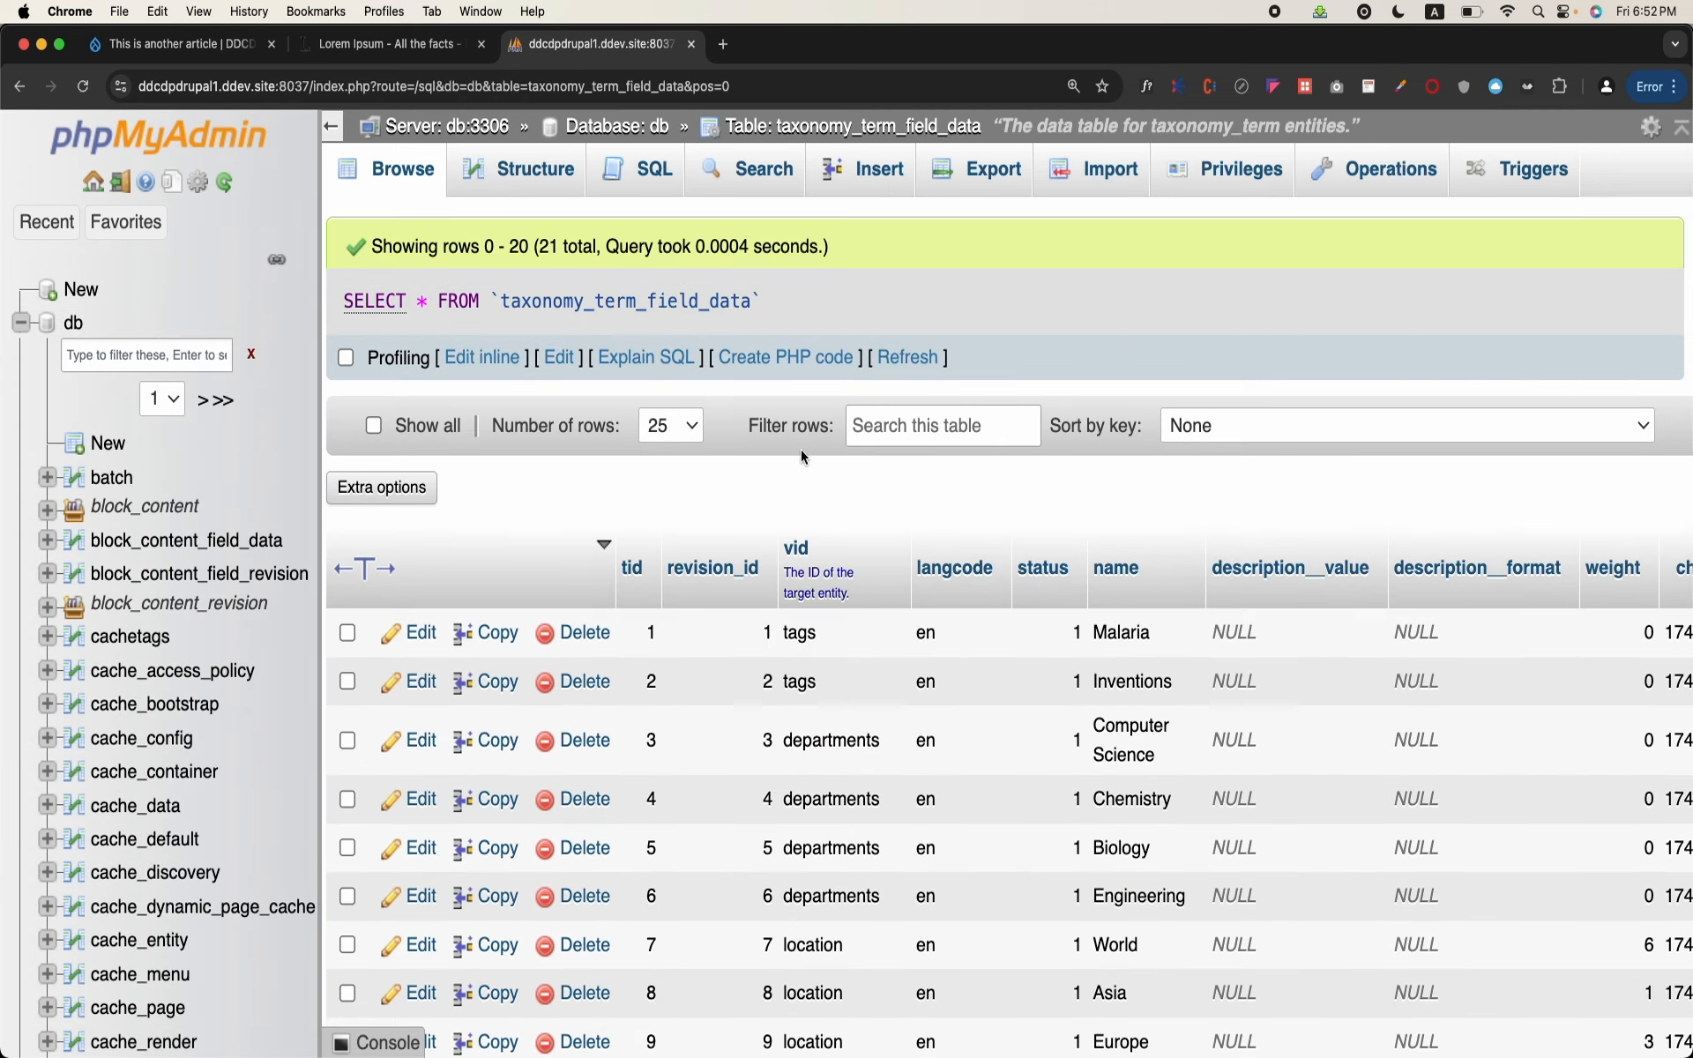
{"action": "scroll", "coordinate": [638, 595], "scroll_direction": "down", "scroll_amount": 10}
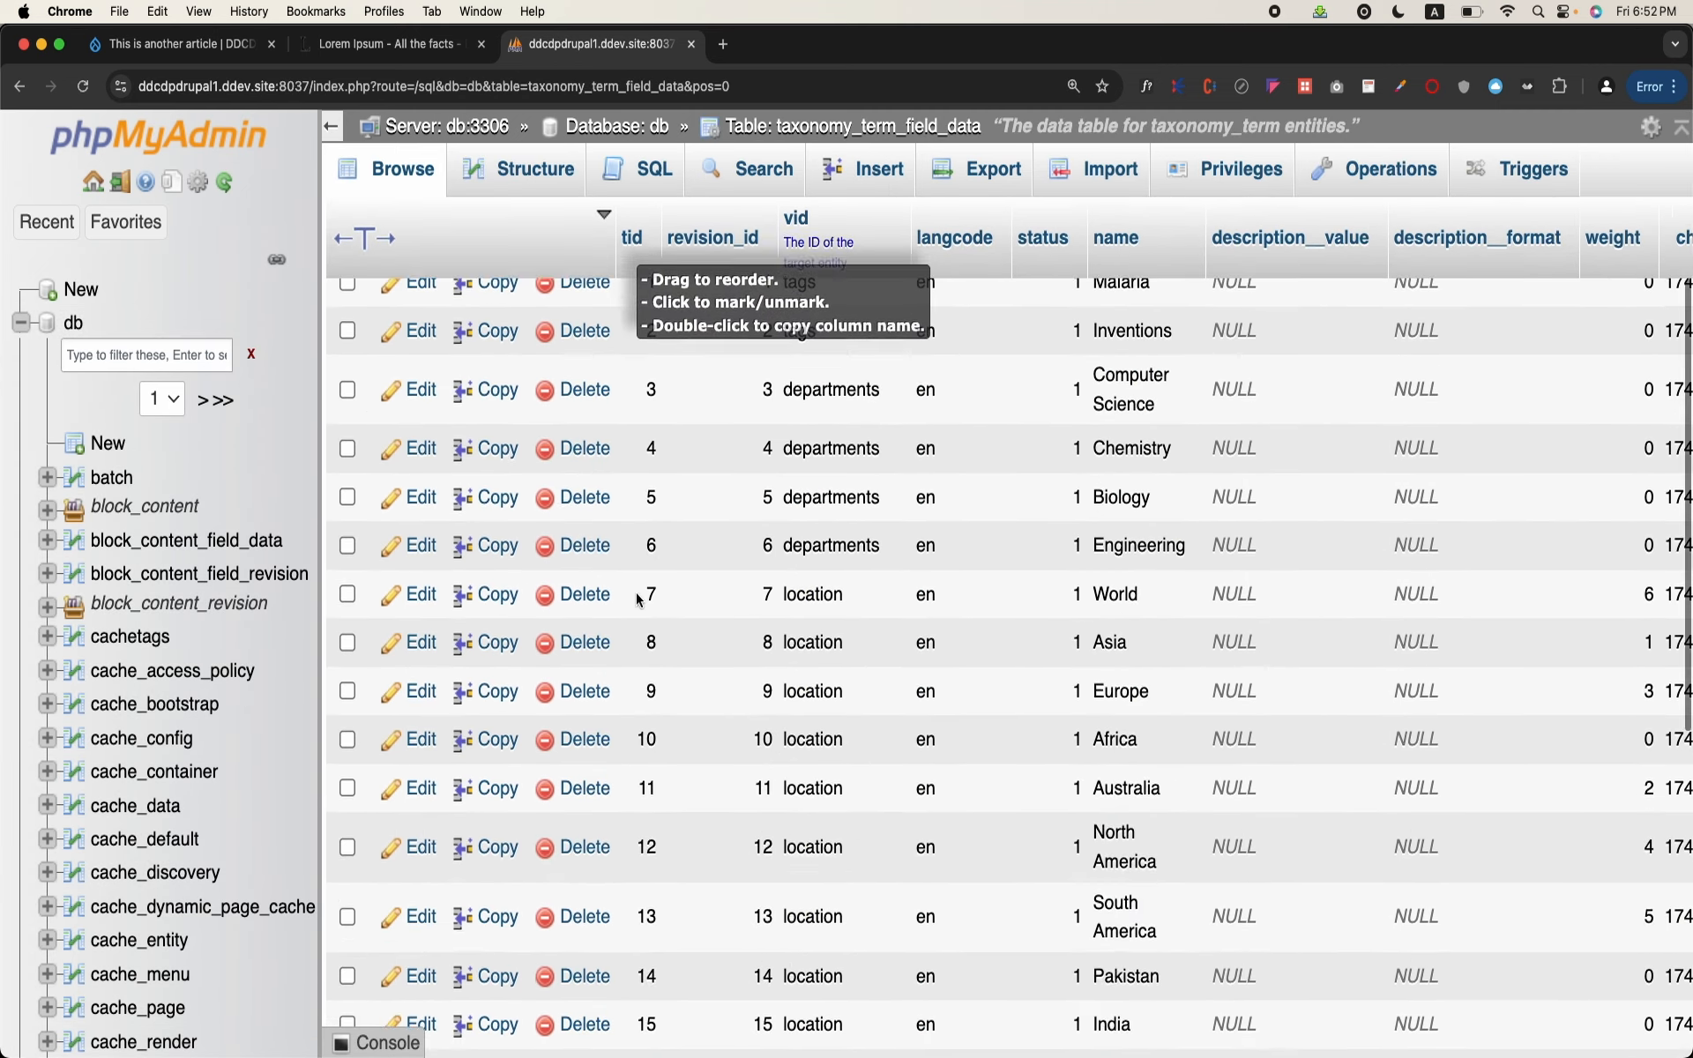
{"action": "scroll", "coordinate": [637, 594], "scroll_direction": "down", "scroll_amount": 2}
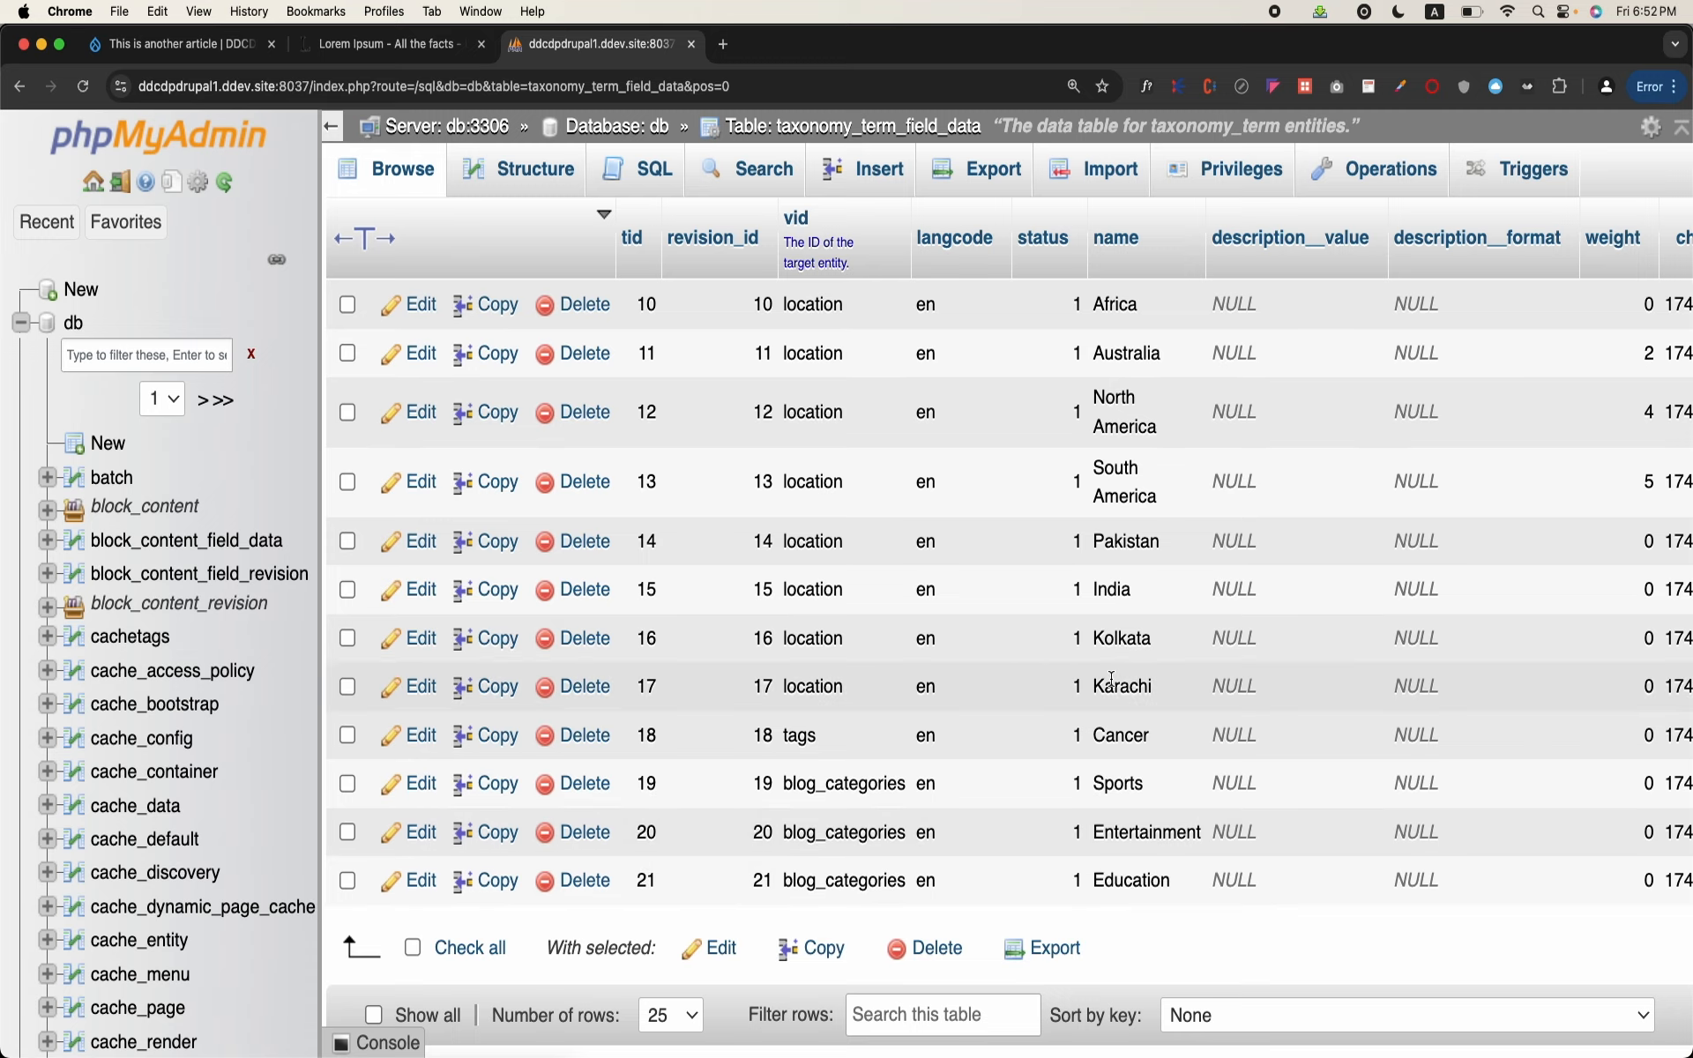
Step: Switch back to the Drupal post "This is another article" and review its content down to the Category terms
{"action": "left_click", "coordinate": [202, 45]}
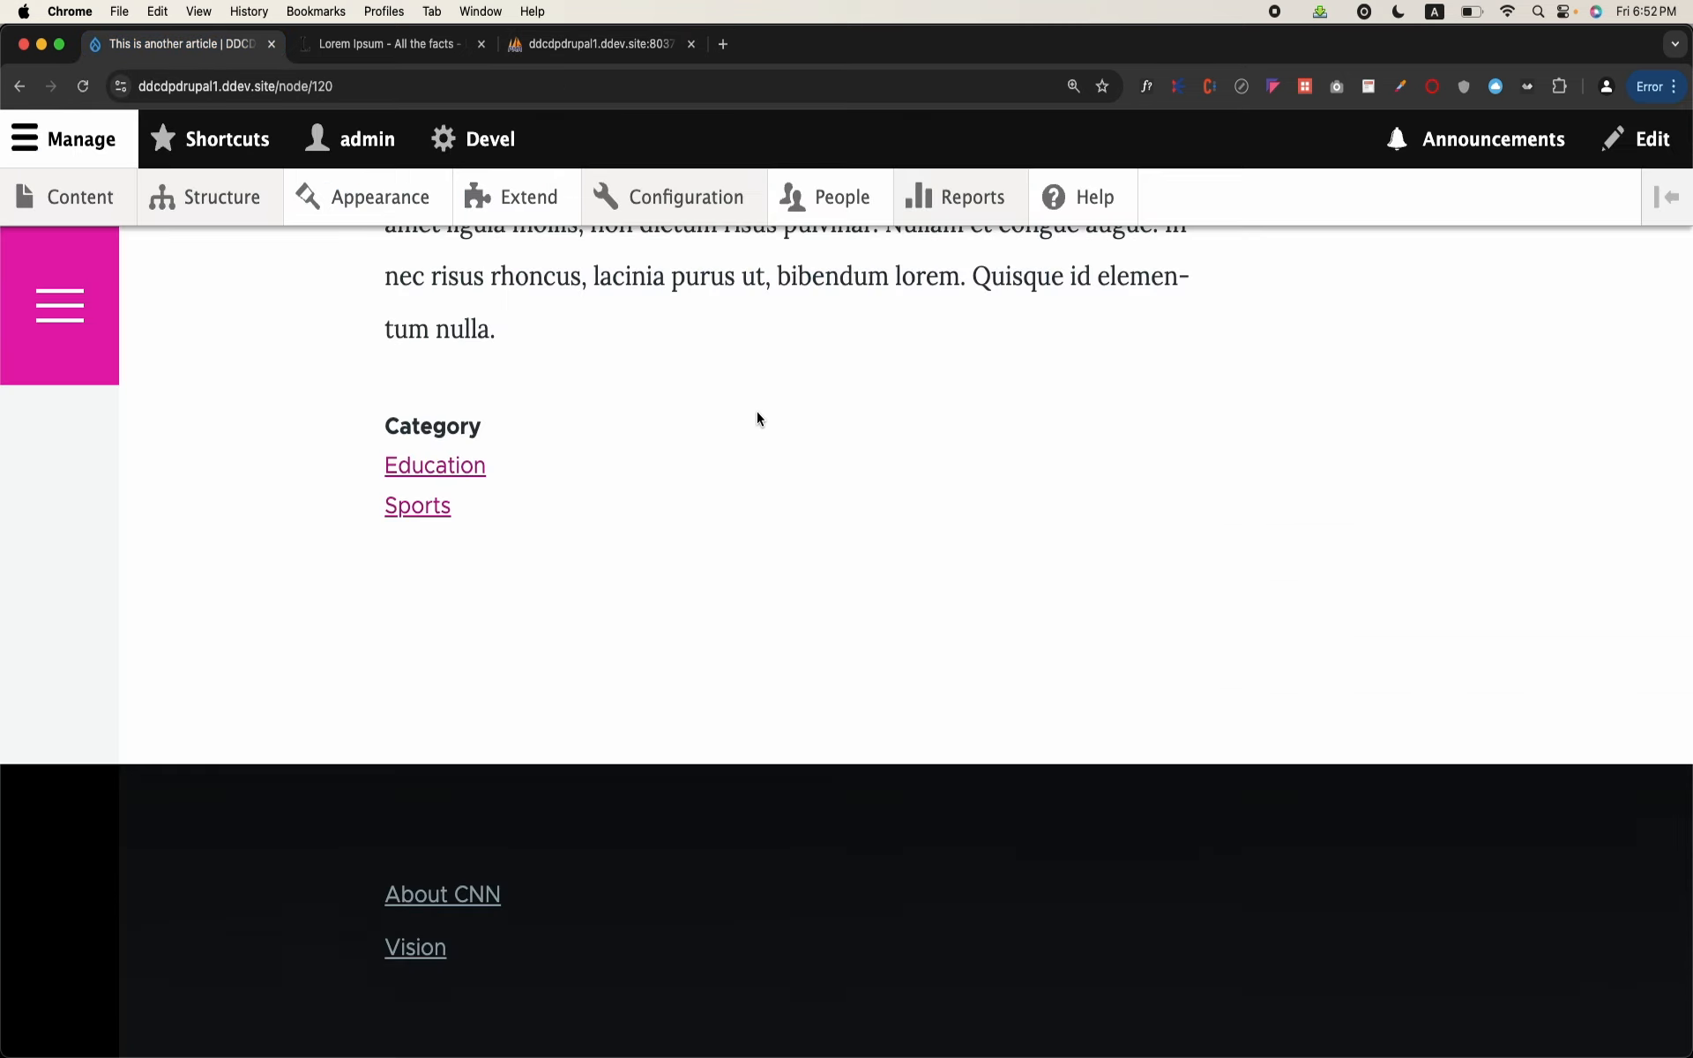
{"action": "scroll", "coordinate": [757, 414], "scroll_direction": "up", "scroll_amount": 10}
{"action": "scroll", "coordinate": [756, 415], "scroll_direction": "up", "scroll_amount": 10}
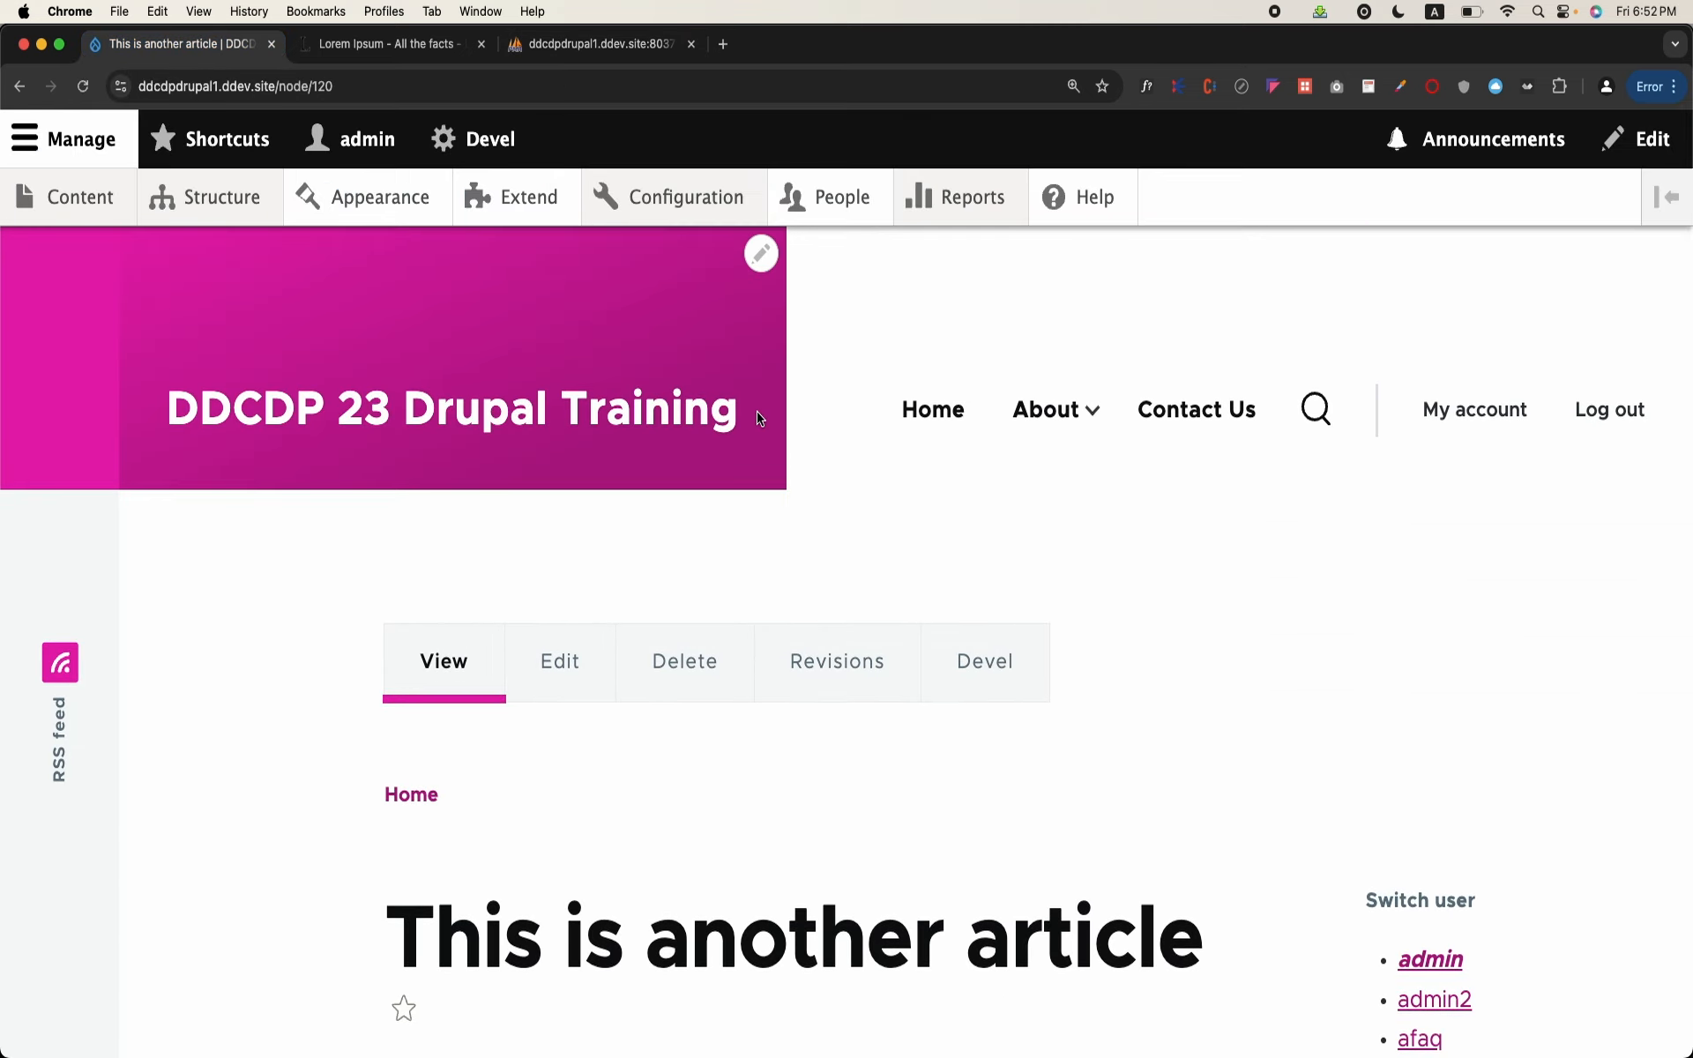
{"action": "scroll", "coordinate": [757, 415], "scroll_direction": "down", "scroll_amount": 4}
{"action": "scroll", "coordinate": [757, 411], "scroll_direction": "up", "scroll_amount": 4}
{"action": "scroll", "coordinate": [660, 543], "scroll_direction": "down", "scroll_amount": 15}
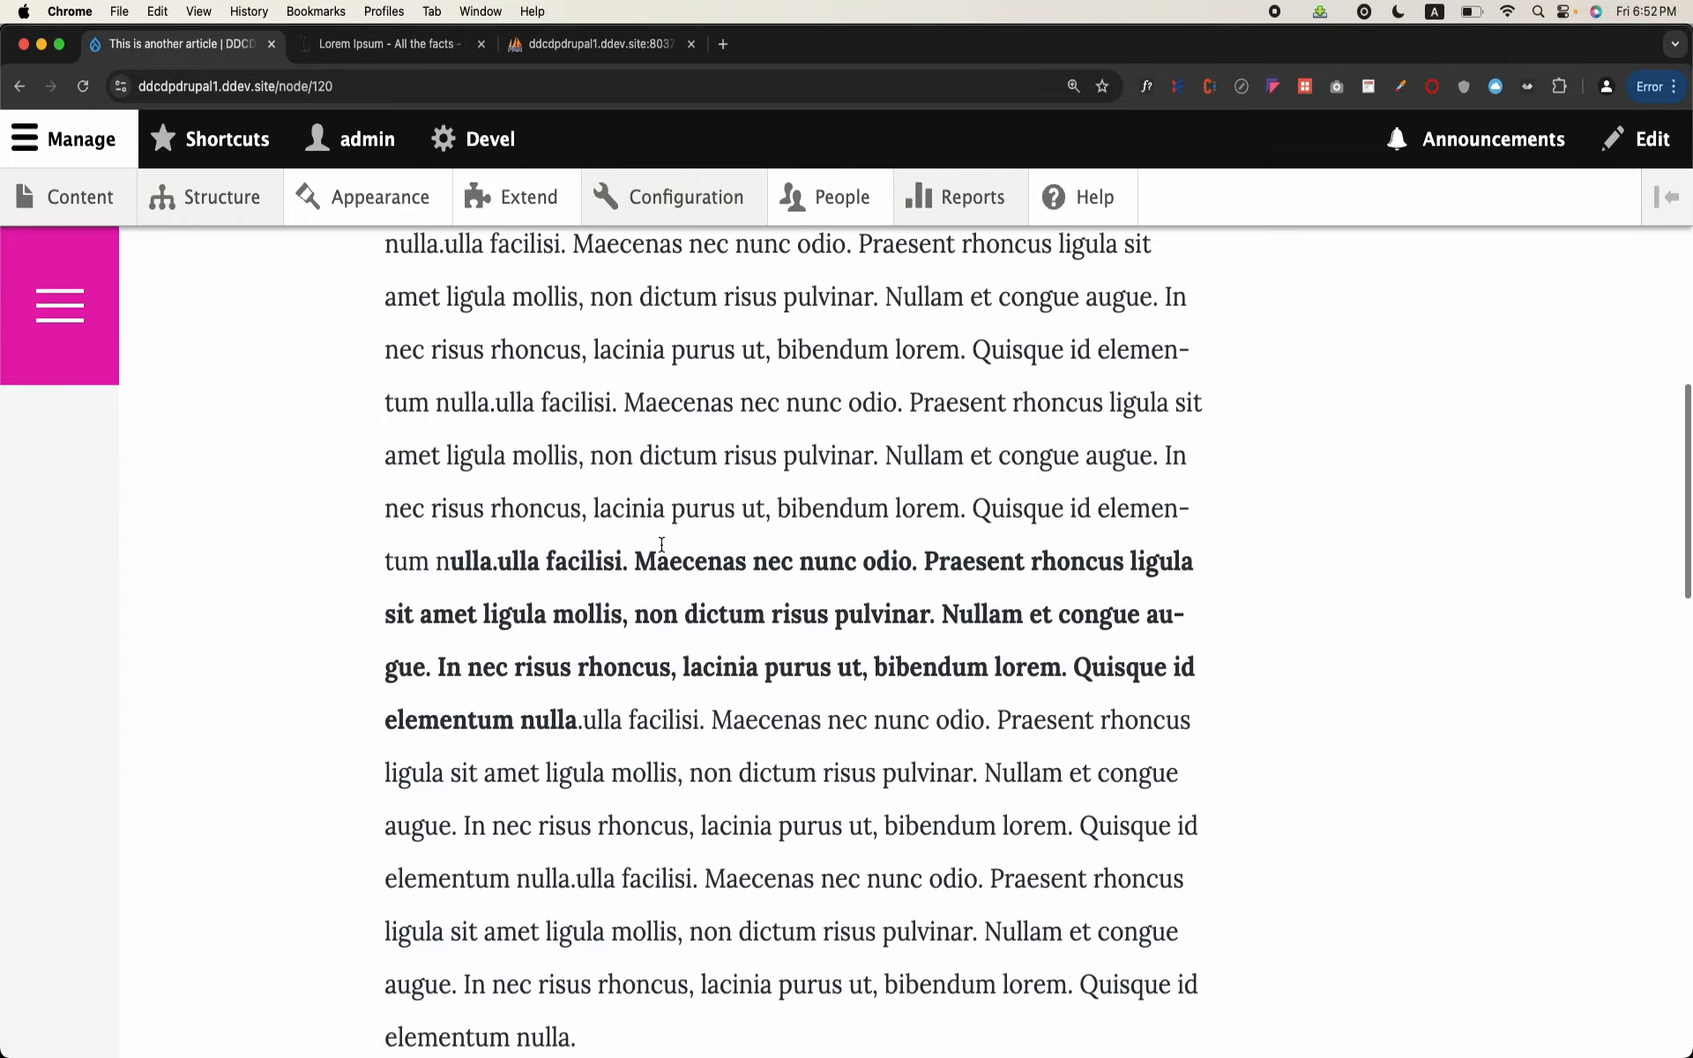
{"action": "scroll", "coordinate": [662, 545], "scroll_direction": "down", "scroll_amount": 2}
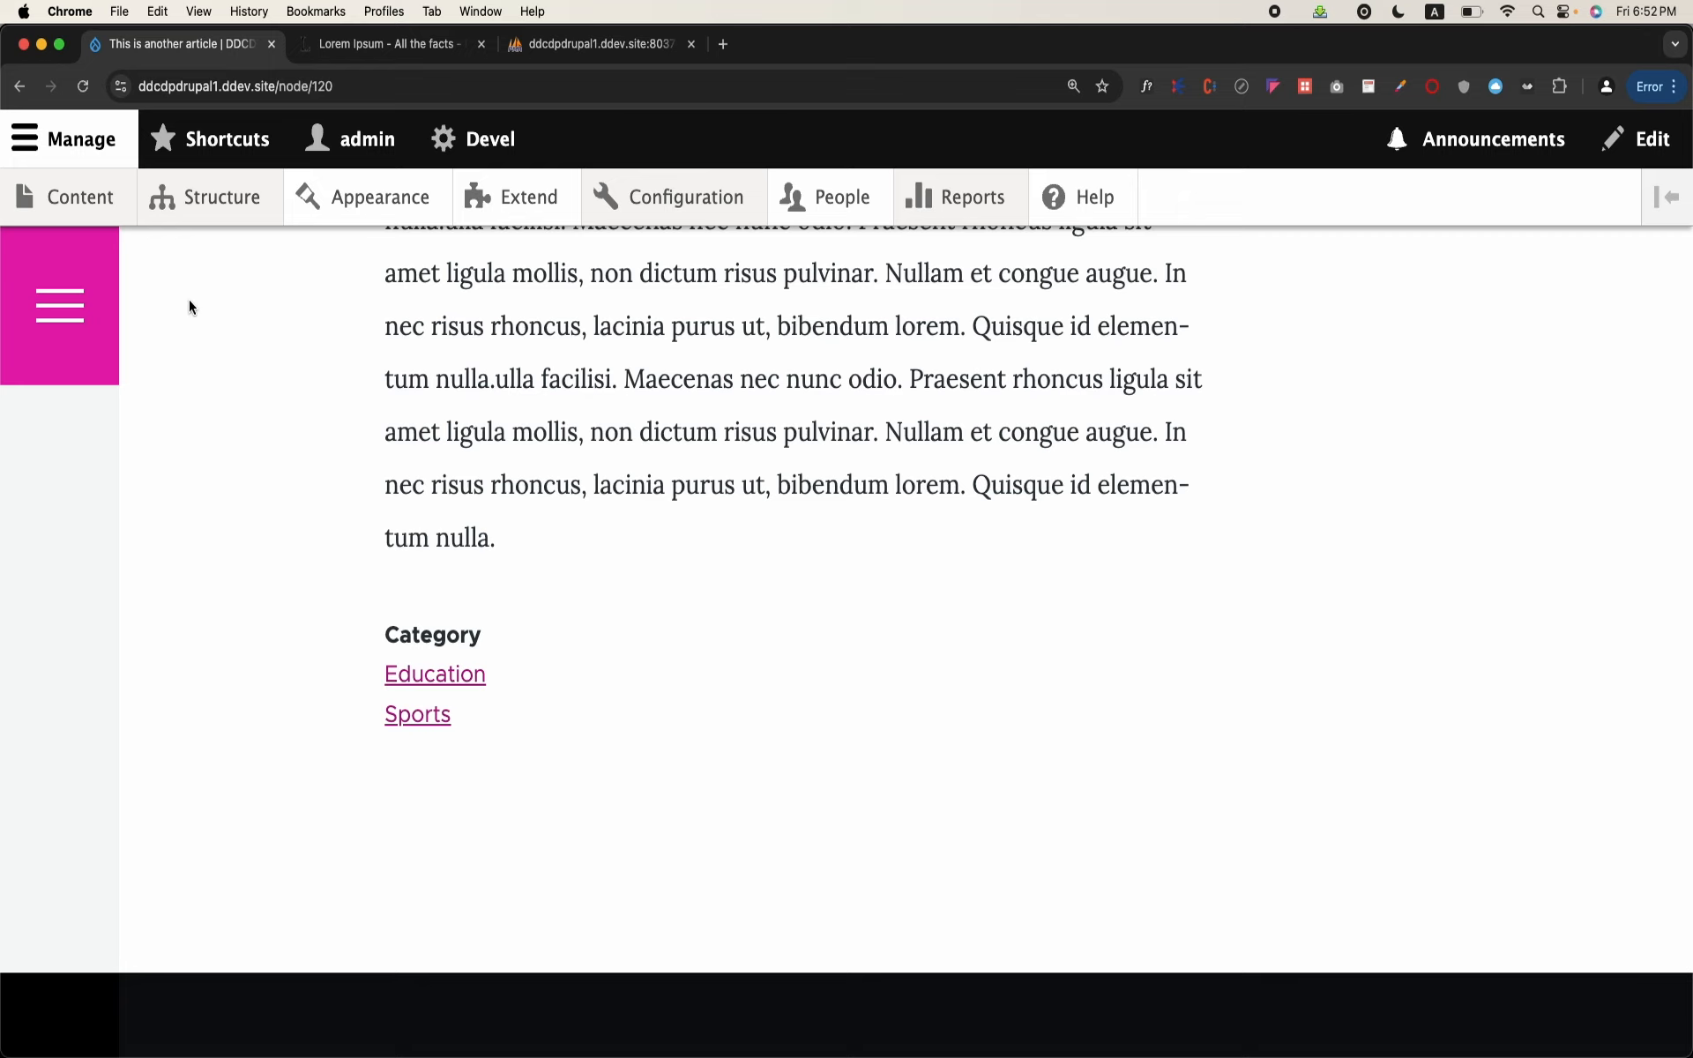
Step: Open the field management page of the Blog content type from the site's structure administration
{"action": "mouse_move", "coordinate": [229, 216]}
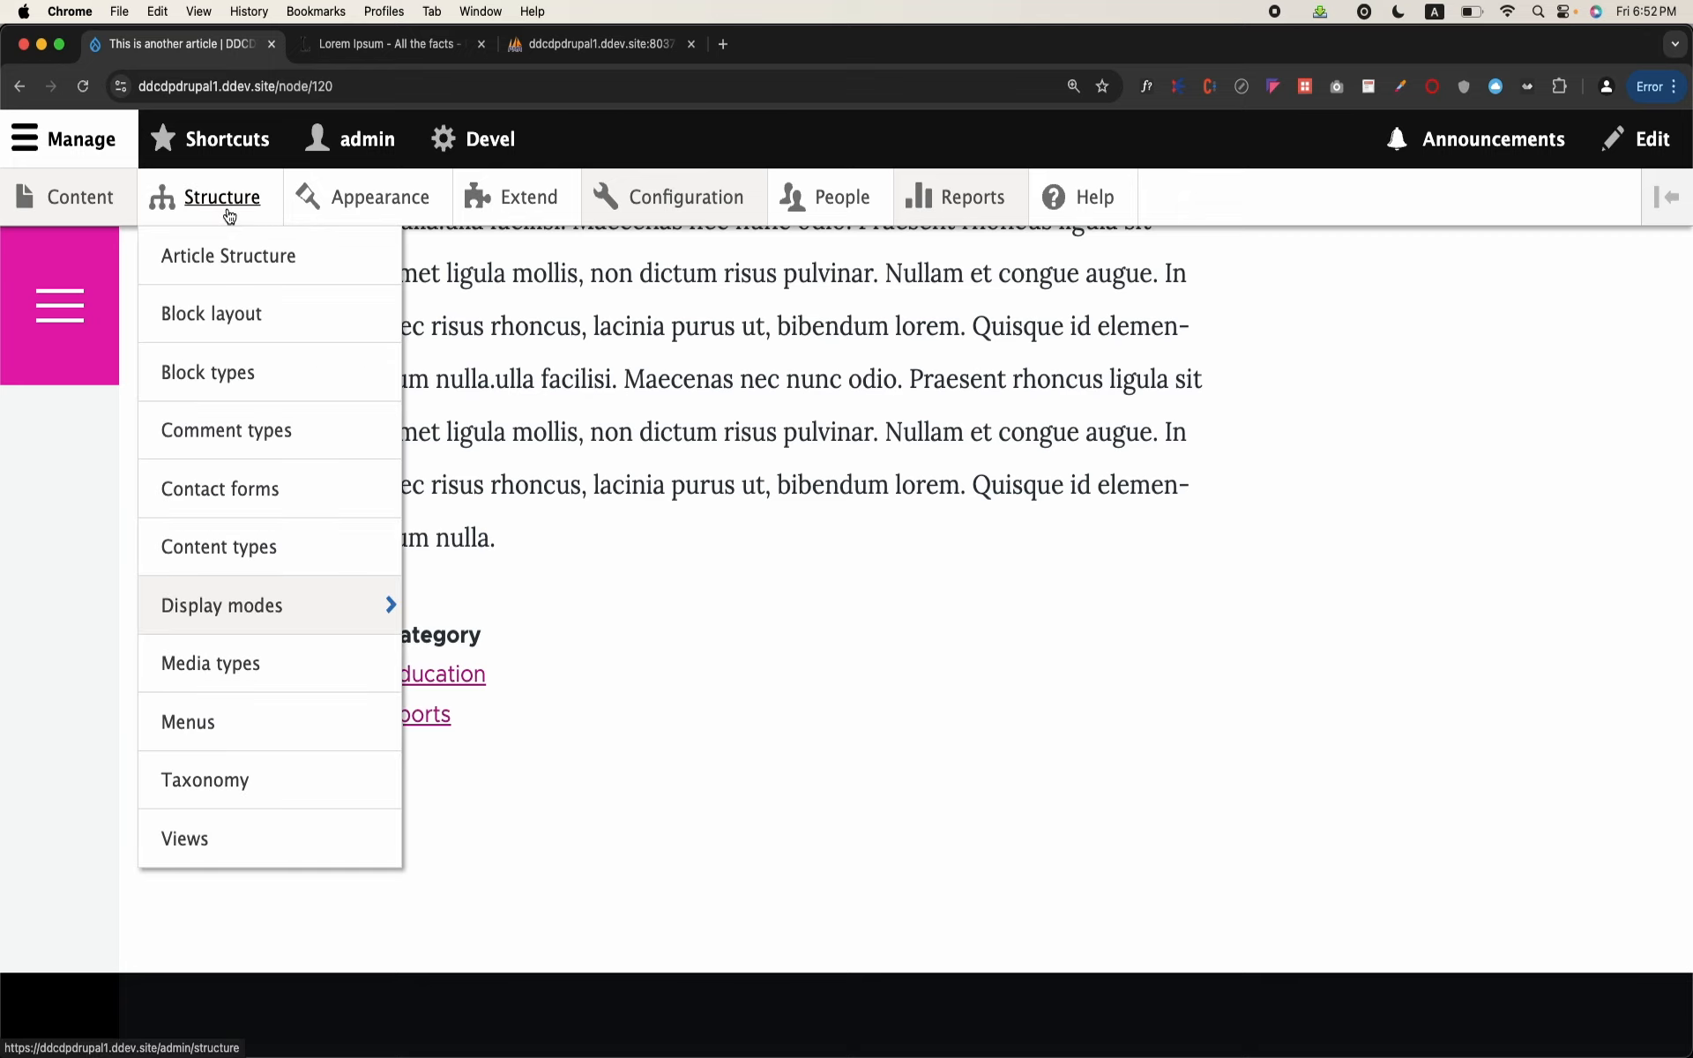
{"action": "left_click", "coordinate": [230, 216]}
{"action": "scroll", "coordinate": [229, 654], "scroll_direction": "down", "scroll_amount": 7}
{"action": "scroll", "coordinate": [230, 655], "scroll_direction": "down", "scroll_amount": 3}
{"action": "scroll", "coordinate": [229, 655], "scroll_direction": "up", "scroll_amount": 2}
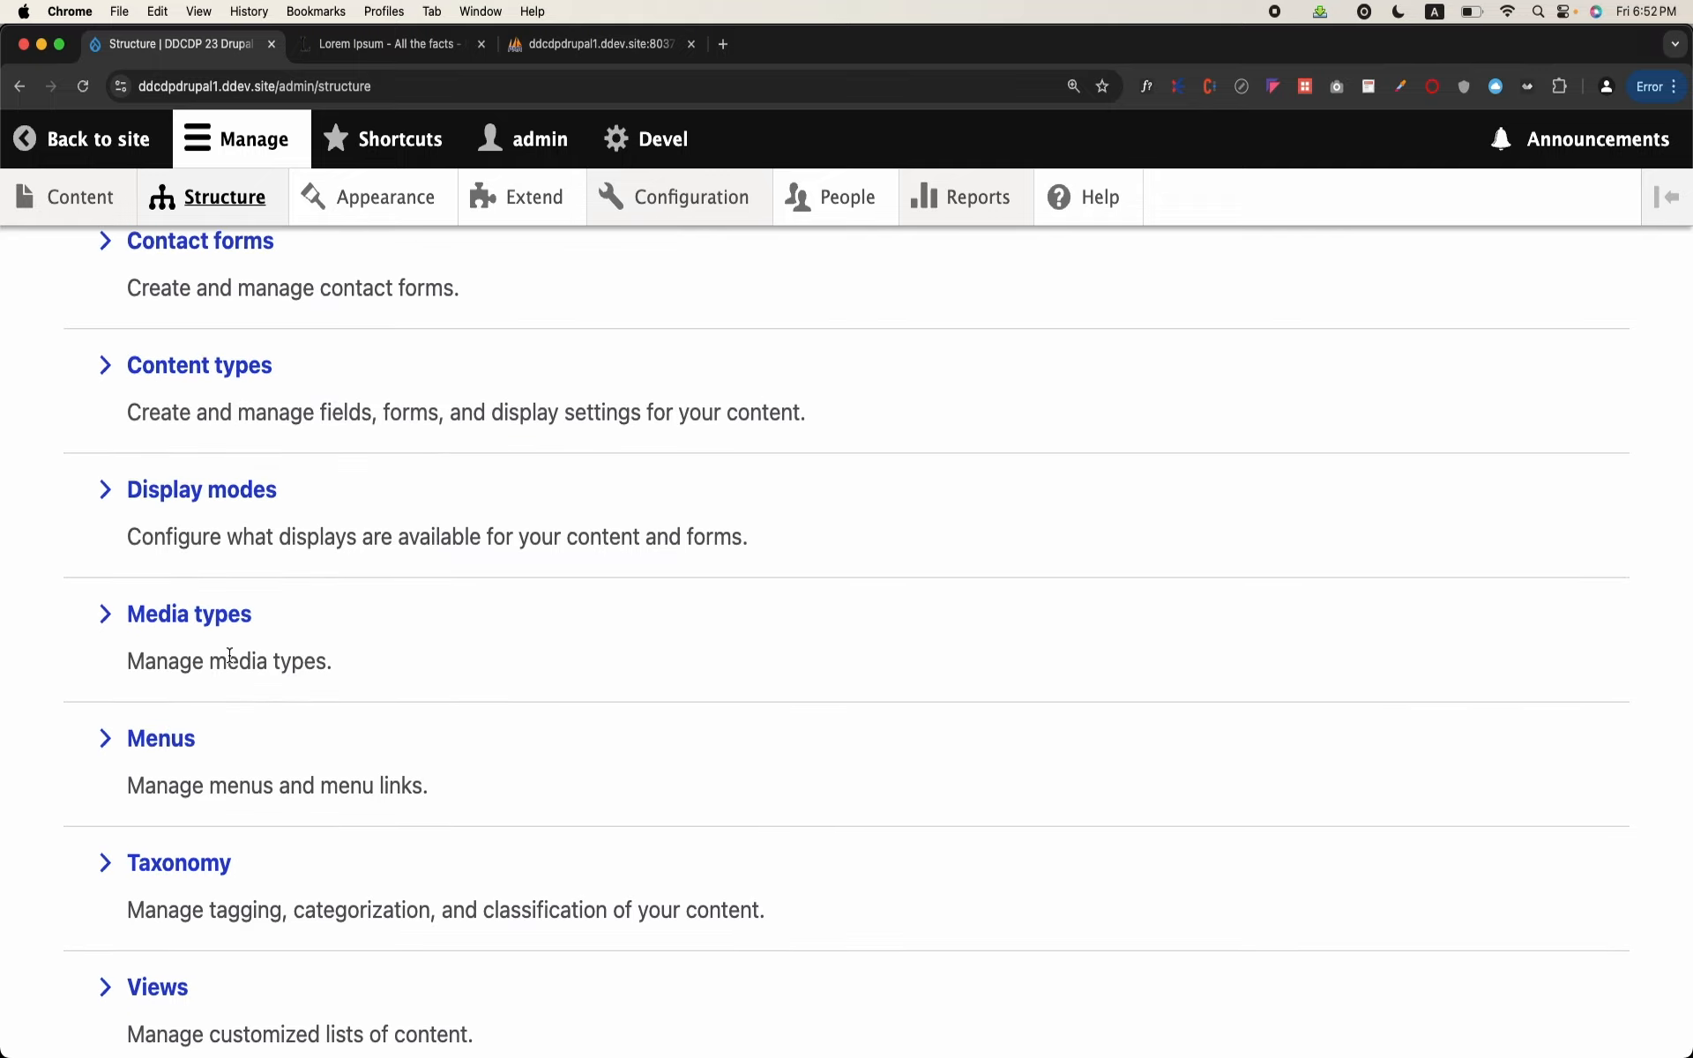
{"action": "scroll", "coordinate": [229, 654], "scroll_direction": "up", "scroll_amount": 5}
{"action": "scroll", "coordinate": [229, 654], "scroll_direction": "down", "scroll_amount": 2}
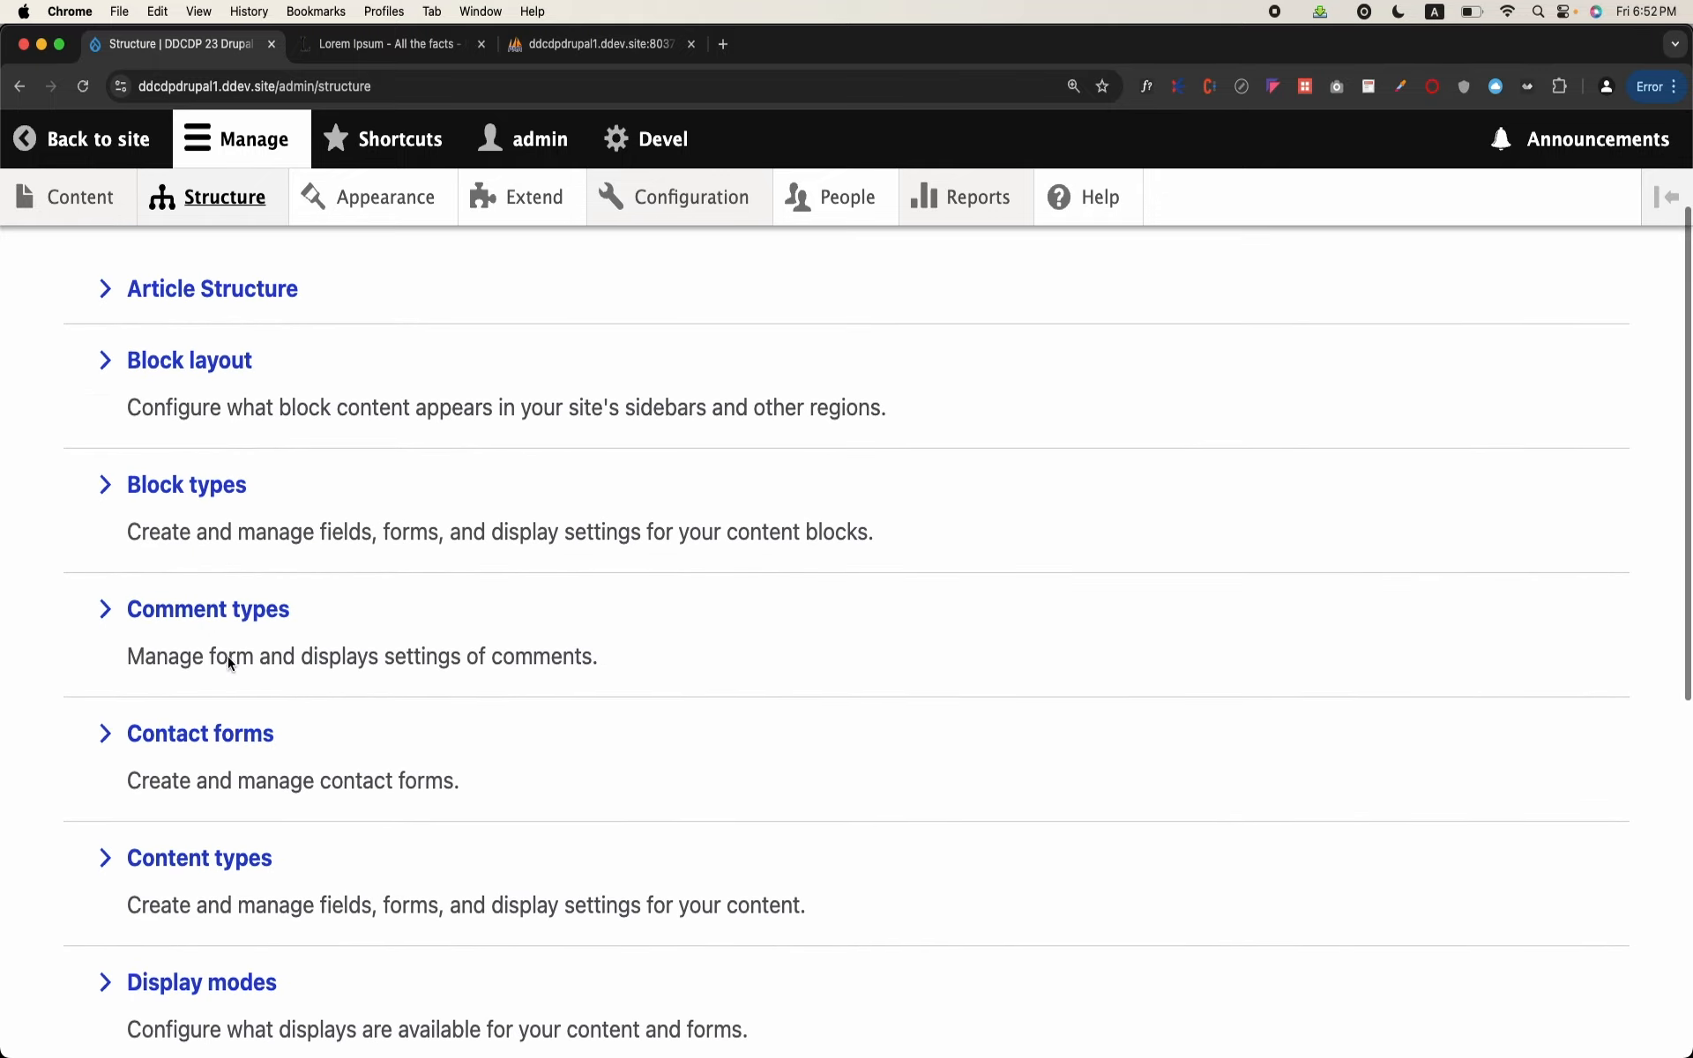
{"action": "left_click", "coordinate": [240, 859]}
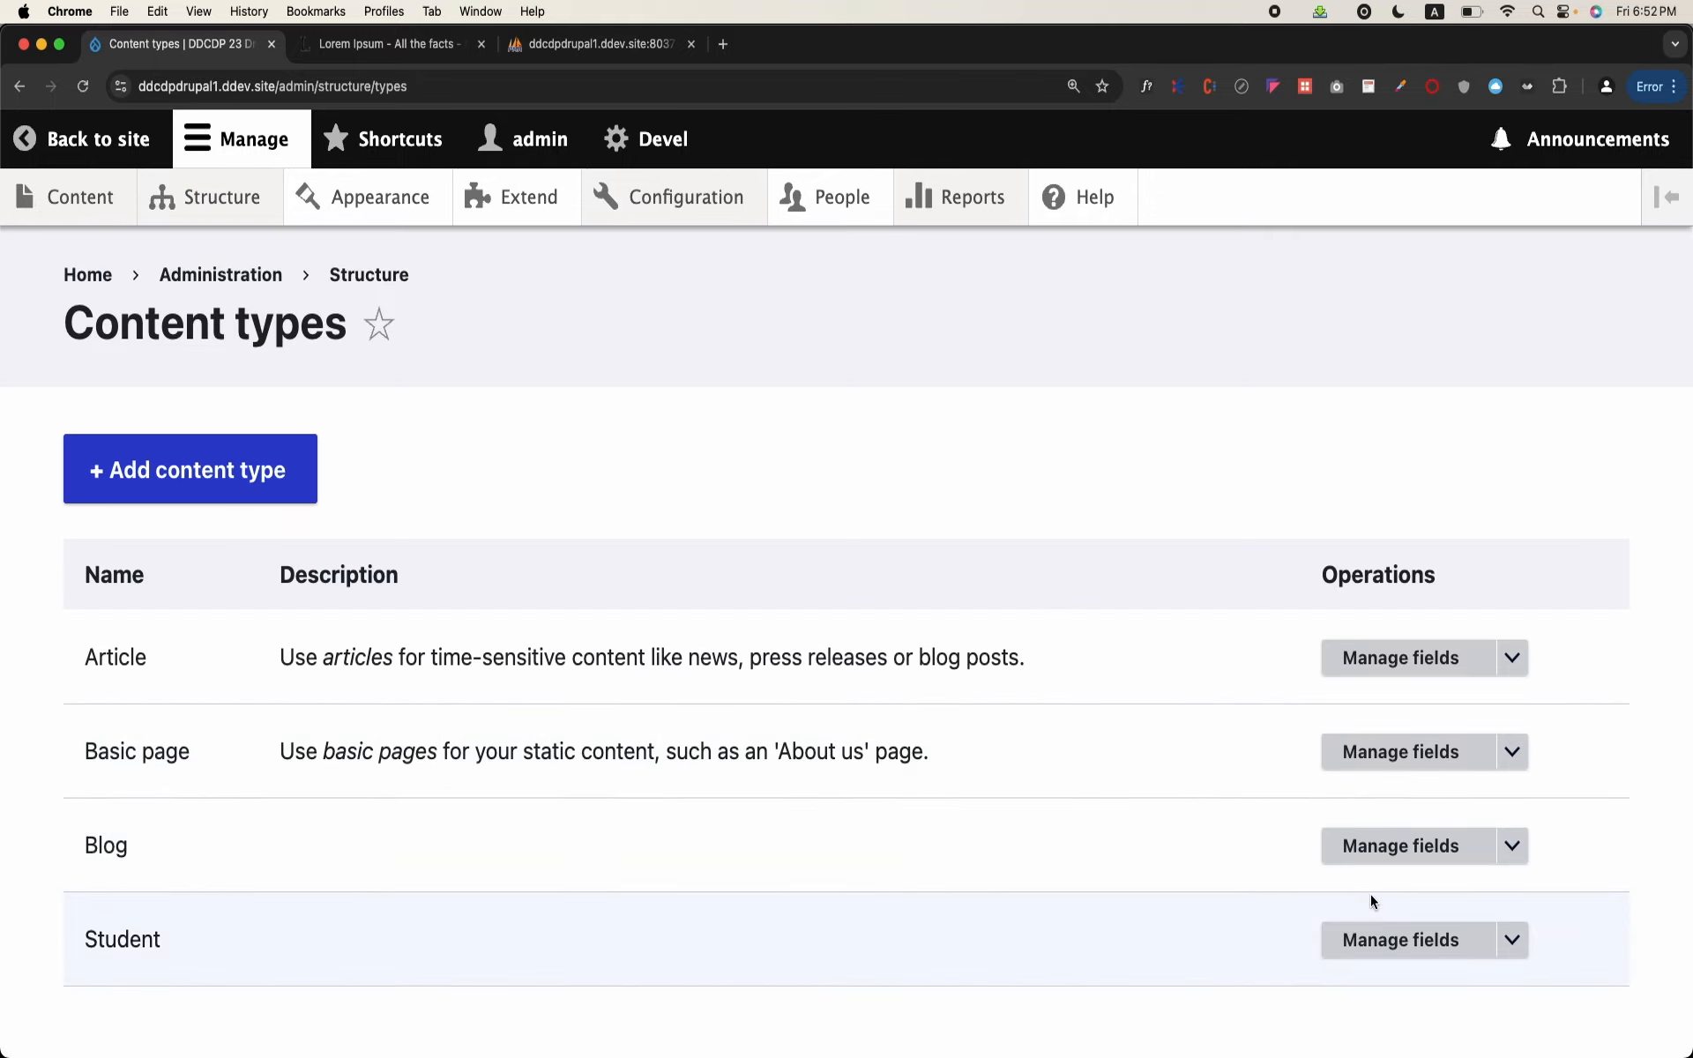
{"action": "left_click", "coordinate": [1423, 849]}
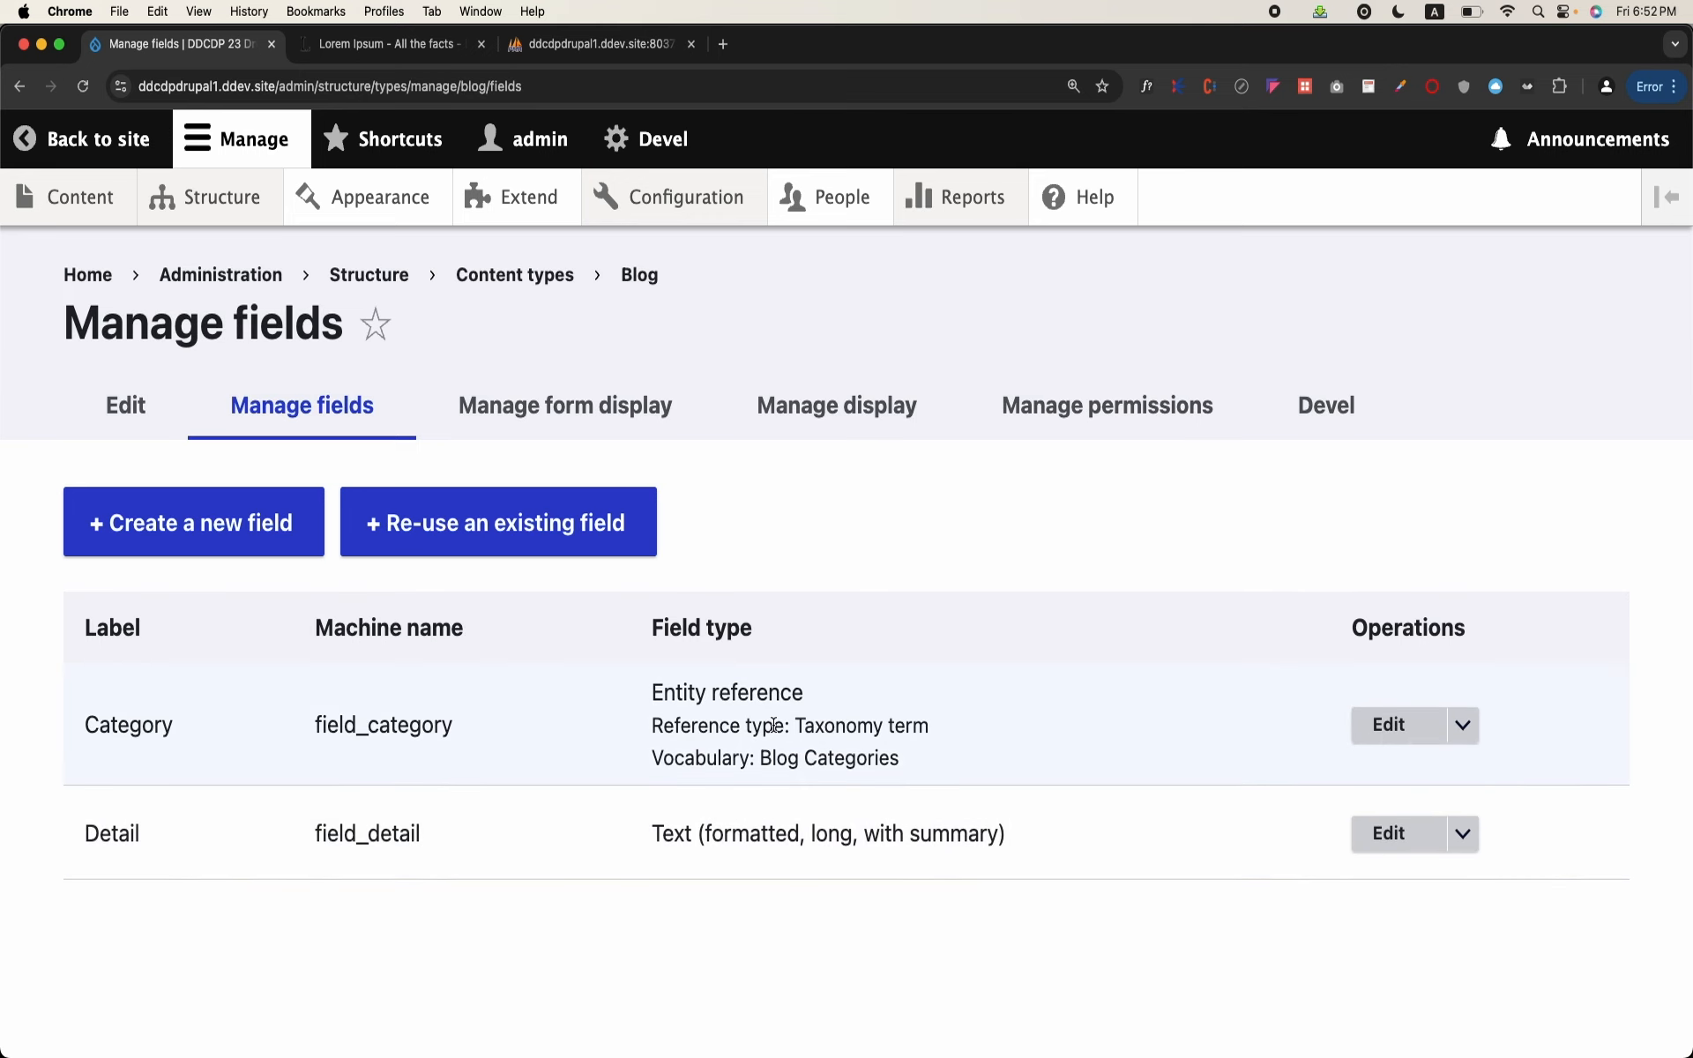
Step: Re-use the existing comment field from Article on the Blog content type, filtering by "com", and save its settings
{"action": "left_click", "coordinate": [432, 526]}
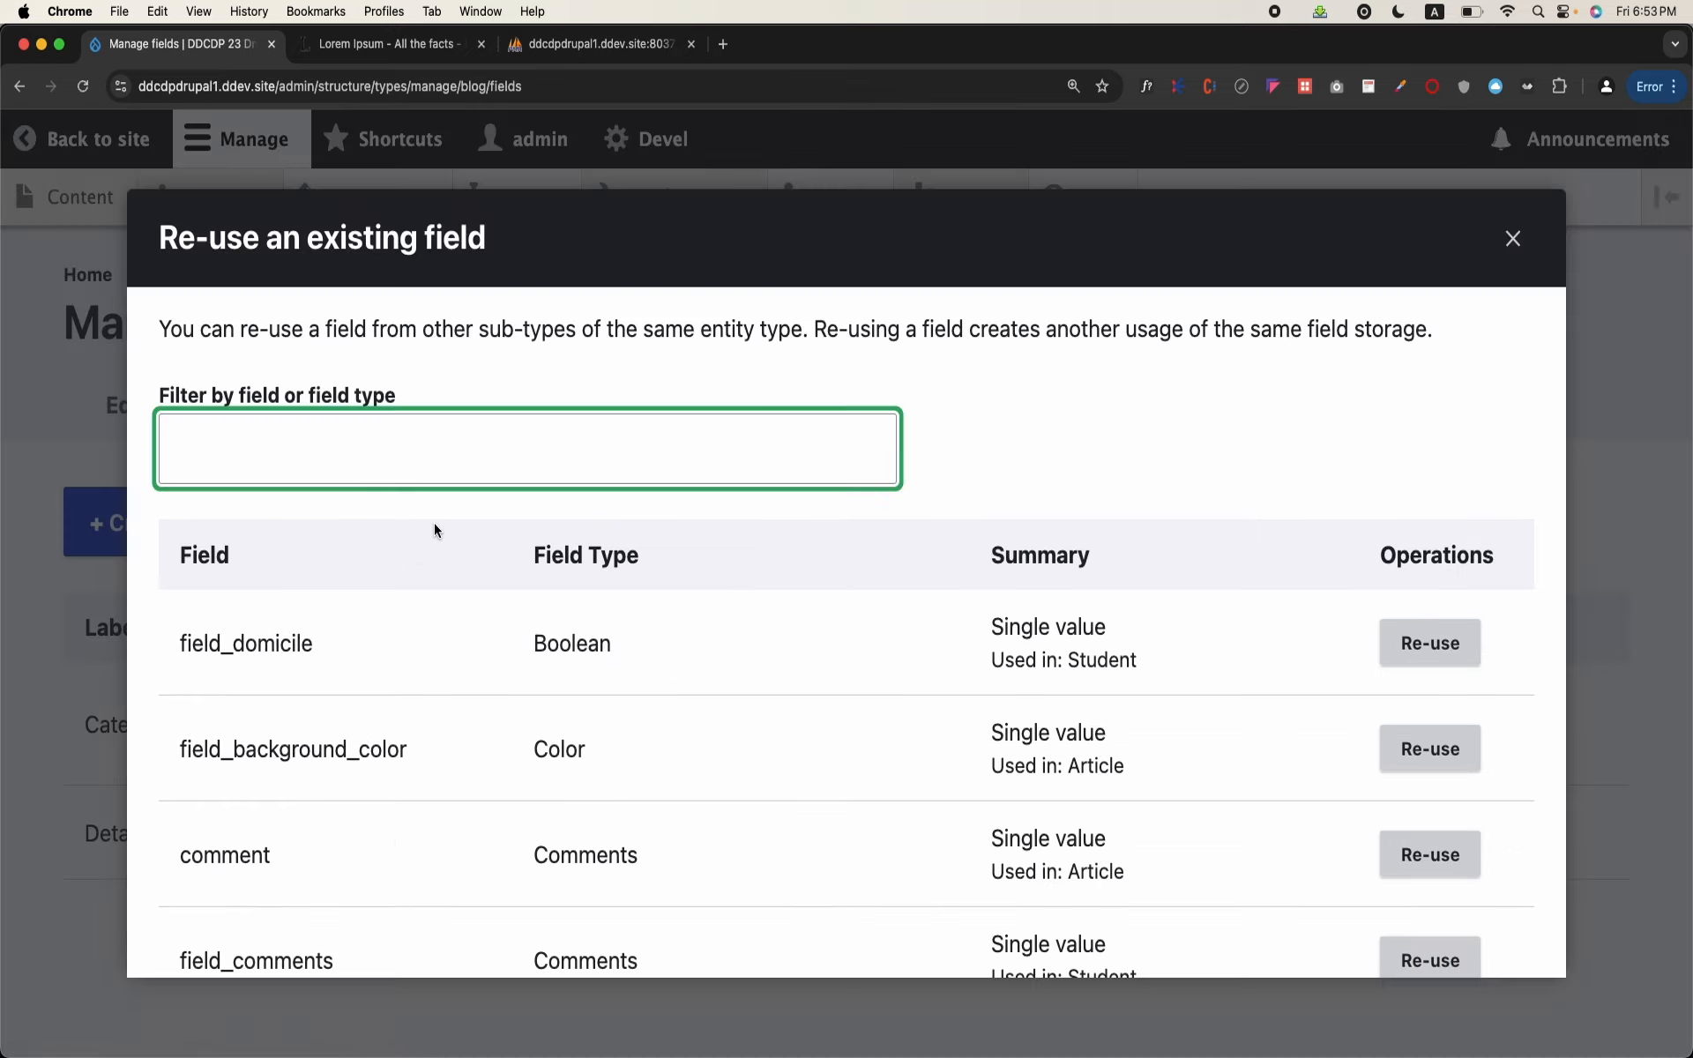
{"action": "type", "text": "com"}
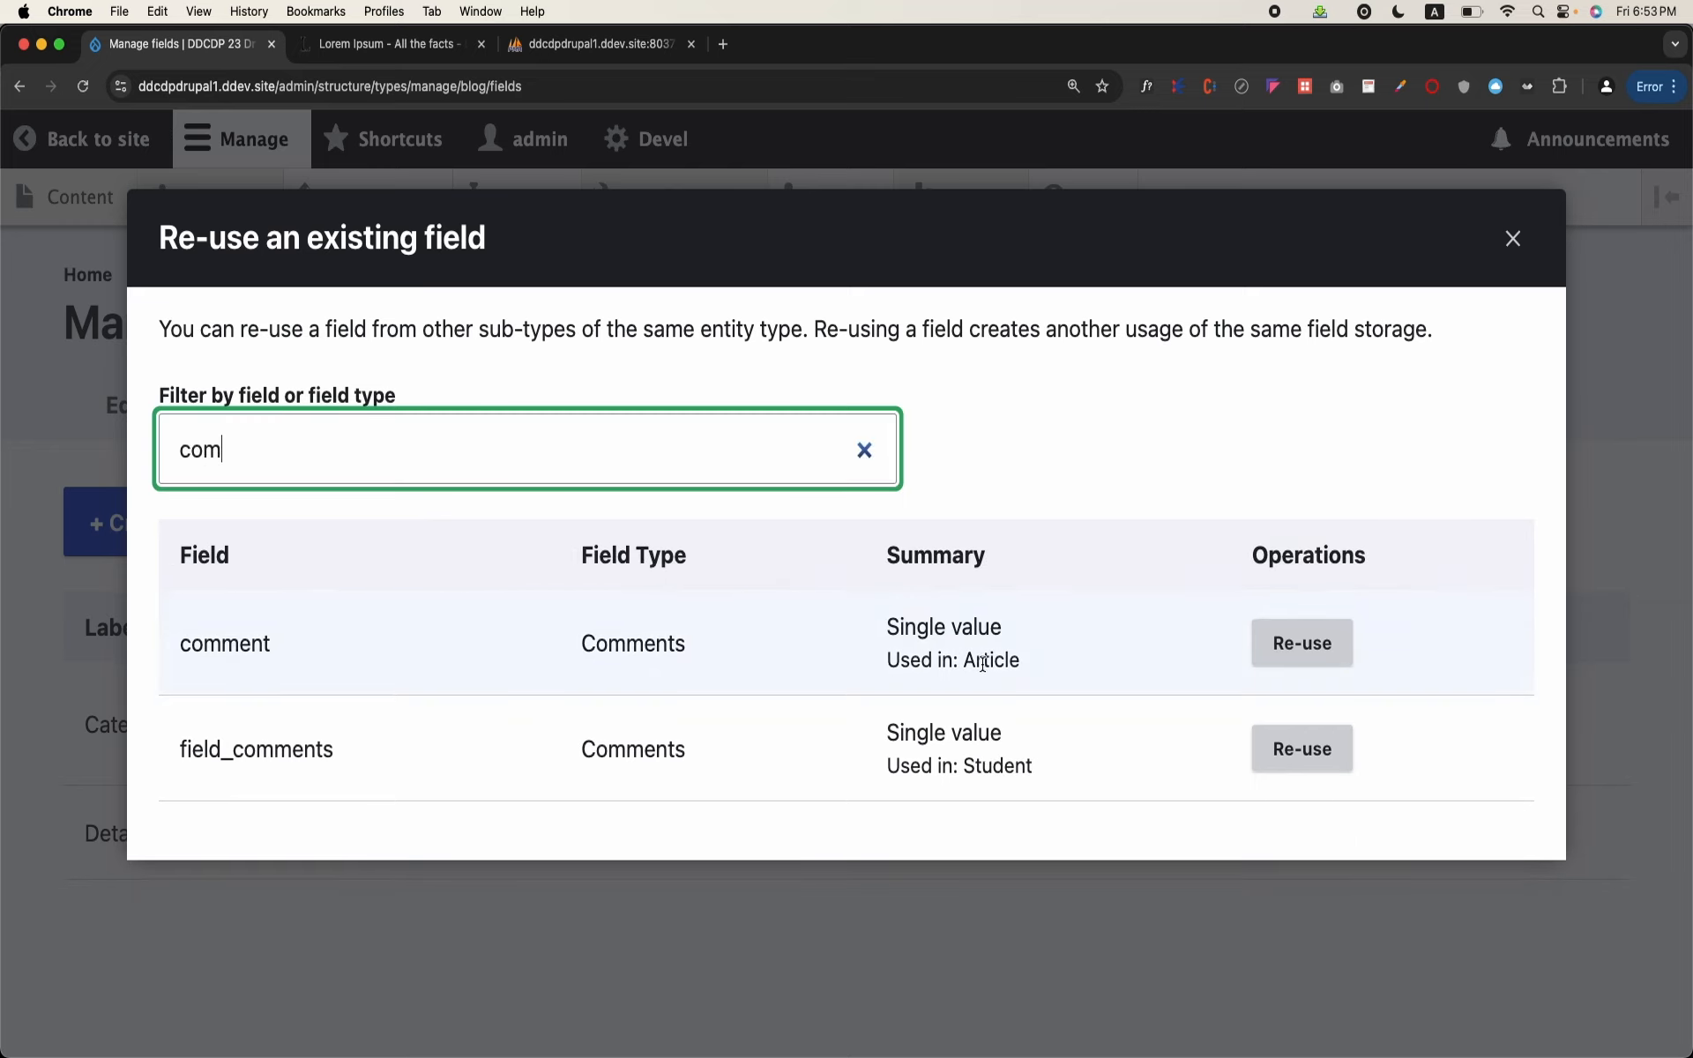
{"action": "double_click", "coordinate": [983, 663]}
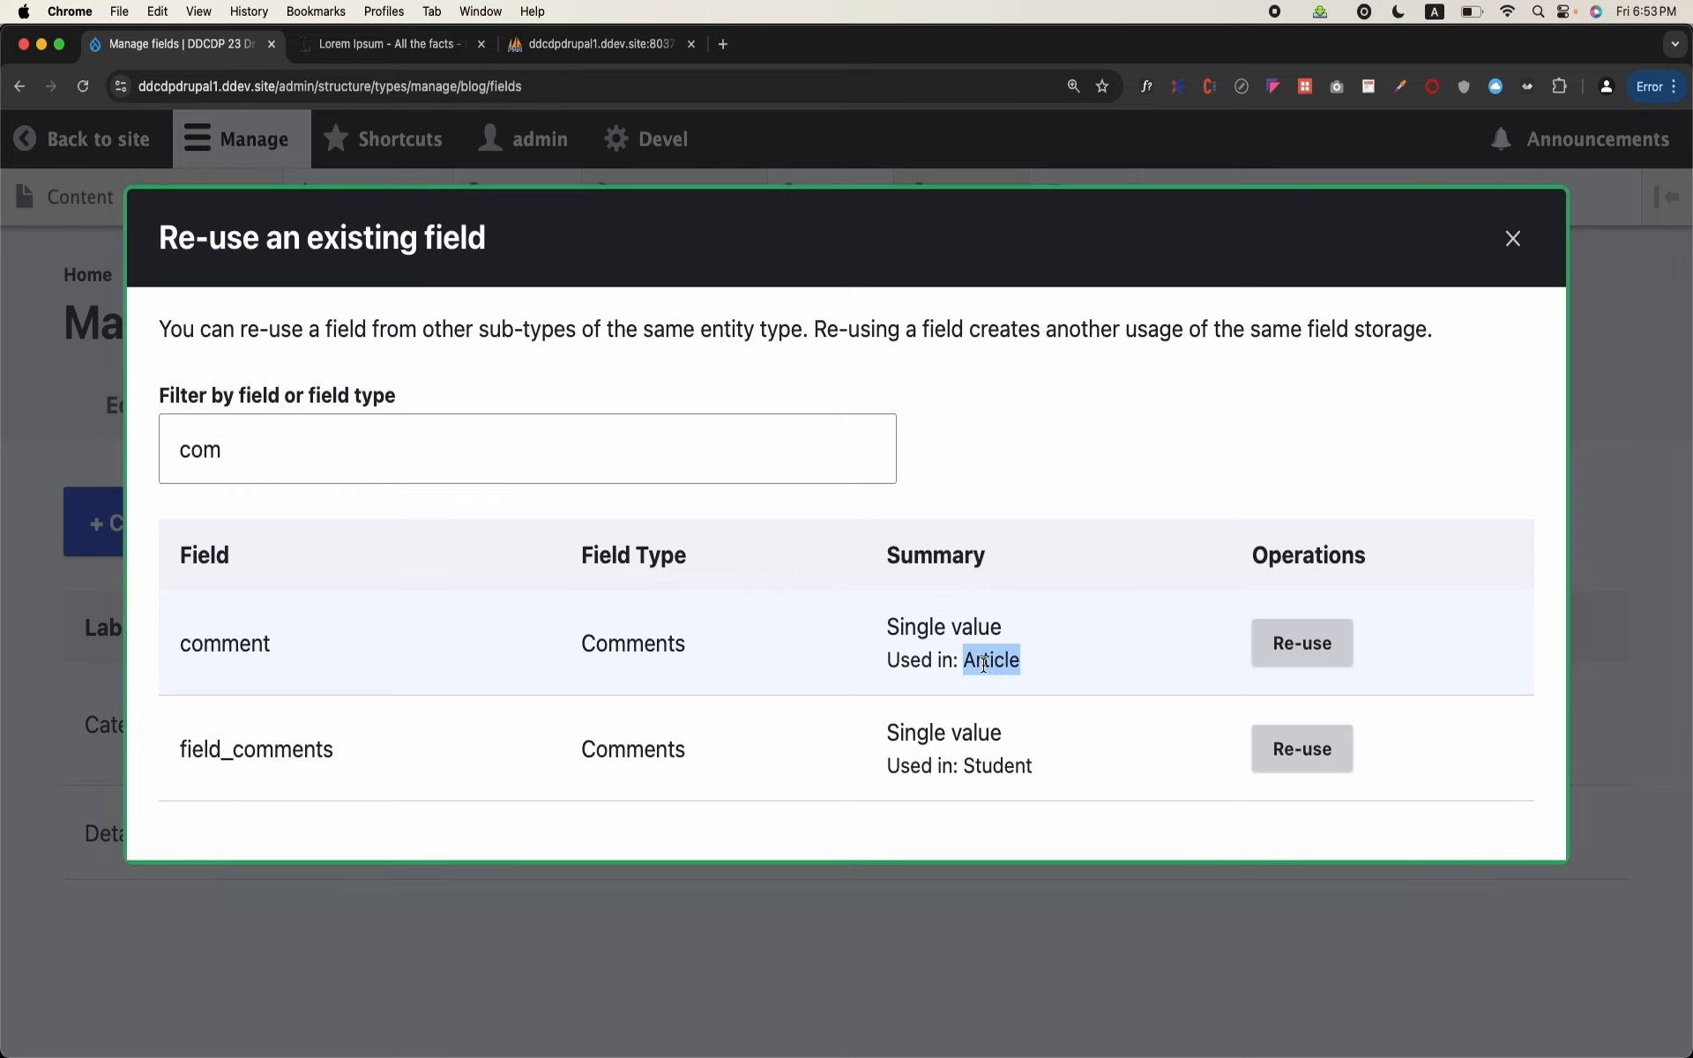
{"action": "left_click", "coordinate": [1273, 646]}
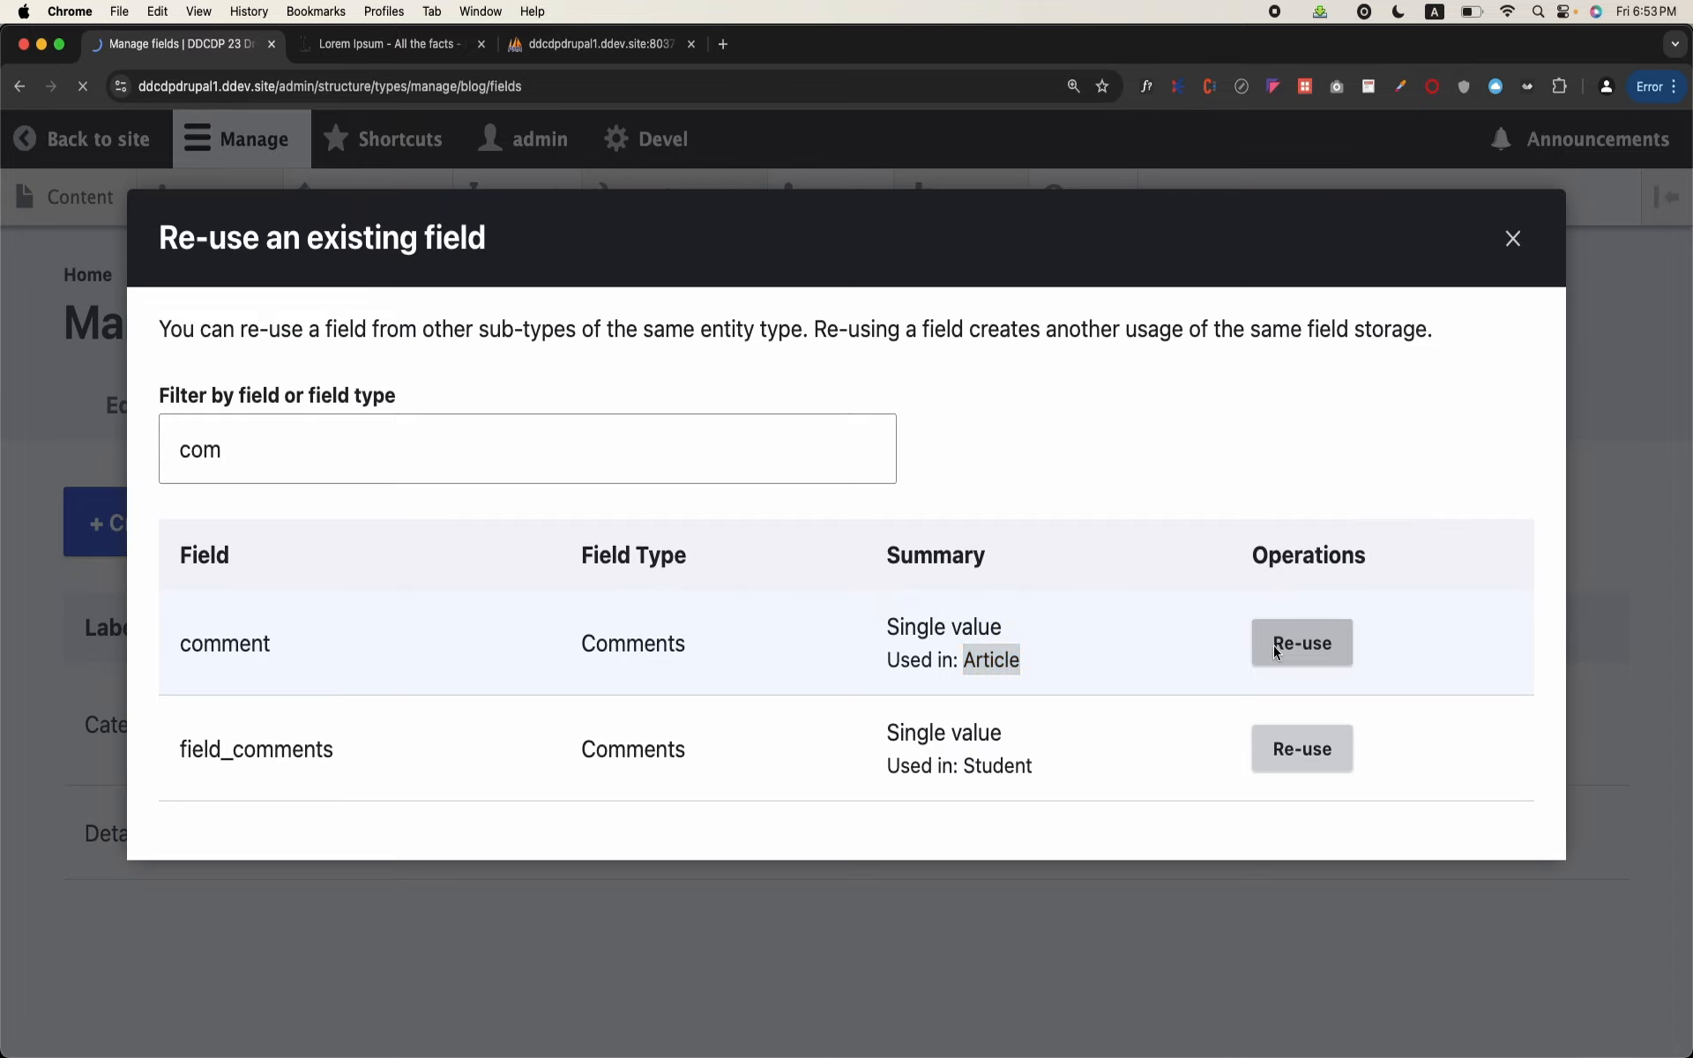
{"action": "scroll", "coordinate": [917, 642], "scroll_direction": "down", "scroll_amount": 15}
{"action": "scroll", "coordinate": [792, 684], "scroll_direction": "down", "scroll_amount": 5}
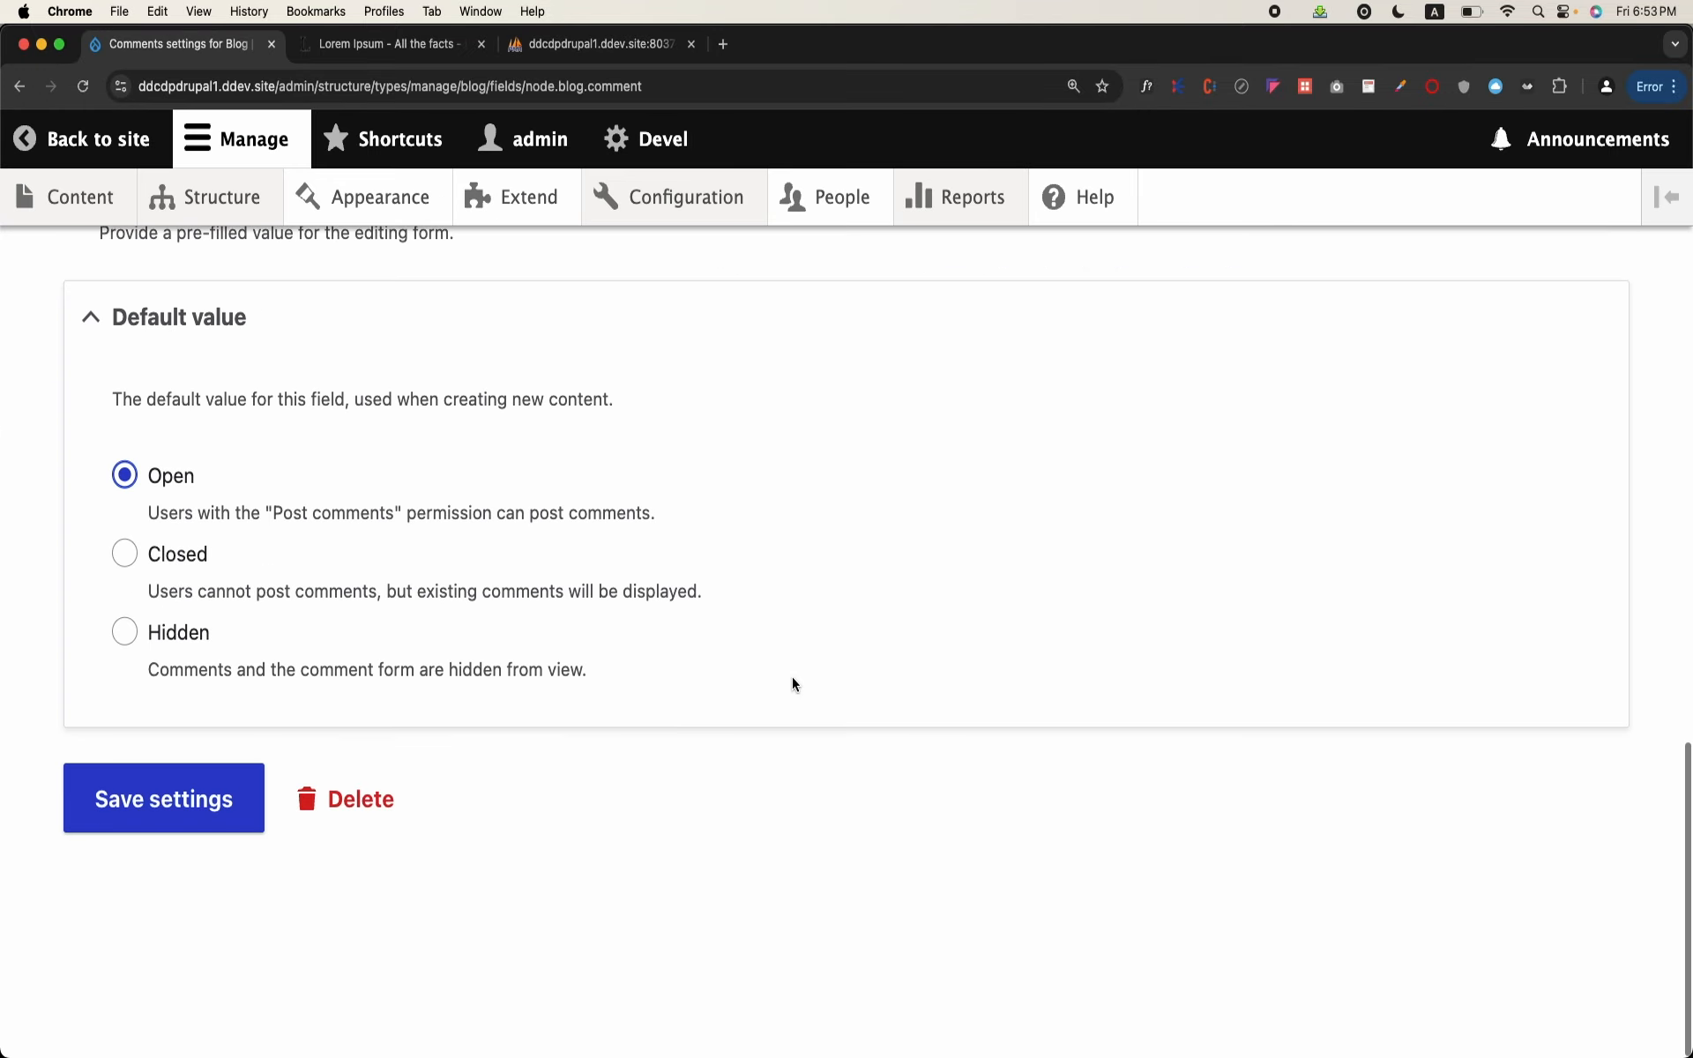
{"action": "left_click", "coordinate": [166, 868]}
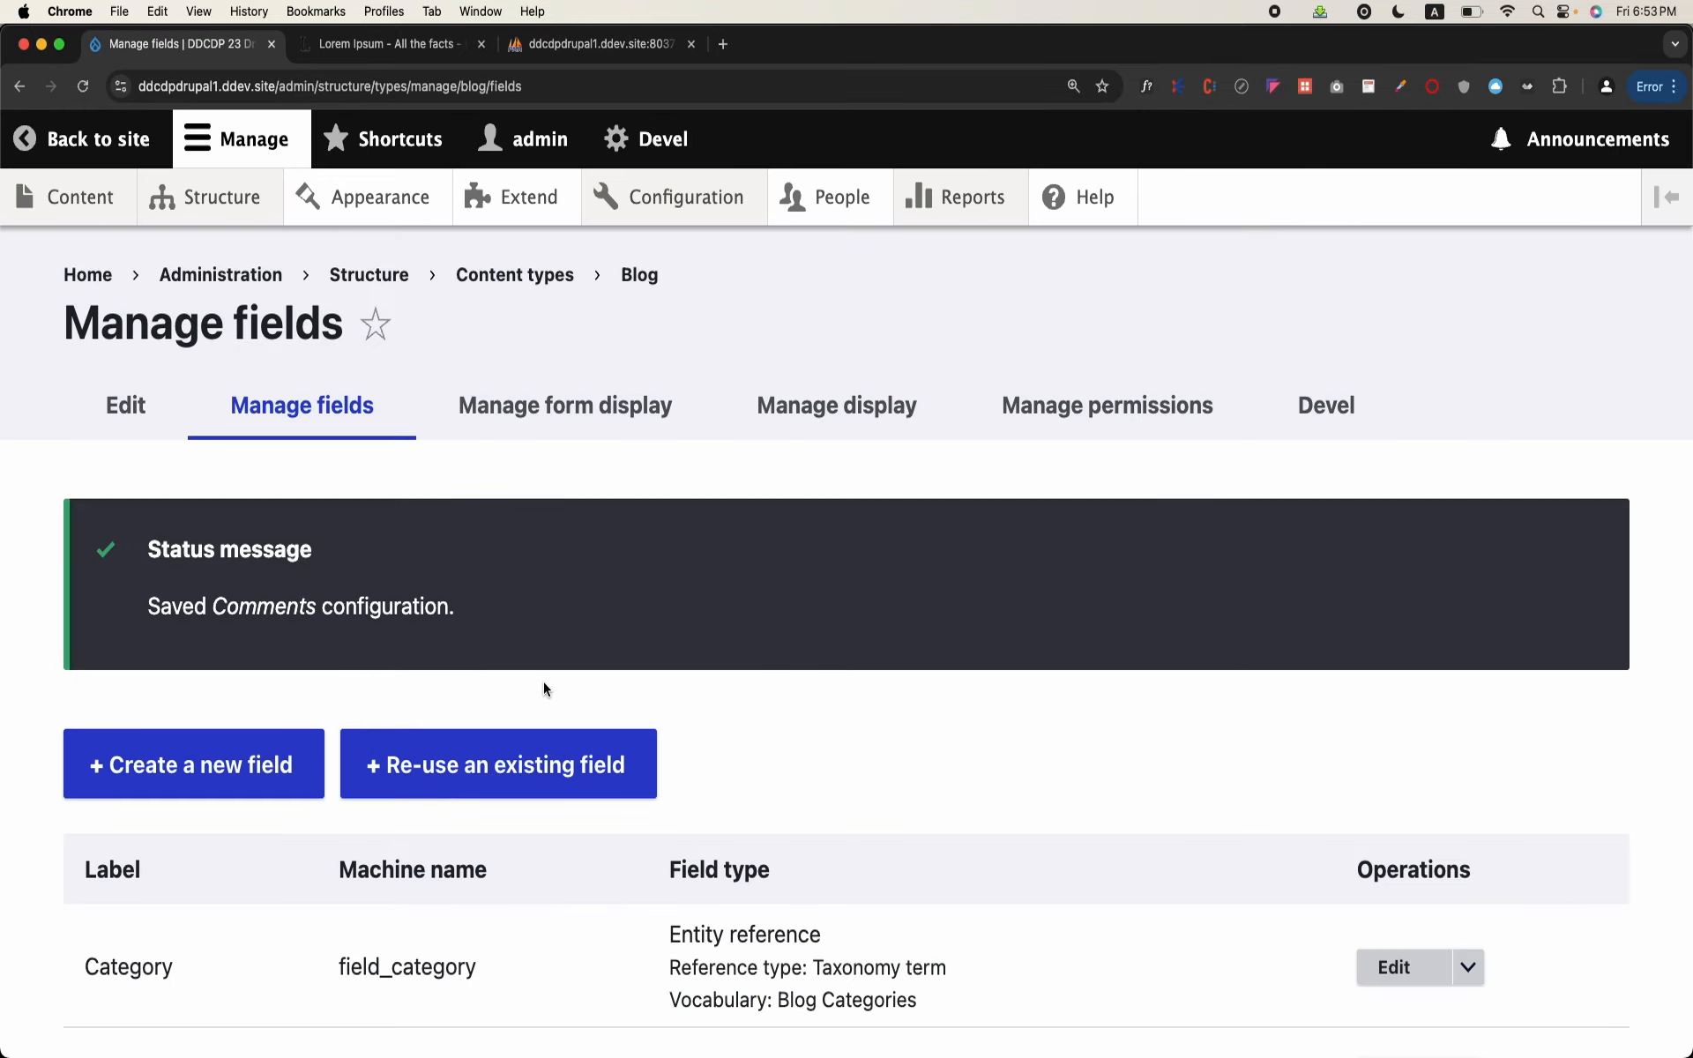
{"action": "scroll", "coordinate": [544, 681], "scroll_direction": "down", "scroll_amount": 3}
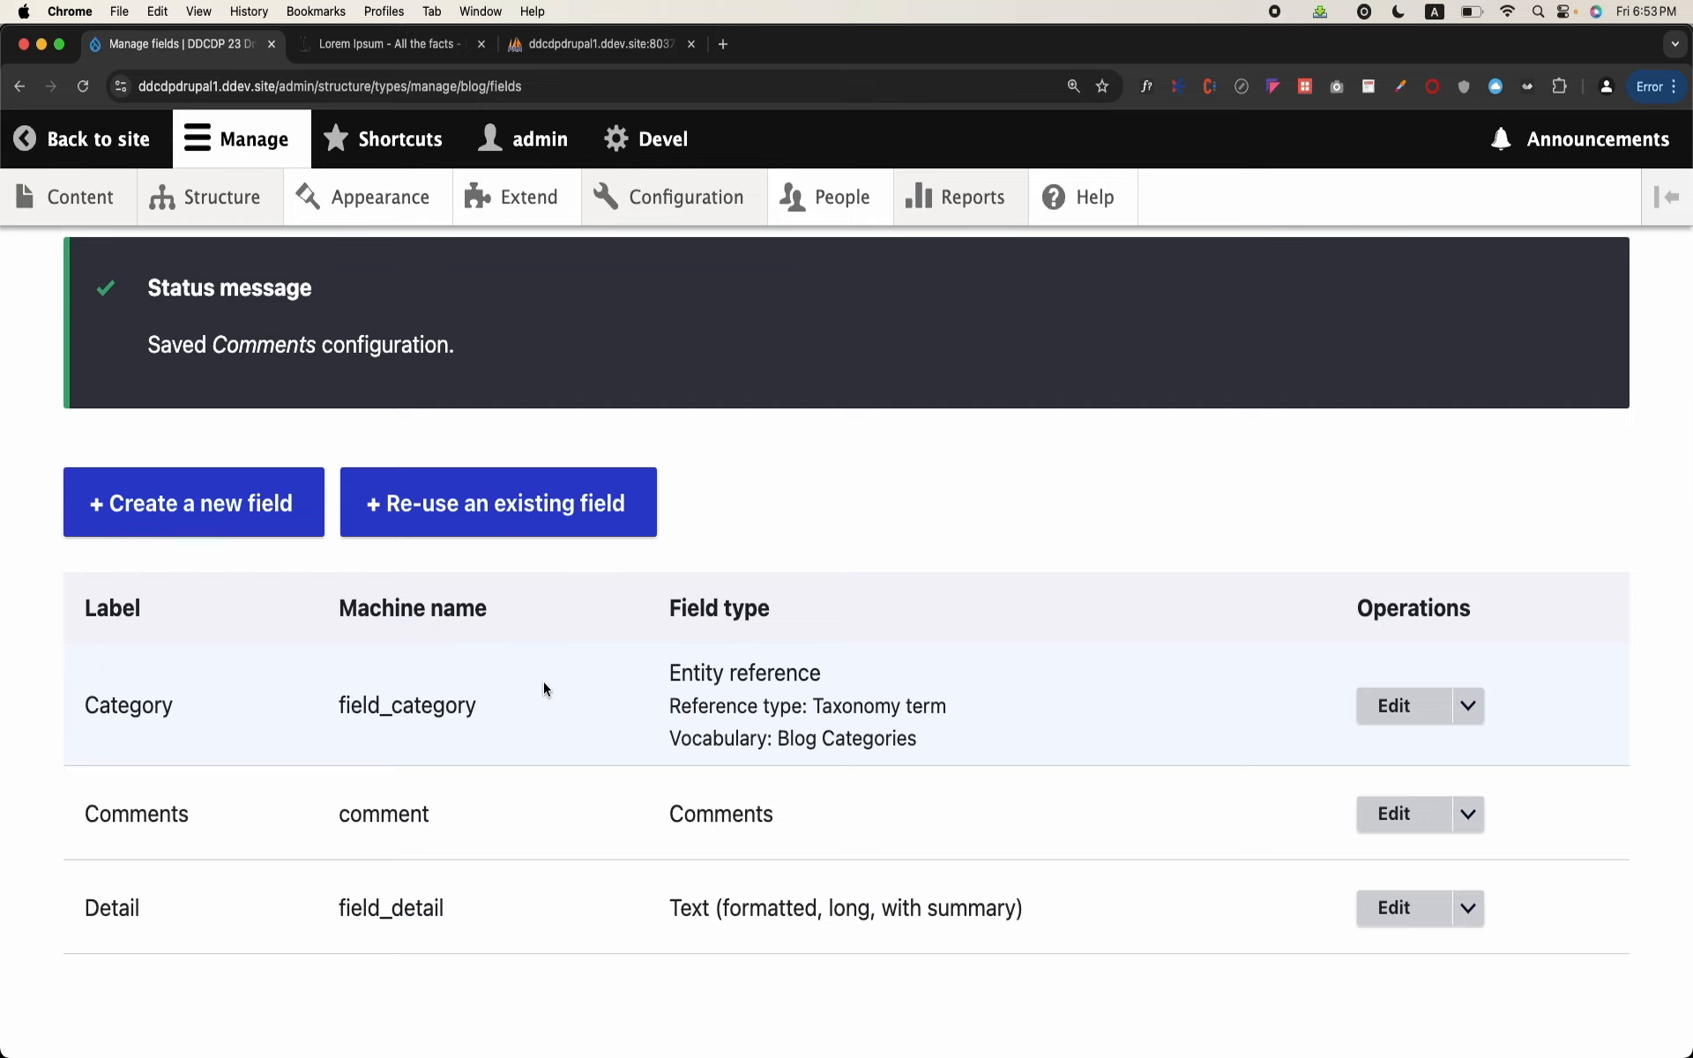
Step: Open the blog post "This is another article" from the content list and examine its comment form
{"action": "left_click", "coordinate": [69, 194]}
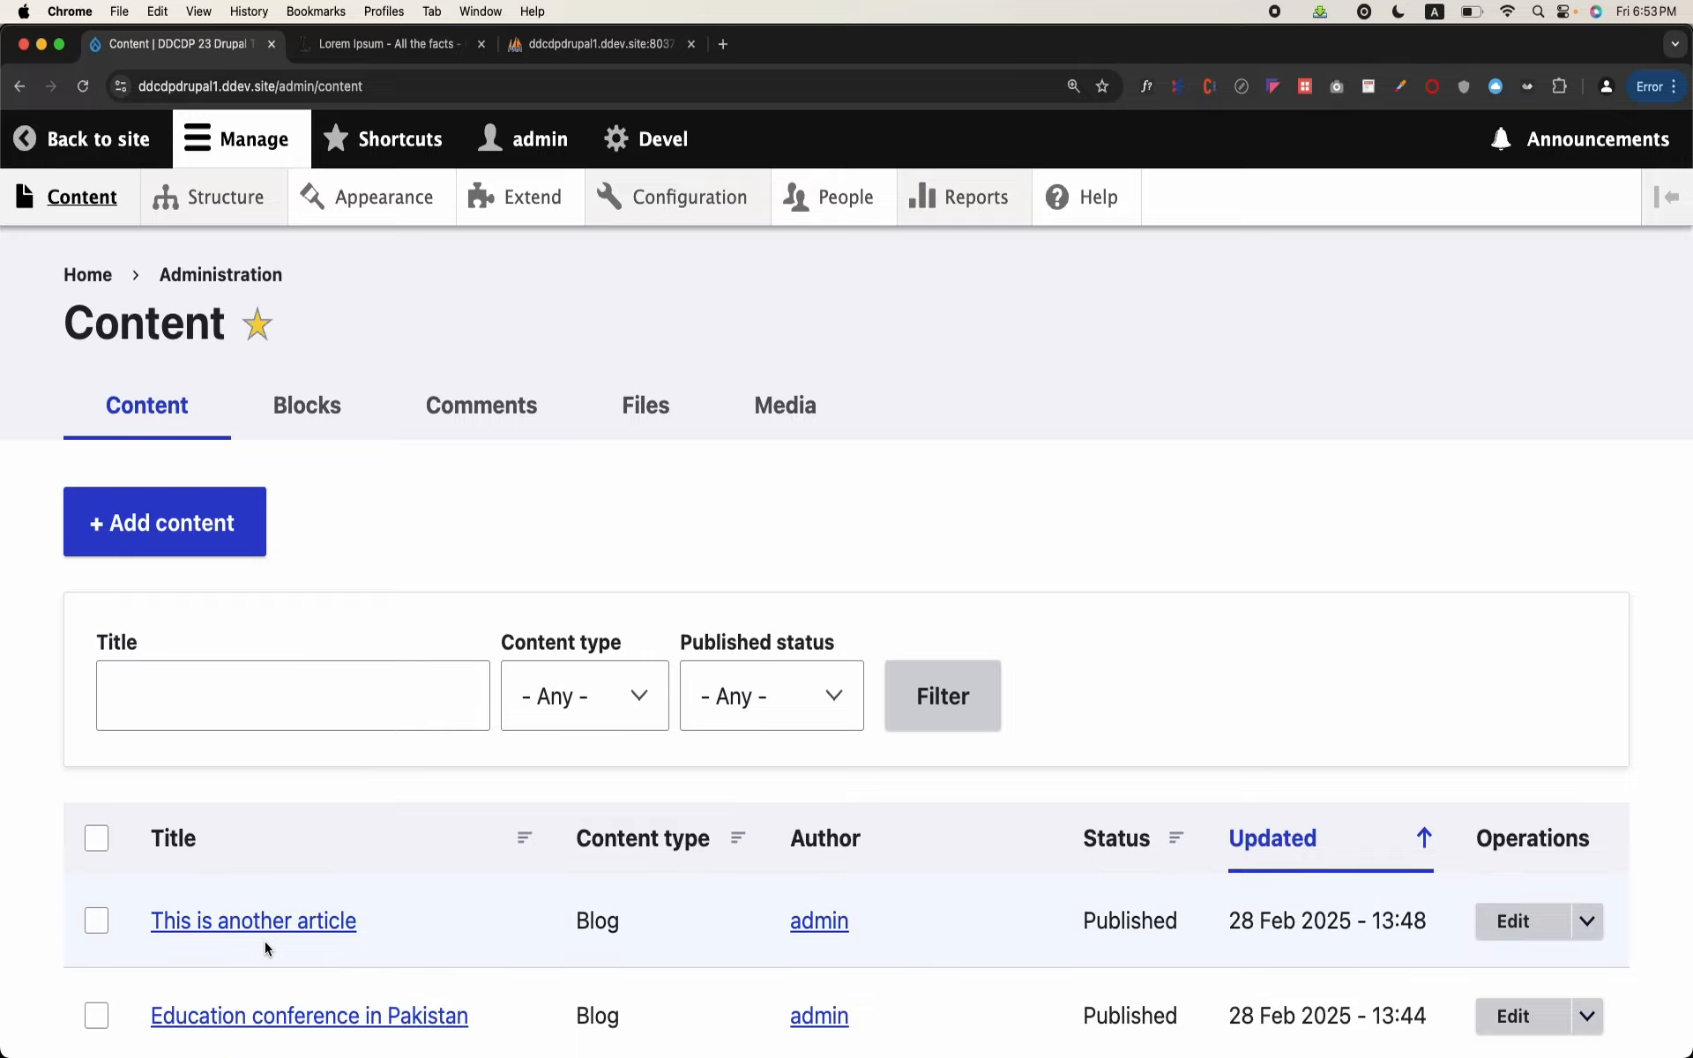
{"action": "left_click", "coordinate": [280, 920]}
{"action": "scroll", "coordinate": [278, 919], "scroll_direction": "down", "scroll_amount": 20}
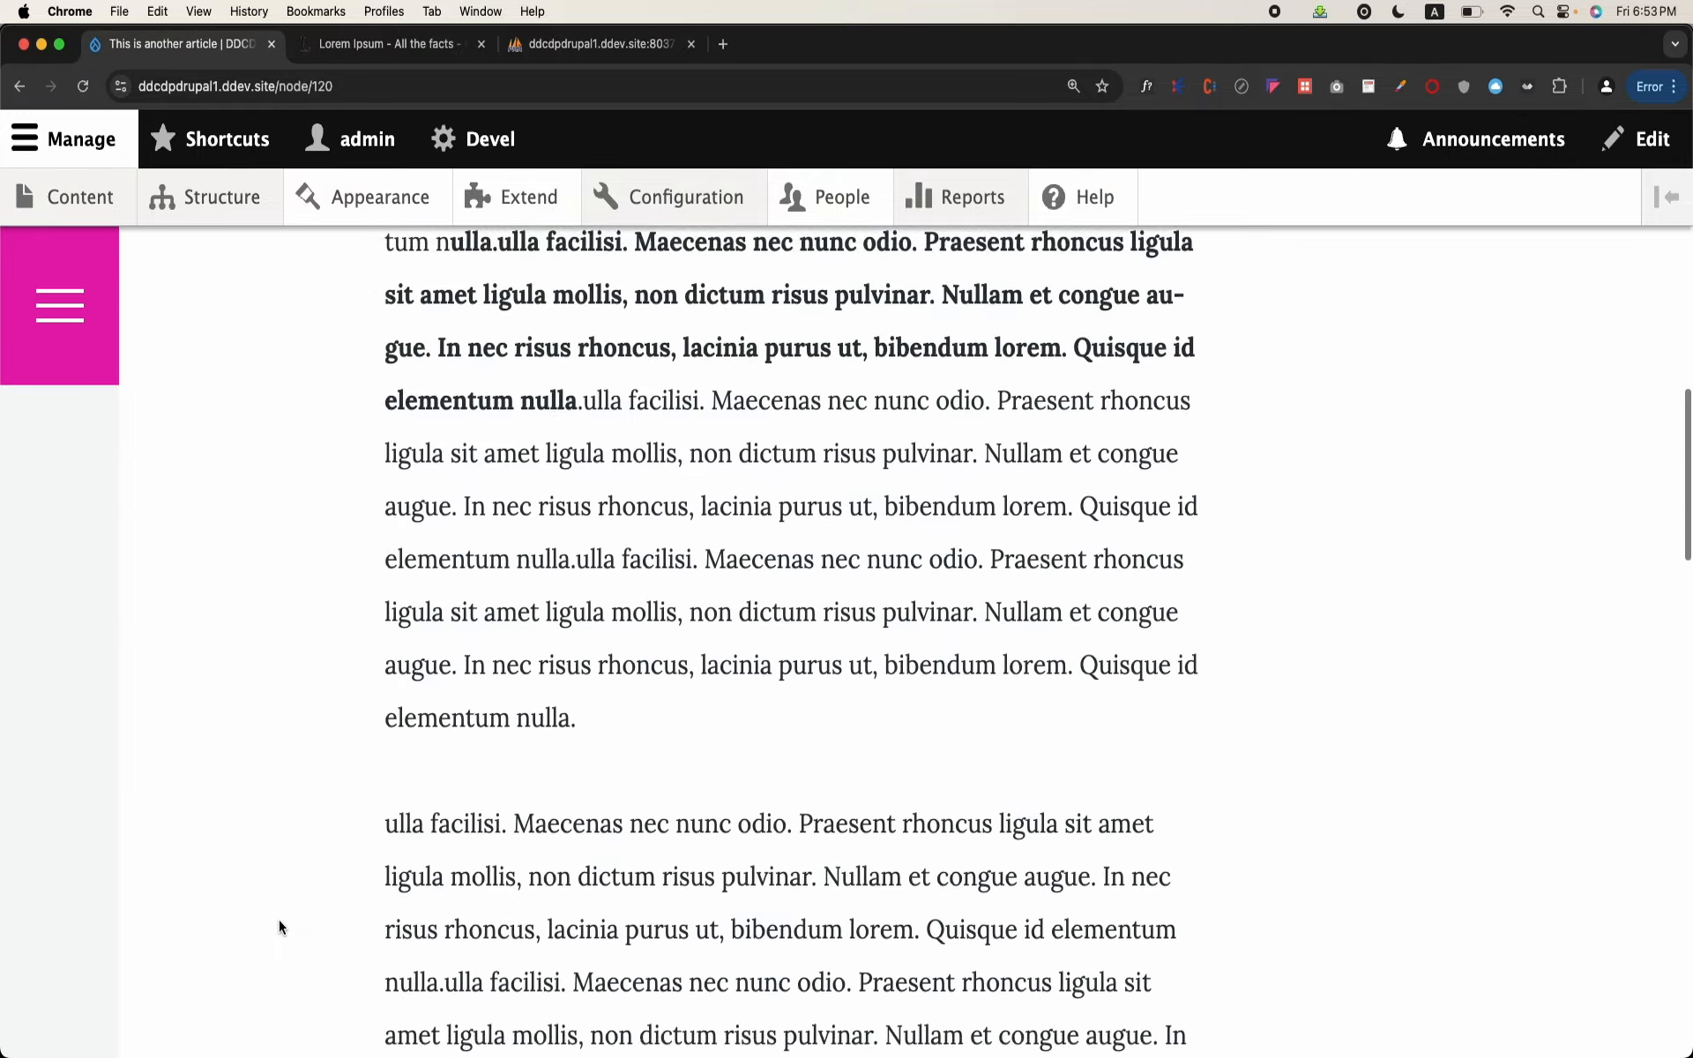
{"action": "scroll", "coordinate": [279, 918], "scroll_direction": "up", "scroll_amount": 3}
{"action": "scroll", "coordinate": [457, 868], "scroll_direction": "down", "scroll_amount": 1}
{"action": "left_click", "coordinate": [541, 866]}
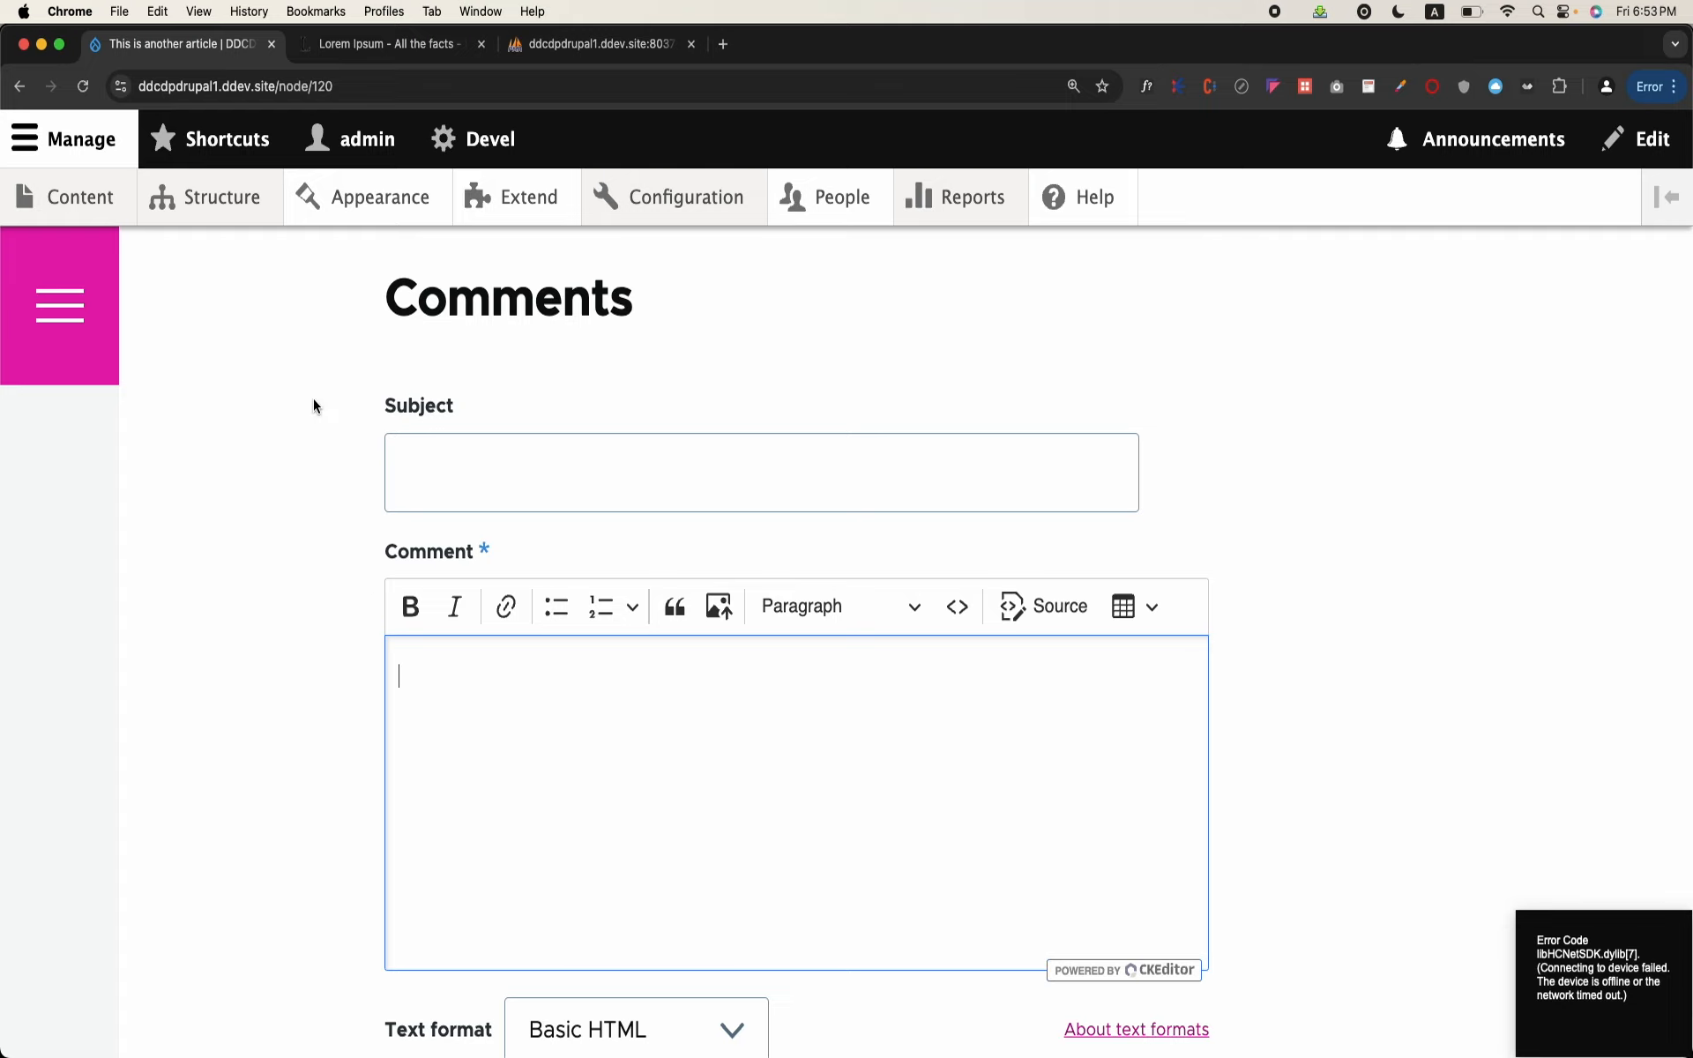
{"action": "scroll", "coordinate": [314, 406], "scroll_direction": "up", "scroll_amount": 20}
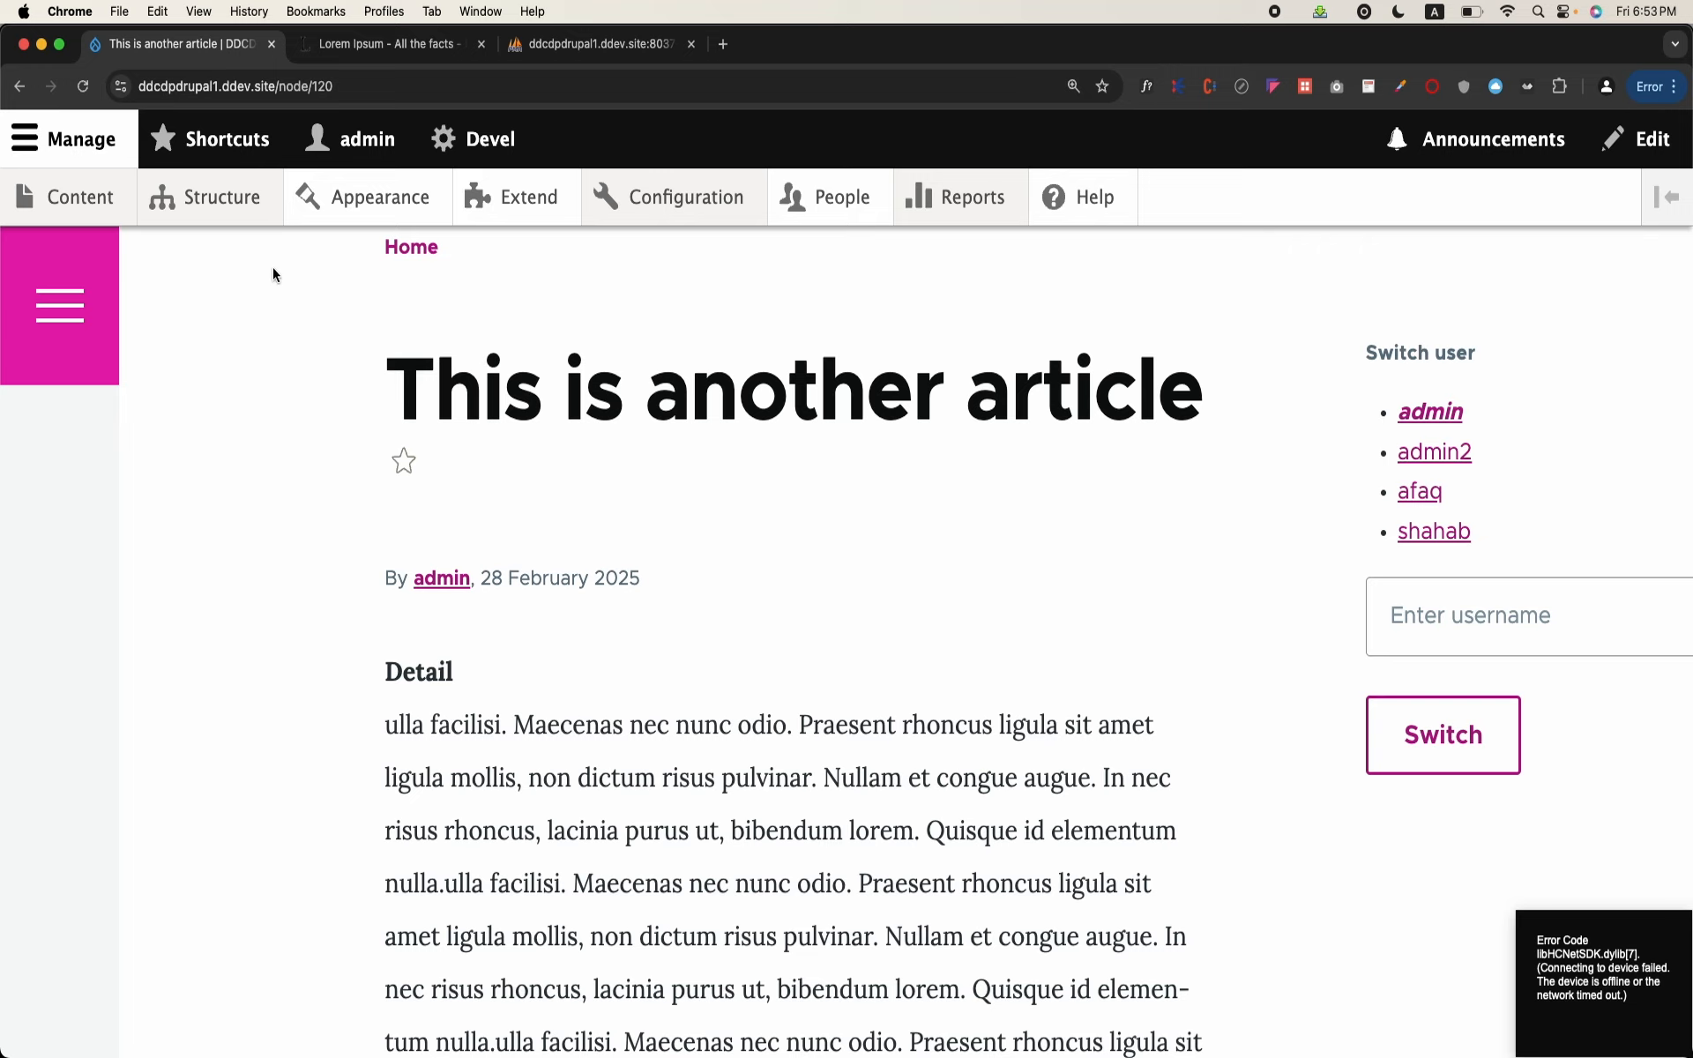
Step: Look through the site's Configuration page, from the People and System sections down to the Generate section
{"action": "mouse_move", "coordinate": [250, 194]}
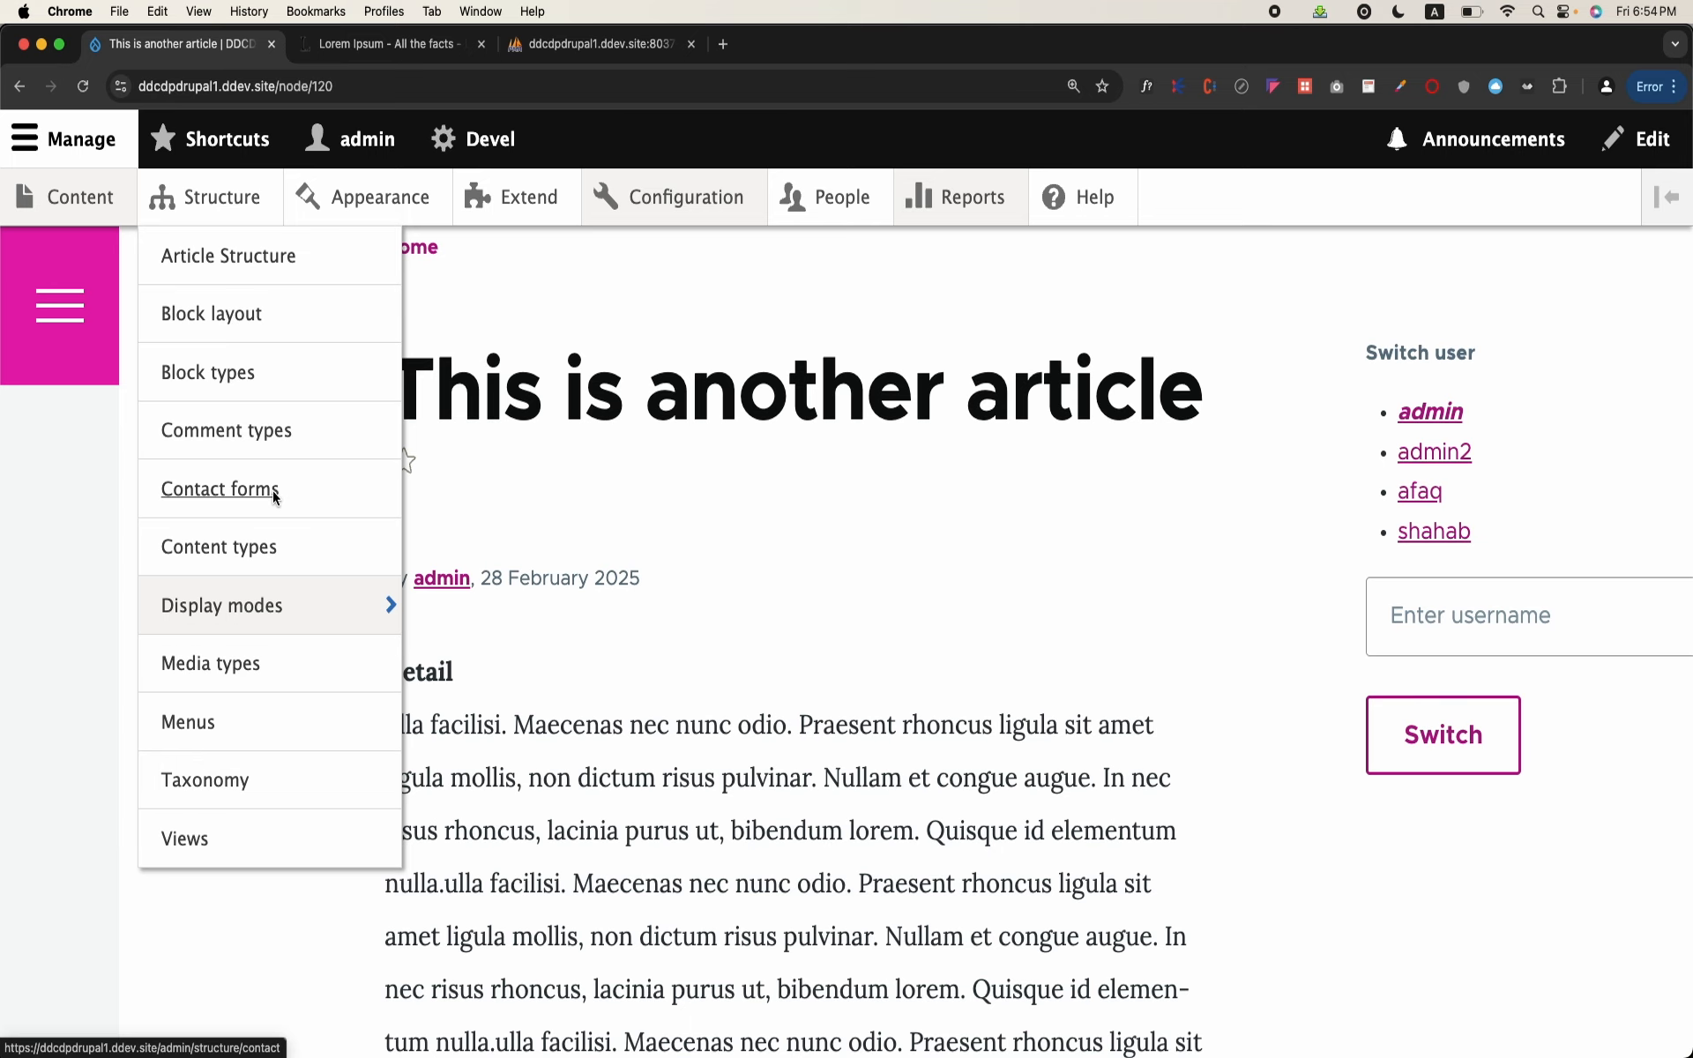
{"action": "left_click", "coordinate": [679, 197]}
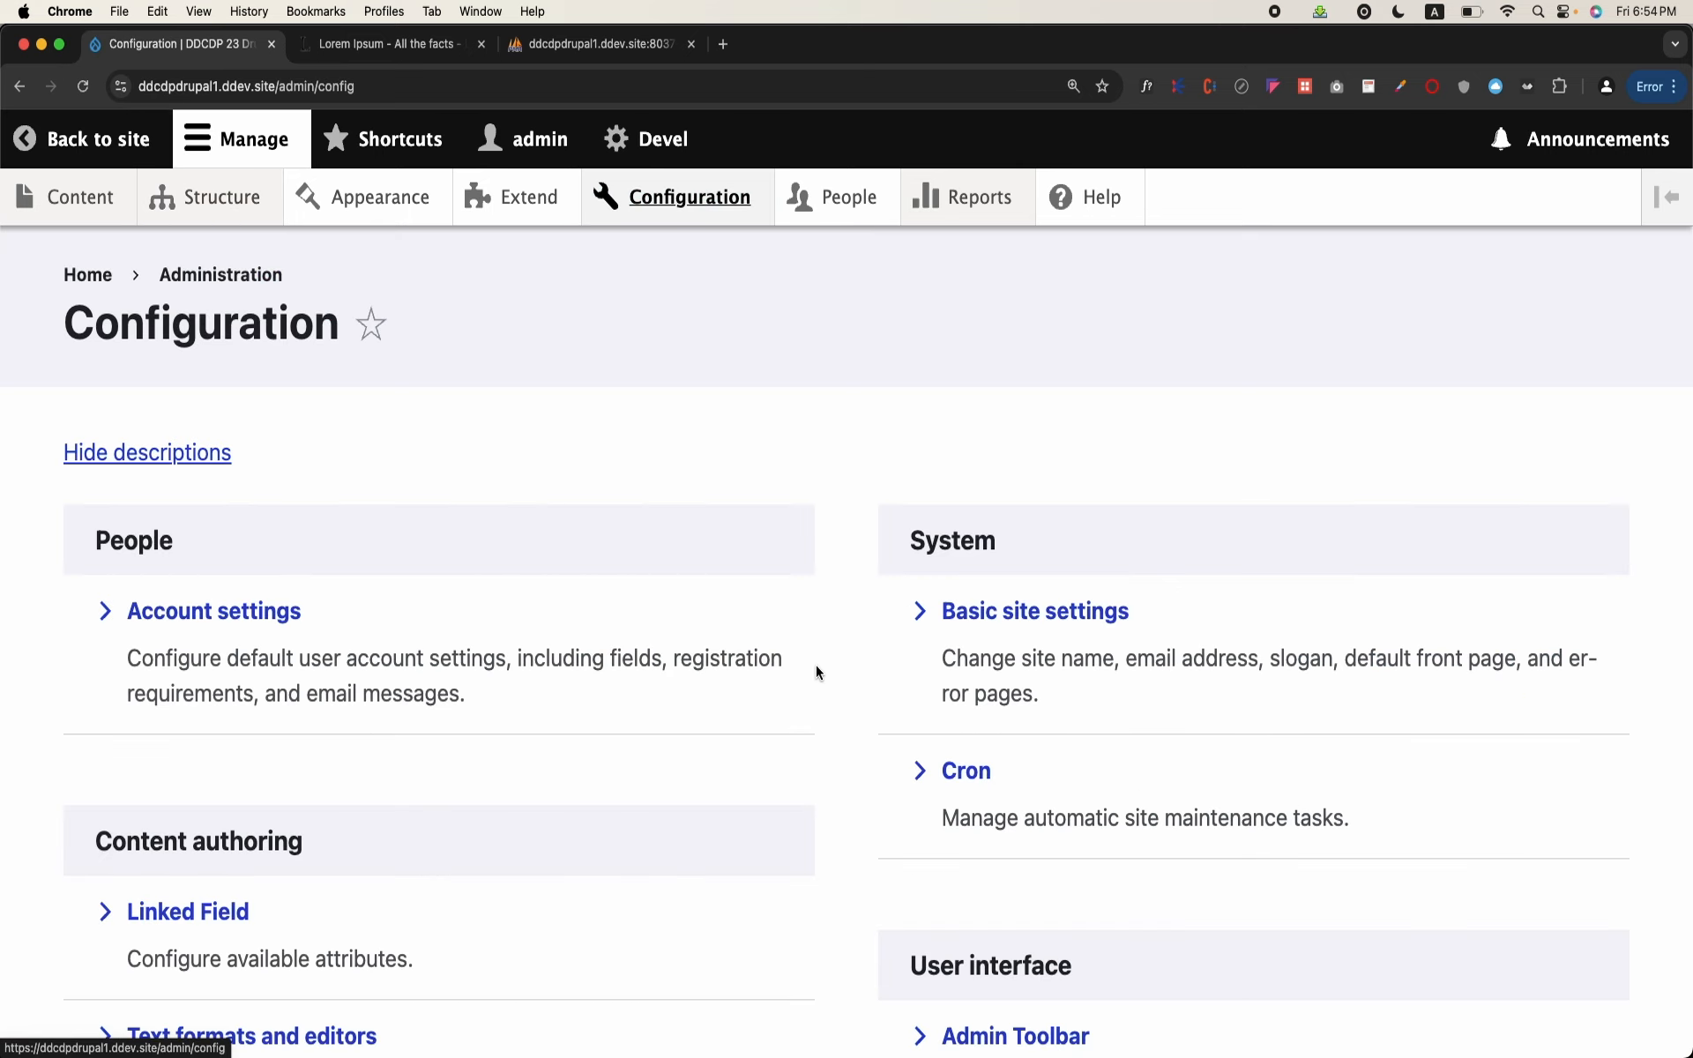
{"action": "scroll", "coordinate": [813, 652], "scroll_direction": "down", "scroll_amount": 10}
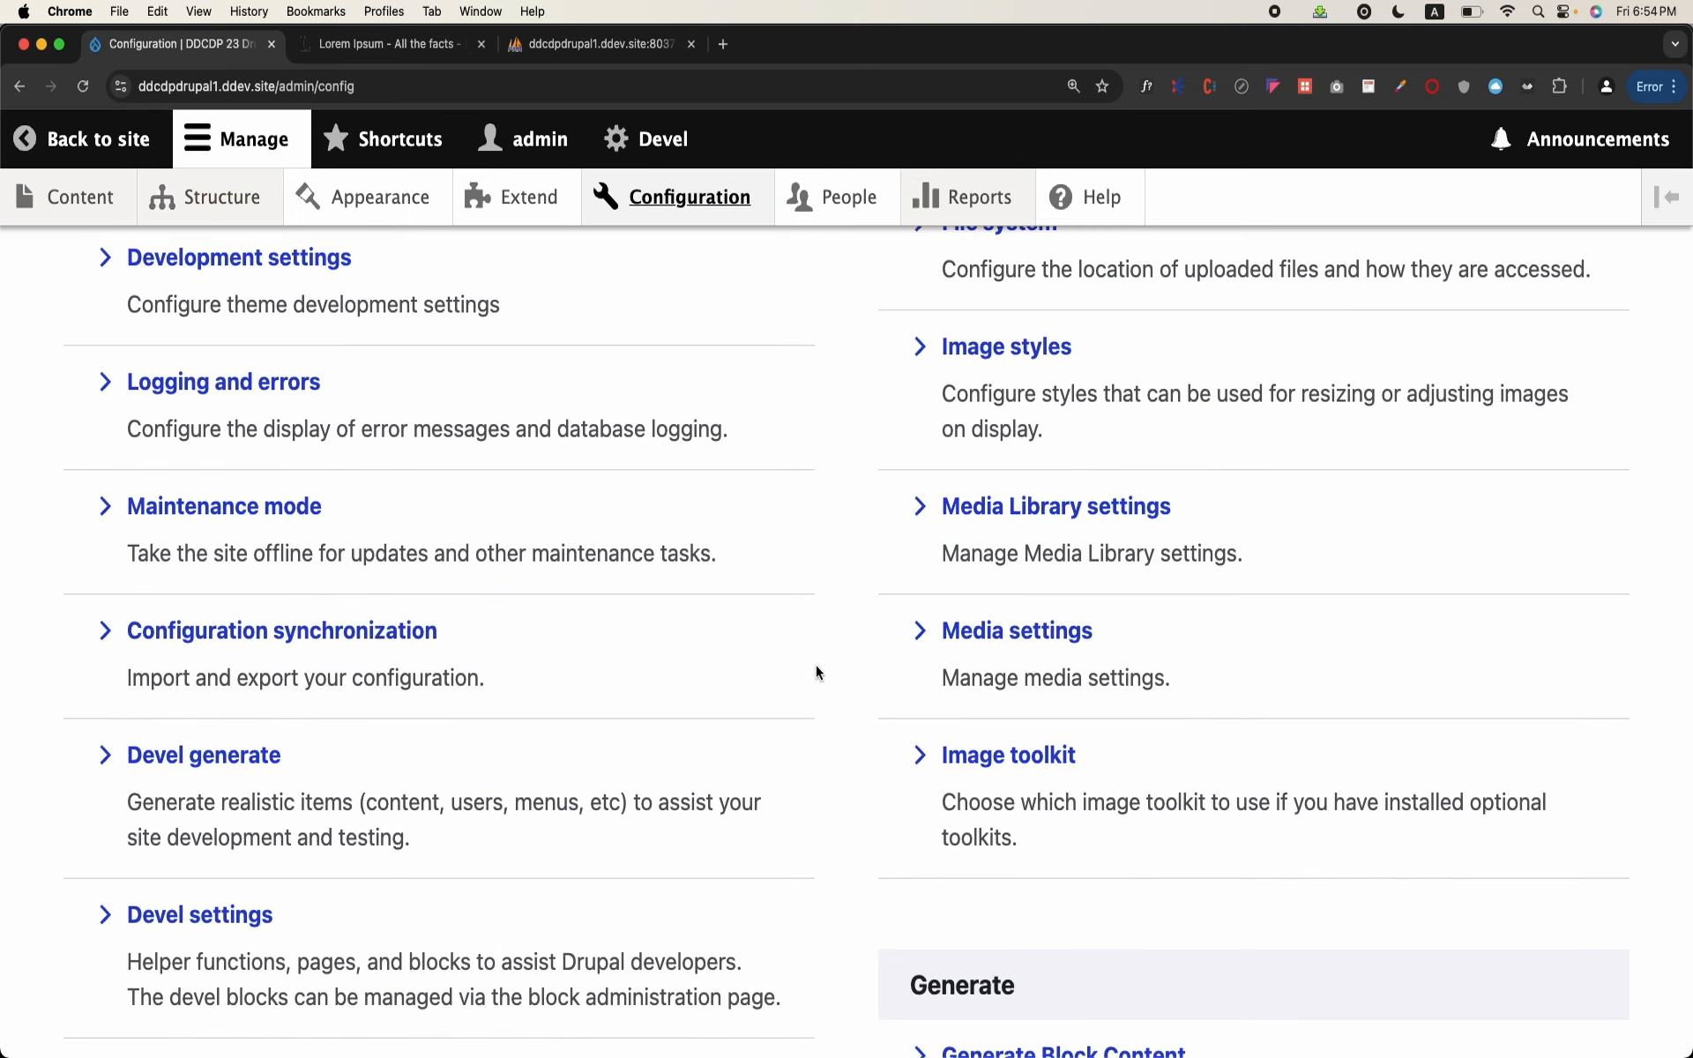
{"action": "scroll", "coordinate": [817, 672], "scroll_direction": "down", "scroll_amount": 3}
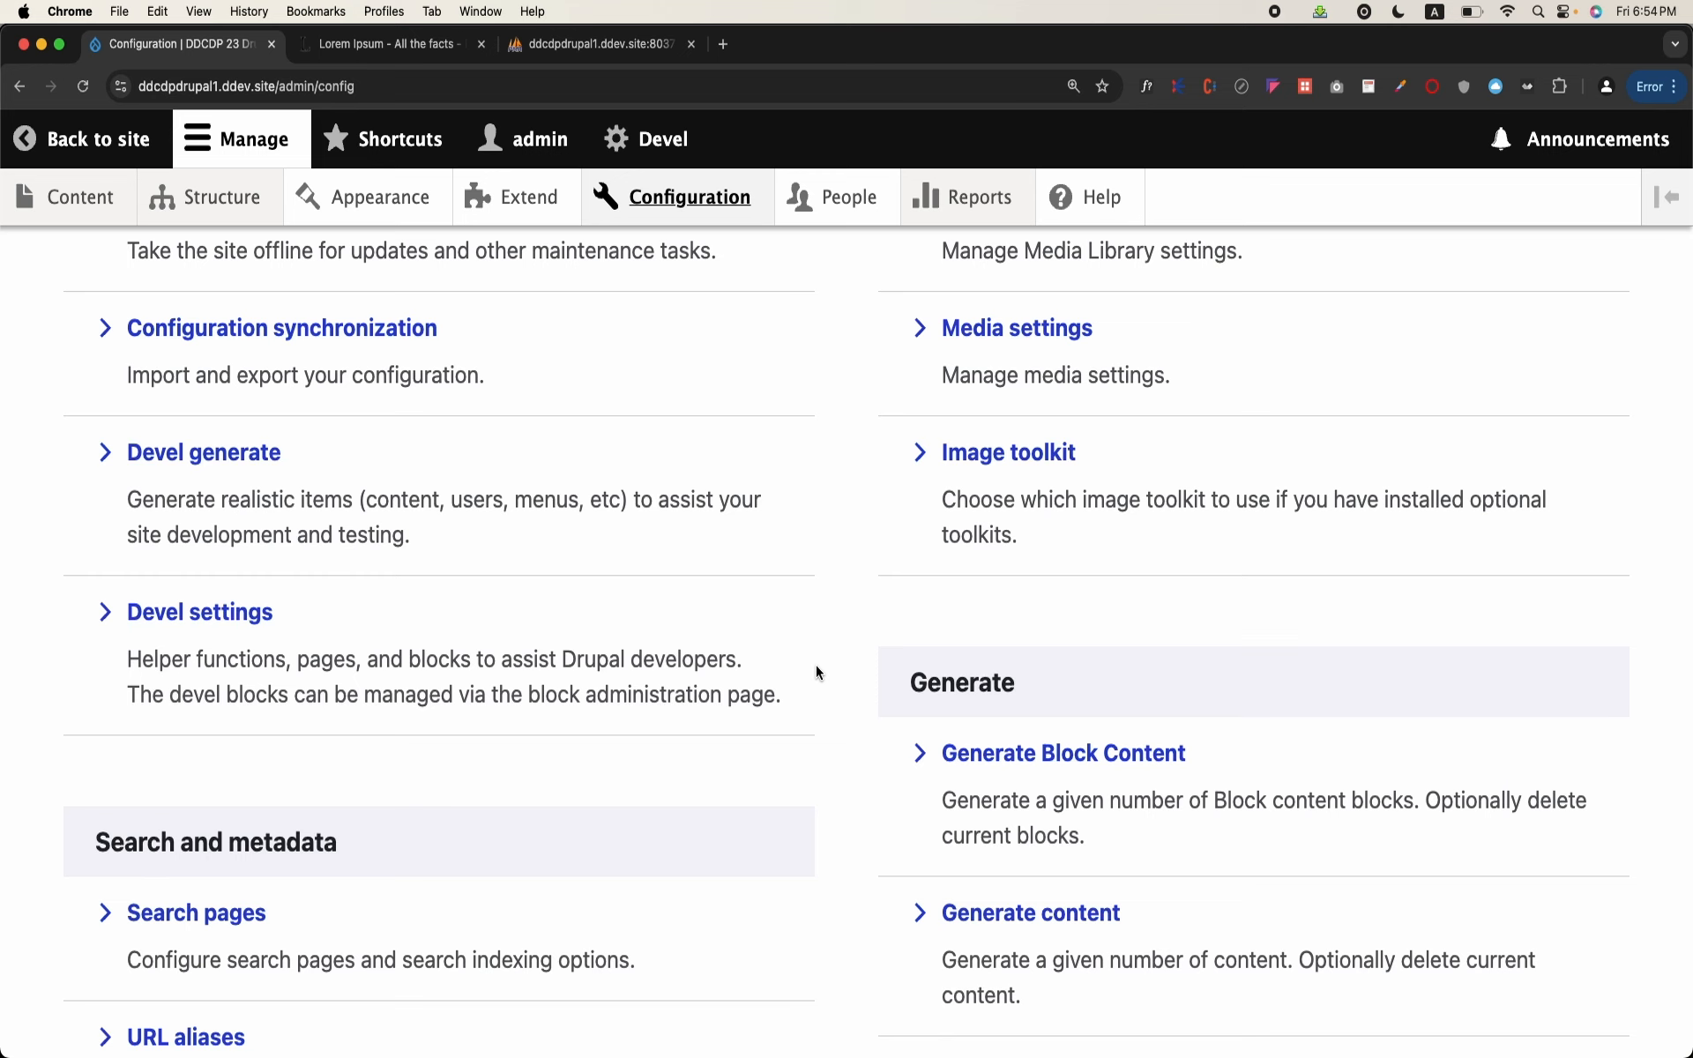
{"action": "scroll", "coordinate": [817, 672], "scroll_direction": "down", "scroll_amount": 6}
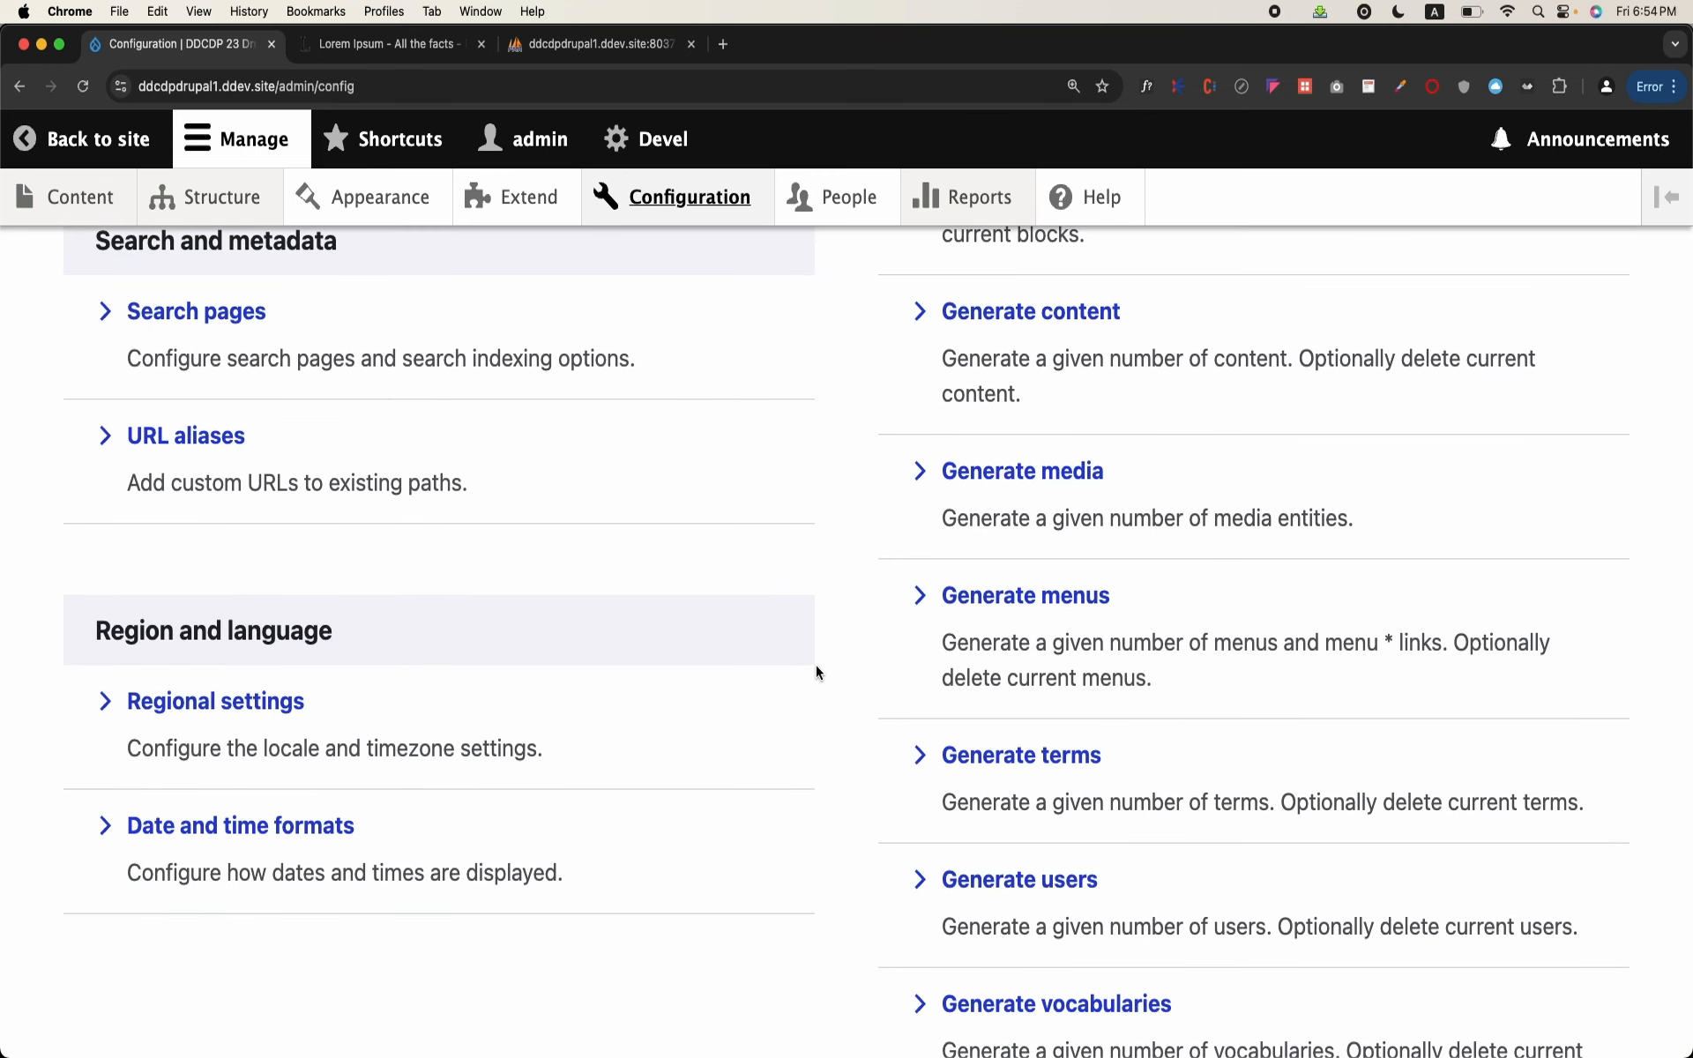
{"action": "scroll", "coordinate": [817, 672], "scroll_direction": "up", "scroll_amount": 10}
Step: Review the People list and the form for adding a user, and return to the site
{"action": "left_click", "coordinate": [818, 203]}
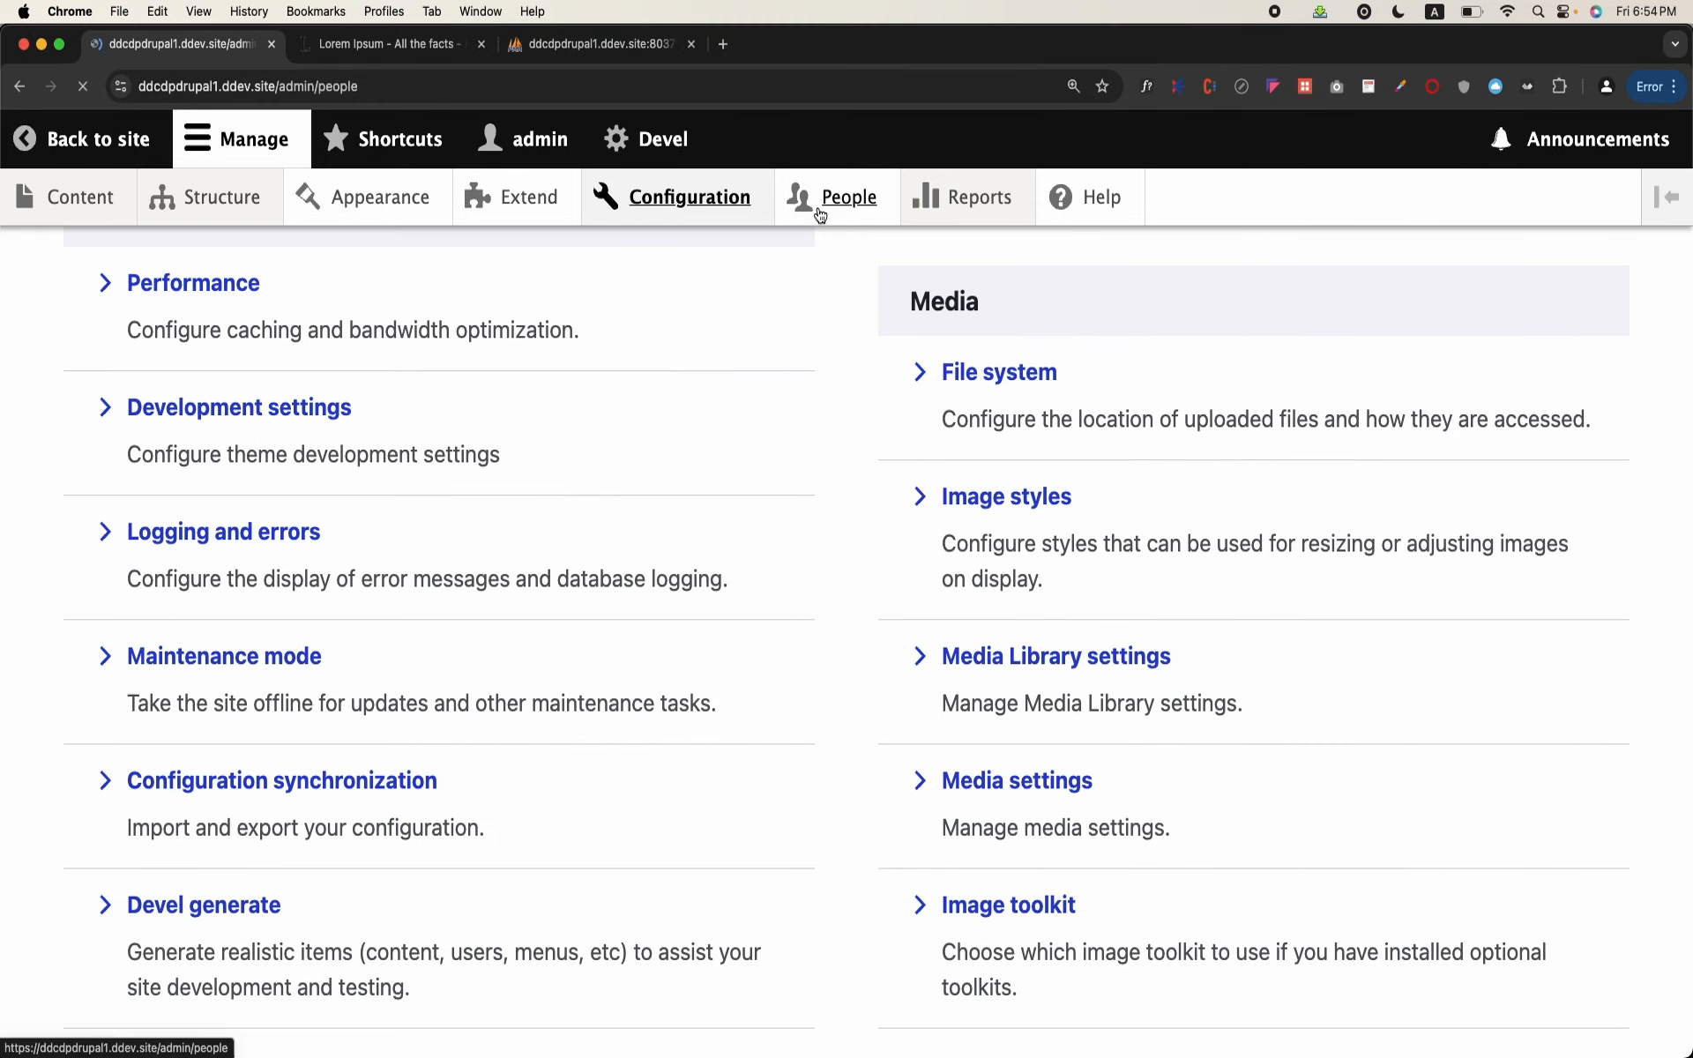
{"action": "scroll", "coordinate": [448, 521], "scroll_direction": "down", "scroll_amount": 3}
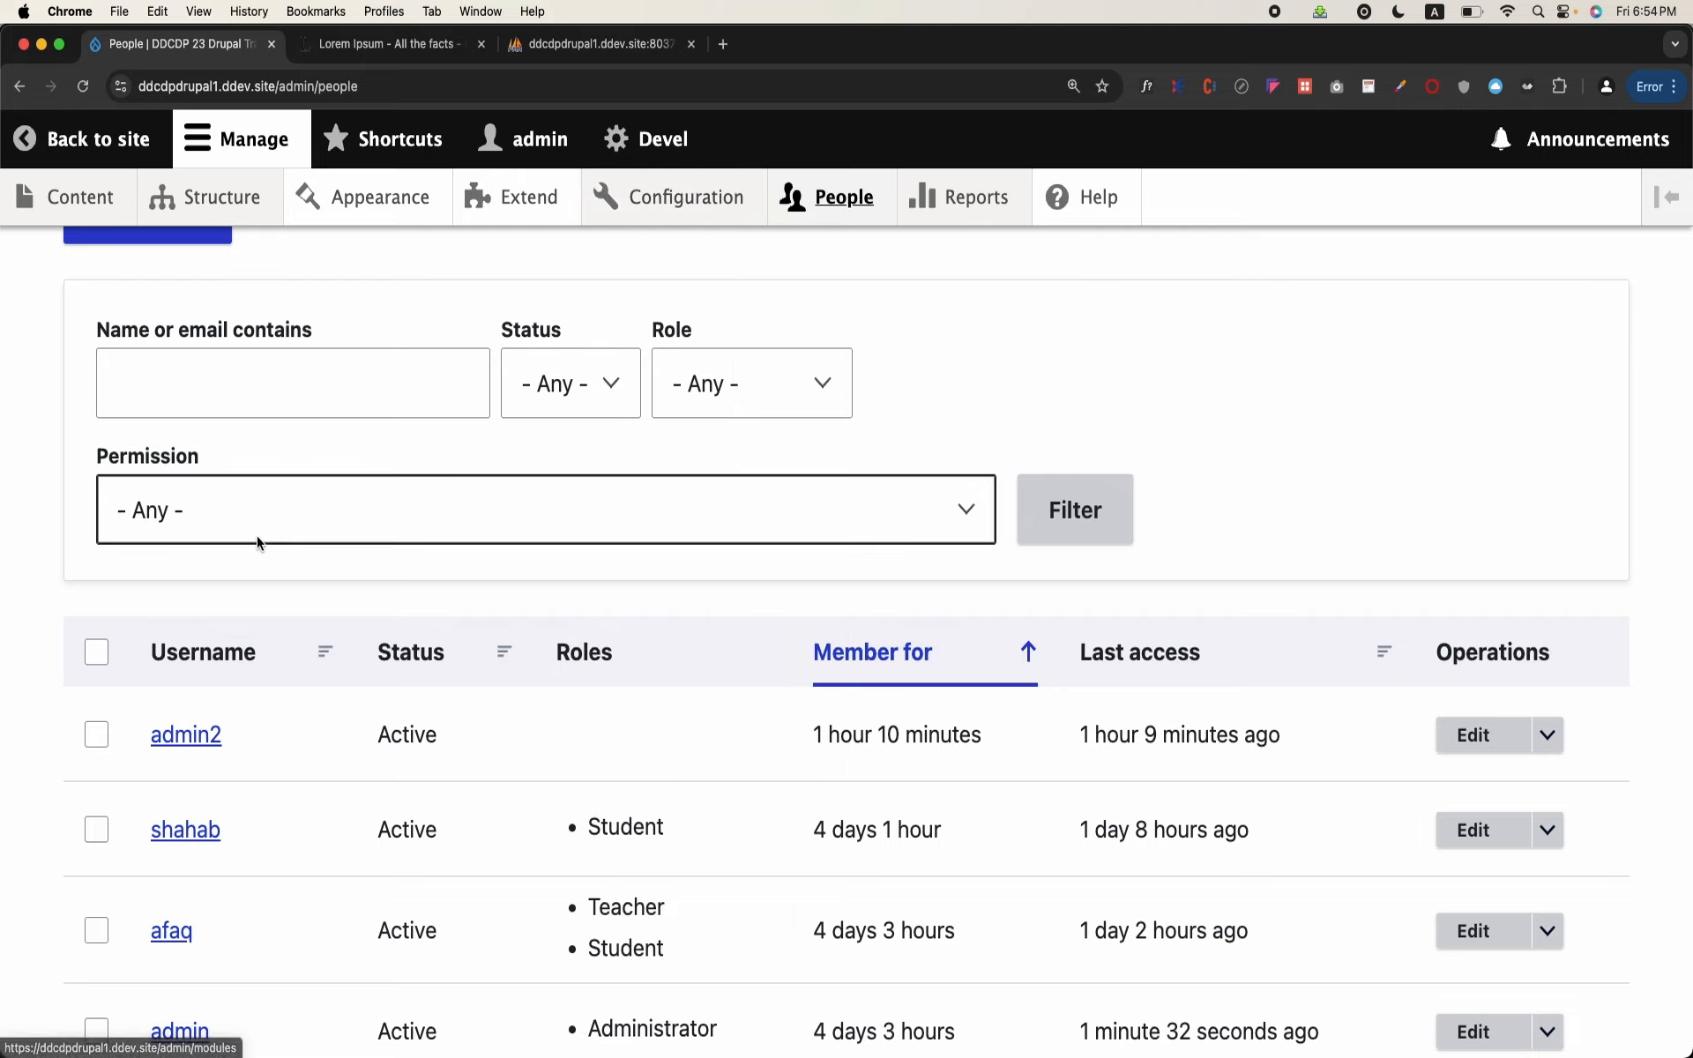
{"action": "scroll", "coordinate": [255, 543], "scroll_direction": "up", "scroll_amount": 3}
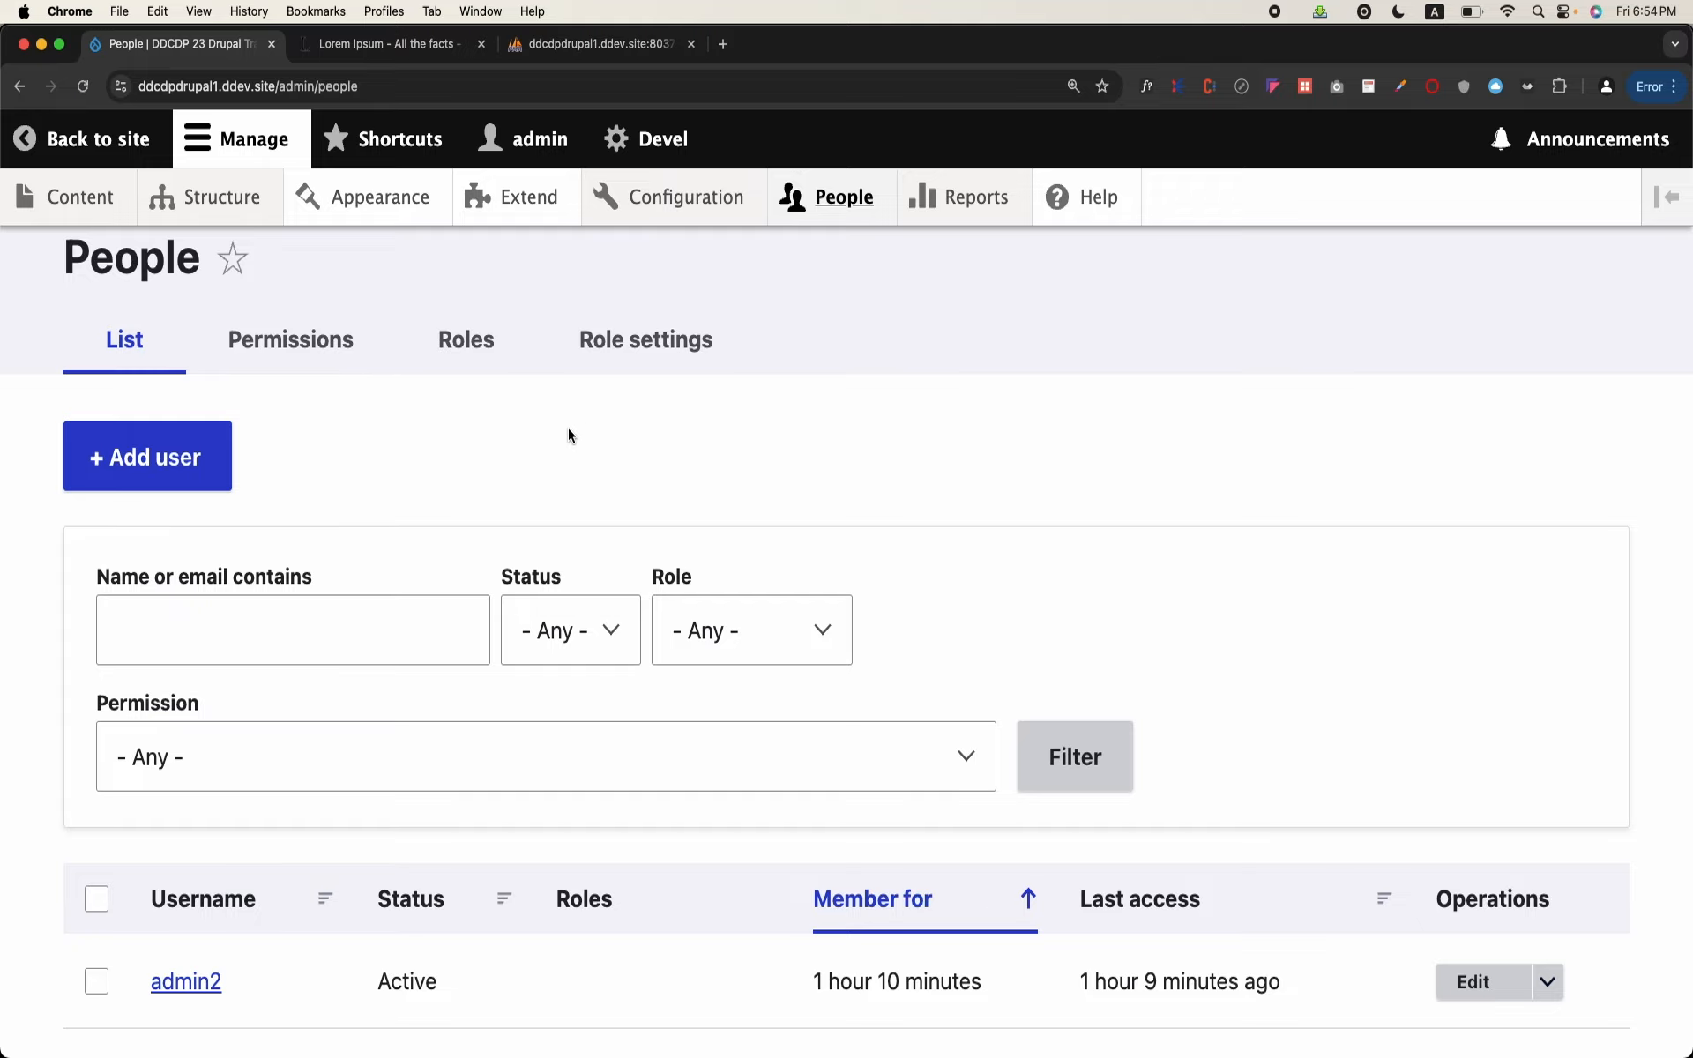
{"action": "left_click", "coordinate": [216, 472]}
{"action": "scroll", "coordinate": [458, 536], "scroll_direction": "down", "scroll_amount": 10}
{"action": "scroll", "coordinate": [457, 536], "scroll_direction": "down", "scroll_amount": 12}
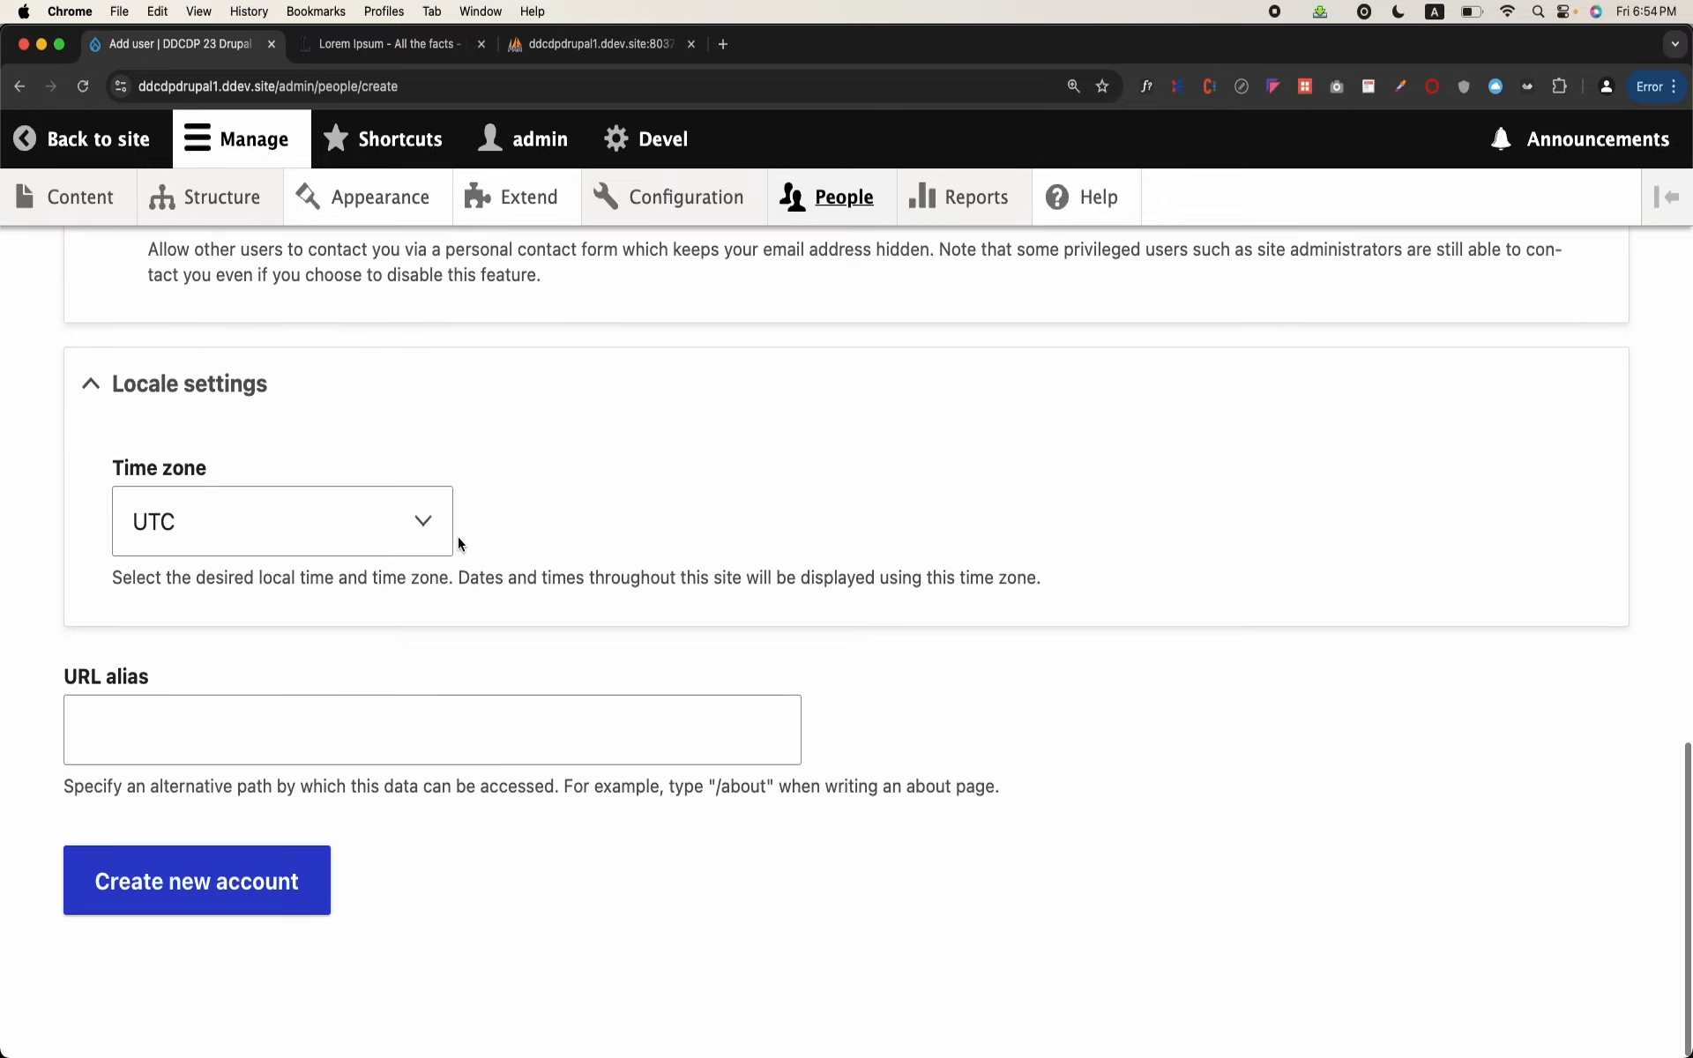
{"action": "left_click", "coordinate": [97, 138]}
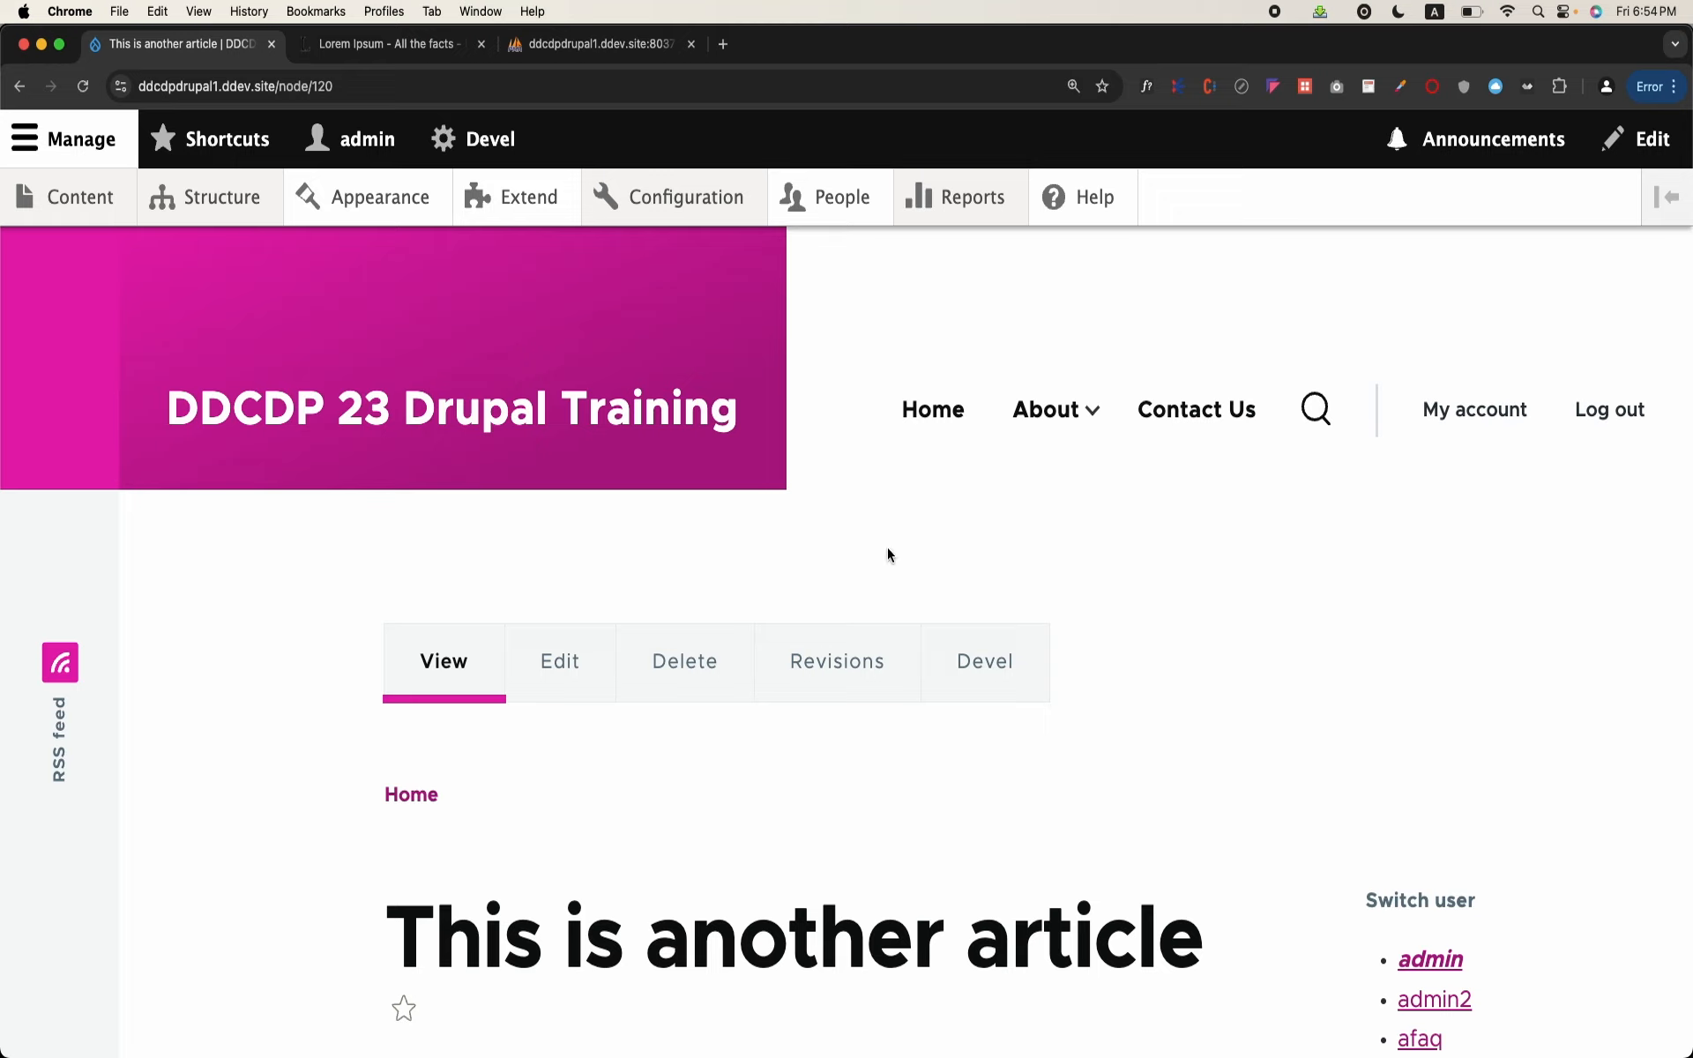
Step: View the Account settings page from the site configuration and return to the blog post
{"action": "left_click", "coordinate": [668, 187]}
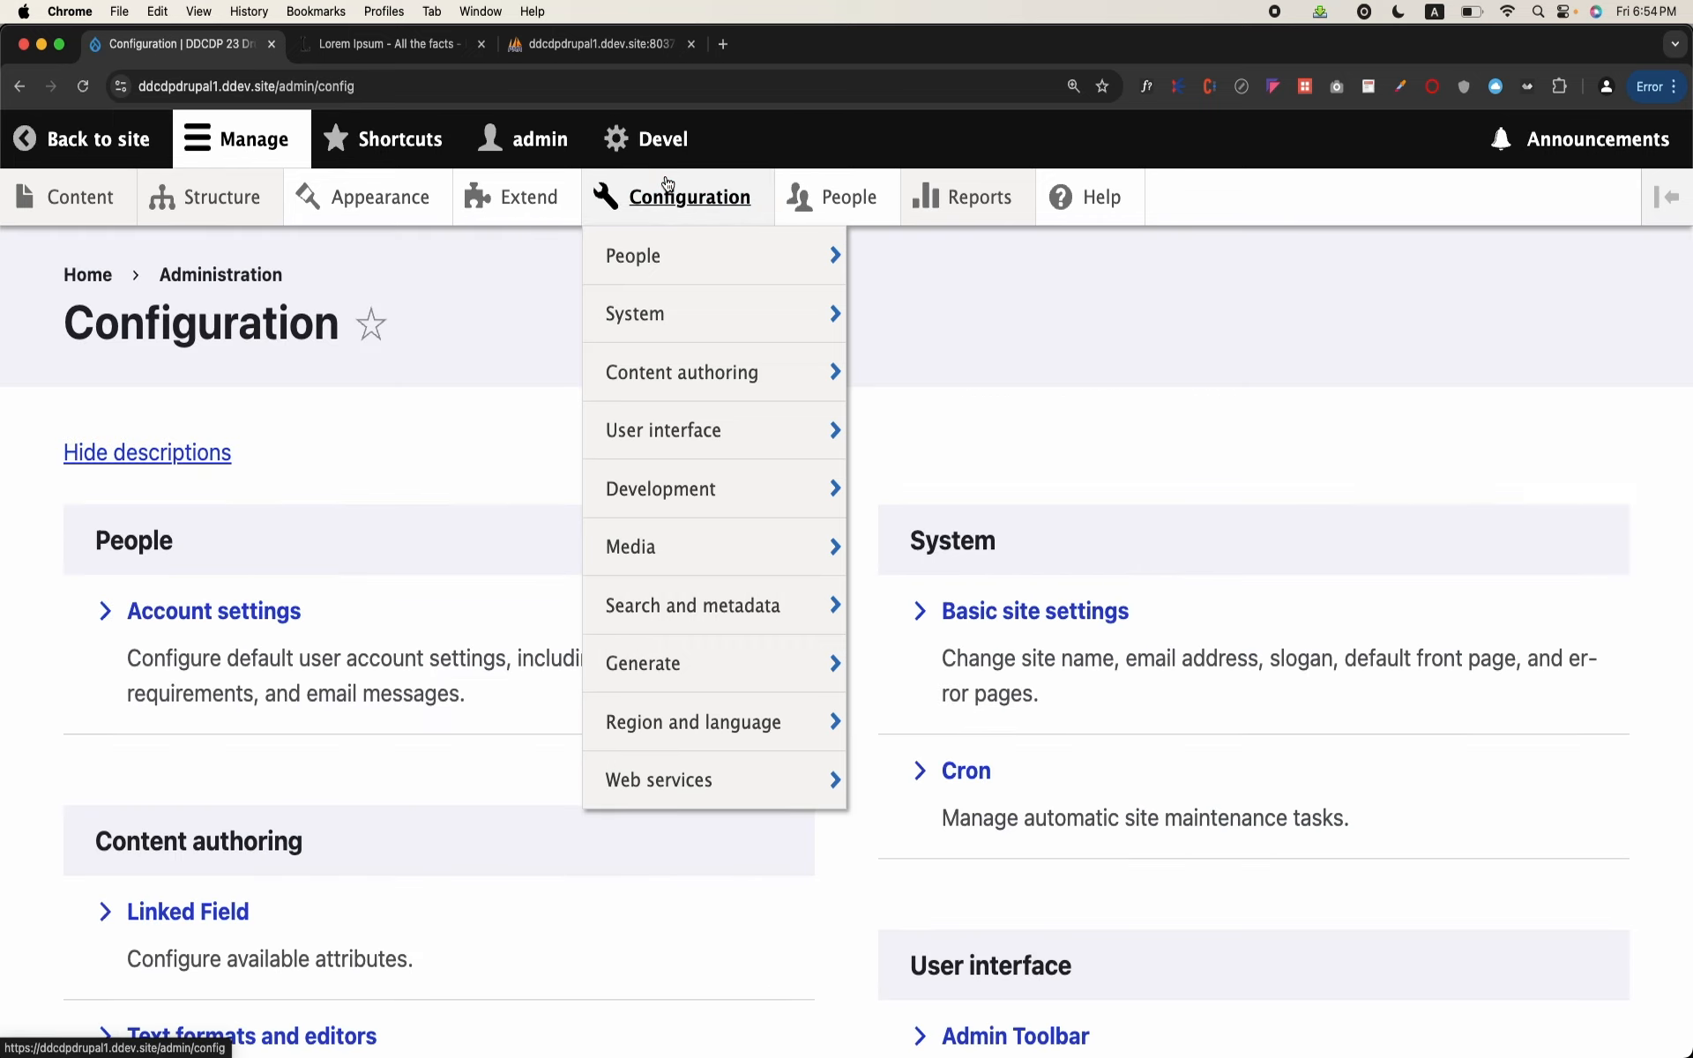
{"action": "scroll", "coordinate": [336, 555], "scroll_direction": "down", "scroll_amount": 2}
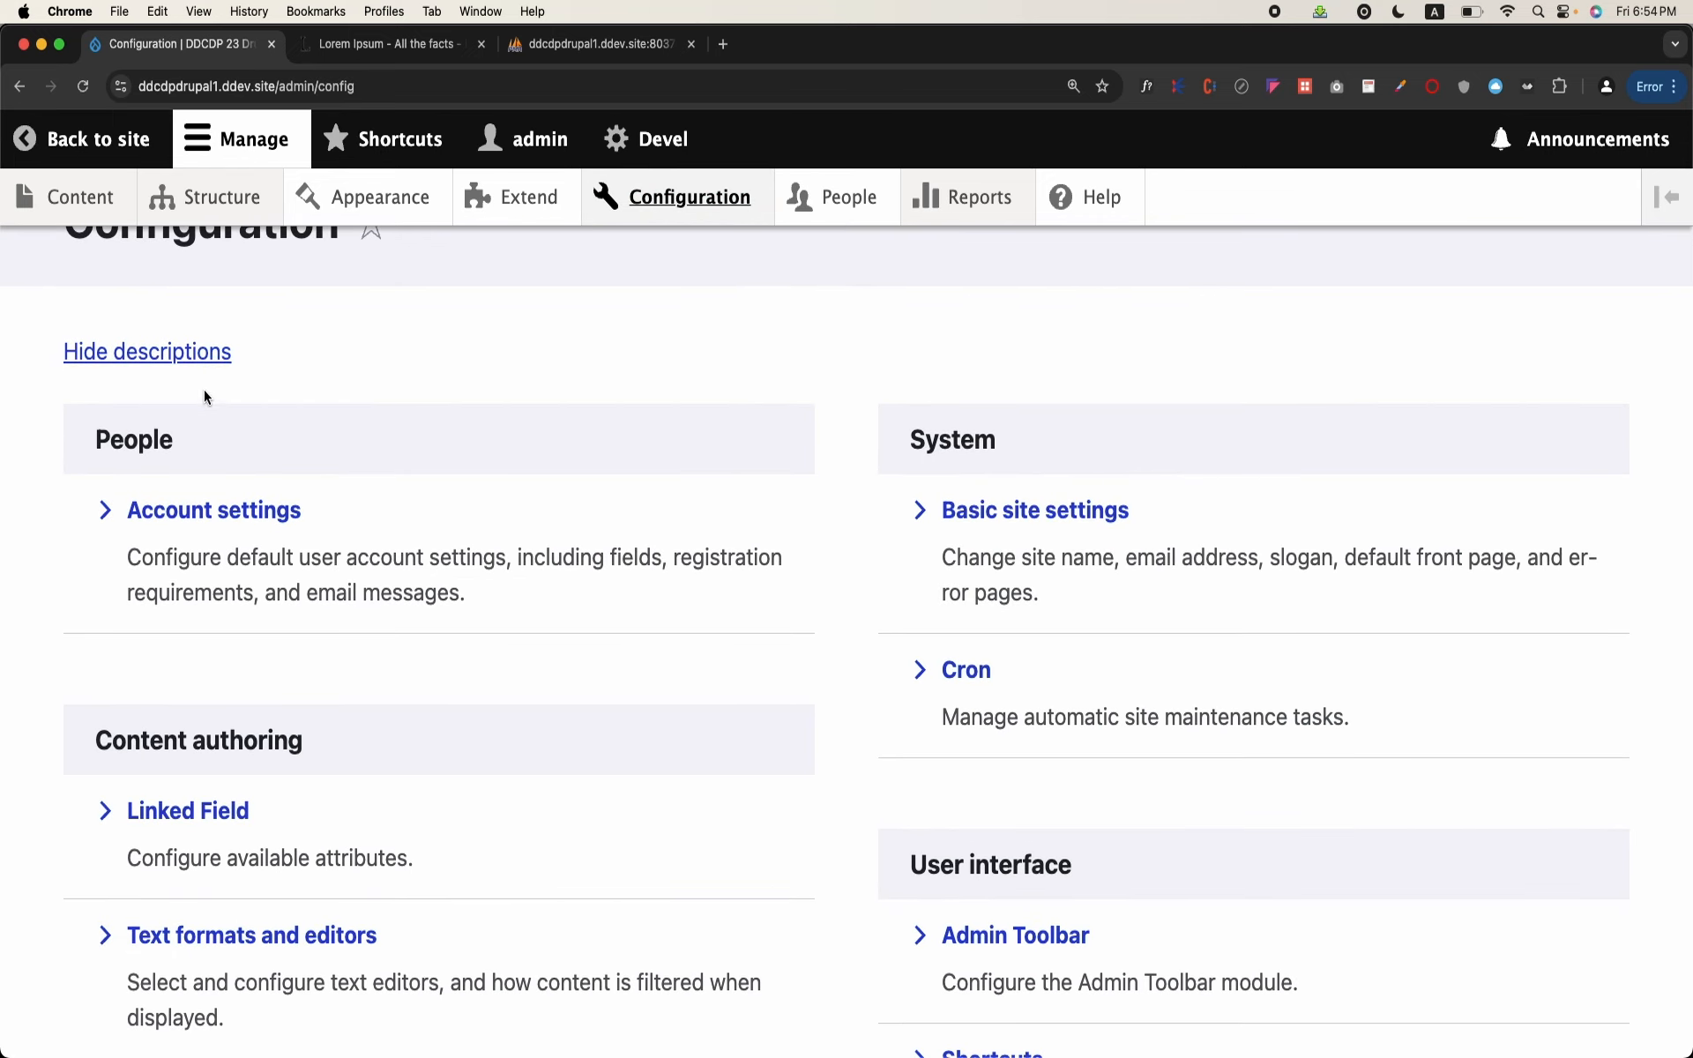
{"action": "left_click", "coordinate": [190, 511]}
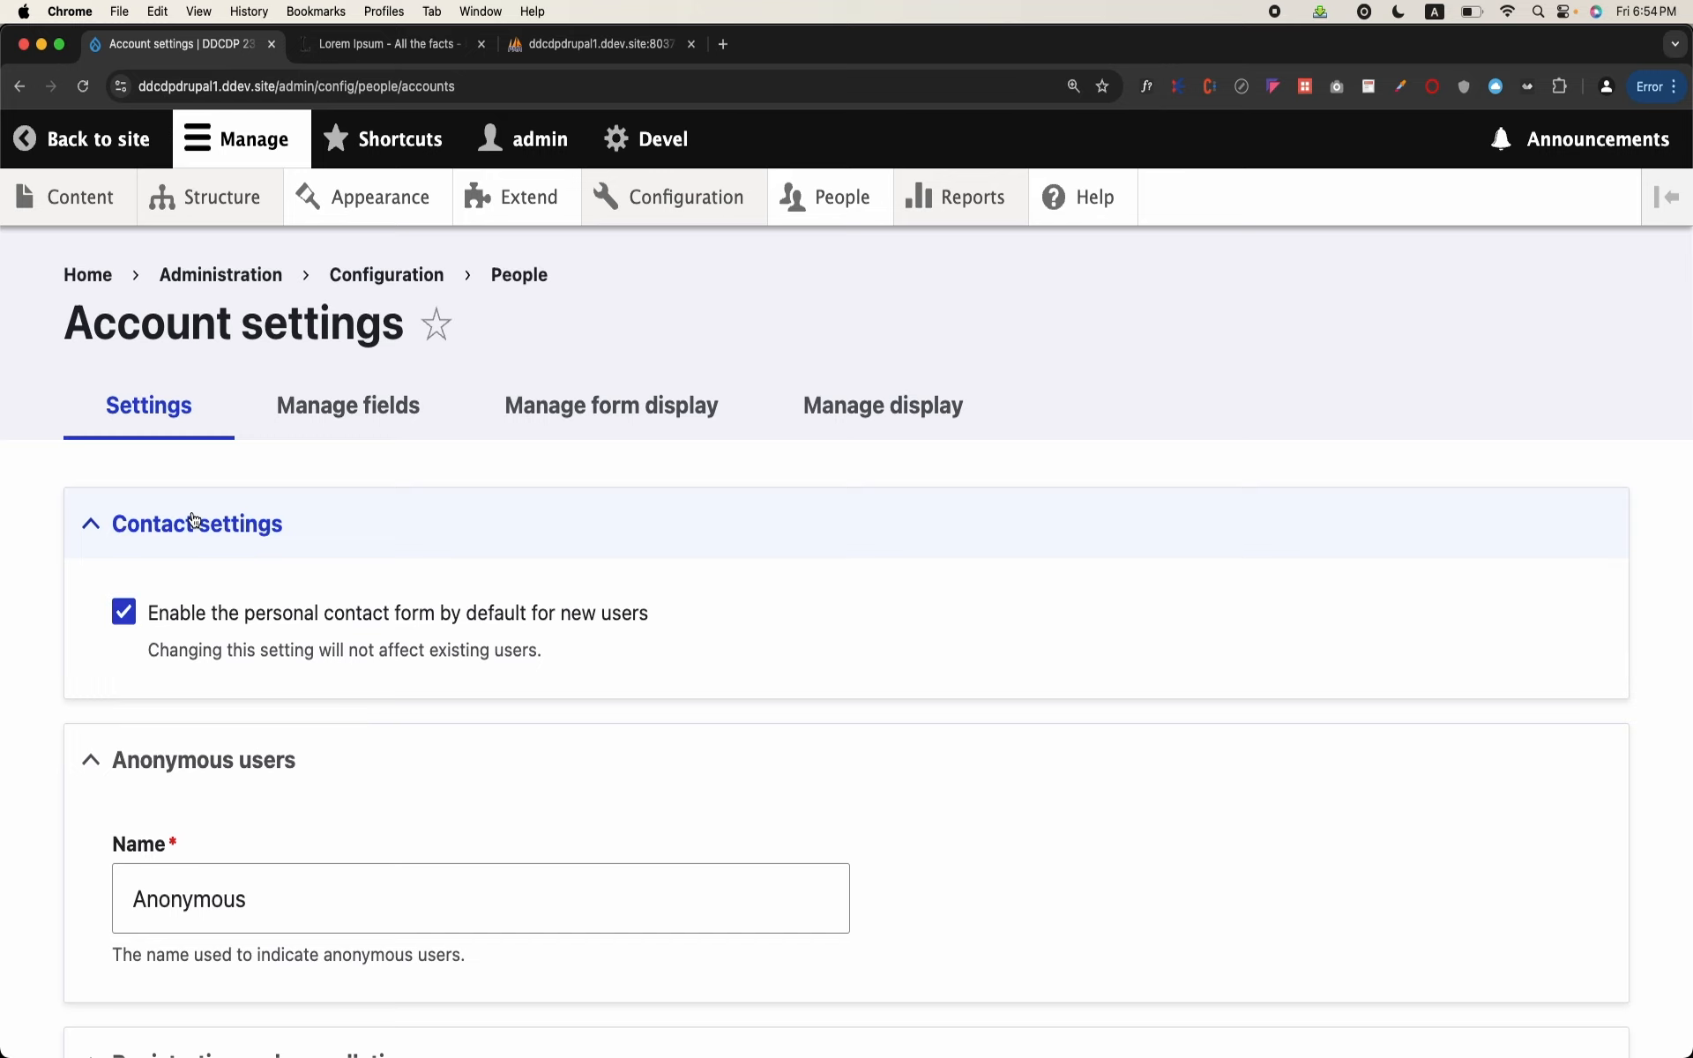
{"action": "left_click", "coordinate": [92, 138]}
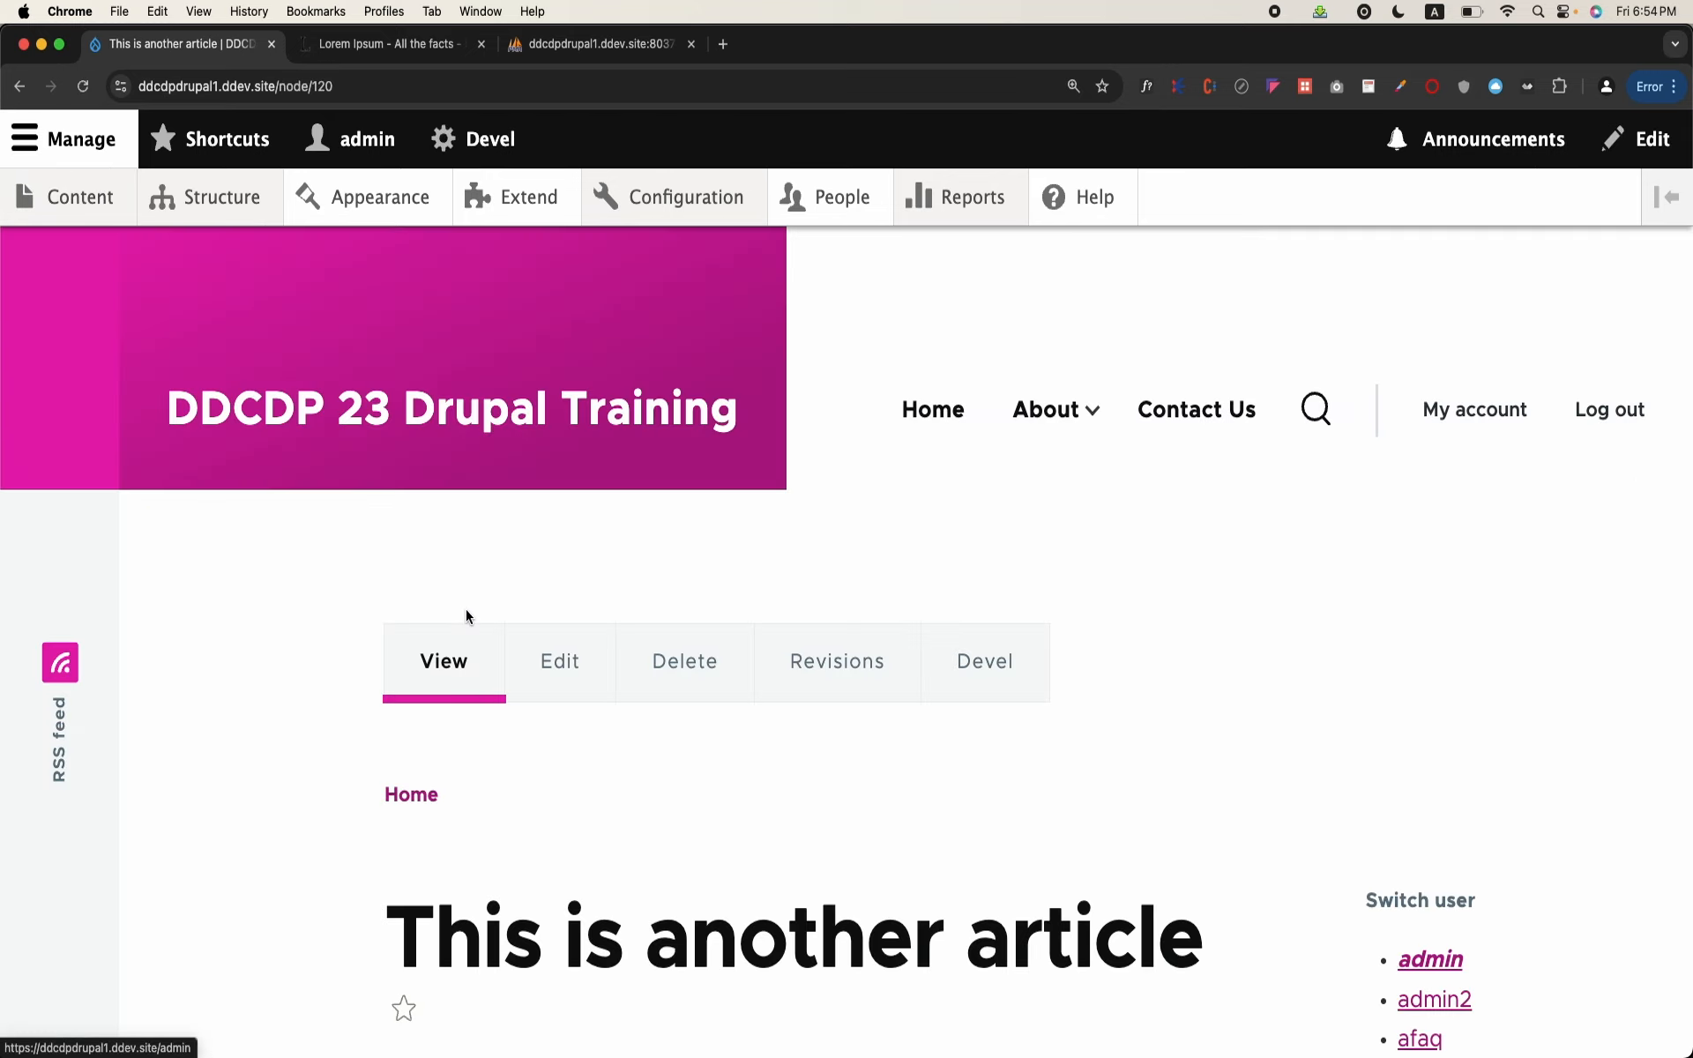
Step: Open the Account settings page in the People section of the site configuration
{"action": "left_click", "coordinate": [670, 196]}
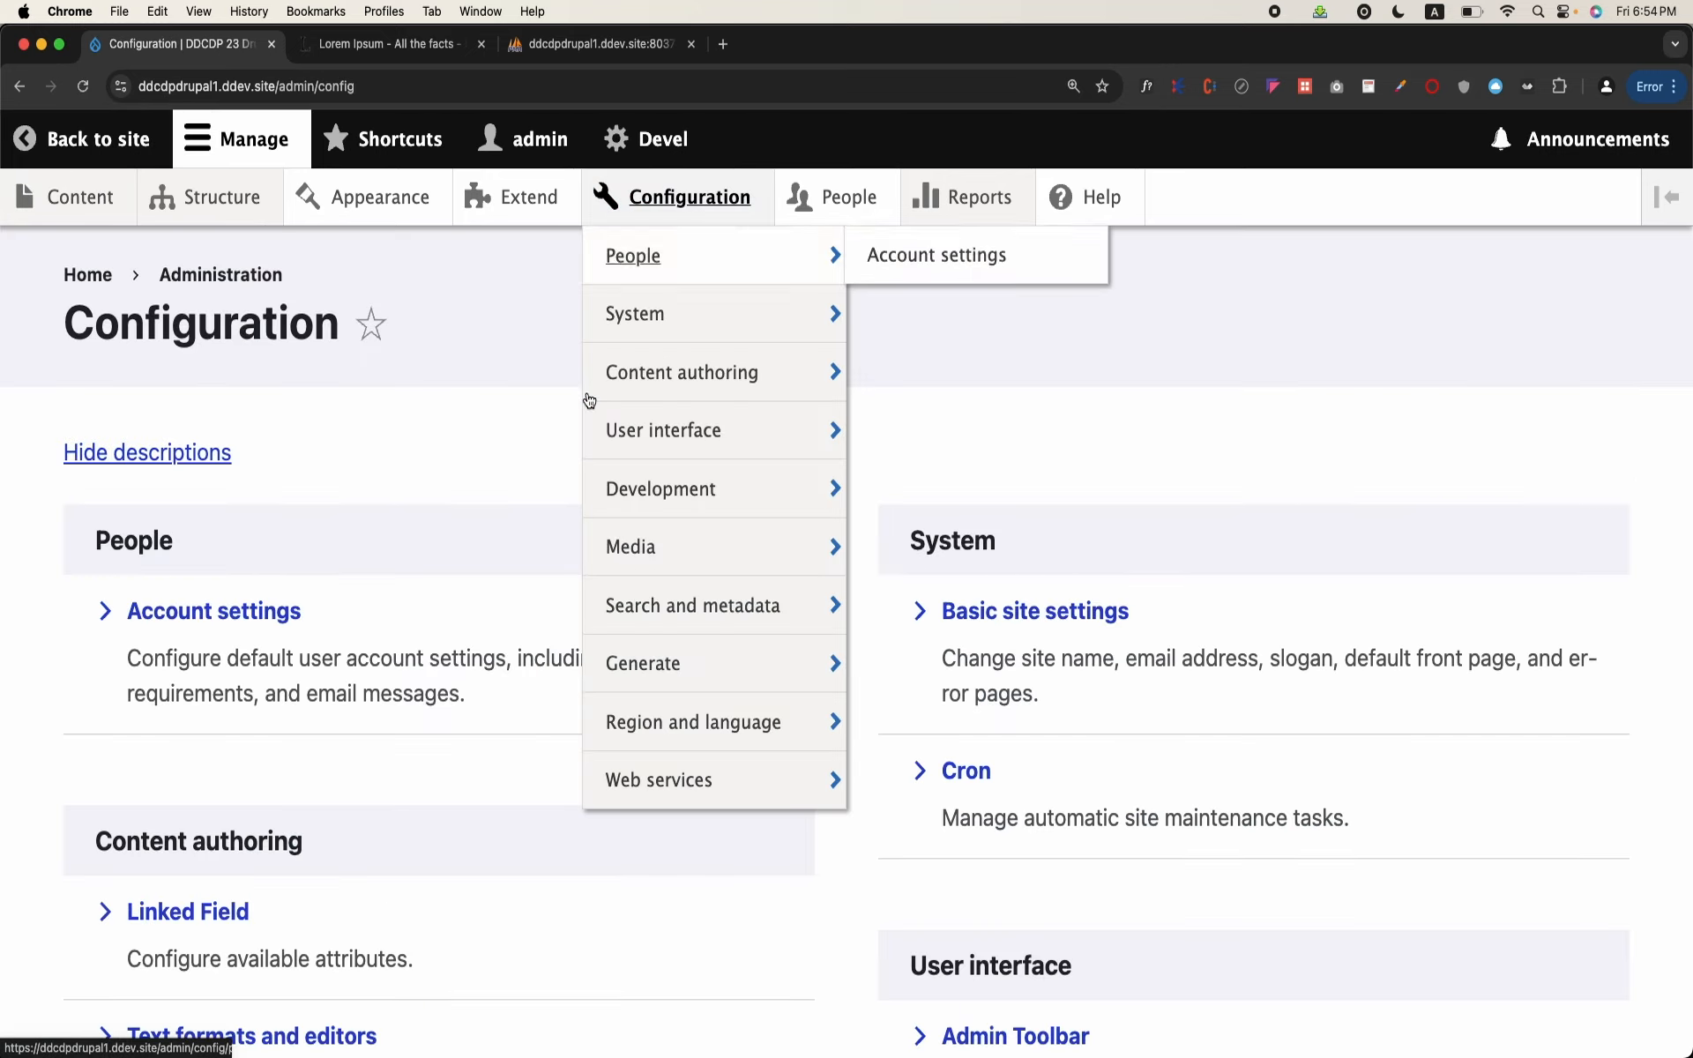
{"action": "scroll", "coordinate": [478, 697], "scroll_direction": "down", "scroll_amount": 3}
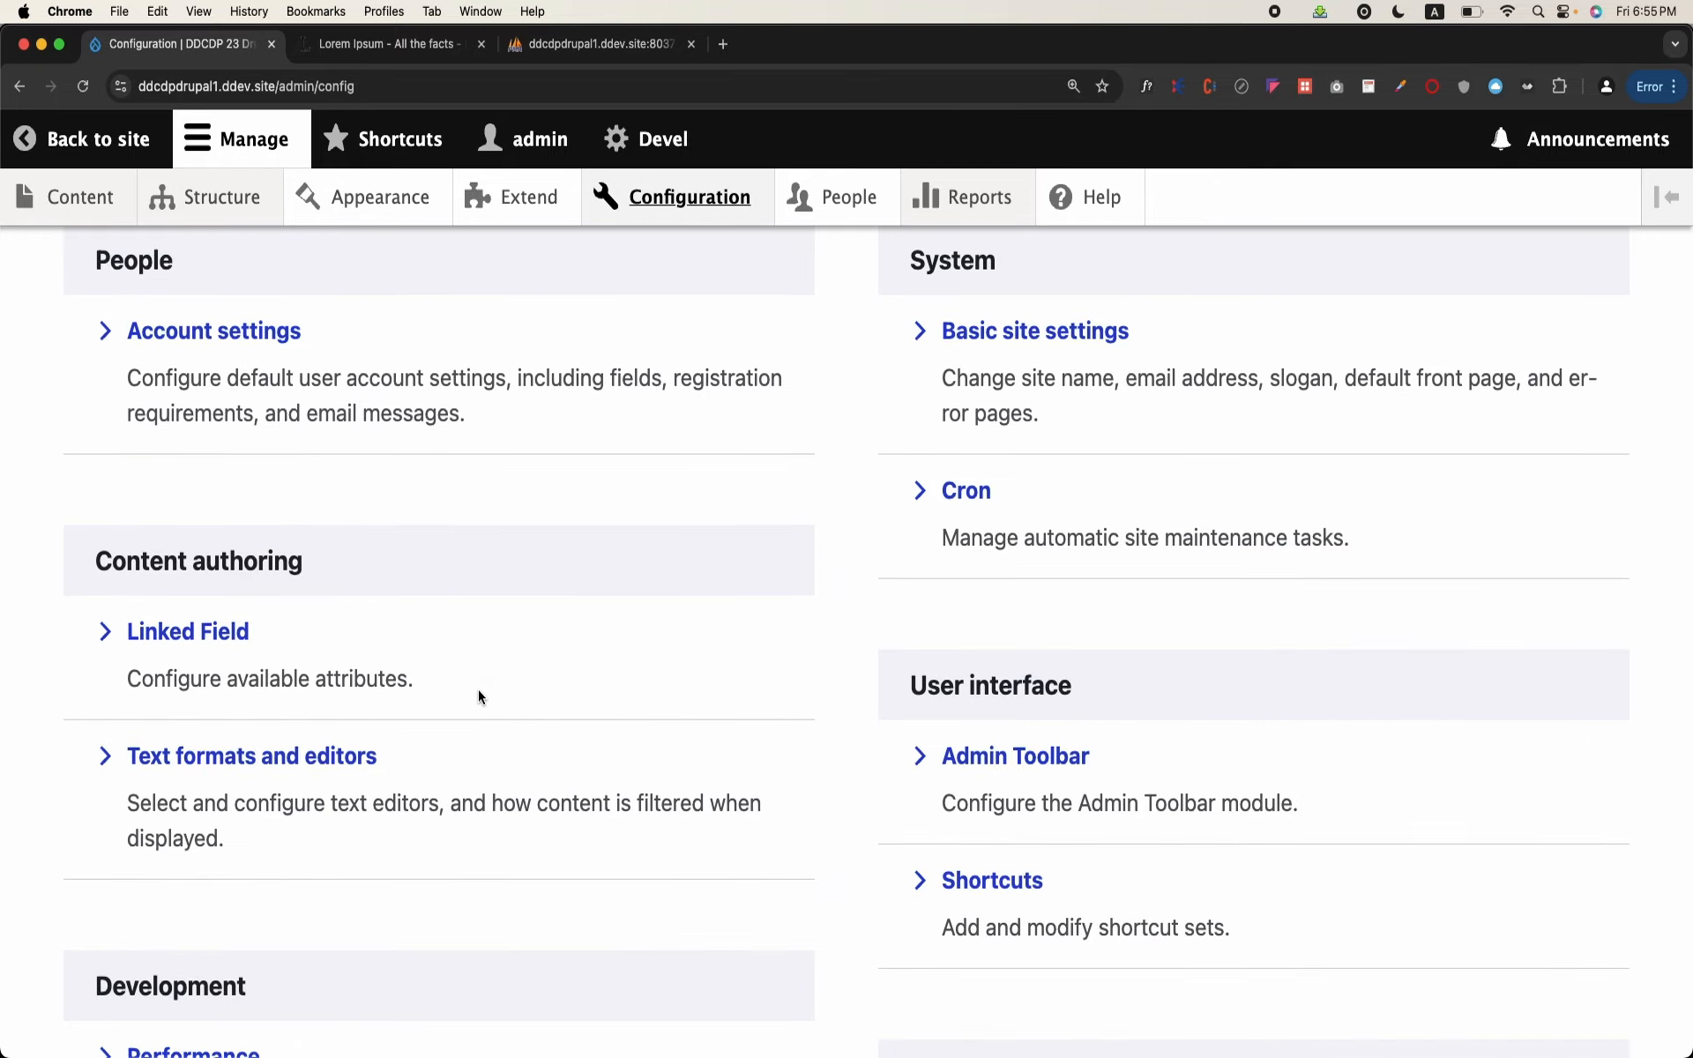
{"action": "scroll", "coordinate": [478, 694], "scroll_direction": "down", "scroll_amount": 6}
{"action": "scroll", "coordinate": [478, 694], "scroll_direction": "down", "scroll_amount": 4}
{"action": "scroll", "coordinate": [478, 690], "scroll_direction": "up", "scroll_amount": 10}
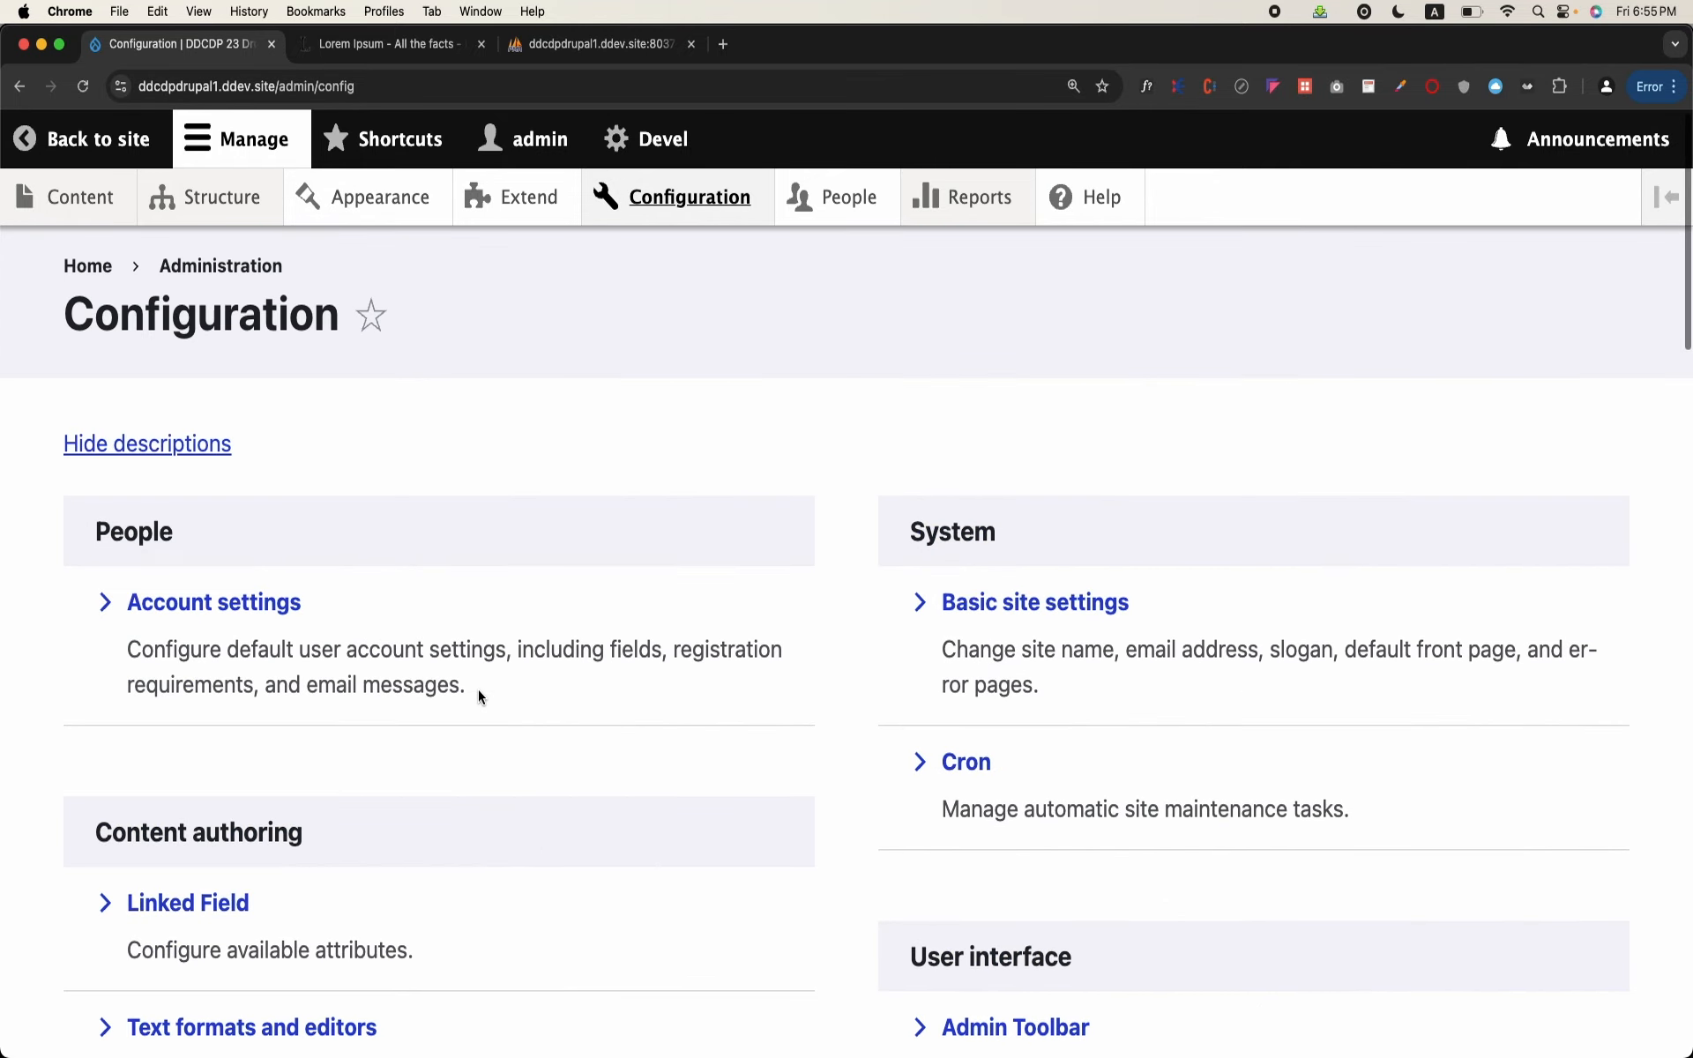
{"action": "left_click", "coordinate": [284, 597]}
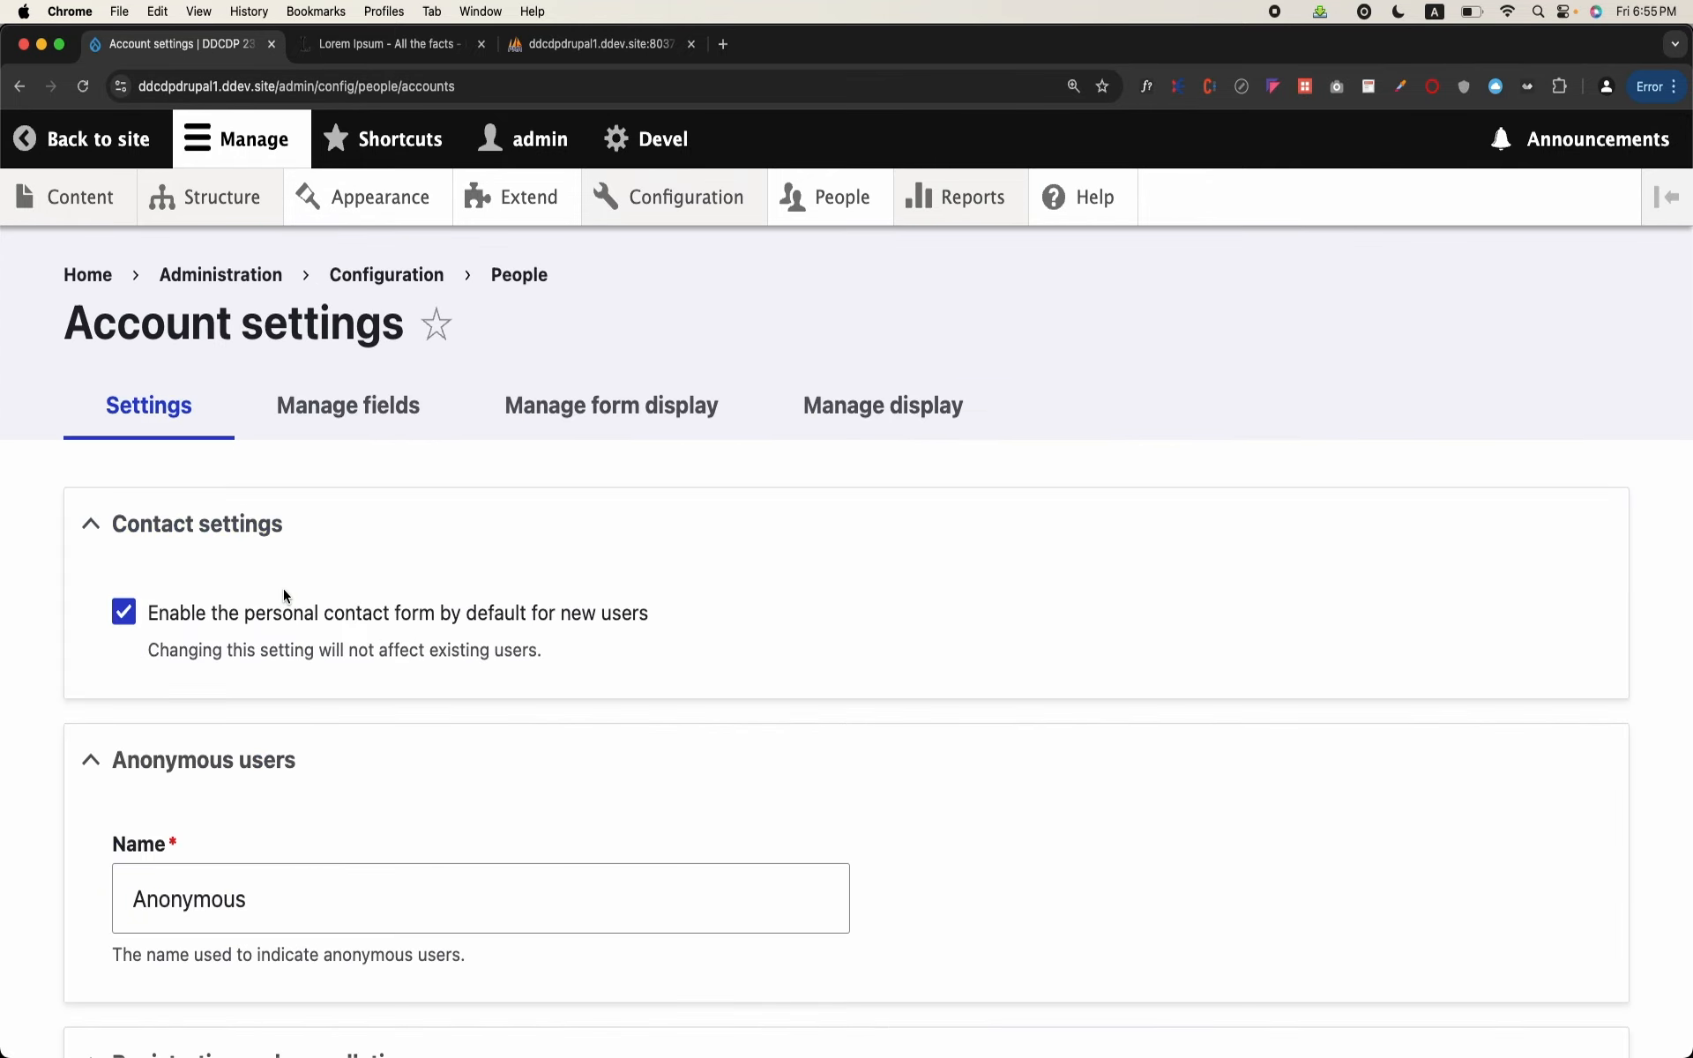
Step: Restrict account registration to "Administrators only", save the configuration, and check the Registration and cancellation settings
{"action": "scroll", "coordinate": [284, 593], "scroll_direction": "down", "scroll_amount": 4}
{"action": "scroll", "coordinate": [285, 597], "scroll_direction": "down", "scroll_amount": 1}
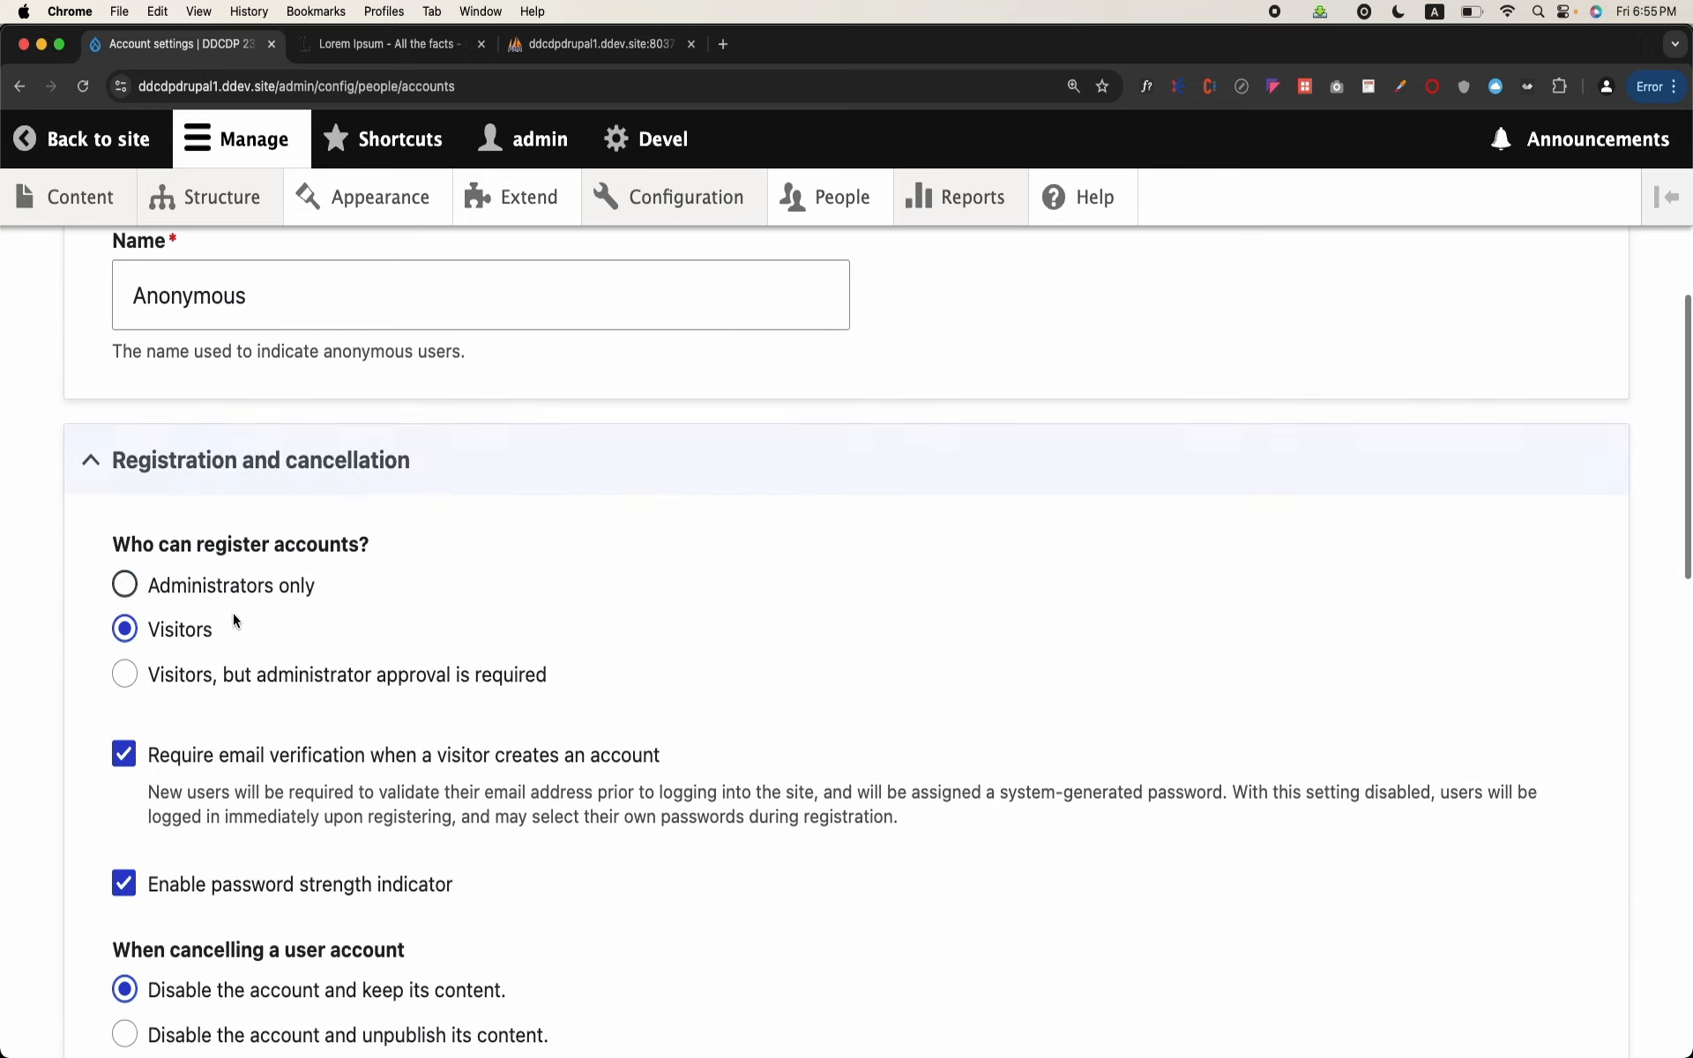
{"action": "left_click", "coordinate": [132, 585]}
{"action": "scroll", "coordinate": [134, 582], "scroll_direction": "down", "scroll_amount": 20}
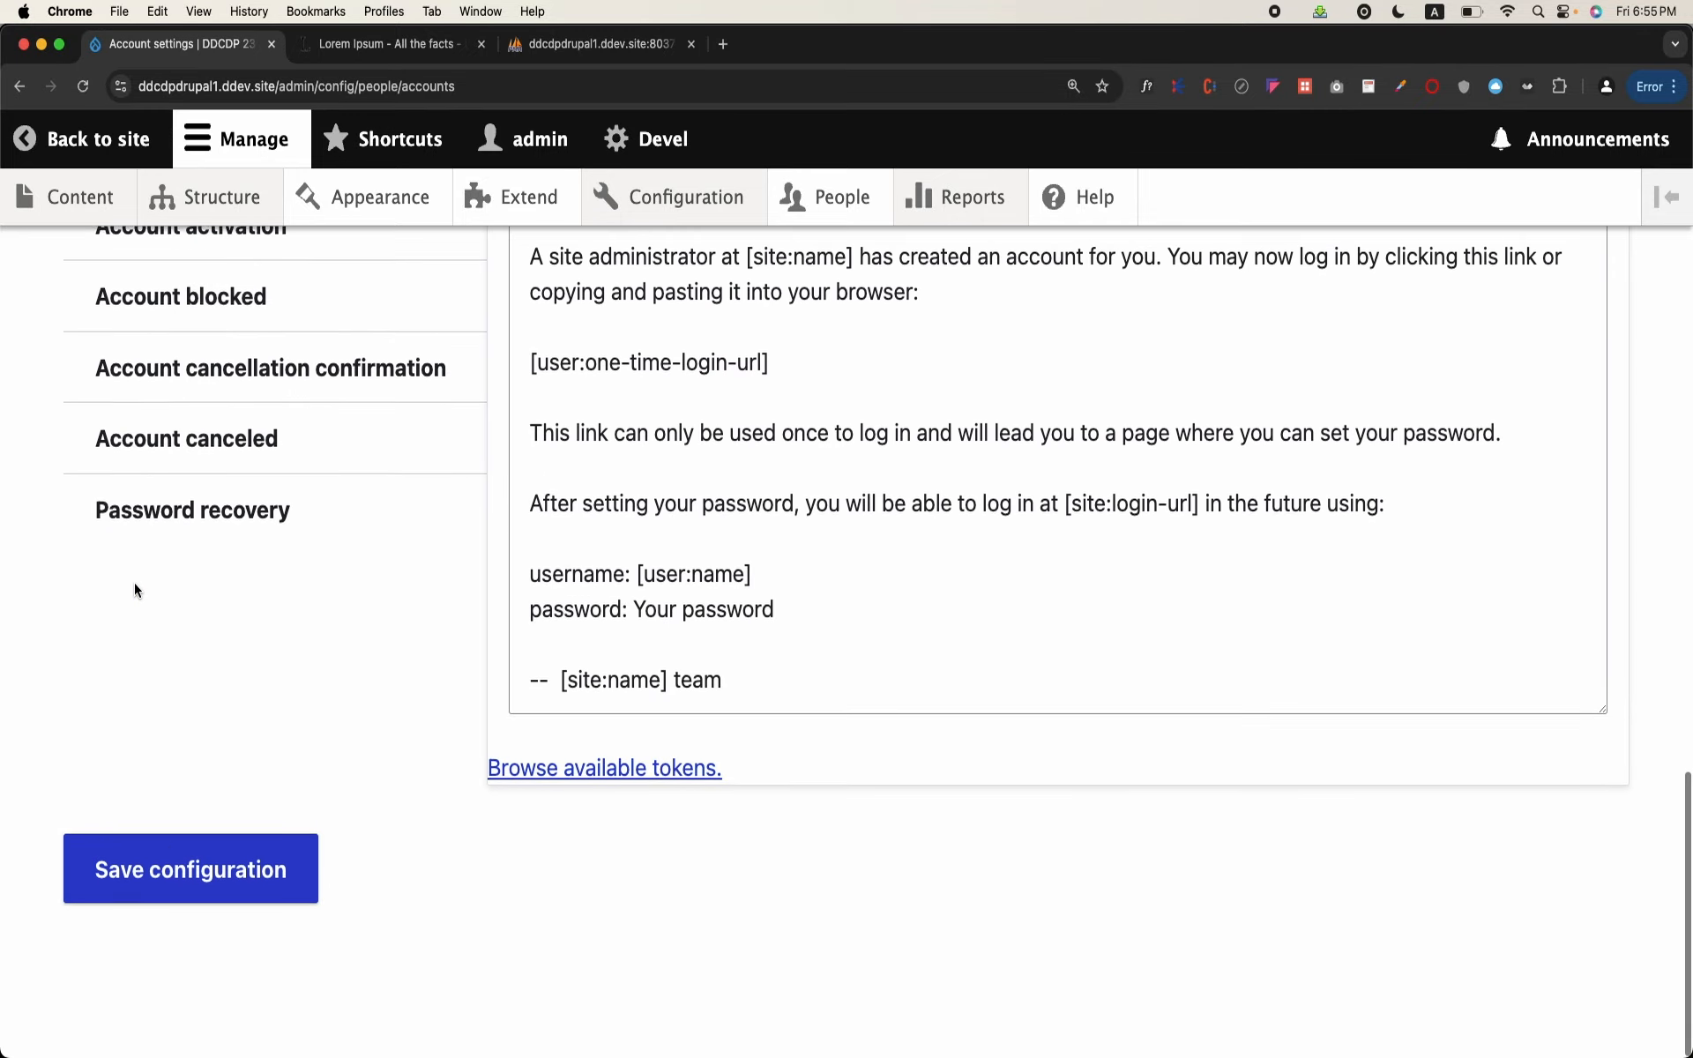
{"action": "left_click", "coordinate": [203, 891]}
{"action": "scroll", "coordinate": [399, 680], "scroll_direction": "down", "scroll_amount": 8}
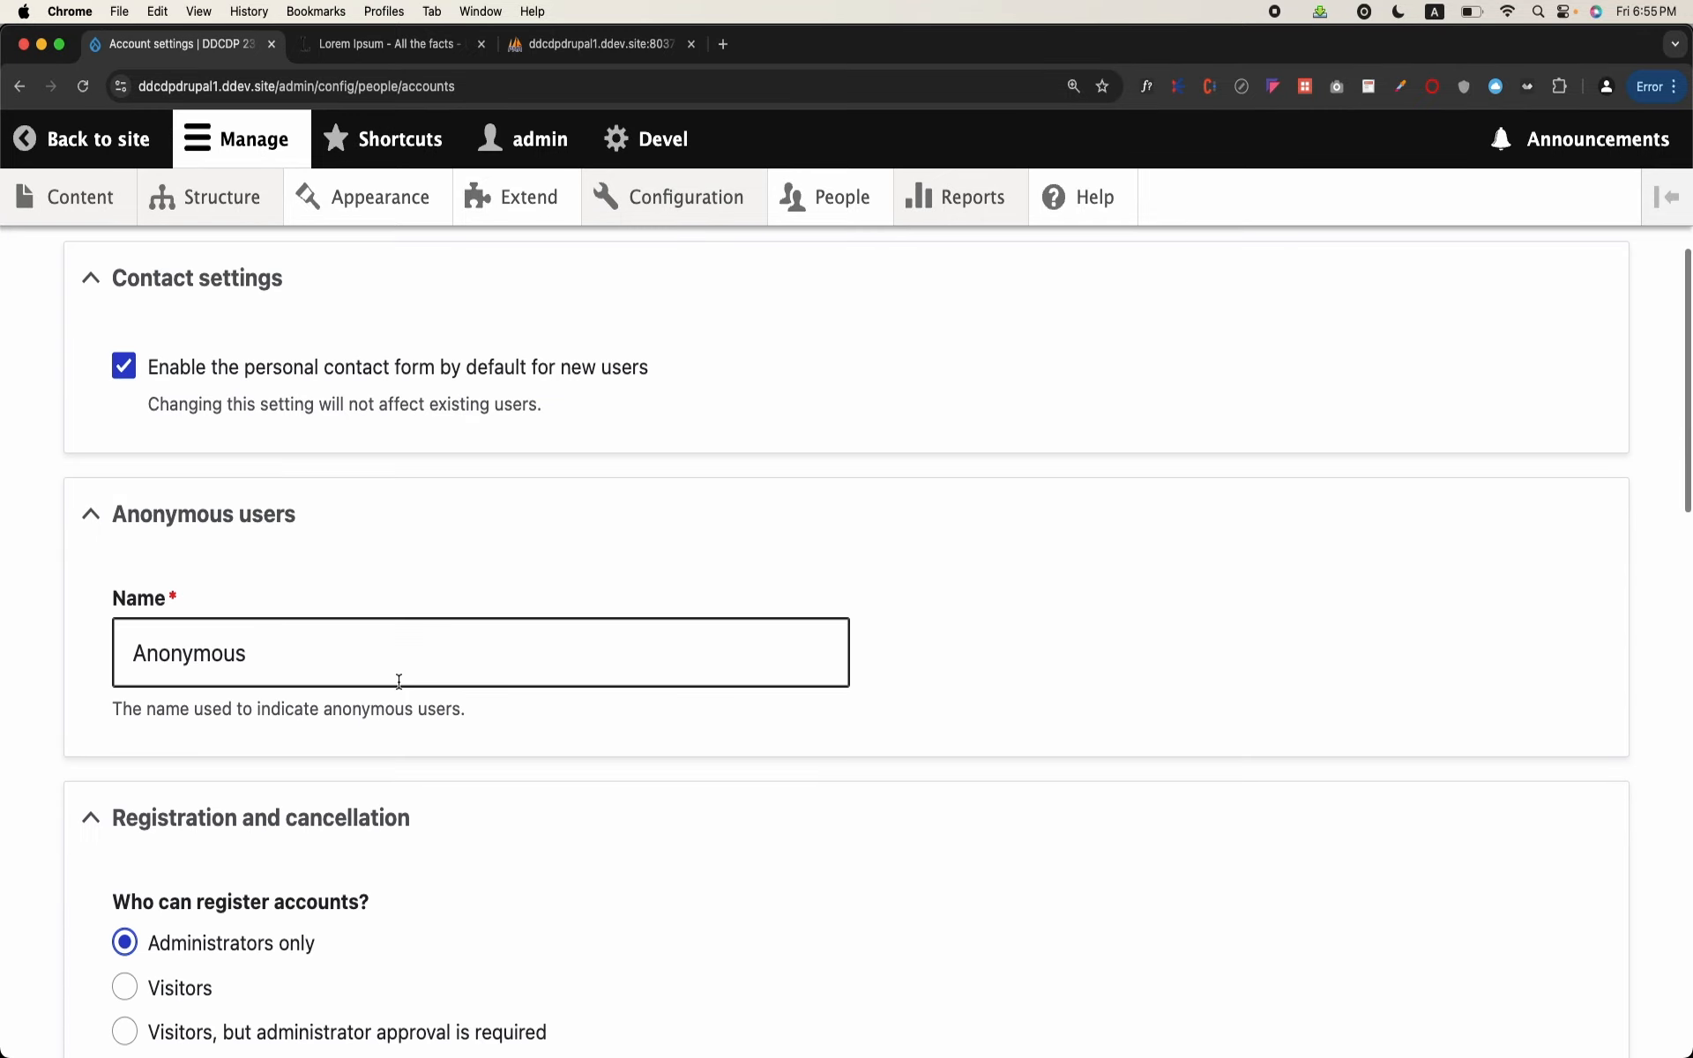
{"action": "scroll", "coordinate": [398, 680], "scroll_direction": "down", "scroll_amount": 3}
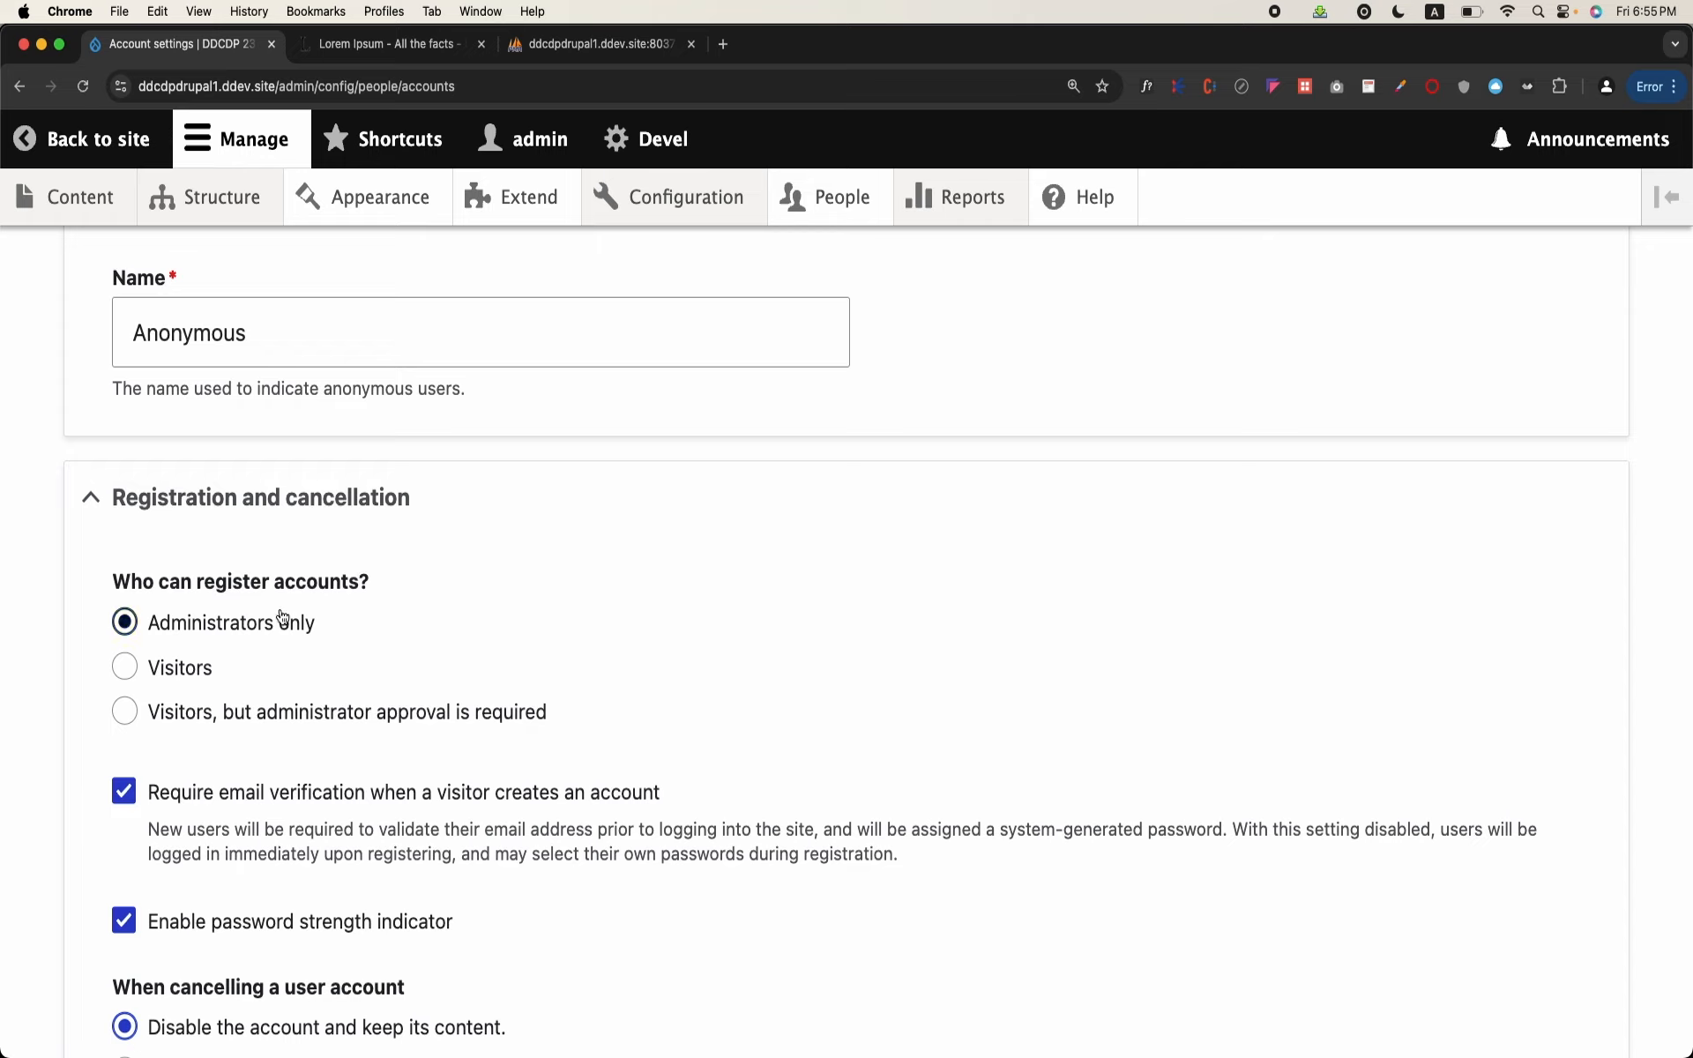
Step: Log out of the admin account through the site's user/logout address and confirm the logout
{"action": "left_click_drag", "start_coordinate": [281, 81], "coordinate": [750, 253]}
{"action": "type", "text": "loug"}
{"action": "key", "text": "BackSpace"}
{"action": "key", "text": "BackSpace"}
{"action": "key", "text": "BackSpace"}
{"action": "key", "text": "BackSpace"}
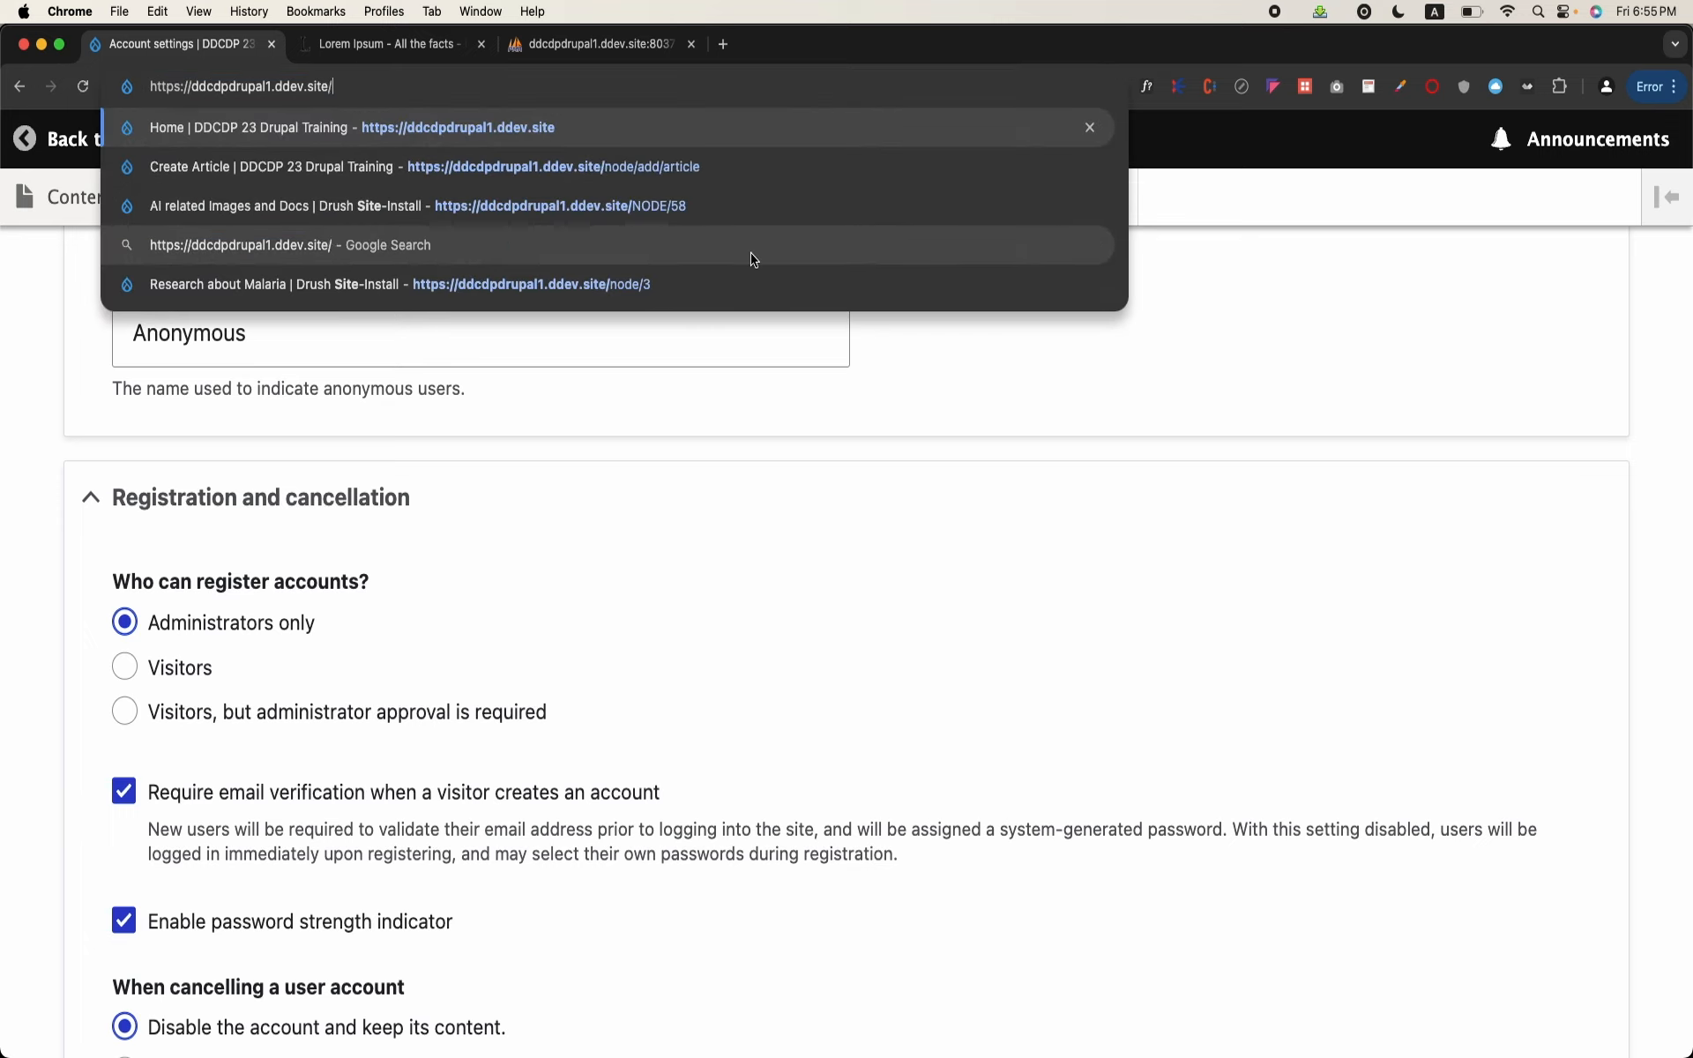
{"action": "type", "text": "user/logout"}
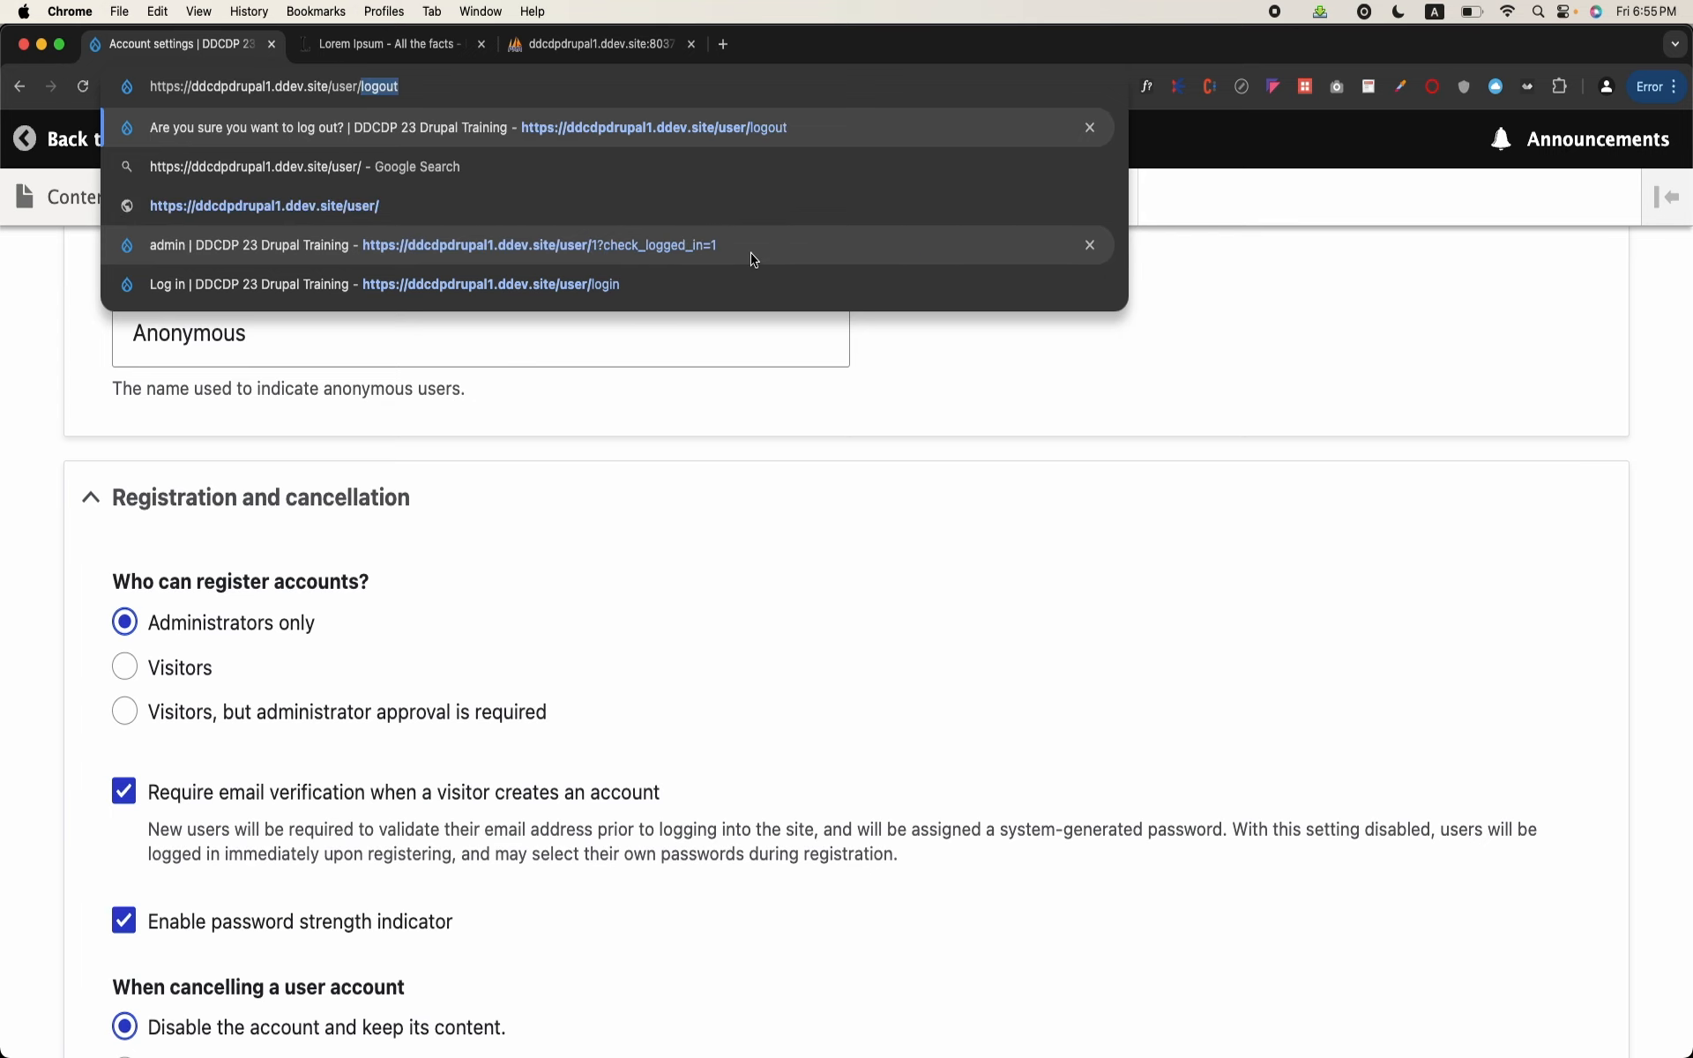
{"action": "key", "text": "Return"}
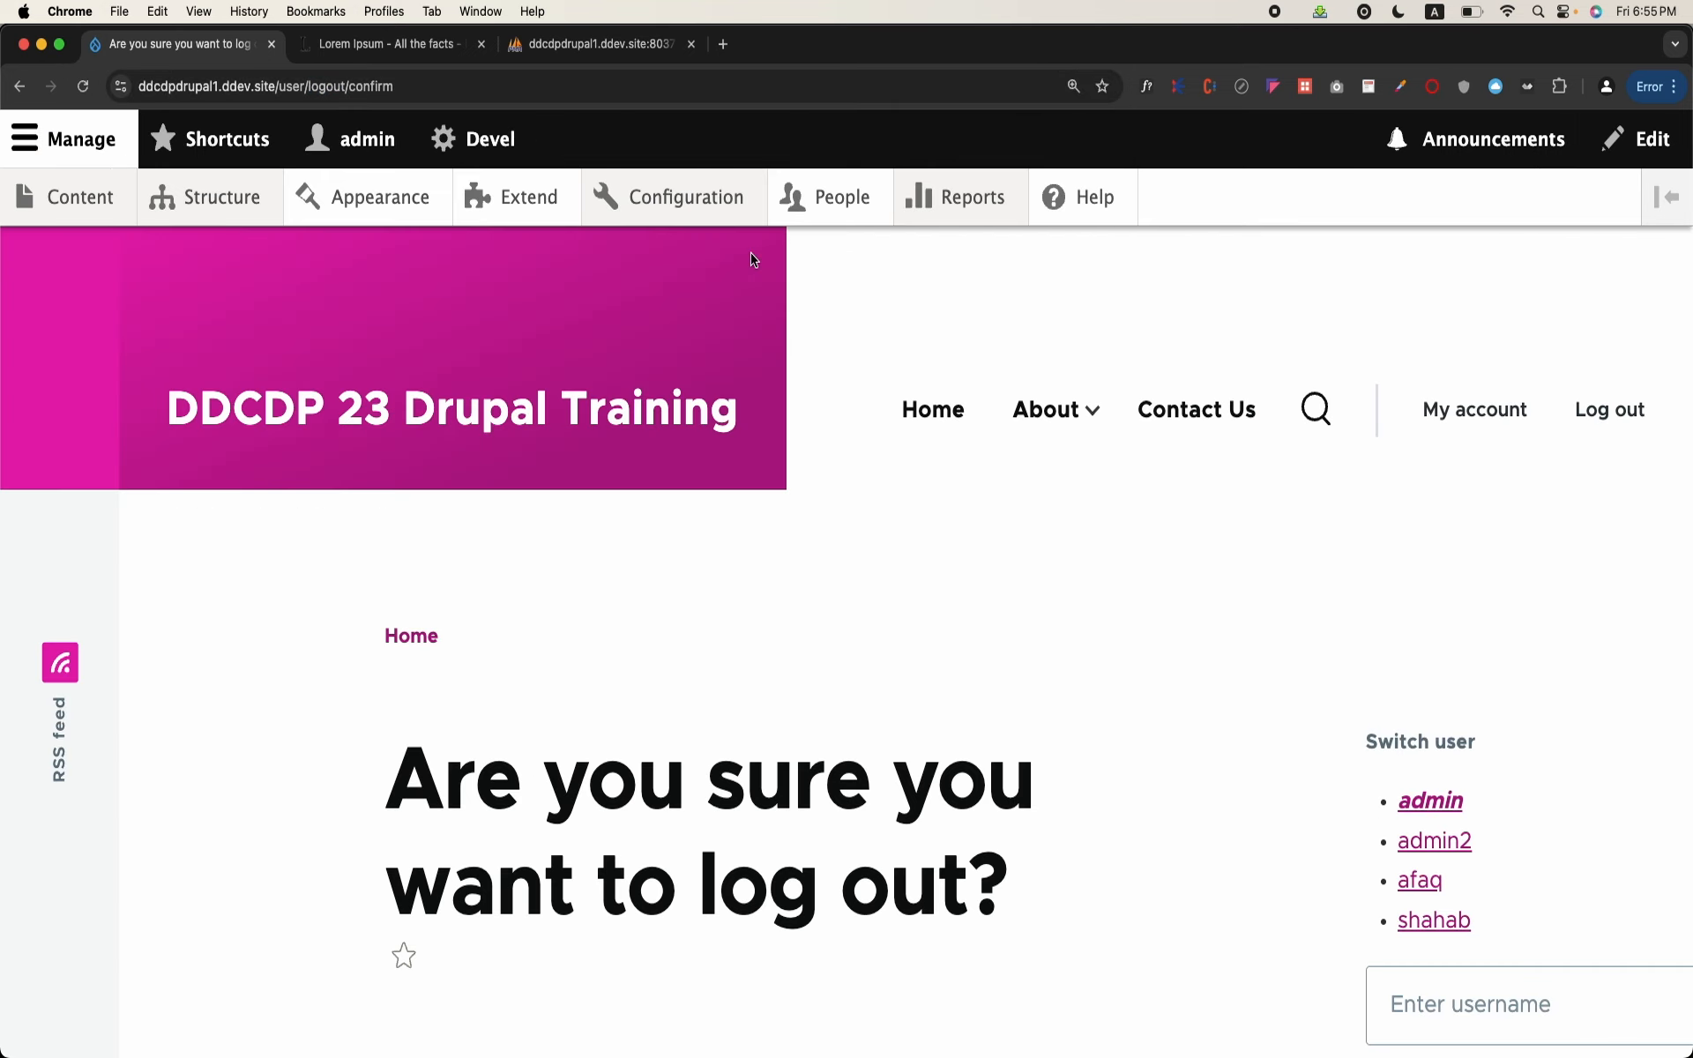
{"action": "scroll", "coordinate": [831, 723], "scroll_direction": "down", "scroll_amount": 2}
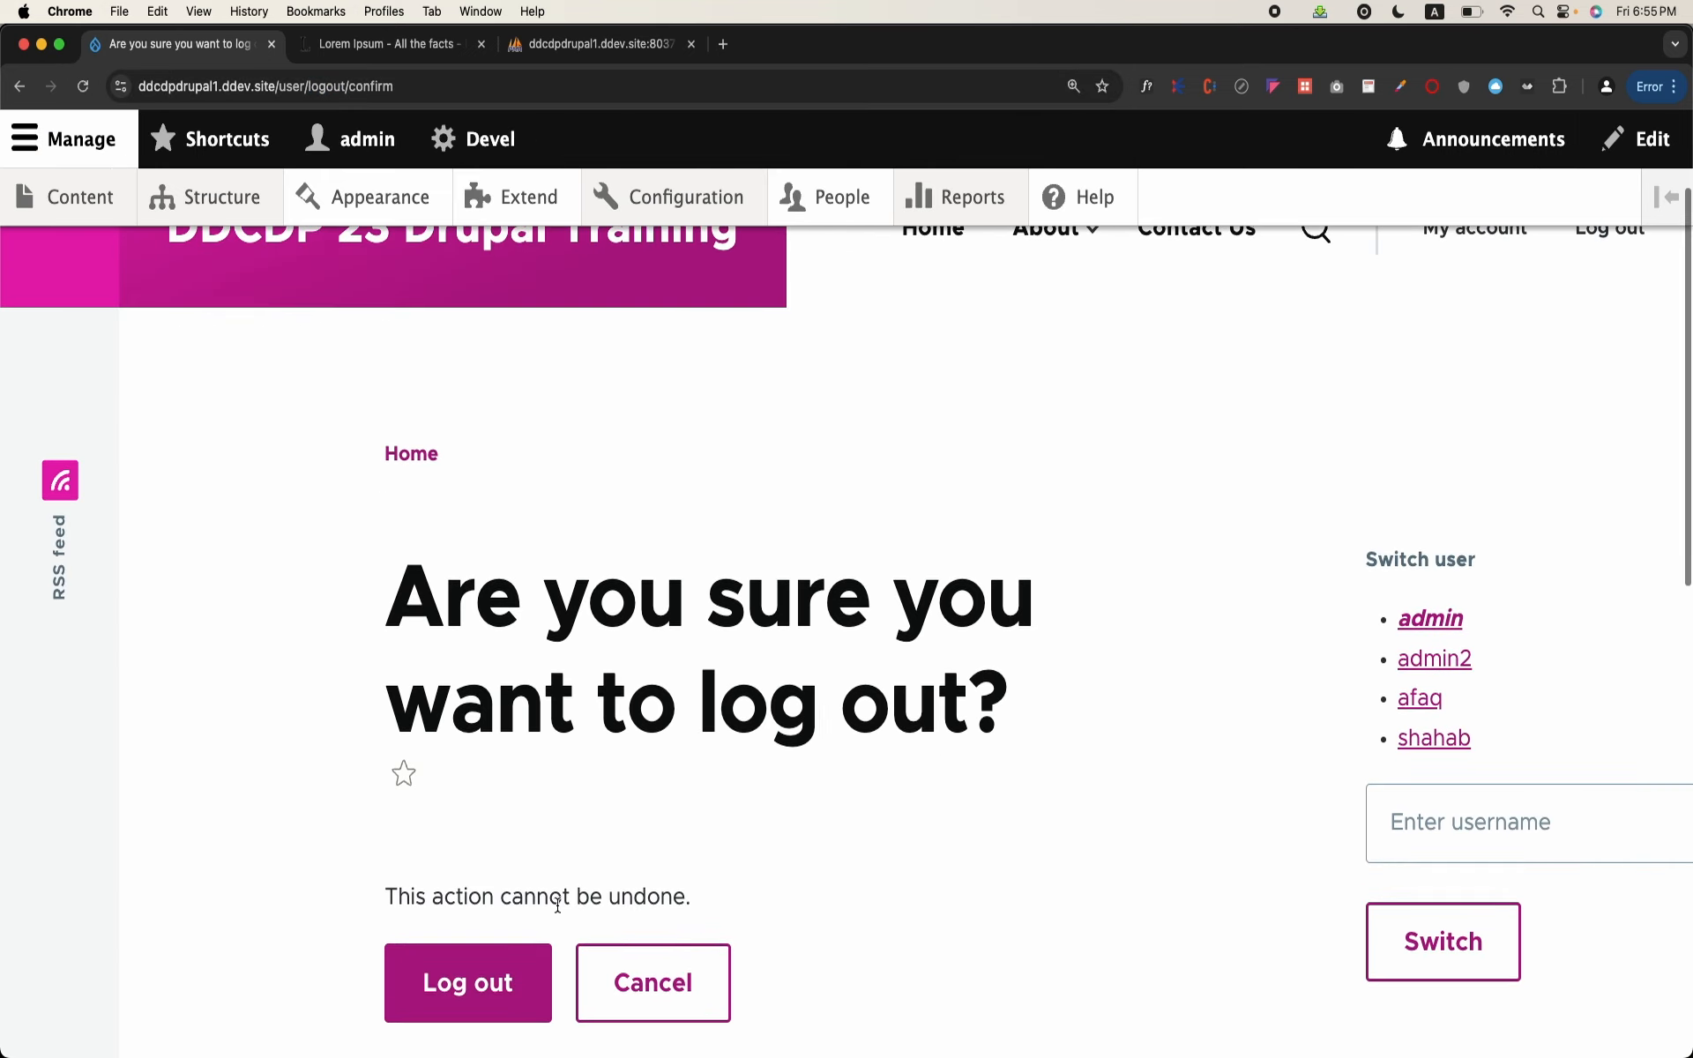
{"action": "left_click", "coordinate": [510, 977]}
{"action": "scroll", "coordinate": [723, 711], "scroll_direction": "up", "scroll_amount": 2}
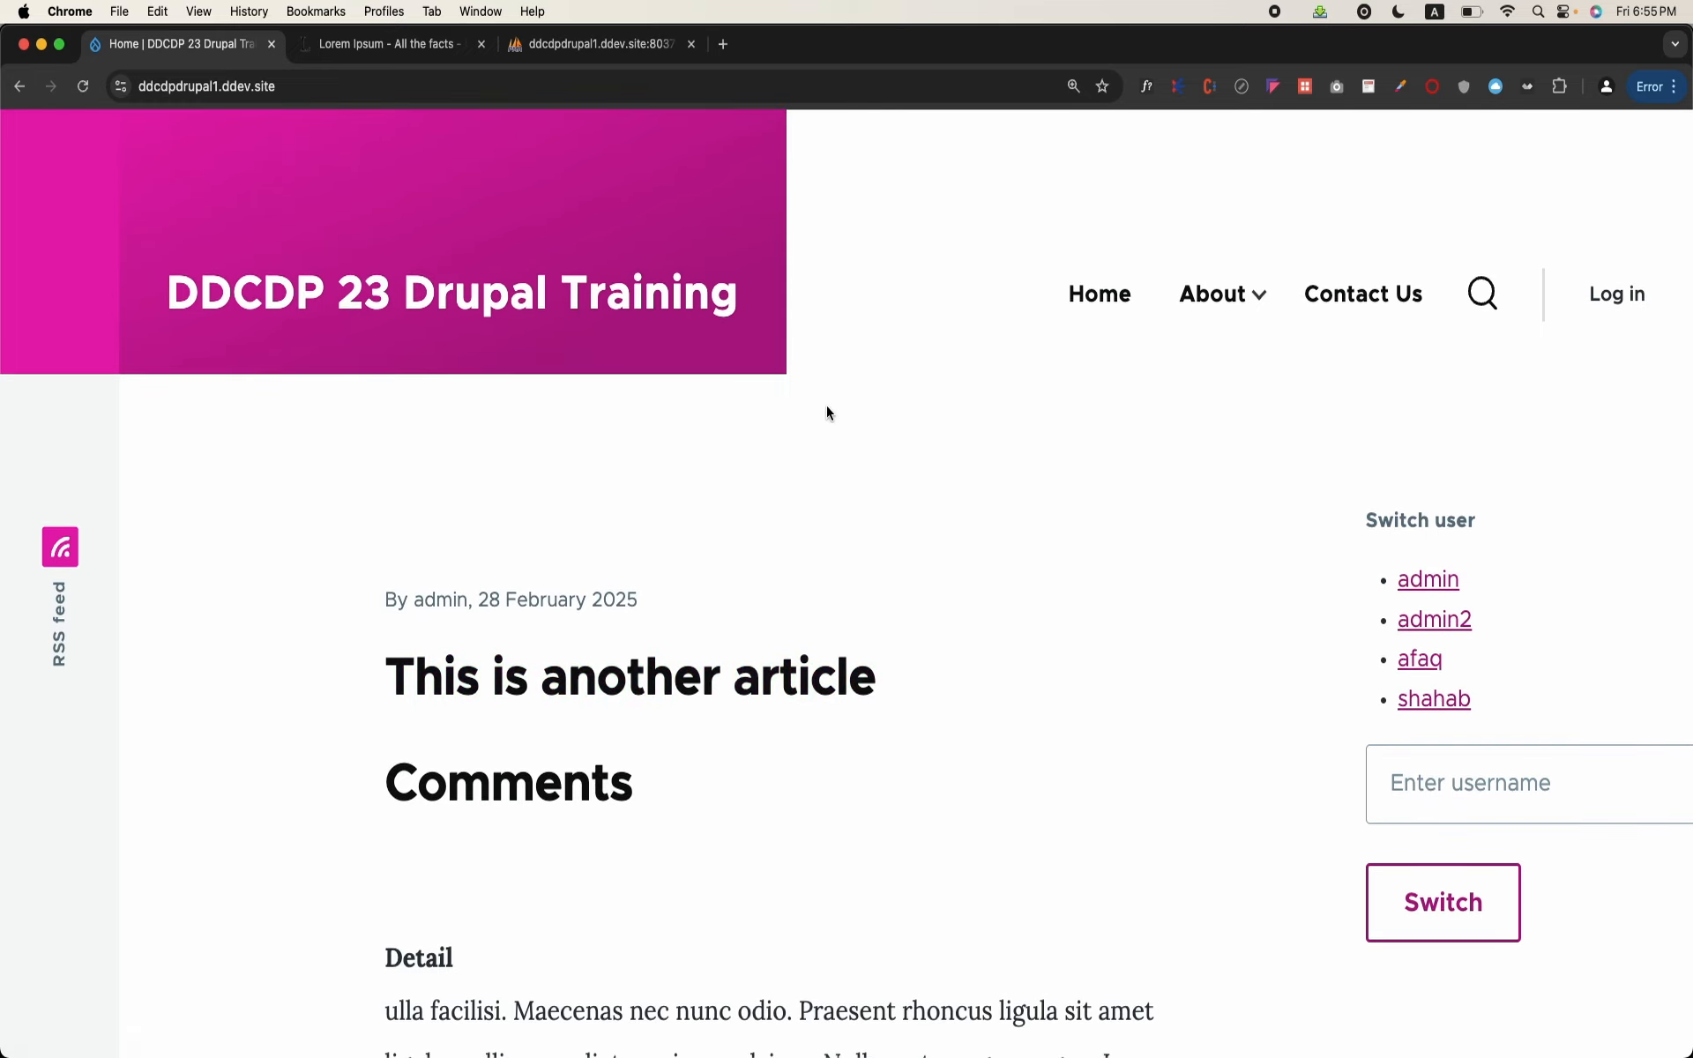
Step: Open the login page and try to switch to the "admin" account through the Switch user block
{"action": "left_click", "coordinate": [1642, 317]}
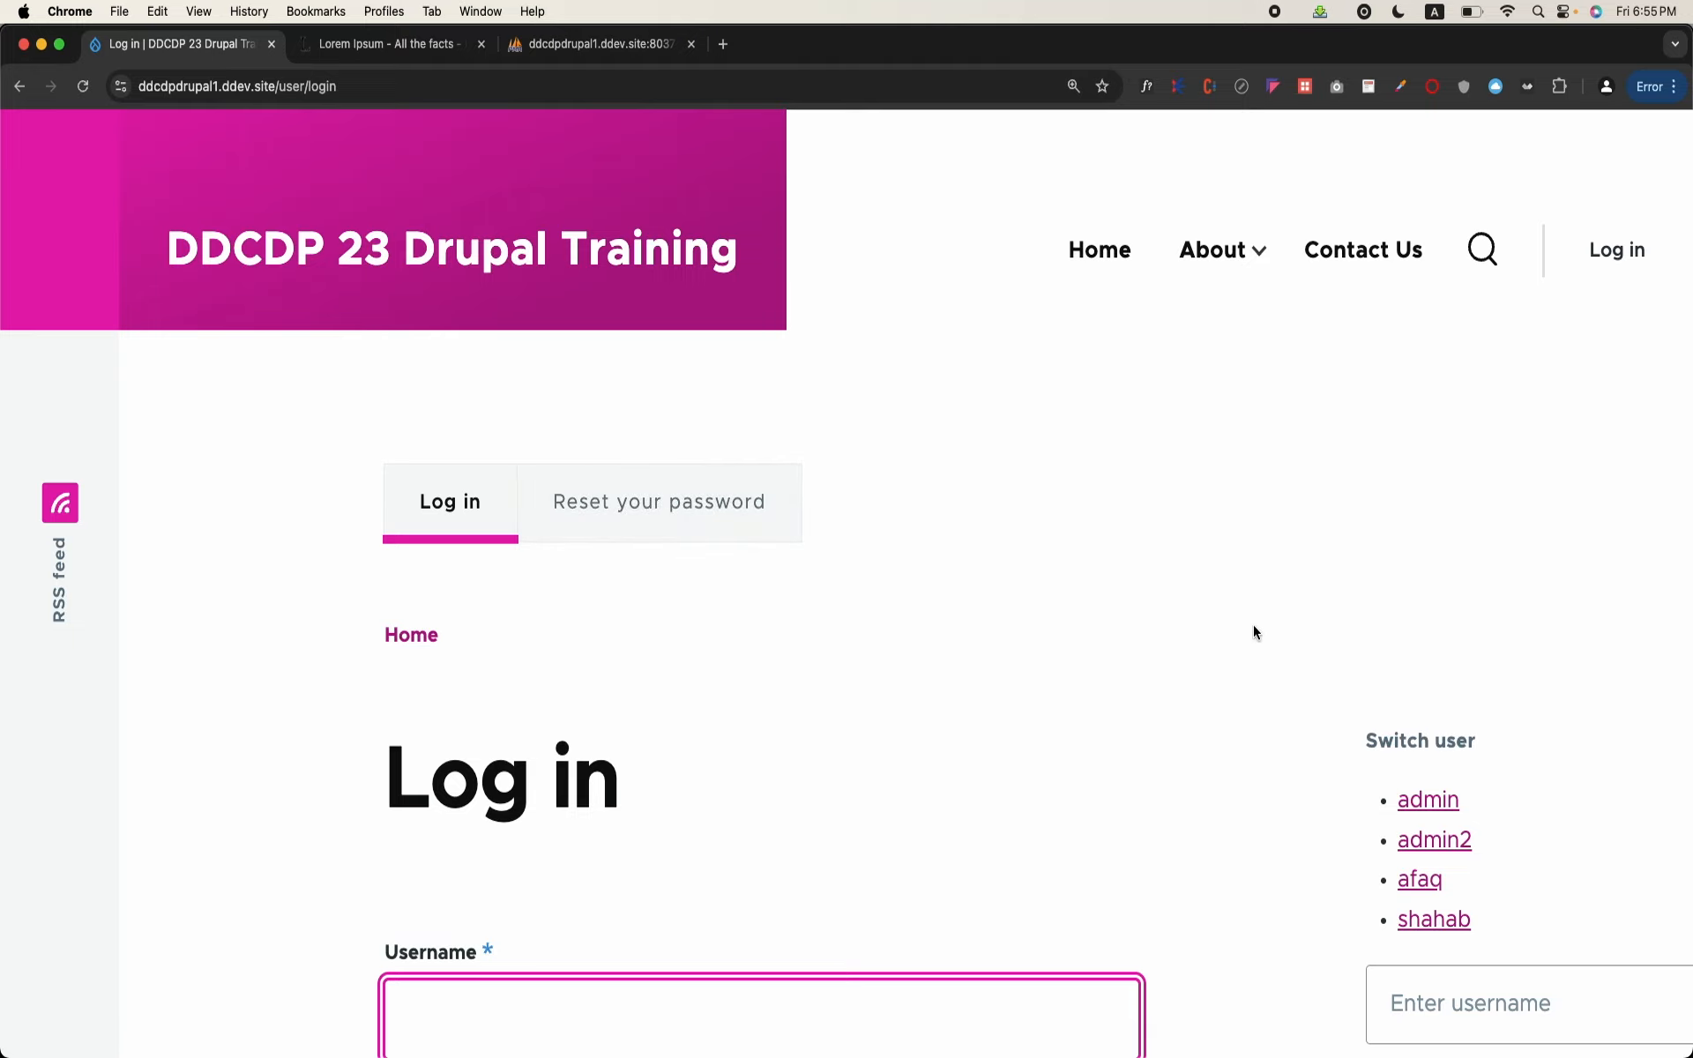
{"action": "left_click", "coordinate": [1424, 796]}
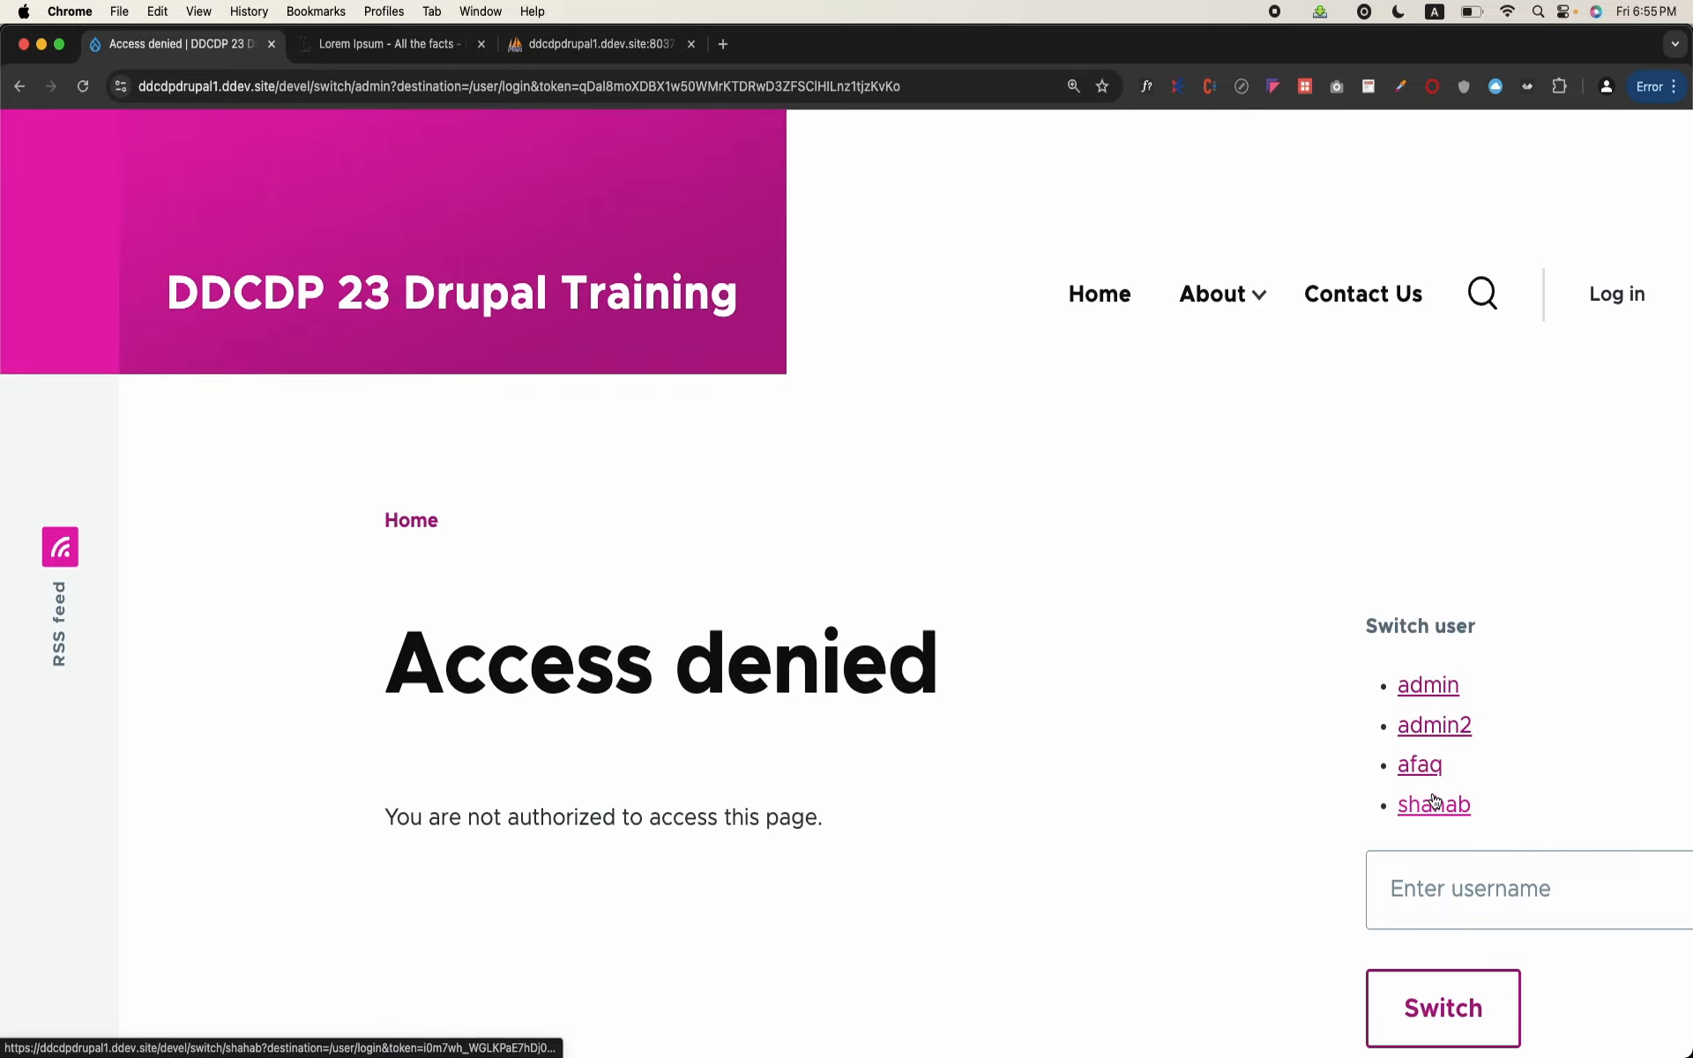
{"action": "left_click", "coordinate": [1451, 896]}
{"action": "type", "text": "admin"}
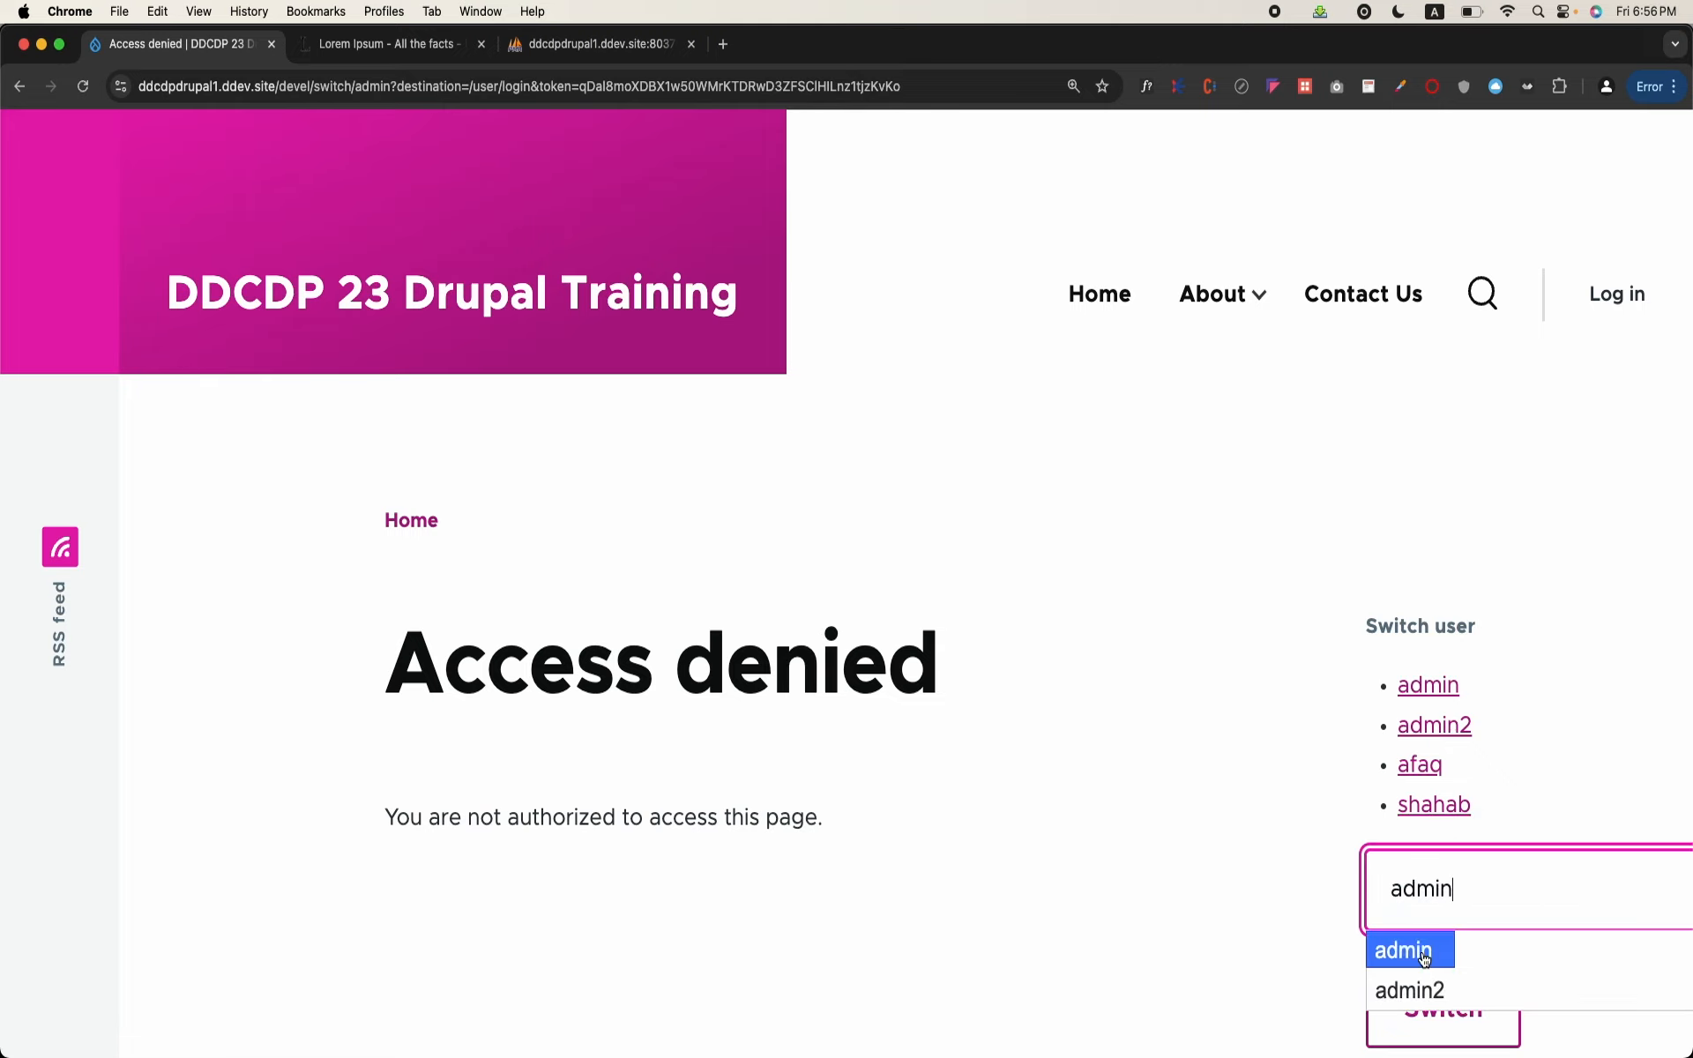
{"action": "left_click", "coordinate": [1411, 951]}
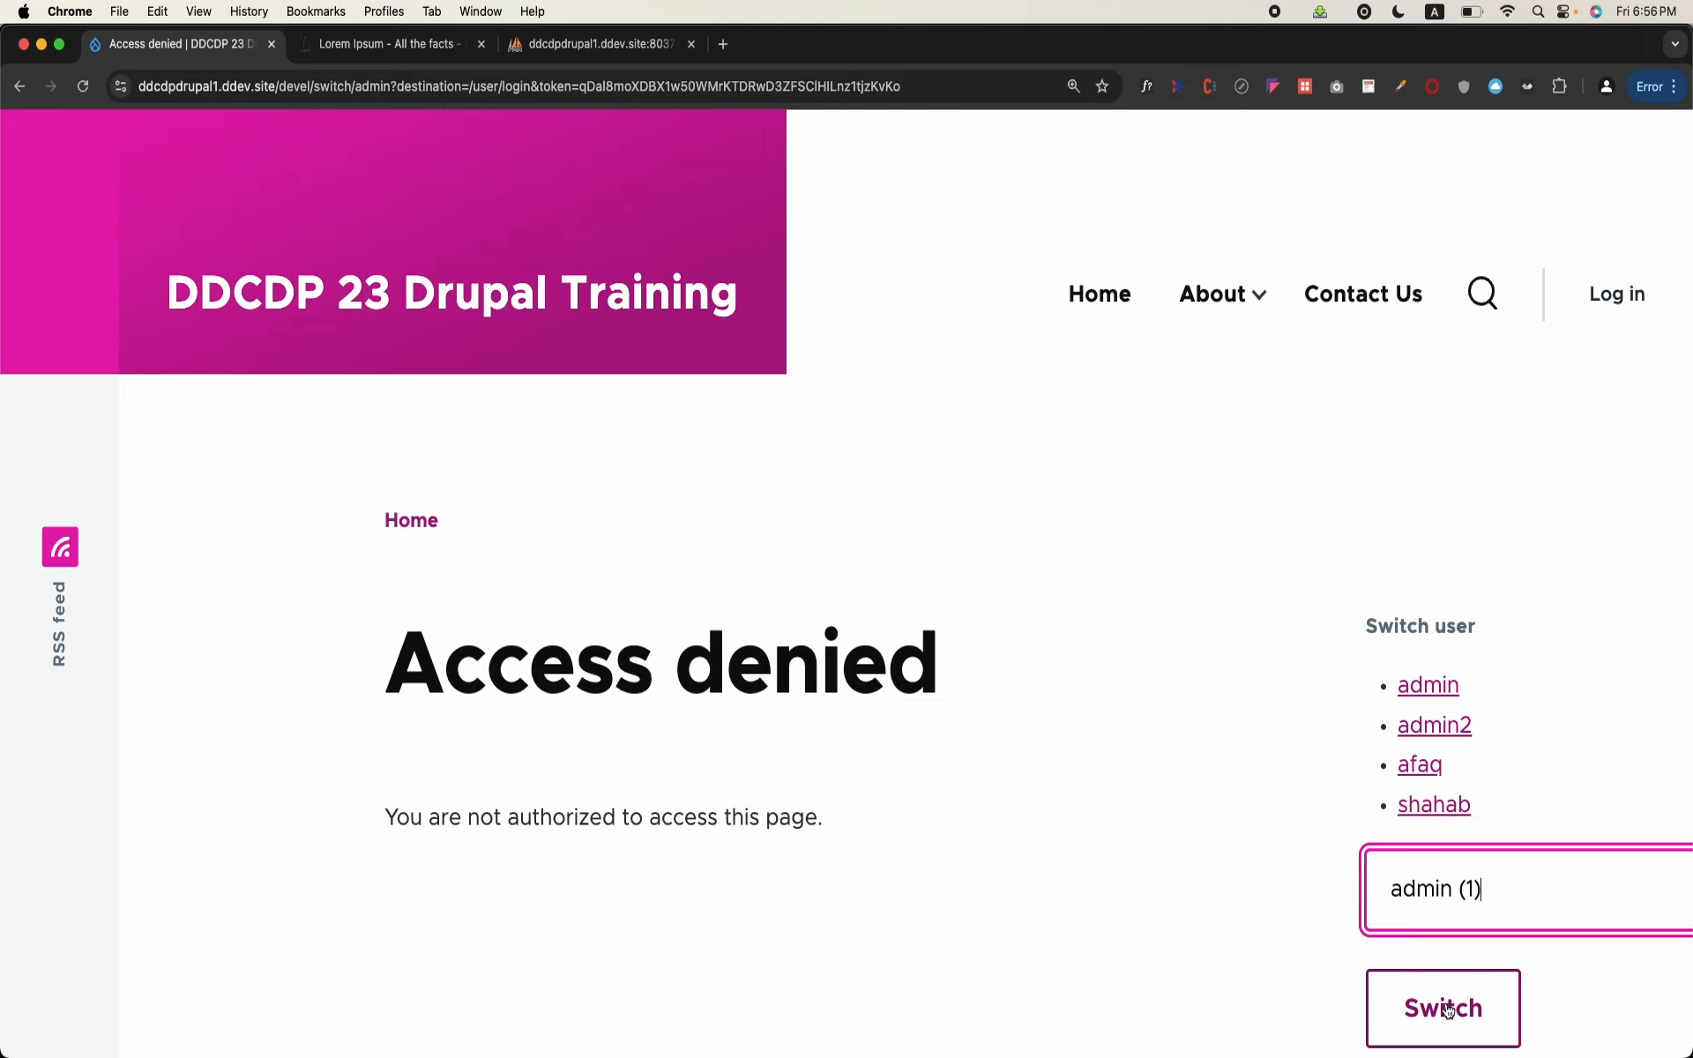
{"action": "left_click", "coordinate": [1447, 1008]}
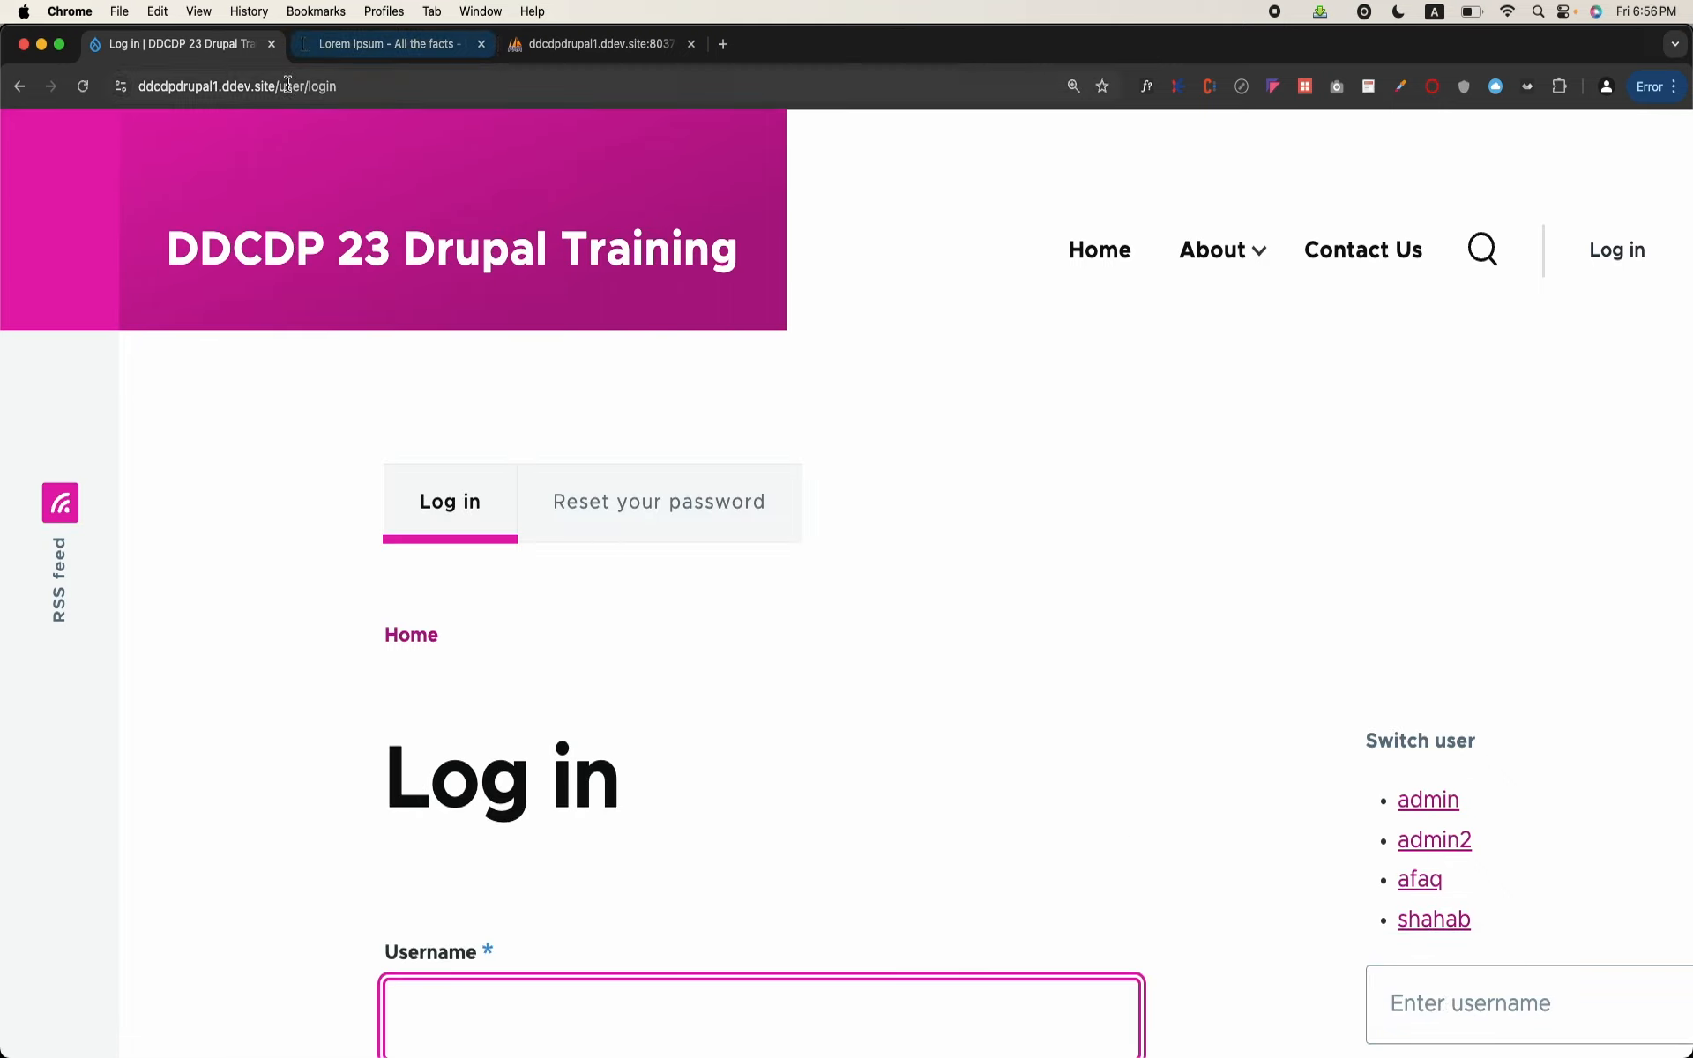
Step: Go to the site's home page and try switching to the "admin" account from there
{"action": "left_click_drag", "start_coordinate": [276, 89], "coordinate": [435, 136]}
{"action": "key", "text": "BackSpace"}
{"action": "key", "text": "Return"}
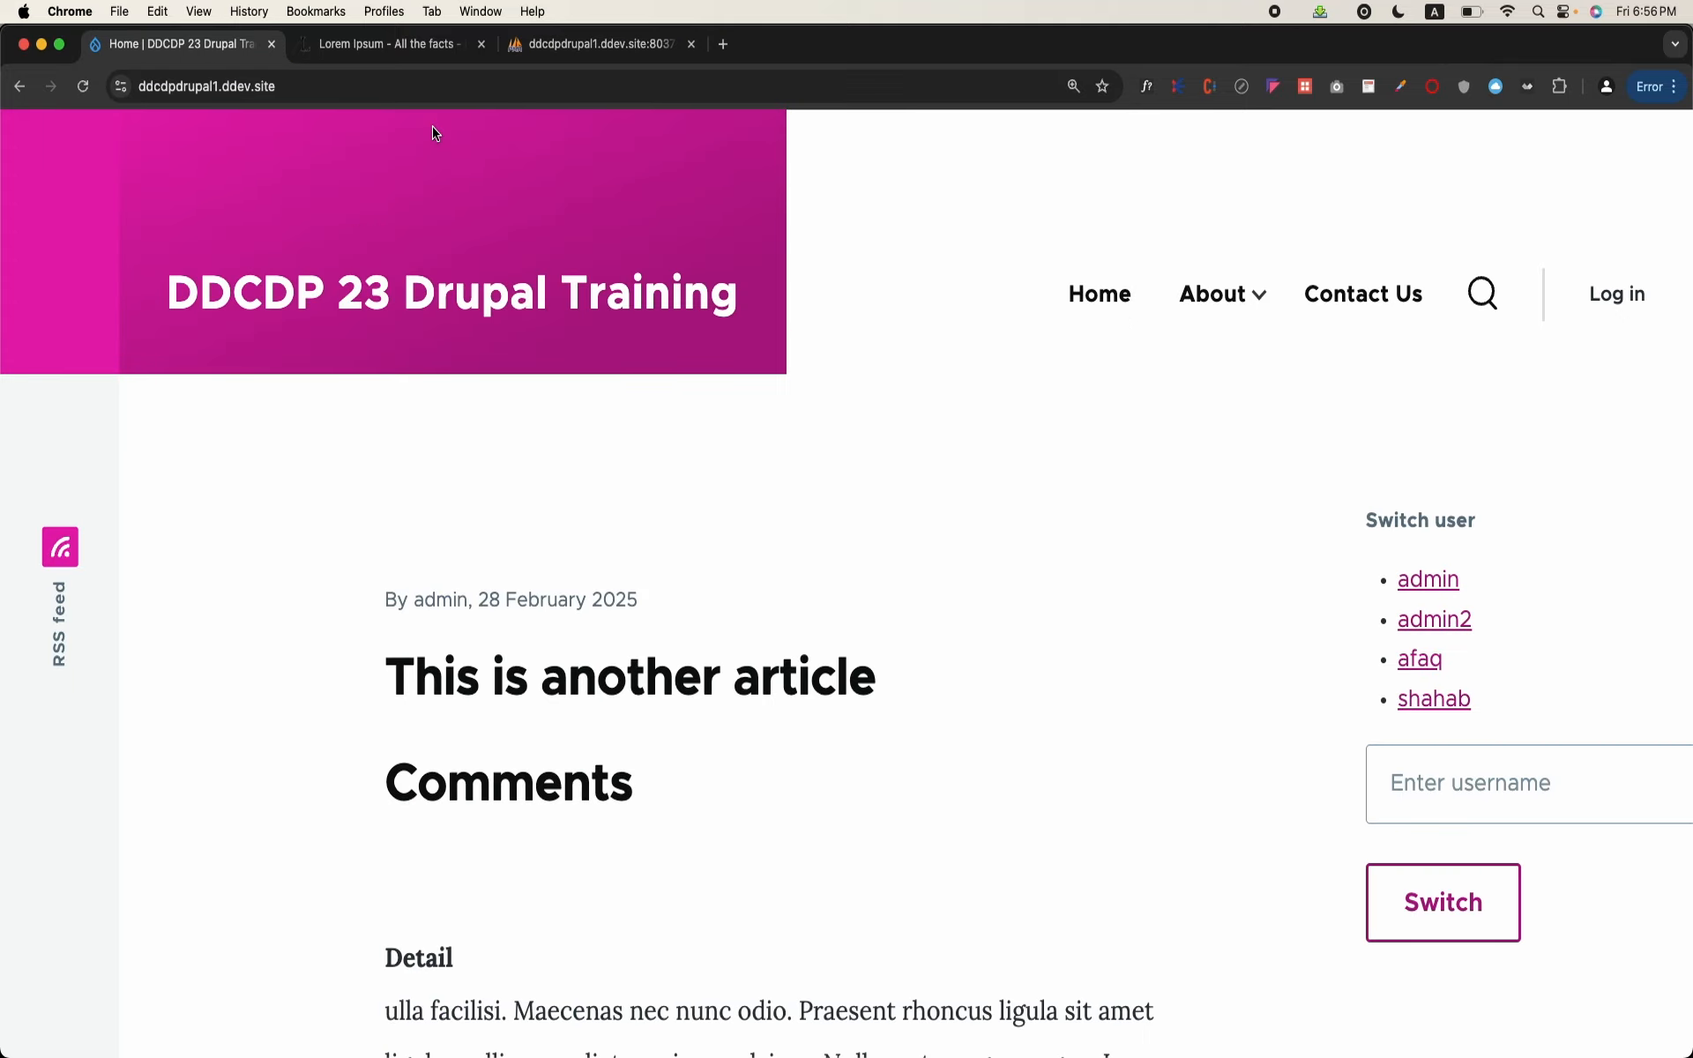
{"action": "left_click", "coordinate": [1482, 791]}
{"action": "type", "text": "admin"}
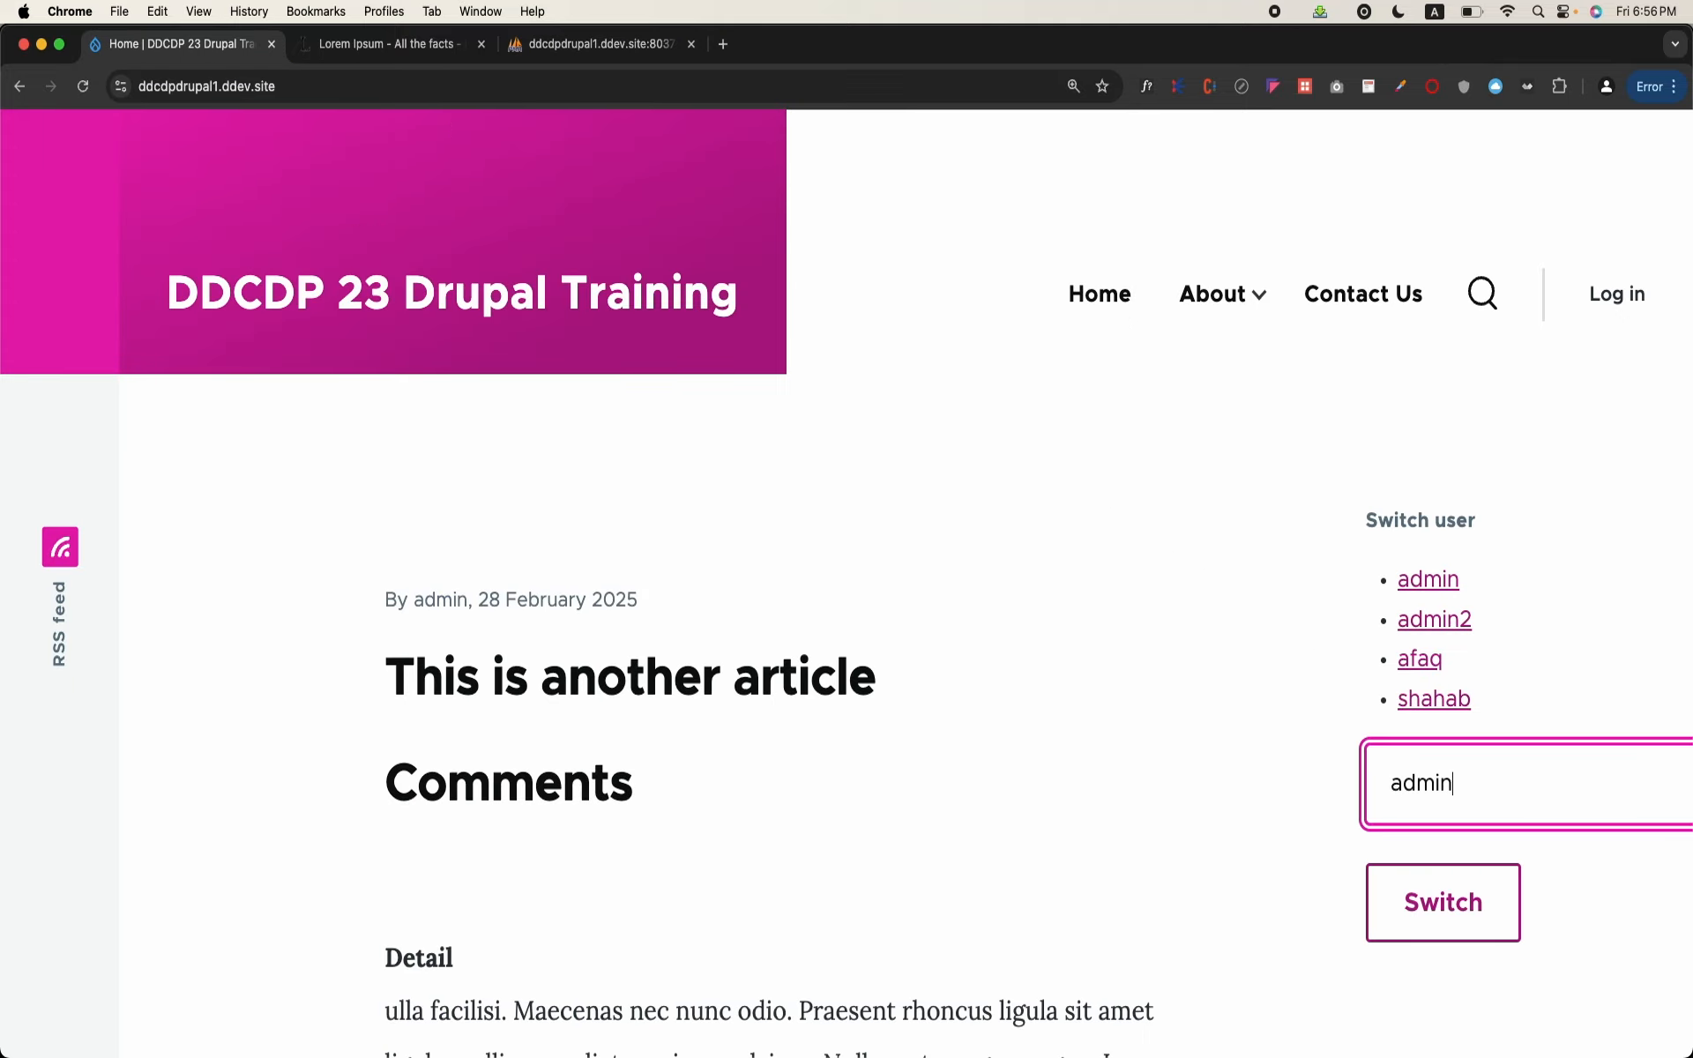
{"action": "left_click", "coordinate": [1468, 851]}
{"action": "left_click", "coordinate": [1462, 901]}
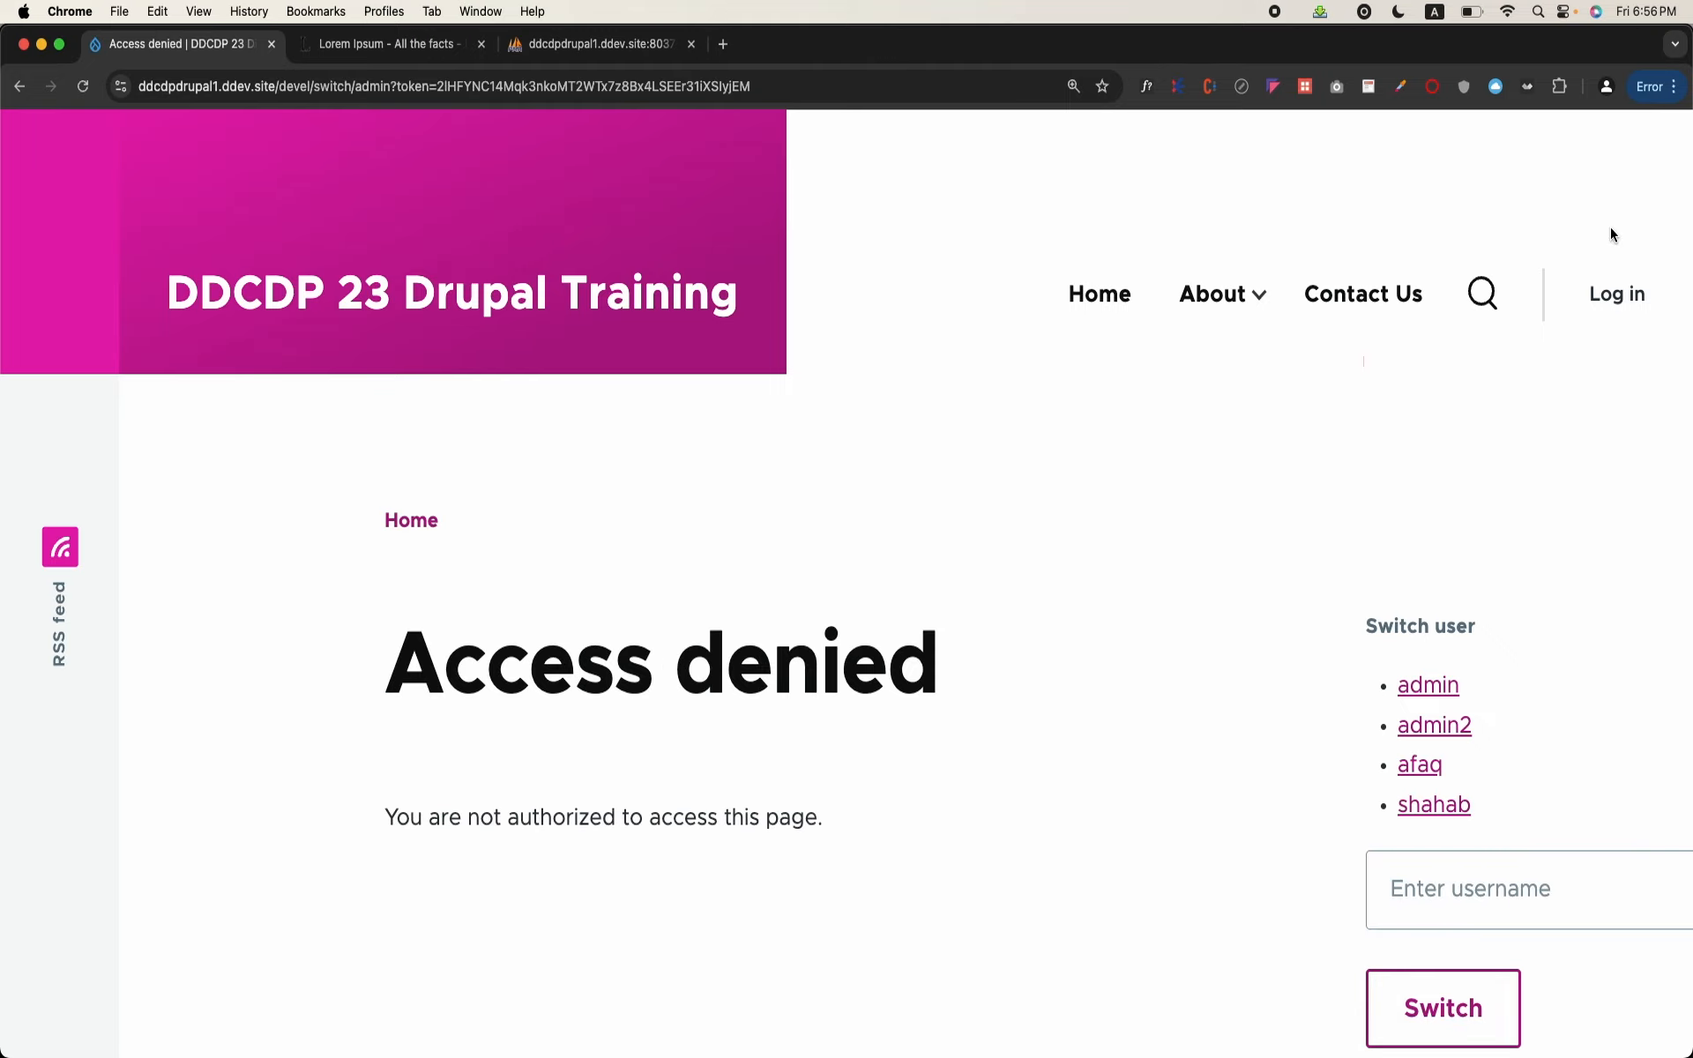
Step: Open the login page and log in to the "admin" account with its username and password
{"action": "left_click", "coordinate": [1617, 294]}
{"action": "scroll", "coordinate": [618, 794], "scroll_direction": "down", "scroll_amount": 1}
{"action": "type", "text": "admin"}
{"action": "key", "text": "Tab"}
{"action": "type", "text": "admin"}
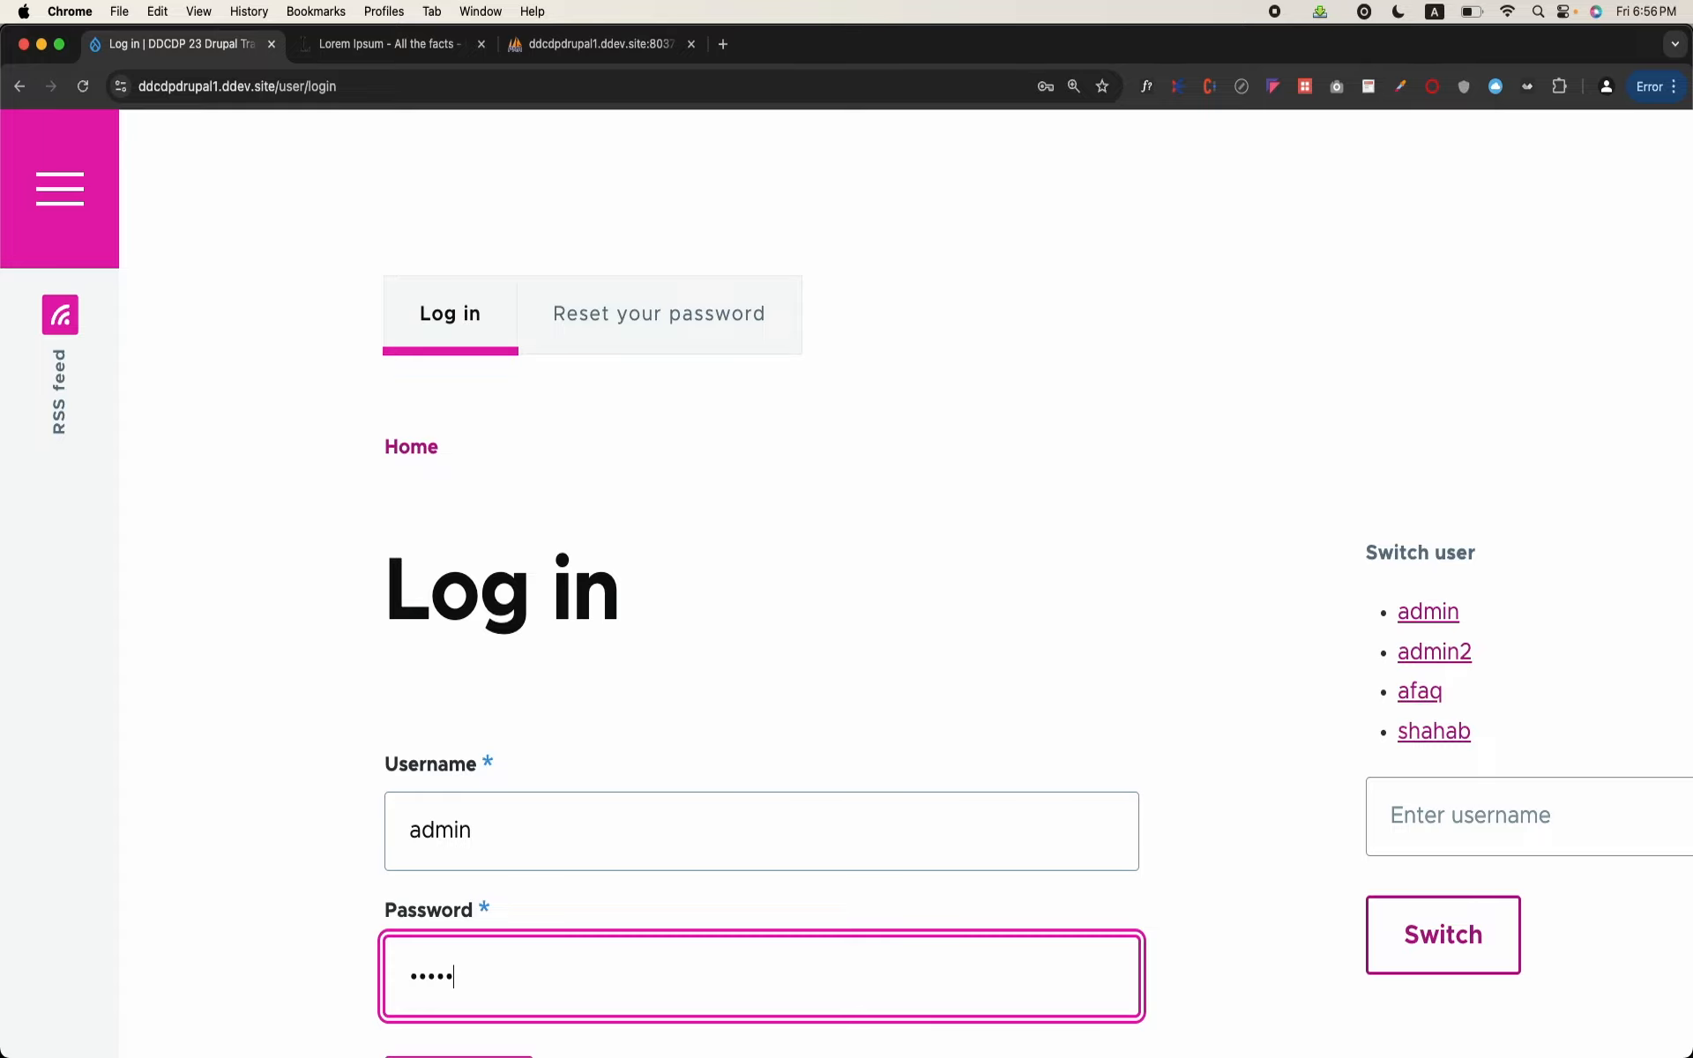
{"action": "scroll", "coordinate": [441, 882], "scroll_direction": "down", "scroll_amount": 2}
{"action": "left_click", "coordinate": [439, 937]}
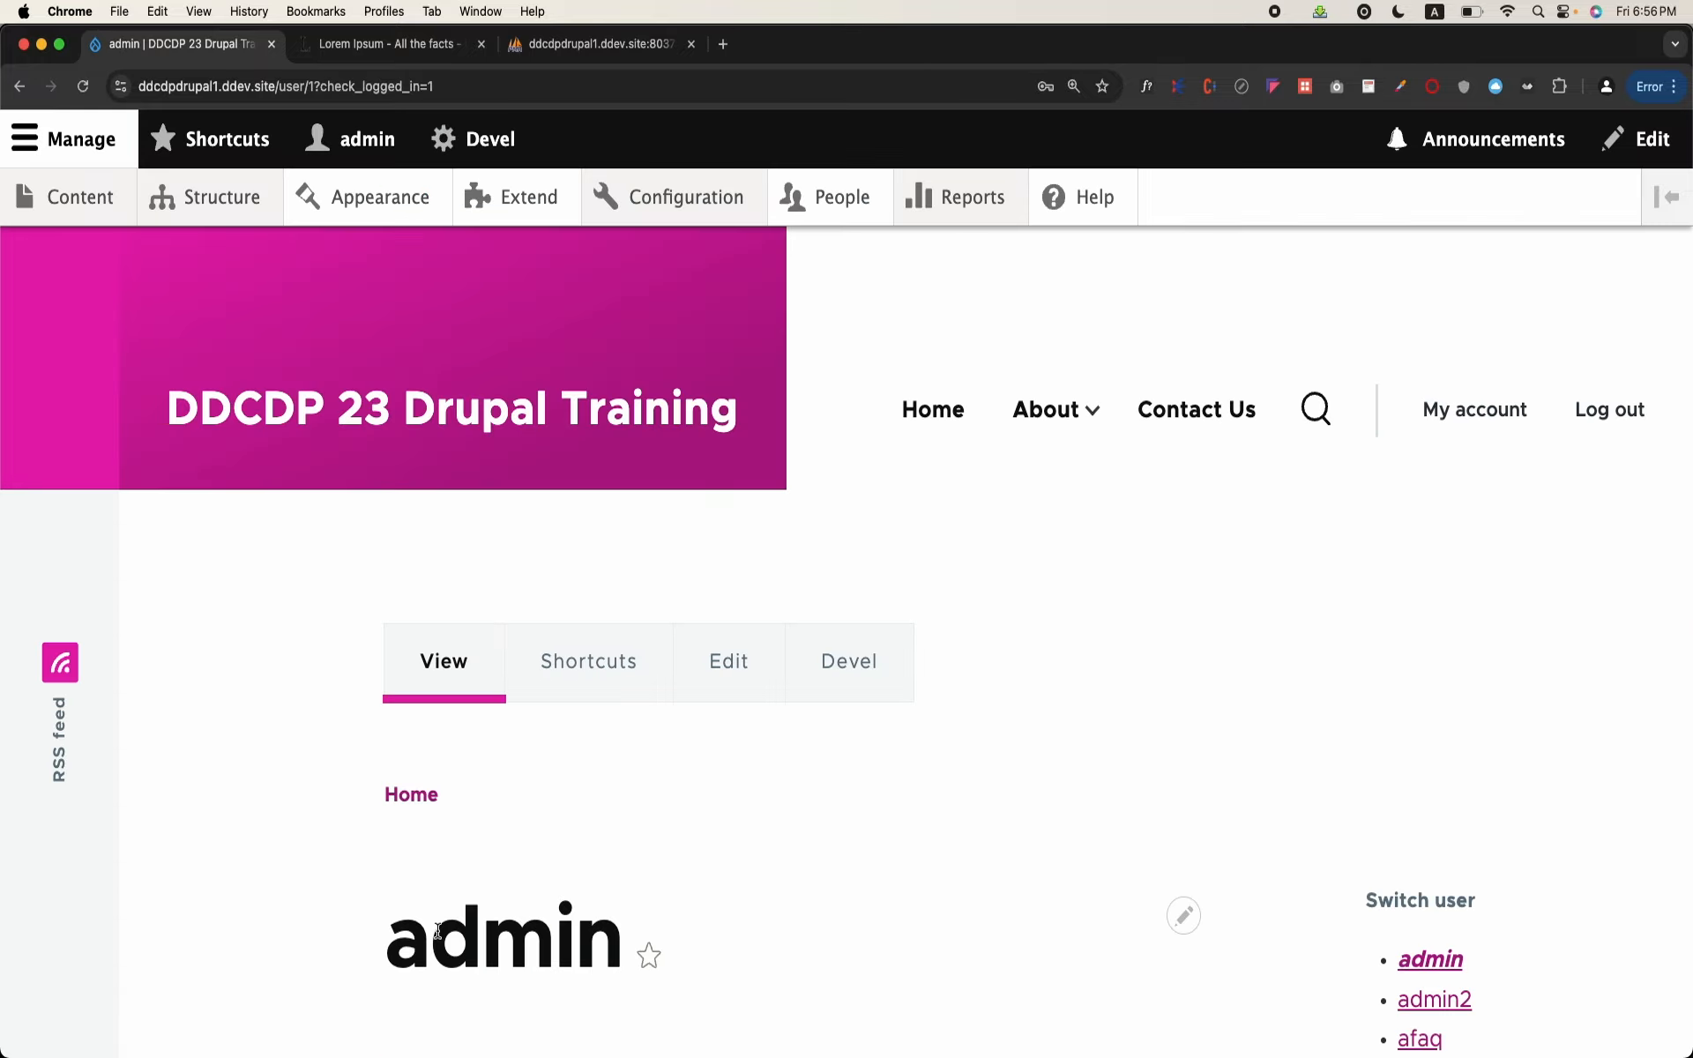
Step: In the Account settings configuration, set who can register accounts to "Visitors" and save the configuration
{"action": "left_click", "coordinate": [607, 221]}
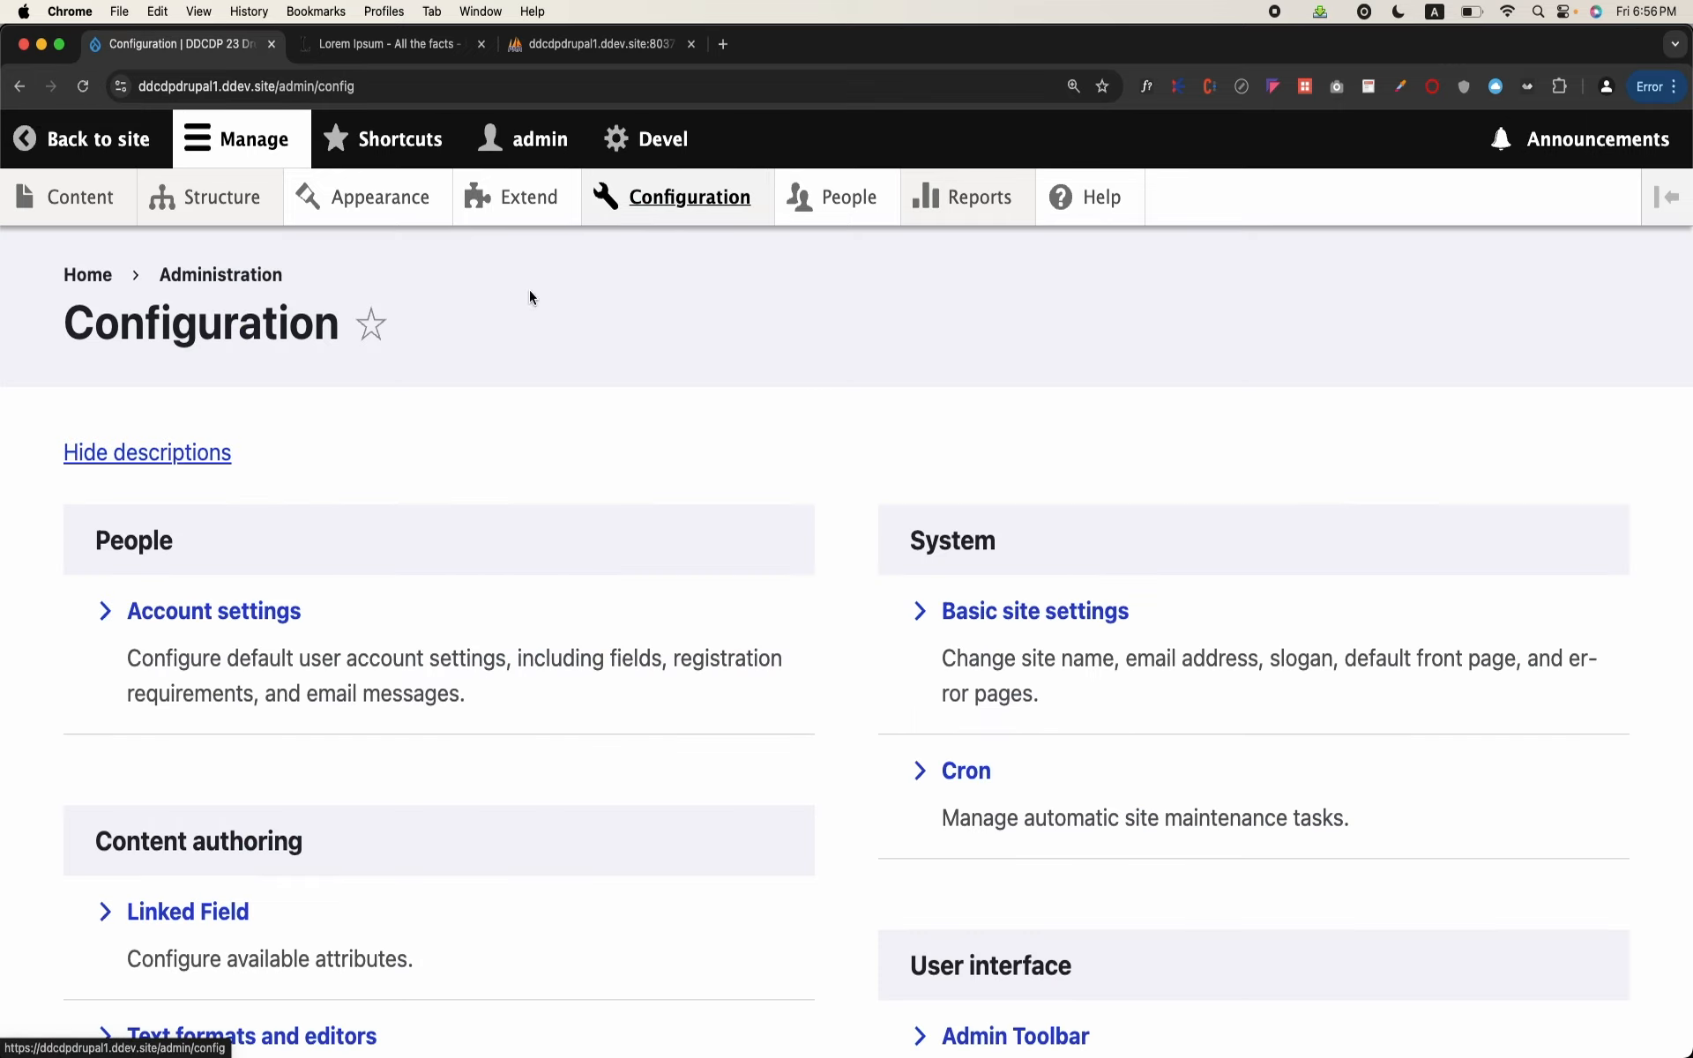
{"action": "scroll", "coordinate": [299, 580], "scroll_direction": "down", "scroll_amount": 3}
{"action": "left_click", "coordinate": [251, 508]}
{"action": "scroll", "coordinate": [252, 511], "scroll_direction": "down", "scroll_amount": 5}
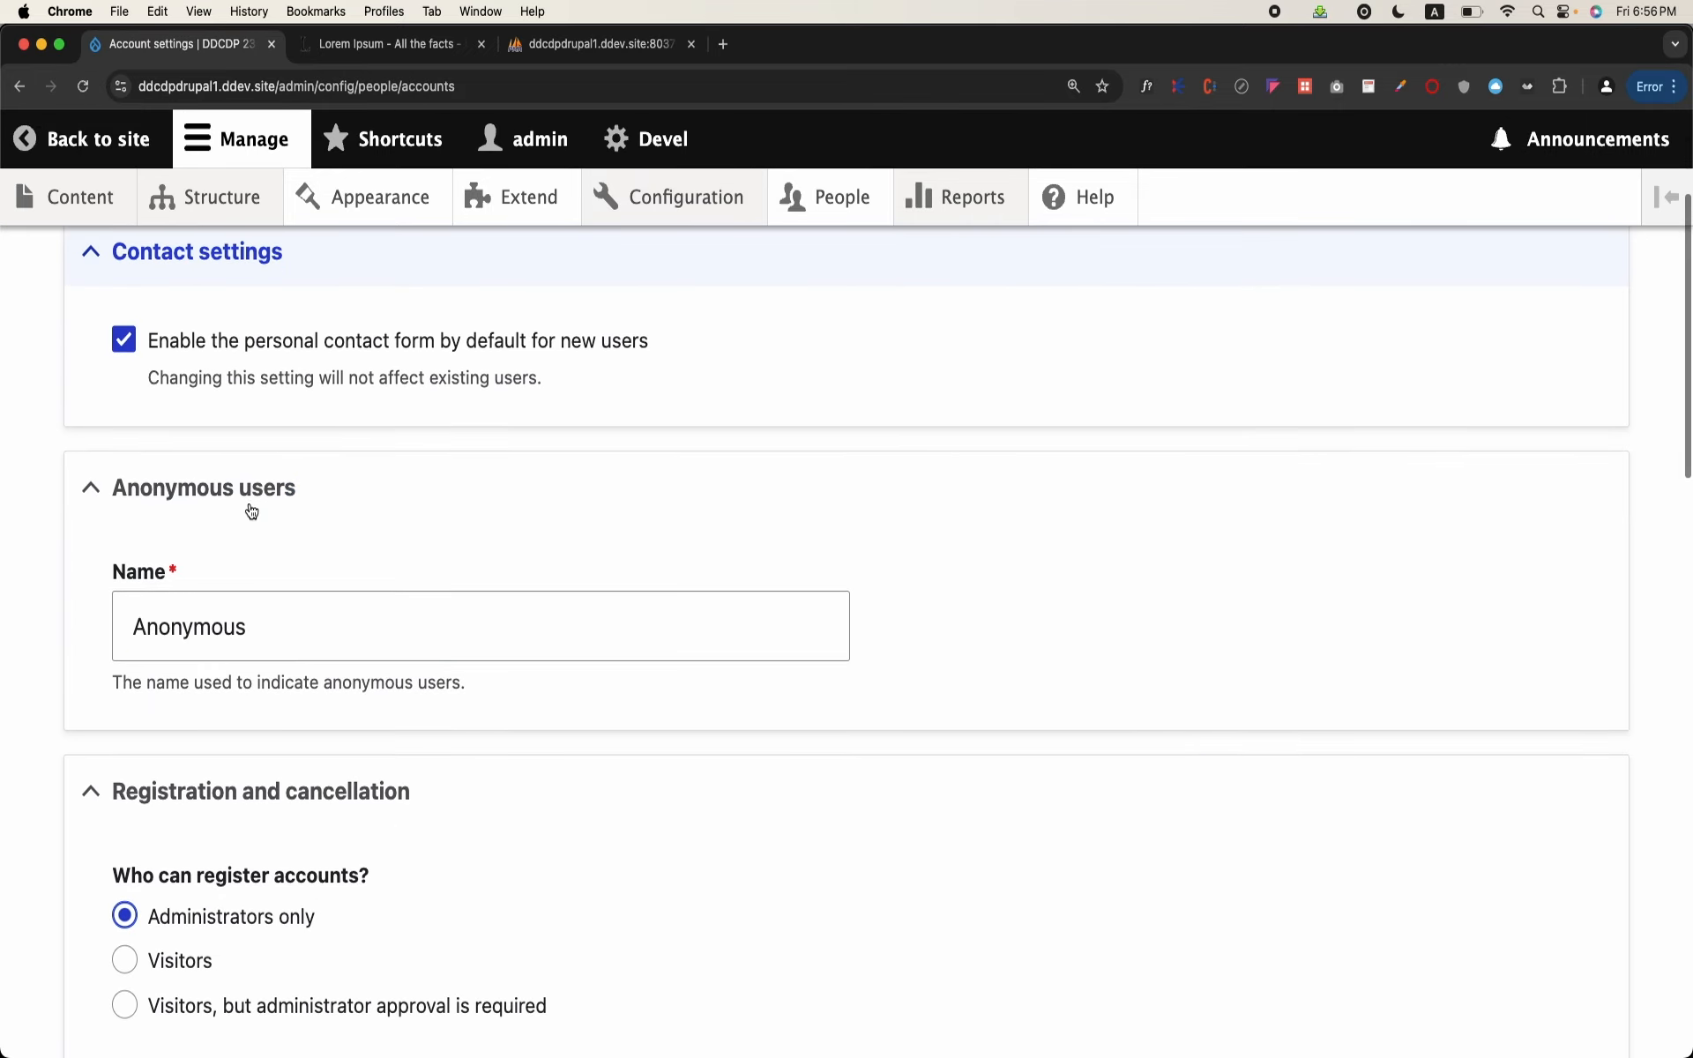
{"action": "left_click", "coordinate": [152, 734]}
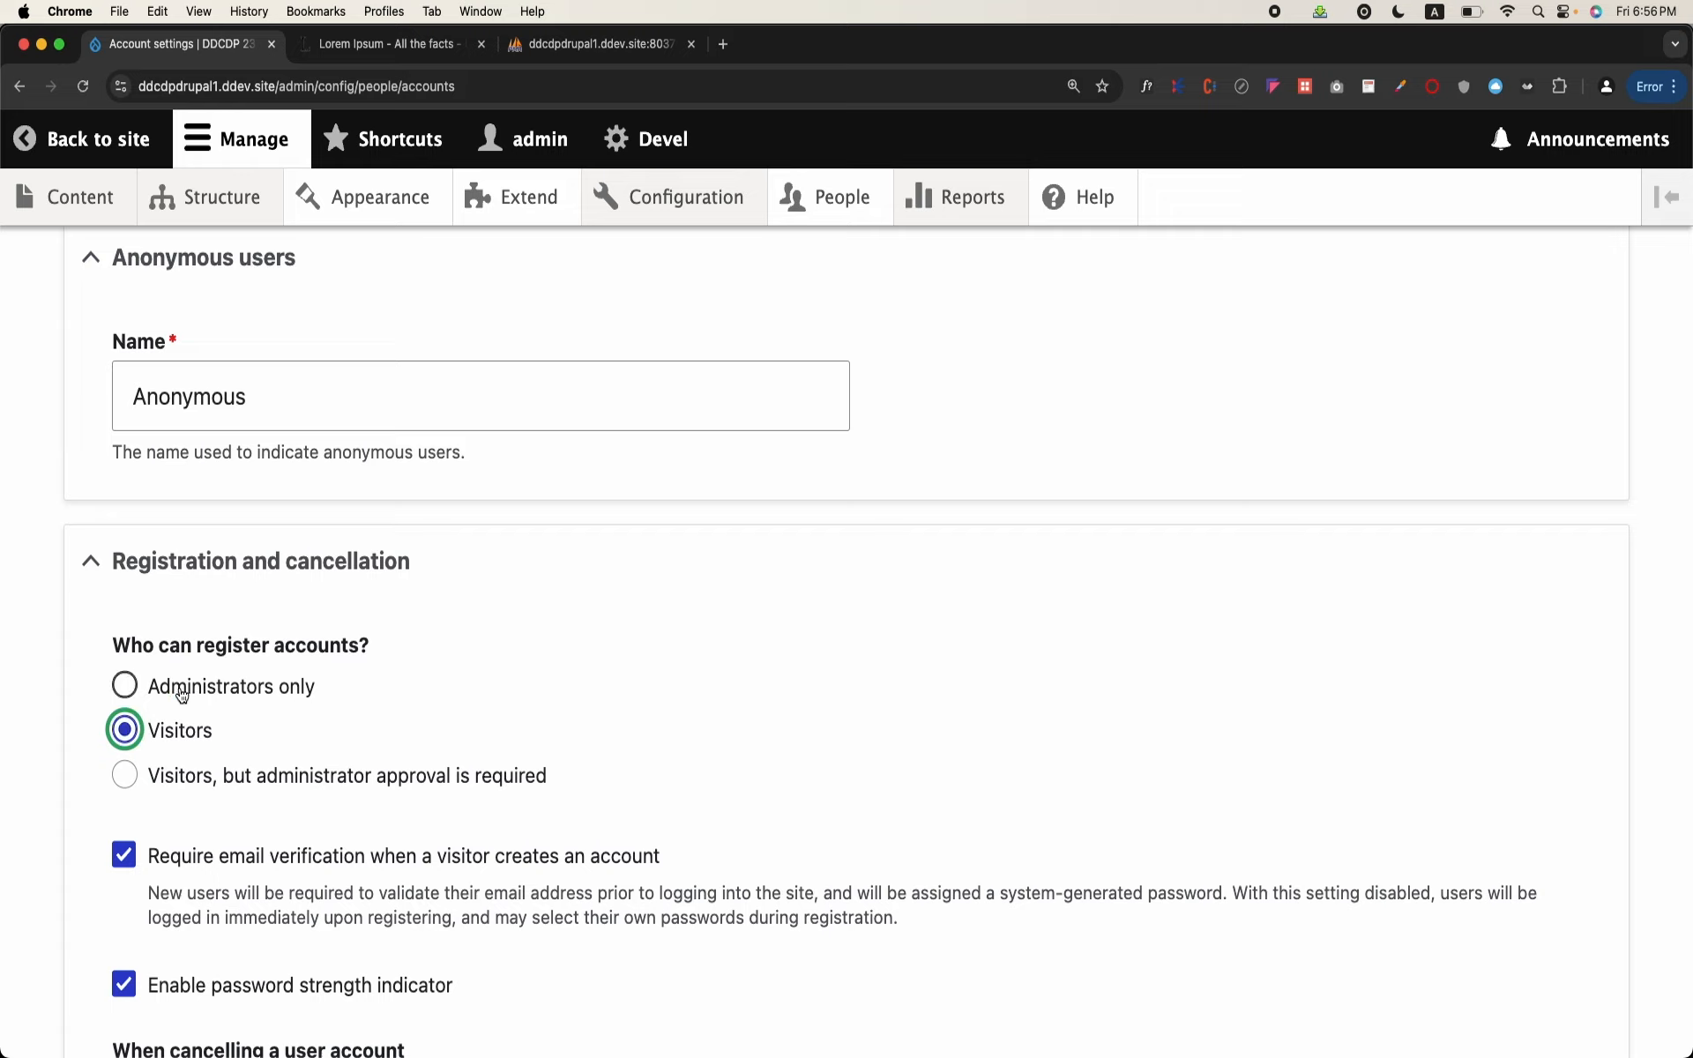
{"action": "scroll", "coordinate": [181, 695], "scroll_direction": "down", "scroll_amount": 4}
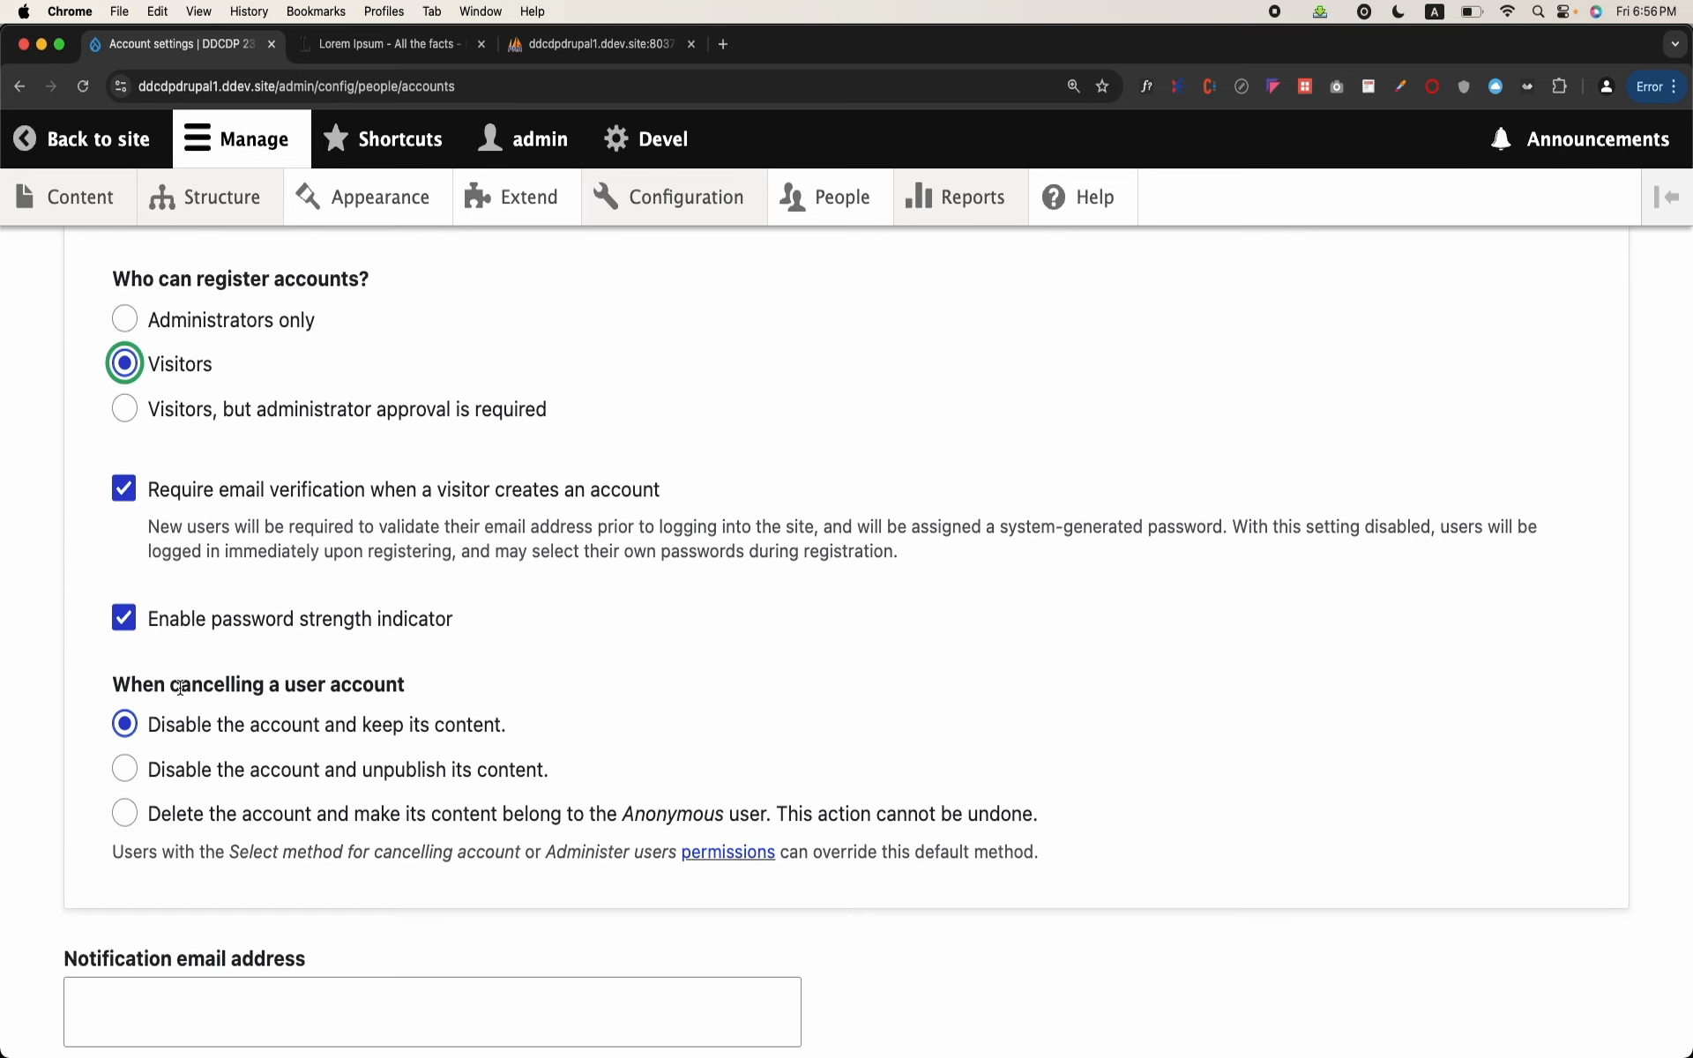
{"action": "scroll", "coordinate": [181, 688], "scroll_direction": "down", "scroll_amount": 4}
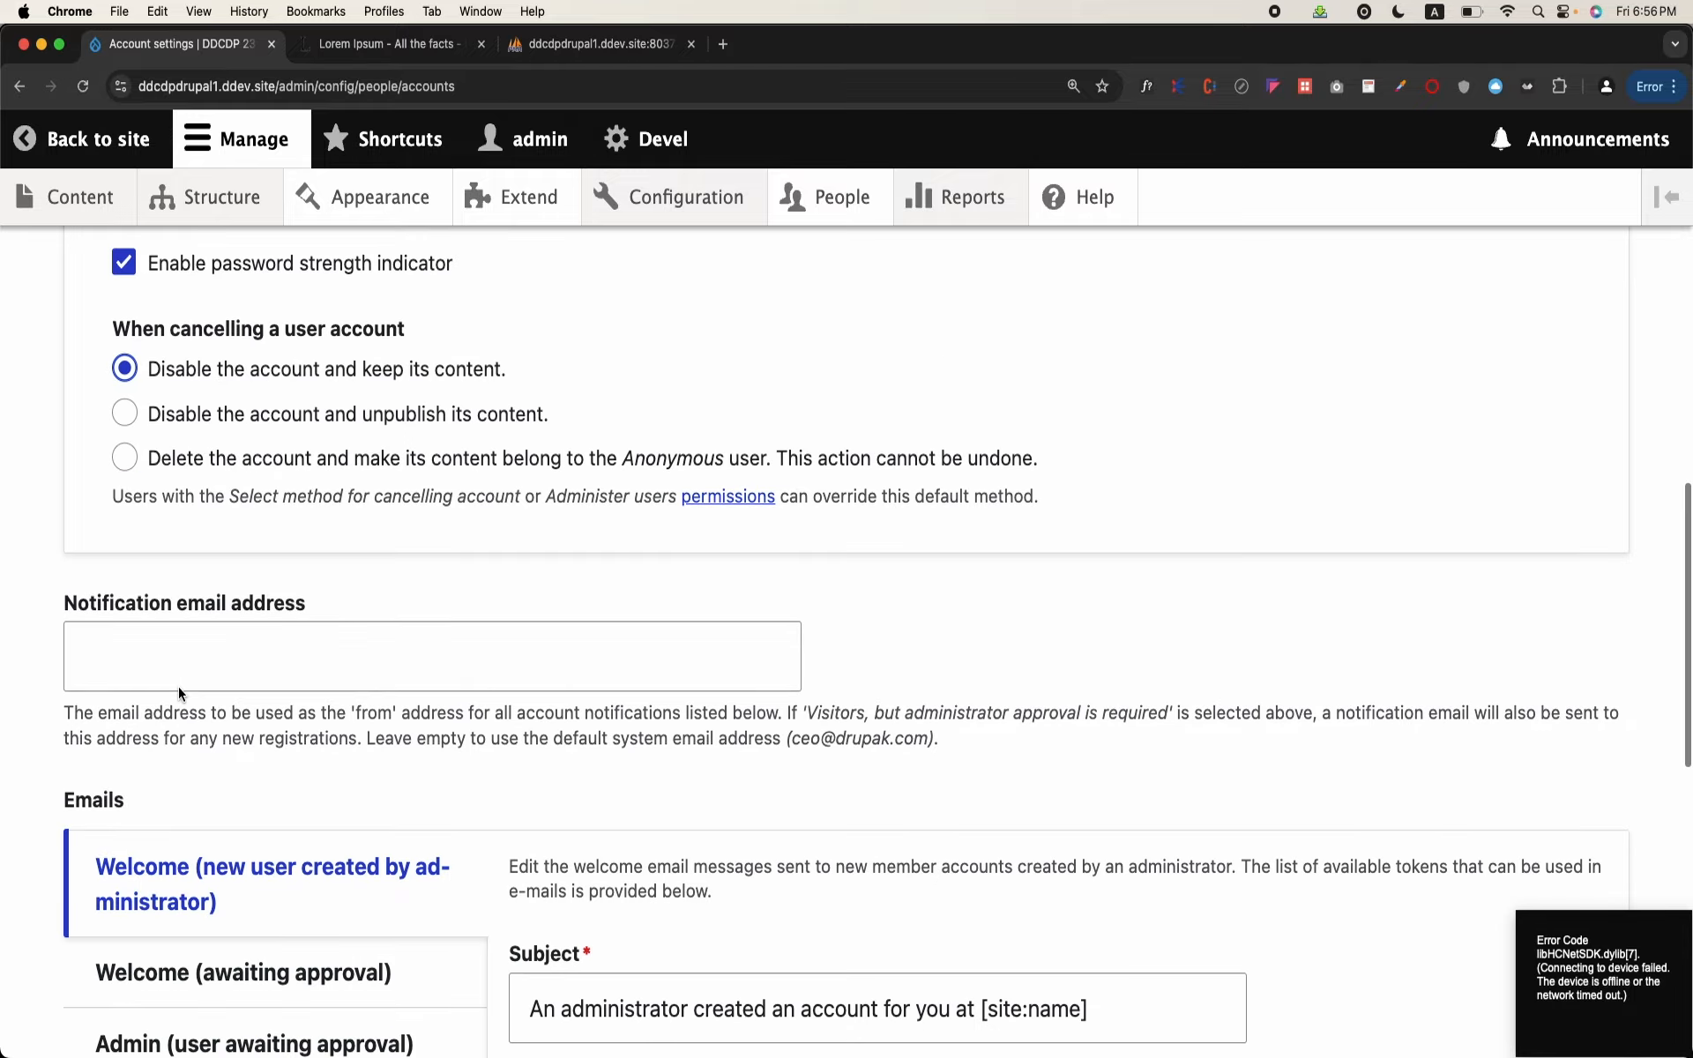
{"action": "scroll", "coordinate": [179, 687], "scroll_direction": "down", "scroll_amount": 10}
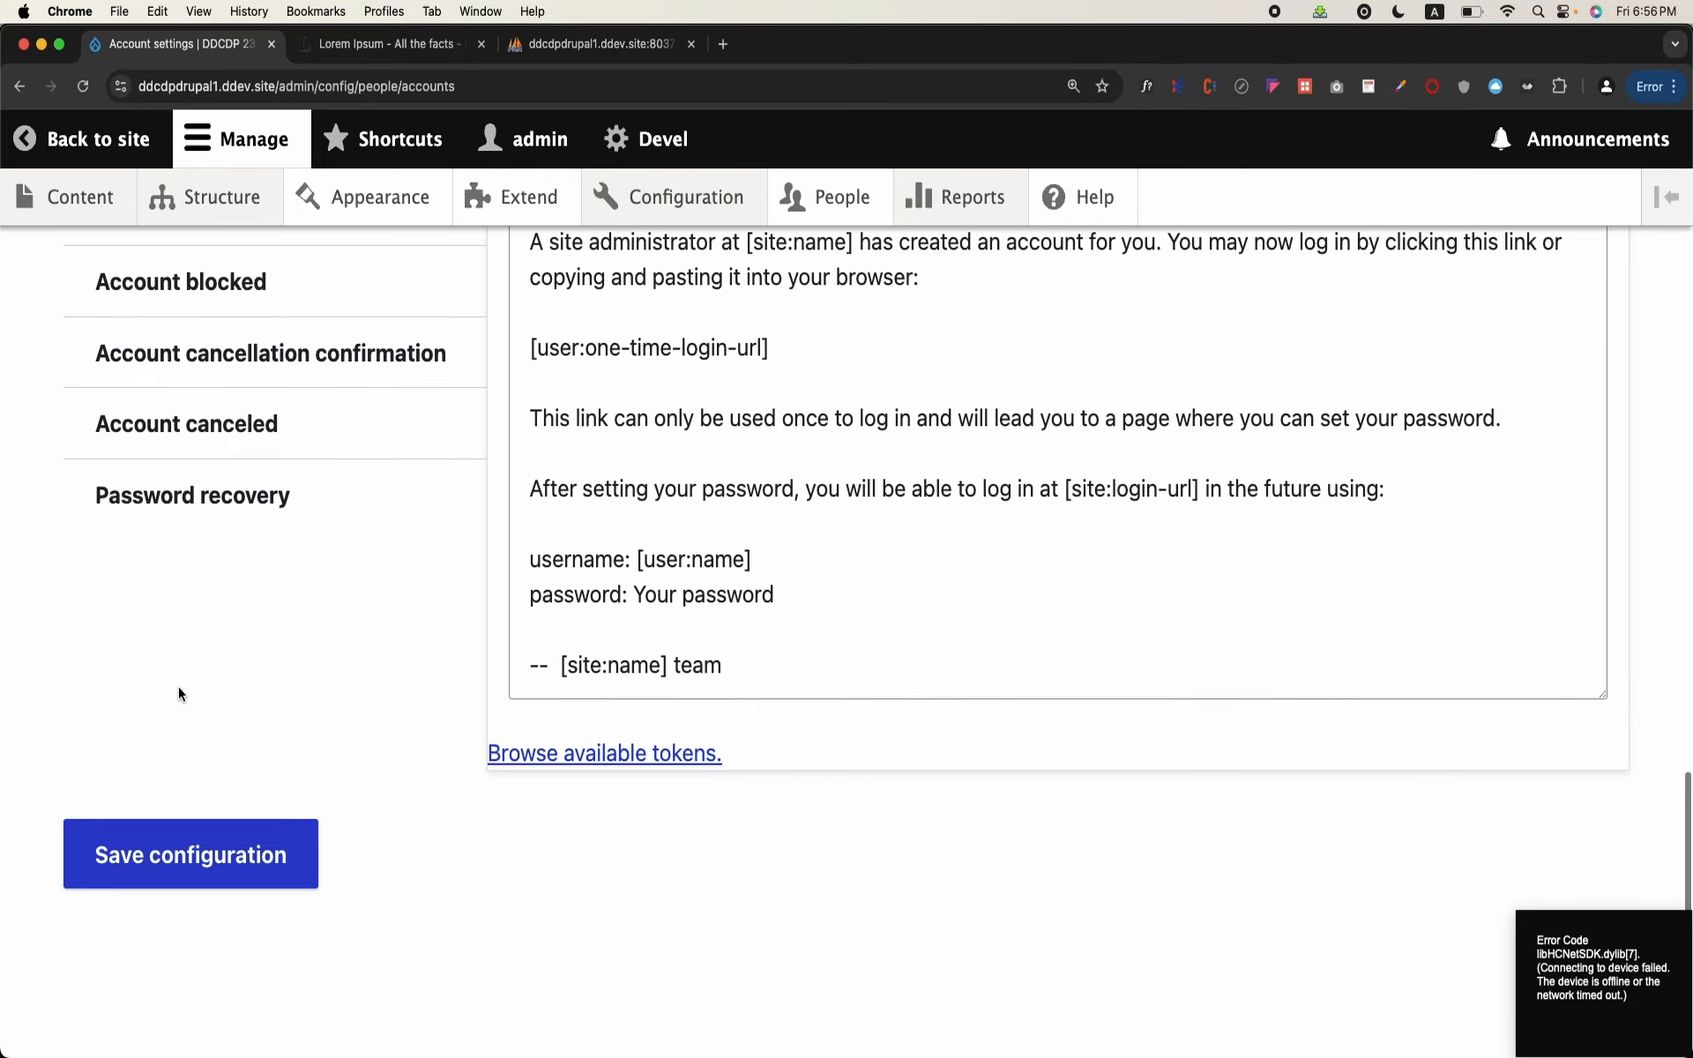
{"action": "left_click", "coordinate": [185, 907]}
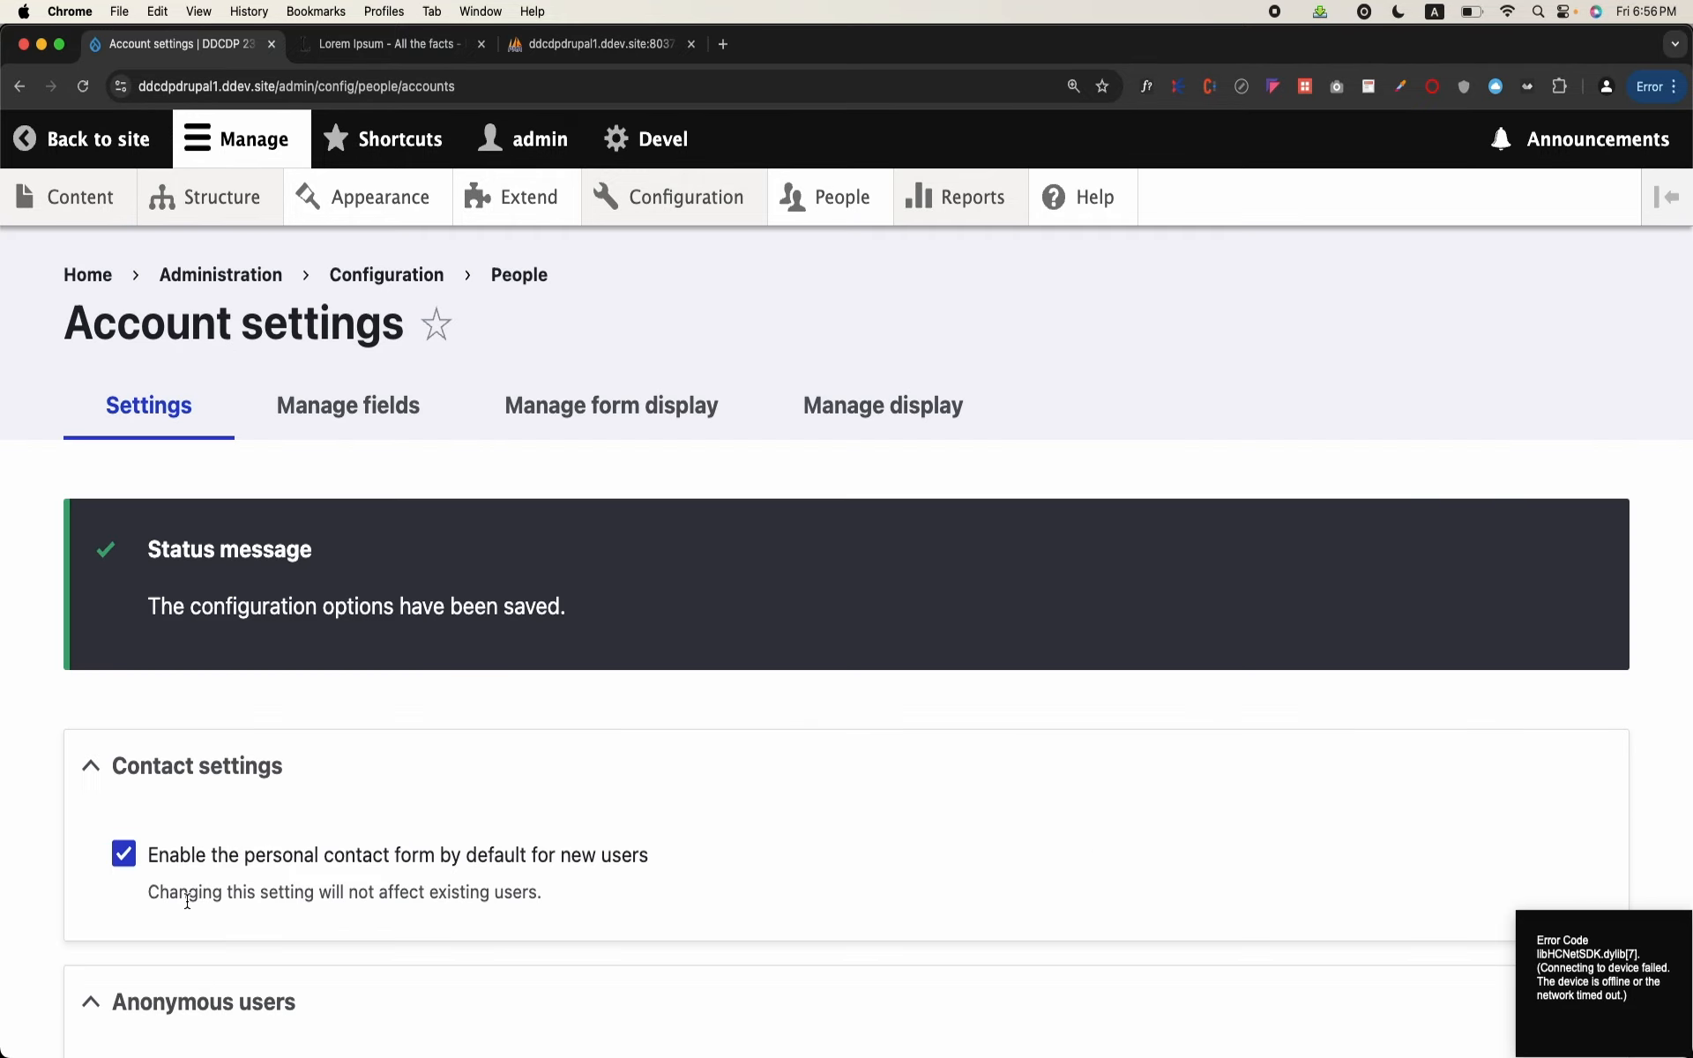
Step: Log out of the admin account through the site's user/logout address, correcting the path, and confirm the logout
{"action": "mouse_move", "coordinate": [106, 201]}
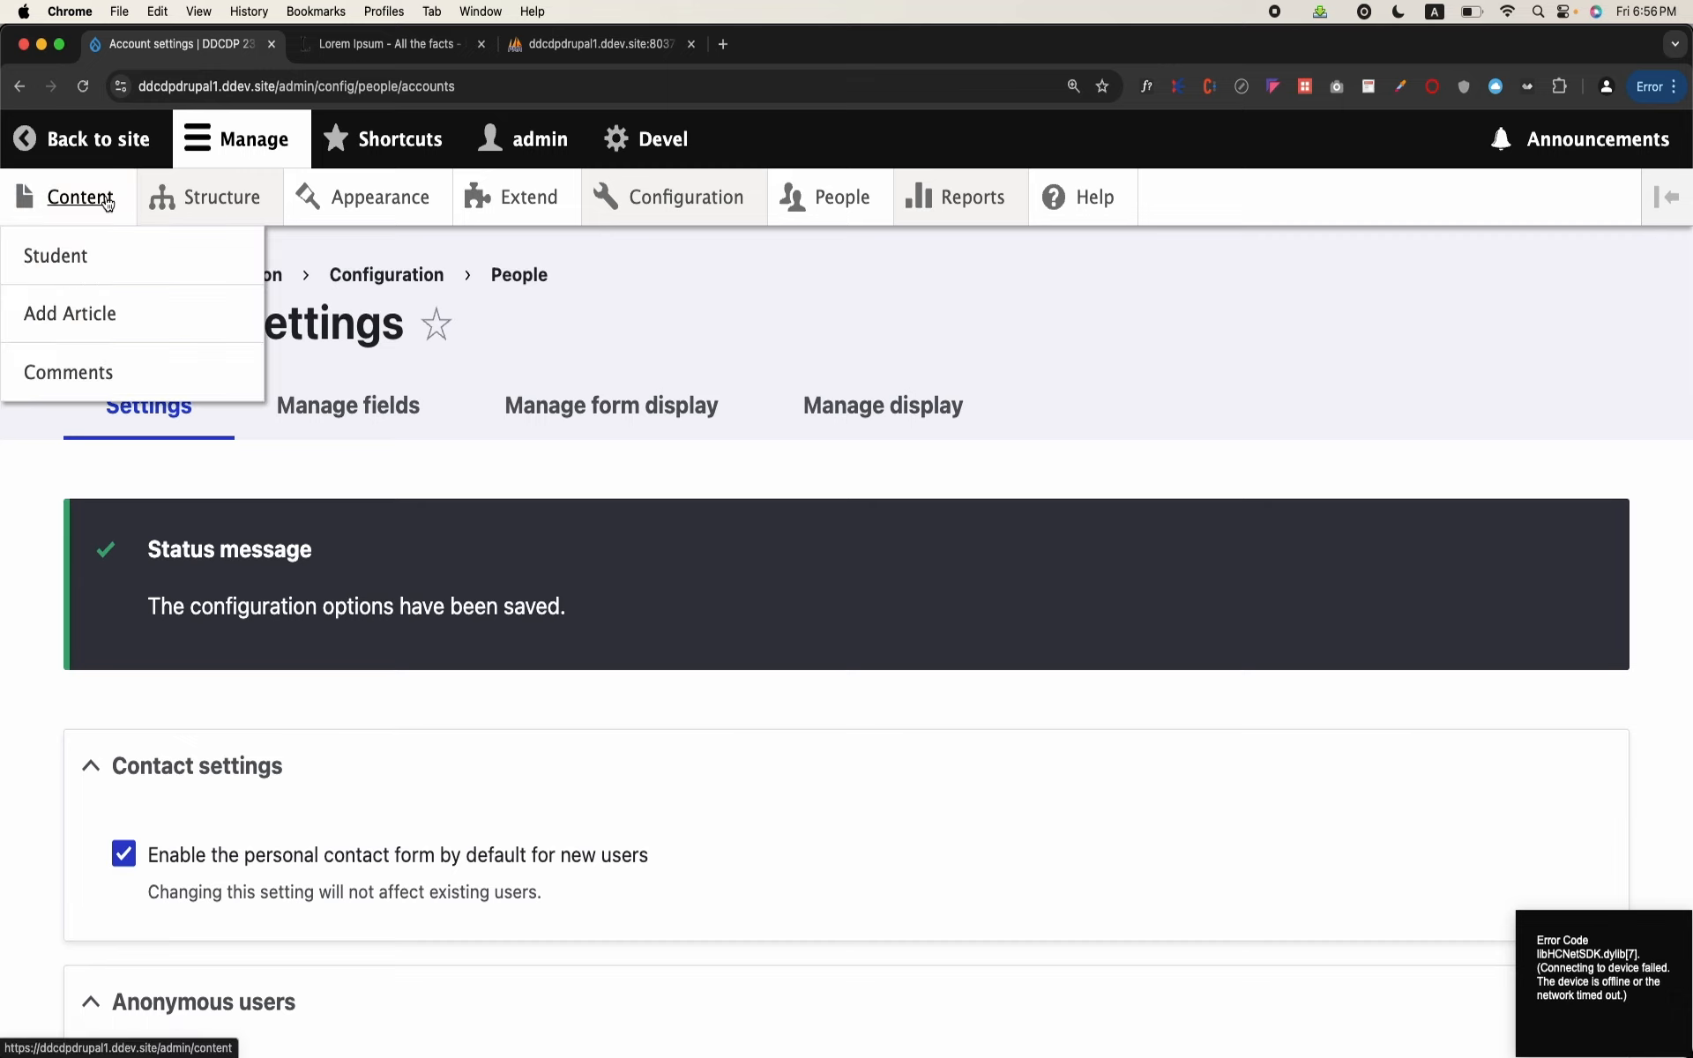
{"action": "left_click_drag", "start_coordinate": [320, 88], "coordinate": [690, 254]}
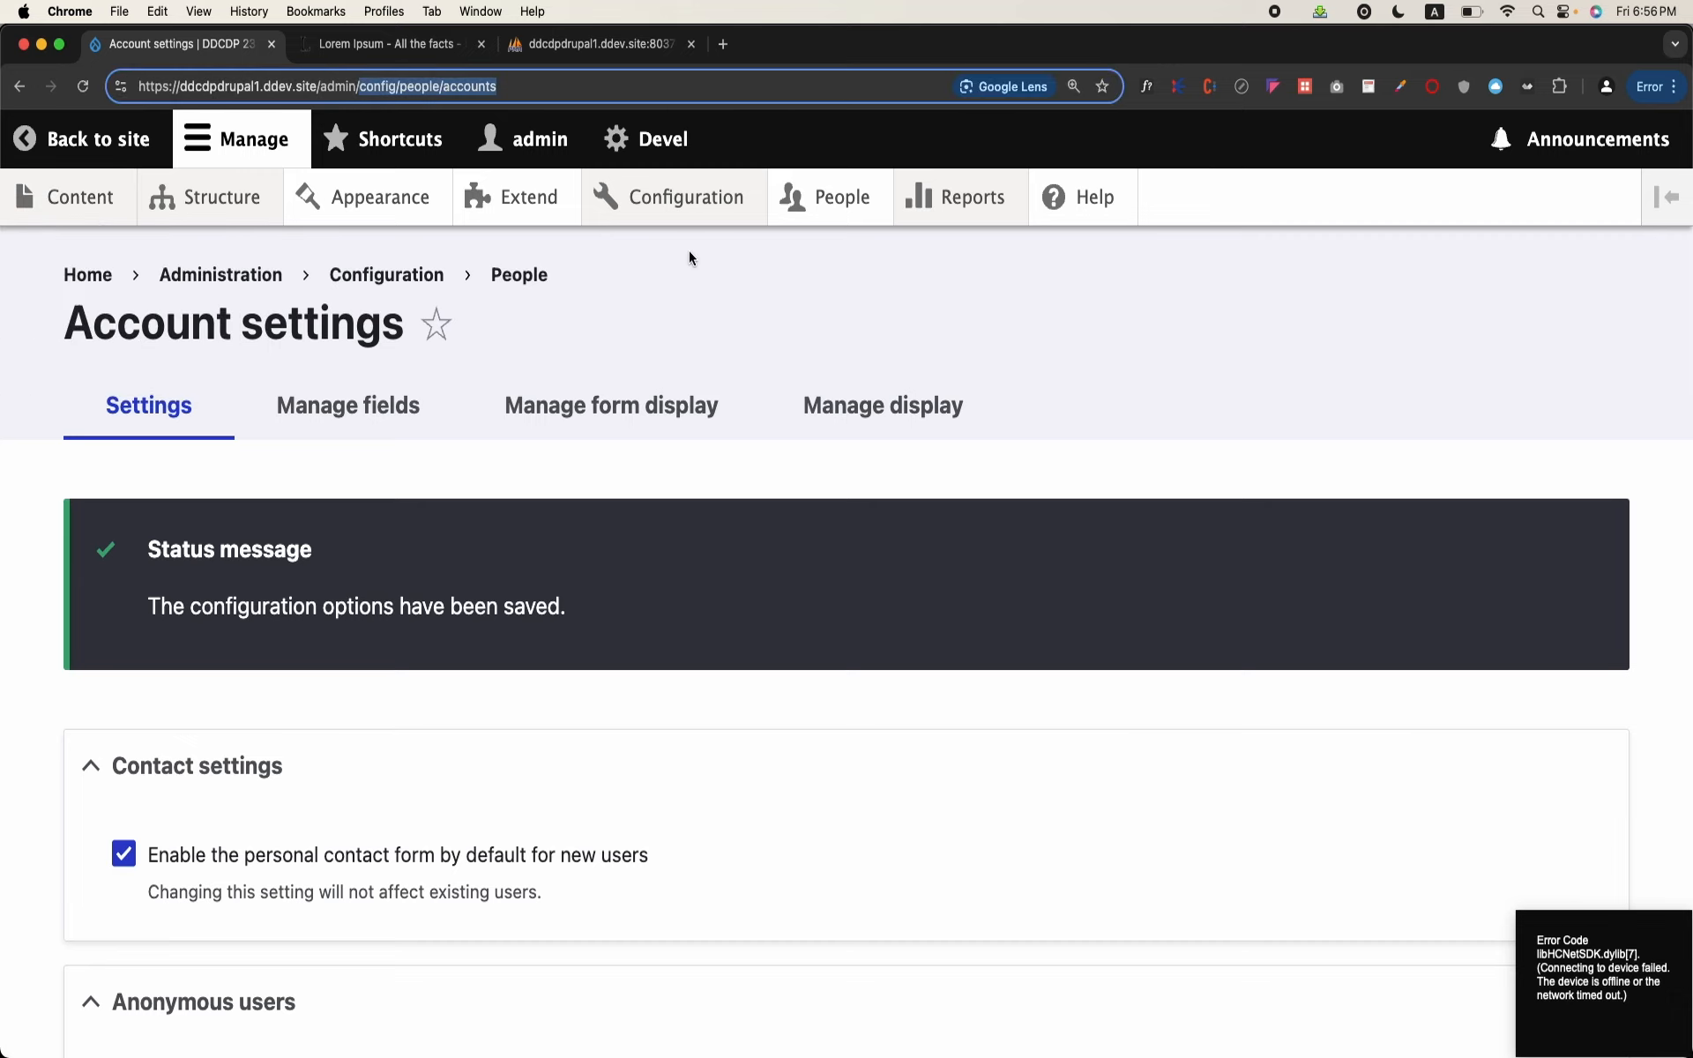
{"action": "type", "text": "user/logout"}
{"action": "key", "text": "Return"}
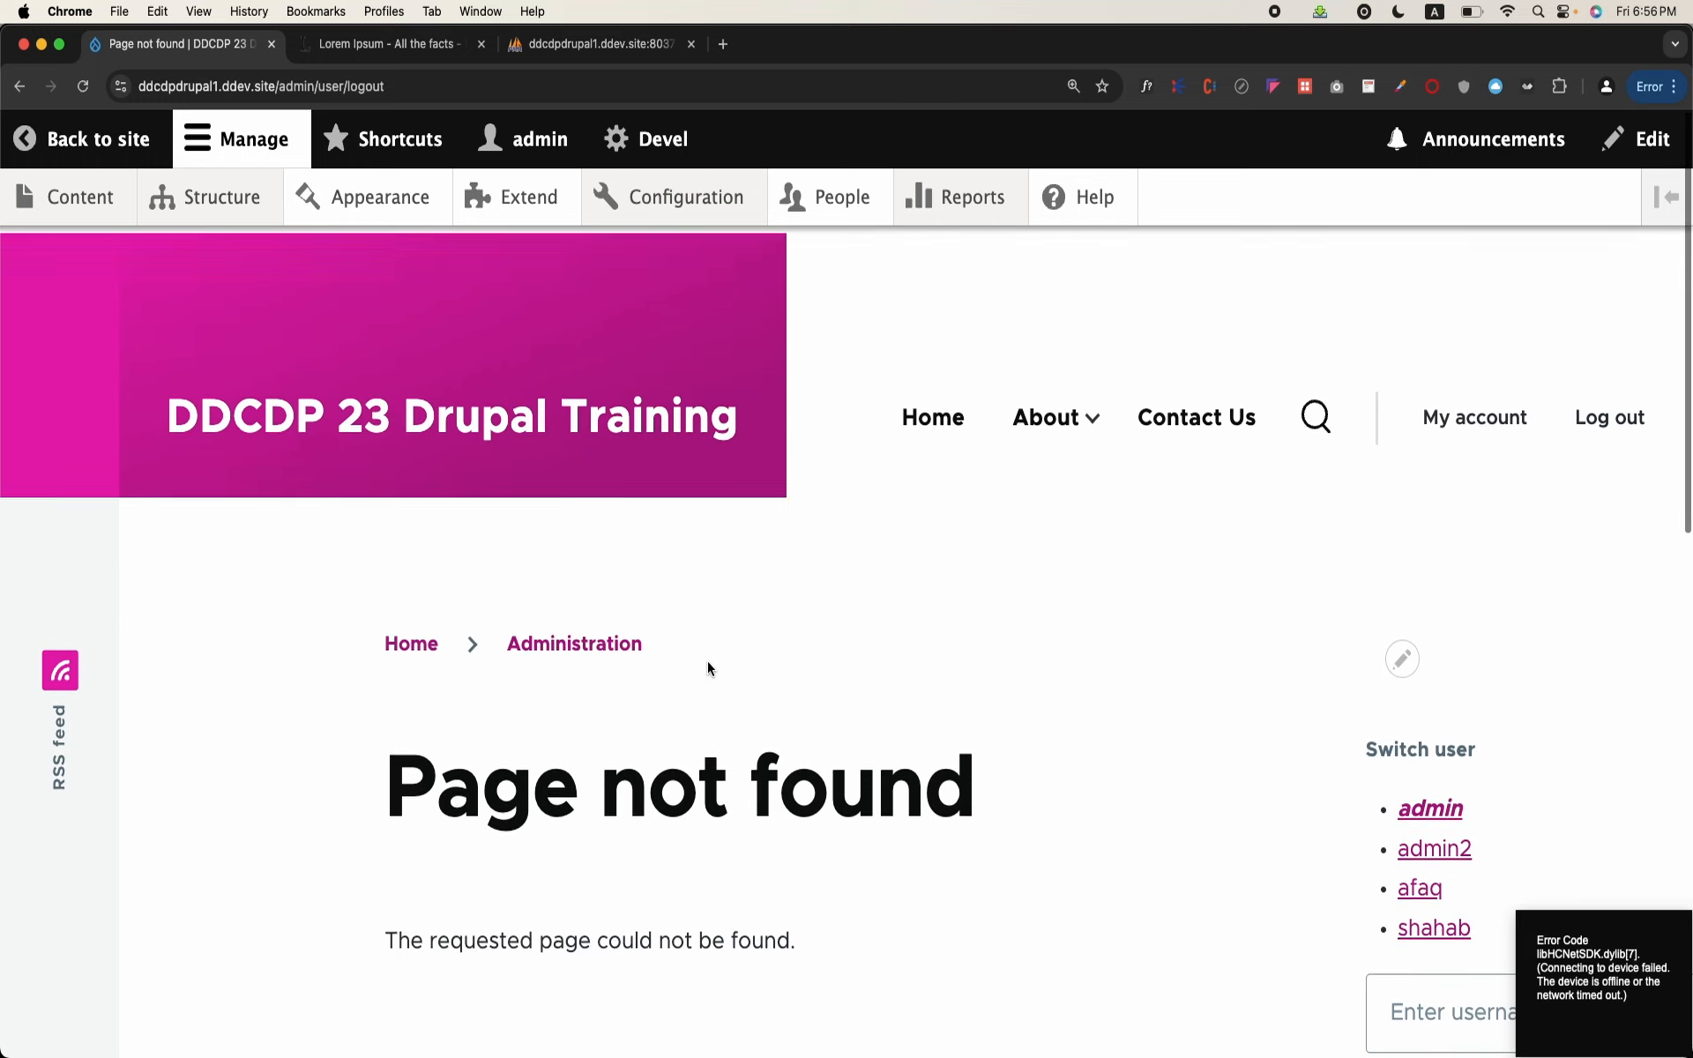
{"action": "left_click_drag", "start_coordinate": [279, 86], "coordinate": [318, 88]}
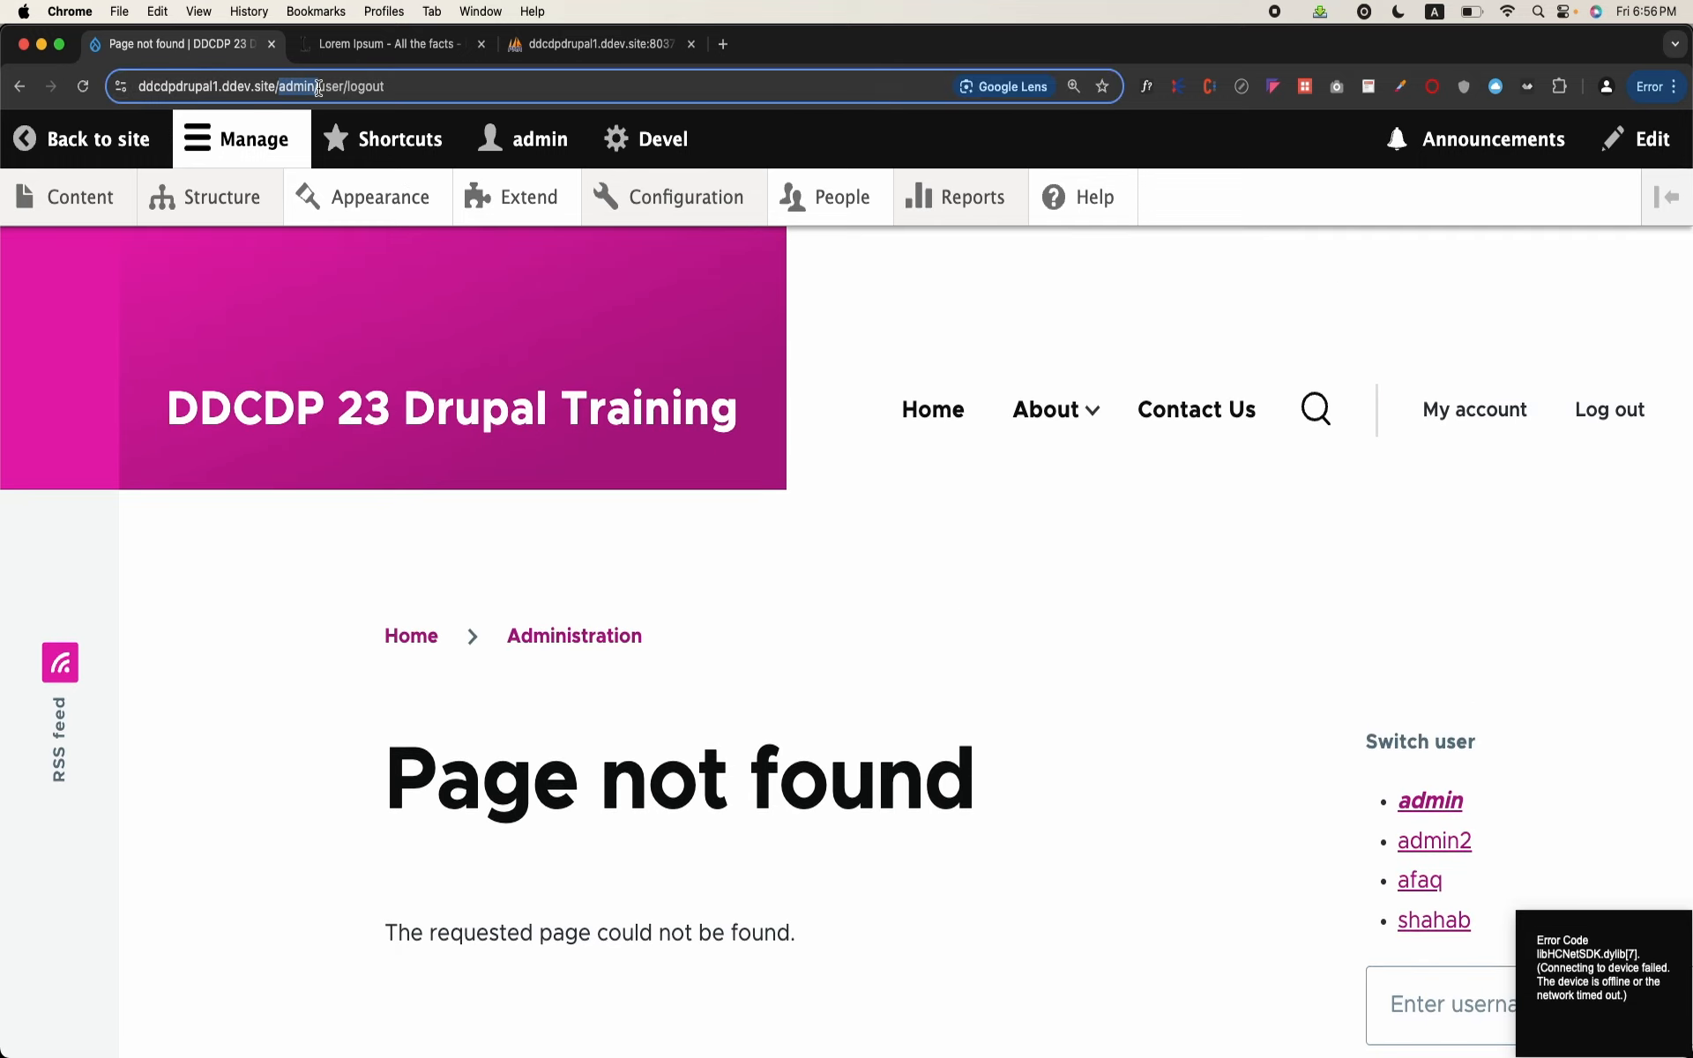
{"action": "key", "text": "BackSpace"}
{"action": "key", "text": "Return"}
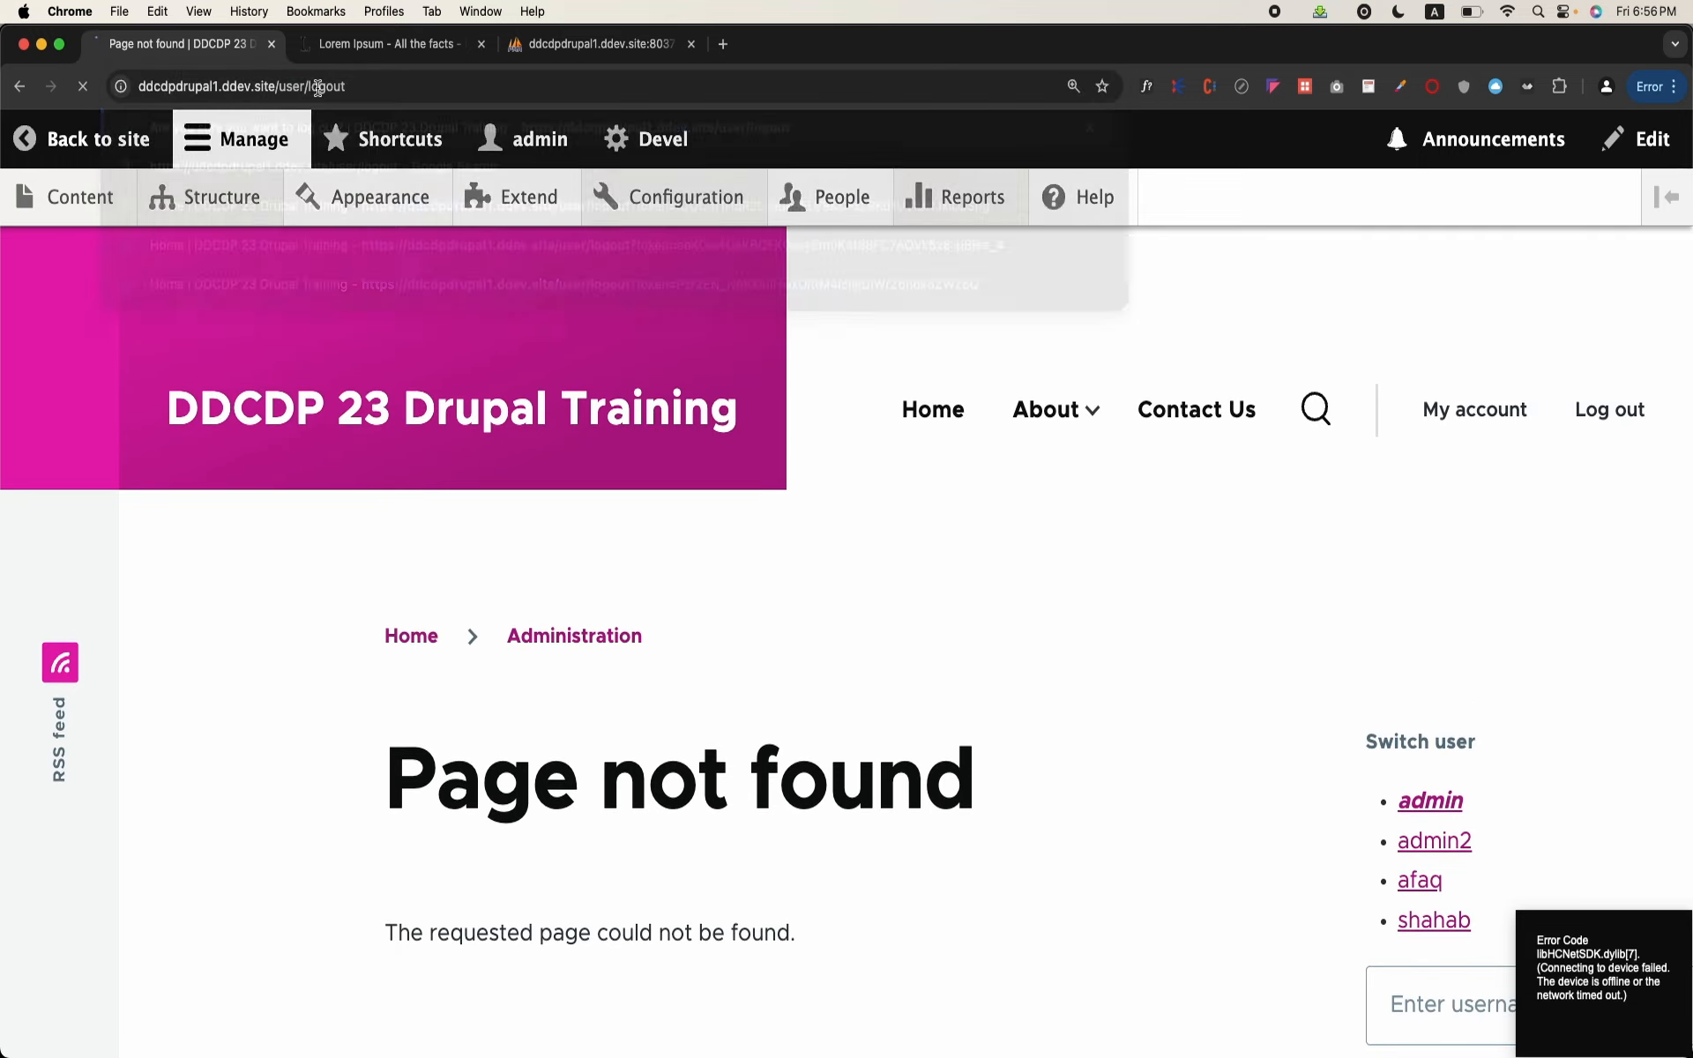
{"action": "scroll", "coordinate": [524, 378], "scroll_direction": "down", "scroll_amount": 3}
{"action": "left_click", "coordinate": [435, 769]}
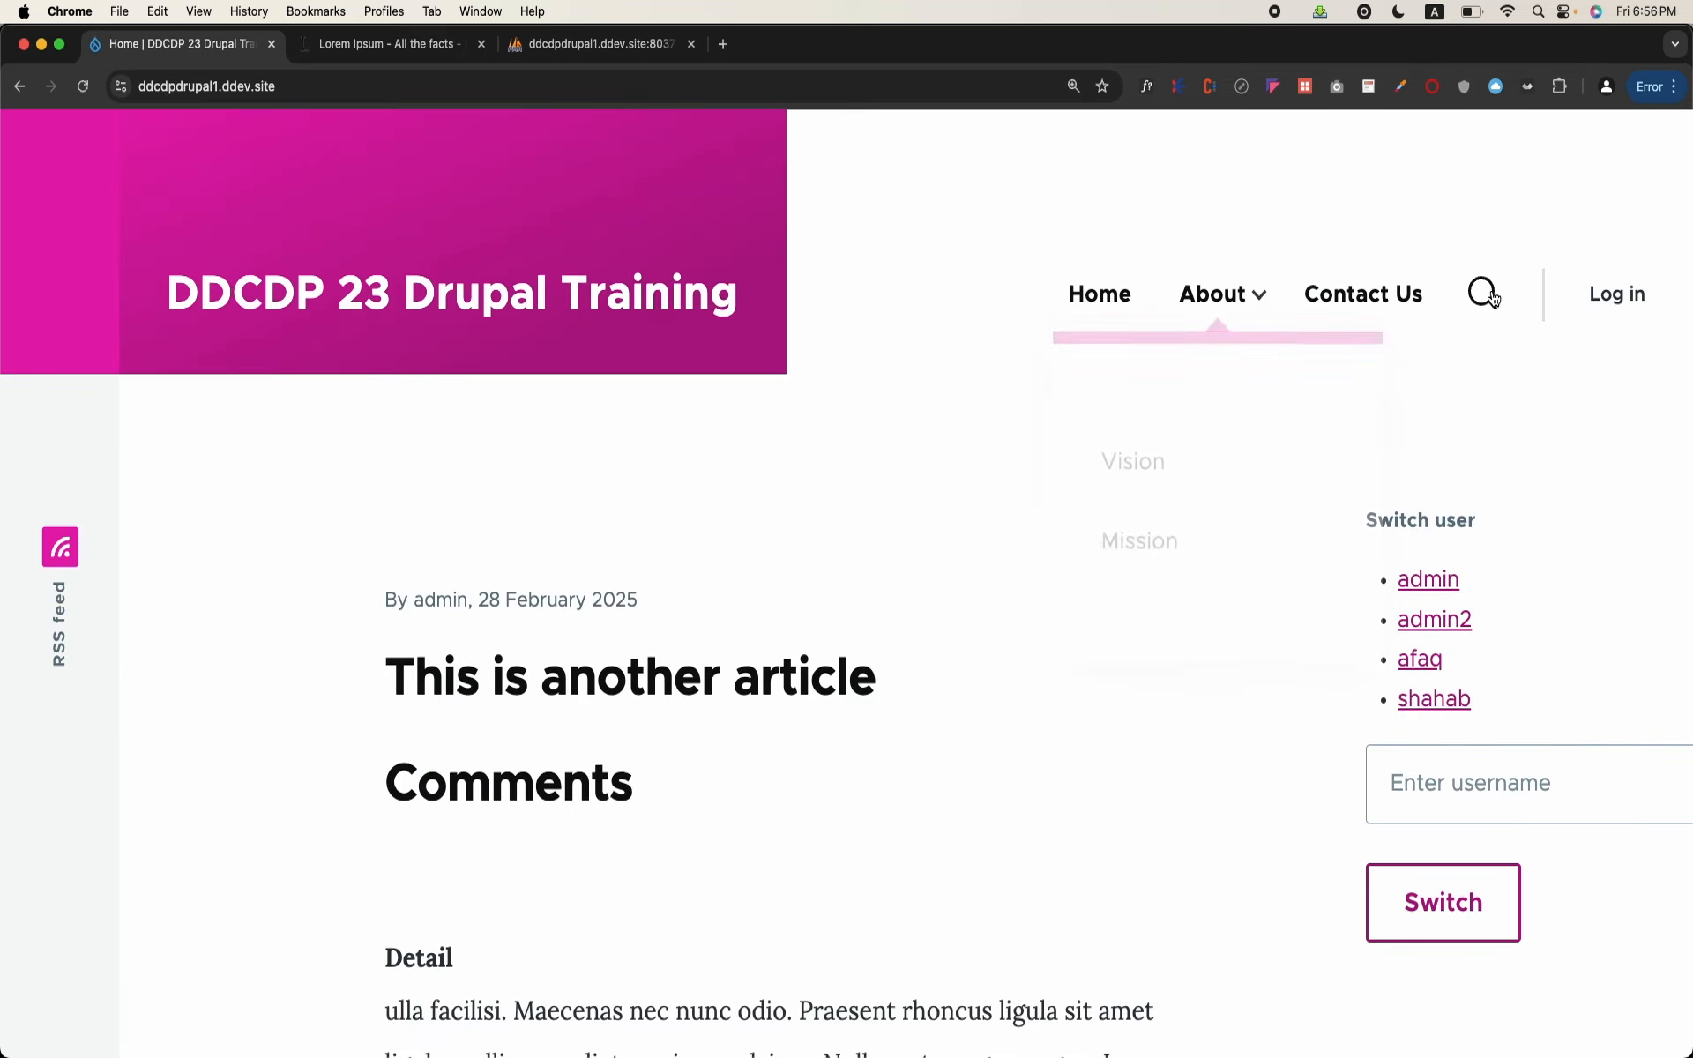
Step: Open the "Create new account" form from the site's login page
{"action": "left_click", "coordinate": [1598, 302]}
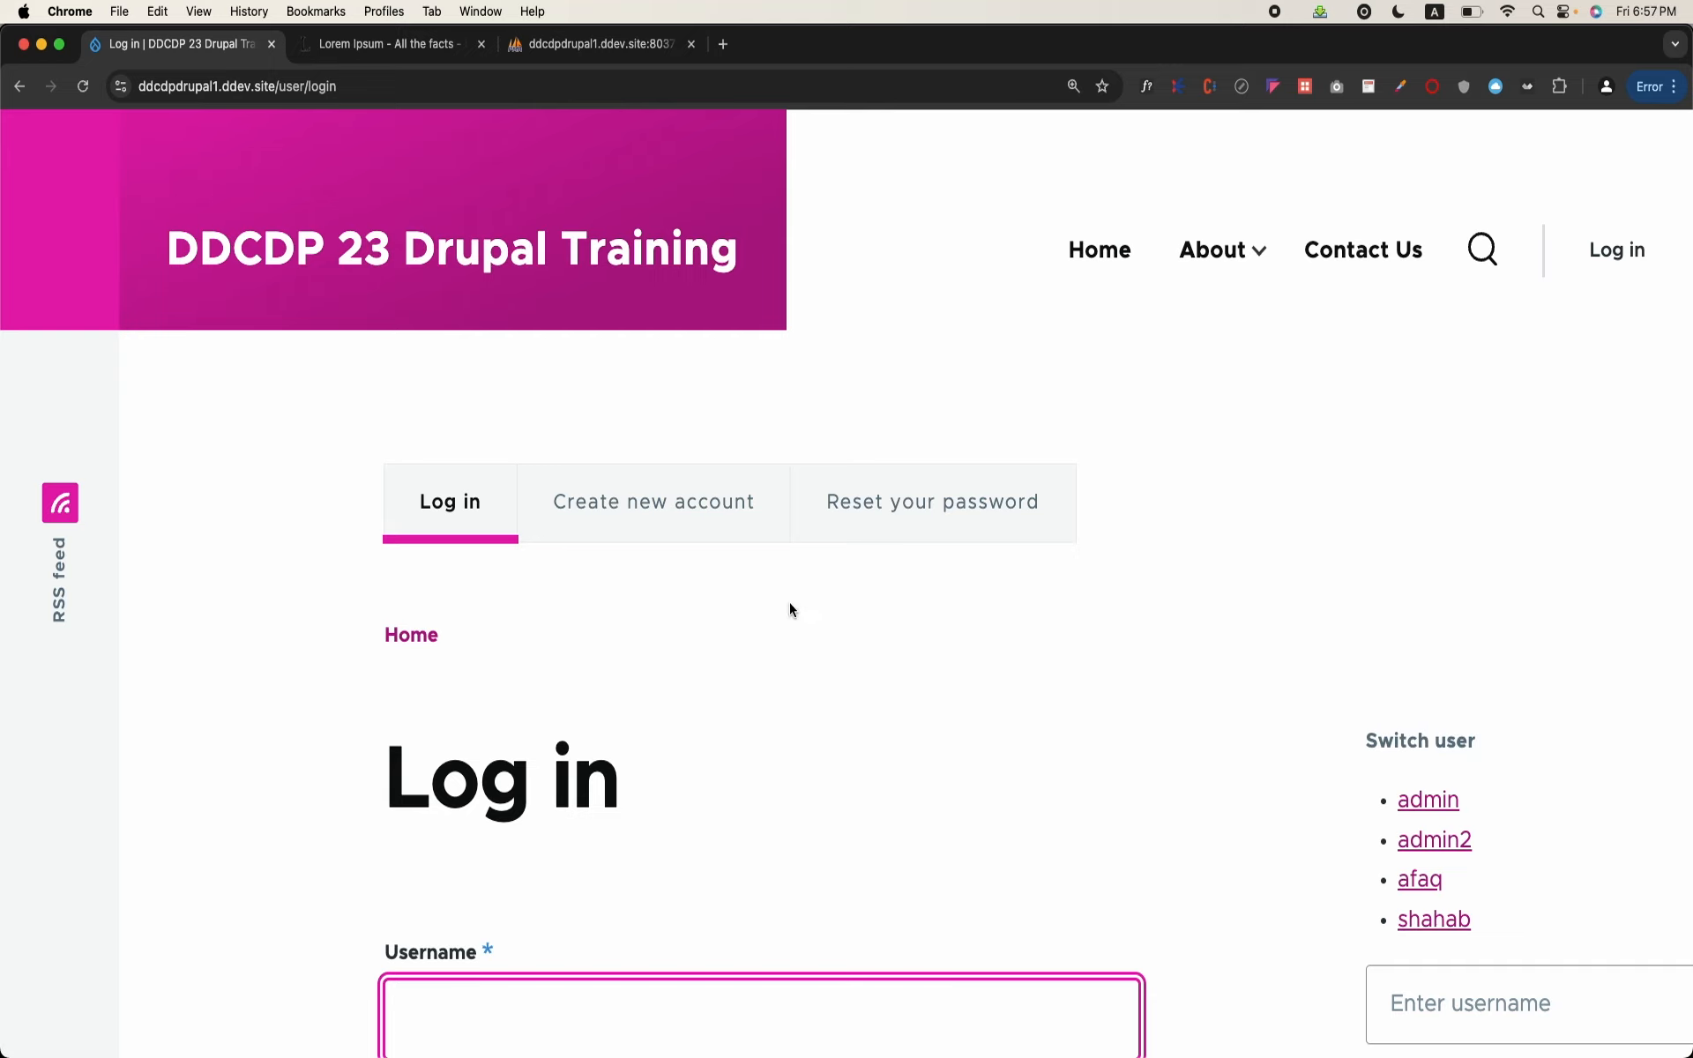
{"action": "left_click", "coordinate": [635, 502]}
{"action": "scroll", "coordinate": [634, 500], "scroll_direction": "down", "scroll_amount": 2}
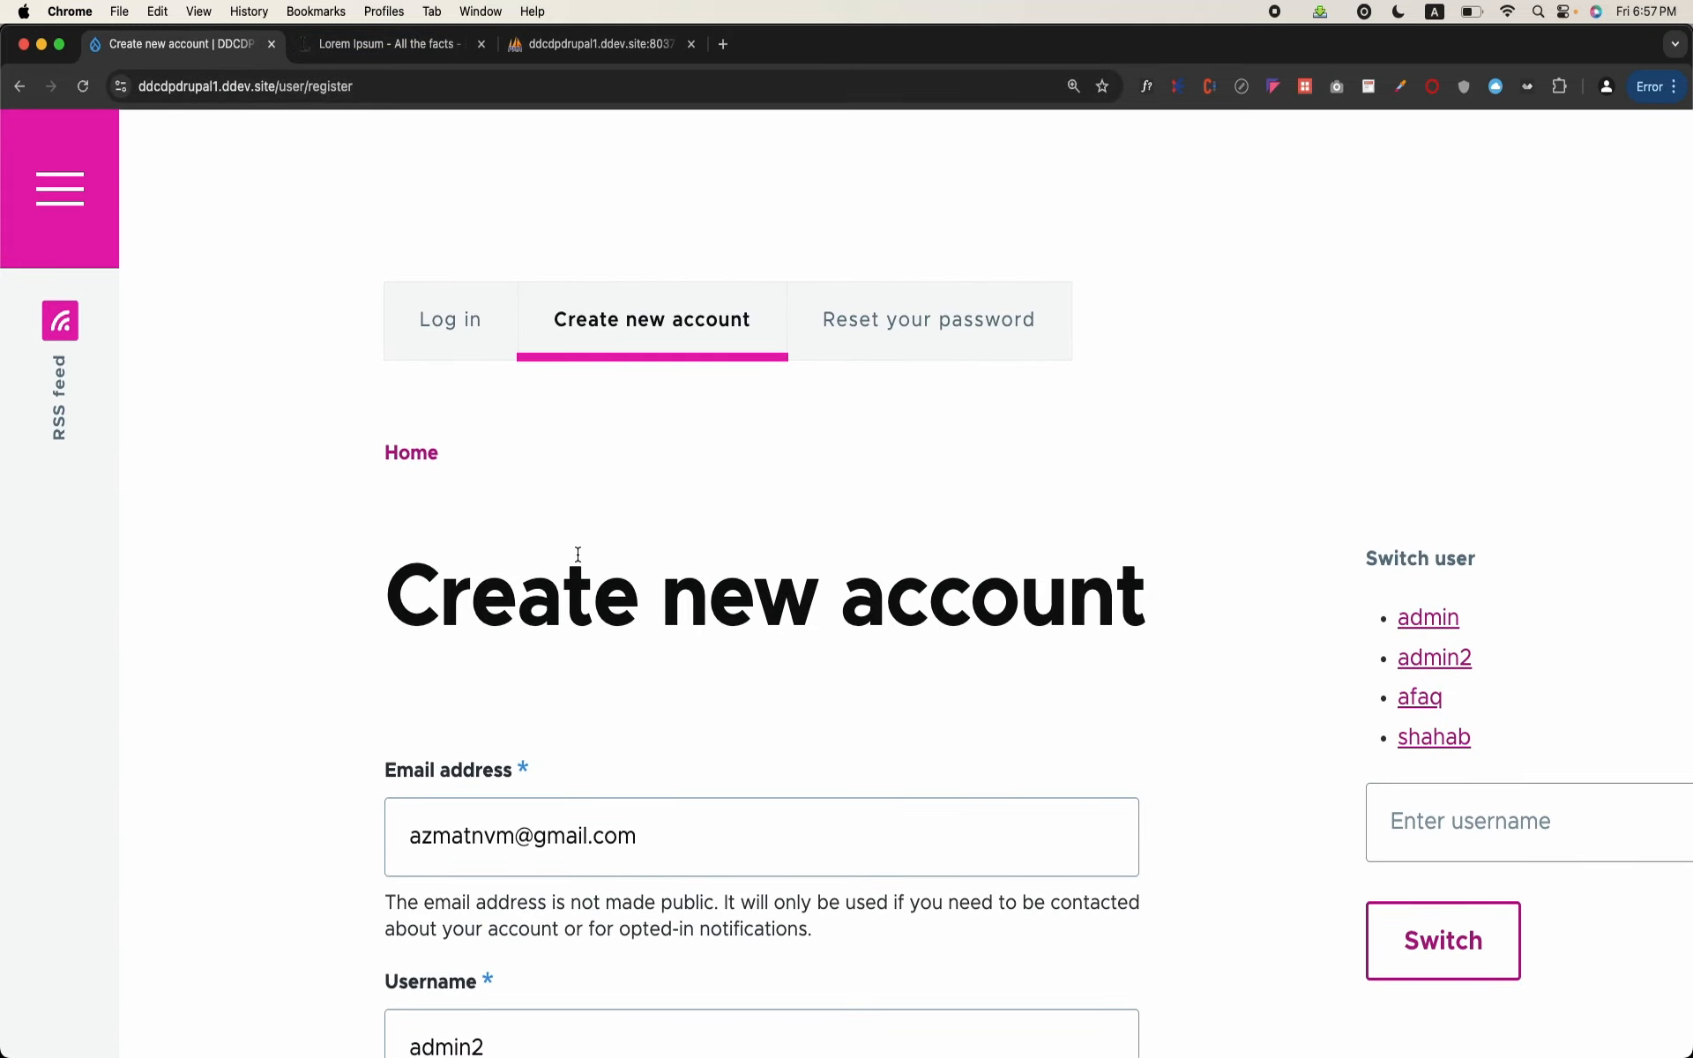
Step: Replace the prefilled email address in the registration form with the new user's drupak.com email
{"action": "triple_click", "coordinate": [599, 854]}
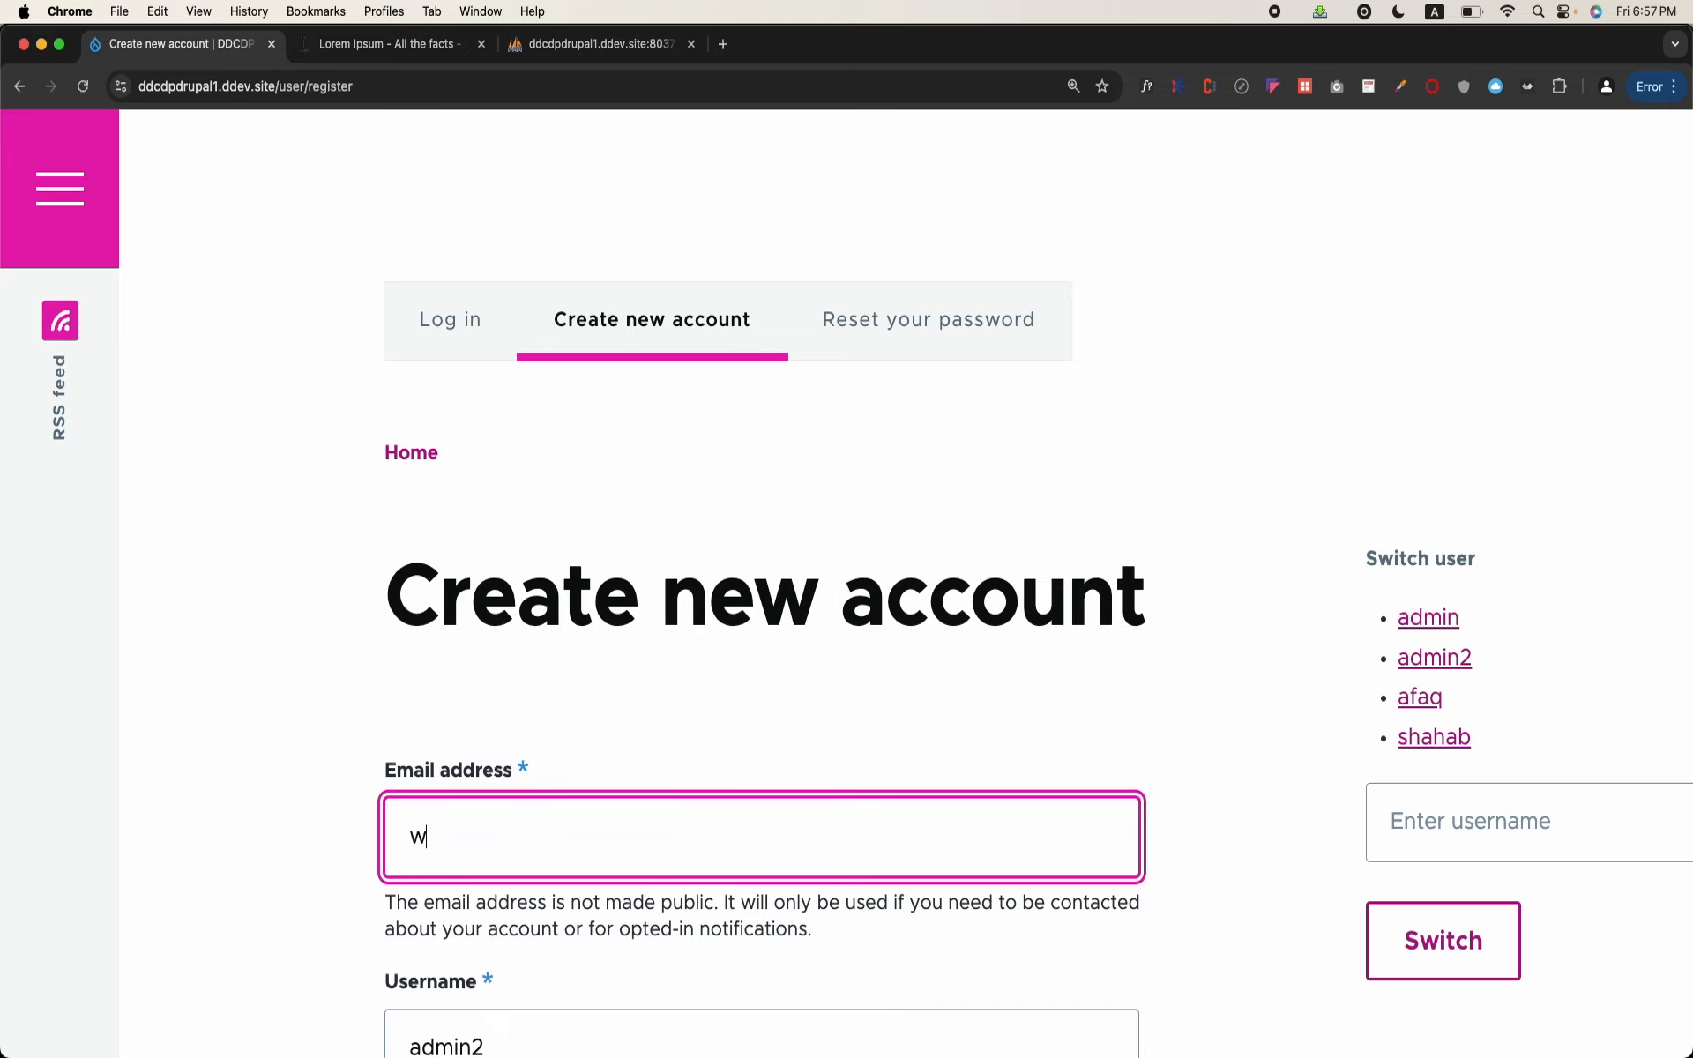
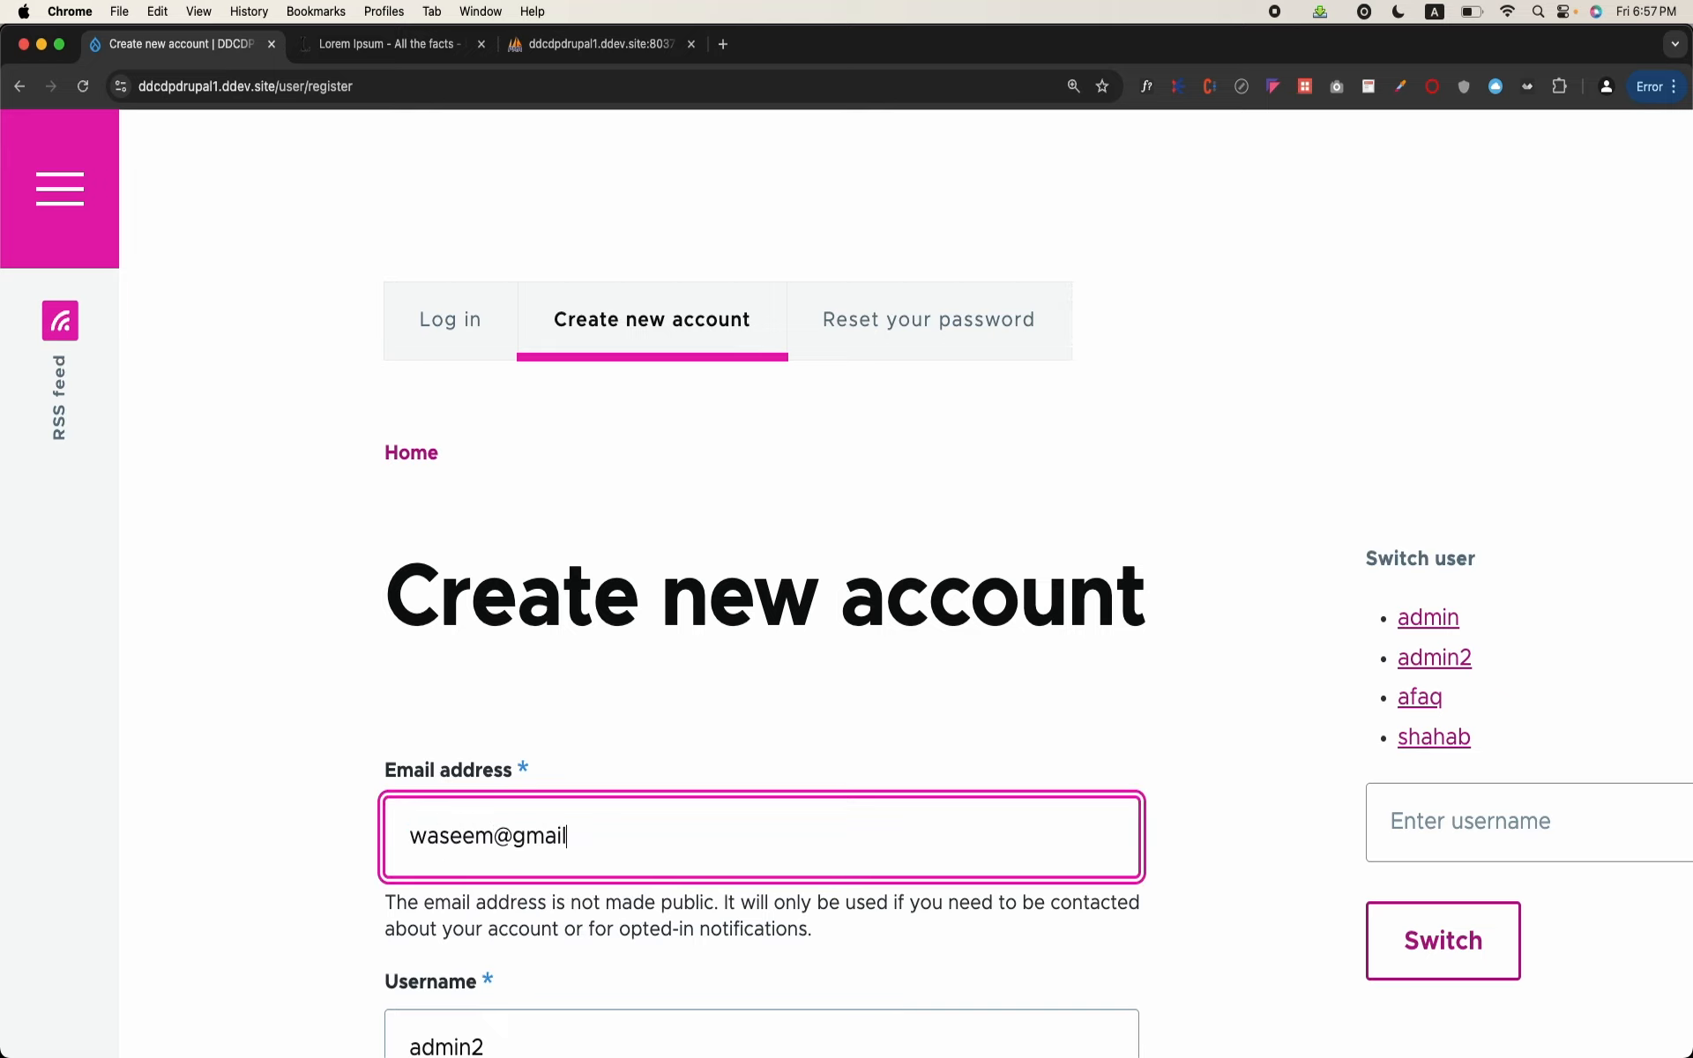
{"action": "scroll", "coordinate": [606, 838], "scroll_direction": "down", "scroll_amount": 3}
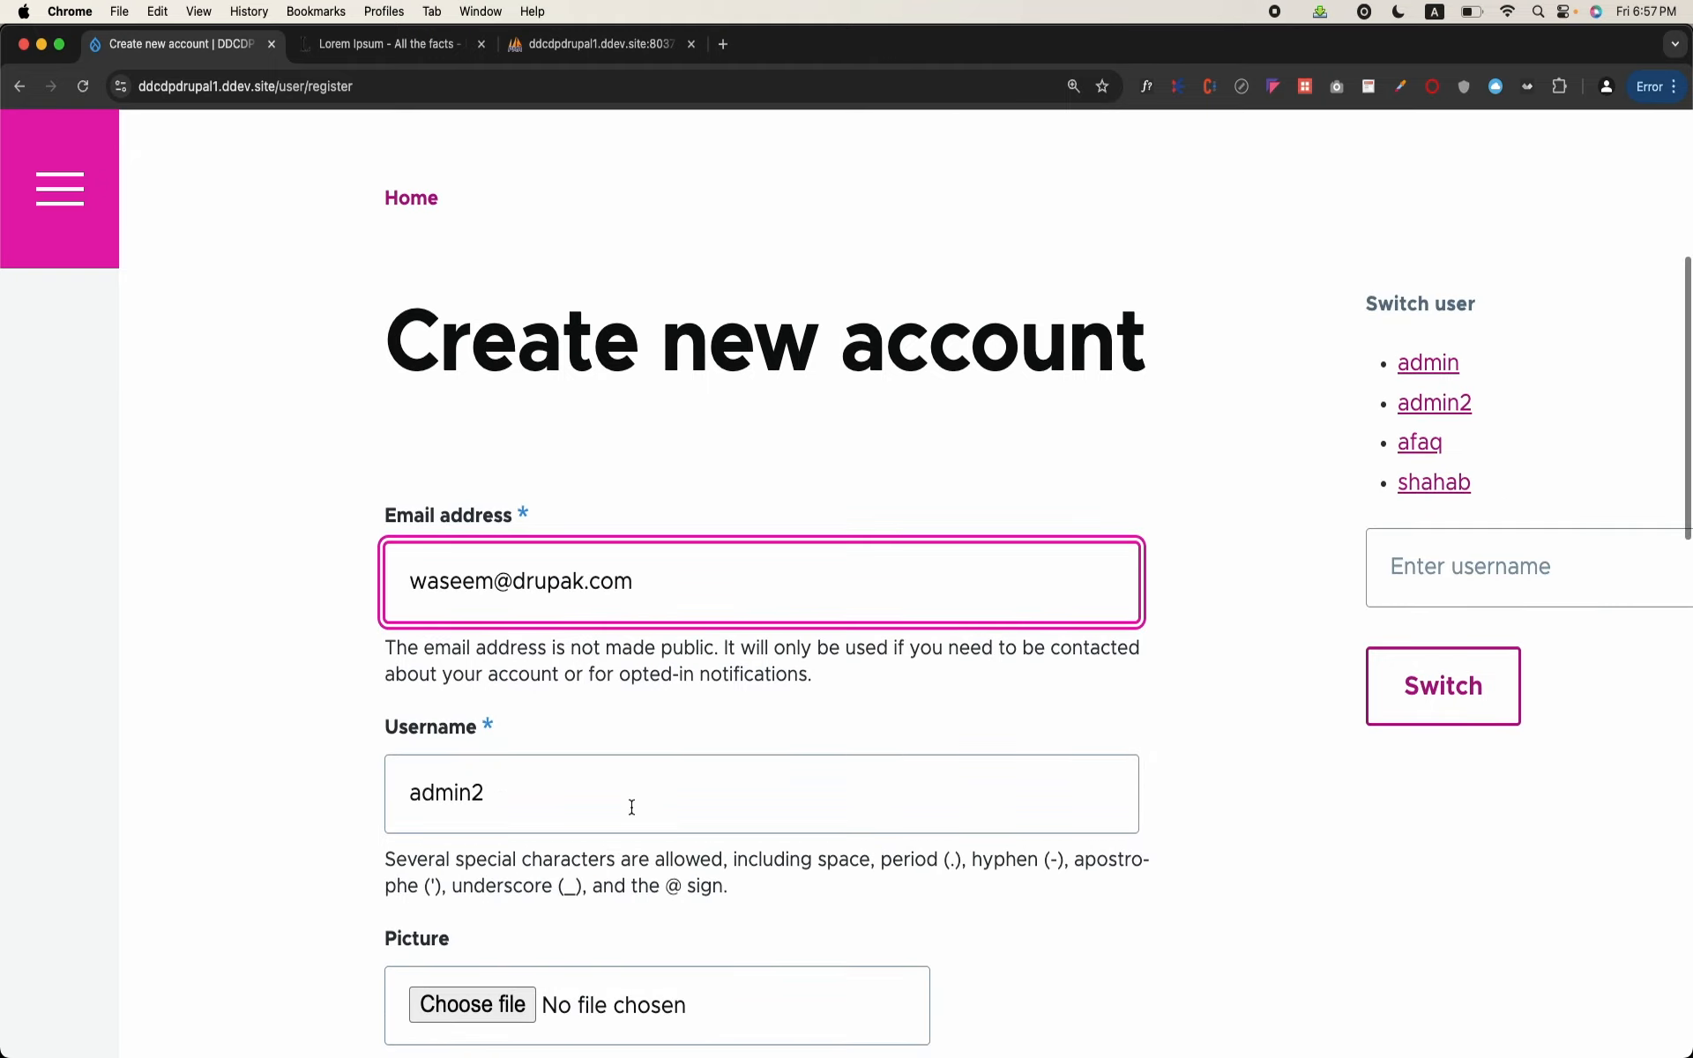
Step: Enter the new user's username, keep the personal contact form enabled, and create the account
{"action": "key", "text": "Tab"}
{"action": "type", "text": "waseem"}
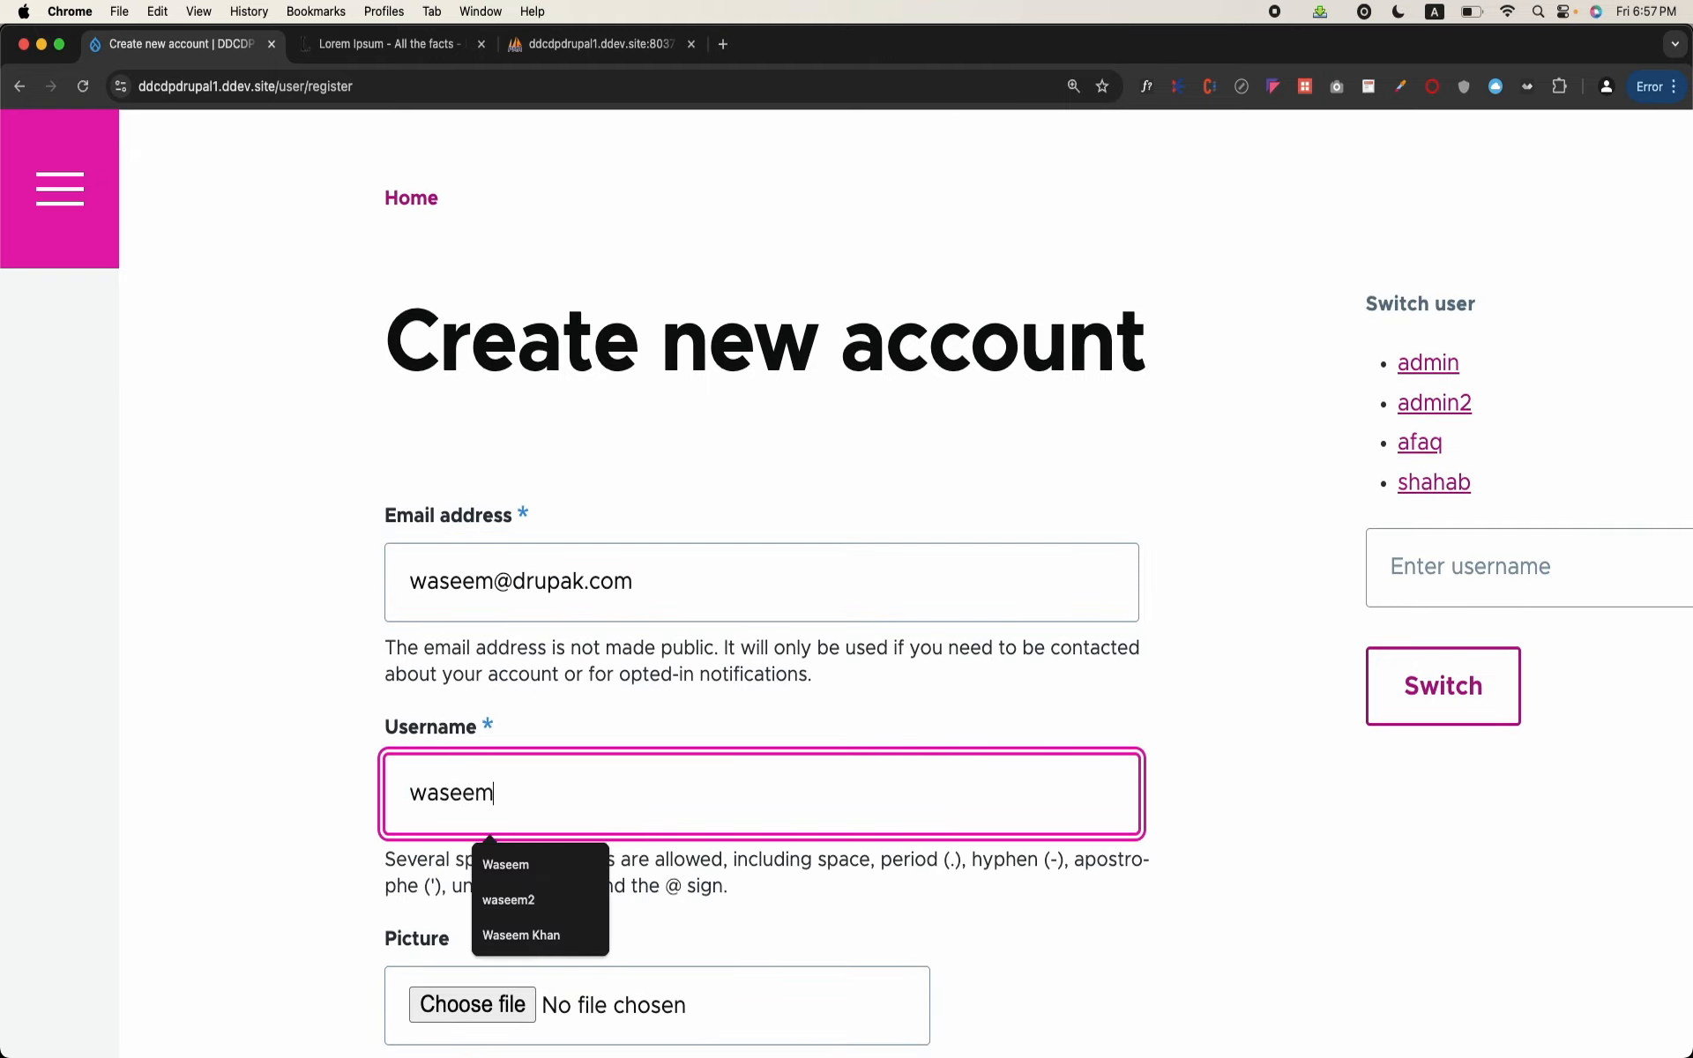
{"action": "scroll", "coordinate": [649, 780], "scroll_direction": "down", "scroll_amount": 6}
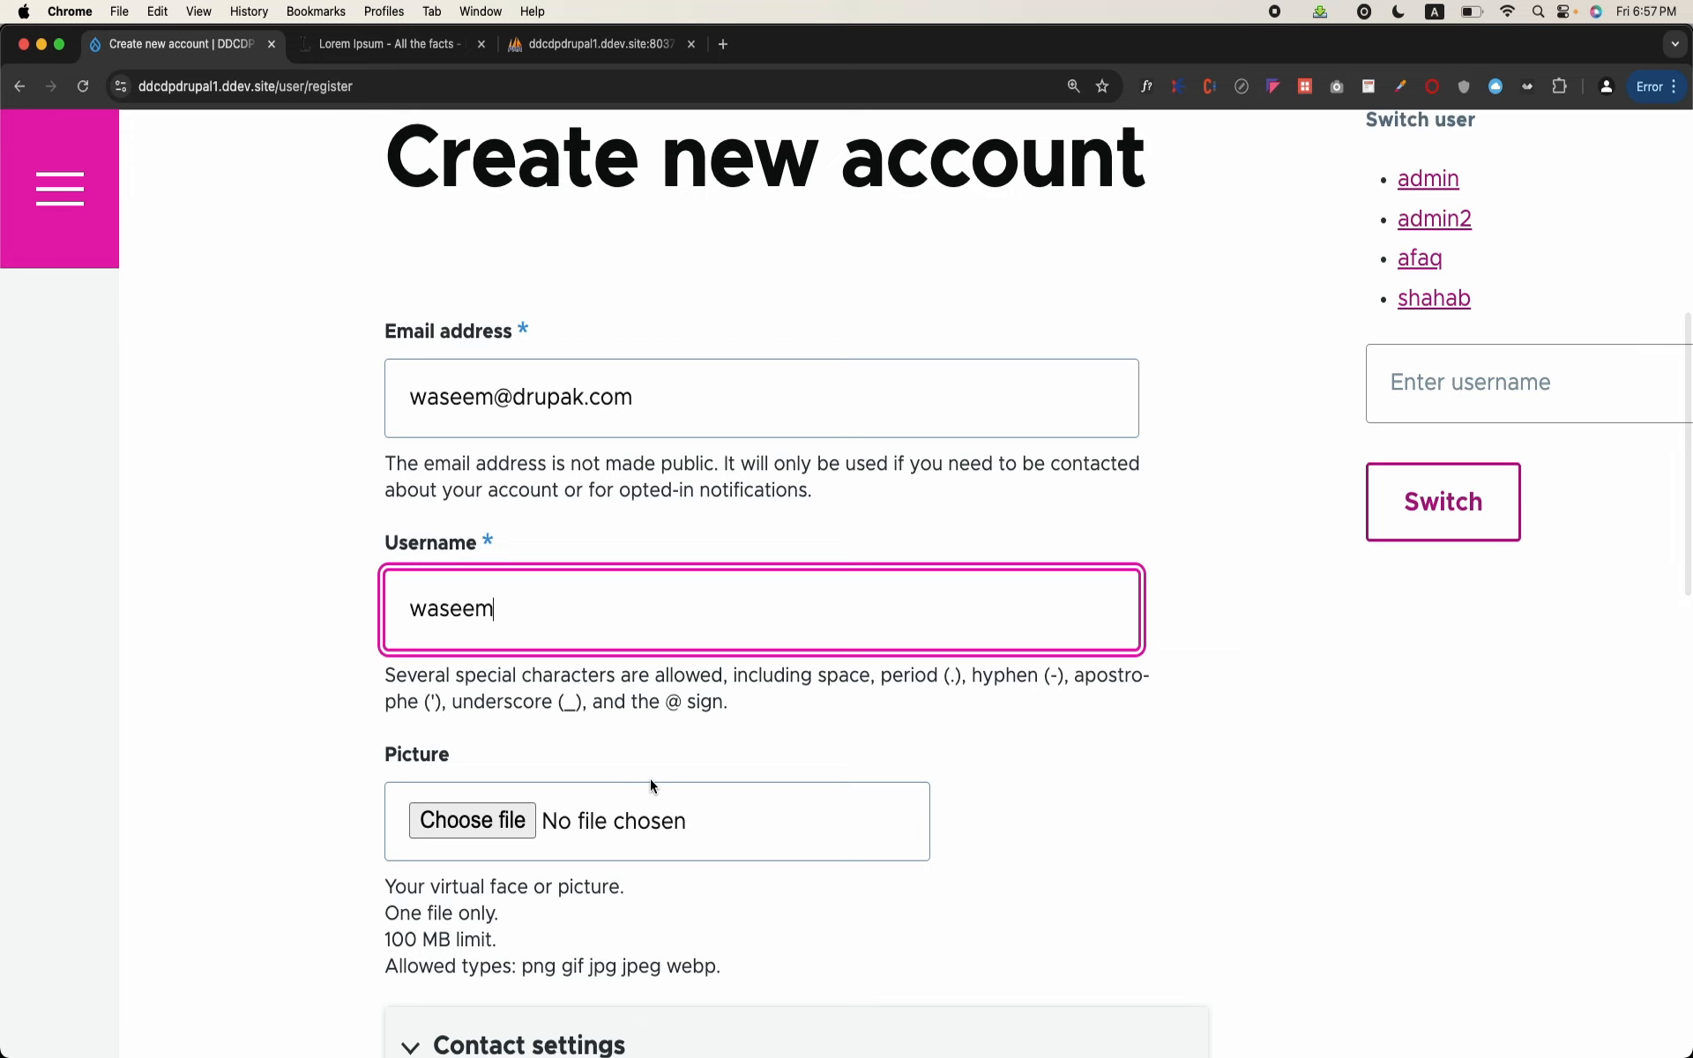
{"action": "scroll", "coordinate": [649, 779], "scroll_direction": "down", "scroll_amount": 3}
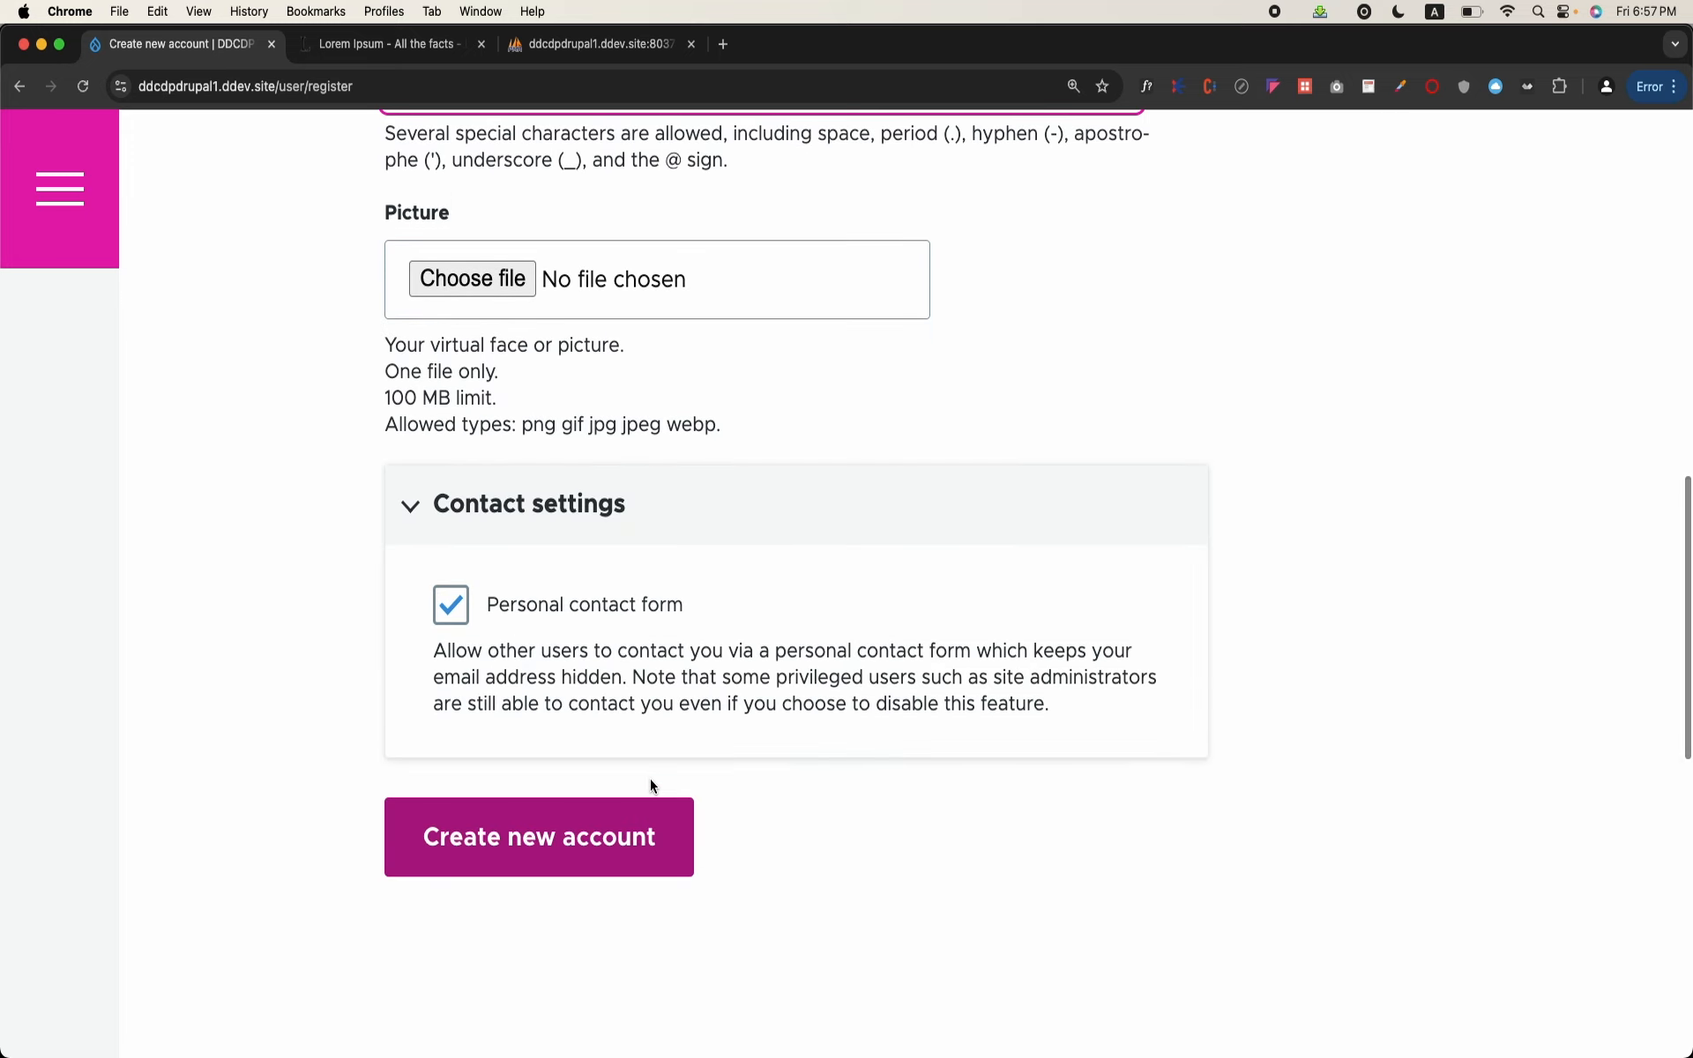
{"action": "left_click", "coordinate": [601, 853]}
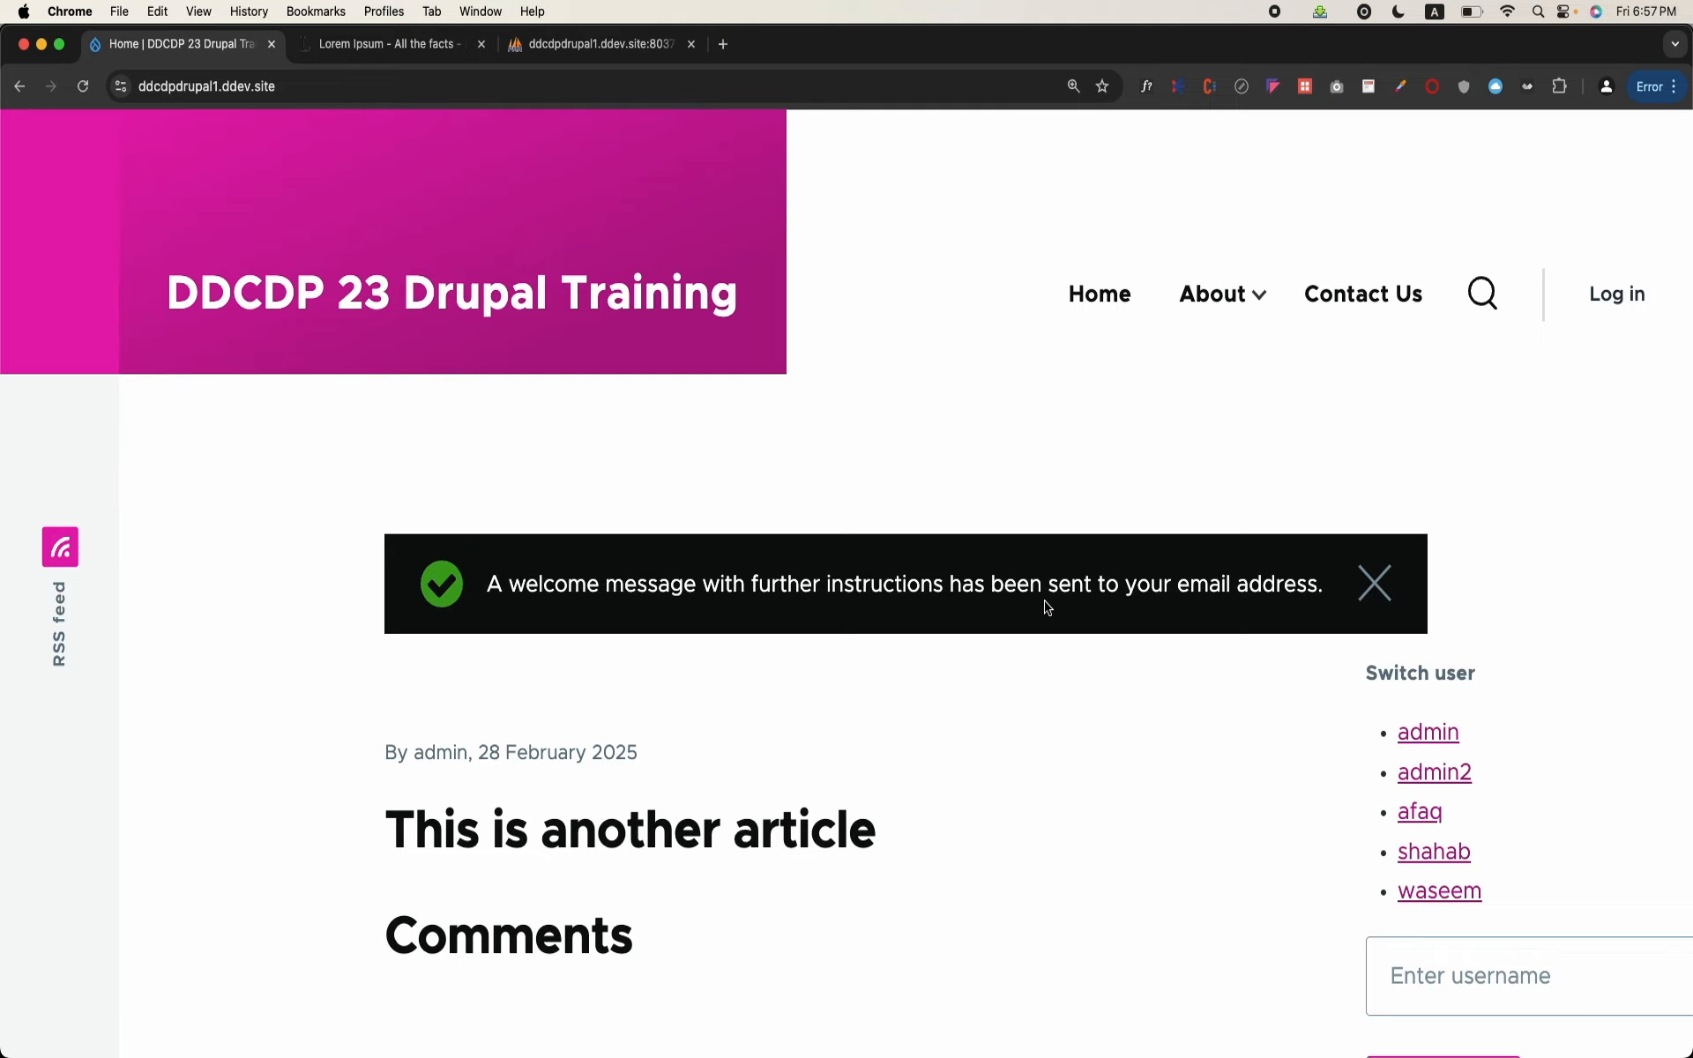
Step: Switch to Terminal, run "ddev describe", and copy the Mailpit URL from the project's service list
{"action": "mouse_move", "coordinate": [741, 1032]}
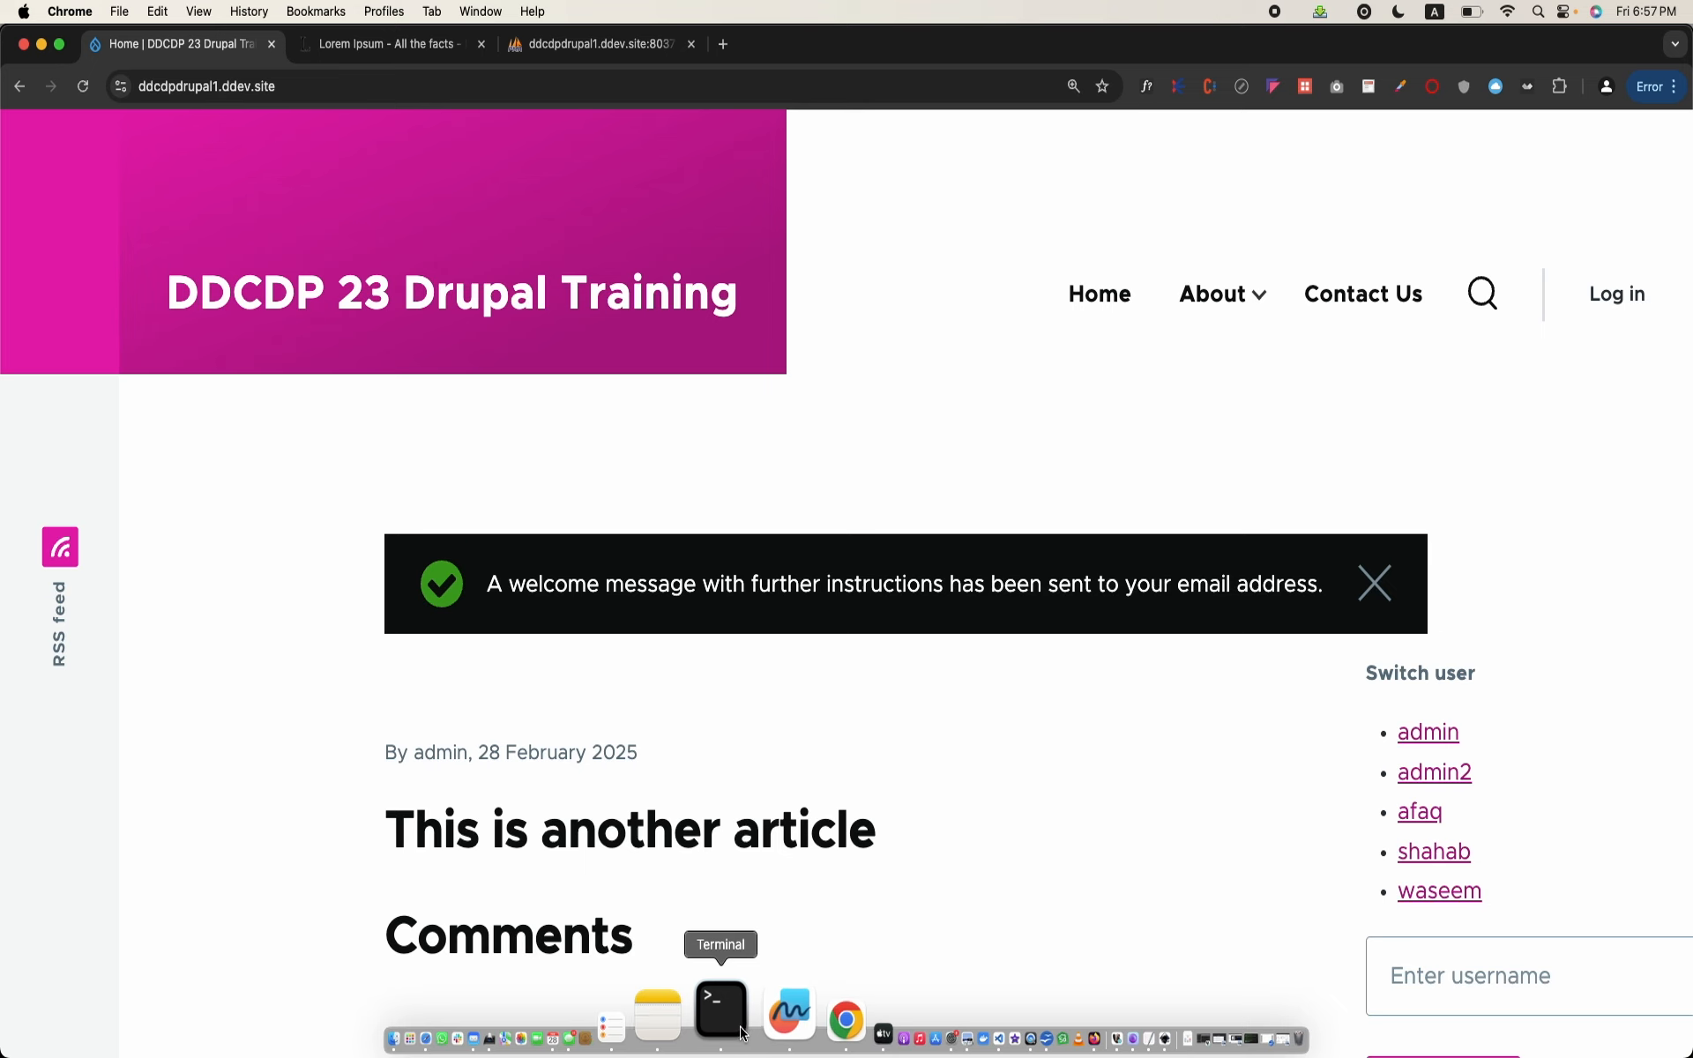
{"action": "left_click", "coordinate": [722, 1012]}
{"action": "type", "text": "ddev describe"}
{"action": "key", "text": "Return"}
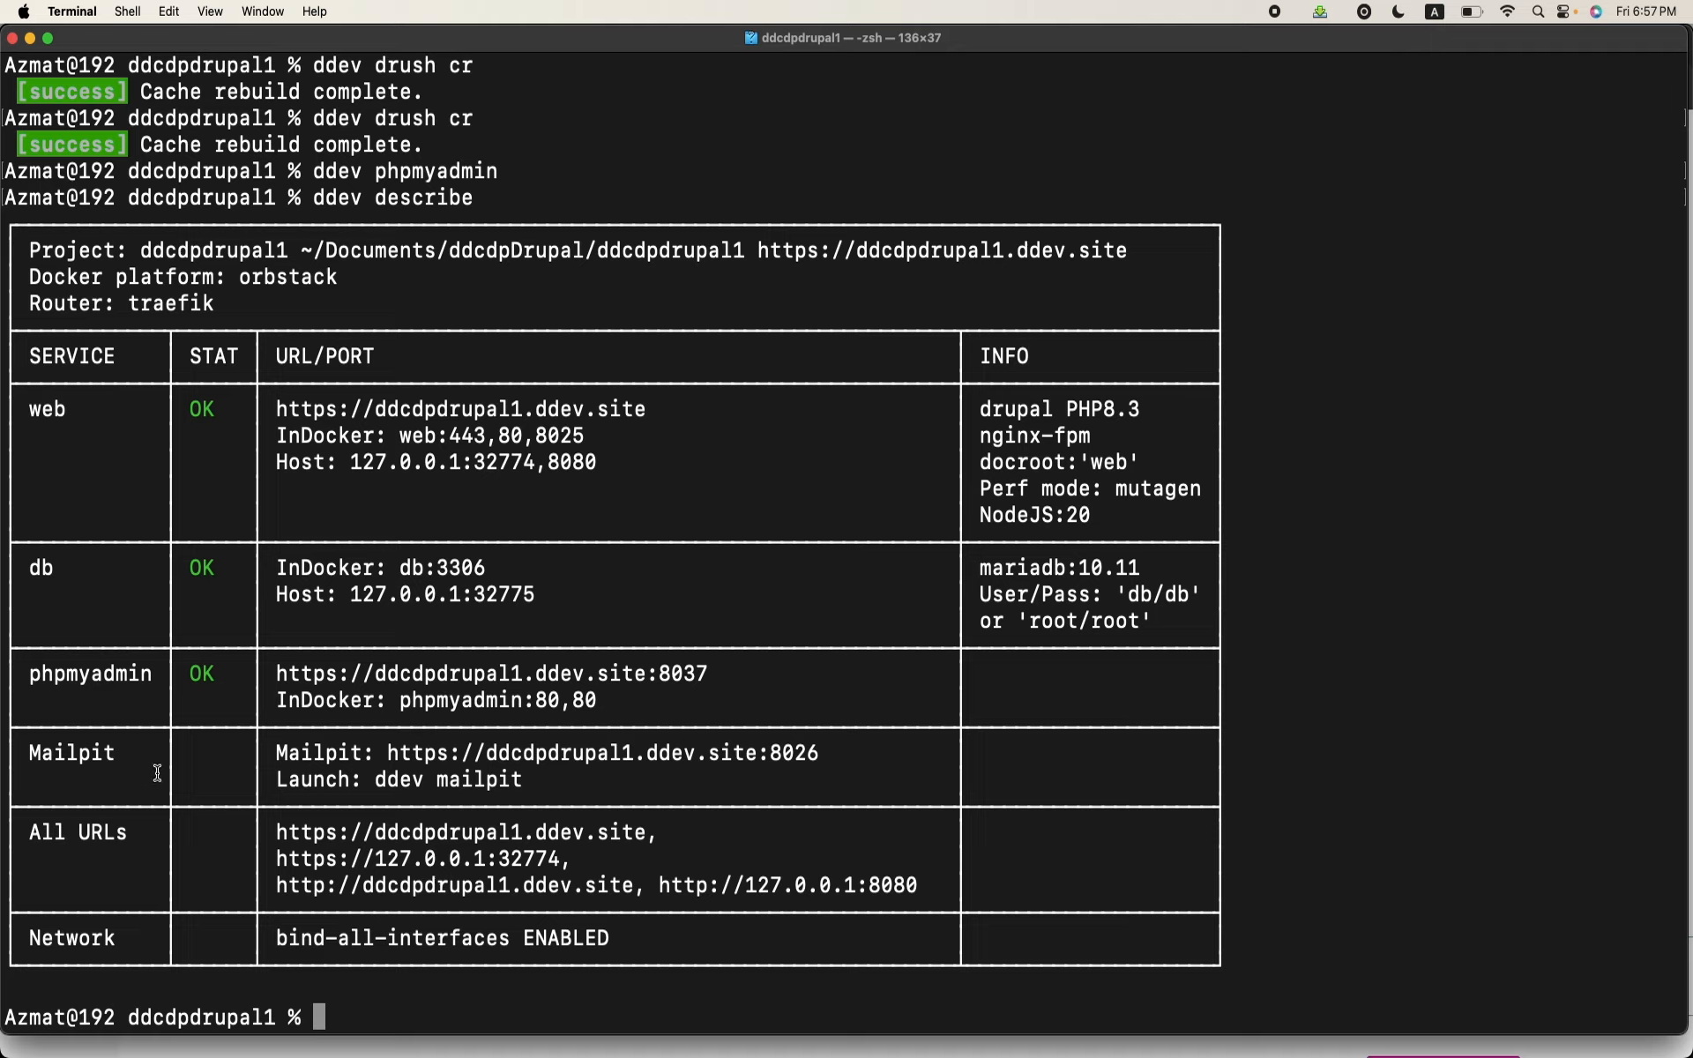
{"action": "left_click_drag", "start_coordinate": [387, 754], "coordinate": [831, 754]}
{"action": "key", "text": "cmd+c"}
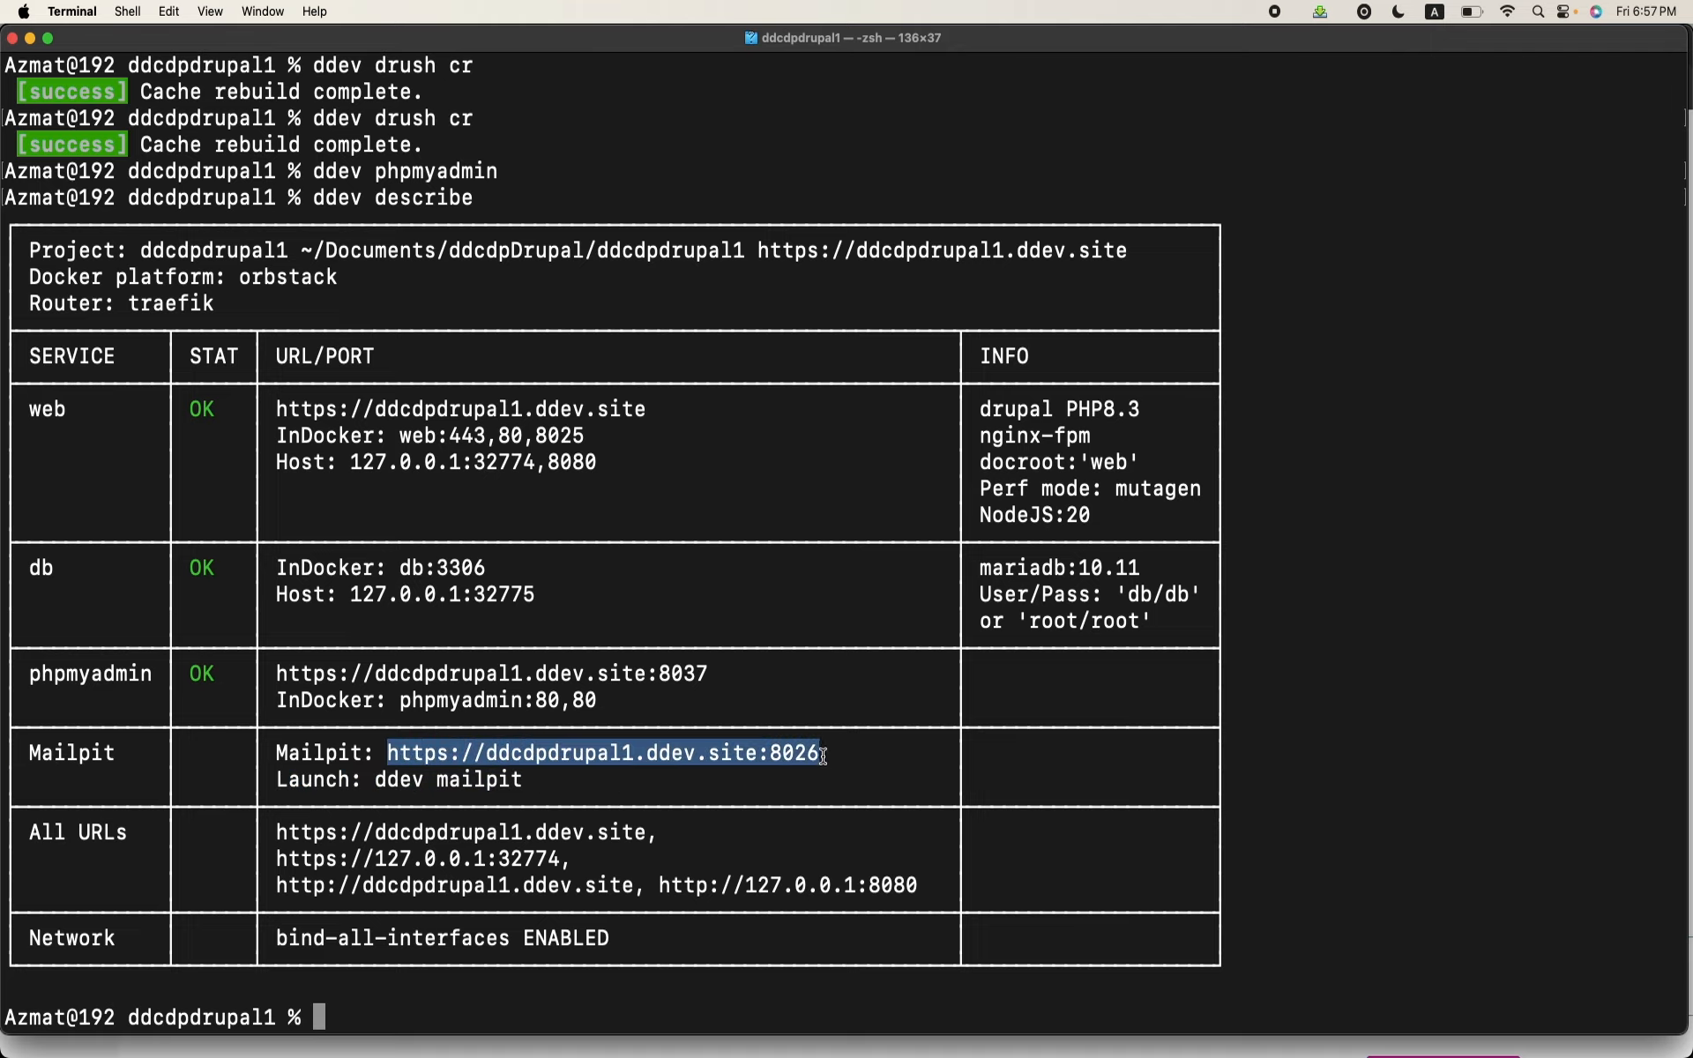
{"action": "left_click", "coordinate": [831, 754]}
Step: Return to Chrome, open the copied Mailpit address in a new tab, and read the newest account details email
{"action": "mouse_move", "coordinate": [779, 1048]}
{"action": "left_click", "coordinate": [738, 1014]}
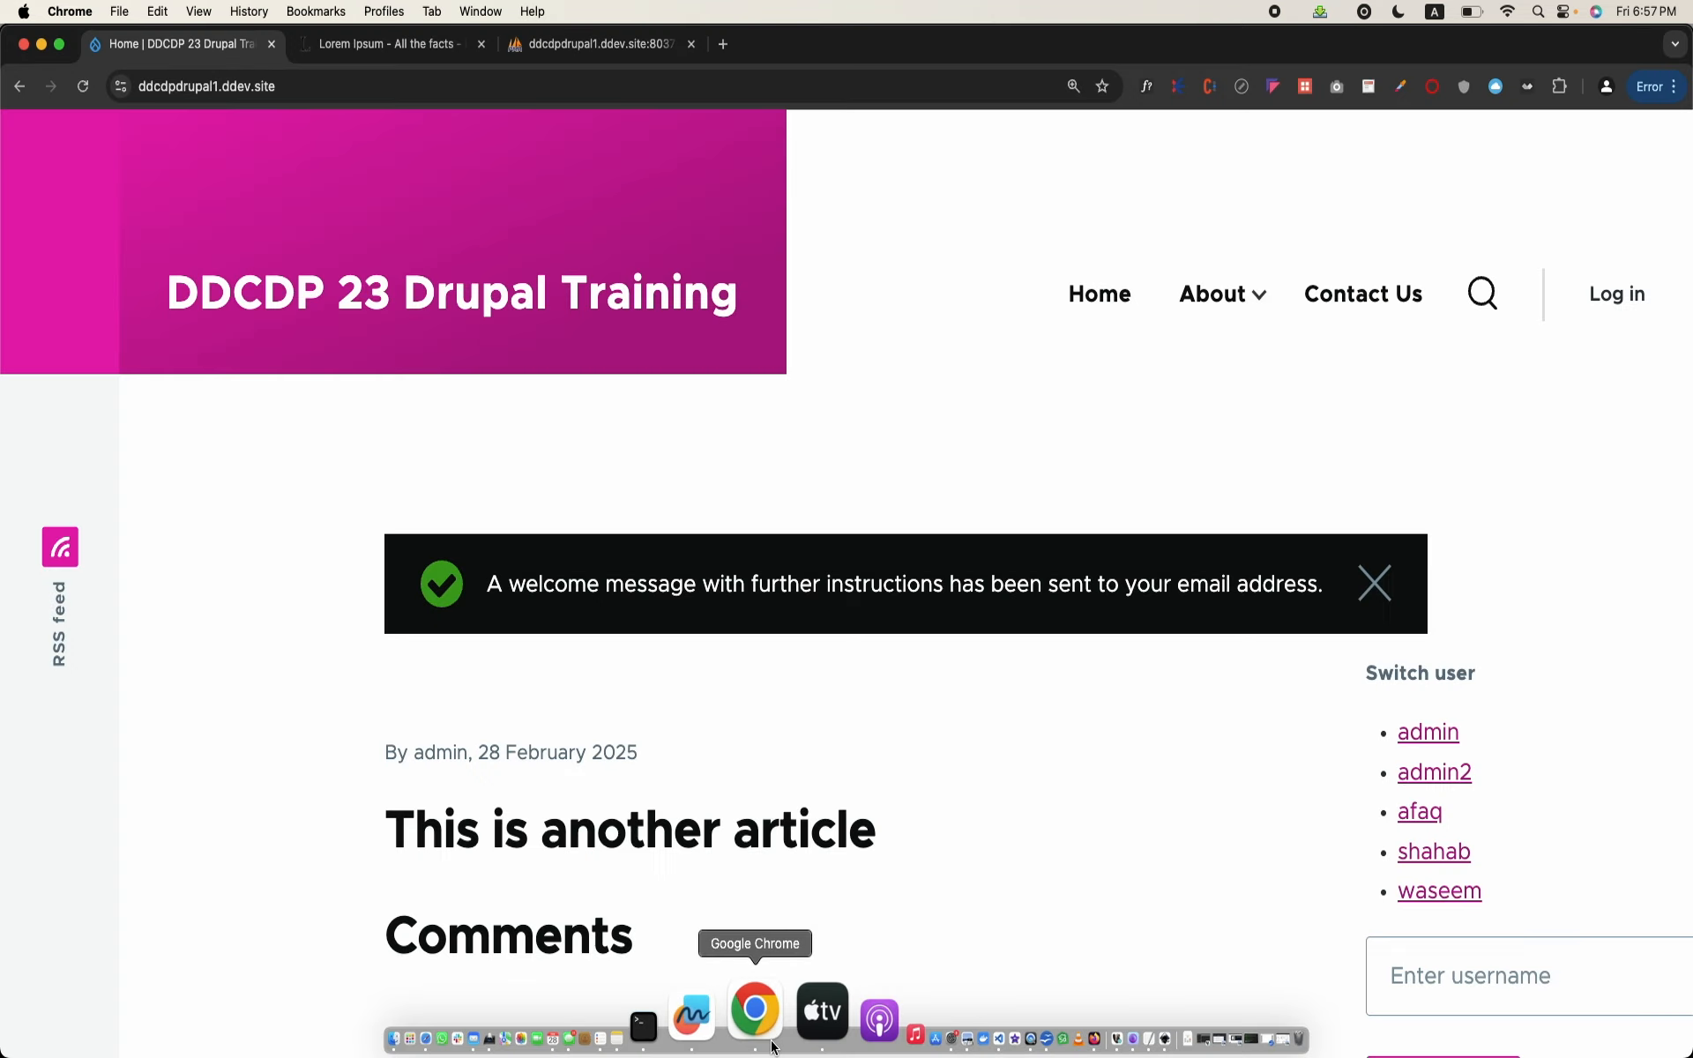
{"action": "left_click", "coordinate": [720, 44]}
{"action": "key", "text": "super+v"}
{"action": "key", "text": "Return"}
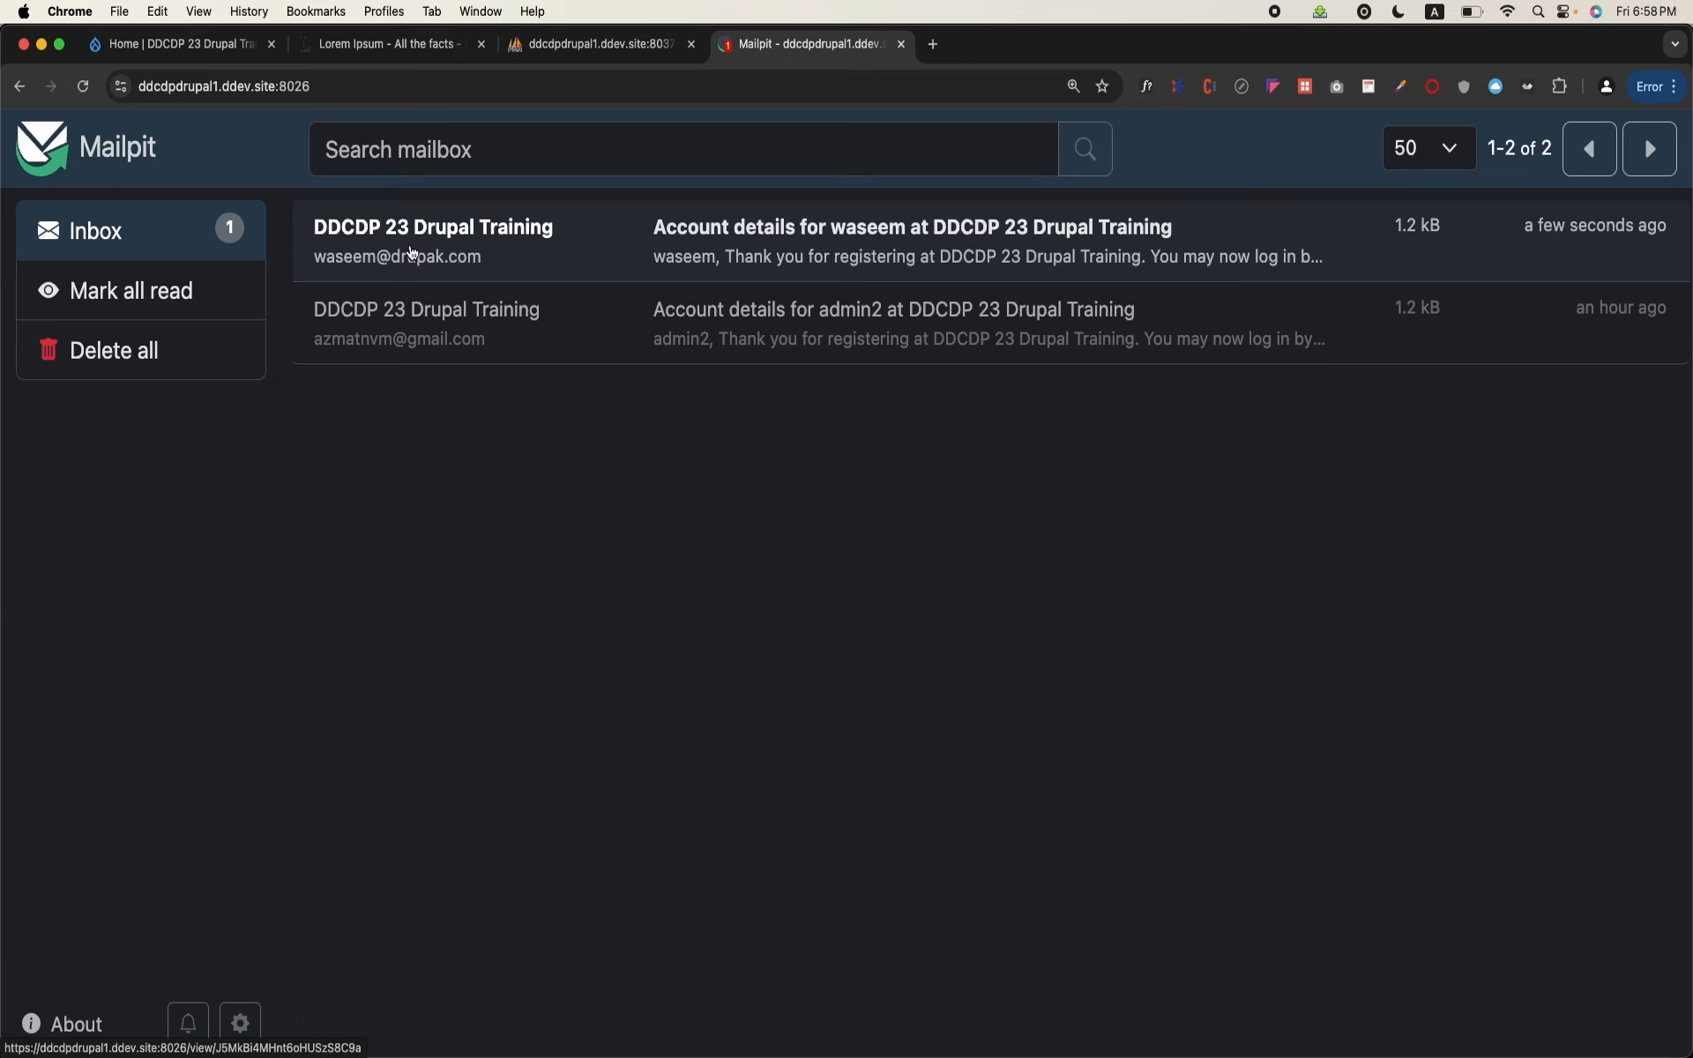
{"action": "left_click", "coordinate": [412, 253]}
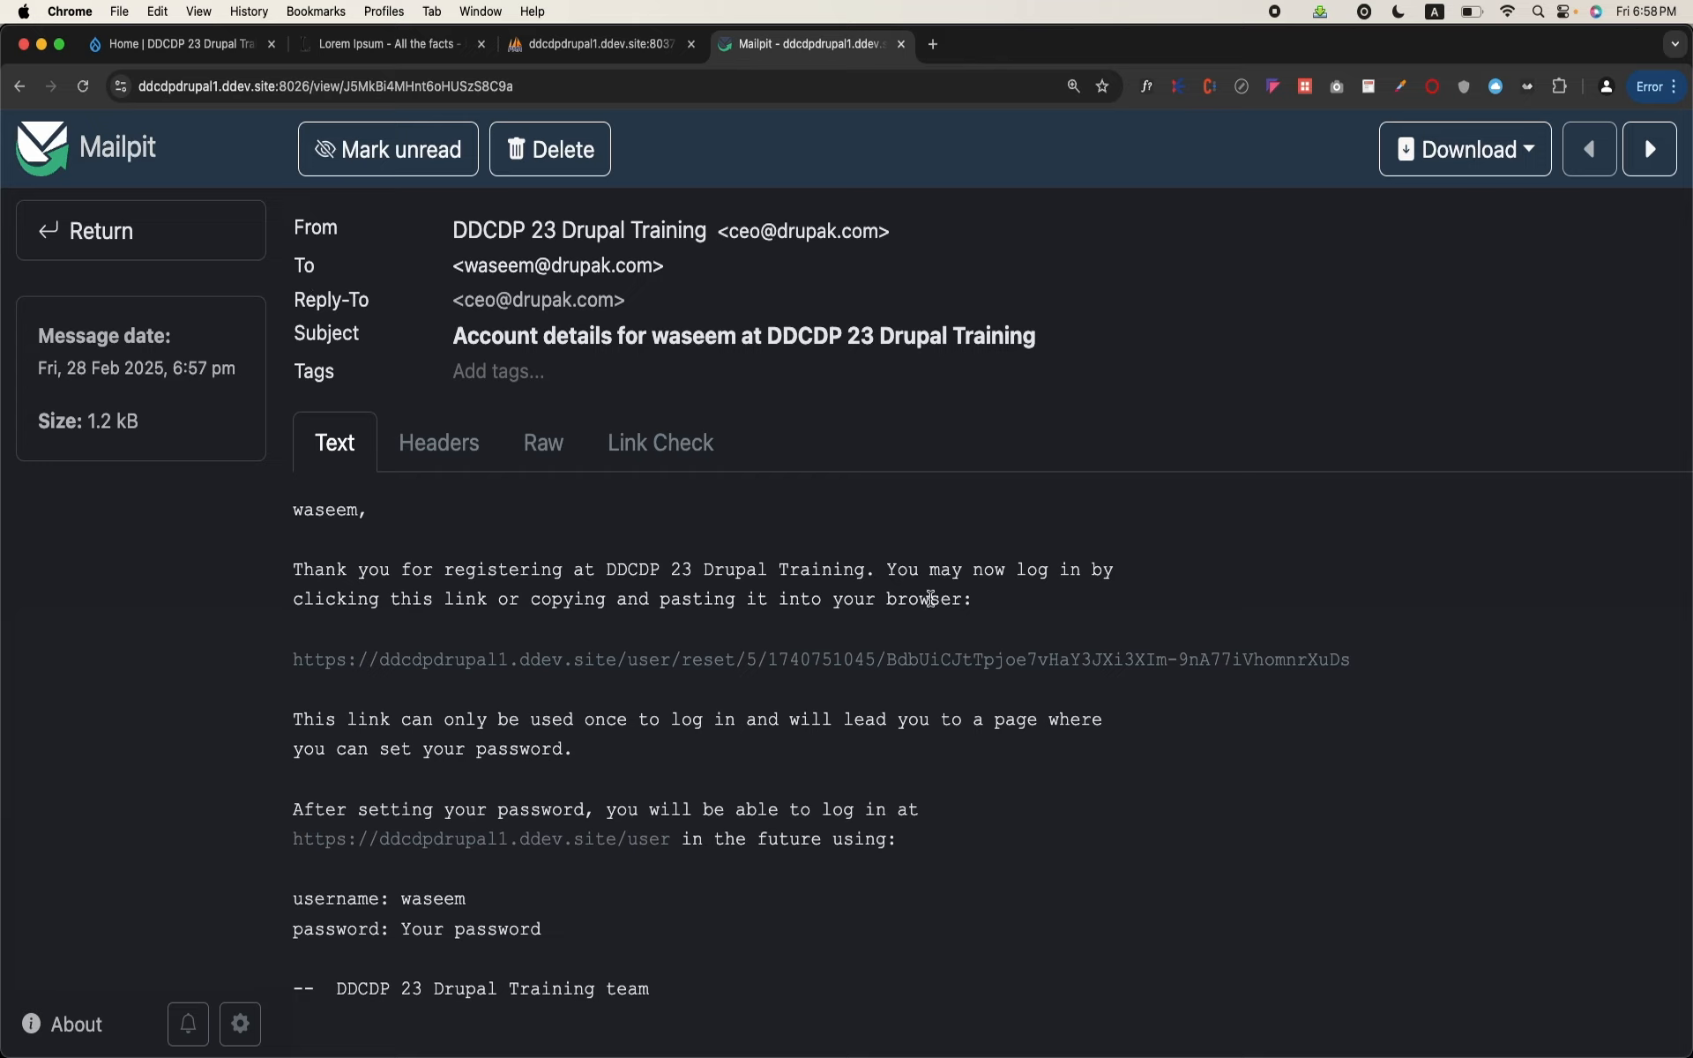
{"action": "scroll", "coordinate": [931, 599], "scroll_direction": "down", "scroll_amount": 1}
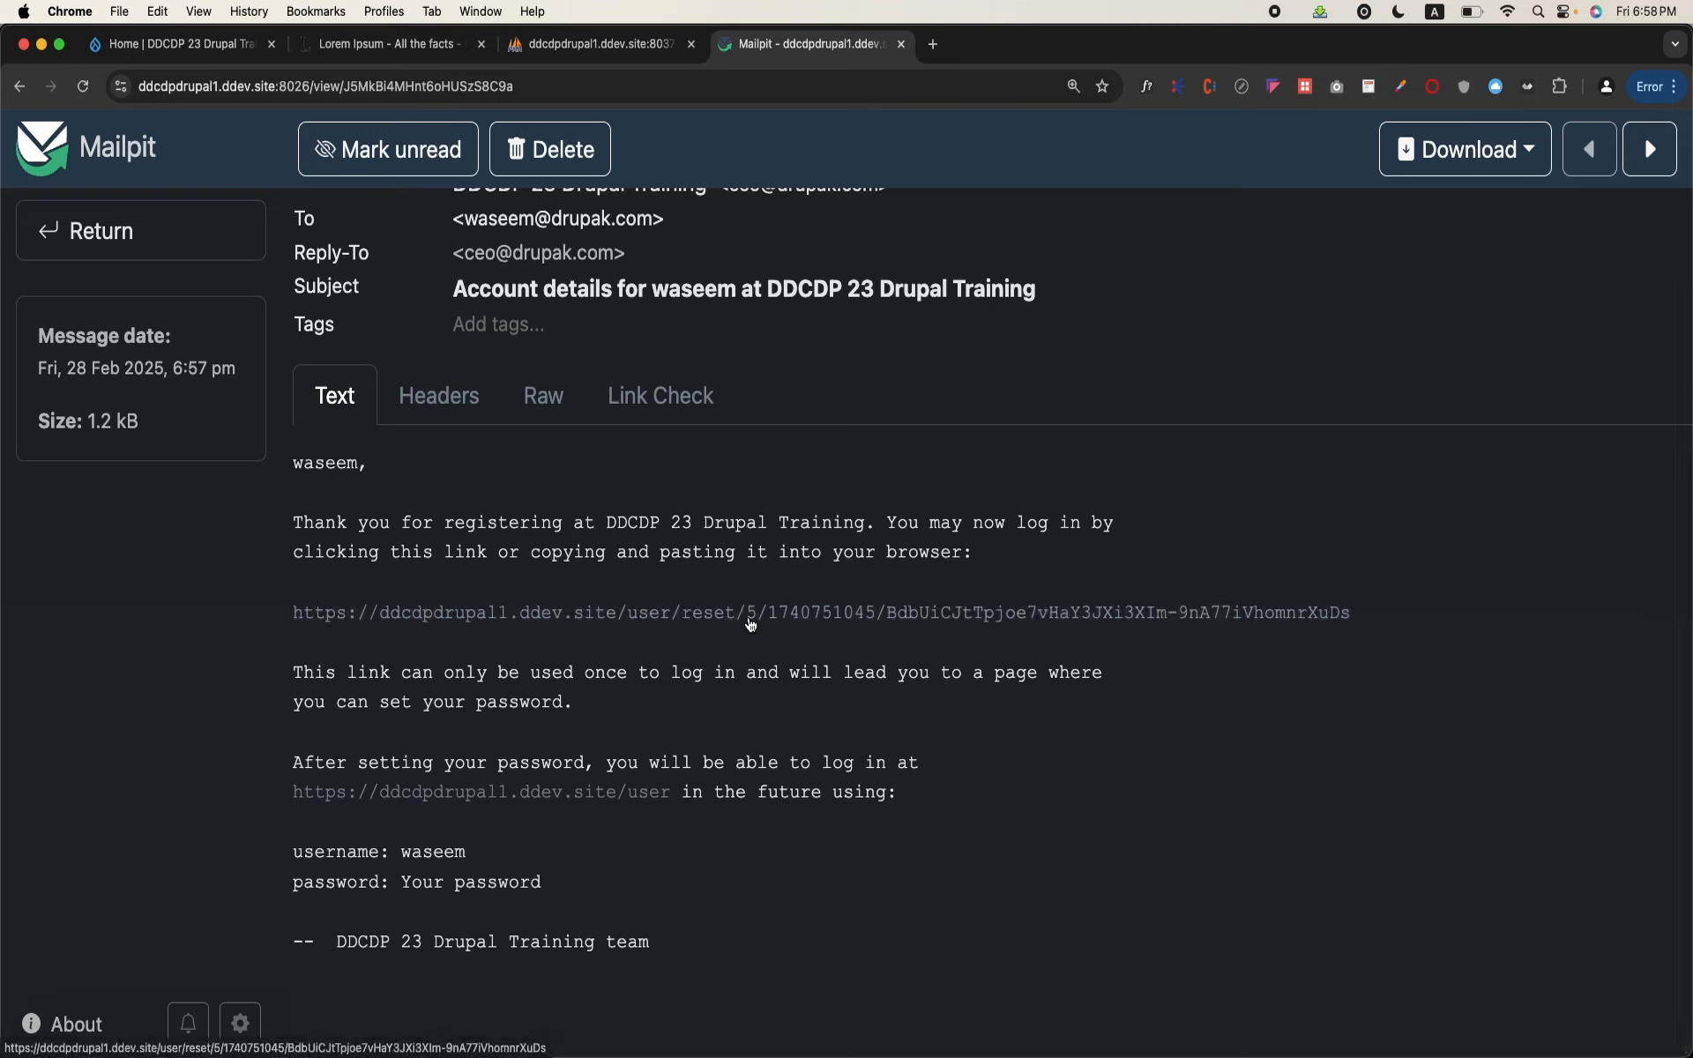
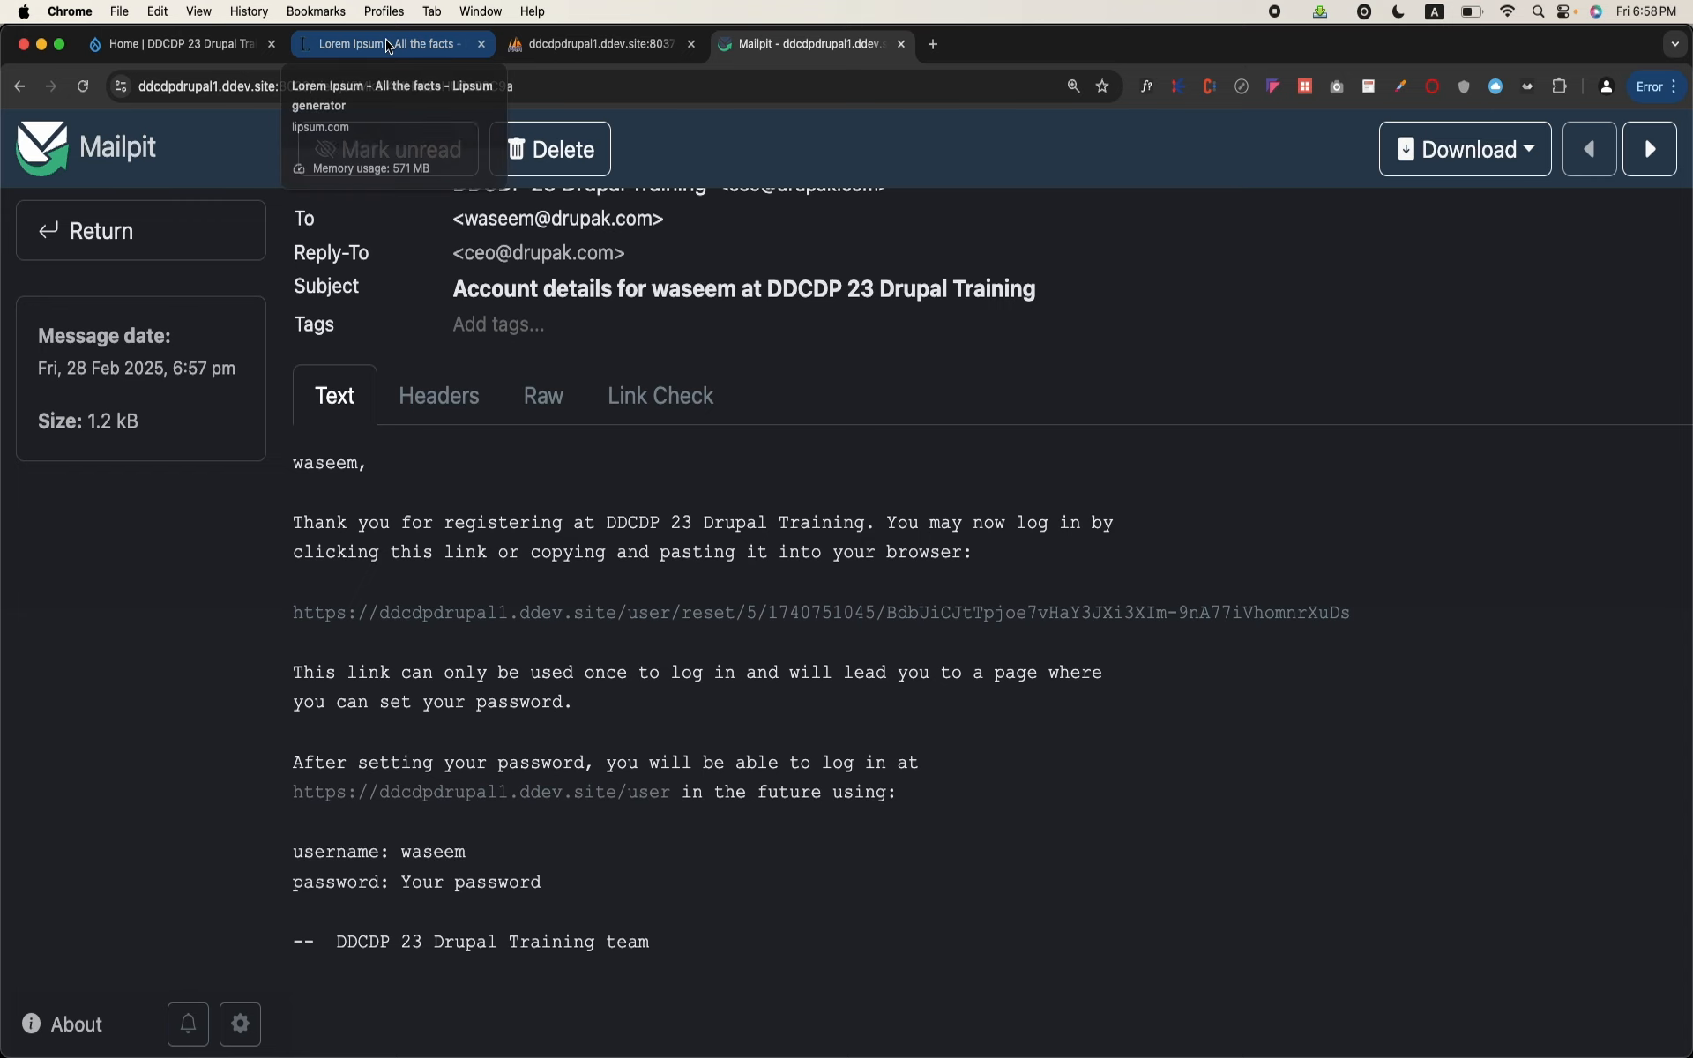
Step: Return to the Drupal site tab, log in as admin with the account password, and open the People list
{"action": "left_click", "coordinate": [194, 48]}
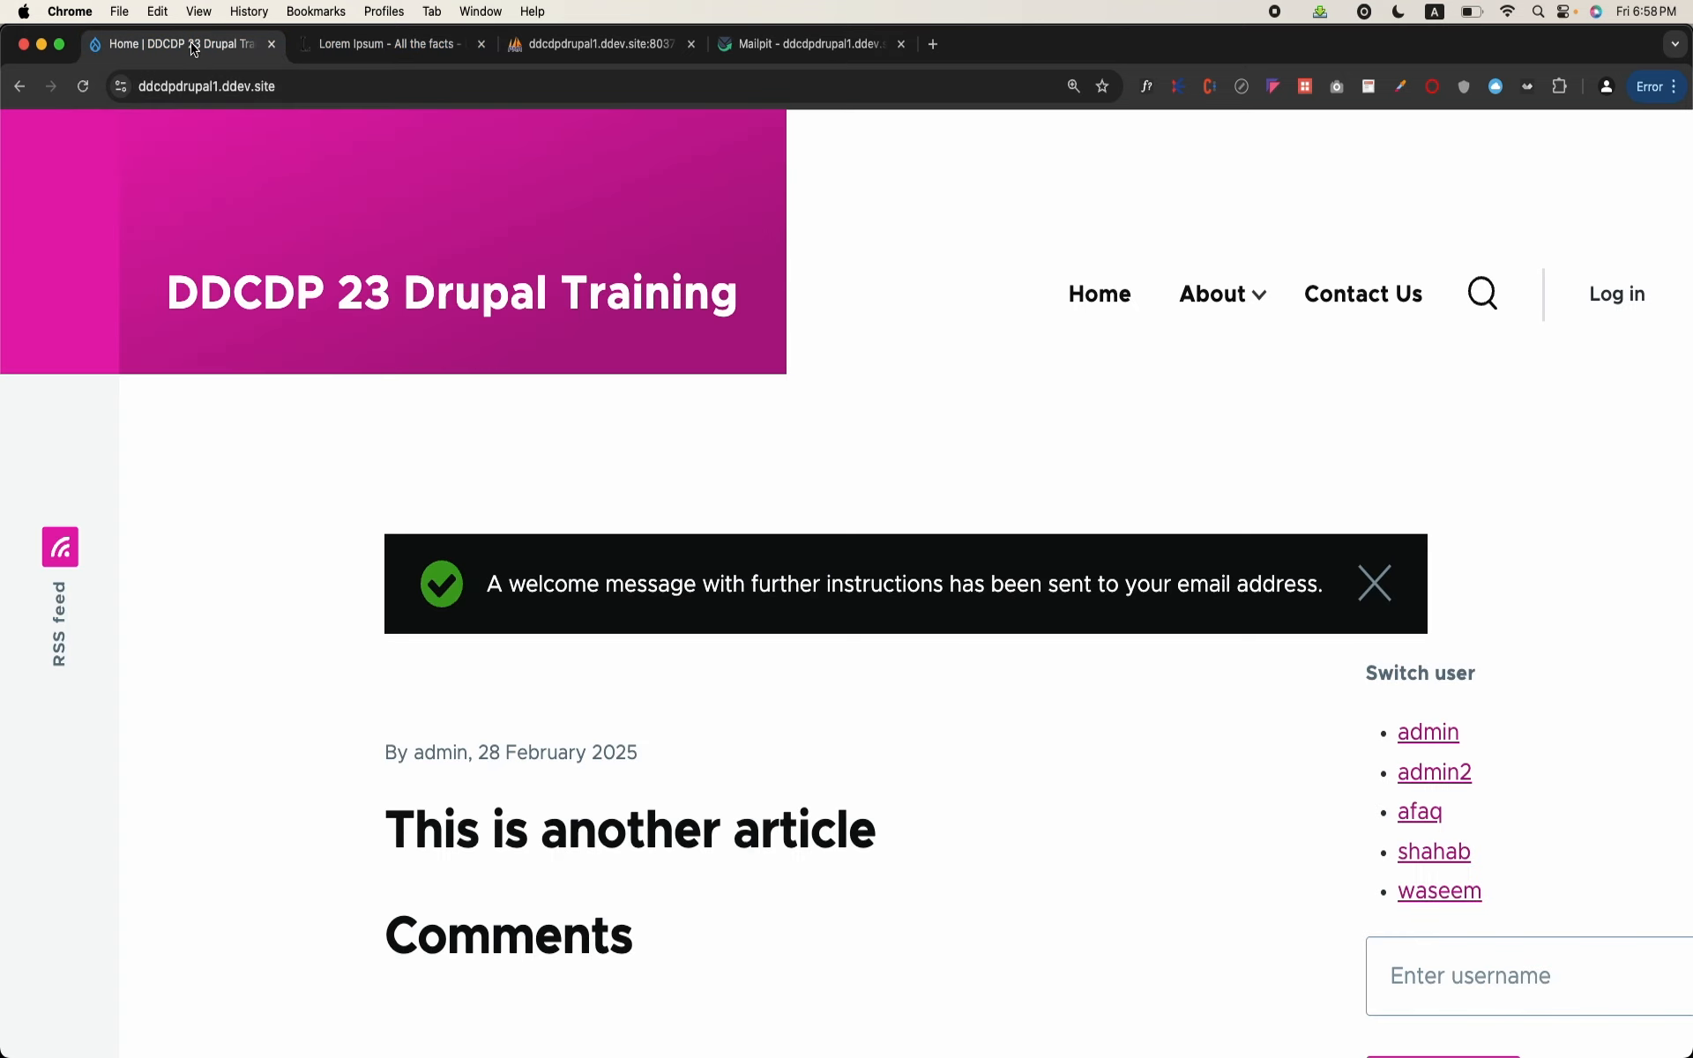
{"action": "left_click", "coordinate": [1443, 735]}
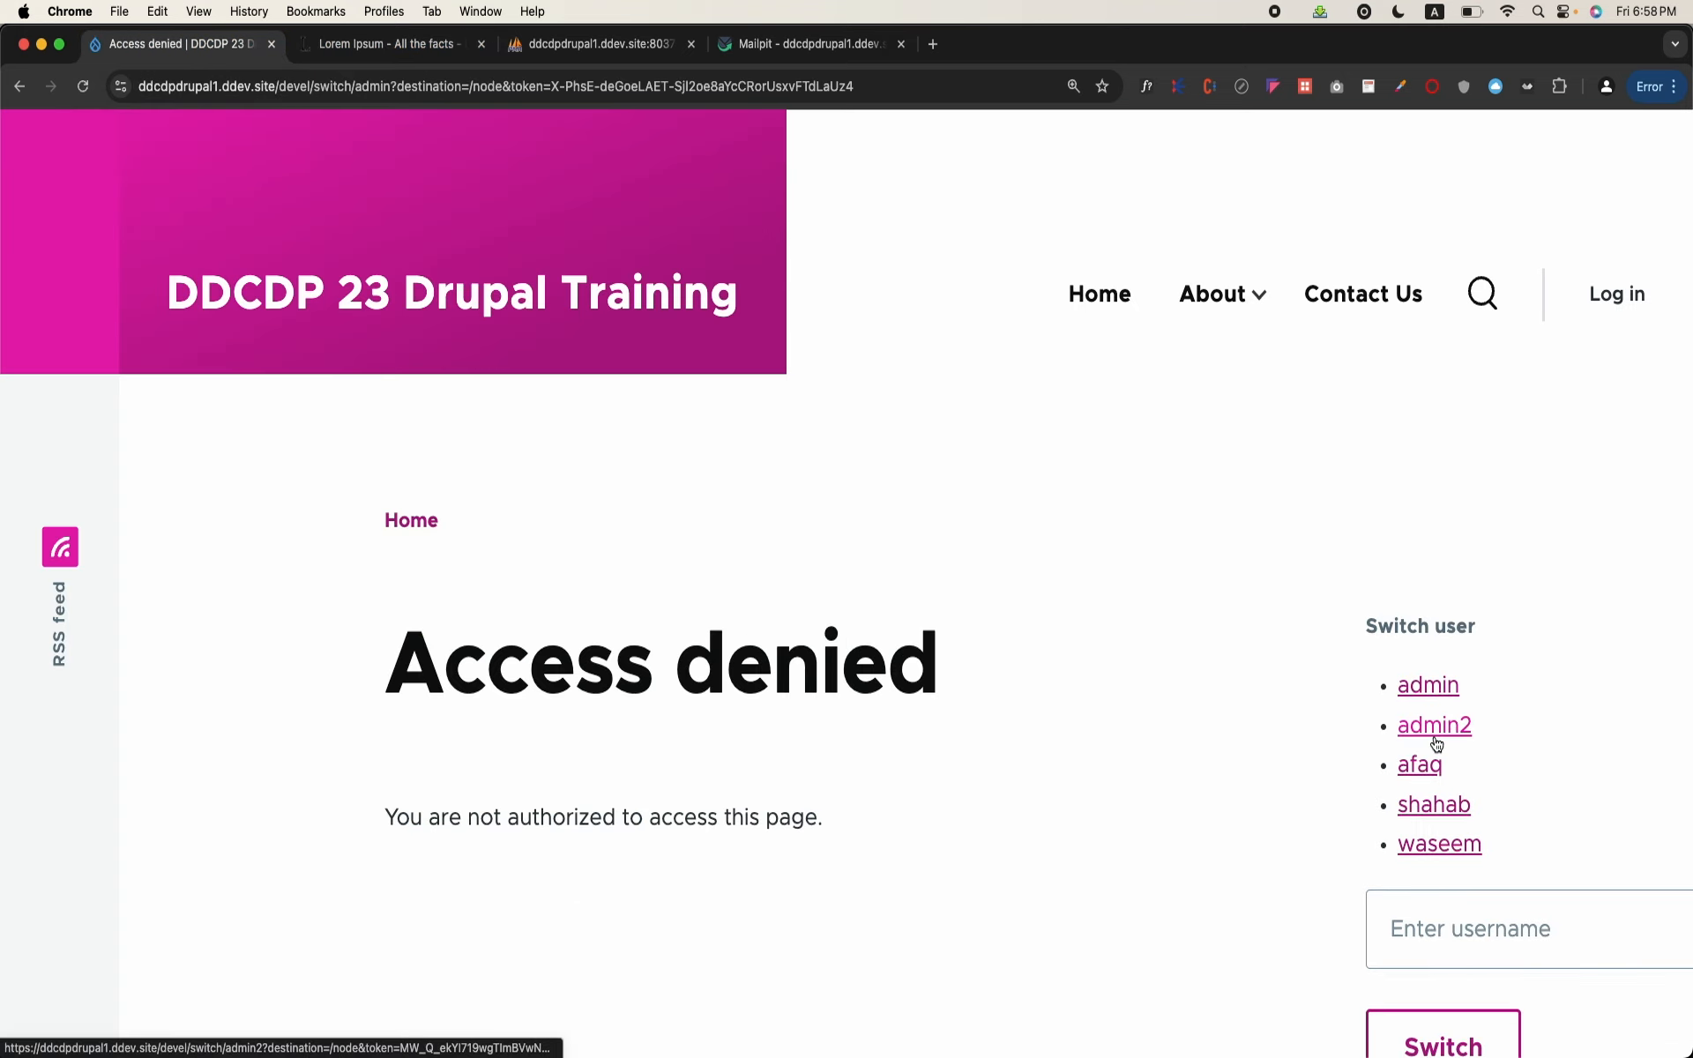
{"action": "left_click", "coordinate": [1617, 294]}
{"action": "scroll", "coordinate": [717, 644], "scroll_direction": "down", "scroll_amount": 3}
{"action": "type", "text": "admin"}
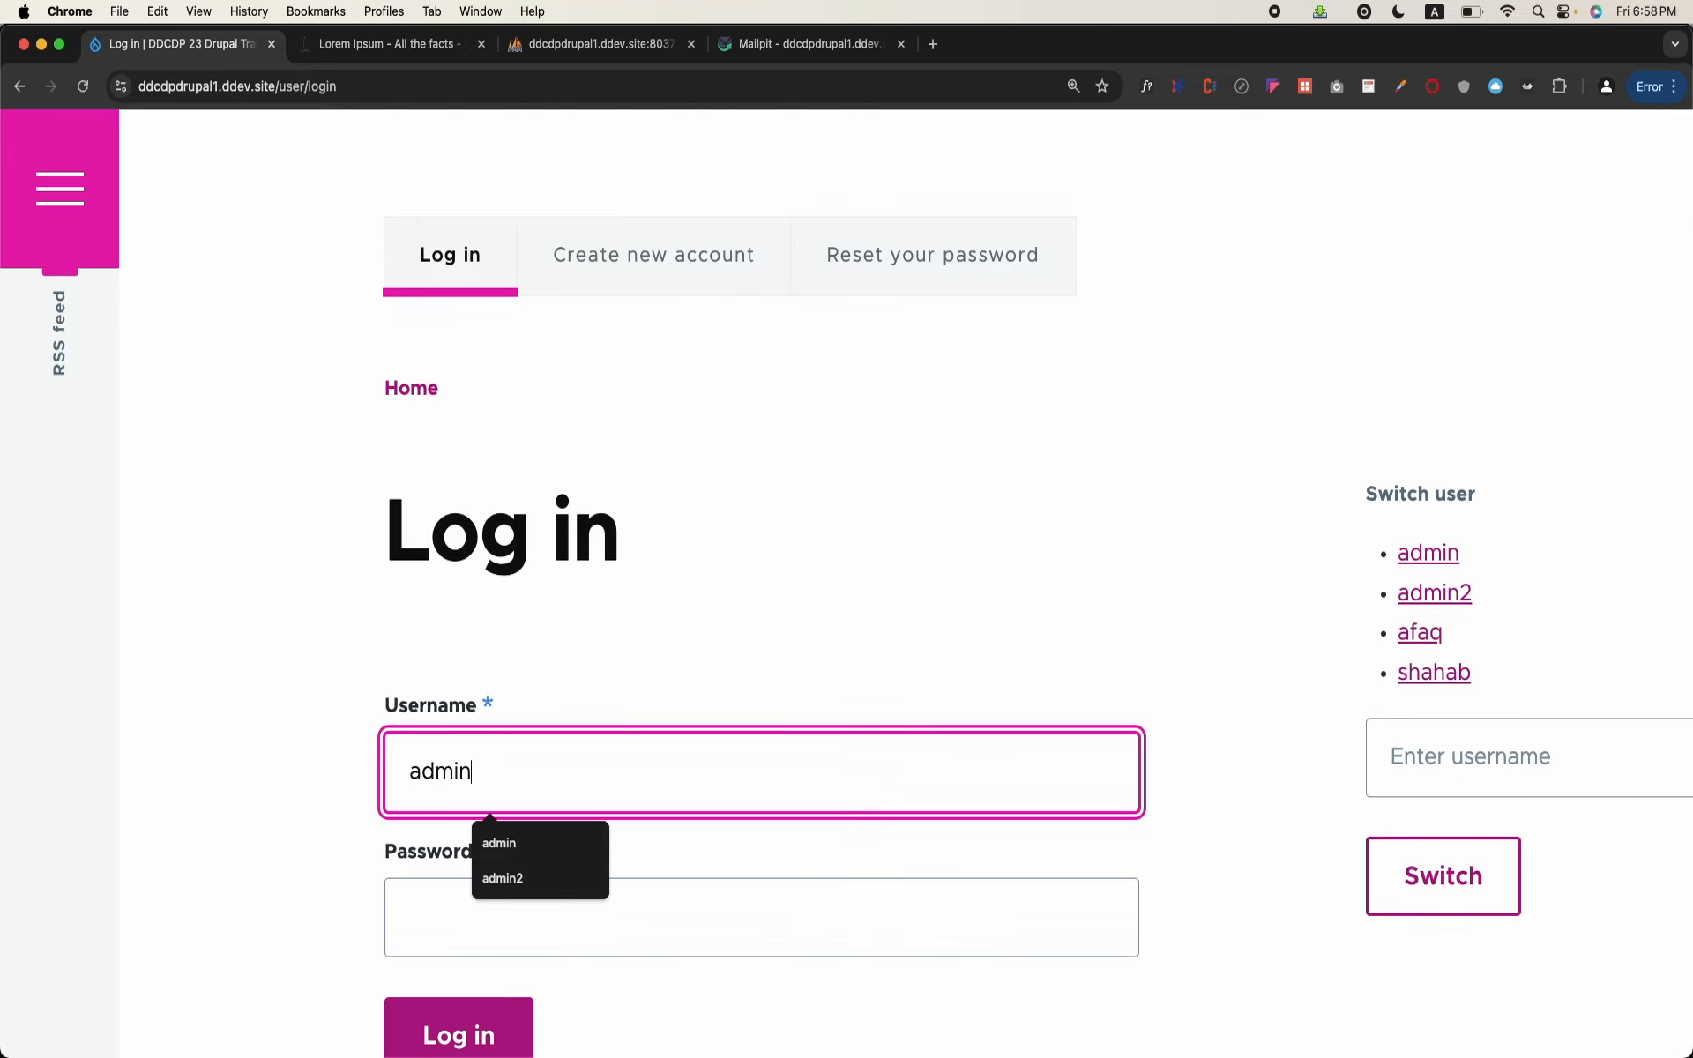
{"action": "key", "text": "Tab"}
{"action": "type", "text": "a"}
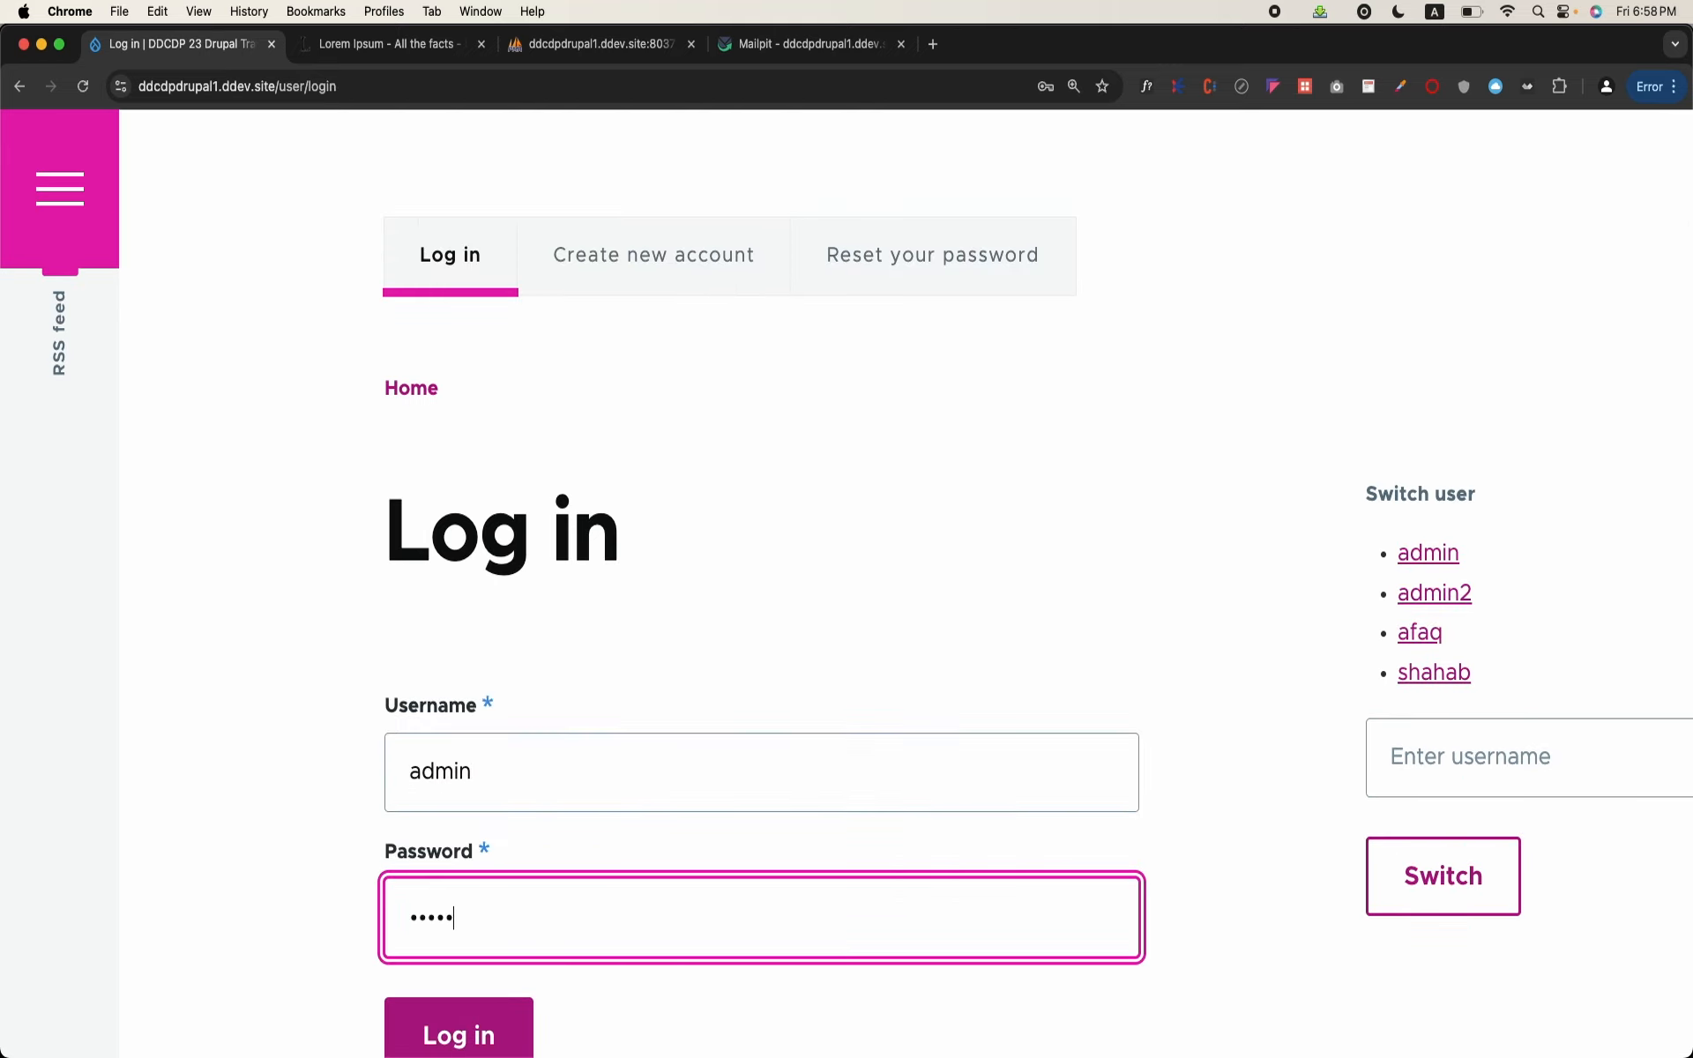
{"action": "left_click", "coordinate": [499, 1025]}
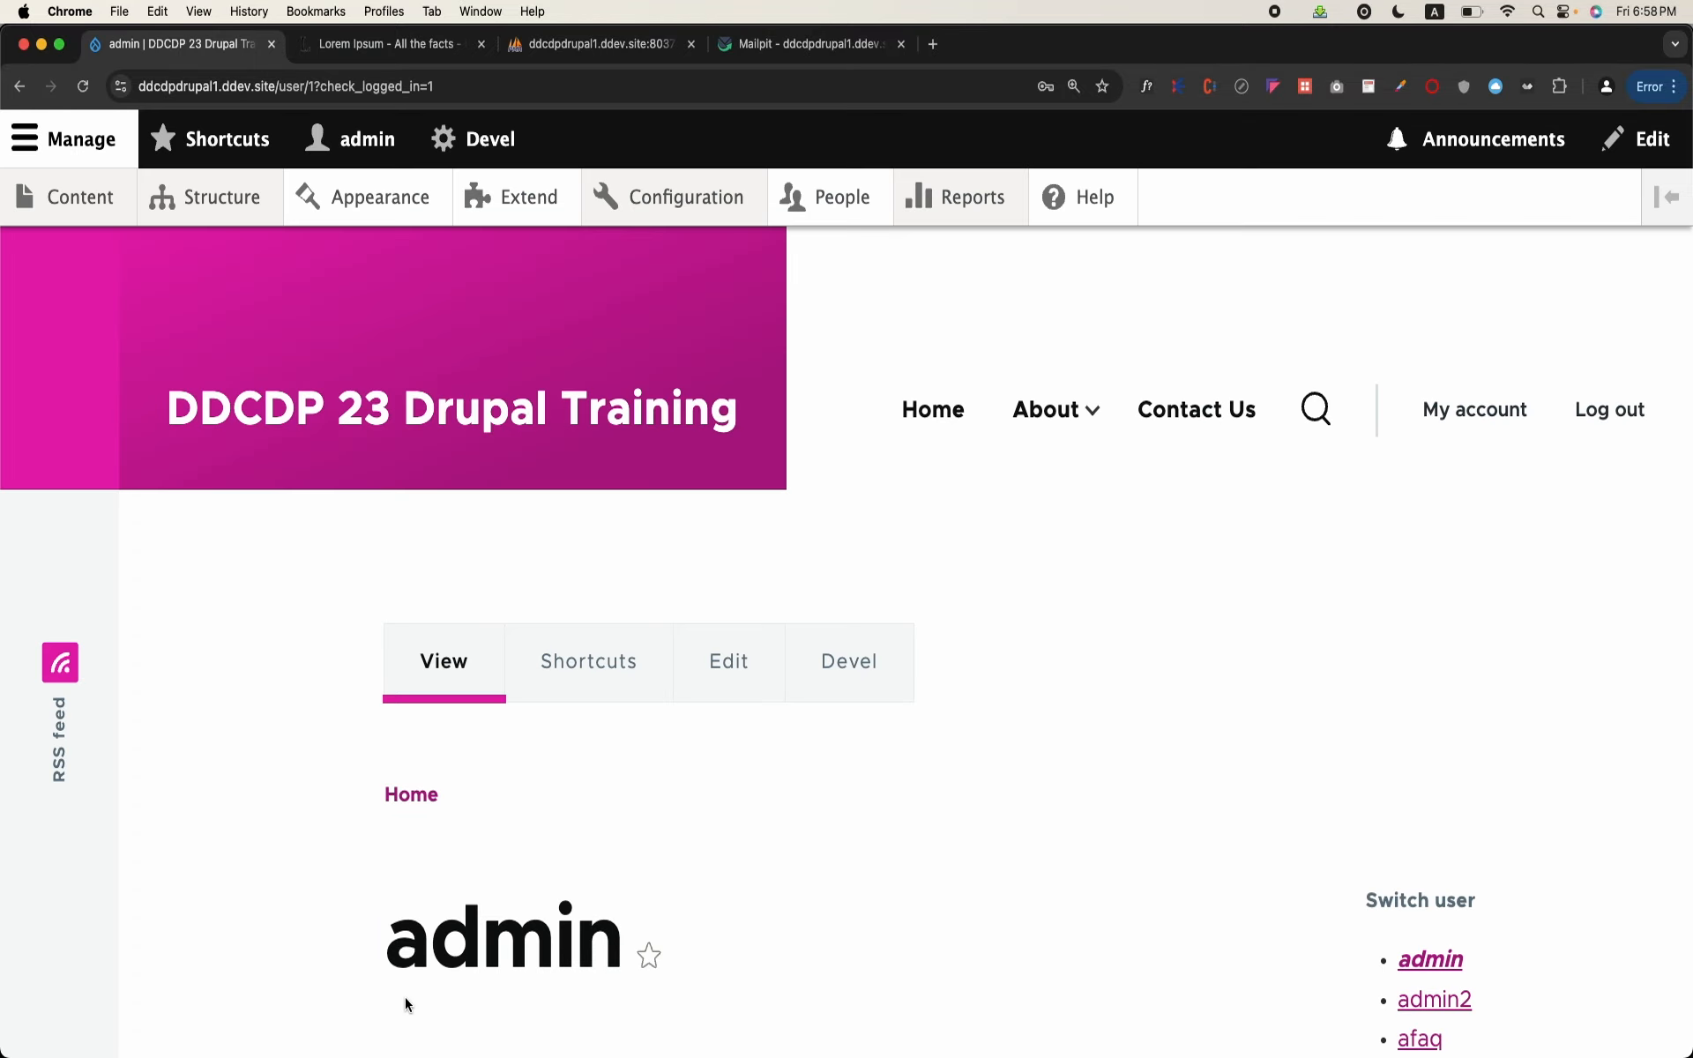
{"action": "mouse_move", "coordinate": [623, 199]}
{"action": "scroll", "coordinate": [691, 457], "scroll_direction": "down", "scroll_amount": 6}
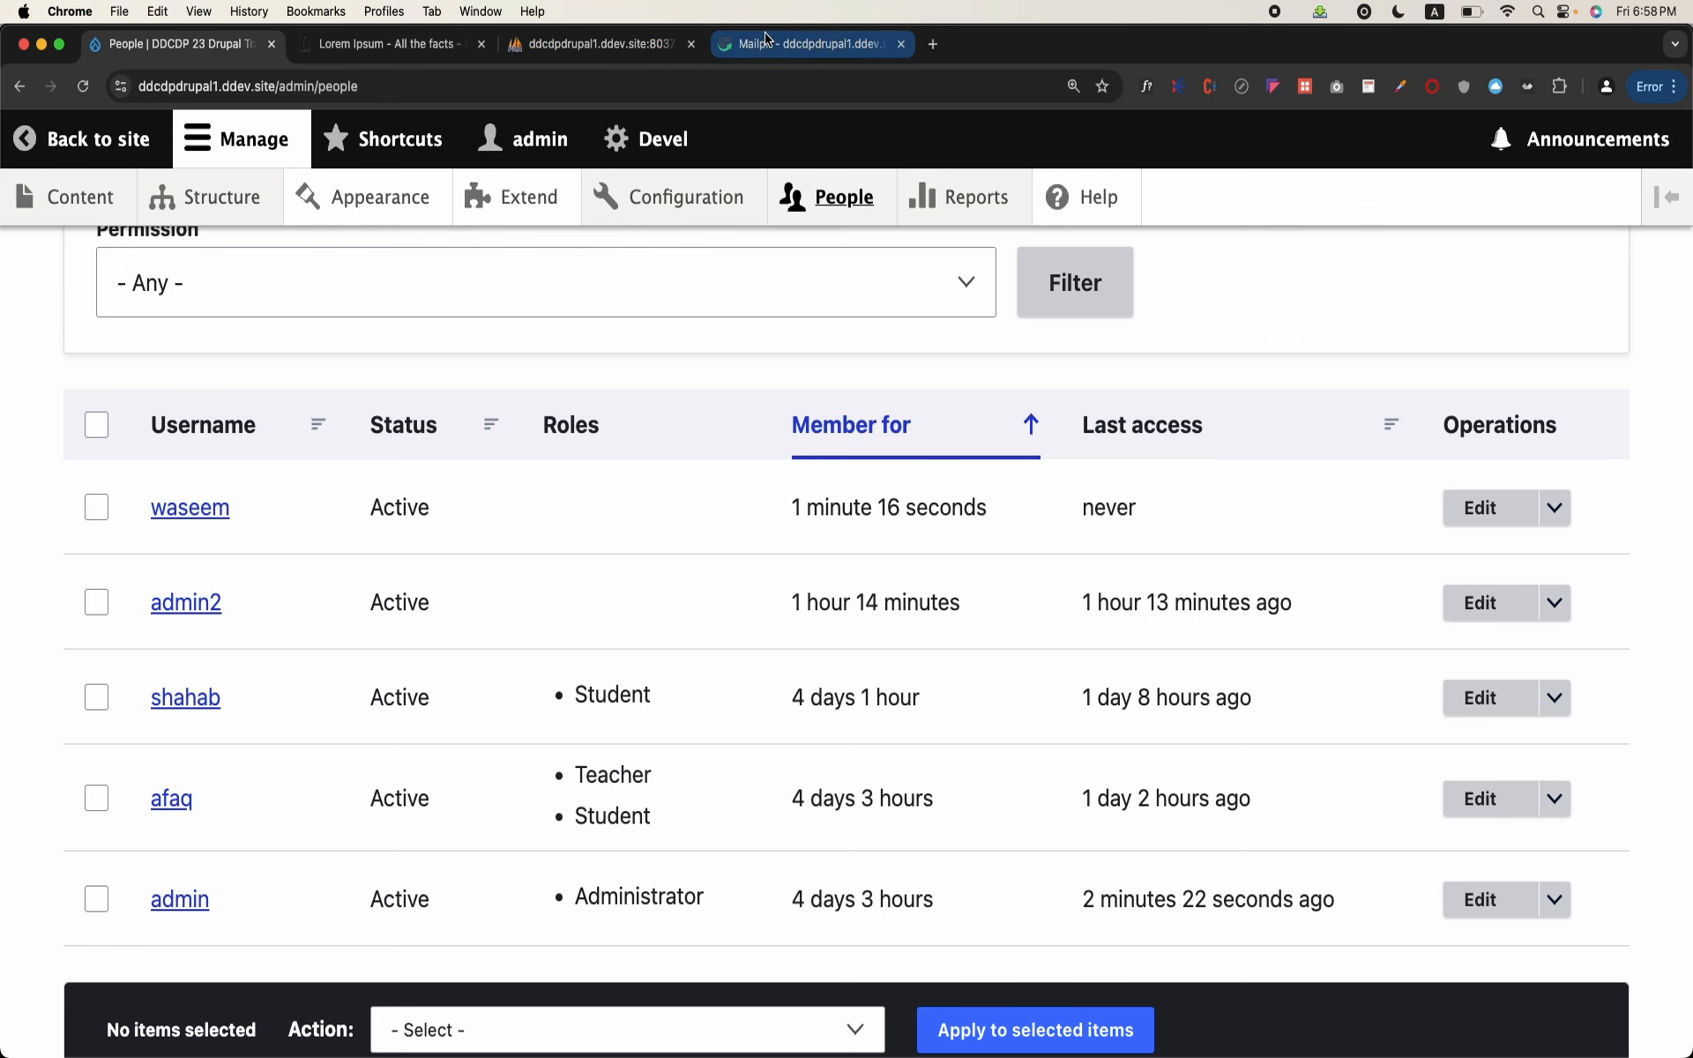
Step: Copy the one-time login link from the account details email in Mailpit, open it in a new incognito window, and log in
{"action": "left_click", "coordinate": [768, 42]}
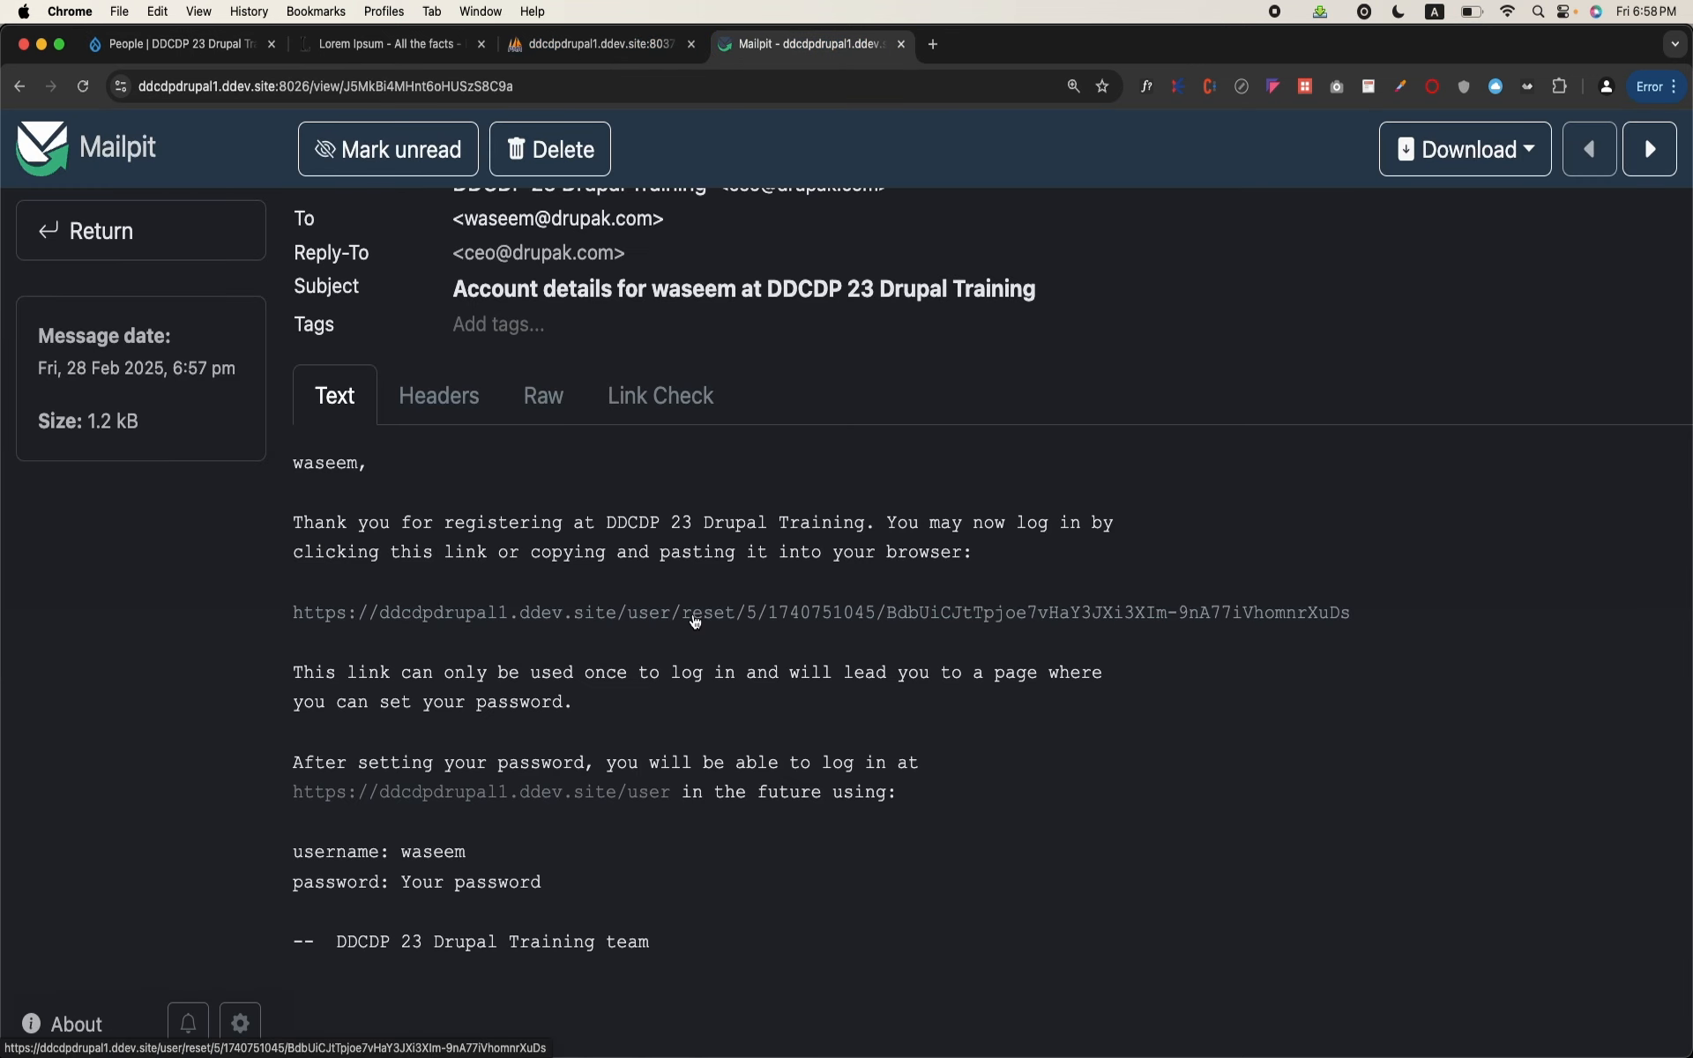
{"action": "right_click", "coordinate": [695, 621]}
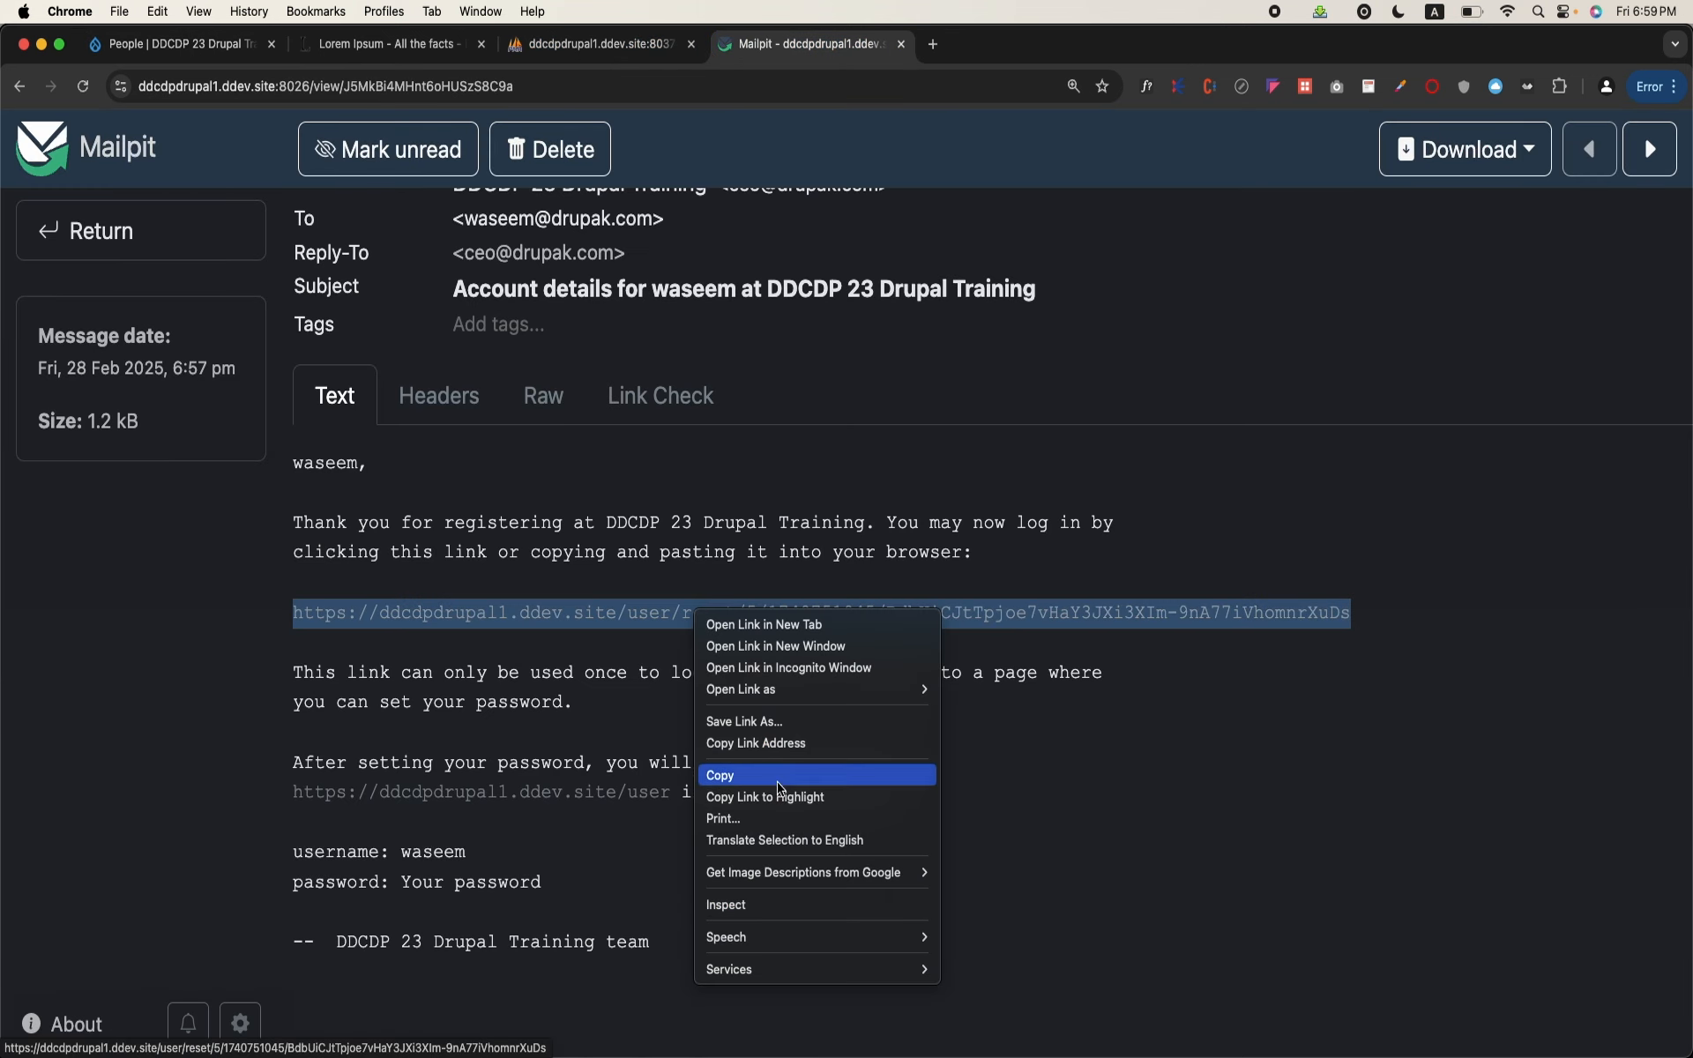
{"action": "left_click", "coordinate": [780, 775]}
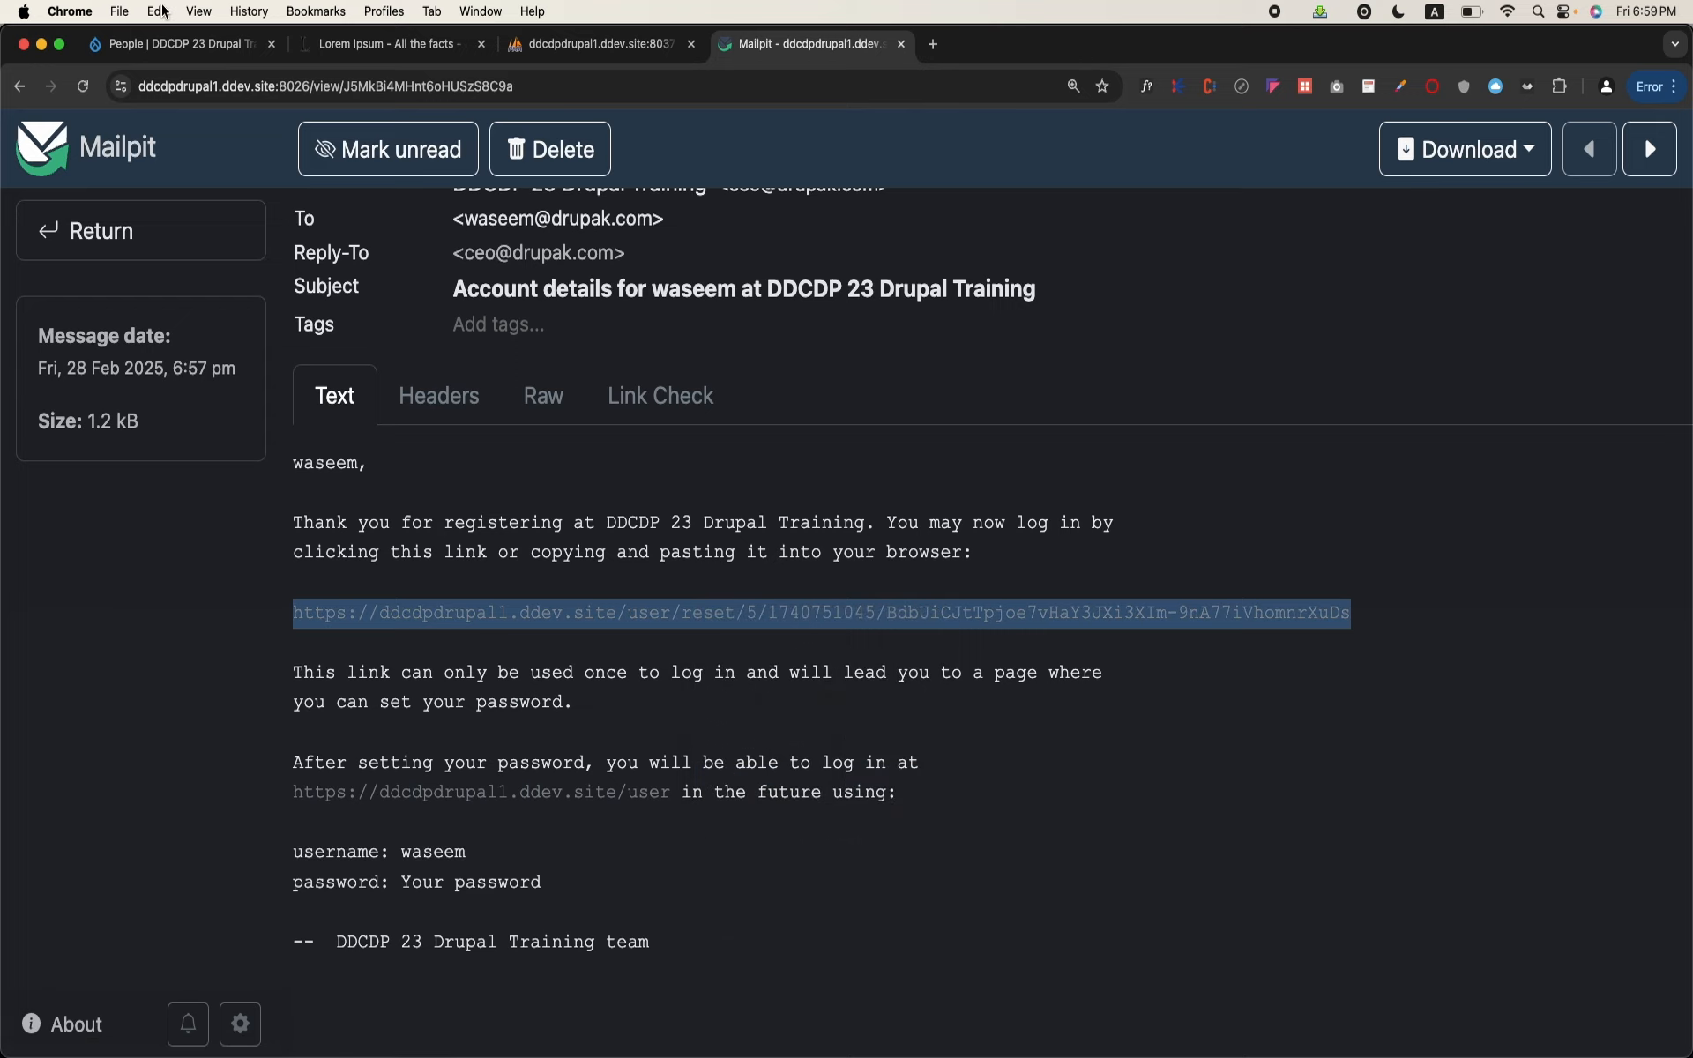
{"action": "left_click", "coordinate": [117, 11]}
{"action": "left_click", "coordinate": [159, 85]}
{"action": "key", "text": "super+v"}
{"action": "key", "text": "Return"}
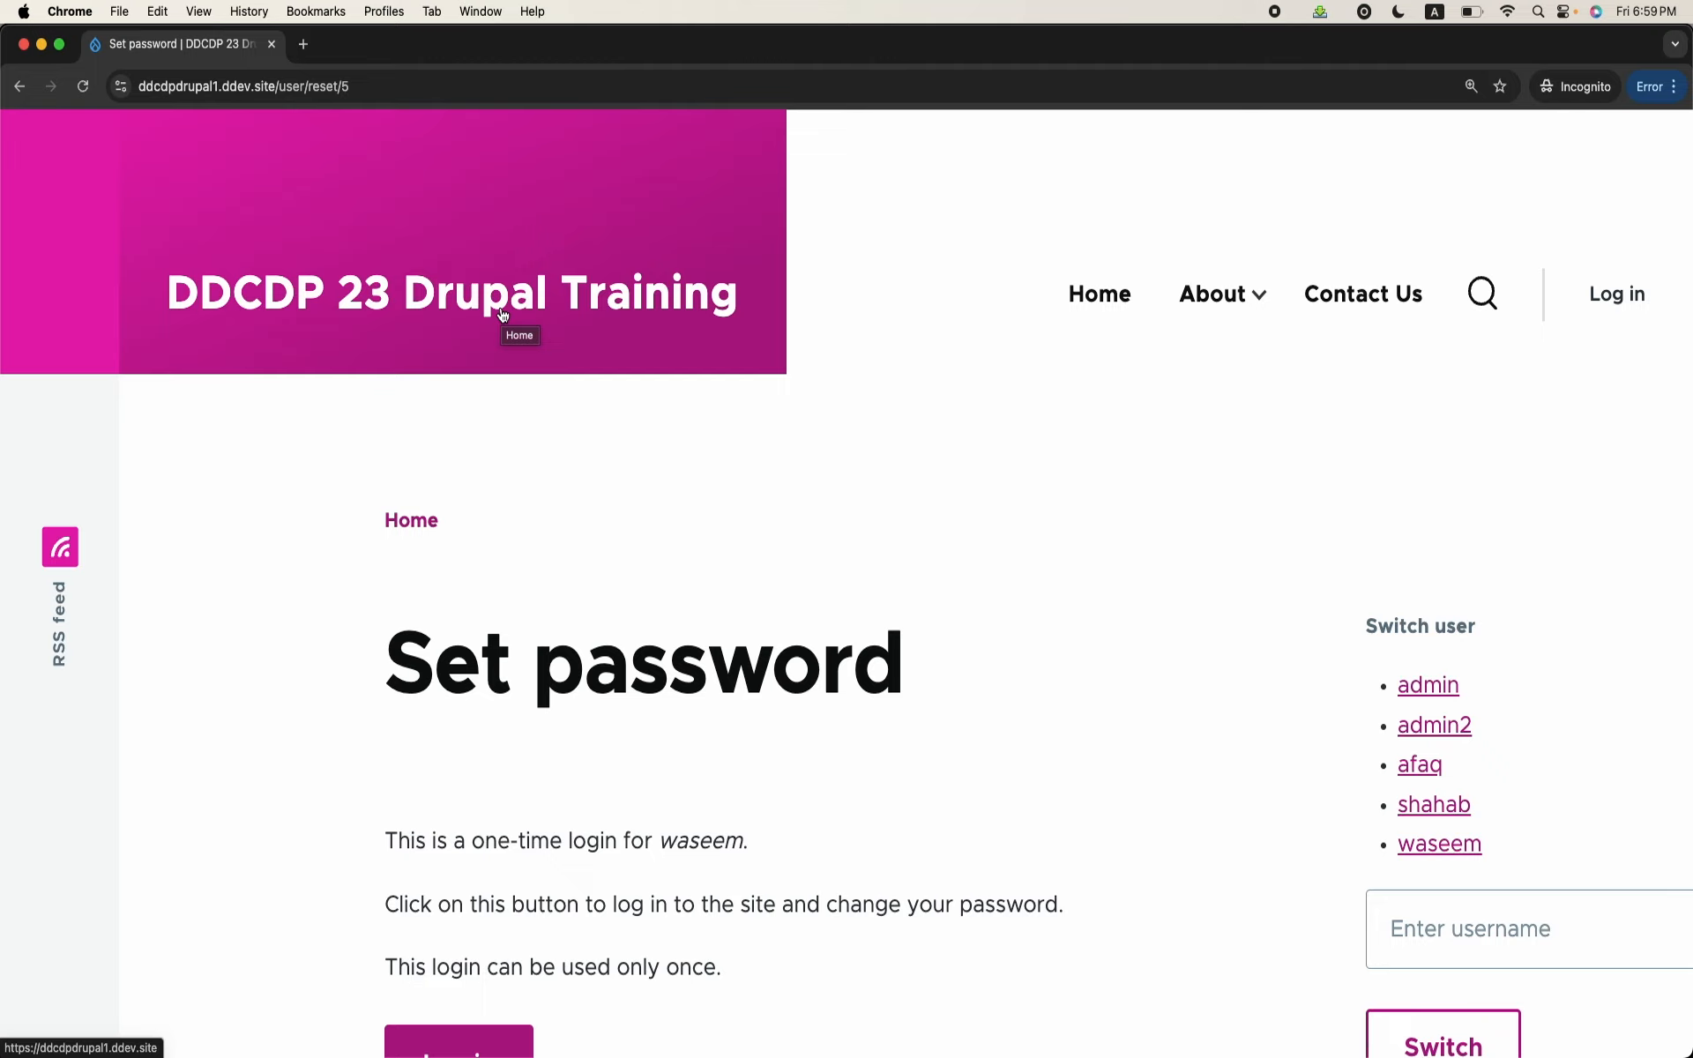
{"action": "scroll", "coordinate": [503, 314], "scroll_direction": "down", "scroll_amount": 3}
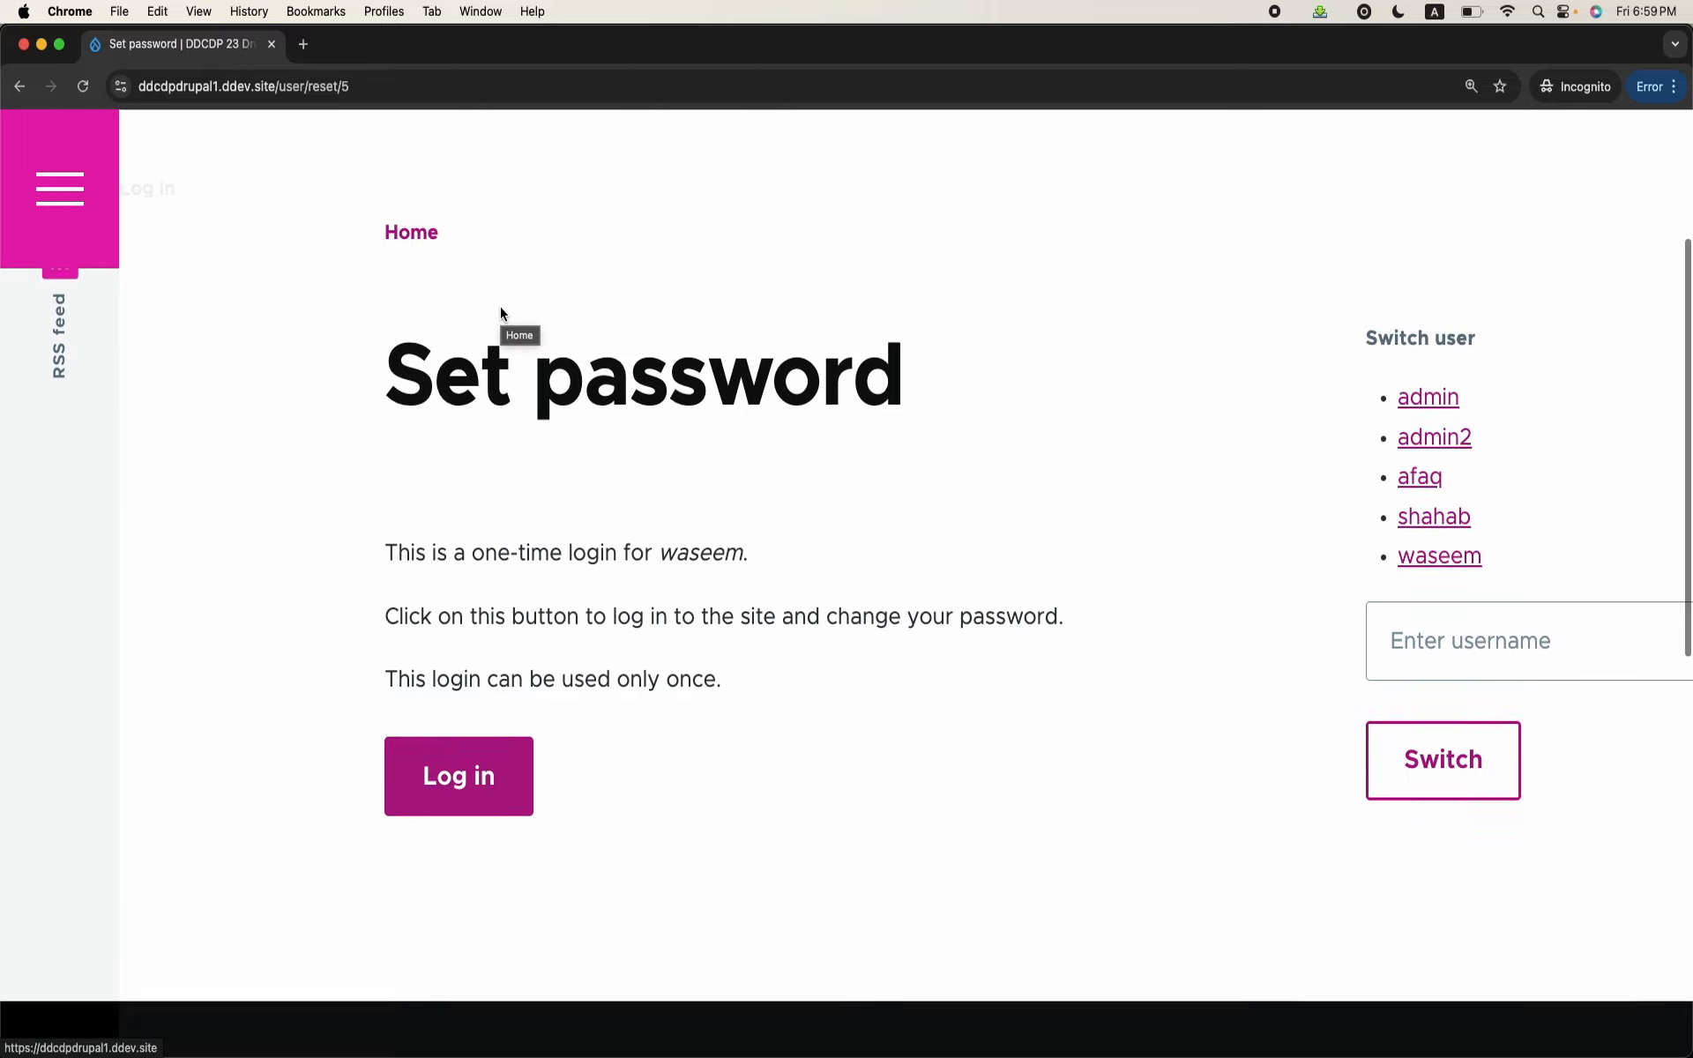
{"action": "left_click", "coordinate": [489, 765]}
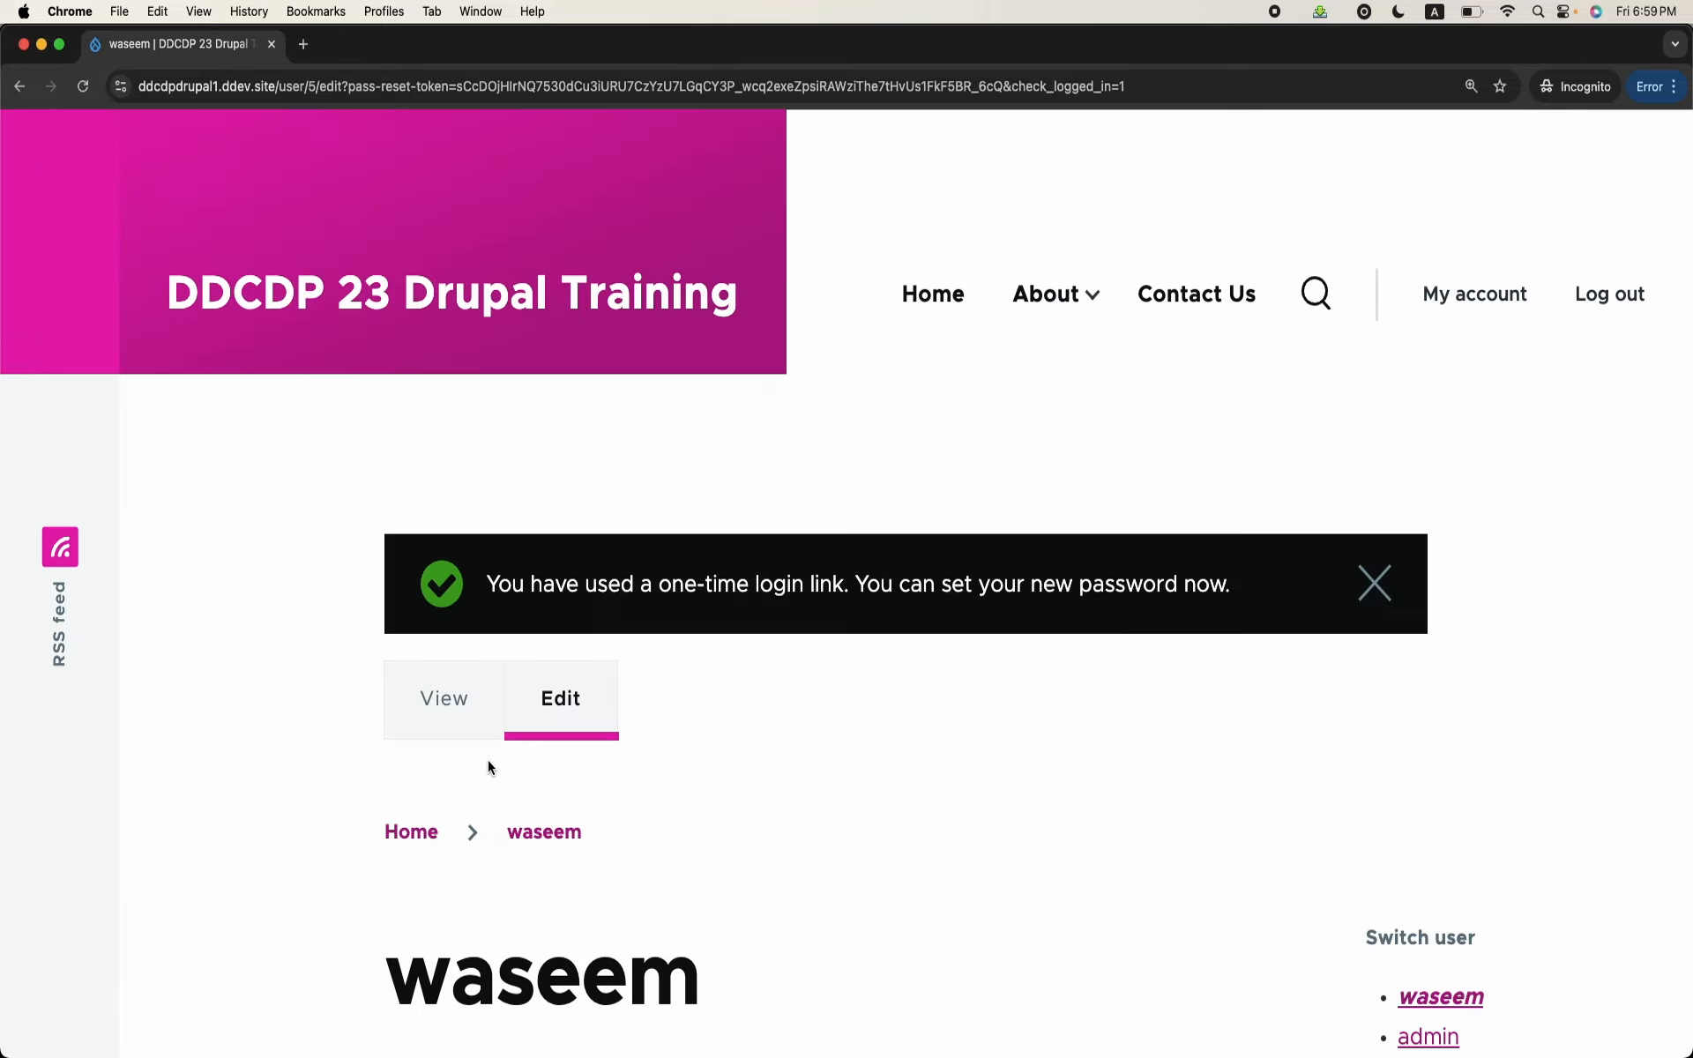
Step: Enter and confirm a new password for the newly registered account, and save the profile changes
{"action": "scroll", "coordinate": [488, 760], "scroll_direction": "down", "scroll_amount": 9}
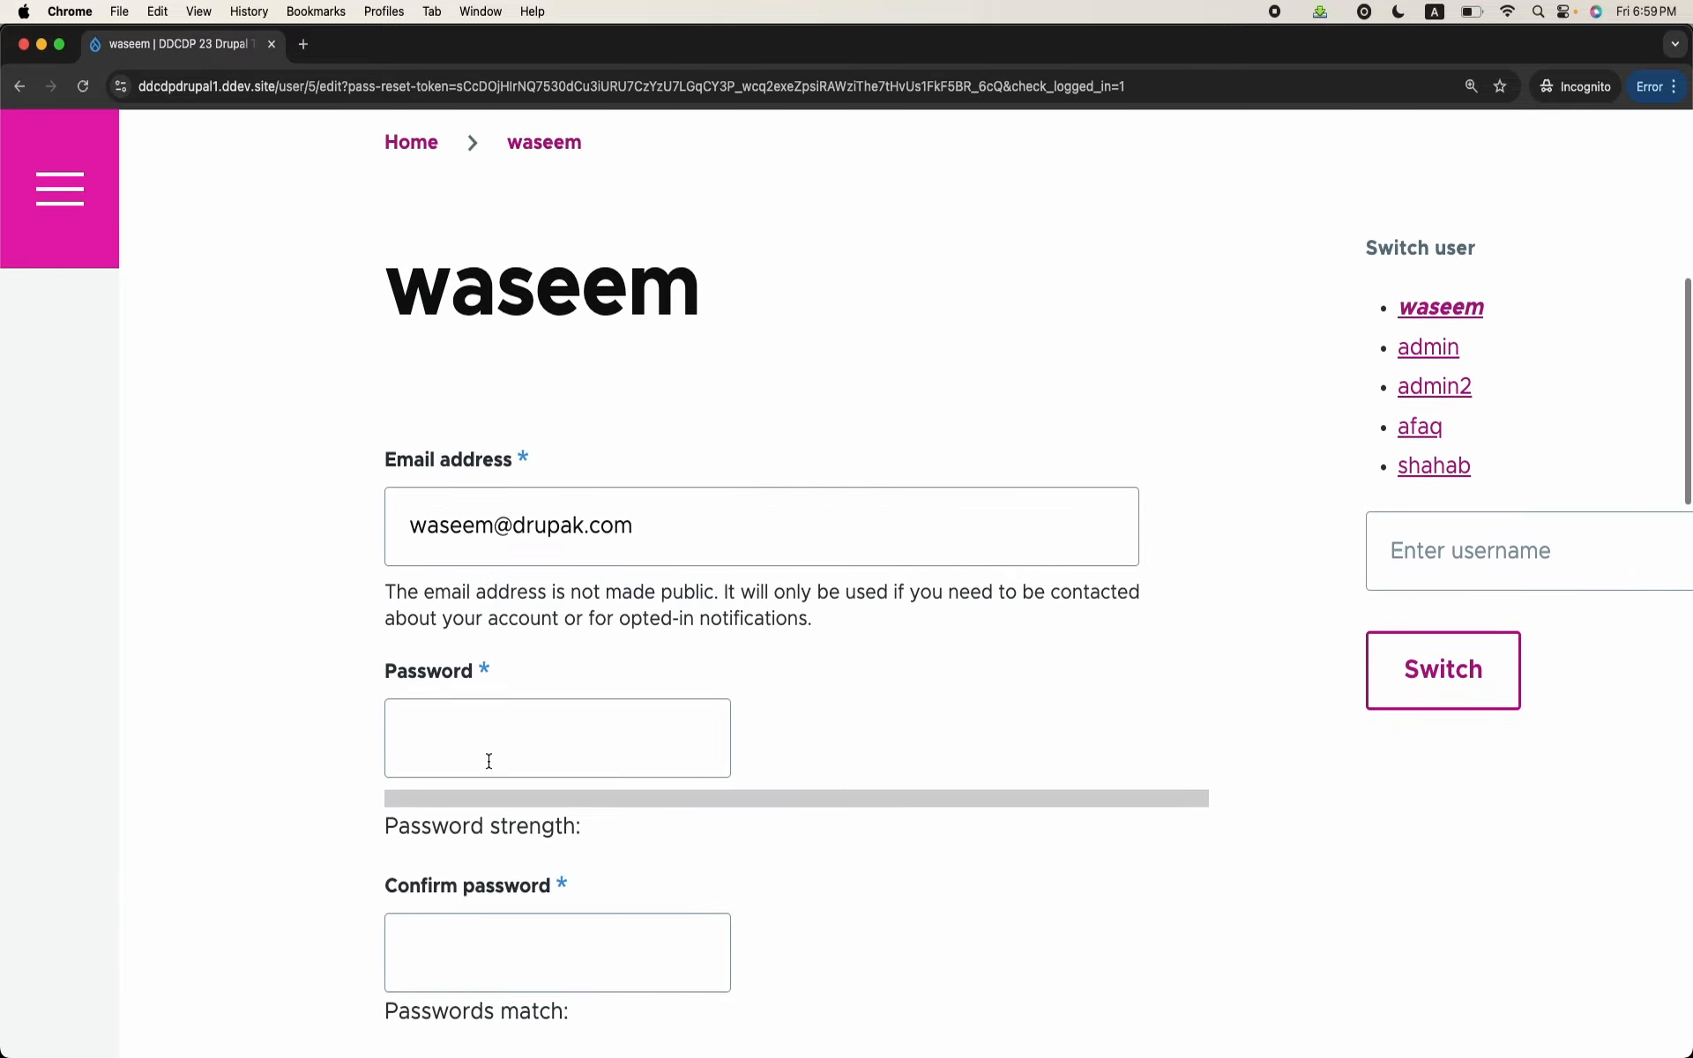
{"action": "left_click", "coordinate": [585, 636]}
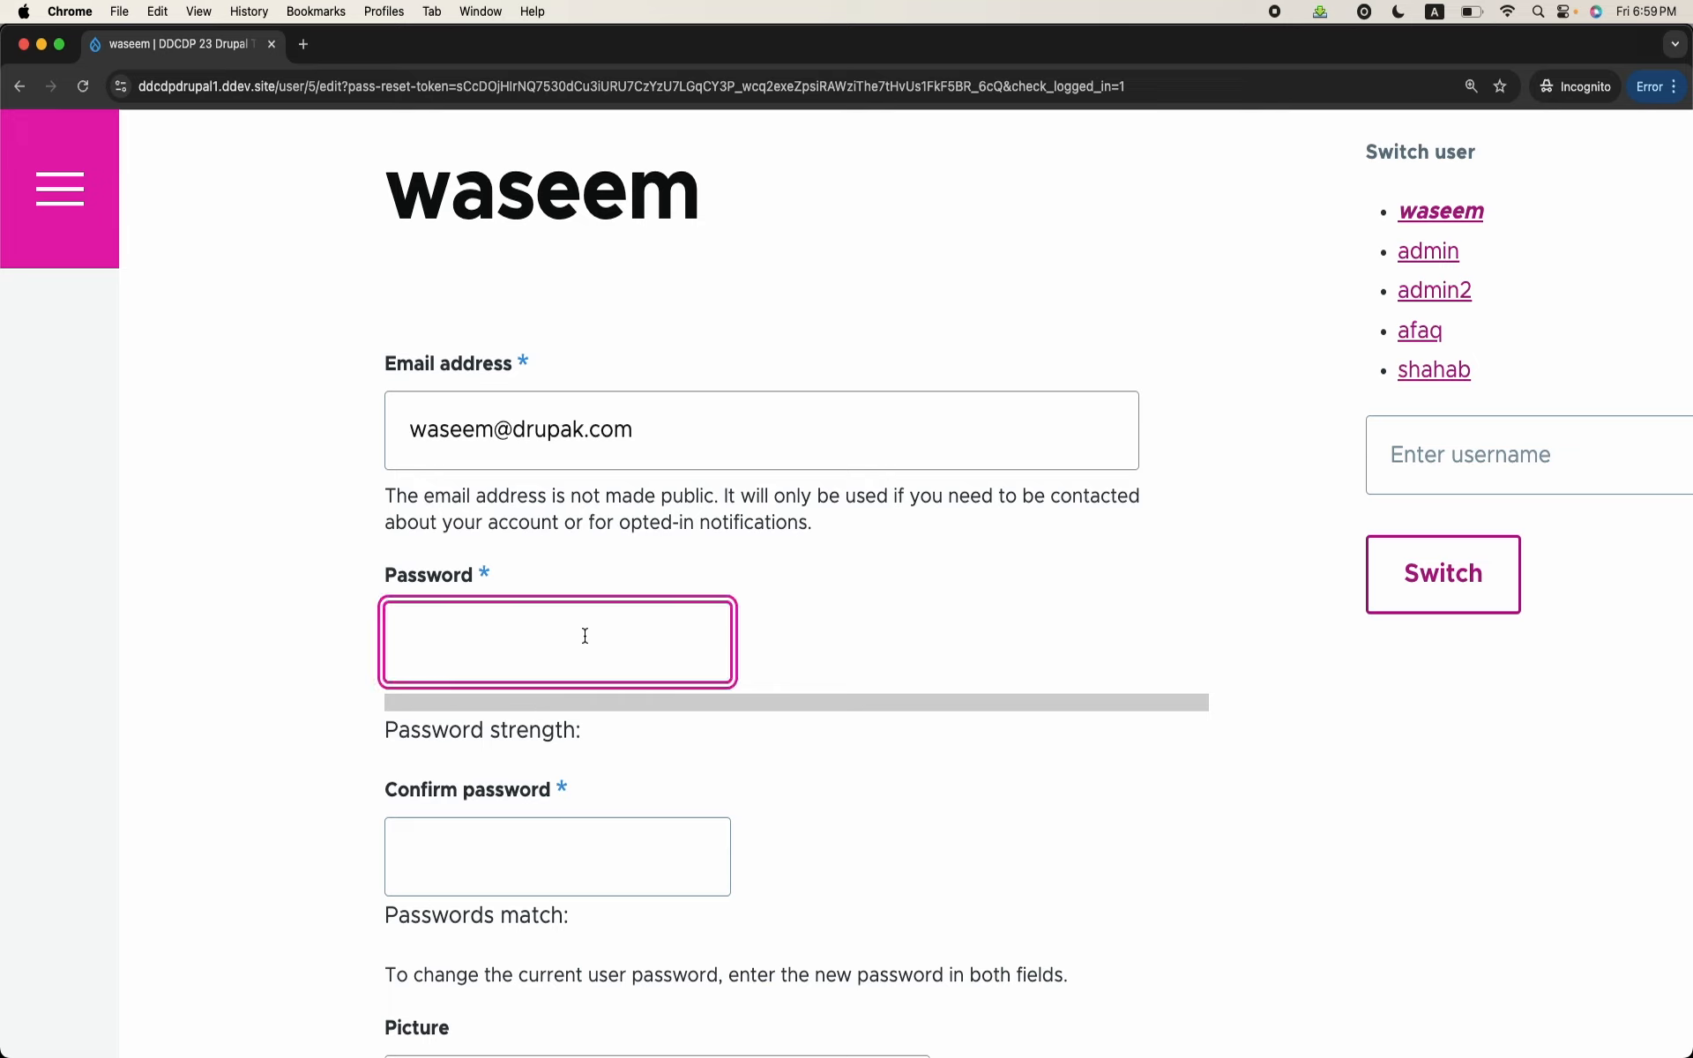
{"action": "type", "text": "••••"}
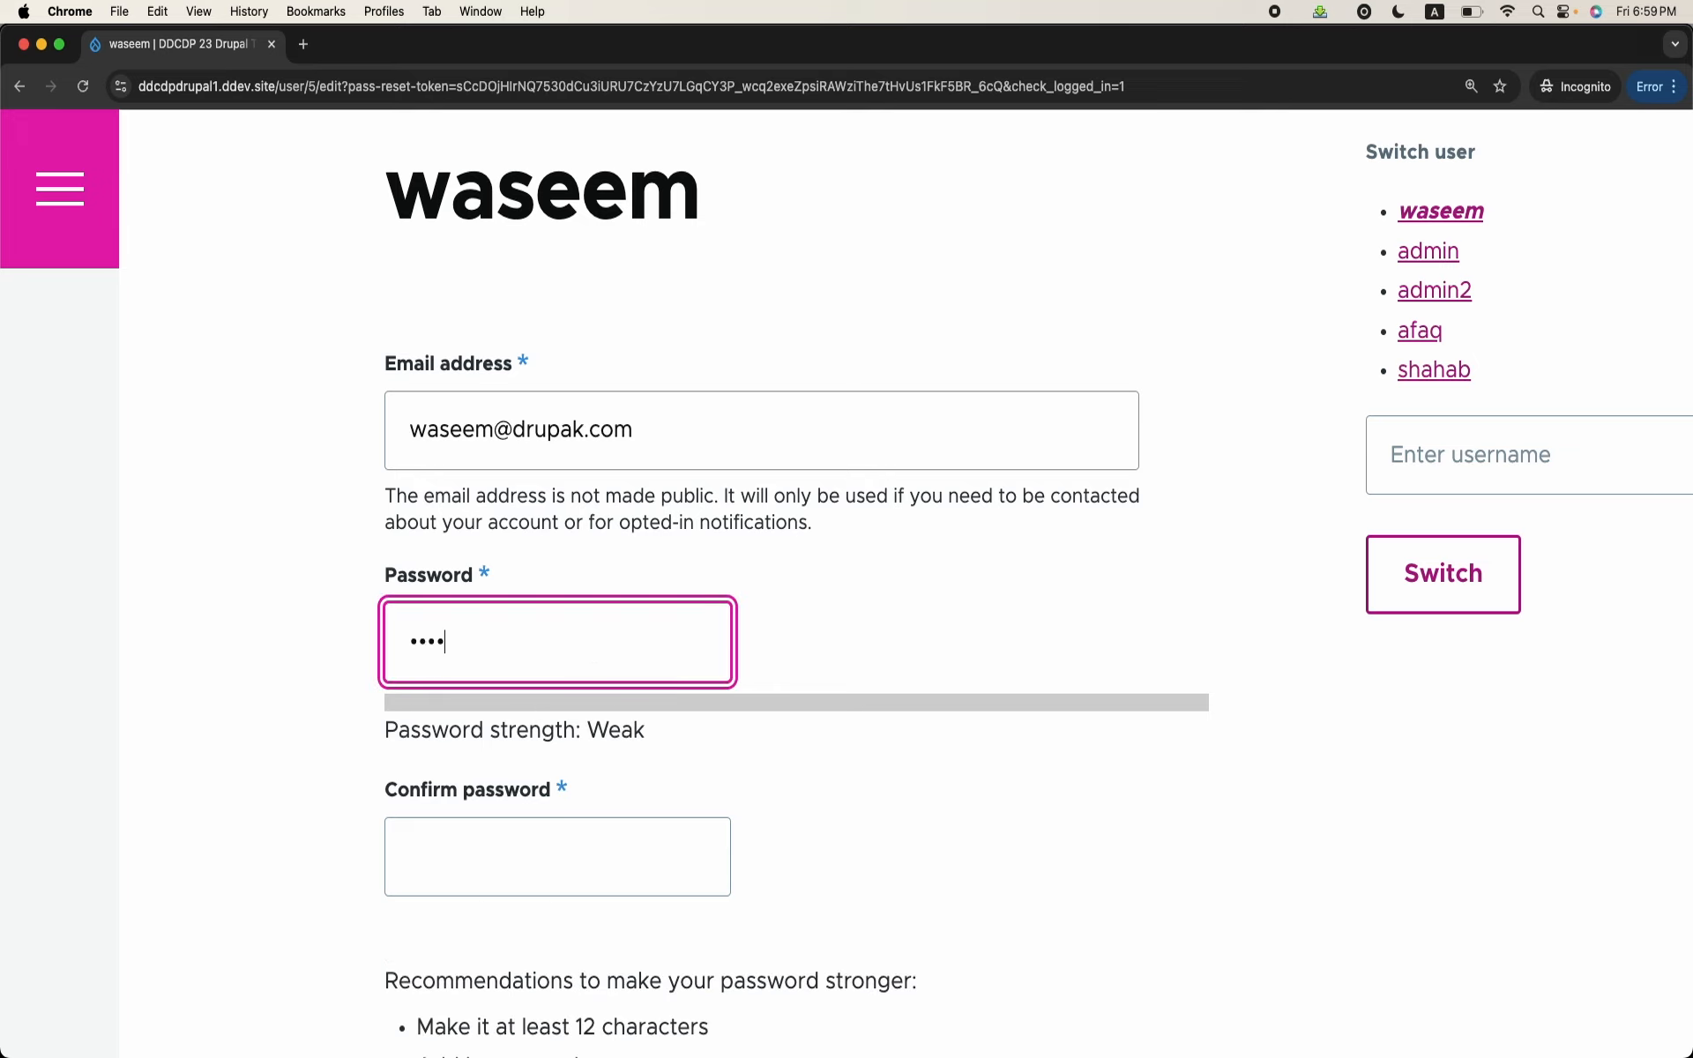
{"action": "right_click", "coordinate": [587, 719]}
{"action": "left_click", "coordinate": [524, 898]}
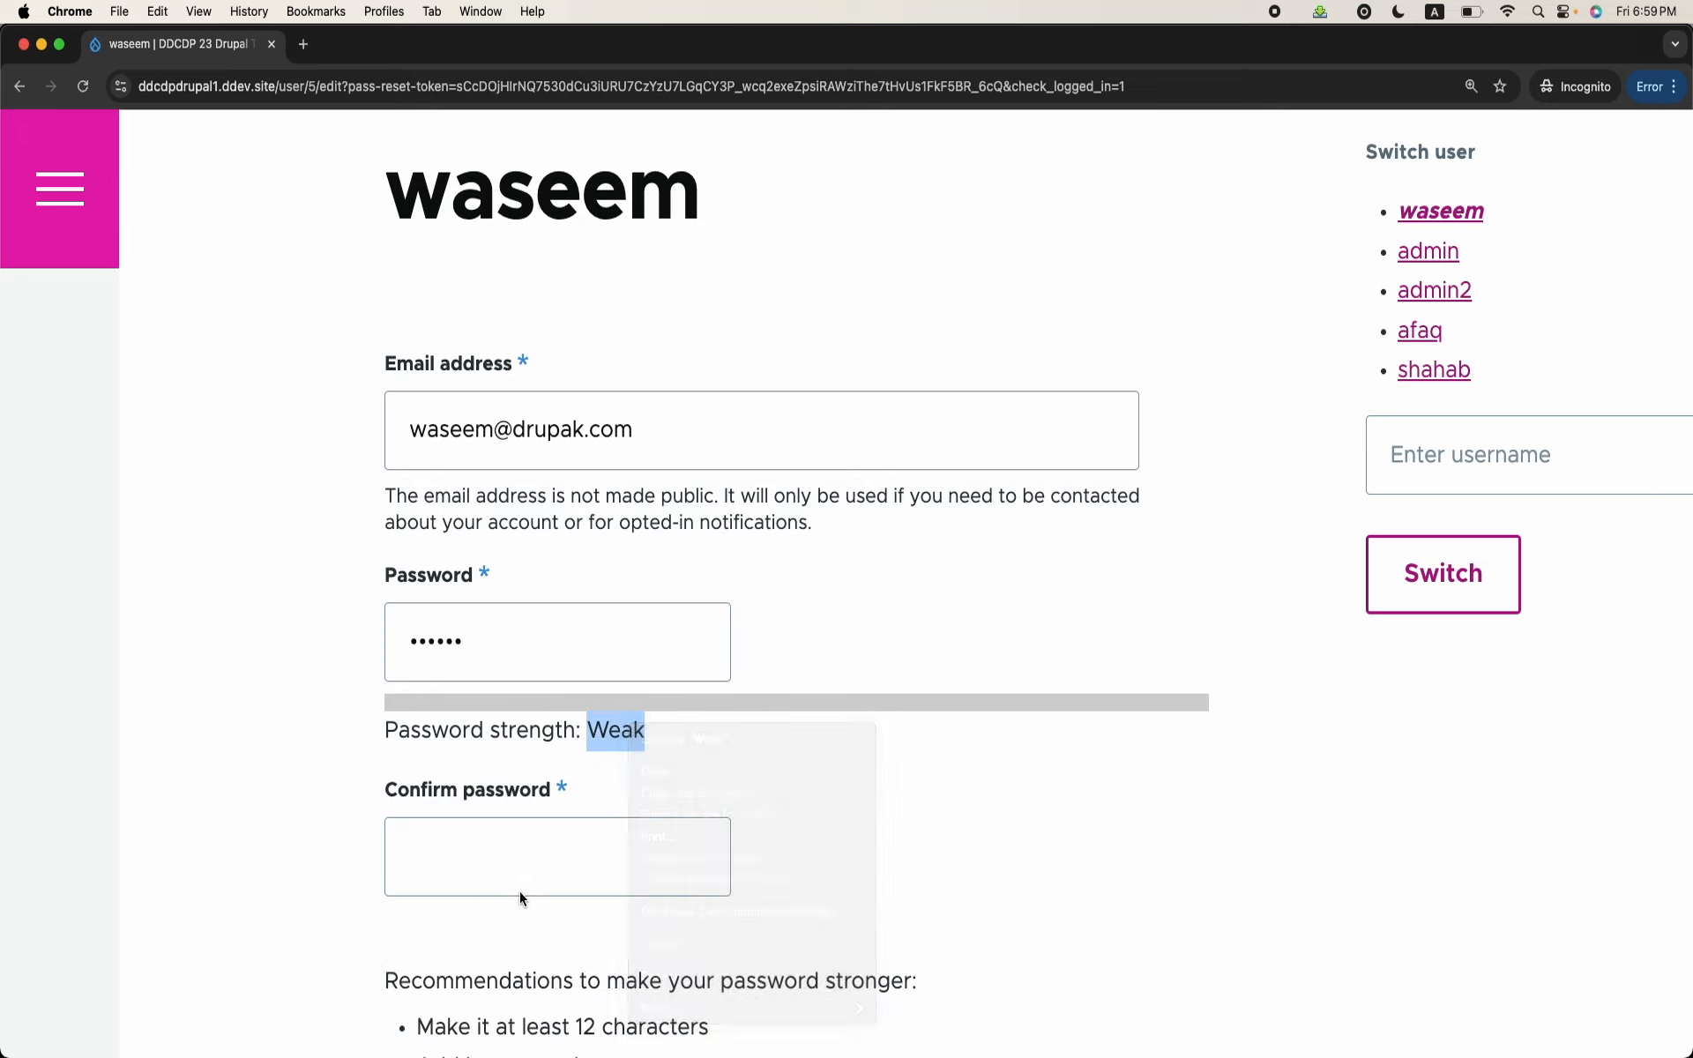
{"action": "left_click", "coordinate": [545, 853]}
{"action": "type", "text": "••••••"}
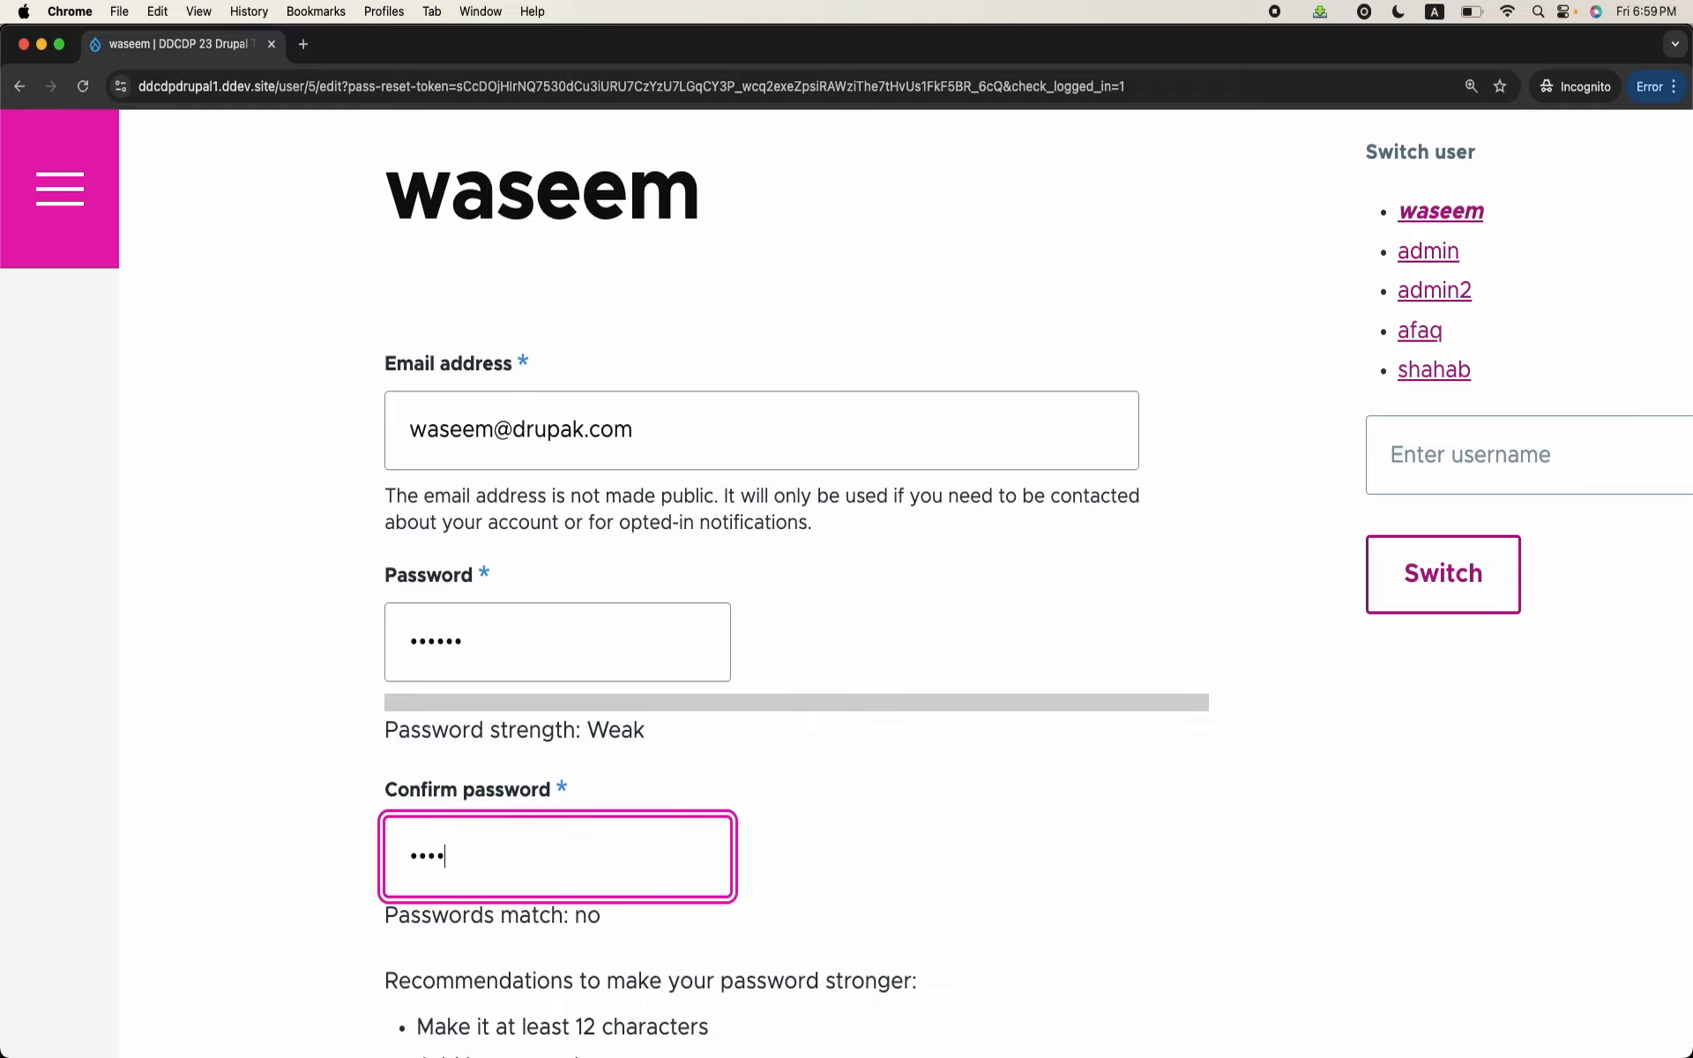
{"action": "scroll", "coordinate": [545, 852], "scroll_direction": "down", "scroll_amount": 8}
{"action": "scroll", "coordinate": [462, 803], "scroll_direction": "down", "scroll_amount": 8}
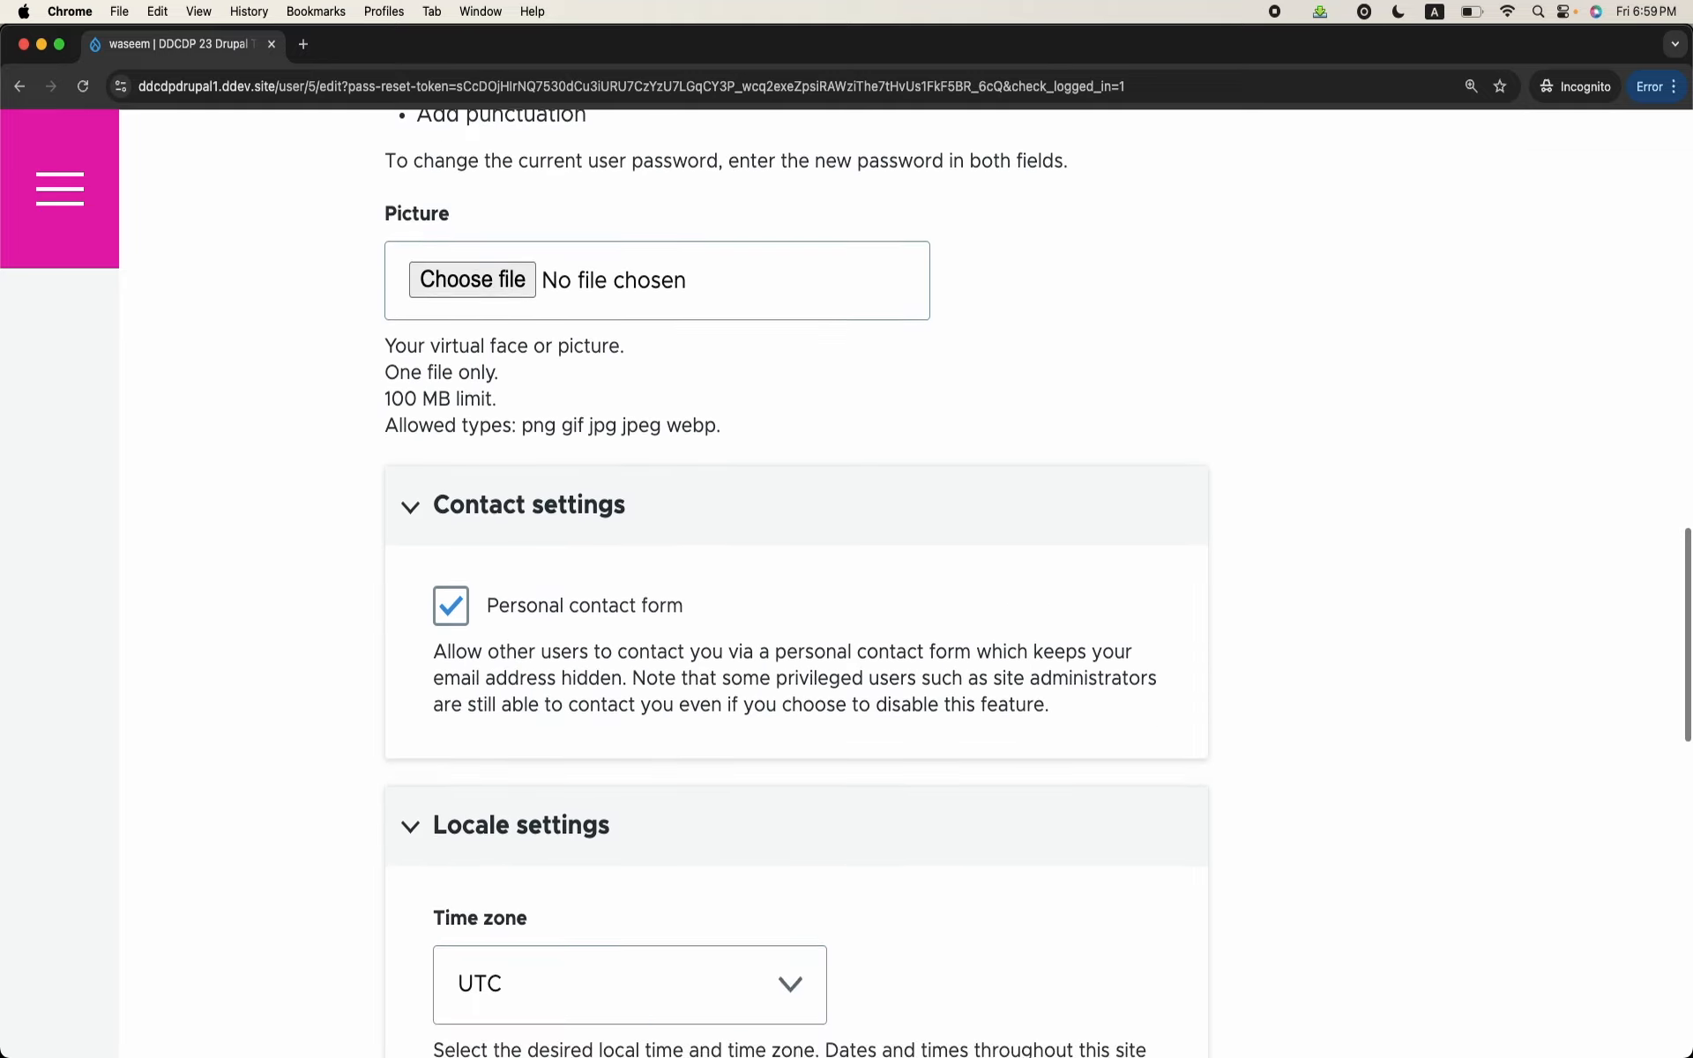
{"action": "left_click", "coordinate": [462, 802]}
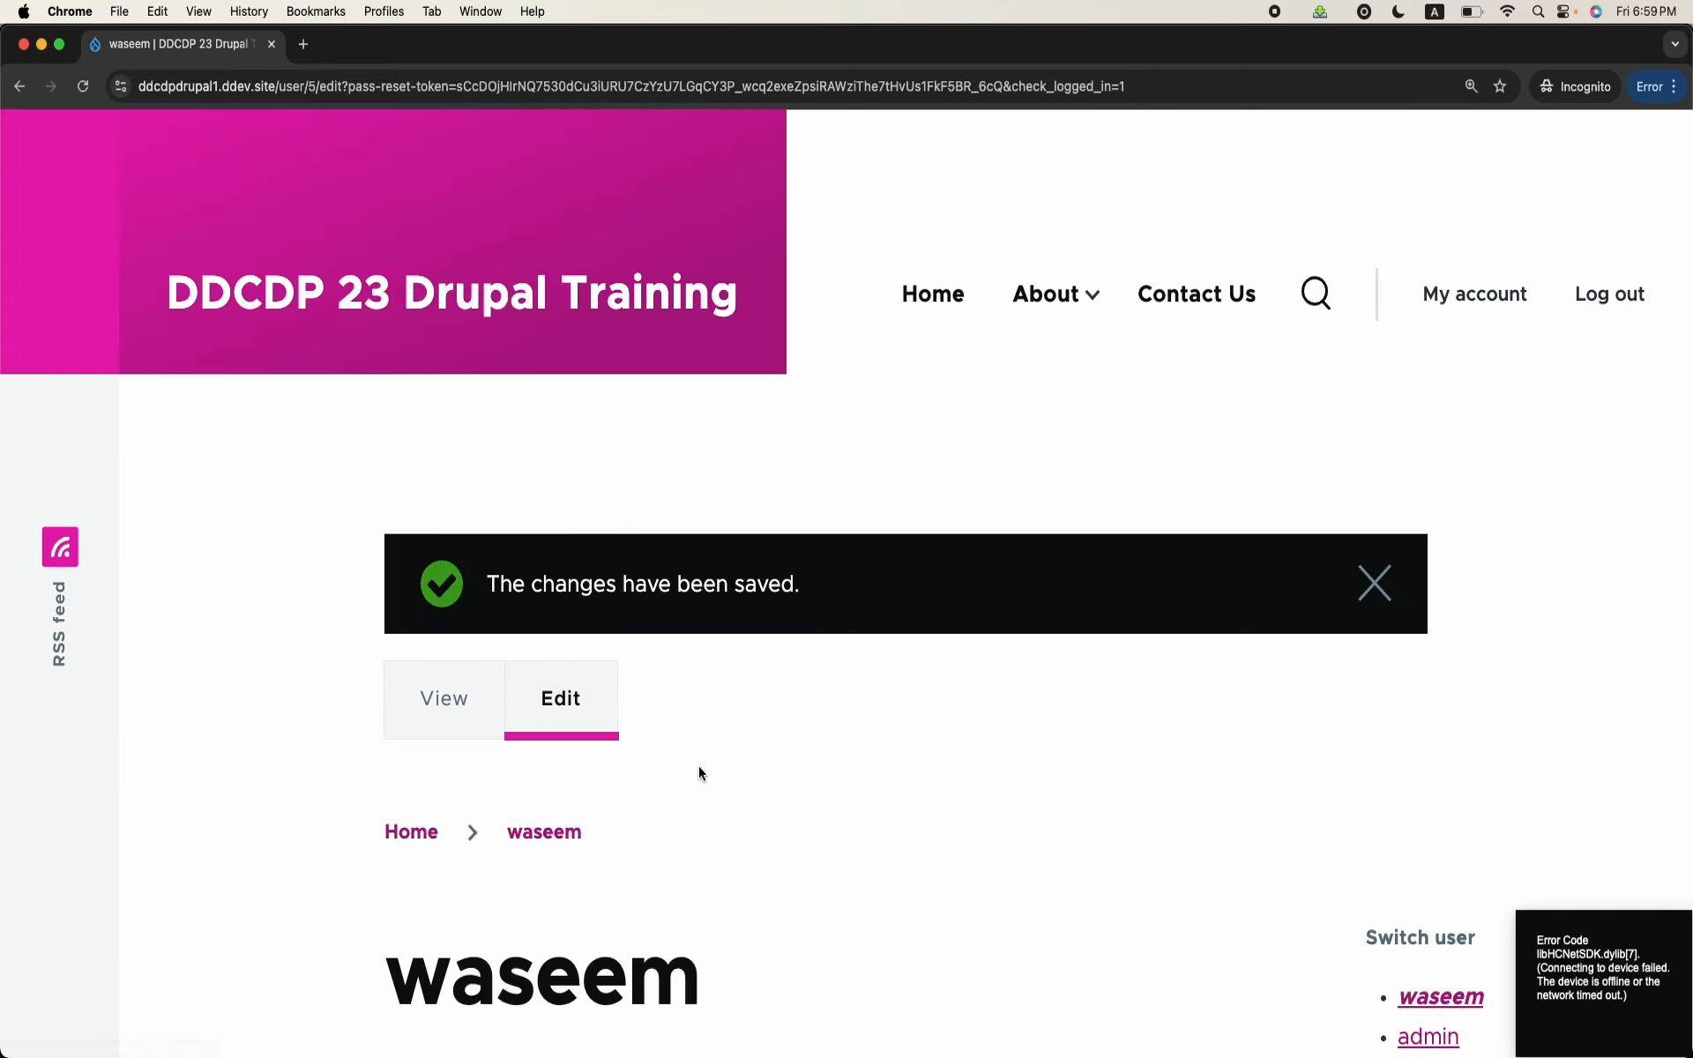
Step: Log the newly registered user out of the site in the incognito window
{"action": "scroll", "coordinate": [698, 766], "scroll_direction": "down", "scroll_amount": 3}
{"action": "scroll", "coordinate": [699, 765], "scroll_direction": "up", "scroll_amount": 3}
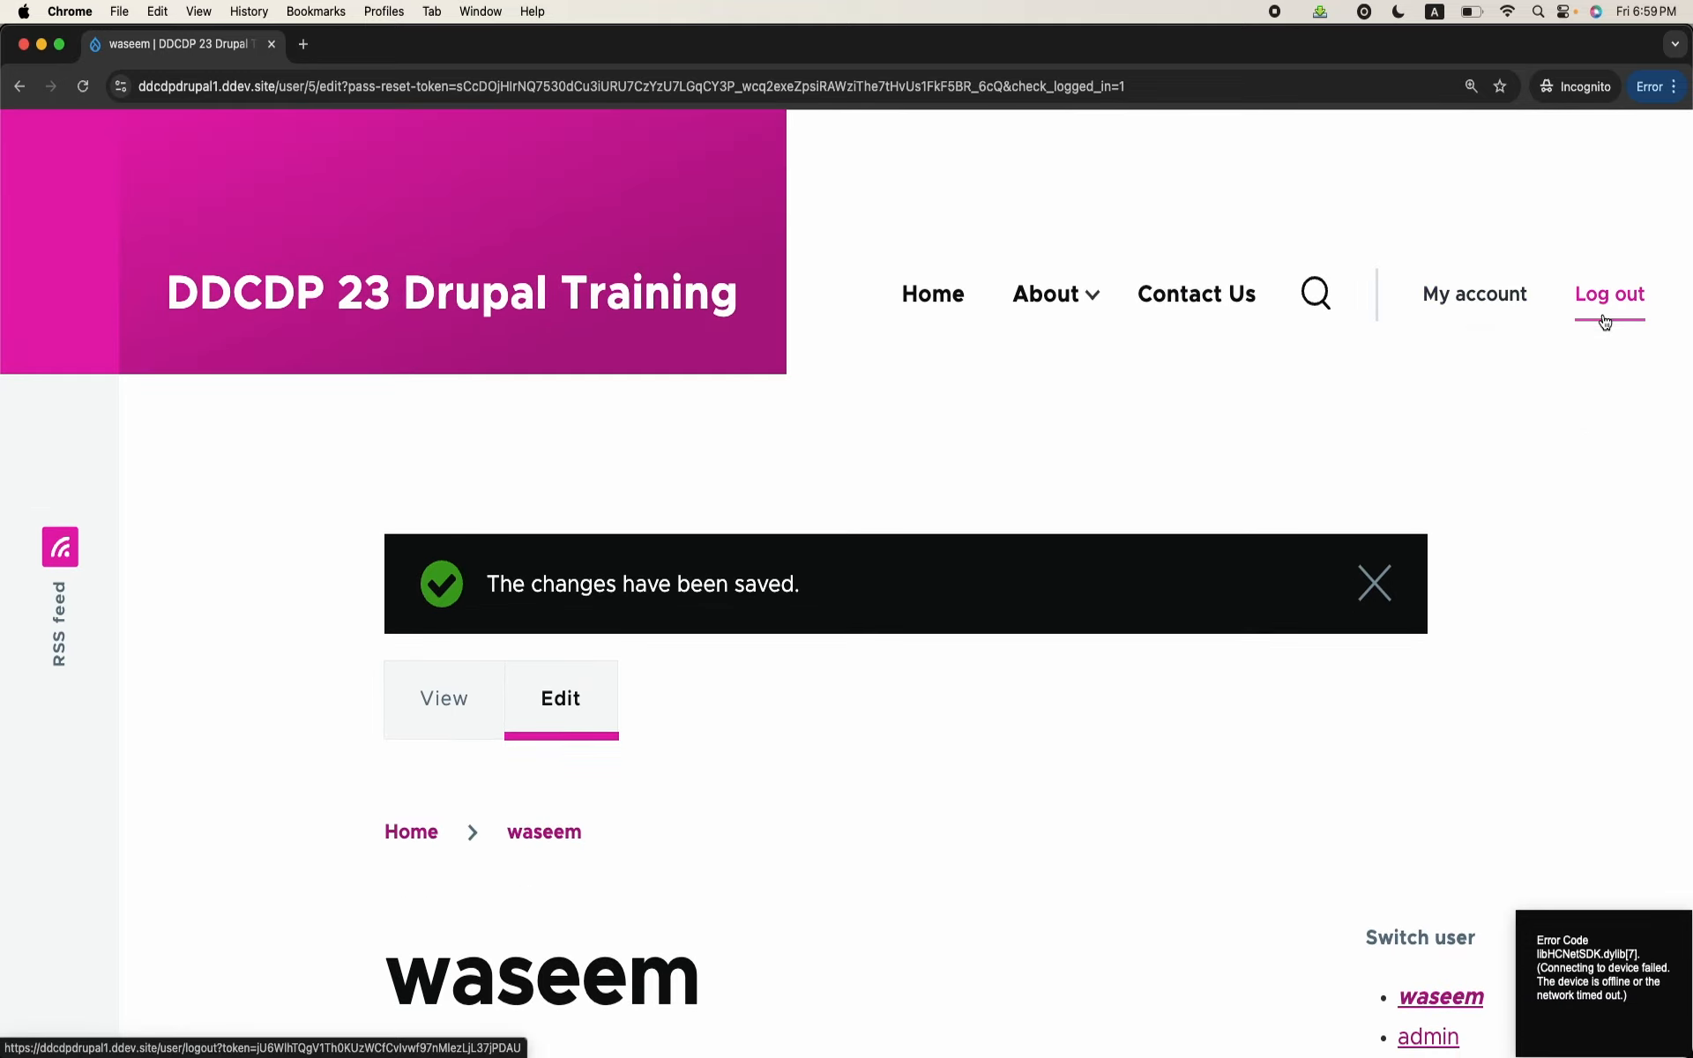
{"action": "left_click", "coordinate": [1605, 320]}
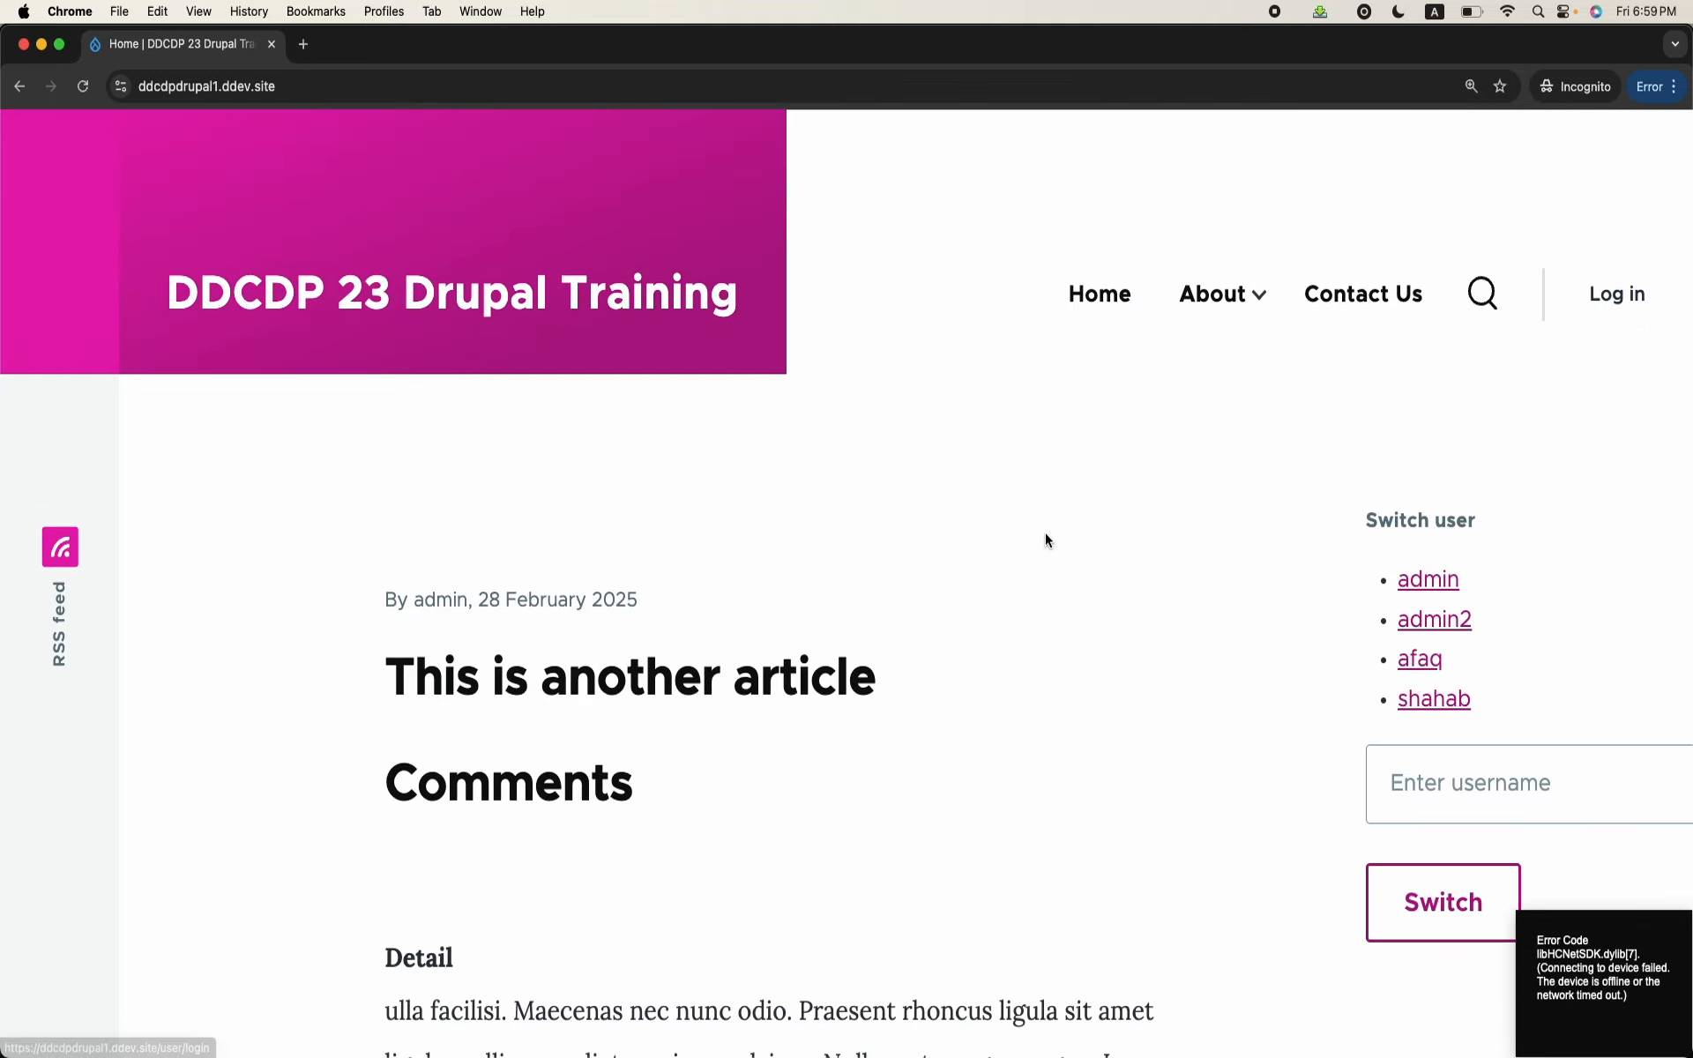
Step: Go back to the administrator's browser window and check the new account's status in the People list
{"action": "mouse_move", "coordinate": [838, 1032]}
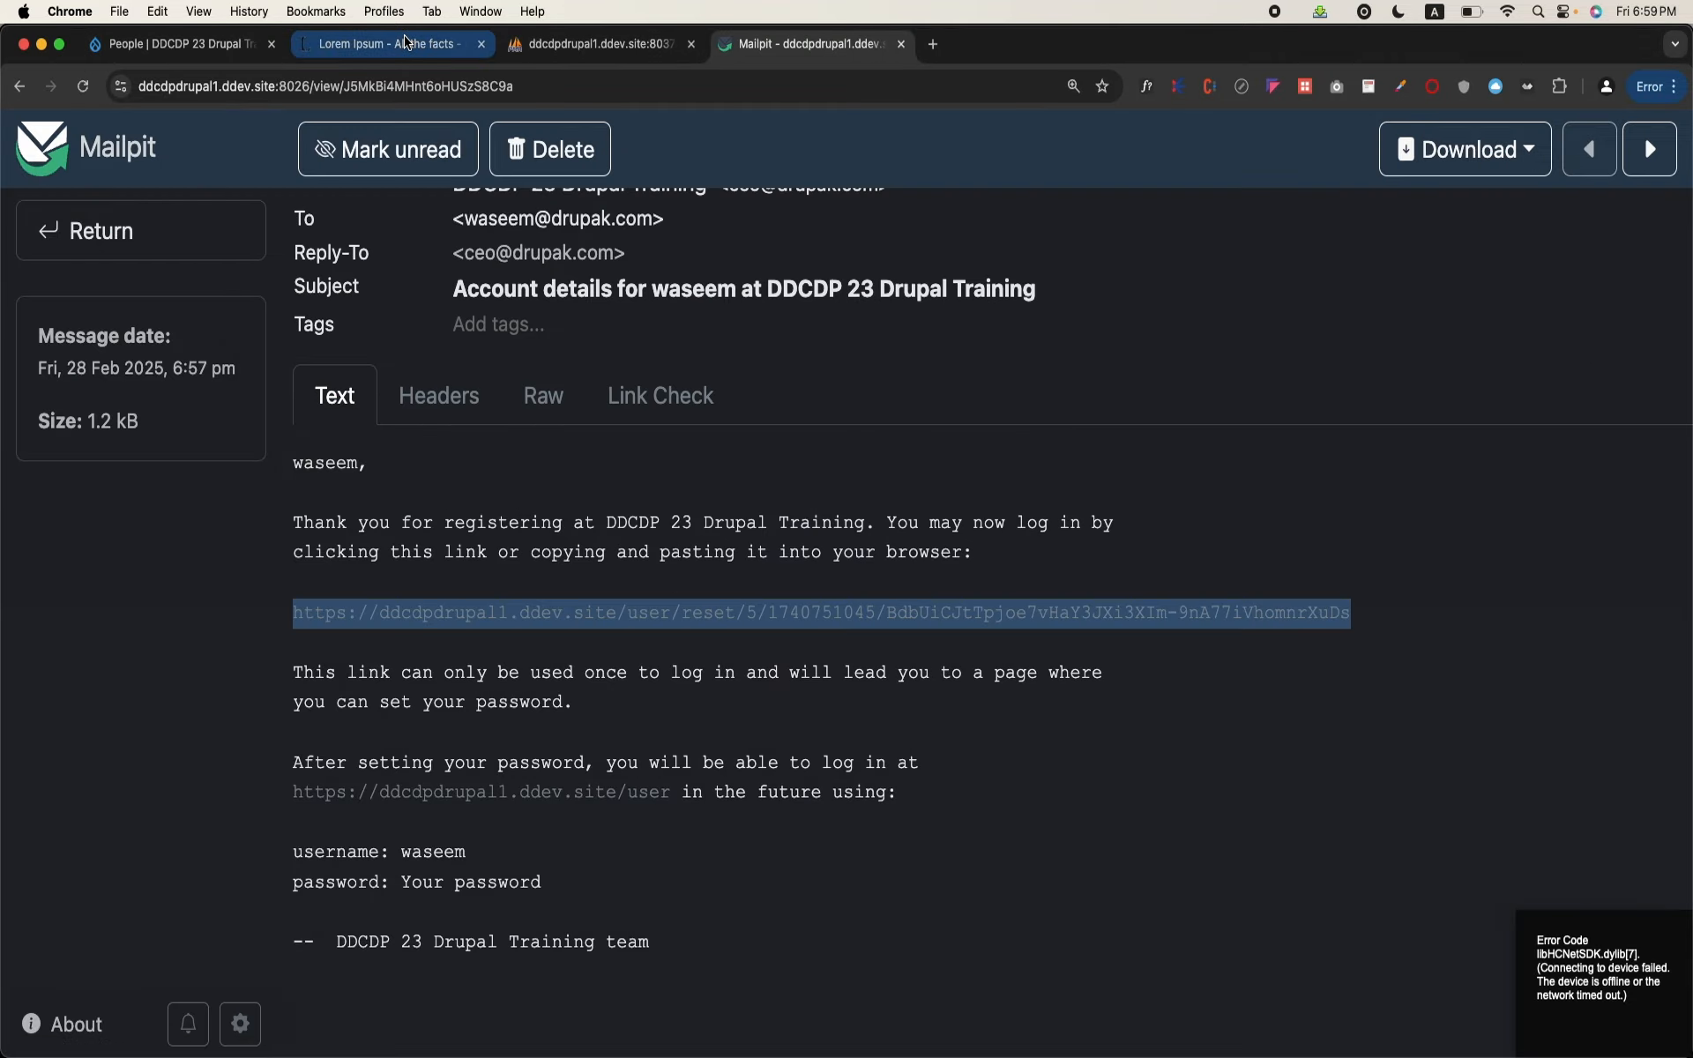
{"action": "left_click", "coordinate": [181, 43]}
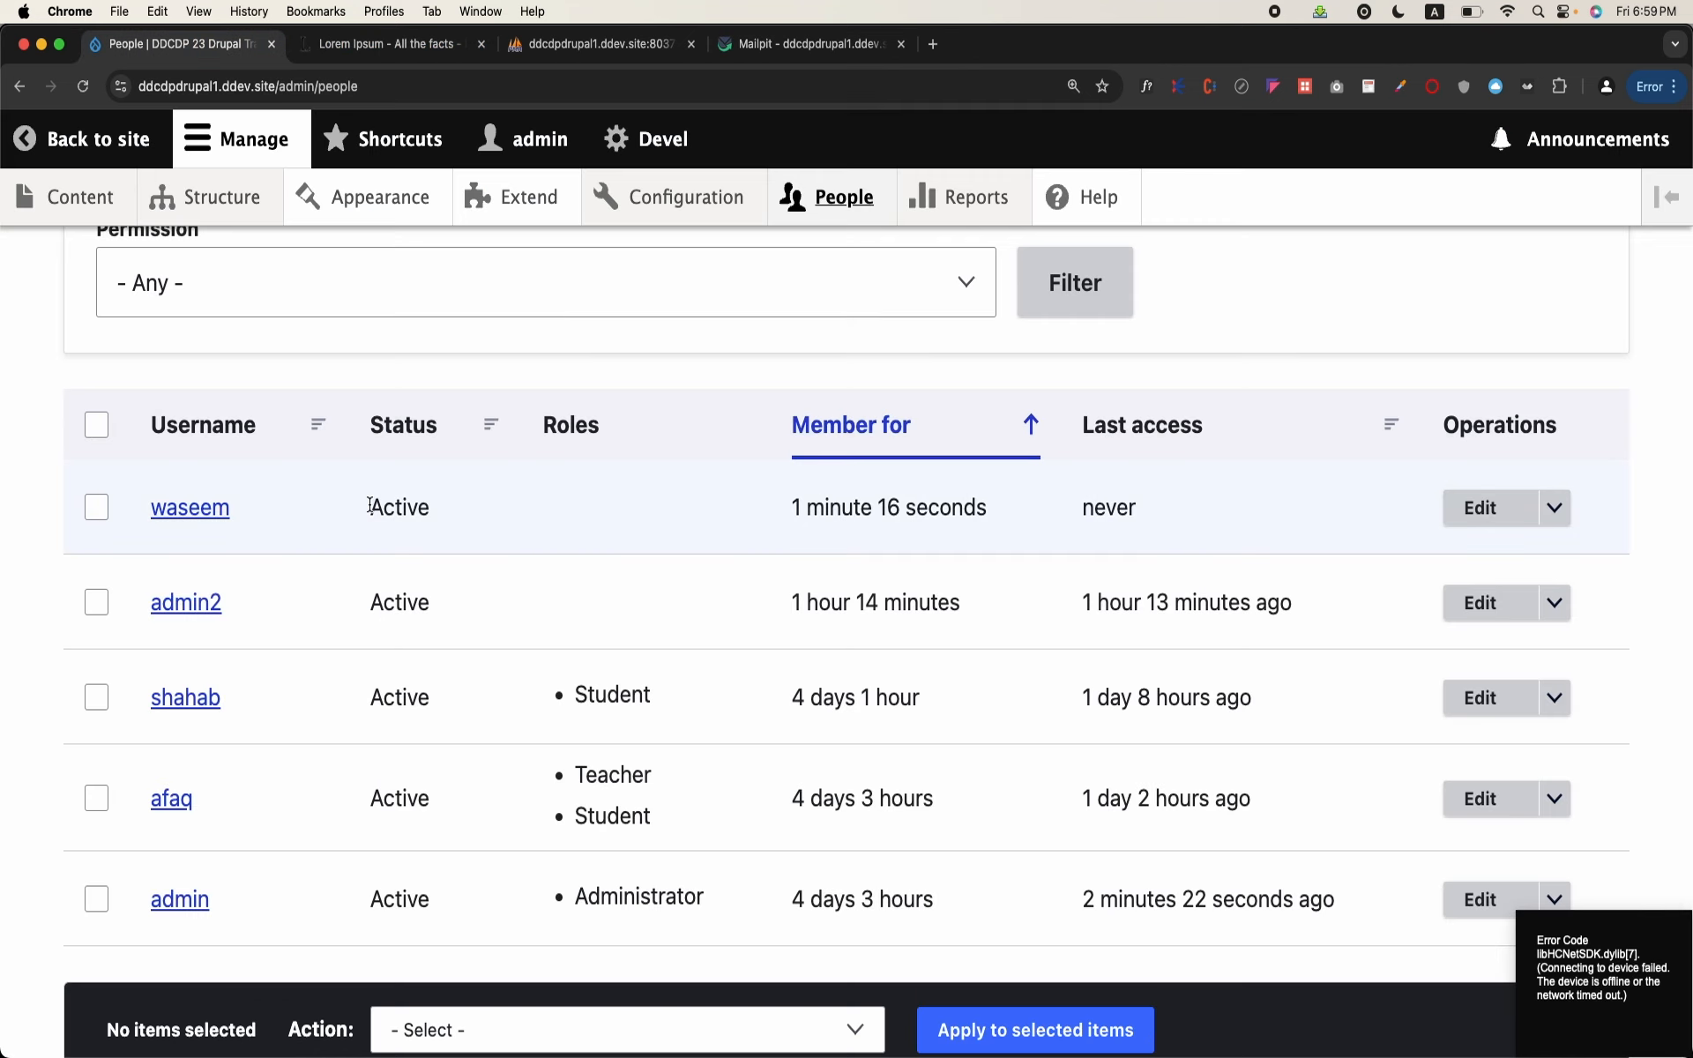
{"action": "left_click_drag", "start_coordinate": [371, 505], "coordinate": [432, 510]}
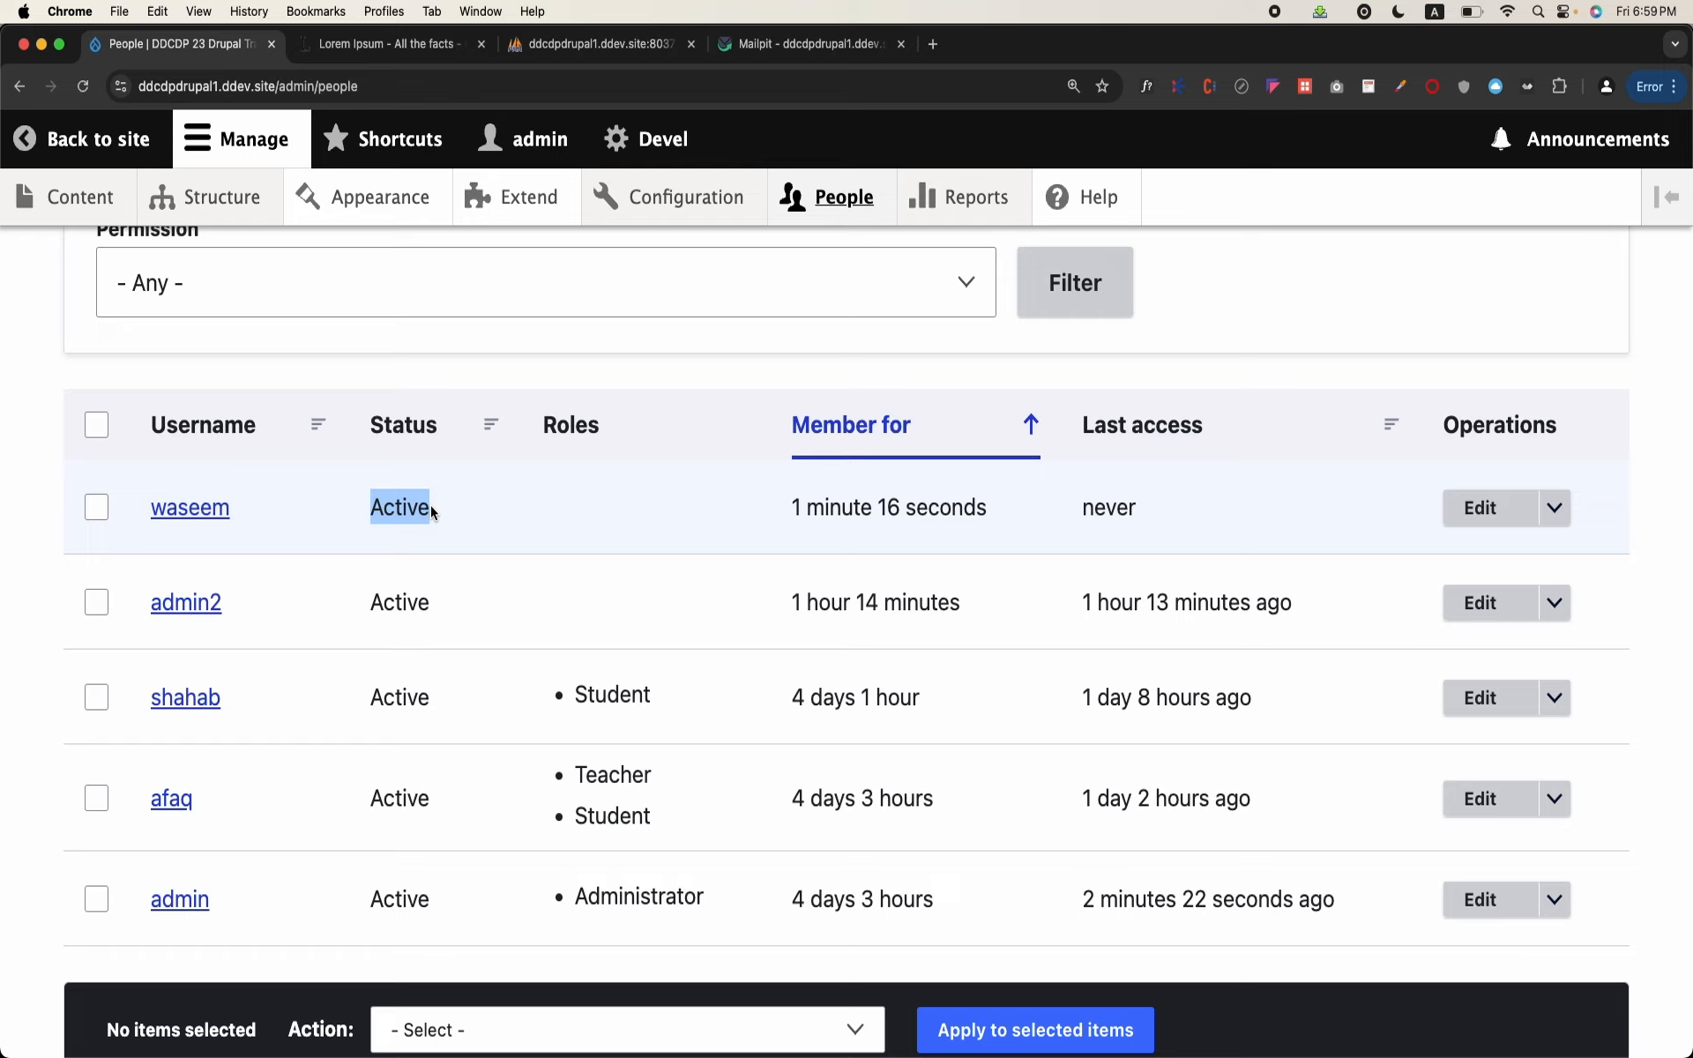
{"action": "left_click", "coordinate": [430, 510]}
{"action": "double_click", "coordinate": [410, 514]}
{"action": "left_click", "coordinate": [409, 514]}
{"action": "double_click", "coordinate": [409, 514]}
Step: In the site's Account settings, set account registration to "Visitors, but administrator approval is required" and save the configuration
{"action": "scroll", "coordinate": [409, 515], "scroll_direction": "up", "scroll_amount": 6}
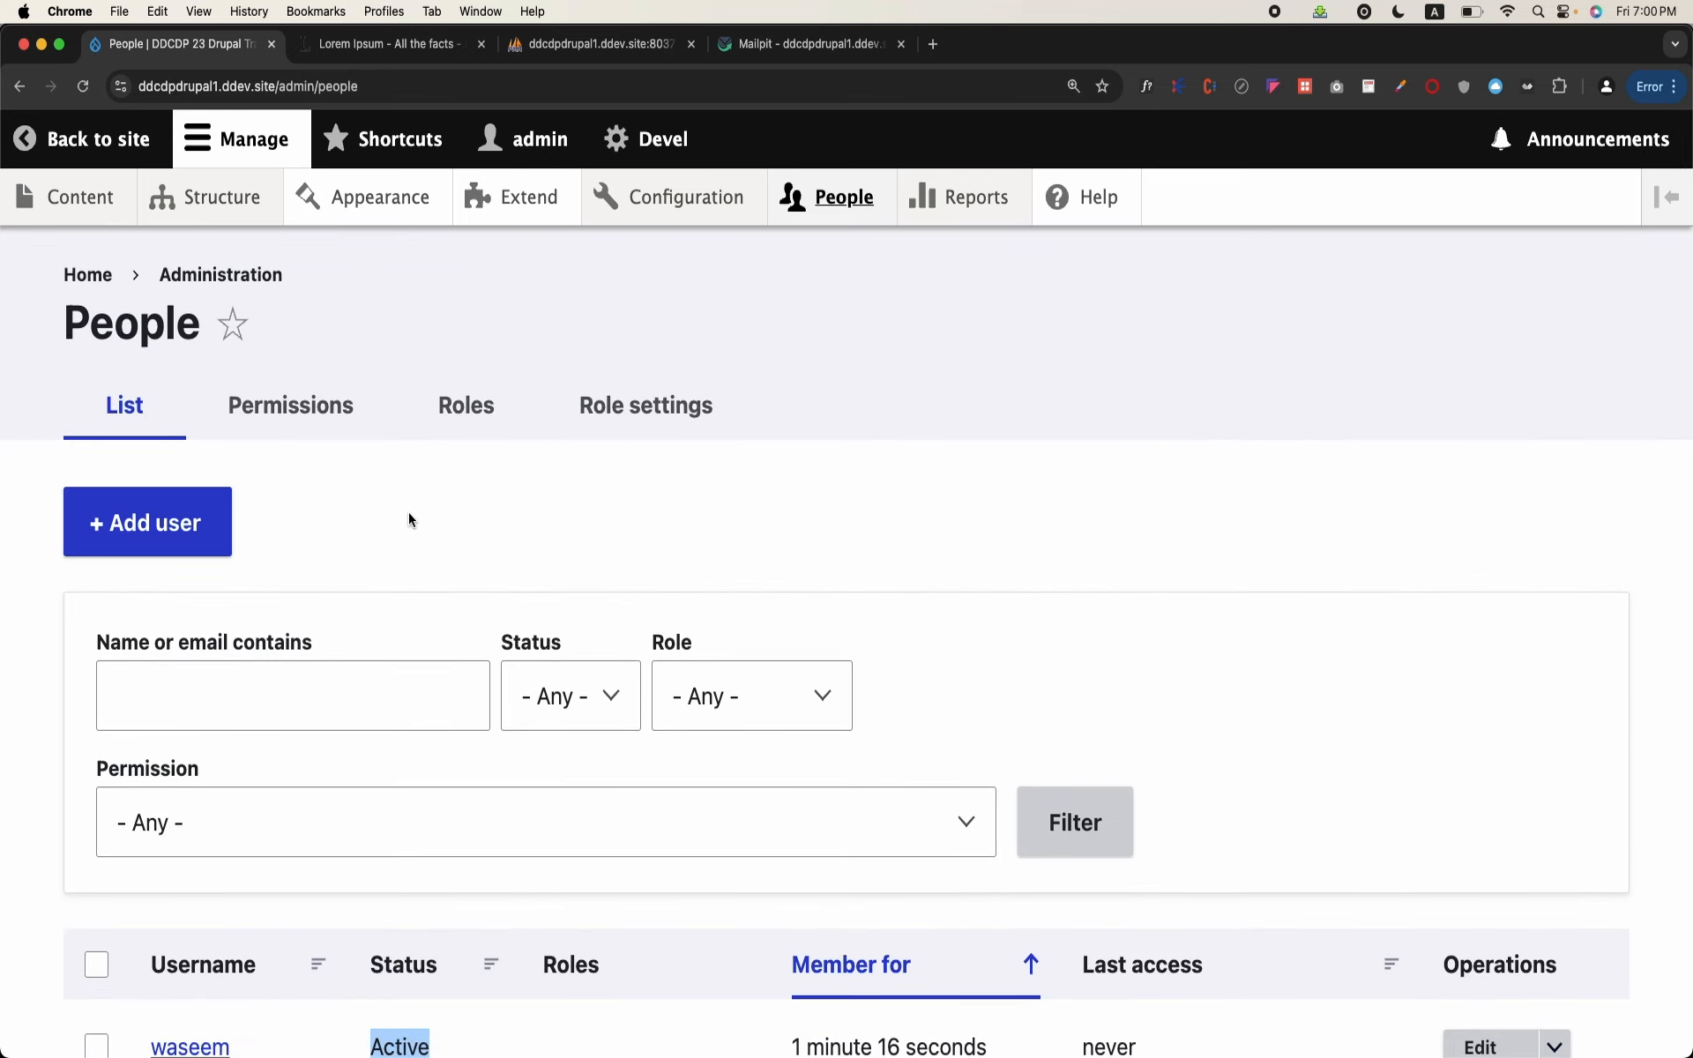
{"action": "left_click", "coordinate": [679, 196]}
{"action": "scroll", "coordinate": [400, 527], "scroll_direction": "down", "scroll_amount": 9}
{"action": "scroll", "coordinate": [400, 527], "scroll_direction": "up", "scroll_amount": 6}
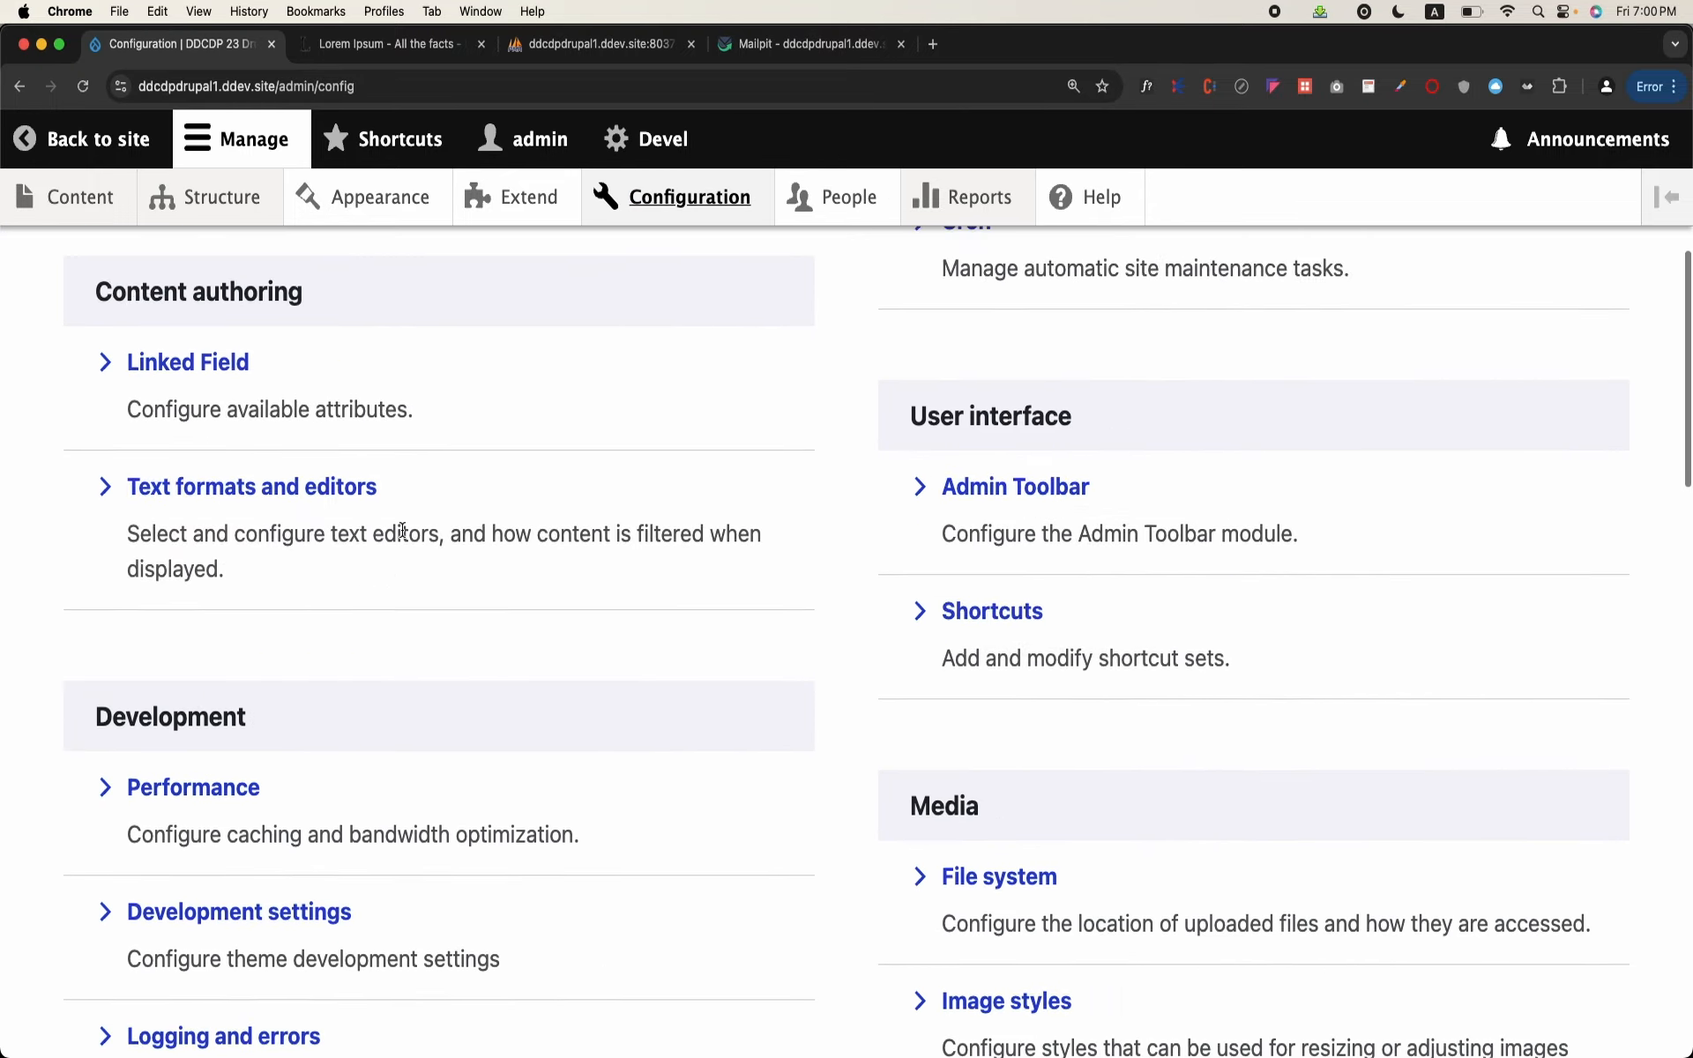
{"action": "left_click", "coordinate": [288, 396]}
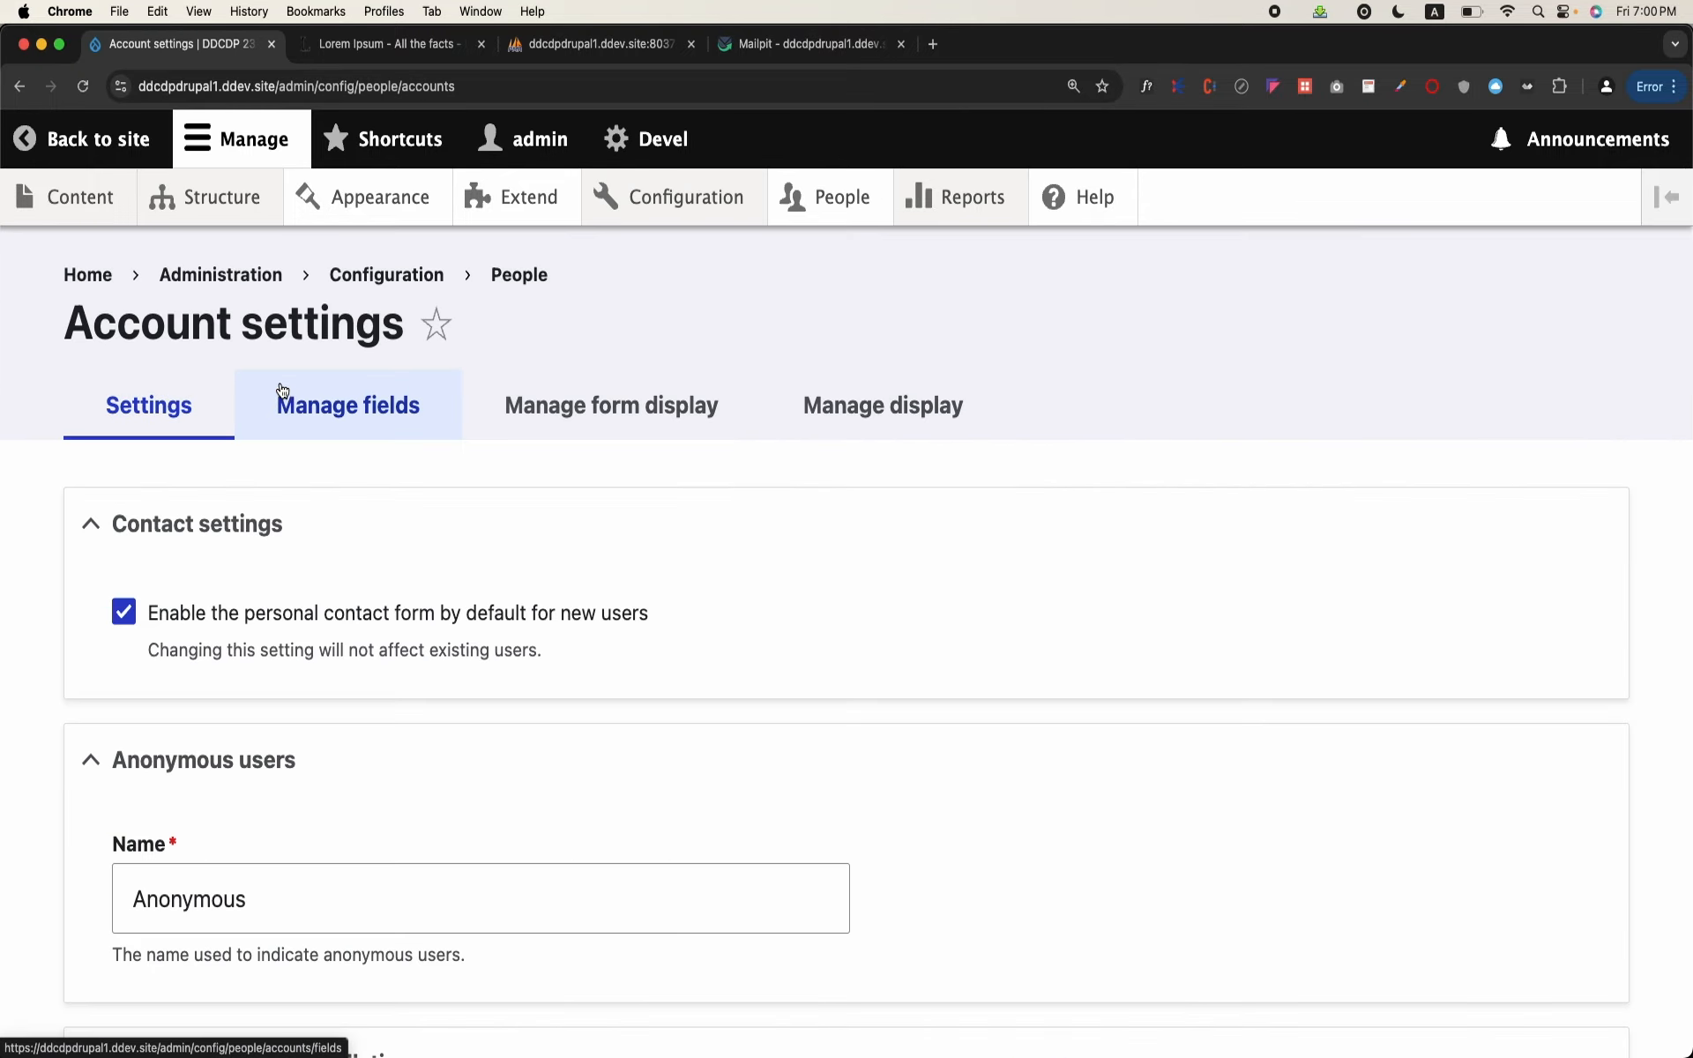
{"action": "scroll", "coordinate": [490, 598], "scroll_direction": "down", "scroll_amount": 4}
{"action": "scroll", "coordinate": [490, 597], "scroll_direction": "down", "scroll_amount": 2}
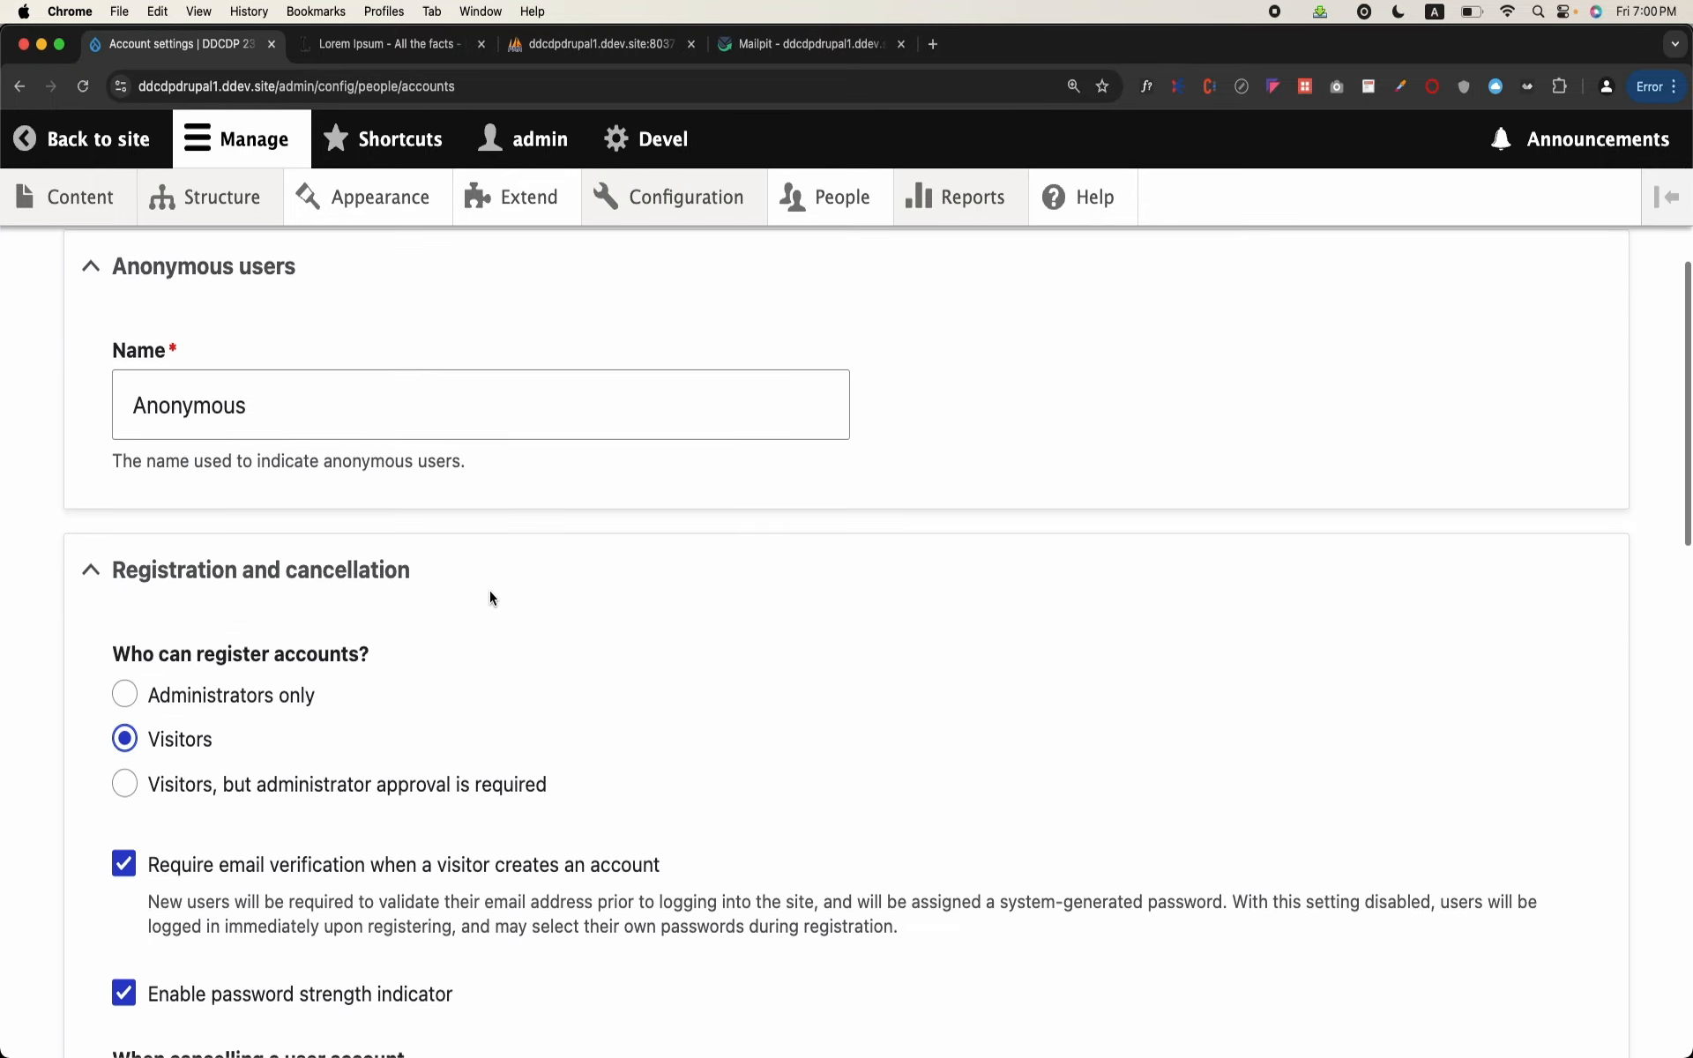
{"action": "left_click", "coordinate": [206, 789]}
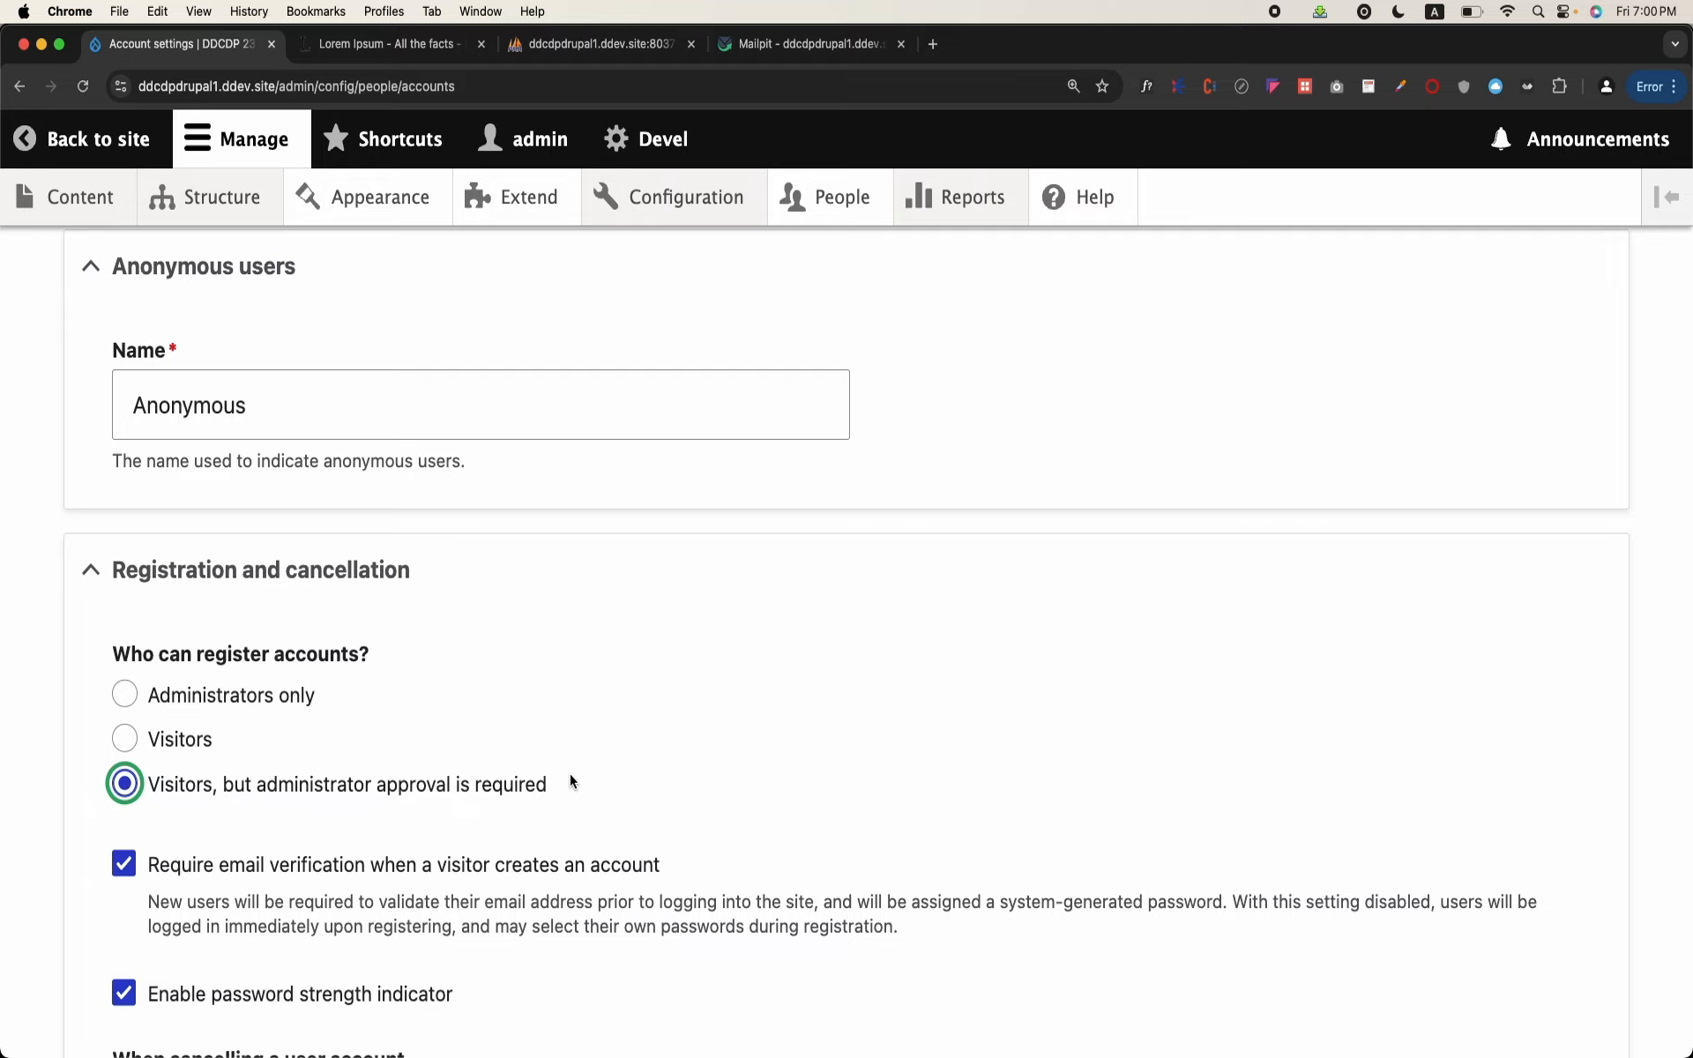
{"action": "scroll", "coordinate": [369, 788], "scroll_direction": "down", "scroll_amount": 15}
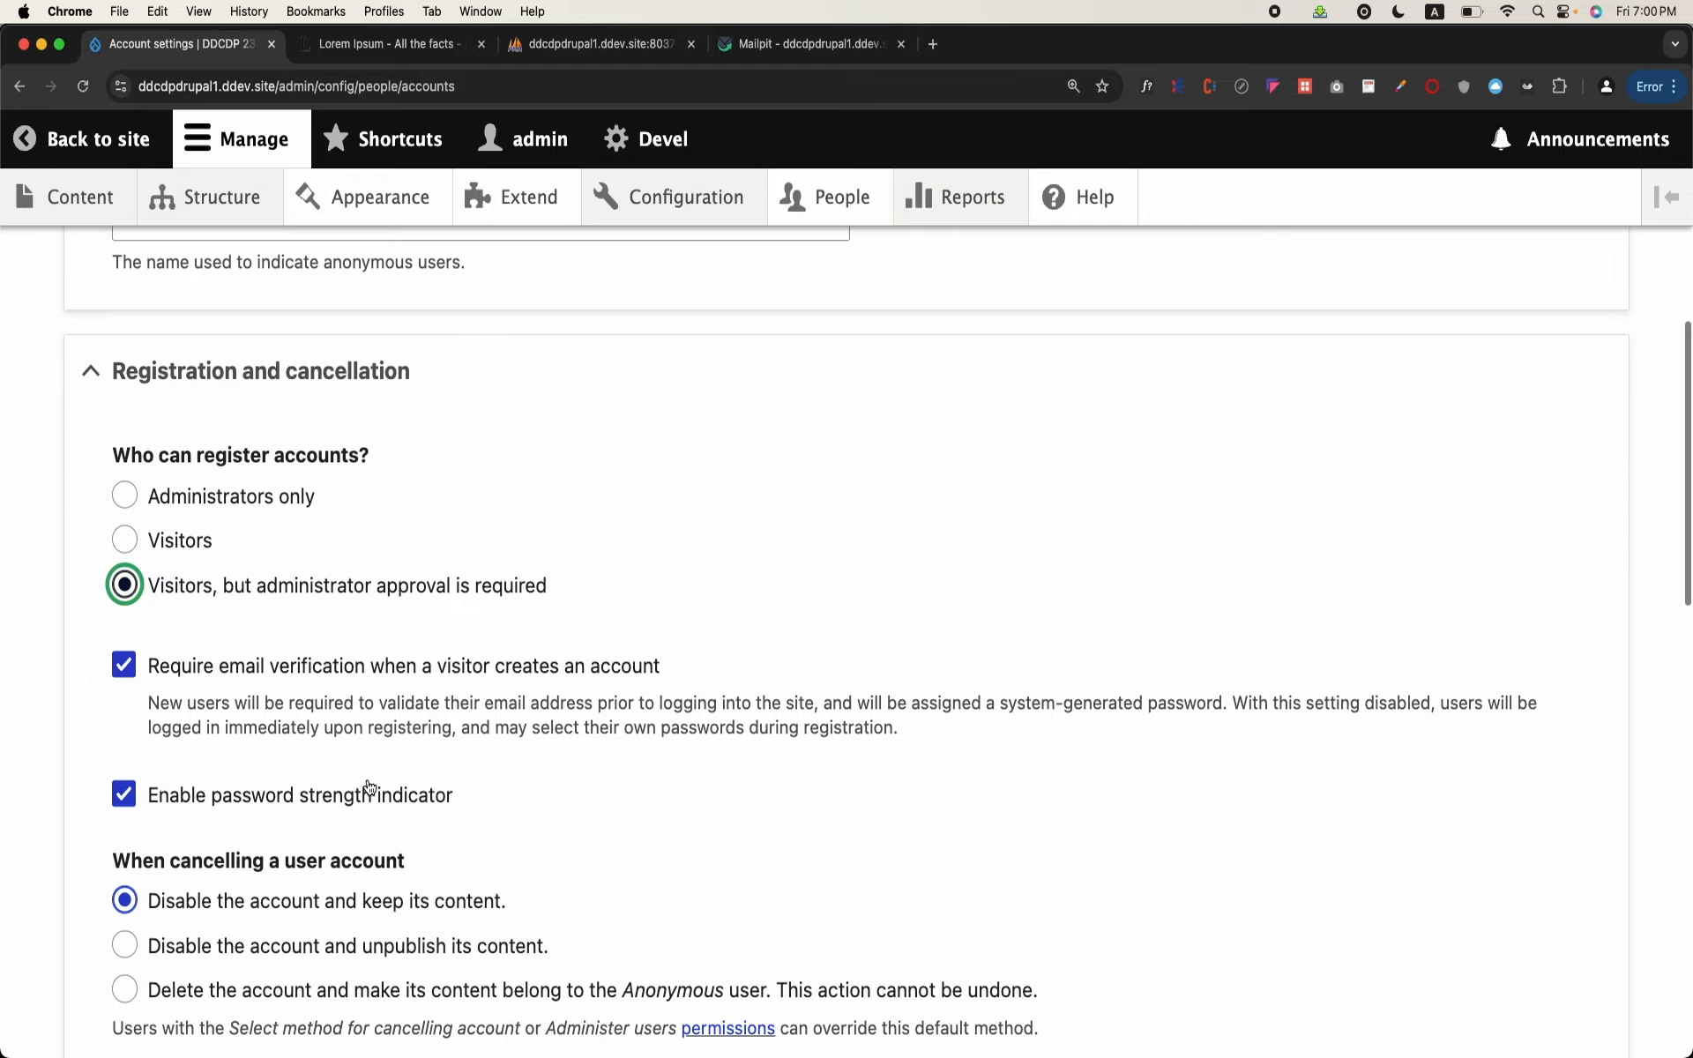
{"action": "scroll", "coordinate": [369, 788], "scroll_direction": "down", "scroll_amount": 5}
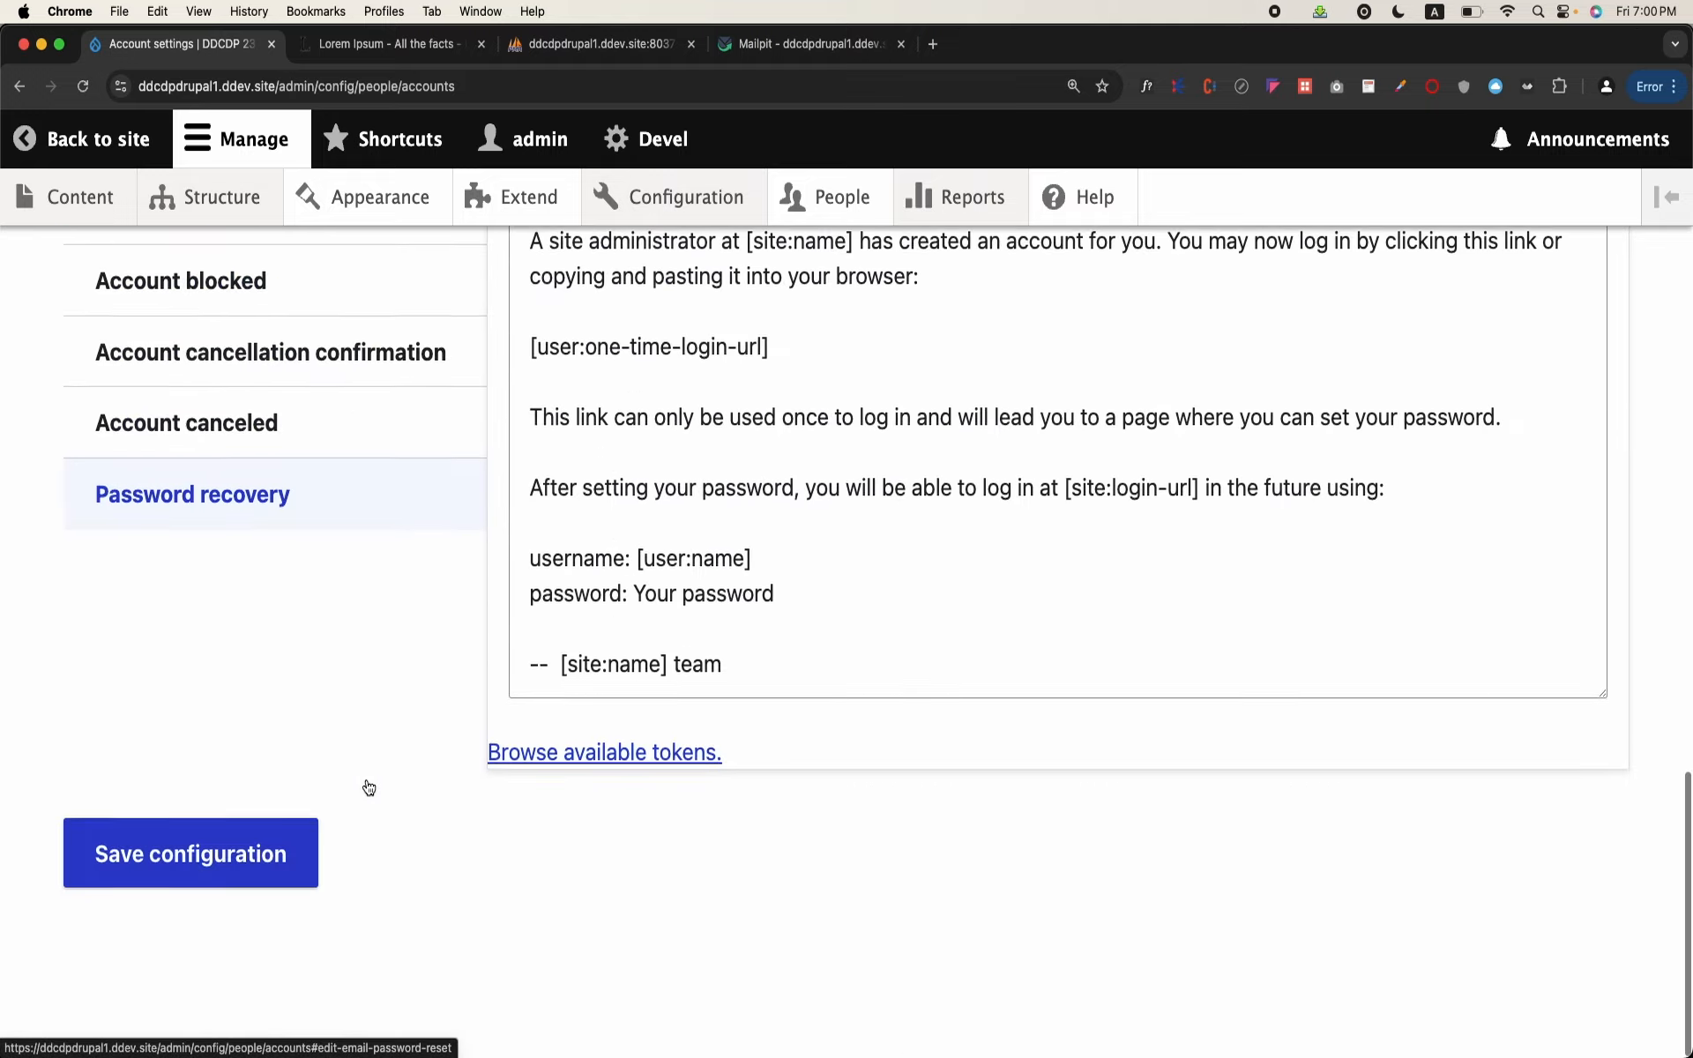
{"action": "left_click", "coordinate": [221, 880]}
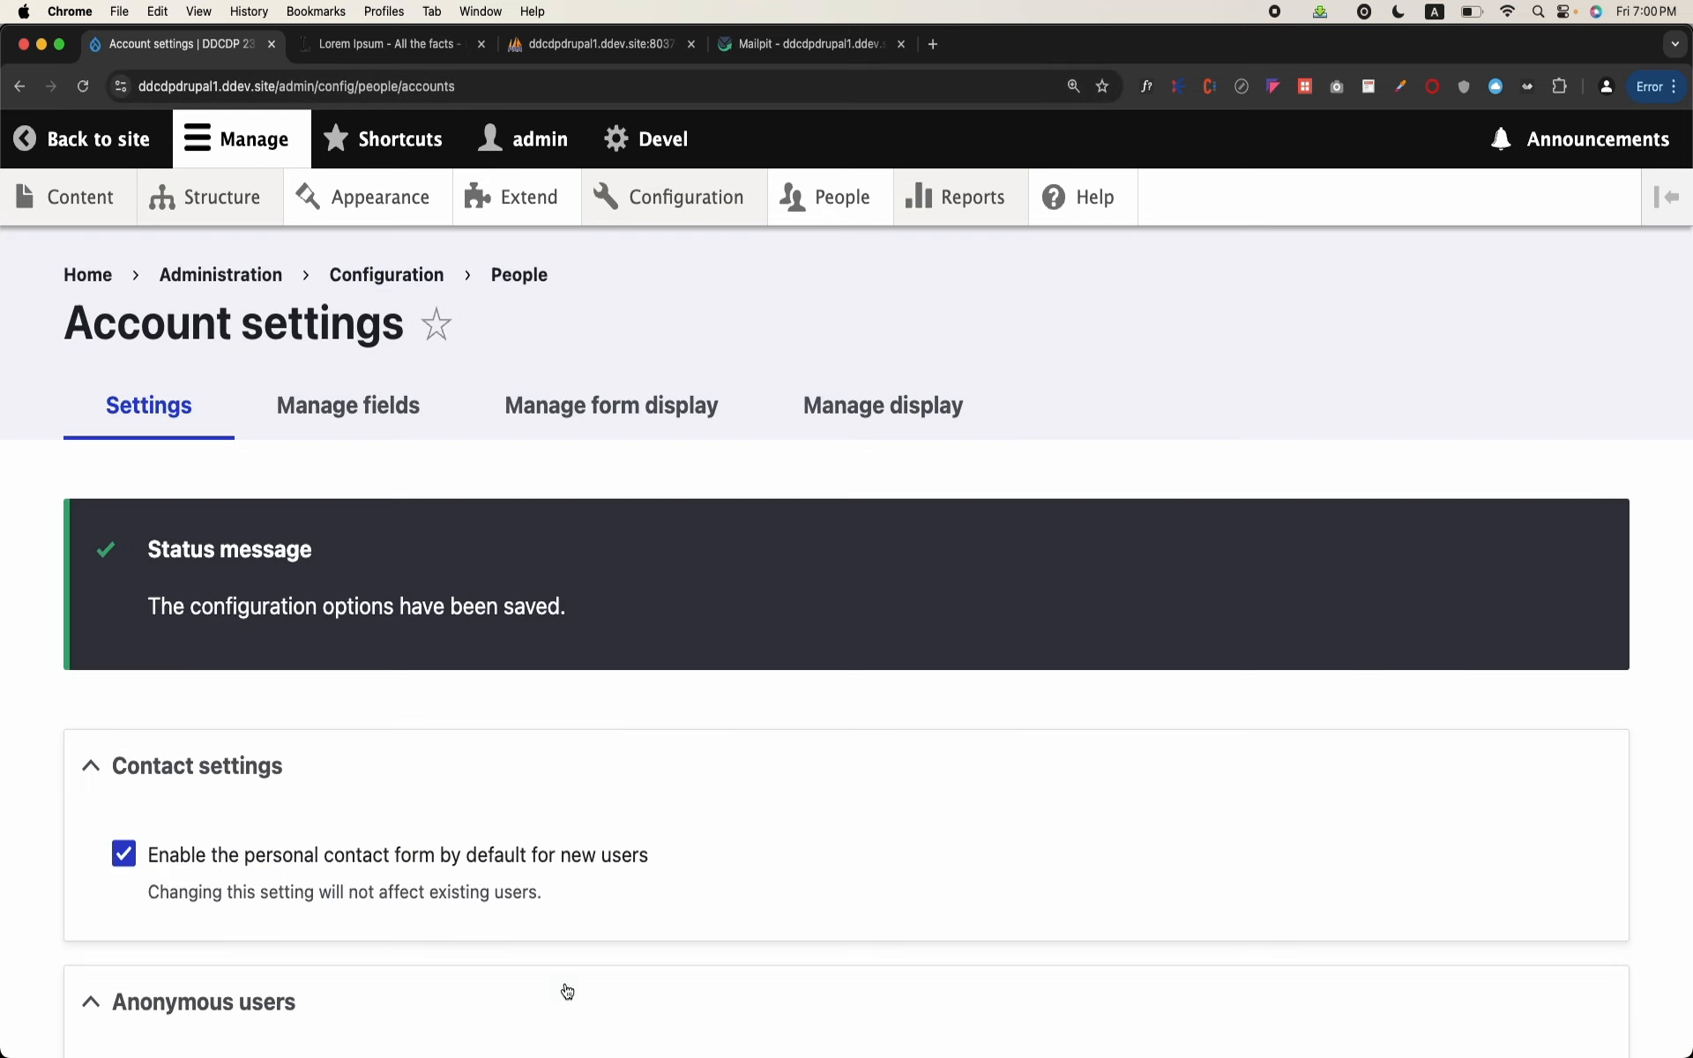
{"action": "mouse_move", "coordinate": [610, 1054]}
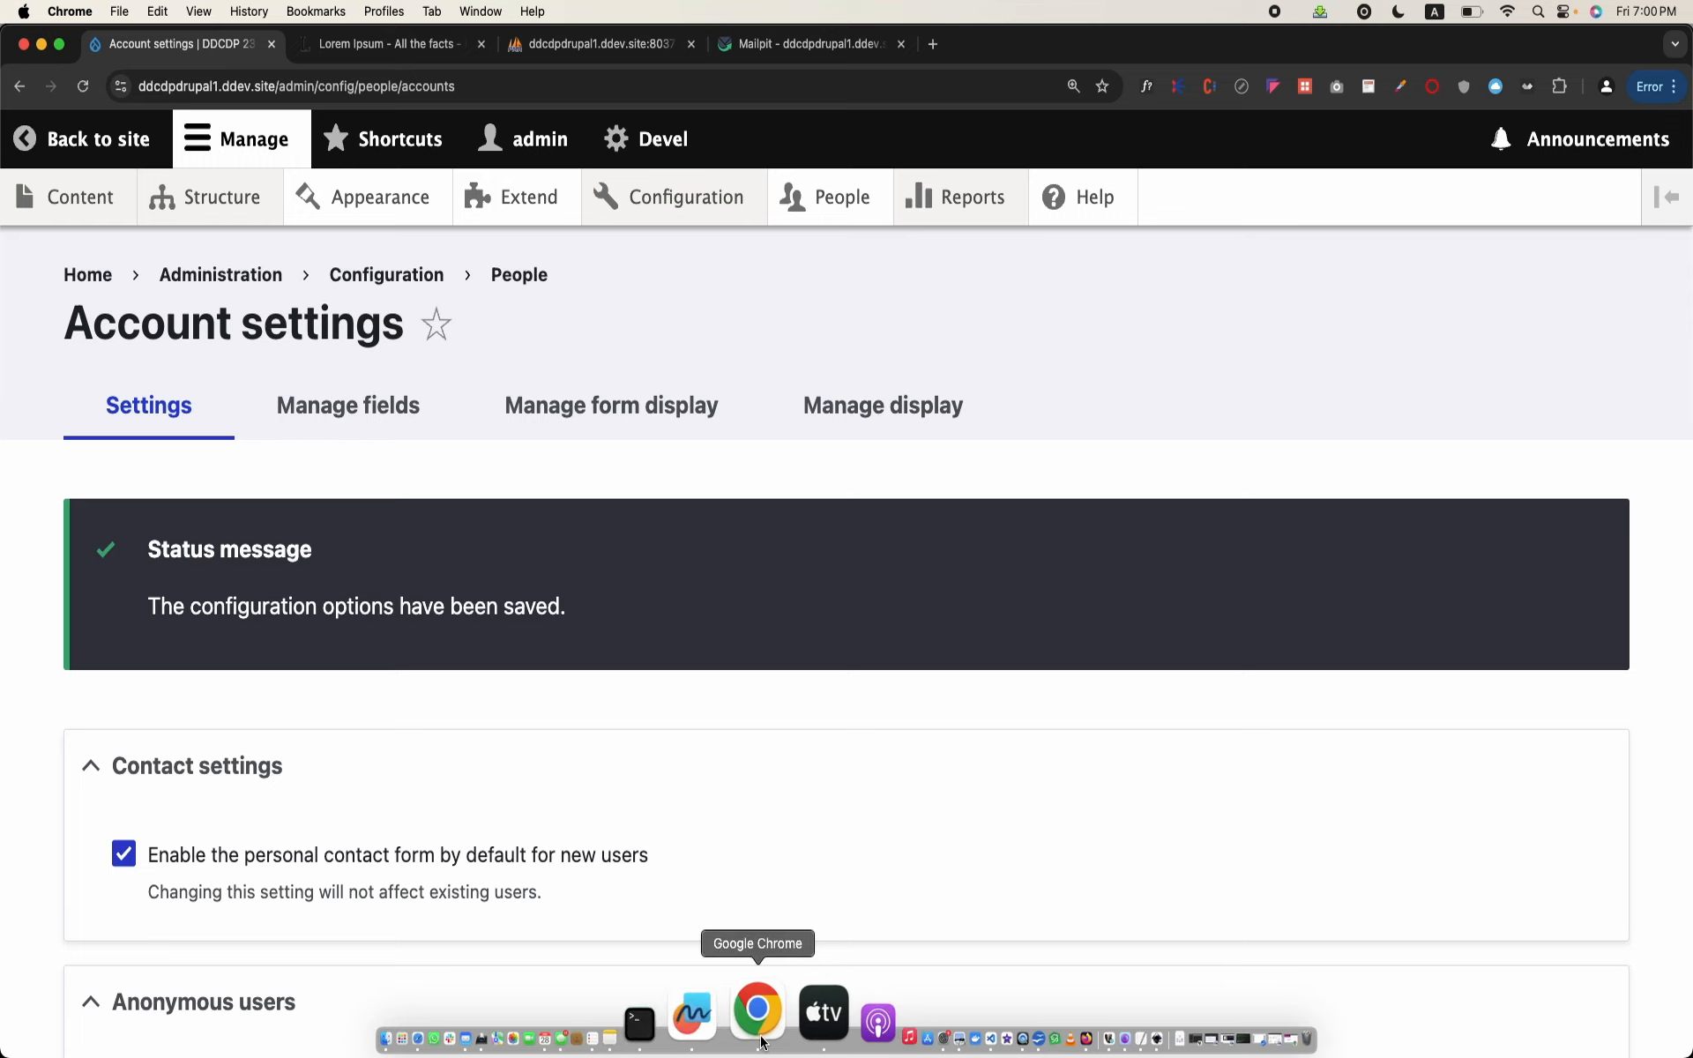
{"action": "right_click", "coordinate": [764, 1043]}
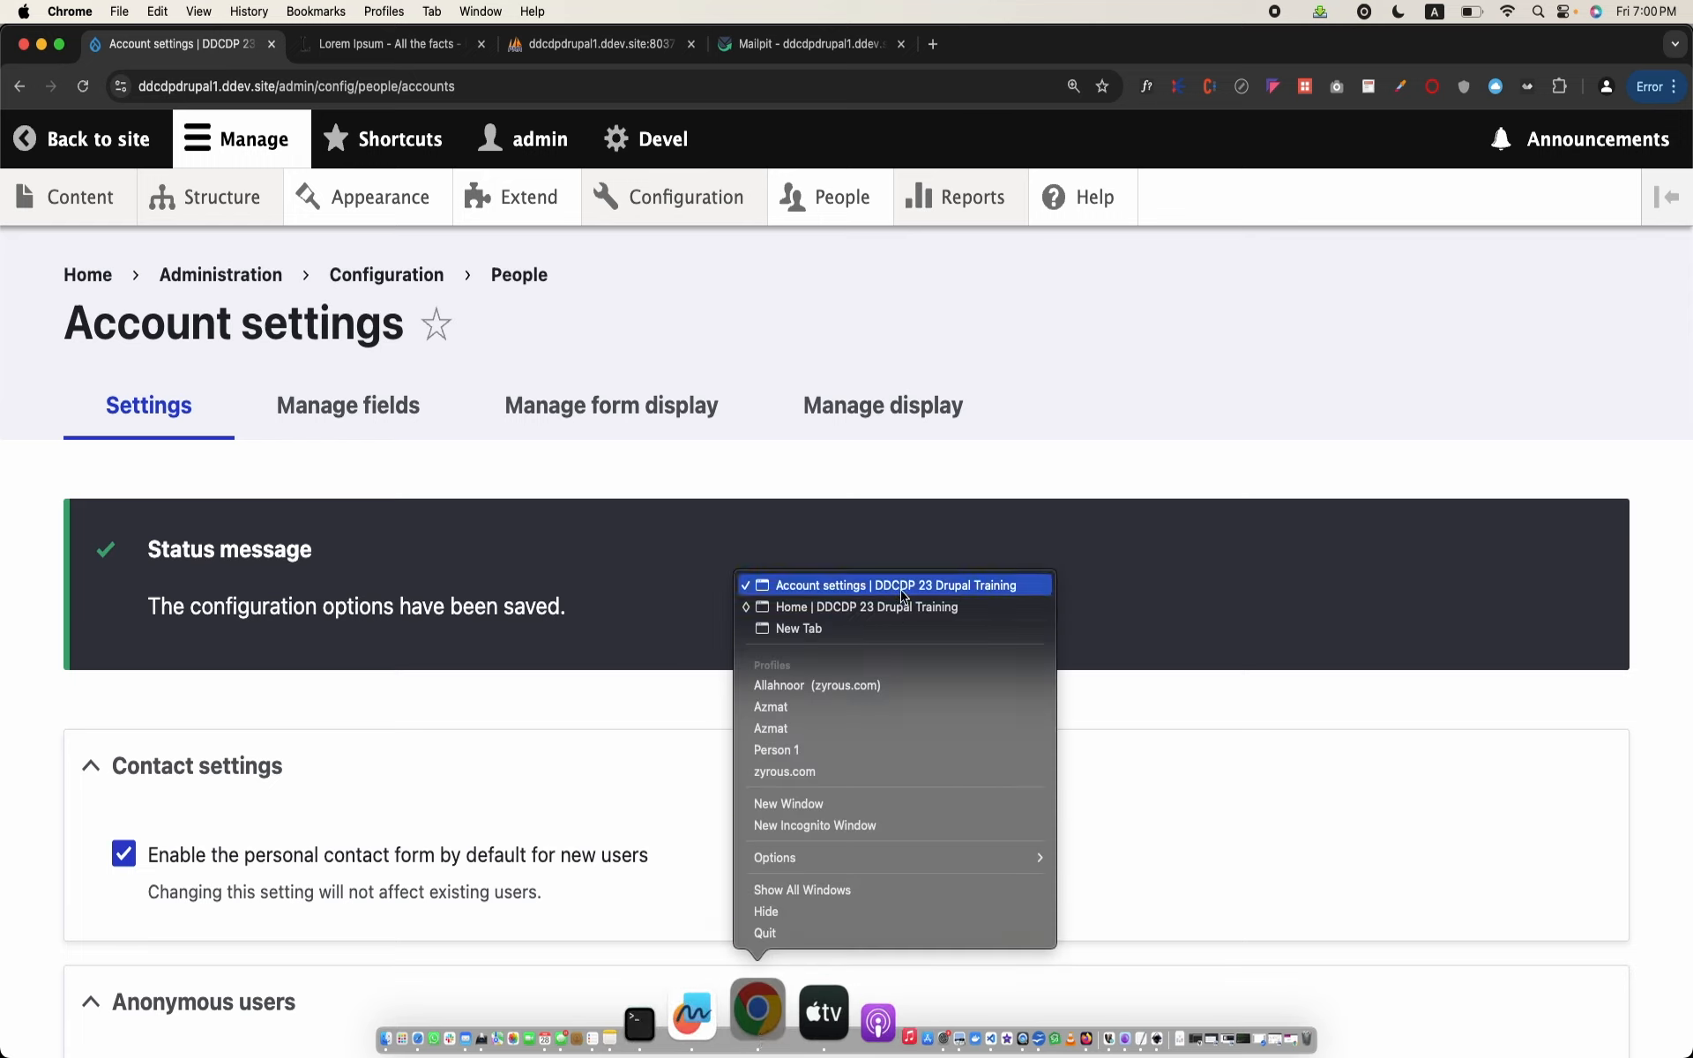
{"action": "left_click", "coordinate": [904, 586]}
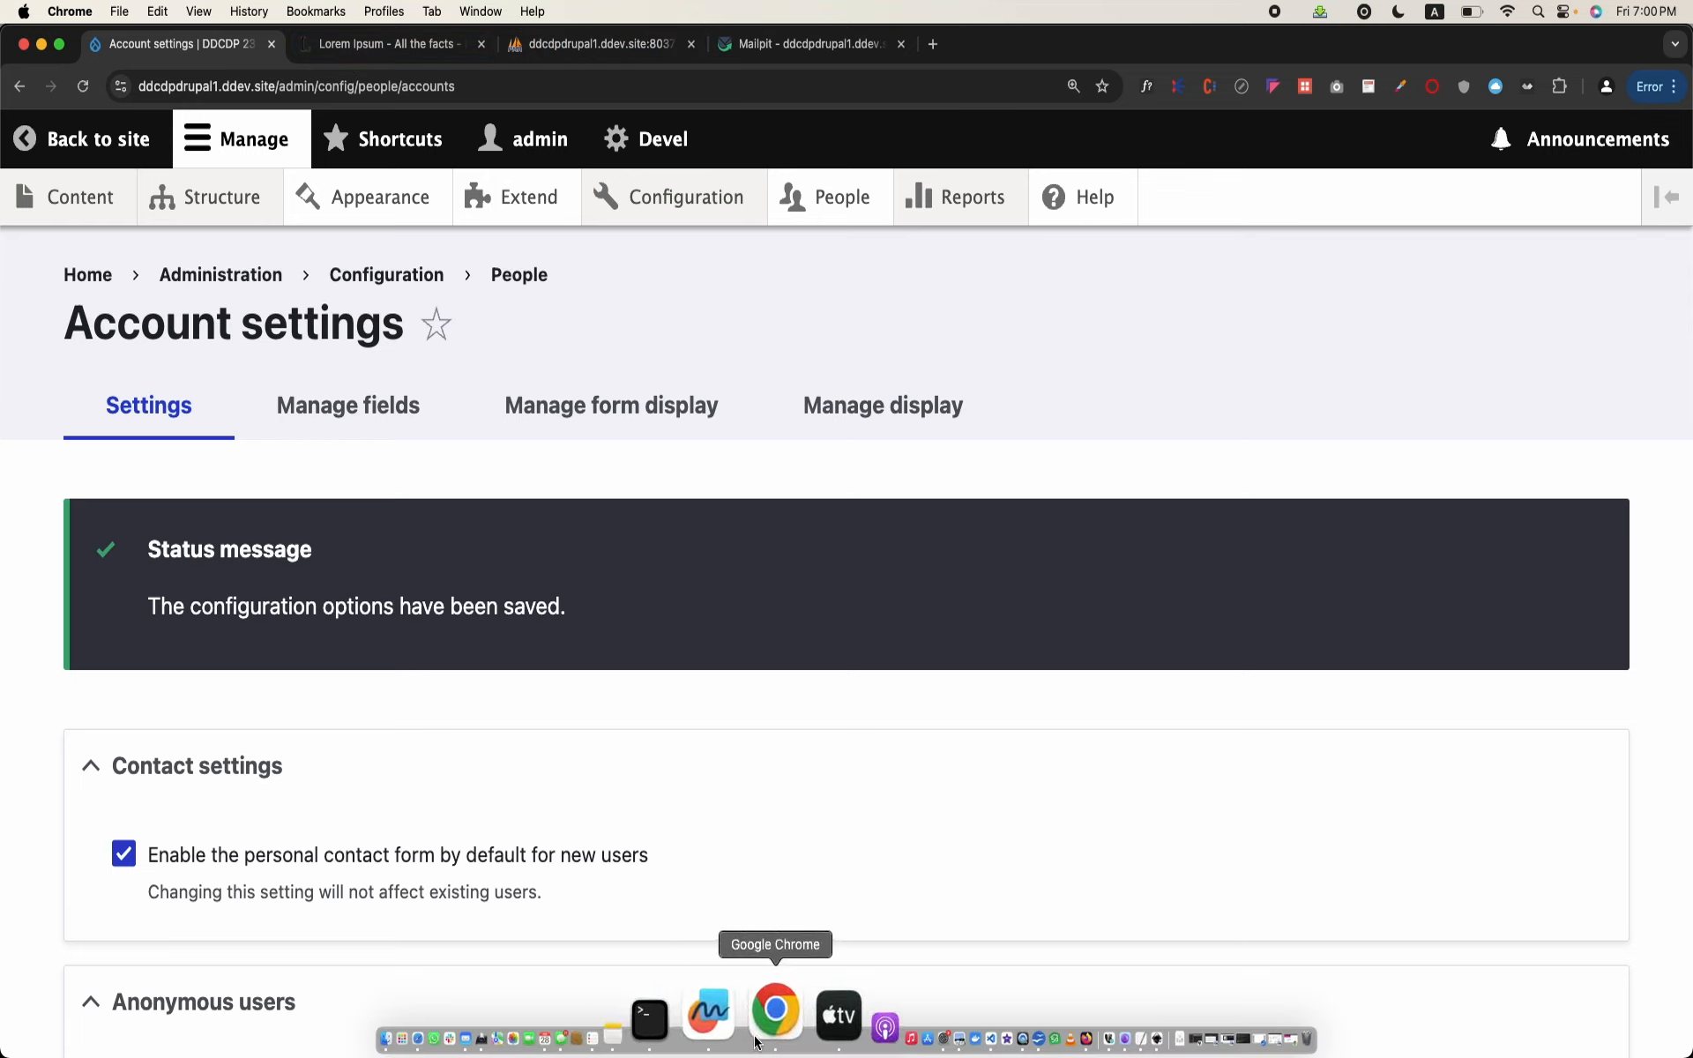
Step: Switch to the incognito window and open the site's form for creating a new account
{"action": "right_click", "coordinate": [756, 1044]}
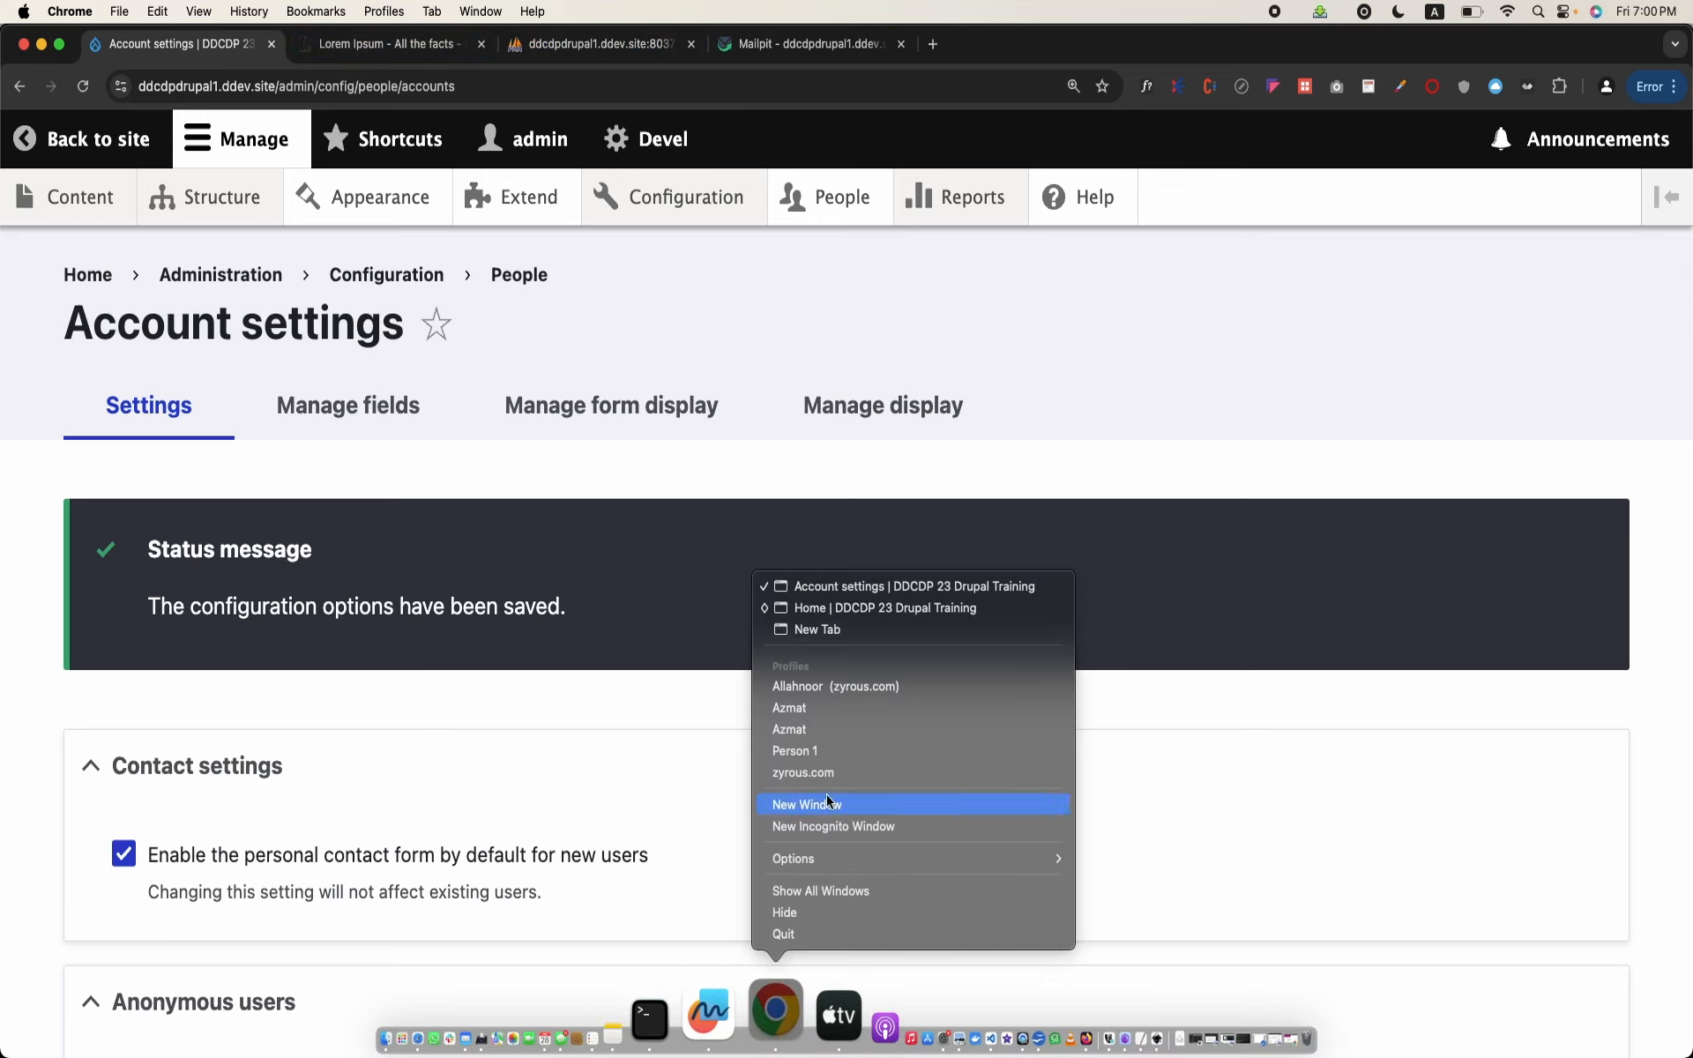
{"action": "left_click", "coordinate": [941, 597]}
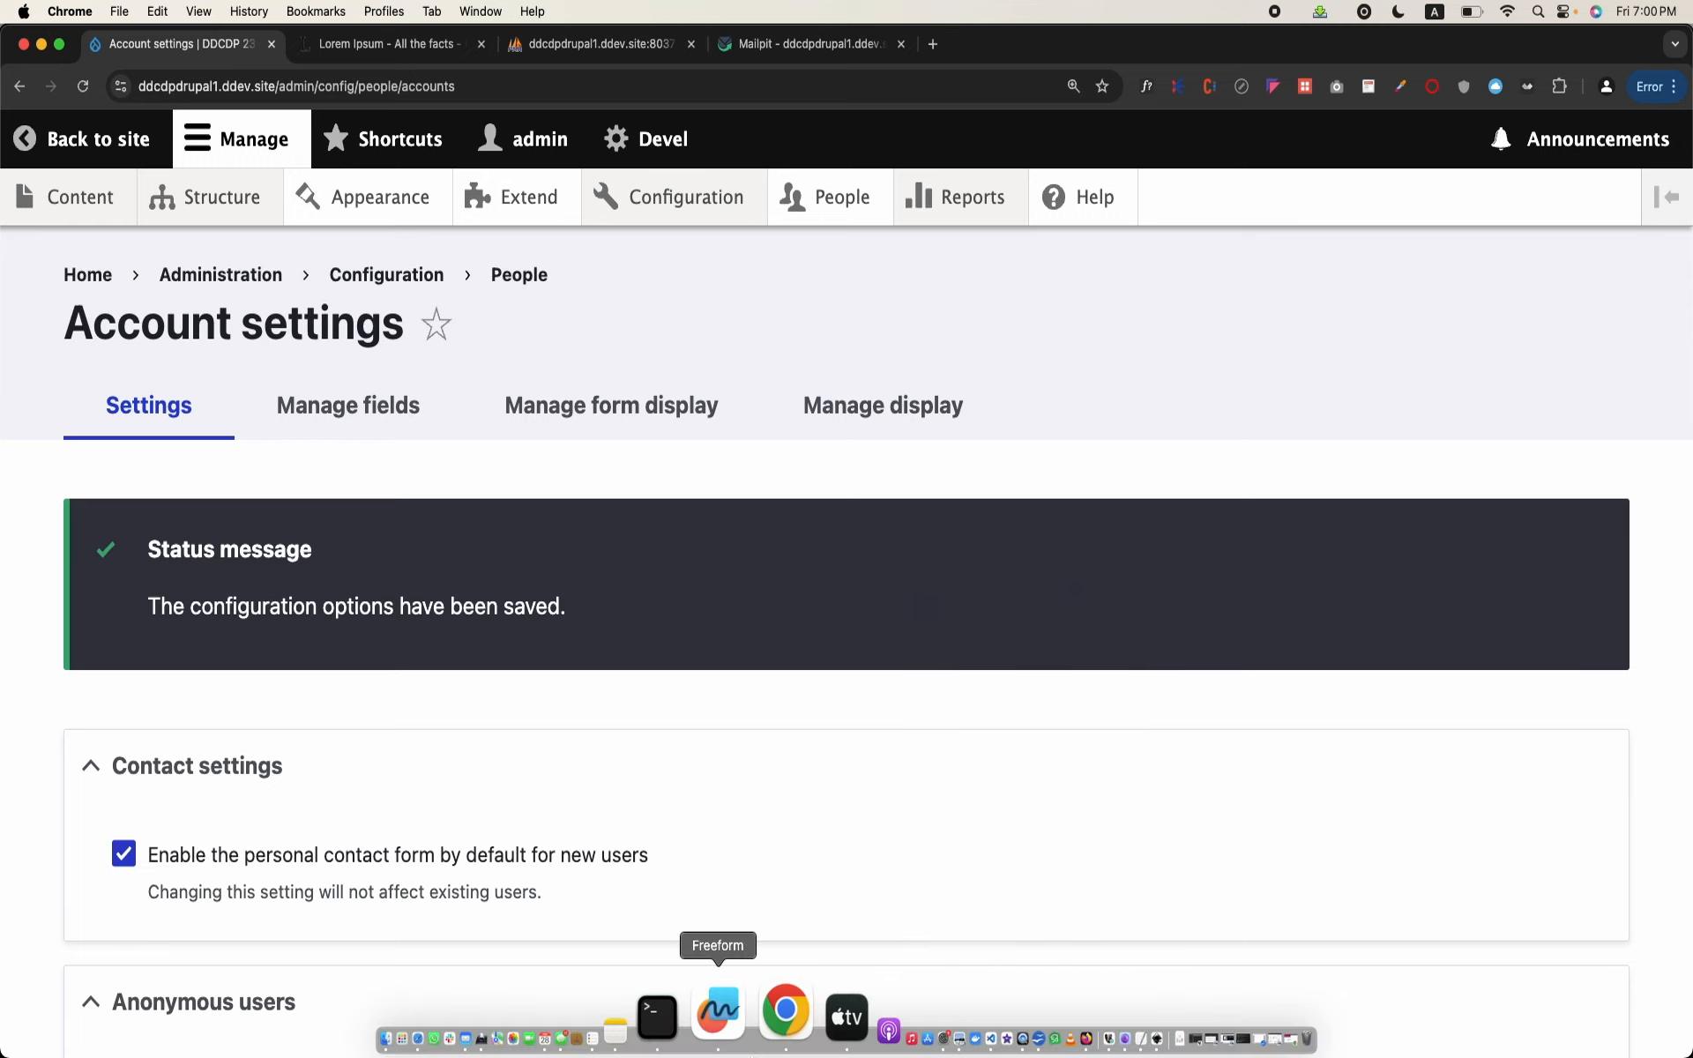
{"action": "right_click", "coordinate": [764, 1046]}
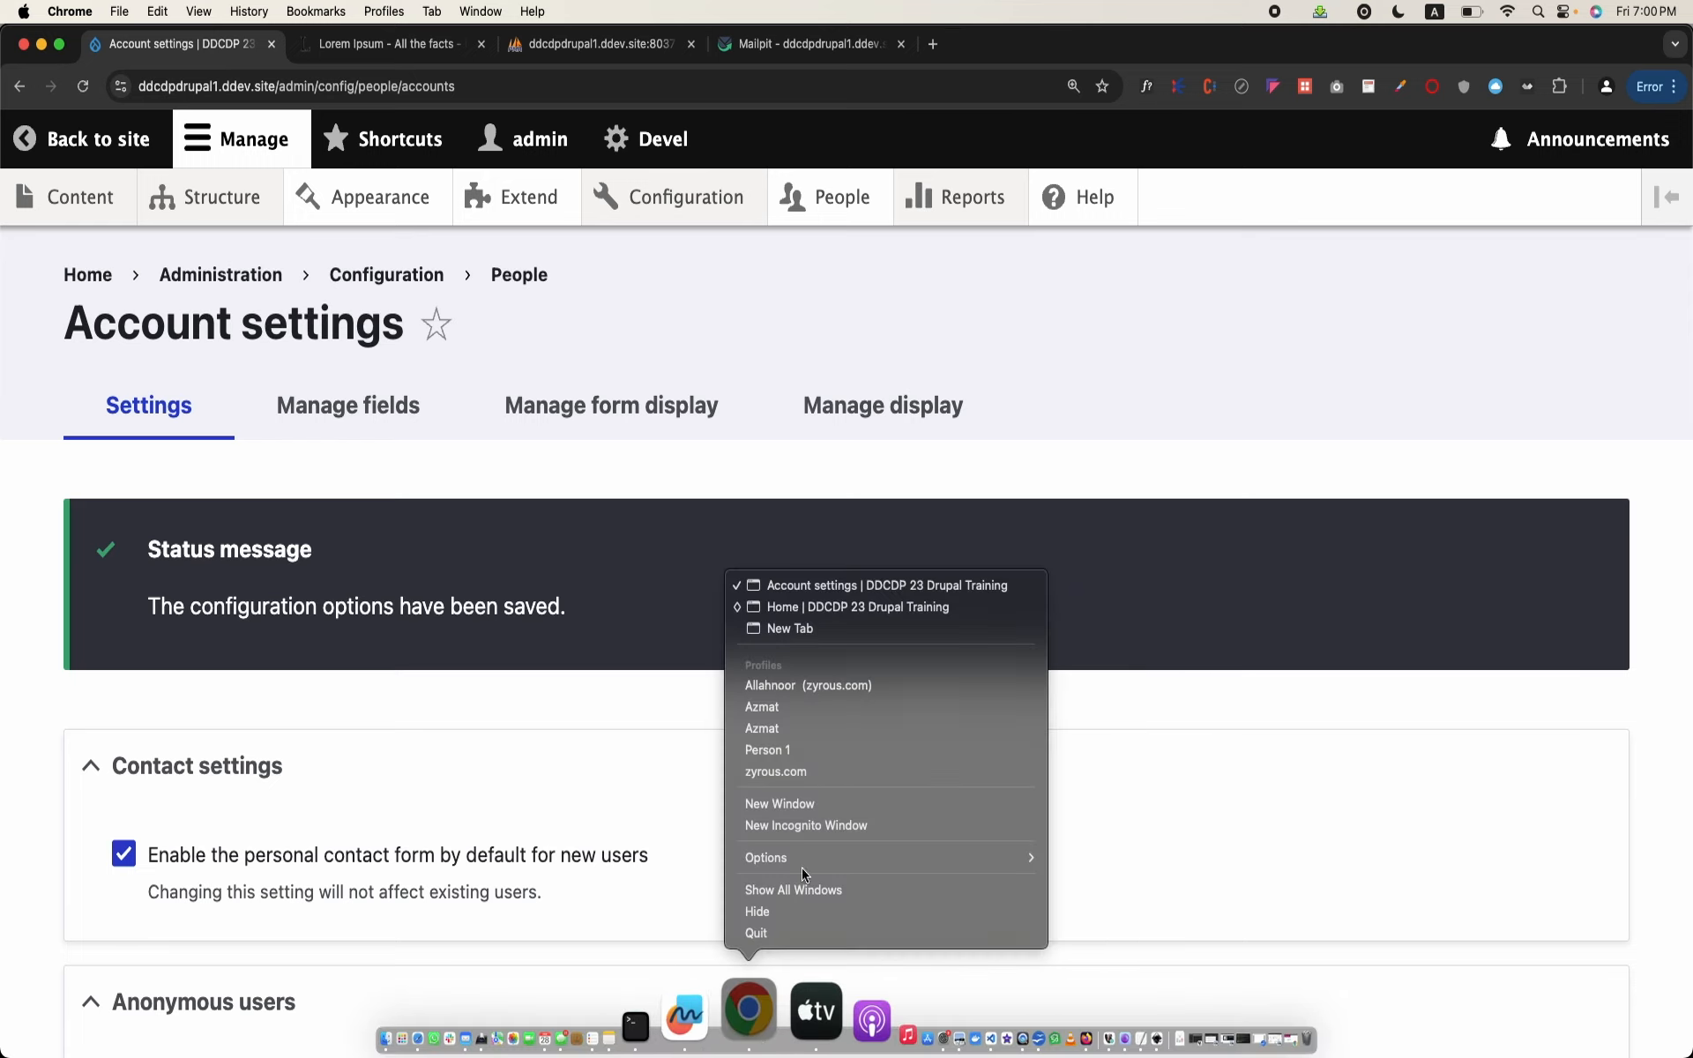
{"action": "left_click", "coordinate": [896, 608]}
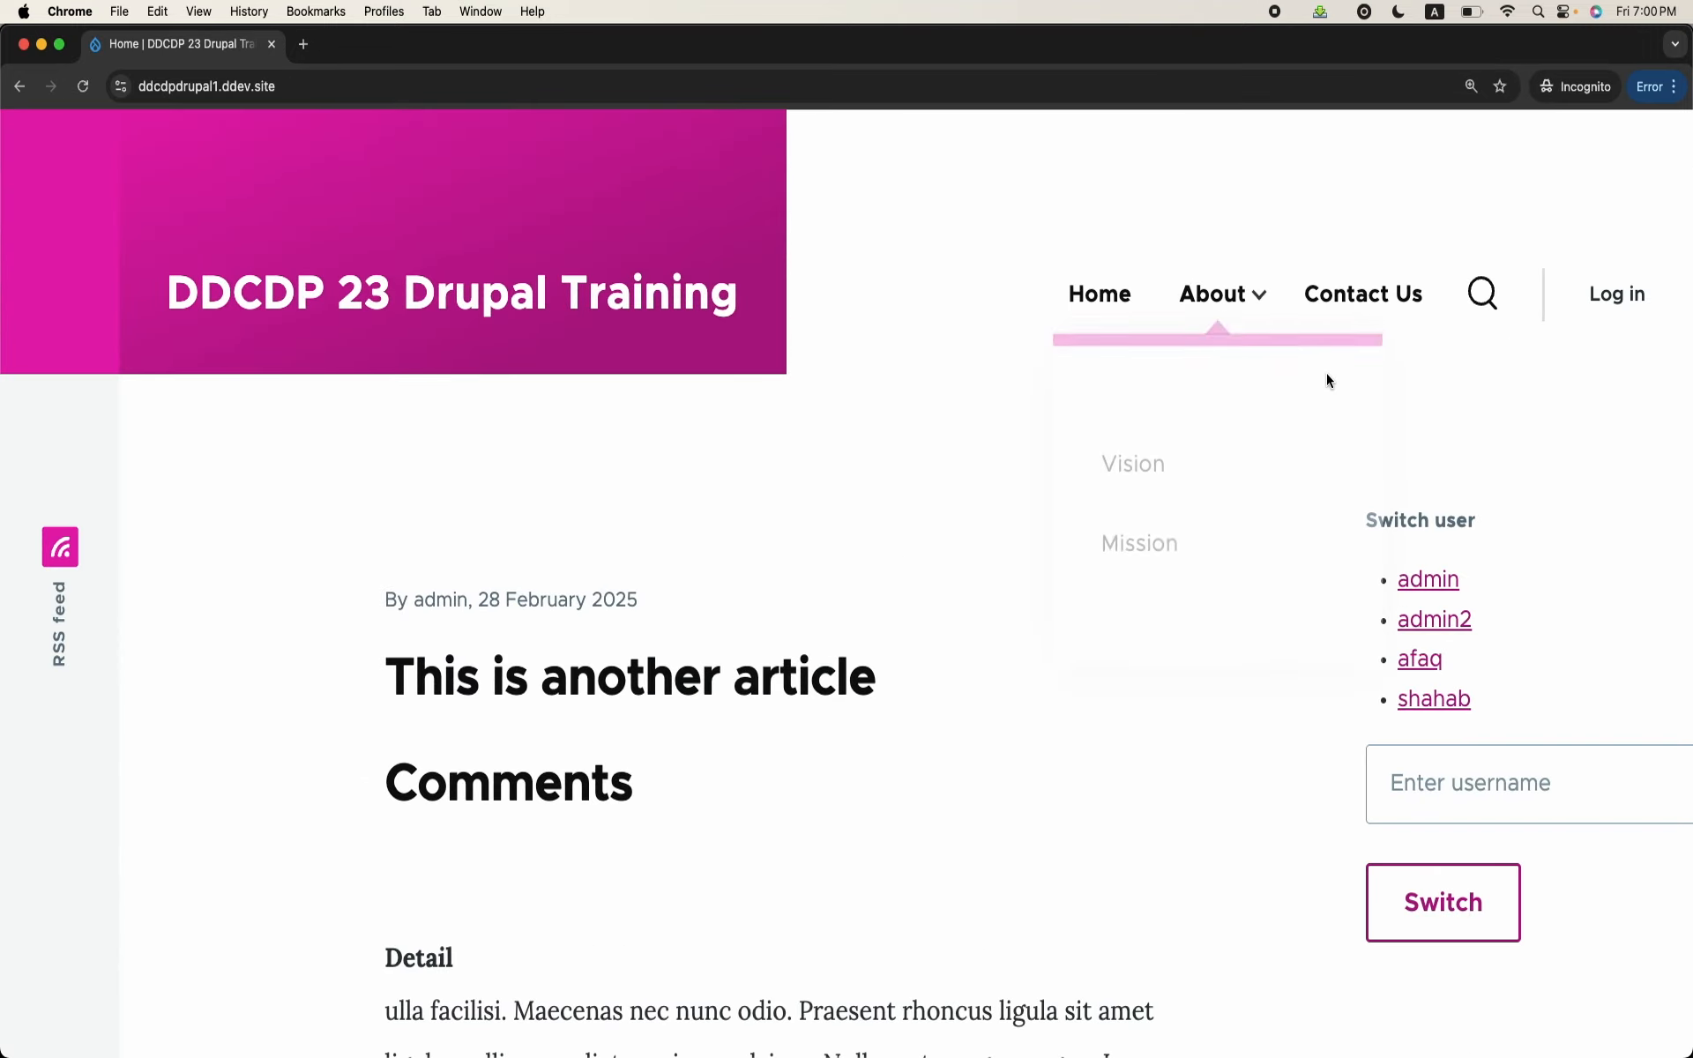
{"action": "left_click", "coordinate": [1621, 297]}
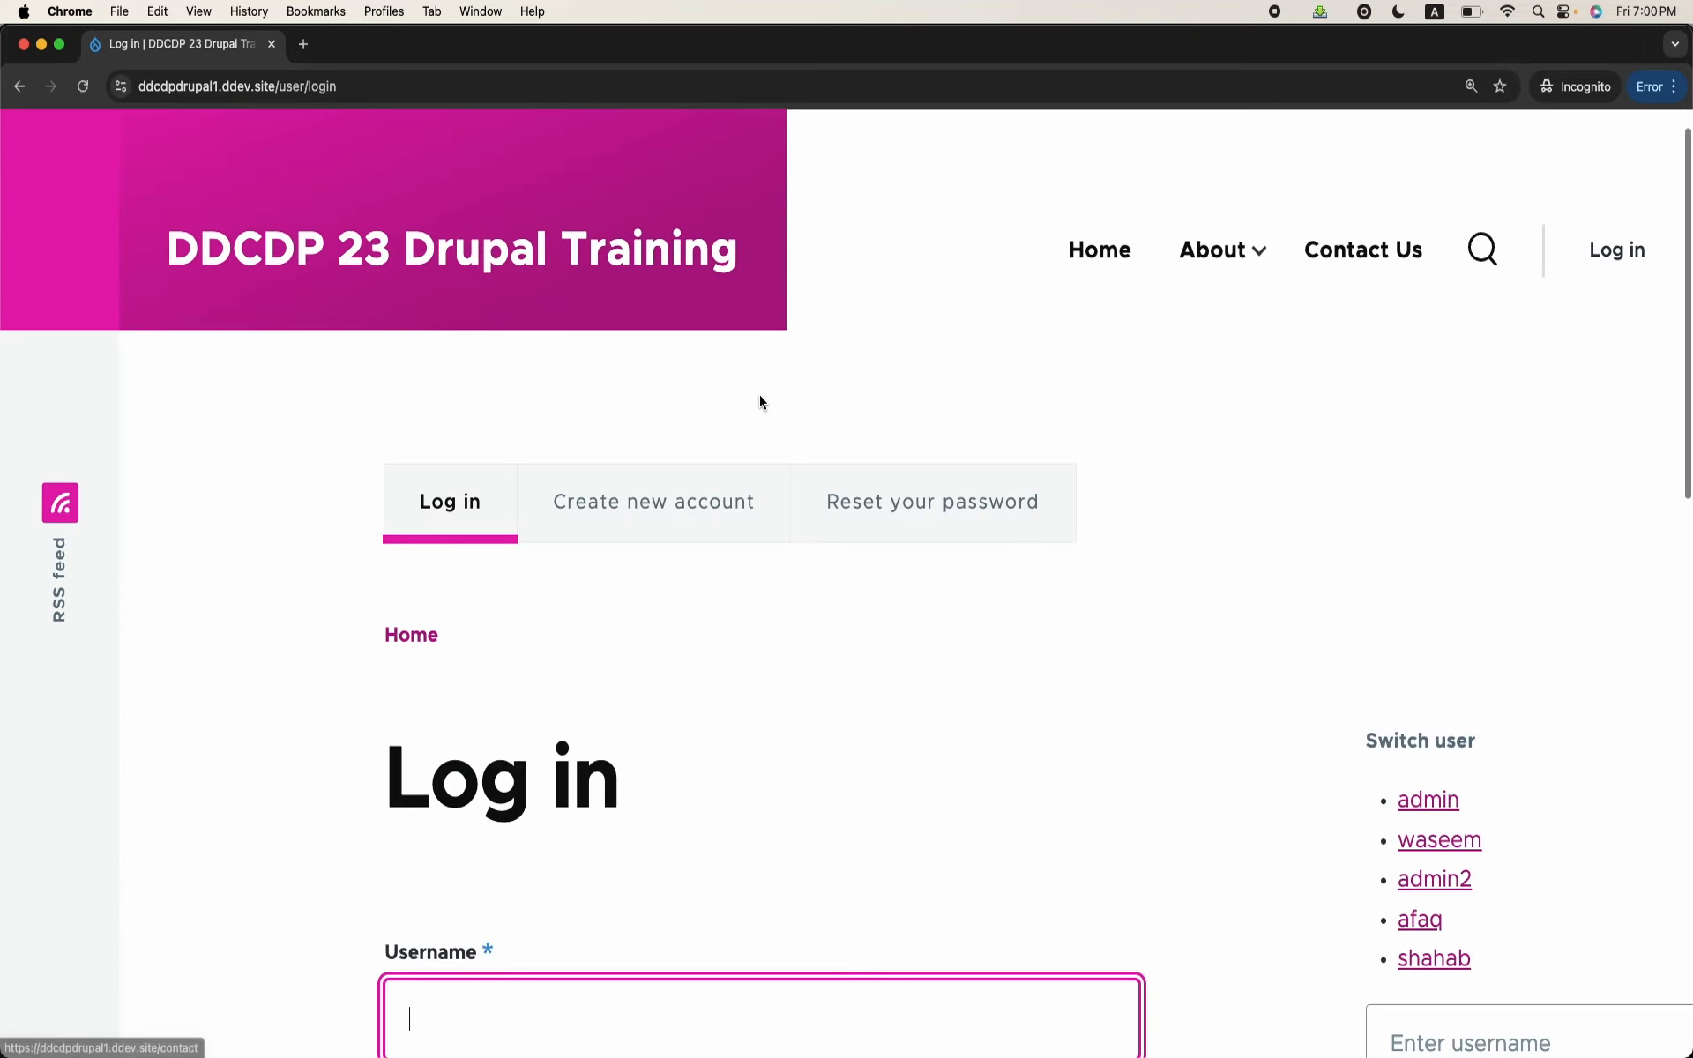
{"action": "left_click", "coordinate": [627, 526]}
{"action": "scroll", "coordinate": [512, 822], "scroll_direction": "down", "scroll_amount": 3}
{"action": "scroll", "coordinate": [511, 822], "scroll_direction": "down", "scroll_amount": 3}
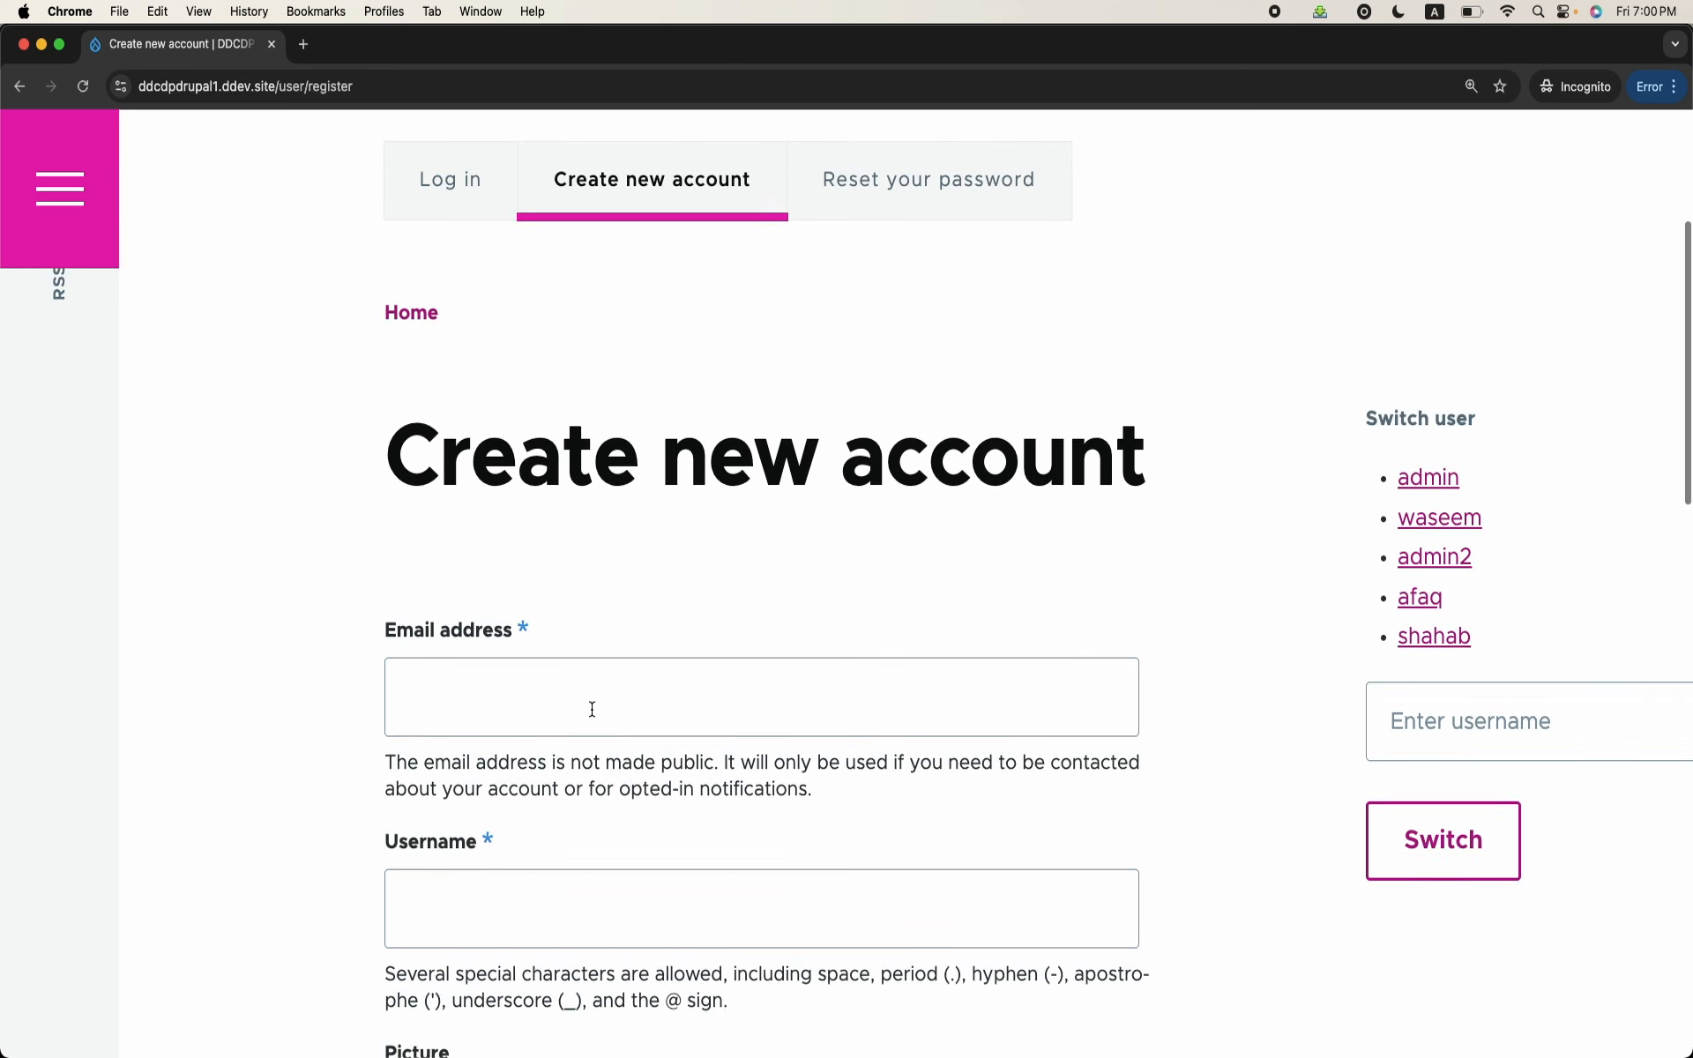
Step: Fill in the new visitor's email address on the registration form
{"action": "left_click", "coordinate": [590, 706]}
{"action": "type", "text": "shah"}
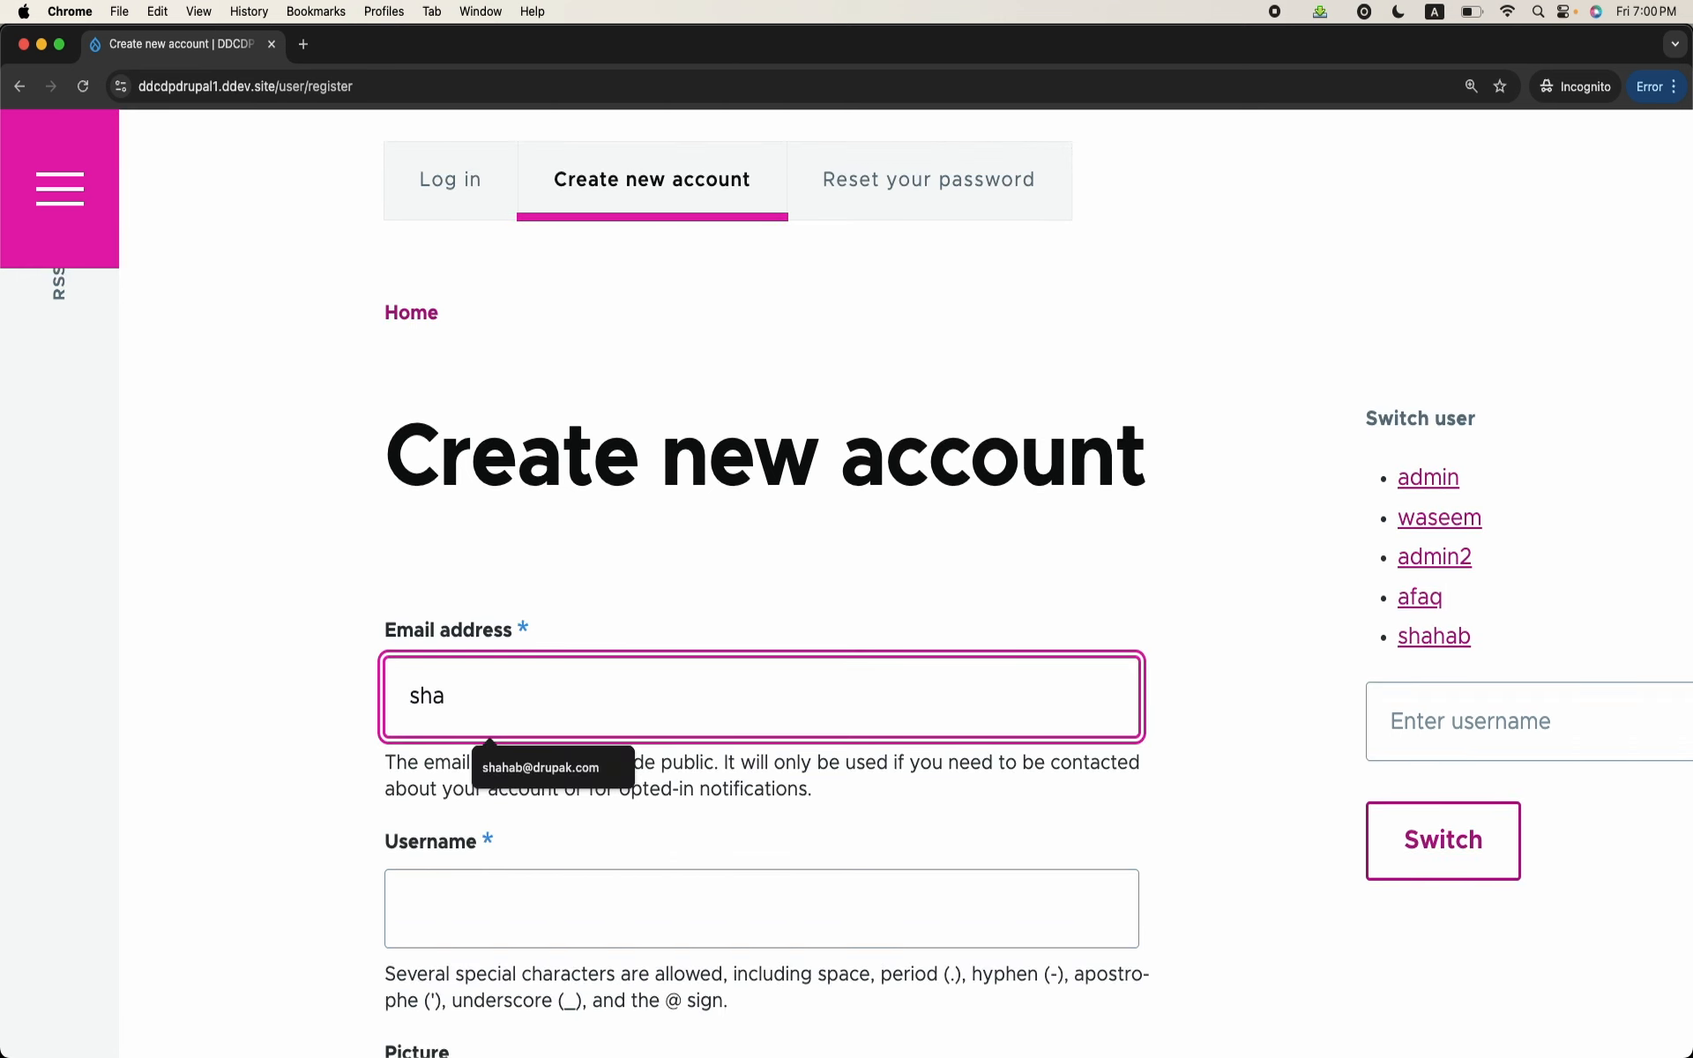
{"action": "key", "text": "BackSpace"}
{"action": "key", "text": "BackSpace"}
{"action": "key", "text": "BackSpace"}
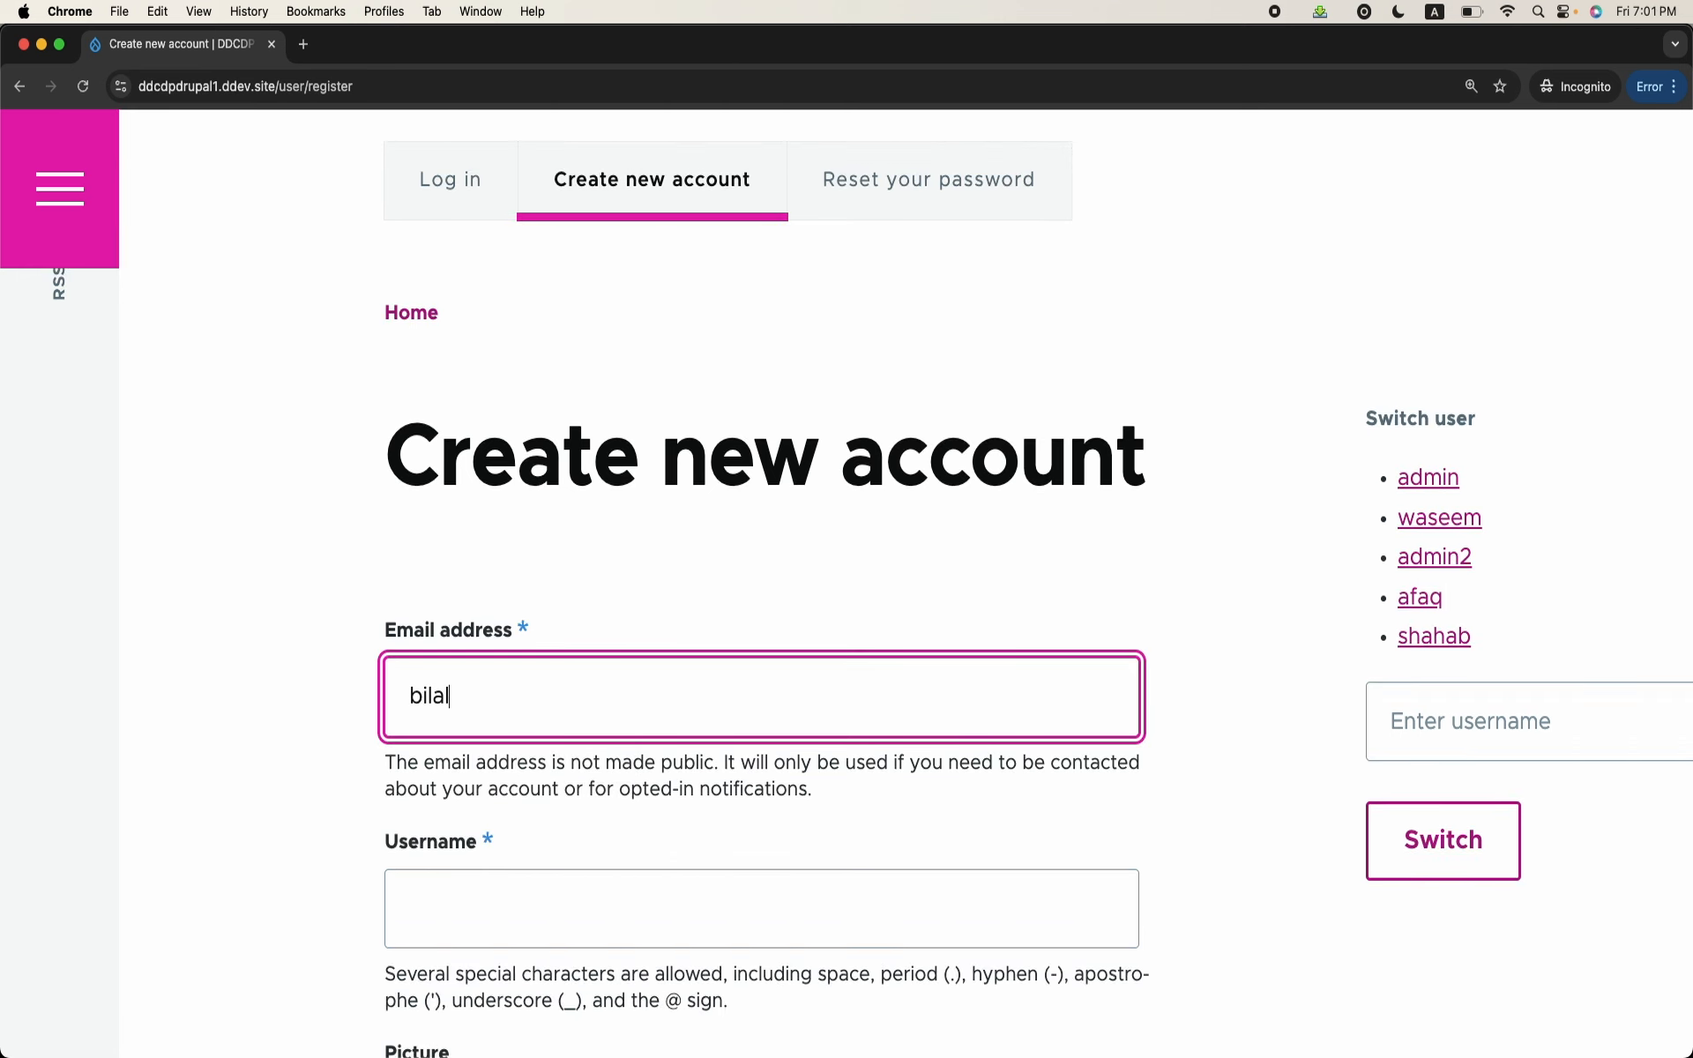
{"action": "key", "text": "Tab"}
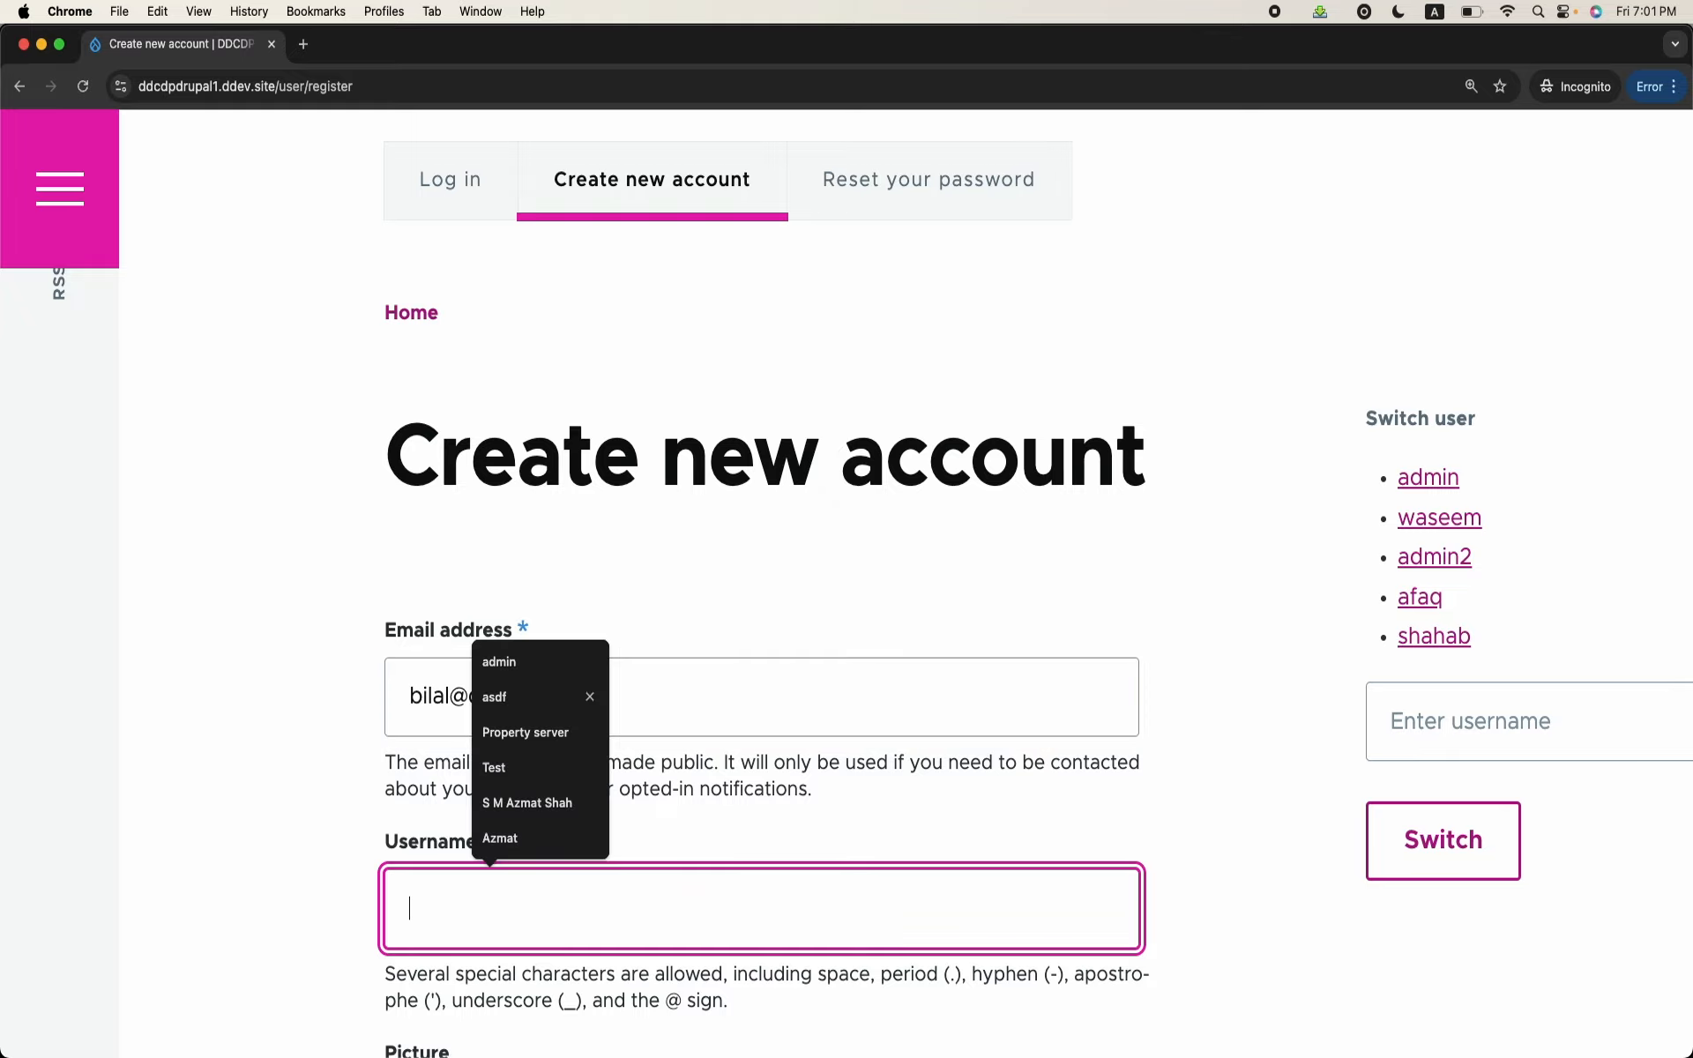
Step: Enter the new visitor's username and submit the registration to create the account
{"action": "type", "text": "1"}
{"action": "key", "text": "BackSpace"}
{"action": "type", "text": "bilal"}
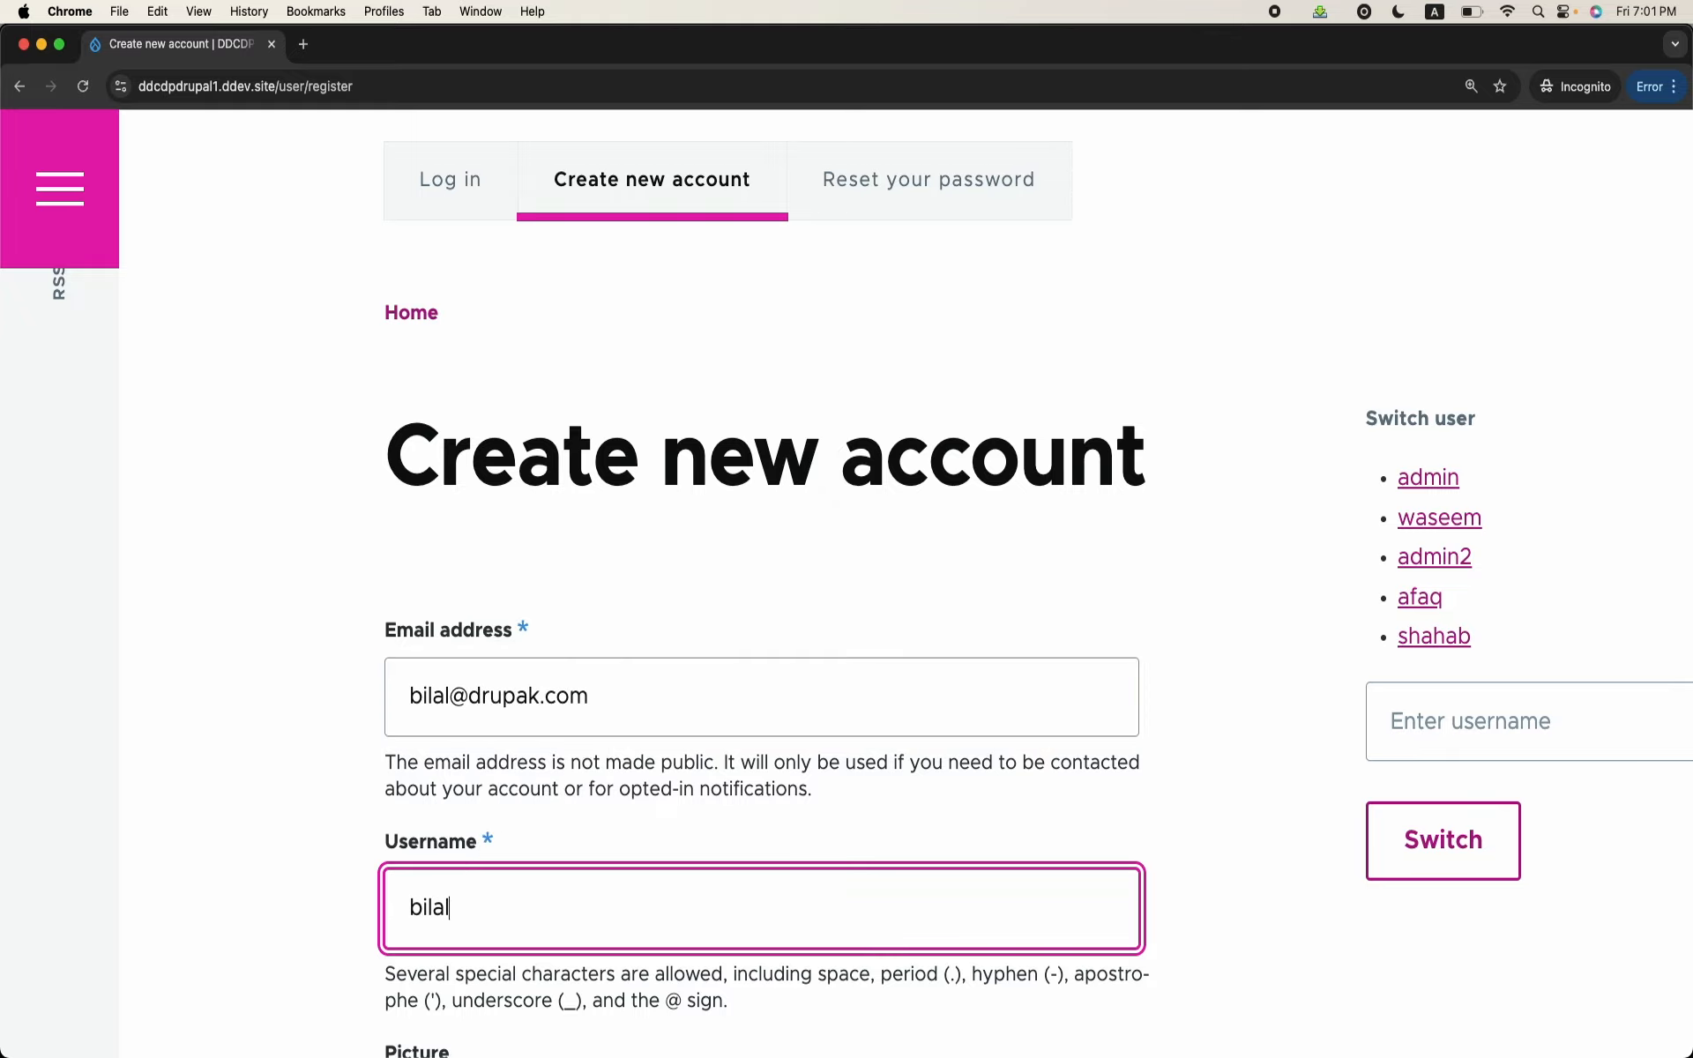
{"action": "scroll", "coordinate": [592, 708], "scroll_direction": "down", "scroll_amount": 3}
{"action": "scroll", "coordinate": [592, 708], "scroll_direction": "down", "scroll_amount": 10}
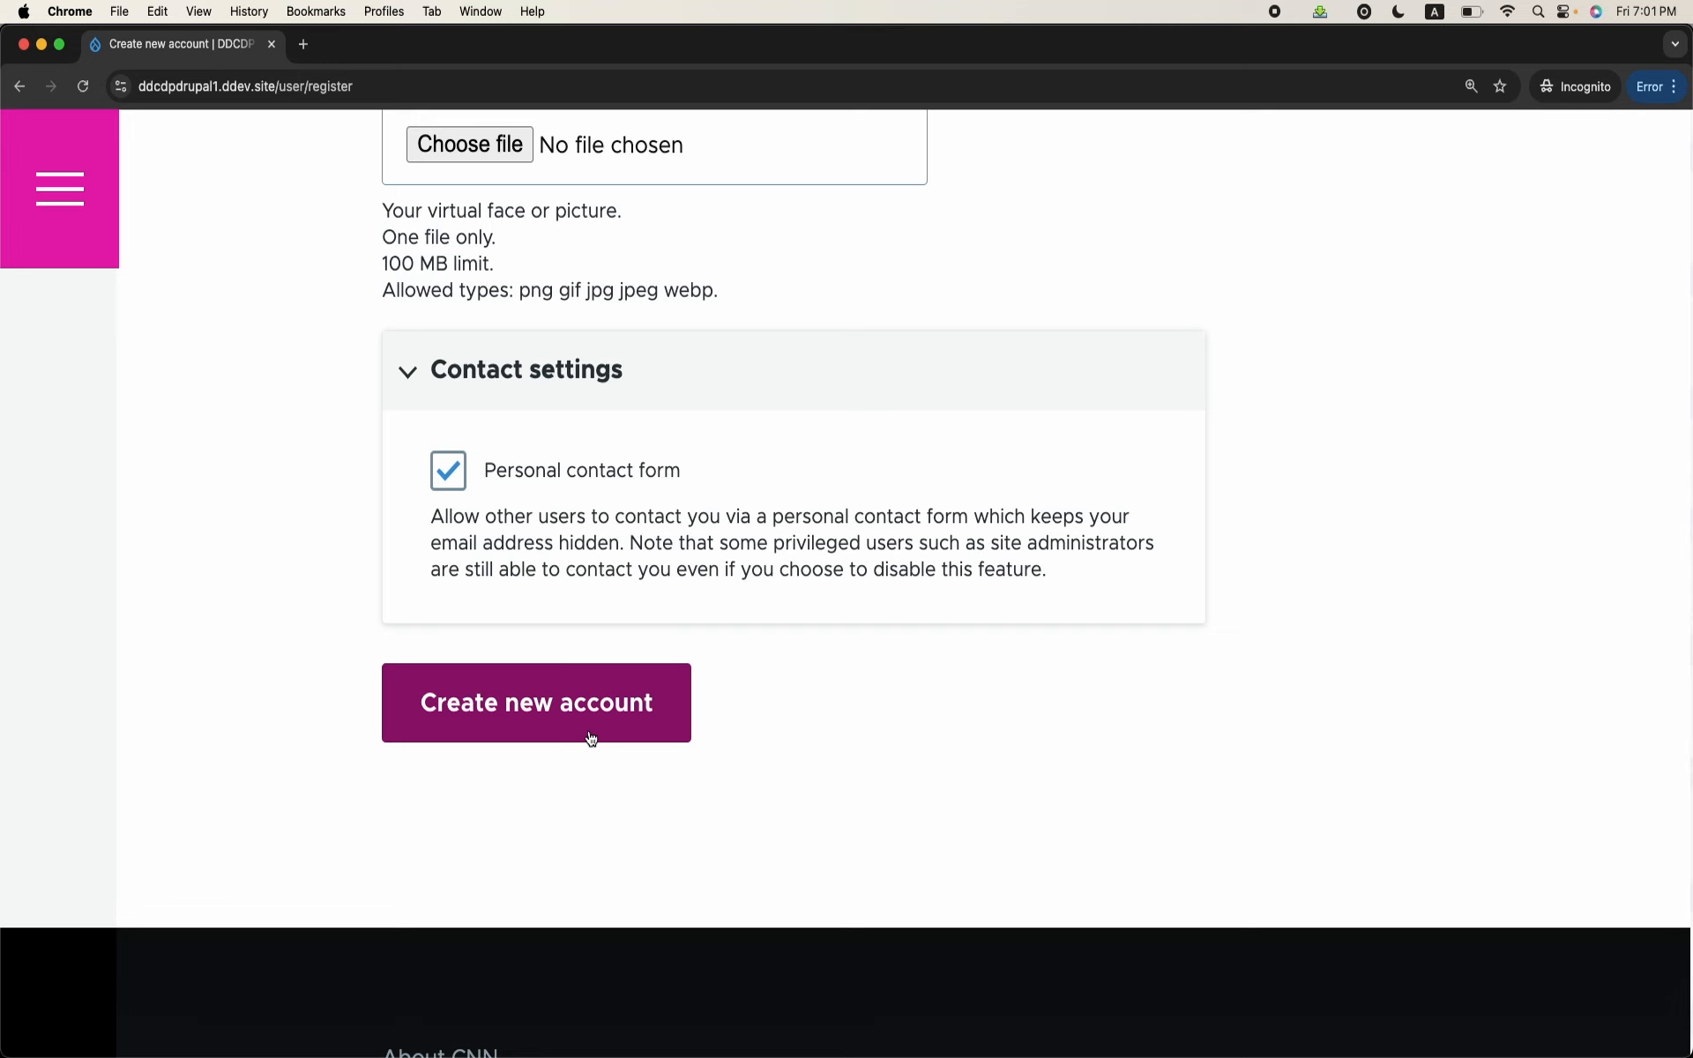
{"action": "left_click", "coordinate": [591, 739]}
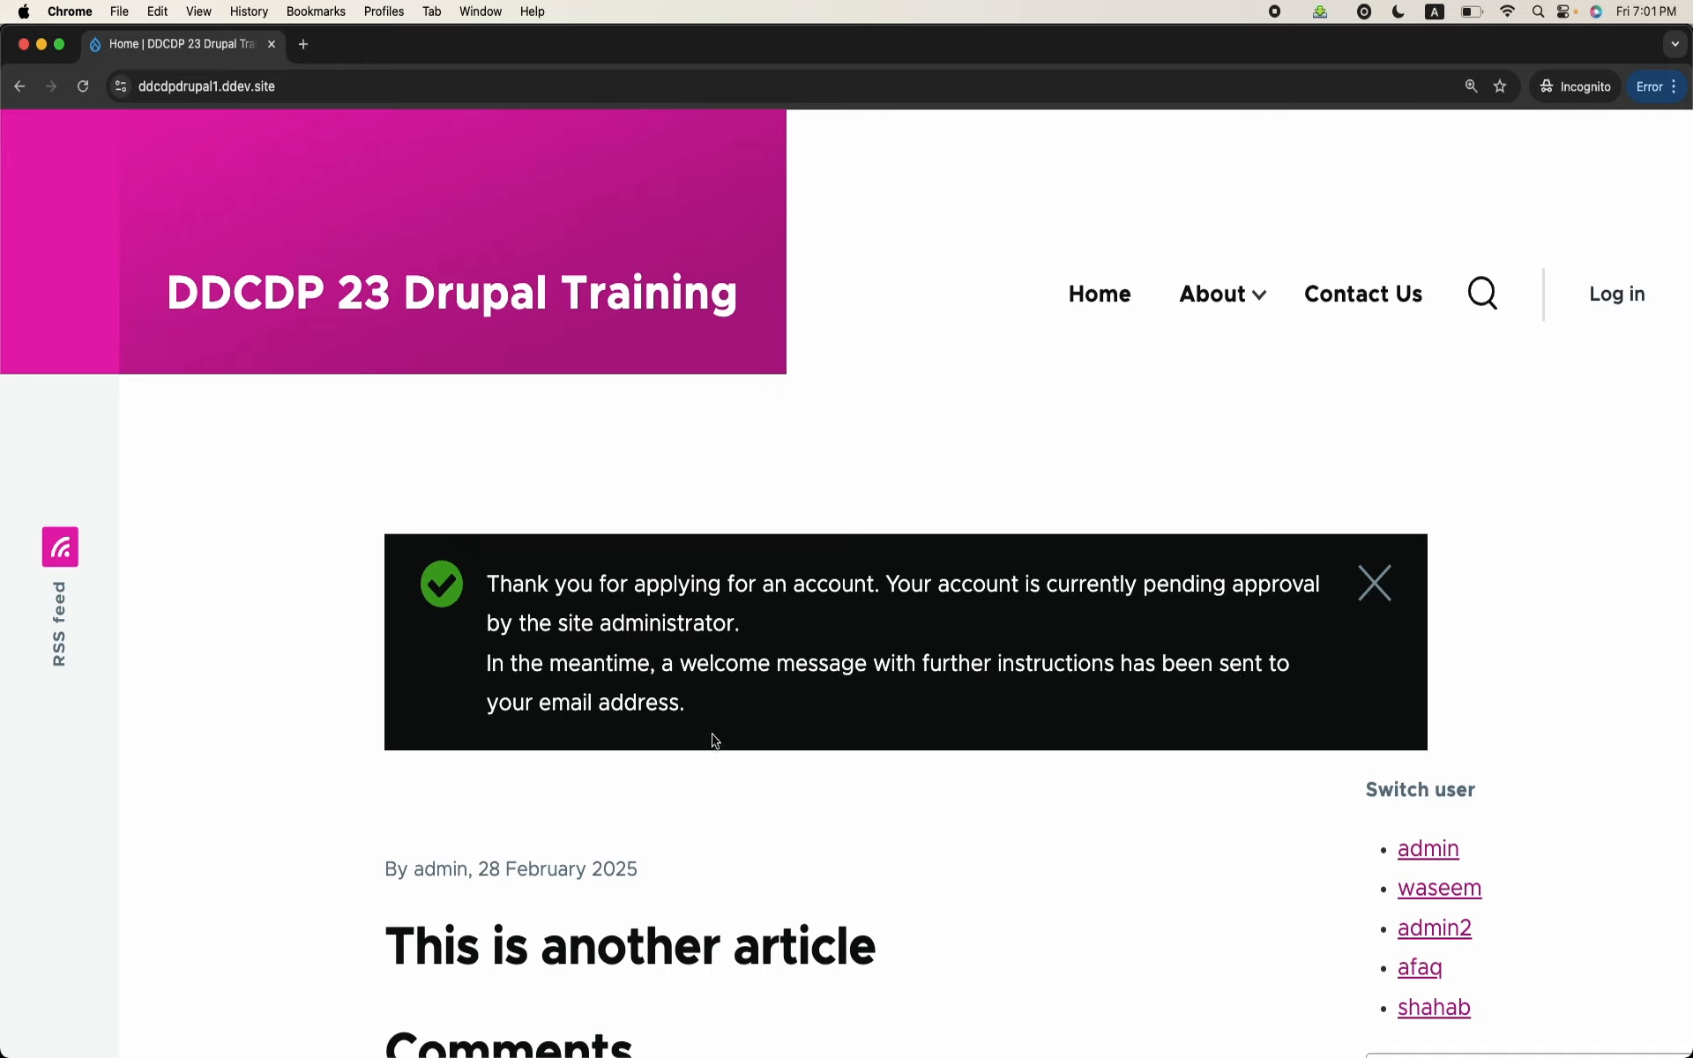
Step: Go back to the administrator's browser window and read the pending-approval email addressed to the new visitor in Mailpit
{"action": "left_click_drag", "start_coordinate": [490, 667], "coordinate": [681, 702]}
{"action": "mouse_move", "coordinate": [764, 1054]}
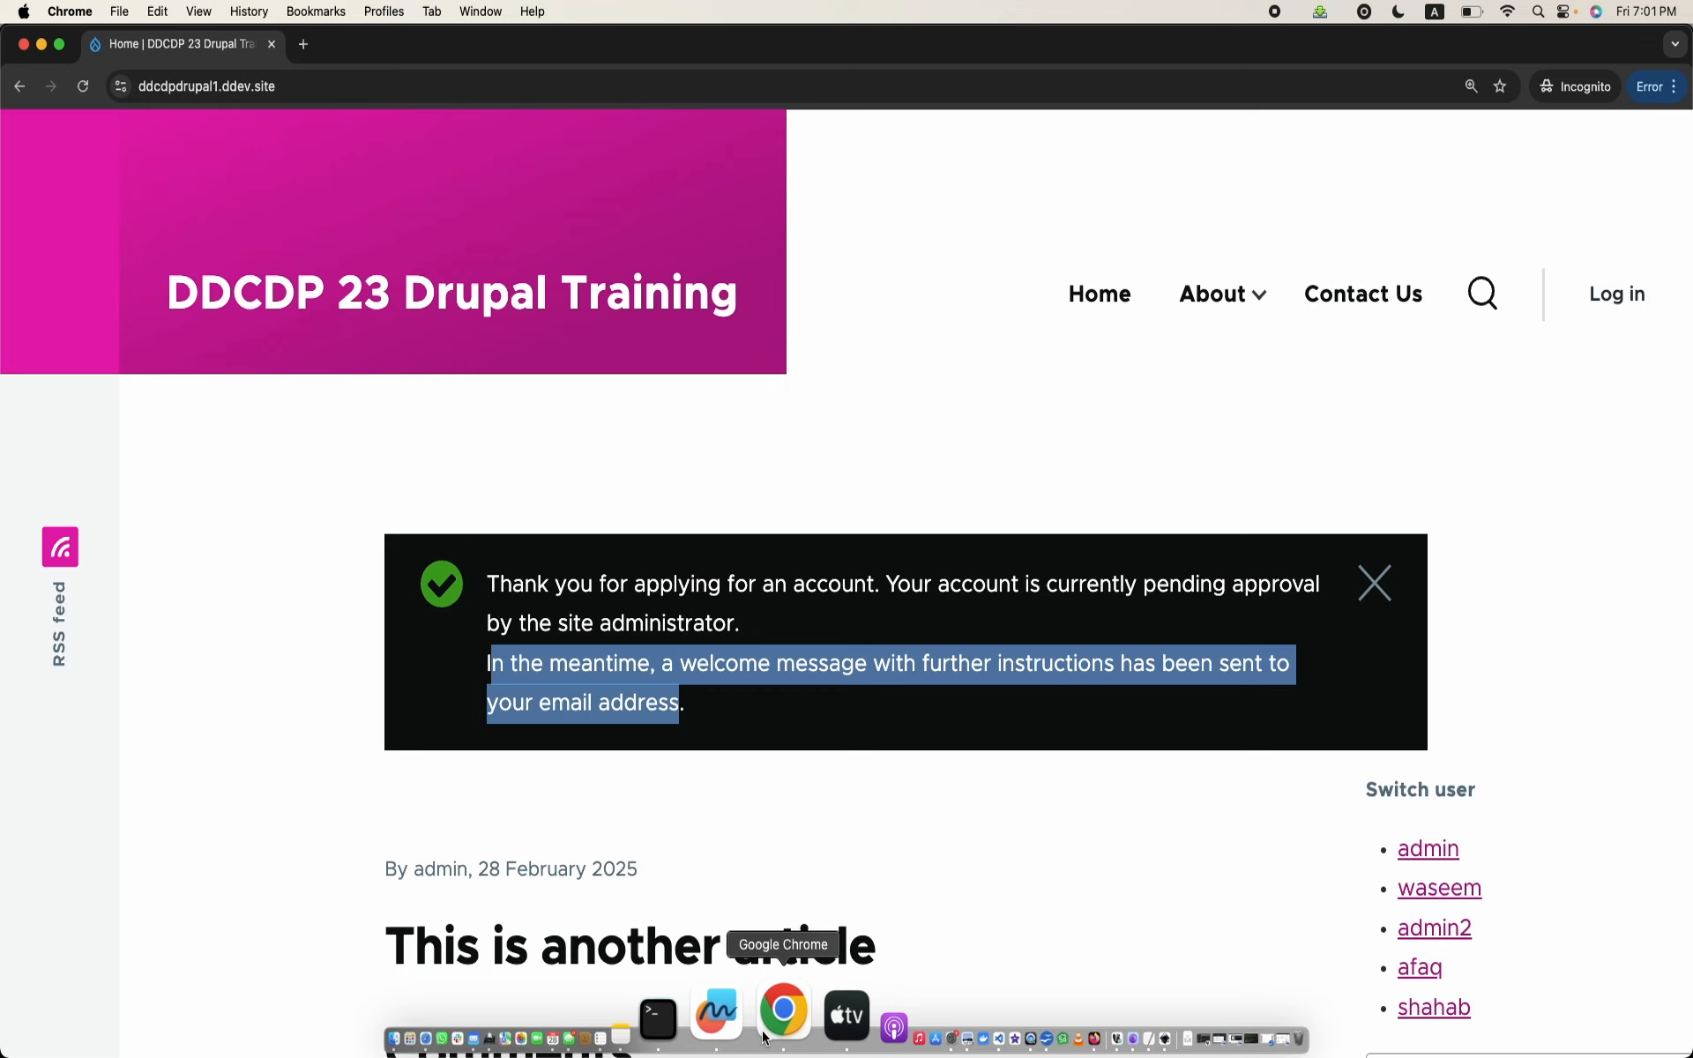
{"action": "right_click", "coordinate": [764, 1039]}
{"action": "left_click", "coordinate": [905, 584]}
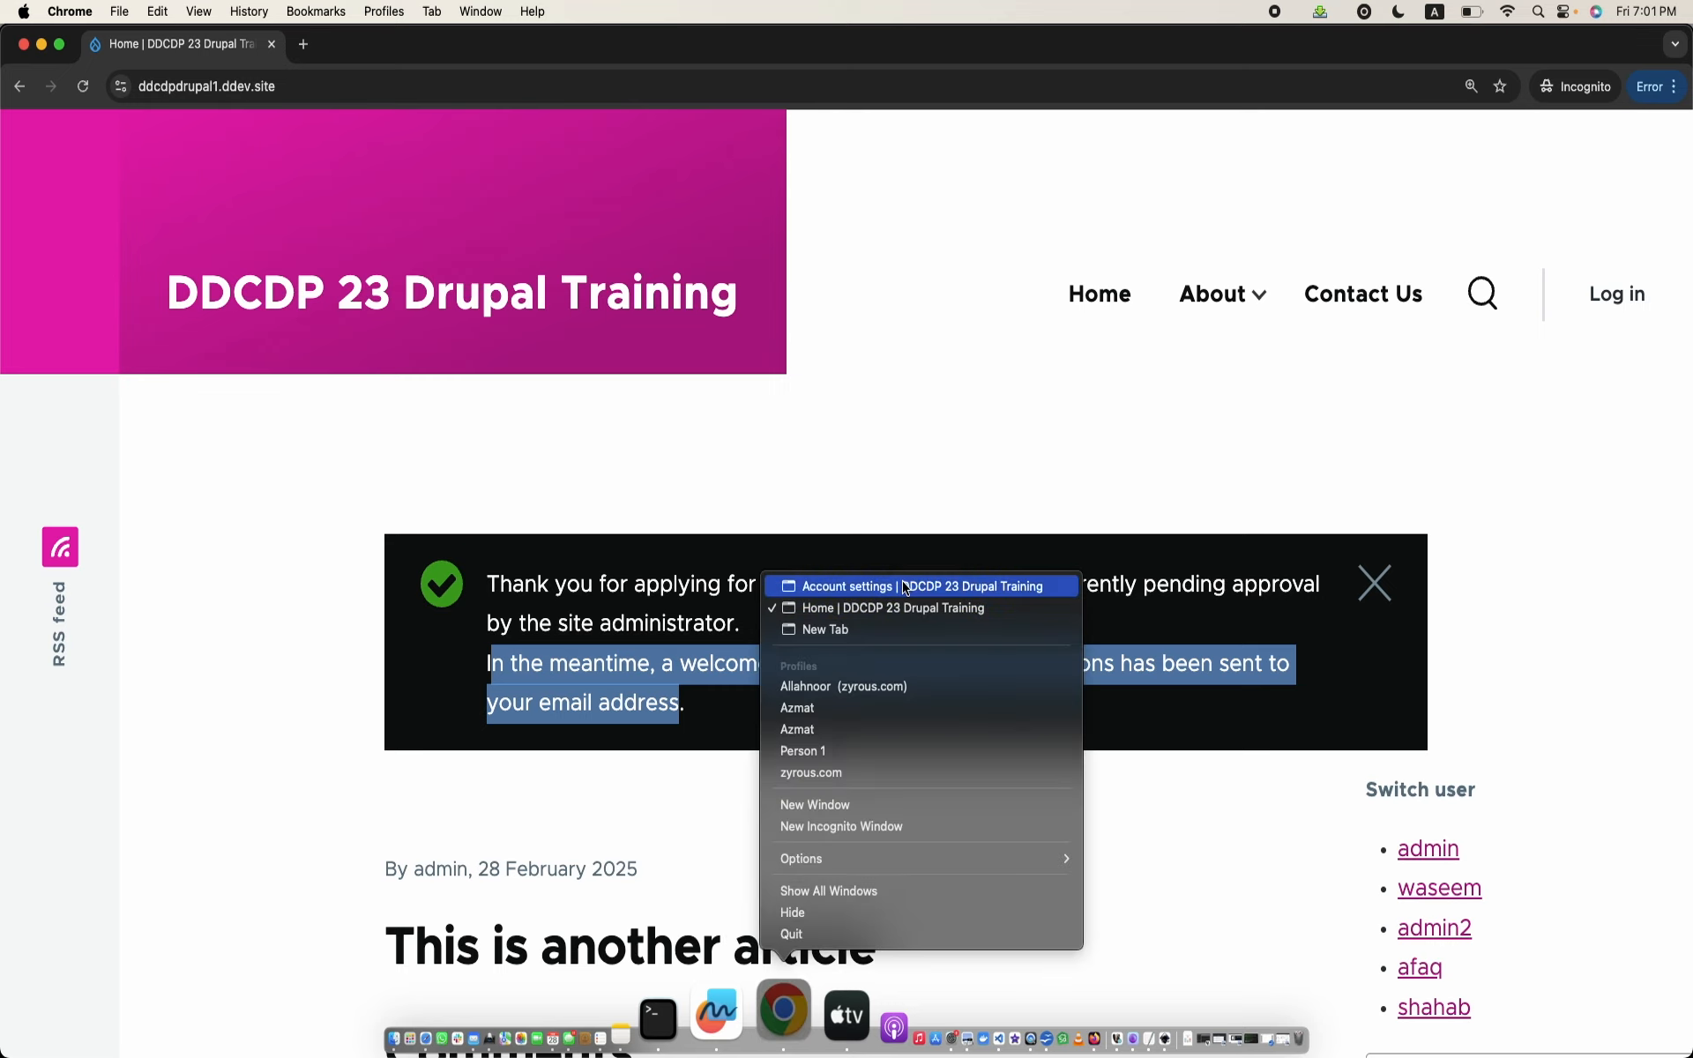
{"action": "left_click", "coordinate": [850, 48]}
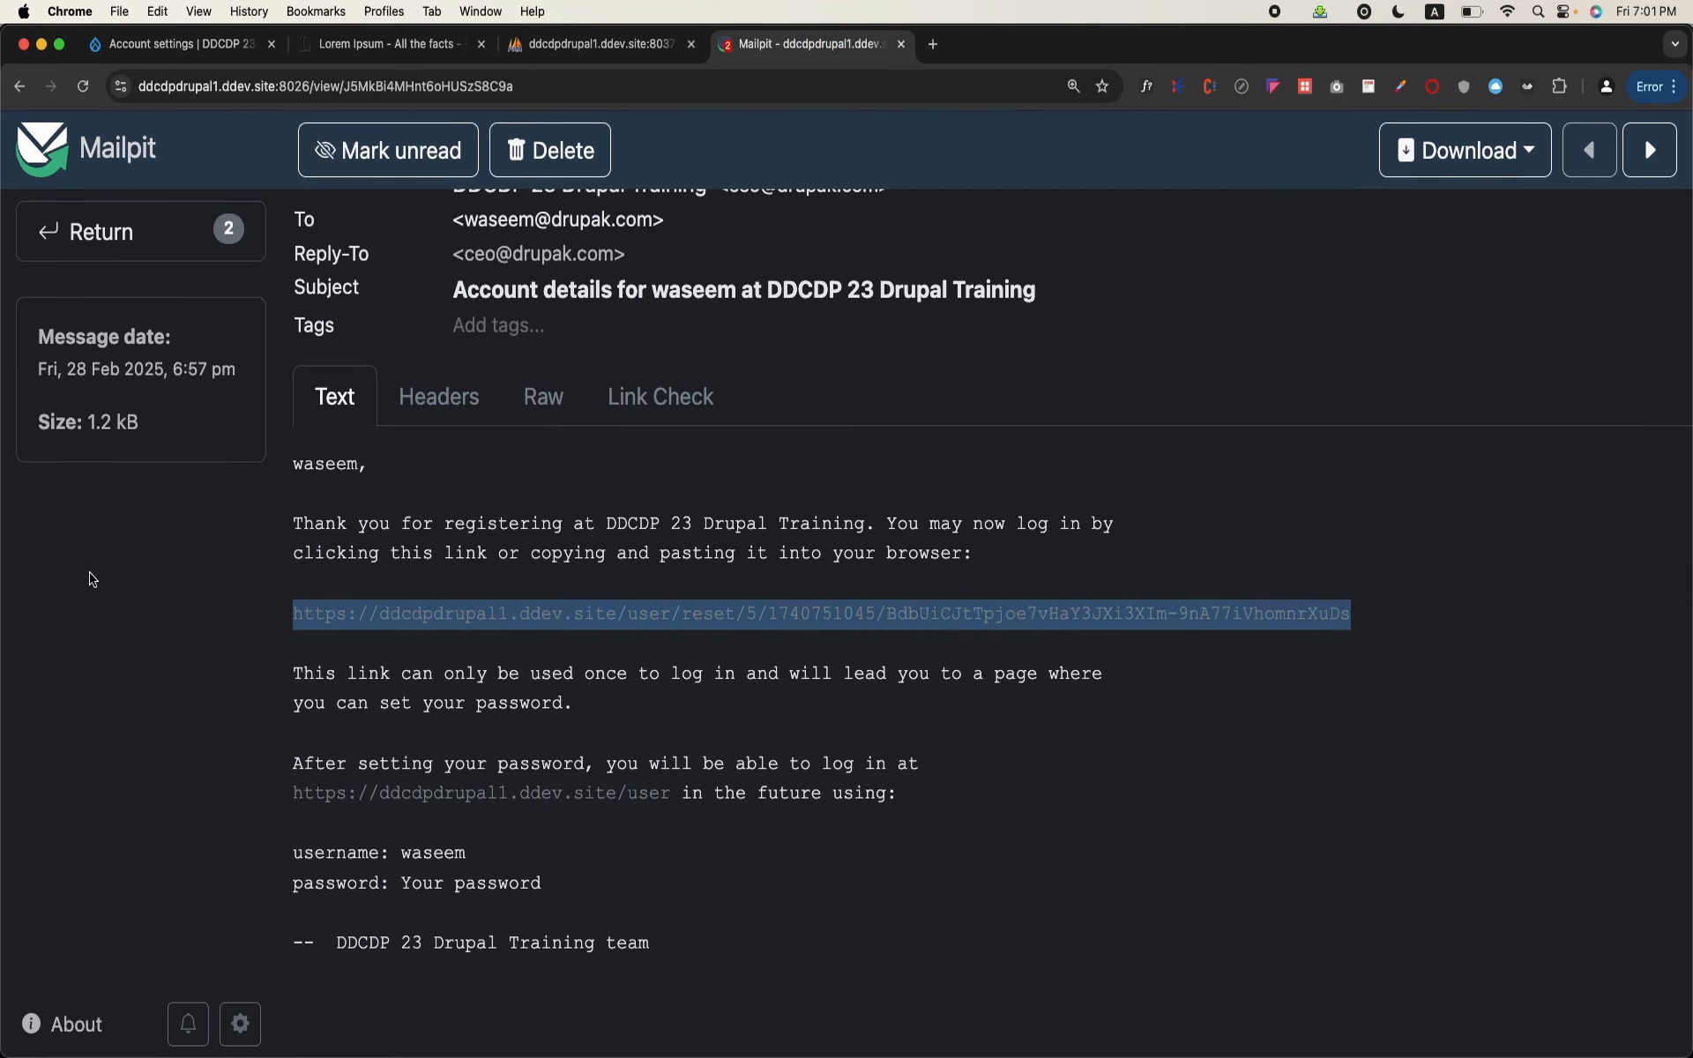
{"action": "left_click", "coordinate": [177, 230]}
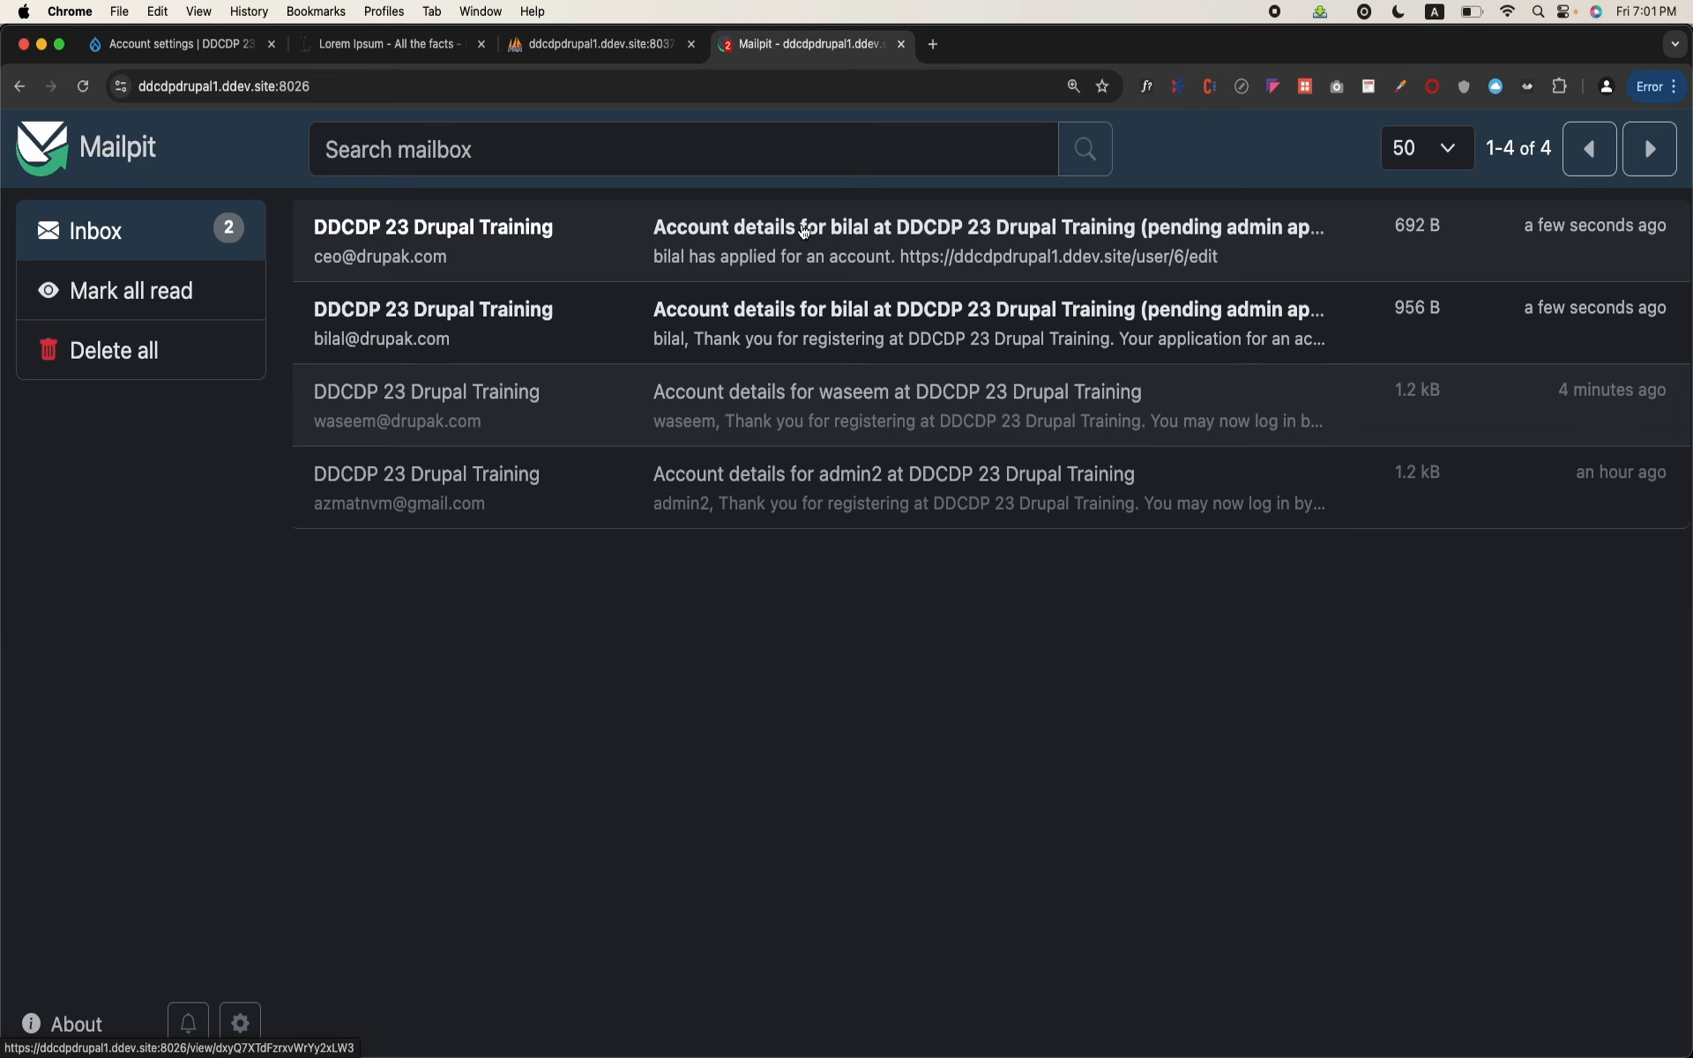
{"action": "left_click", "coordinate": [737, 338]}
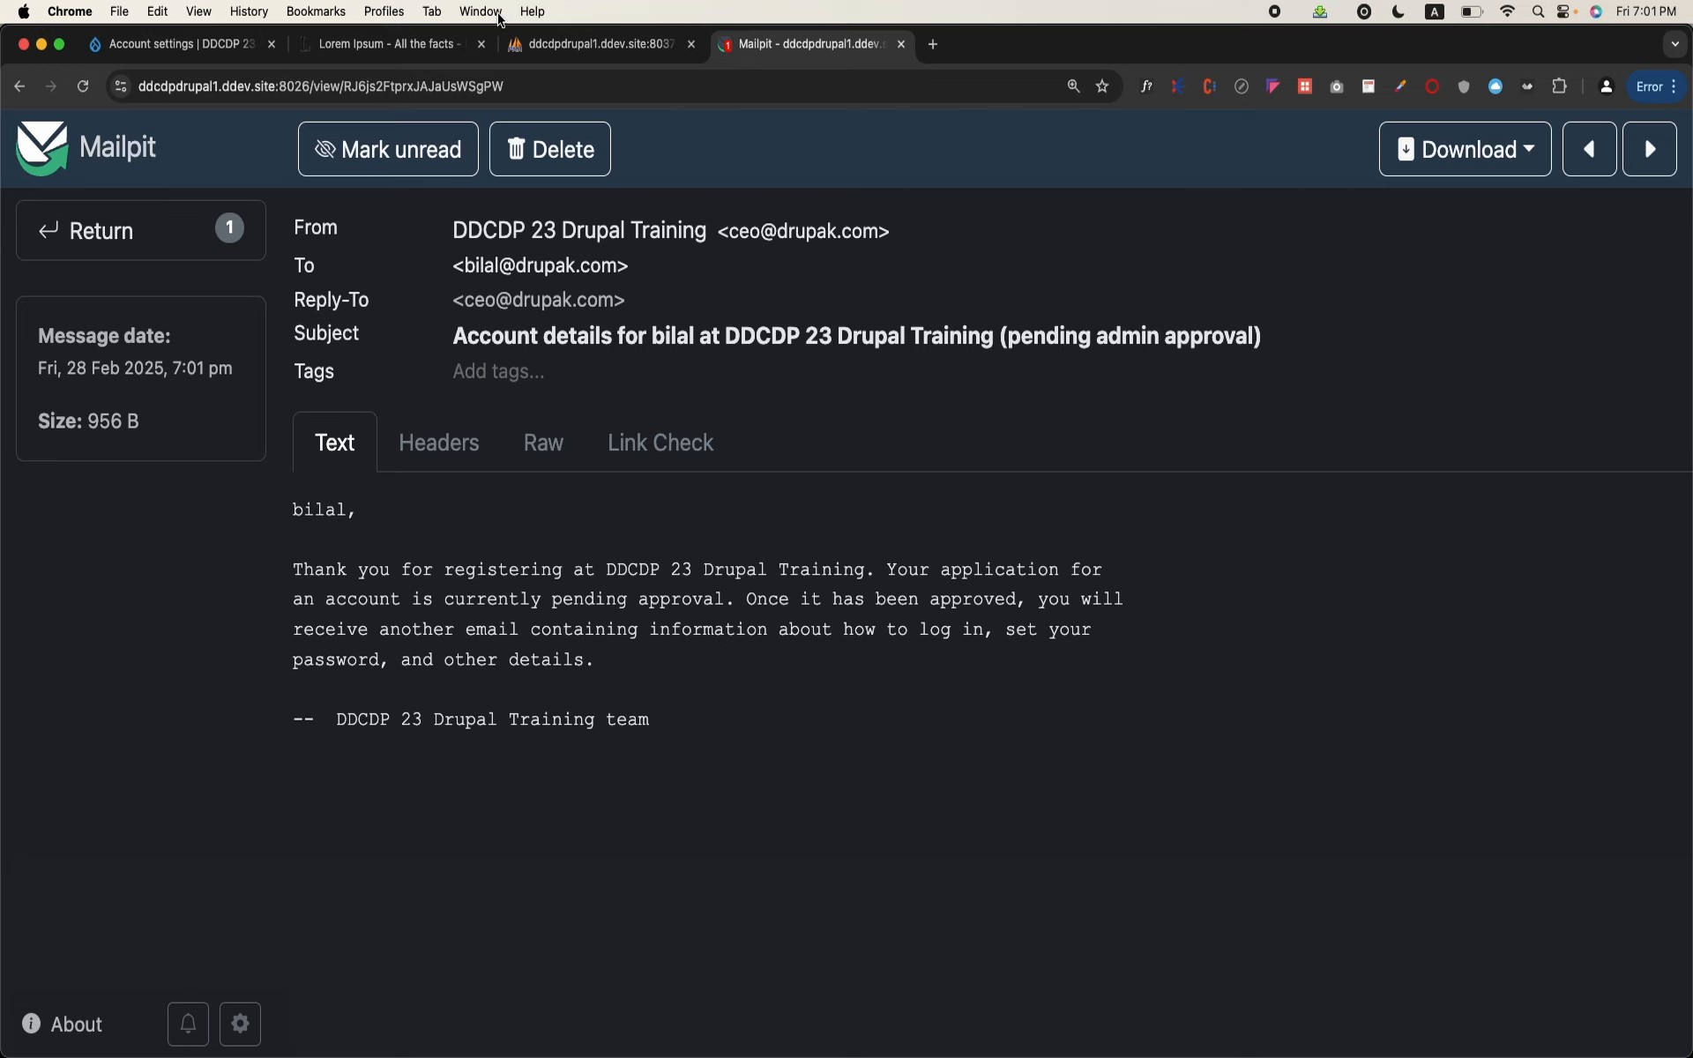
Step: Return to the Drupal site and open the blocked new account from the People list for editing
{"action": "left_click", "coordinate": [206, 49]}
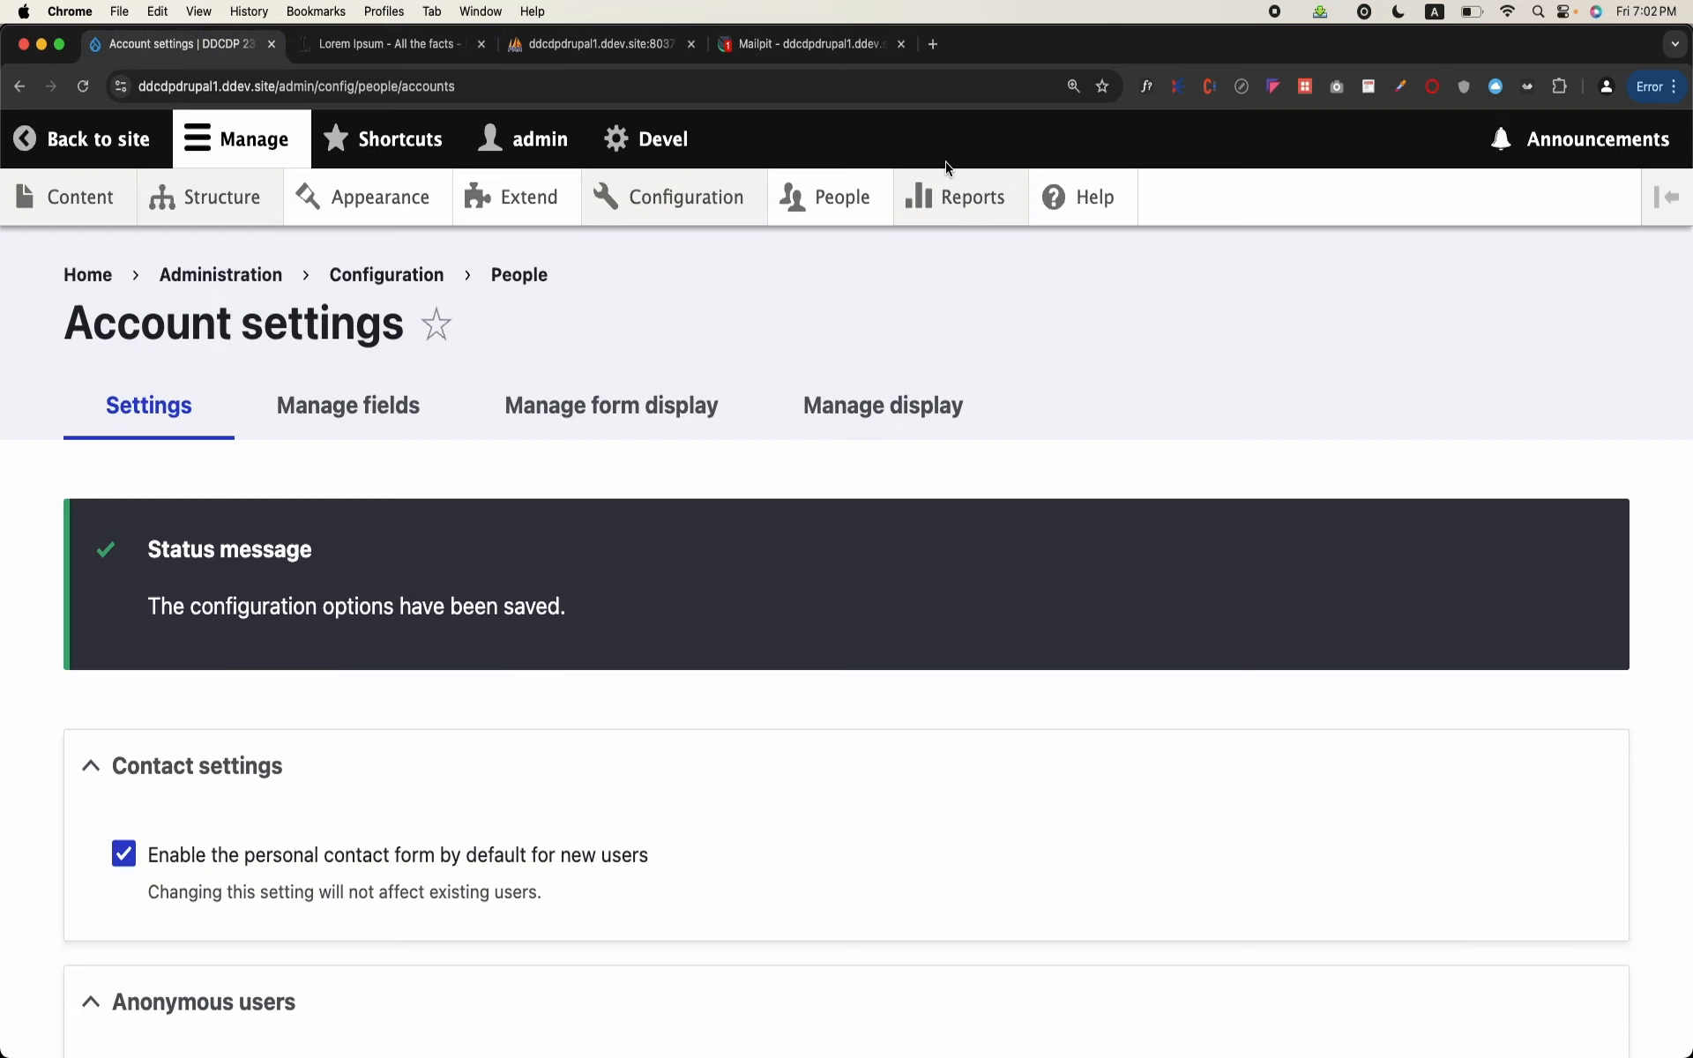
{"action": "left_click", "coordinate": [878, 188]}
{"action": "scroll", "coordinate": [841, 435], "scroll_direction": "down", "scroll_amount": 5}
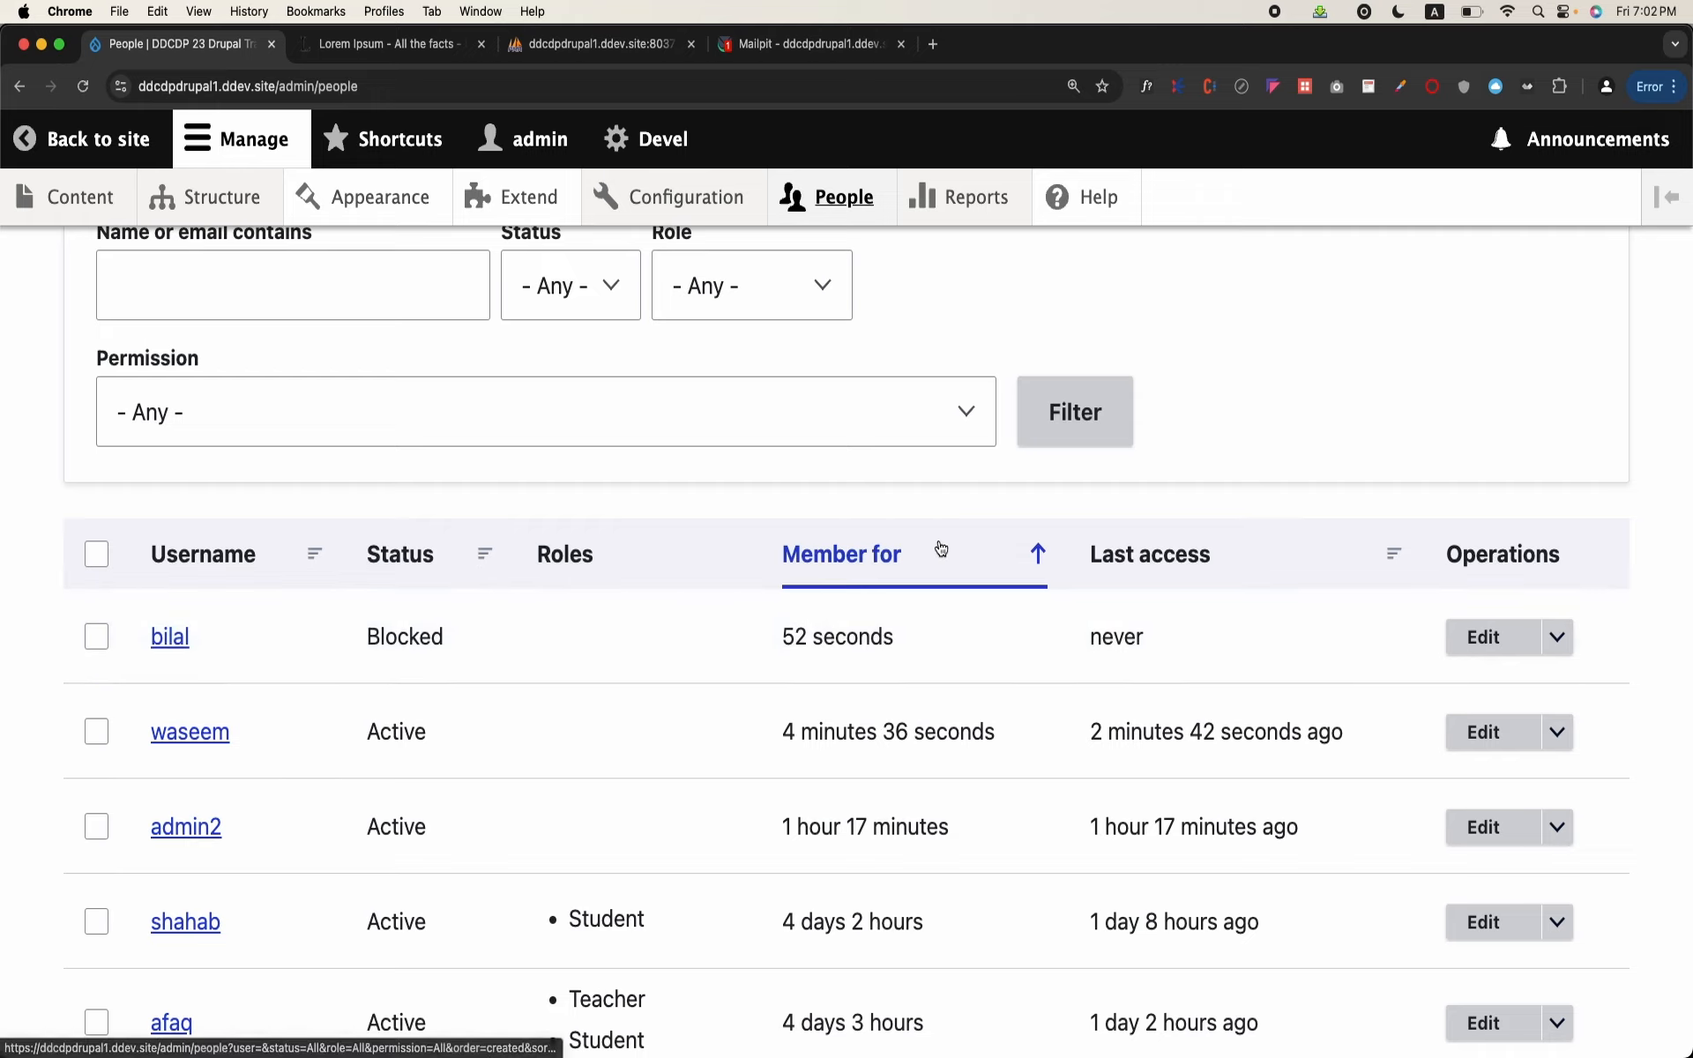
{"action": "left_click", "coordinate": [1489, 633]}
Step: Set the new account's status to Active and save the user
{"action": "scroll", "coordinate": [785, 715], "scroll_direction": "down", "scroll_amount": 15}
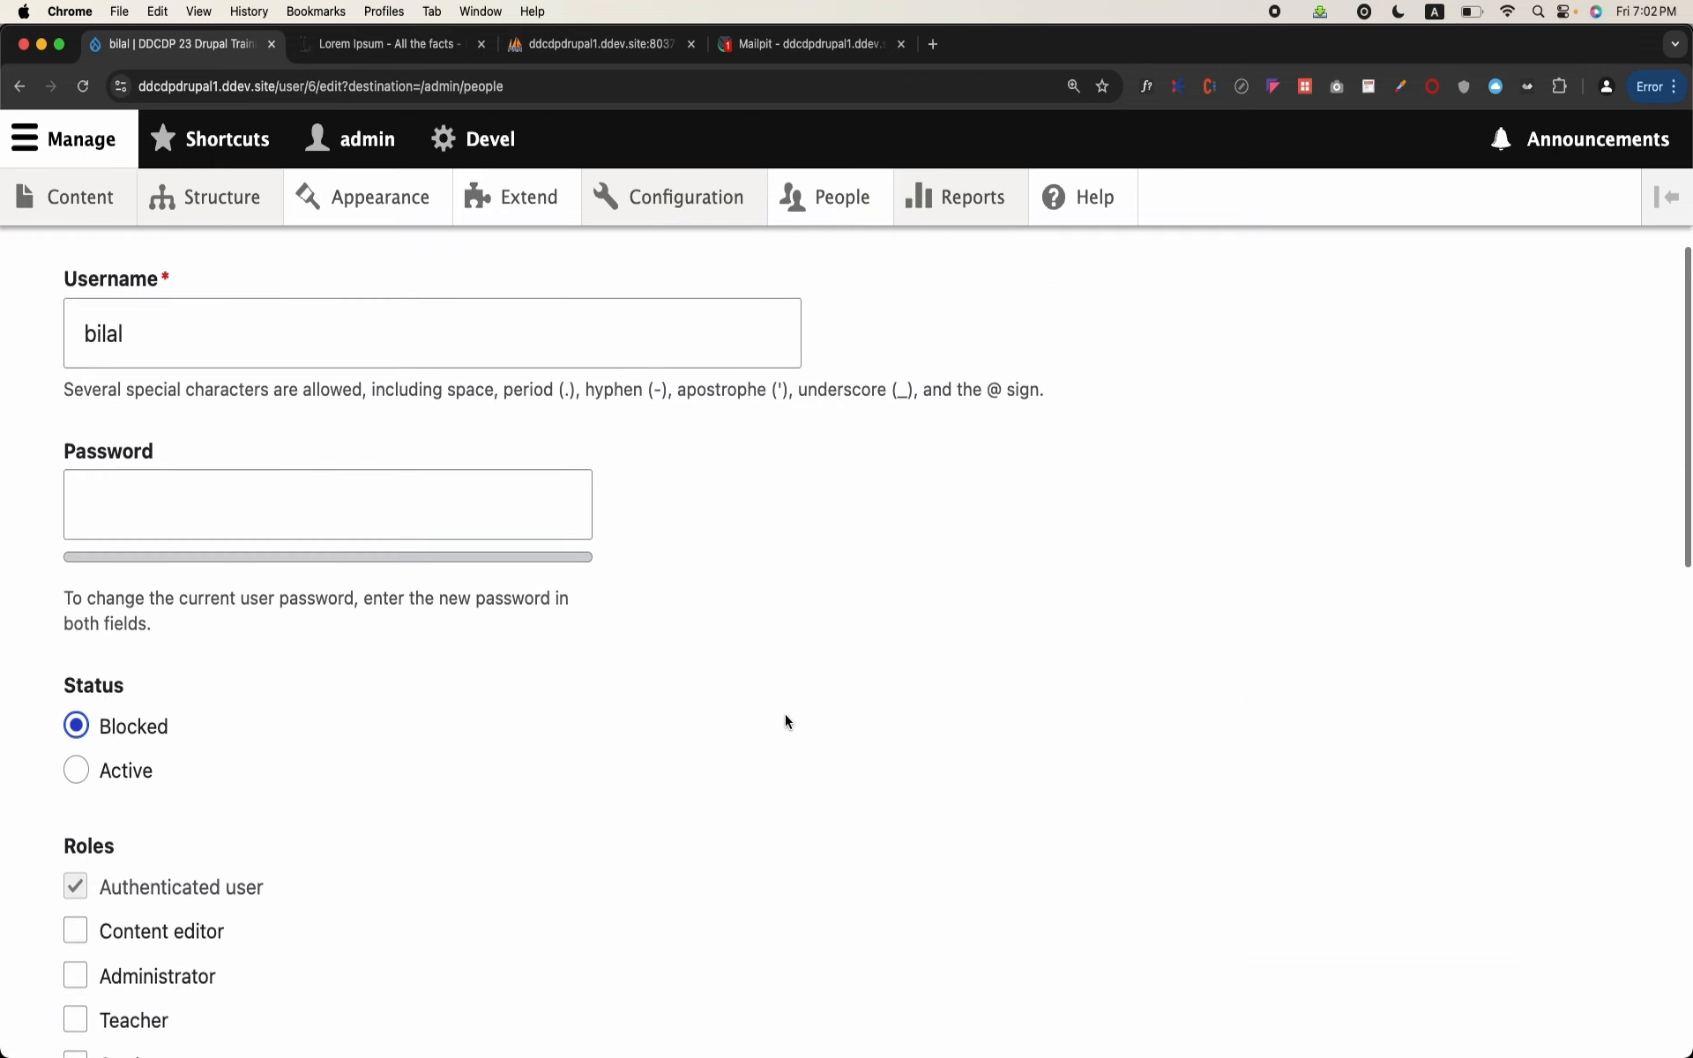
{"action": "scroll", "coordinate": [785, 715], "scroll_direction": "up", "scroll_amount": 5}
{"action": "scroll", "coordinate": [785, 719], "scroll_direction": "up", "scroll_amount": 1}
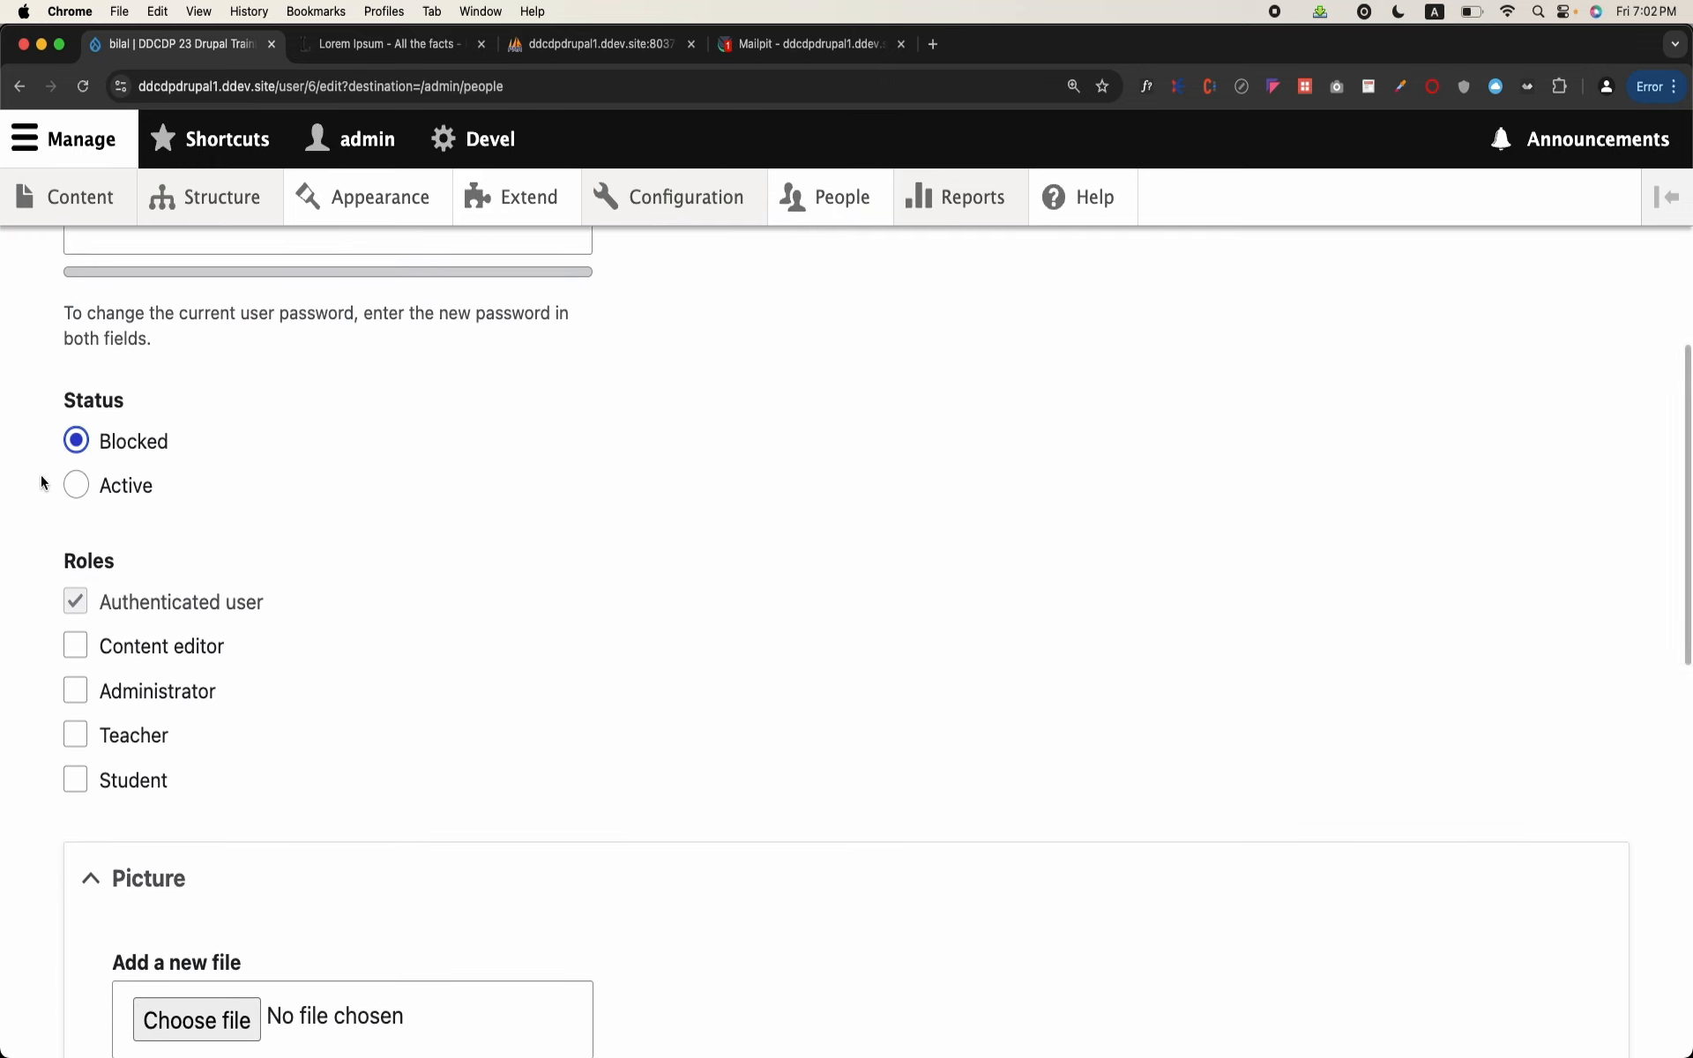
{"action": "left_click", "coordinate": [70, 489]}
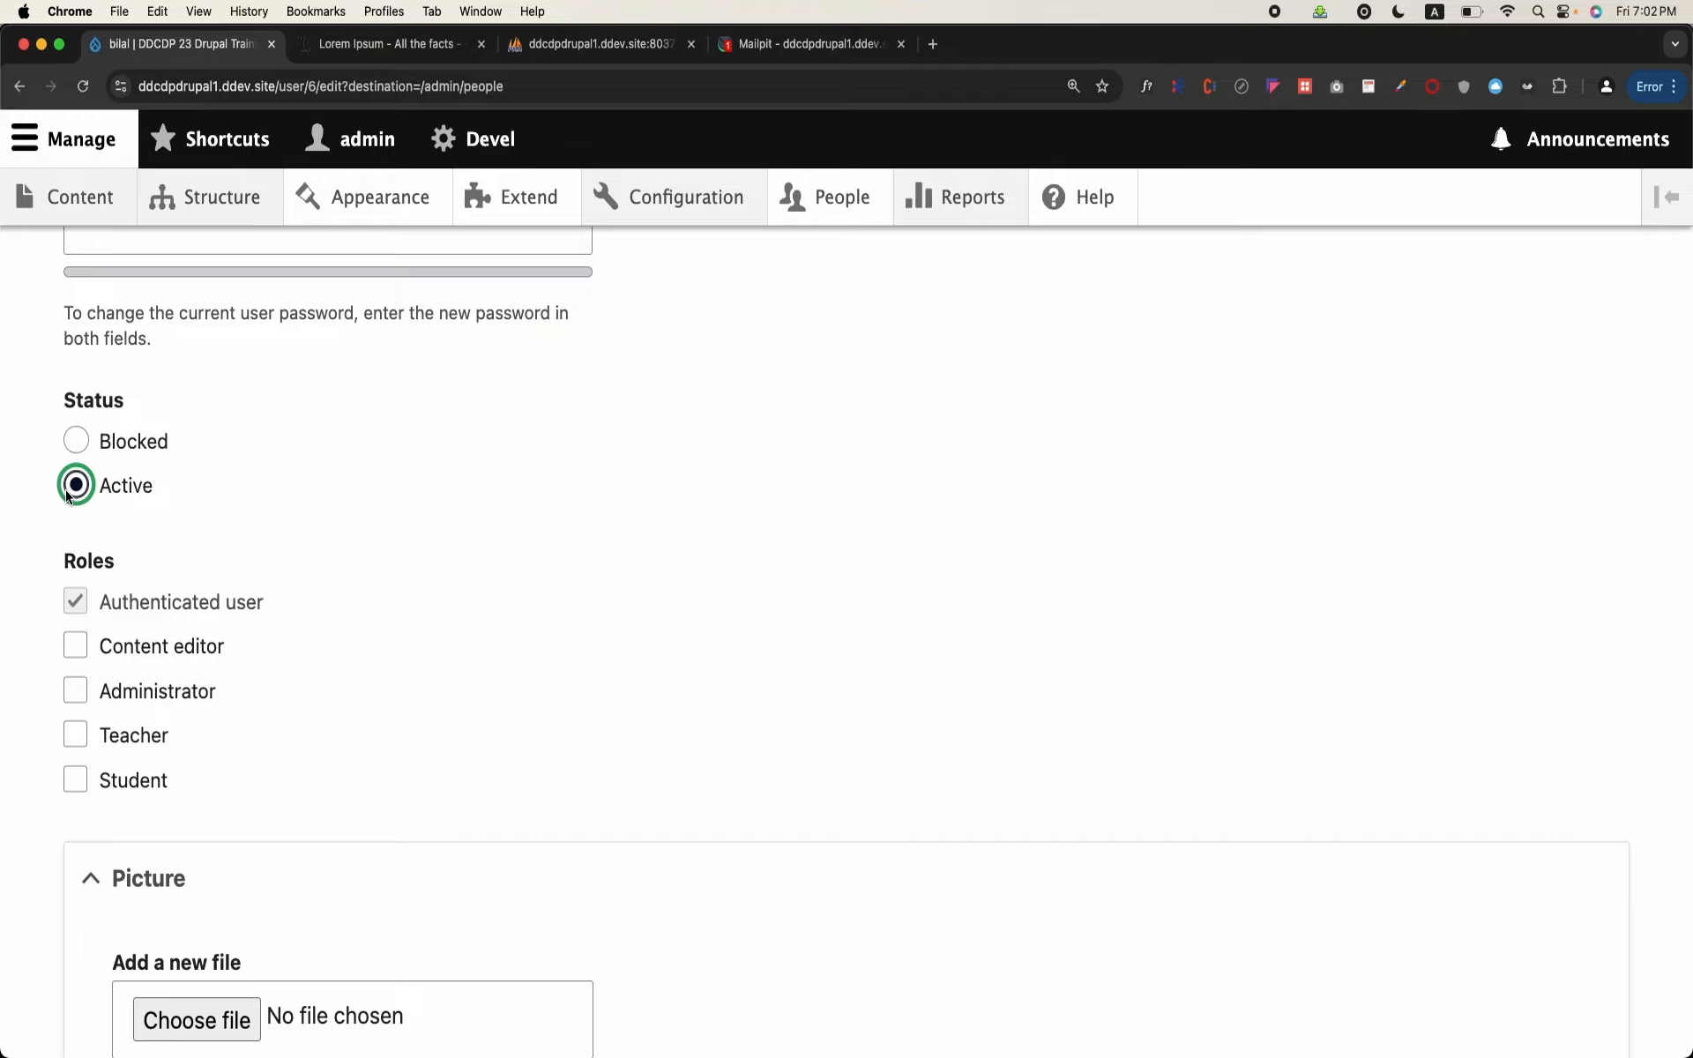
{"action": "scroll", "coordinate": [378, 511], "scroll_direction": "down", "scroll_amount": 15}
{"action": "left_click", "coordinate": [120, 879]}
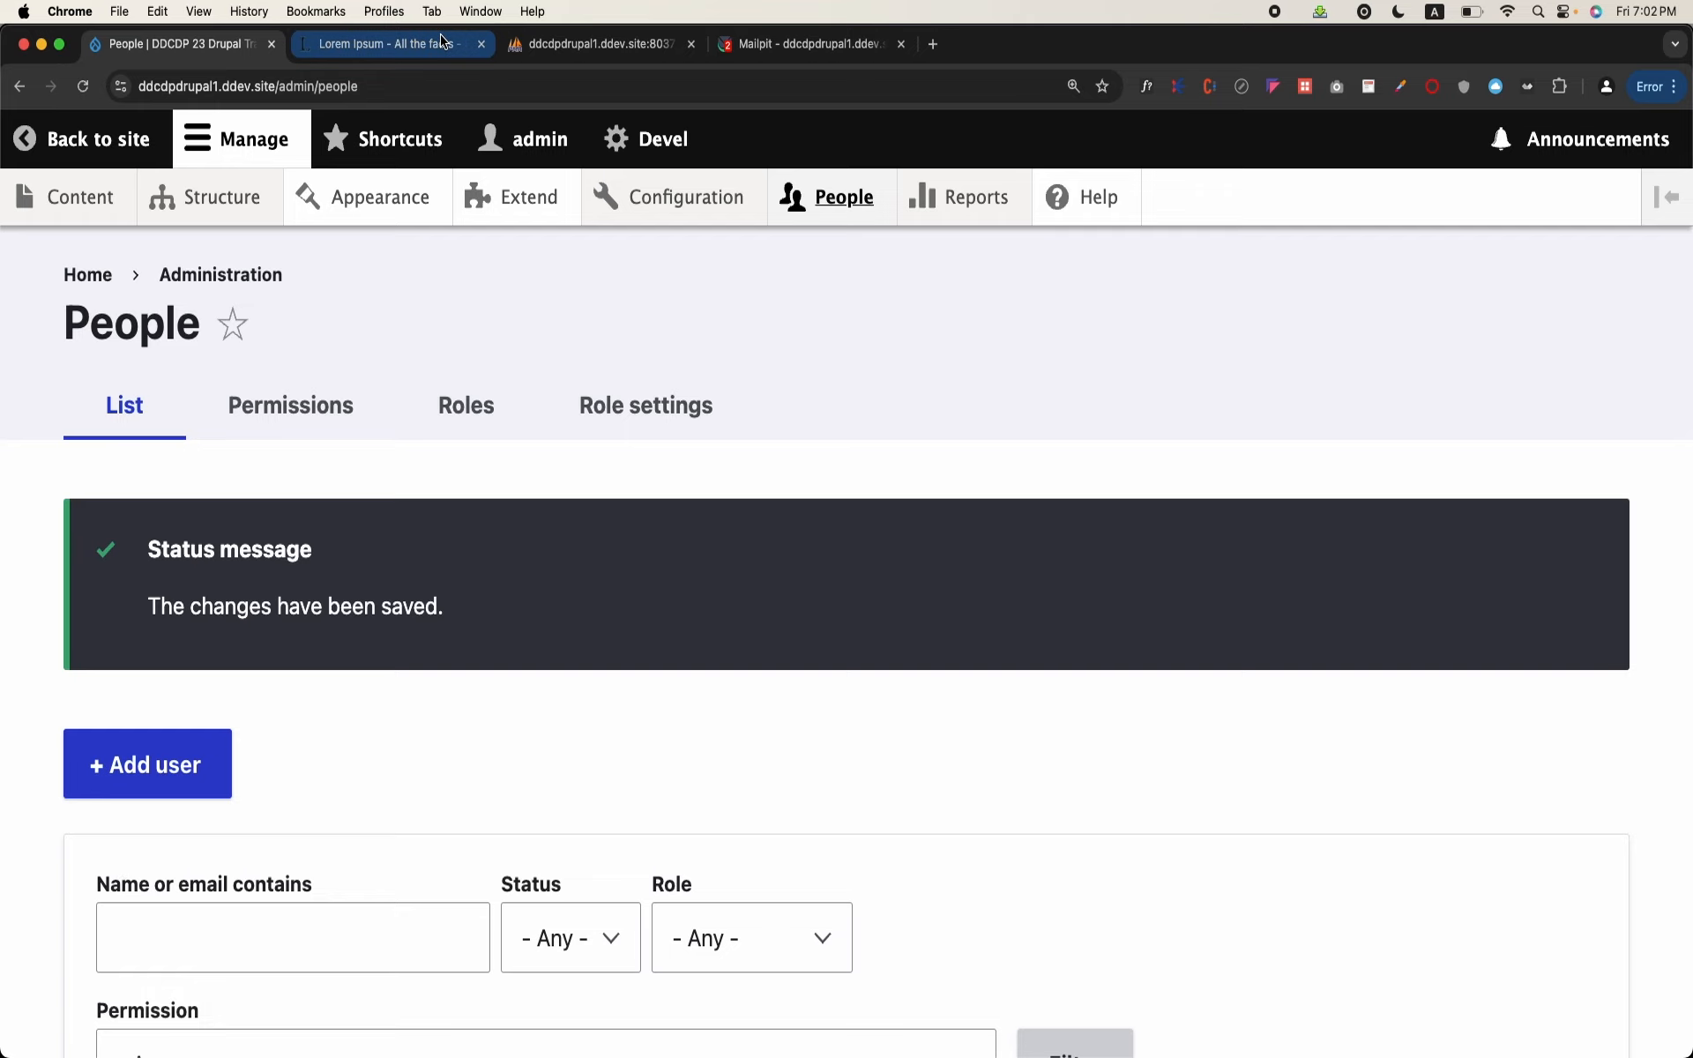
Step: Switch to Mailpit and read the account-approved email sent to the new visitor, including its one-time login link
{"action": "left_click", "coordinate": [871, 53]}
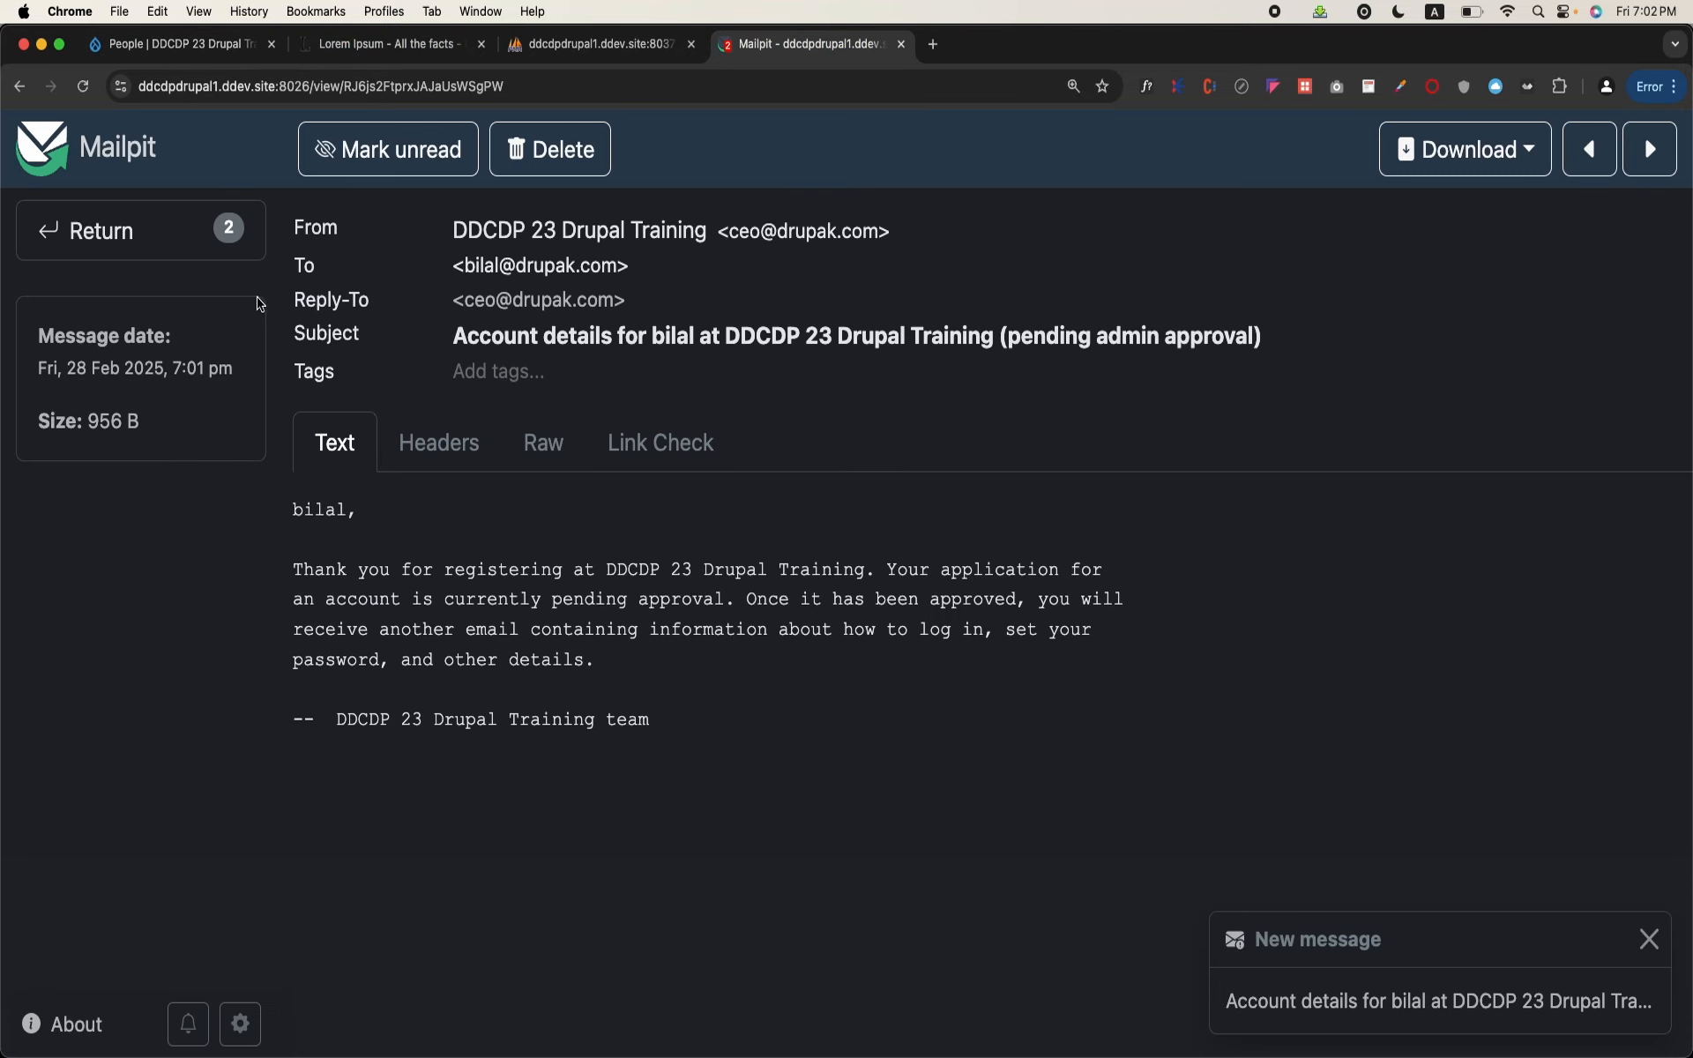
{"action": "left_click", "coordinate": [110, 246]}
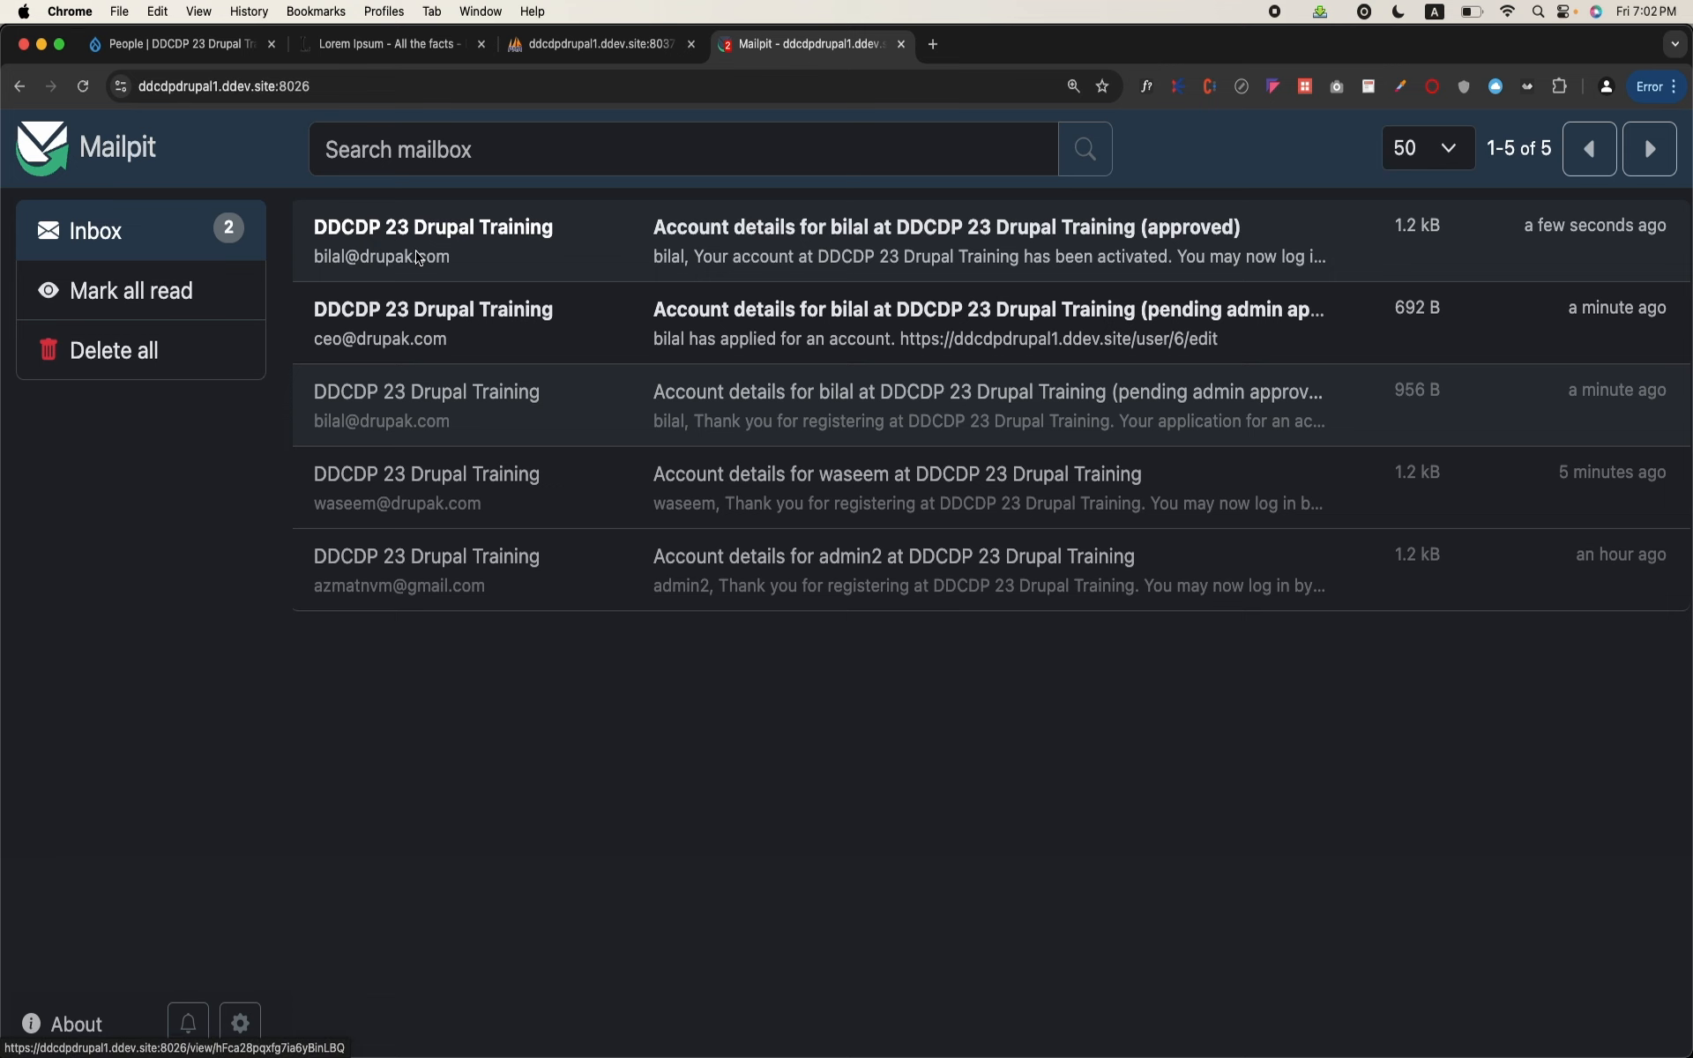
{"action": "left_click", "coordinate": [443, 256]}
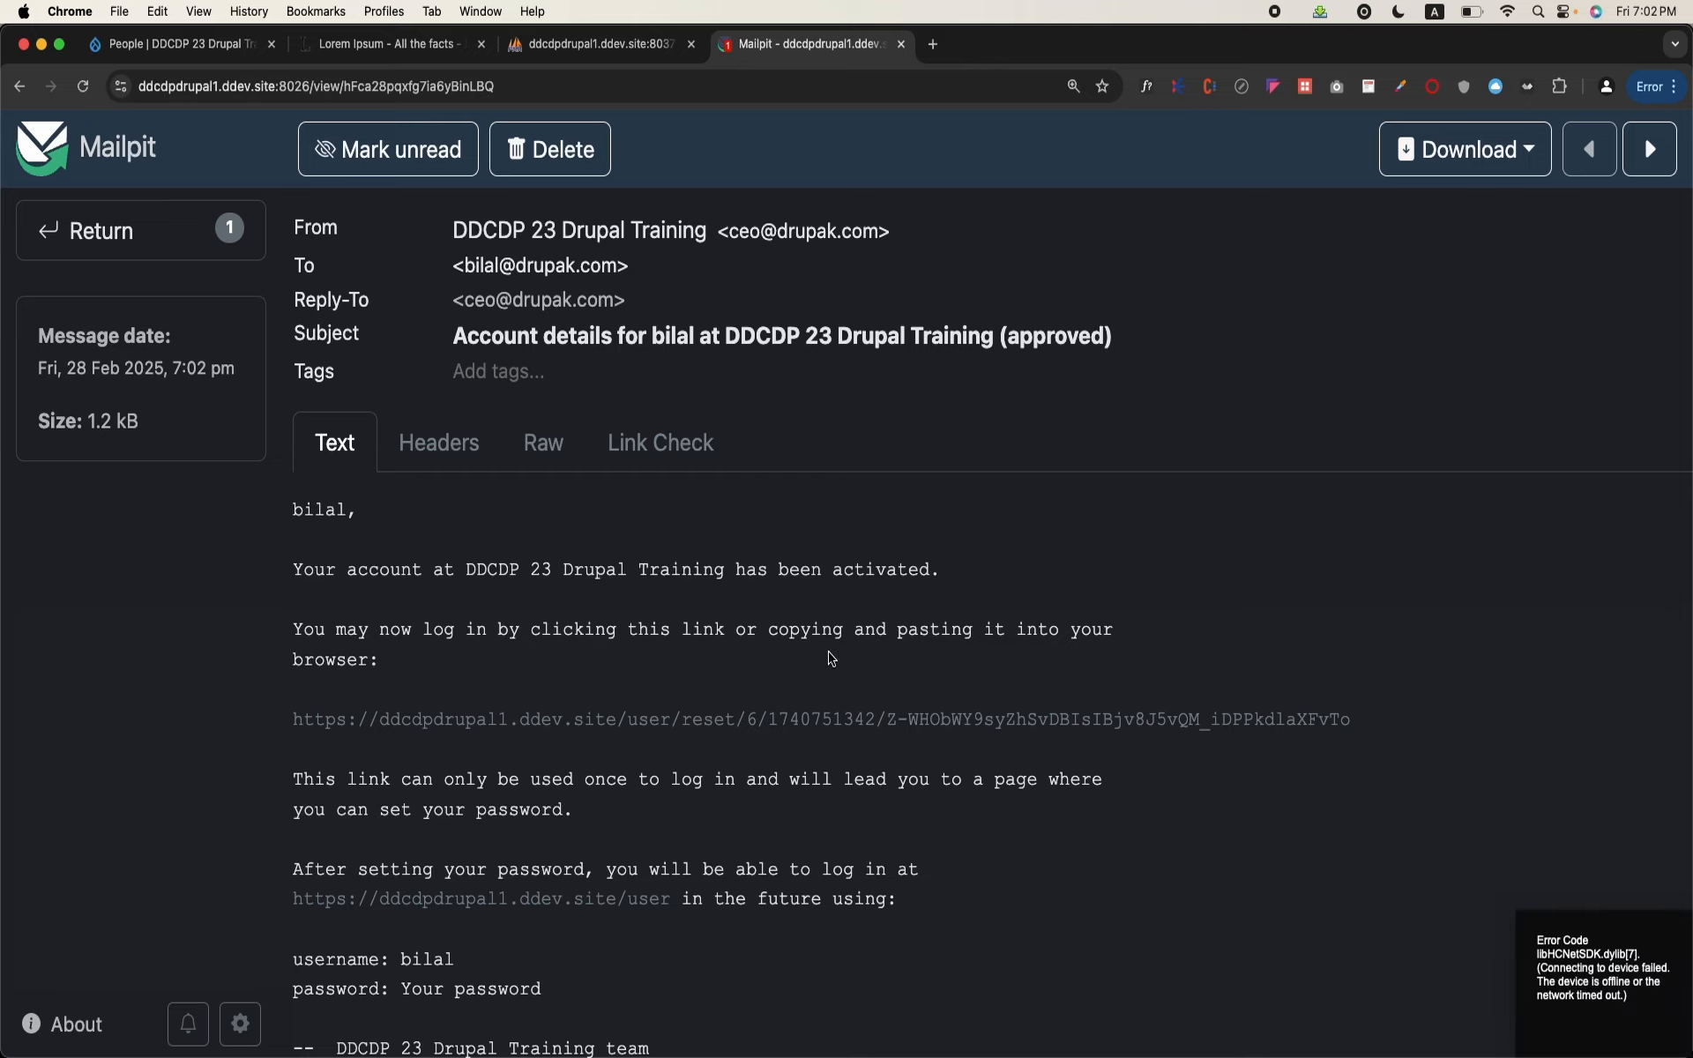
{"action": "scroll", "coordinate": [832, 658], "scroll_direction": "down", "scroll_amount": 2}
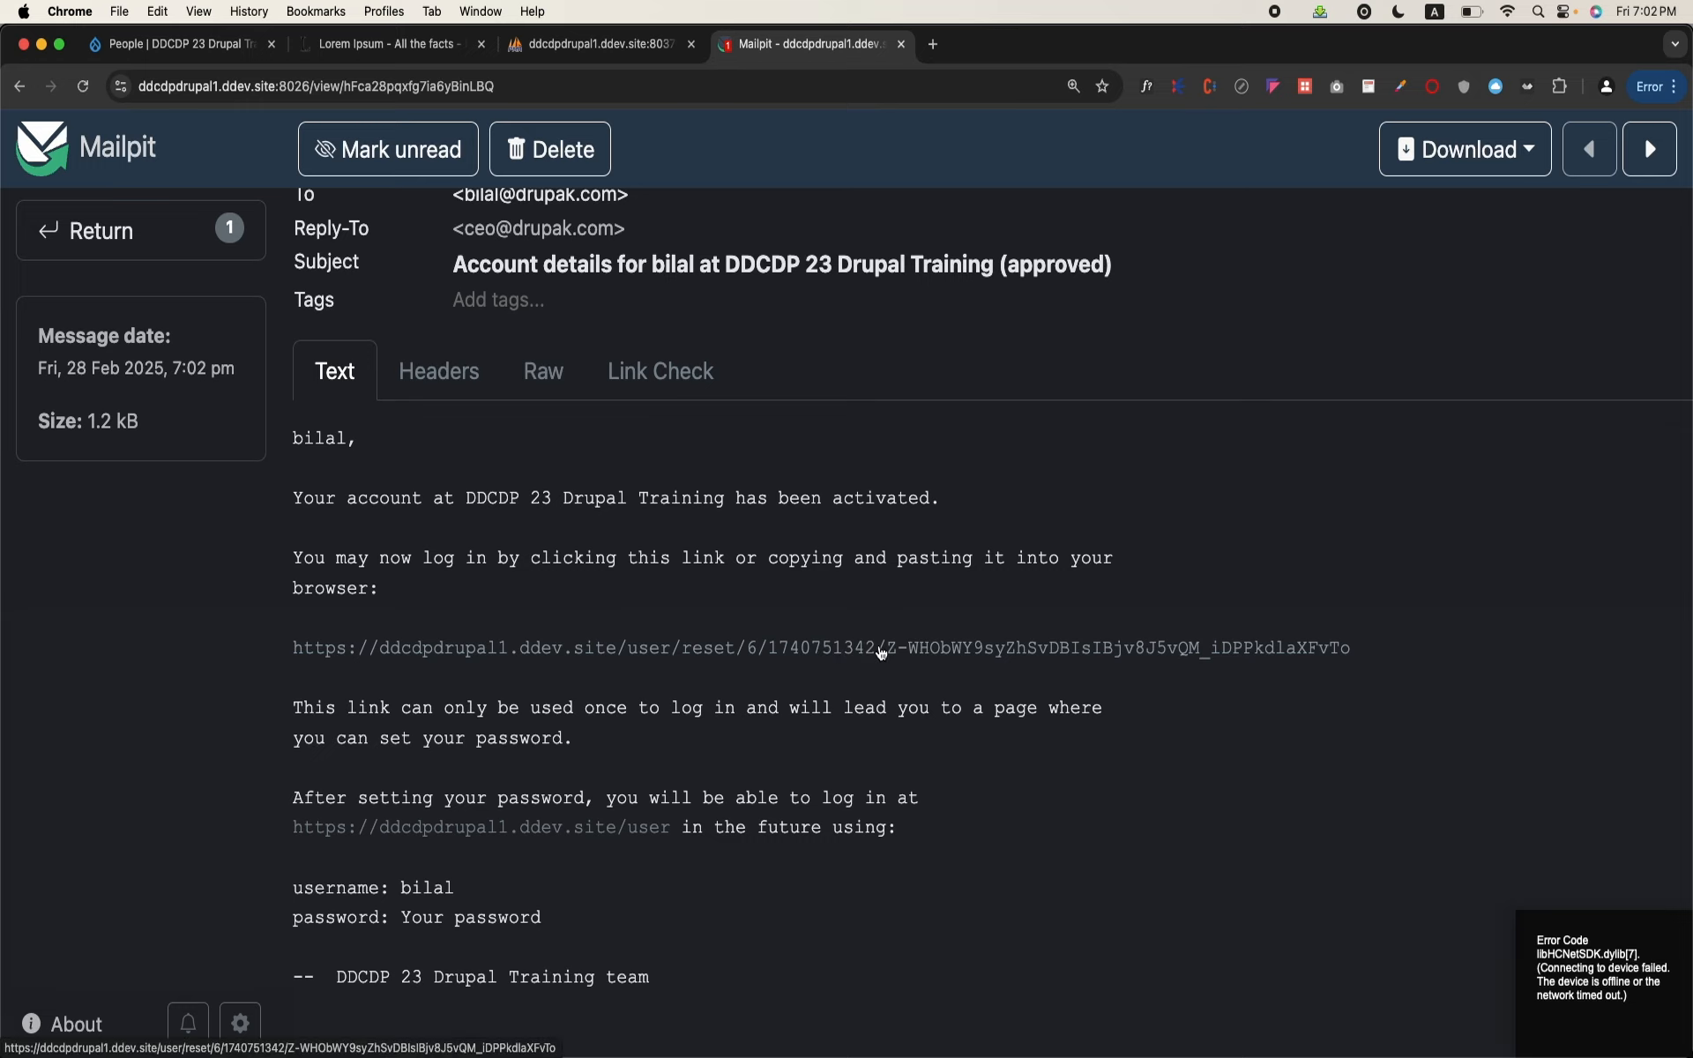
{"action": "scroll", "coordinate": [881, 652], "scroll_direction": "down", "scroll_amount": 1}
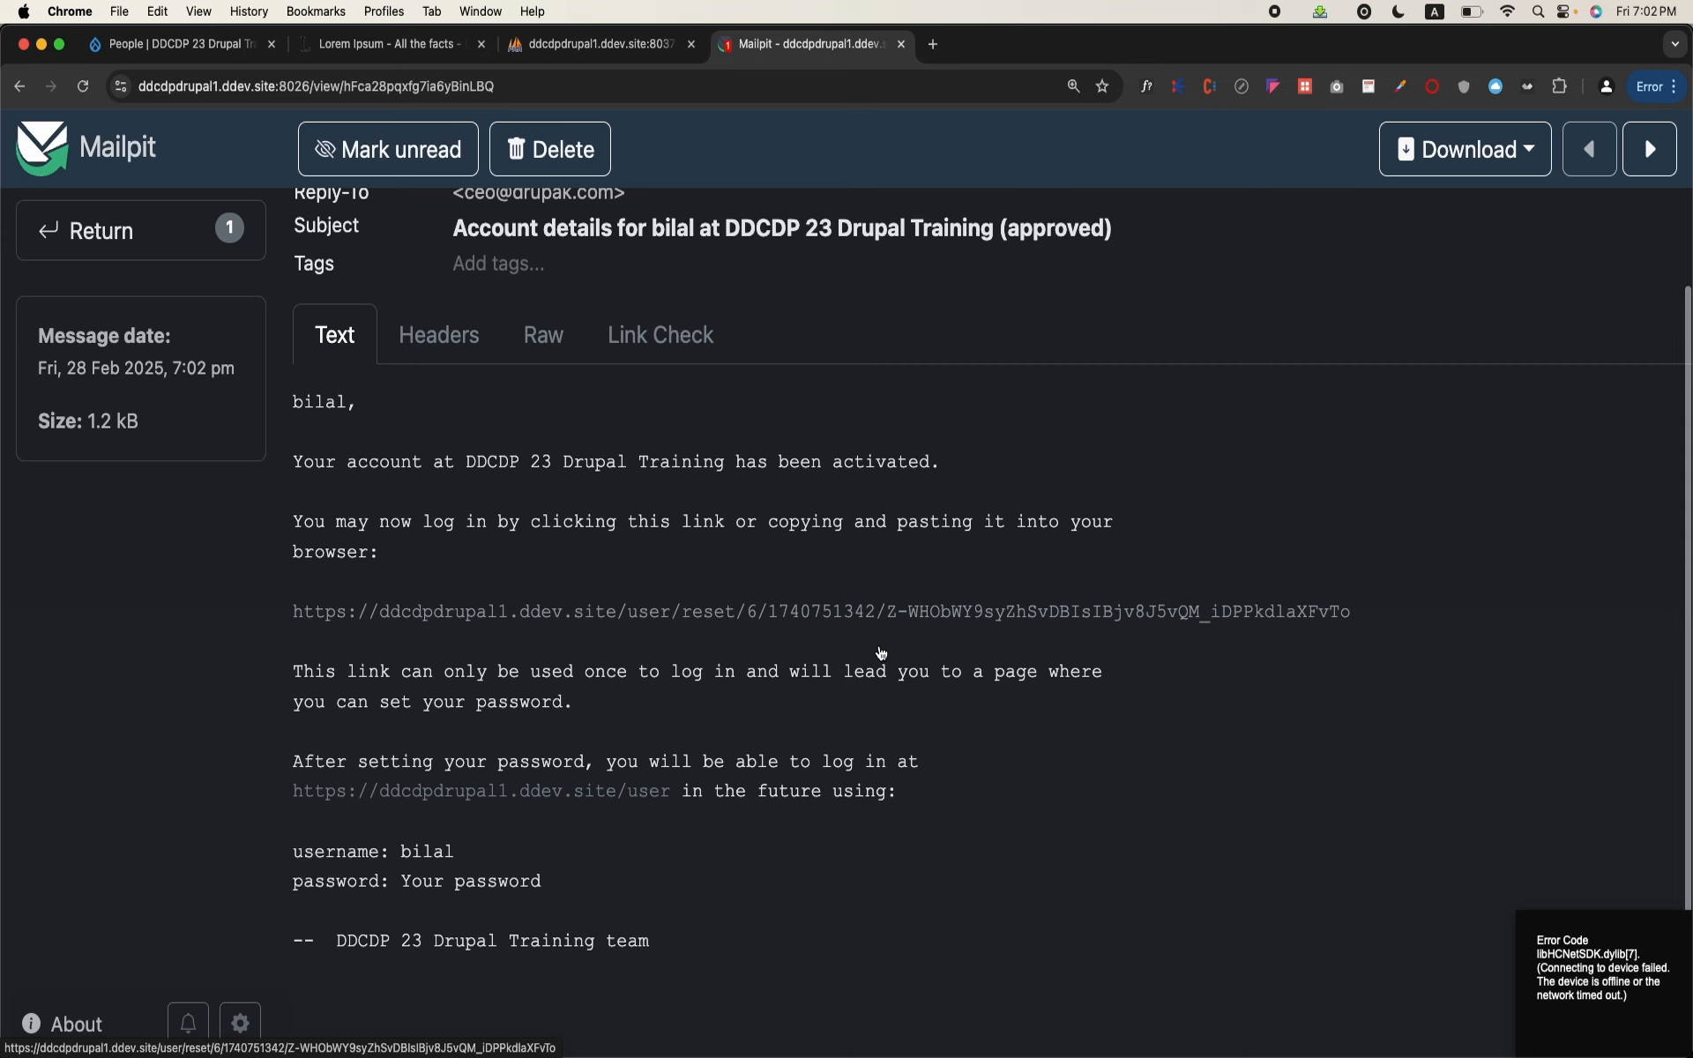
{"action": "scroll", "coordinate": [881, 652], "scroll_direction": "up", "scroll_amount": 3}
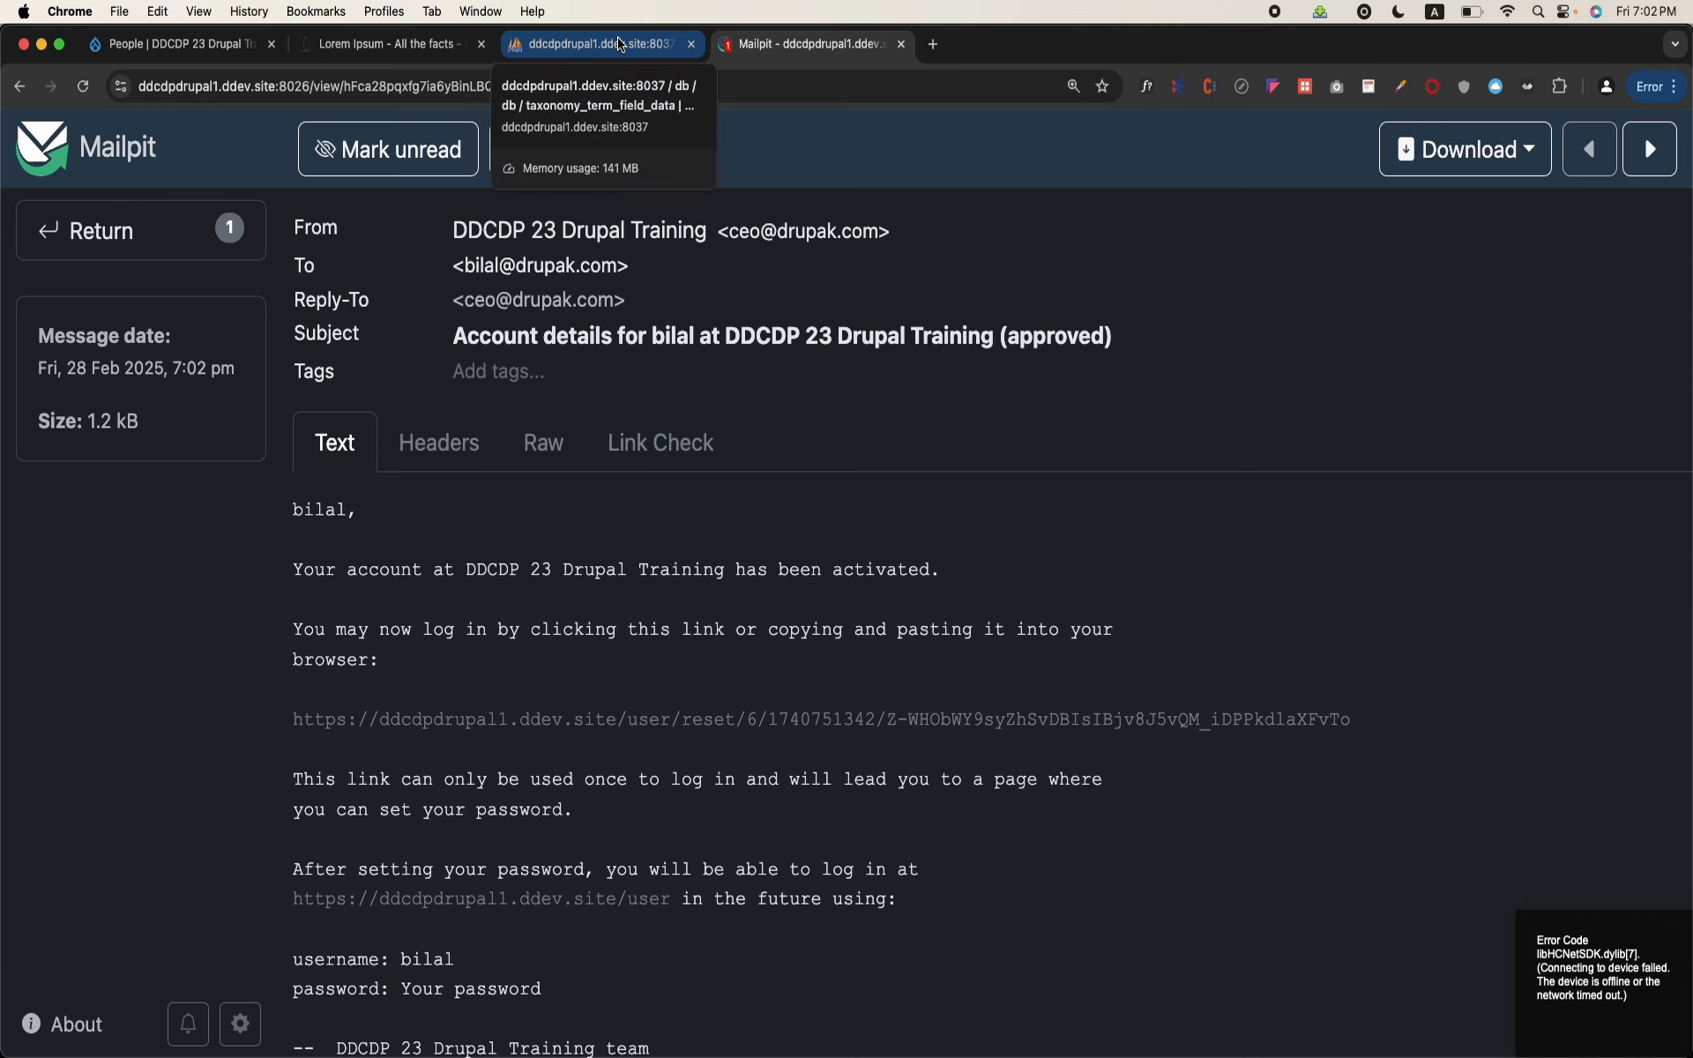
Step: Return to the site's Account settings and view the "Welcome (awaiting approval)" email template
{"action": "left_click", "coordinate": [221, 51]}
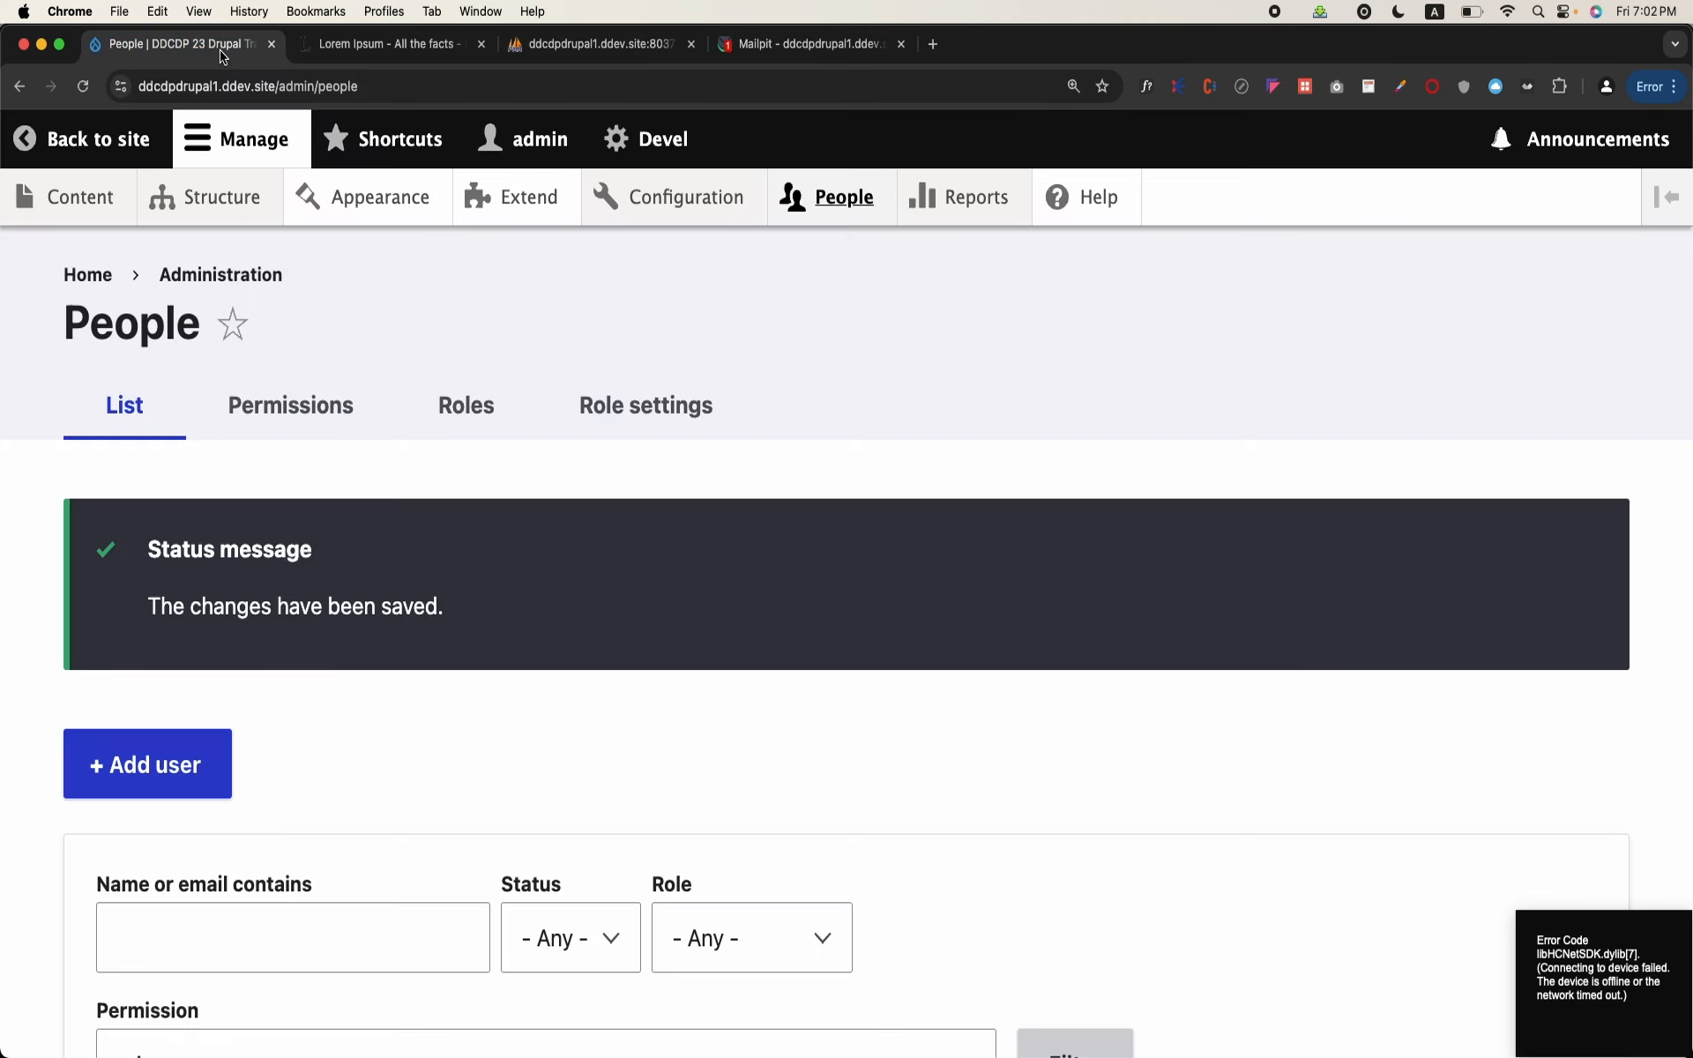
{"action": "left_click", "coordinate": [684, 196]}
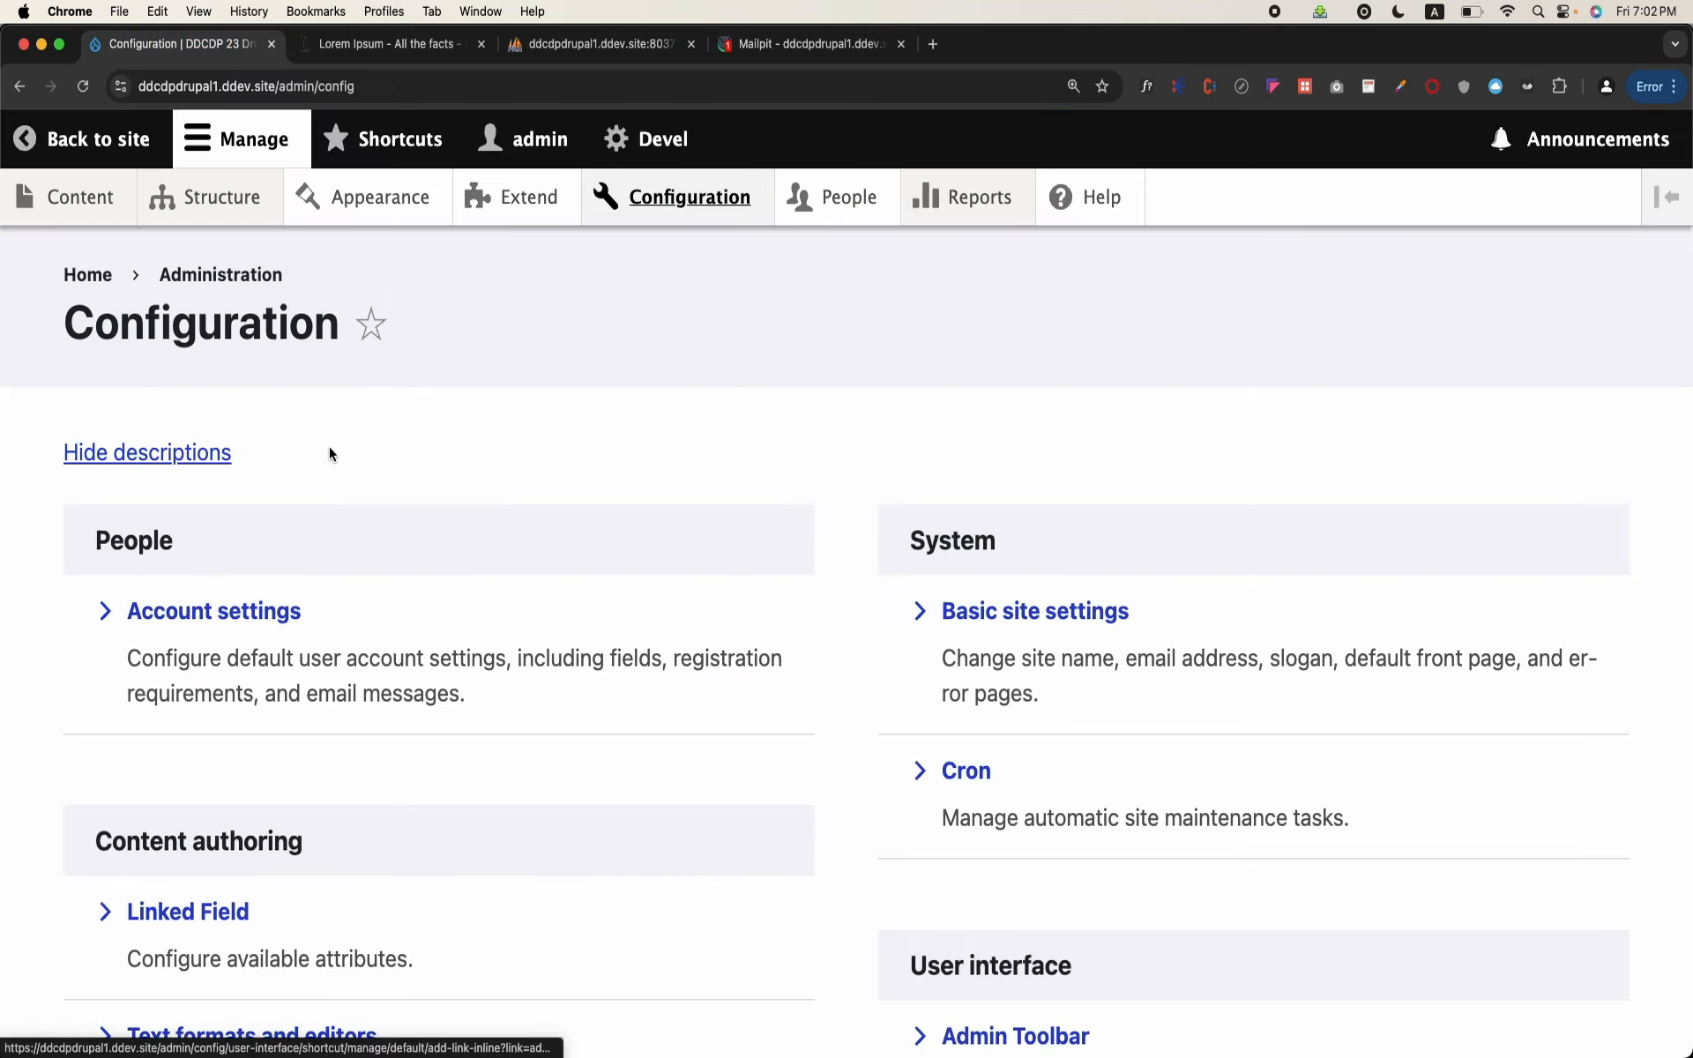
{"action": "left_click", "coordinate": [251, 610]}
{"action": "scroll", "coordinate": [252, 617], "scroll_direction": "down", "scroll_amount": 15}
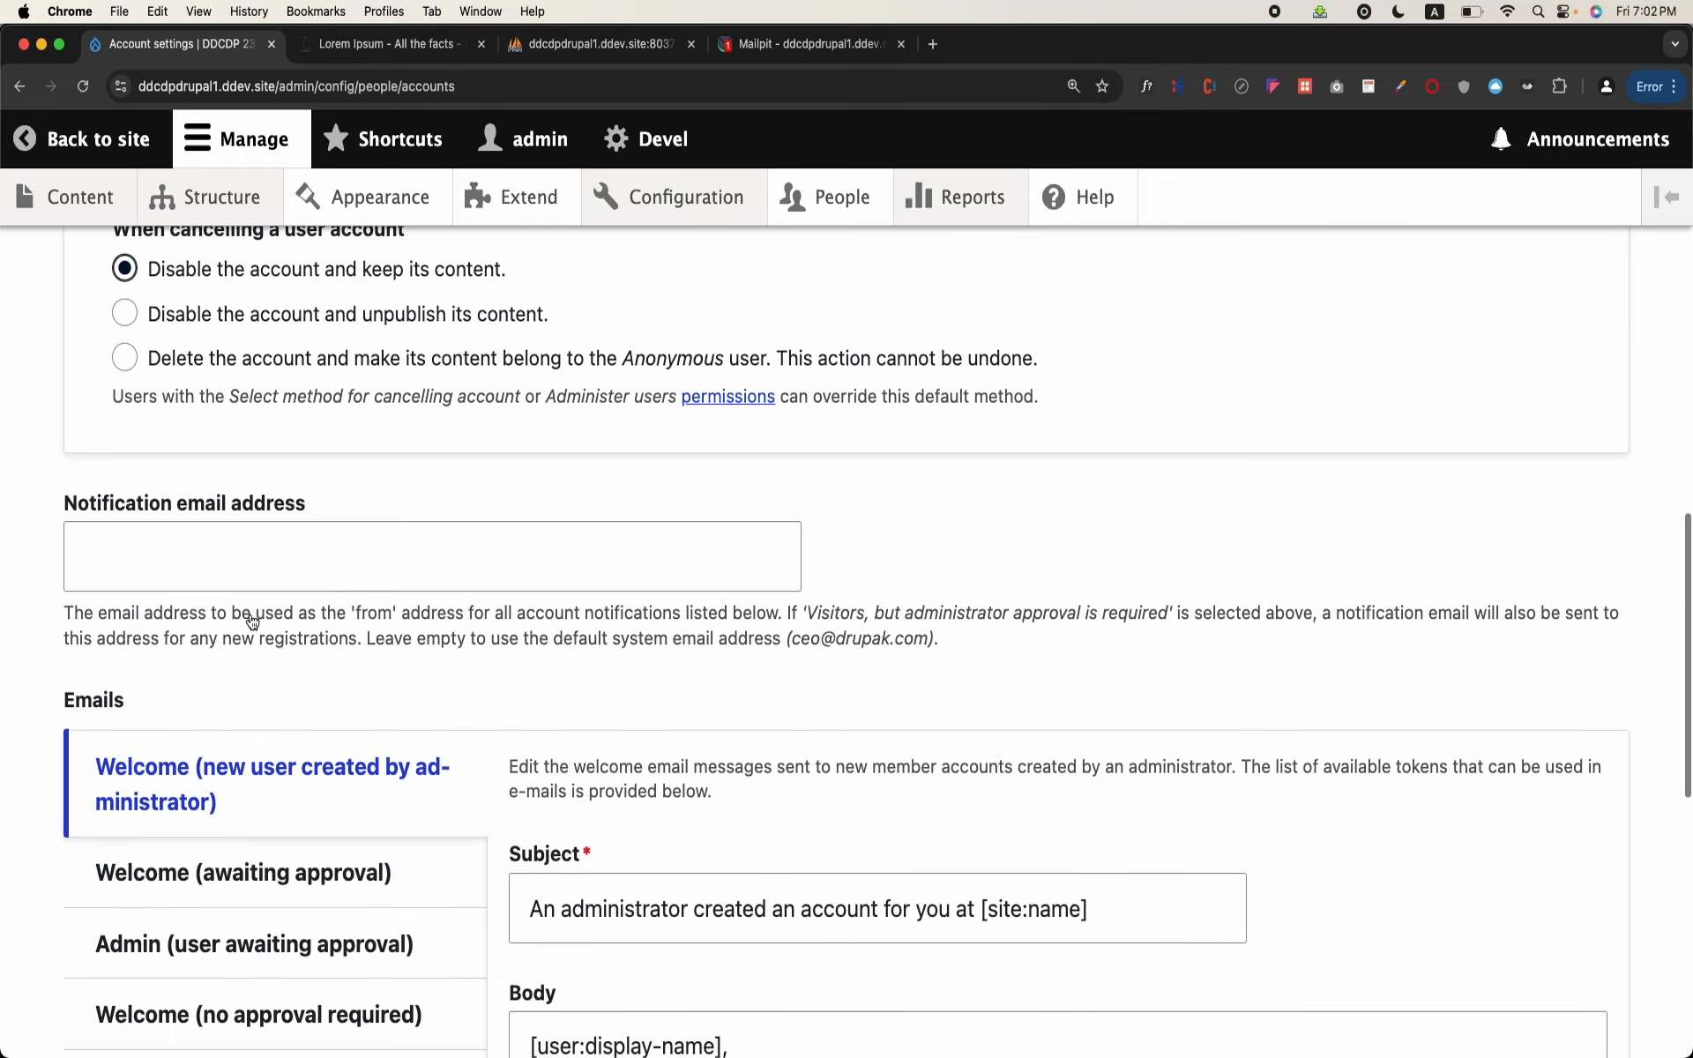
{"action": "scroll", "coordinate": [252, 621], "scroll_direction": "down", "scroll_amount": 10}
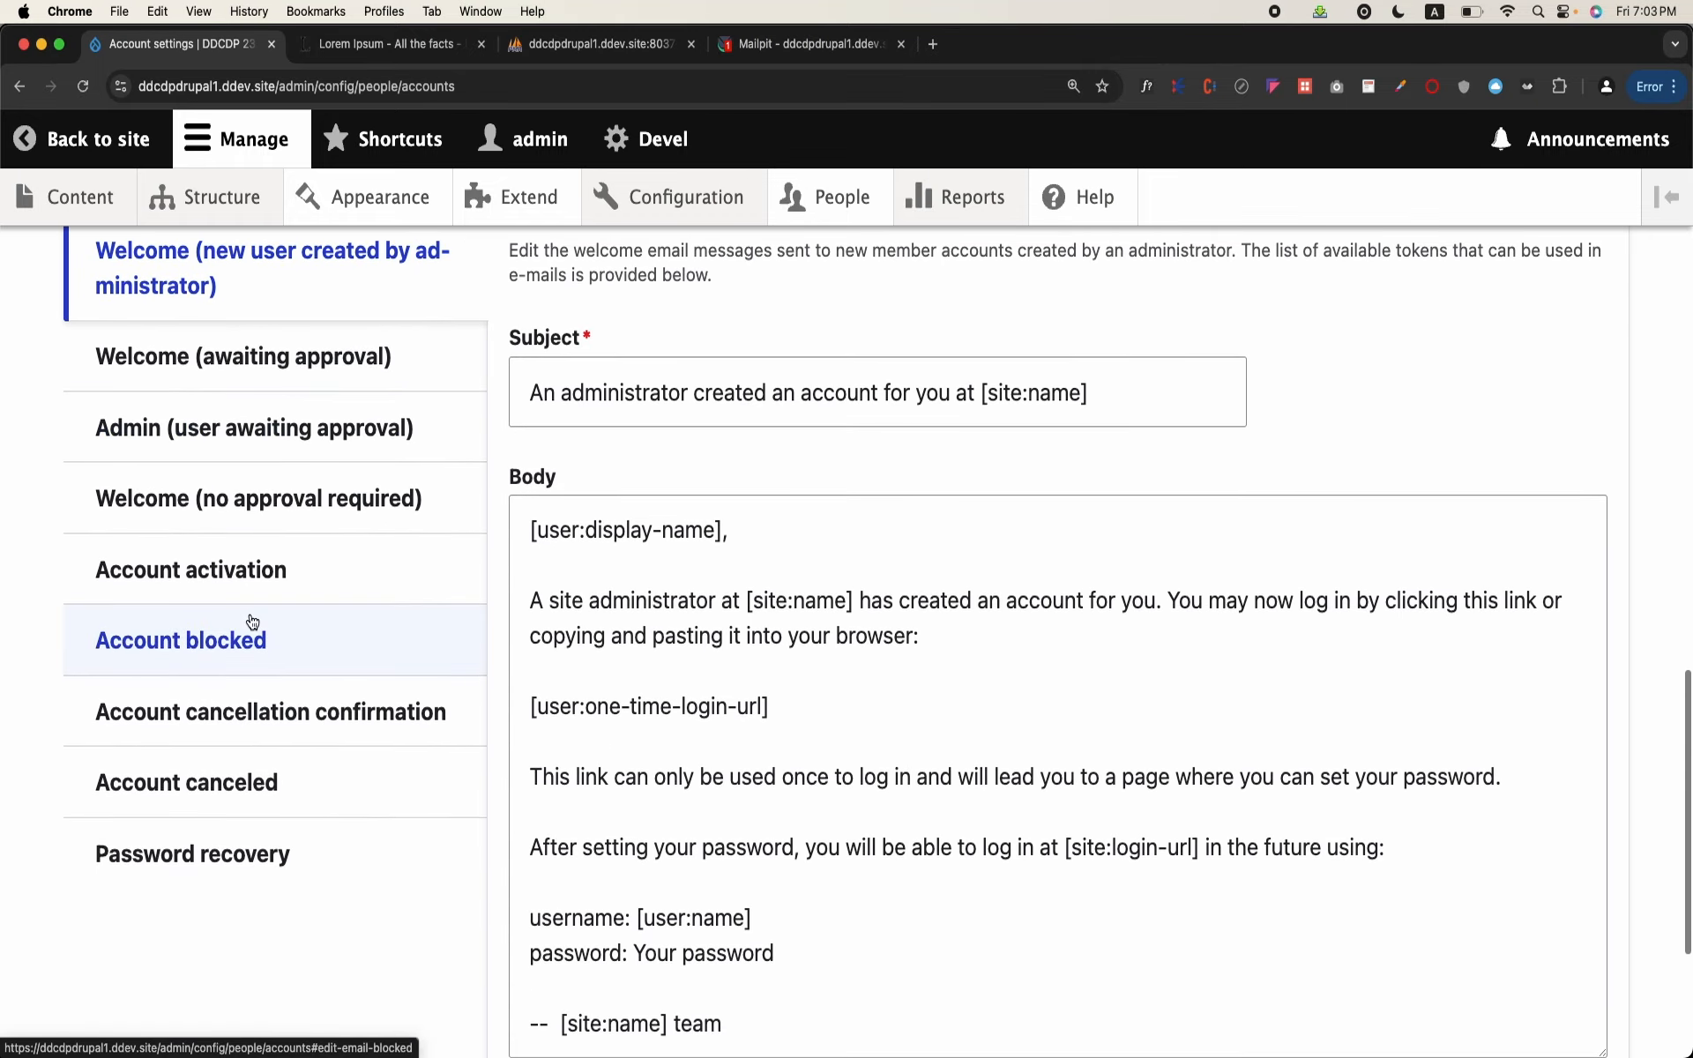
{"action": "scroll", "coordinate": [252, 620], "scroll_direction": "up", "scroll_amount": 5}
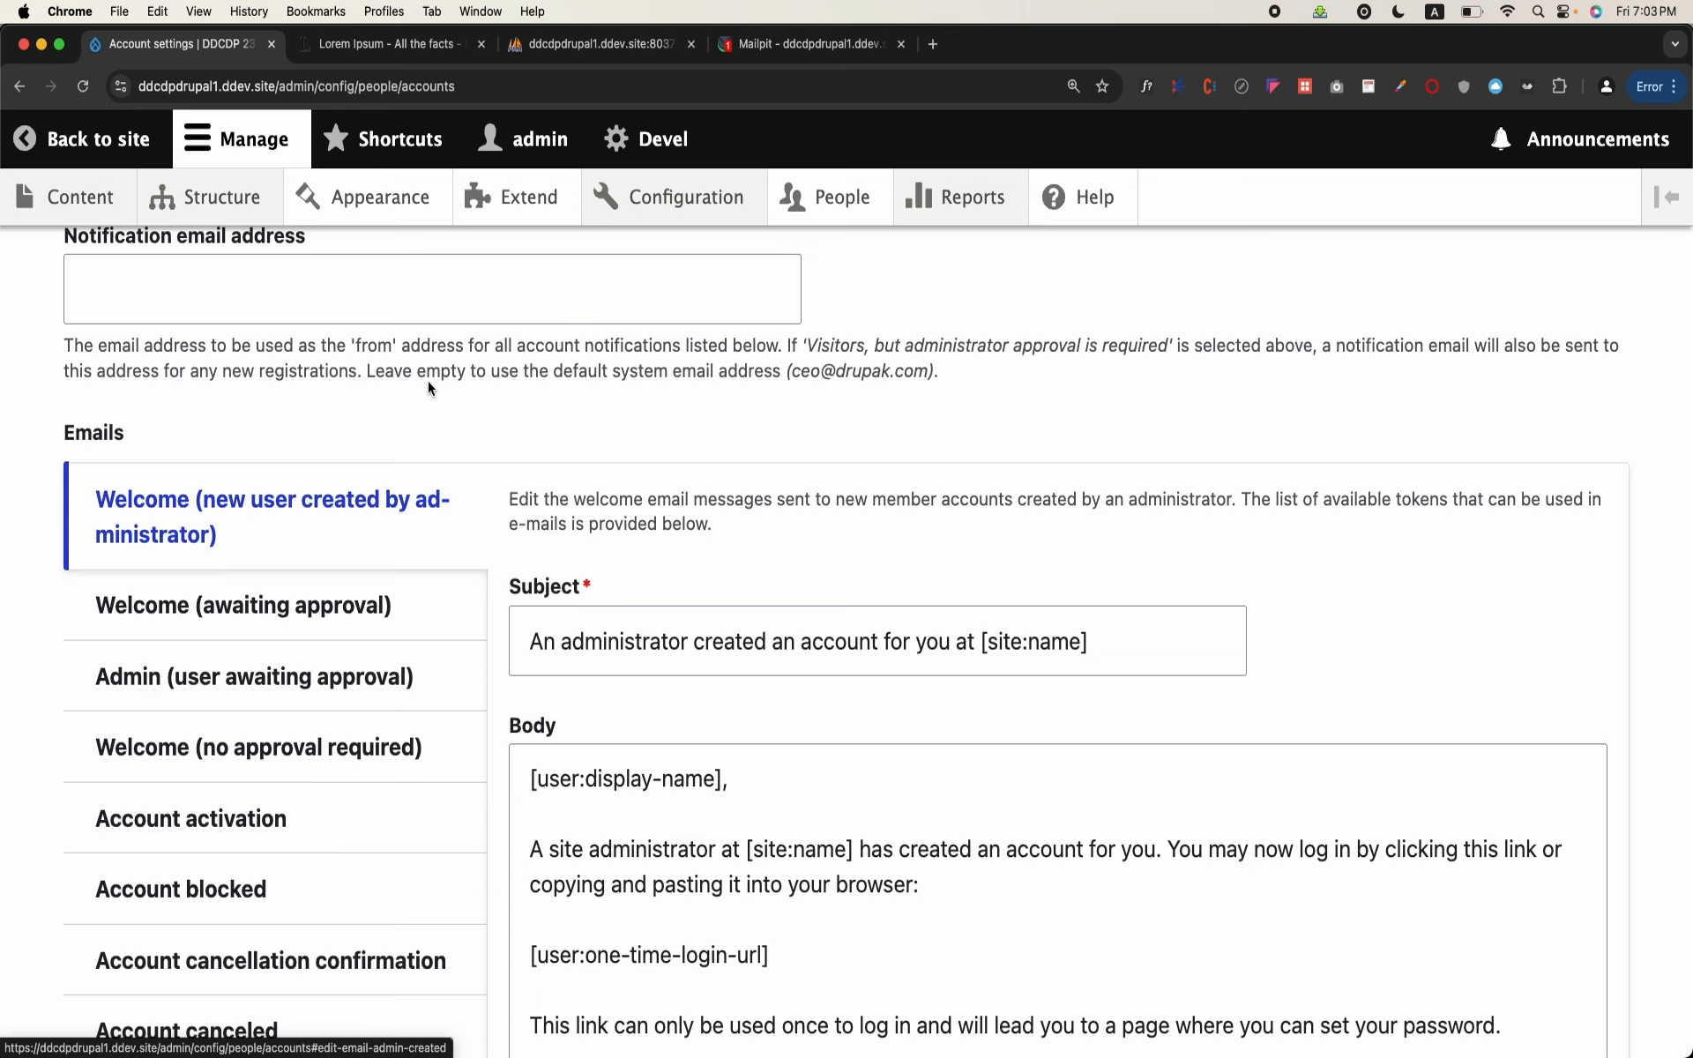
{"action": "left_click", "coordinate": [265, 605]}
{"action": "scroll", "coordinate": [638, 750], "scroll_direction": "down", "scroll_amount": 2}
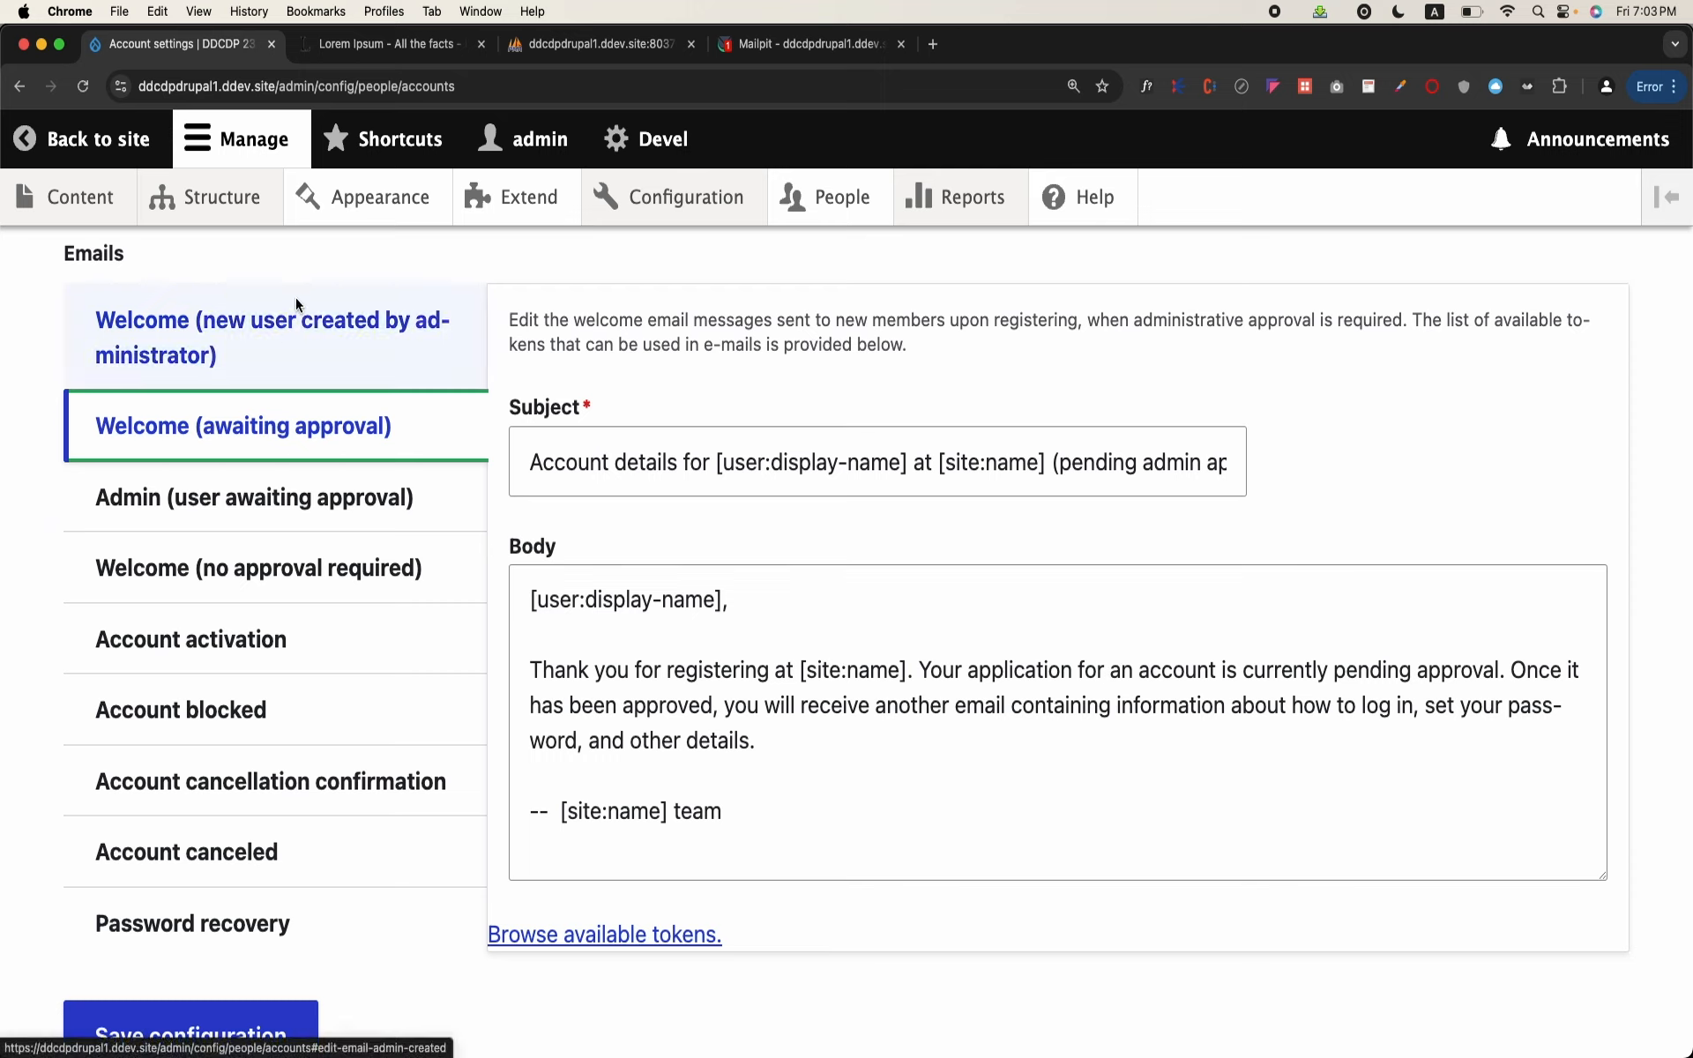
Step: View the "Admin (user awaiting approval)" template, and start the Account activation email body with "Dear User Mr" before the display-name token
{"action": "left_click", "coordinate": [369, 495]}
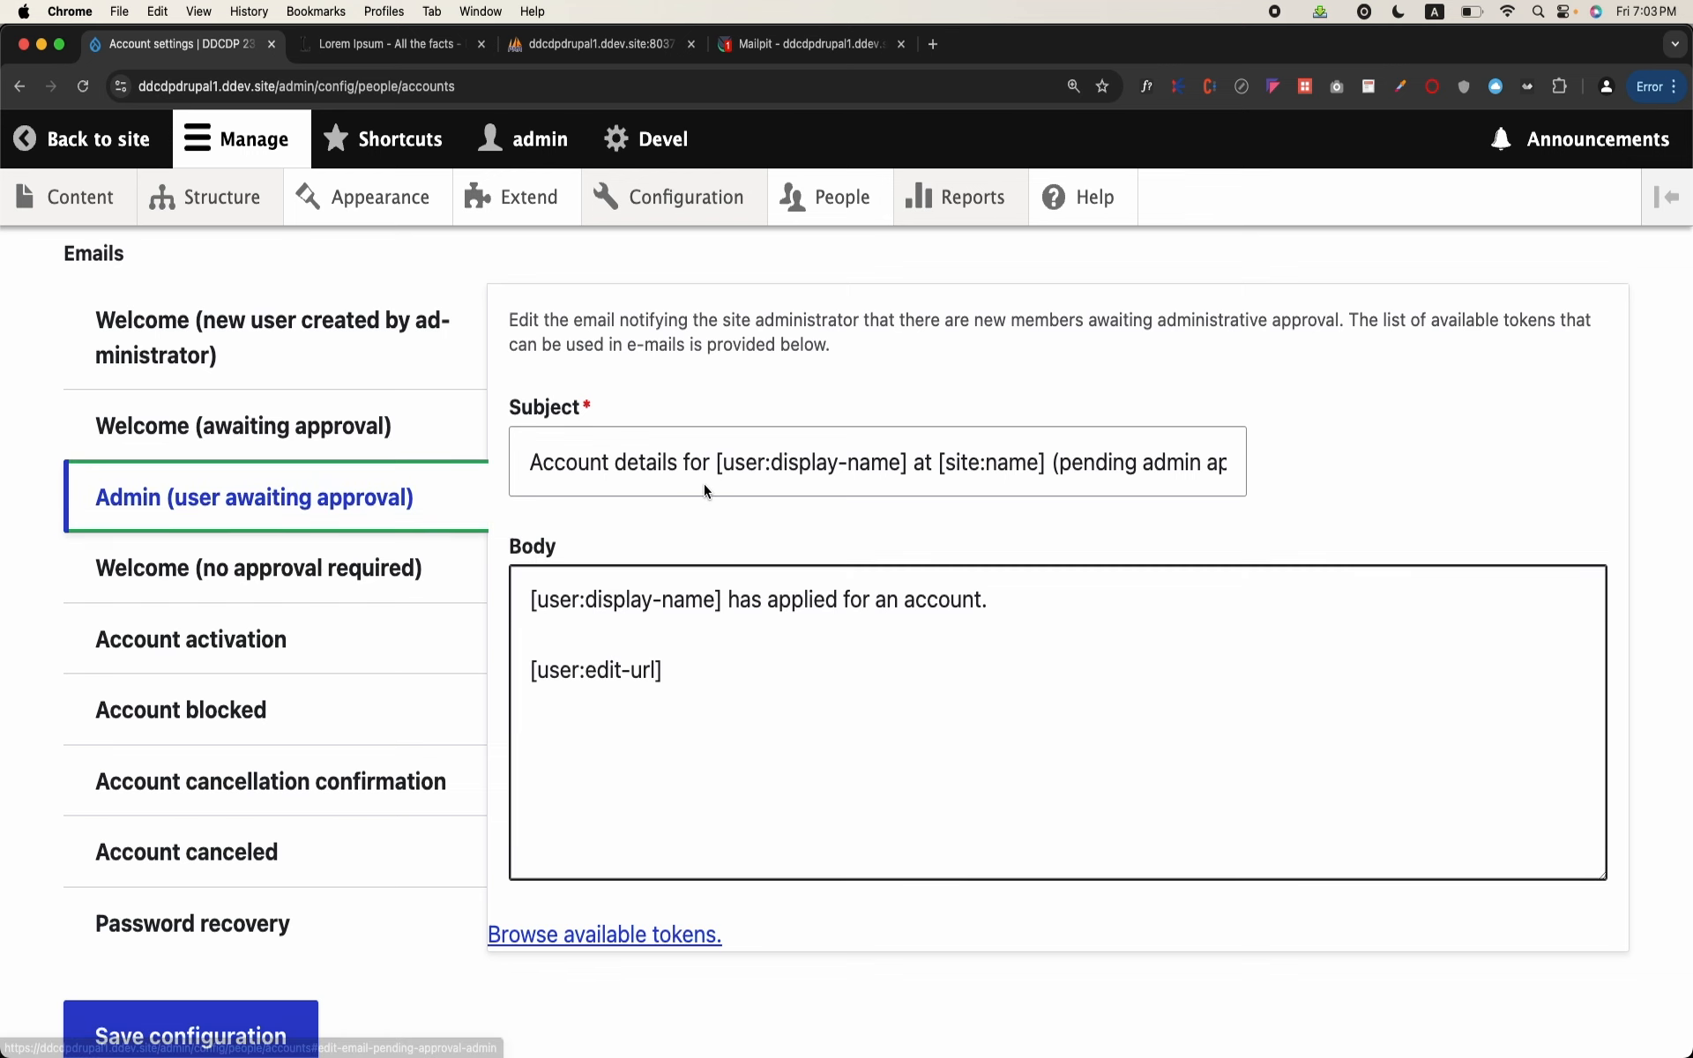
{"action": "scroll", "coordinate": [256, 441], "scroll_direction": "down", "scroll_amount": 2}
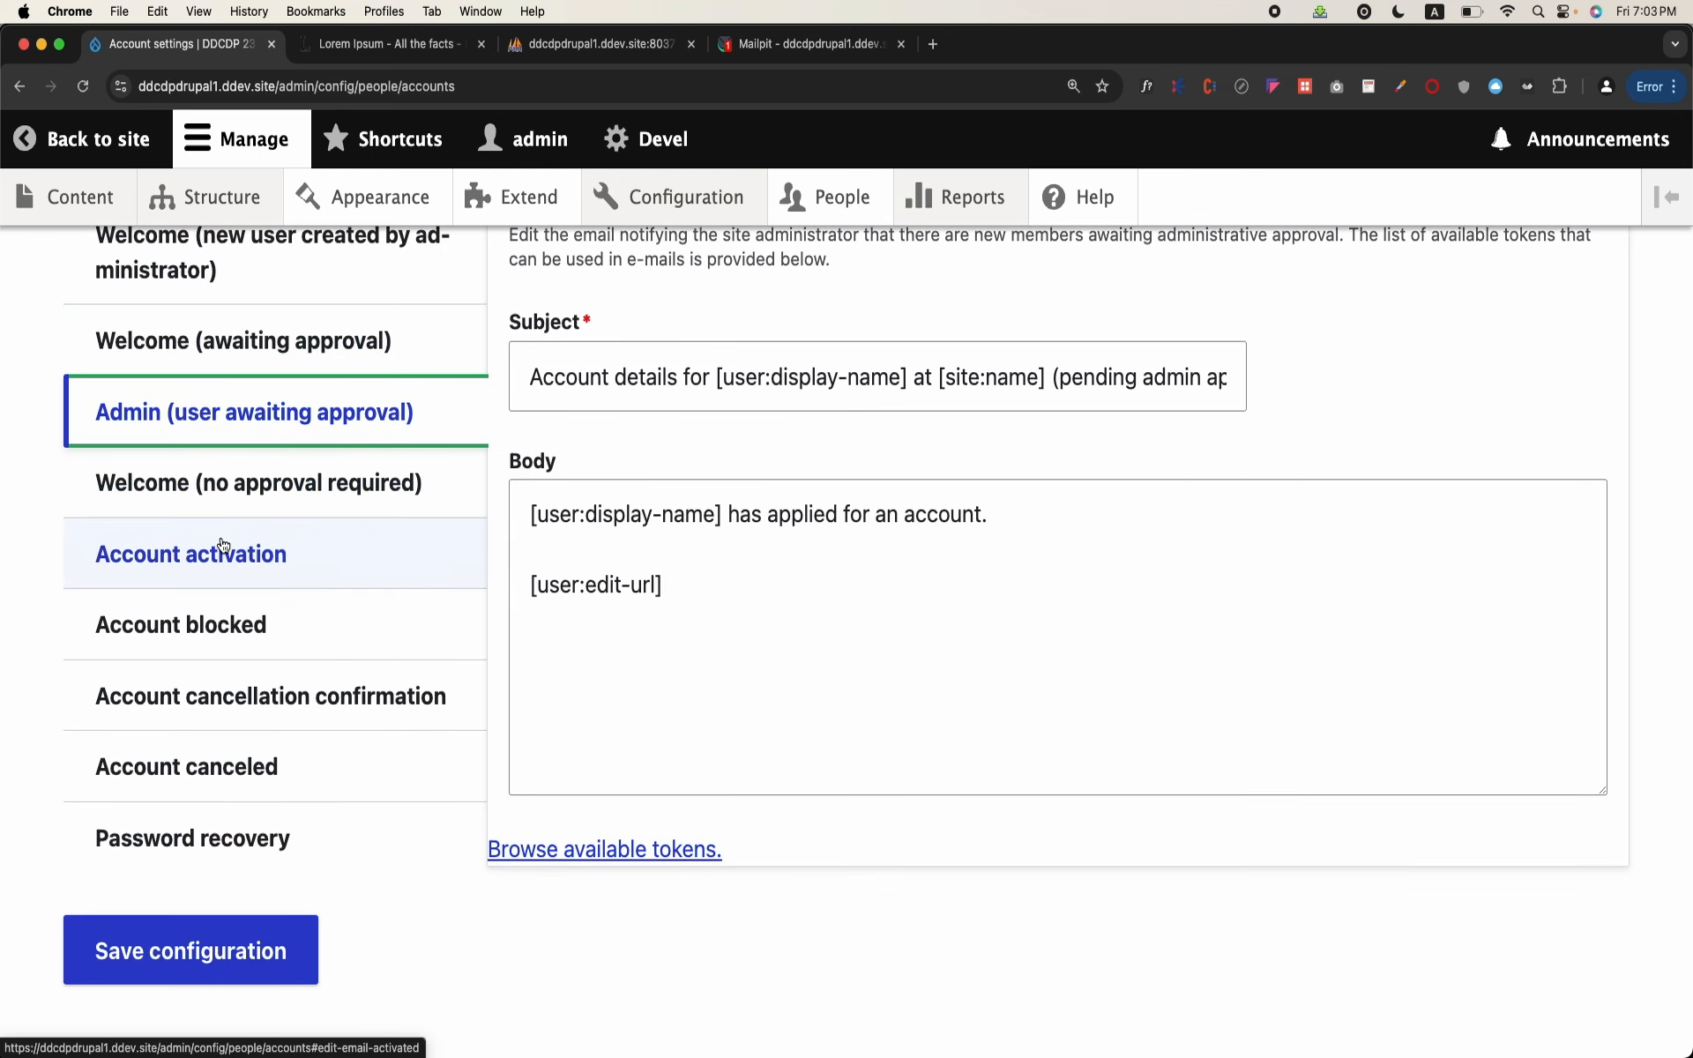
{"action": "left_click", "coordinate": [223, 544]}
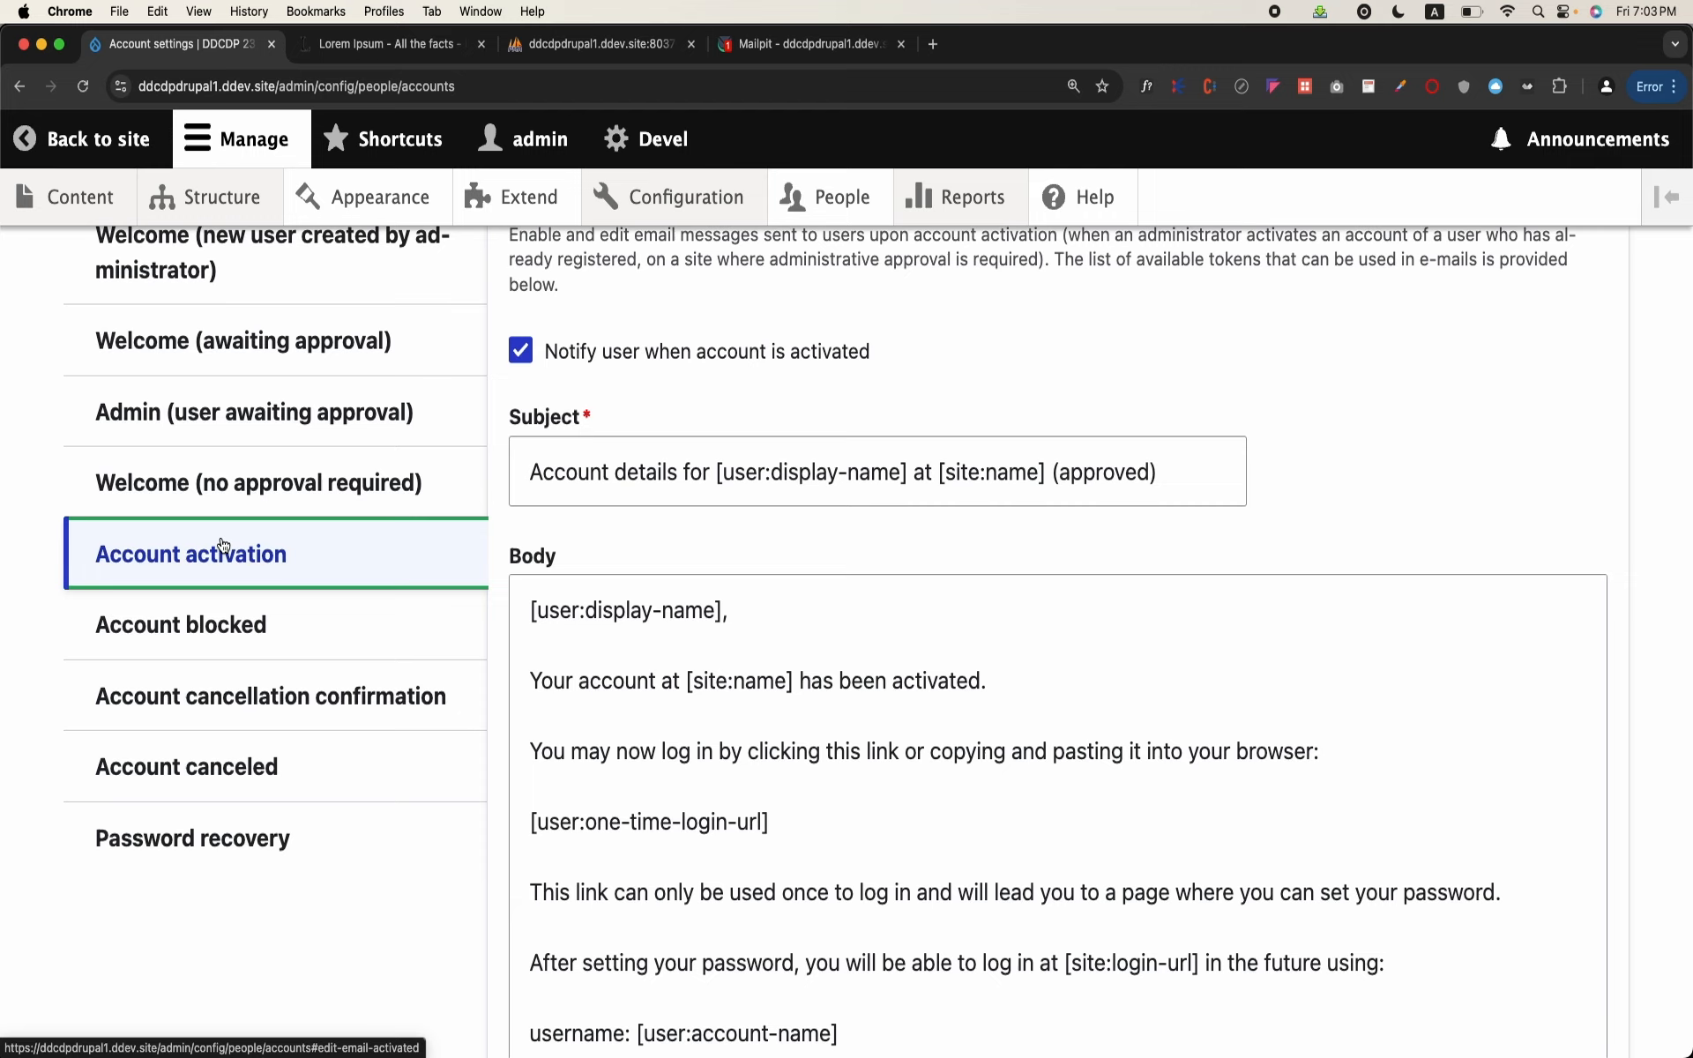
{"action": "left_click", "coordinate": [538, 648]}
{"action": "left_click", "coordinate": [532, 613]}
{"action": "type", "text": "Dear "}
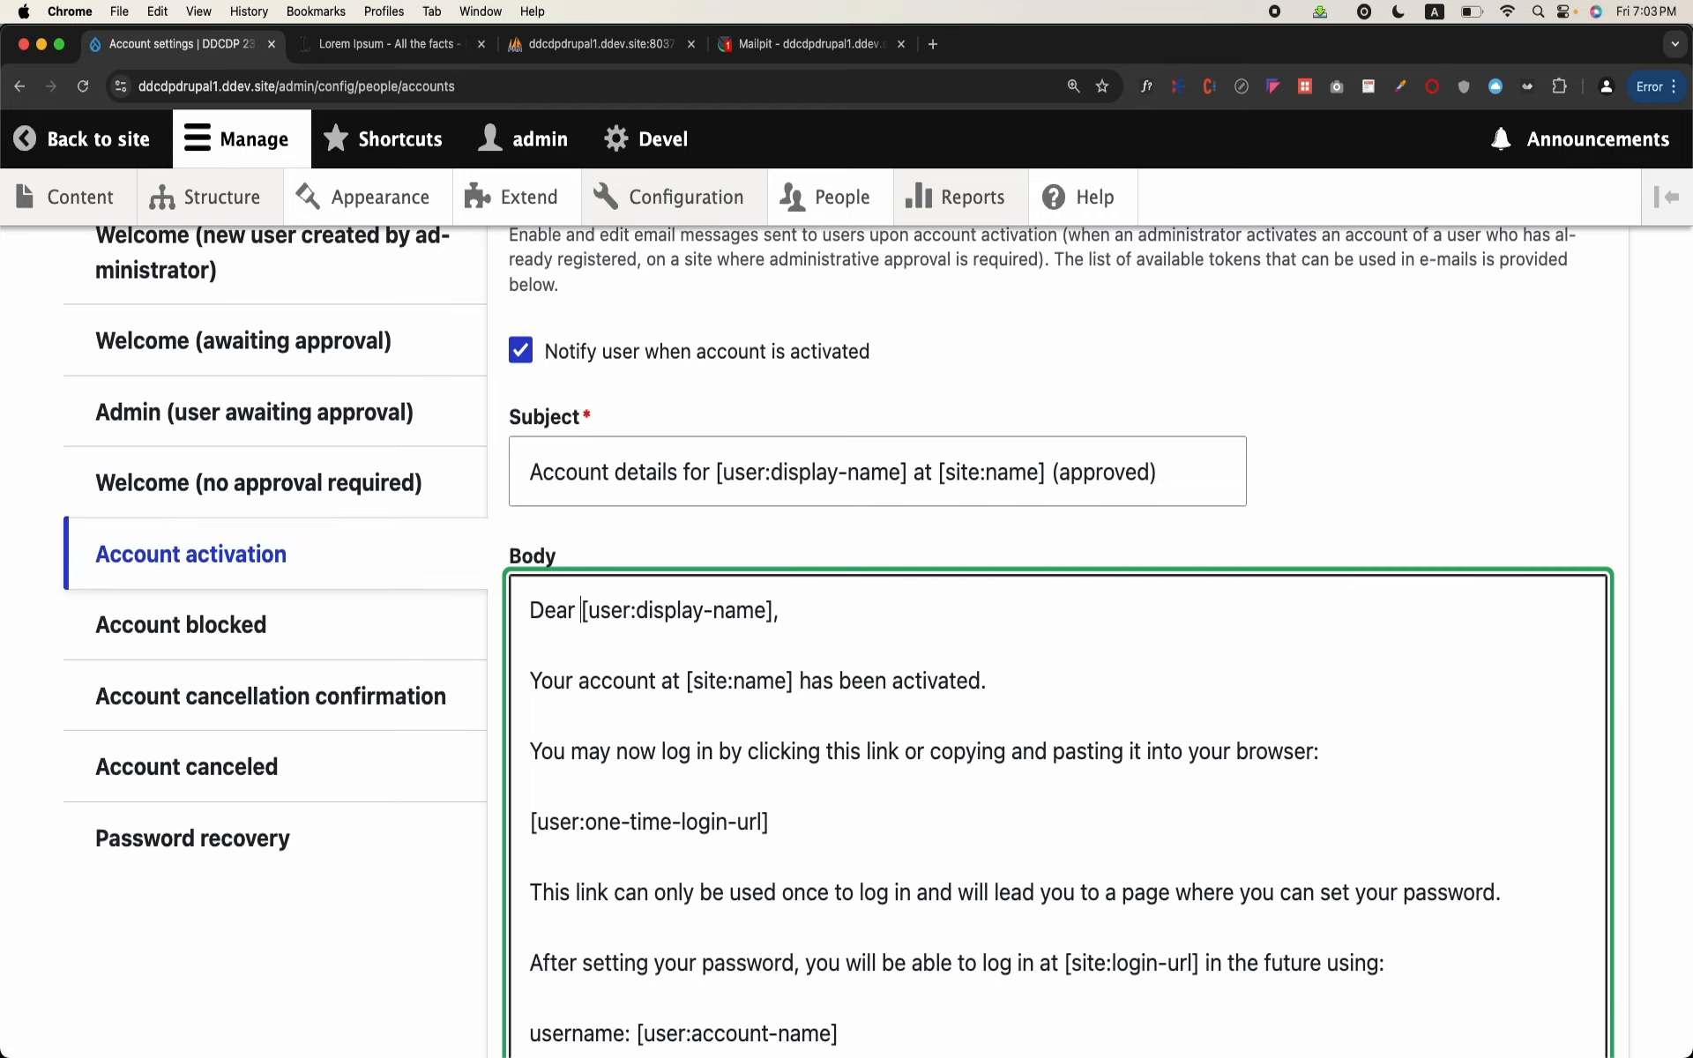
{"action": "type", "text": "User "}
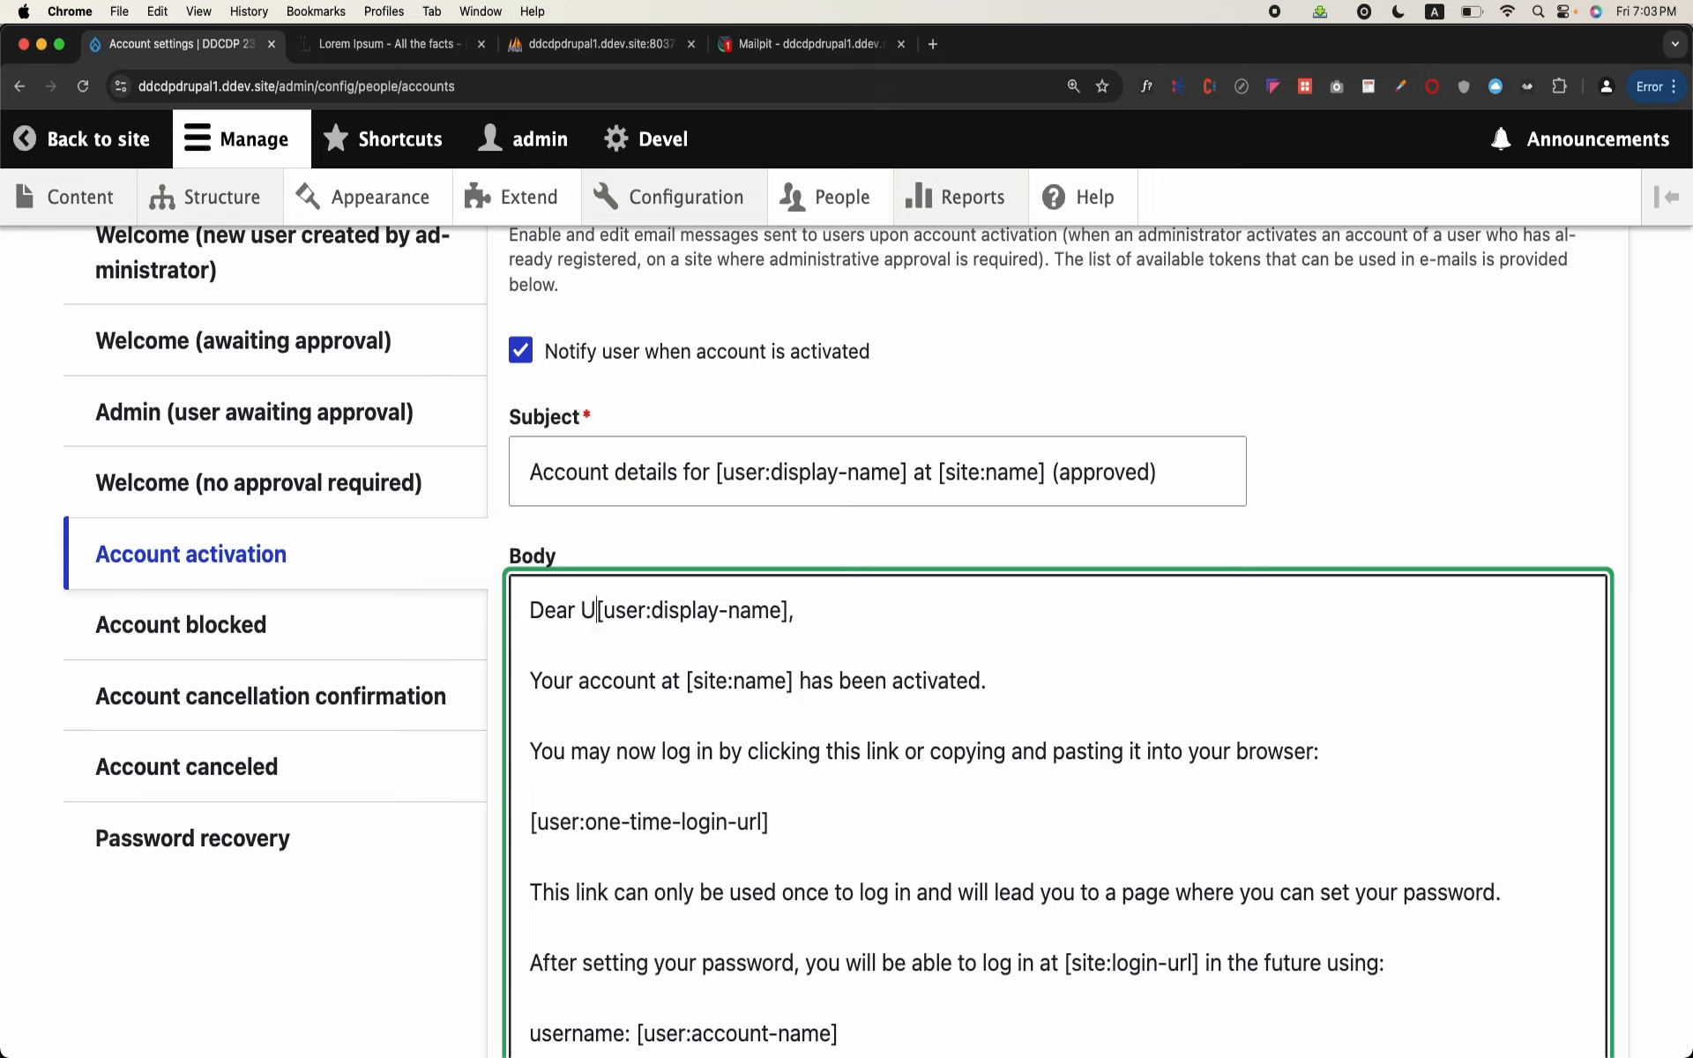
{"action": "type", "text": "Mr"}
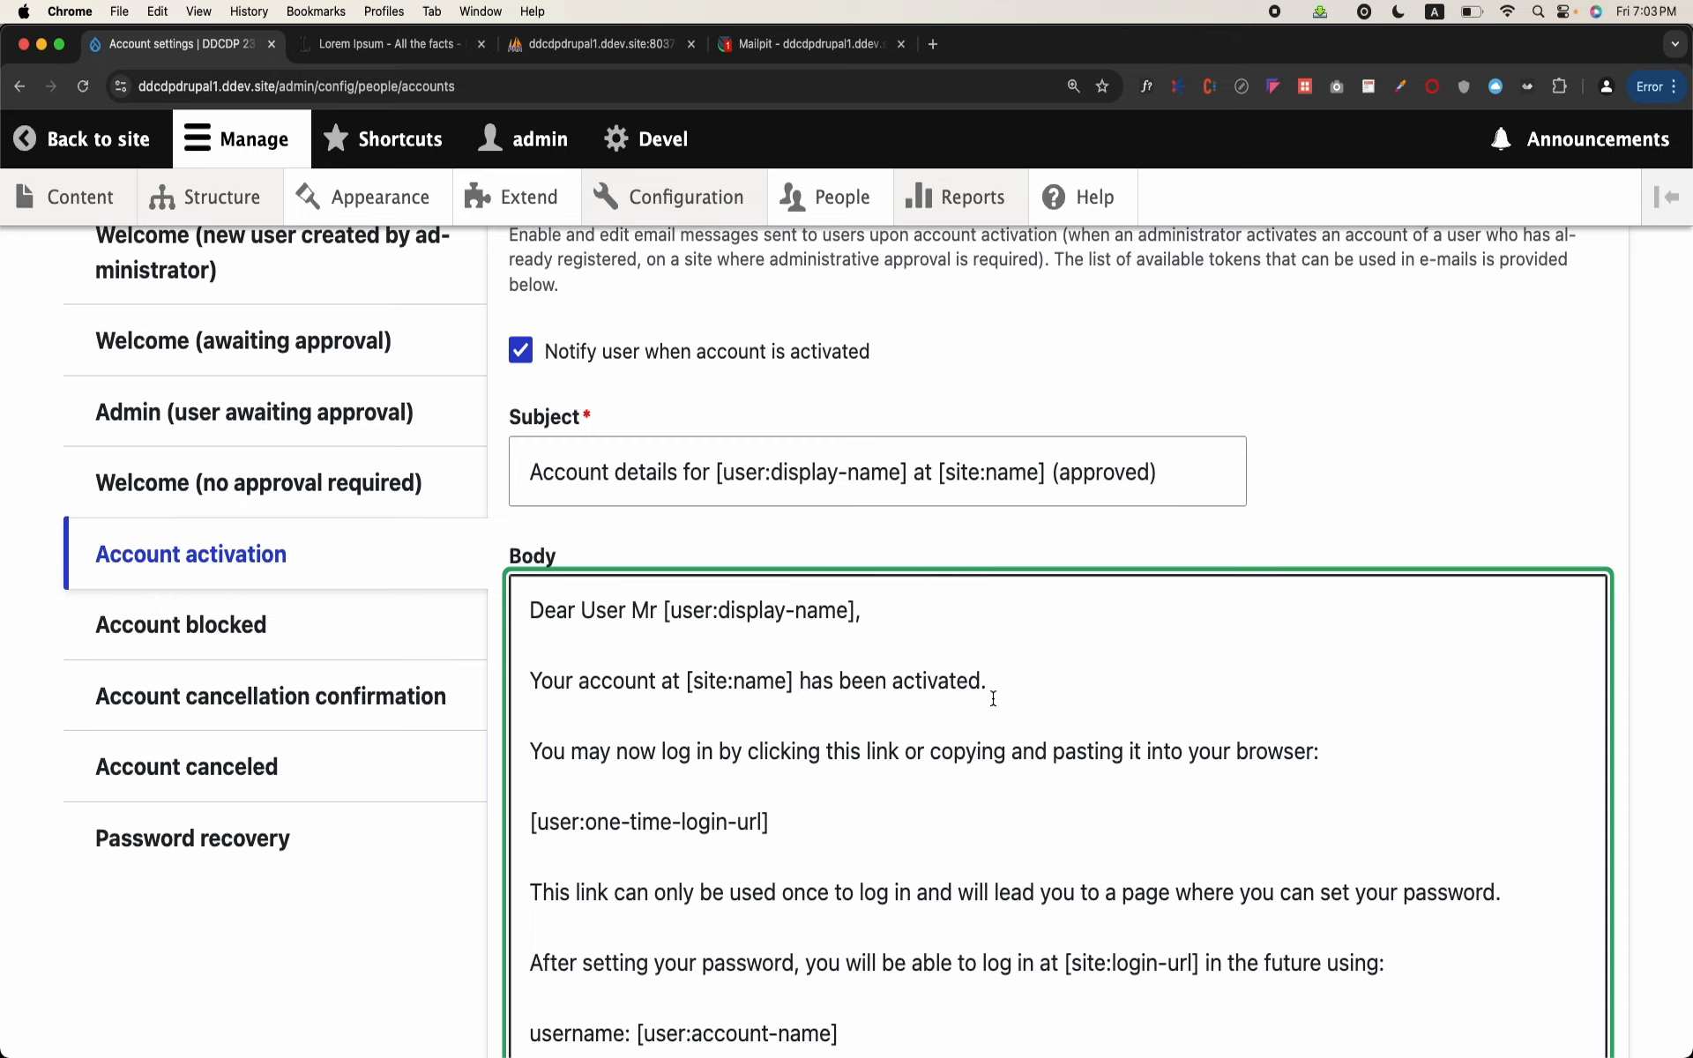
Step: Review the Account blocked, Account canceled and Password recovery email templates, highlighting the password-reset wording in the recovery body
{"action": "scroll", "coordinate": [993, 699], "scroll_direction": "down", "scroll_amount": 3}
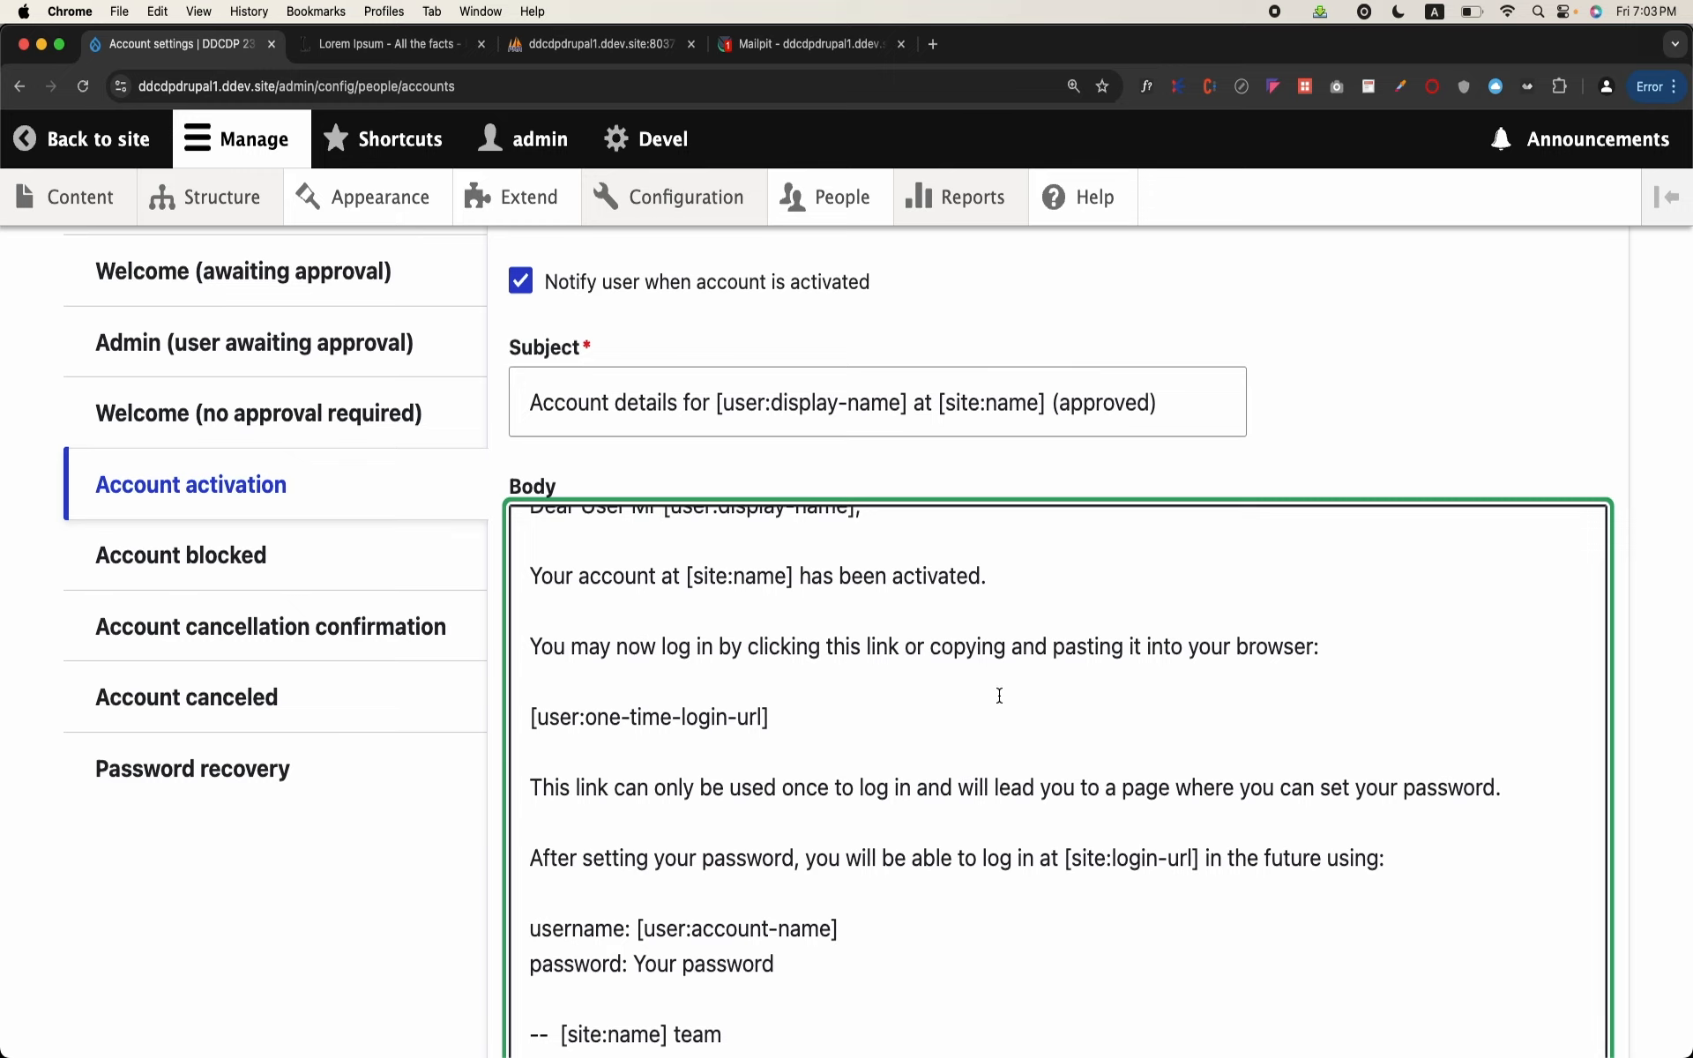
{"action": "left_click", "coordinate": [272, 559]}
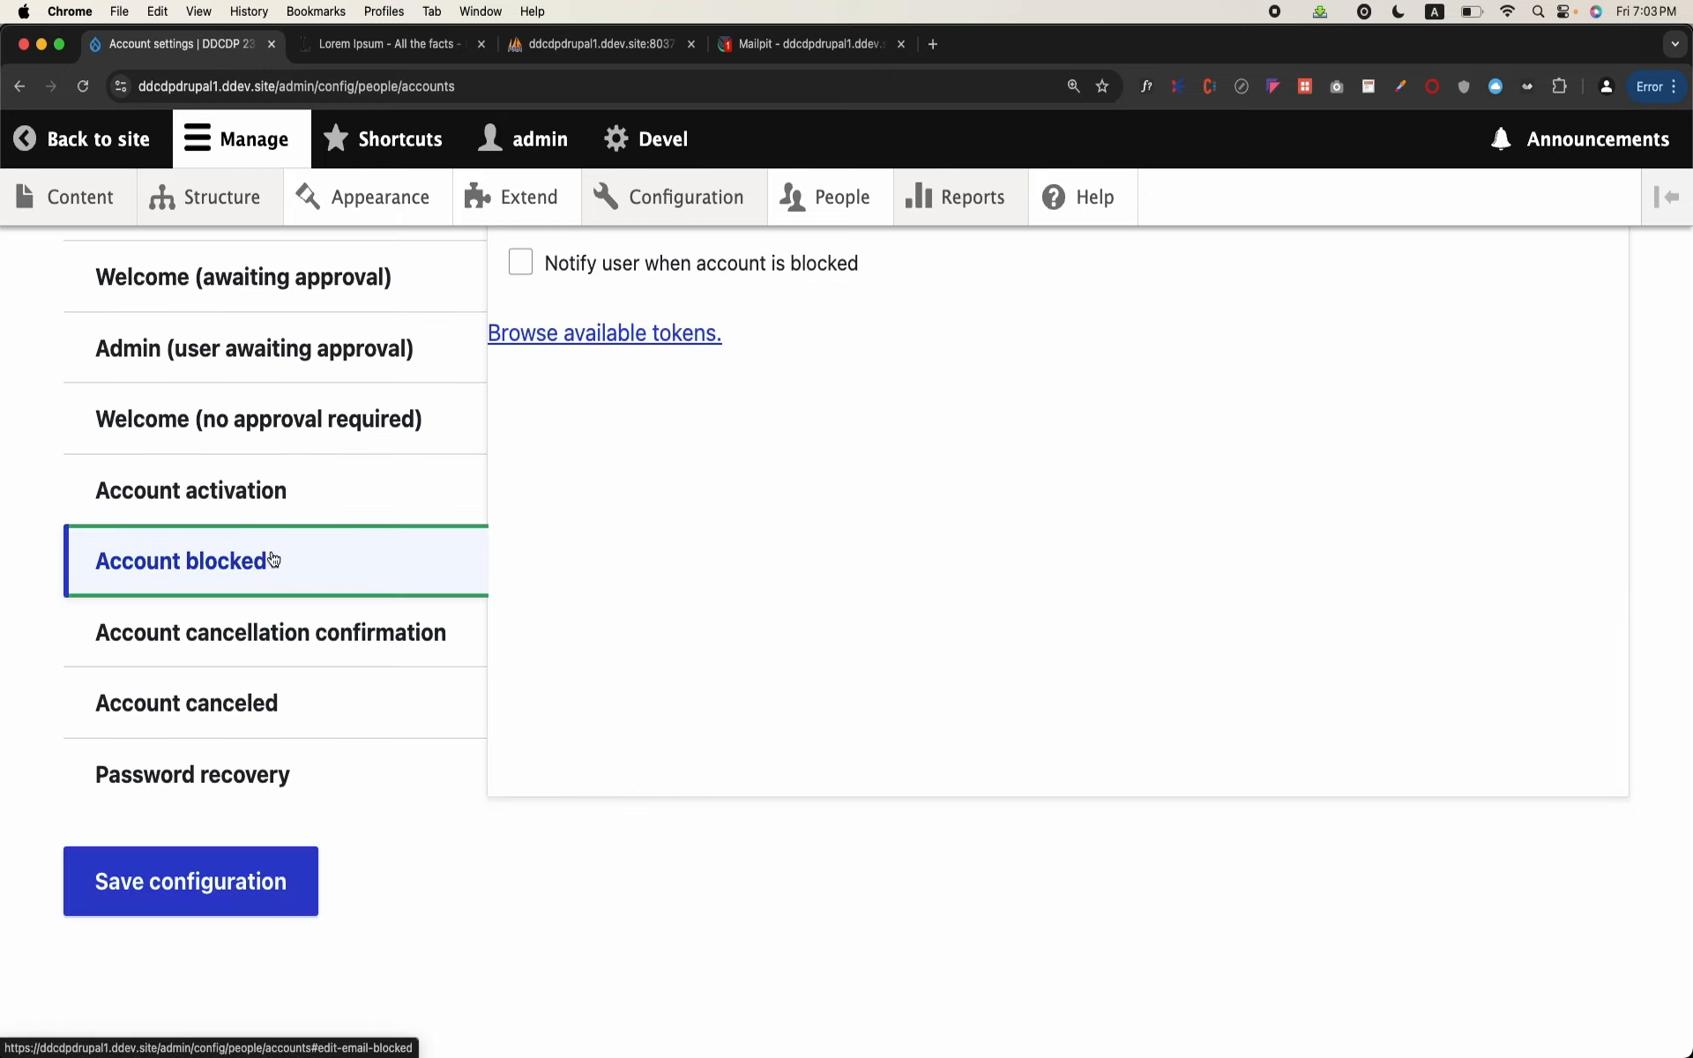
{"action": "scroll", "coordinate": [680, 491], "scroll_direction": "up", "scroll_amount": 3}
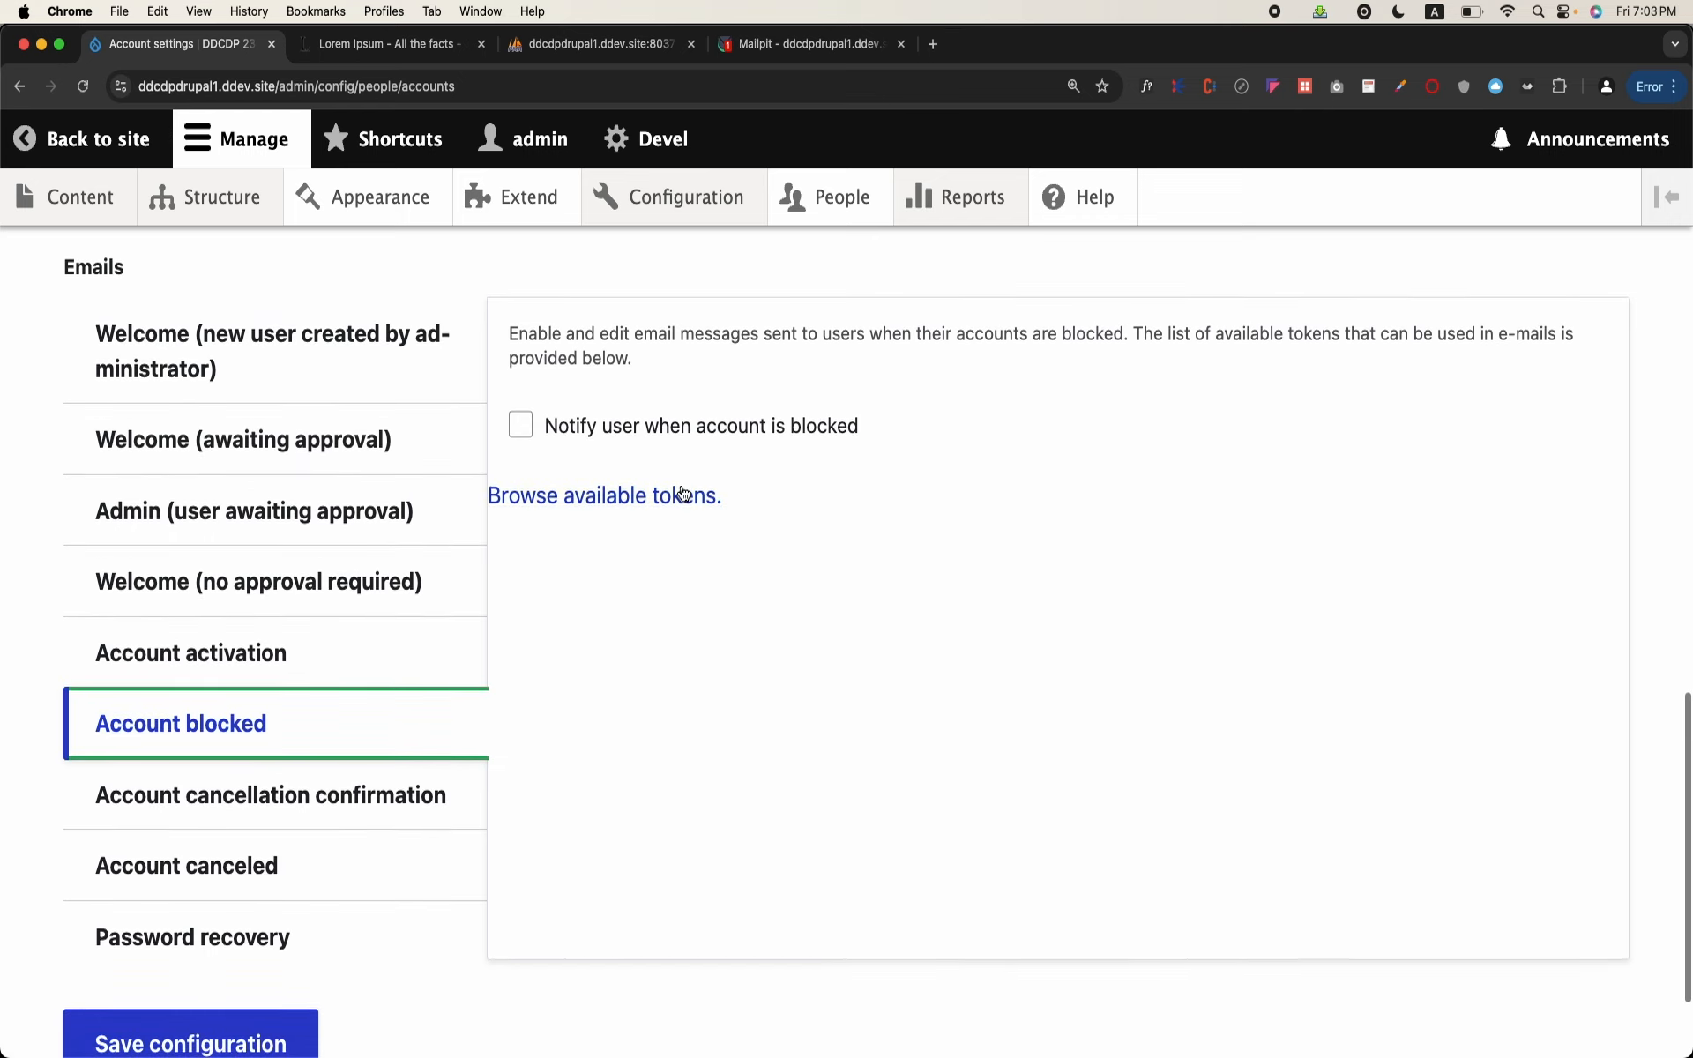
{"action": "scroll", "coordinate": [258, 643], "scroll_direction": "down", "scroll_amount": 3}
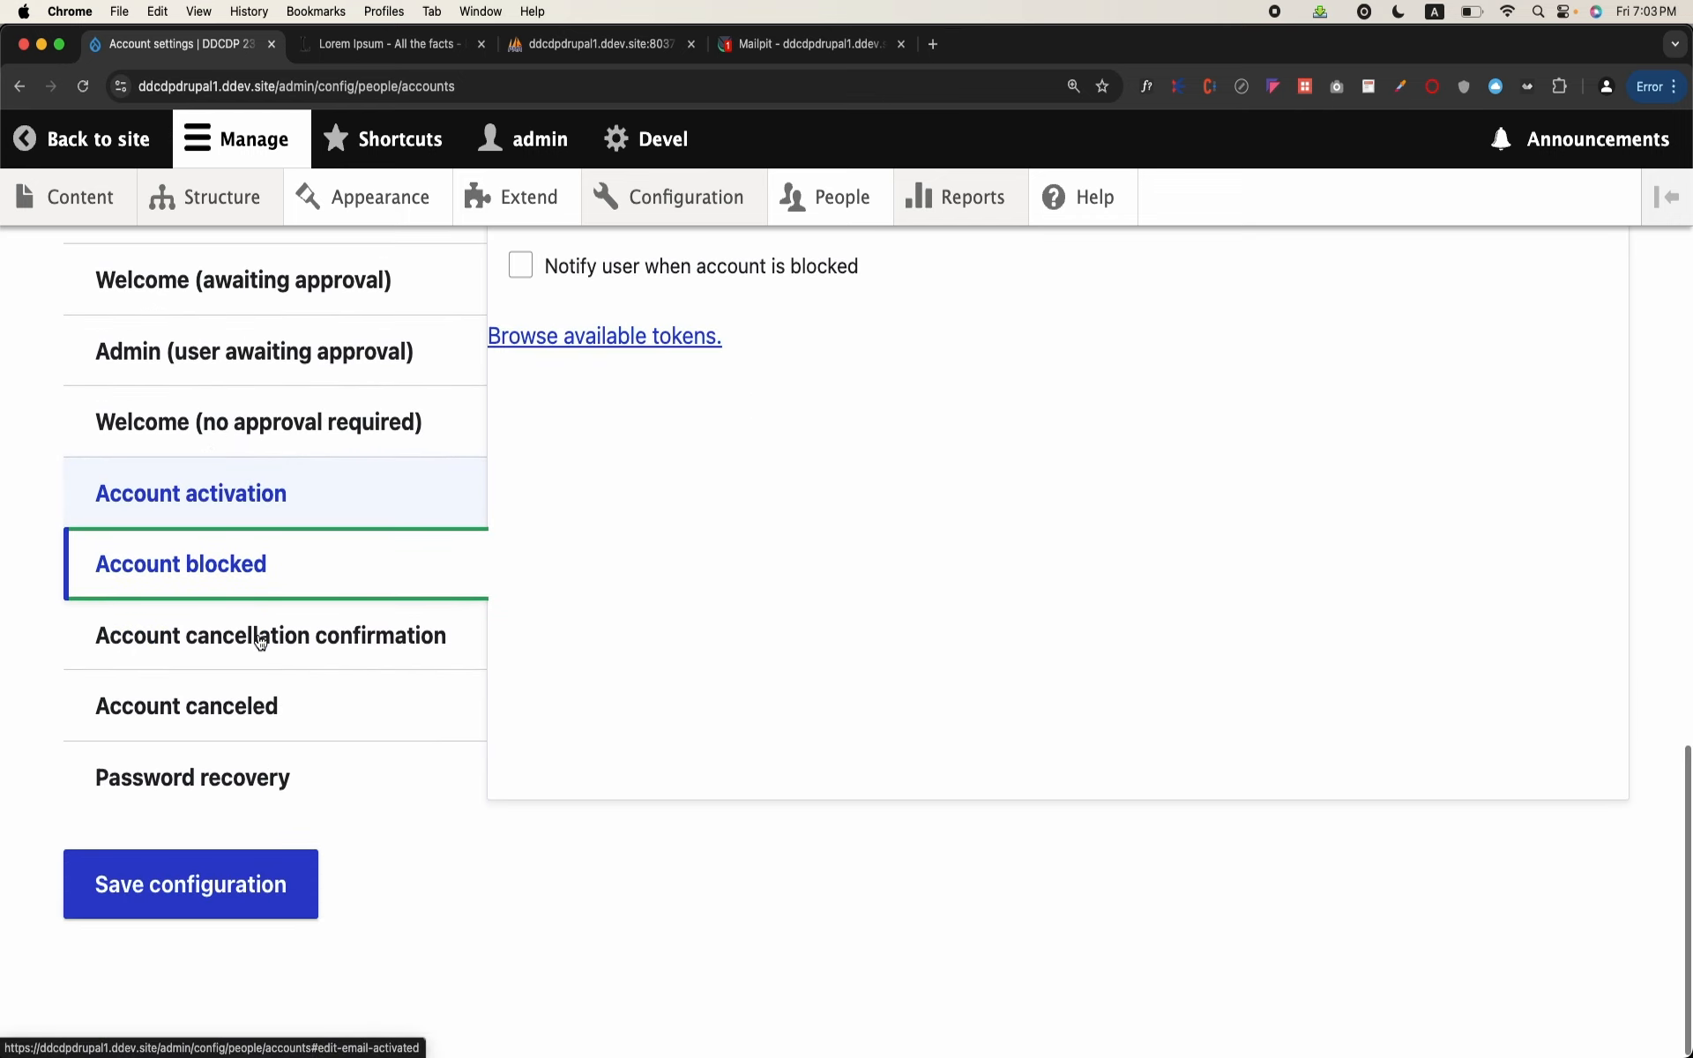
{"action": "left_click", "coordinate": [216, 703]}
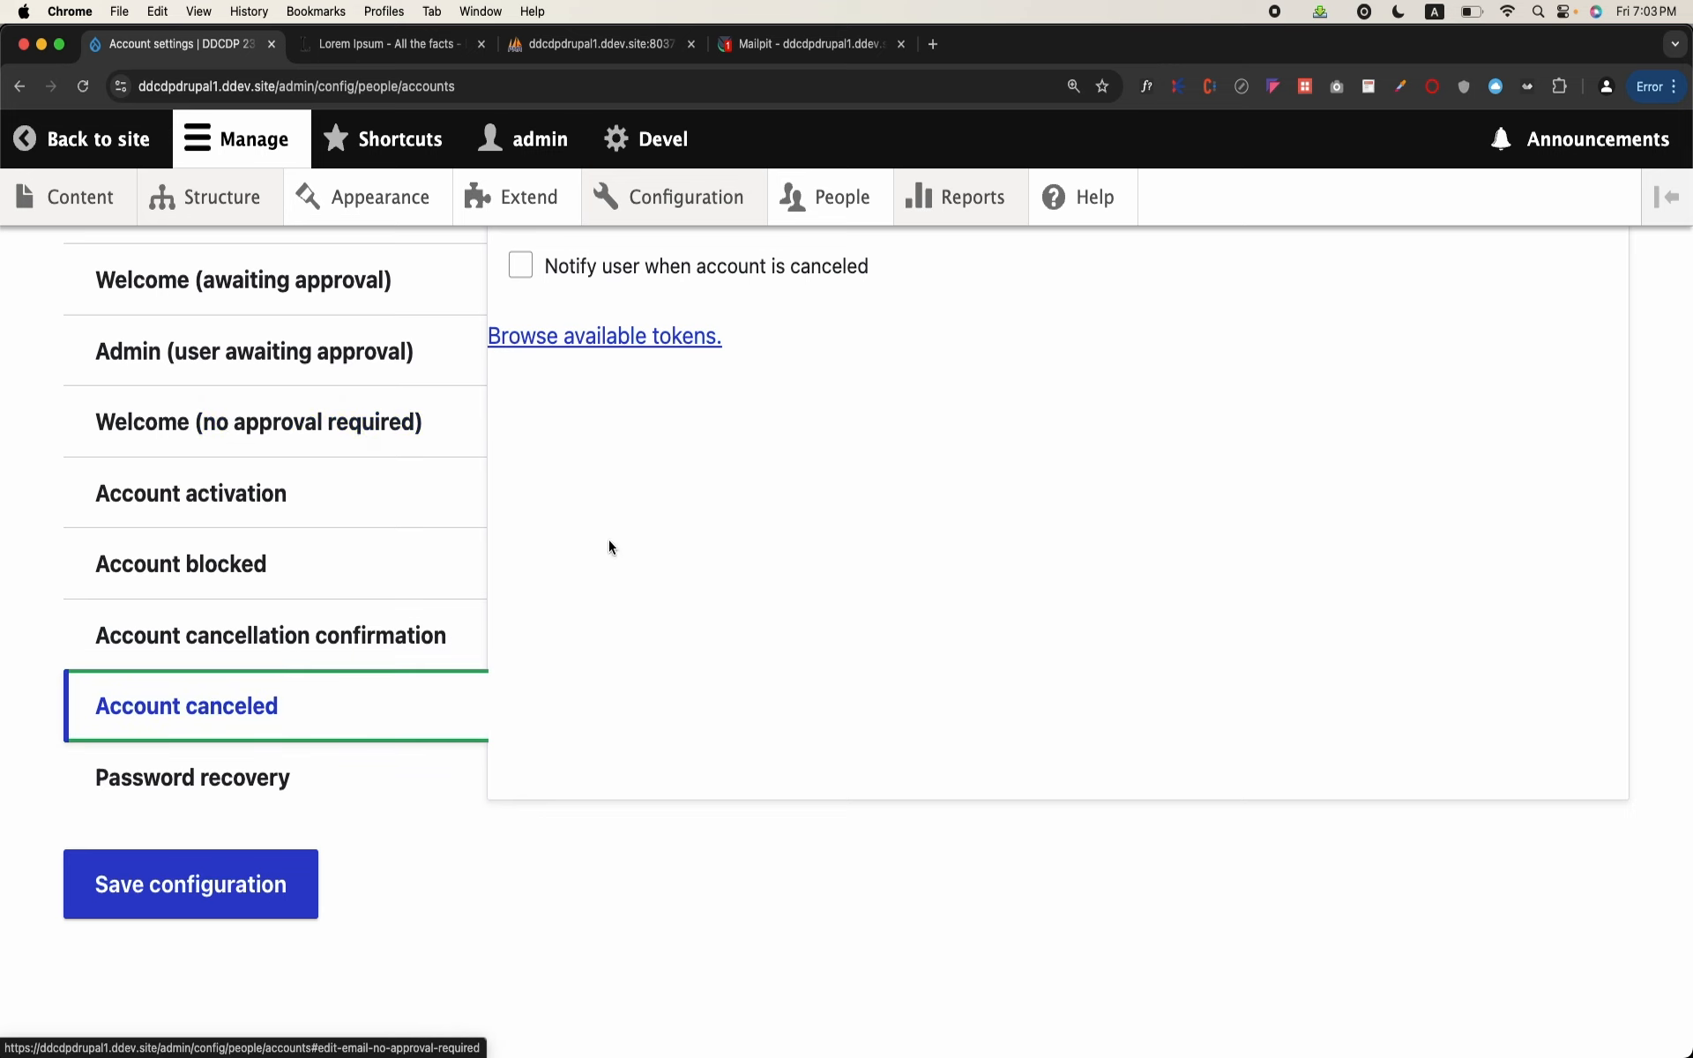
{"action": "left_click", "coordinate": [256, 763]}
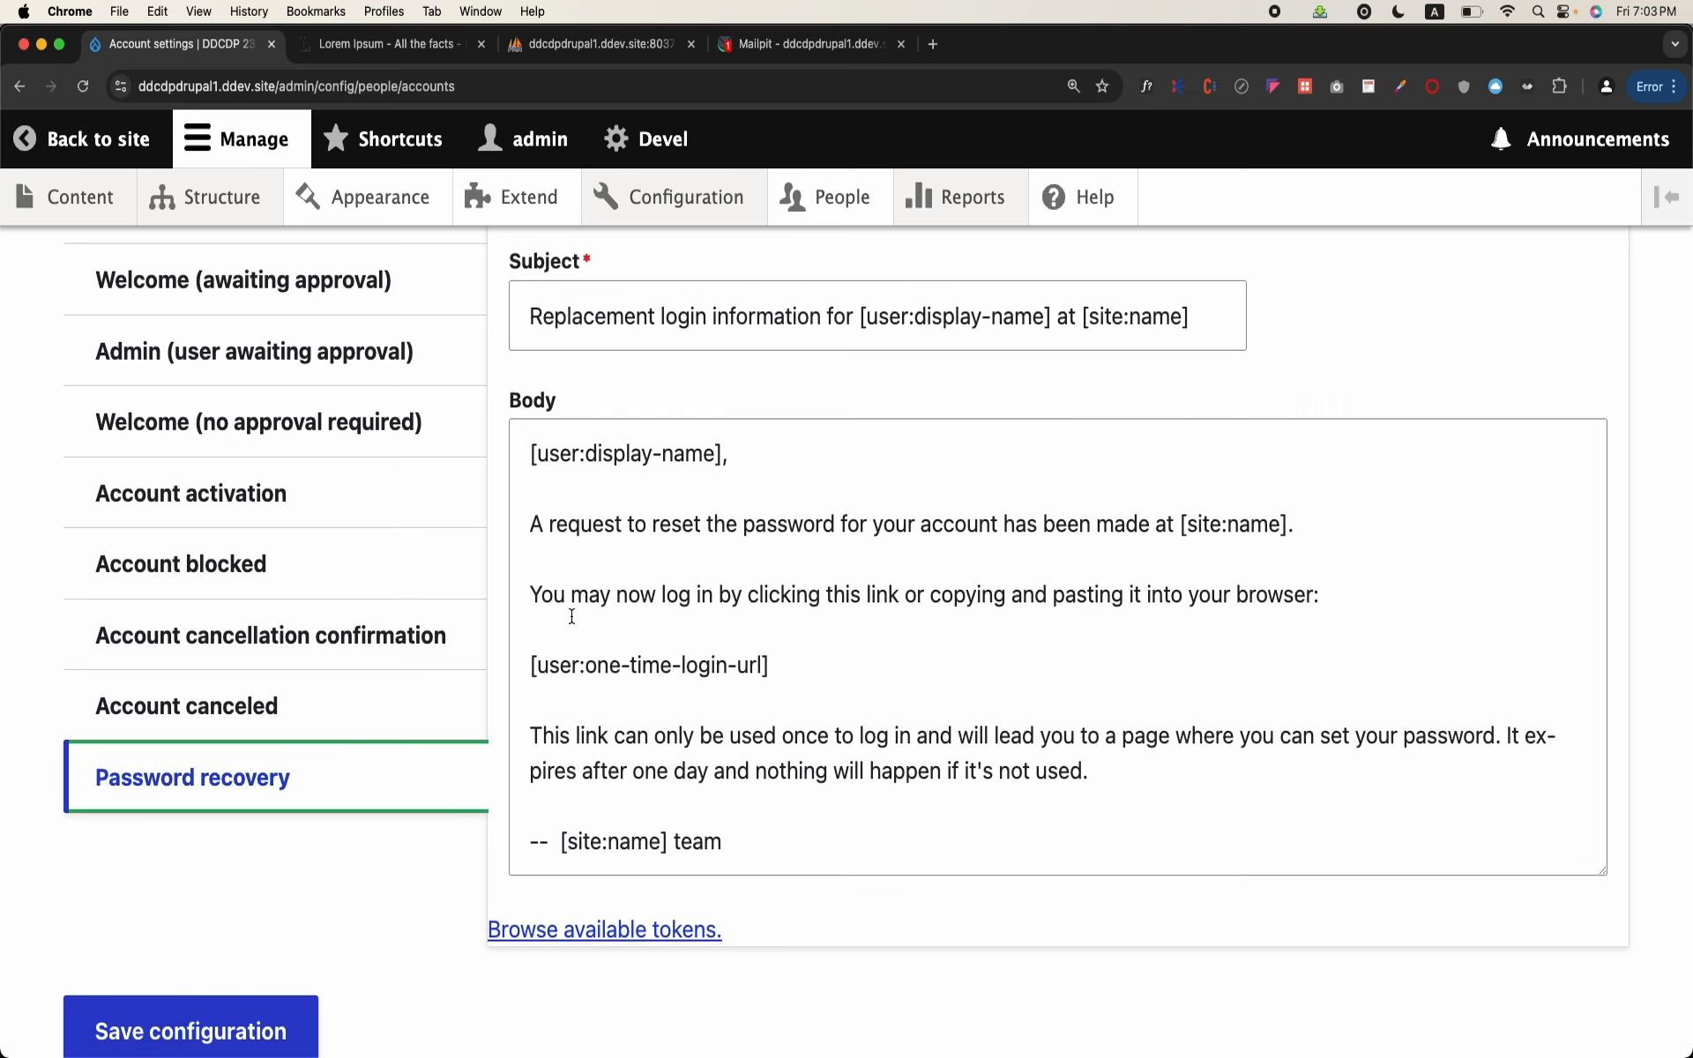
{"action": "left_click_drag", "start_coordinate": [532, 524], "coordinate": [844, 577]}
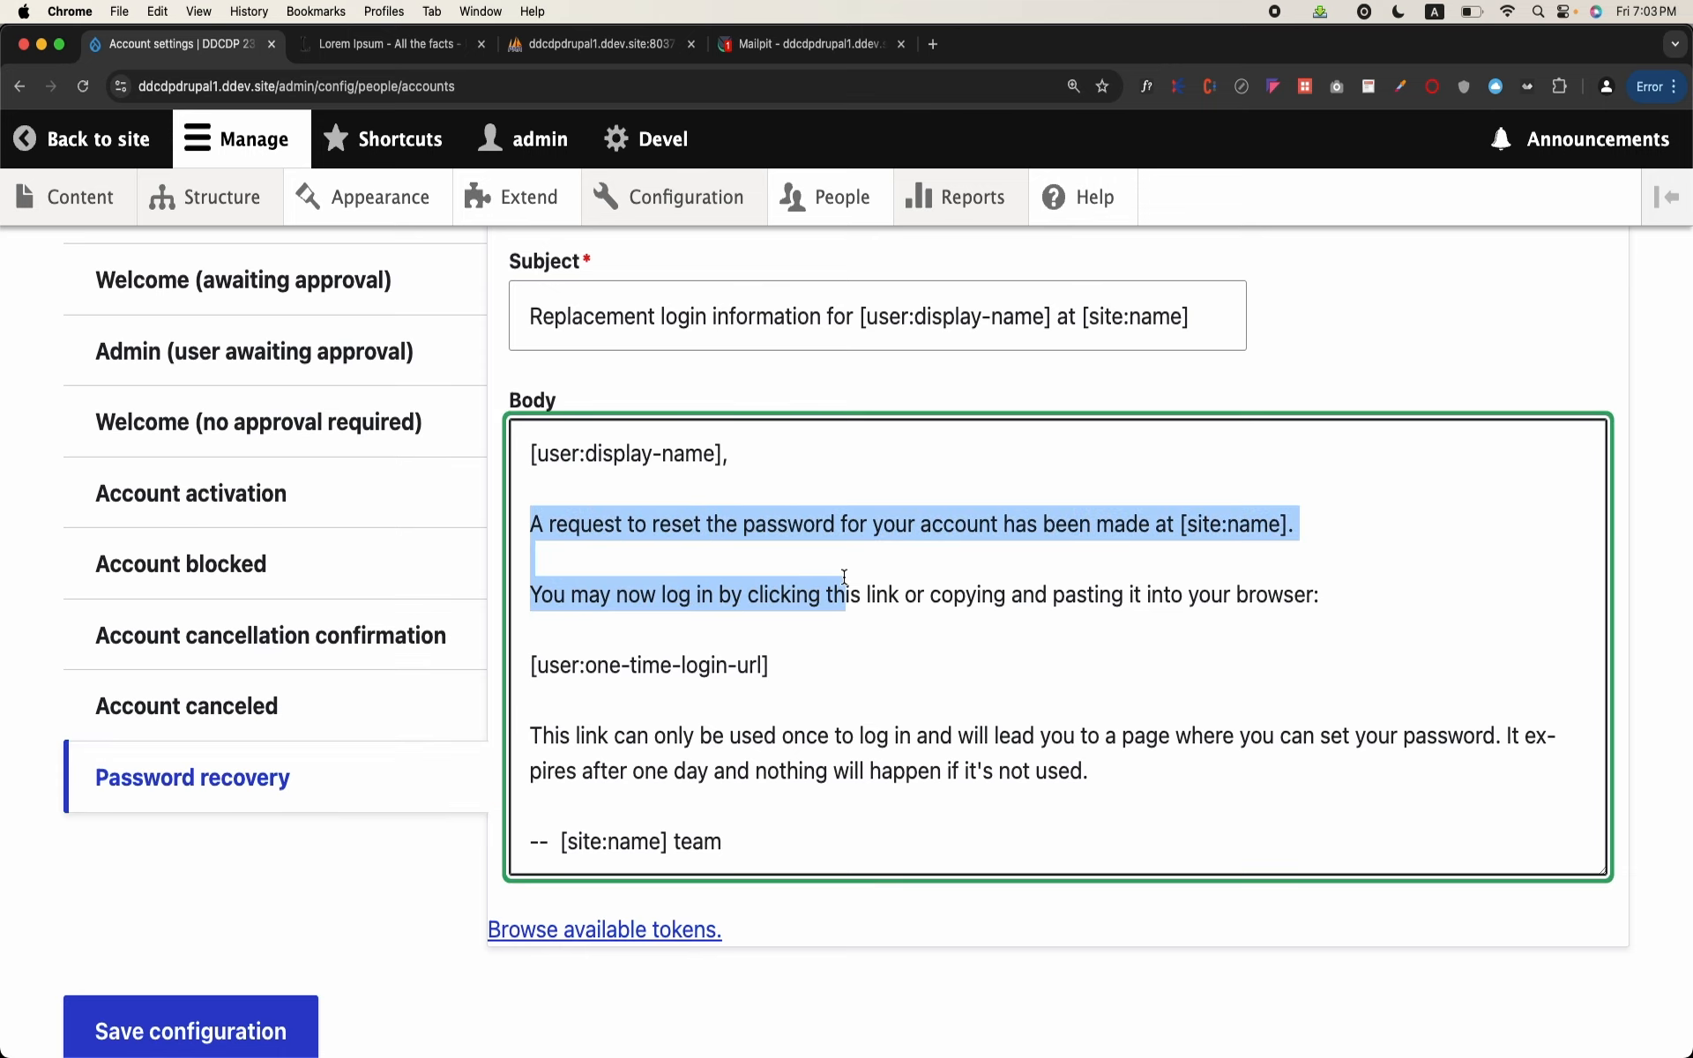
{"action": "scroll", "coordinate": [303, 574], "scroll_direction": "up", "scroll_amount": 3}
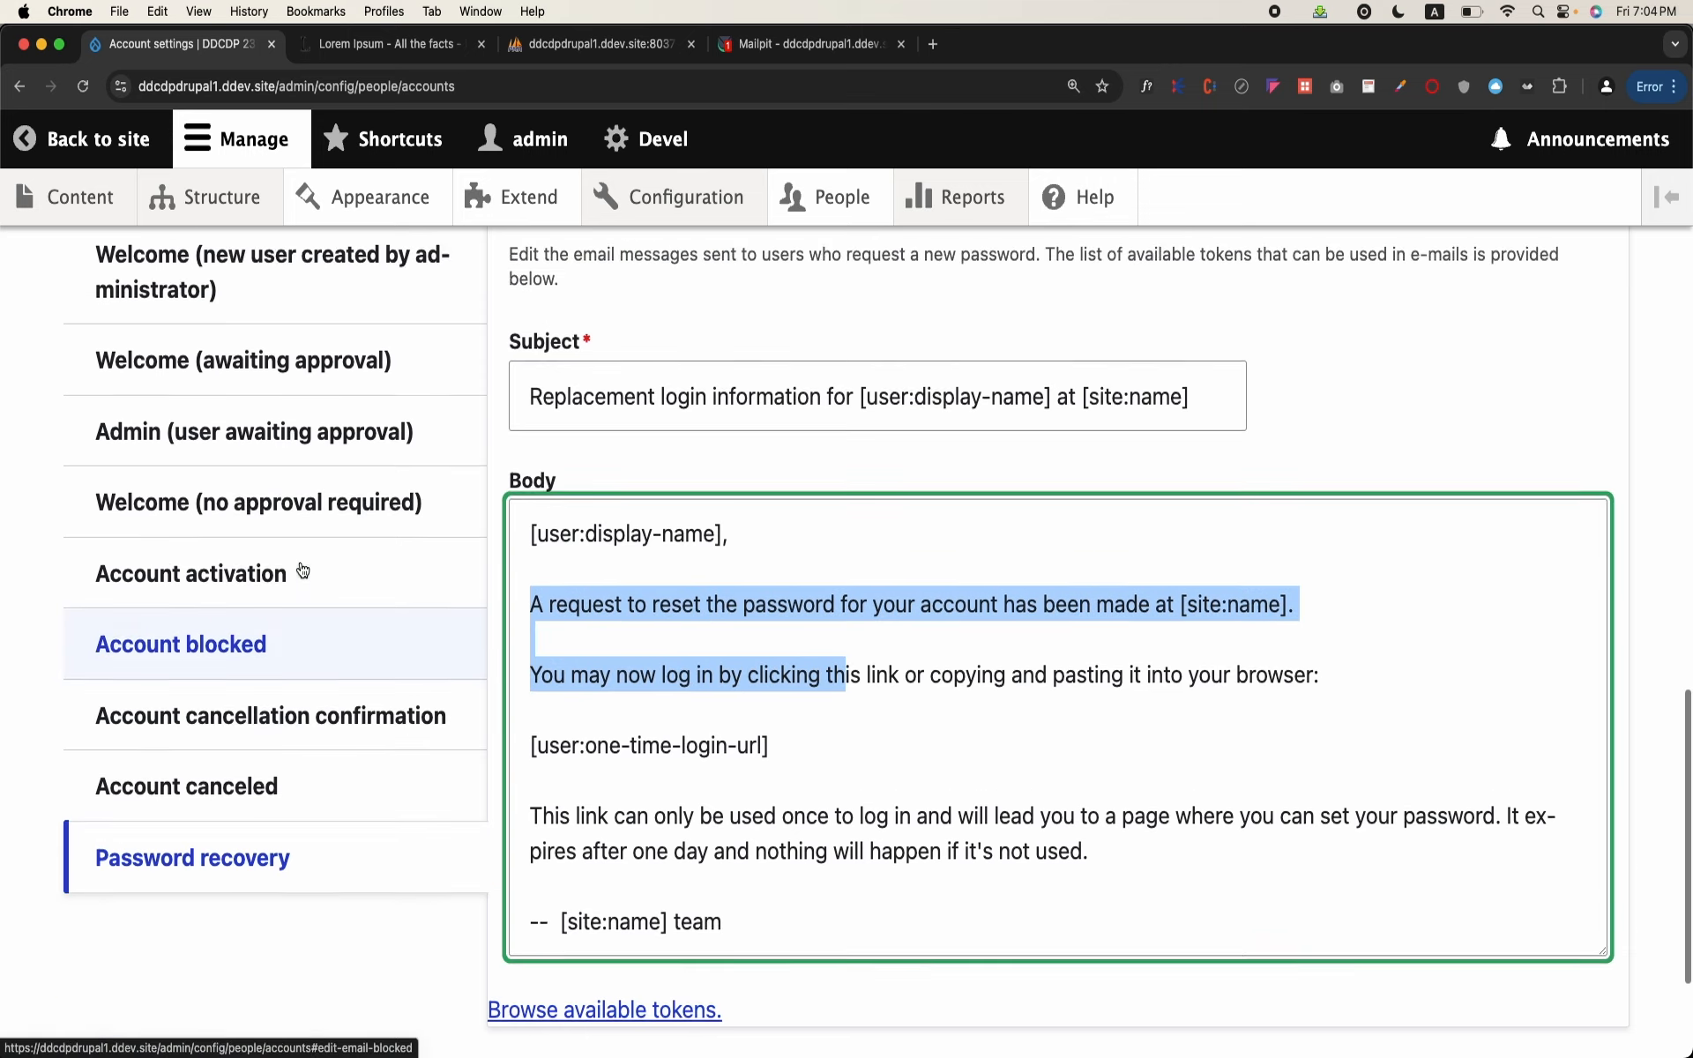
{"action": "scroll", "coordinate": [303, 571], "scroll_direction": "down", "scroll_amount": 6}
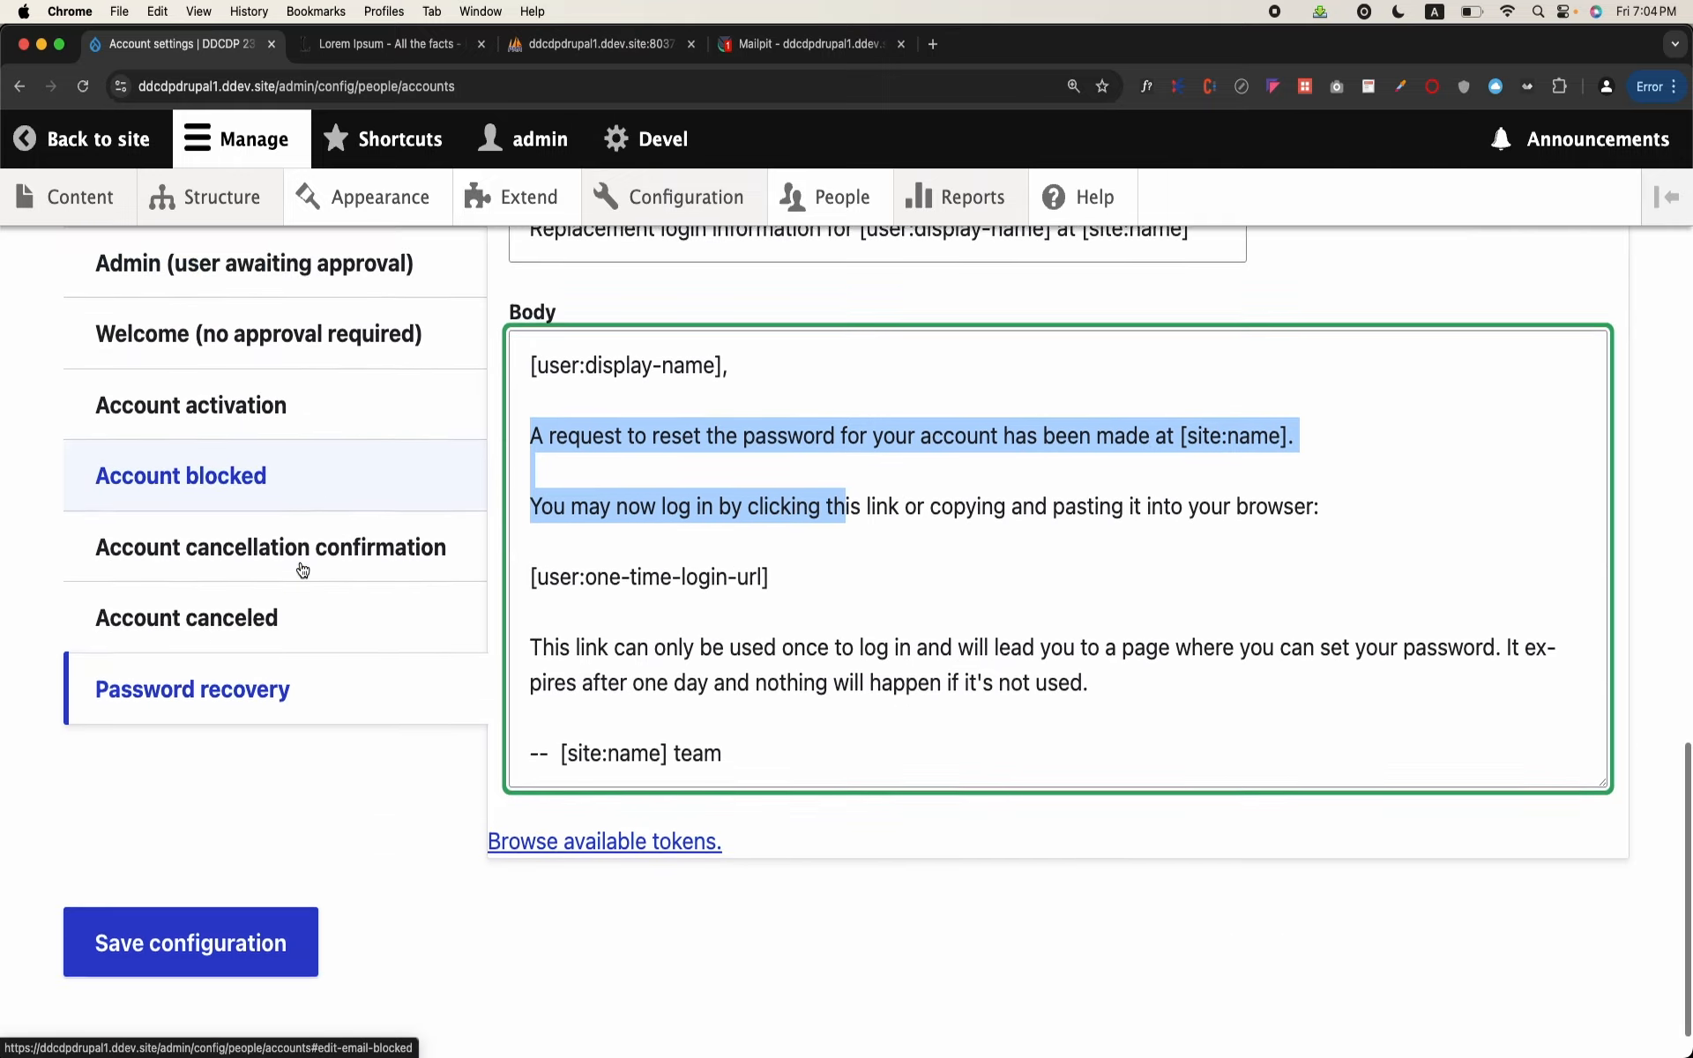
Step: Return to the start of the Account settings page and open Manage fields for user accounts
{"action": "scroll", "coordinate": [295, 792], "scroll_direction": "up", "scroll_amount": 15}
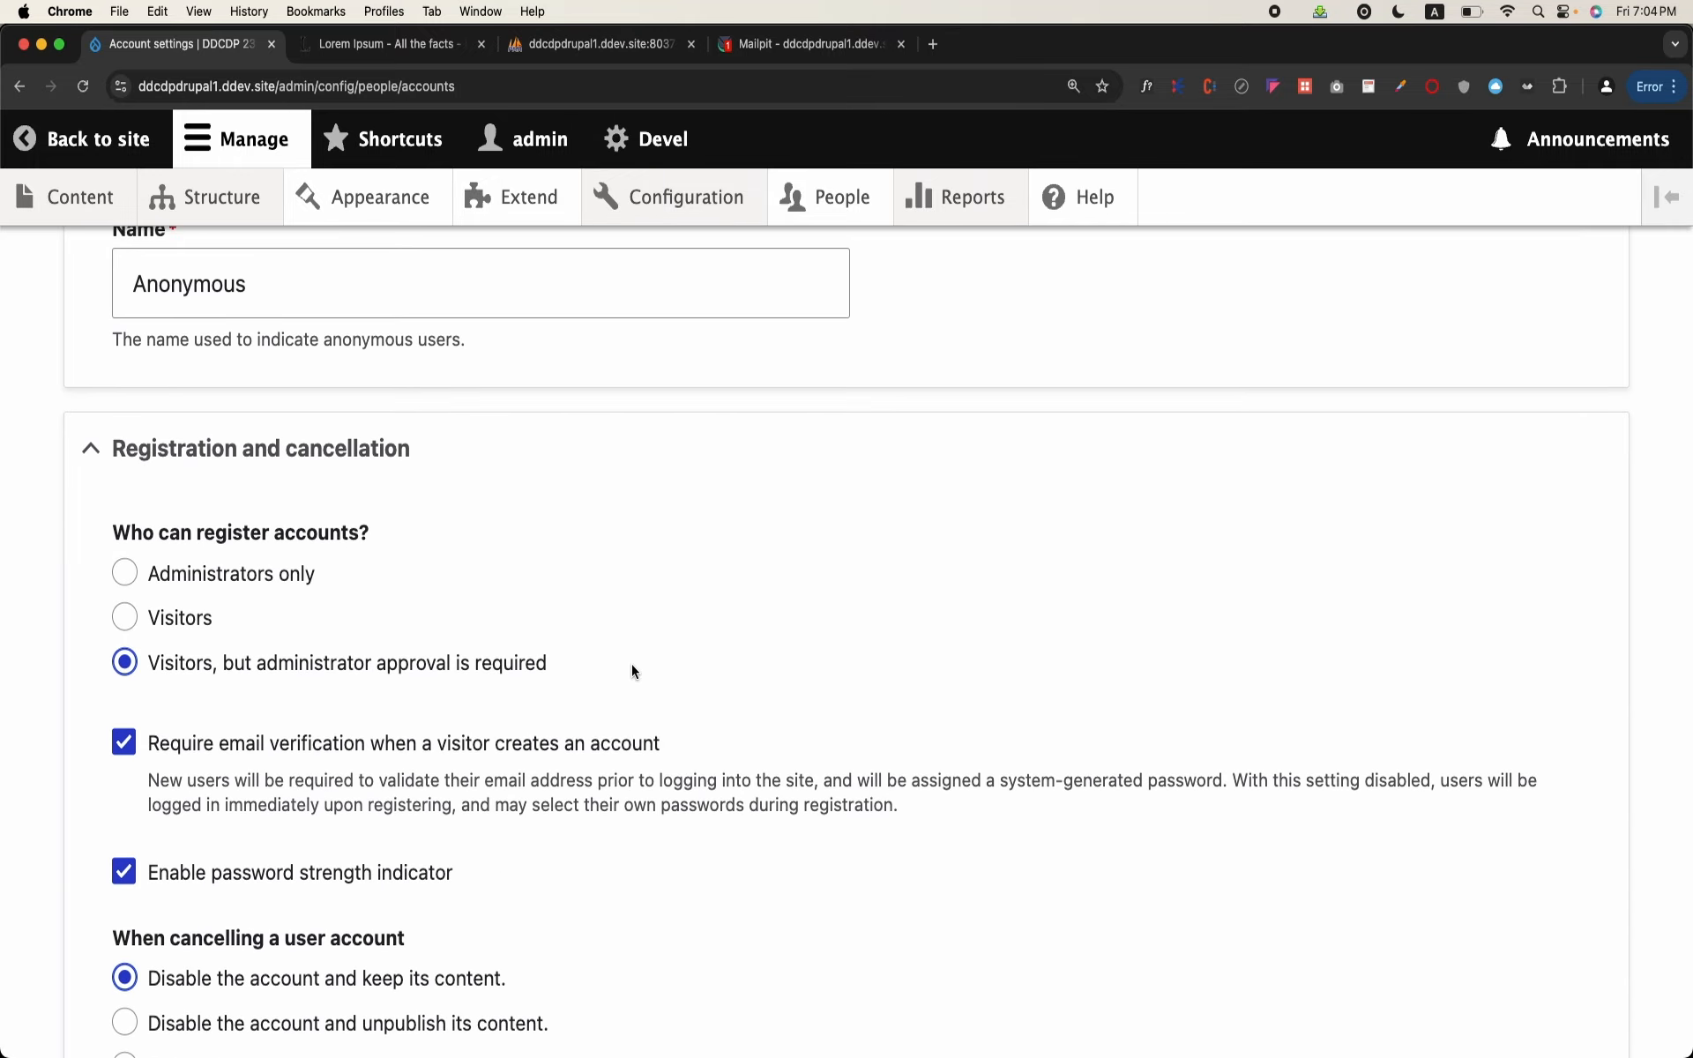
{"action": "scroll", "coordinate": [632, 664], "scroll_direction": "up", "scroll_amount": 10}
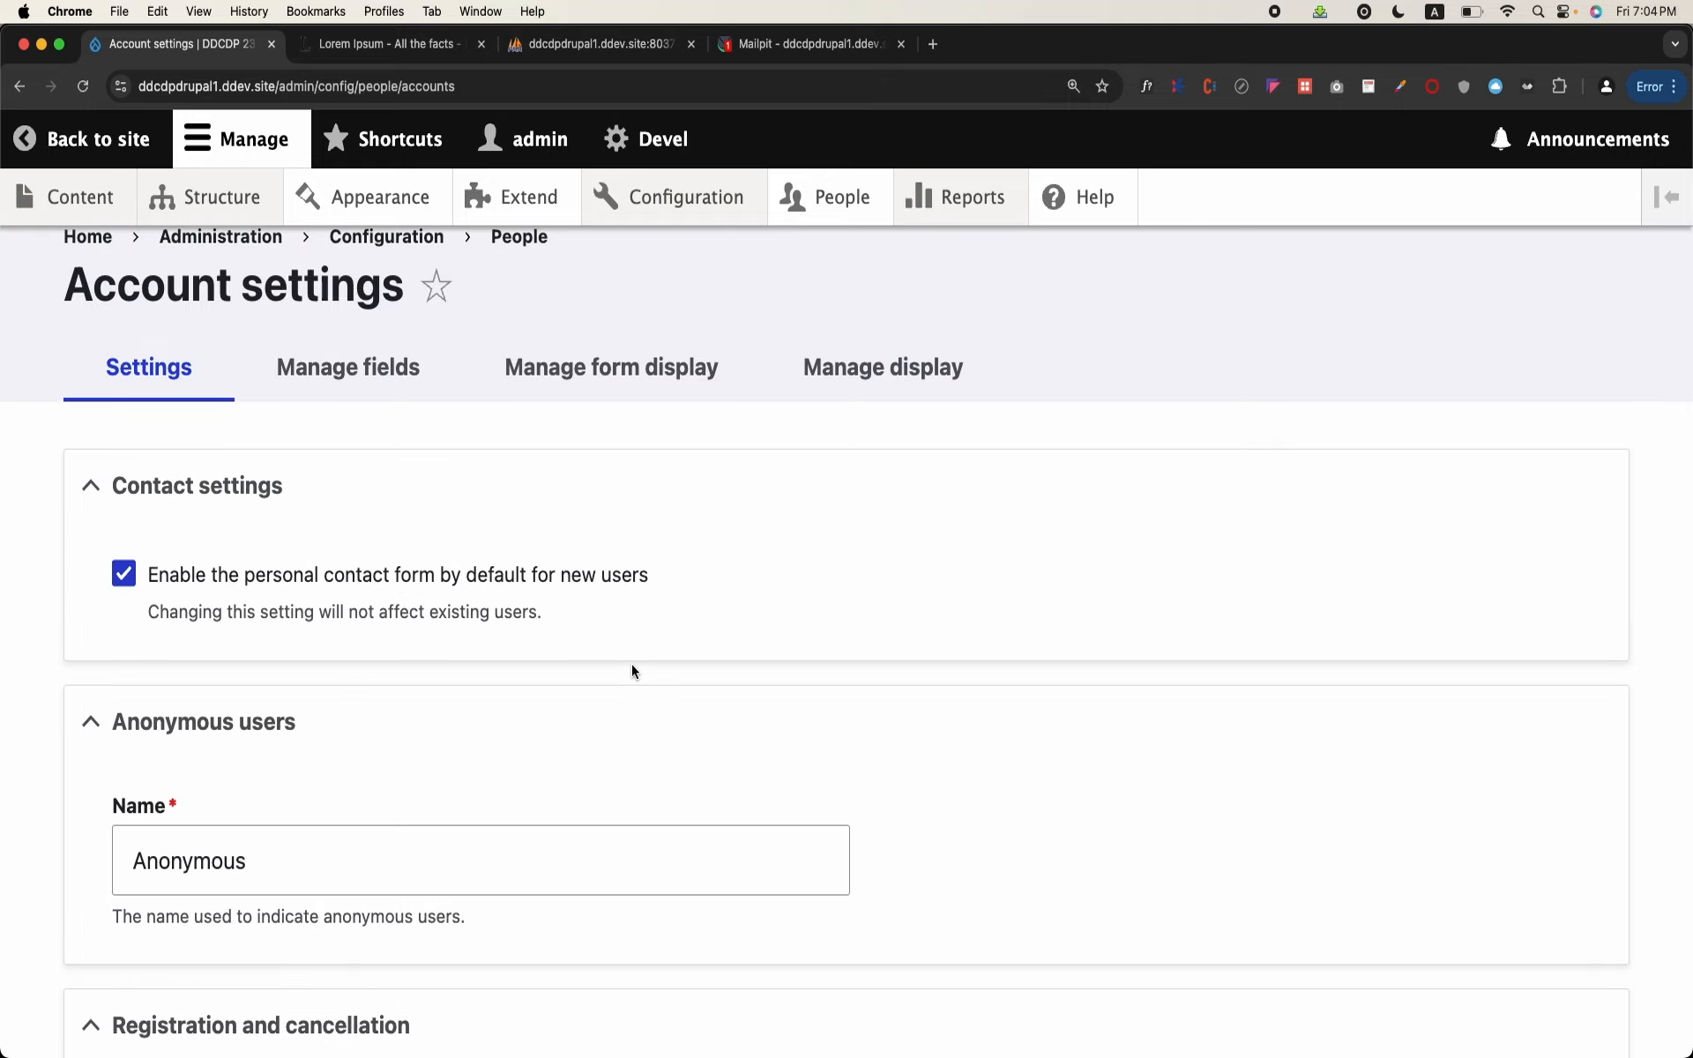
{"action": "left_click", "coordinate": [352, 380]}
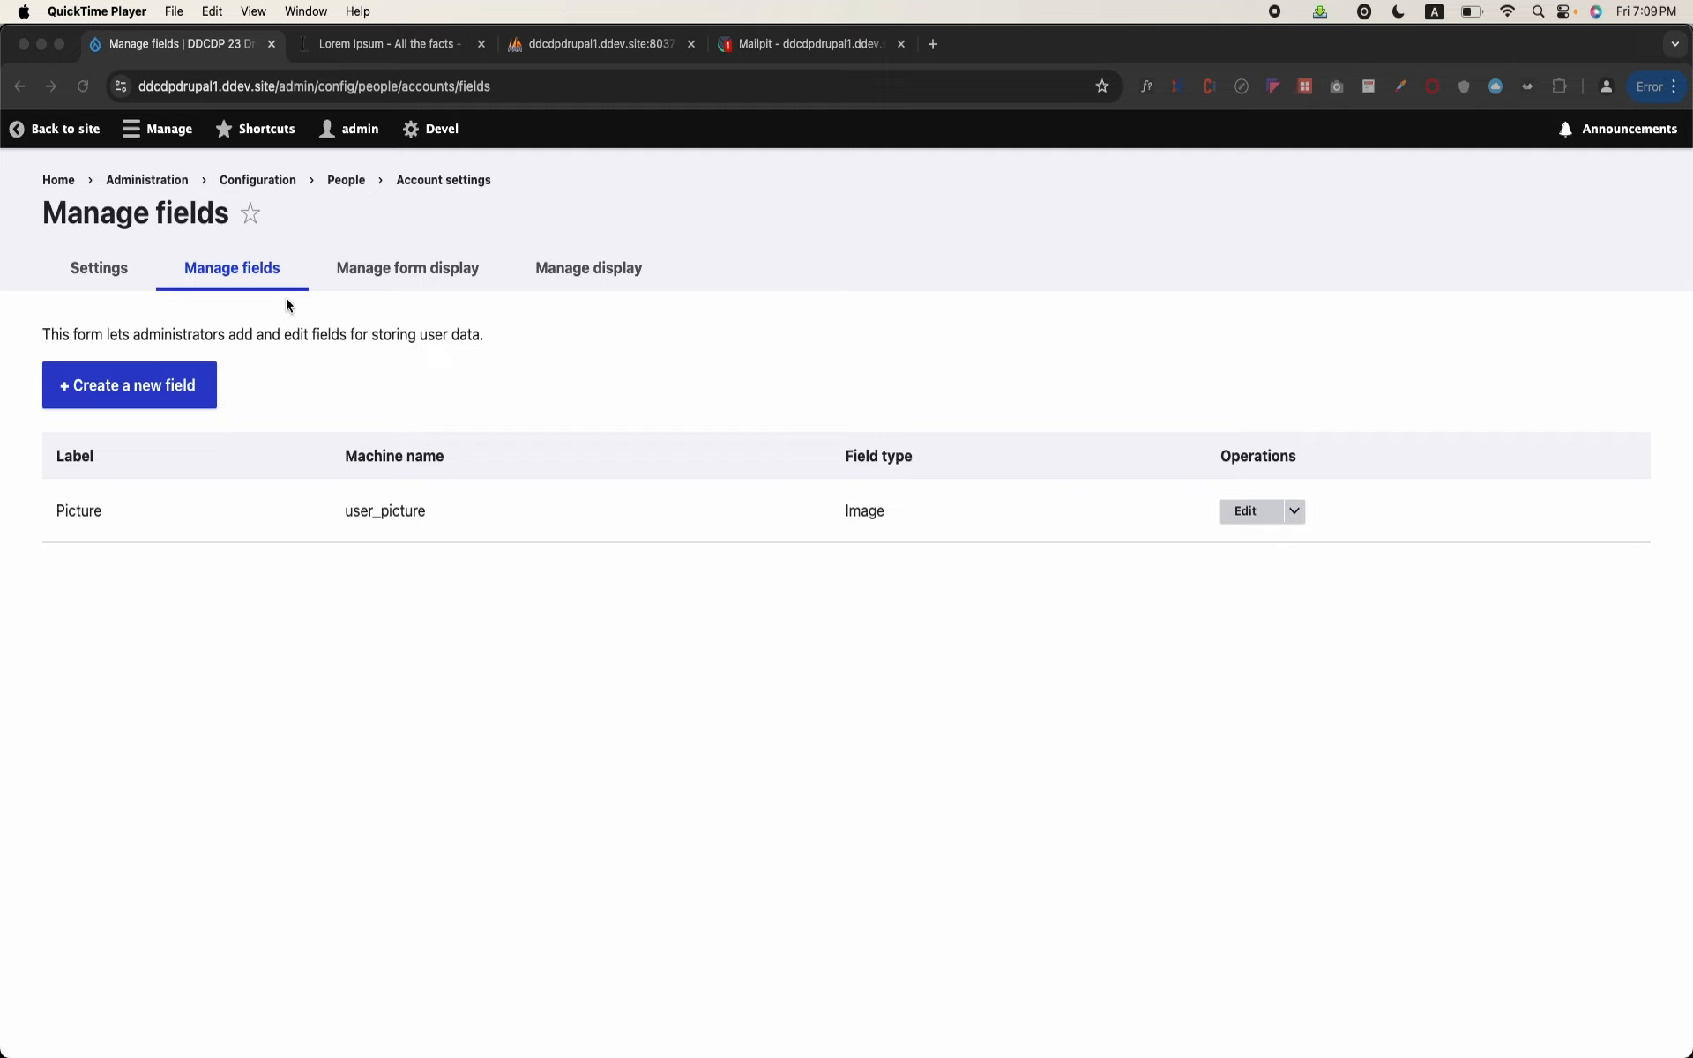
Step: Go up to the People configuration page, enlarge the page view, and open the Administration overview
{"action": "left_click", "coordinate": [361, 181]}
{"action": "left_click", "coordinate": [353, 180]}
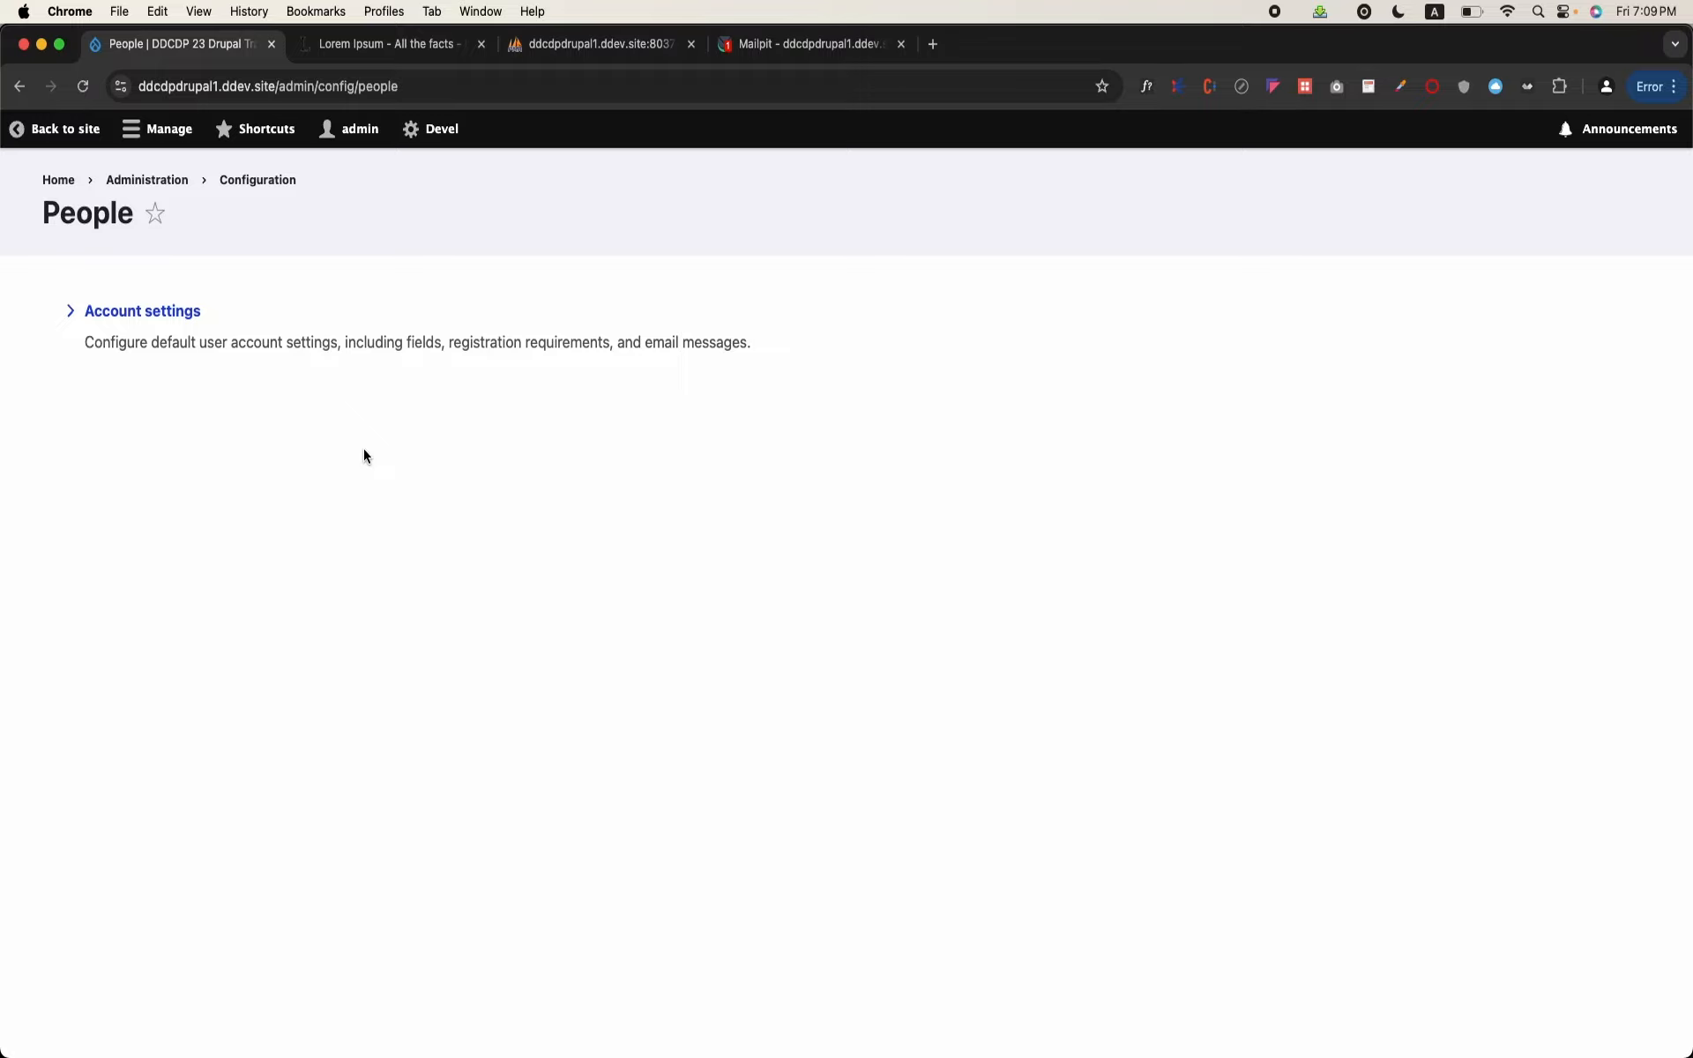
{"action": "key", "text": "super+equal"}
{"action": "key", "text": "super+equal"}
{"action": "key", "text": "super+equal"}
{"action": "key", "text": "super+equal"}
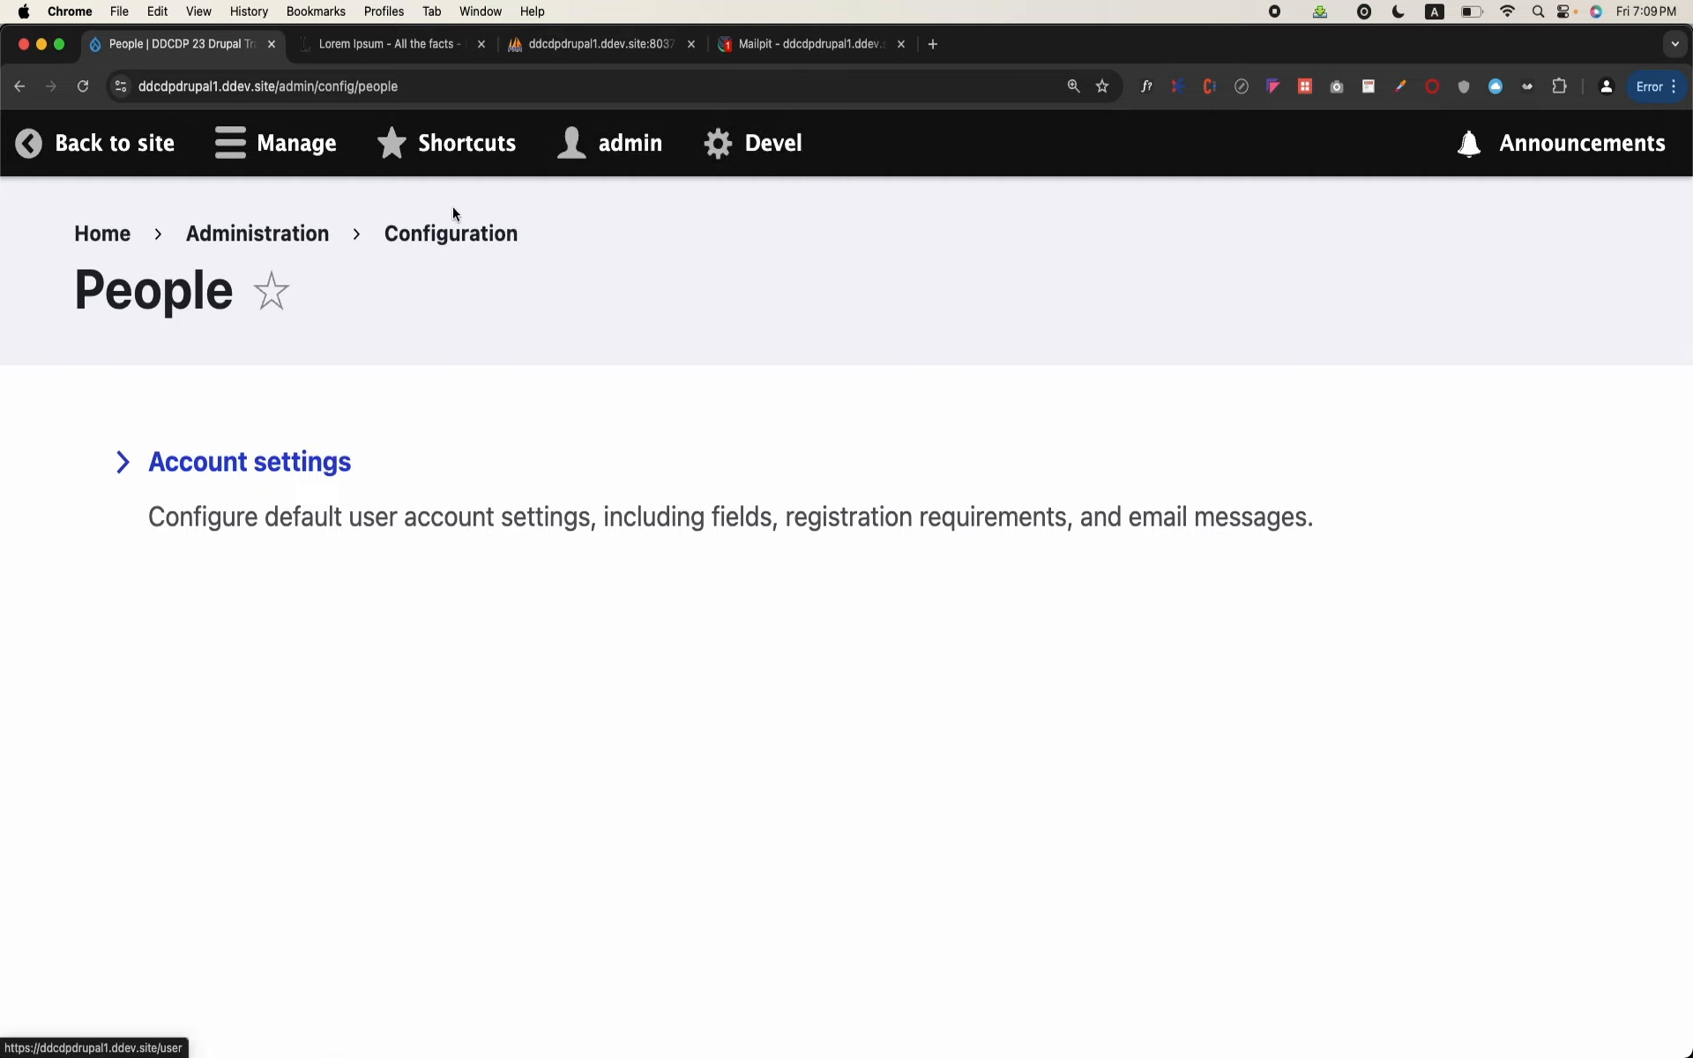
{"action": "left_click", "coordinate": [261, 235]}
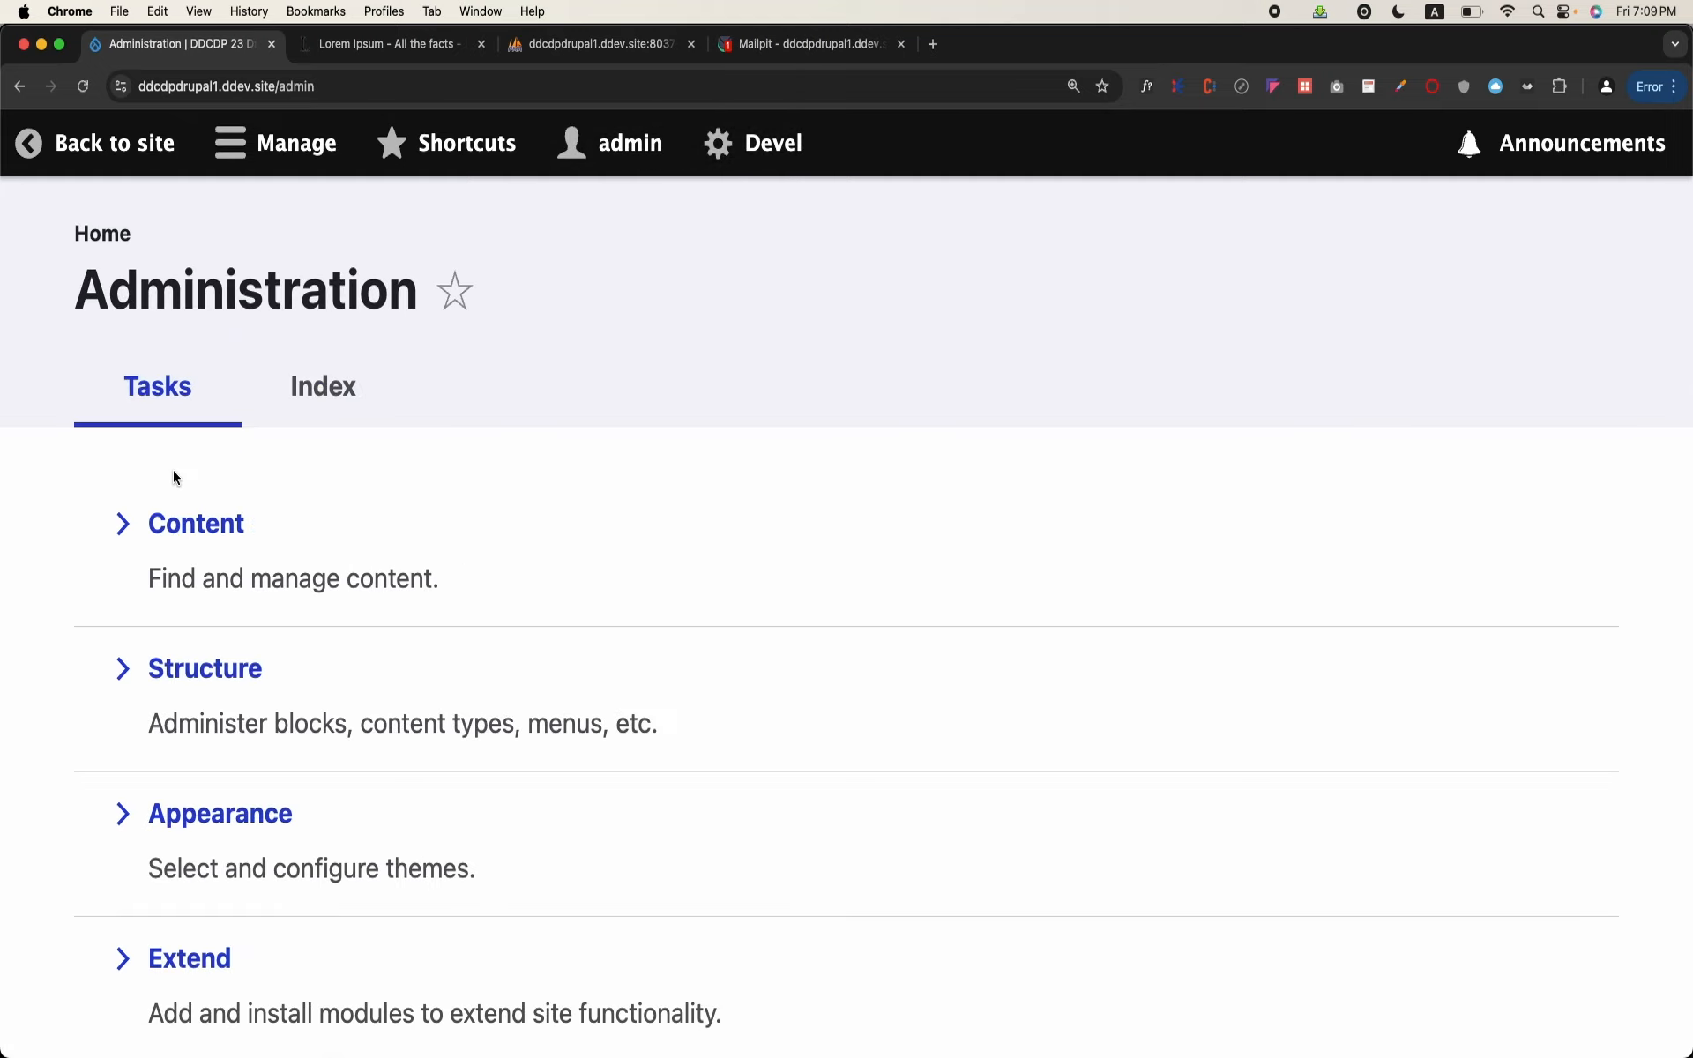
Step: Open the site's People list and look over its filters and the registered user accounts
{"action": "left_click", "coordinate": [244, 157]}
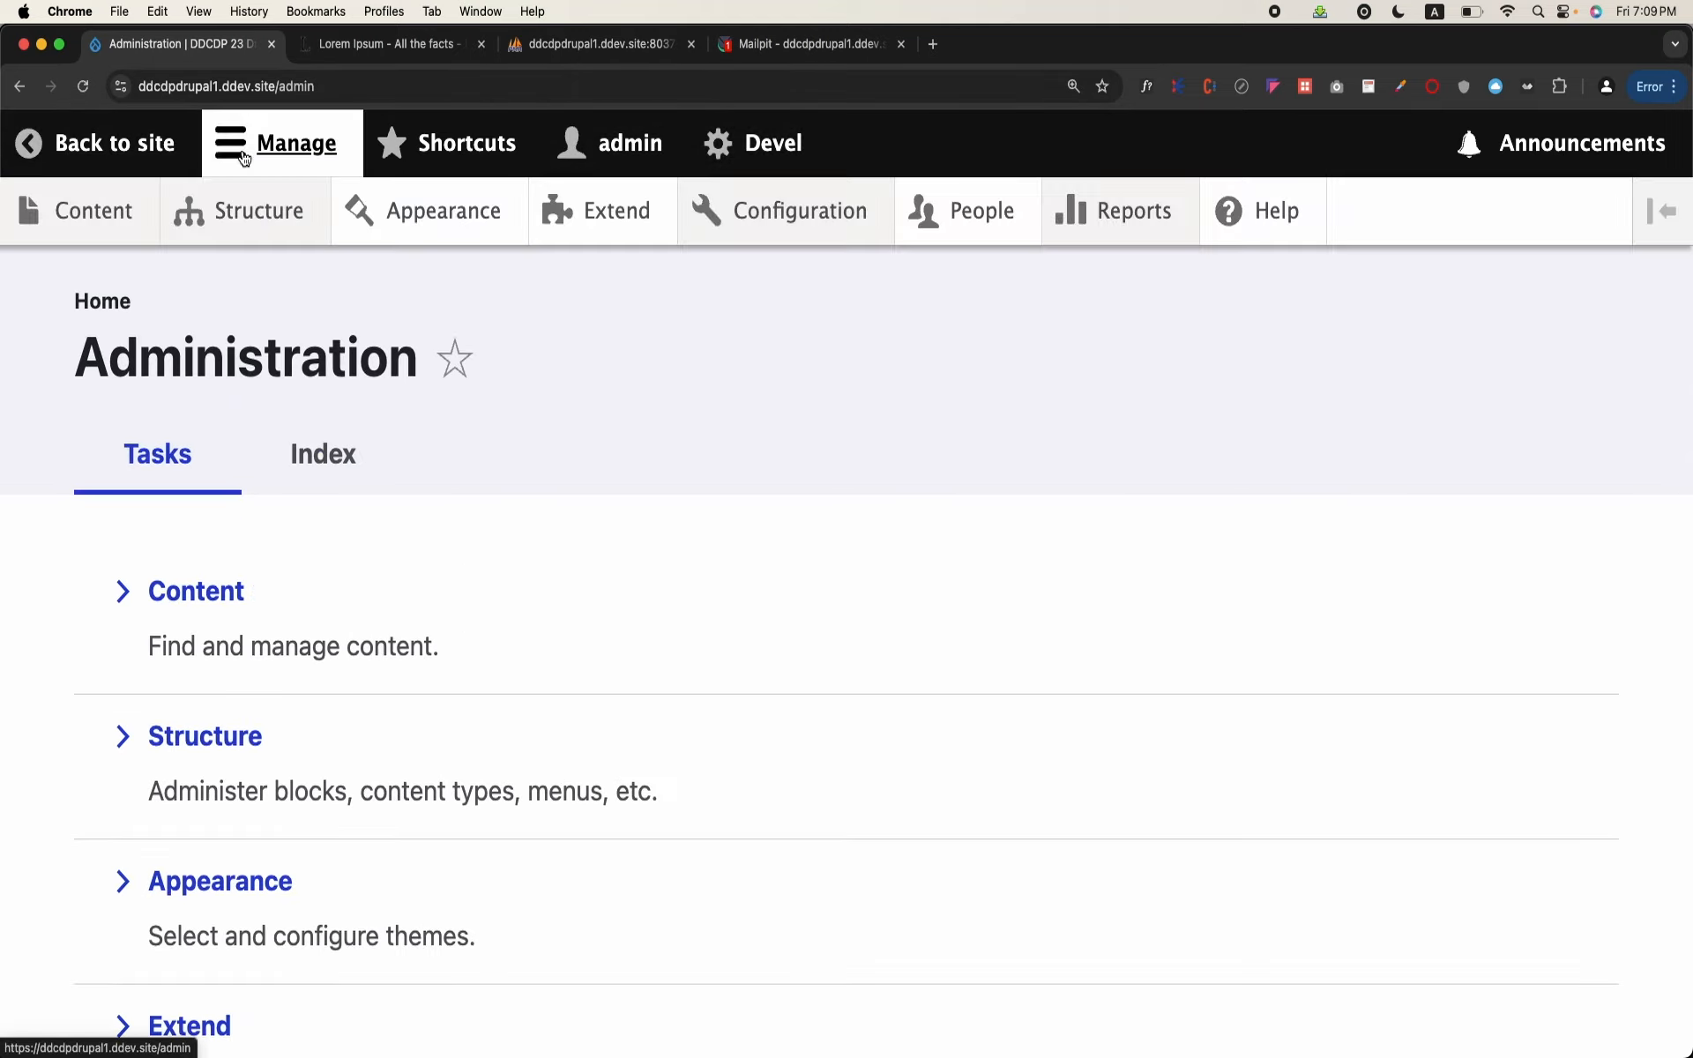
{"action": "left_click", "coordinate": [941, 207]}
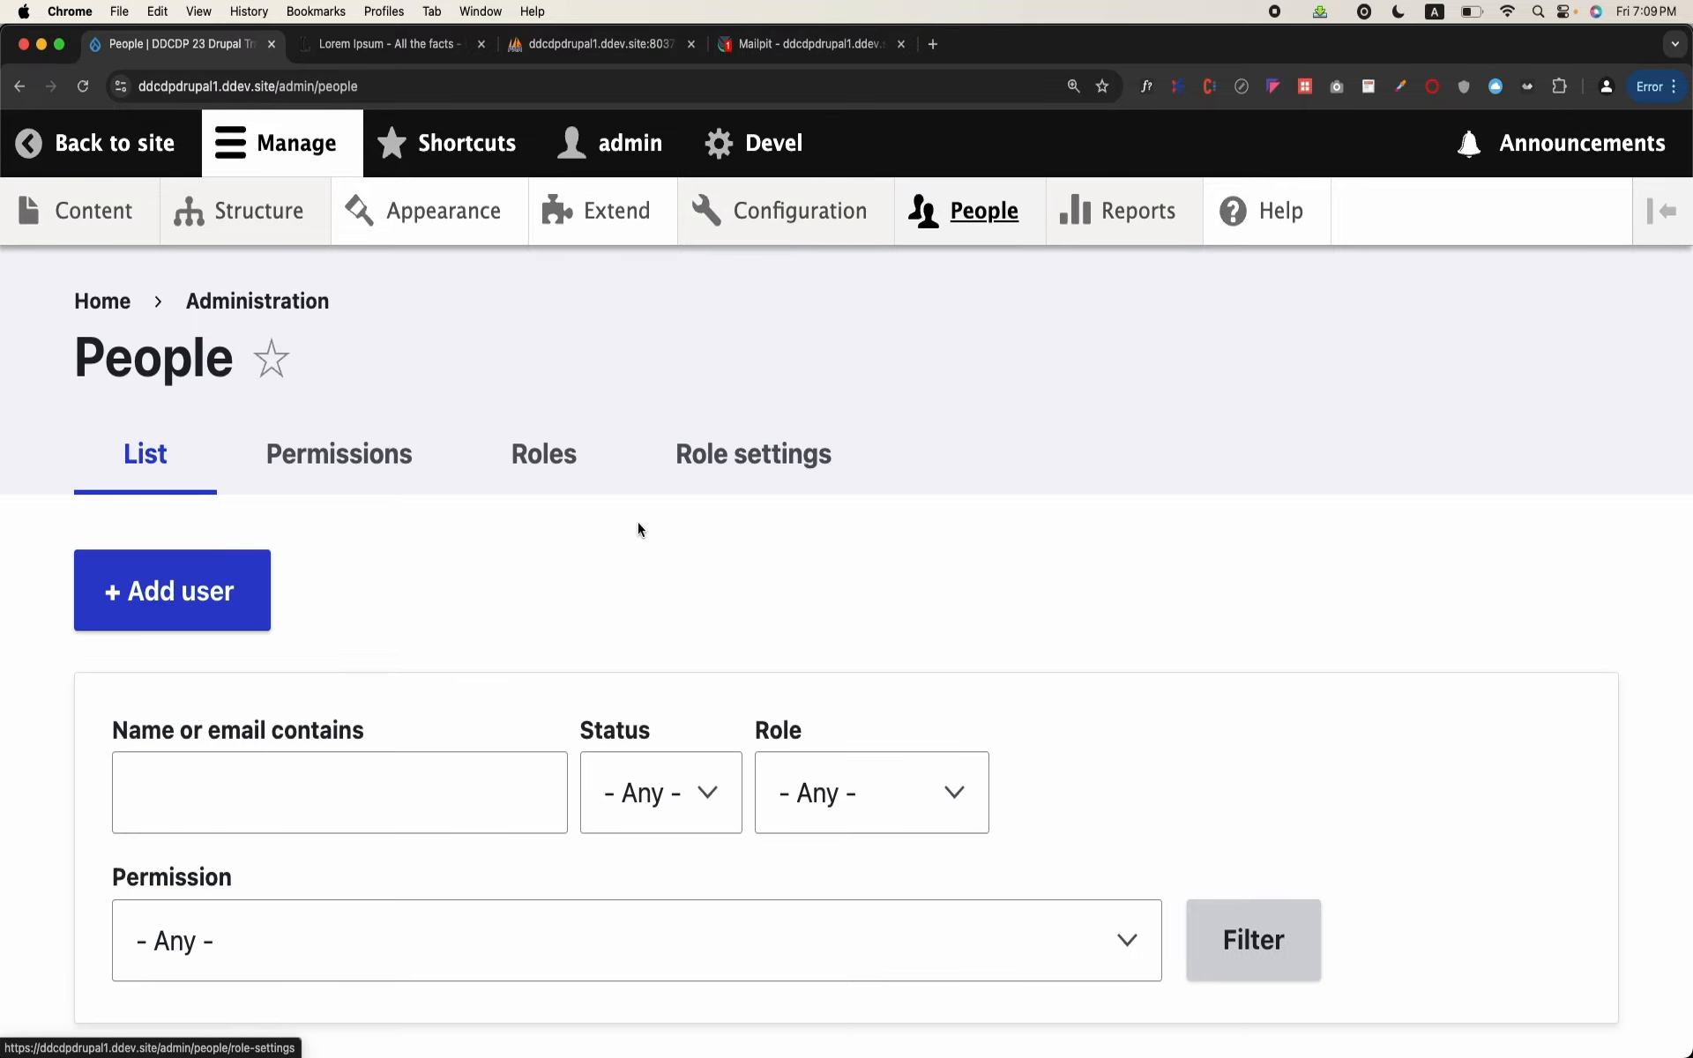
{"action": "scroll", "coordinate": [638, 522], "scroll_direction": "down", "scroll_amount": 8}
{"action": "scroll", "coordinate": [638, 522], "scroll_direction": "up", "scroll_amount": 5}
{"action": "scroll", "coordinate": [637, 528], "scroll_direction": "down", "scroll_amount": 3}
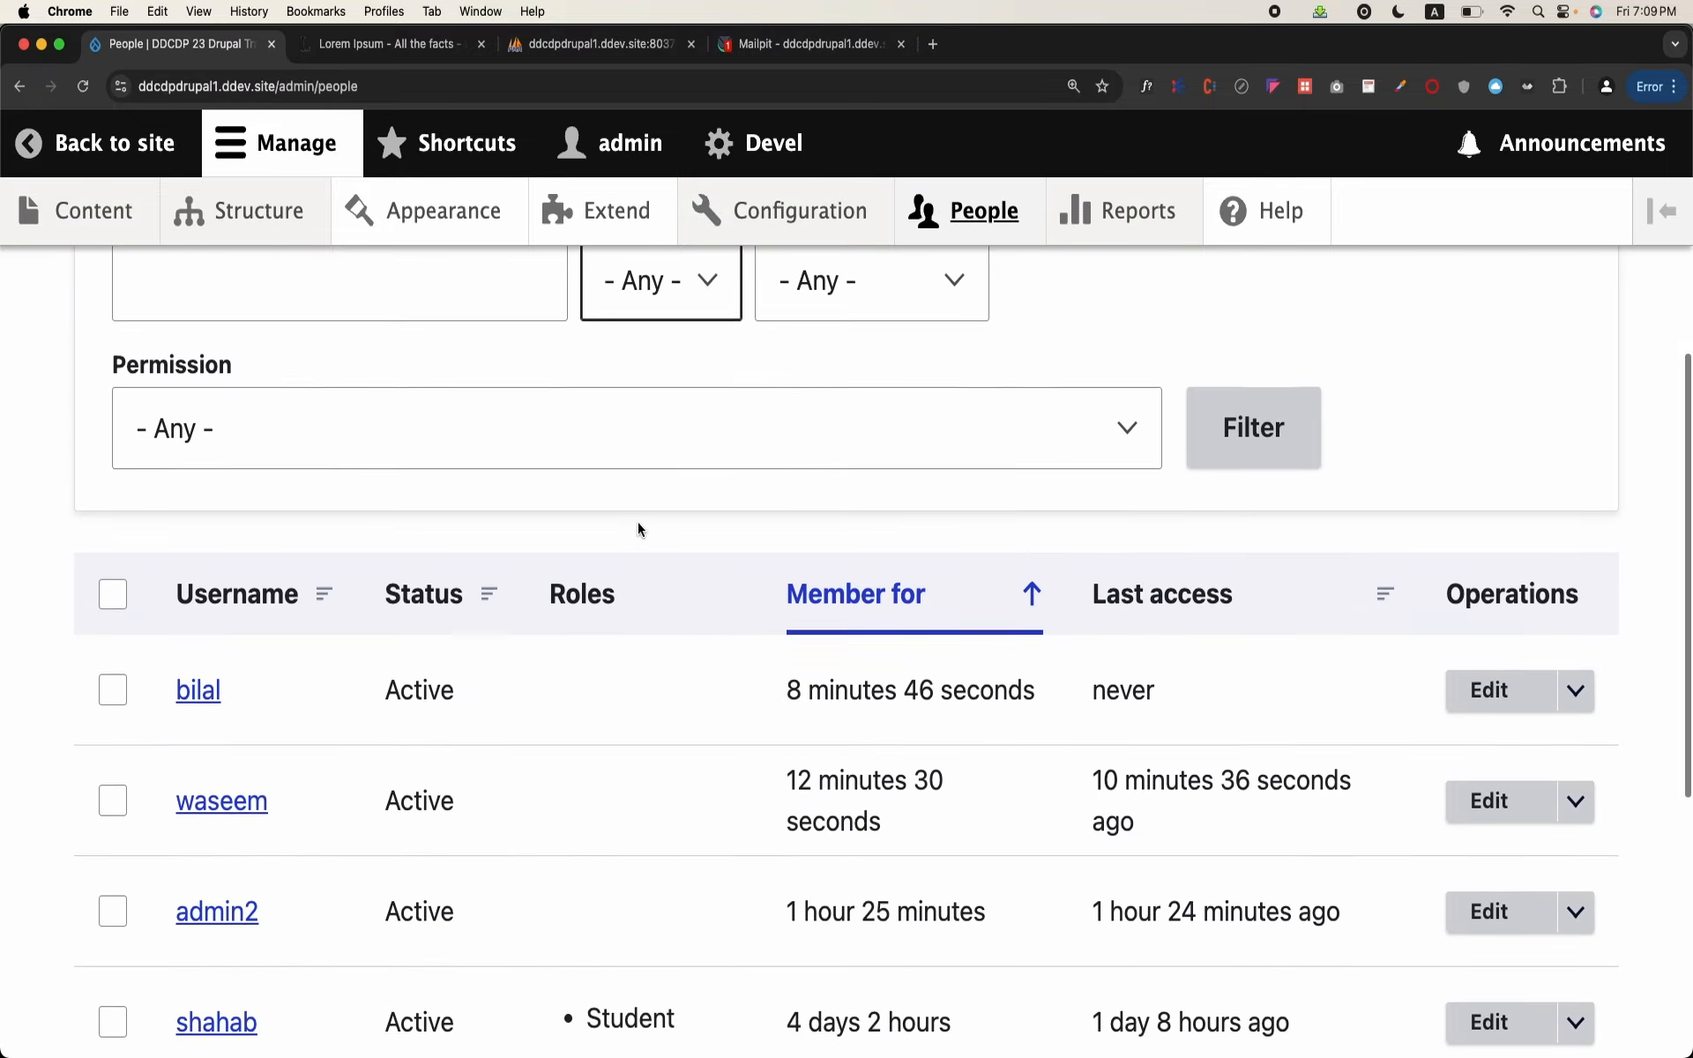
{"action": "scroll", "coordinate": [637, 527], "scroll_direction": "up", "scroll_amount": 3}
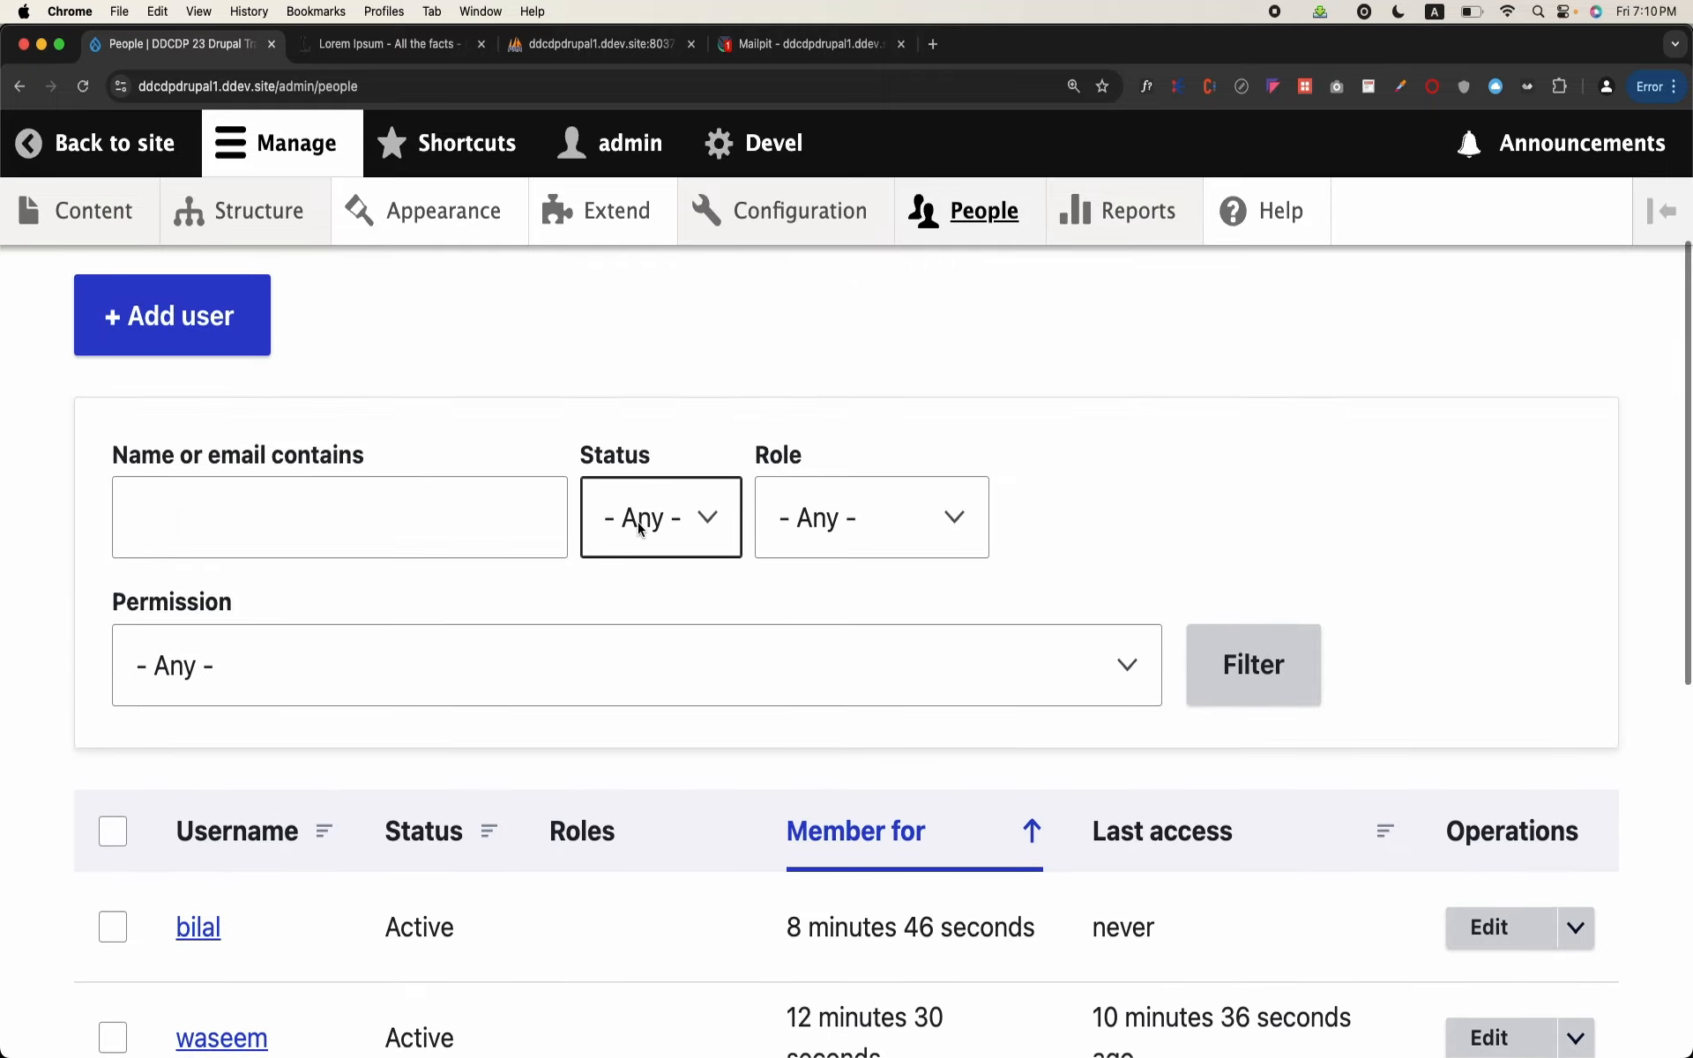
{"action": "scroll", "coordinate": [639, 526], "scroll_direction": "up", "scroll_amount": 4}
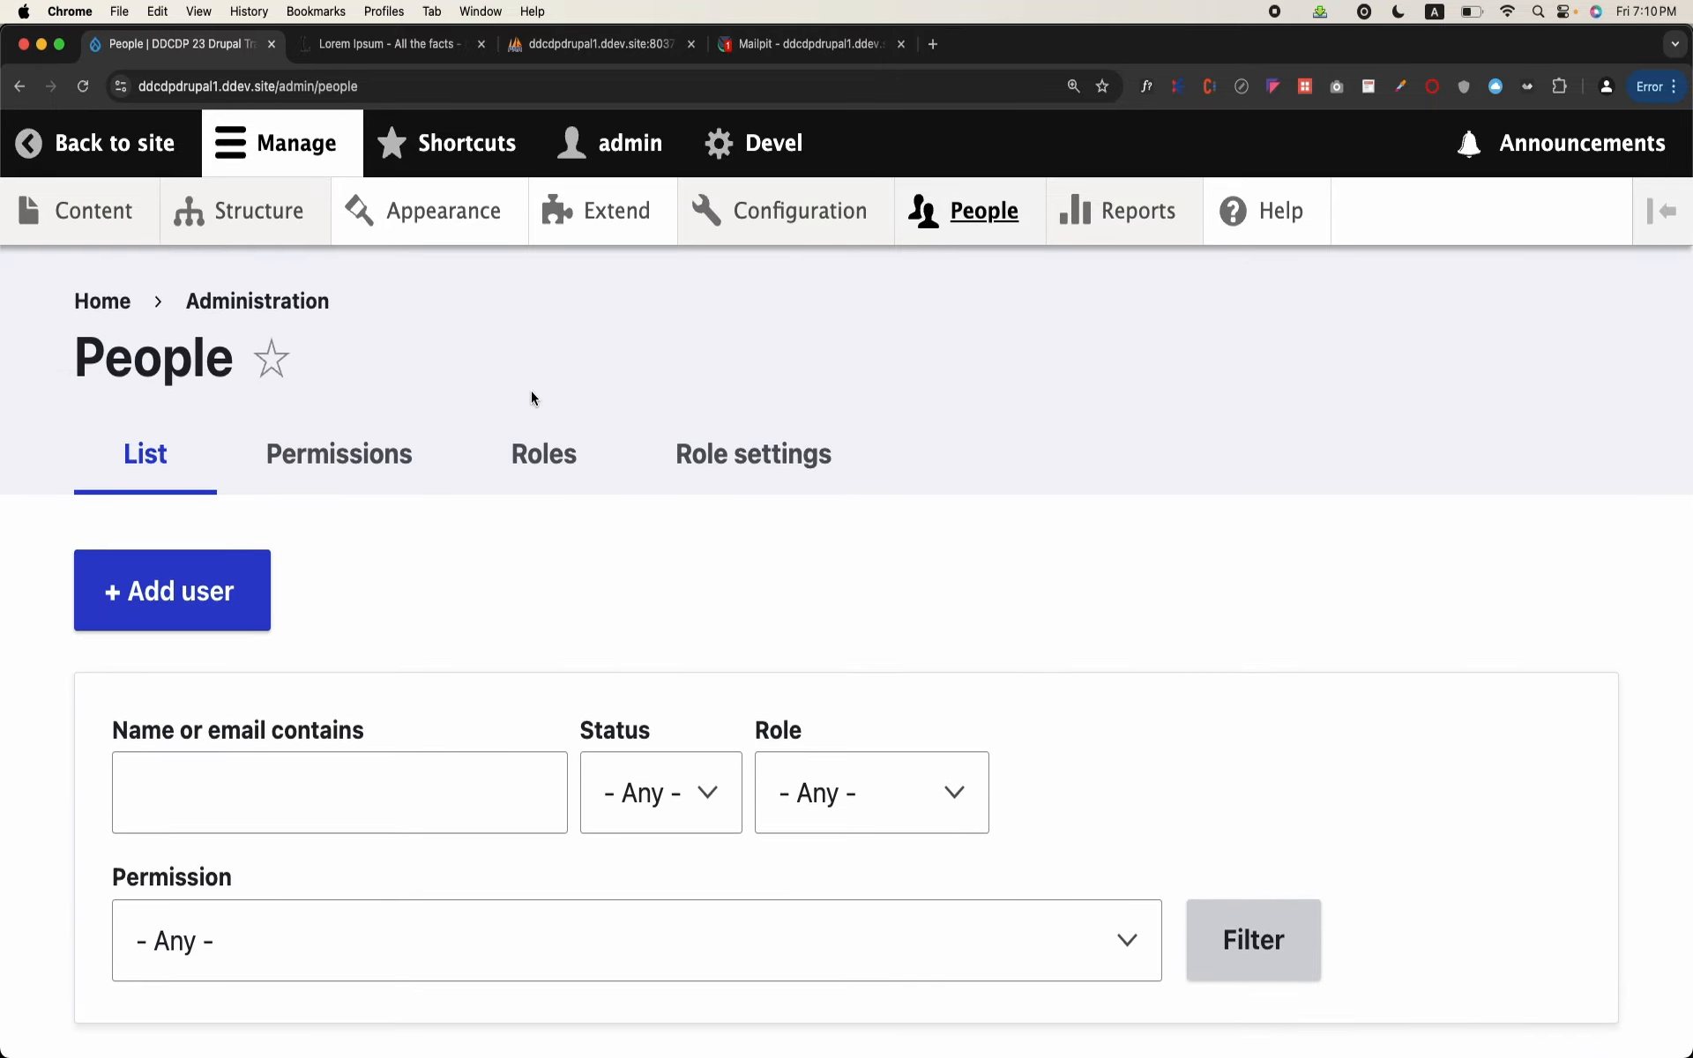
Step: Open Account settings from the Configuration page and go to its Manage fields page
{"action": "left_click", "coordinate": [824, 227]}
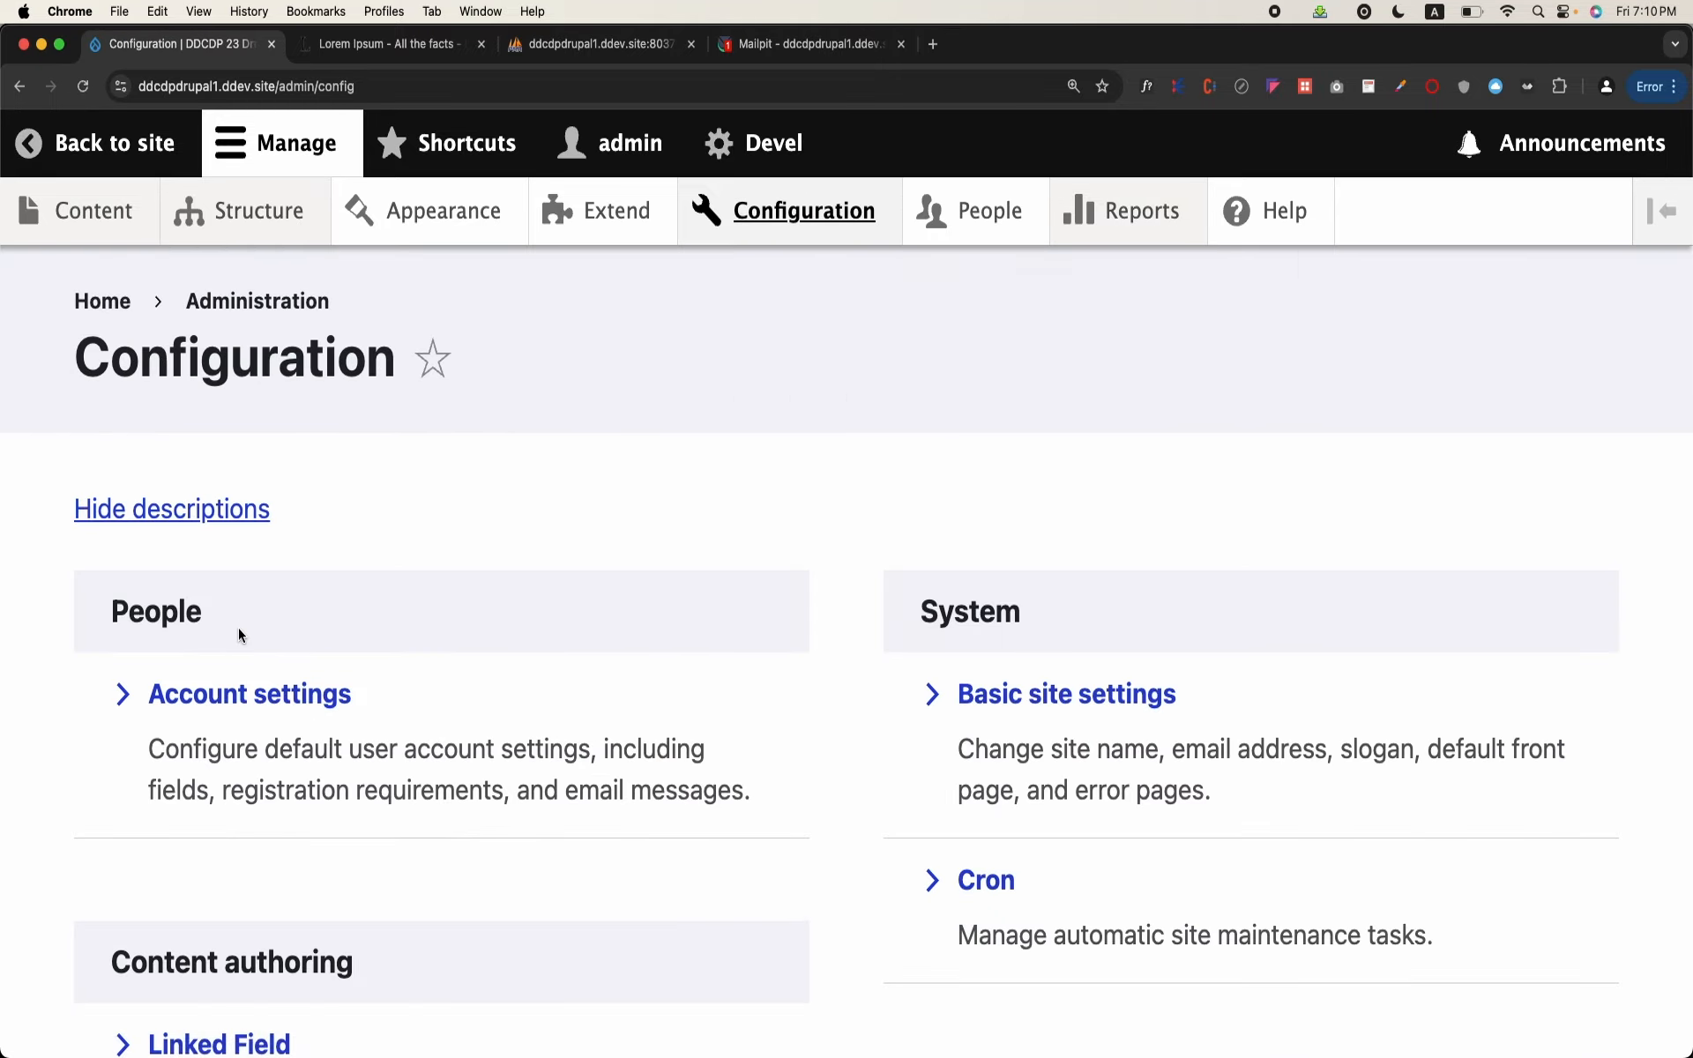
{"action": "left_click", "coordinate": [257, 690]}
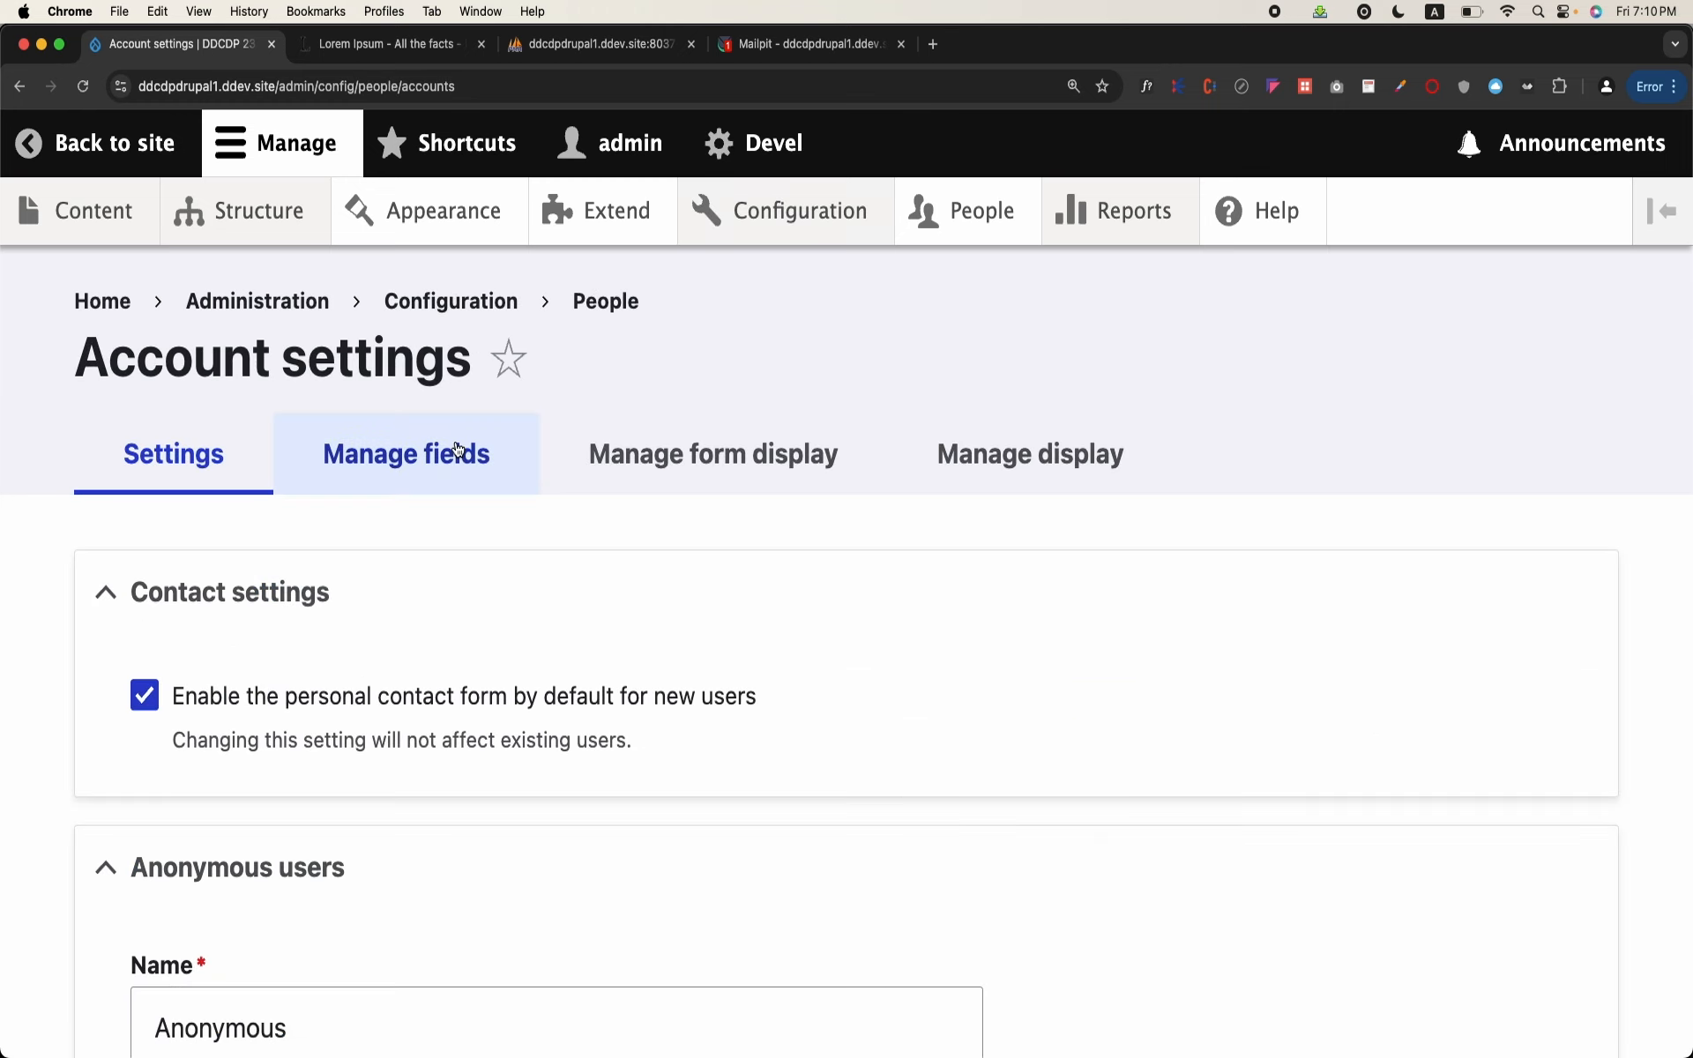
{"action": "left_click", "coordinate": [441, 474]}
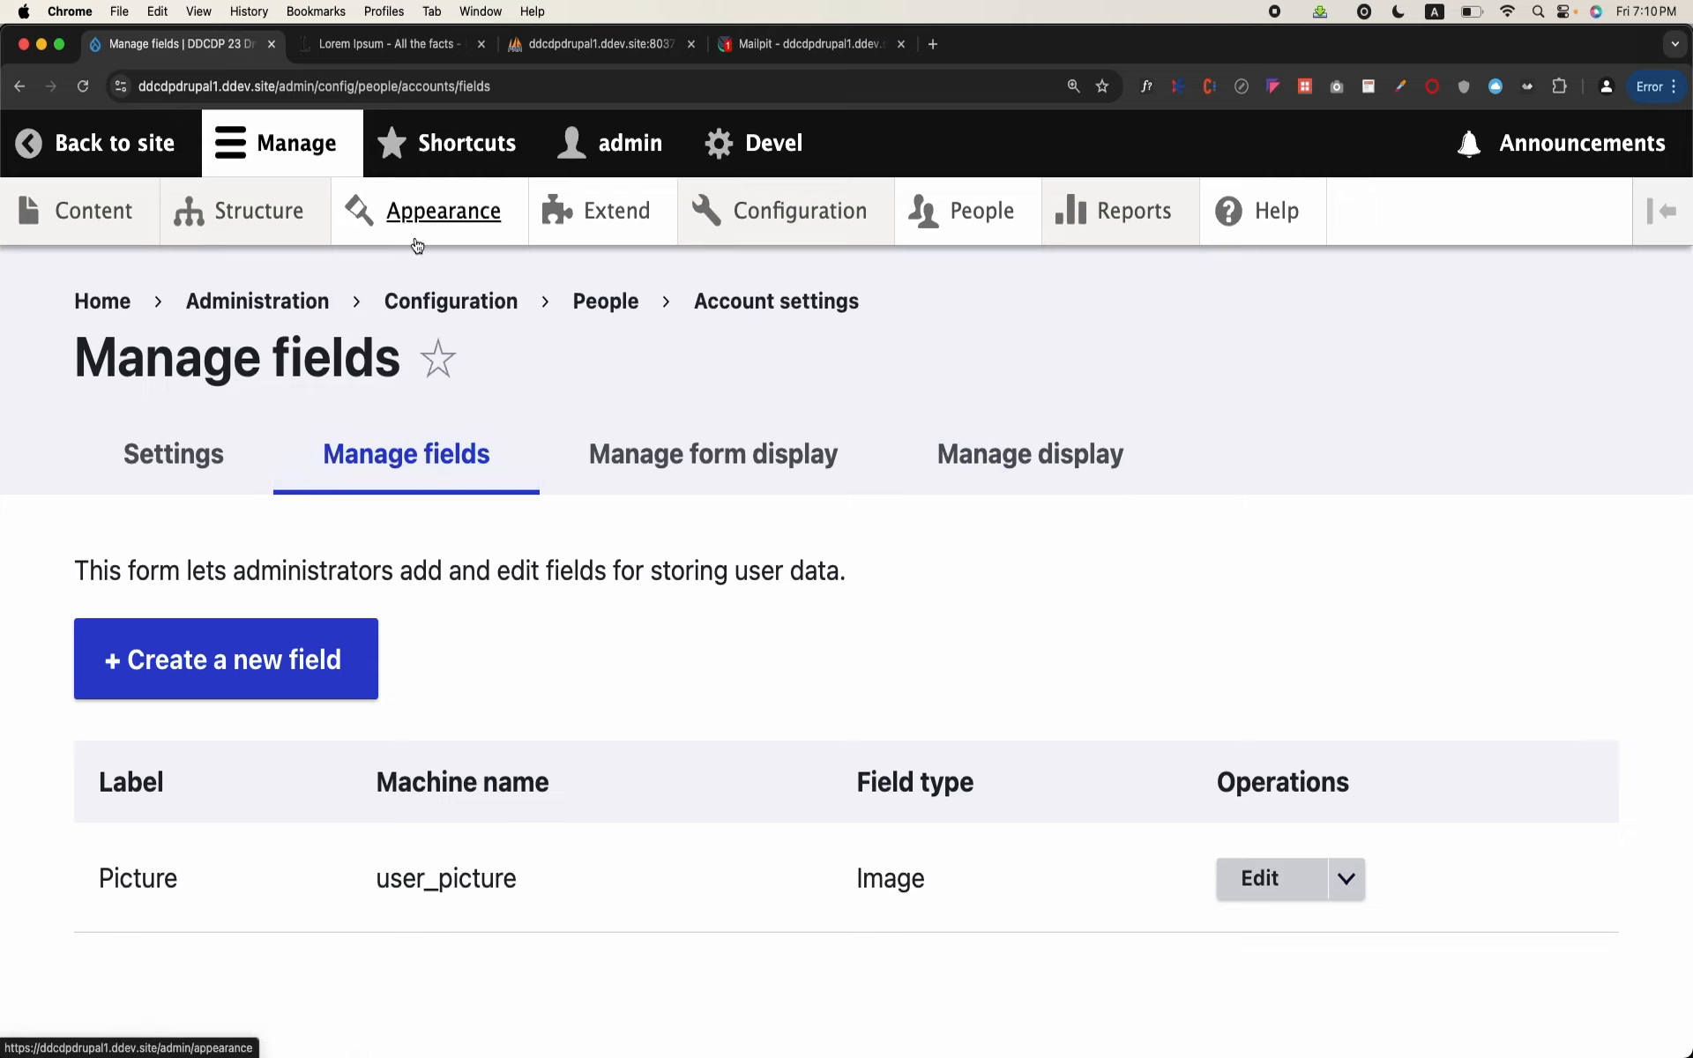
Step: Open the Configuration overview and browse its sections through to Web services
{"action": "mouse_move", "coordinate": [319, 236]}
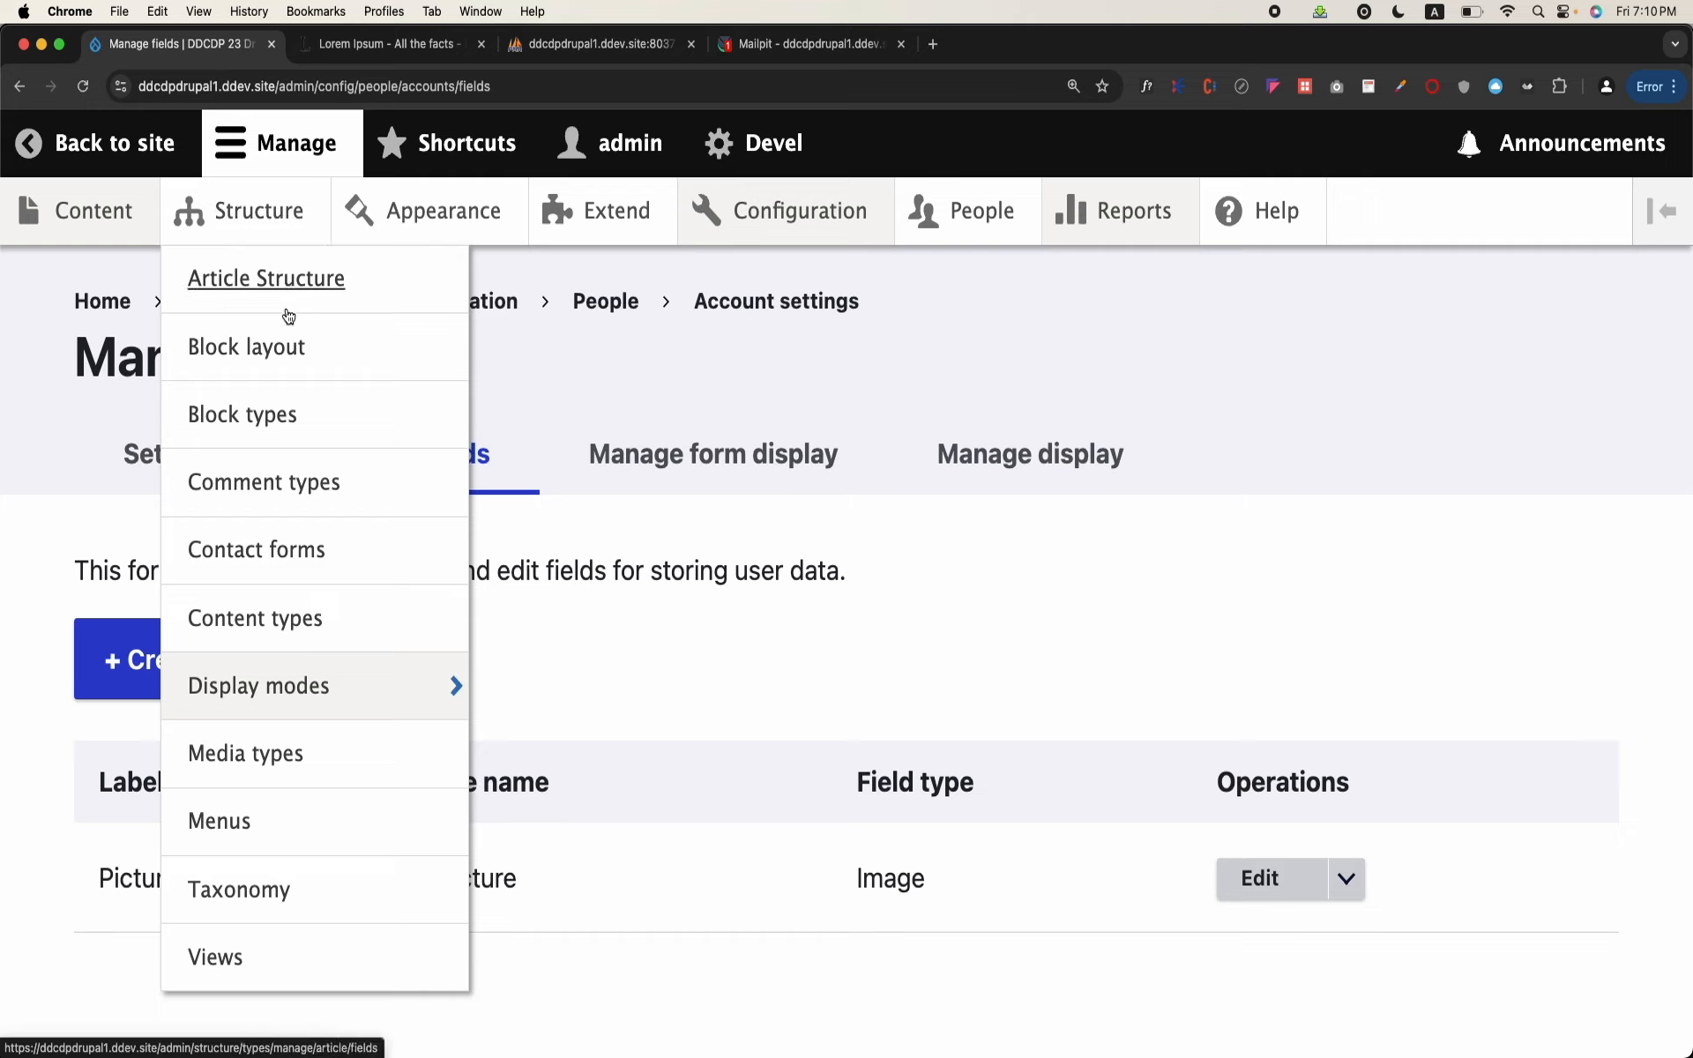
{"action": "mouse_move", "coordinate": [759, 238]}
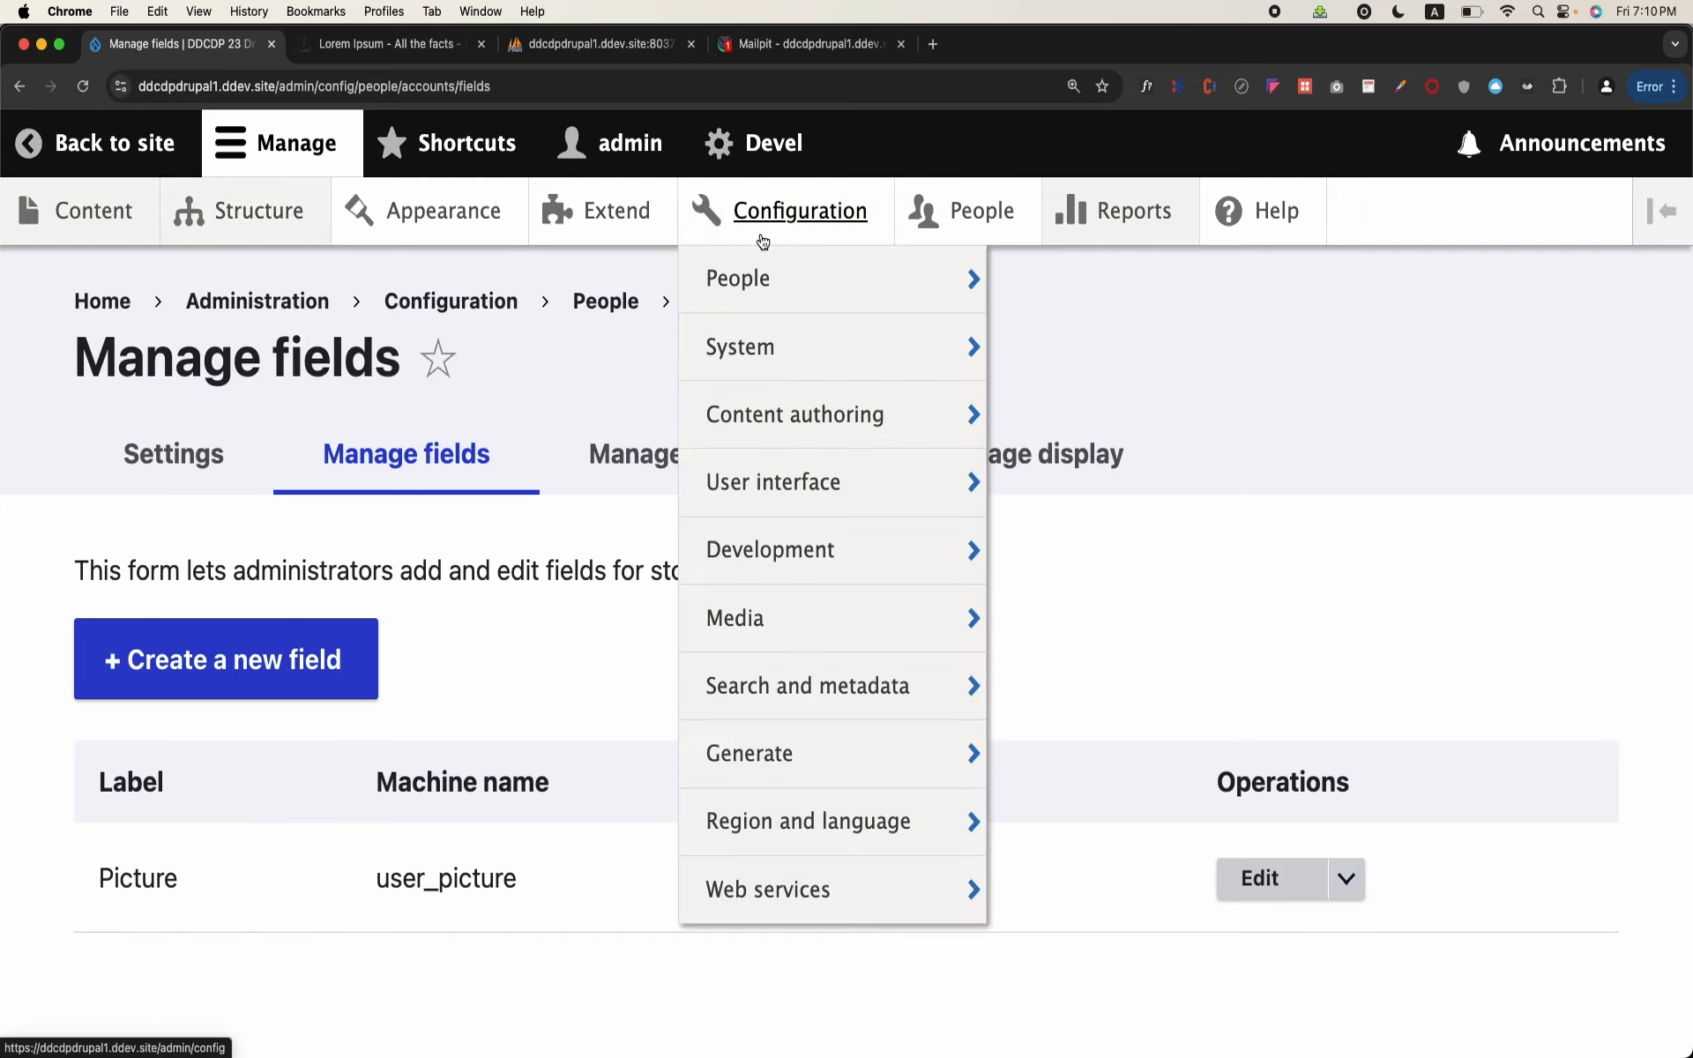
{"action": "left_click", "coordinate": [827, 209]}
{"action": "scroll", "coordinate": [757, 422], "scroll_direction": "down", "scroll_amount": 15}
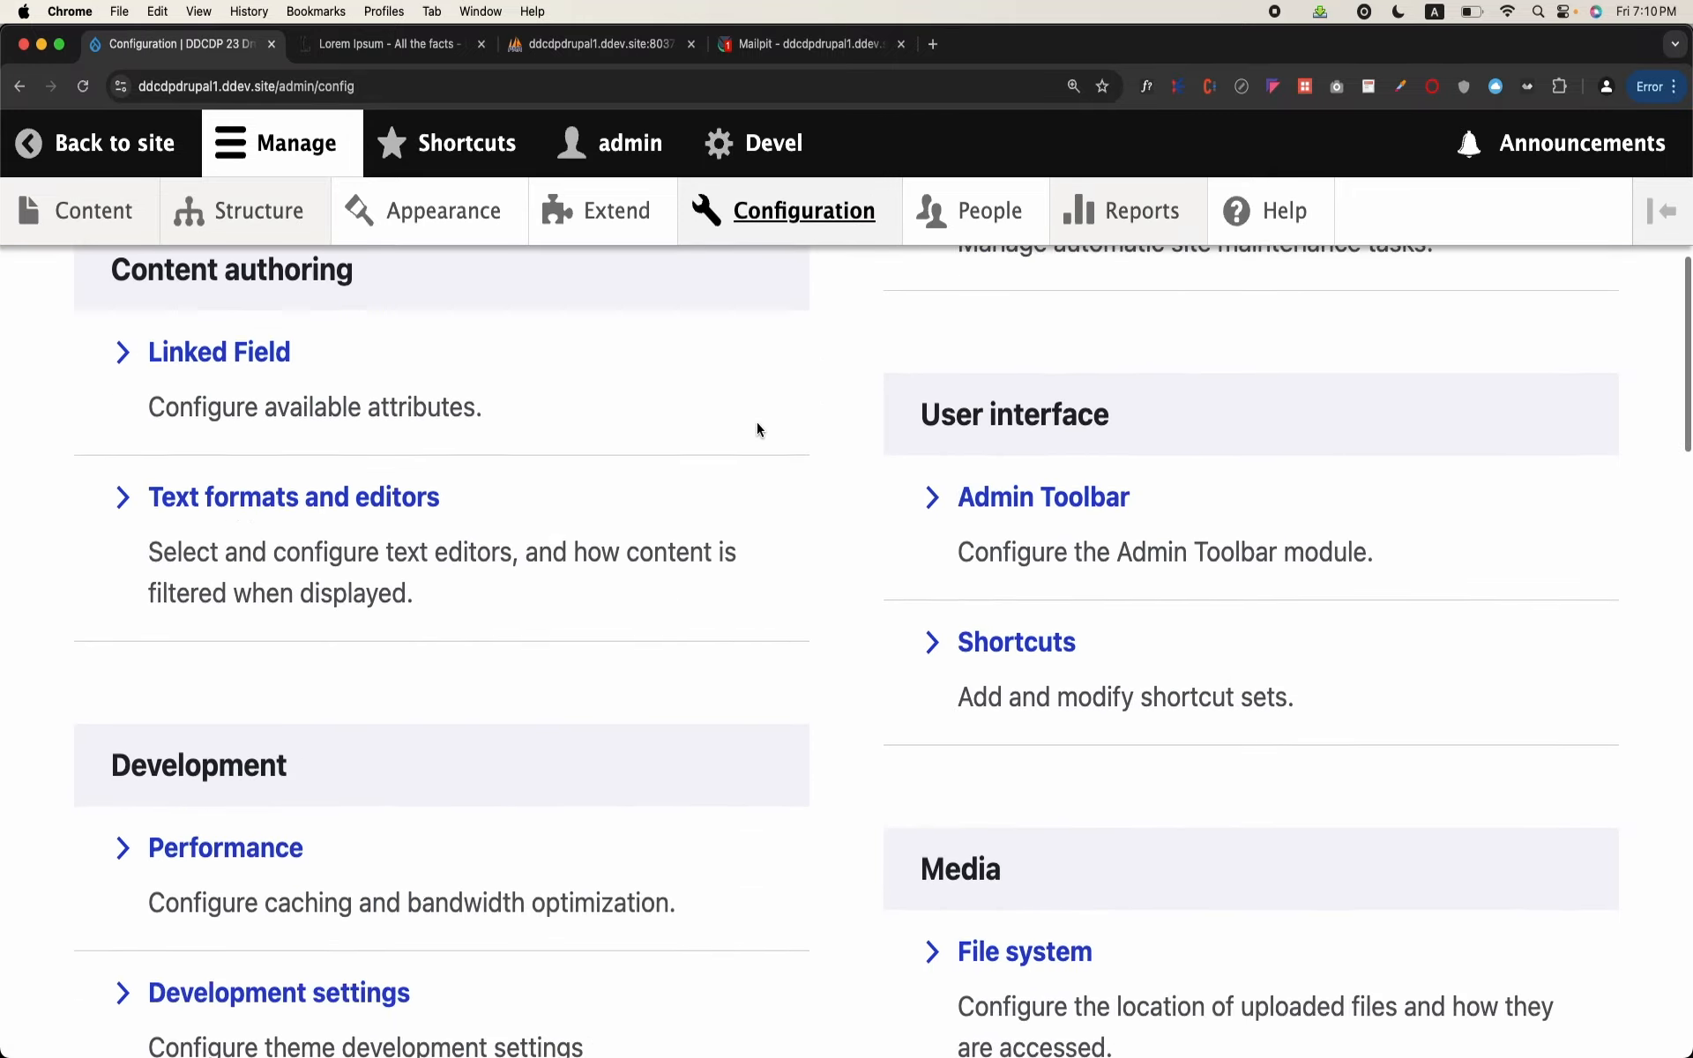
{"action": "scroll", "coordinate": [757, 423], "scroll_direction": "down", "scroll_amount": 15}
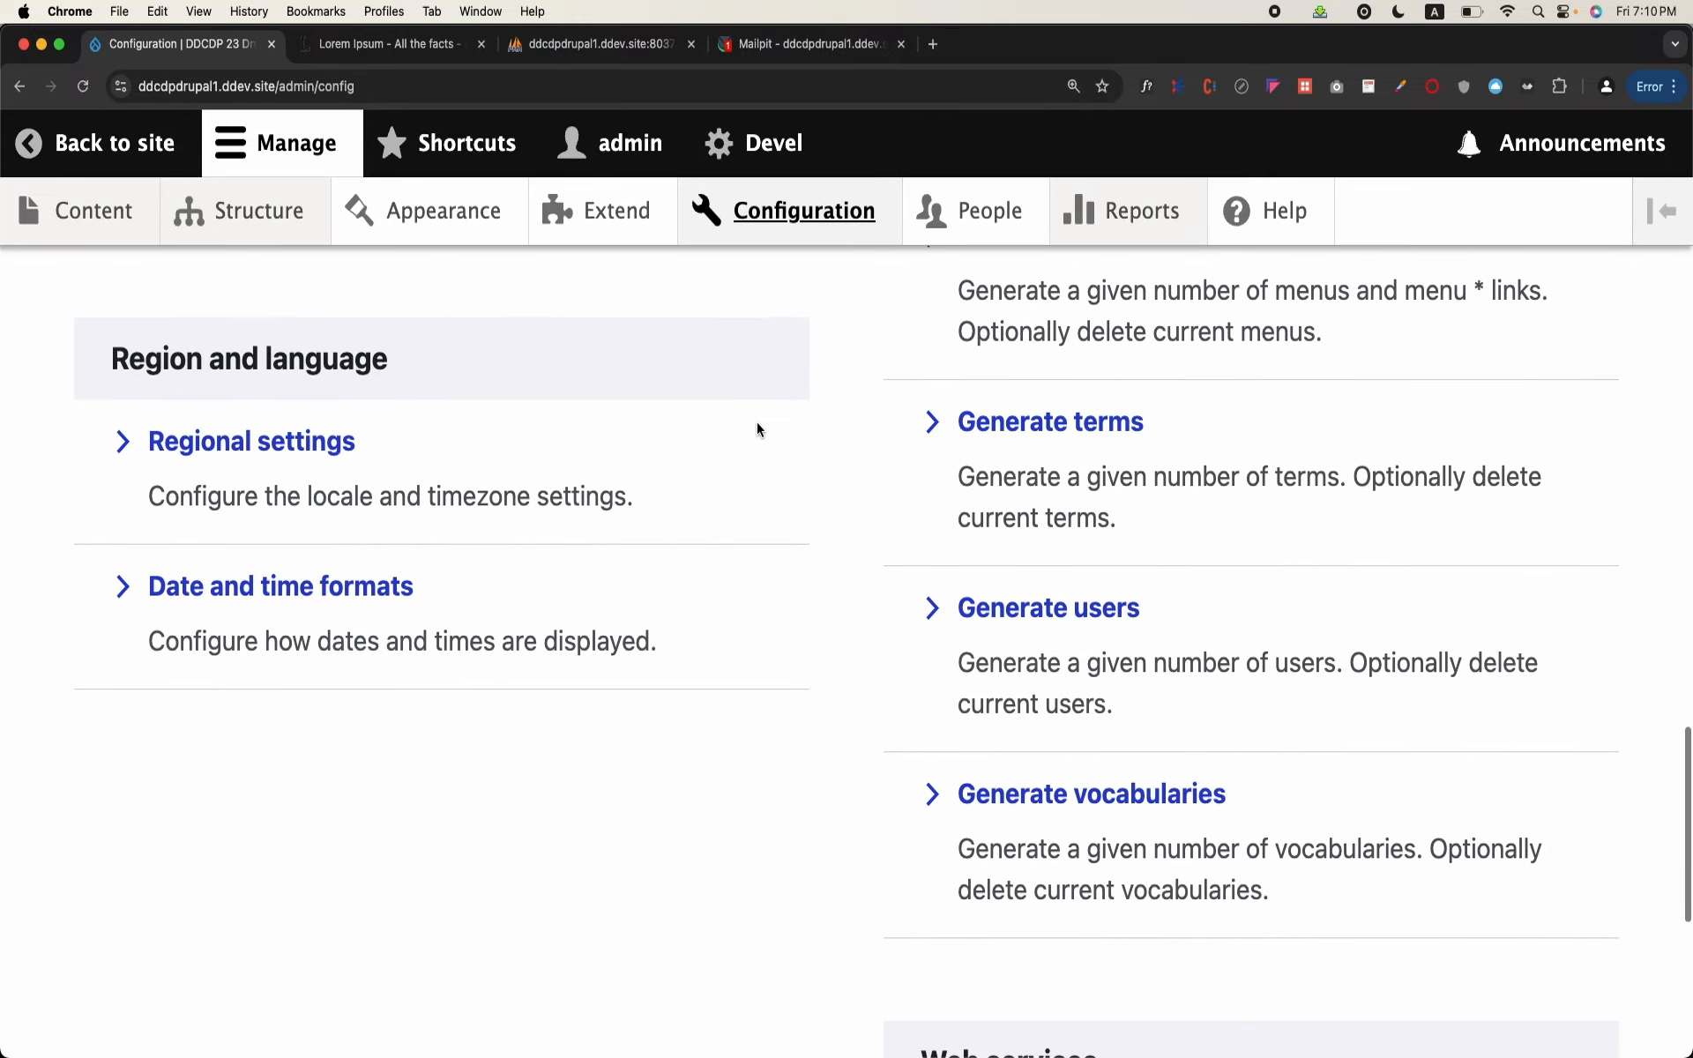
{"action": "scroll", "coordinate": [757, 428], "scroll_direction": "down", "scroll_amount": 5}
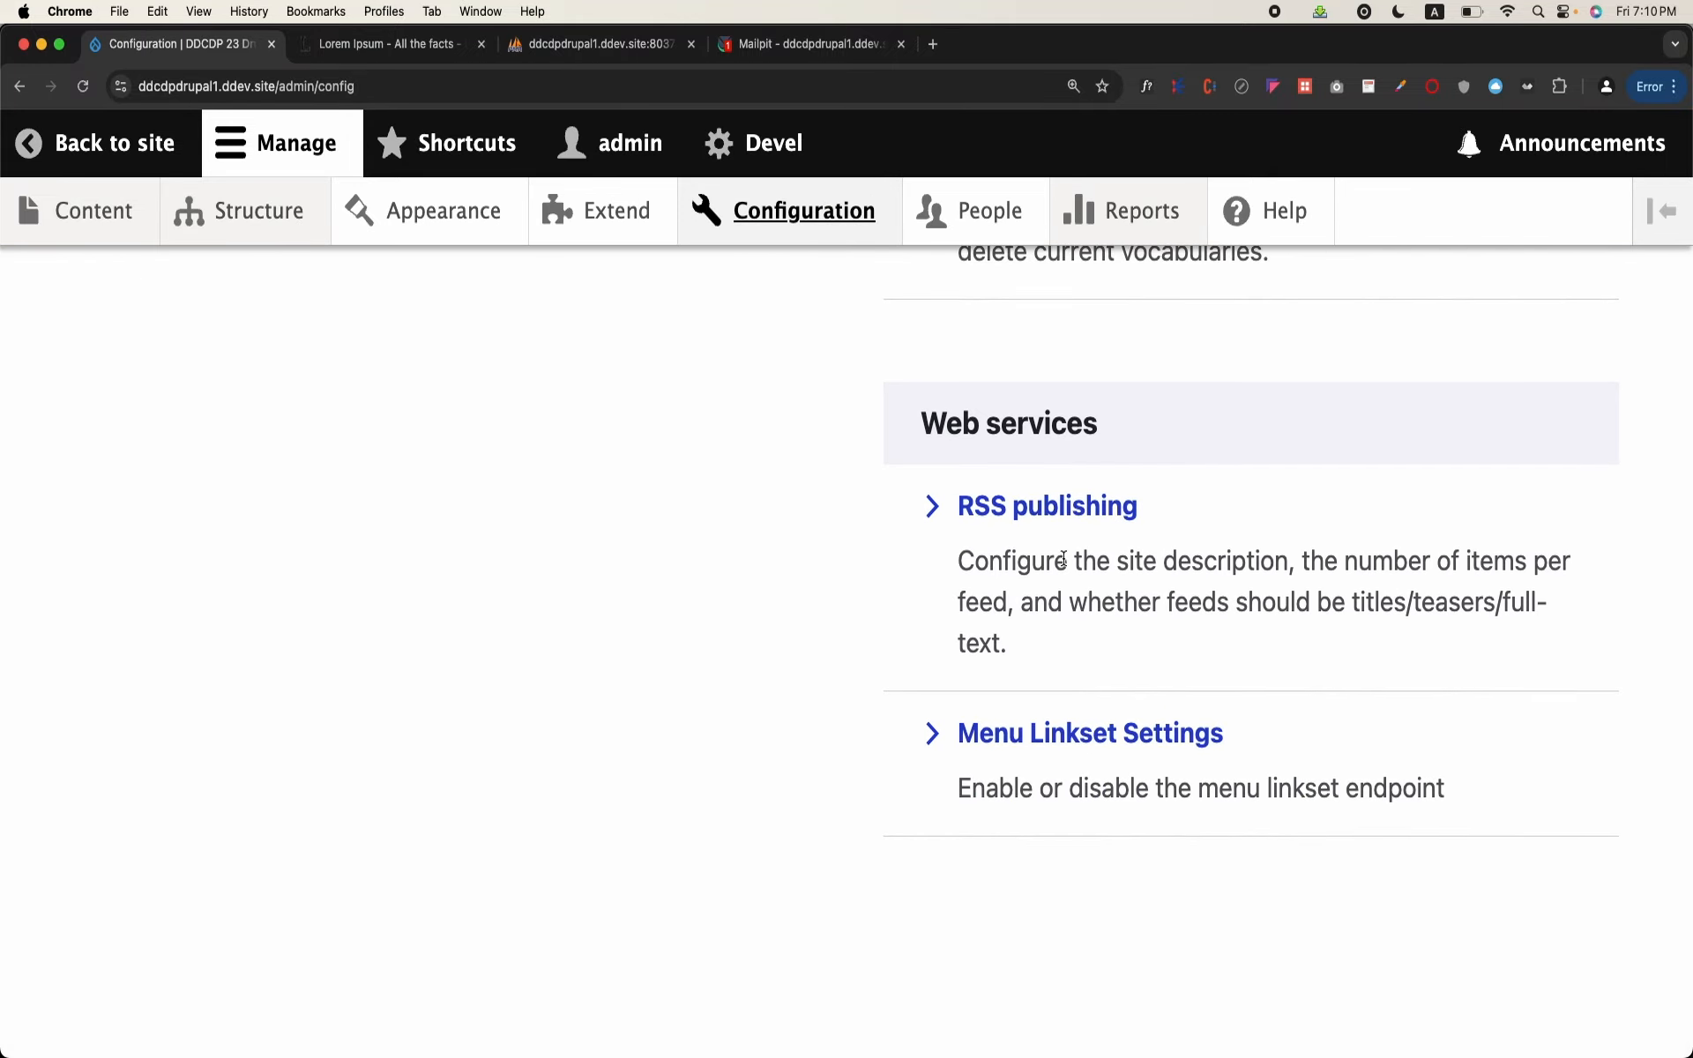
{"action": "right_click", "coordinate": [657, 635]}
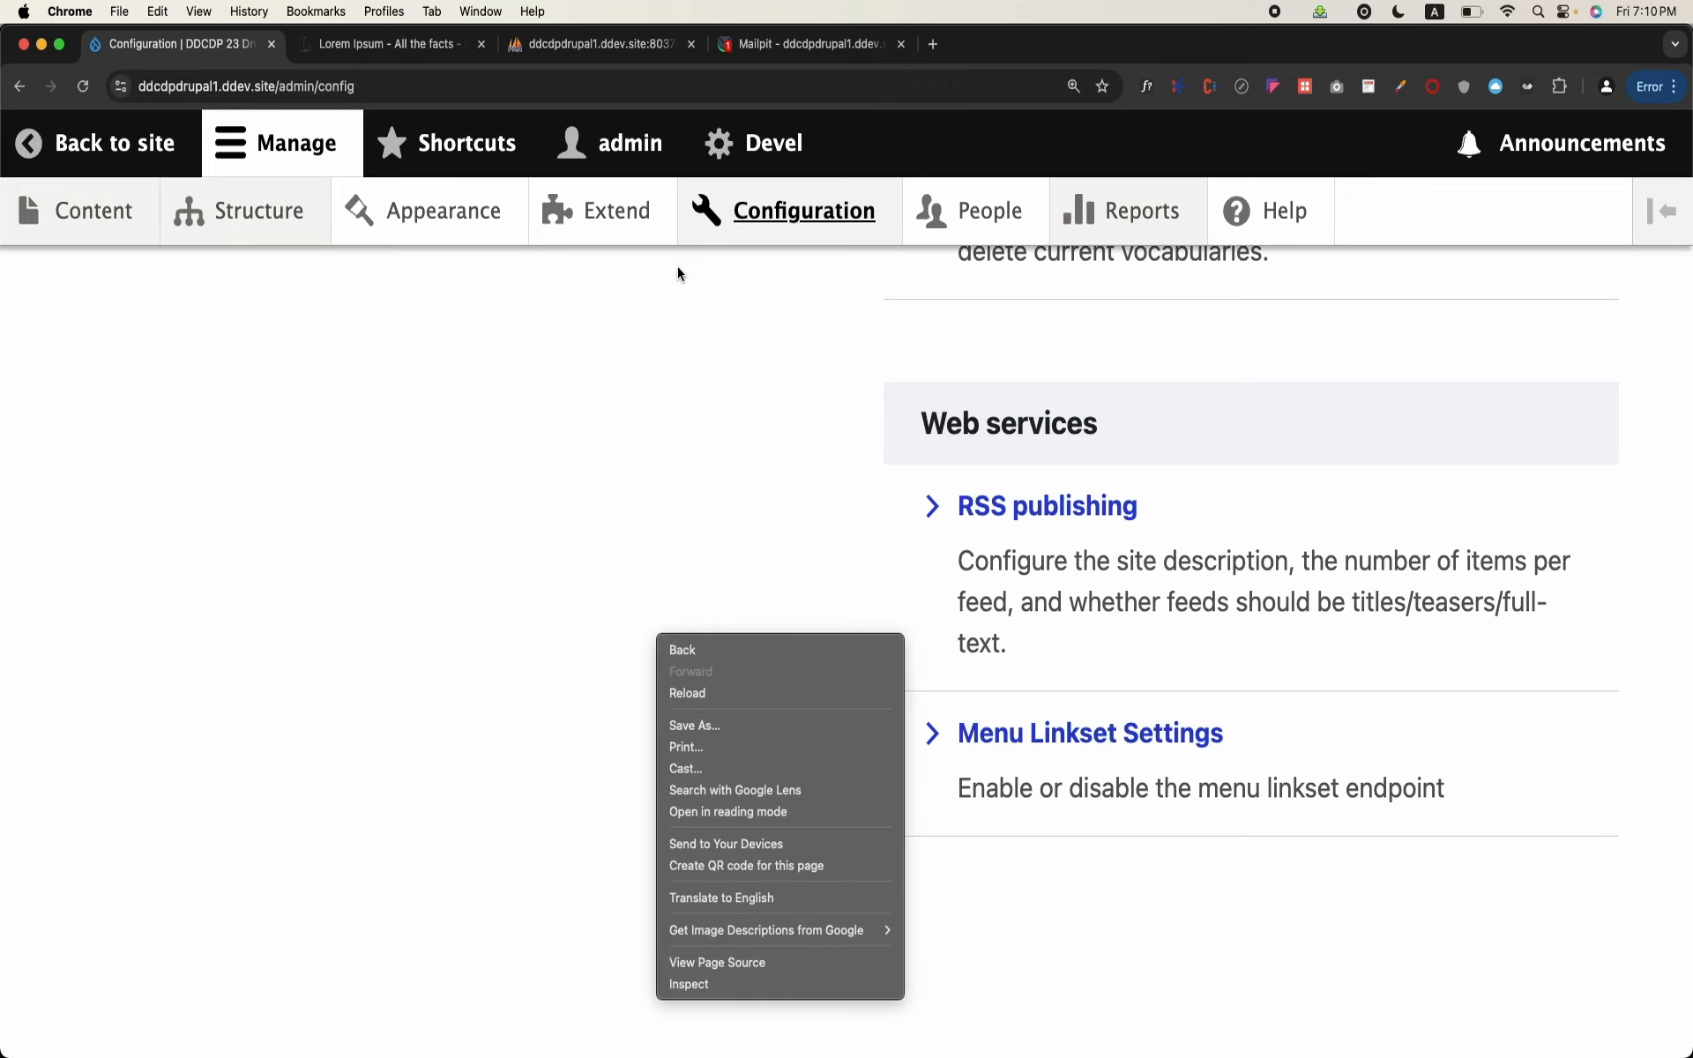
Step: Open the Extend page and look through the list of available core and contributed modules
{"action": "left_click", "coordinate": [630, 223]}
{"action": "left_click", "coordinate": [630, 223]}
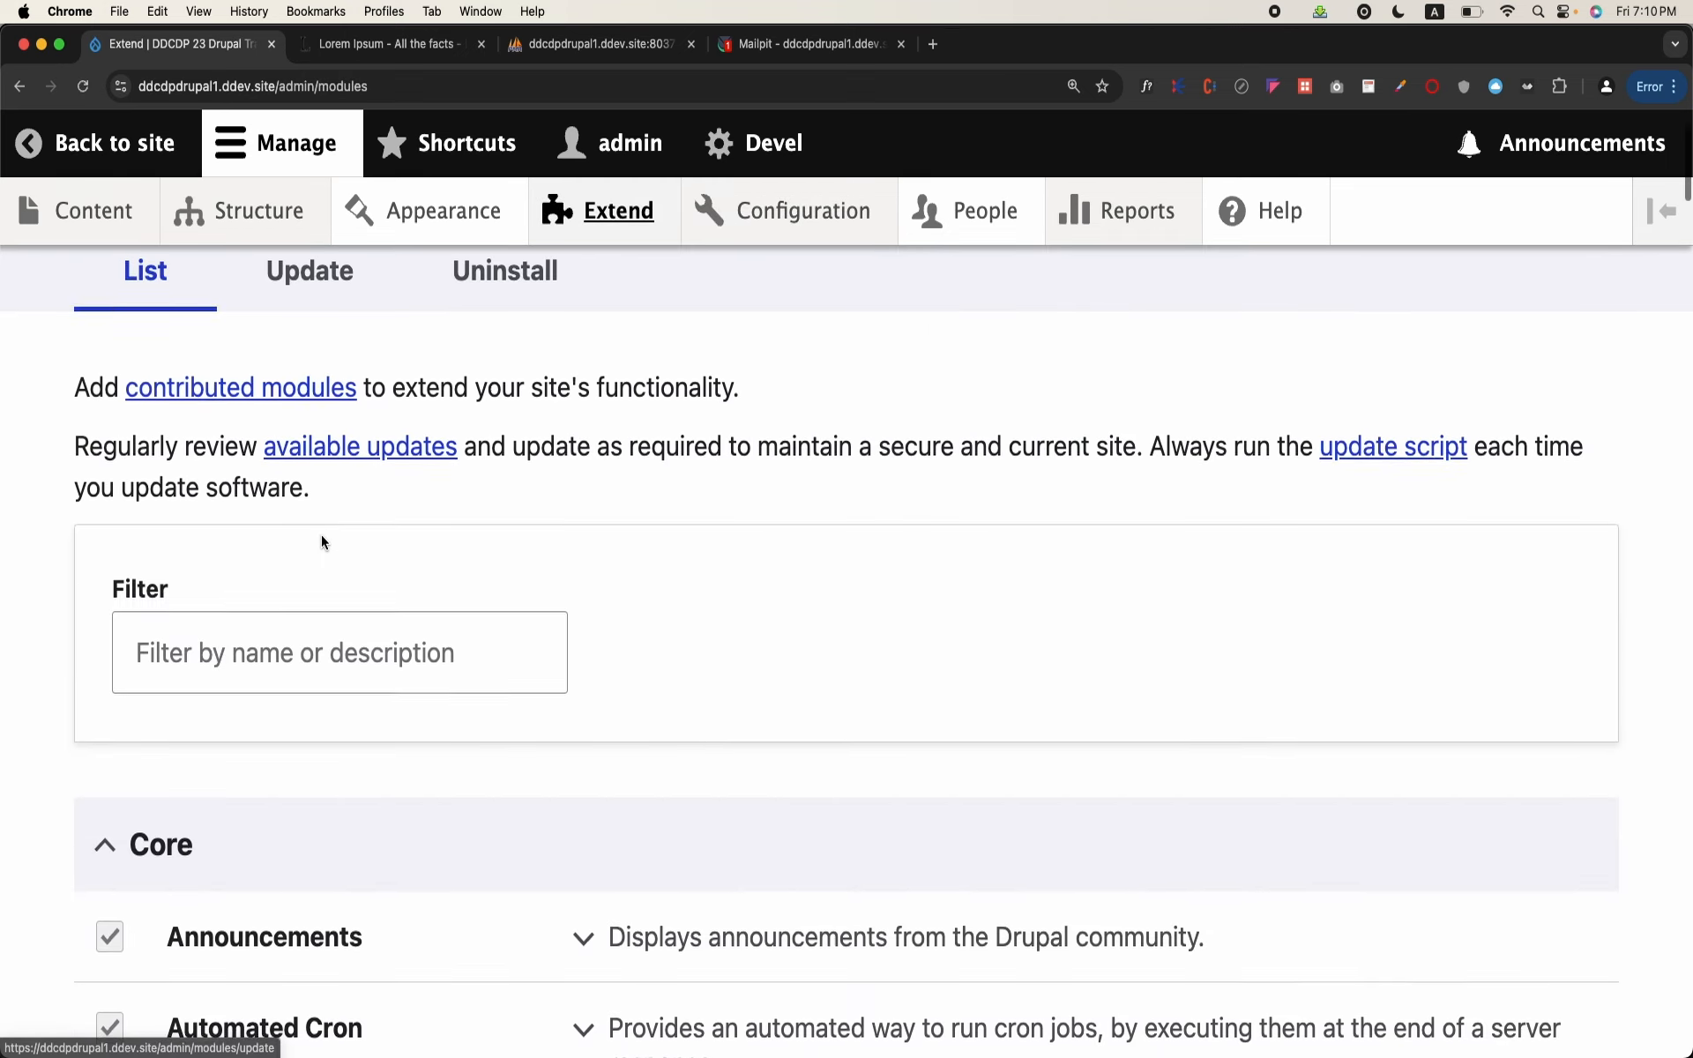
{"action": "left_click", "coordinate": [280, 651]}
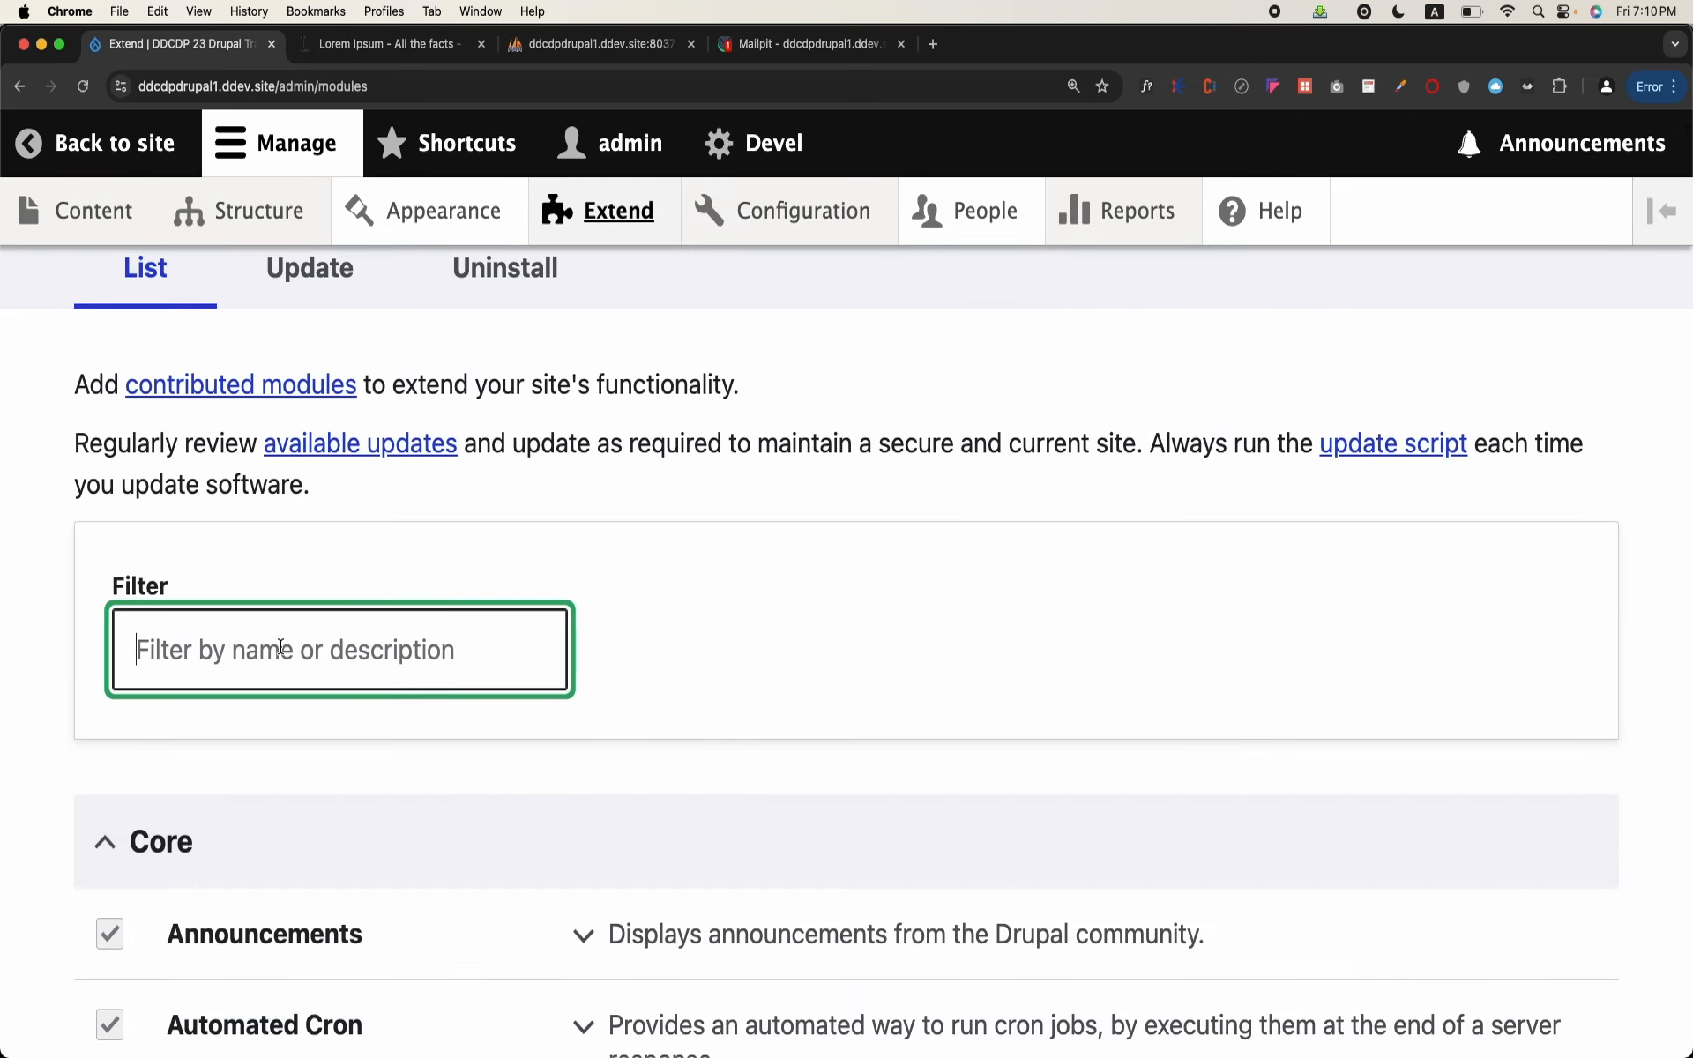
{"action": "scroll", "coordinate": [281, 649], "scroll_direction": "down", "scroll_amount": 15}
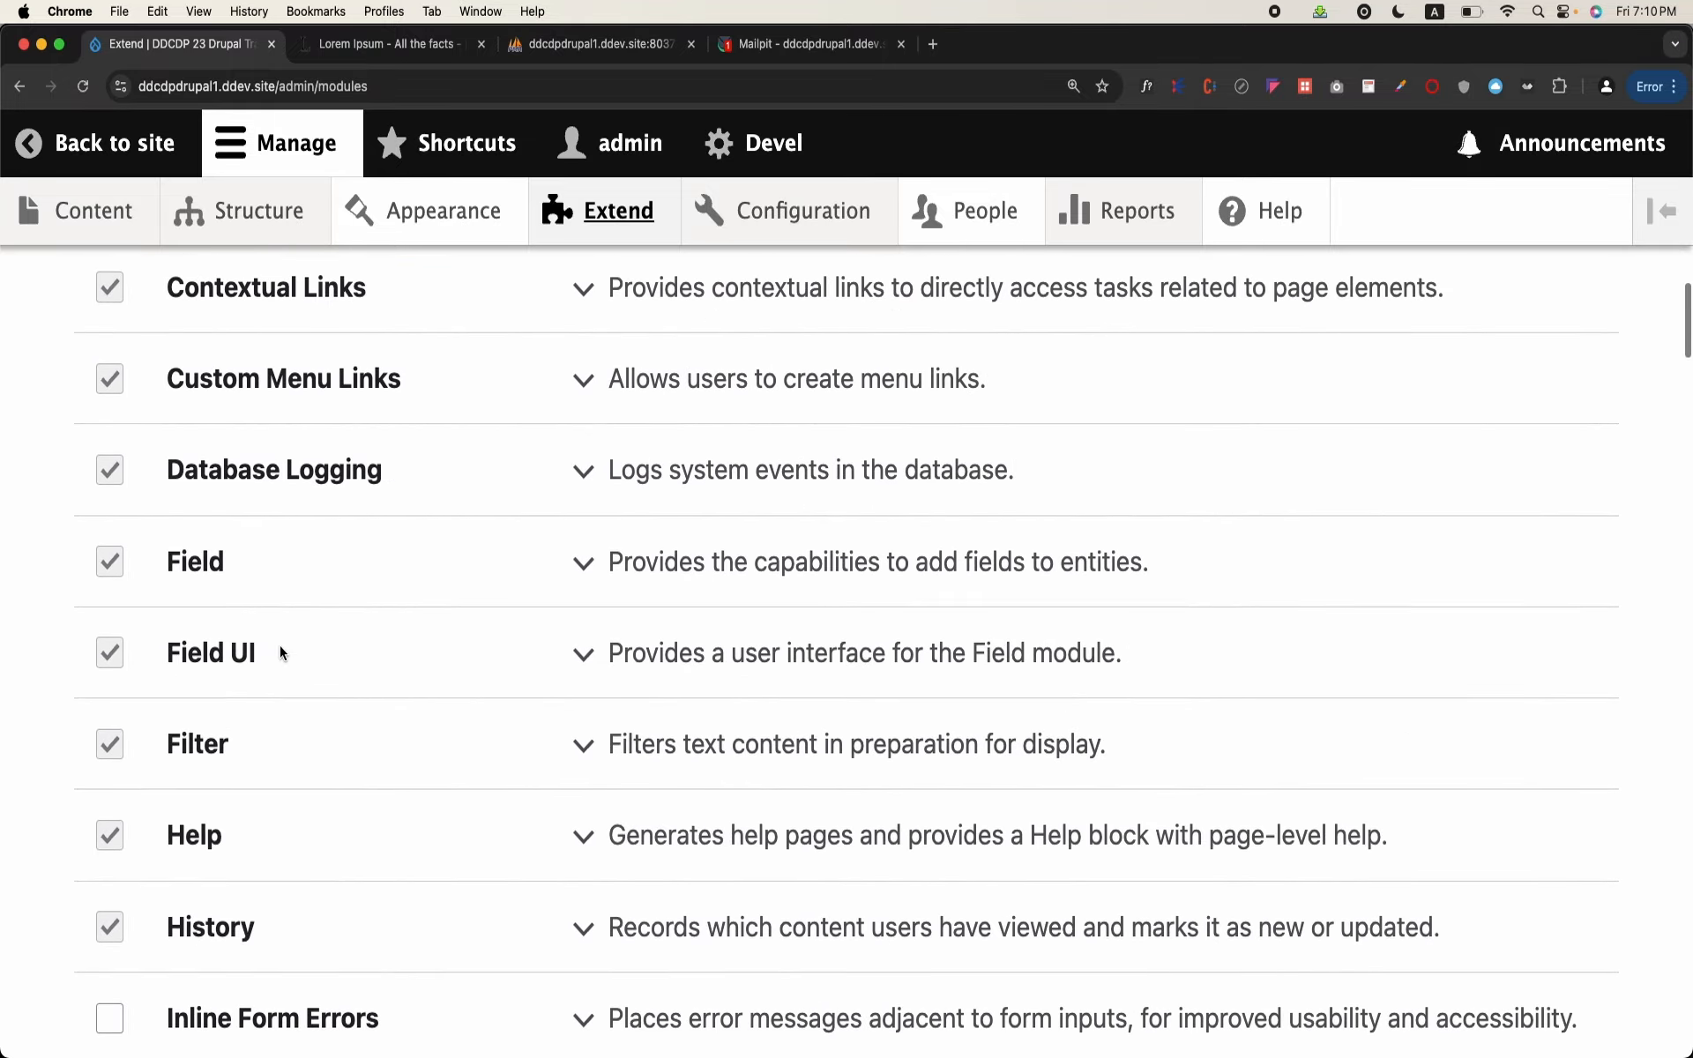
{"action": "scroll", "coordinate": [279, 646], "scroll_direction": "down", "scroll_amount": 20}
{"action": "scroll", "coordinate": [279, 645], "scroll_direction": "up", "scroll_amount": 6}
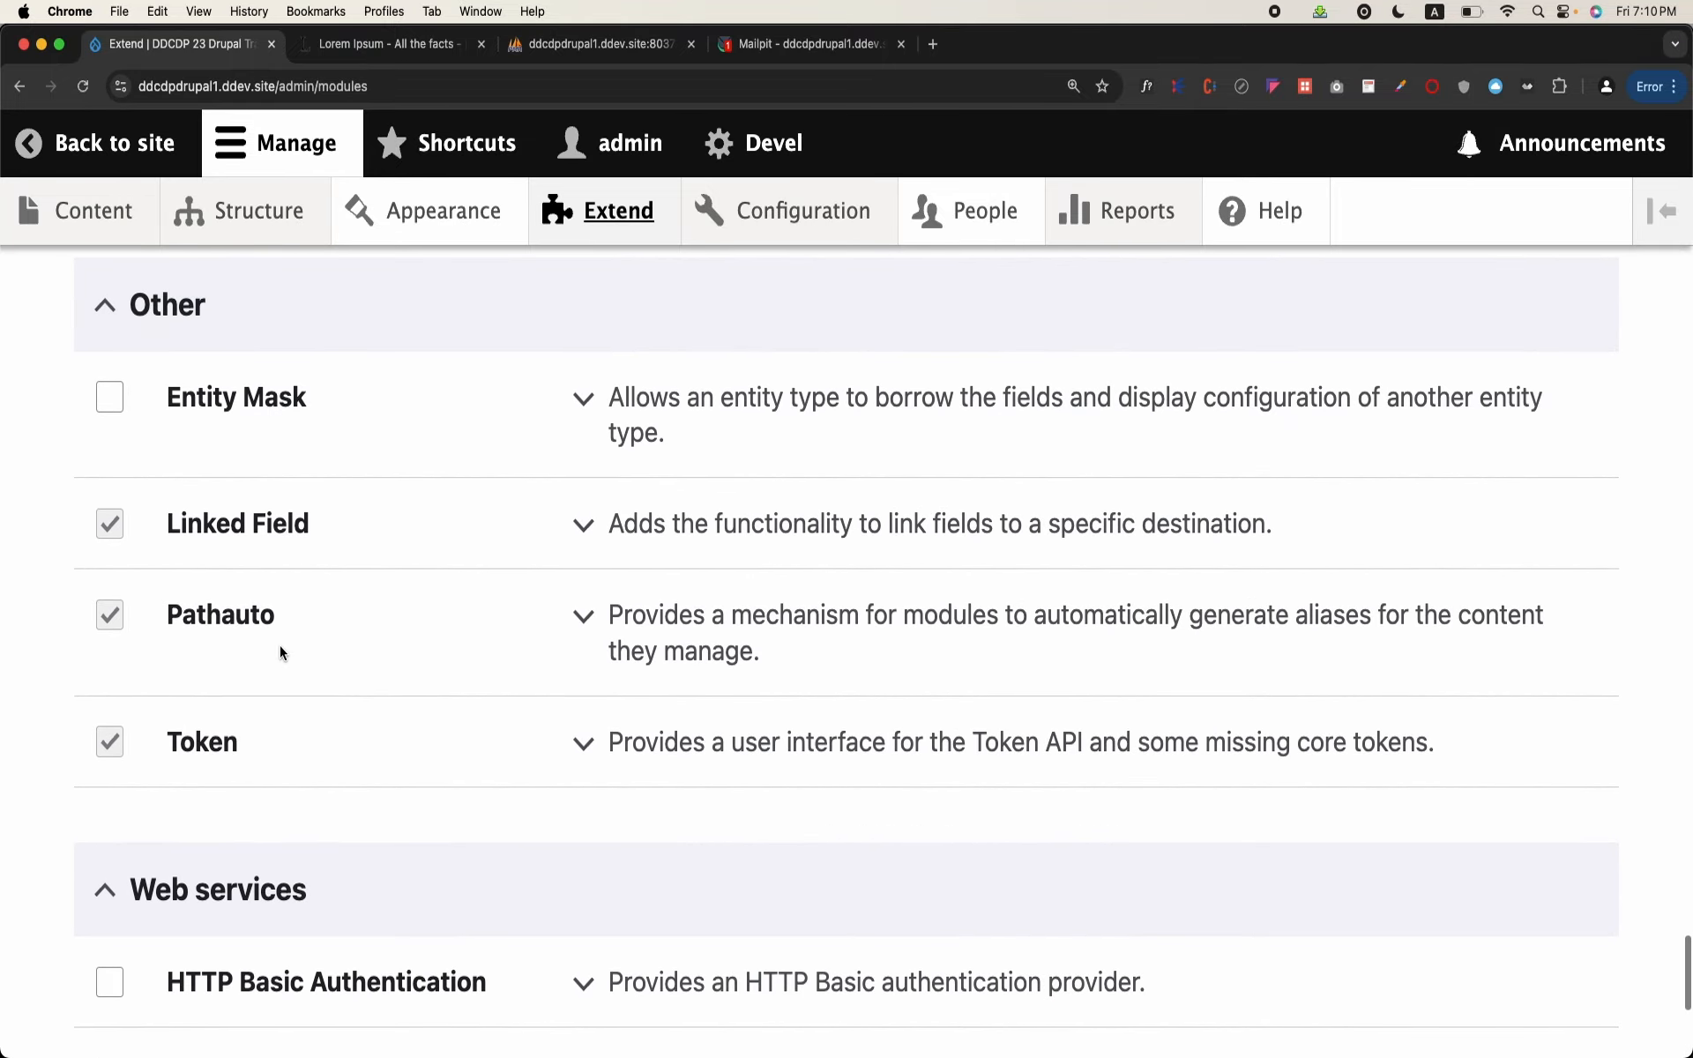
{"action": "scroll", "coordinate": [279, 645], "scroll_direction": "up", "scroll_amount": 10}
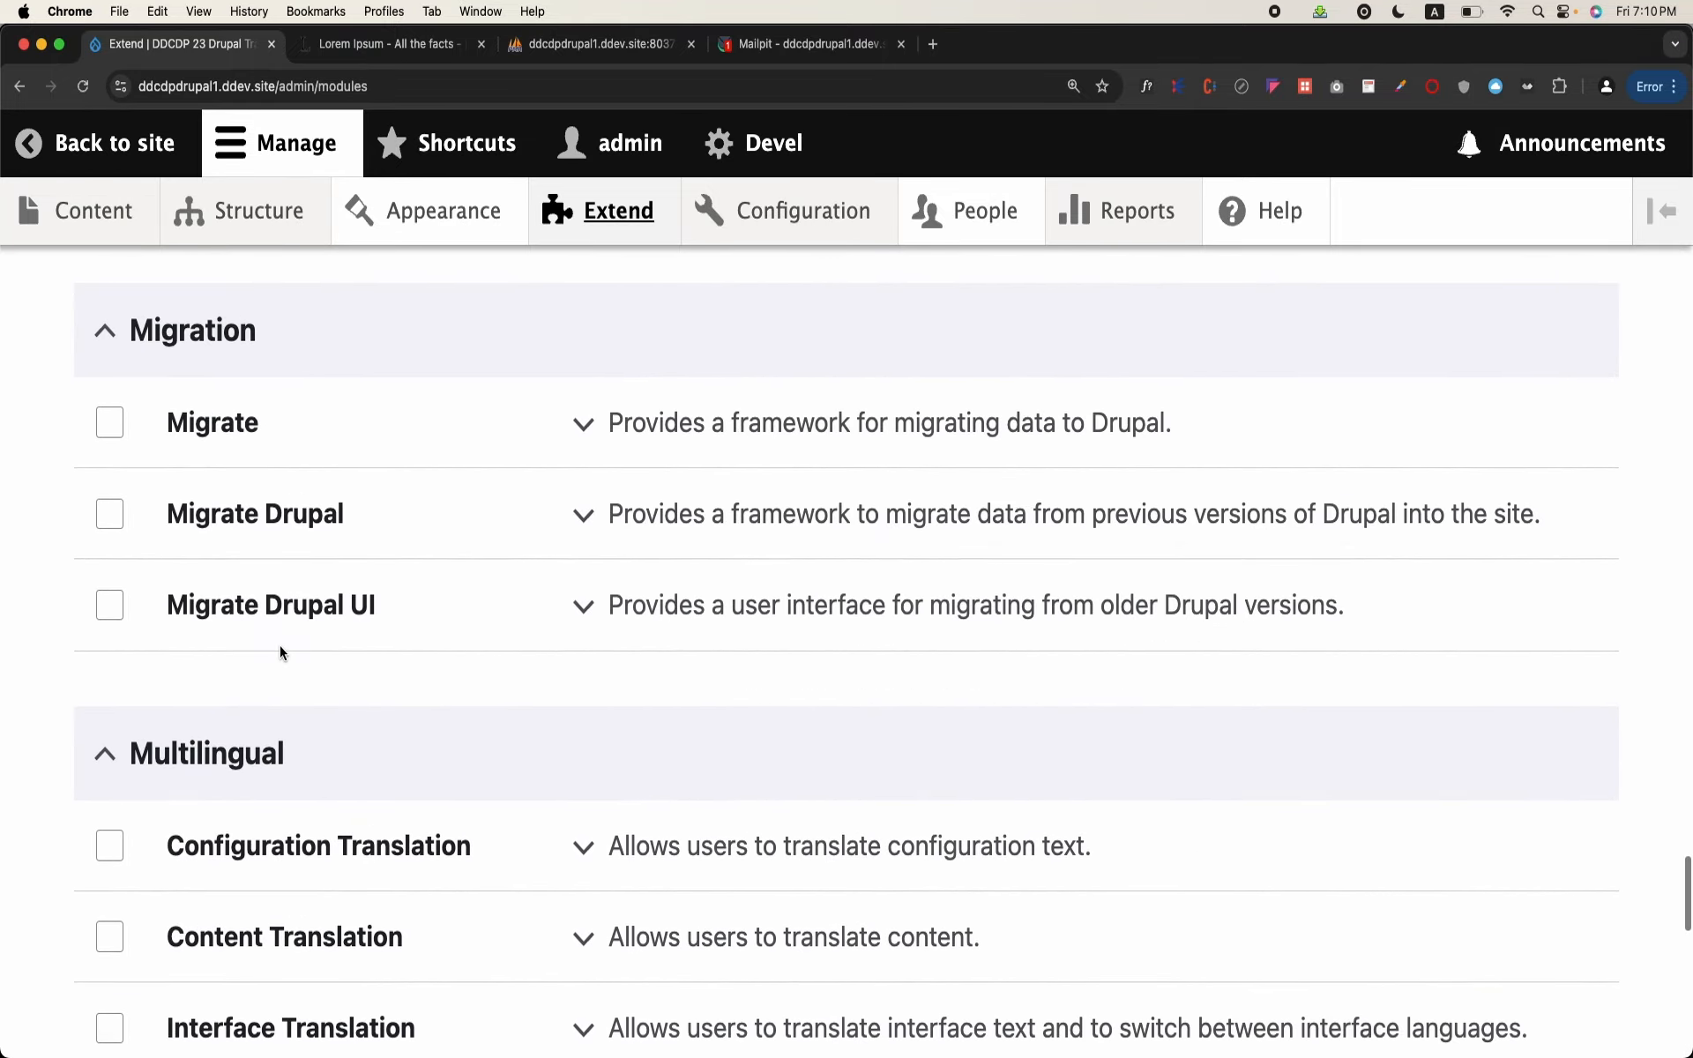
{"action": "scroll", "coordinate": [279, 646], "scroll_direction": "up", "scroll_amount": 7}
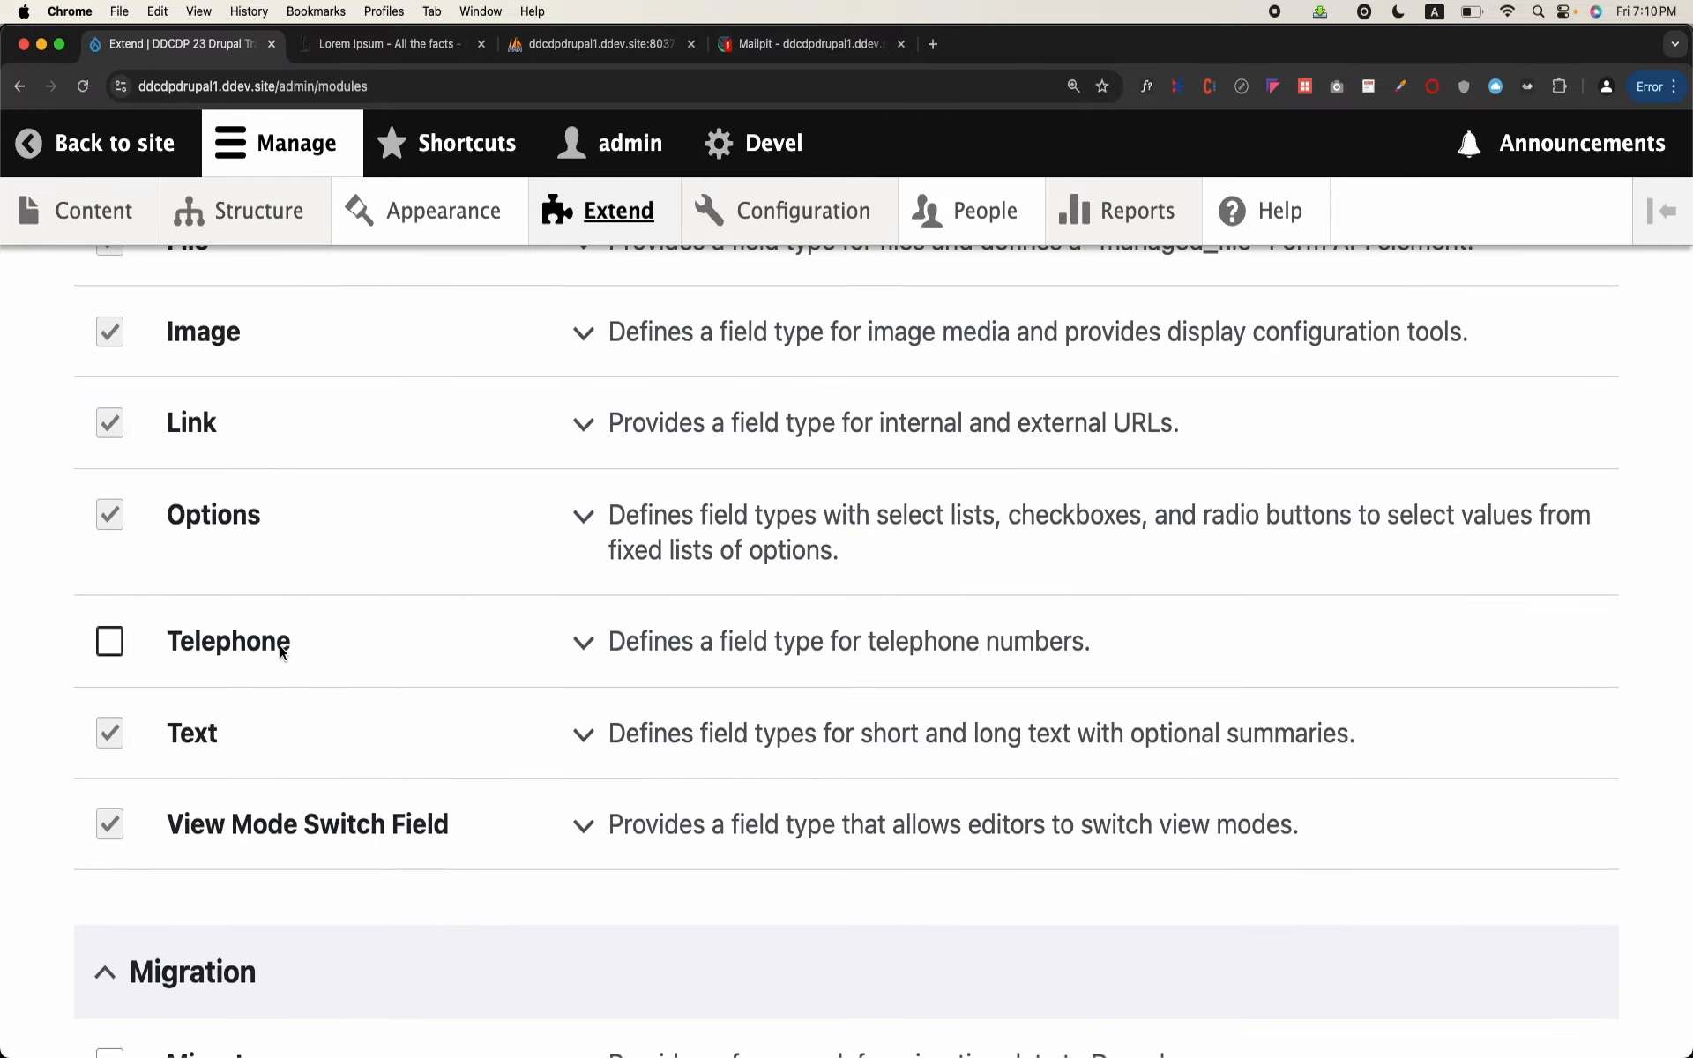
{"action": "scroll", "coordinate": [282, 651], "scroll_direction": "up", "scroll_amount": 8}
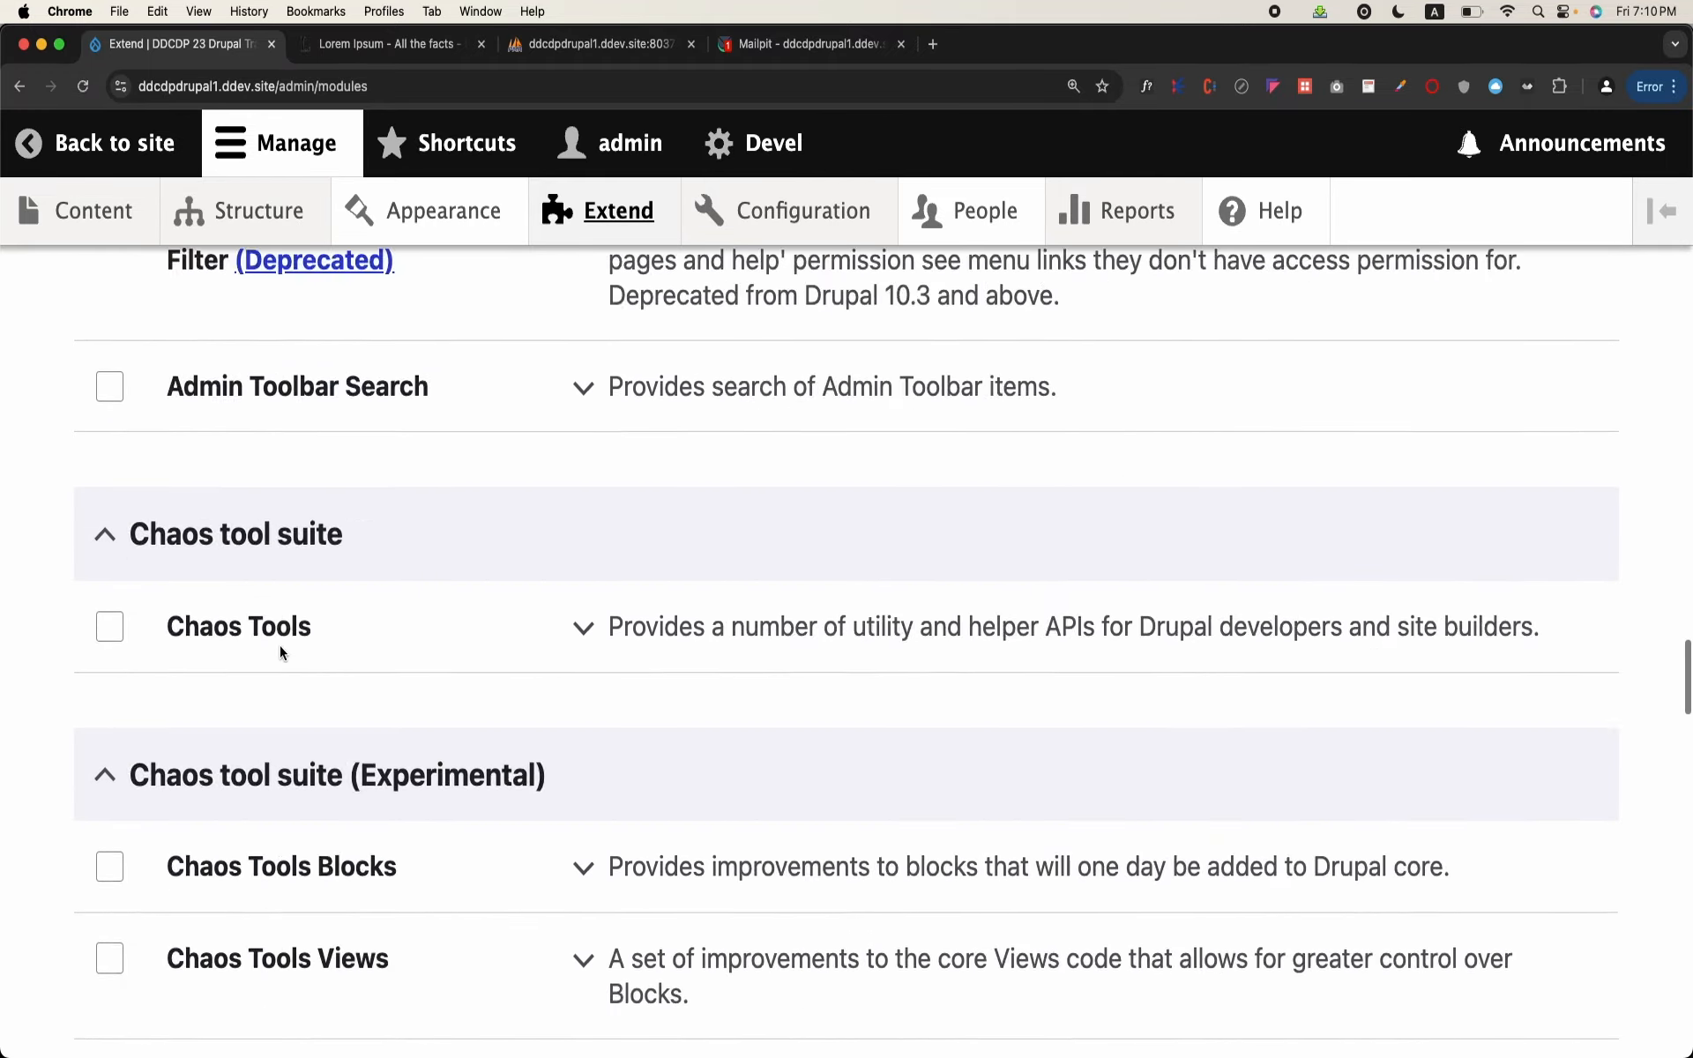
{"action": "scroll", "coordinate": [280, 652], "scroll_direction": "up", "scroll_amount": 12}
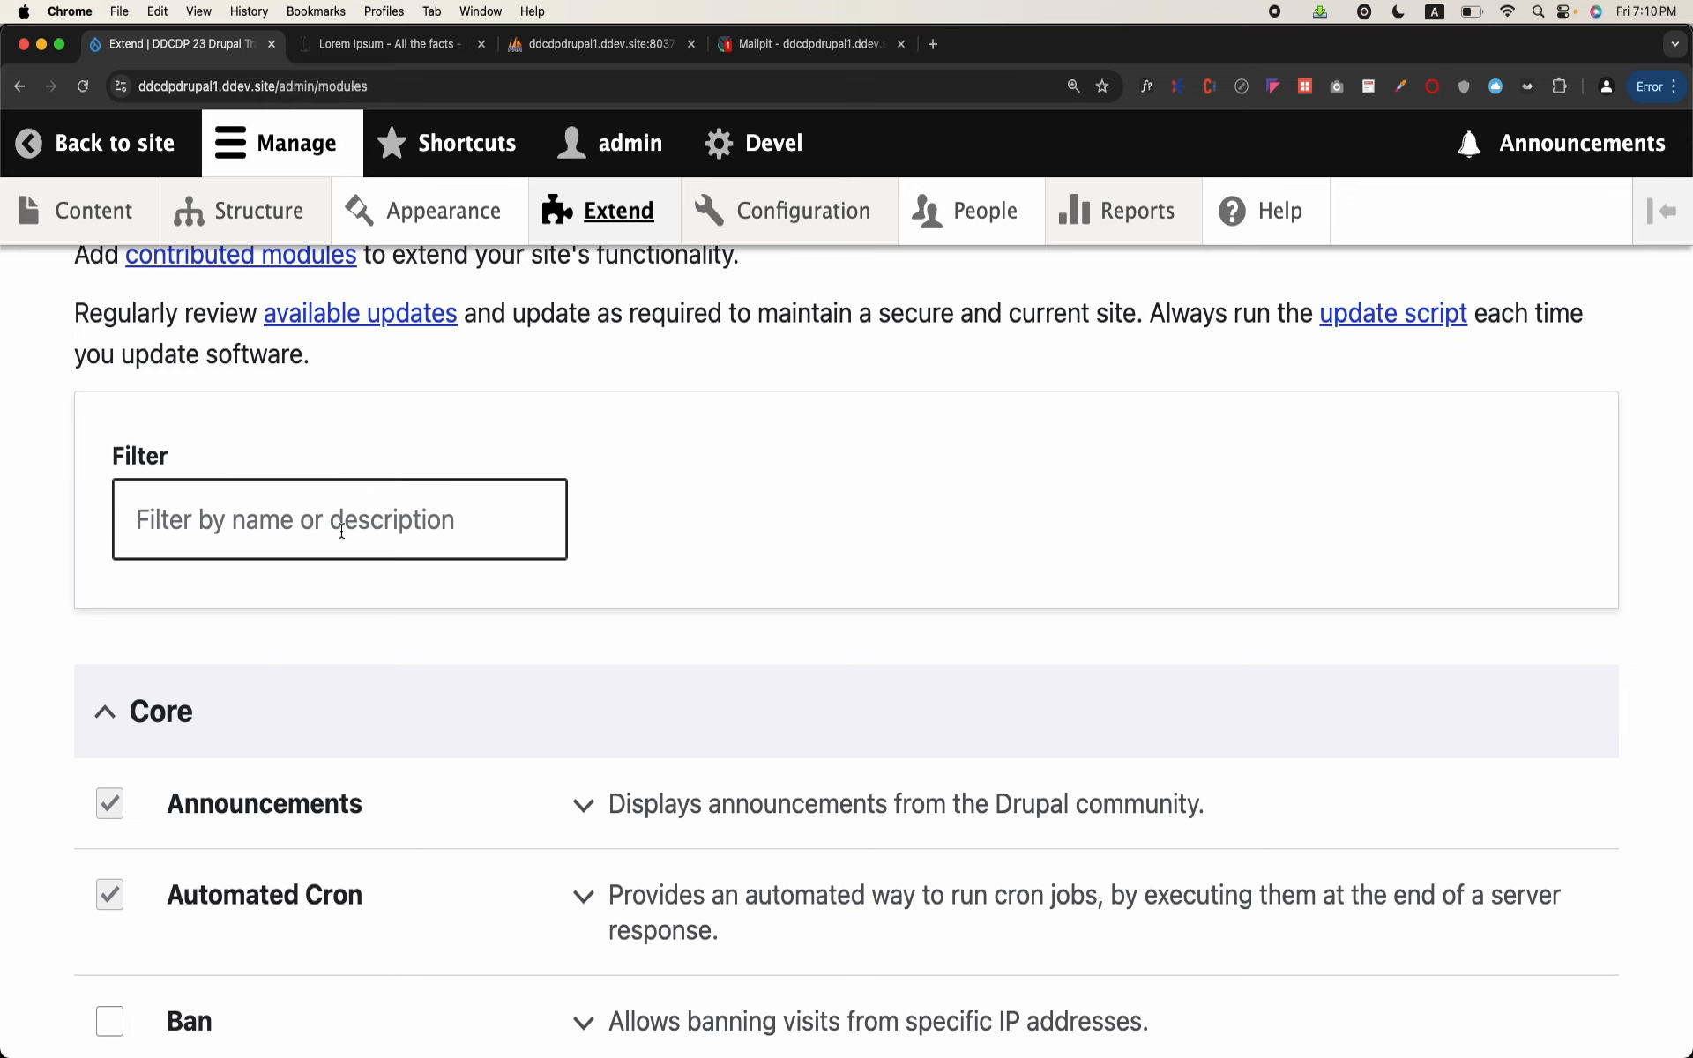
Step: Filter the module list by "work" and mark the core Workflows module for installation
{"action": "left_click", "coordinate": [342, 531]}
{"action": "type", "text": "work"}
{"action": "scroll", "coordinate": [231, 655], "scroll_direction": "down", "scroll_amount": 2}
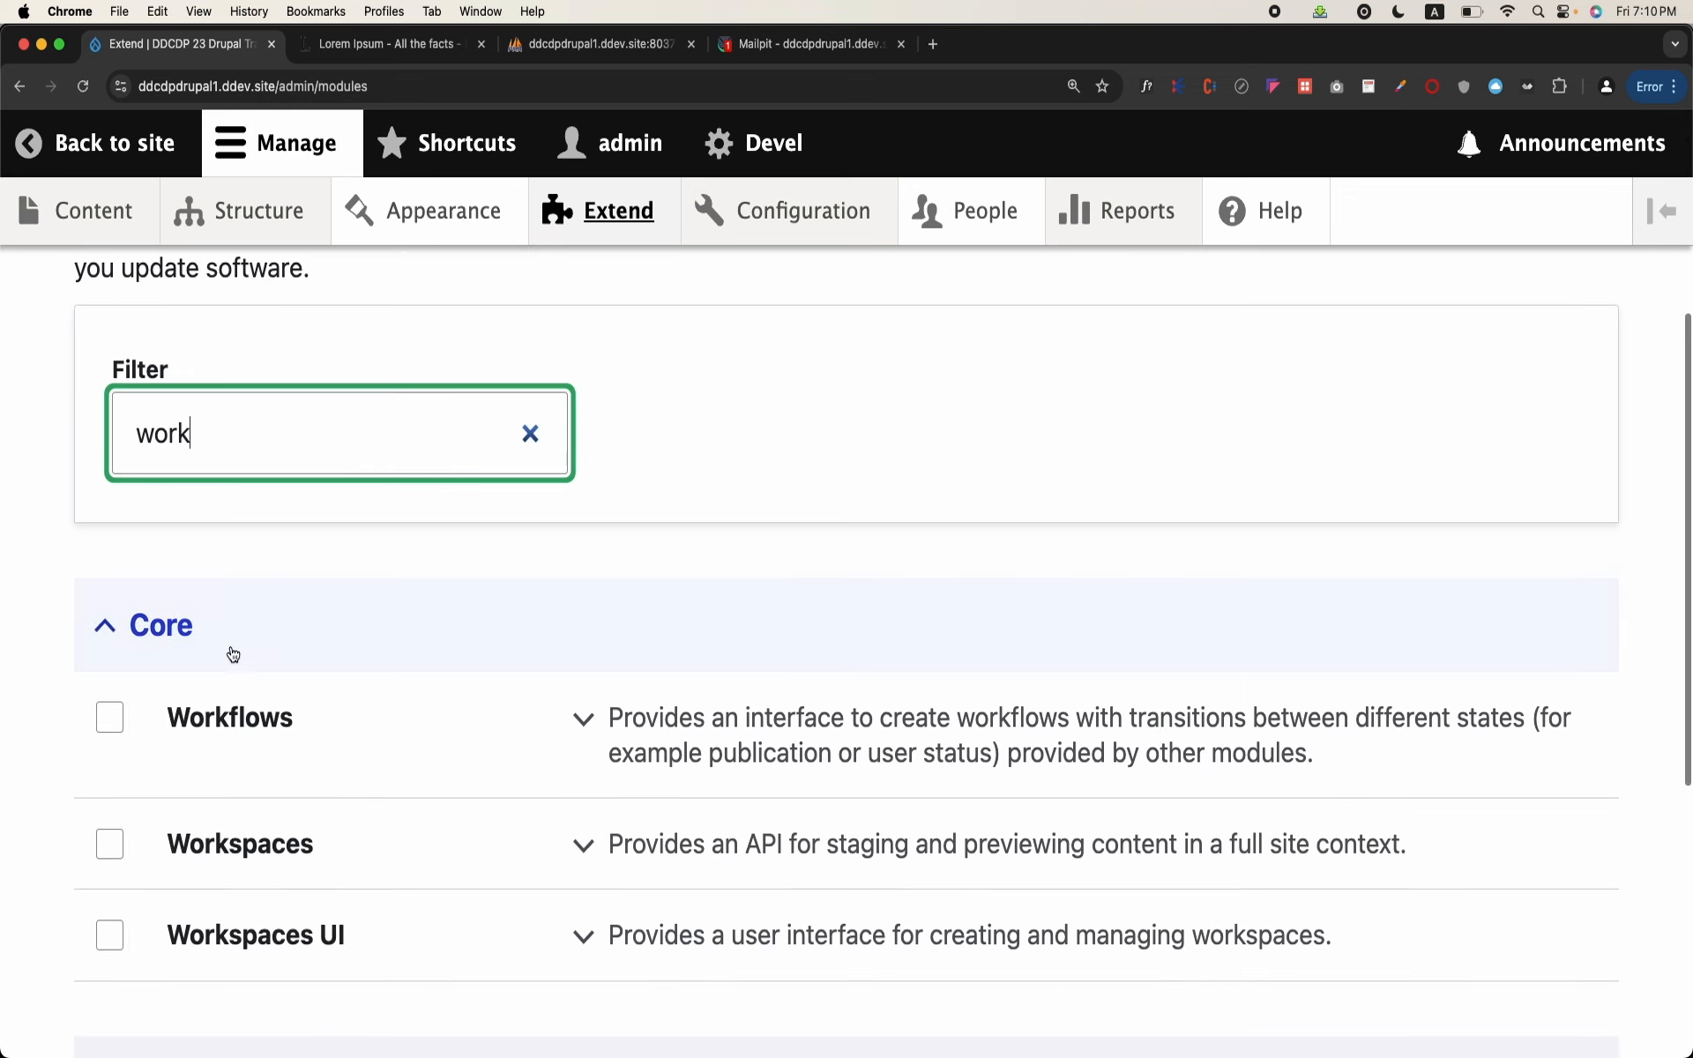
{"action": "left_click", "coordinate": [110, 717]}
{"action": "scroll", "coordinate": [104, 710], "scroll_direction": "down", "scroll_amount": 3}
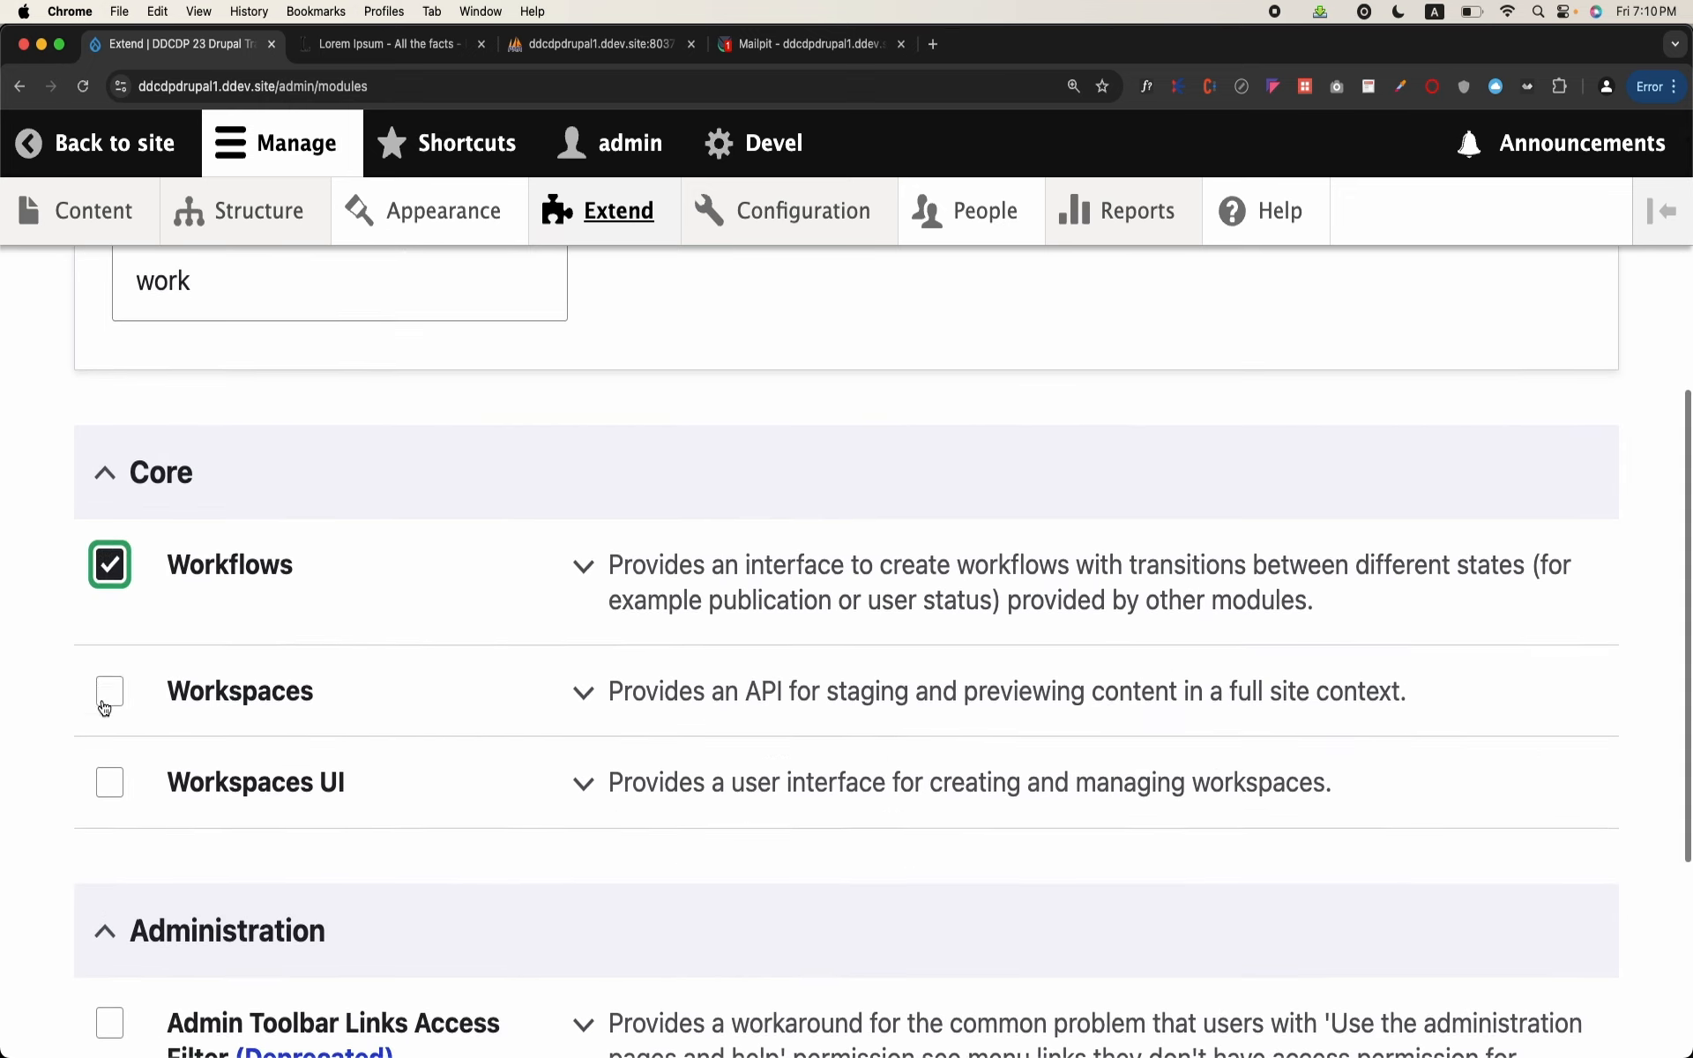
{"action": "scroll", "coordinate": [104, 708], "scroll_direction": "down", "scroll_amount": 1}
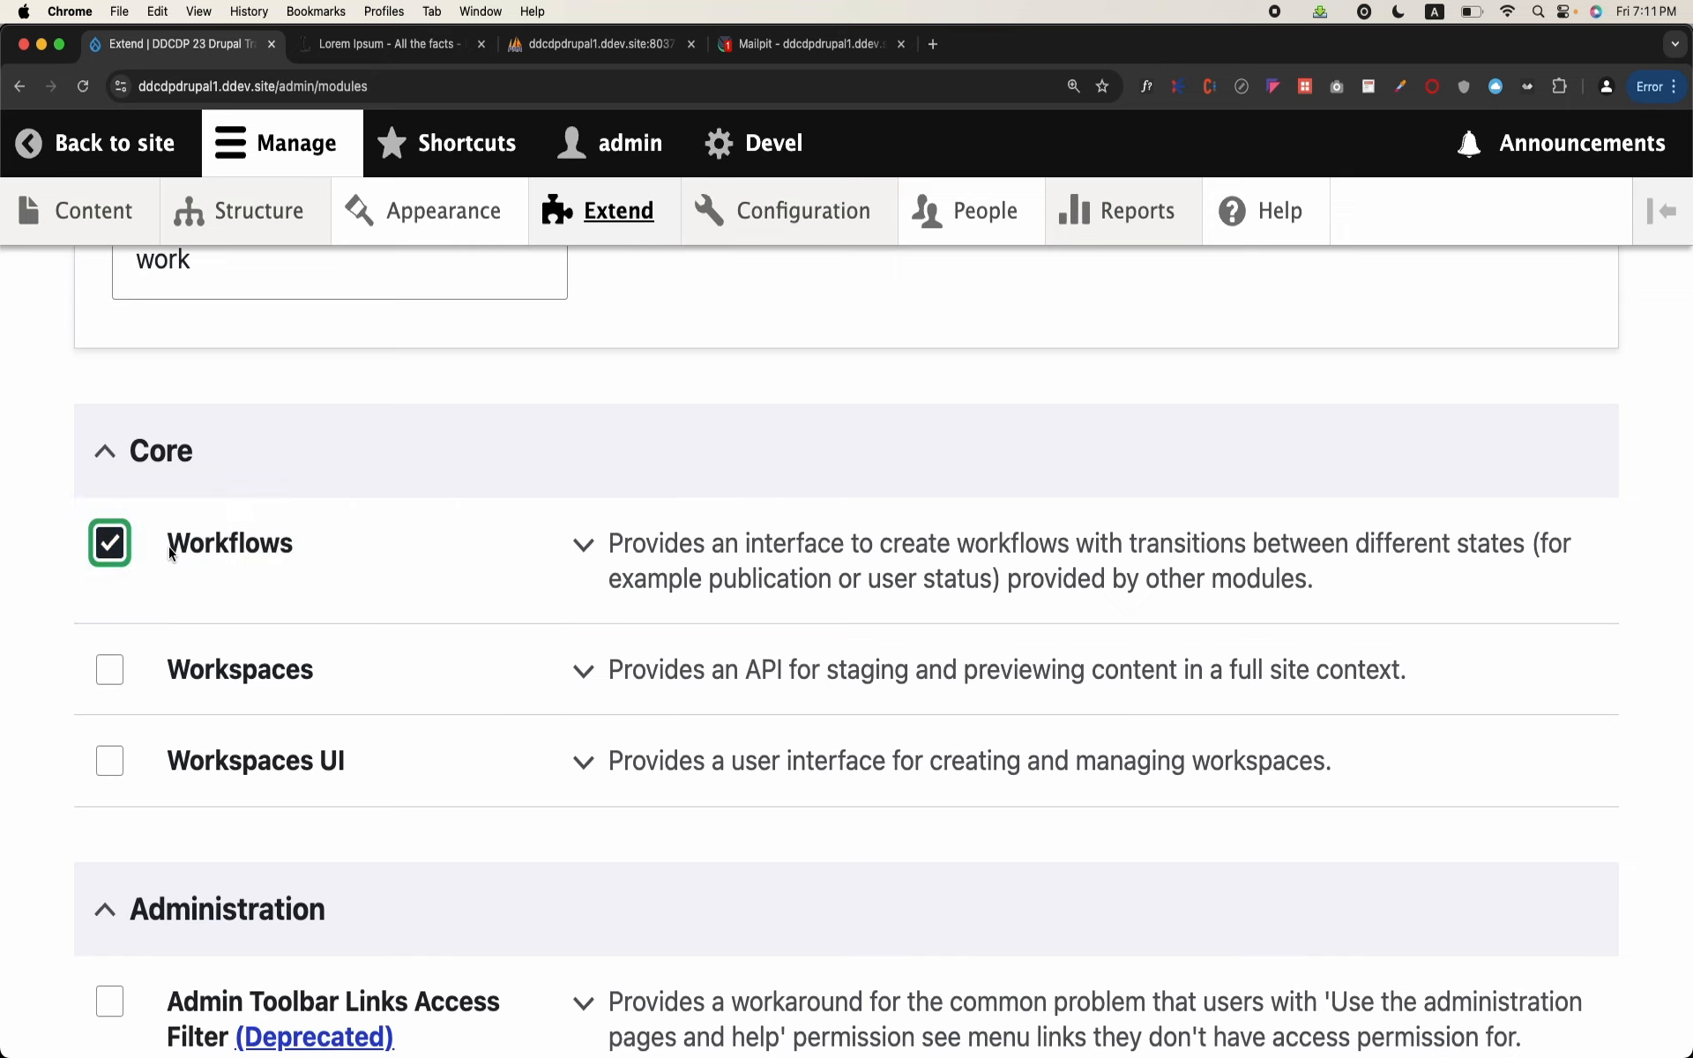
{"action": "scroll", "coordinate": [170, 551], "scroll_direction": "down", "scroll_amount": 5}
{"action": "scroll", "coordinate": [168, 552], "scroll_direction": "up", "scroll_amount": 15}
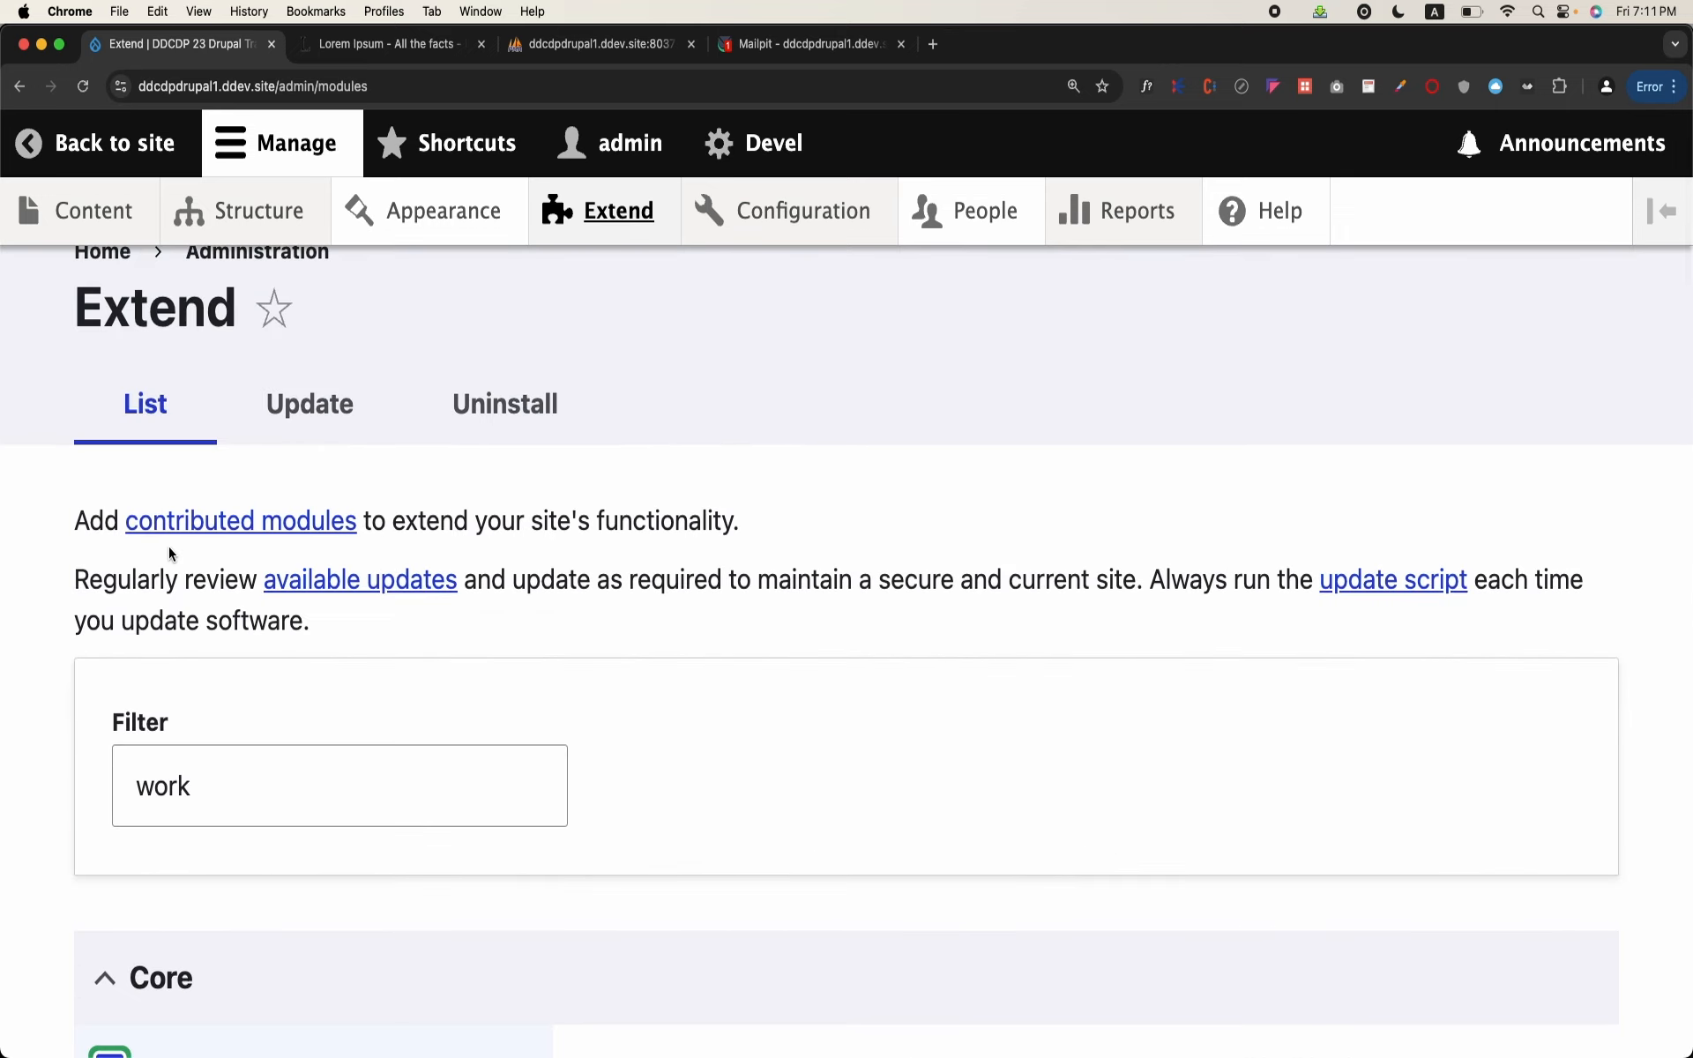
Step: Filter the modules by "content mod", mark Content Moderation, and install it together with Workflows
{"action": "left_click", "coordinate": [224, 777]}
{"action": "key", "text": "BackSpace"}
{"action": "key", "text": "BackSpace"}
{"action": "key", "text": "BackSpace"}
{"action": "key", "text": "BackSpace"}
{"action": "type", "text": "con"}
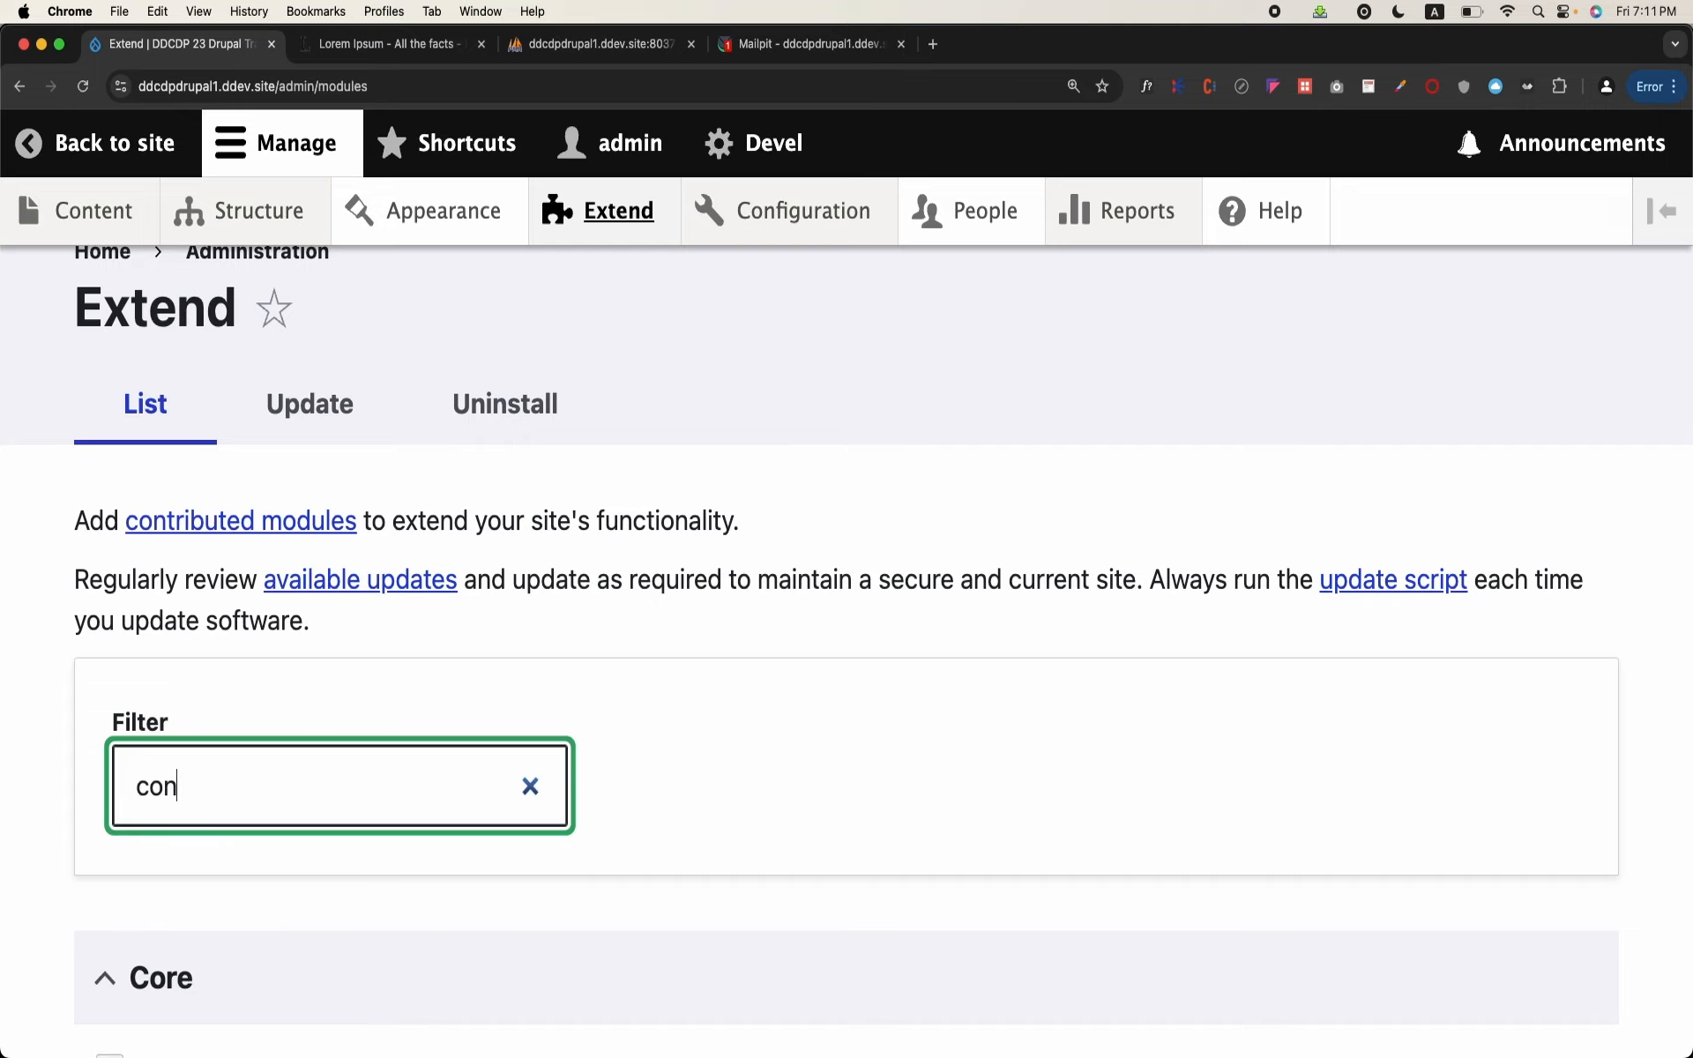
{"action": "type", "text": "tent mod"}
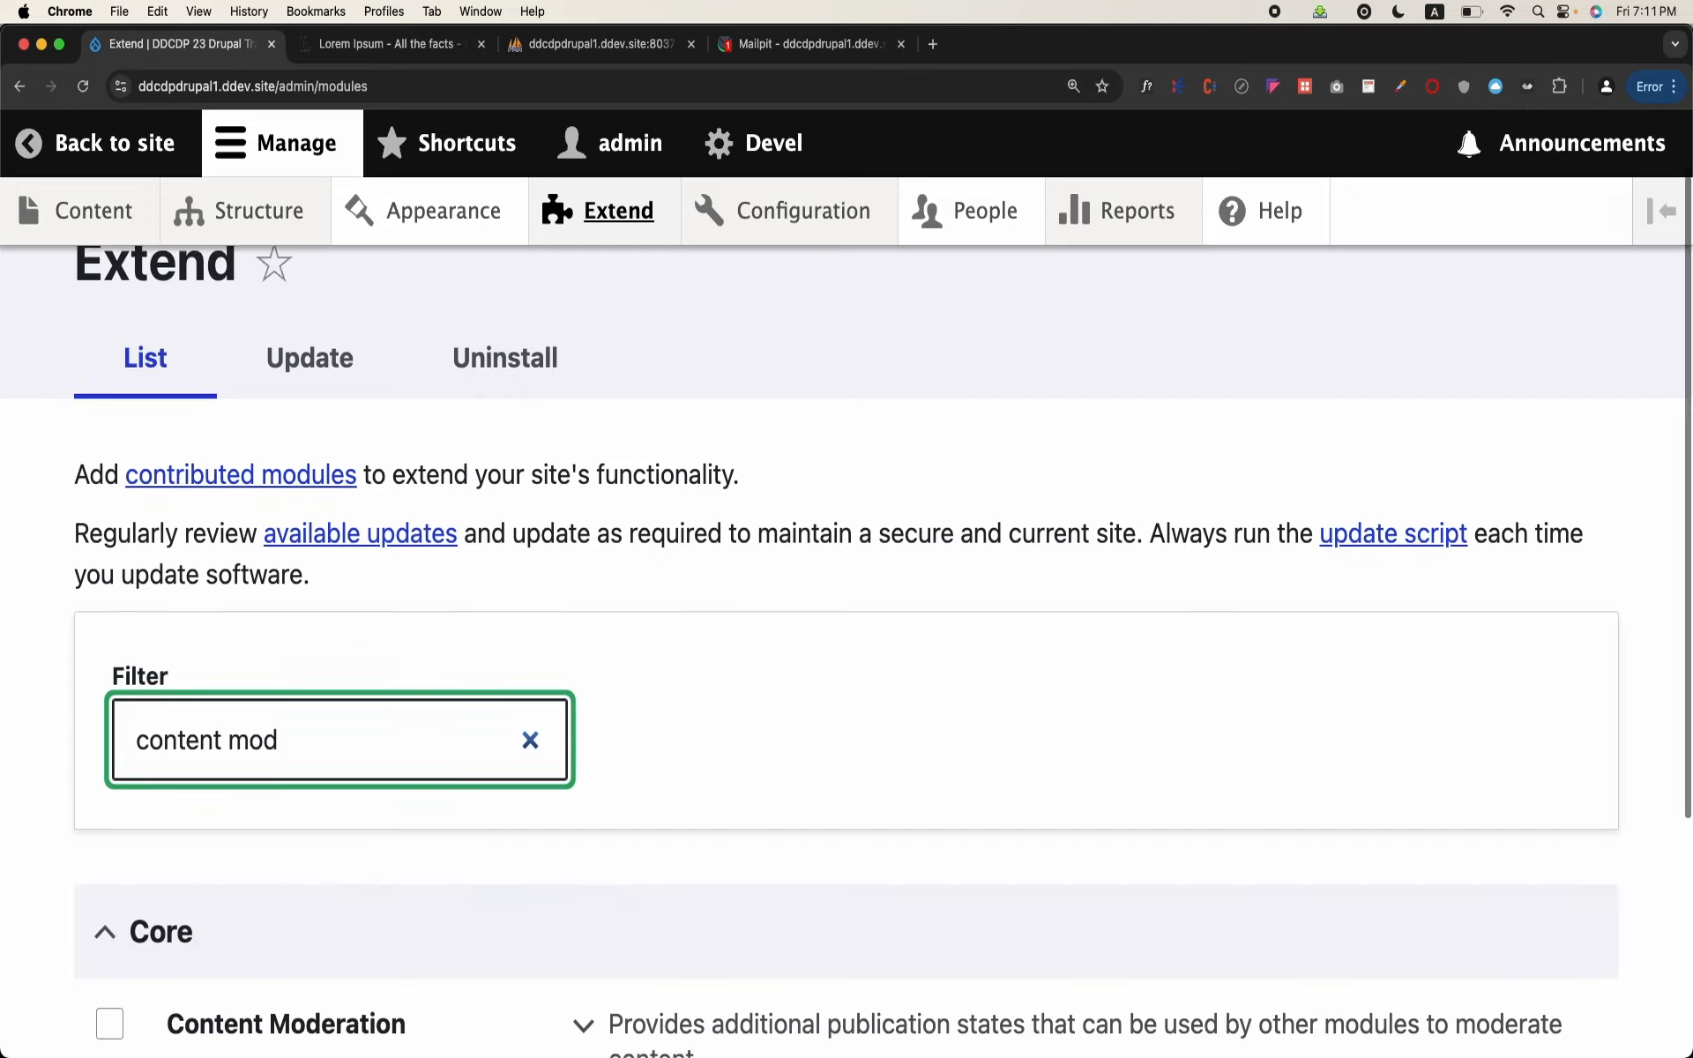
{"action": "scroll", "coordinate": [106, 780], "scroll_direction": "down", "scroll_amount": 4}
{"action": "left_click", "coordinate": [110, 676]}
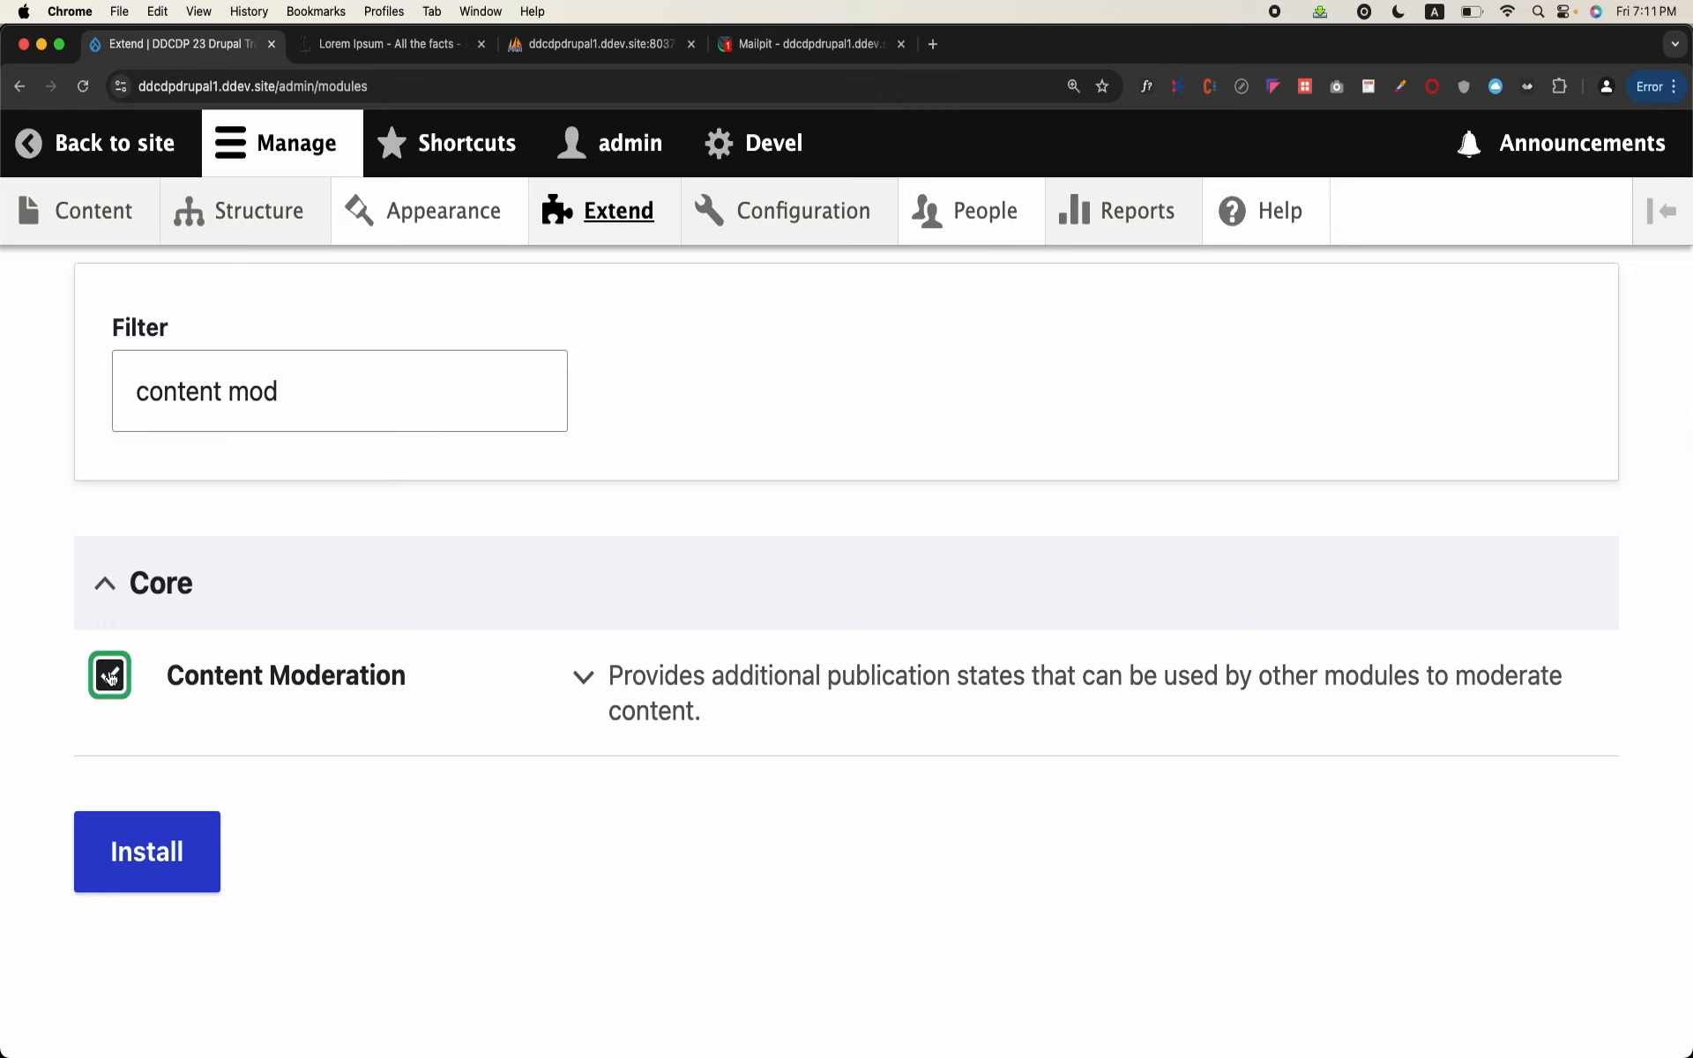
{"action": "left_click", "coordinate": [120, 837]}
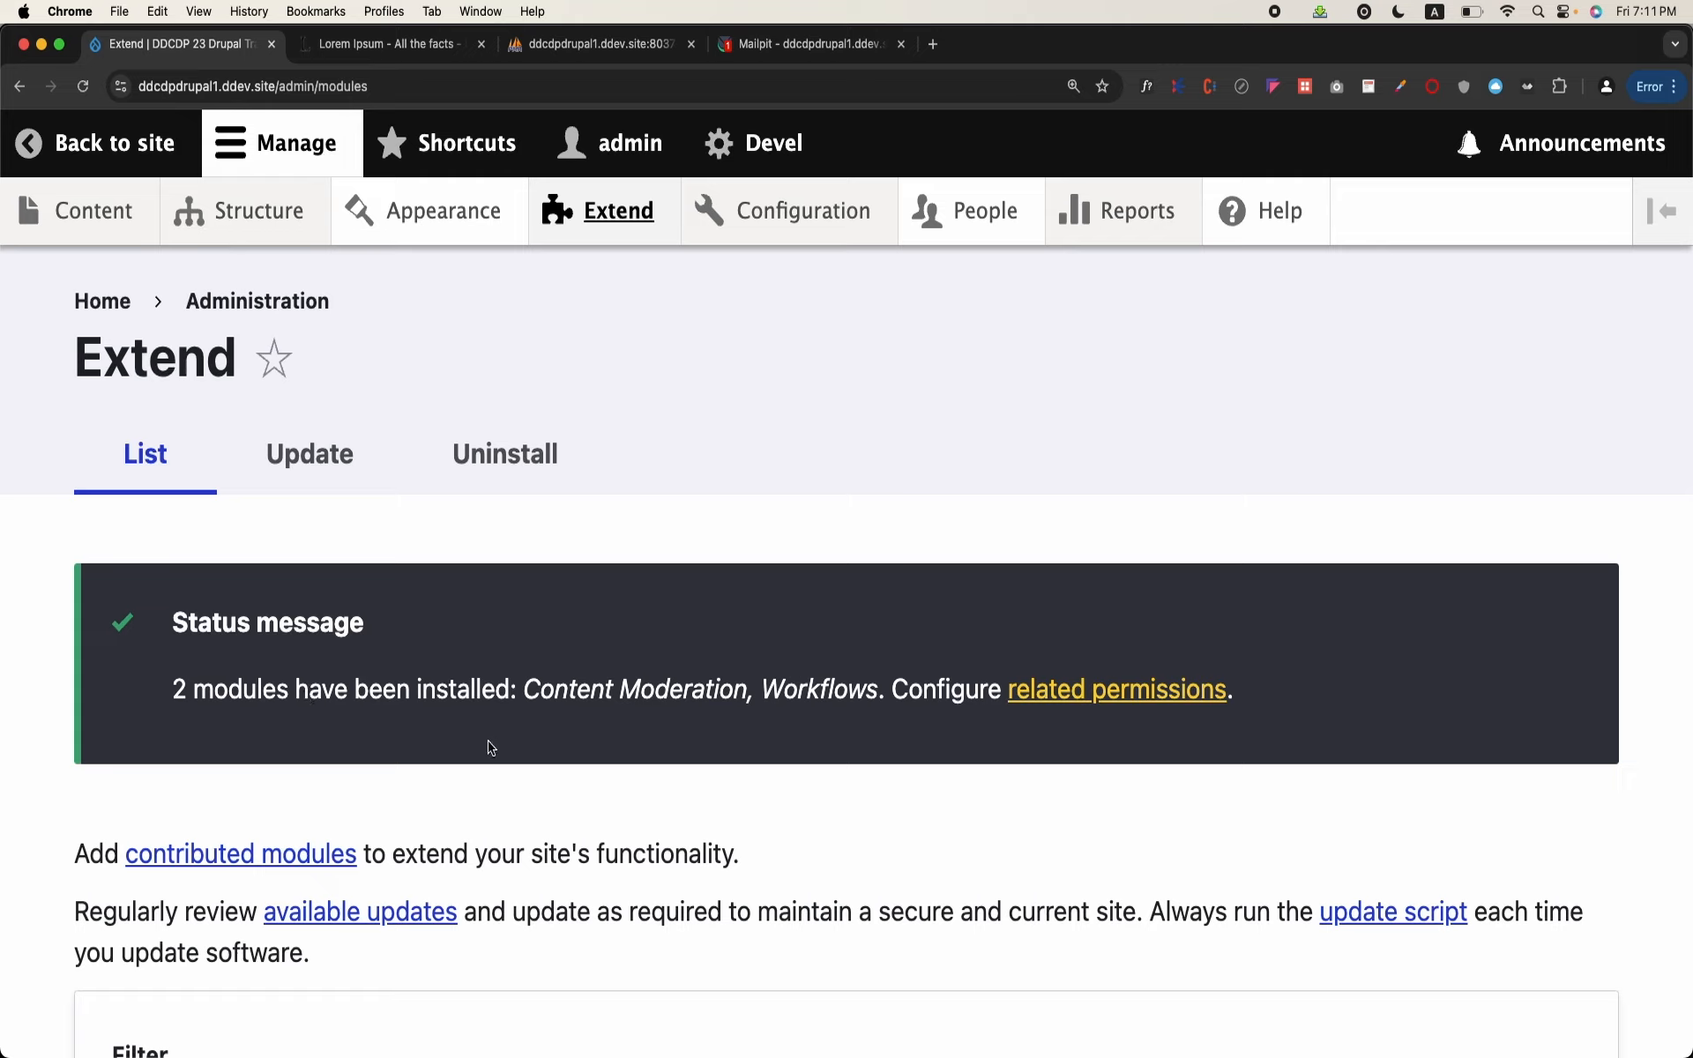
Step: Open the Workflows page from the Workflow section of the Configuration overview and highlight the Editorial workflow
{"action": "mouse_move", "coordinate": [772, 228]}
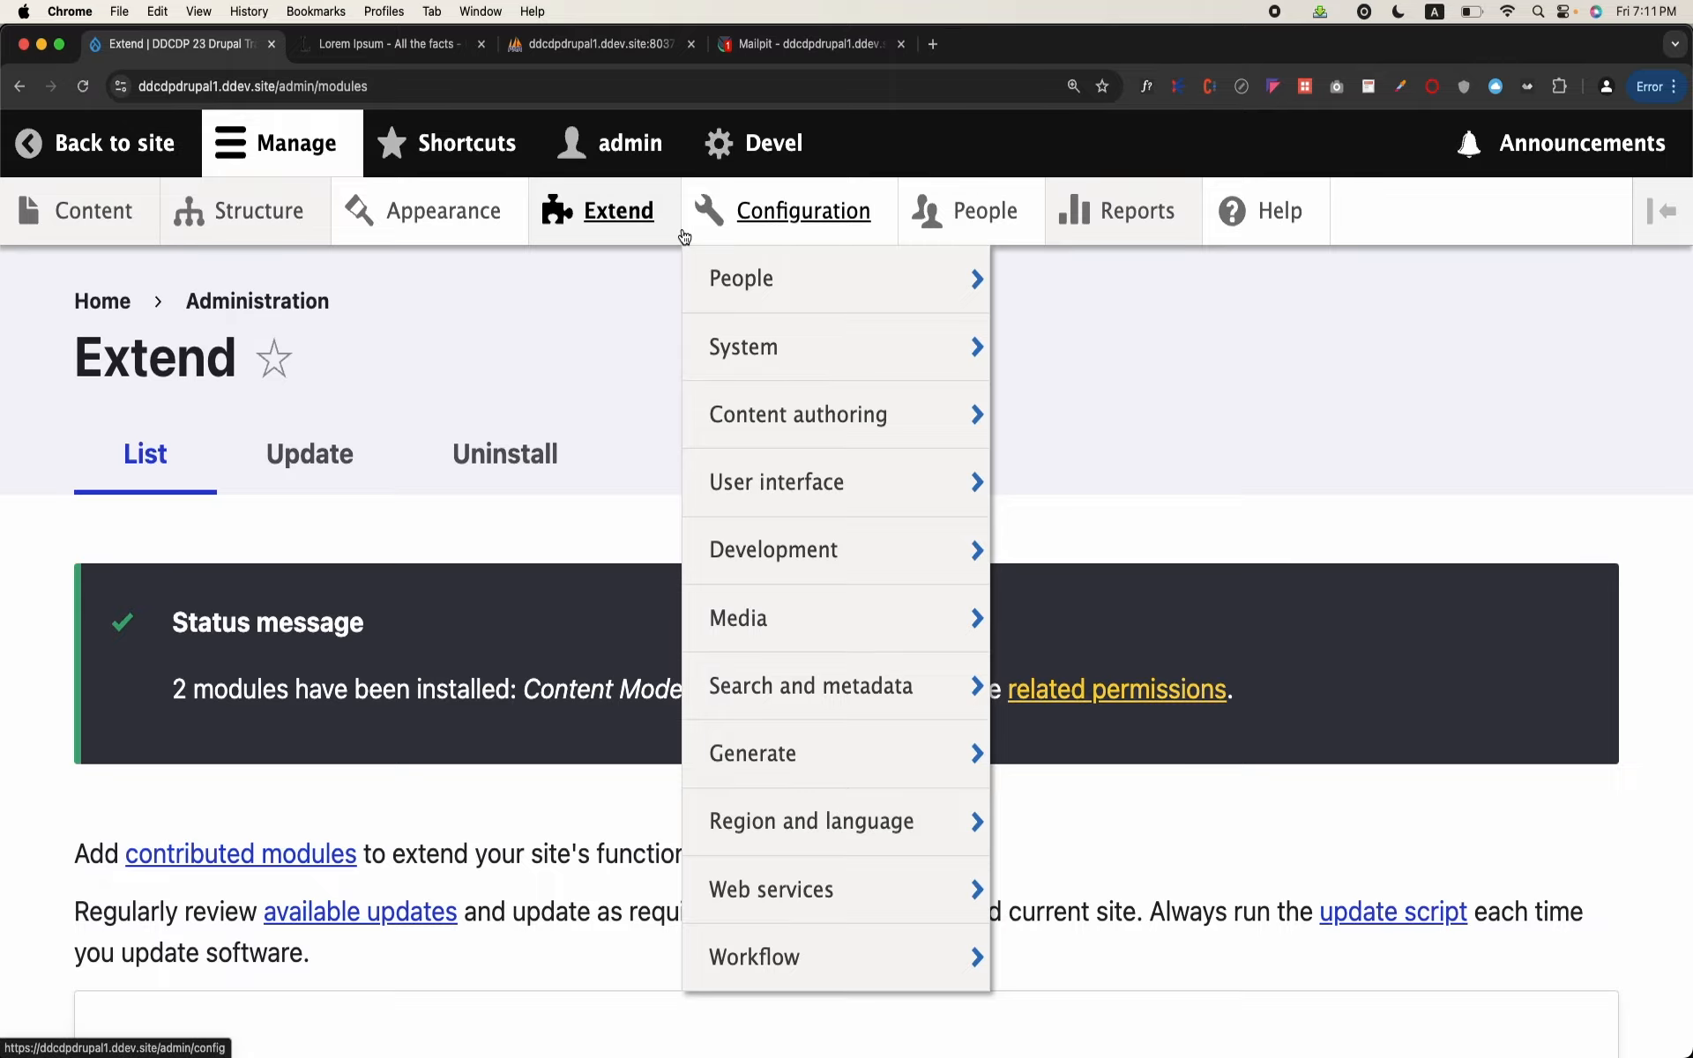
{"action": "left_click", "coordinate": [745, 223]}
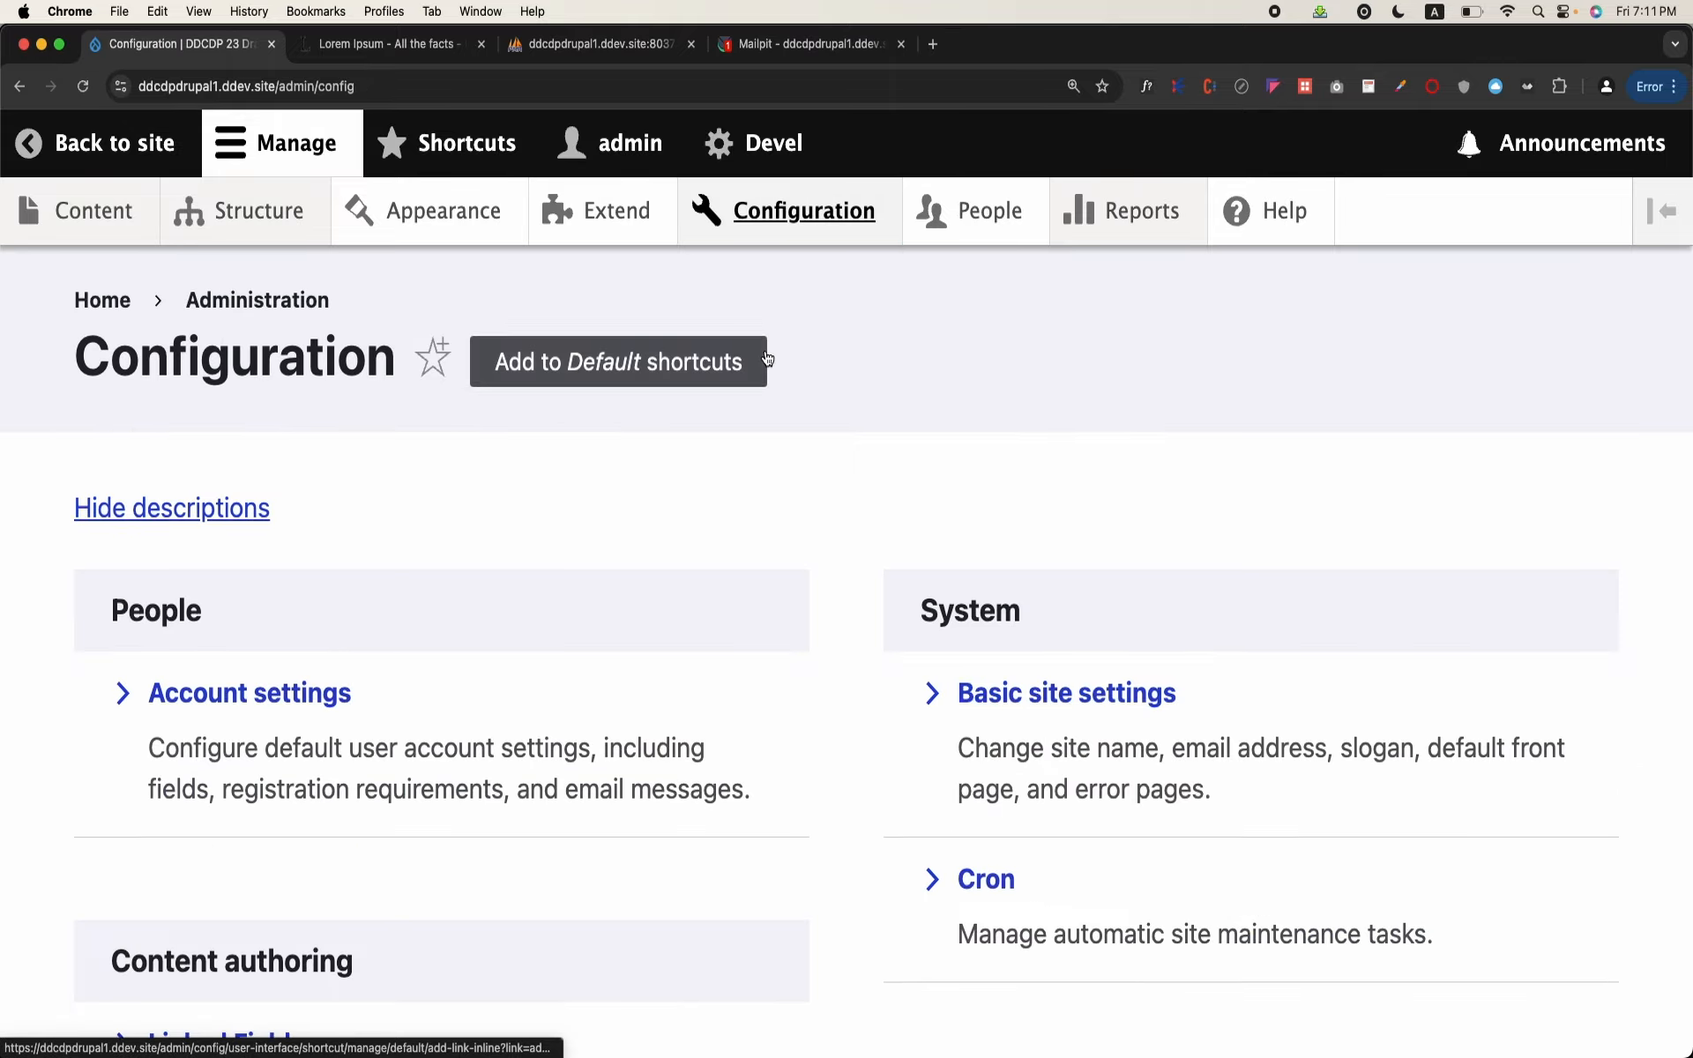
{"action": "scroll", "coordinate": [767, 358], "scroll_direction": "down", "scroll_amount": 20}
{"action": "scroll", "coordinate": [765, 357], "scroll_direction": "down", "scroll_amount": 5}
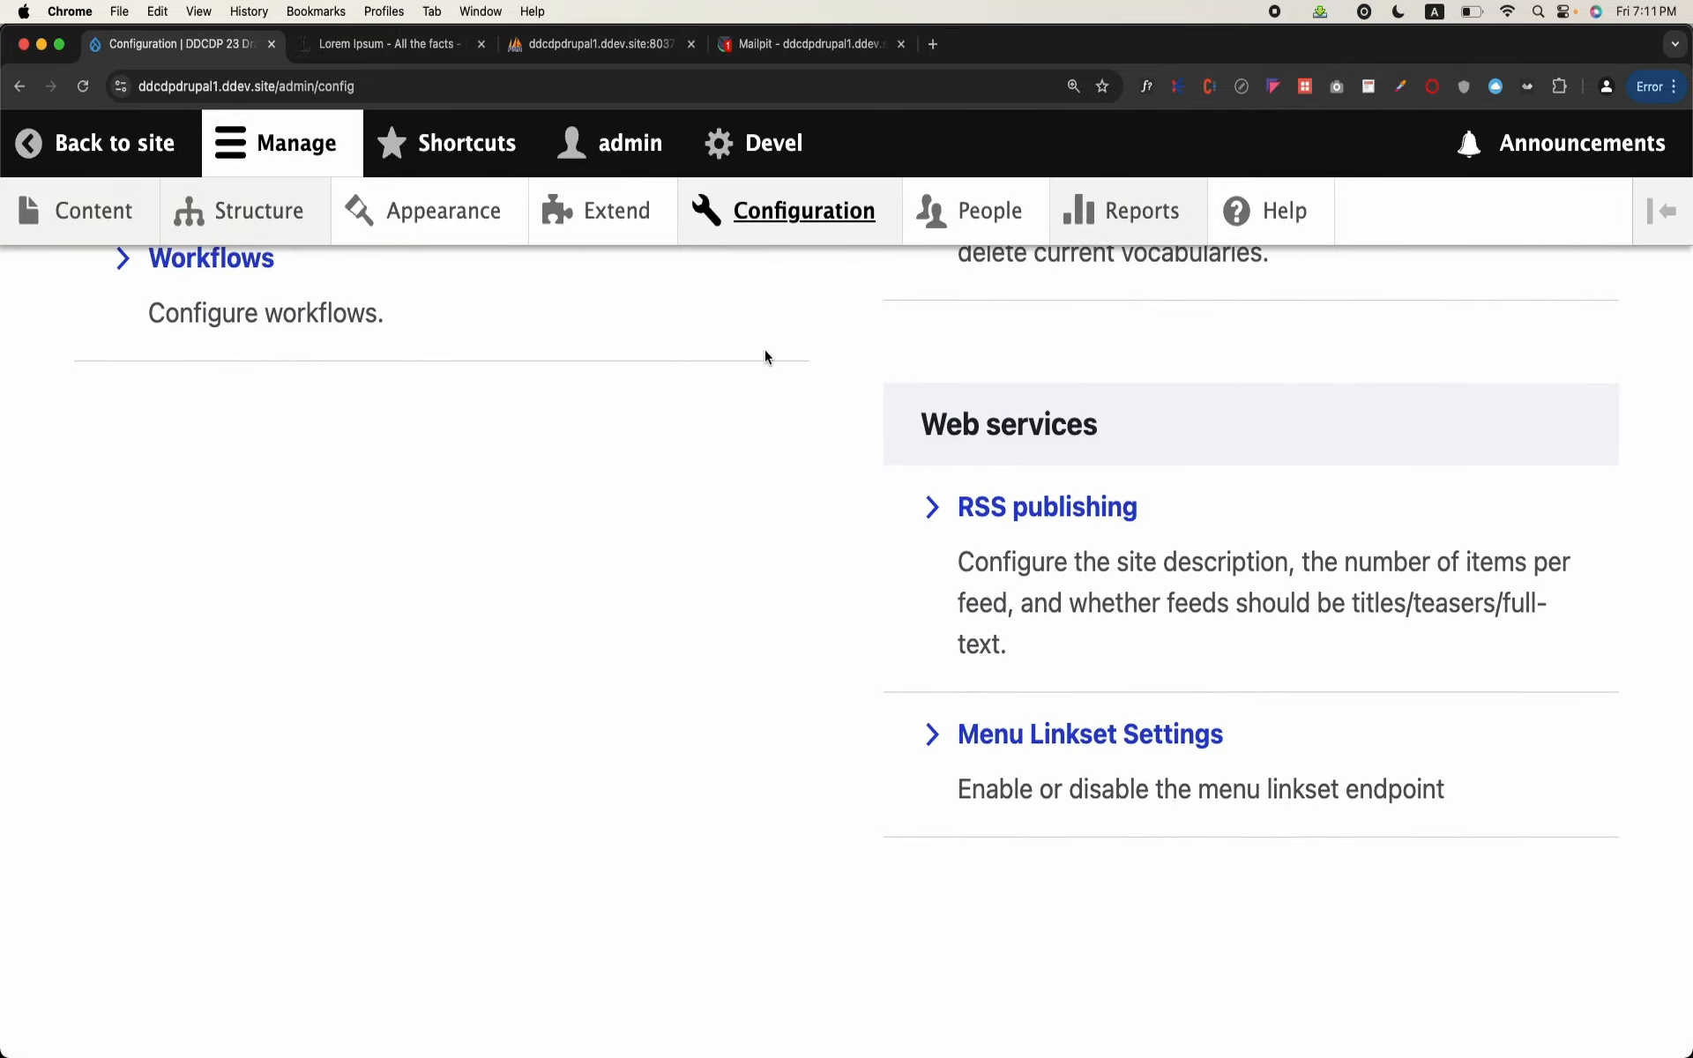
{"action": "scroll", "coordinate": [765, 356], "scroll_direction": "up", "scroll_amount": 5}
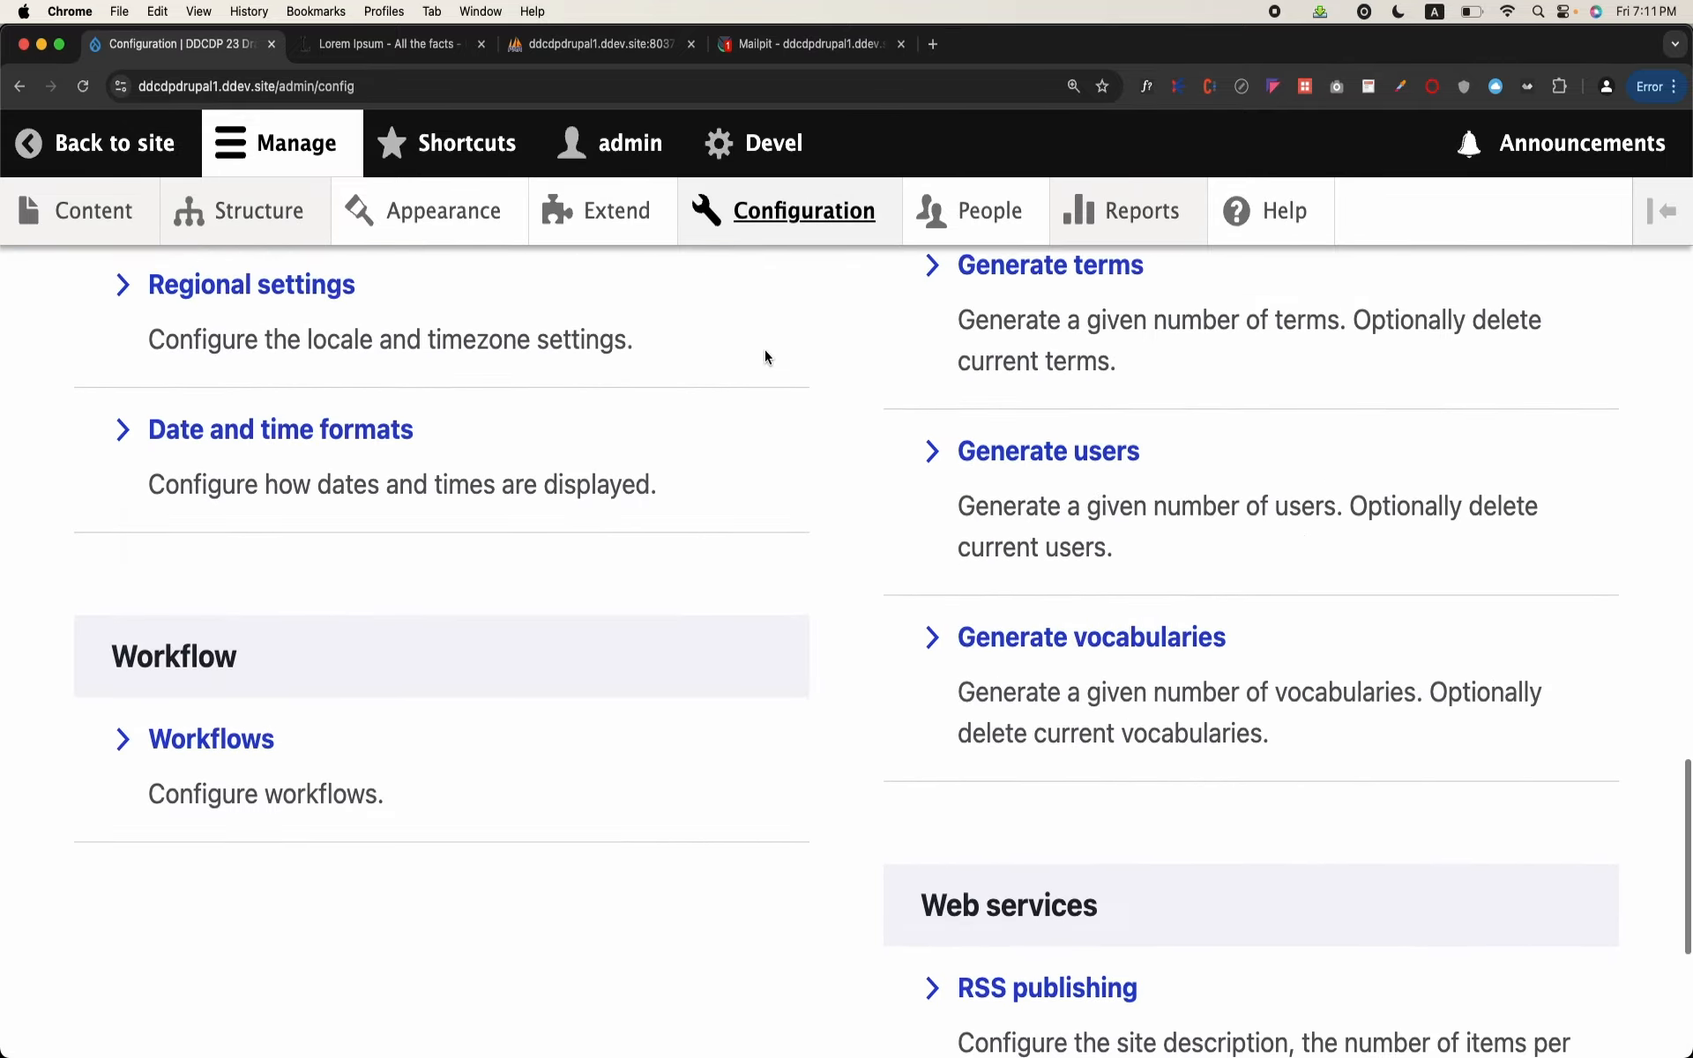
{"action": "left_click", "coordinate": [177, 744]}
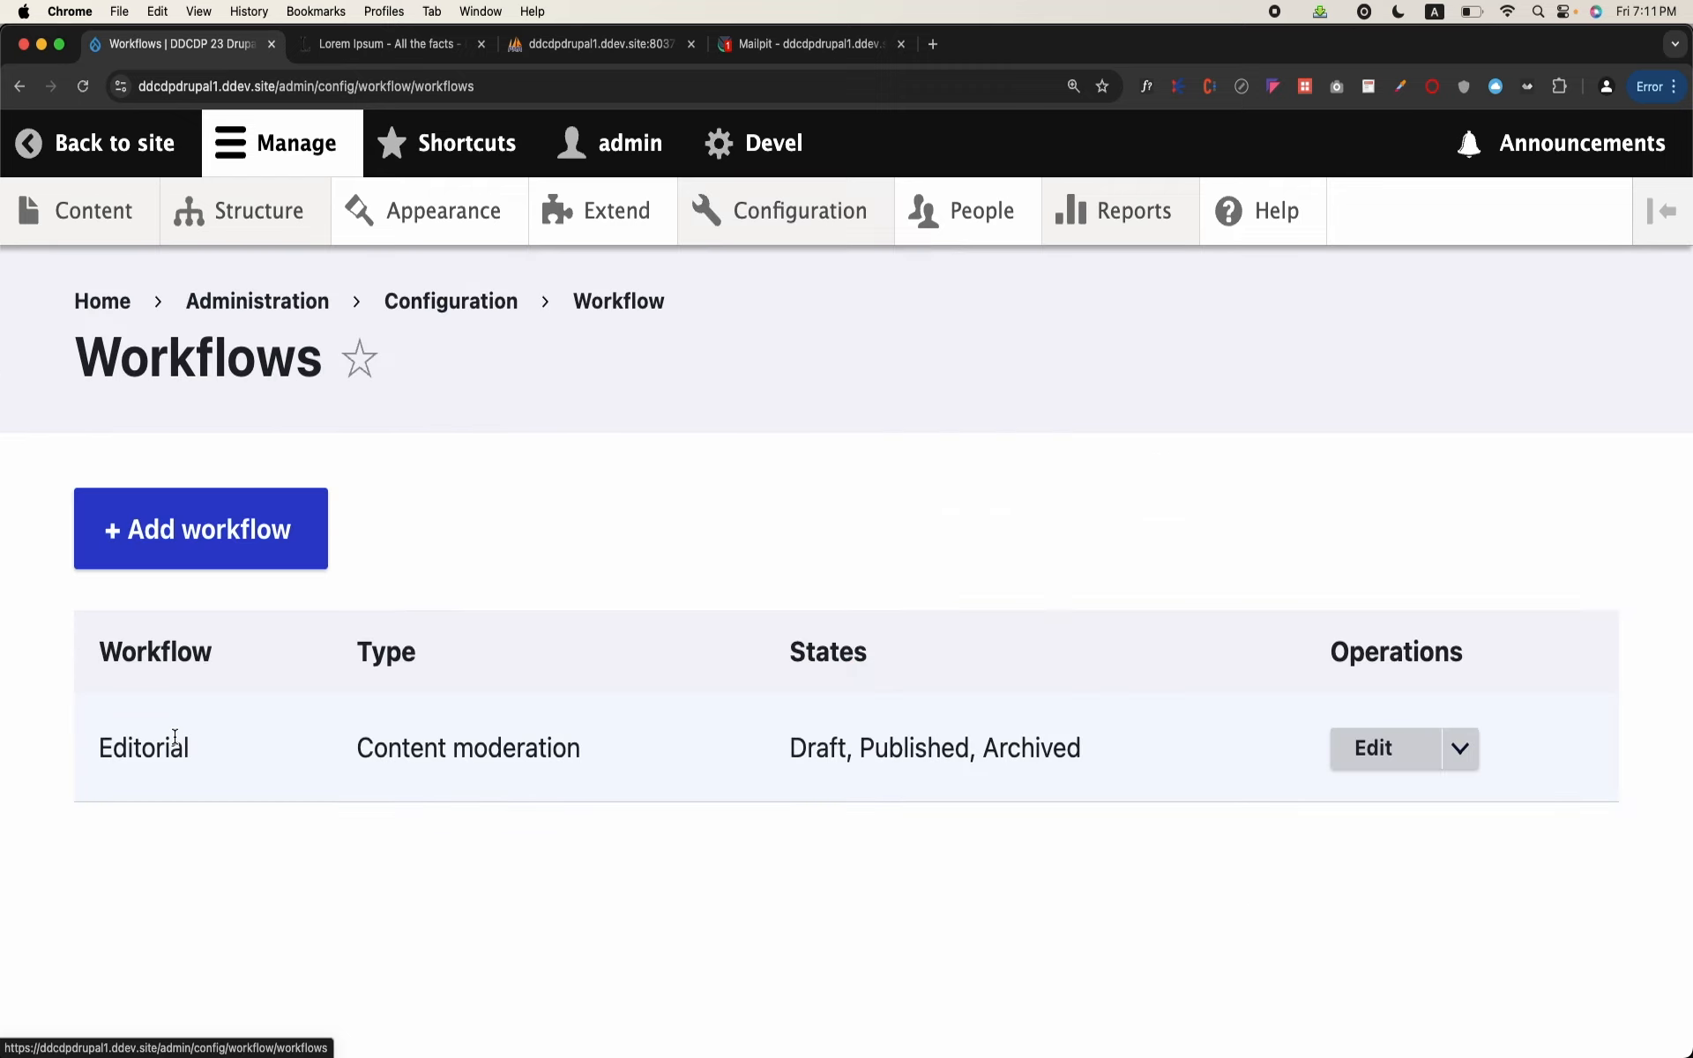
{"action": "double_click", "coordinate": [158, 748]}
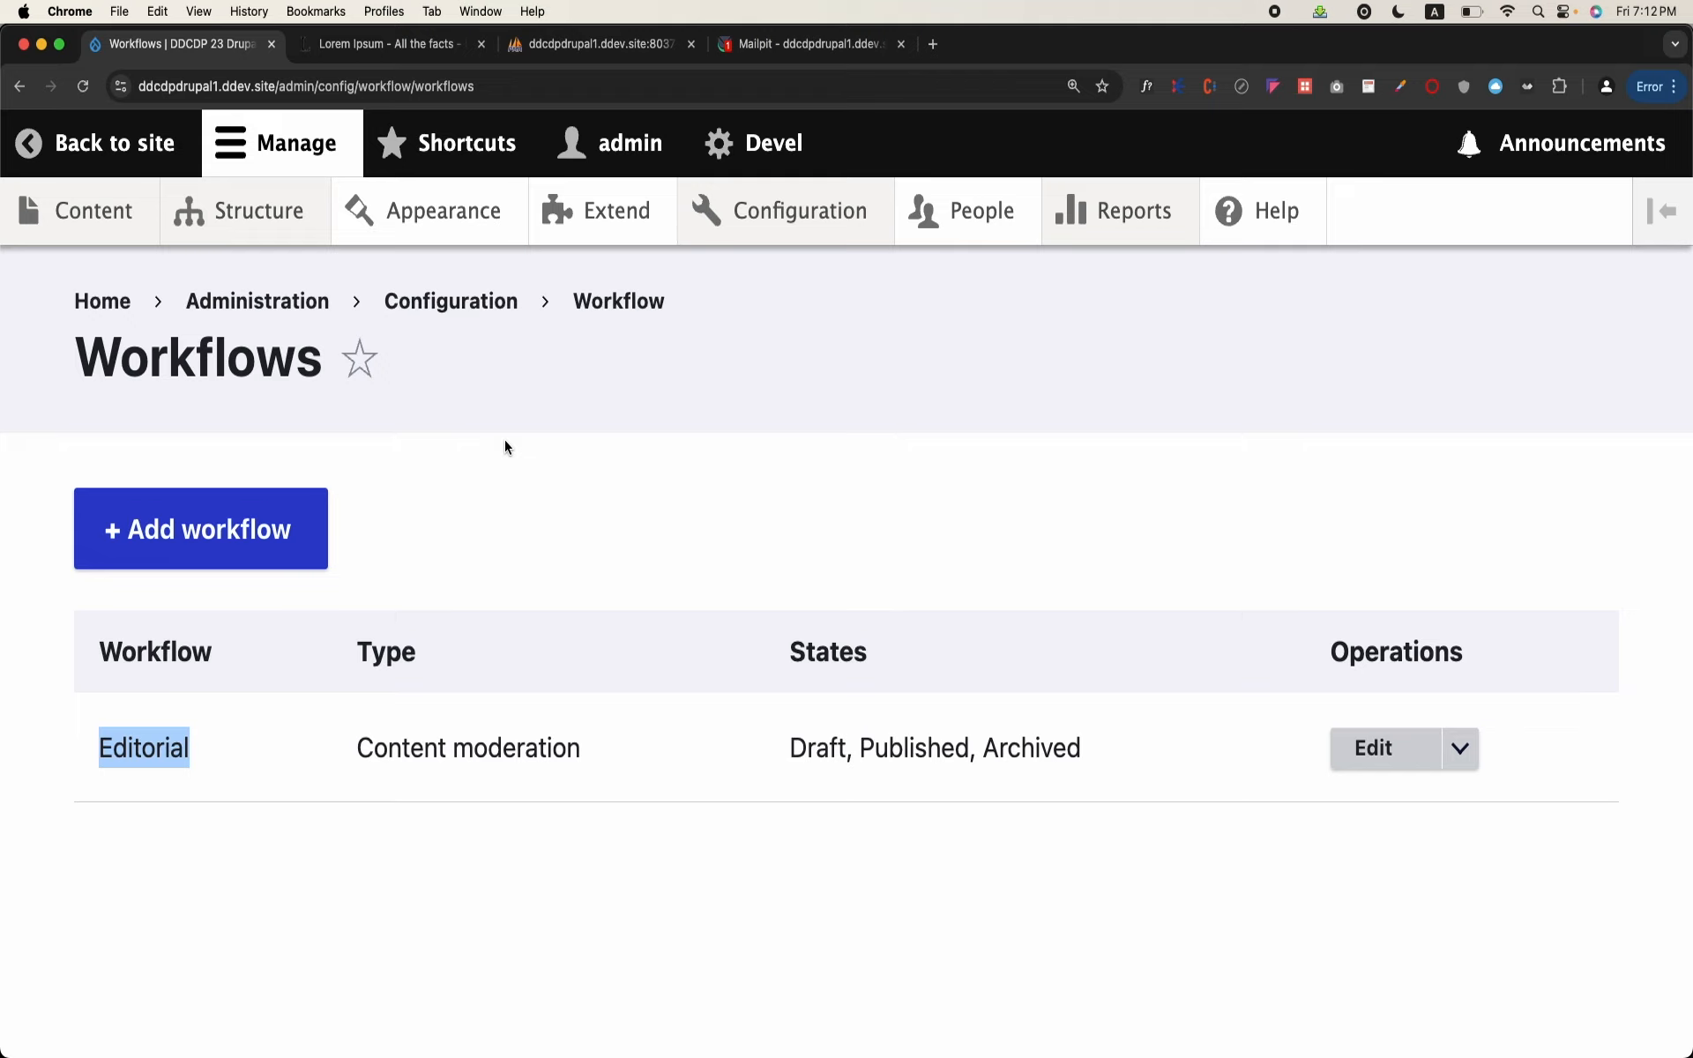
{"action": "left_click", "coordinate": [294, 505]}
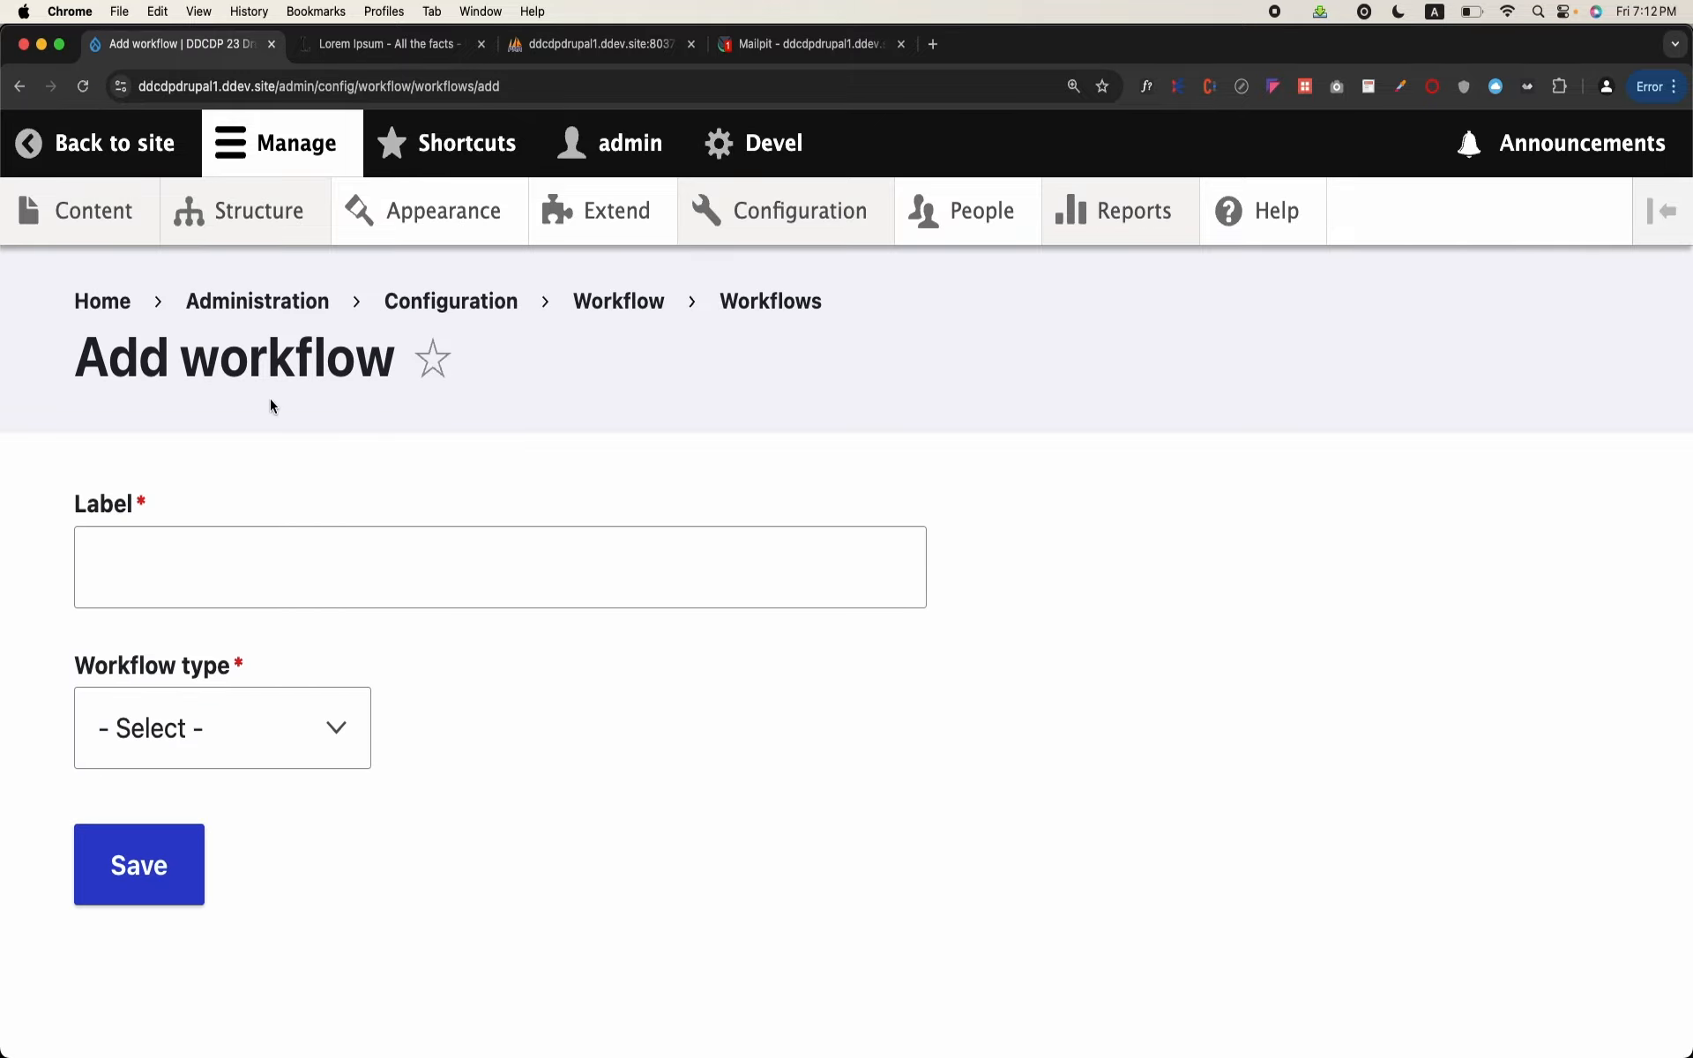
{"action": "left_click", "coordinate": [74, 145]}
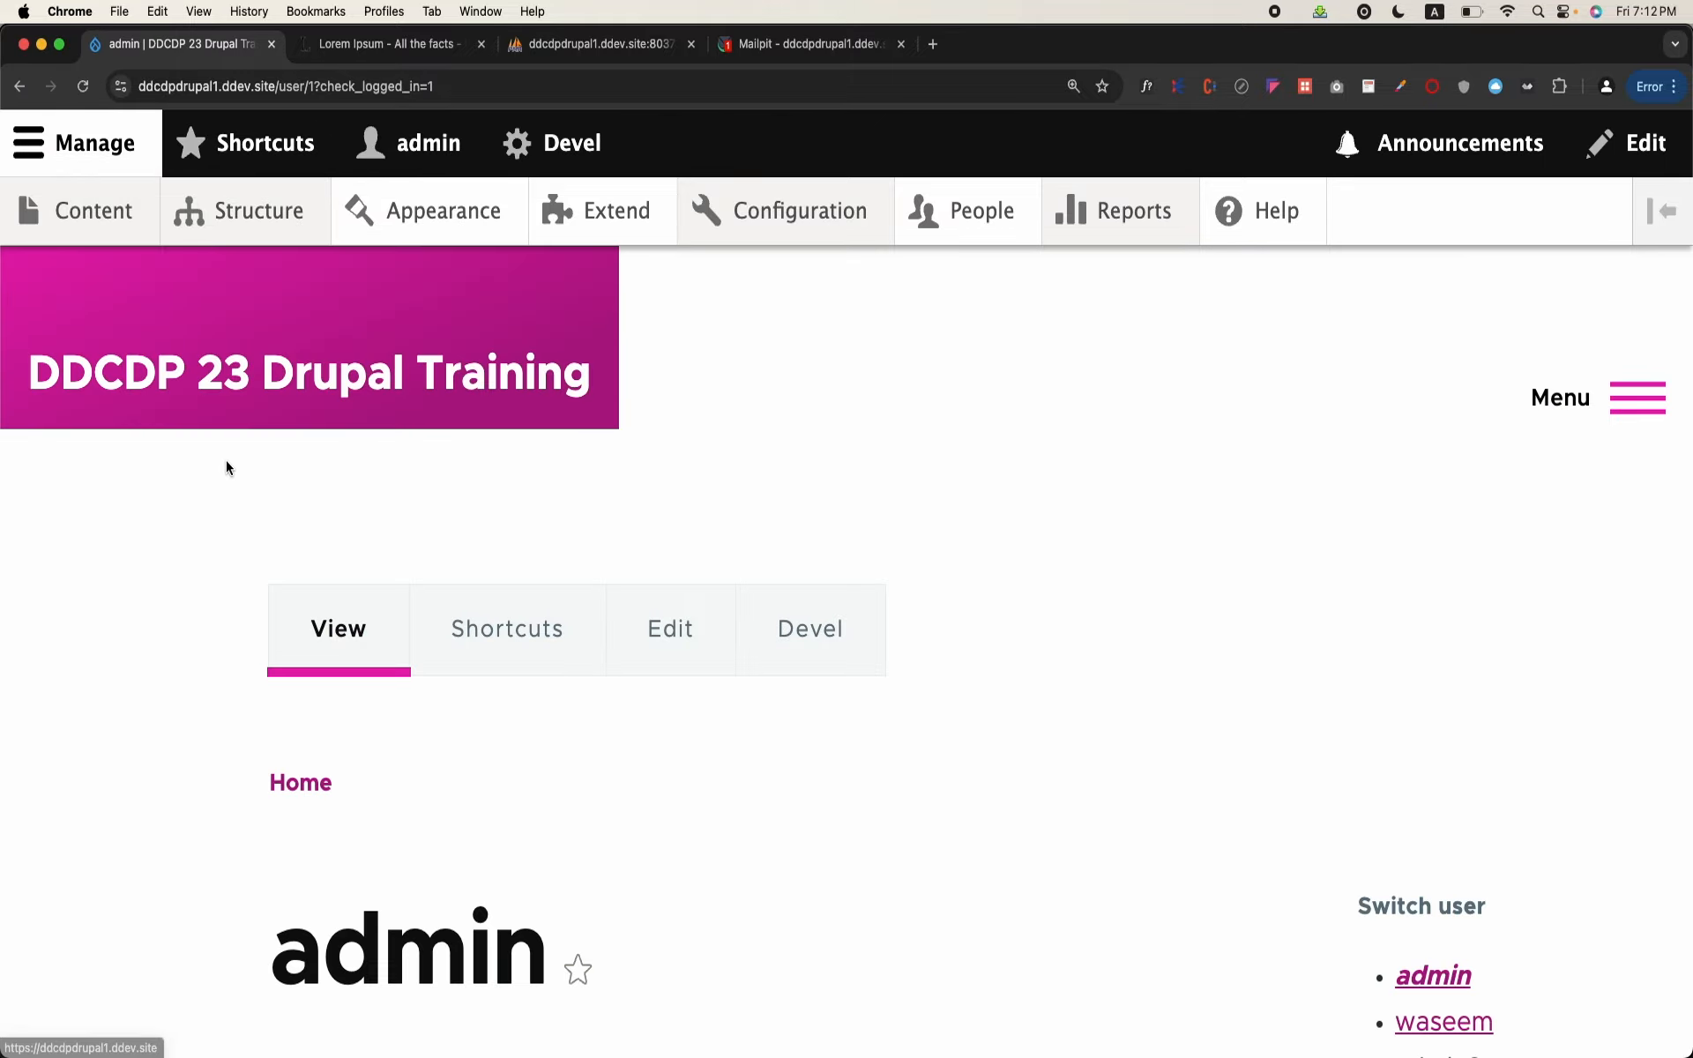
{"action": "left_click", "coordinate": [801, 210]}
{"action": "scroll", "coordinate": [464, 632], "scroll_direction": "down", "scroll_amount": 10}
{"action": "scroll", "coordinate": [463, 632], "scroll_direction": "down", "scroll_amount": 5}
{"action": "scroll", "coordinate": [409, 631], "scroll_direction": "up", "scroll_amount": 2}
{"action": "left_click", "coordinate": [232, 638]}
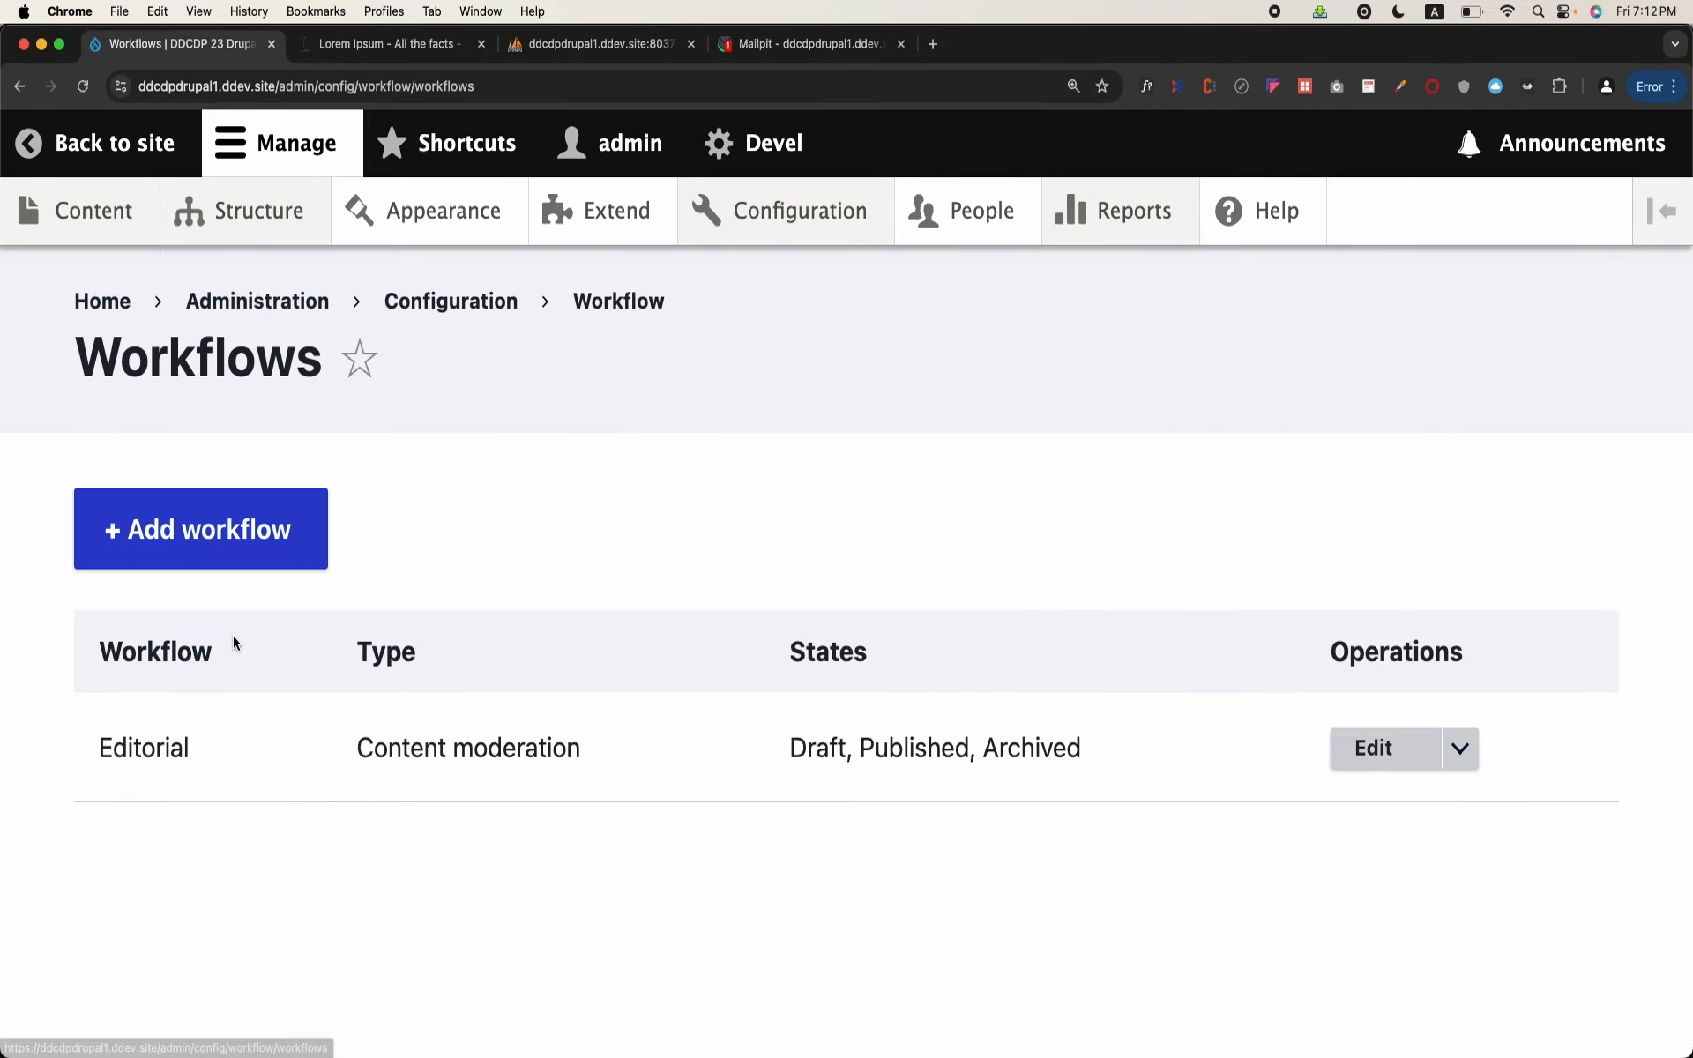
Step: Add and save a workflow labelled "Blog Workflow for our website" with the type Content moderation
{"action": "left_click", "coordinate": [283, 552]}
{"action": "left_click", "coordinate": [283, 552]}
{"action": "type", "text": "B"}
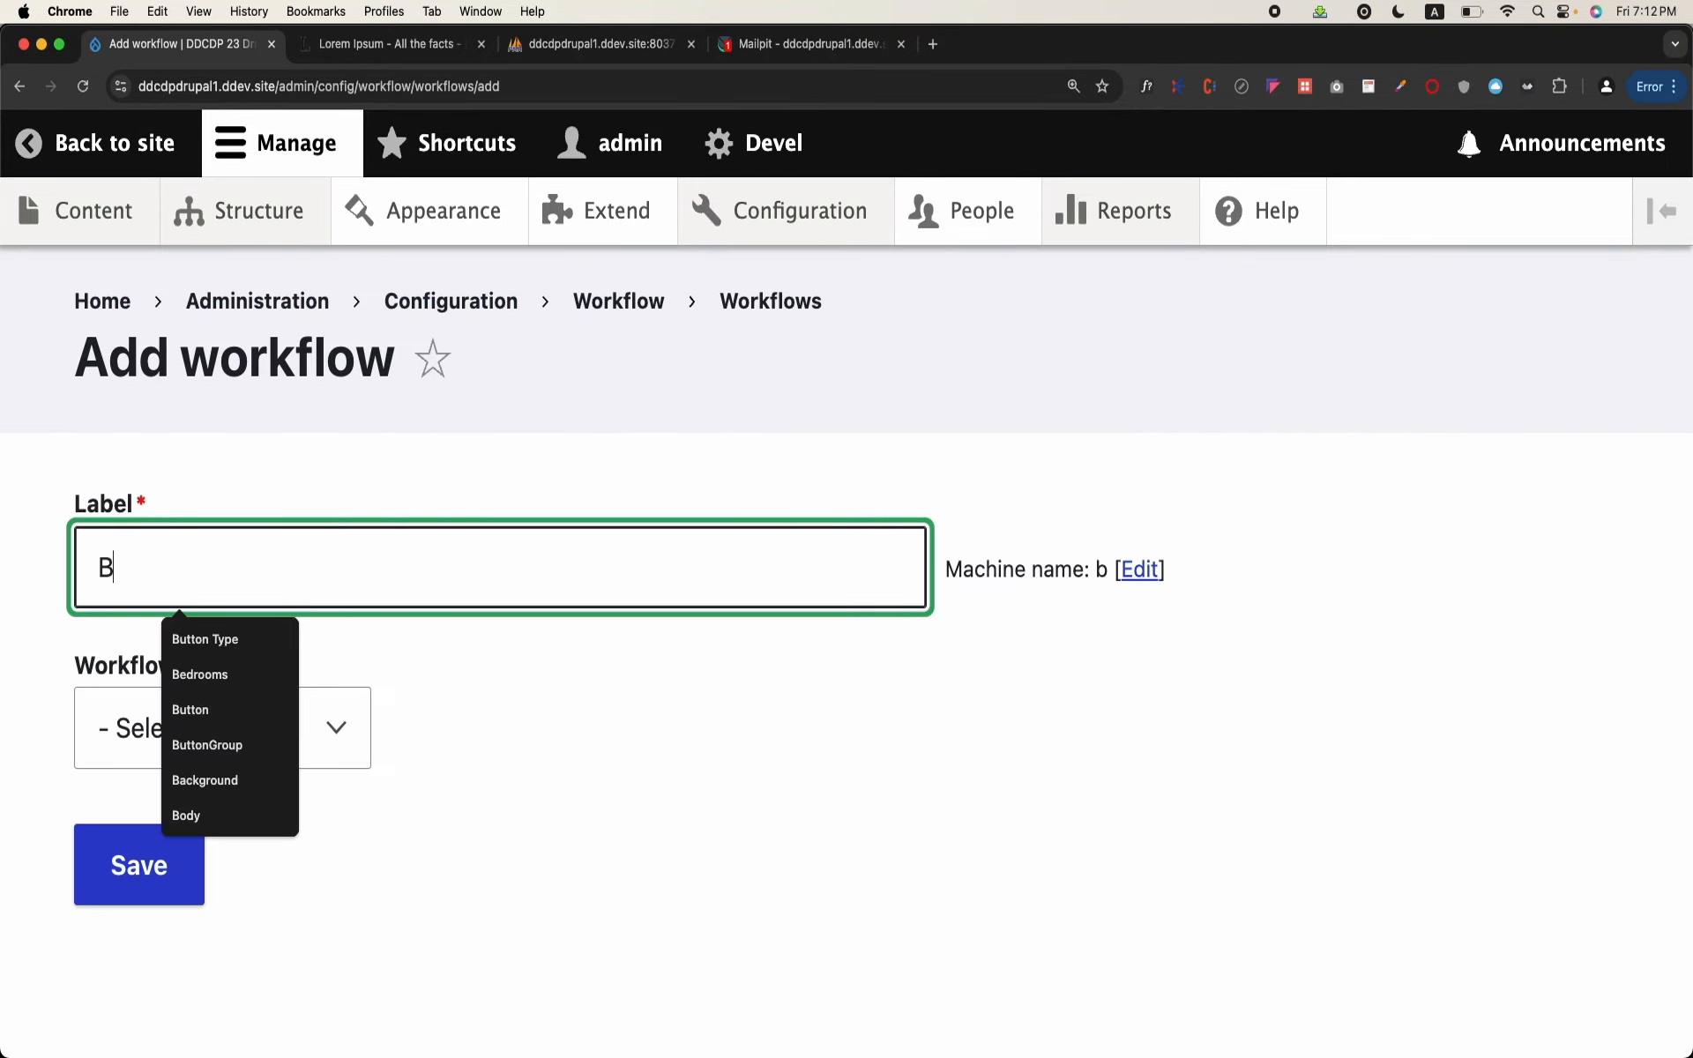
{"action": "type", "text": "log Workflow for our we"}
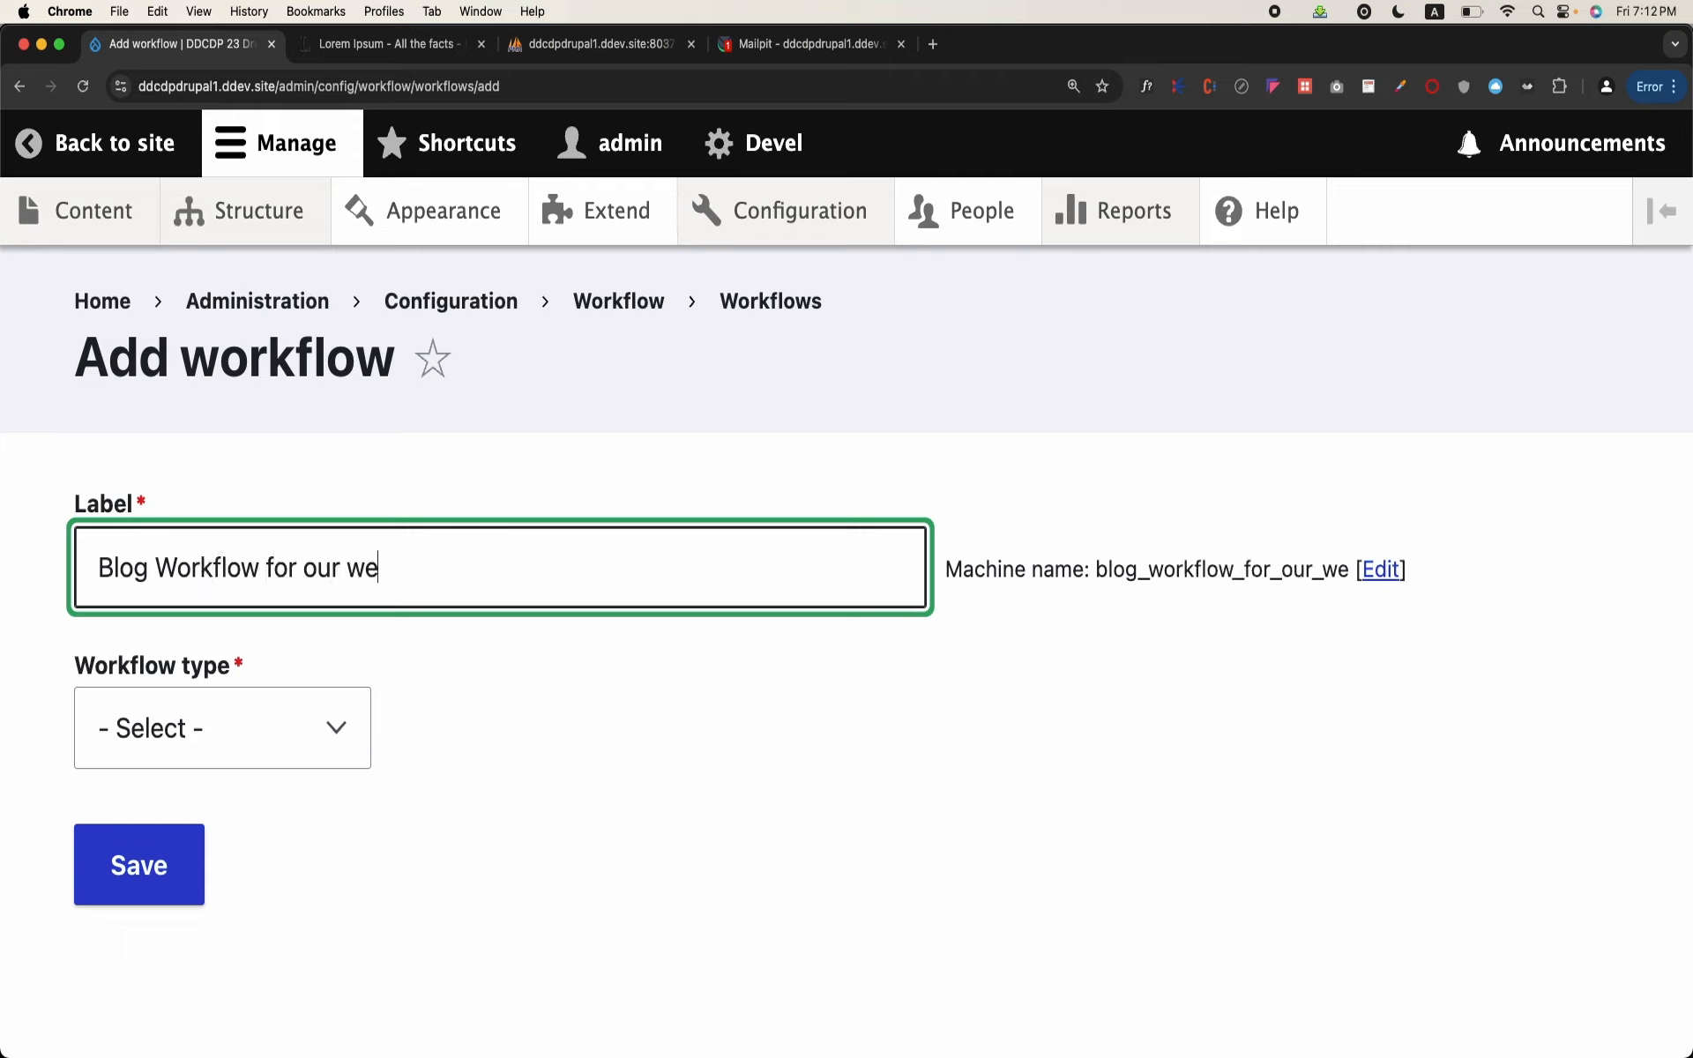
{"action": "type", "text": "bsite"}
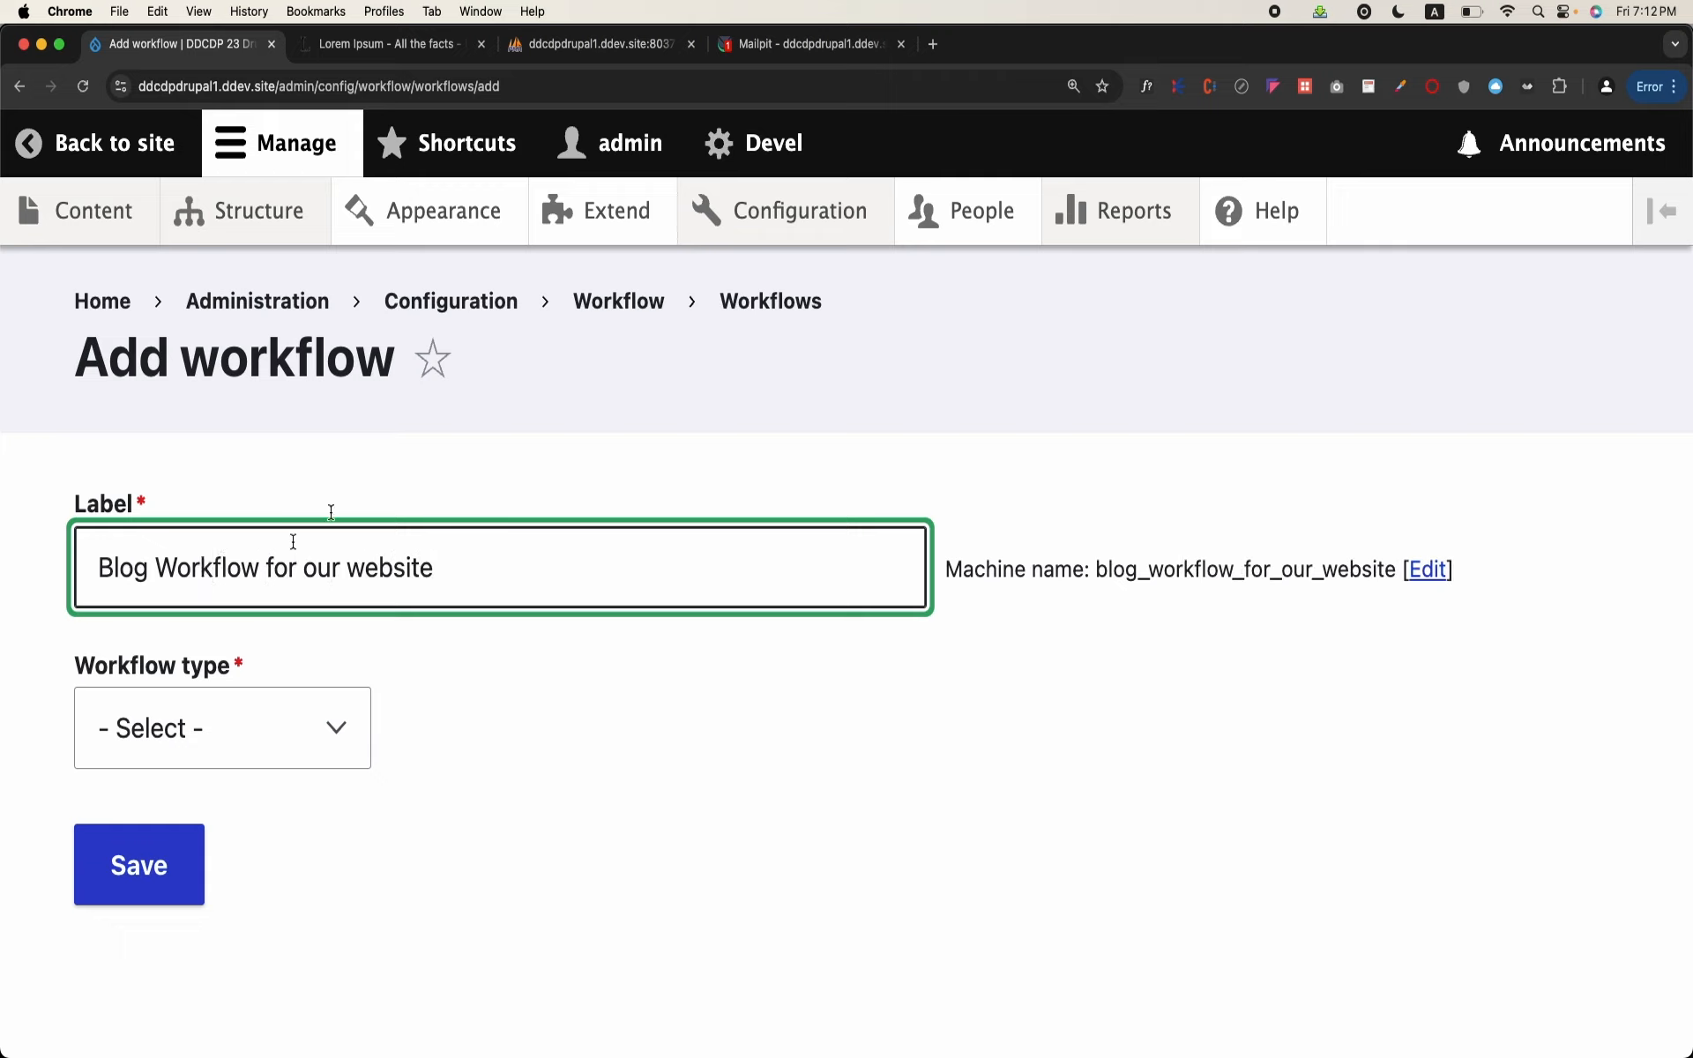
{"action": "left_click", "coordinate": [299, 727]}
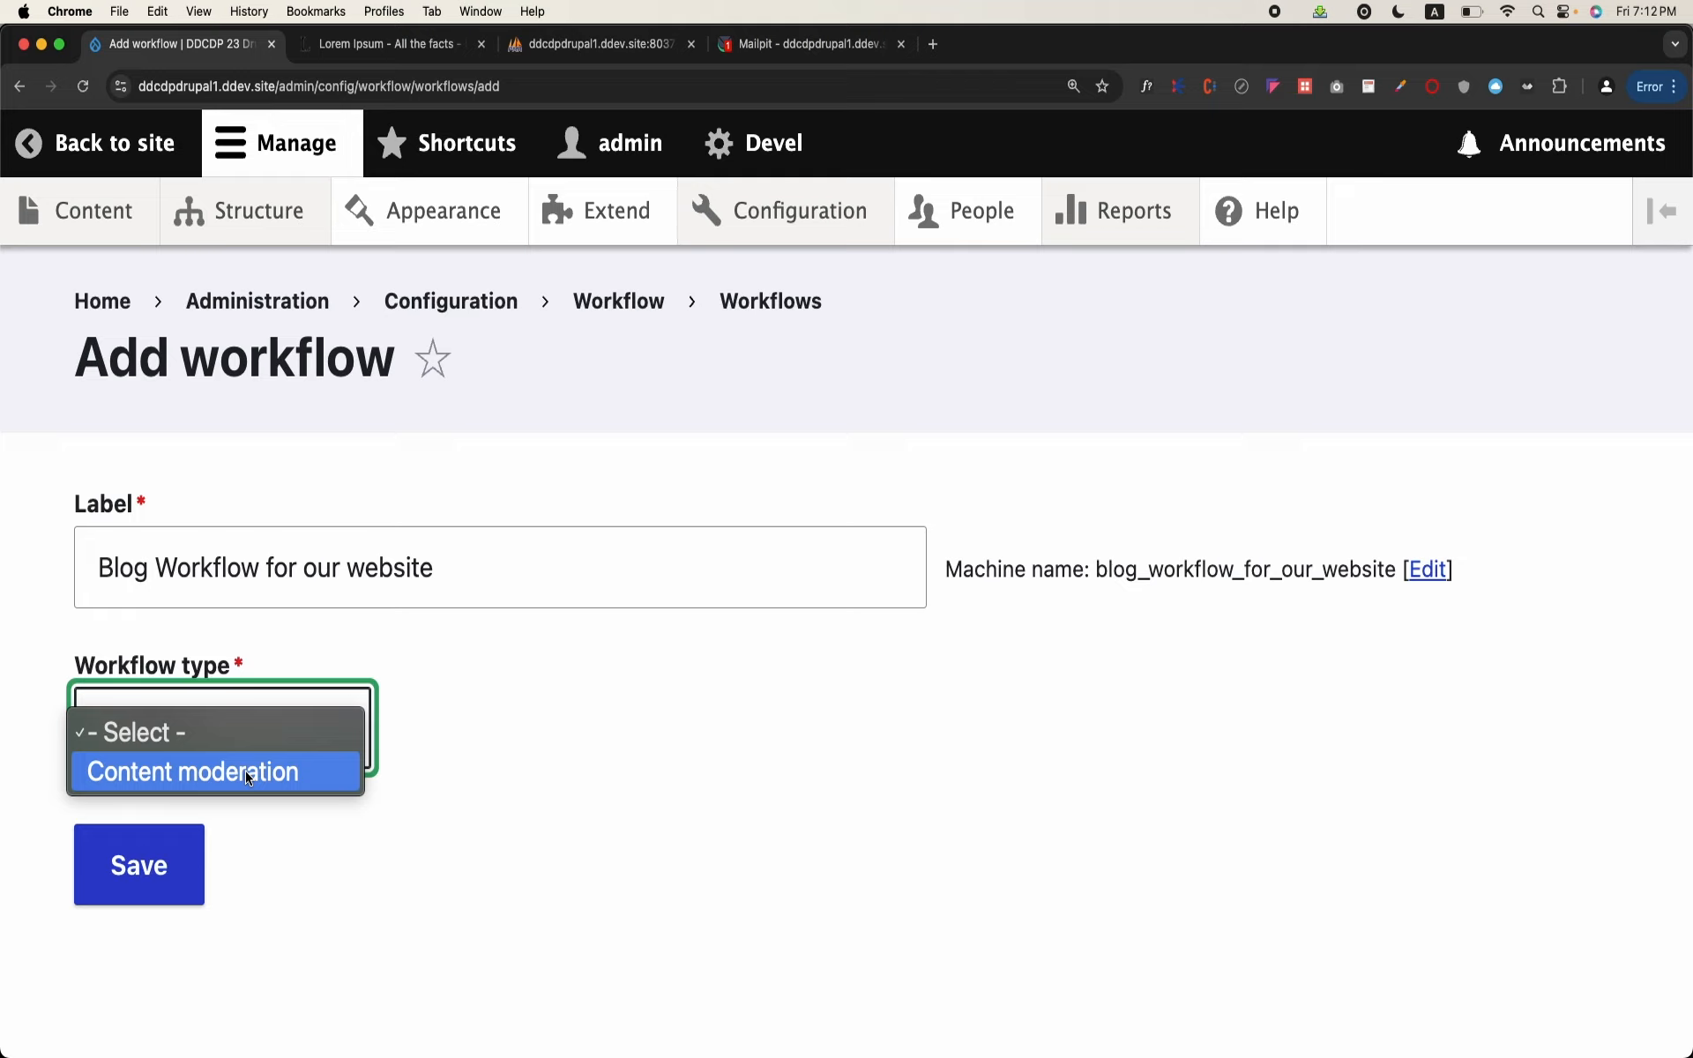
{"action": "left_click", "coordinate": [186, 776]}
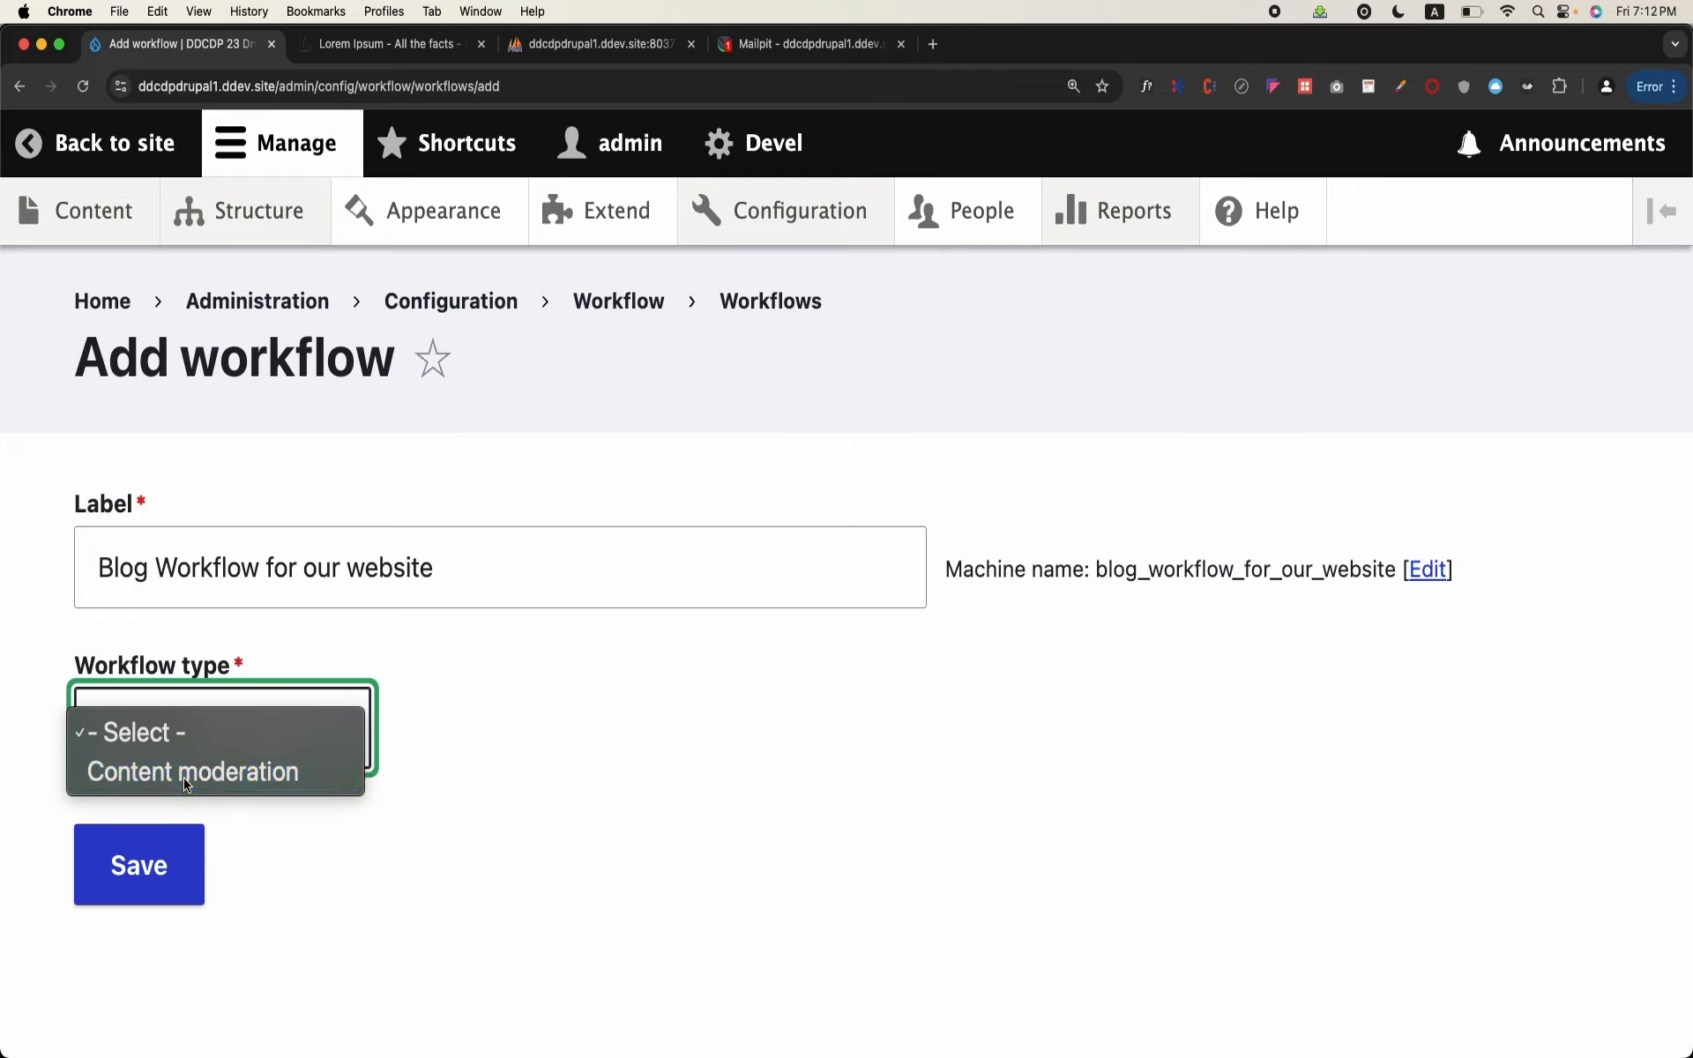
{"action": "left_click", "coordinate": [145, 887]}
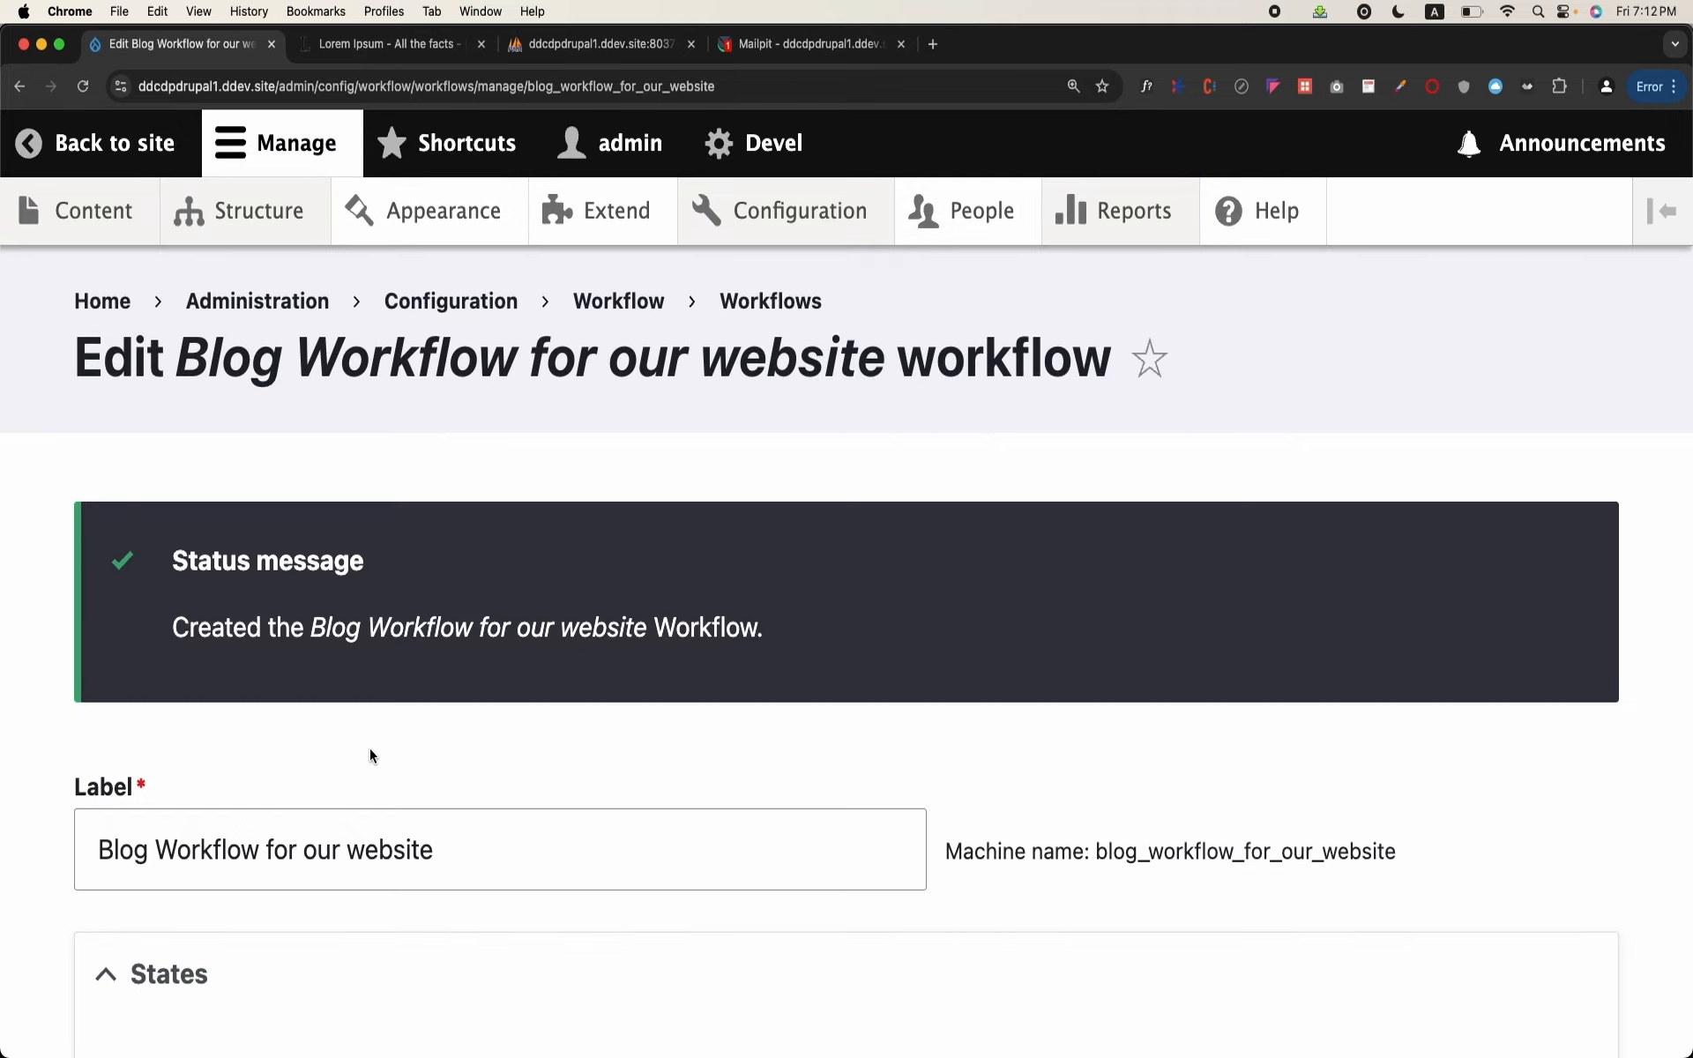
Step: Look over the new workflow's states, collapse its States and Transitions sections, and examine the item types it can apply to
{"action": "scroll", "coordinate": [368, 748], "scroll_direction": "down", "scroll_amount": 3}
{"action": "scroll", "coordinate": [369, 748], "scroll_direction": "down", "scroll_amount": 5}
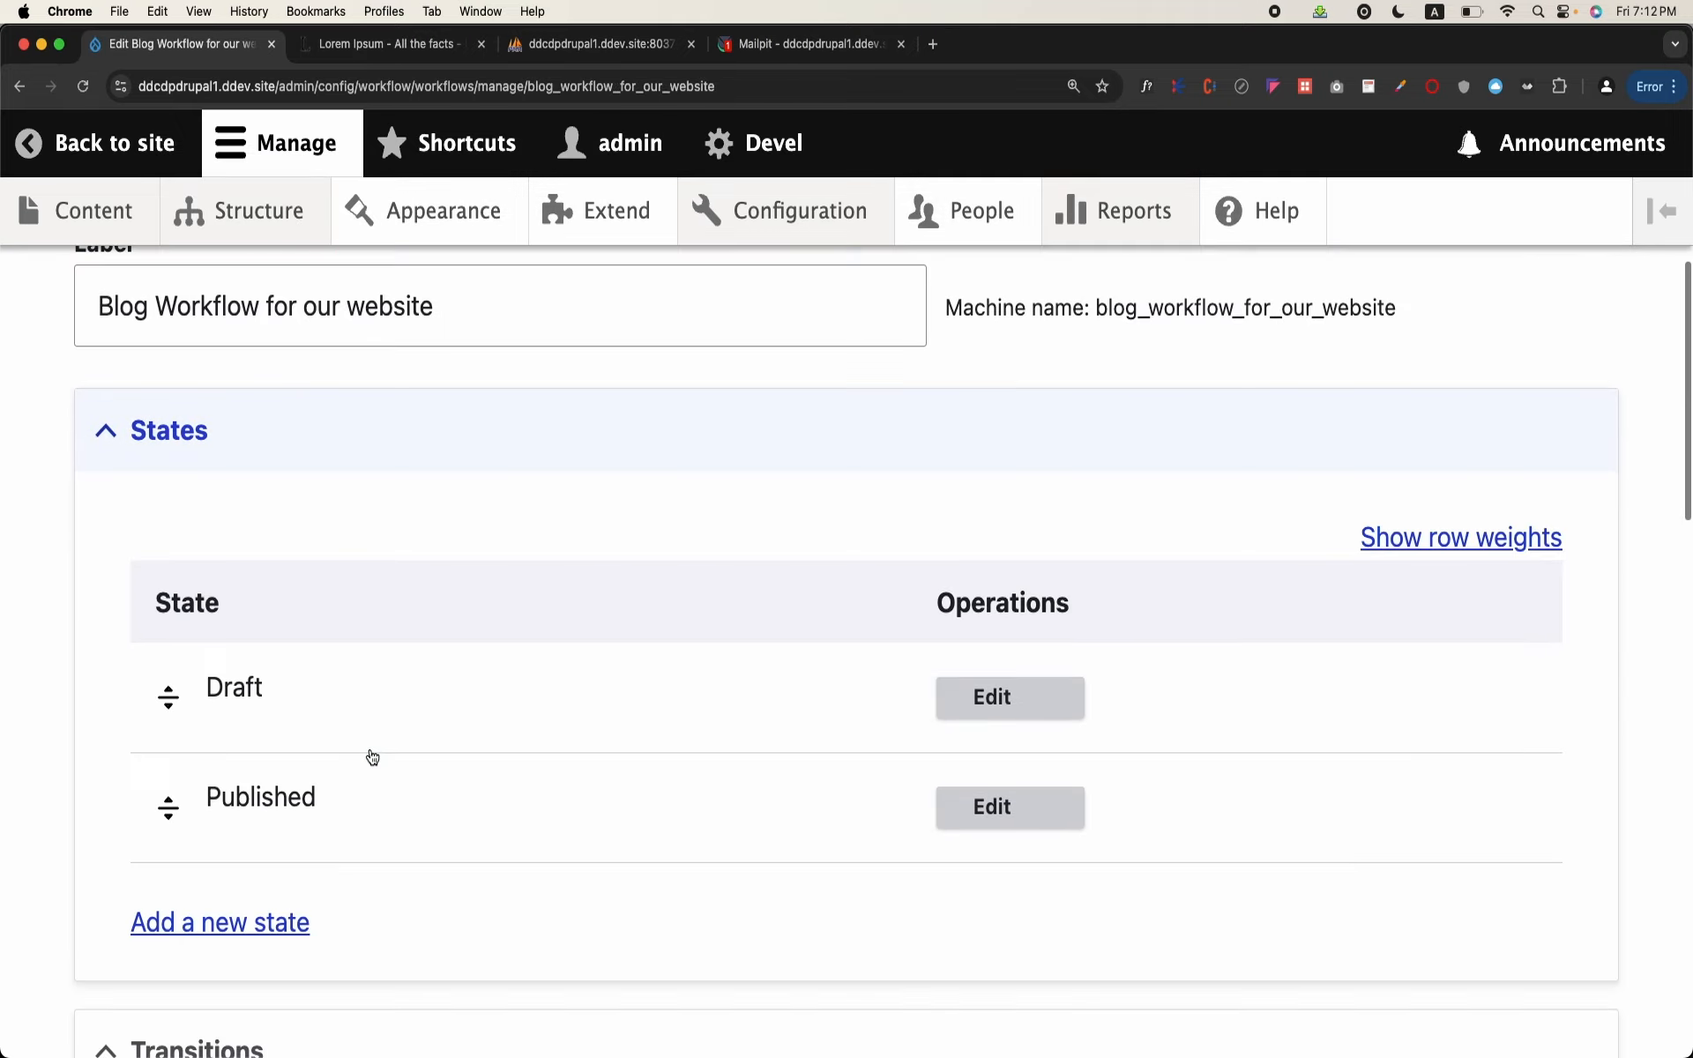
{"action": "scroll", "coordinate": [370, 751], "scroll_direction": "up", "scroll_amount": 2}
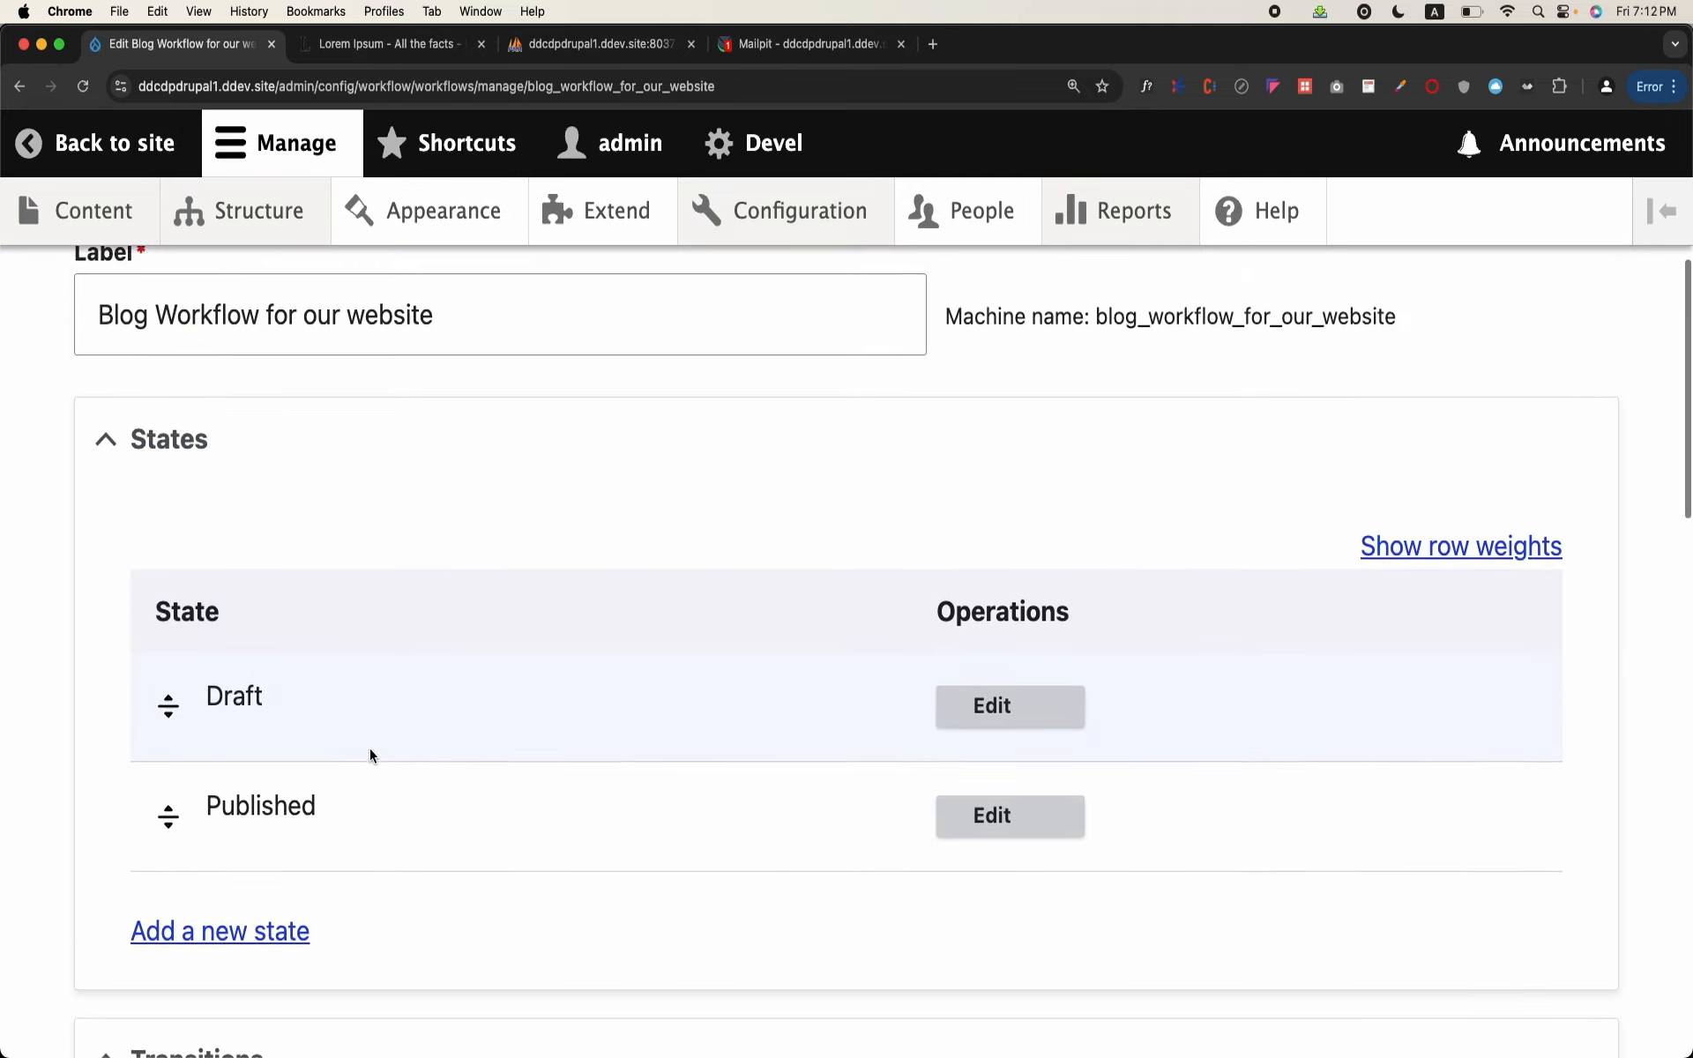
{"action": "left_click", "coordinate": [196, 472]}
{"action": "left_click", "coordinate": [190, 559]}
{"action": "scroll", "coordinate": [221, 561], "scroll_direction": "down", "scroll_amount": 2}
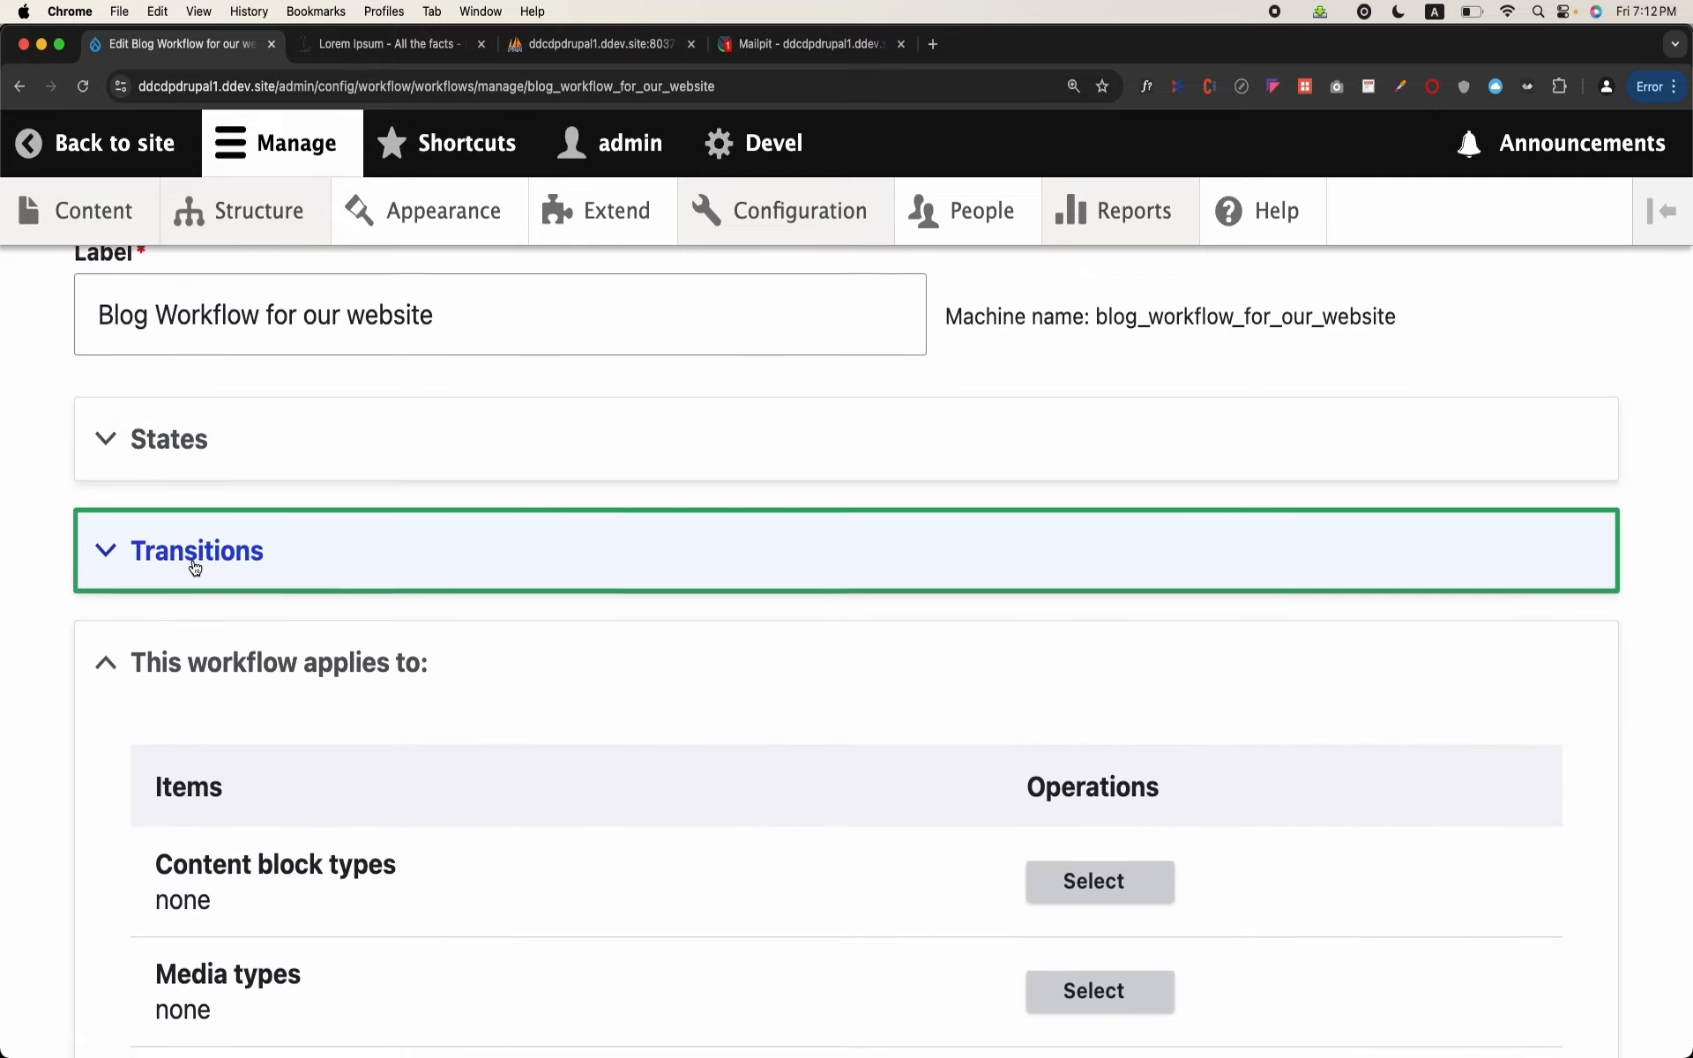
{"action": "scroll", "coordinate": [251, 561], "scroll_direction": "down", "scroll_amount": 2}
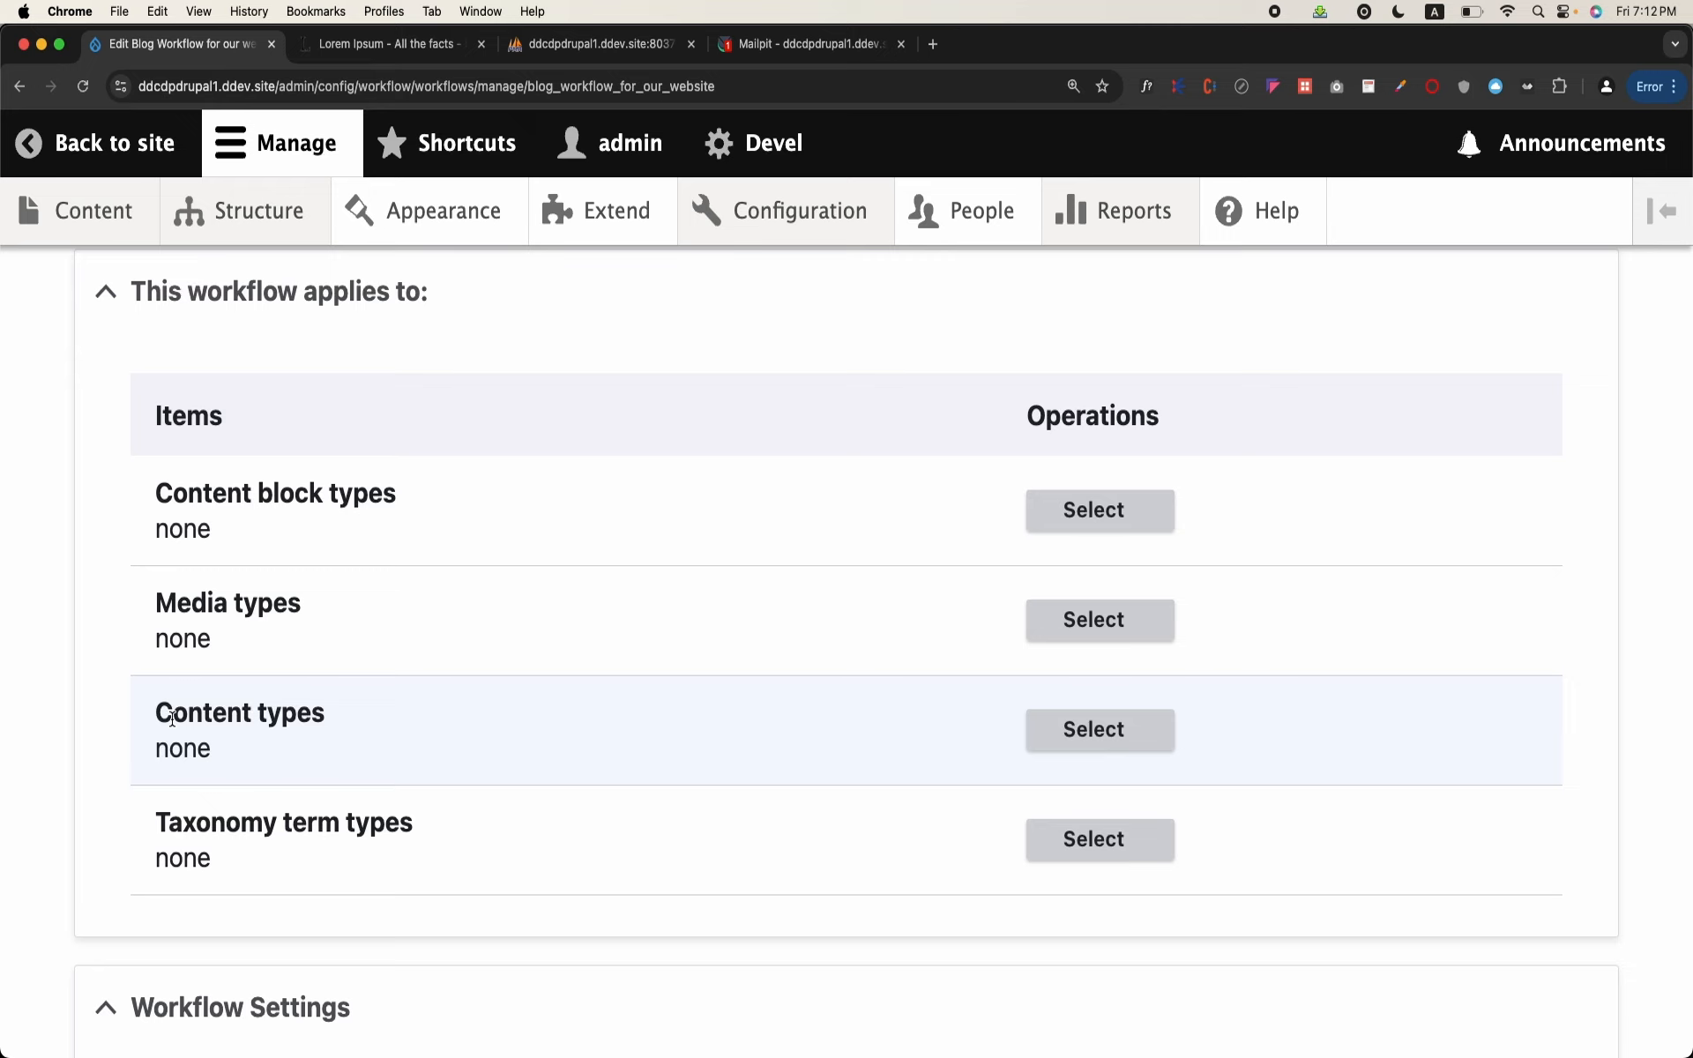
Step: Look over the Workflow Settings, collapse the section on what the workflow applies to, and expand the States section
{"action": "scroll", "coordinate": [172, 719], "scroll_direction": "down", "scroll_amount": 3}
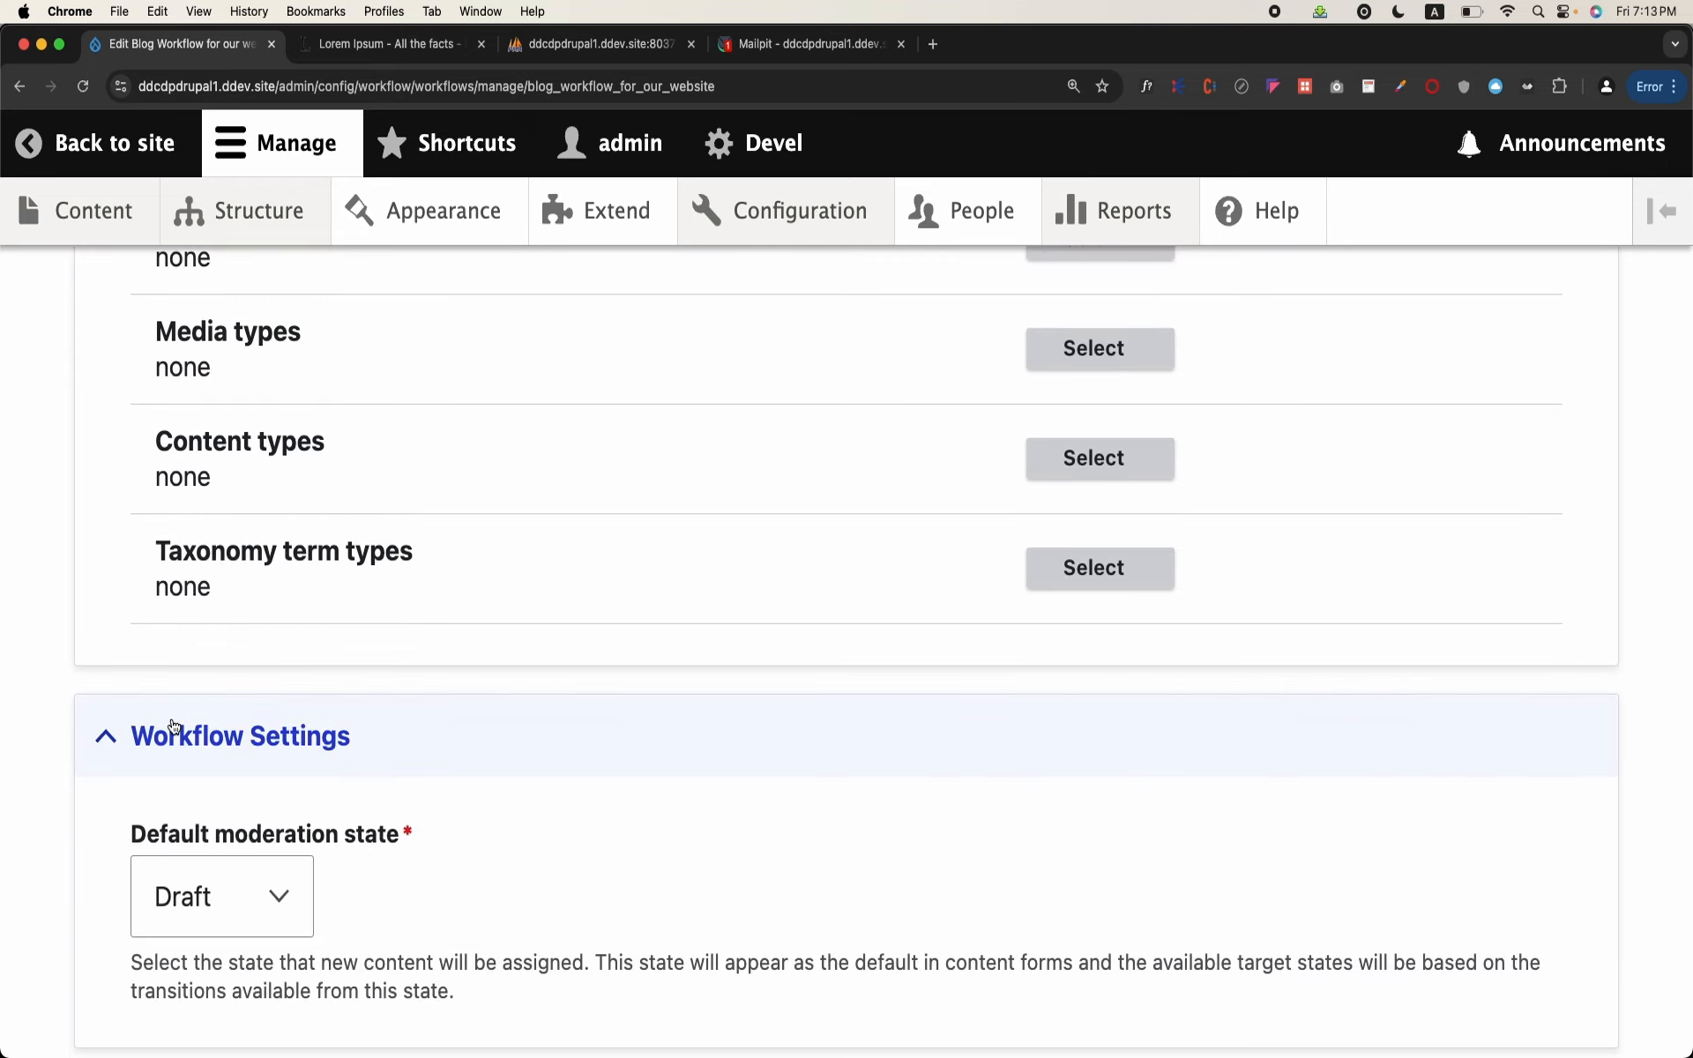
{"action": "scroll", "coordinate": [172, 718], "scroll_direction": "up", "scroll_amount": 7}
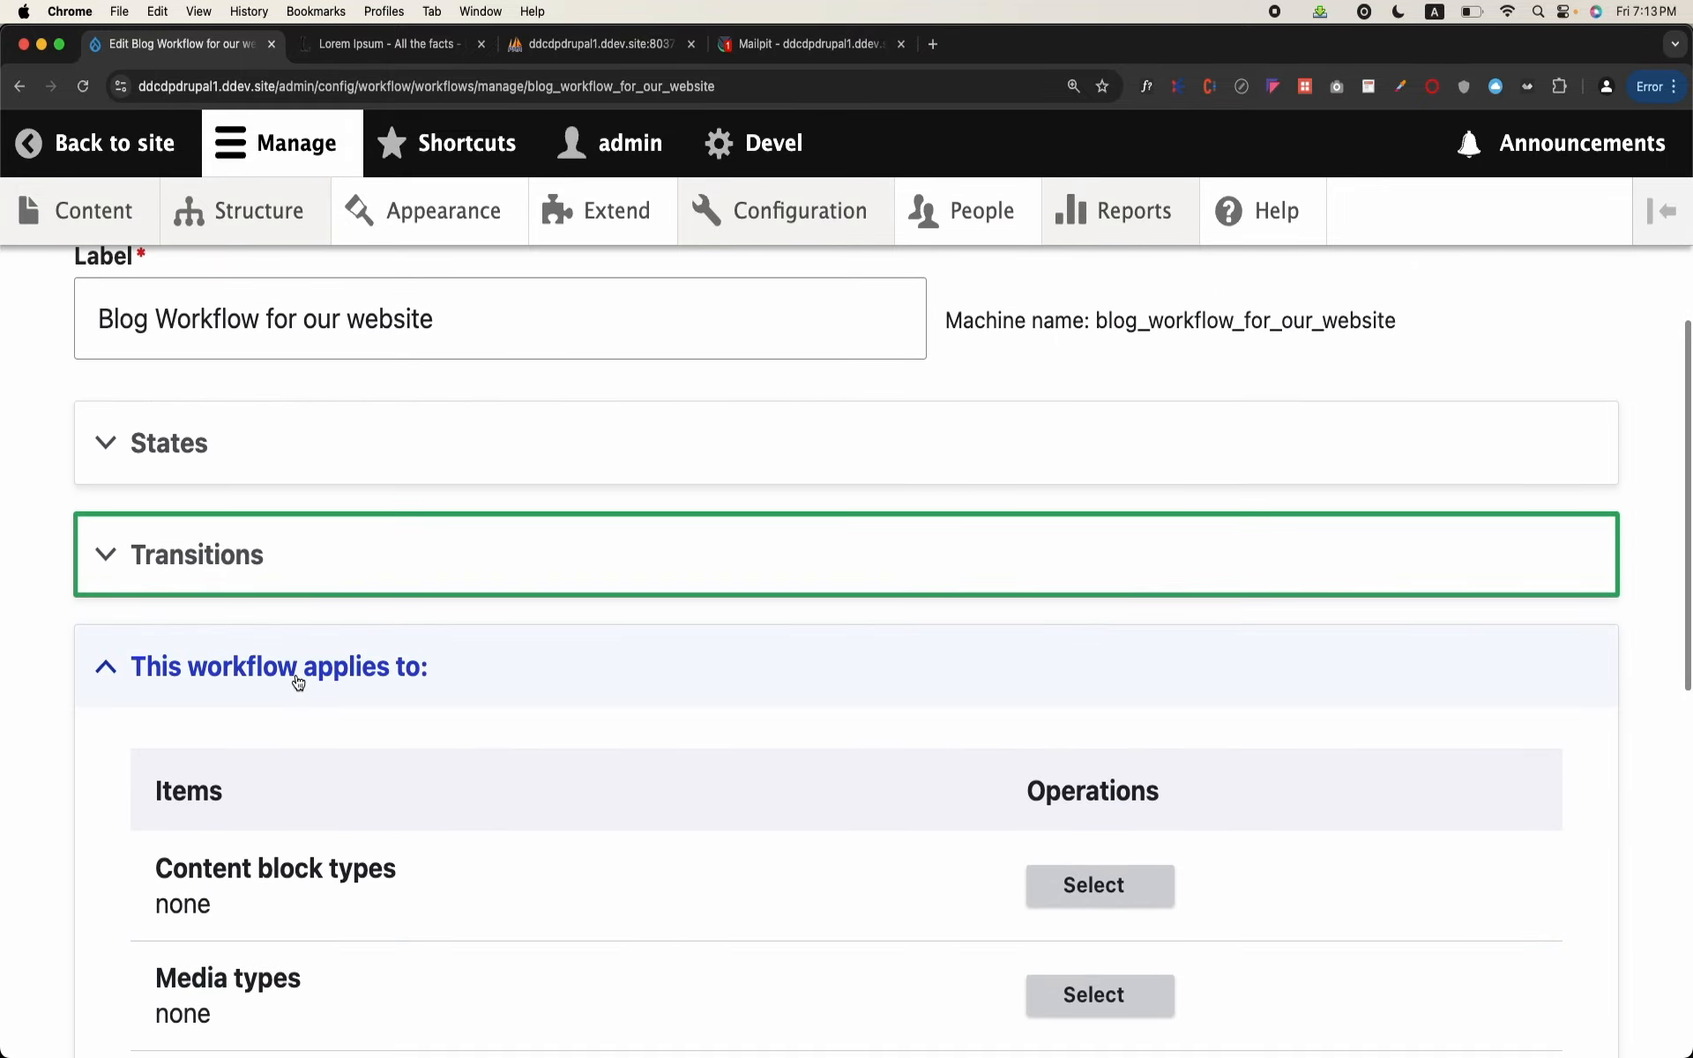
{"action": "left_click", "coordinate": [298, 683]}
{"action": "left_click", "coordinate": [190, 450]}
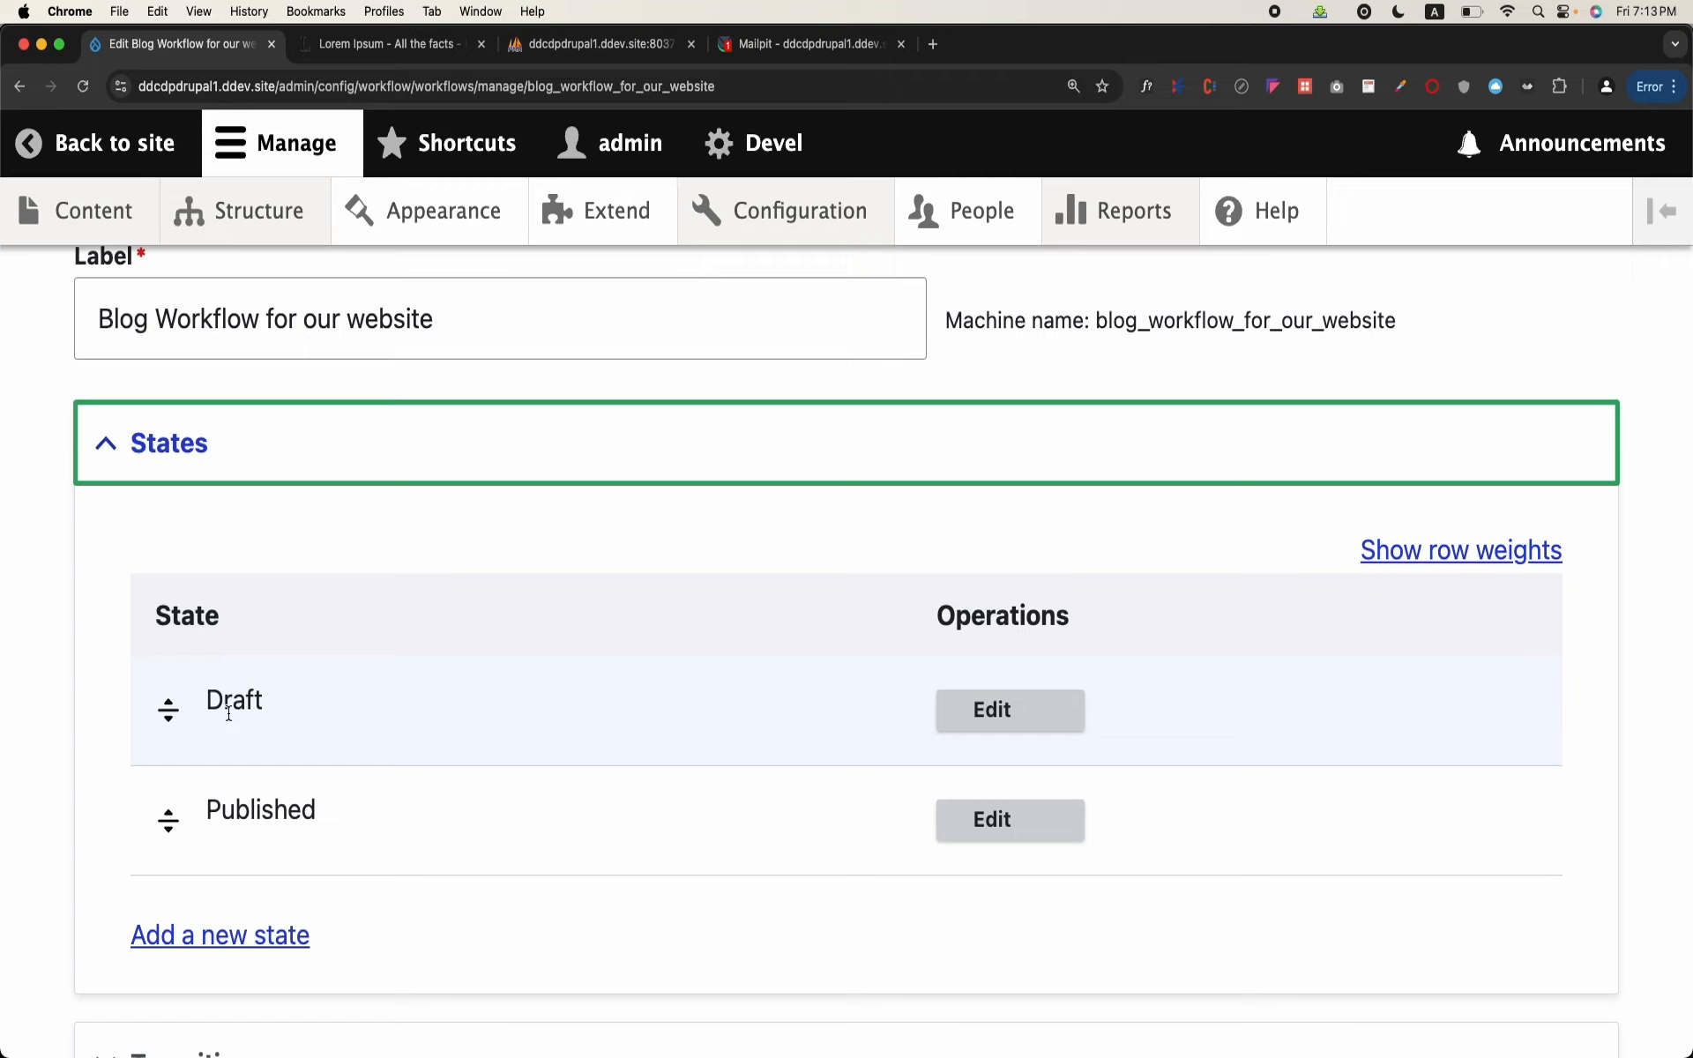
Step: Open the Draft state for editing and examine its publishing options and transitions
{"action": "double_click", "coordinate": [229, 714]}
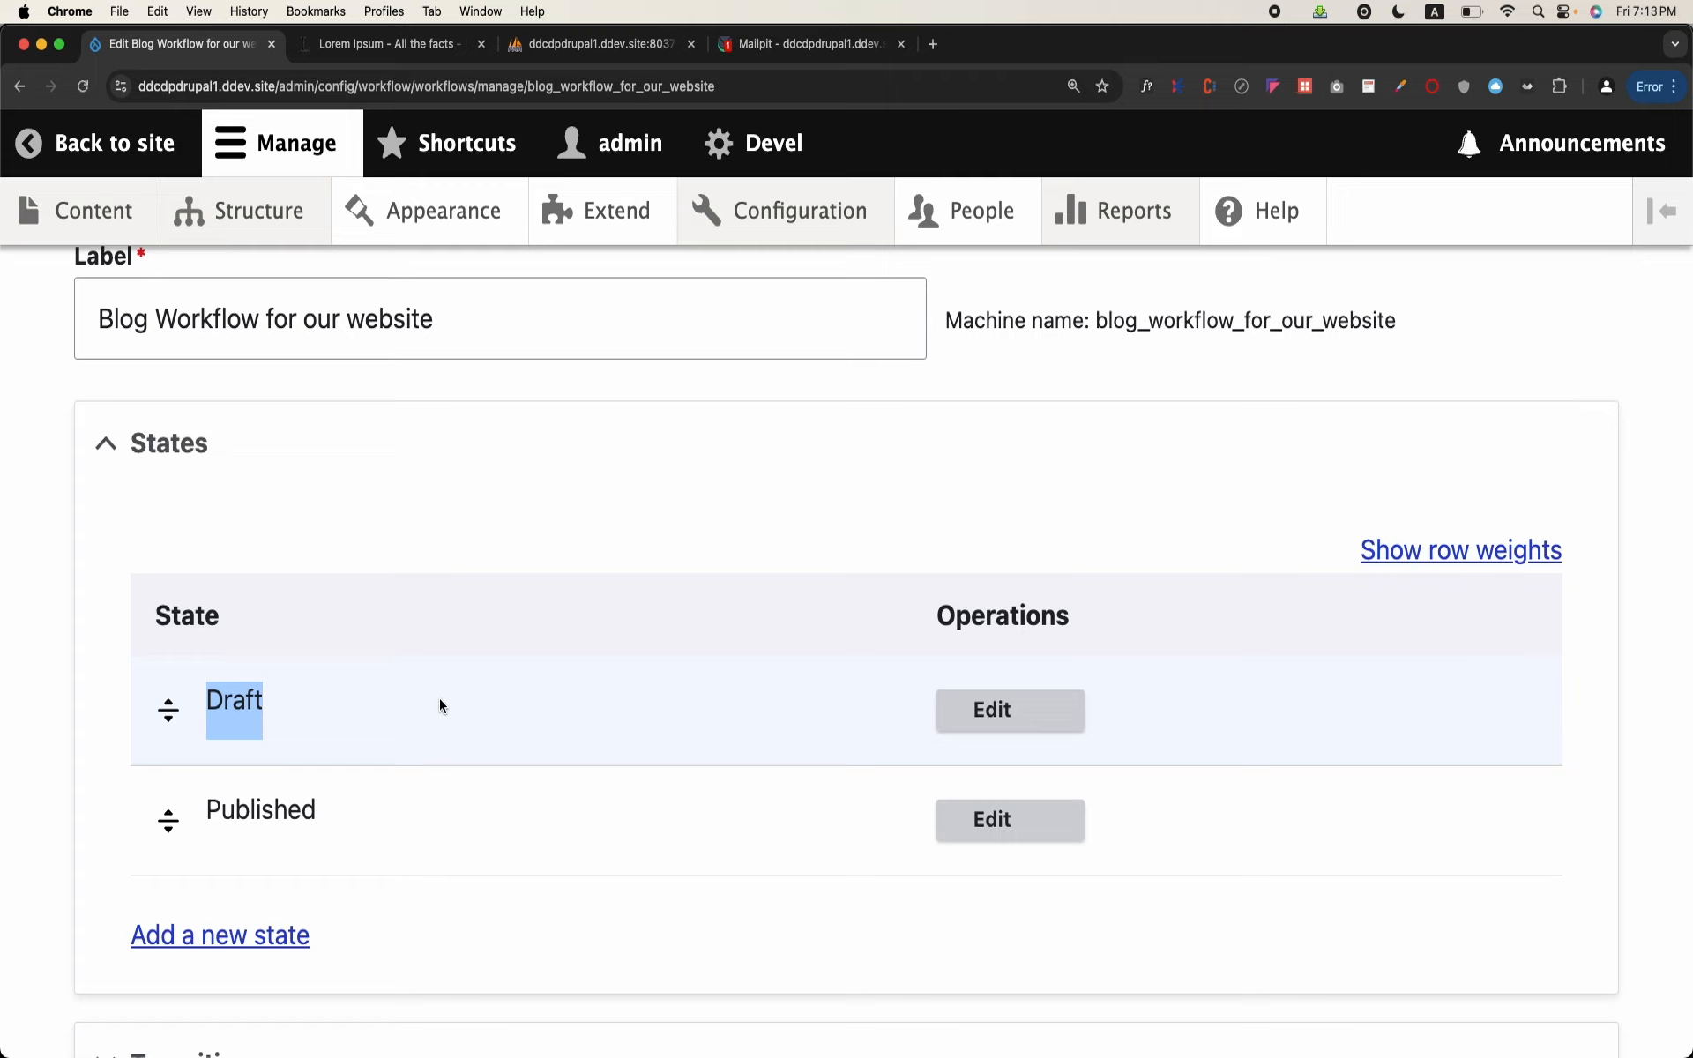
{"action": "left_click", "coordinate": [1016, 721]}
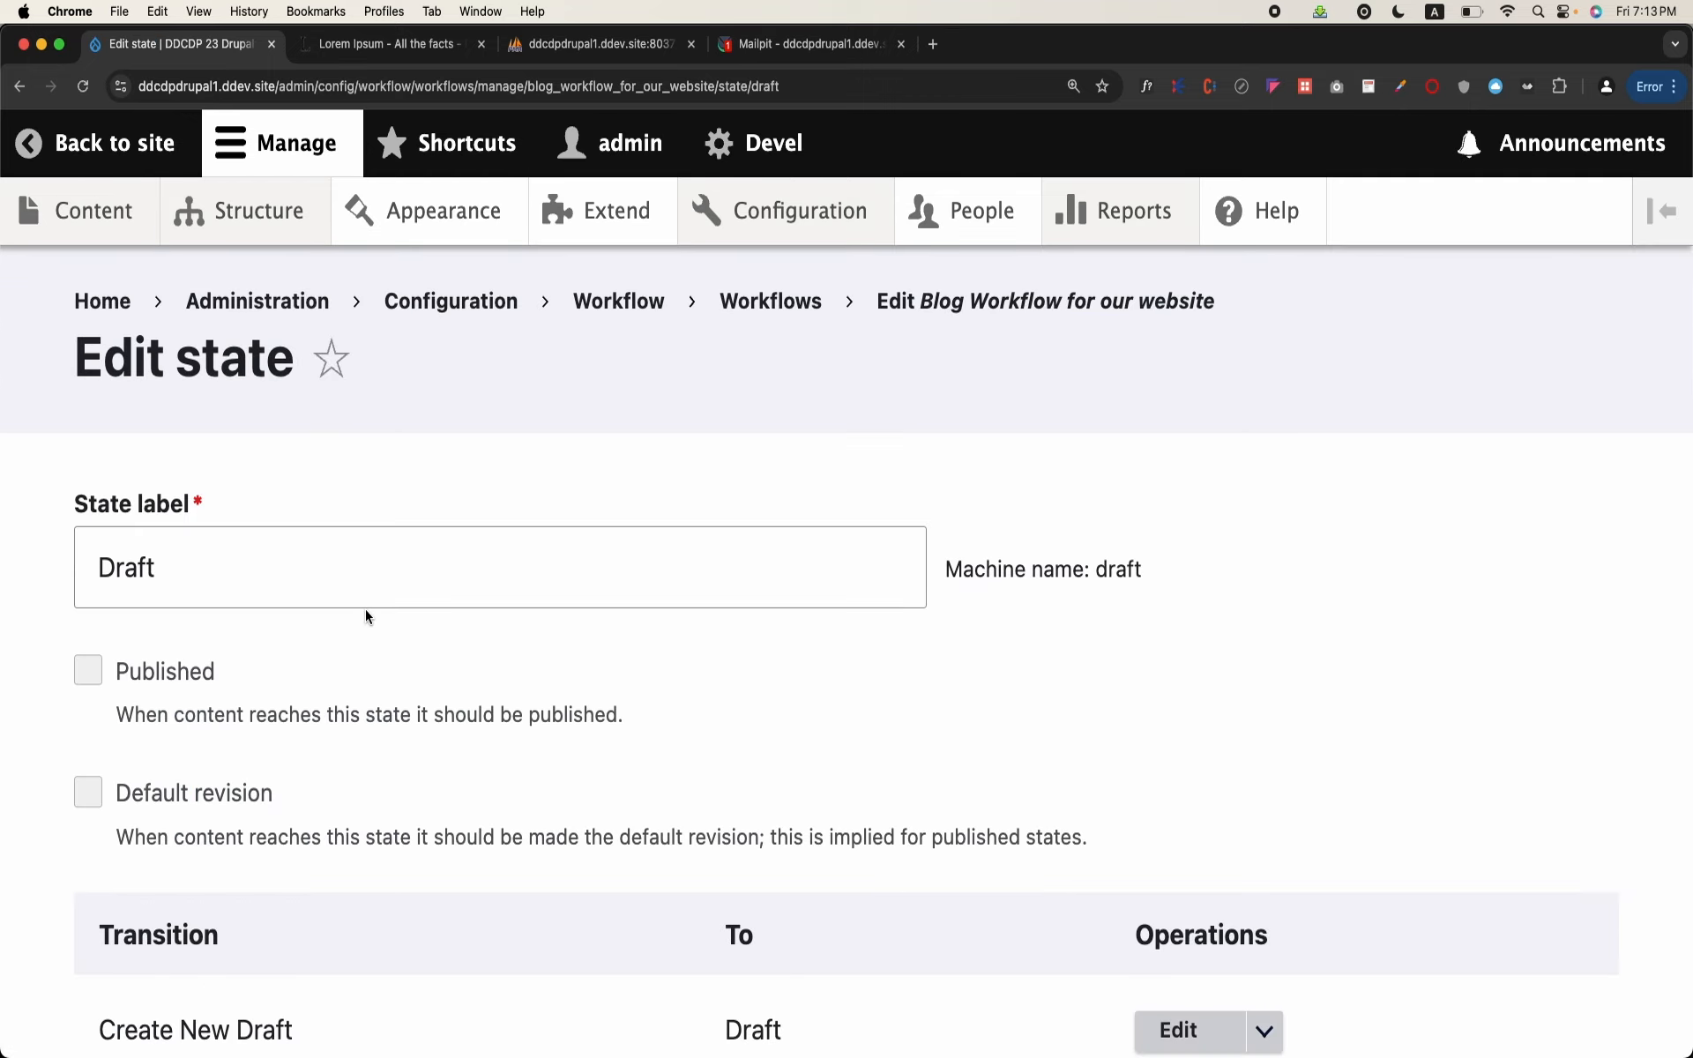
{"action": "scroll", "coordinate": [366, 616], "scroll_direction": "down", "scroll_amount": 5}
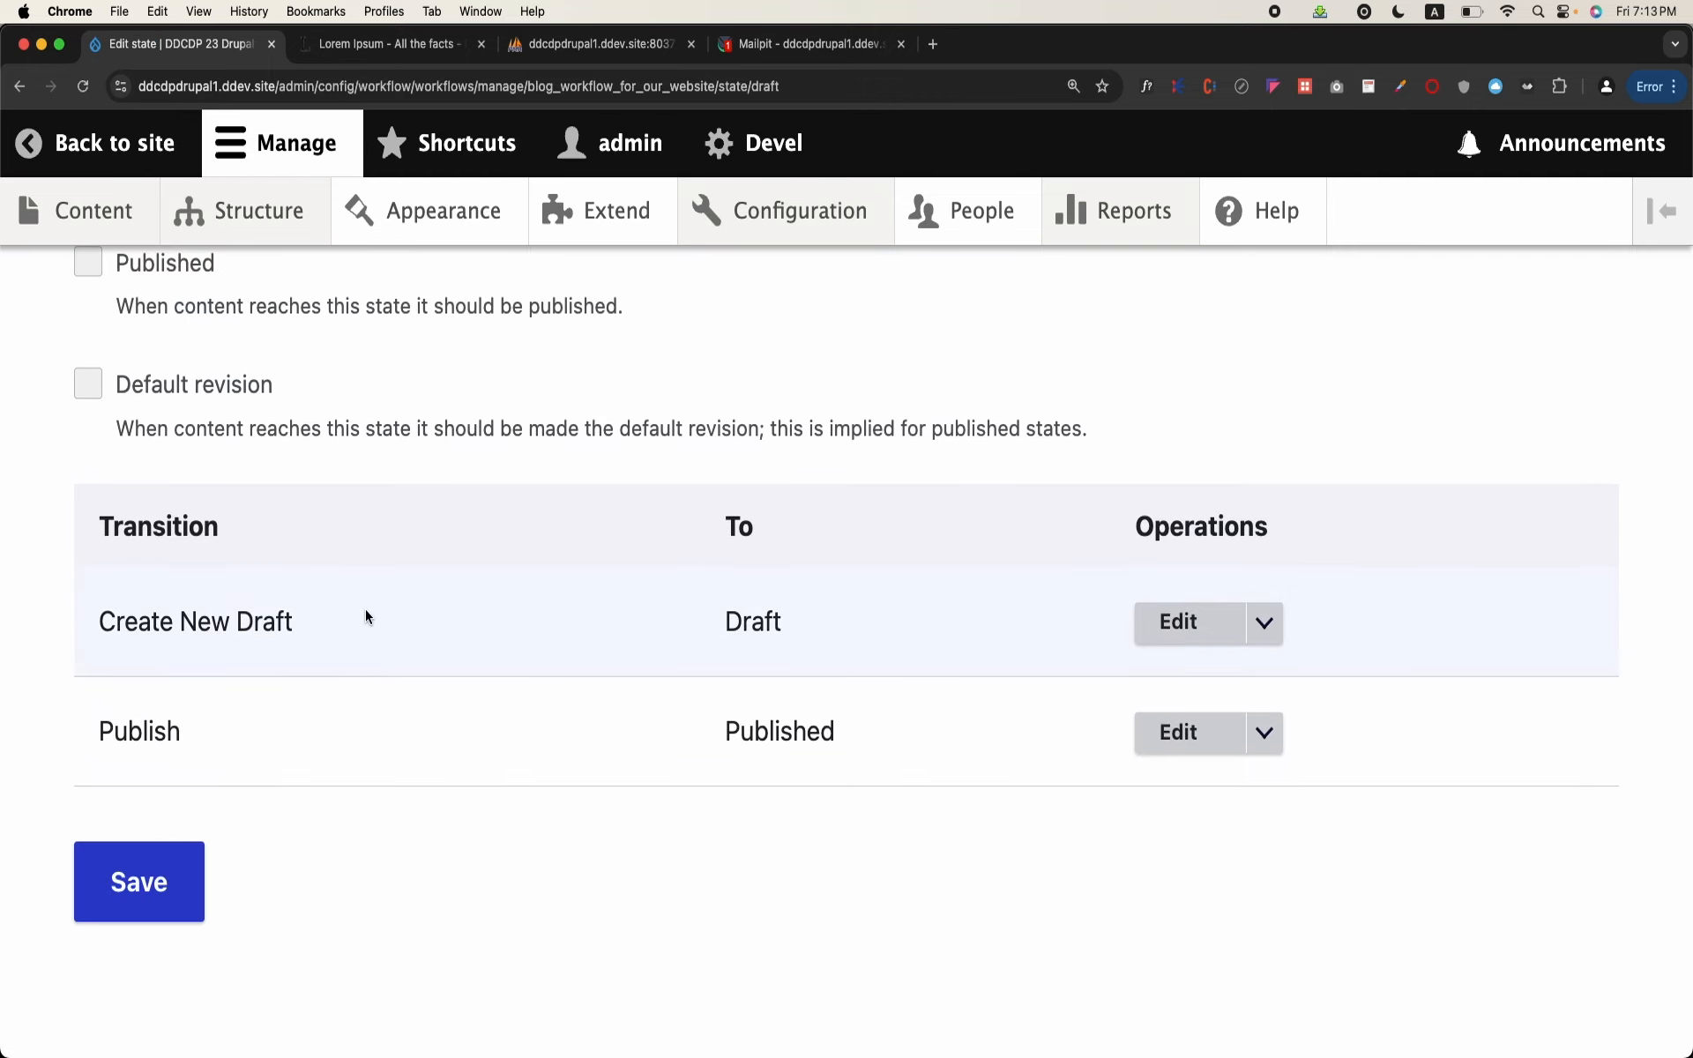
{"action": "scroll", "coordinate": [365, 616], "scroll_direction": "up", "scroll_amount": 3}
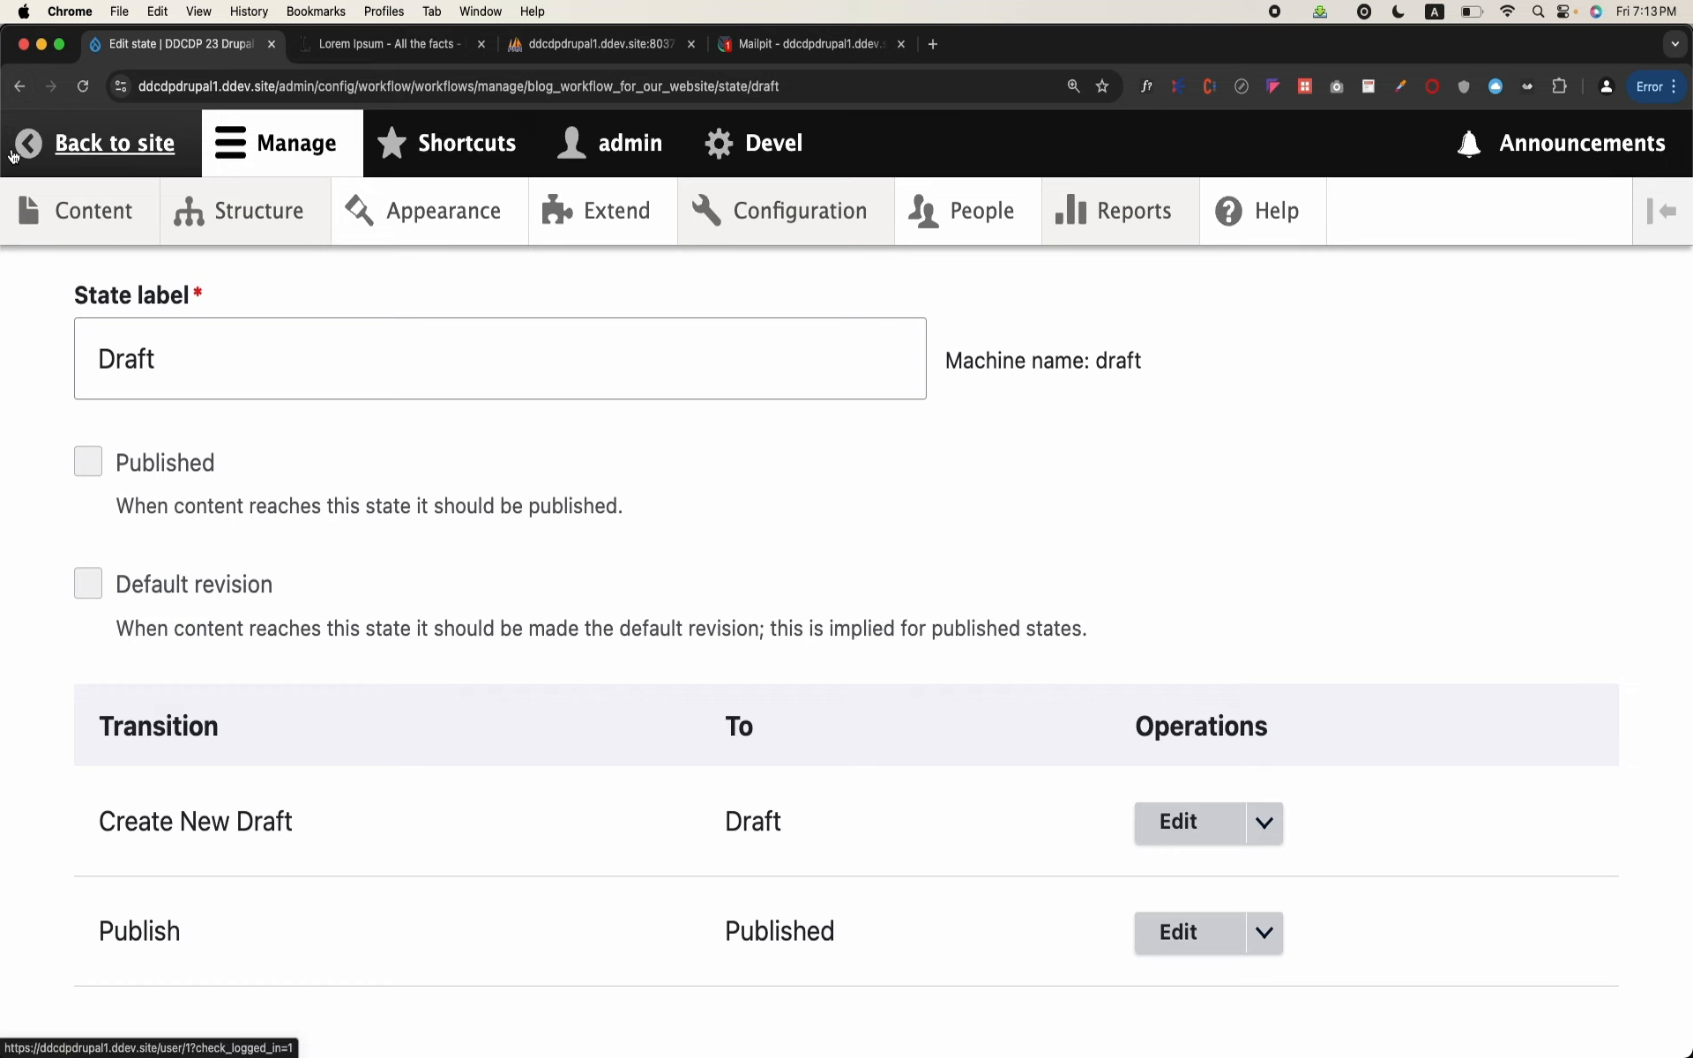
{"action": "left_click", "coordinate": [81, 163]}
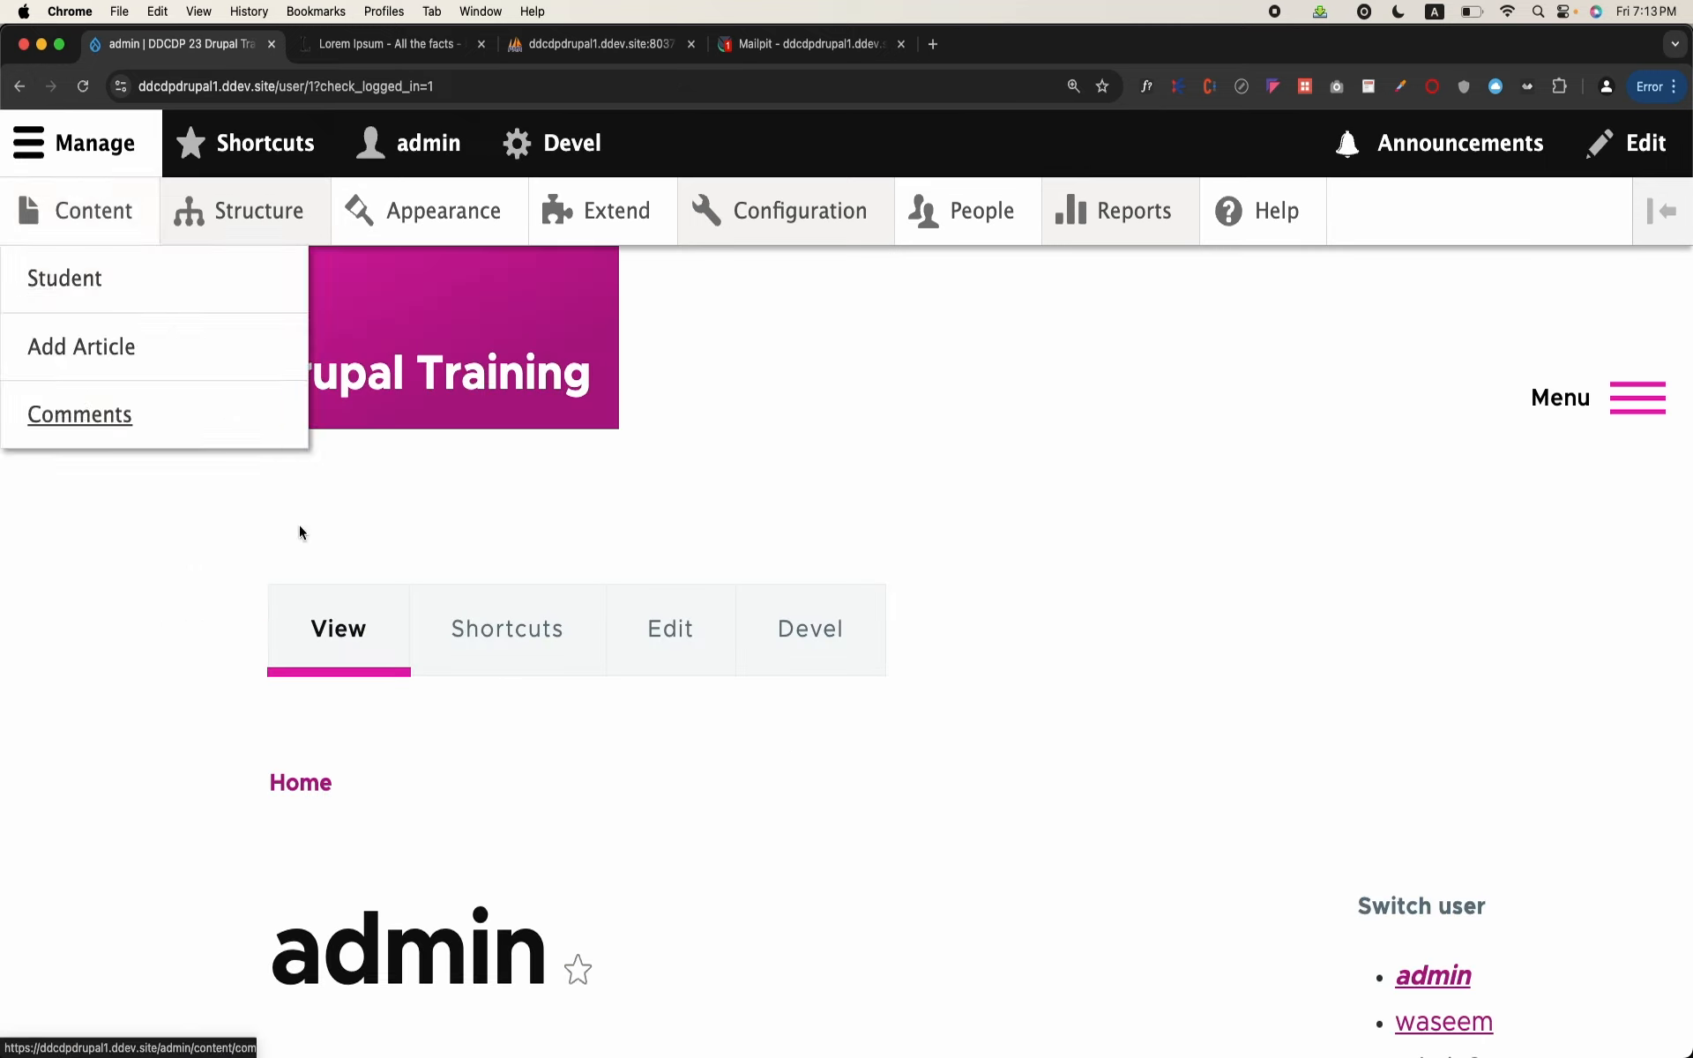
{"action": "mouse_move", "coordinate": [136, 188]}
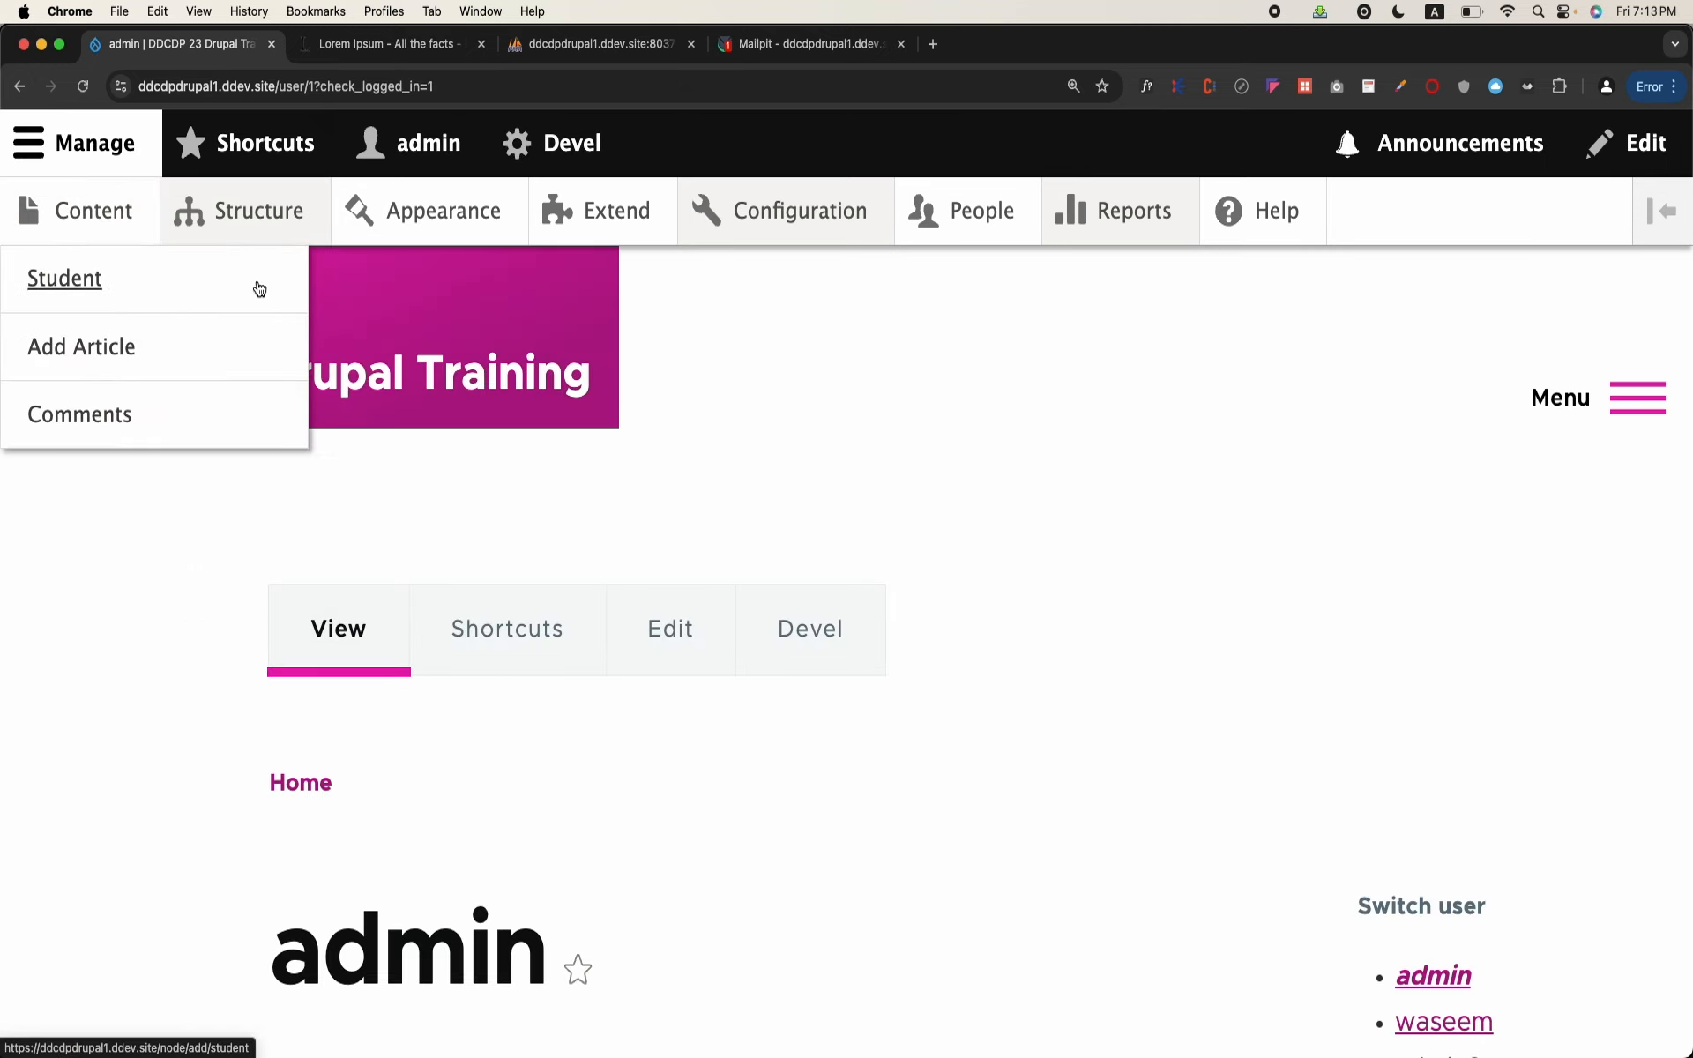
{"action": "left_click", "coordinate": [24, 91]}
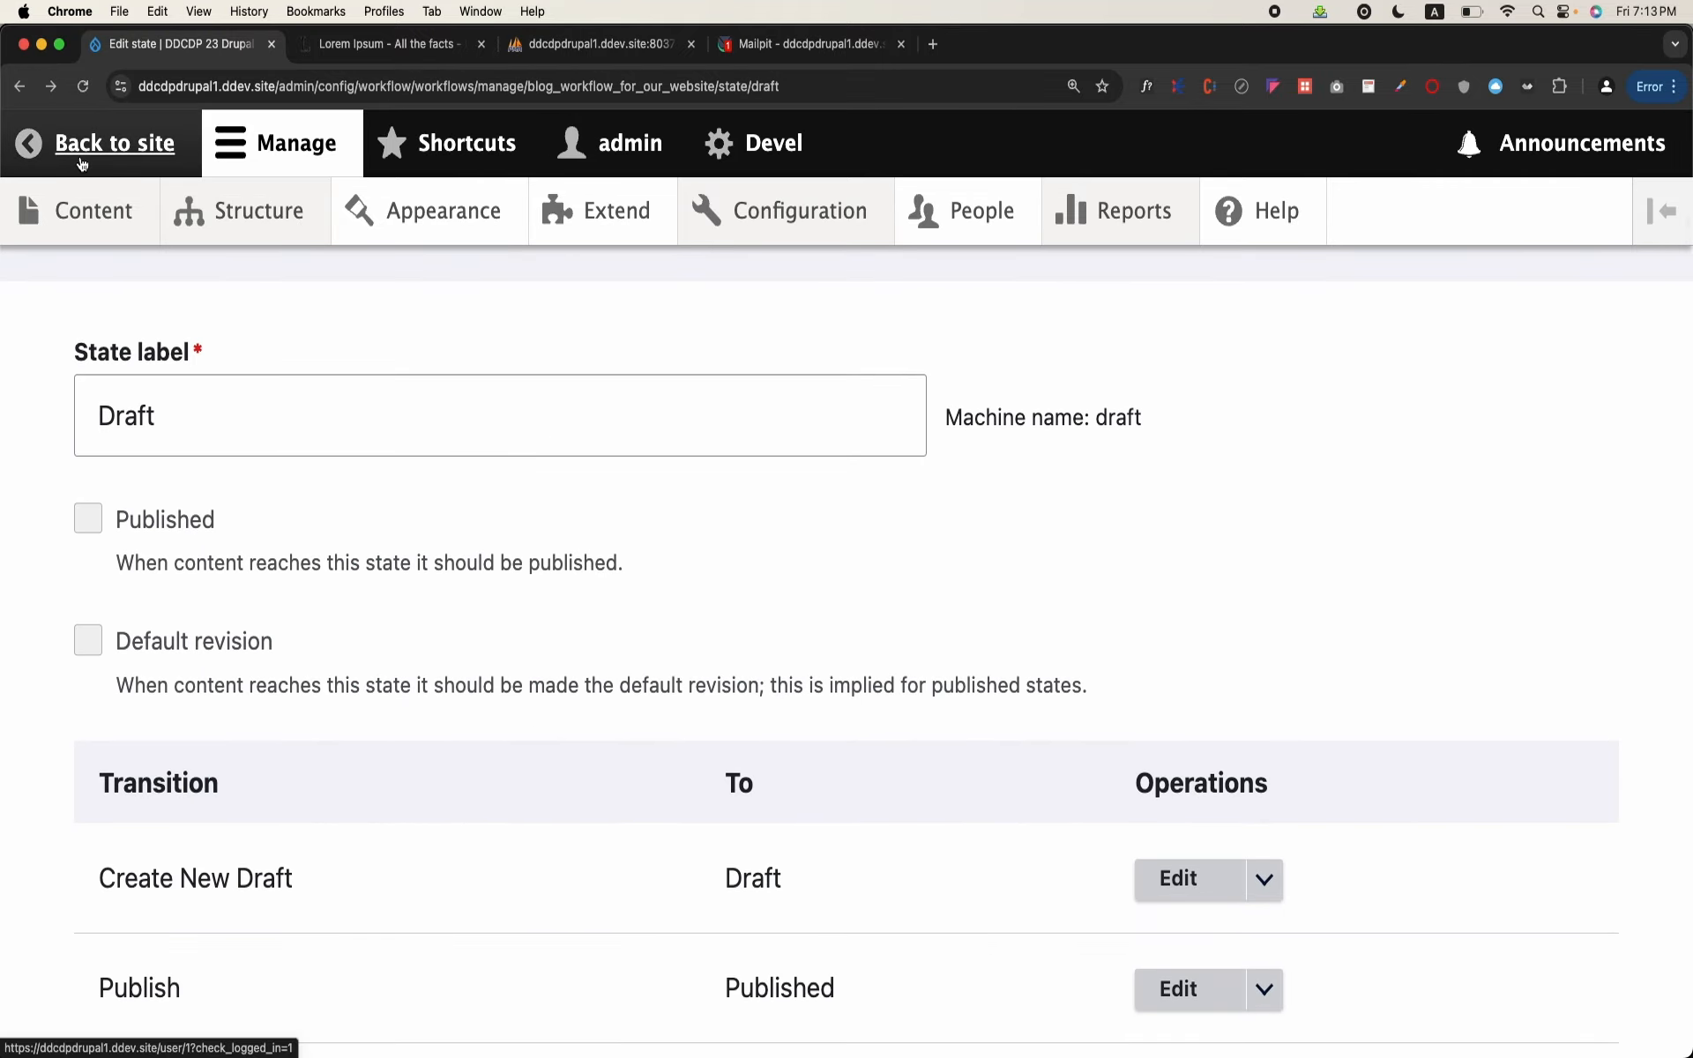
{"action": "left_click", "coordinate": [46, 141]}
{"action": "mouse_move", "coordinate": [193, 209]}
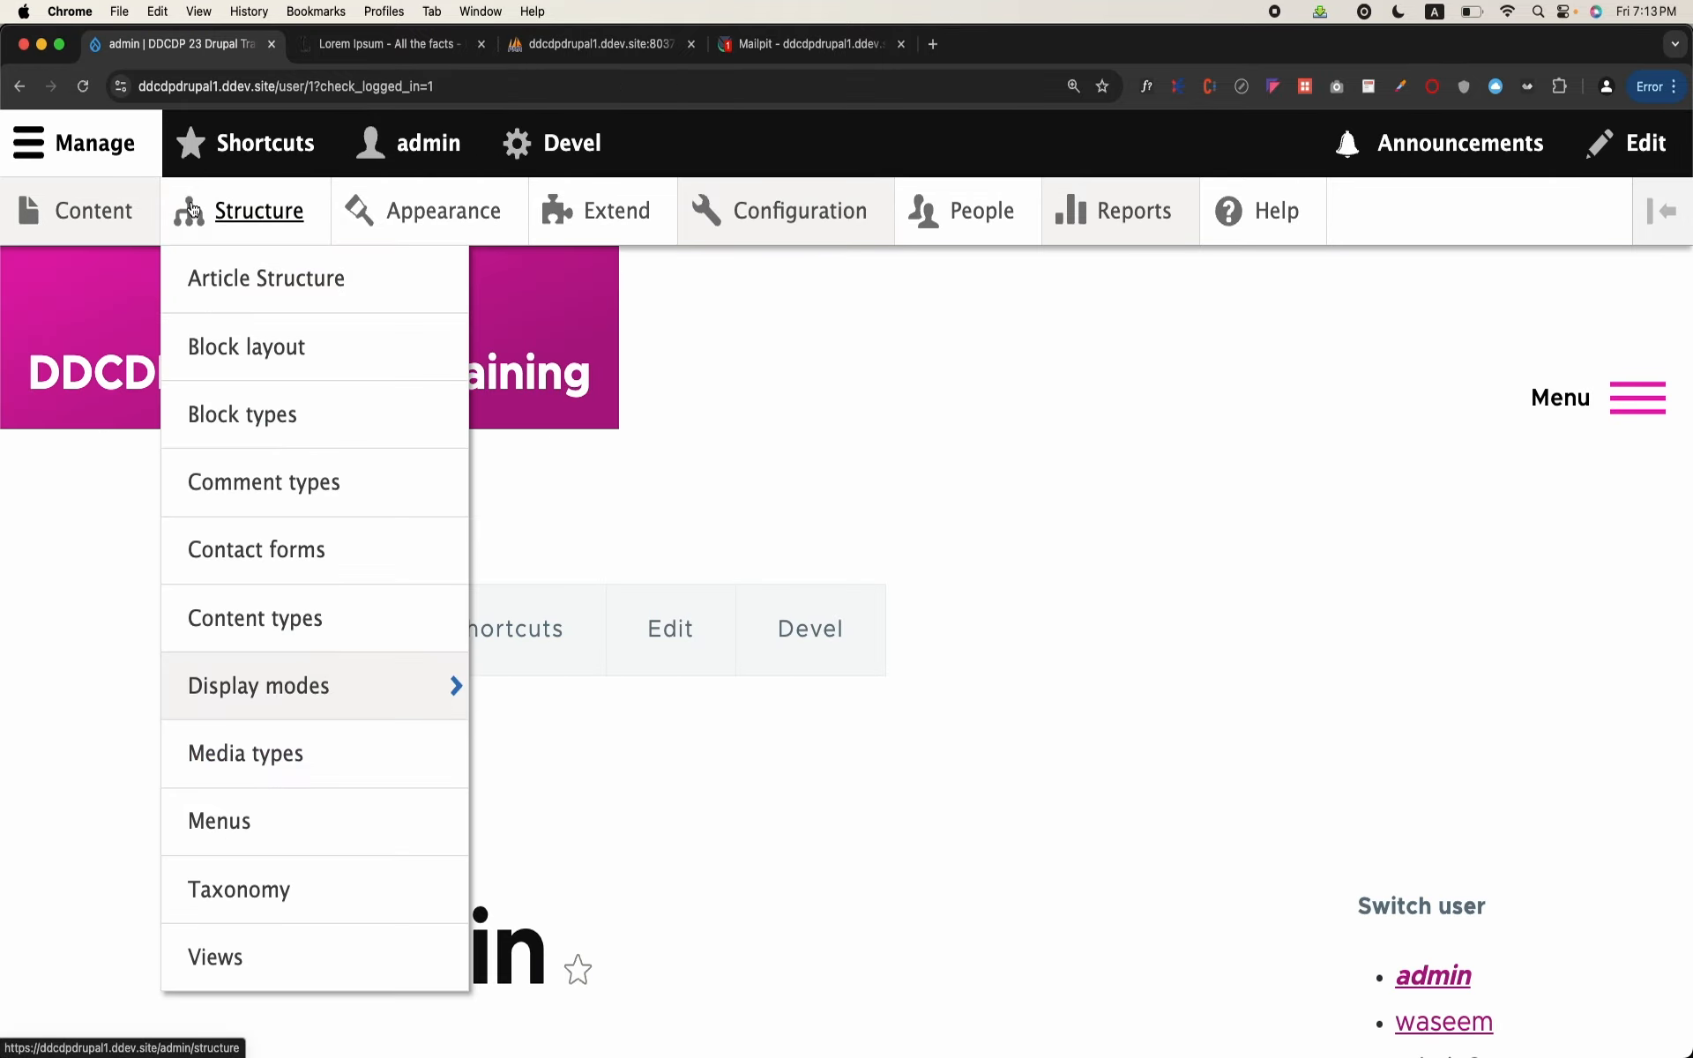
{"action": "scroll", "coordinate": [346, 479], "scroll_direction": "up", "scroll_amount": 4}
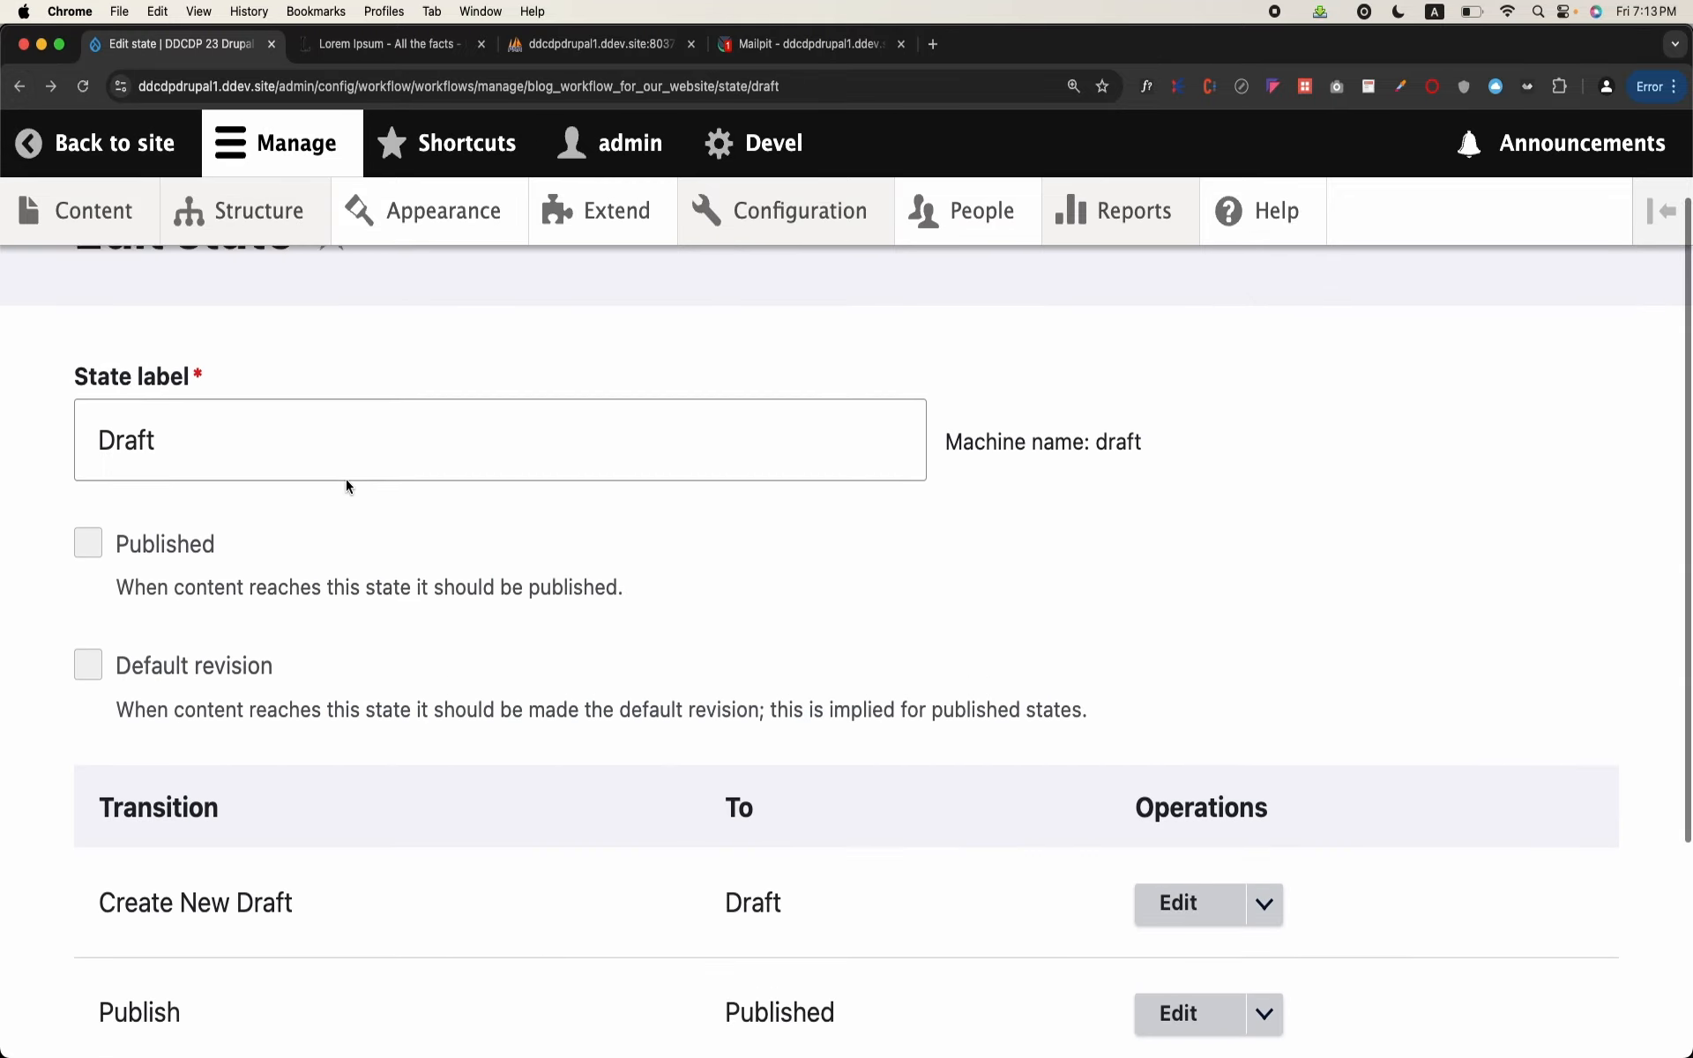
Step: Save the Draft state to return to the blog workflow's edit page
{"action": "scroll", "coordinate": [345, 478], "scroll_direction": "down", "scroll_amount": 2}
{"action": "left_click", "coordinate": [346, 479]}
{"action": "scroll", "coordinate": [346, 479], "scroll_direction": "down", "scroll_amount": 5}
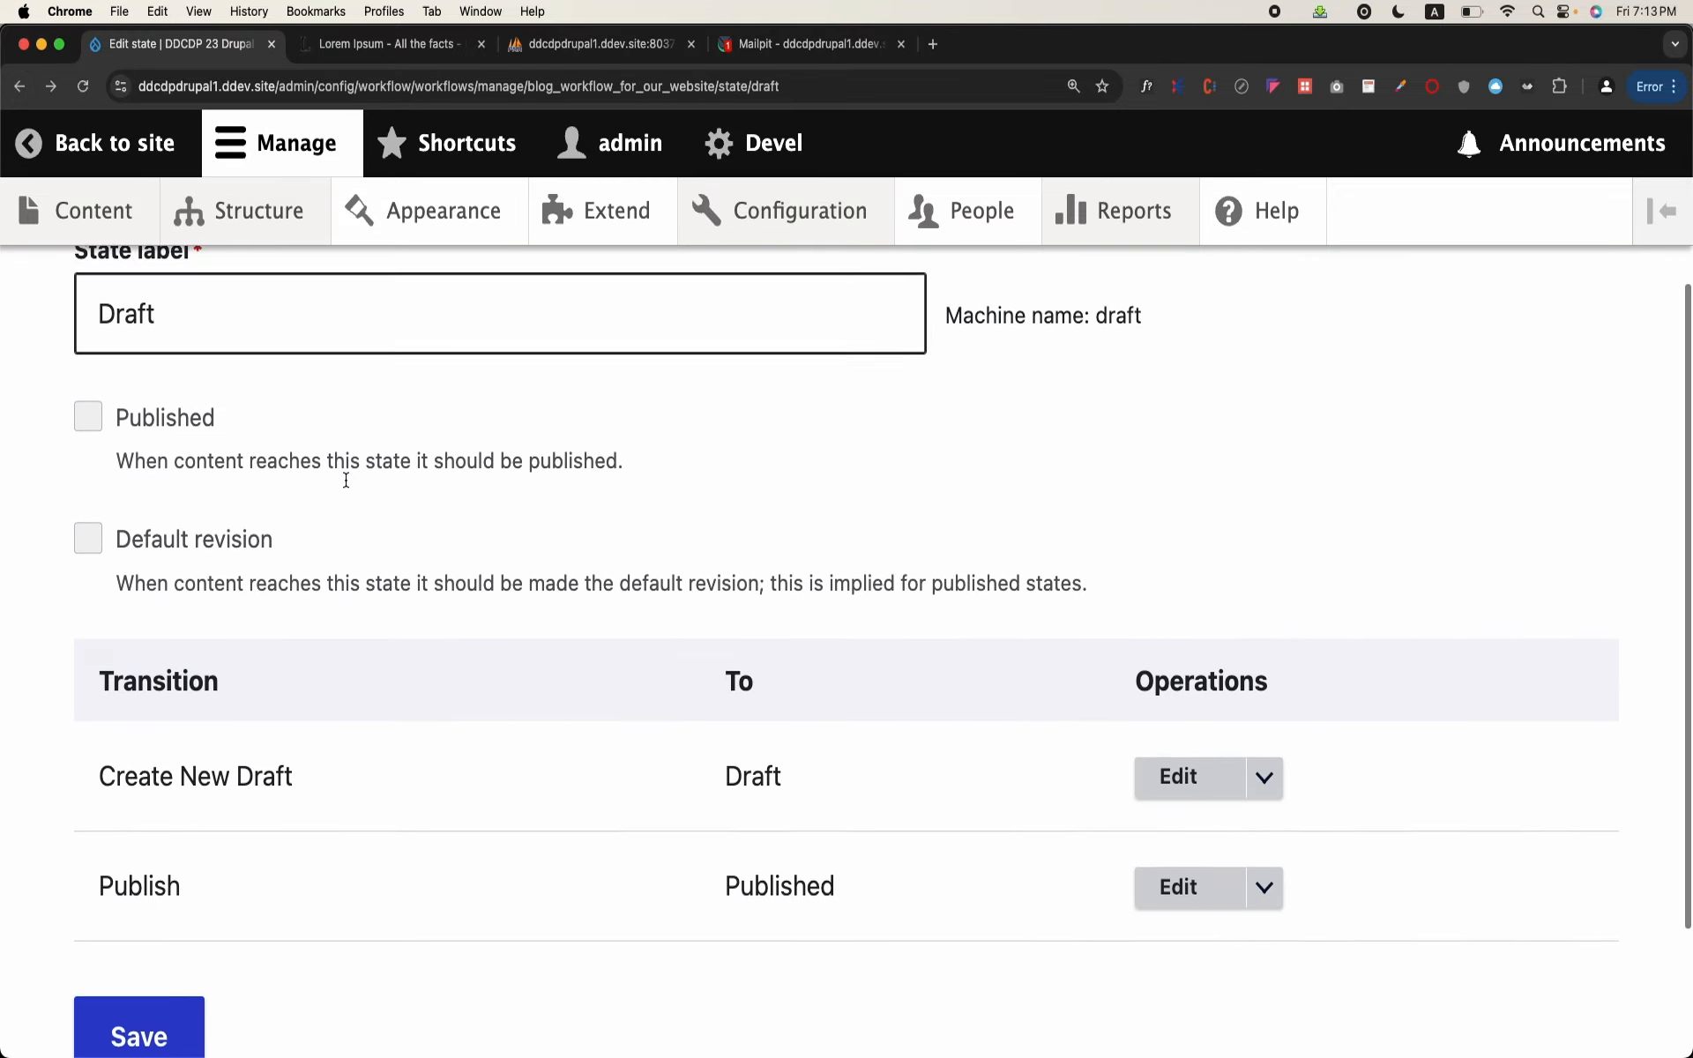
{"action": "left_click", "coordinate": [170, 869]}
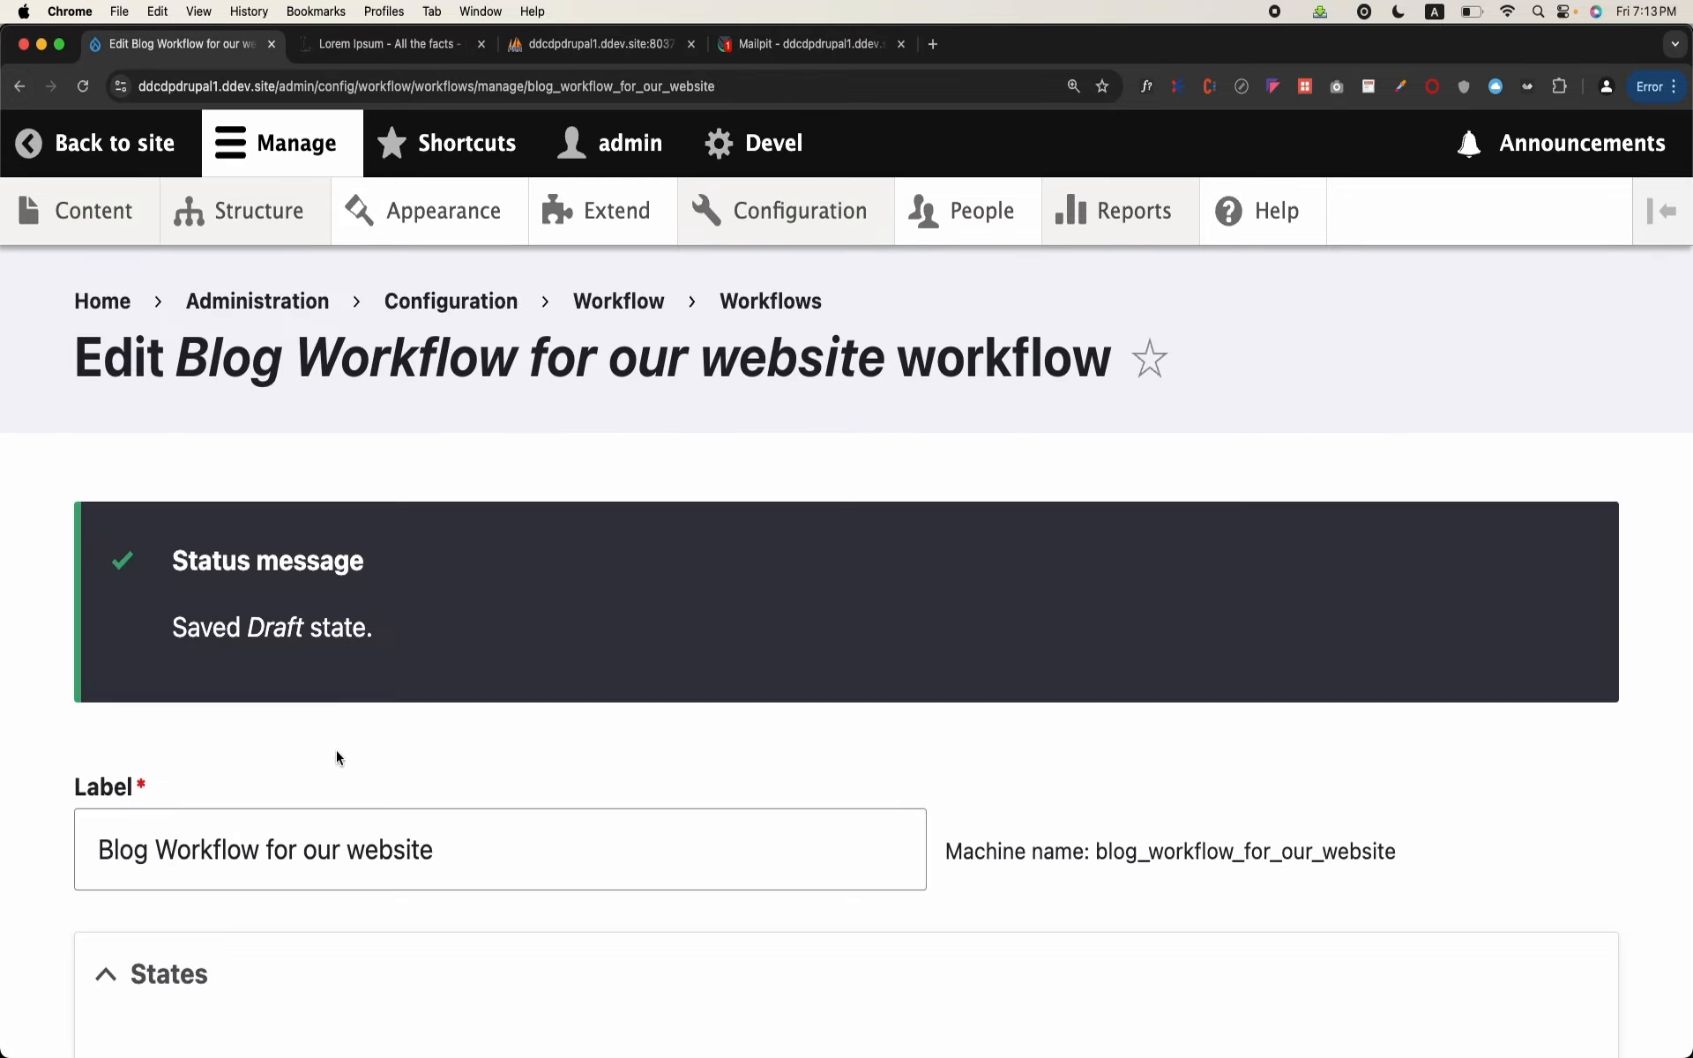
Step: Add and save a new workflow state labelled "Deputy Director Review"
{"action": "scroll", "coordinate": [336, 750], "scroll_direction": "down", "scroll_amount": 5}
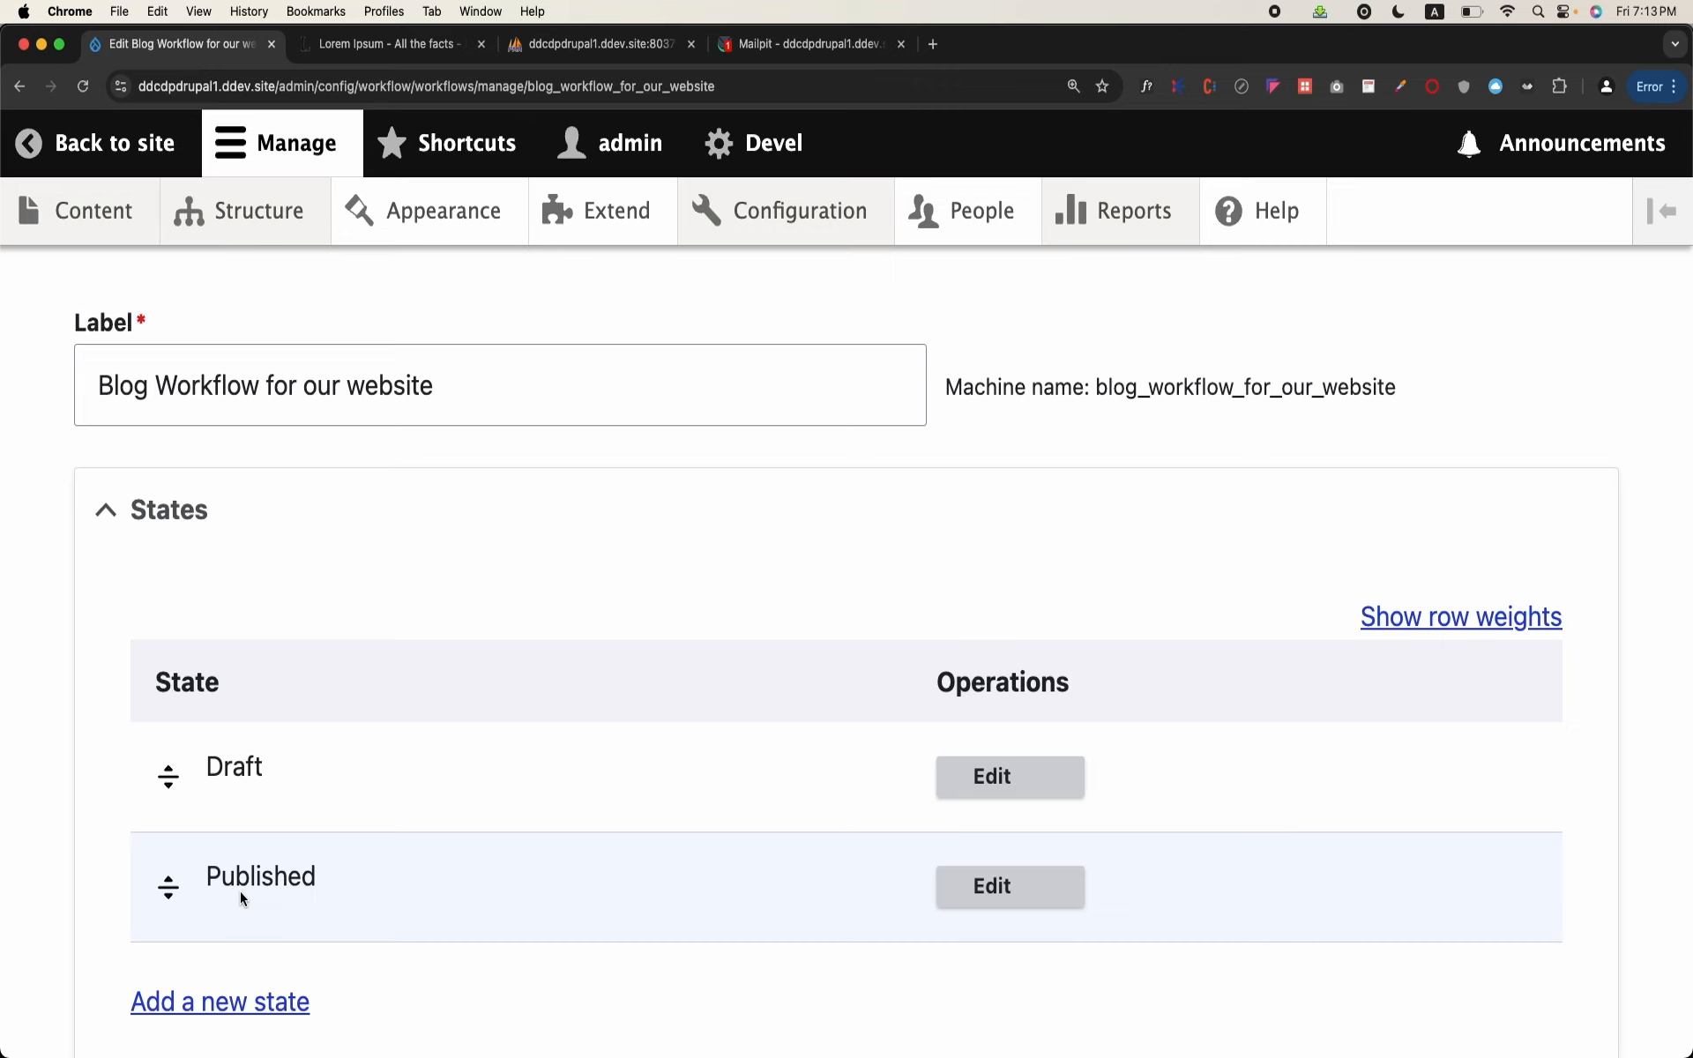
{"action": "scroll", "coordinate": [240, 891], "scroll_direction": "down", "scroll_amount": 1}
{"action": "left_click", "coordinate": [239, 962]}
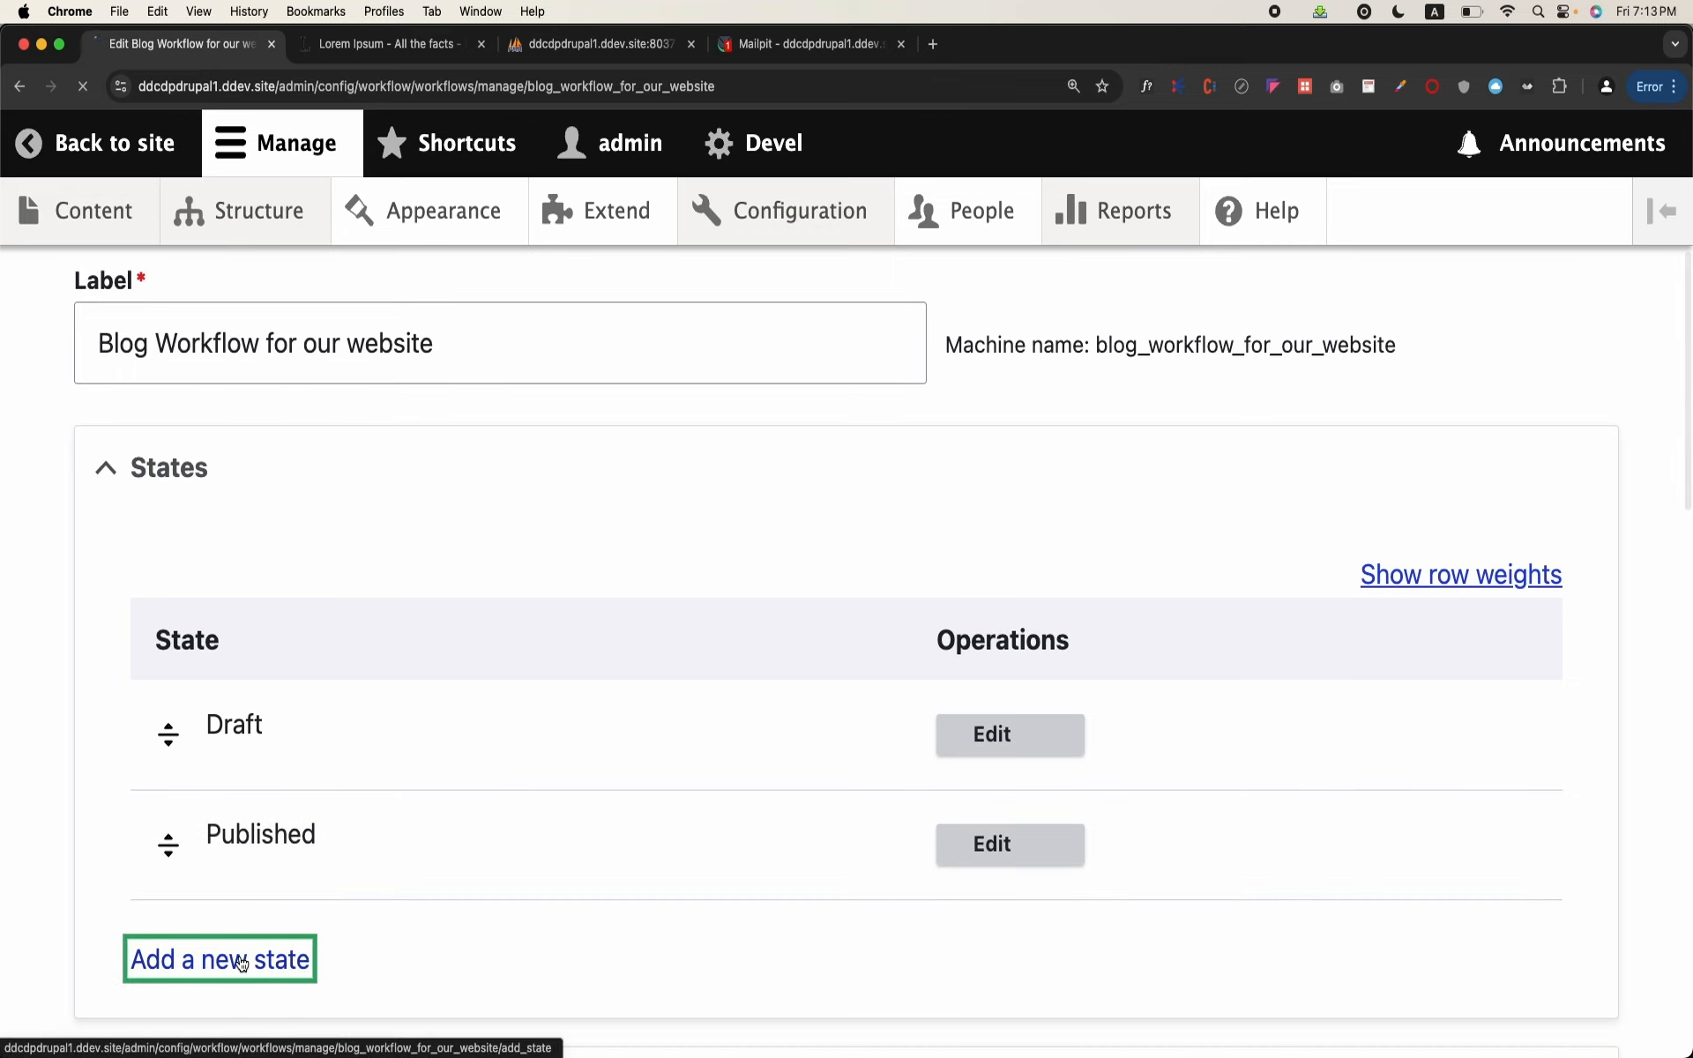
{"action": "left_click", "coordinate": [350, 573]}
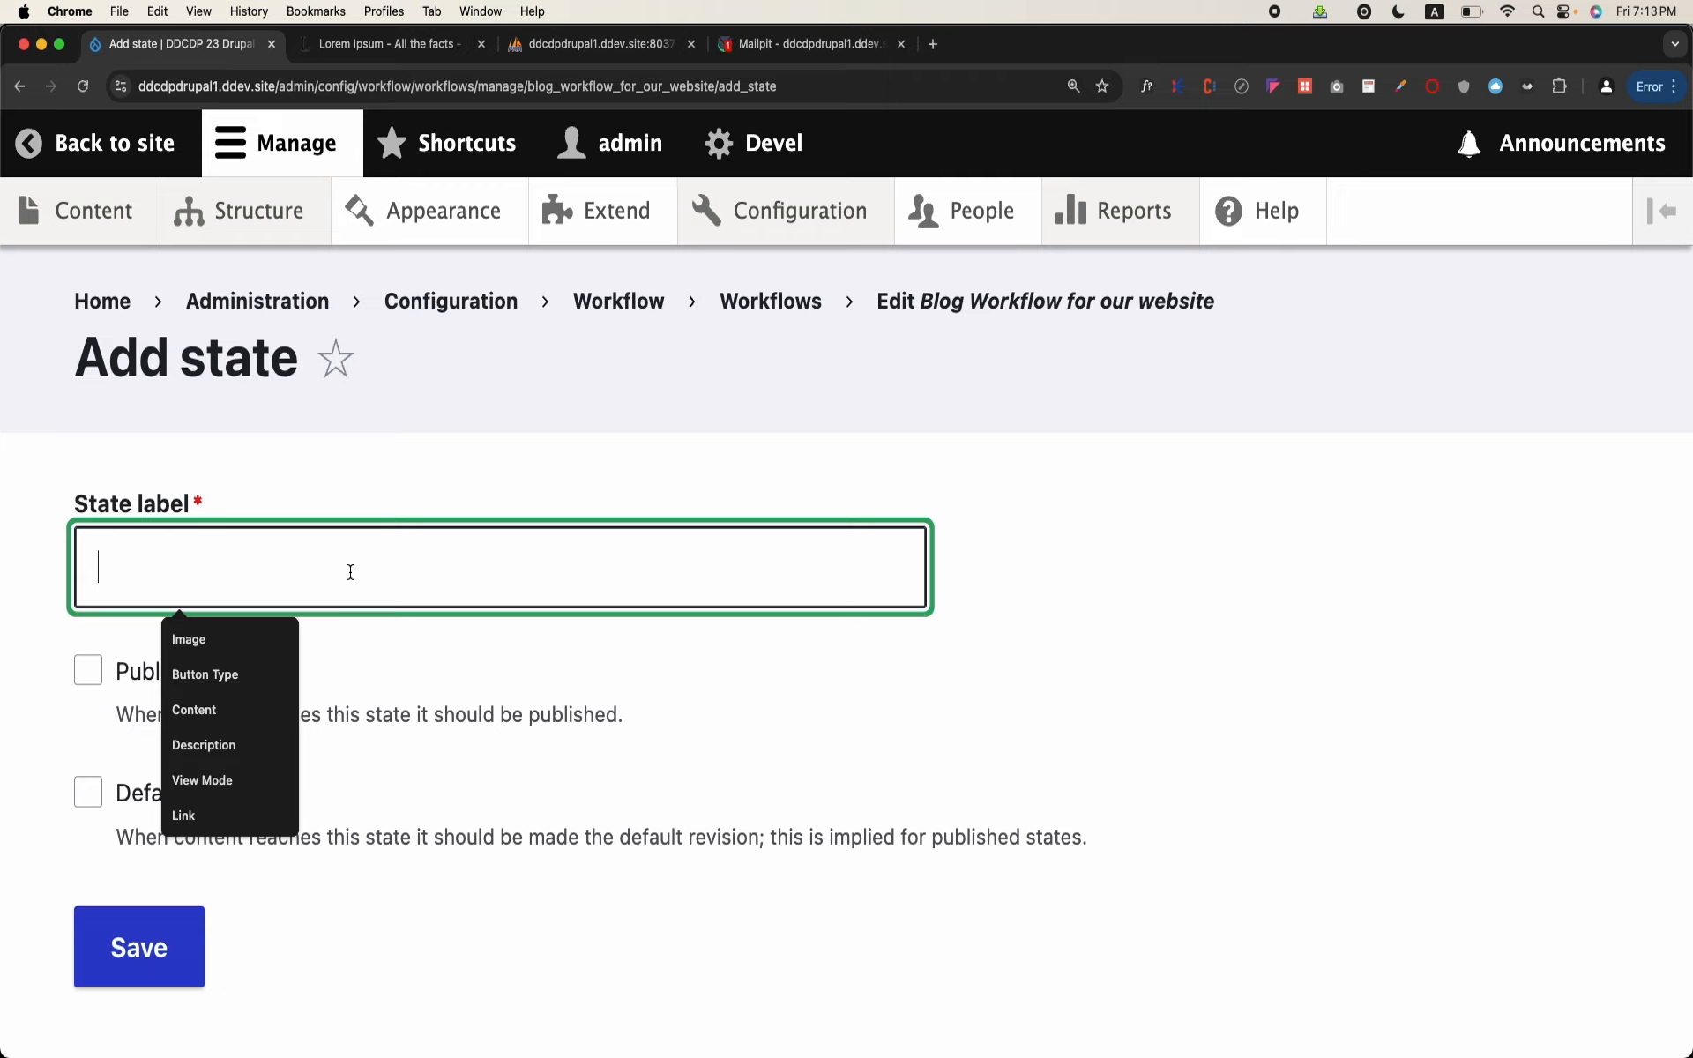
{"action": "type", "text": "De"}
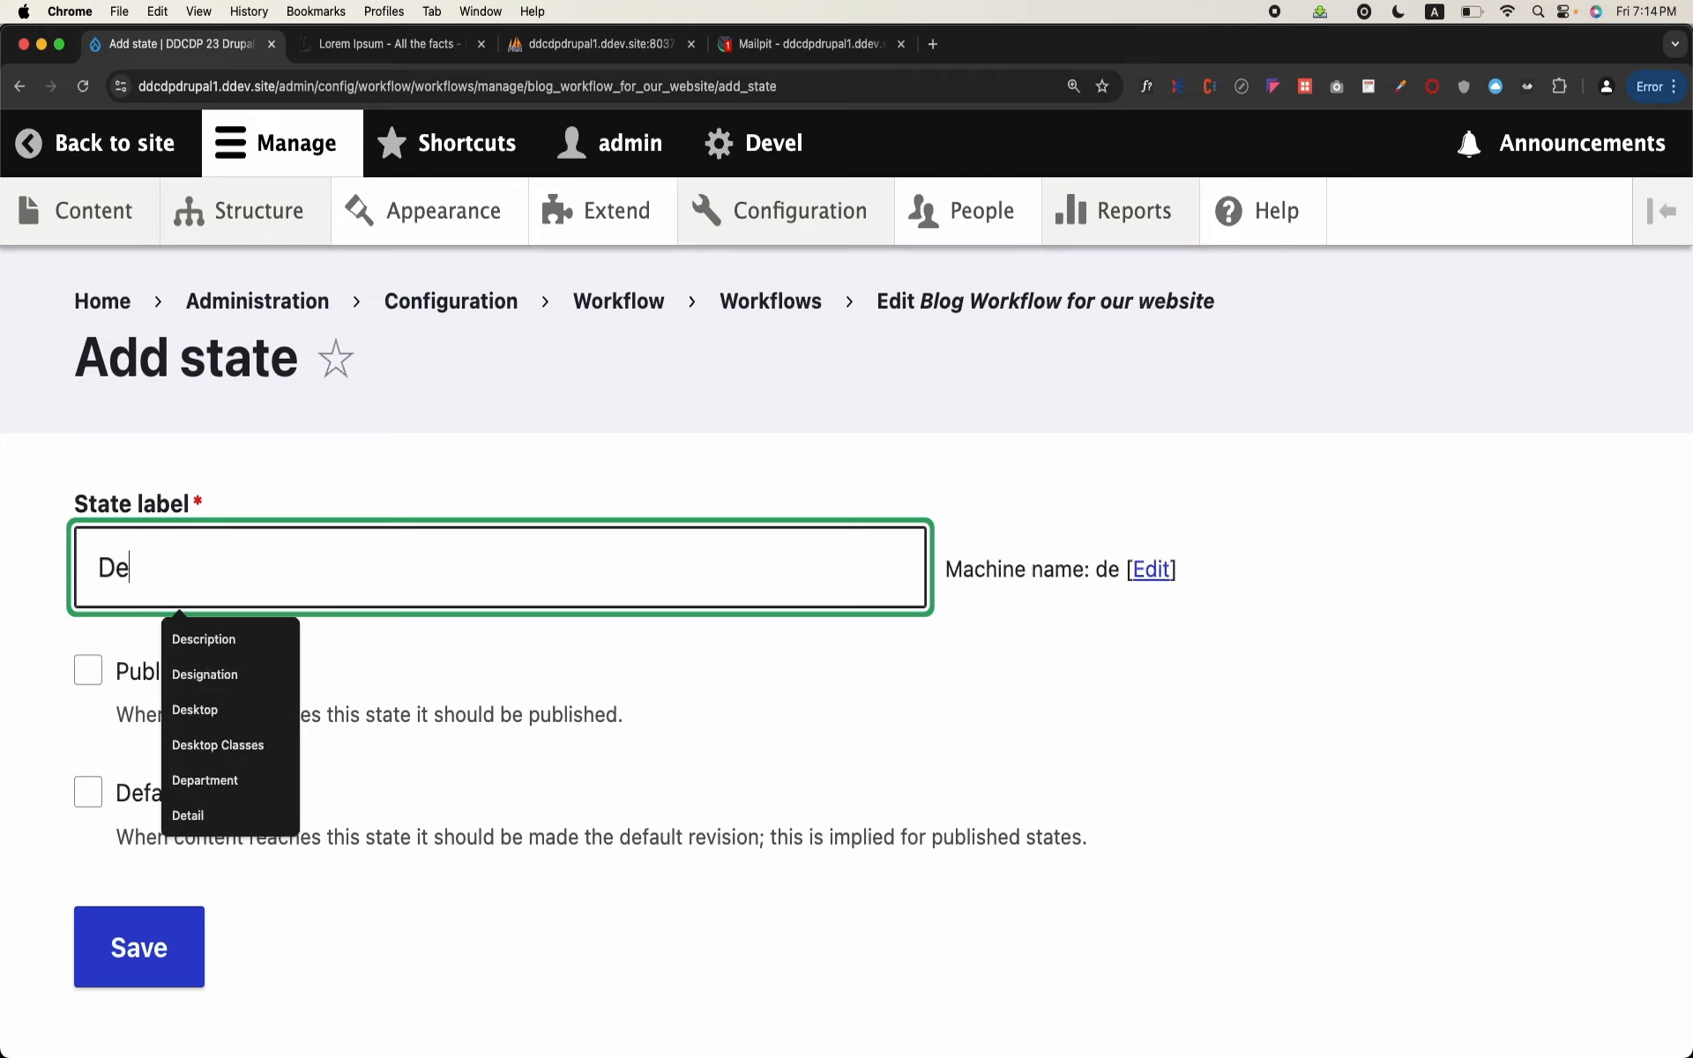
{"action": "type", "text": "puty Directo"}
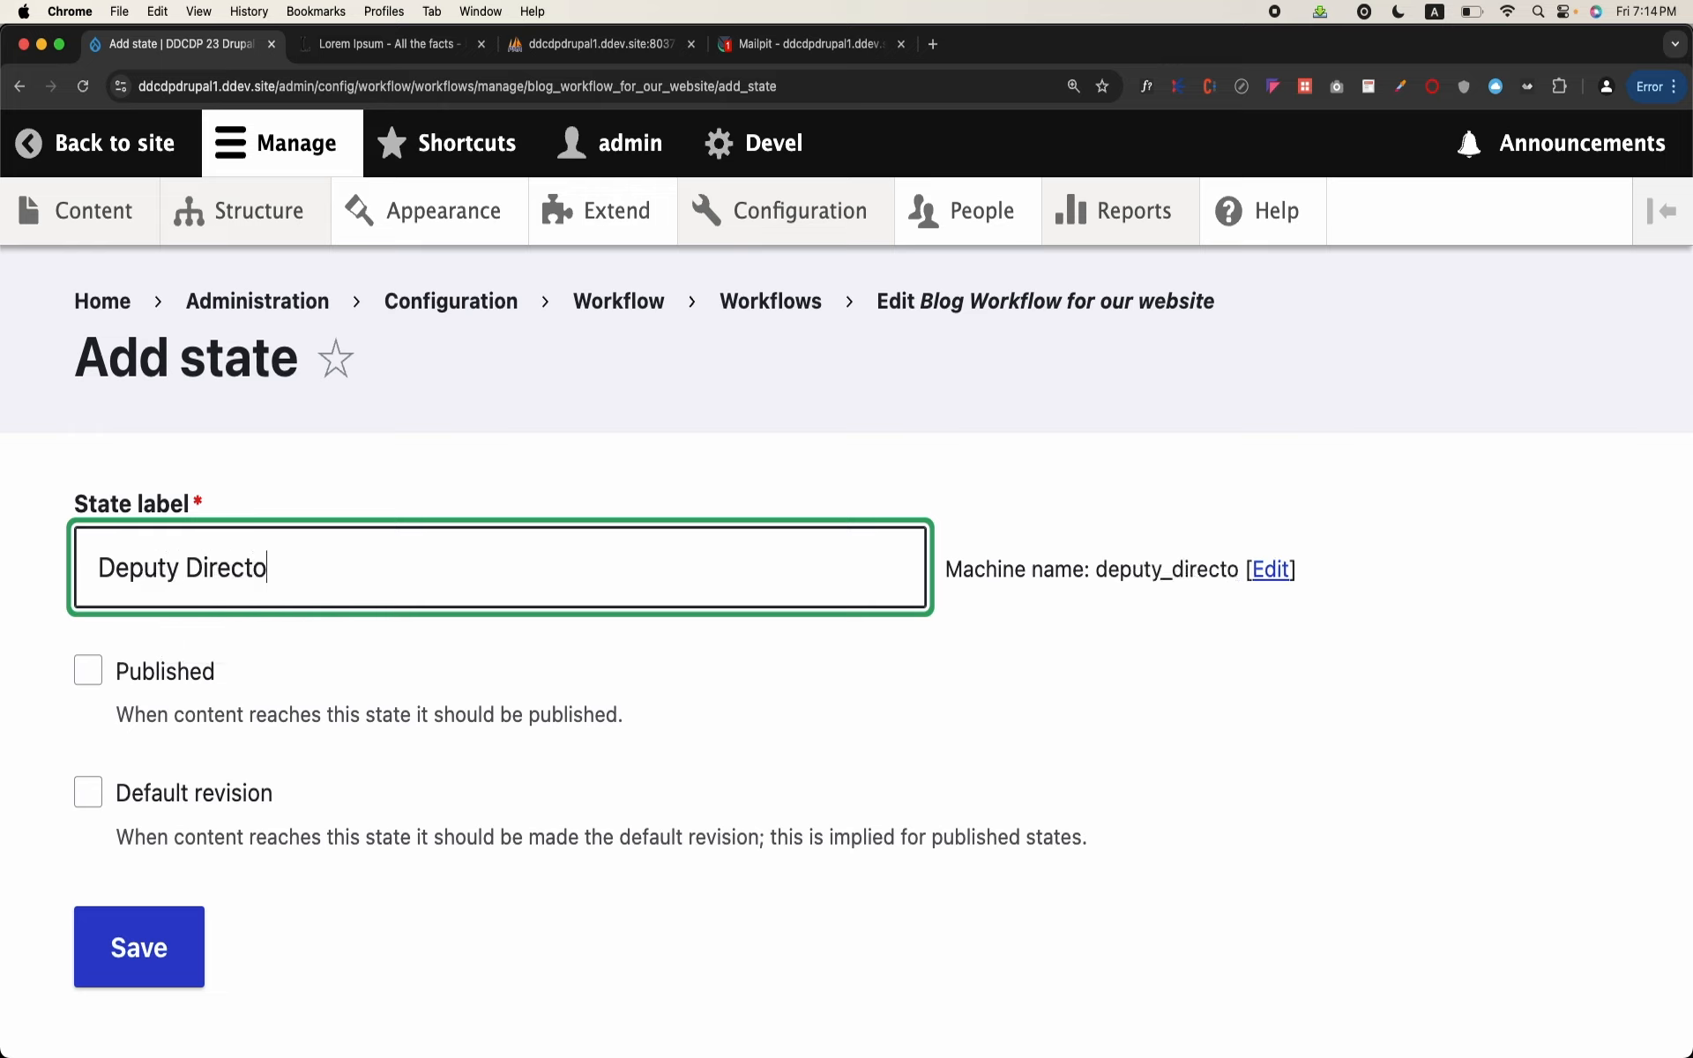
{"action": "type", "text": "r Review"}
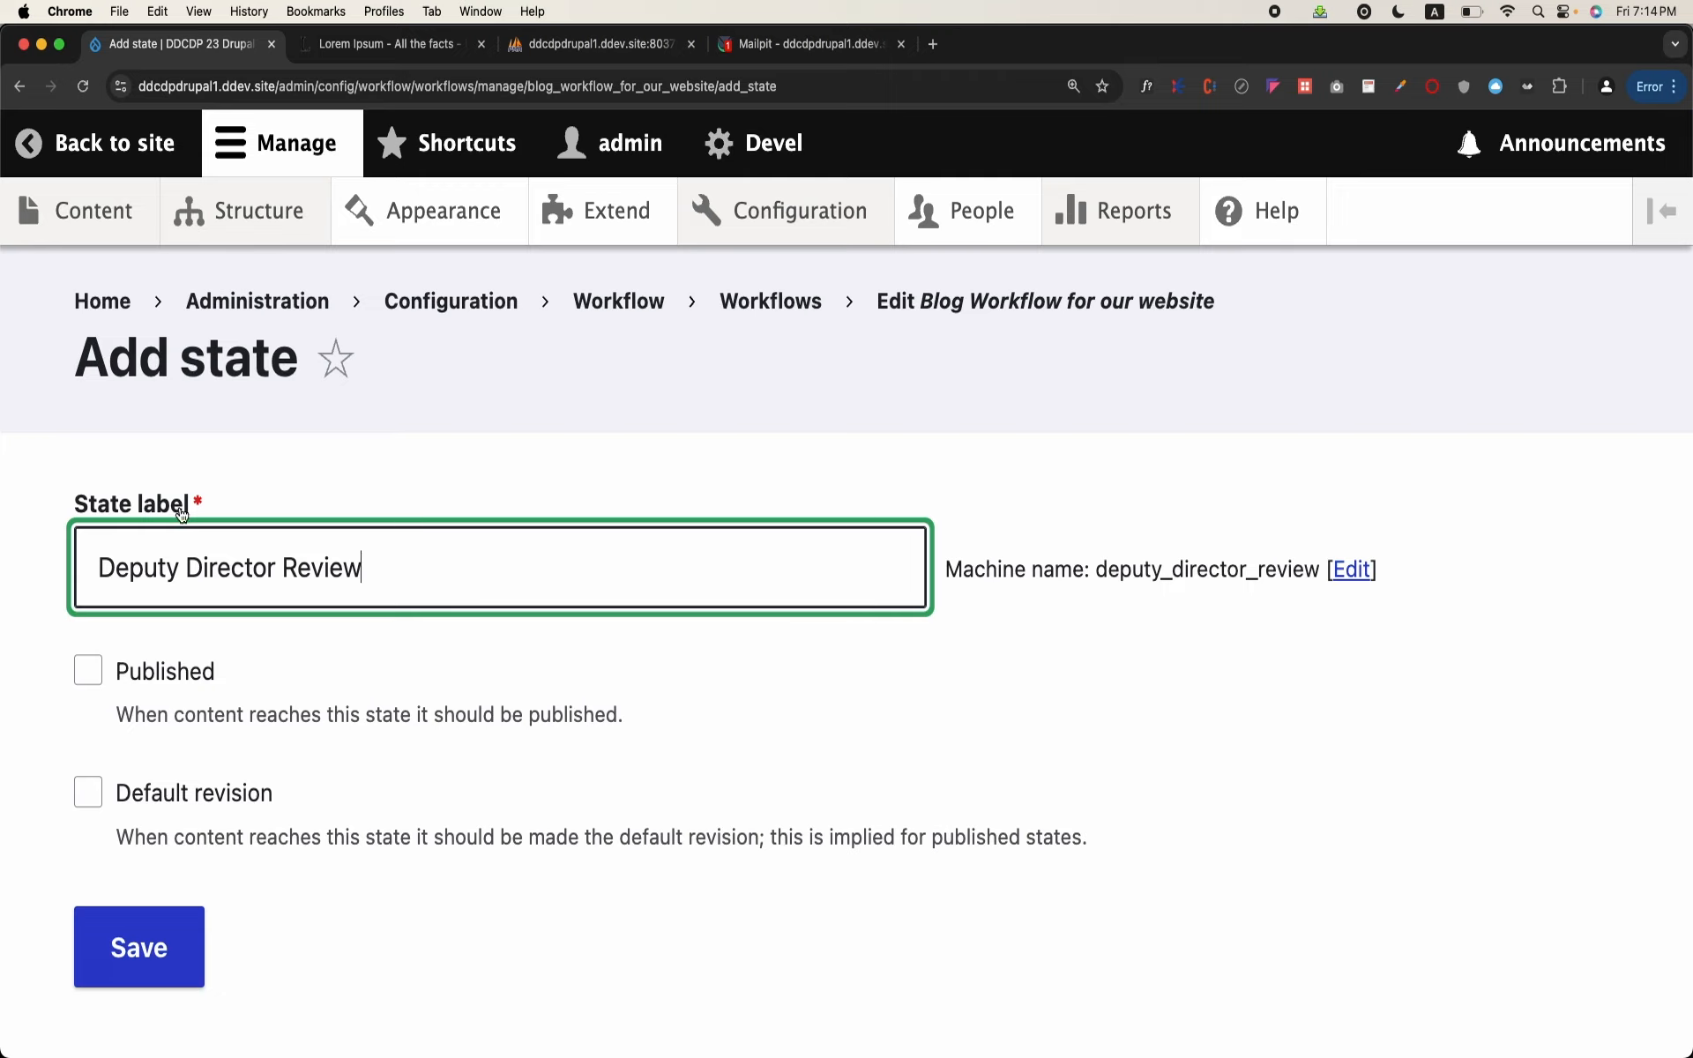
{"action": "left_click", "coordinate": [168, 908]}
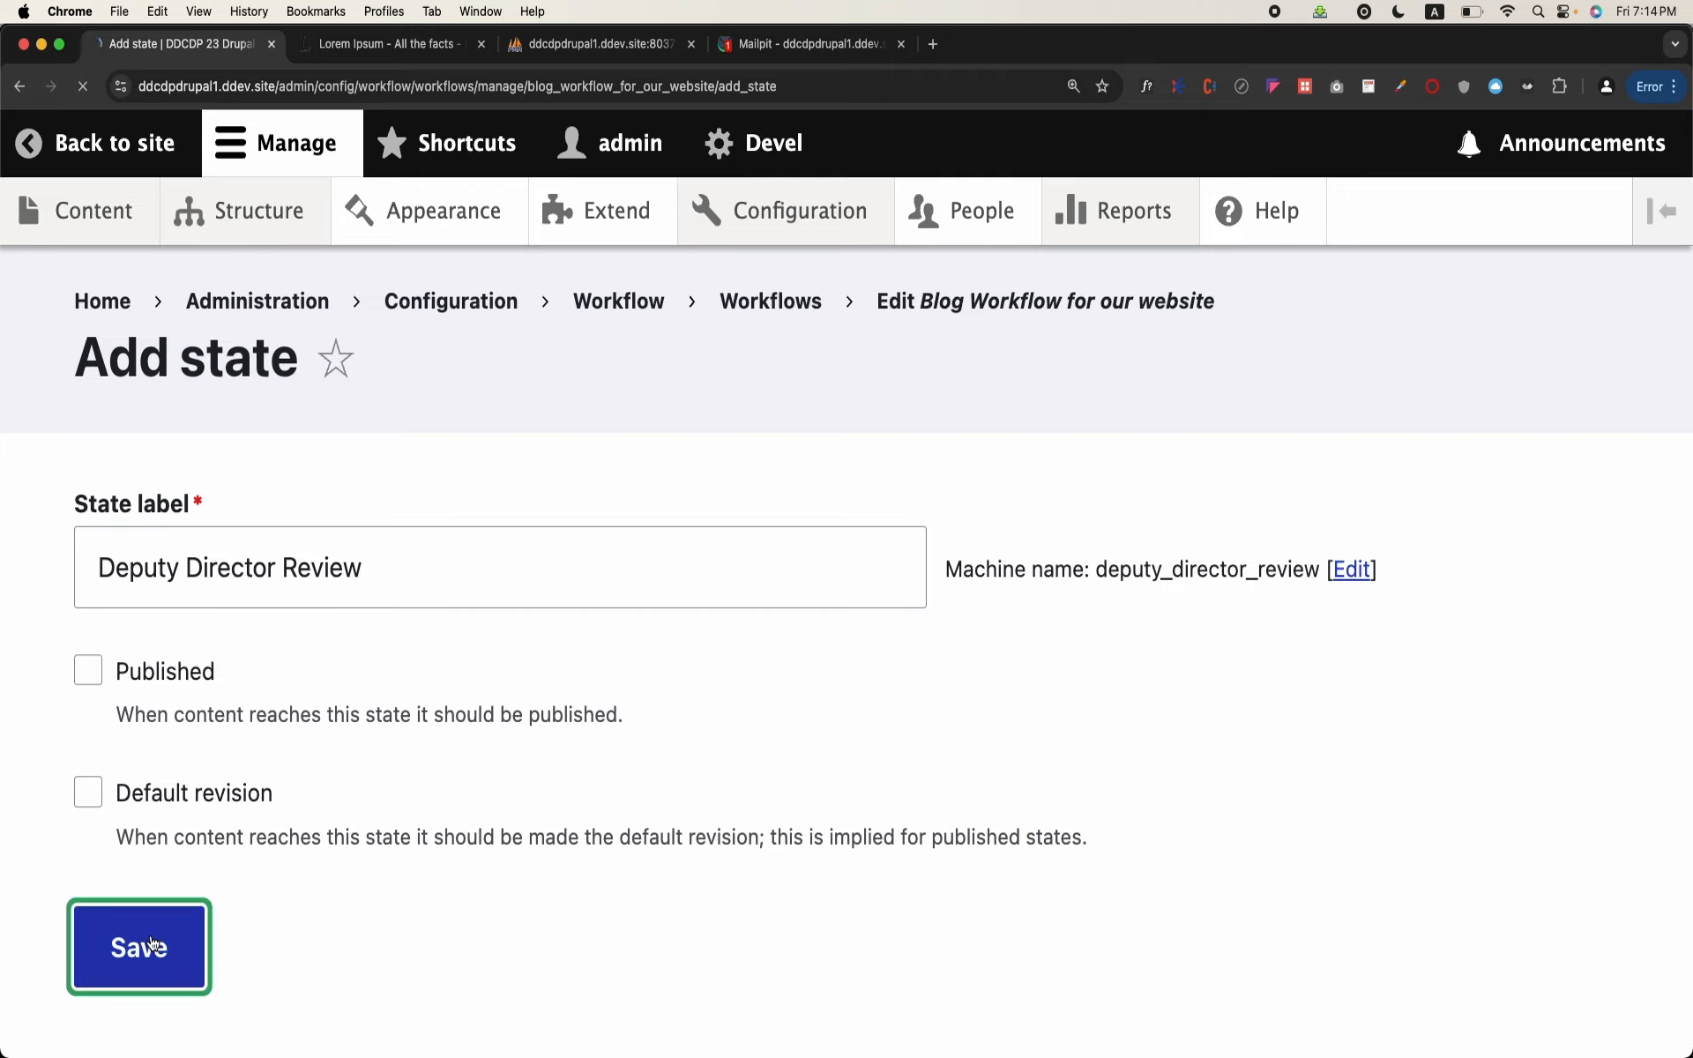
Step: Move the Deputy Director Review state between Draft and Published, and save the workflow
{"action": "scroll", "coordinate": [410, 653], "scroll_direction": "down", "scroll_amount": 7}
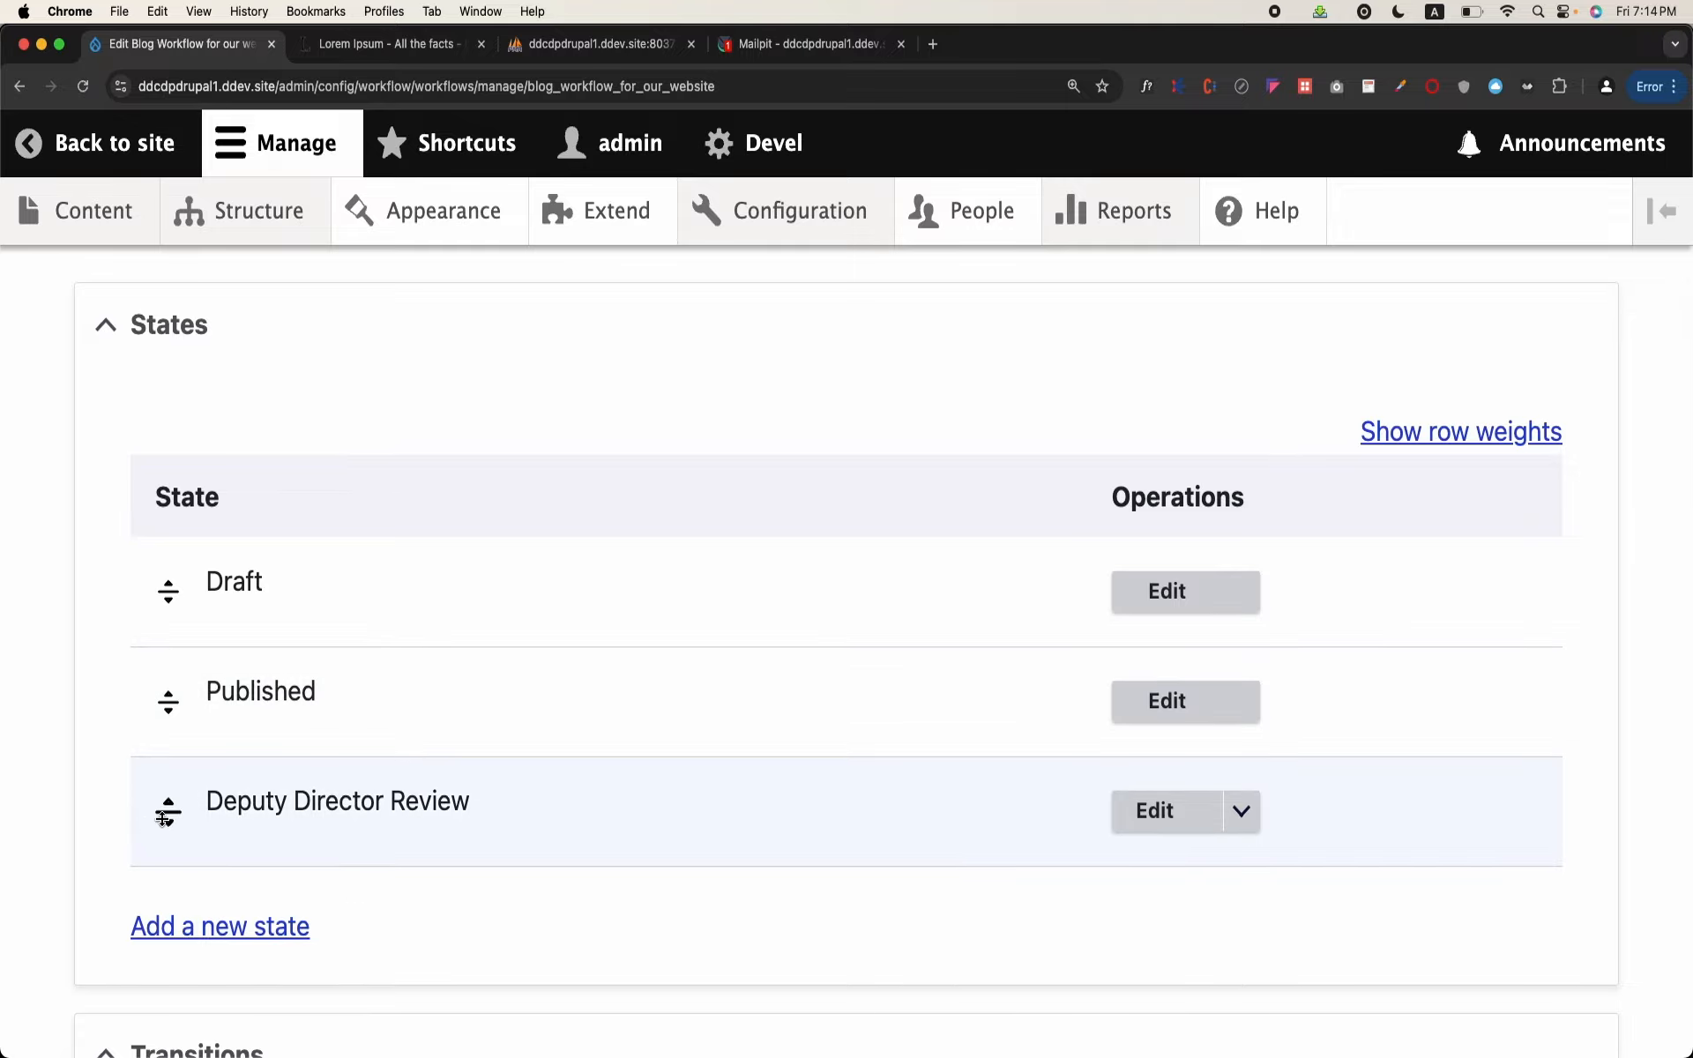
{"action": "left_click_drag", "start_coordinate": [167, 809], "coordinate": [172, 739]}
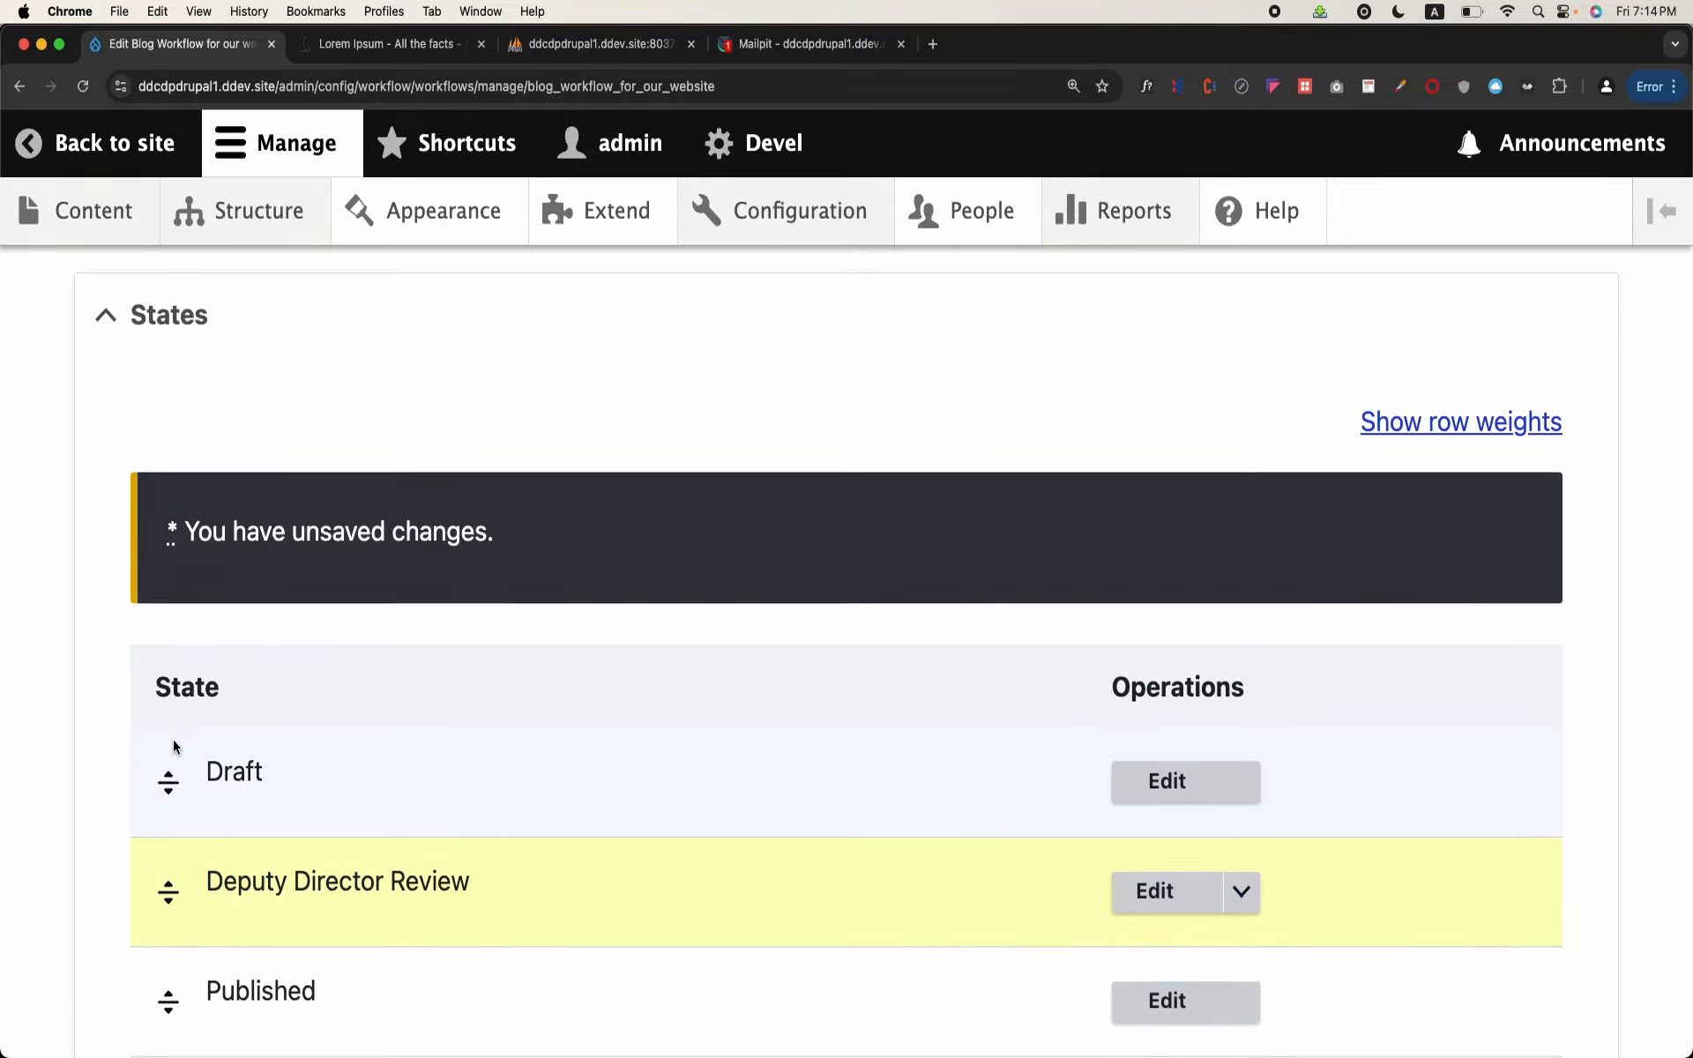
{"action": "scroll", "coordinate": [173, 739], "scroll_direction": "down", "scroll_amount": 2}
{"action": "scroll", "coordinate": [173, 740], "scroll_direction": "down", "scroll_amount": 10}
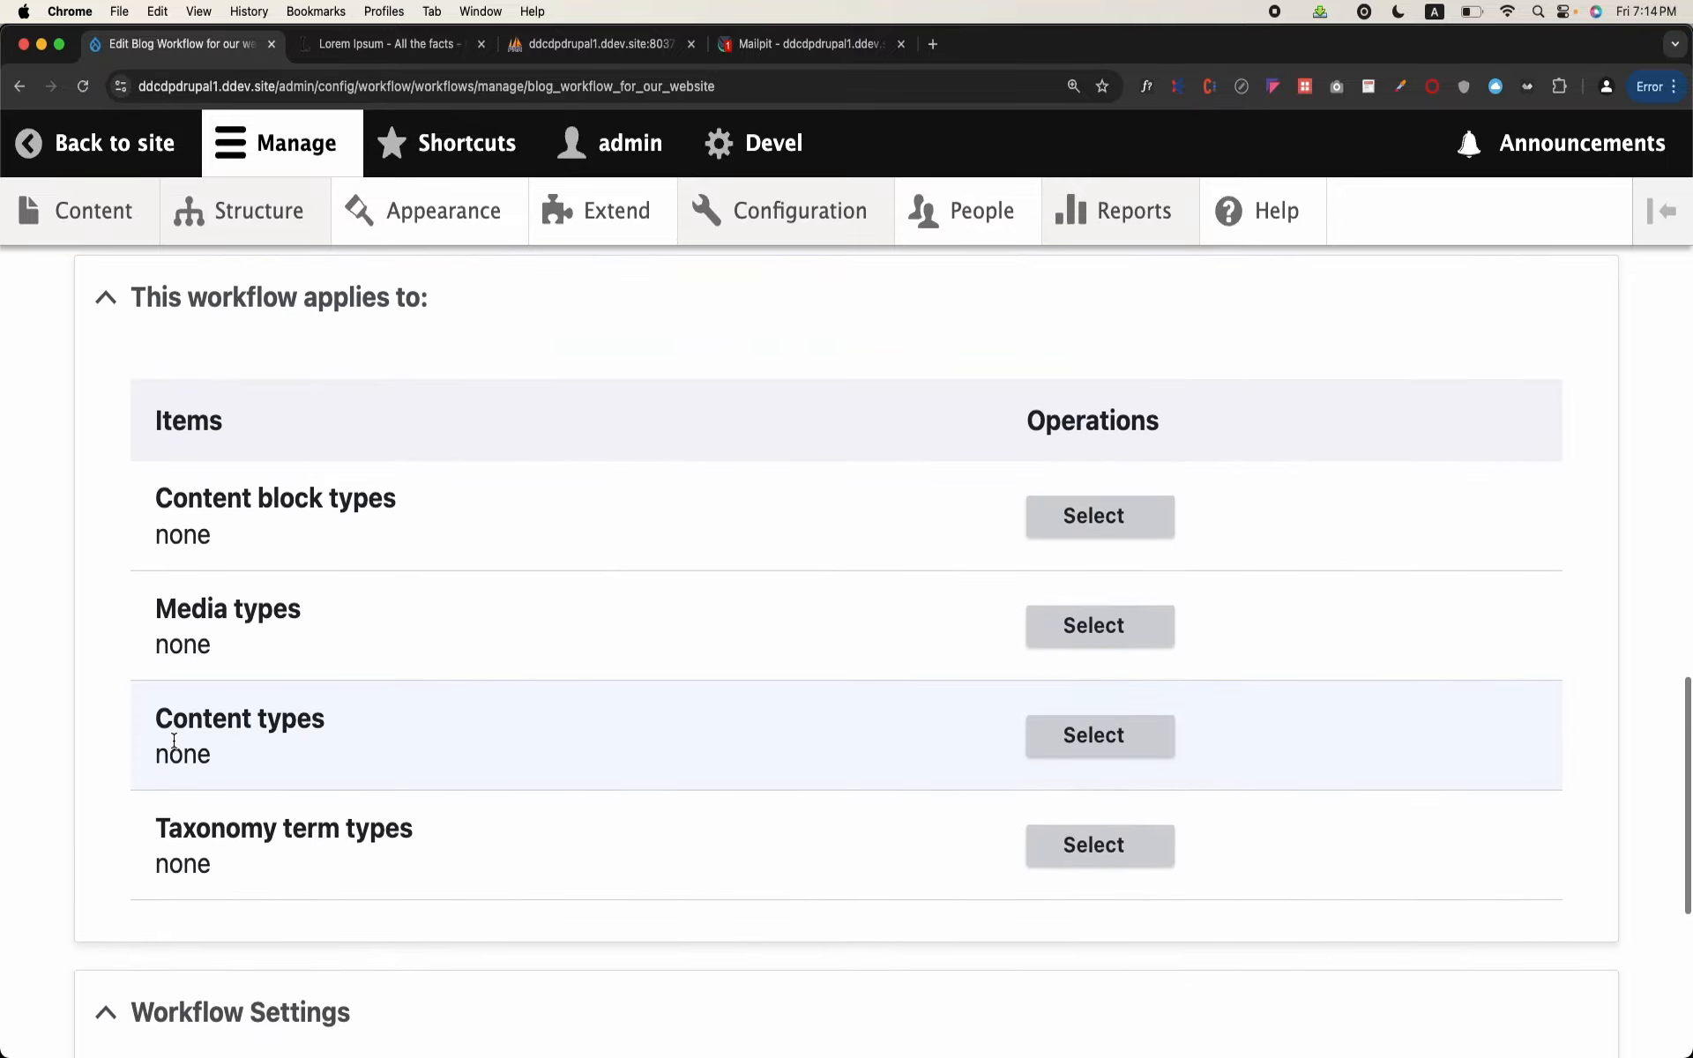
{"action": "left_click", "coordinate": [154, 891]}
Step: Add and save another workflow state labelled "Director Review"
{"action": "scroll", "coordinate": [531, 747], "scroll_direction": "down", "scroll_amount": 6}
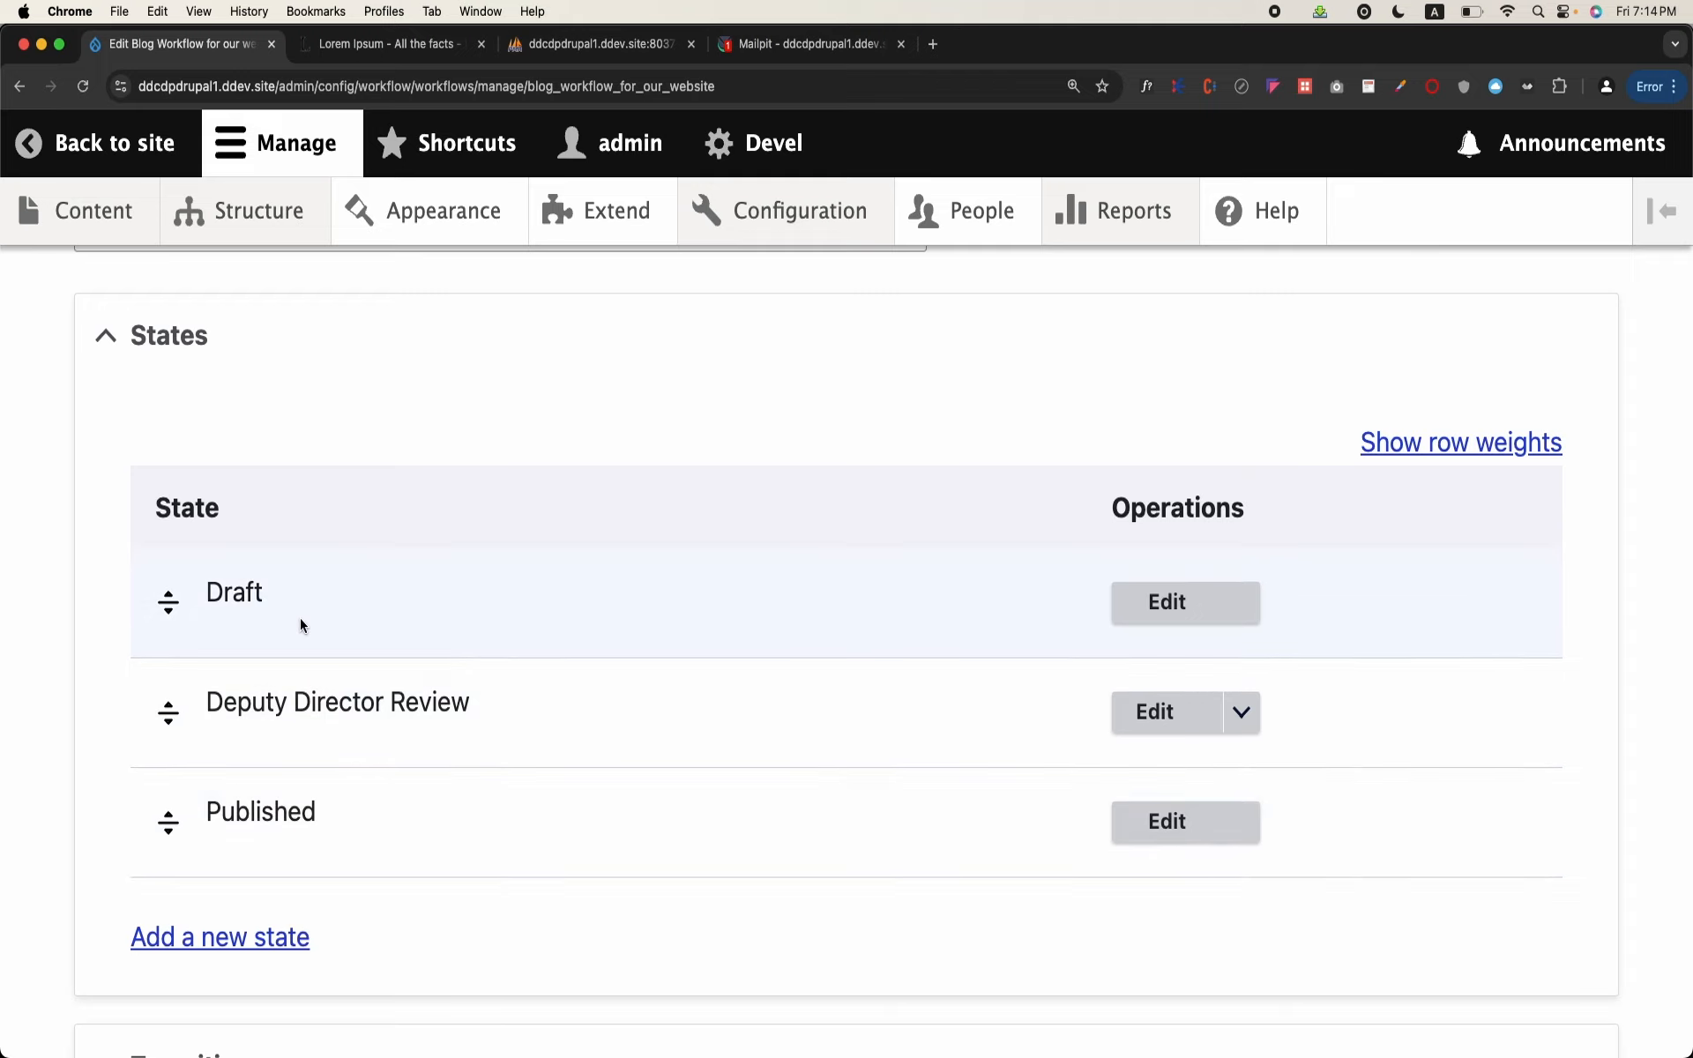
{"action": "scroll", "coordinate": [300, 622], "scroll_direction": "down", "scroll_amount": 2}
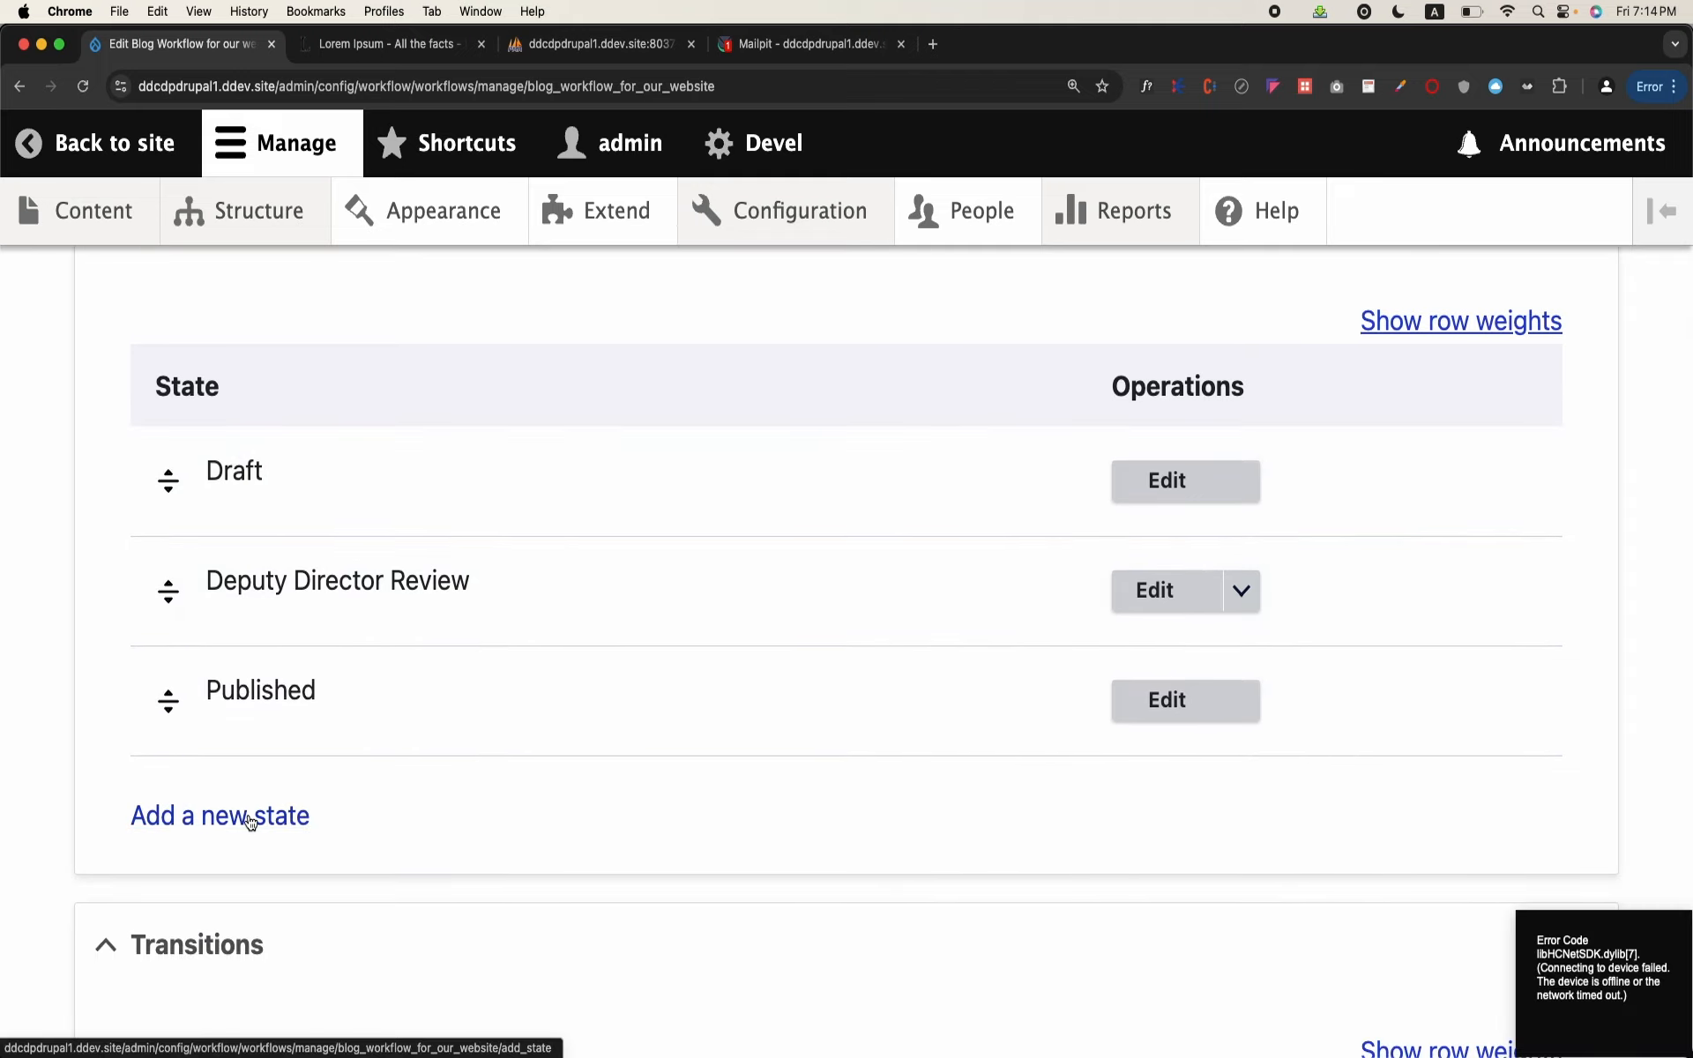
{"action": "left_click", "coordinate": [249, 822]}
{"action": "left_click", "coordinate": [310, 586]}
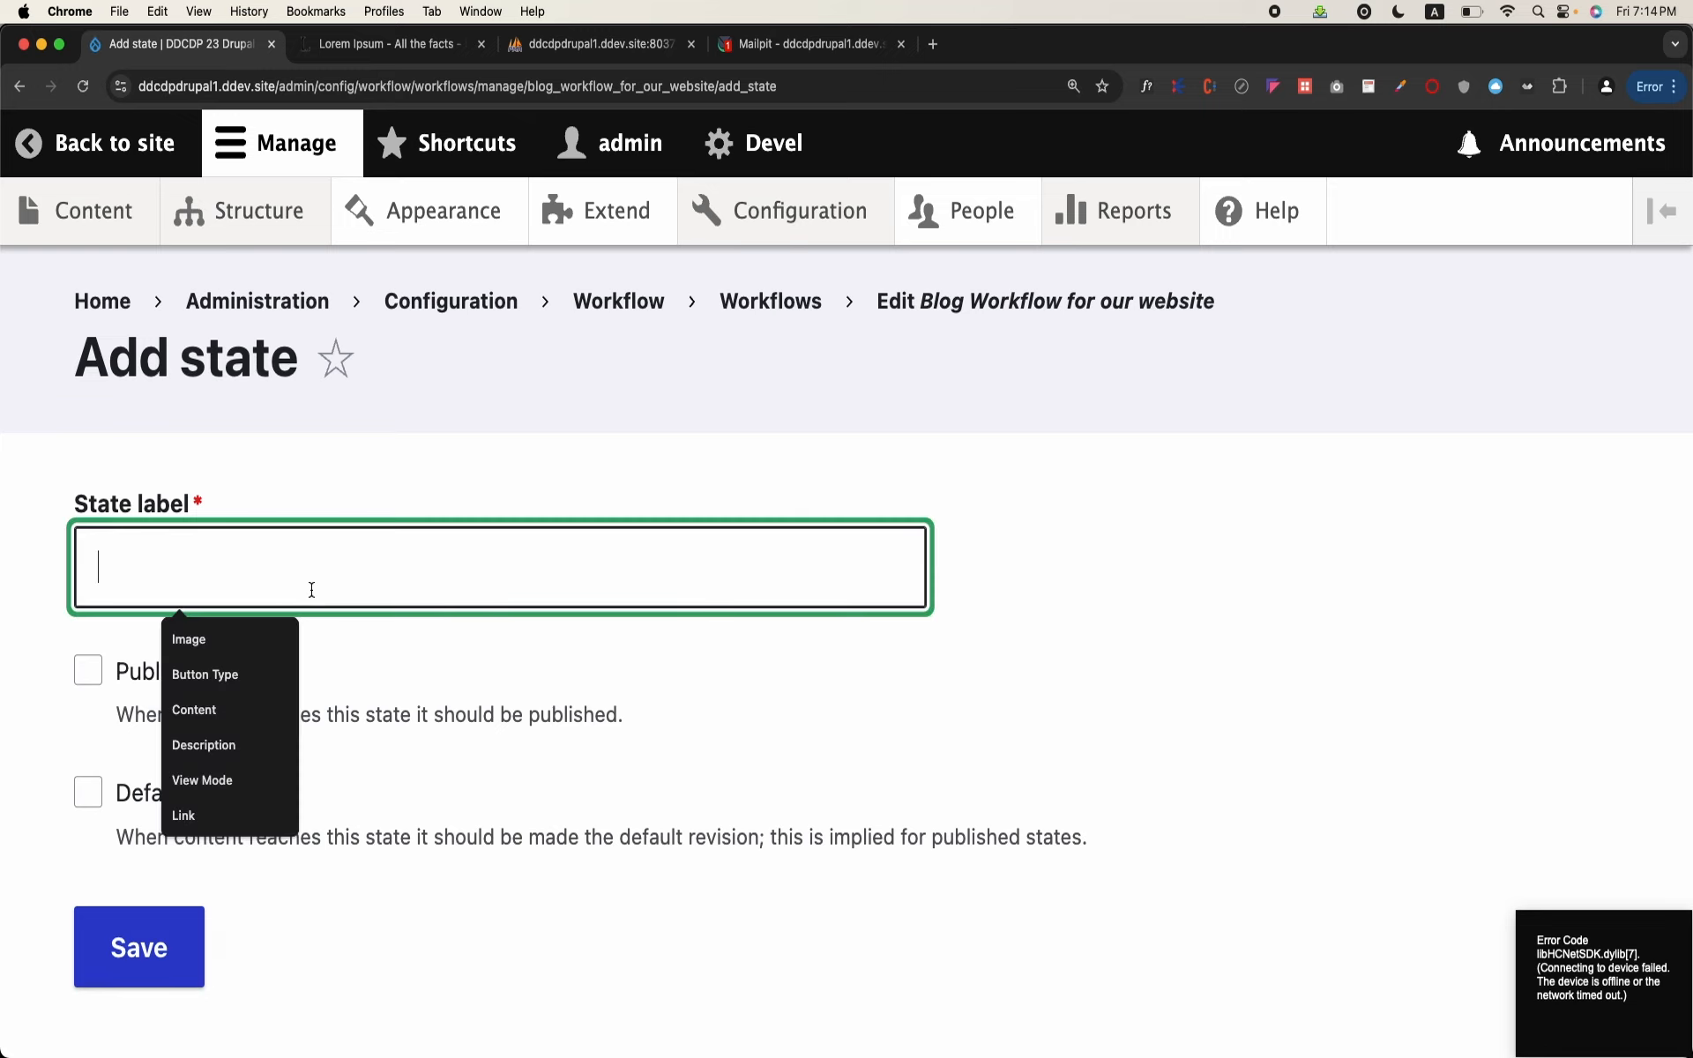
{"action": "type", "text": "Director "}
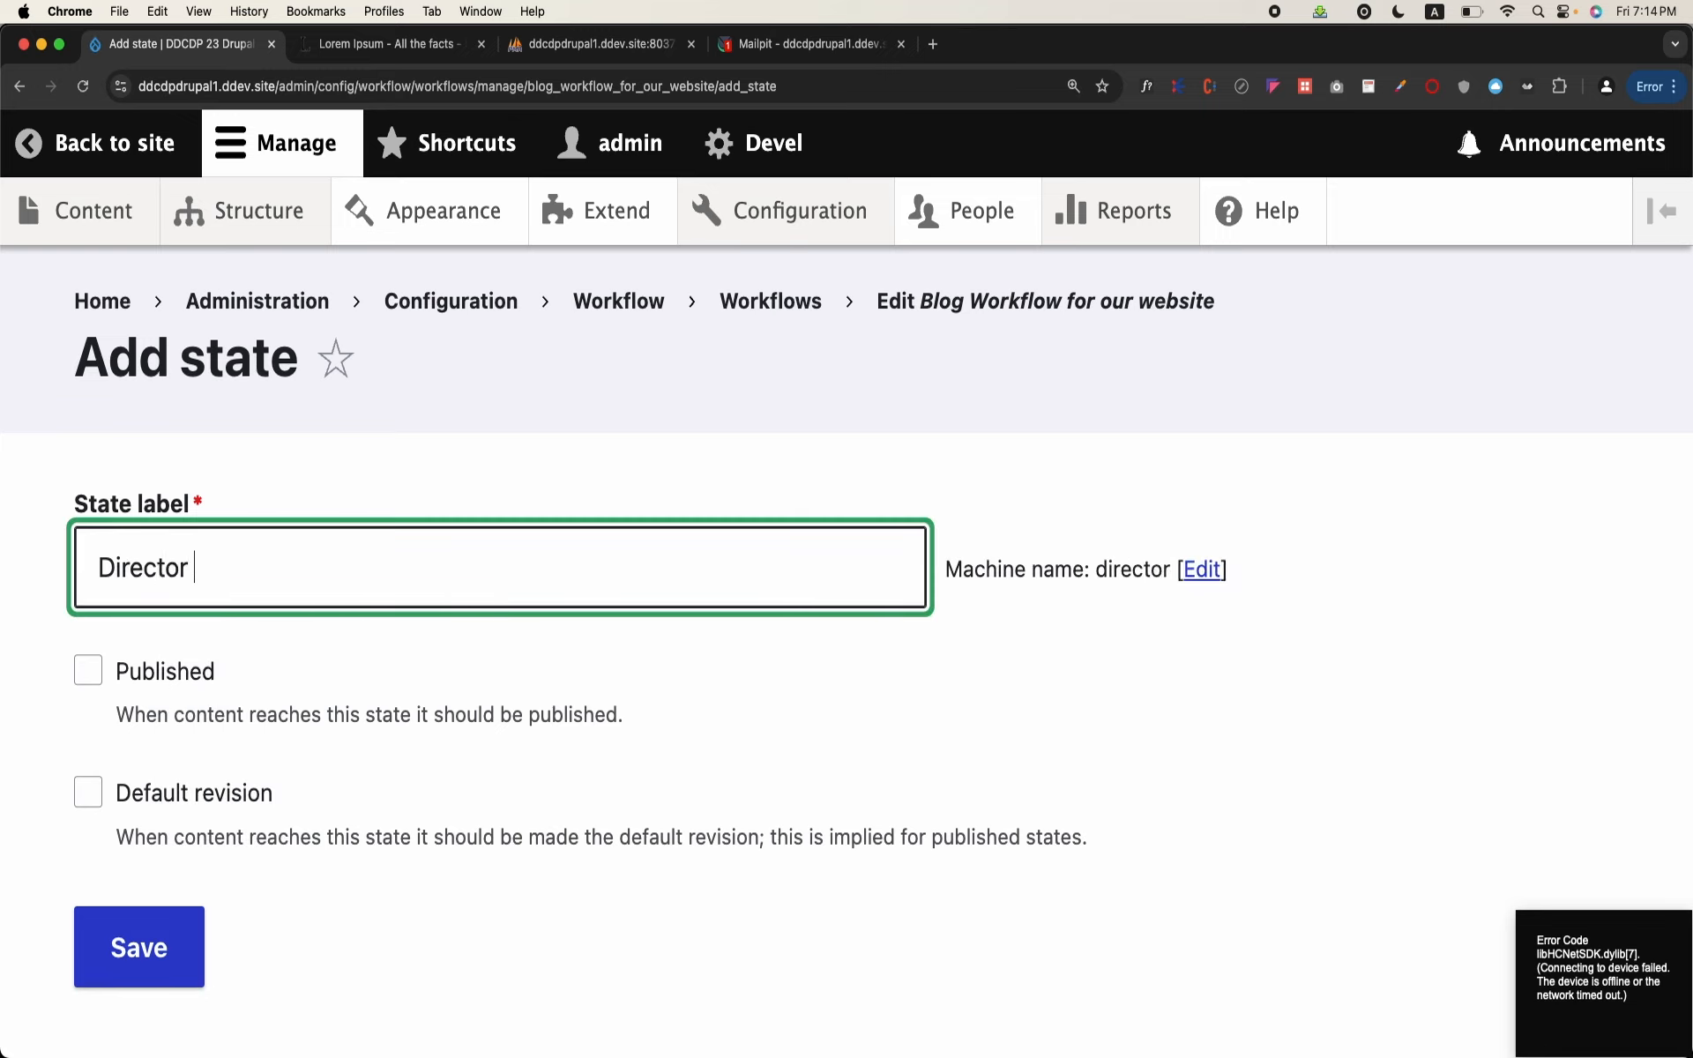
{"action": "type", "text": "Review"}
{"action": "left_click", "coordinate": [141, 945]}
Step: Move the Director Review state between Deputy Director Review and Published, save the workflow, and check the order of states
{"action": "scroll", "coordinate": [406, 744], "scroll_direction": "down", "scroll_amount": 3}
{"action": "scroll", "coordinate": [406, 746], "scroll_direction": "down", "scroll_amount": 5}
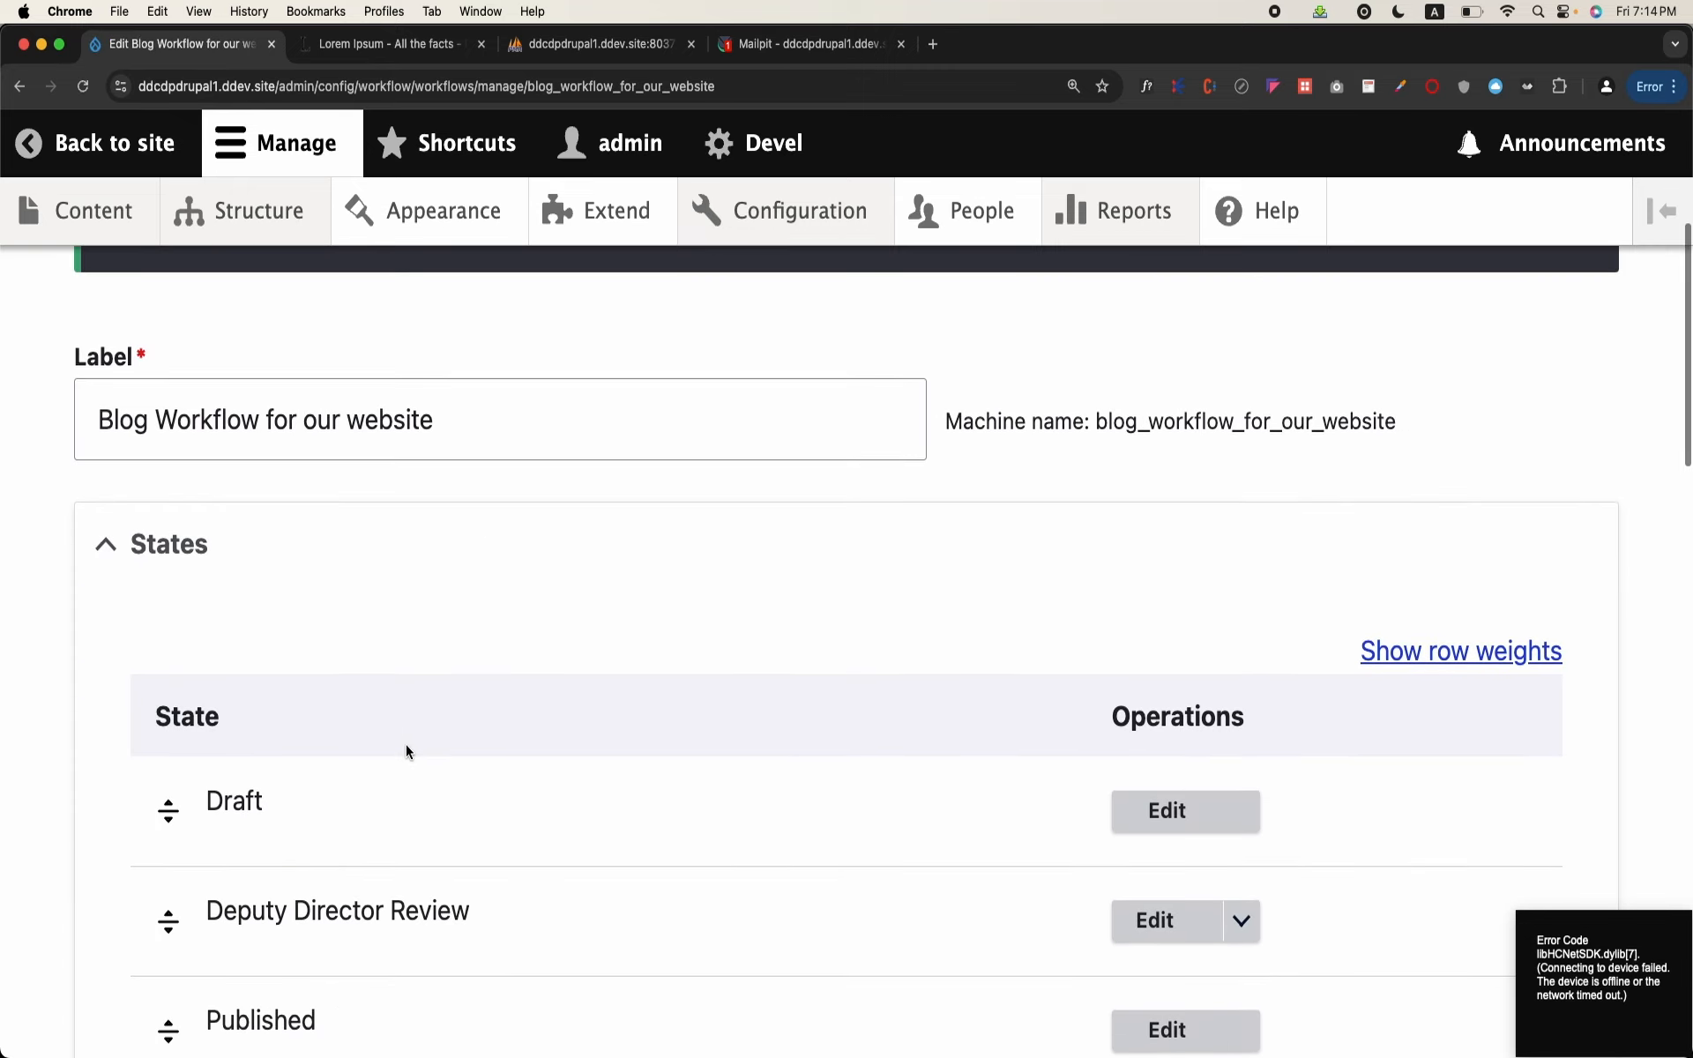
{"action": "left_click_drag", "start_coordinate": [180, 792], "coordinate": [193, 718]}
{"action": "scroll", "coordinate": [193, 717], "scroll_direction": "down", "scroll_amount": 2}
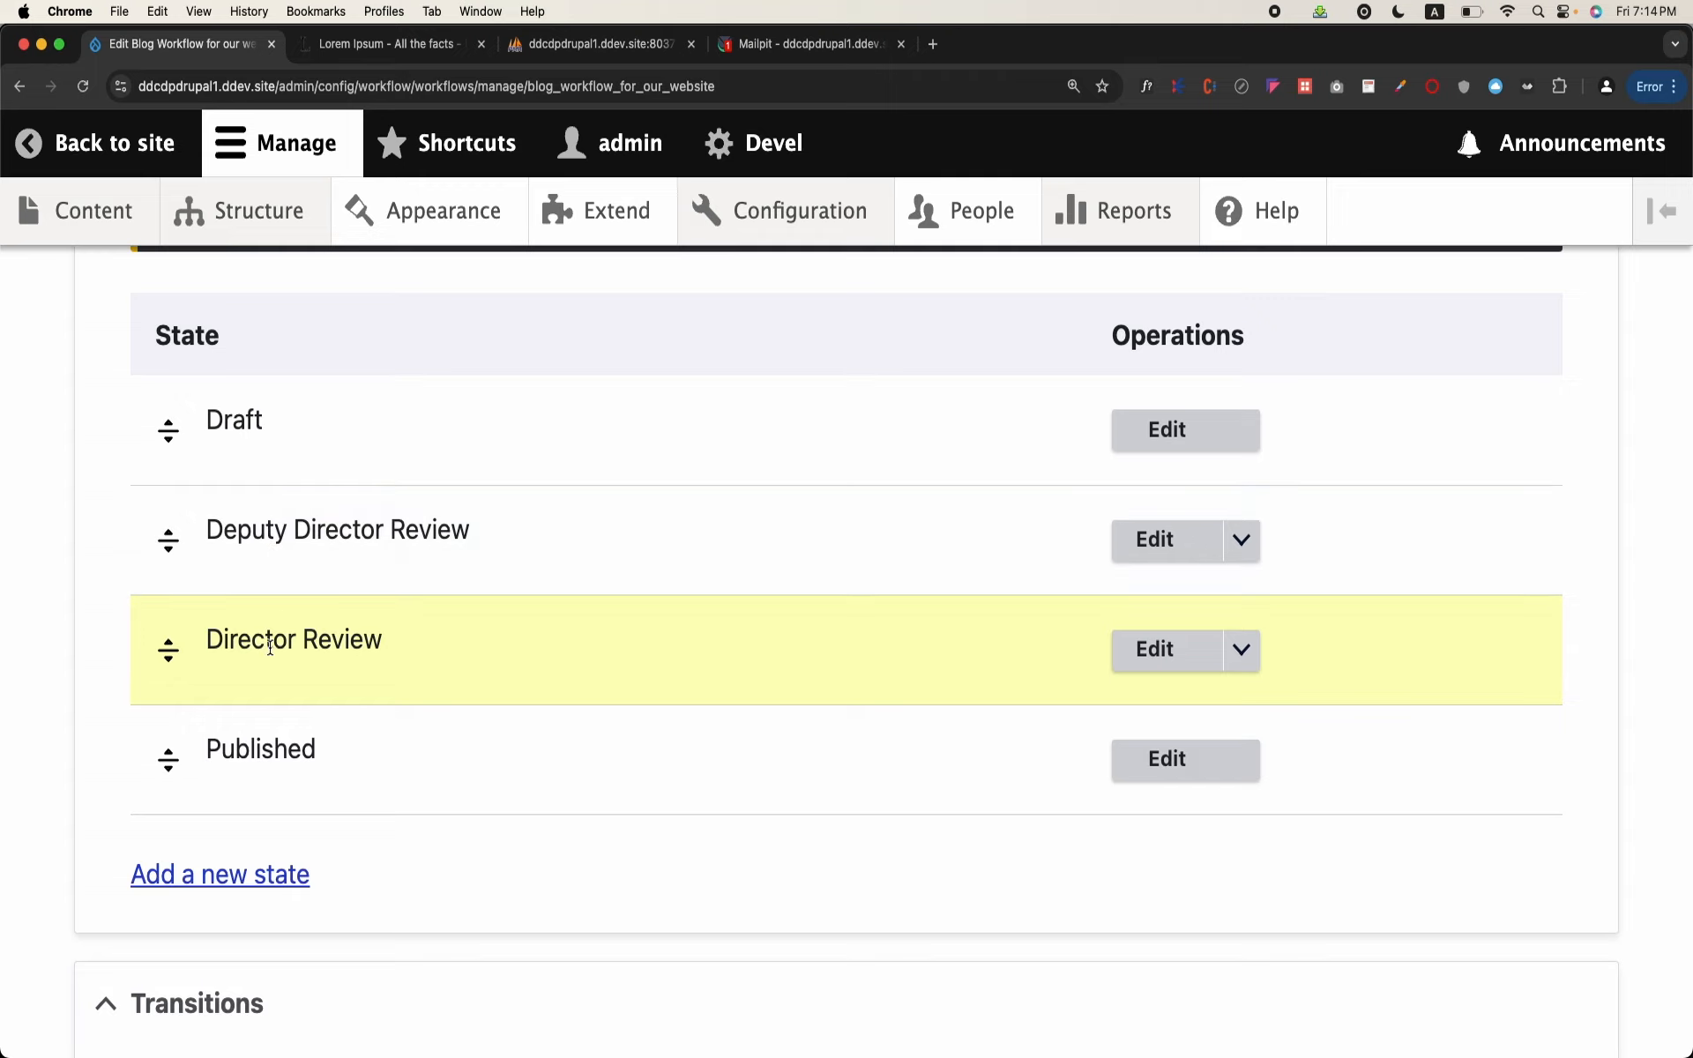
{"action": "scroll", "coordinate": [264, 718], "scroll_direction": "down", "scroll_amount": 3}
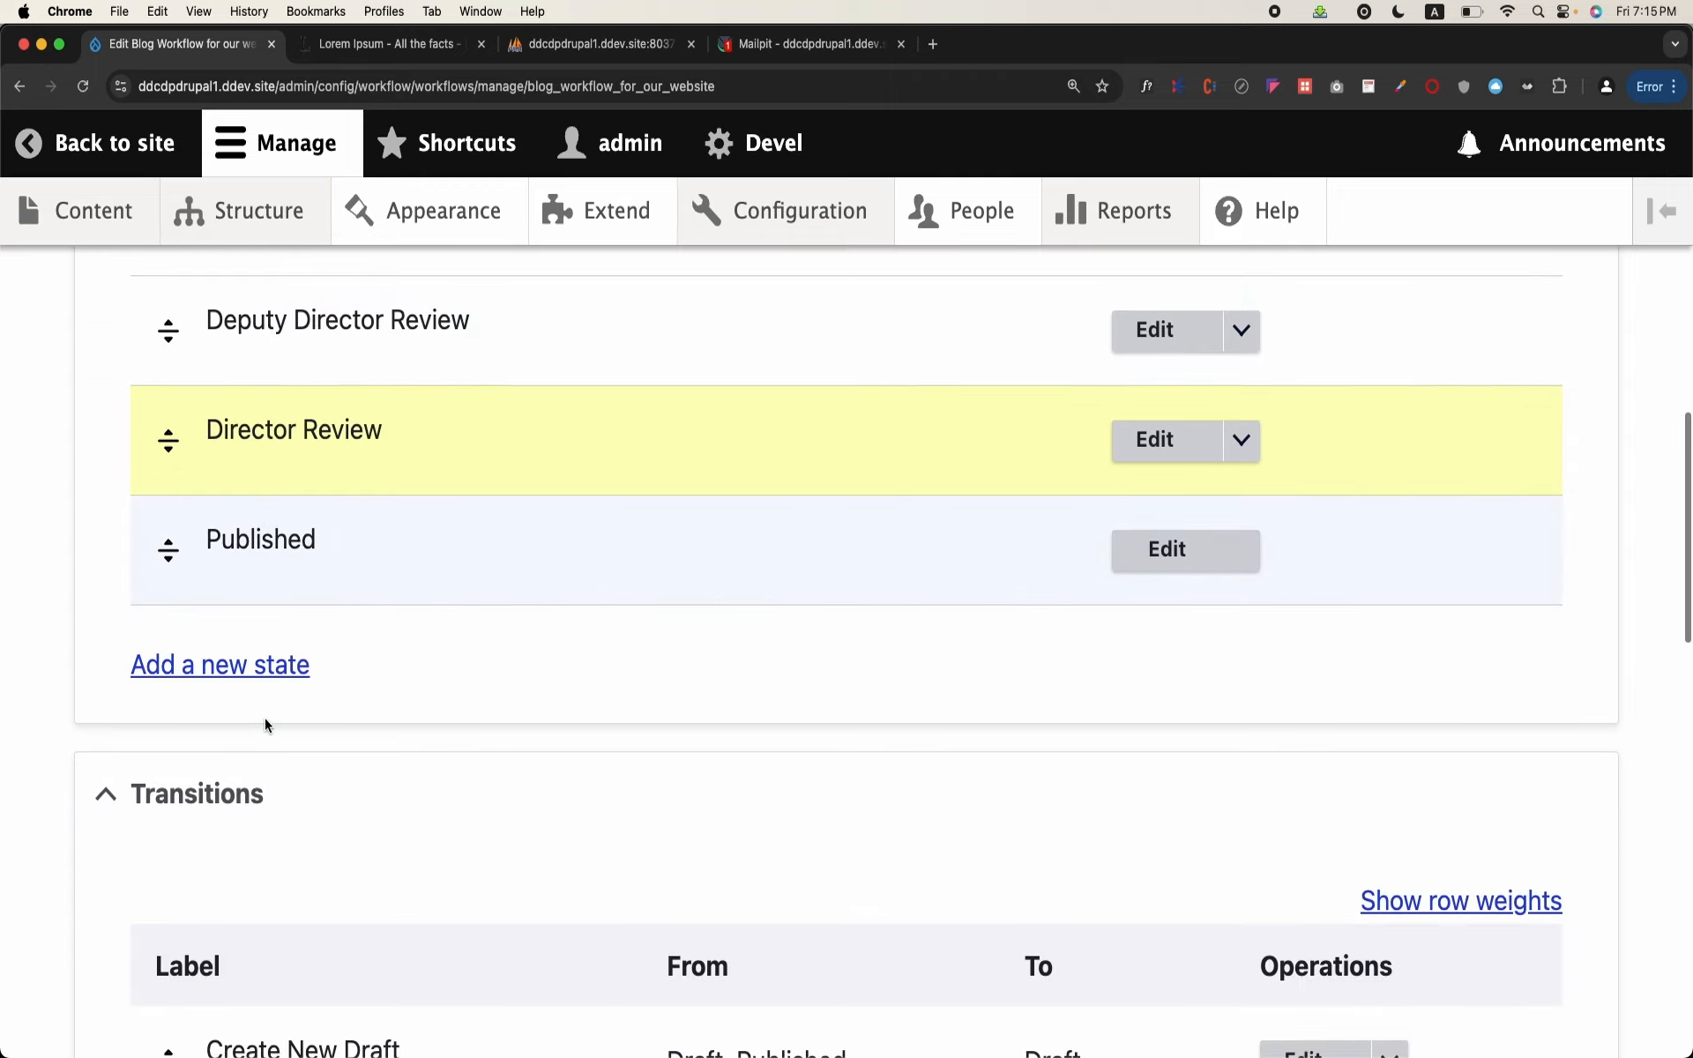
{"action": "scroll", "coordinate": [280, 575], "scroll_direction": "down", "scroll_amount": 15}
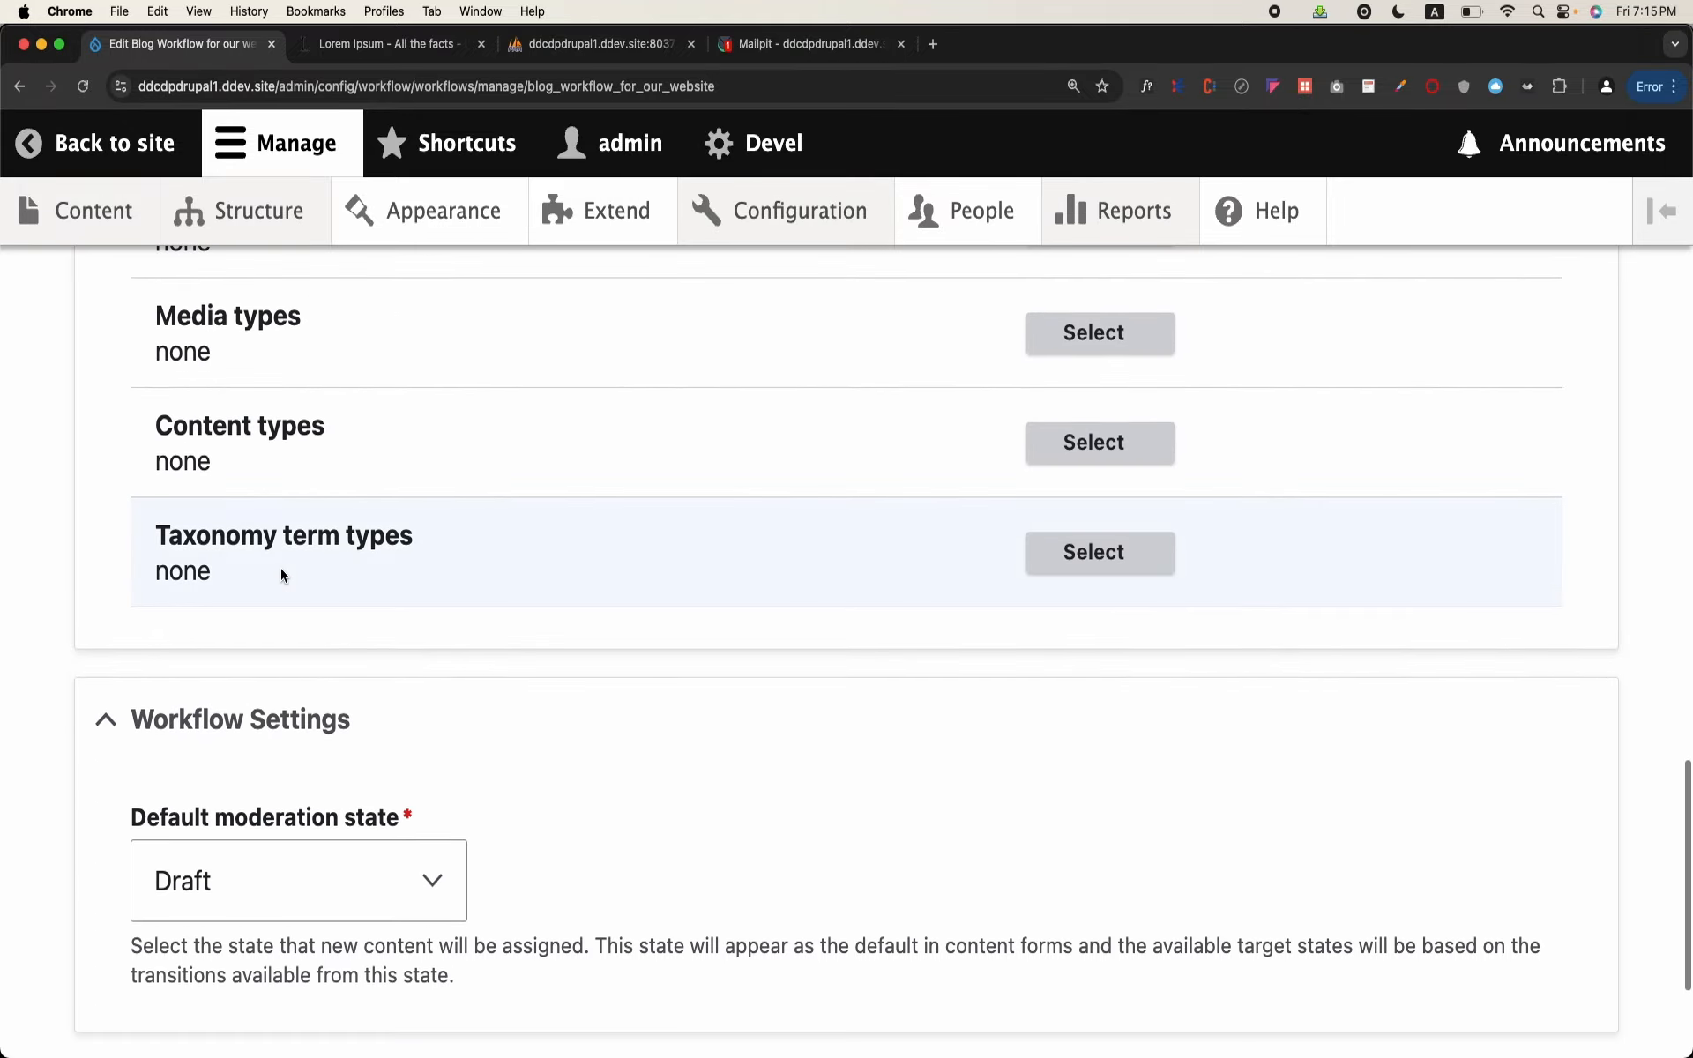
{"action": "left_click", "coordinate": [163, 867]}
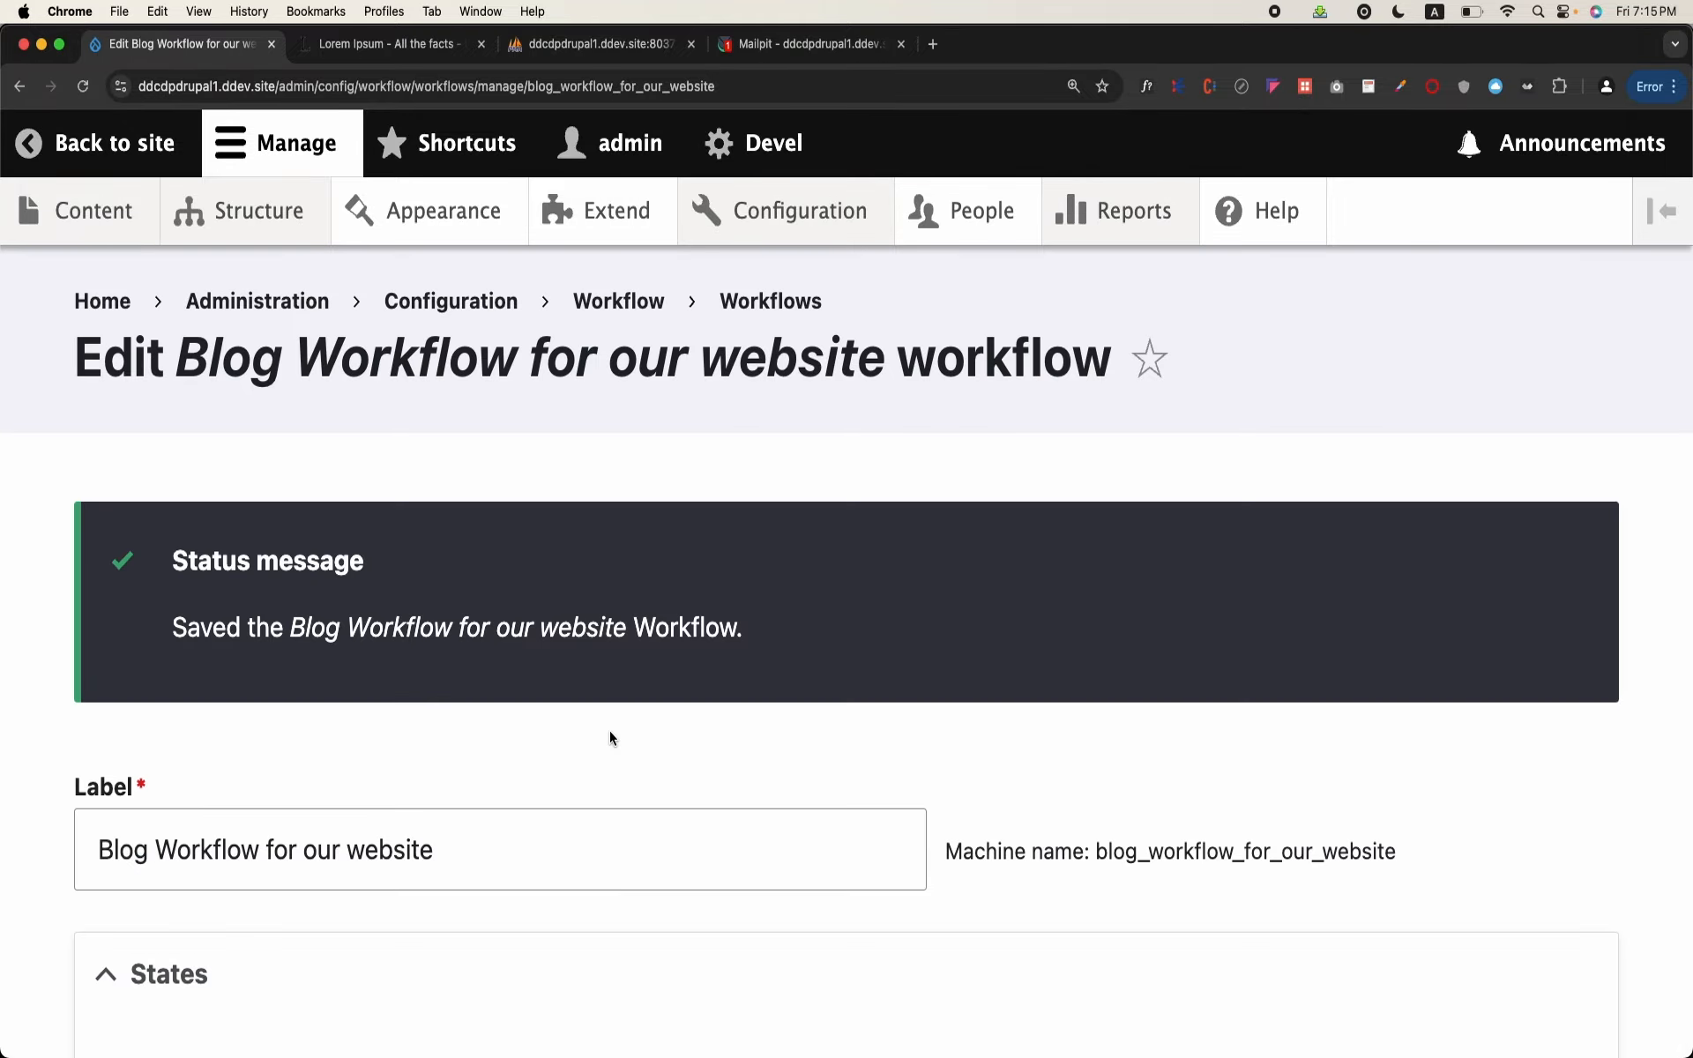
{"action": "scroll", "coordinate": [610, 730], "scroll_direction": "down", "scroll_amount": 8}
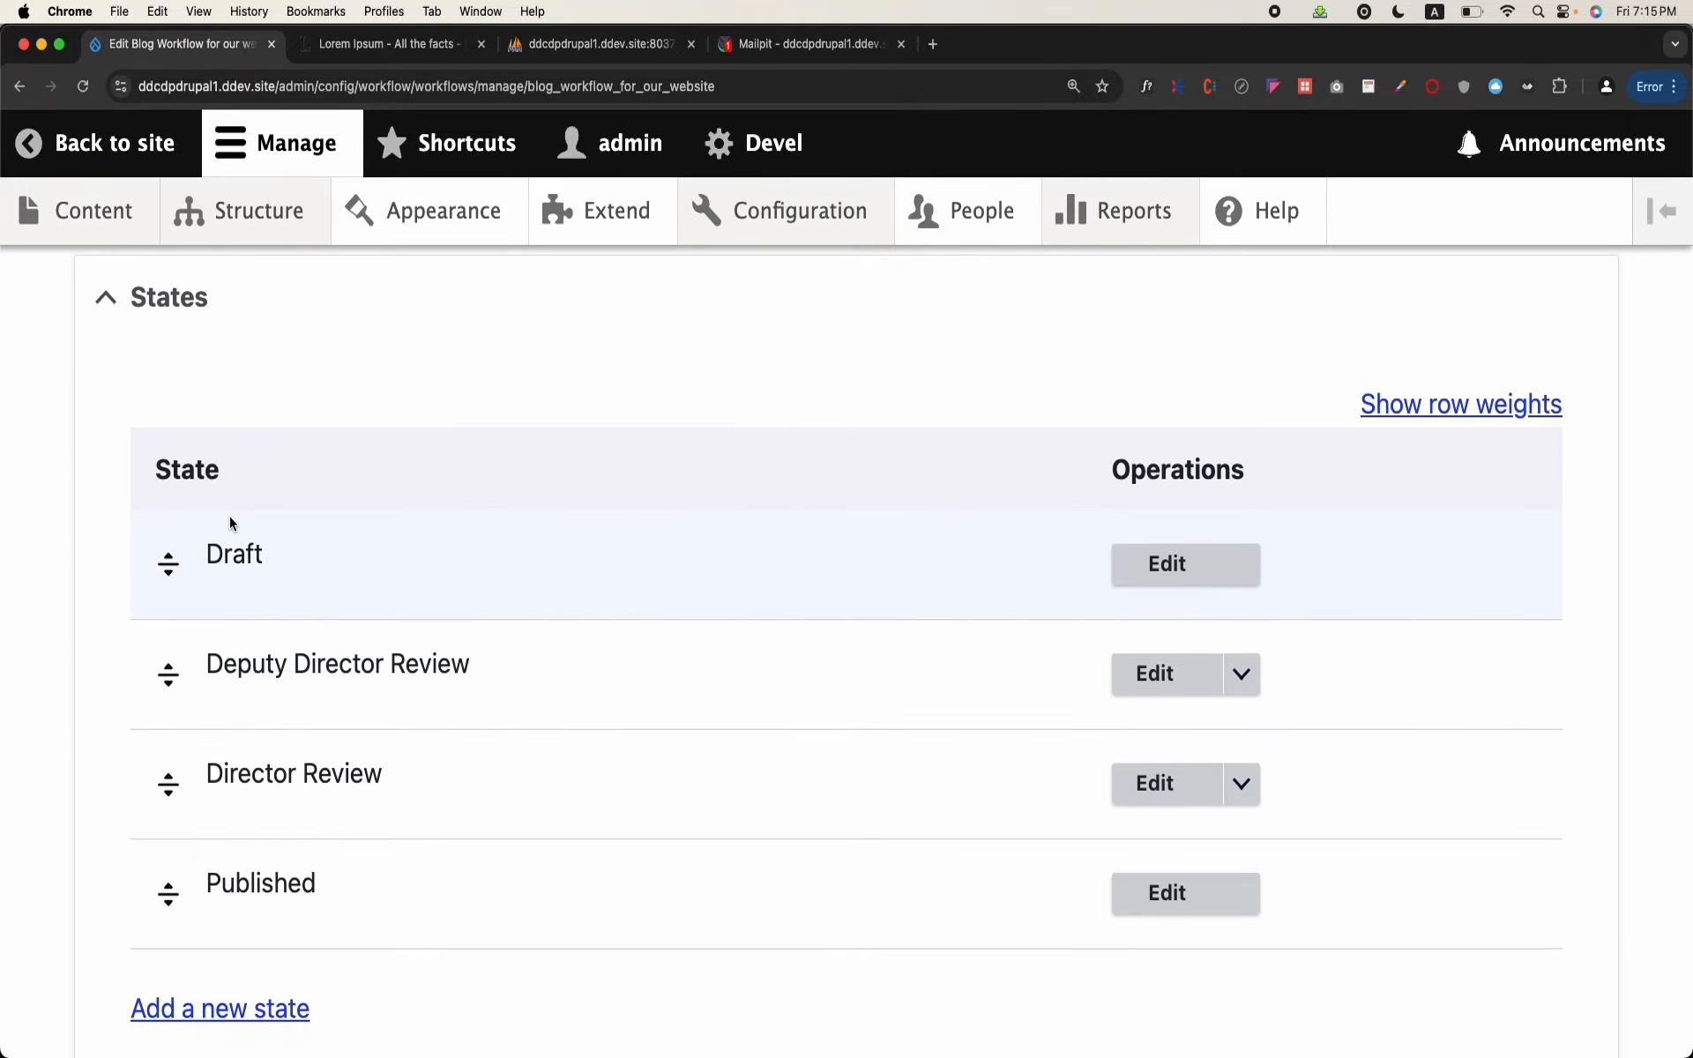
{"action": "scroll", "coordinate": [360, 625], "scroll_direction": "down", "scroll_amount": 1}
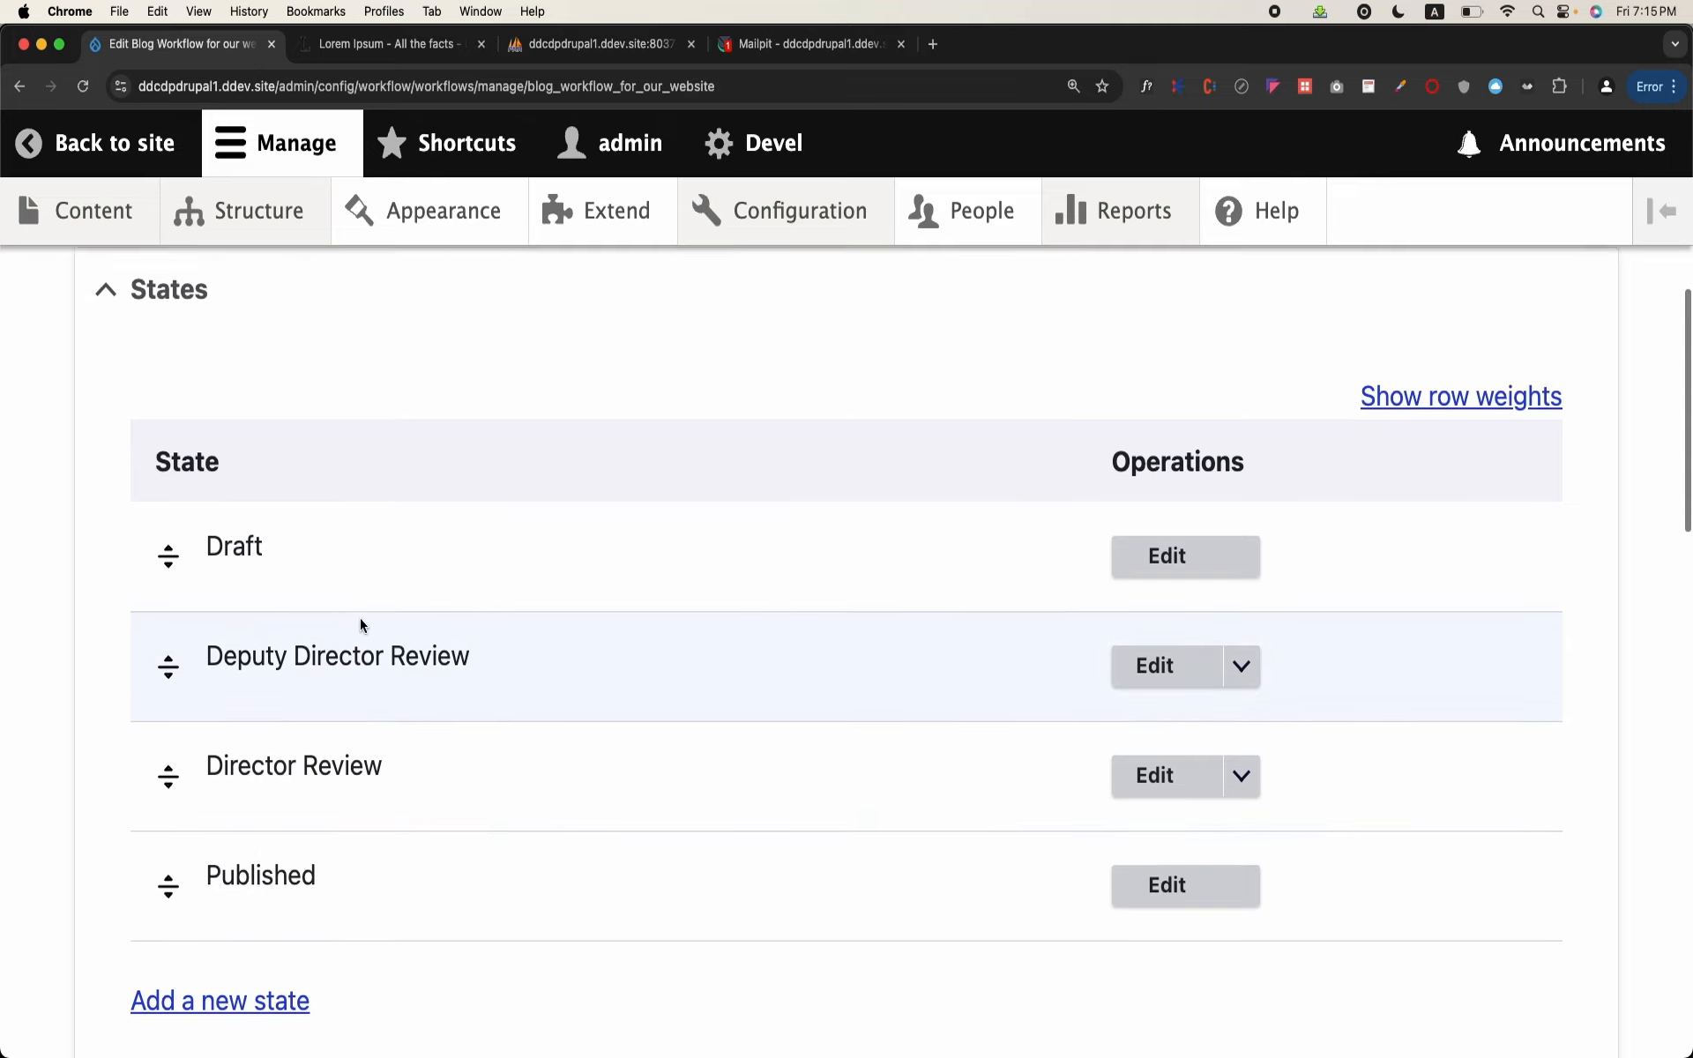
Step: Edit the Create New Draft transition to remove Published from its From states, and save it
{"action": "scroll", "coordinate": [360, 626], "scroll_direction": "down", "scroll_amount": 3}
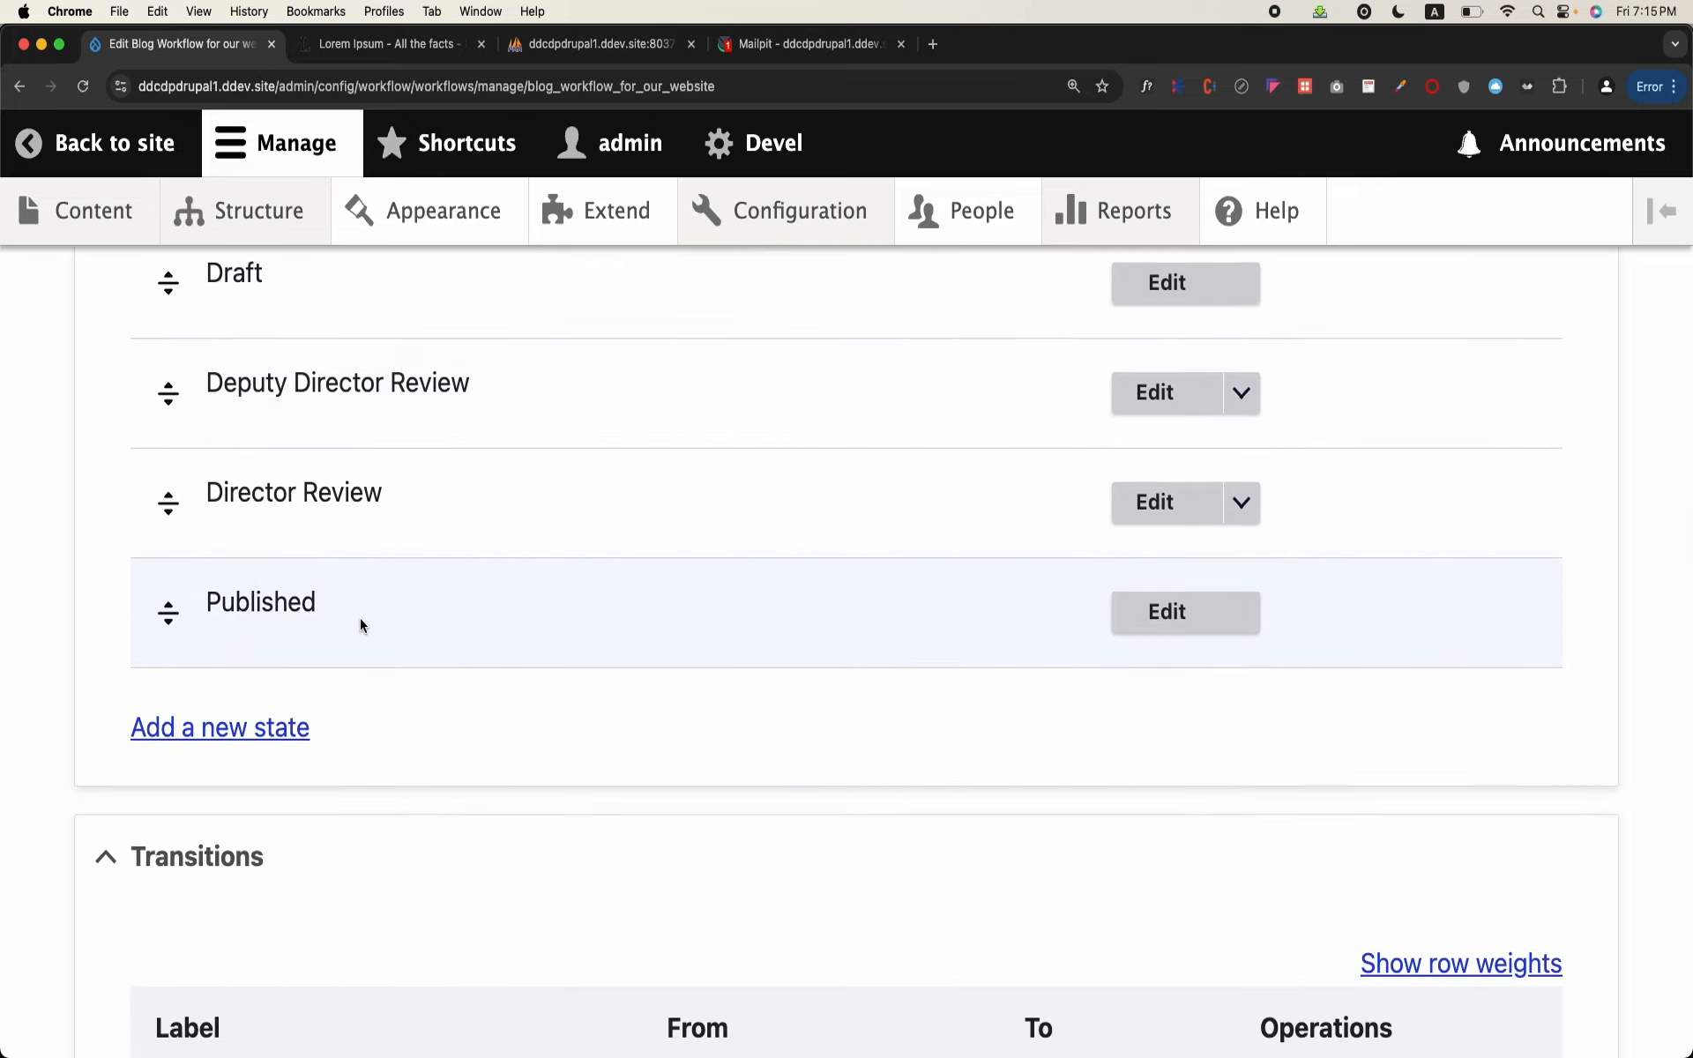
{"action": "scroll", "coordinate": [359, 624], "scroll_direction": "down", "scroll_amount": 3}
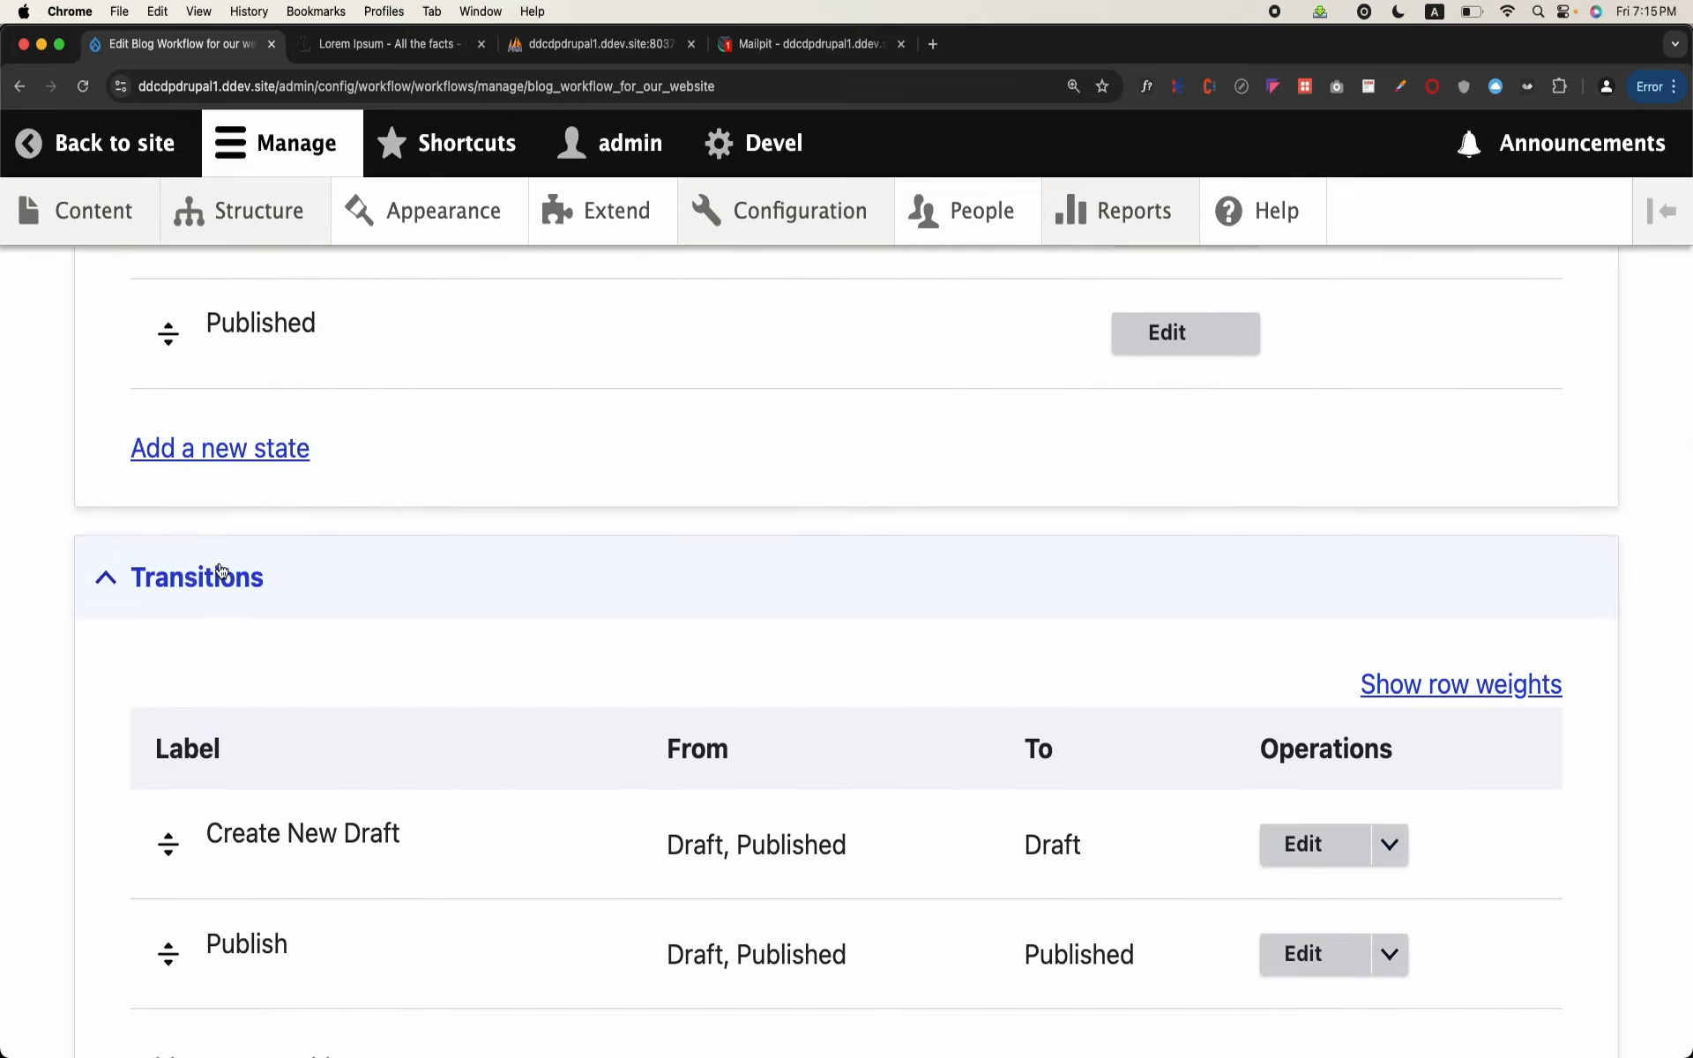
{"action": "scroll", "coordinate": [219, 586], "scroll_direction": "down", "scroll_amount": 2}
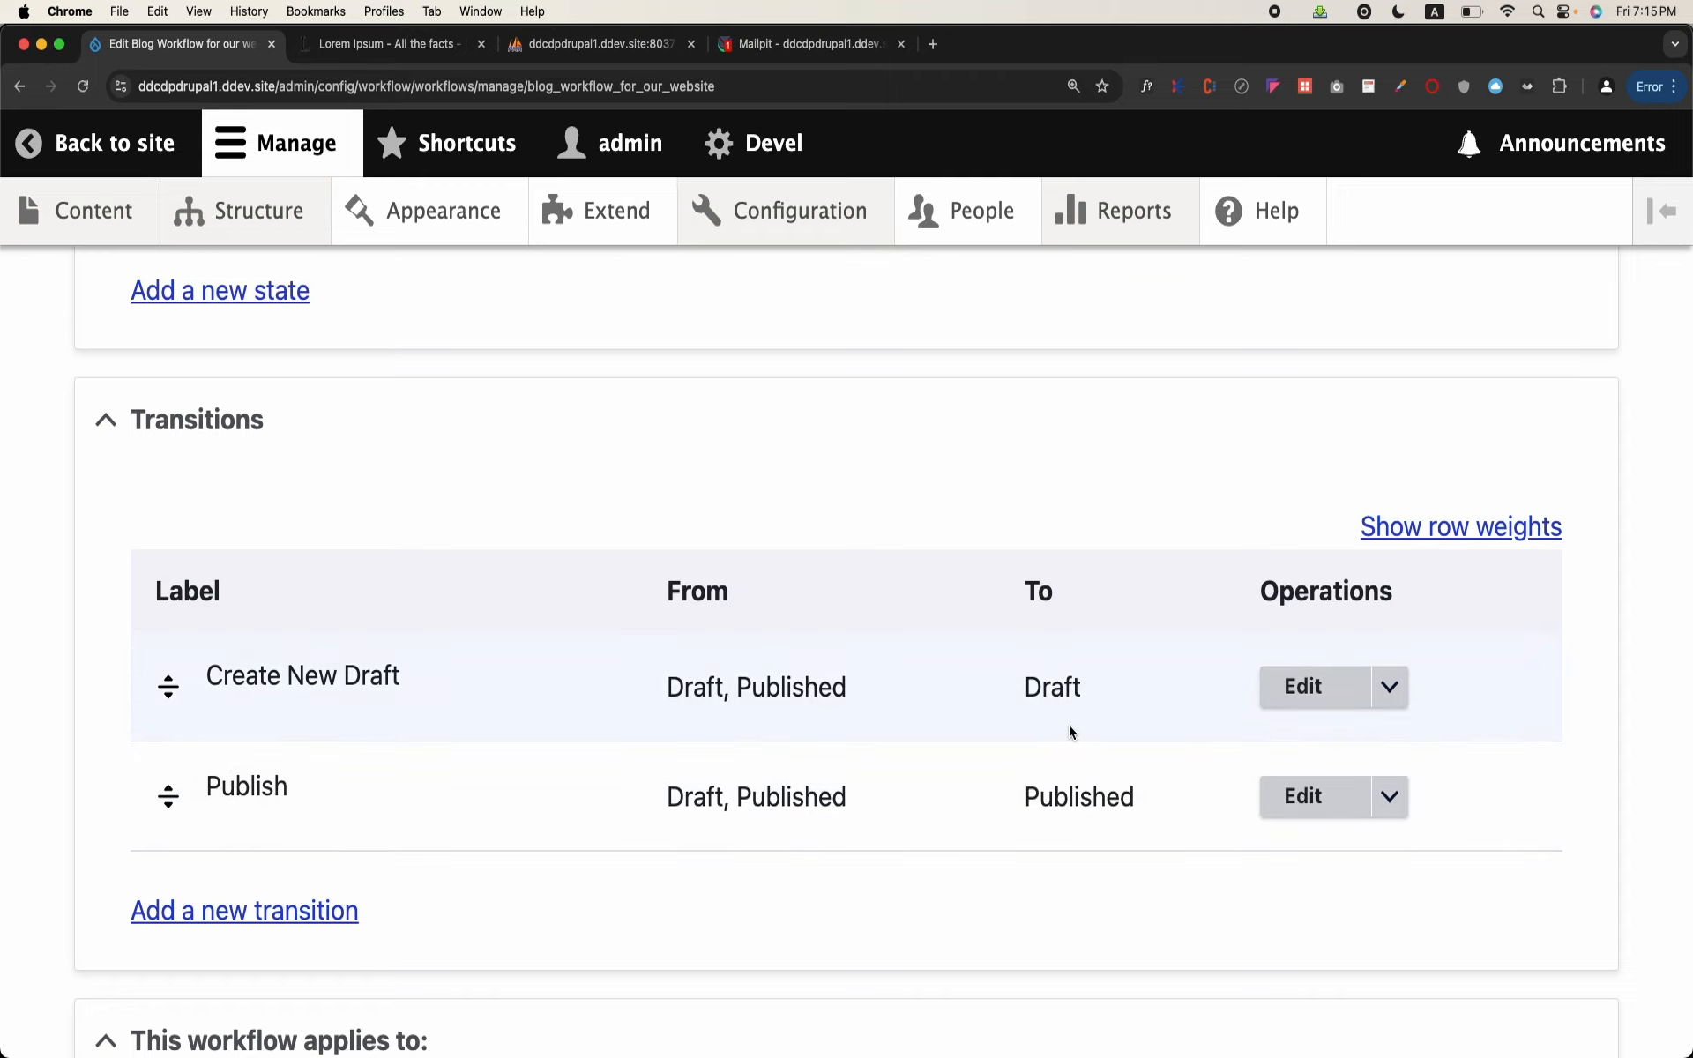
{"action": "left_click", "coordinate": [1309, 693]}
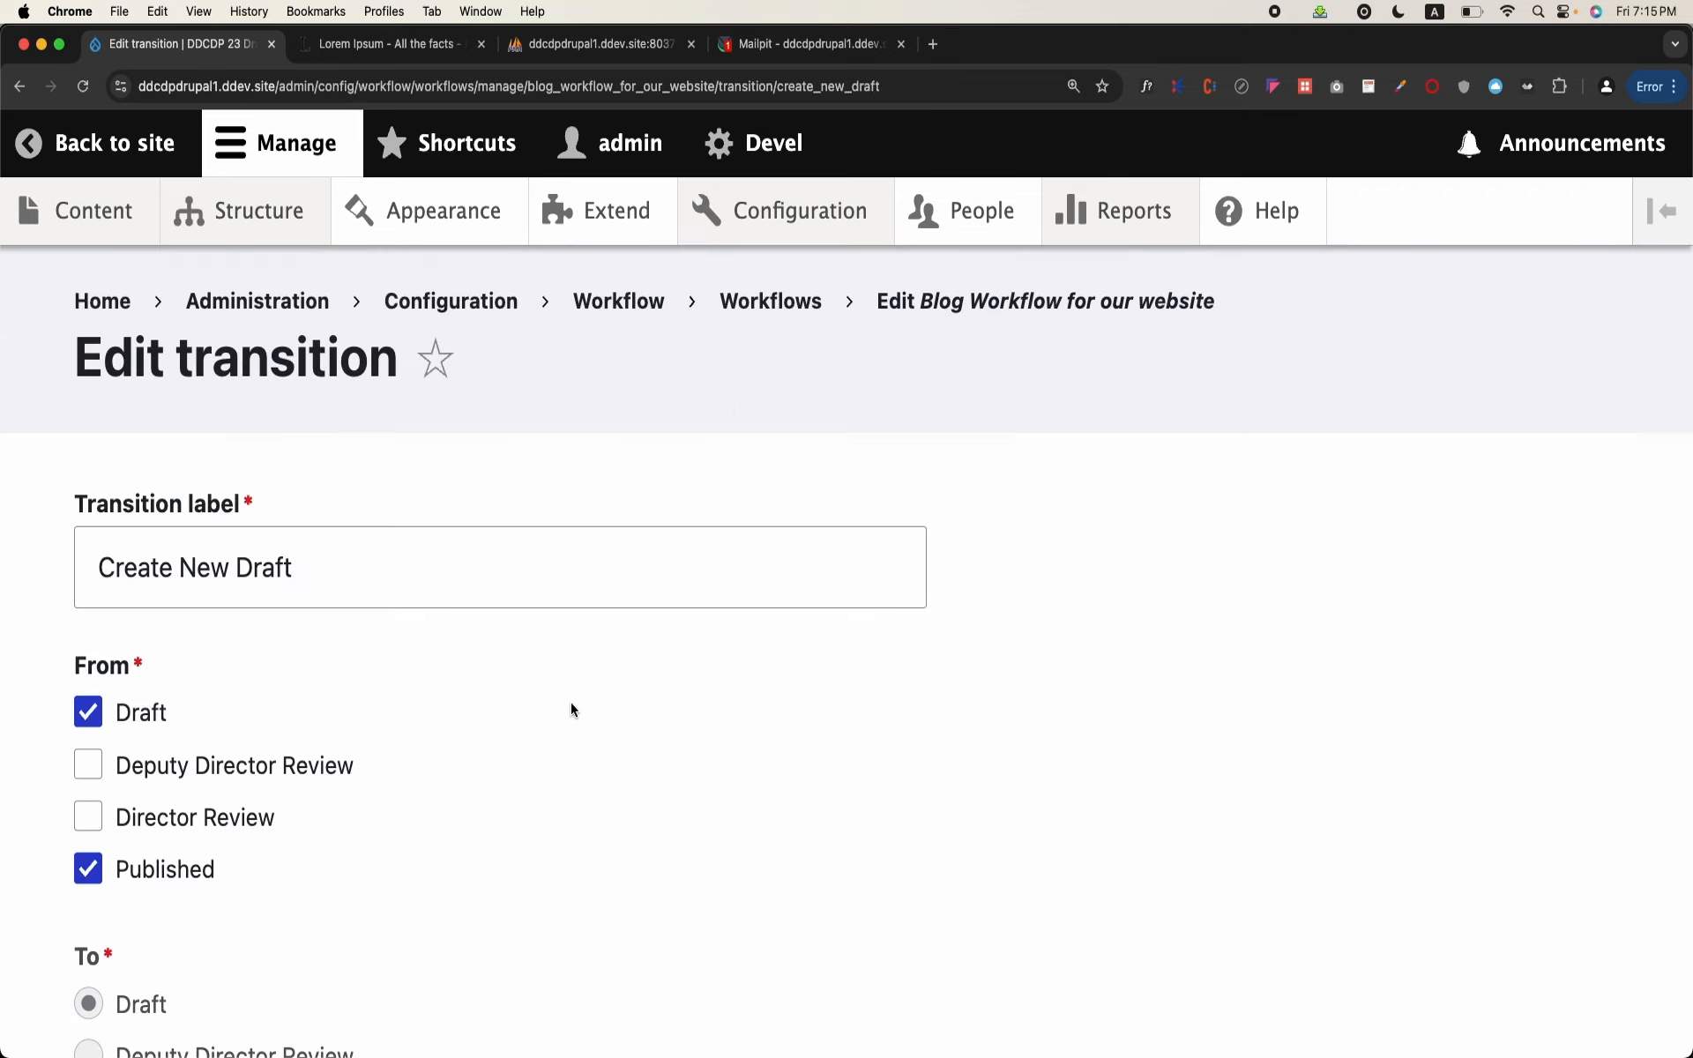
{"action": "scroll", "coordinate": [570, 702], "scroll_direction": "down", "scroll_amount": 3}
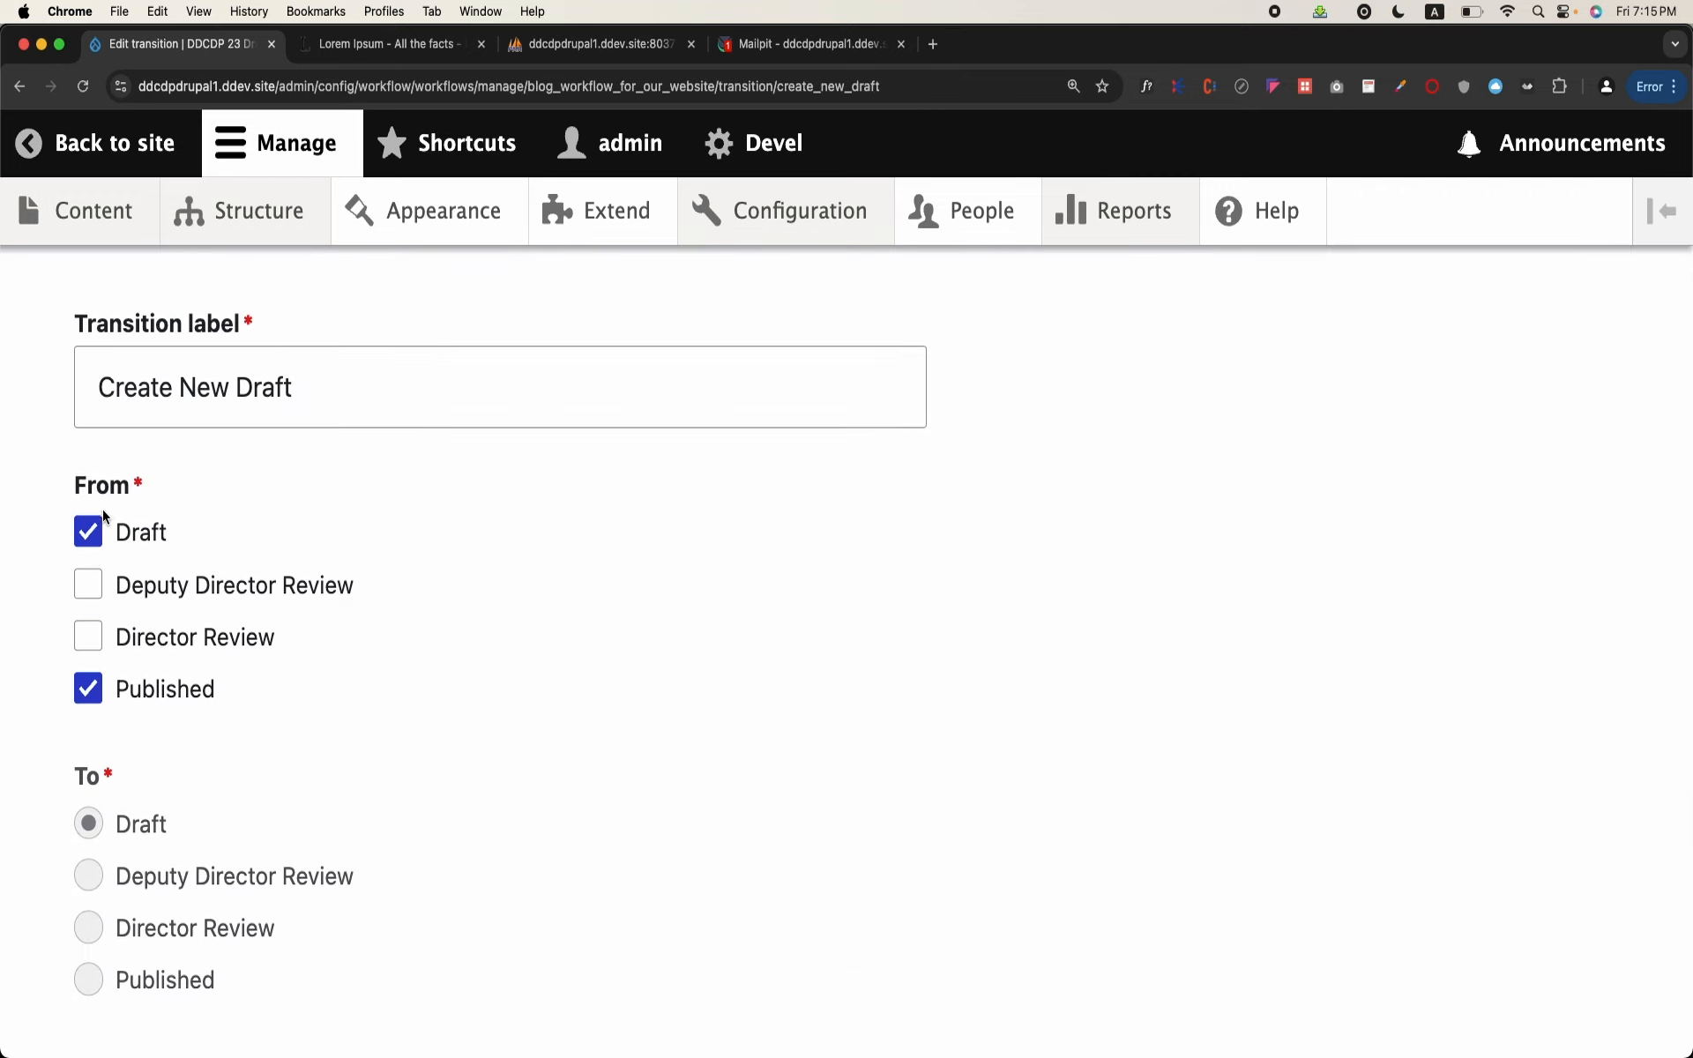
{"action": "left_click", "coordinate": [88, 688]}
{"action": "scroll", "coordinate": [92, 679], "scroll_direction": "down", "scroll_amount": 3}
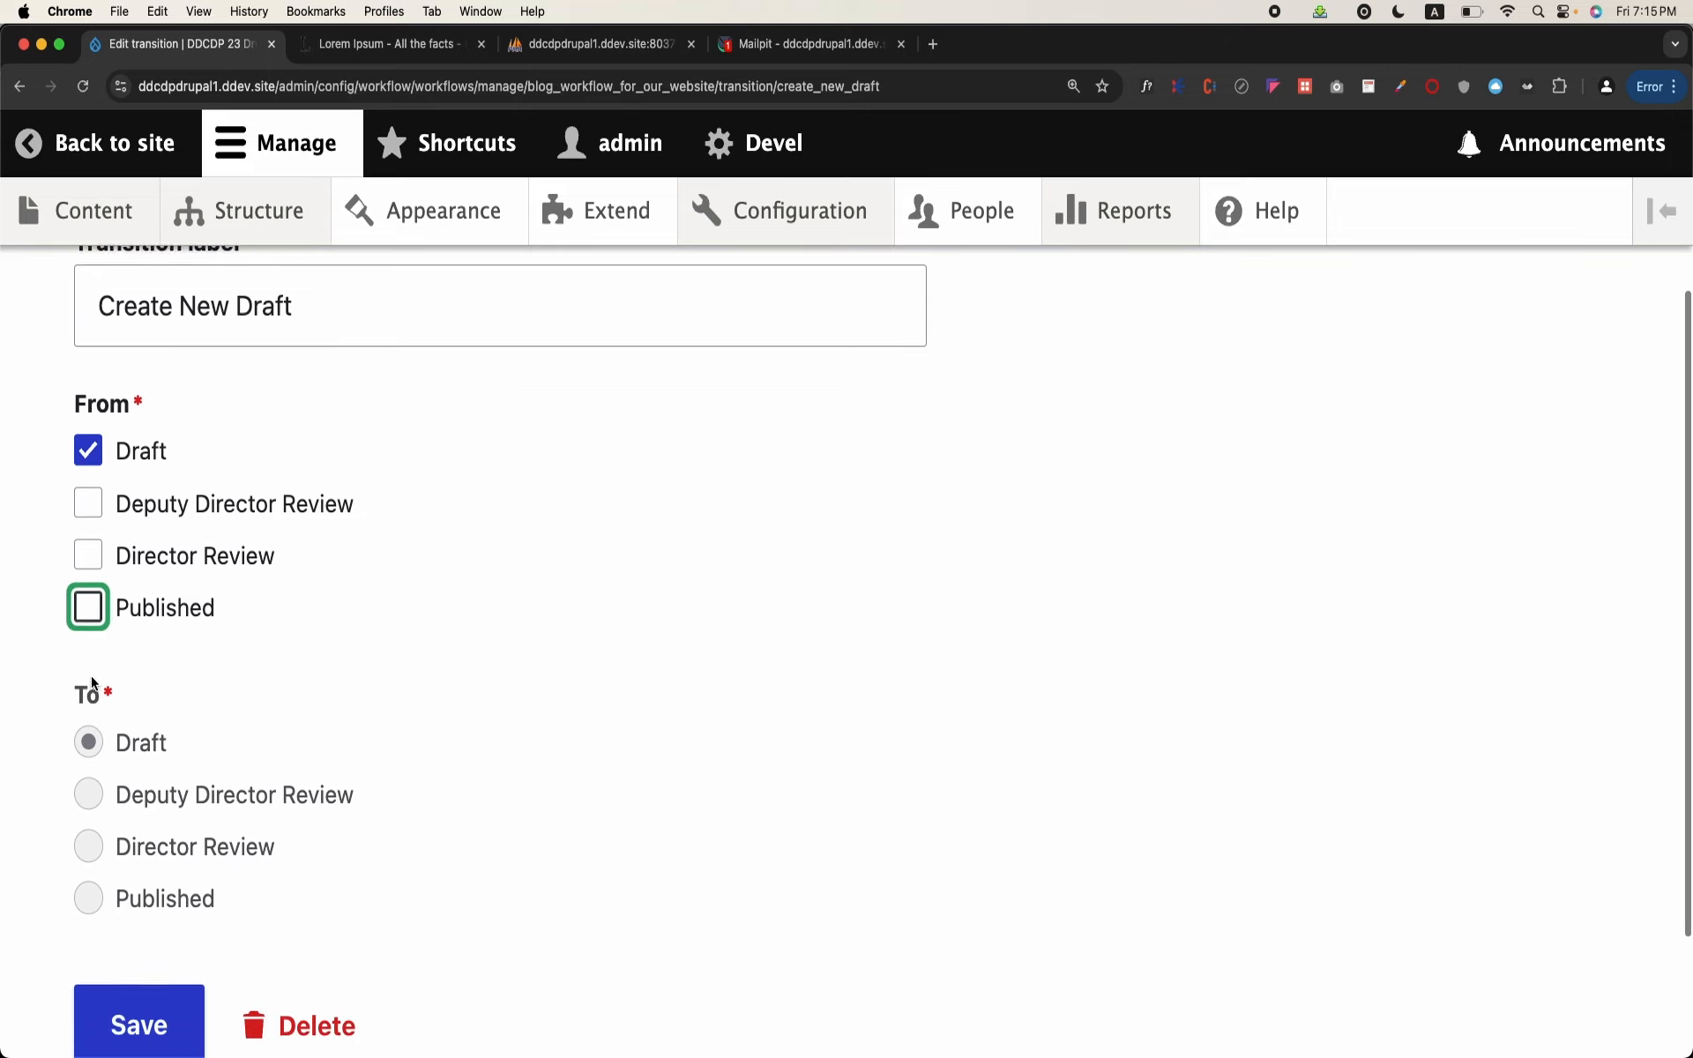
{"action": "scroll", "coordinate": [91, 676], "scroll_direction": "up", "scroll_amount": 2}
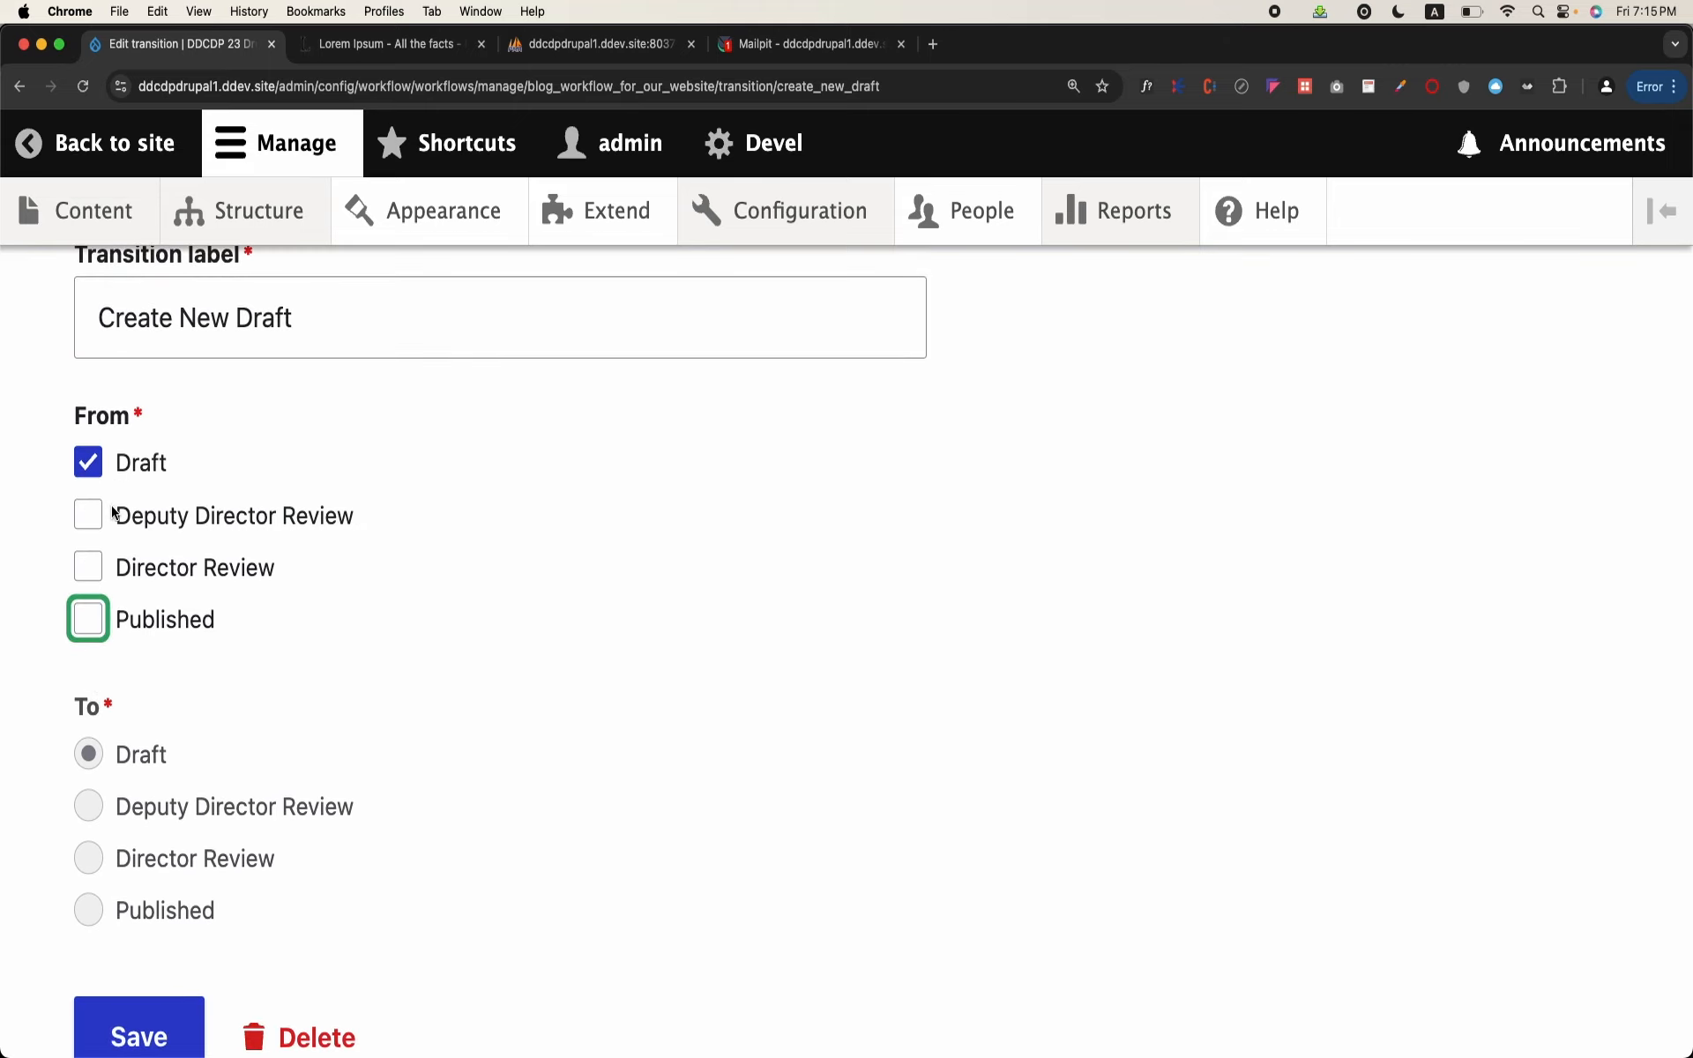
{"action": "scroll", "coordinate": [132, 414], "scroll_direction": "down", "scroll_amount": 3}
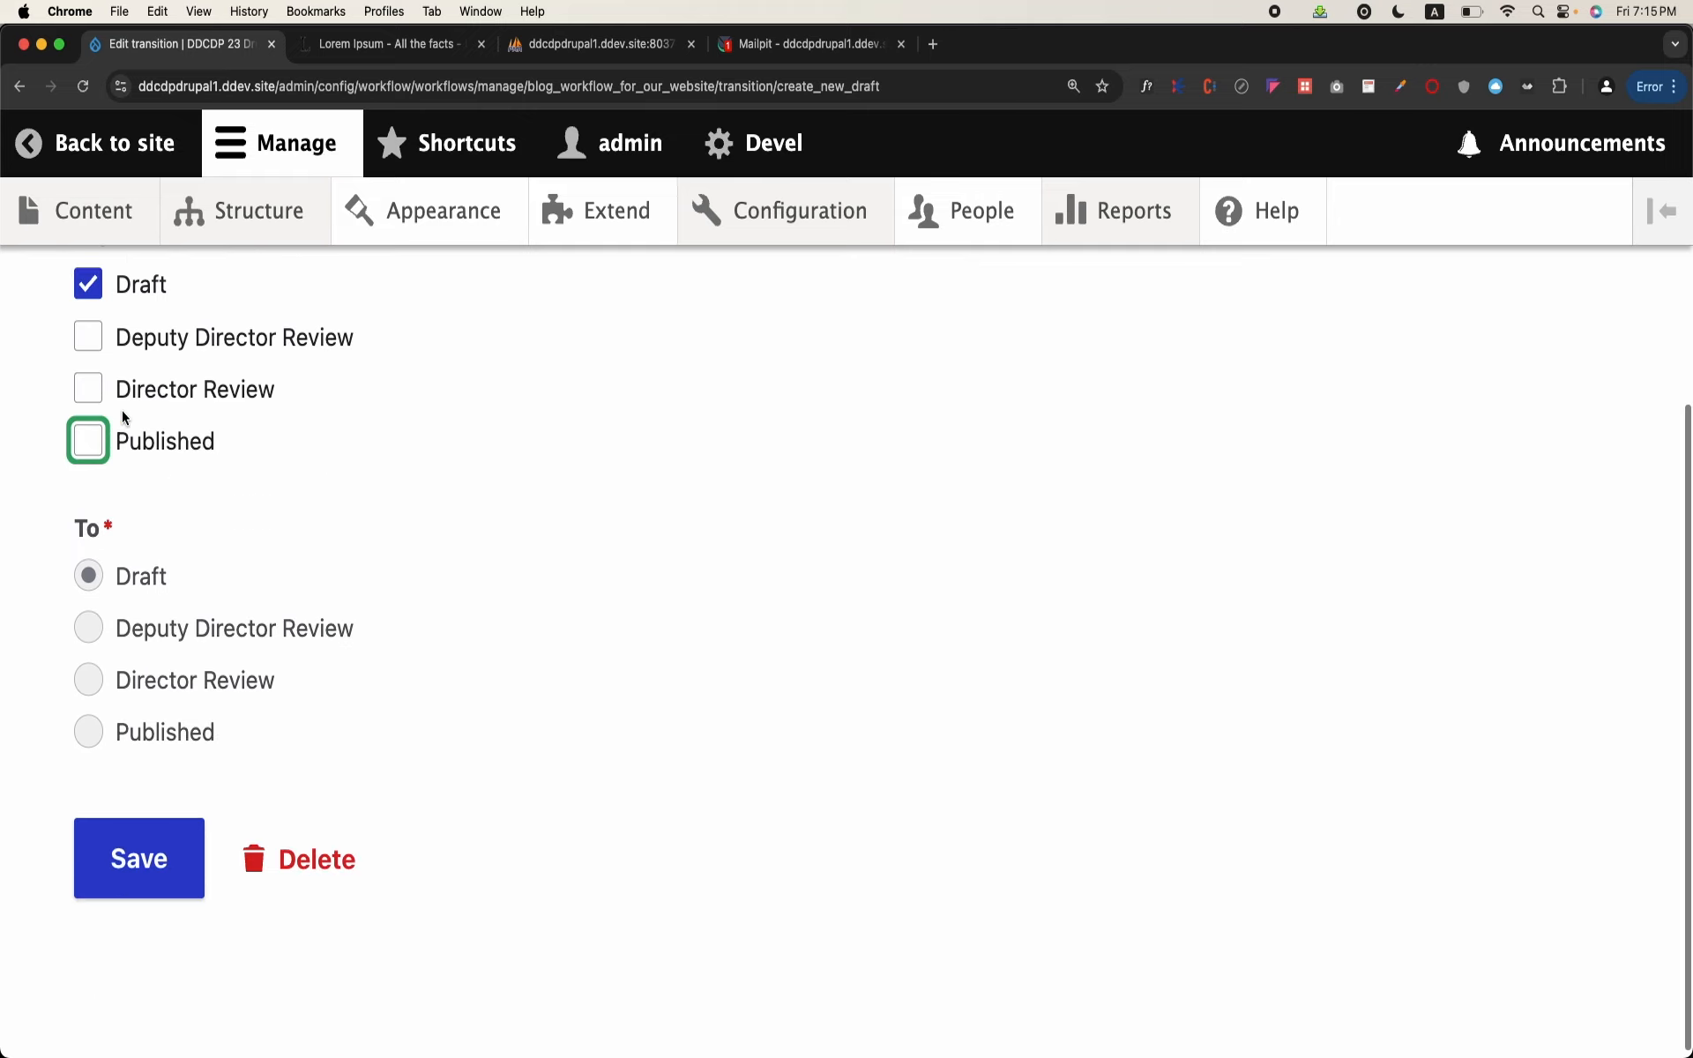
{"action": "scroll", "coordinate": [123, 418], "scroll_direction": "up", "scroll_amount": 2}
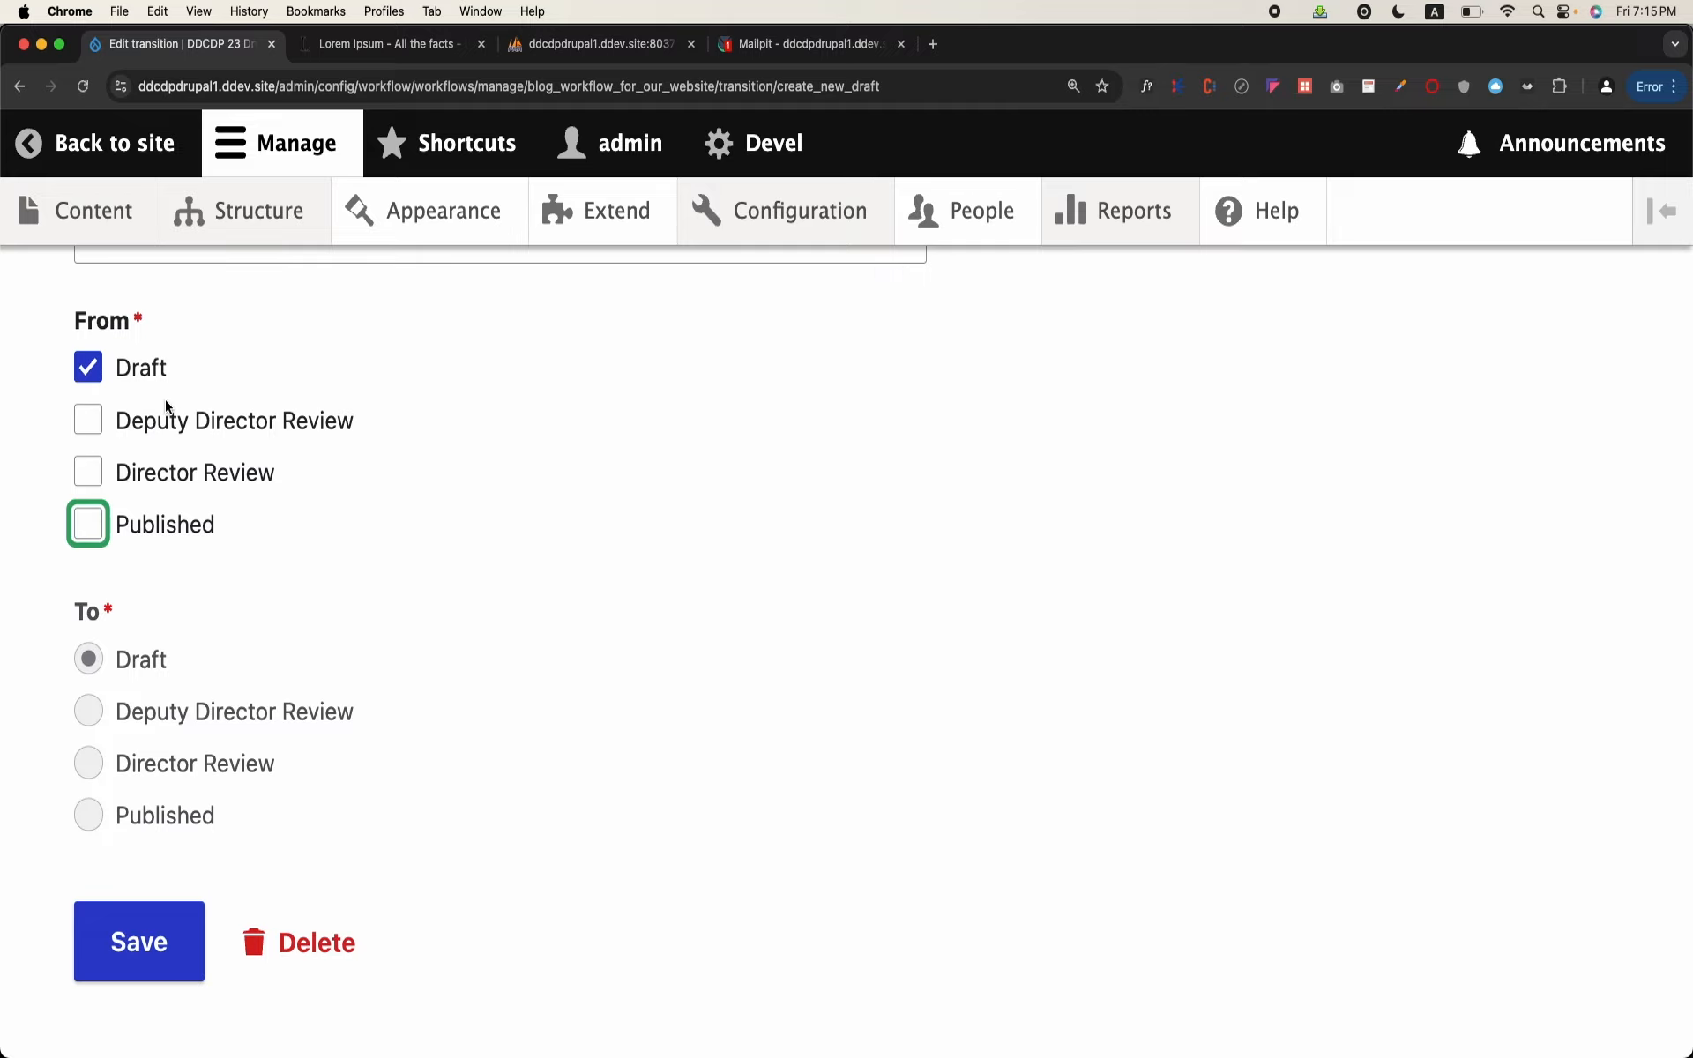
{"action": "left_click", "coordinate": [134, 909]}
Step: Start a new workflow transition labelled "Deputy Directory Review"
{"action": "scroll", "coordinate": [448, 726], "scroll_direction": "down", "scroll_amount": 5}
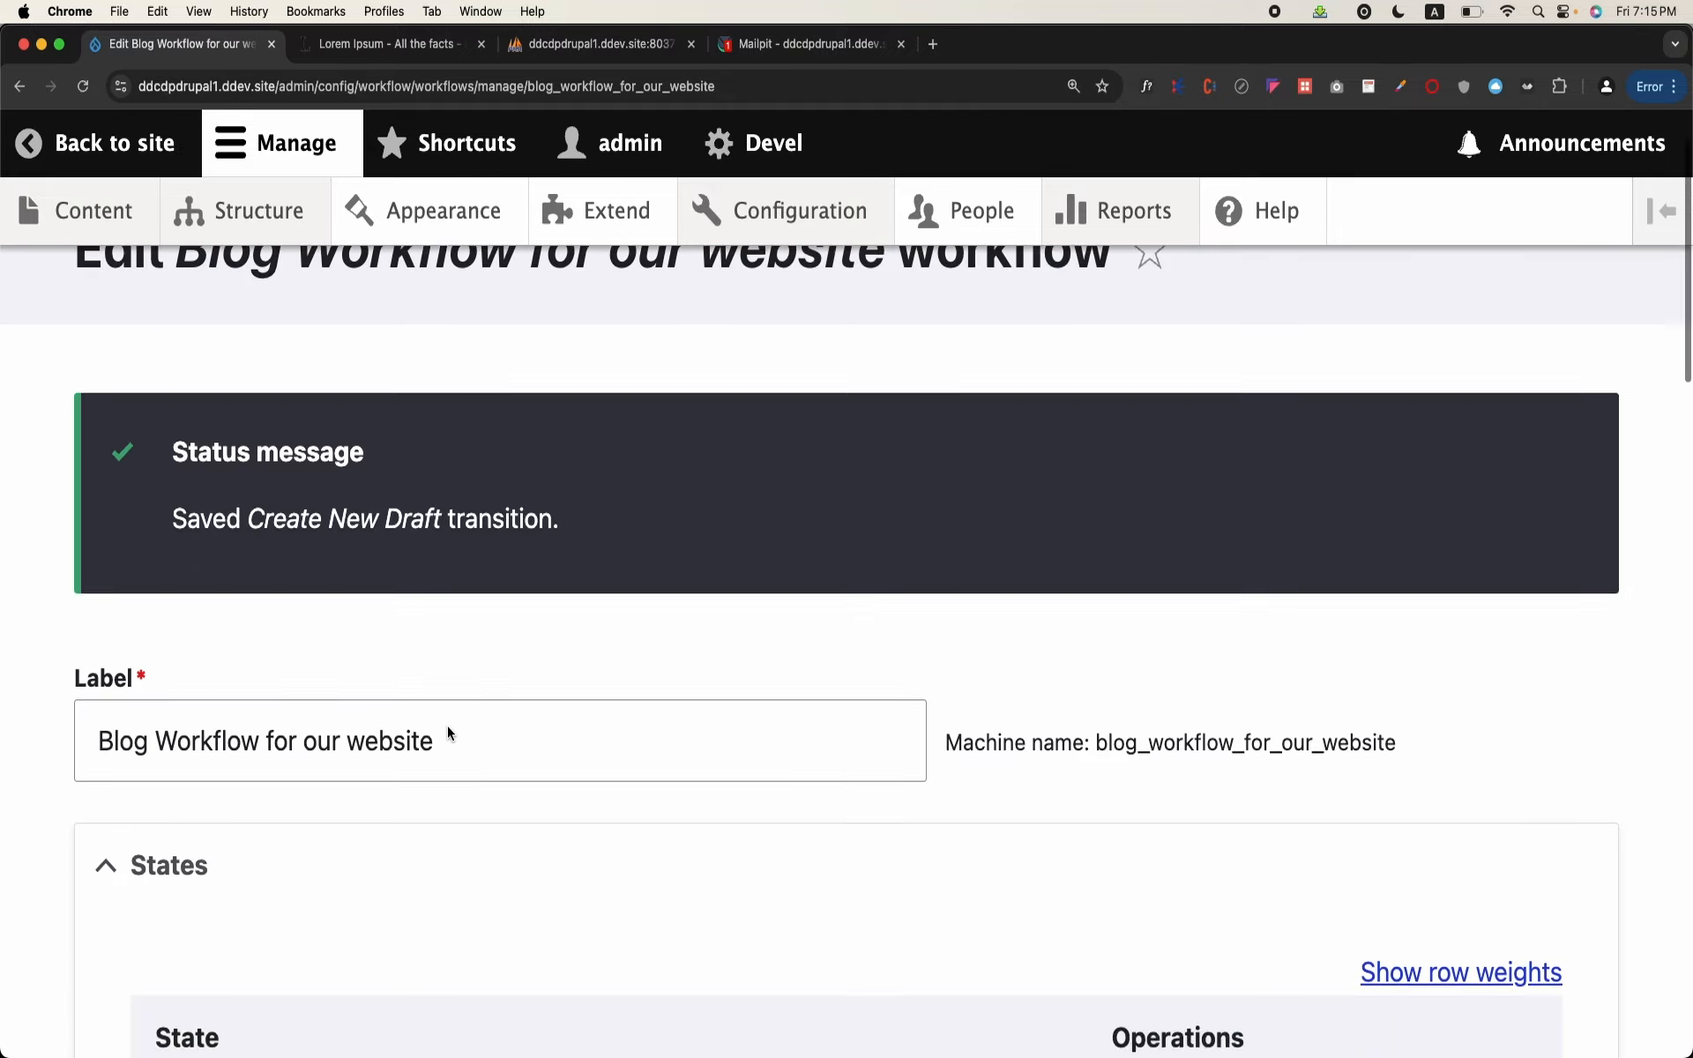
{"action": "scroll", "coordinate": [447, 731], "scroll_direction": "down", "scroll_amount": 10}
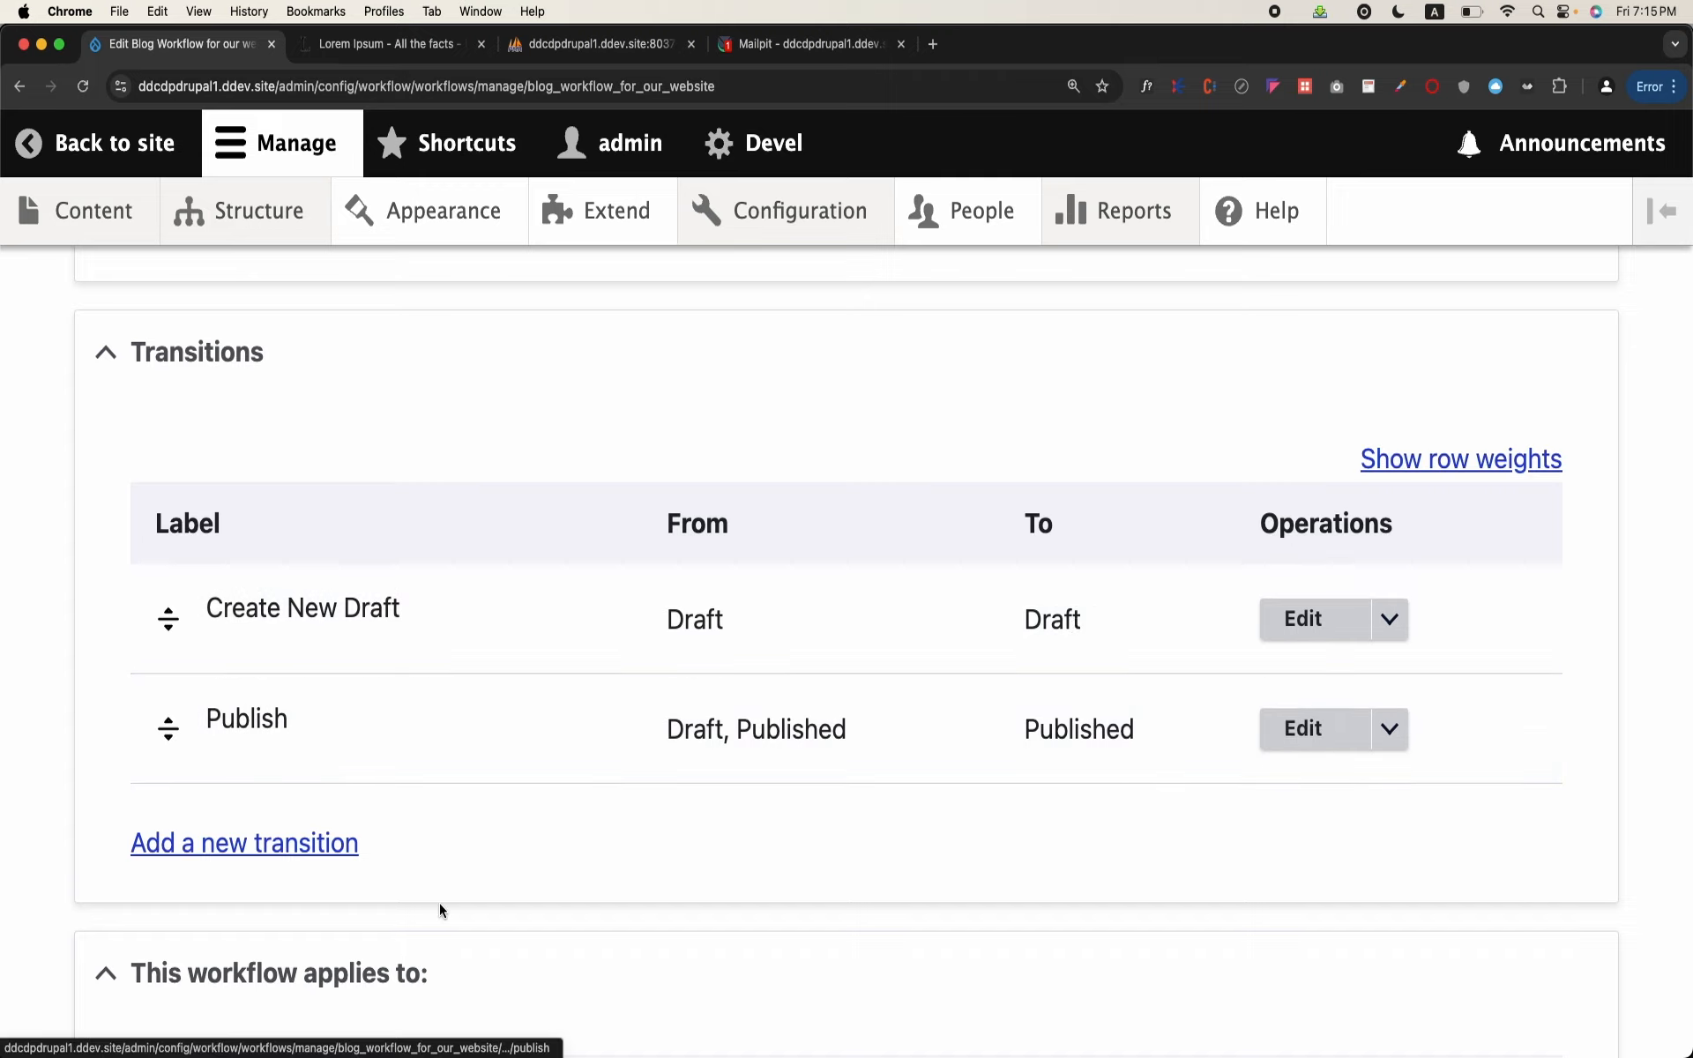
{"action": "left_click", "coordinate": [318, 855]}
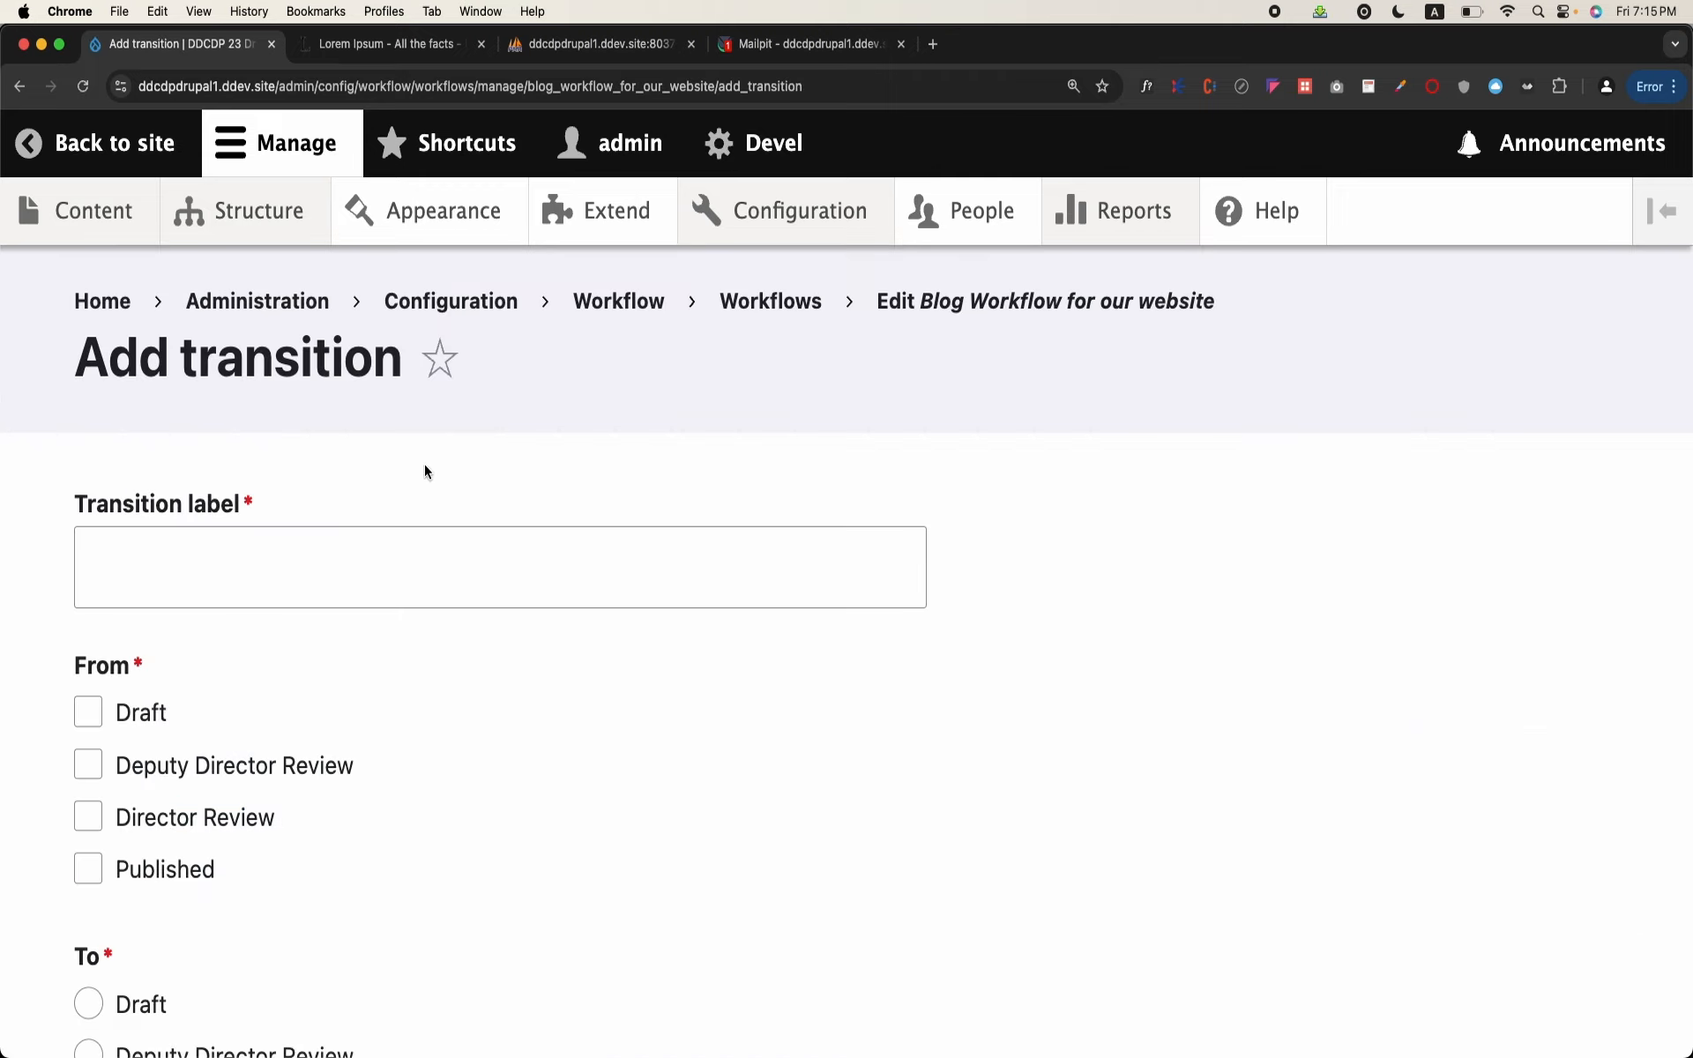
{"action": "left_click", "coordinate": [389, 543]}
{"action": "type", "text": "Dire"}
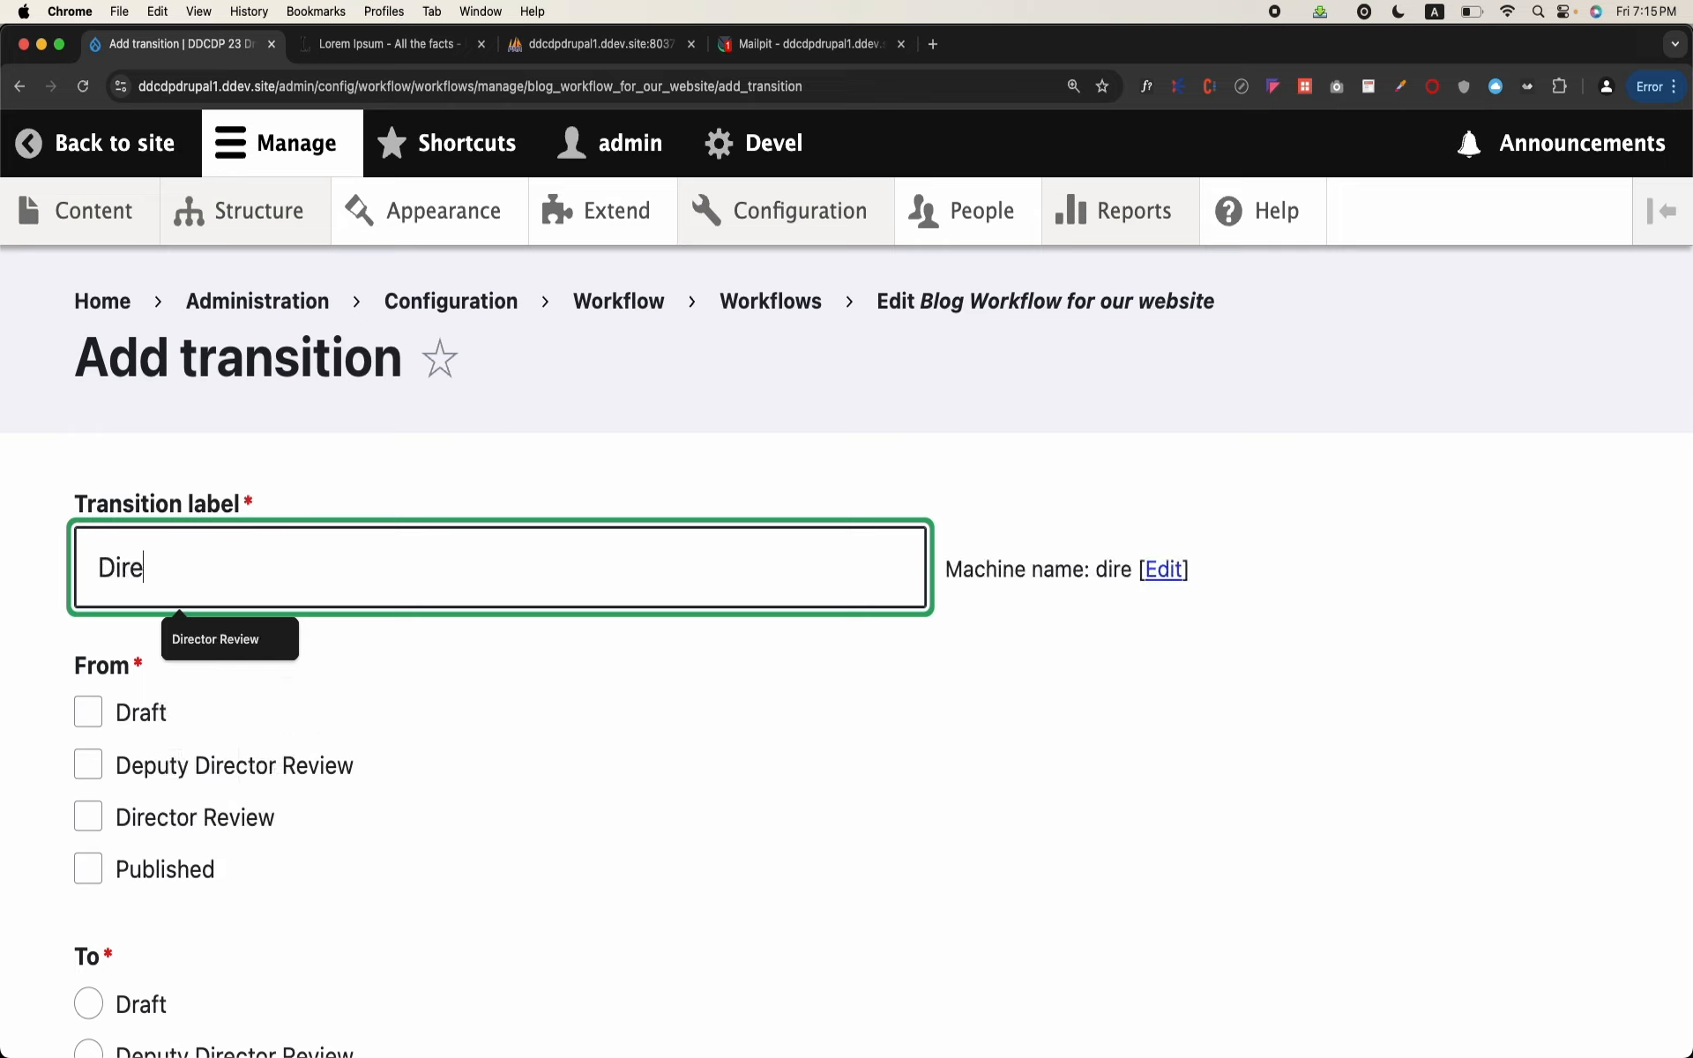
{"action": "type", "text": "ct"}
{"action": "key", "text": "BackSpace"}
{"action": "key", "text": "BackSpace"}
{"action": "key", "text": "BackSpace"}
{"action": "key", "text": "BackSpace"}
{"action": "key", "text": "BackSpace"}
{"action": "type", "text": "EP"}
{"action": "key", "text": "BackSpace"}
{"action": "key", "text": "BackSpace"}
{"action": "type", "text": "eputy "}
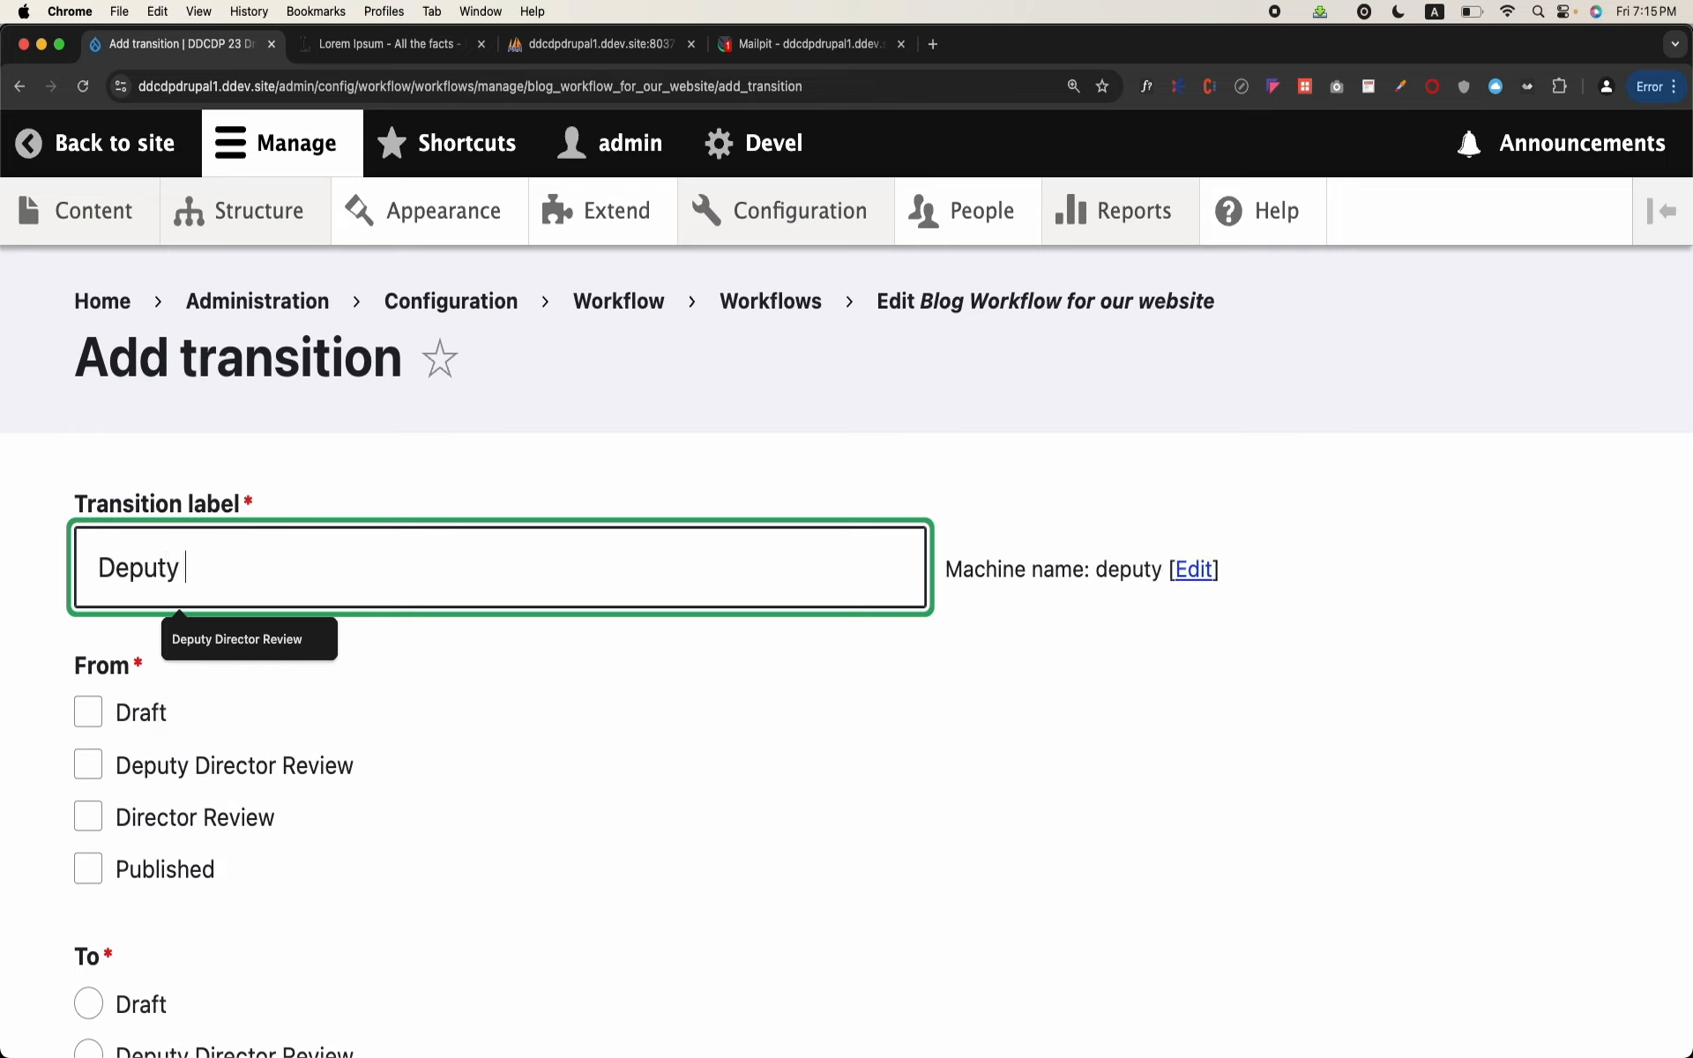
{"action": "type", "text": "Directory Review"}
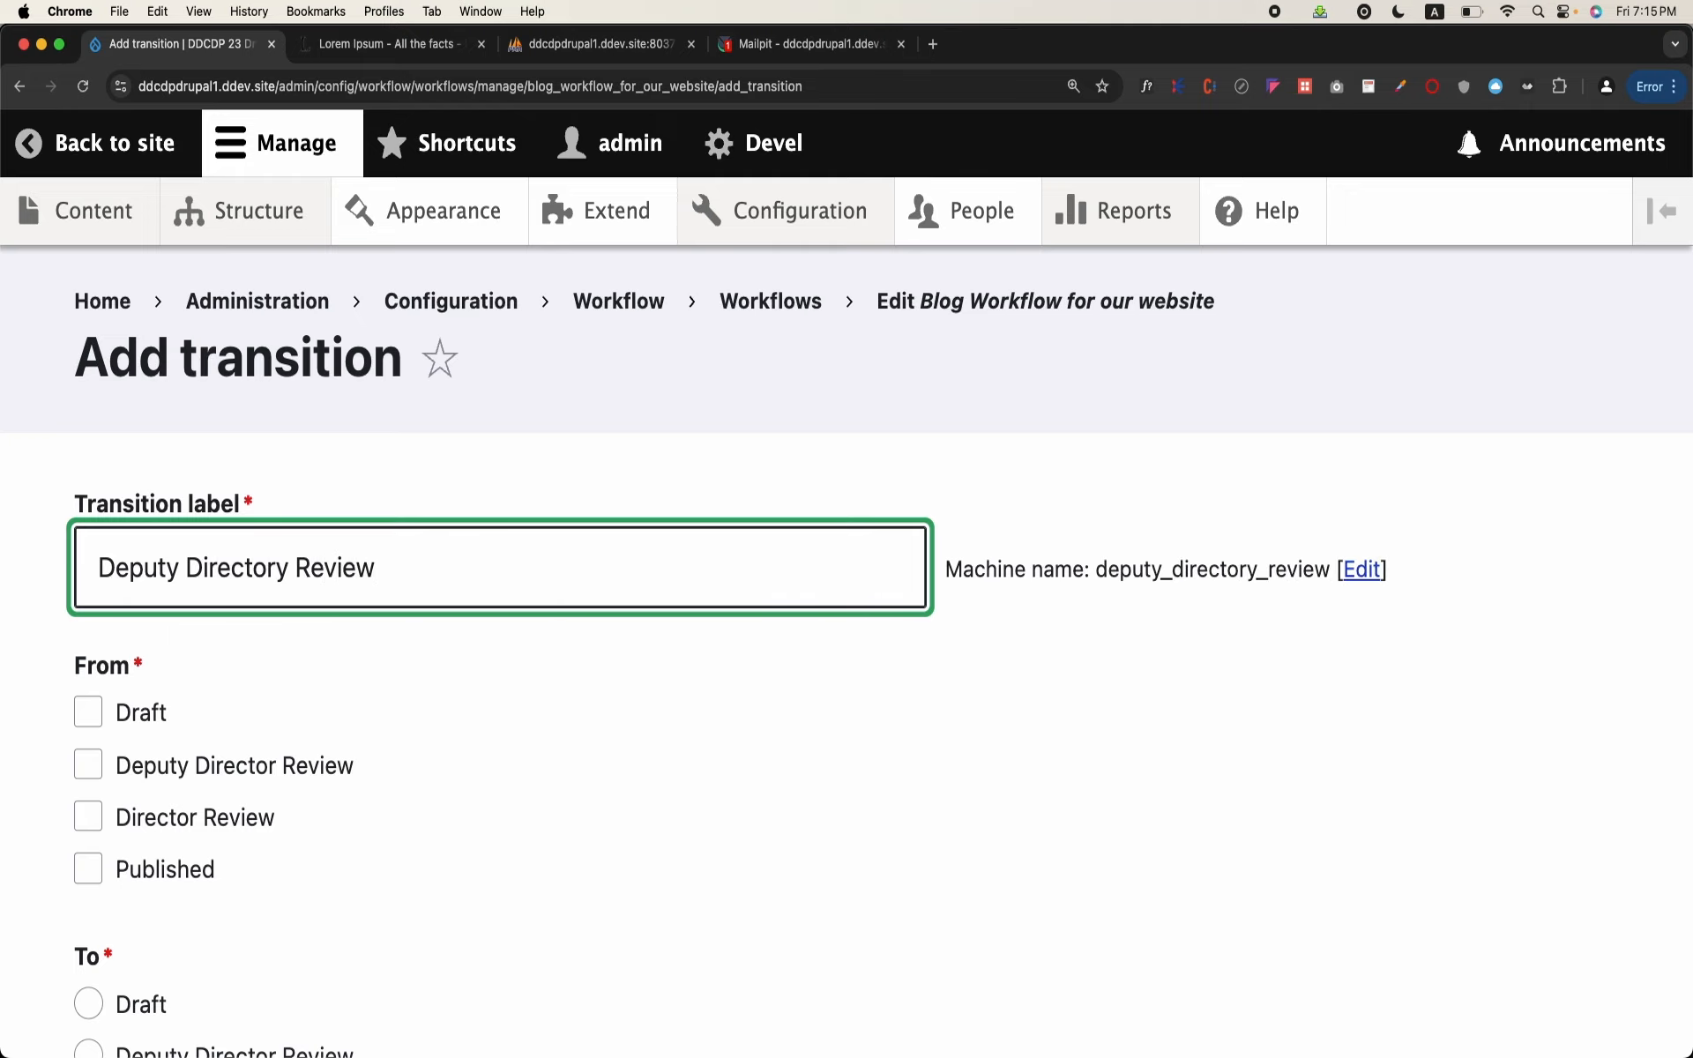
Step: Set the new transition to go from Draft to Deputy Director Review, and save it
{"action": "scroll", "coordinate": [847, 617], "scroll_direction": "down", "scroll_amount": 3}
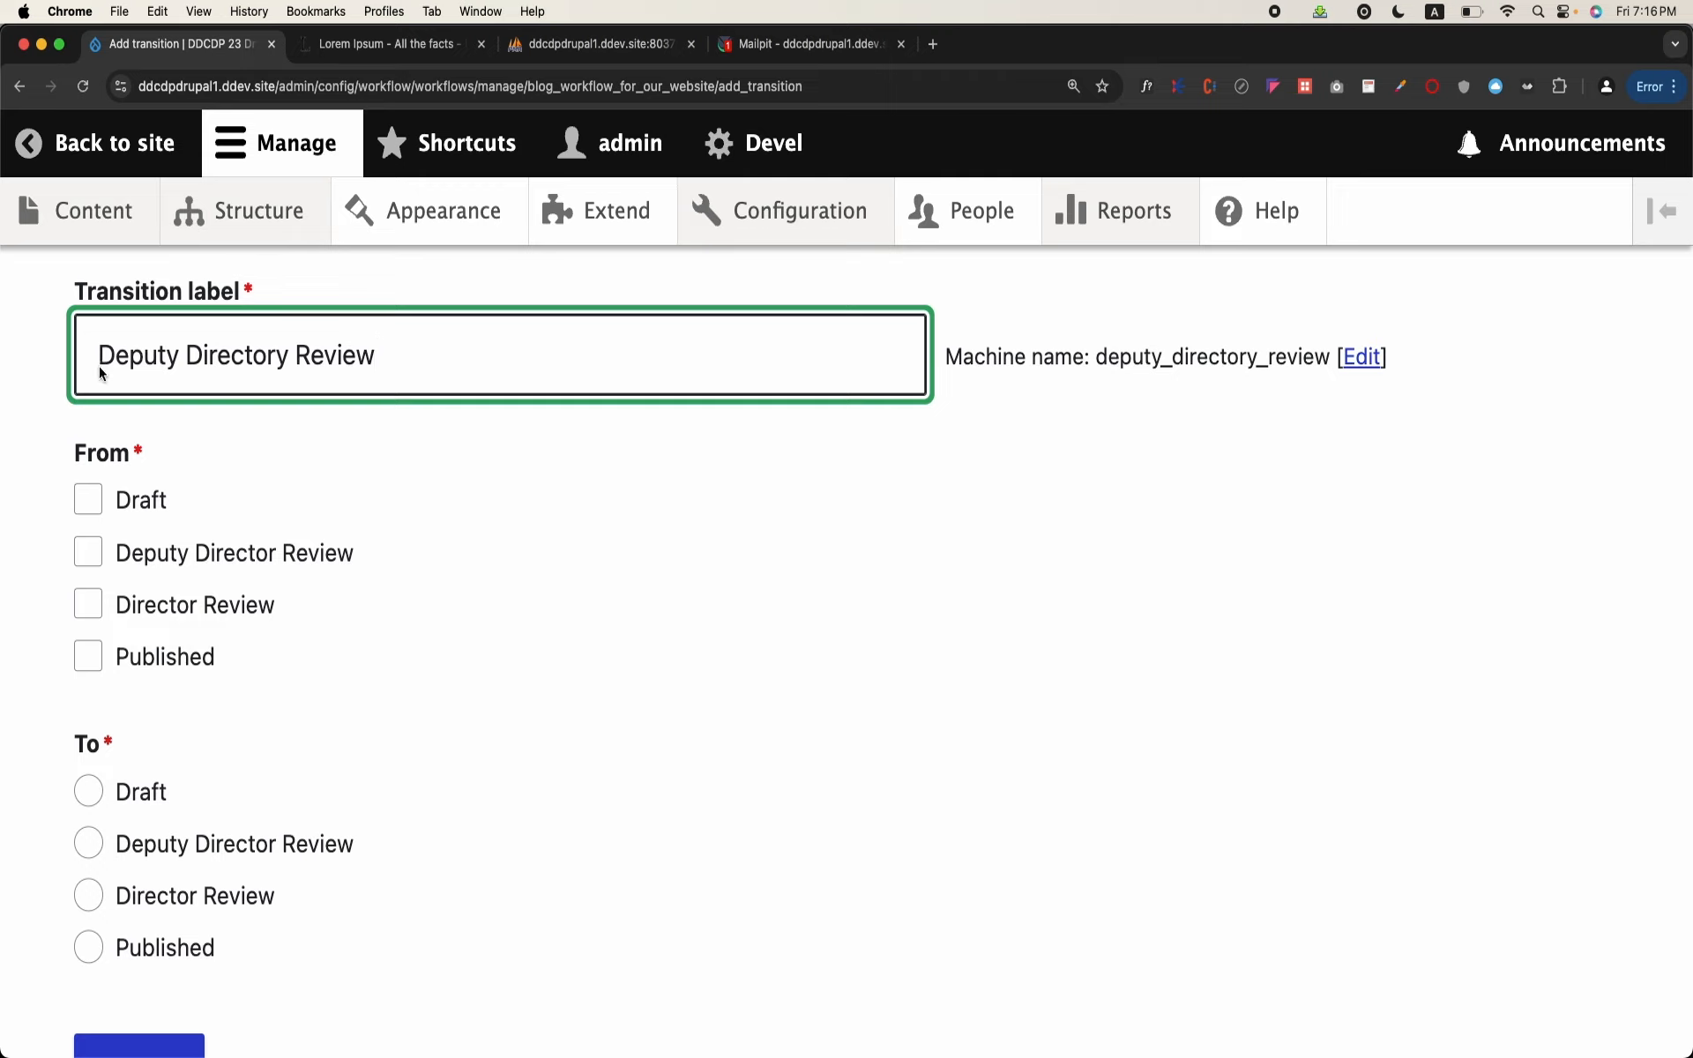
{"action": "left_click_drag", "start_coordinate": [99, 368], "coordinate": [261, 374]}
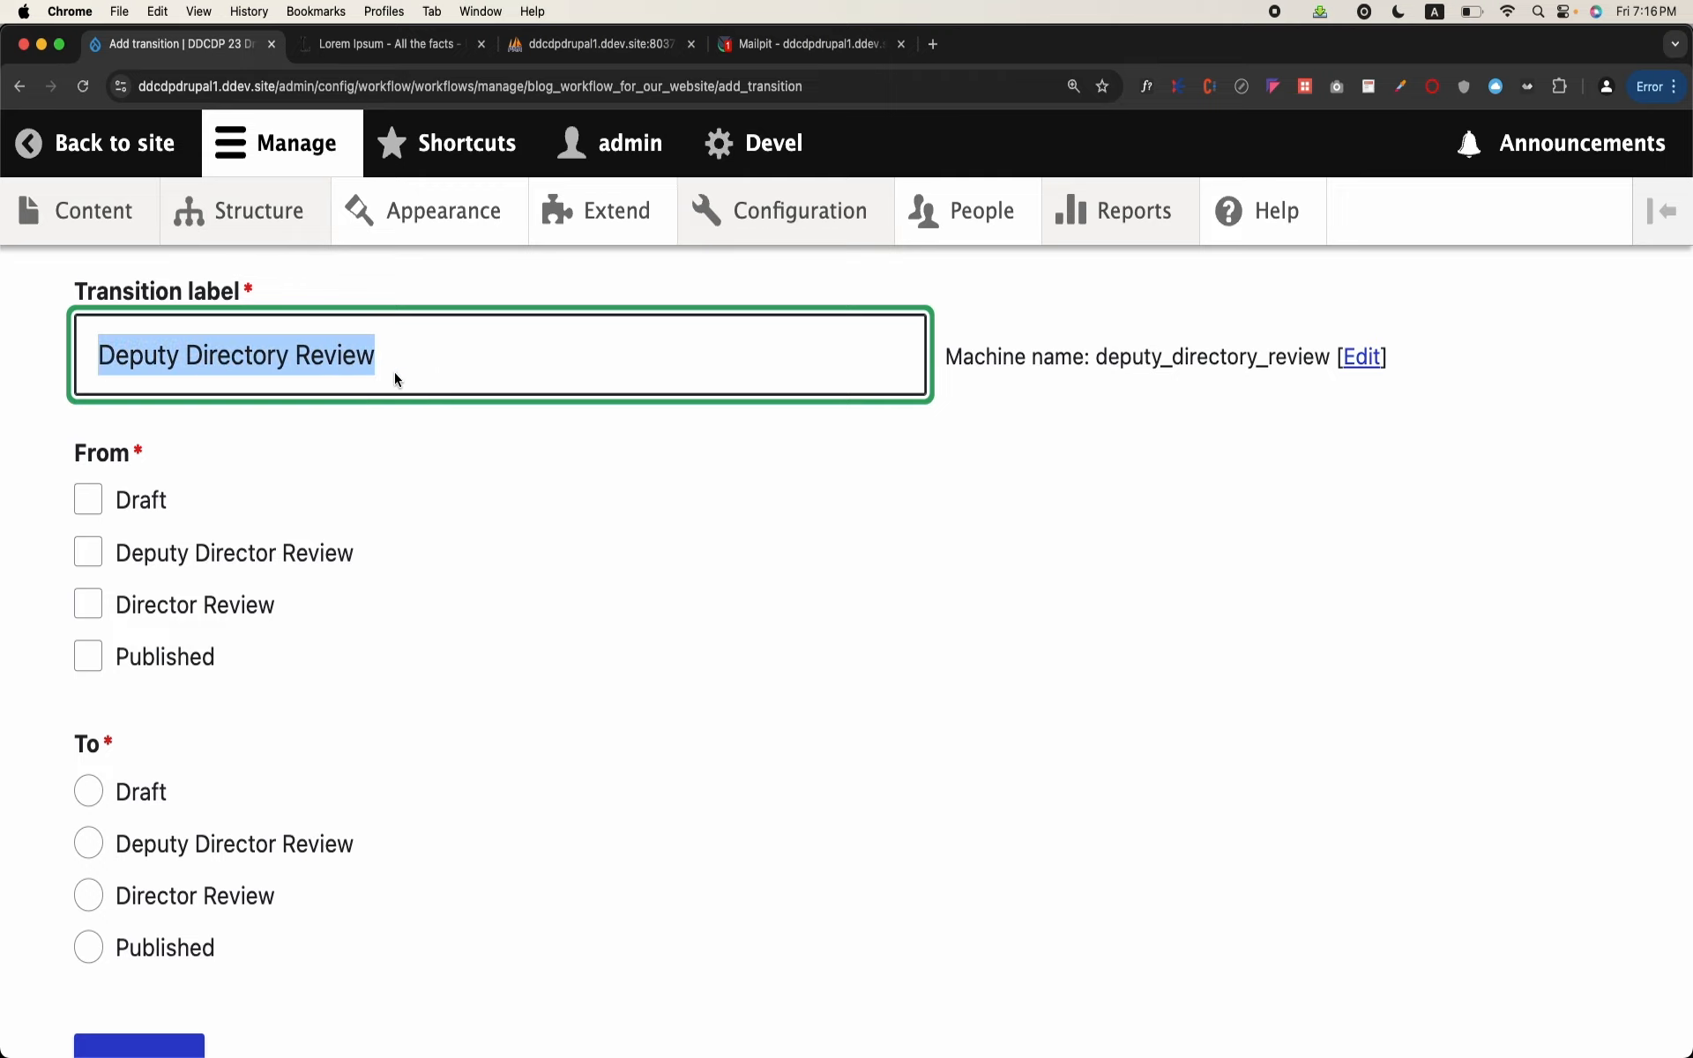
{"action": "left_click", "coordinate": [88, 499]}
{"action": "scroll", "coordinate": [89, 510], "scroll_direction": "down", "scroll_amount": 2}
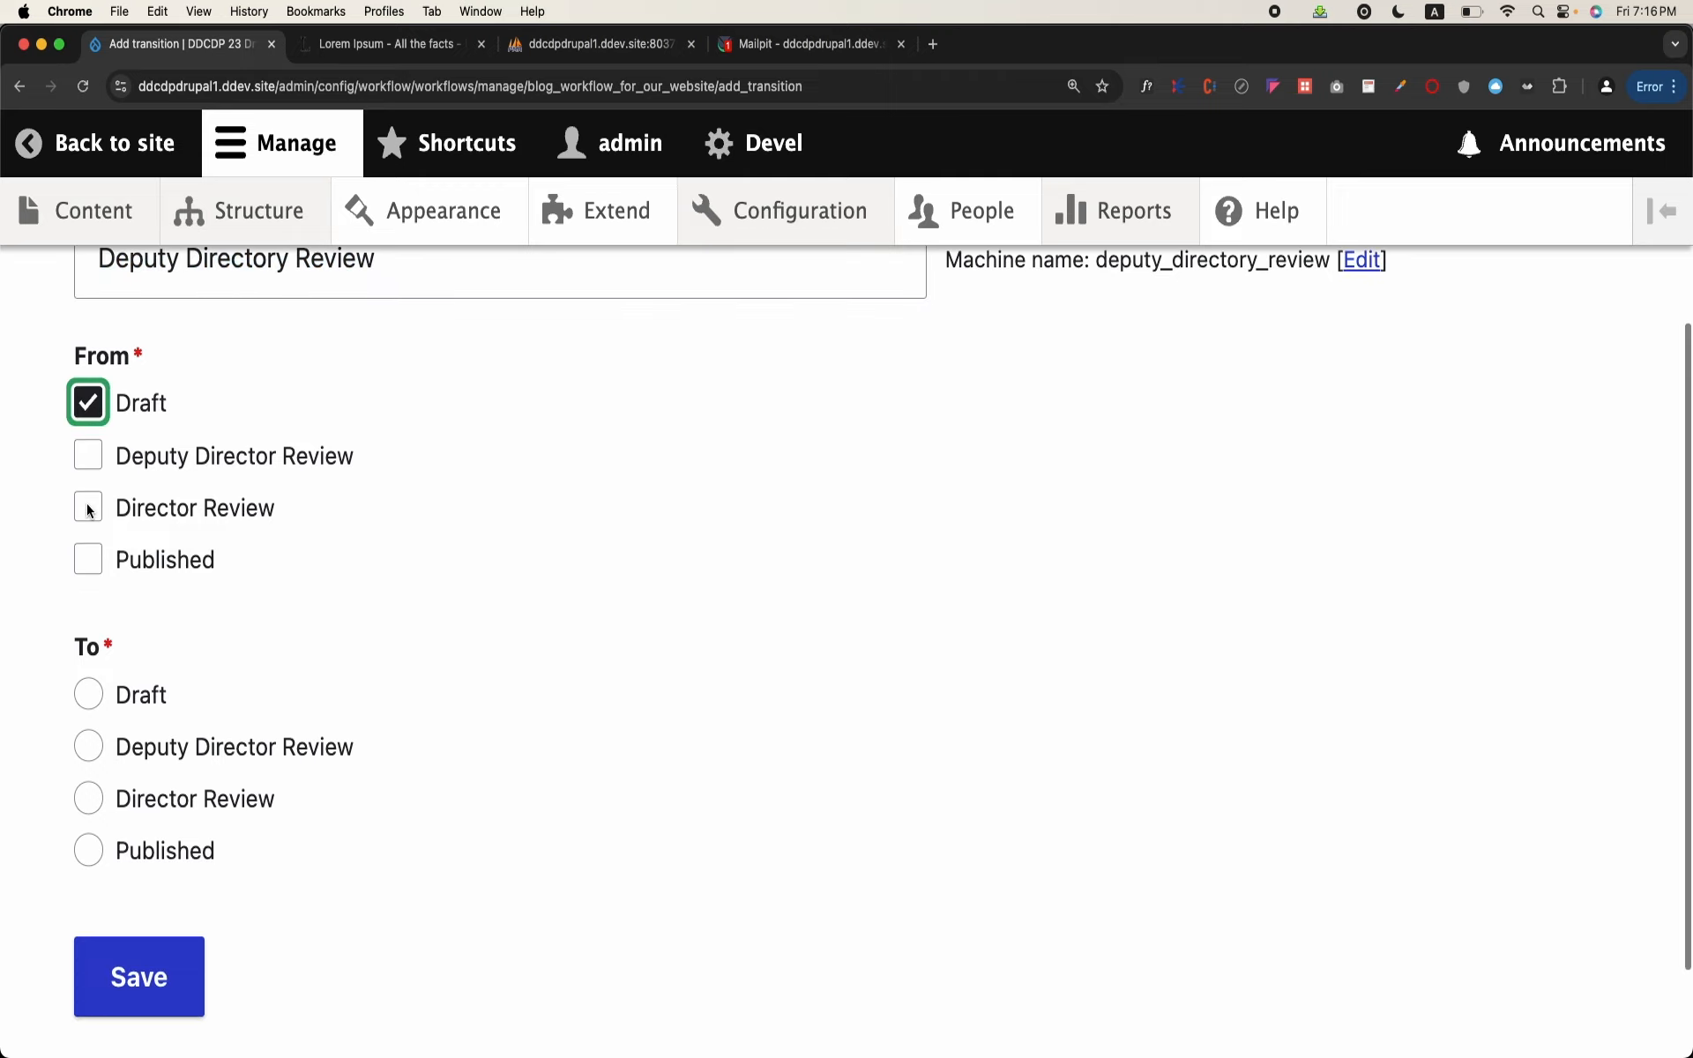
{"action": "left_click", "coordinate": [90, 746]}
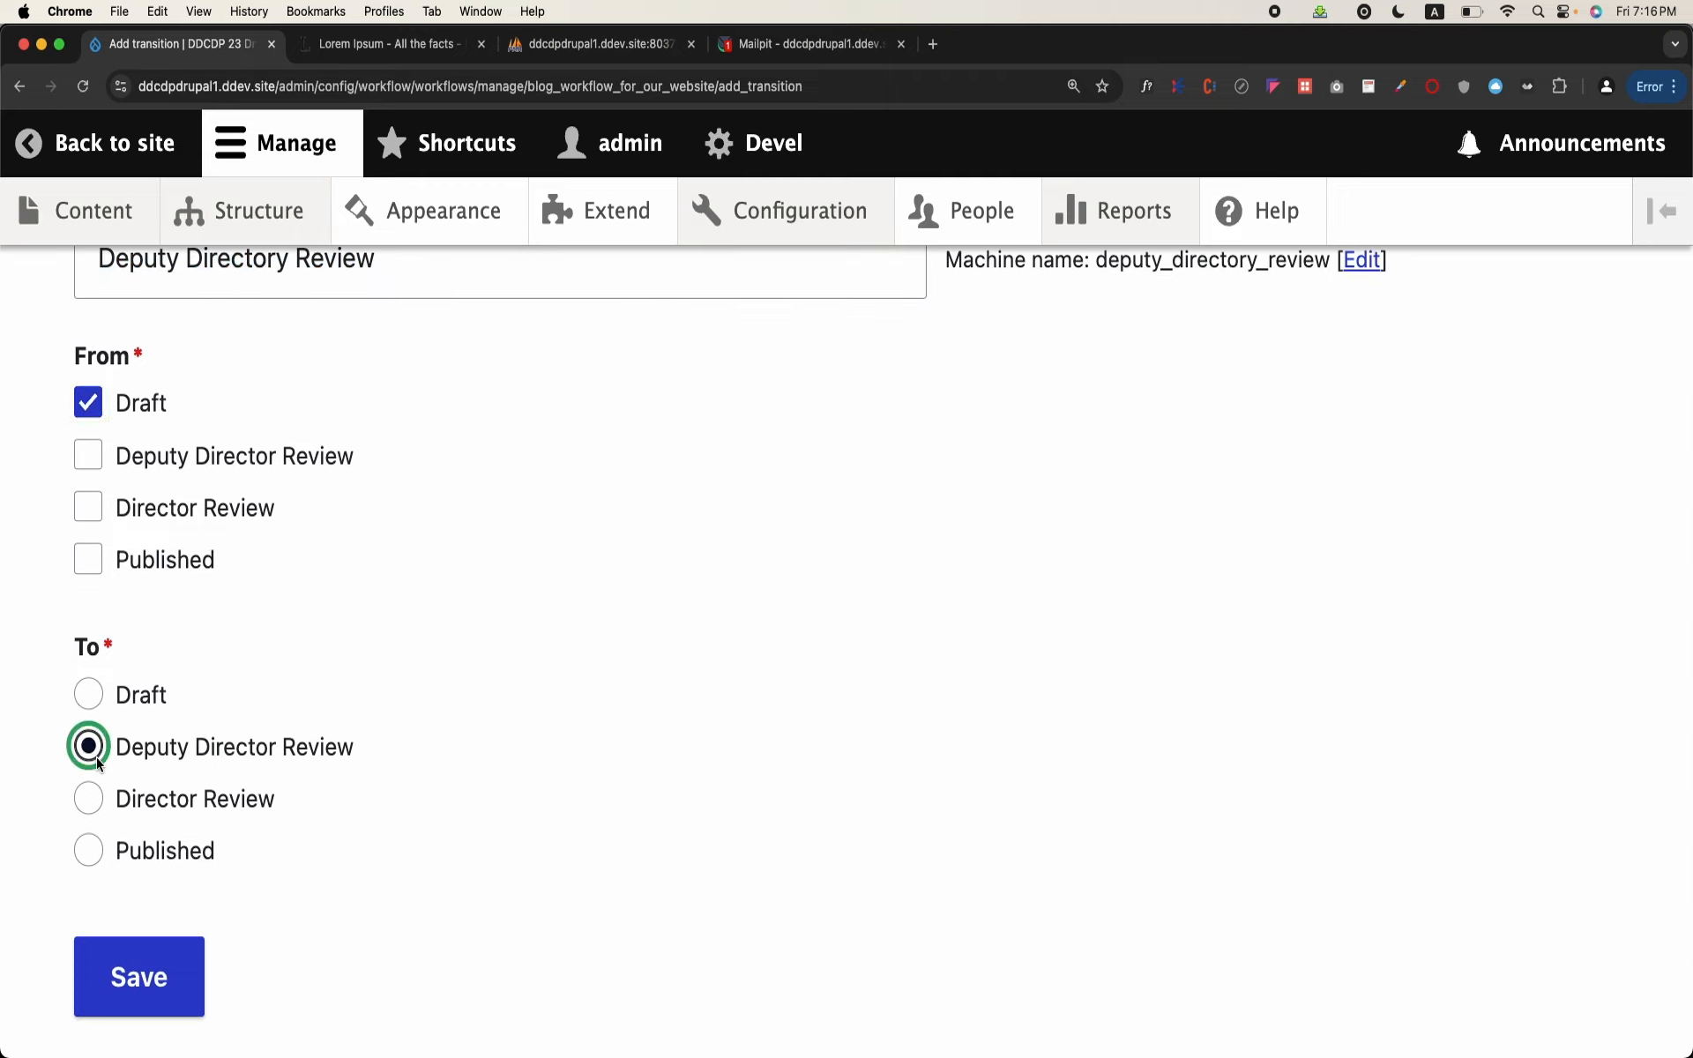
{"action": "left_click", "coordinate": [143, 992]}
Step: Move the Deputy Directory Review transition between Create New Draft and Publish, and save the workflow
{"action": "scroll", "coordinate": [628, 725], "scroll_direction": "down", "scroll_amount": 8}
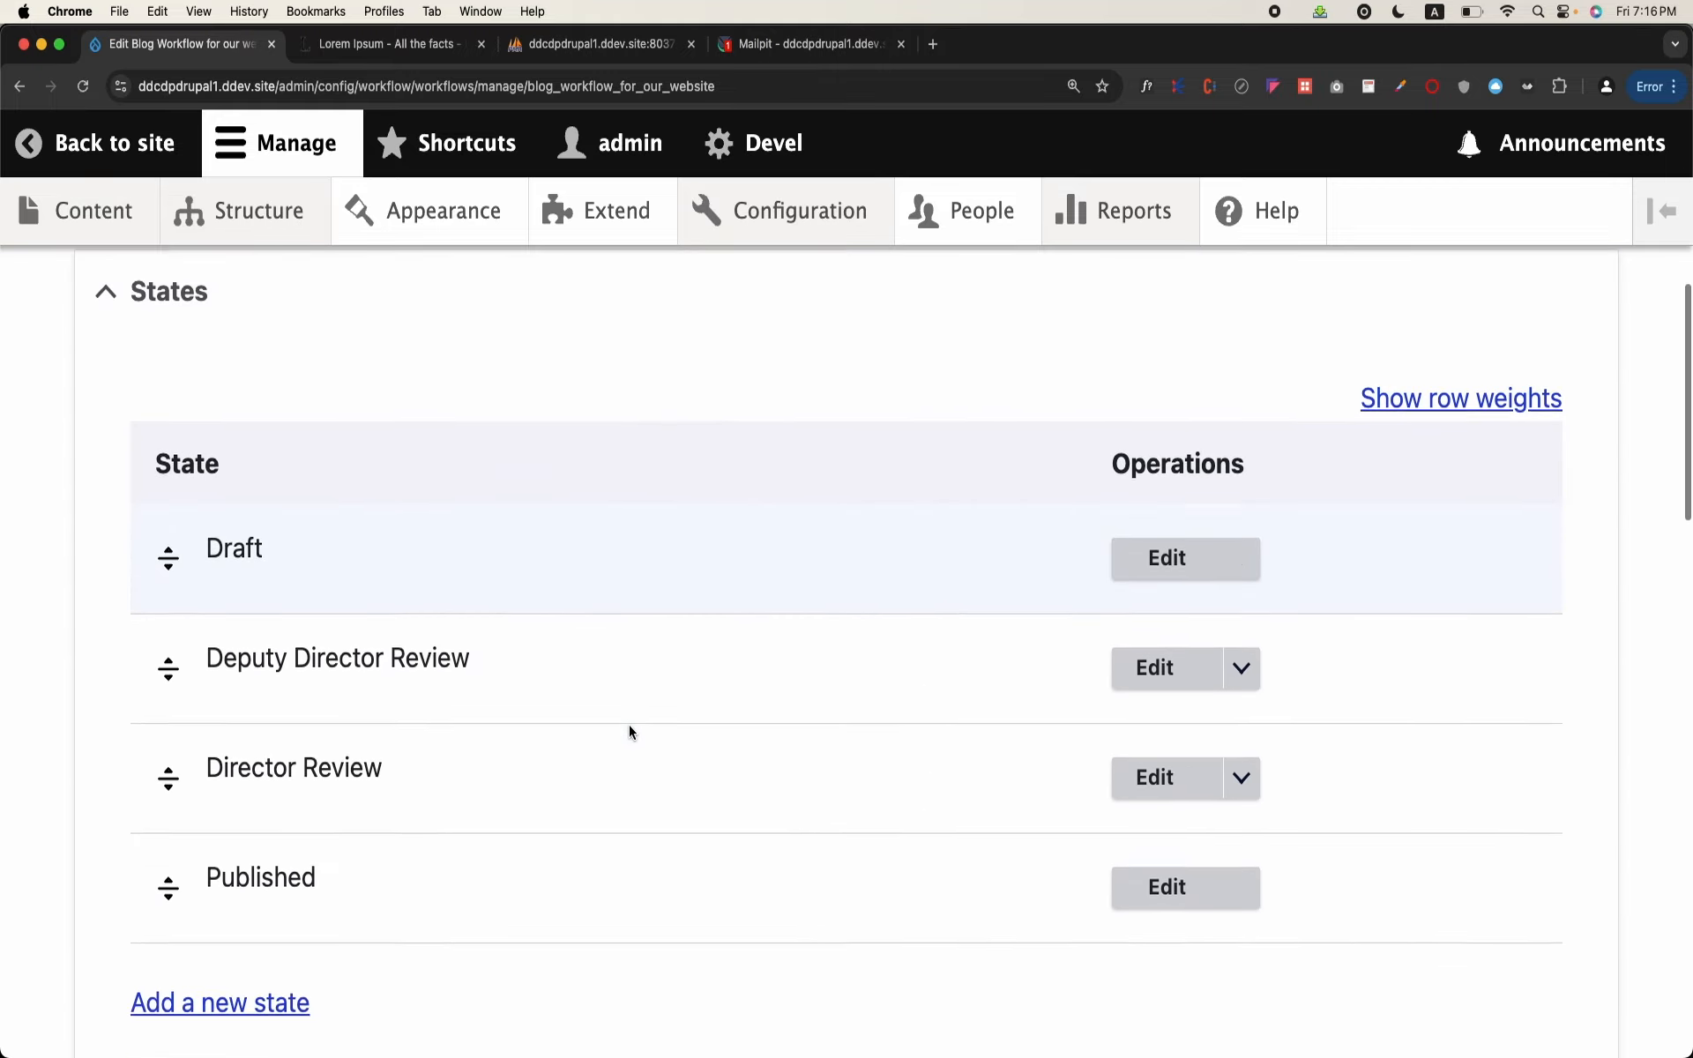
{"action": "scroll", "coordinate": [630, 729], "scroll_direction": "down", "scroll_amount": 9}
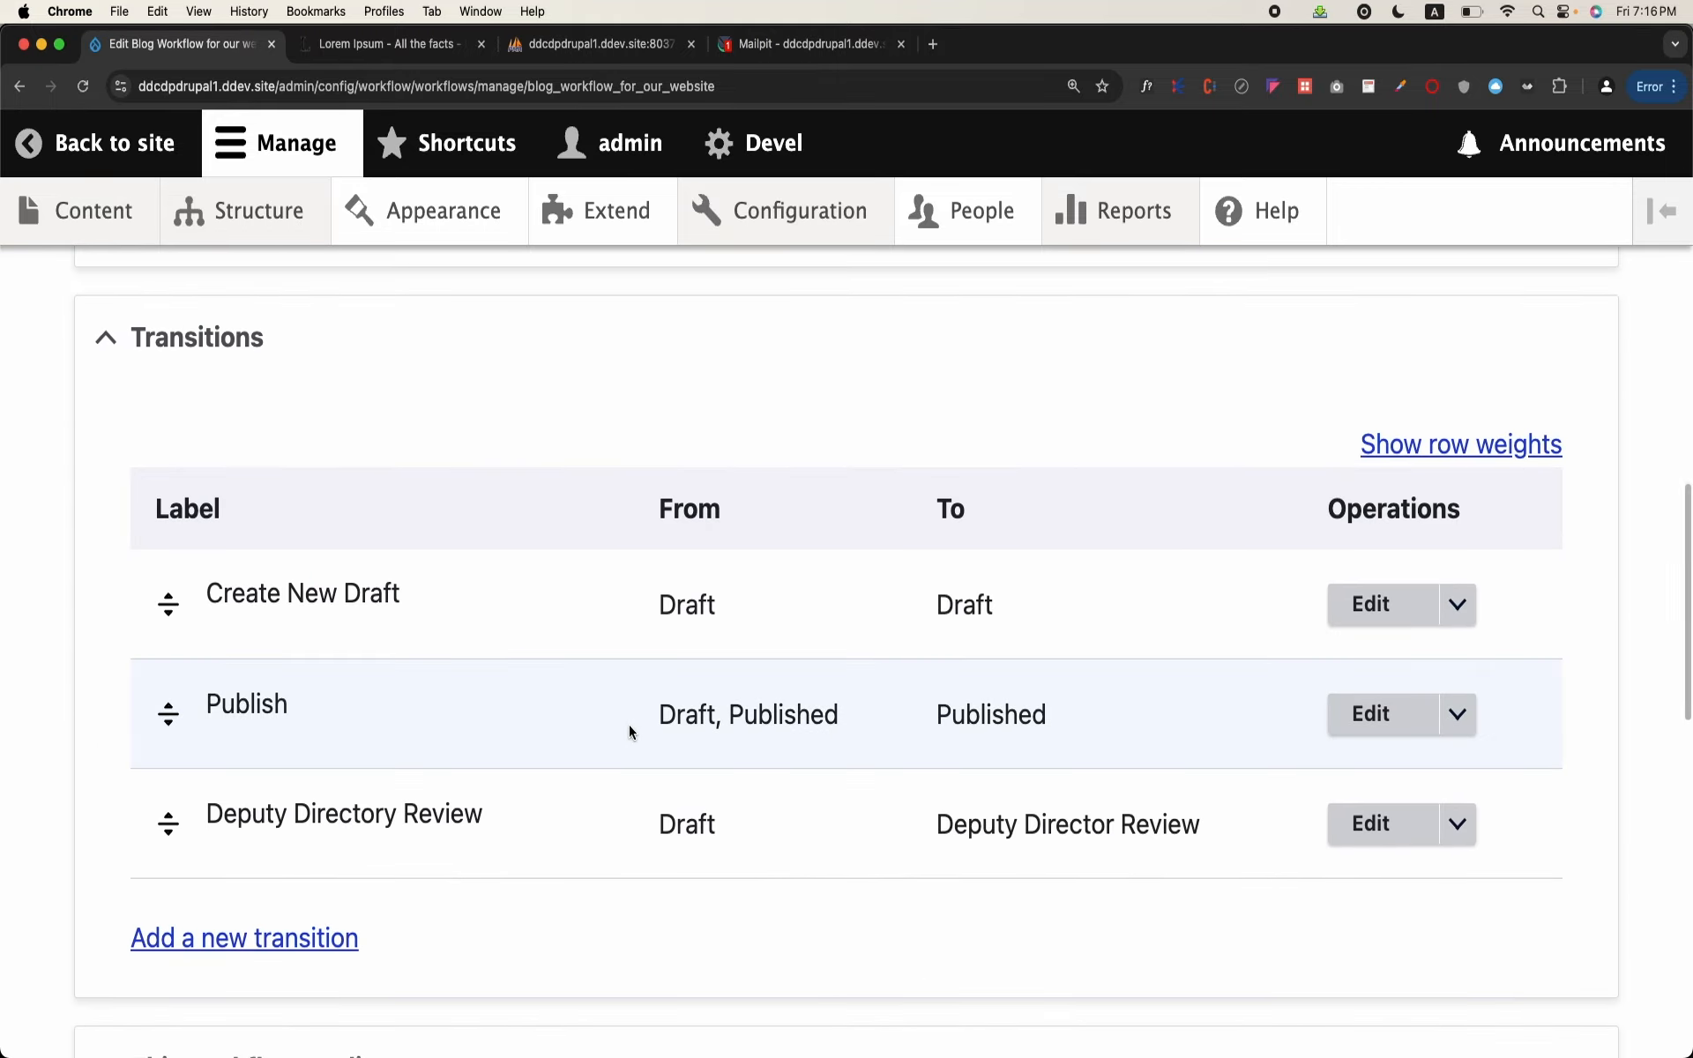
{"action": "left_click_drag", "start_coordinate": [168, 820], "coordinate": [182, 727]}
{"action": "scroll", "coordinate": [182, 726], "scroll_direction": "down", "scroll_amount": 15}
{"action": "scroll", "coordinate": [176, 736], "scroll_direction": "down", "scroll_amount": 2}
{"action": "left_click", "coordinate": [145, 864]}
Step: Start another workflow transition labelled "Director Review"
{"action": "scroll", "coordinate": [495, 697], "scroll_direction": "down", "scroll_amount": 10}
{"action": "scroll", "coordinate": [495, 696], "scroll_direction": "up", "scroll_amount": 1}
{"action": "scroll", "coordinate": [495, 697], "scroll_direction": "down", "scroll_amount": 5}
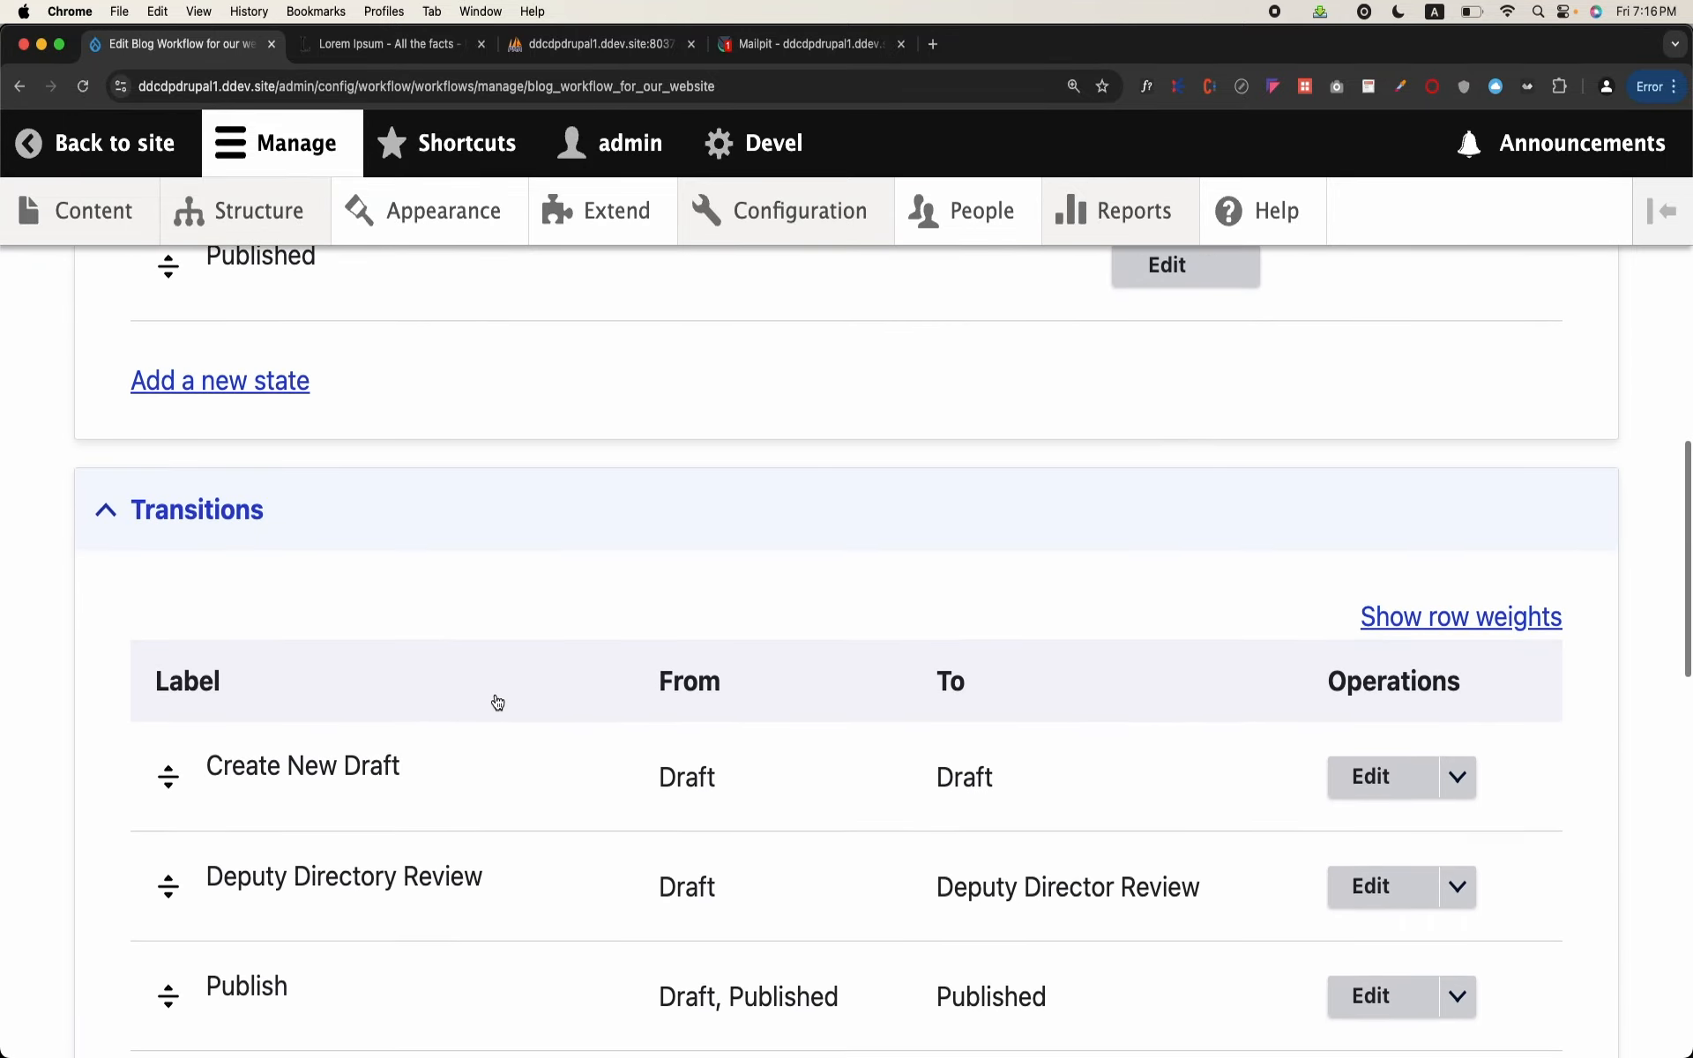
{"action": "scroll", "coordinate": [494, 697], "scroll_direction": "down", "scroll_amount": 2}
{"action": "scroll", "coordinate": [342, 729], "scroll_direction": "down", "scroll_amount": 2}
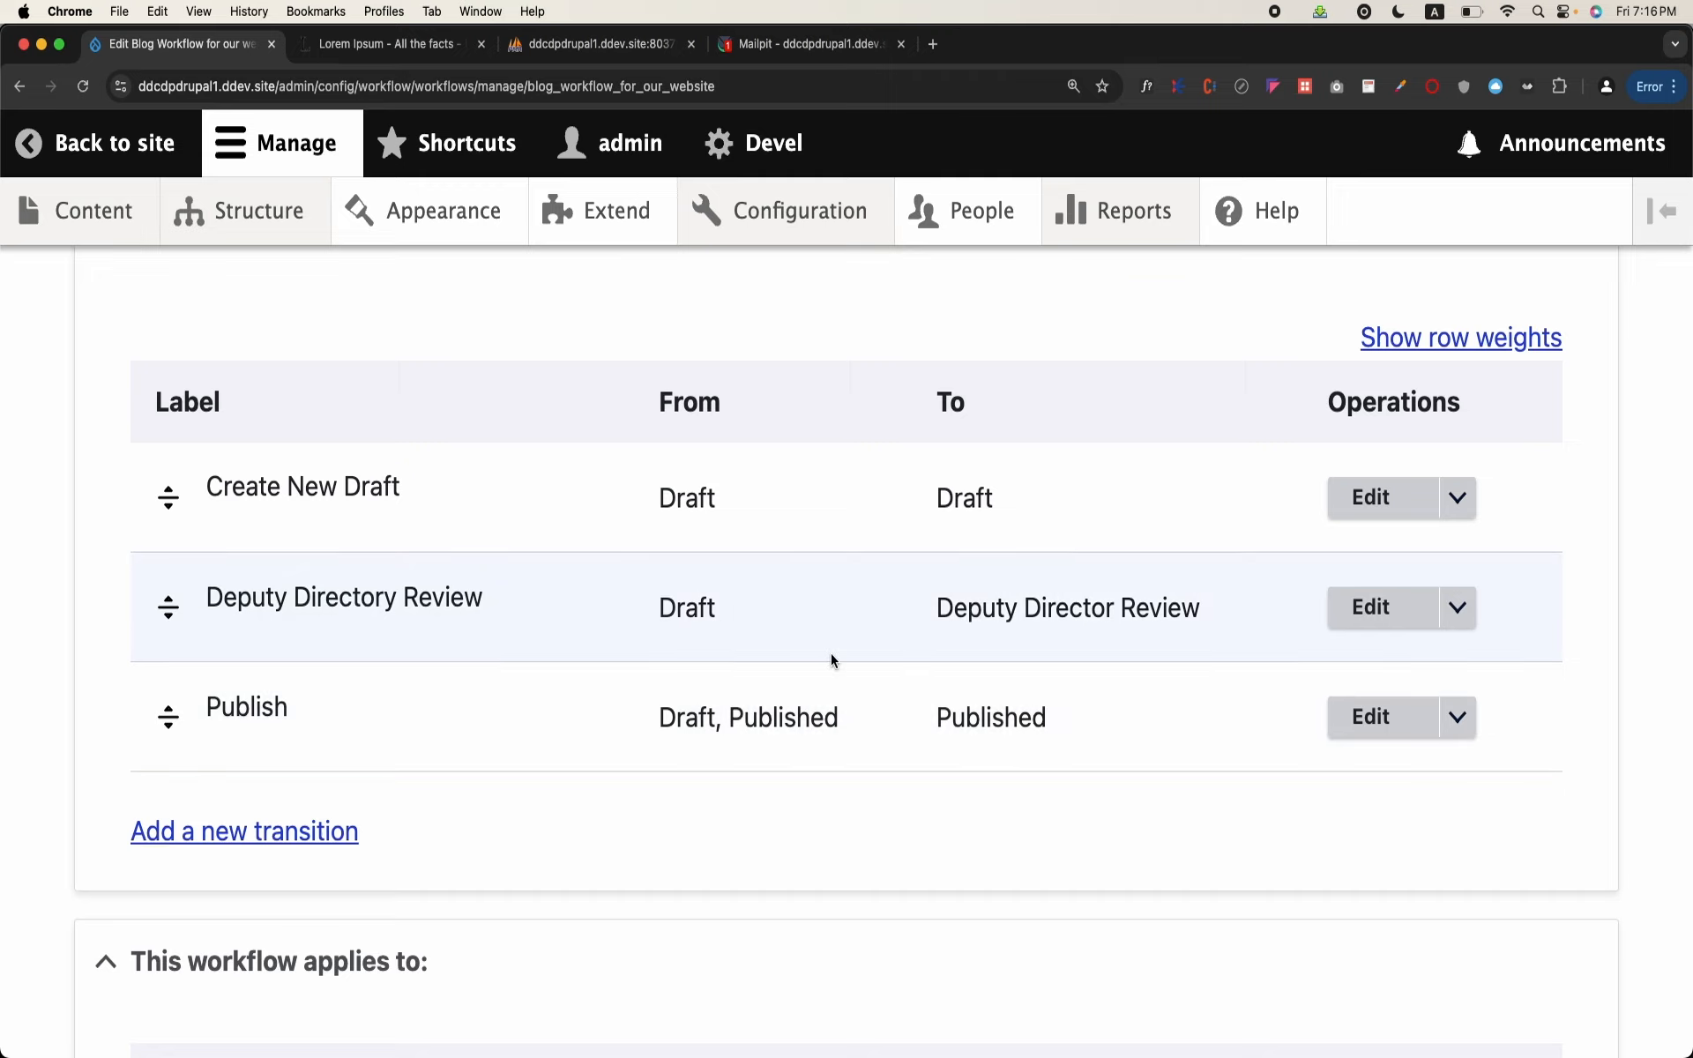
{"action": "scroll", "coordinate": [831, 659], "scroll_direction": "down", "scroll_amount": 2}
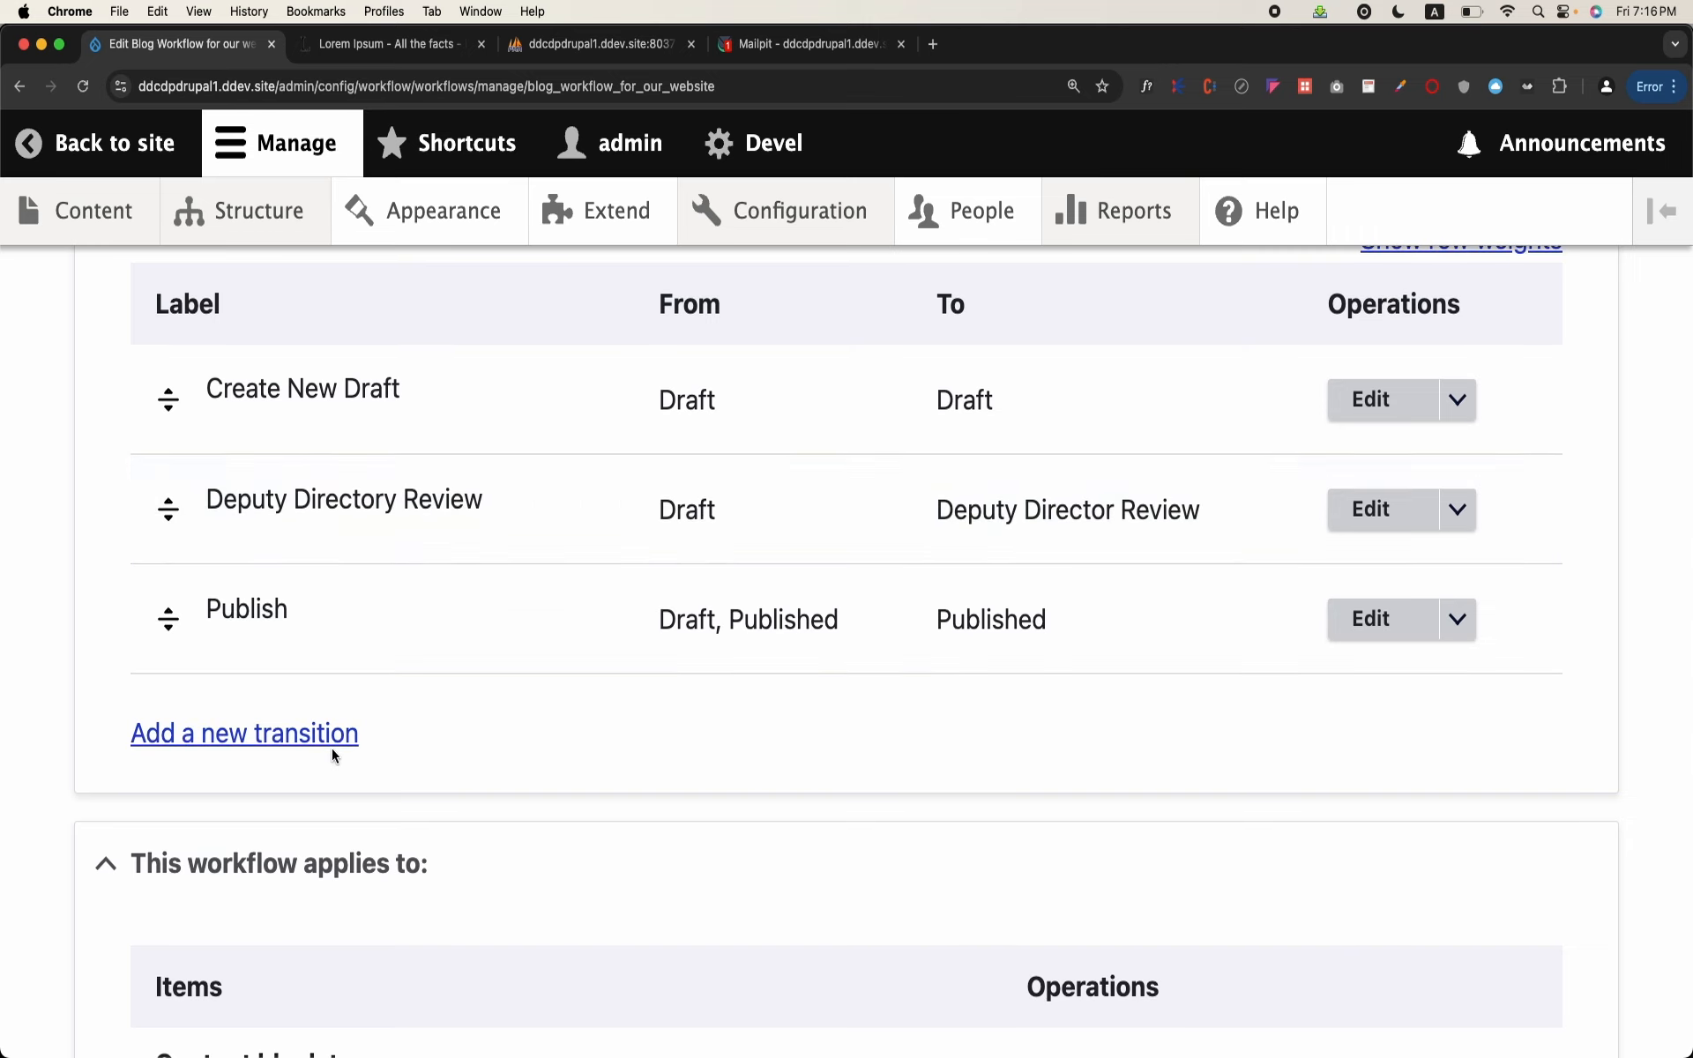
{"action": "left_click", "coordinate": [346, 745]}
{"action": "left_click", "coordinate": [458, 534]}
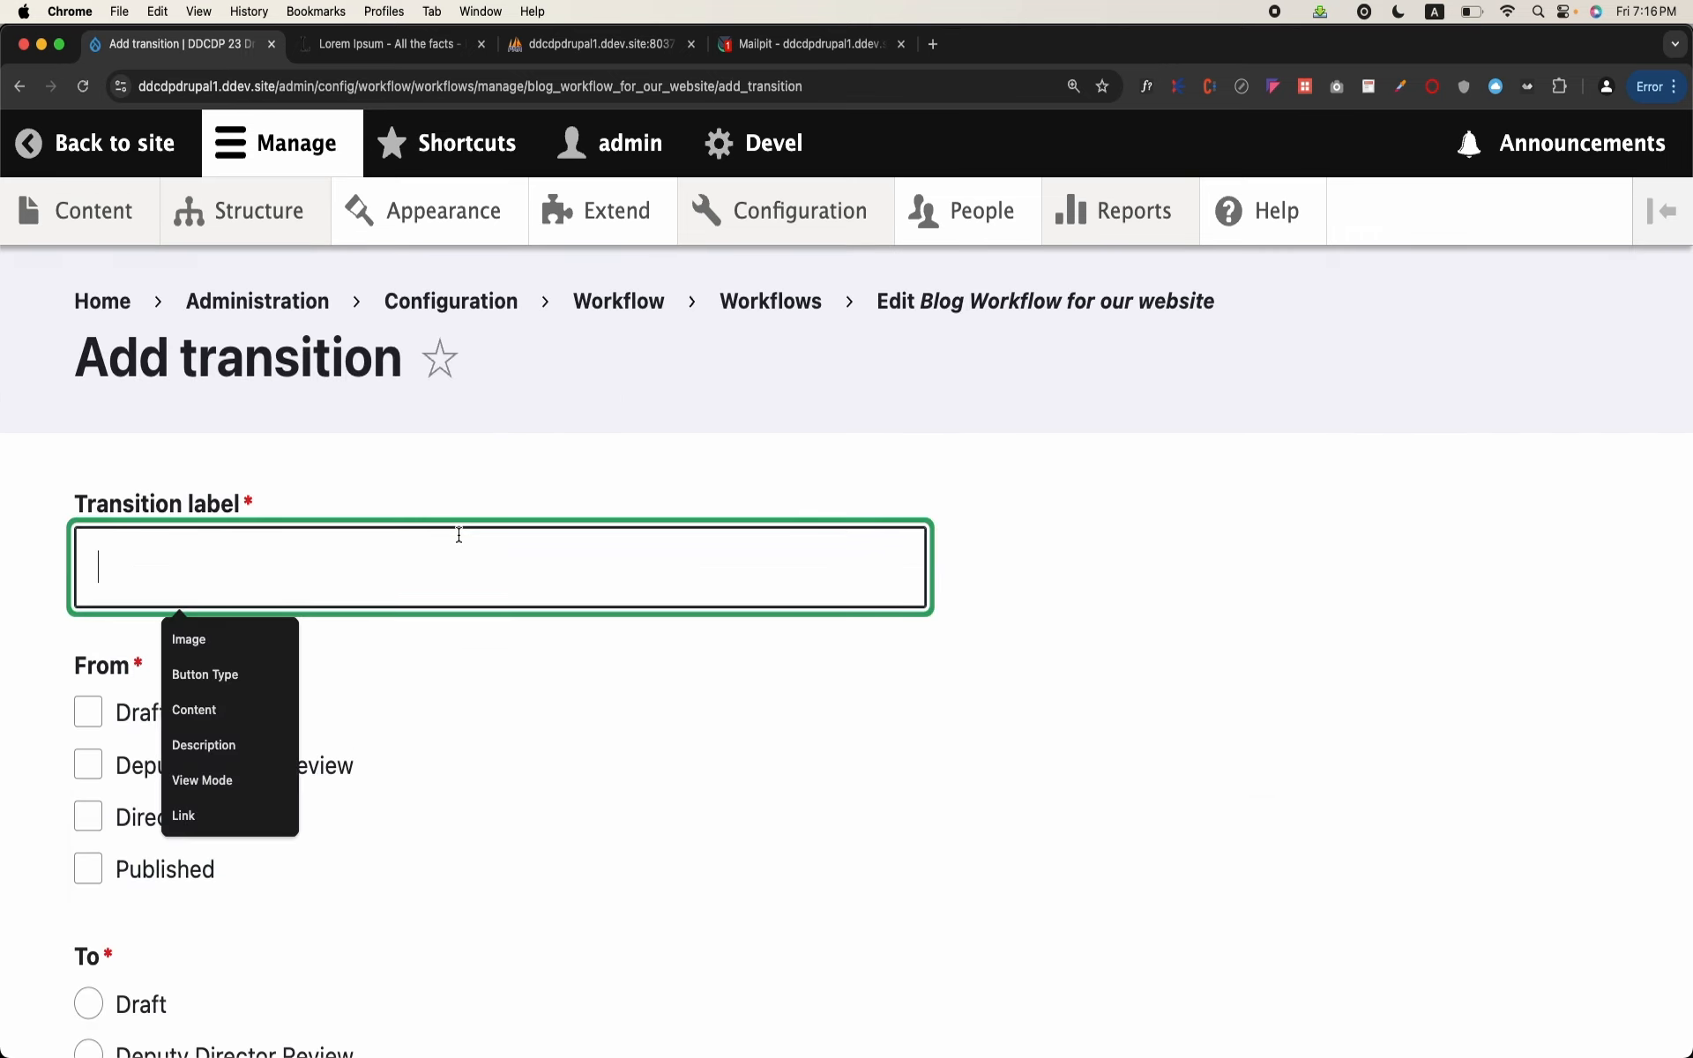
{"action": "type", "text": "Direc"}
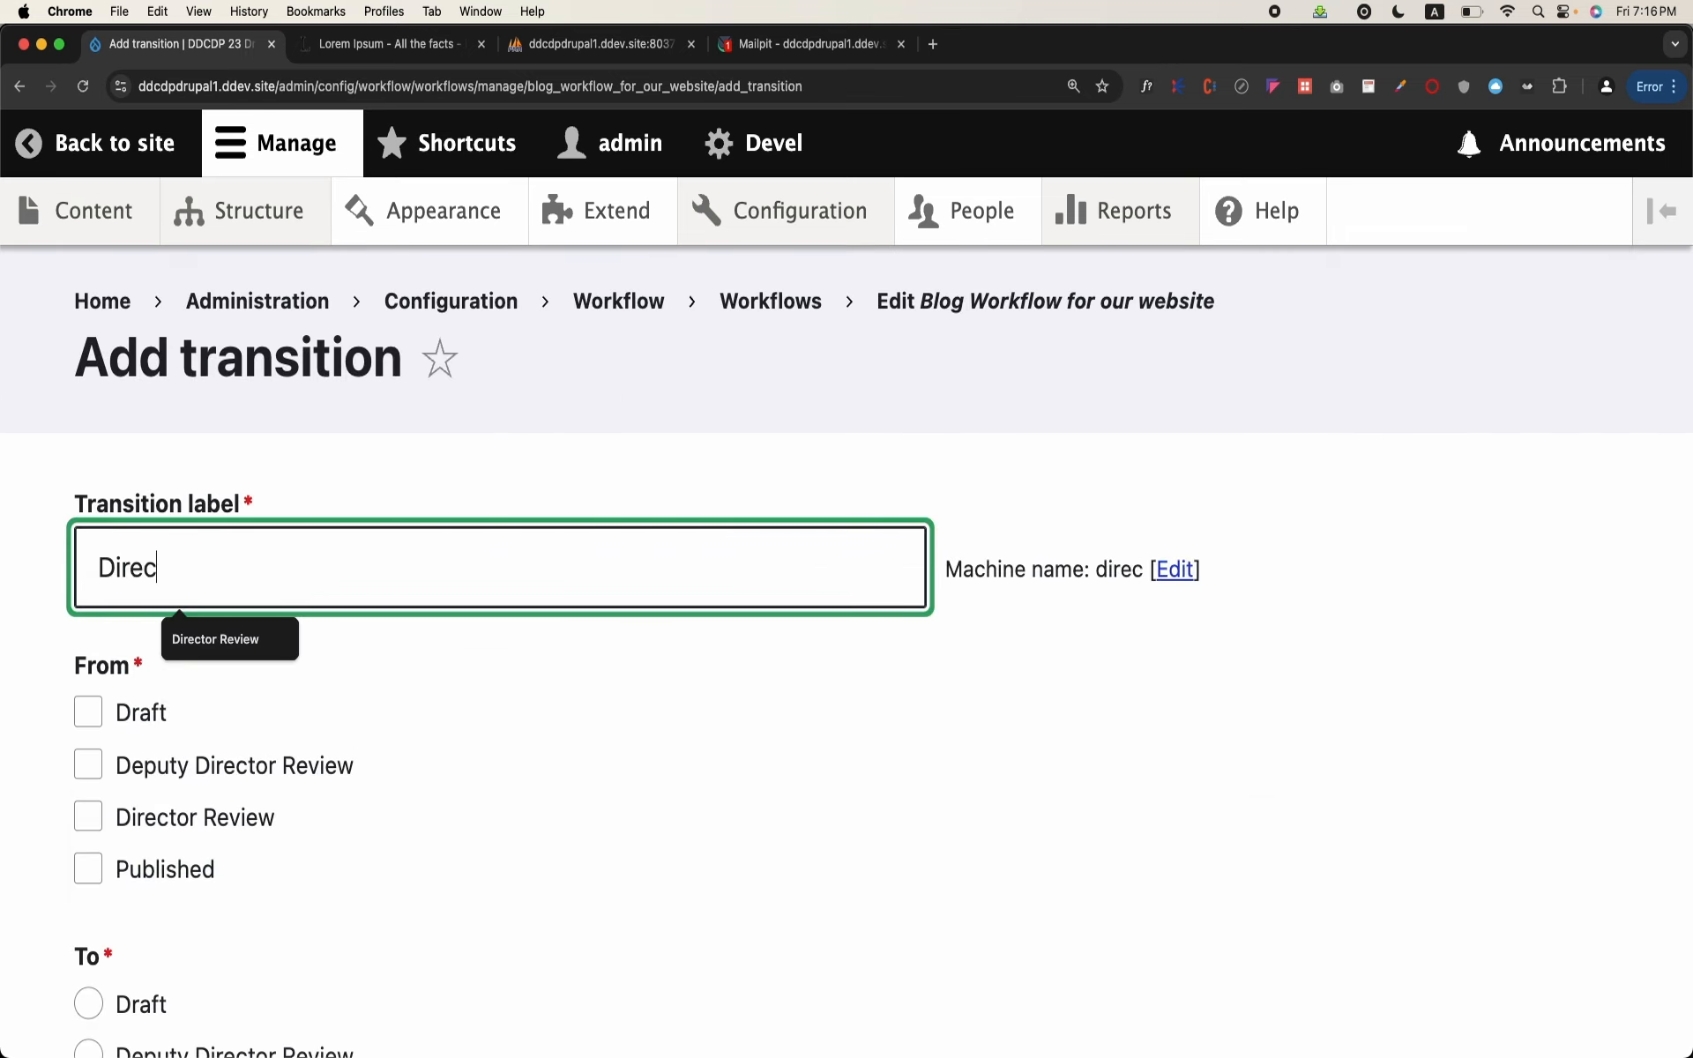
{"action": "type", "text": "tor Review"}
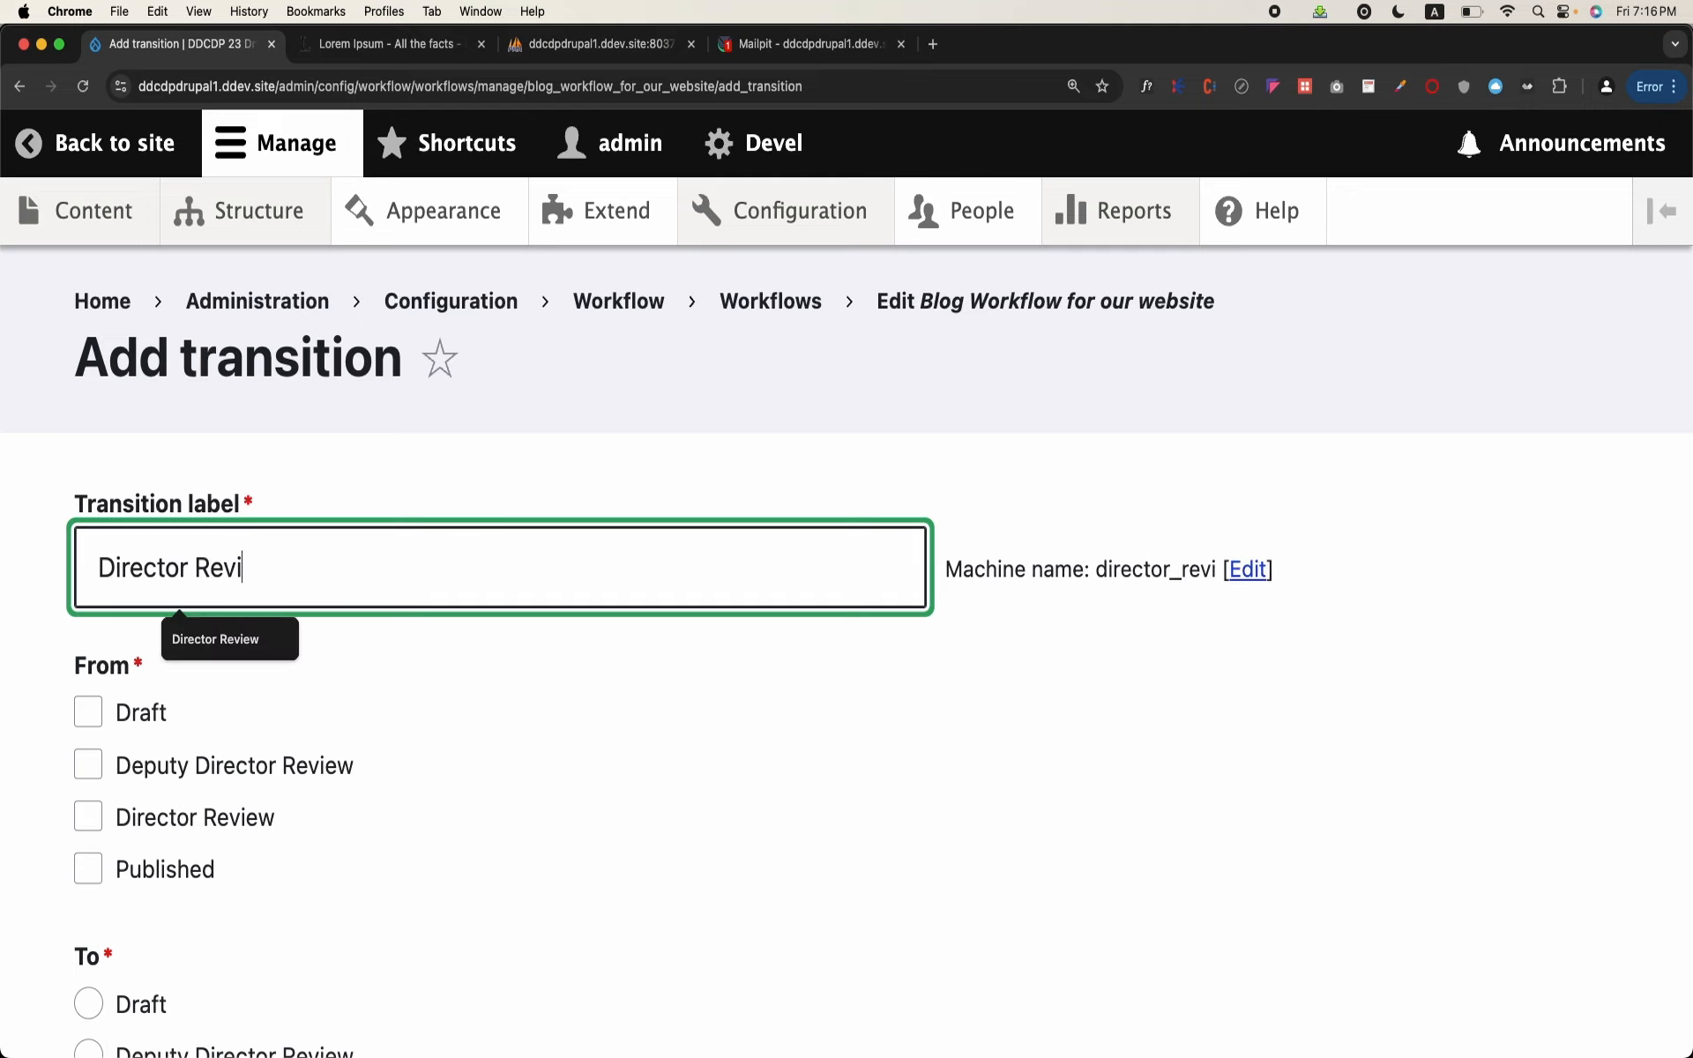
Step: Set the Director Review transition to go from Deputy Director Review to Director Review, and save it
{"action": "scroll", "coordinate": [378, 605], "scroll_direction": "down", "scroll_amount": 1}
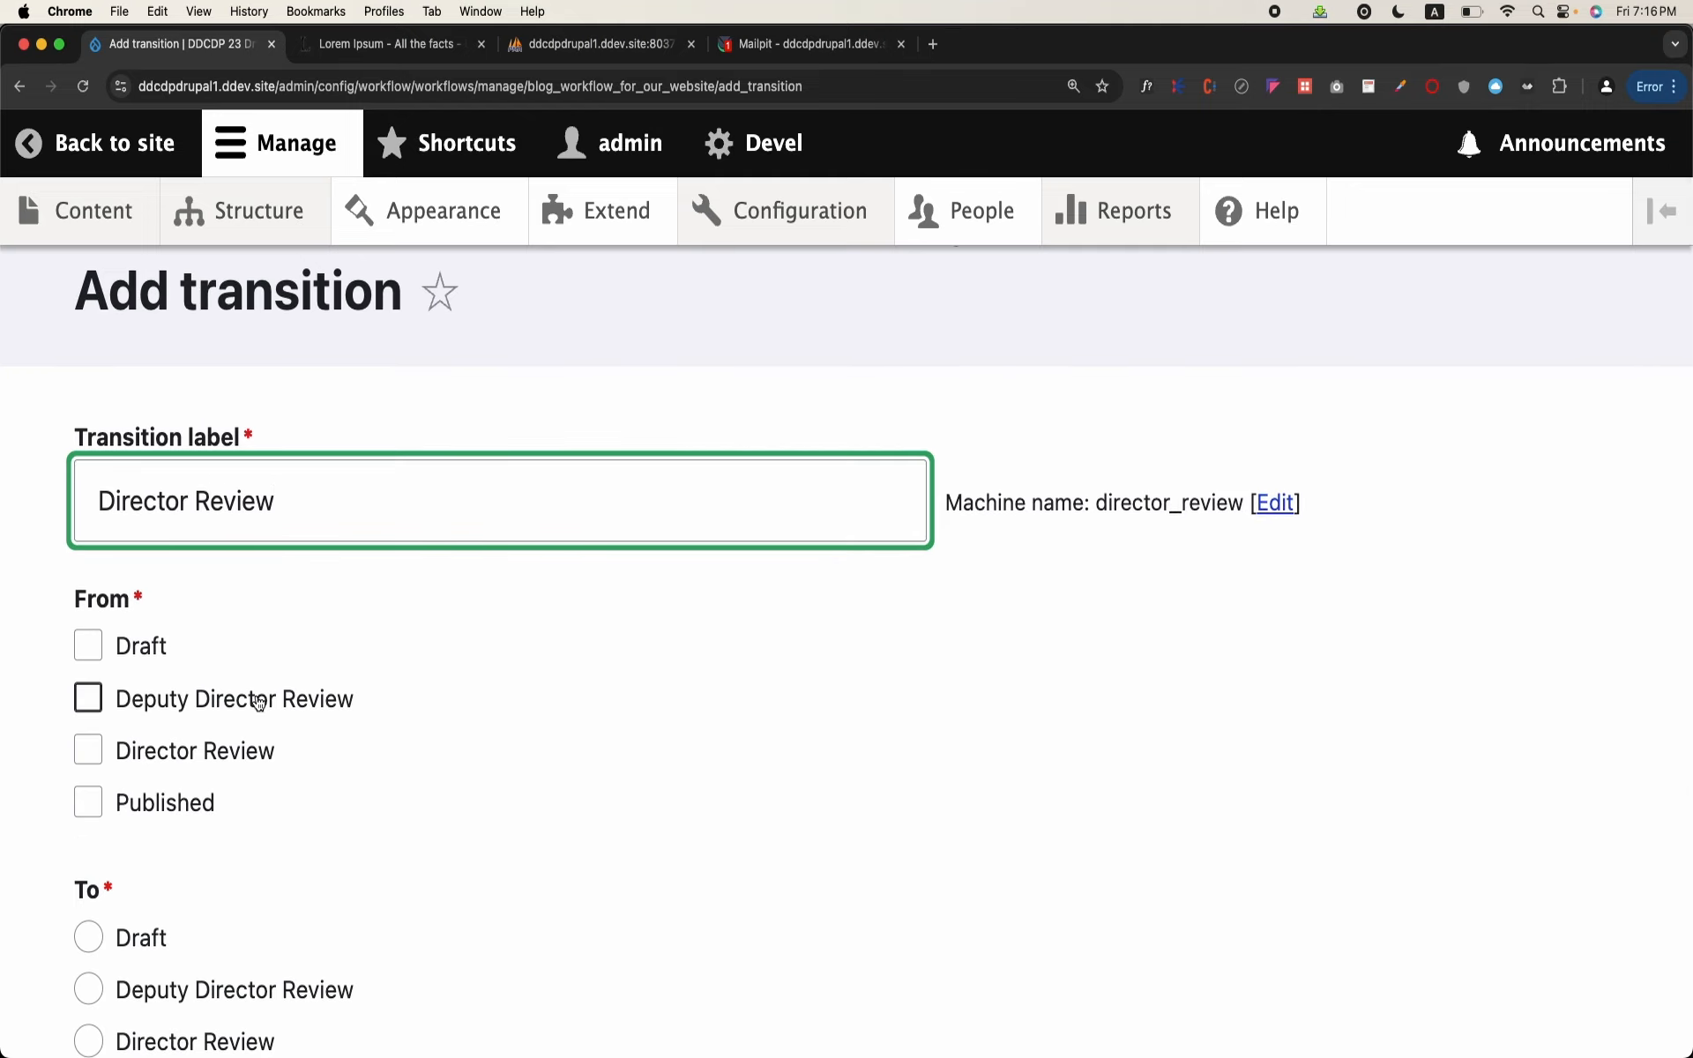
{"action": "left_click", "coordinate": [88, 696]}
{"action": "scroll", "coordinate": [257, 703], "scroll_direction": "down", "scroll_amount": 3}
{"action": "left_click", "coordinate": [162, 836]}
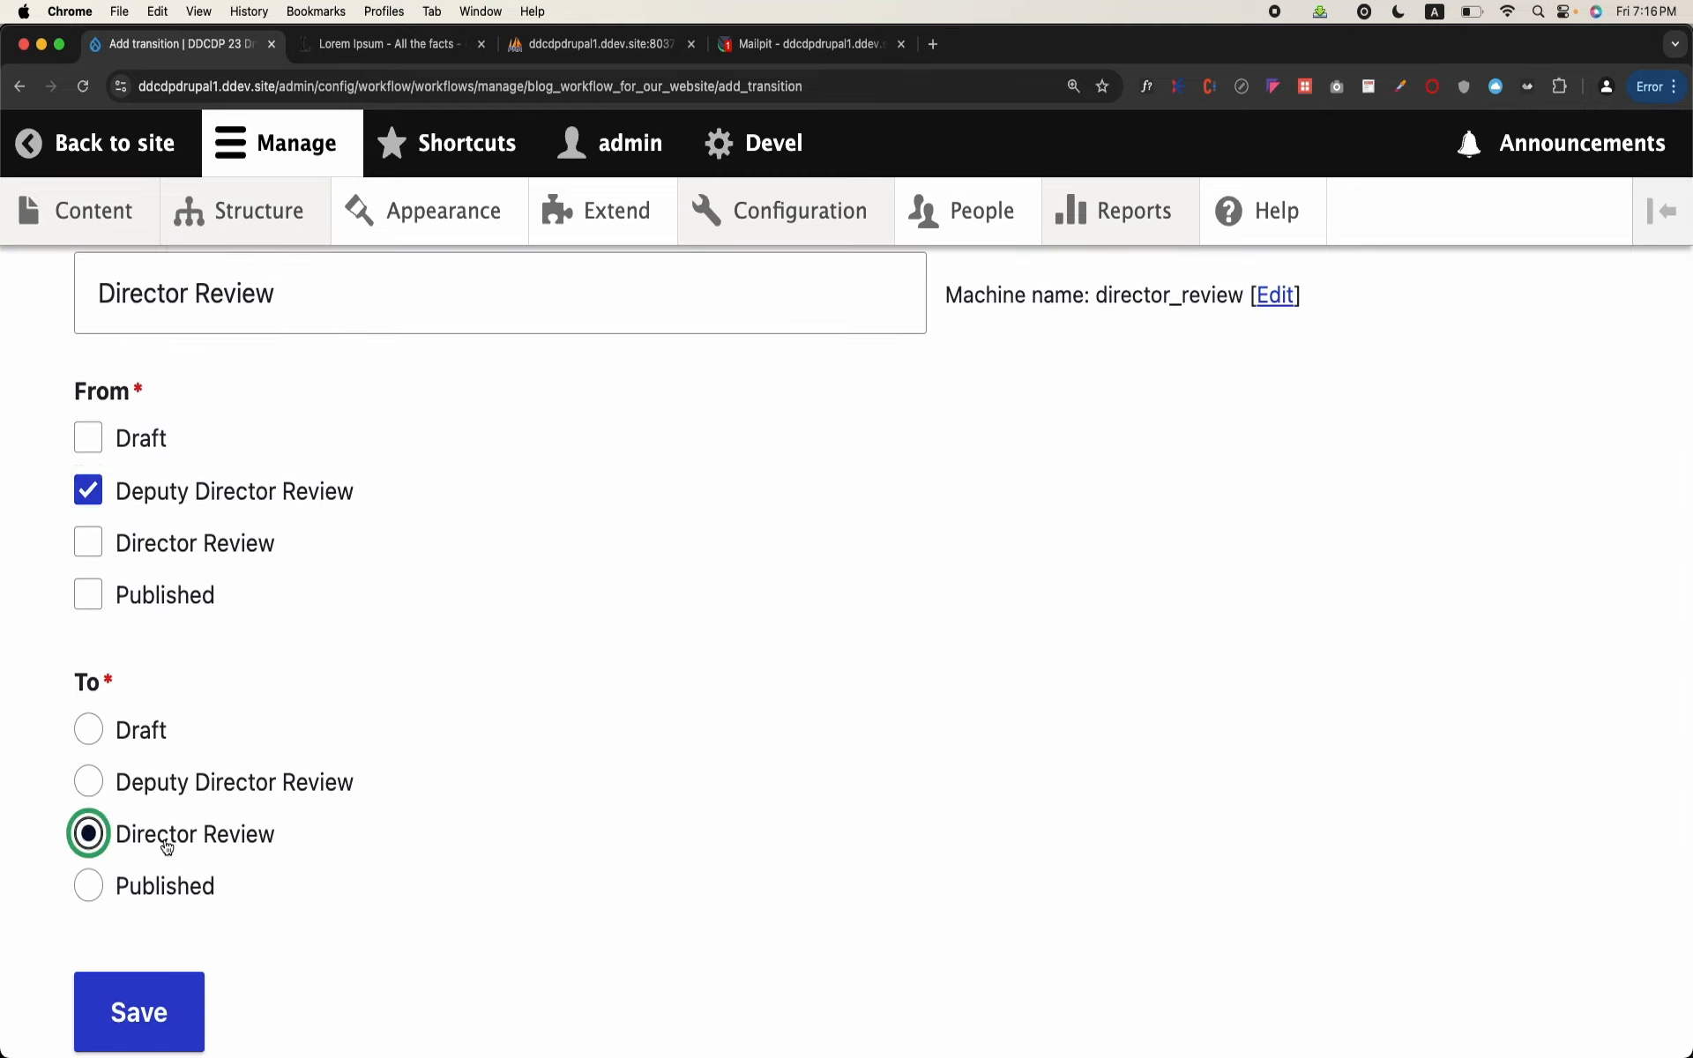
{"action": "left_click", "coordinate": [146, 1044]}
Step: Move the Director Review transition between Deputy Directory Review and Publish, and save the workflow
{"action": "scroll", "coordinate": [529, 689], "scroll_direction": "down", "scroll_amount": 10}
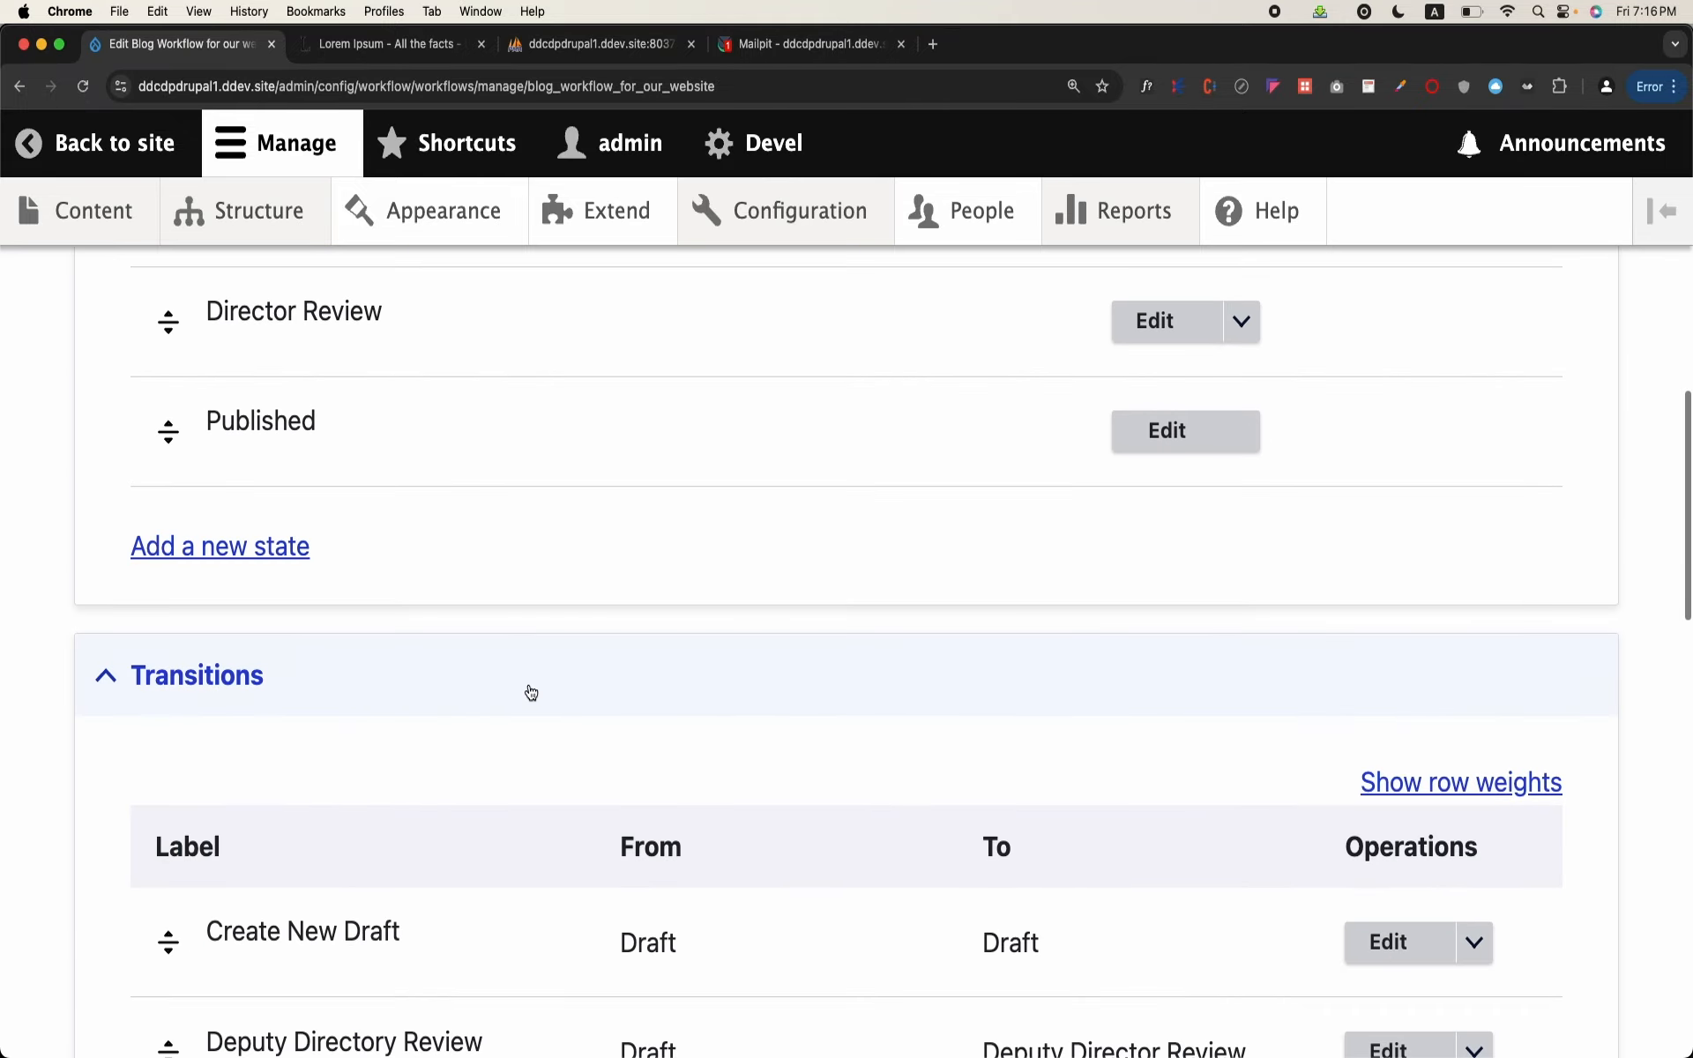
{"action": "scroll", "coordinate": [527, 690], "scroll_direction": "down", "scroll_amount": 1}
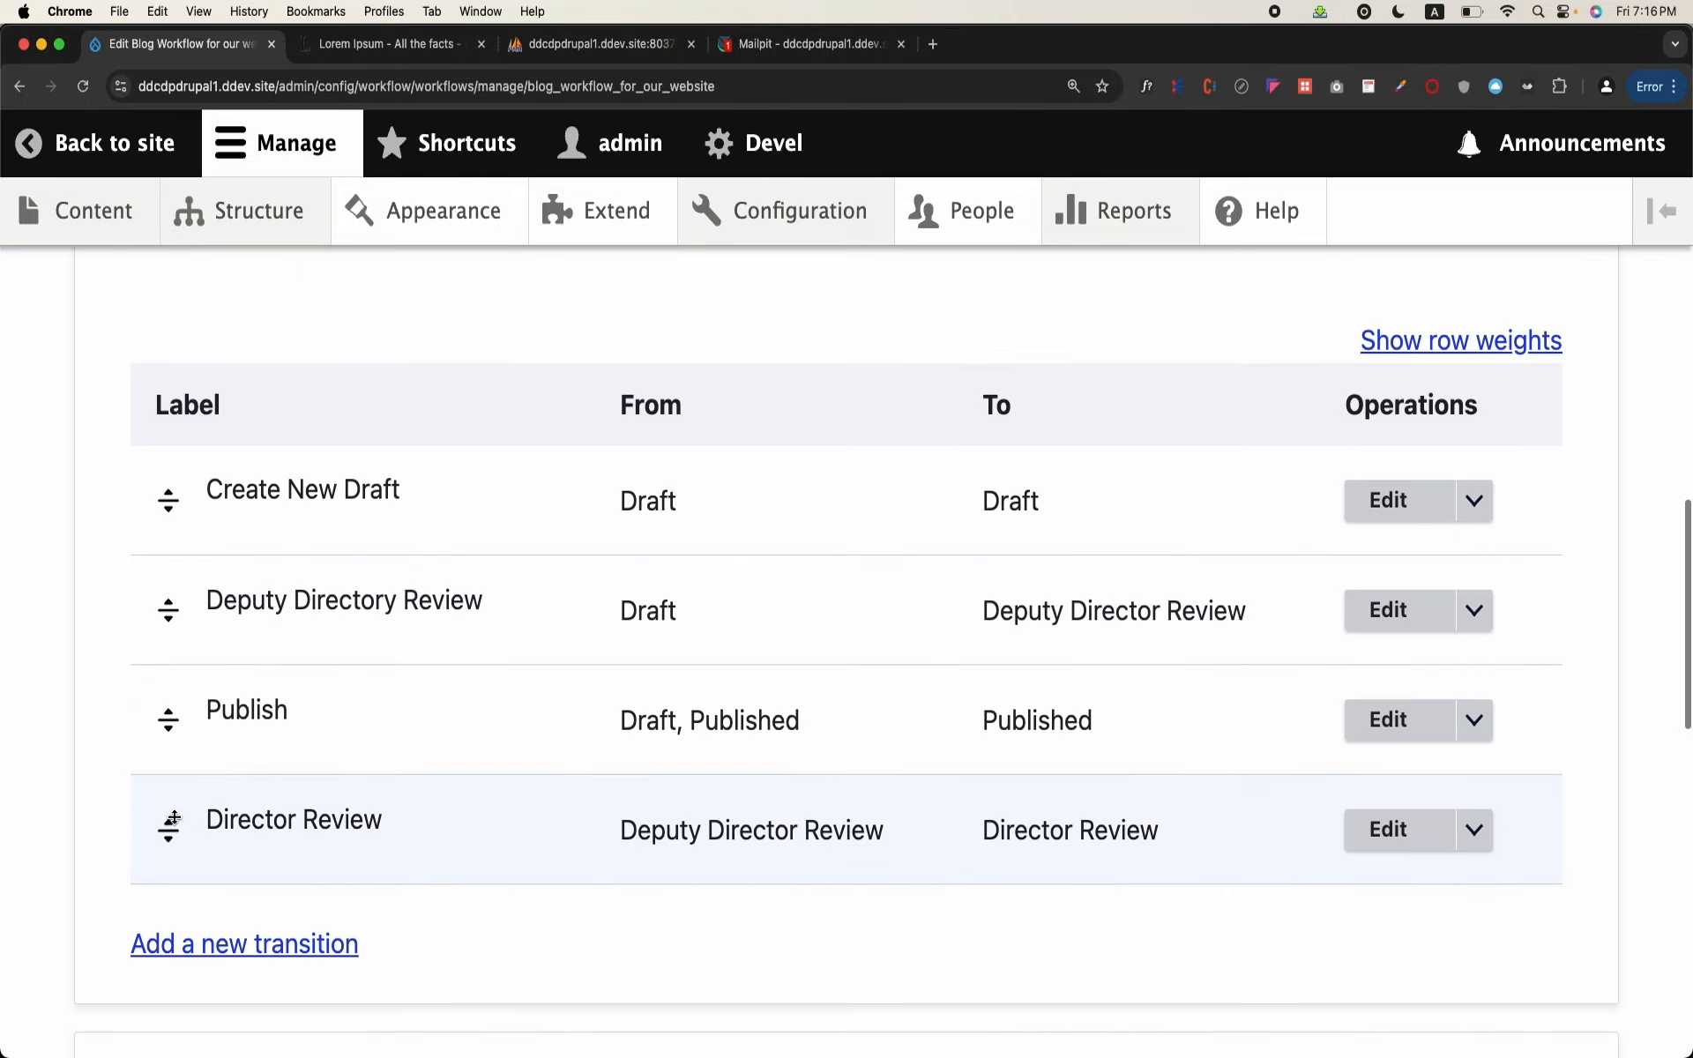
{"action": "left_click_drag", "start_coordinate": [168, 830], "coordinate": [179, 741]}
{"action": "scroll", "coordinate": [177, 748], "scroll_direction": "down", "scroll_amount": 10}
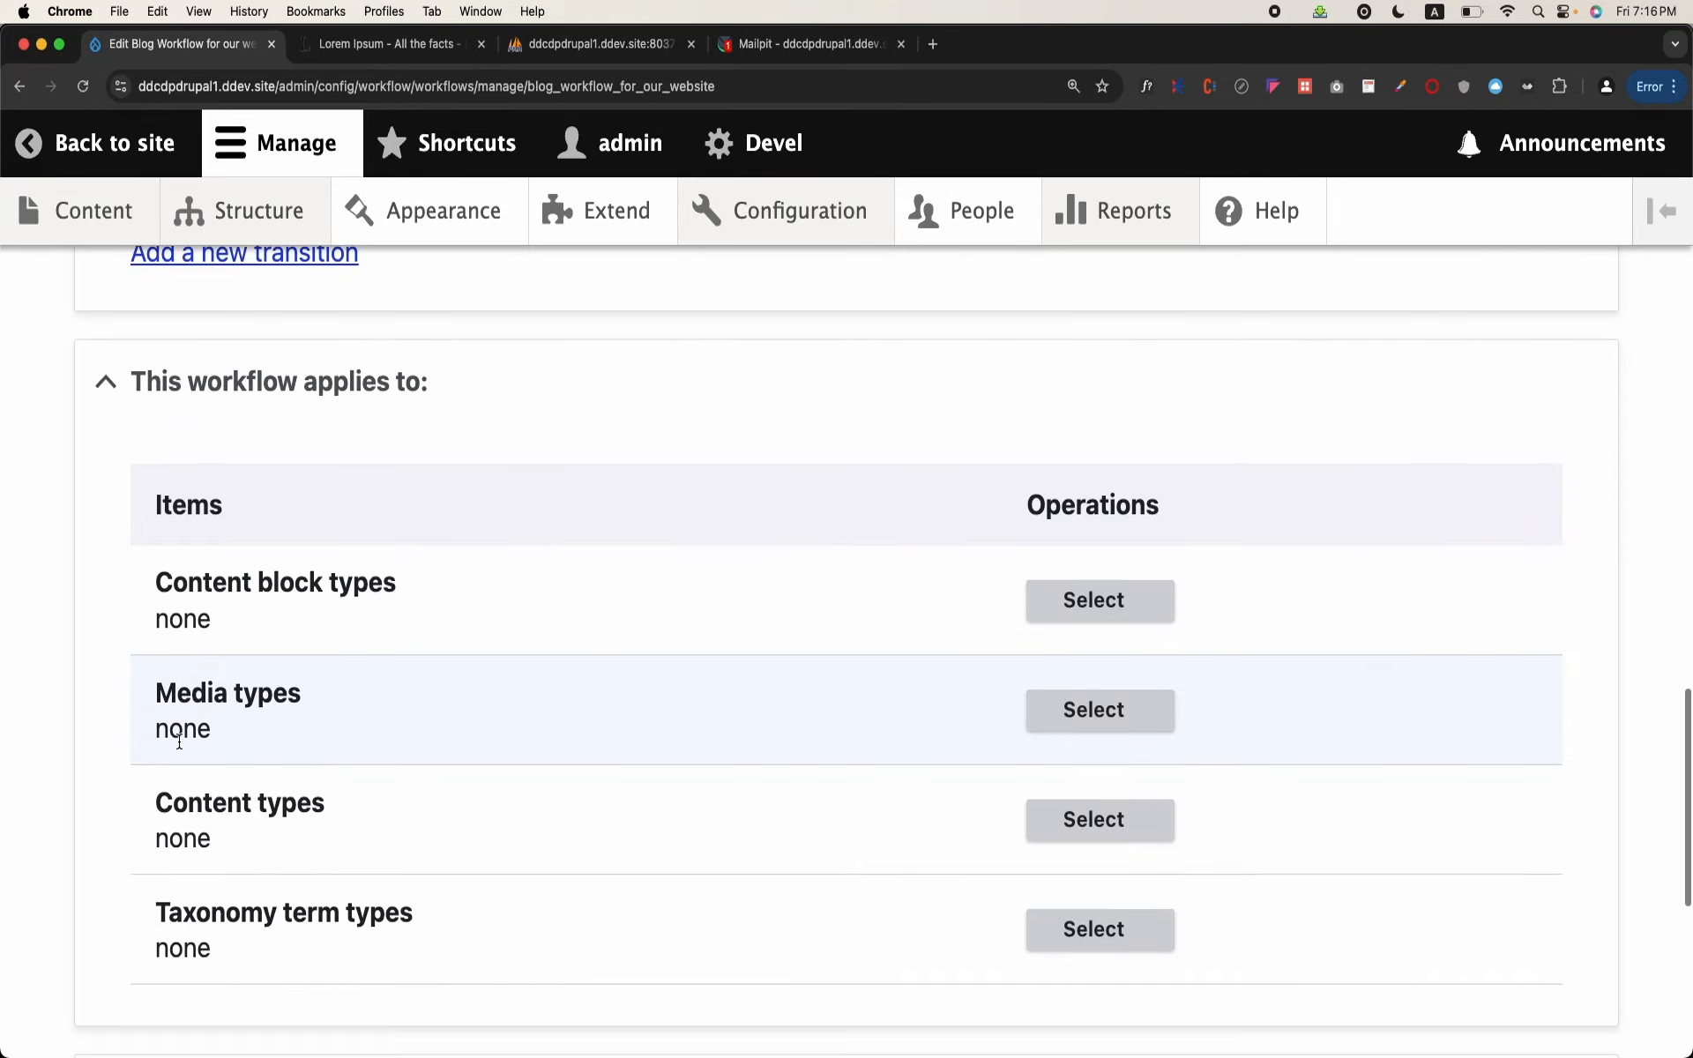
{"action": "left_click", "coordinate": [164, 878]}
Step: Set the Publish transition to start only from Director Review, excluding Draft and Published, and save it
{"action": "scroll", "coordinate": [500, 724], "scroll_direction": "down", "scroll_amount": 10}
{"action": "scroll", "coordinate": [500, 725], "scroll_direction": "down", "scroll_amount": 8}
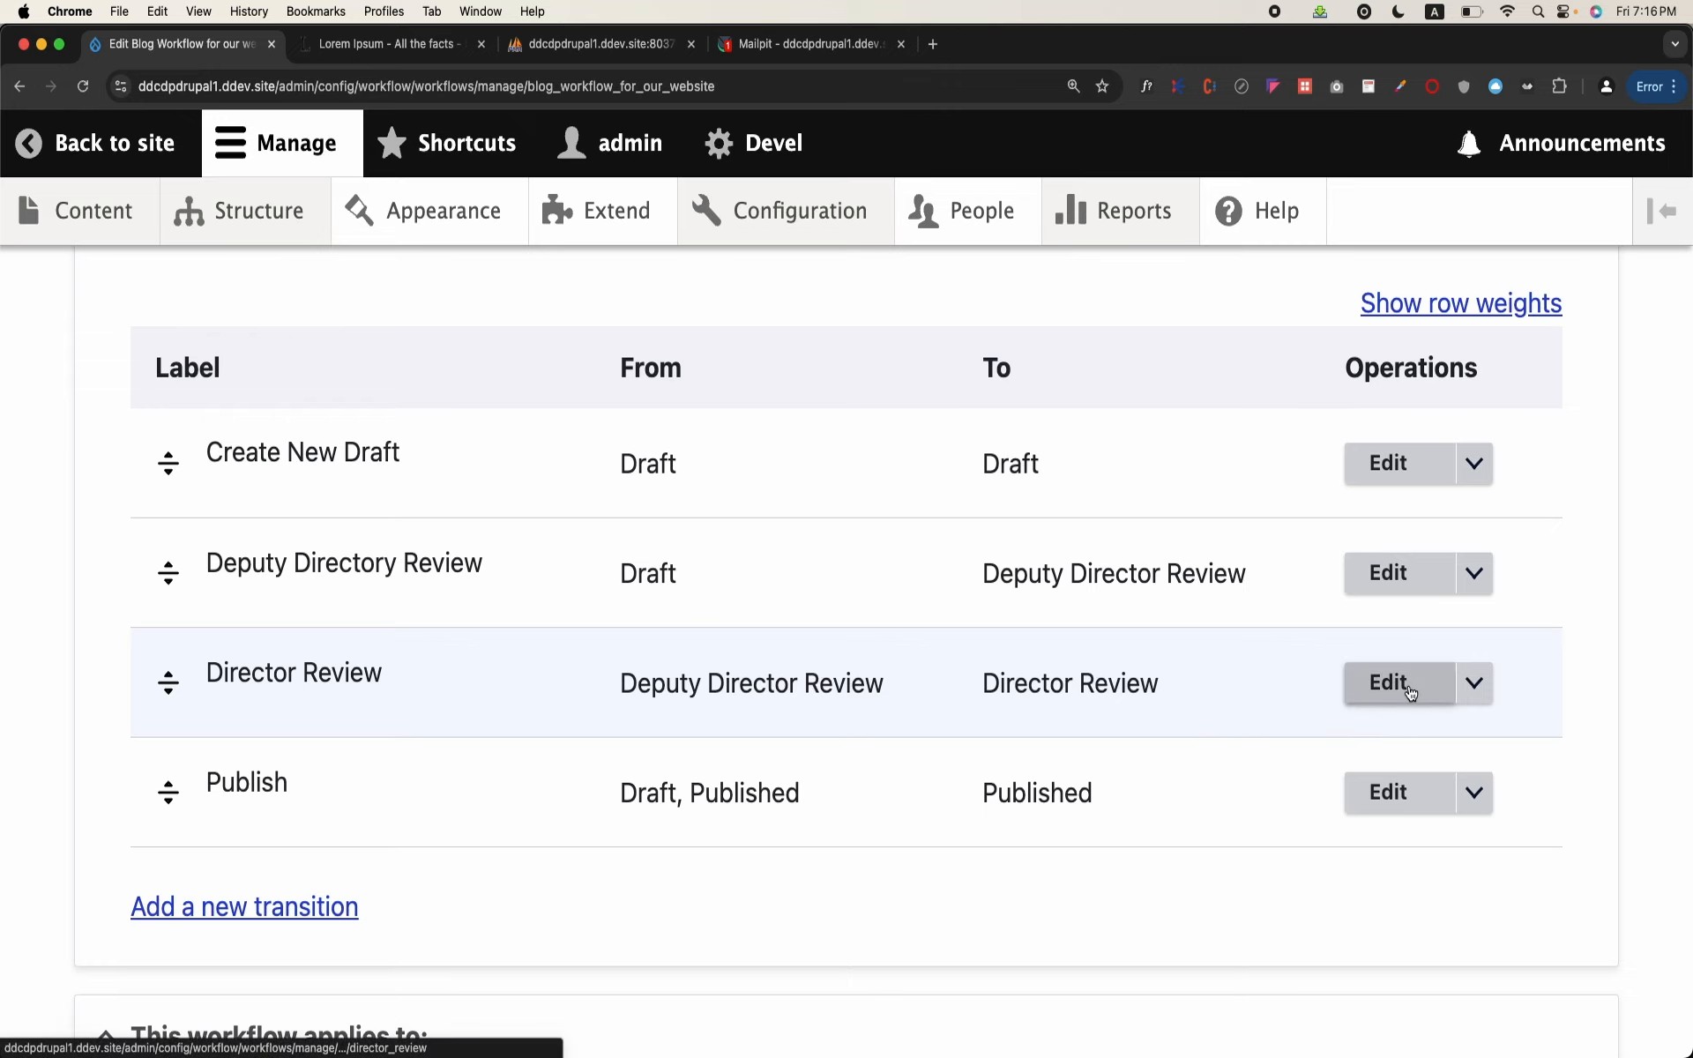
{"action": "left_click", "coordinate": [1409, 810]}
{"action": "scroll", "coordinate": [775, 717], "scroll_direction": "down", "scroll_amount": 3}
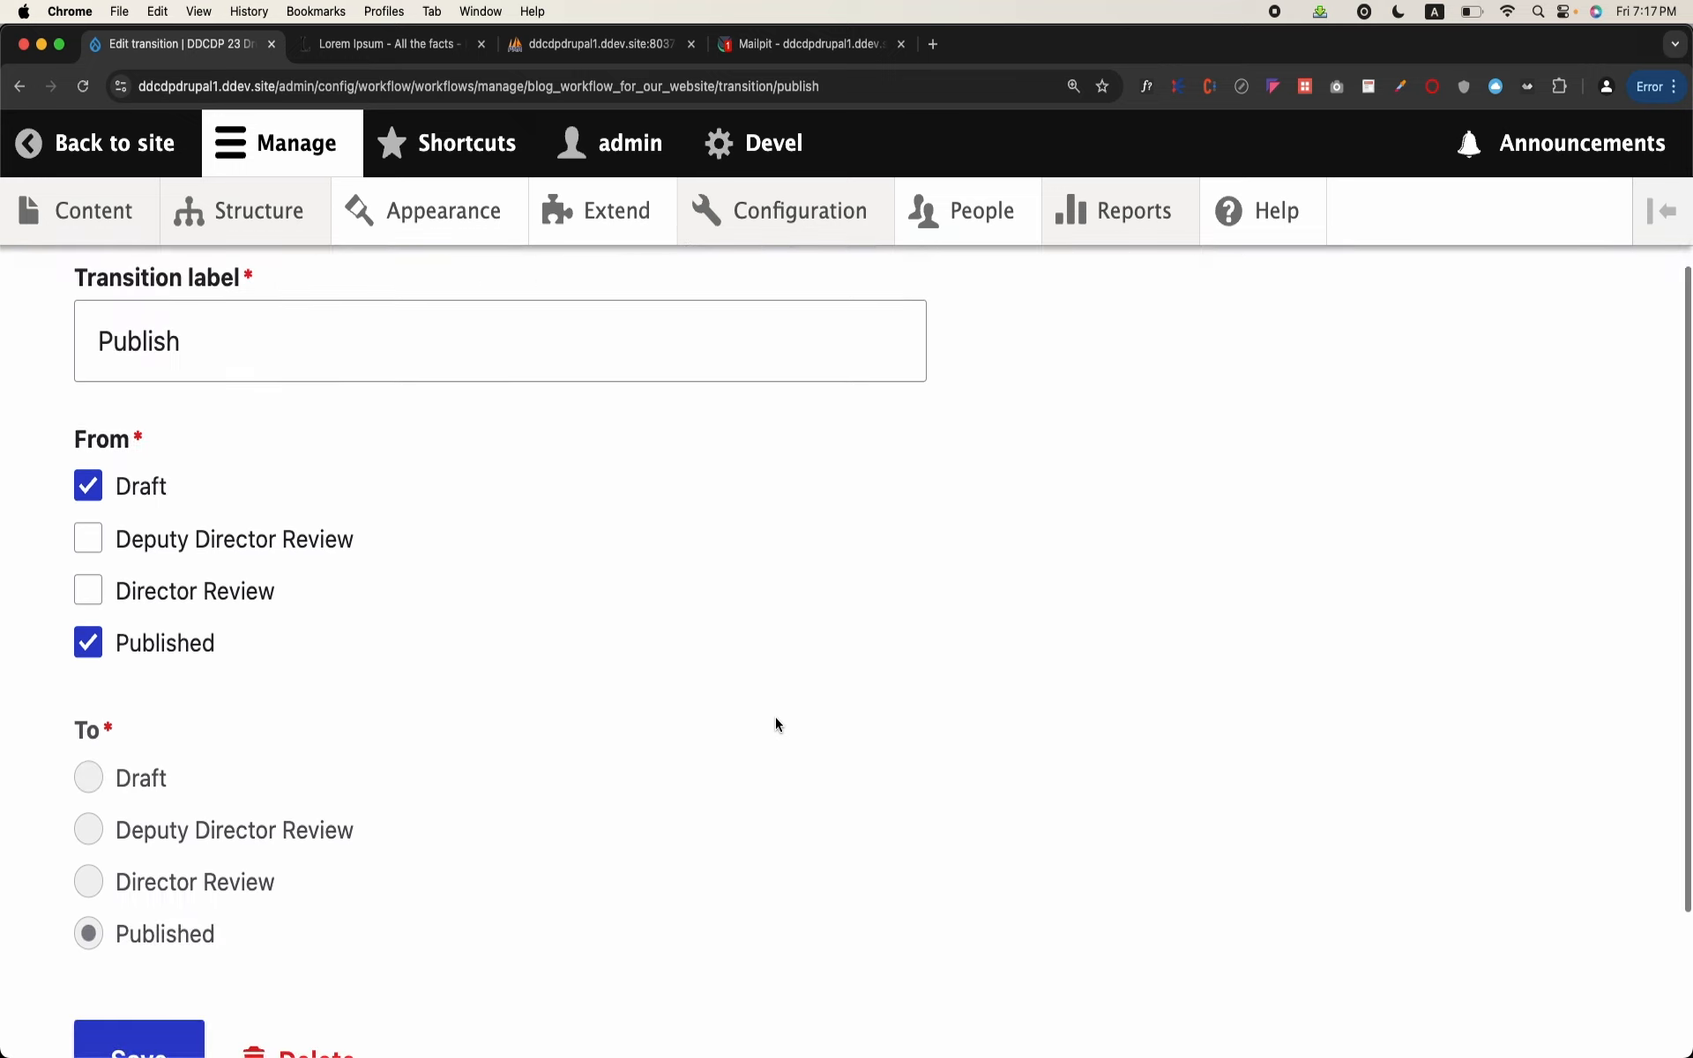
{"action": "left_click", "coordinate": [121, 489]}
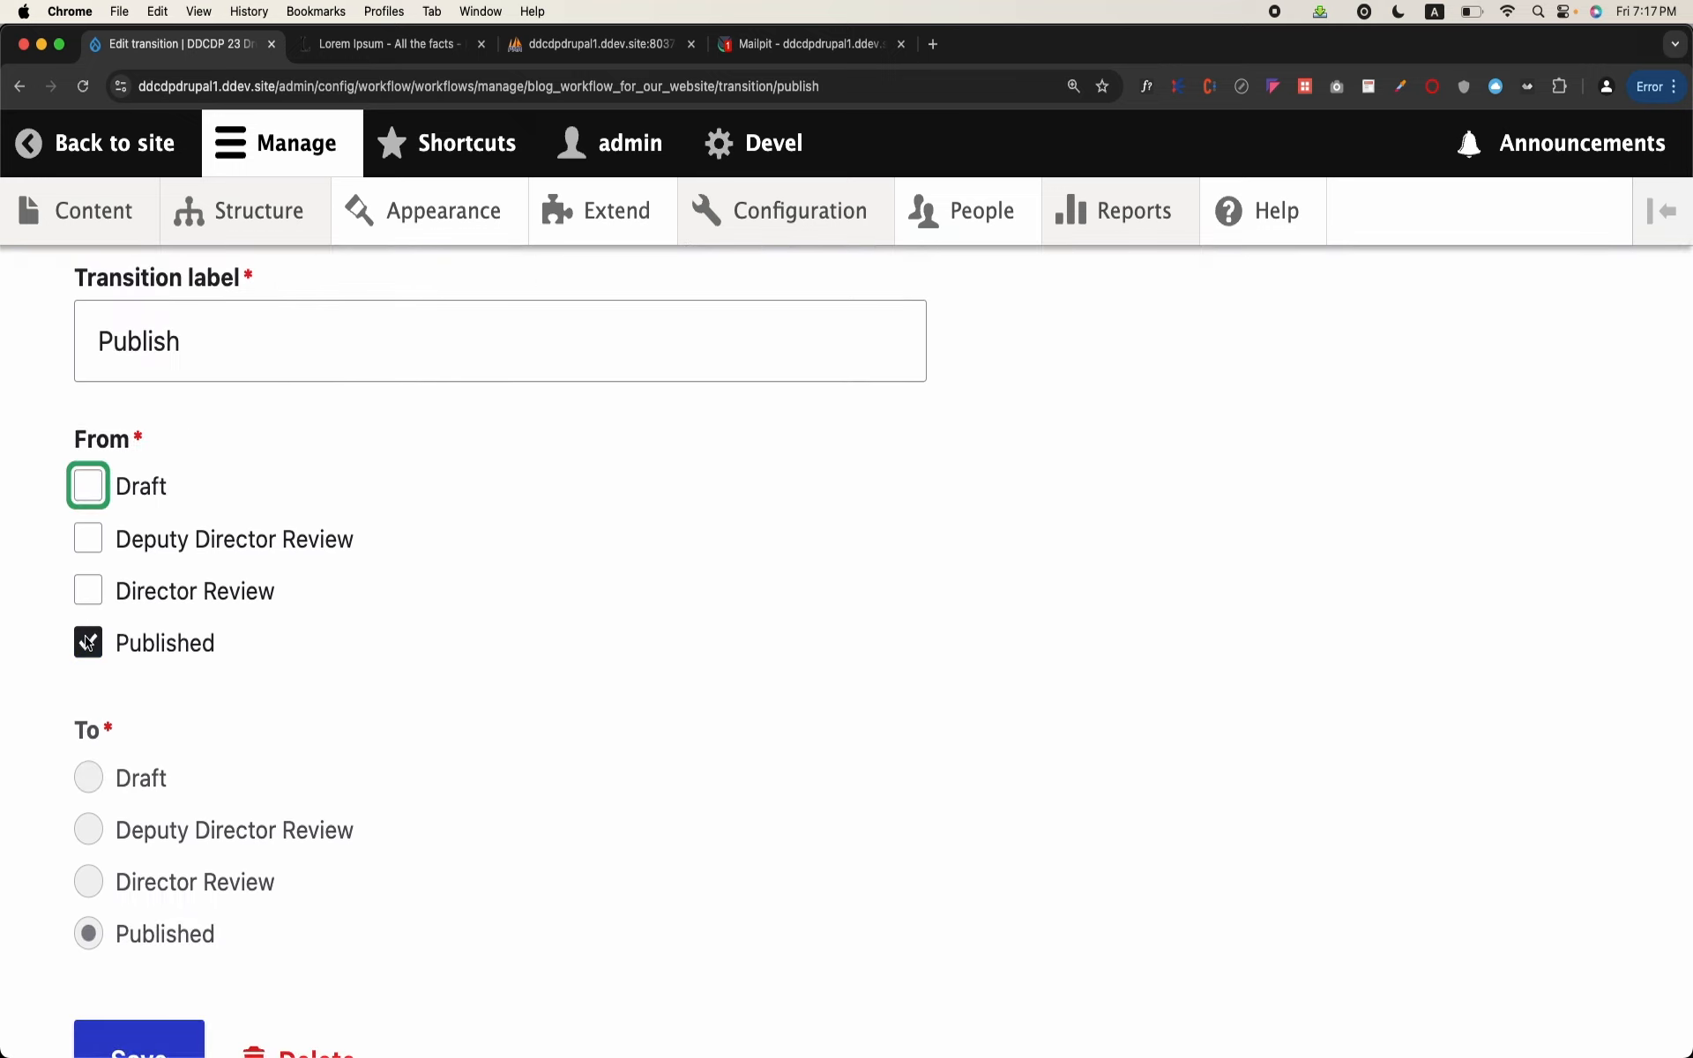
{"action": "left_click", "coordinate": [88, 642]}
{"action": "left_click", "coordinate": [92, 593]}
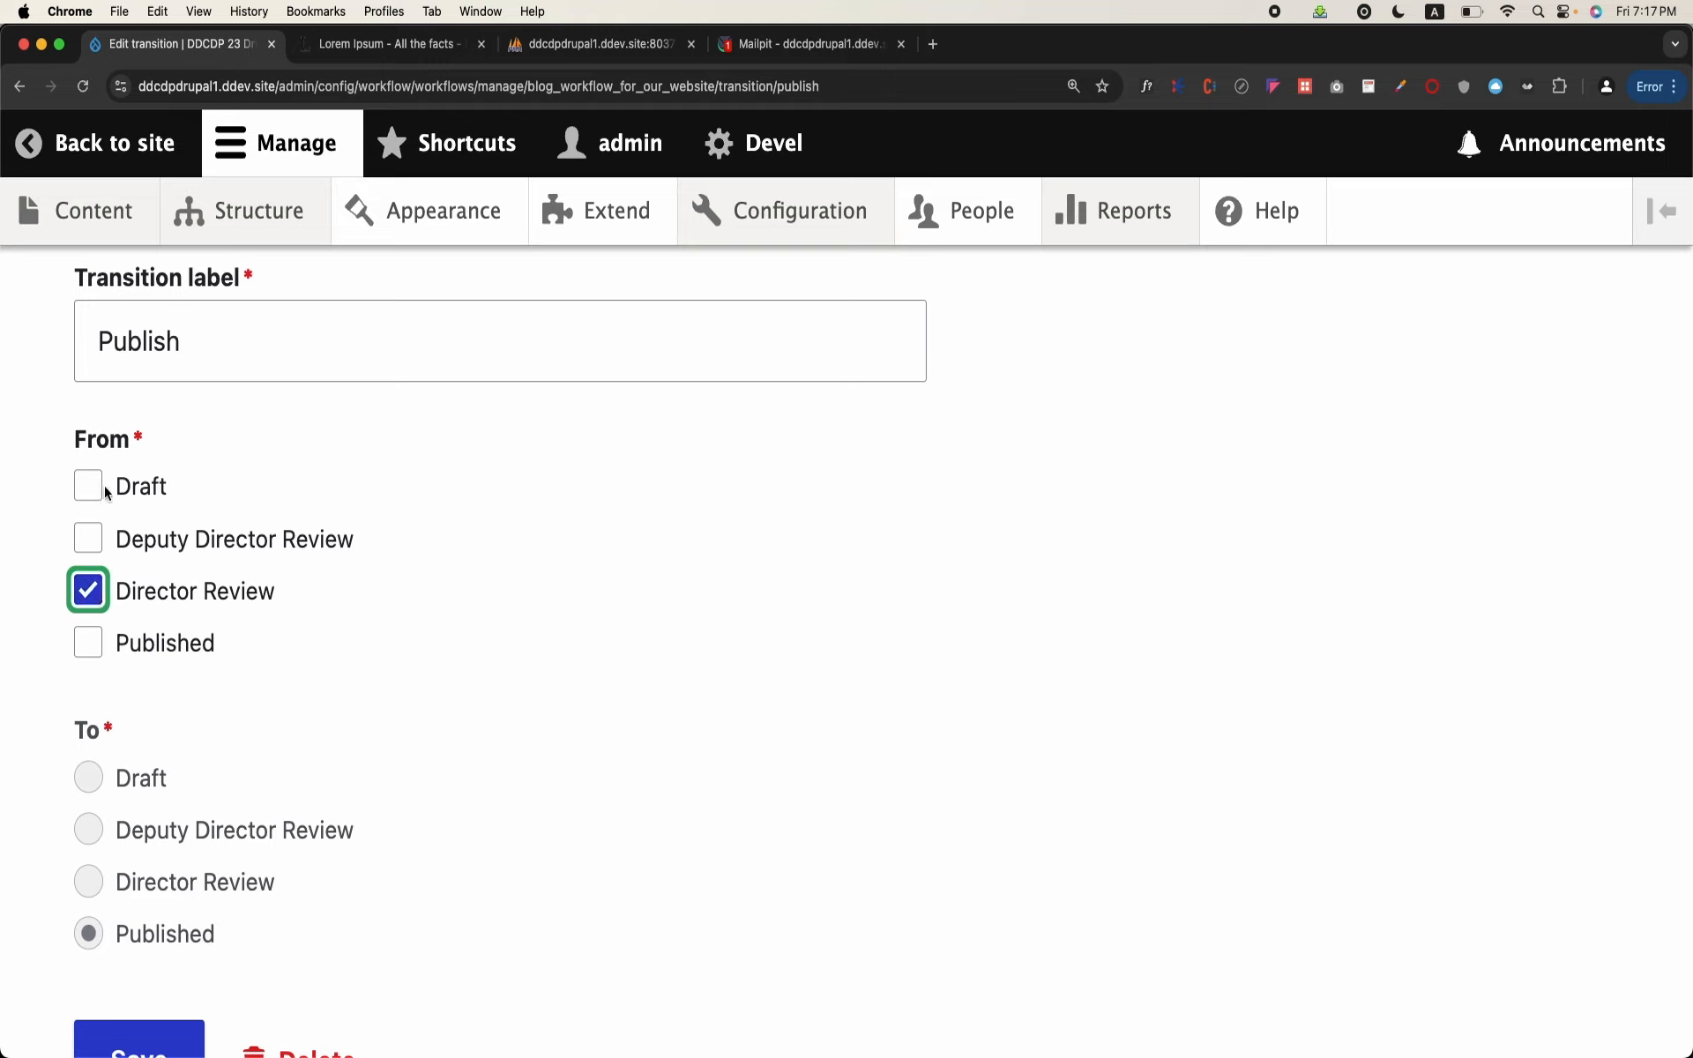
{"action": "left_click", "coordinate": [100, 537]}
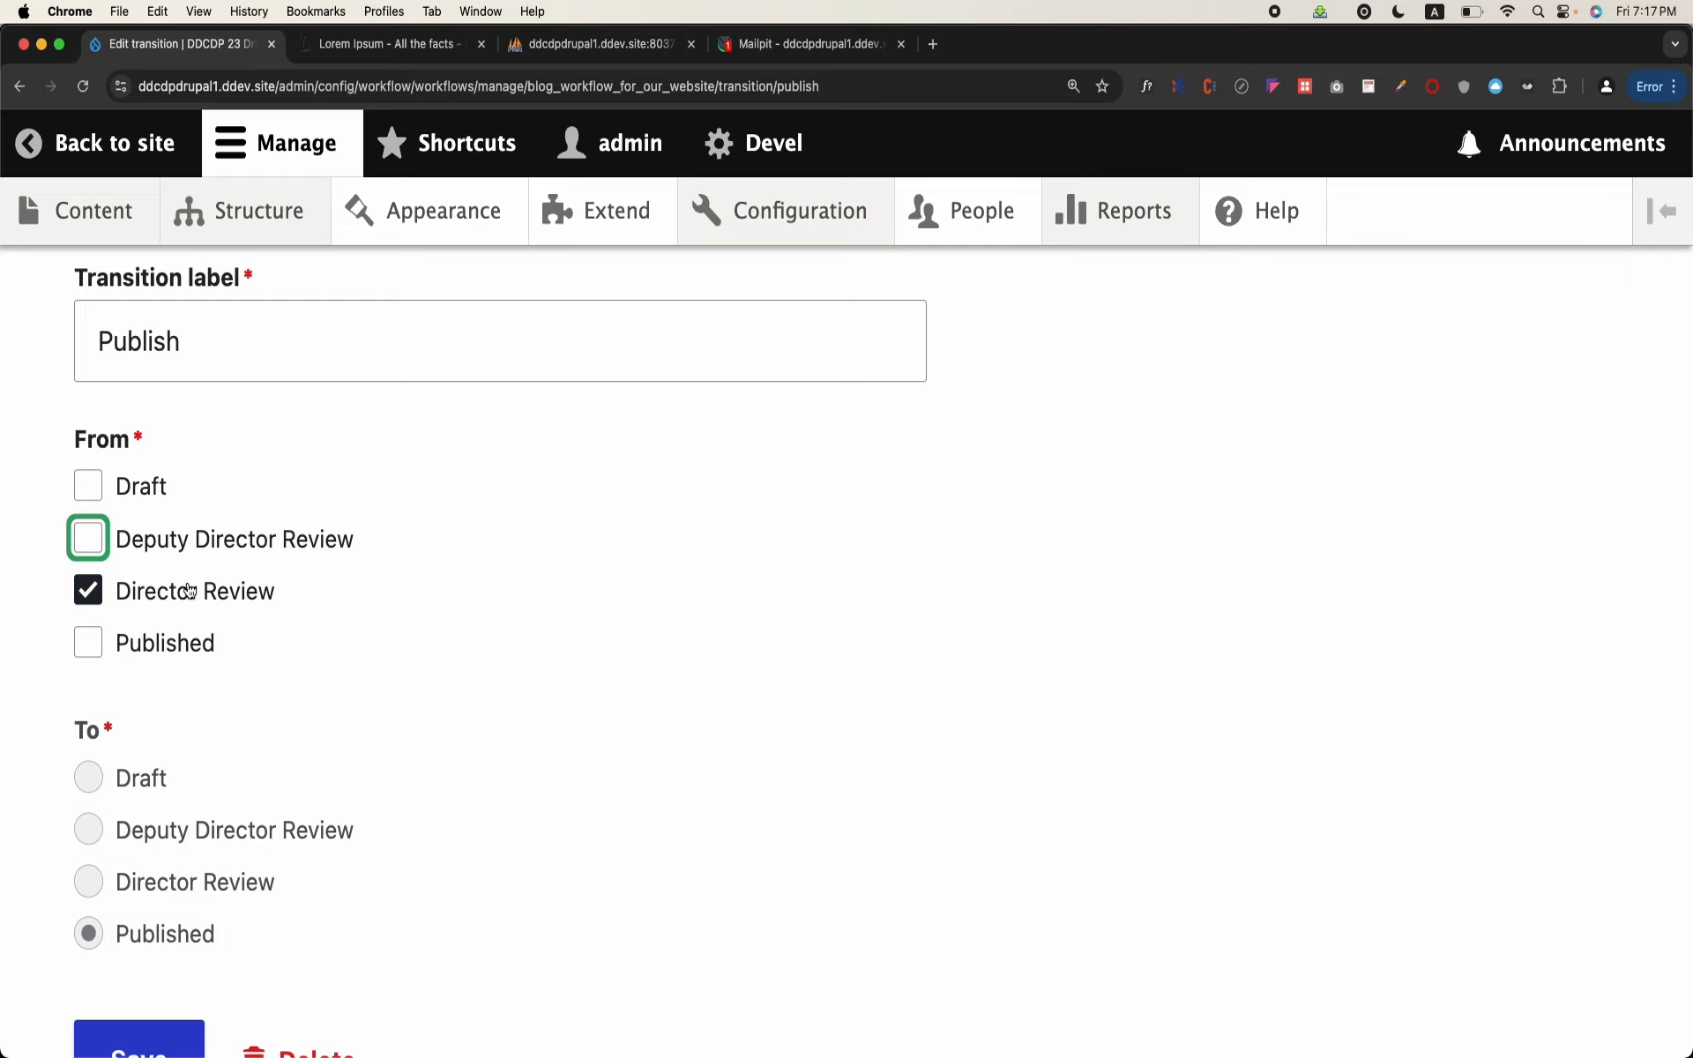
{"action": "scroll", "coordinate": [187, 590], "scroll_direction": "down", "scroll_amount": 5}
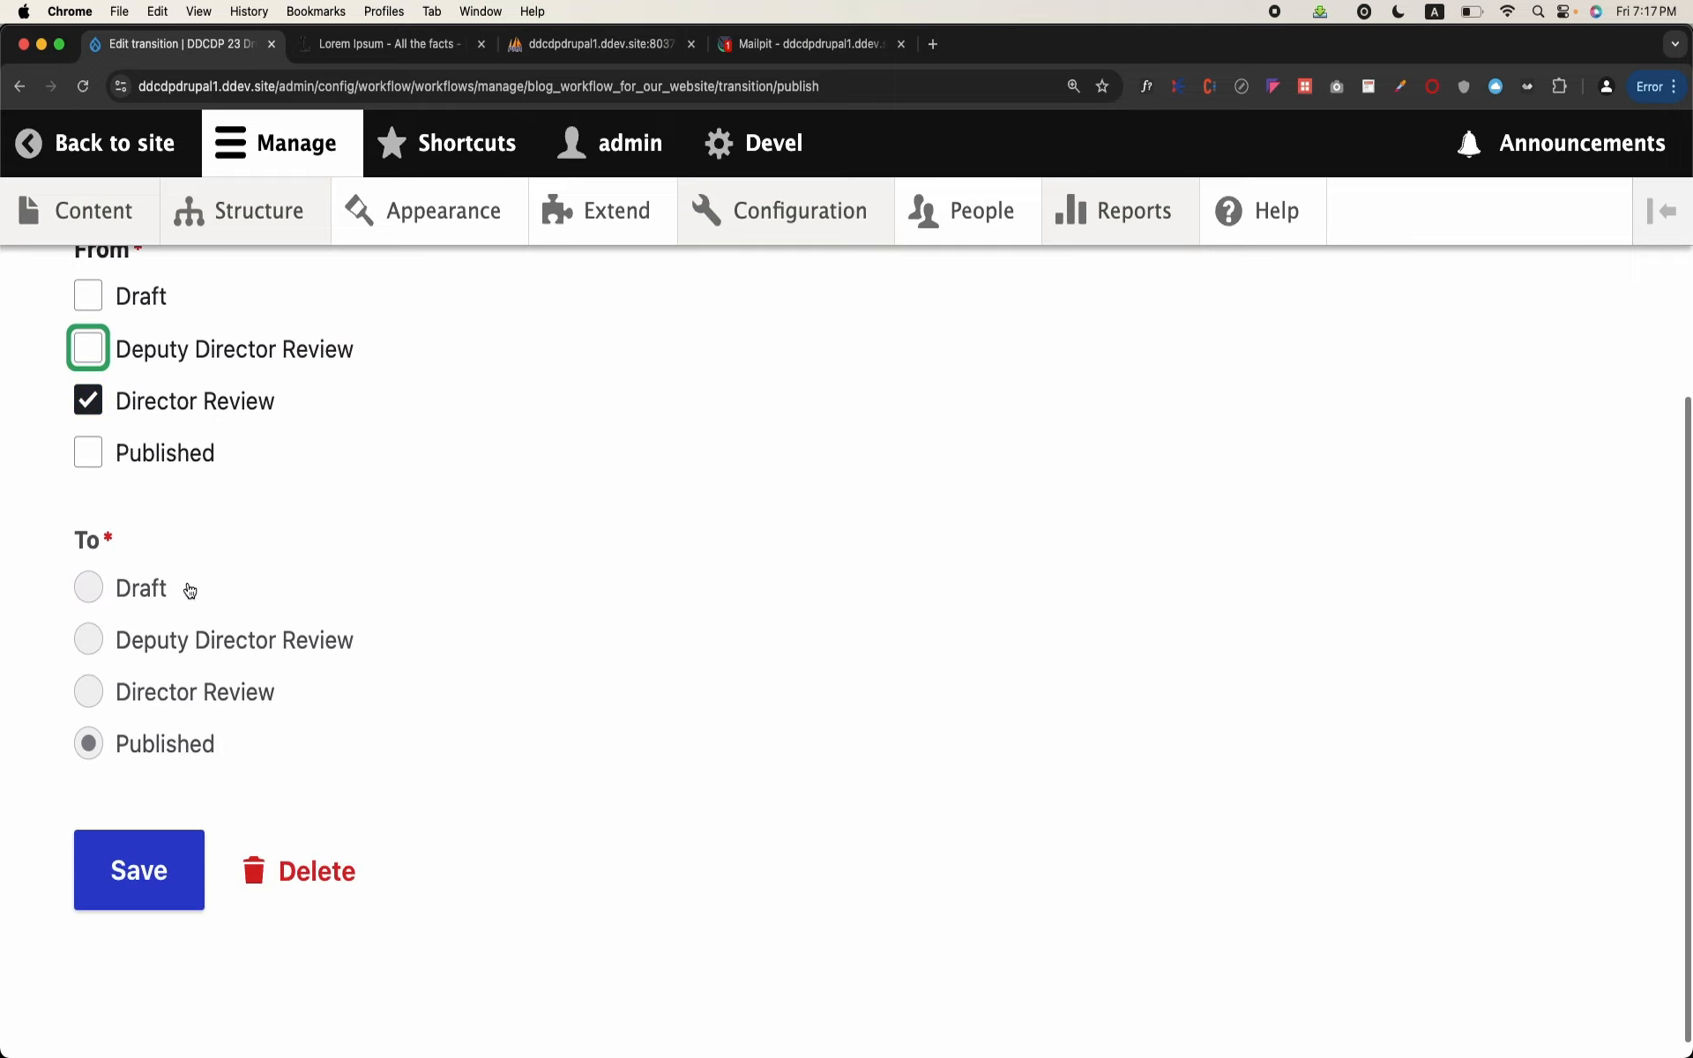
{"action": "left_click", "coordinate": [153, 884]}
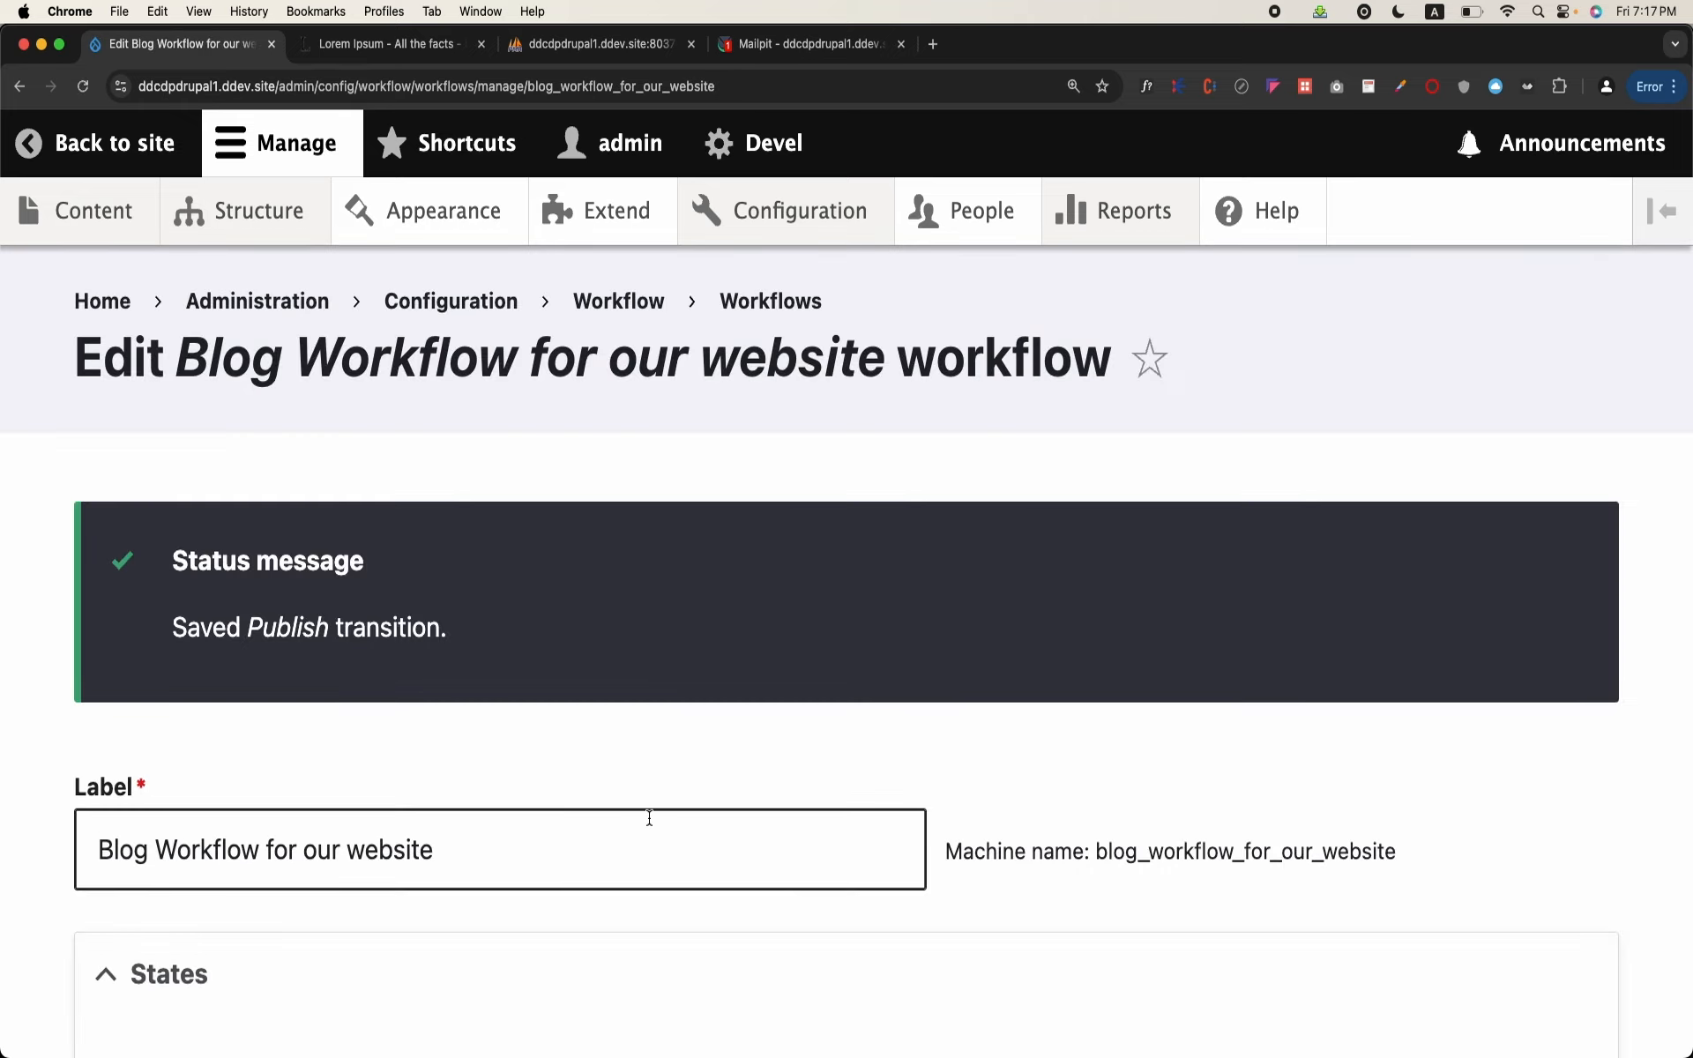
Step: Review the workflow's transition order and compare it with the list of states
{"action": "scroll", "coordinate": [648, 820], "scroll_direction": "down", "scroll_amount": 12}
{"action": "scroll", "coordinate": [648, 817], "scroll_direction": "down", "scroll_amount": 8}
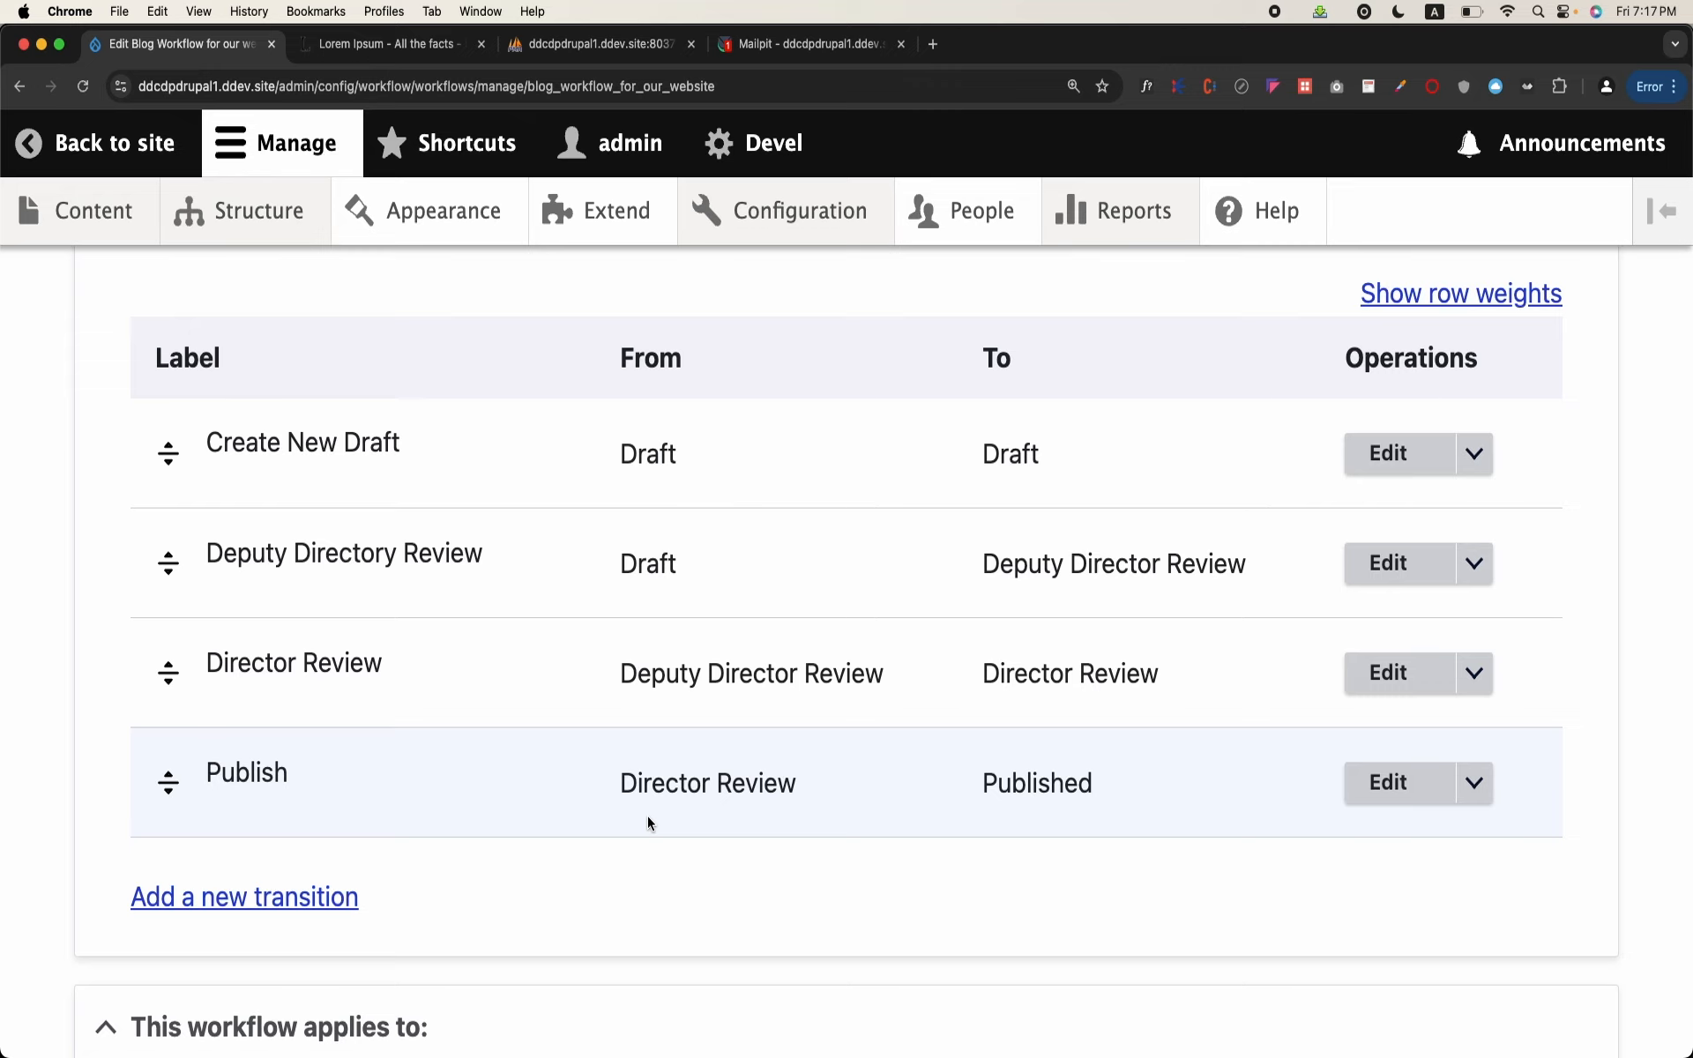
{"action": "scroll", "coordinate": [648, 817], "scroll_direction": "up", "scroll_amount": 20}
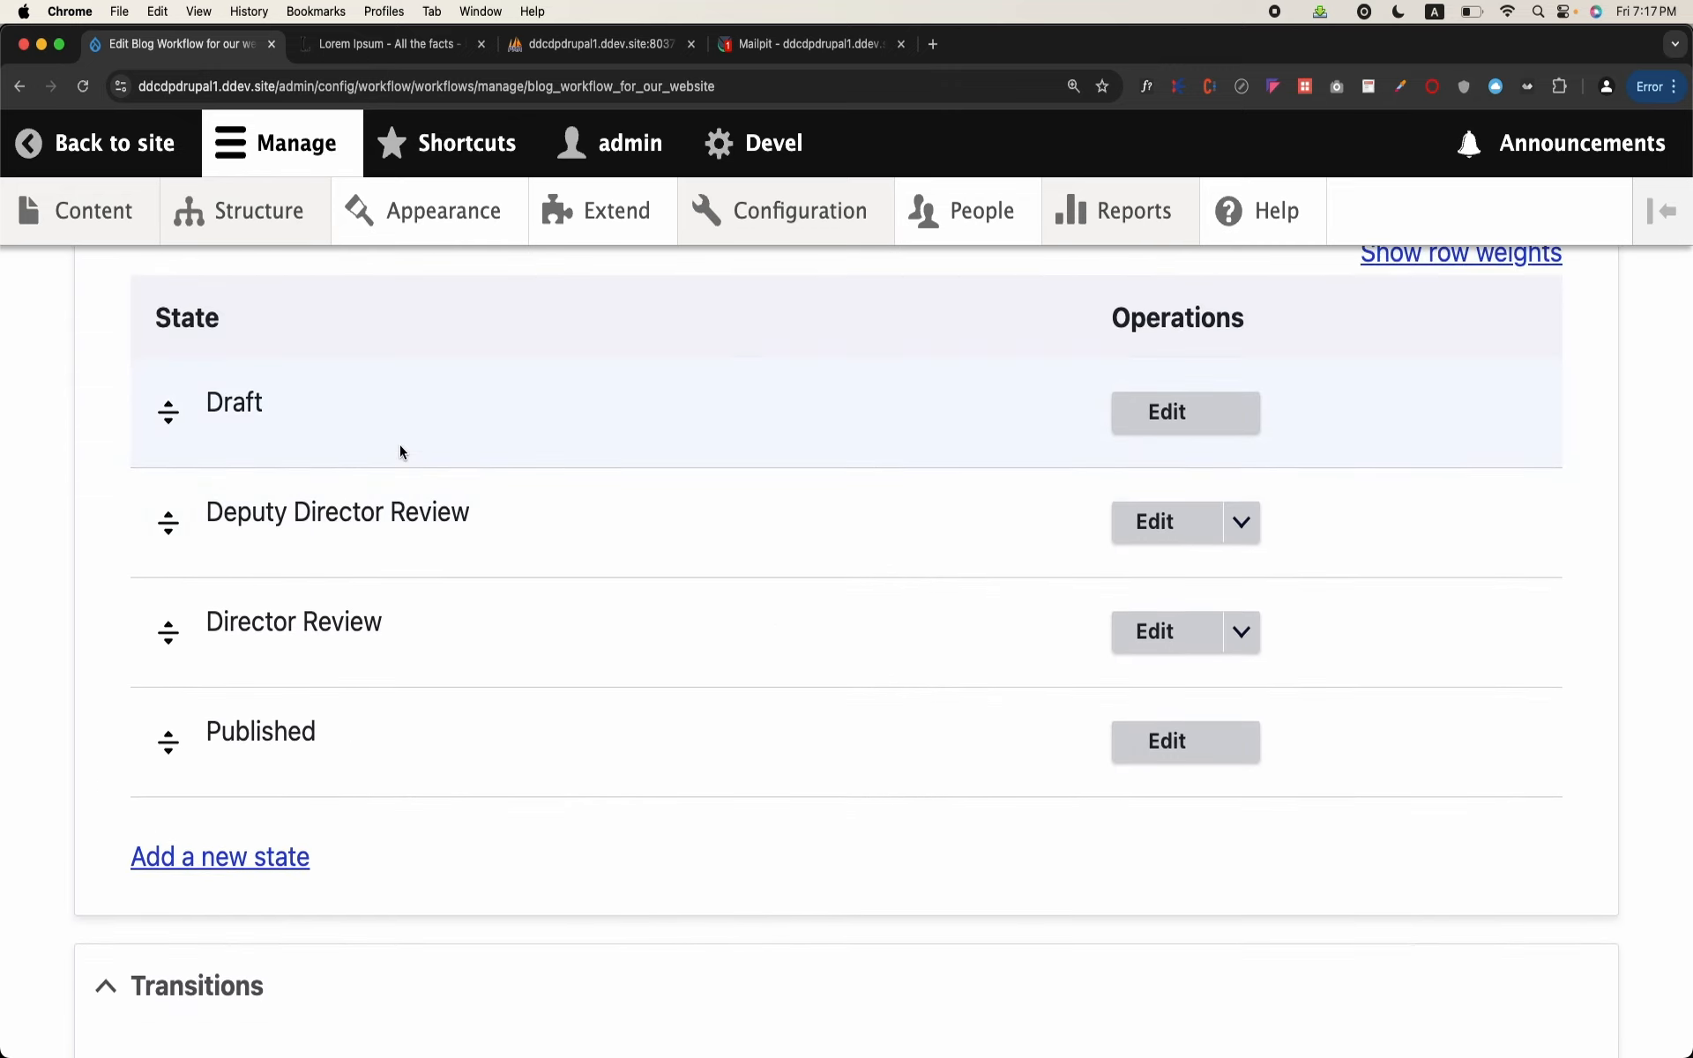
{"action": "scroll", "coordinate": [441, 403], "scroll_direction": "up", "scroll_amount": 2}
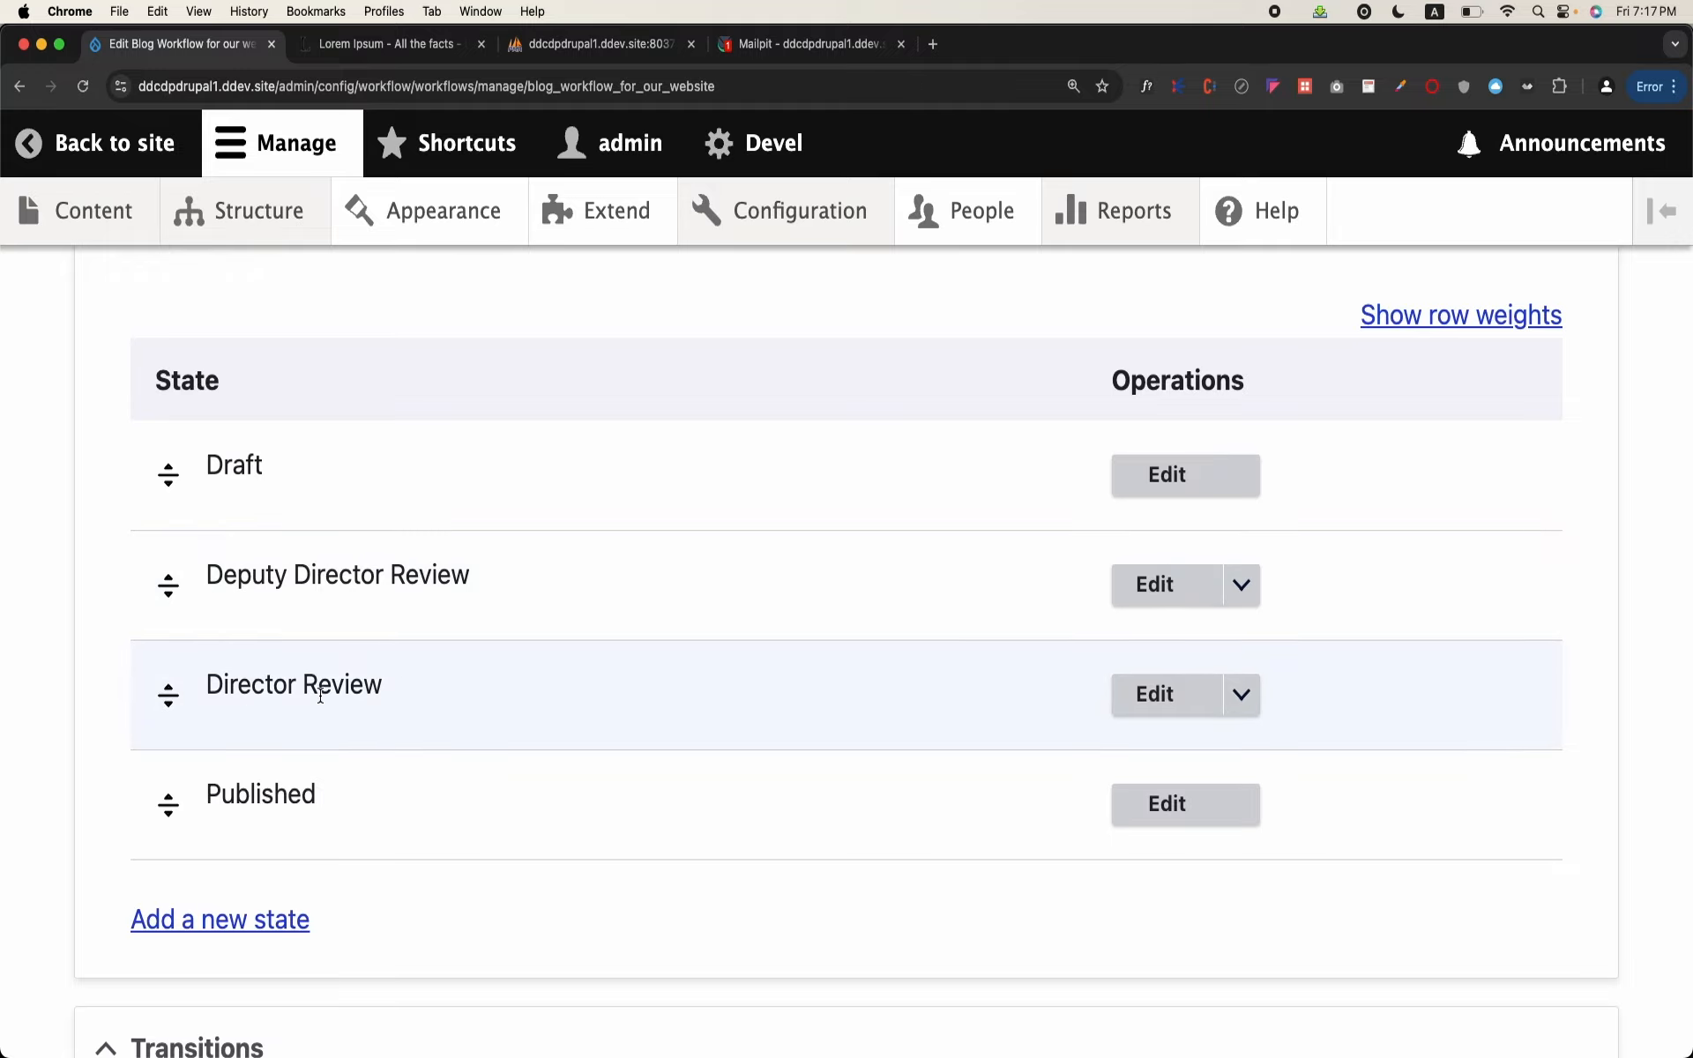
{"action": "scroll", "coordinate": [417, 711], "scroll_direction": "down", "scroll_amount": 14}
{"action": "scroll", "coordinate": [417, 711], "scroll_direction": "up", "scroll_amount": 17}
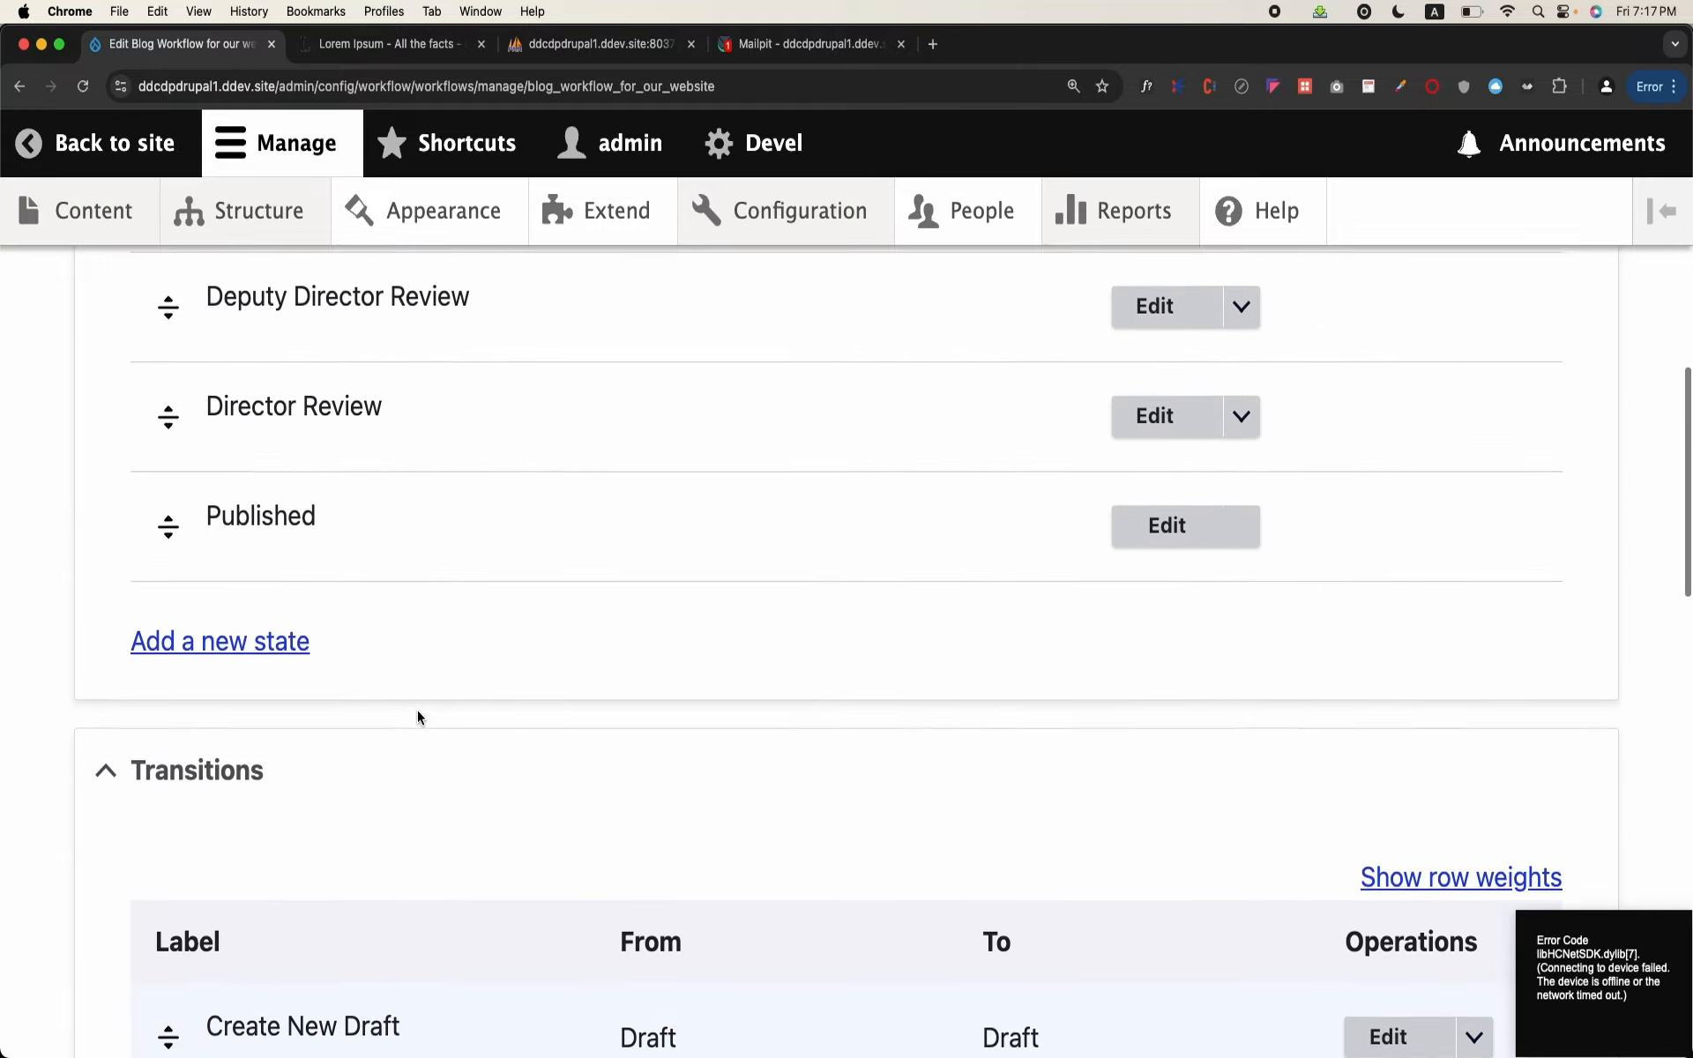
Step: Open the Draft state, examine which transitions leave it, and return to the workflow without saving
{"action": "left_click", "coordinate": [1143, 581]}
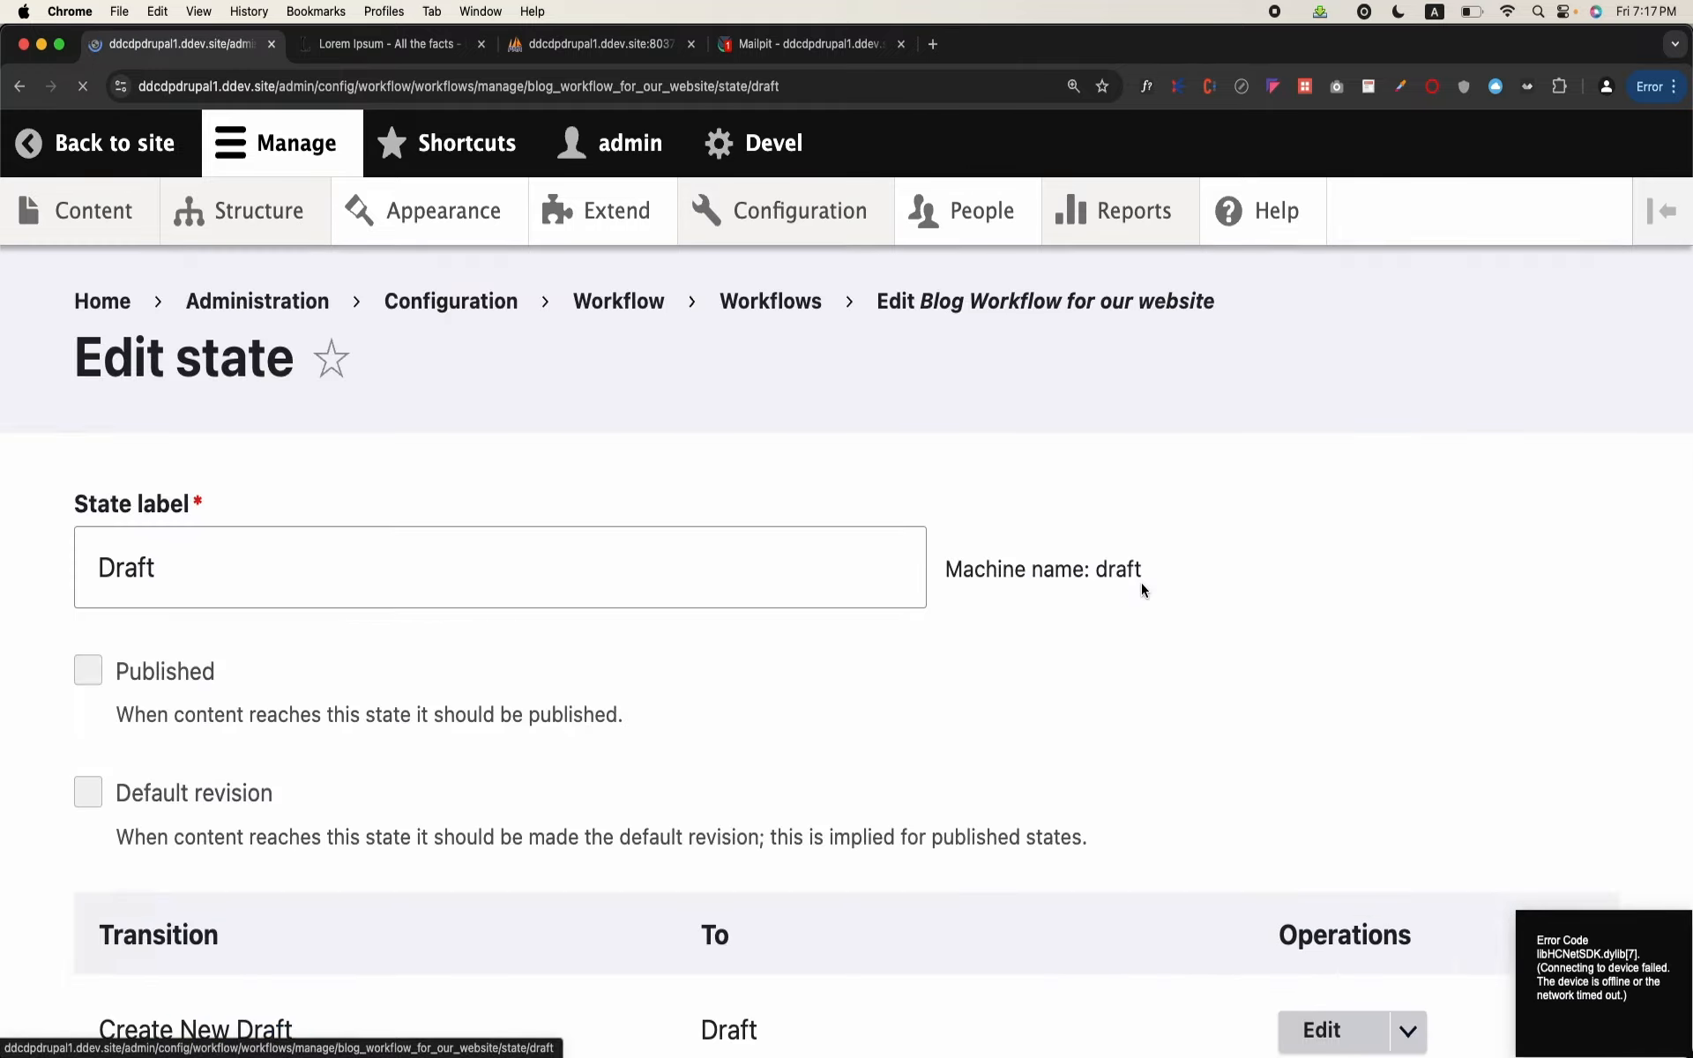
{"action": "scroll", "coordinate": [685, 623], "scroll_direction": "down", "scroll_amount": 5}
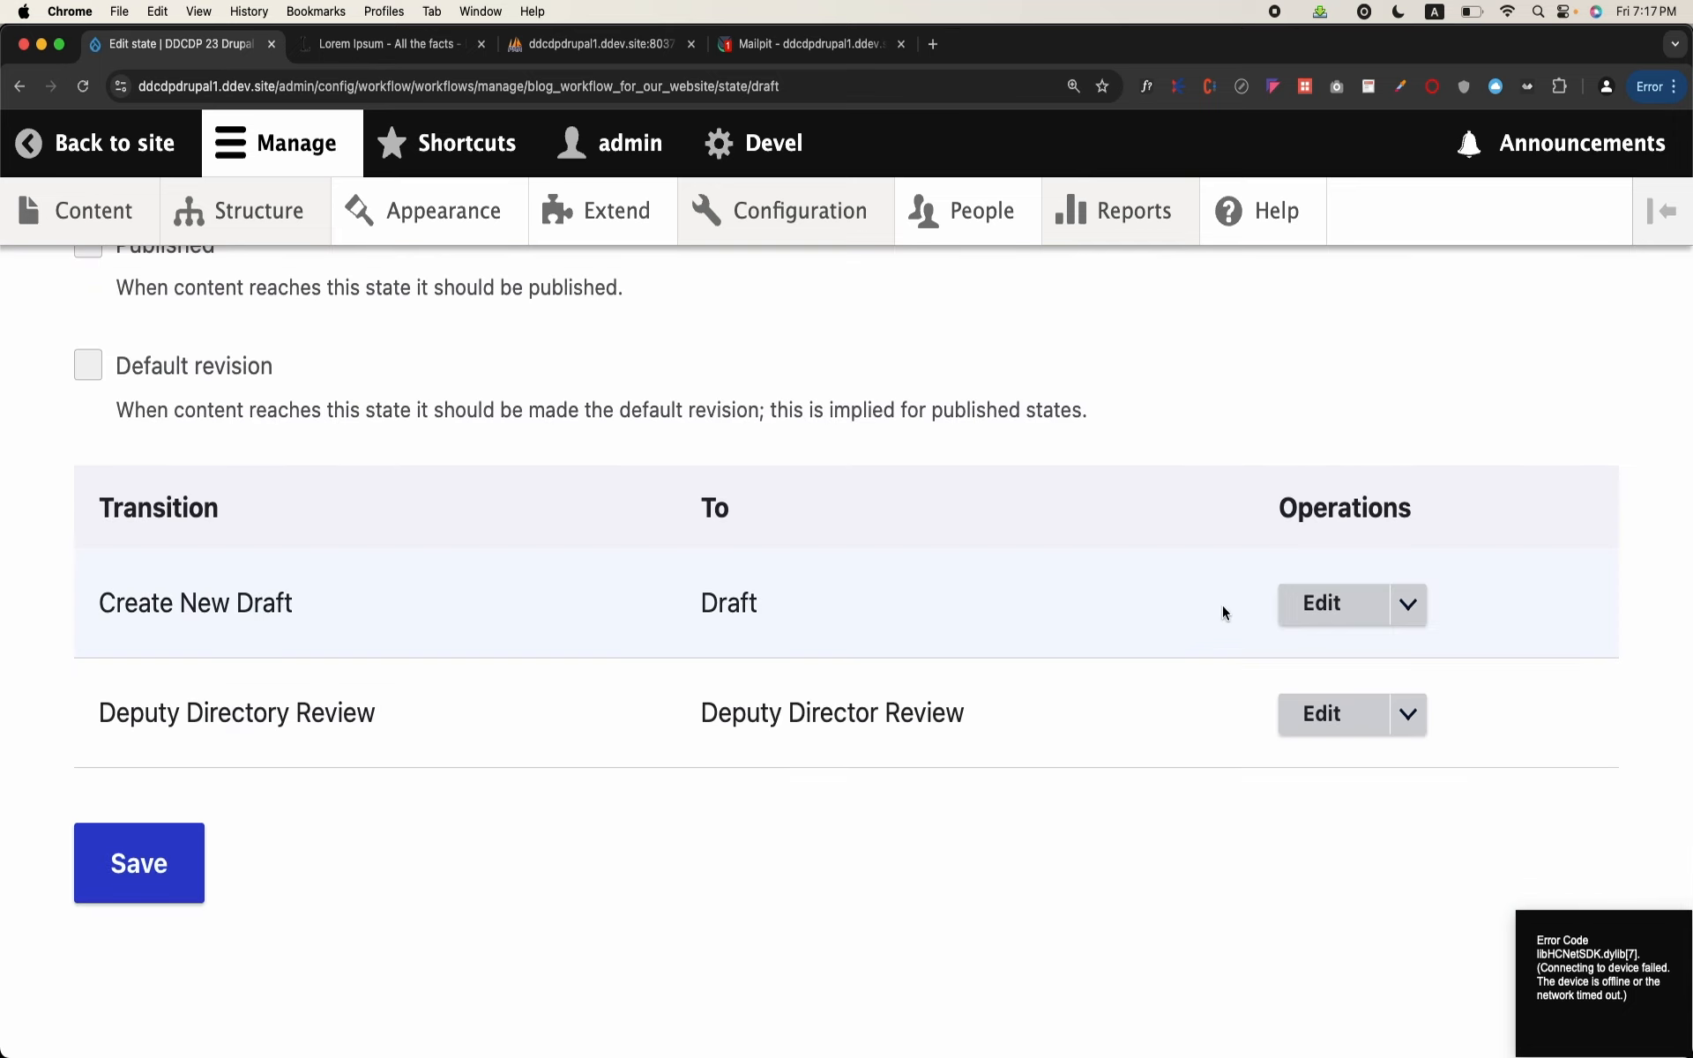
{"action": "left_click", "coordinate": [66, 146]}
{"action": "scroll", "coordinate": [389, 525], "scroll_direction": "down", "scroll_amount": 5}
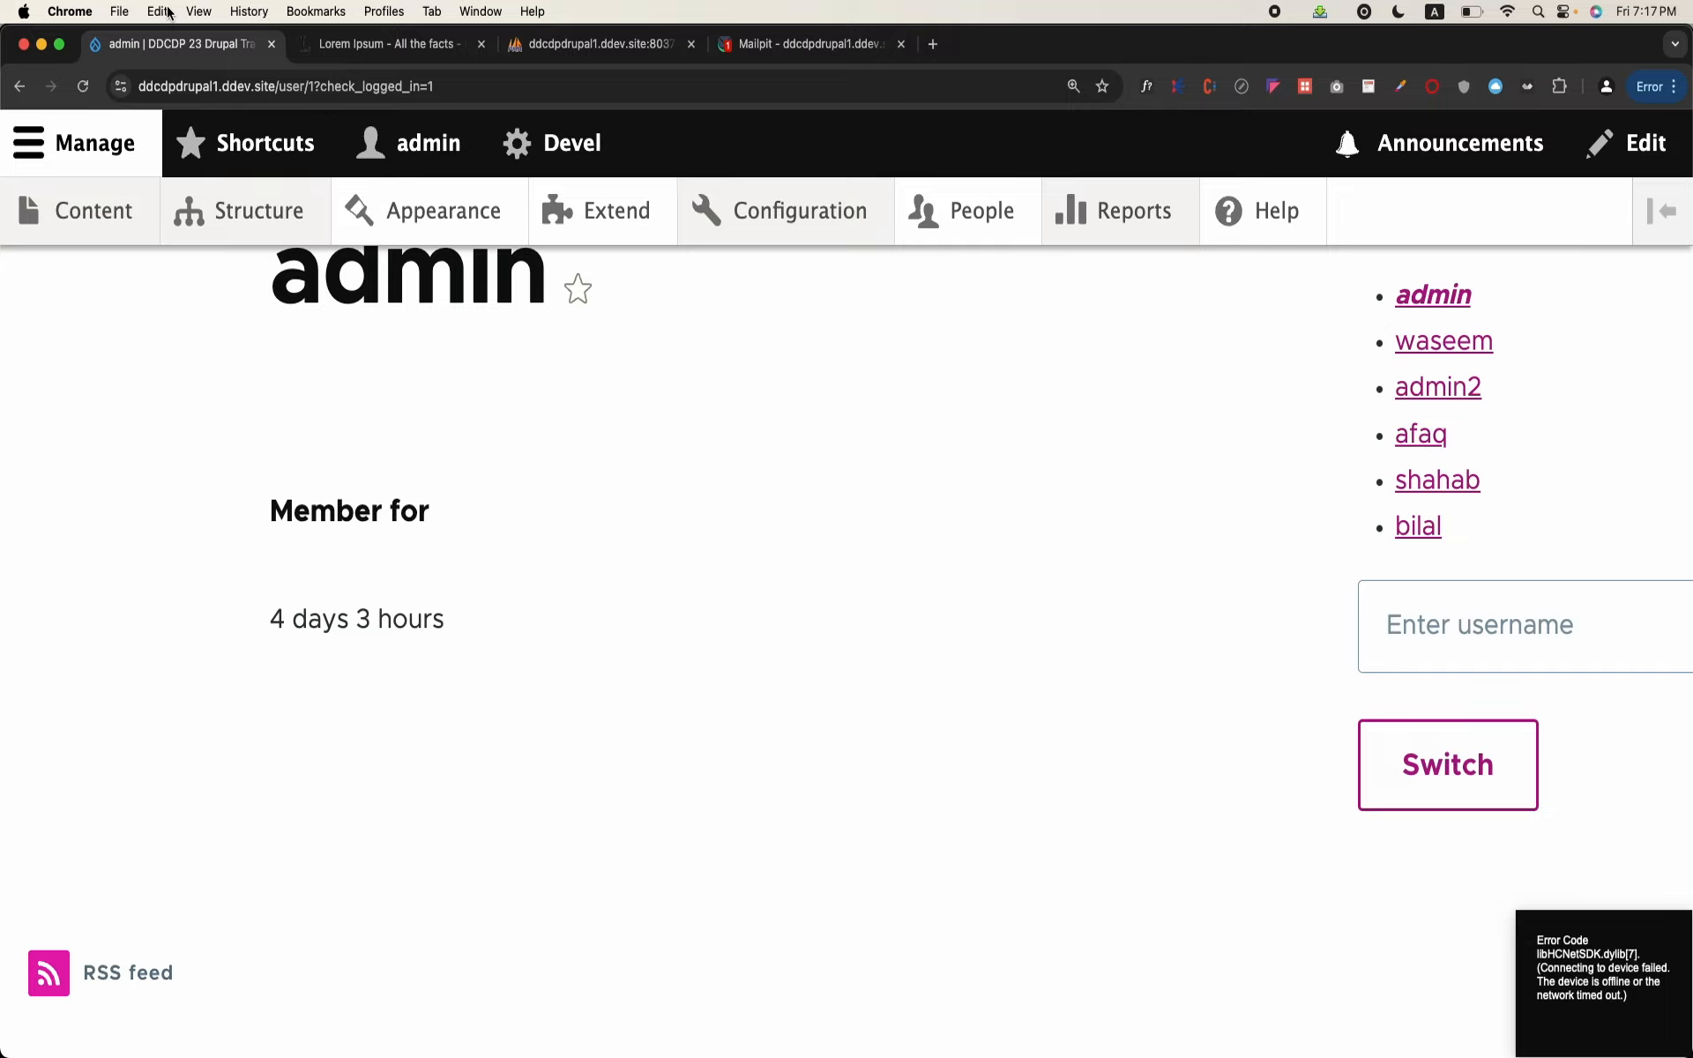
{"action": "left_click", "coordinate": [20, 86]}
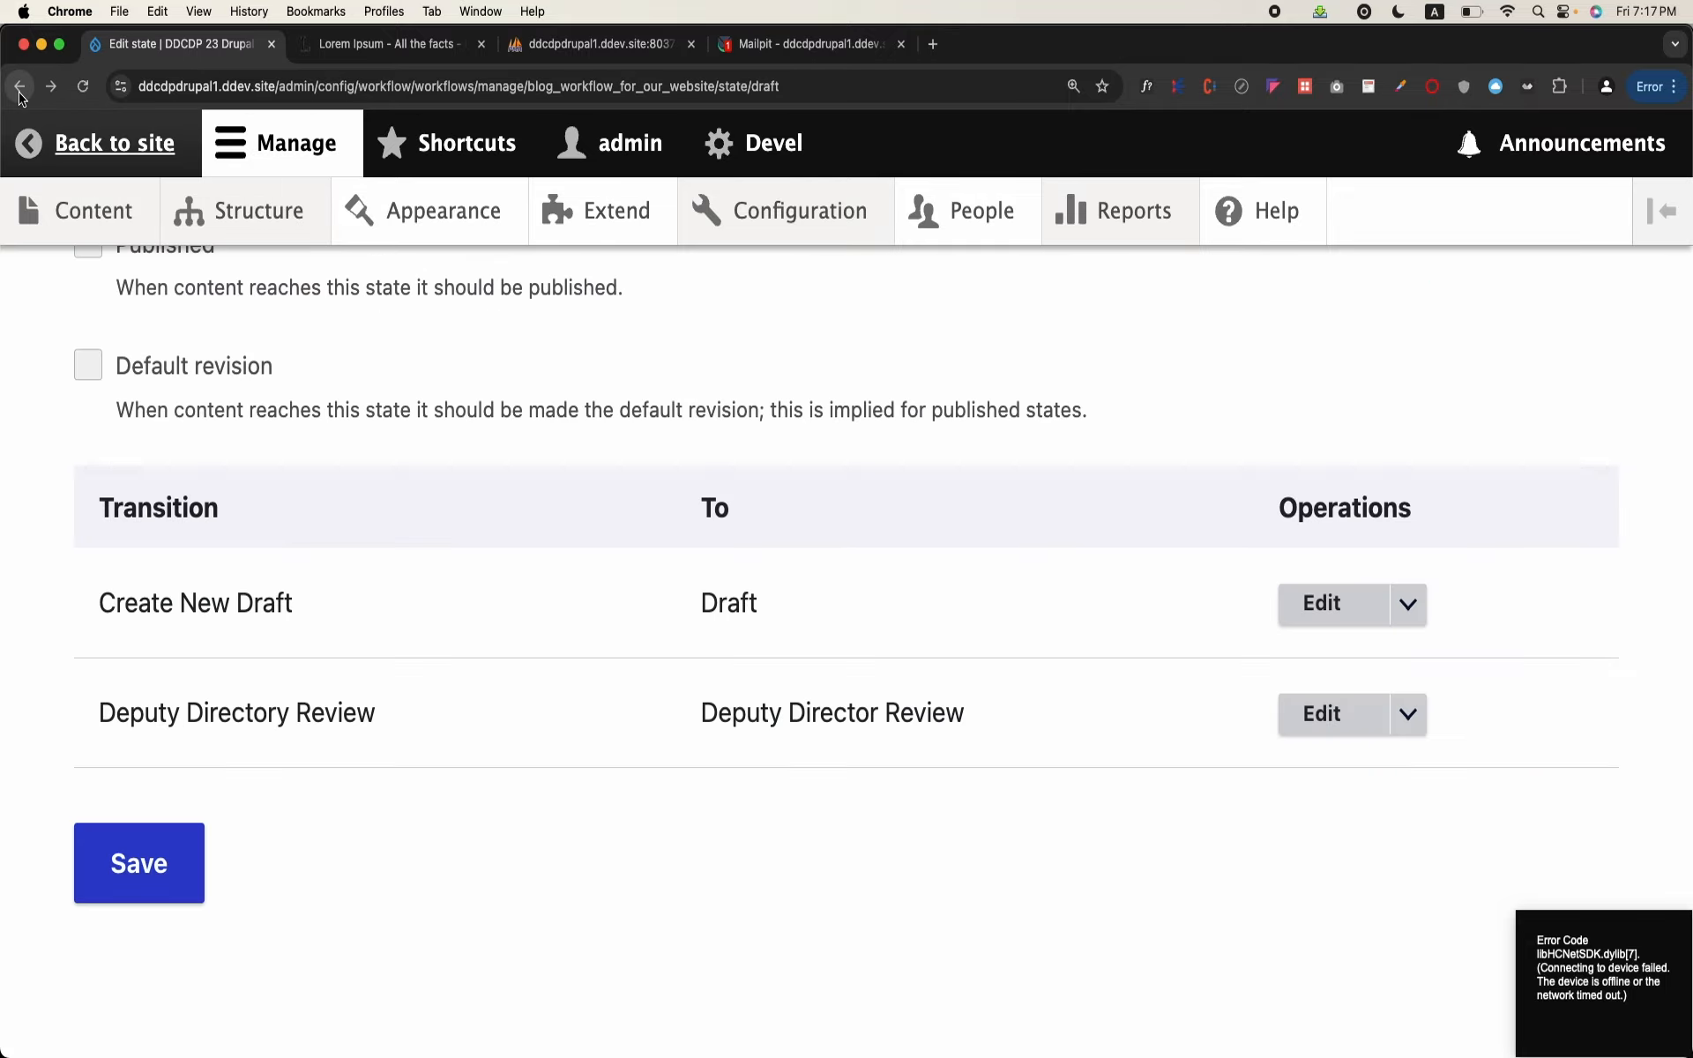
{"action": "scroll", "coordinate": [504, 588], "scroll_direction": "up", "scroll_amount": 5}
{"action": "scroll", "coordinate": [505, 588], "scroll_direction": "down", "scroll_amount": 1}
{"action": "scroll", "coordinate": [504, 588], "scroll_direction": "down", "scroll_amount": 3}
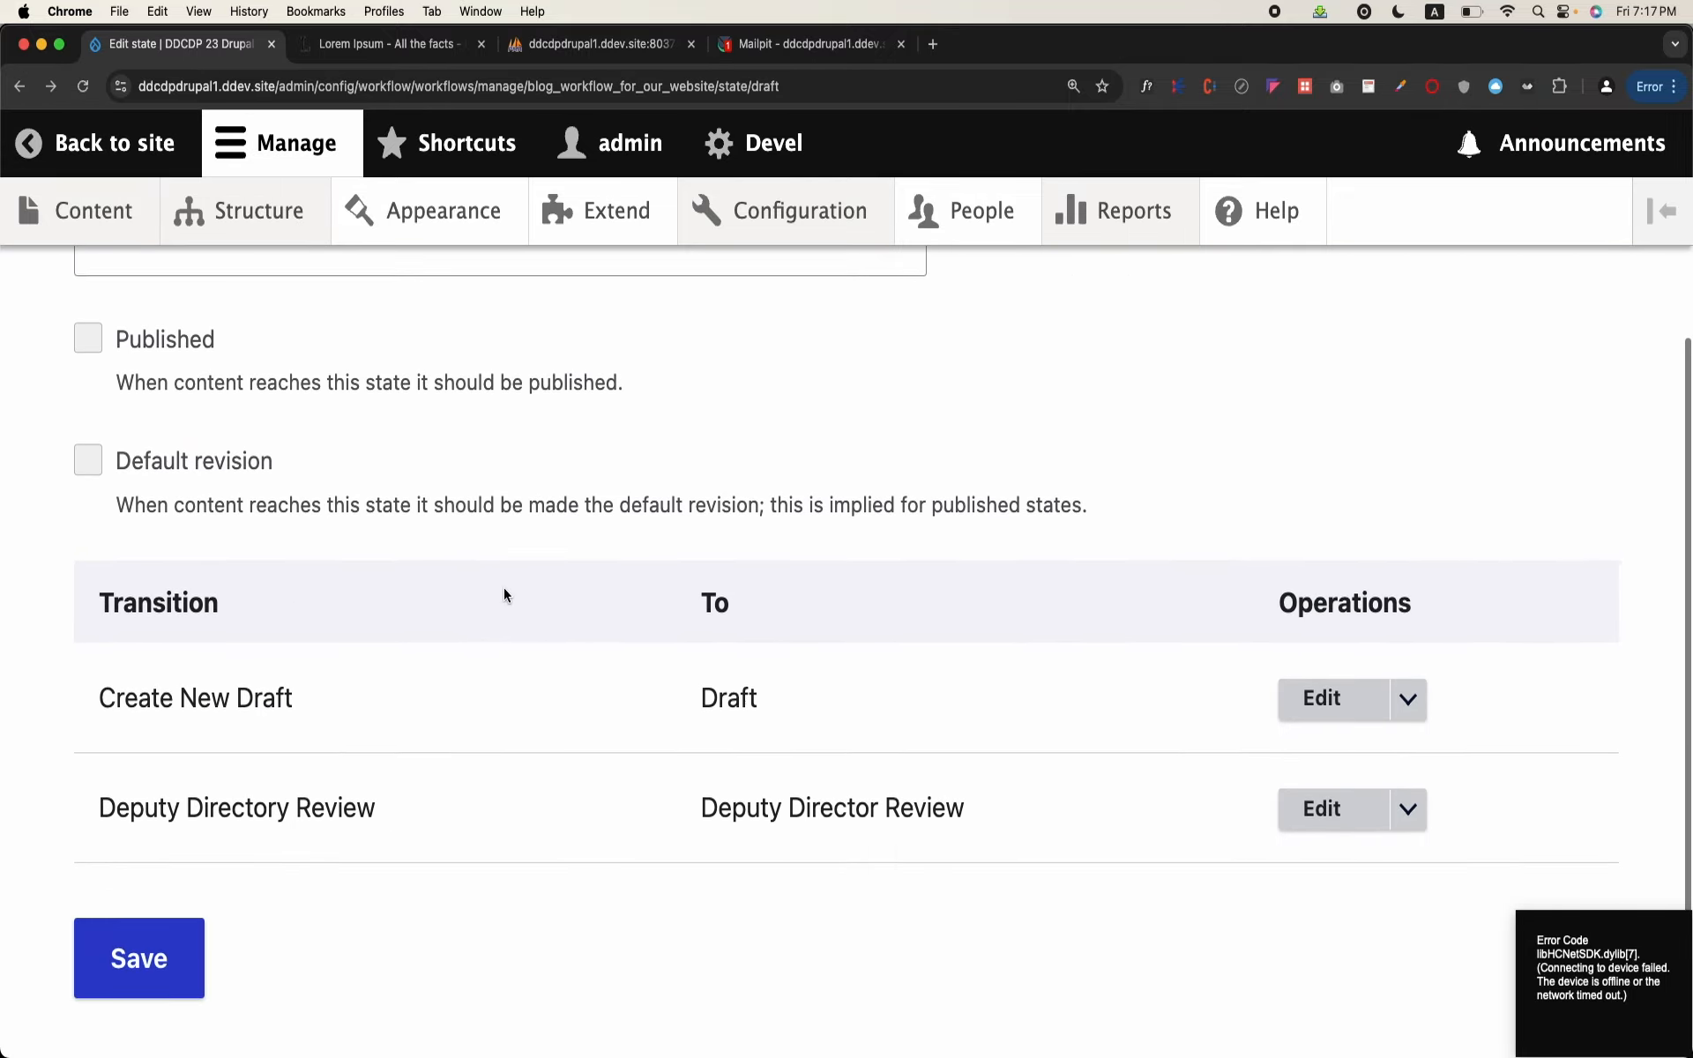
{"action": "left_click", "coordinate": [19, 85]}
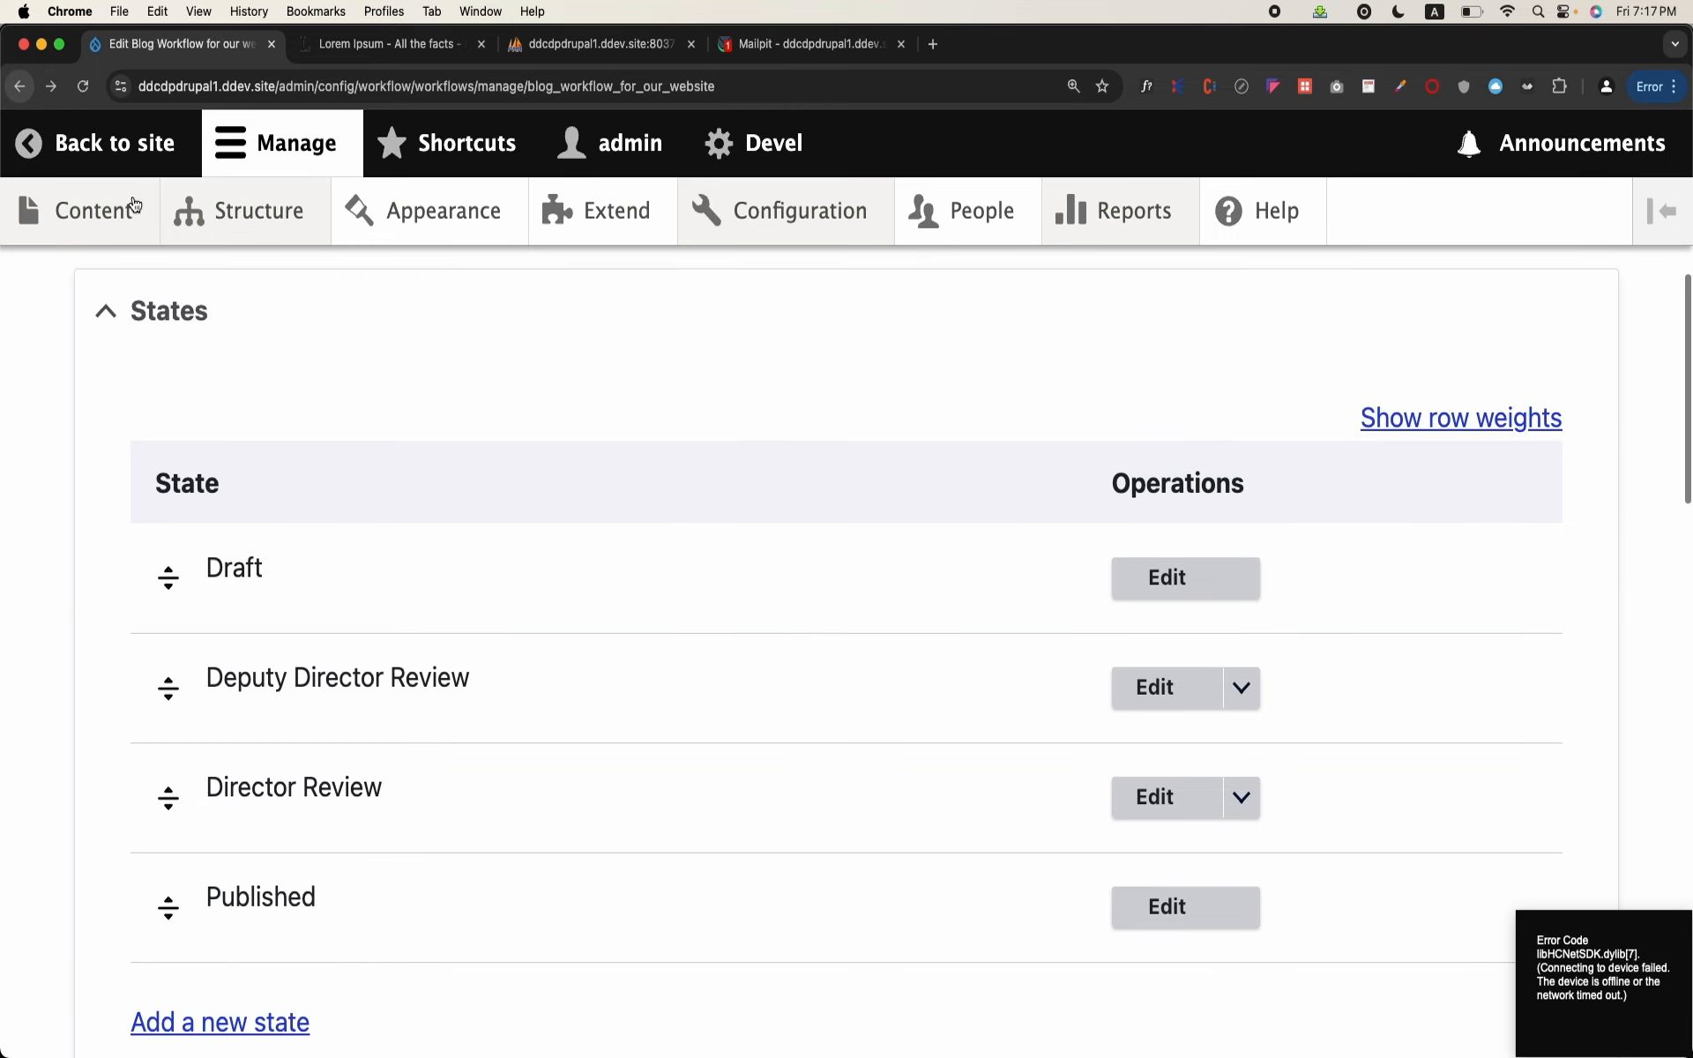
Step: Delete the Create New Draft transition from the workflow
{"action": "scroll", "coordinate": [457, 569], "scroll_direction": "down", "scroll_amount": 2}
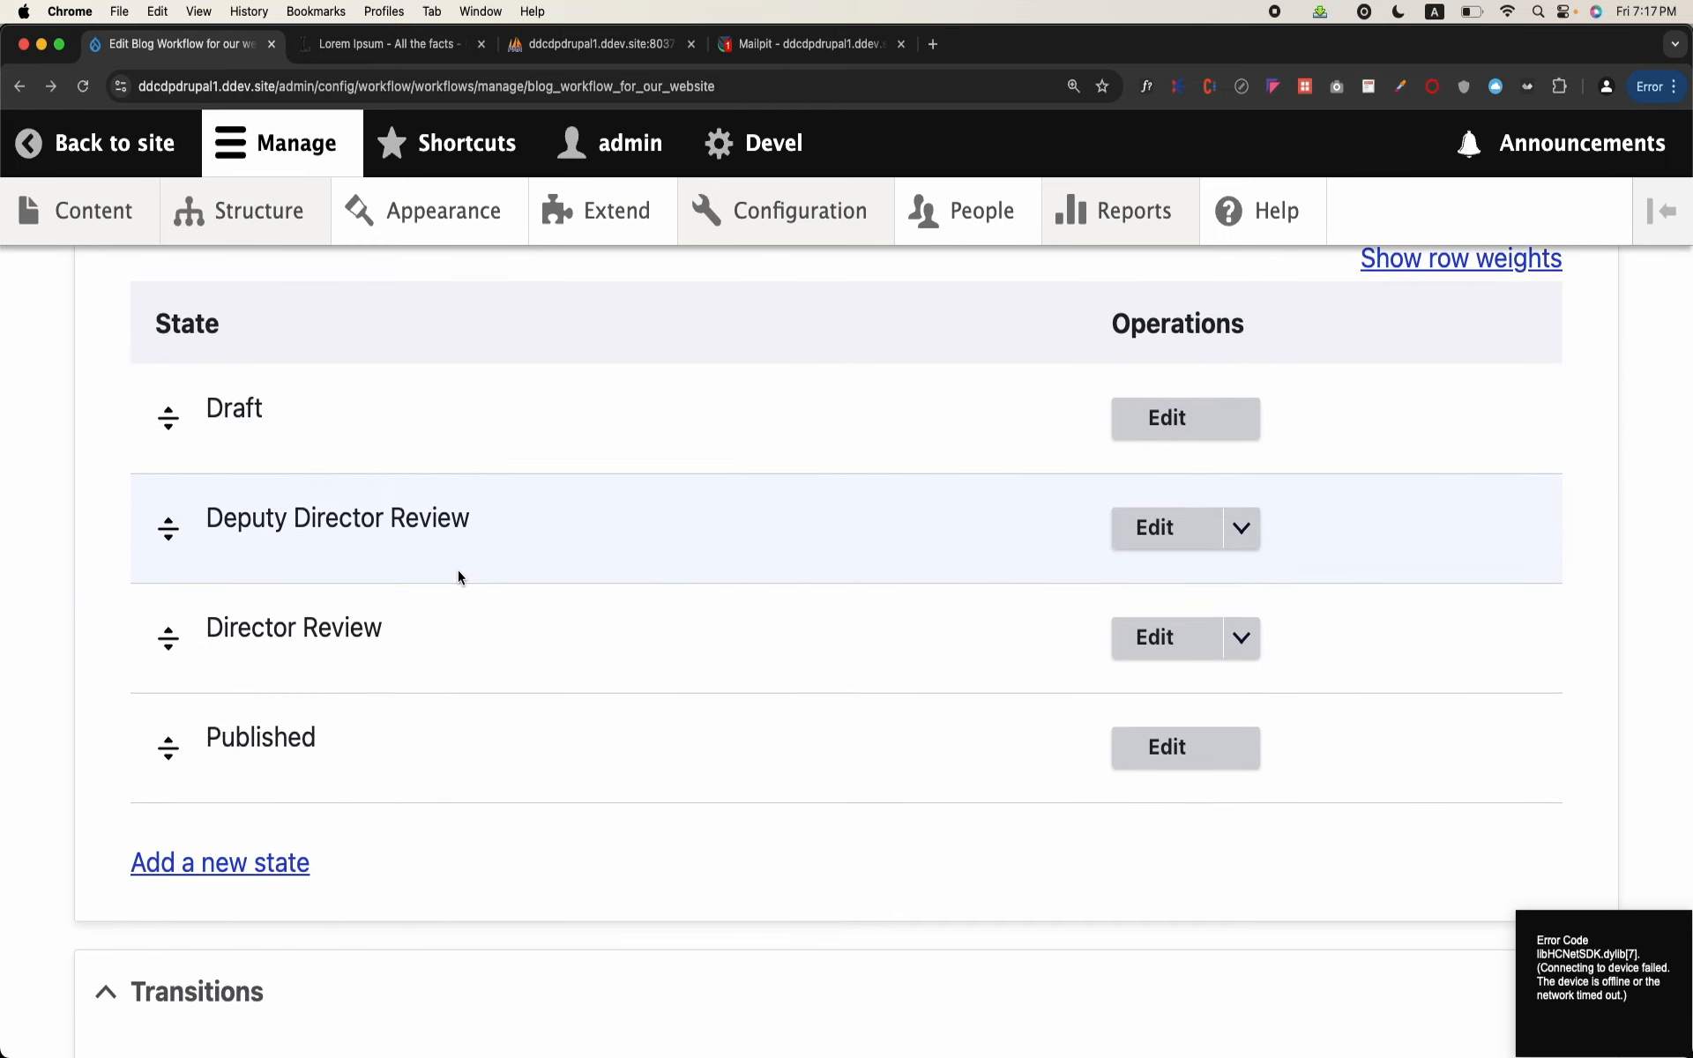
{"action": "scroll", "coordinate": [458, 578], "scroll_direction": "down", "scroll_amount": 7}
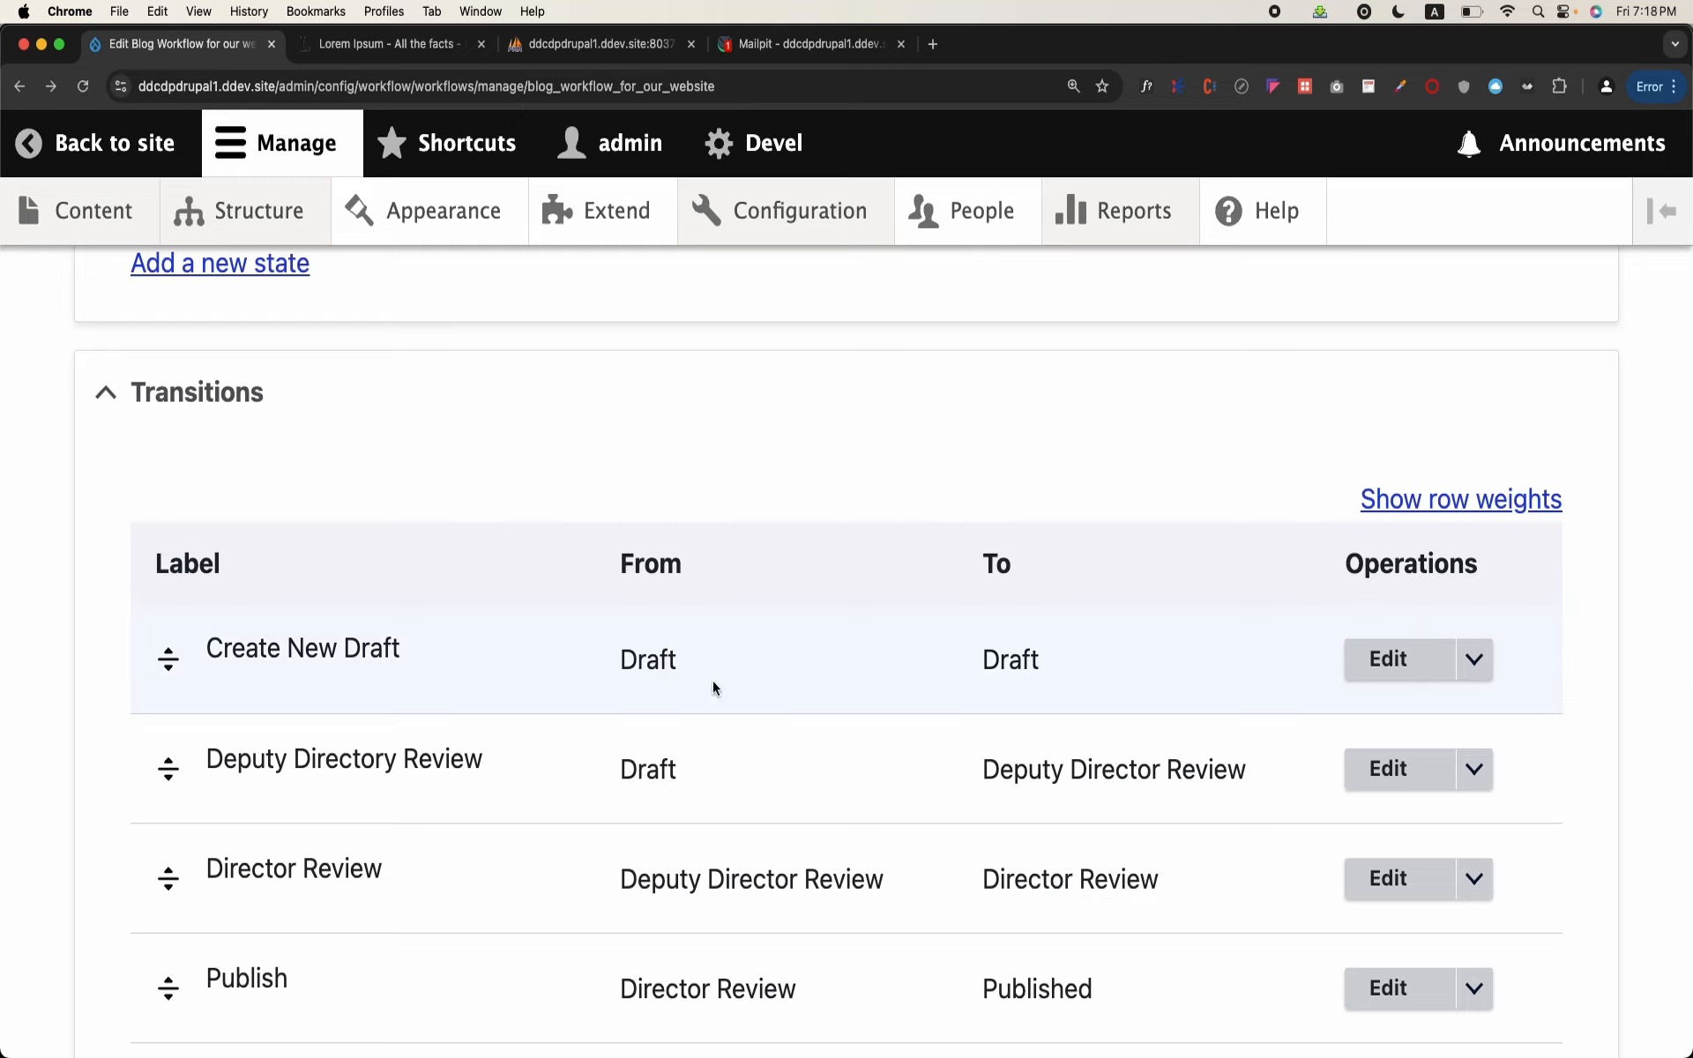
{"action": "scroll", "coordinate": [713, 681], "scroll_direction": "up", "scroll_amount": 7}
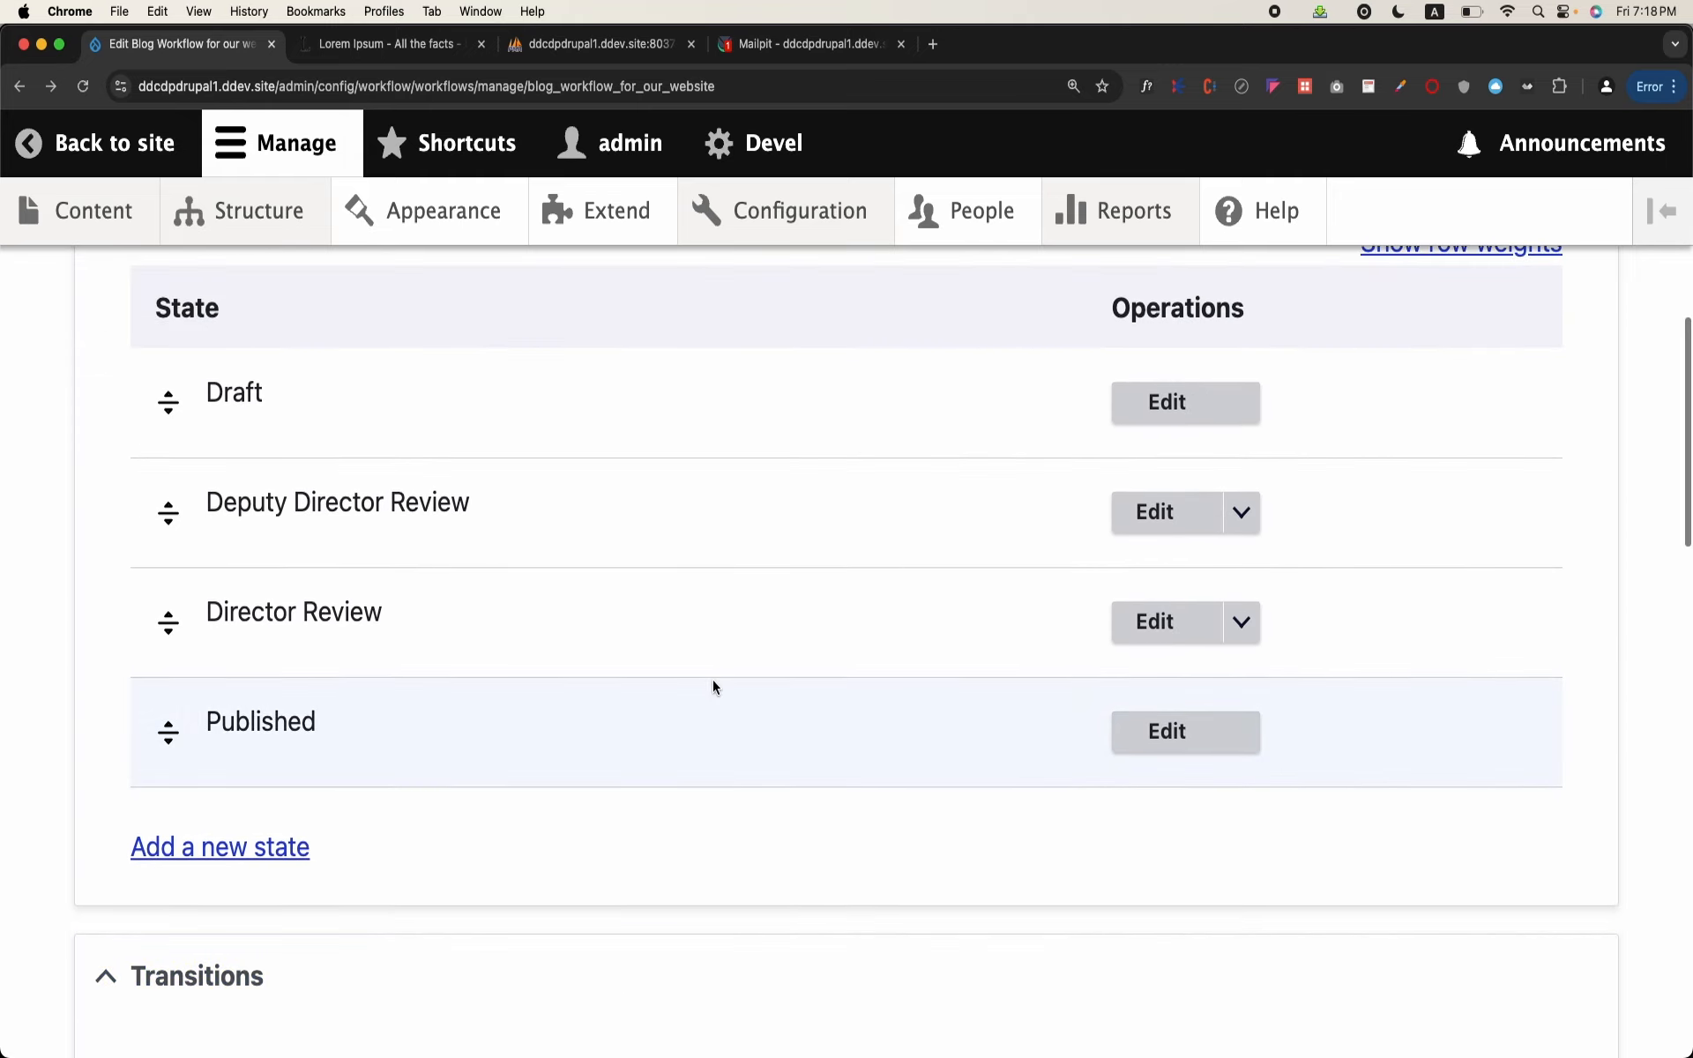
{"action": "scroll", "coordinate": [713, 686], "scroll_direction": "down", "scroll_amount": 5}
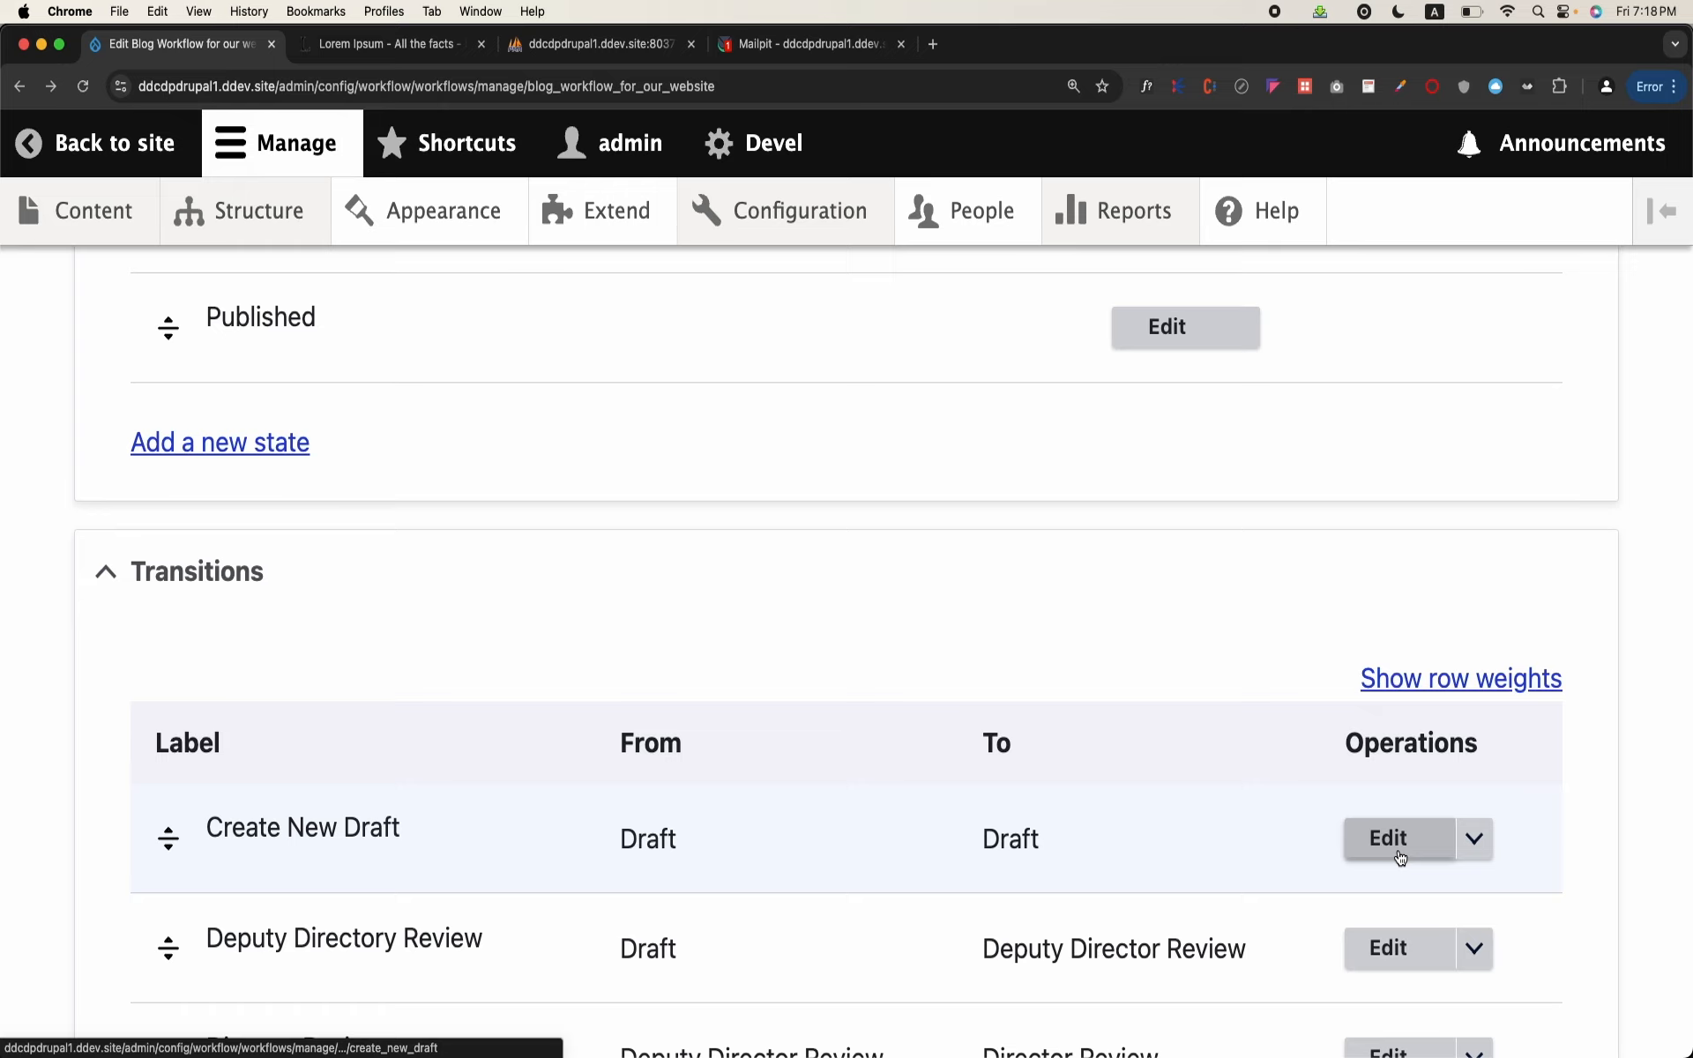
{"action": "left_click", "coordinate": [1401, 857]}
{"action": "scroll", "coordinate": [728, 630], "scroll_direction": "down", "scroll_amount": 2}
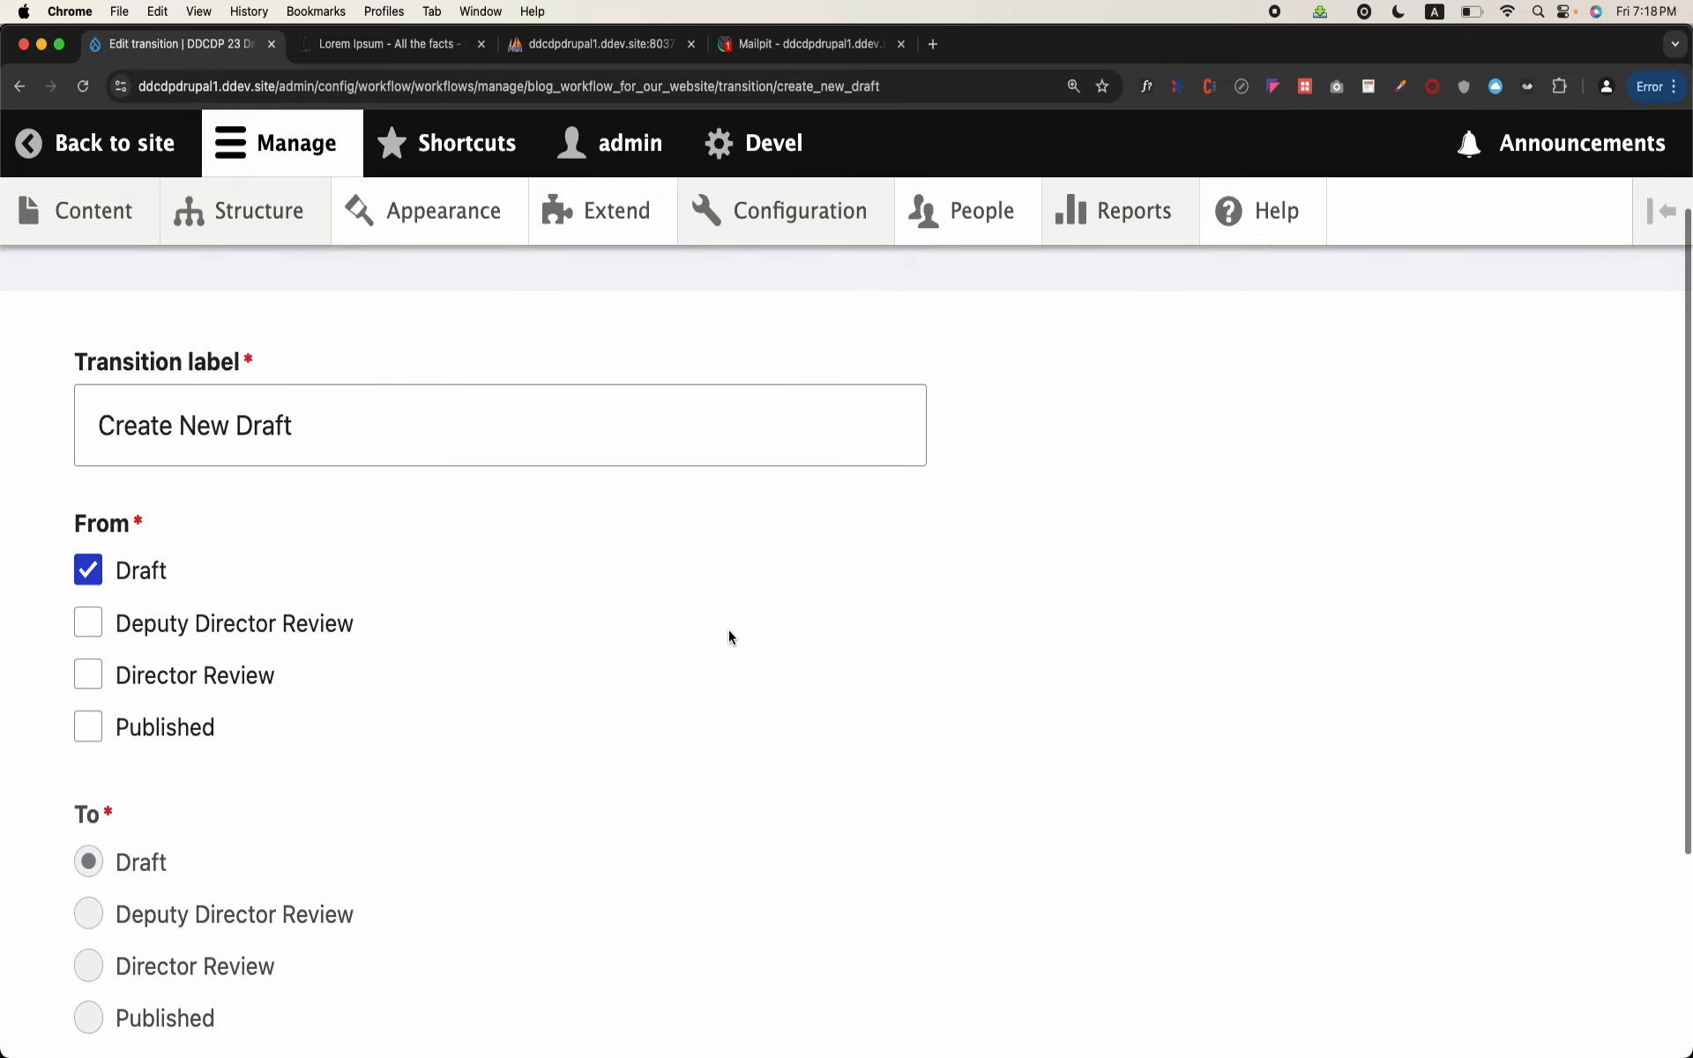
{"action": "scroll", "coordinate": [355, 695], "scroll_direction": "down", "scroll_amount": 2}
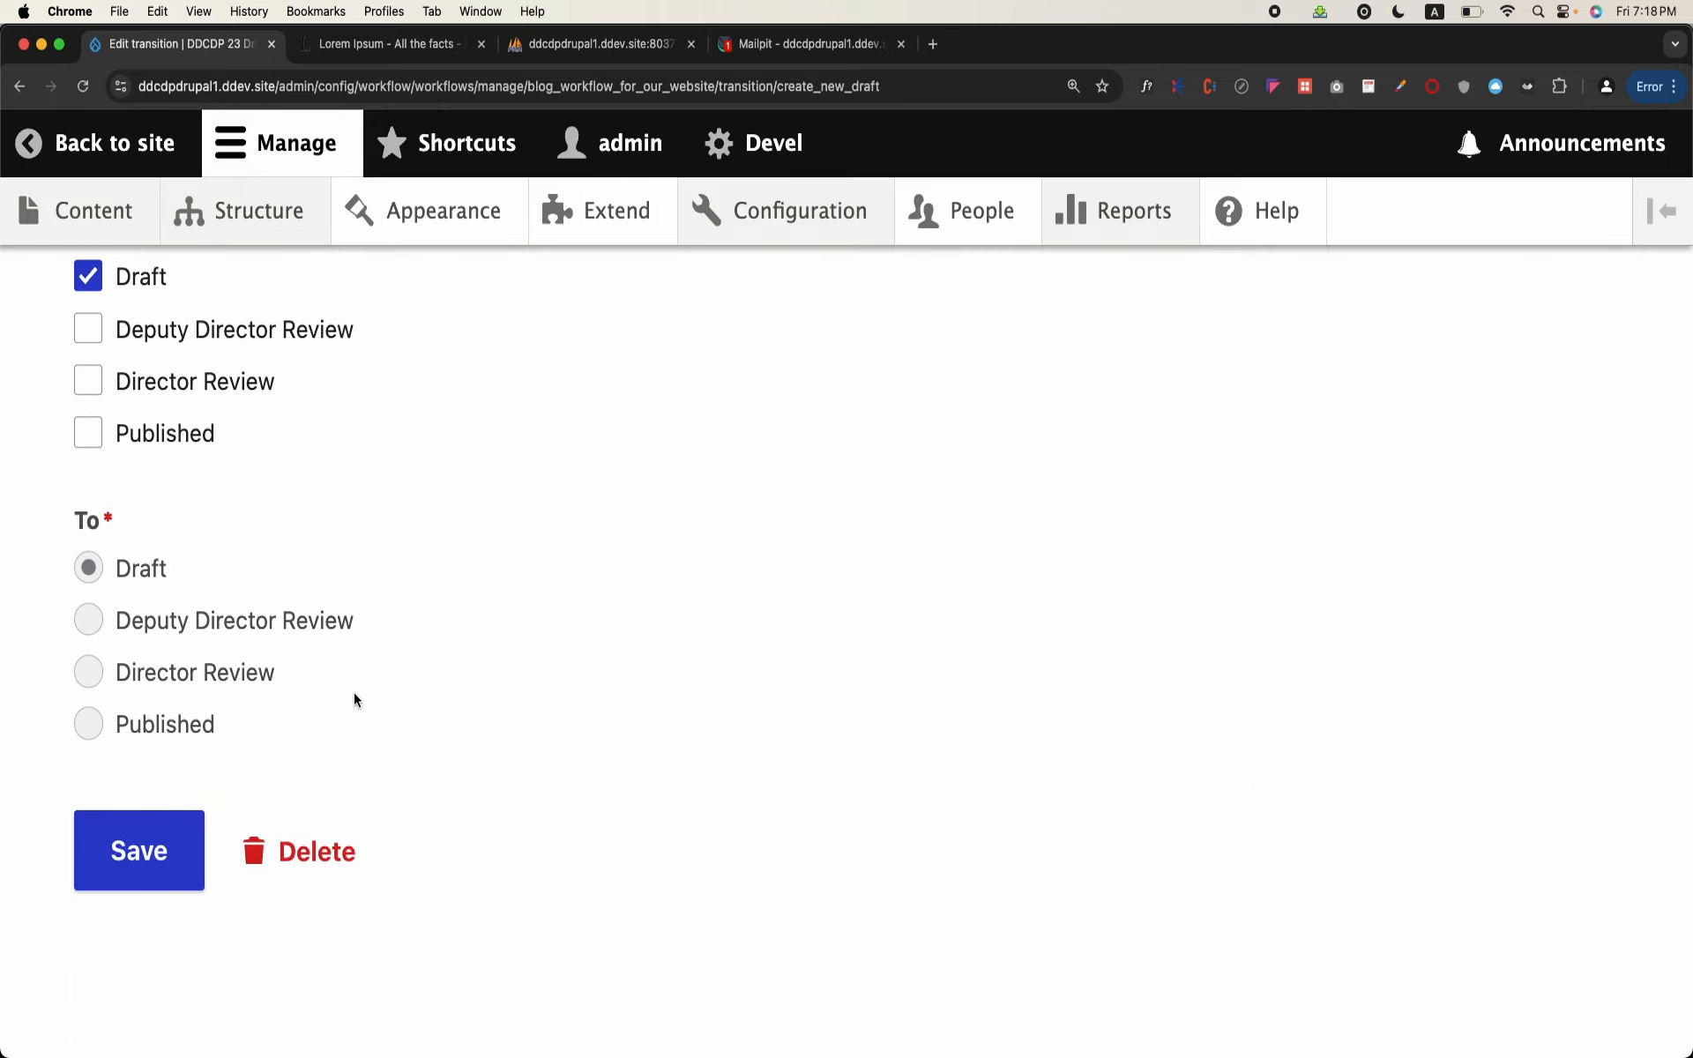
{"action": "left_click", "coordinate": [317, 955]}
{"action": "left_click", "coordinate": [167, 709]}
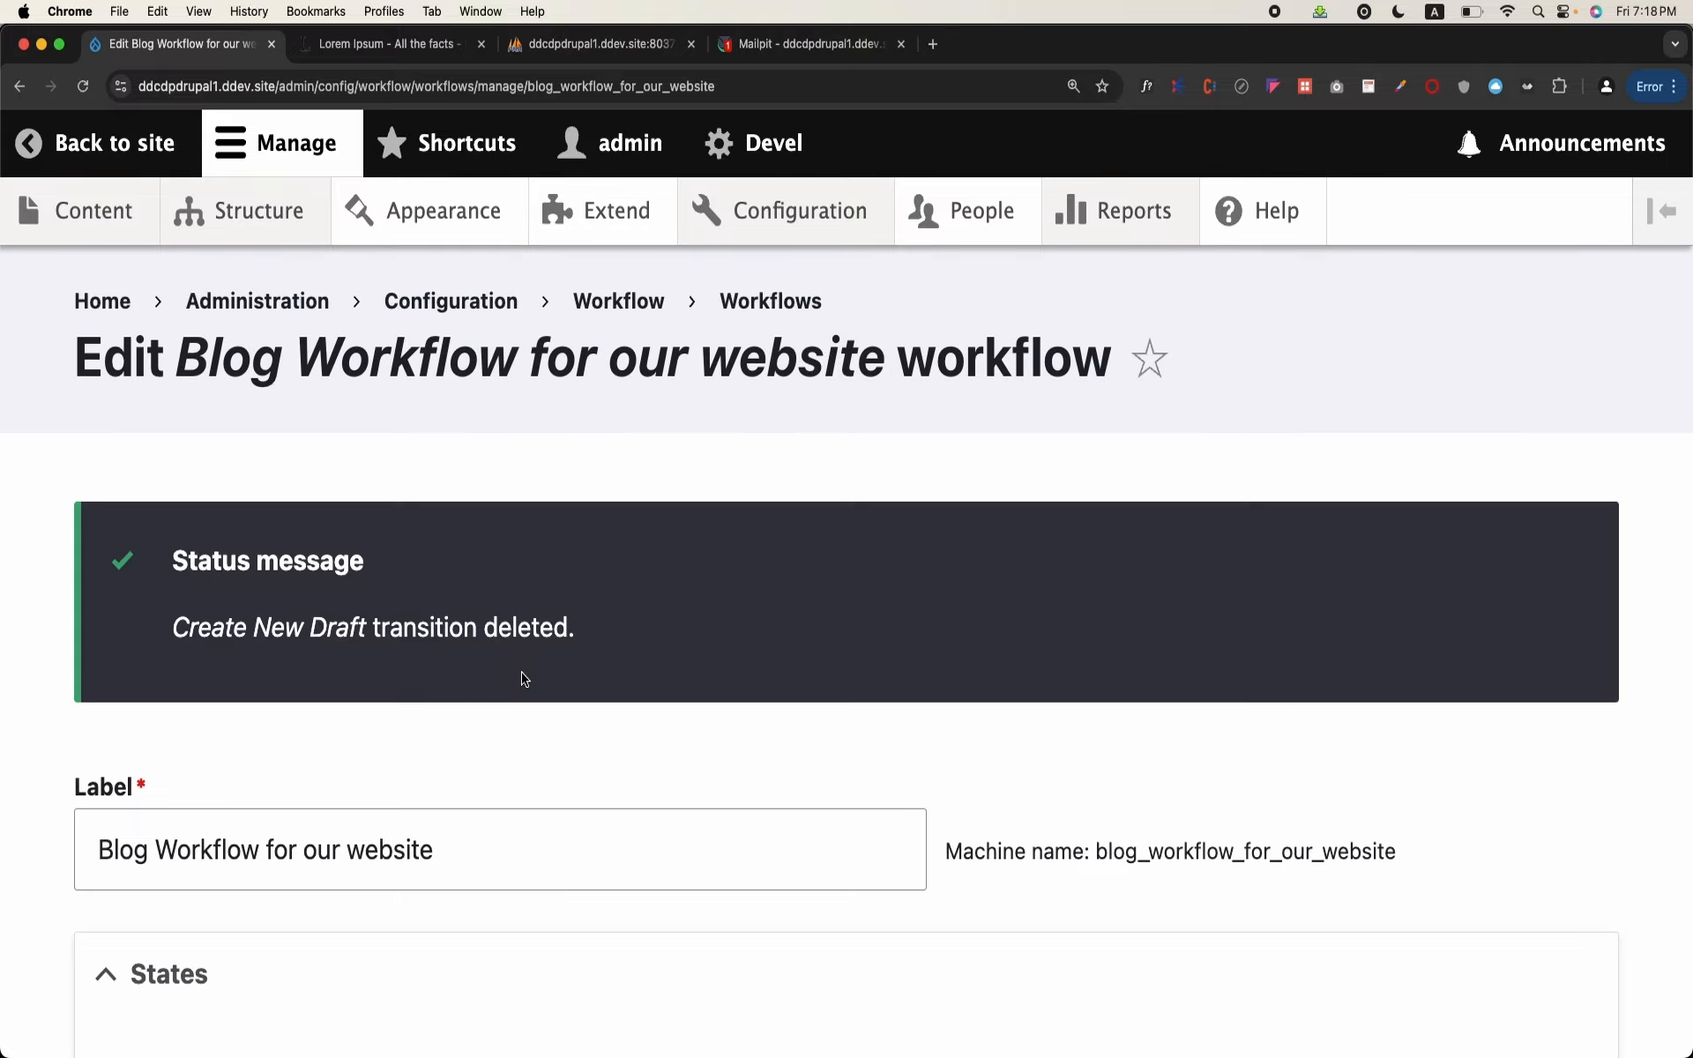
Step: Recheck the workflow's states and transitions, including those that leave the Draft state
{"action": "scroll", "coordinate": [521, 675], "scroll_direction": "down", "scroll_amount": 10}
{"action": "scroll", "coordinate": [521, 679], "scroll_direction": "up", "scroll_amount": 1}
{"action": "scroll", "coordinate": [522, 679], "scroll_direction": "down", "scroll_amount": 3}
{"action": "scroll", "coordinate": [521, 679], "scroll_direction": "up", "scroll_amount": 2}
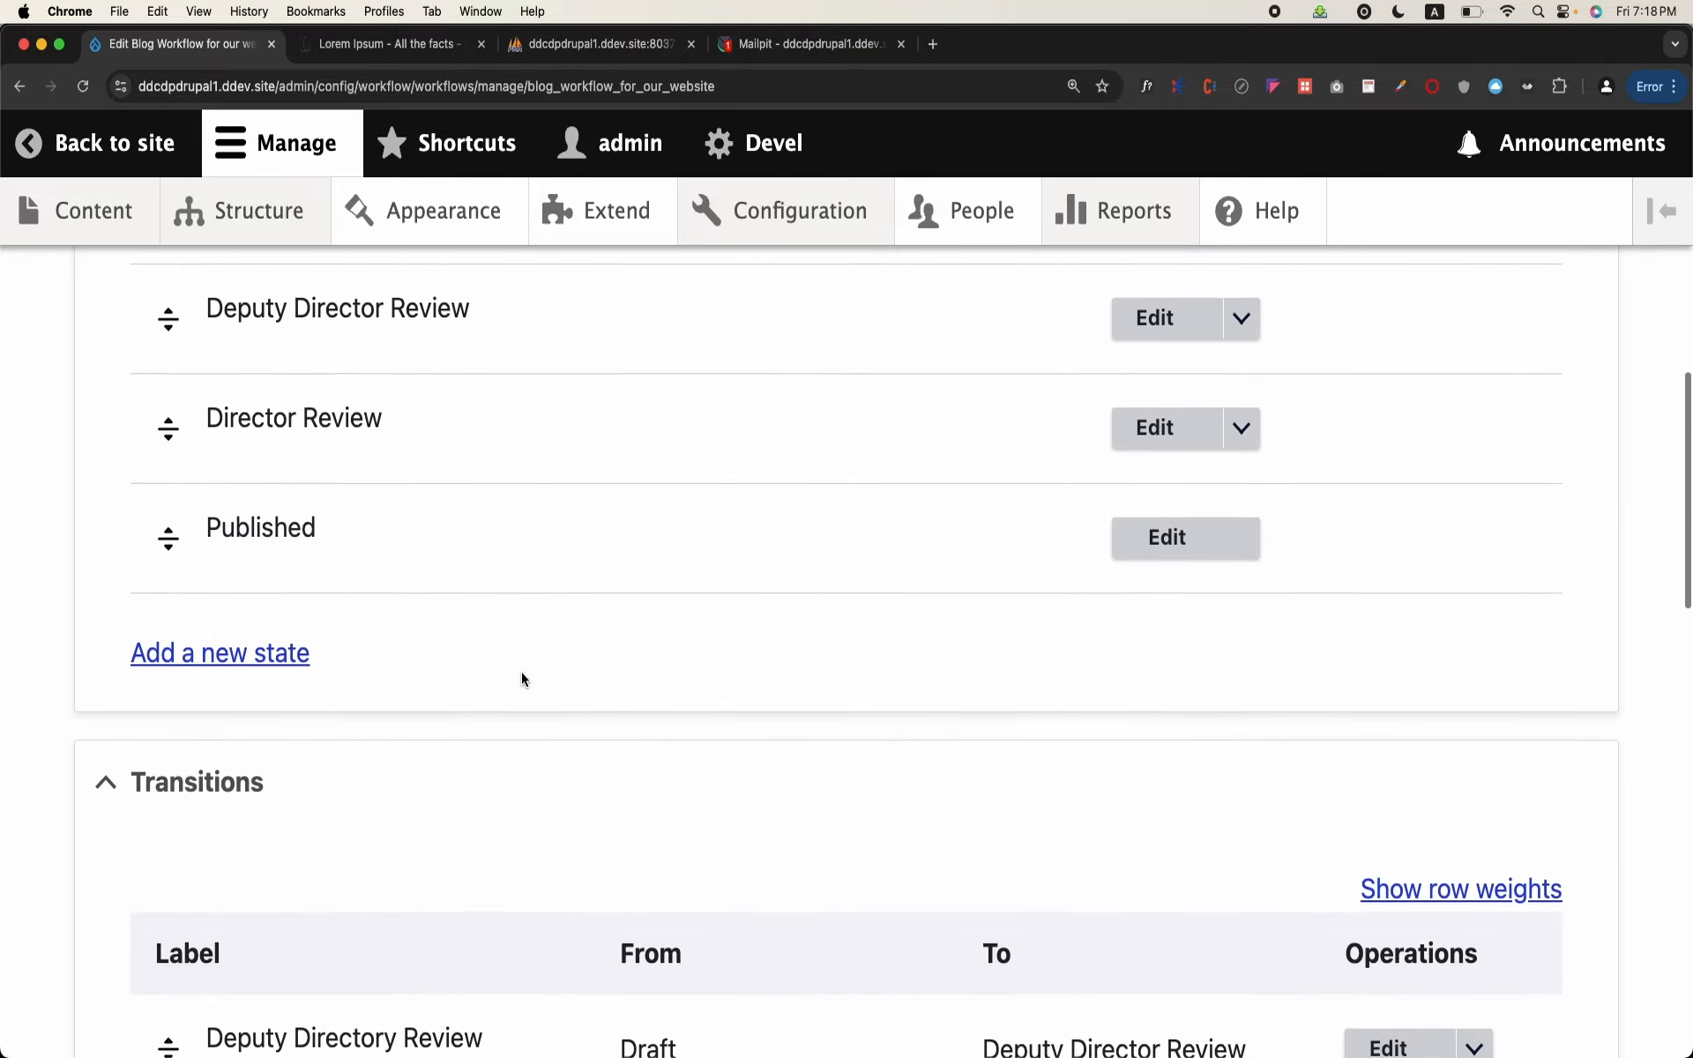
{"action": "scroll", "coordinate": [522, 672], "scroll_direction": "up", "scroll_amount": 1}
{"action": "left_click", "coordinate": [1166, 432]}
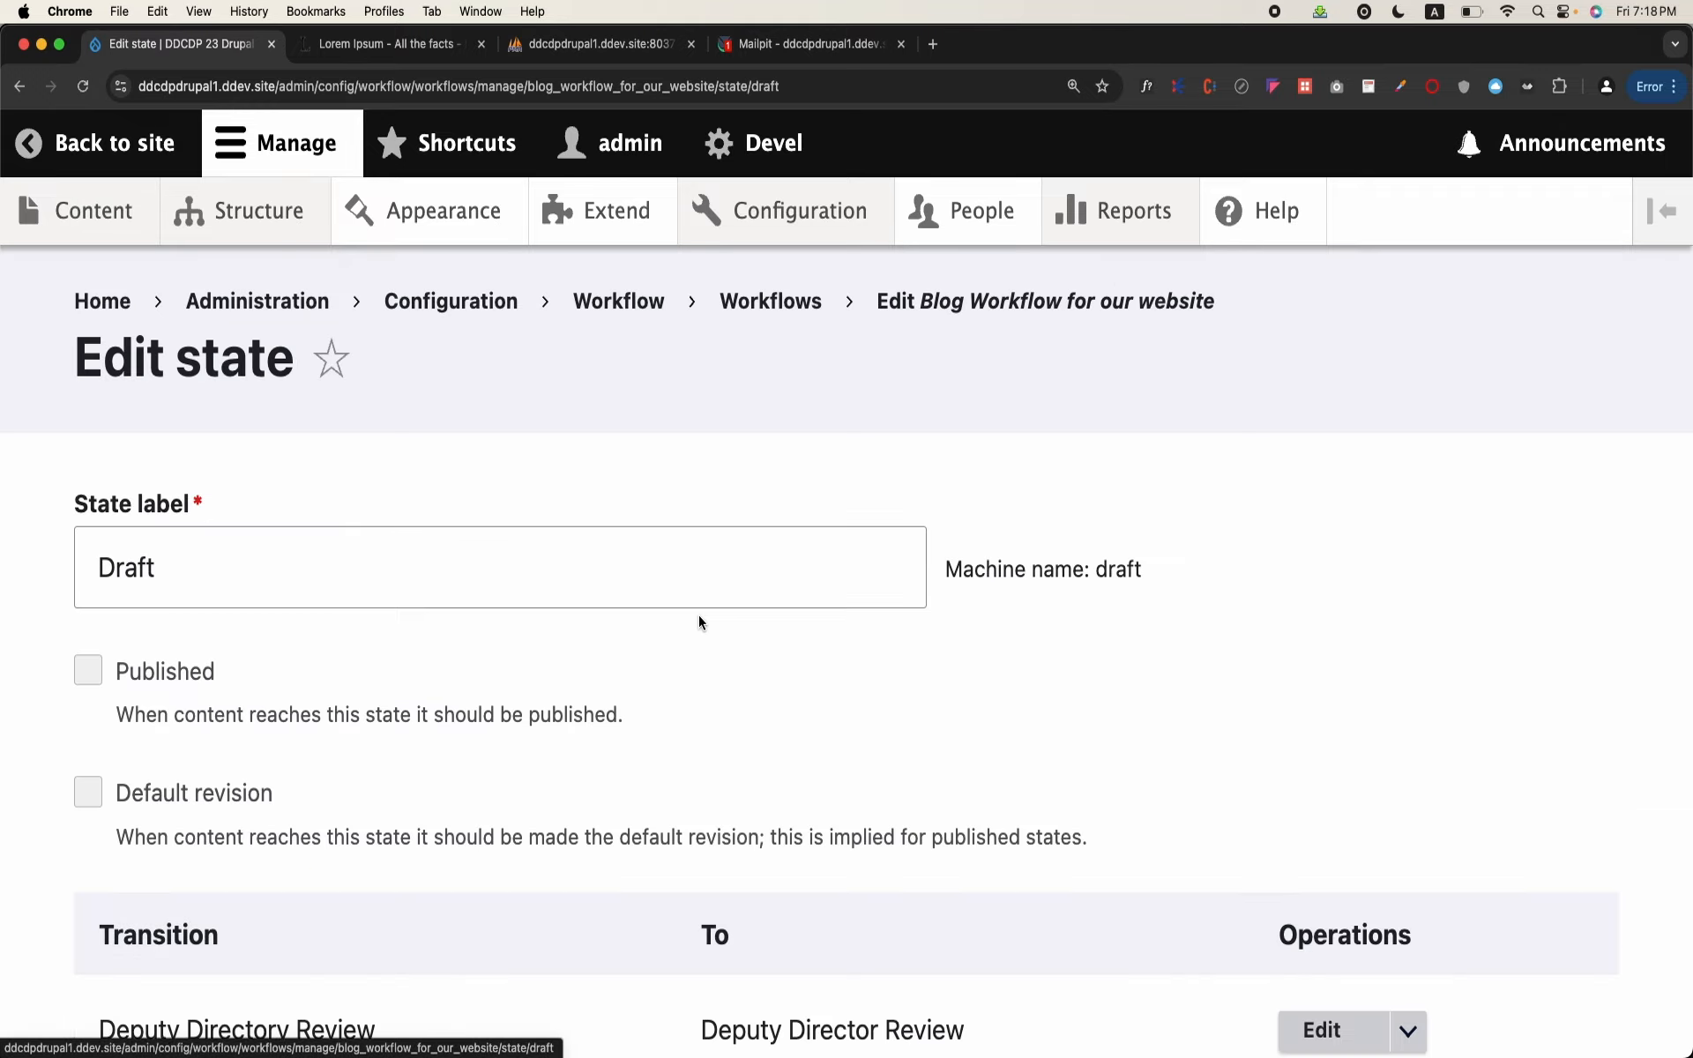
{"action": "scroll", "coordinate": [699, 615], "scroll_direction": "down", "scroll_amount": 3}
{"action": "scroll", "coordinate": [698, 616], "scroll_direction": "down", "scroll_amount": 2}
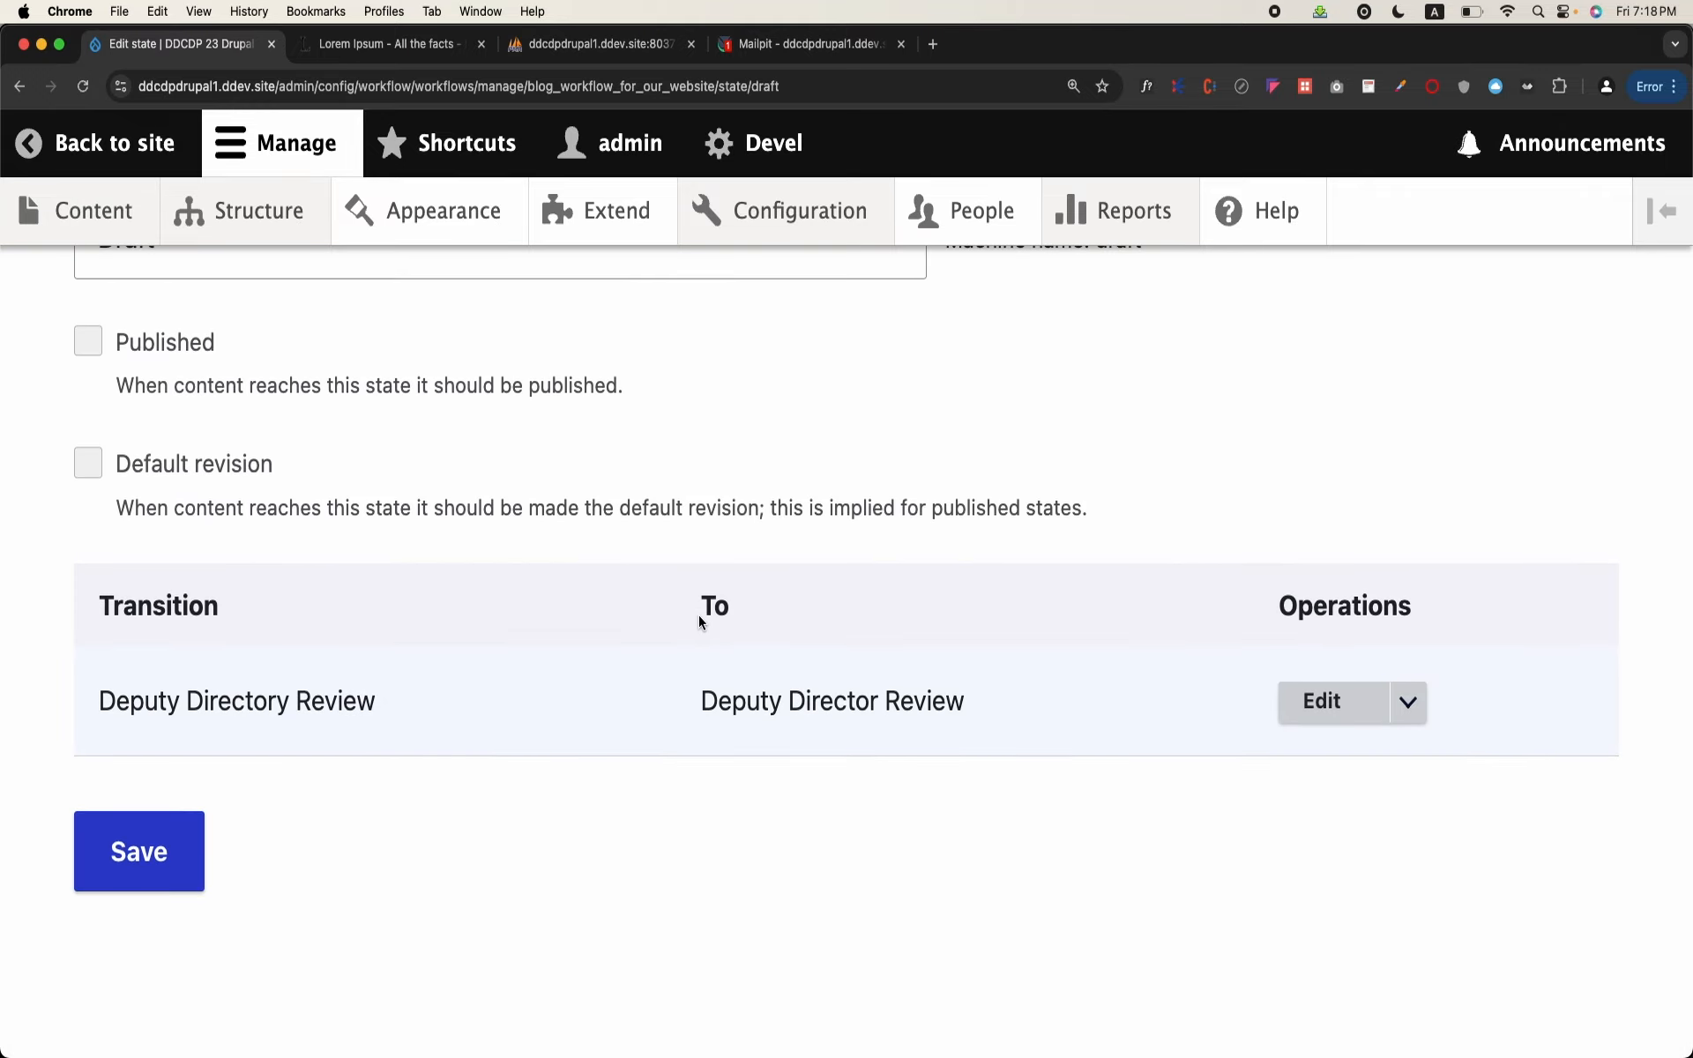
{"action": "scroll", "coordinate": [684, 617], "scroll_direction": "up", "scroll_amount": 5}
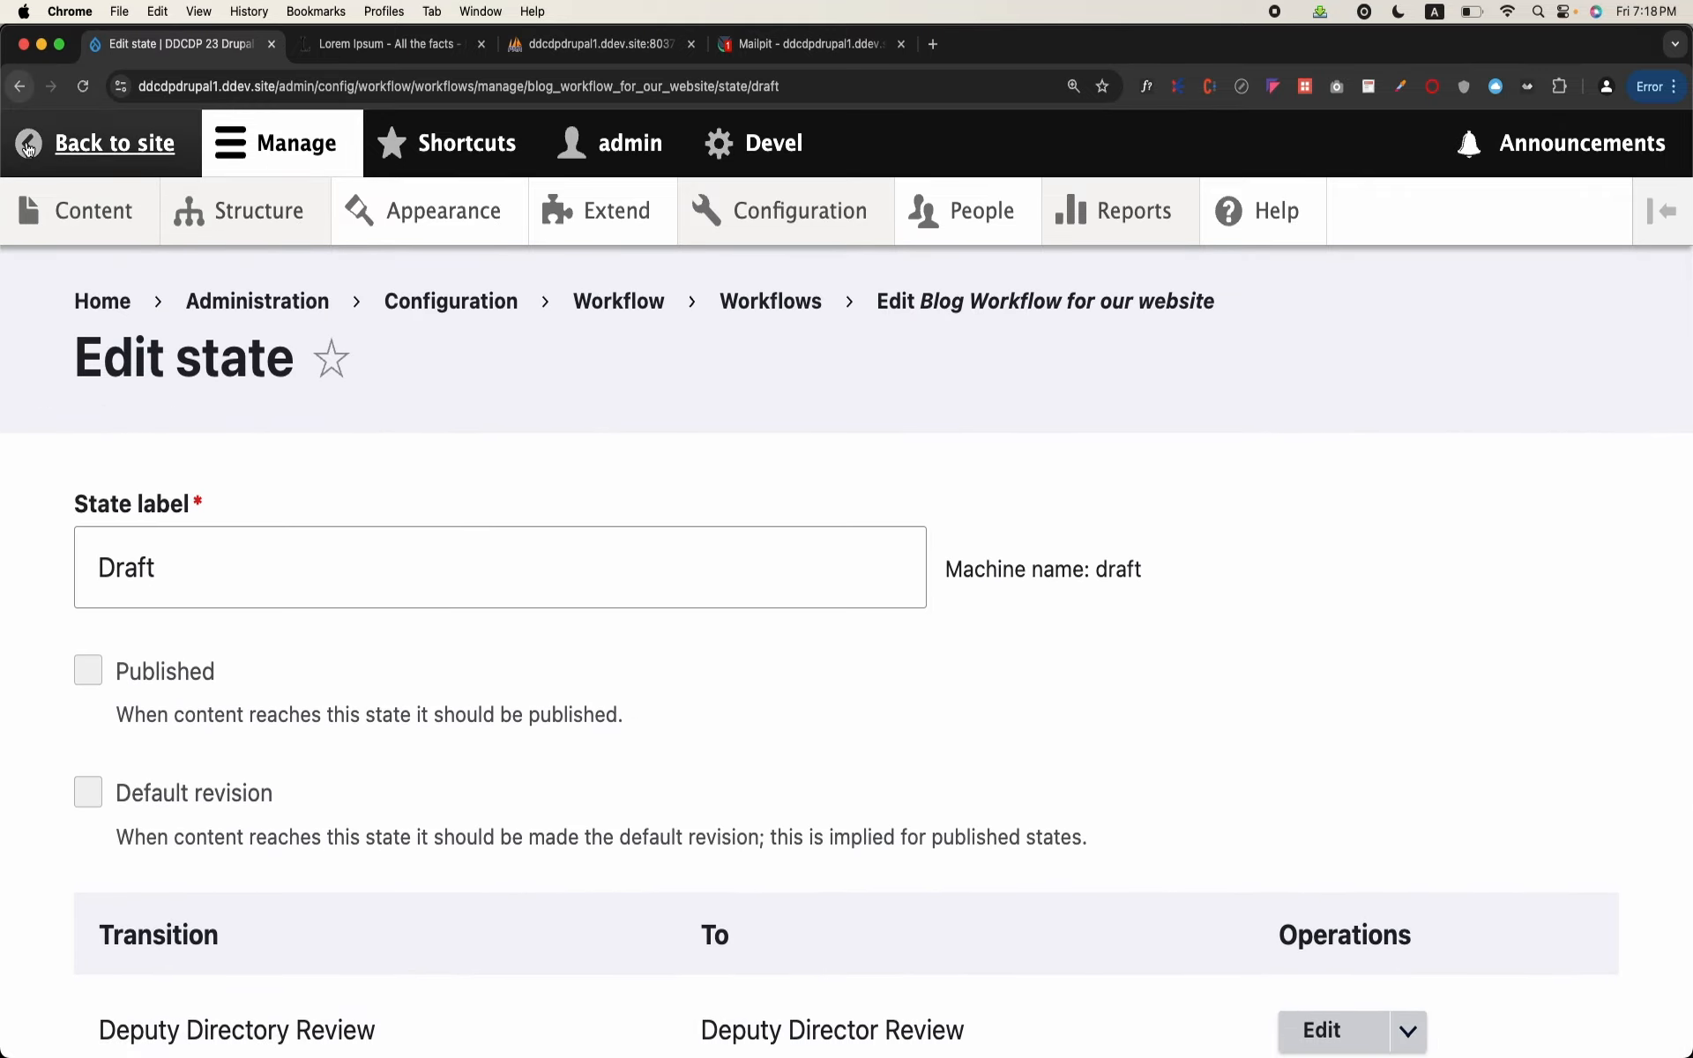
Step: Open the form for creating new Blog content and examine its publishing options
{"action": "left_click", "coordinate": [27, 148]}
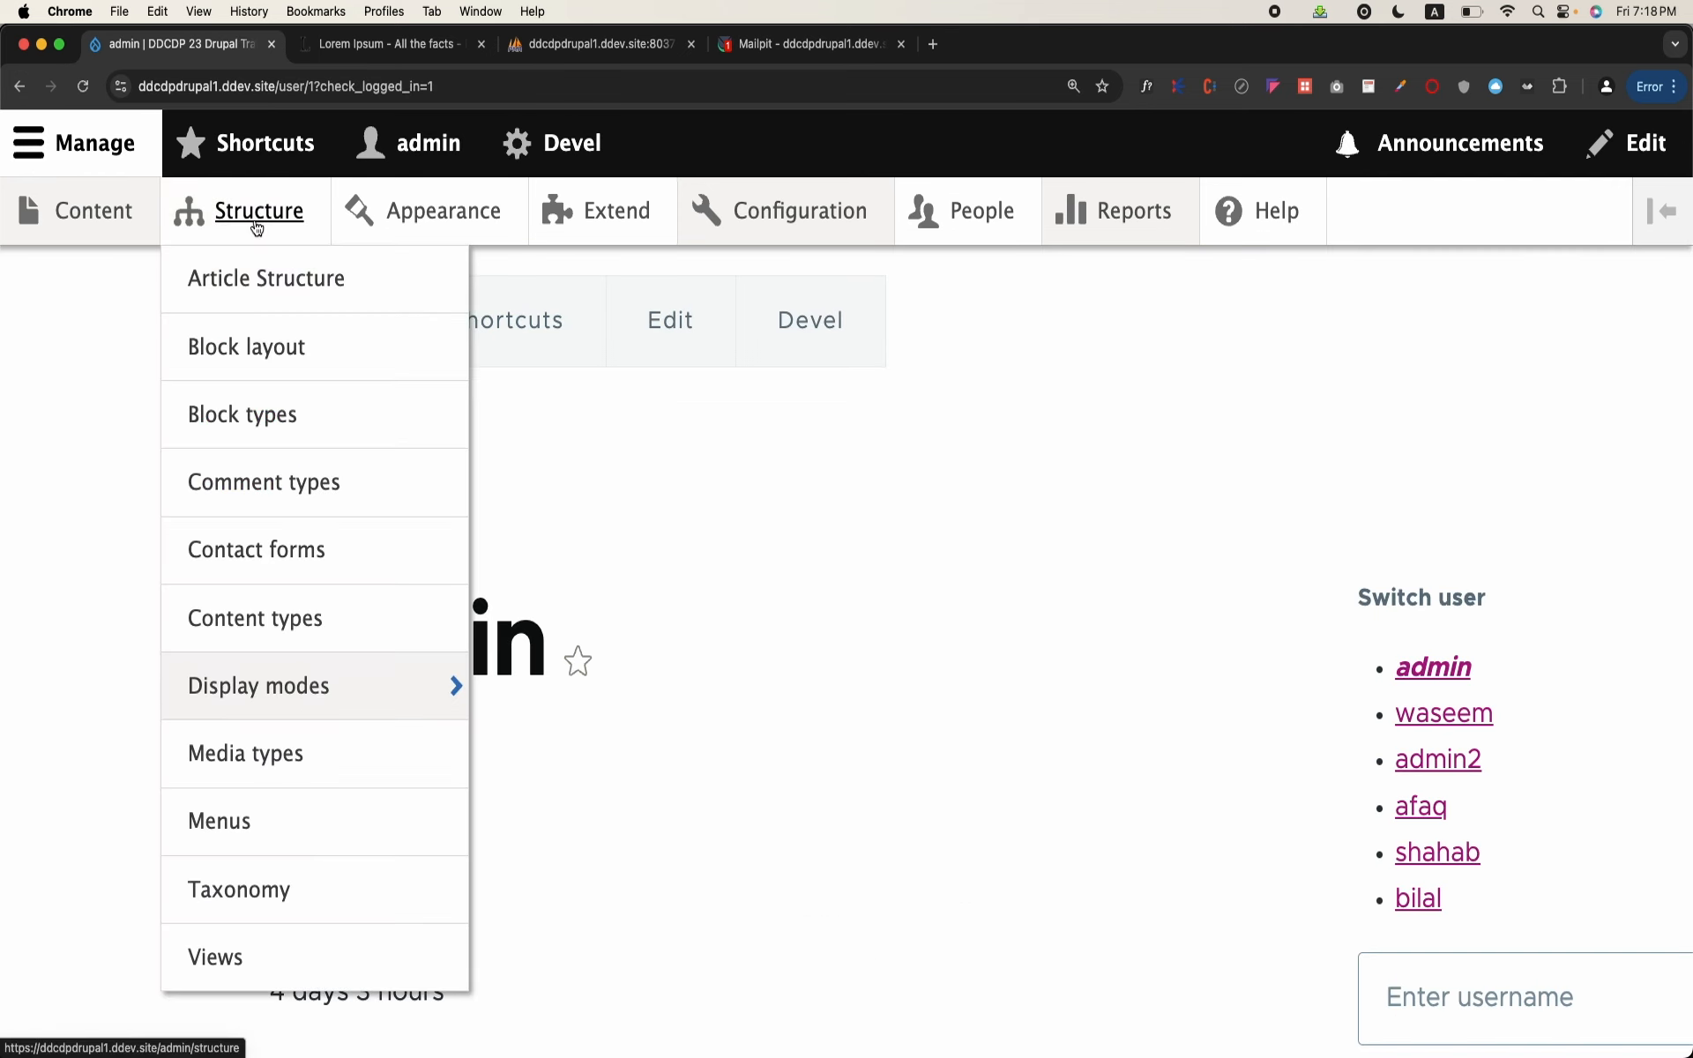
{"action": "left_click", "coordinate": [256, 228]}
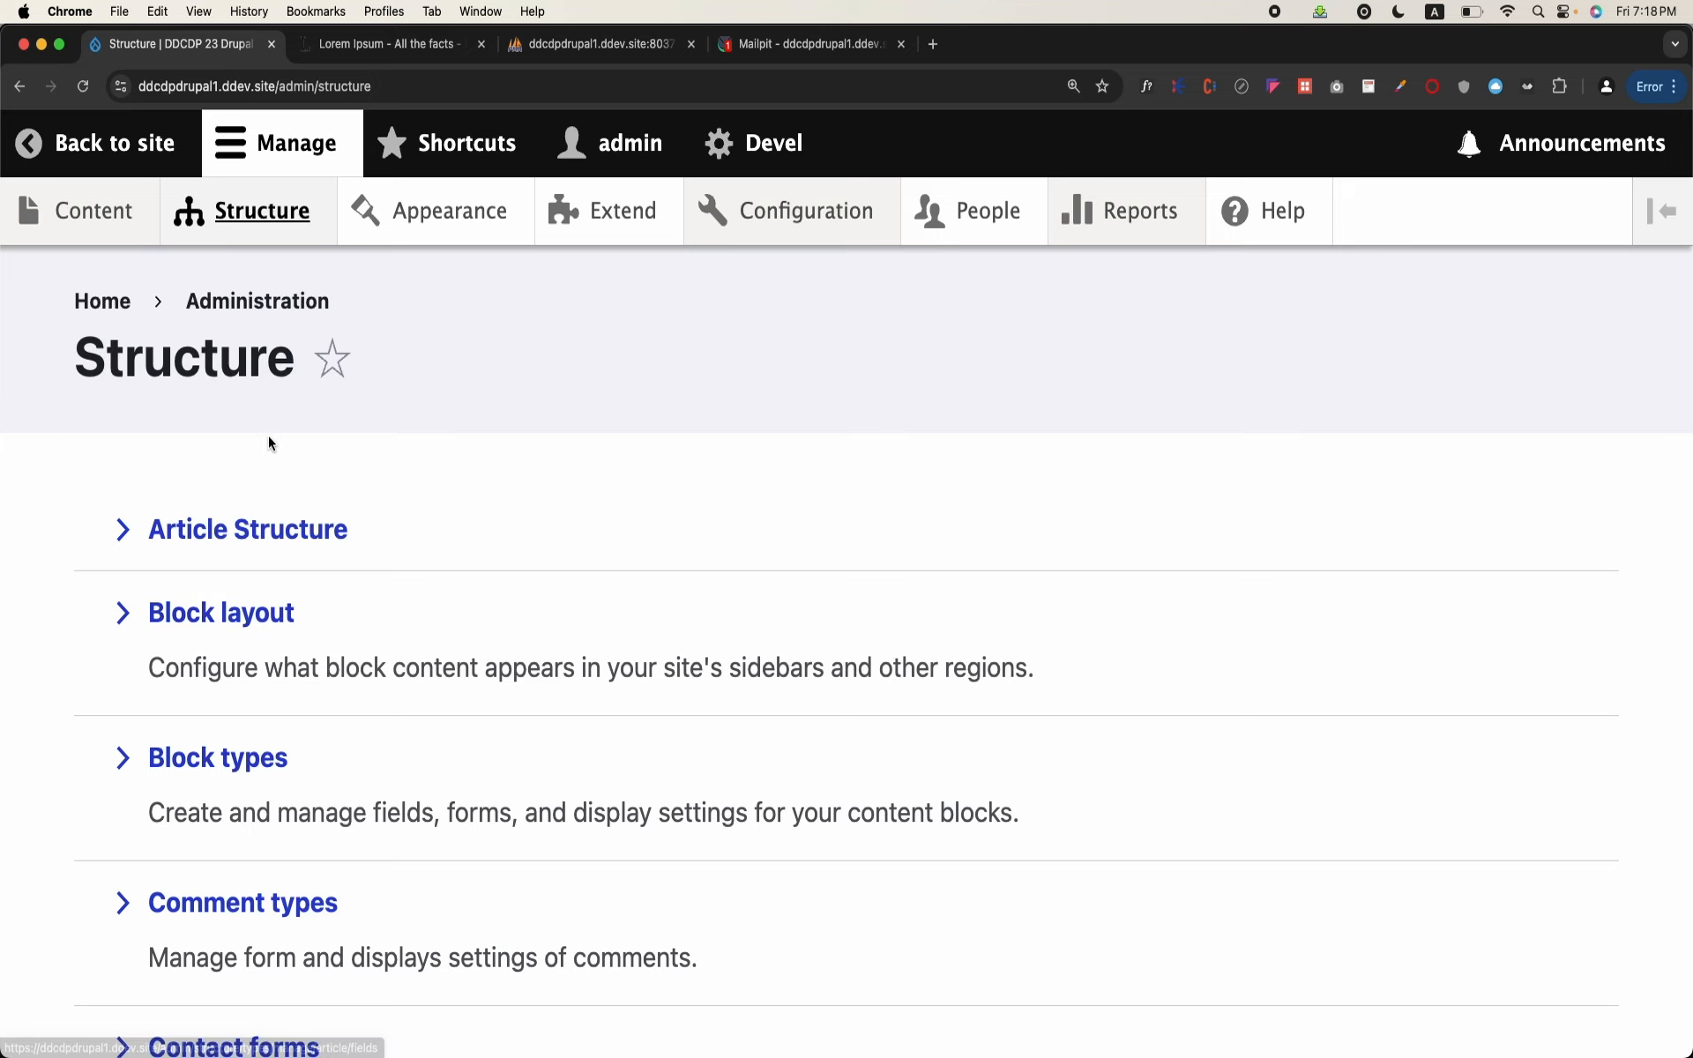
{"action": "left_click", "coordinate": [88, 210]}
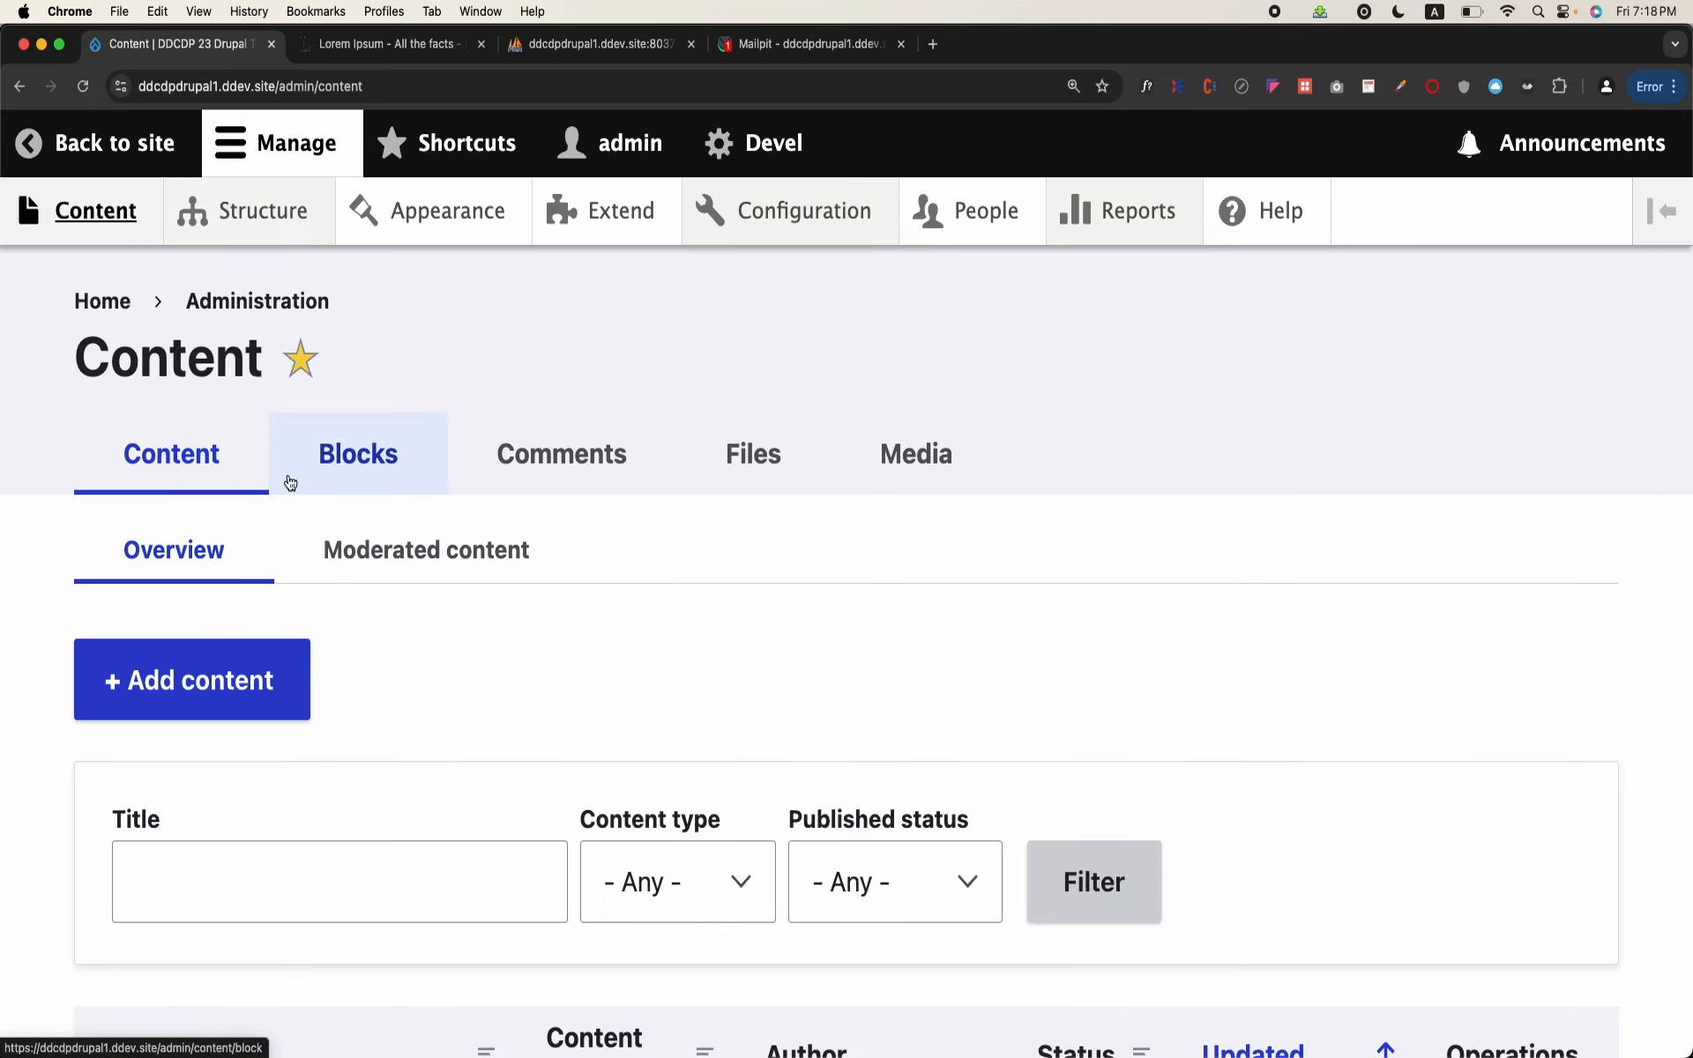
{"action": "scroll", "coordinate": [541, 622], "scroll_direction": "down", "scroll_amount": 3}
{"action": "scroll", "coordinate": [542, 623], "scroll_direction": "up", "scroll_amount": 3}
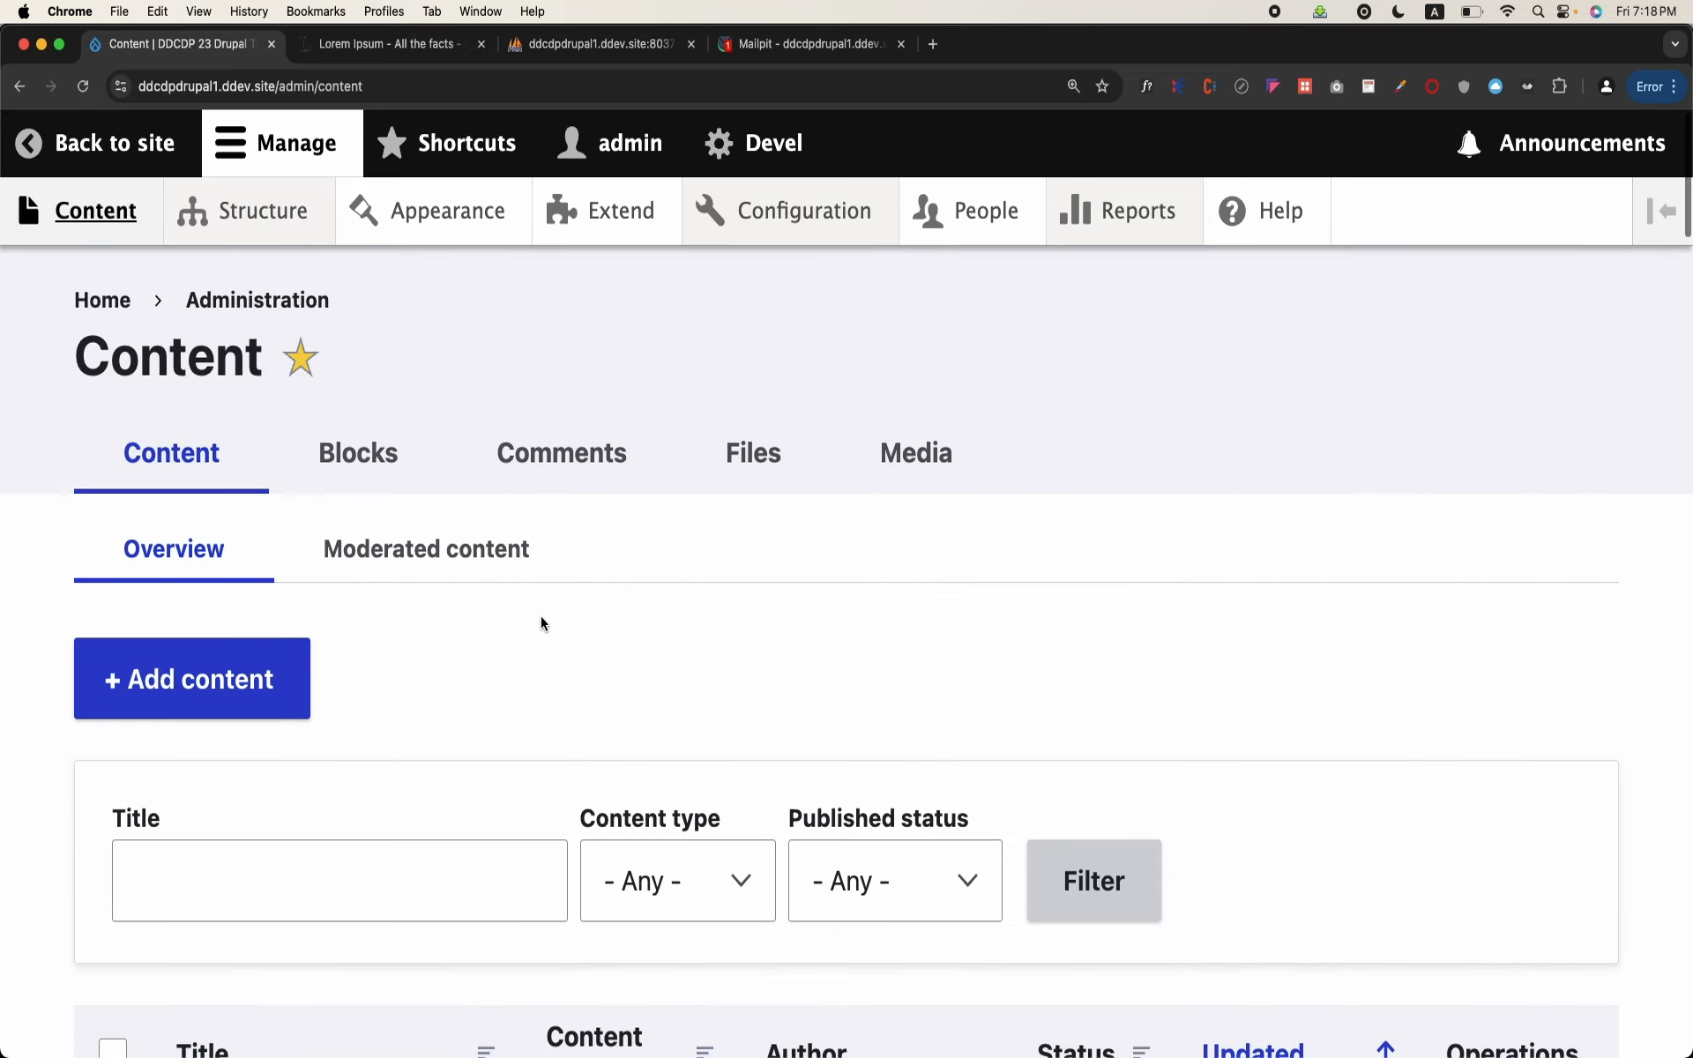
{"action": "left_click", "coordinate": [295, 692]}
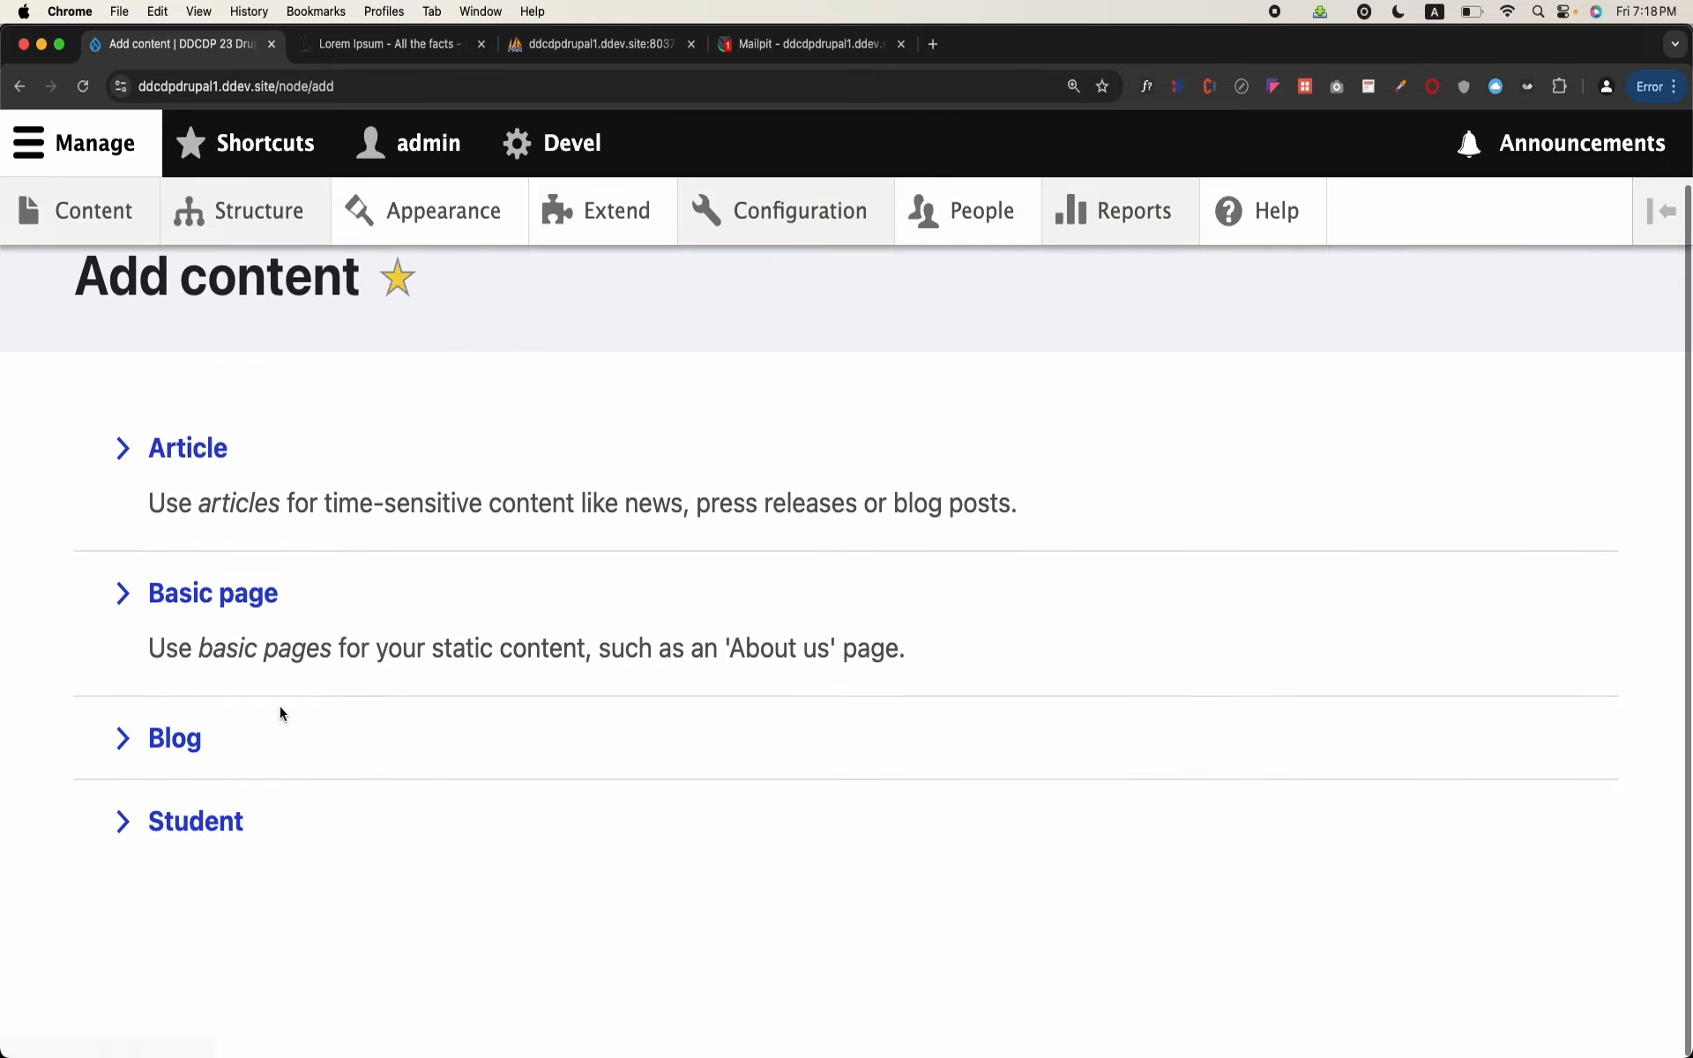
{"action": "left_click", "coordinate": [187, 739]}
{"action": "scroll", "coordinate": [306, 597], "scroll_direction": "down", "scroll_amount": 10}
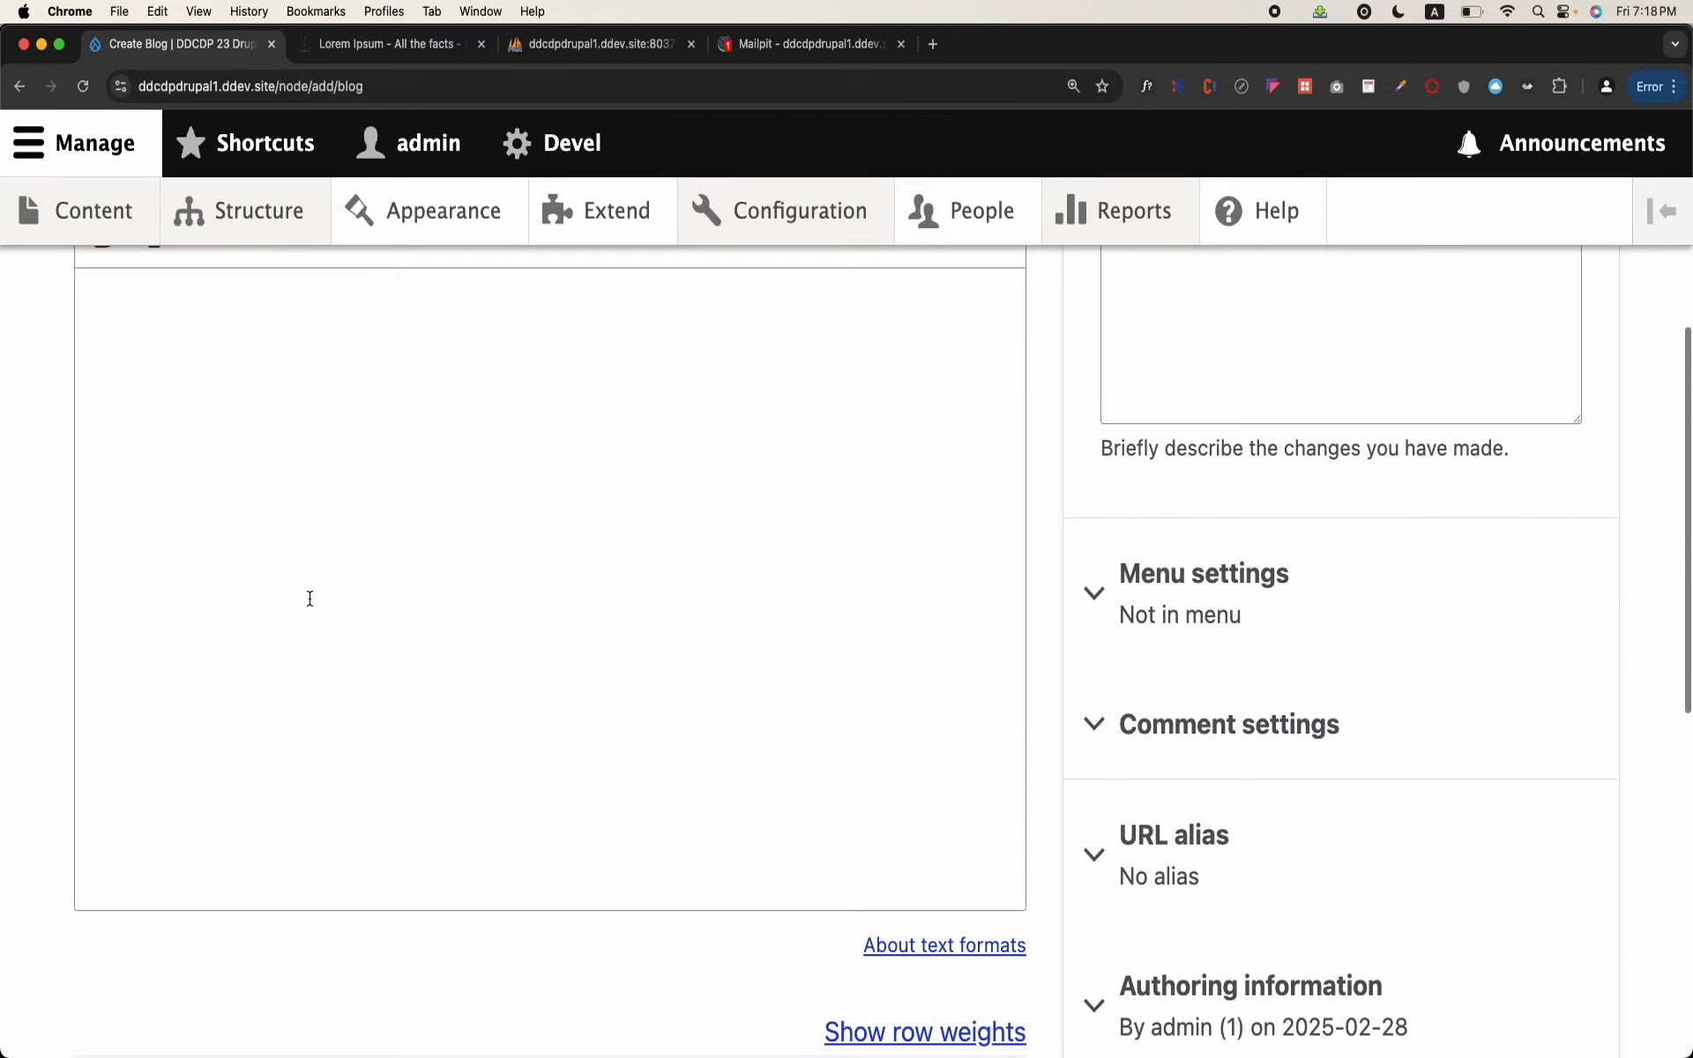
{"action": "scroll", "coordinate": [309, 605], "scroll_direction": "down", "scroll_amount": 2}
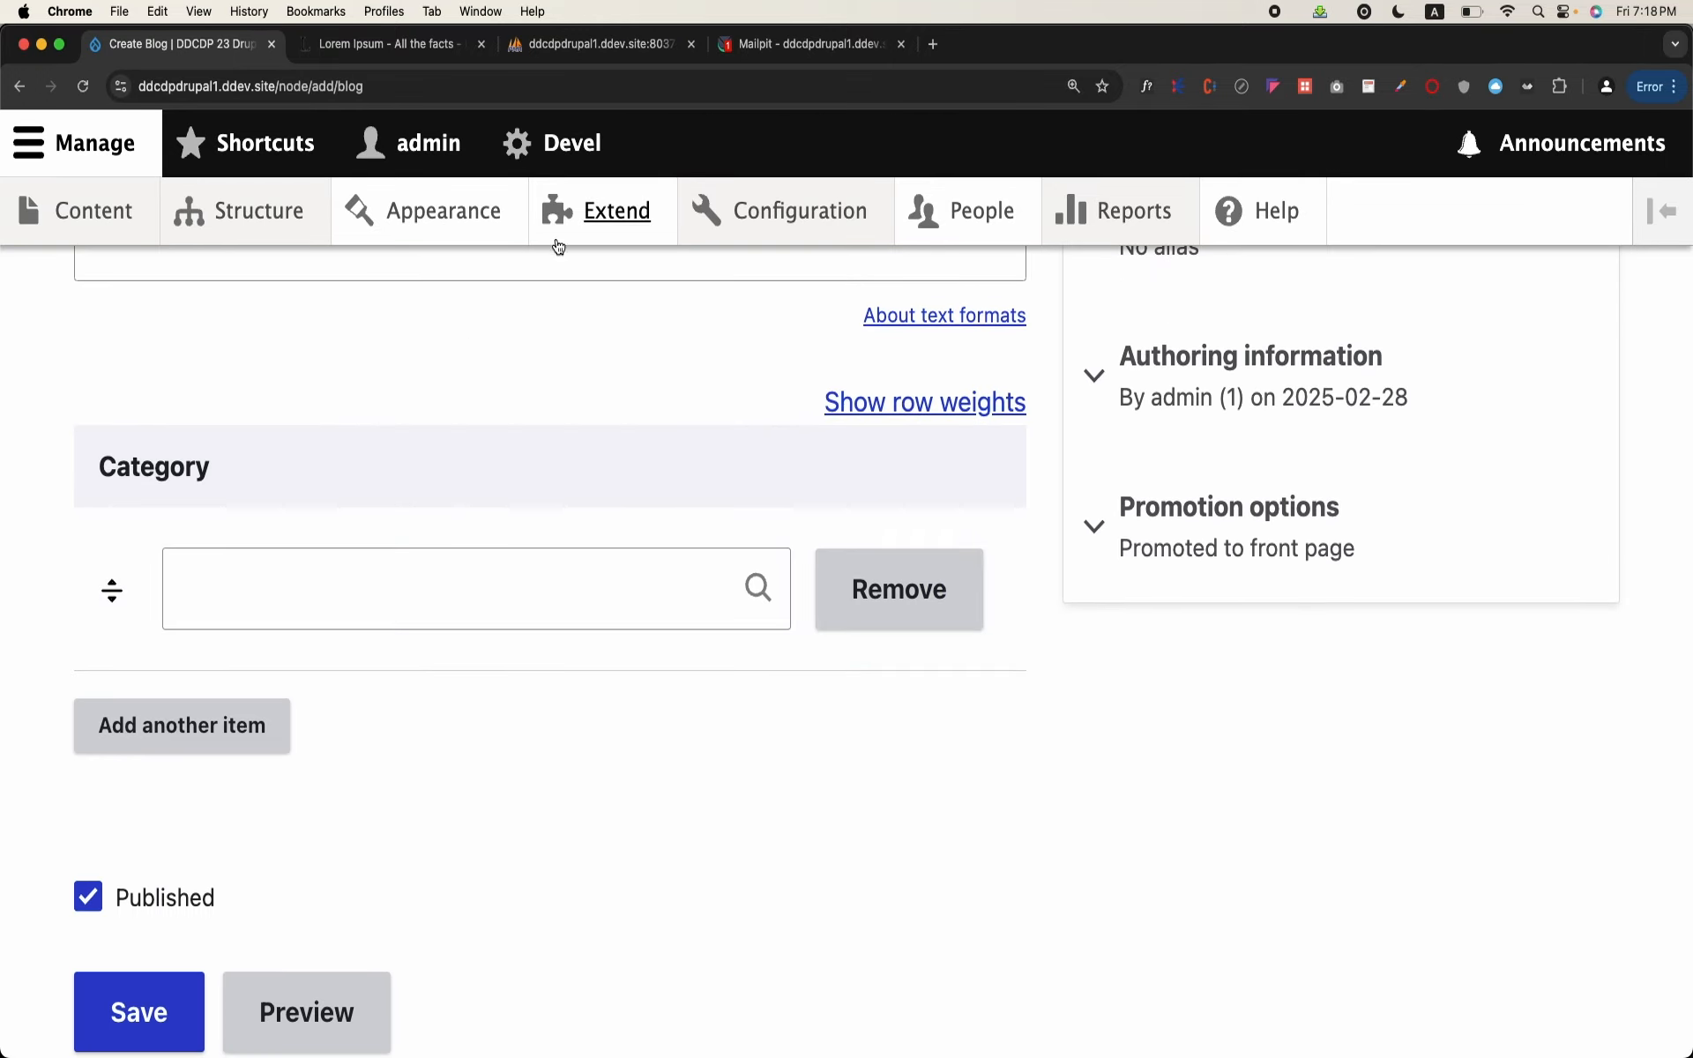
Step: Open the Blog Workflow for our website for editing in a separate browser tab
{"action": "right_click", "coordinate": [788, 211]}
{"action": "left_click", "coordinate": [816, 224]}
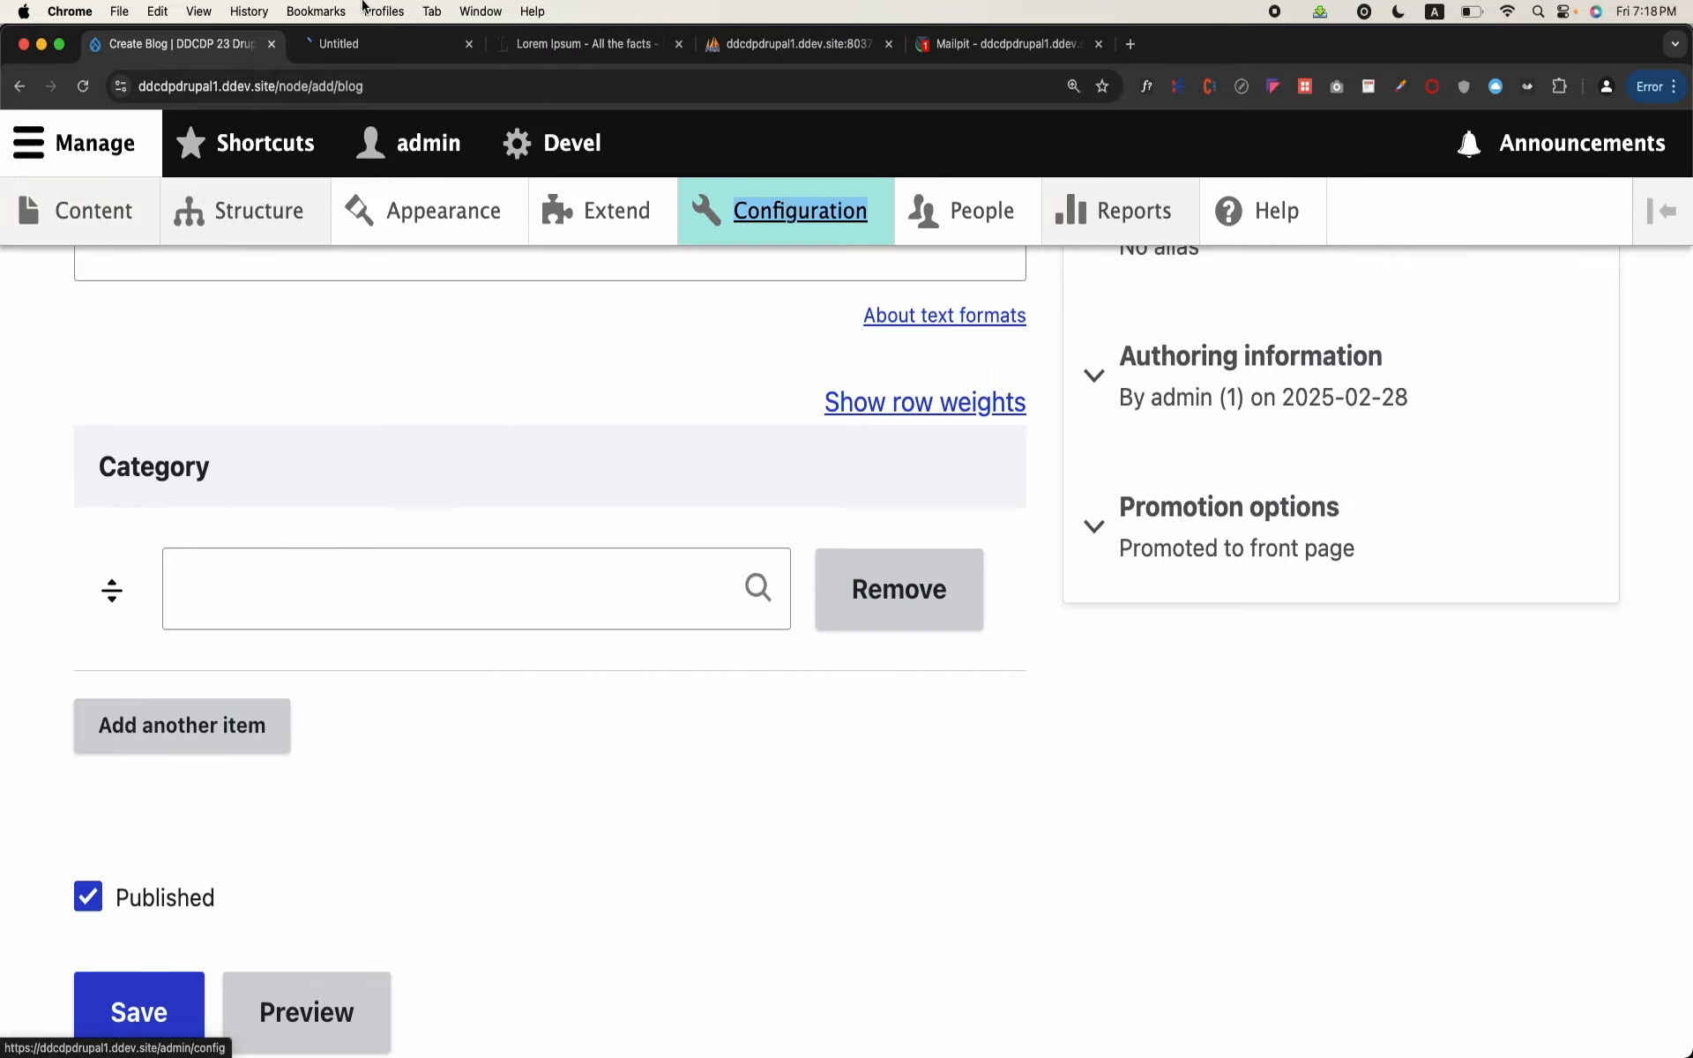
{"action": "left_click", "coordinate": [388, 44]}
{"action": "scroll", "coordinate": [363, 569], "scroll_direction": "down", "scroll_amount": 20}
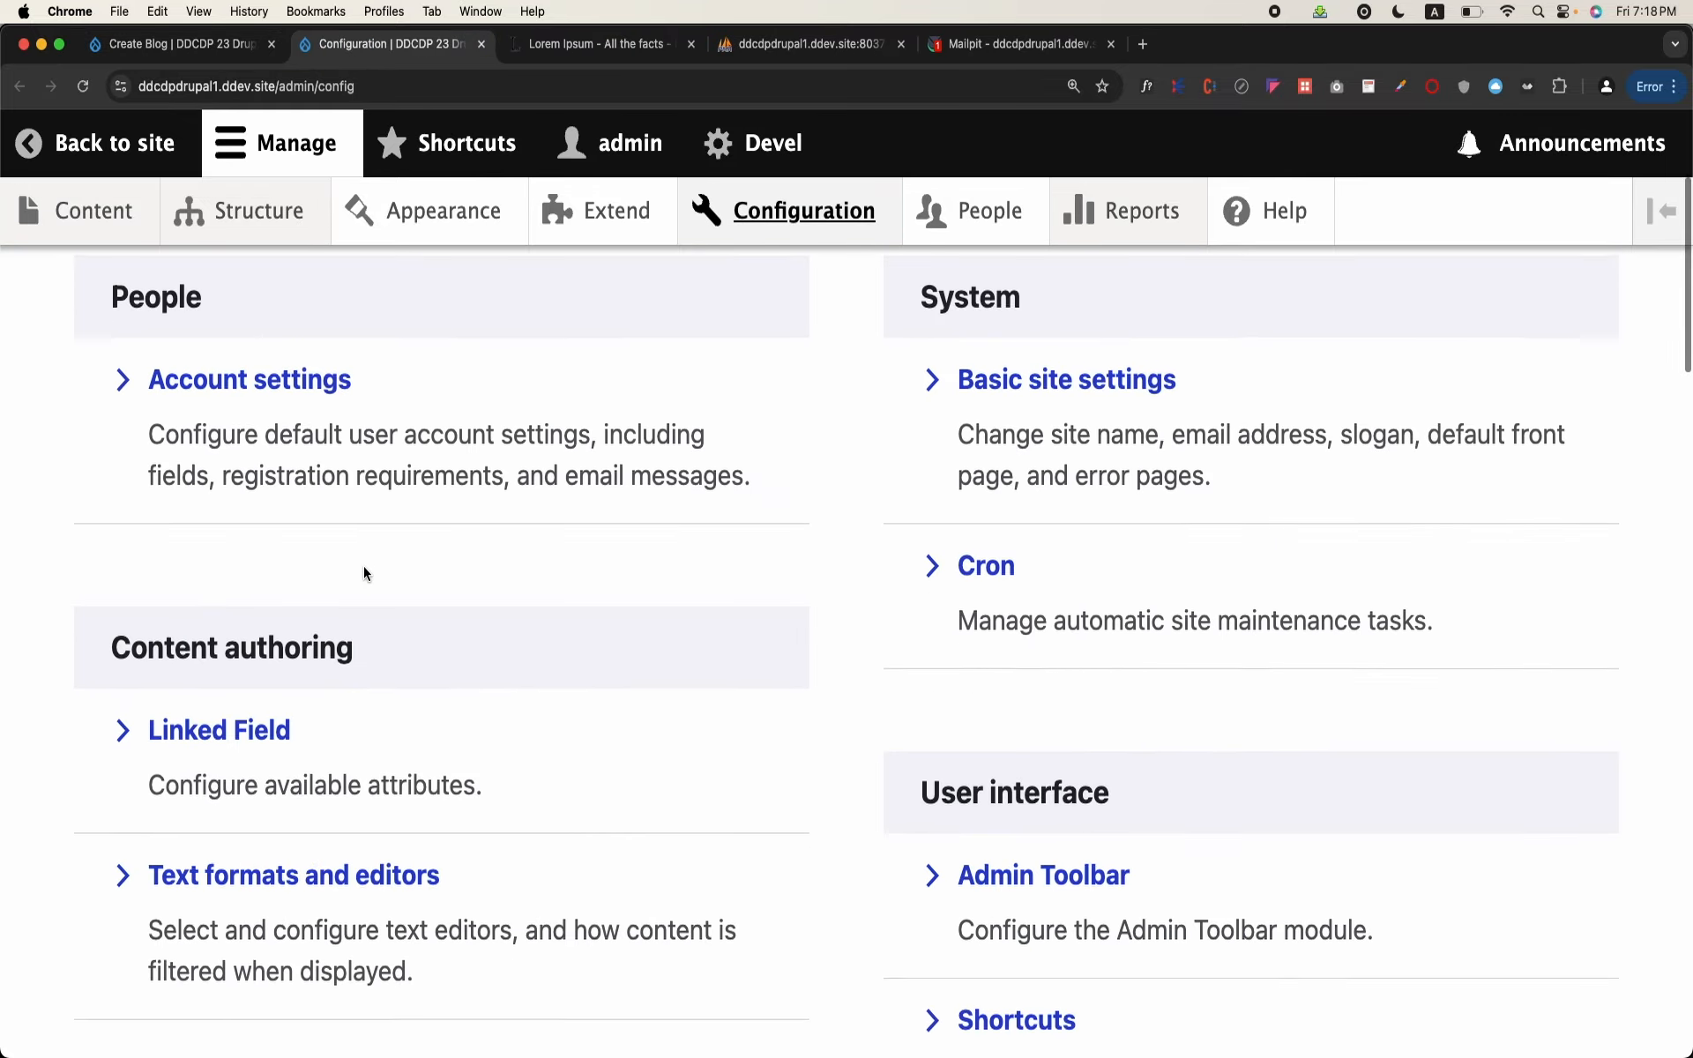
{"action": "scroll", "coordinate": [364, 573], "scroll_direction": "down", "scroll_amount": 8}
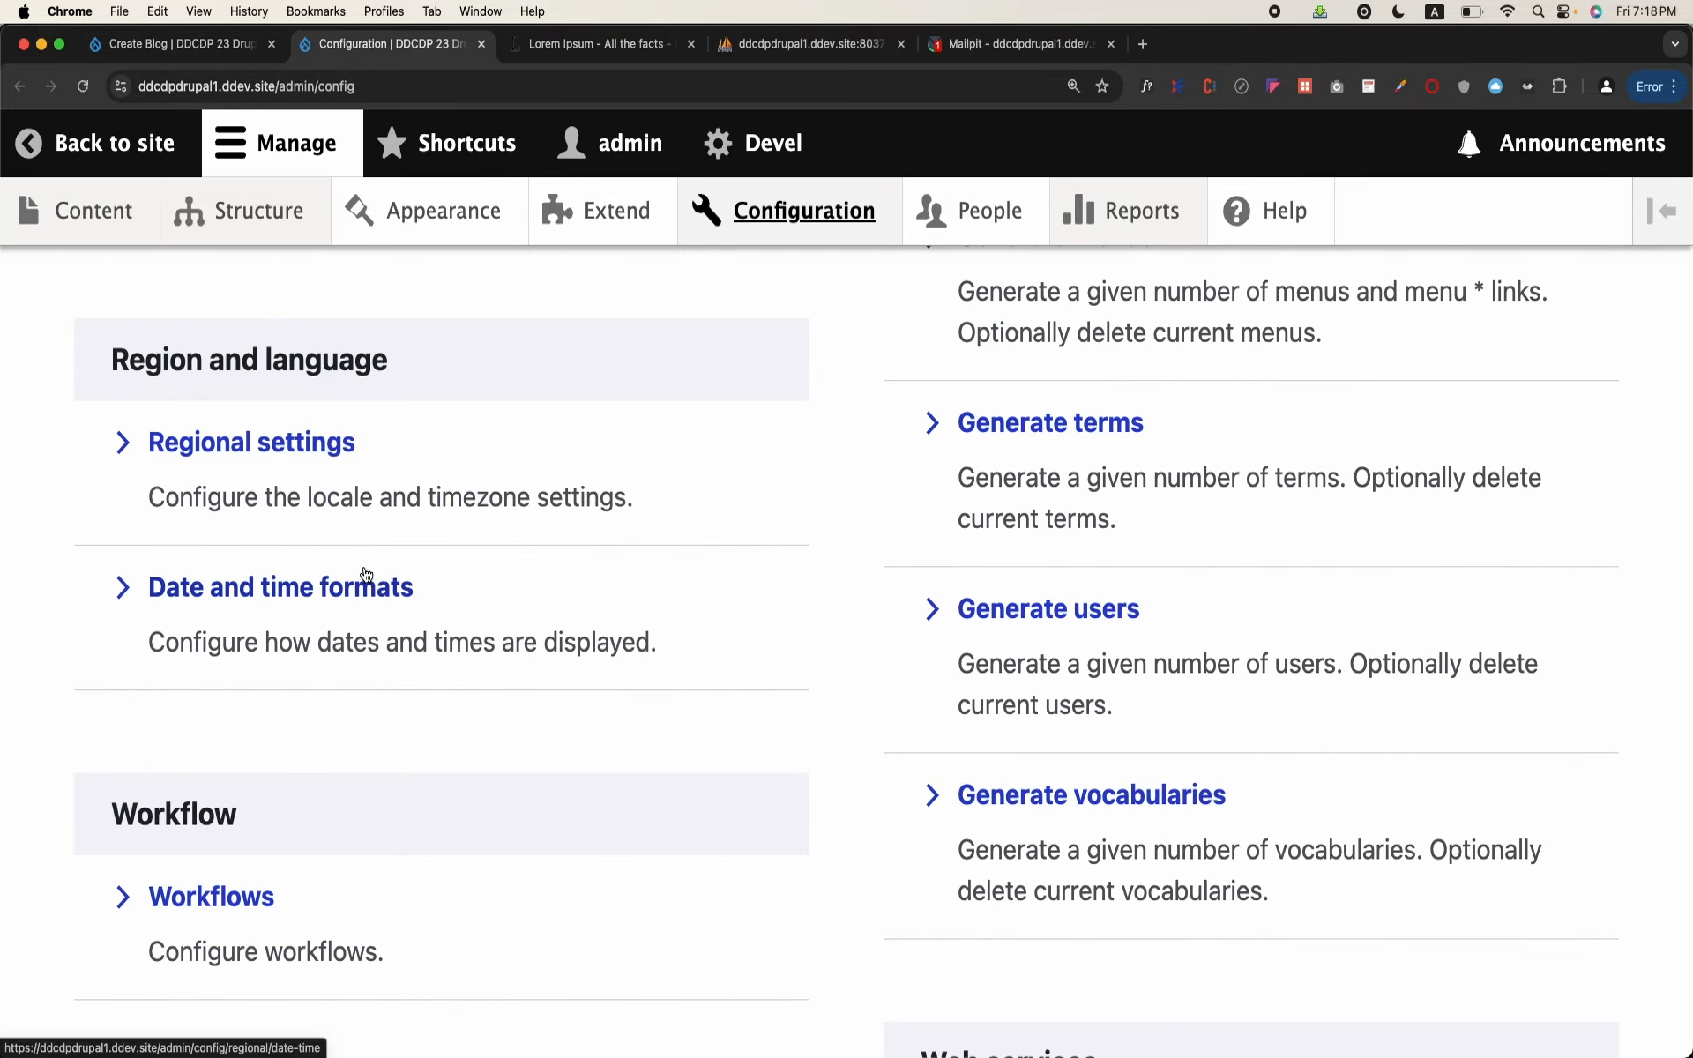
{"action": "scroll", "coordinate": [367, 582], "scroll_direction": "down", "scroll_amount": 2}
{"action": "left_click", "coordinate": [236, 801]}
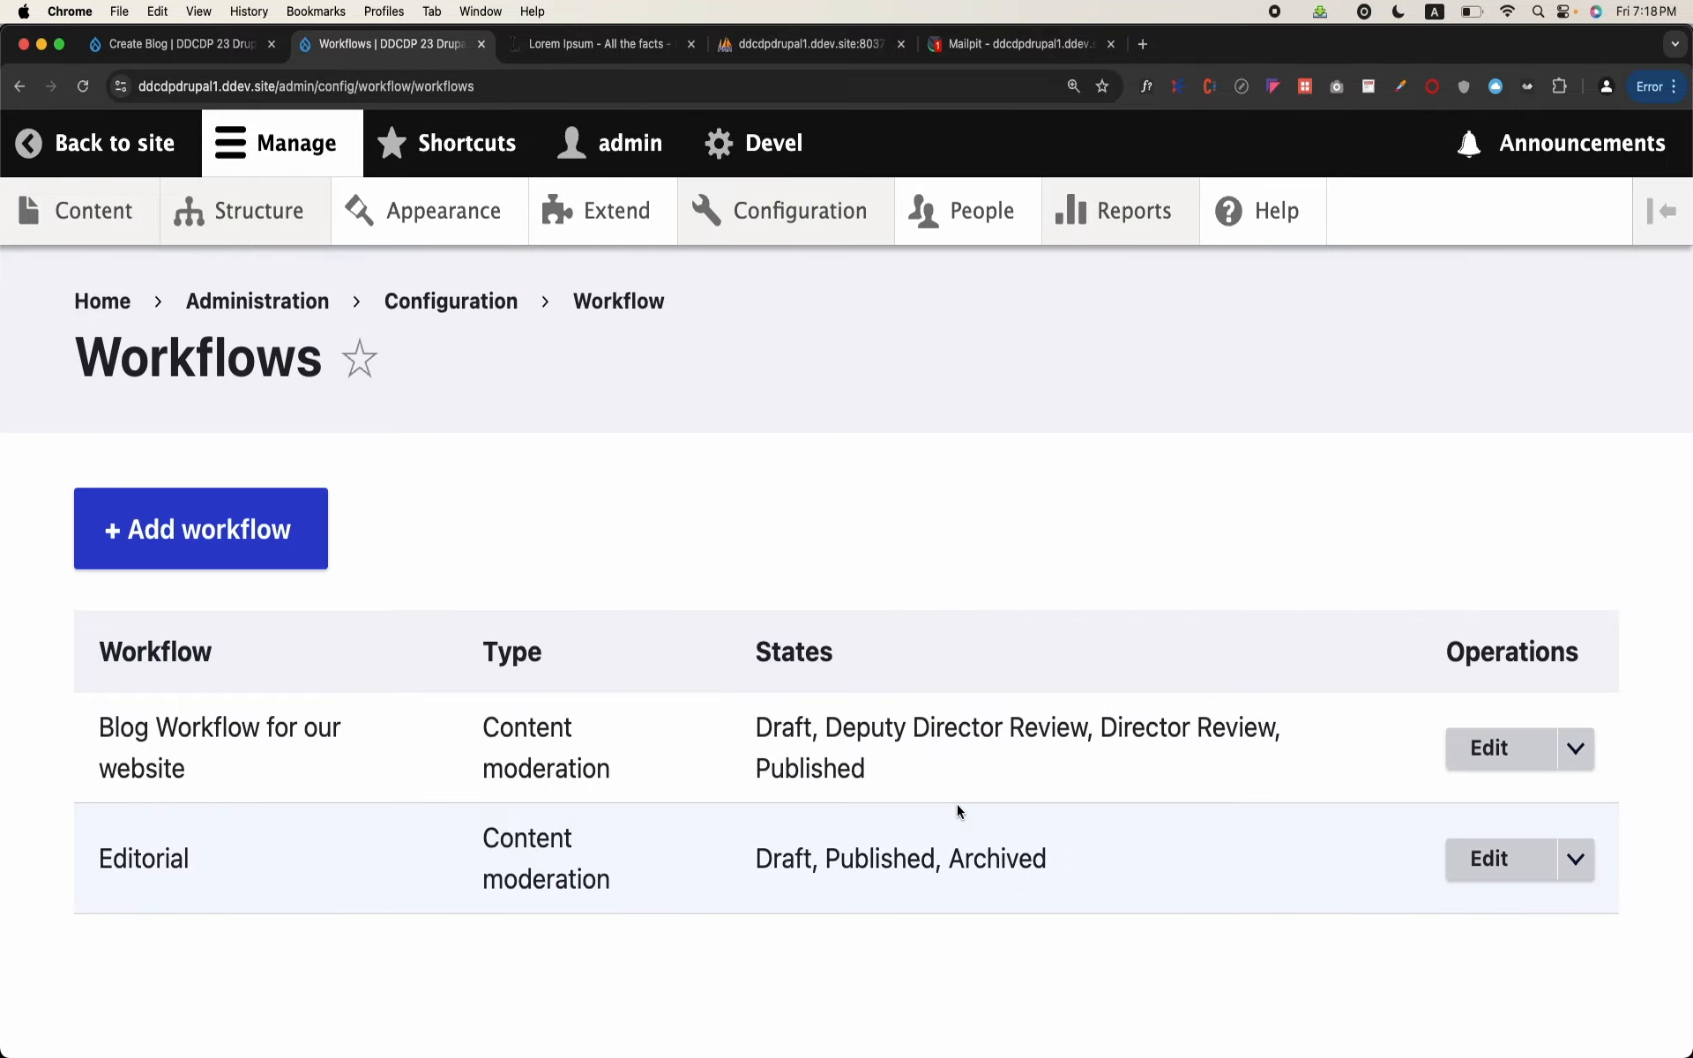
{"action": "left_click", "coordinate": [1503, 767]}
Step: Apply the workflow to the Blog content type
{"action": "scroll", "coordinate": [903, 772], "scroll_direction": "down", "scroll_amount": 15}
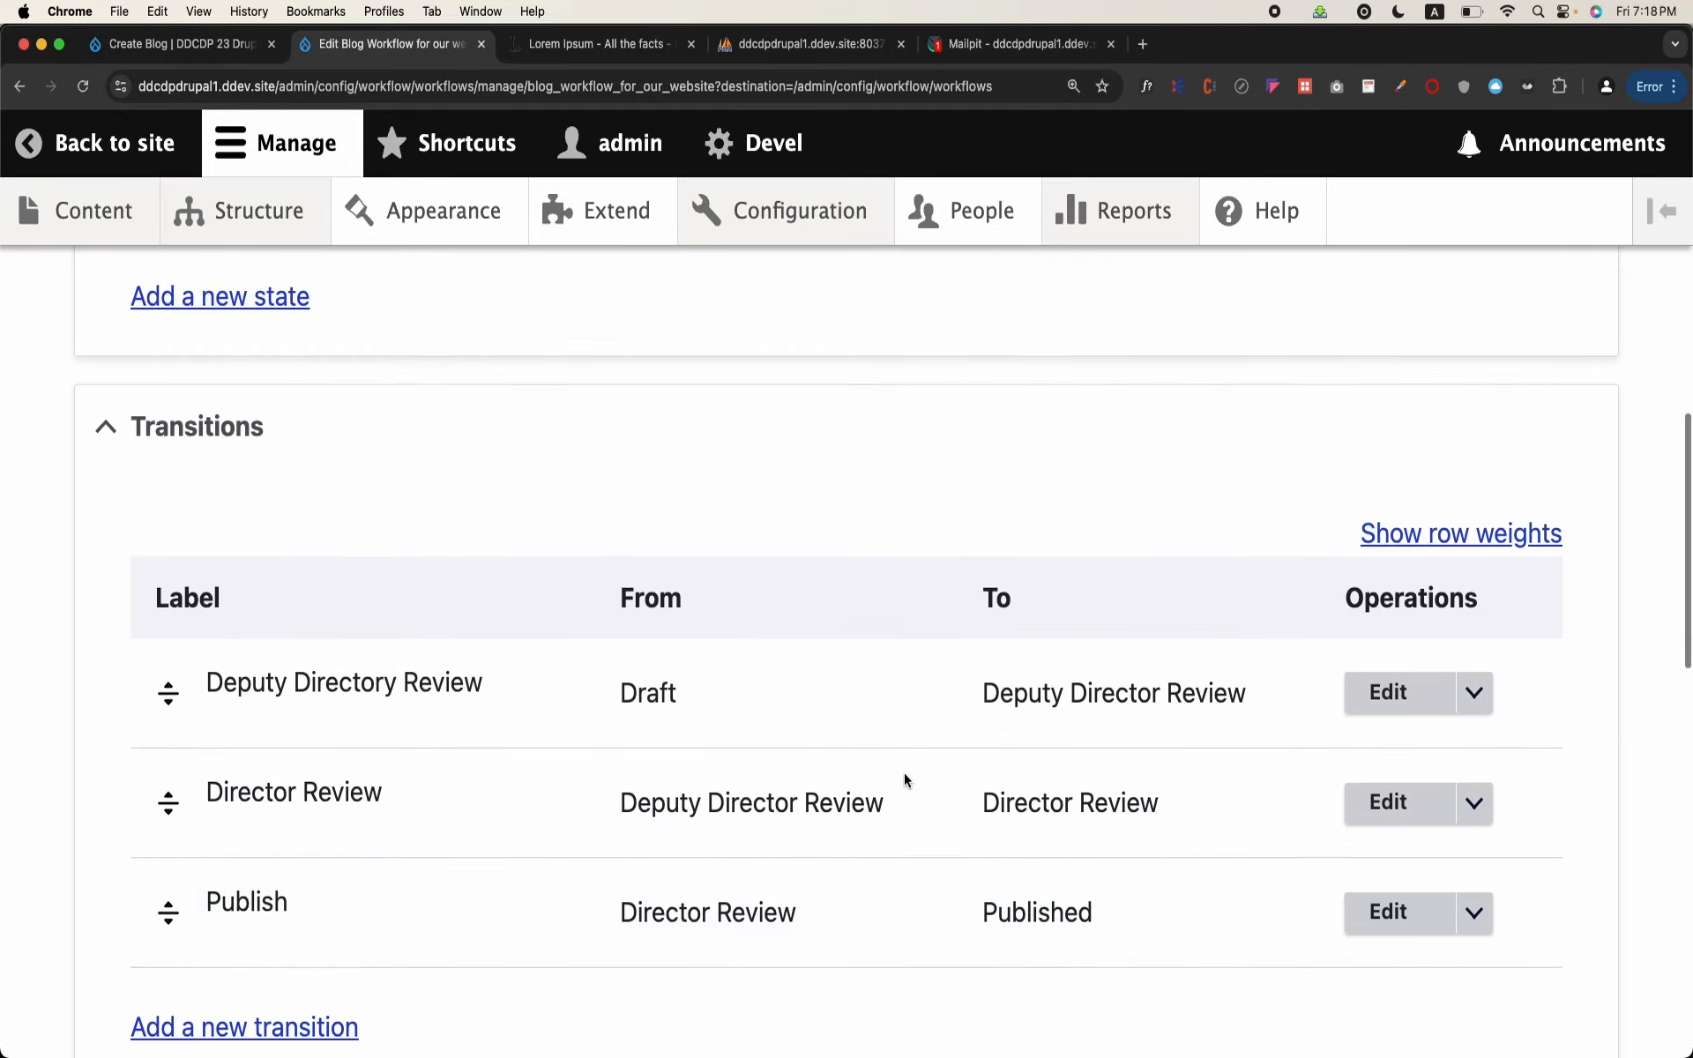
{"action": "scroll", "coordinate": [903, 772], "scroll_direction": "down", "scroll_amount": 1}
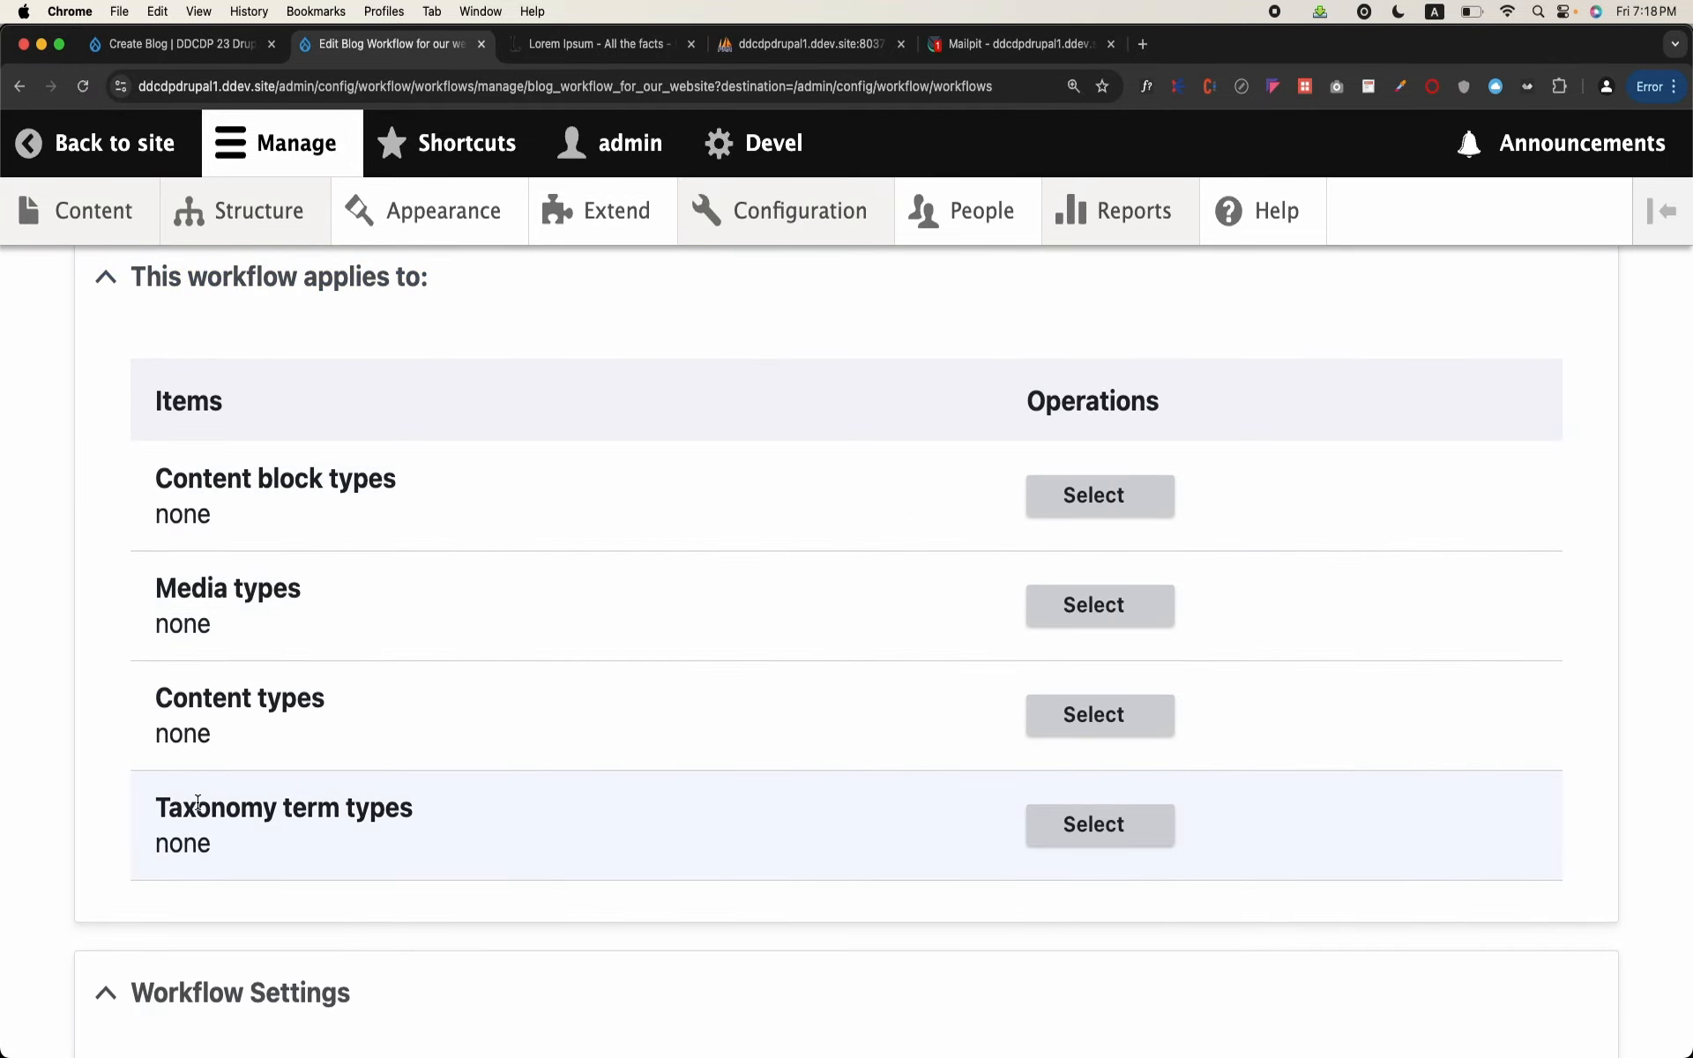
{"action": "left_click", "coordinate": [1127, 722]}
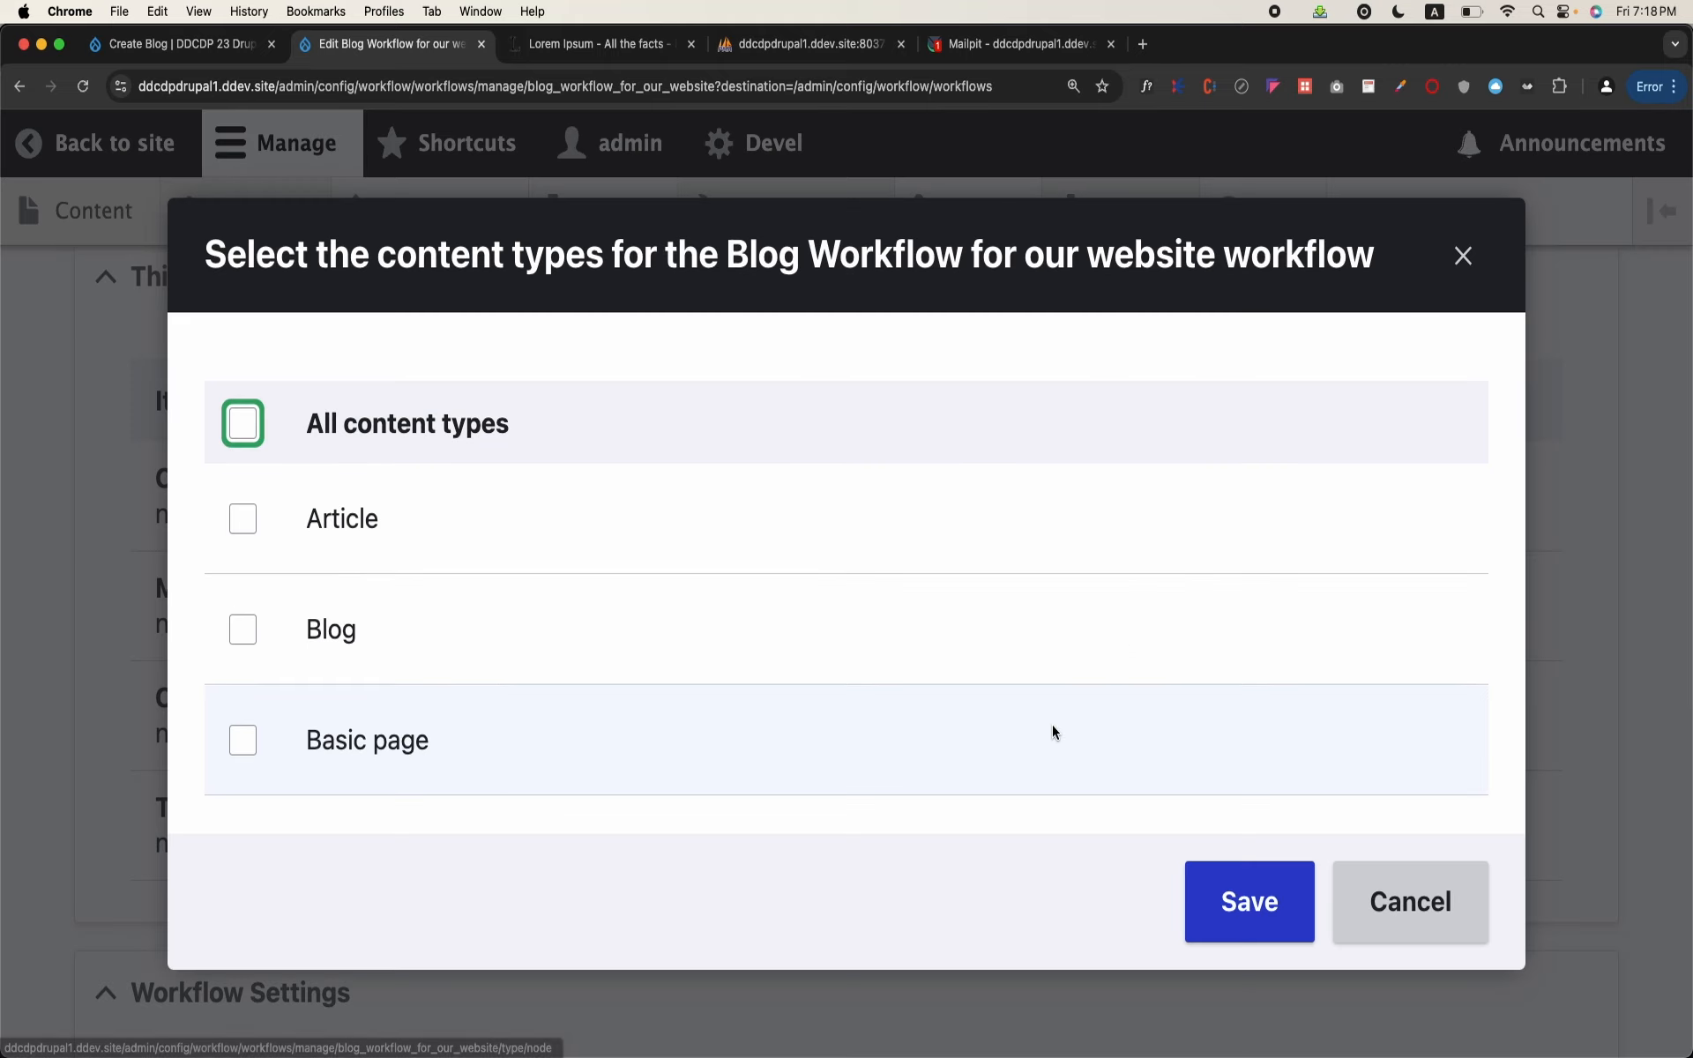
{"action": "left_click", "coordinate": [243, 630]}
{"action": "left_click", "coordinate": [1213, 942]}
Step: Choose Draft as the workflow's default moderation state and save the workflow
{"action": "scroll", "coordinate": [882, 856], "scroll_direction": "down", "scroll_amount": 5}
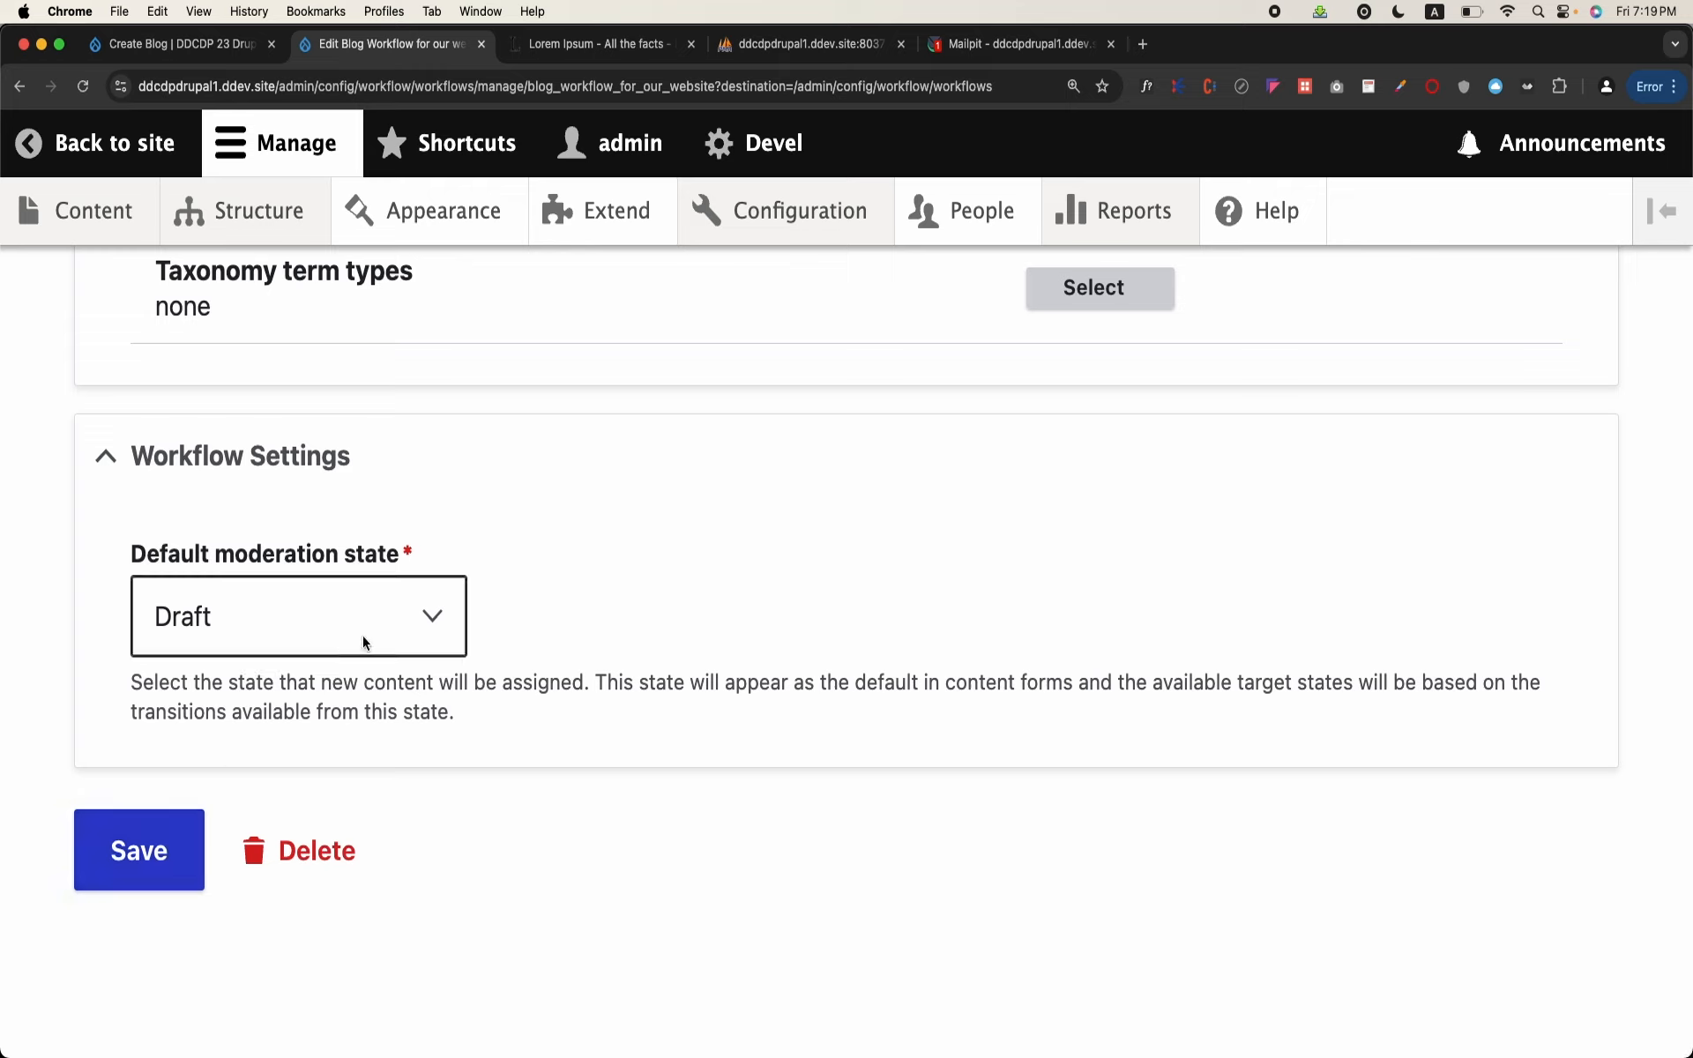
{"action": "left_click", "coordinate": [363, 635]}
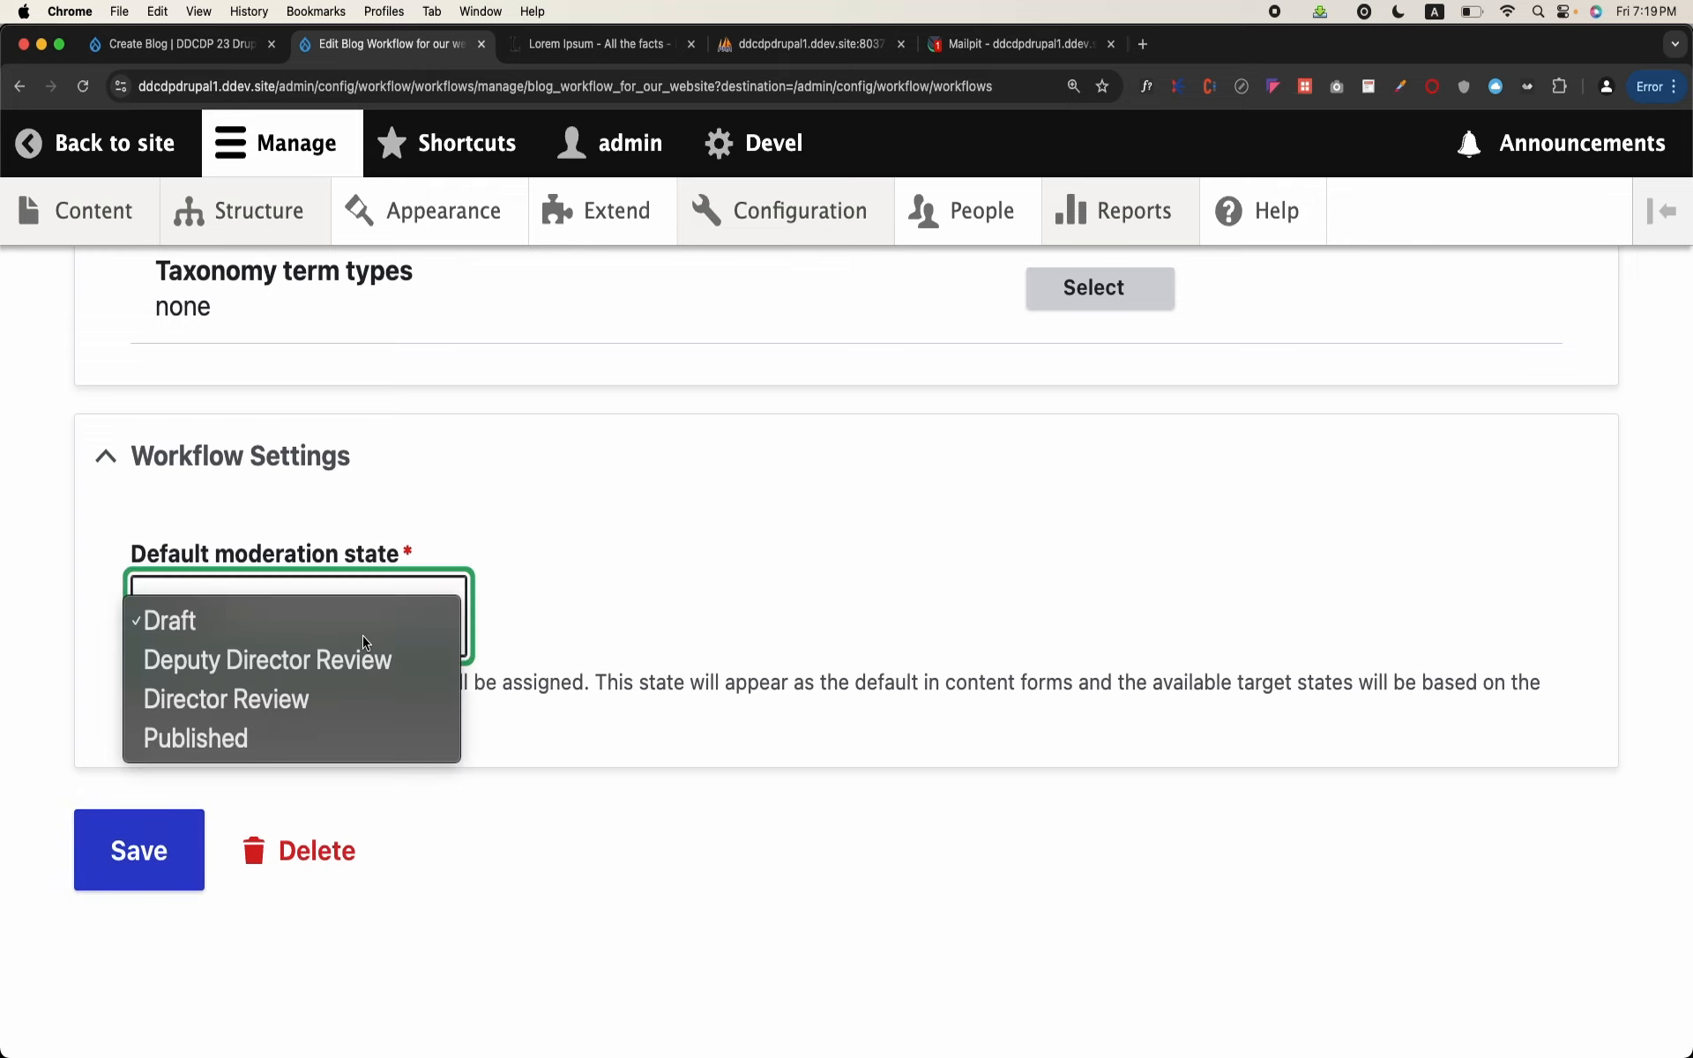
{"action": "left_click", "coordinate": [257, 621]}
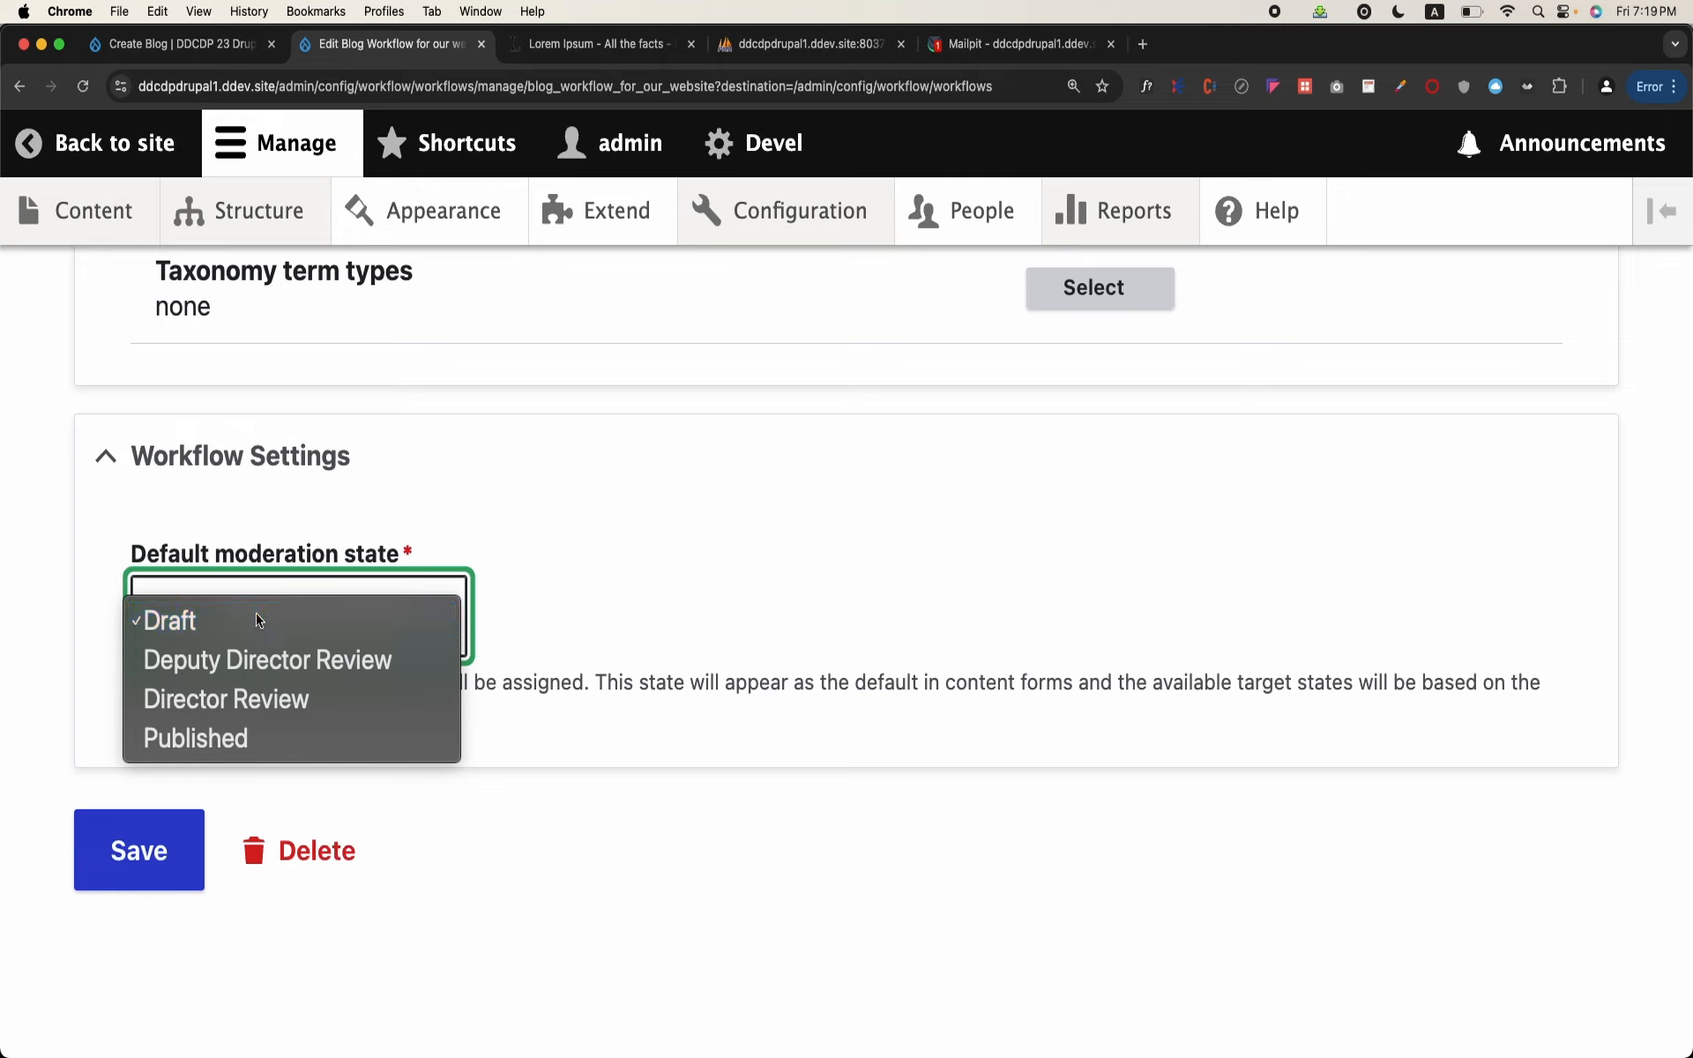
{"action": "left_click", "coordinate": [163, 826]}
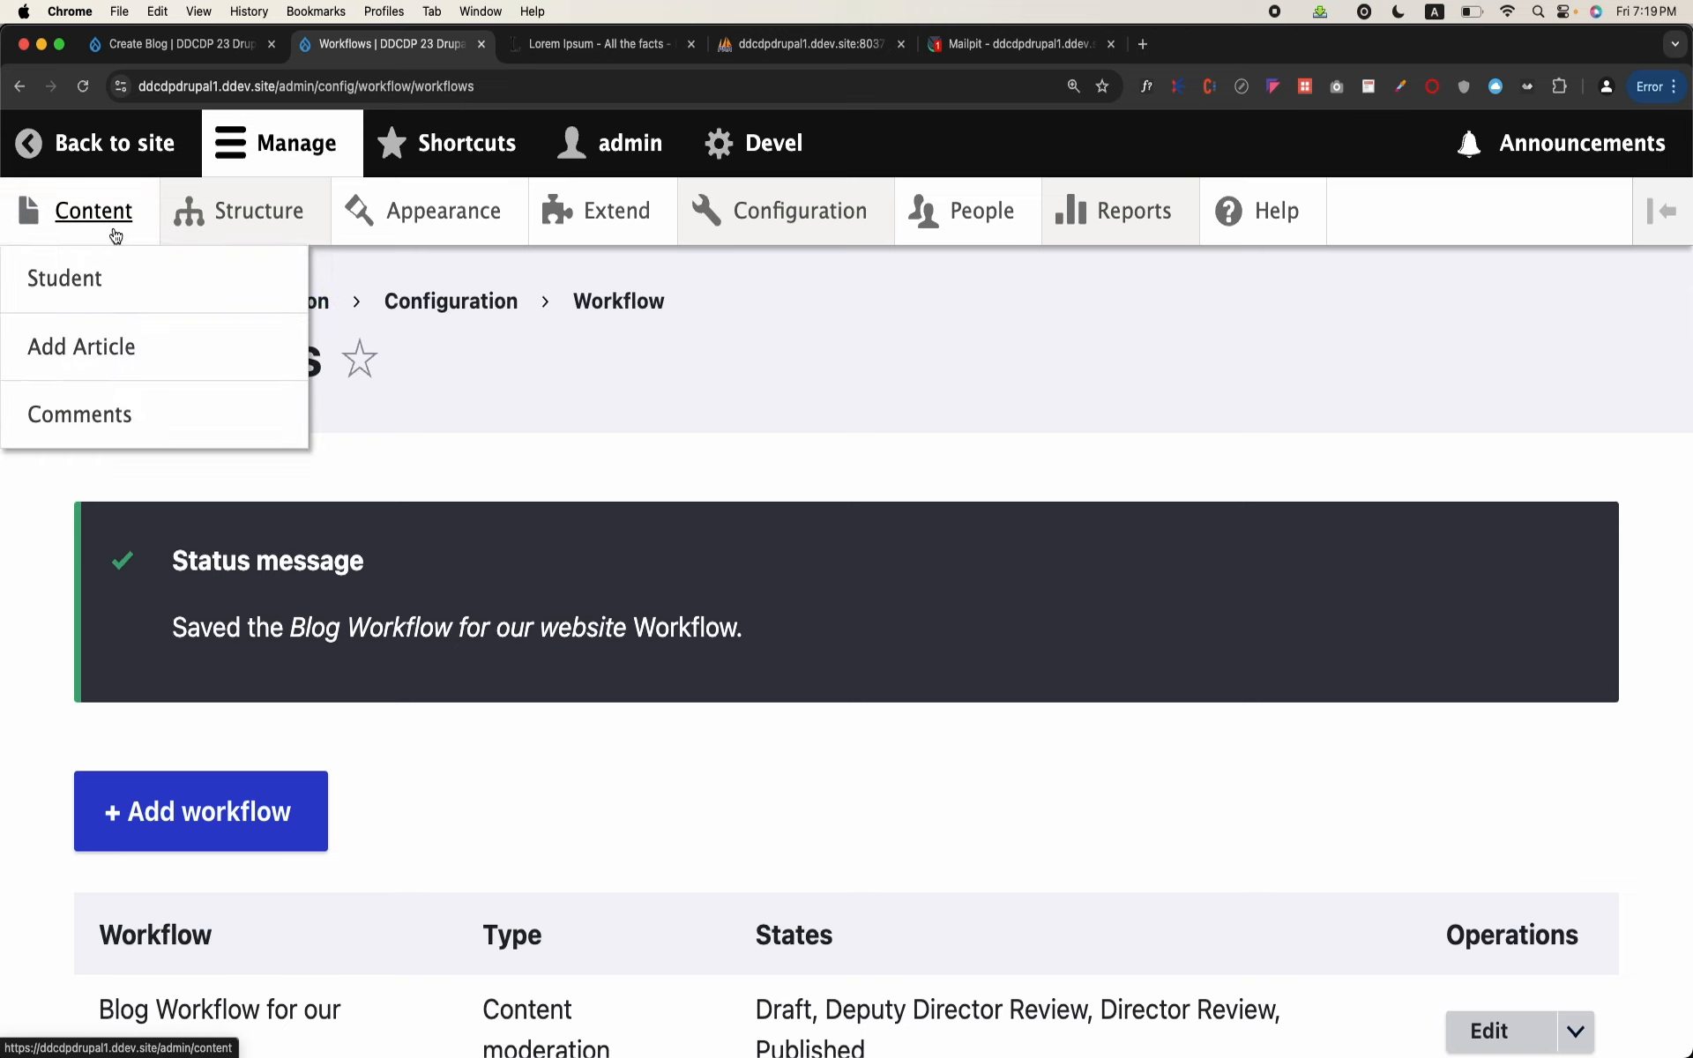
Step: Start a new Blog content item titled "This is a test blog"
{"action": "left_click", "coordinate": [116, 235]}
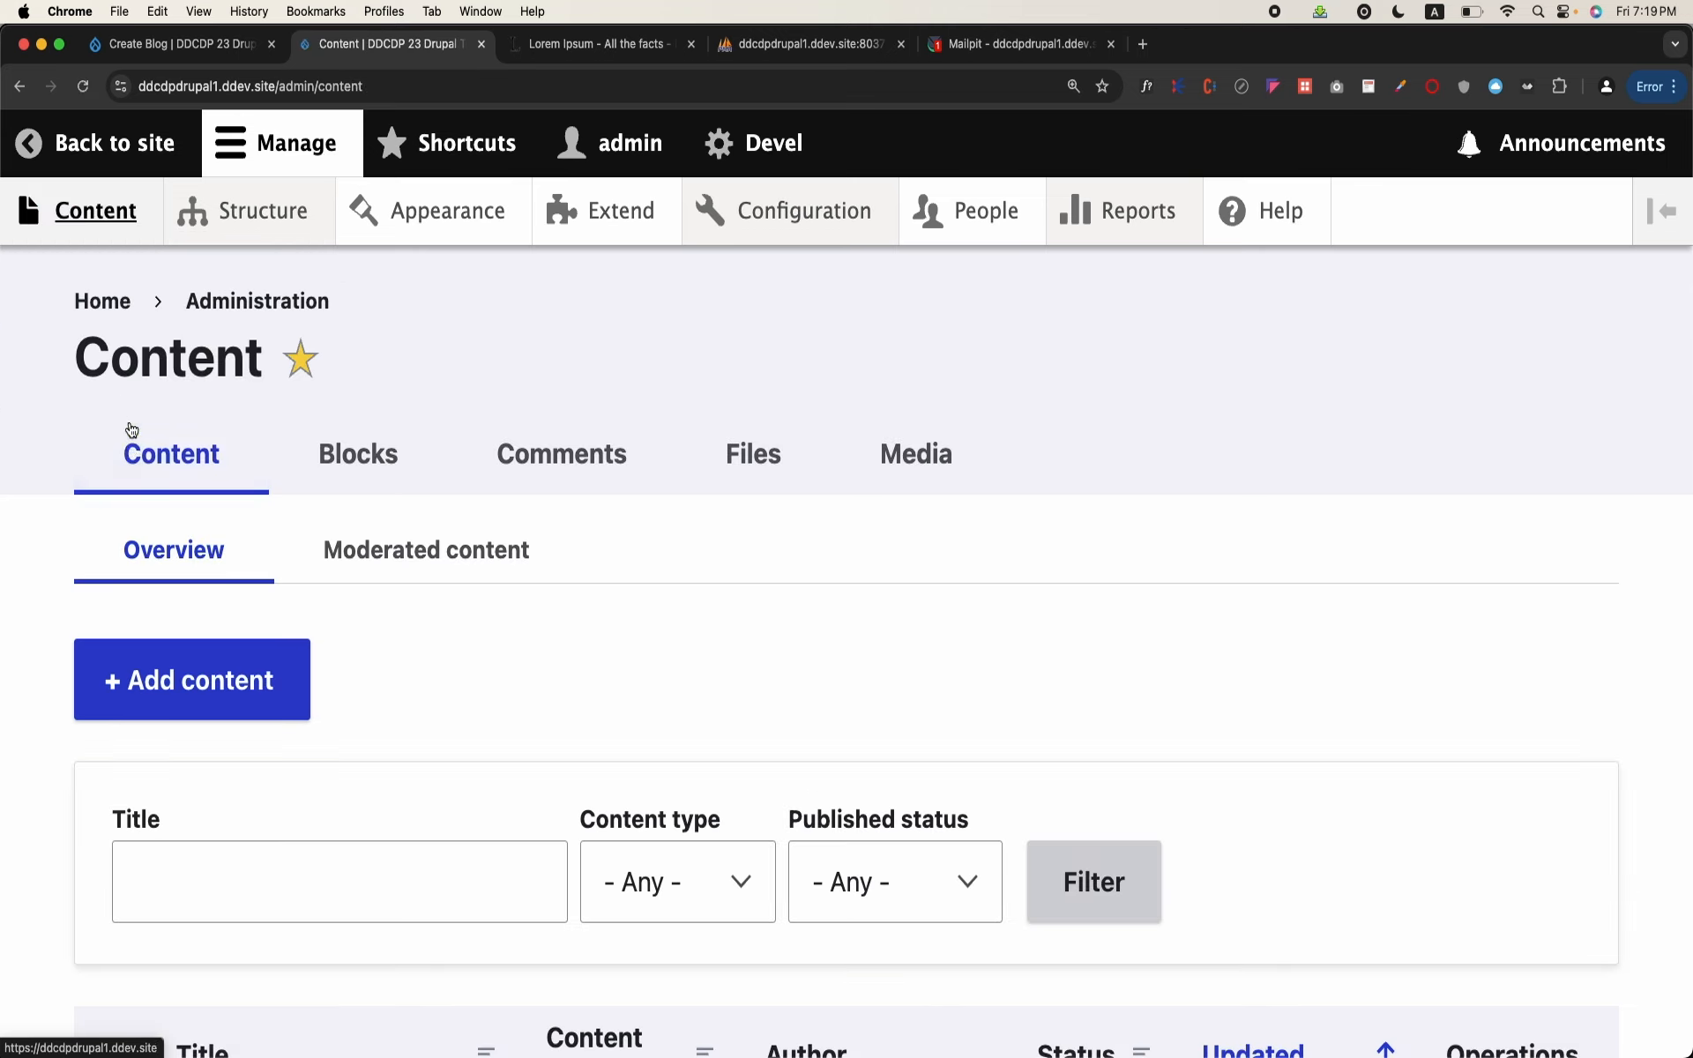
{"action": "left_click", "coordinate": [205, 686]}
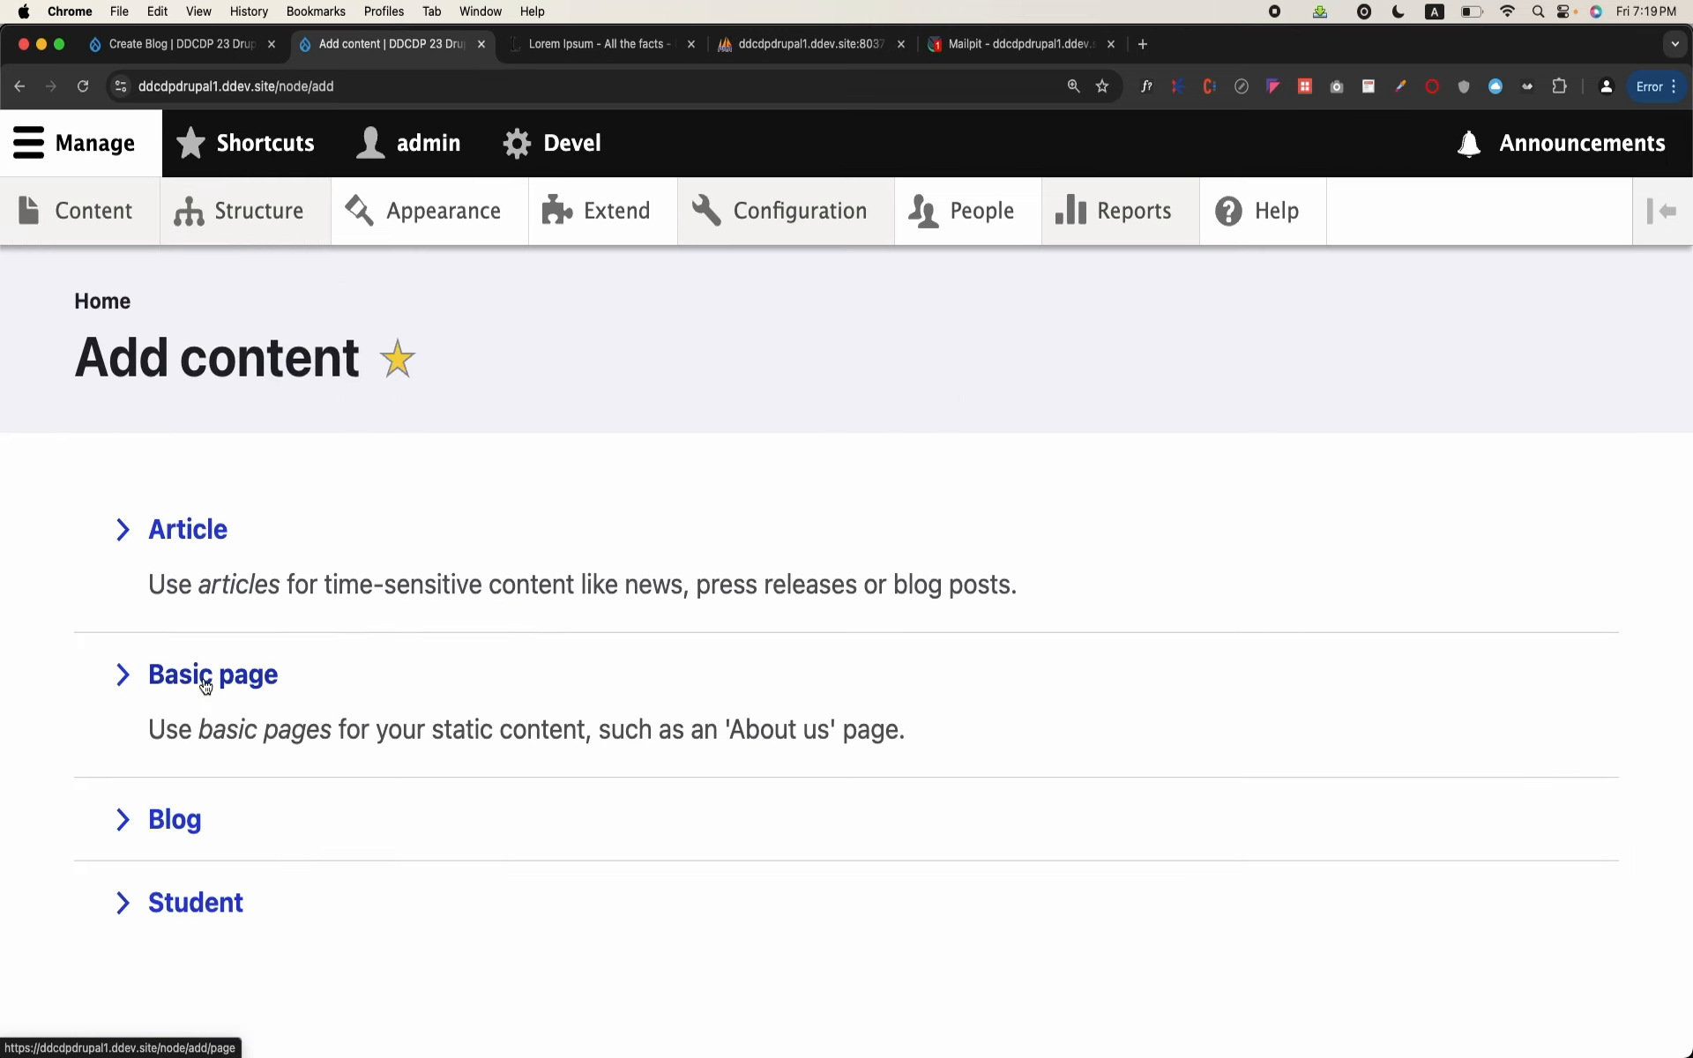
{"action": "left_click", "coordinate": [190, 820]}
{"action": "left_click", "coordinate": [319, 575]}
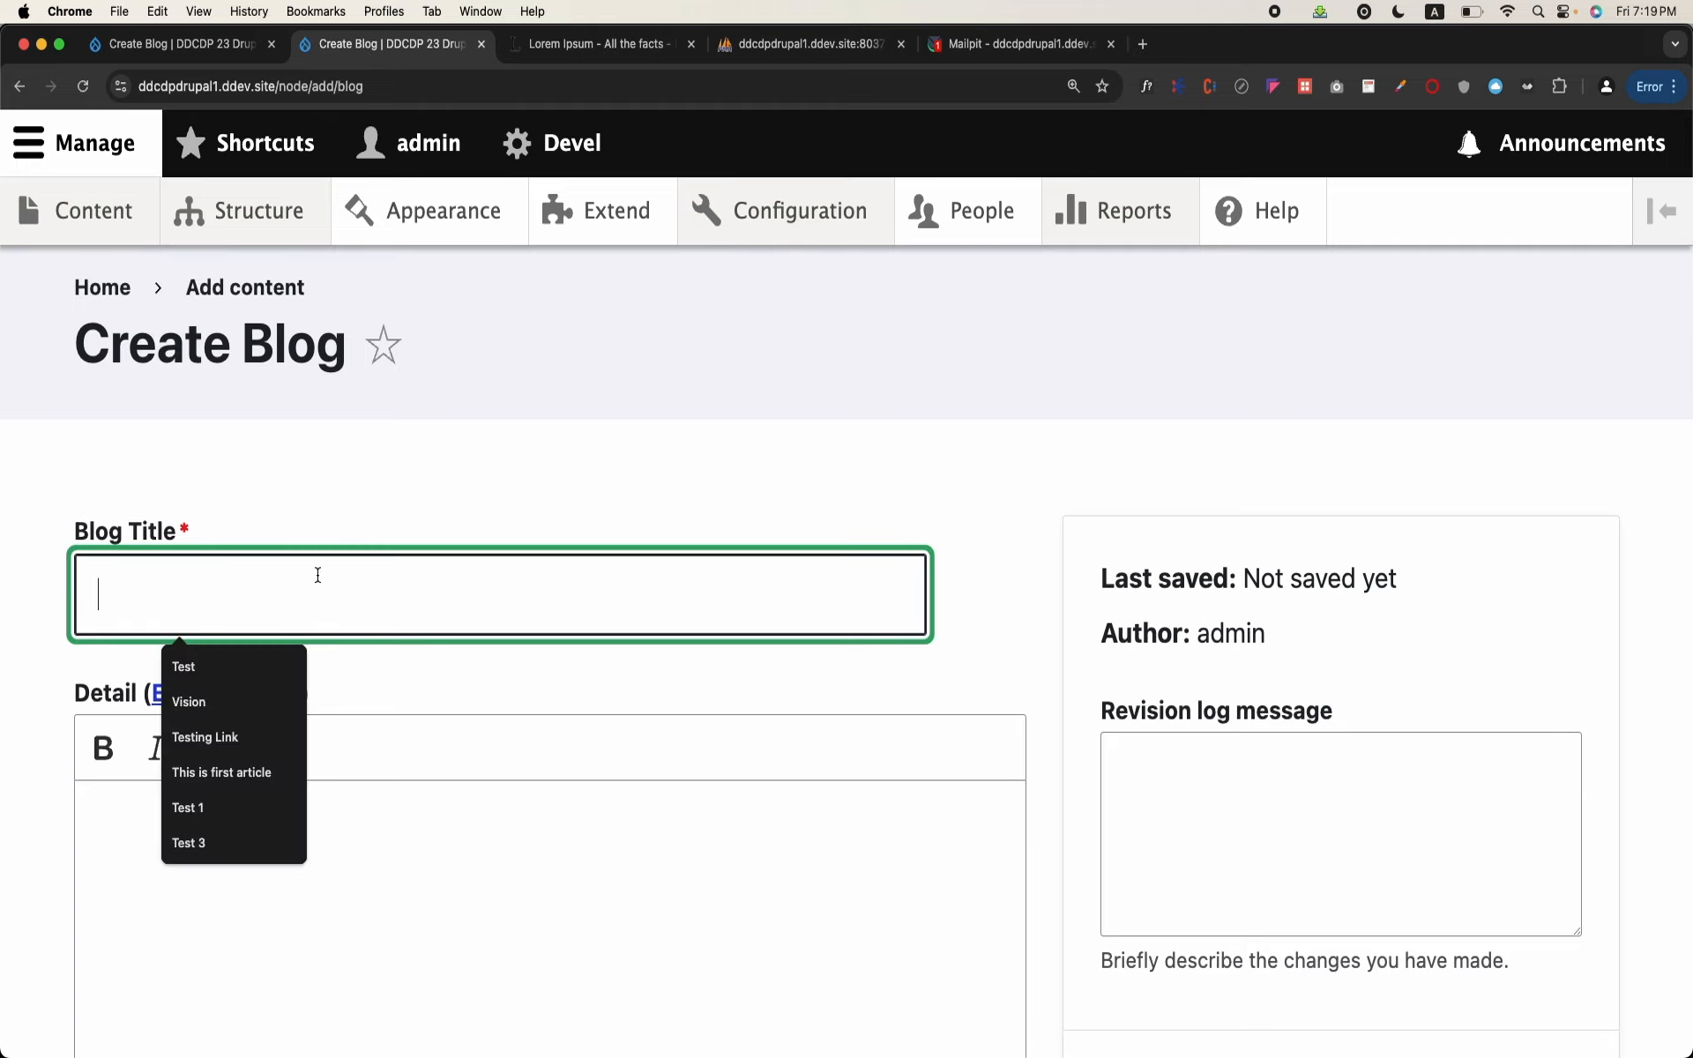
{"action": "type", "text": "This is a test blog"}
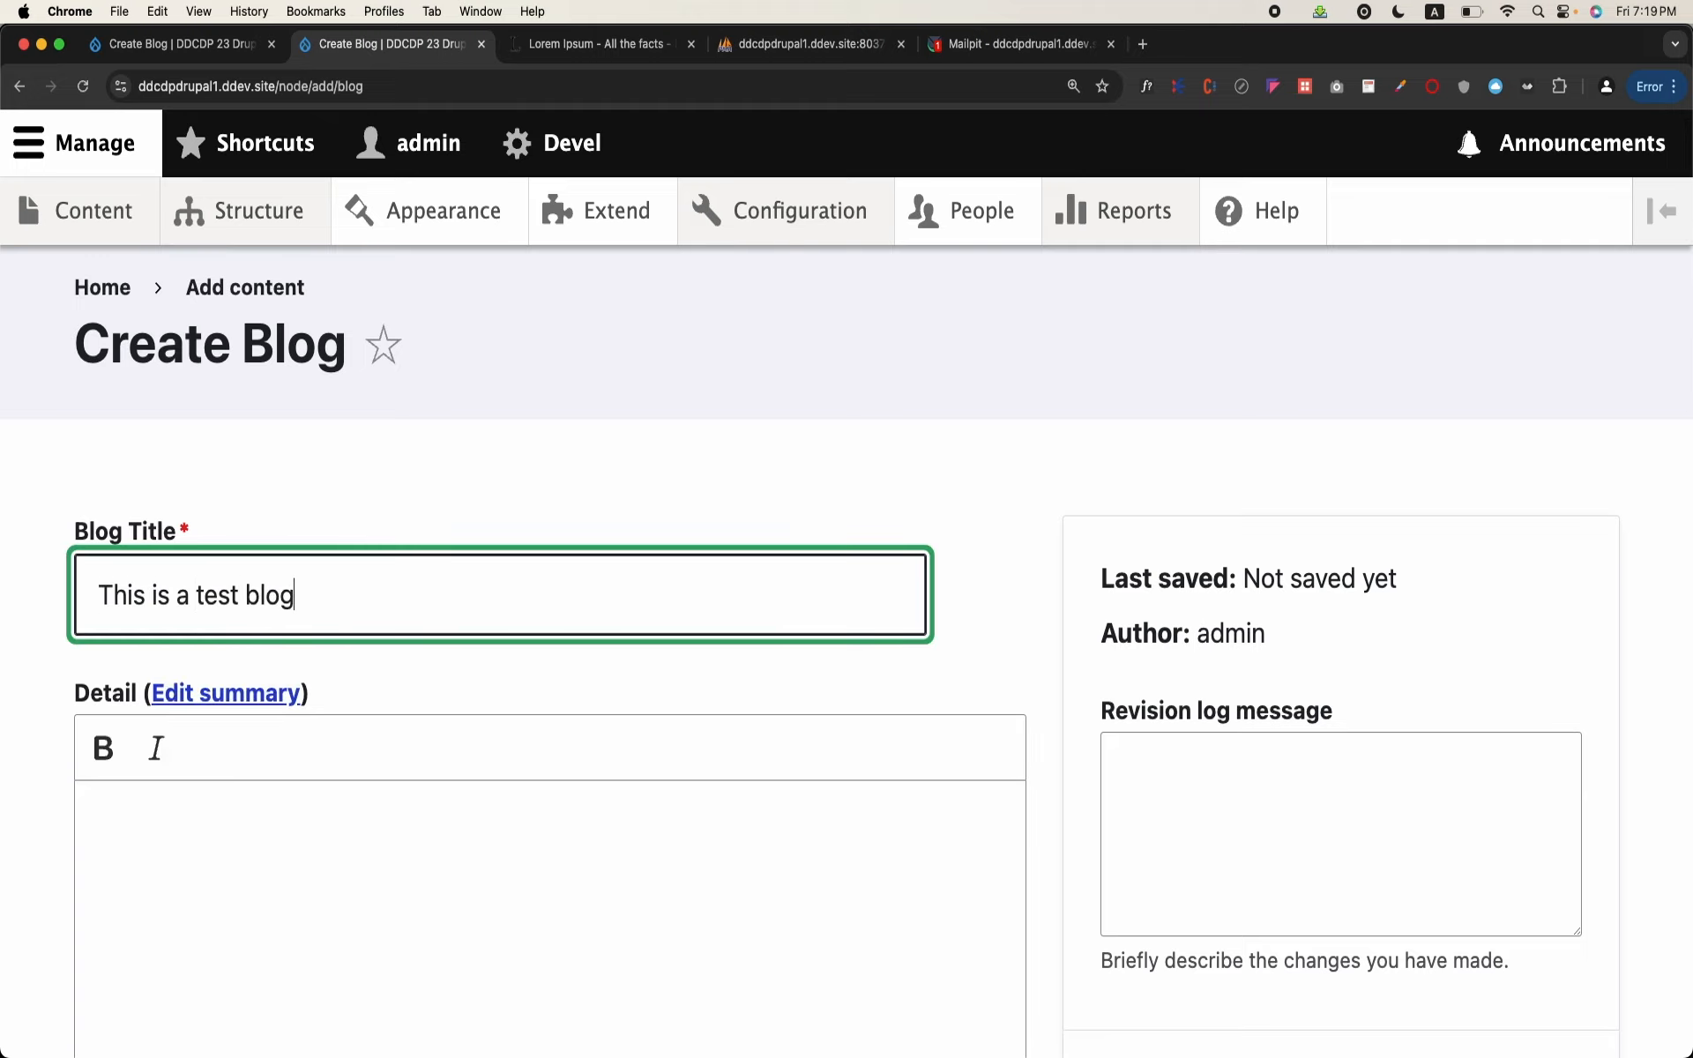
Step: Copy the selected Lorem Ipsum paragraphs from the lipsum.com page for the blog's Detail text
{"action": "scroll", "coordinate": [405, 697], "scroll_direction": "down", "scroll_amount": 2}
{"action": "left_click", "coordinate": [405, 695]}
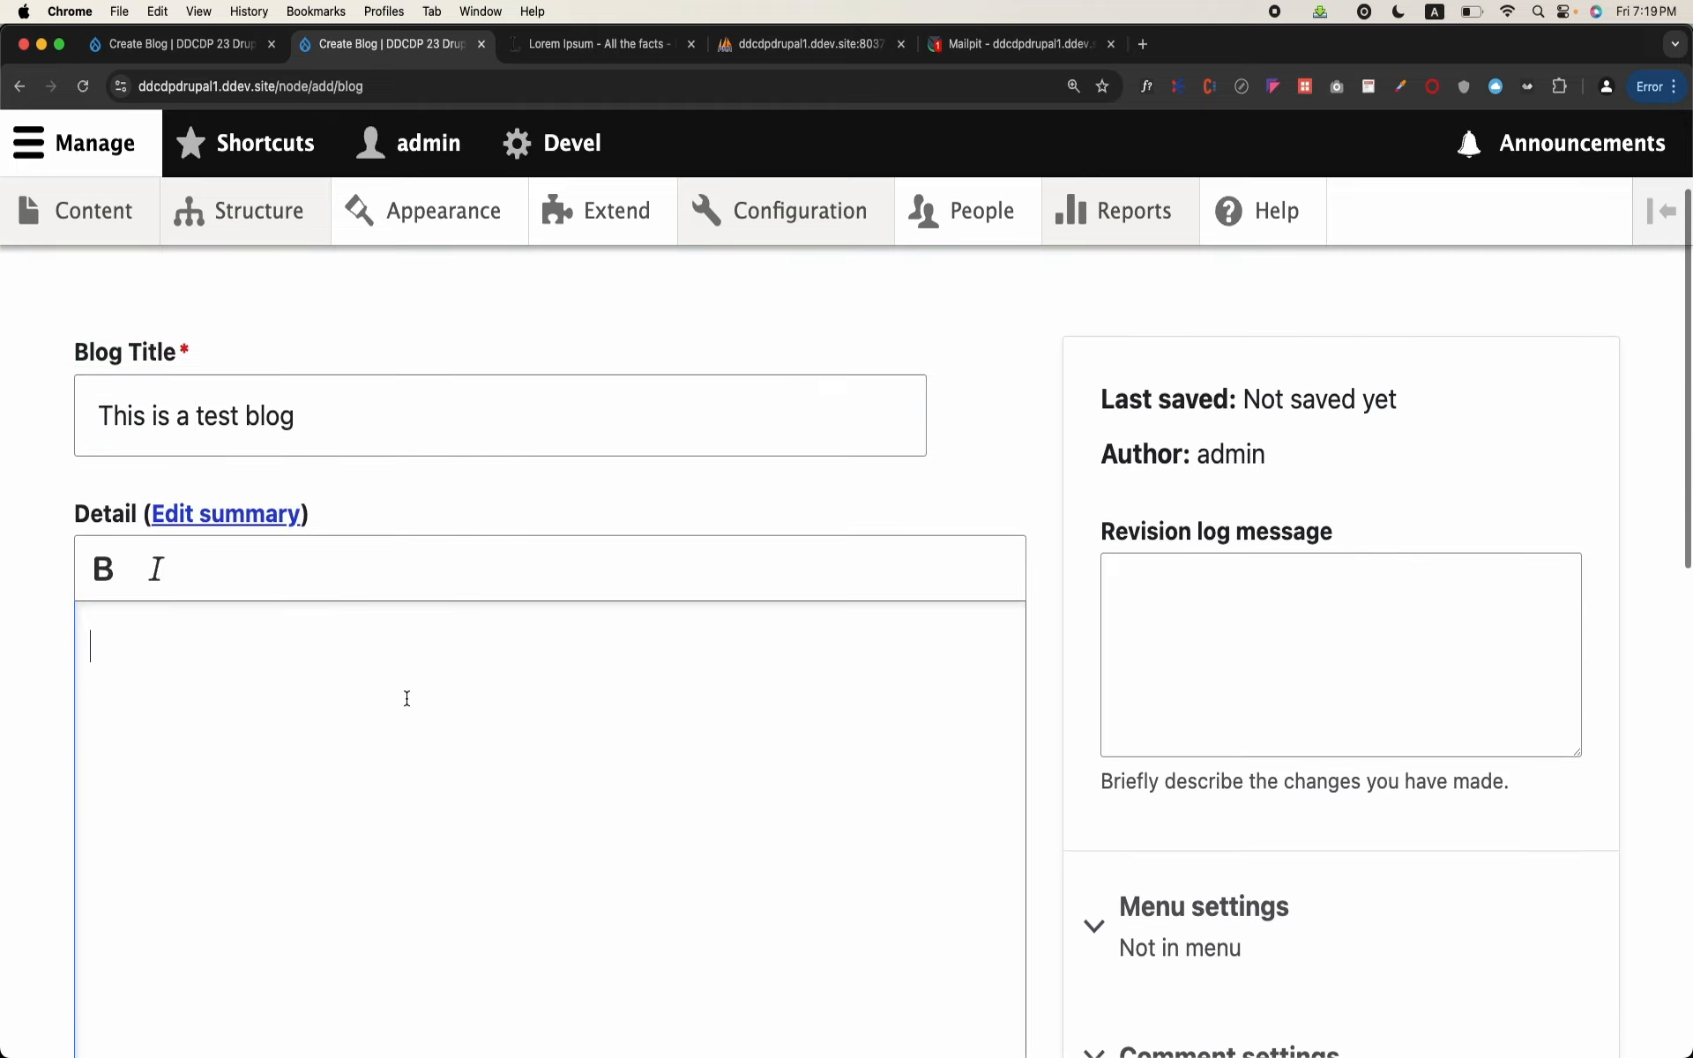
{"action": "key", "text": "super+z"}
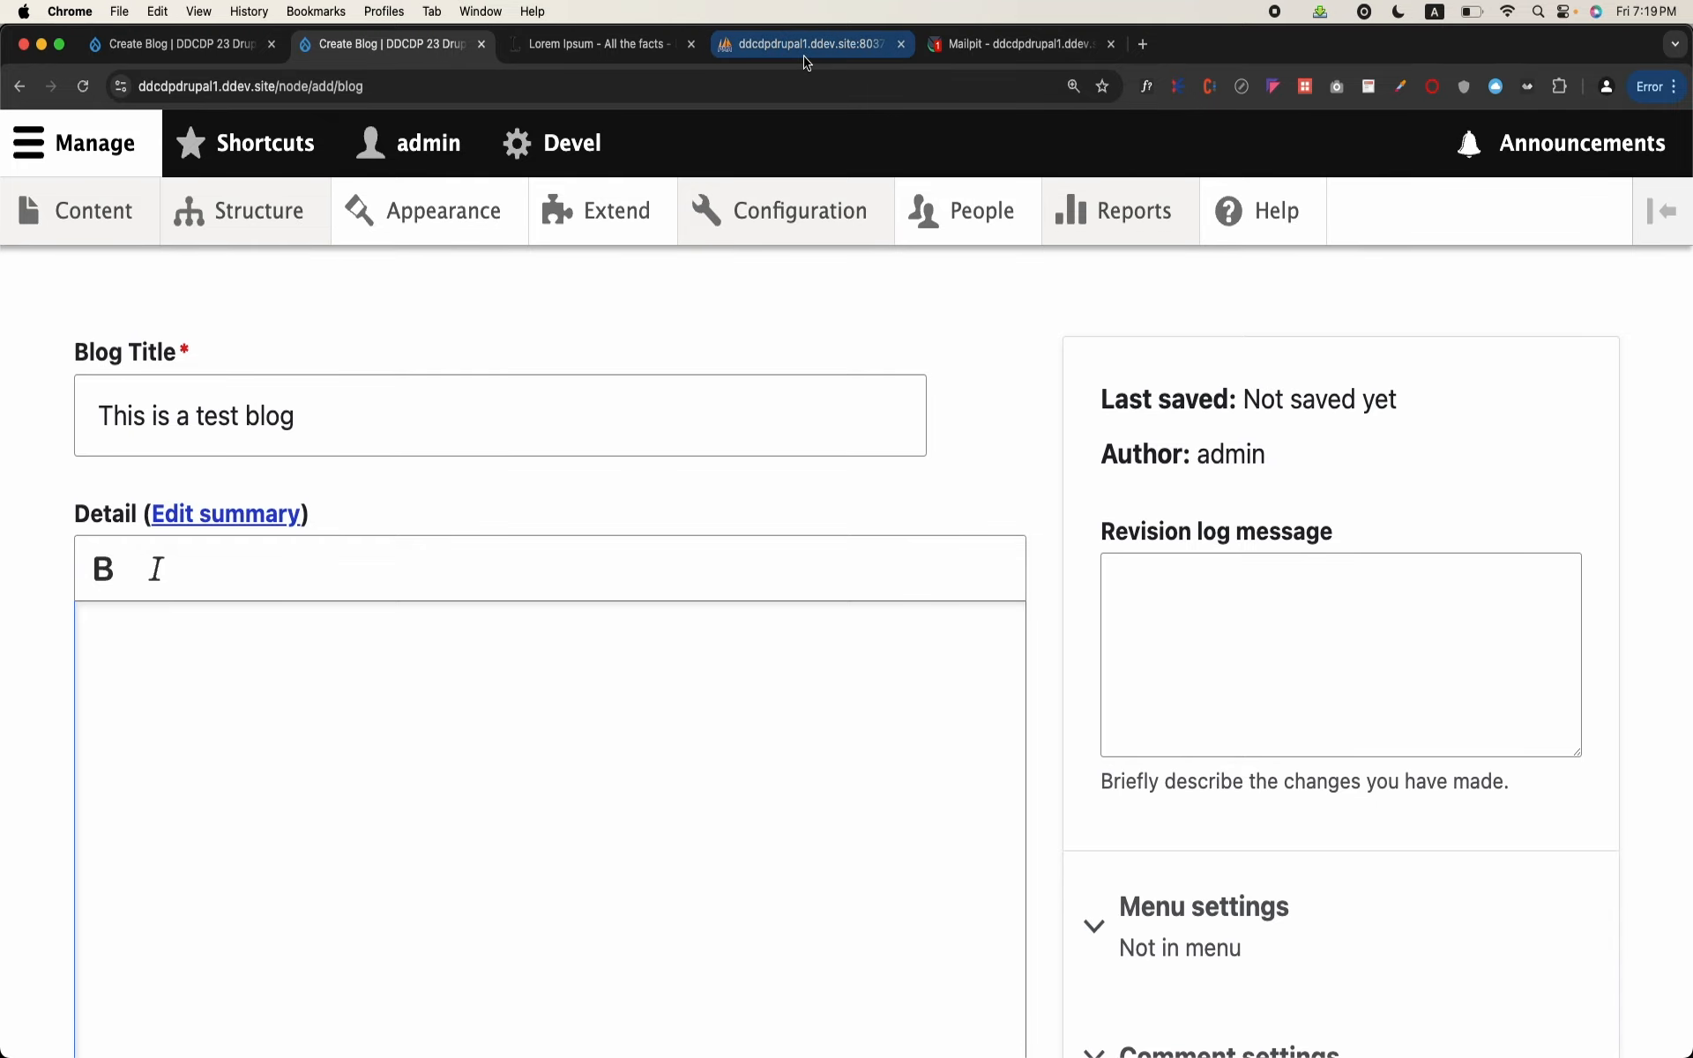
{"action": "left_click", "coordinate": [596, 44]}
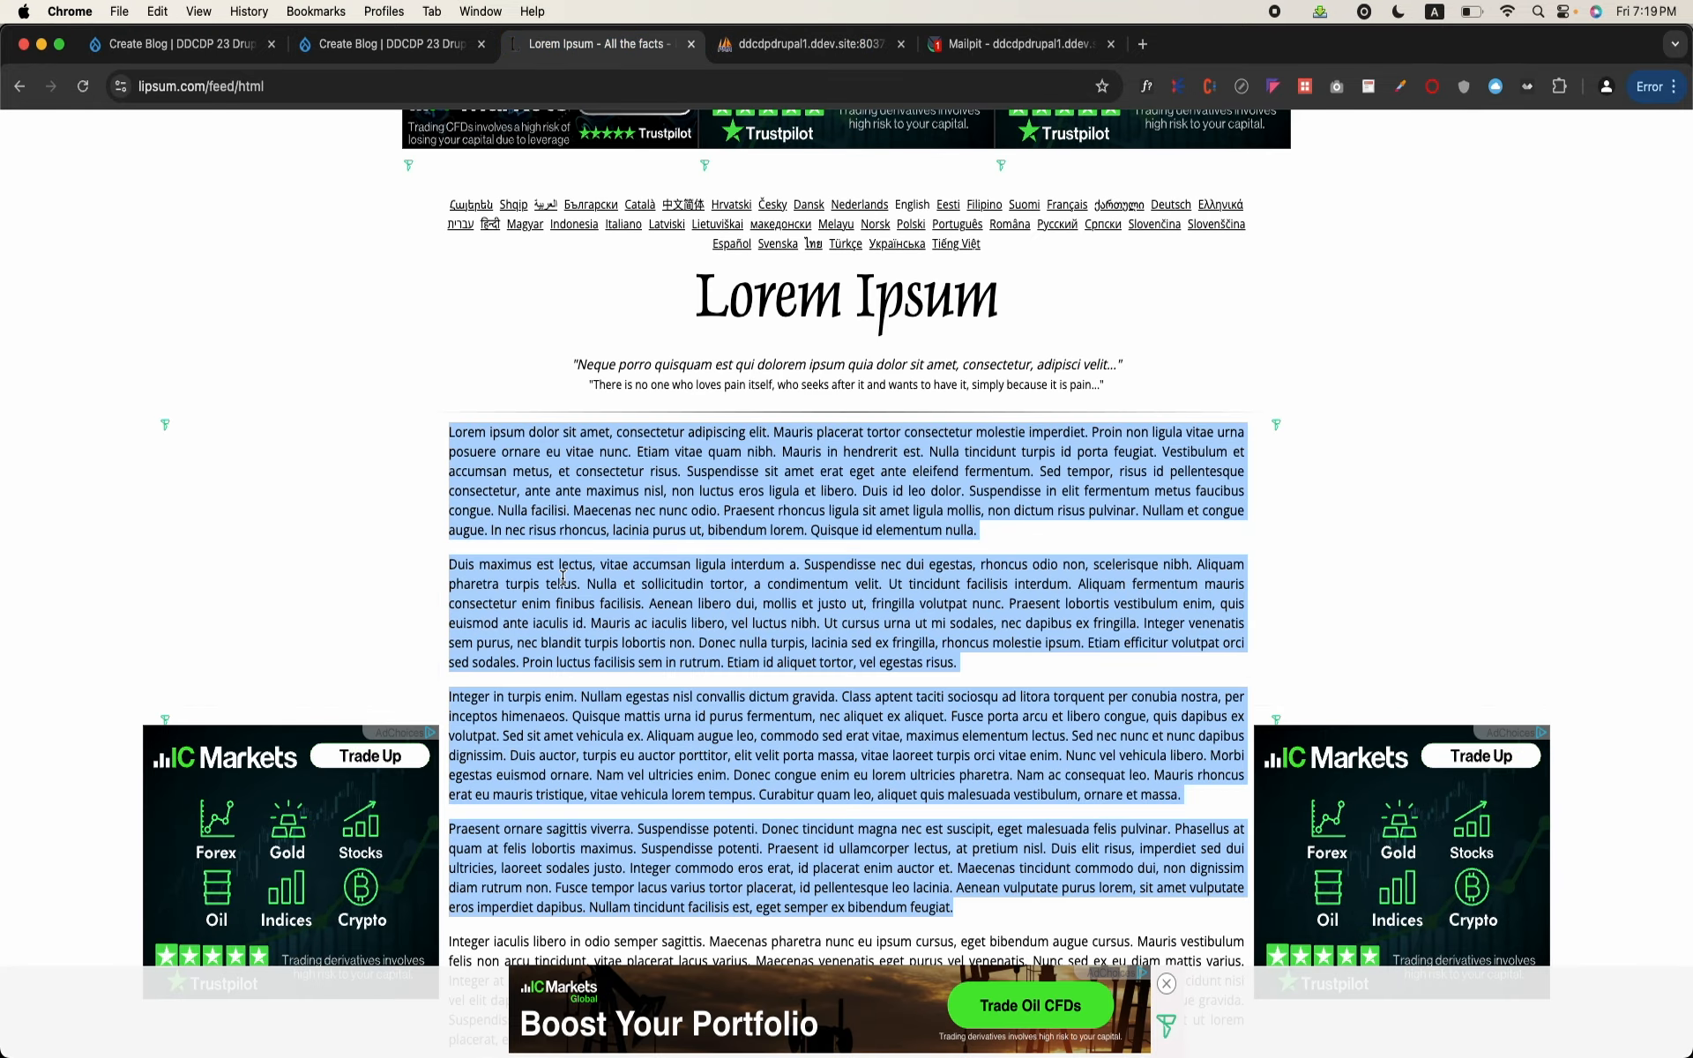
{"action": "left_click", "coordinate": [176, 44]}
{"action": "mouse_move", "coordinate": [355, 603]}
{"action": "scroll", "coordinate": [372, 506], "scroll_direction": "up", "scroll_amount": 8}
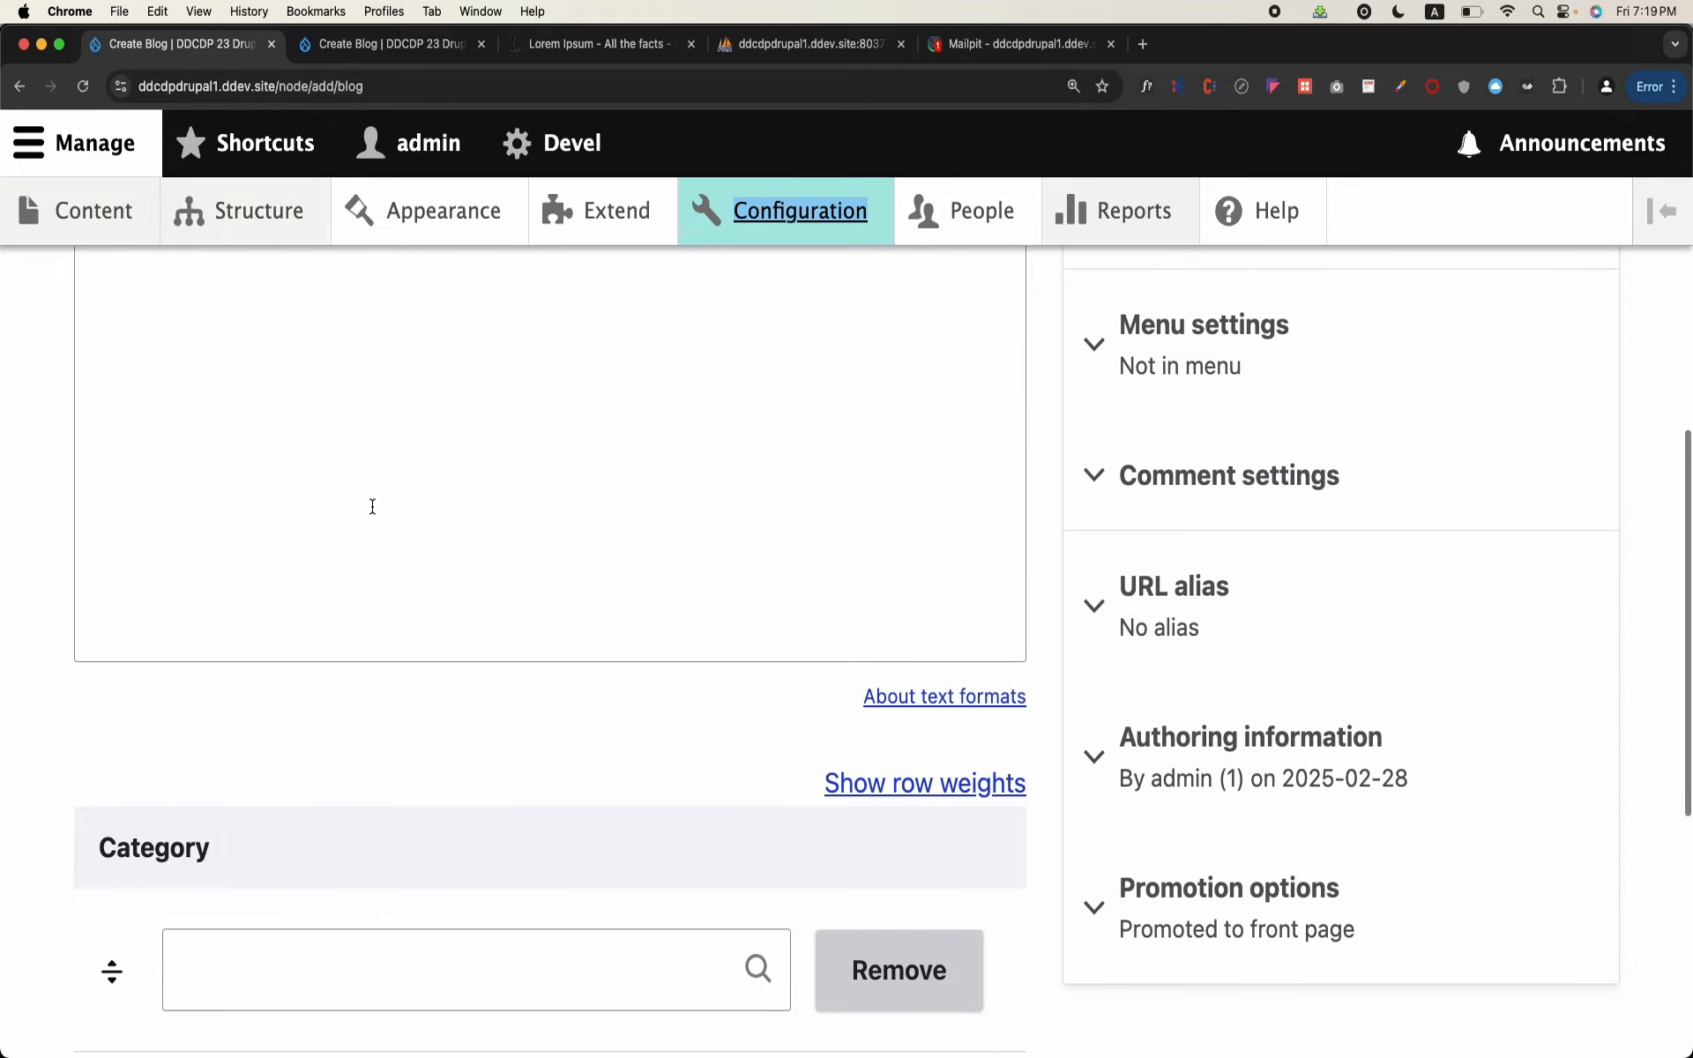
{"action": "left_click", "coordinate": [372, 506]}
{"action": "key", "text": "super+v"}
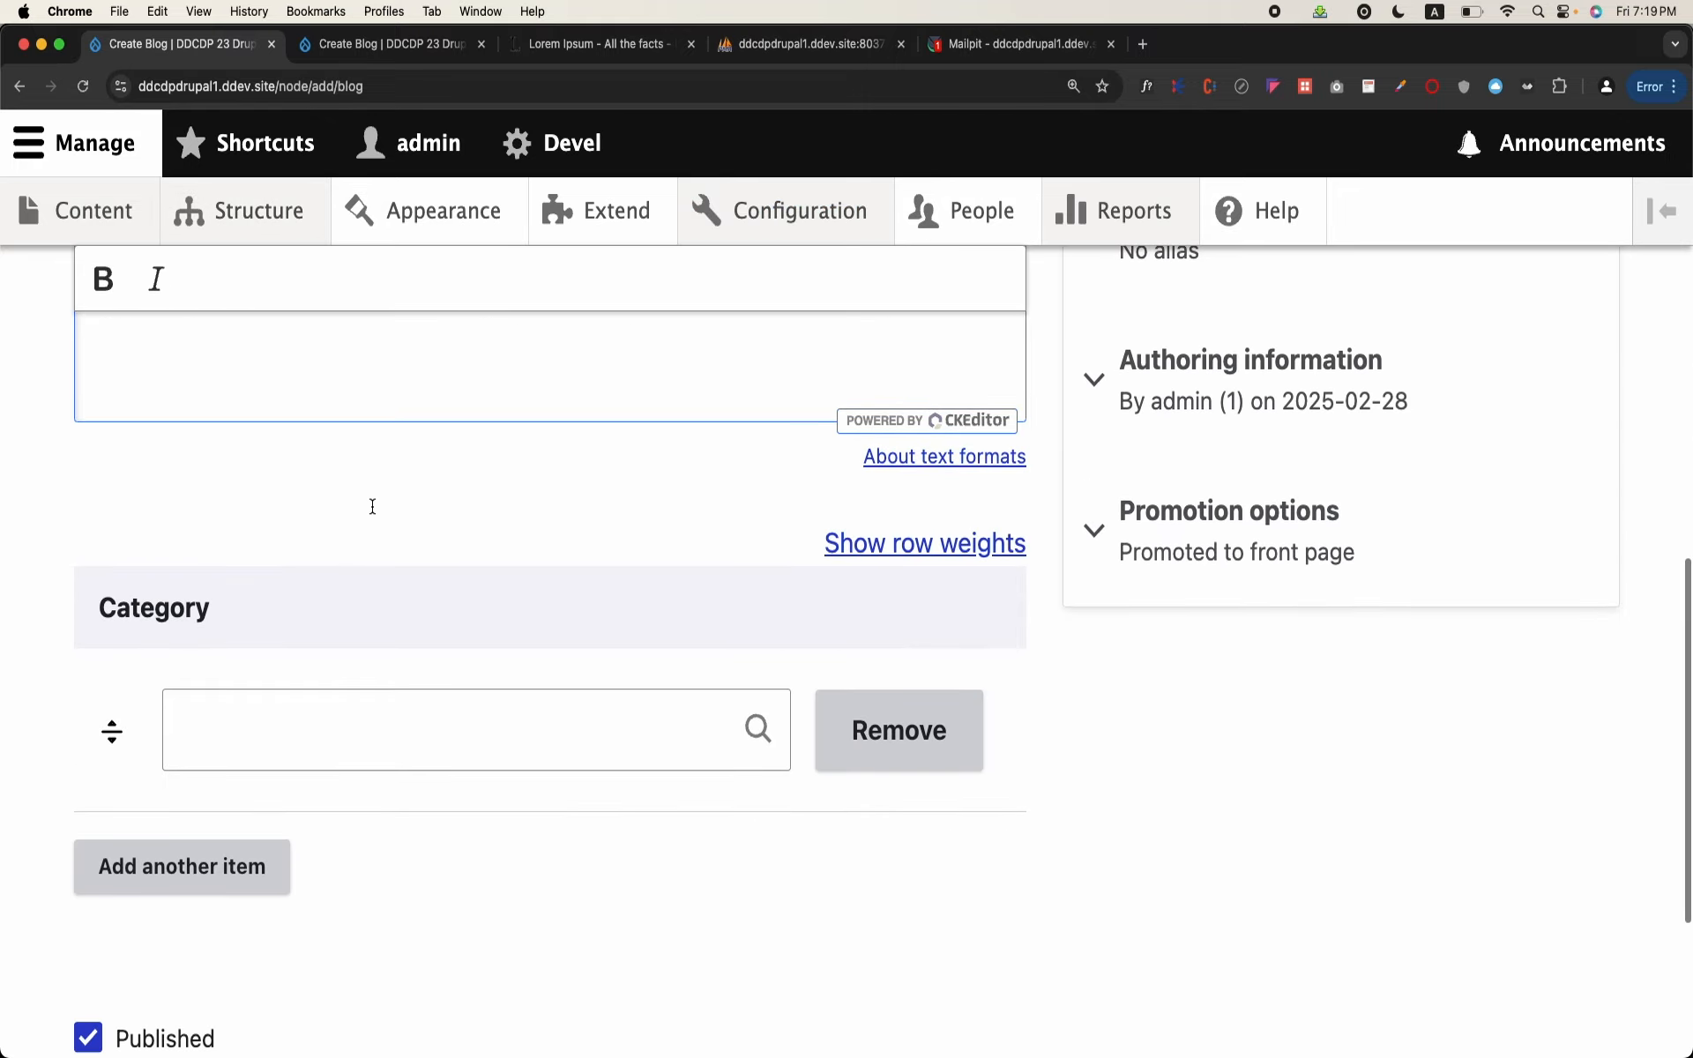
{"action": "left_click", "coordinate": [318, 700]}
{"action": "type", "text": "s"}
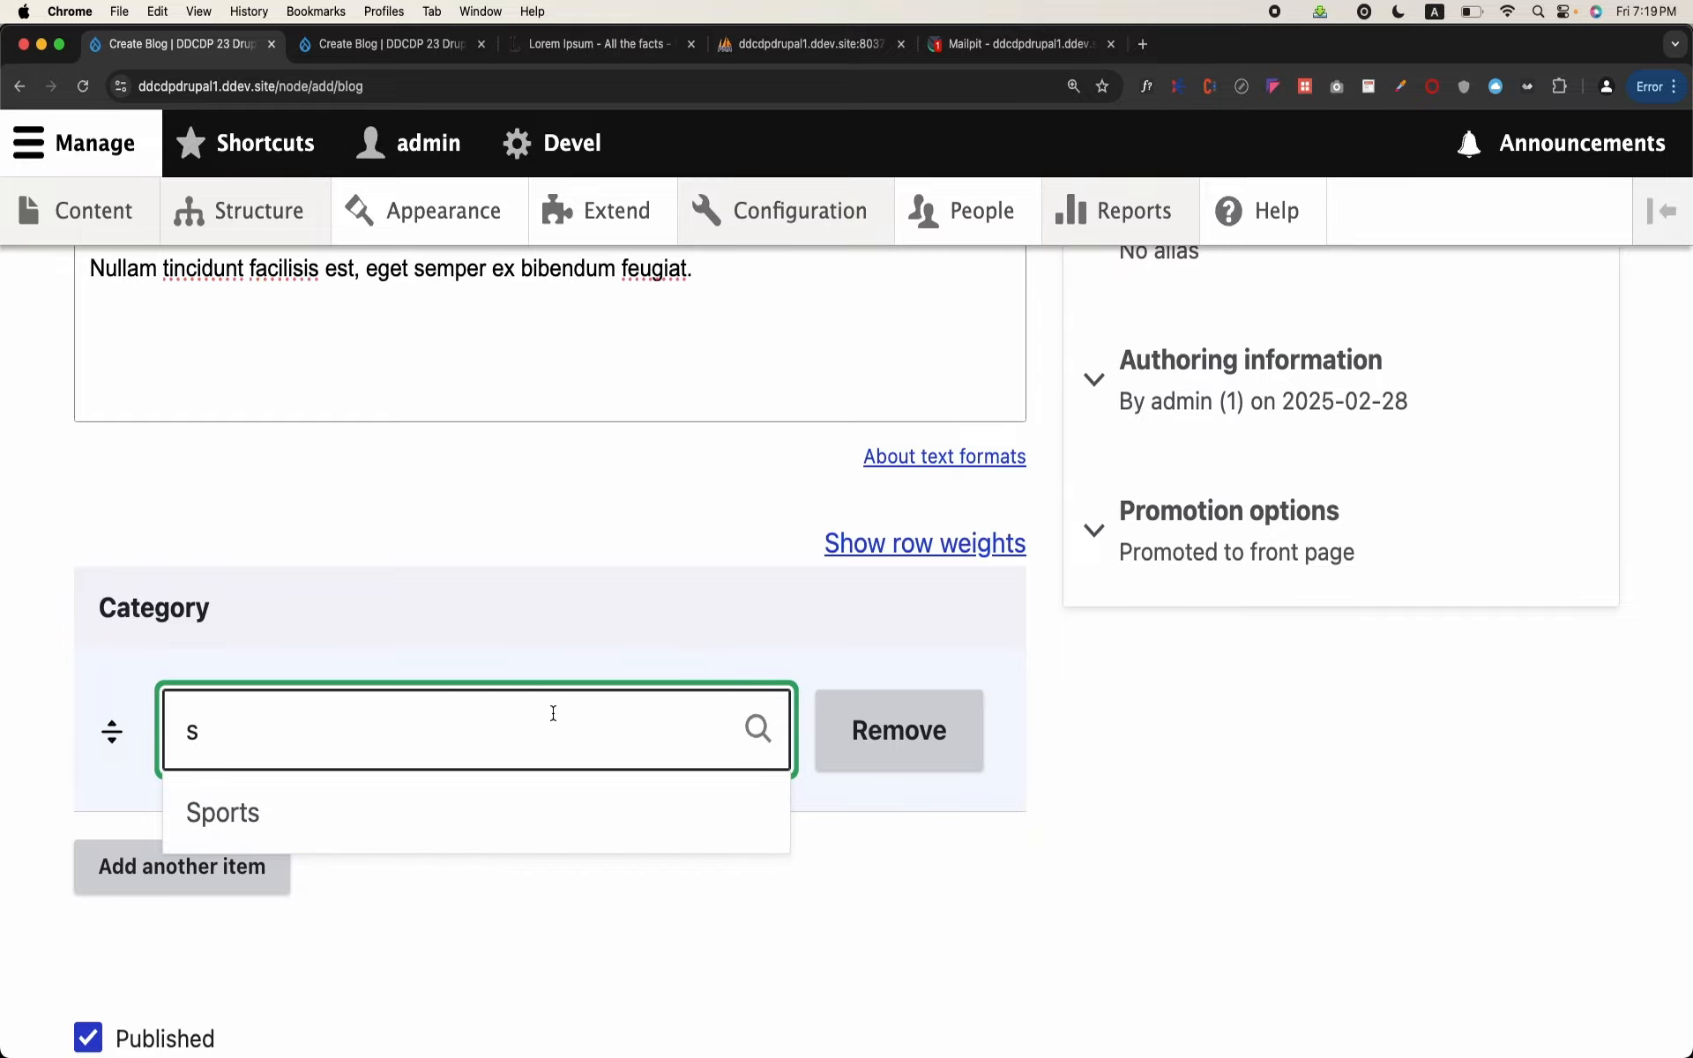
{"action": "left_click", "coordinate": [486, 805]}
{"action": "scroll", "coordinate": [476, 816], "scroll_direction": "down", "scroll_amount": 4}
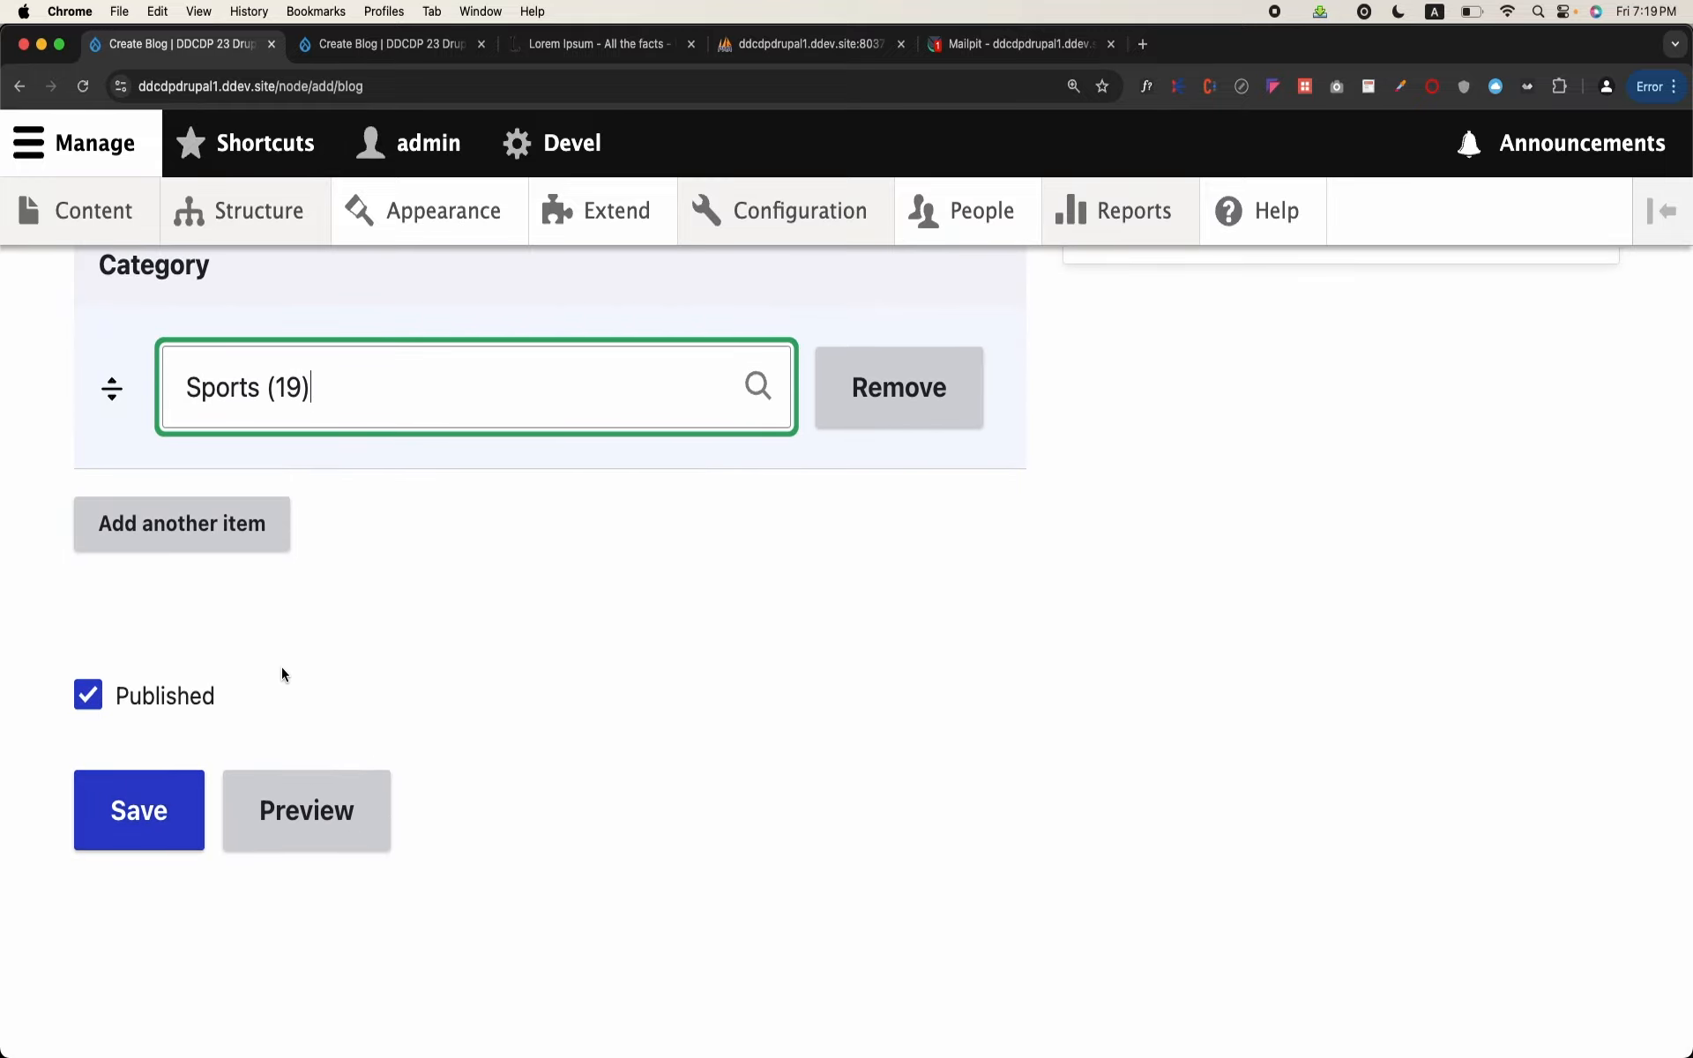
{"action": "scroll", "coordinate": [238, 703], "scroll_direction": "up", "scroll_amount": 15}
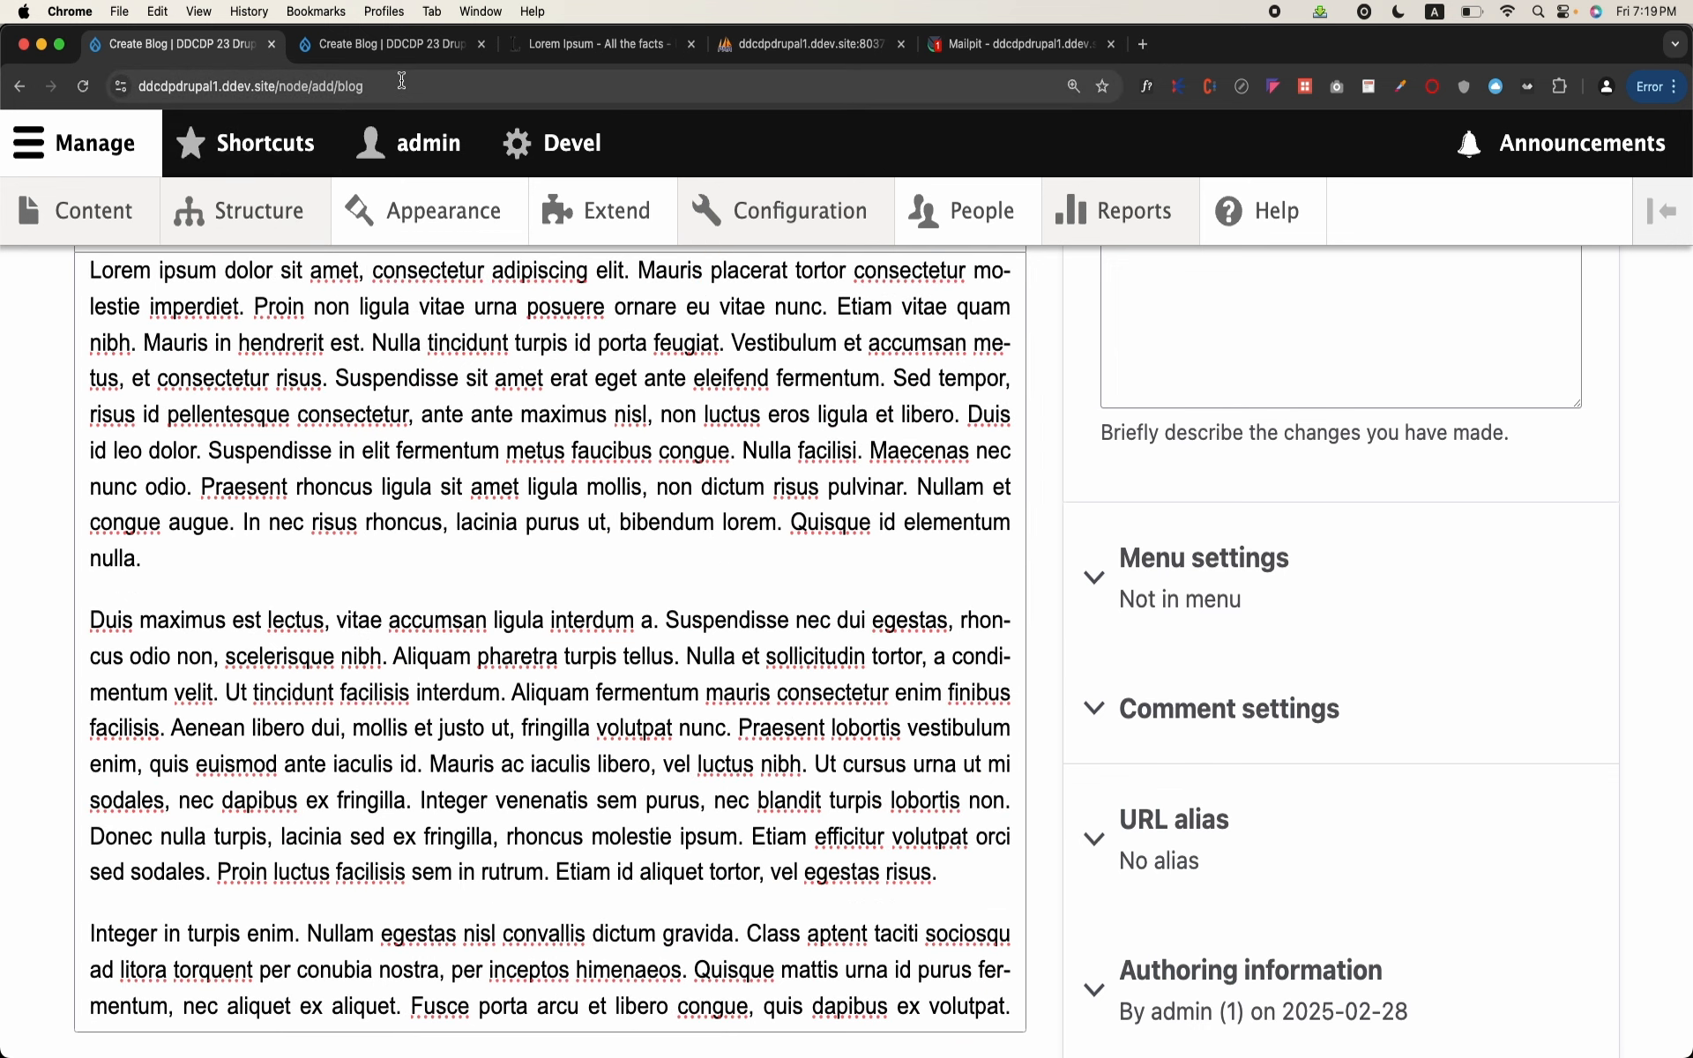
Step: Paste the Lorem Ipsum paragraphs into the Detail of "This is a test blog" and set its category to Sports
{"action": "left_click", "coordinate": [388, 44]}
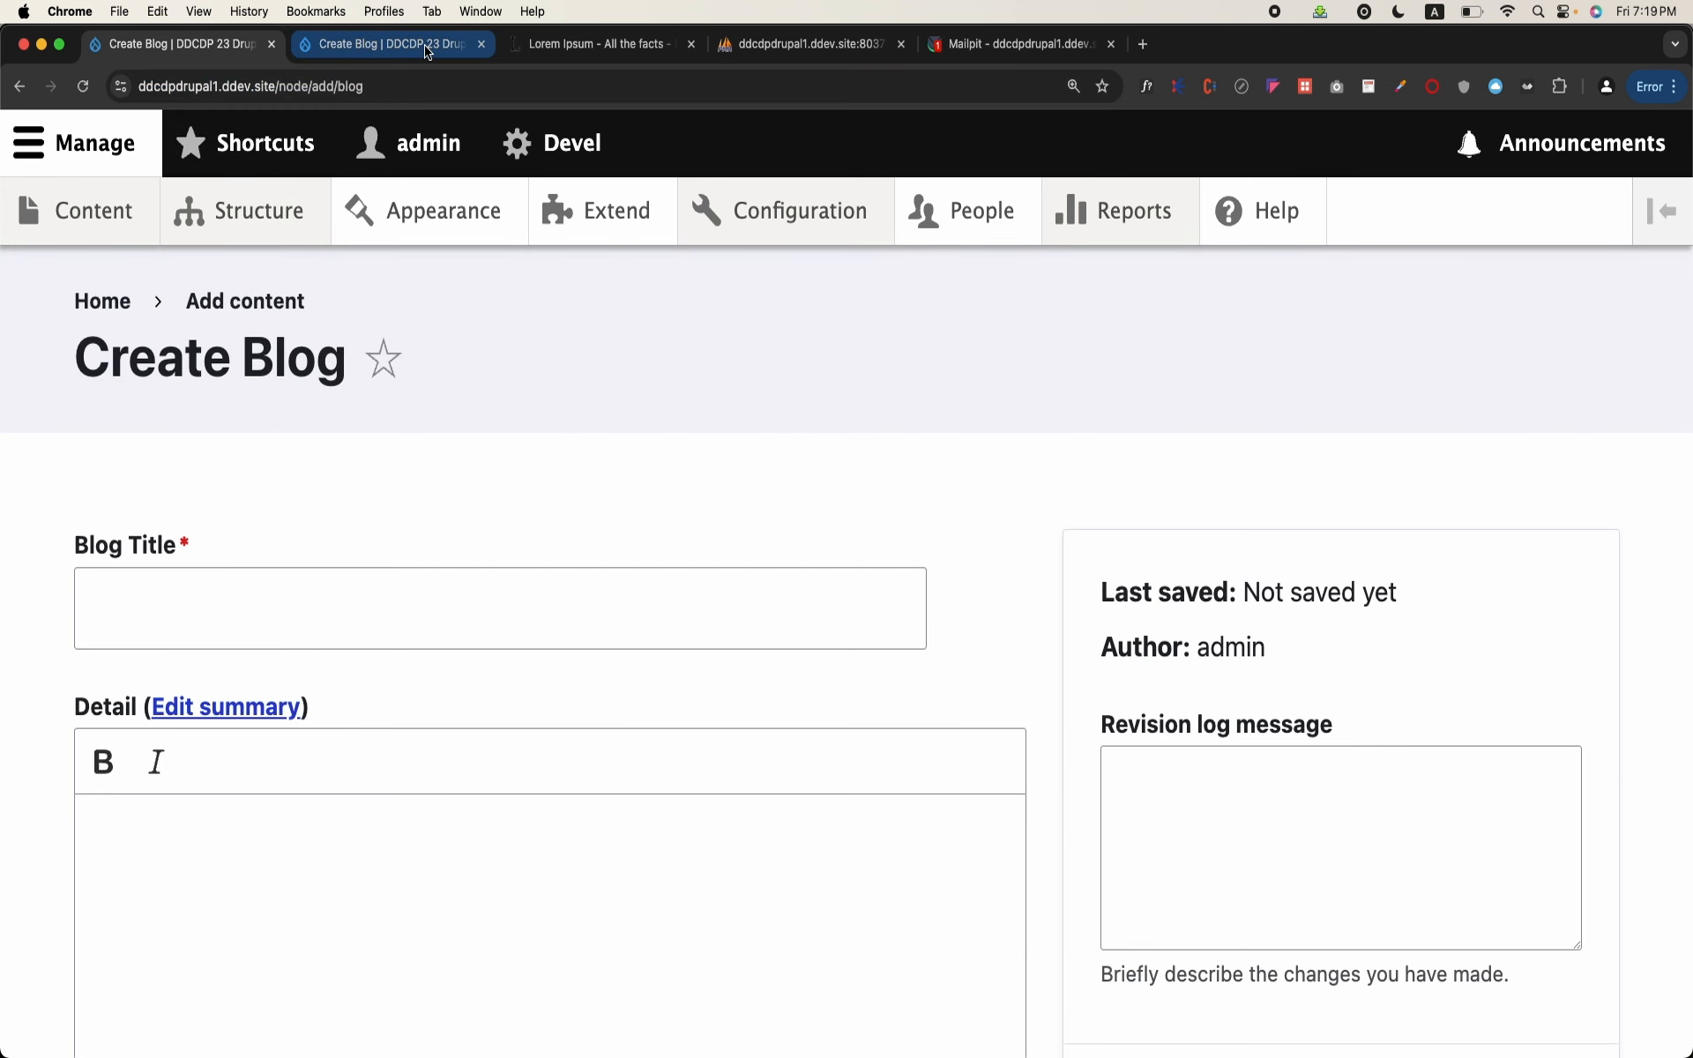
{"action": "scroll", "coordinate": [453, 754], "scroll_direction": "down", "scroll_amount": 10}
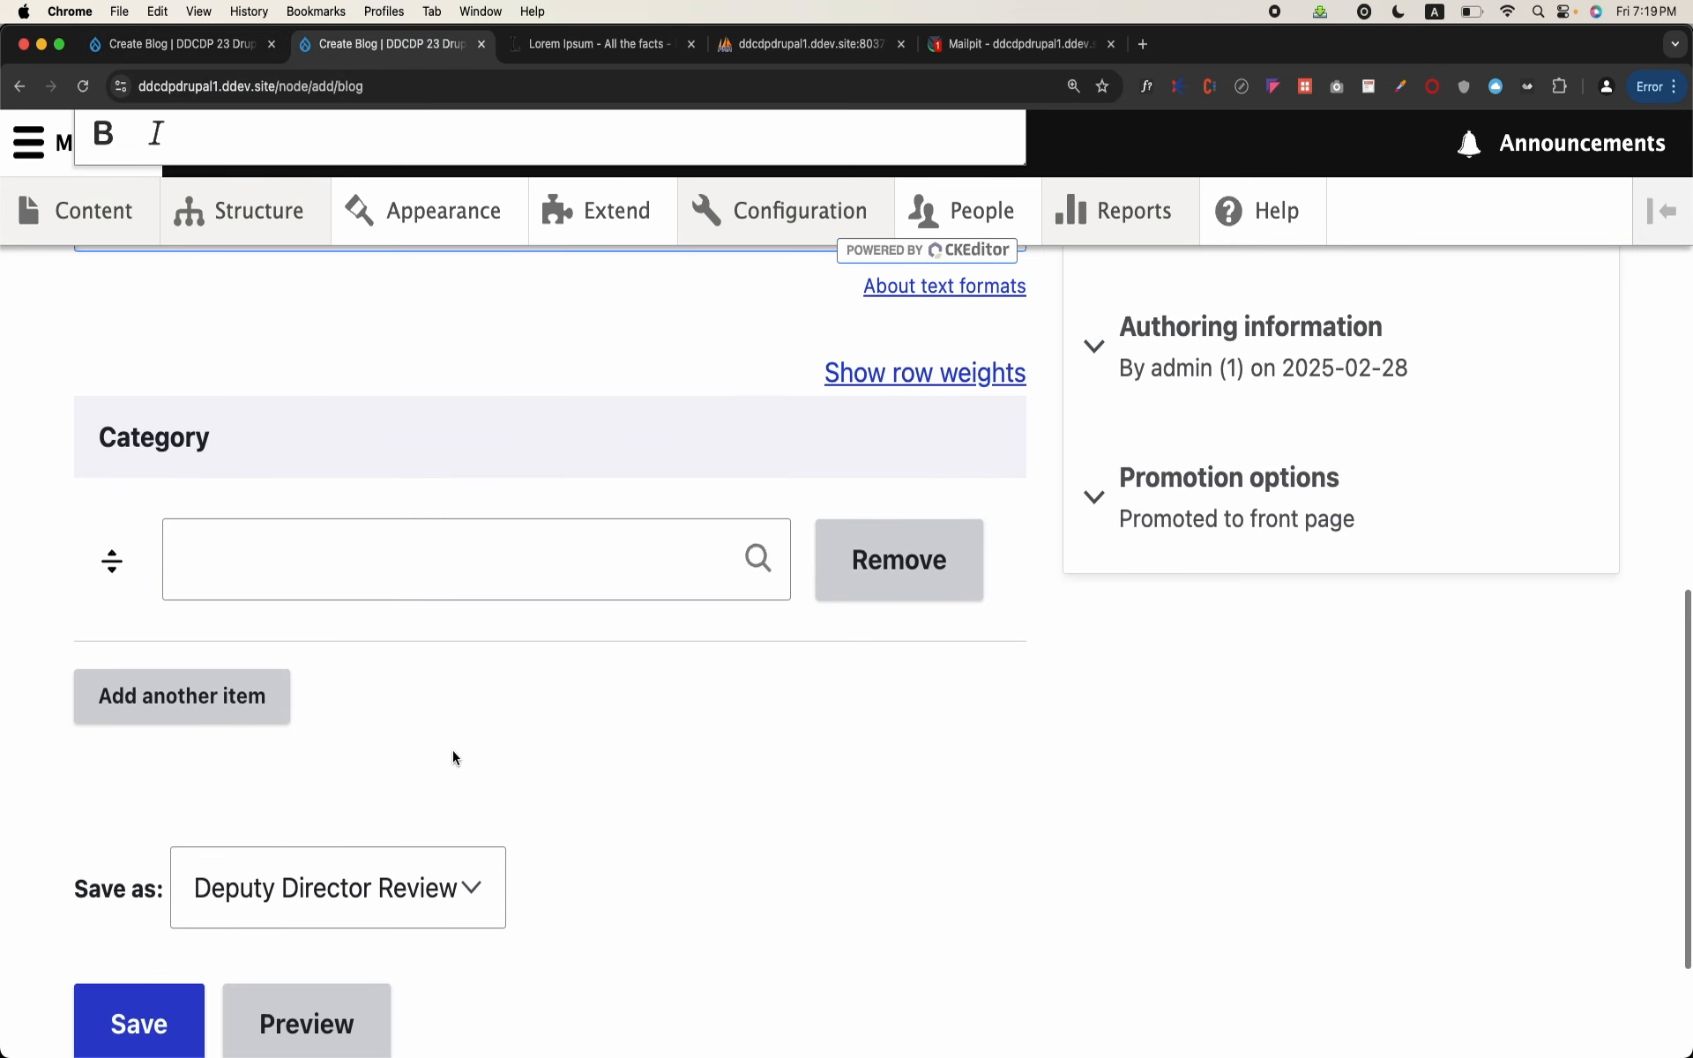
{"action": "scroll", "coordinate": [452, 756], "scroll_direction": "up", "scroll_amount": 10}
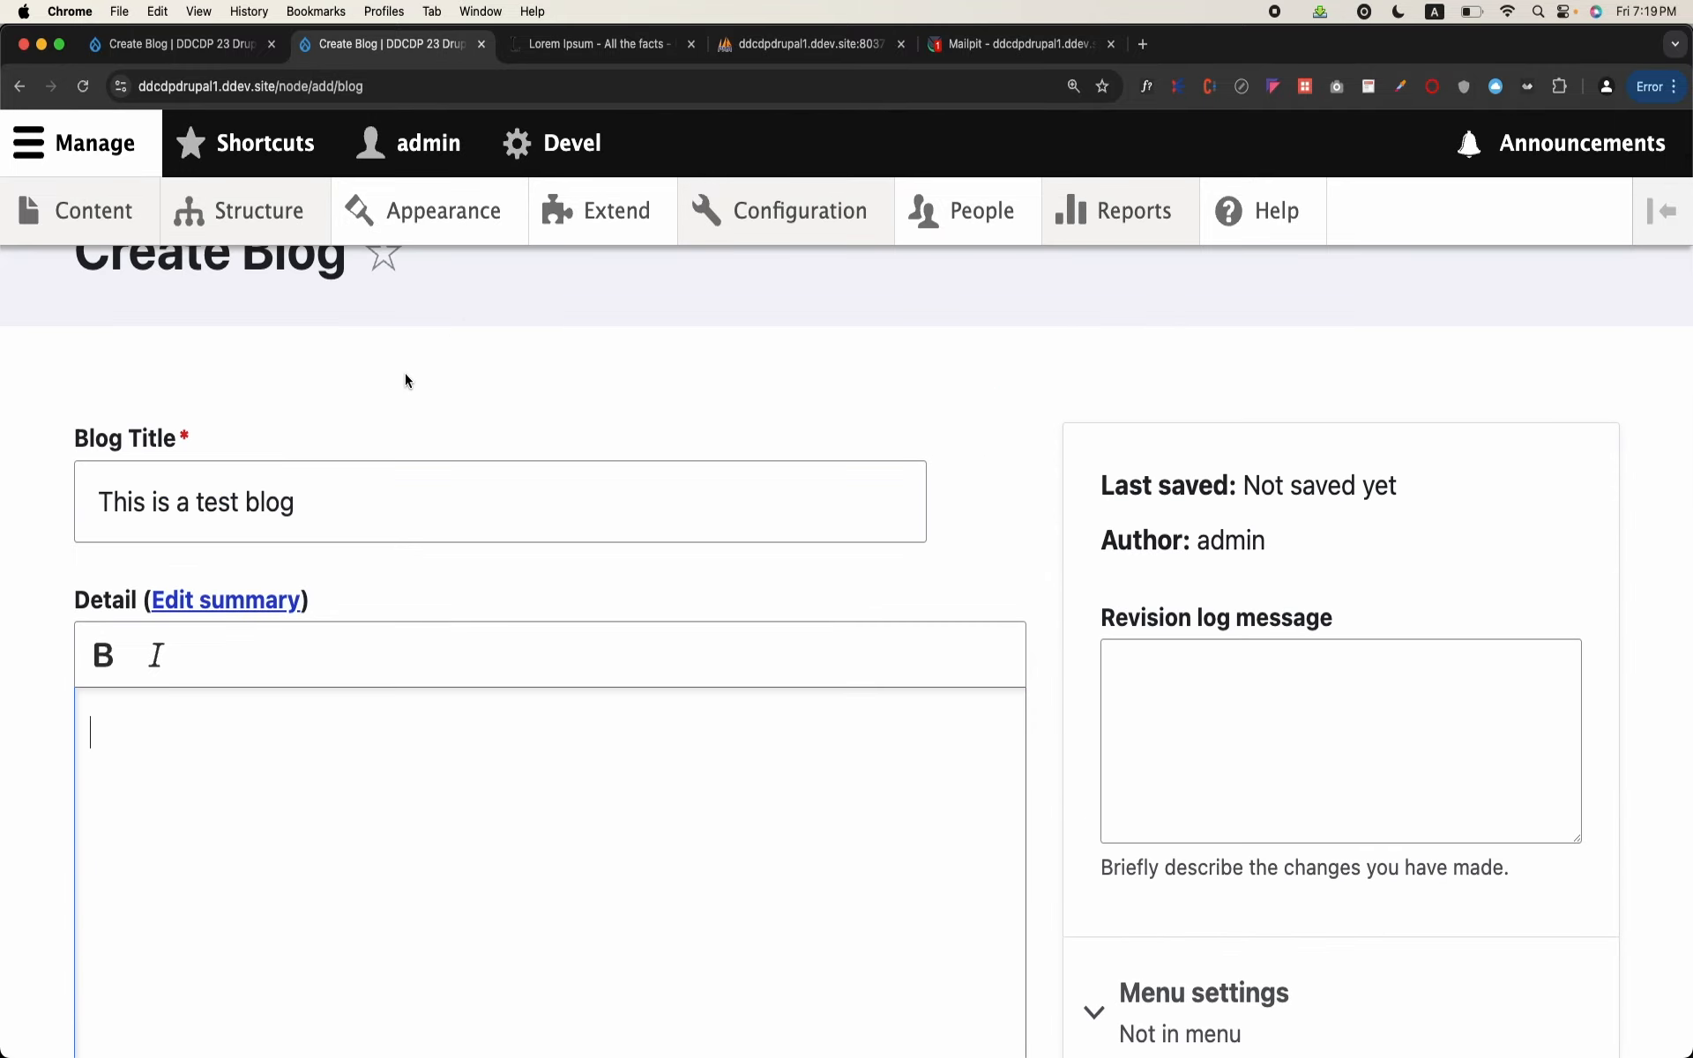
{"action": "key", "text": "super+v"}
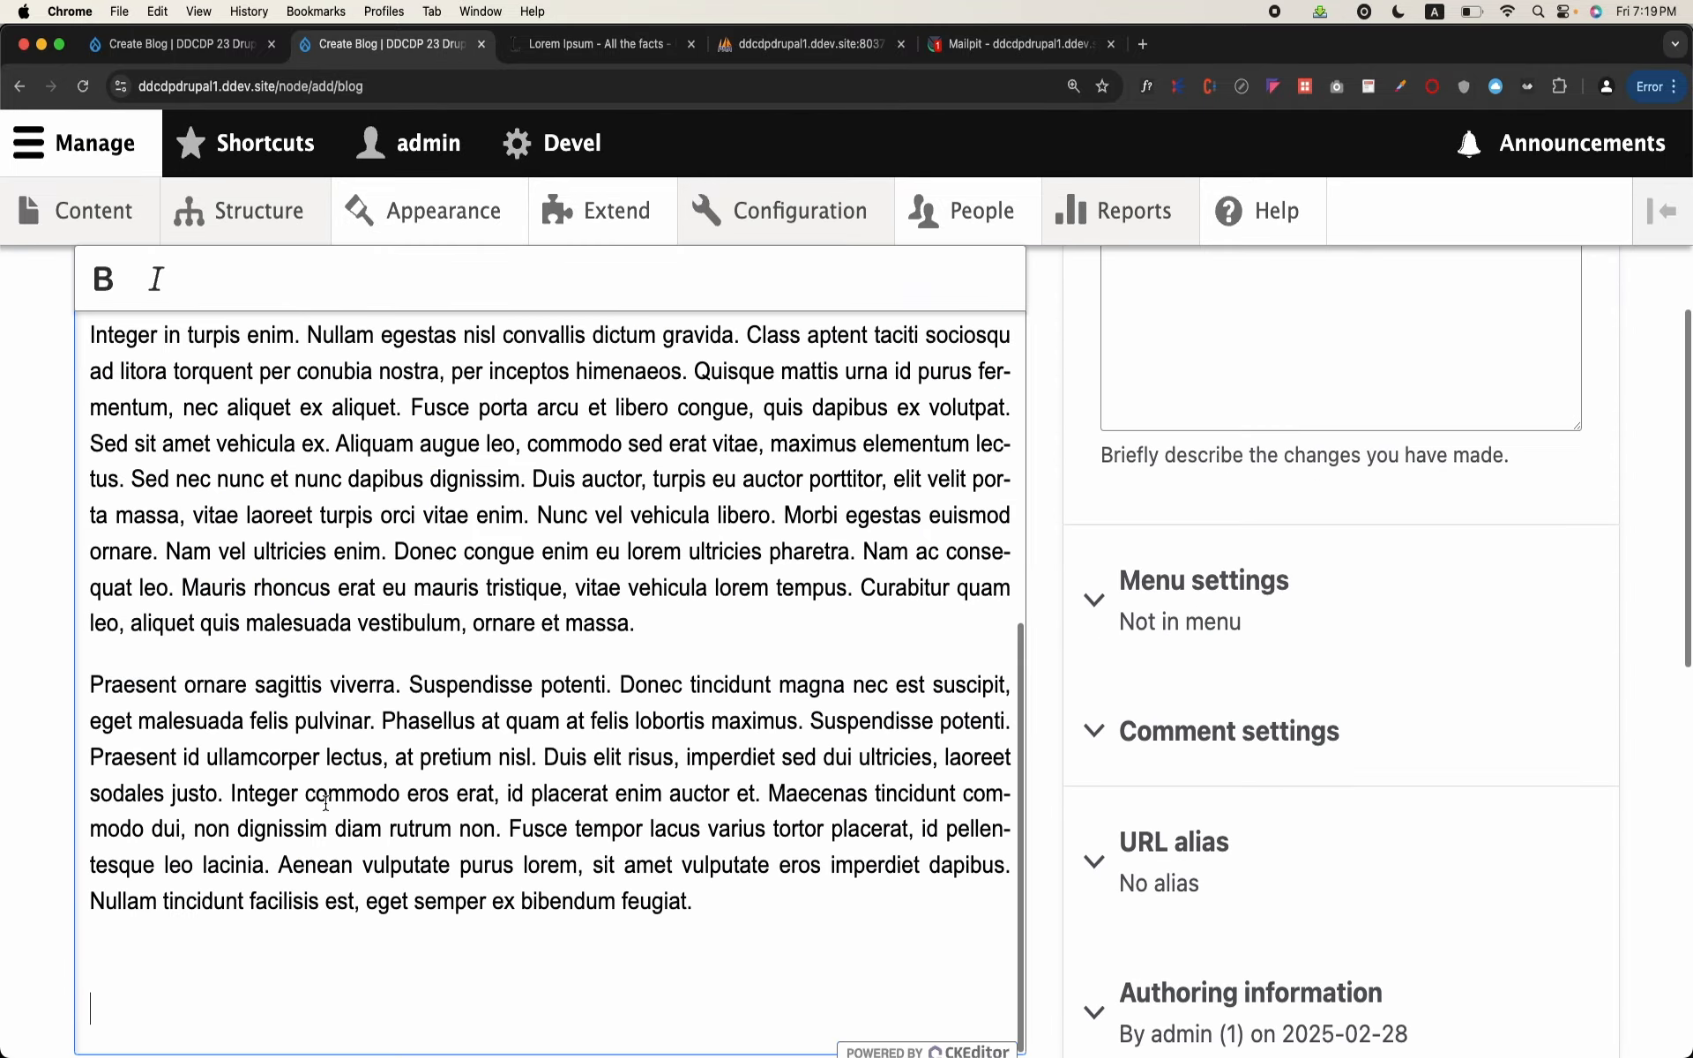
{"action": "scroll", "coordinate": [325, 804], "scroll_direction": "down", "scroll_amount": 5}
{"action": "left_click", "coordinate": [393, 689]}
{"action": "type", "text": "s"}
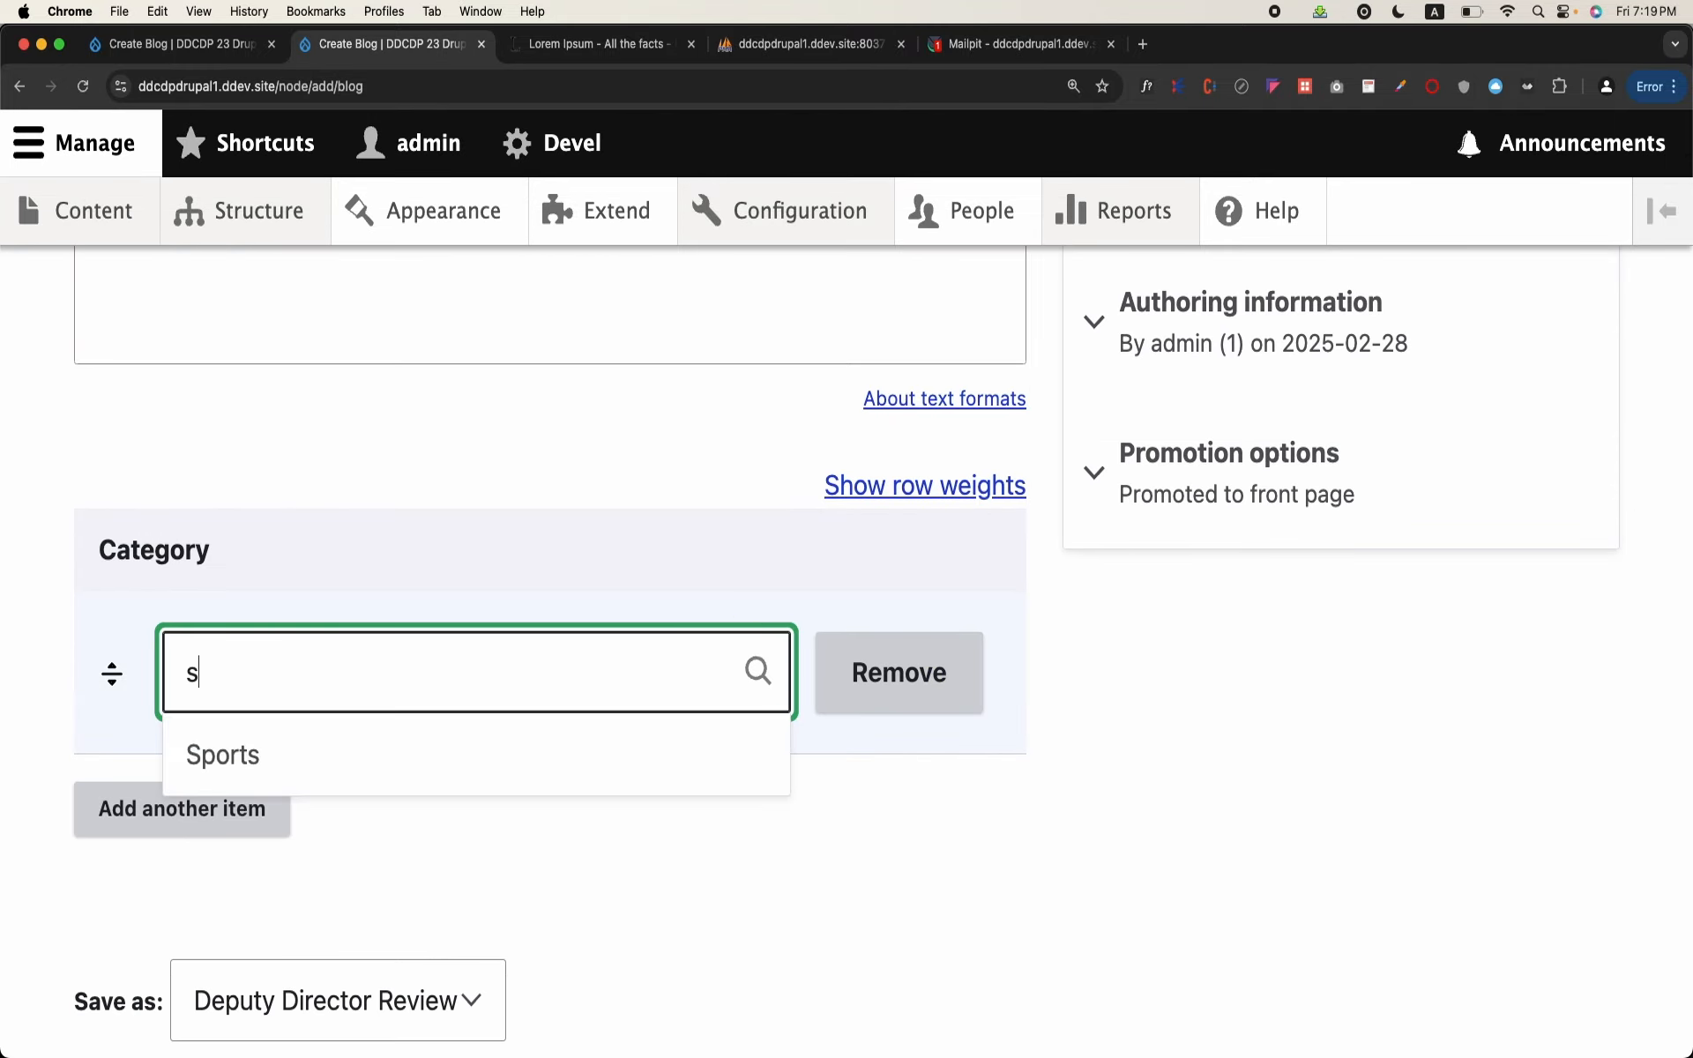
{"action": "left_click", "coordinate": [408, 752]}
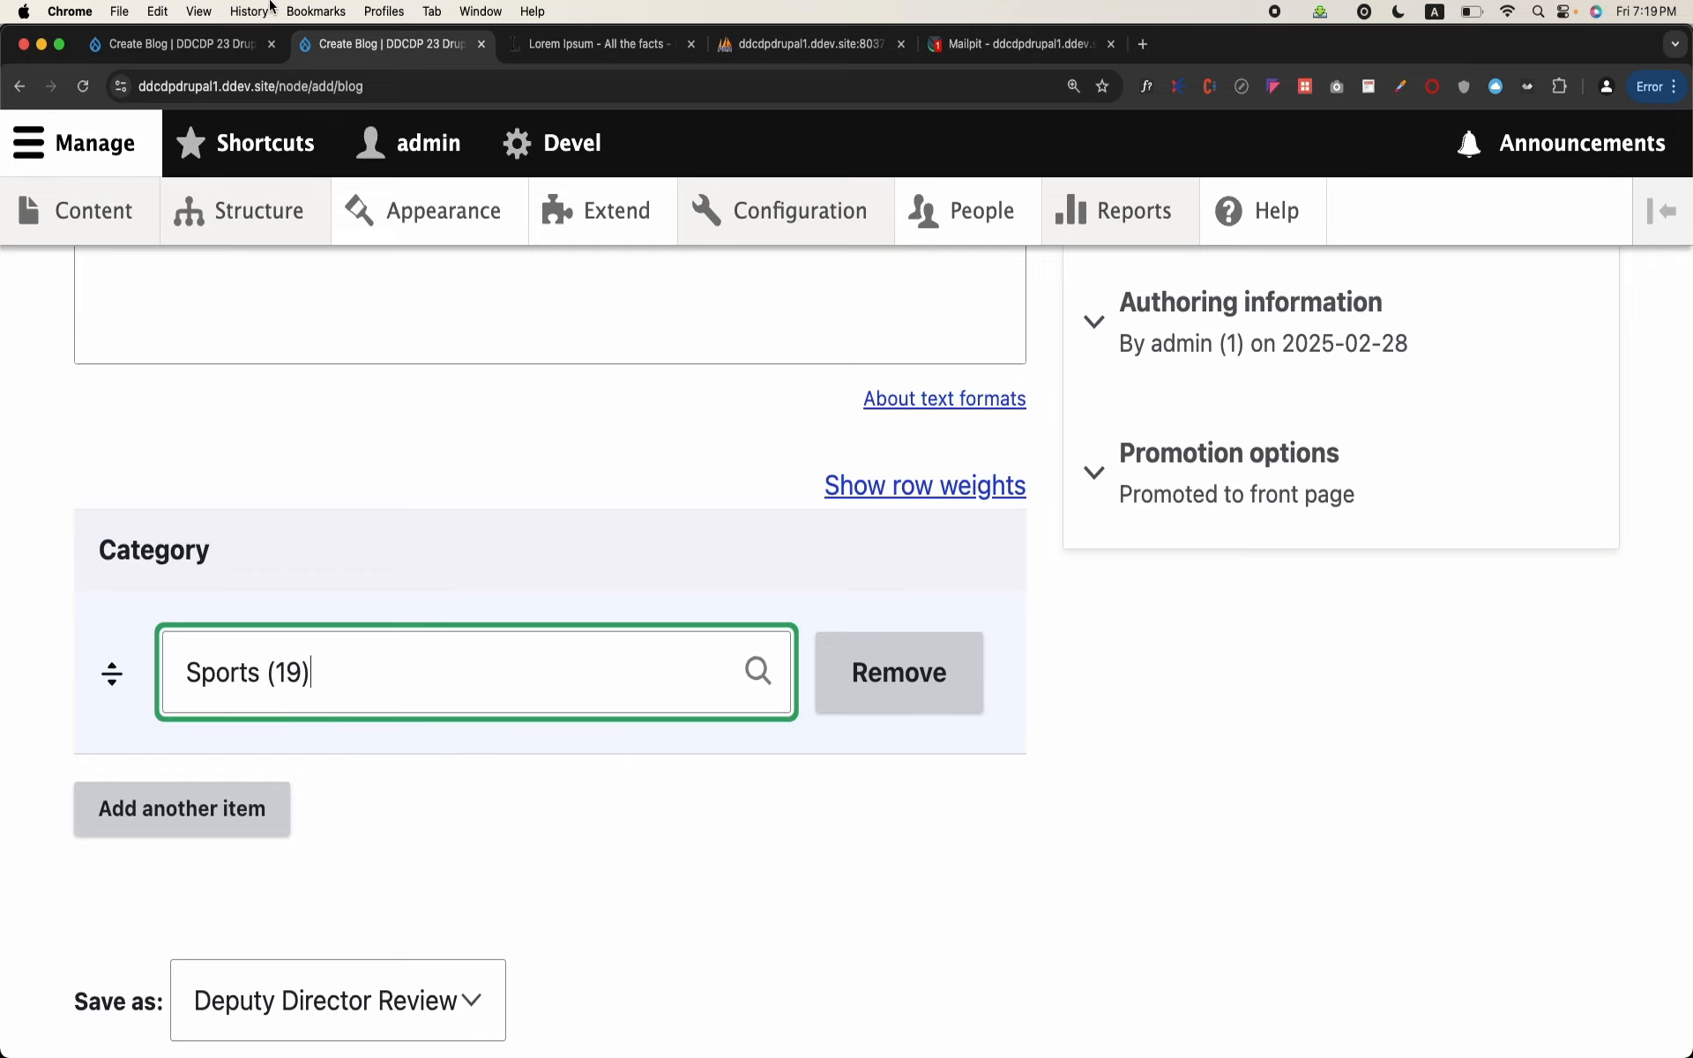
Step: Close the duplicate untitled Create Blog form and examine the Save as options for the test blog
{"action": "left_click", "coordinate": [271, 45]}
{"action": "scroll", "coordinate": [359, 324], "scroll_direction": "down", "scroll_amount": 3}
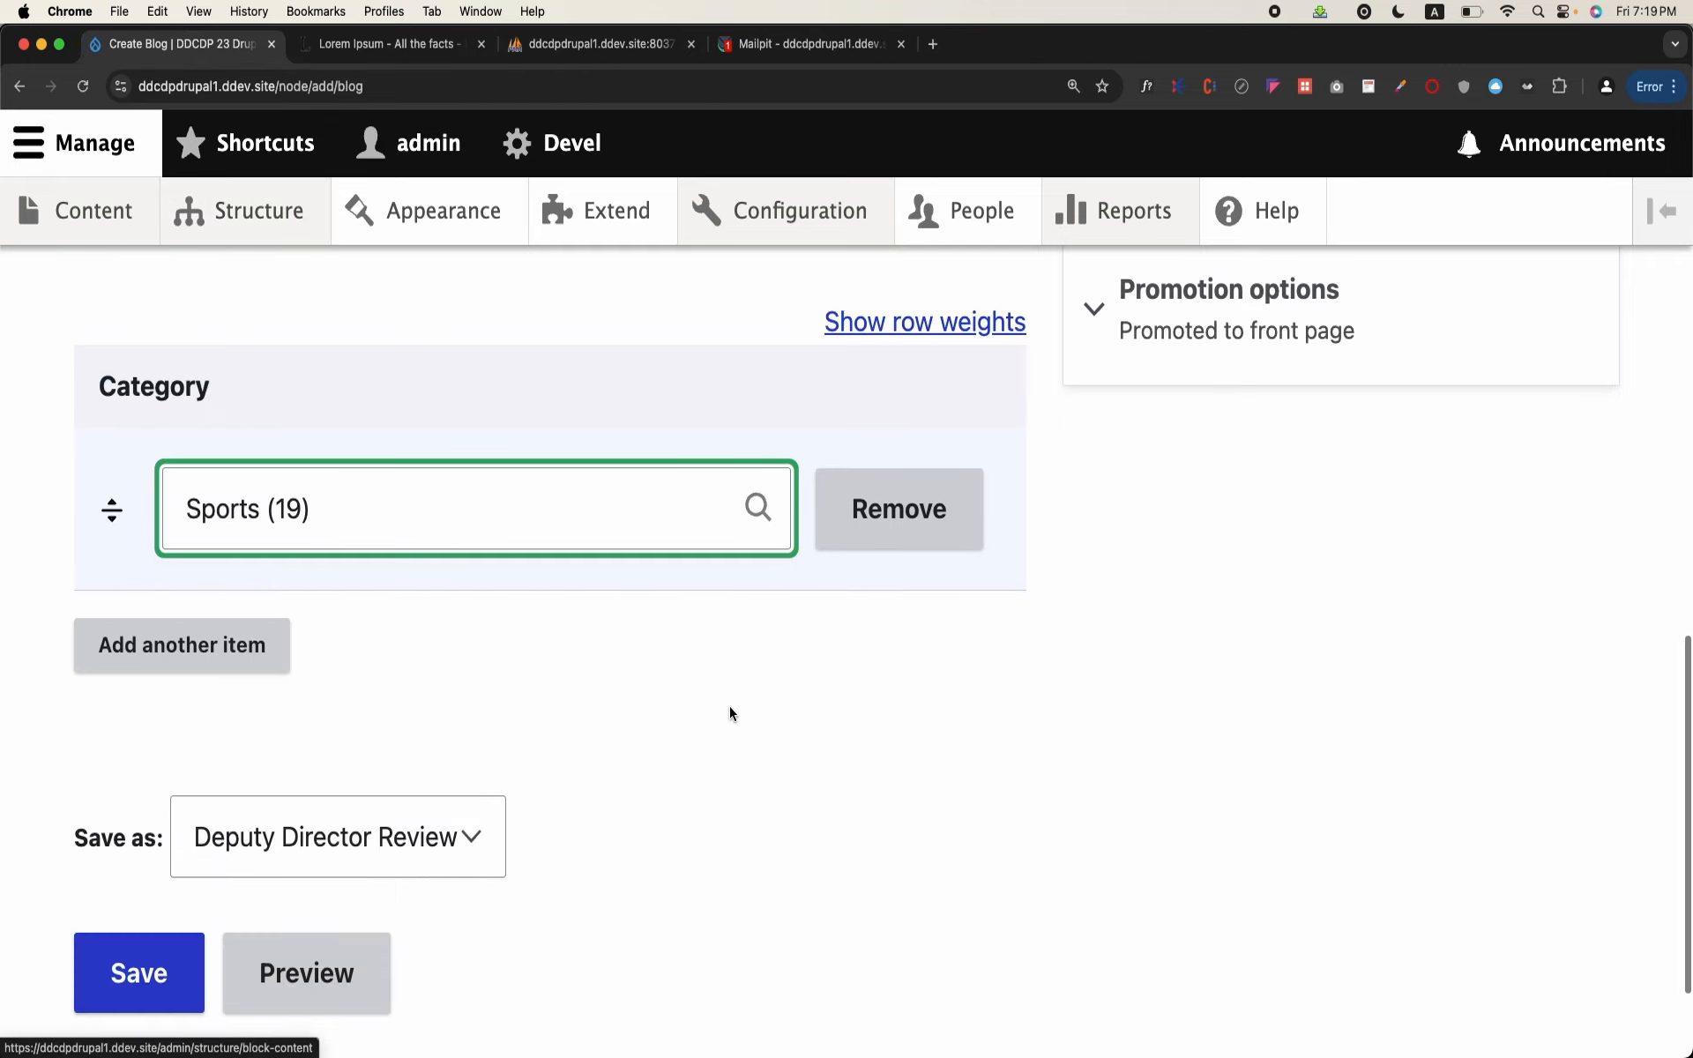
{"action": "left_click", "coordinate": [363, 839]}
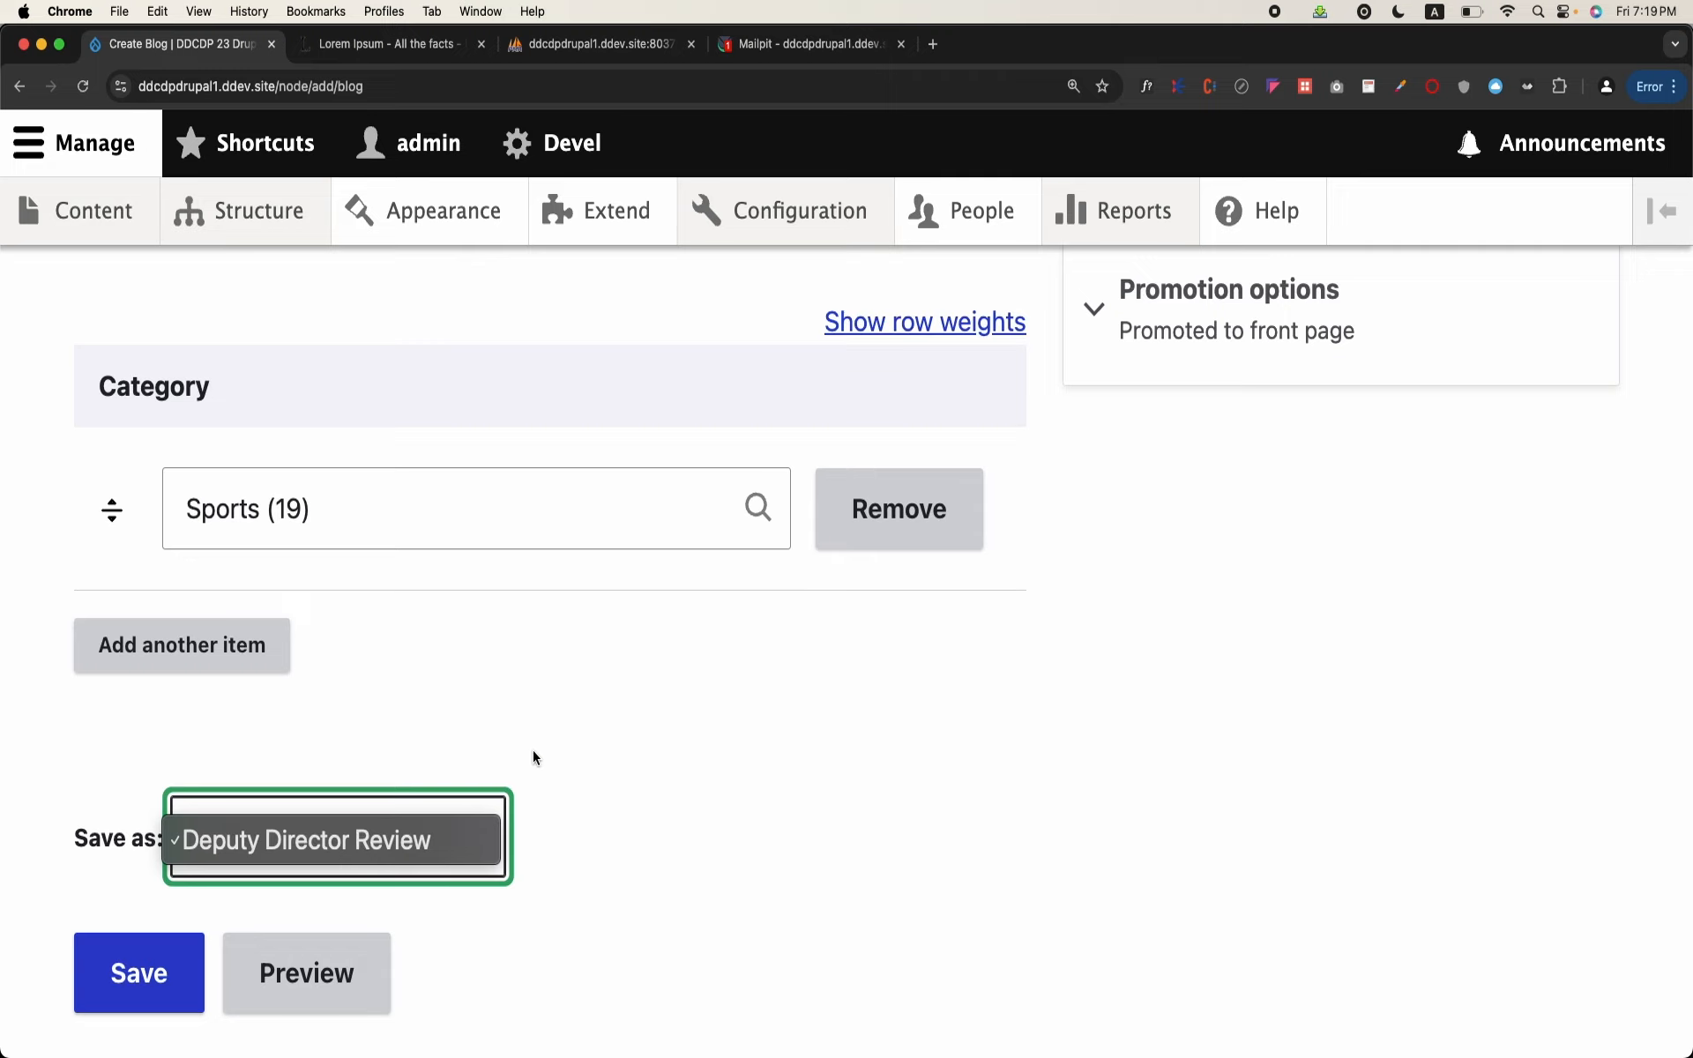
{"action": "left_click", "coordinate": [596, 748]}
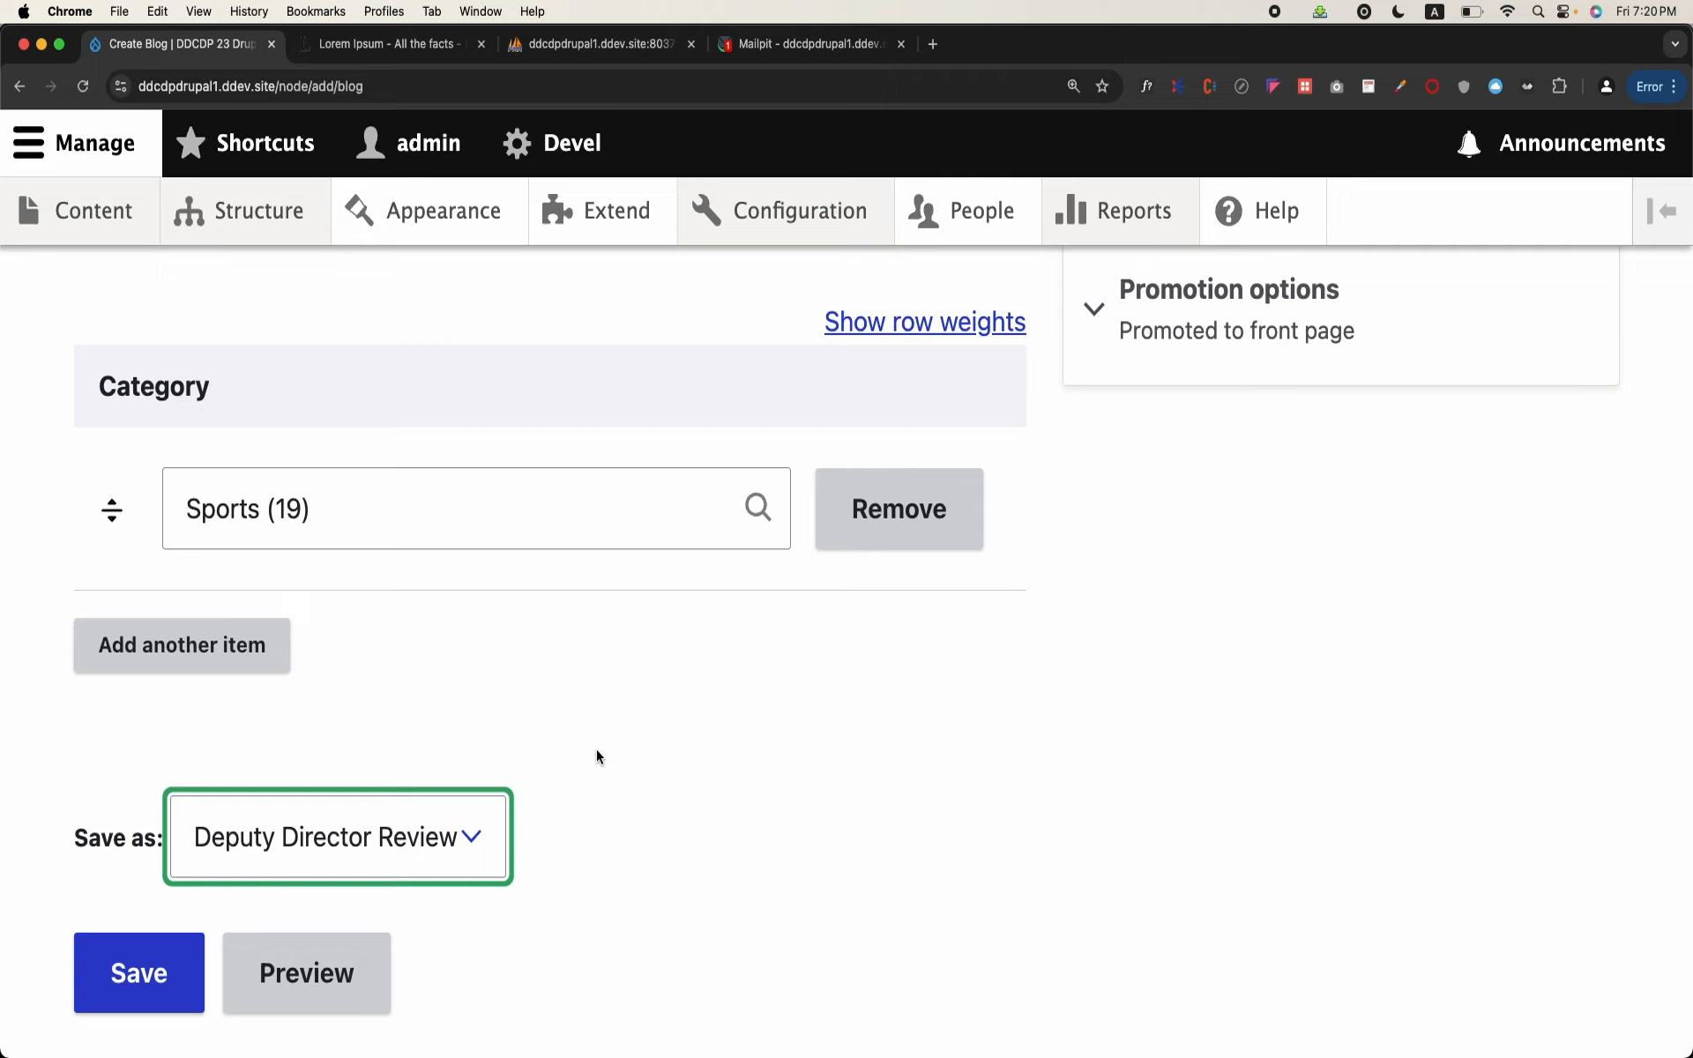
{"action": "left_click", "coordinate": [364, 838]}
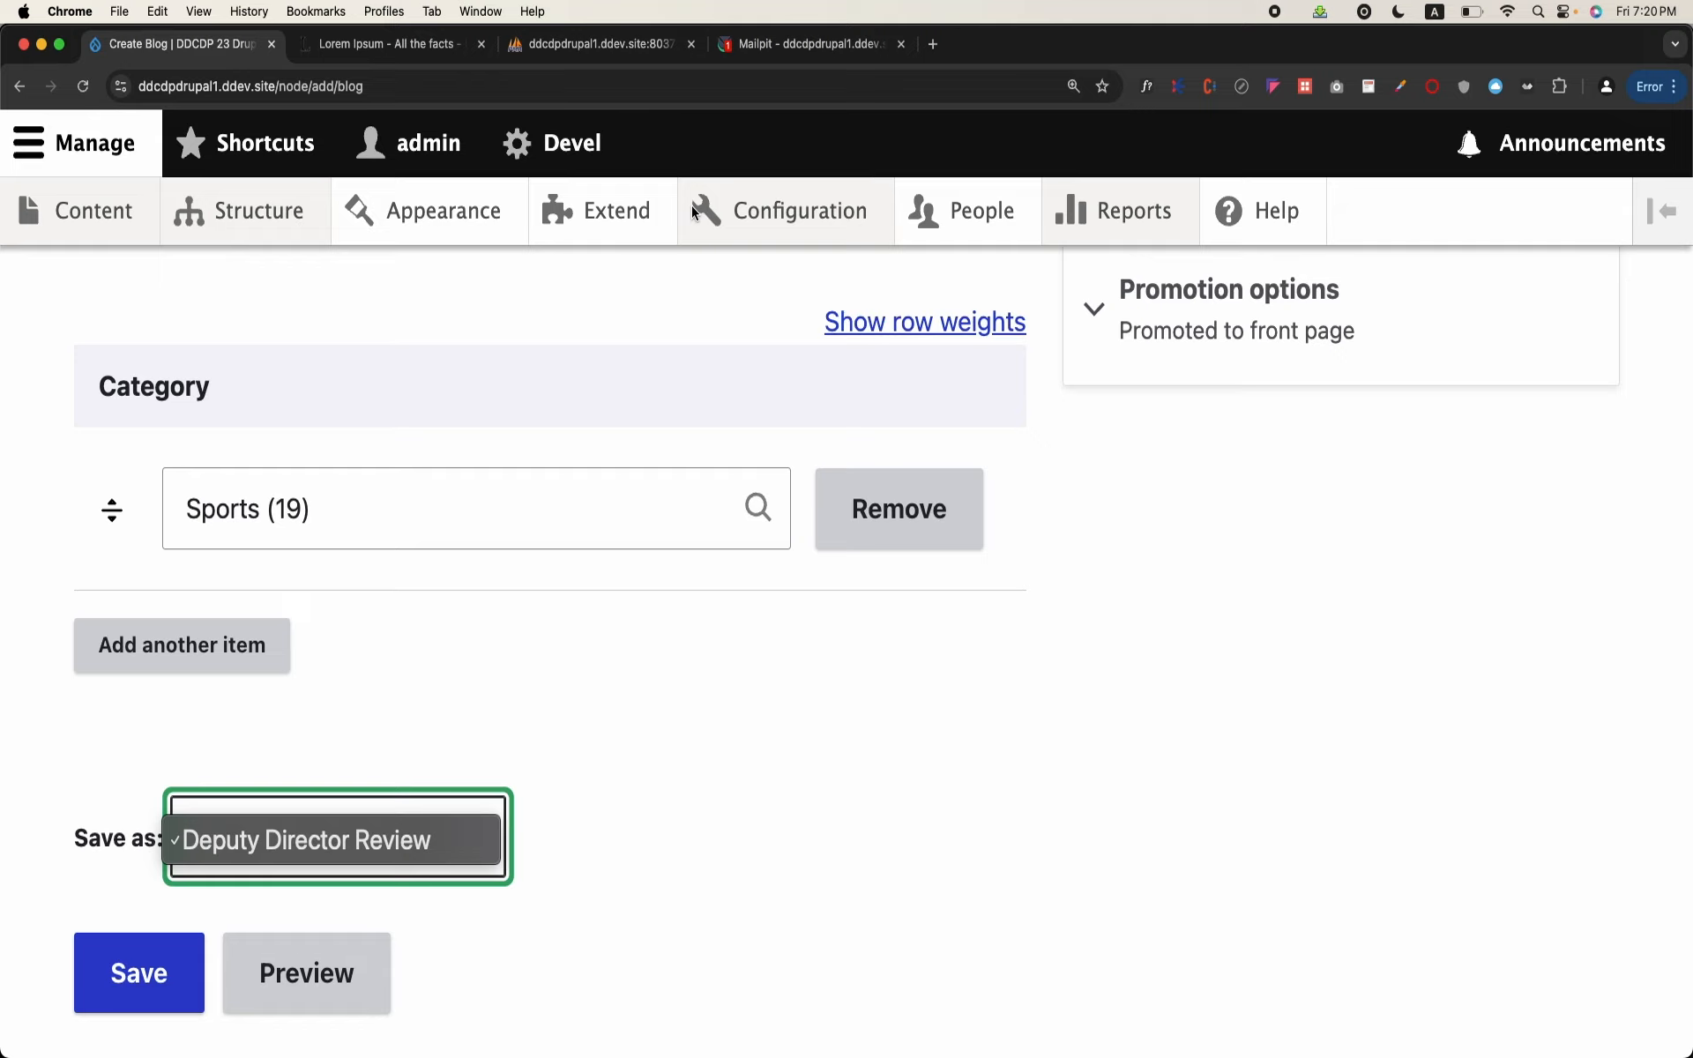
Step: Open the site configuration in a new tab and open the "Blog Workflow for our website" workflow for editing
{"action": "left_click", "coordinate": [1177, 734]}
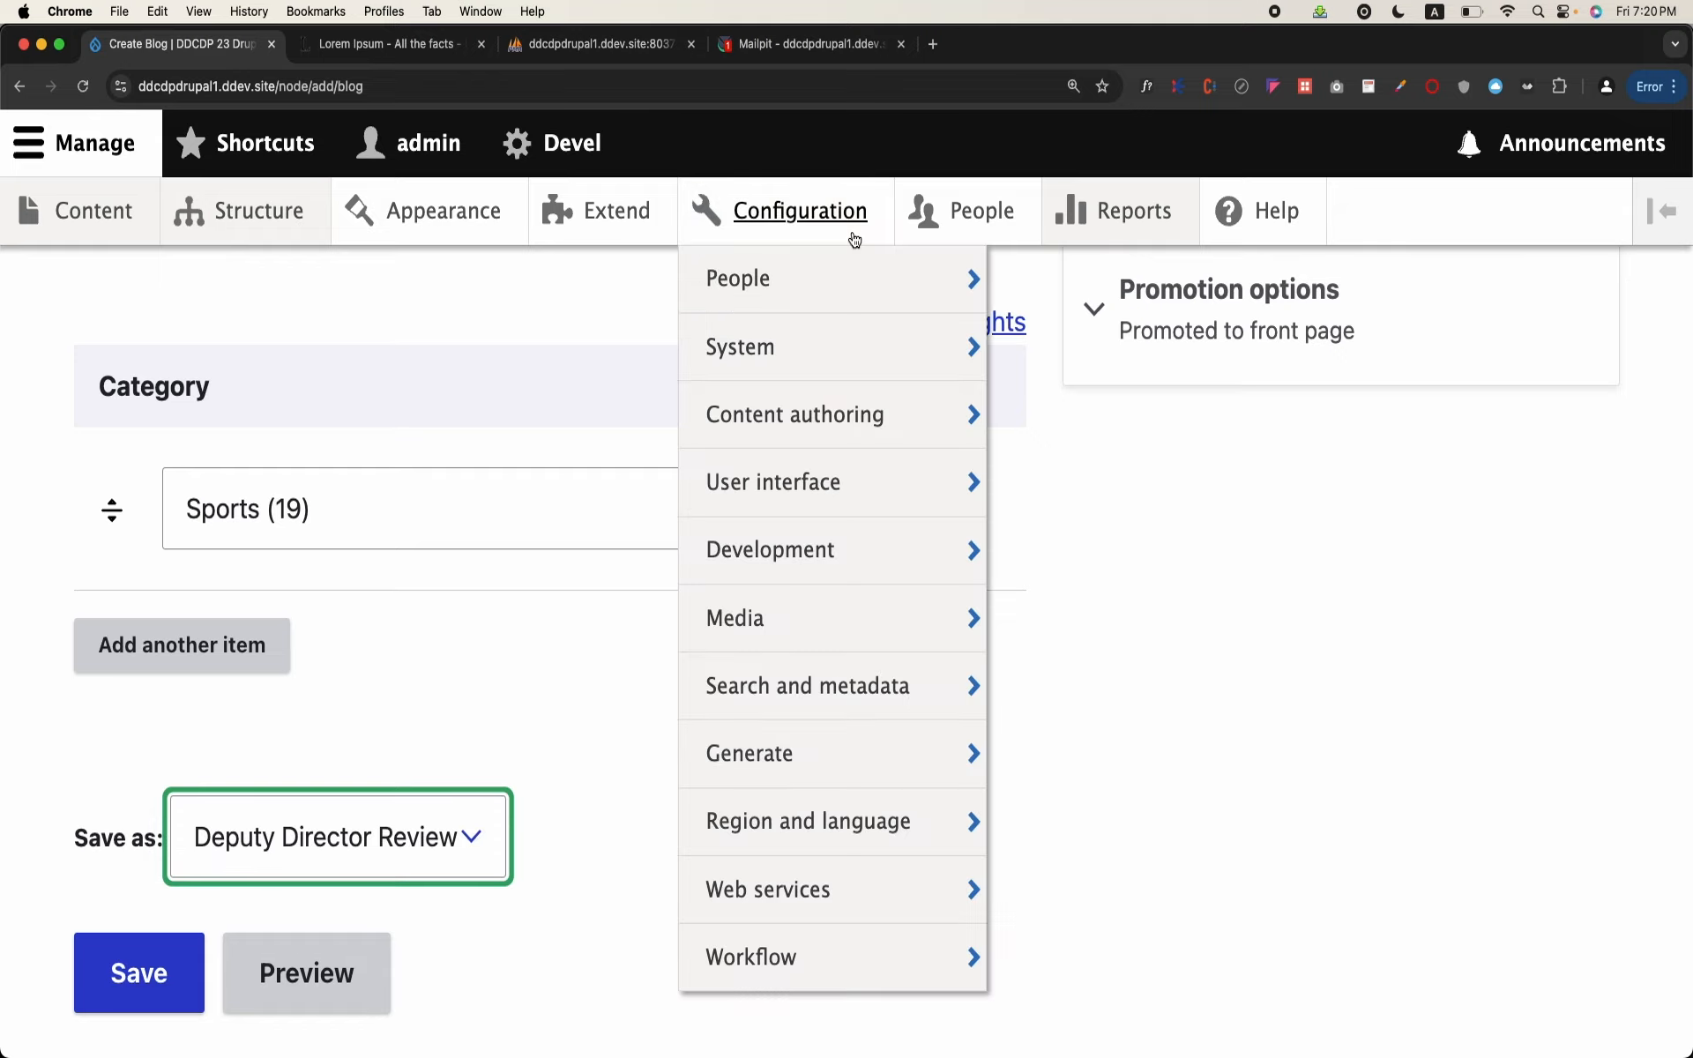
{"action": "right_click", "coordinate": [860, 242]}
{"action": "left_click", "coordinate": [921, 241]}
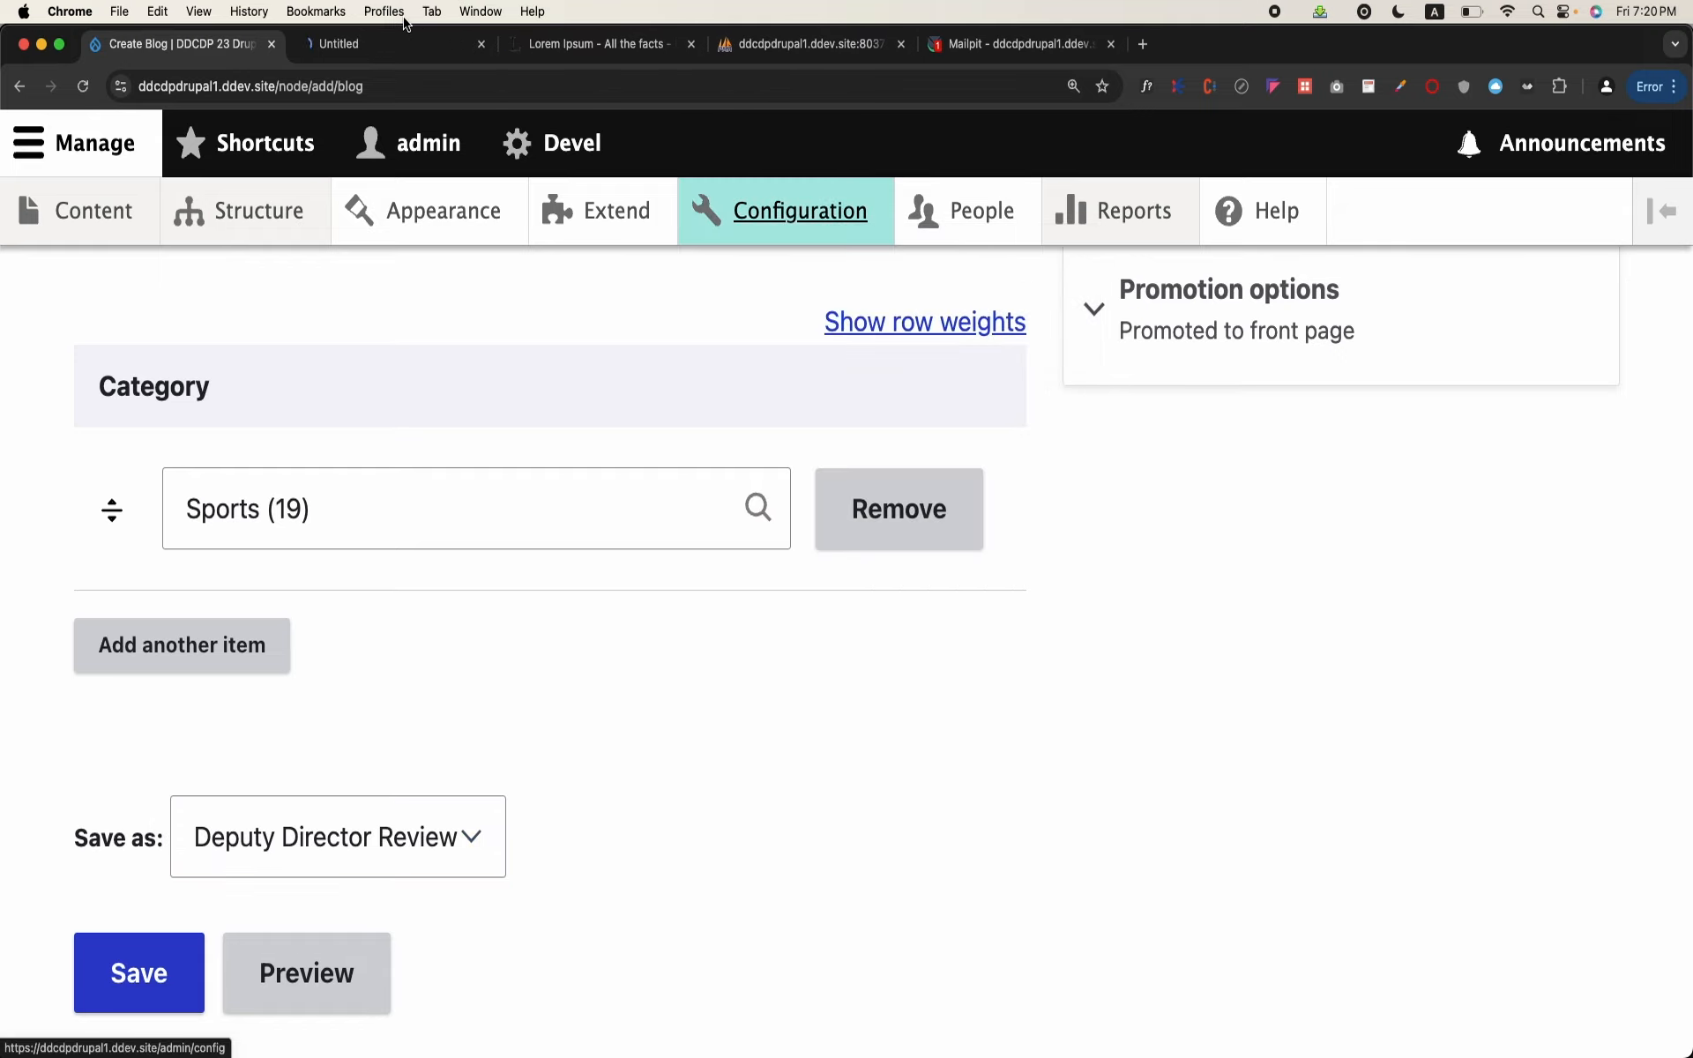
{"action": "left_click", "coordinate": [372, 44]}
{"action": "scroll", "coordinate": [389, 426], "scroll_direction": "down", "scroll_amount": 15}
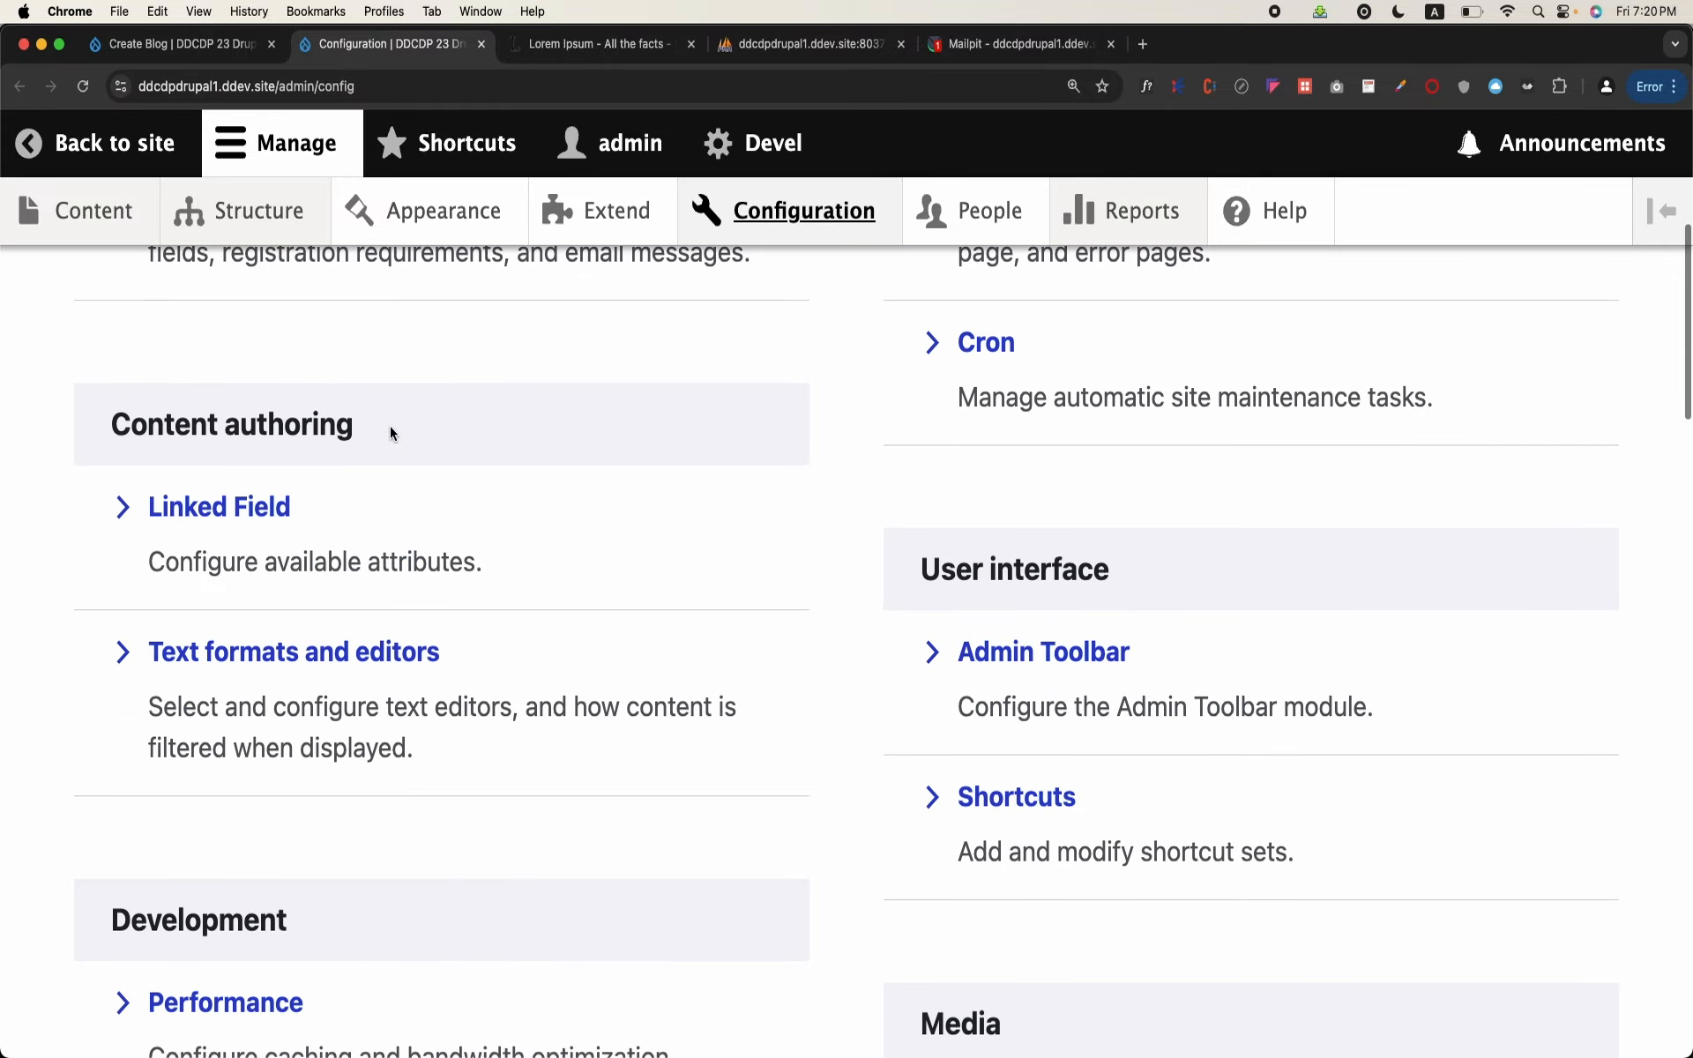
{"action": "scroll", "coordinate": [391, 427], "scroll_direction": "down", "scroll_amount": 14}
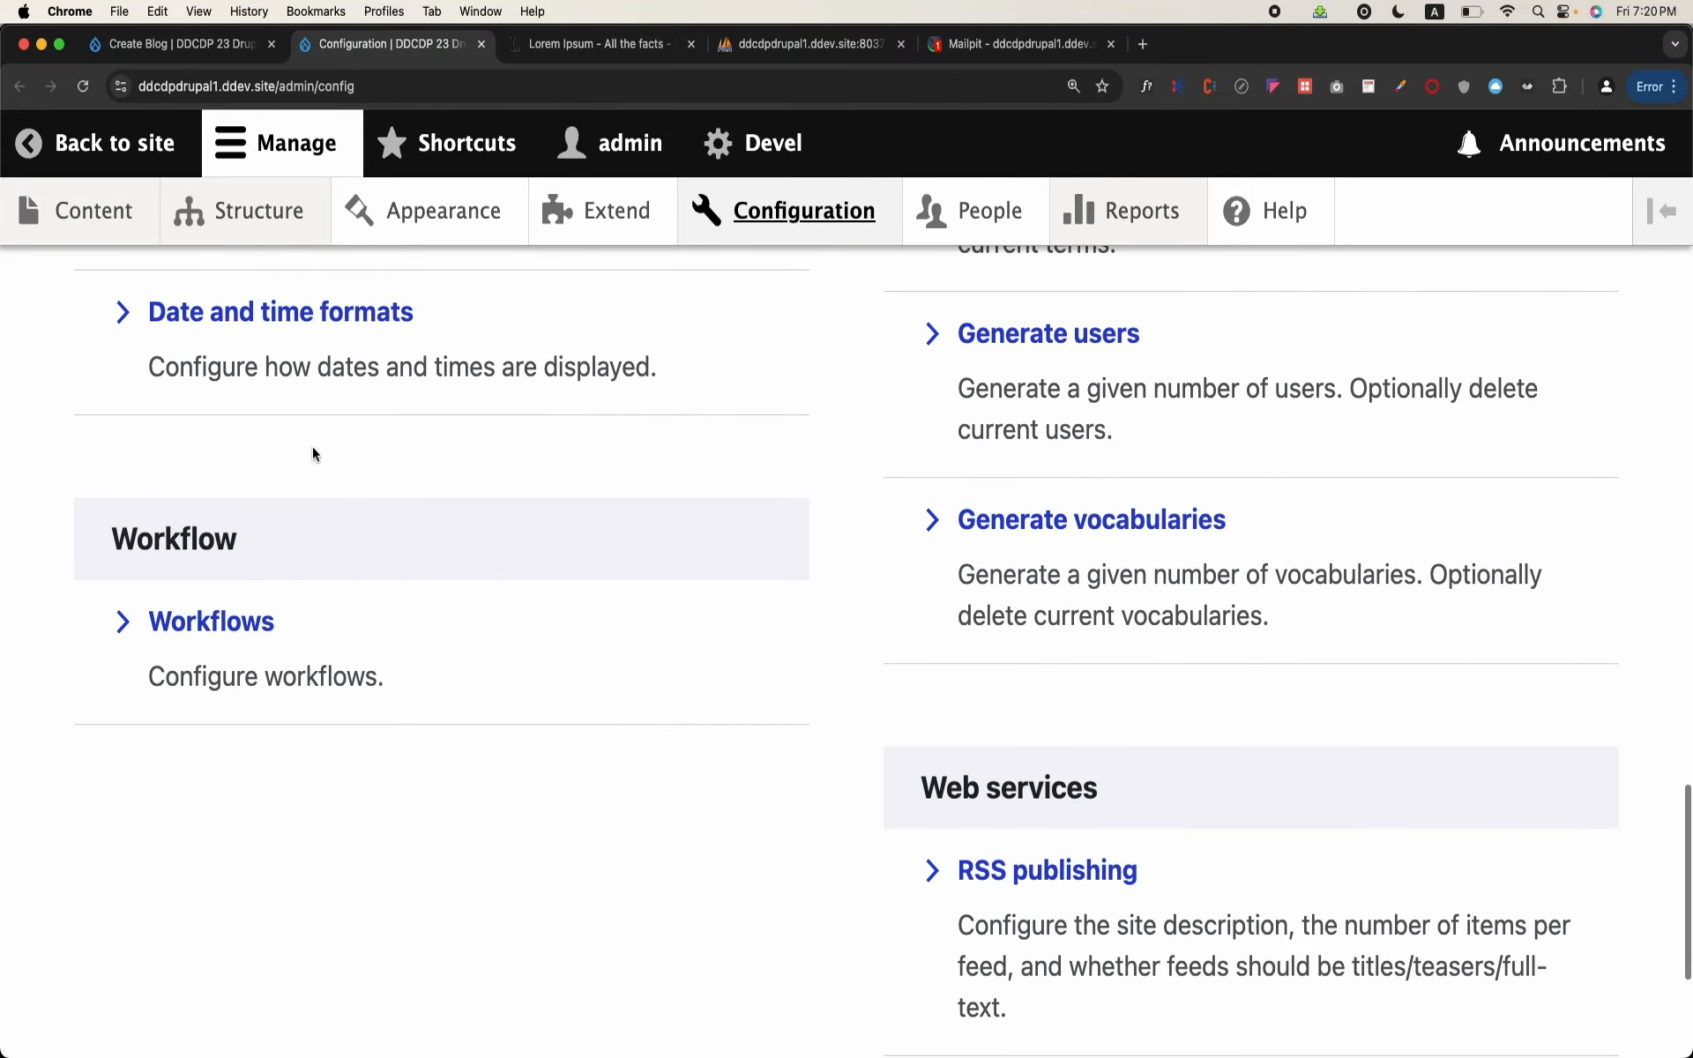
{"action": "left_click", "coordinate": [238, 631]}
{"action": "left_click", "coordinate": [1477, 774]}
Step: Start a new transition in the blog workflow labelled "From Draft To Deputy Directory Review"
{"action": "scroll", "coordinate": [808, 729], "scroll_direction": "down", "scroll_amount": 8}
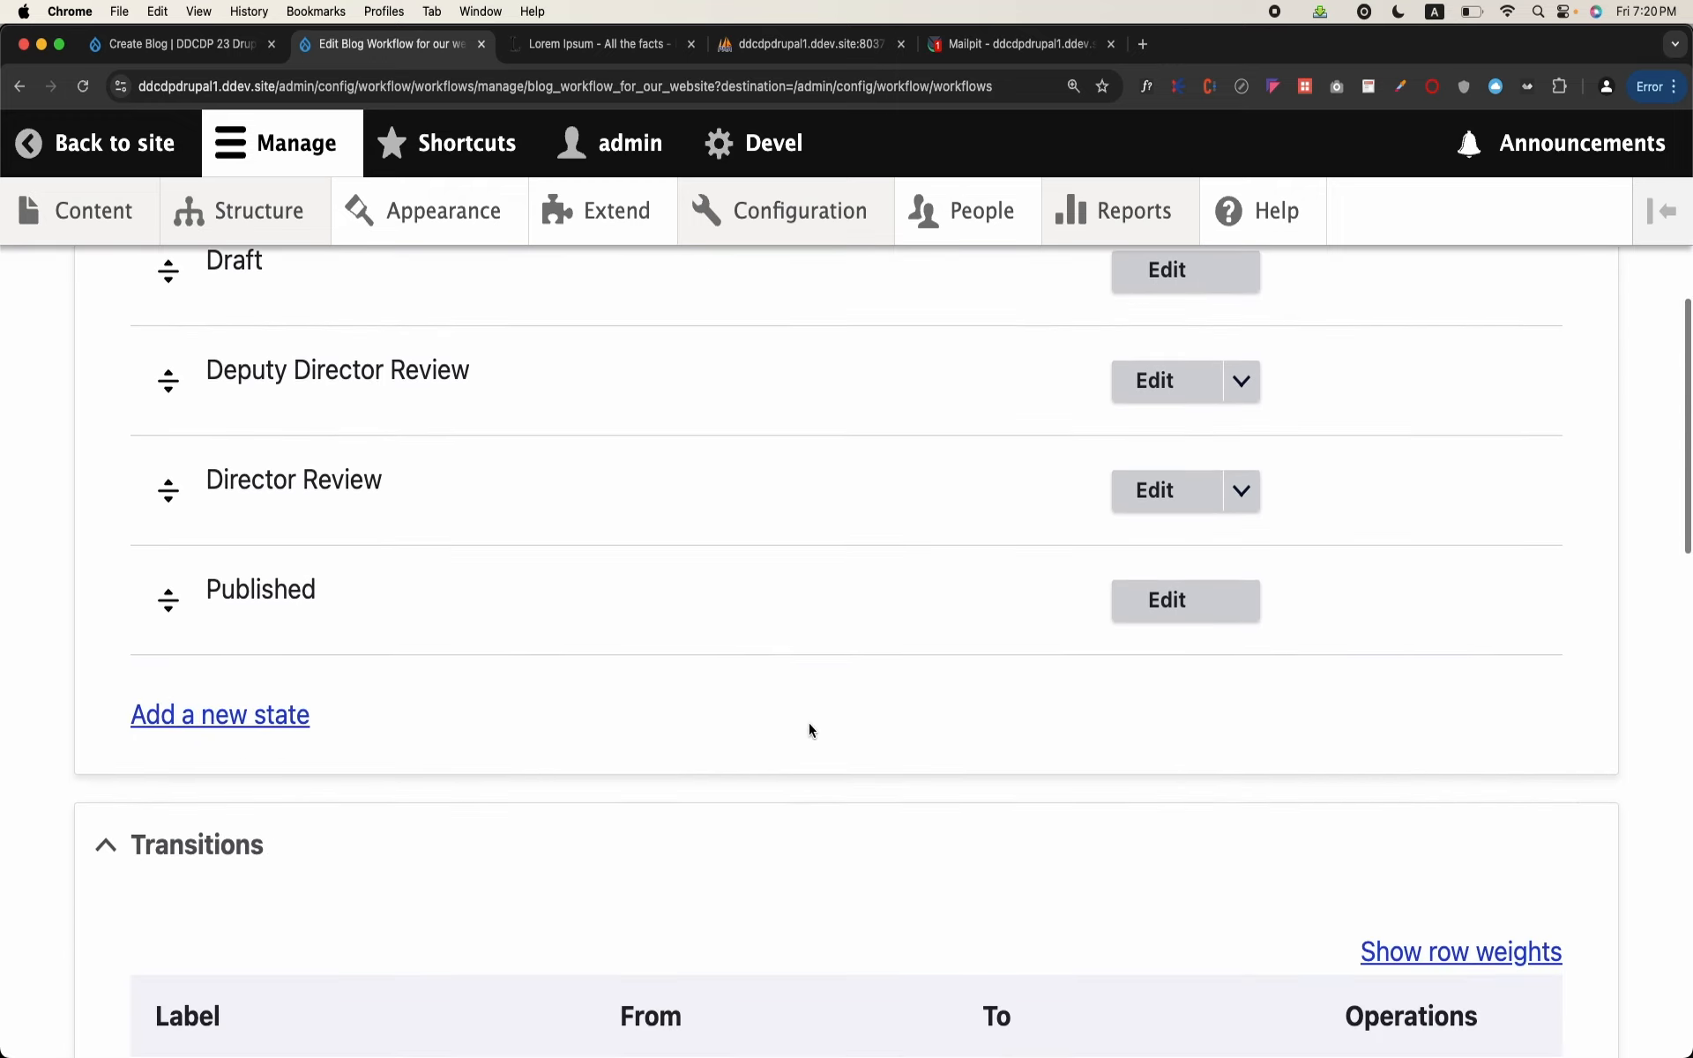
{"action": "scroll", "coordinate": [809, 729], "scroll_direction": "down", "scroll_amount": 5}
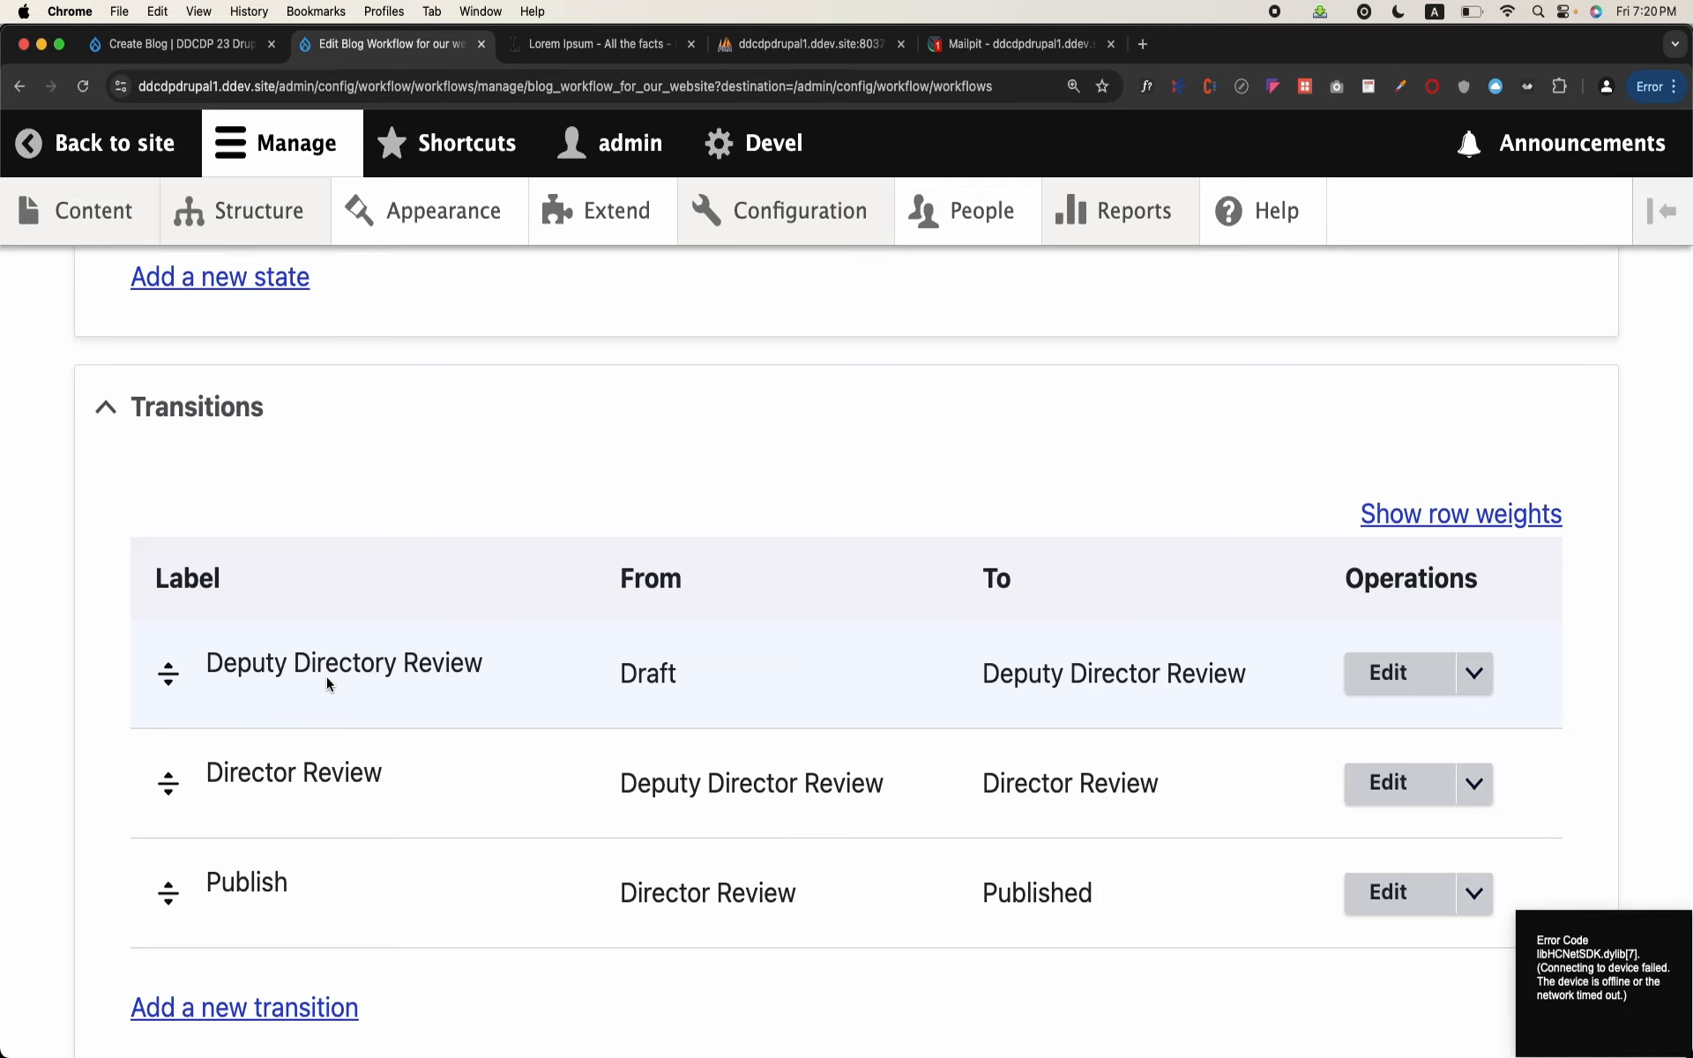
{"action": "scroll", "coordinate": [327, 678], "scroll_direction": "down", "scroll_amount": 2}
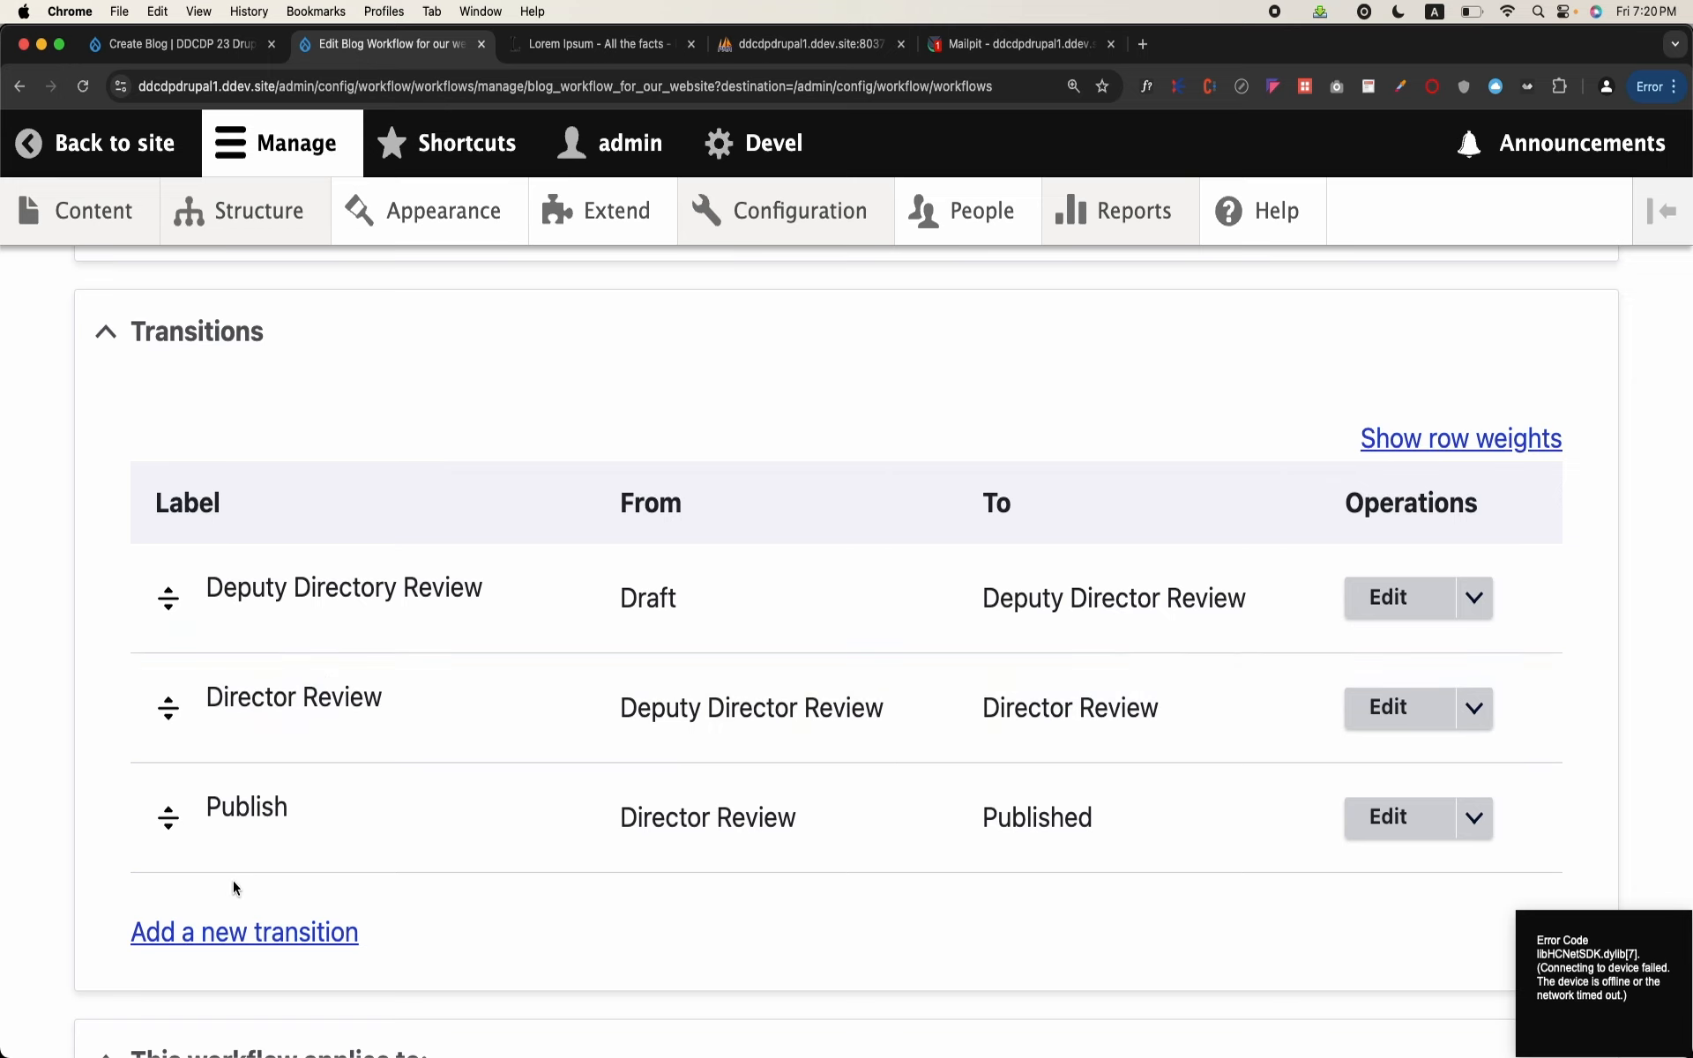
{"action": "left_click", "coordinate": [251, 932]}
{"action": "left_click", "coordinate": [337, 532]}
{"action": "type", "text": "s"}
{"action": "key", "text": "BackSpace"}
{"action": "type", "text": "From Dro"}
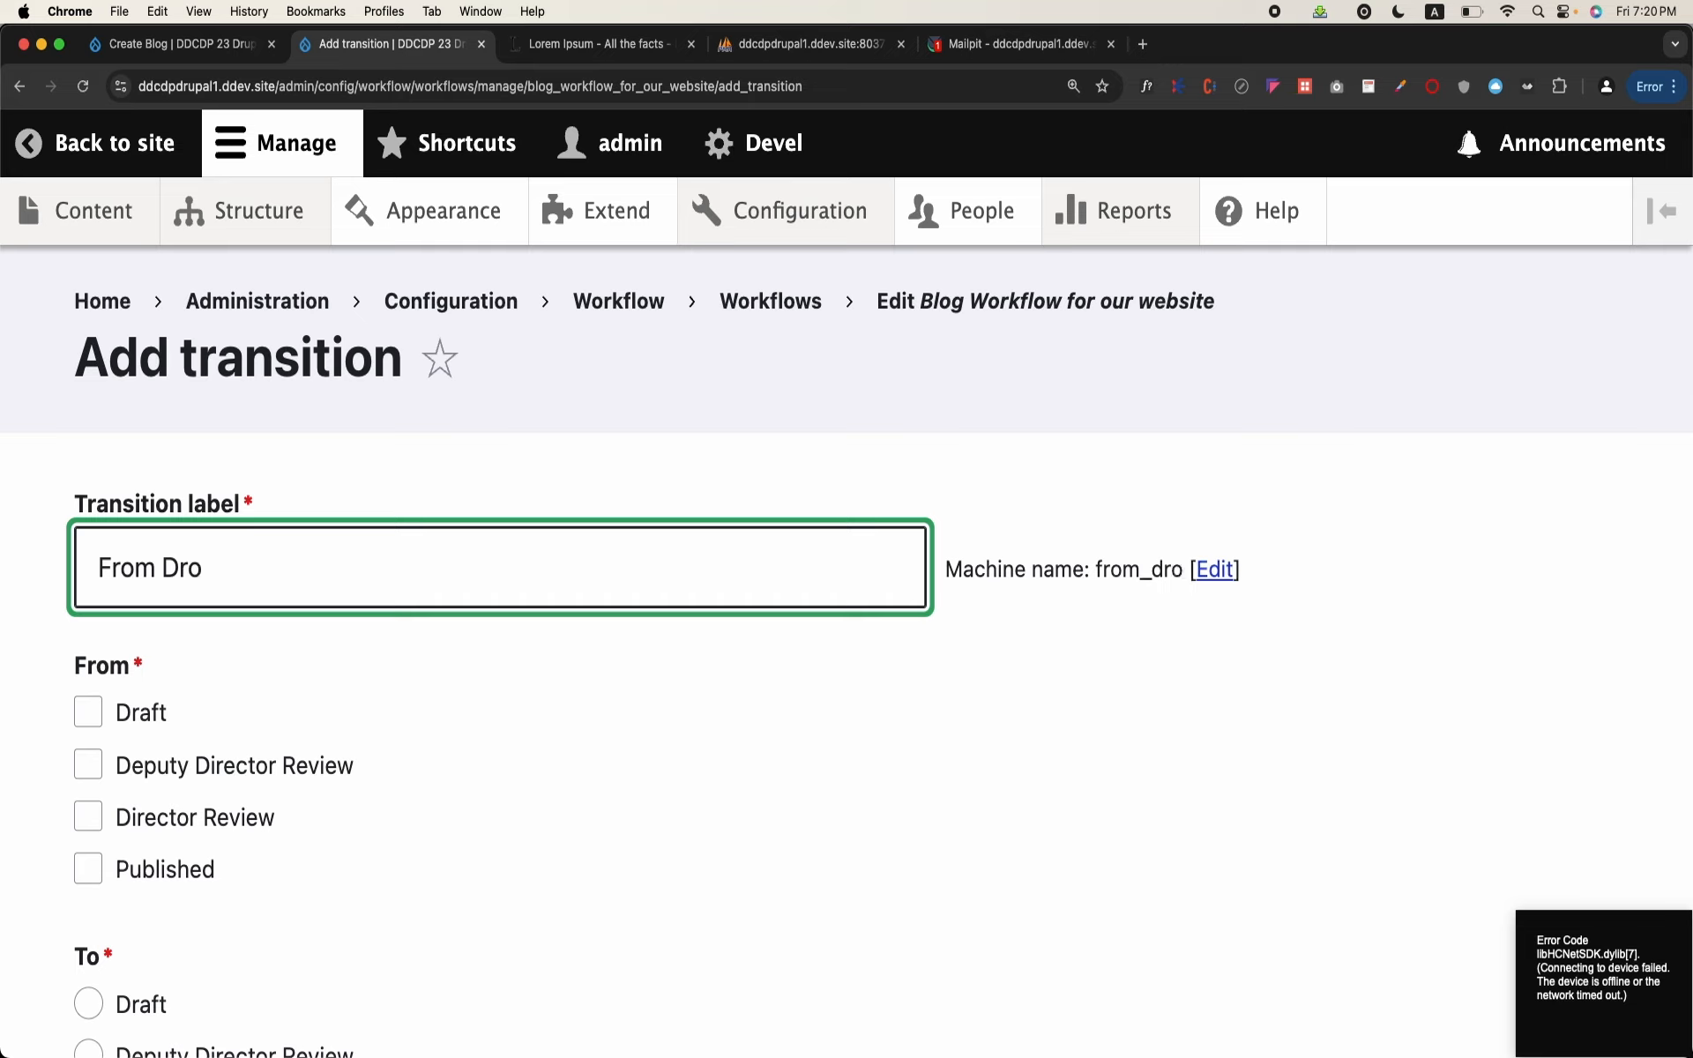
{"action": "key", "text": "BackSpace"}
{"action": "type", "text": "aft To "}
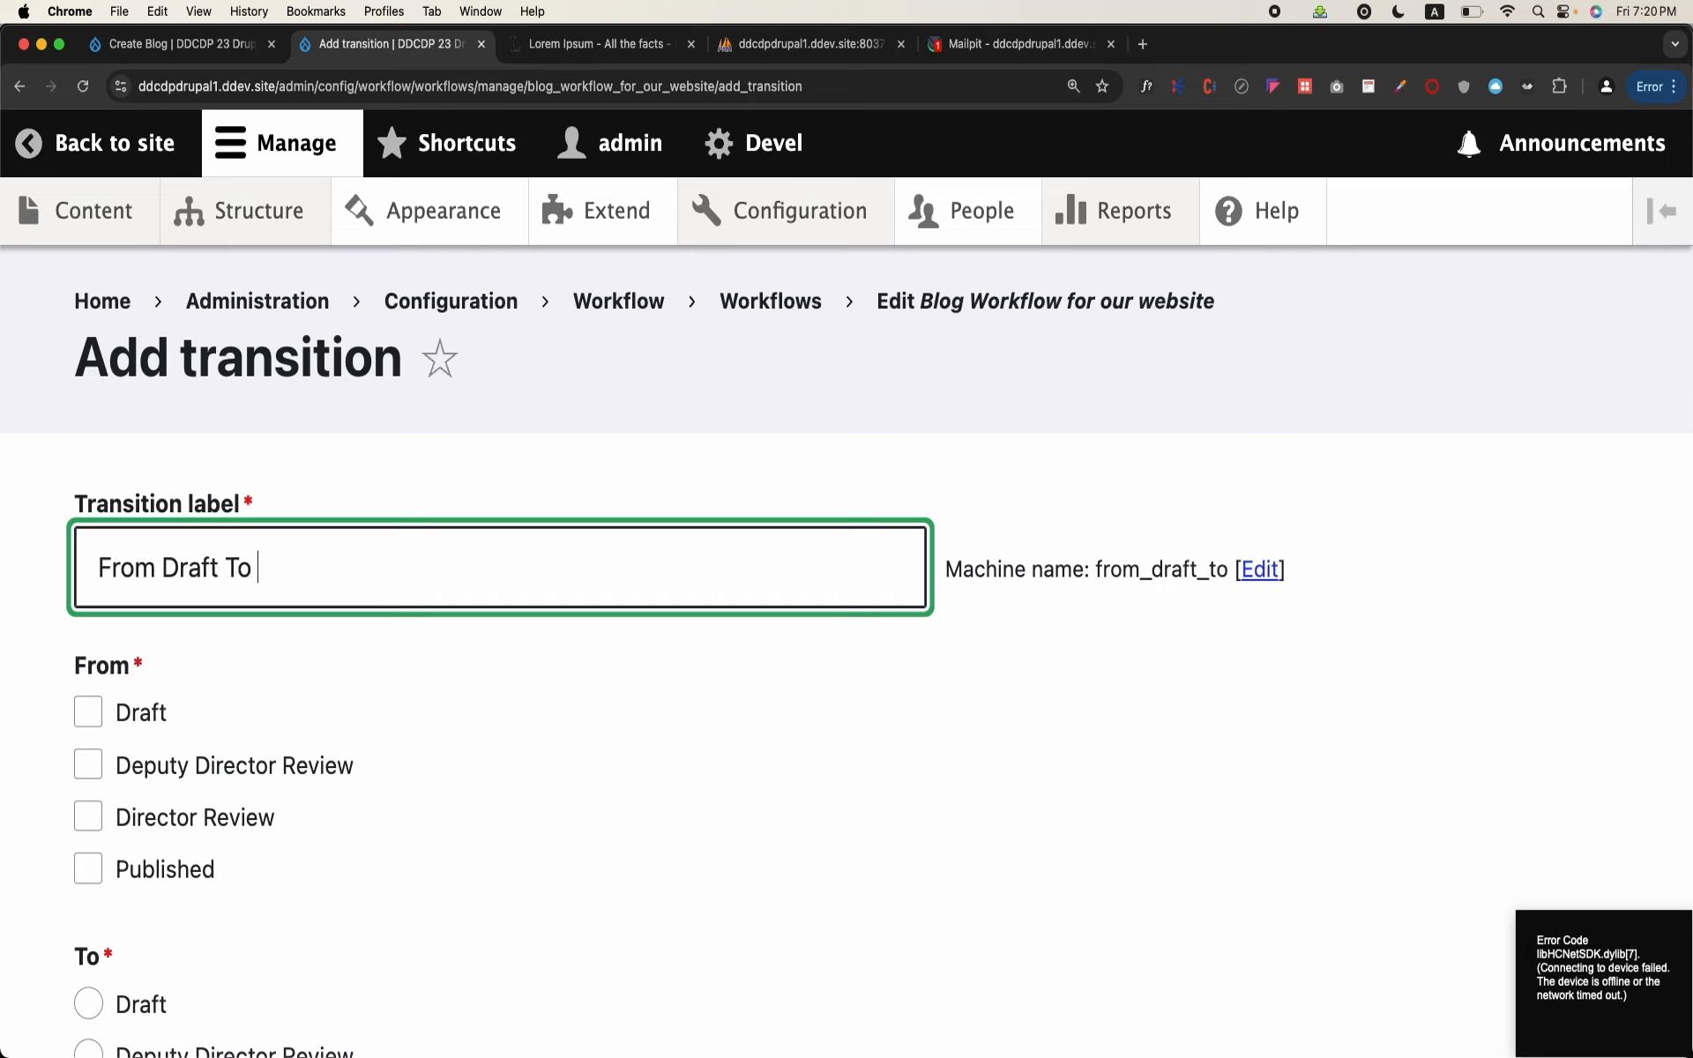
{"action": "type", "text": "Deputy "}
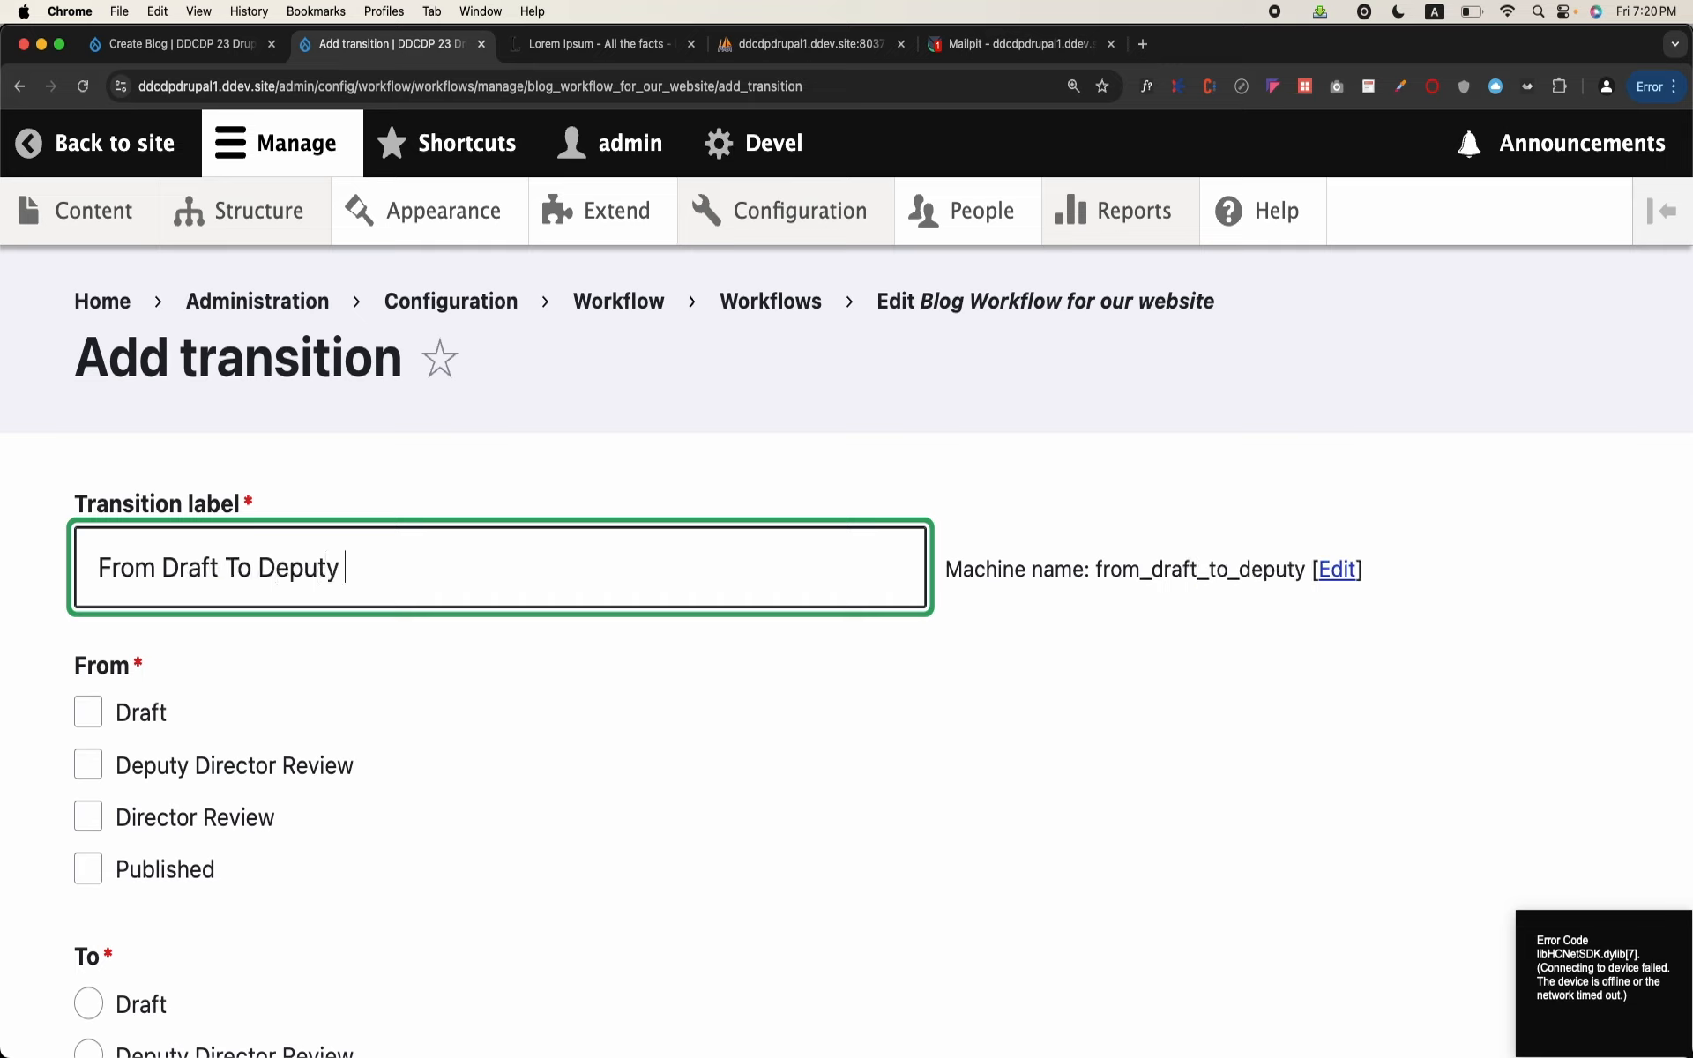
{"action": "type", "text": "Directory Review"}
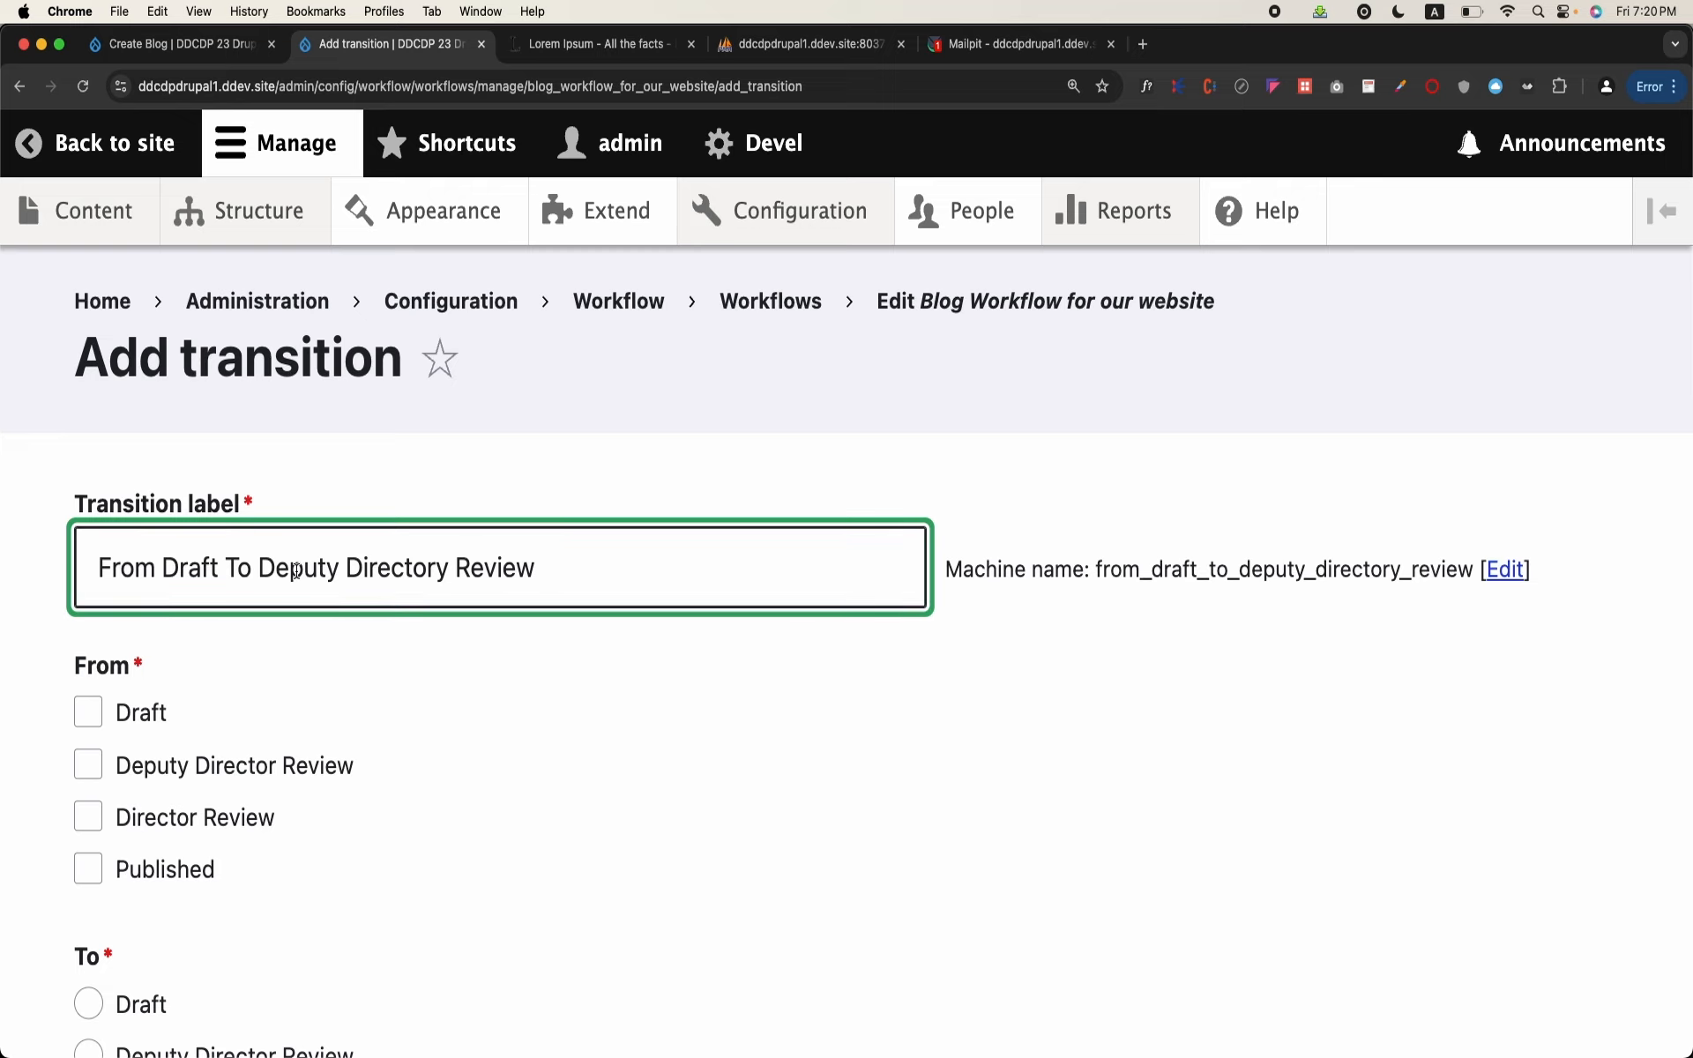
Step: Change the new transition's label to "Others to Deputy Directory Review"
{"action": "left_click_drag", "start_coordinate": [255, 569], "coordinate": [88, 562]}
{"action": "type", "text": "Other"}
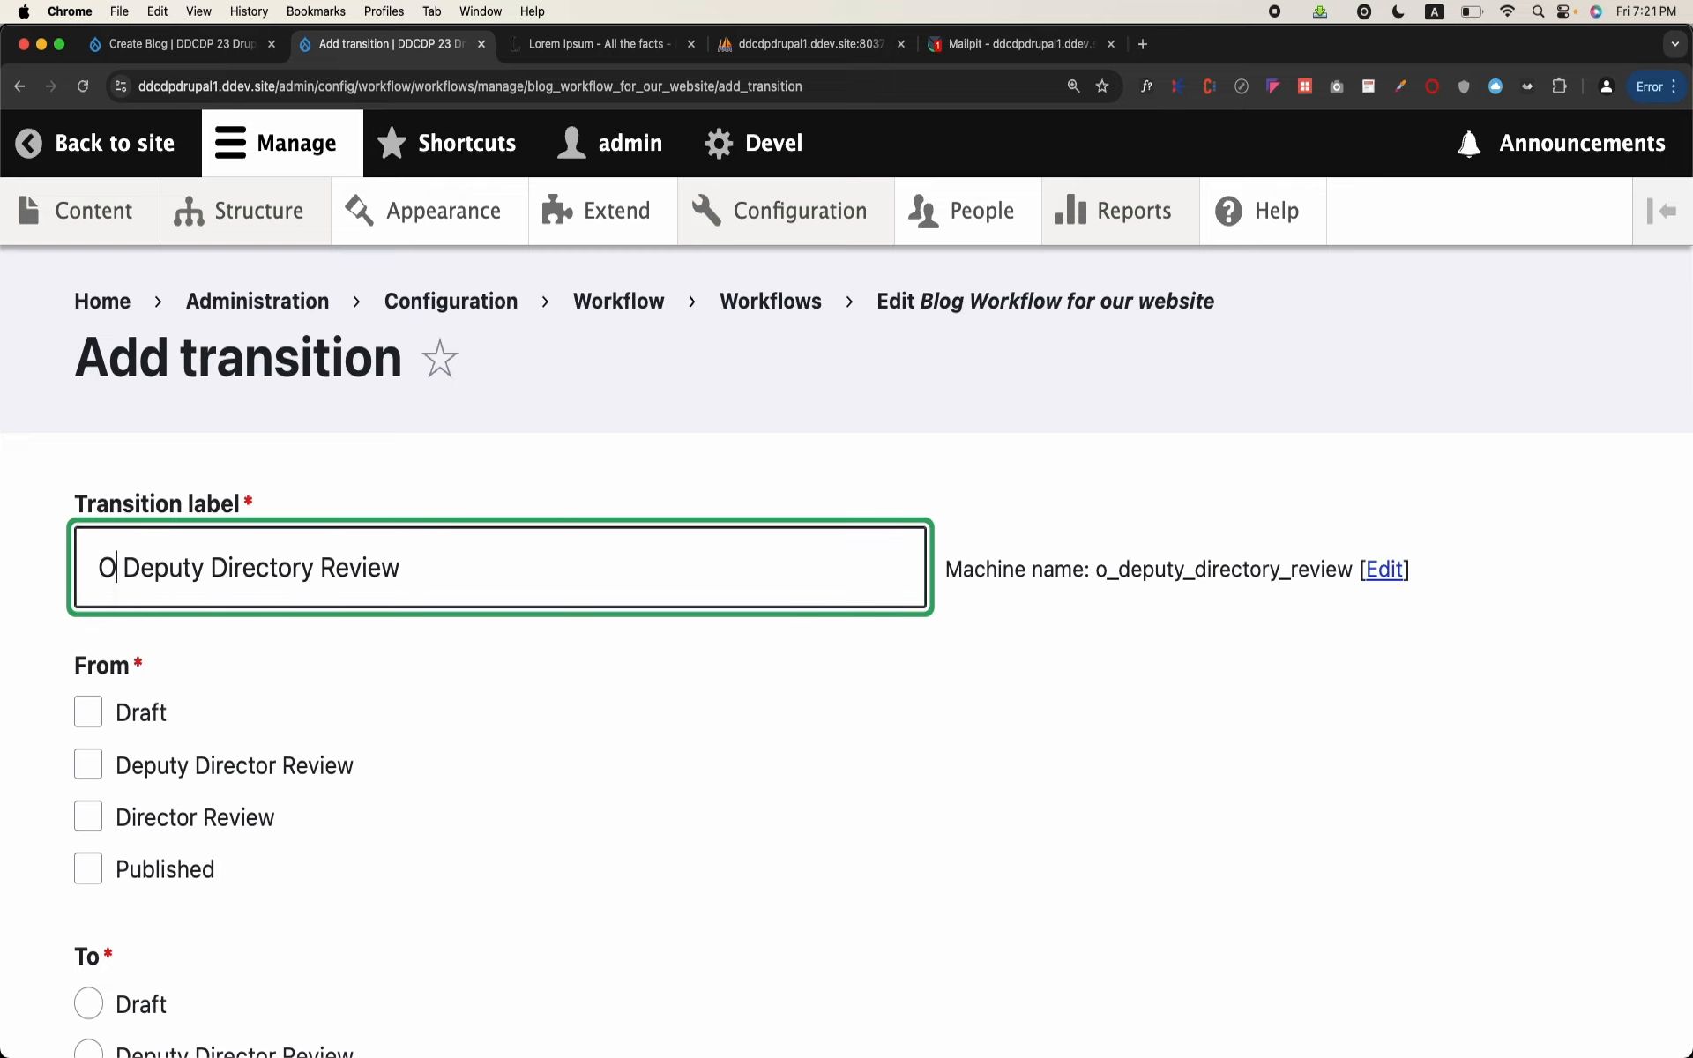
{"action": "type", "text": "s to"}
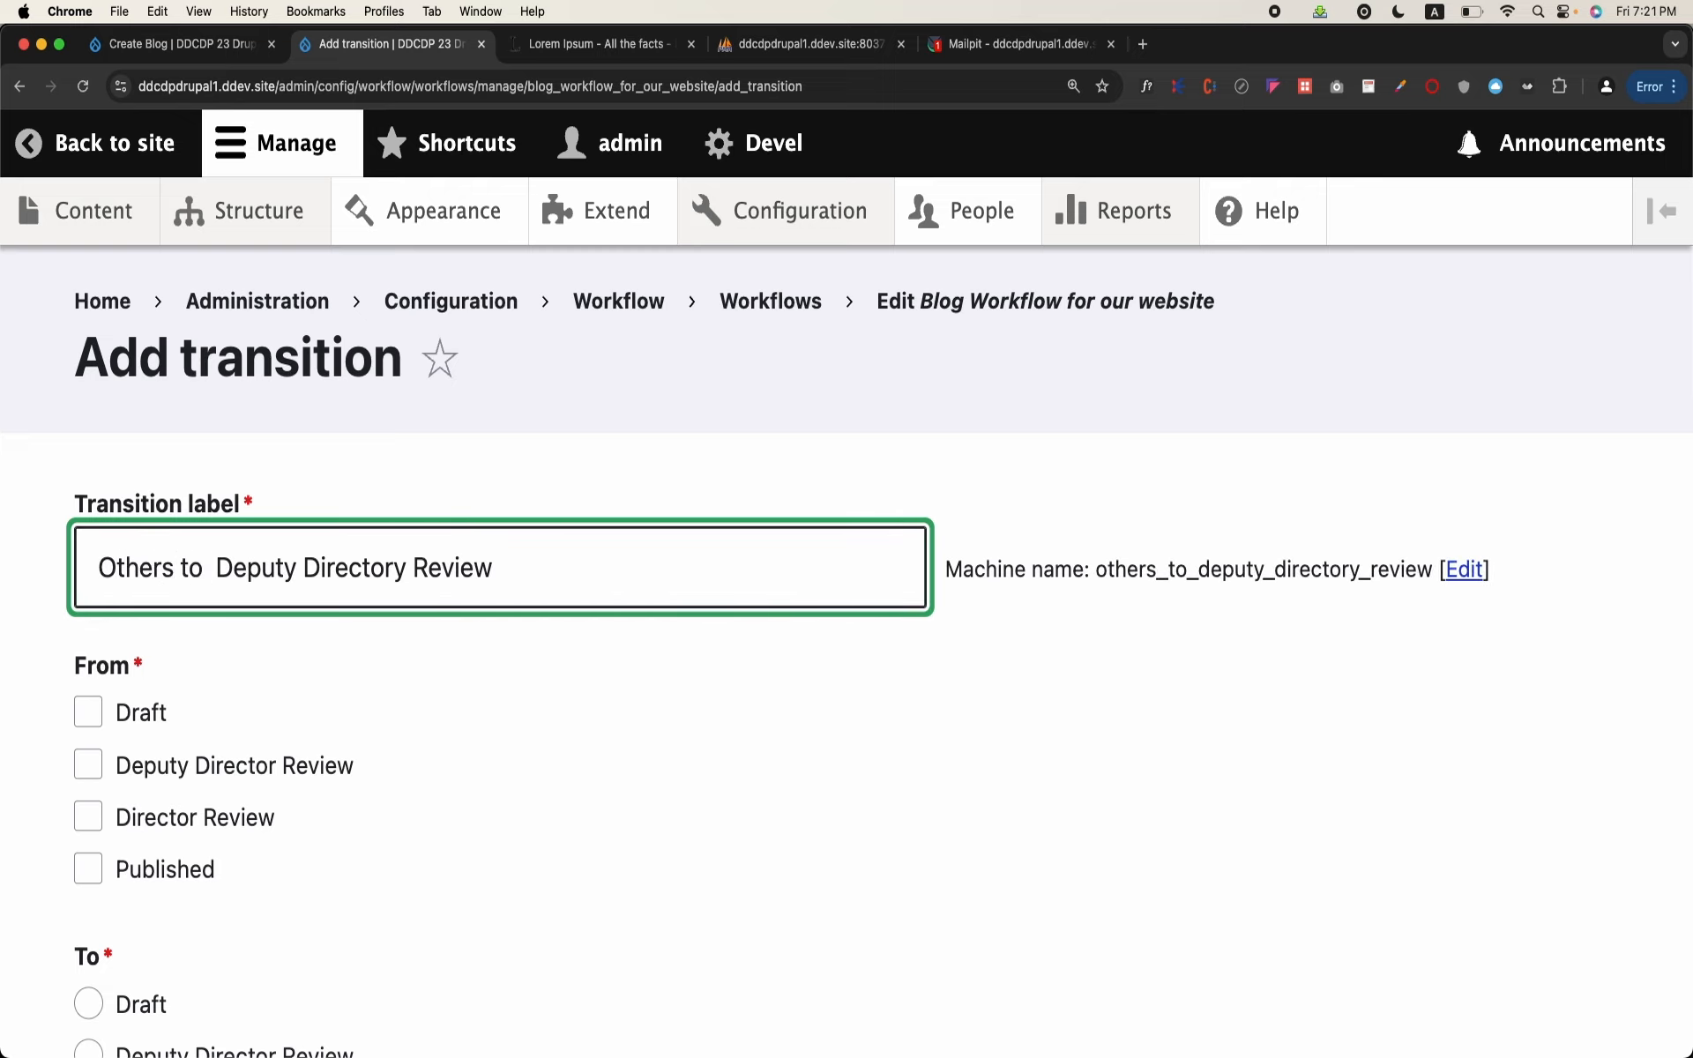
{"action": "key", "text": "BackSpace"}
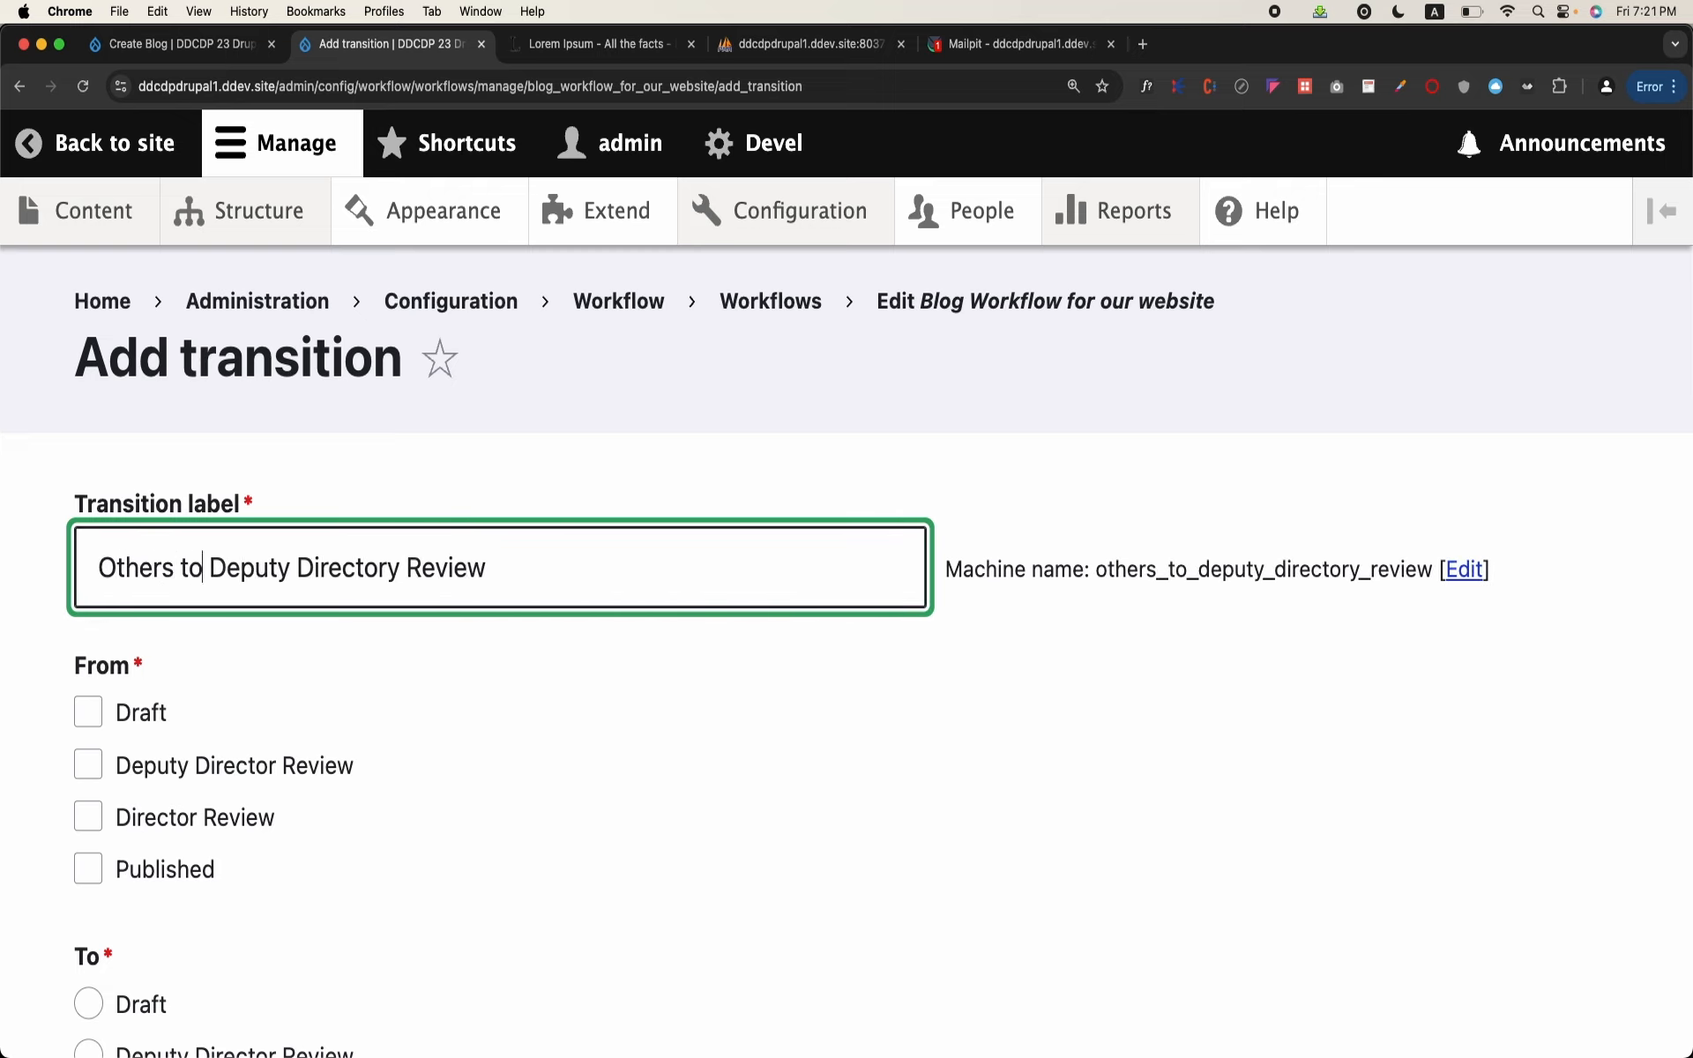
Step: Try to save the transition from Draft, Deputy Director Review, Director Review and Published to Deputy Director Review
{"action": "left_click", "coordinate": [90, 825]}
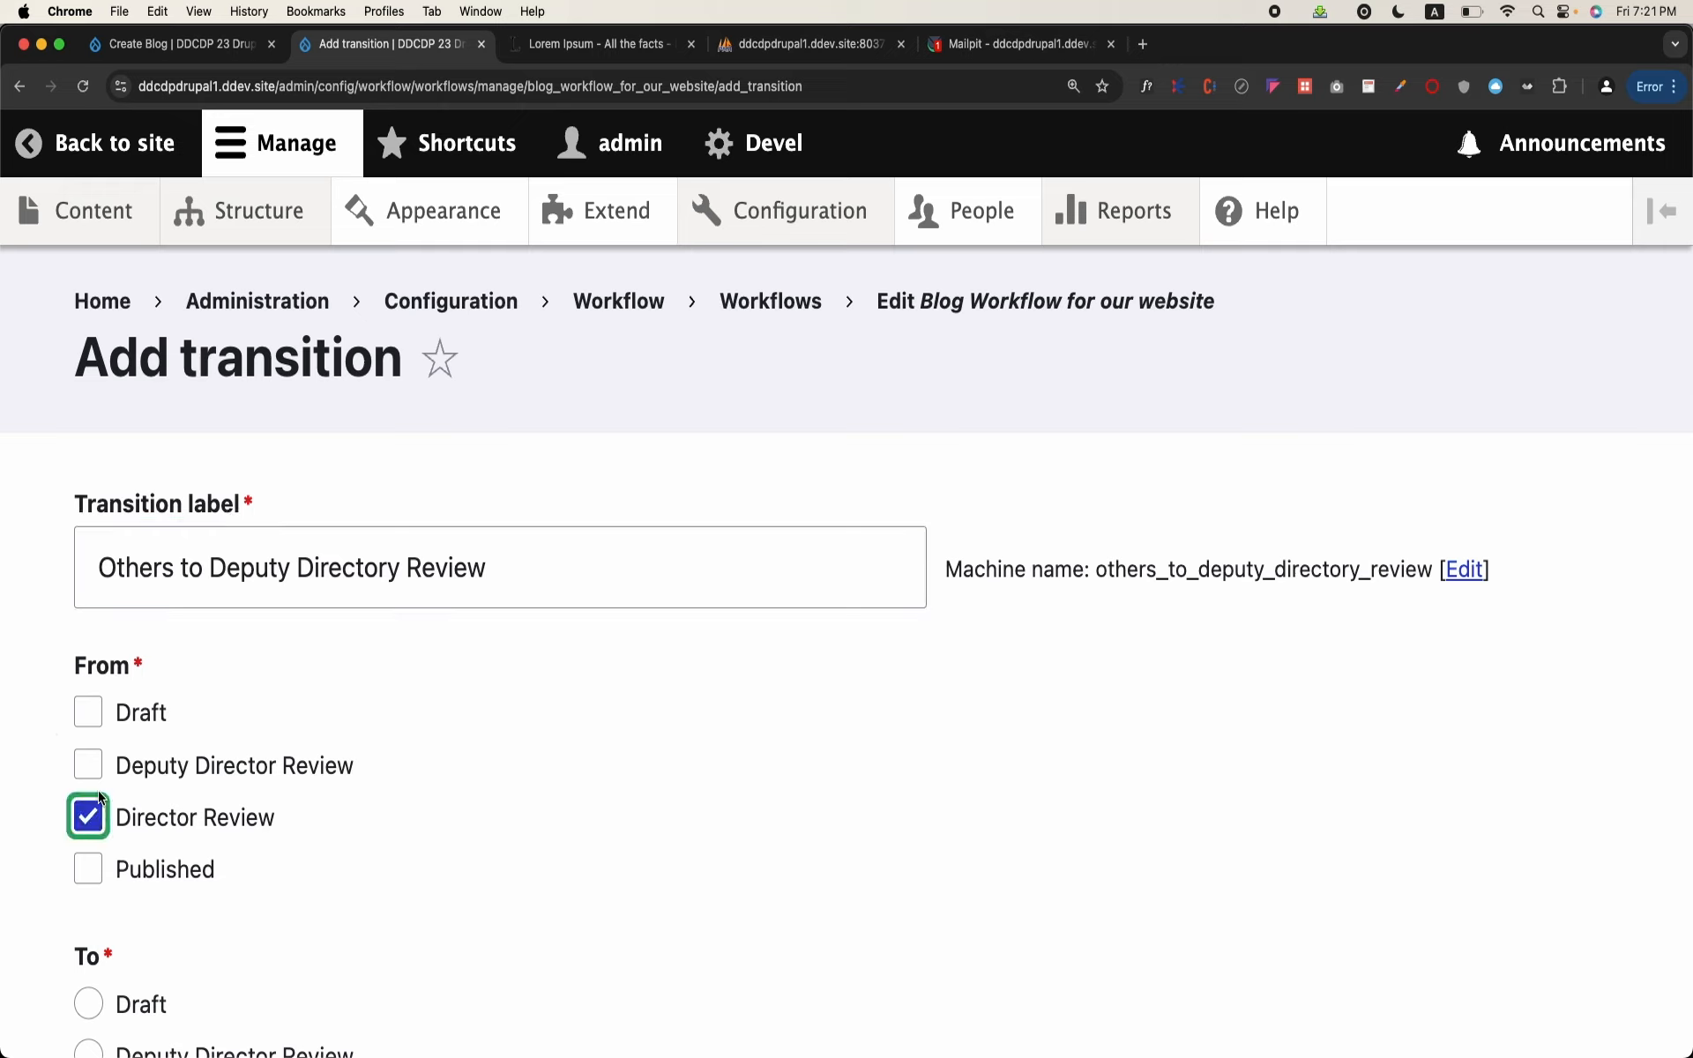
{"action": "left_click", "coordinate": [89, 765]}
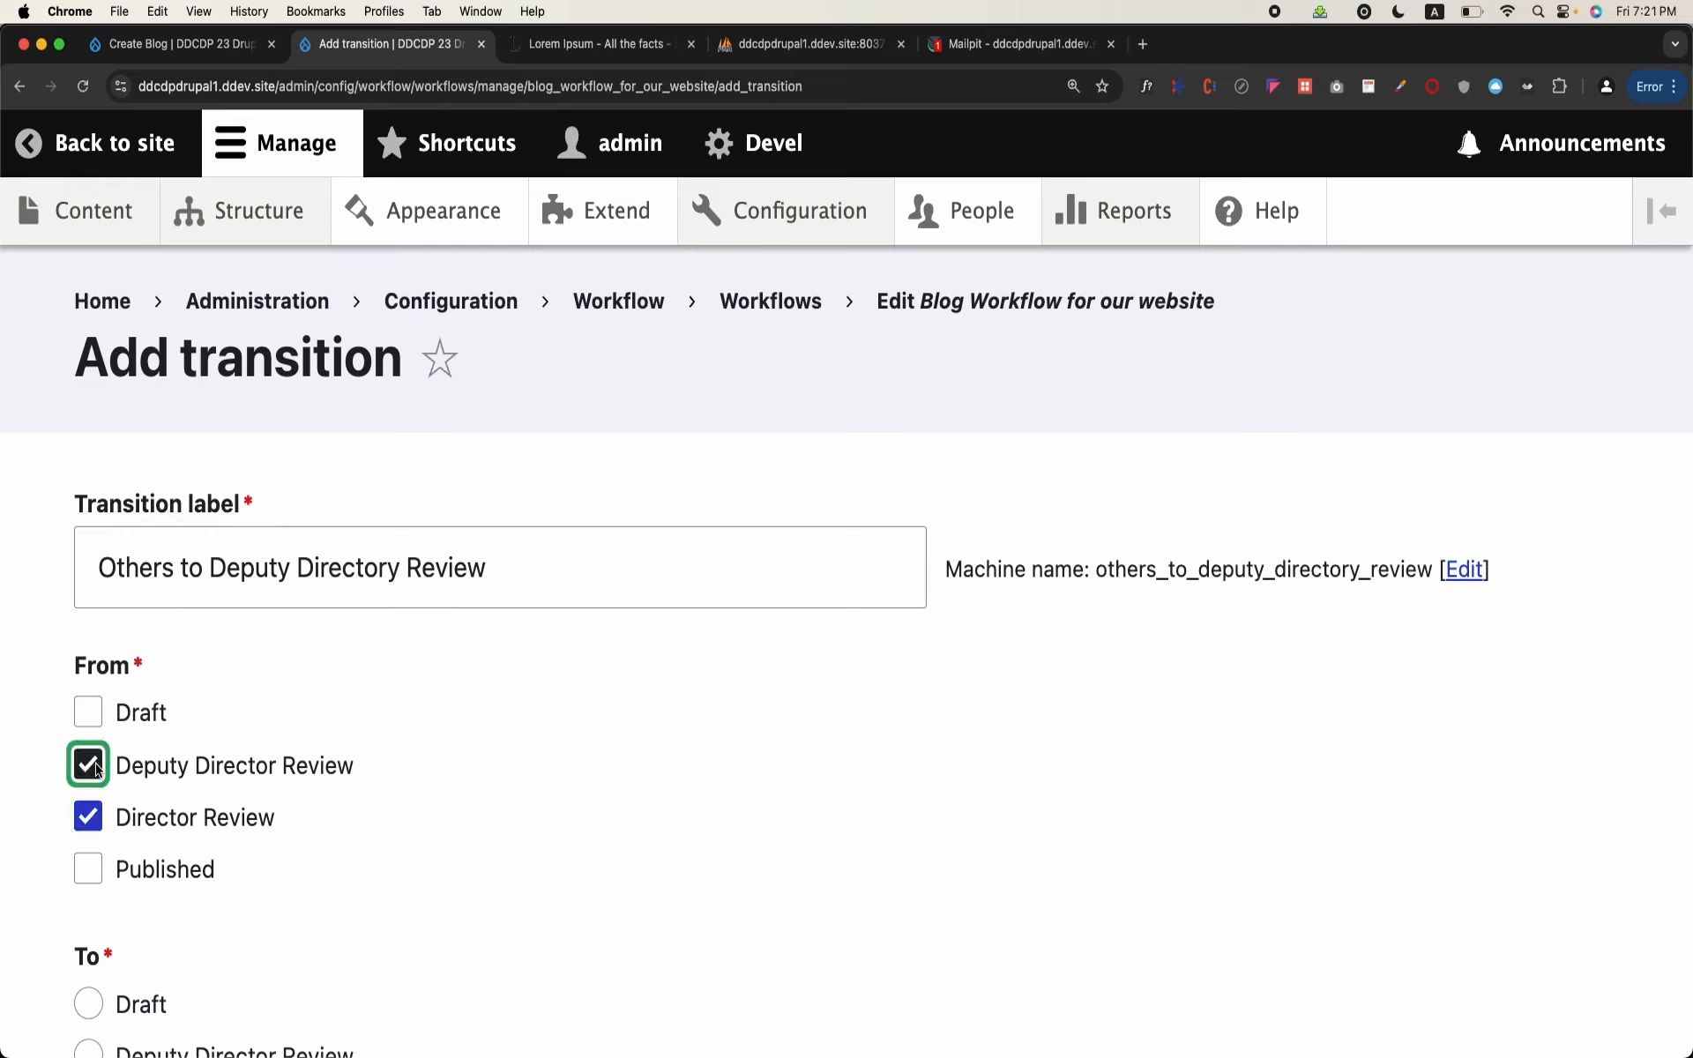
{"action": "left_click", "coordinate": [89, 714]}
{"action": "left_click", "coordinate": [89, 870]}
{"action": "scroll", "coordinate": [163, 869], "scroll_direction": "down", "scroll_amount": 5}
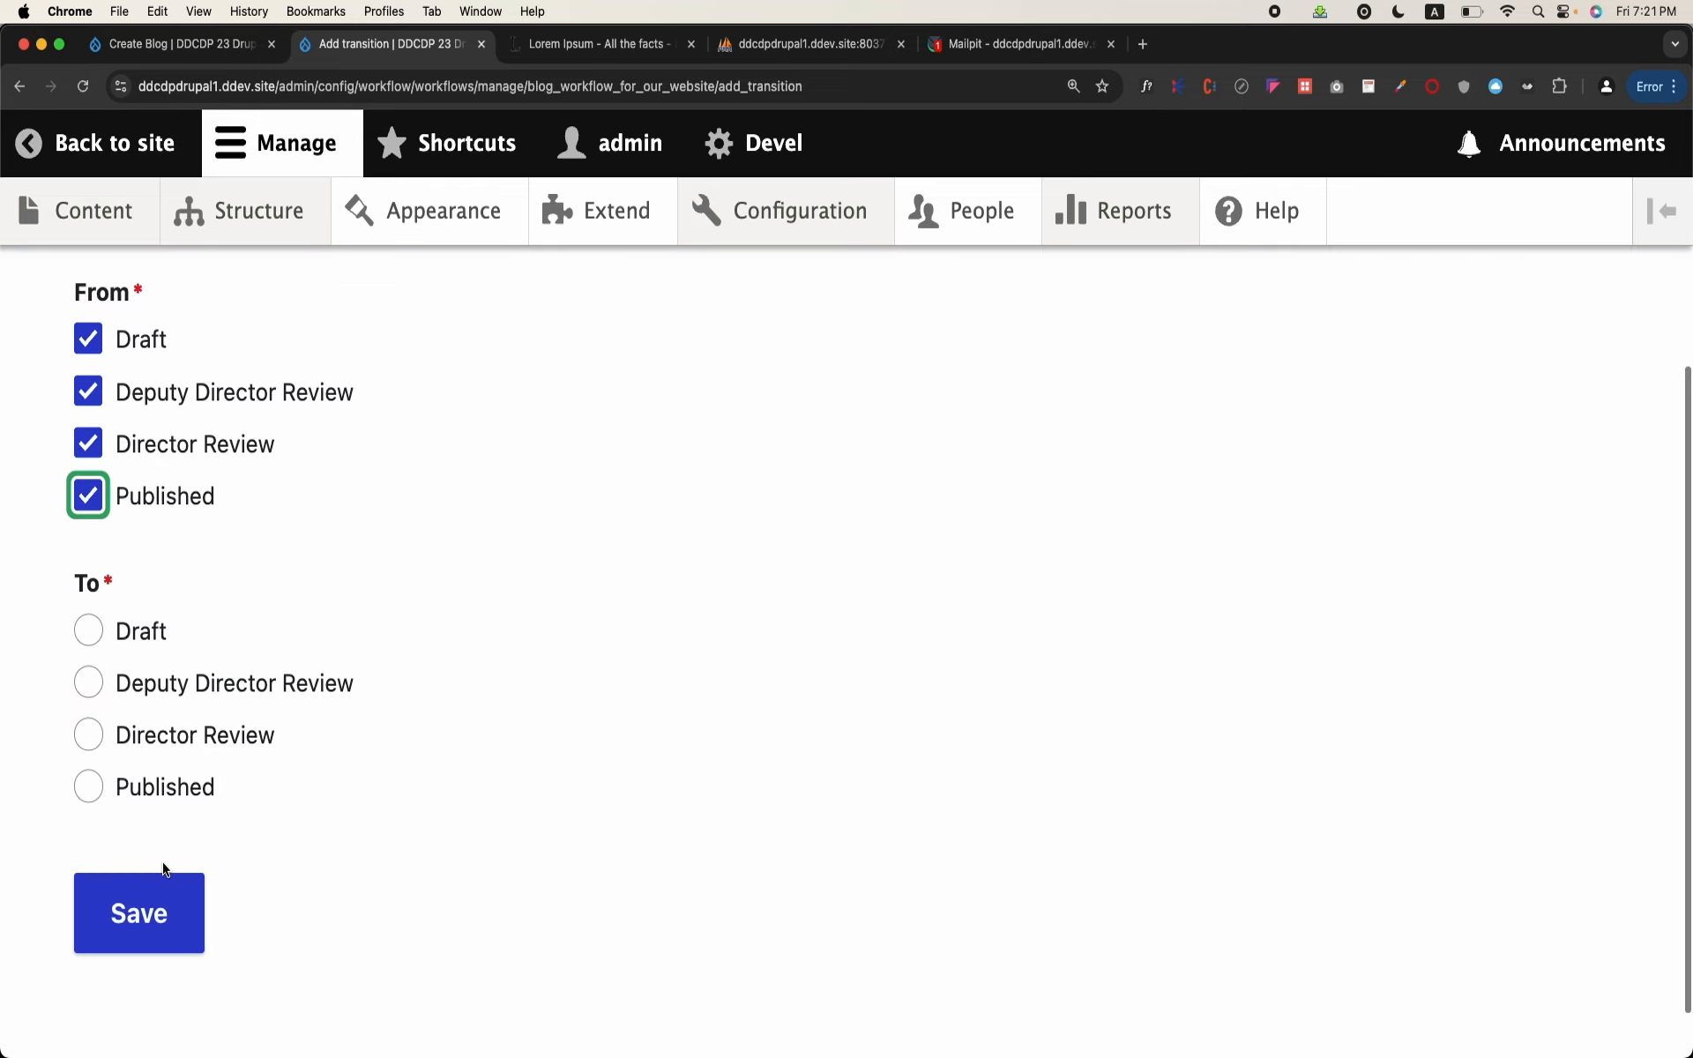
{"action": "left_click", "coordinate": [101, 690]}
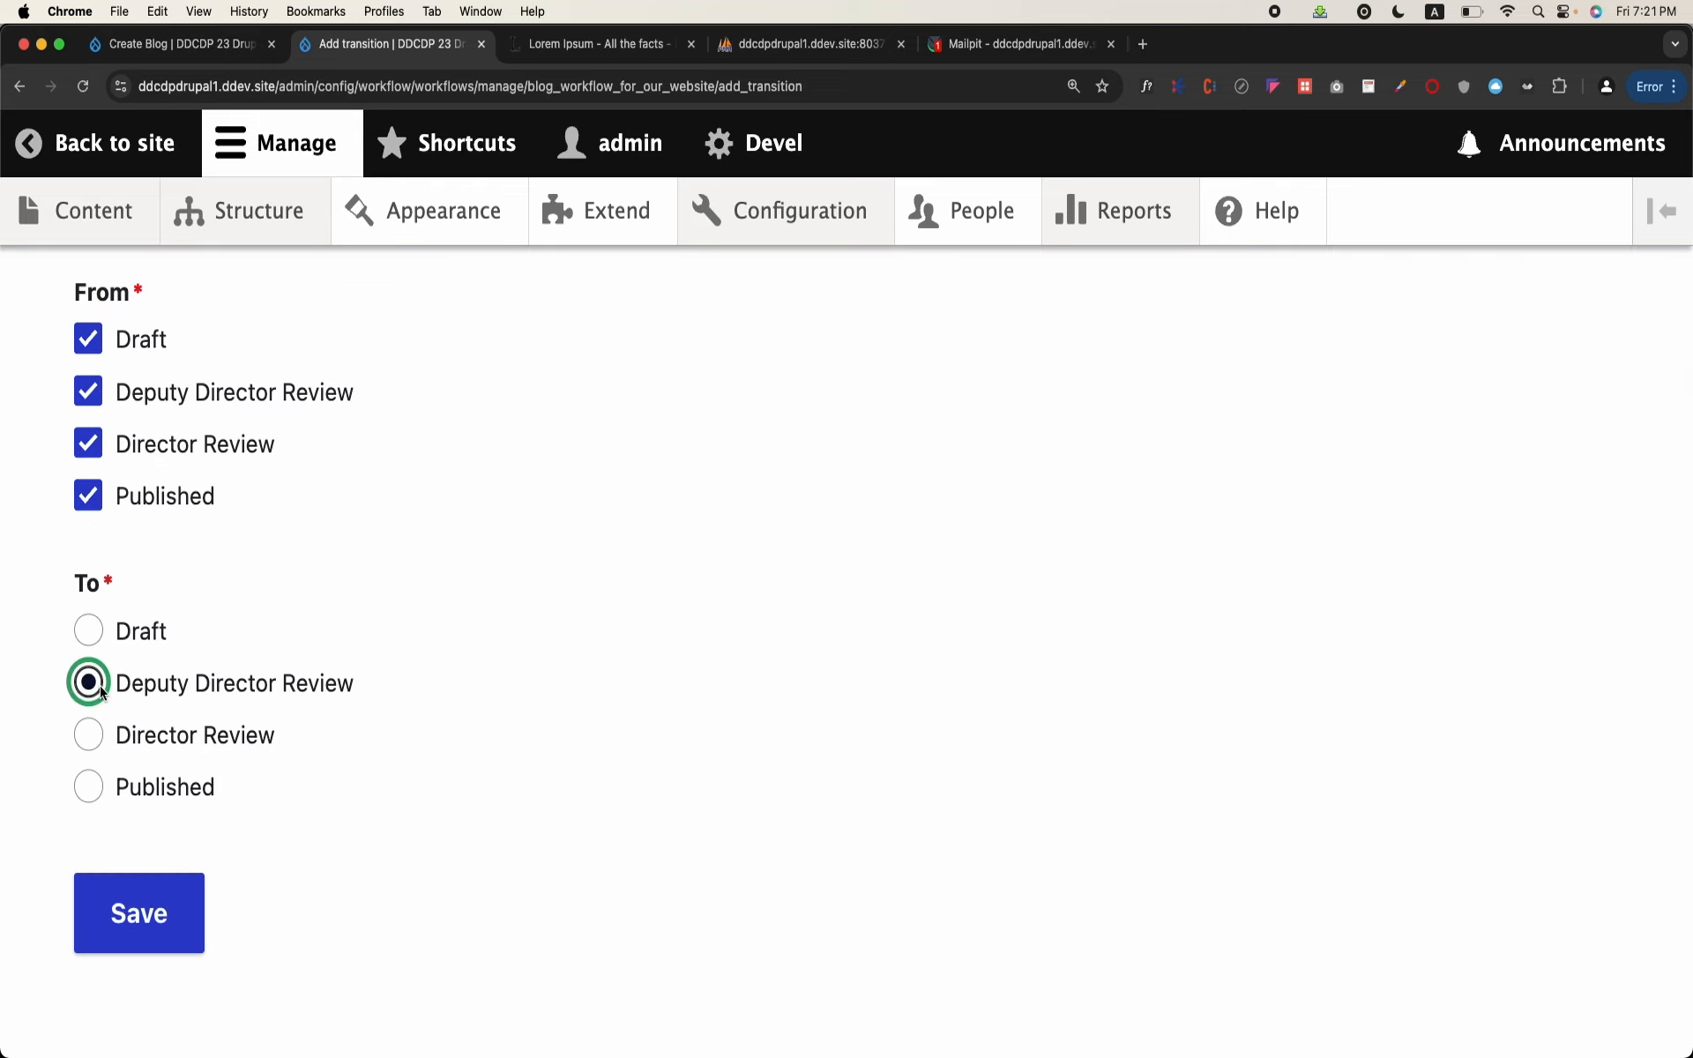
{"action": "left_click", "coordinate": [146, 908]}
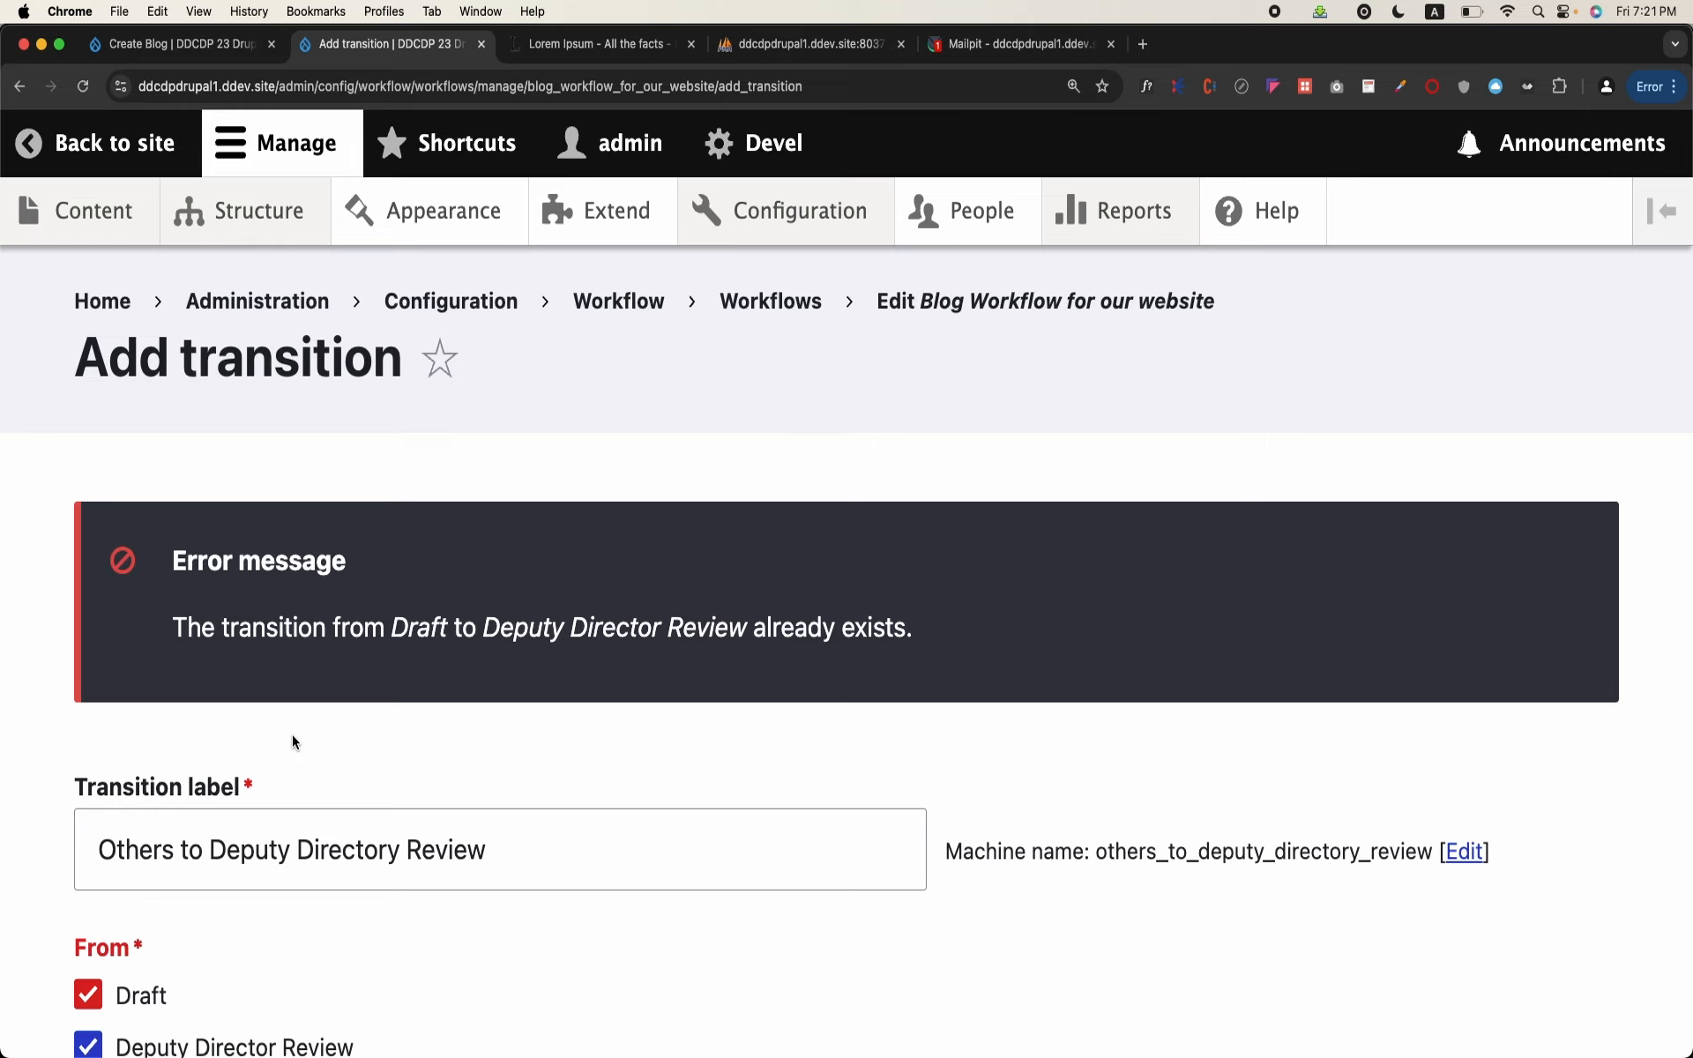
Step: Remove Draft from the transition's From states and save the transition
{"action": "scroll", "coordinate": [293, 734], "scroll_direction": "down", "scroll_amount": 7}
{"action": "scroll", "coordinate": [174, 491], "scroll_direction": "up", "scroll_amount": 1}
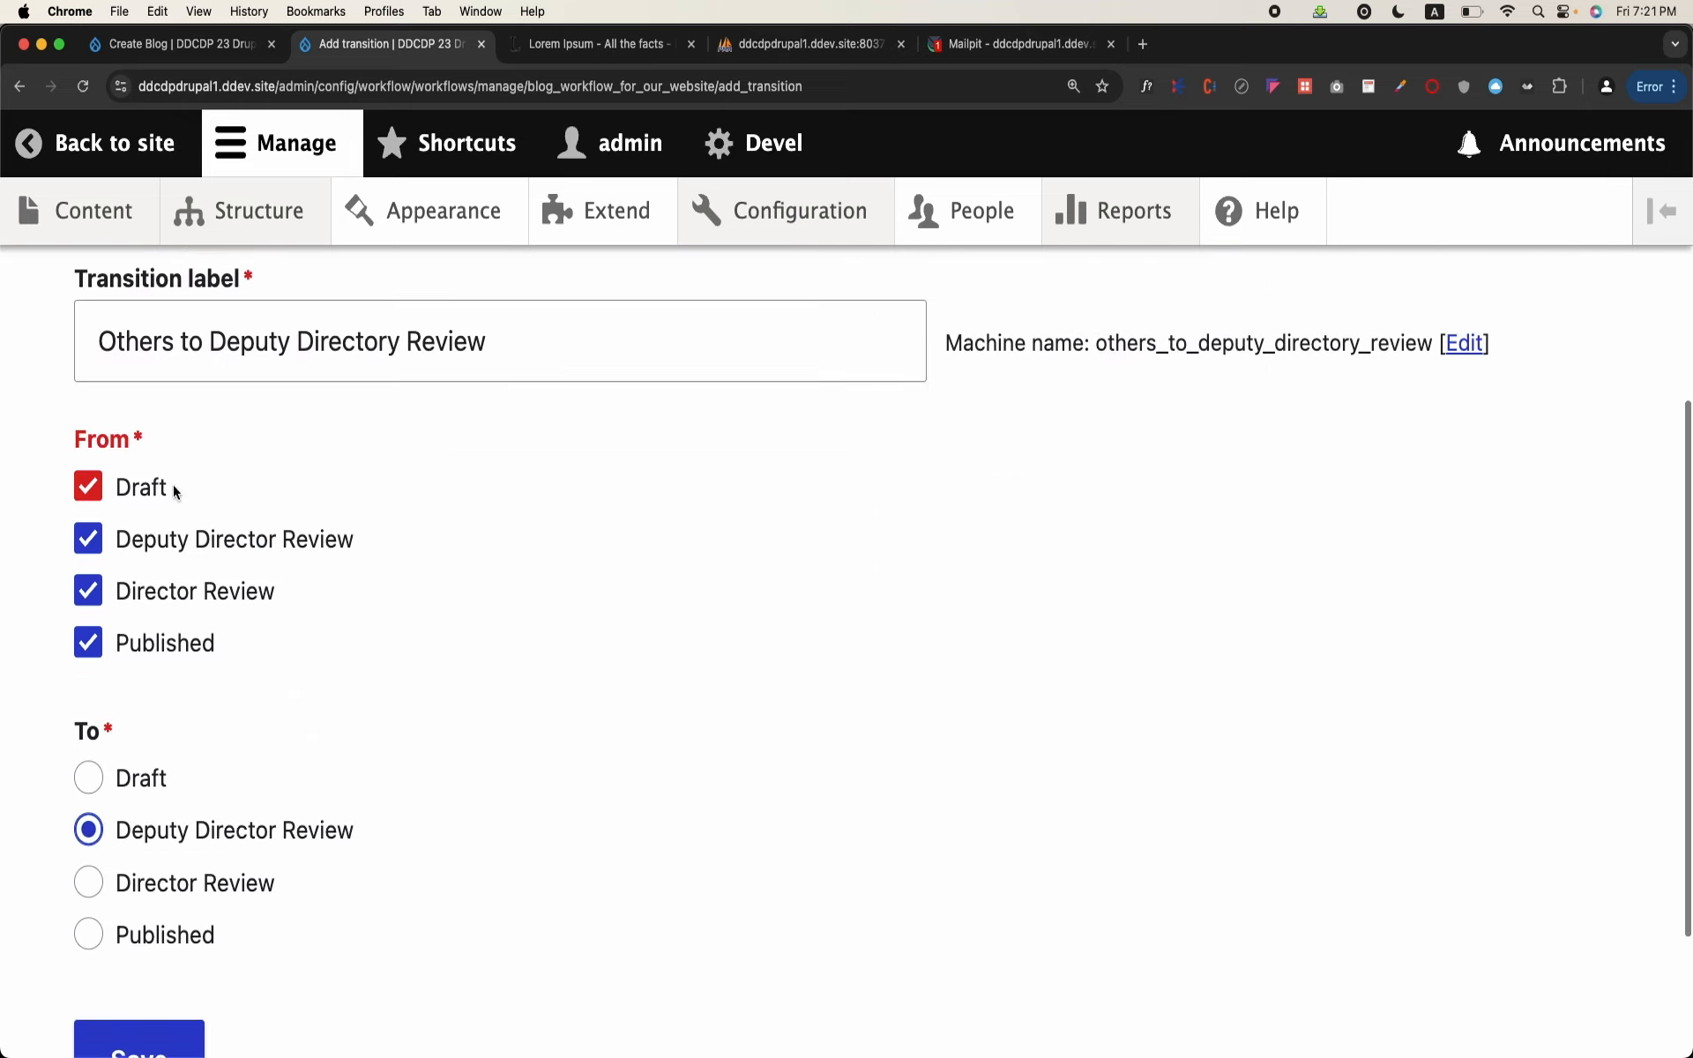
{"action": "right_click", "coordinate": [103, 489]}
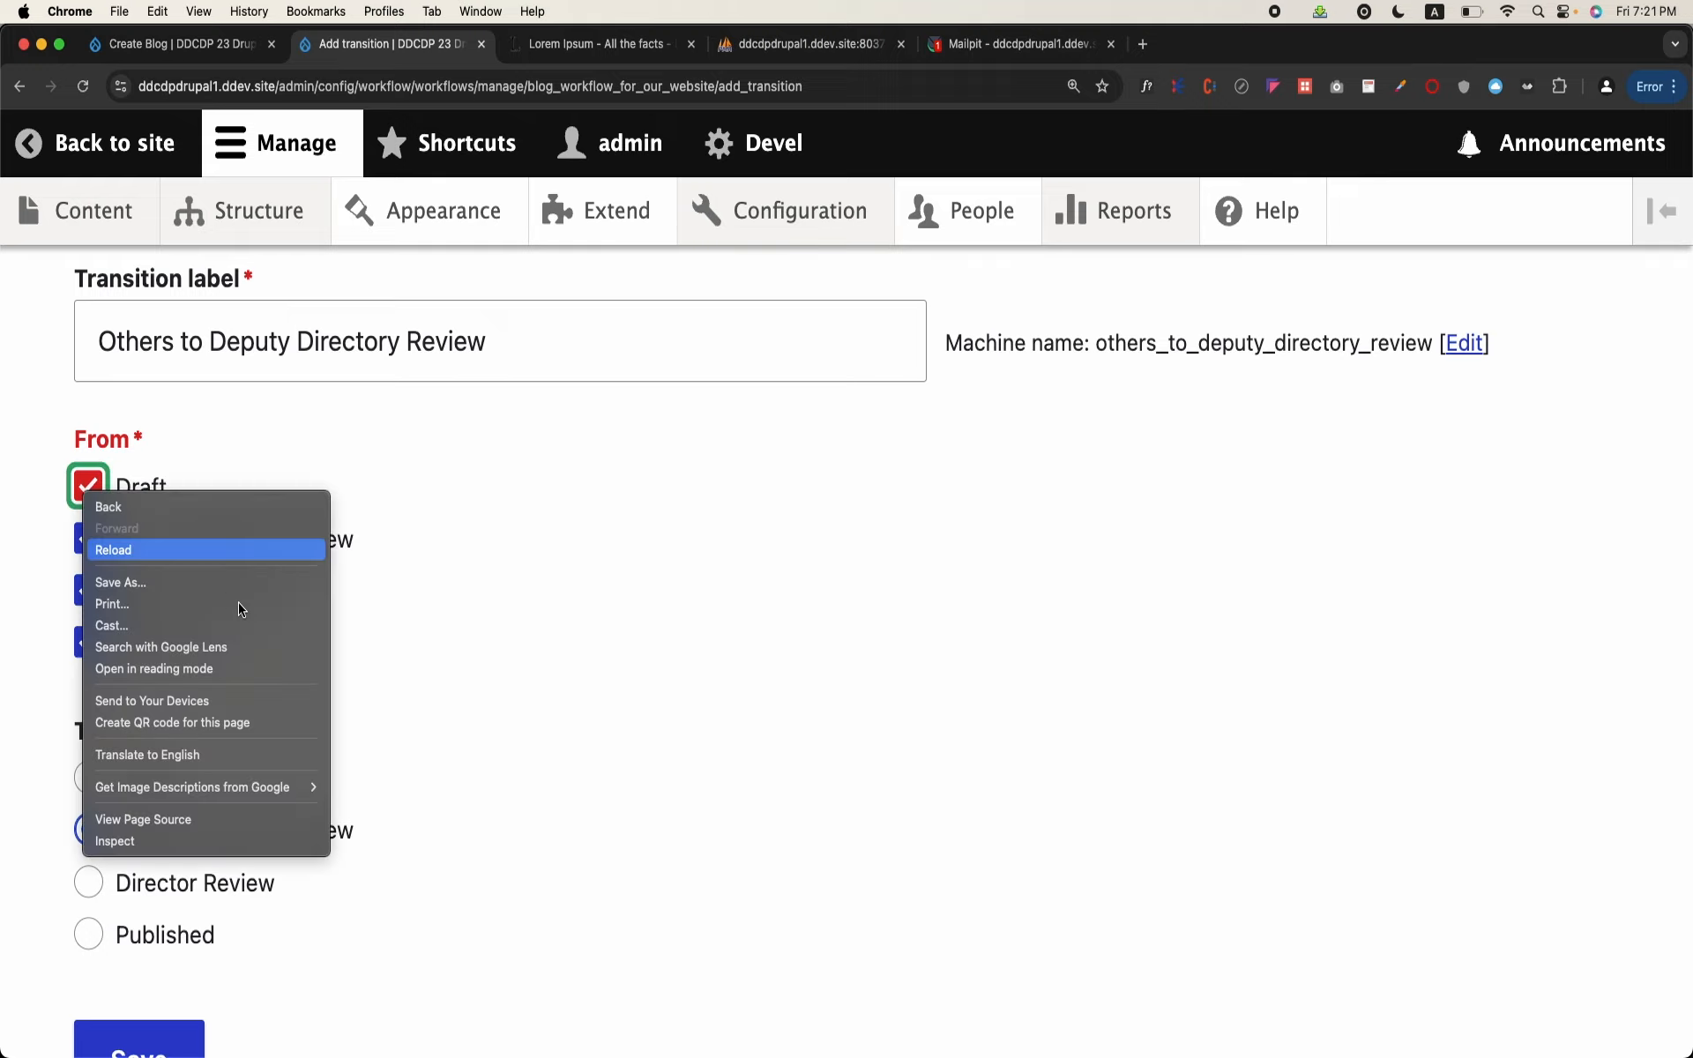
{"action": "key", "text": "Escape"}
{"action": "scroll", "coordinate": [623, 528], "scroll_direction": "up", "scroll_amount": 2}
{"action": "scroll", "coordinate": [623, 528], "scroll_direction": "down", "scroll_amount": 1}
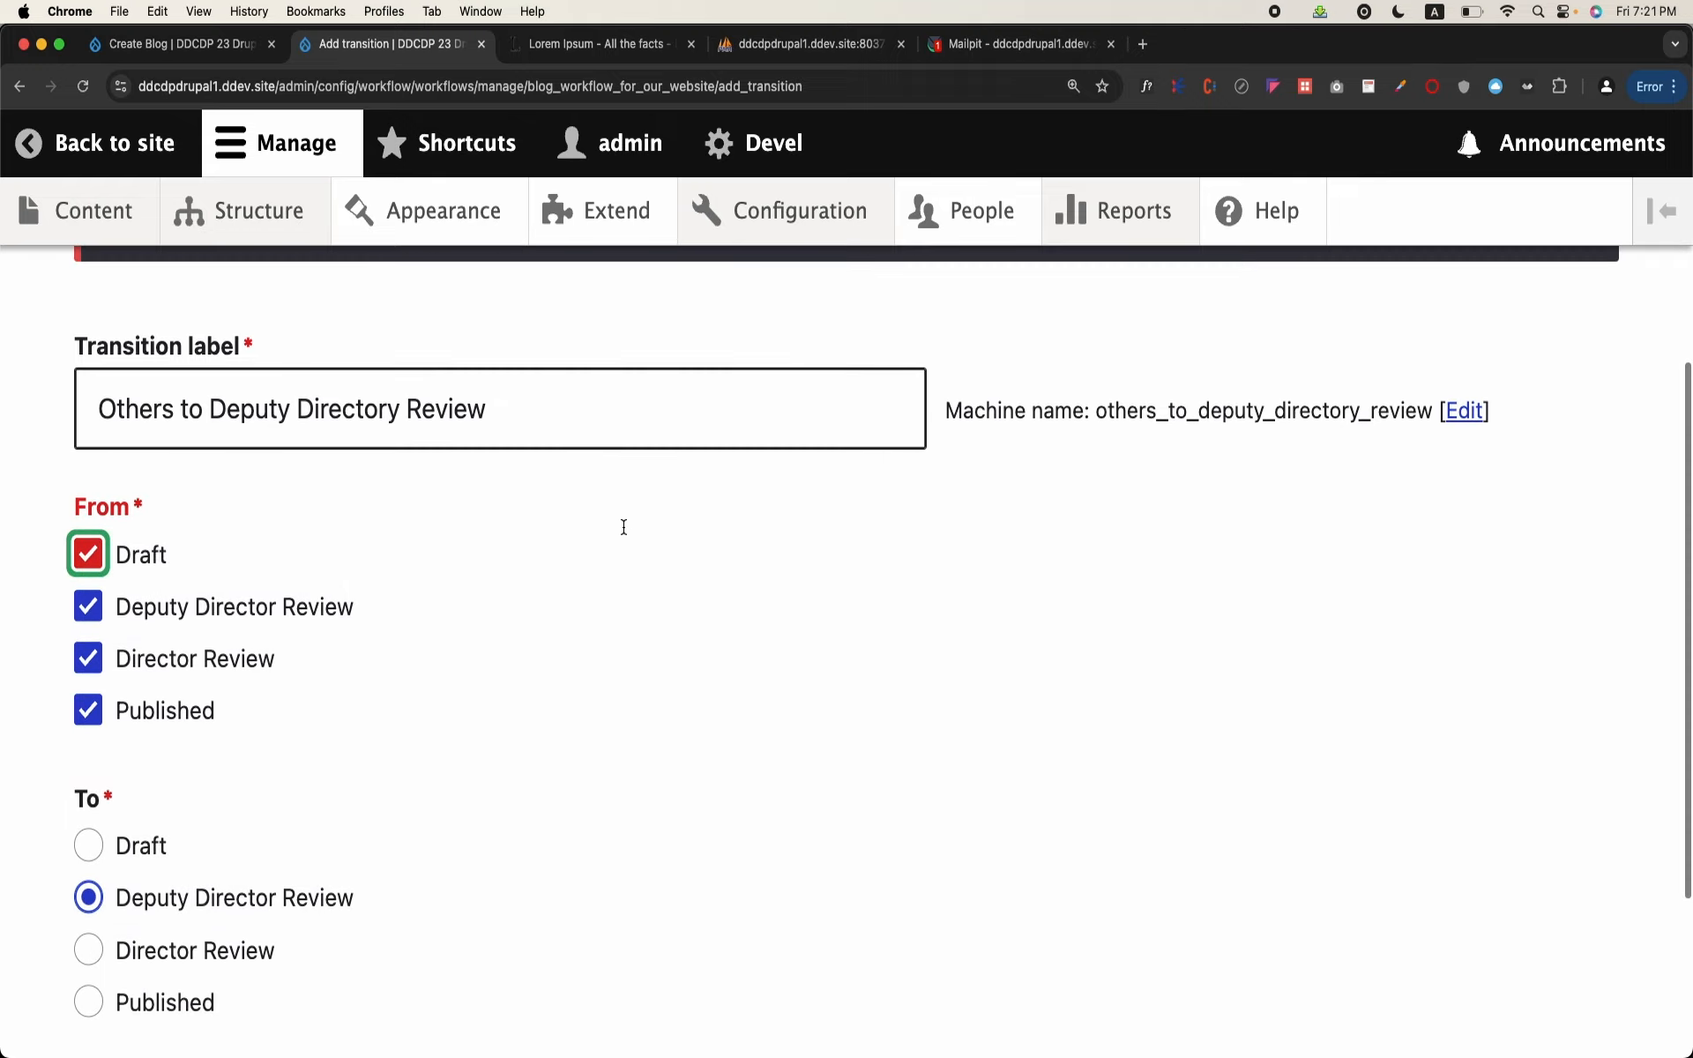
{"action": "left_click", "coordinate": [601, 556]}
{"action": "left_click", "coordinate": [99, 556]}
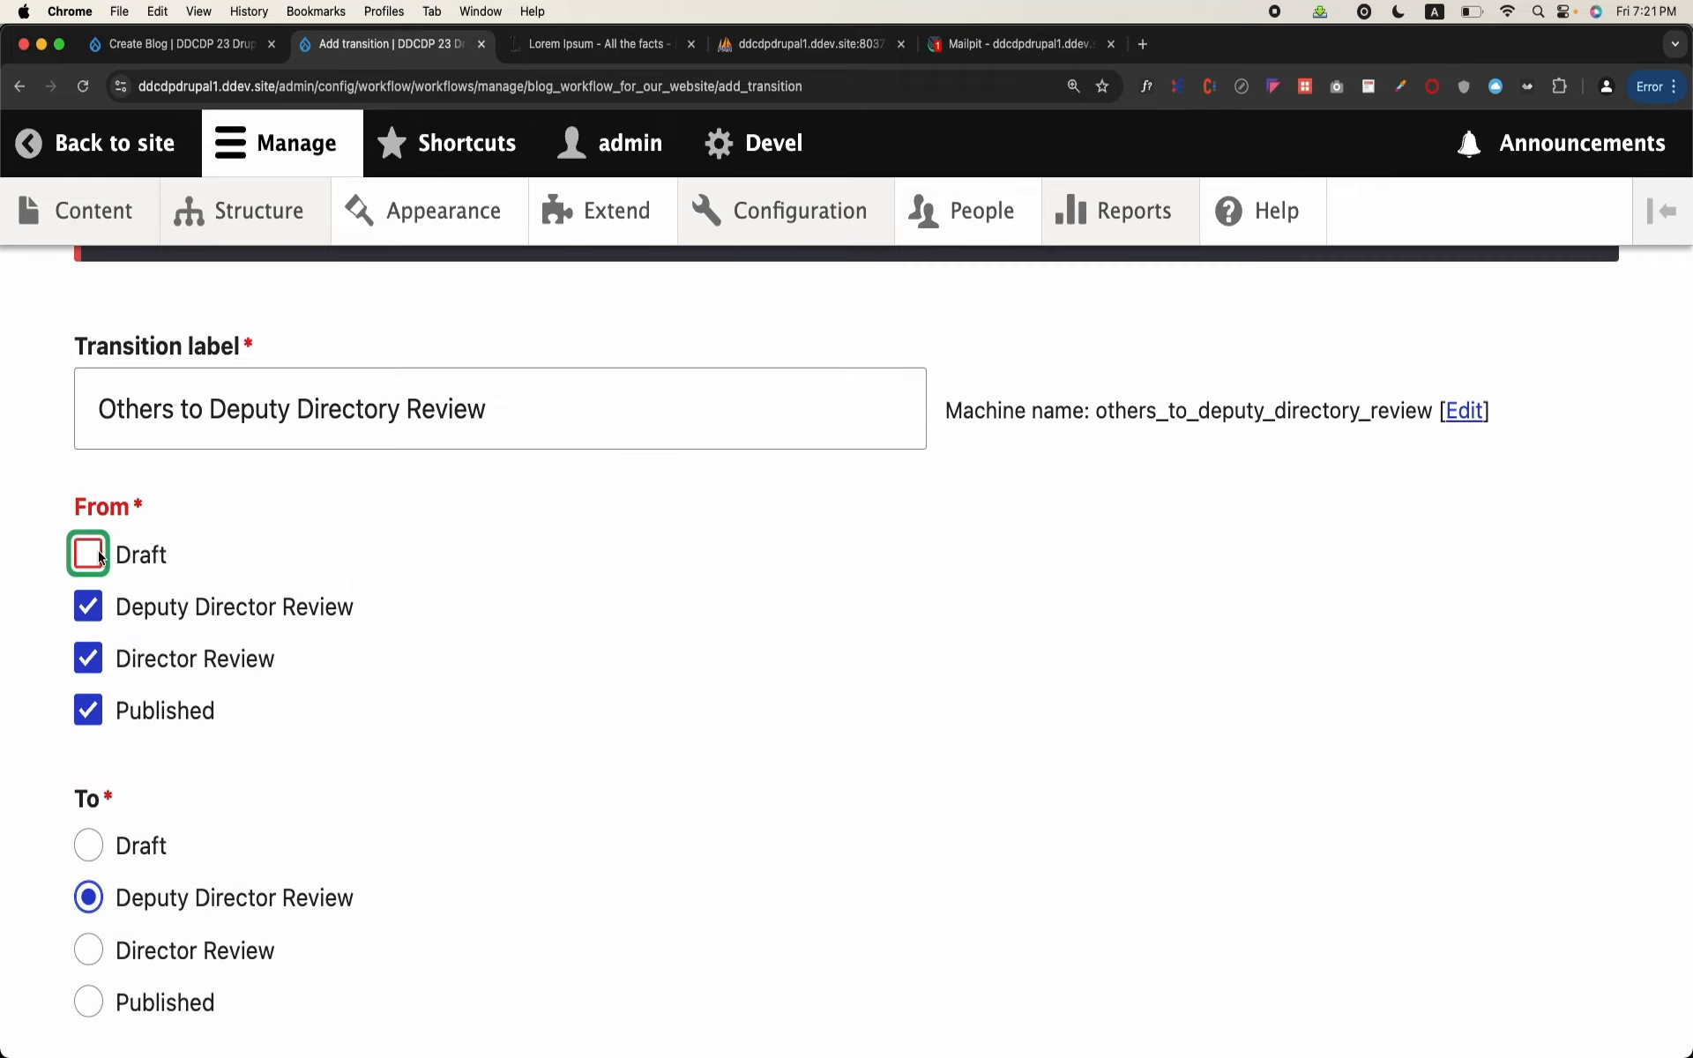
{"action": "scroll", "coordinate": [318, 675], "scroll_direction": "down", "scroll_amount": 3}
{"action": "left_click", "coordinate": [167, 860]}
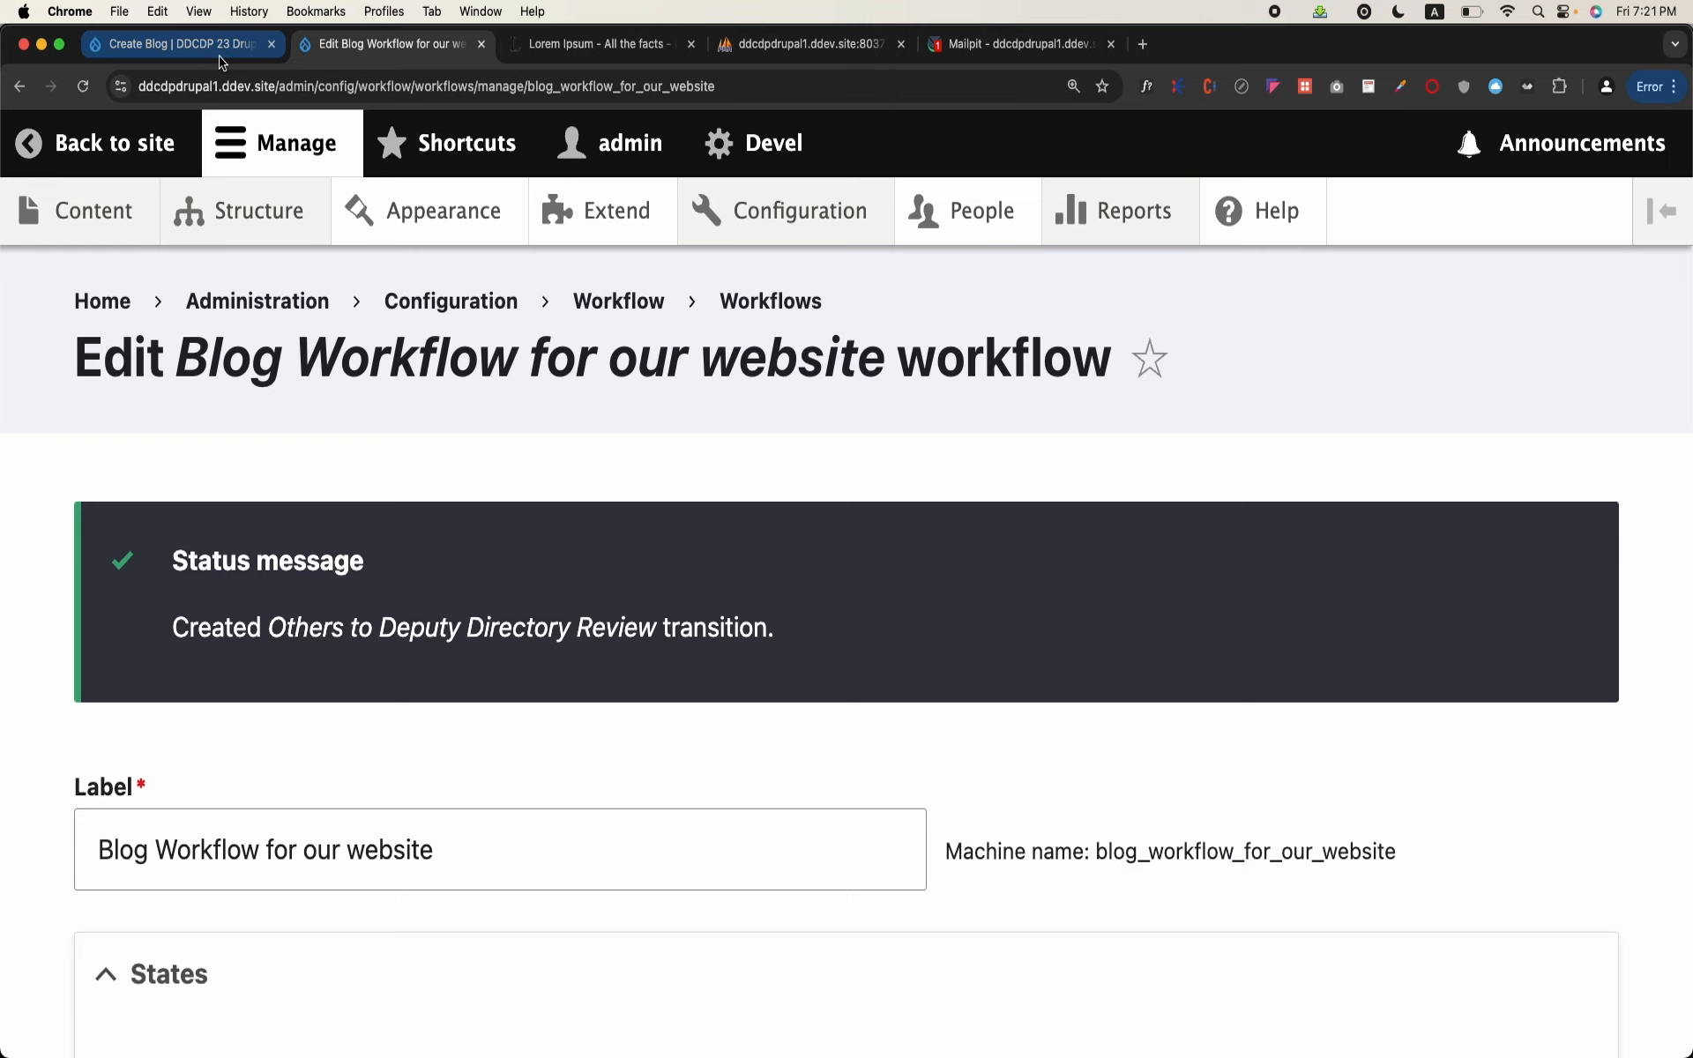
Step: Return to the Create Blog form, reload it blank and examine its Save as options
{"action": "key", "text": "ctrl+shift+Tab"}
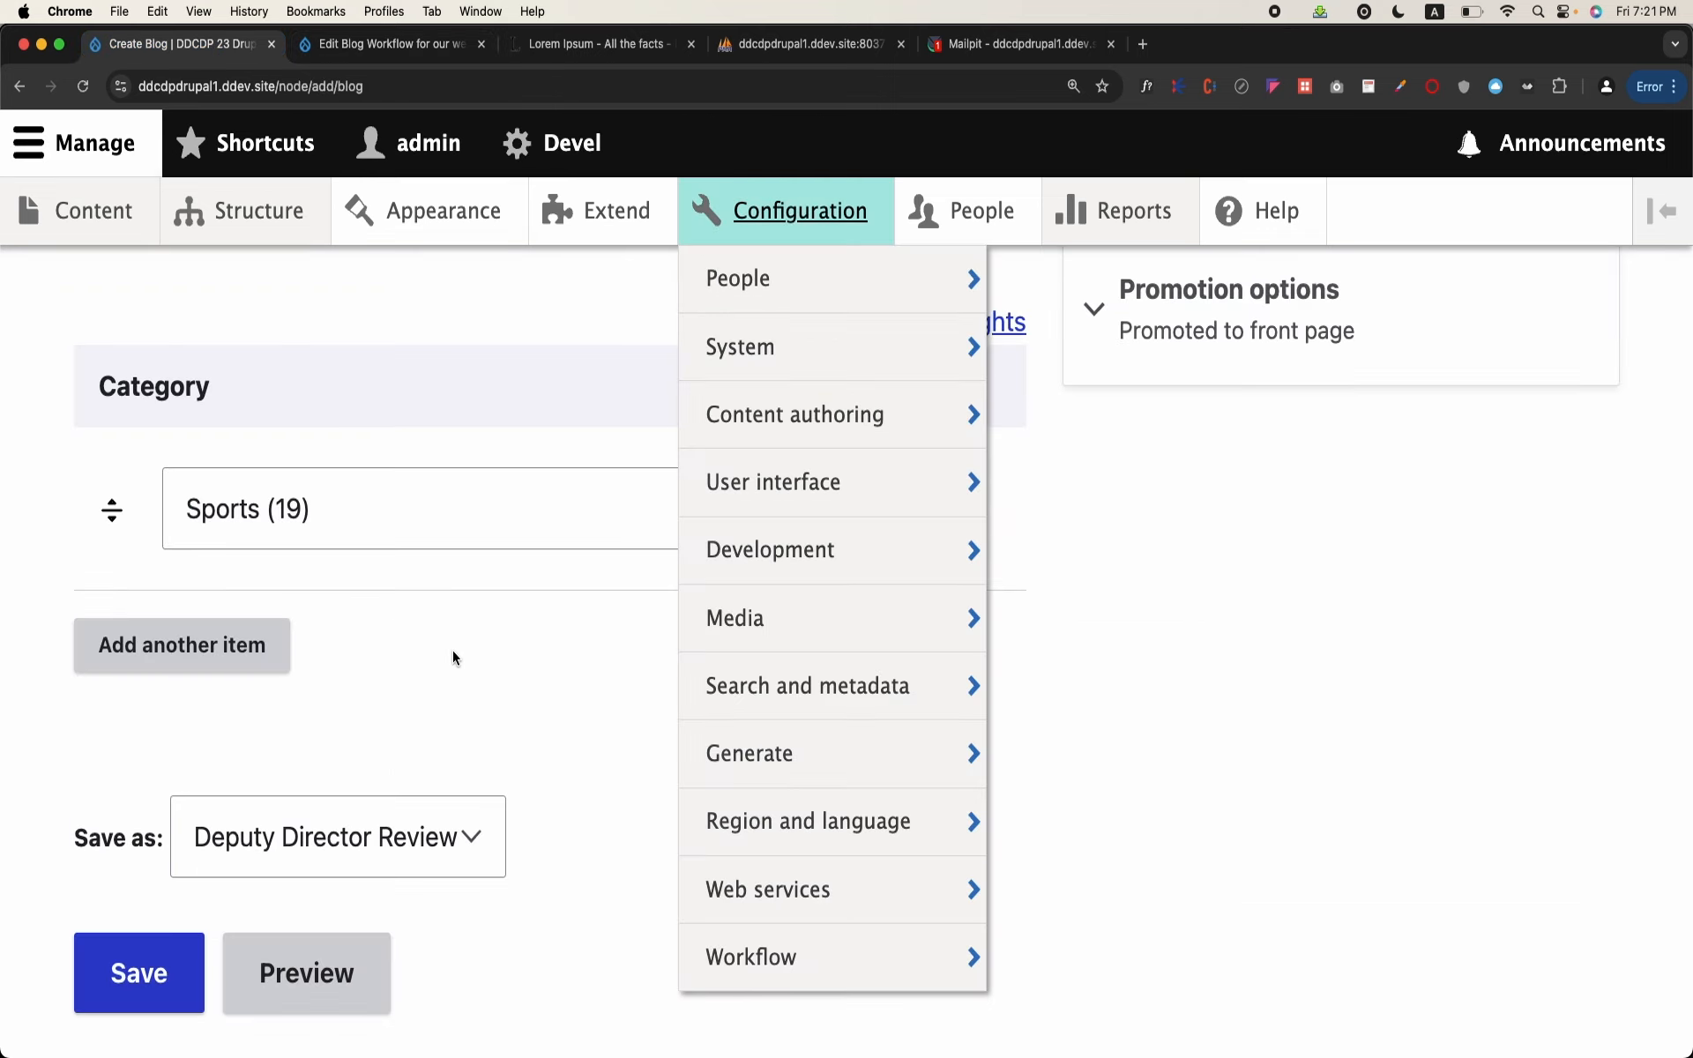
{"action": "left_click", "coordinate": [513, 87]}
{"action": "key", "text": "Return"}
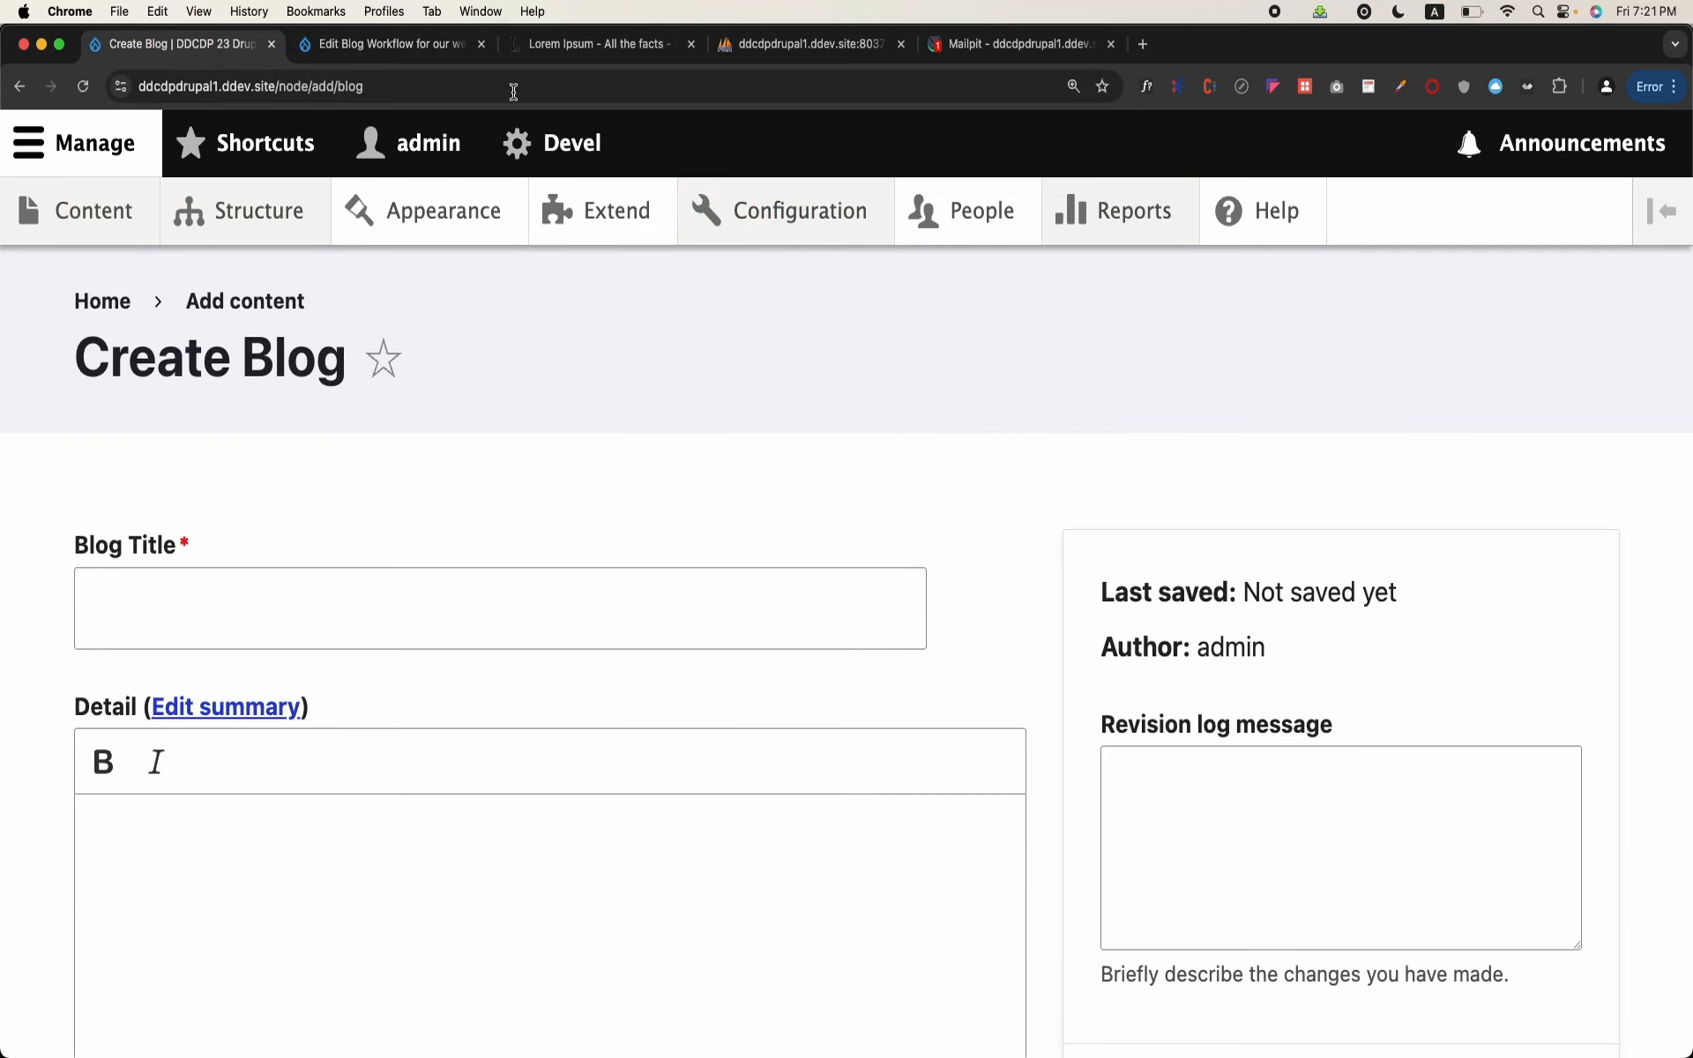
{"action": "scroll", "coordinate": [420, 452], "scroll_direction": "down", "scroll_amount": 15}
{"action": "left_click", "coordinate": [394, 661]}
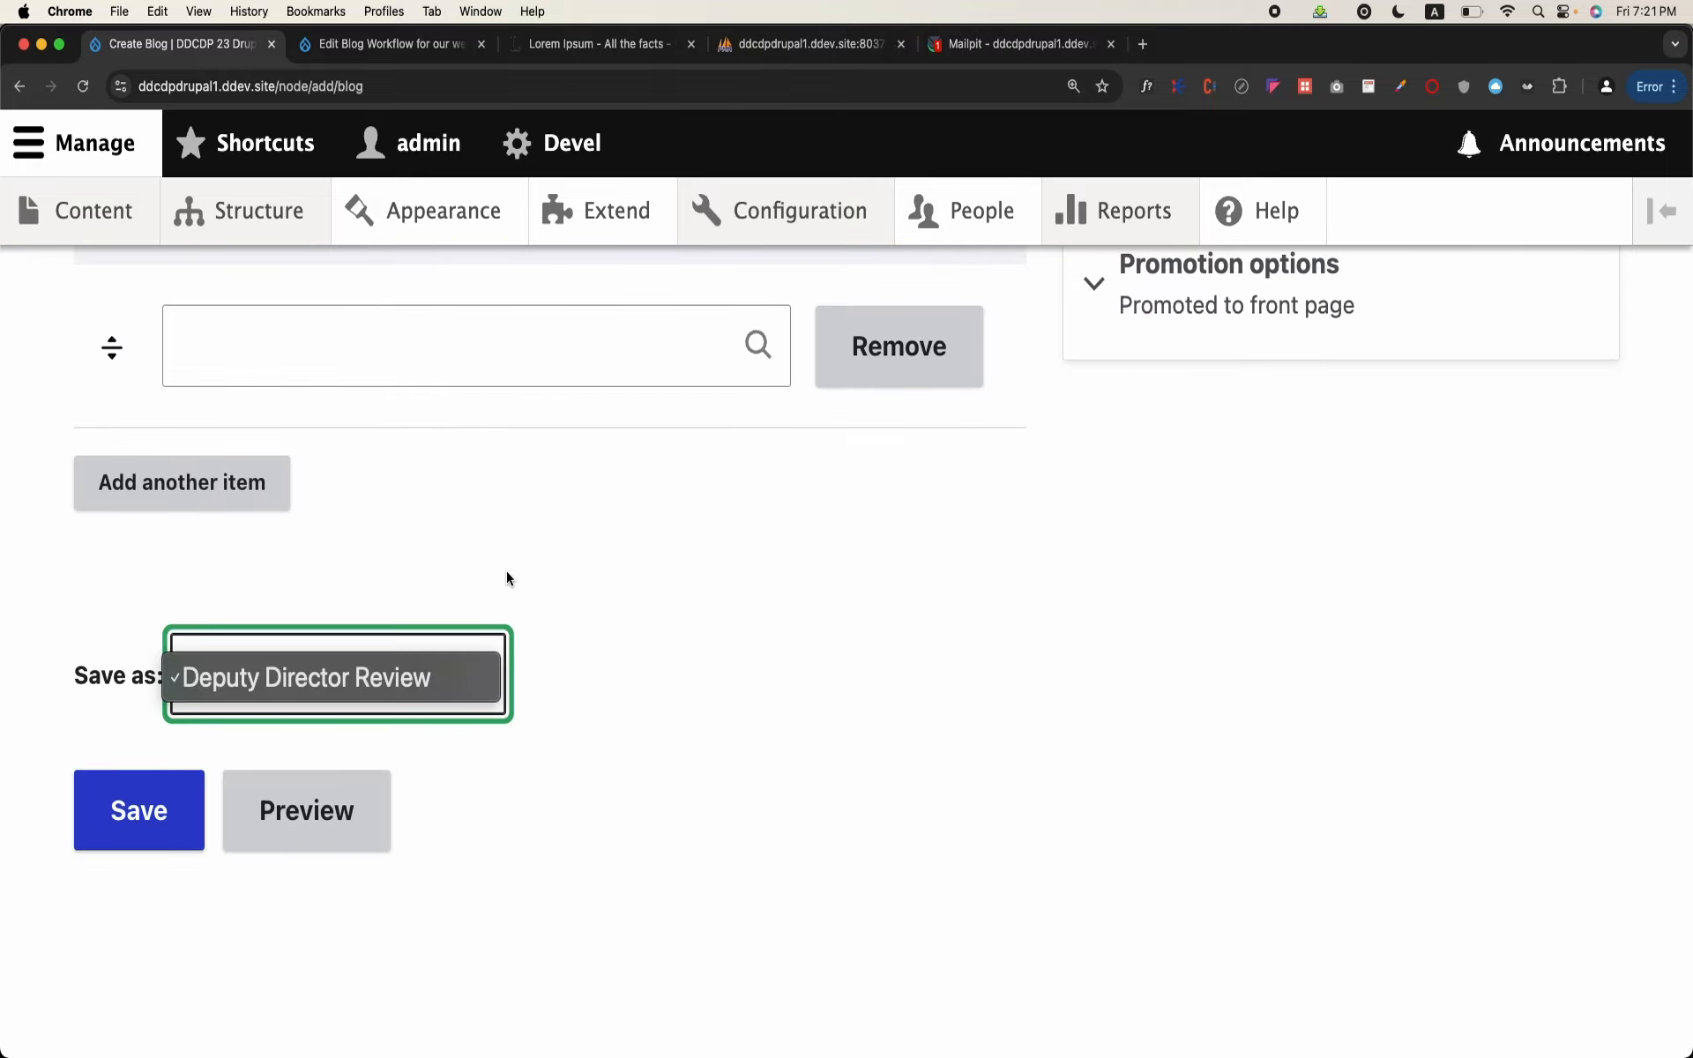
{"action": "left_click", "coordinate": [784, 557]}
Step: Title the new blog "asdfasdfasdf" and paste the copied Lorem Ipsum paragraphs into its Detail
{"action": "scroll", "coordinate": [785, 558], "scroll_direction": "up", "scroll_amount": 10}
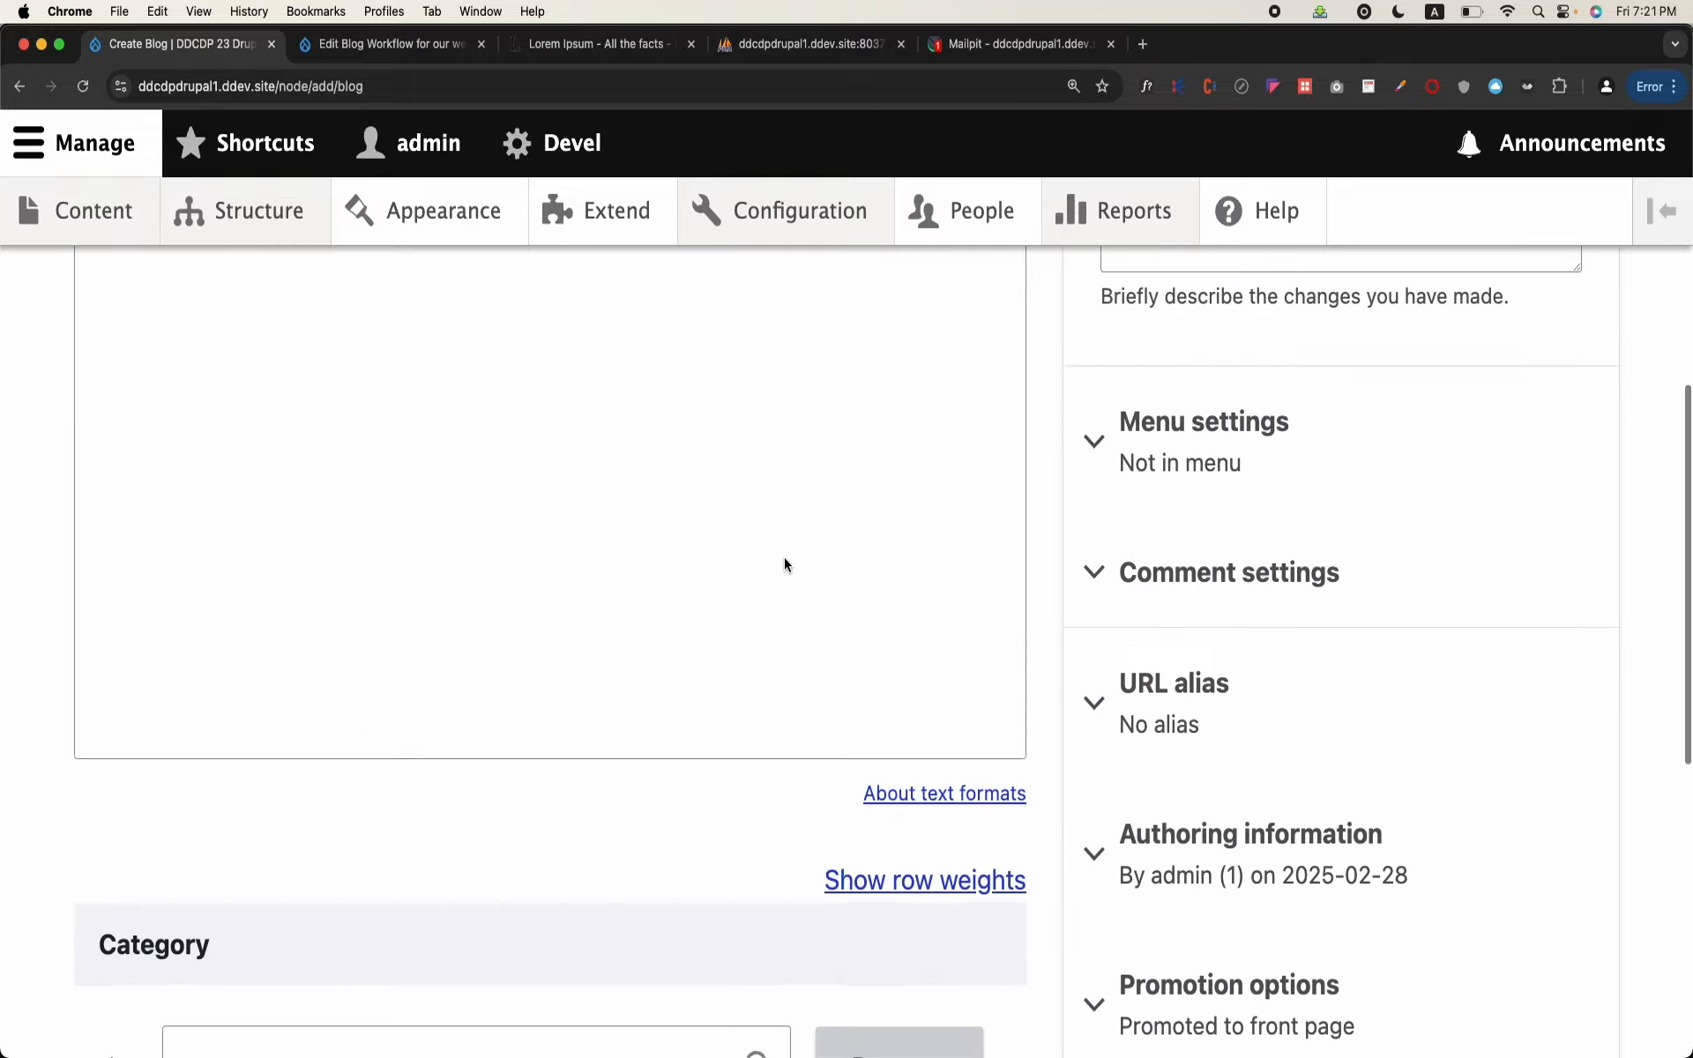
{"action": "scroll", "coordinate": [785, 557], "scroll_direction": "up", "scroll_amount": 5}
{"action": "left_click", "coordinate": [764, 574]}
{"action": "type", "text": "asdfasdfasdf"}
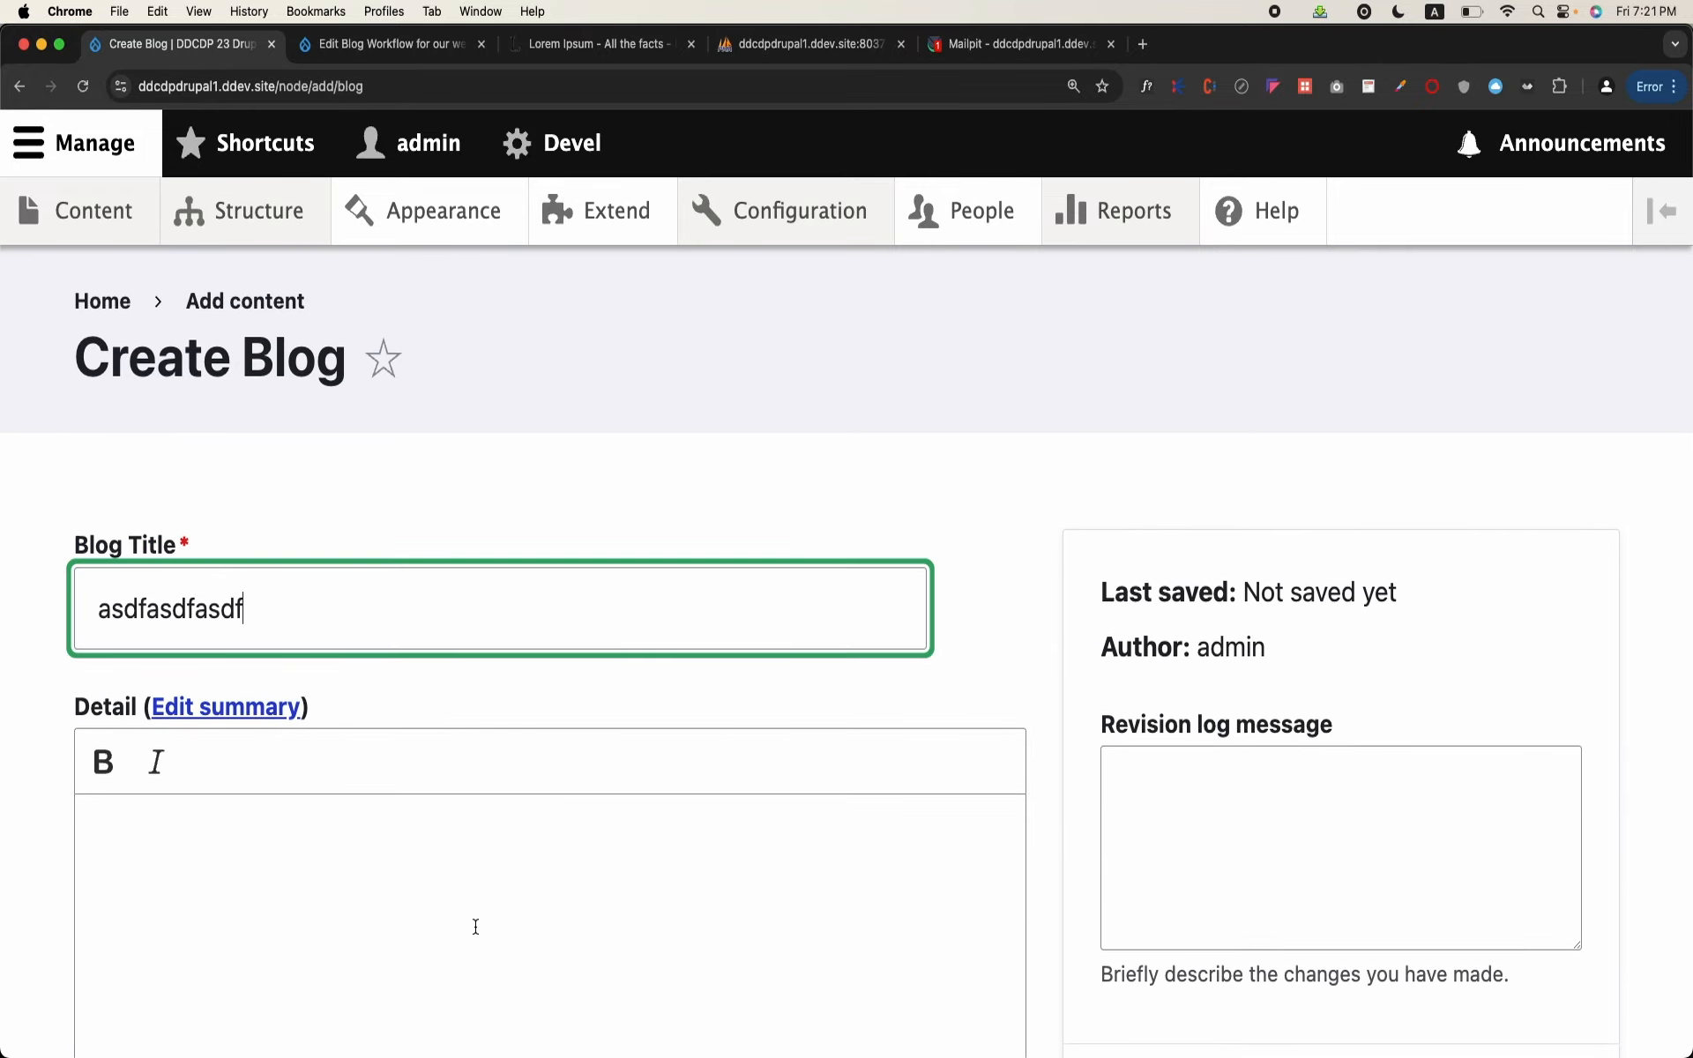
{"action": "left_click", "coordinate": [473, 930]}
{"action": "key", "text": "super+v"}
Step: Set the blog's category to Education, save it as Deputy Director Review and view its moderation controls
{"action": "scroll", "coordinate": [471, 931], "scroll_direction": "down", "scroll_amount": 5}
{"action": "left_click", "coordinate": [510, 829]}
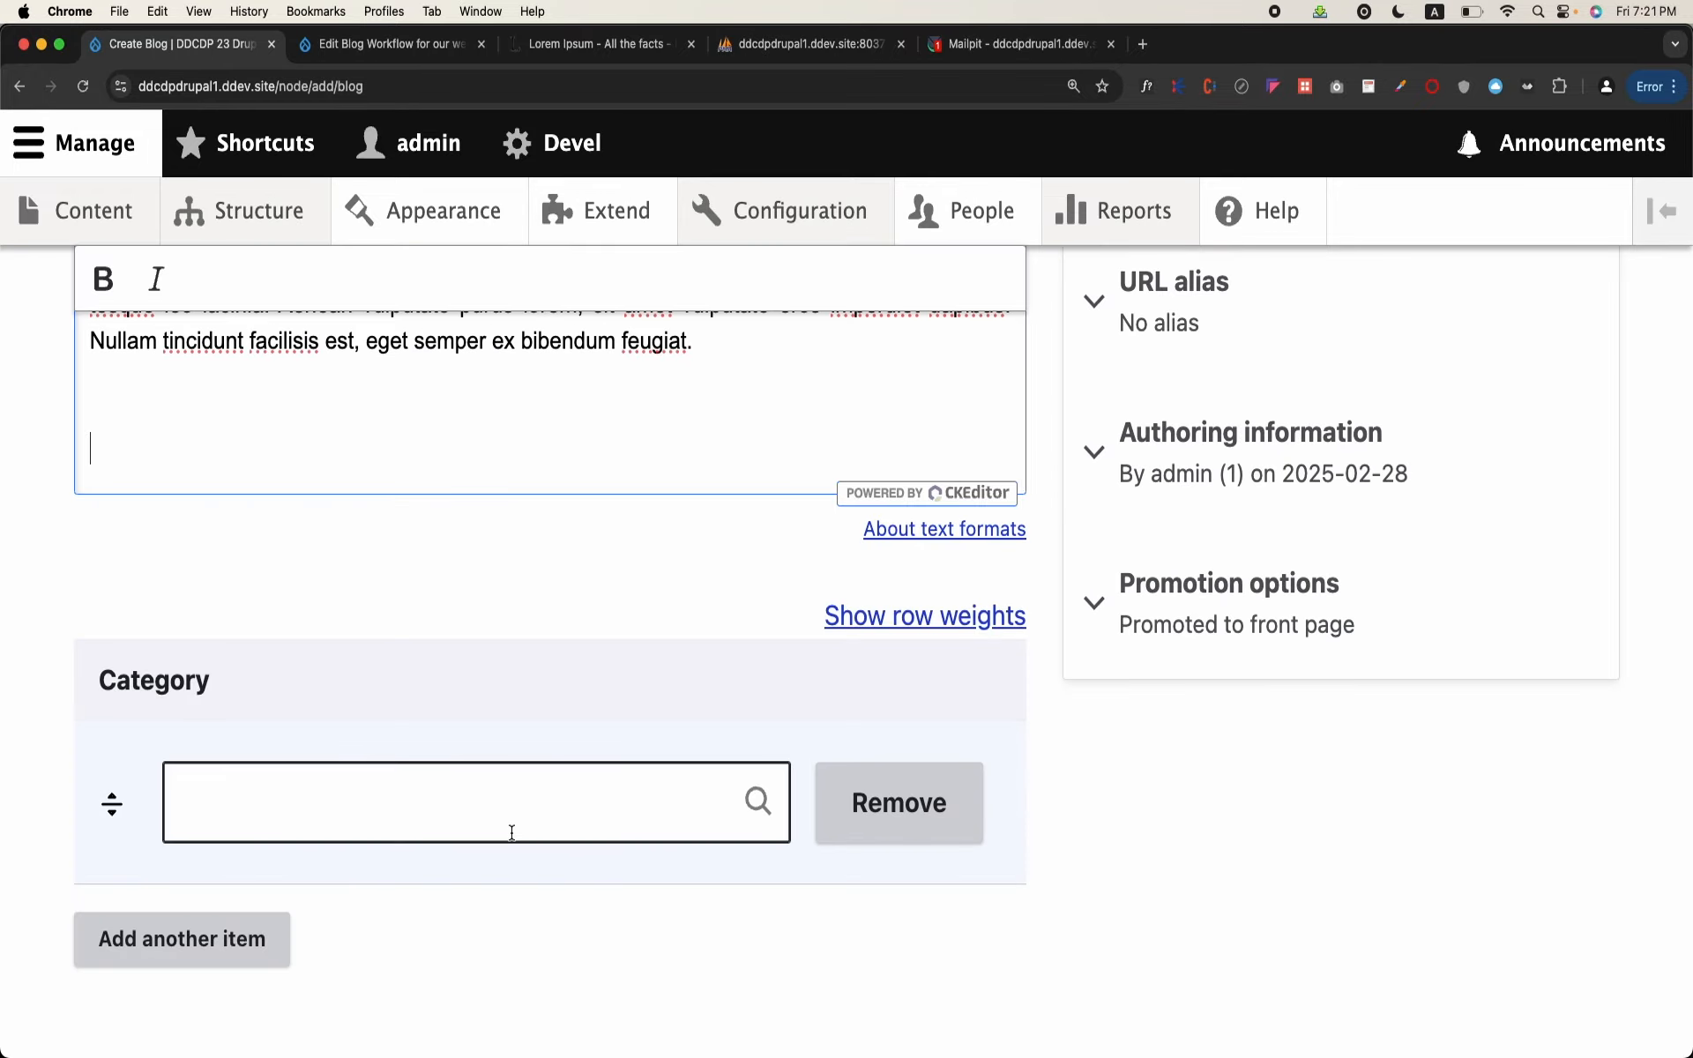
{"action": "type", "text": "a"}
{"action": "left_click", "coordinate": [490, 866]}
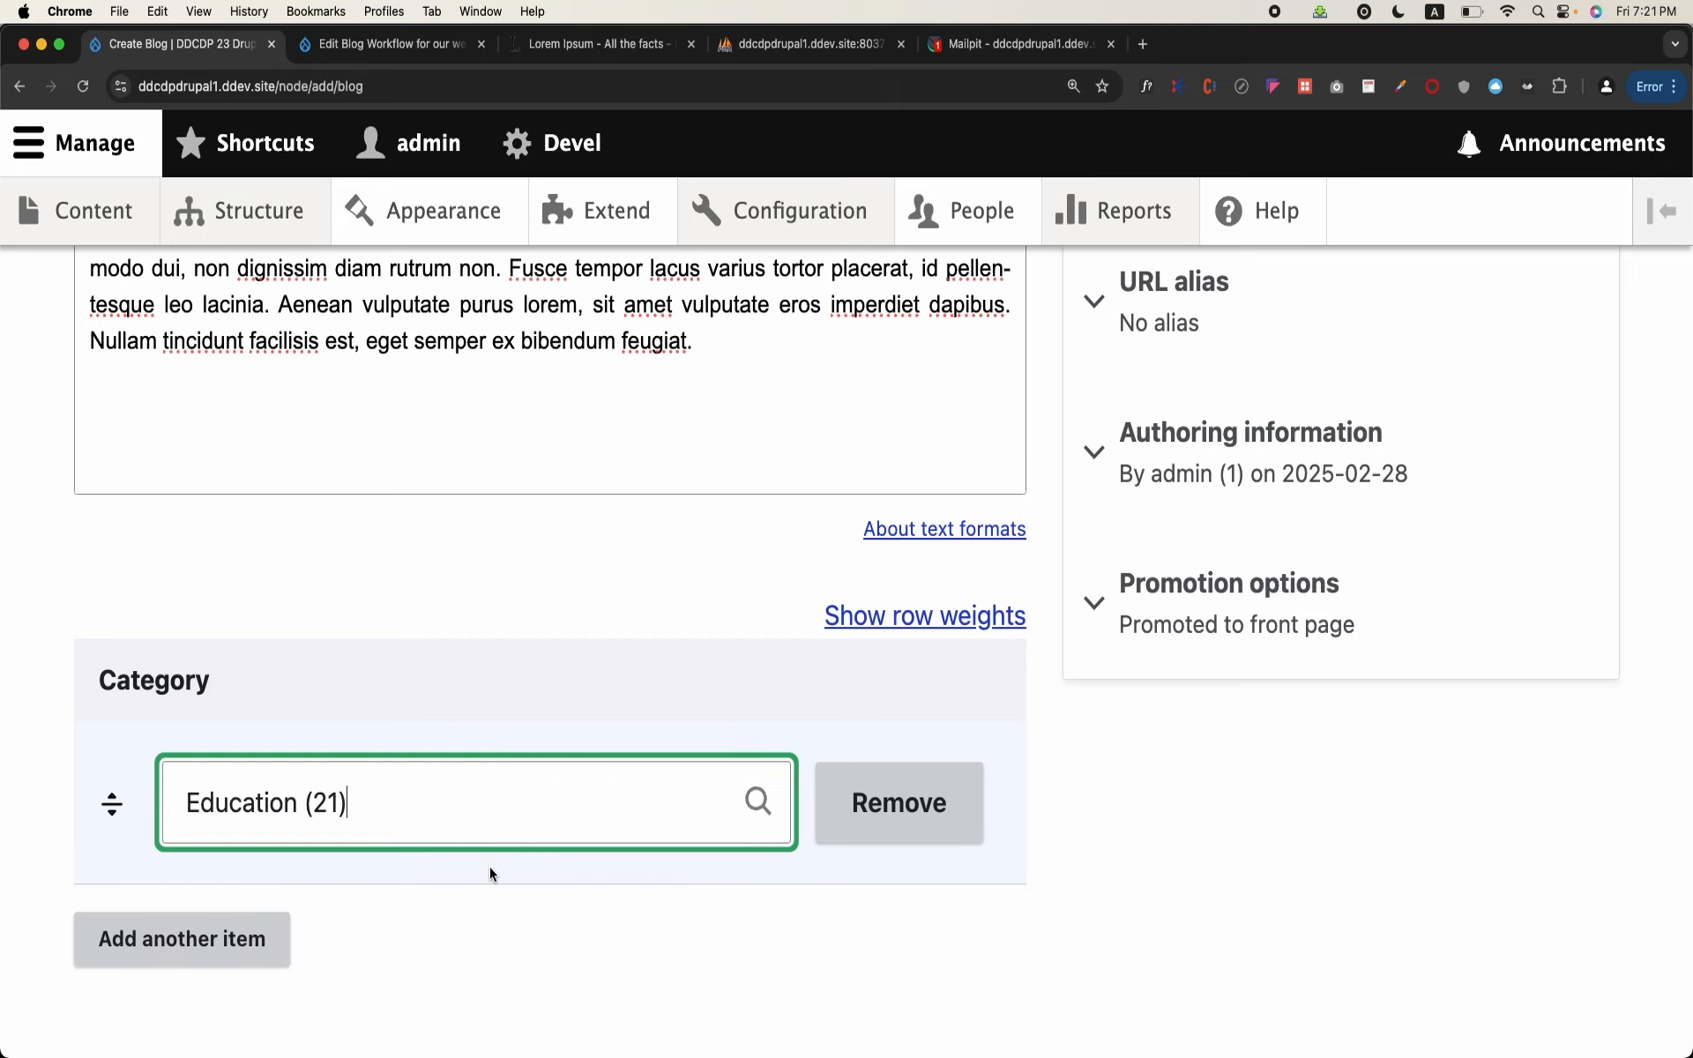
{"action": "scroll", "coordinate": [490, 866], "scroll_direction": "down", "scroll_amount": 4}
{"action": "left_click", "coordinate": [166, 944]}
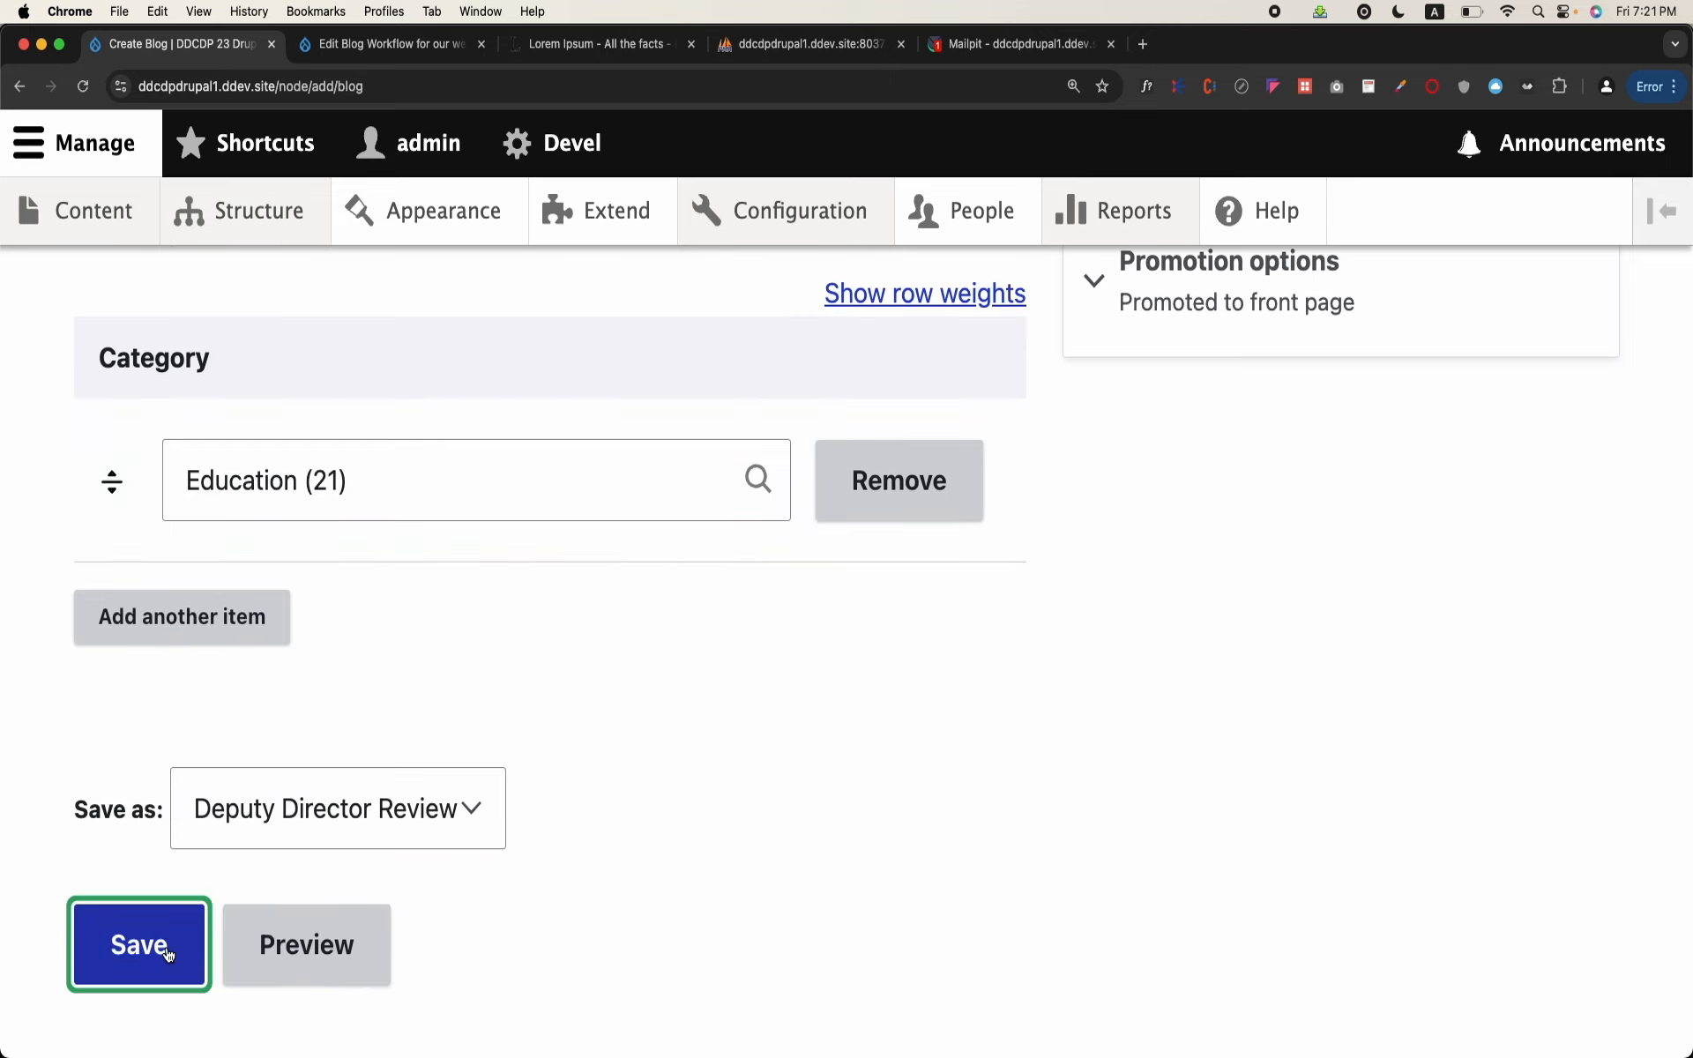
{"action": "scroll", "coordinate": [305, 557], "scroll_direction": "down", "scroll_amount": 5}
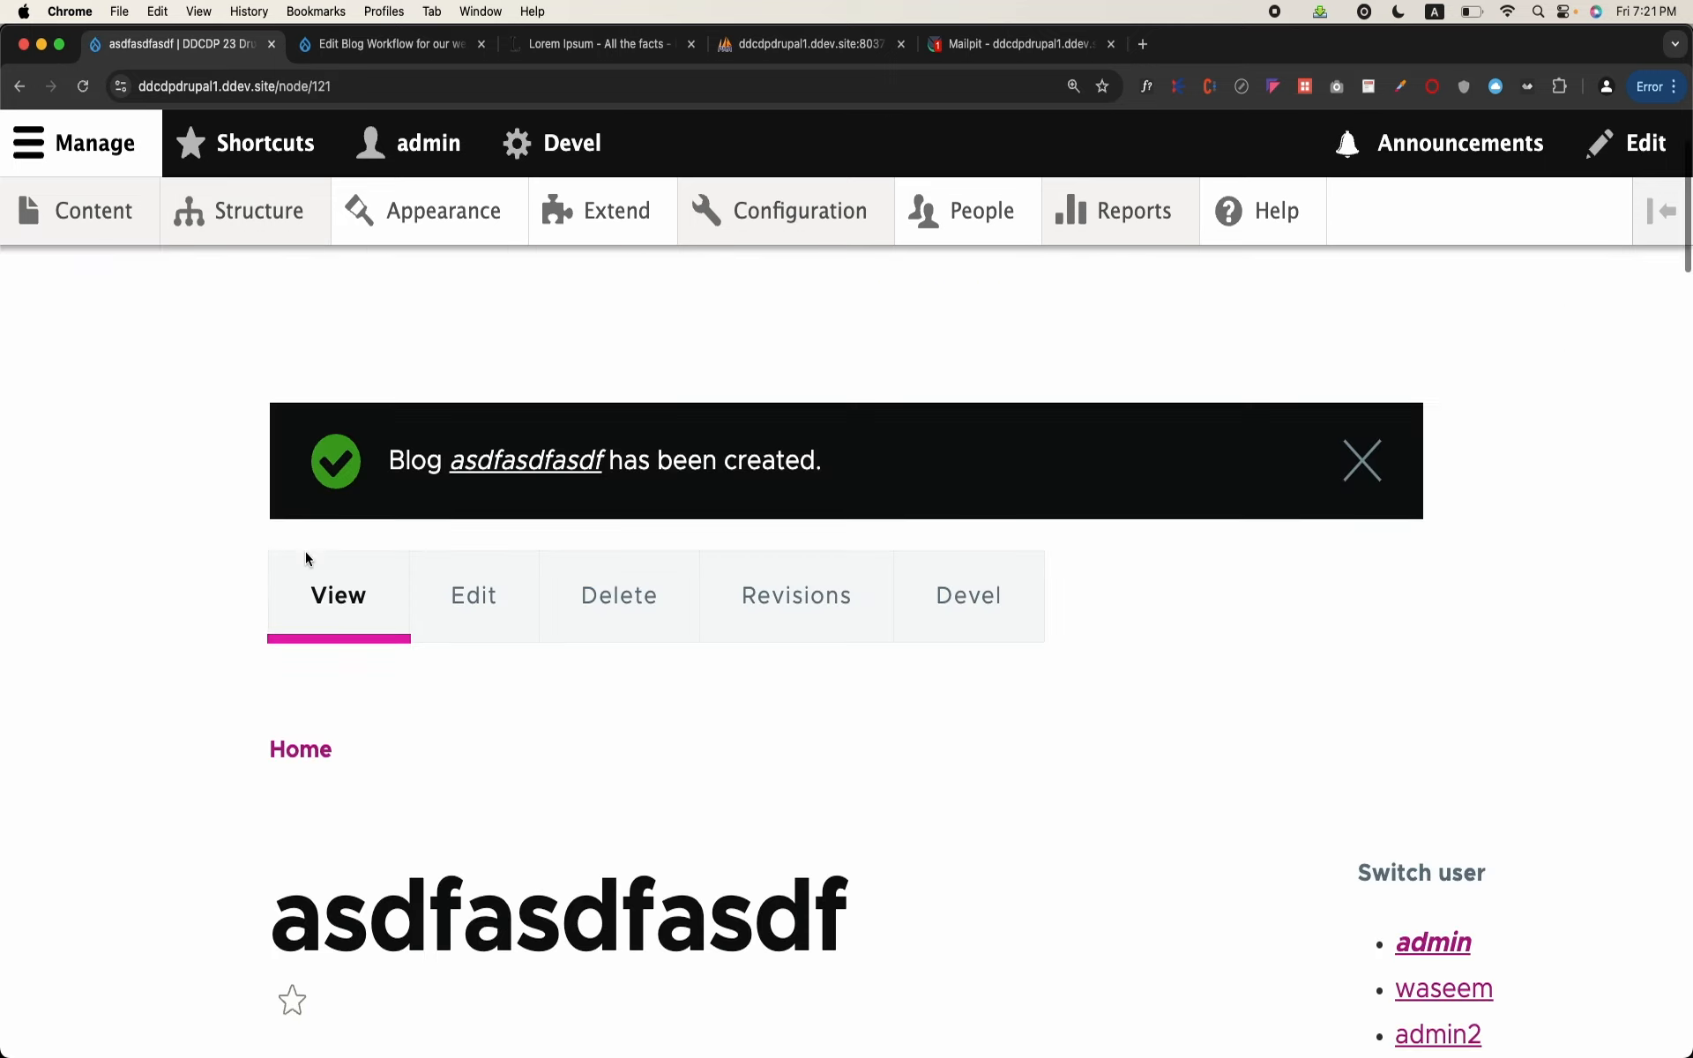
{"action": "scroll", "coordinate": [307, 557], "scroll_direction": "down", "scroll_amount": 5}
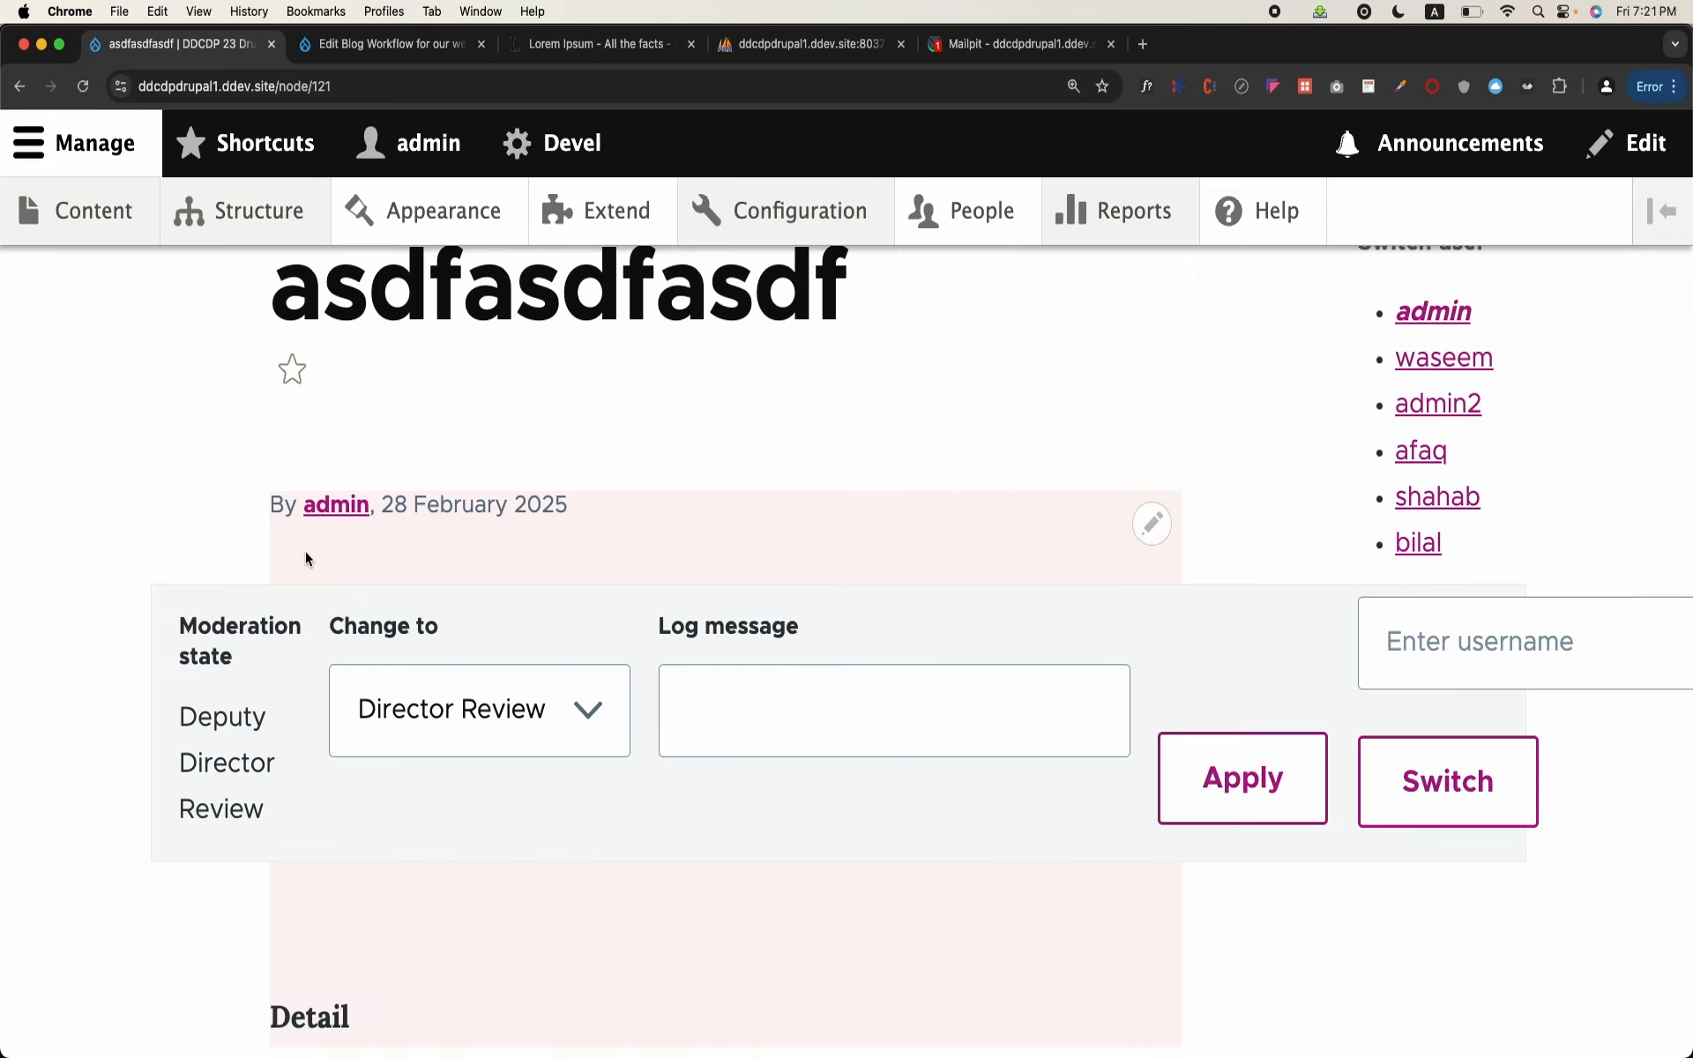
Step: Check which states the Change to field offers in the blog's moderation controls
{"action": "left_click", "coordinate": [531, 723]}
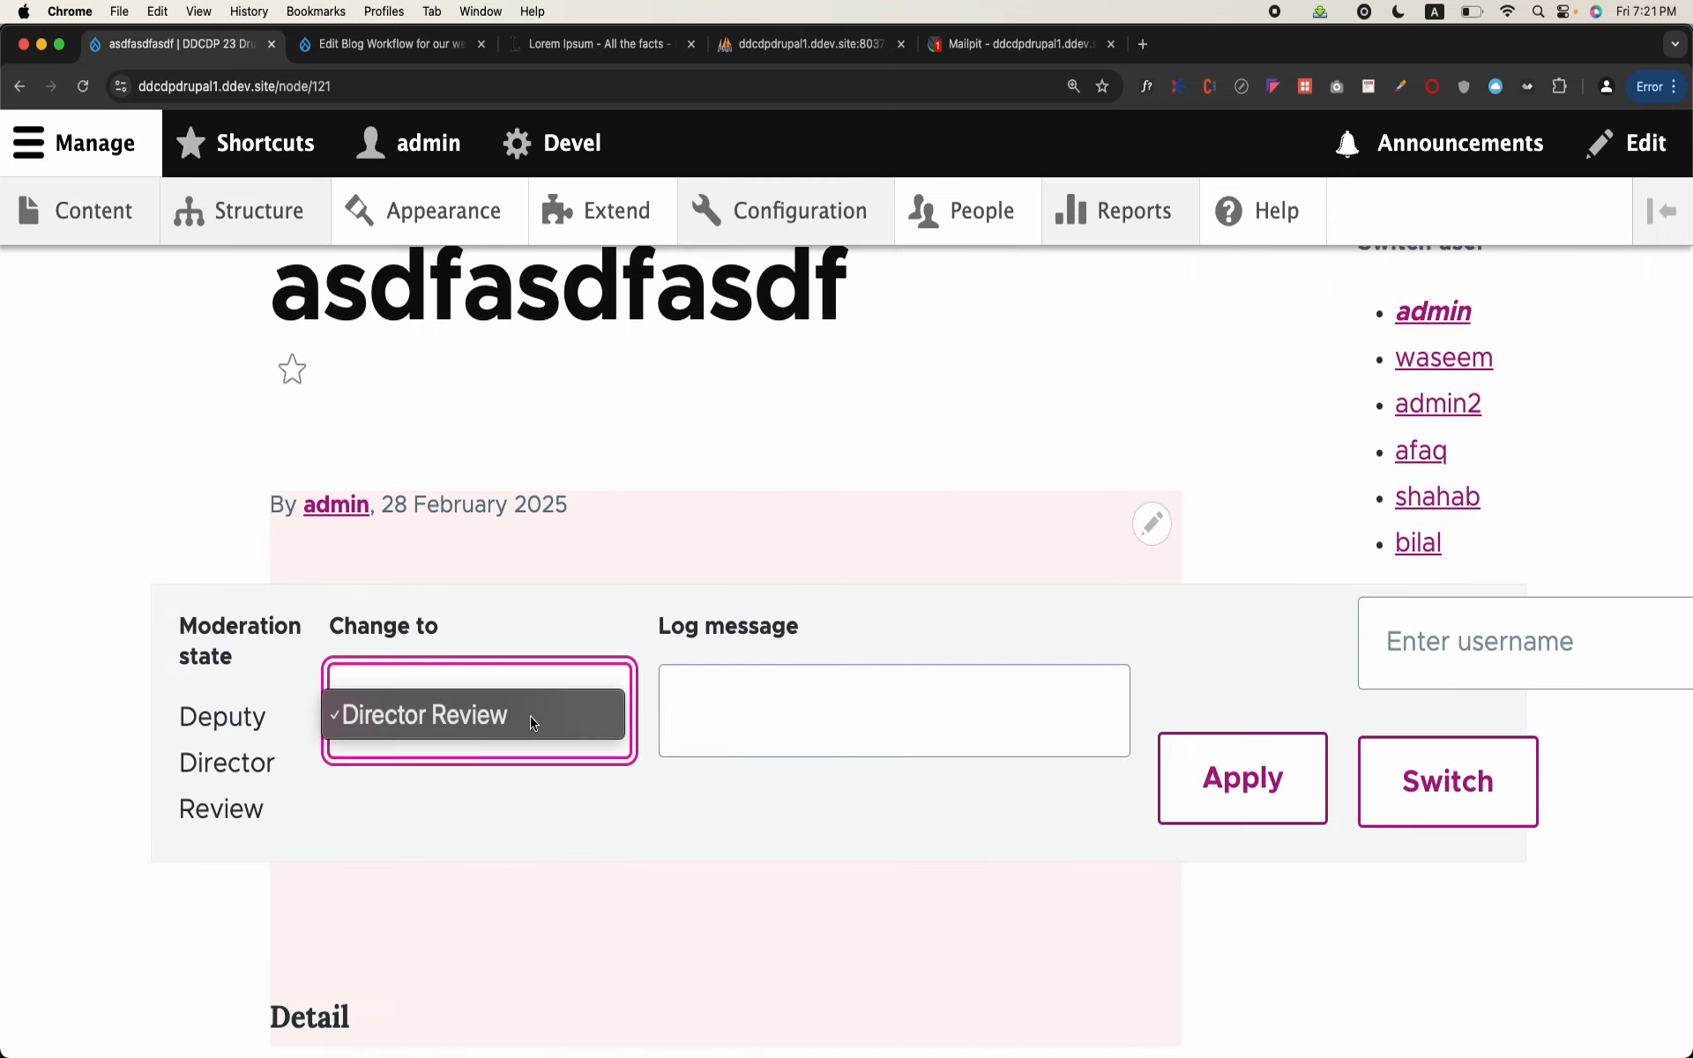
{"action": "left_click", "coordinate": [605, 580]}
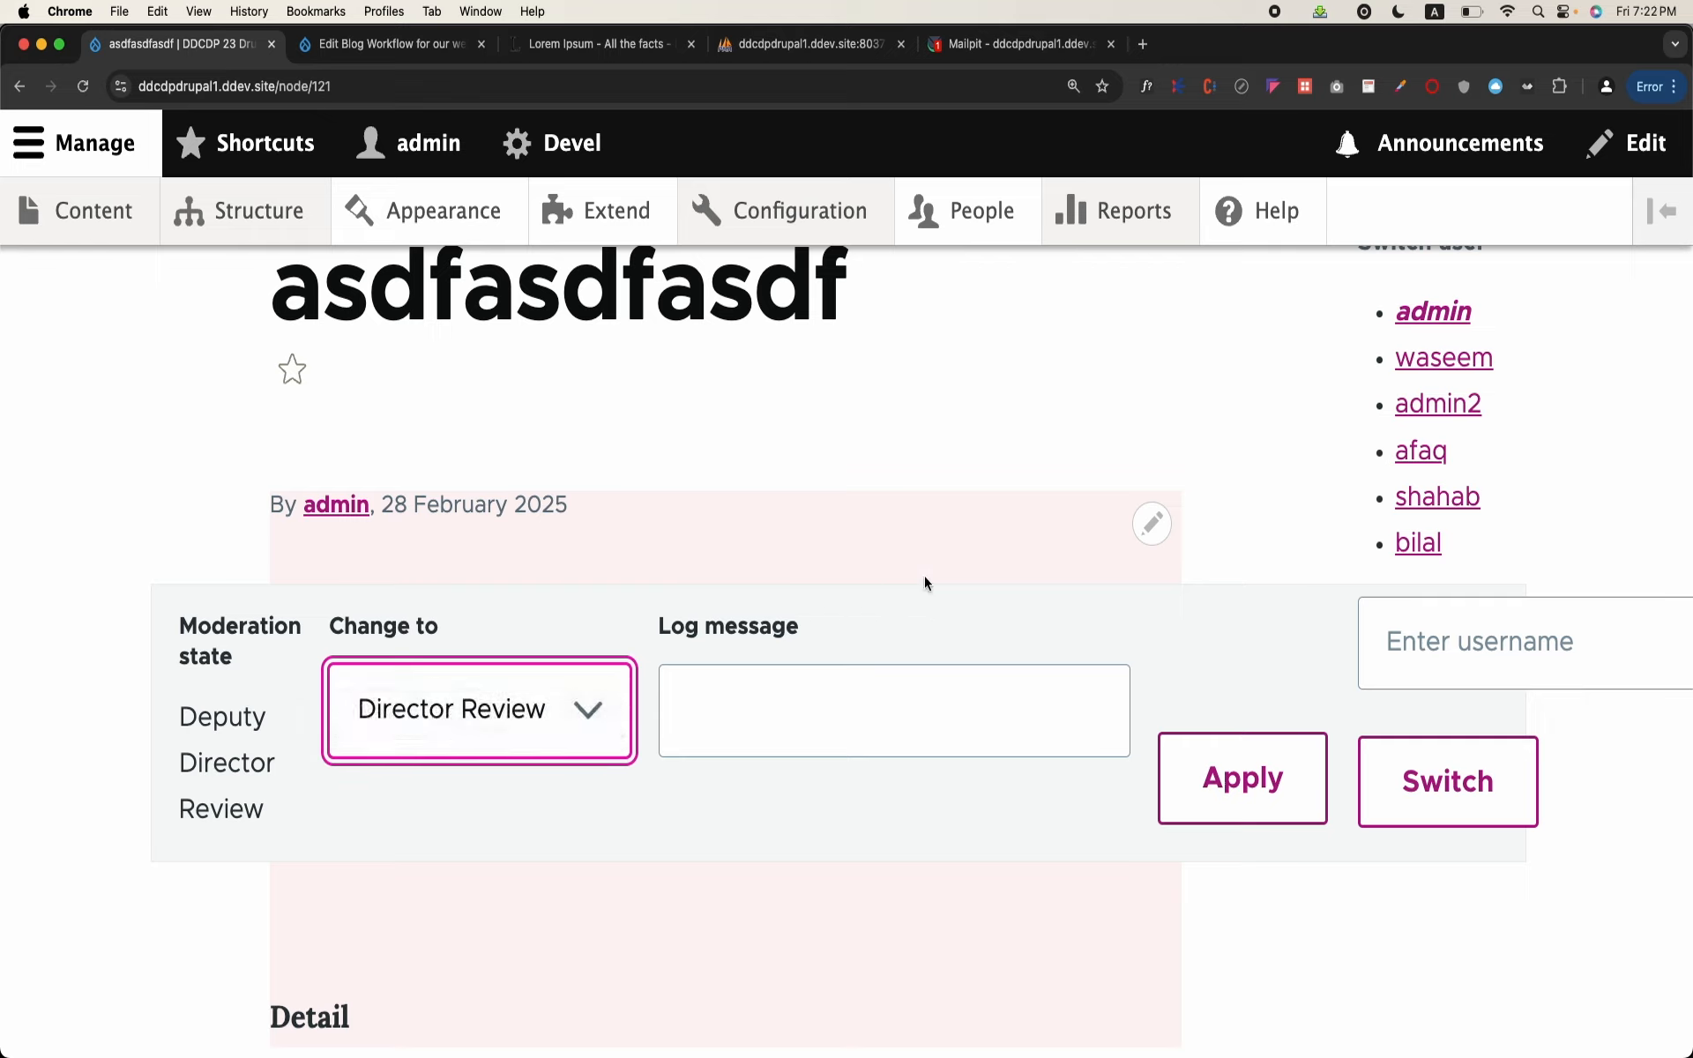
{"action": "left_click", "coordinate": [284, 89]}
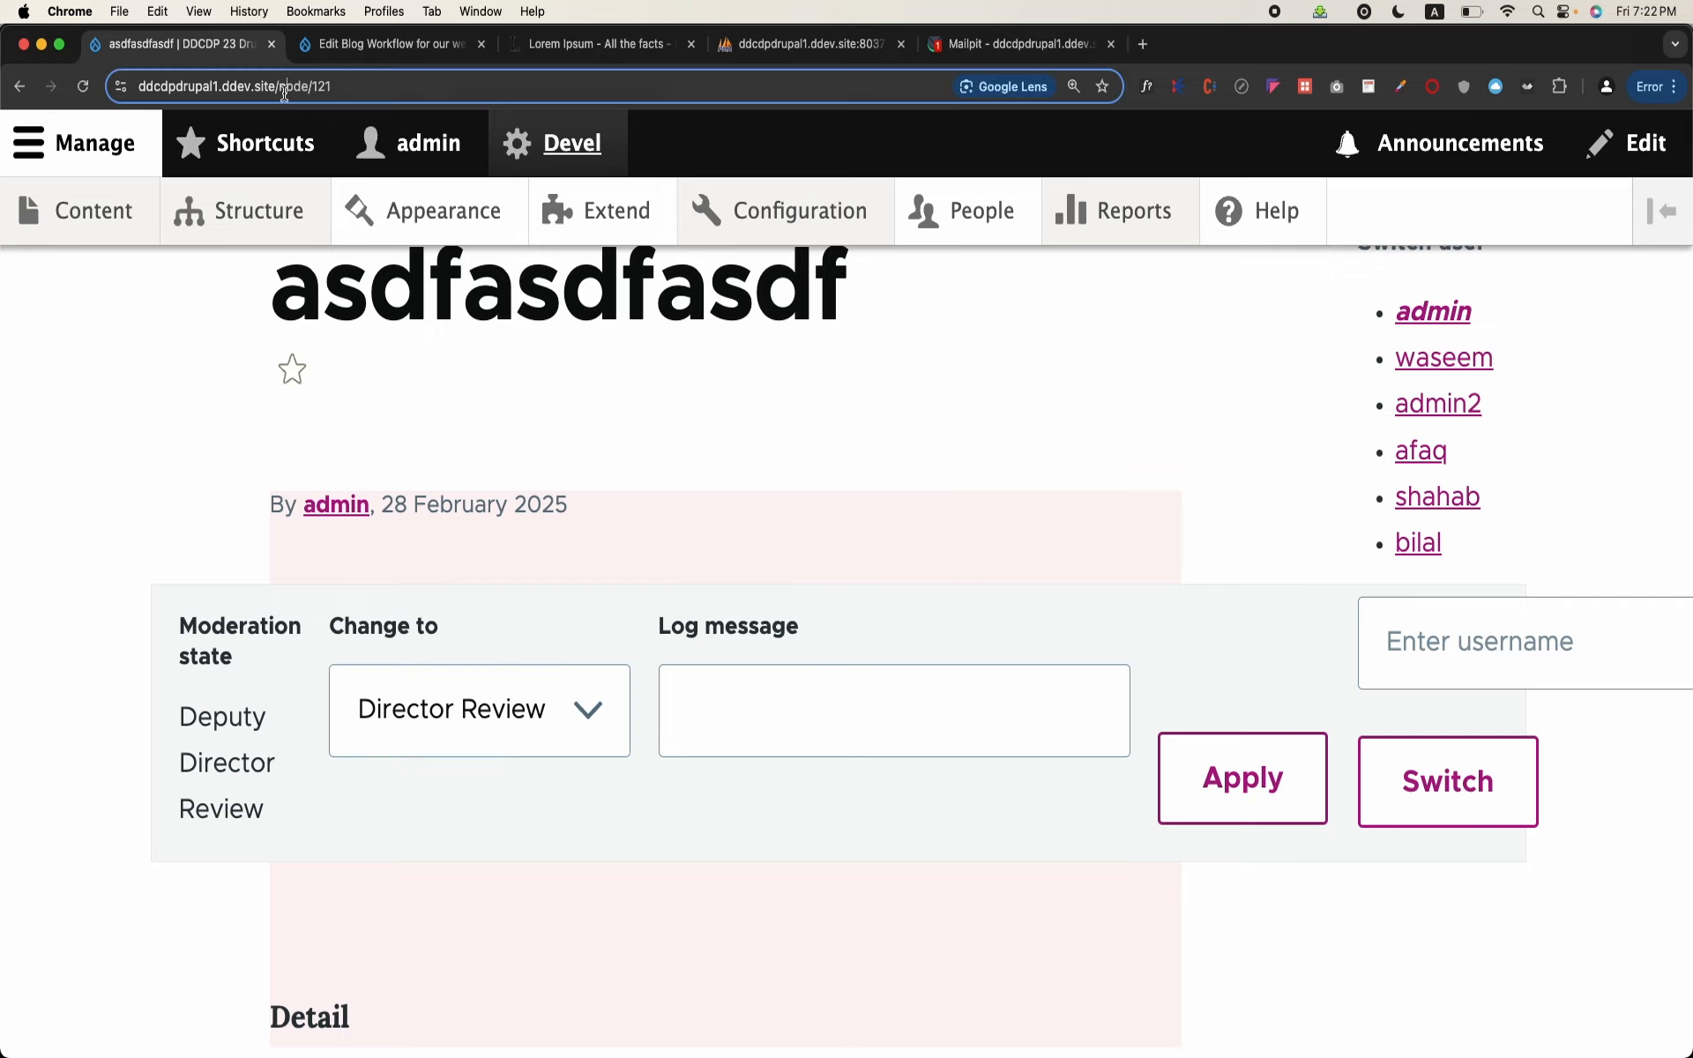
{"action": "left_click", "coordinate": [97, 457]}
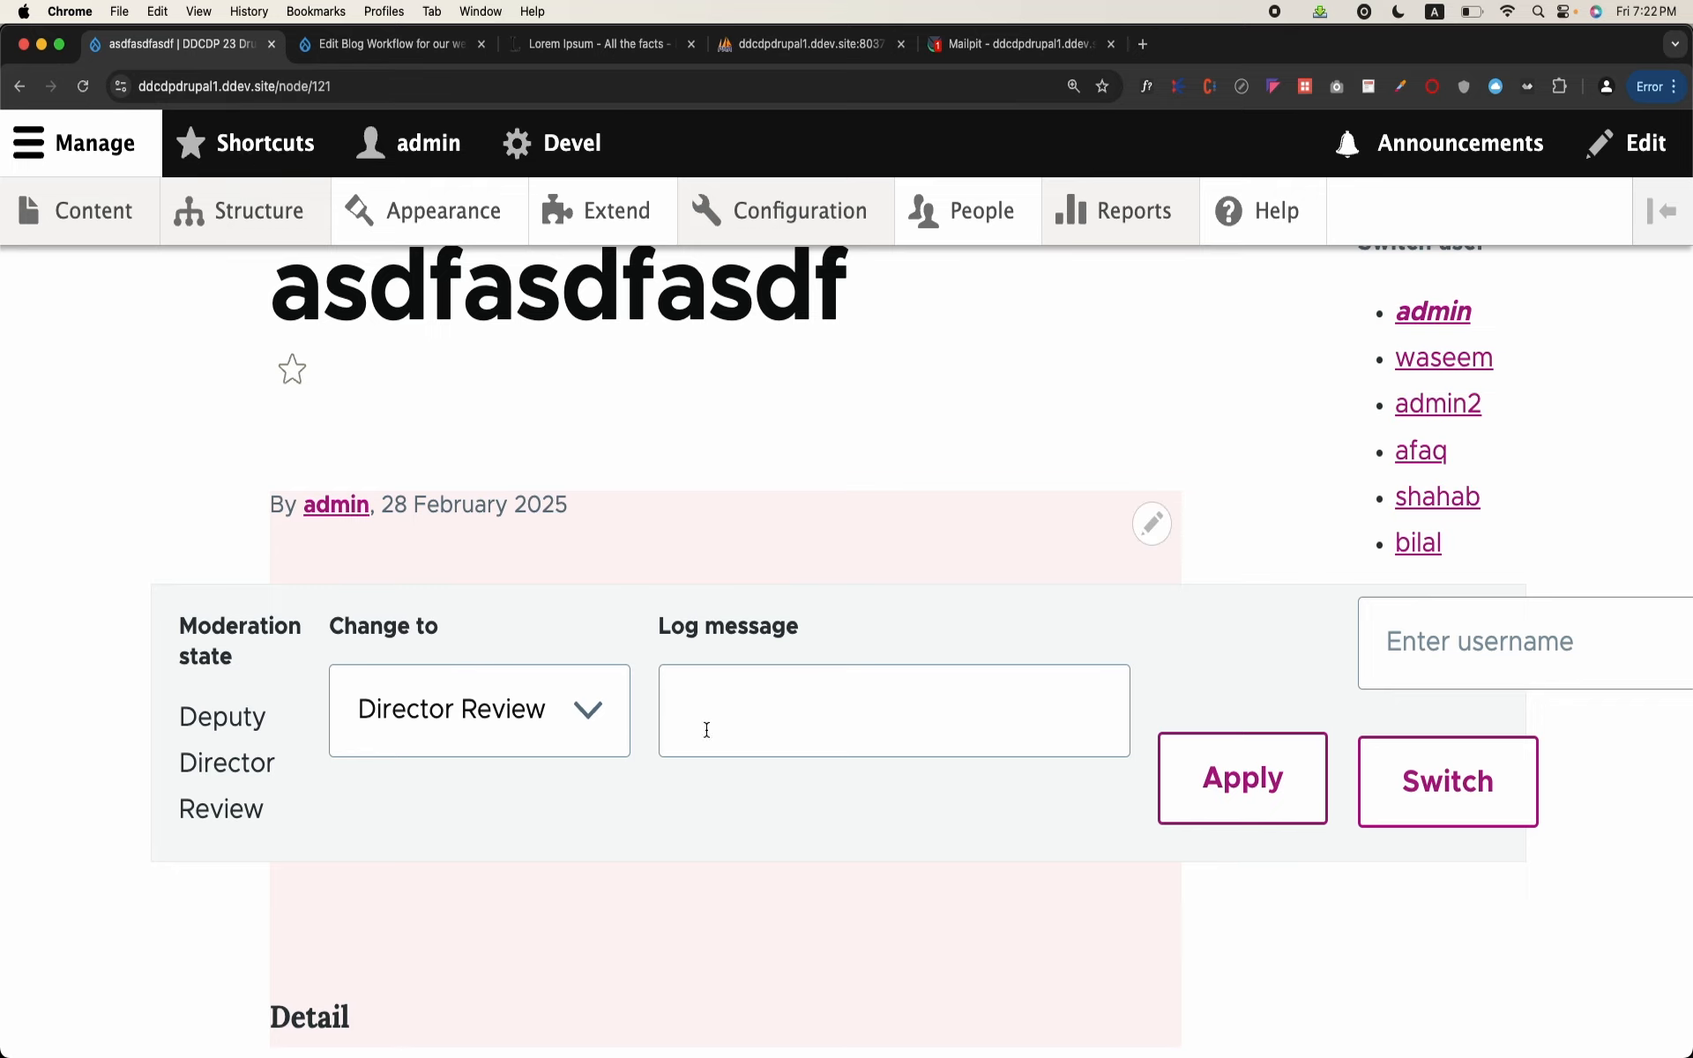
Step: Open the blog for editing and set its Change to state to Director Review
{"action": "scroll", "coordinate": [467, 746], "scroll_direction": "up", "scroll_amount": 10}
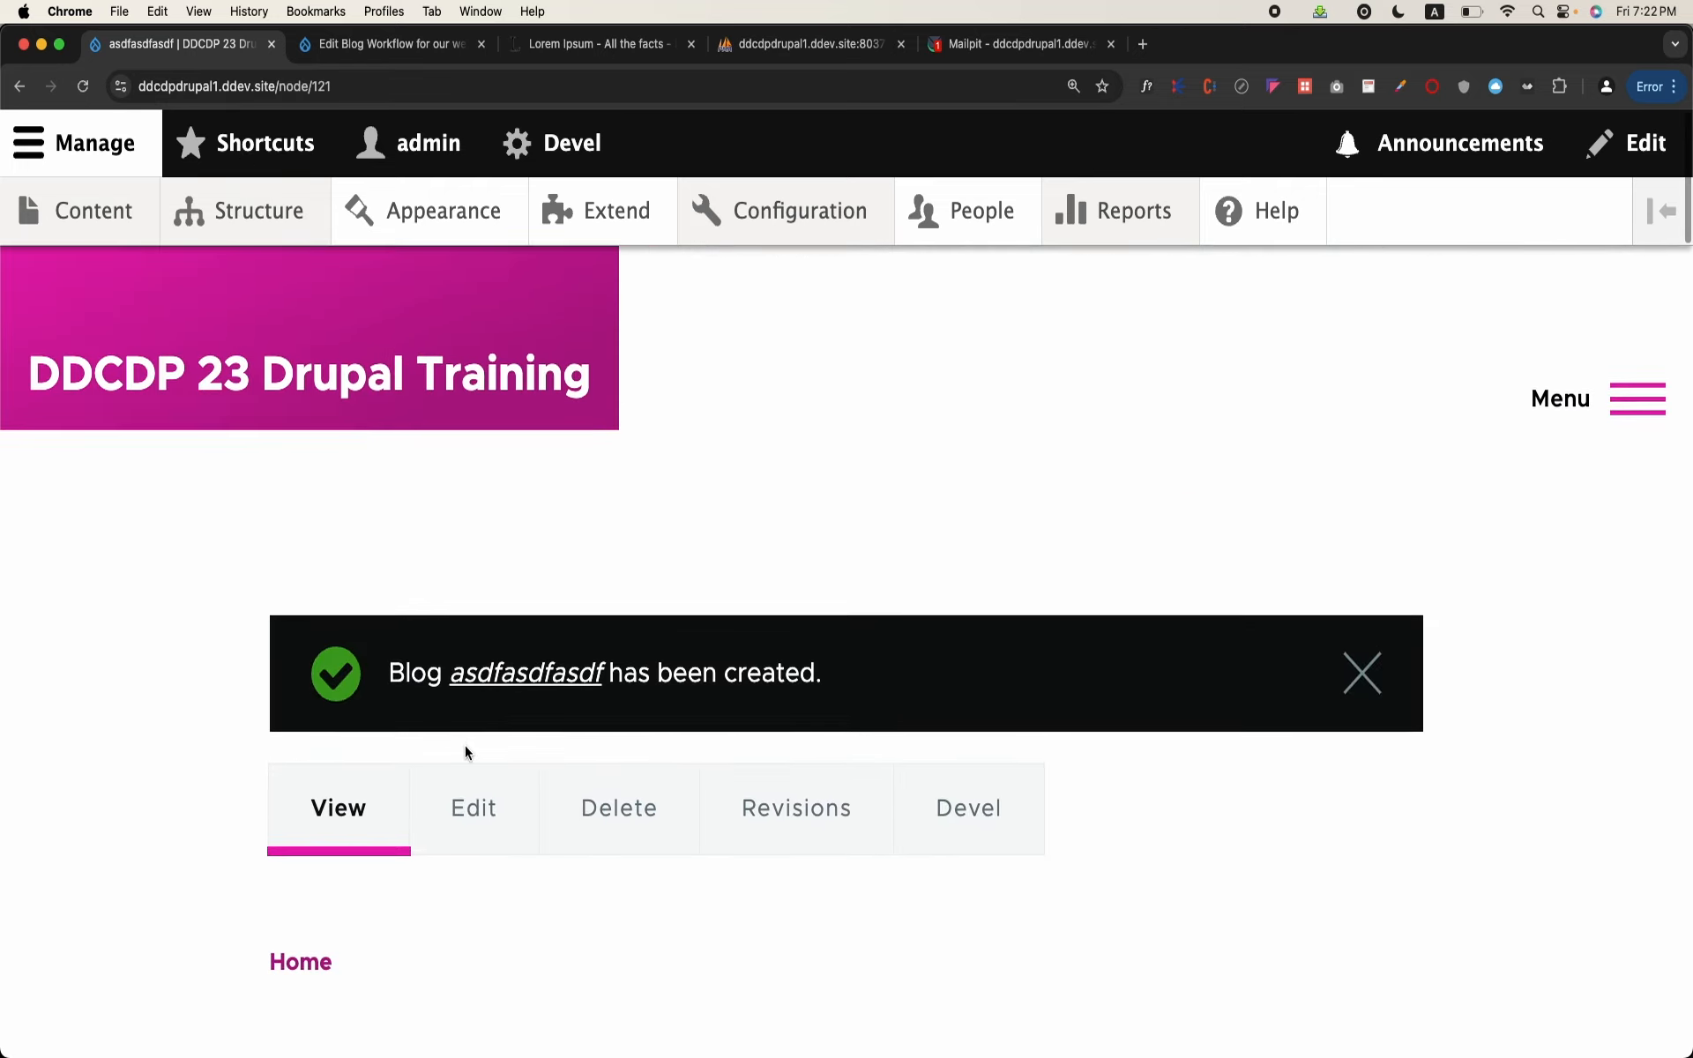
{"action": "left_click", "coordinate": [464, 820]}
{"action": "scroll", "coordinate": [462, 816], "scroll_direction": "down", "scroll_amount": 20}
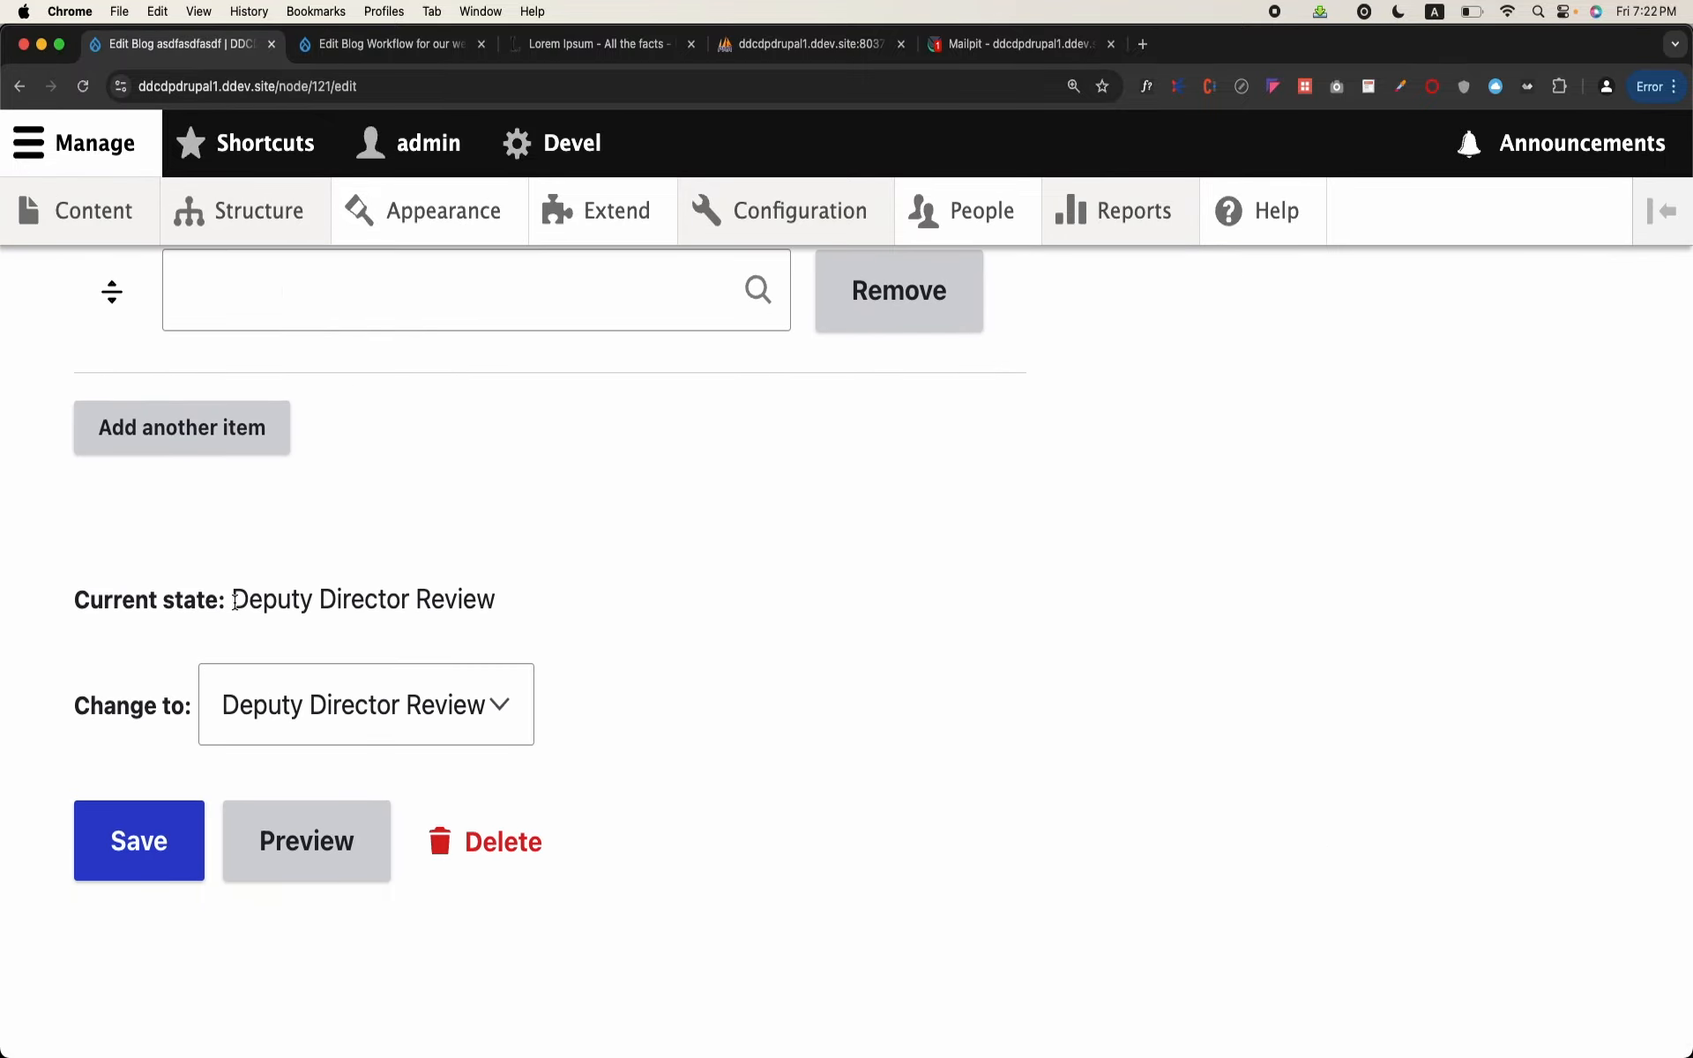
{"action": "left_click_drag", "start_coordinate": [236, 601], "coordinate": [497, 605]}
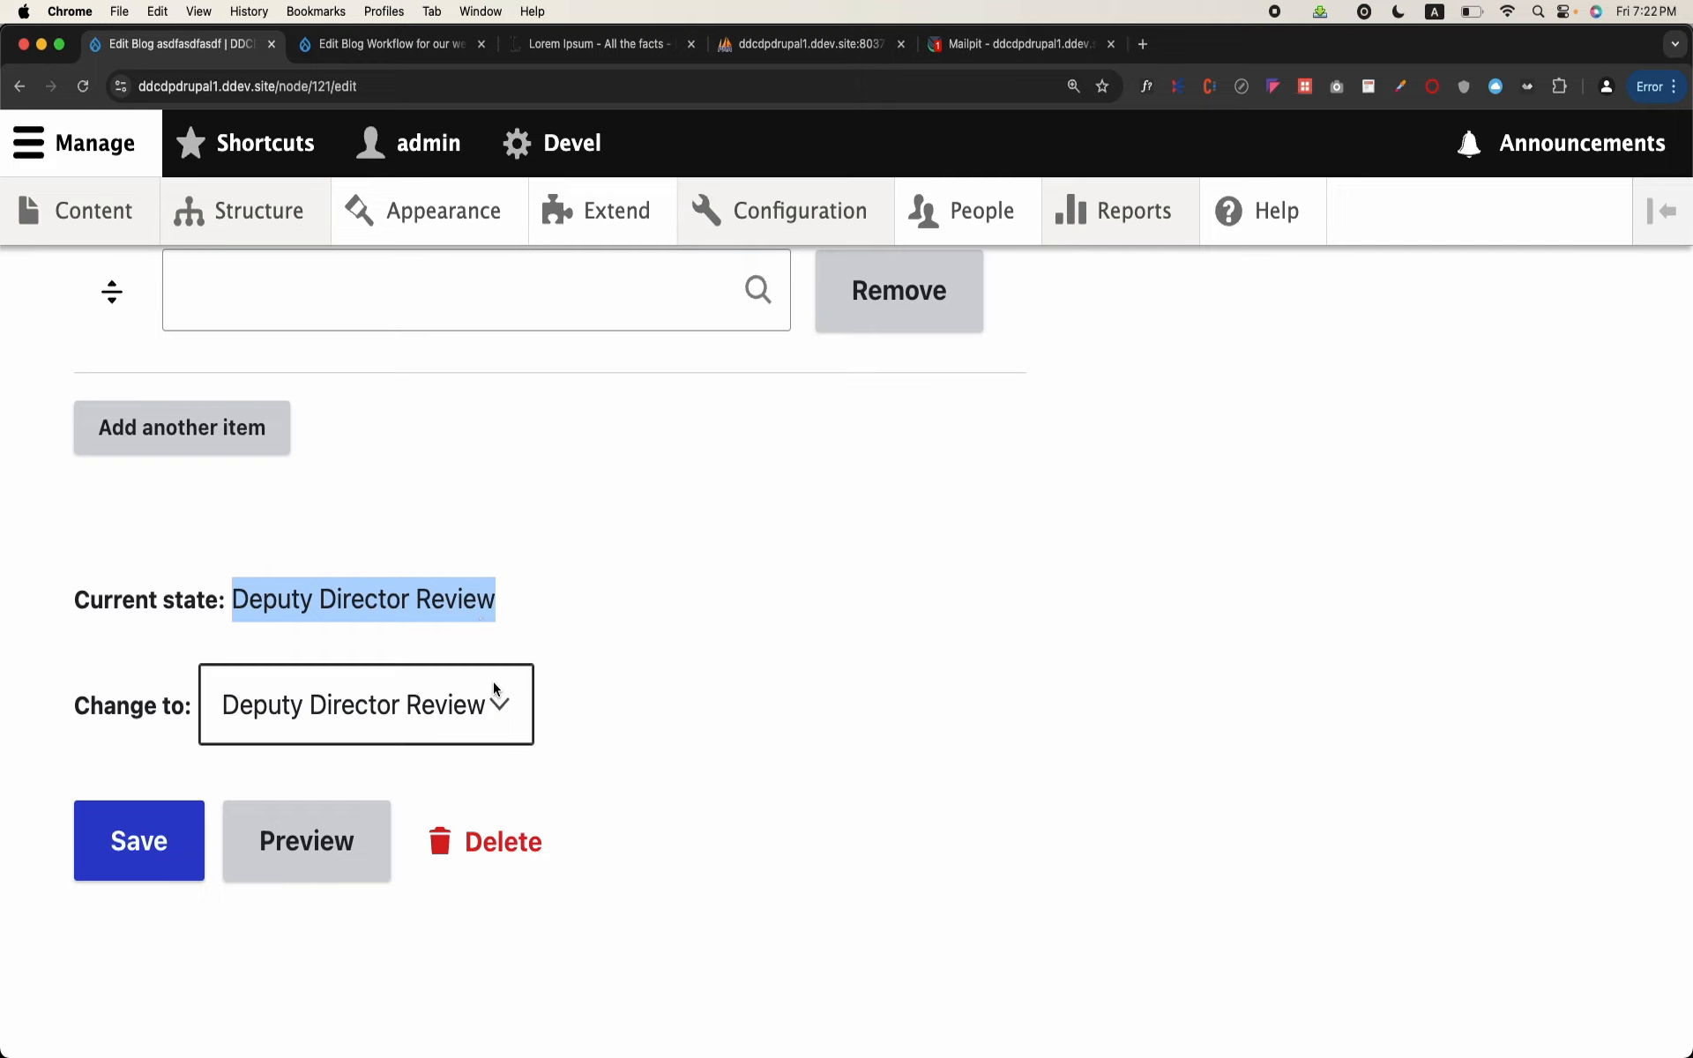
{"action": "left_click", "coordinate": [508, 725]}
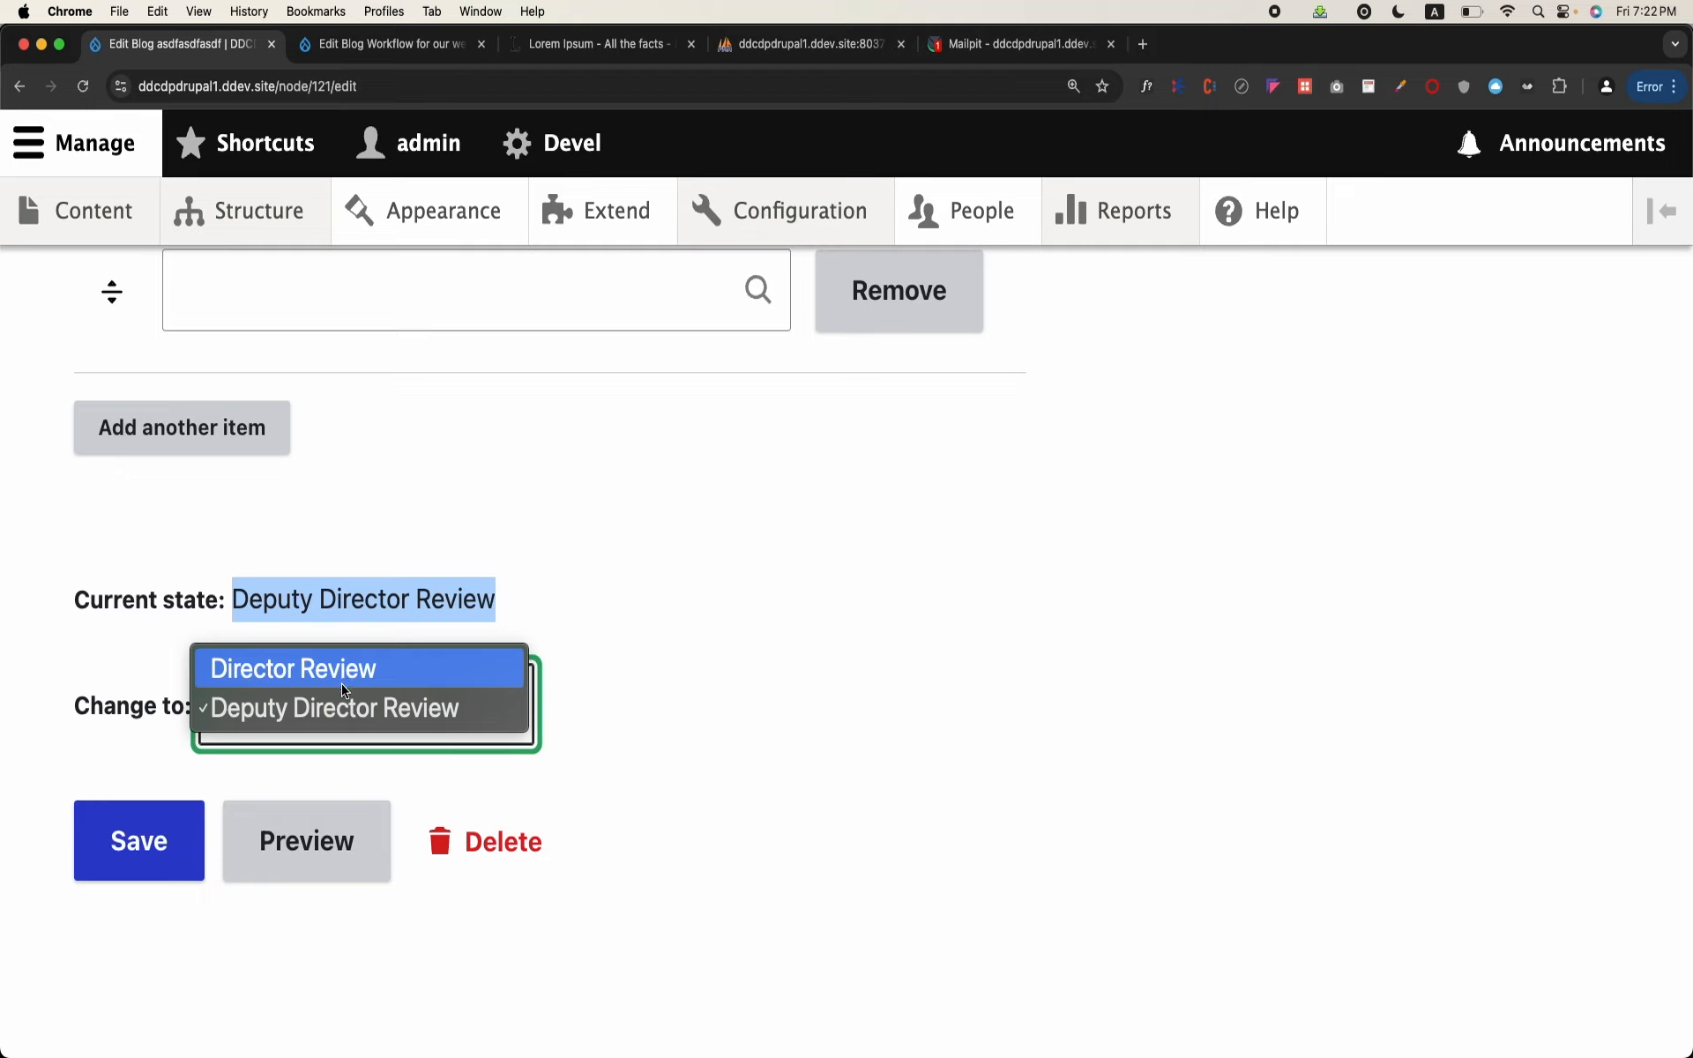
{"action": "left_click", "coordinate": [293, 673]}
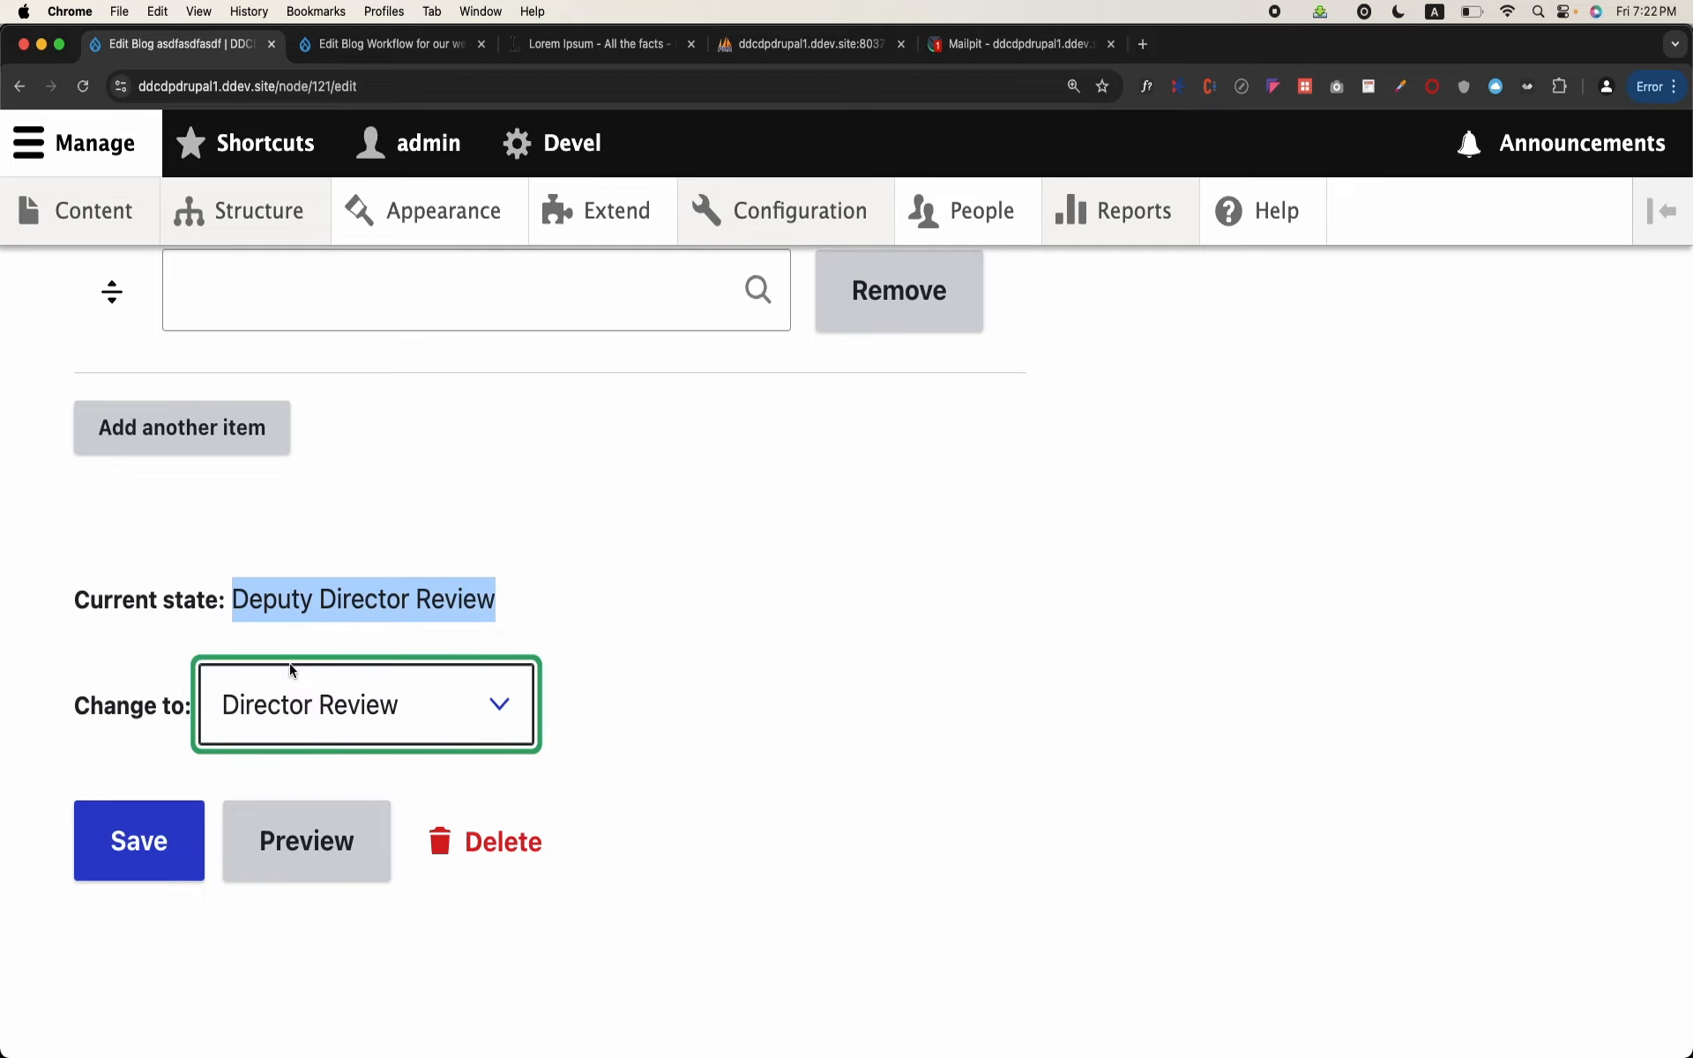
Step: Return to the Blog Workflow for our website settings and review its states and transitions
{"action": "left_click", "coordinate": [395, 58]}
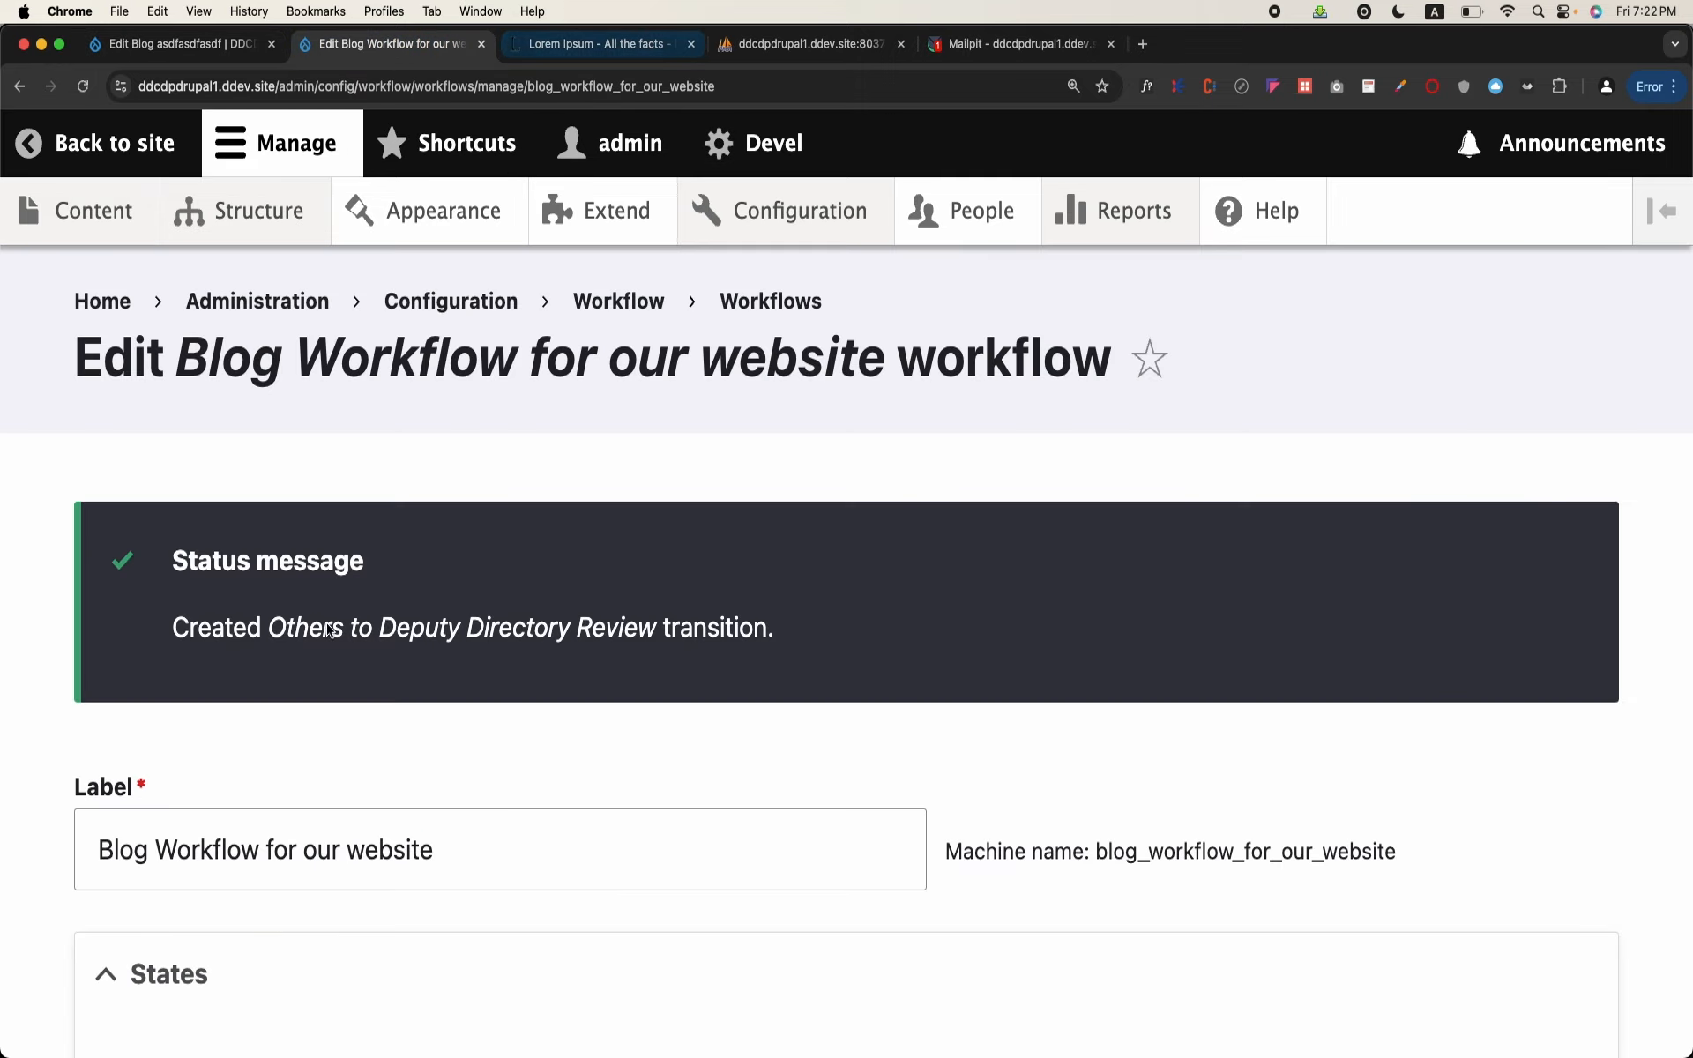
{"action": "scroll", "coordinate": [327, 623], "scroll_direction": "down", "scroll_amount": 9}
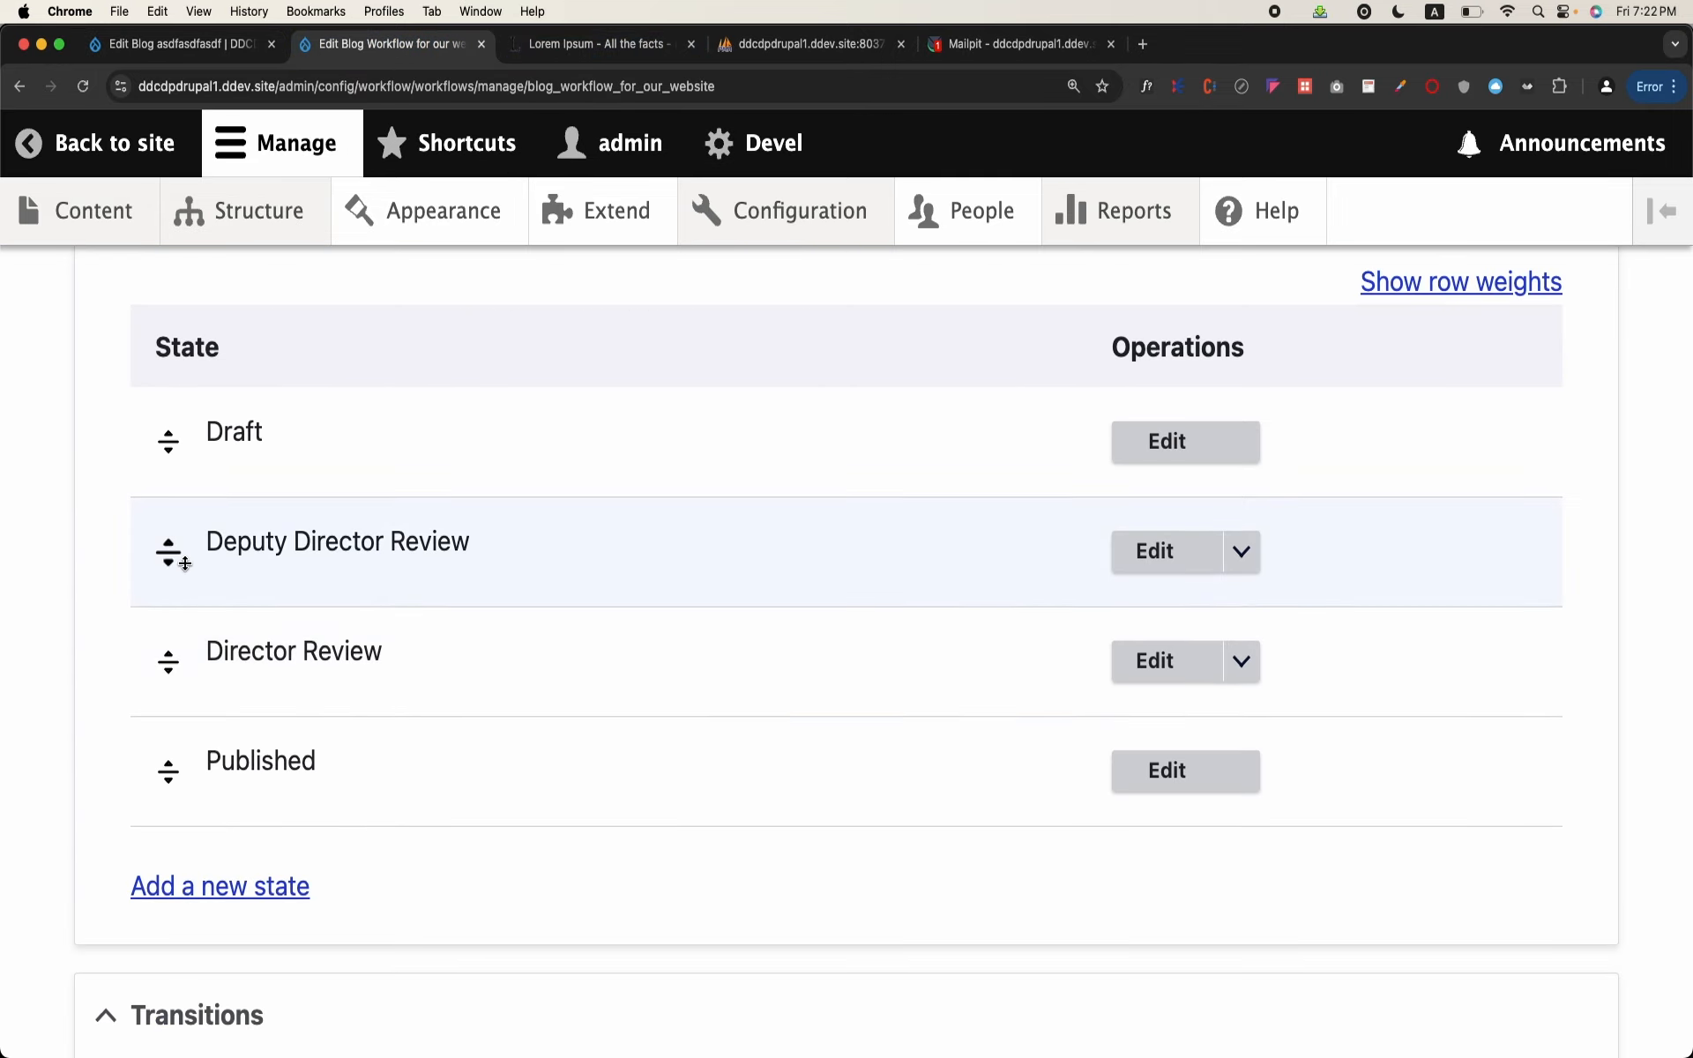
{"action": "scroll", "coordinate": [193, 605], "scroll_direction": "down", "scroll_amount": 8}
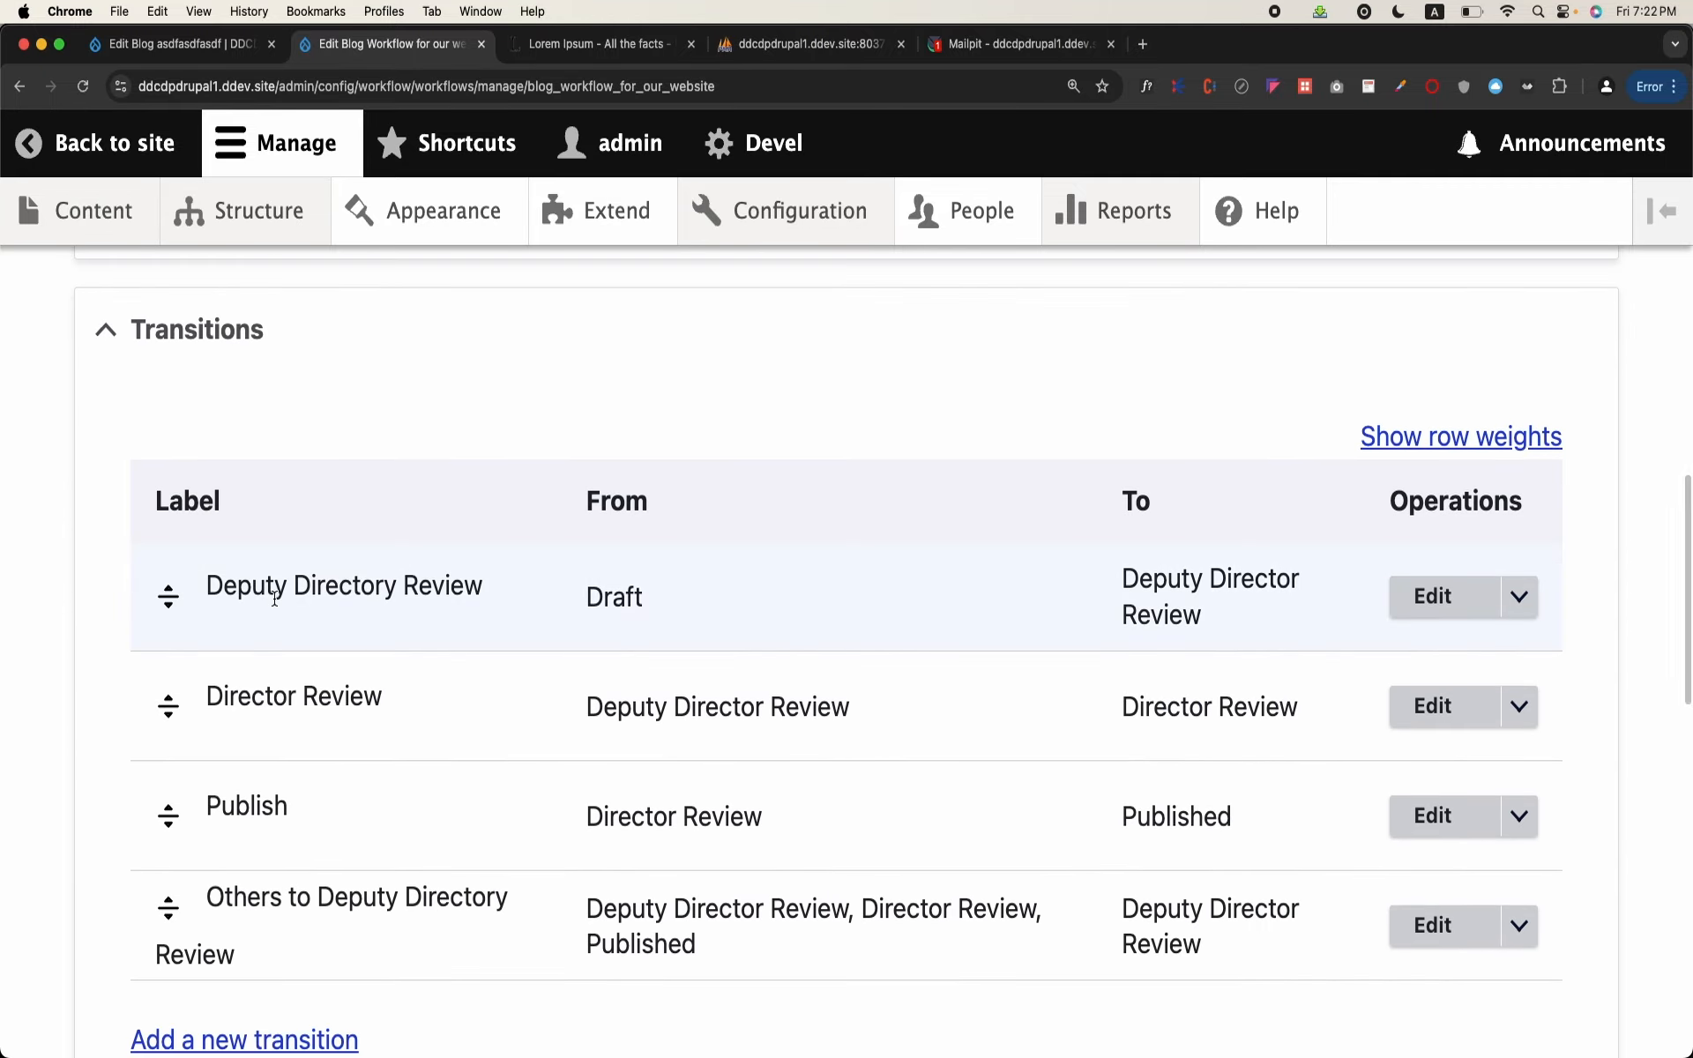
{"action": "scroll", "coordinate": [177, 688], "scroll_direction": "down", "scroll_amount": 1}
Step: Try moving the Others to Deputy Directory Review transition to the start of the transition order and return it to last place
{"action": "left_click_drag", "start_coordinate": [165, 879], "coordinate": [185, 579]}
{"action": "scroll", "coordinate": [183, 584], "scroll_direction": "down", "scroll_amount": 3}
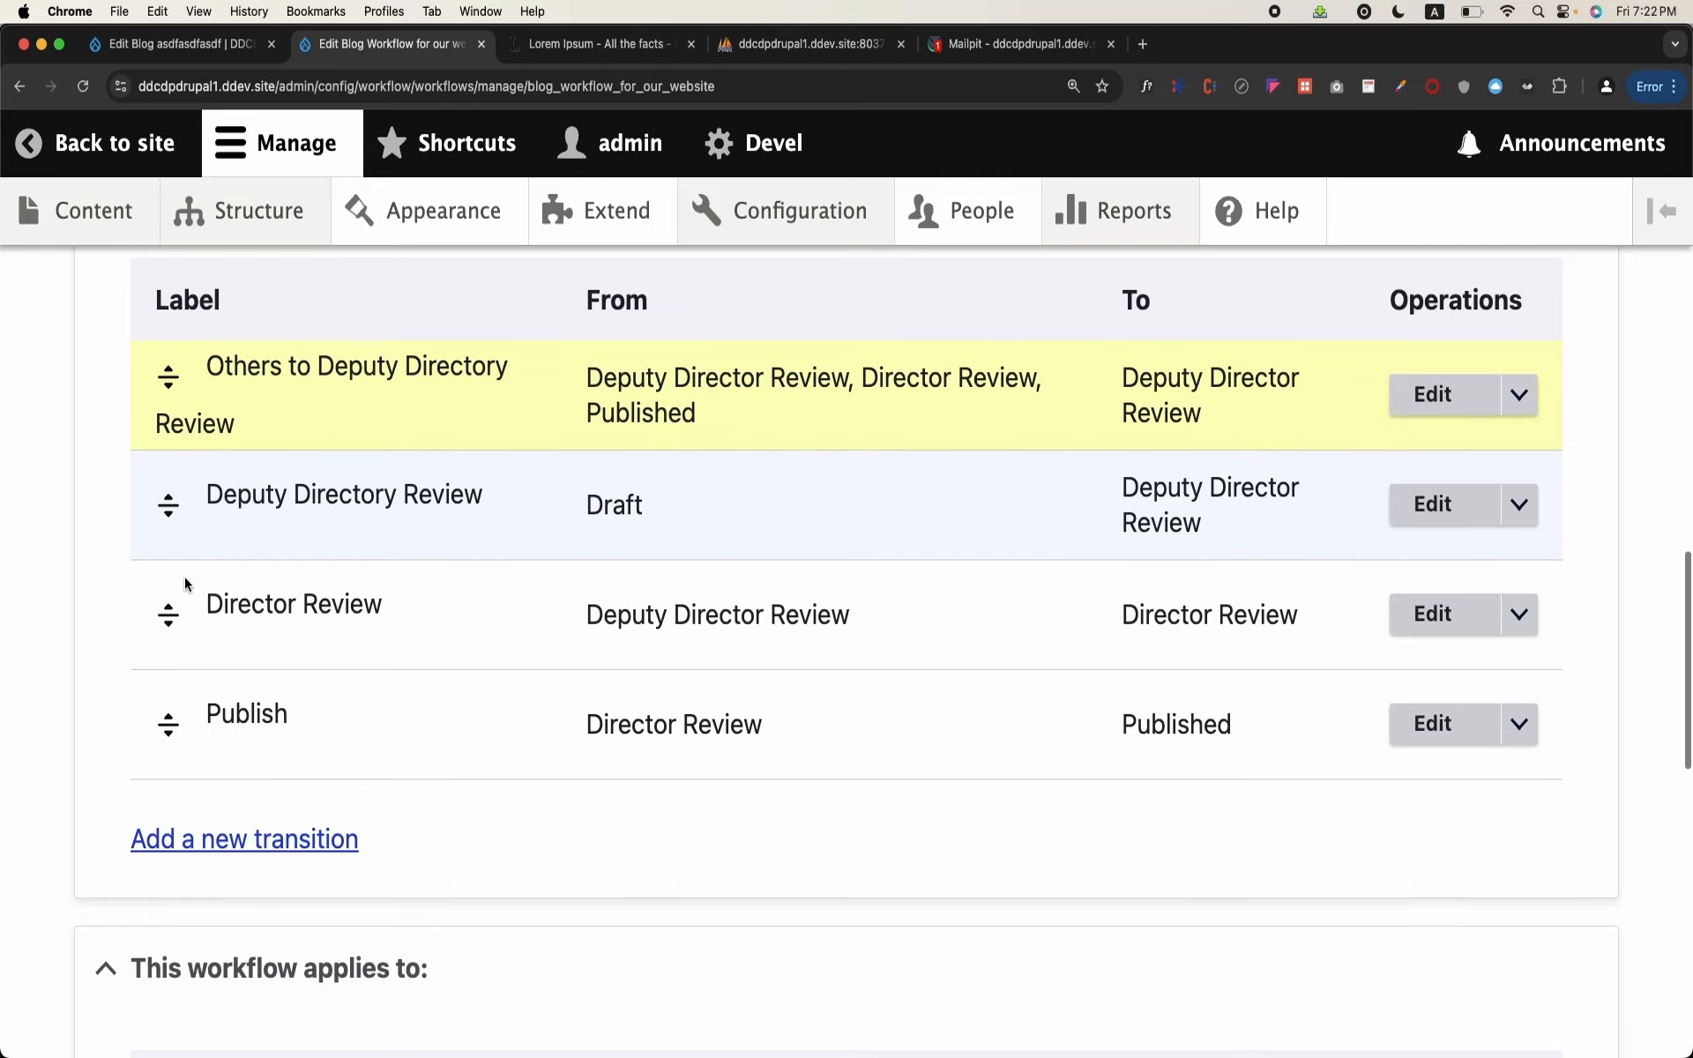
{"action": "left_click_drag", "start_coordinate": [168, 379], "coordinate": [193, 685]}
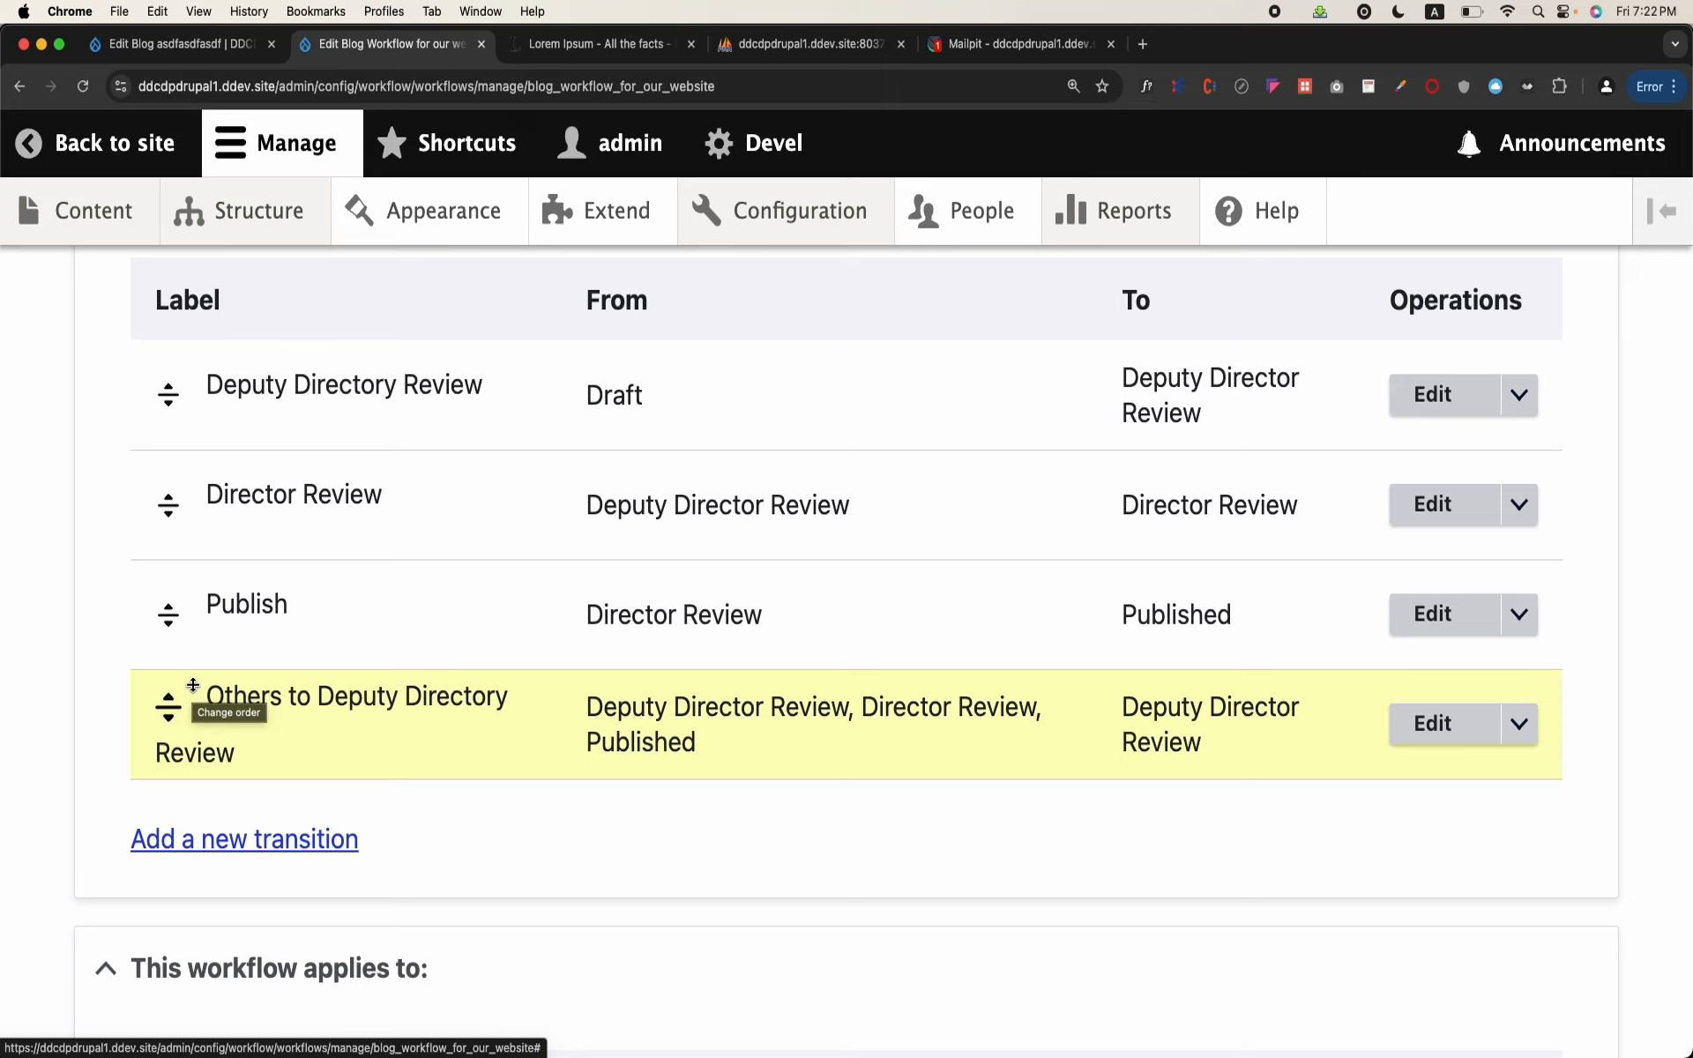
Step: Delete the Others to Deputy Directory Review transition from the blog workflow
{"action": "left_click", "coordinate": [1528, 748]}
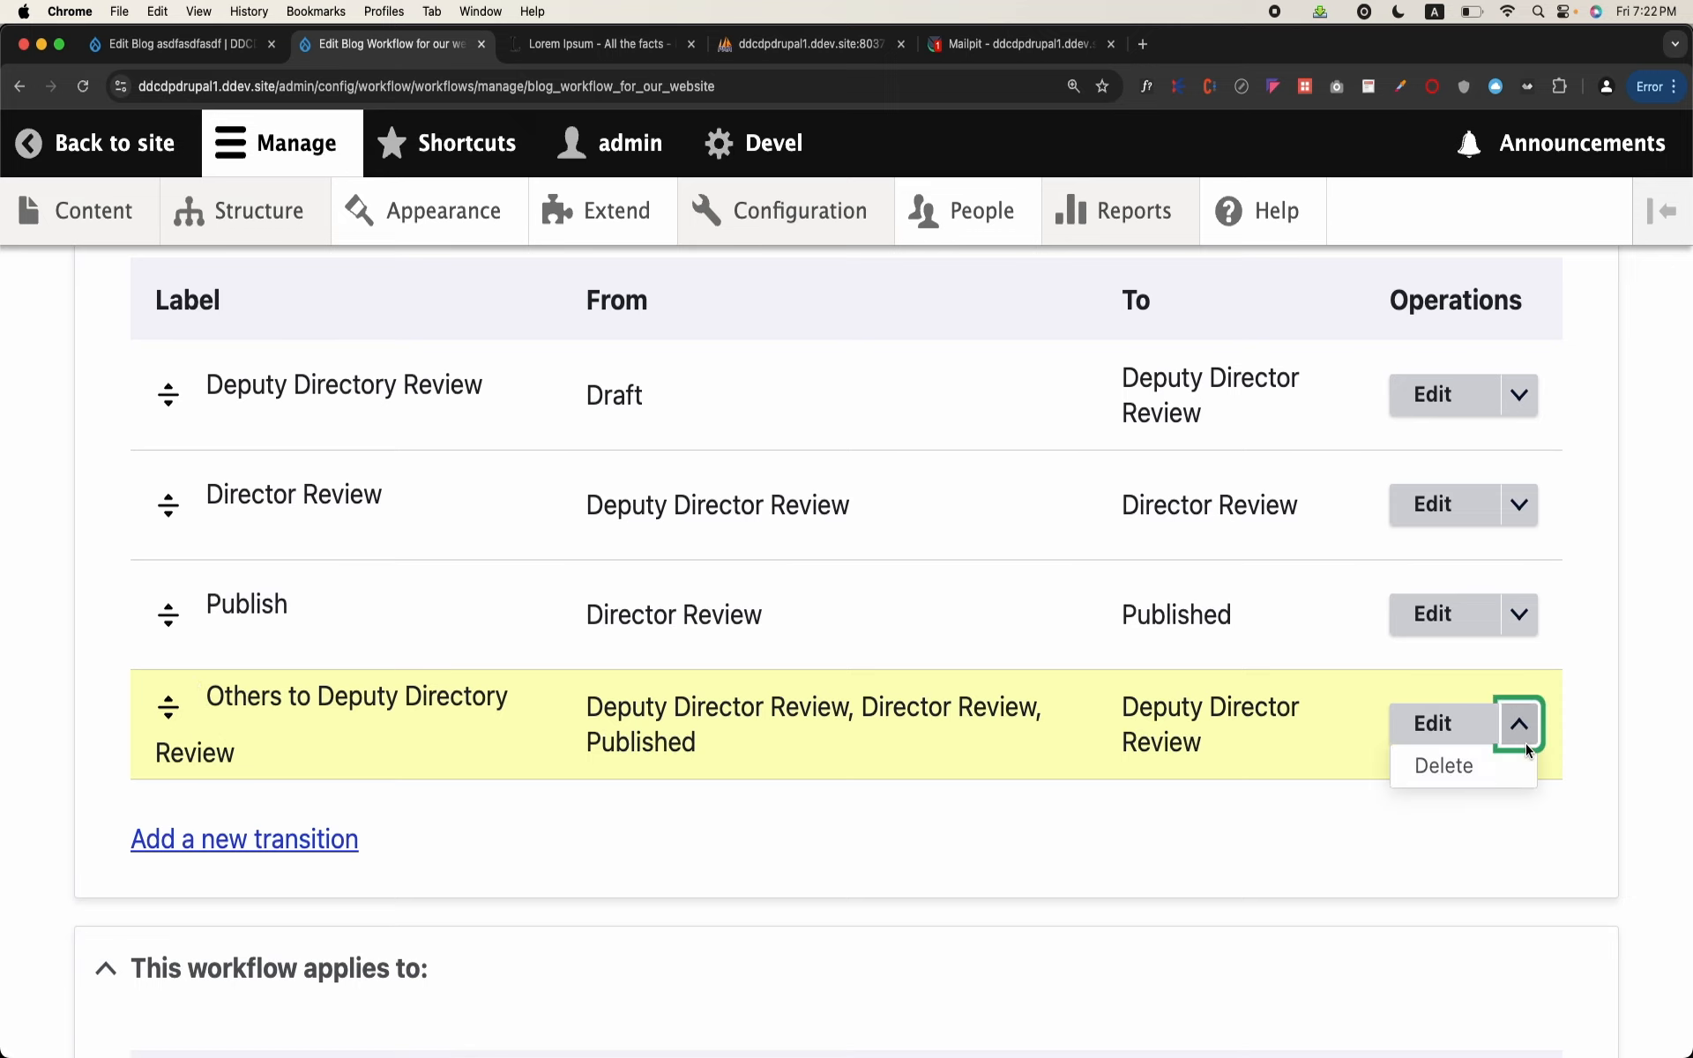
{"action": "left_click", "coordinate": [1490, 766]}
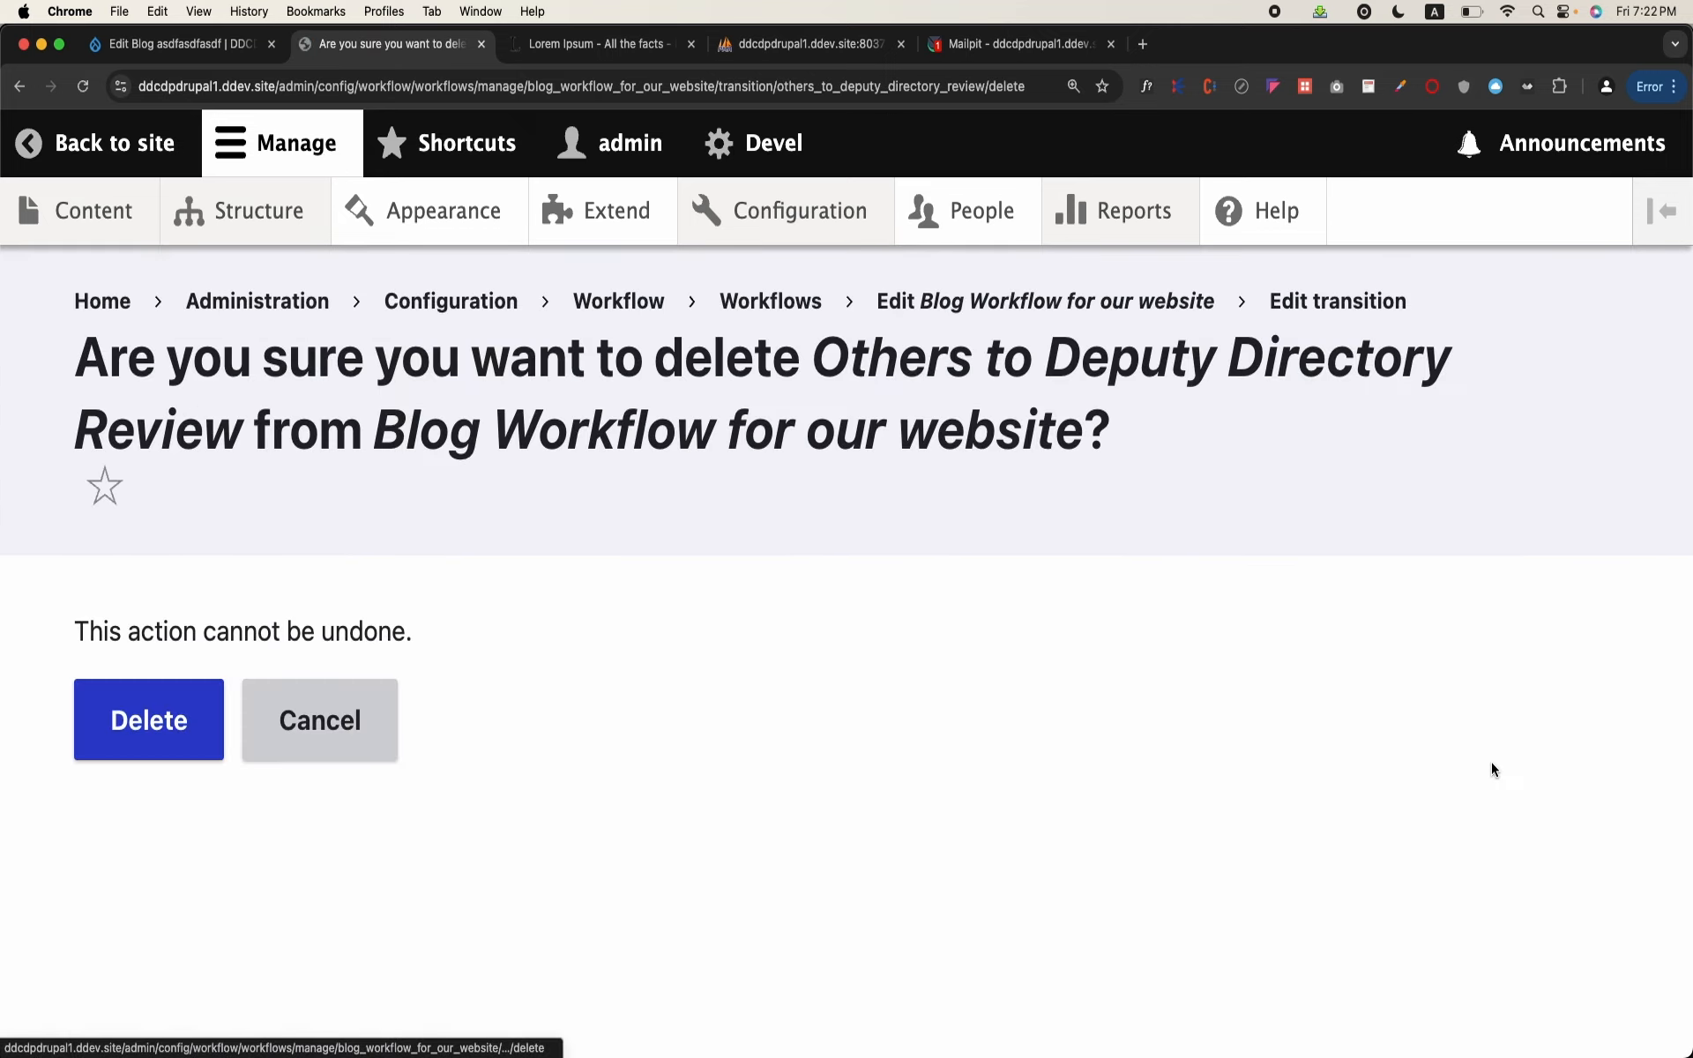
{"action": "left_click", "coordinate": [146, 723]}
Step: Reload the blog's edit form to refresh its Change to options and save the blog as Director Review
{"action": "left_click", "coordinate": [212, 44]}
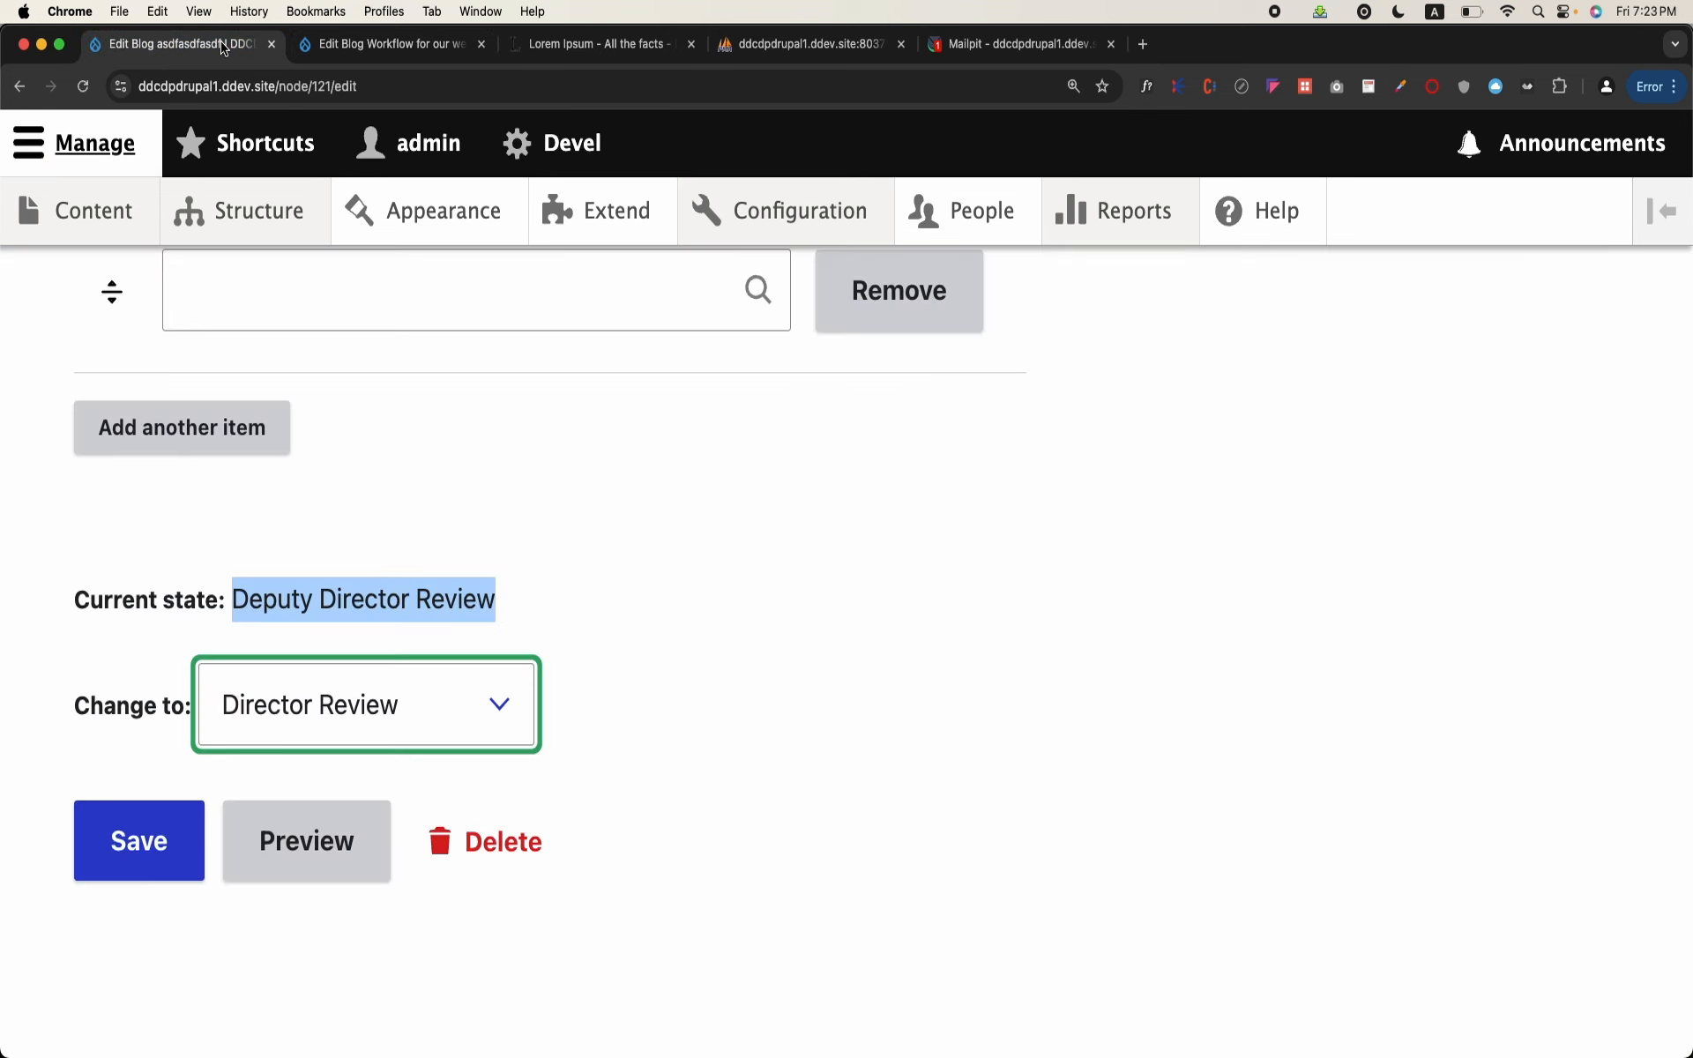
{"action": "left_click", "coordinate": [344, 689]}
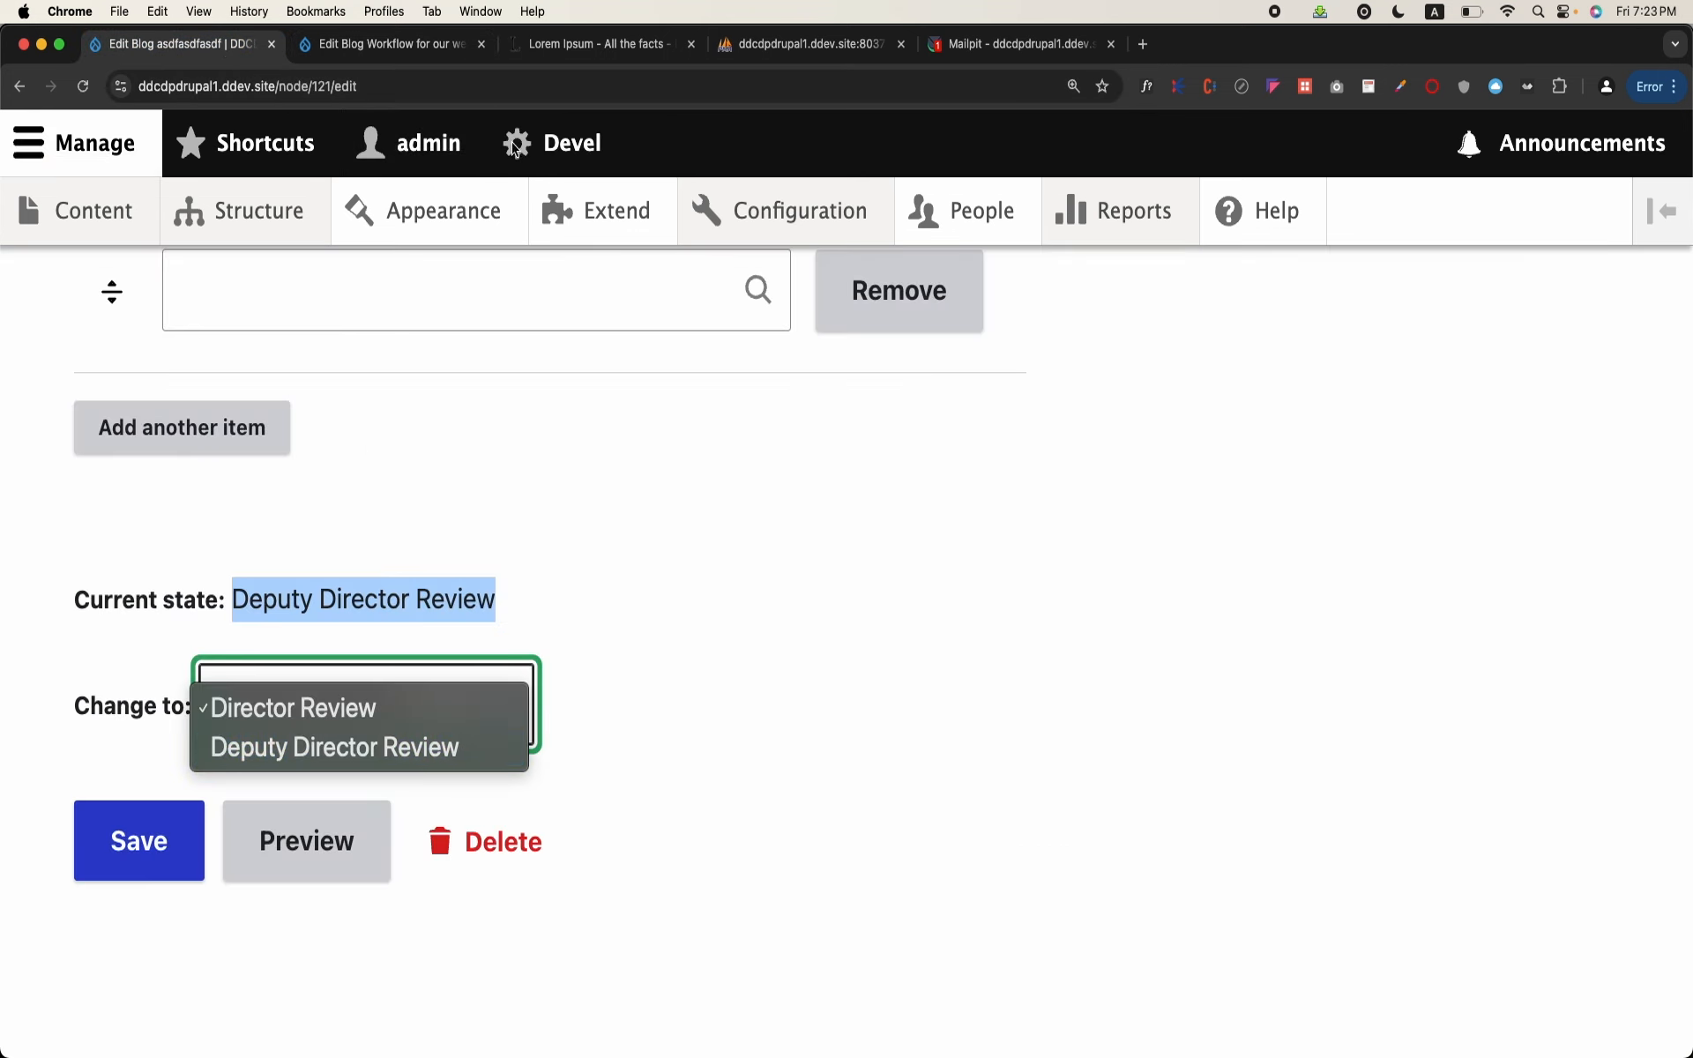
{"action": "left_click", "coordinate": [564, 88]}
{"action": "left_click", "coordinate": [564, 89]}
{"action": "key", "text": "Return"}
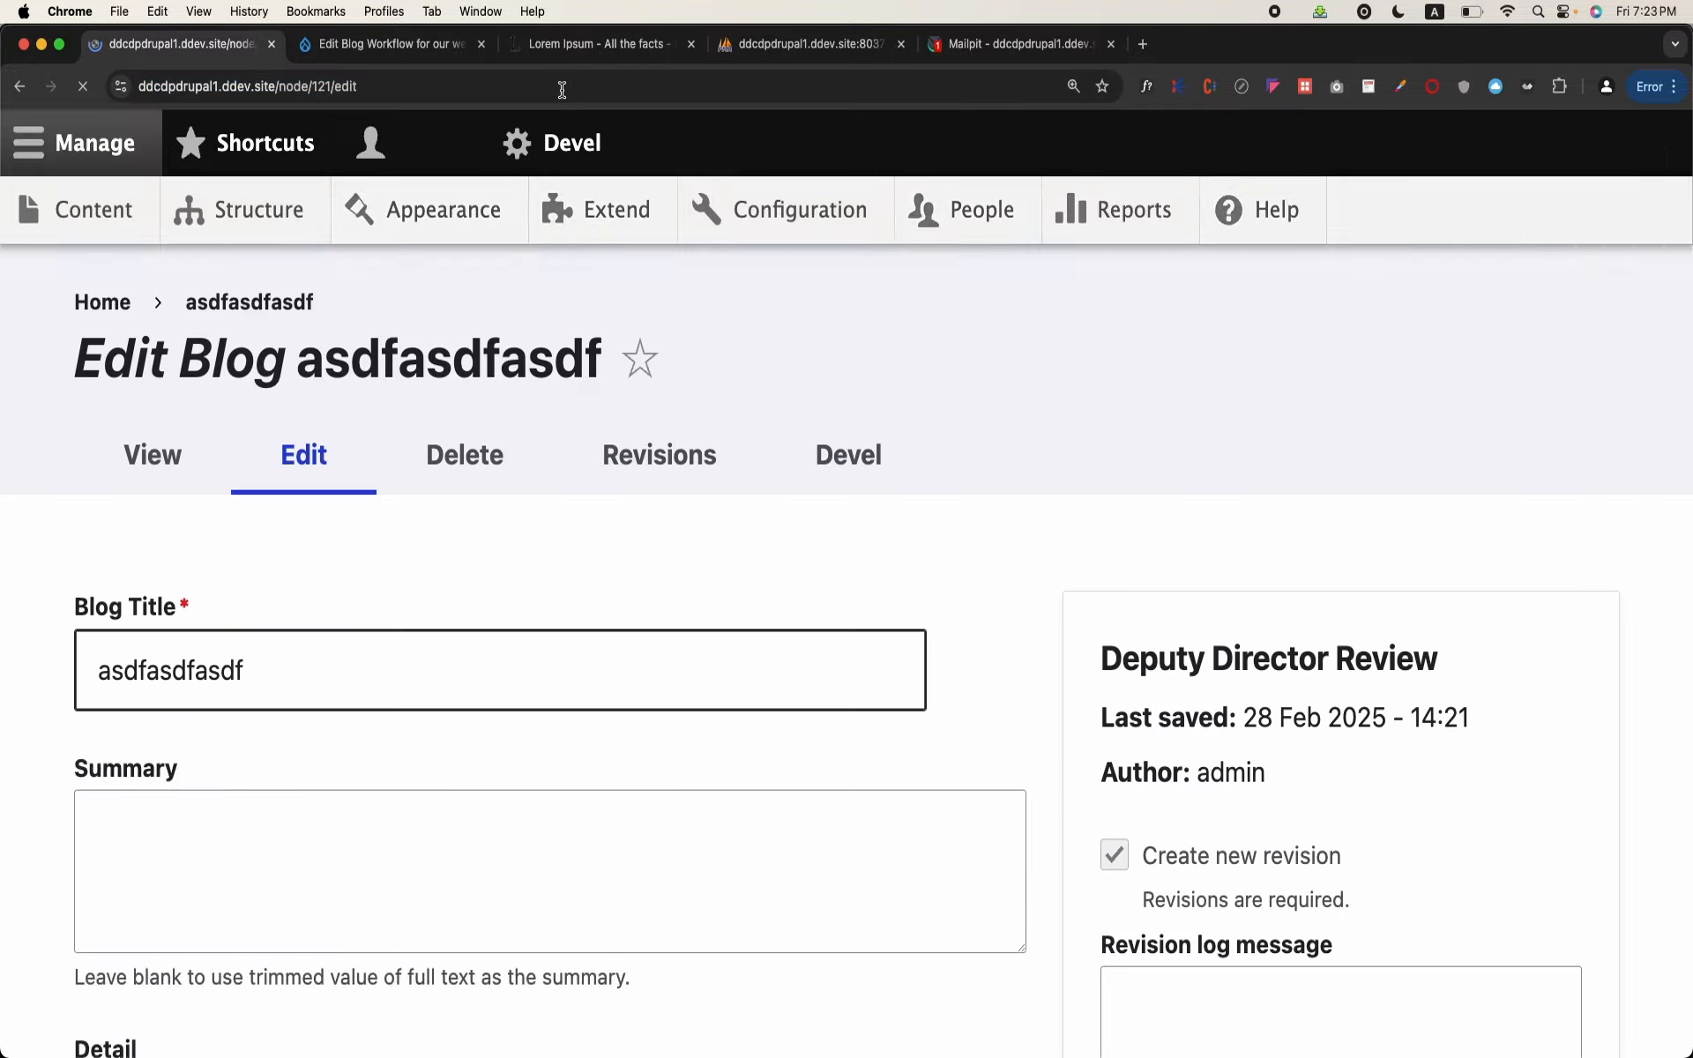
{"action": "scroll", "coordinate": [441, 535], "scroll_direction": "down", "scroll_amount": 15}
{"action": "left_click", "coordinate": [374, 677]}
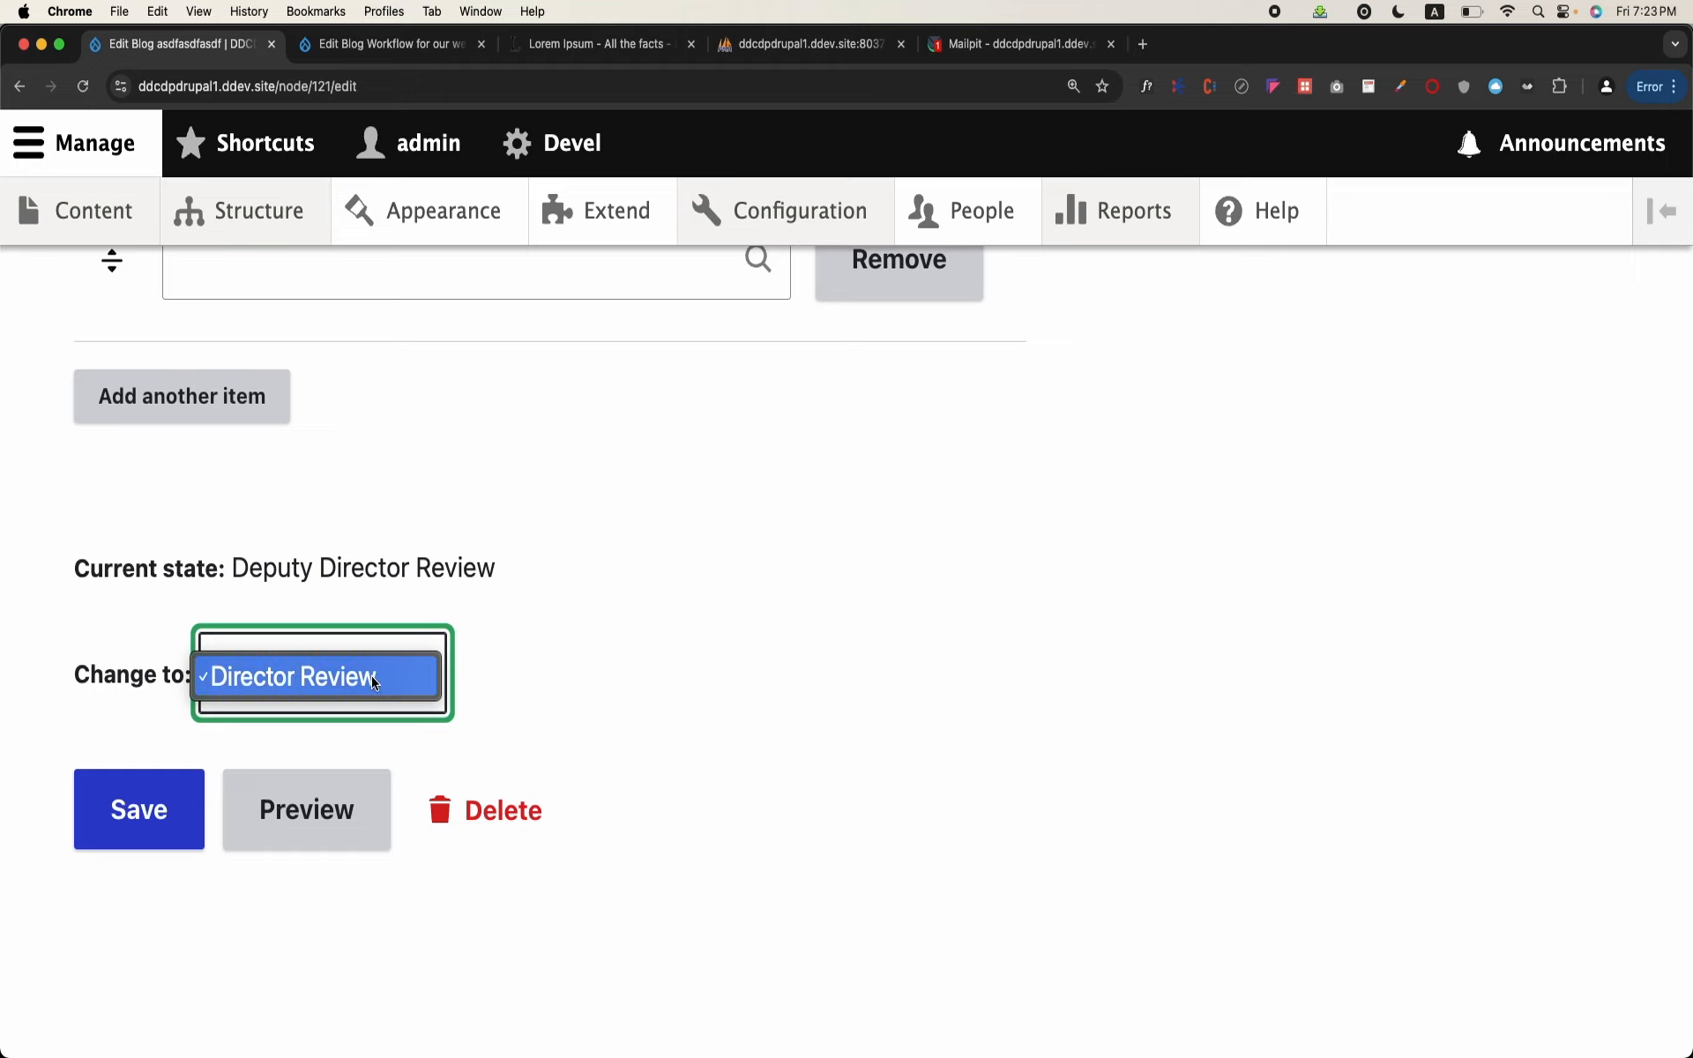
{"action": "left_click", "coordinate": [632, 713]}
{"action": "left_click", "coordinate": [170, 813]}
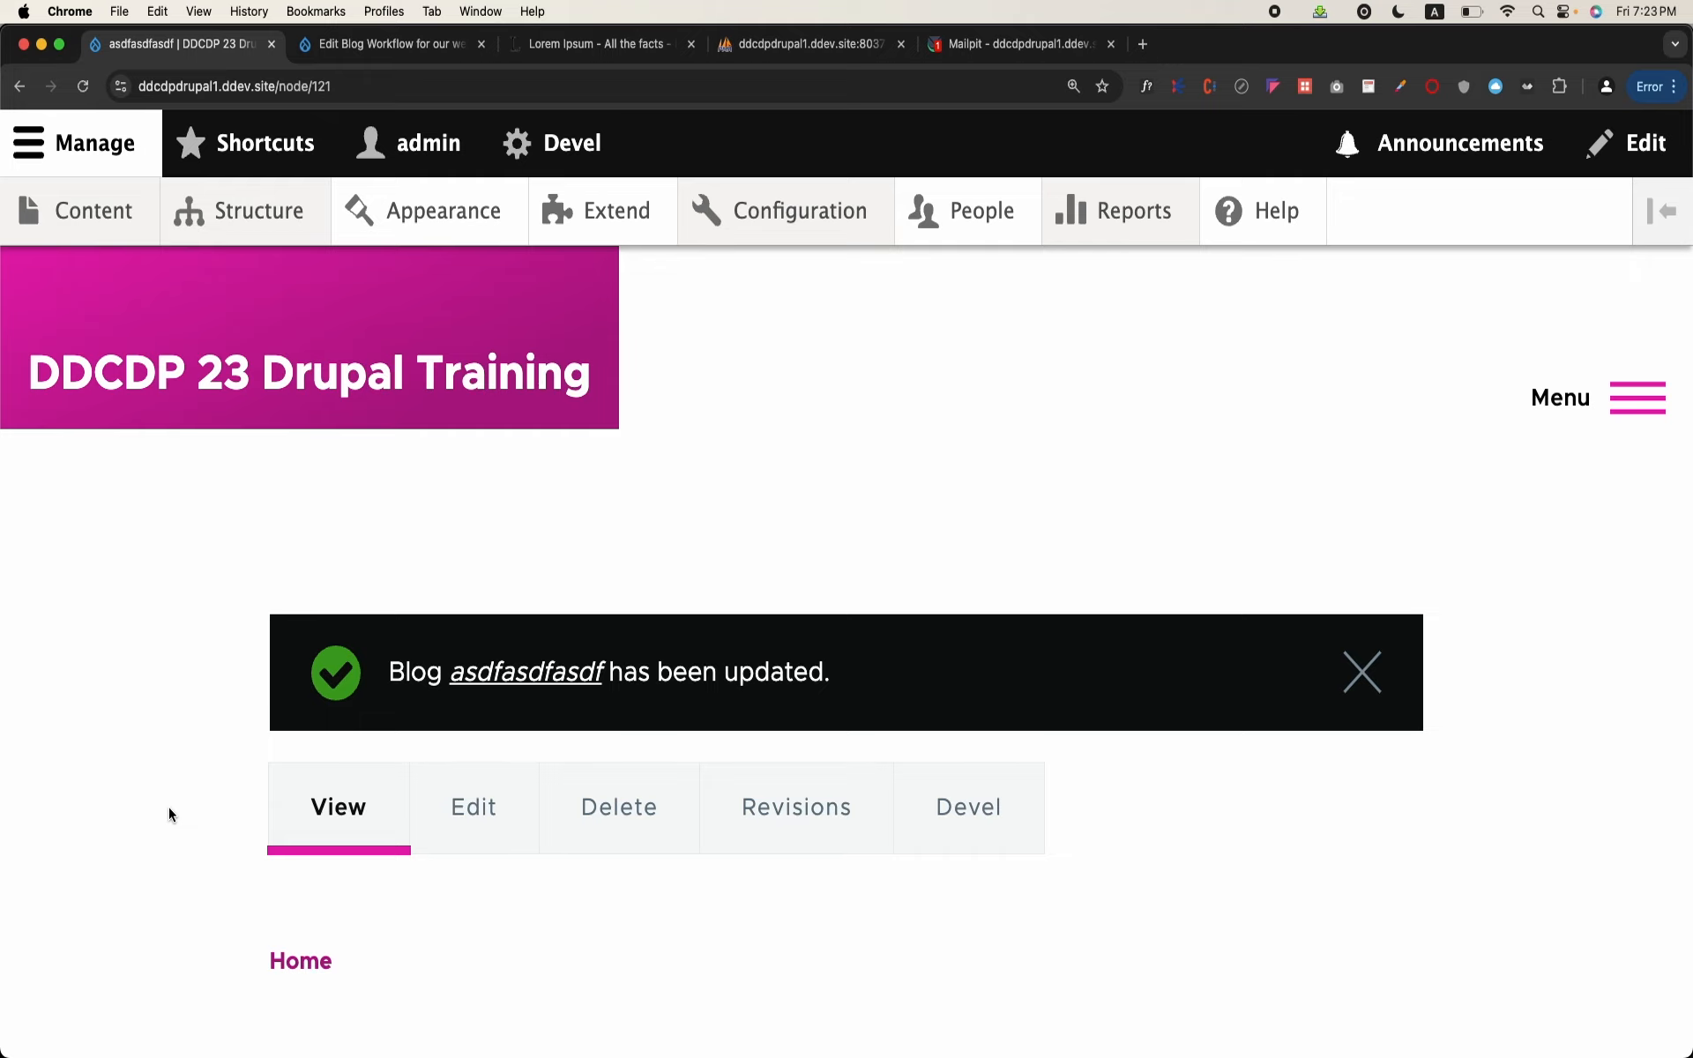
Step: Check the state options offered on the saved blog page under Director Review
{"action": "scroll", "coordinate": [170, 812], "scroll_direction": "down", "scroll_amount": 5}
{"action": "scroll", "coordinate": [170, 813], "scroll_direction": "down", "scroll_amount": 4}
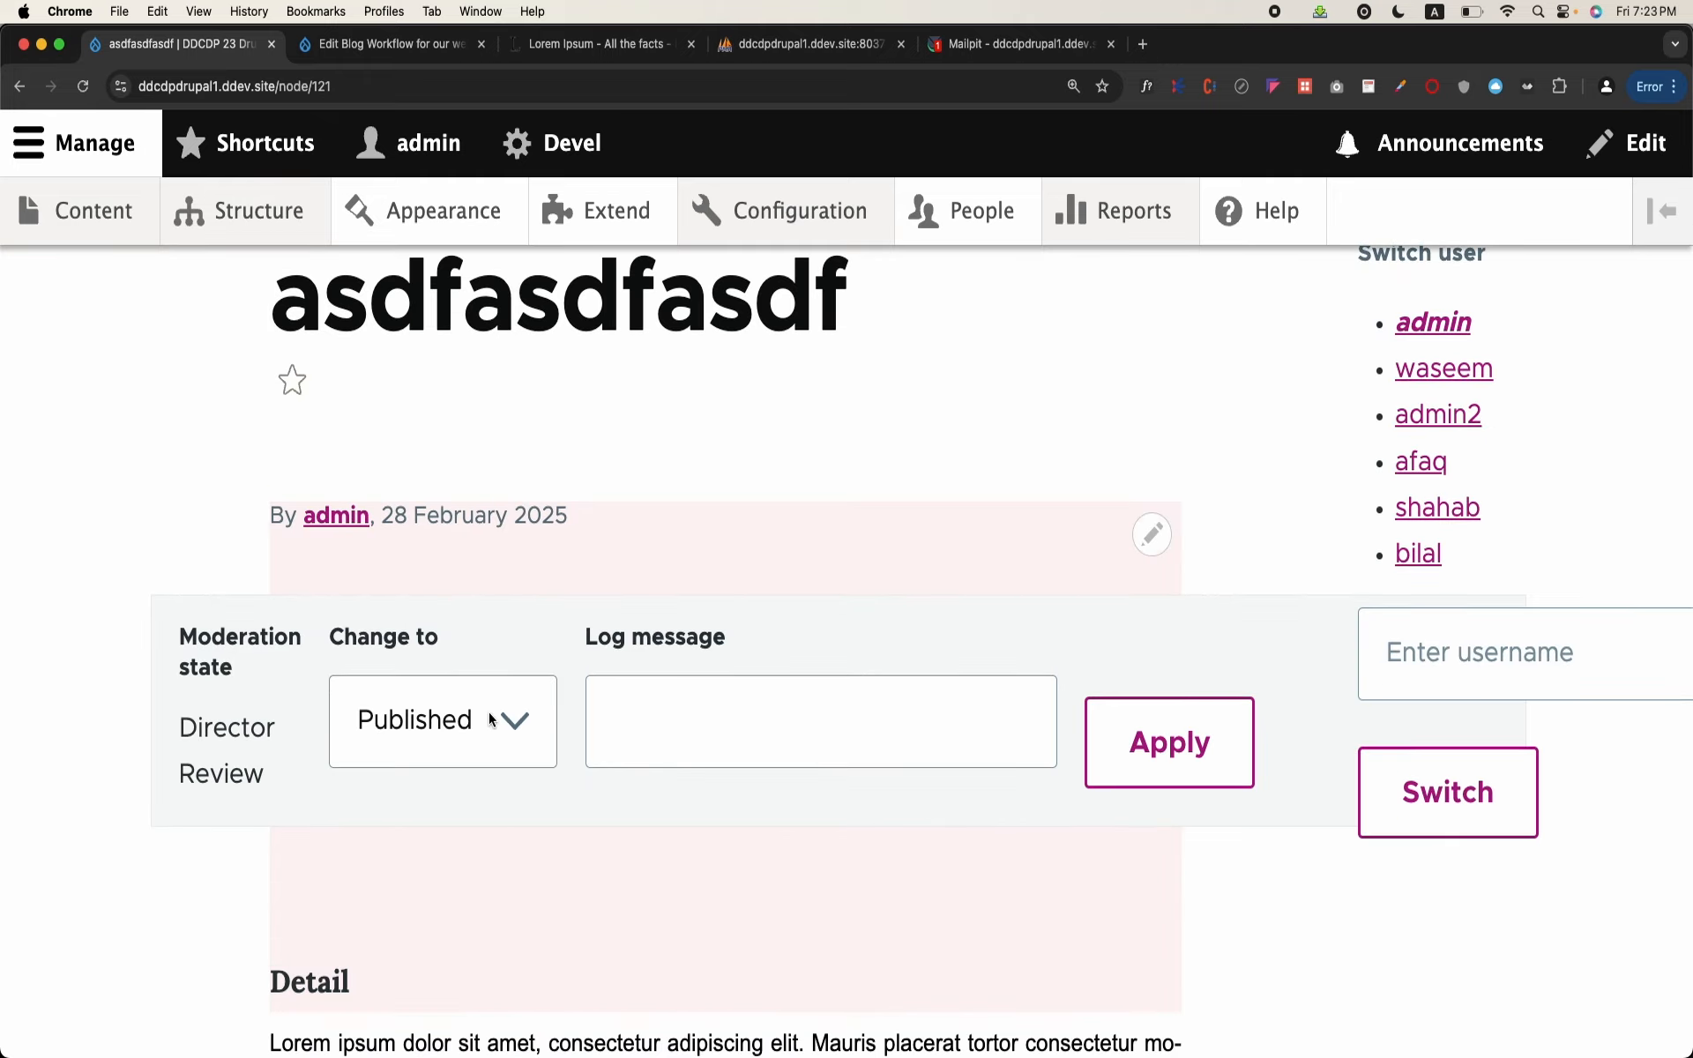
{"action": "left_click", "coordinate": [491, 721]}
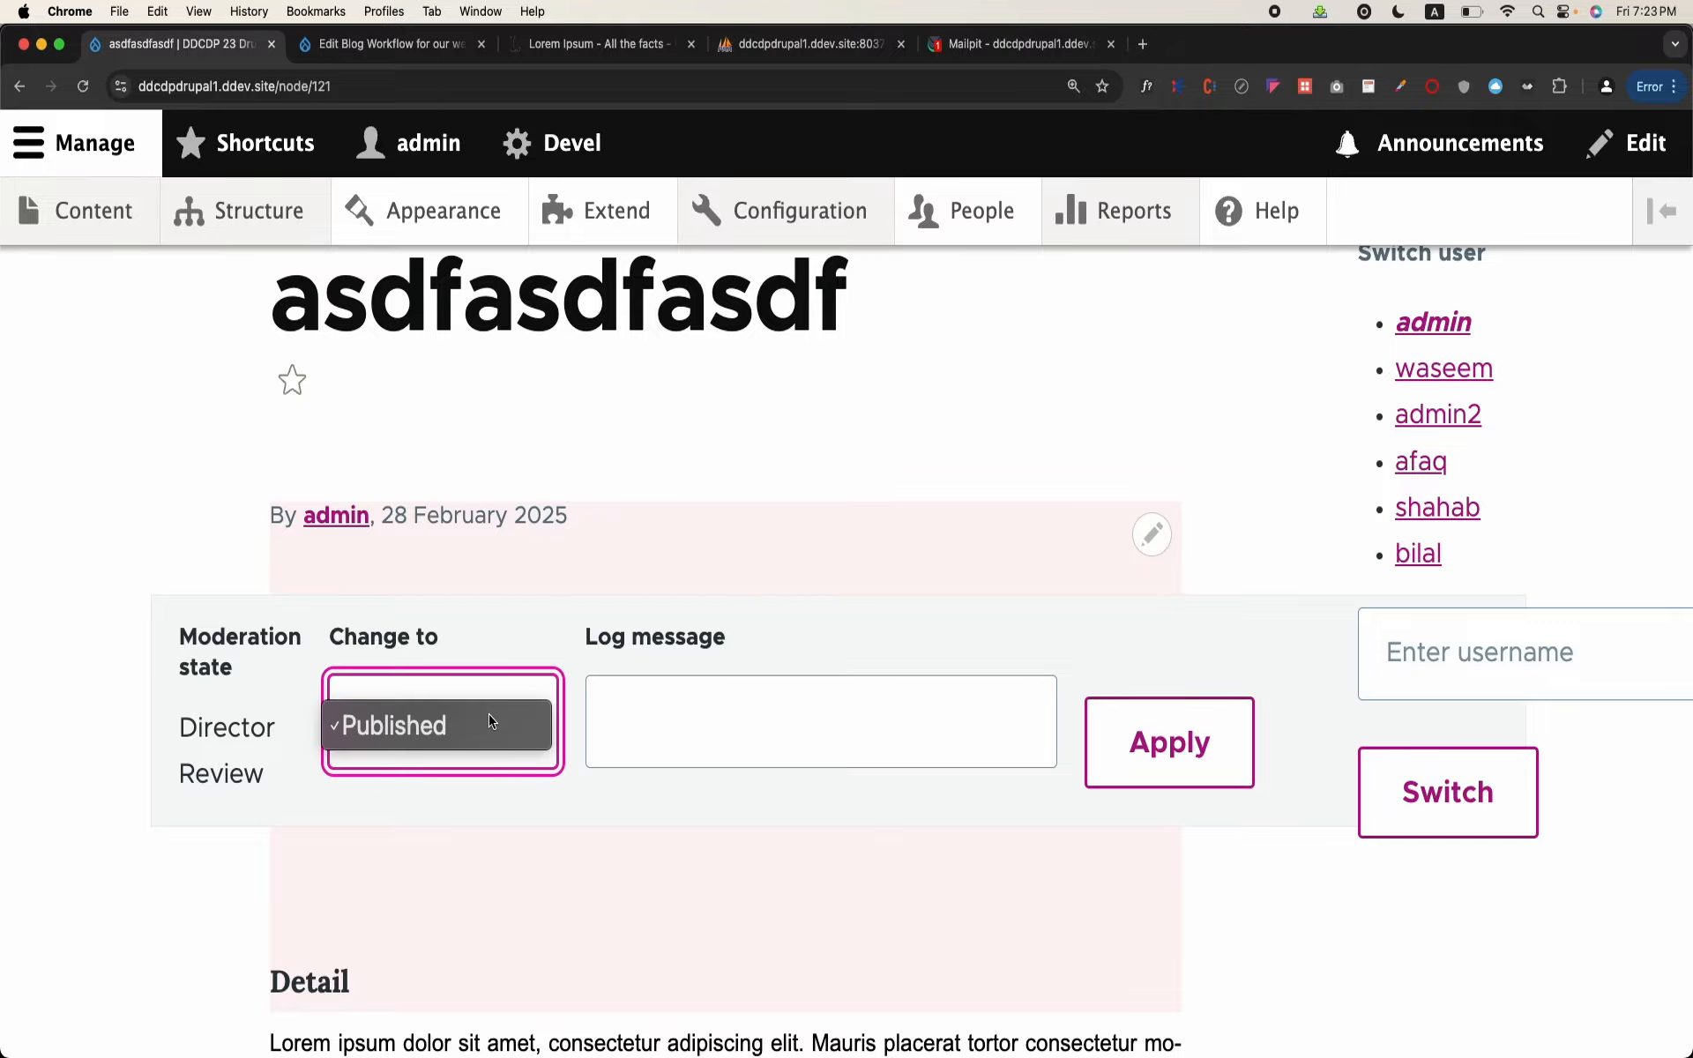
{"action": "left_click", "coordinate": [491, 719]}
Step: Reopen the blog's edit form and examine its current state and Change to options
{"action": "scroll", "coordinate": [665, 563], "scroll_direction": "up", "scroll_amount": 9}
{"action": "left_click", "coordinate": [473, 805]}
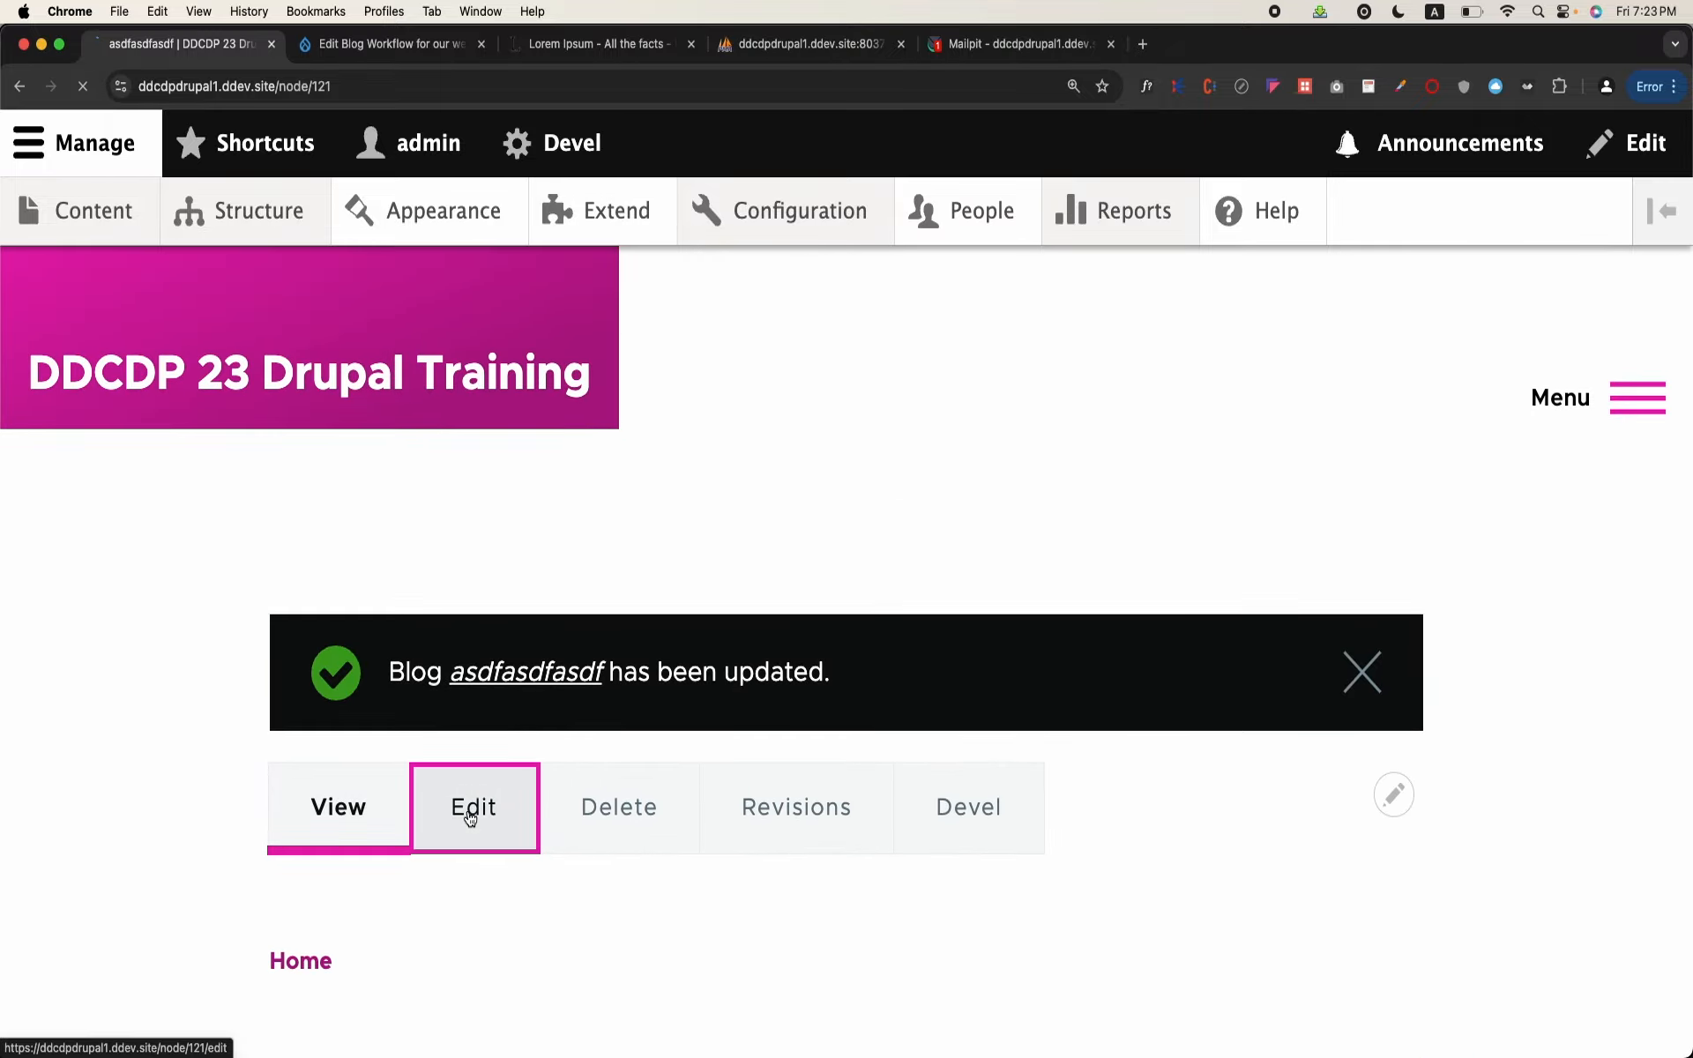
{"action": "scroll", "coordinate": [468, 810], "scroll_direction": "down", "scroll_amount": 15}
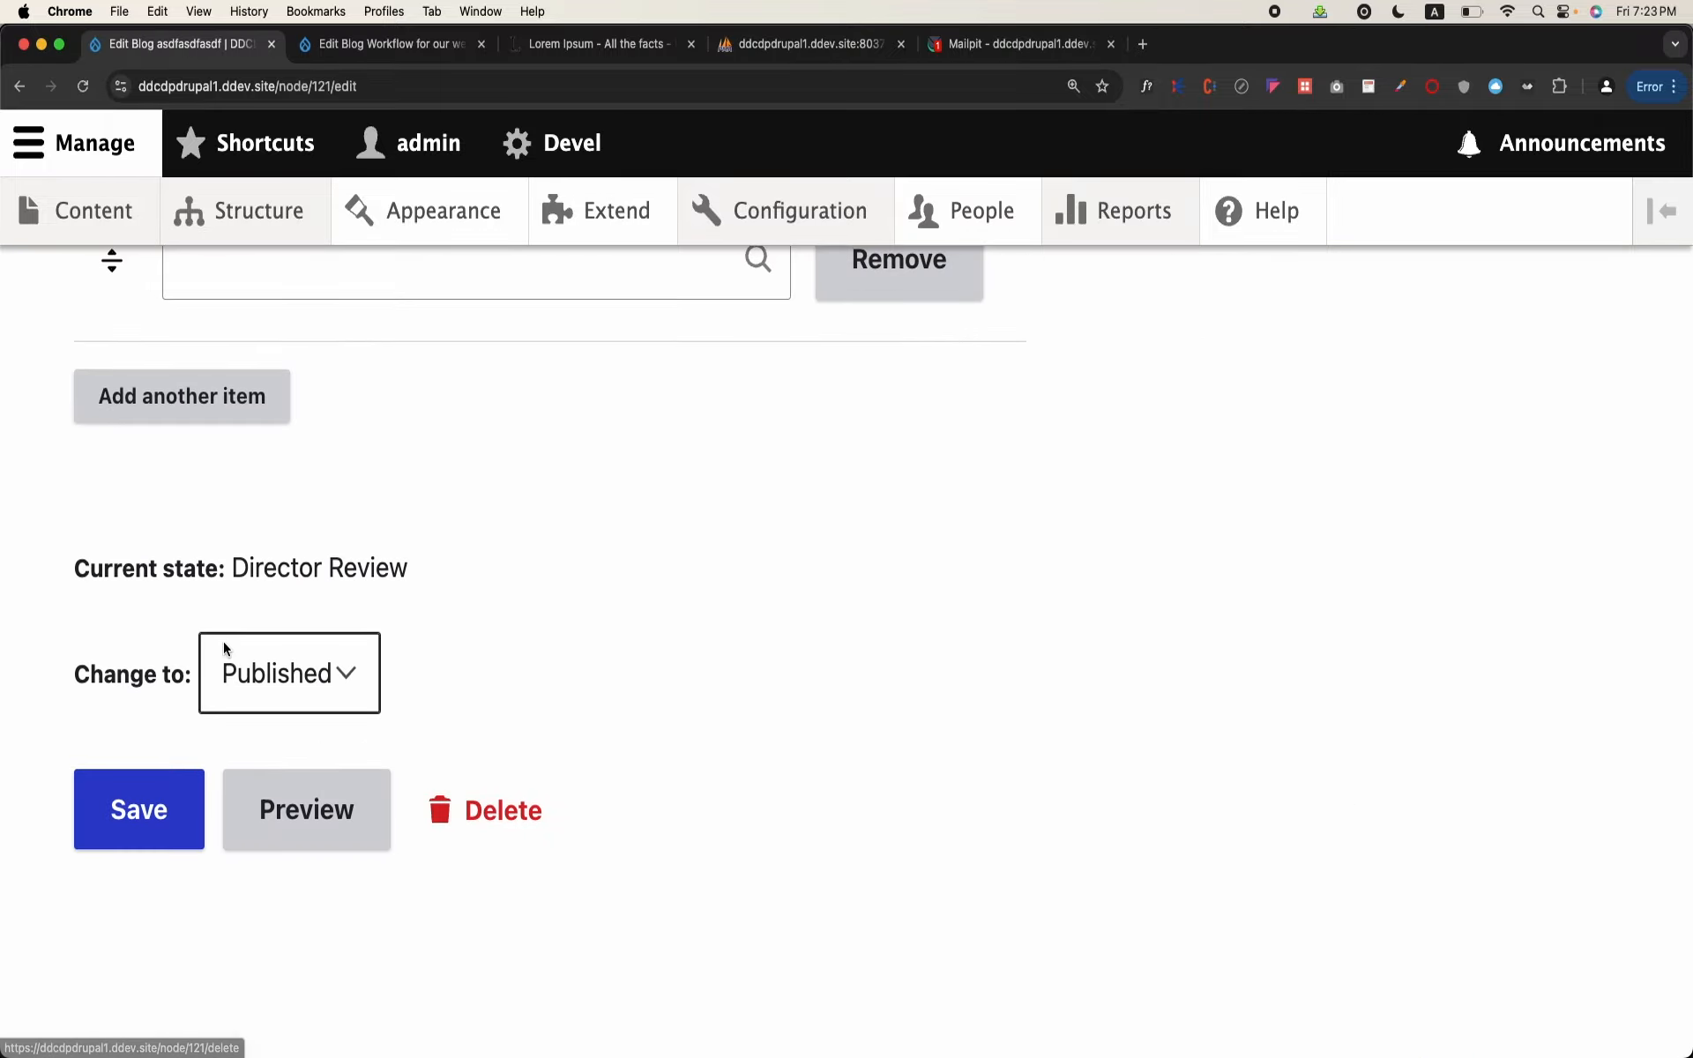
{"action": "left_click", "coordinate": [353, 681]}
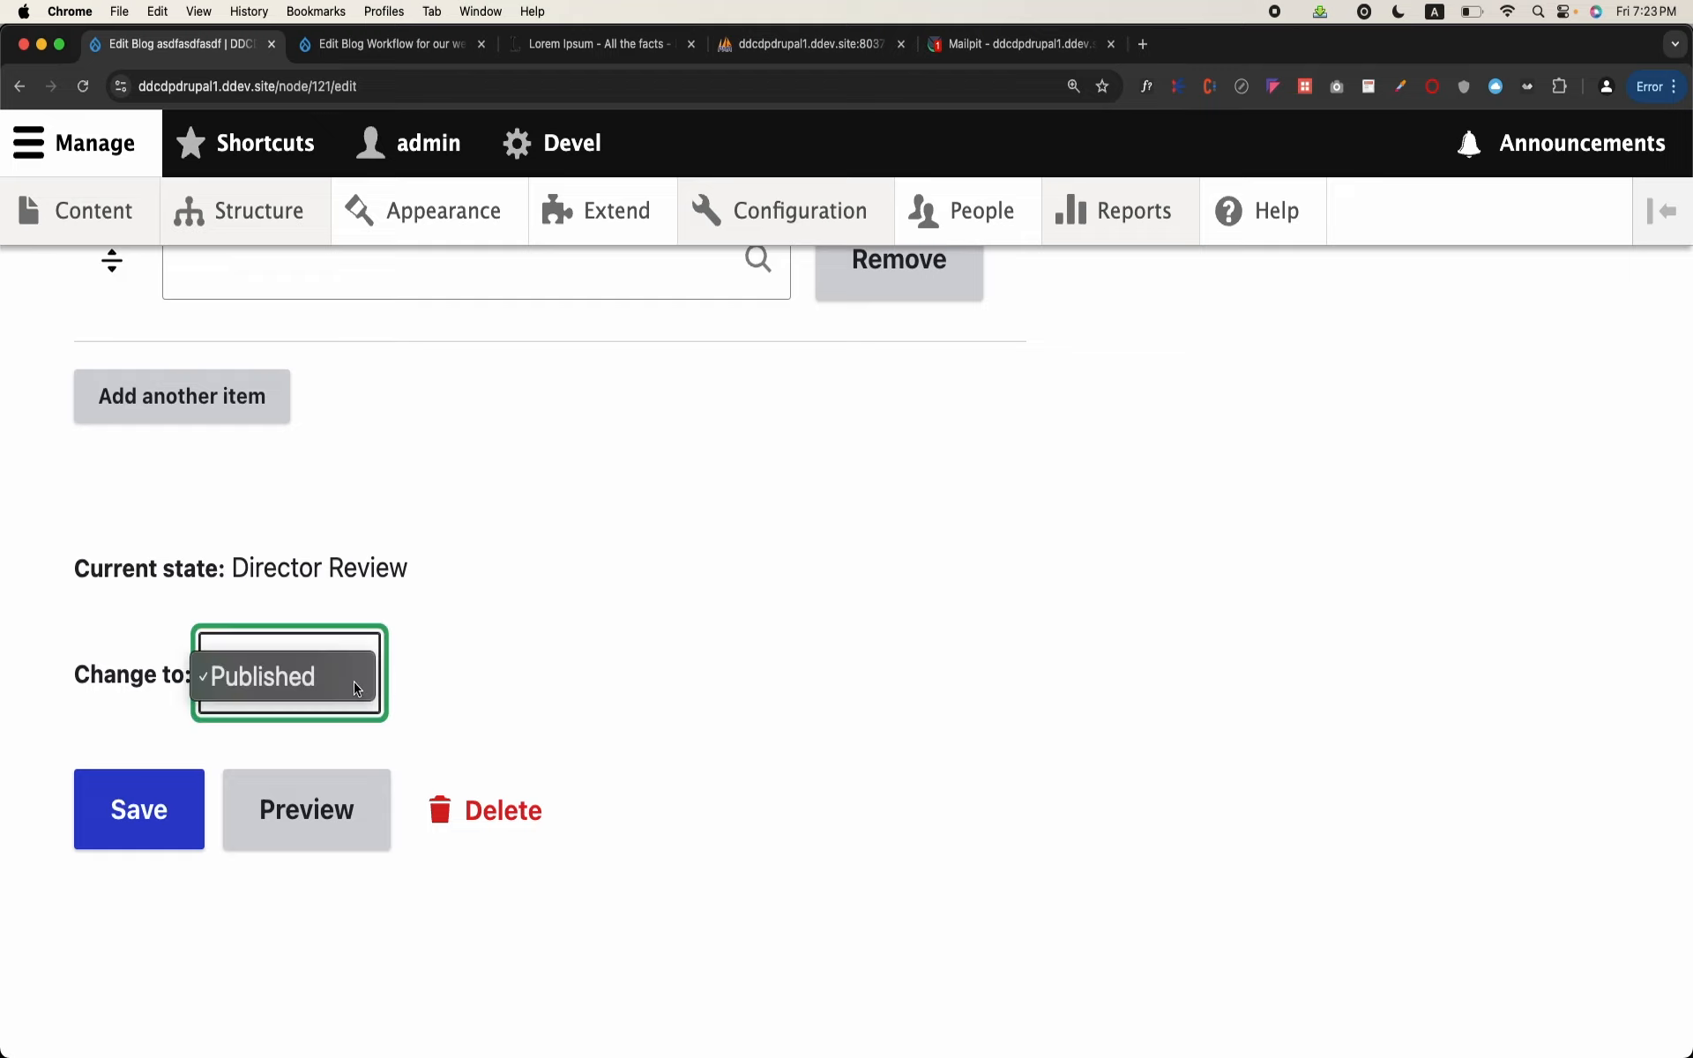
{"action": "left_click", "coordinate": [161, 749]}
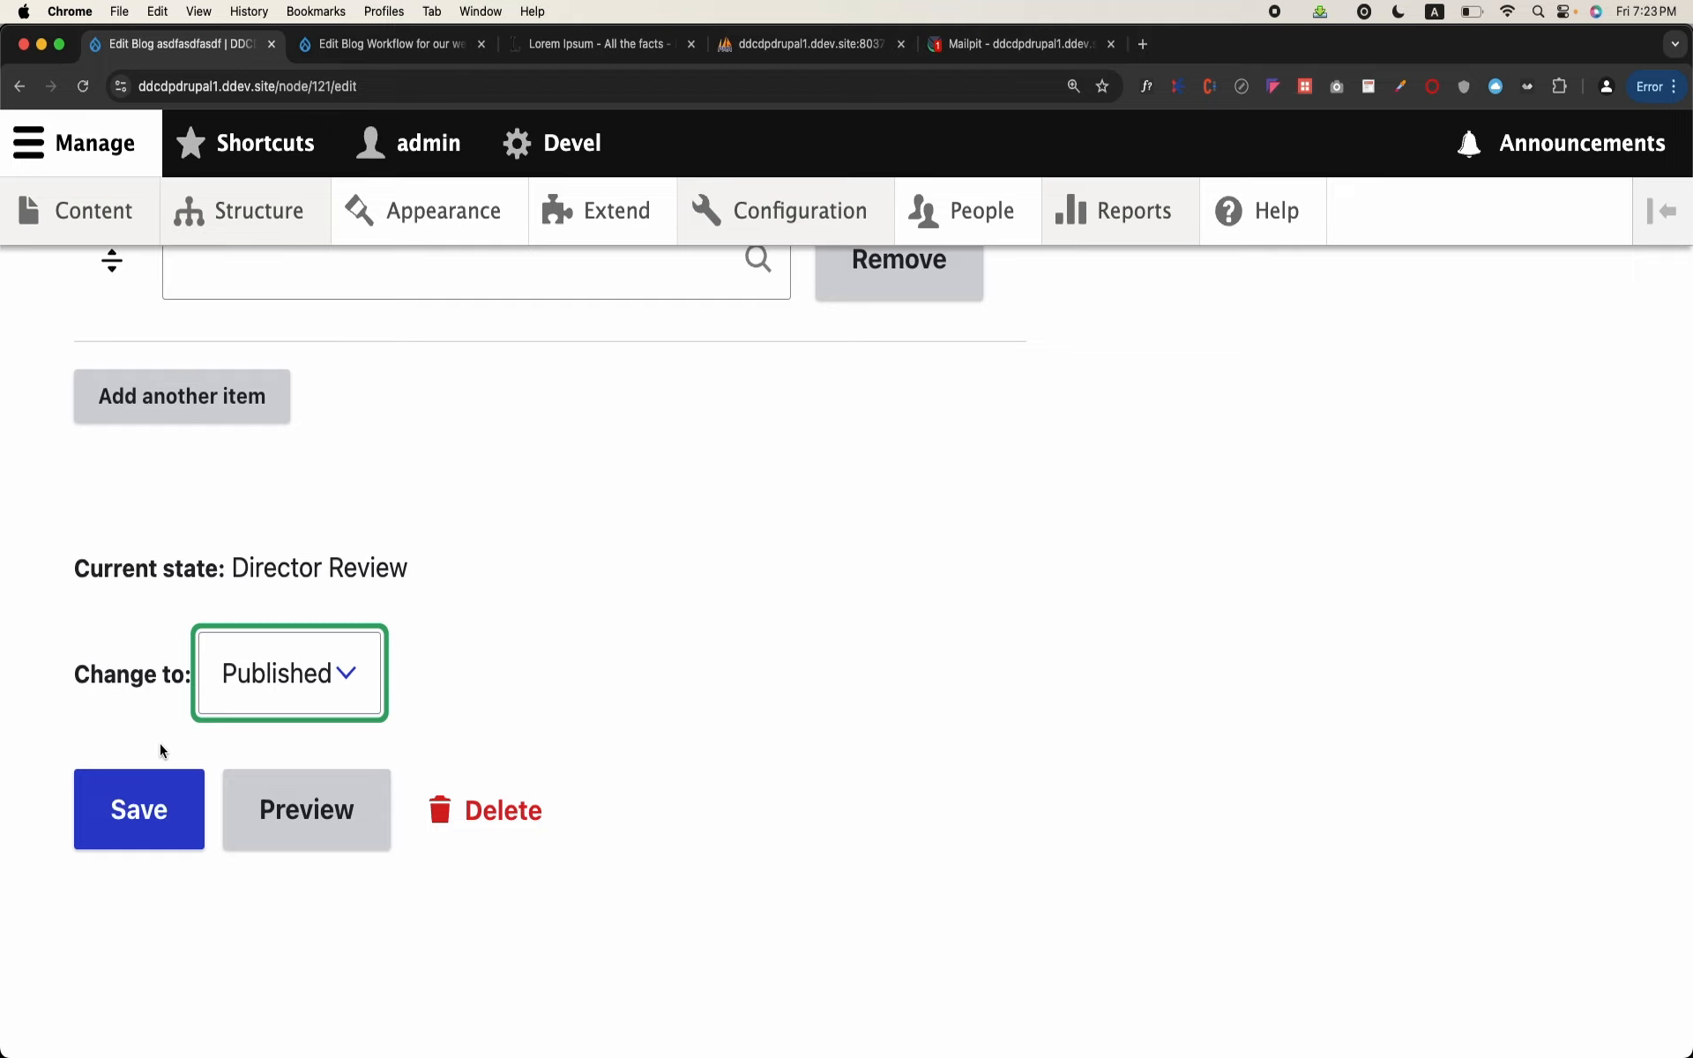
{"action": "triple_click", "coordinate": [295, 562]}
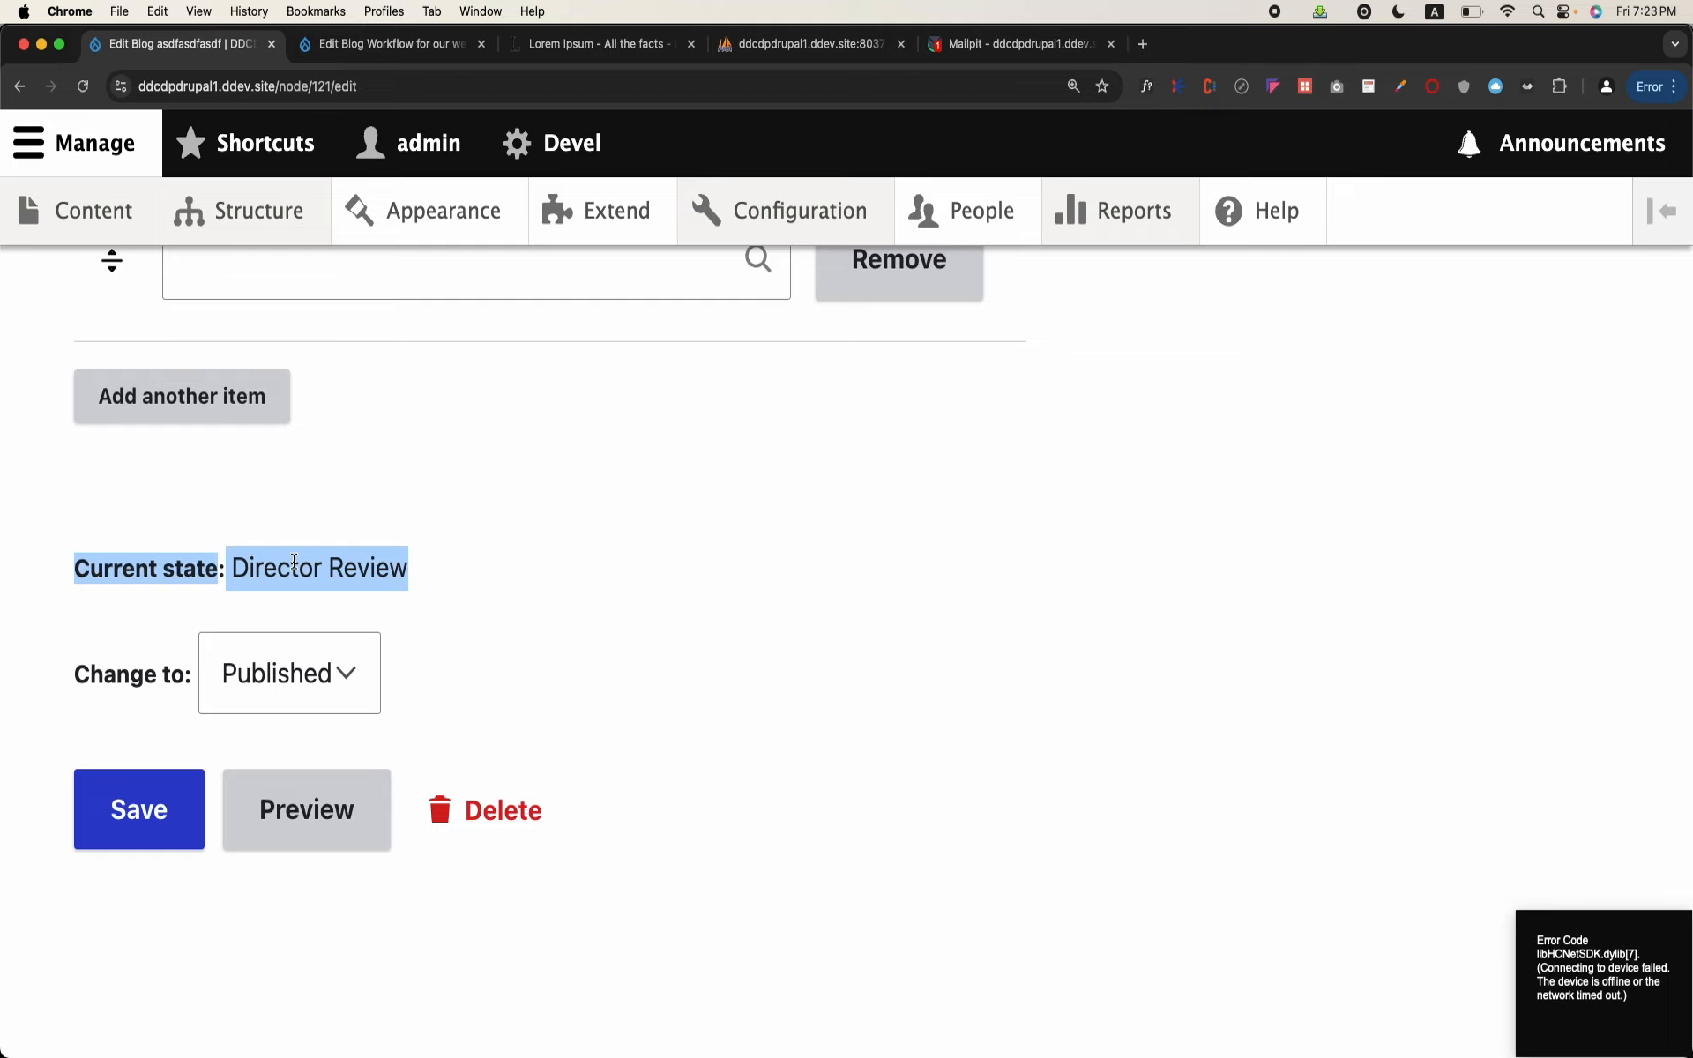
{"action": "left_click", "coordinate": [721, 480]}
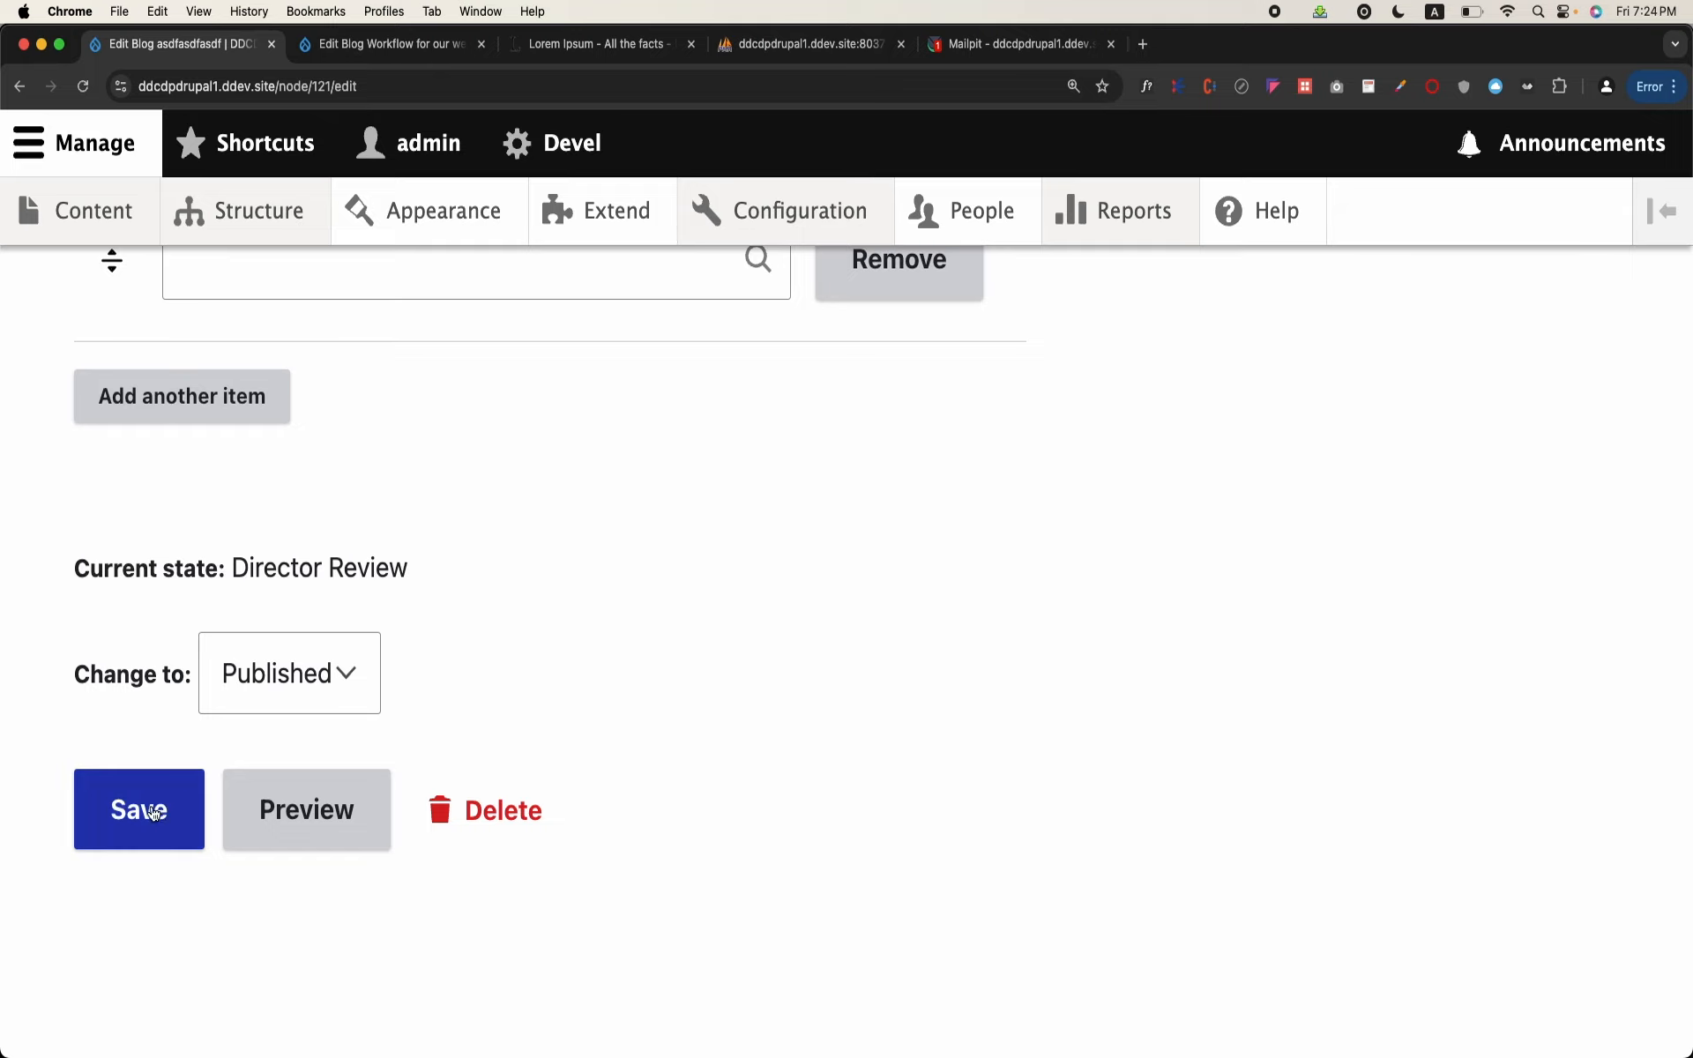
Step: Open the user permissions page, filter it by "workflow" and examine the blog workflow's transition permissions for each role
{"action": "left_click", "coordinate": [939, 213]}
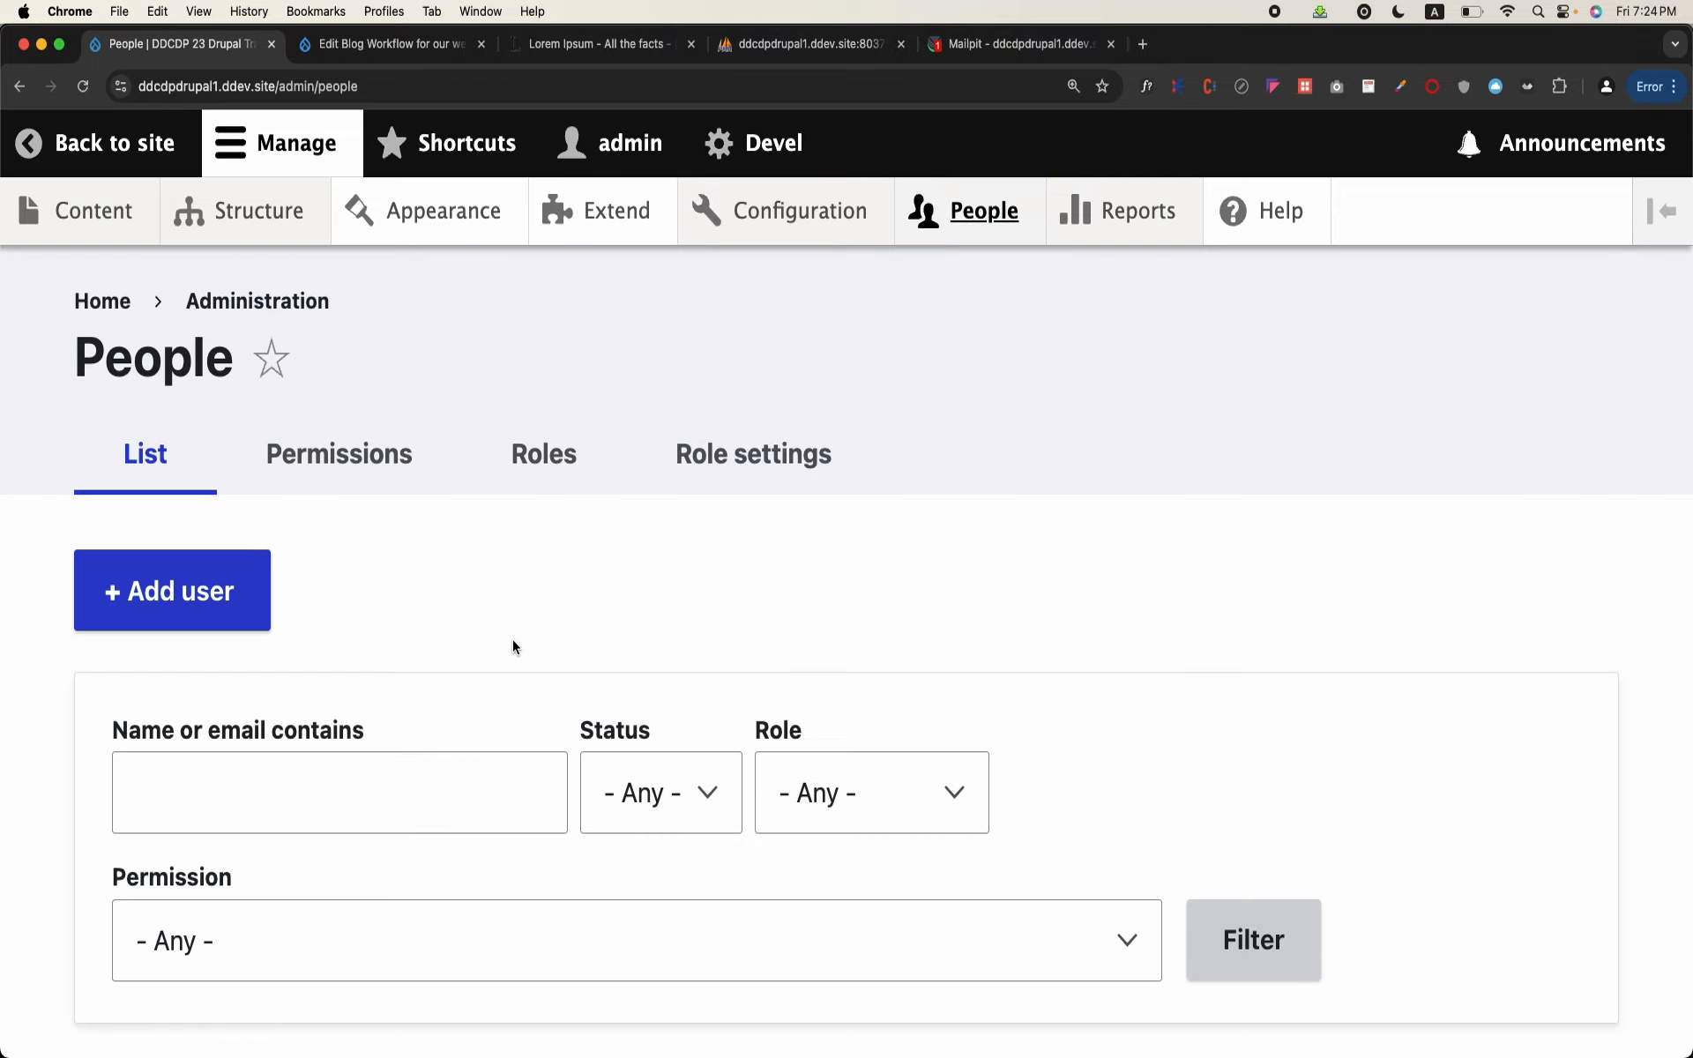
{"action": "left_click", "coordinate": [344, 454]}
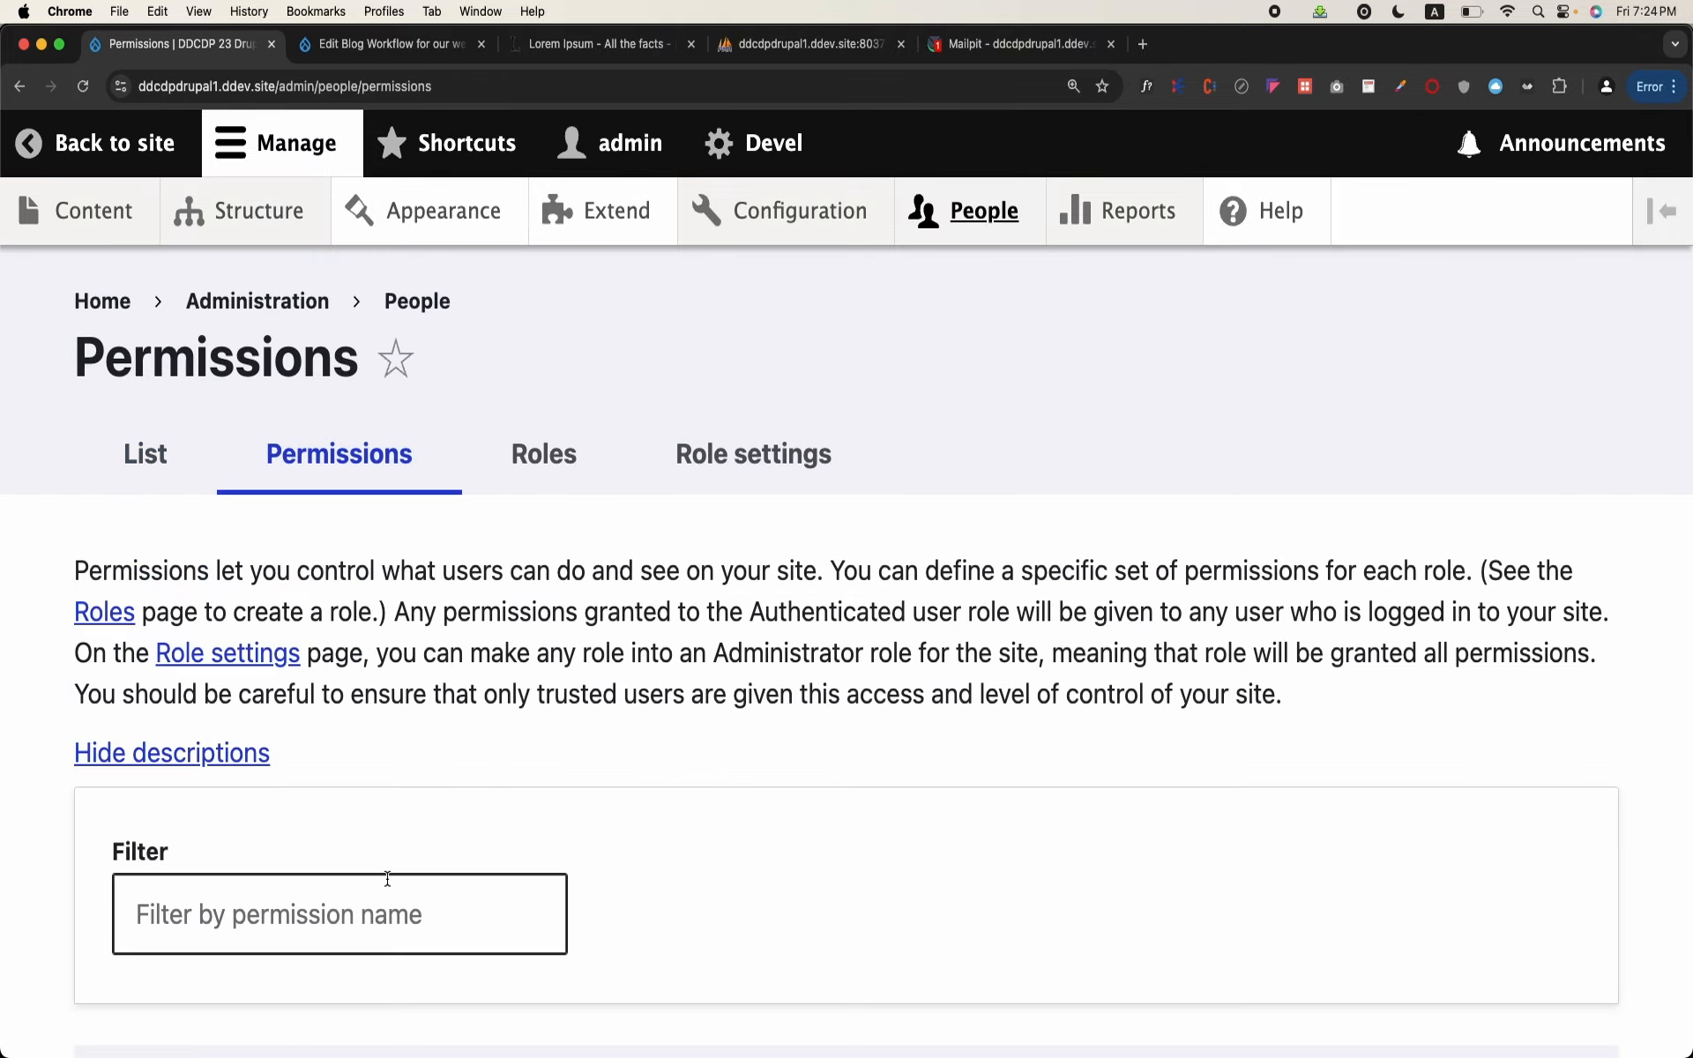
{"action": "left_click", "coordinate": [386, 882]}
{"action": "type", "text": "w0rk"}
{"action": "key", "text": "BackSpace"}
{"action": "key", "text": "BackSpace"}
{"action": "key", "text": "BackSpace"}
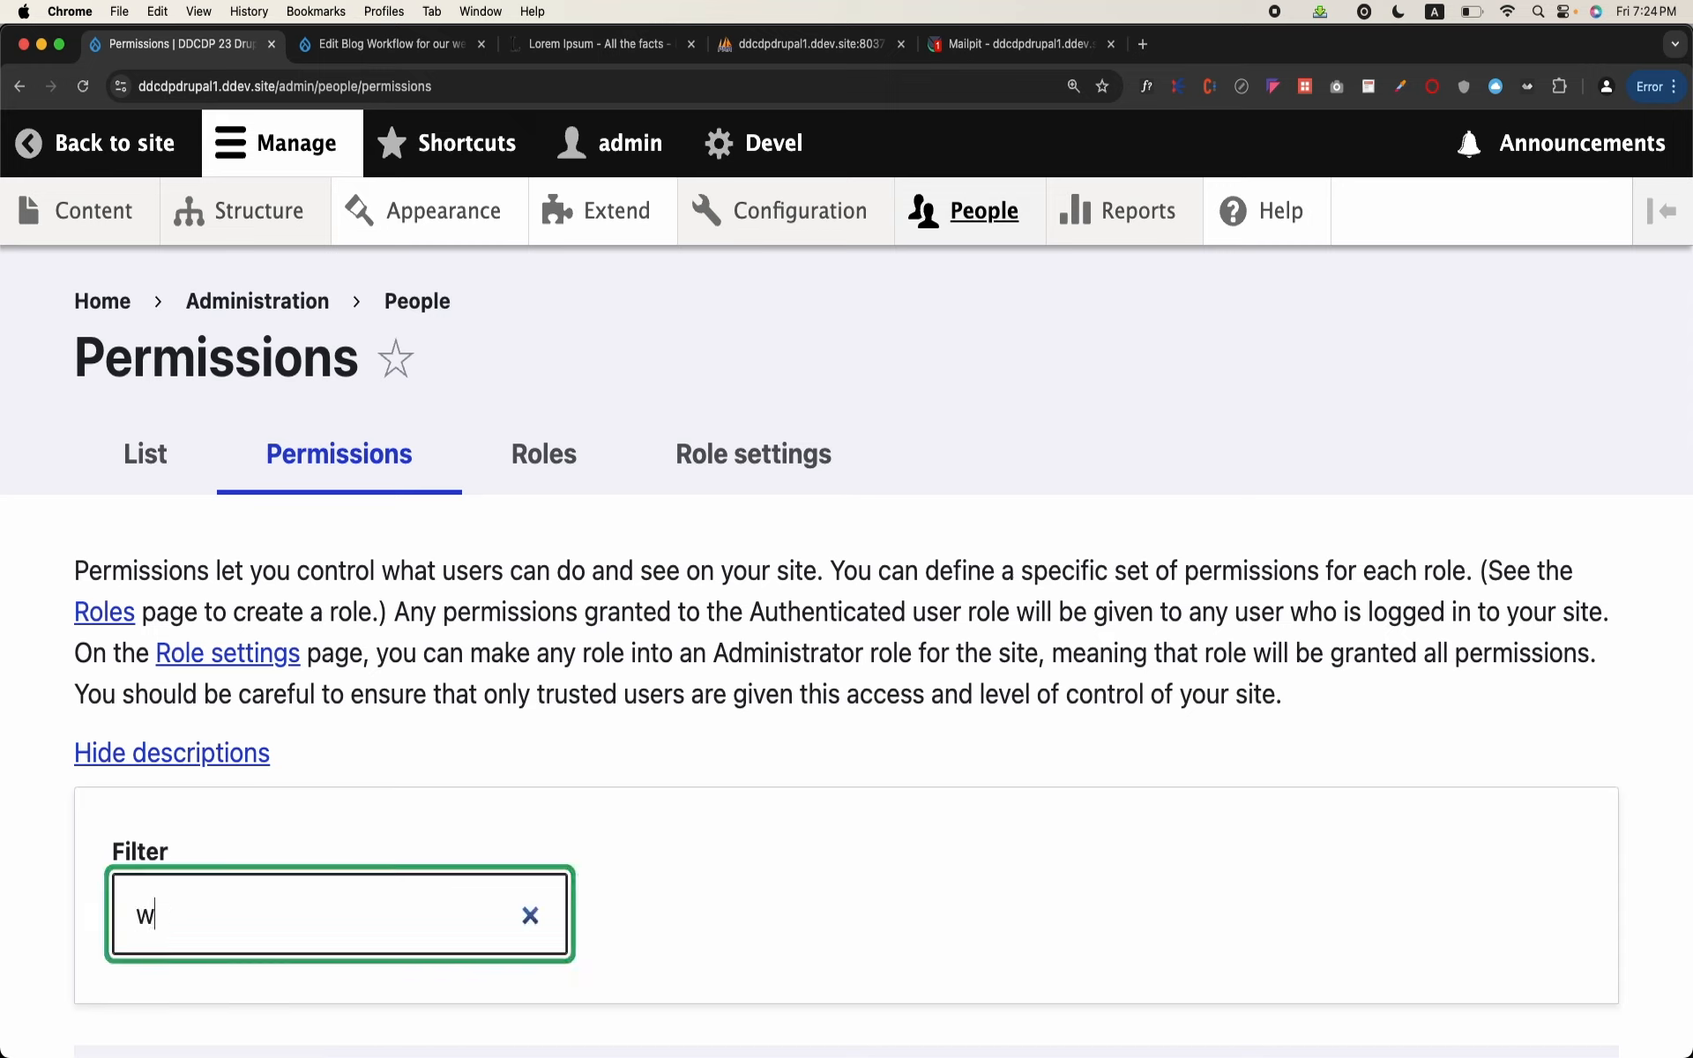
{"action": "type", "text": "0"}
{"action": "key", "text": "BackSpace"}
{"action": "key", "text": "BackSpace"}
{"action": "key", "text": "Caps_Lock"}
{"action": "type", "text": "W"}
{"action": "key", "text": "Caps_Lock"}
{"action": "key", "text": "BackSpace"}
{"action": "type", "text": "workflow"}
{"action": "scroll", "coordinate": [847, 617], "scroll_direction": "down", "scroll_amount": 15}
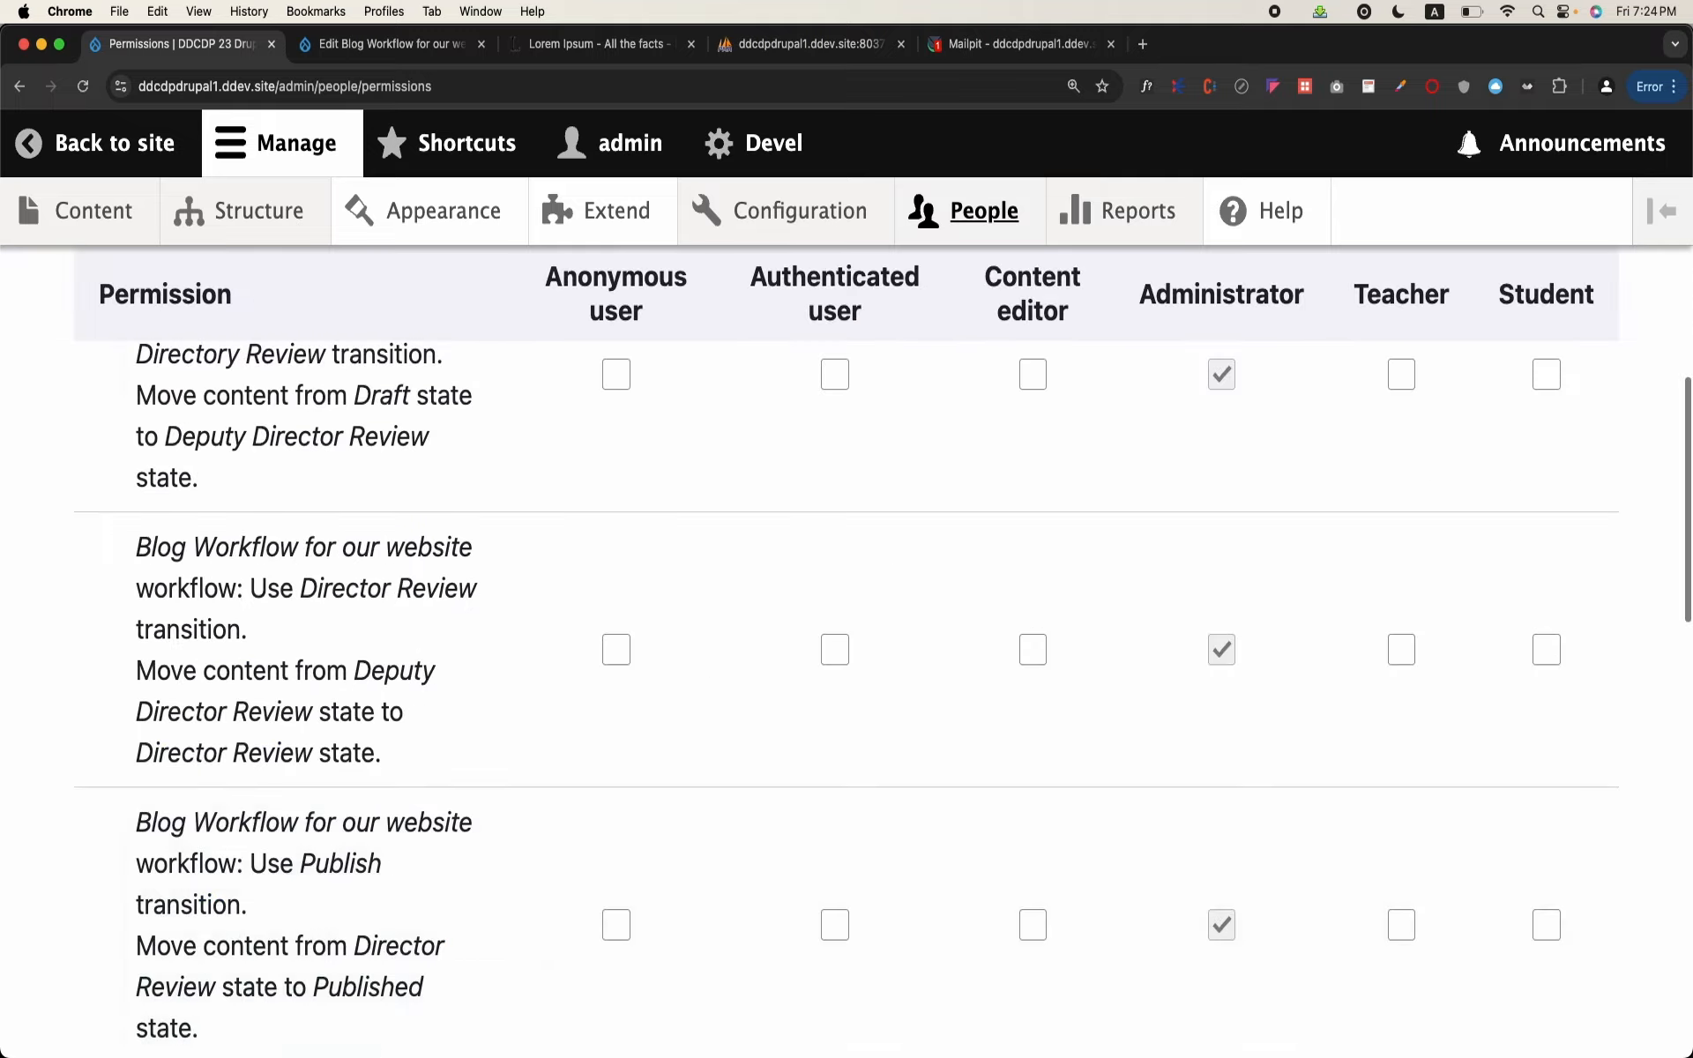
{"action": "scroll", "coordinate": [846, 618], "scroll_direction": "down", "scroll_amount": 5}
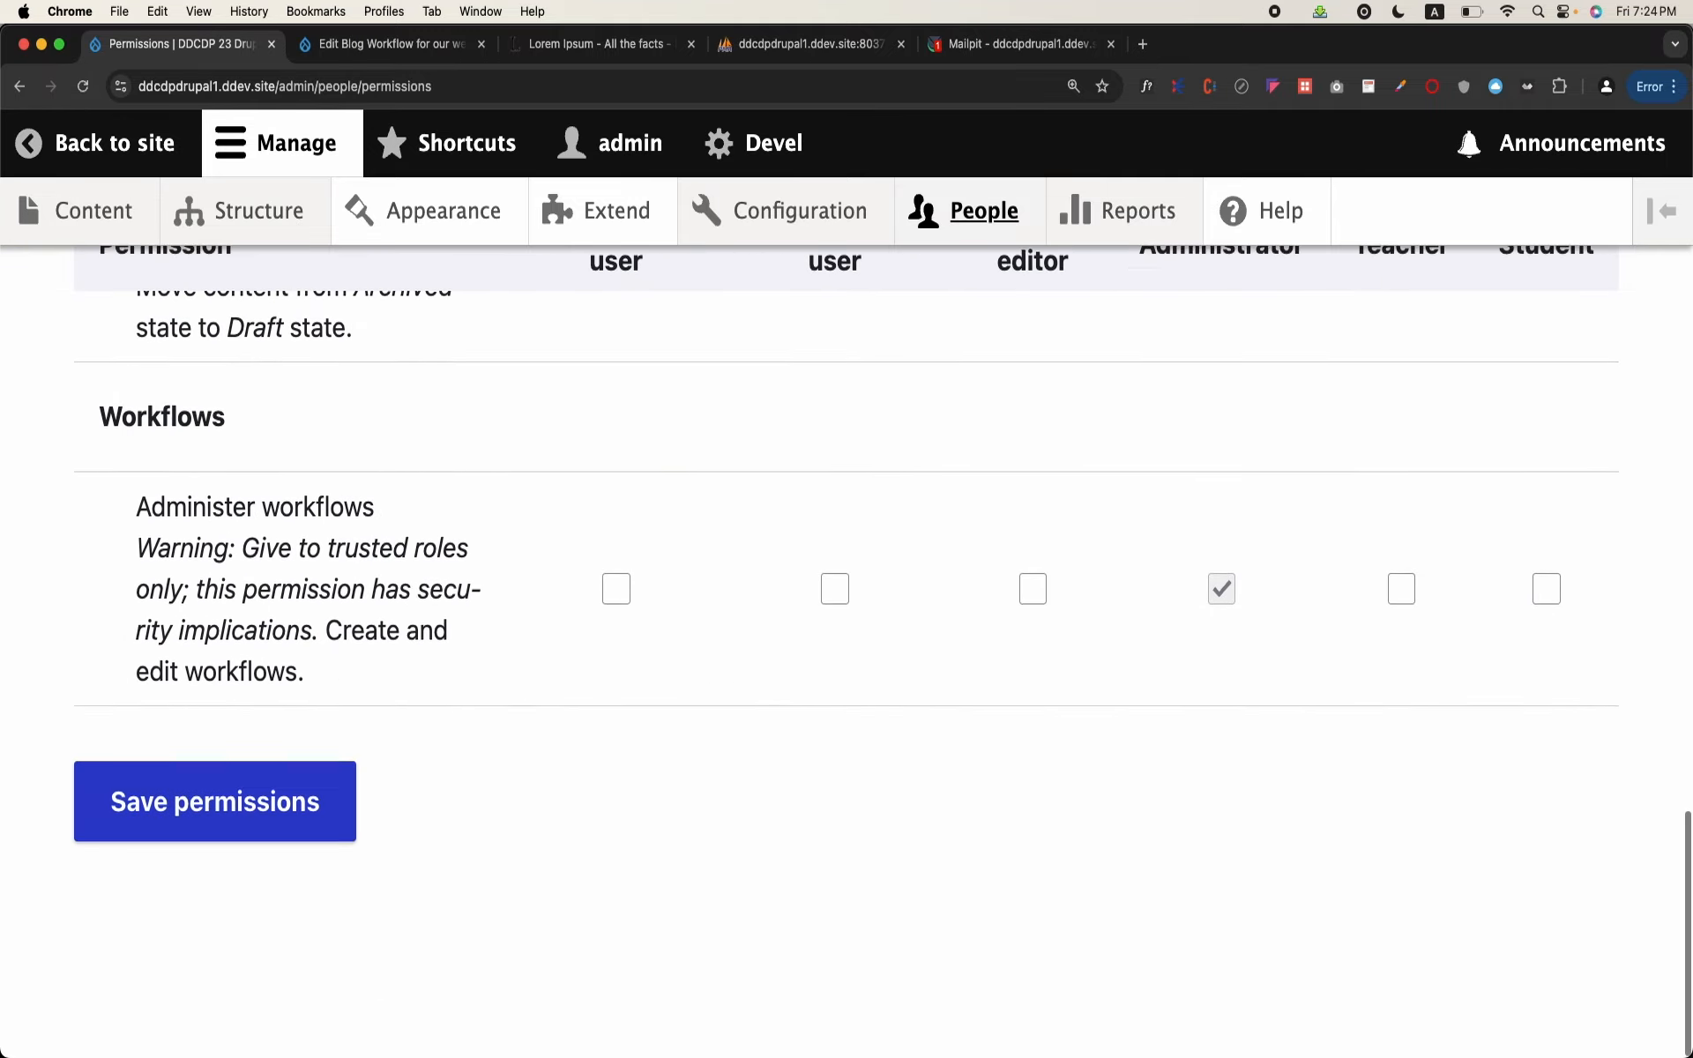
{"action": "scroll", "coordinate": [847, 617], "scroll_direction": "up", "scroll_amount": 15}
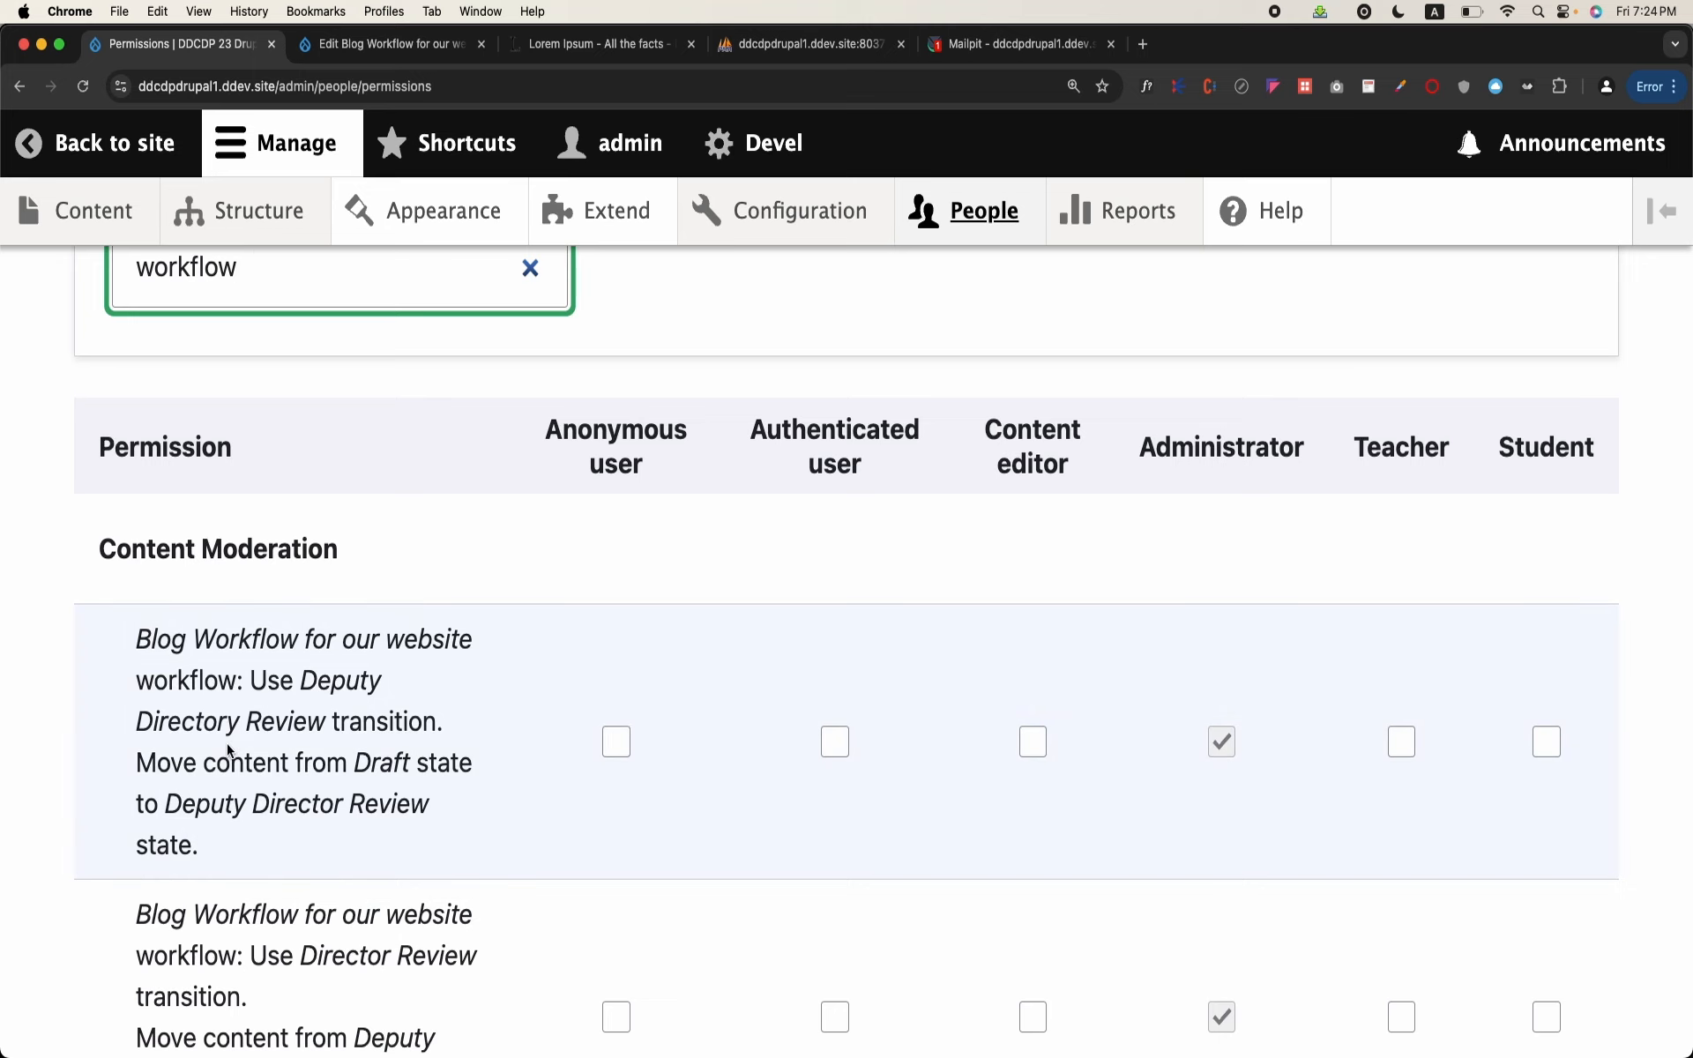
Step: Read the descriptions of the Deputy Directory Review, Director Review and Publish transition permissions in the filtered permissions table
{"action": "scroll", "coordinate": [228, 750], "scroll_direction": "down", "scroll_amount": 2}
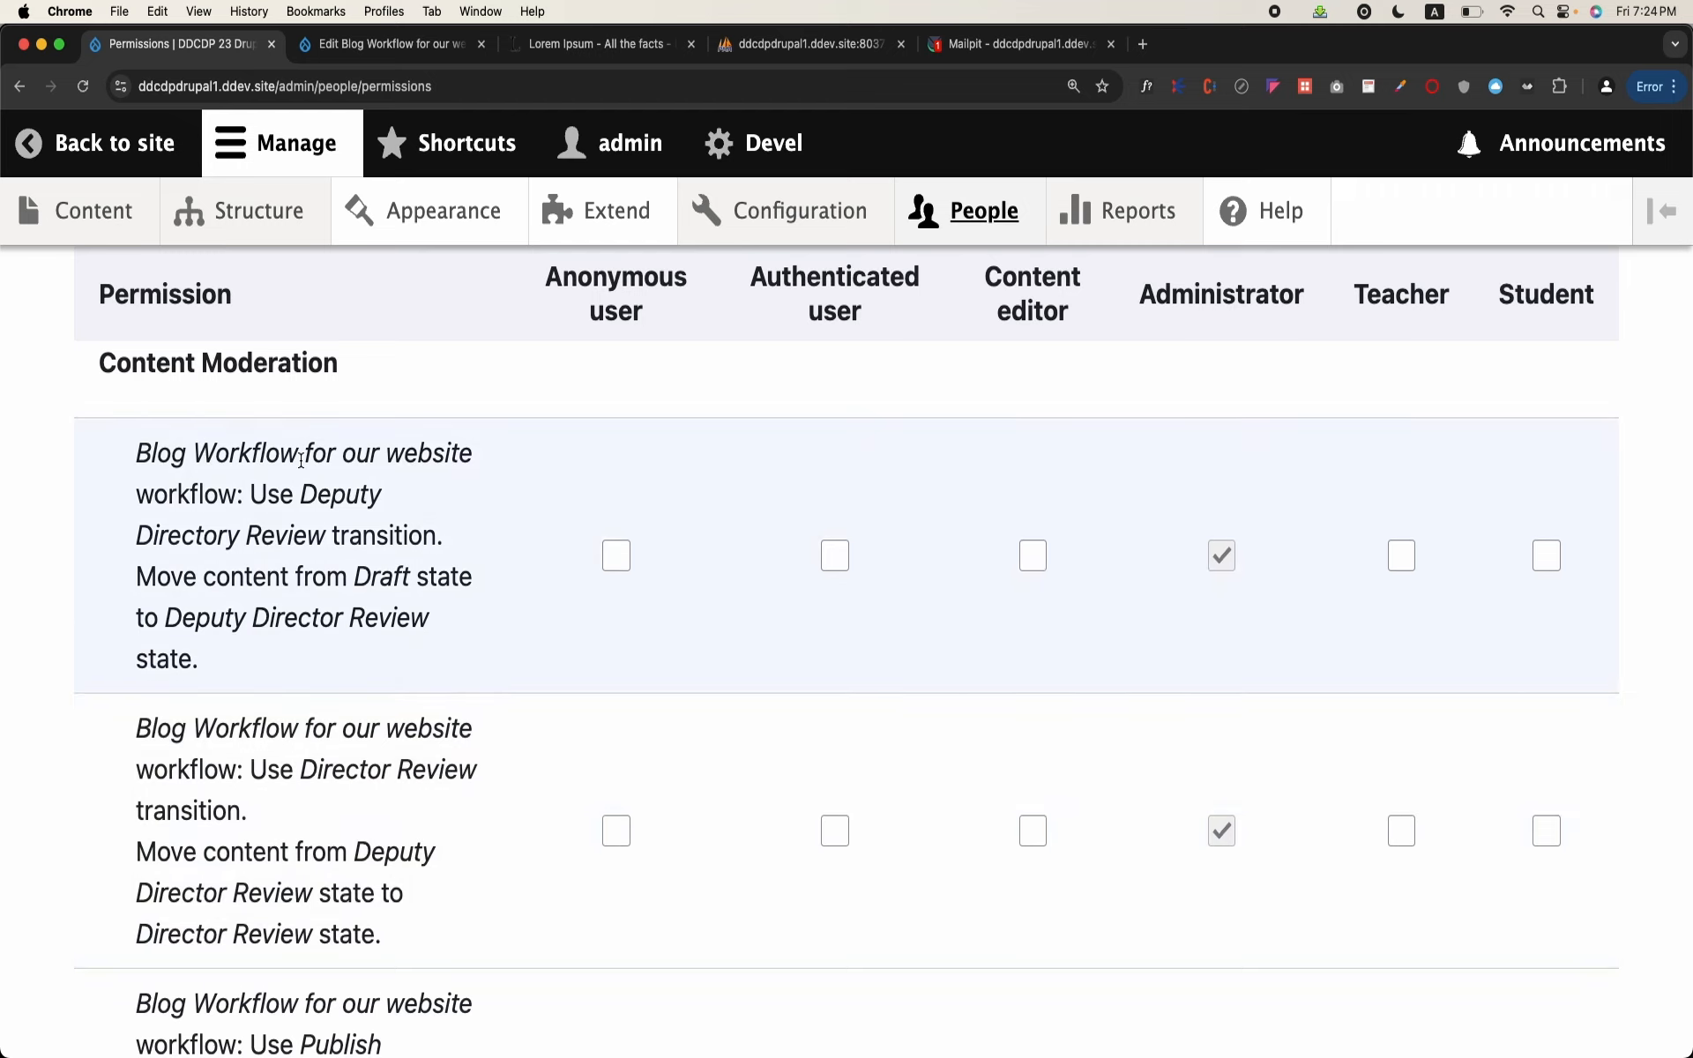
{"action": "left_click_drag", "start_coordinate": [250, 493], "coordinate": [452, 544]}
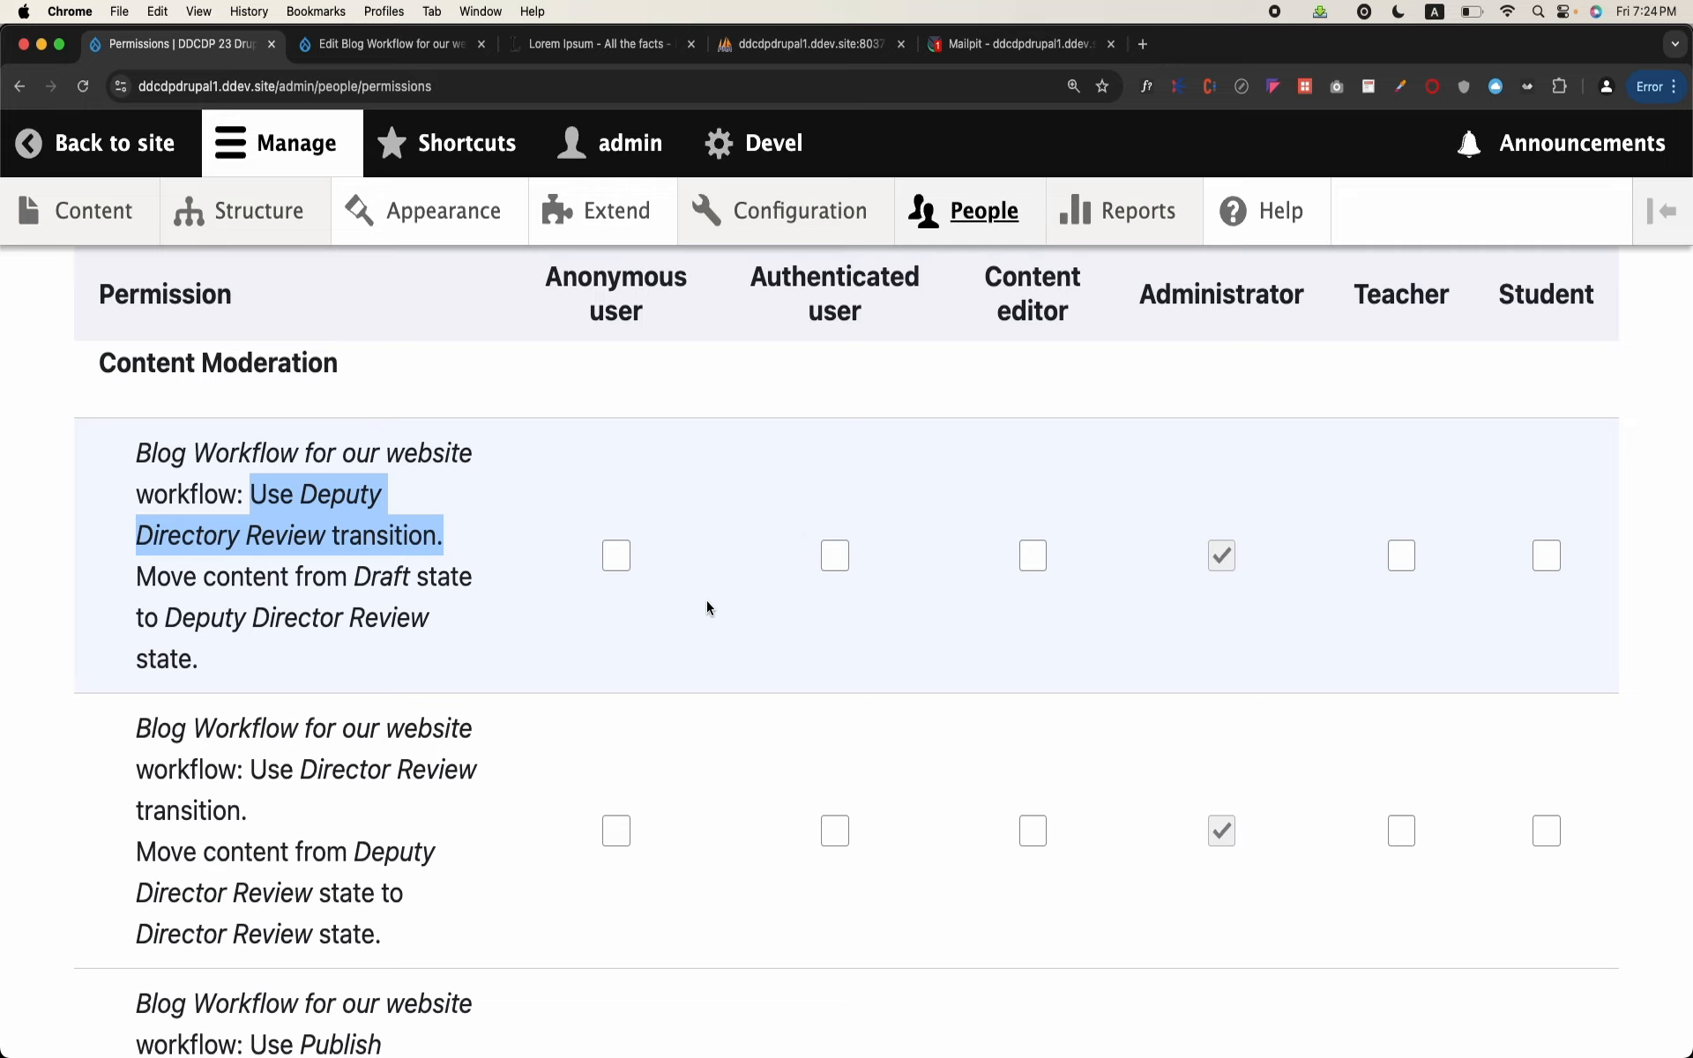
{"action": "scroll", "coordinate": [426, 684], "scroll_direction": "down", "scroll_amount": 3}
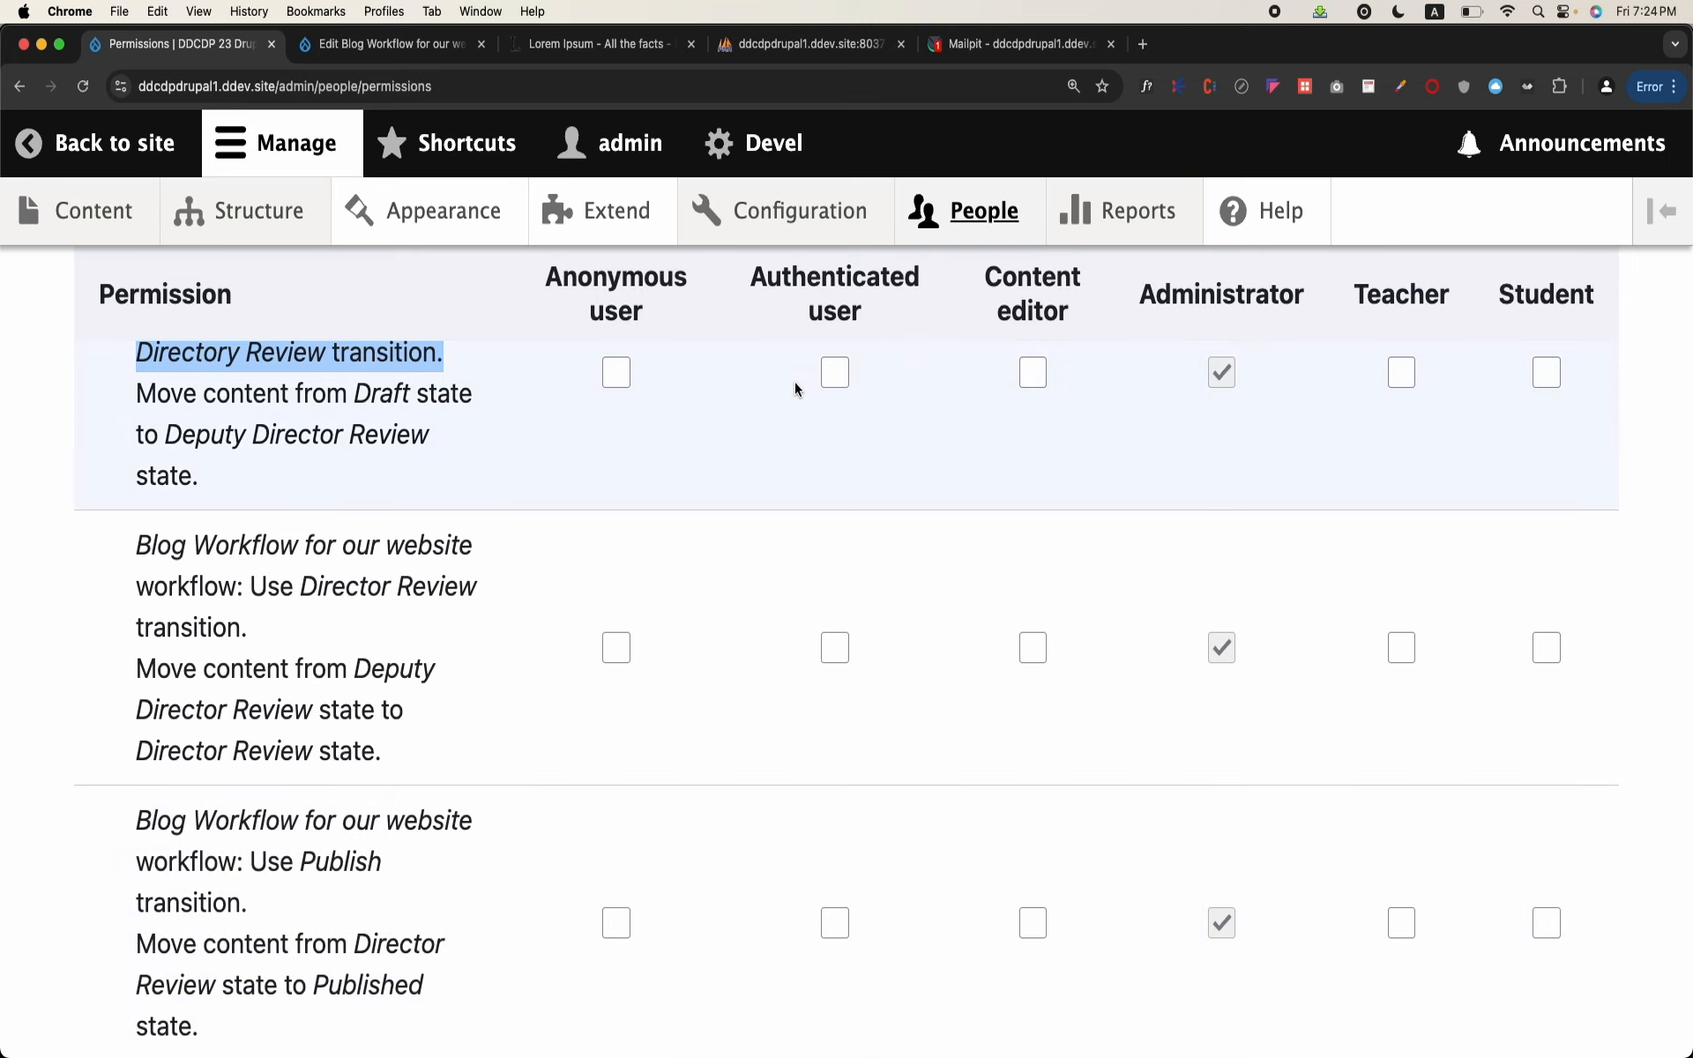
Step: Add a new user role named Deputy Director and save it
{"action": "left_click", "coordinate": [1002, 231]}
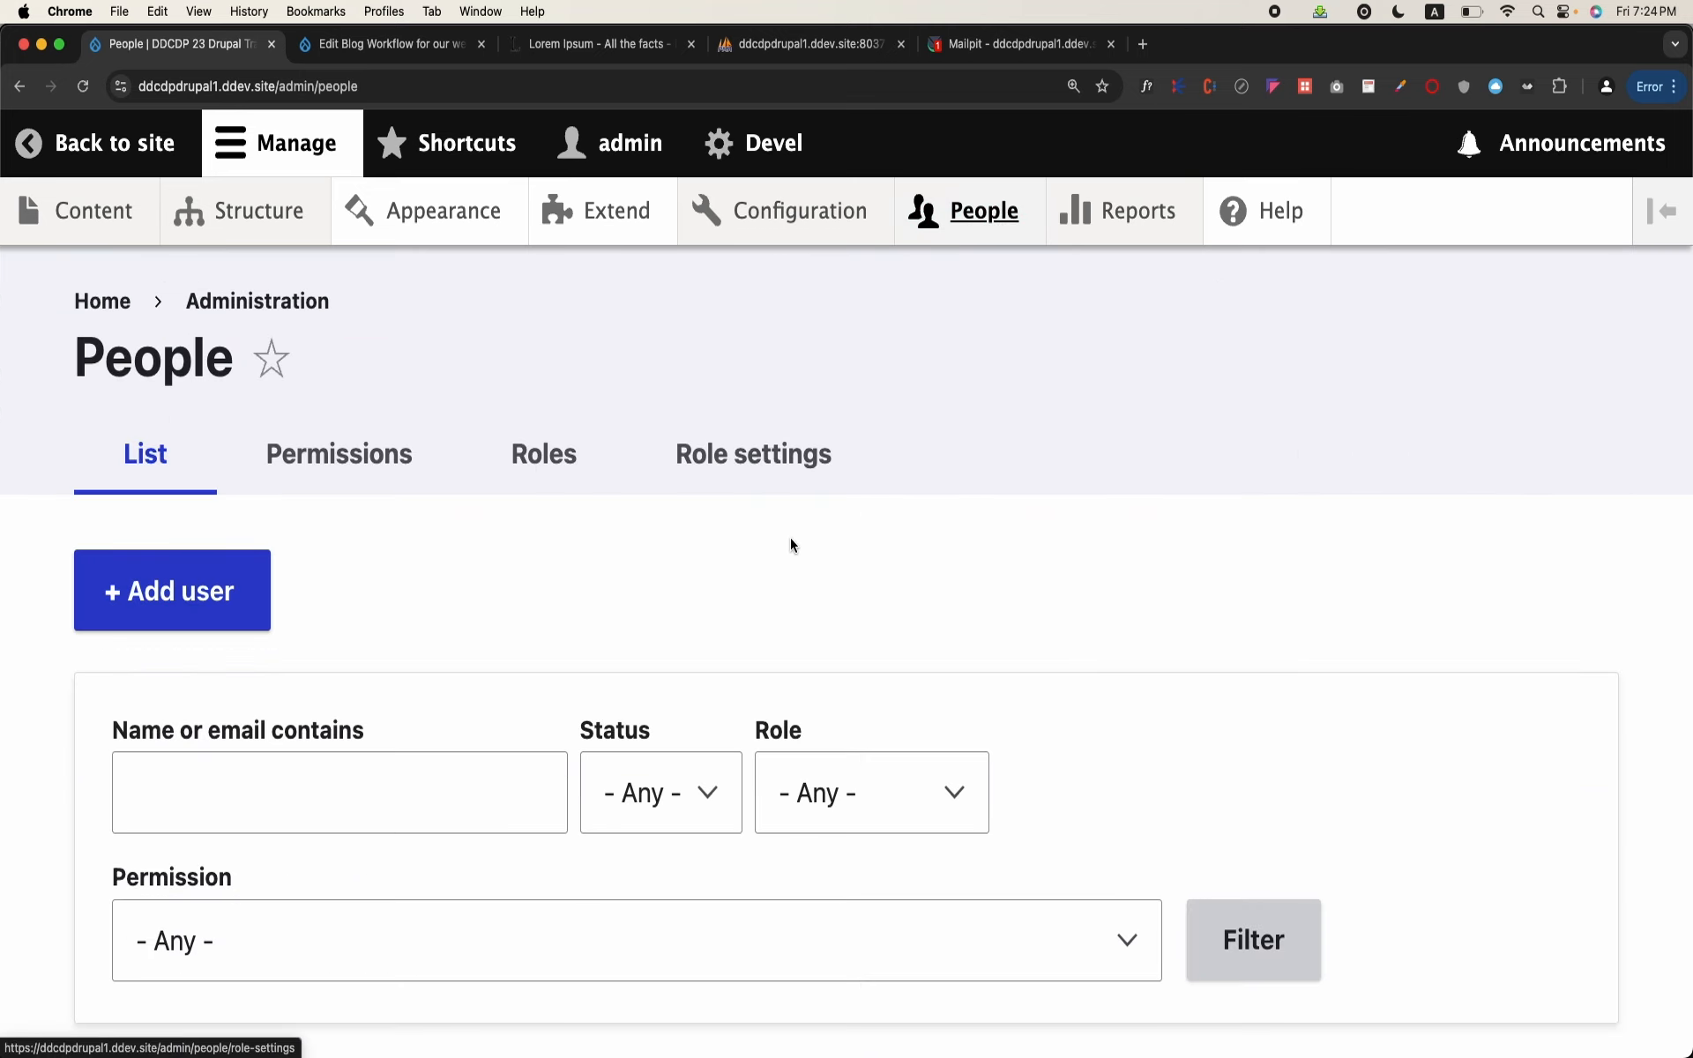
{"action": "left_click", "coordinate": [544, 454]}
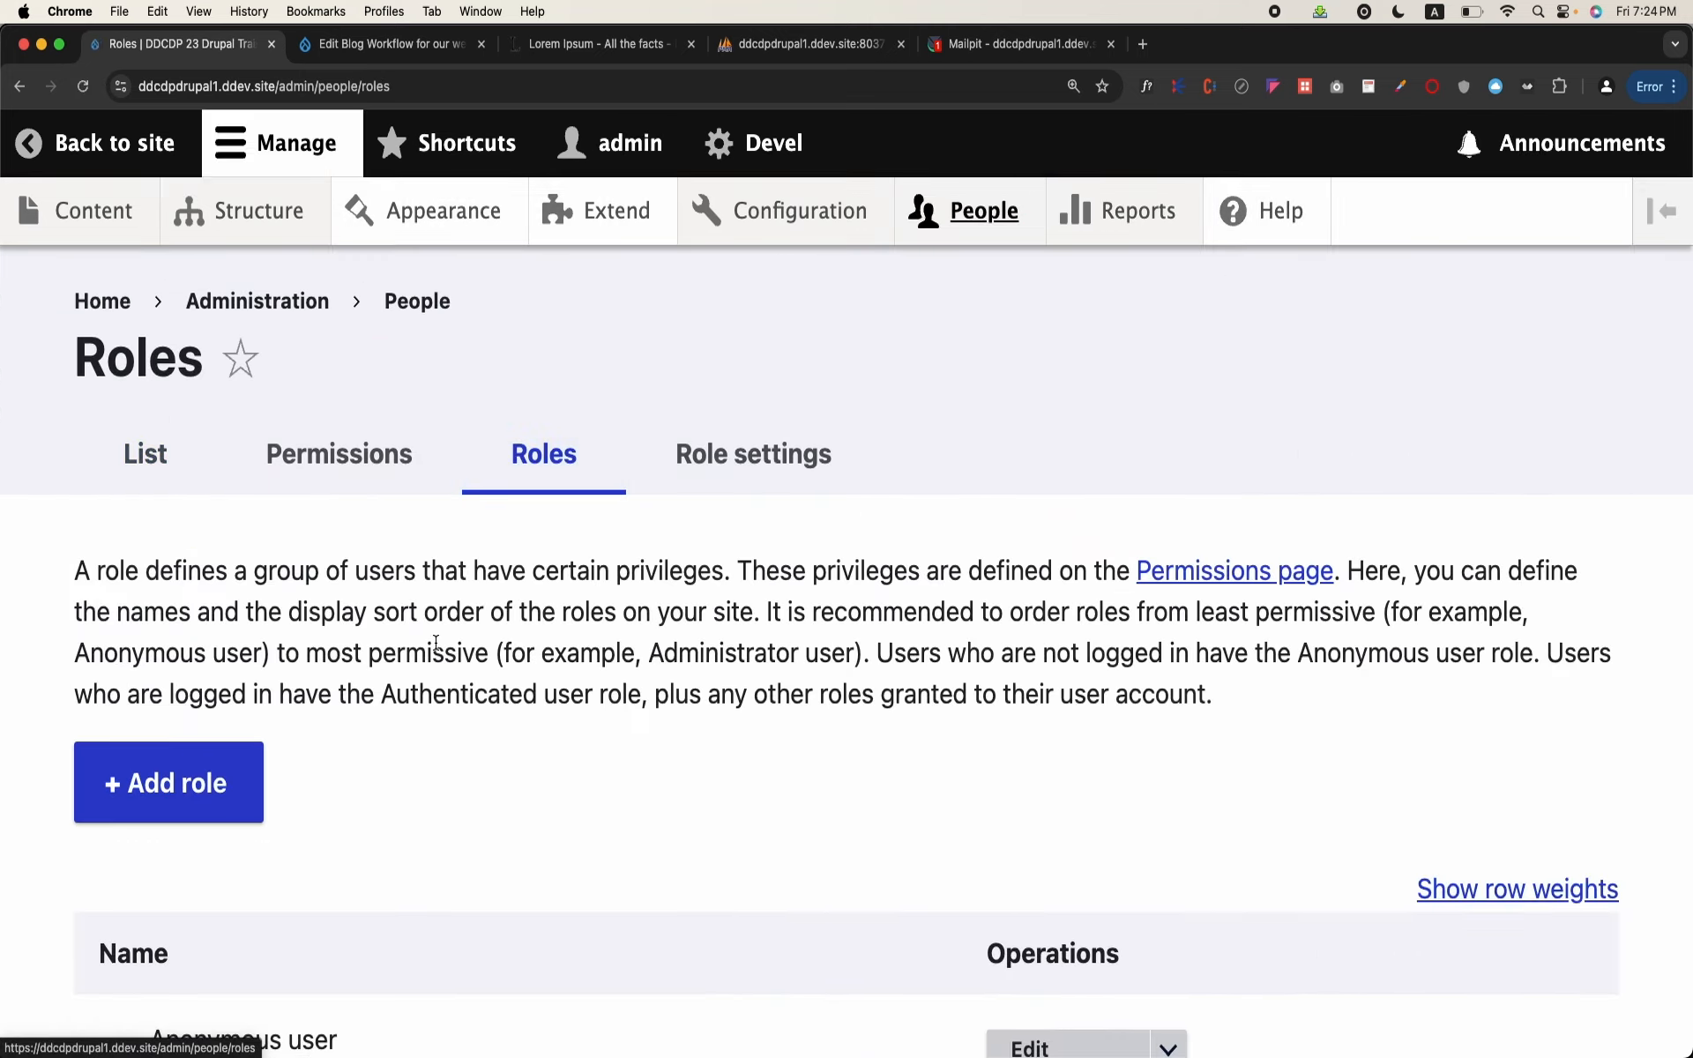
{"action": "scroll", "coordinate": [435, 649], "scroll_direction": "down", "scroll_amount": 3}
{"action": "left_click", "coordinate": [127, 547]}
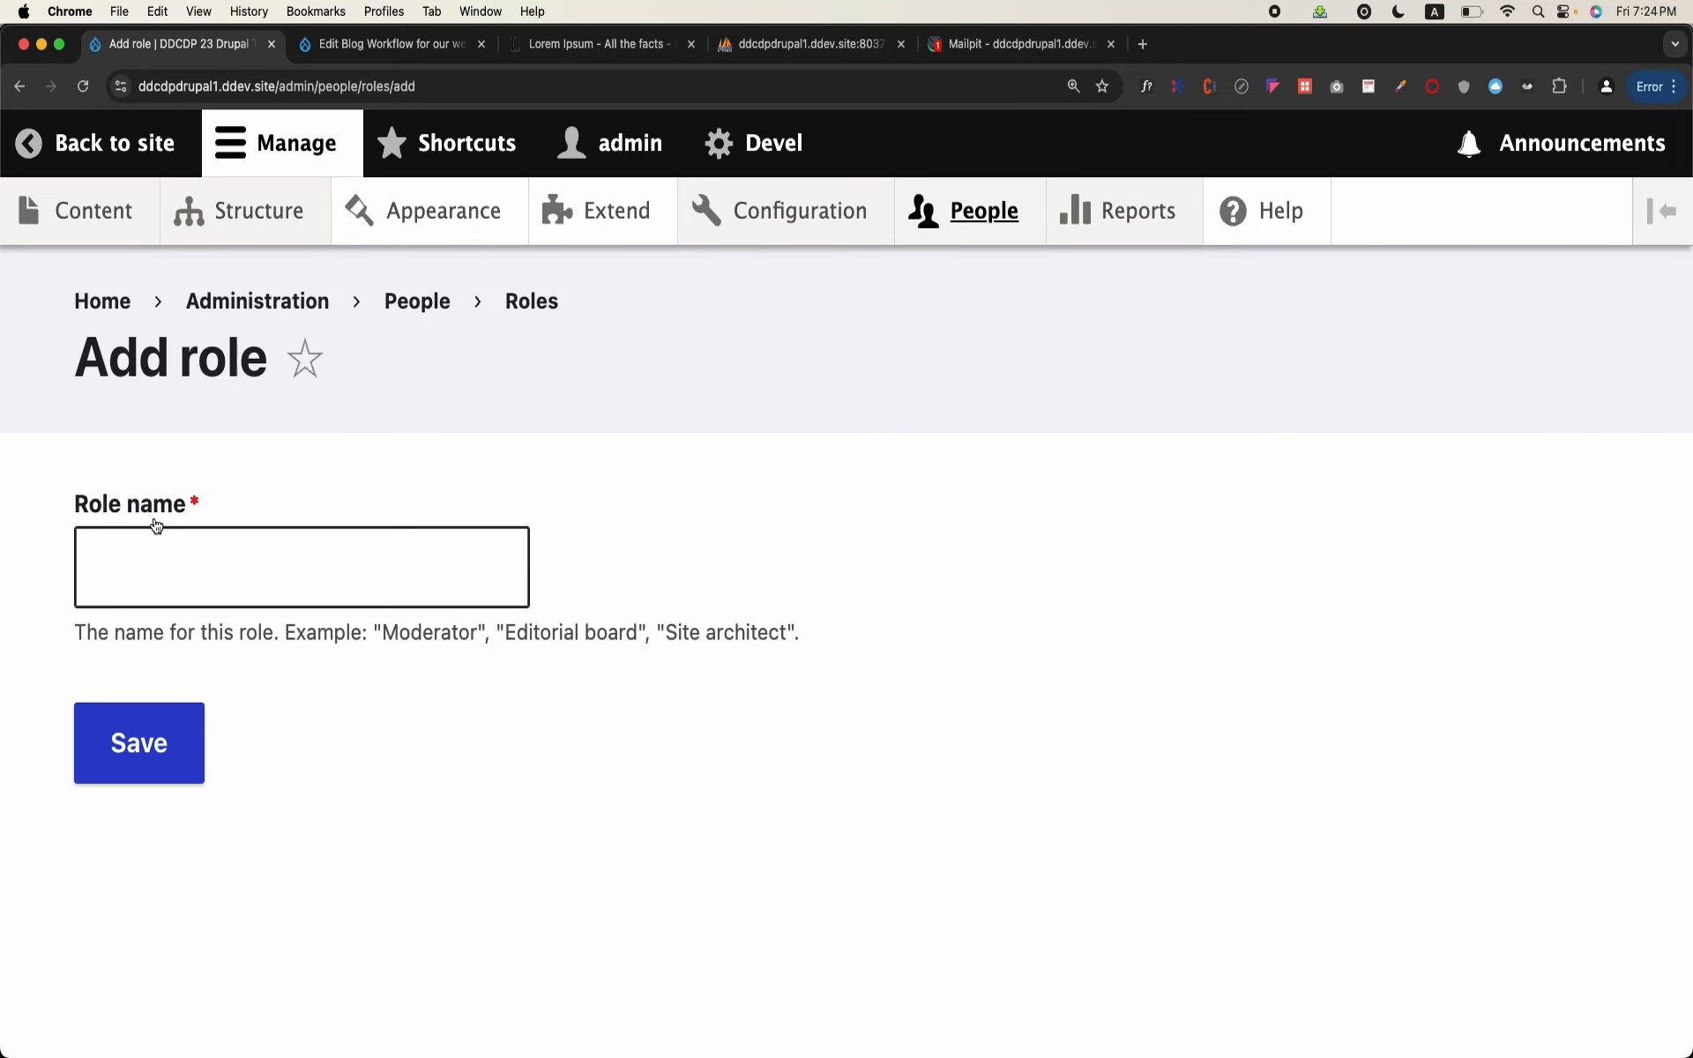
{"action": "left_click", "coordinate": [155, 598]}
{"action": "type", "text": "Depu"}
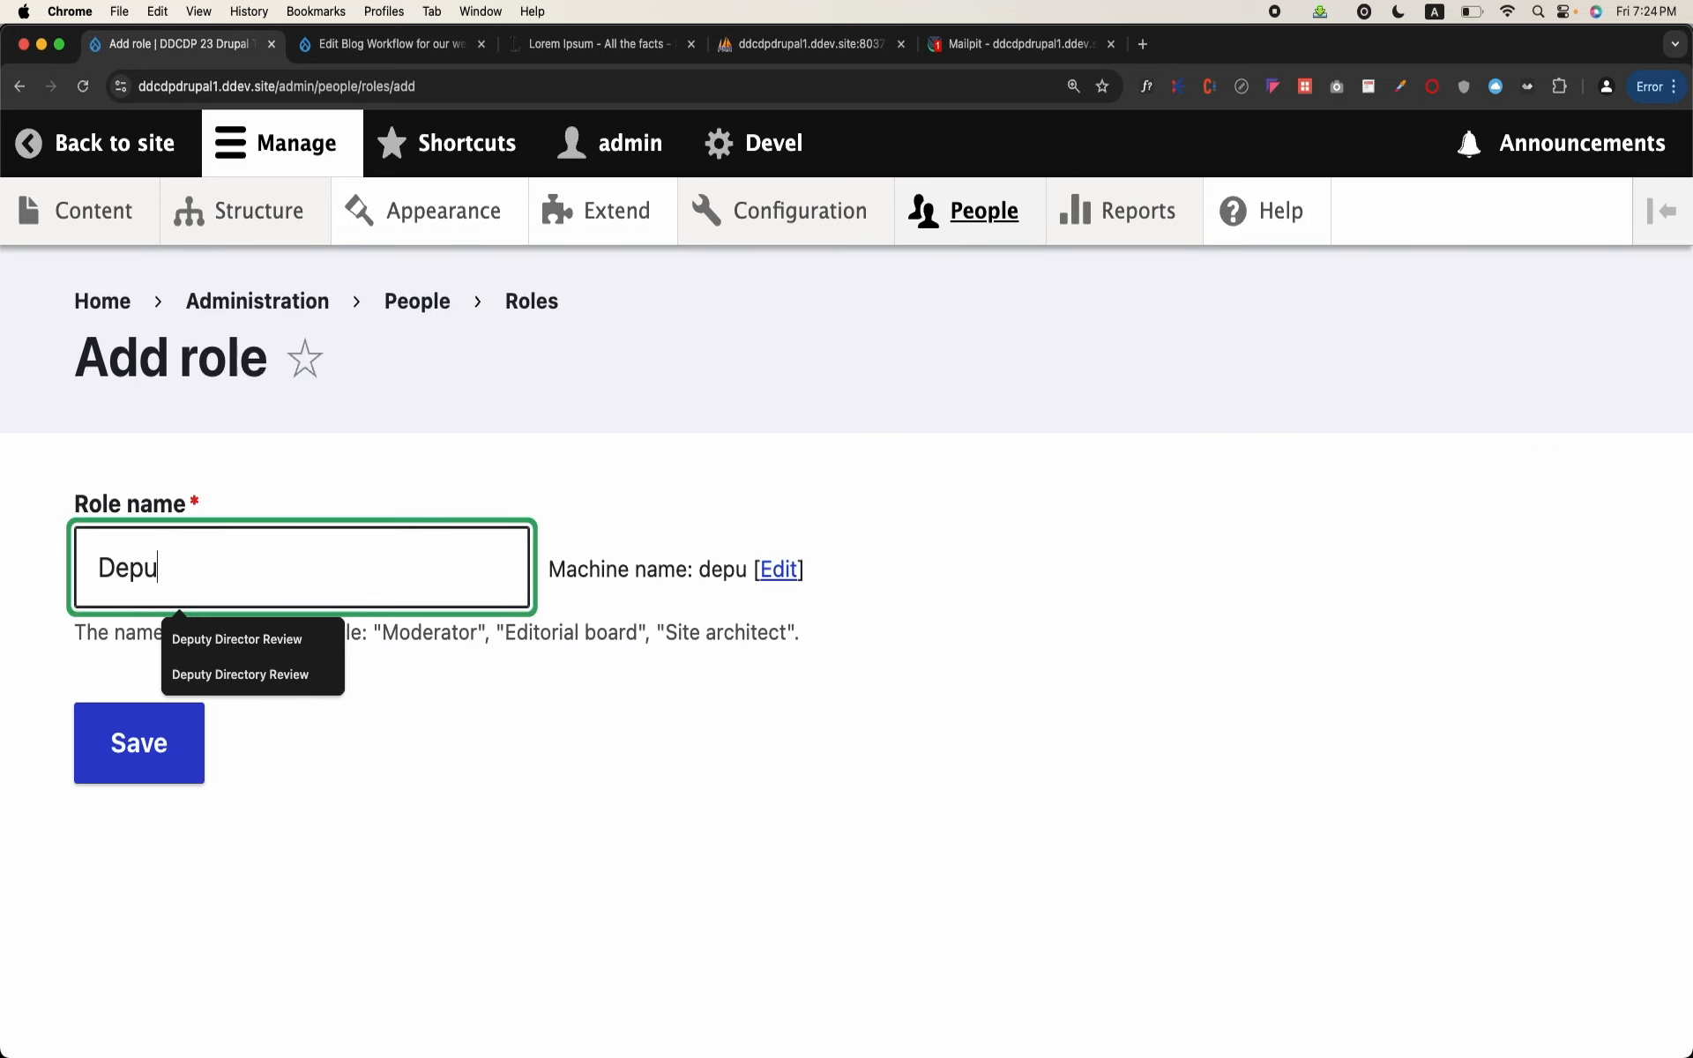
{"action": "type", "text": "ty Directory"}
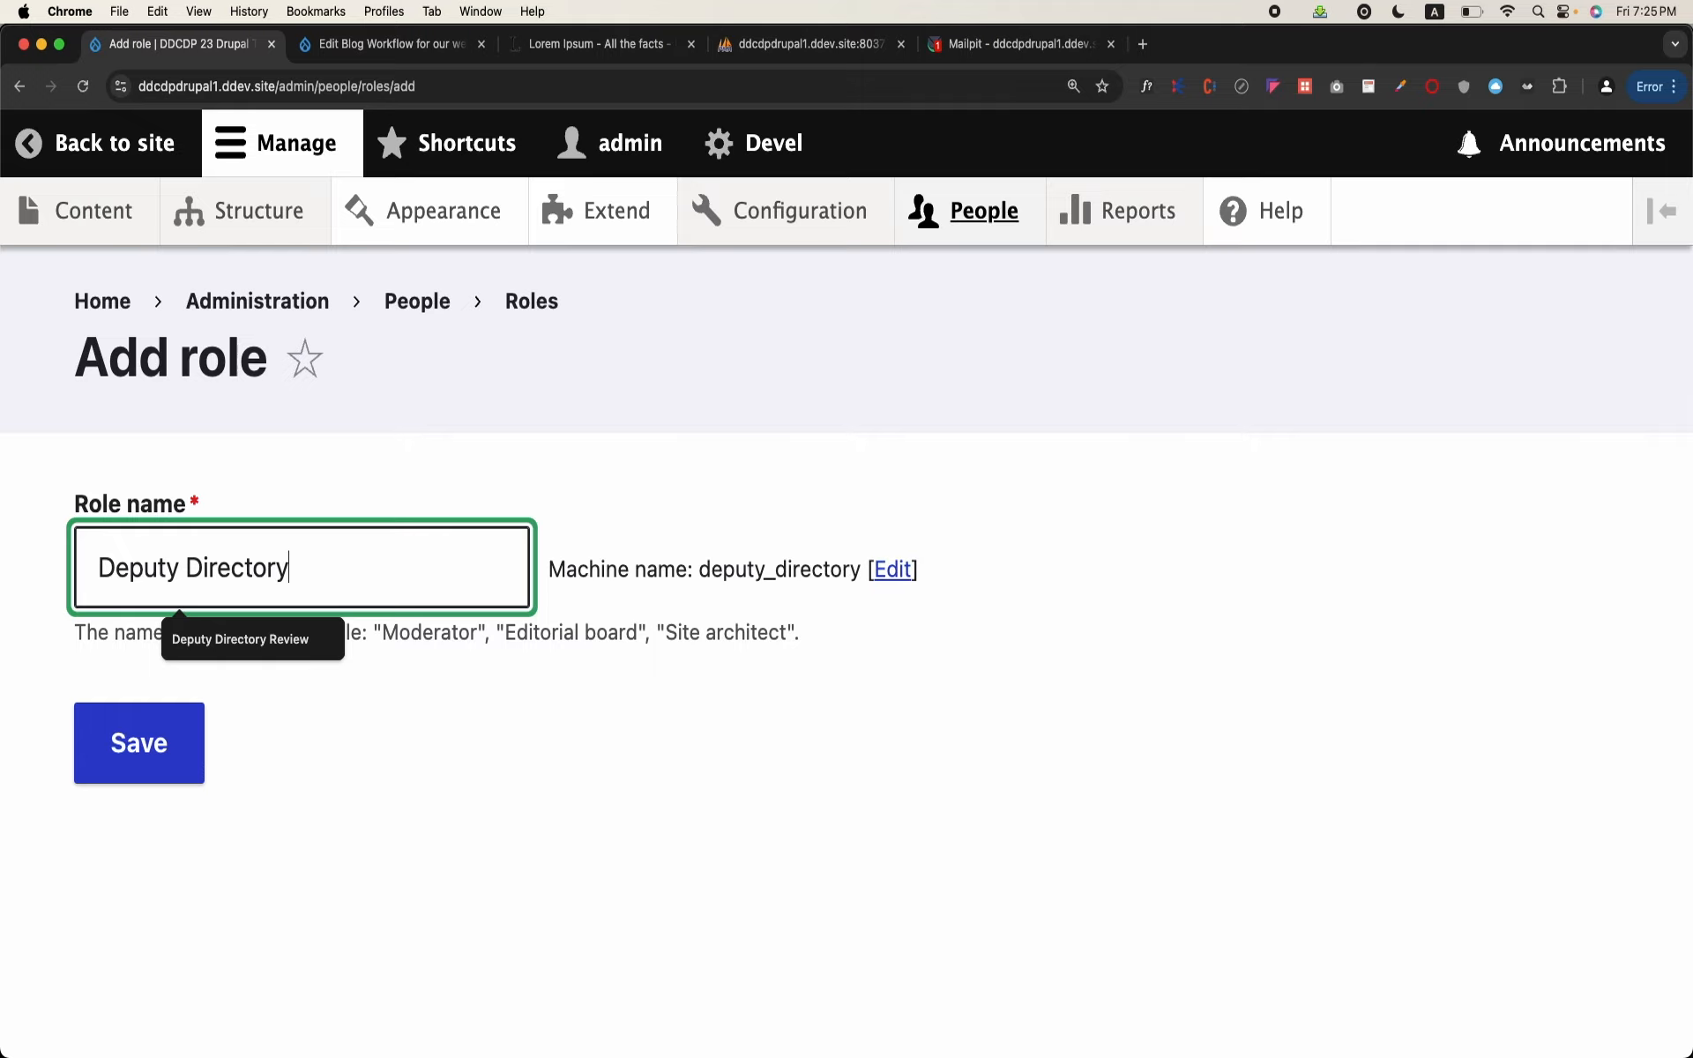
{"action": "key", "text": "BackSpace"}
{"action": "left_click", "coordinate": [128, 753]}
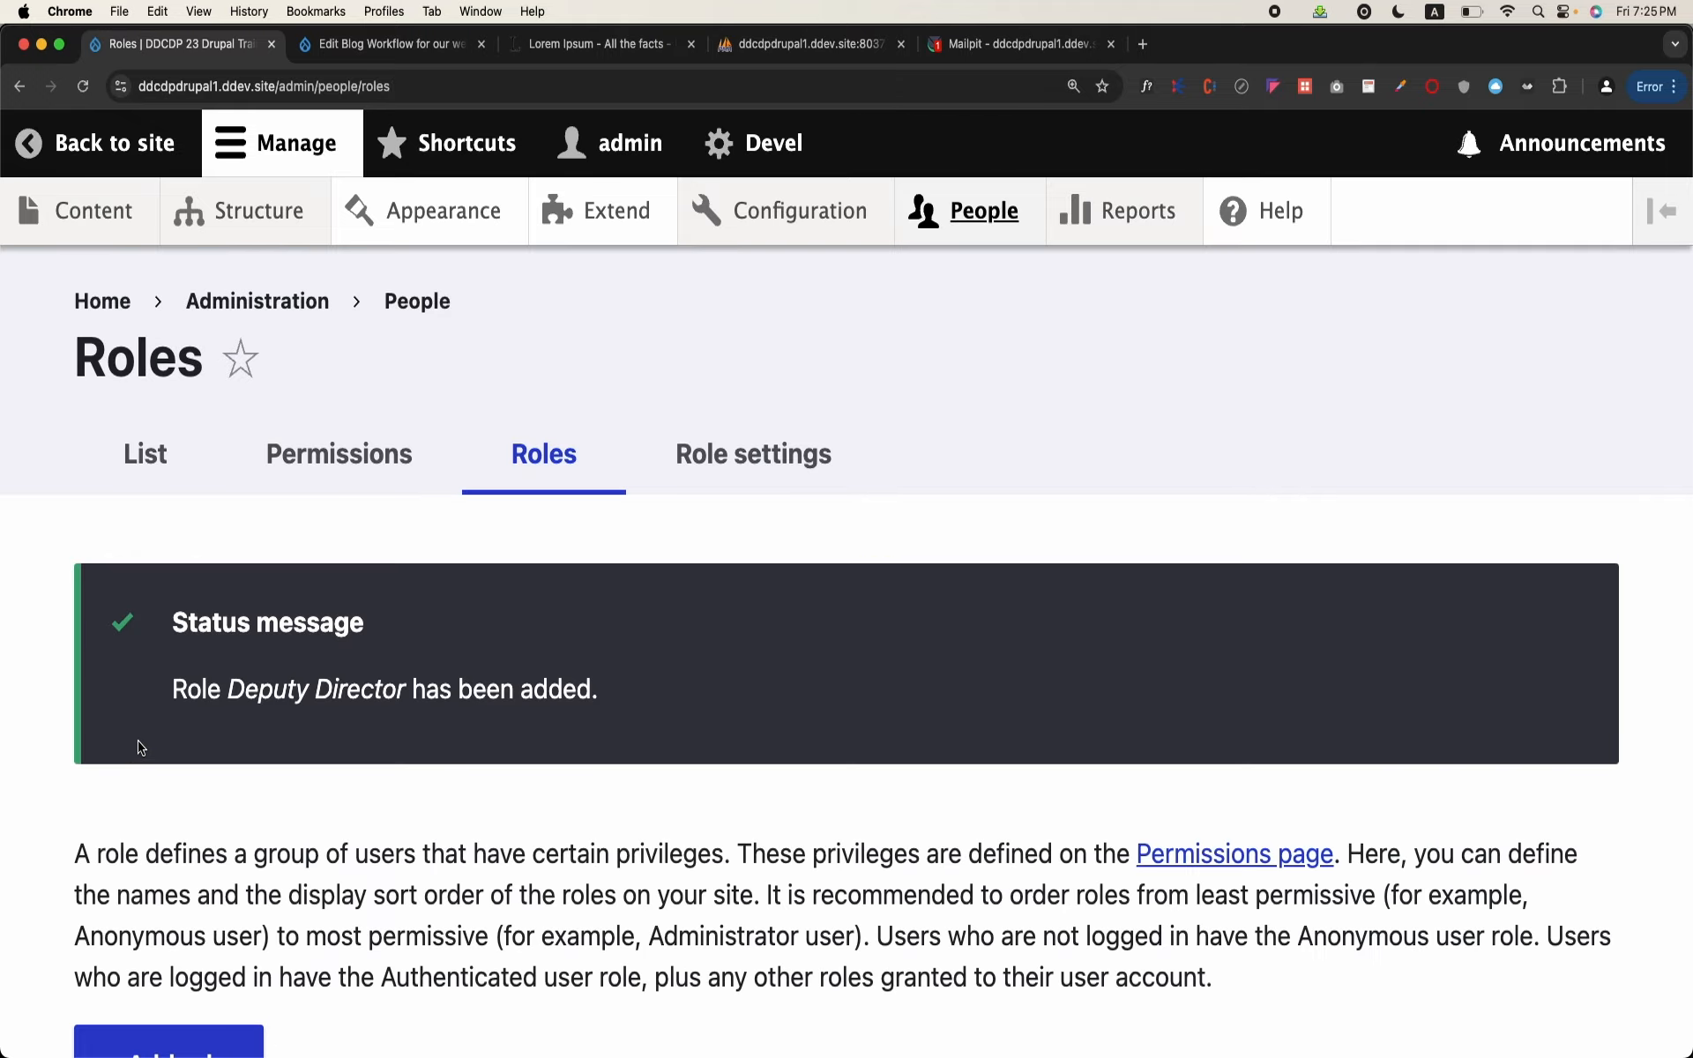
Step: Add another user role named Director and save it
{"action": "scroll", "coordinate": [146, 728], "scroll_direction": "down", "scroll_amount": 5}
{"action": "left_click", "coordinate": [146, 701]}
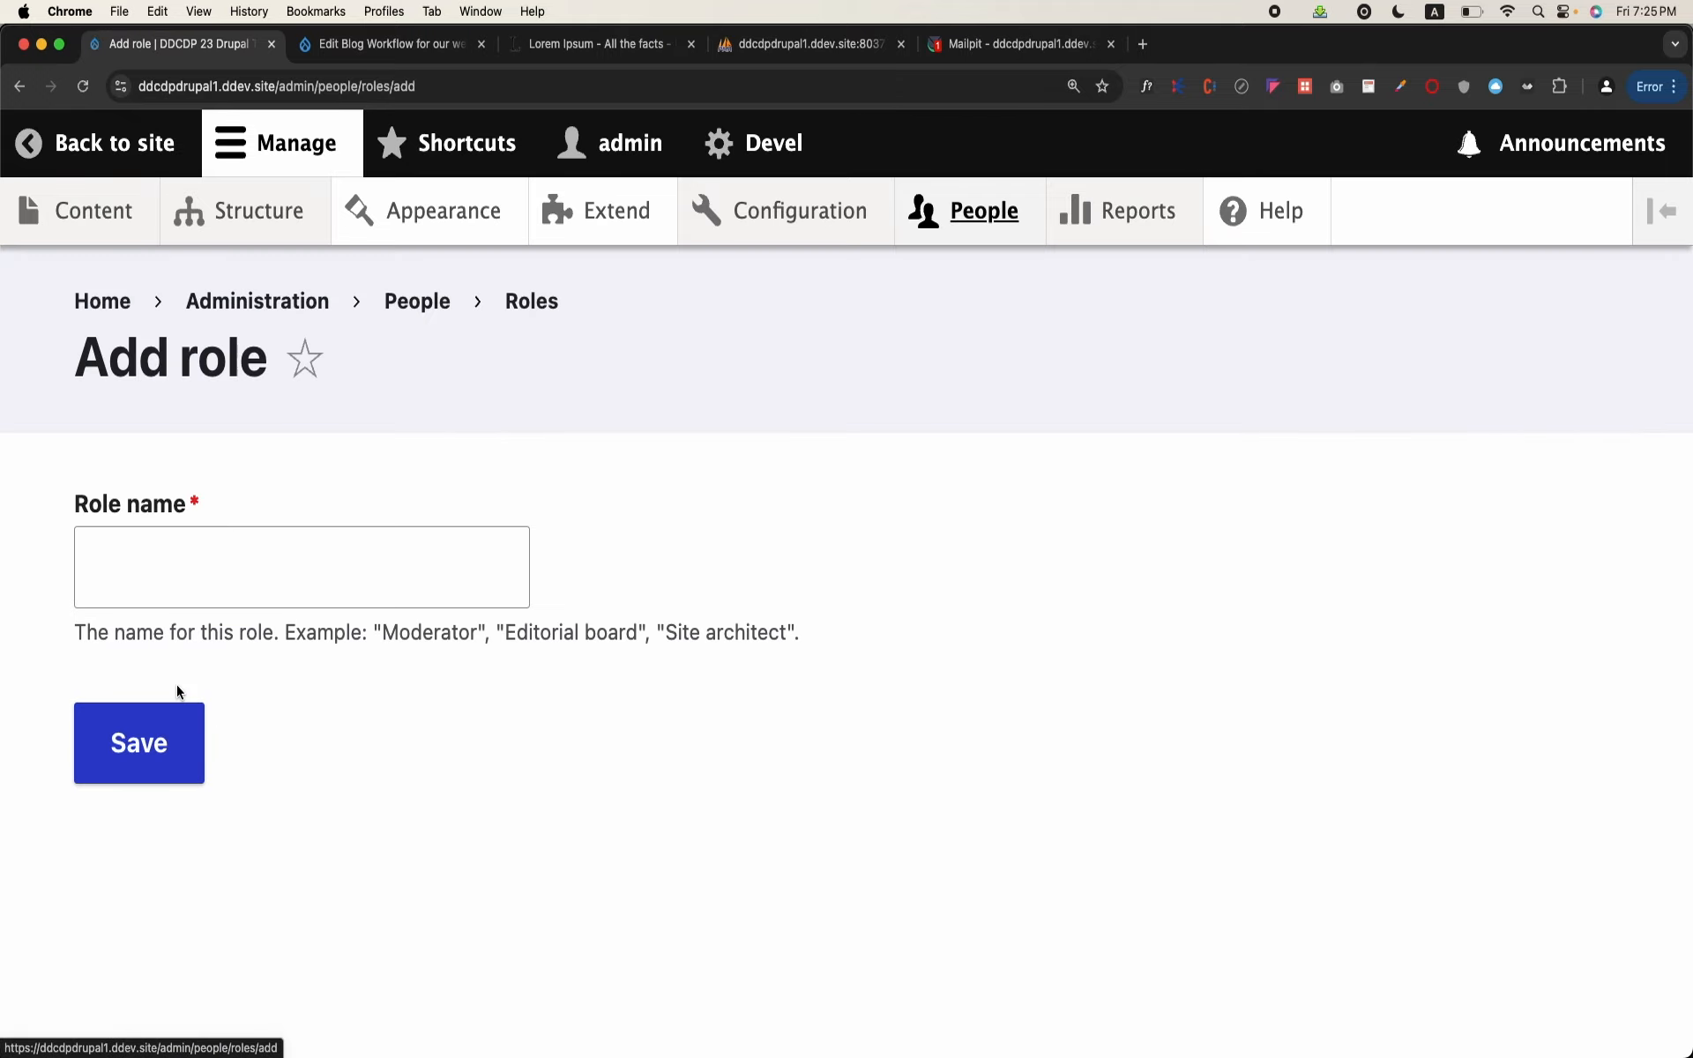
{"action": "left_click", "coordinate": [234, 594]}
{"action": "type", "text": "d"}
{"action": "key", "text": "BackSpace"}
{"action": "type", "text": "Director"}
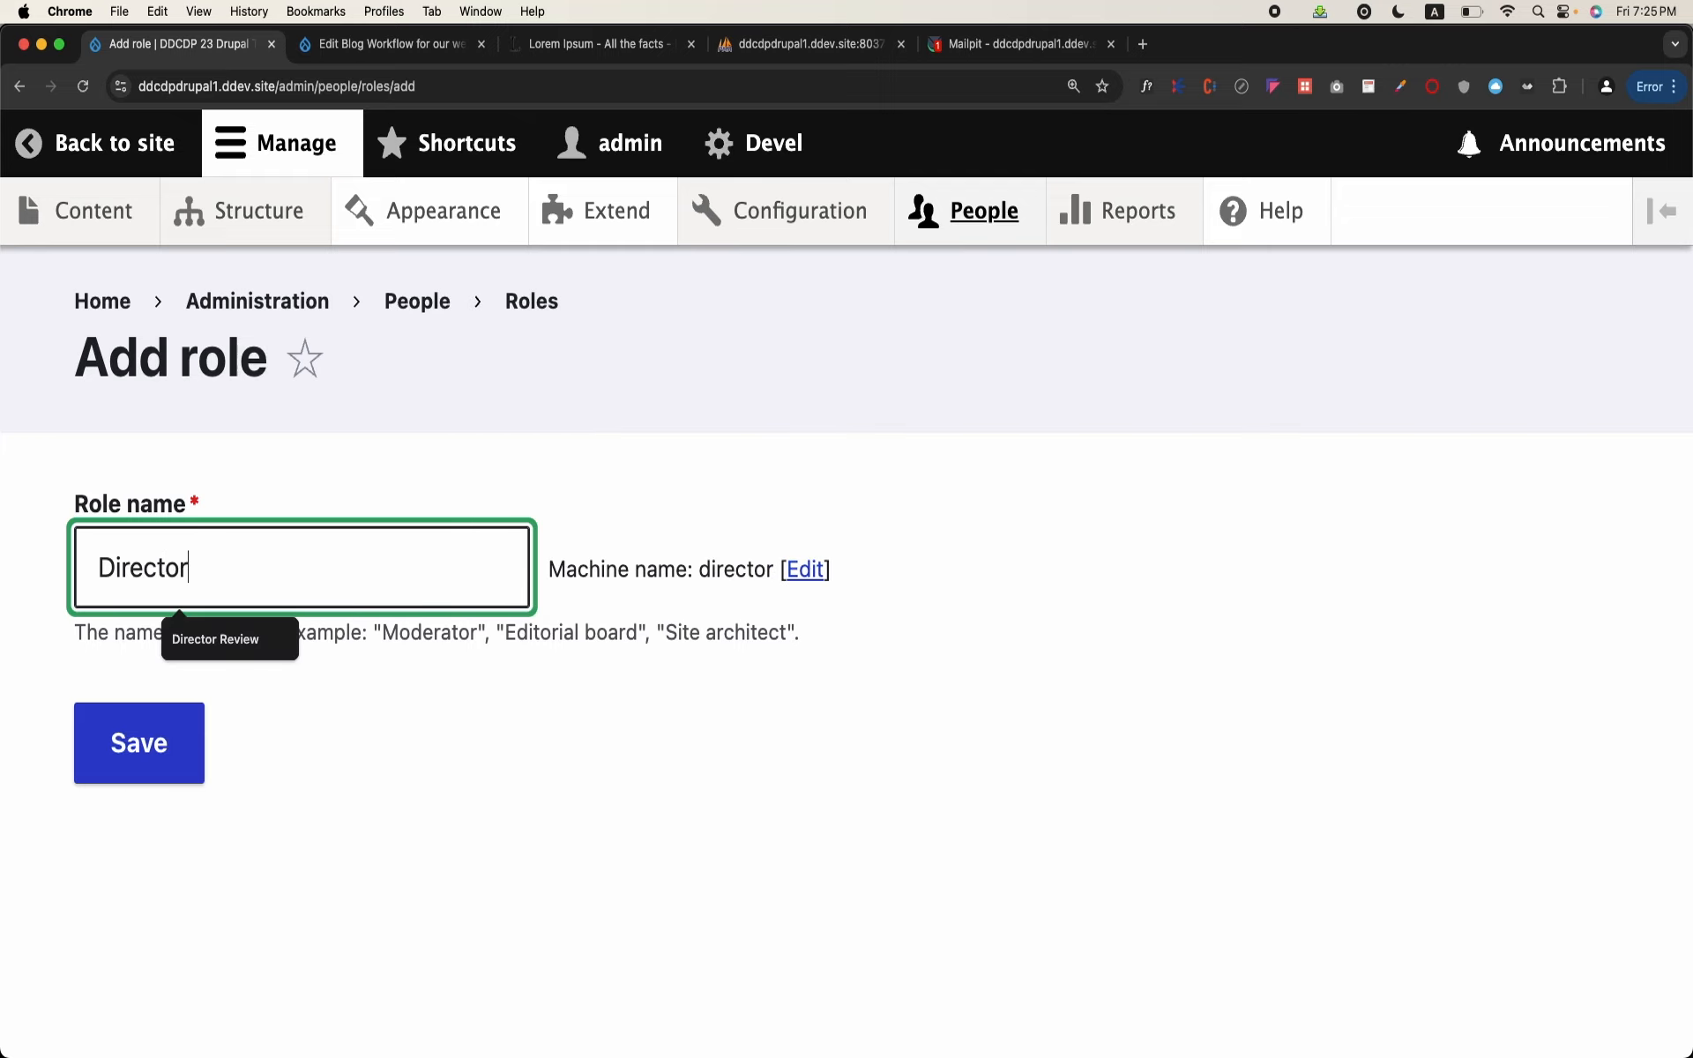
{"action": "left_click", "coordinate": [151, 756]}
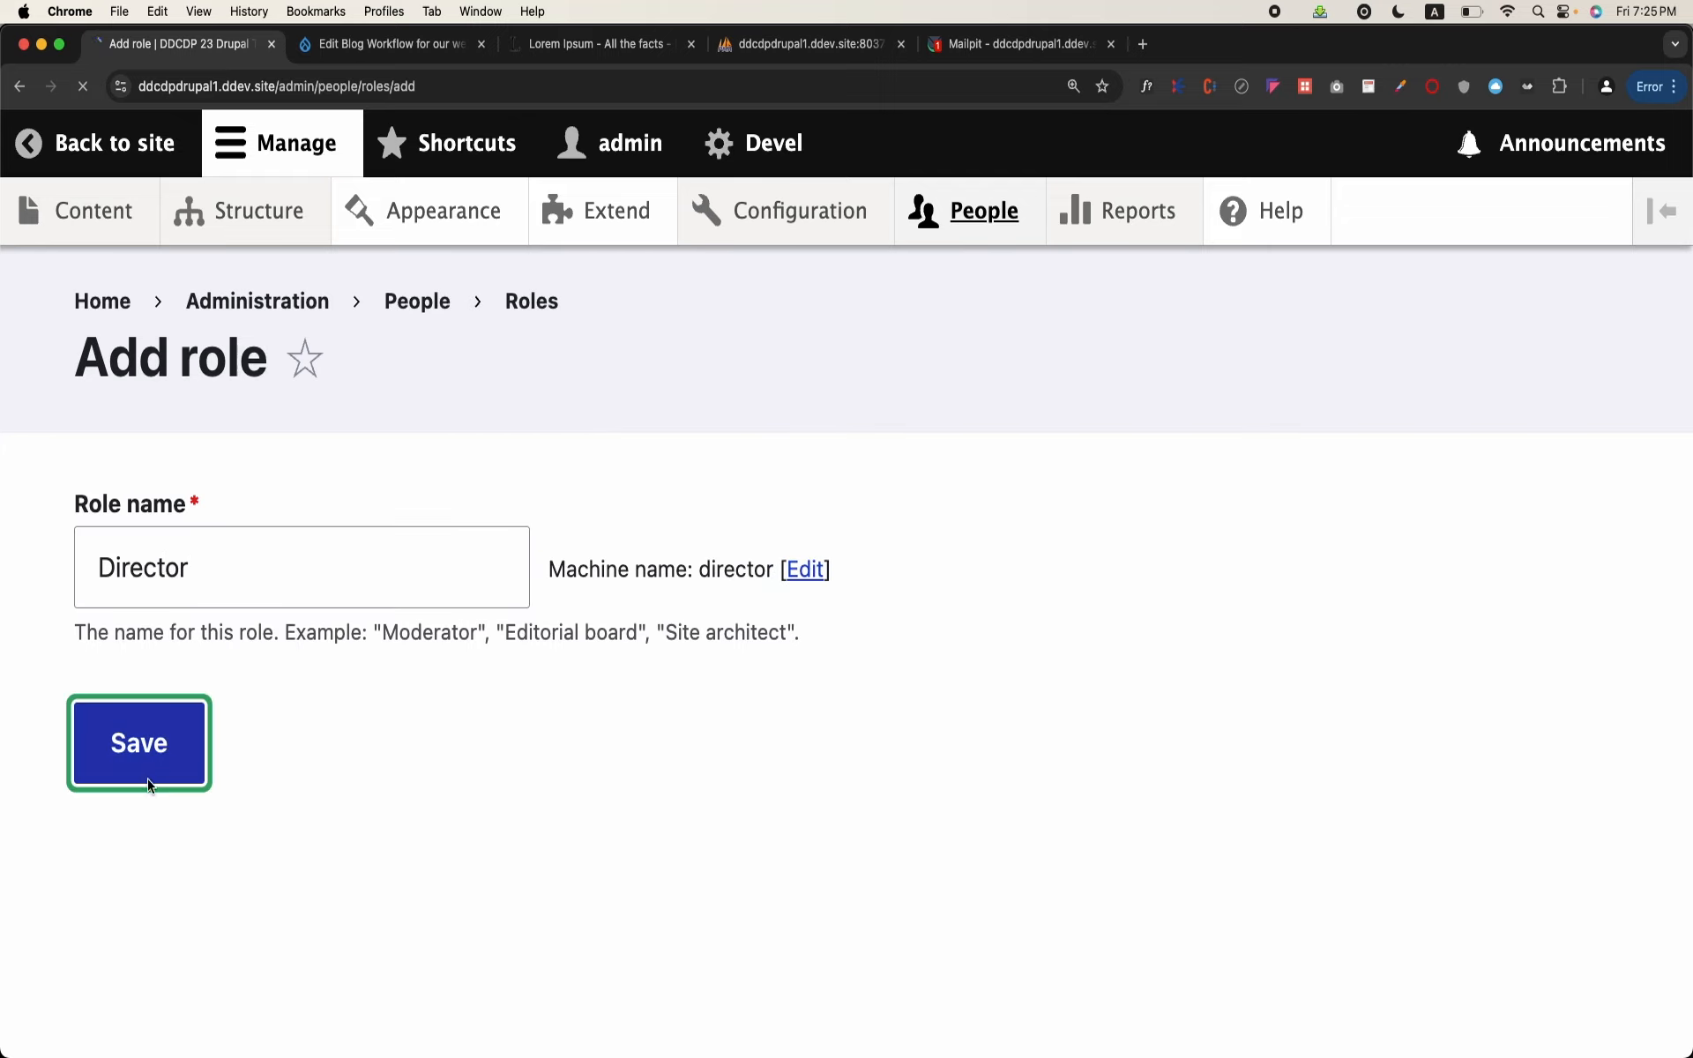
Step: Filter the permissions page by "workflow" and enable the Draft to Deputy Director Review transition for the Deputy Director role
{"action": "left_click", "coordinate": [981, 211]}
{"action": "left_click", "coordinate": [418, 439]}
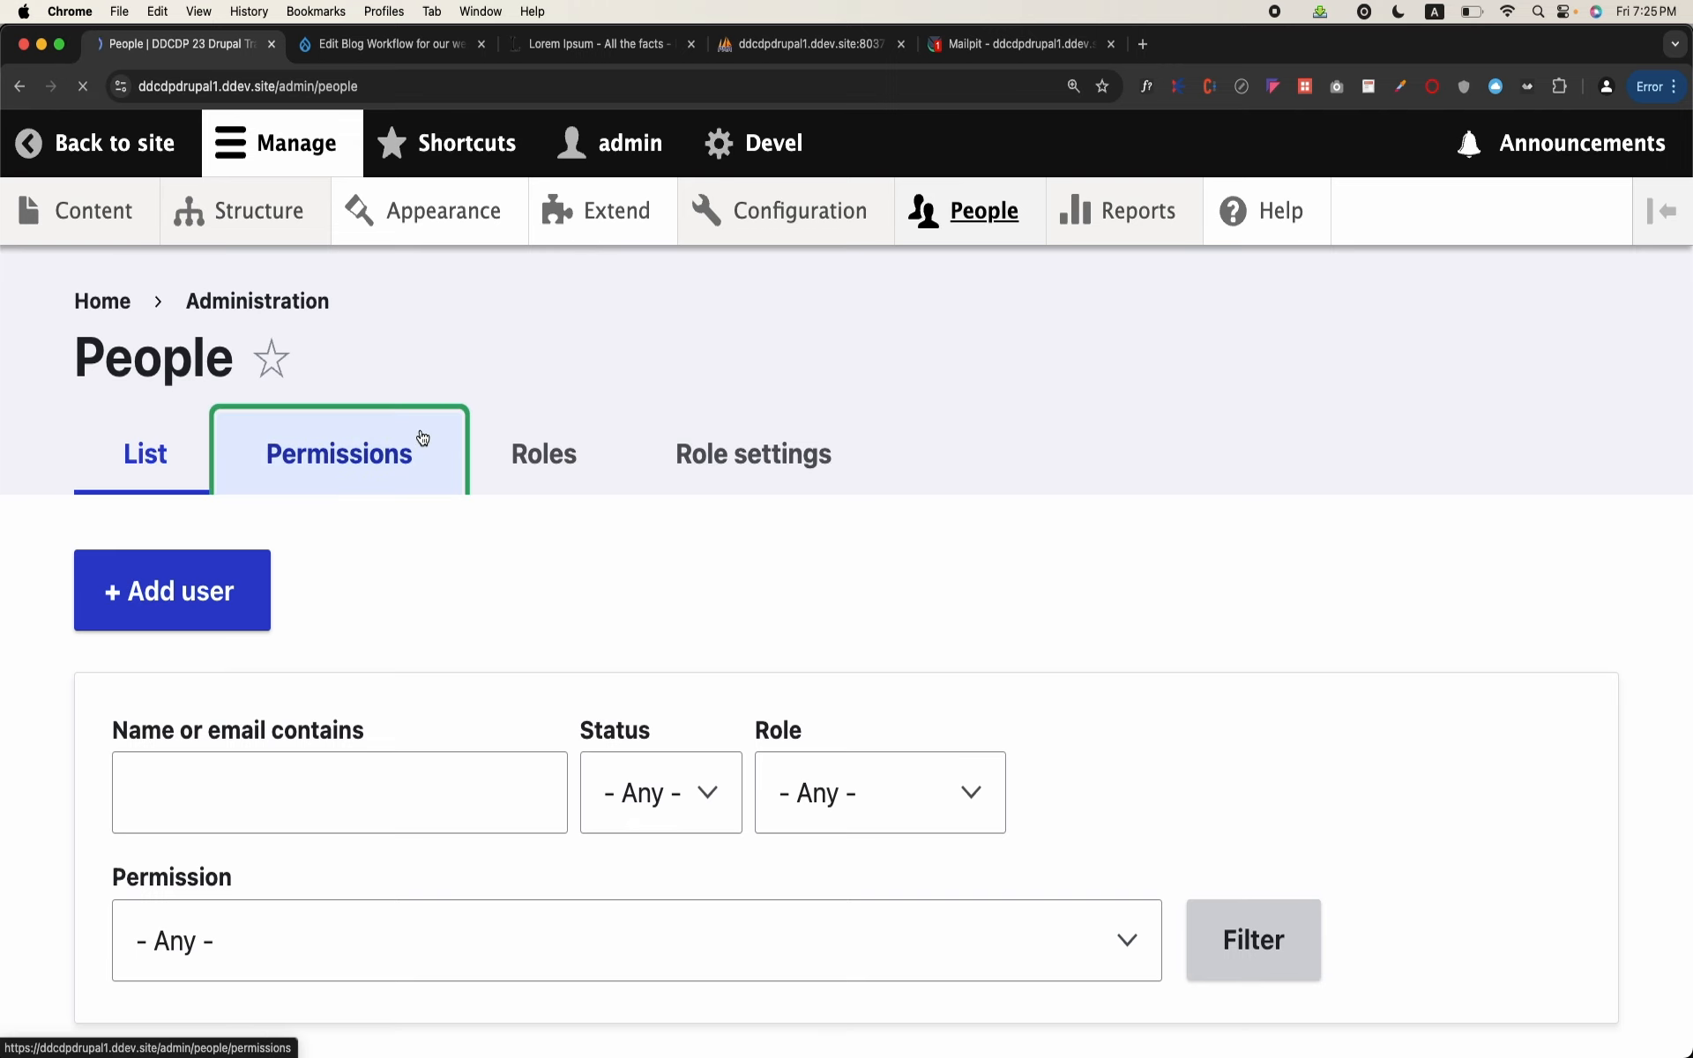
{"action": "left_click", "coordinate": [277, 906]}
{"action": "type", "text": "wo"}
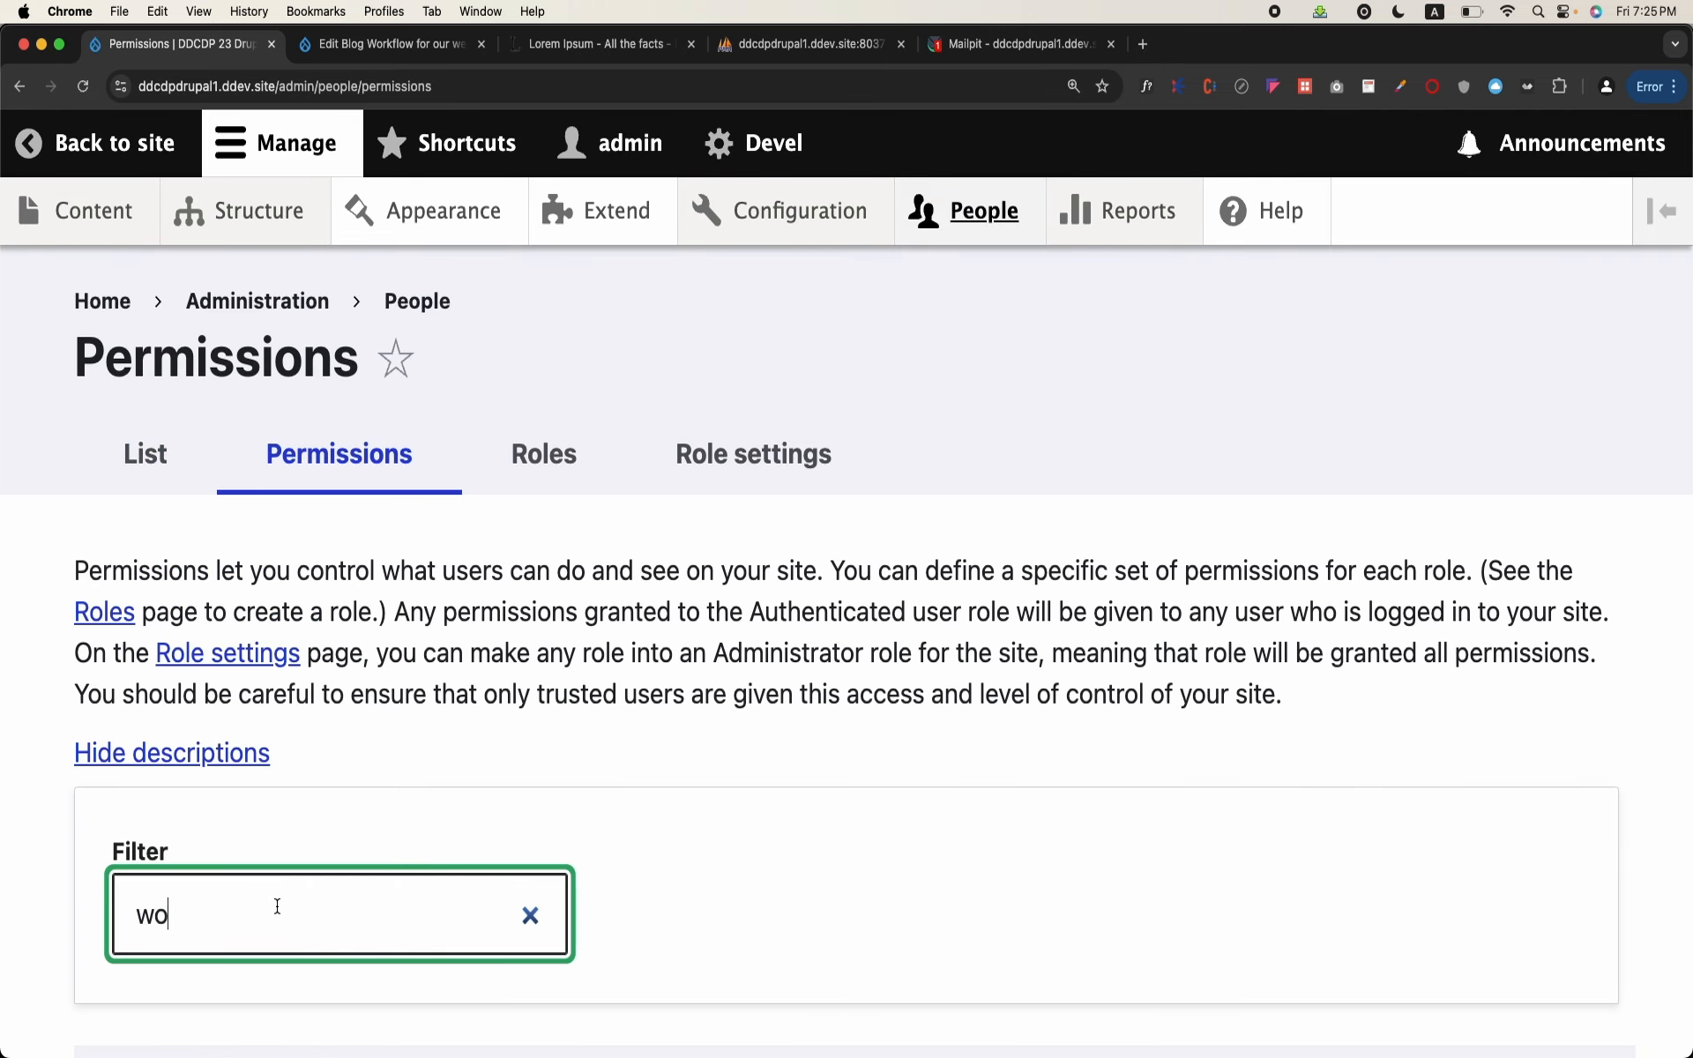
{"action": "type", "text": "rkflow"}
{"action": "scroll", "coordinate": [846, 653], "scroll_direction": "down", "scroll_amount": 10}
{"action": "scroll", "coordinate": [348, 732], "scroll_direction": "up", "scroll_amount": 5}
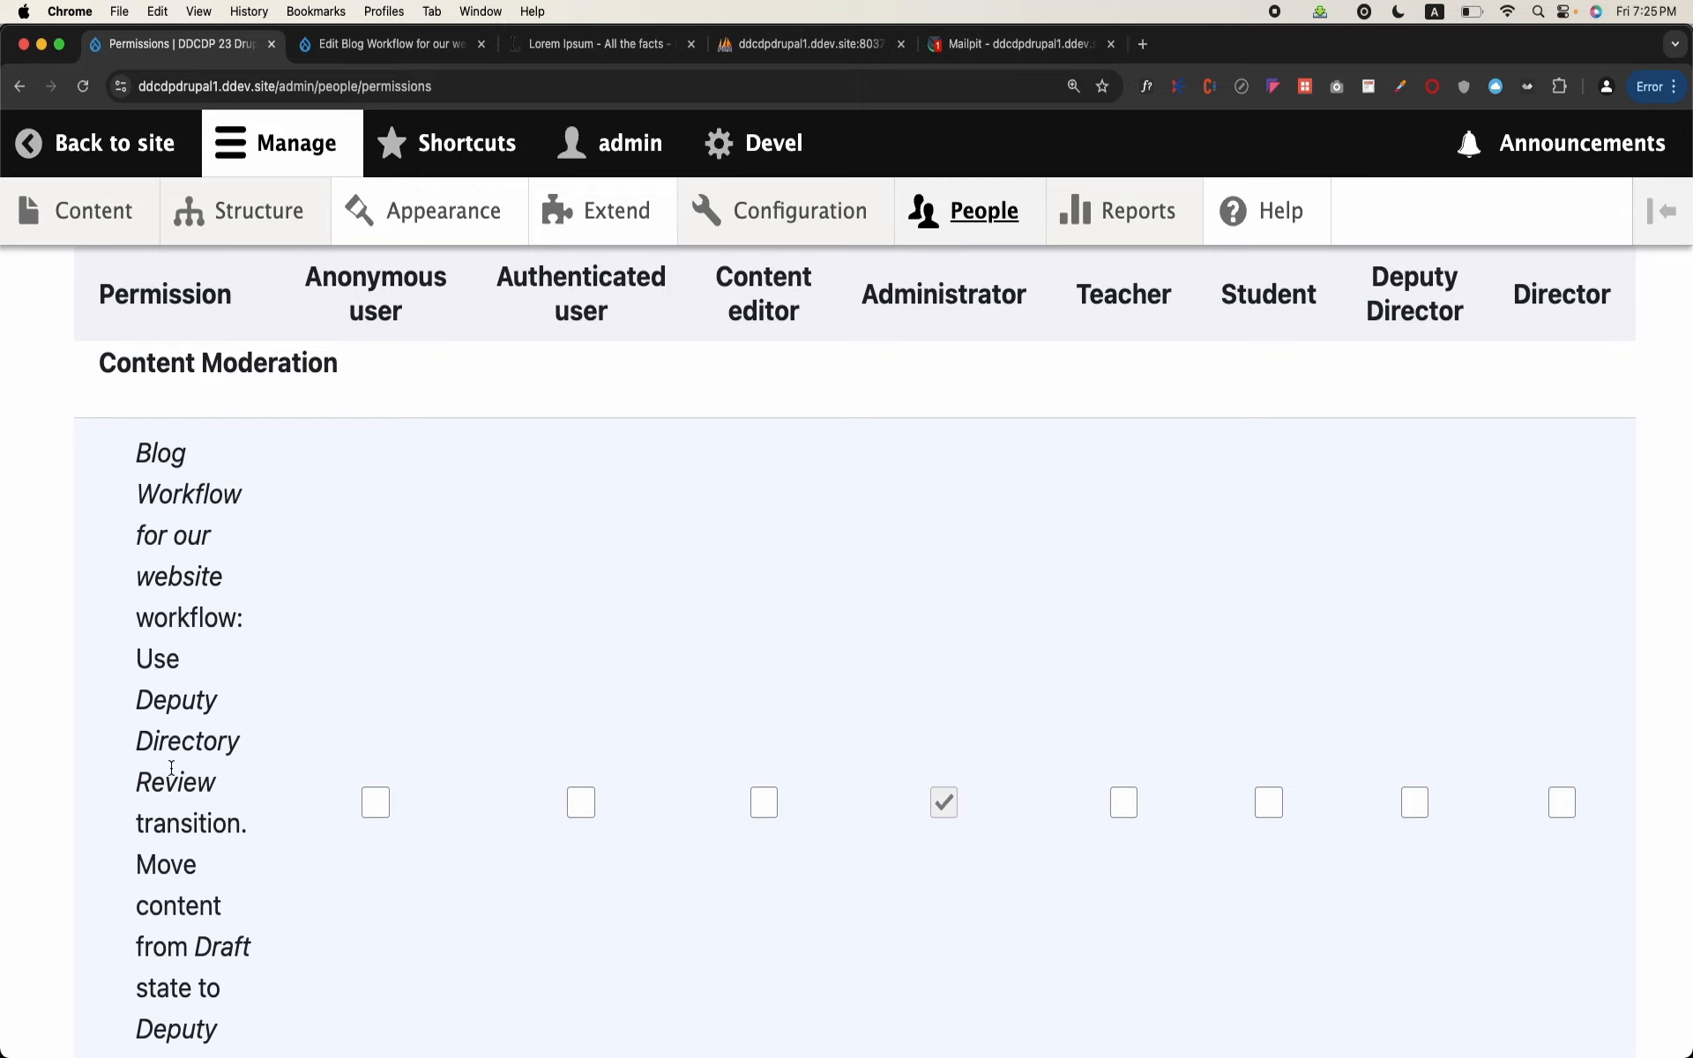
{"action": "left_click", "coordinate": [1416, 816]}
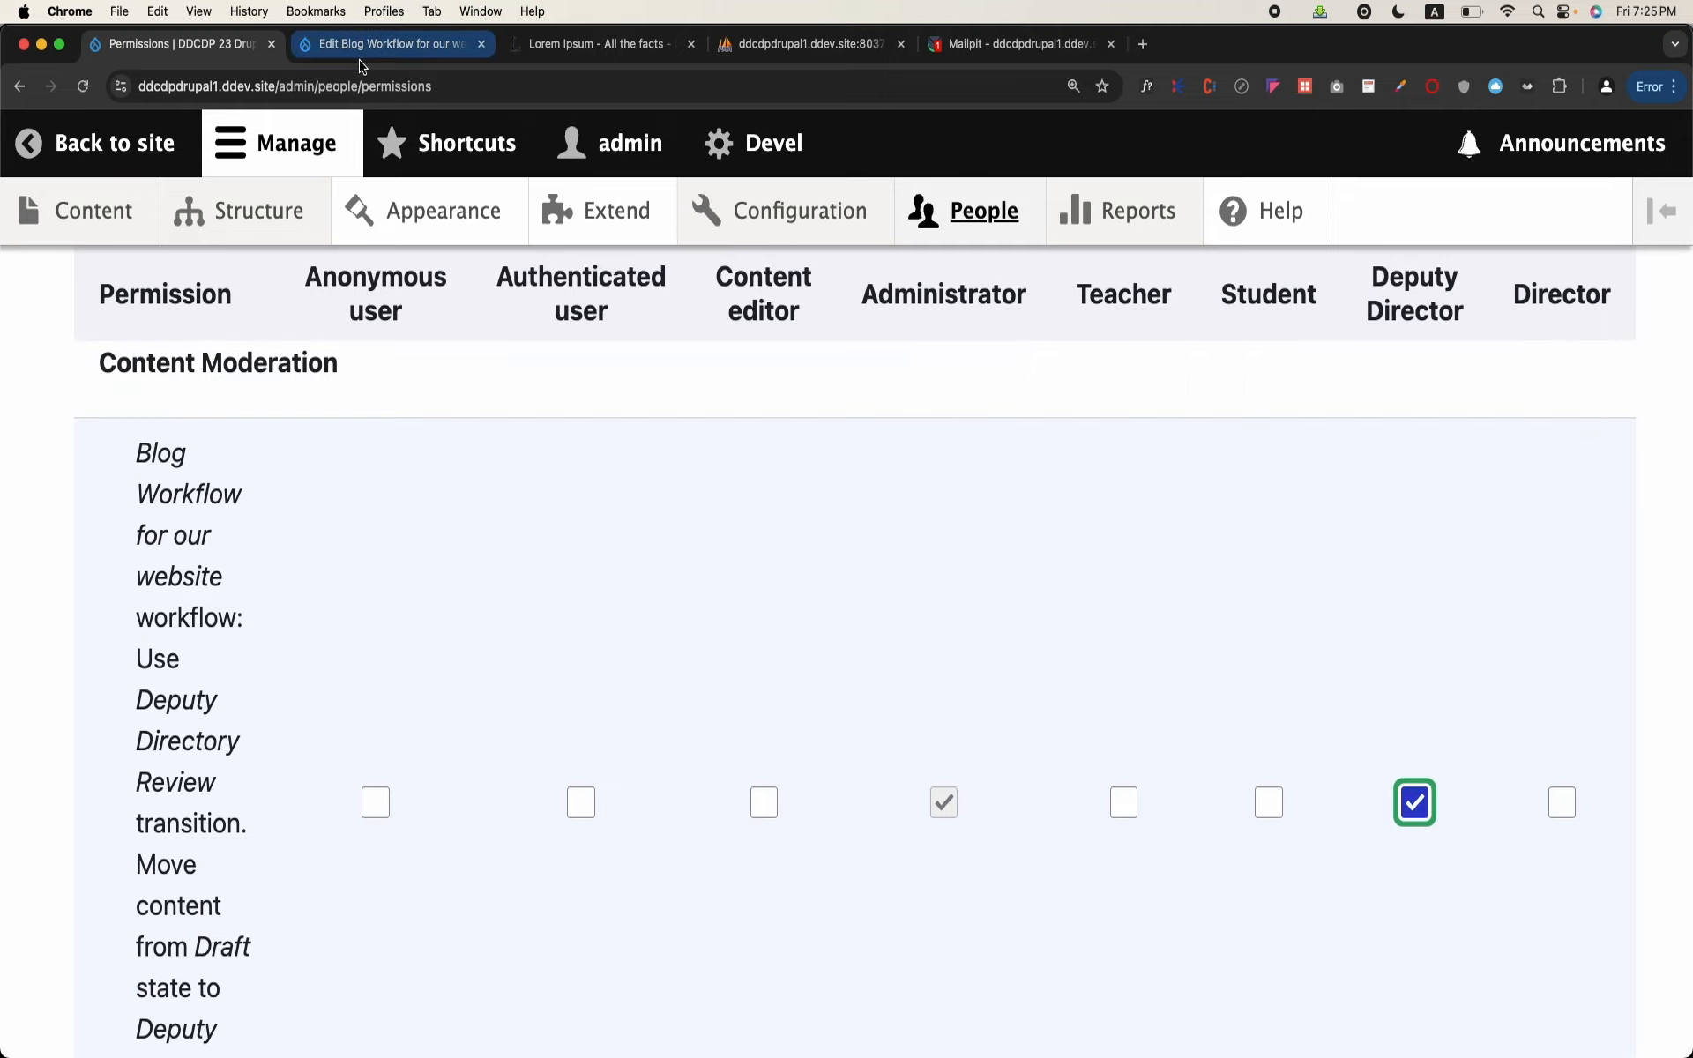
Step: Open the asdfasdfasdf blog from the content list and check its moderation state and Change to option
{"action": "left_click", "coordinate": [273, 209]}
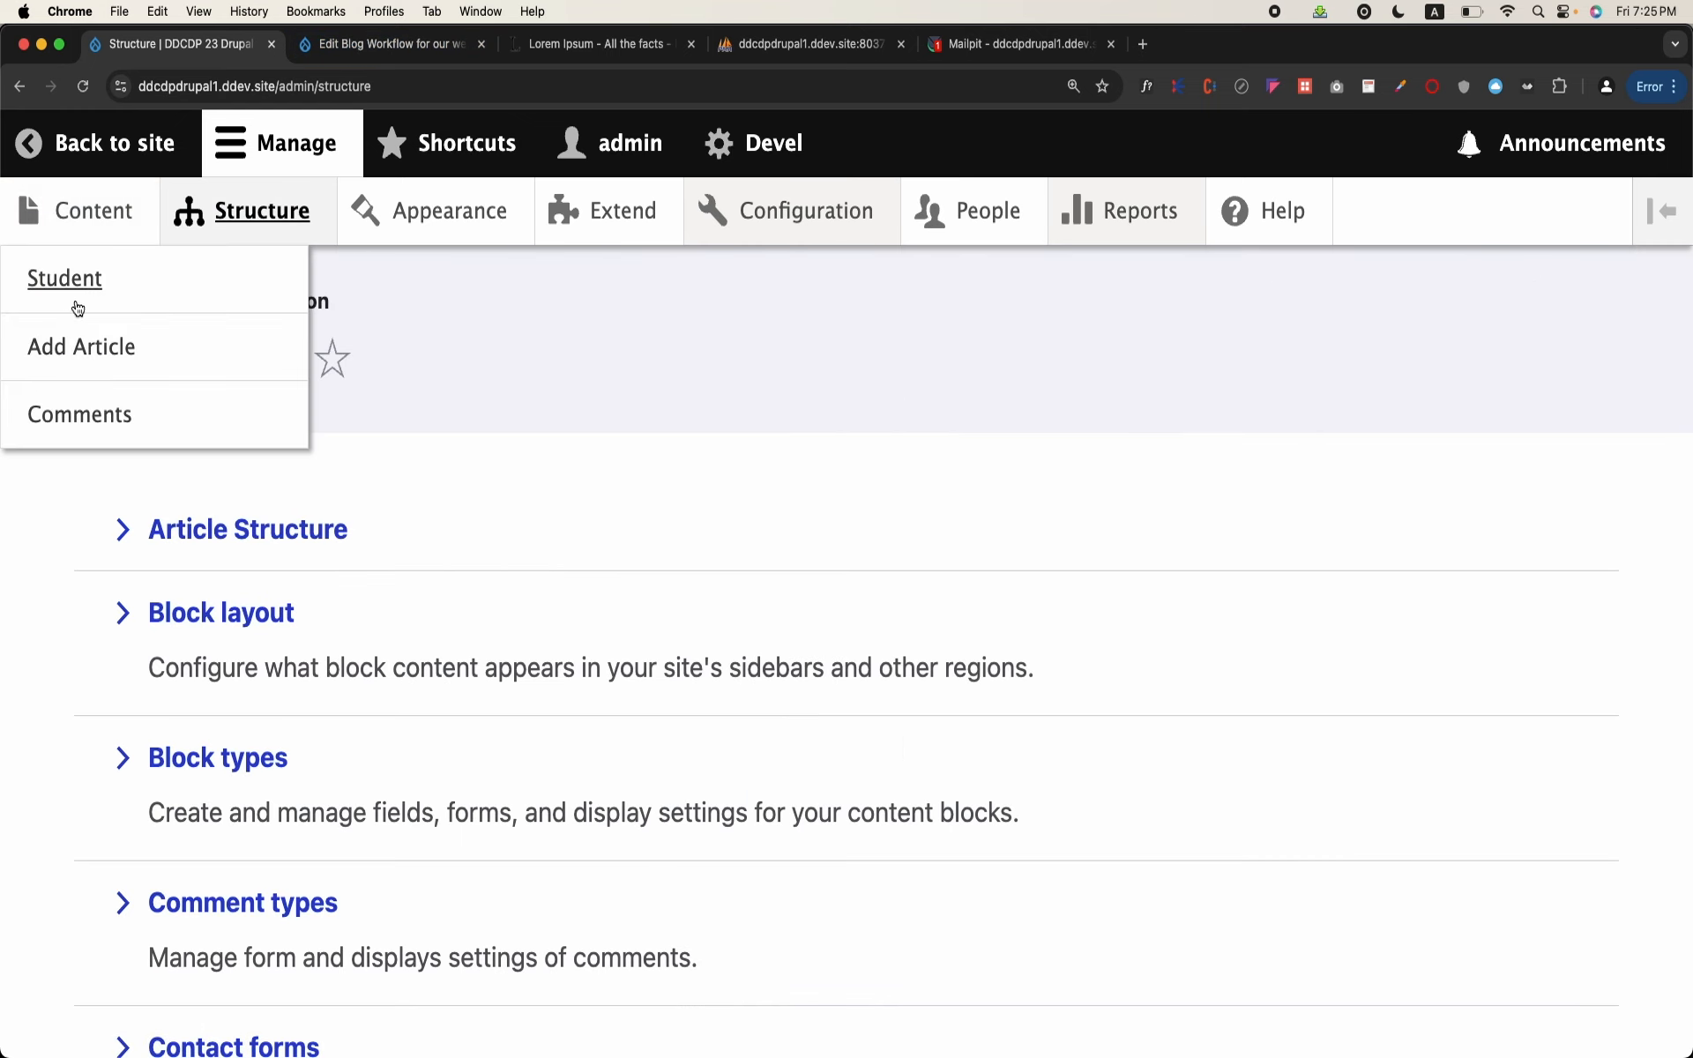
{"action": "left_click", "coordinate": [92, 210]}
{"action": "scroll", "coordinate": [248, 571], "scroll_direction": "down", "scroll_amount": 3}
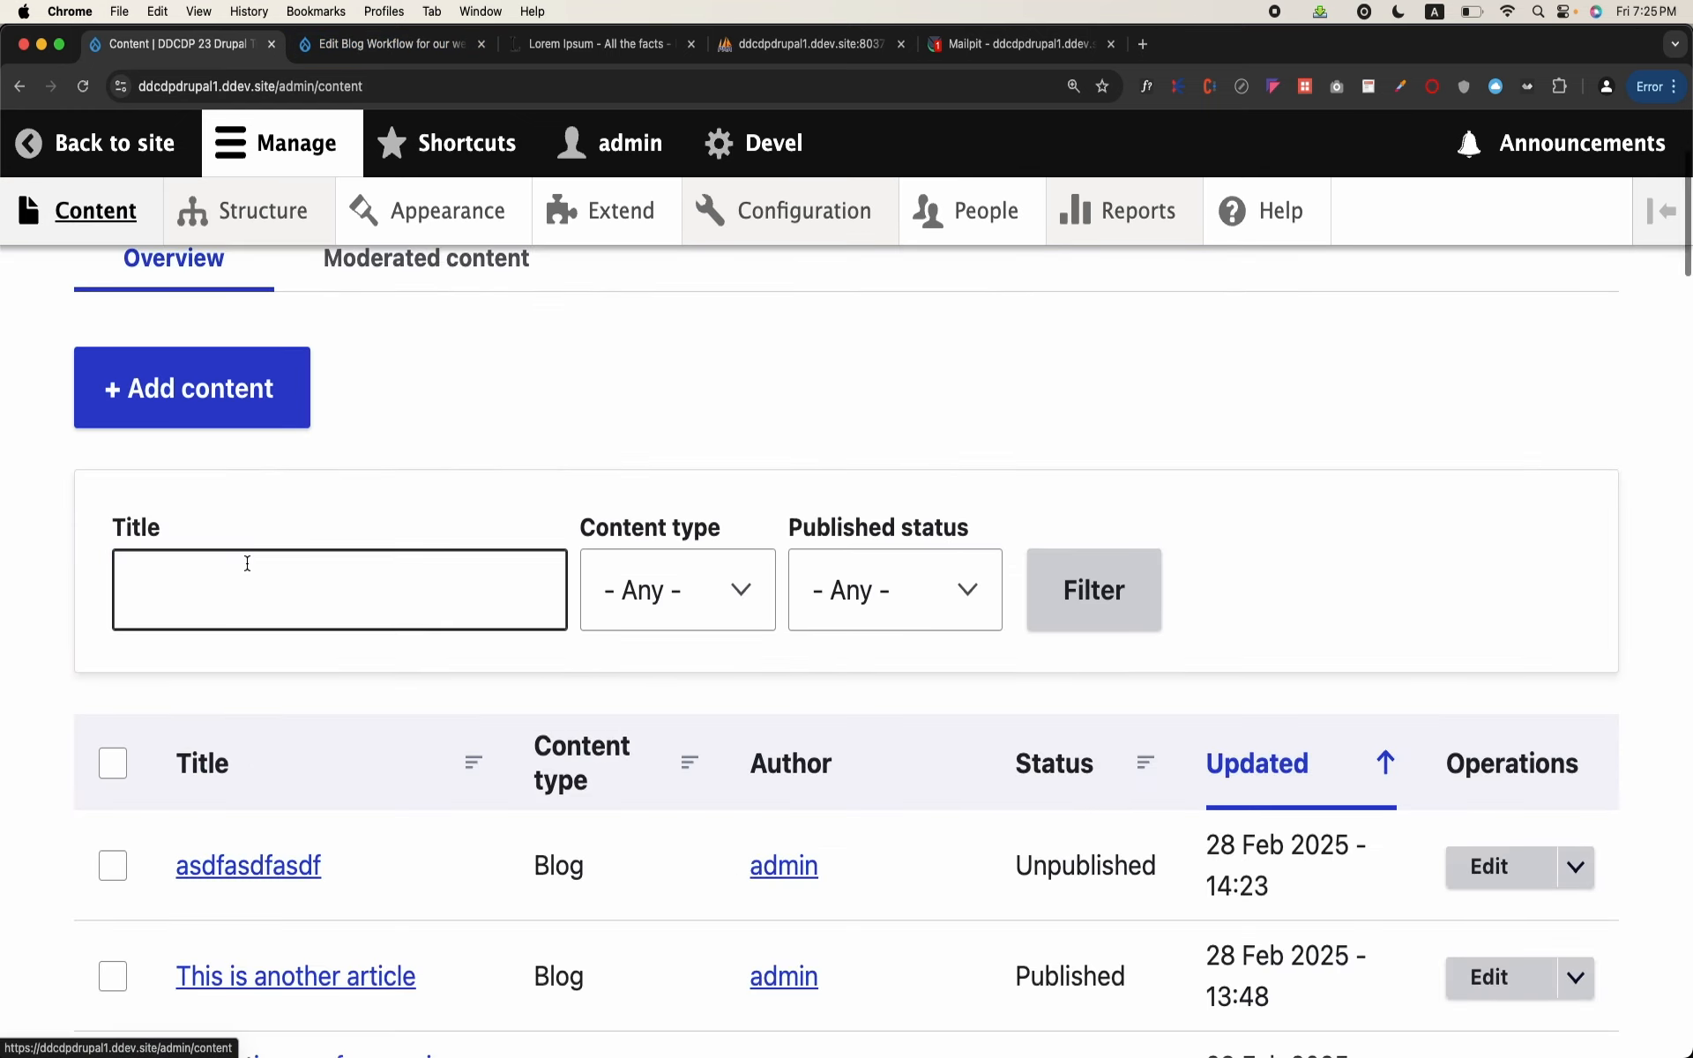
{"action": "left_click", "coordinate": [251, 869]}
{"action": "scroll", "coordinate": [528, 637], "scroll_direction": "down", "scroll_amount": 6}
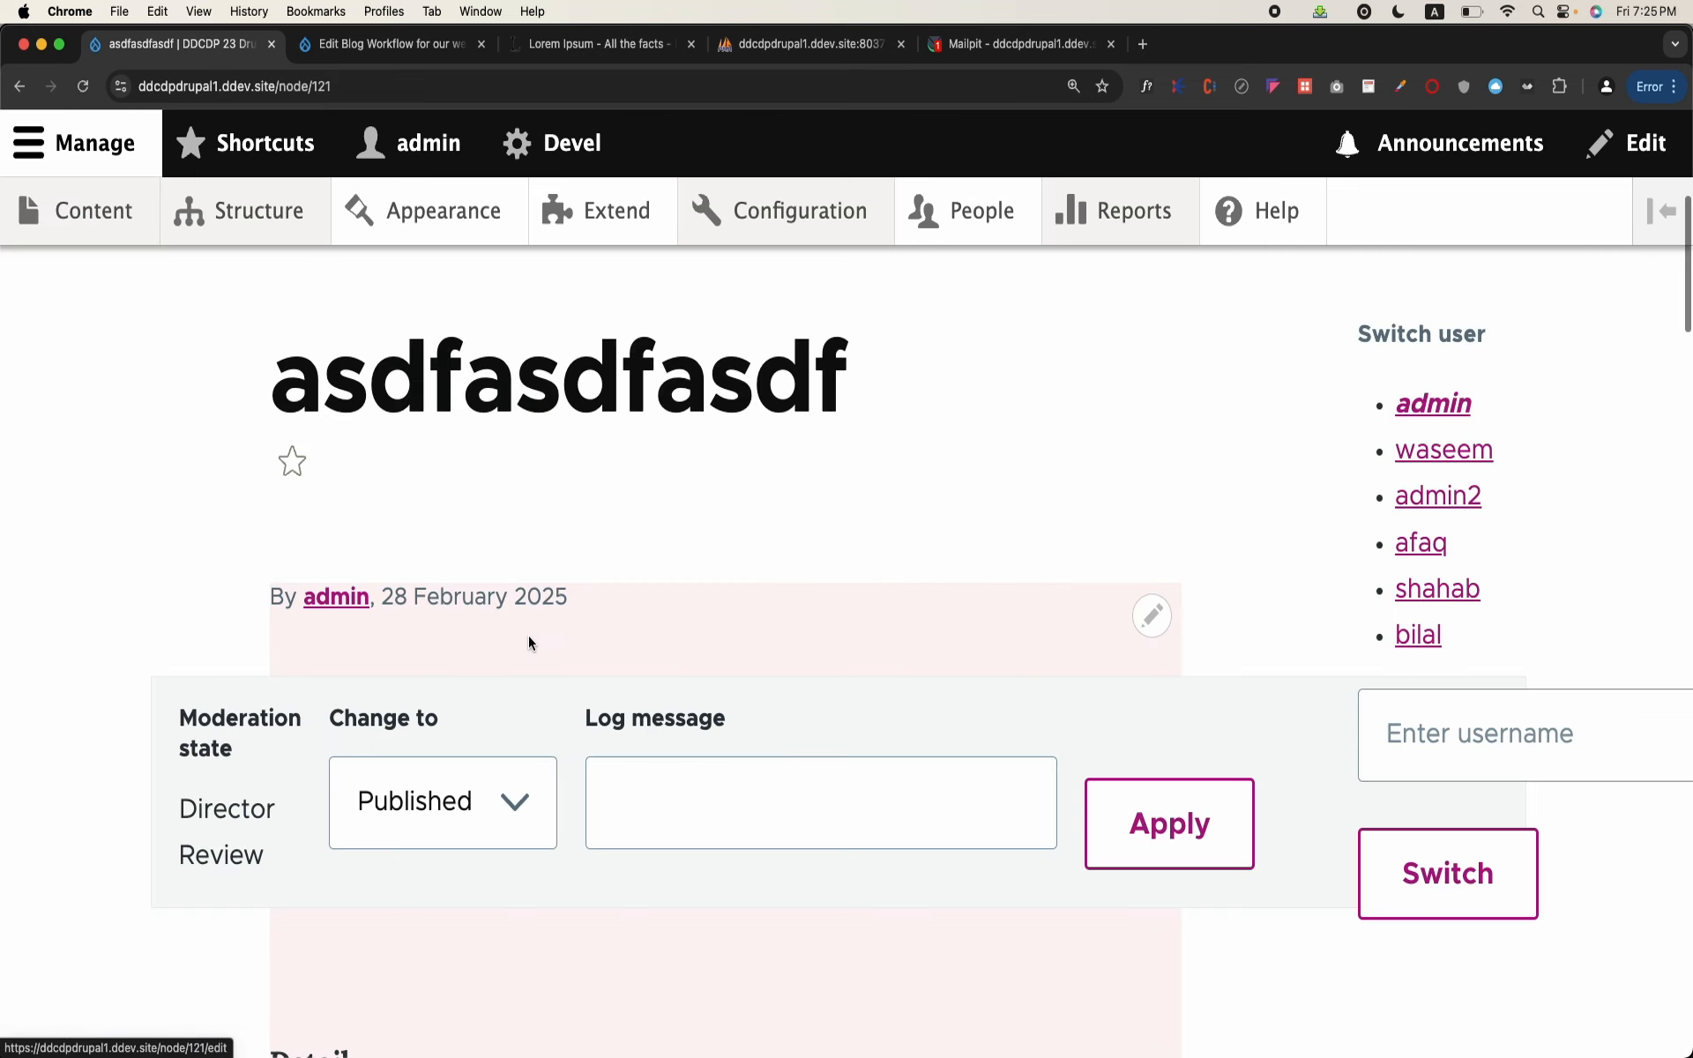
{"action": "scroll", "coordinate": [528, 635], "scroll_direction": "up", "scroll_amount": 5}
{"action": "scroll", "coordinate": [528, 637], "scroll_direction": "down", "scroll_amount": 5}
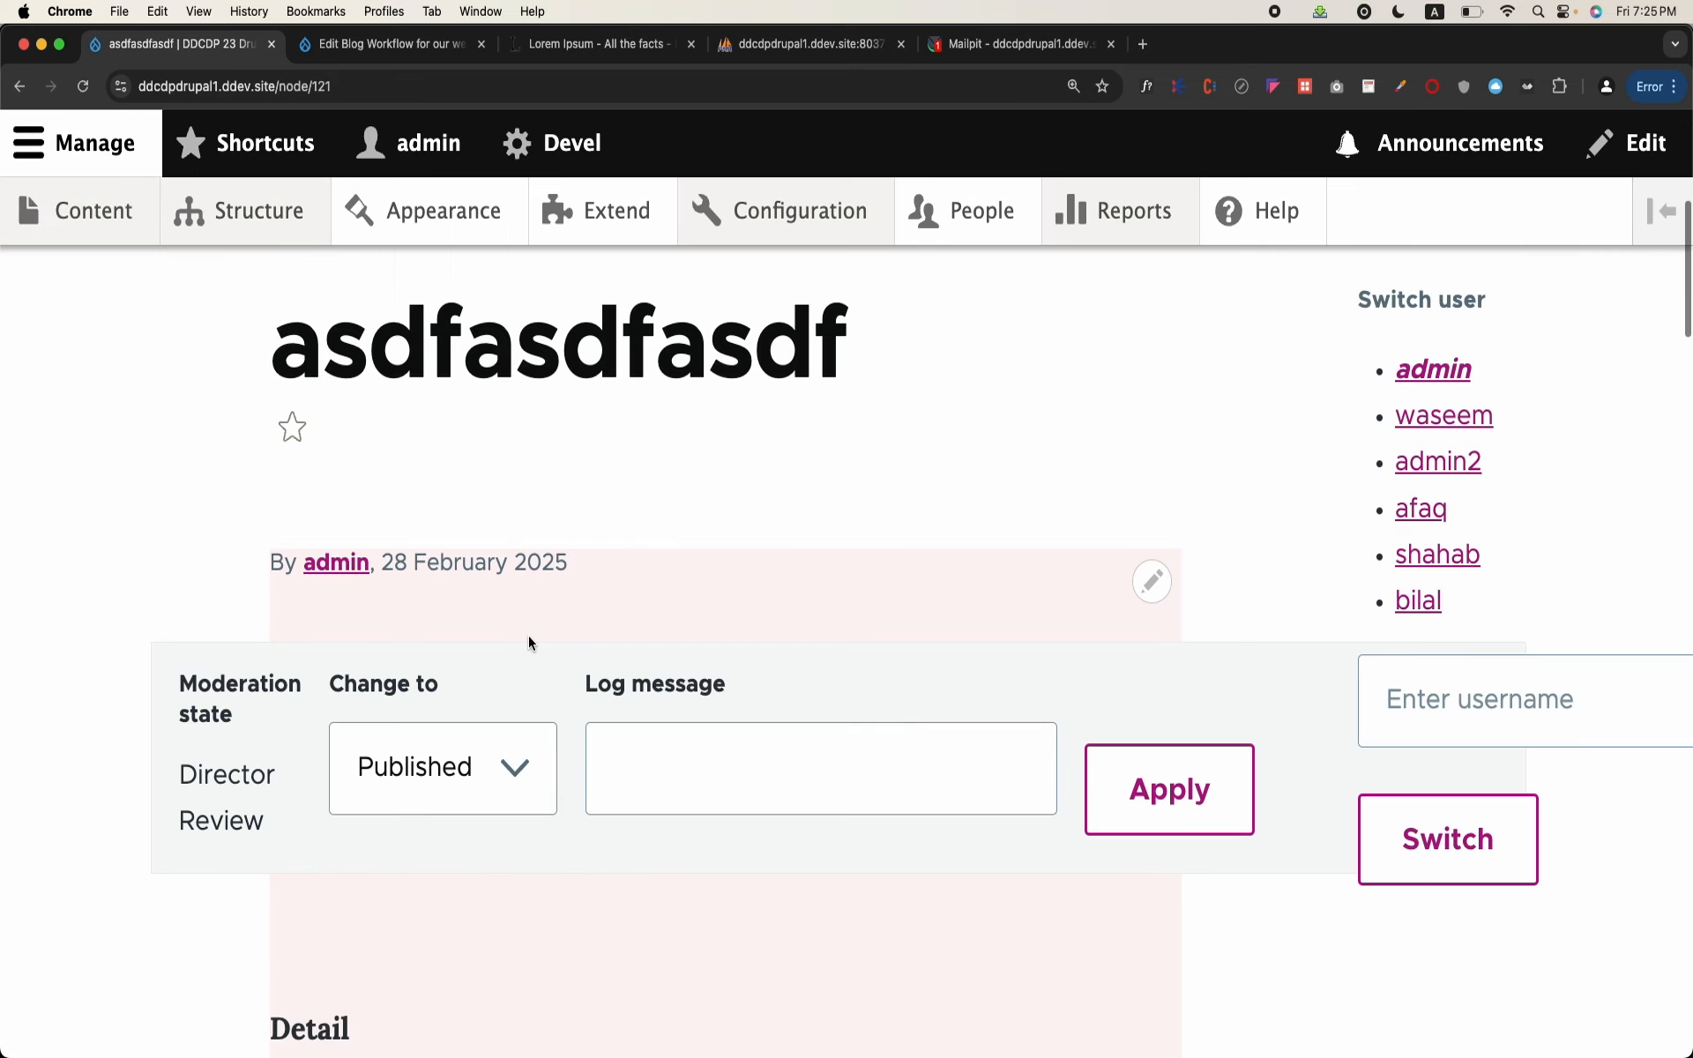
{"action": "left_click_drag", "start_coordinate": [179, 772], "coordinate": [263, 833]}
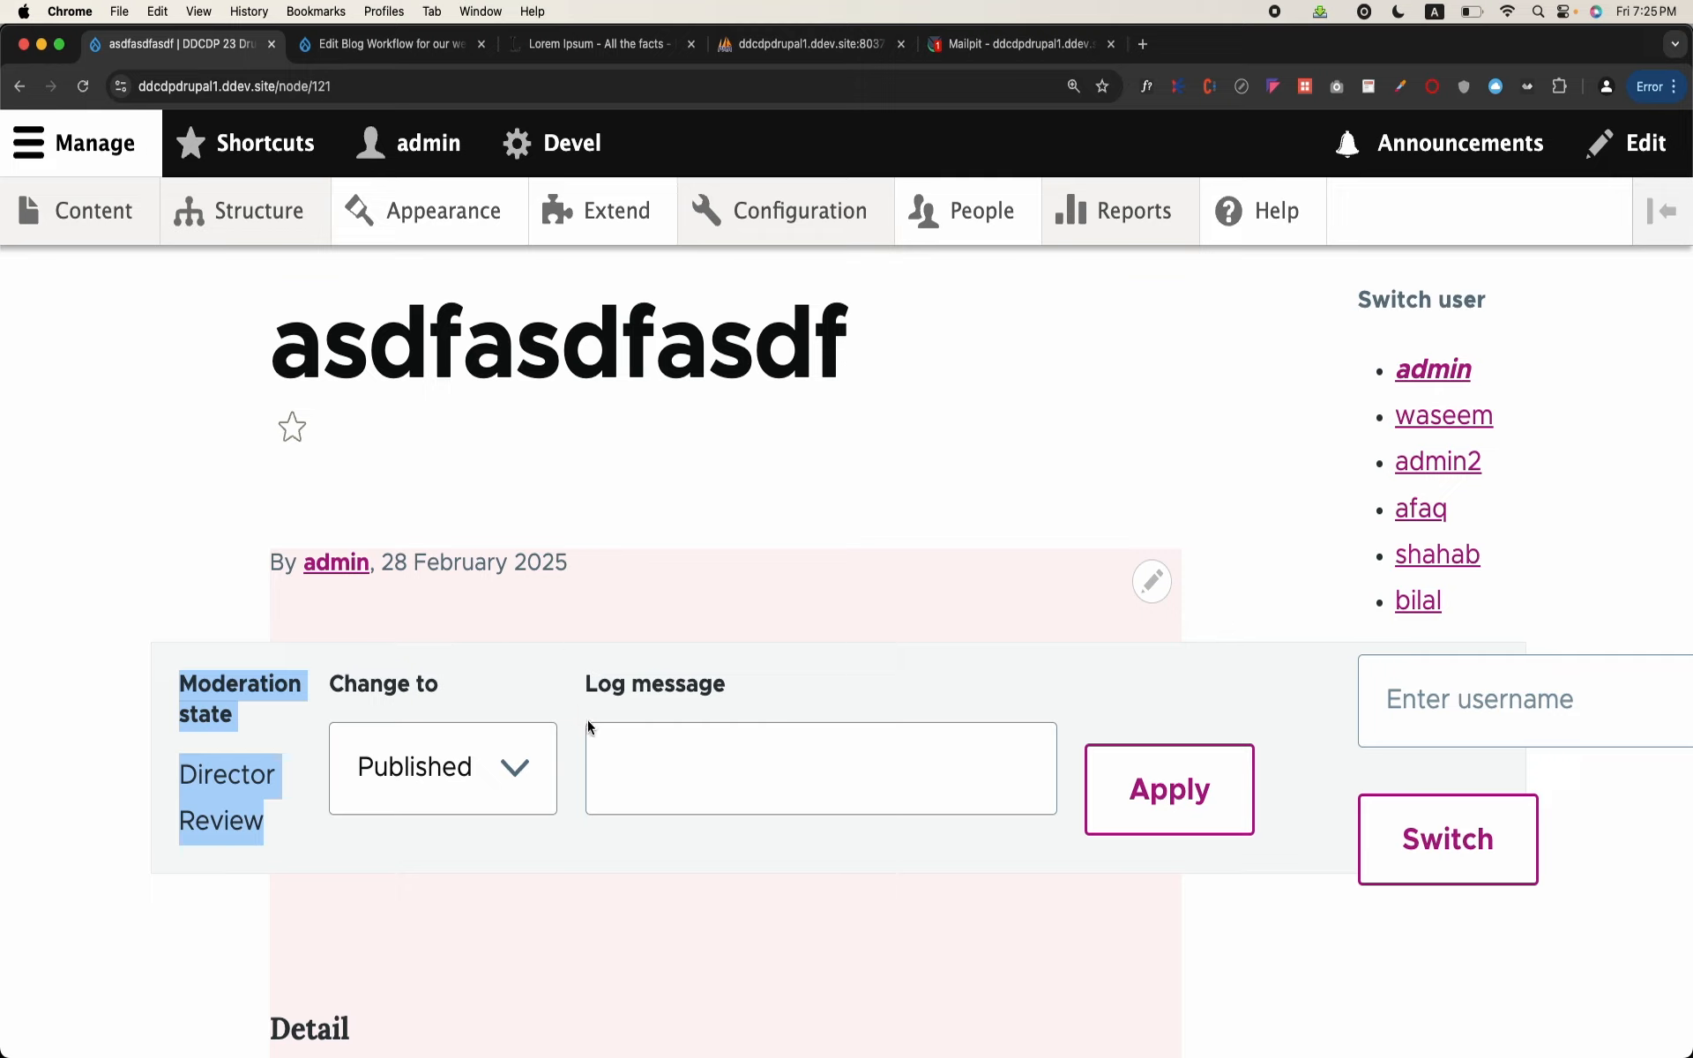
{"action": "double_click", "coordinate": [185, 791]}
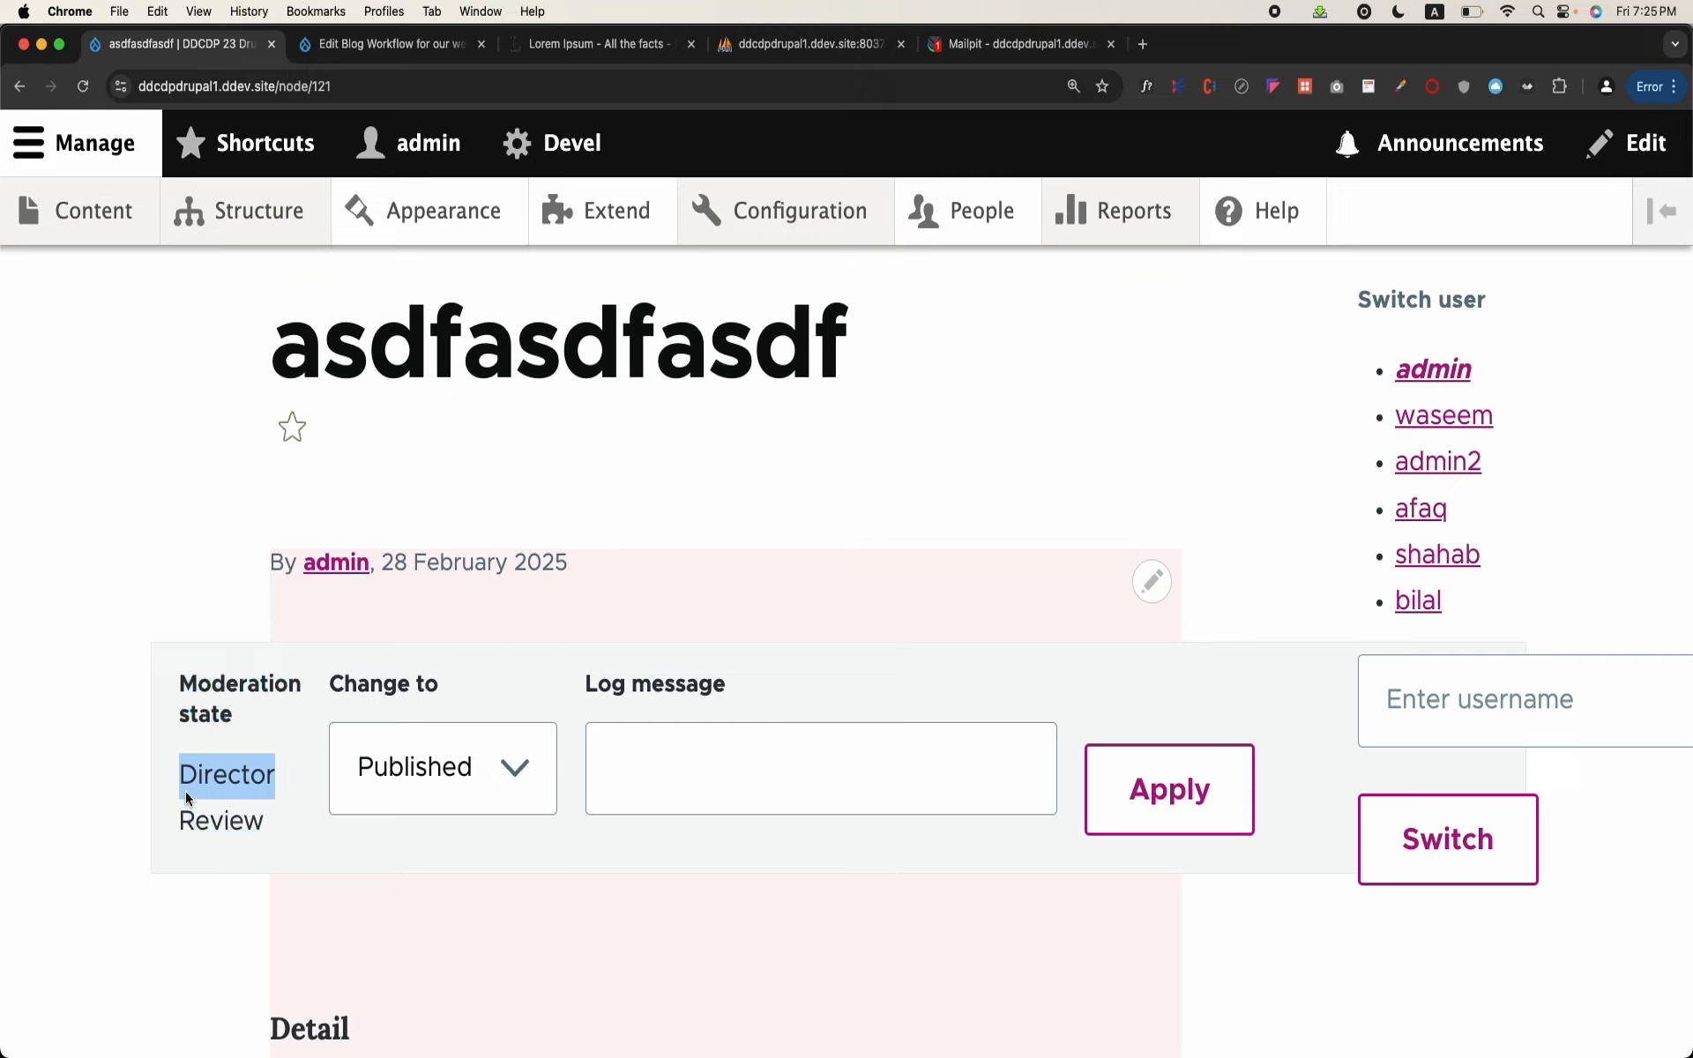
{"action": "scroll", "coordinate": [406, 481], "scroll_direction": "up", "scroll_amount": 4}
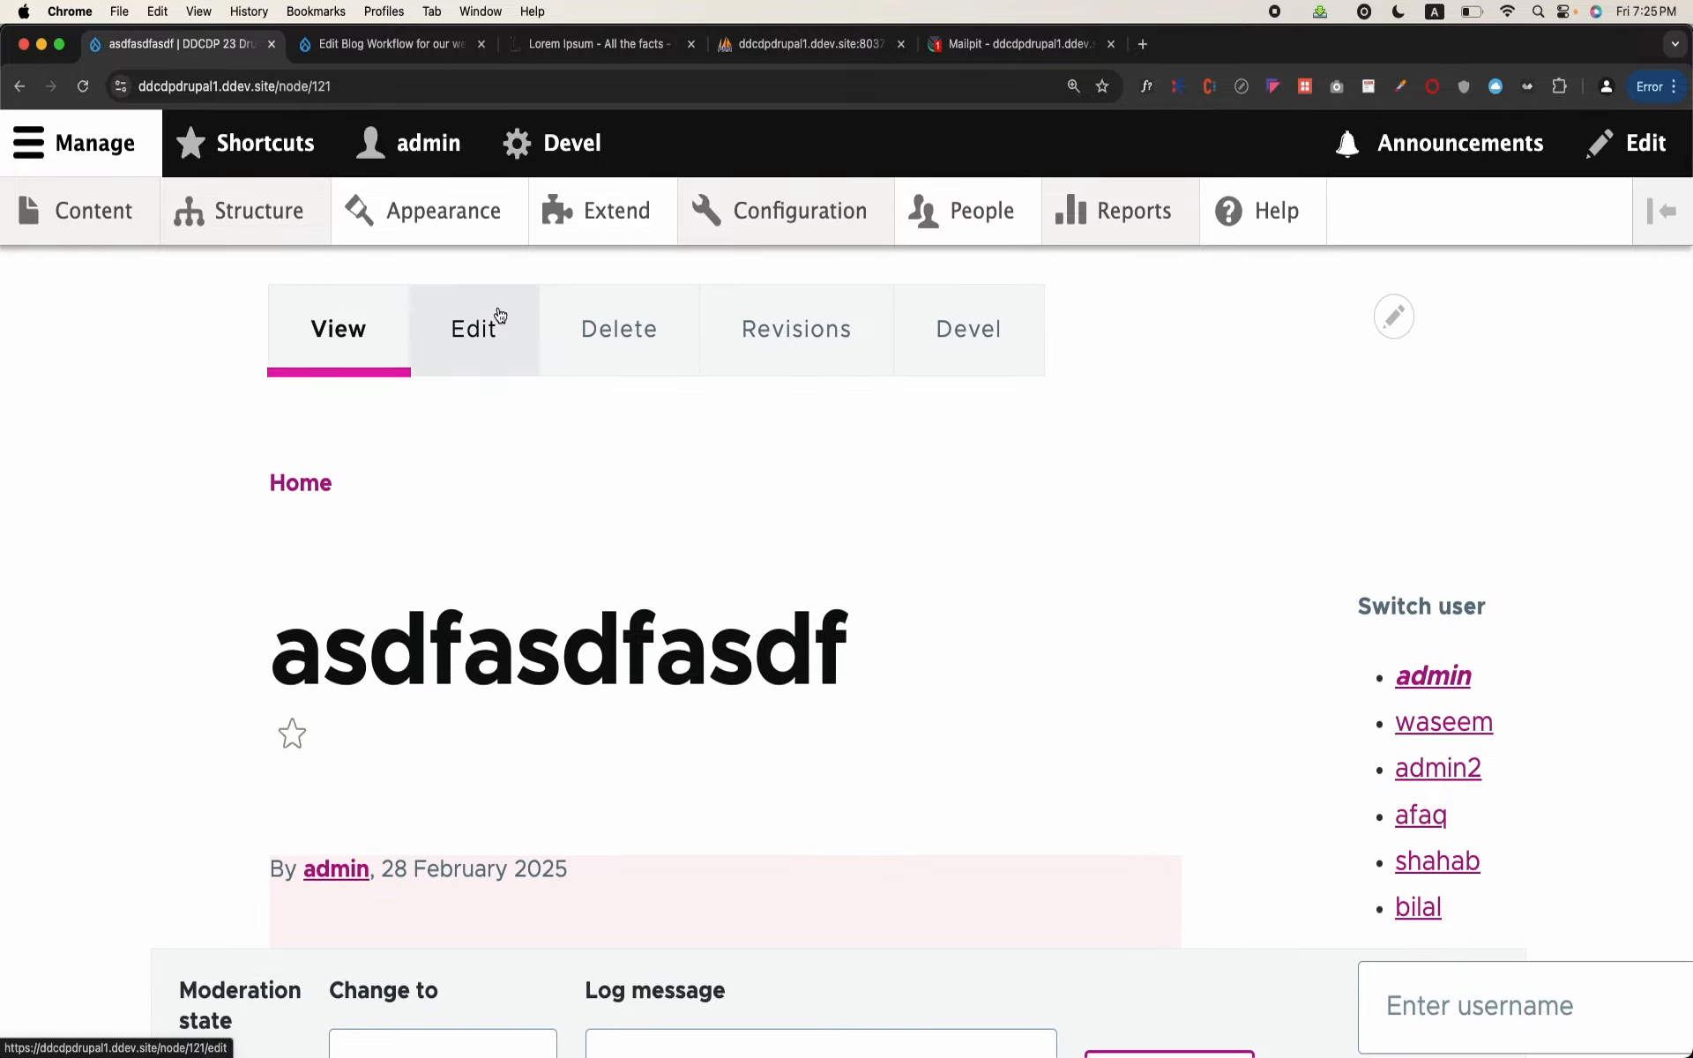
Step: Edit the asdfasdfasdf blog, save it with Change to set to Published, and open its revisions list
{"action": "left_click", "coordinate": [499, 315]}
{"action": "scroll", "coordinate": [436, 585], "scroll_direction": "down", "scroll_amount": 15}
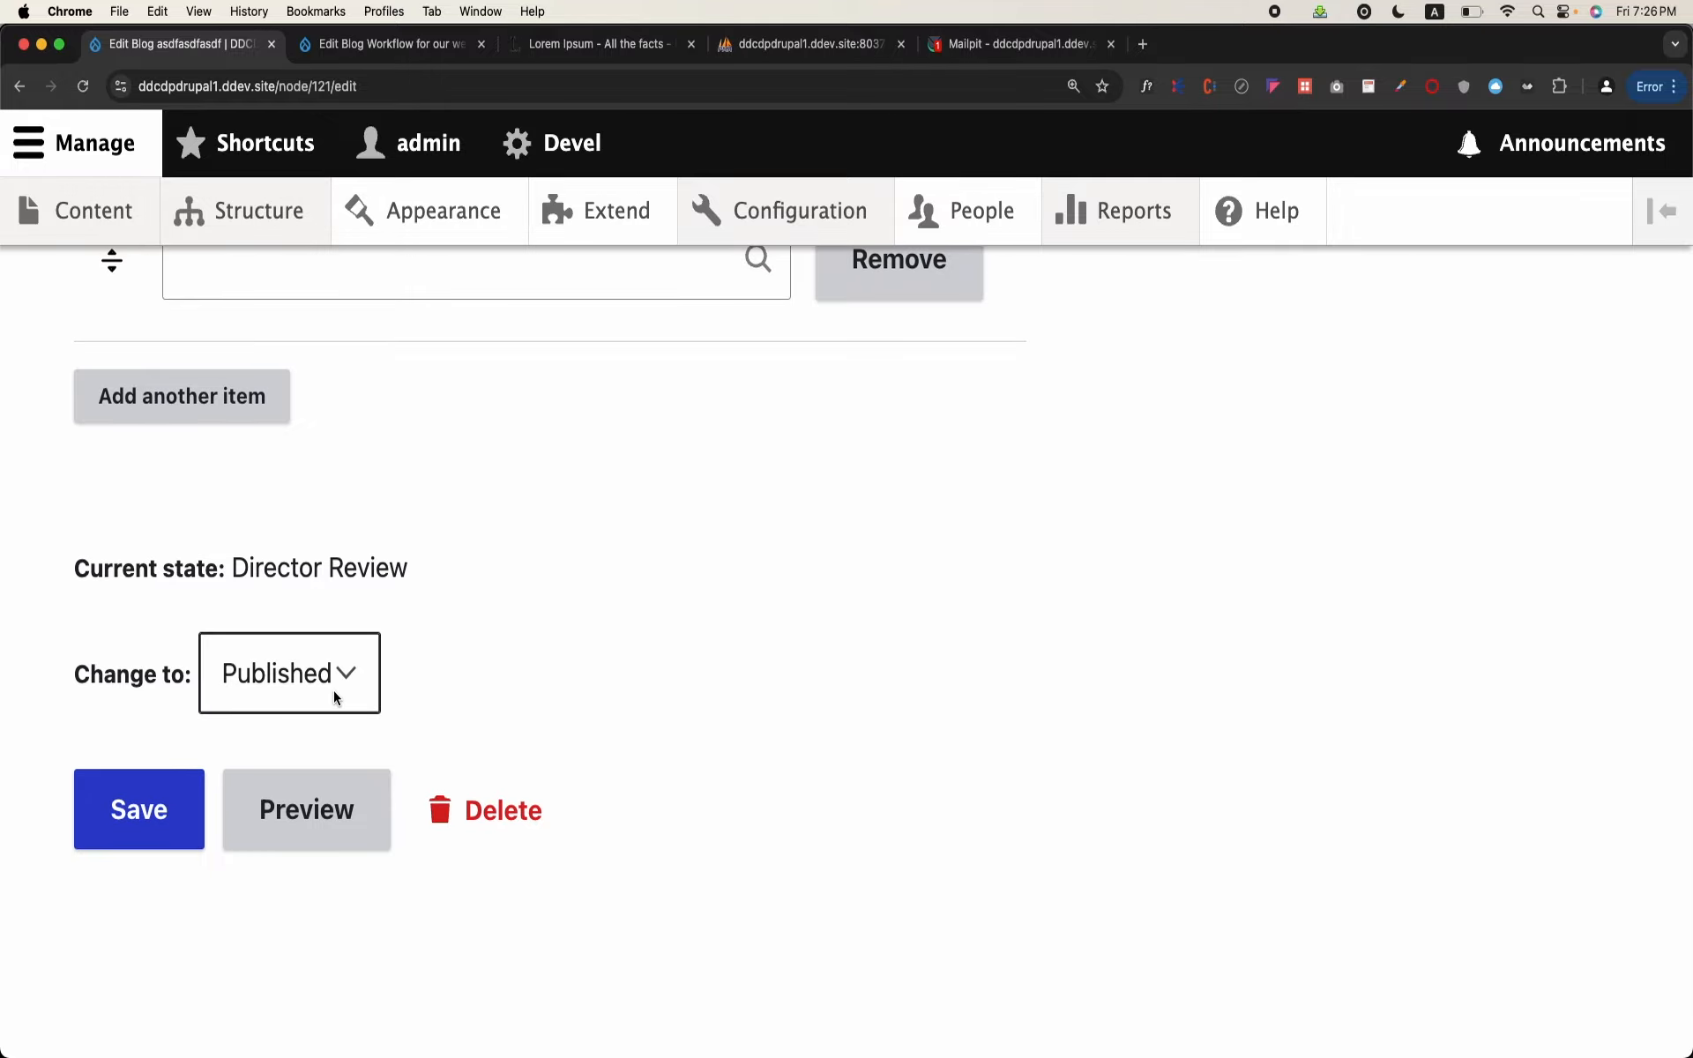
{"action": "scroll", "coordinate": [333, 690], "scroll_direction": "up", "scroll_amount": 15}
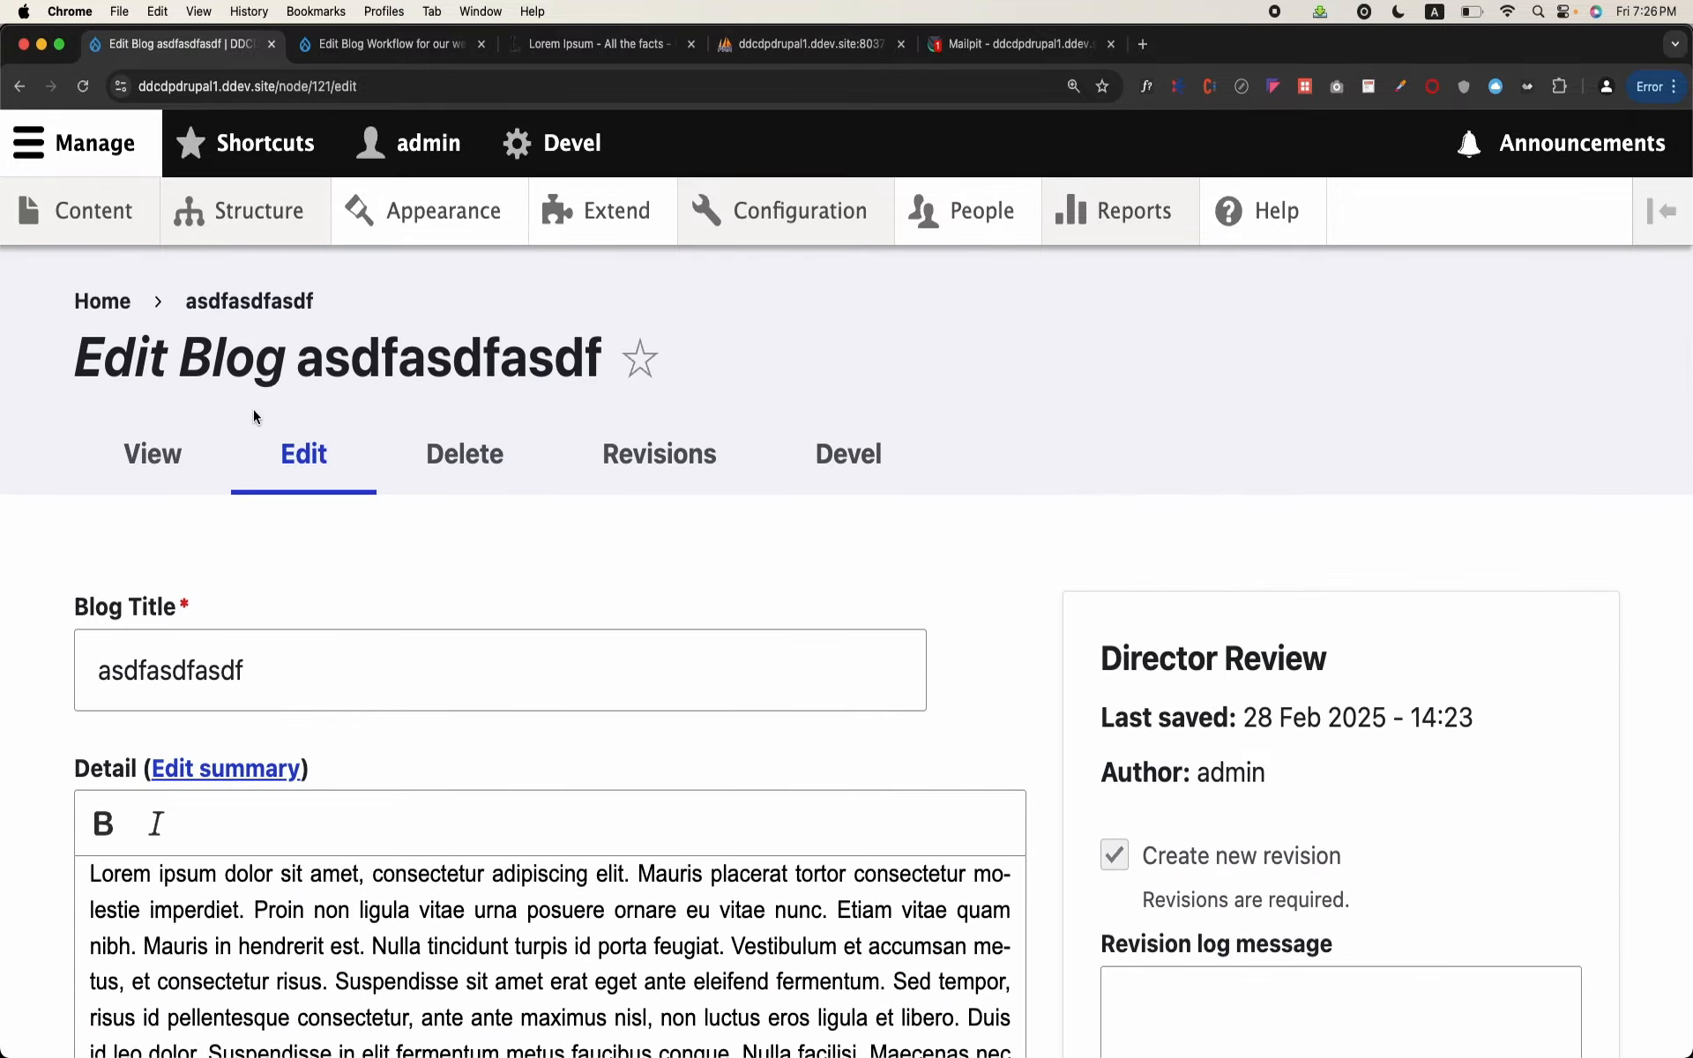
{"action": "scroll", "coordinate": [335, 573], "scroll_direction": "down", "scroll_amount": 15}
{"action": "left_click", "coordinate": [201, 816]}
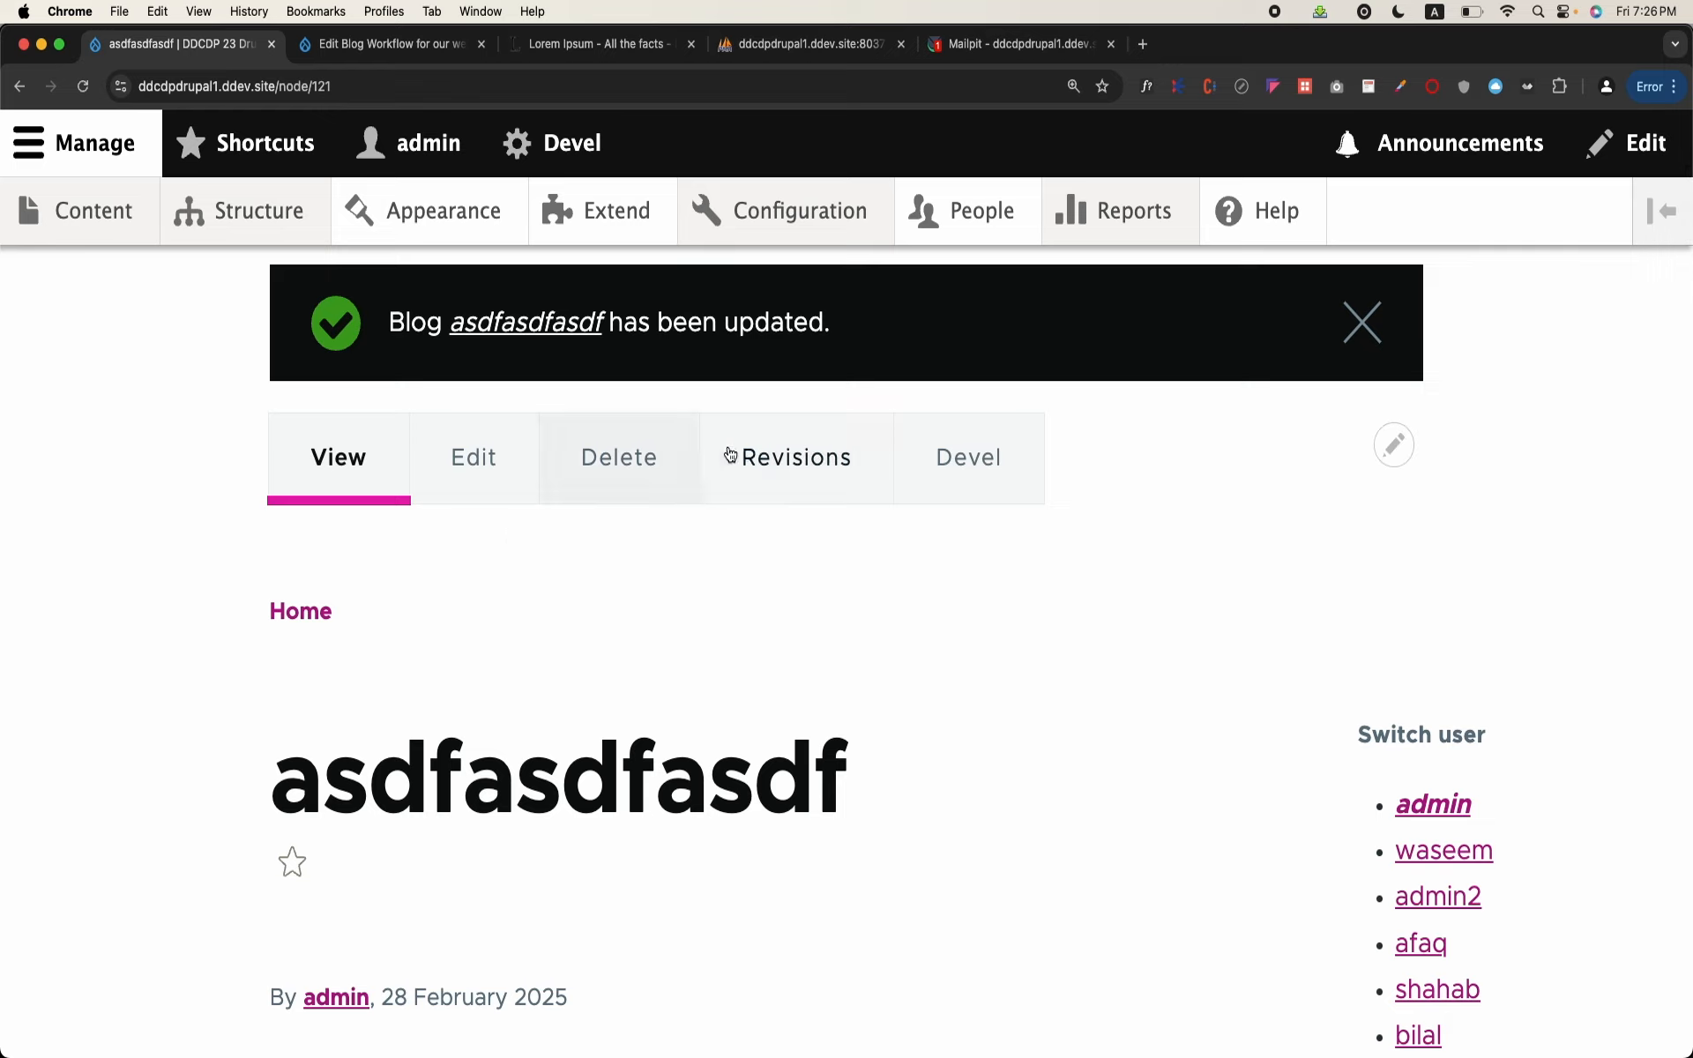
{"action": "left_click", "coordinate": [766, 474]}
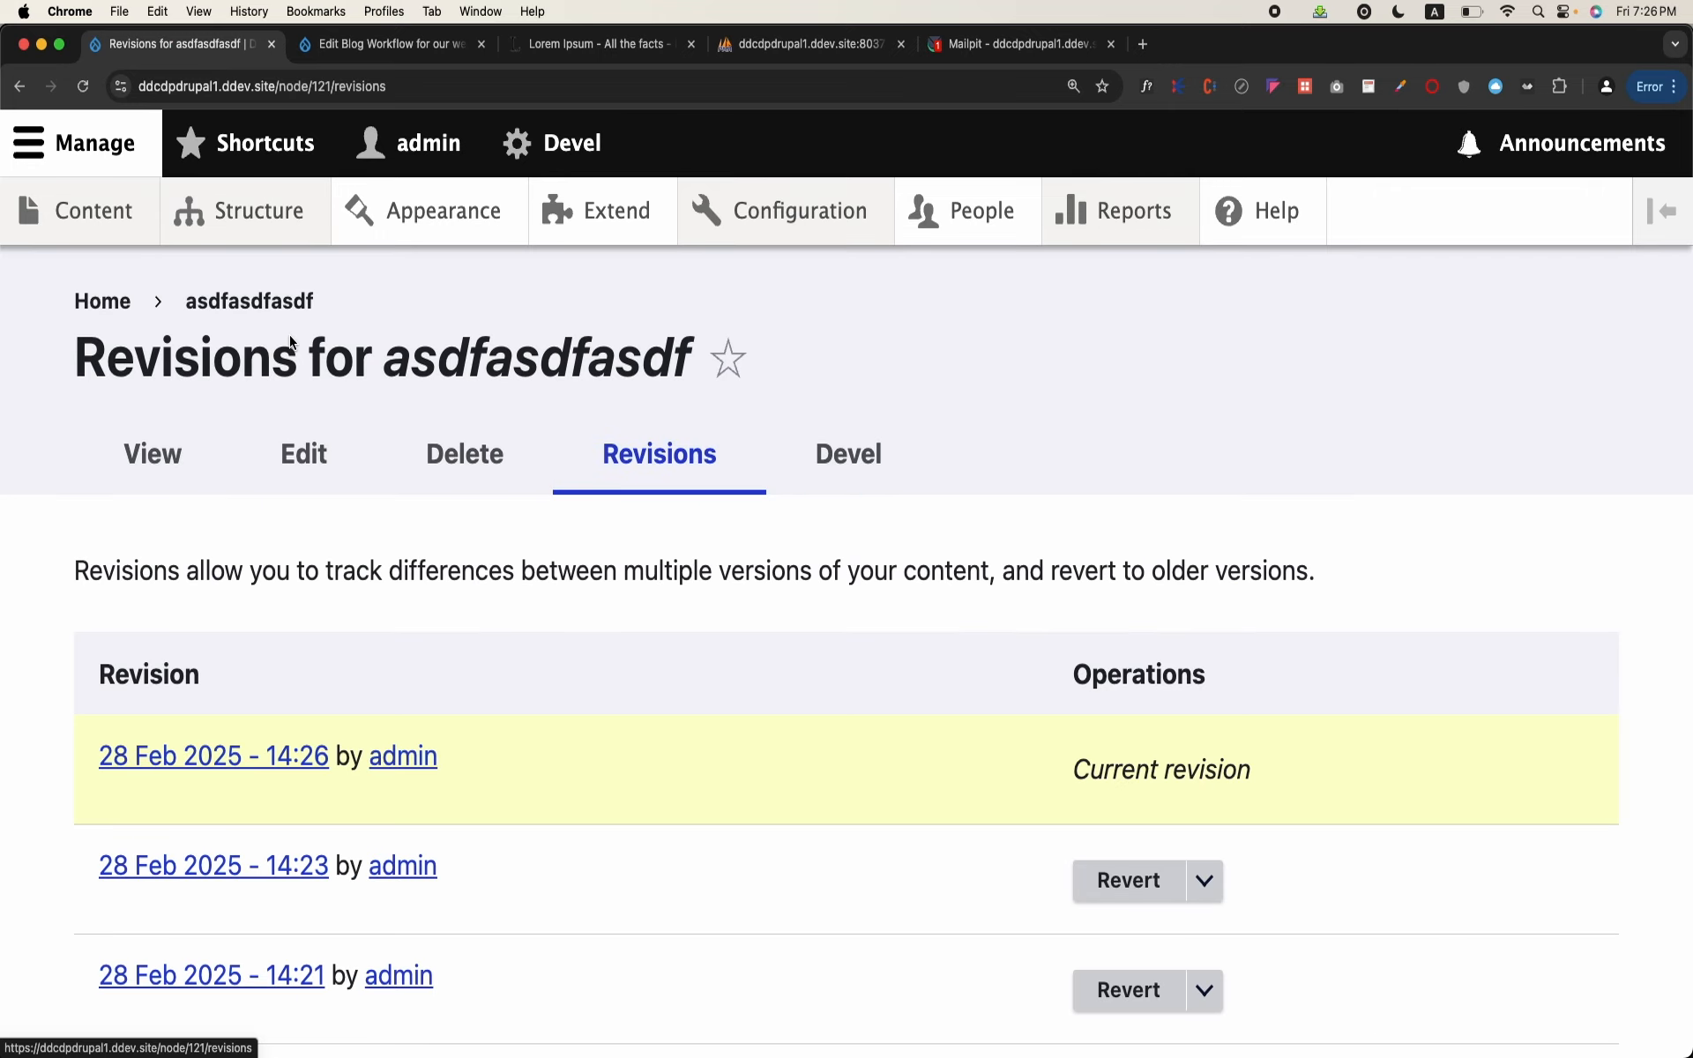
Step: Open the Article content type's settings and examine the Create new revision default in its publishing options
{"action": "left_click", "coordinate": [249, 231]}
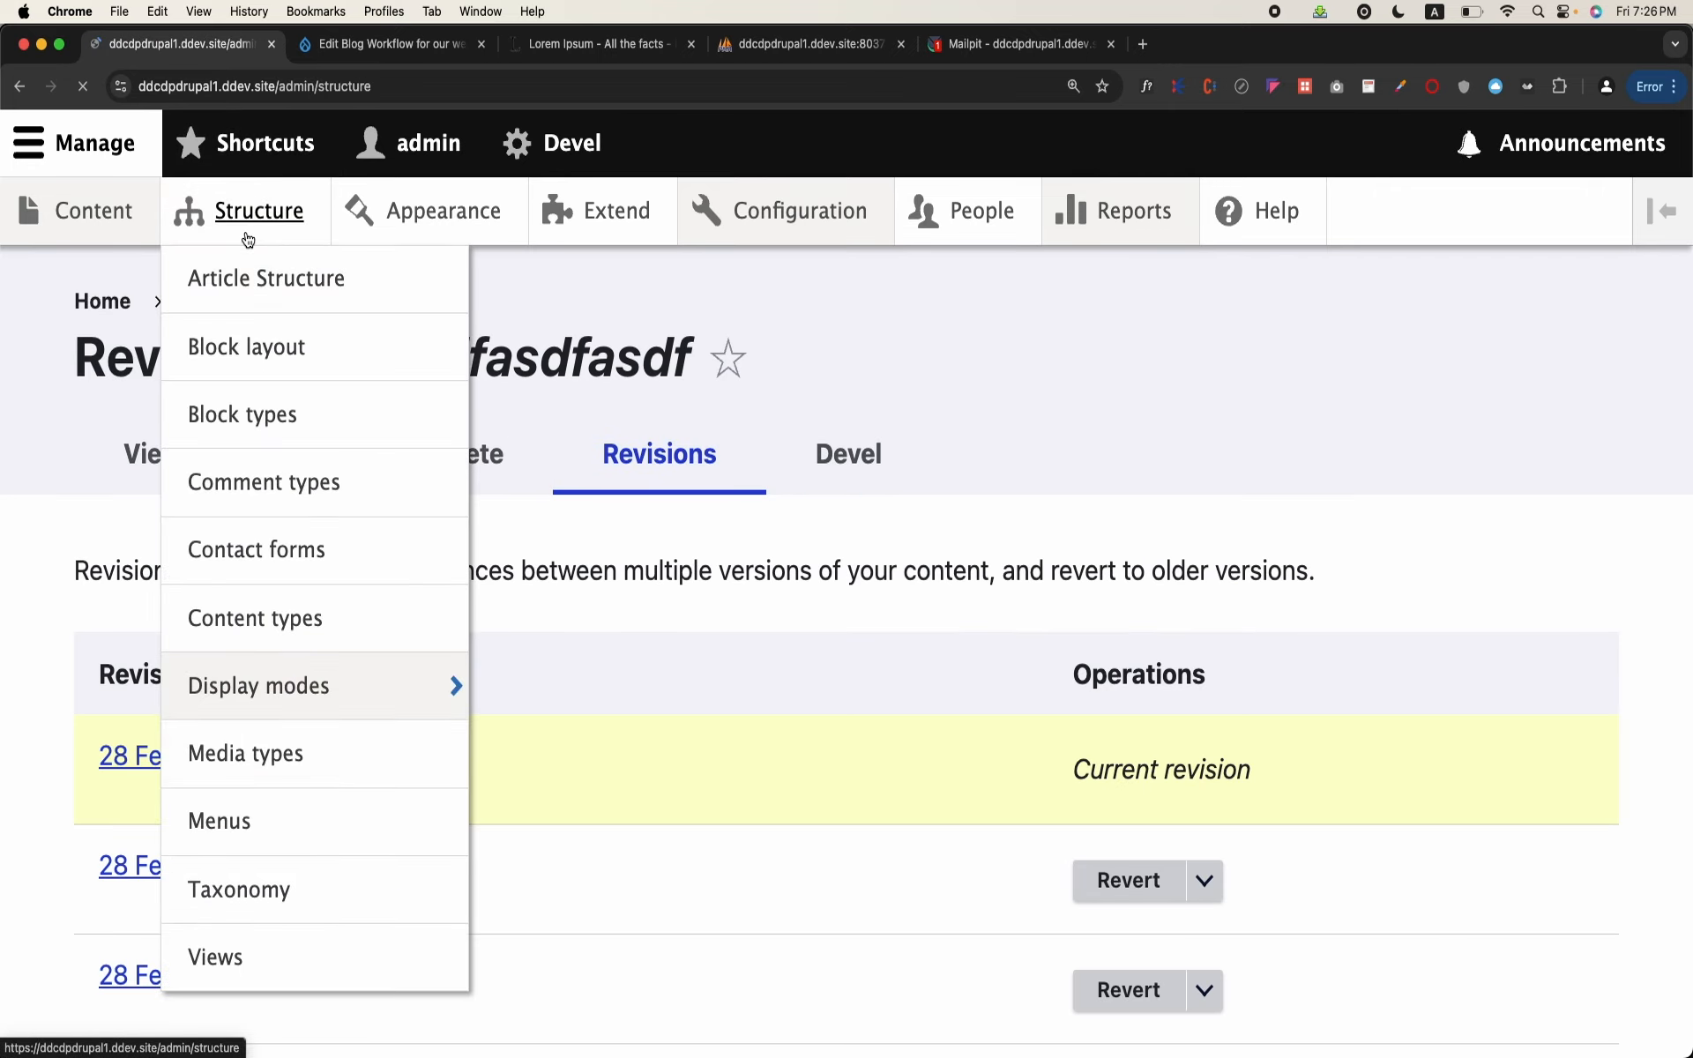
{"action": "scroll", "coordinate": [250, 609], "scroll_direction": "down", "scroll_amount": 4}
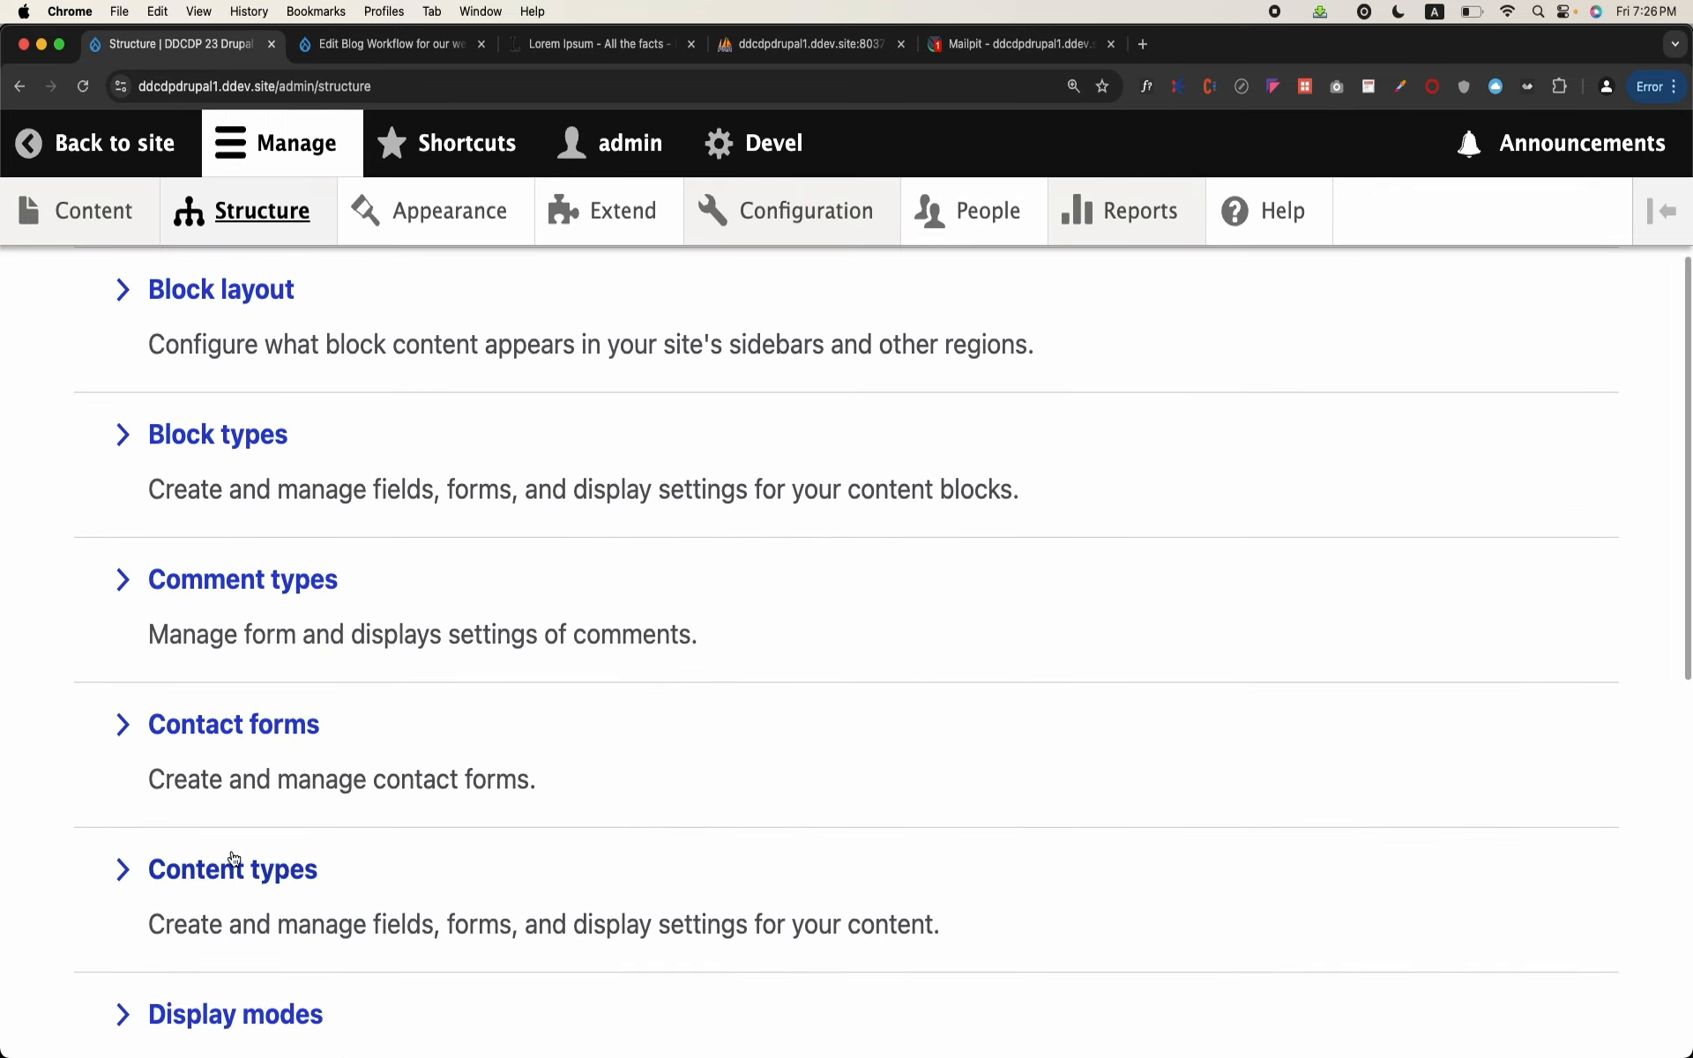
{"action": "left_click", "coordinate": [236, 864]}
{"action": "scroll", "coordinate": [231, 857], "scroll_direction": "down", "scroll_amount": 2}
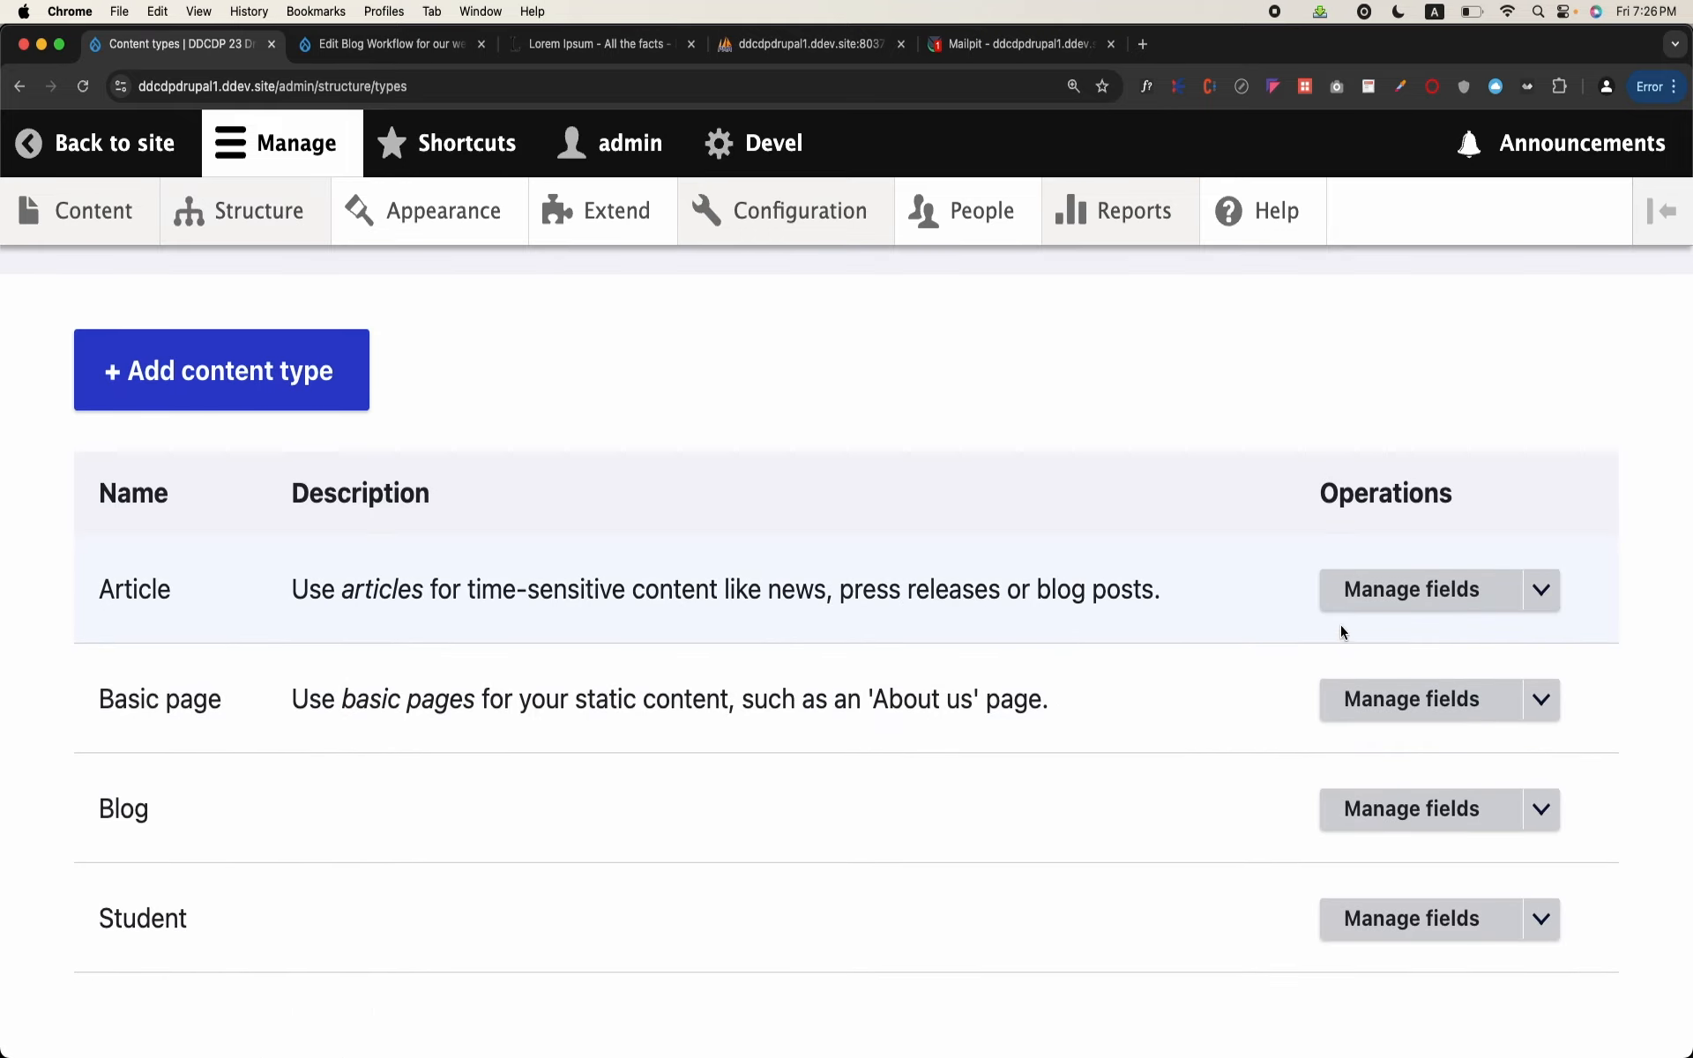
{"action": "left_click", "coordinate": [1541, 589]}
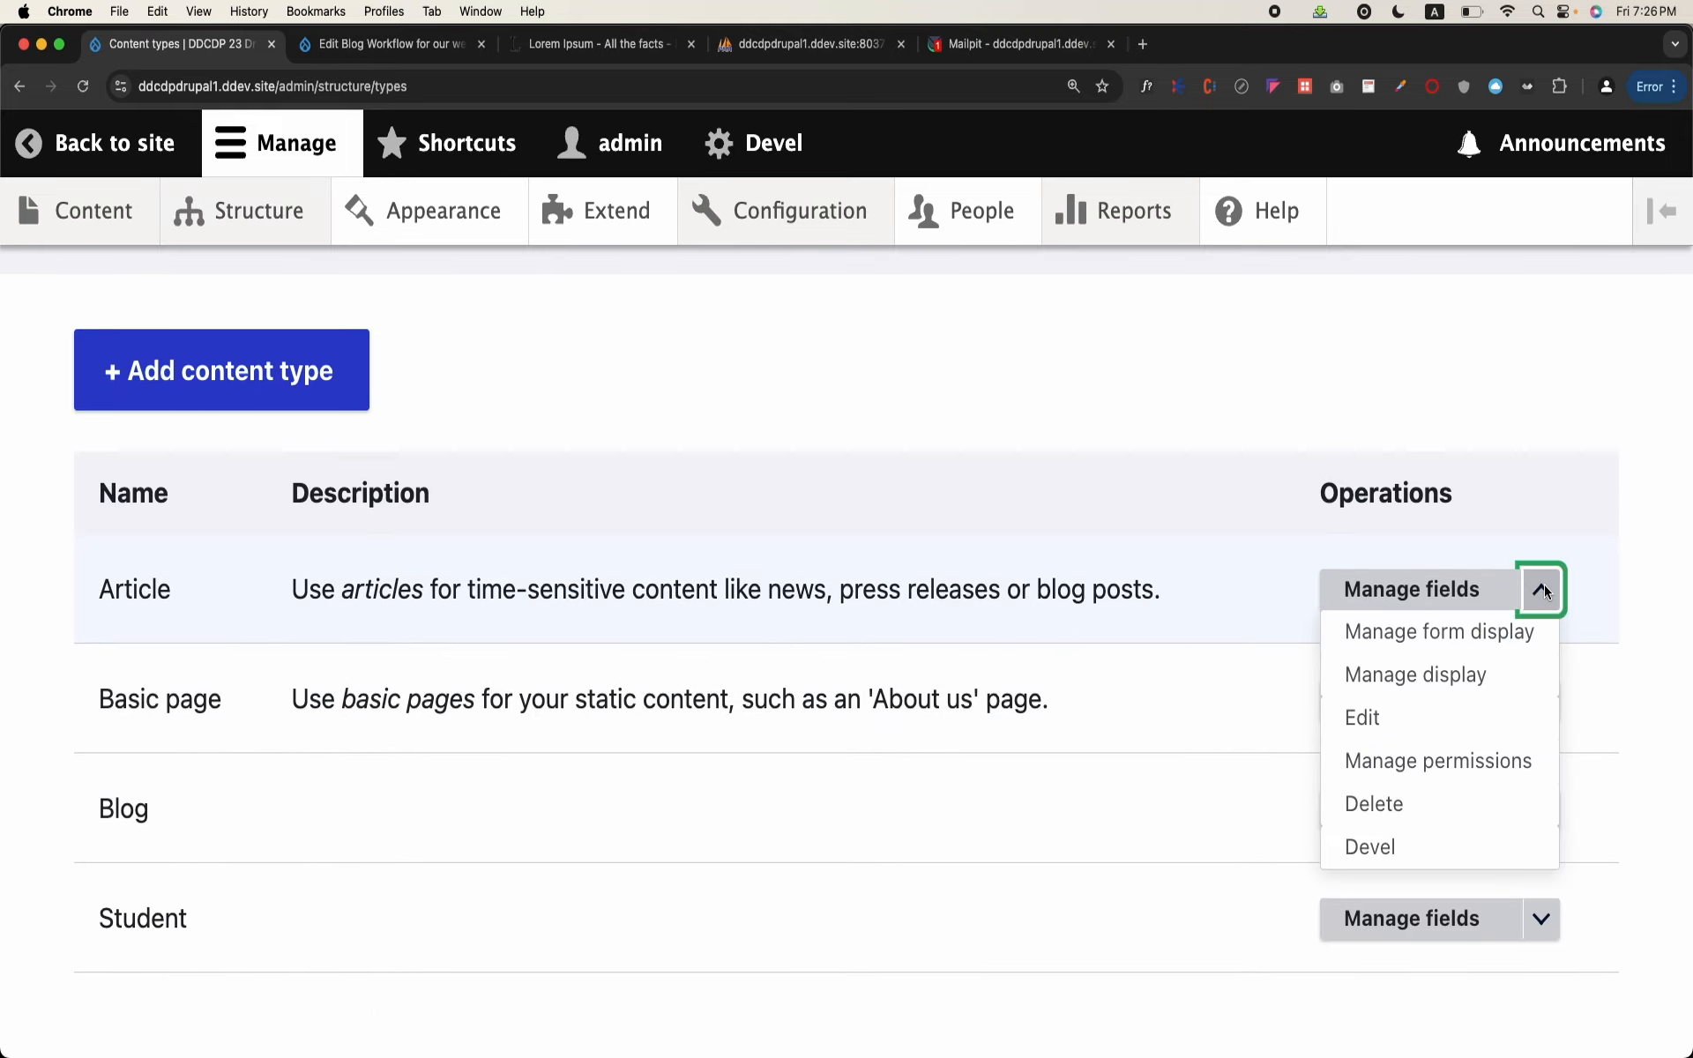
{"action": "left_click", "coordinate": [1437, 712]}
{"action": "scroll", "coordinate": [817, 689], "scroll_direction": "down", "scroll_amount": 15}
{"action": "scroll", "coordinate": [818, 689], "scroll_direction": "up", "scroll_amount": 6}
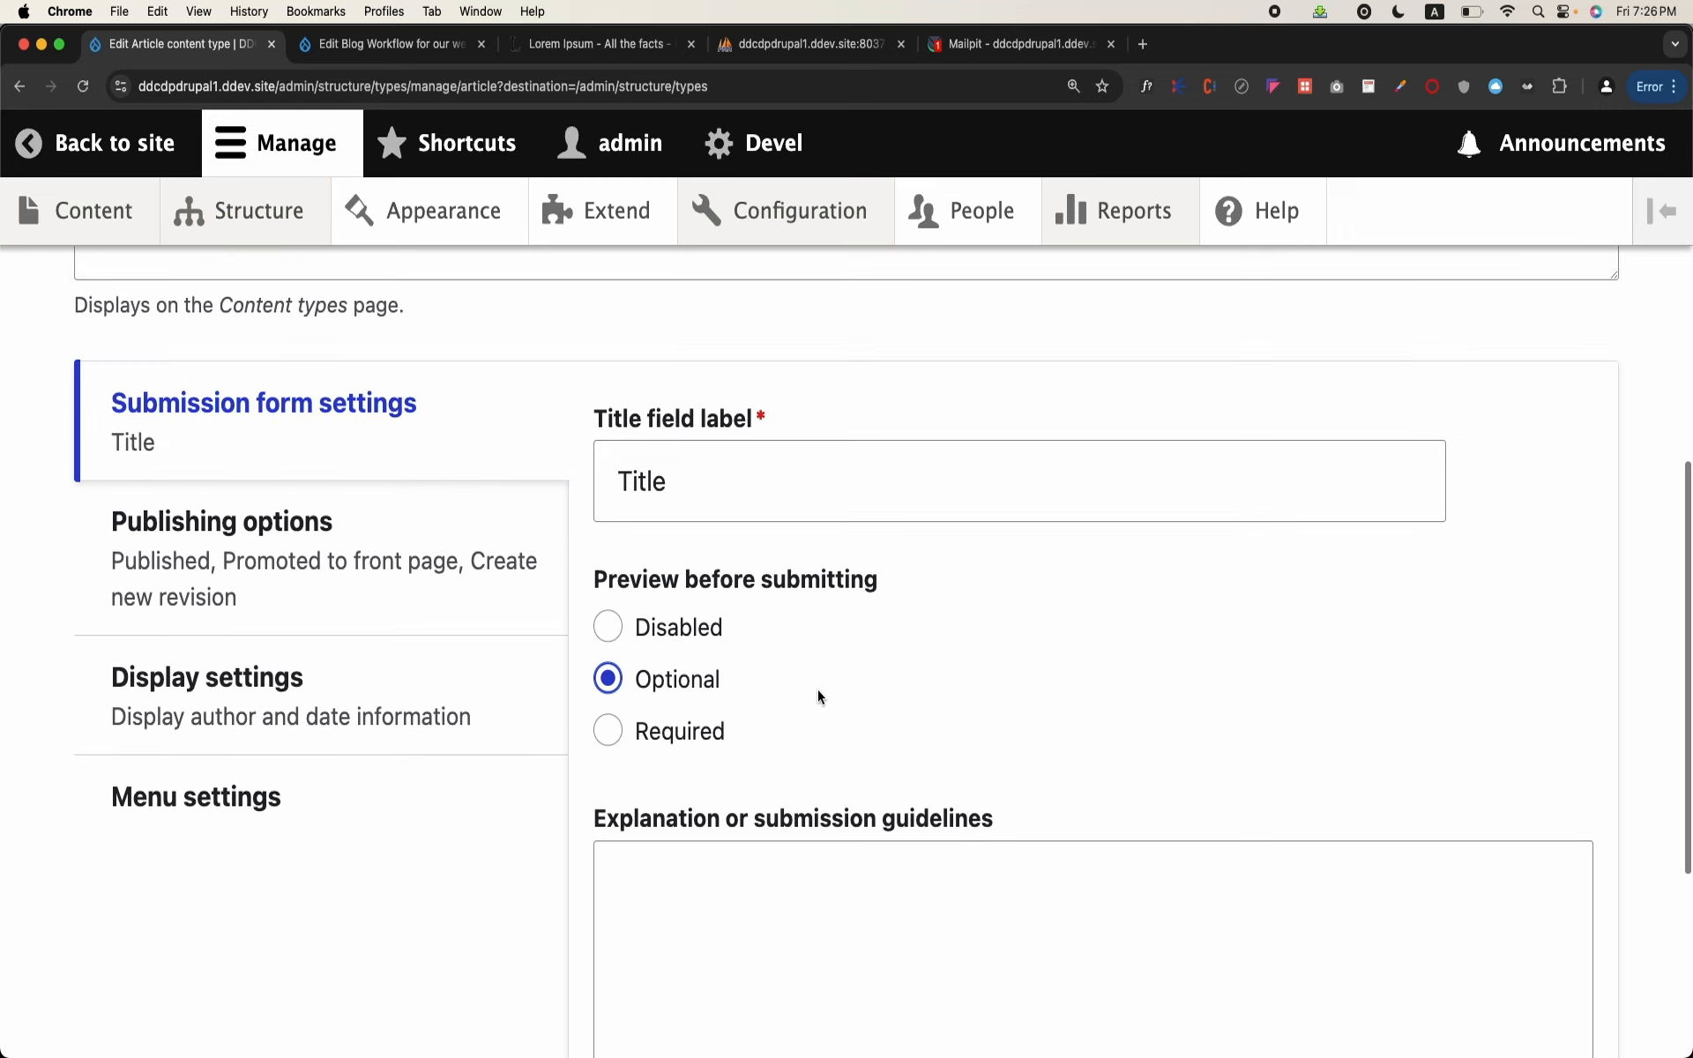
{"action": "left_click", "coordinate": [342, 580]}
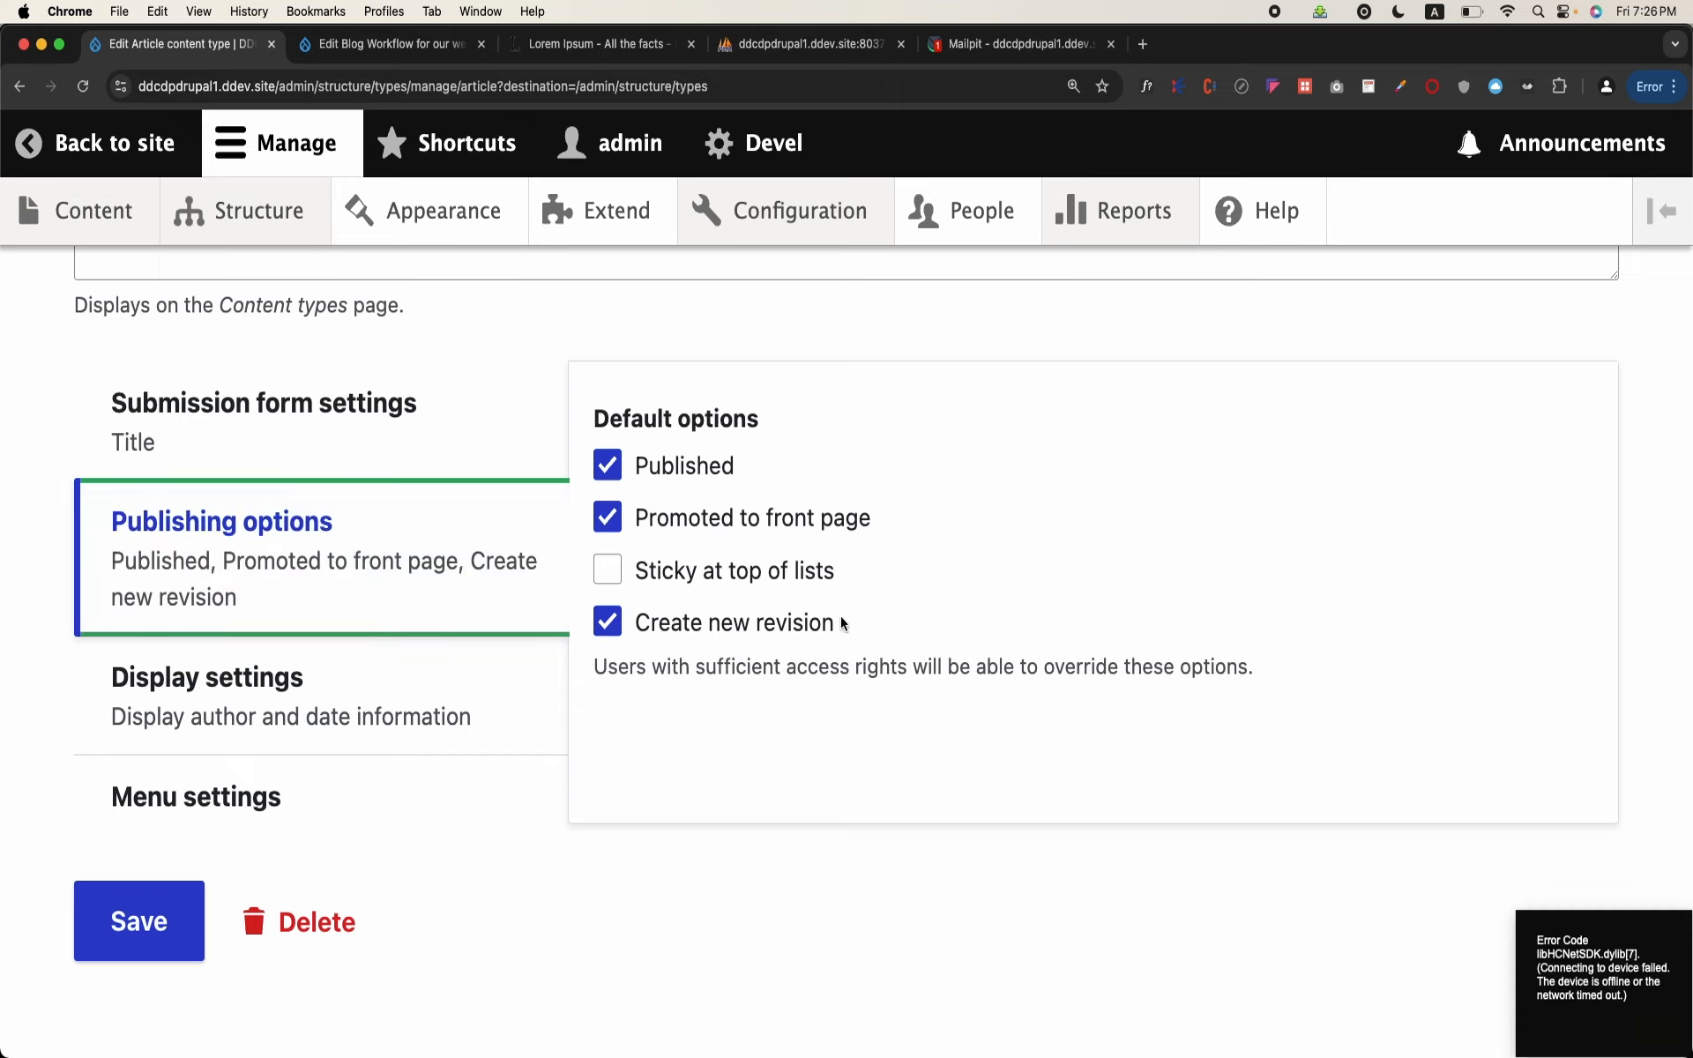
{"action": "left_click_drag", "start_coordinate": [838, 623], "coordinate": [640, 628]}
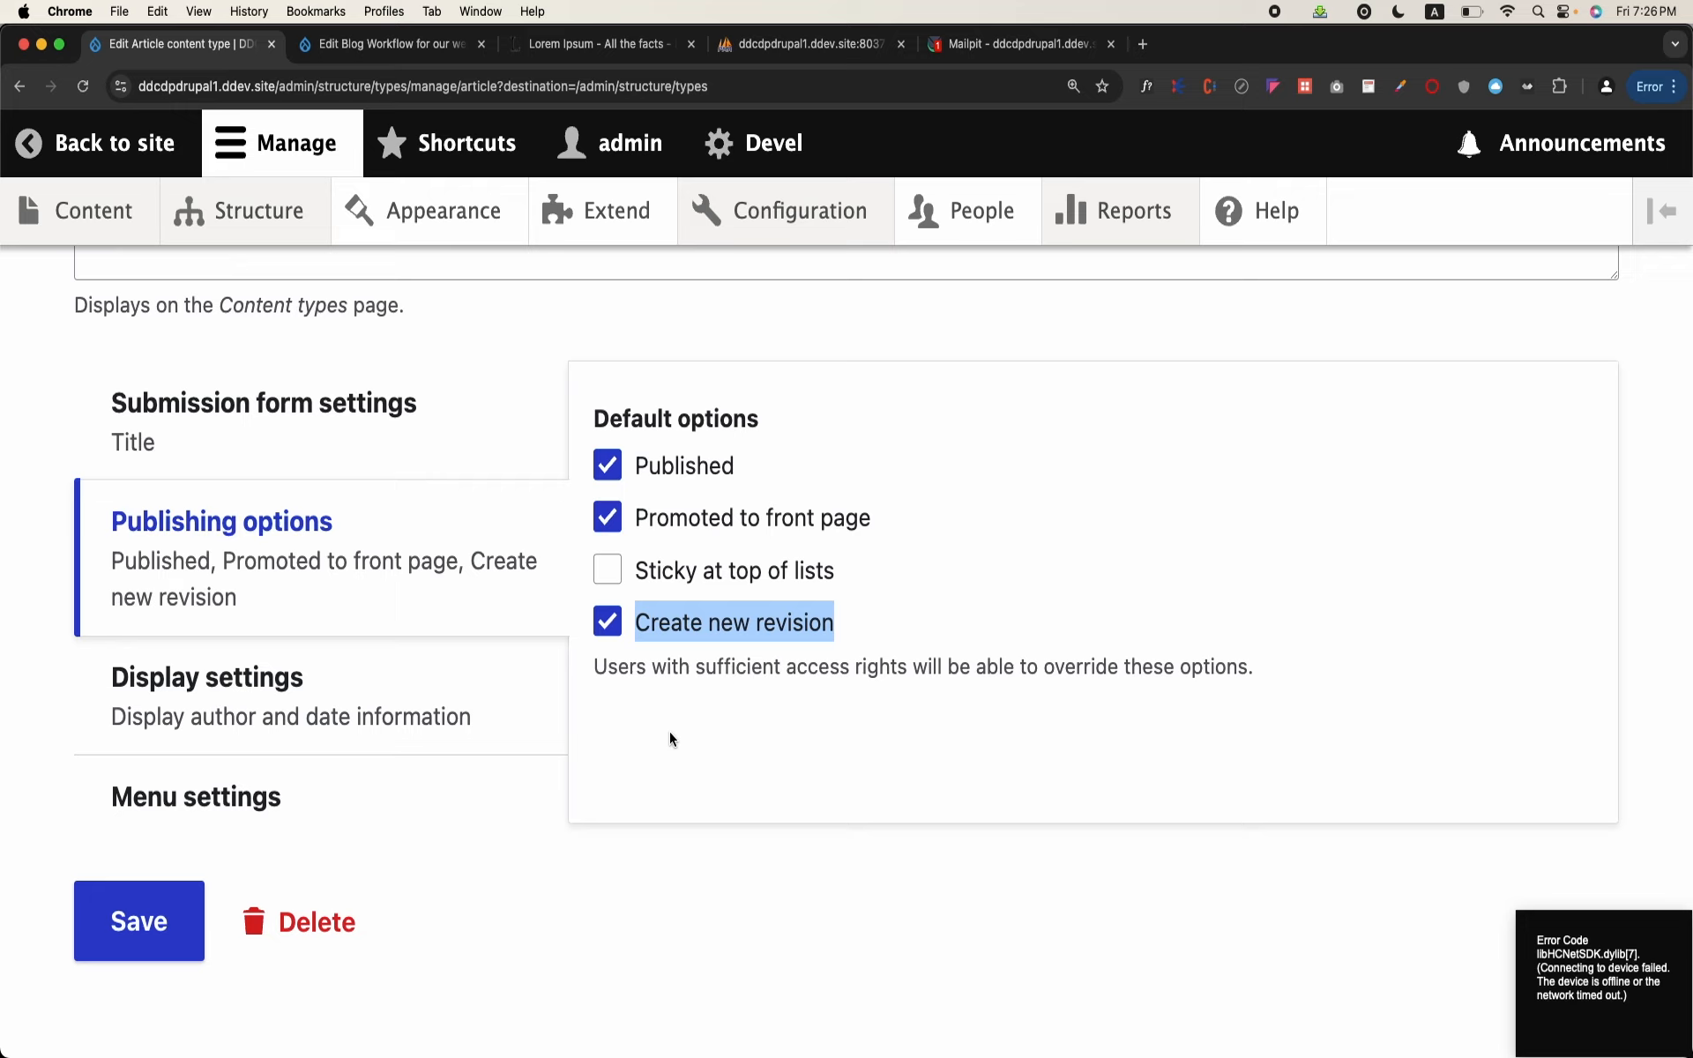
{"action": "mouse_move", "coordinate": [279, 228]}
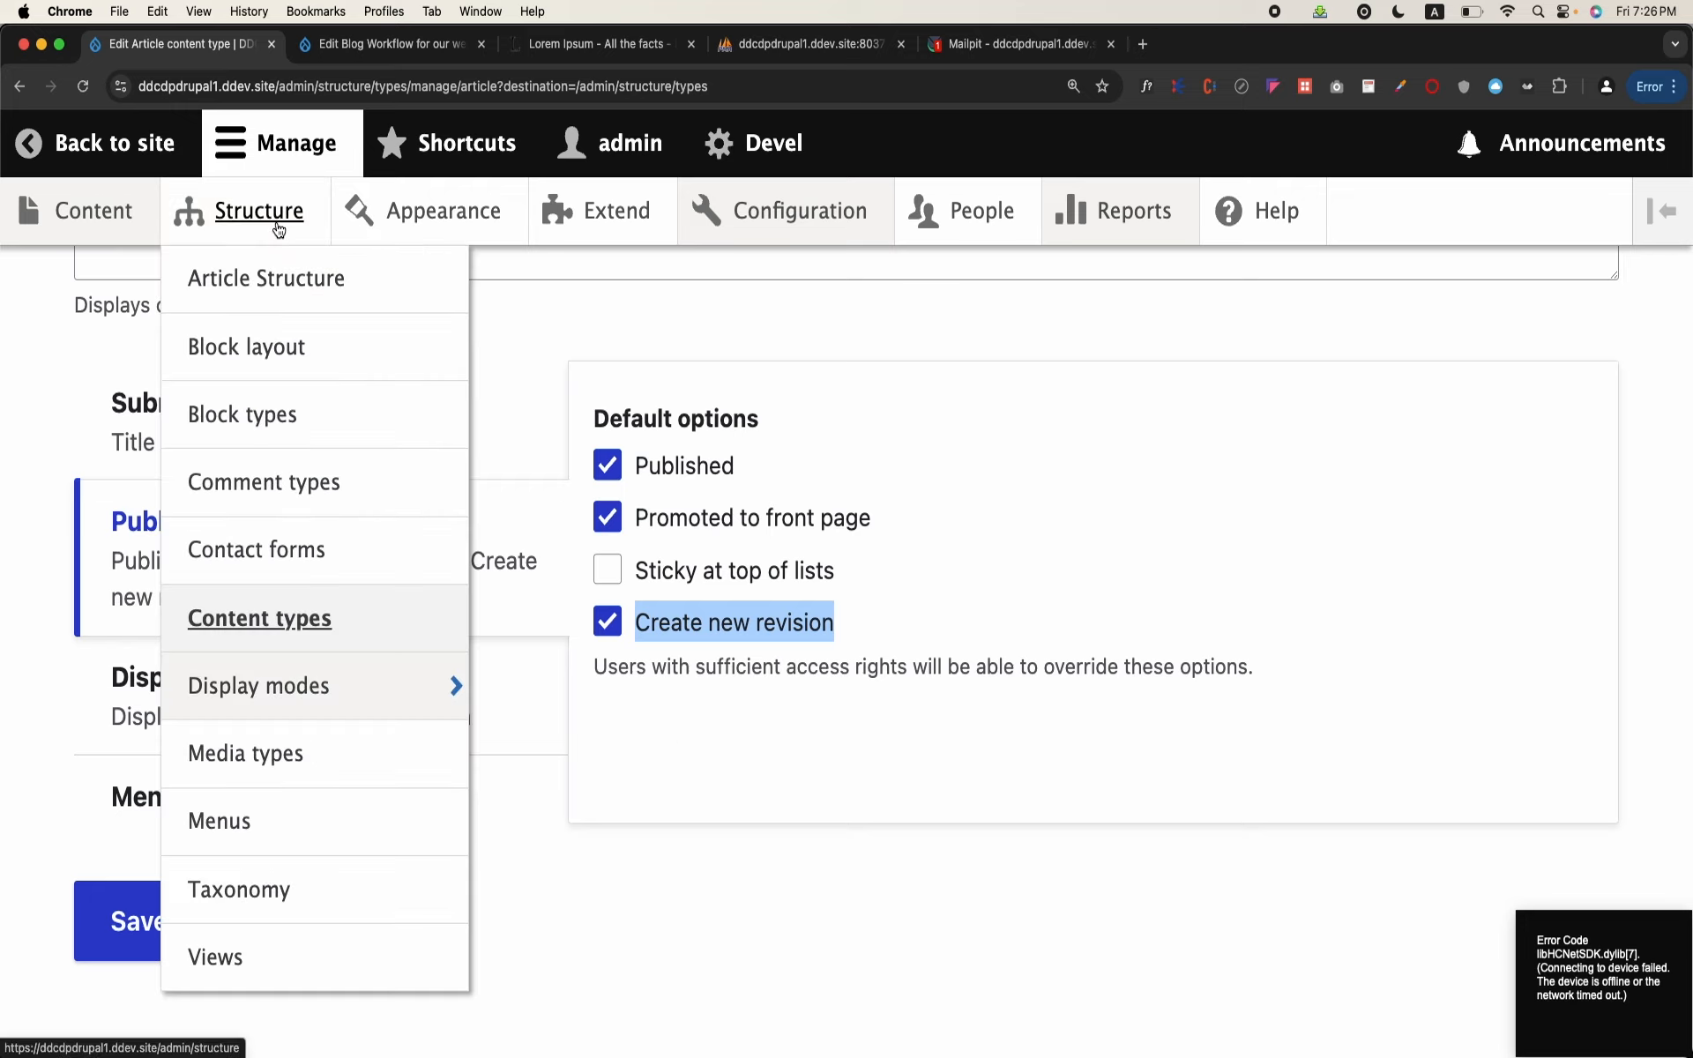
Step: Open the asdfasdfasdf blog for editing from the content list and examine its revisions list
{"action": "left_click", "coordinate": [143, 231]}
{"action": "scroll", "coordinate": [310, 512], "scroll_direction": "down", "scroll_amount": 3}
{"action": "scroll", "coordinate": [309, 511], "scroll_direction": "down", "scroll_amount": 2}
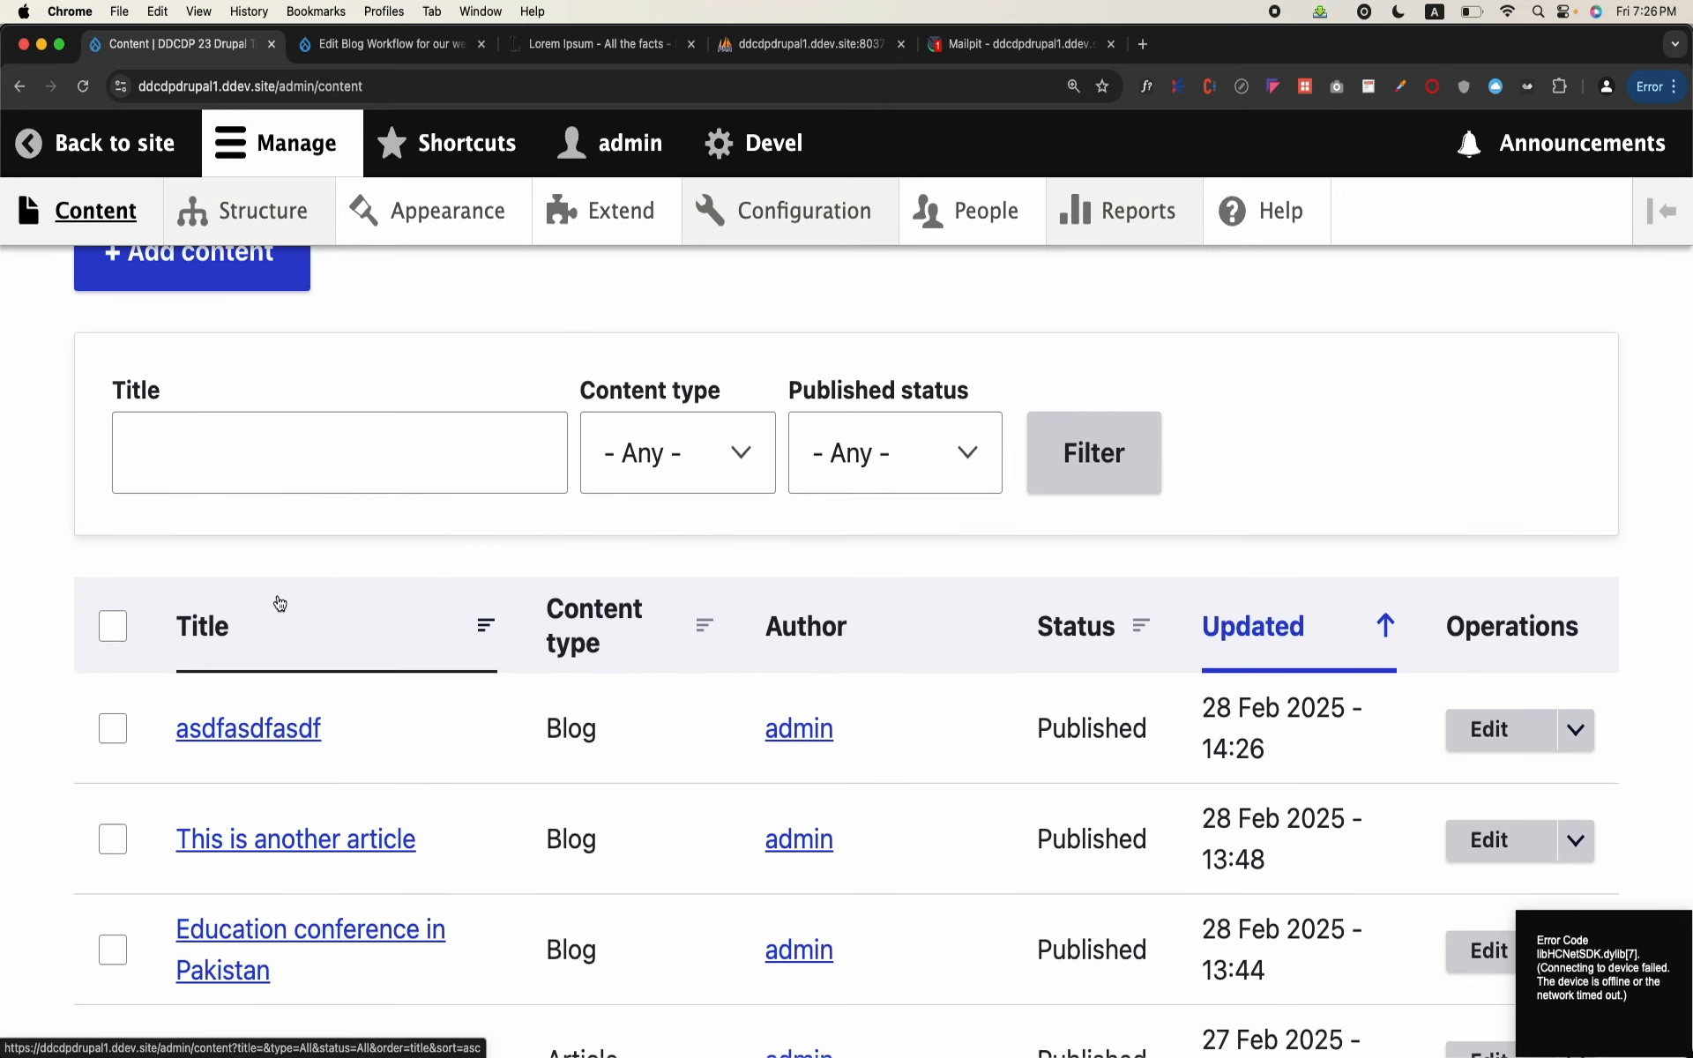
{"action": "left_click", "coordinate": [1497, 741]}
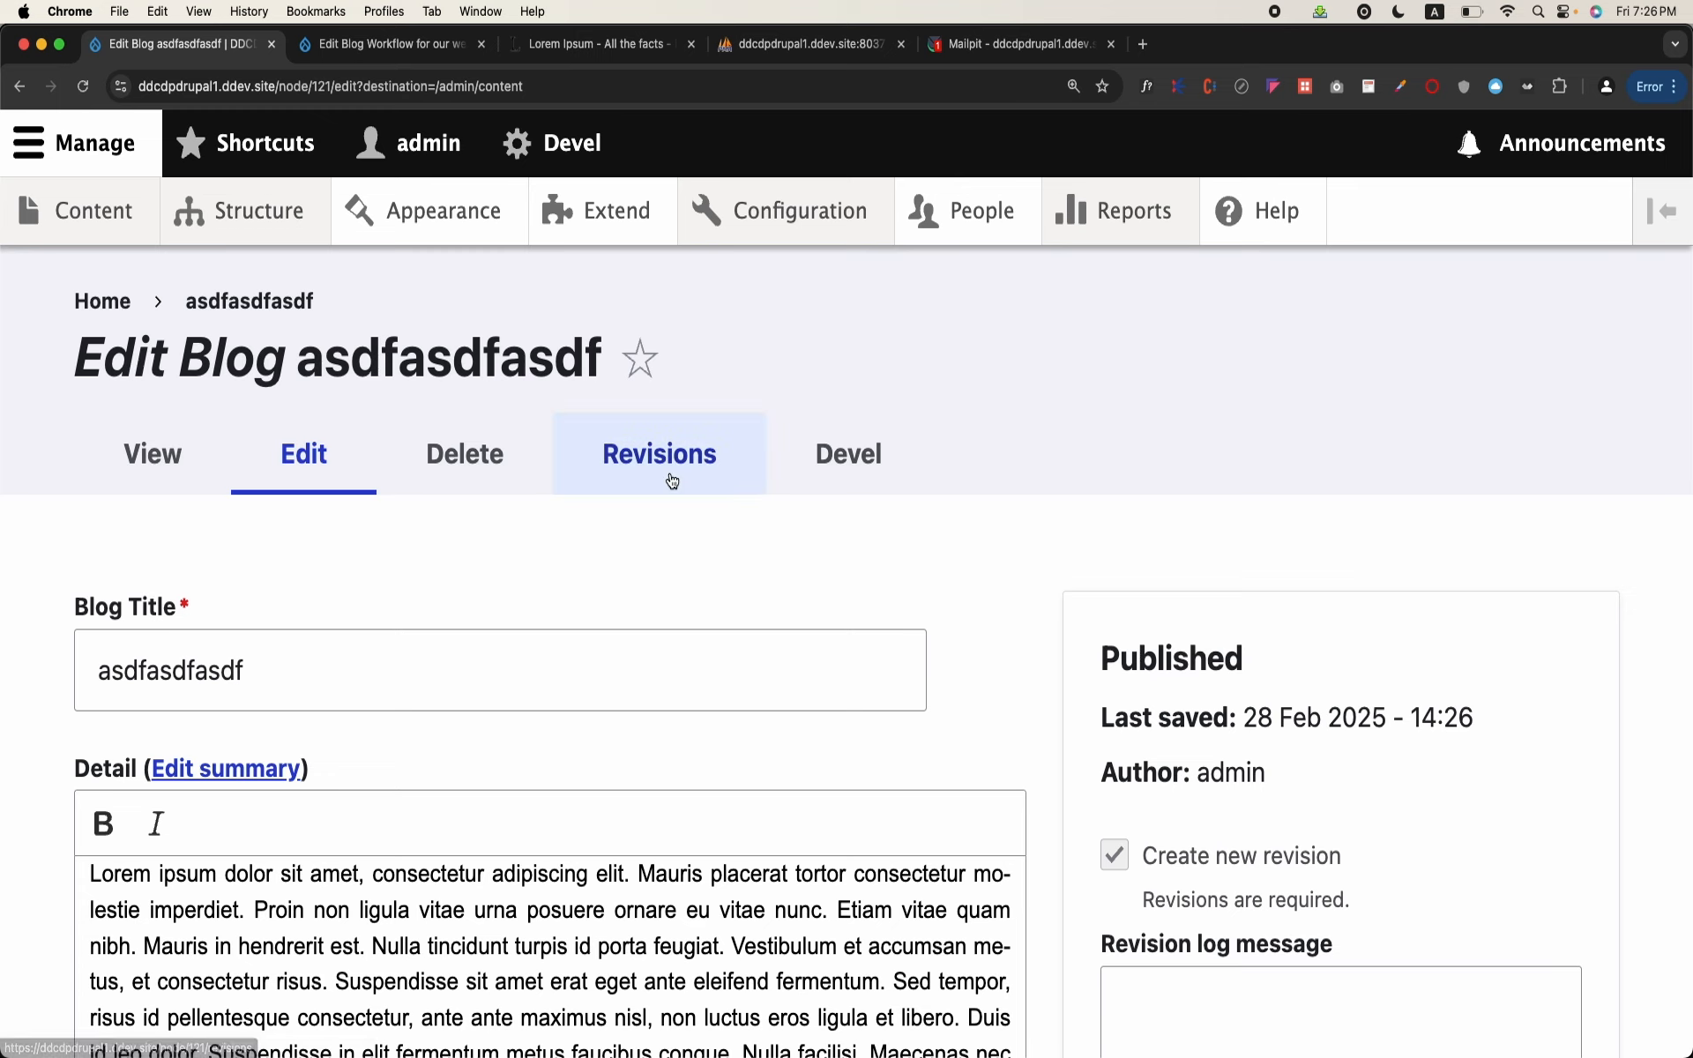
{"action": "left_click", "coordinate": [672, 478]}
{"action": "scroll", "coordinate": [670, 477], "scroll_direction": "down", "scroll_amount": 2}
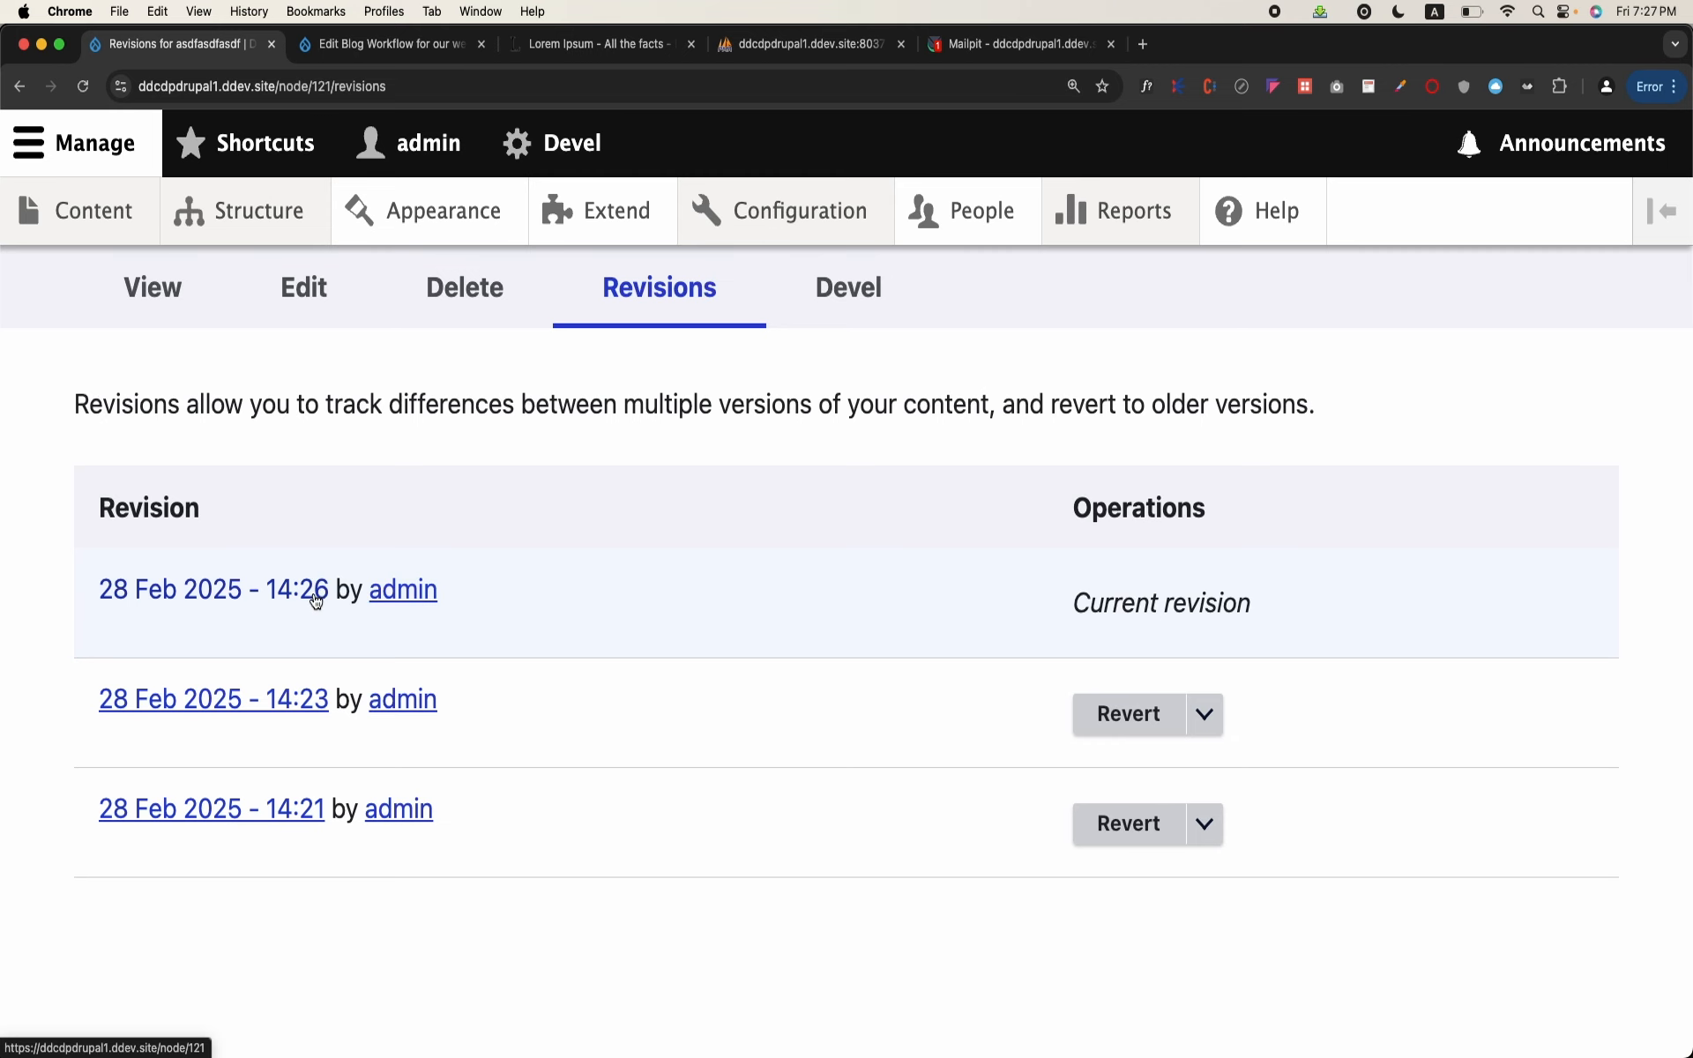
Step: Try to save the asdfasdfasdf blog with "Edited again" appended to its title, and check its current state
{"action": "scroll", "coordinate": [552, 705], "scroll_direction": "up", "scroll_amount": 3}
{"action": "left_click", "coordinate": [295, 450]}
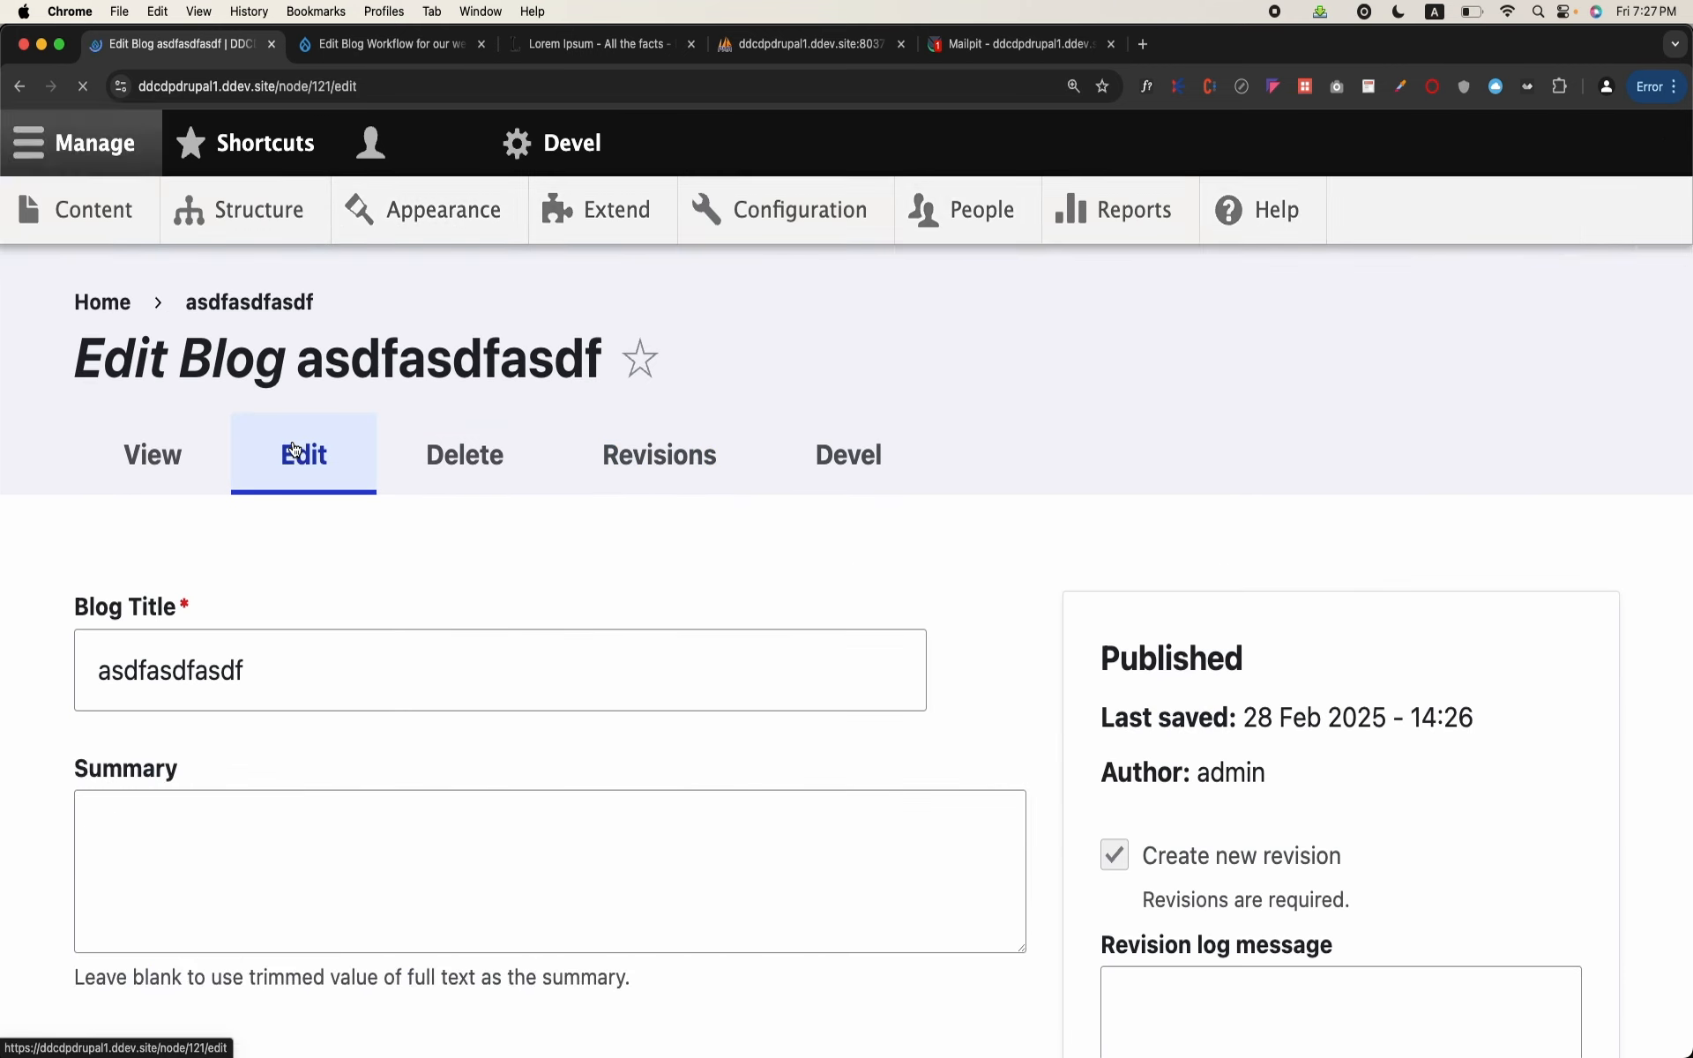
{"action": "left_click", "coordinate": [382, 665]}
{"action": "type", "text": "E"}
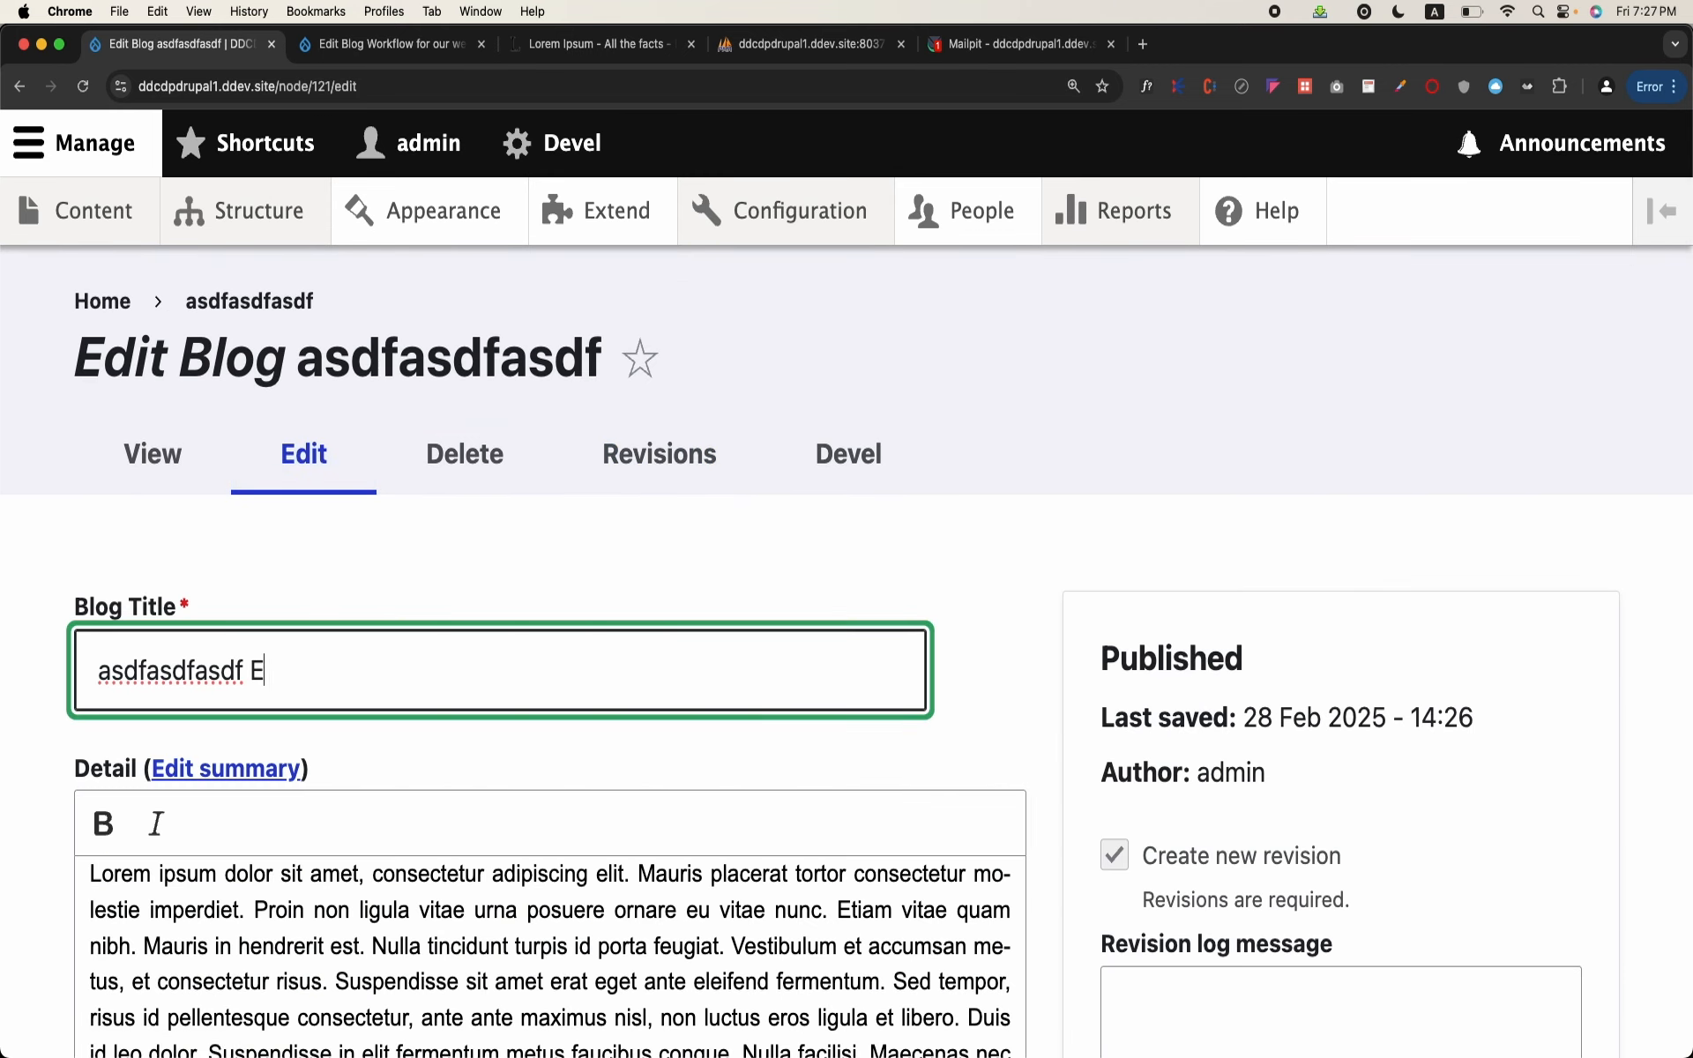
{"action": "type", "text": "dited again"}
{"action": "scroll", "coordinate": [847, 618], "scroll_direction": "down", "scroll_amount": 15}
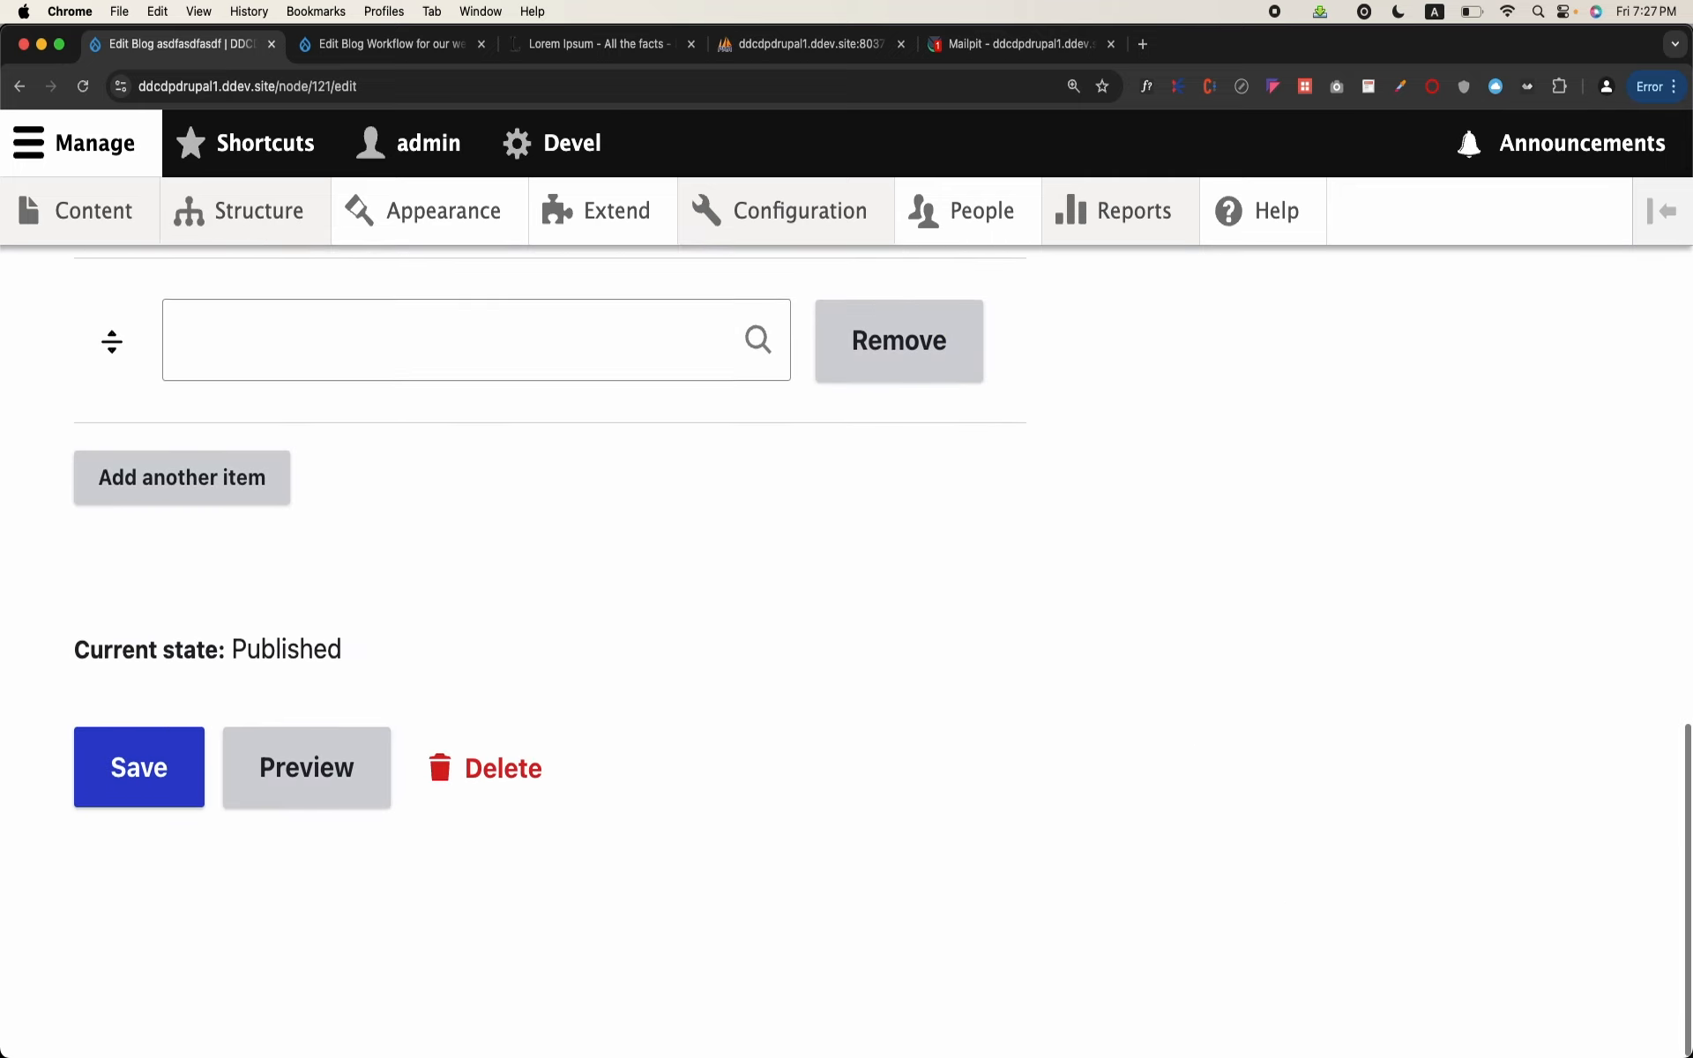
{"action": "left_click", "coordinate": [99, 799]}
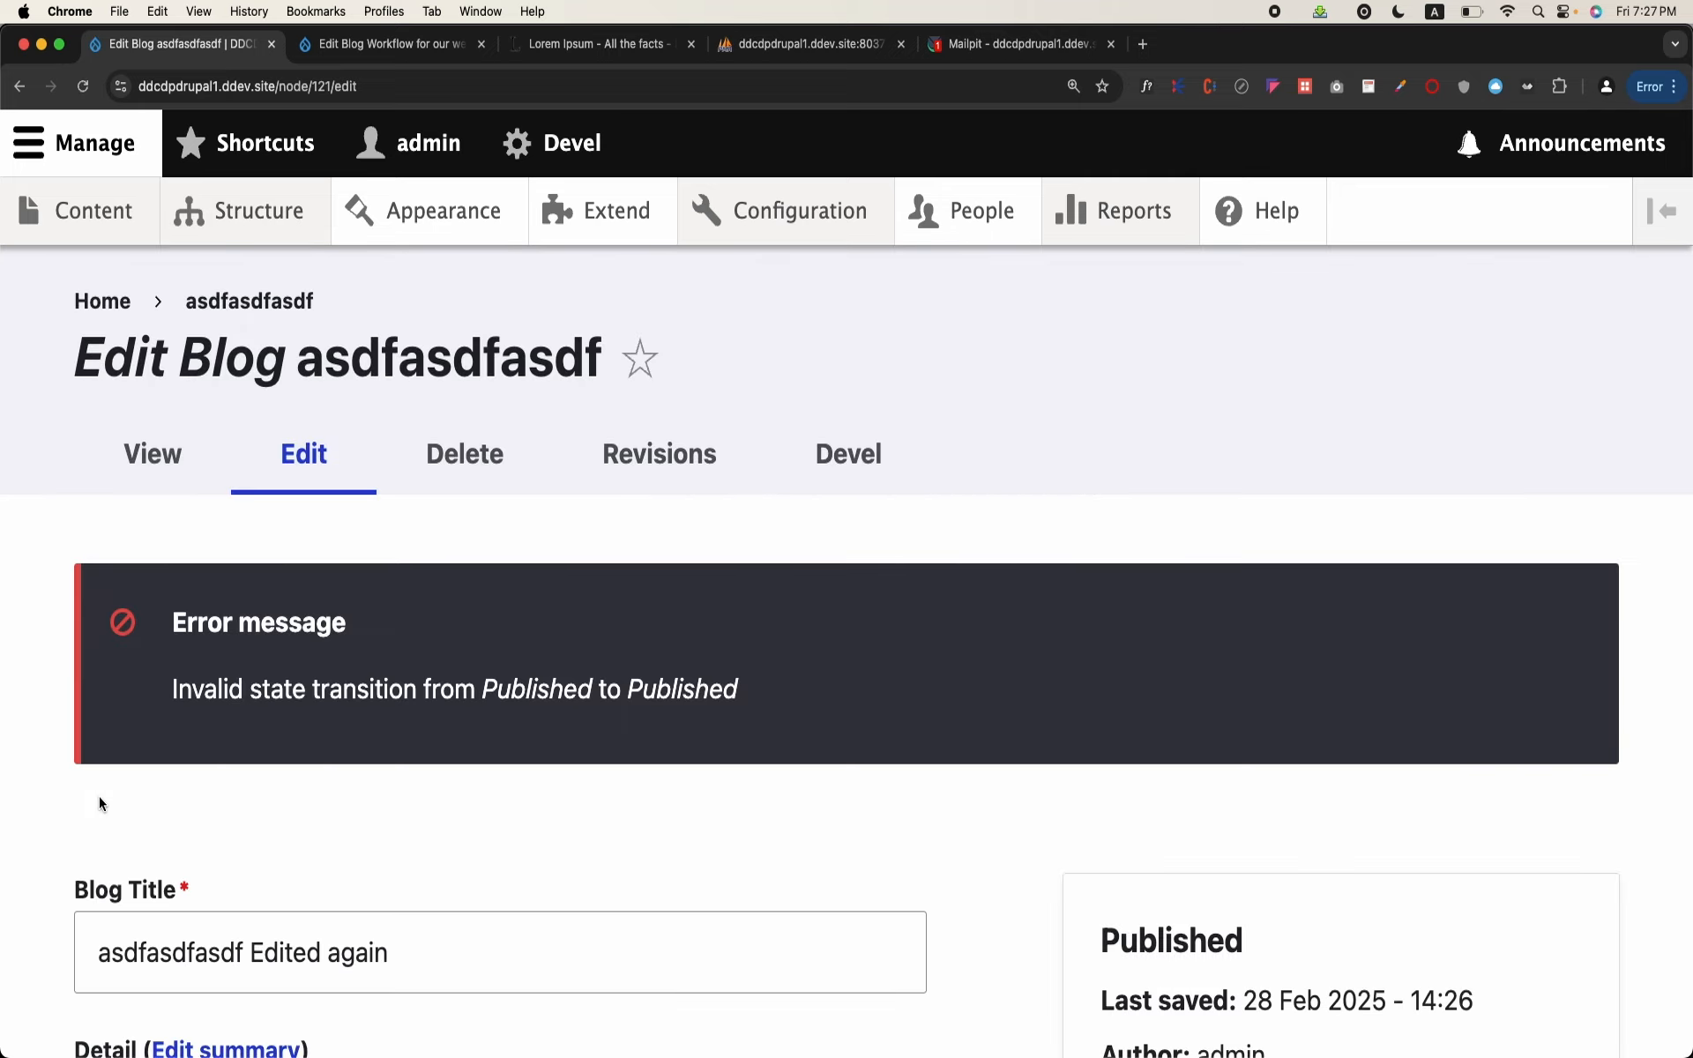
{"action": "scroll", "coordinate": [99, 796], "scroll_direction": "down", "scroll_amount": 15}
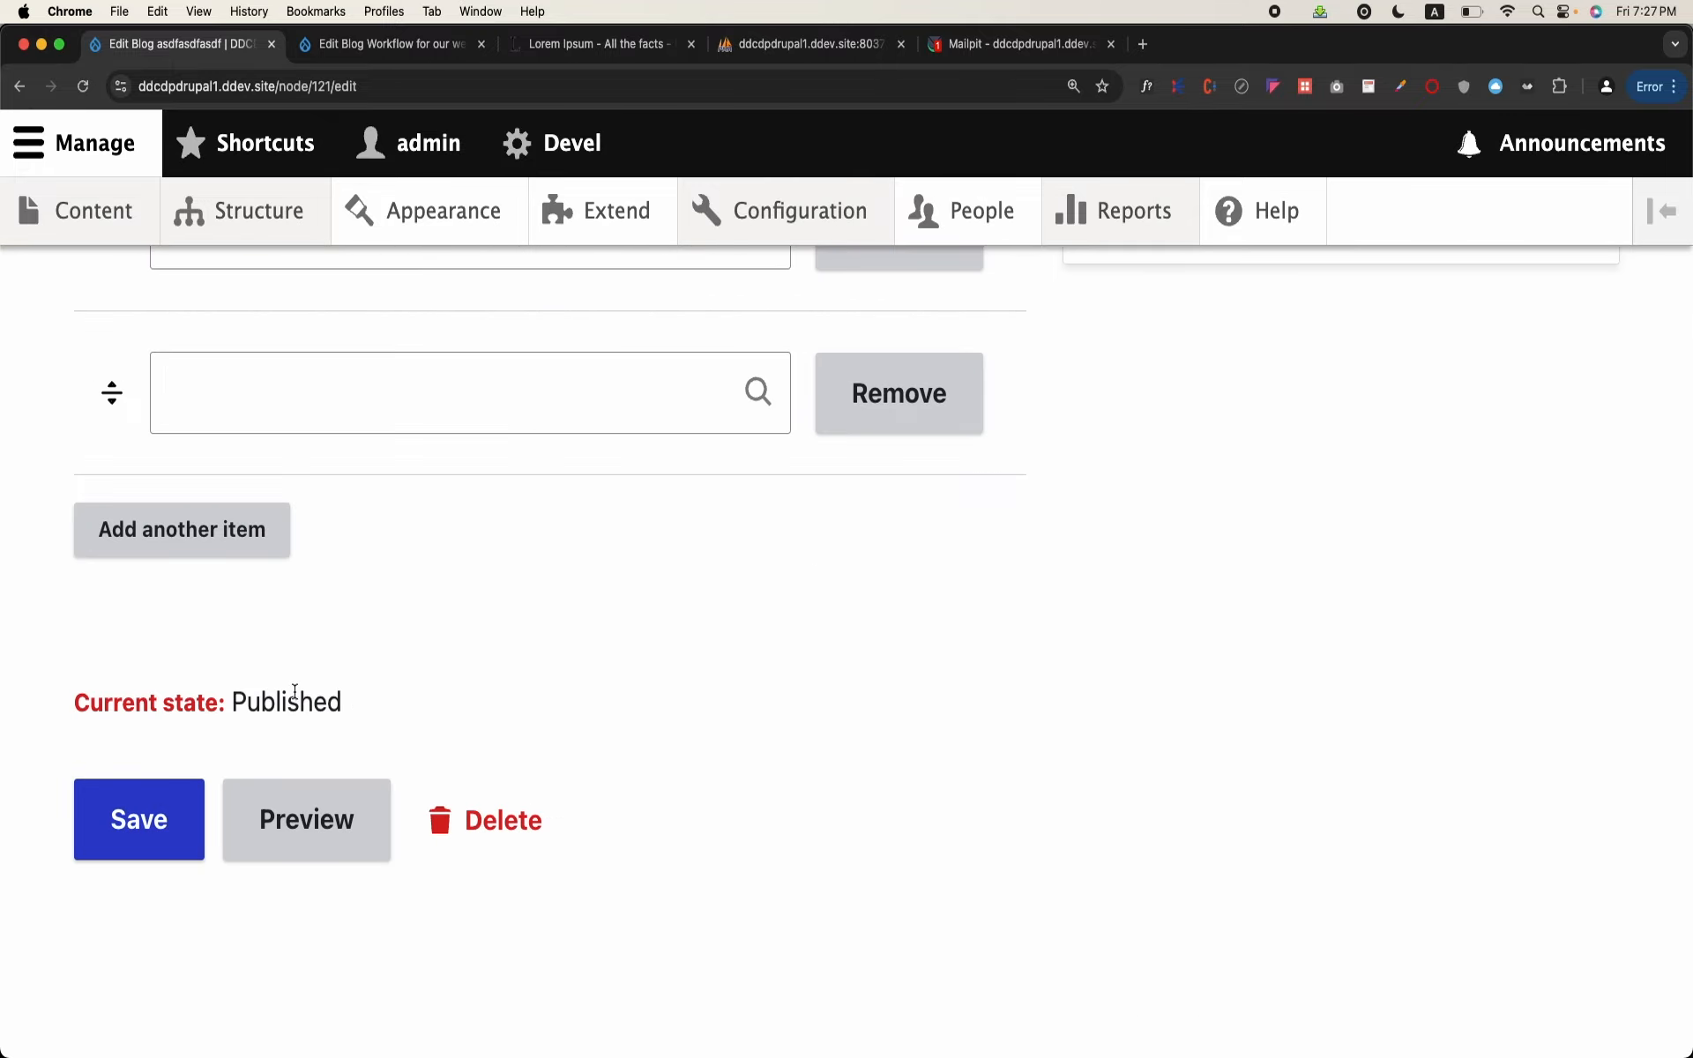
{"action": "scroll", "coordinate": [398, 674], "scroll_direction": "up", "scroll_amount": 15}
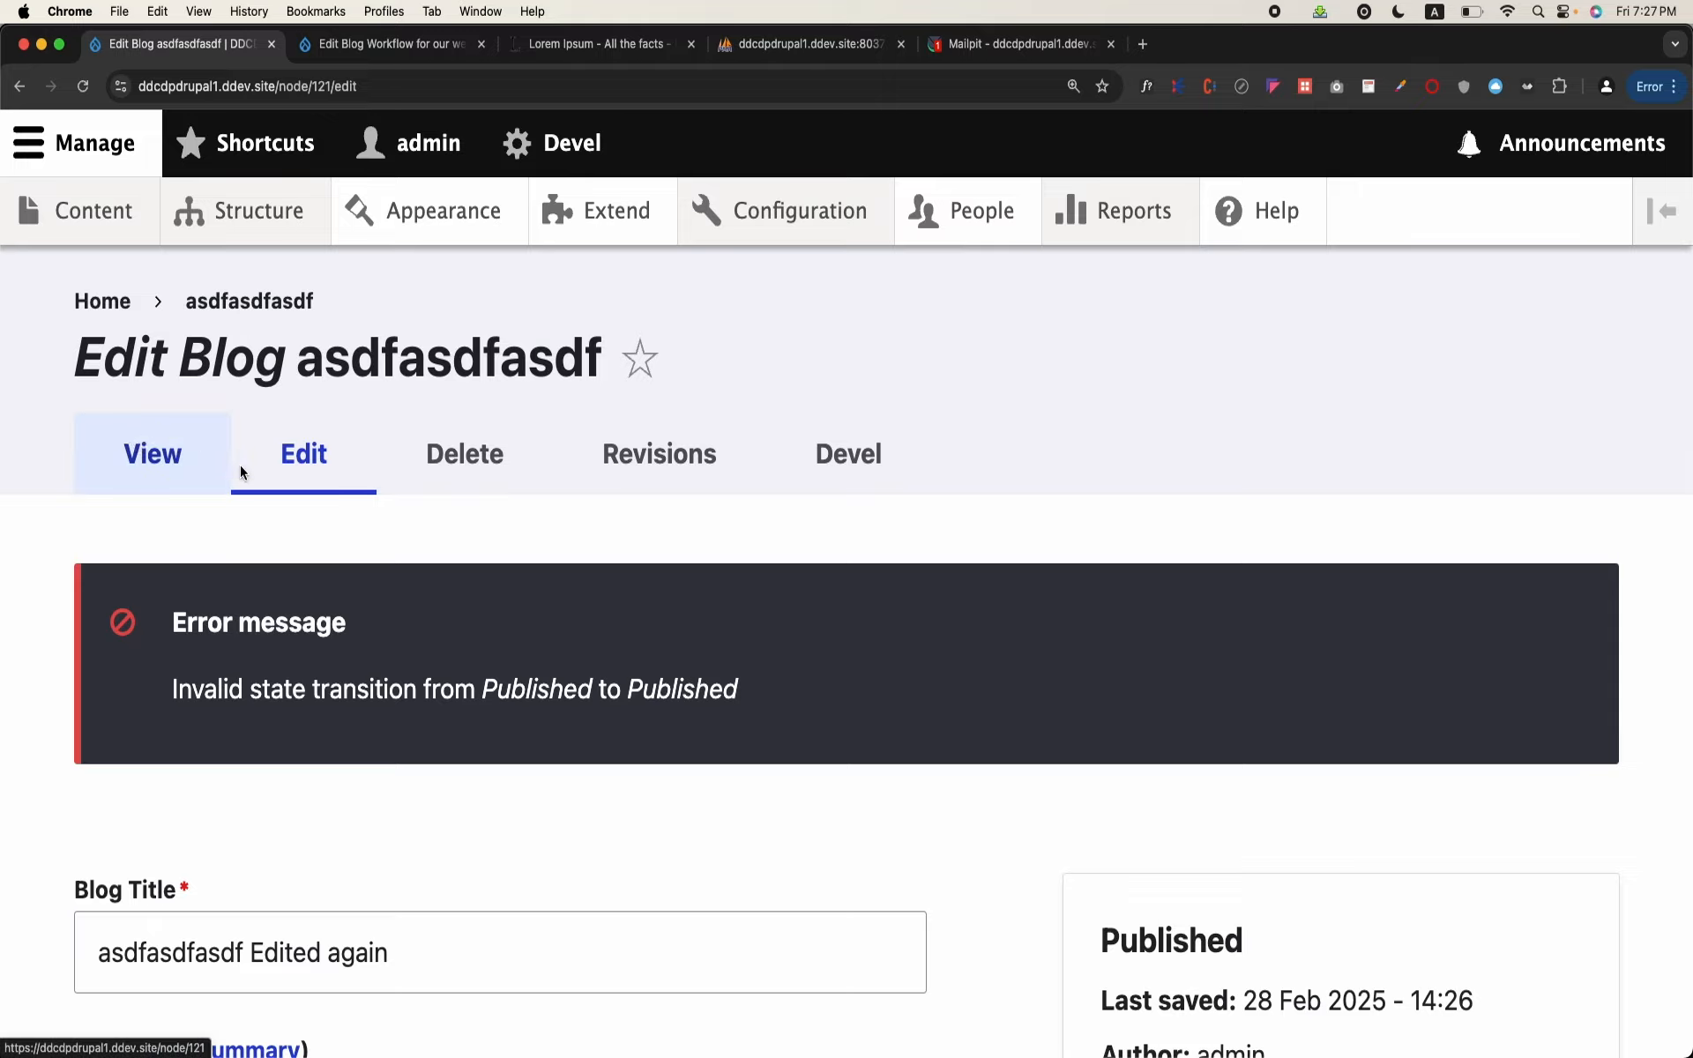
Step: View the asdfasdfasdf blog's page and look through its title and body content
{"action": "left_click", "coordinate": [154, 453]}
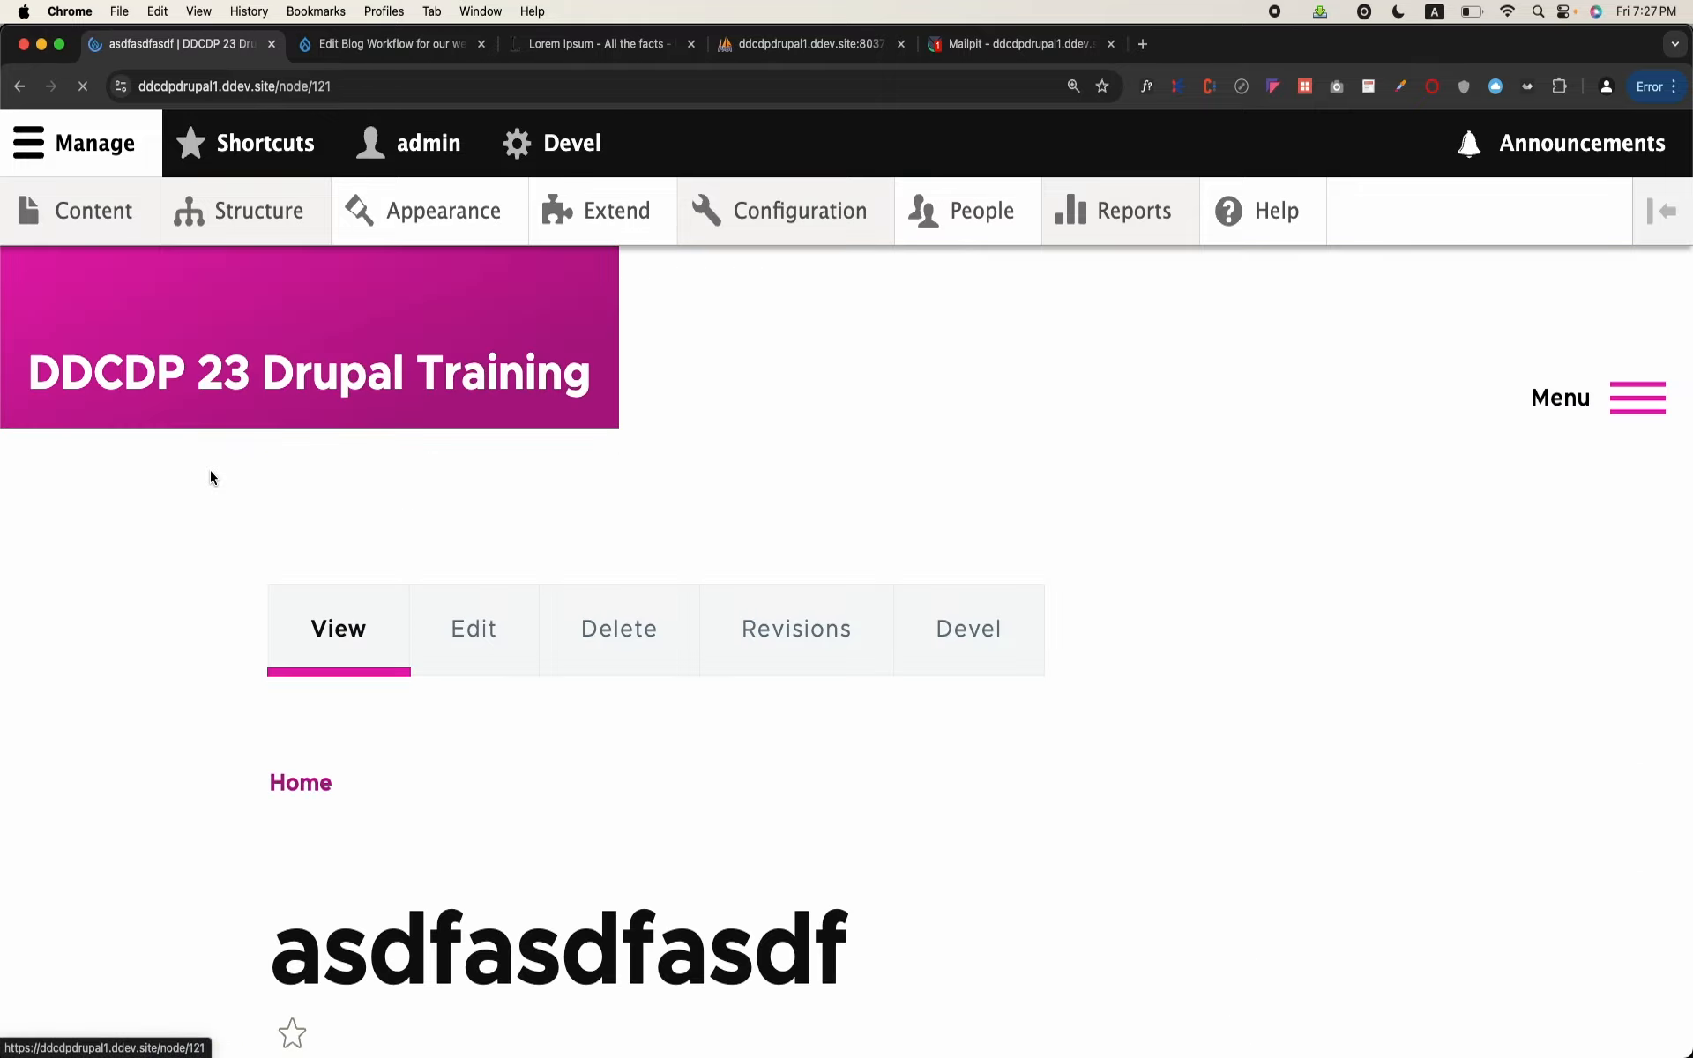
{"action": "scroll", "coordinate": [211, 477], "scroll_direction": "down", "scroll_amount": 10}
{"action": "scroll", "coordinate": [210, 477], "scroll_direction": "down", "scroll_amount": 10}
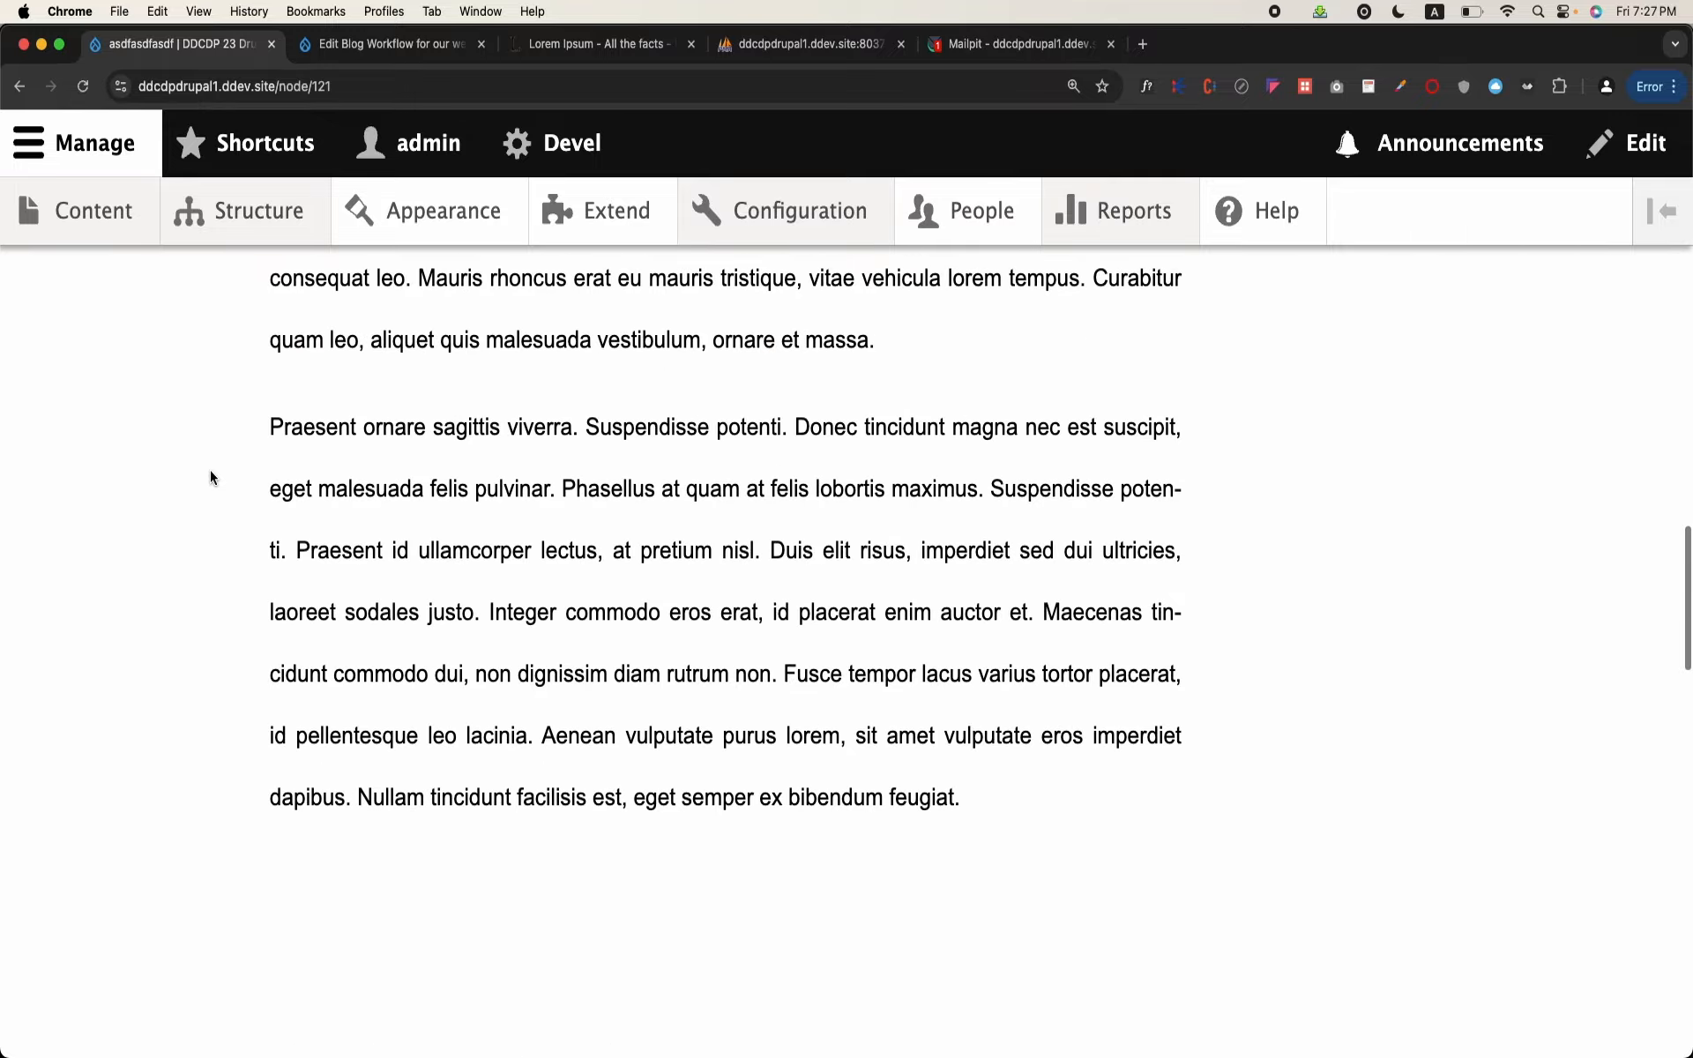
{"action": "scroll", "coordinate": [211, 477], "scroll_direction": "up", "scroll_amount": 8}
{"action": "scroll", "coordinate": [210, 477], "scroll_direction": "down", "scroll_amount": 10}
{"action": "scroll", "coordinate": [210, 478], "scroll_direction": "up", "scroll_amount": 12}
{"action": "scroll", "coordinate": [209, 477], "scroll_direction": "down", "scroll_amount": 6}
{"action": "scroll", "coordinate": [210, 477], "scroll_direction": "up", "scroll_amount": 10}
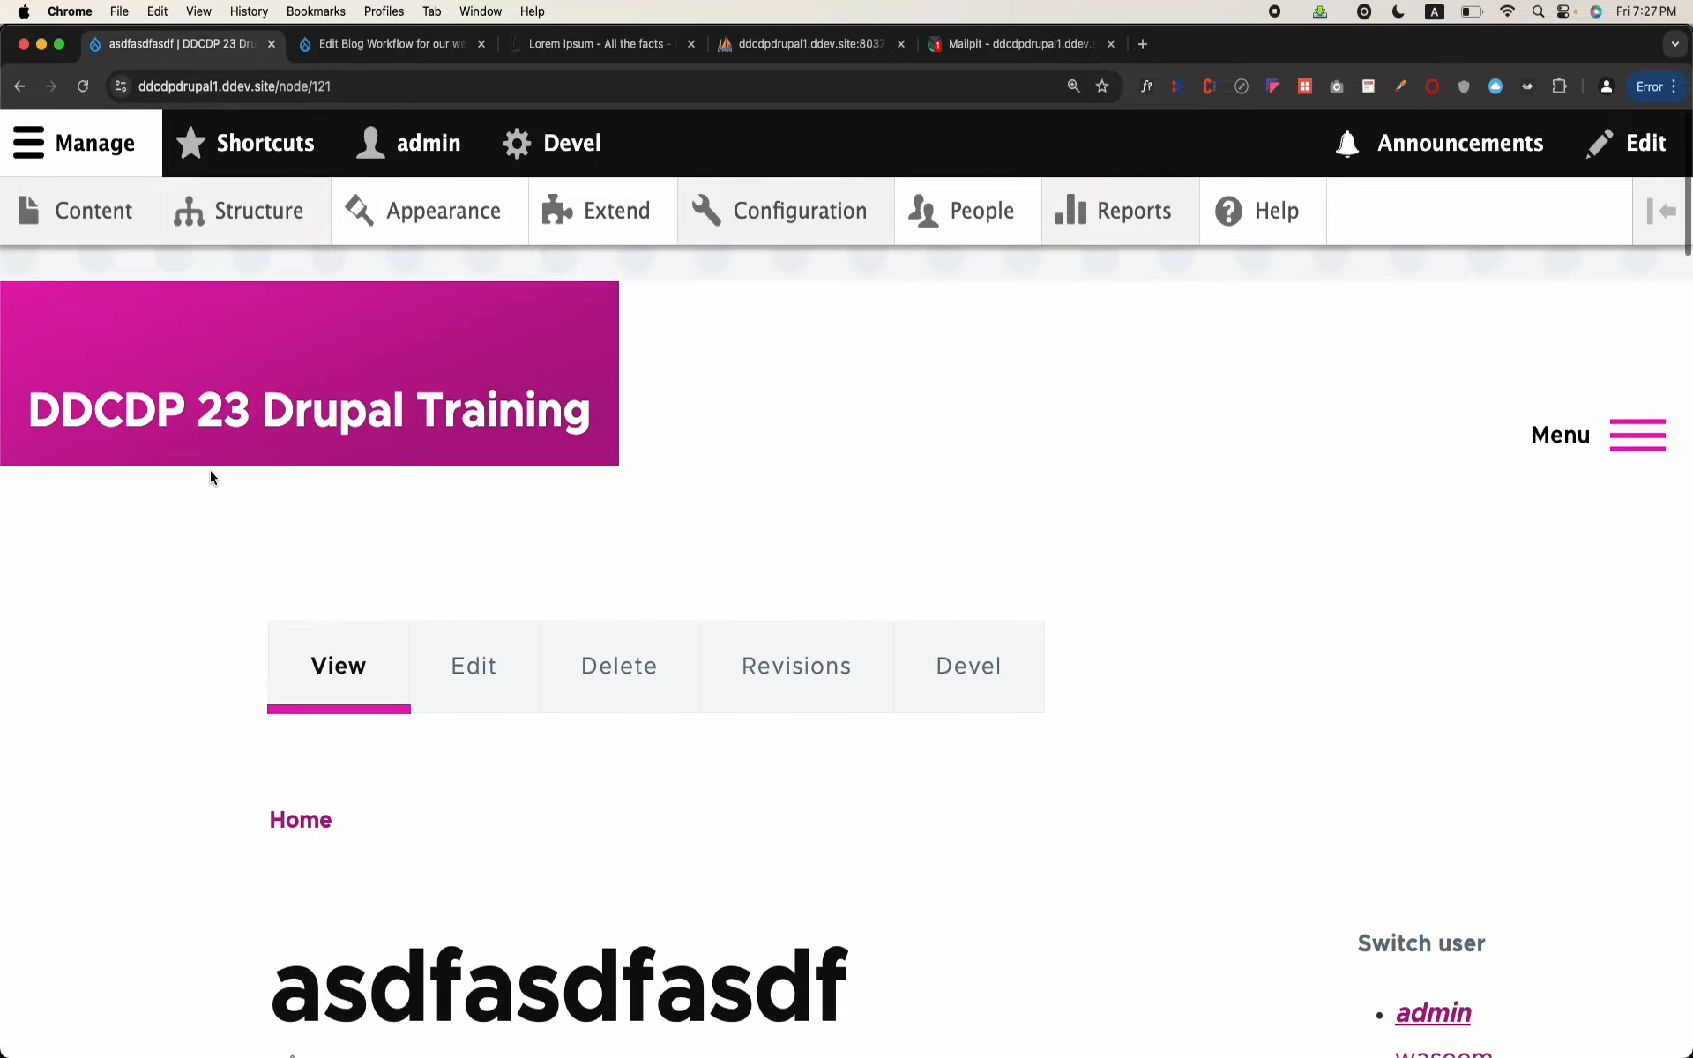
Step: Revert the asdfasdfasdf blog to its revision from 28 Feb 2025 - 14:21 and check the revisions list
{"action": "left_click", "coordinate": [781, 616]}
{"action": "scroll", "coordinate": [781, 616], "scroll_direction": "down", "scroll_amount": 2}
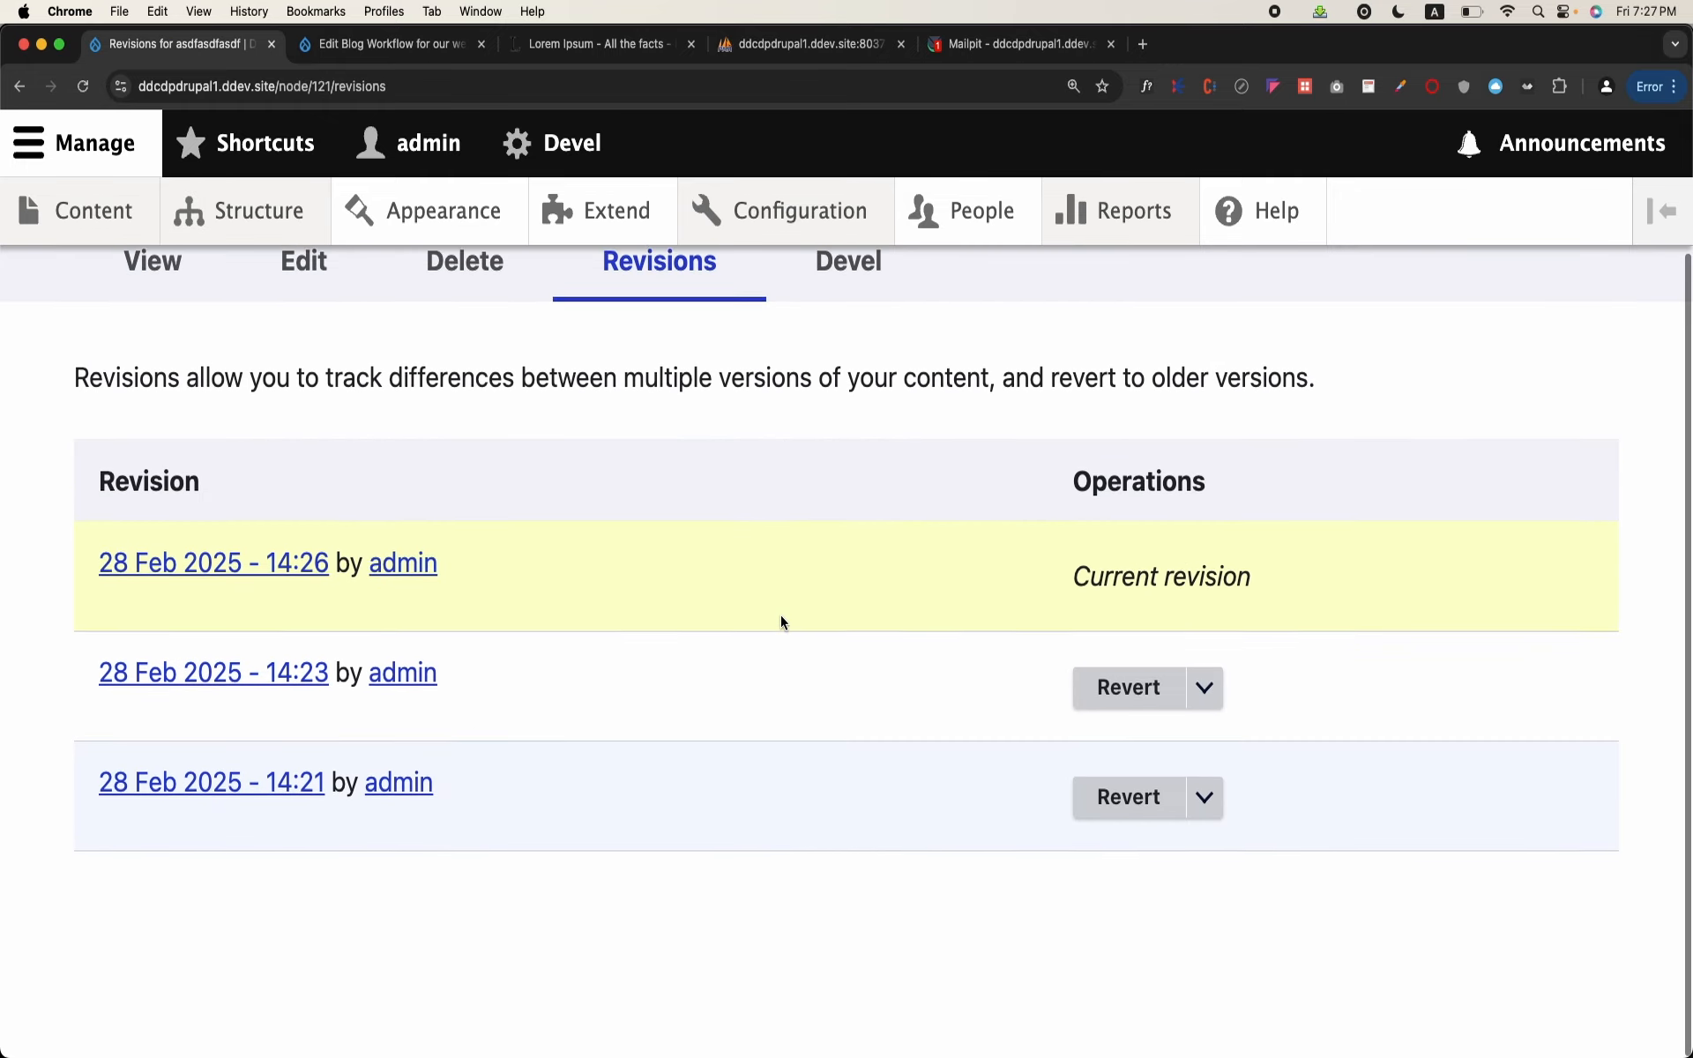
{"action": "left_click", "coordinate": [1220, 702]}
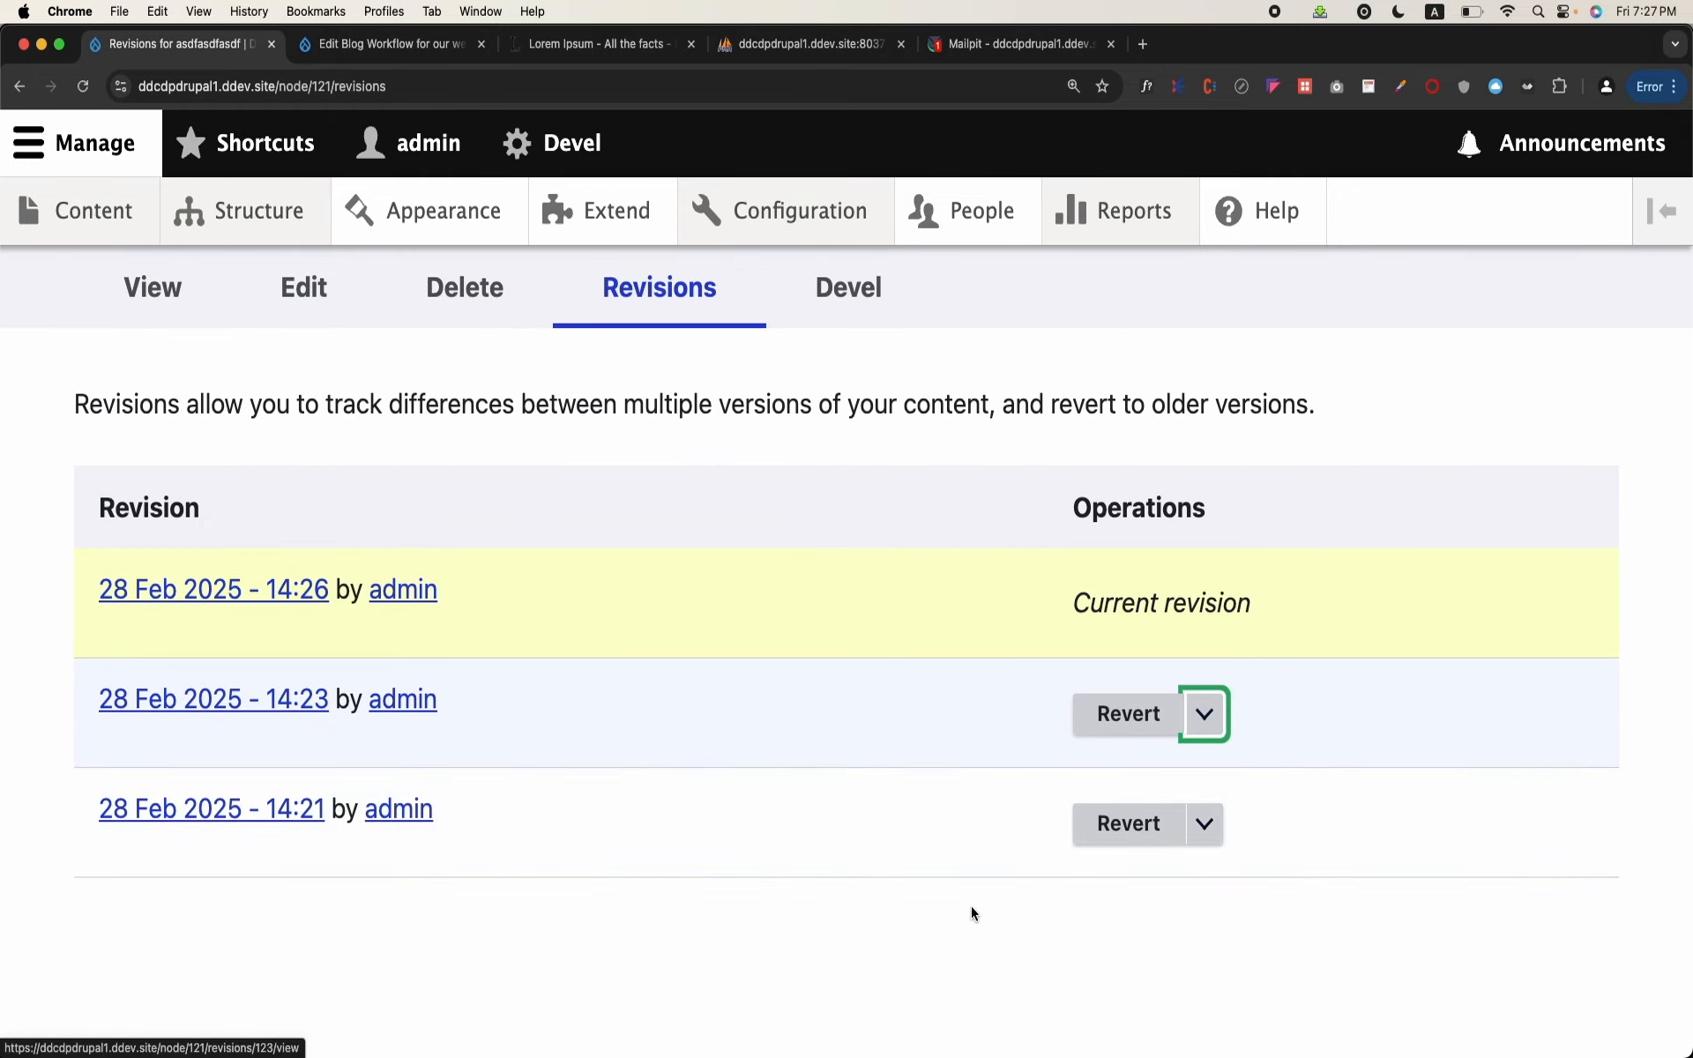
{"action": "left_click", "coordinate": [1132, 842]}
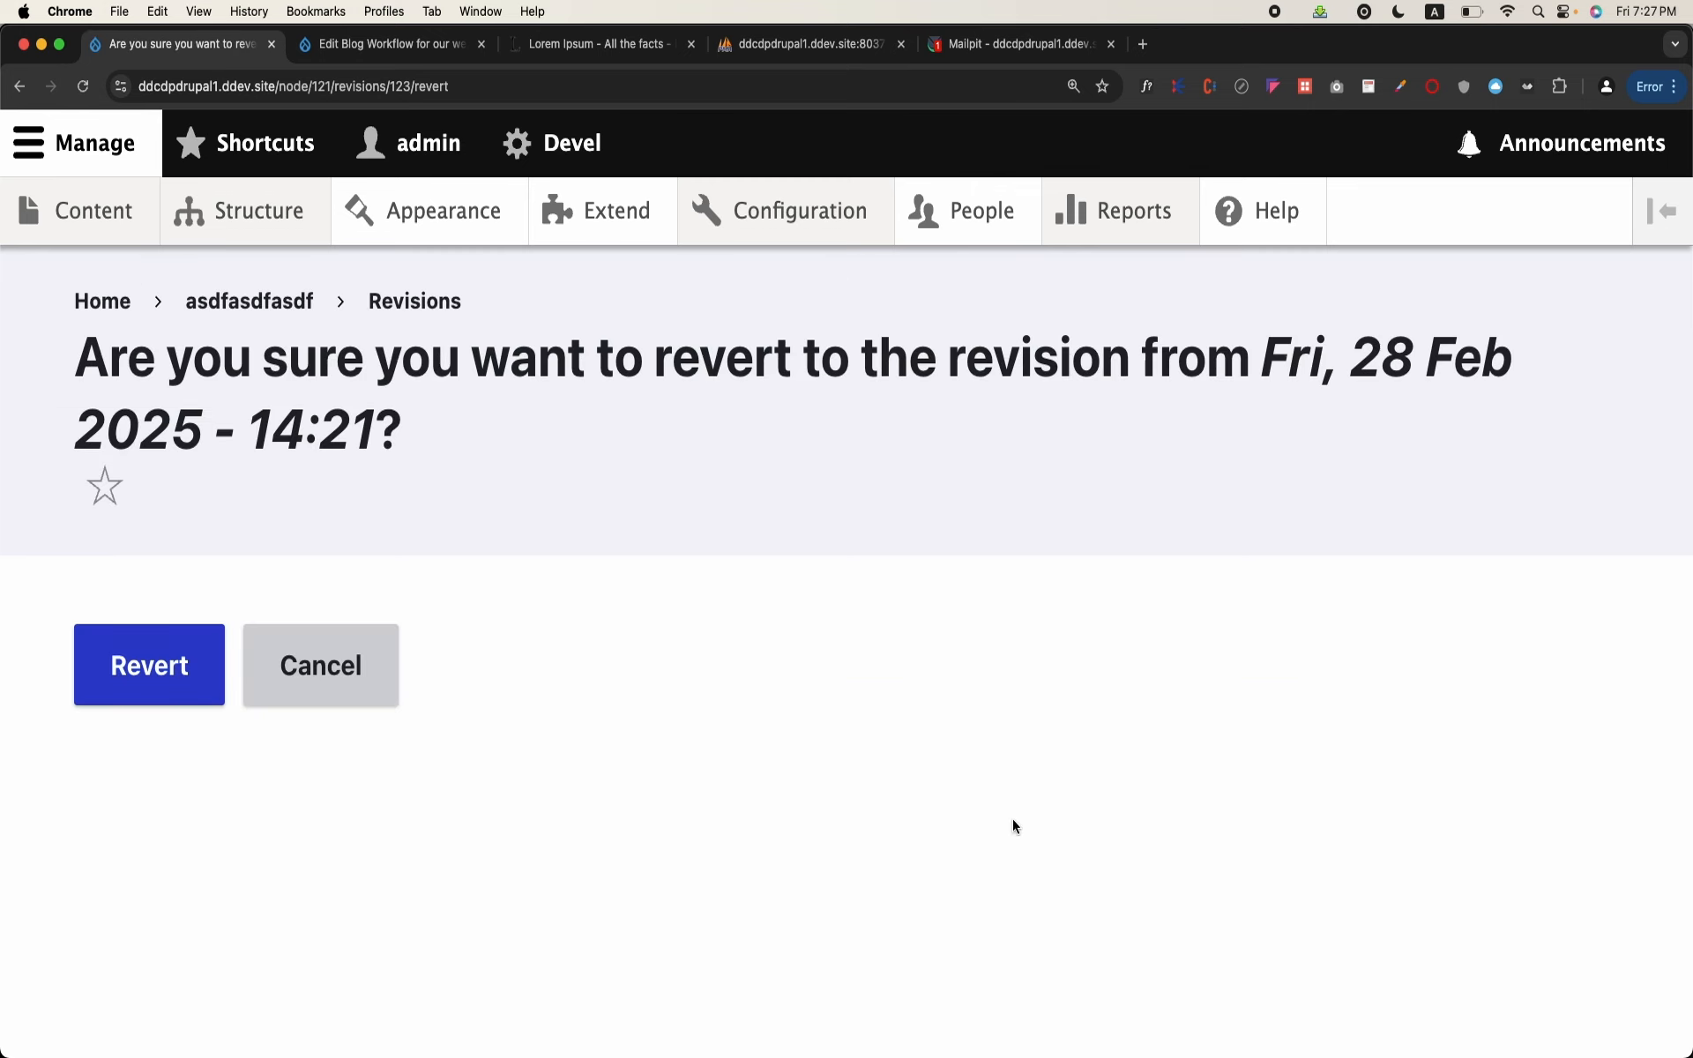
{"action": "left_click", "coordinate": [185, 674]}
{"action": "scroll", "coordinate": [185, 675], "scroll_direction": "down", "scroll_amount": 5}
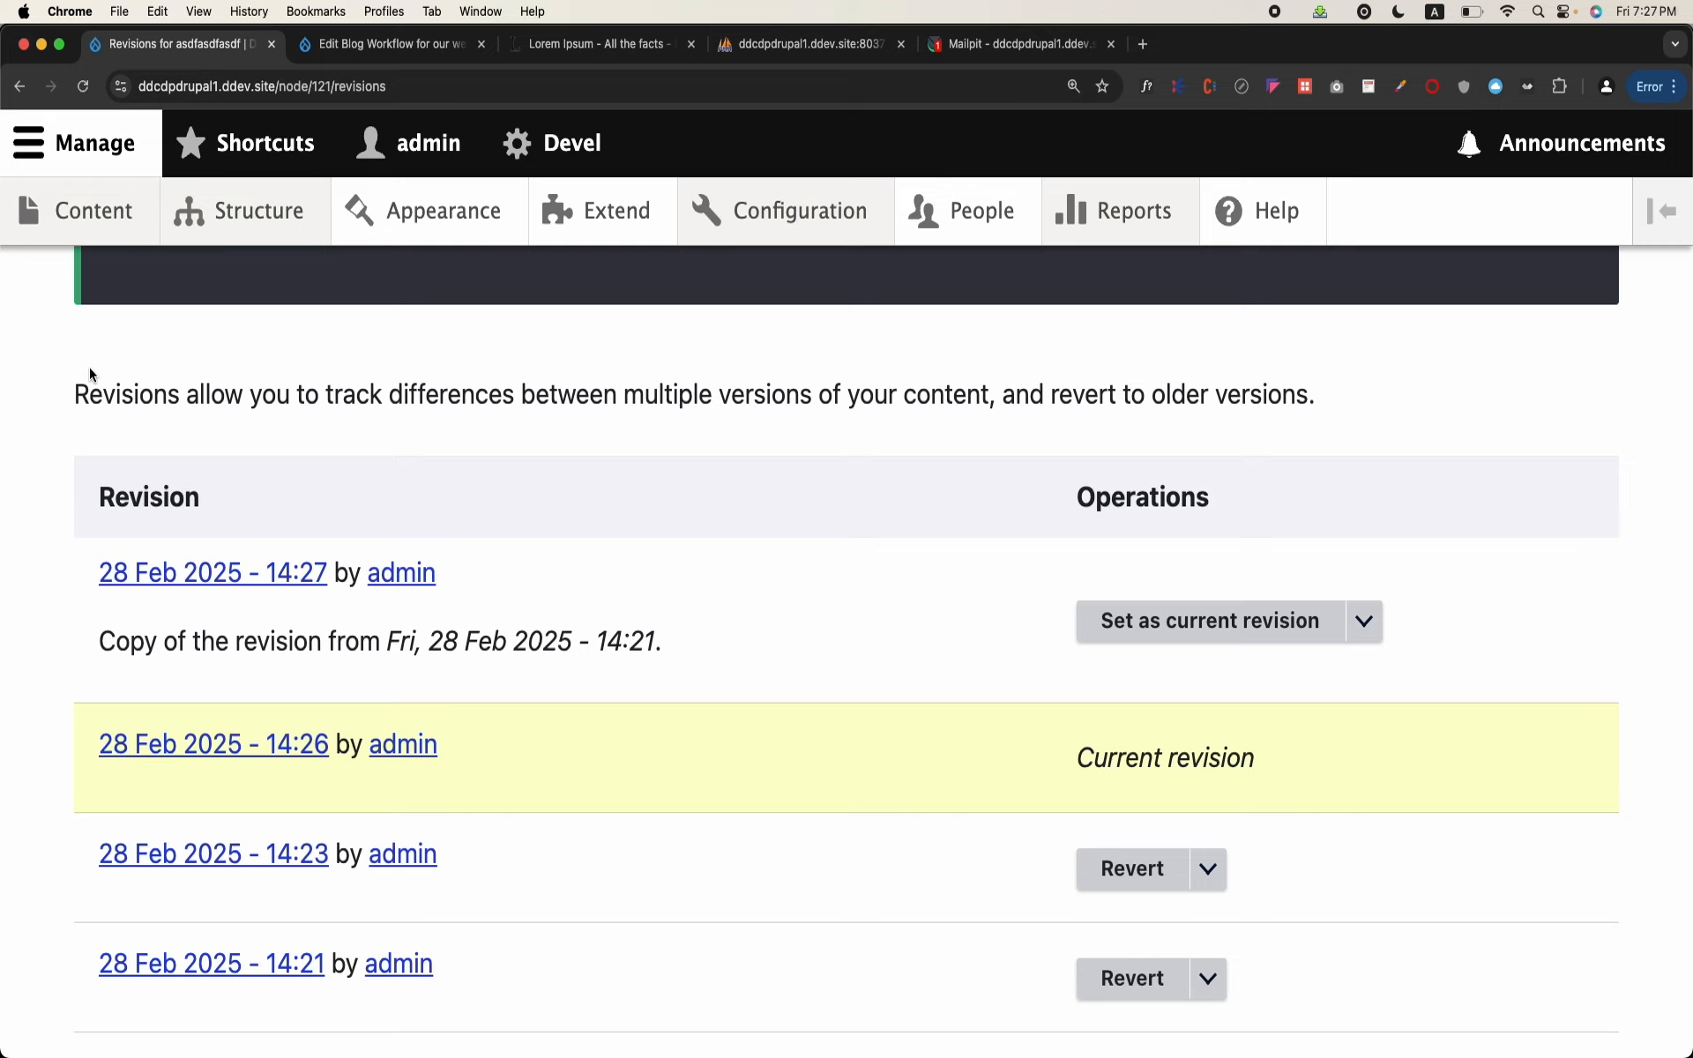
{"action": "scroll", "coordinate": [90, 375], "scroll_direction": "down", "scroll_amount": 2}
{"action": "scroll", "coordinate": [91, 374], "scroll_direction": "up", "scroll_amount": 7}
Step: Open the asdfasdfasdf blog from the content list and look through its current published version
{"action": "mouse_move", "coordinate": [97, 229]}
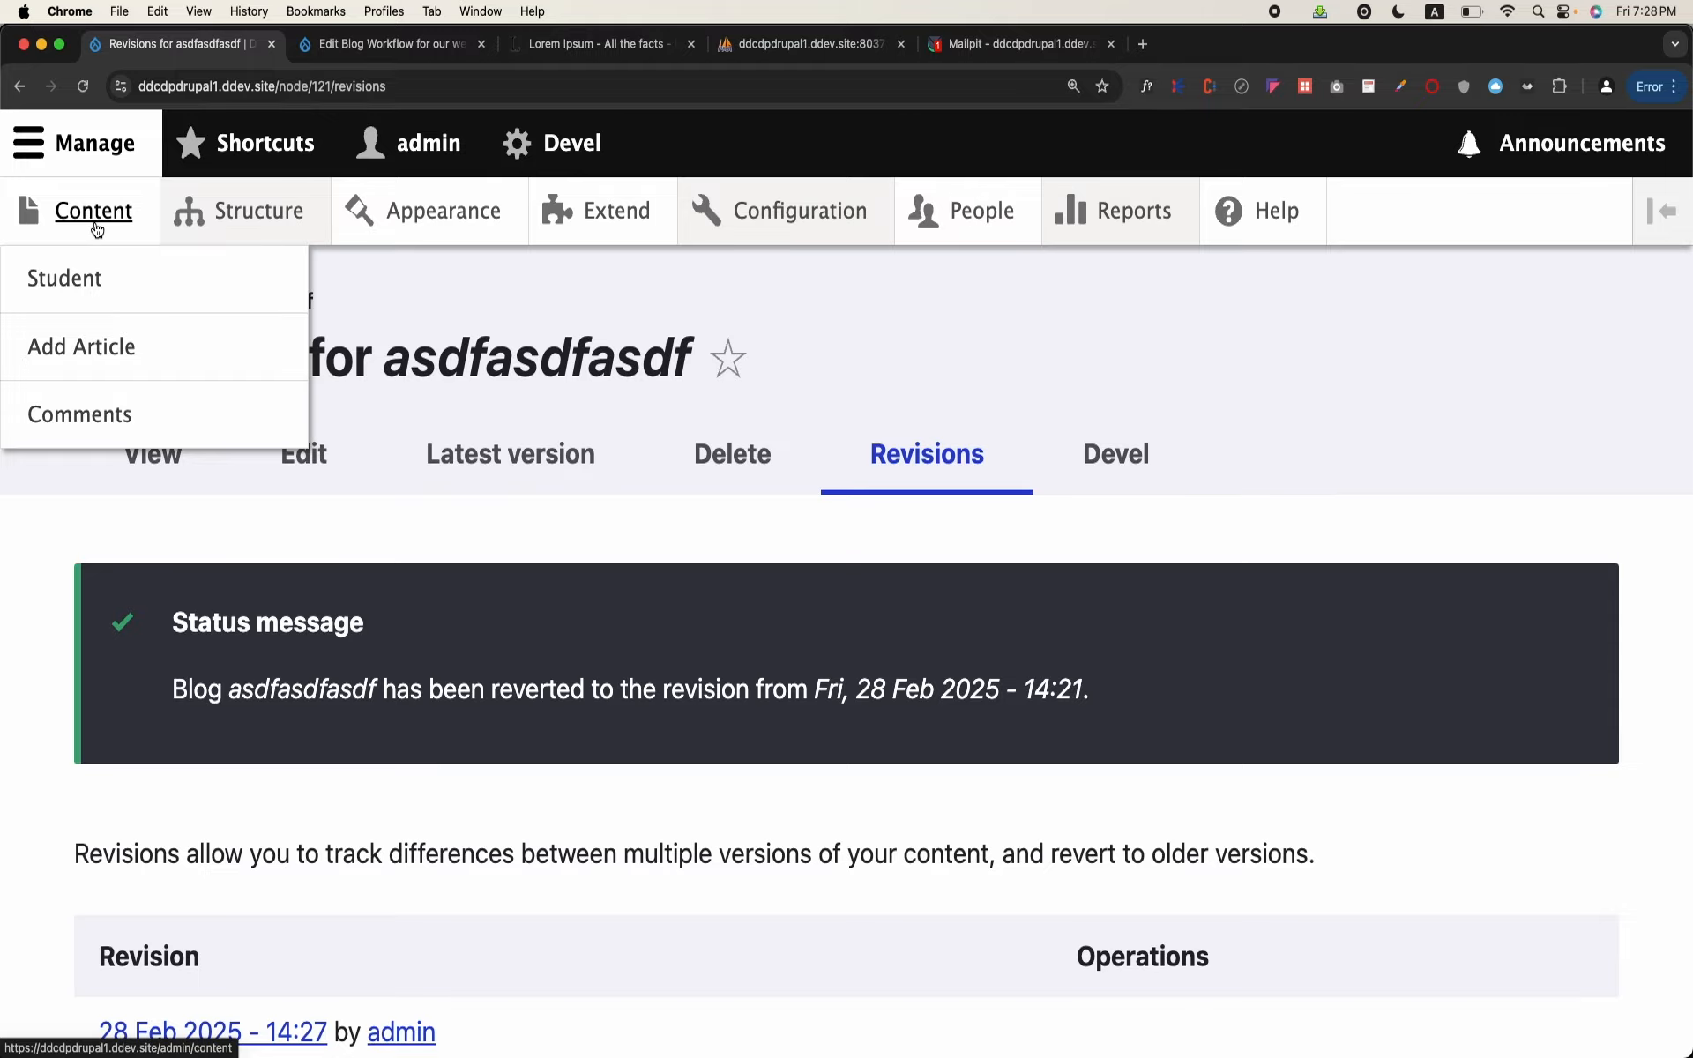
{"action": "left_click", "coordinate": [97, 229]}
{"action": "scroll", "coordinate": [393, 622], "scroll_direction": "down", "scroll_amount": 5}
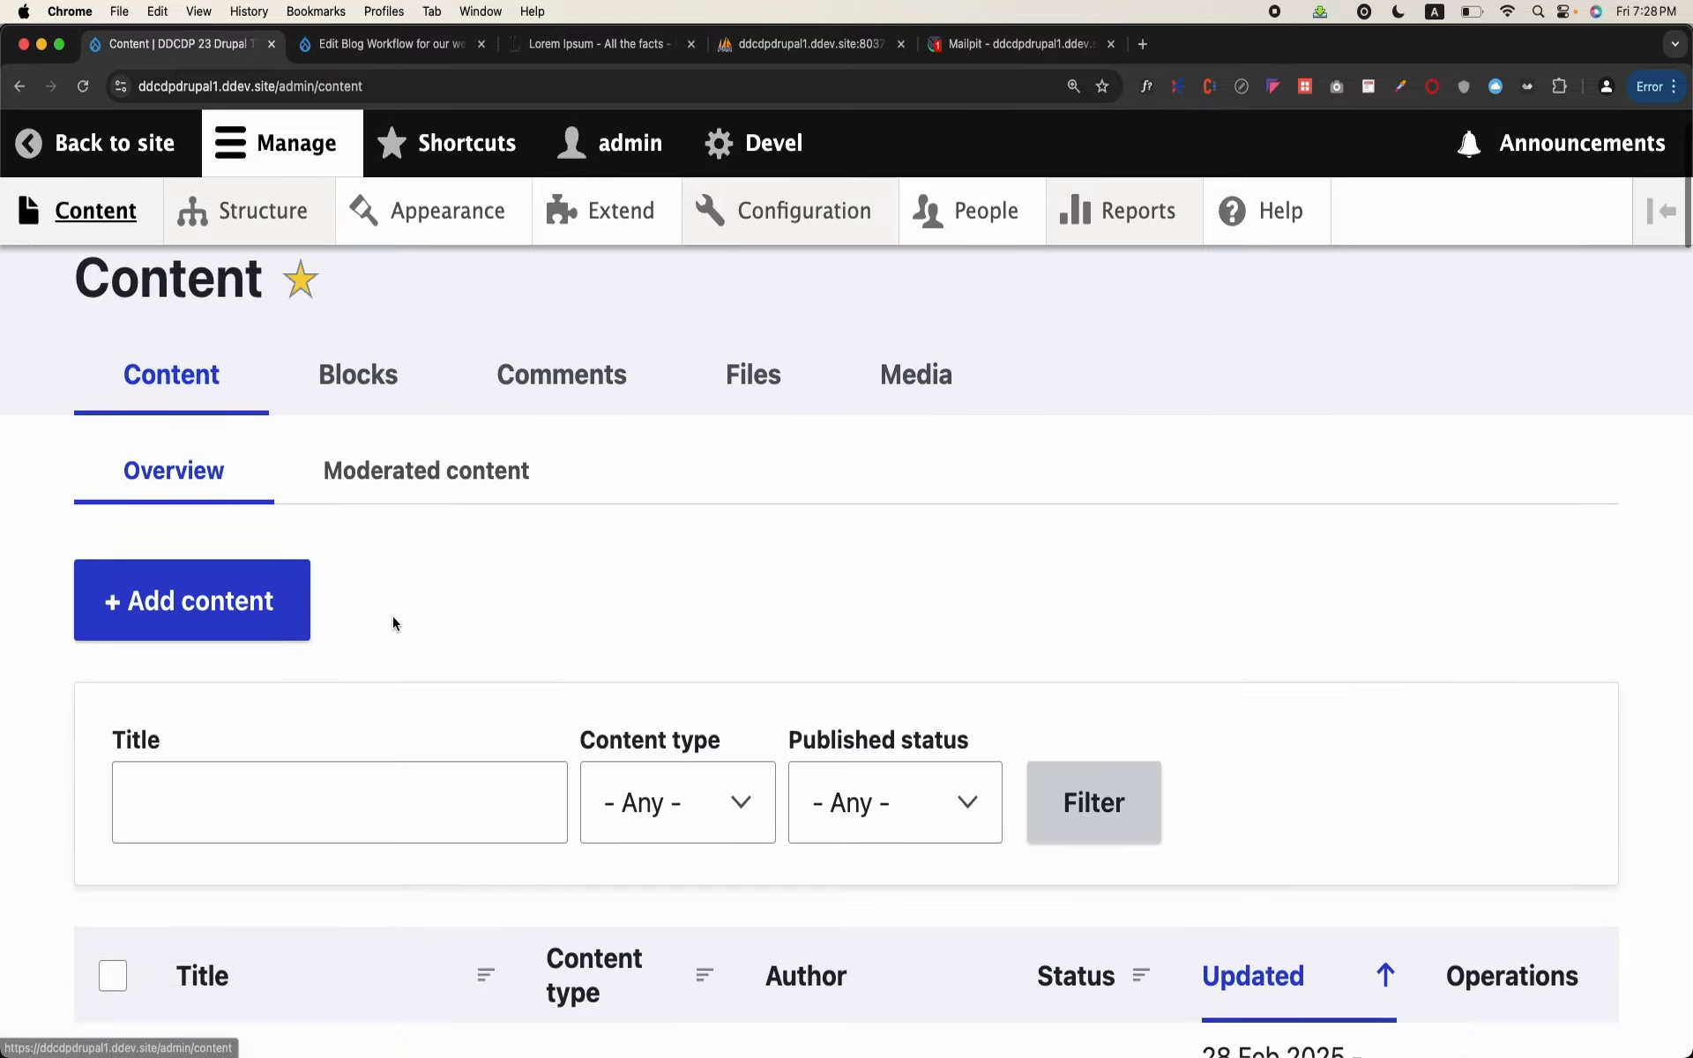
{"action": "left_click", "coordinate": [277, 744]}
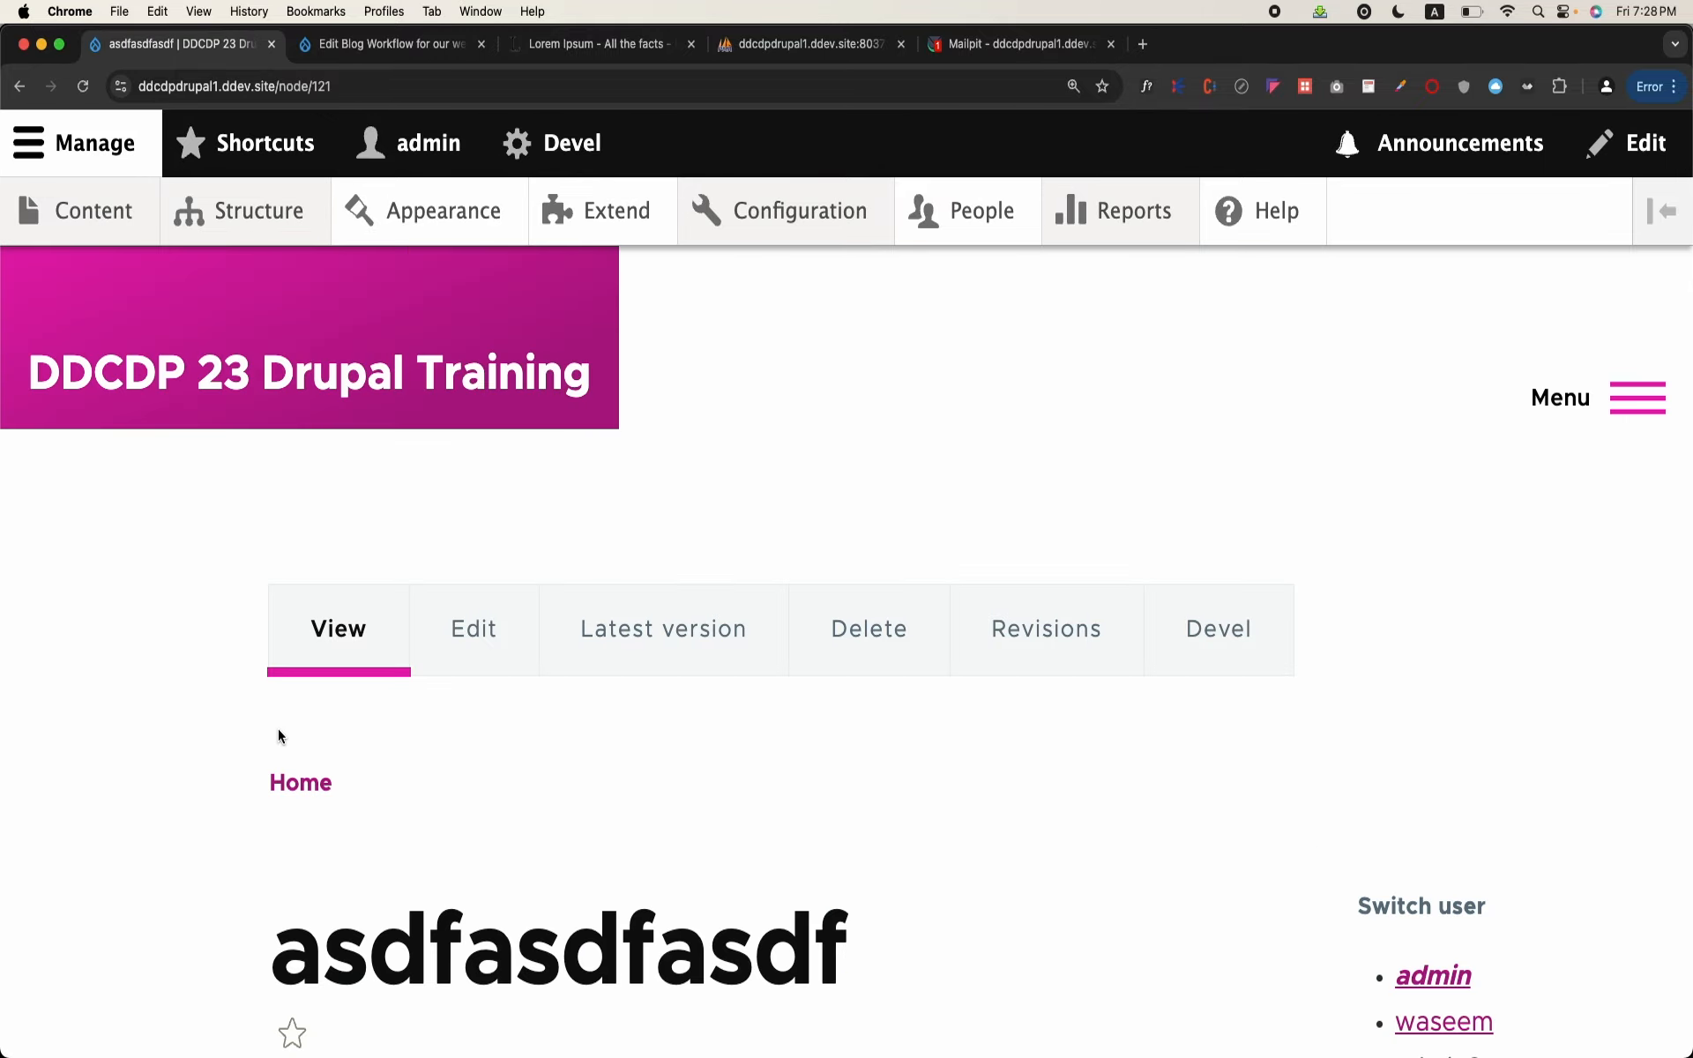
{"action": "scroll", "coordinate": [278, 729], "scroll_direction": "down", "scroll_amount": 15}
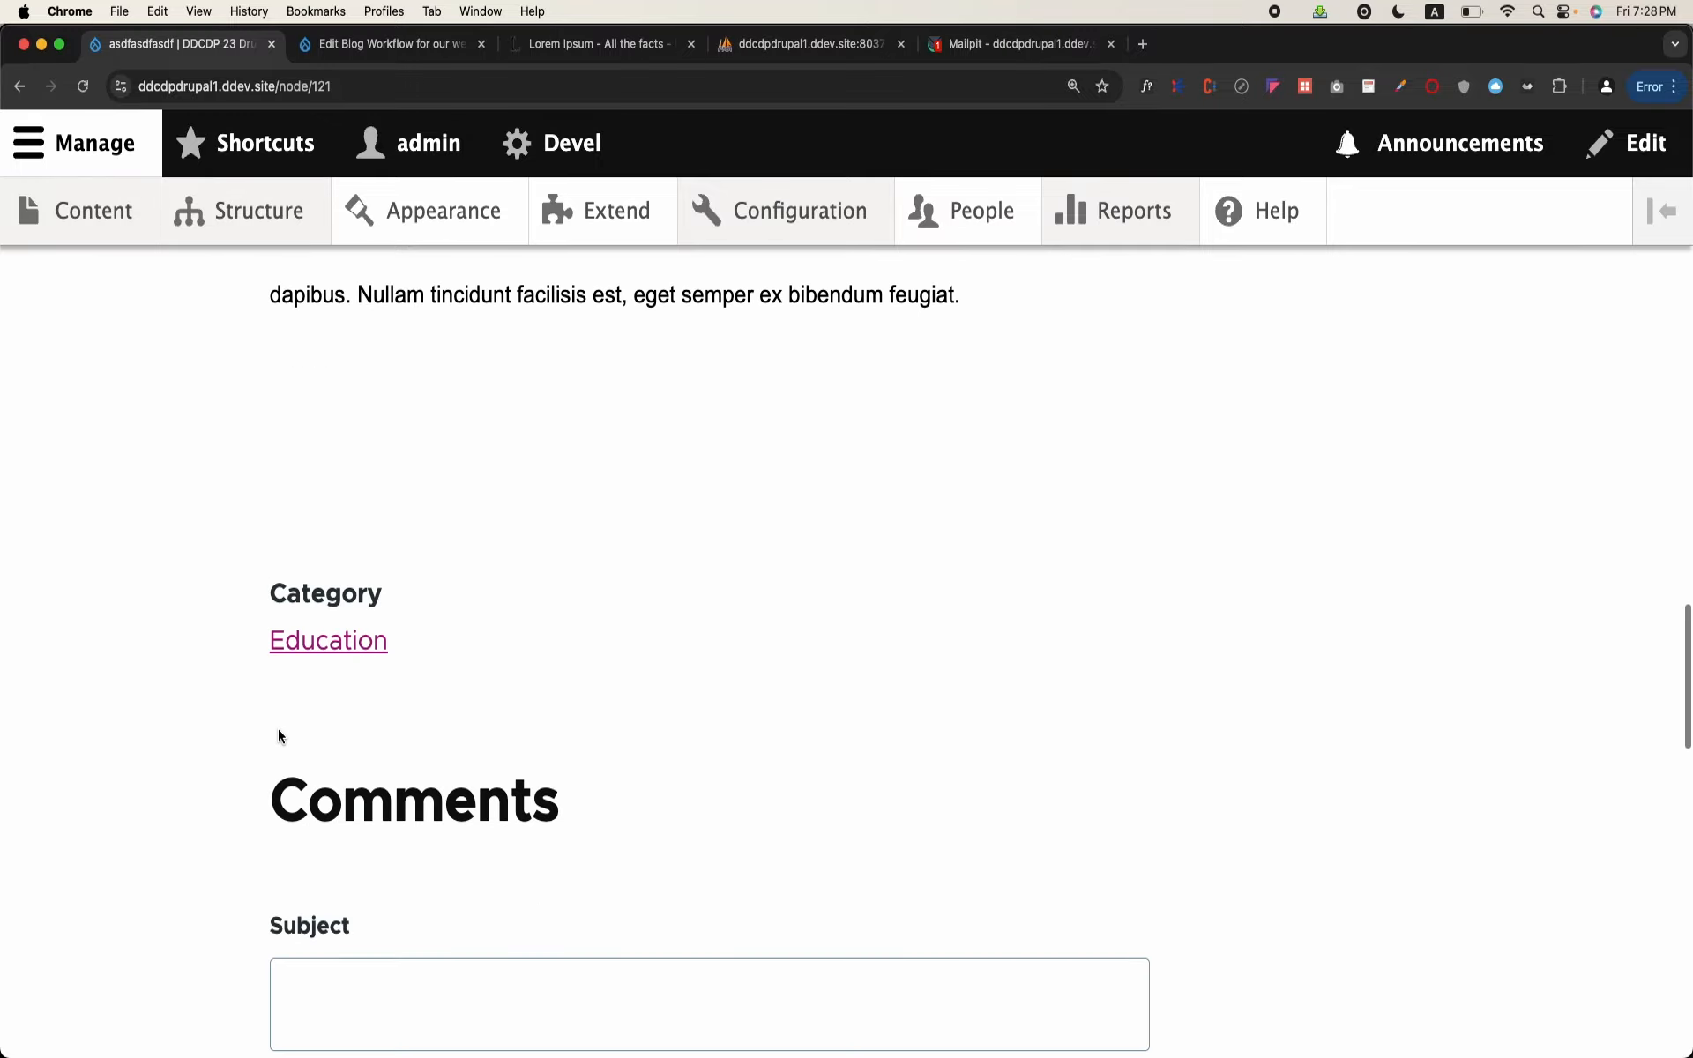
{"action": "scroll", "coordinate": [278, 728], "scroll_direction": "up", "scroll_amount": 15}
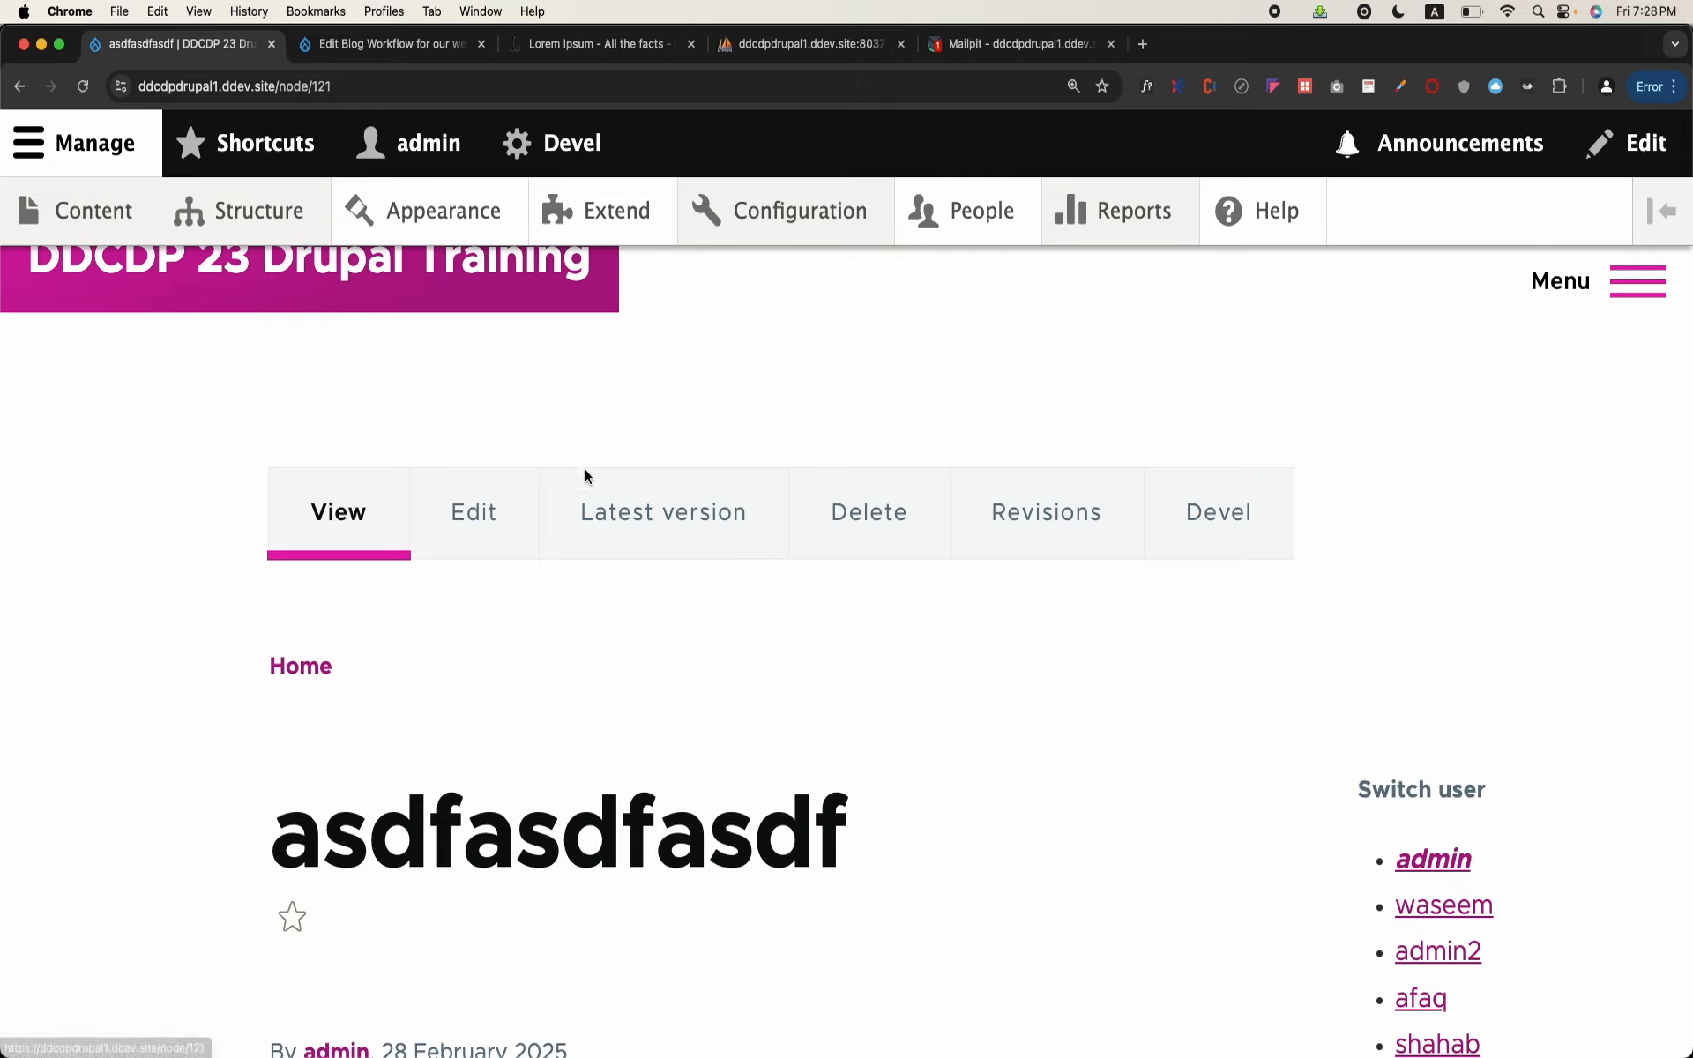
Step: Open the blog's latest version and examine its moderation state and the available Change to options
{"action": "left_click", "coordinate": [605, 503]}
{"action": "scroll", "coordinate": [637, 527], "scroll_direction": "down", "scroll_amount": 7}
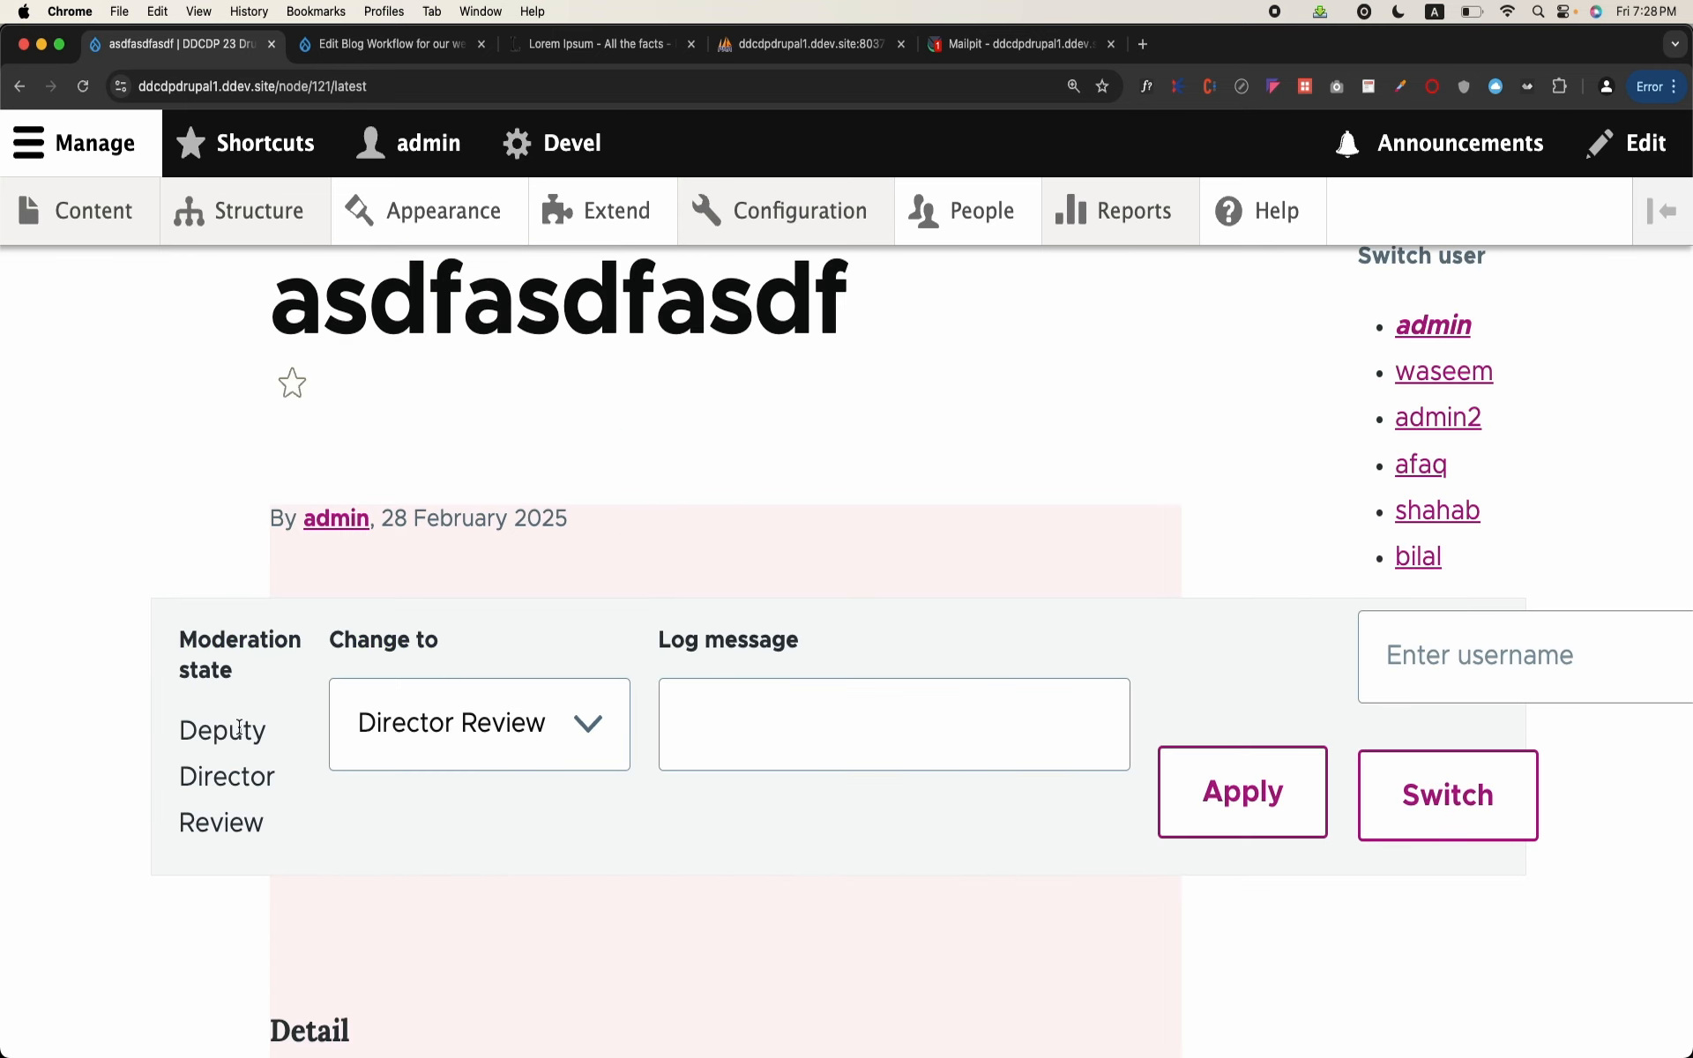
{"action": "left_click", "coordinate": [464, 738]}
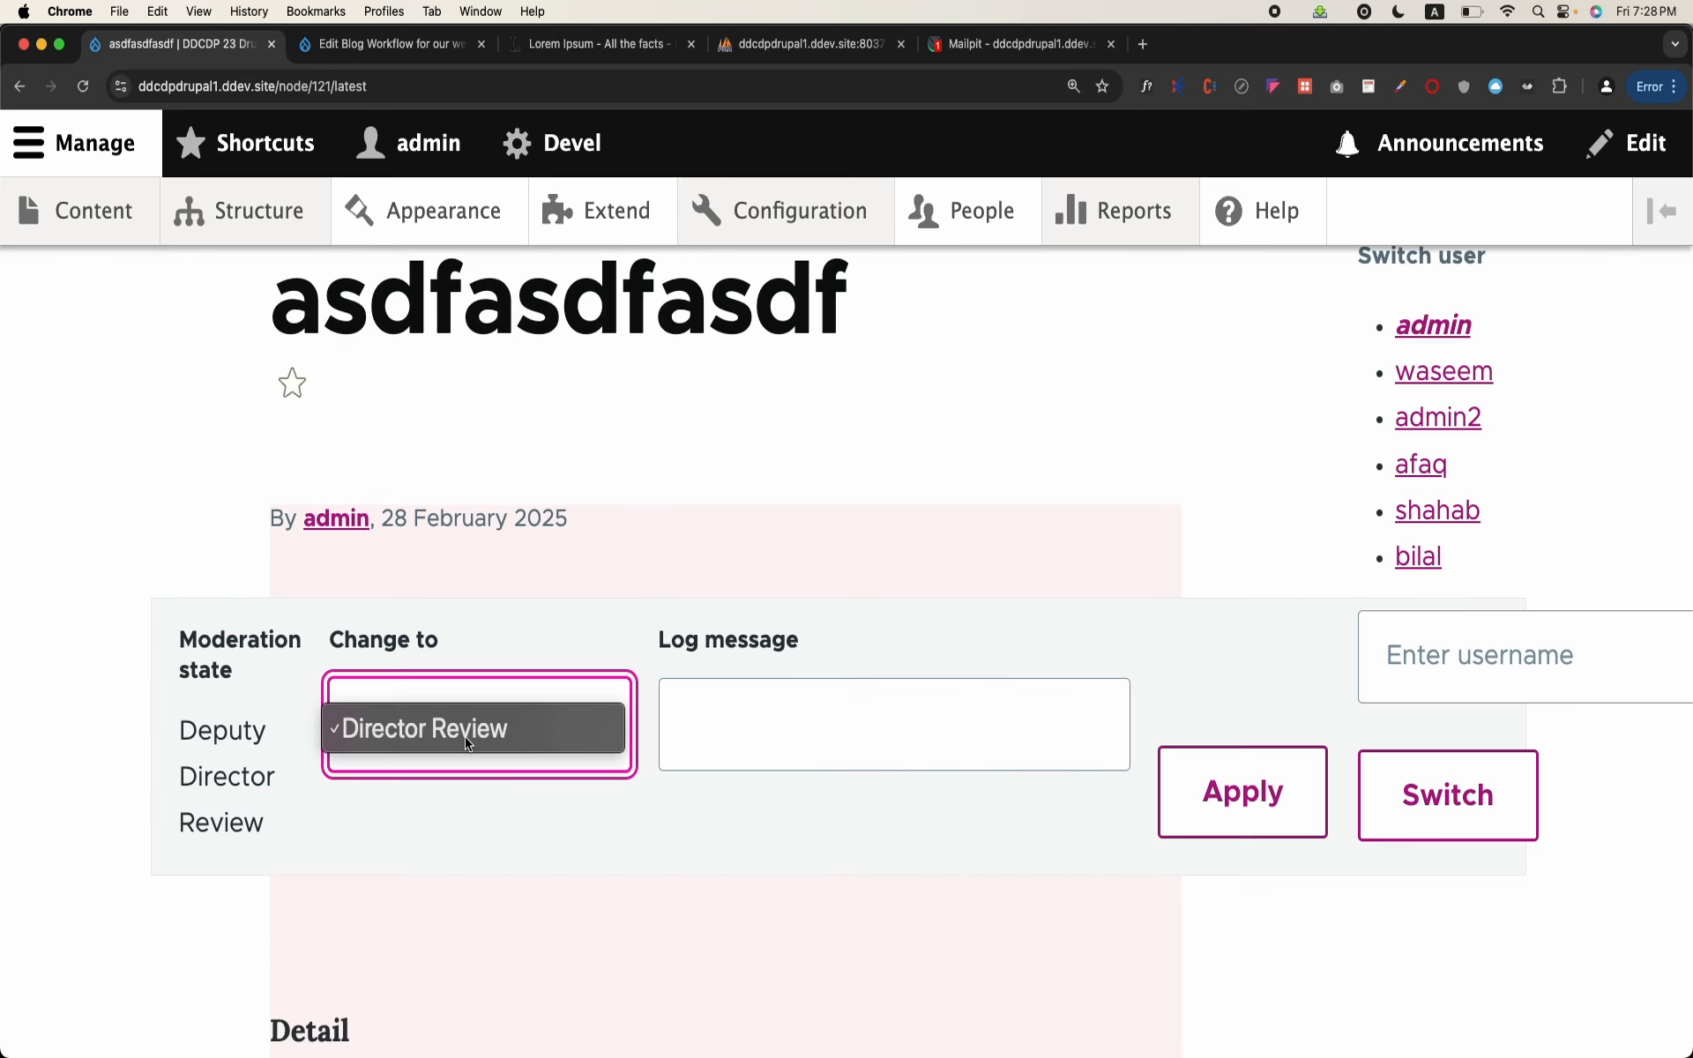
{"action": "left_click", "coordinate": [465, 743]}
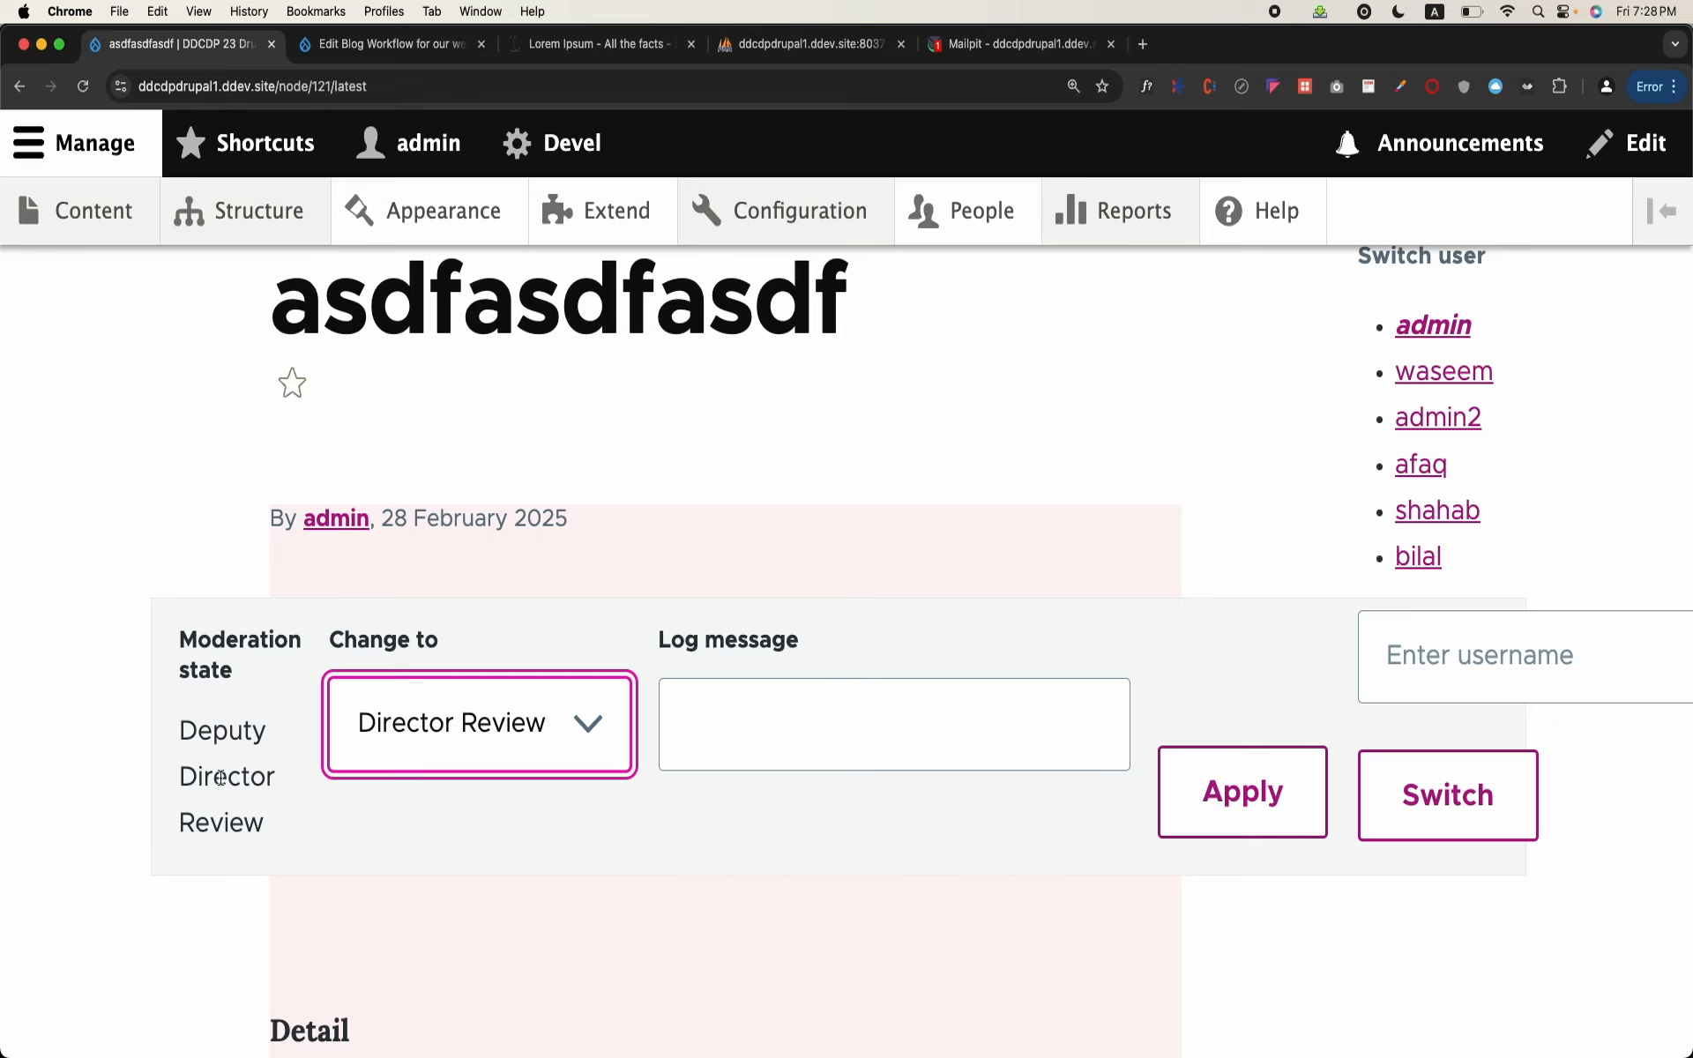
{"action": "left_click_drag", "start_coordinate": [181, 725], "coordinate": [273, 845]}
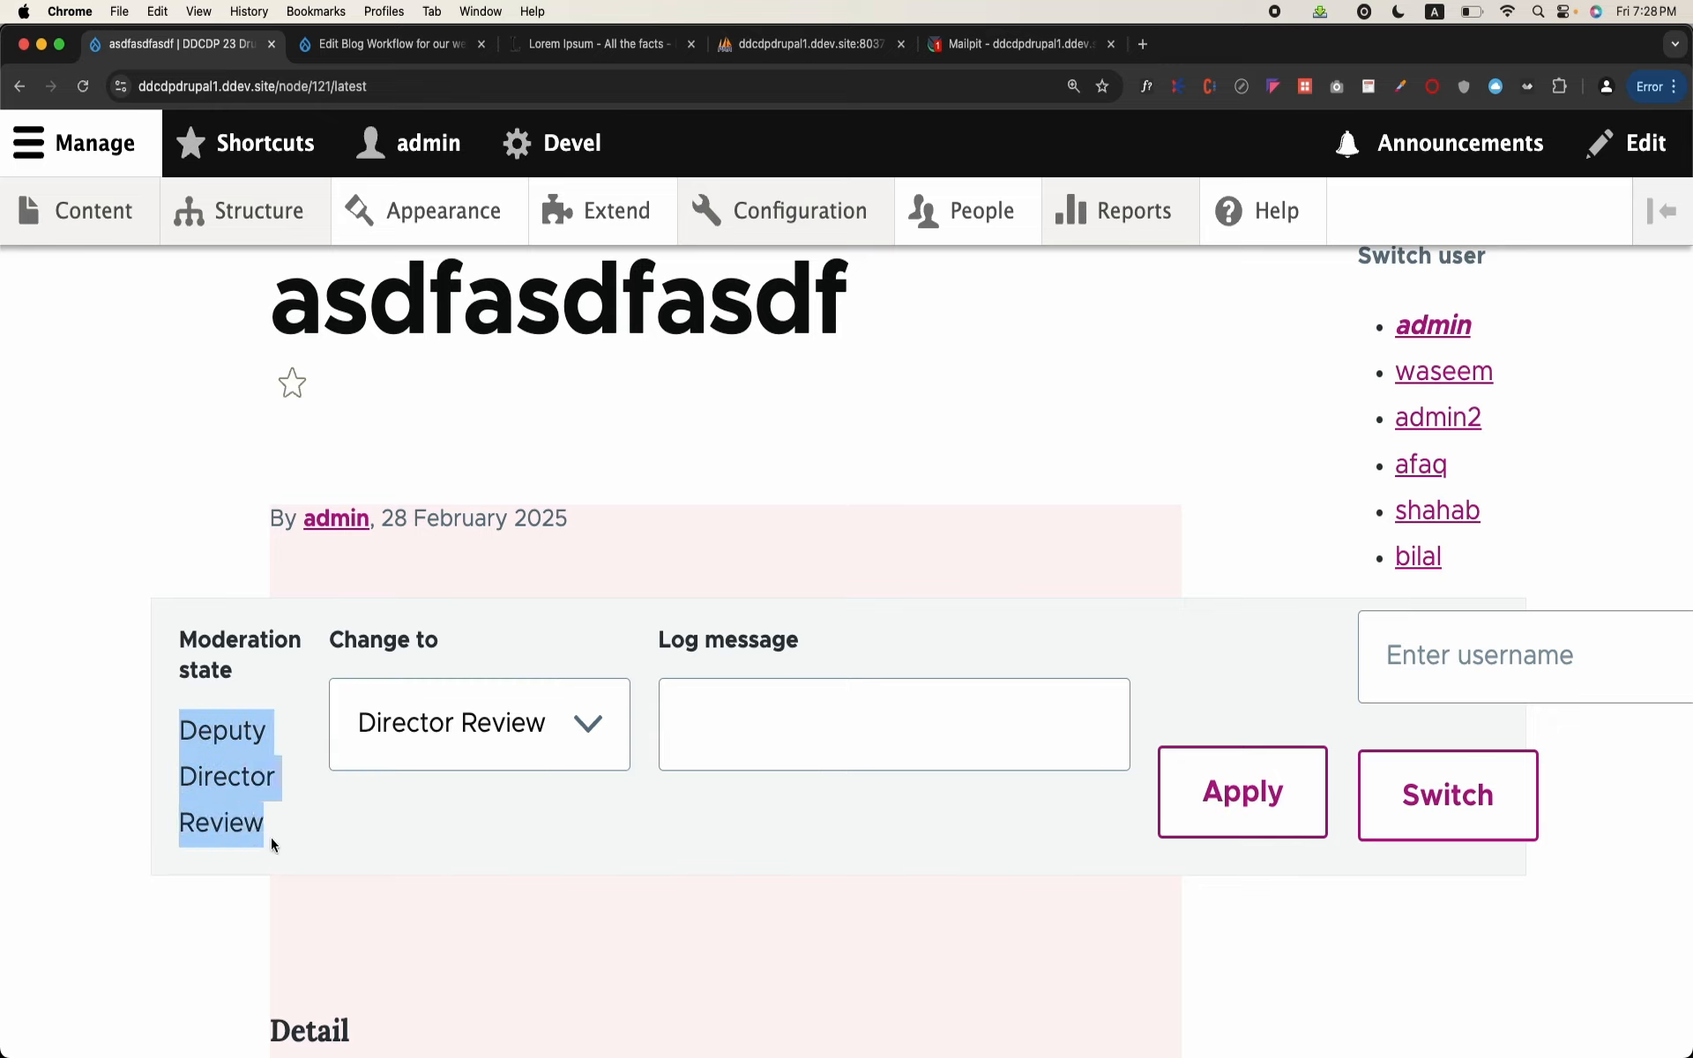
{"action": "left_click", "coordinate": [417, 760]}
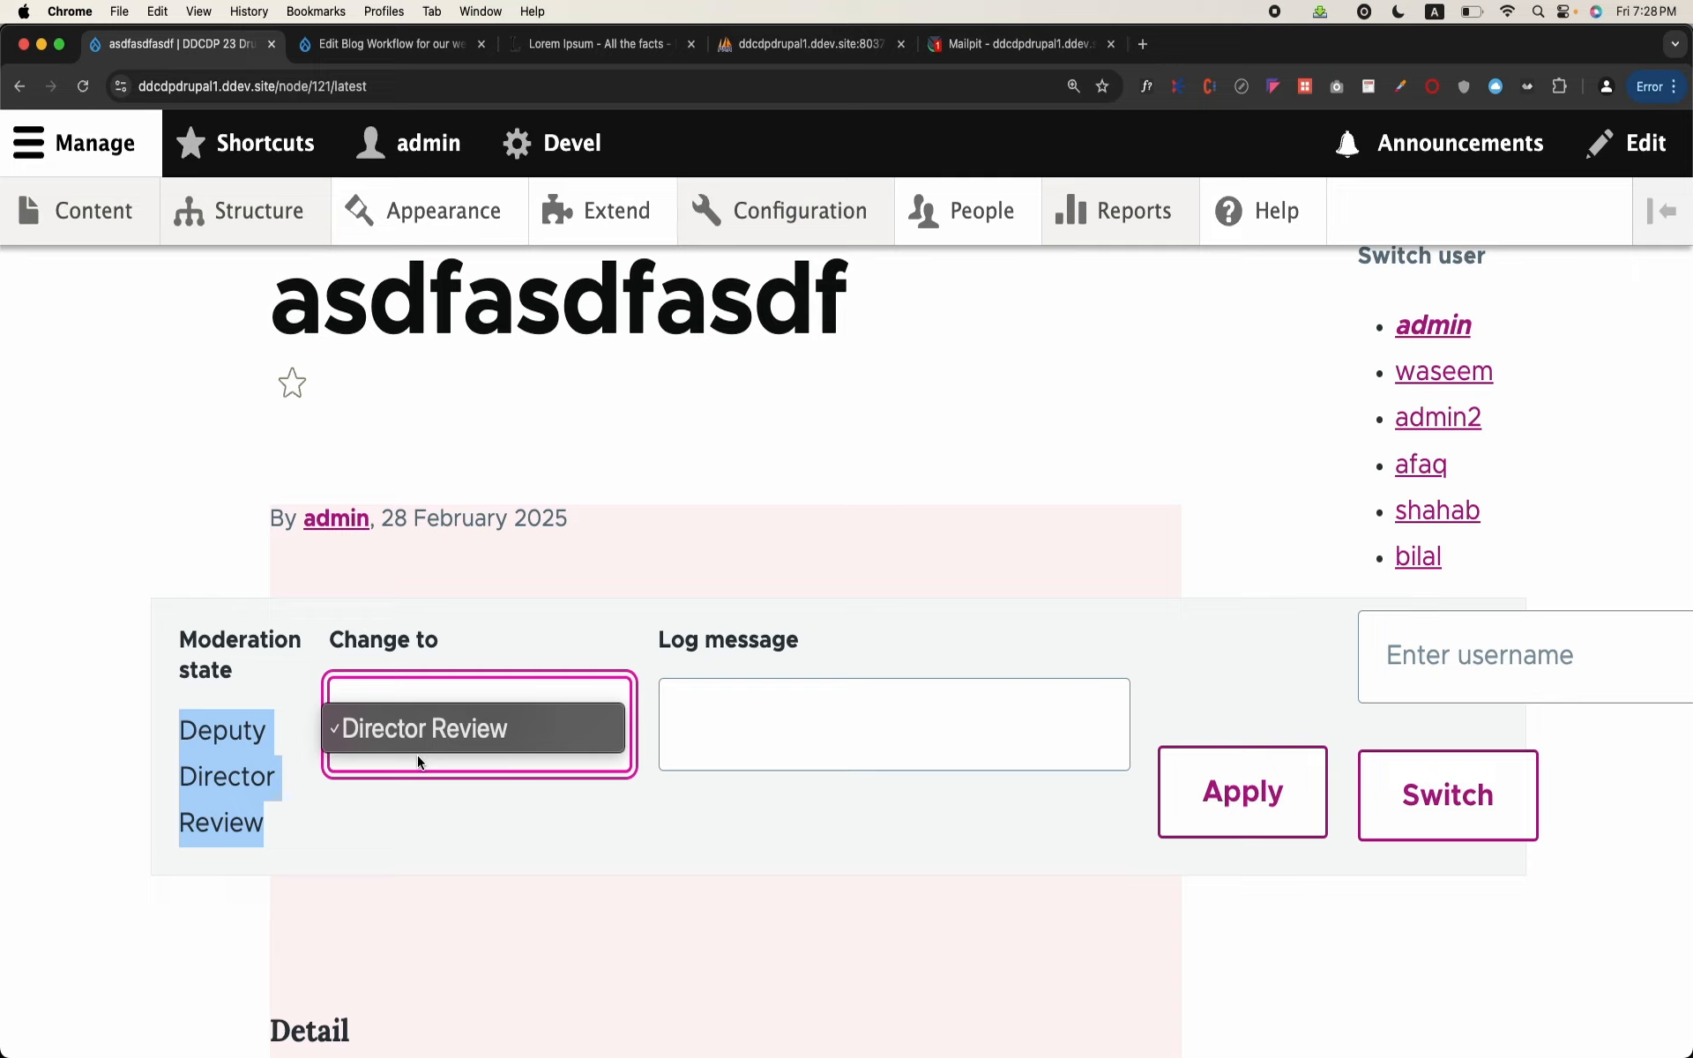
{"action": "left_click", "coordinate": [877, 635]}
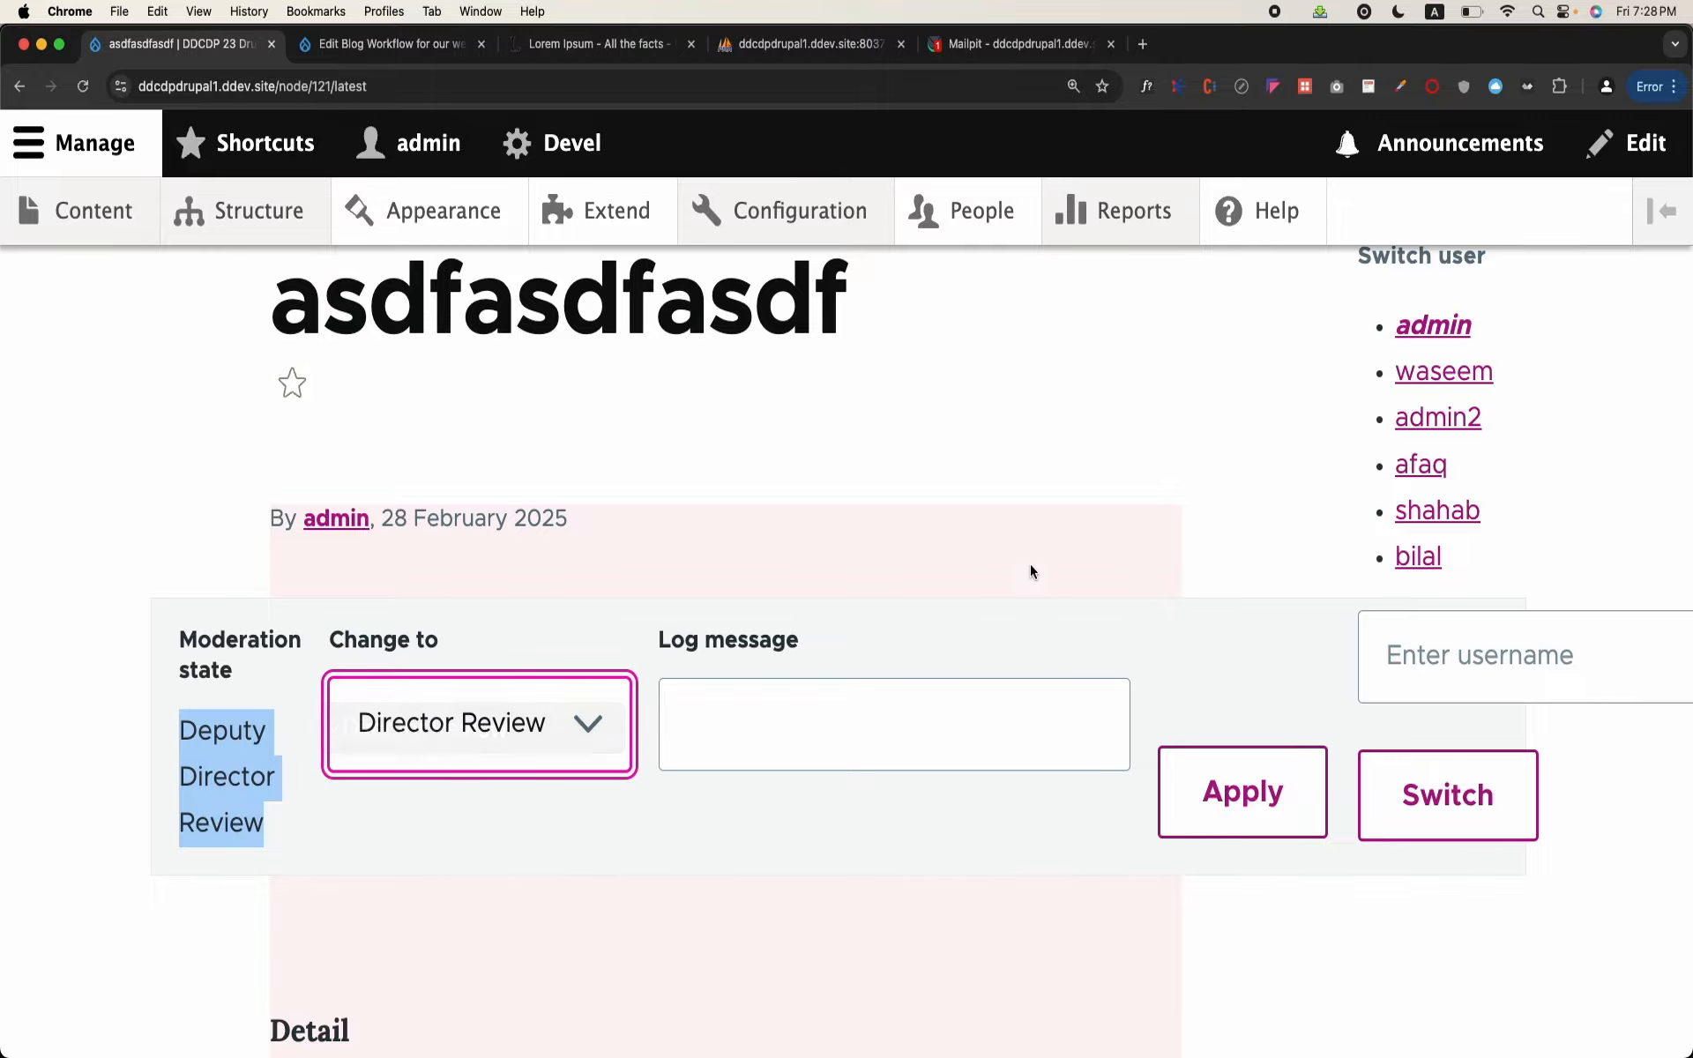
{"action": "left_click", "coordinate": [1094, 463]}
Step: Post the comment "asdfasd" on the asdfasdfasdf blog and return to the beginning of its page
{"action": "scroll", "coordinate": [1096, 465], "scroll_direction": "down", "scroll_amount": 9}
{"action": "scroll", "coordinate": [1095, 464], "scroll_direction": "down", "scroll_amount": 15}
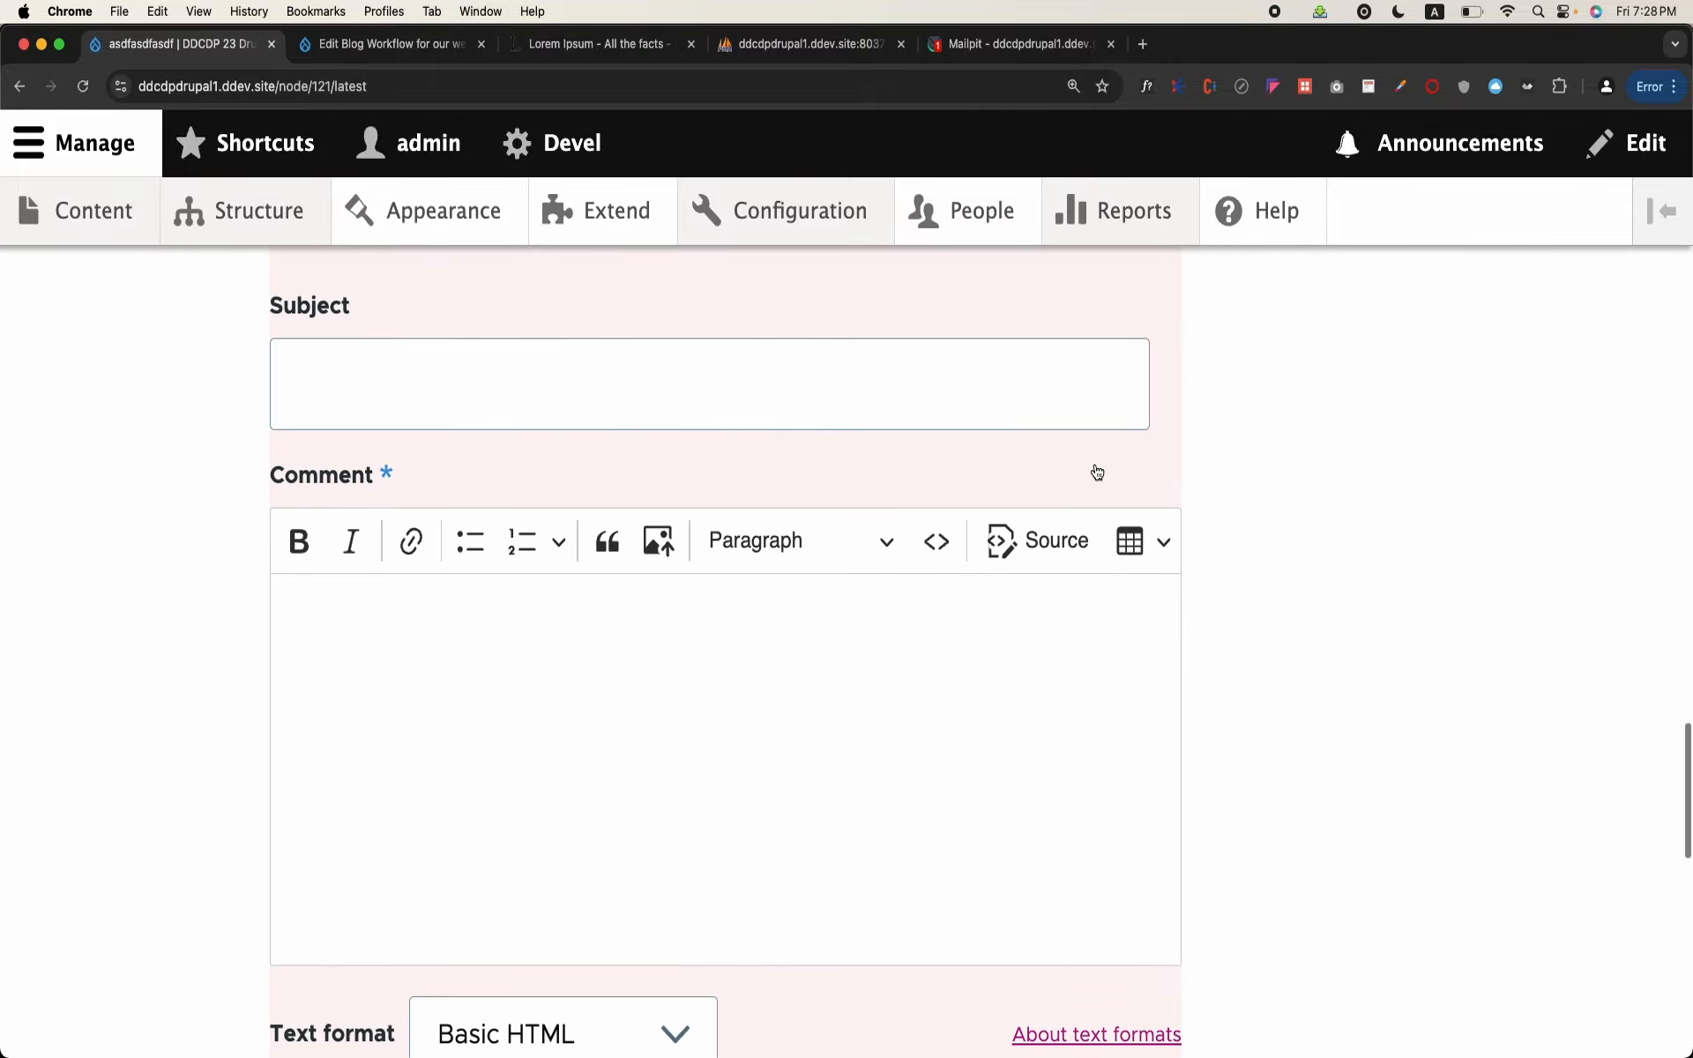
{"action": "left_click", "coordinate": [344, 642]}
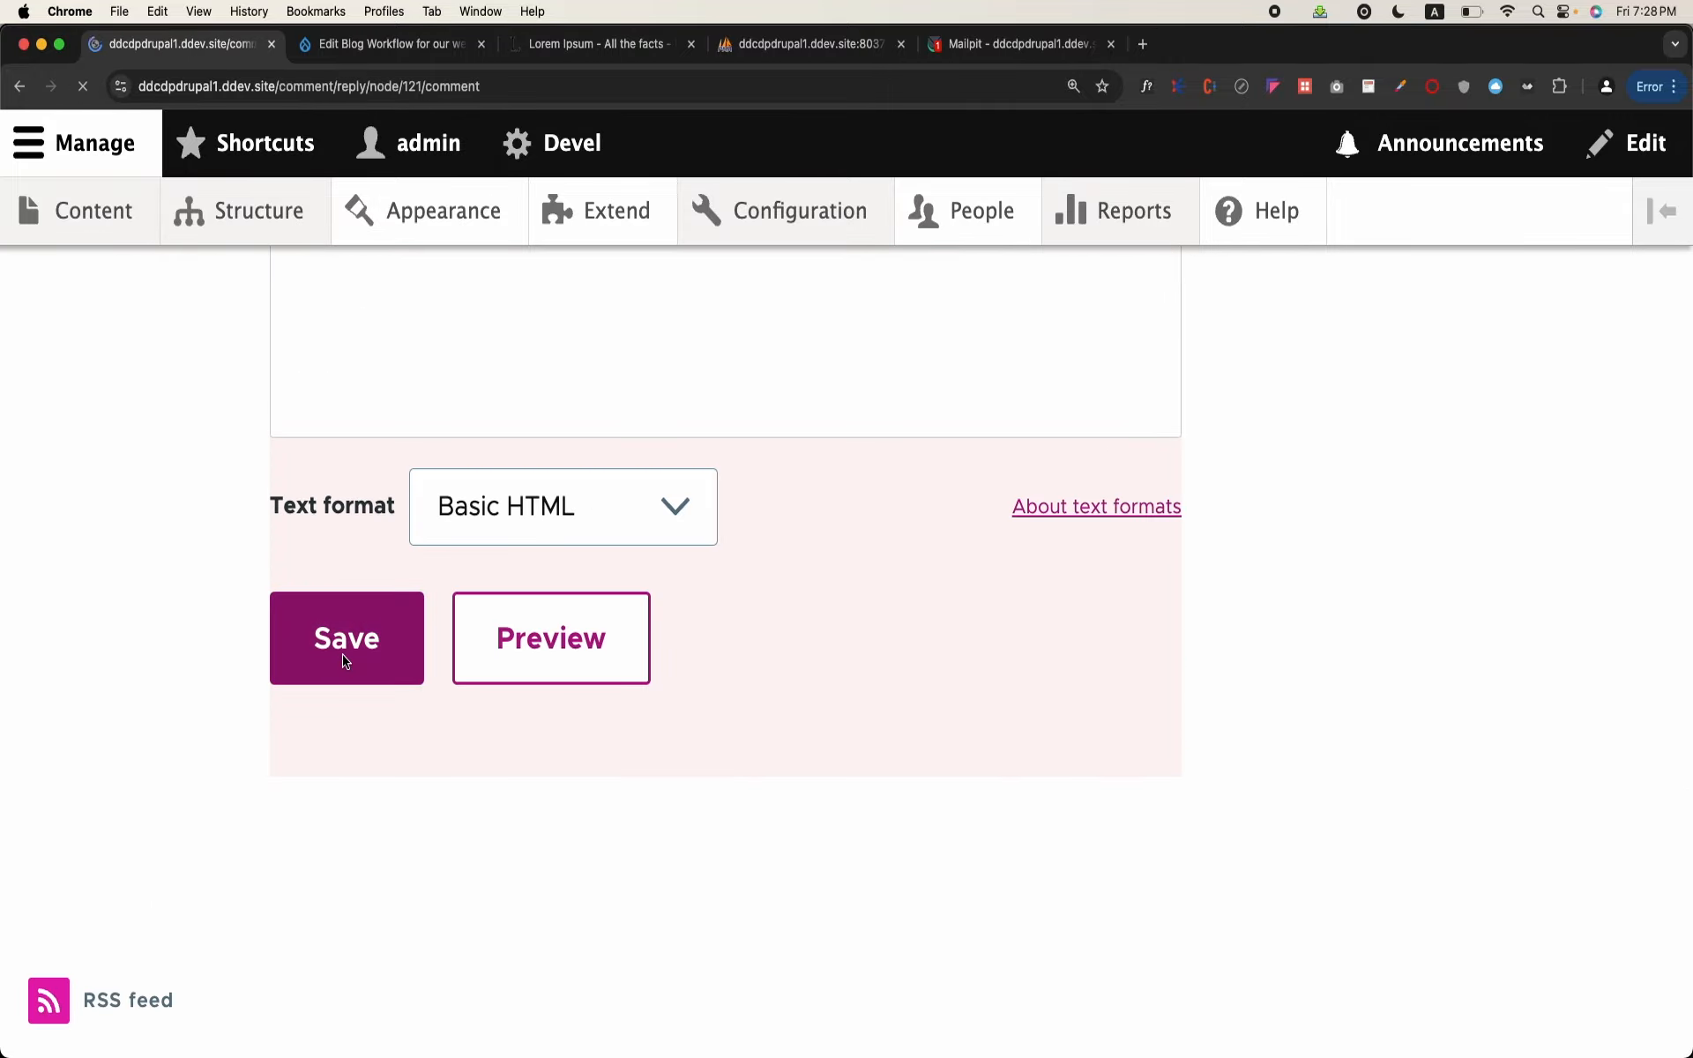
{"action": "scroll", "coordinate": [344, 661], "scroll_direction": "down", "scroll_amount": 20}
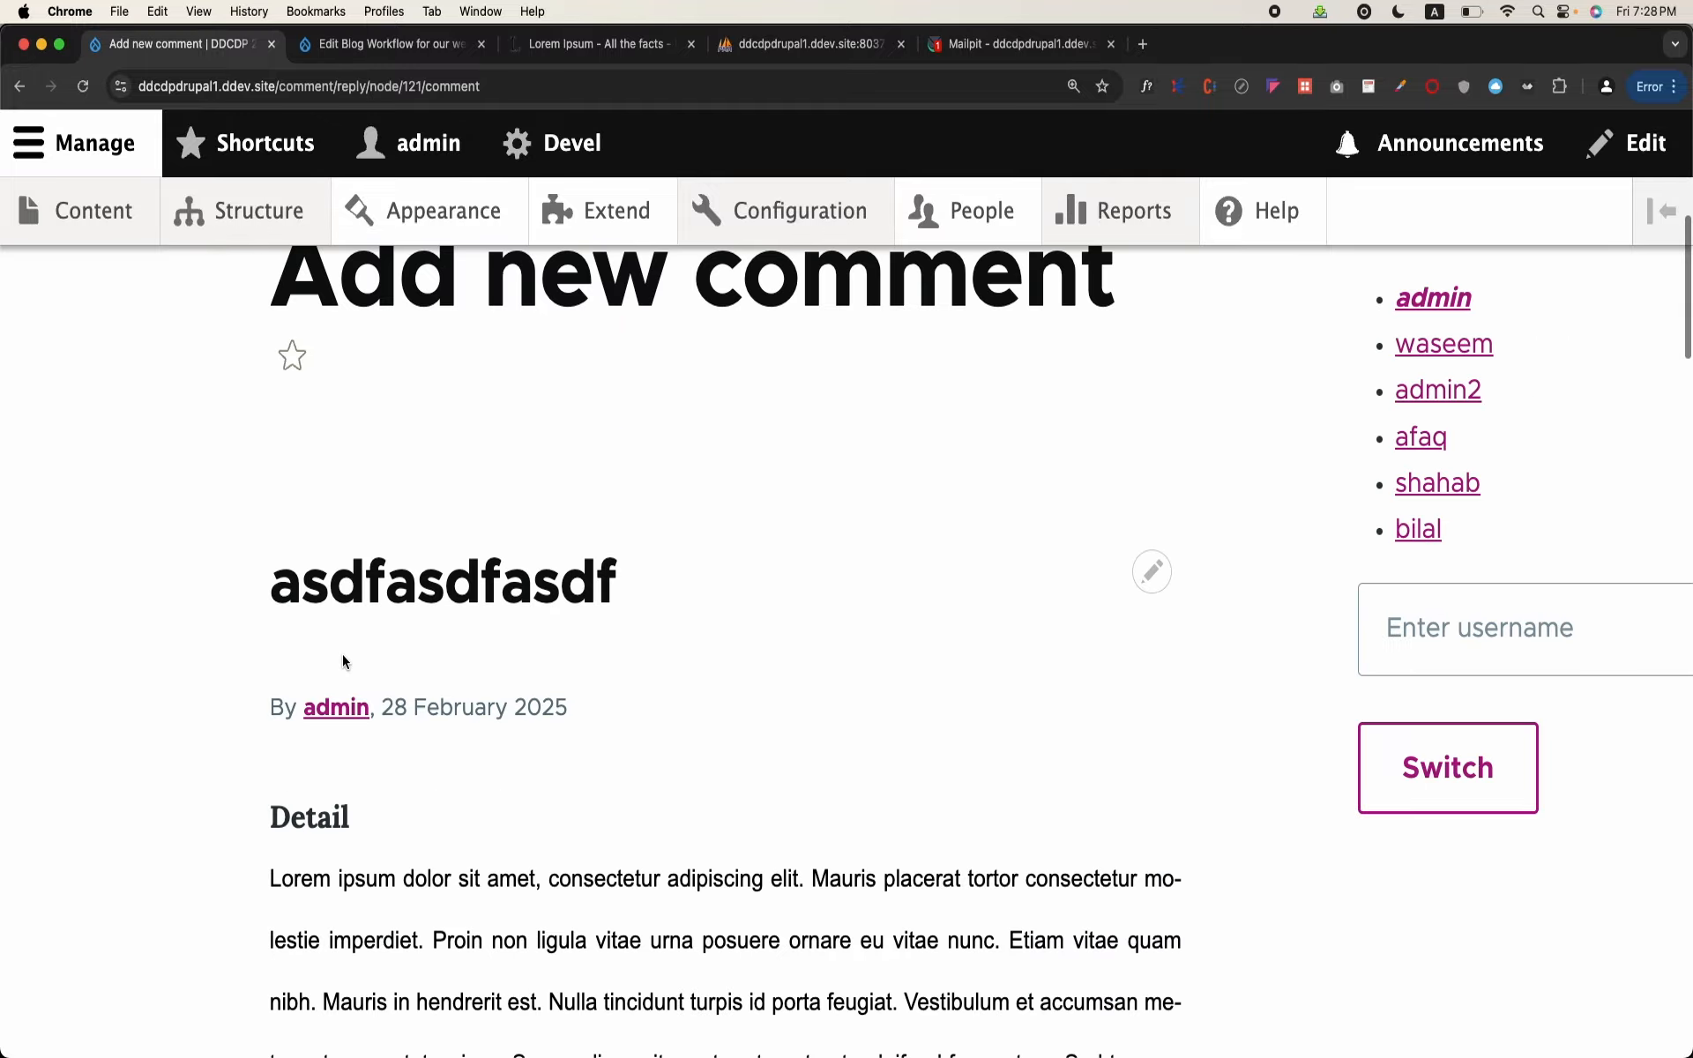
{"action": "left_click", "coordinate": [343, 655]}
{"action": "type", "text": "asdfasd"}
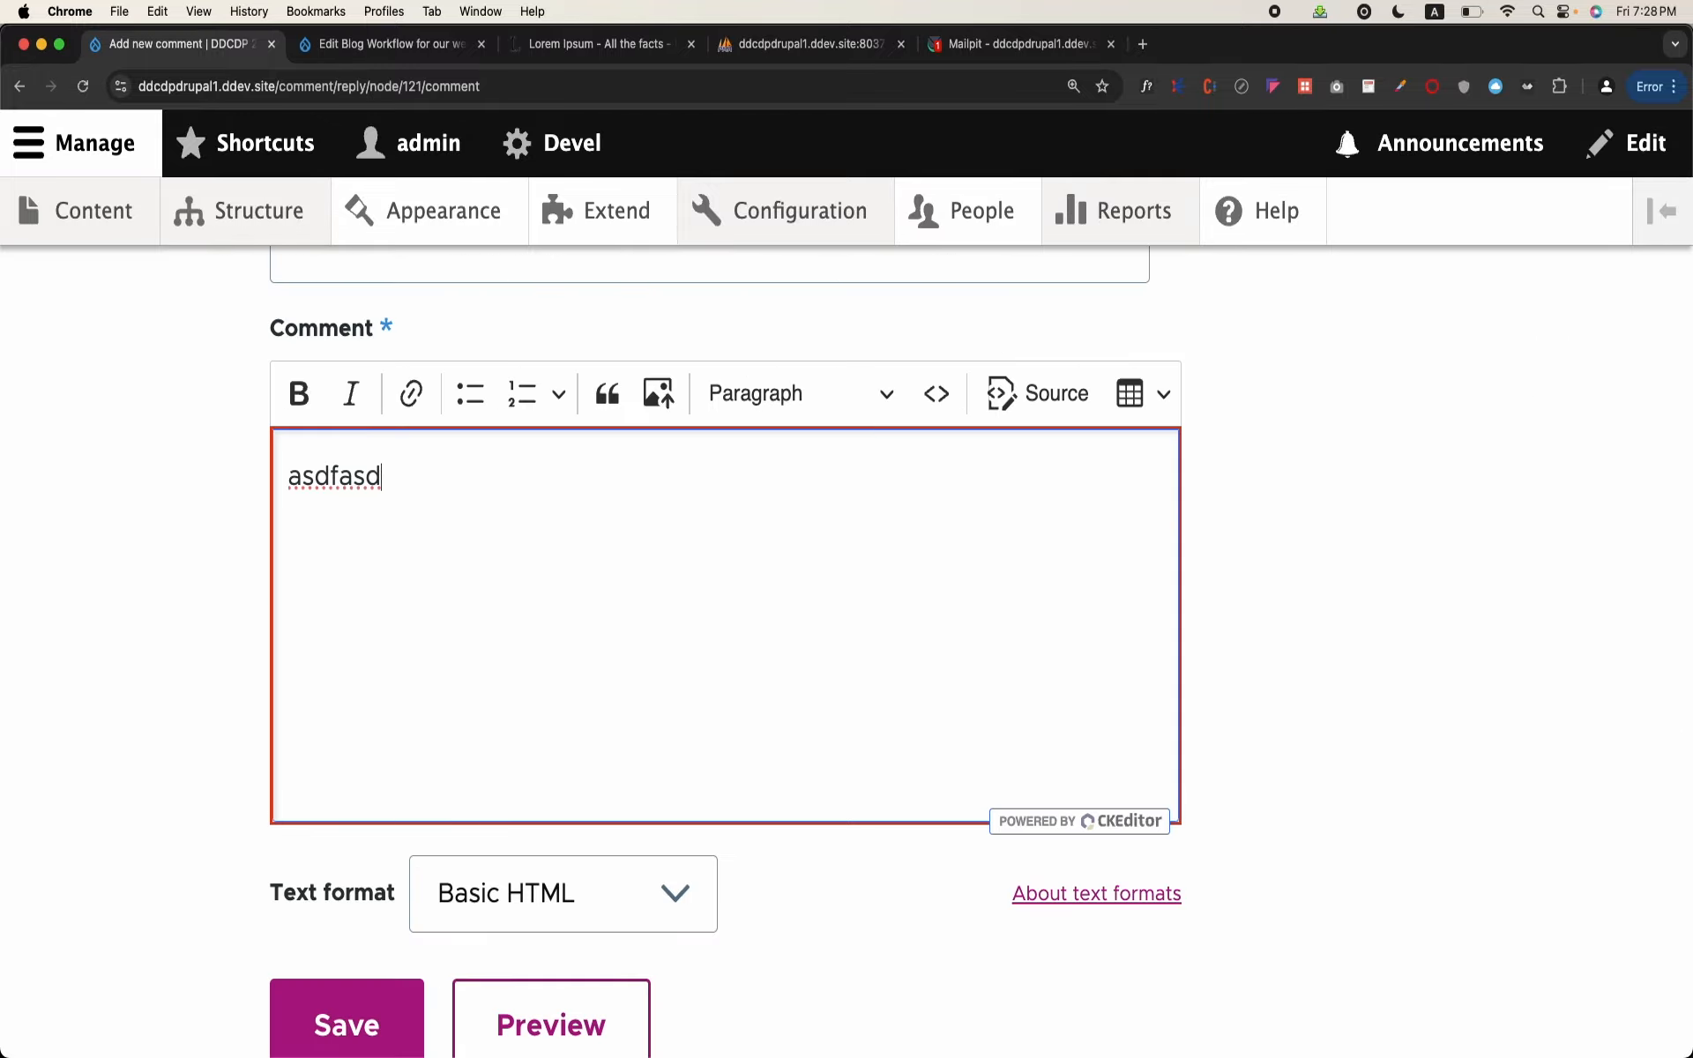
{"action": "scroll", "coordinate": [343, 654], "scroll_direction": "down", "scroll_amount": 5}
{"action": "left_click", "coordinate": [361, 622]}
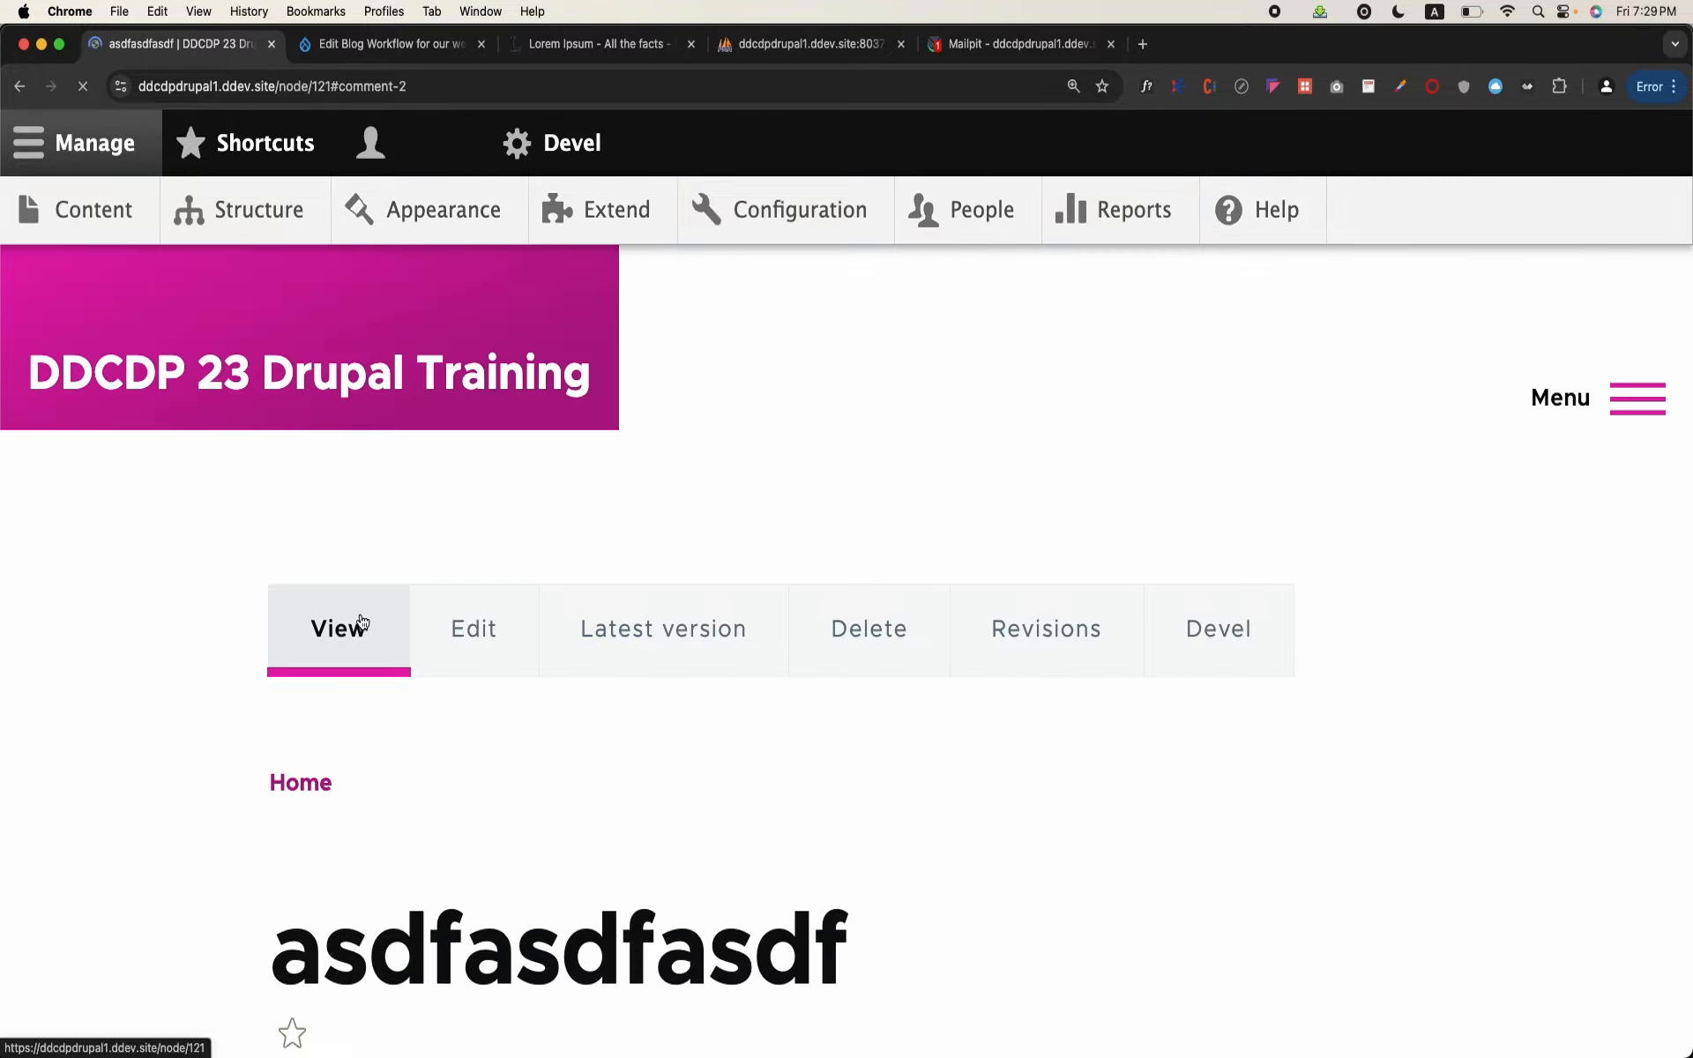
{"action": "scroll", "coordinate": [360, 612], "scroll_direction": "up", "scroll_amount": 20}
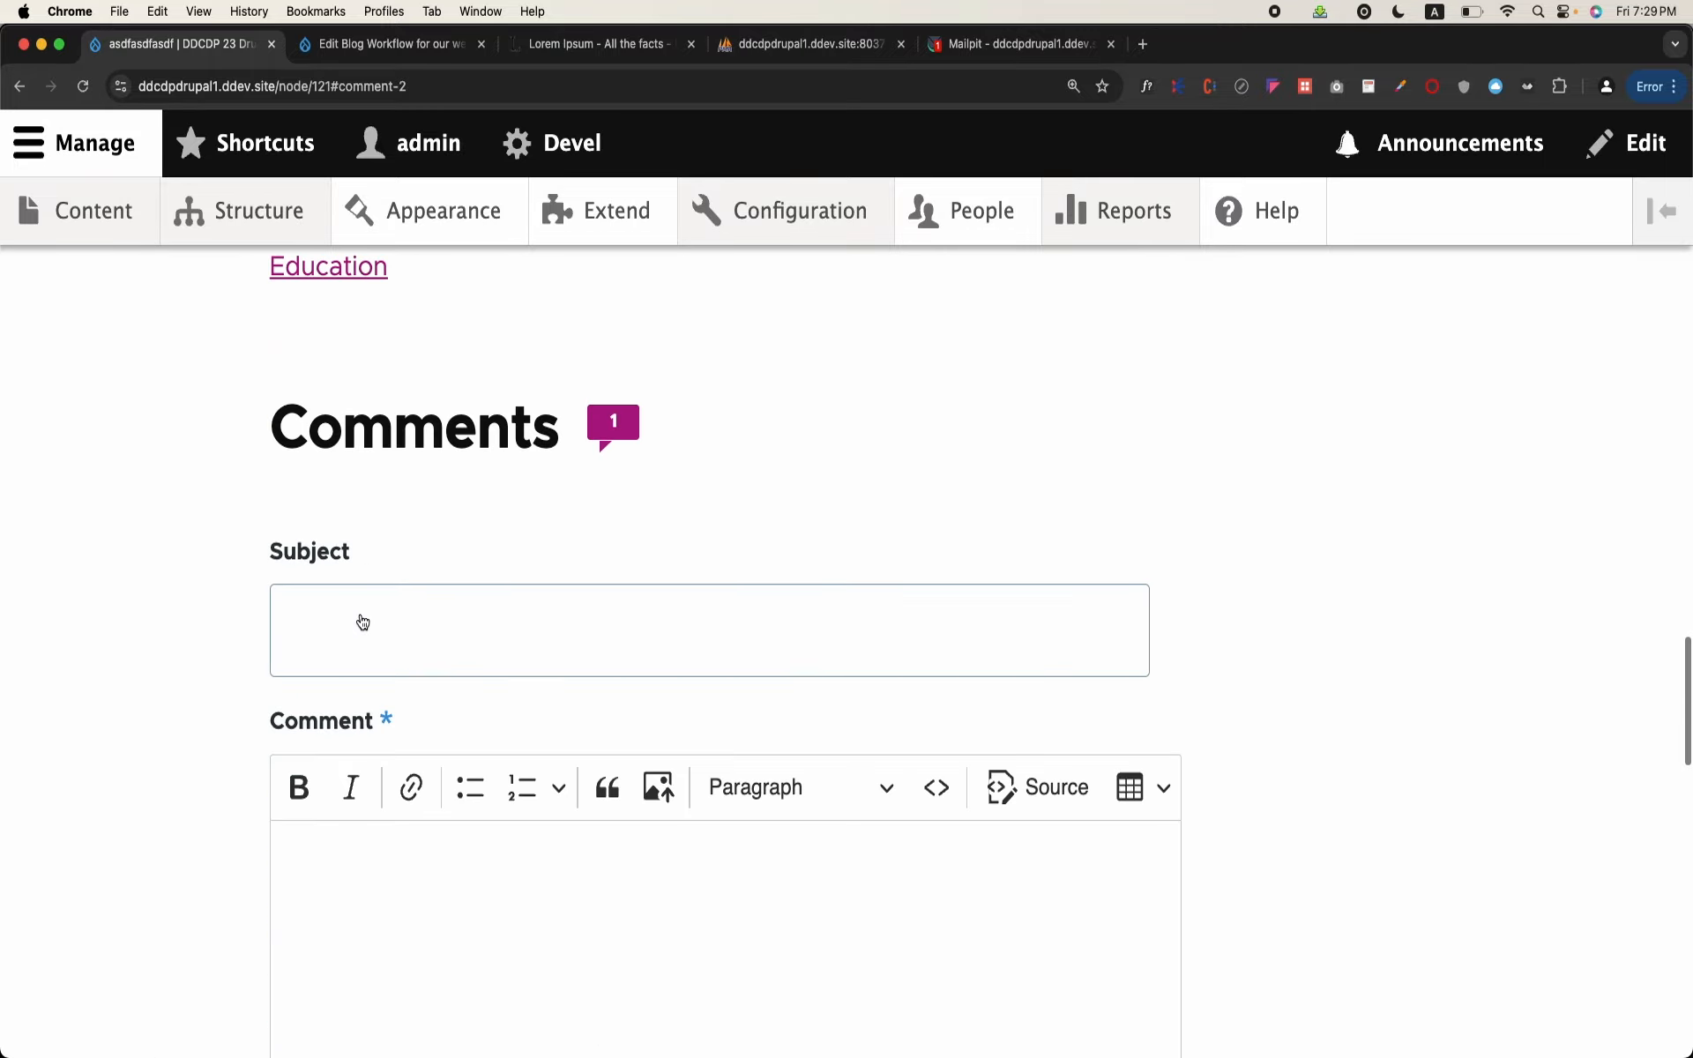
{"action": "scroll", "coordinate": [352, 590], "scroll_direction": "up", "scroll_amount": 10}
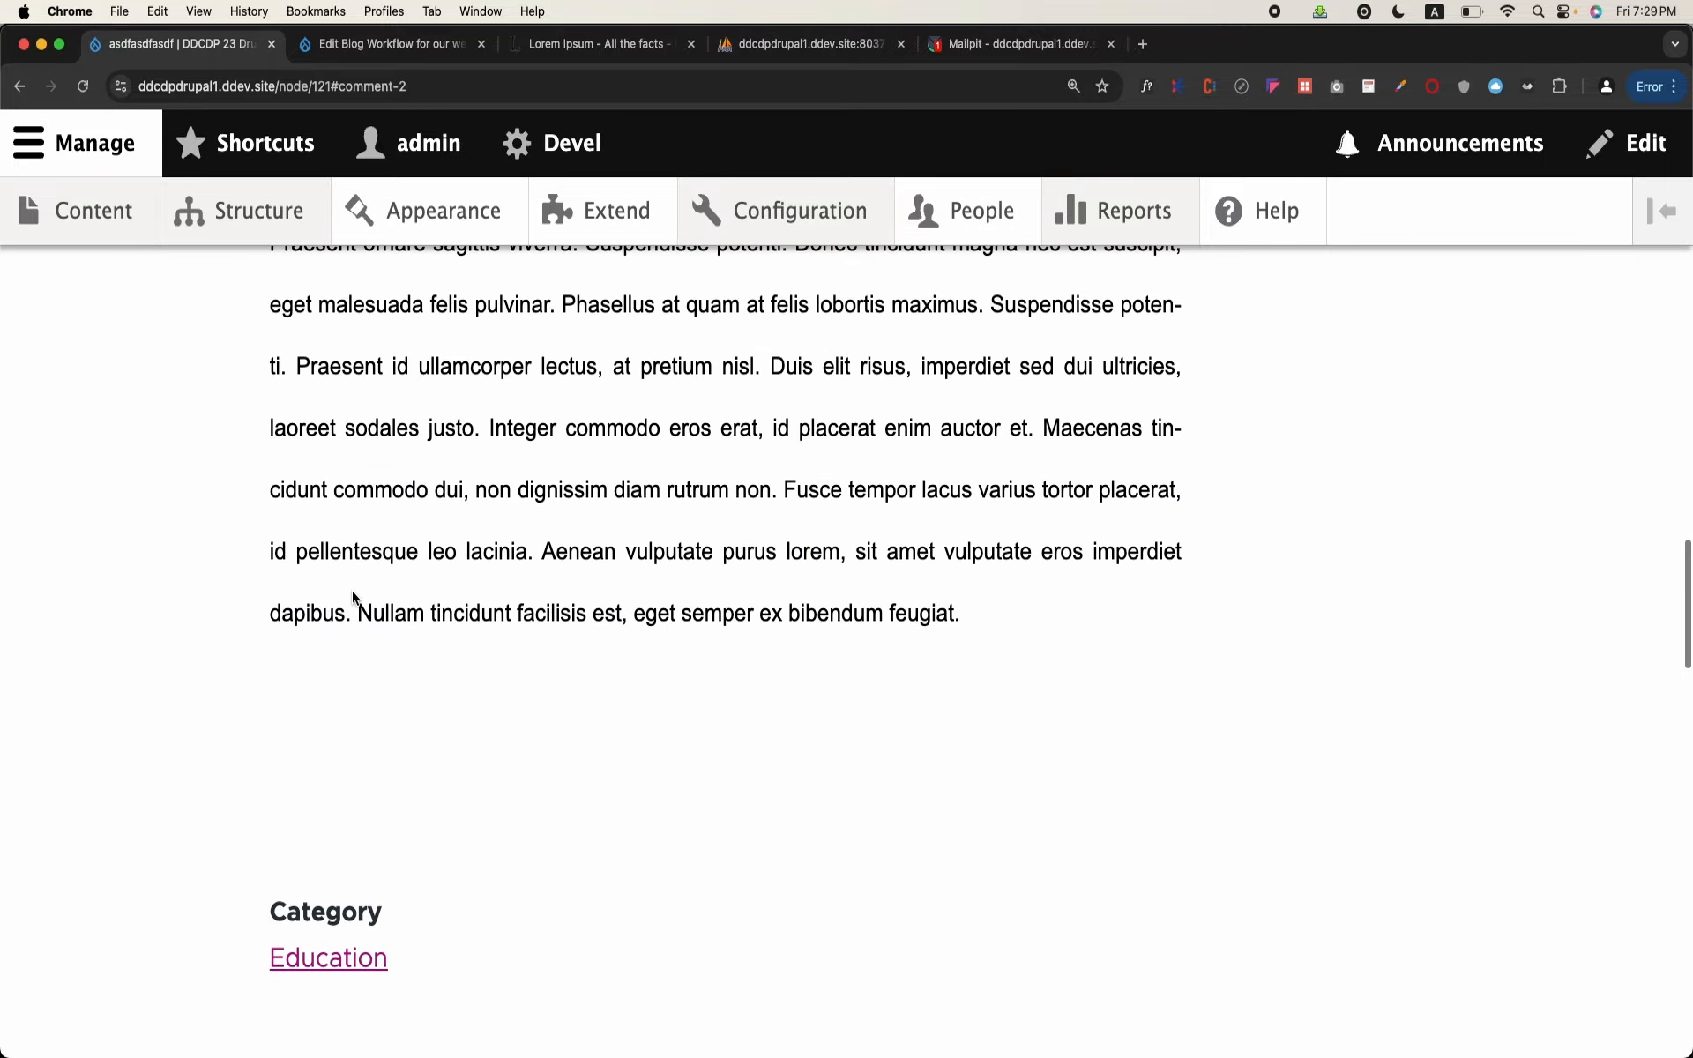
{"action": "scroll", "coordinate": [351, 590], "scroll_direction": "up", "scroll_amount": 15}
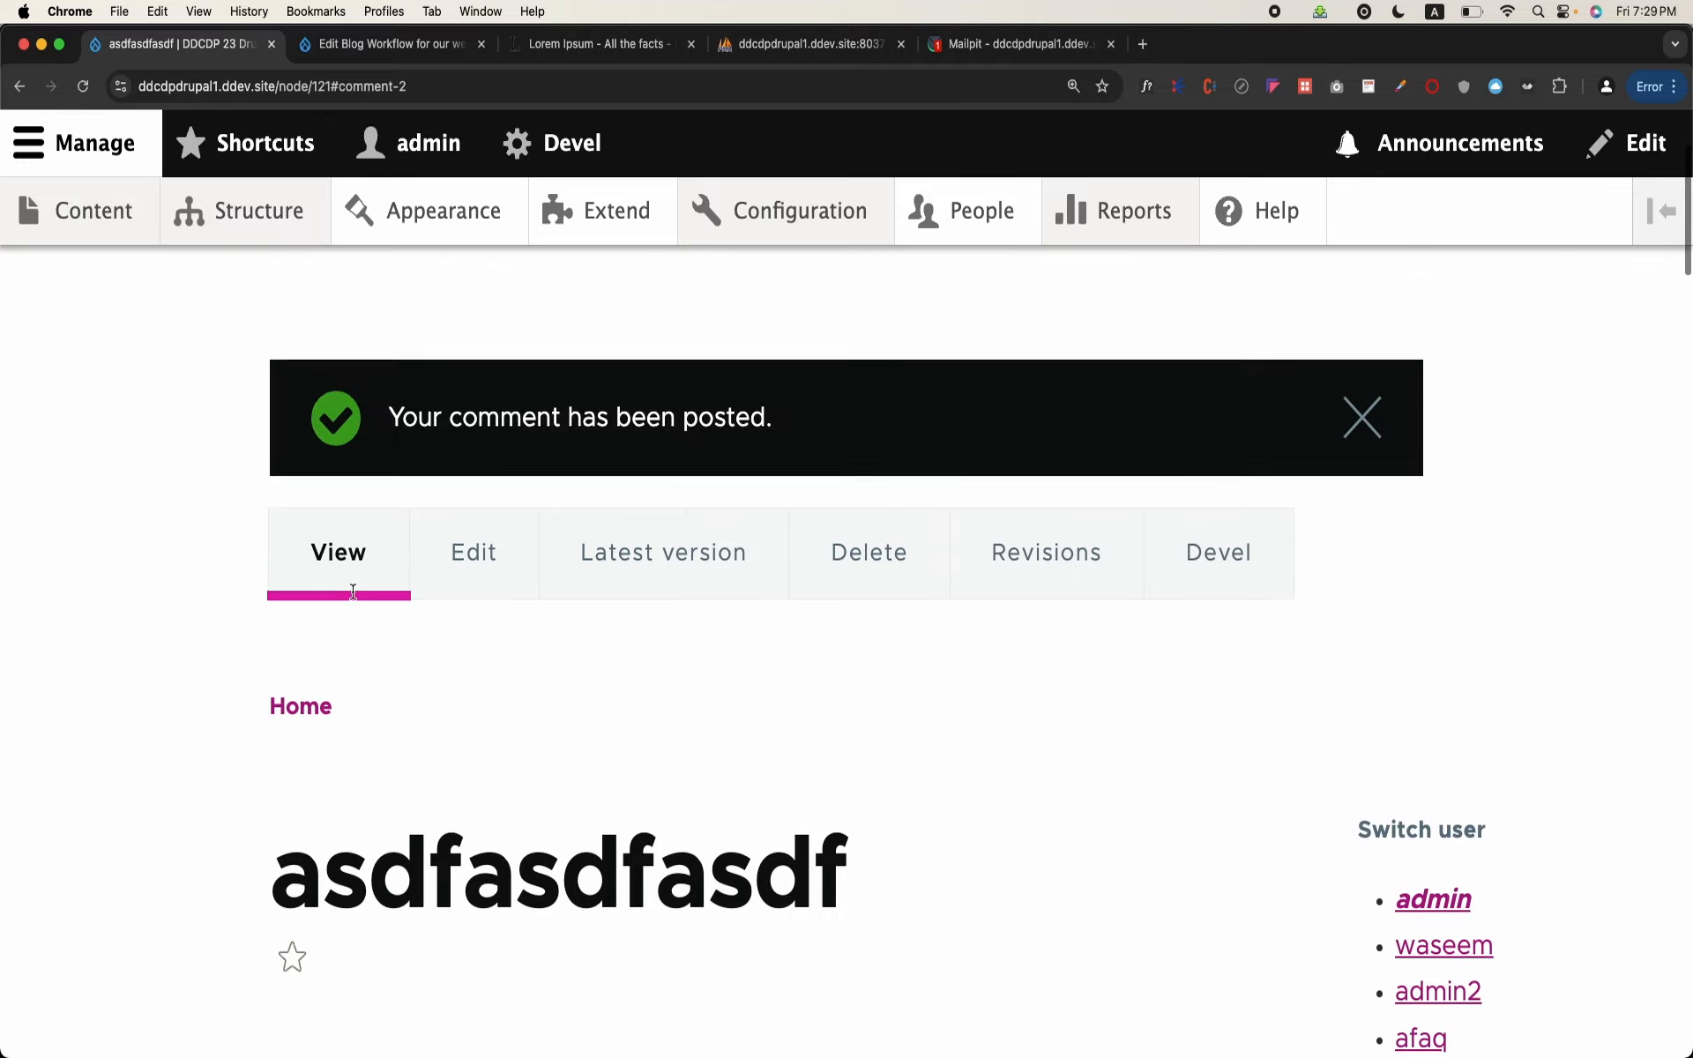
Step: Open the asdfasdfasdf blog's latest version and change its moderation state to Director Review
{"action": "left_click", "coordinate": [630, 574]}
{"action": "scroll", "coordinate": [630, 572], "scroll_direction": "down", "scroll_amount": 7}
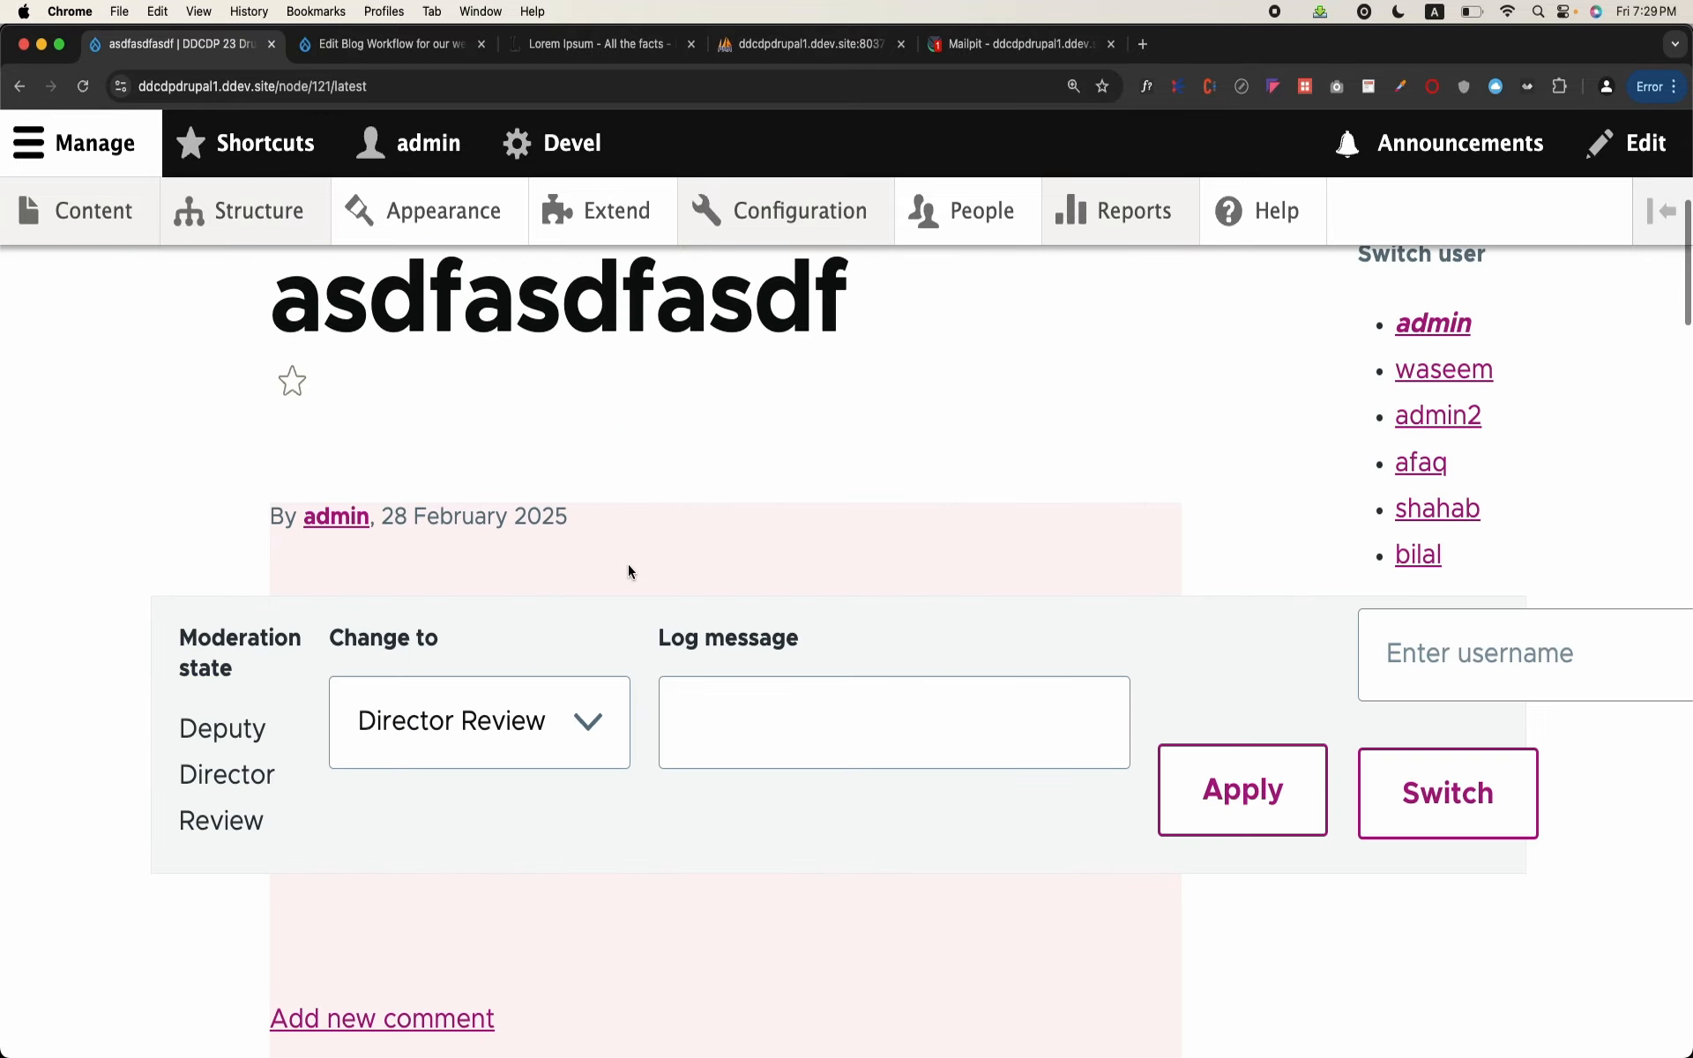
{"action": "scroll", "coordinate": [431, 765], "scroll_direction": "down", "scroll_amount": 2}
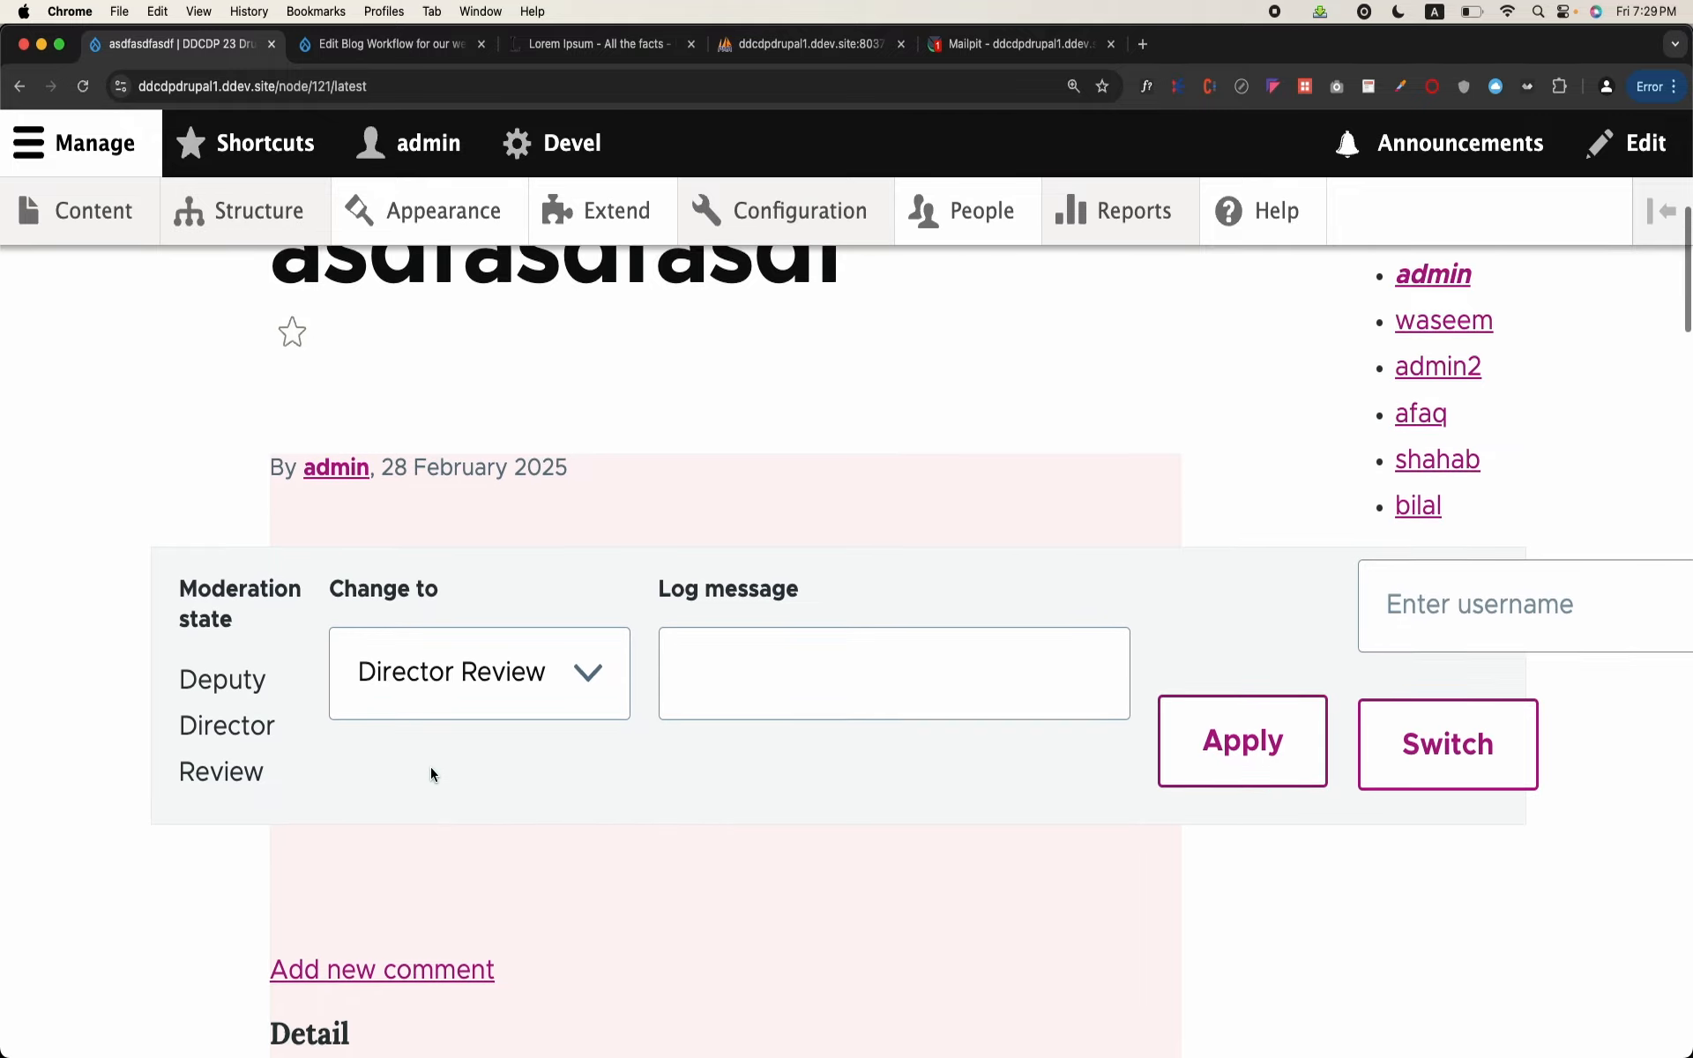
{"action": "scroll", "coordinate": [411, 597], "scroll_direction": "down", "scroll_amount": 8}
{"action": "scroll", "coordinate": [411, 597], "scroll_direction": "up", "scroll_amount": 8}
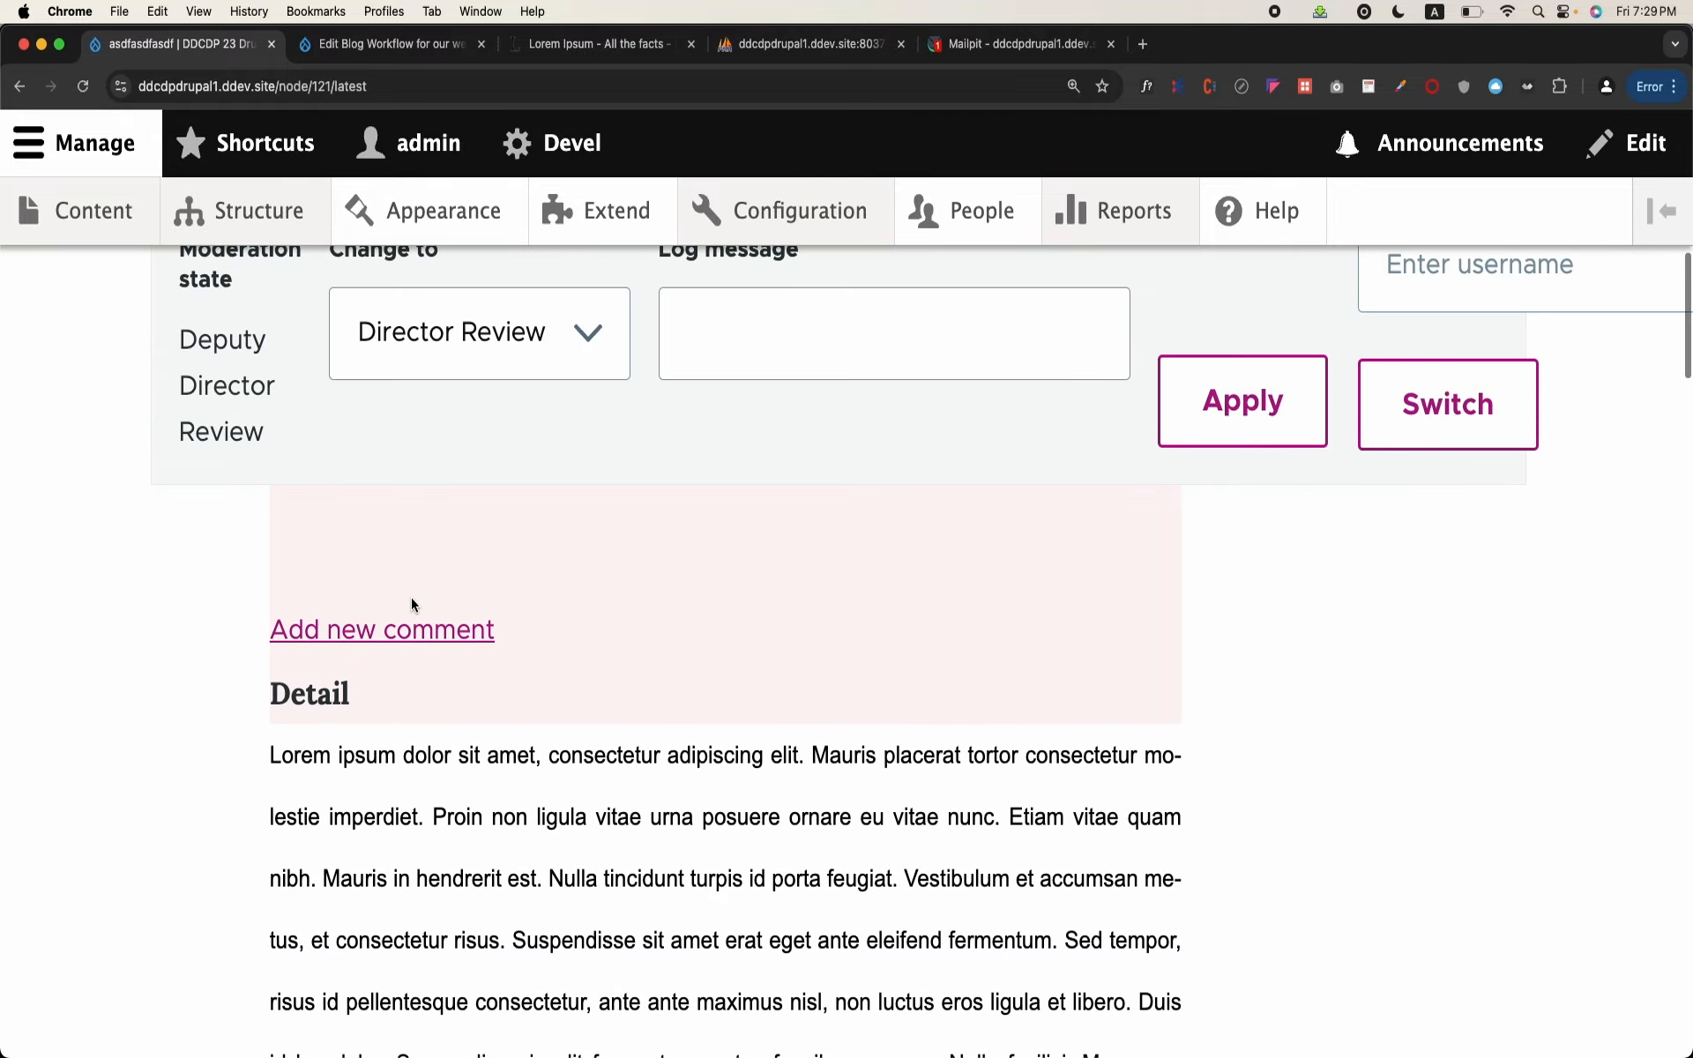
{"action": "left_click", "coordinate": [1265, 613]}
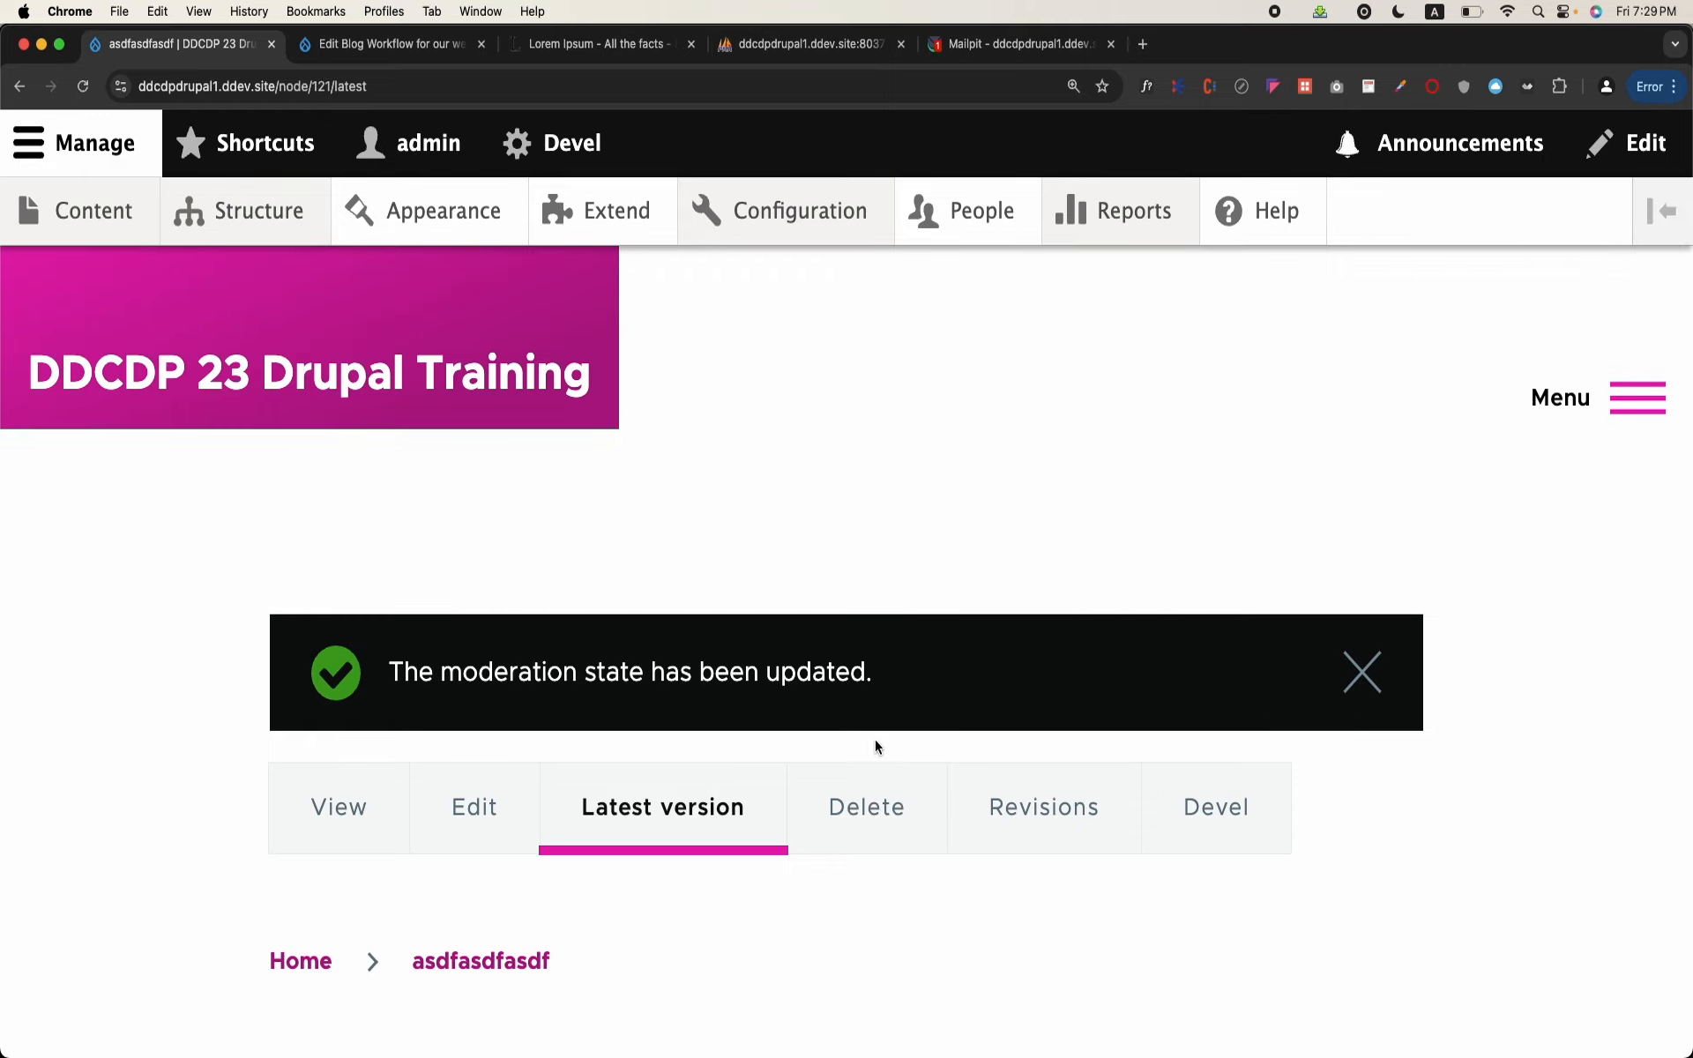
Step: Change the moderation state of the blog's latest version to Published and check the resulting page
{"action": "scroll", "coordinate": [875, 747], "scroll_direction": "down", "scroll_amount": 8}
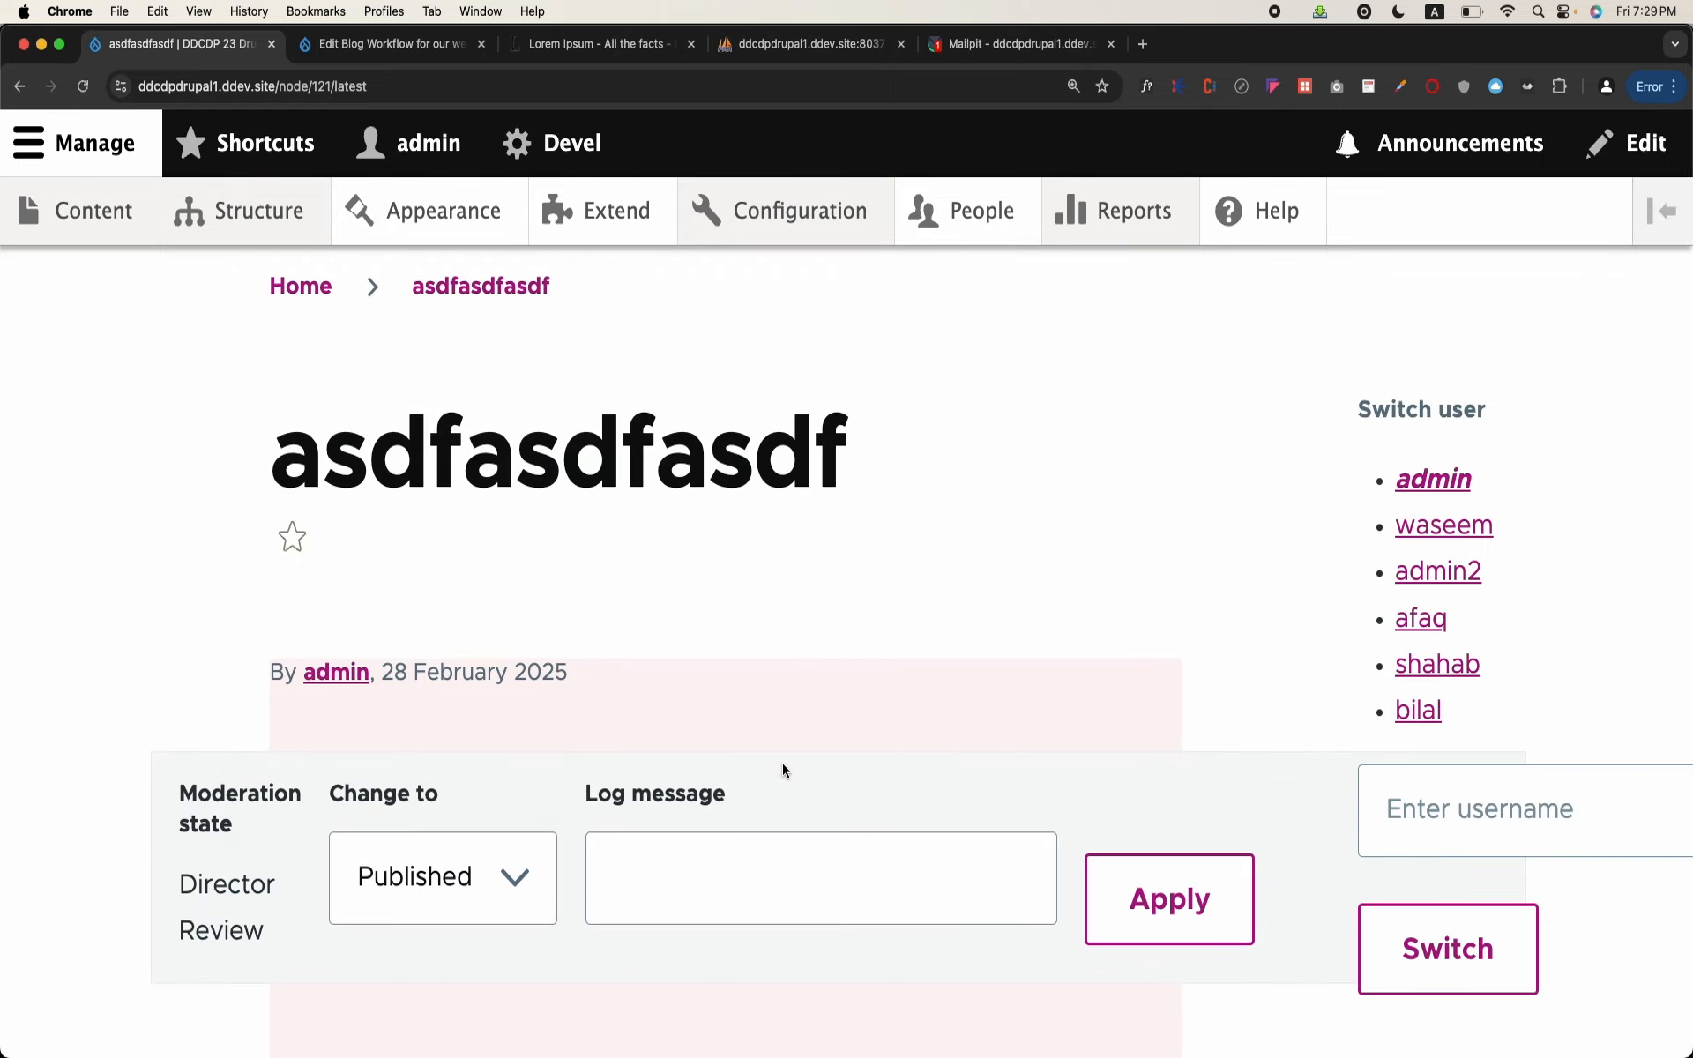
{"action": "left_click", "coordinate": [1214, 887]}
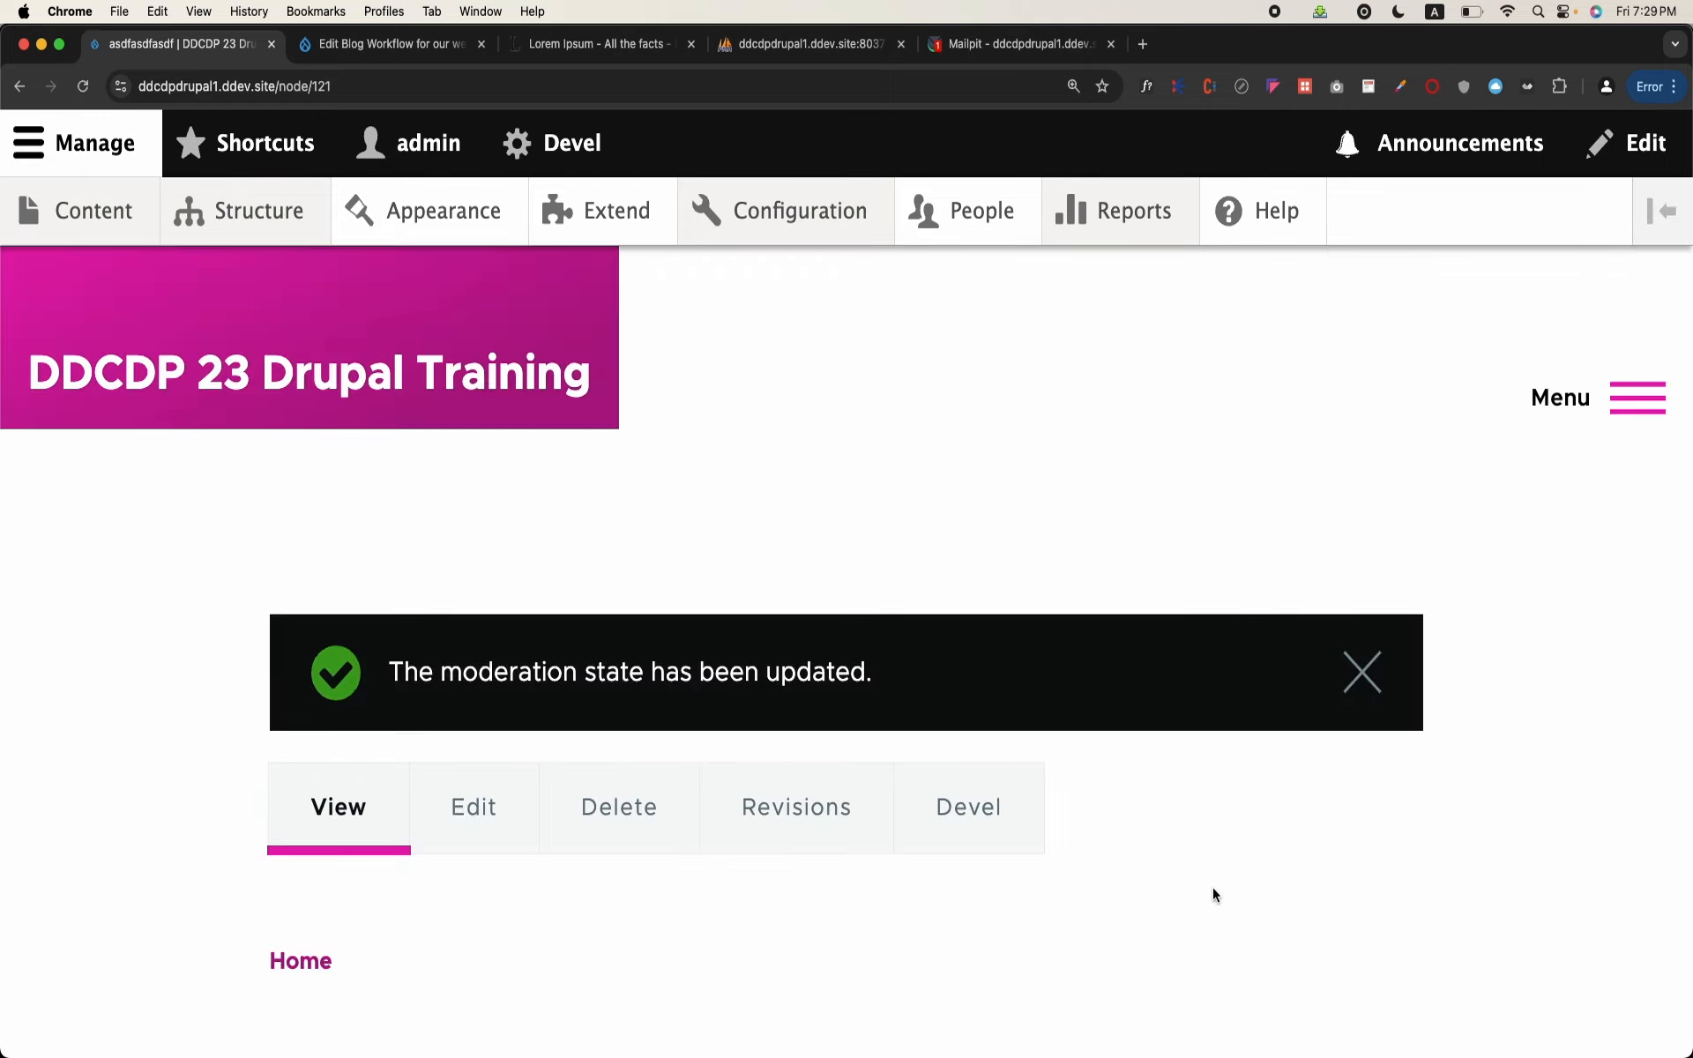
{"action": "scroll", "coordinate": [600, 809], "scroll_direction": "down", "scroll_amount": 9}
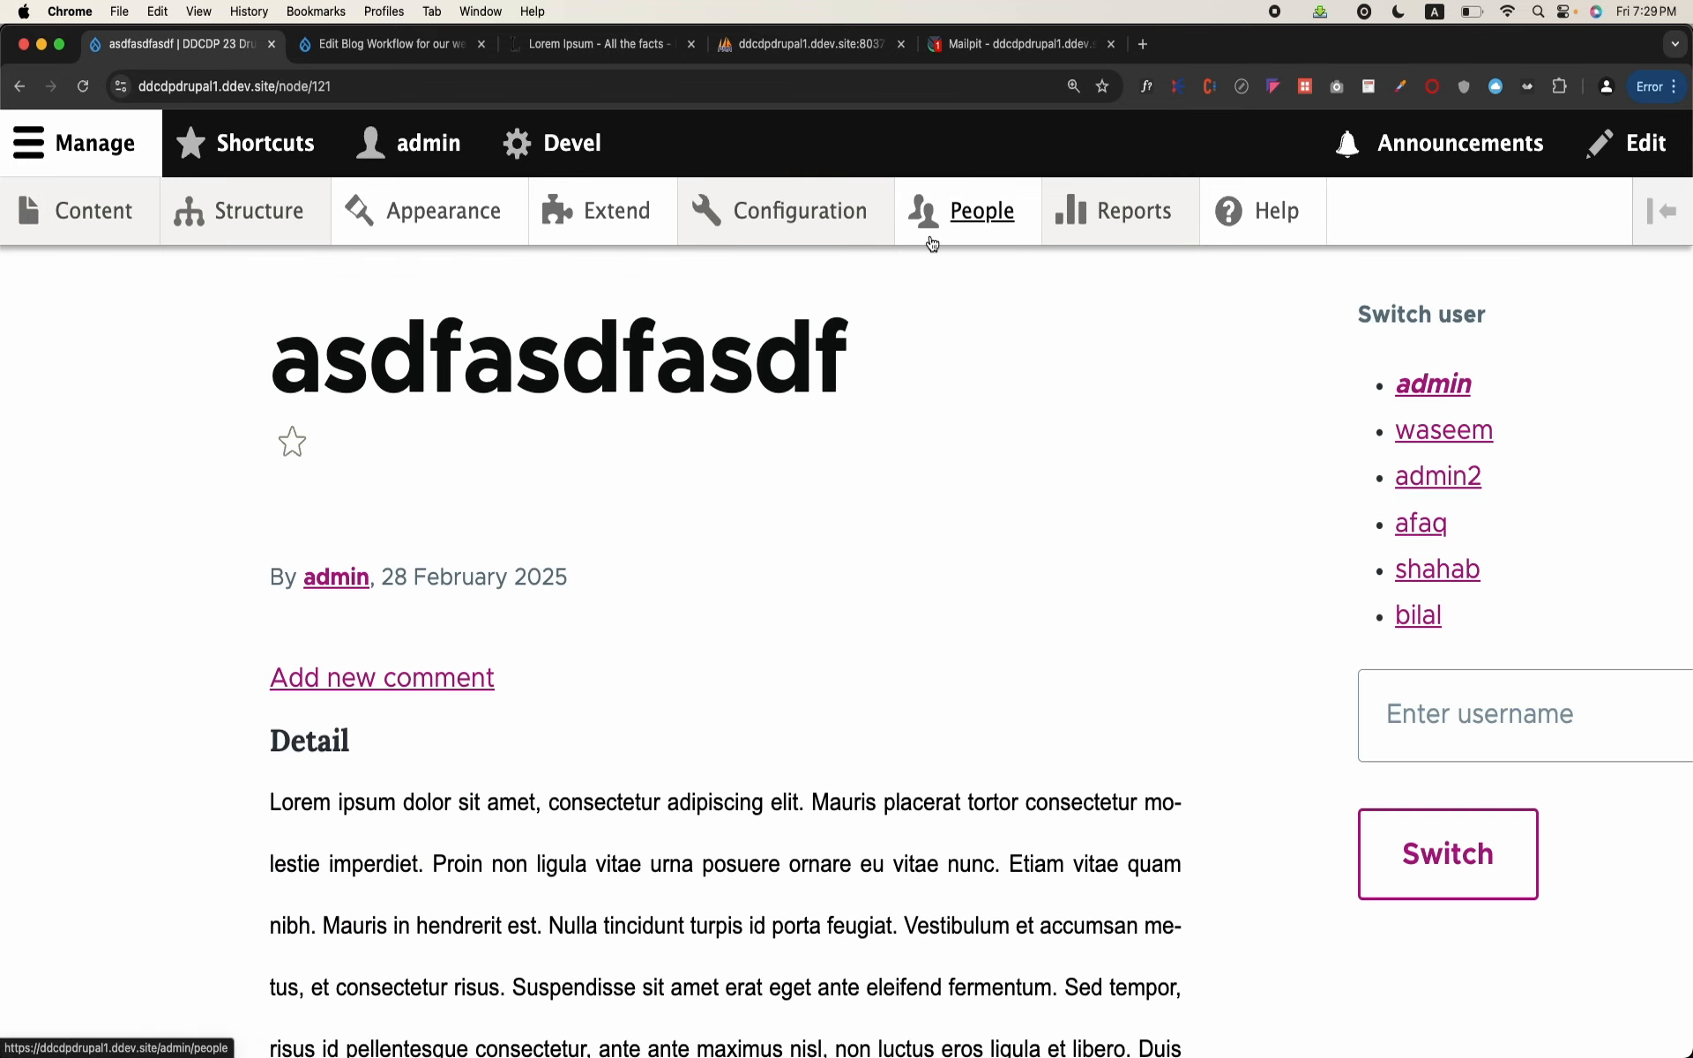
Step: Open the "Blog Workflow for our website" workflow from the site configuration for editing and review its transitions
{"action": "left_click", "coordinate": [839, 234]}
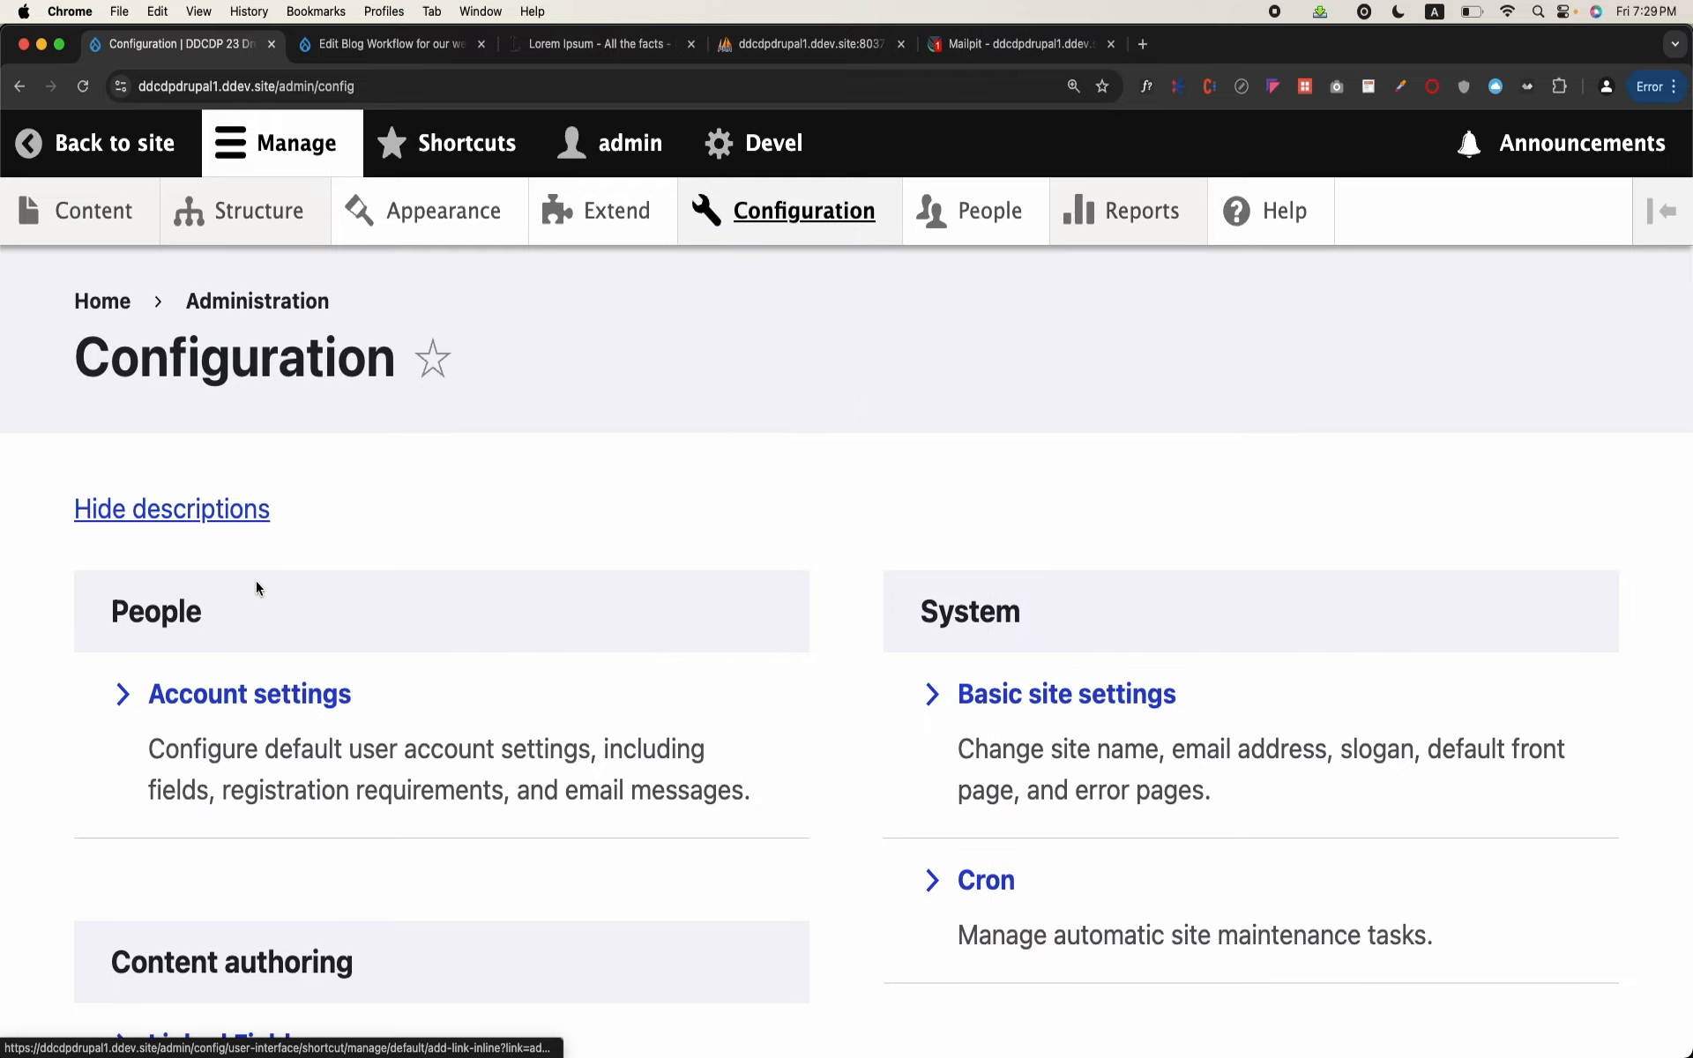
{"action": "scroll", "coordinate": [256, 580], "scroll_direction": "down", "scroll_amount": 8}
{"action": "scroll", "coordinate": [256, 580], "scroll_direction": "down", "scroll_amount": 15}
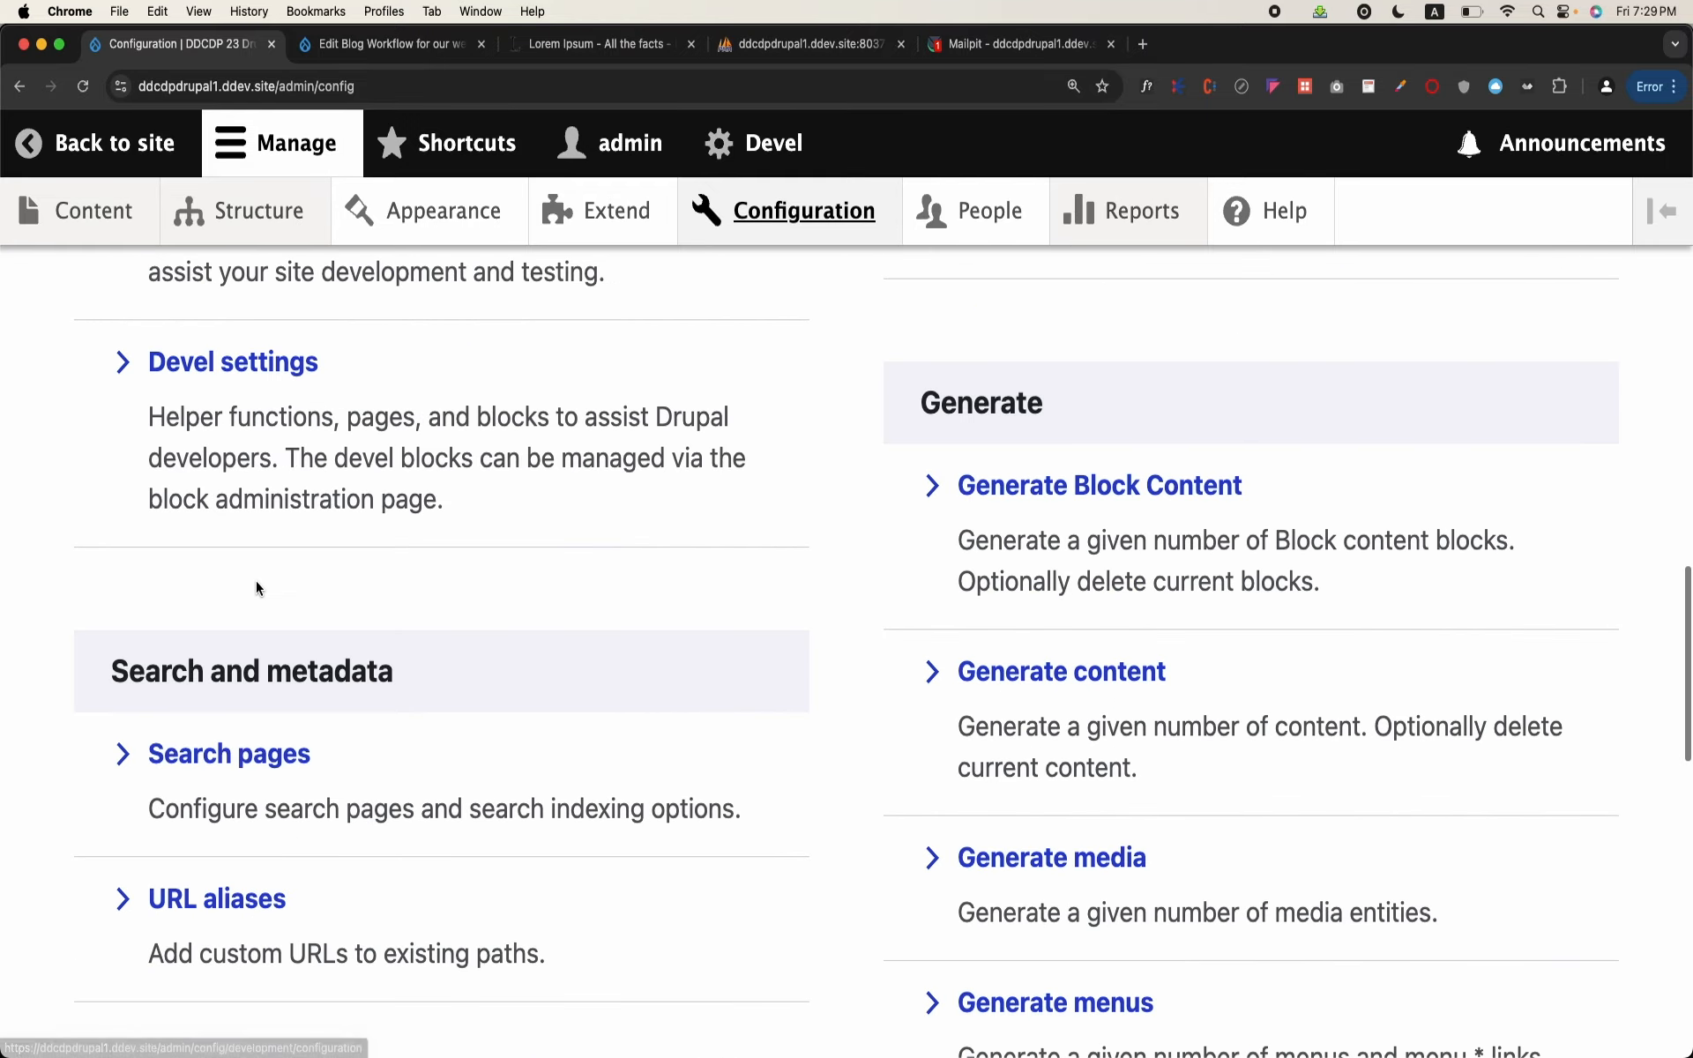
{"action": "scroll", "coordinate": [256, 586], "scroll_direction": "down", "scroll_amount": 8}
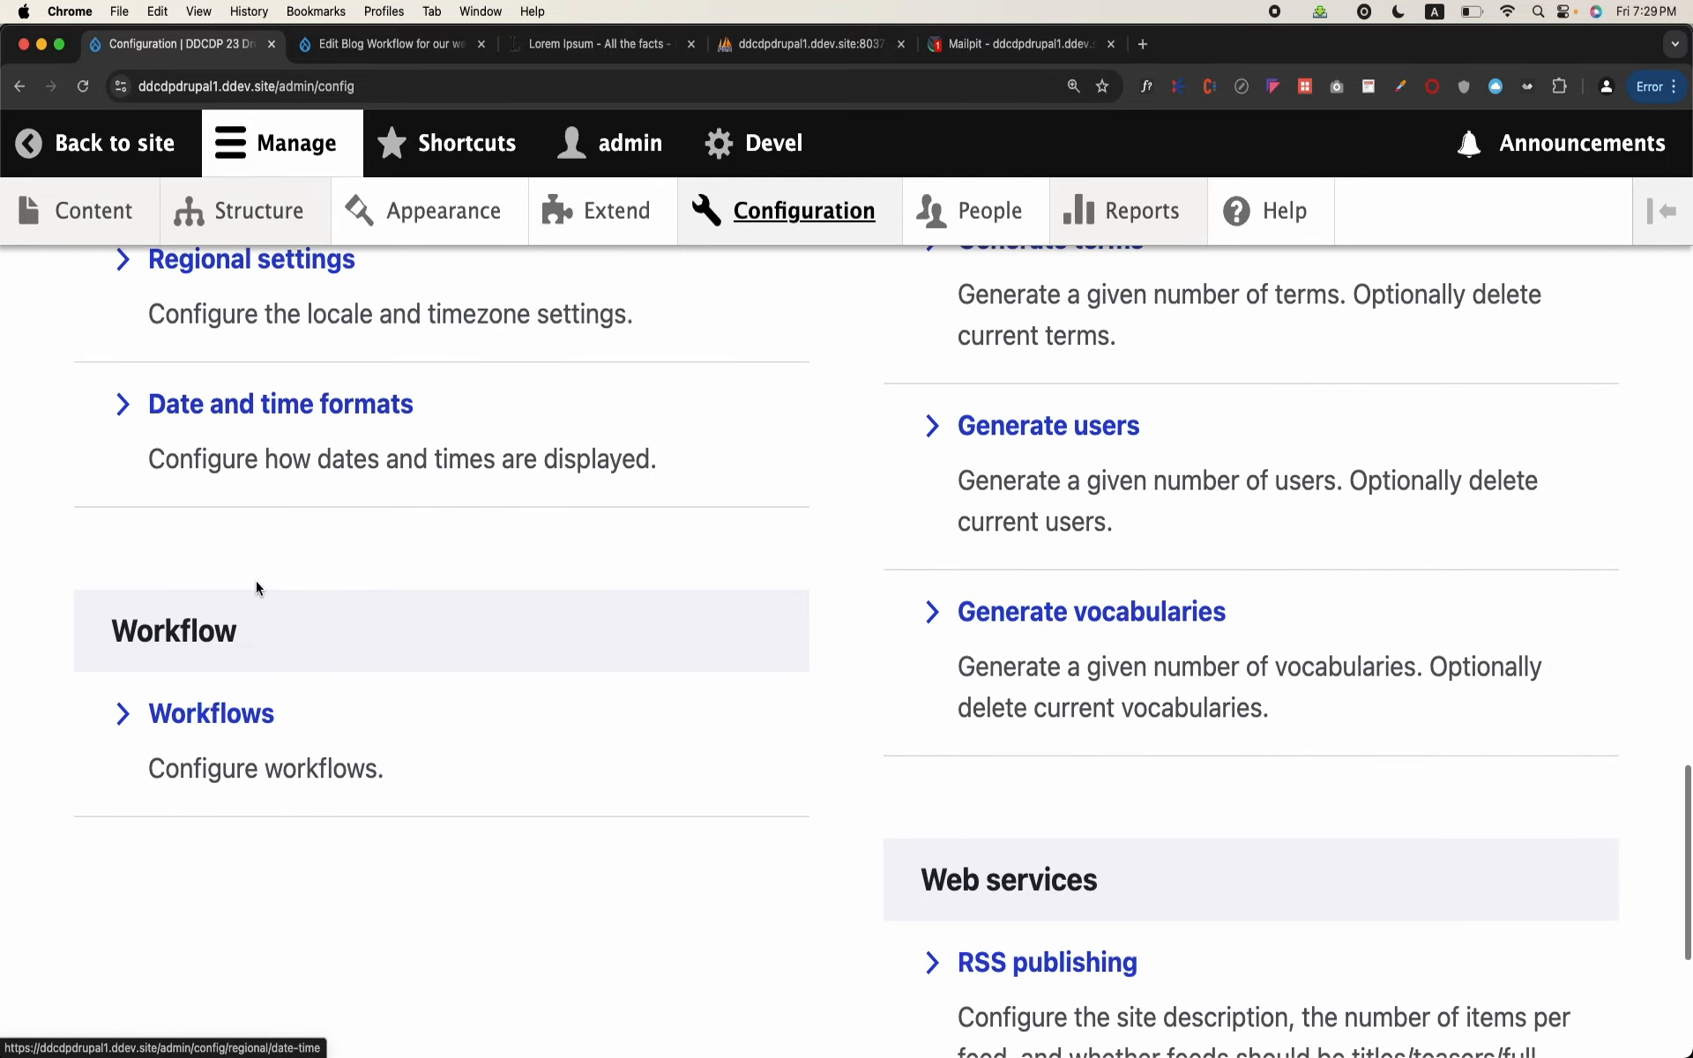
{"action": "left_click", "coordinate": [231, 714]}
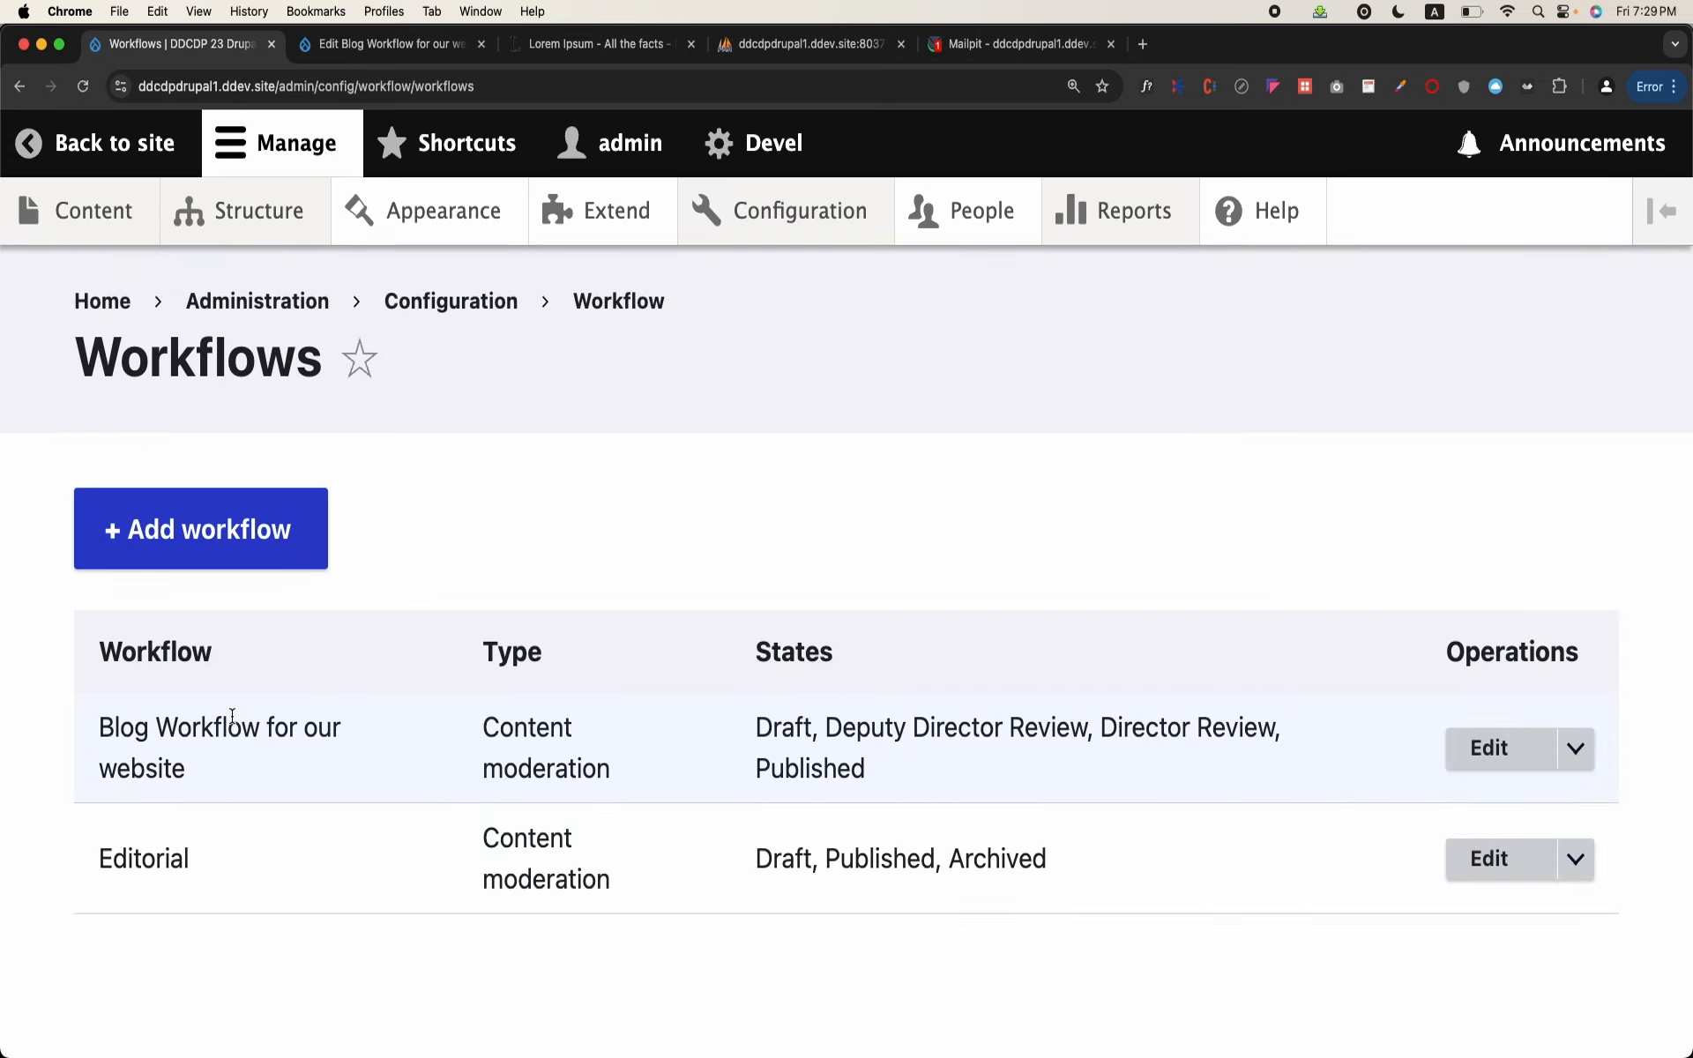
{"action": "right_click", "coordinate": [233, 713]}
{"action": "left_click", "coordinate": [1489, 752]}
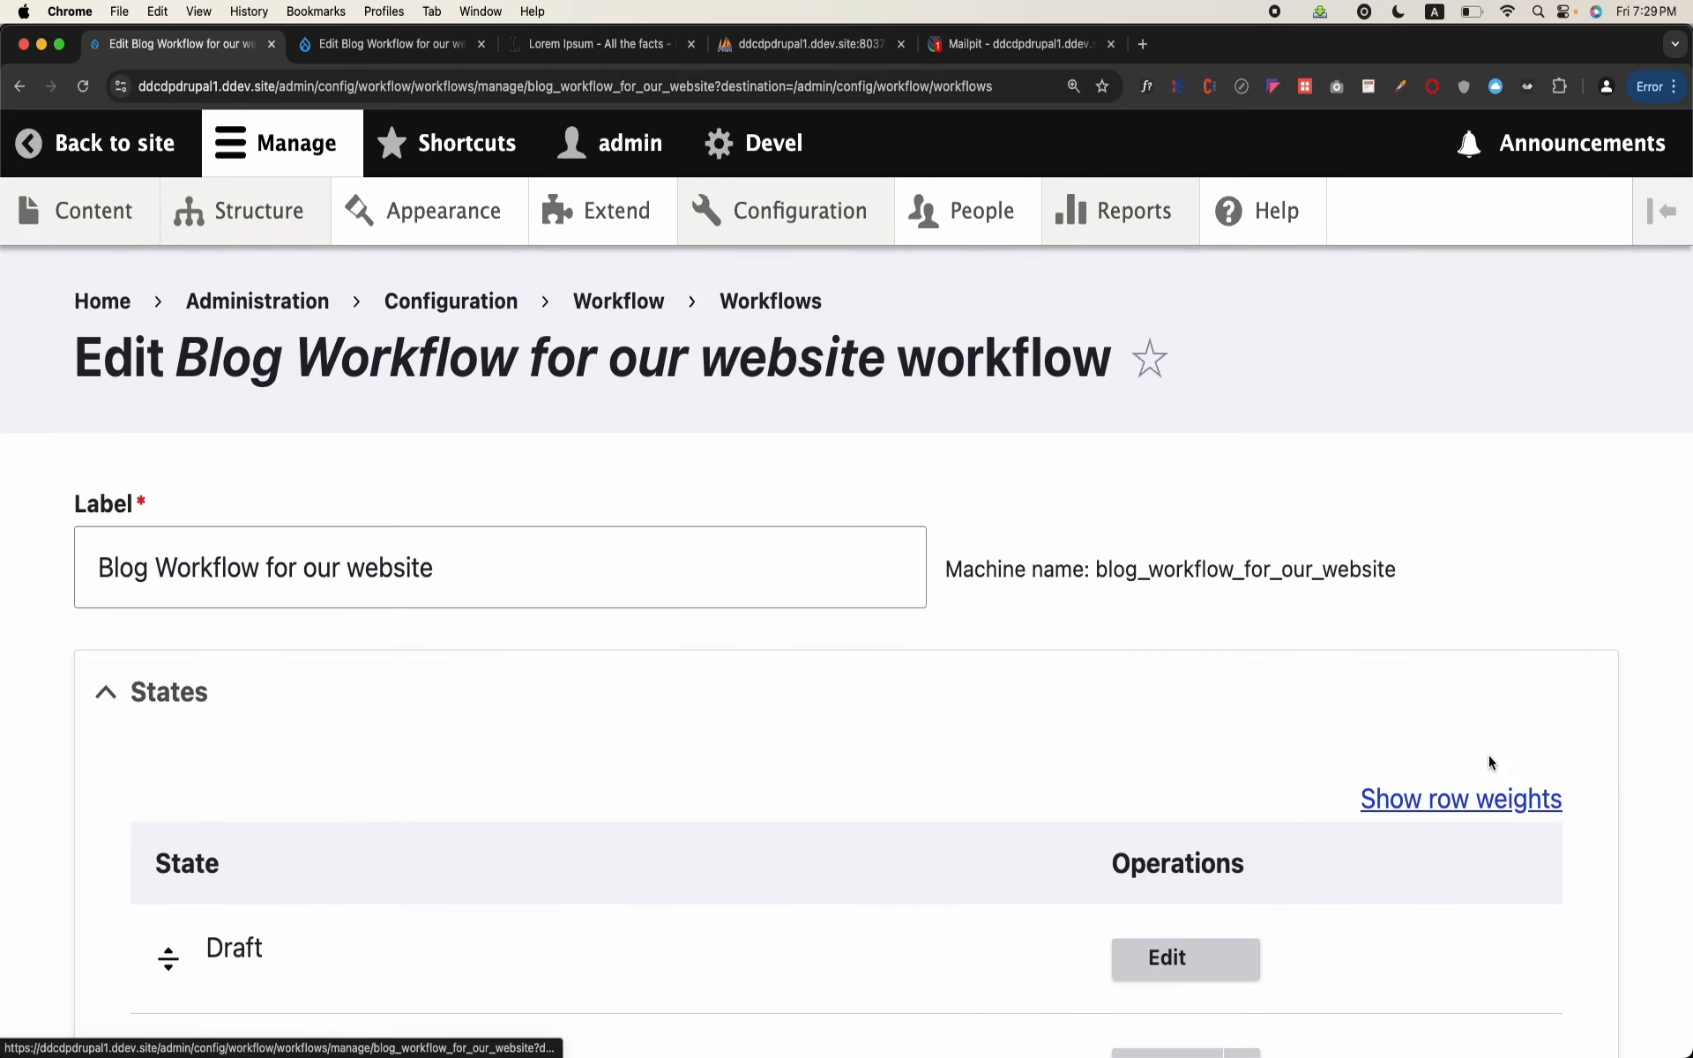
{"action": "scroll", "coordinate": [870, 732], "scroll_direction": "down", "scroll_amount": 6}
{"action": "scroll", "coordinate": [870, 730], "scroll_direction": "down", "scroll_amount": 7}
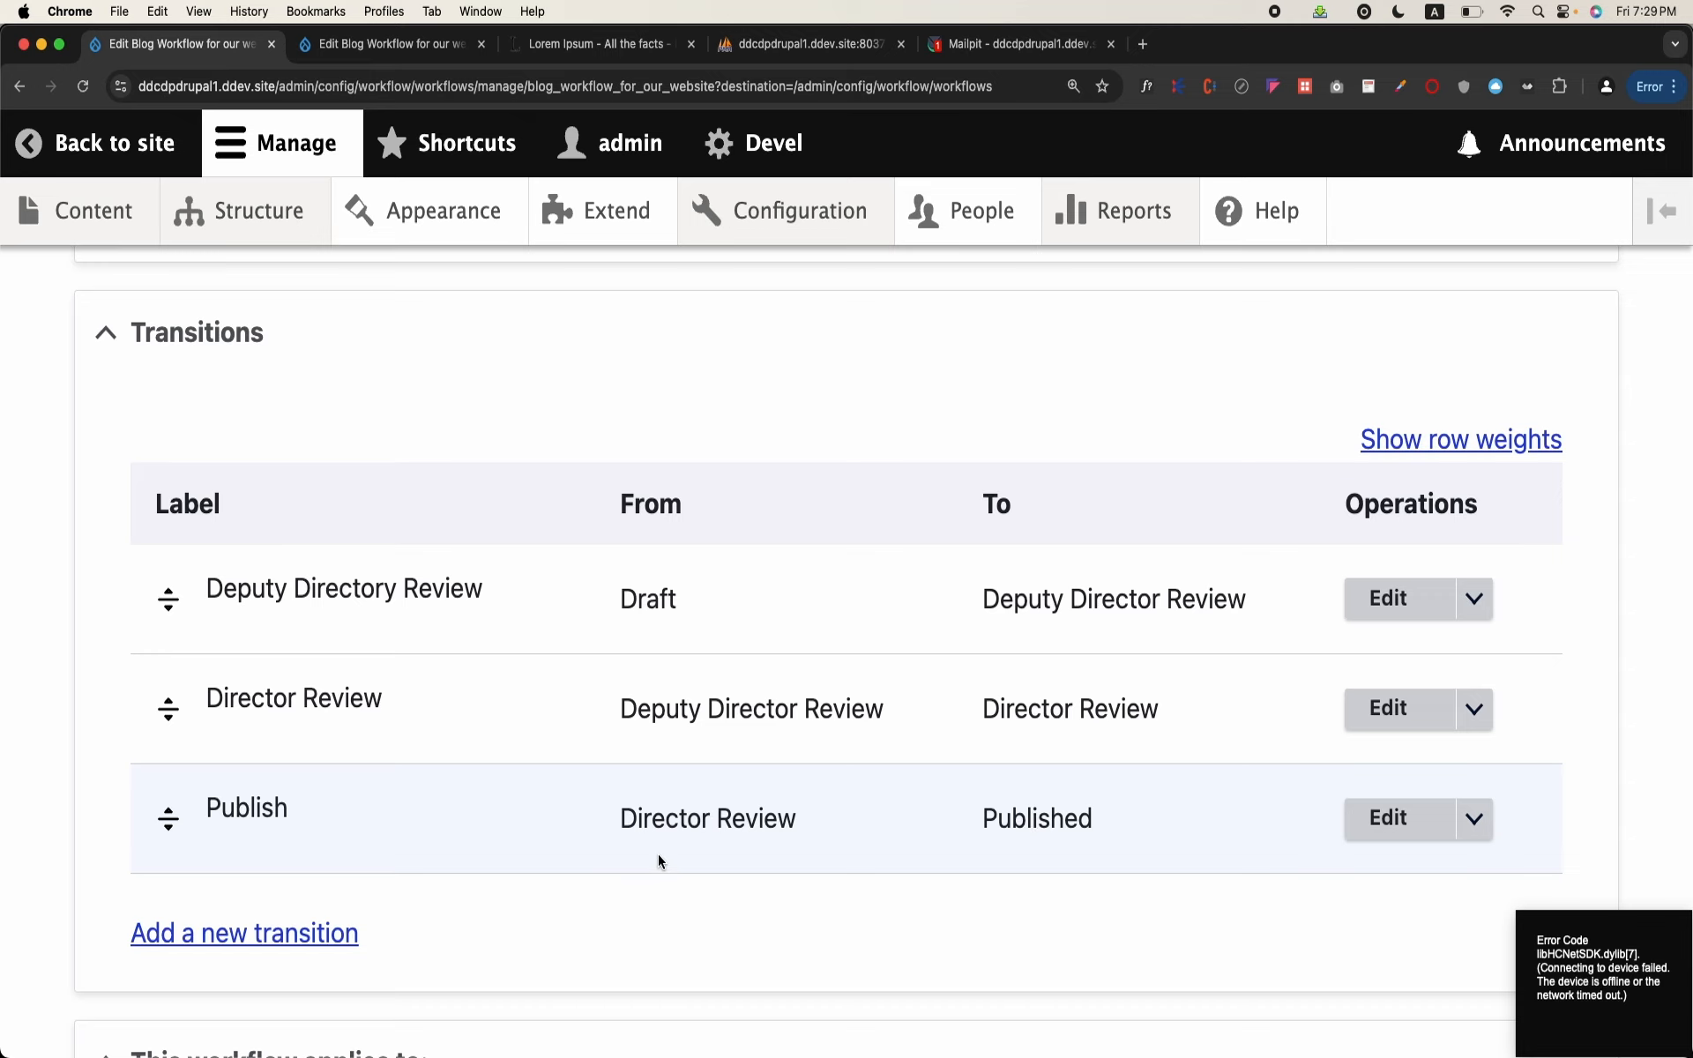
Step: Start a new transition in the workflow and label it "Published to Previous"
{"action": "scroll", "coordinate": [658, 862], "scroll_direction": "down", "scroll_amount": 2}
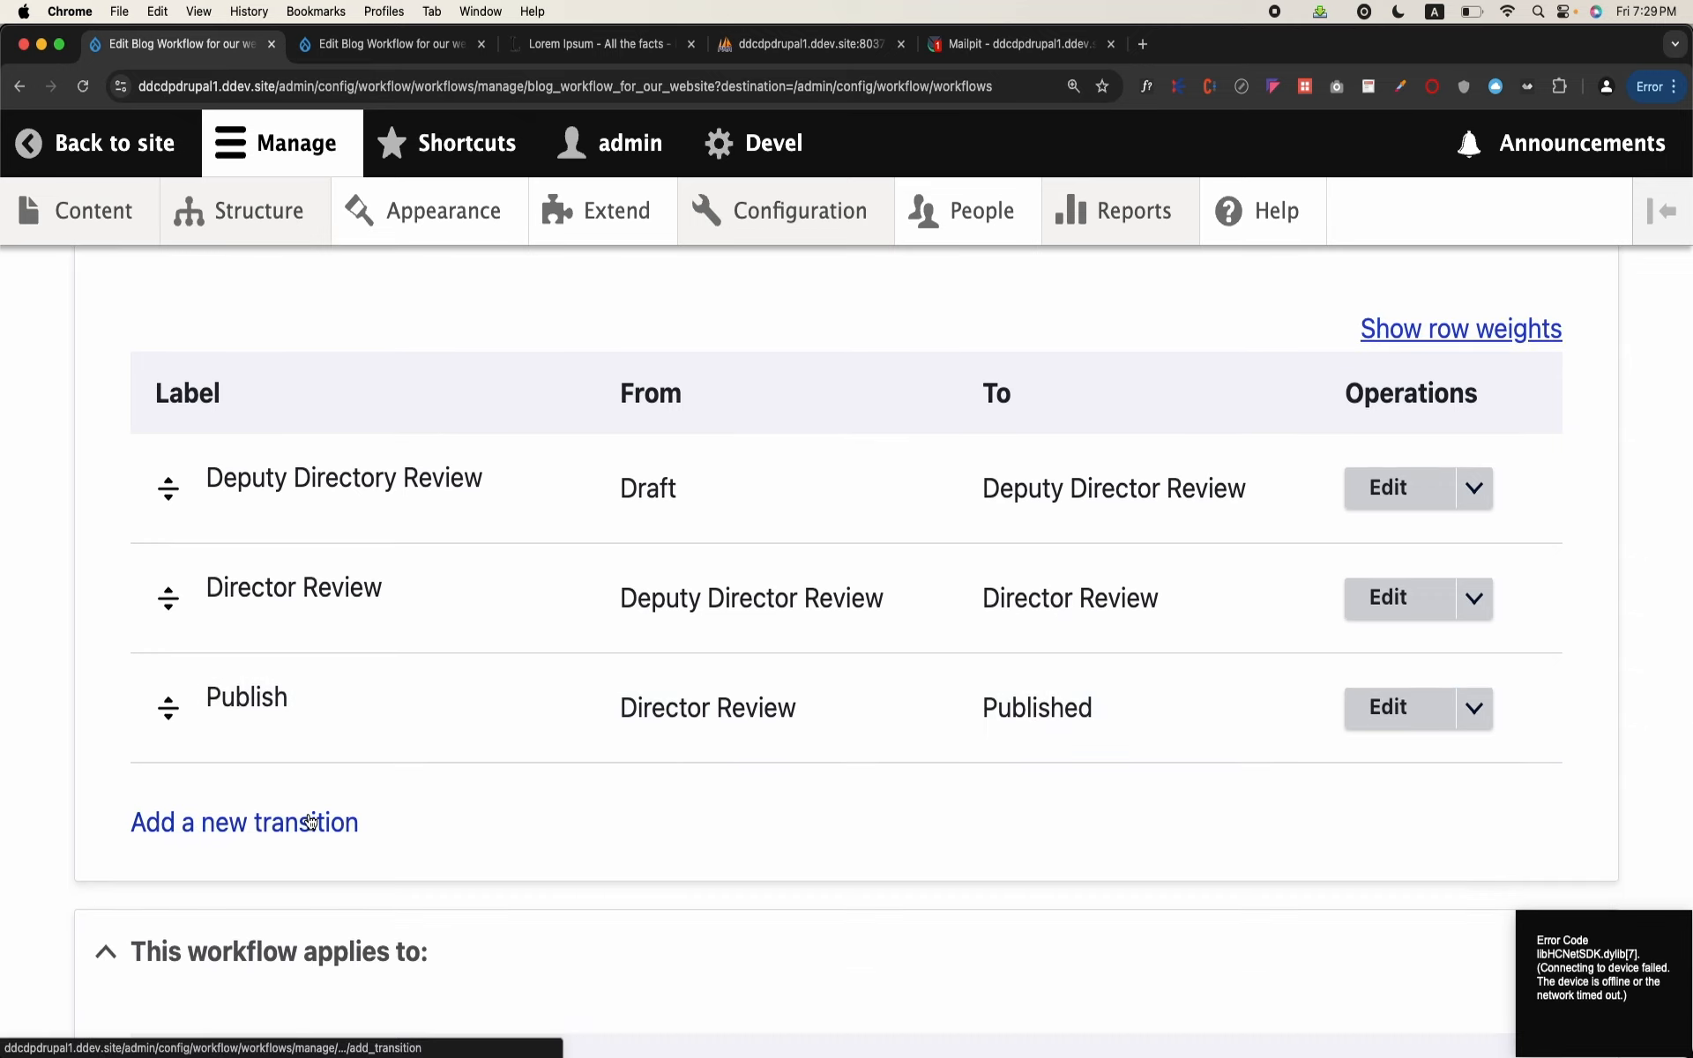
{"action": "left_click", "coordinate": [308, 820]}
{"action": "left_click", "coordinate": [389, 548]}
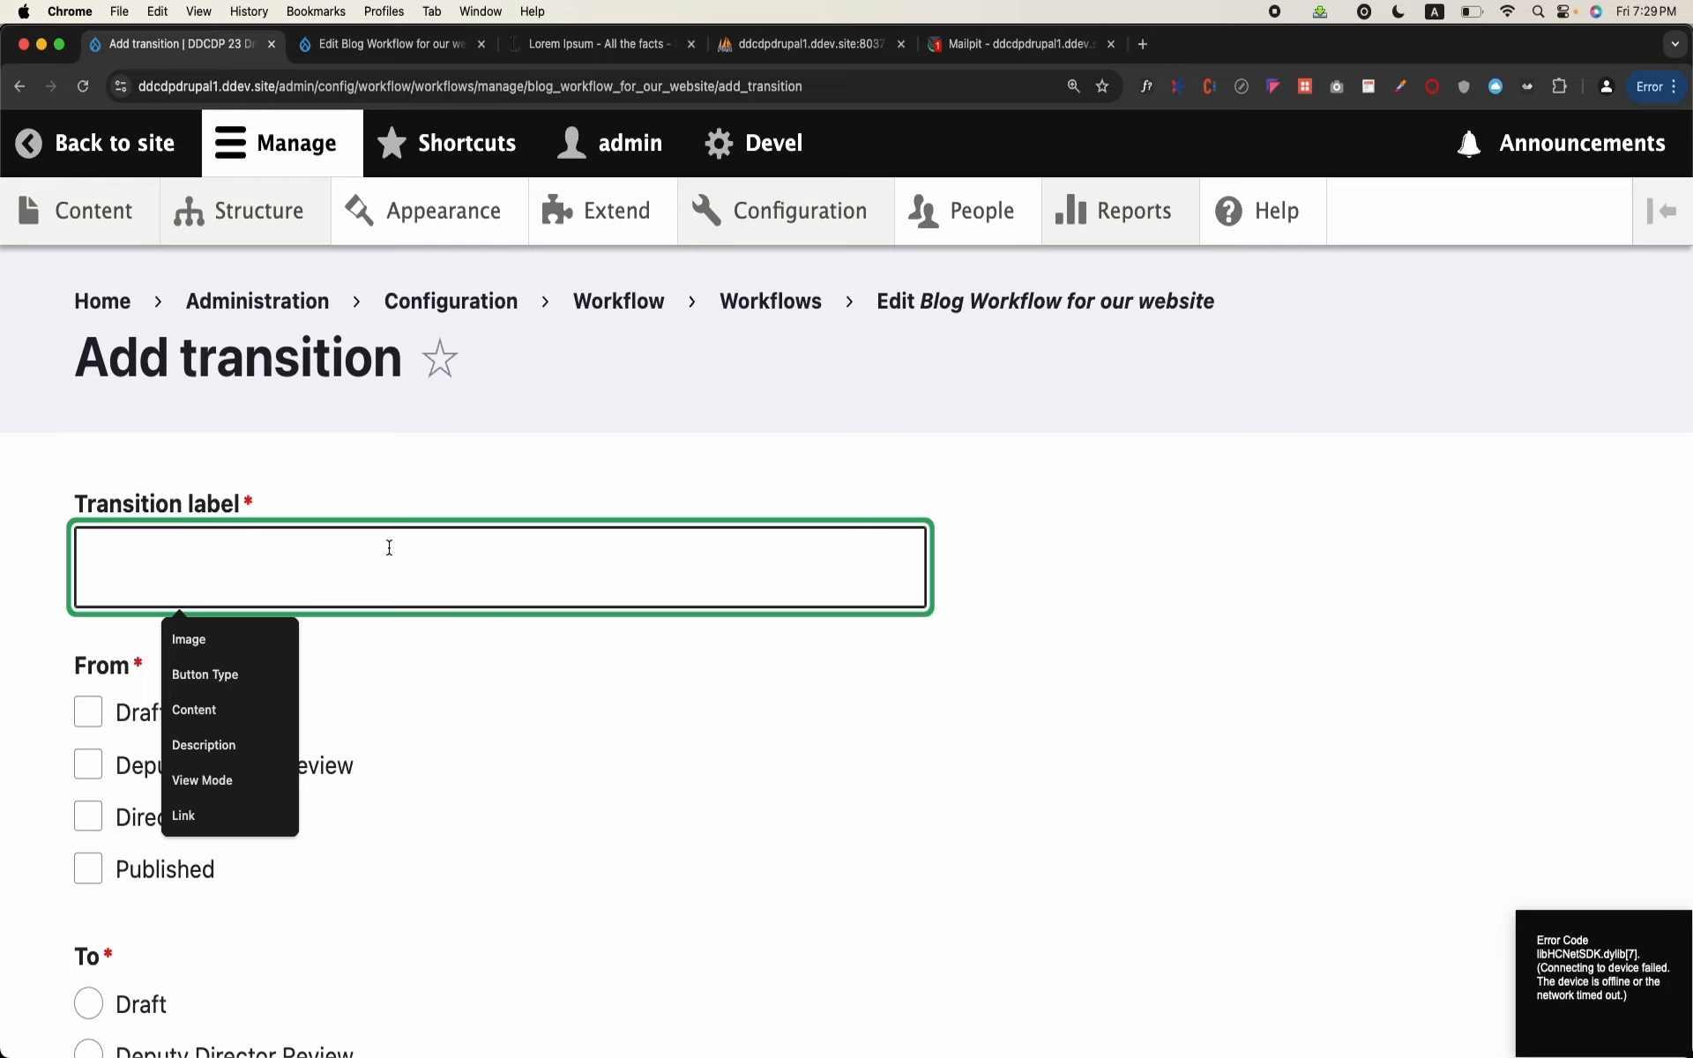
{"action": "type", "text": "Published to Previous"}
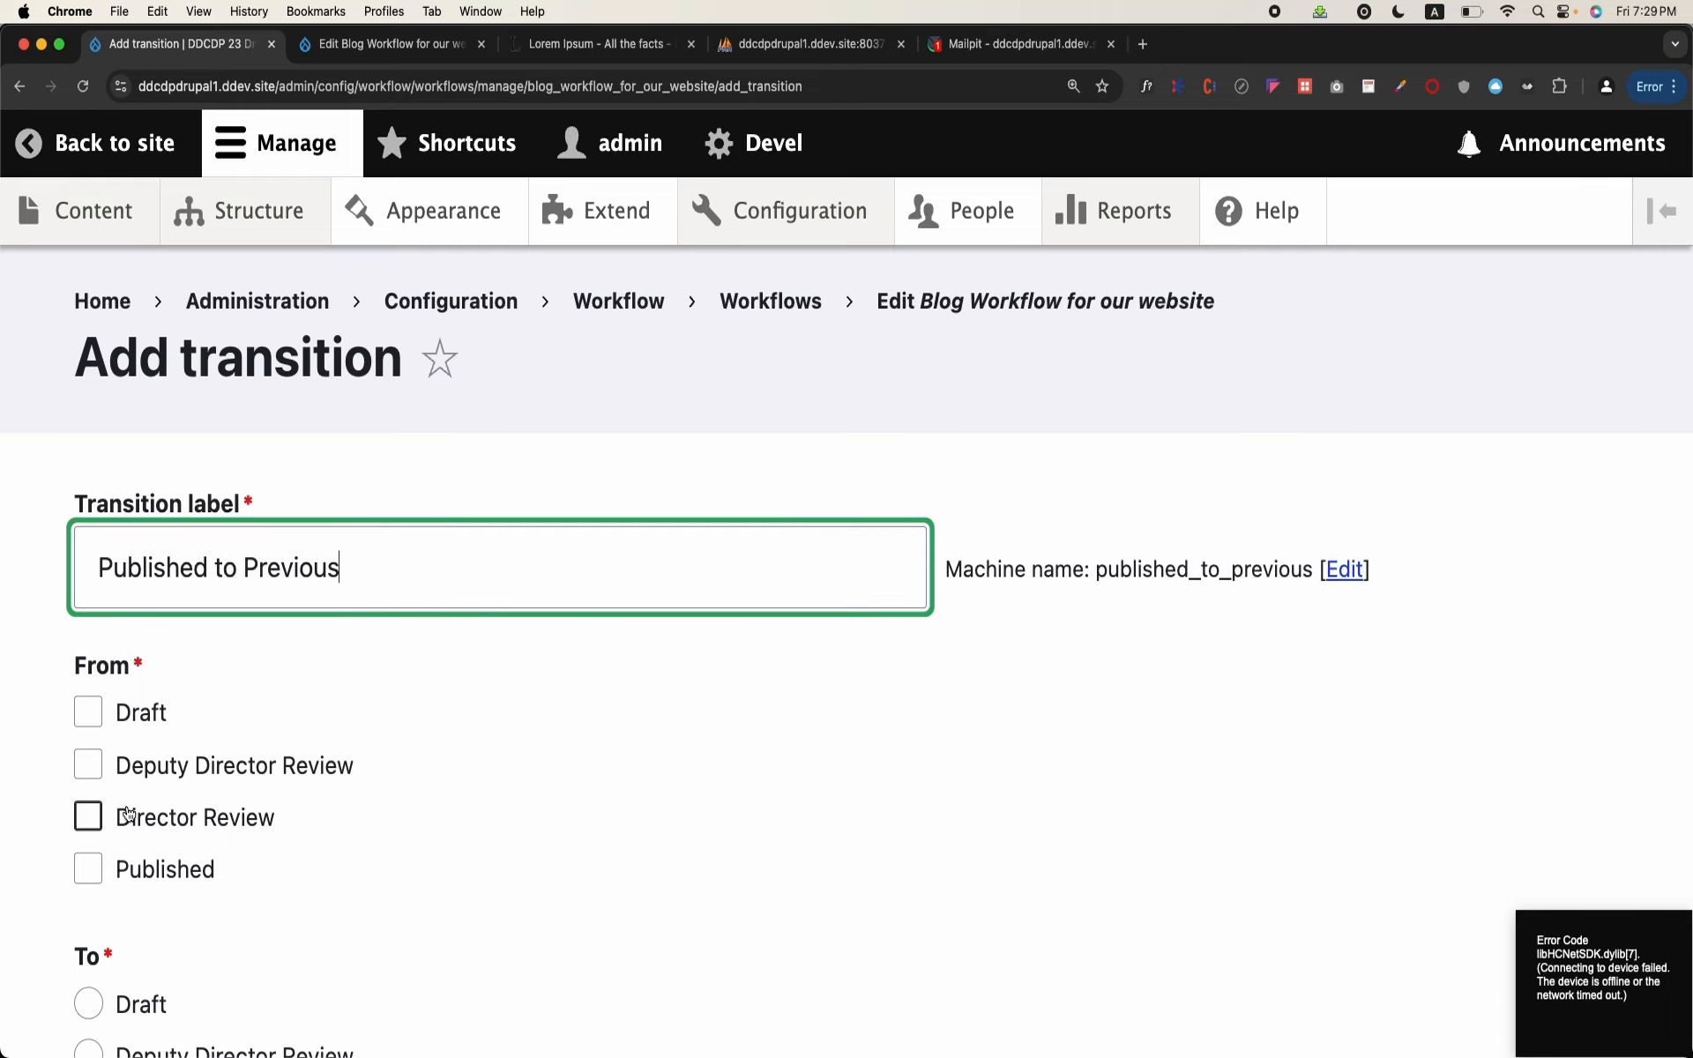
Step: Set the transition to go from Published to Deputy Director Review and save it
{"action": "left_click", "coordinate": [88, 870]}
{"action": "scroll", "coordinate": [88, 869], "scroll_direction": "down", "scroll_amount": 5}
{"action": "left_click", "coordinate": [89, 588]}
{"action": "left_click", "coordinate": [88, 640]}
{"action": "left_click", "coordinate": [88, 691]}
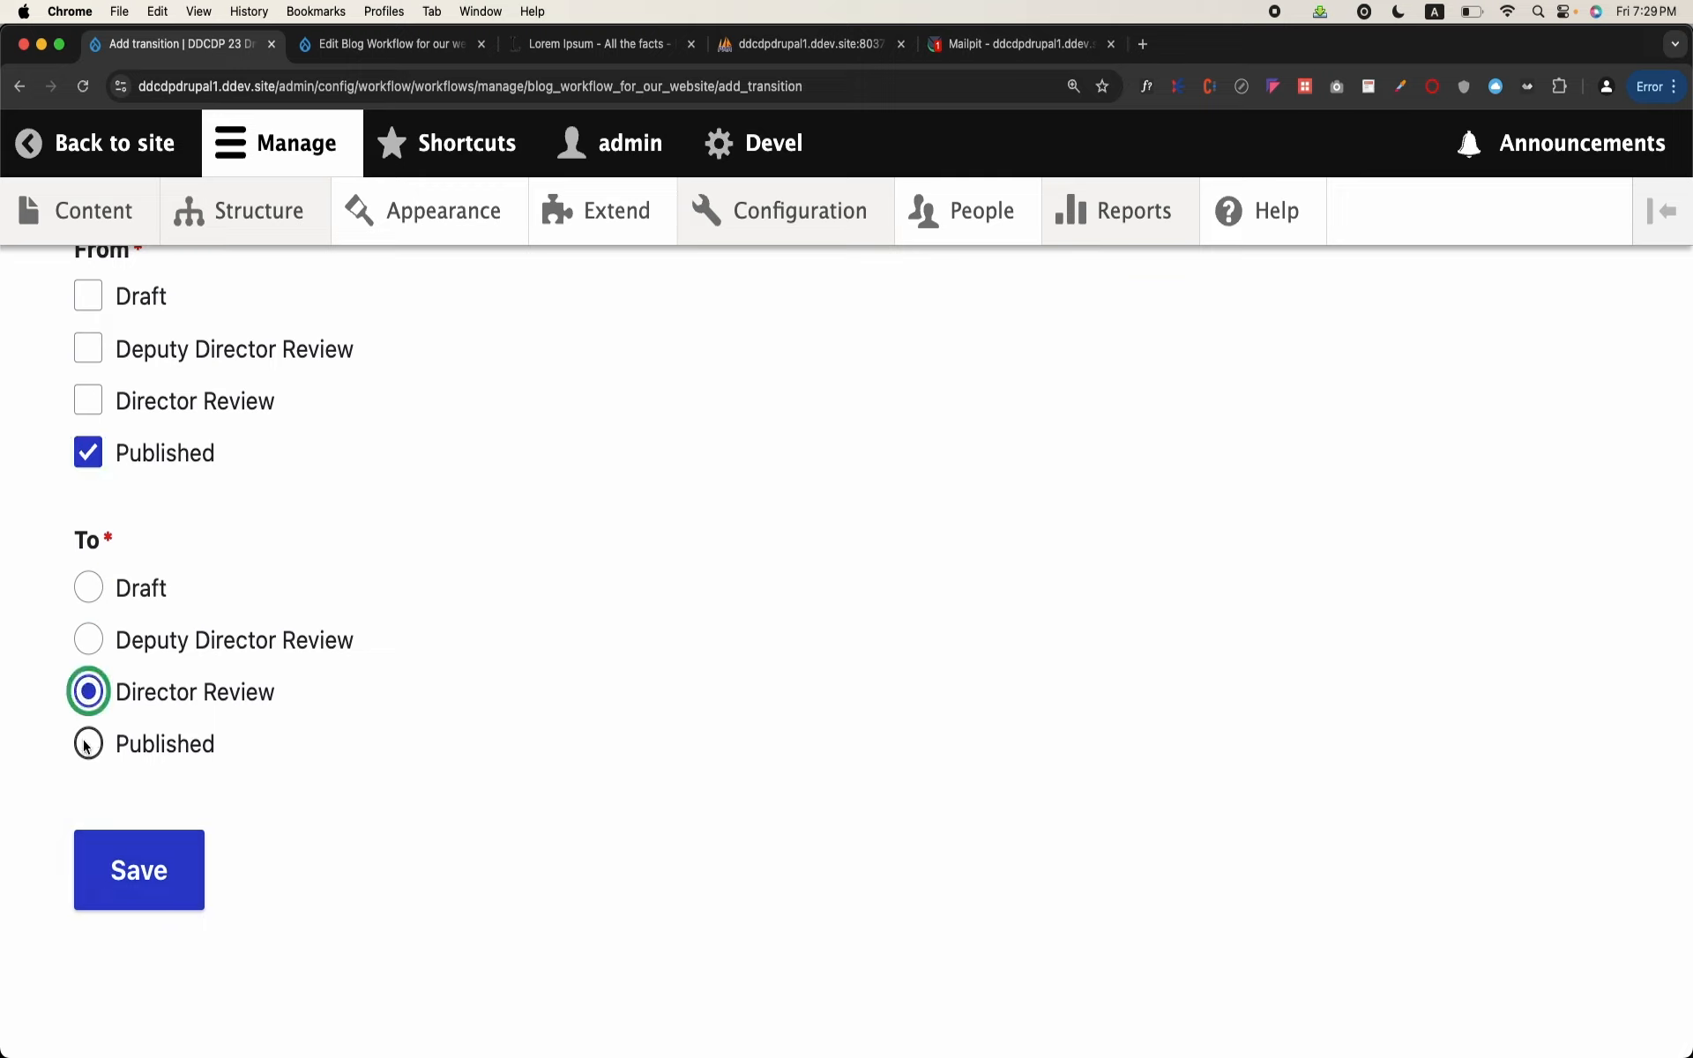
{"action": "left_click", "coordinate": [87, 743]}
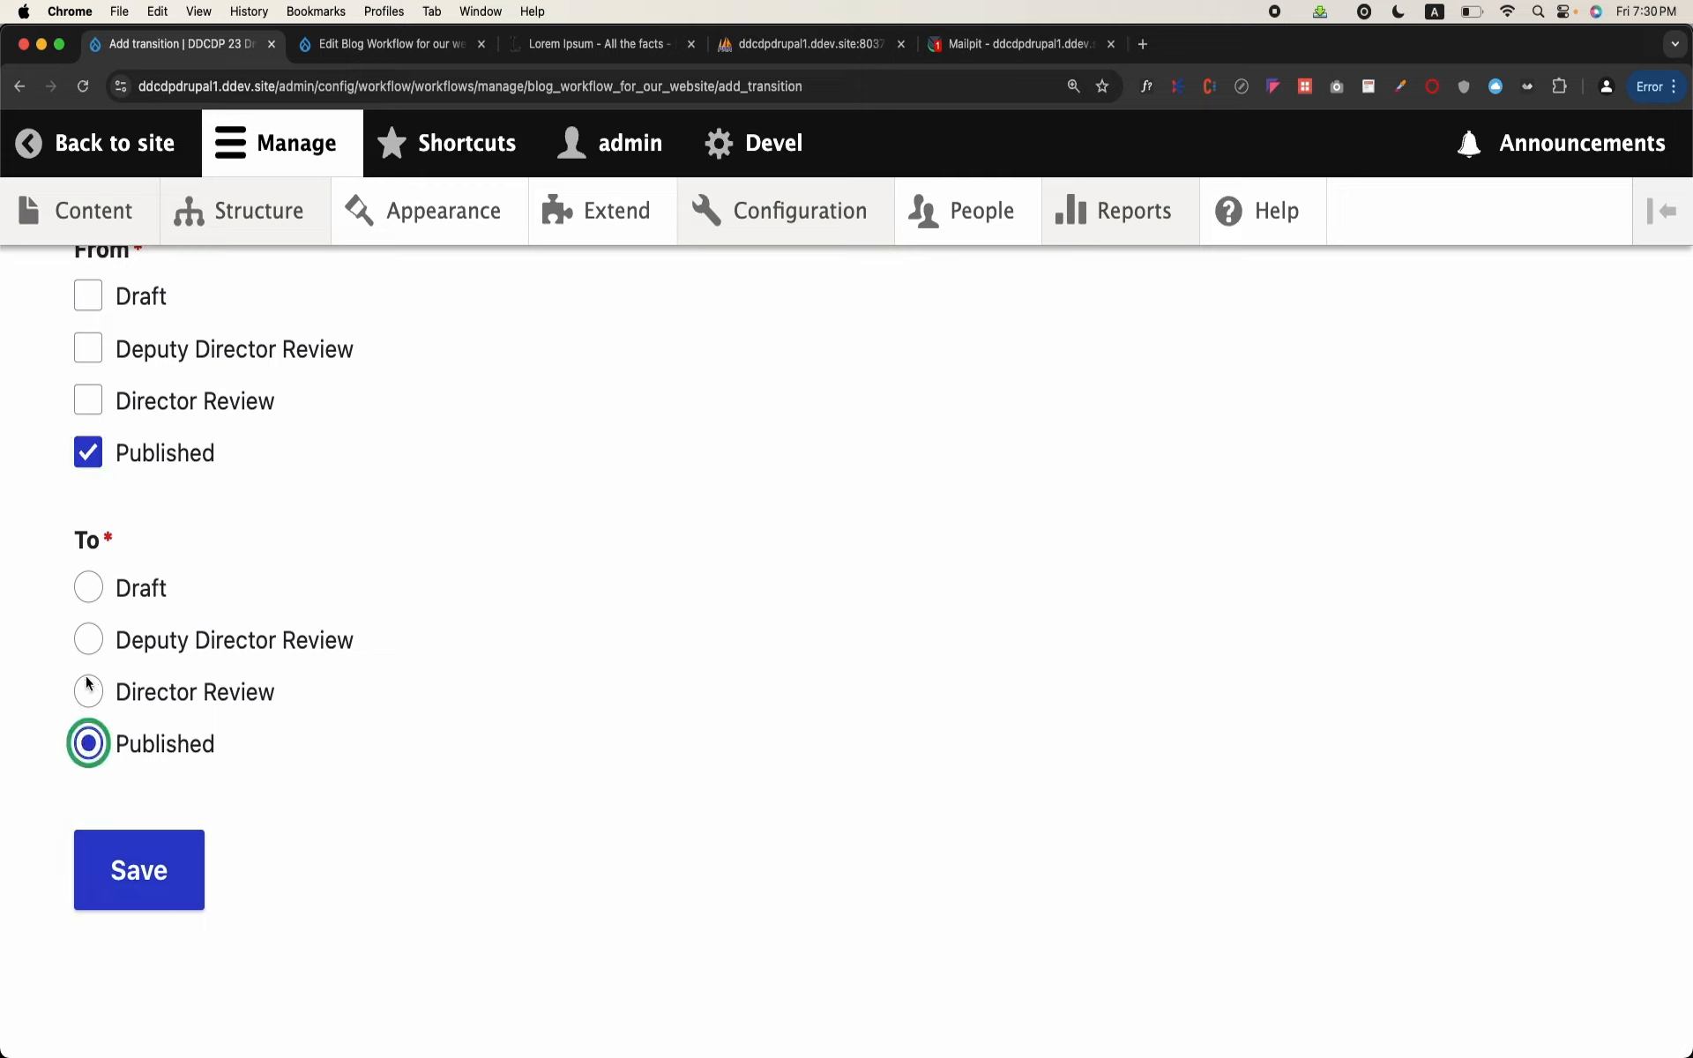
{"action": "left_click", "coordinate": [90, 637]}
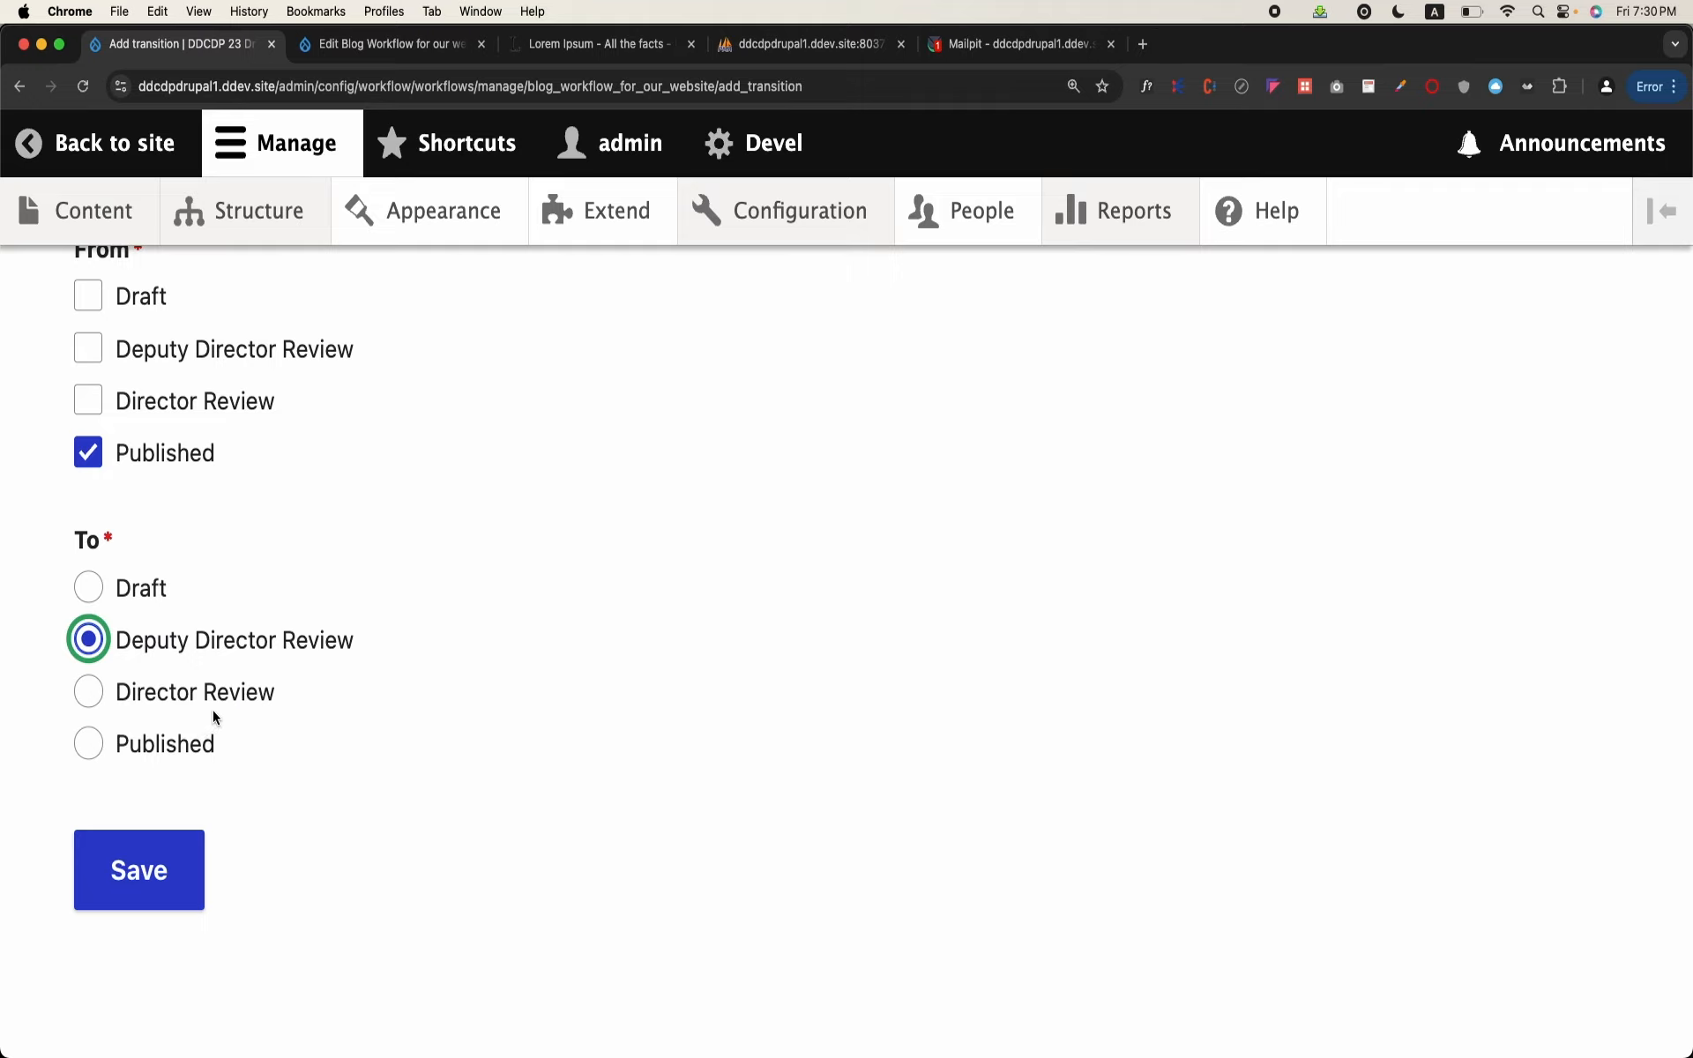
{"action": "left_click", "coordinate": [135, 852]}
{"action": "scroll", "coordinate": [132, 847], "scroll_direction": "down", "scroll_amount": 4}
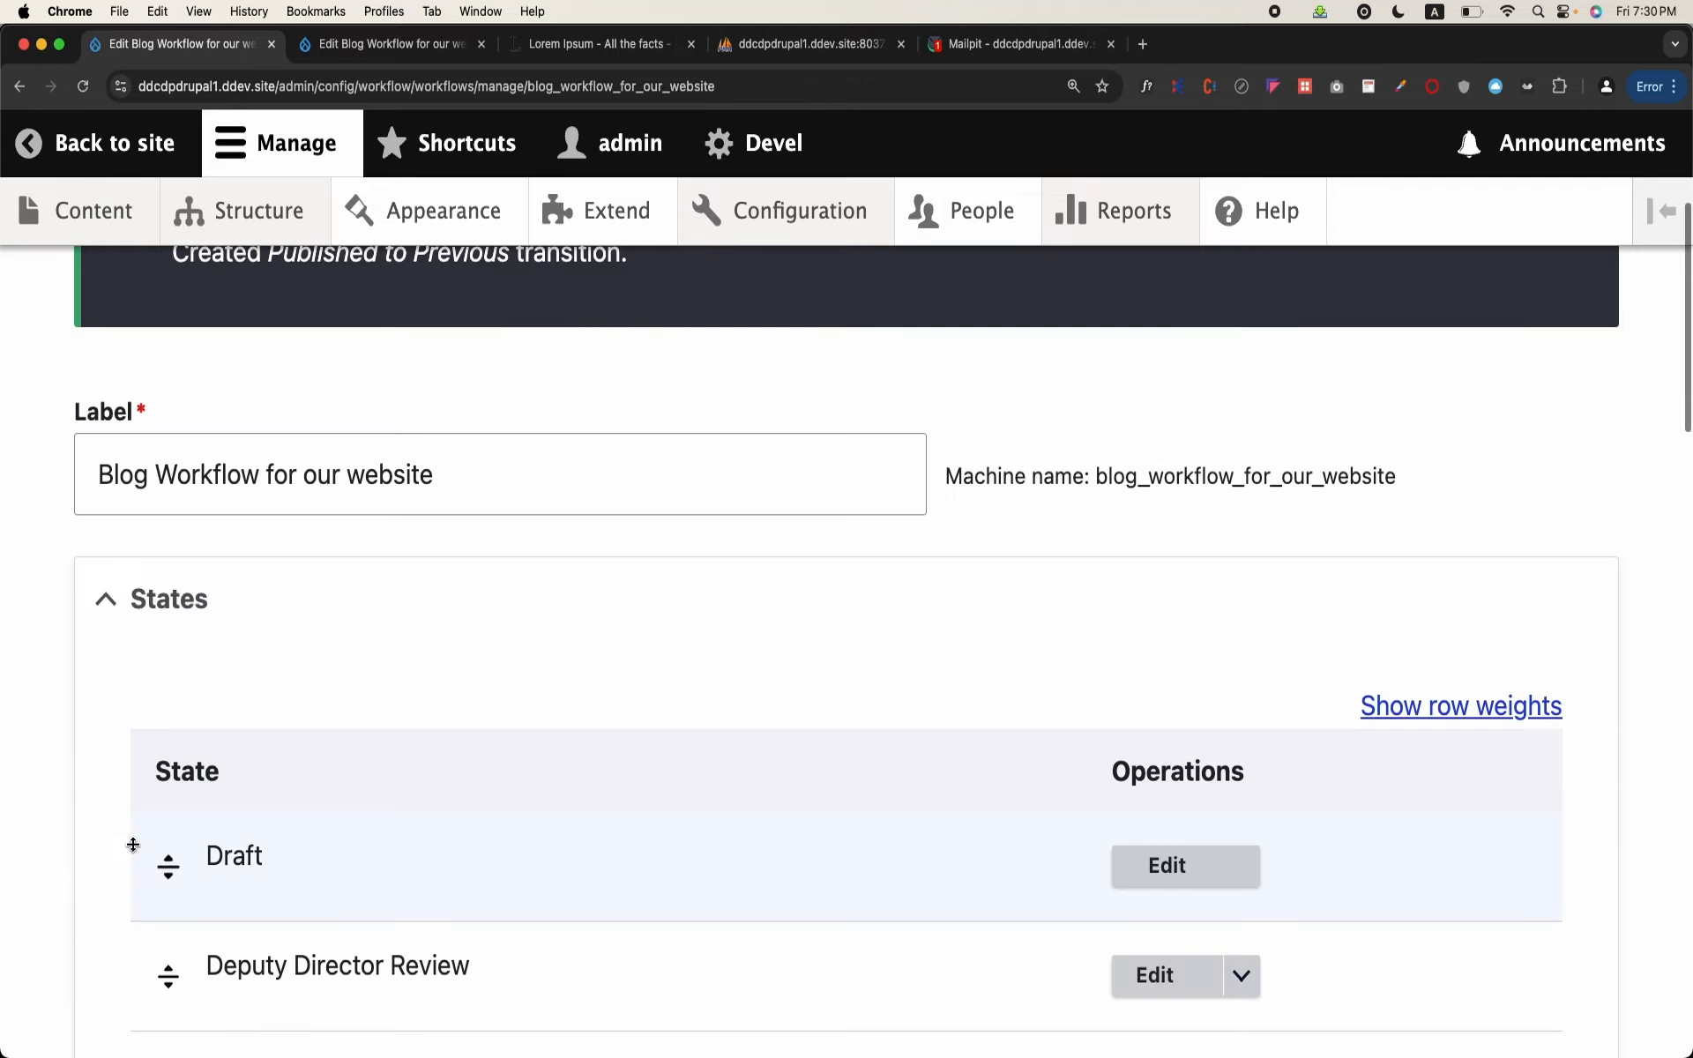
{"action": "scroll", "coordinate": [132, 847], "scroll_direction": "down", "scroll_amount": 3}
Step: Open the asdfasdfasdf blog from the content list and look through its page and comments
{"action": "left_click", "coordinate": [112, 232]}
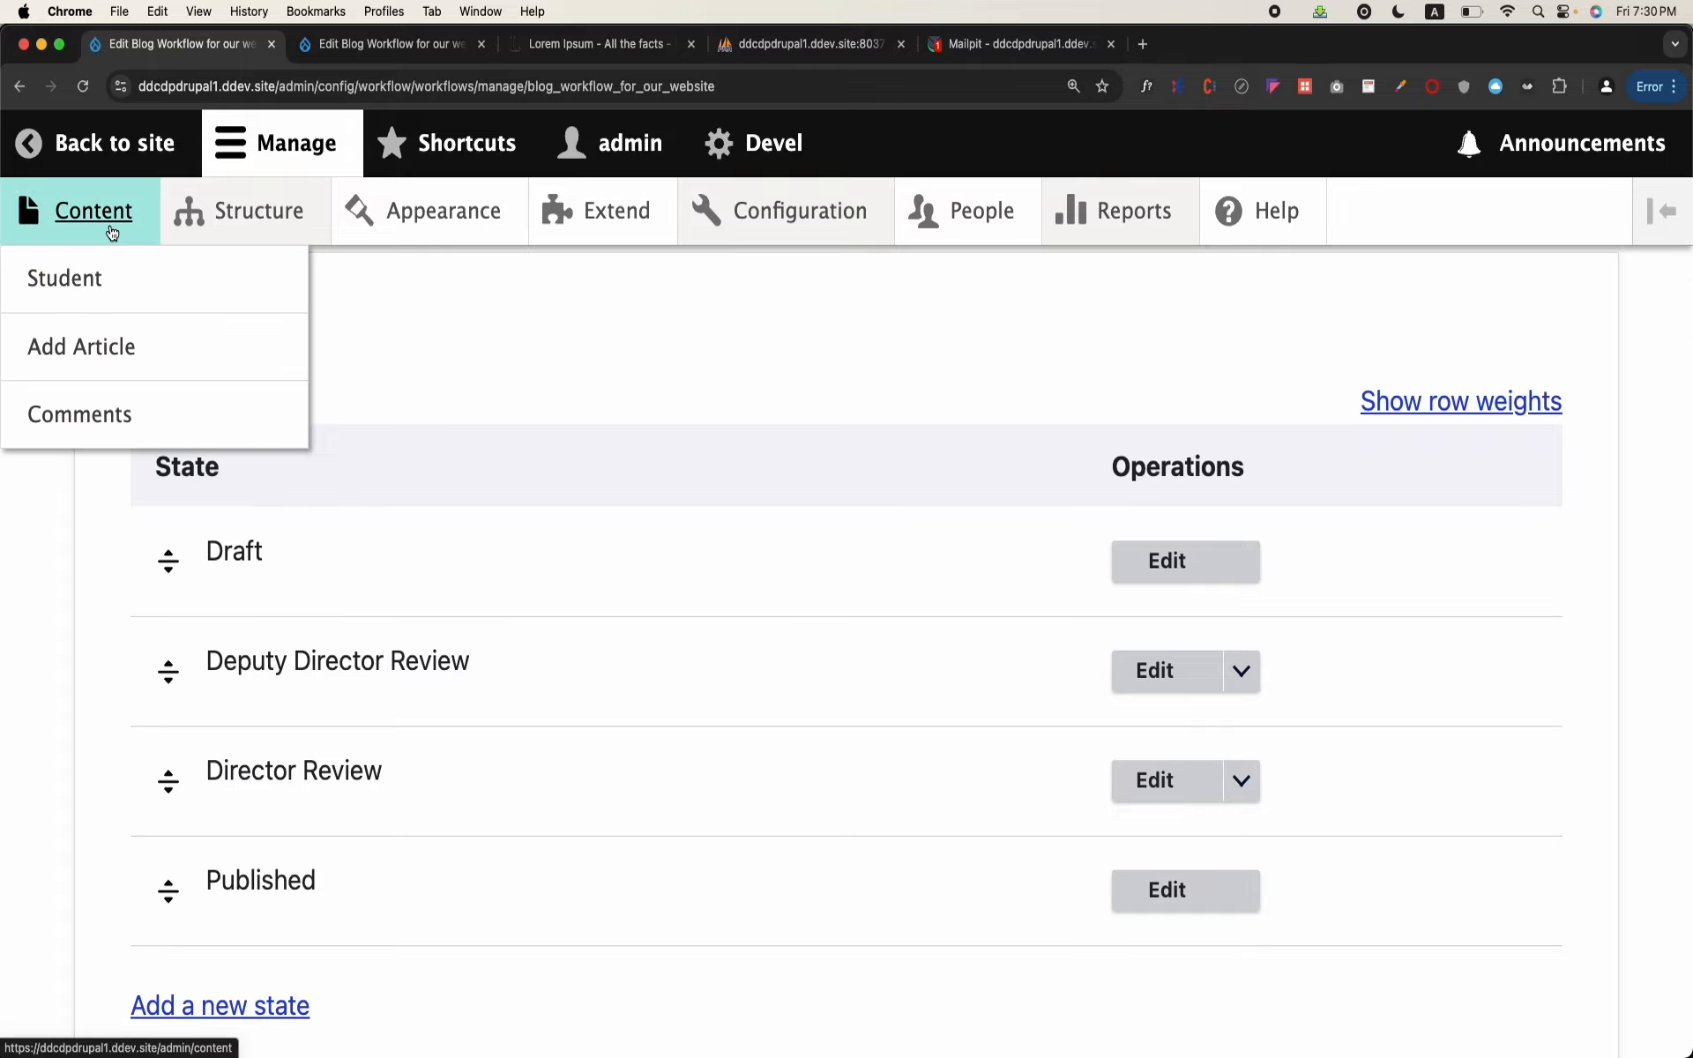
{"action": "scroll", "coordinate": [288, 631], "scroll_direction": "down", "scroll_amount": 4}
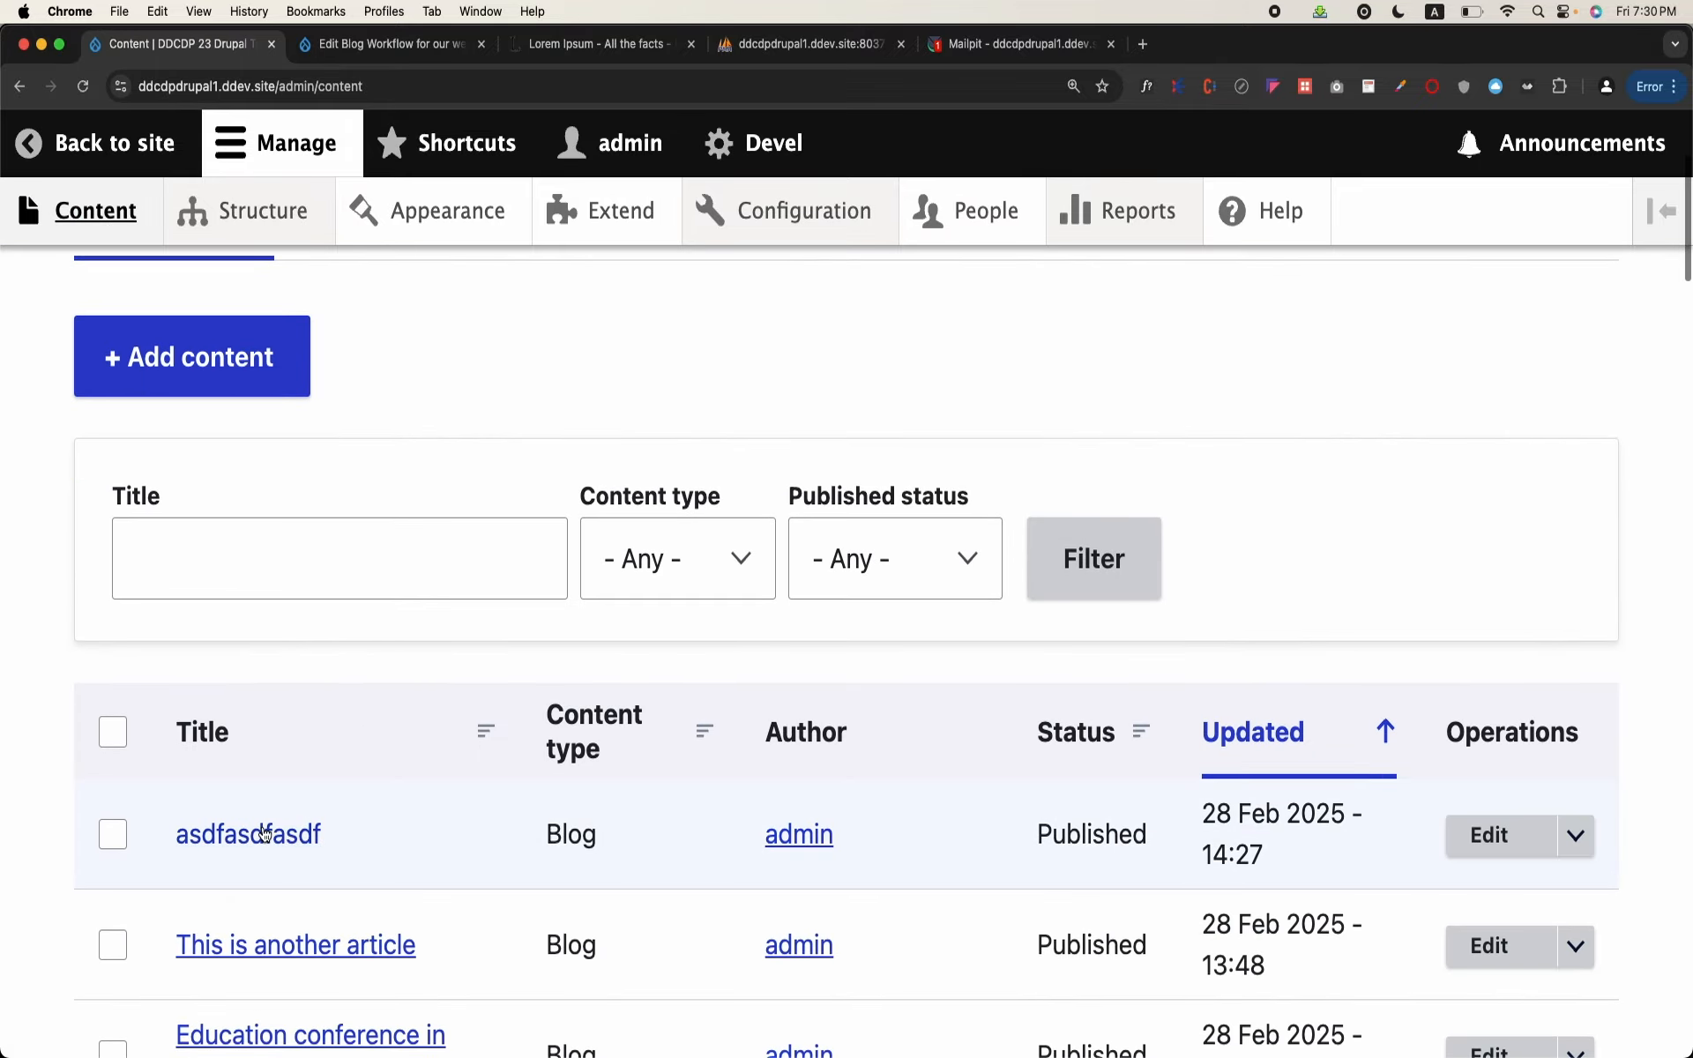
{"action": "left_click", "coordinate": [256, 831]}
{"action": "scroll", "coordinate": [409, 722], "scroll_direction": "down", "scroll_amount": 5}
{"action": "scroll", "coordinate": [409, 722], "scroll_direction": "down", "scroll_amount": 15}
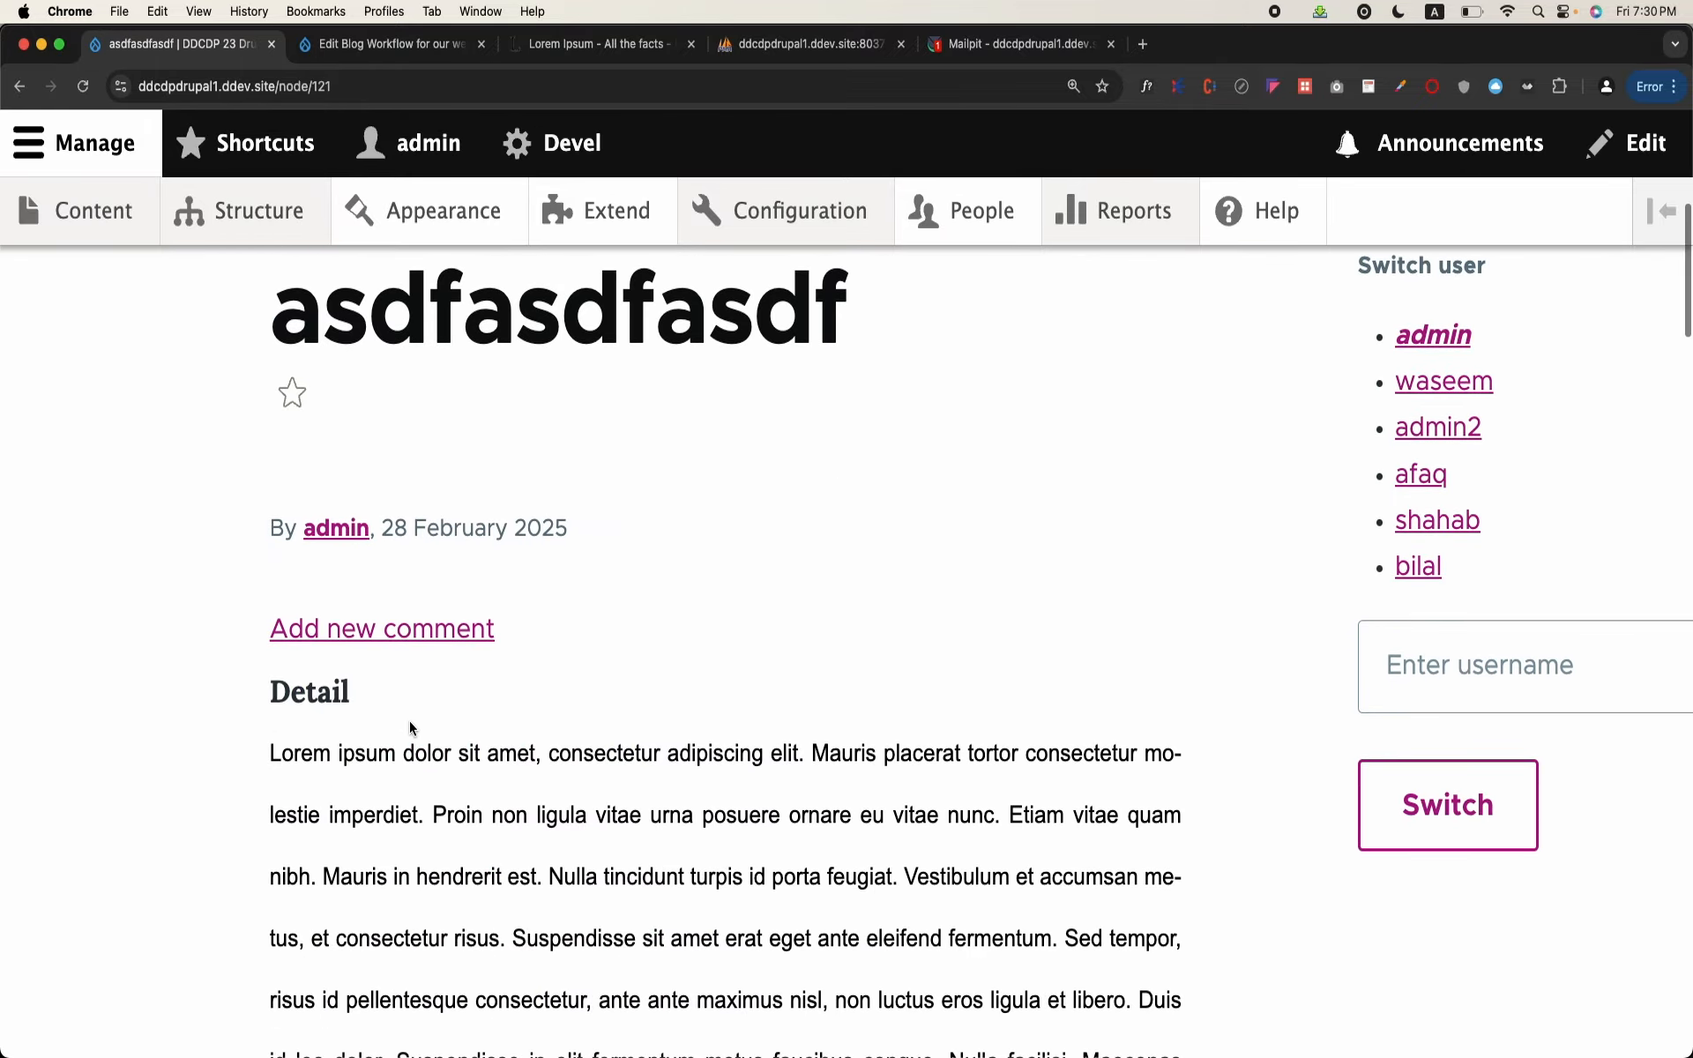
{"action": "scroll", "coordinate": [409, 718], "scroll_direction": "down", "scroll_amount": 6}
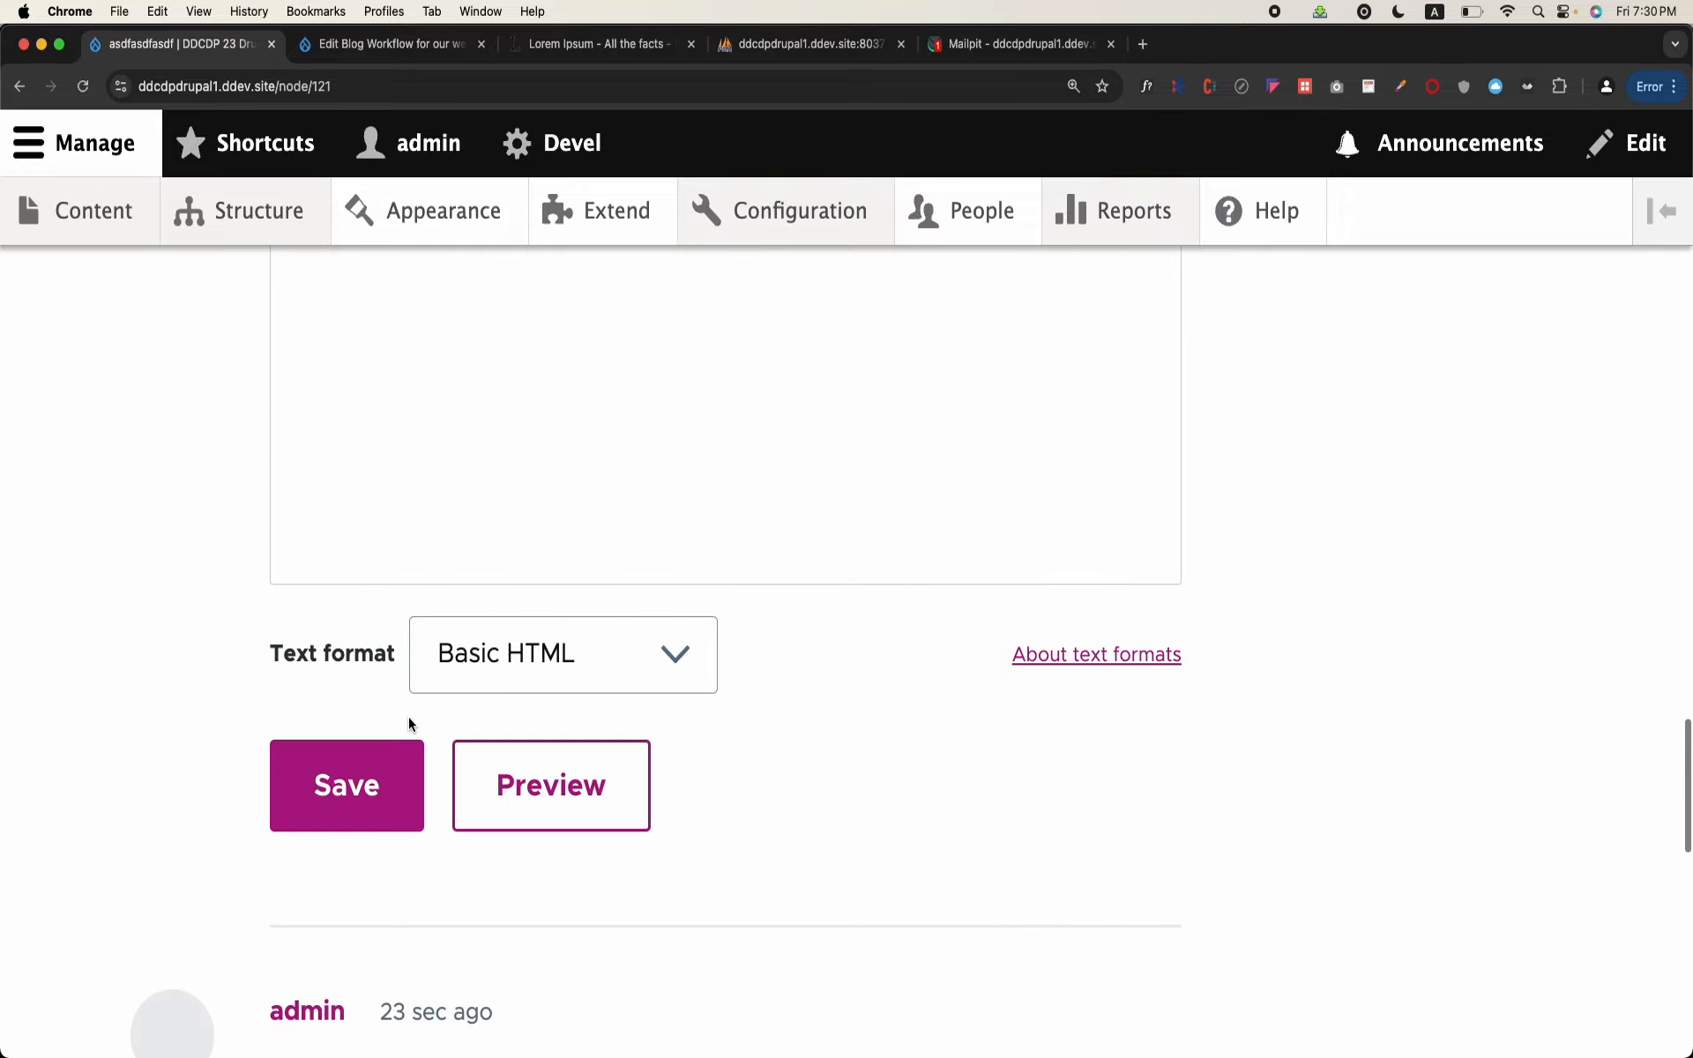
{"action": "scroll", "coordinate": [409, 717], "scroll_direction": "down", "scroll_amount": 4}
{"action": "scroll", "coordinate": [409, 717], "scroll_direction": "down", "scroll_amount": 10}
{"action": "scroll", "coordinate": [409, 717], "scroll_direction": "up", "scroll_amount": 20}
{"action": "scroll", "coordinate": [409, 717], "scroll_direction": "up", "scroll_amount": 15}
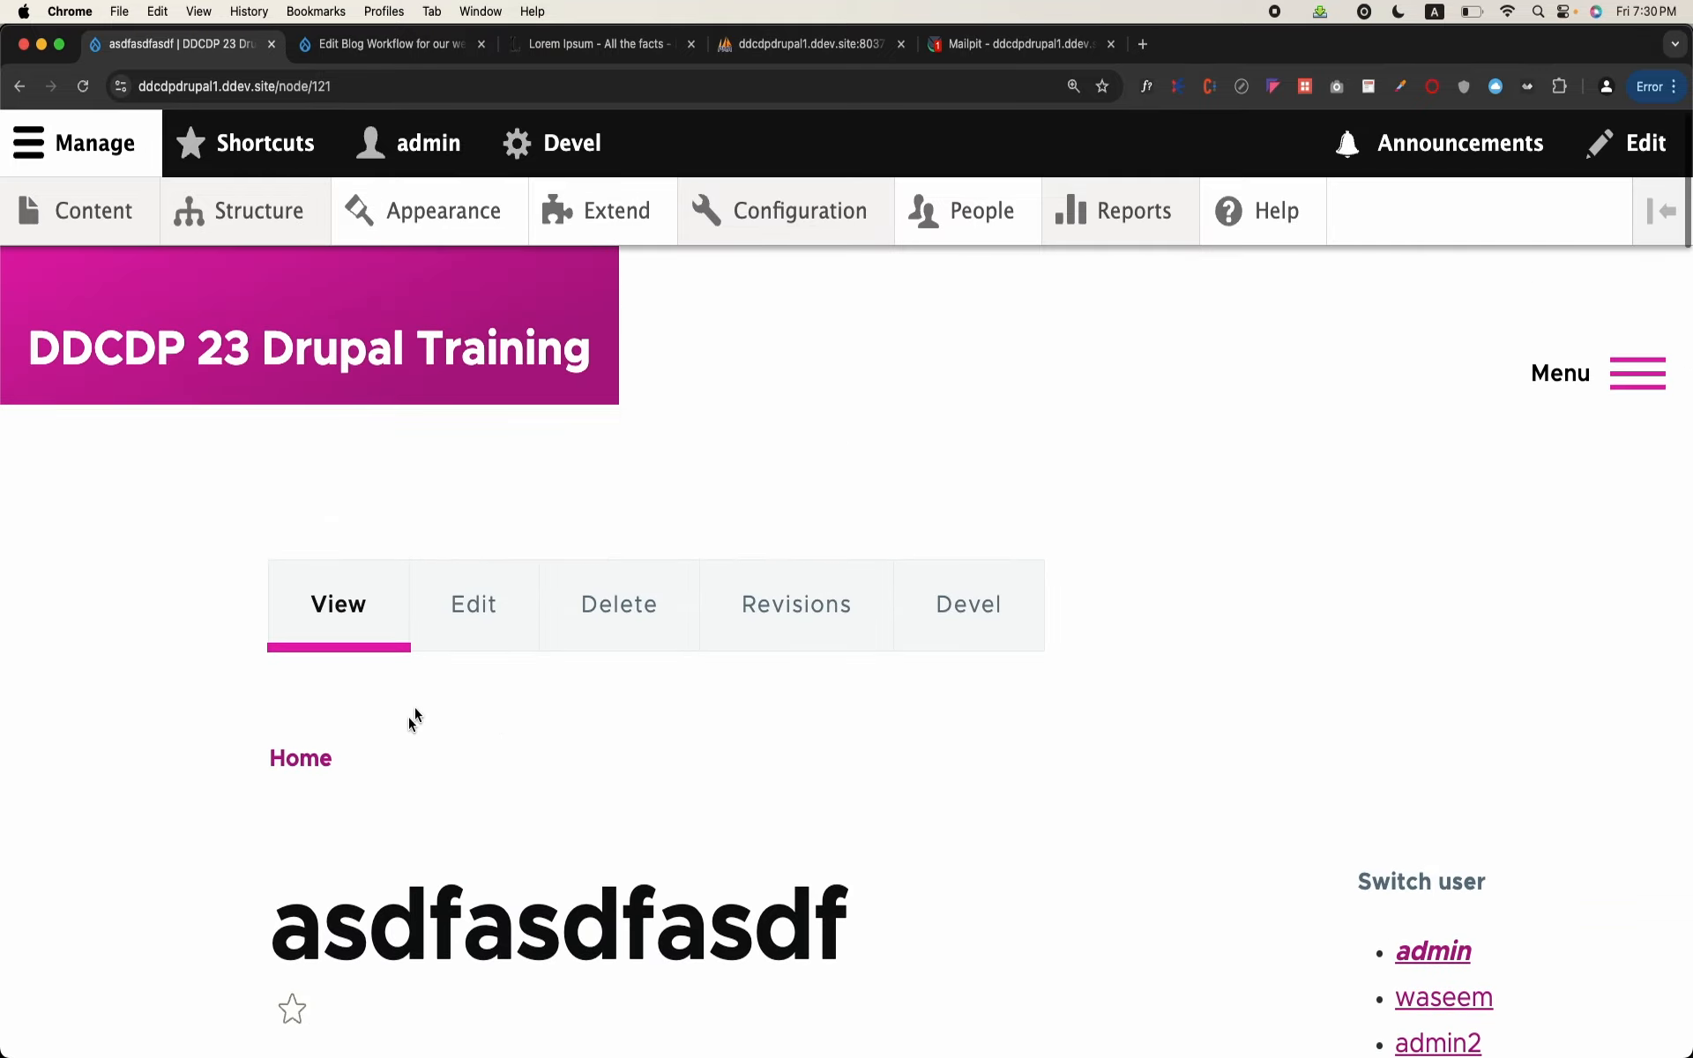
Step: Edit the asdfasdfasdf blog and save it with its state changed to Deputy Director Review
{"action": "left_click", "coordinate": [501, 603]}
{"action": "scroll", "coordinate": [501, 604], "scroll_direction": "down", "scroll_amount": 10}
{"action": "scroll", "coordinate": [501, 603], "scroll_direction": "down", "scroll_amount": 6}
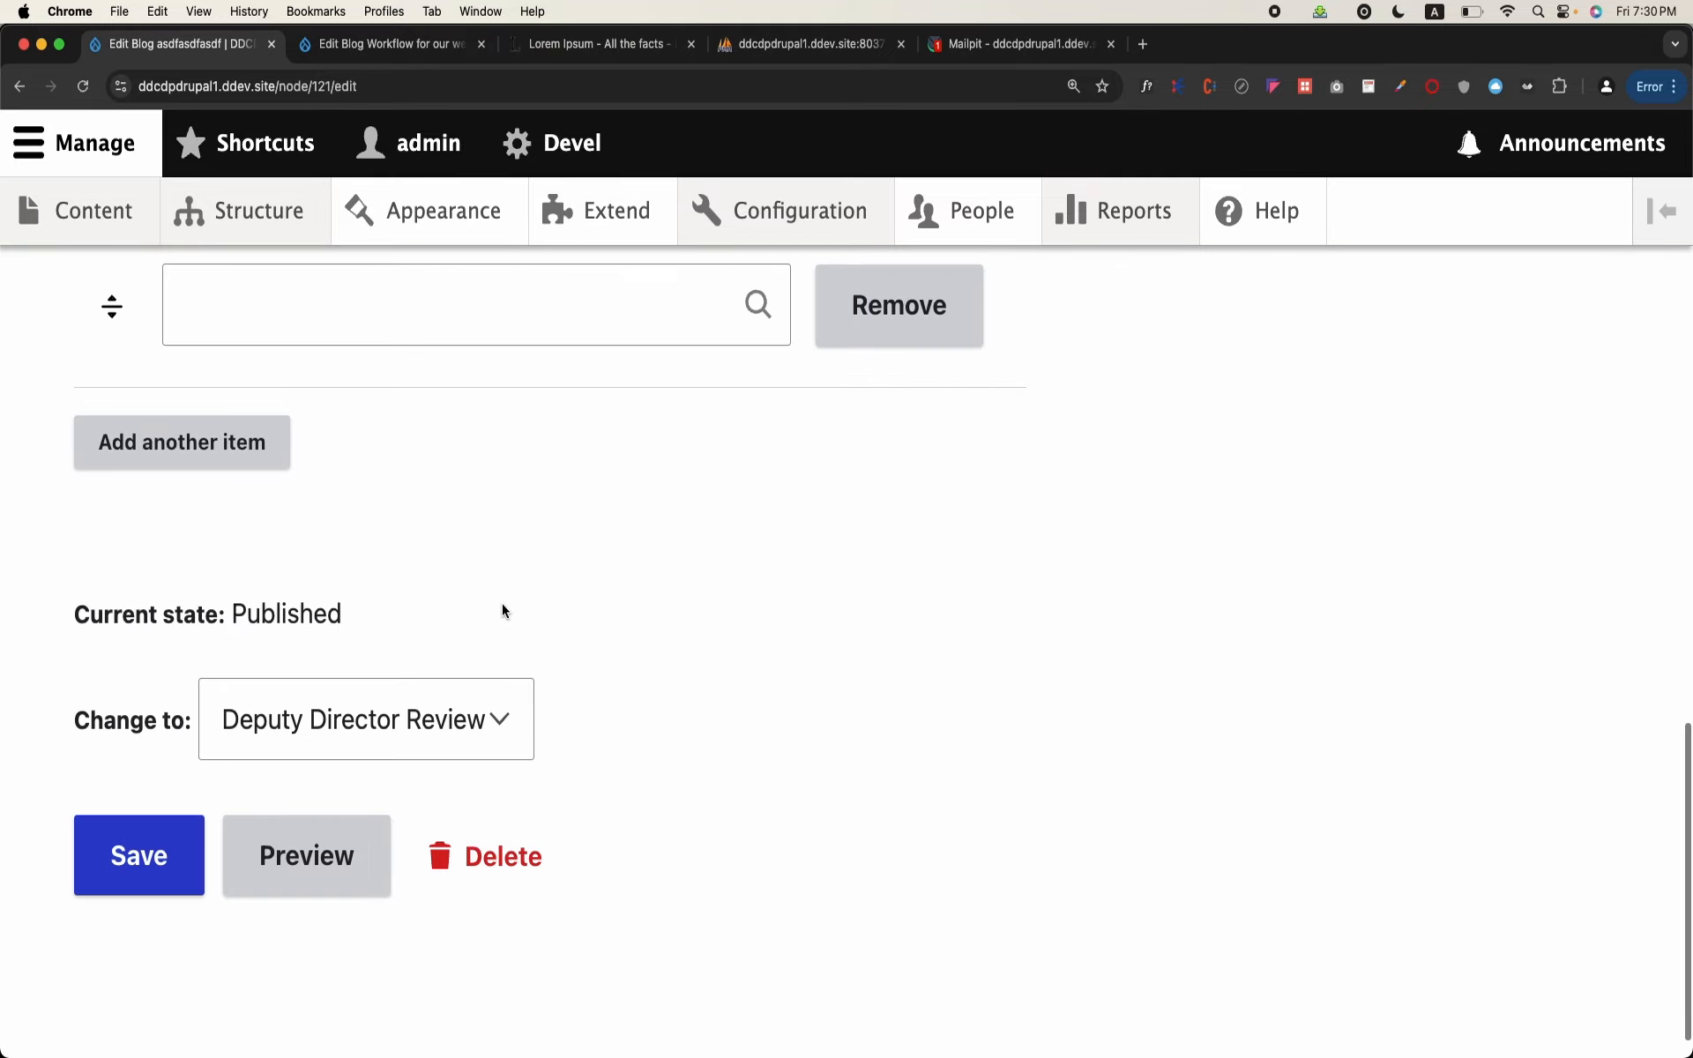
{"action": "left_click", "coordinate": [418, 727]}
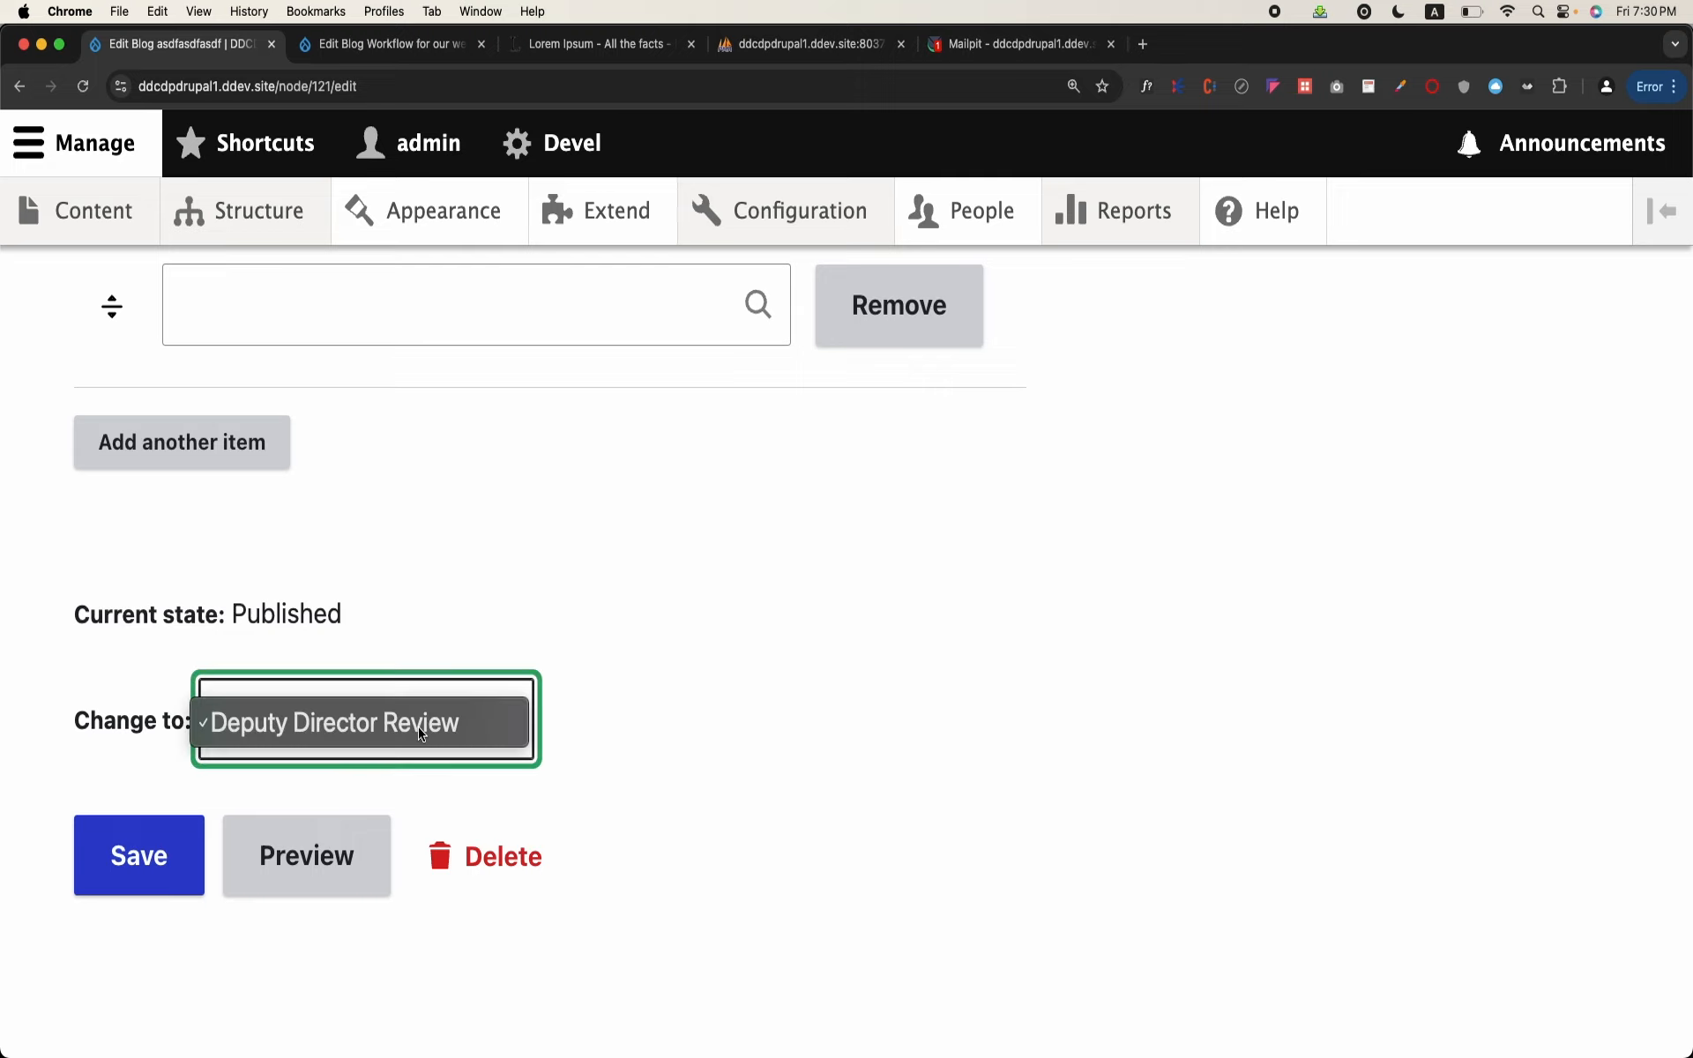
{"action": "left_click", "coordinate": [674, 677]}
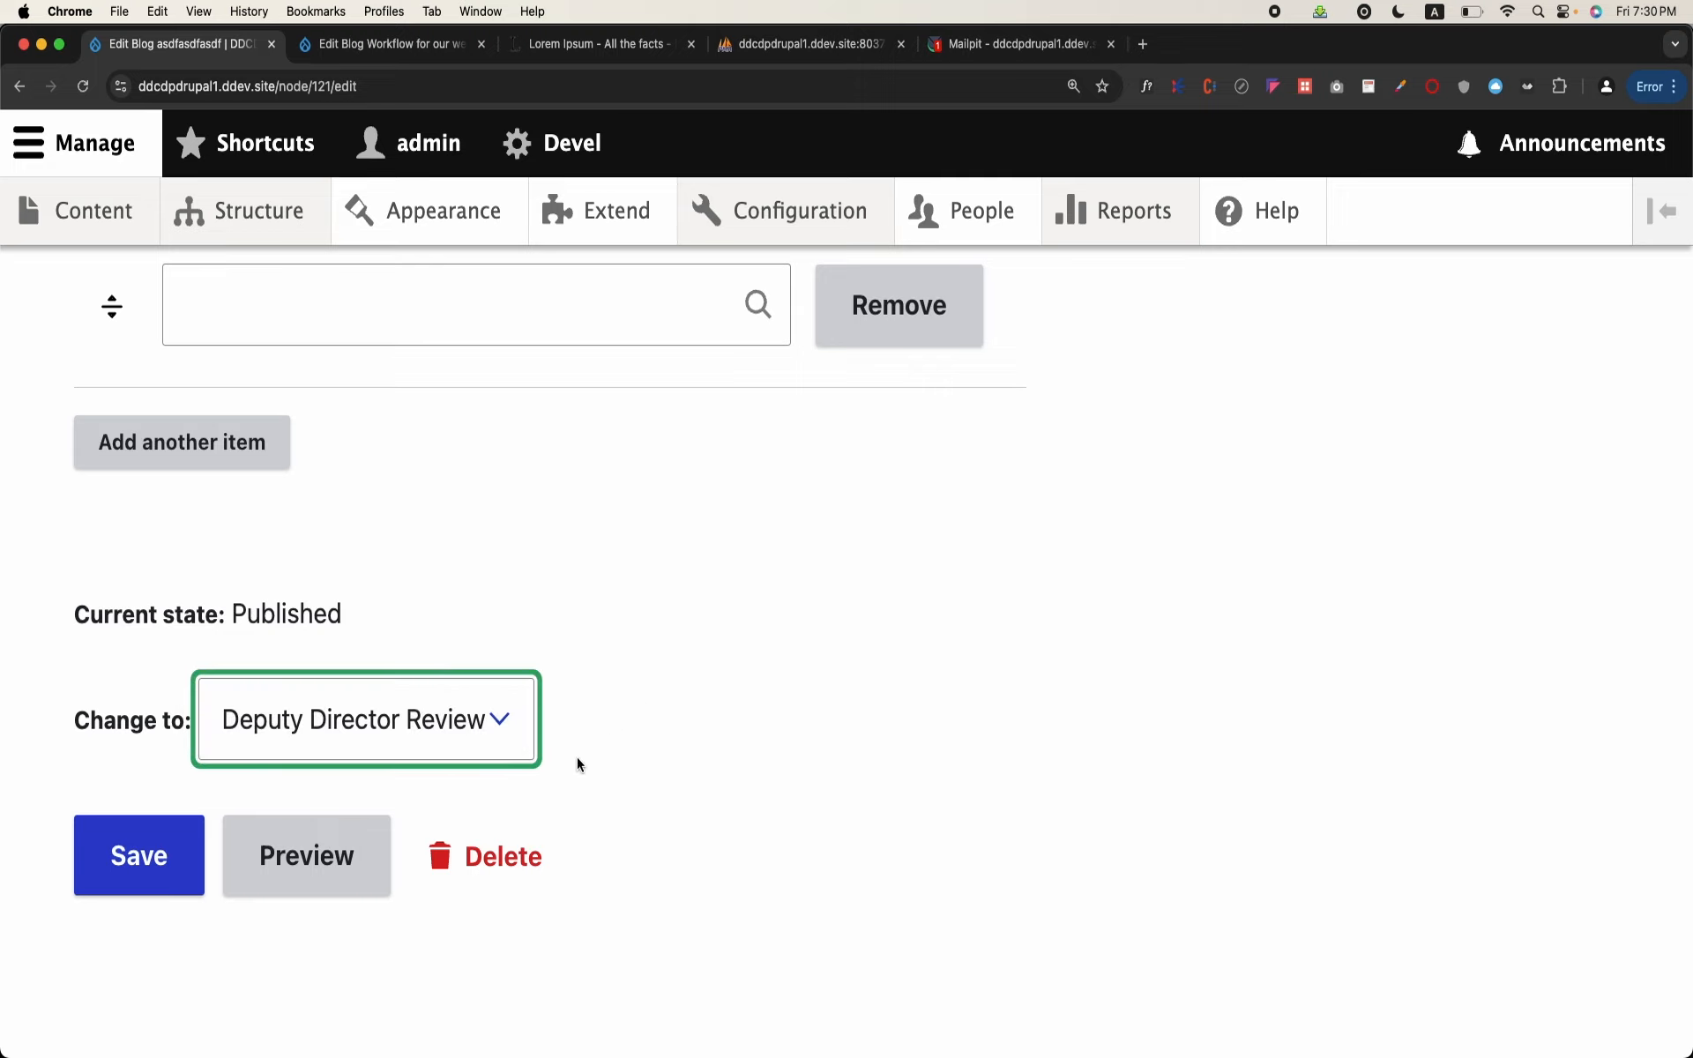
{"action": "left_click", "coordinate": [139, 857]}
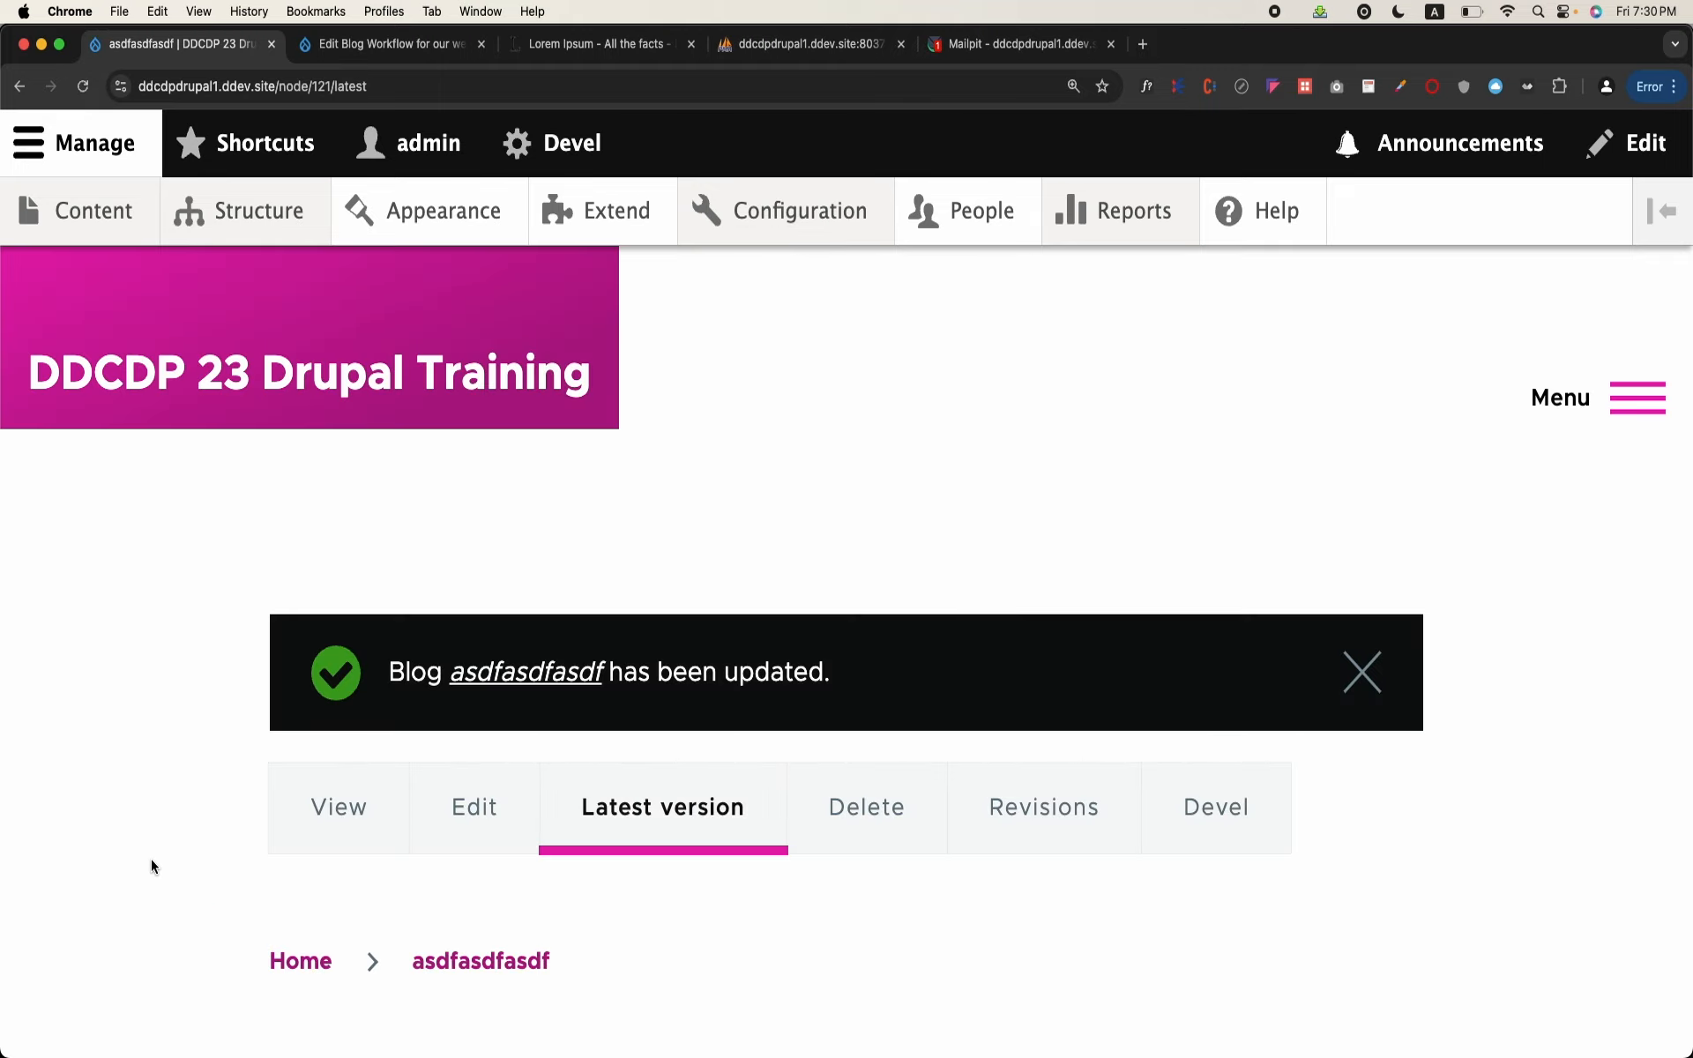
Step: Compare the blog's latest version with its published view, examining the moderation state and available transition
{"action": "scroll", "coordinate": [151, 866], "scroll_direction": "down", "scroll_amount": 3}
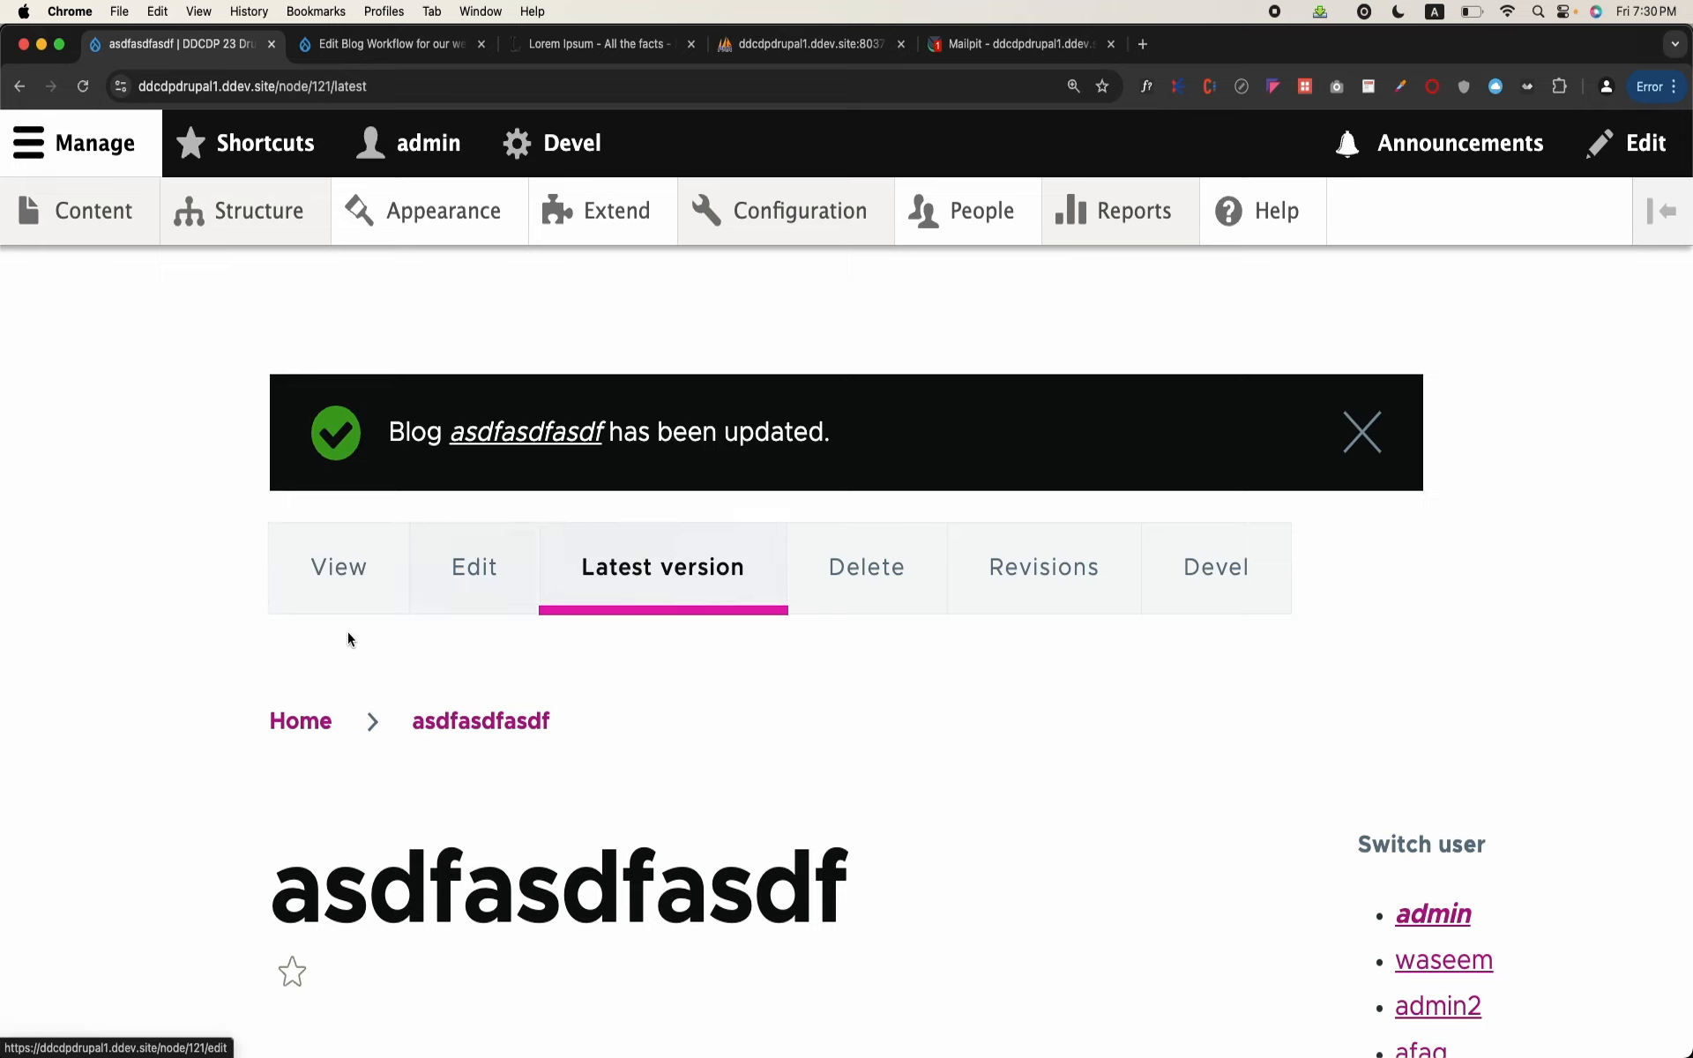
{"action": "scroll", "coordinate": [704, 591], "scroll_direction": "down", "scroll_amount": 7}
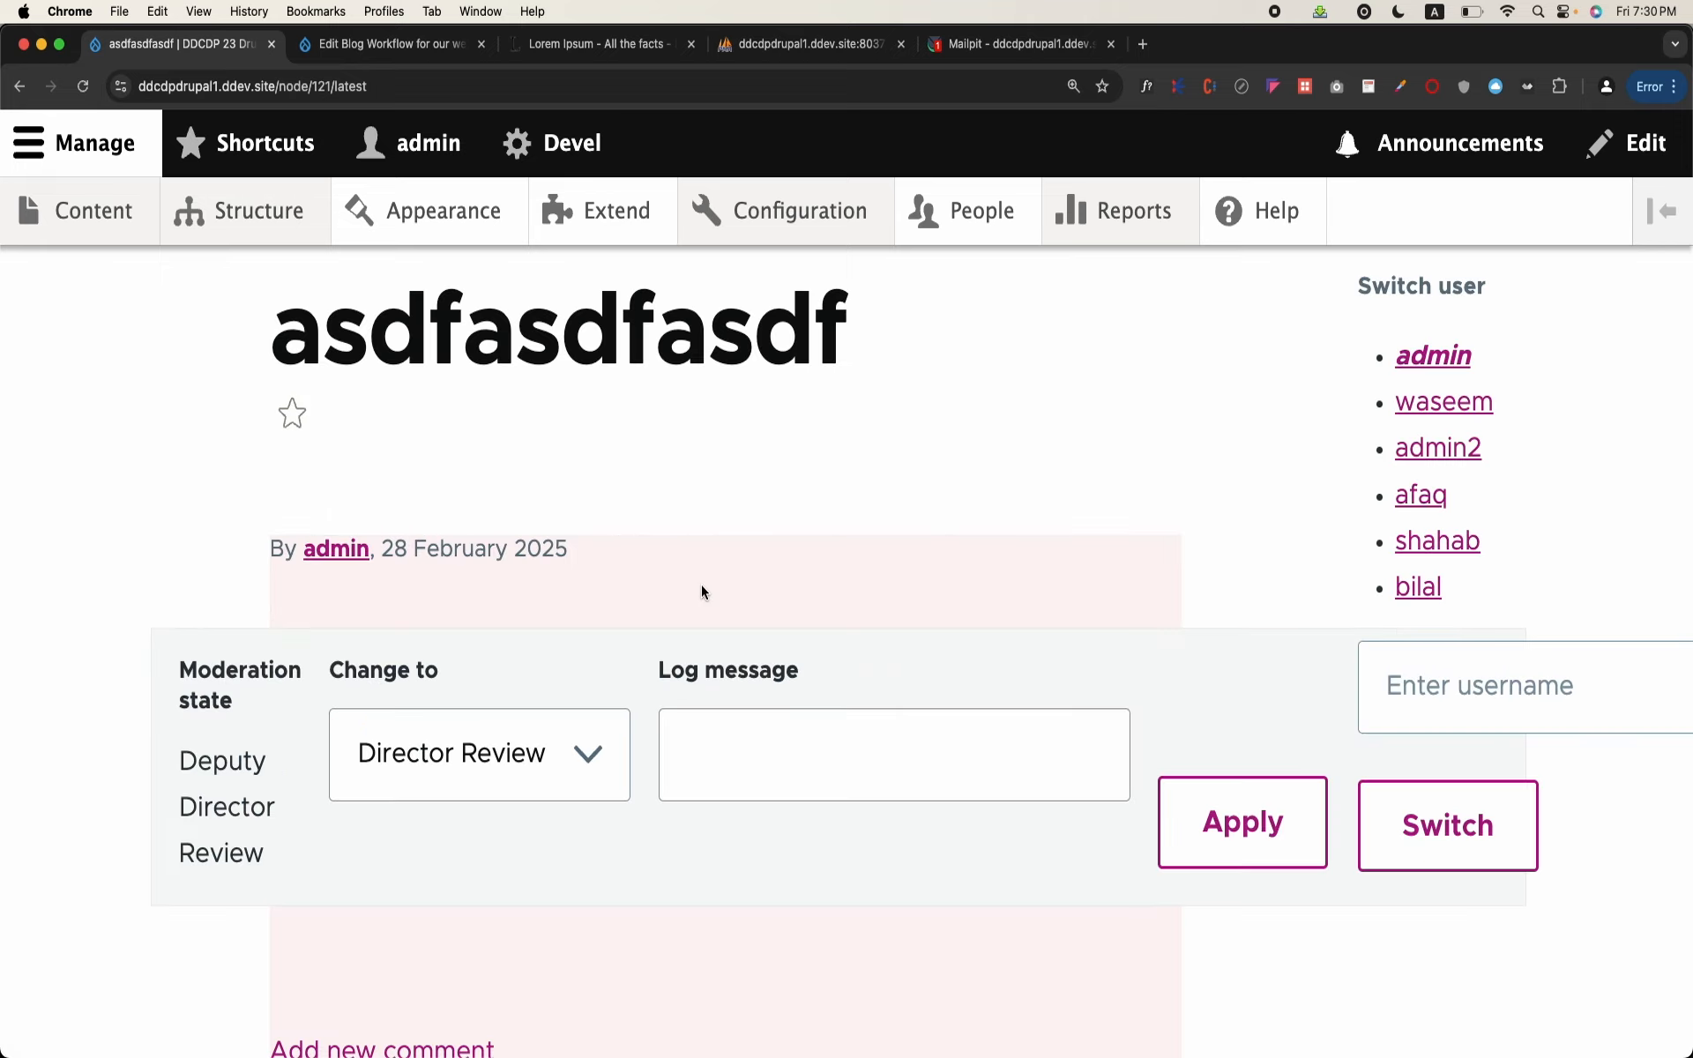
{"action": "scroll", "coordinate": [603, 609], "scroll_direction": "up", "scroll_amount": 8}
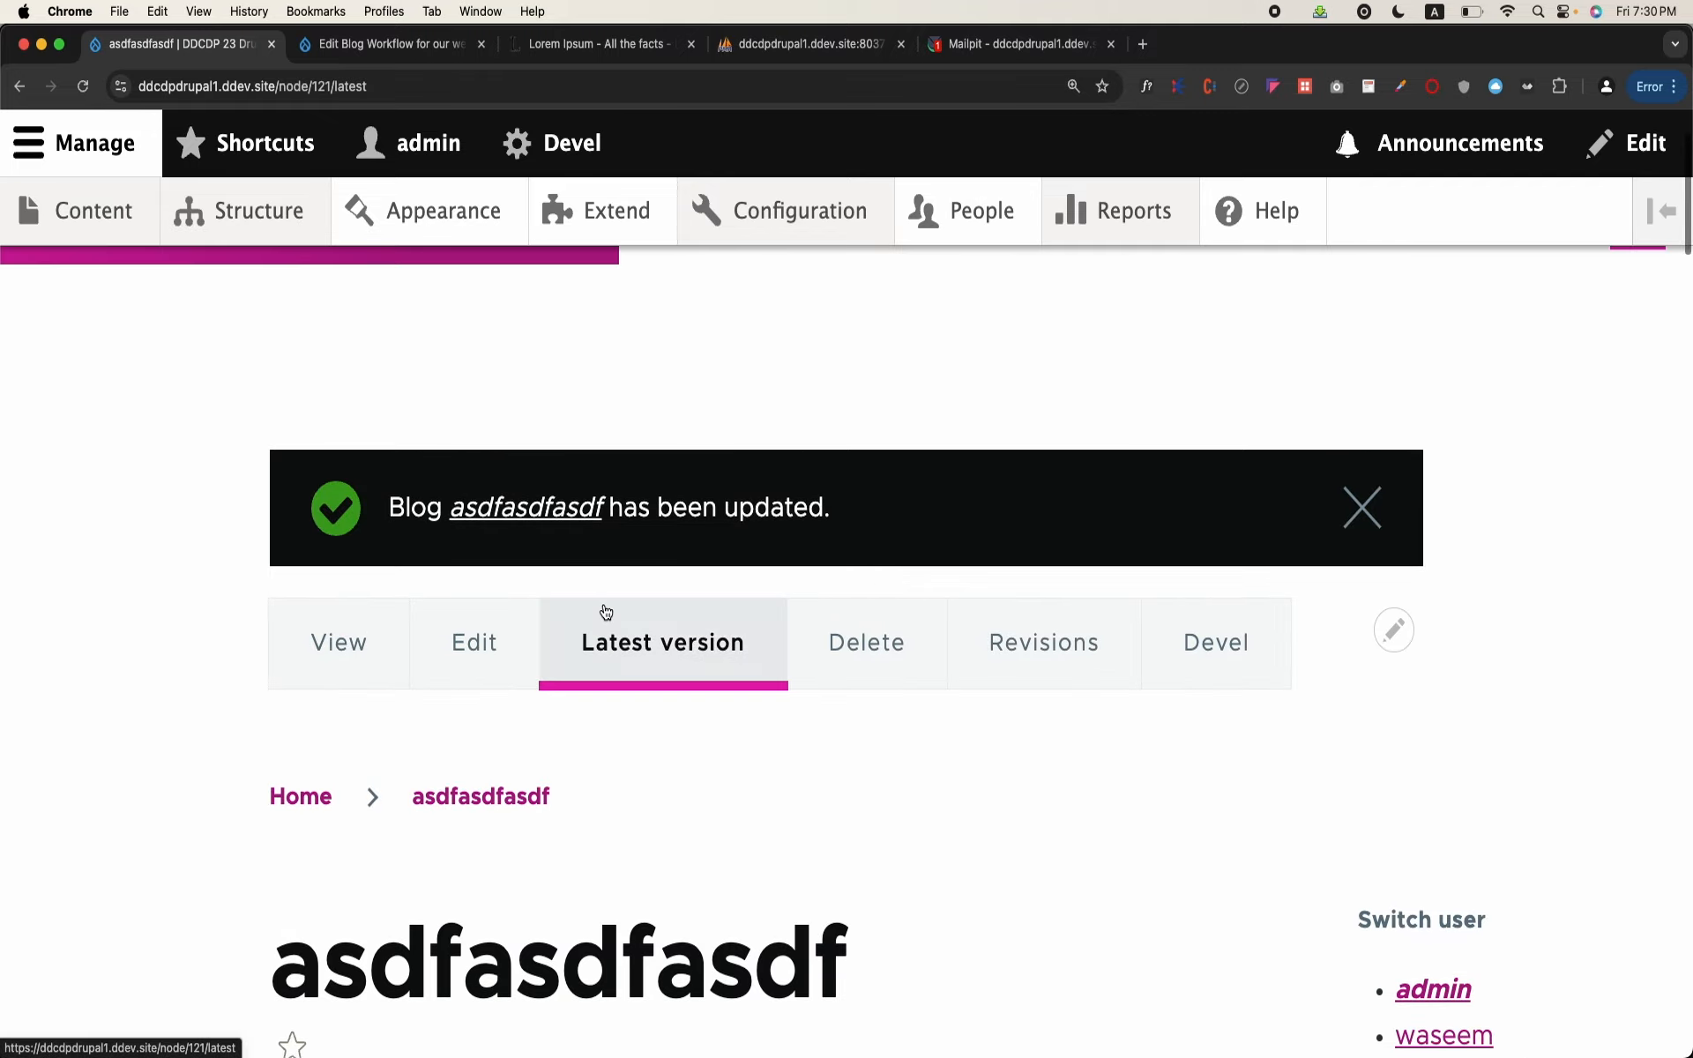
{"action": "left_click", "coordinate": [316, 676]}
{"action": "scroll", "coordinate": [314, 677], "scroll_direction": "down", "scroll_amount": 5}
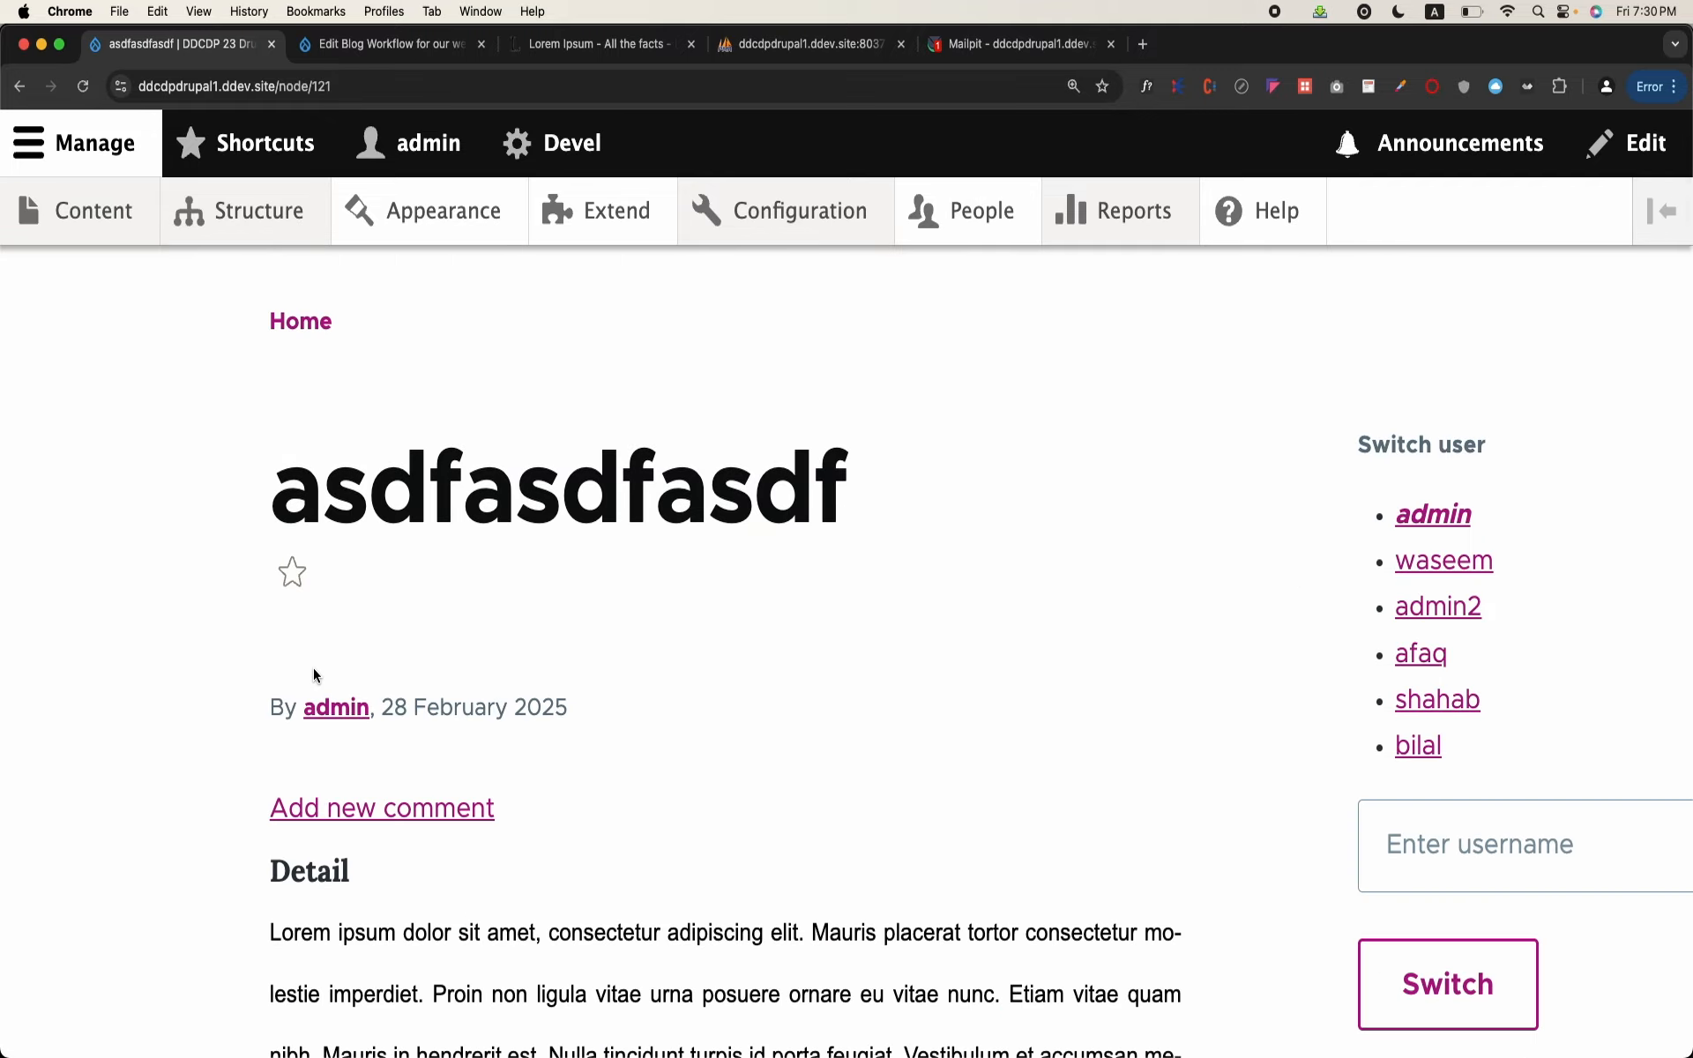
{"action": "scroll", "coordinate": [314, 668], "scroll_direction": "up", "scroll_amount": 5}
{"action": "left_click", "coordinate": [598, 625]}
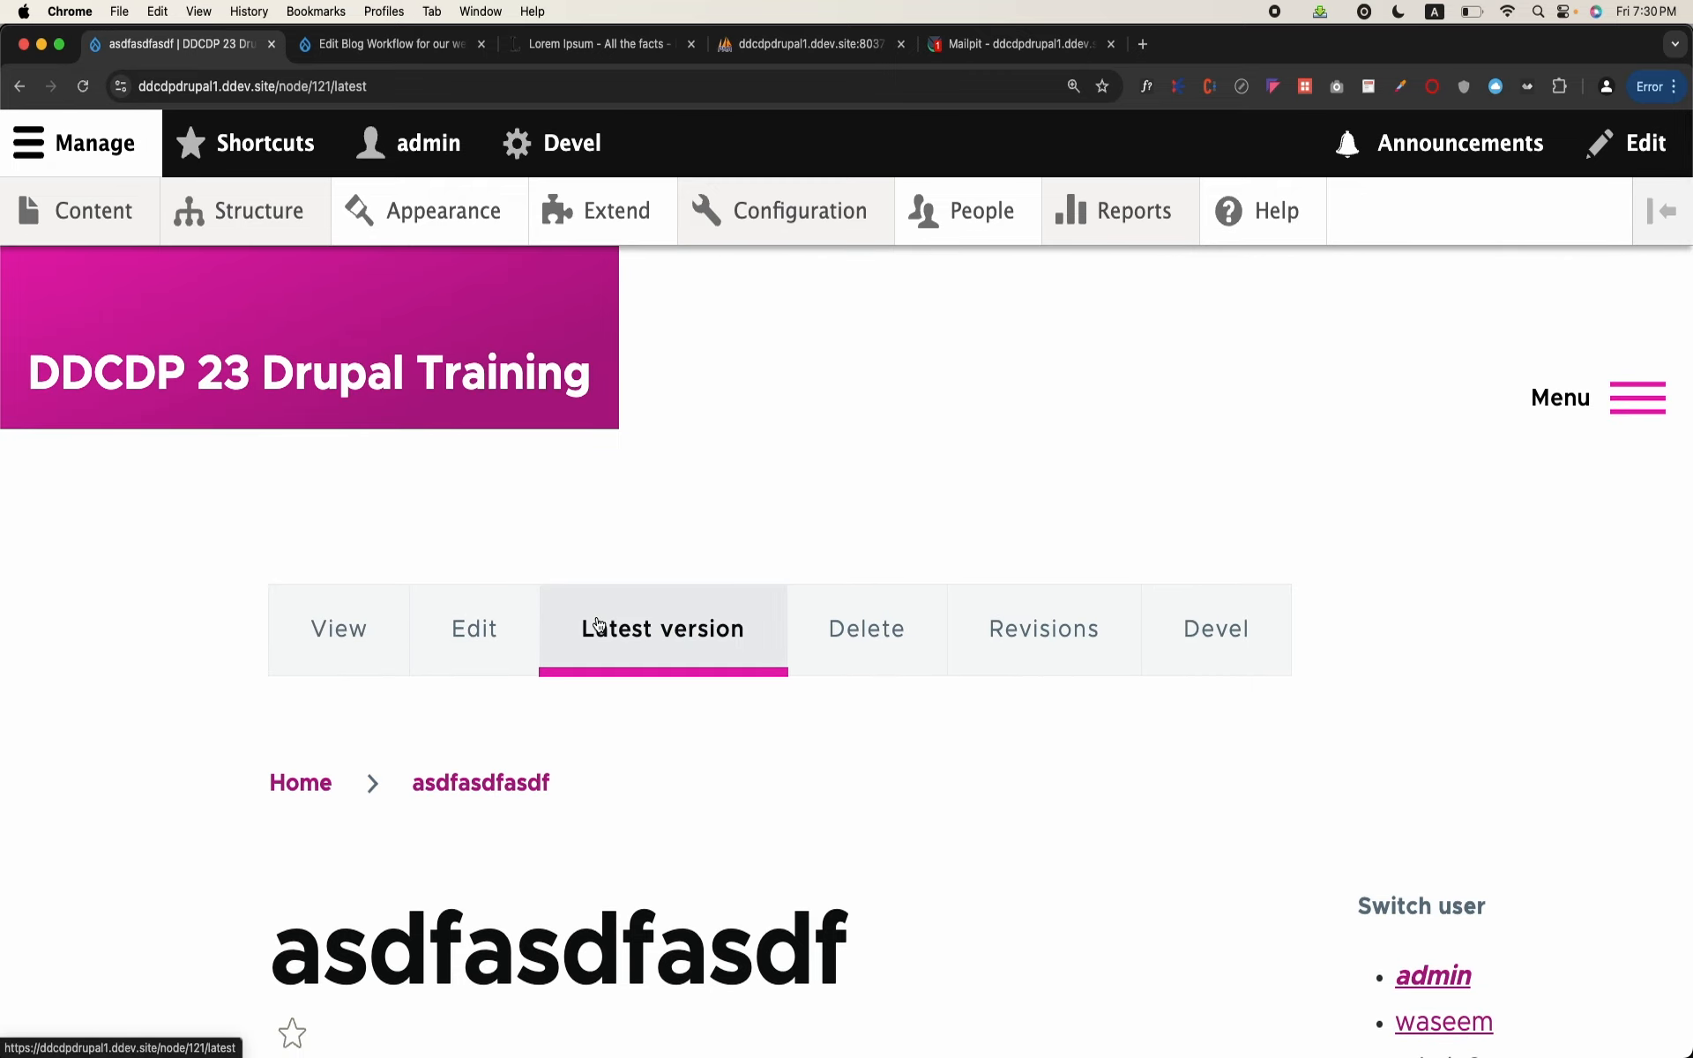
{"action": "scroll", "coordinate": [598, 625], "scroll_direction": "down", "scroll_amount": 5}
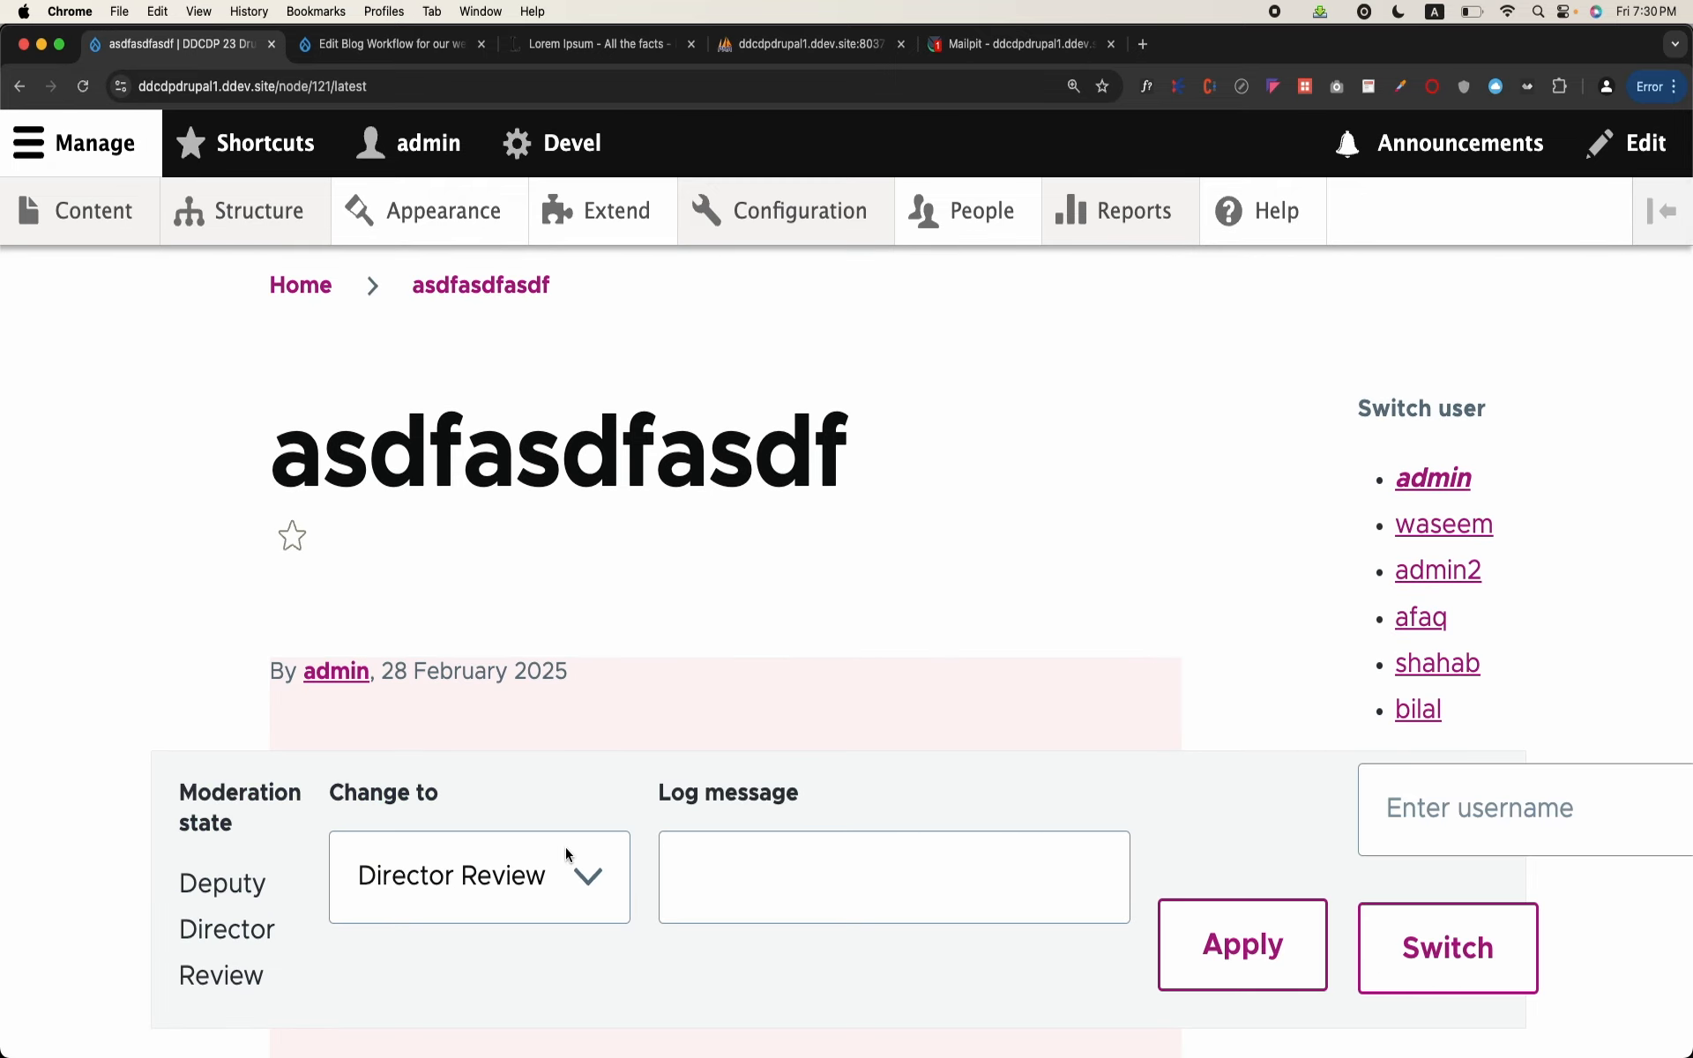
Step: Copy the address of the blog's latest version and try to open it anonymously in a new incognito window
{"action": "left_click", "coordinate": [399, 80]}
{"action": "key", "text": "super+c"}
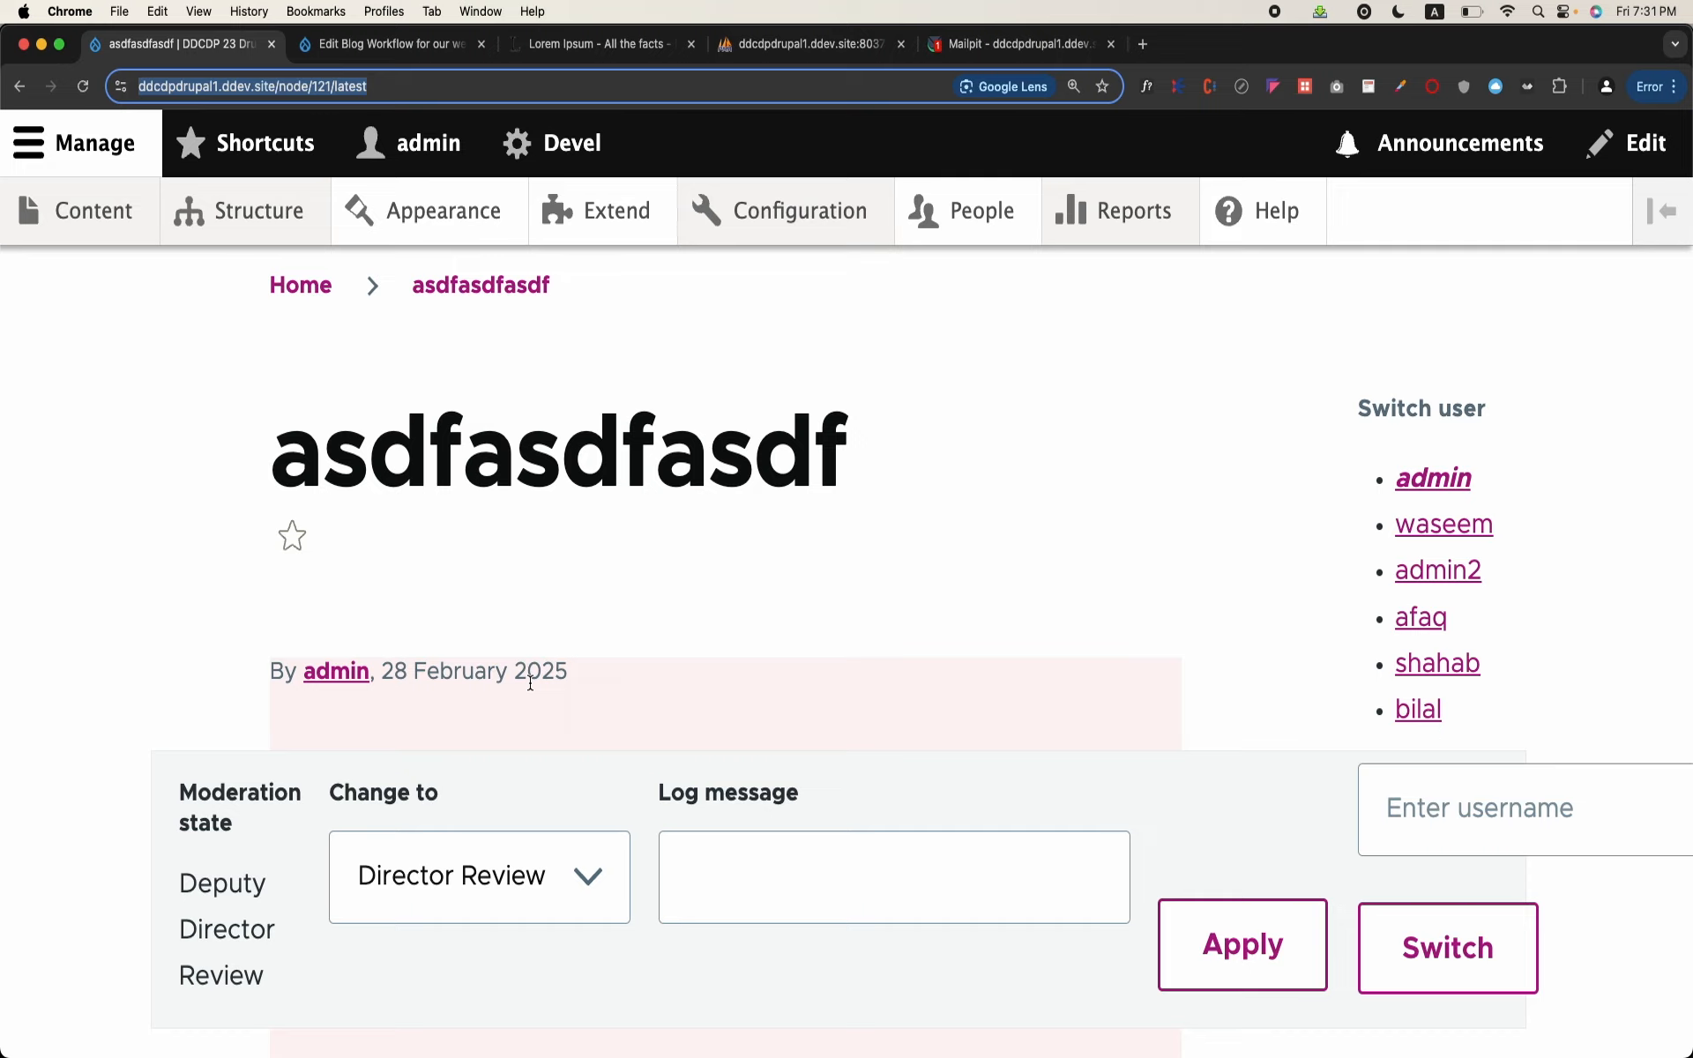
{"action": "scroll", "coordinate": [595, 685], "scroll_direction": "up", "scroll_amount": 4}
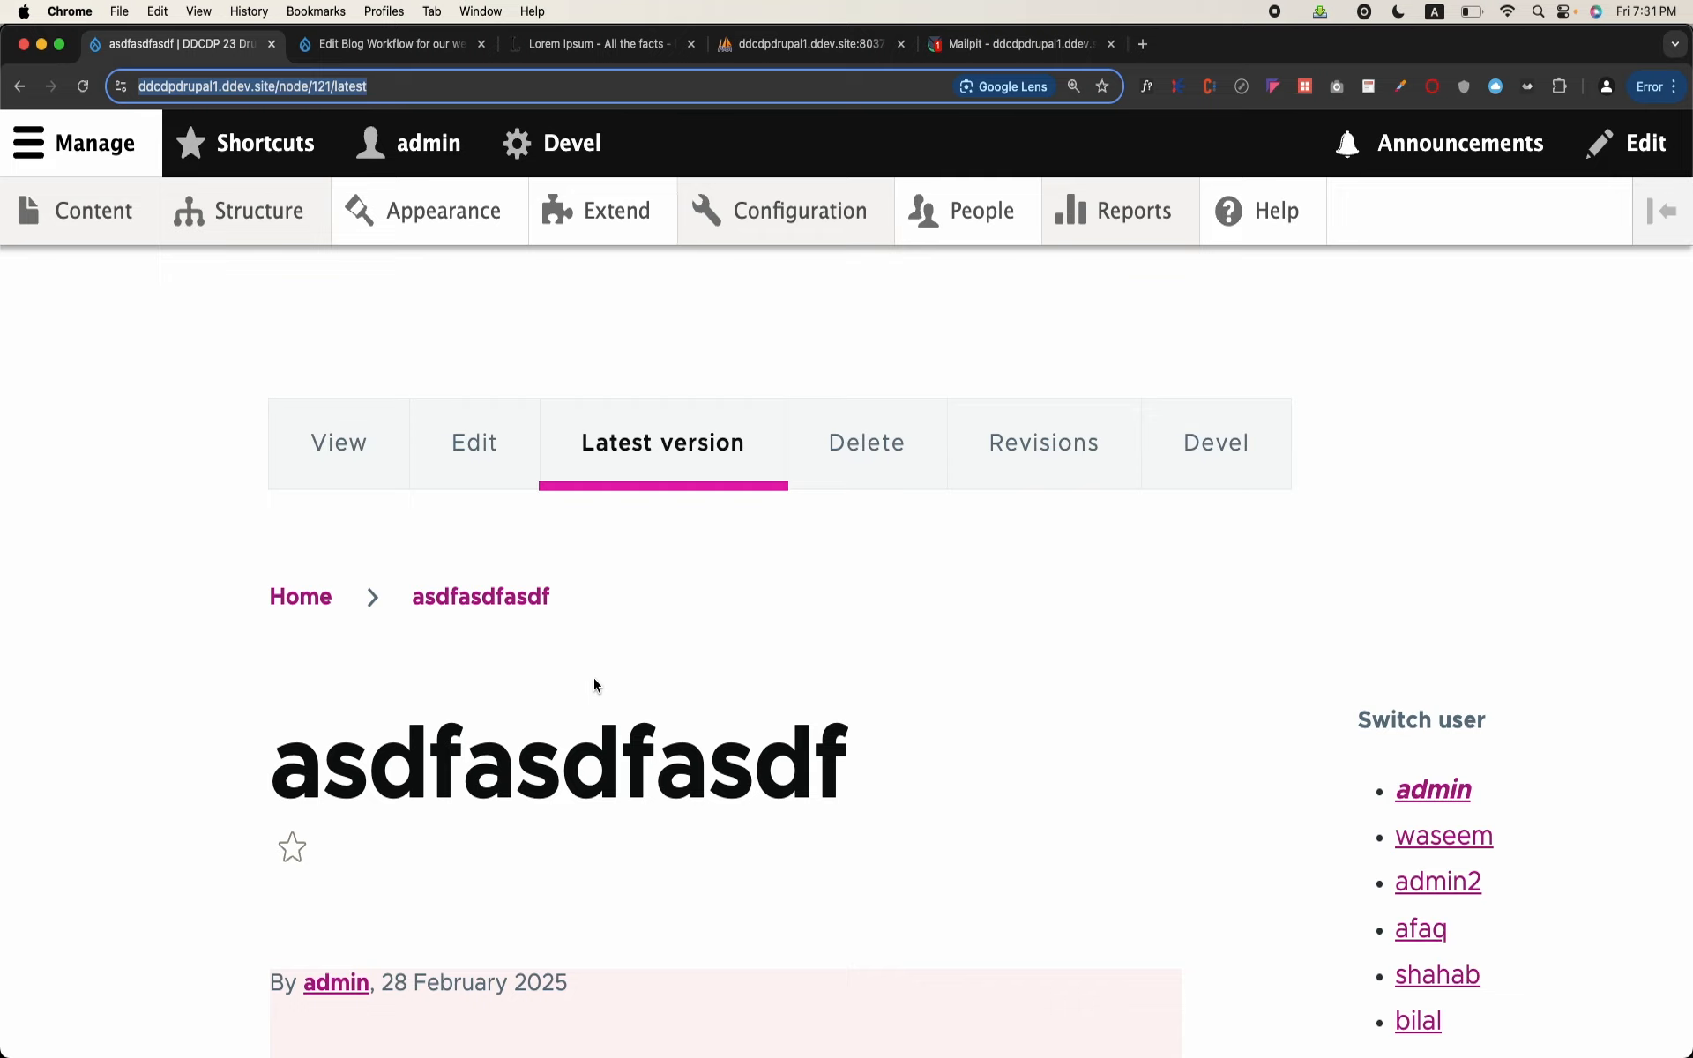
{"action": "scroll", "coordinate": [594, 684], "scroll_direction": "down", "scroll_amount": 5}
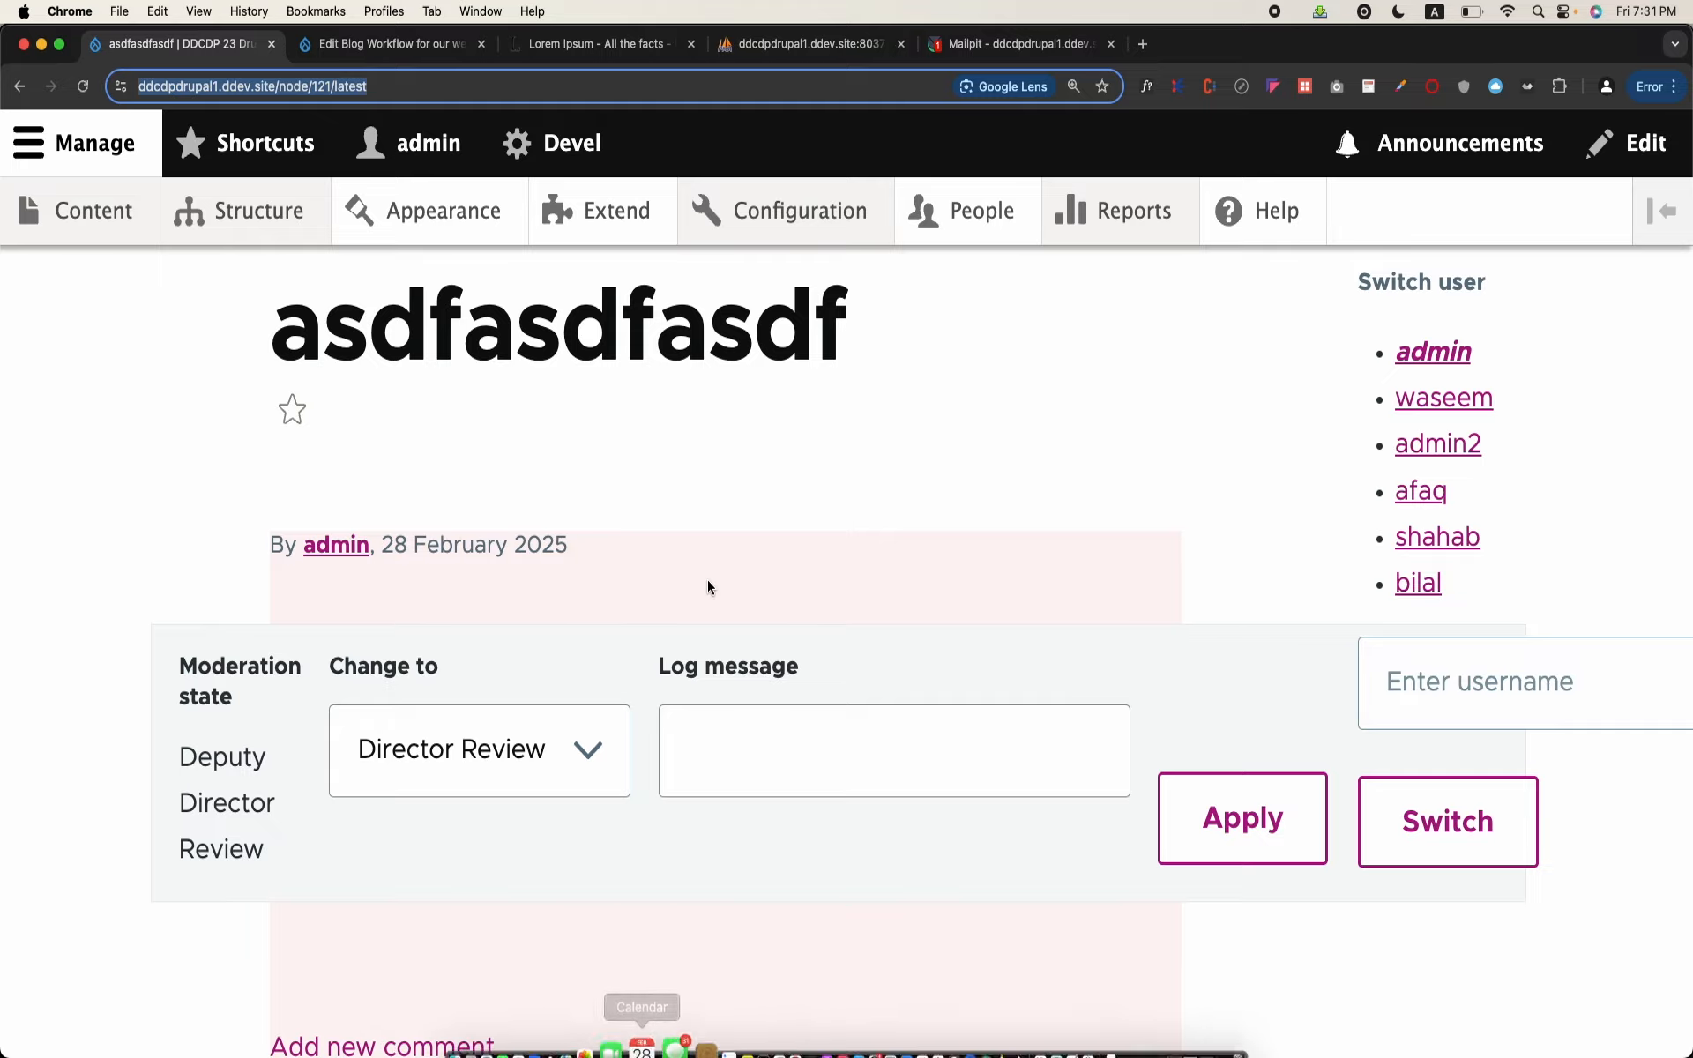
{"action": "scroll", "coordinate": [594, 643], "scroll_direction": "down", "scroll_amount": 6}
{"action": "scroll", "coordinate": [594, 646], "scroll_direction": "up", "scroll_amount": 10}
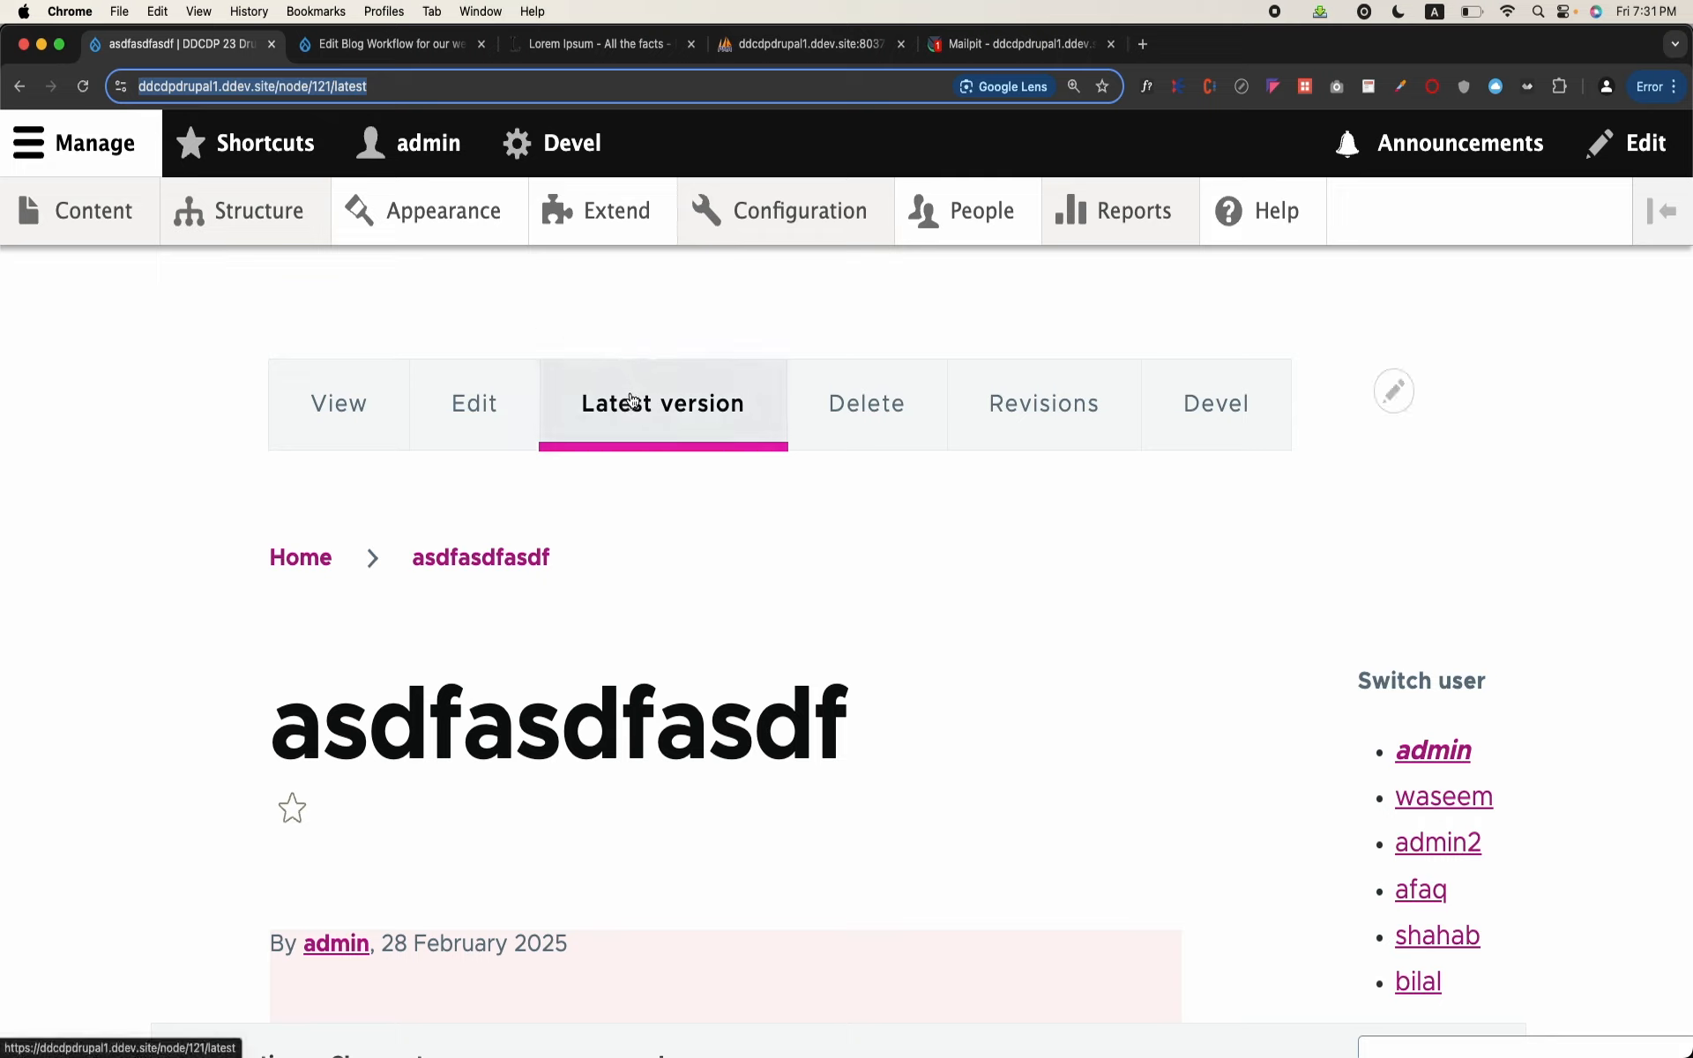
{"action": "scroll", "coordinate": [531, 664], "scroll_direction": "down", "scroll_amount": 5}
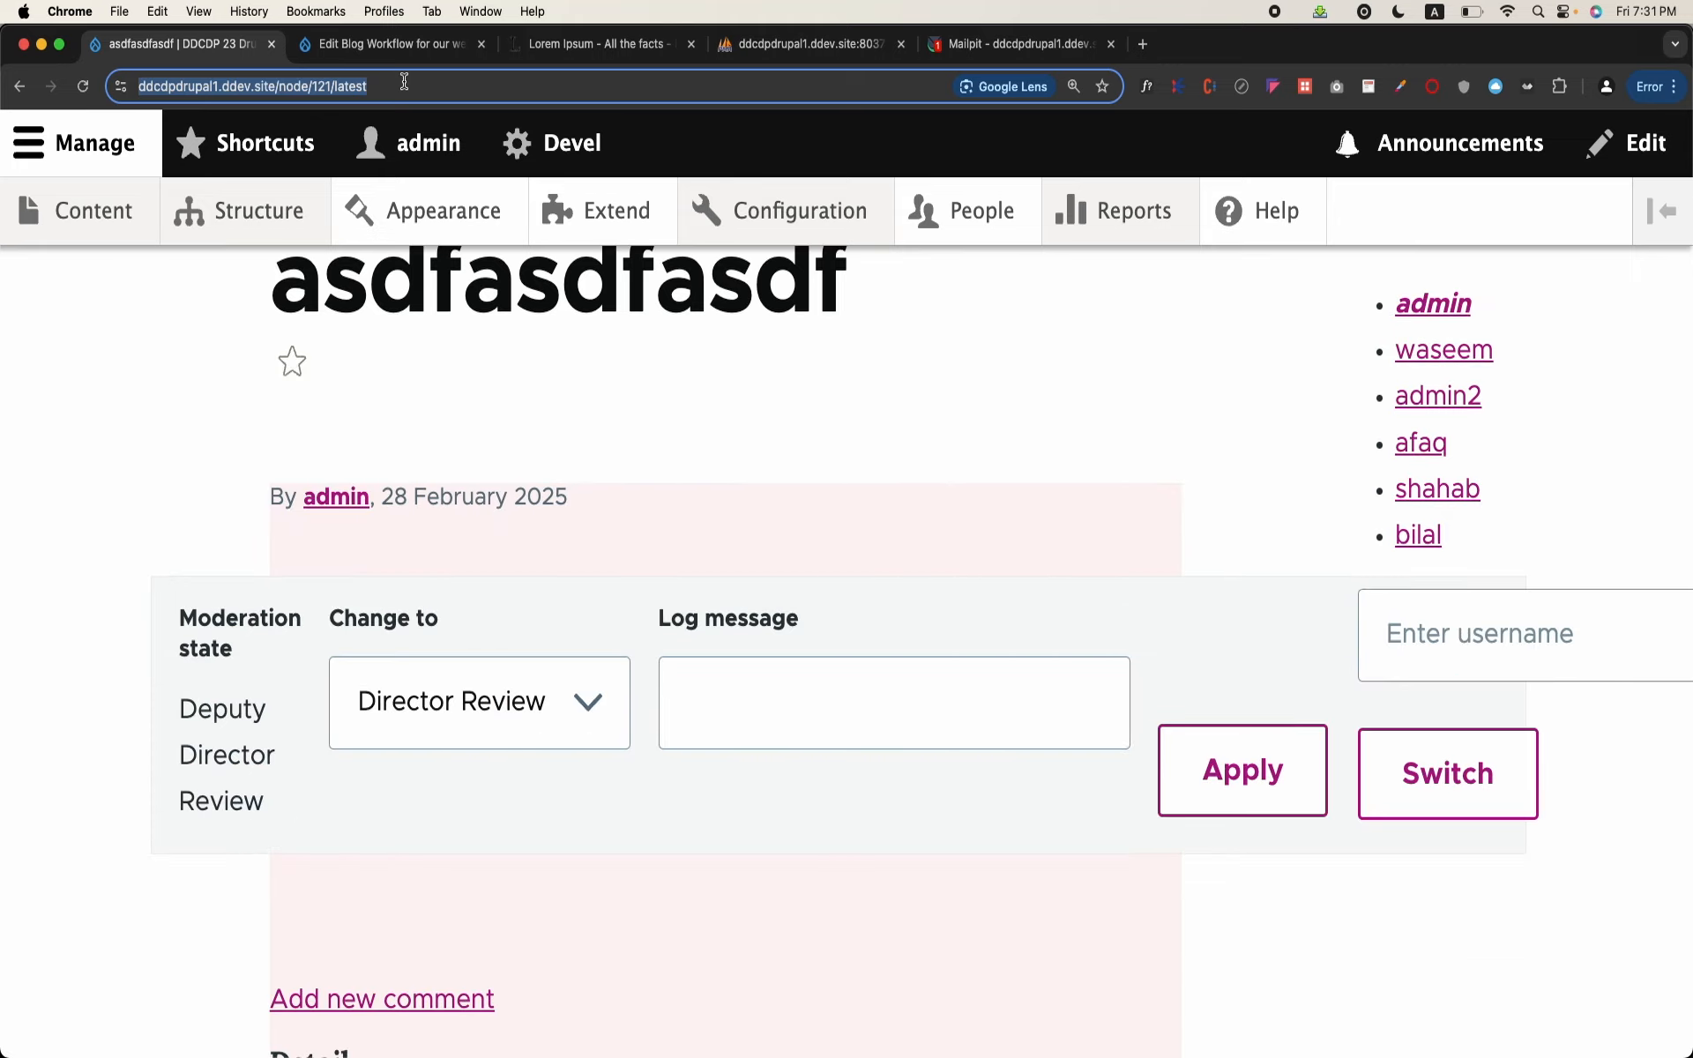
{"action": "left_click", "coordinate": [121, 12]}
{"action": "left_click", "coordinate": [168, 84]}
{"action": "key", "text": "super+v"}
{"action": "key", "text": "Return"}
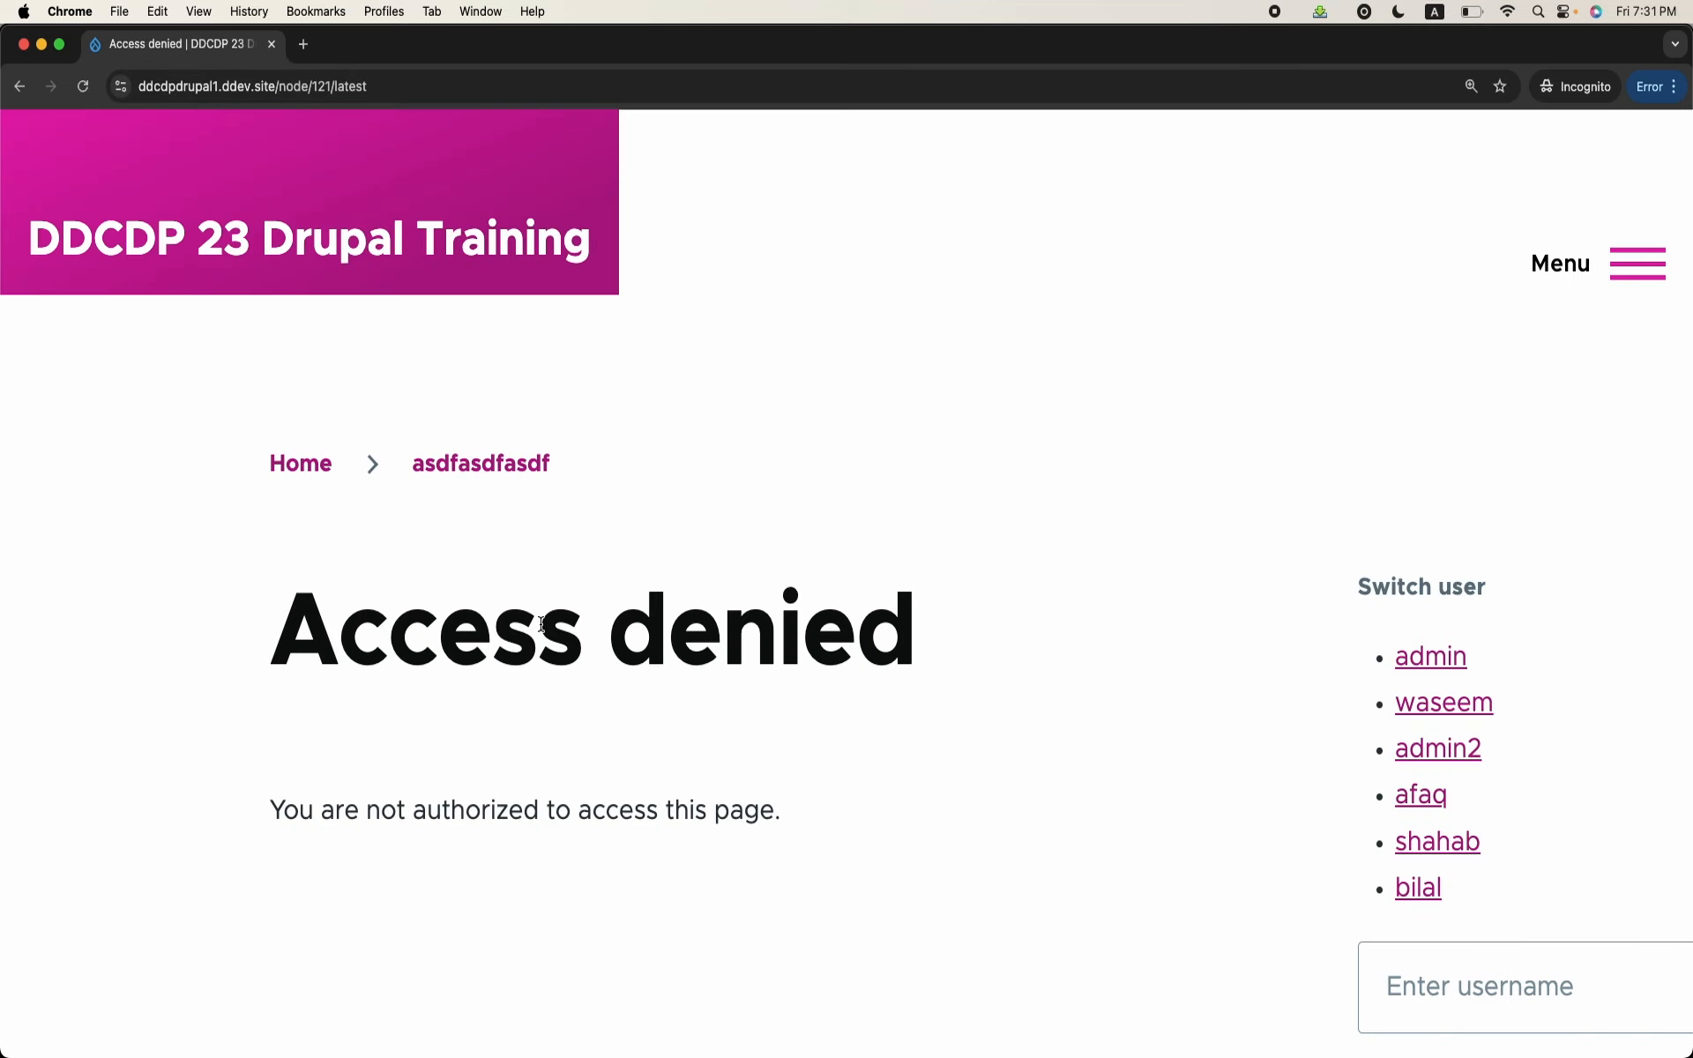
{"action": "double_click", "coordinate": [542, 624]}
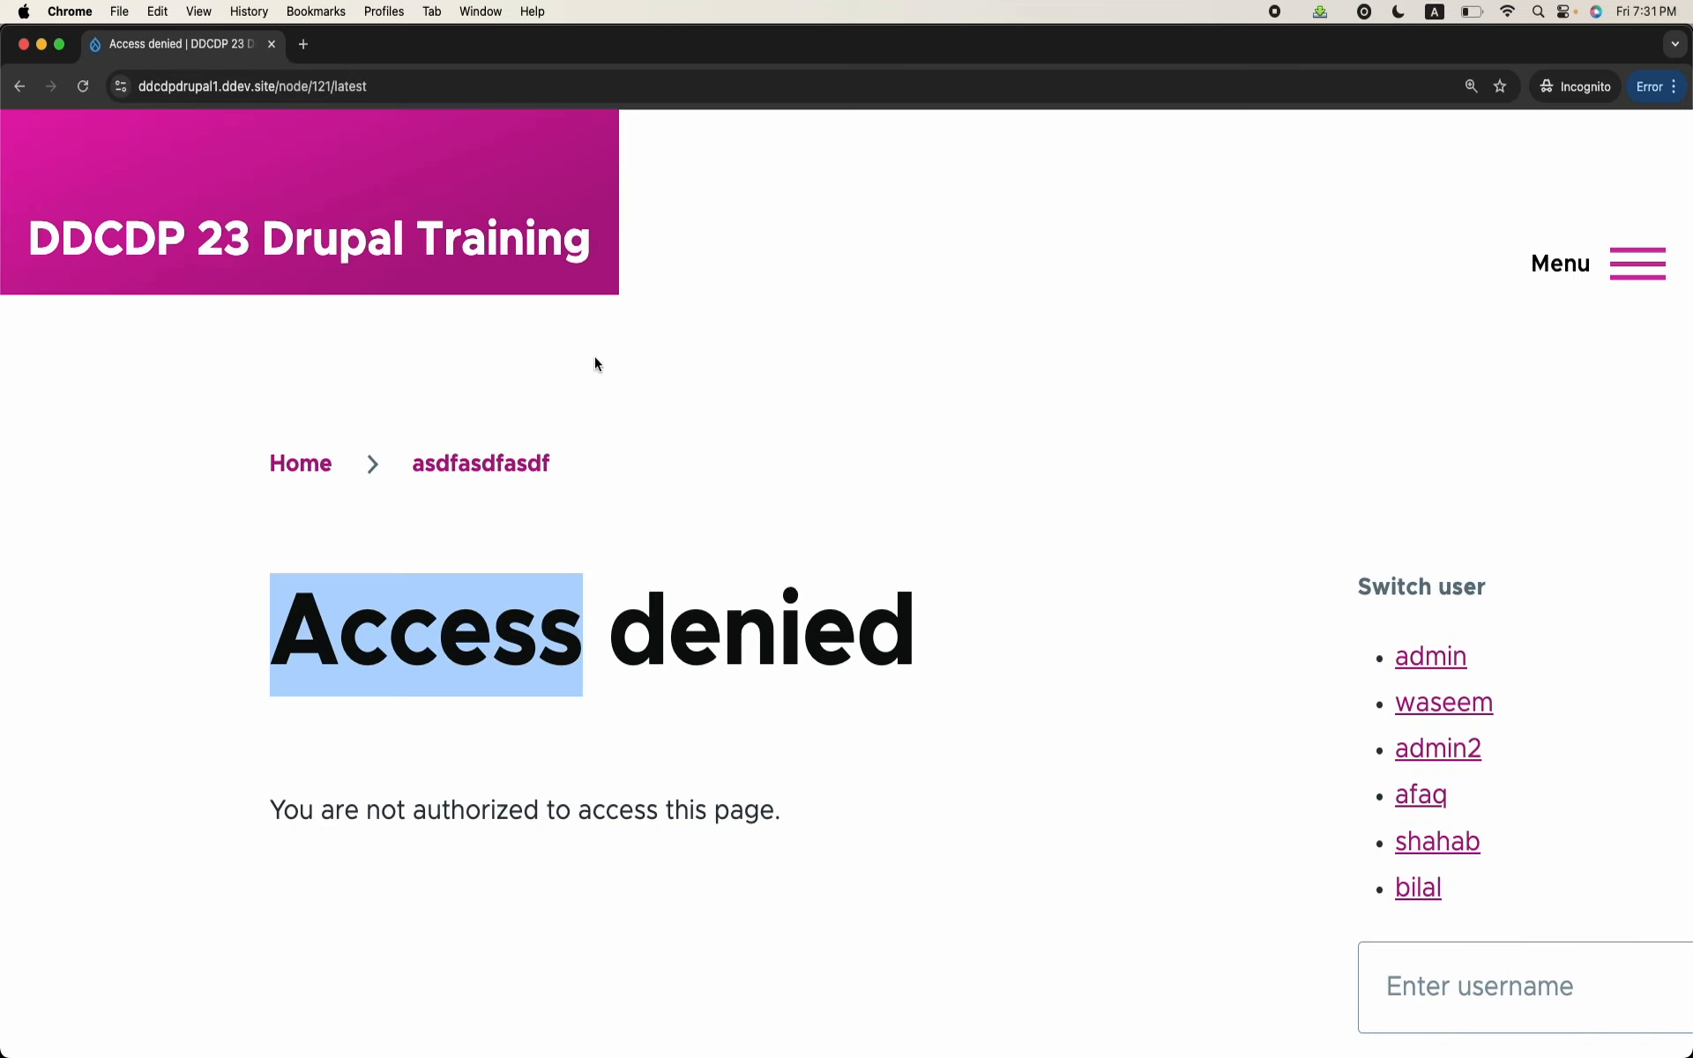
Step: Shorten the incognito address to ddcdpdrupal1.ddev.site/node/121/ and view the blog page as an anonymous visitor
{"action": "left_click", "coordinate": [341, 88]}
{"action": "left_click", "coordinate": [396, 80]}
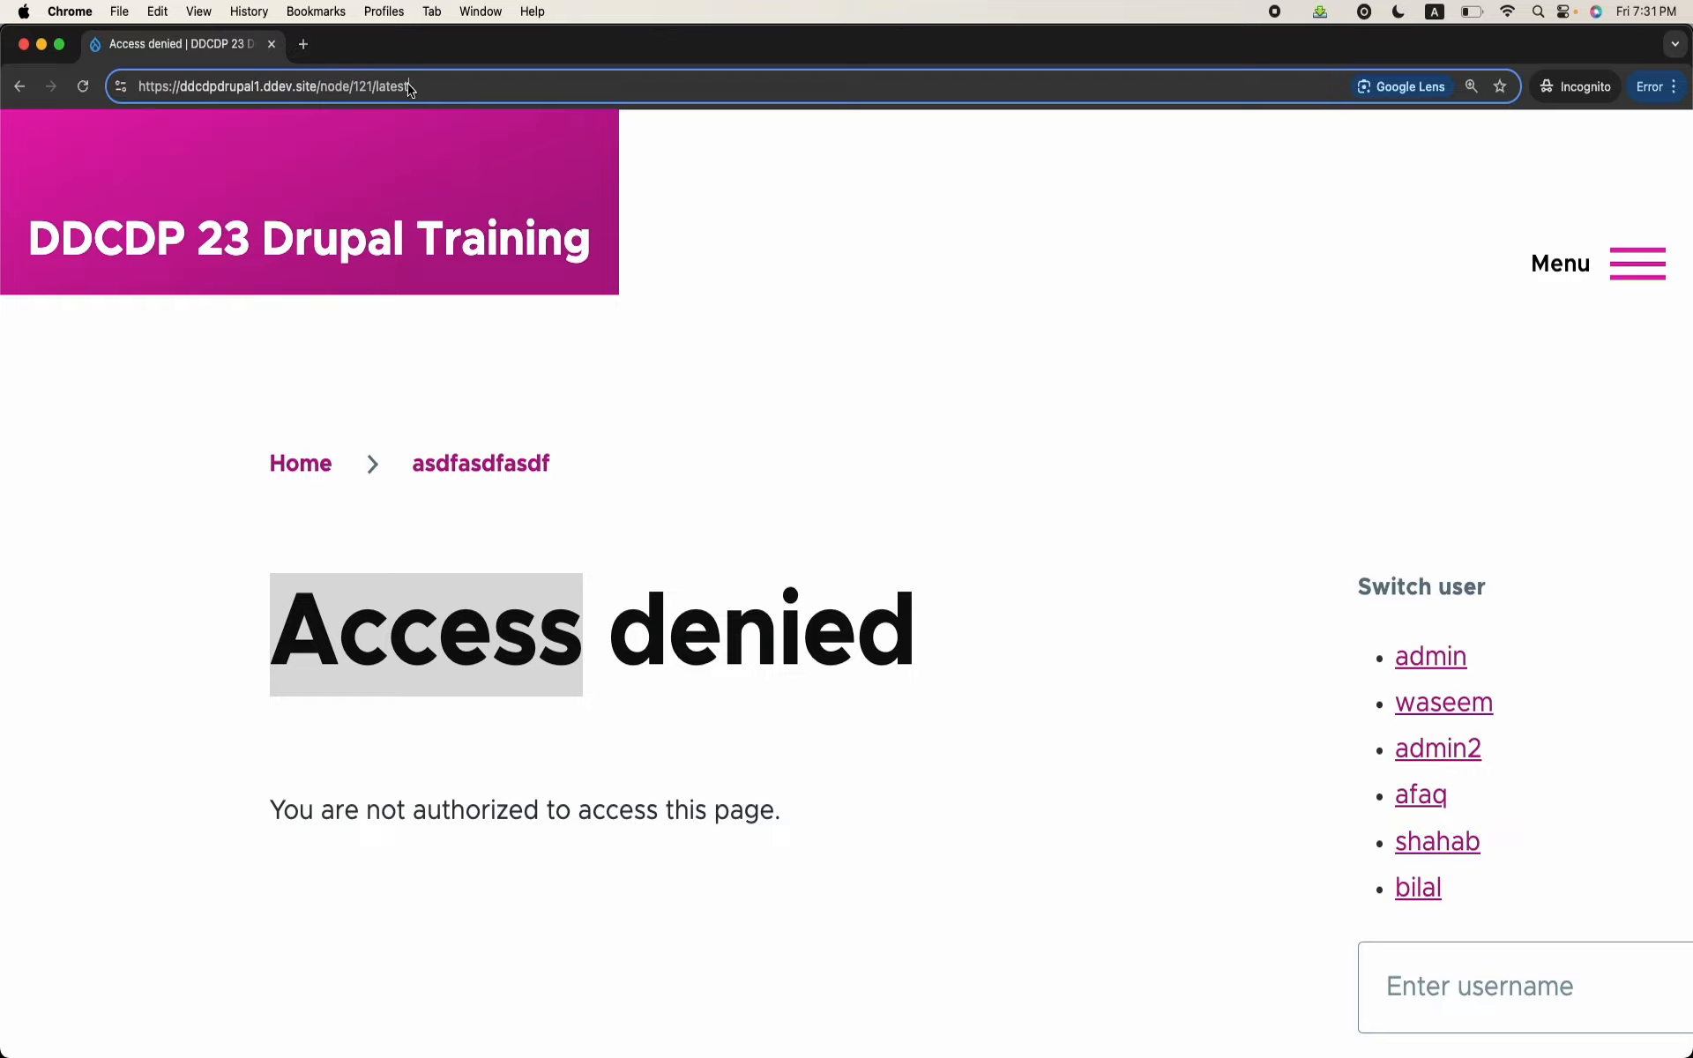
{"action": "key", "text": "BackSpace"}
{"action": "key", "text": "BackSpace"}
{"action": "key", "text": "BackSpace"}
{"action": "key", "text": "BackSpace"}
{"action": "key", "text": "BackSpace"}
{"action": "key", "text": "BackSpace"}
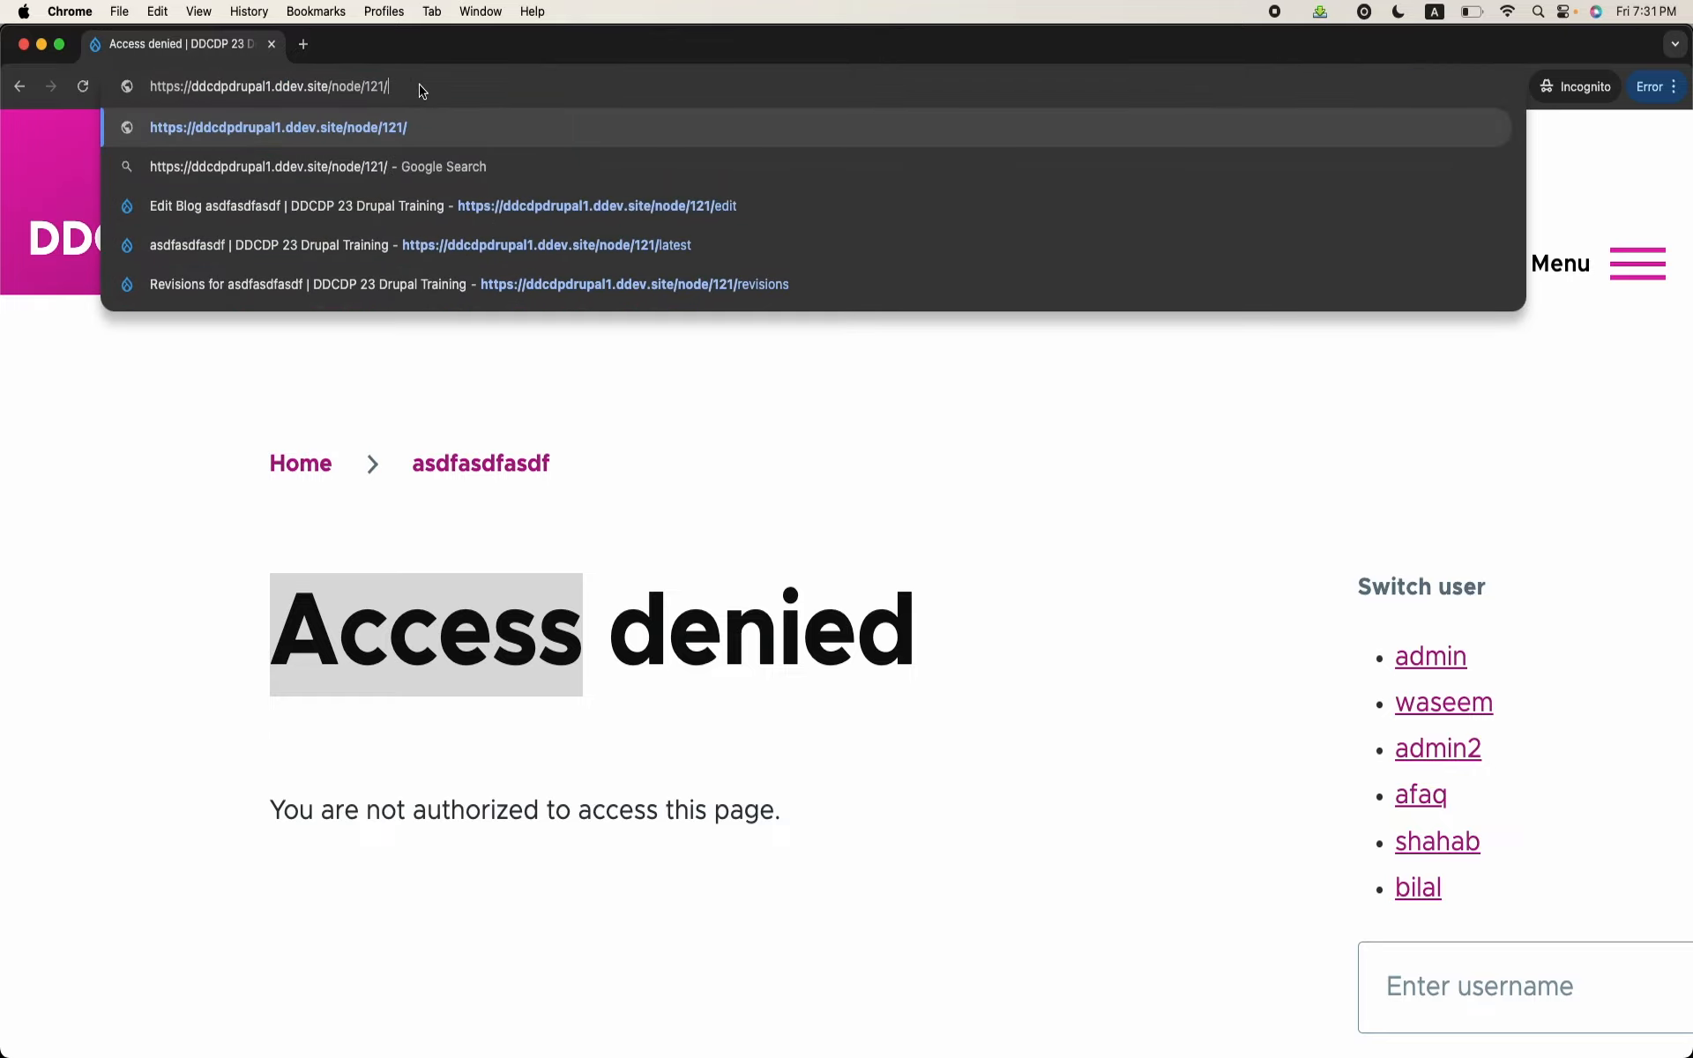
{"action": "key", "text": "Return"}
{"action": "scroll", "coordinate": [585, 505], "scroll_direction": "down", "scroll_amount": 3}
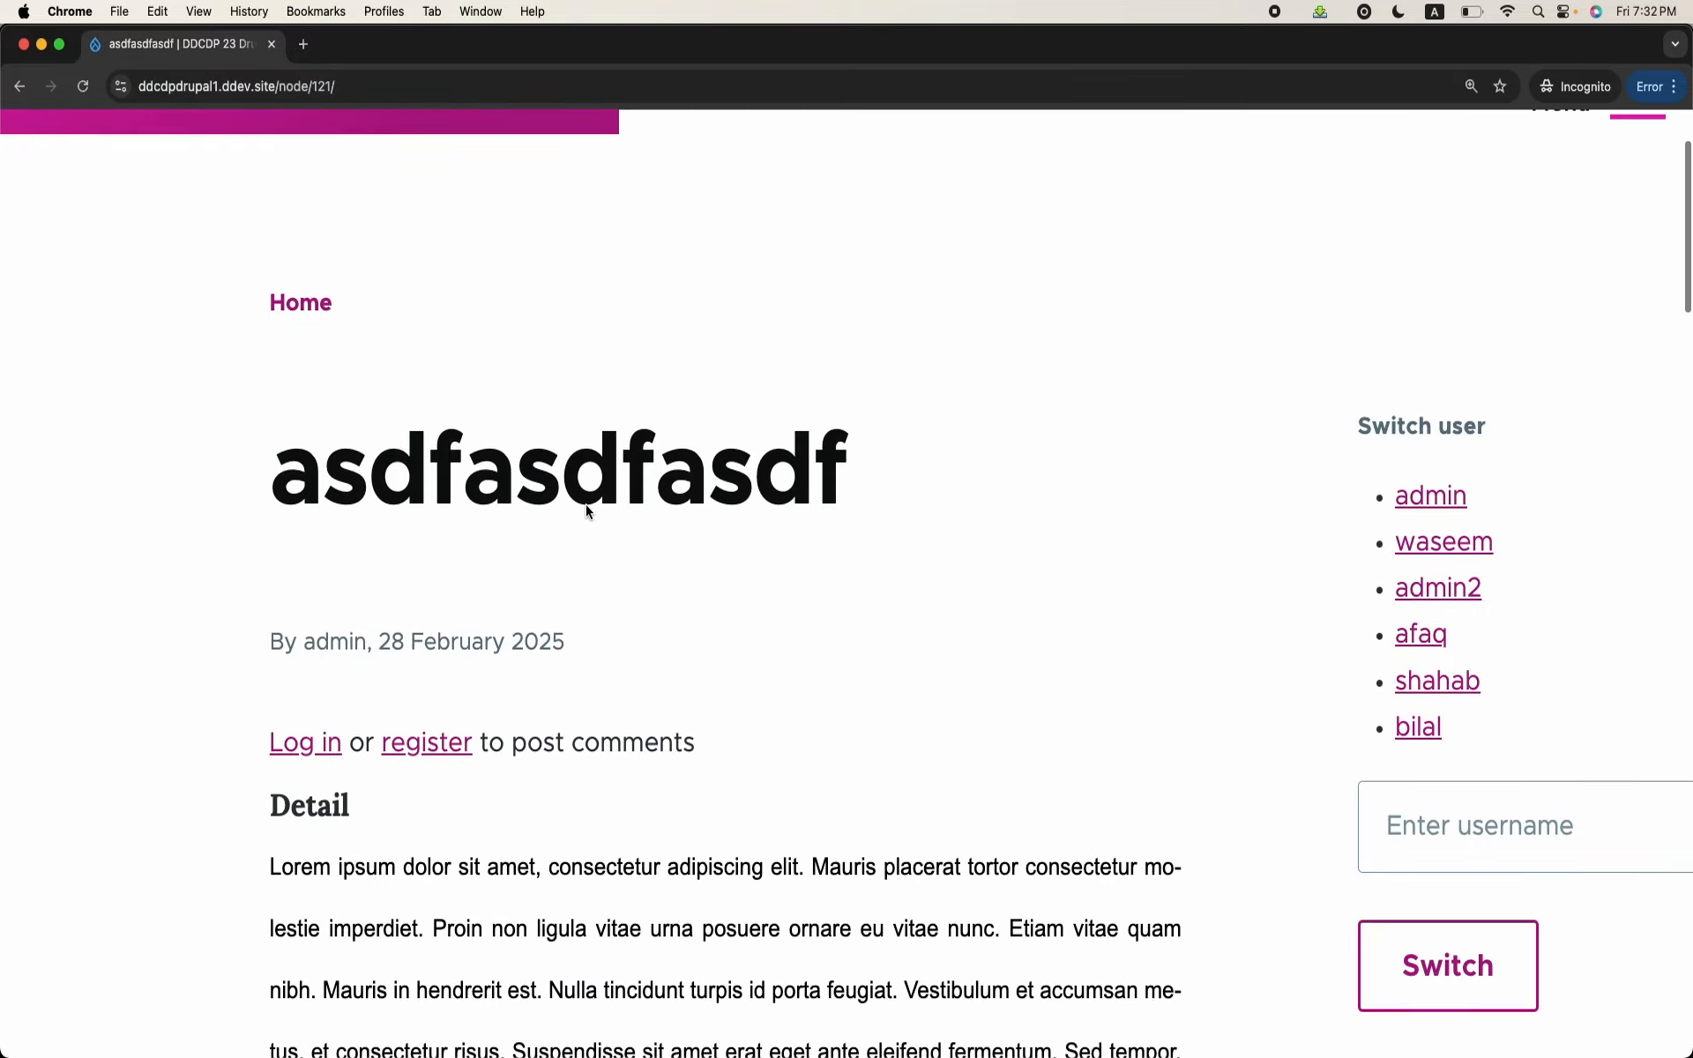
{"action": "scroll", "coordinate": [586, 504], "scroll_direction": "up", "scroll_amount": 3}
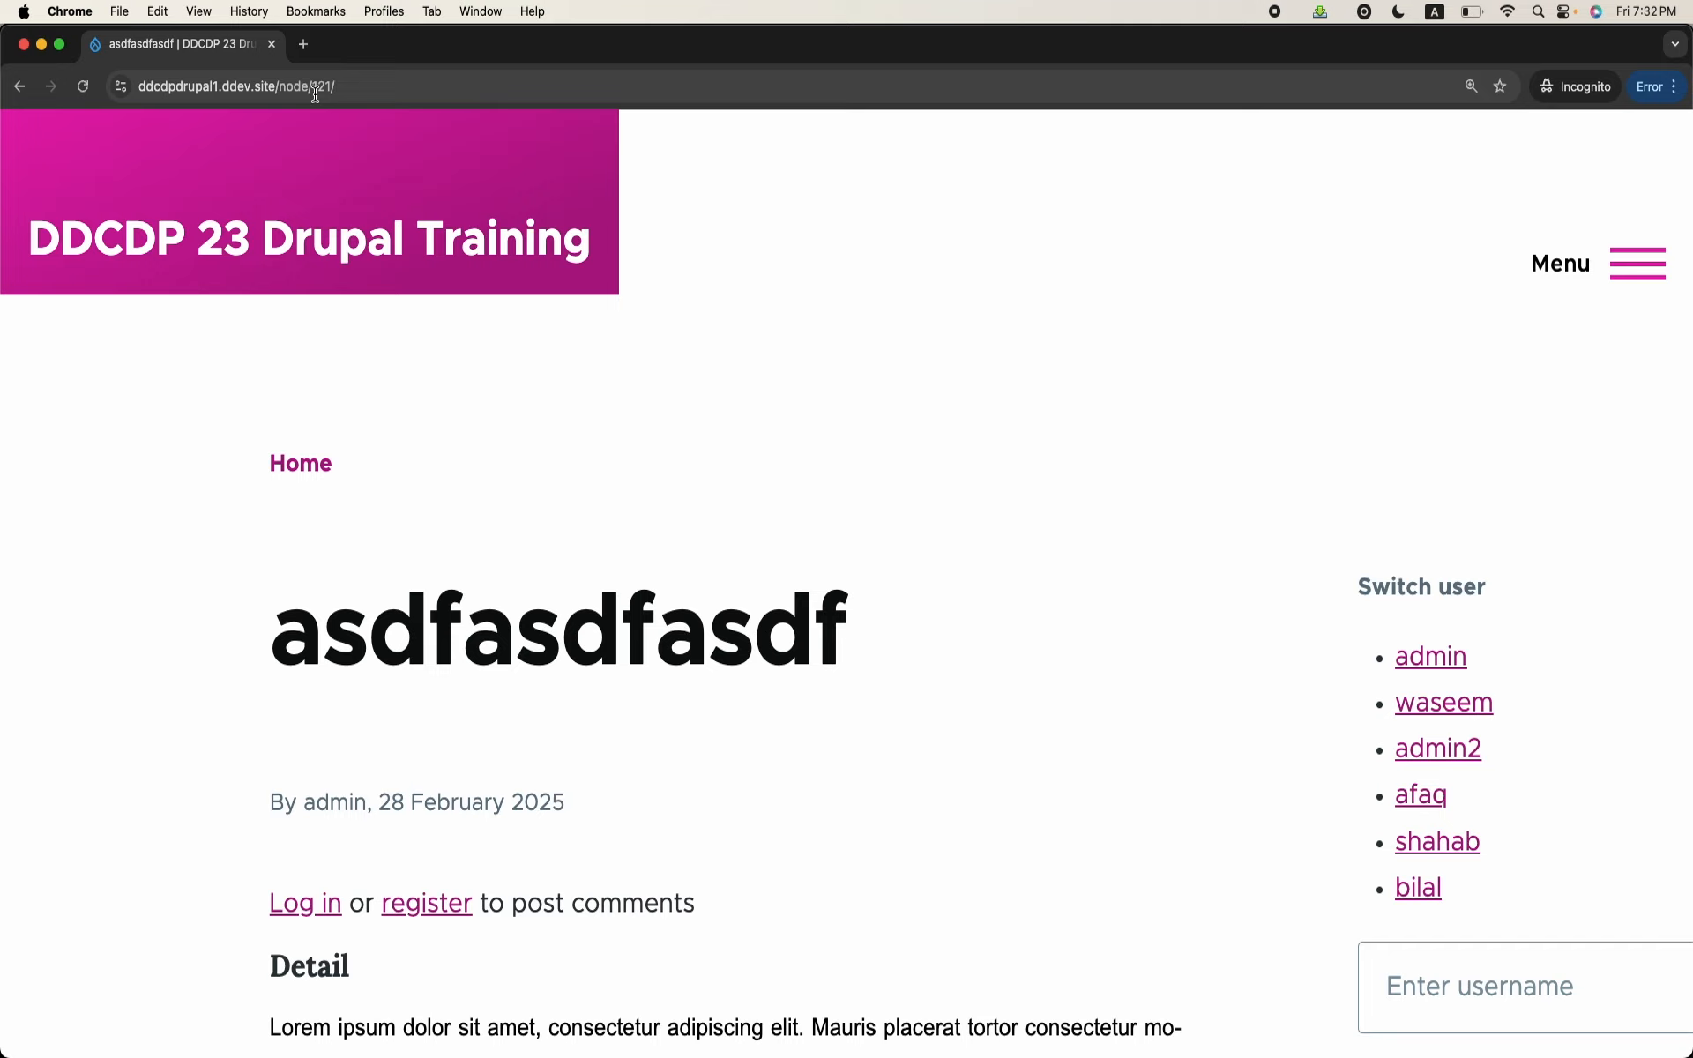
Step: Return to the admin browser window and examine the latest version's moderation controls, body text, category and comments
{"action": "mouse_move", "coordinate": [767, 1045]}
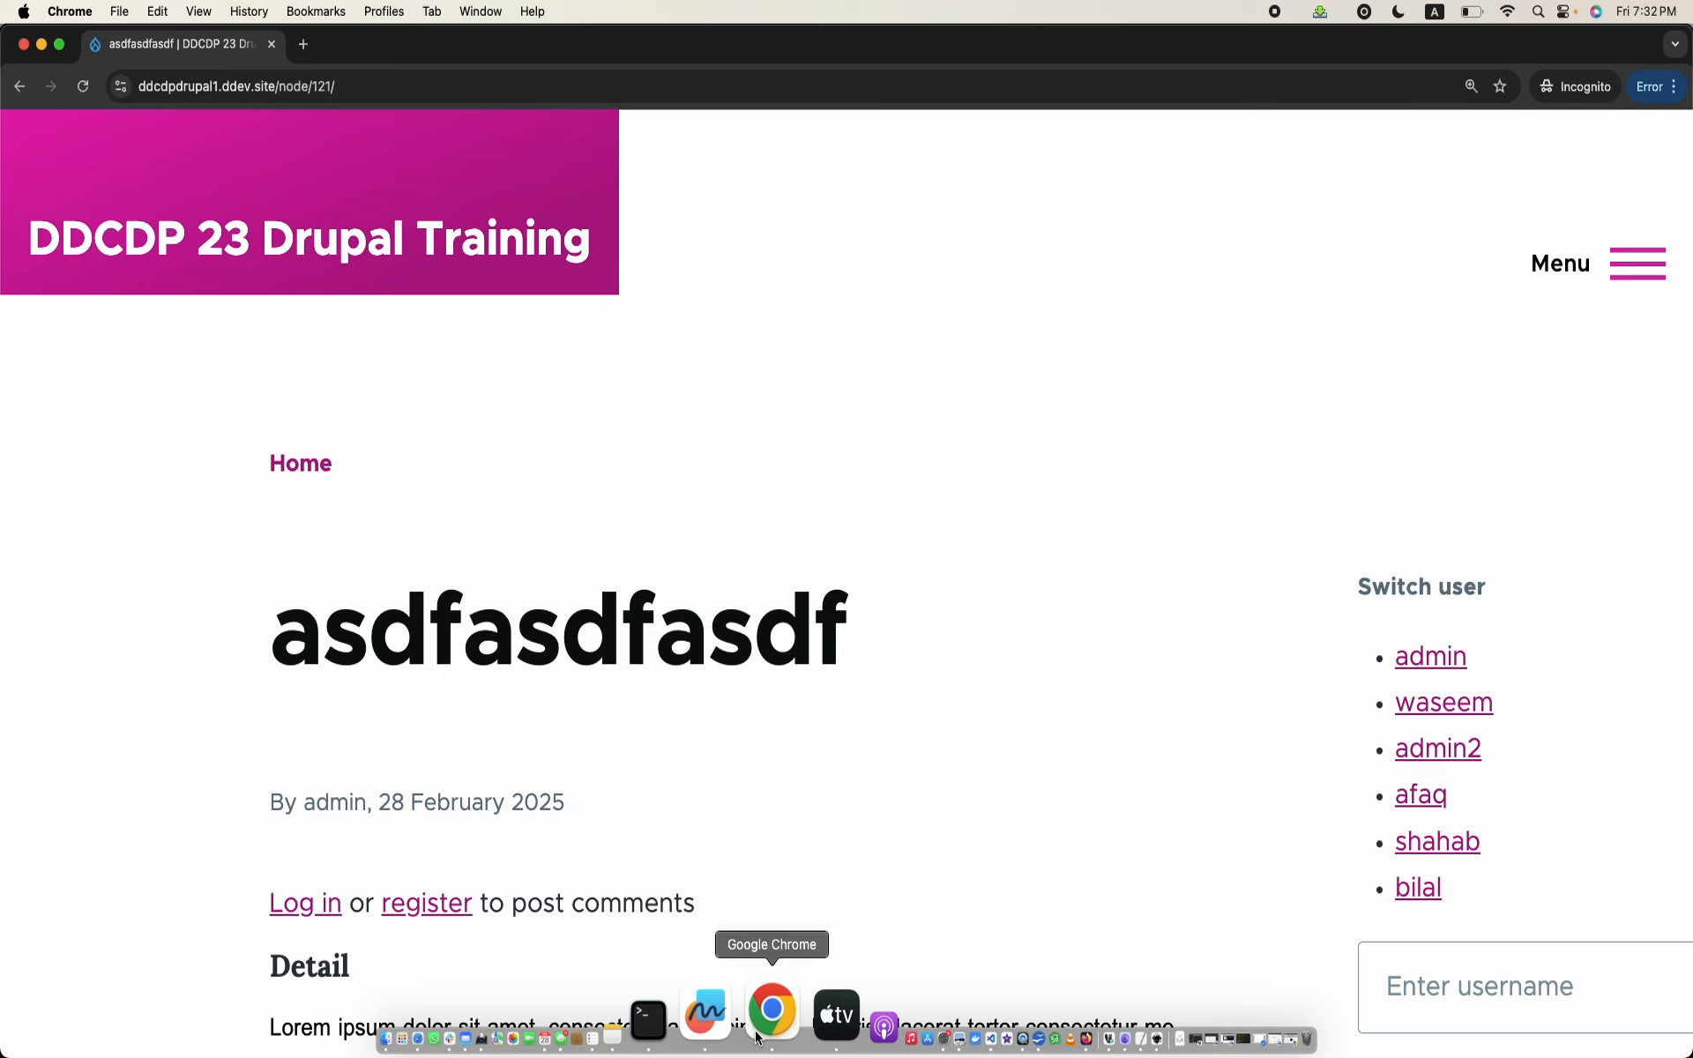
{"action": "right_click", "coordinate": [758, 1039]}
{"action": "left_click", "coordinate": [914, 604]}
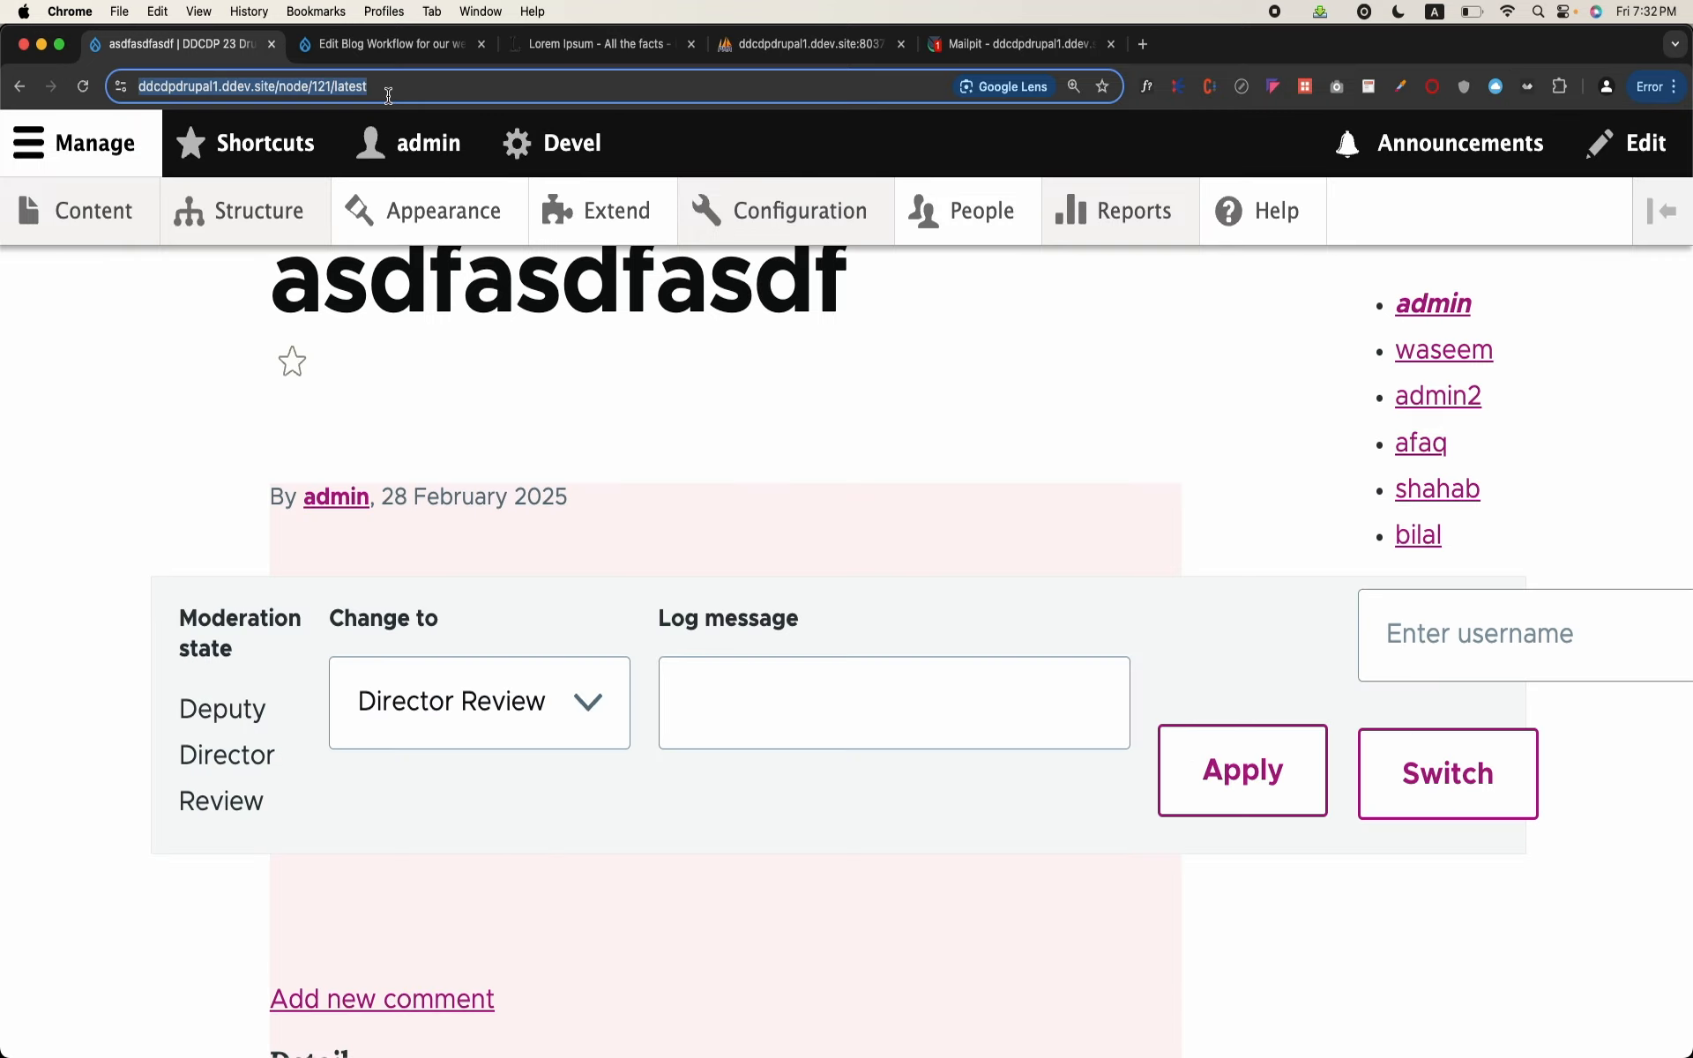
{"action": "scroll", "coordinate": [570, 783], "scroll_direction": "down", "scroll_amount": 4}
{"action": "scroll", "coordinate": [569, 782], "scroll_direction": "up", "scroll_amount": 9}
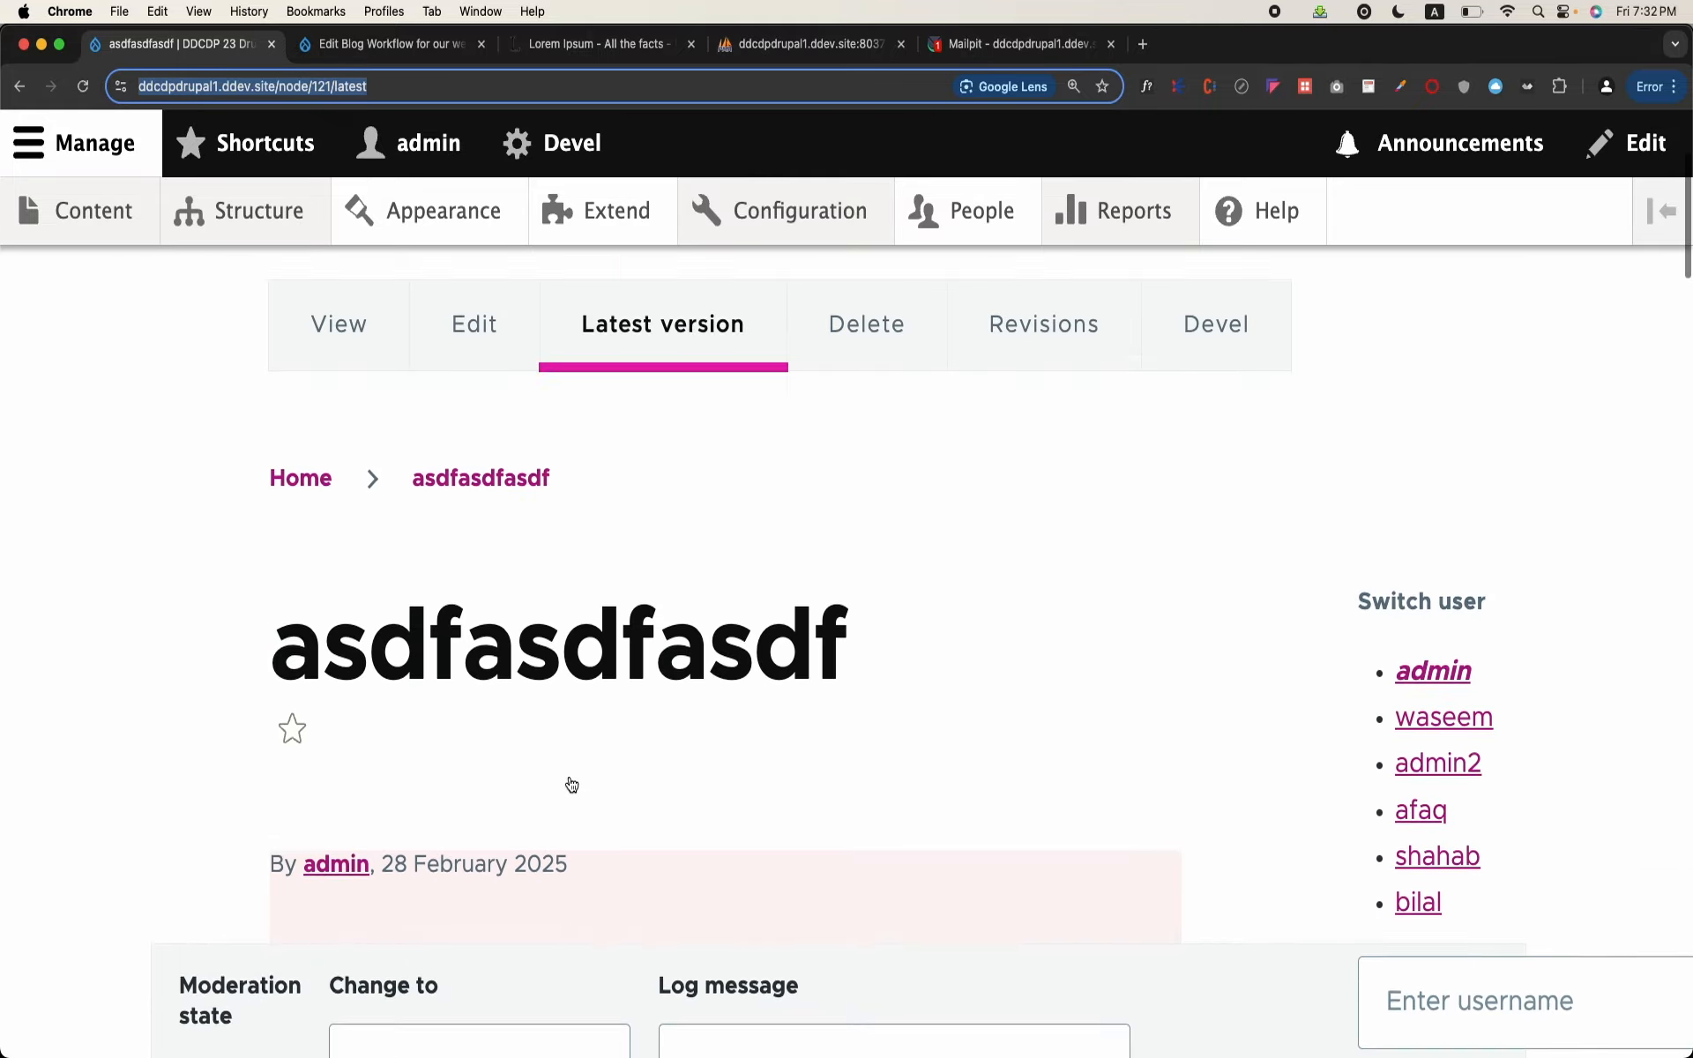
{"action": "scroll", "coordinate": [570, 782], "scroll_direction": "down", "scroll_amount": 4}
{"action": "scroll", "coordinate": [569, 775], "scroll_direction": "up", "scroll_amount": 3}
{"action": "scroll", "coordinate": [569, 775], "scroll_direction": "down", "scroll_amount": 15}
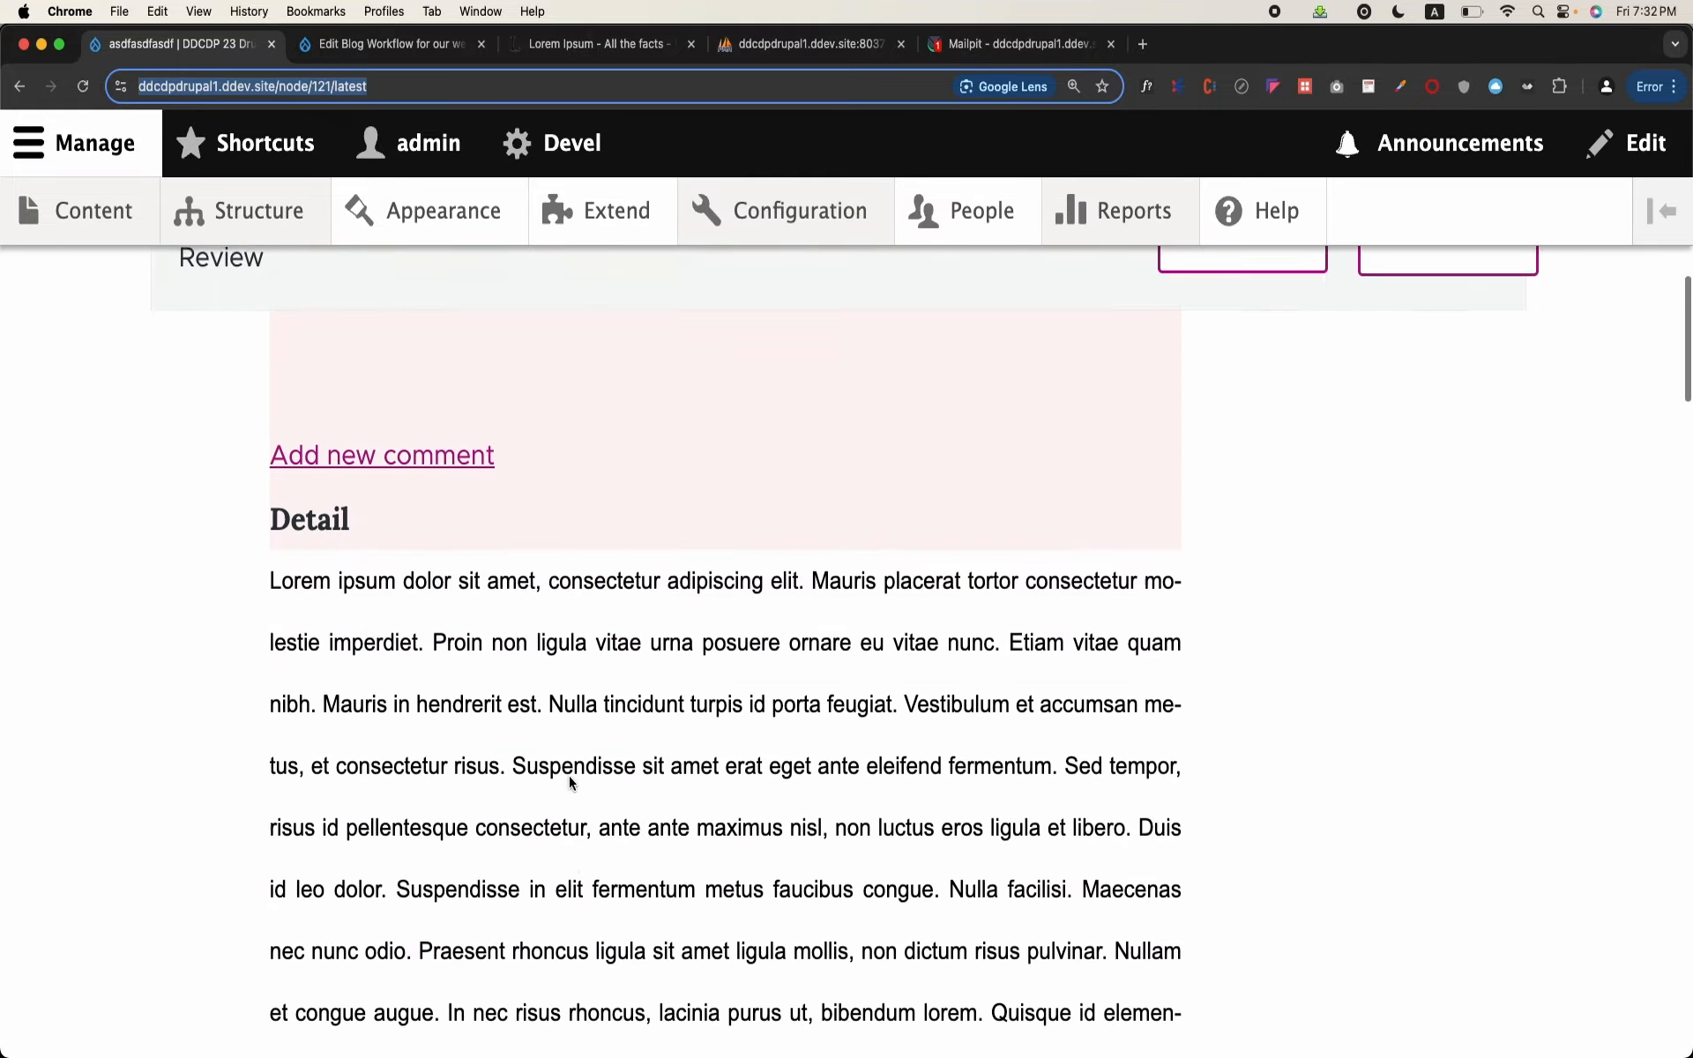
{"action": "scroll", "coordinate": [568, 776], "scroll_direction": "down", "scroll_amount": 15}
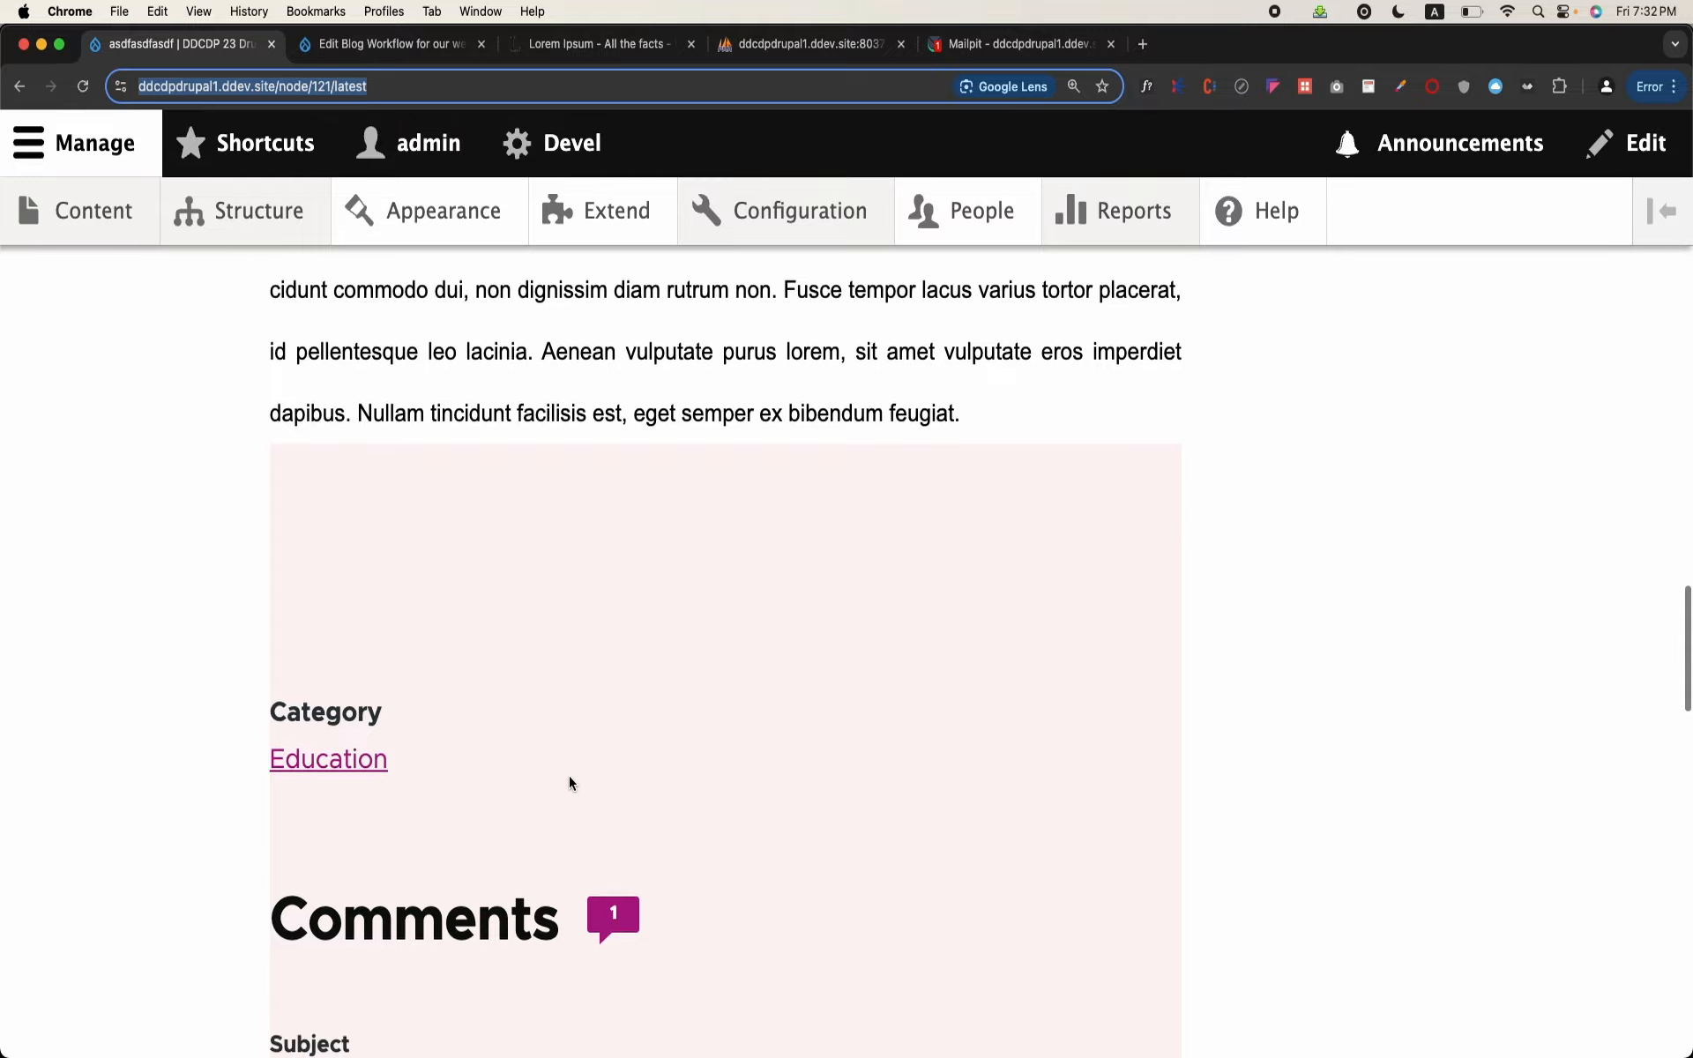
{"action": "left_click", "coordinate": [569, 780]}
{"action": "scroll", "coordinate": [570, 782], "scroll_direction": "up", "scroll_amount": 20}
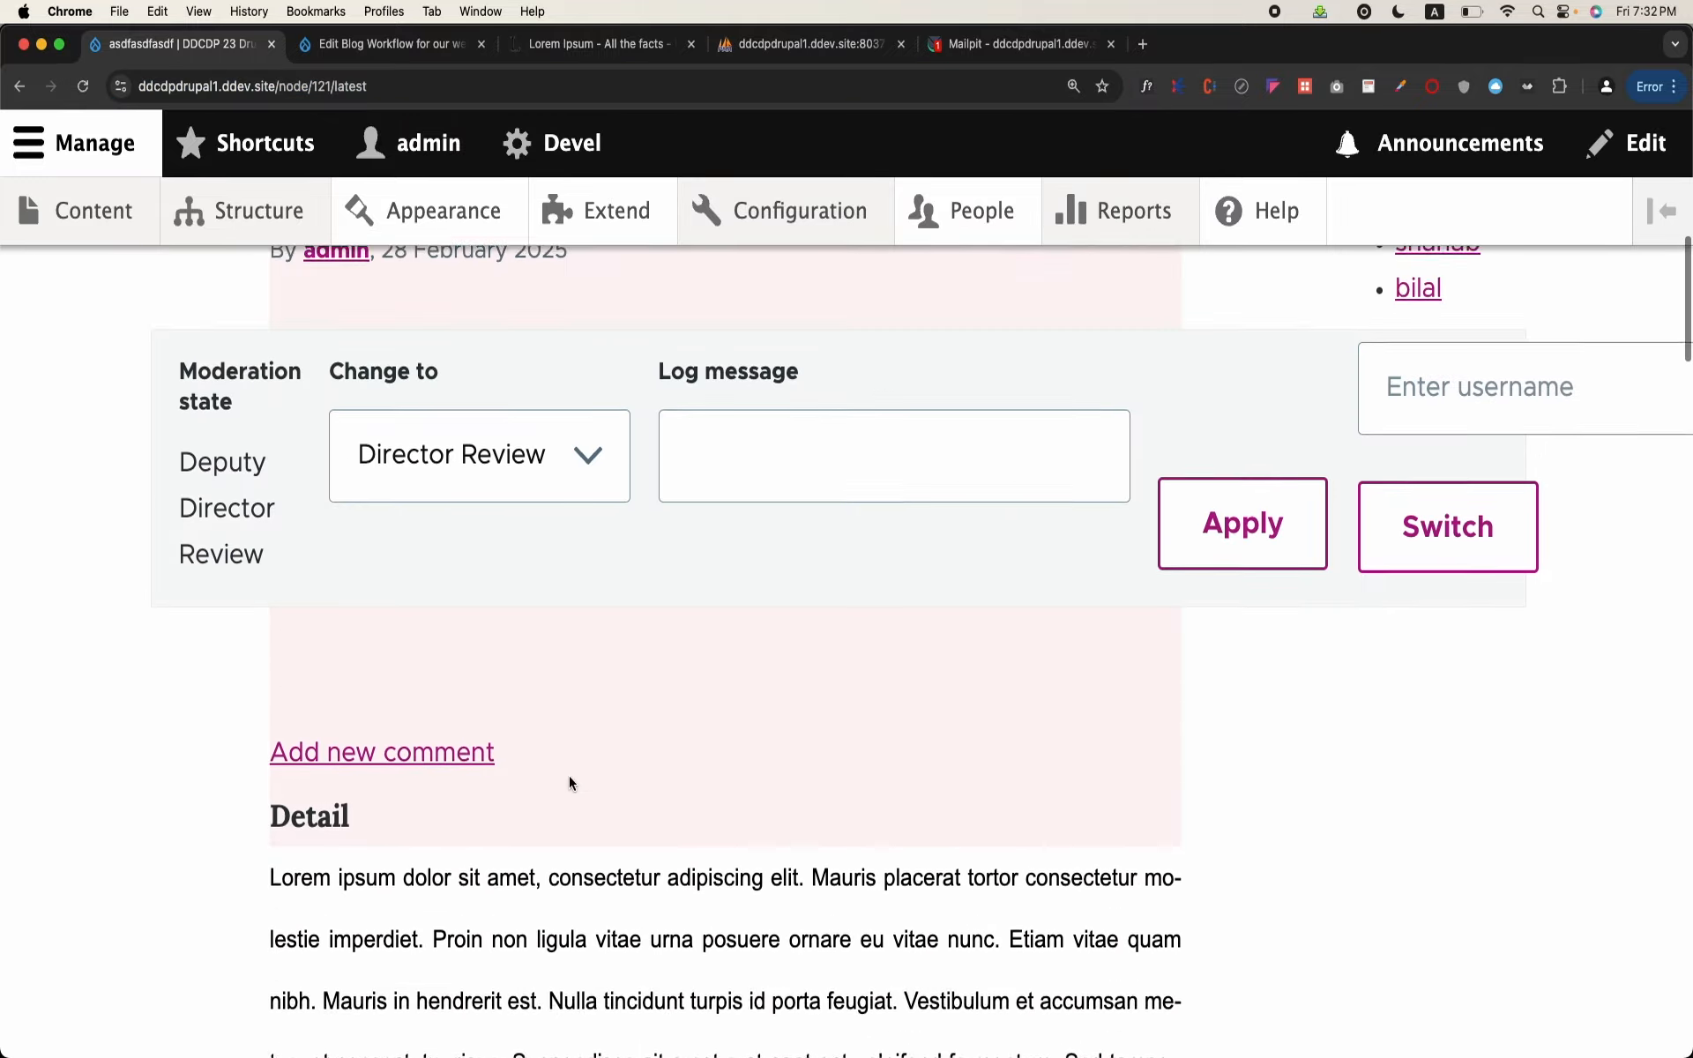
{"action": "scroll", "coordinate": [617, 704], "scroll_direction": "down", "scroll_amount": 15}
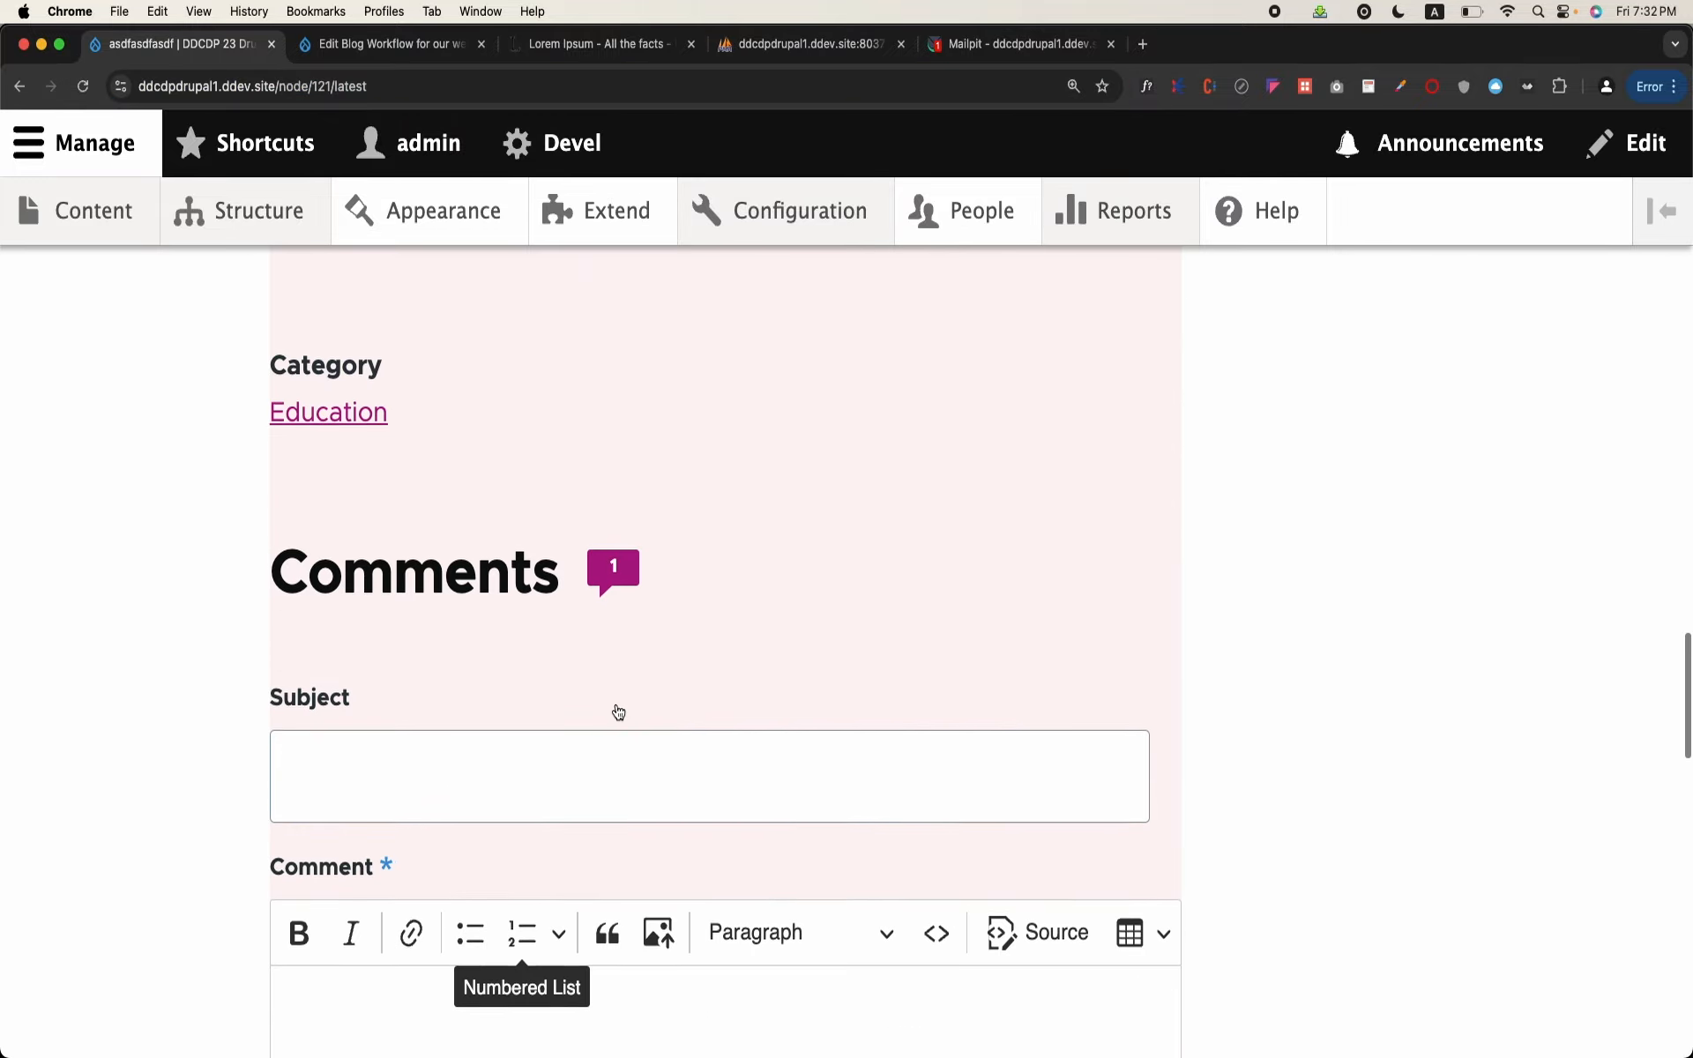
{"action": "scroll", "coordinate": [616, 704], "scroll_direction": "up", "scroll_amount": 5}
{"action": "scroll", "coordinate": [615, 708], "scroll_direction": "up", "scroll_amount": 10}
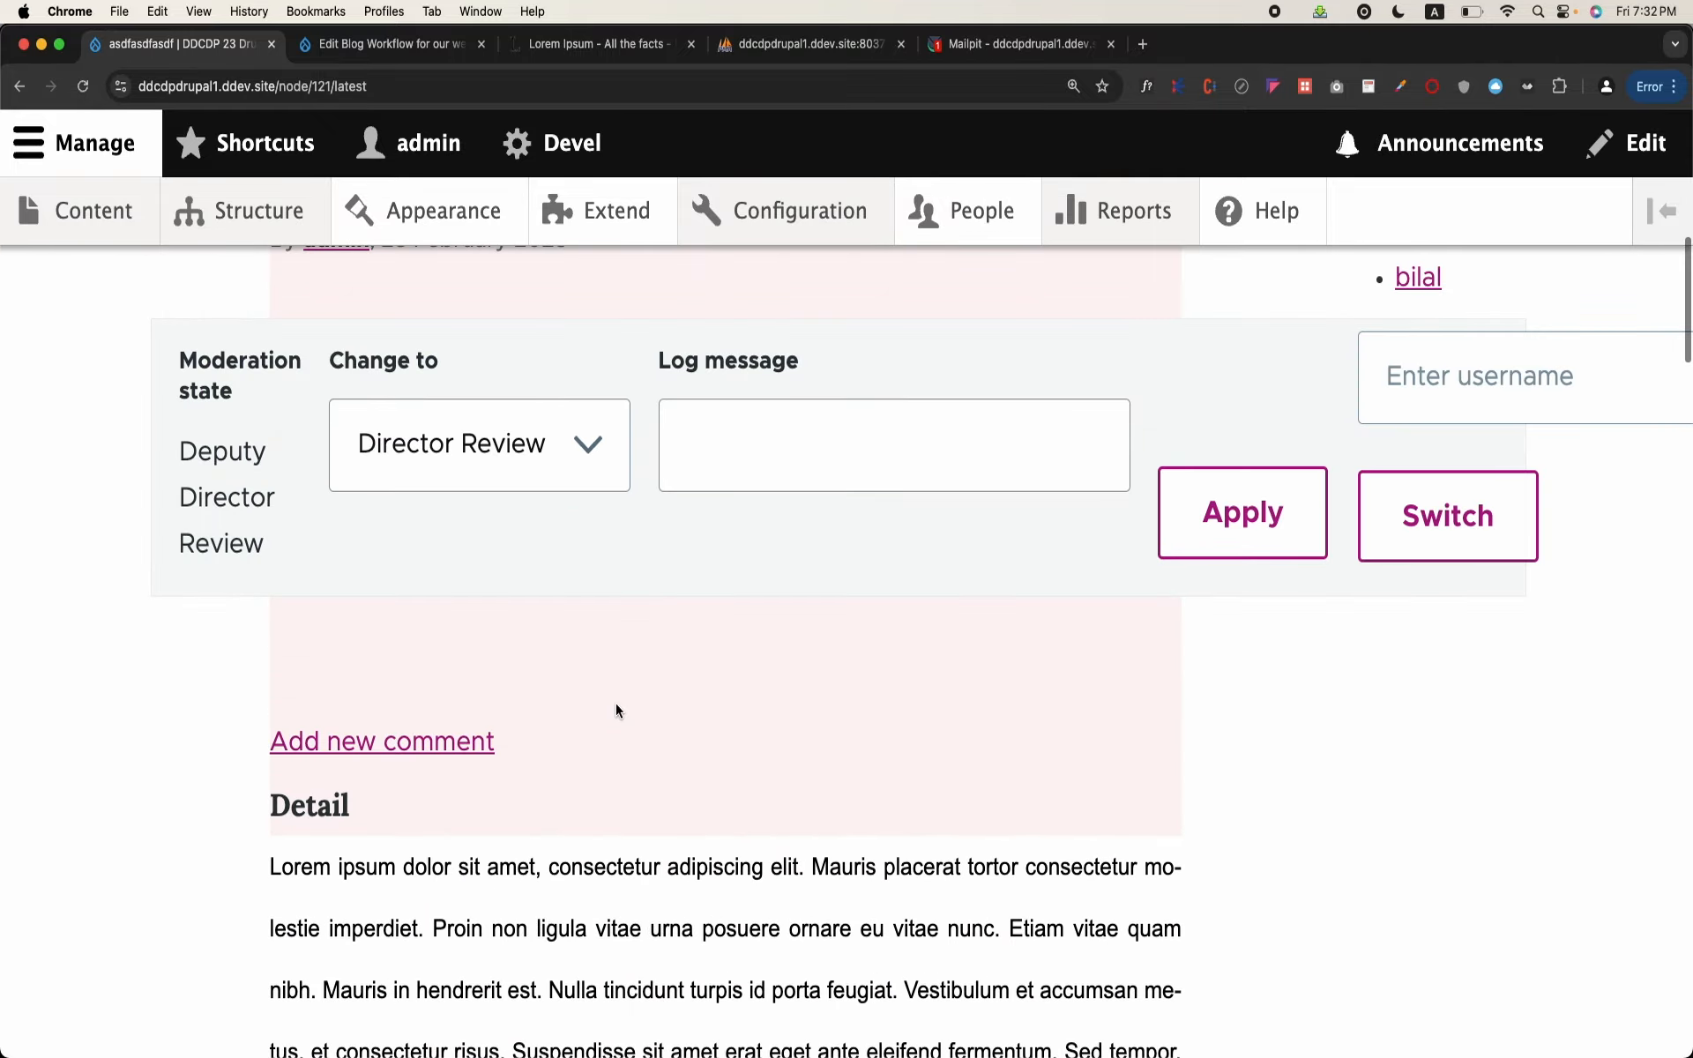
{"action": "scroll", "coordinate": [615, 702], "scroll_direction": "up", "scroll_amount": 7}
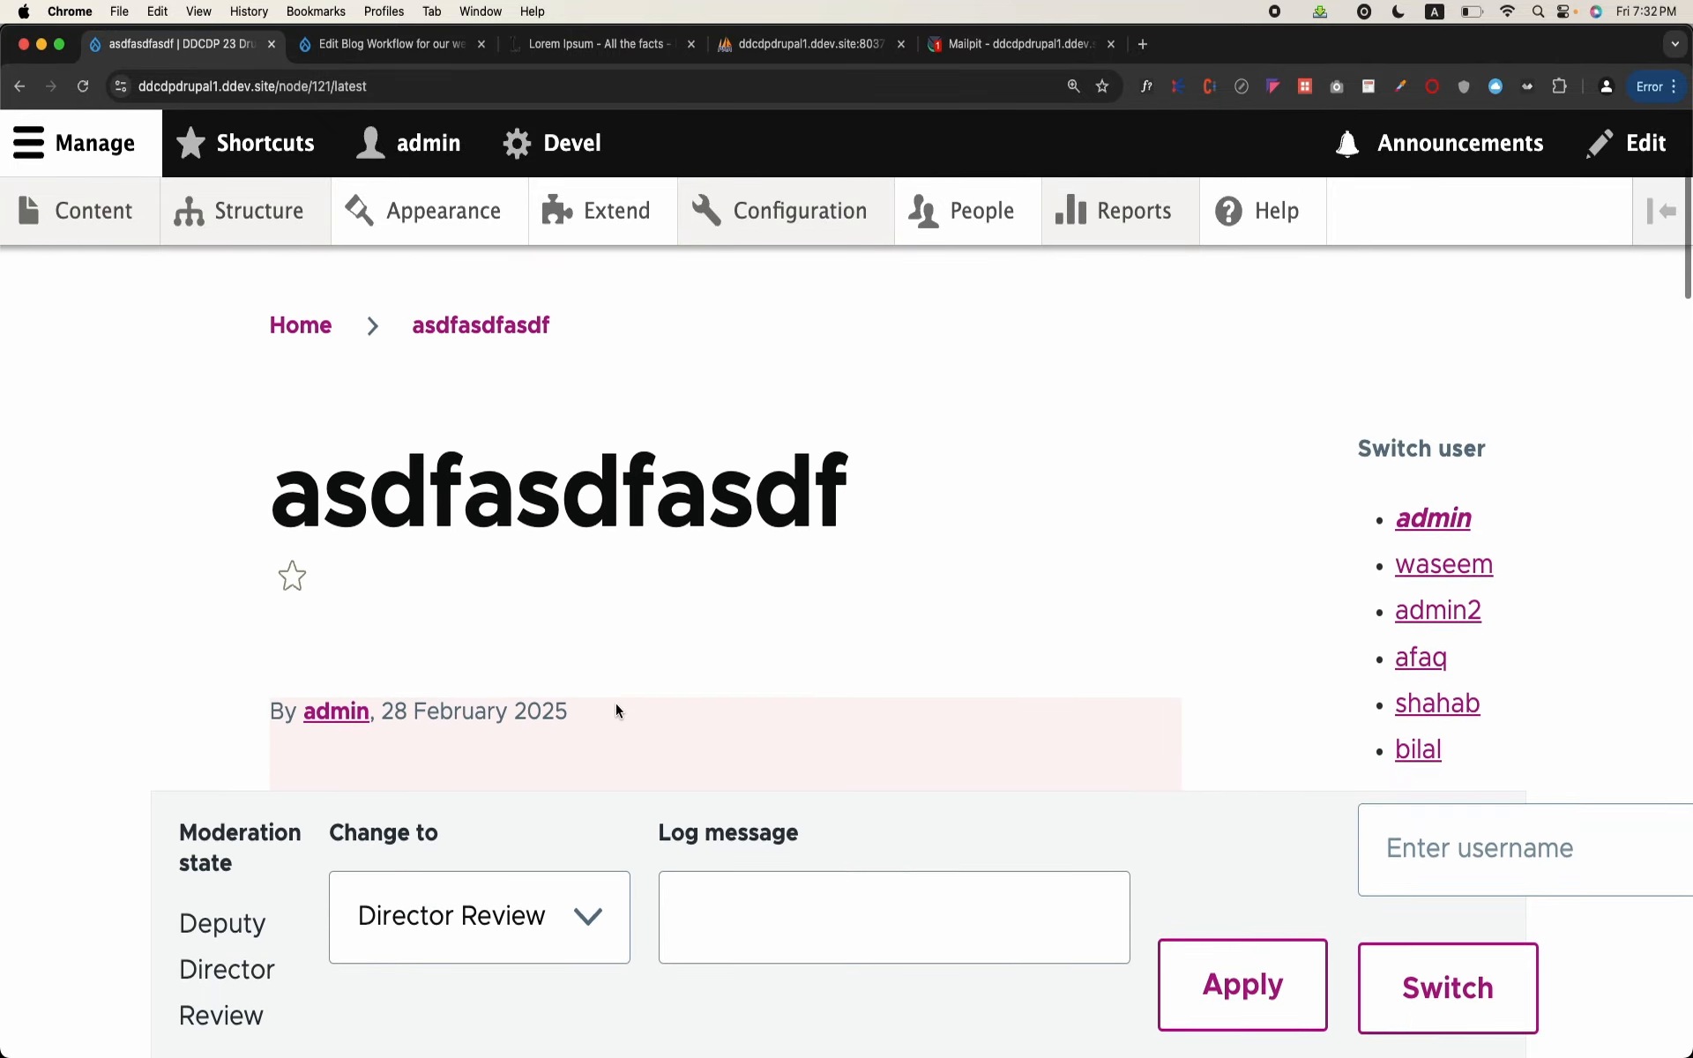
Step: Edit the blog, change its title to "asdfasdfasdf Updated" and save it with the state Director Review
{"action": "left_click", "coordinate": [494, 431]}
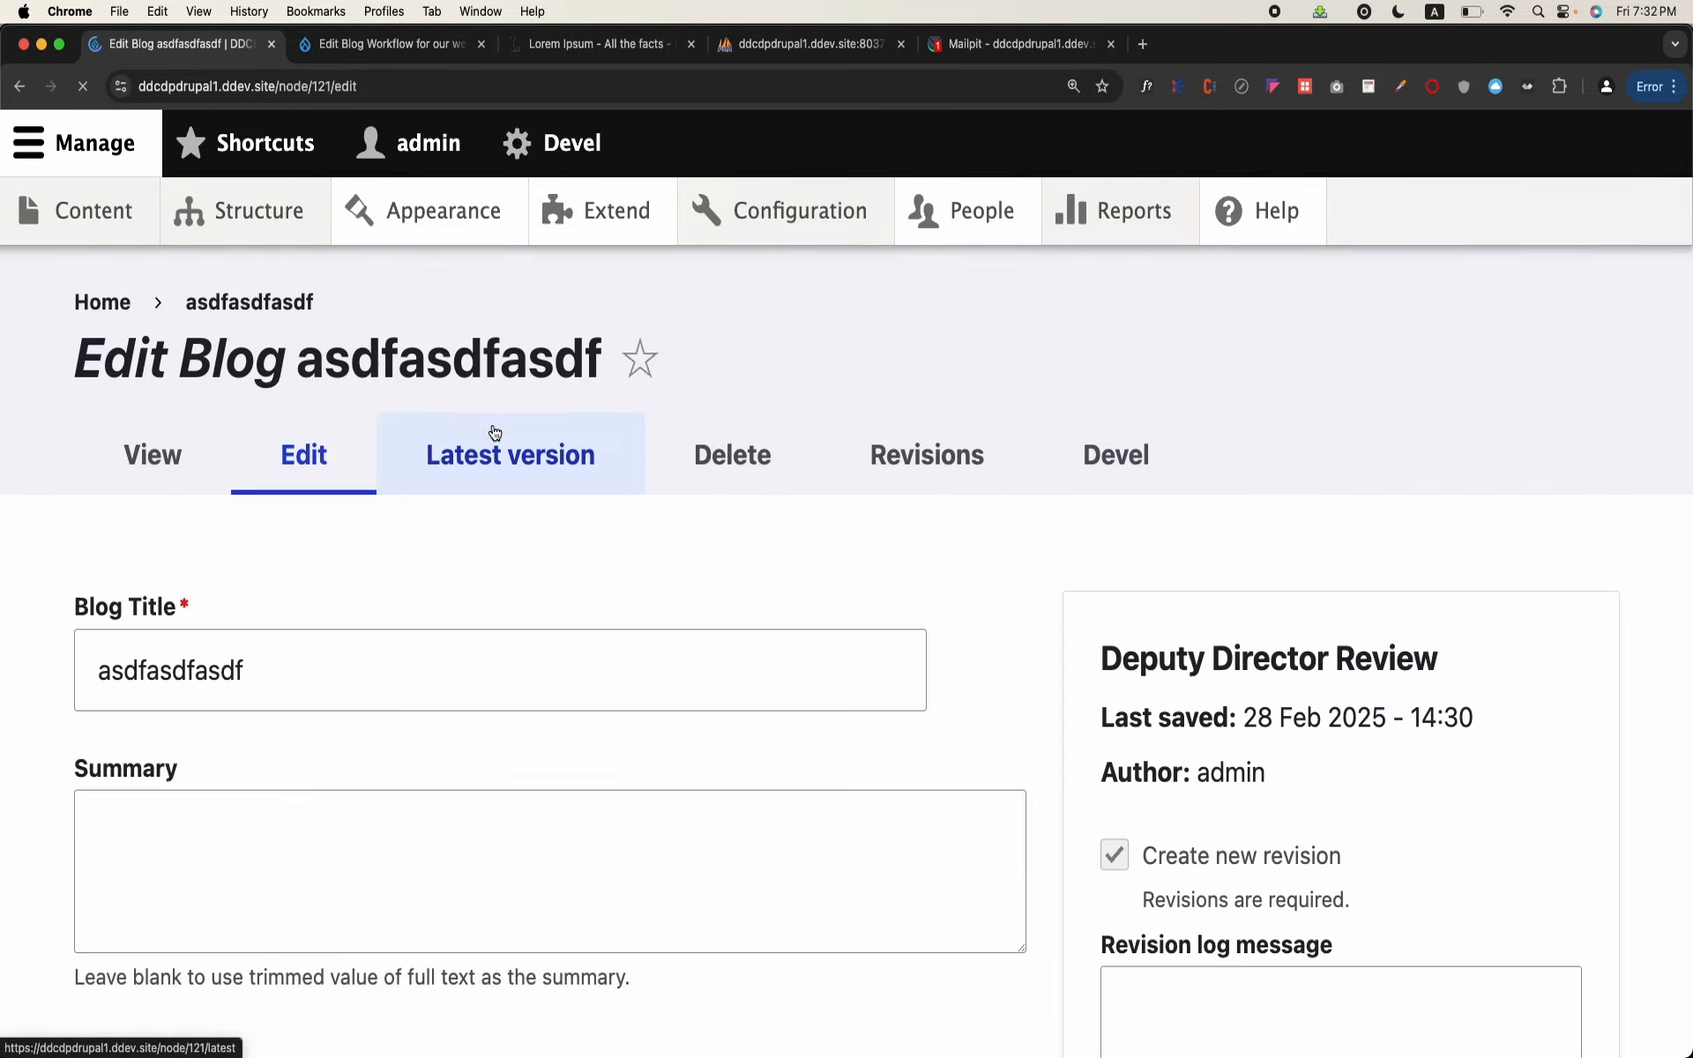
{"action": "left_click", "coordinate": [467, 649]}
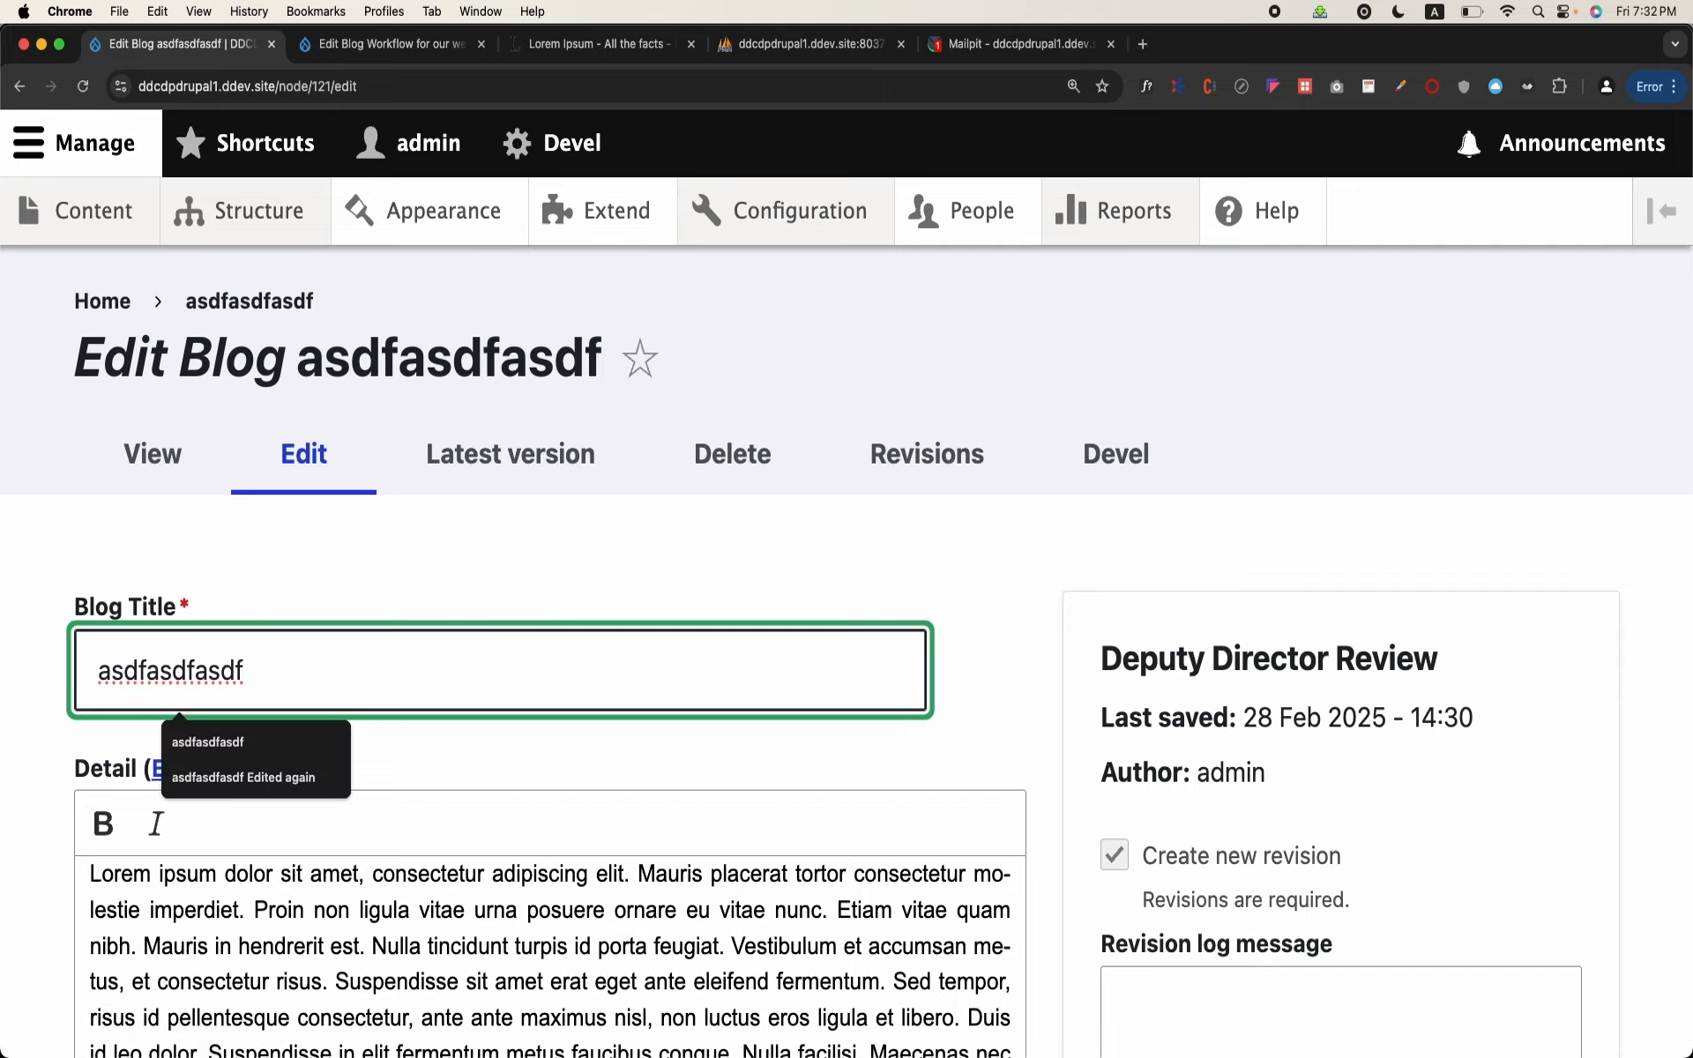
{"action": "type", "text": "J"}
{"action": "key", "text": "BackSpace"}
{"action": "type", "text": "Updated"}
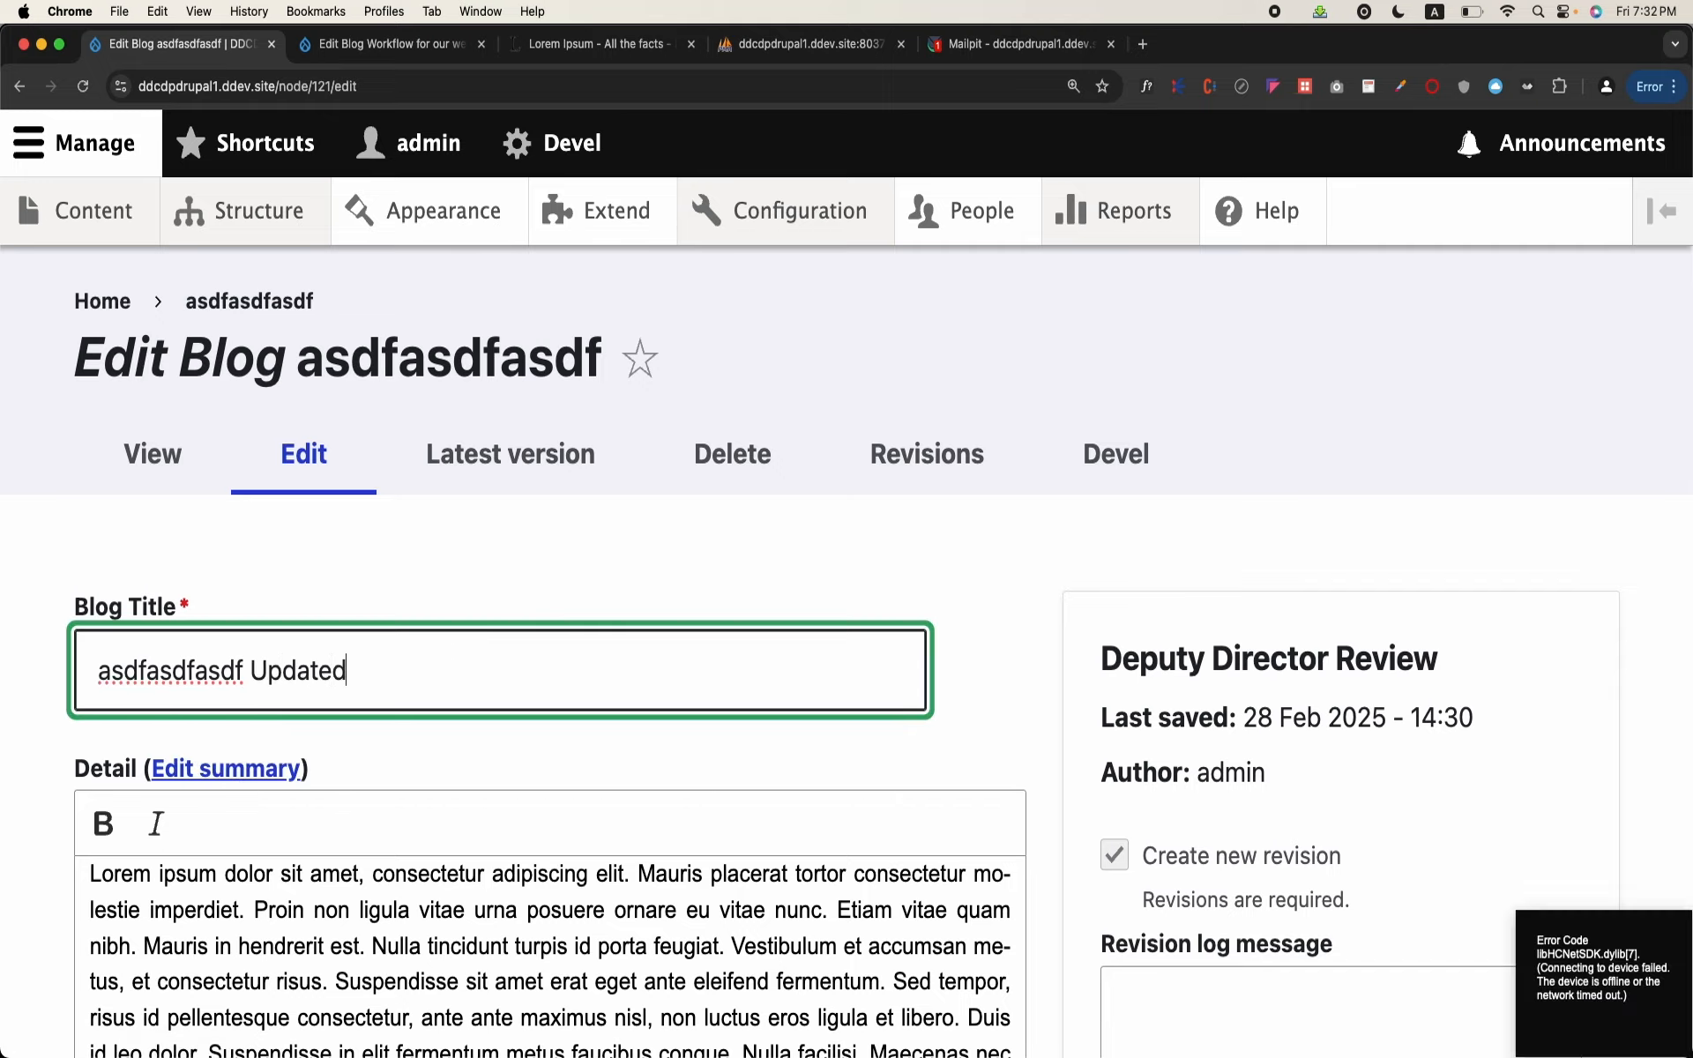
{"action": "scroll", "coordinate": [220, 847], "scroll_direction": "down", "scroll_amount": 20}
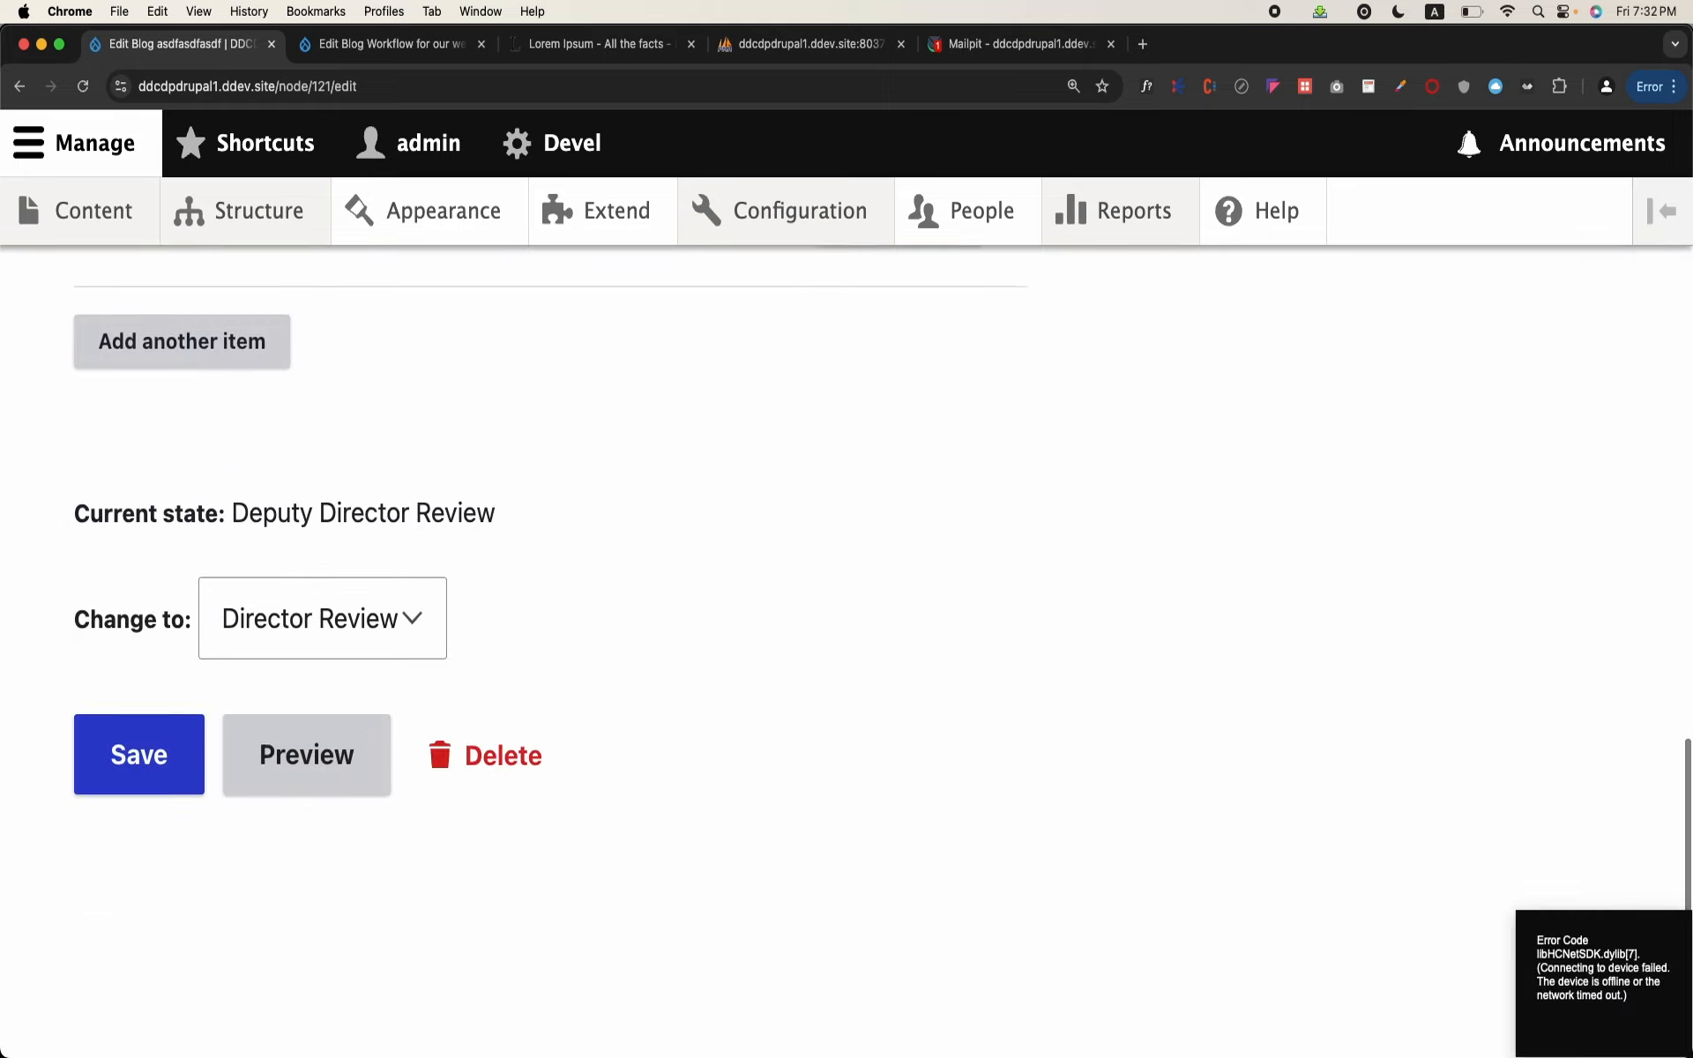
{"action": "left_click", "coordinate": [150, 838]}
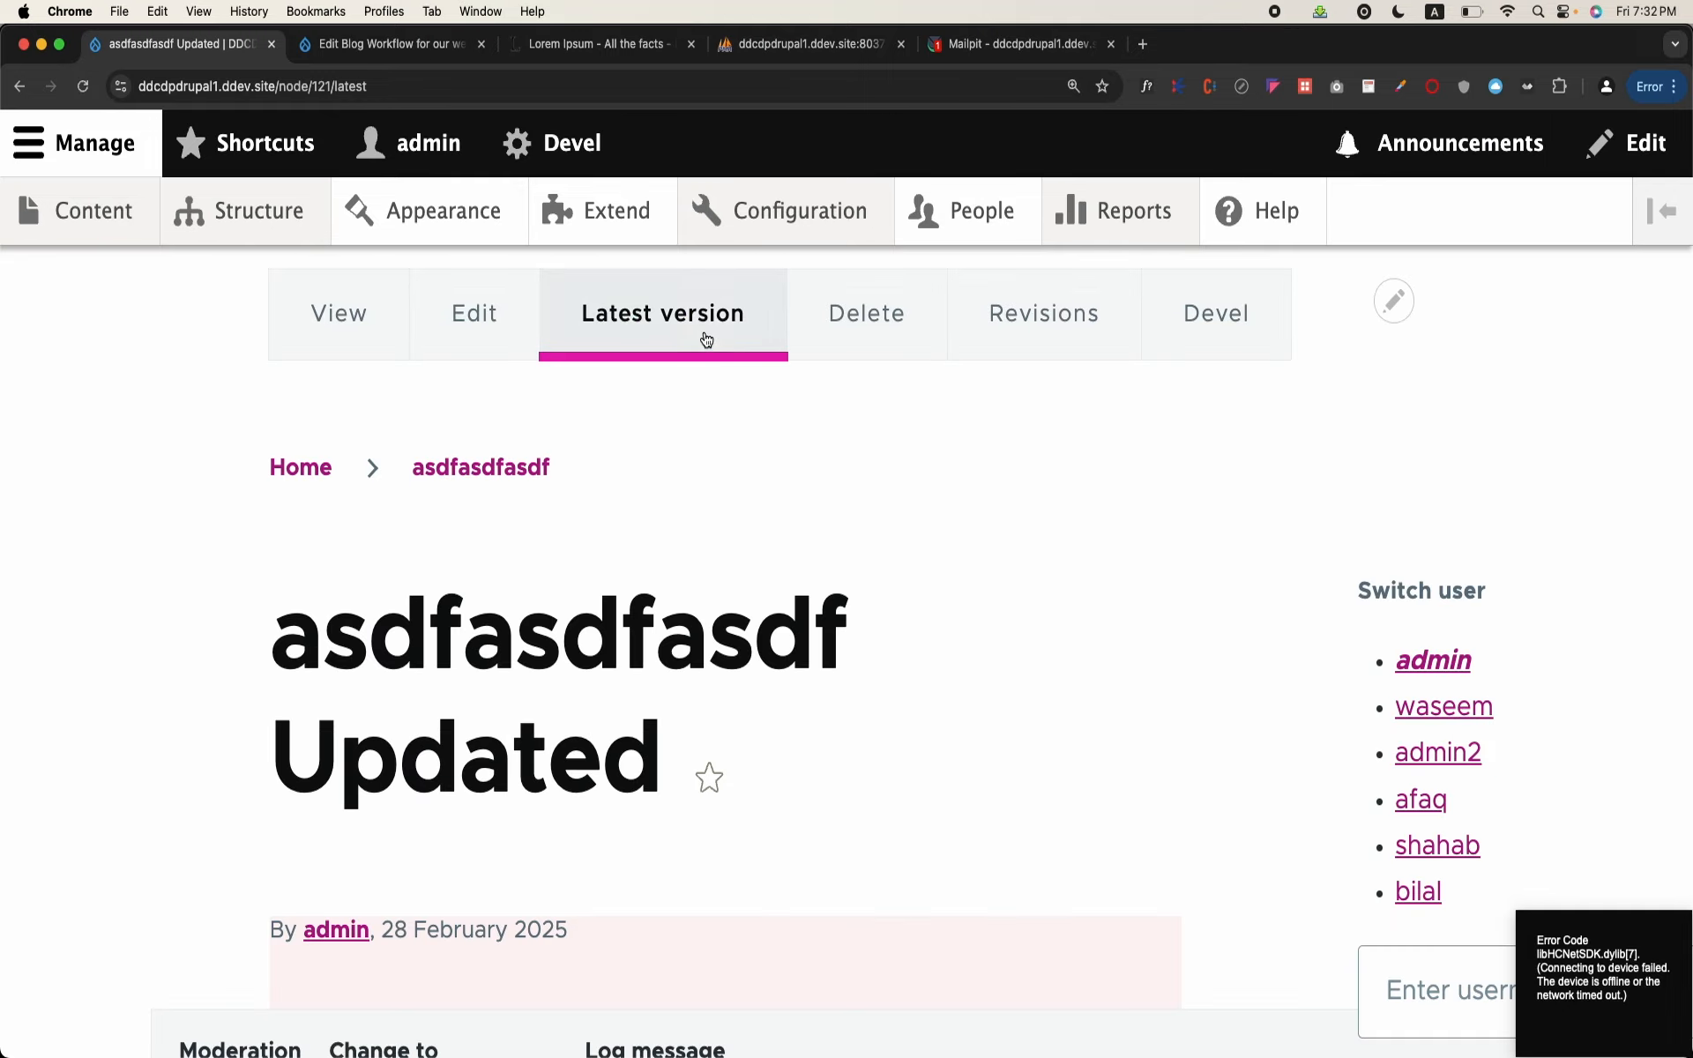
Step: Apply the Published moderation state to the updated blog and look through its page
{"action": "scroll", "coordinate": [571, 571], "scroll_direction": "down", "scroll_amount": 4}
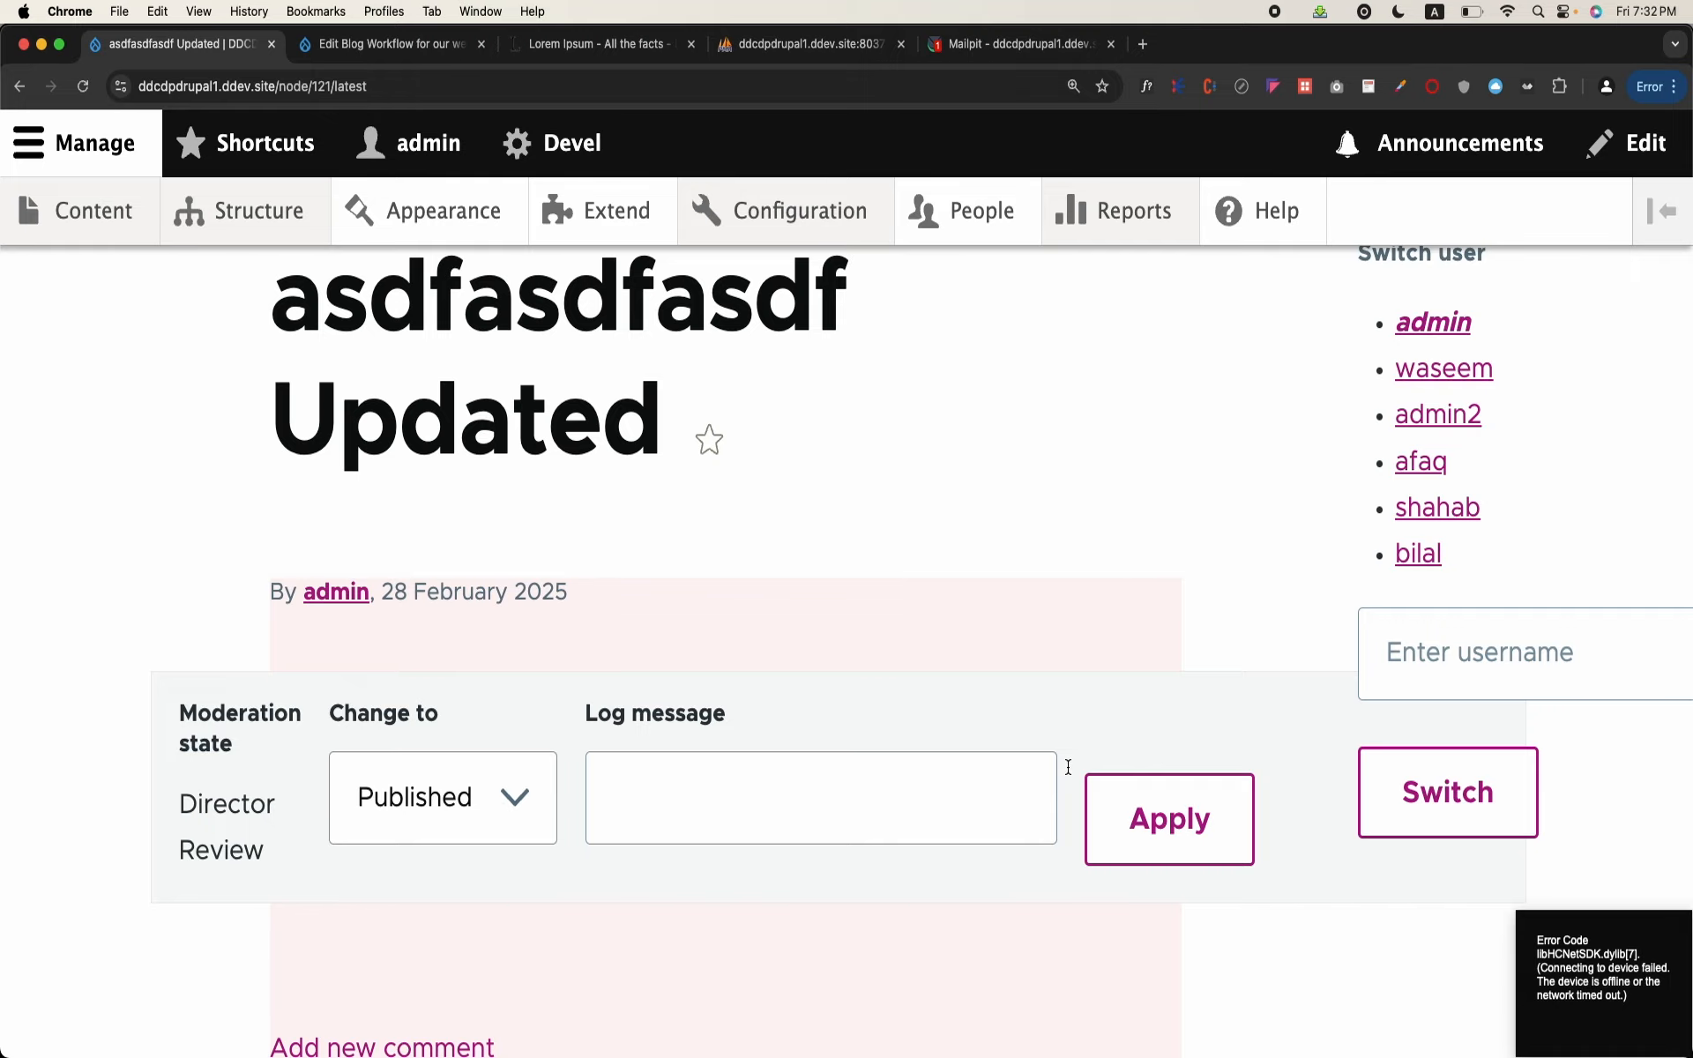
{"action": "left_click", "coordinate": [1094, 780]}
{"action": "scroll", "coordinate": [538, 924], "scroll_direction": "down", "scroll_amount": 5}
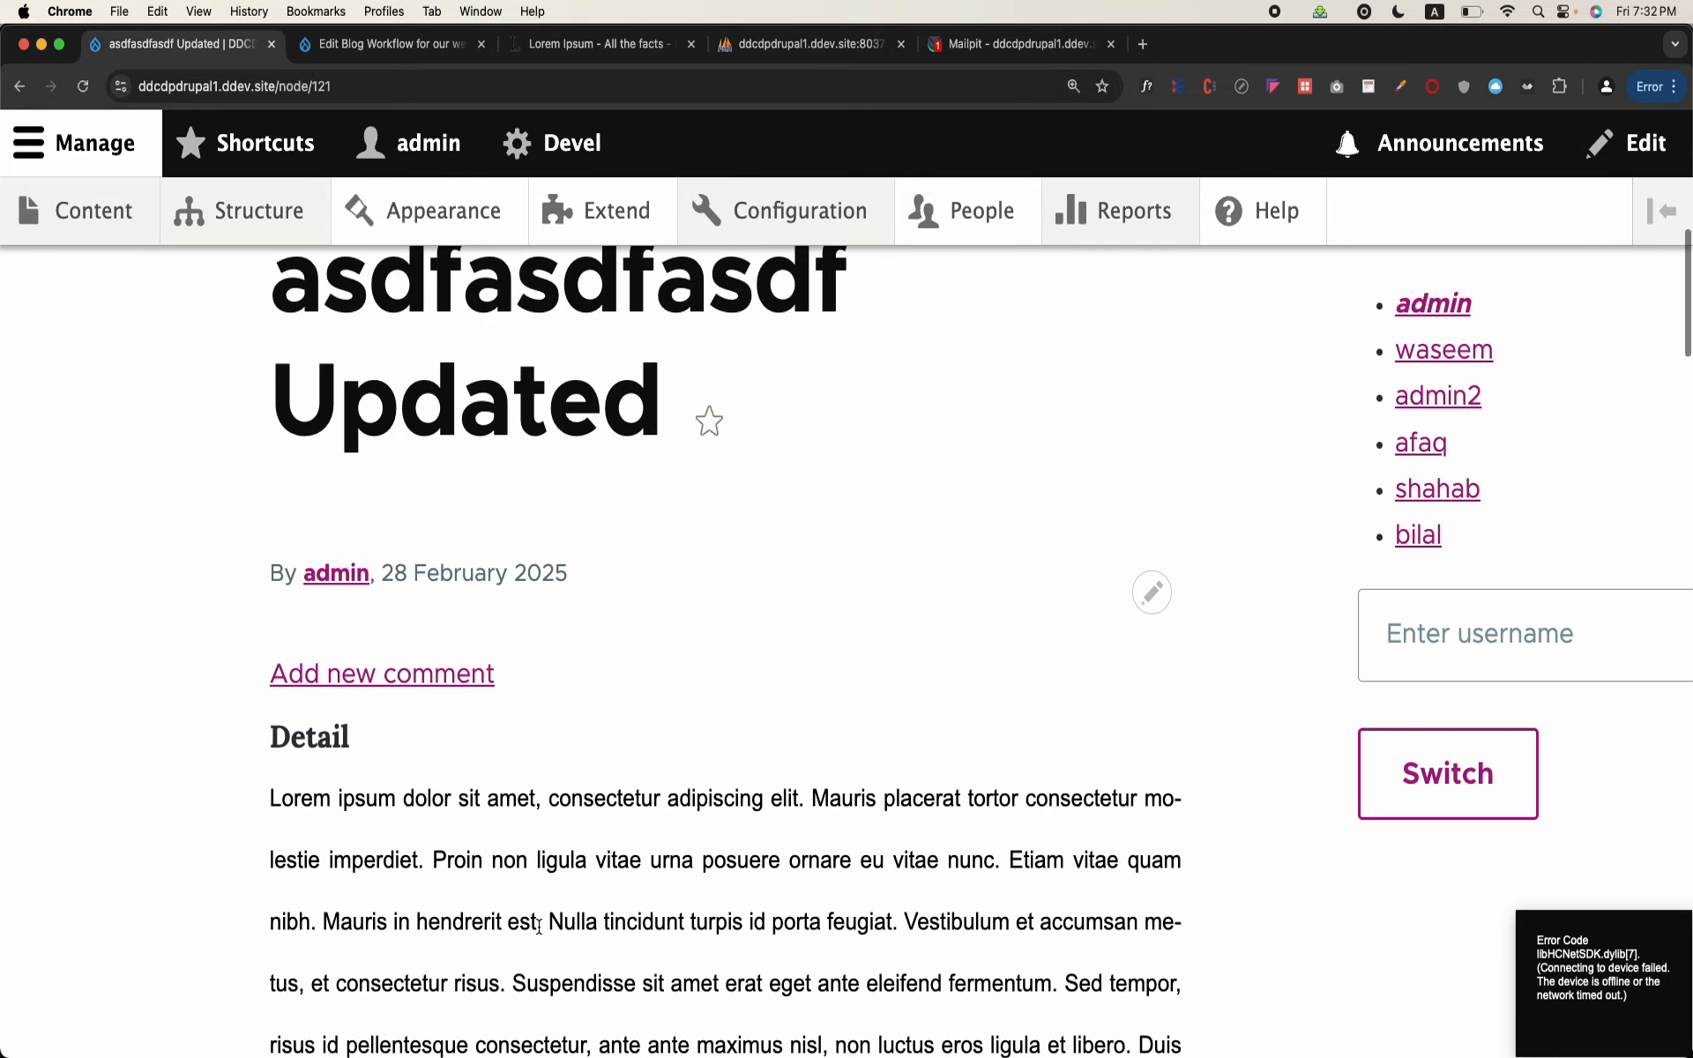
{"action": "scroll", "coordinate": [539, 926], "scroll_direction": "down", "scroll_amount": 10}
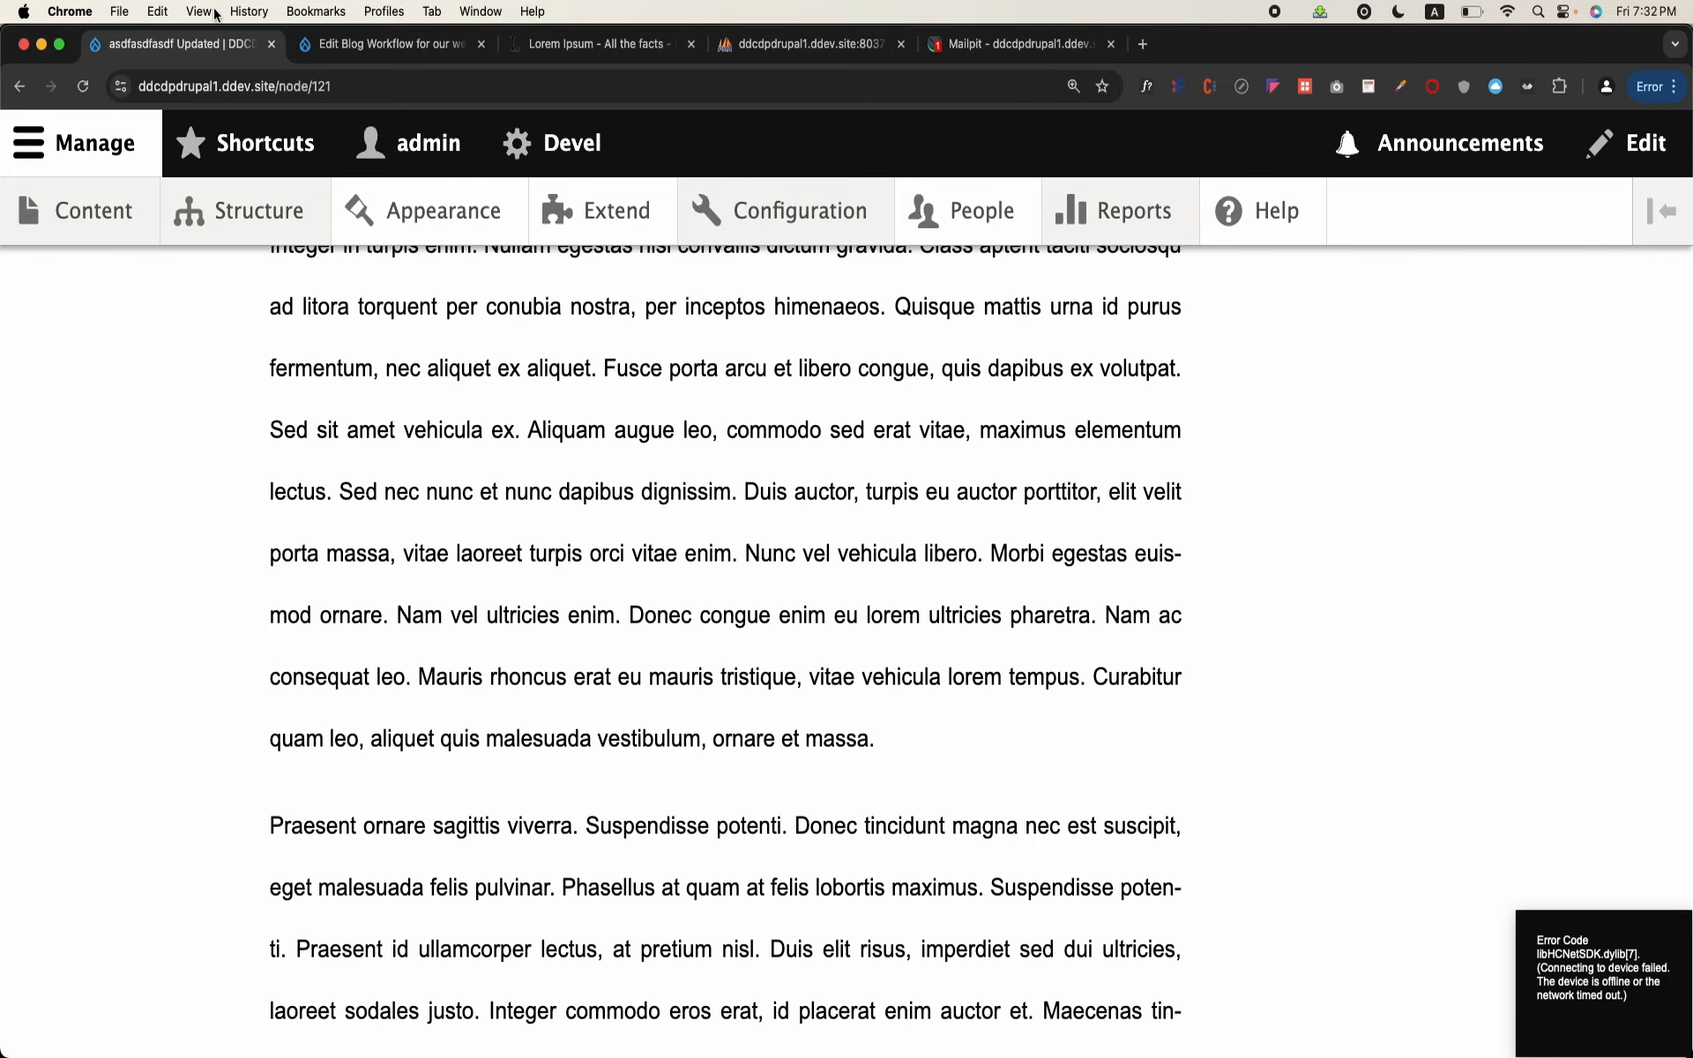
Step: Reload the blog in the incognito window to check its public title, and close that window to return to the admin view
{"action": "mouse_move", "coordinate": [598, 1027]}
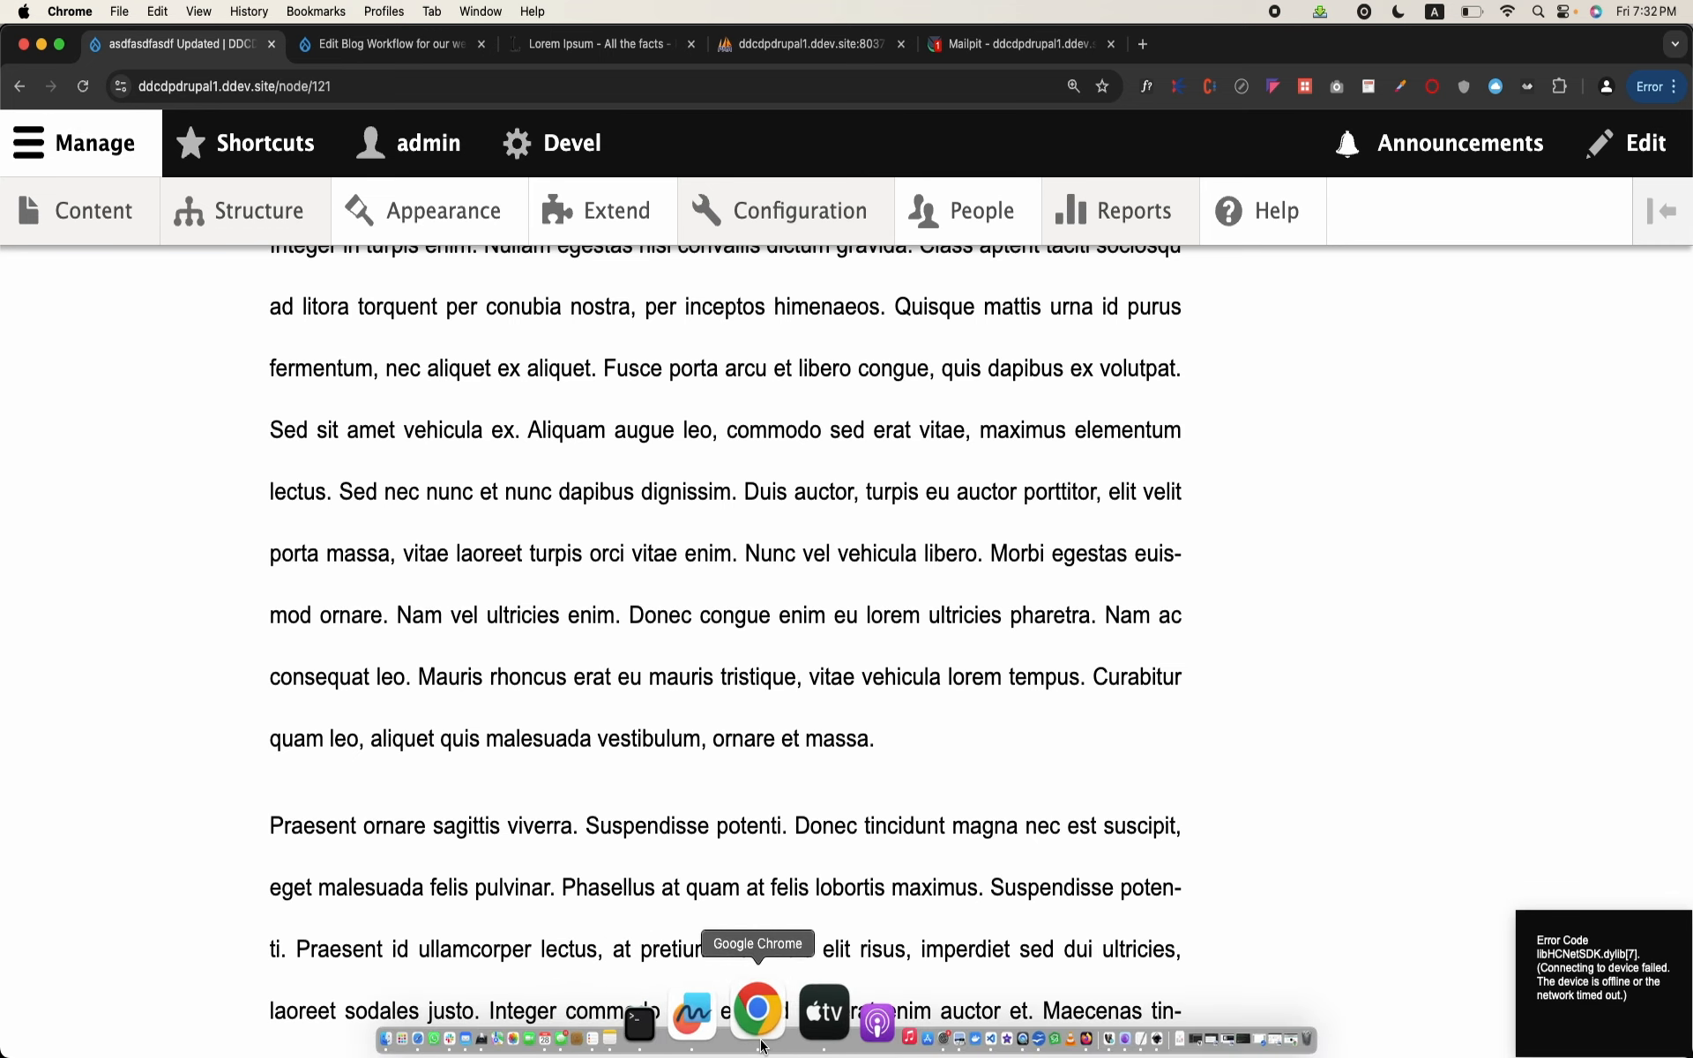
{"action": "right_click", "coordinate": [763, 1043]}
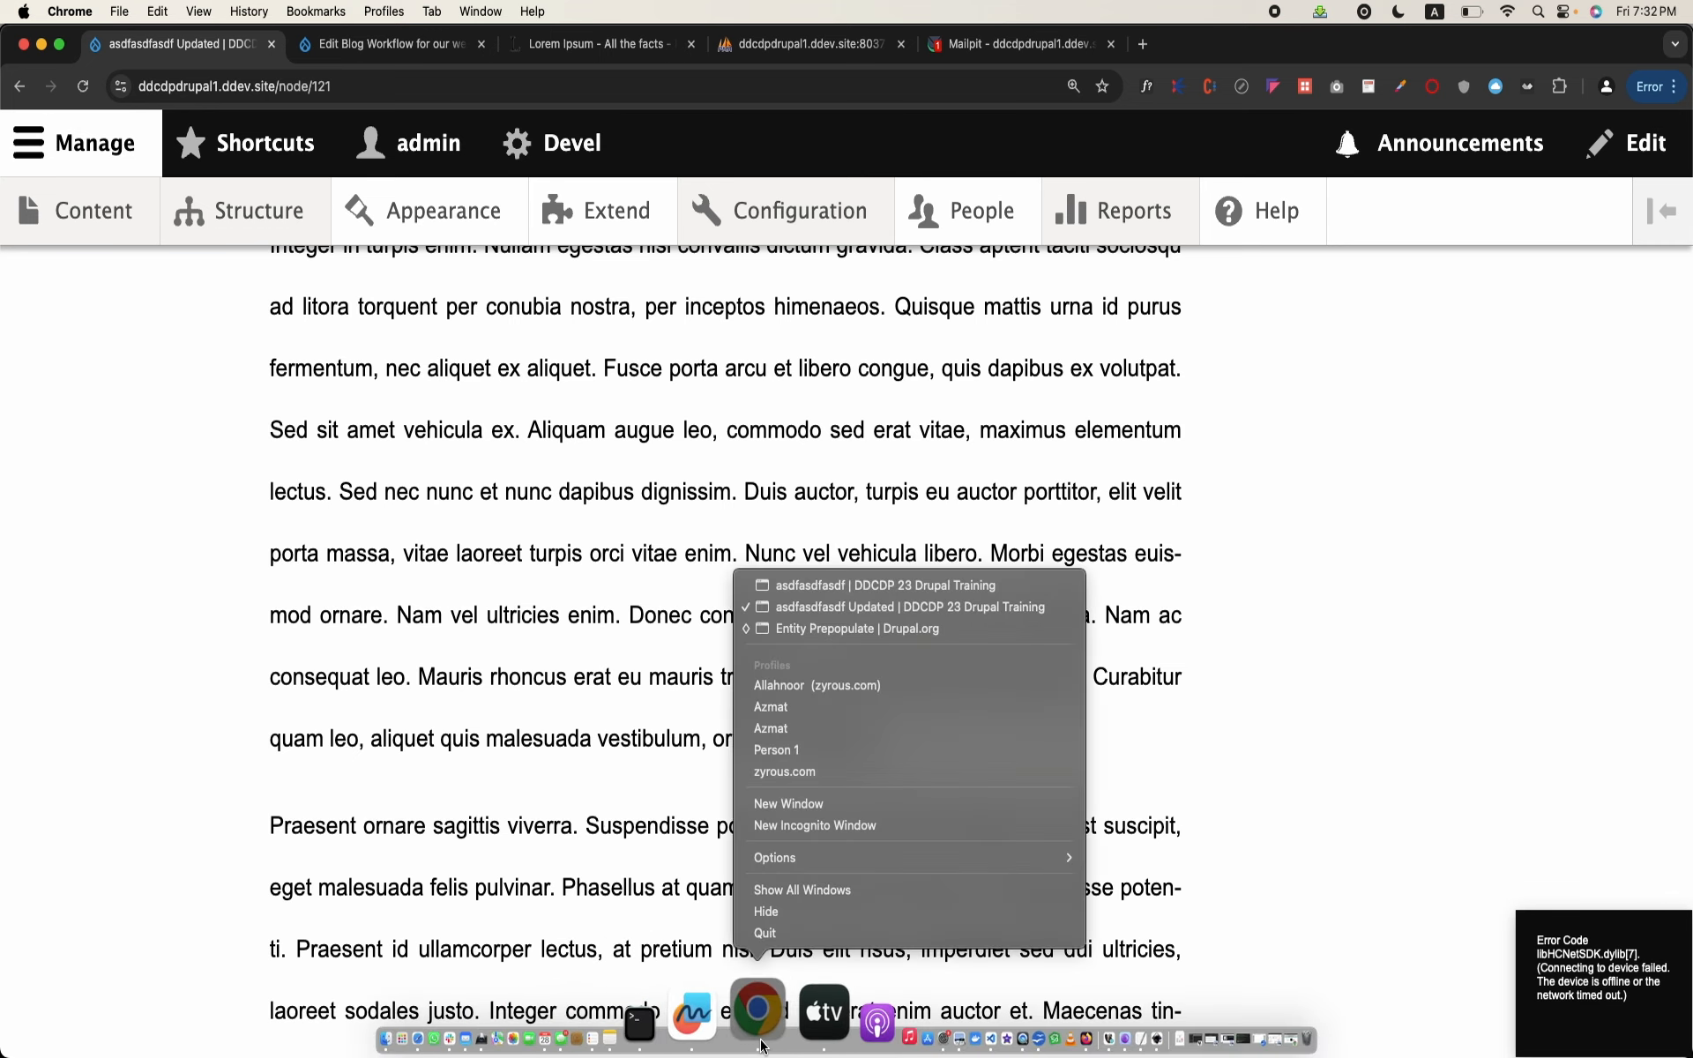
{"action": "left_click", "coordinate": [944, 586]}
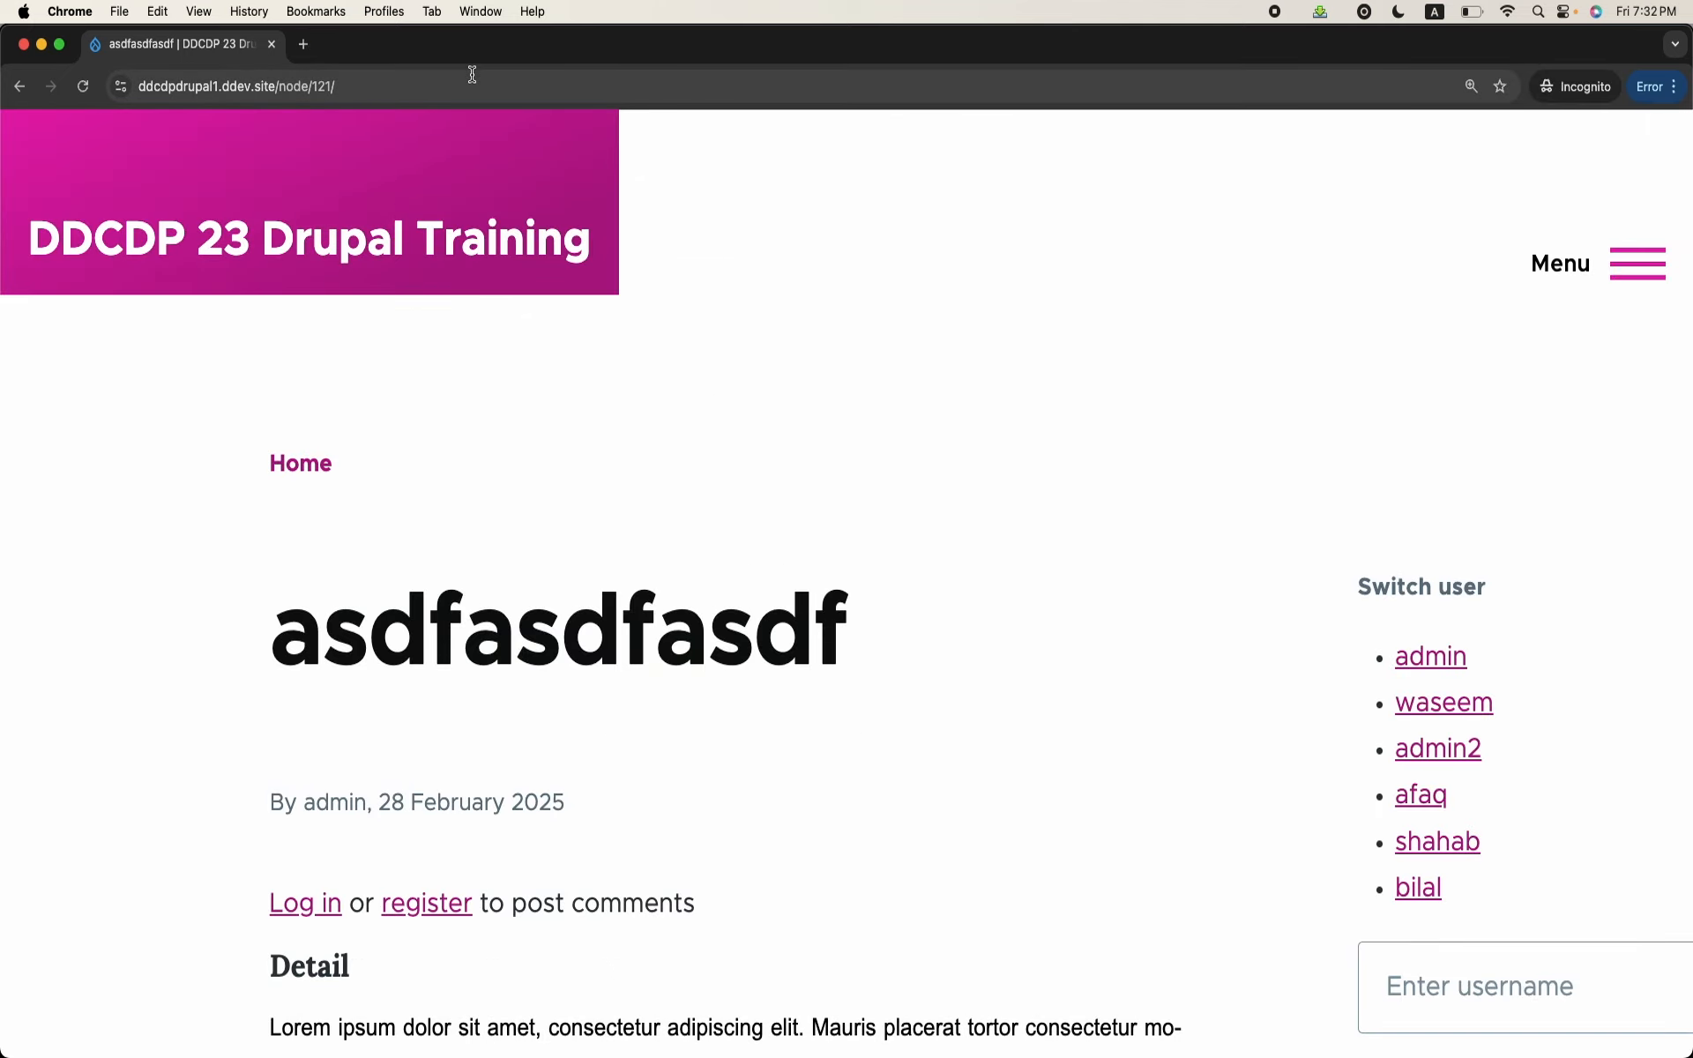
{"action": "left_click", "coordinate": [472, 74]}
{"action": "key", "text": "Return"}
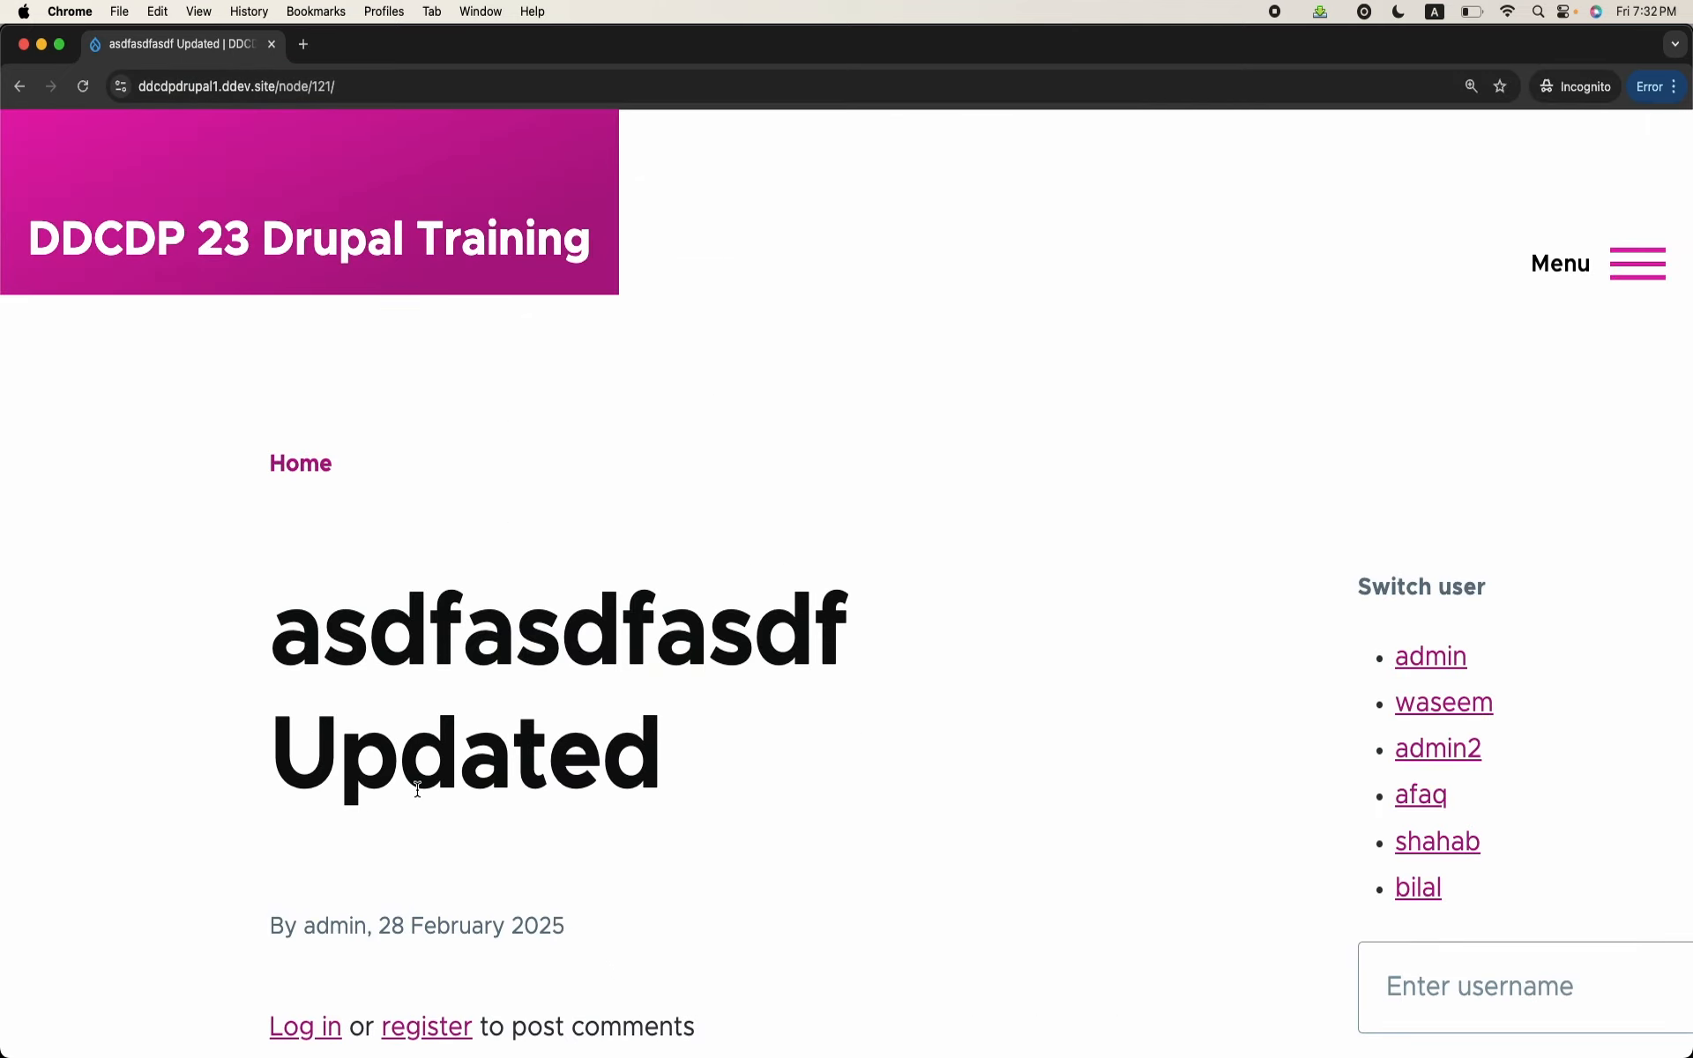
{"action": "triple_click", "coordinate": [418, 790]}
{"action": "double_click", "coordinate": [418, 790]}
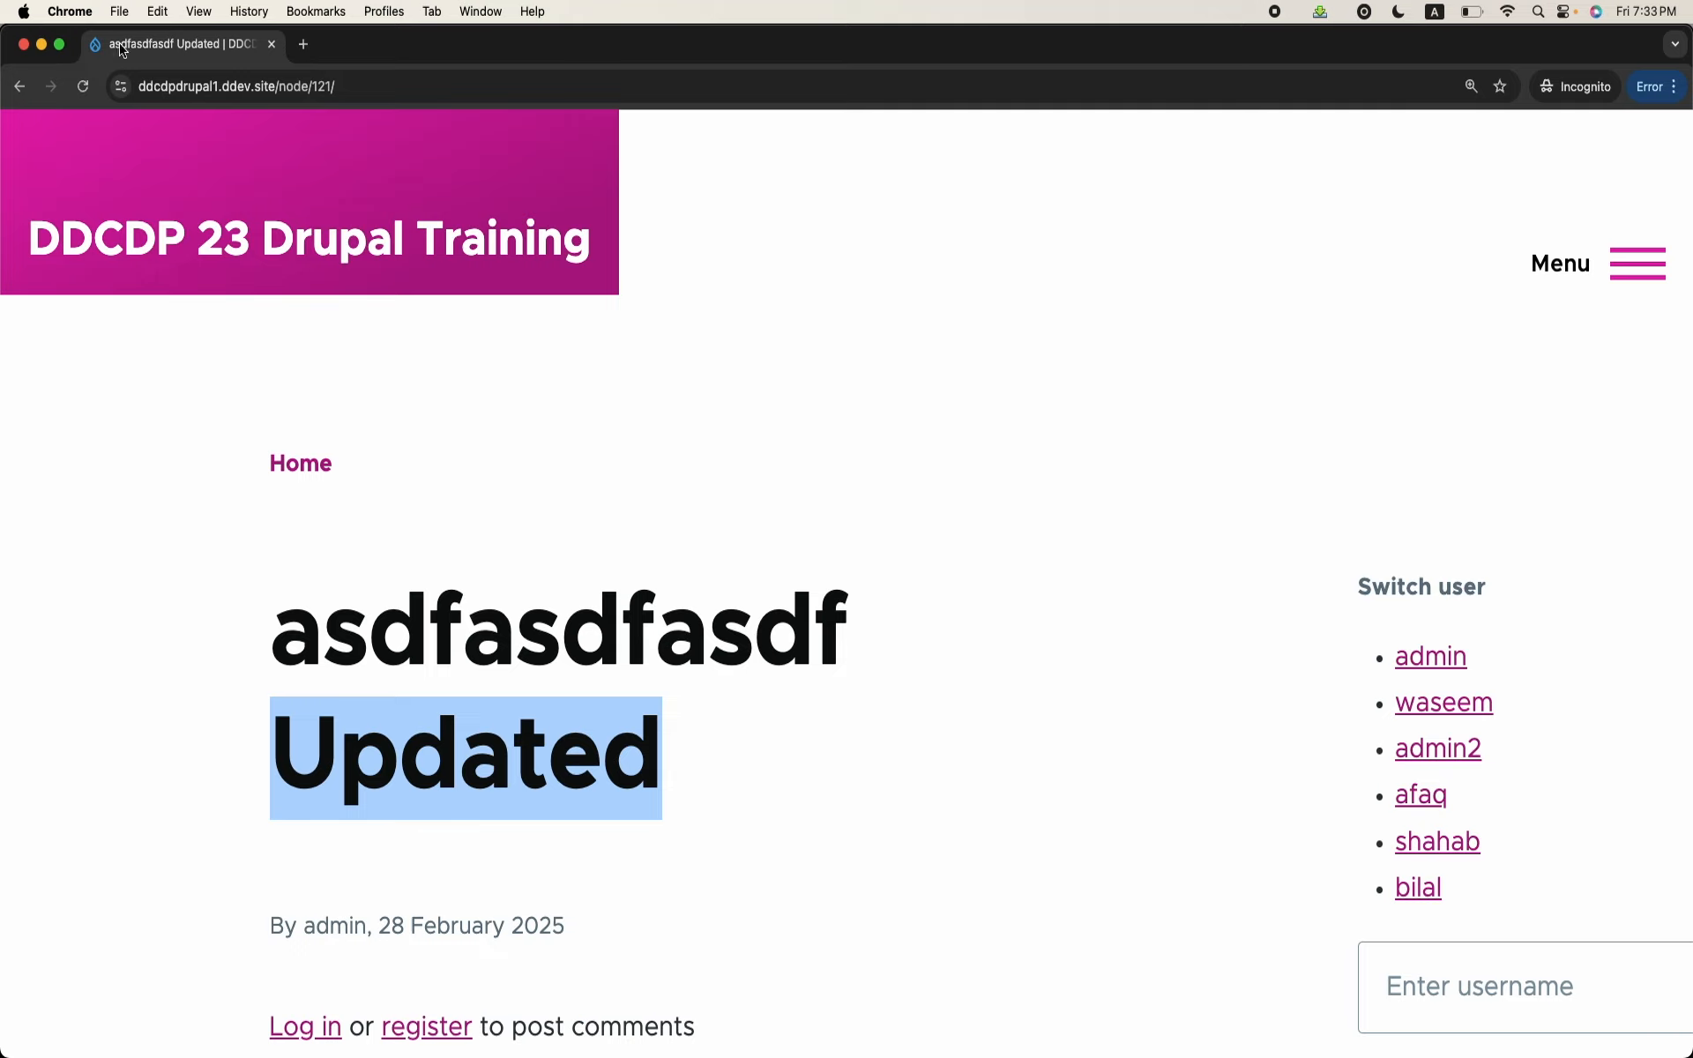
{"action": "left_click", "coordinate": [26, 46]}
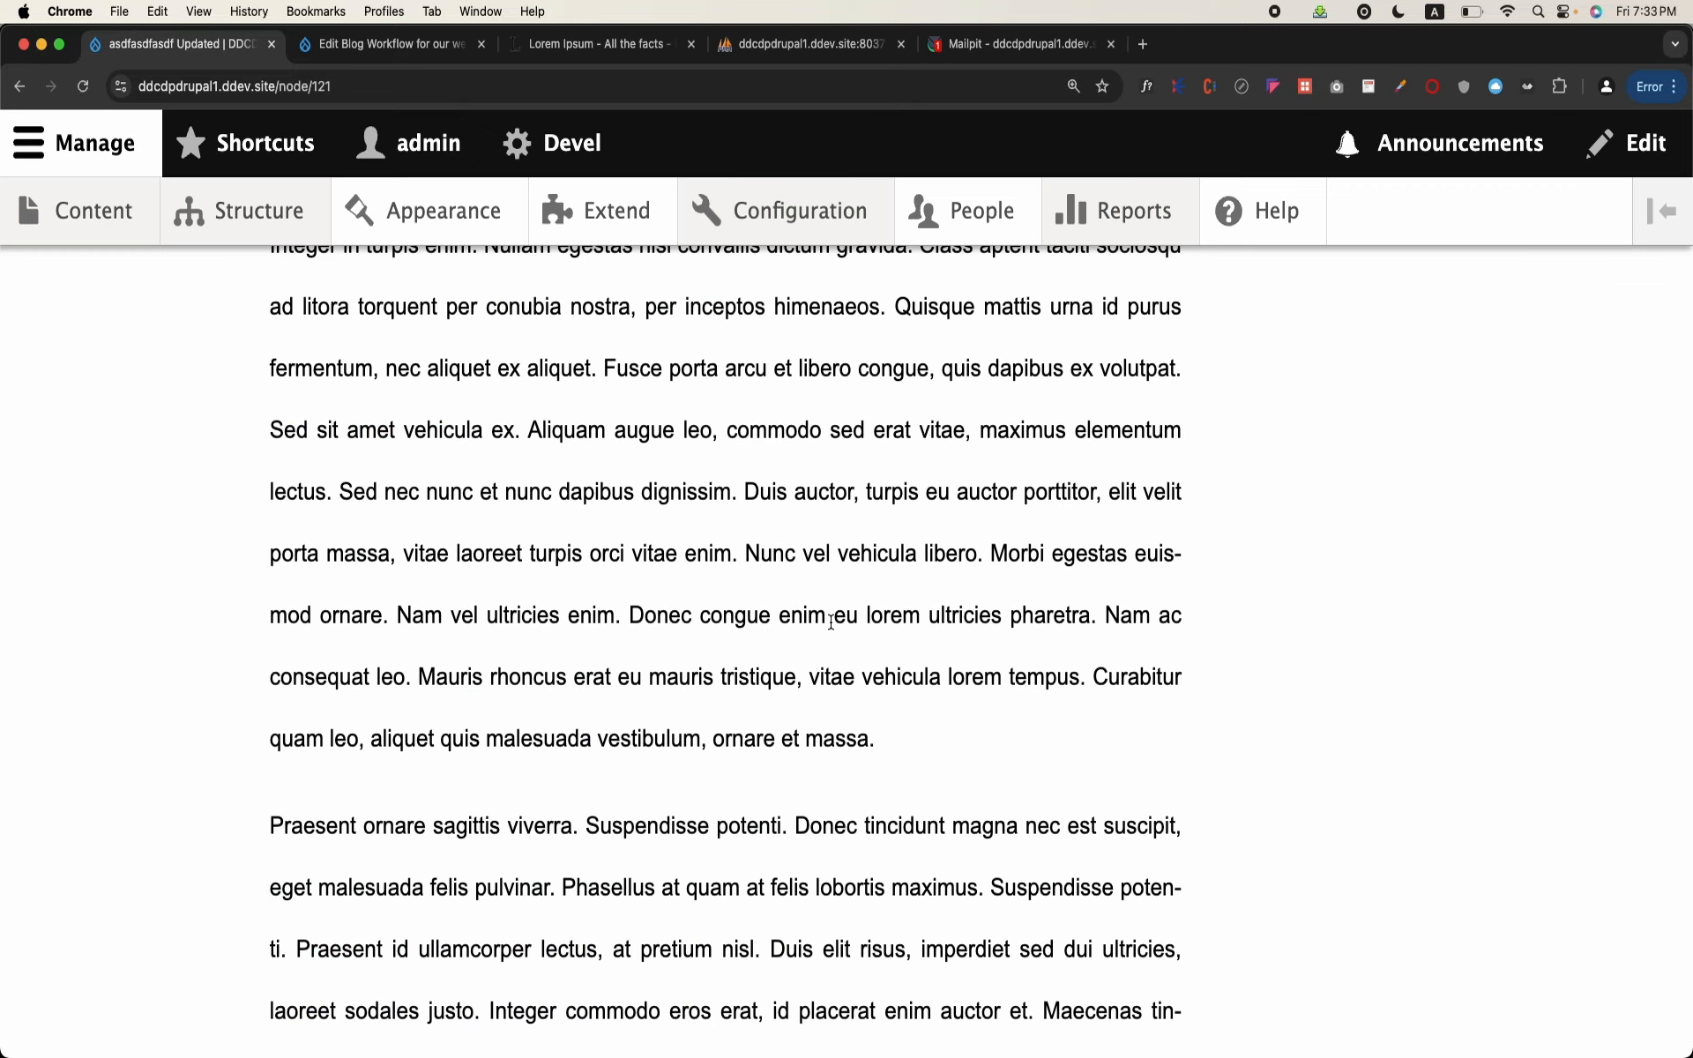
{"action": "scroll", "coordinate": [1209, 388], "scroll_direction": "up", "scroll_amount": 15}
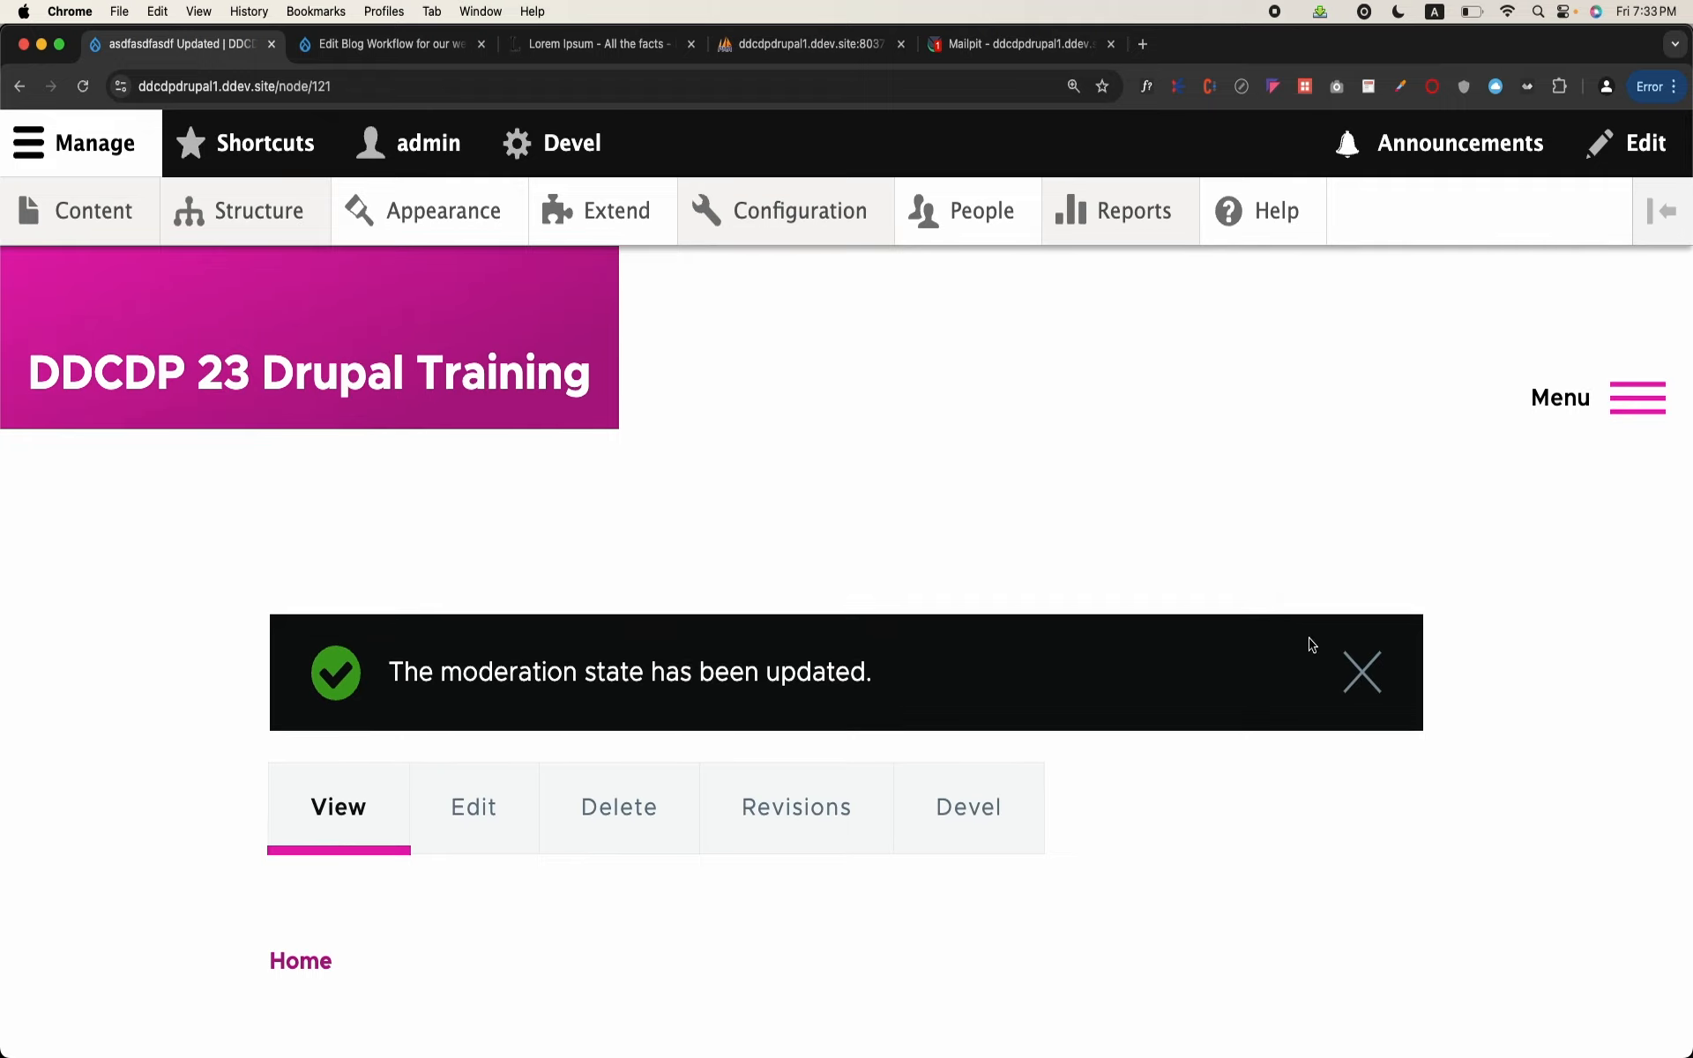
Step: Dismiss the moderation-state message and check the updated blog's title and body on its page
{"action": "left_click", "coordinate": [1364, 675]}
{"action": "scroll", "coordinate": [1364, 691], "scroll_direction": "down", "scroll_amount": 8}
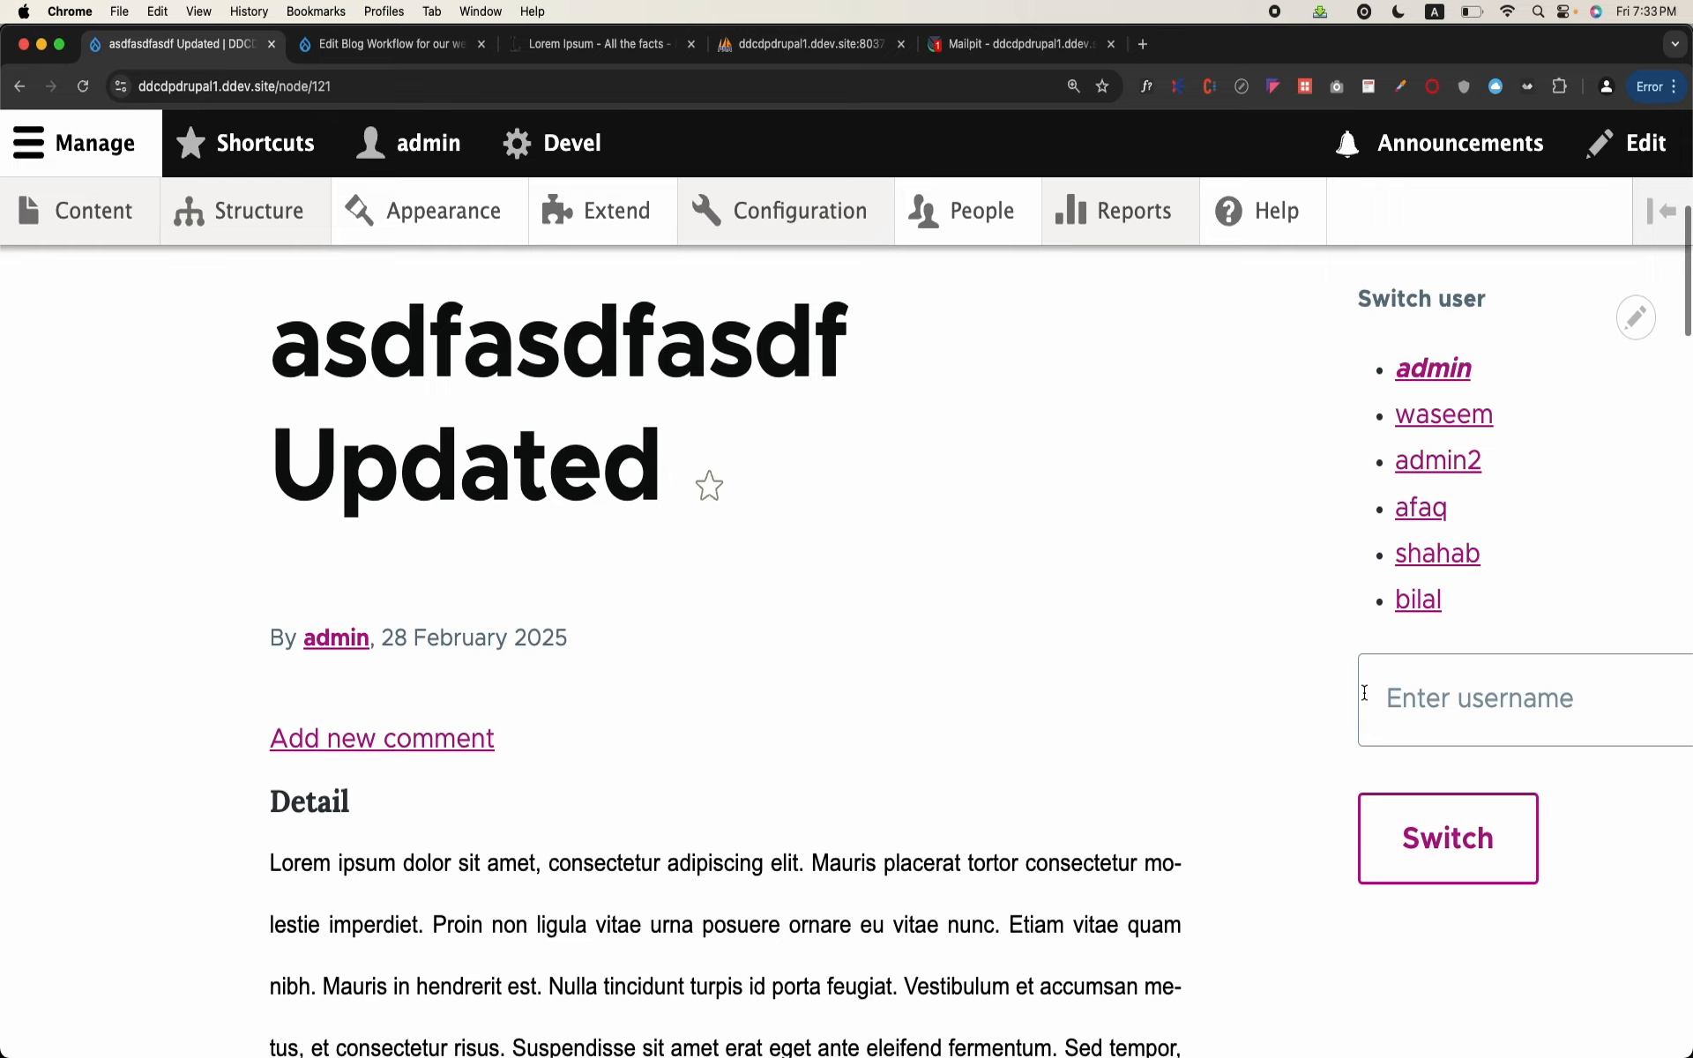
{"action": "scroll", "coordinate": [1235, 572], "scroll_direction": "up", "scroll_amount": 8}
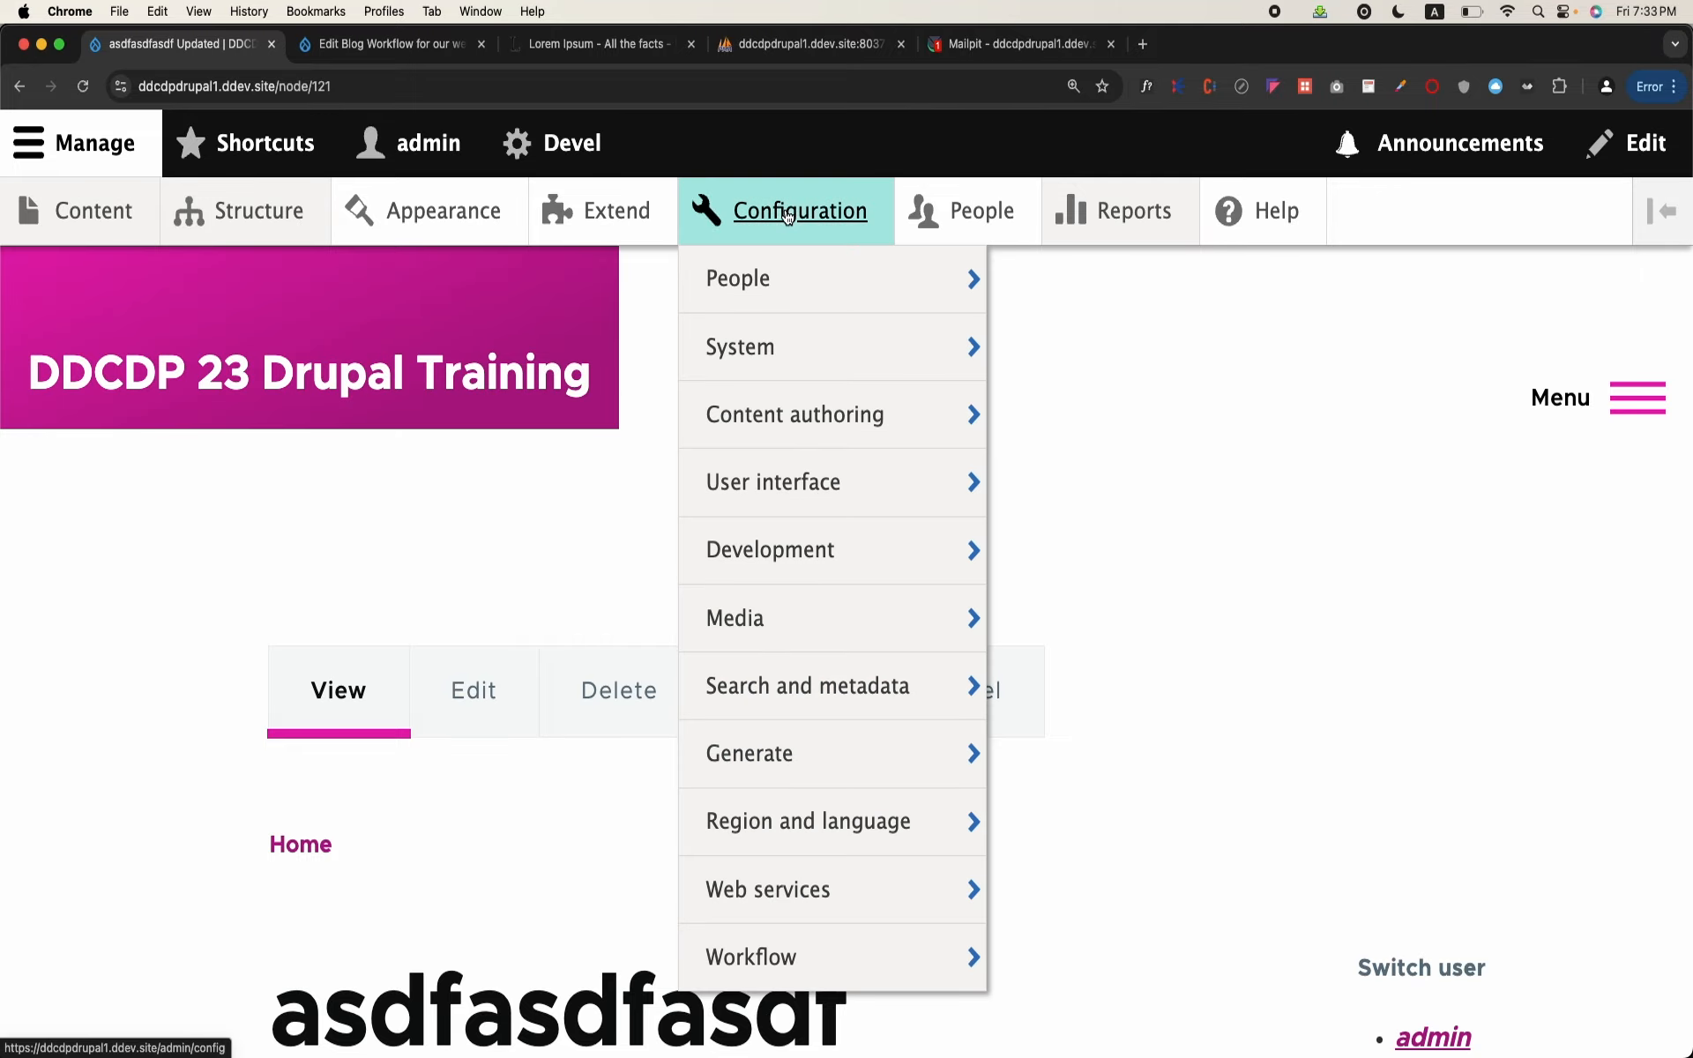
Step: Open the Configuration synchronization page from the site's Development configuration section
{"action": "left_click", "coordinate": [798, 210]}
{"action": "scroll", "coordinate": [657, 456], "scroll_direction": "down", "scroll_amount": 5}
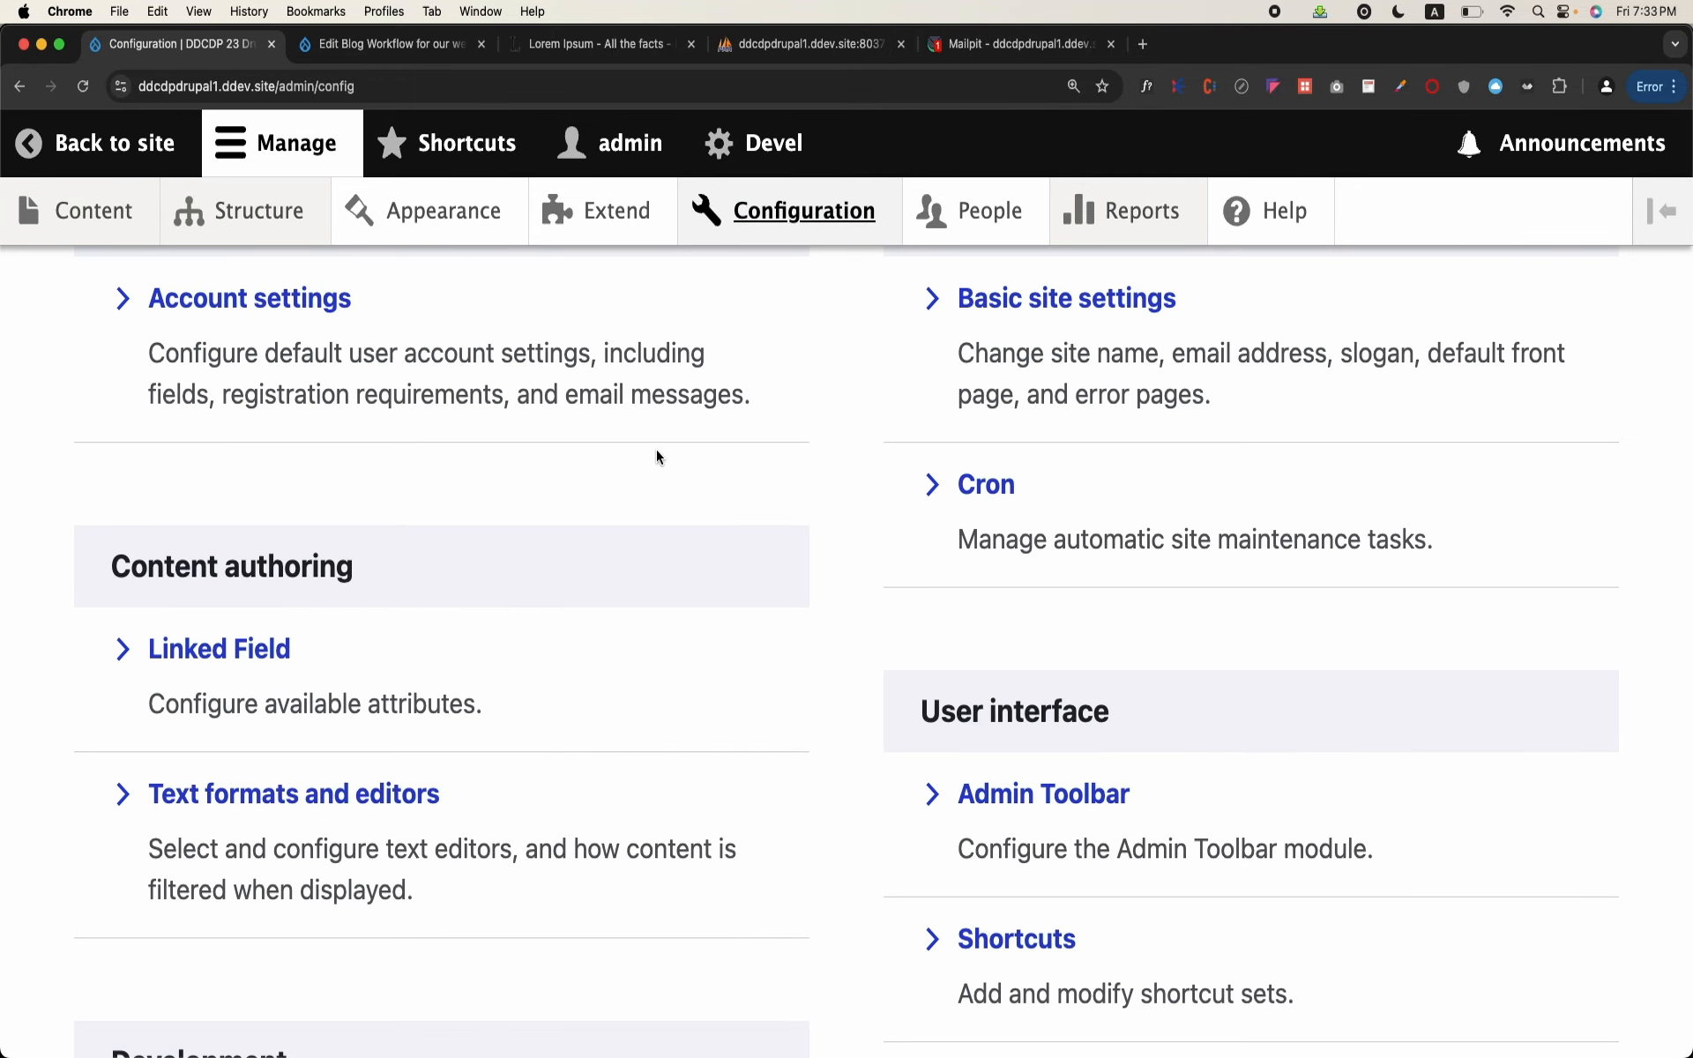
{"action": "scroll", "coordinate": [657, 456], "scroll_direction": "down", "scroll_amount": 9}
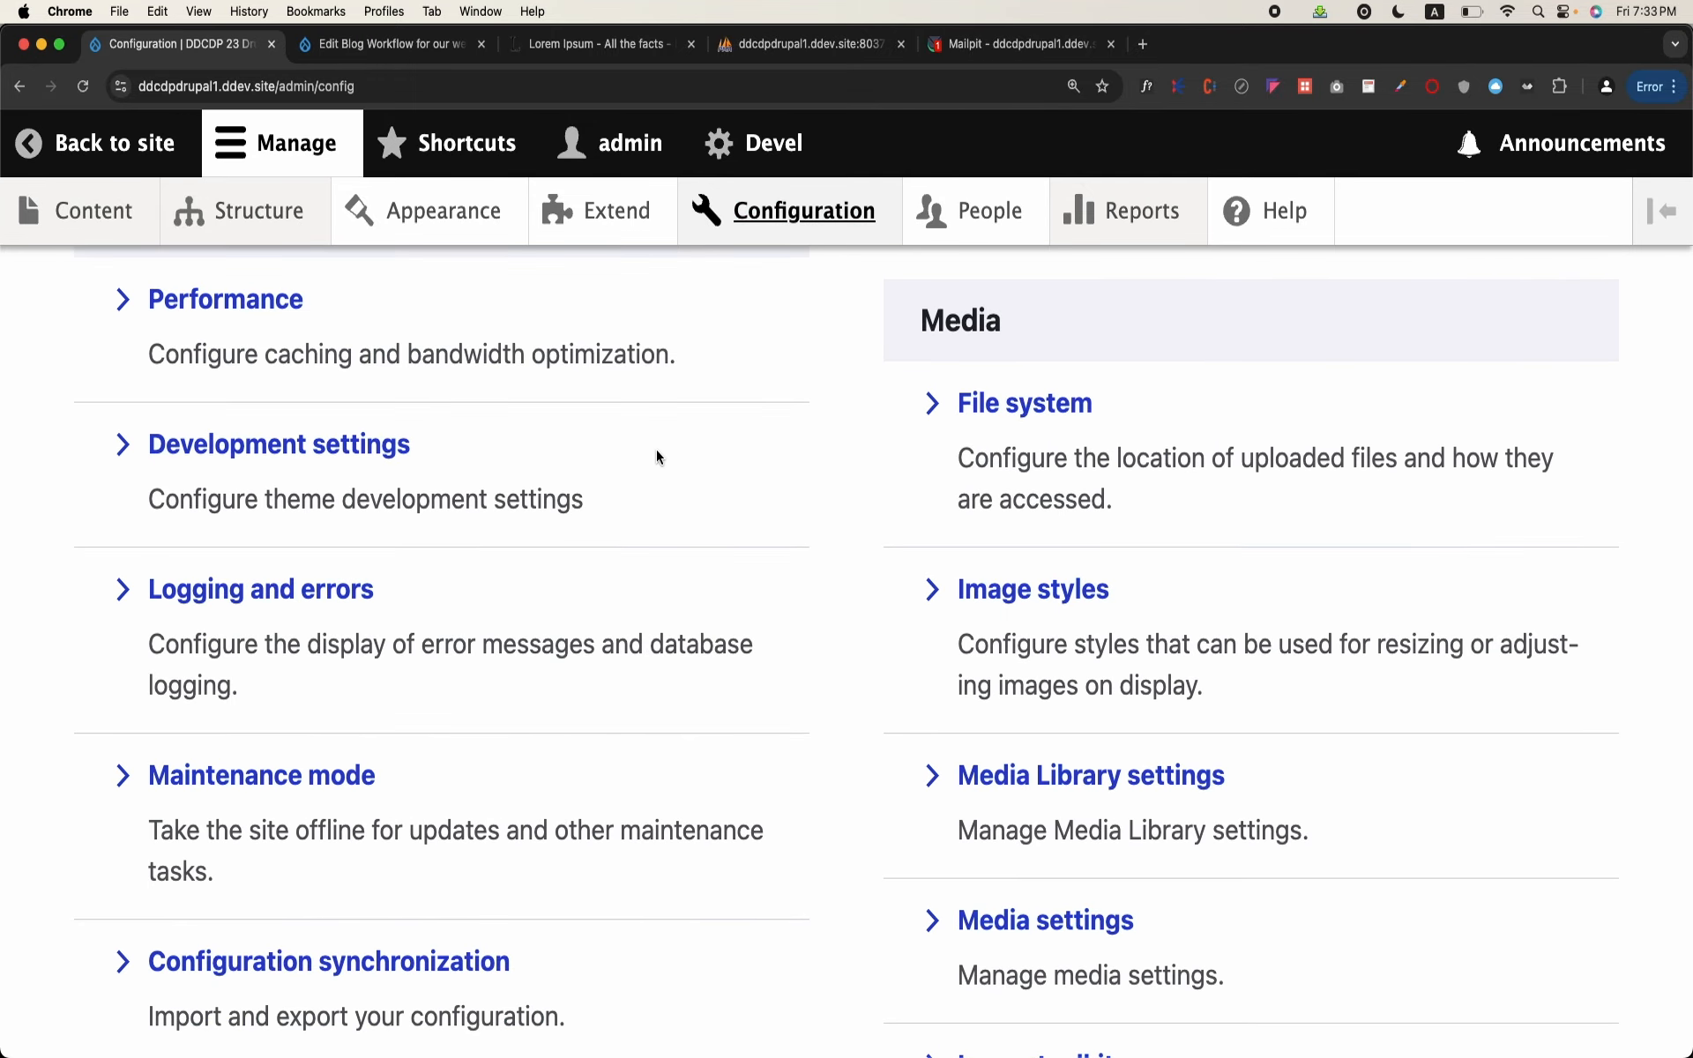
{"action": "scroll", "coordinate": [656, 457], "scroll_direction": "down", "scroll_amount": 2}
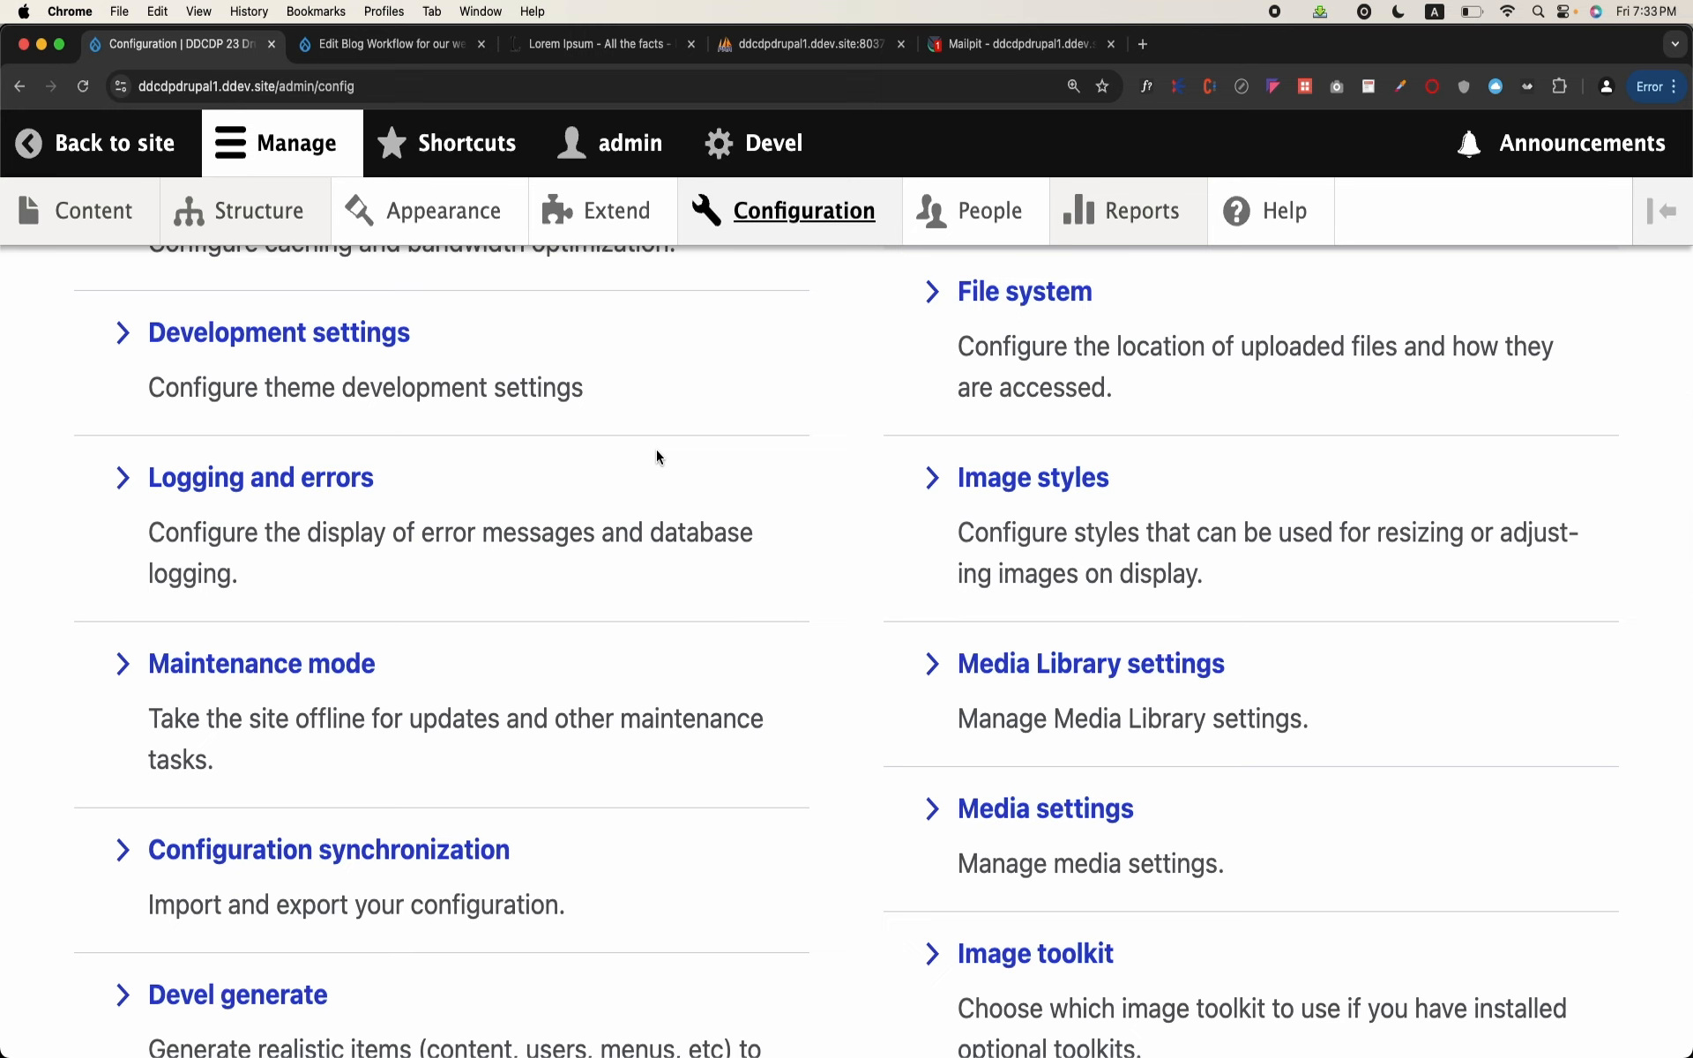
{"action": "scroll", "coordinate": [656, 451], "scroll_direction": "down", "scroll_amount": 2}
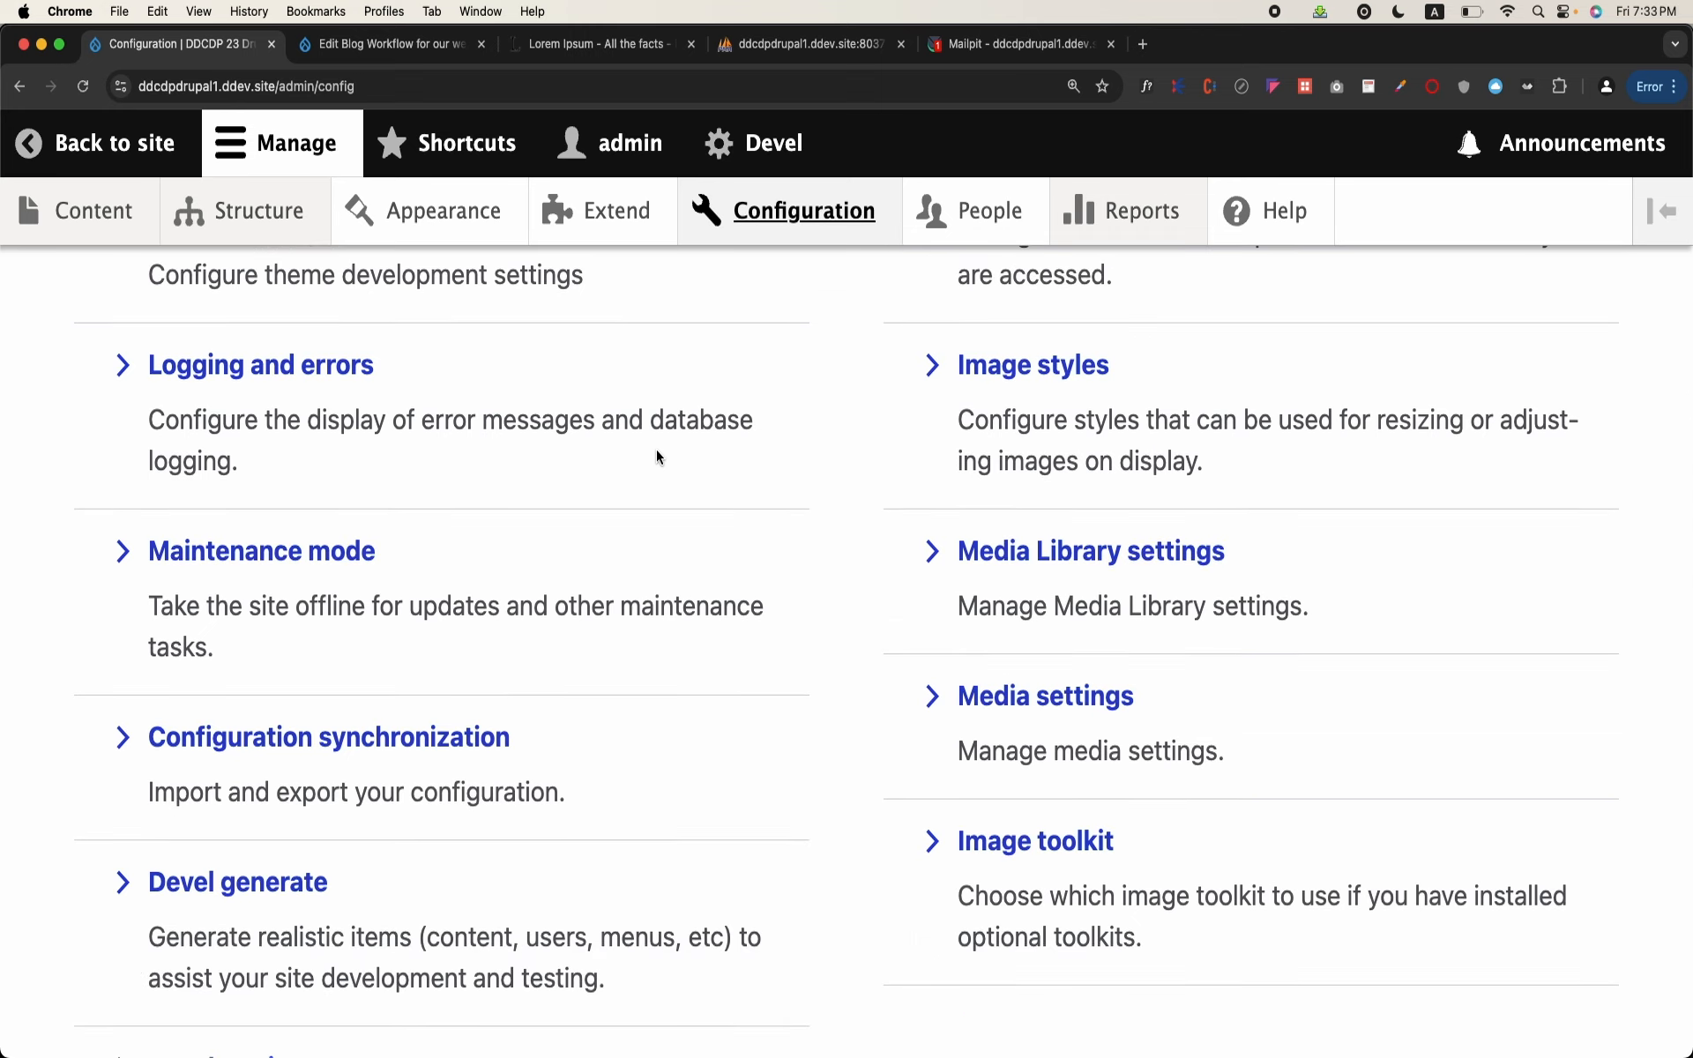
{"action": "scroll", "coordinate": [656, 448], "scroll_direction": "down", "scroll_amount": 4}
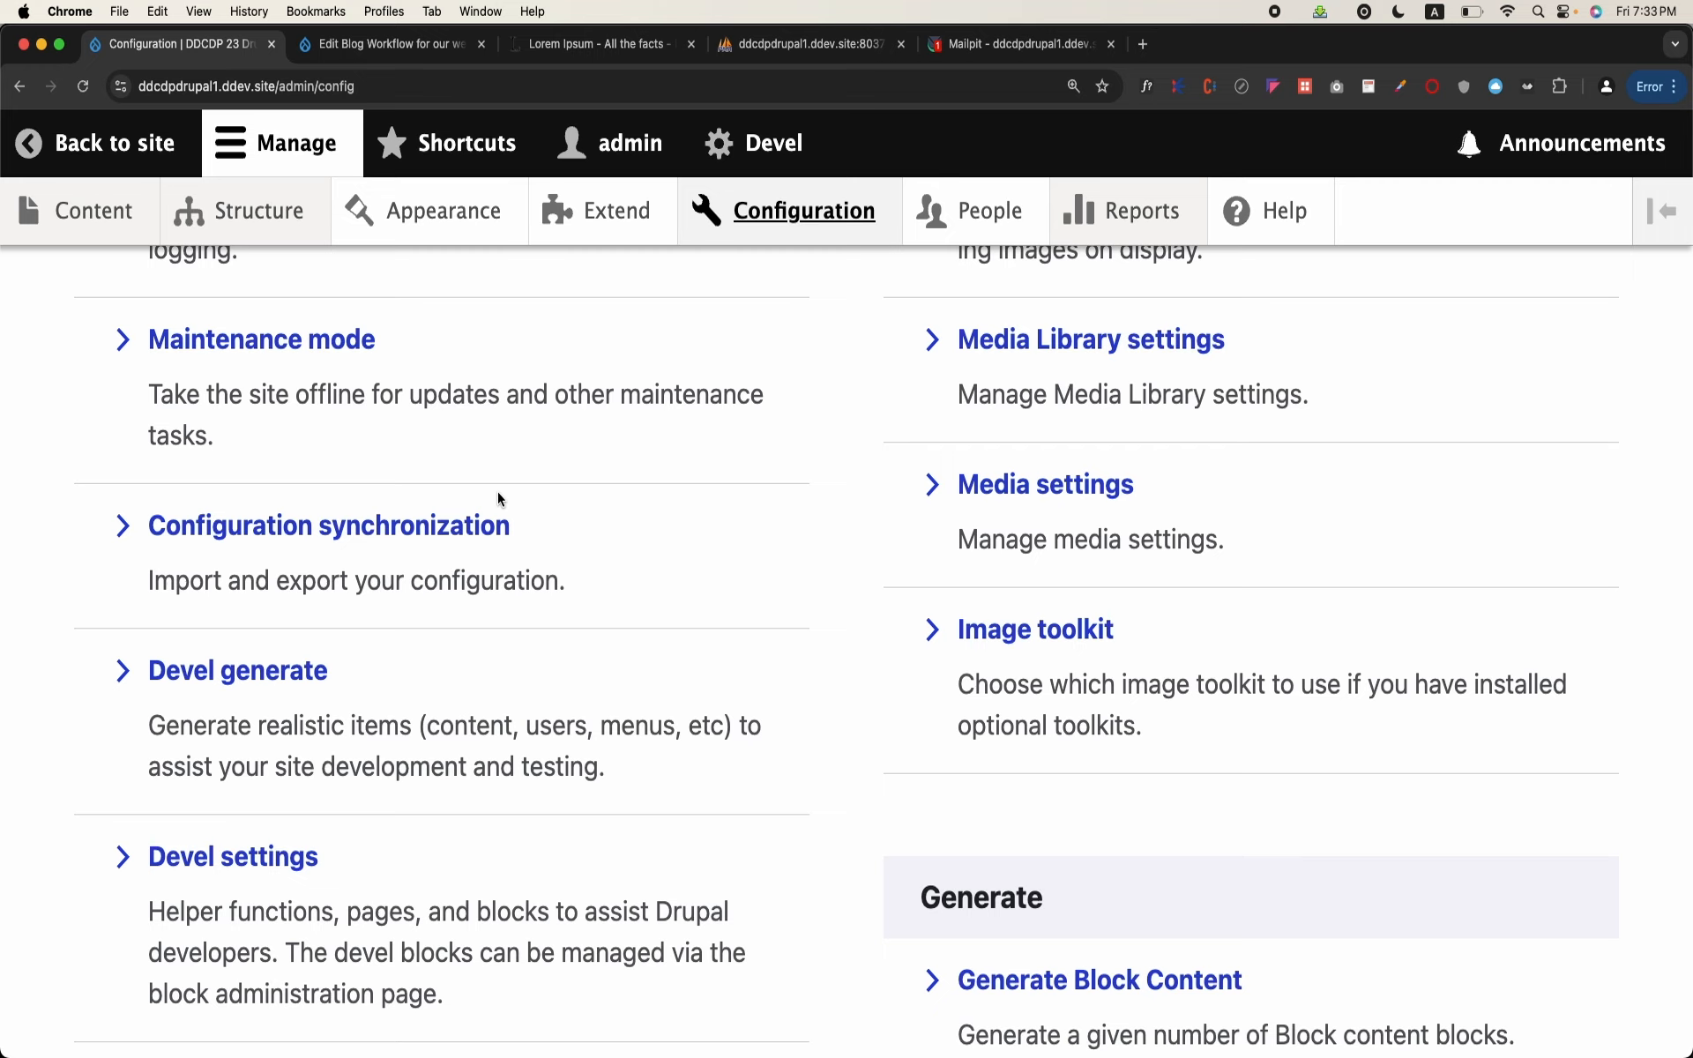
{"action": "left_click", "coordinate": [473, 525]}
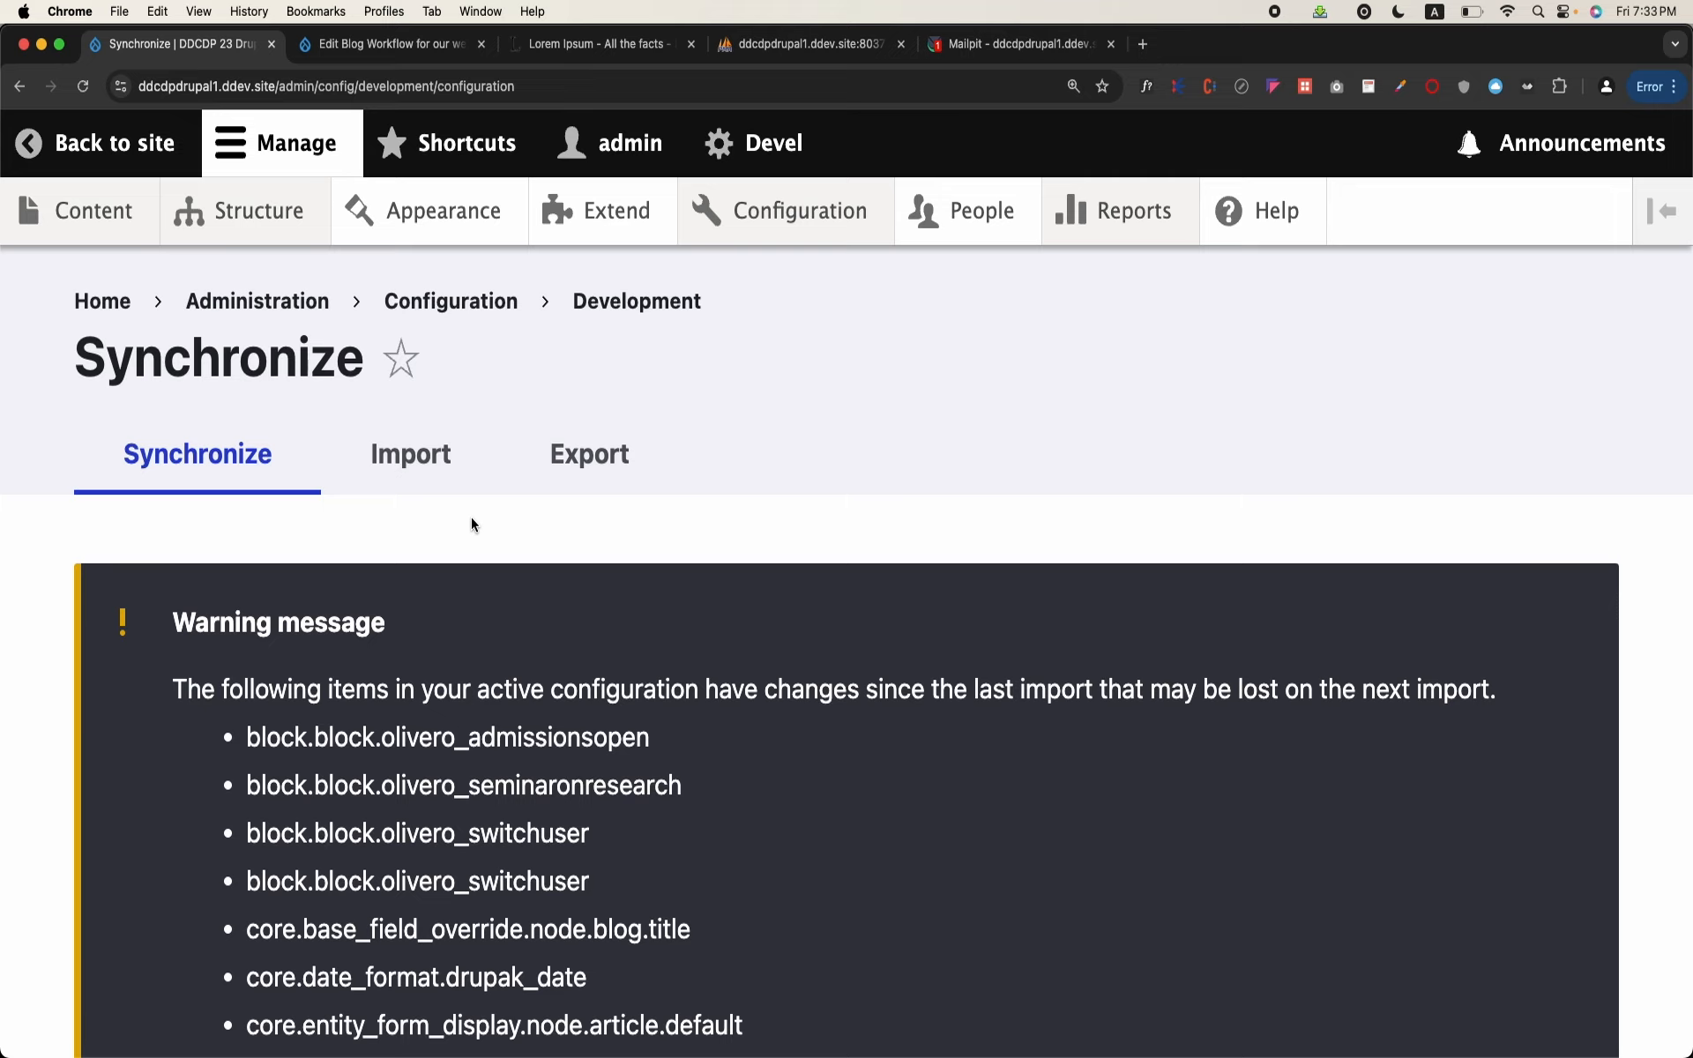
Step: Skim the Synchronize page's warning about active configuration items changed since the last import
{"action": "scroll", "coordinate": [575, 515], "scroll_direction": "down", "scroll_amount": 2}
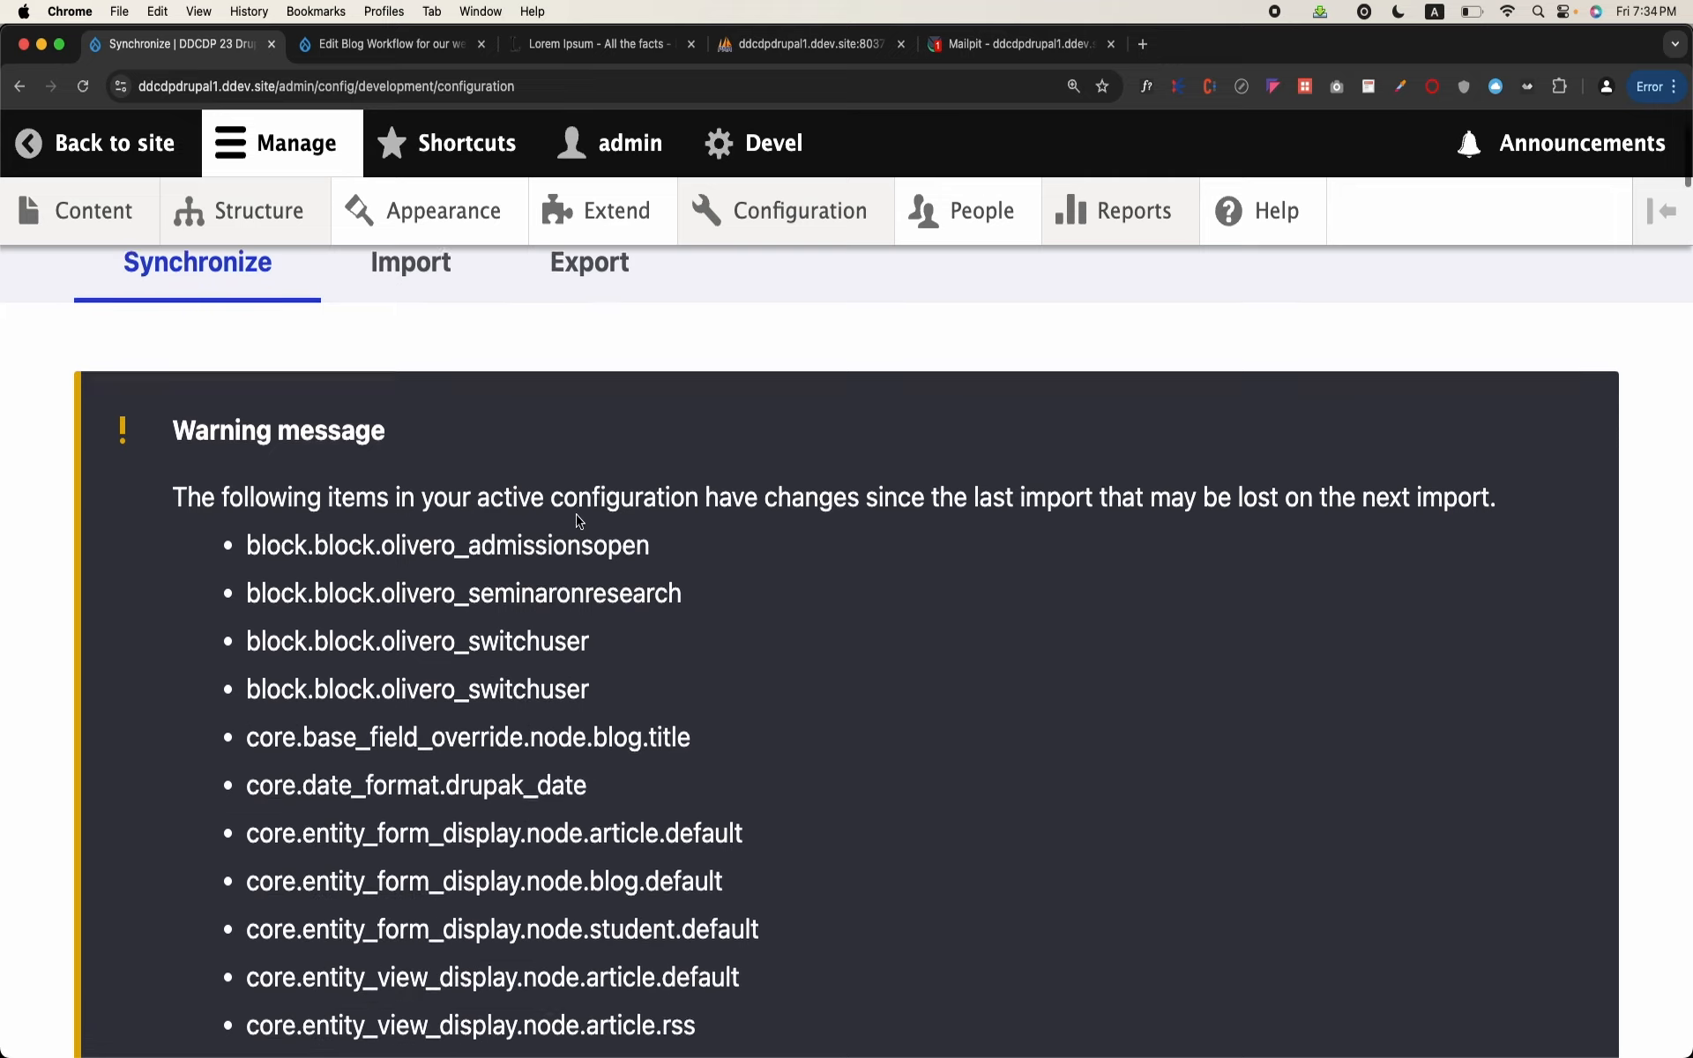
{"action": "scroll", "coordinate": [578, 520], "scroll_direction": "up", "scroll_amount": 1}
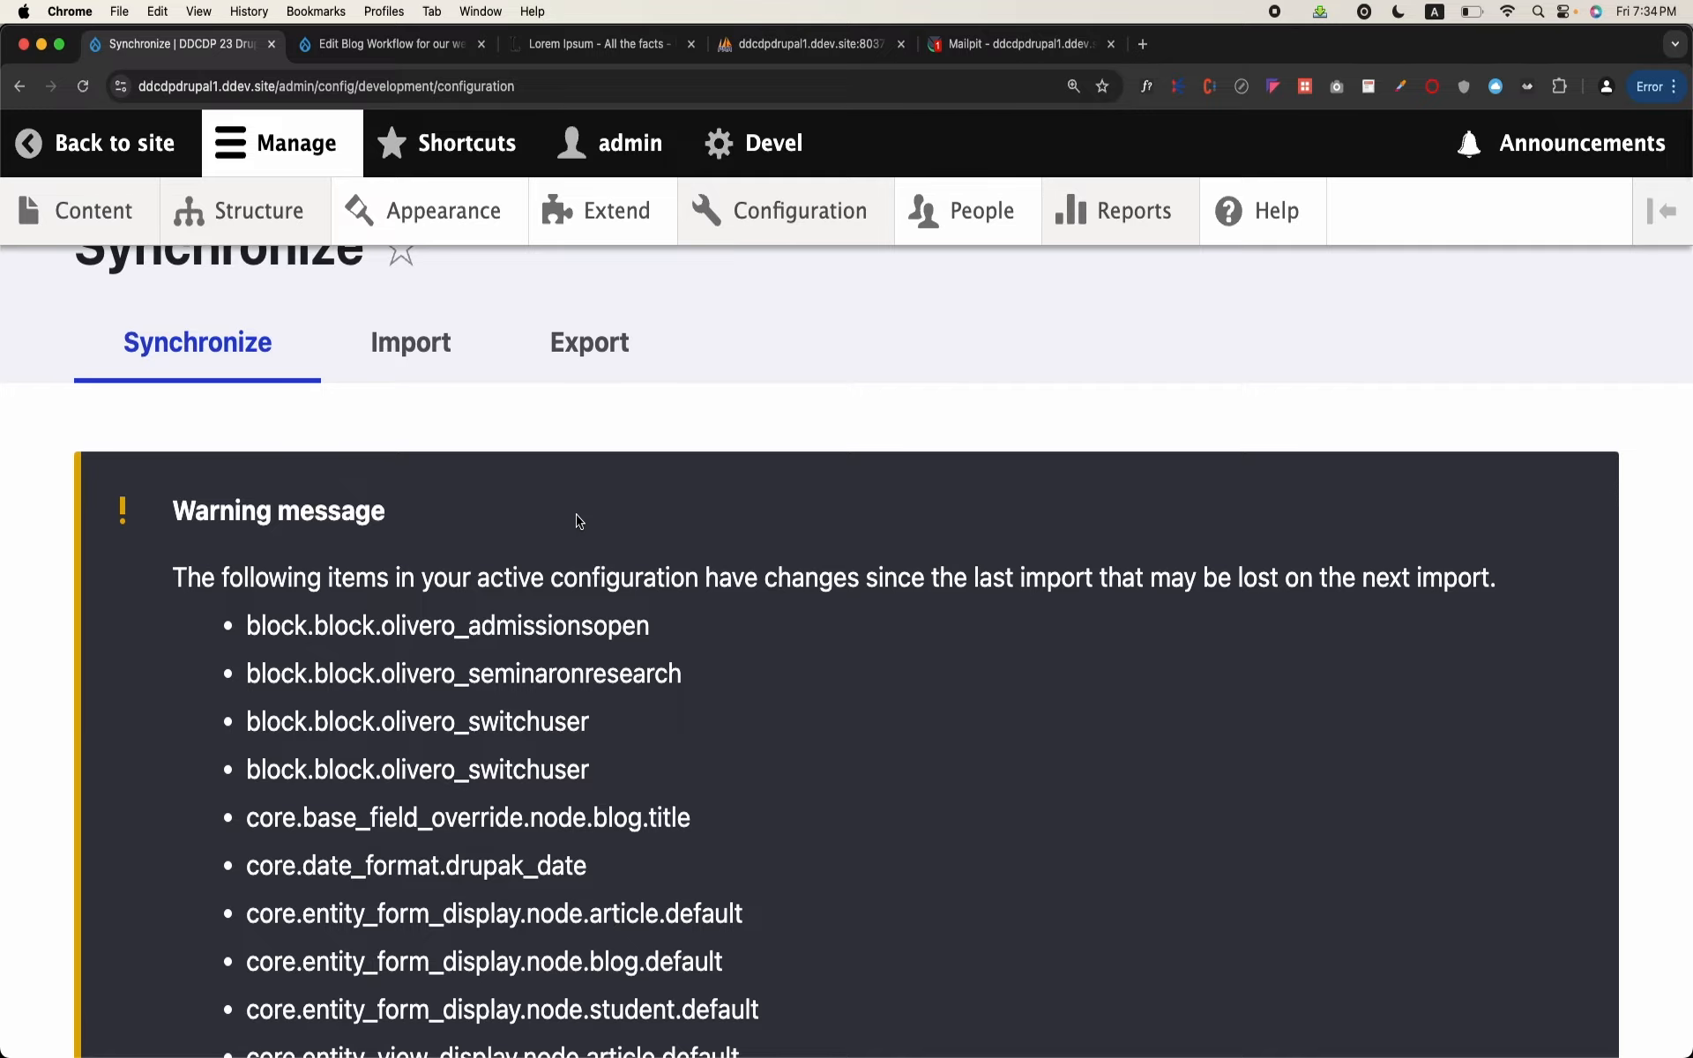
{"action": "scroll", "coordinate": [579, 522], "scroll_direction": "down", "scroll_amount": 15}
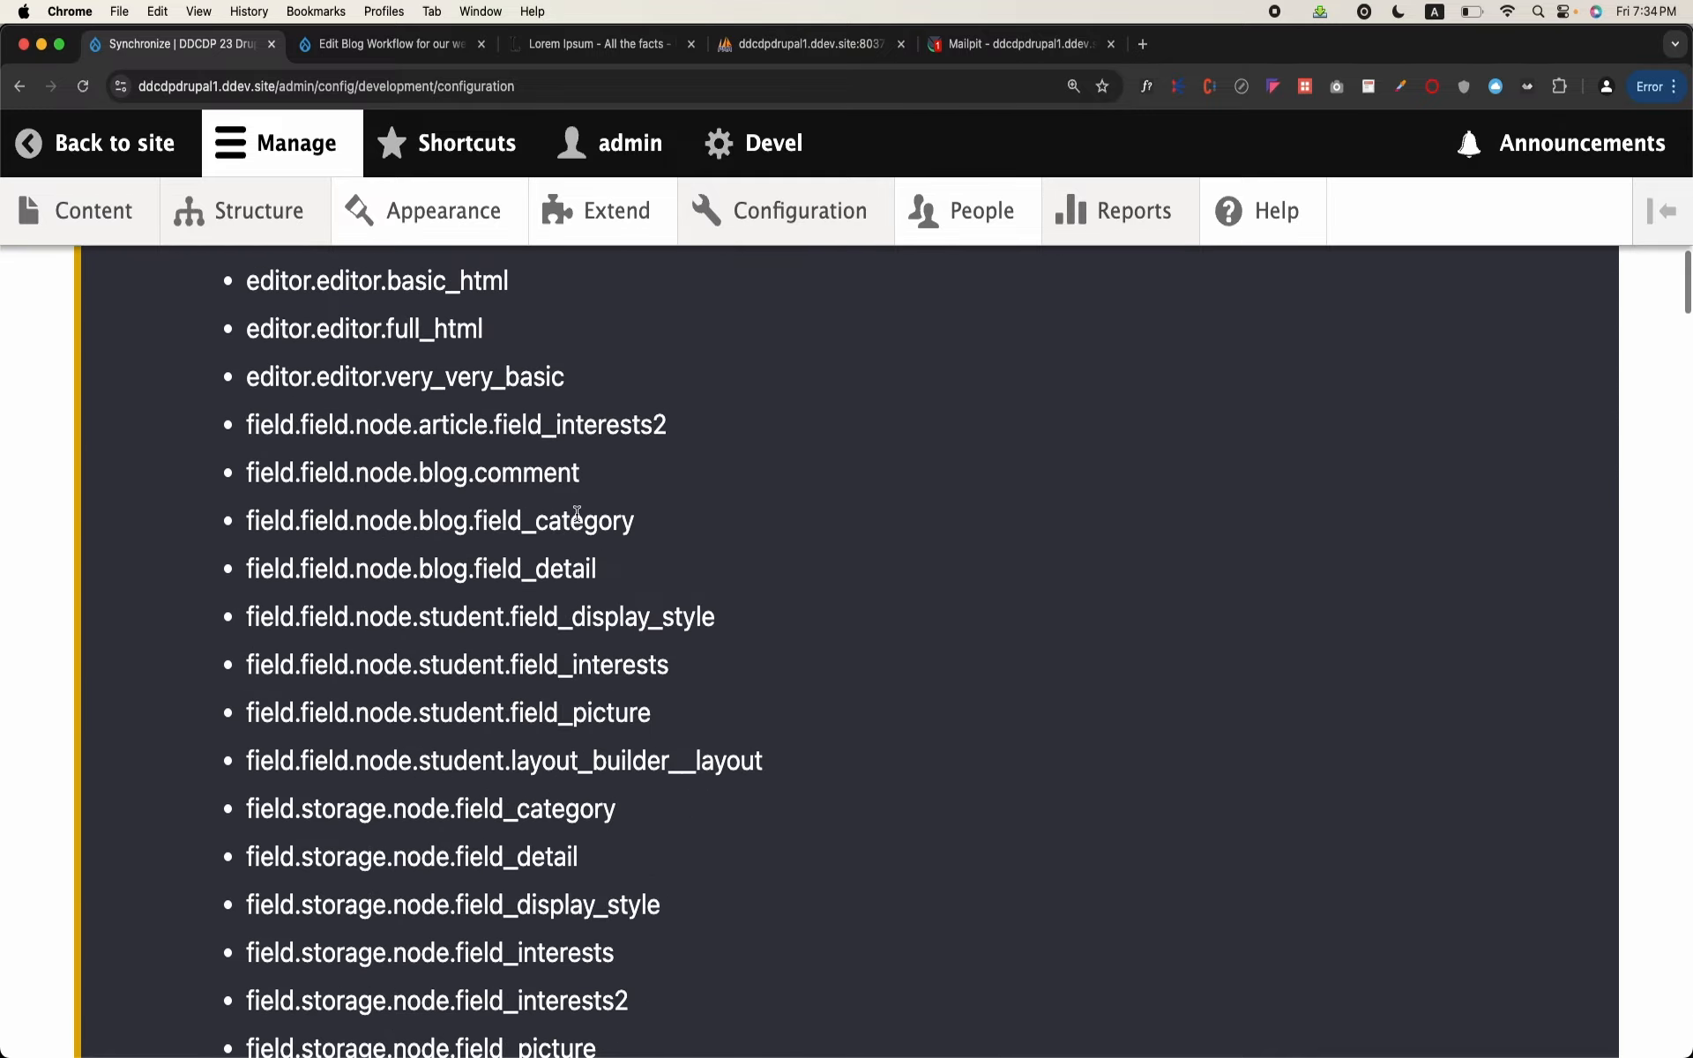
{"action": "scroll", "coordinate": [577, 514], "scroll_direction": "down", "scroll_amount": 15}
{"action": "scroll", "coordinate": [575, 514], "scroll_direction": "up", "scroll_amount": 7}
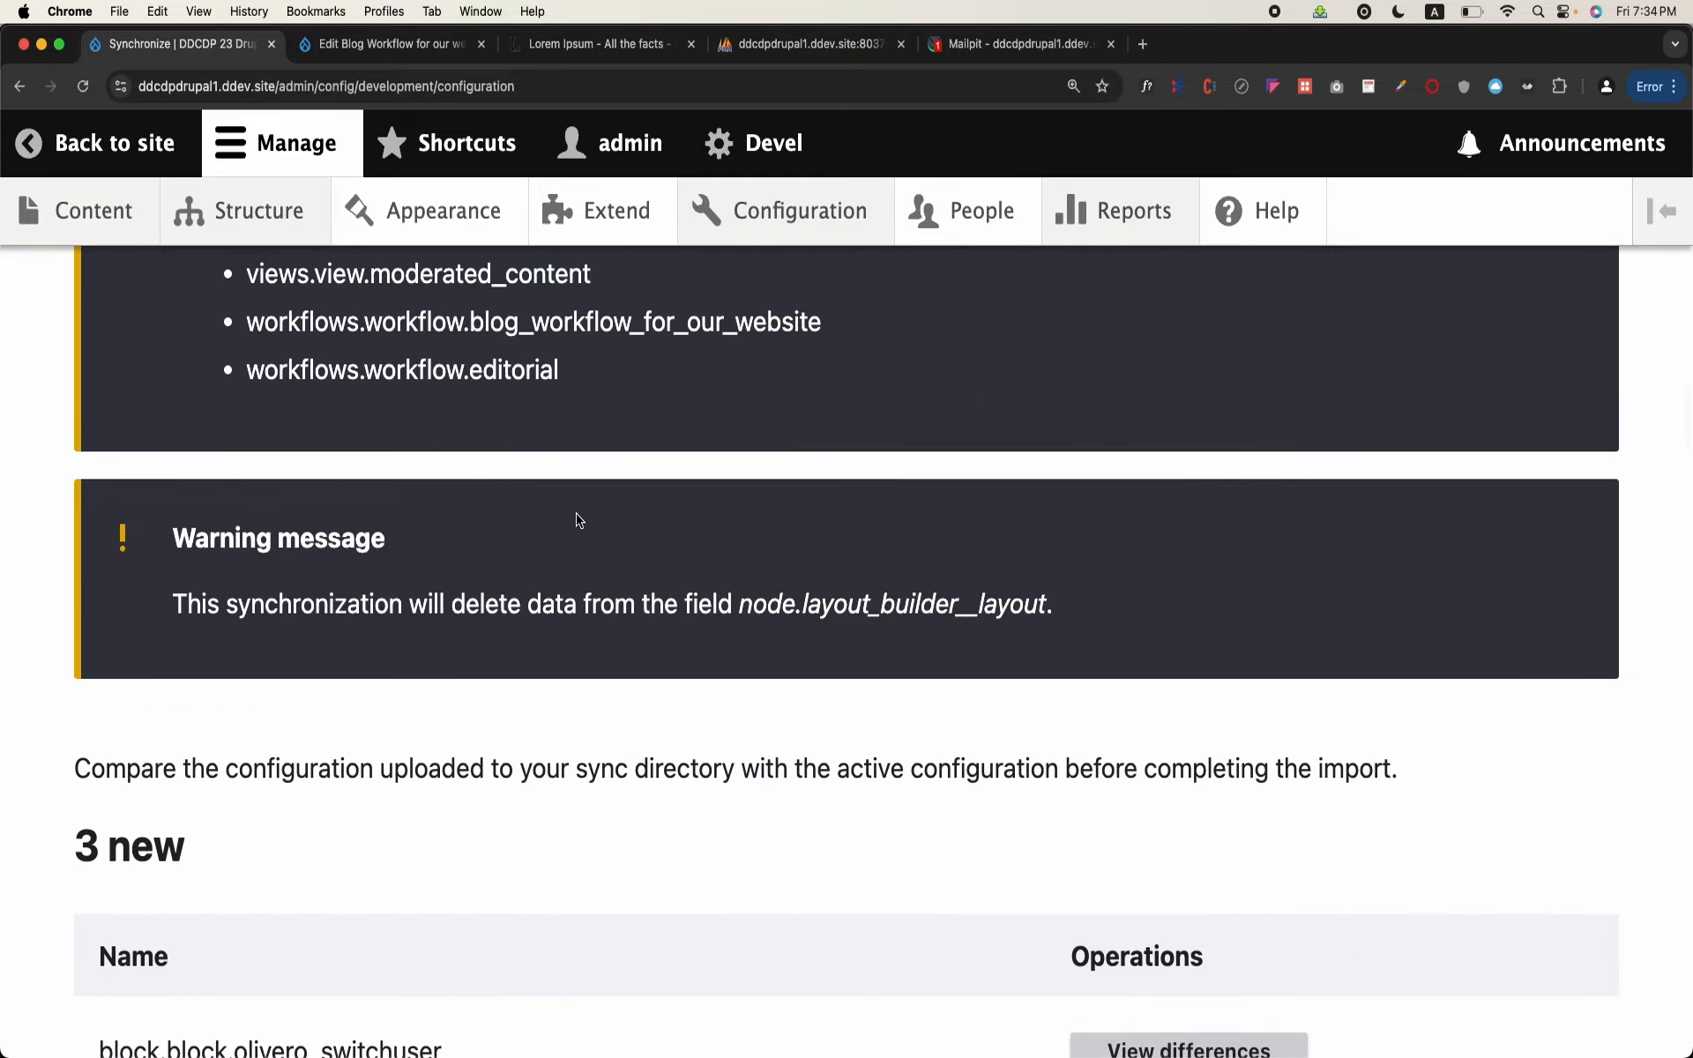
{"action": "scroll", "coordinate": [579, 521], "scroll_direction": "up", "scroll_amount": 15}
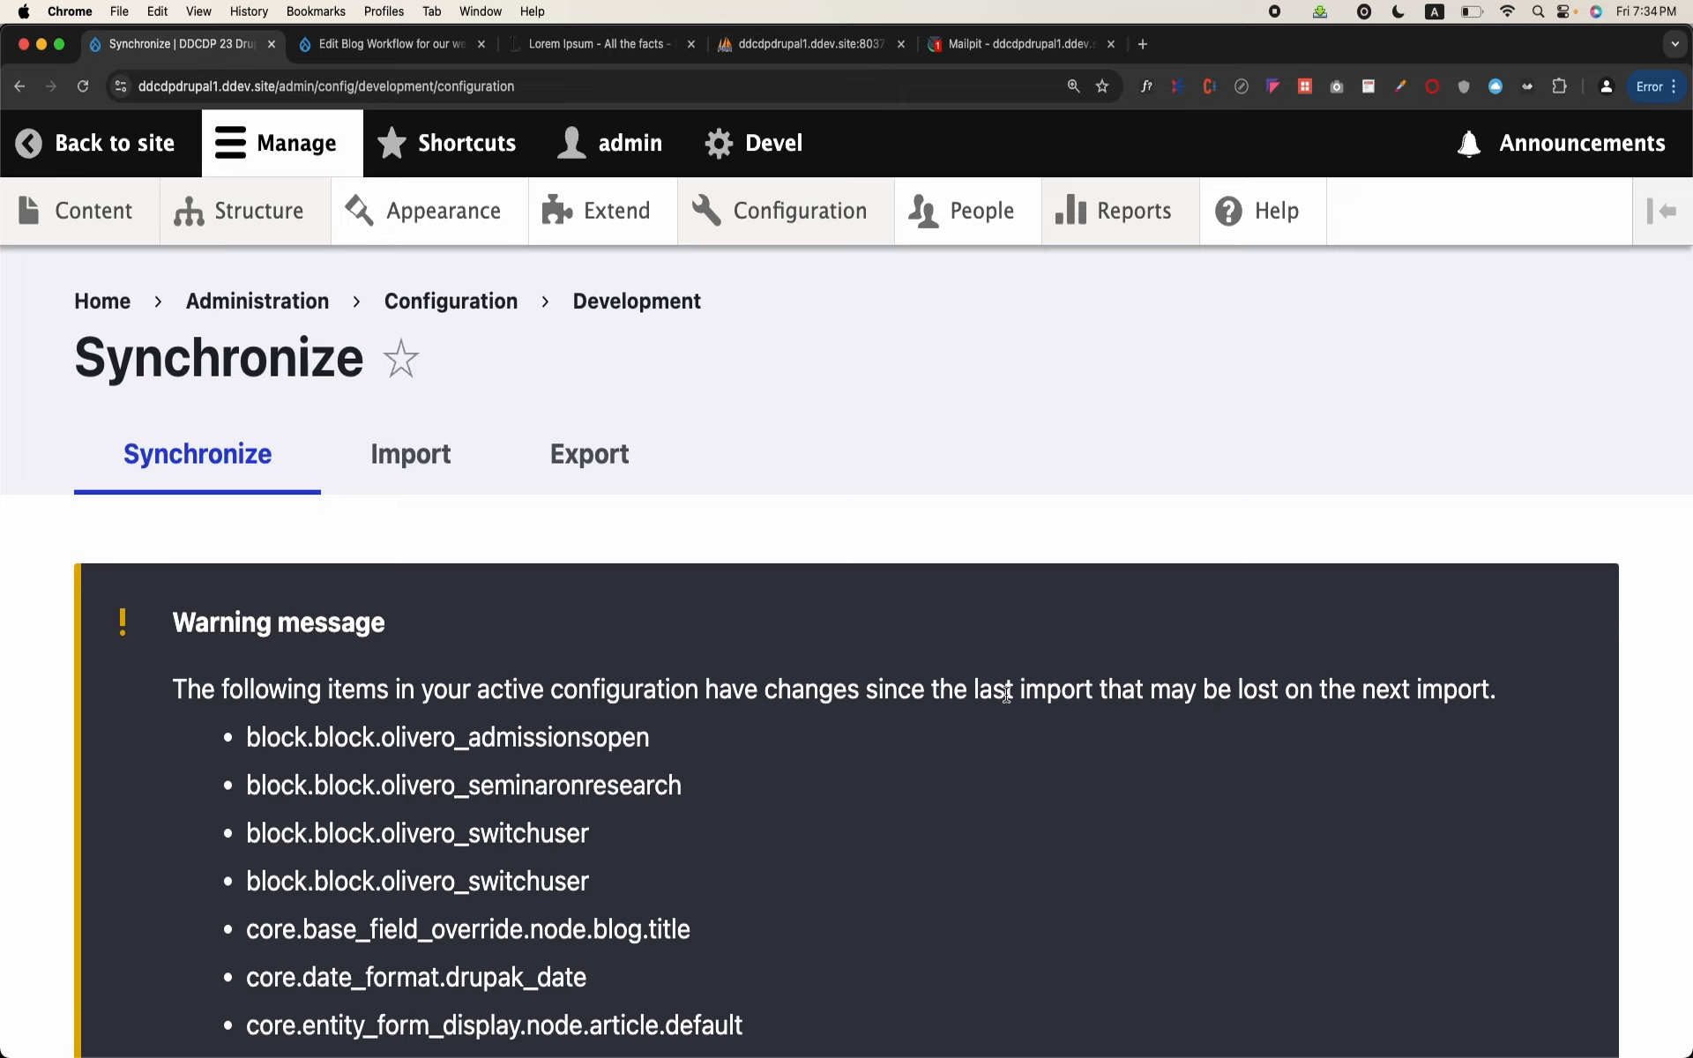
Step: Go through the changed active configuration items and highlight the workflow entries blog_workflow_for_our_website and editorial
{"action": "scroll", "coordinate": [1265, 673], "scroll_direction": "down", "scroll_amount": 2}
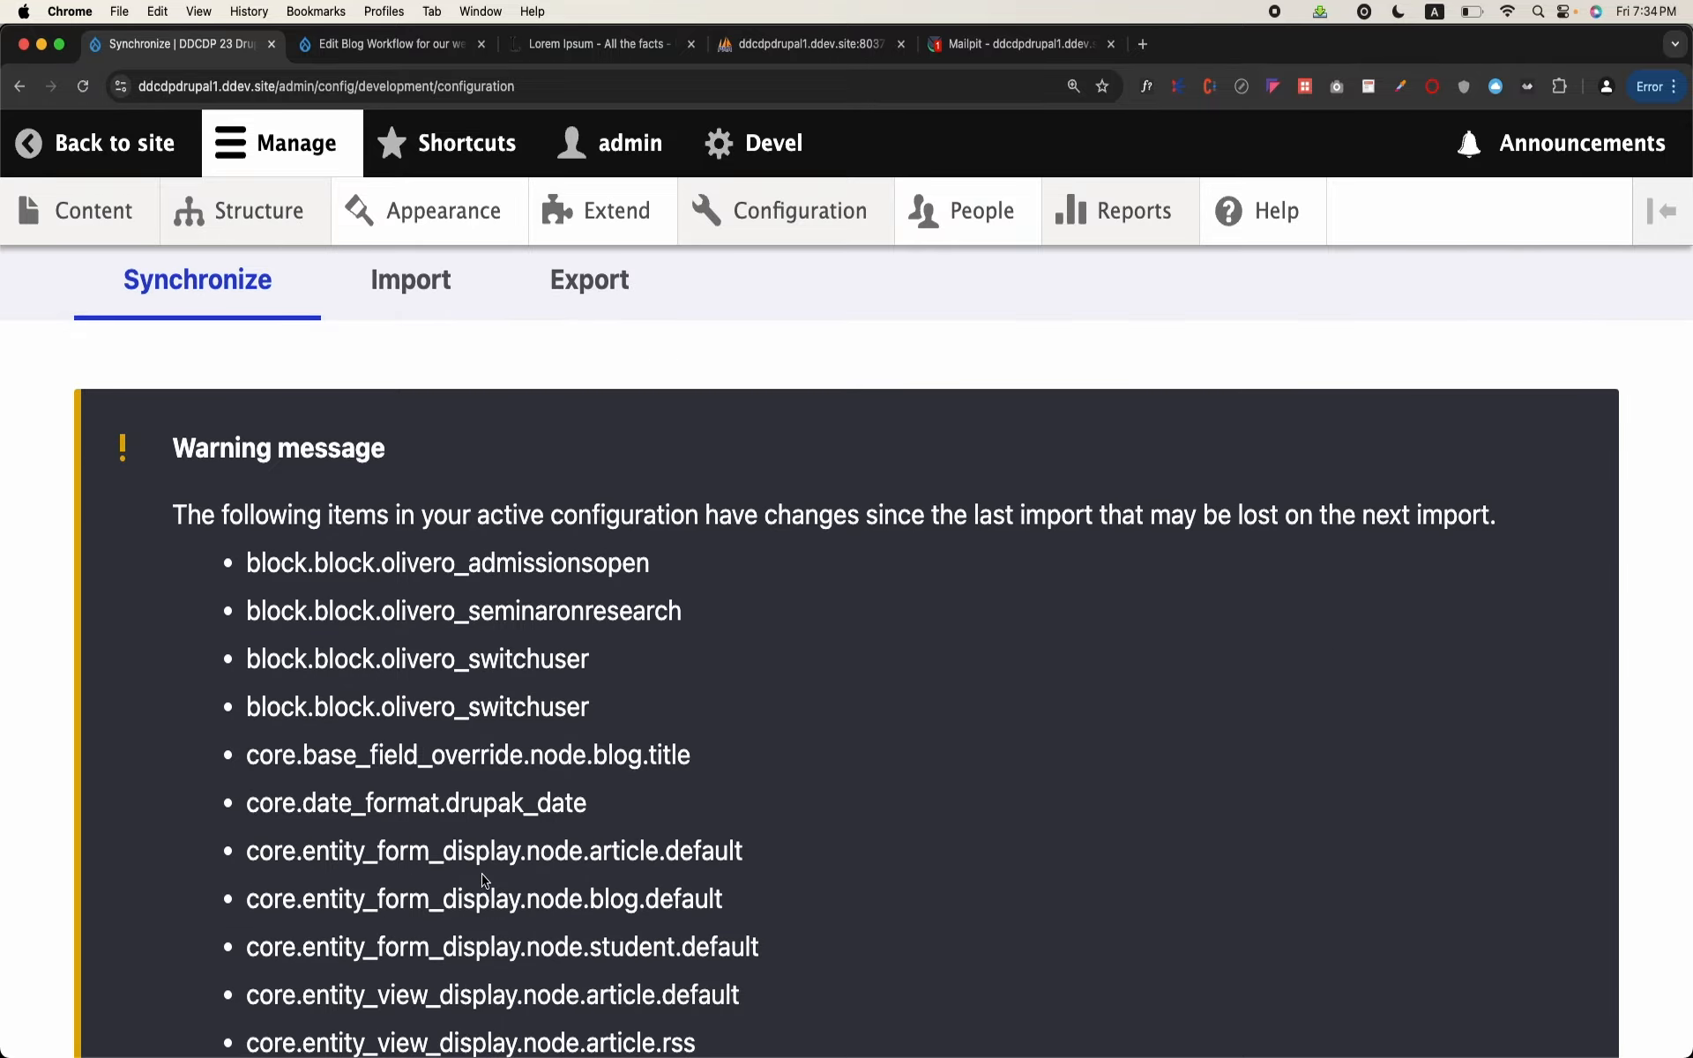
{"action": "scroll", "coordinate": [483, 879], "scroll_direction": "down", "scroll_amount": 20}
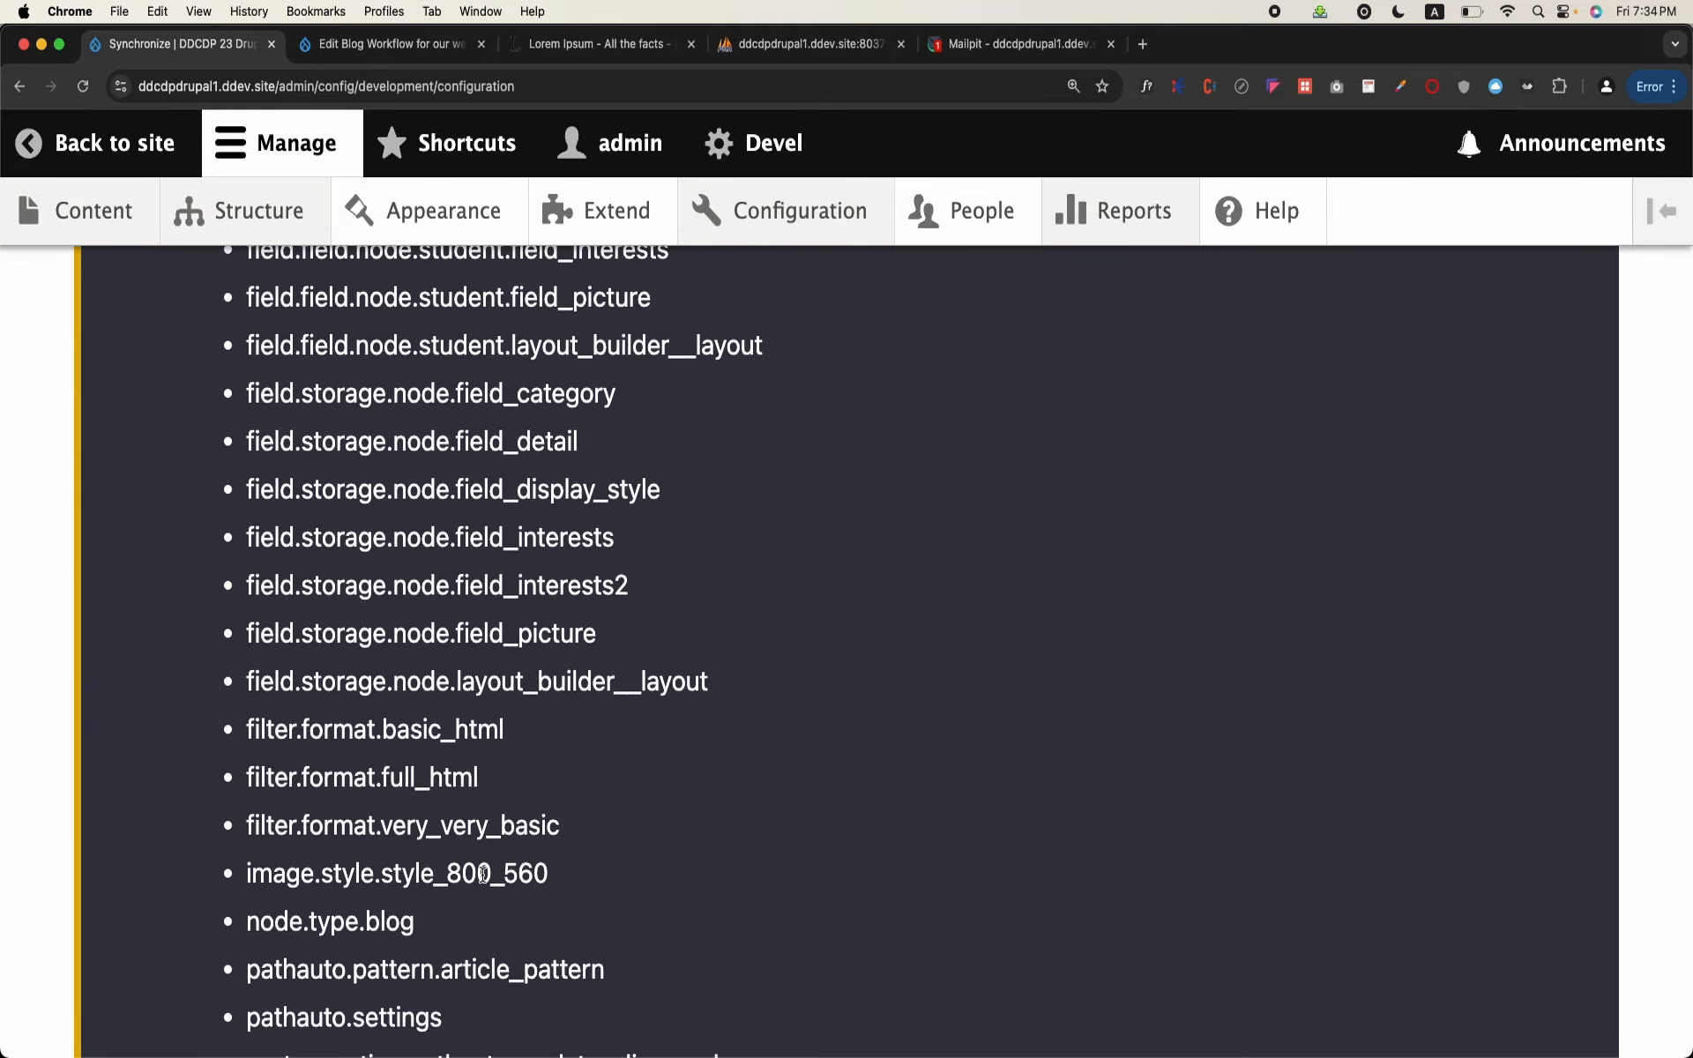
{"action": "scroll", "coordinate": [483, 874], "scroll_direction": "down", "scroll_amount": 15}
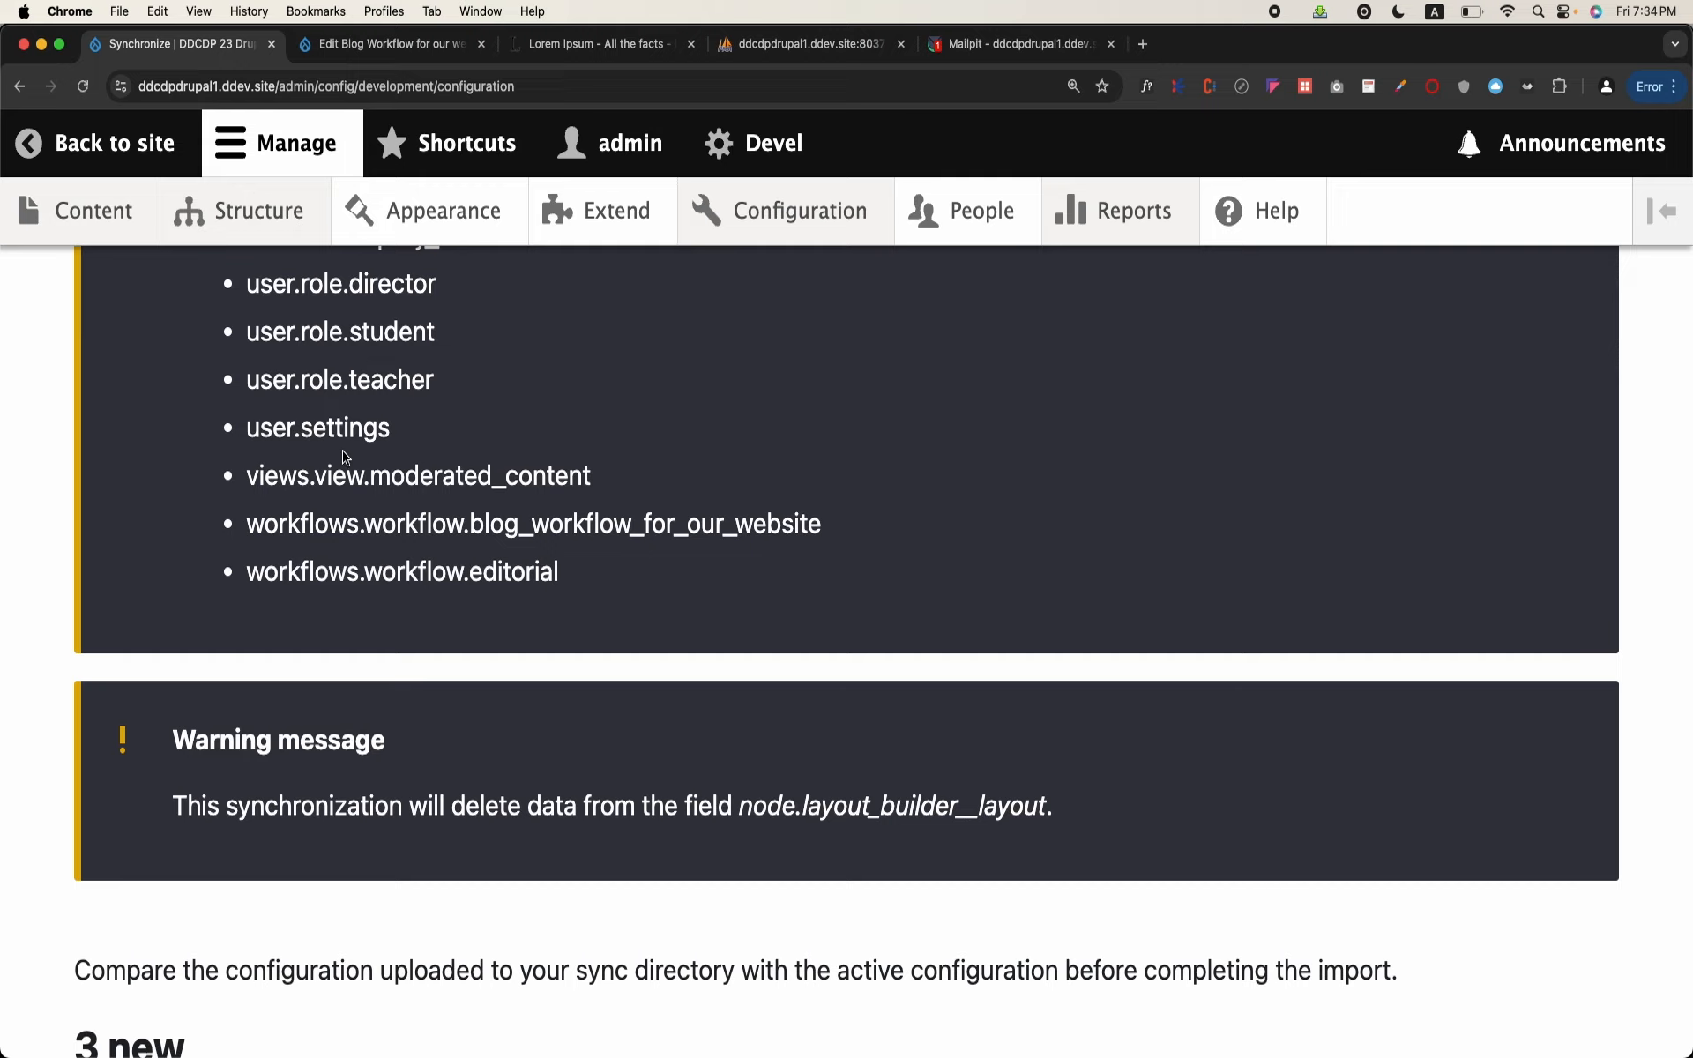
{"action": "left_click_drag", "start_coordinate": [568, 555], "coordinate": [384, 438]}
{"action": "scroll", "coordinate": [384, 438], "scroll_direction": "down", "scroll_amount": 3}
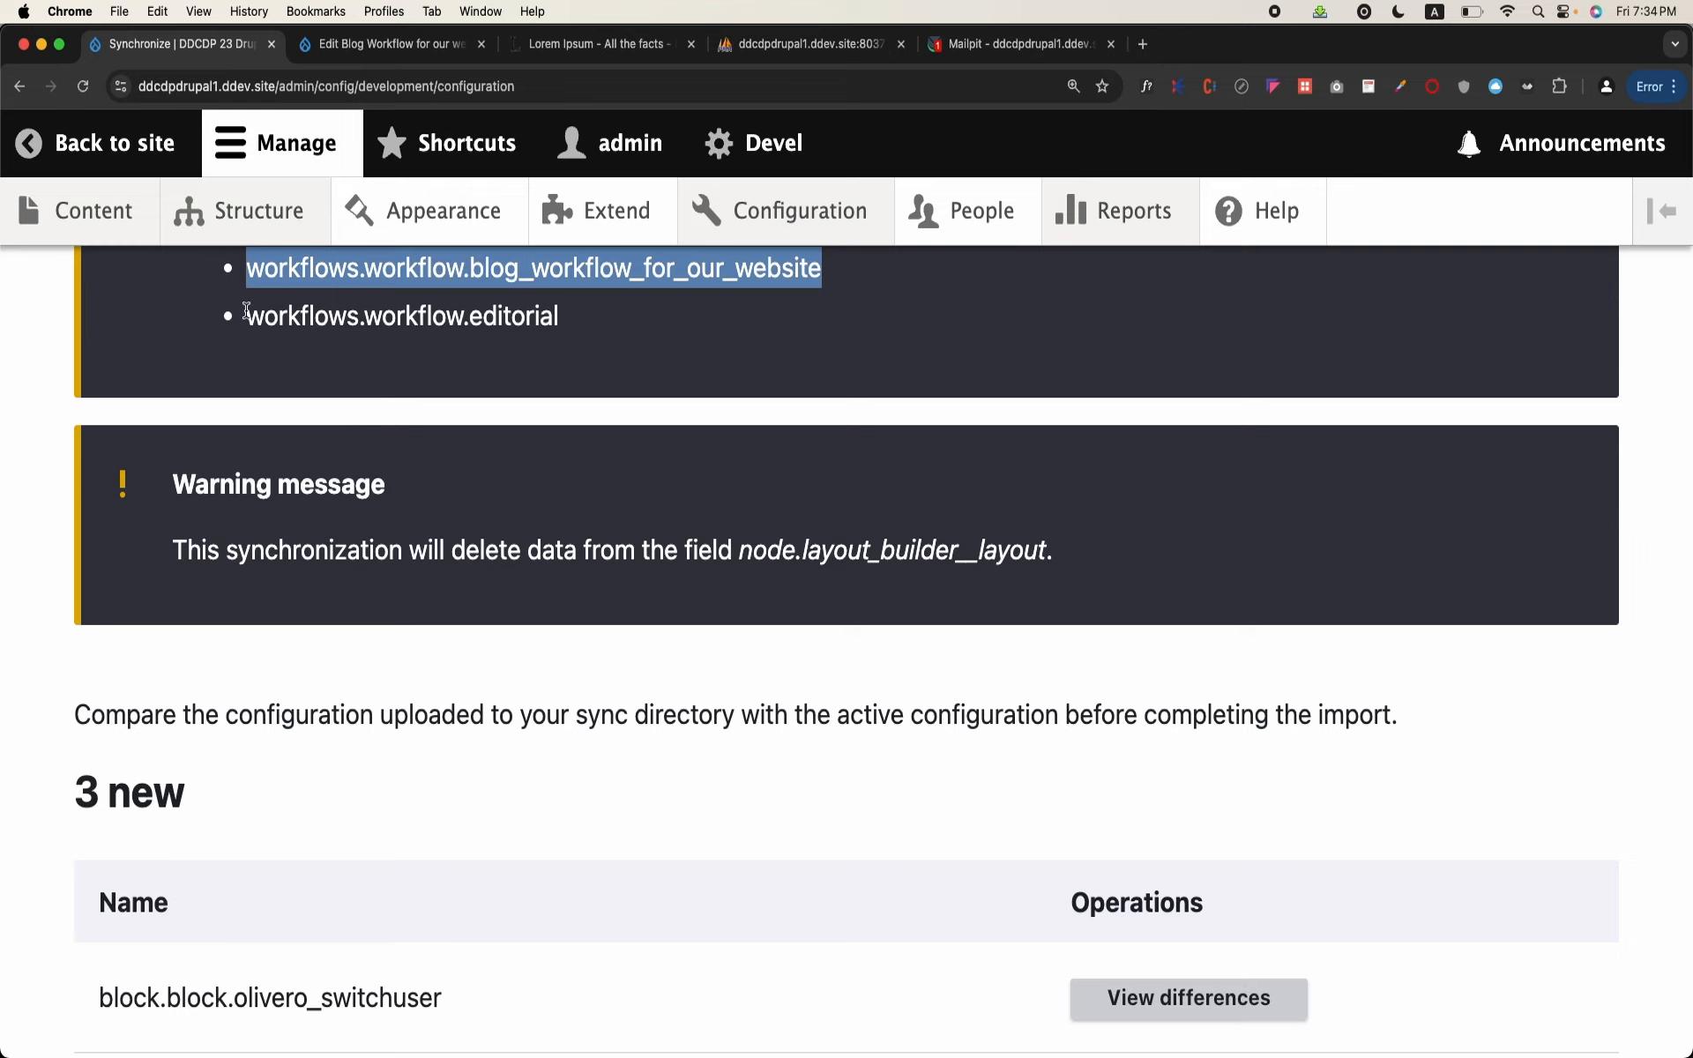
{"action": "left_click_drag", "start_coordinate": [244, 310], "coordinate": [438, 362]}
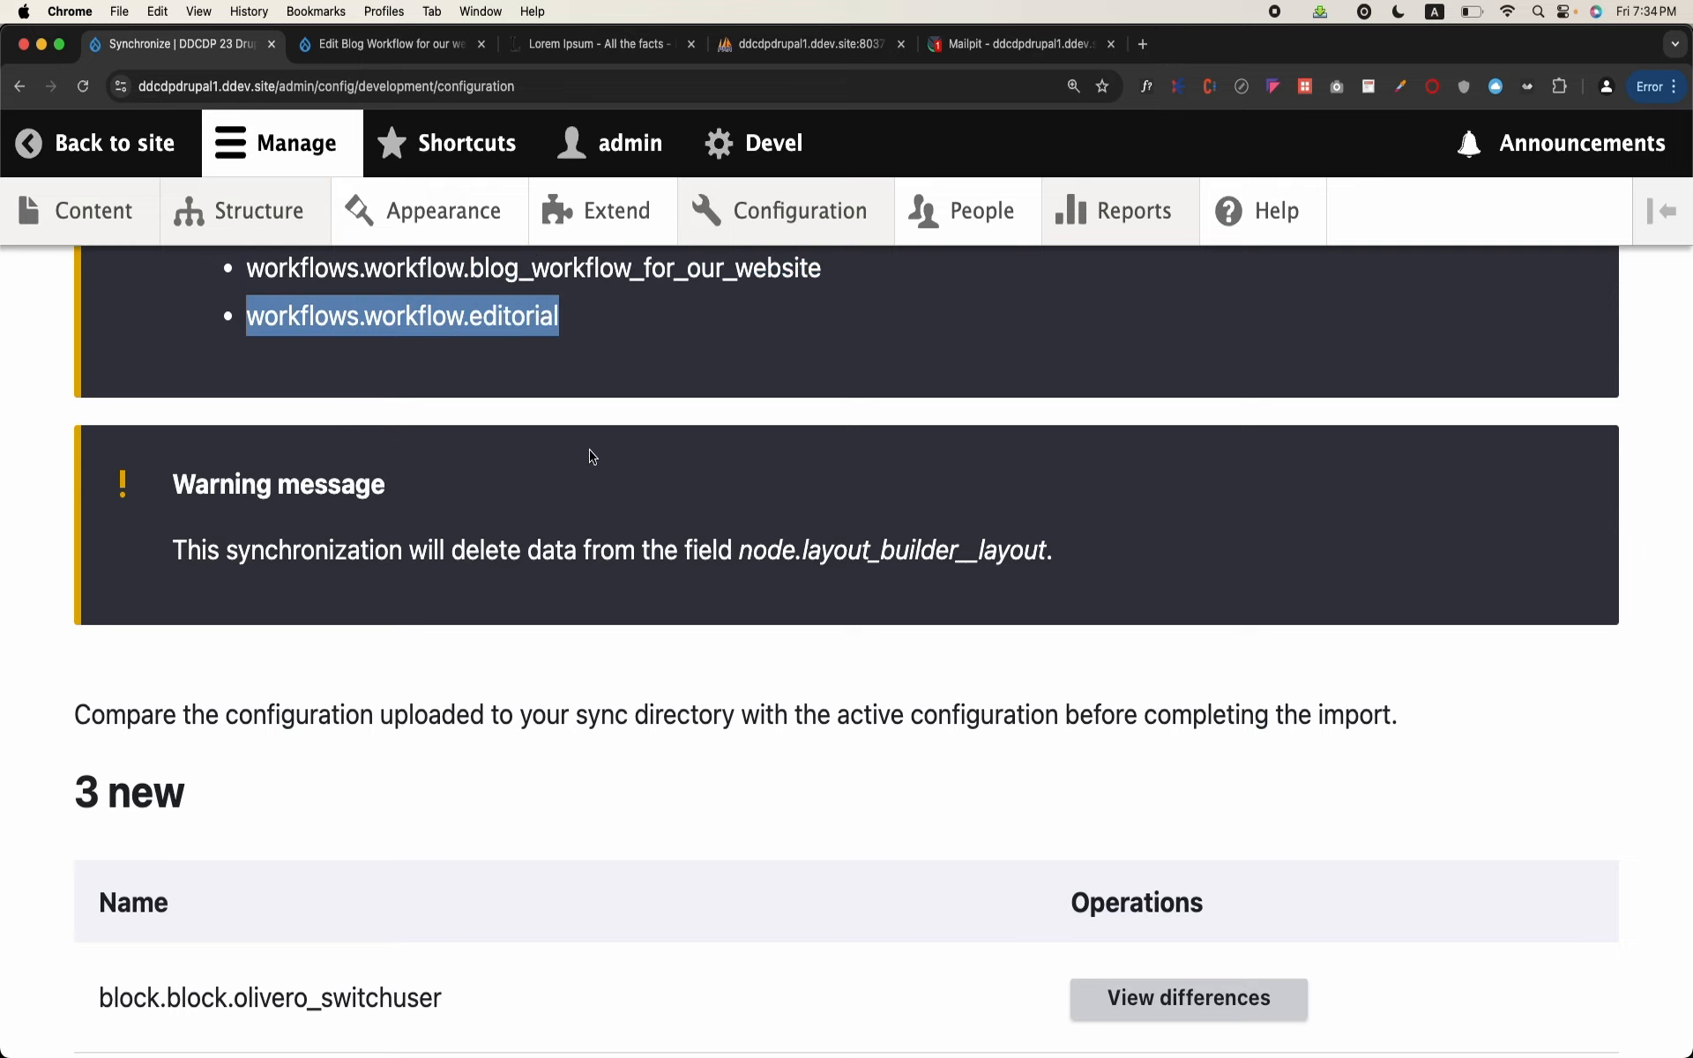
Step: Examine the new, changed and removed configuration items in the comparison between the sync directory and the active configuration
{"action": "scroll", "coordinate": [609, 787], "scroll_direction": "down", "scroll_amount": 5}
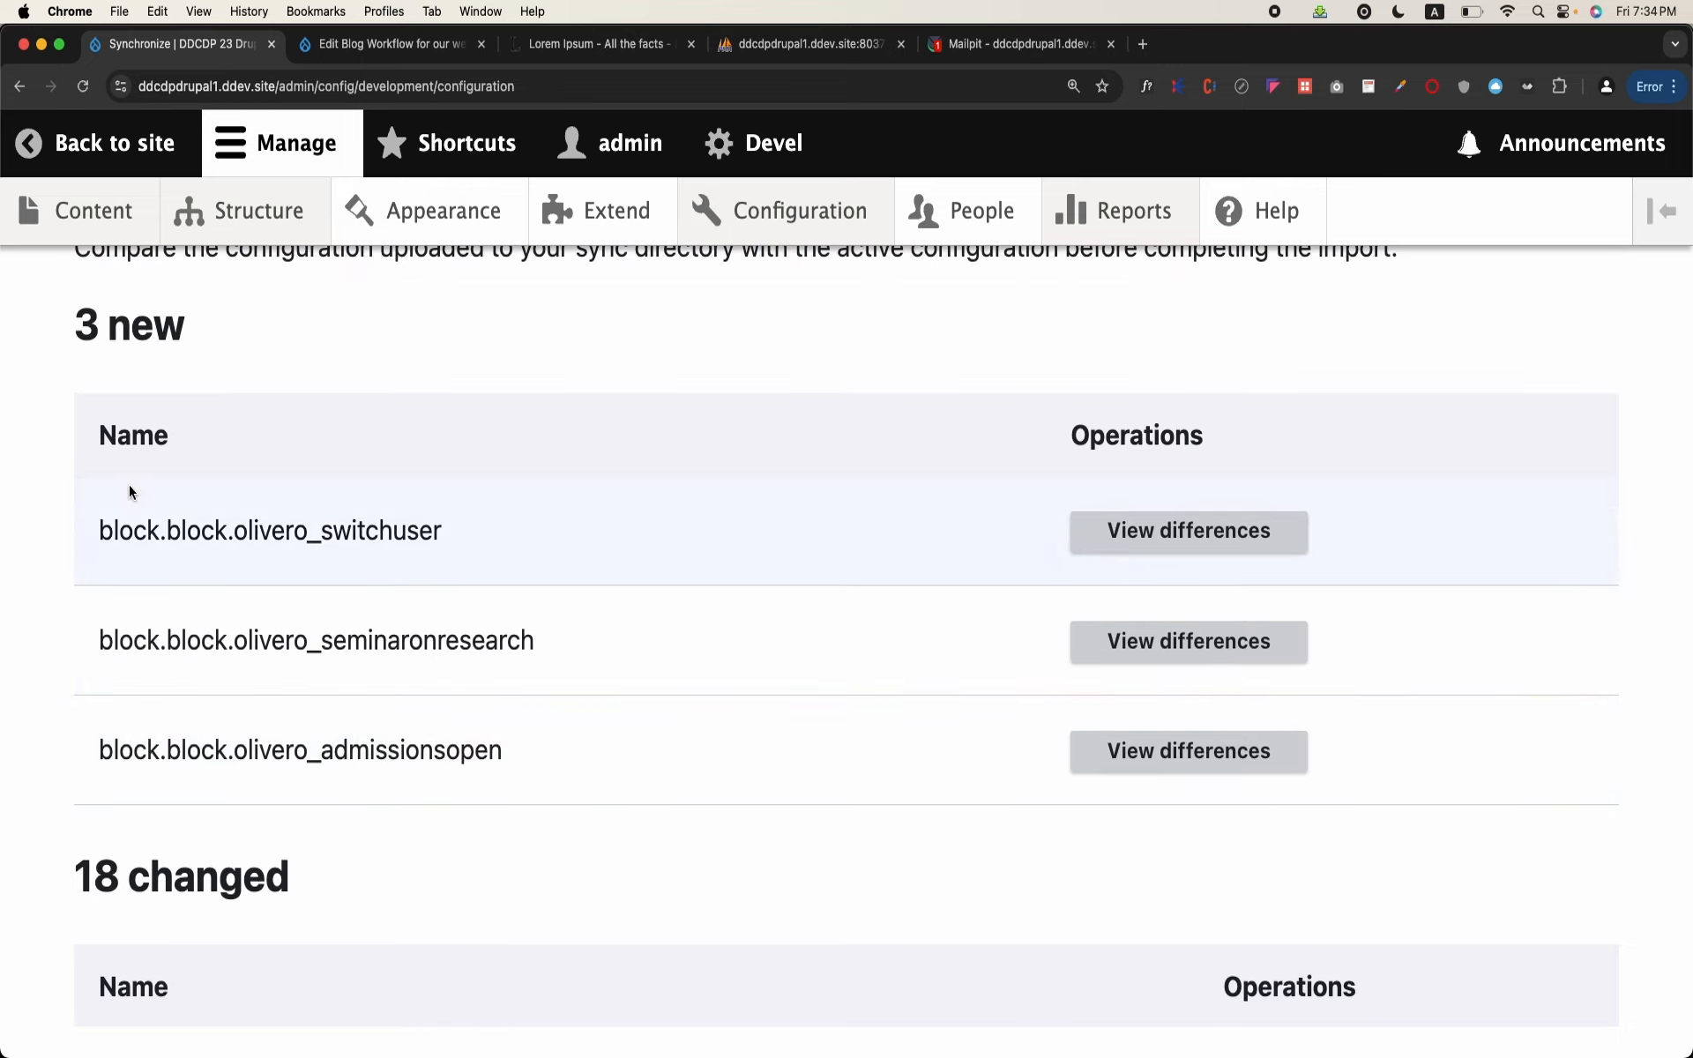
{"action": "scroll", "coordinate": [155, 530], "scroll_direction": "down", "scroll_amount": 4}
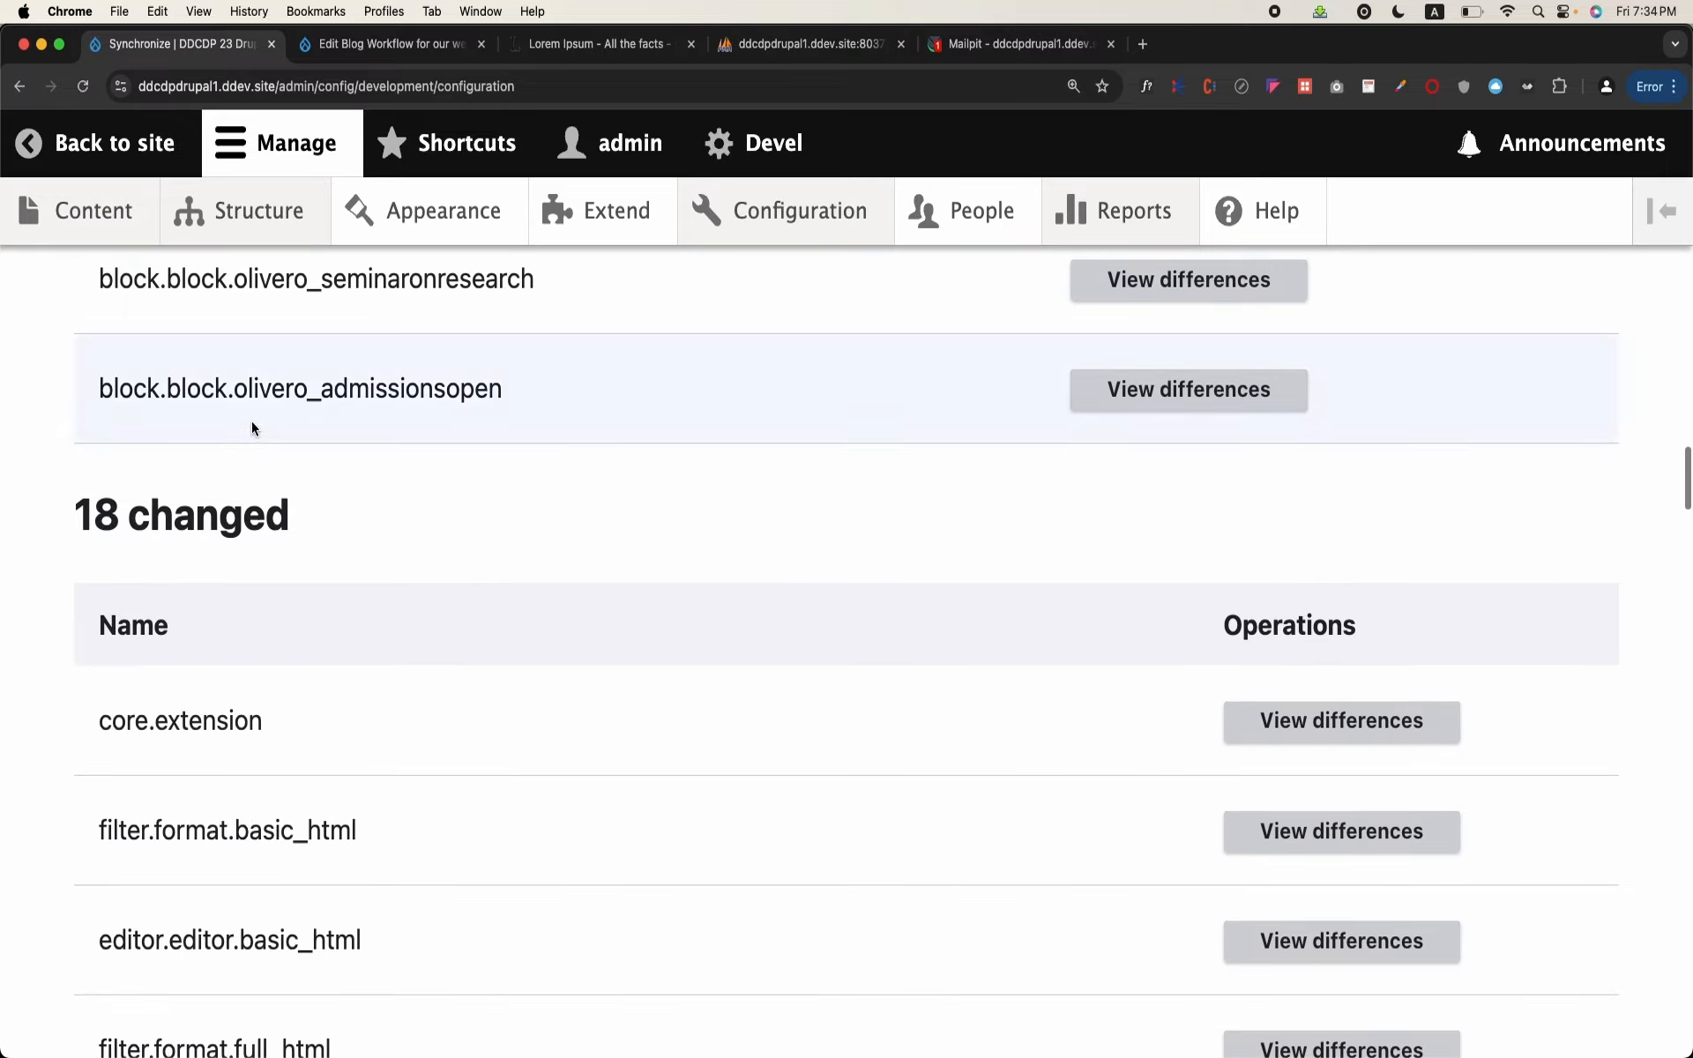
{"action": "scroll", "coordinate": [214, 684], "scroll_direction": "down", "scroll_amount": 5}
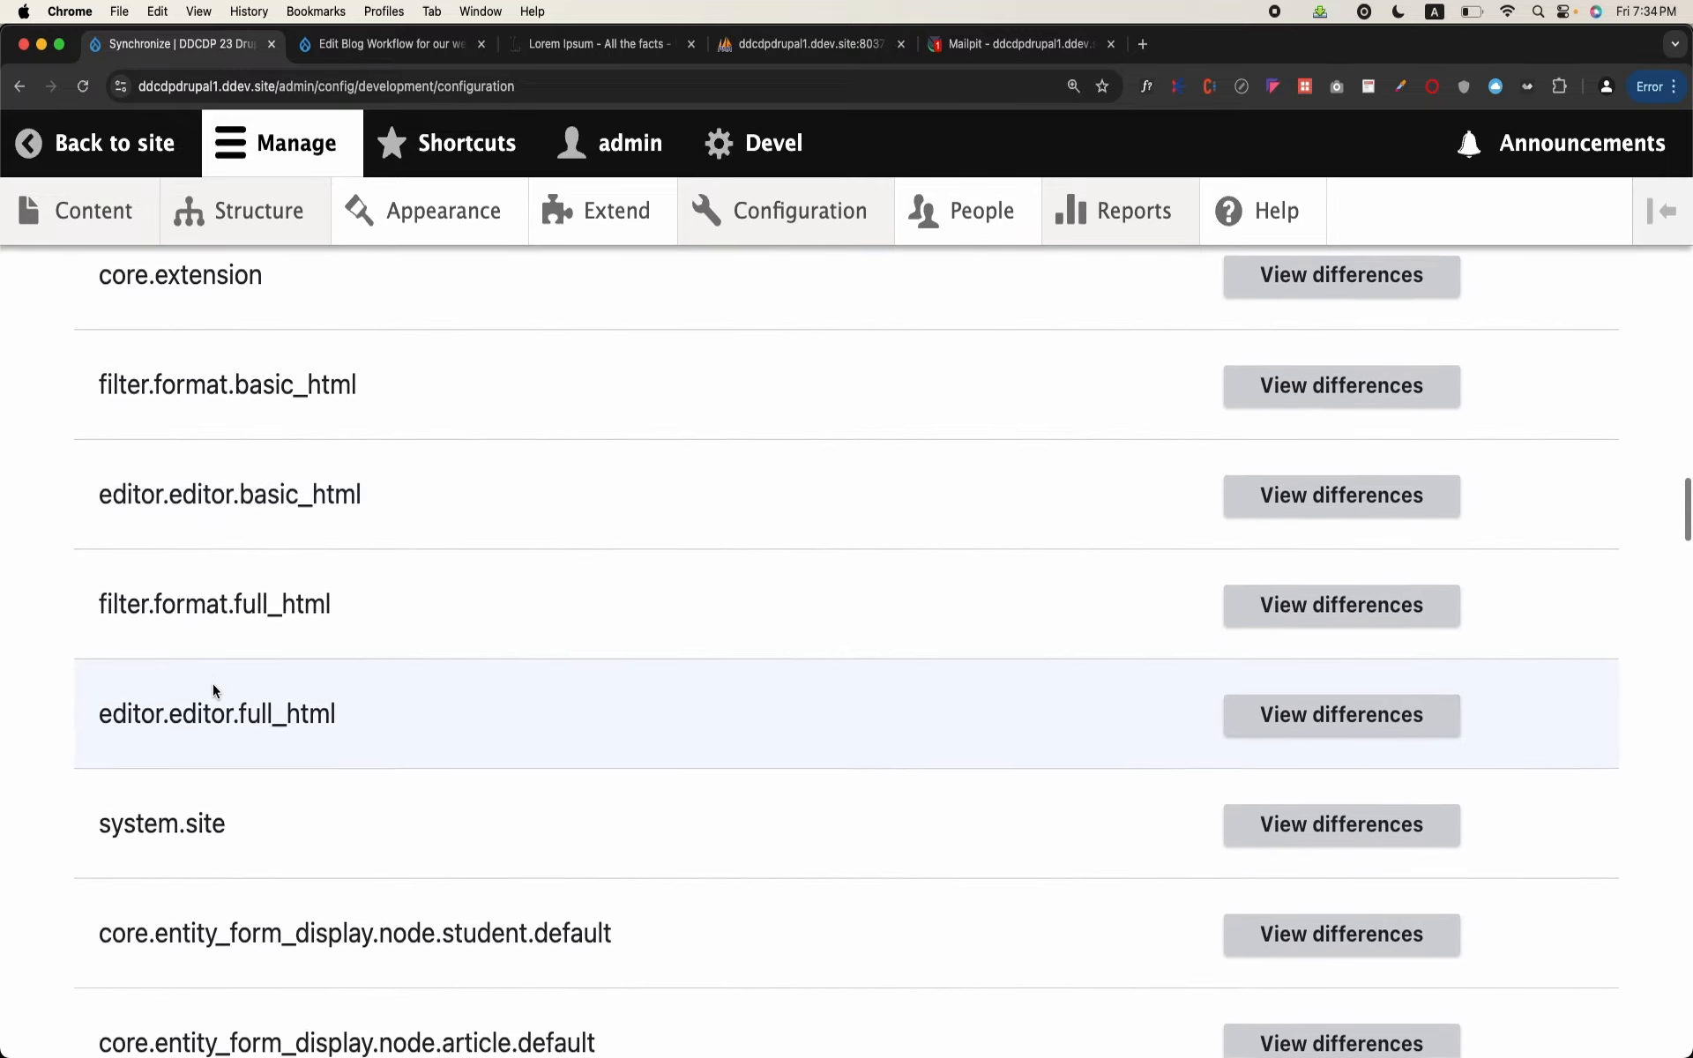
{"action": "scroll", "coordinate": [214, 685], "scroll_direction": "down", "scroll_amount": 12}
{"action": "scroll", "coordinate": [213, 684], "scroll_direction": "down", "scroll_amount": 3}
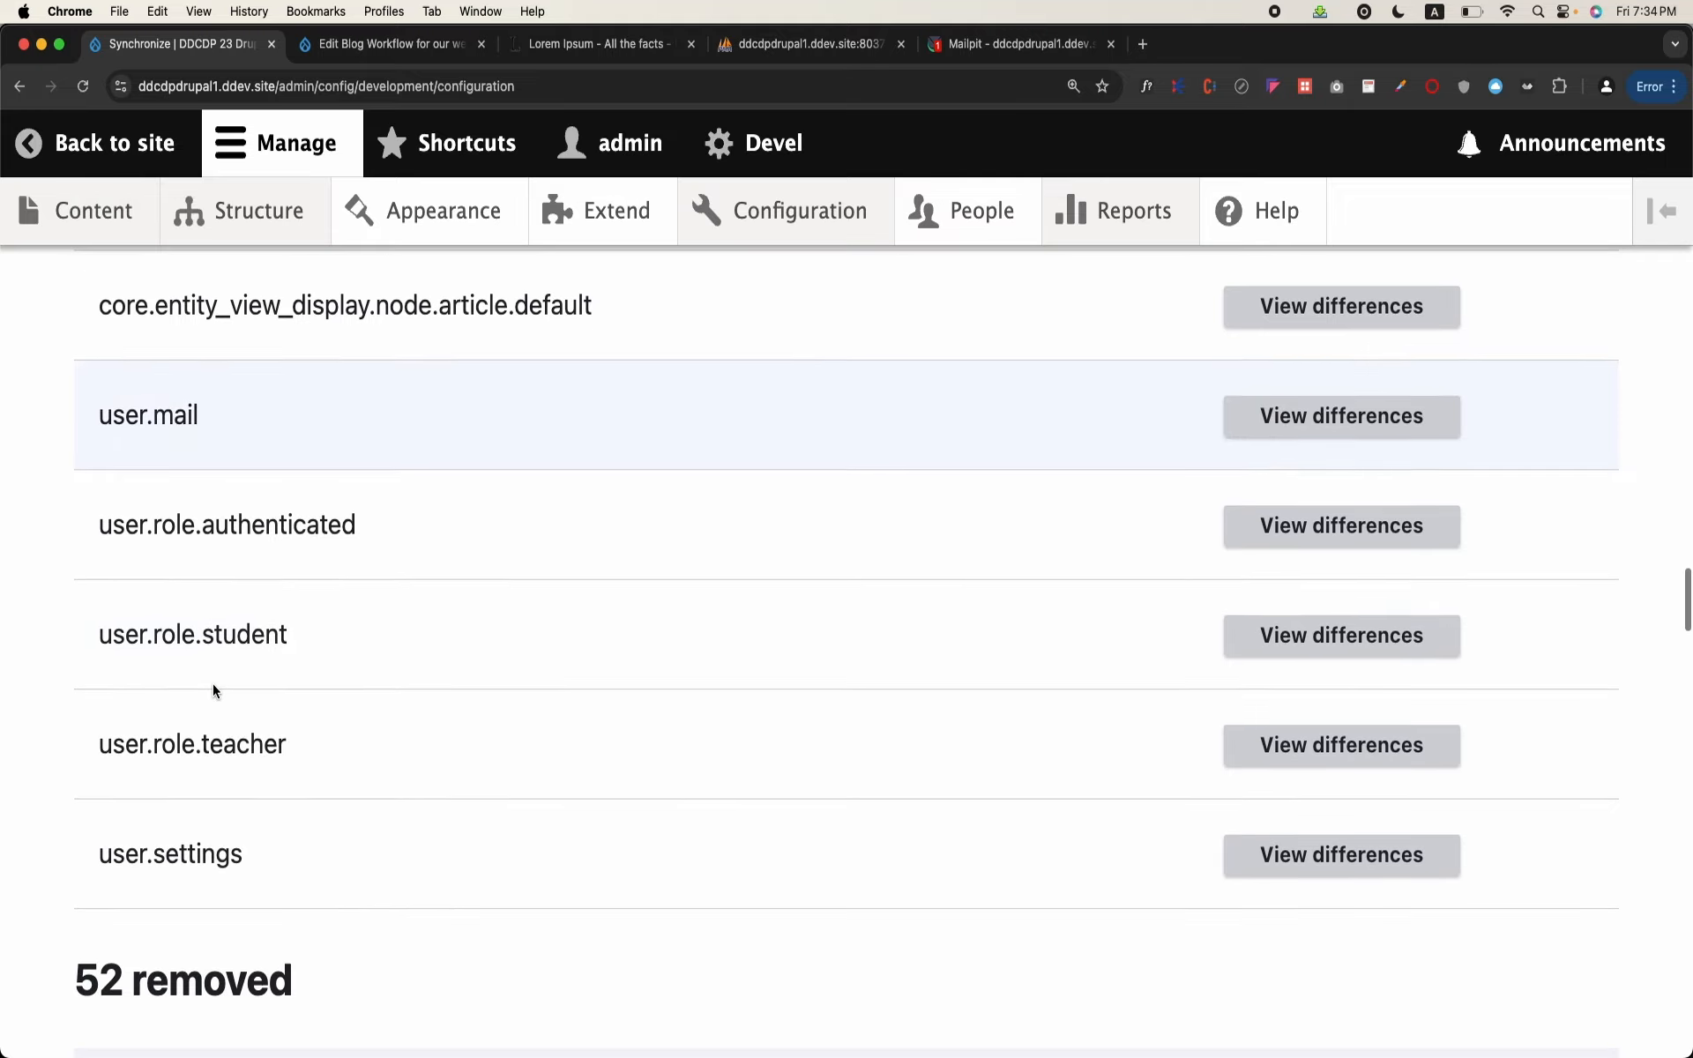
{"action": "scroll", "coordinate": [213, 684], "scroll_direction": "down", "scroll_amount": 8}
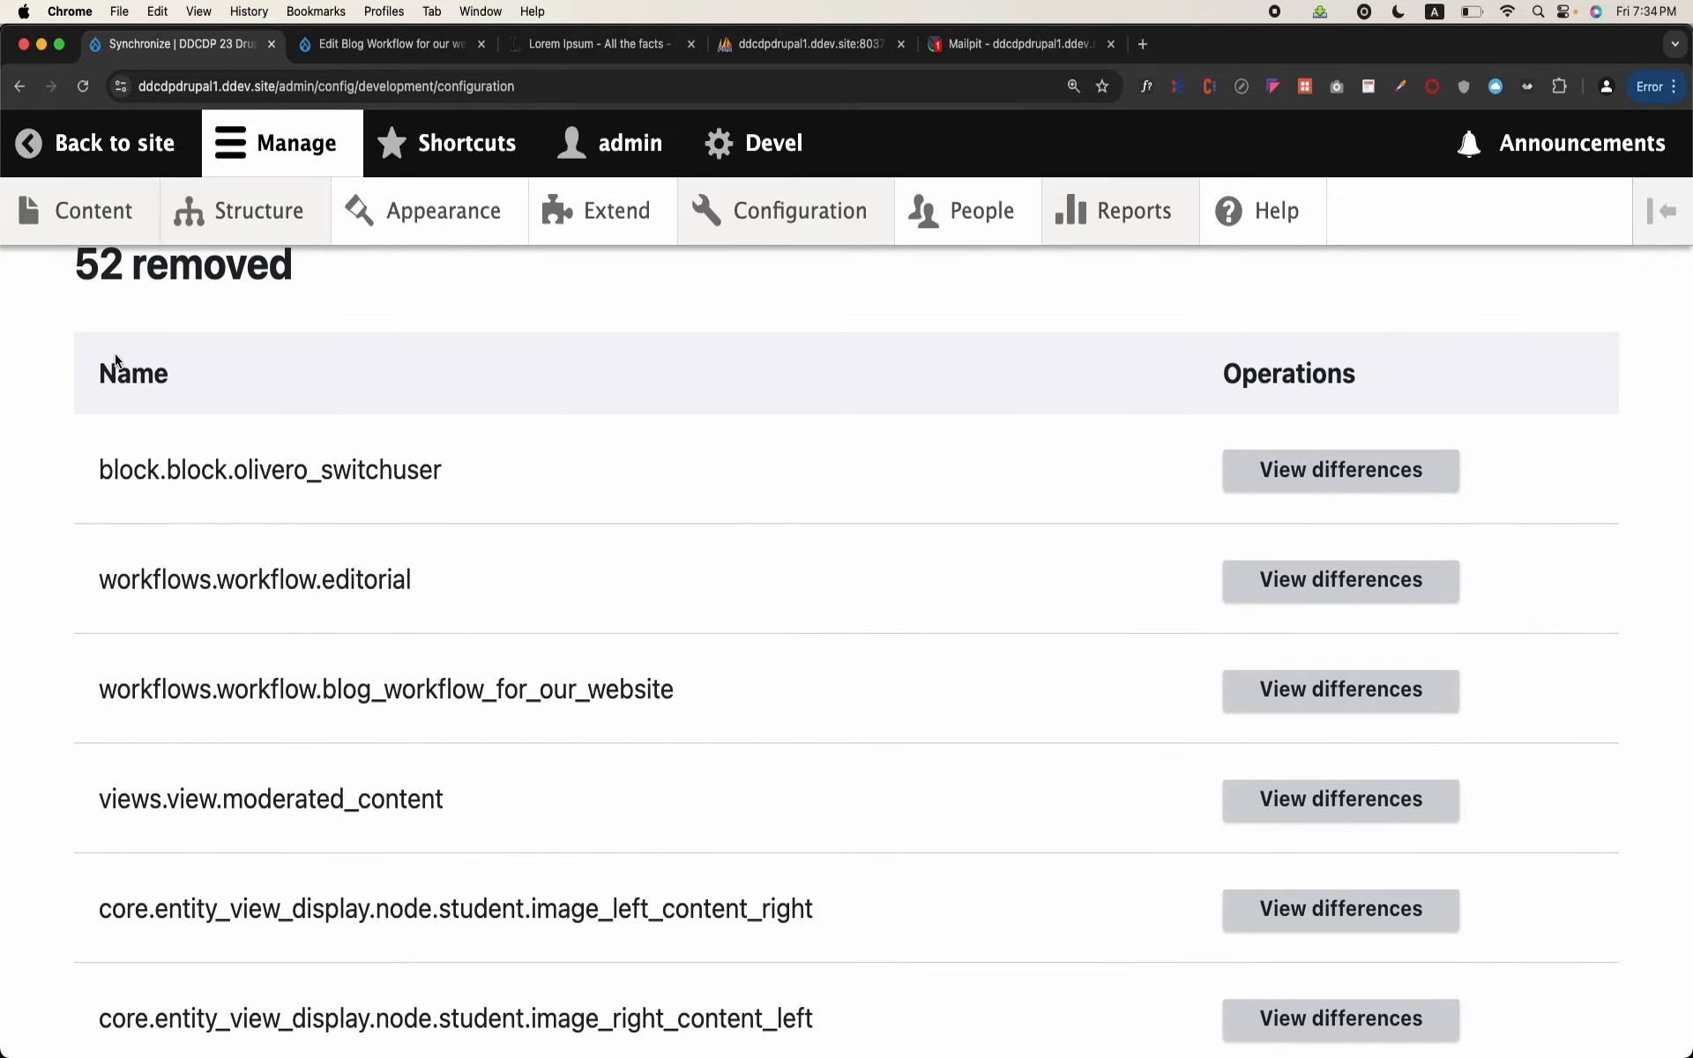
{"action": "scroll", "coordinate": [564, 655], "scroll_direction": "down", "scroll_amount": 6}
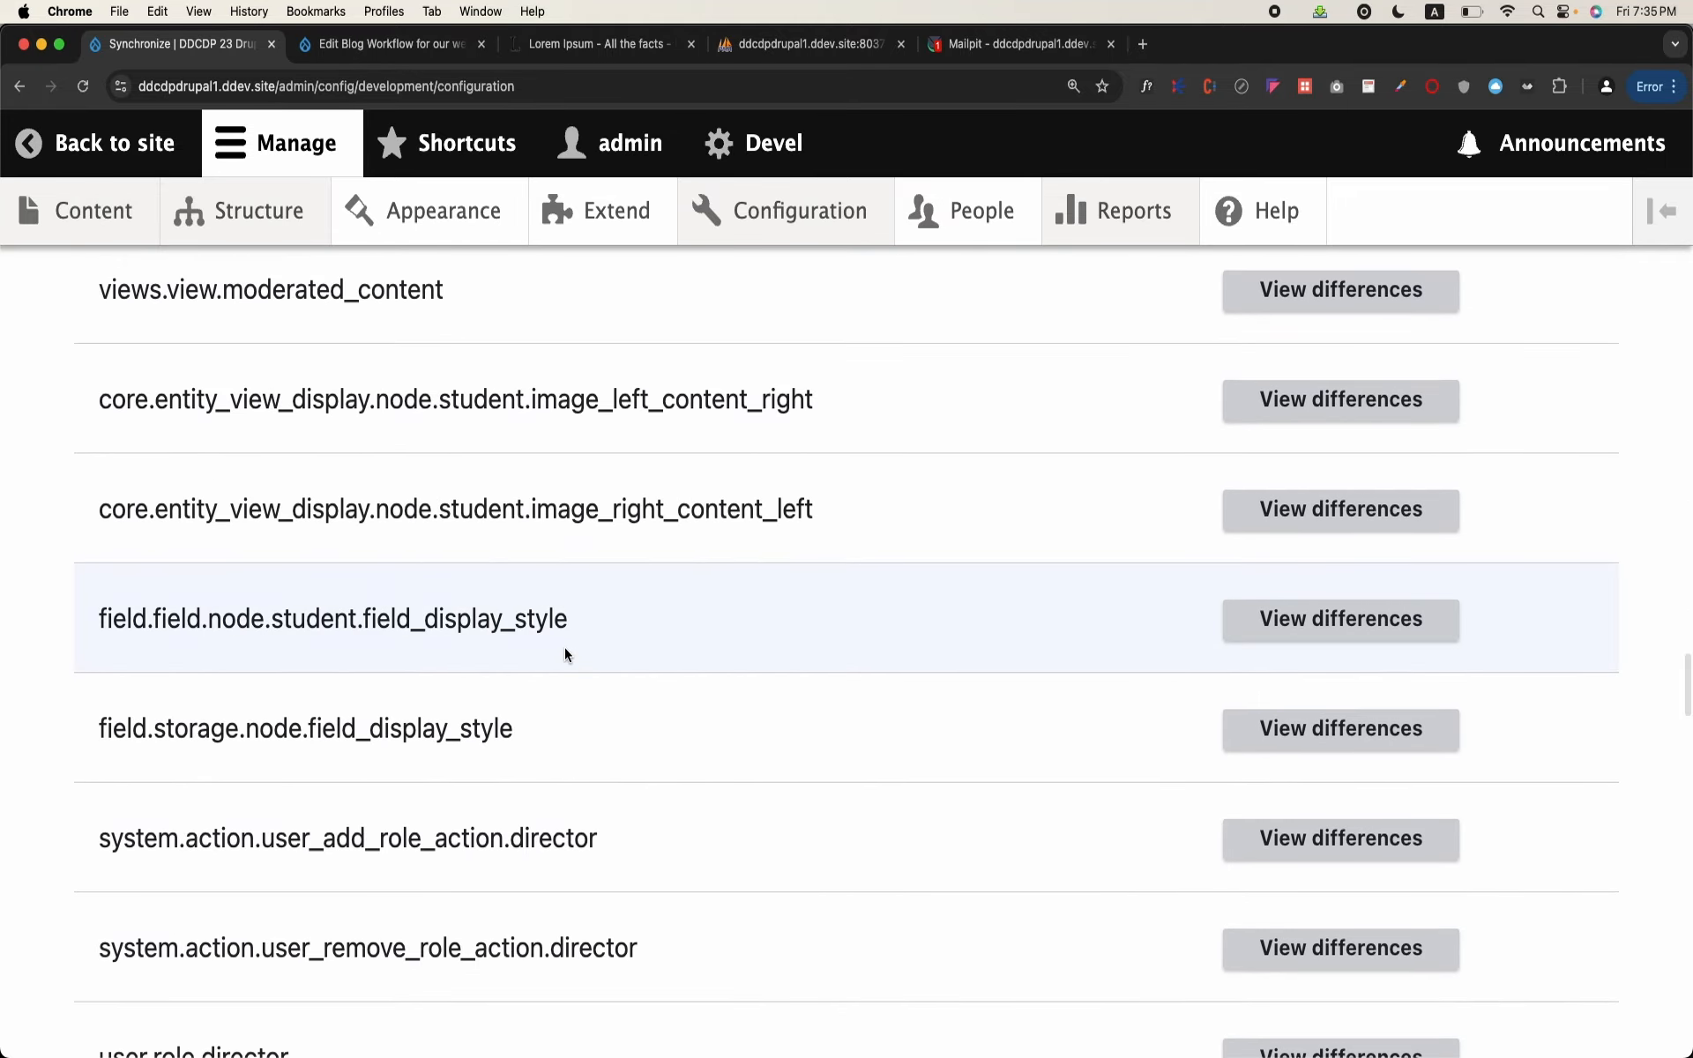
{"action": "scroll", "coordinate": [564, 654], "scroll_direction": "down", "scroll_amount": 20}
{"action": "scroll", "coordinate": [564, 655], "scroll_direction": "down", "scroll_amount": 20}
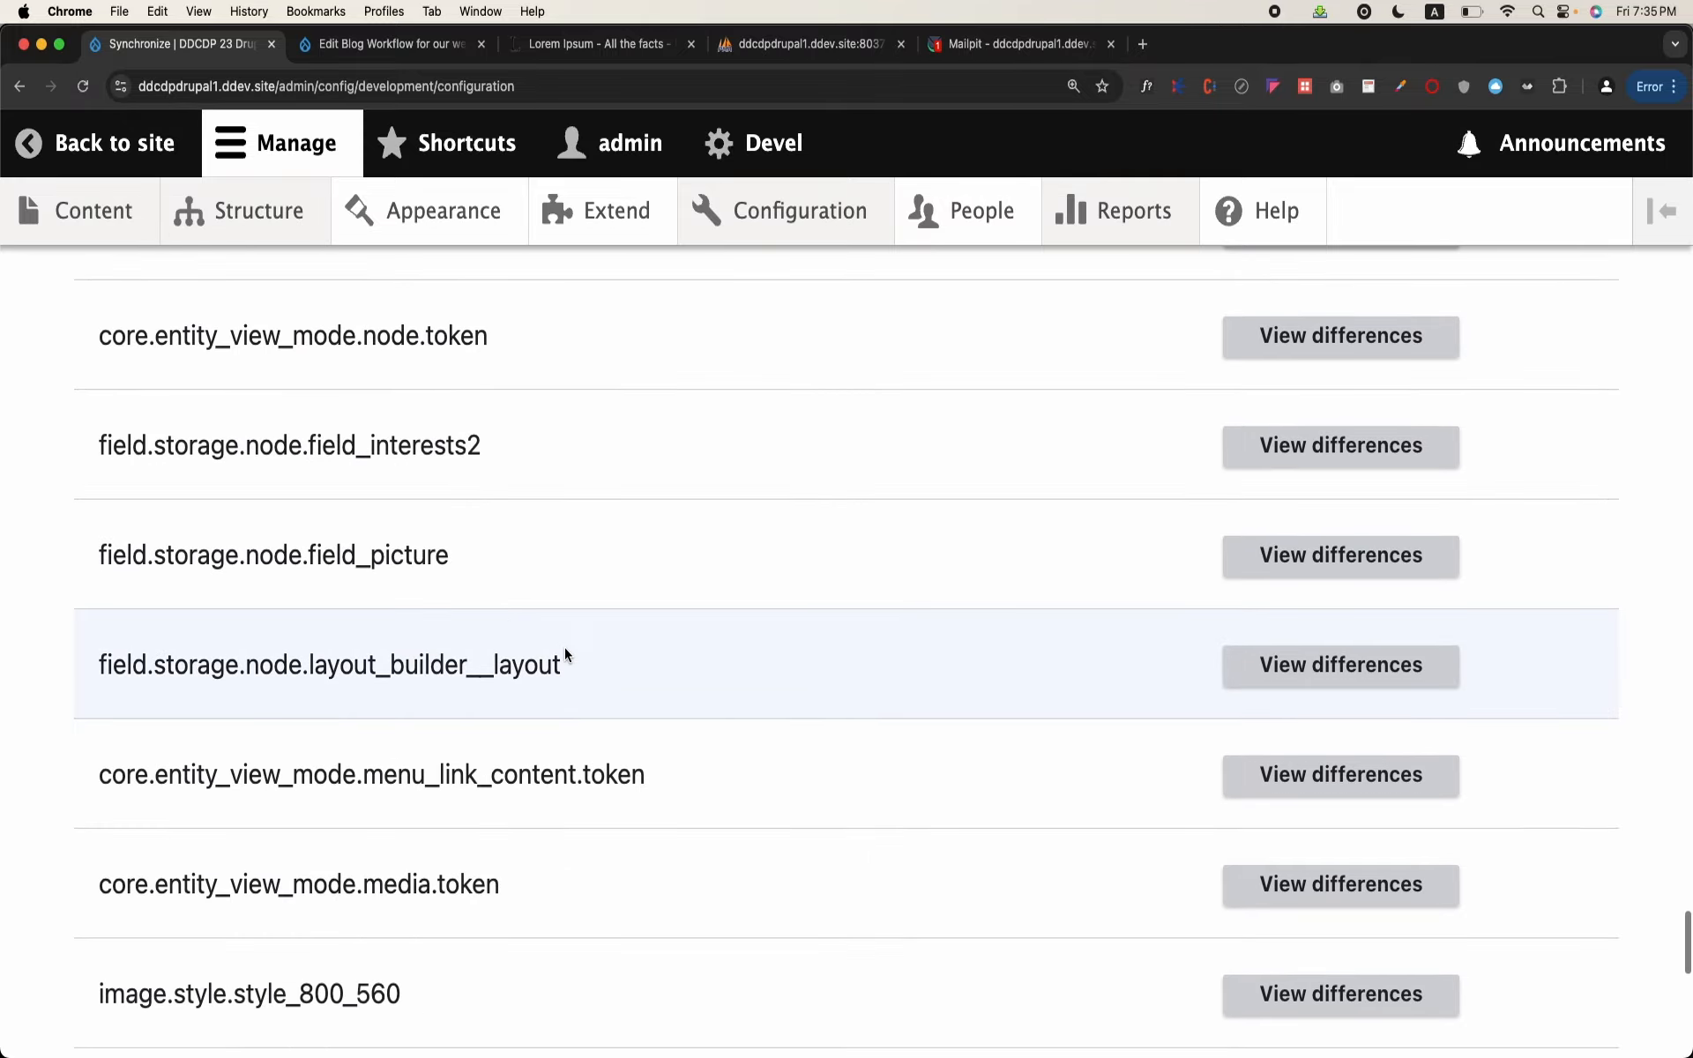
Step: Look over the configuration comparison again from the changed items to the end of the removed ones, and return to the changed list
{"action": "scroll", "coordinate": [564, 654], "scroll_direction": "up", "scroll_amount": 20}
{"action": "scroll", "coordinate": [564, 655], "scroll_direction": "up", "scroll_amount": 20}
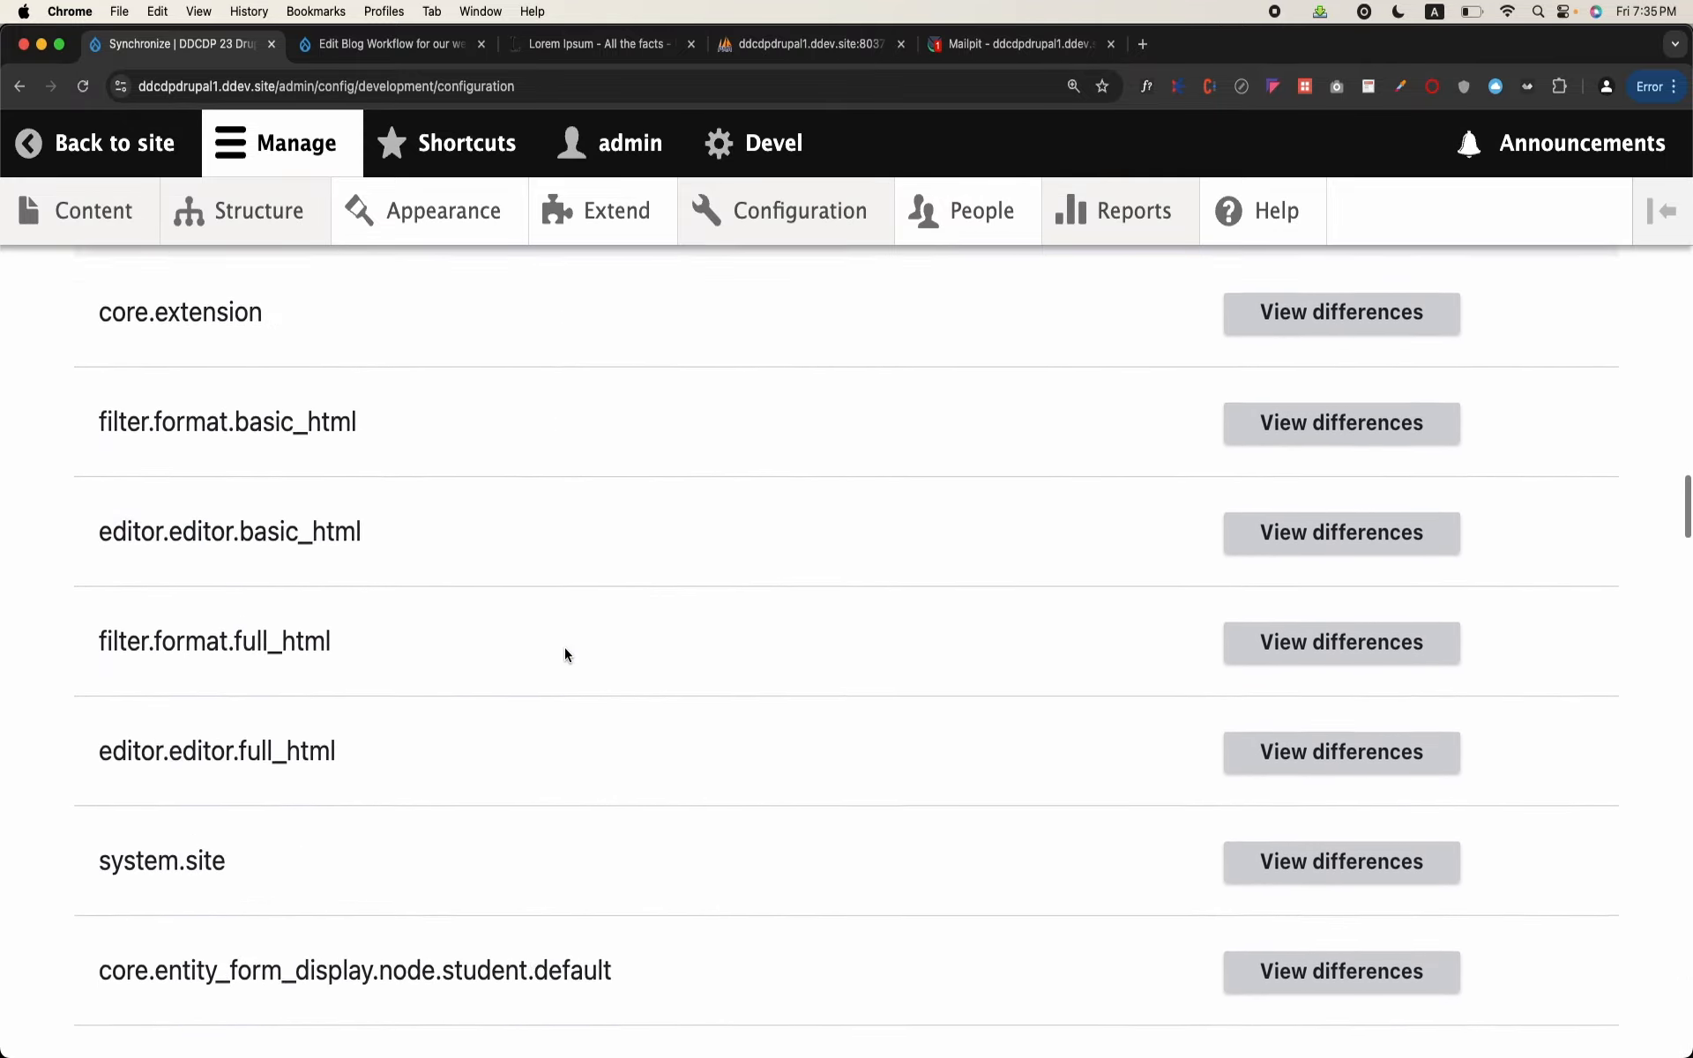
{"action": "scroll", "coordinate": [565, 654], "scroll_direction": "down", "scroll_amount": 20}
{"action": "scroll", "coordinate": [565, 655], "scroll_direction": "down", "scroll_amount": 15}
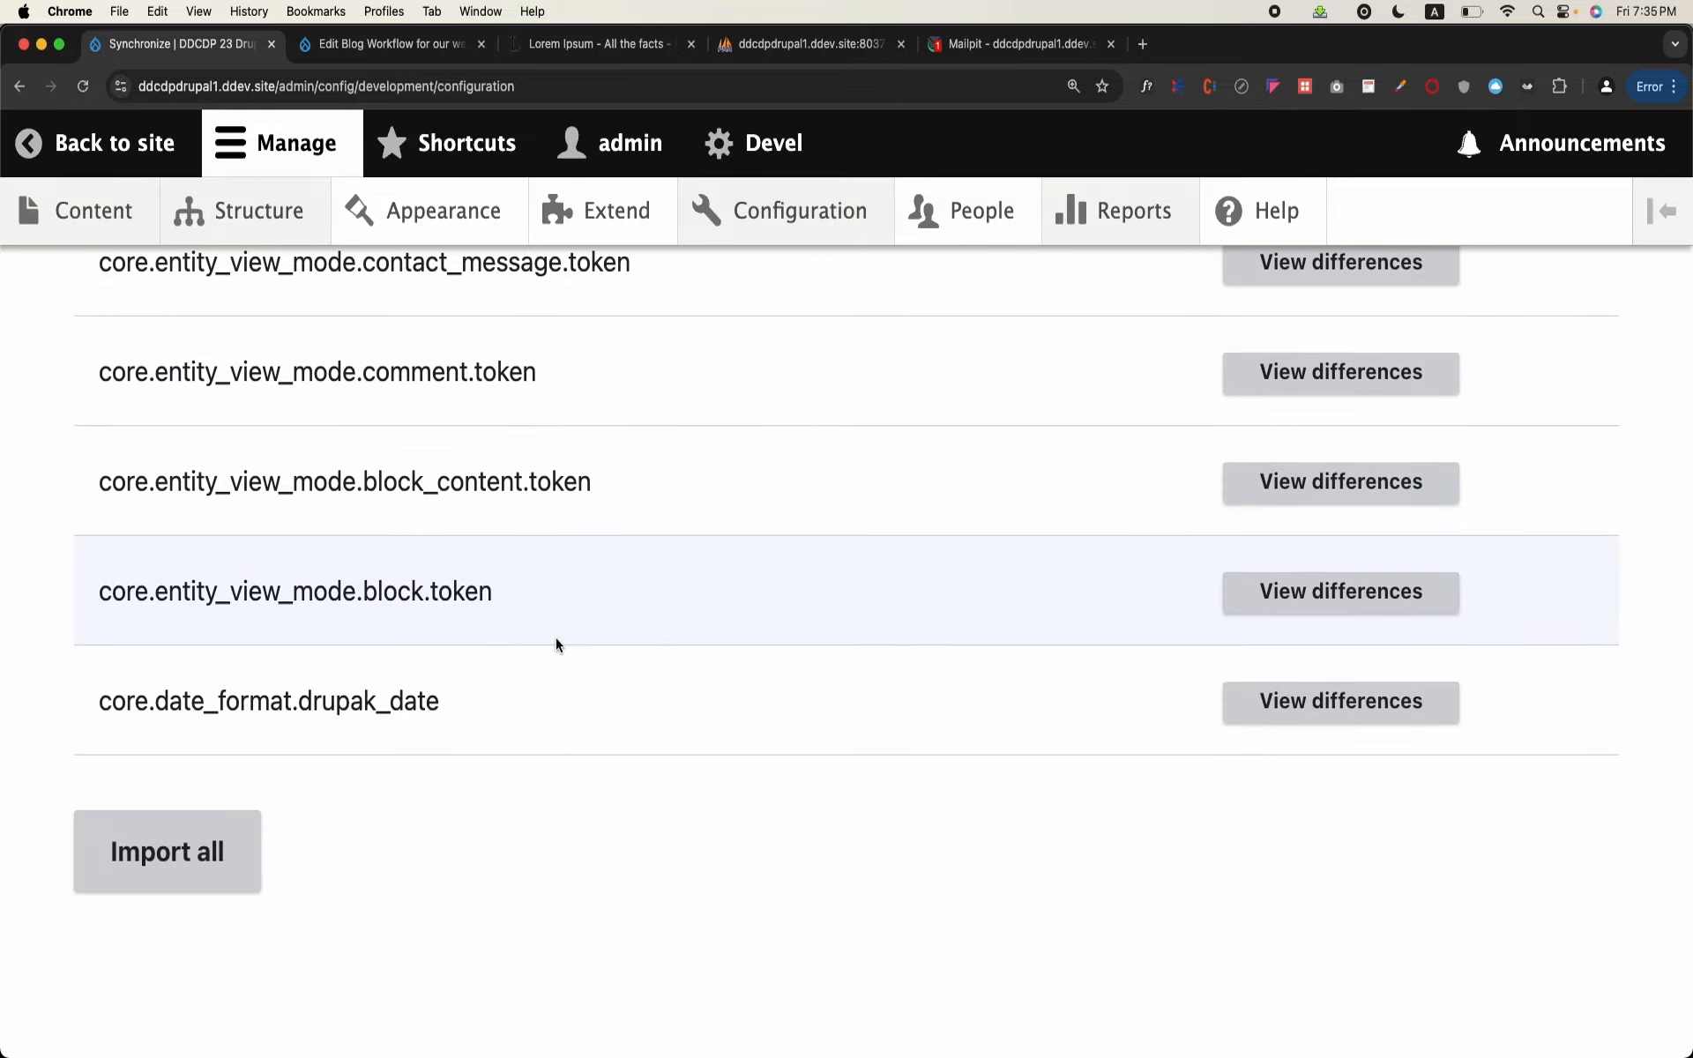
{"action": "scroll", "coordinate": [556, 644], "scroll_direction": "up", "scroll_amount": 20}
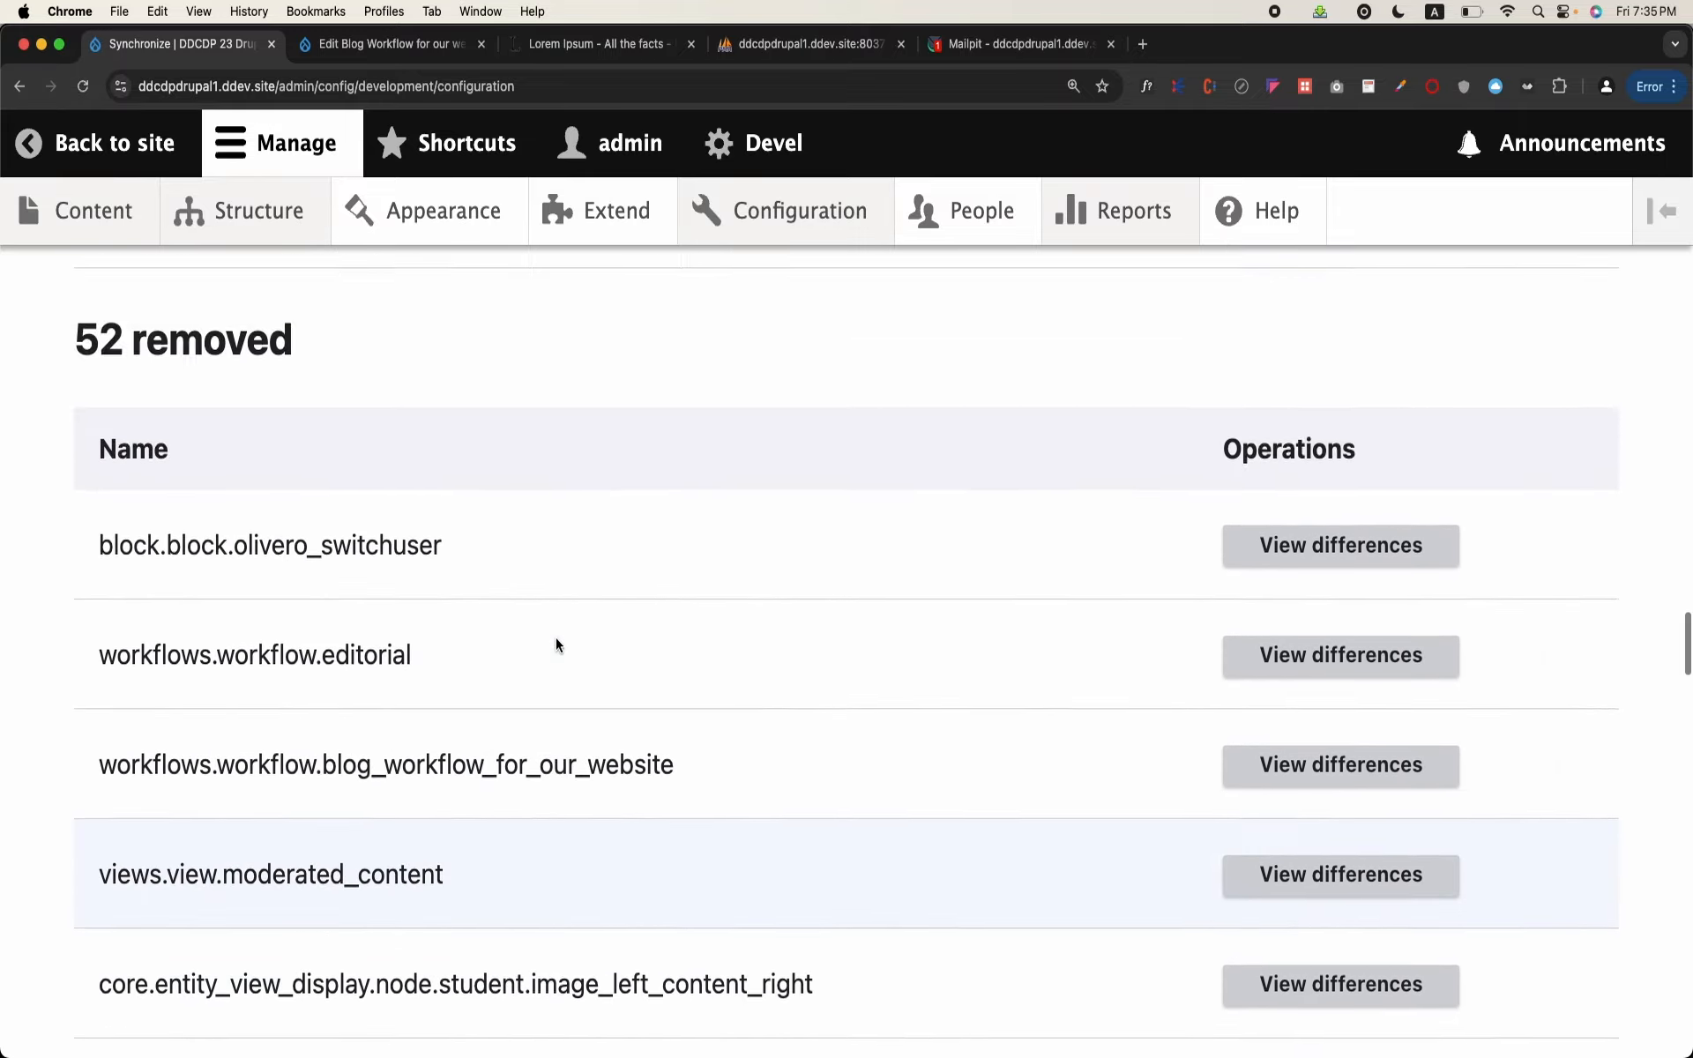
{"action": "scroll", "coordinate": [556, 643], "scroll_direction": "down", "scroll_amount": 8}
{"action": "scroll", "coordinate": [555, 638], "scroll_direction": "up", "scroll_amount": 15}
{"action": "scroll", "coordinate": [555, 637], "scroll_direction": "down", "scroll_amount": 8}
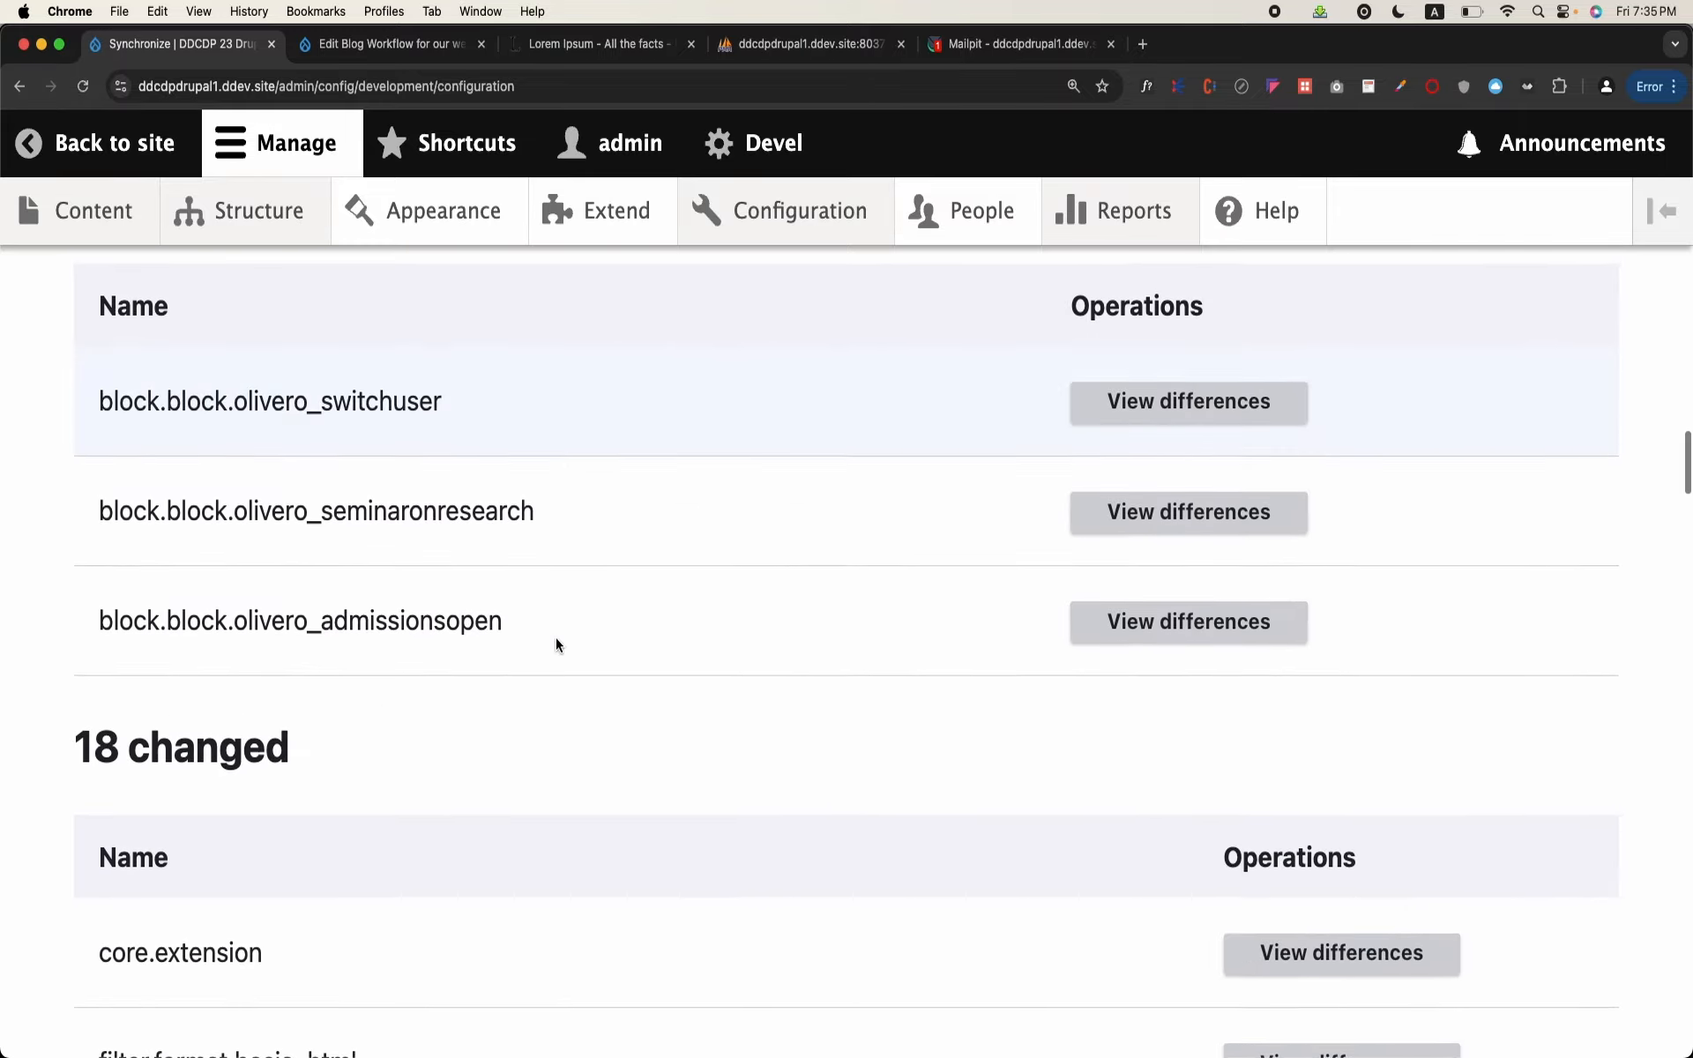
{"action": "scroll", "coordinate": [555, 638], "scroll_direction": "up", "scroll_amount": 2}
{"action": "scroll", "coordinate": [555, 638], "scroll_direction": "down", "scroll_amount": 6}
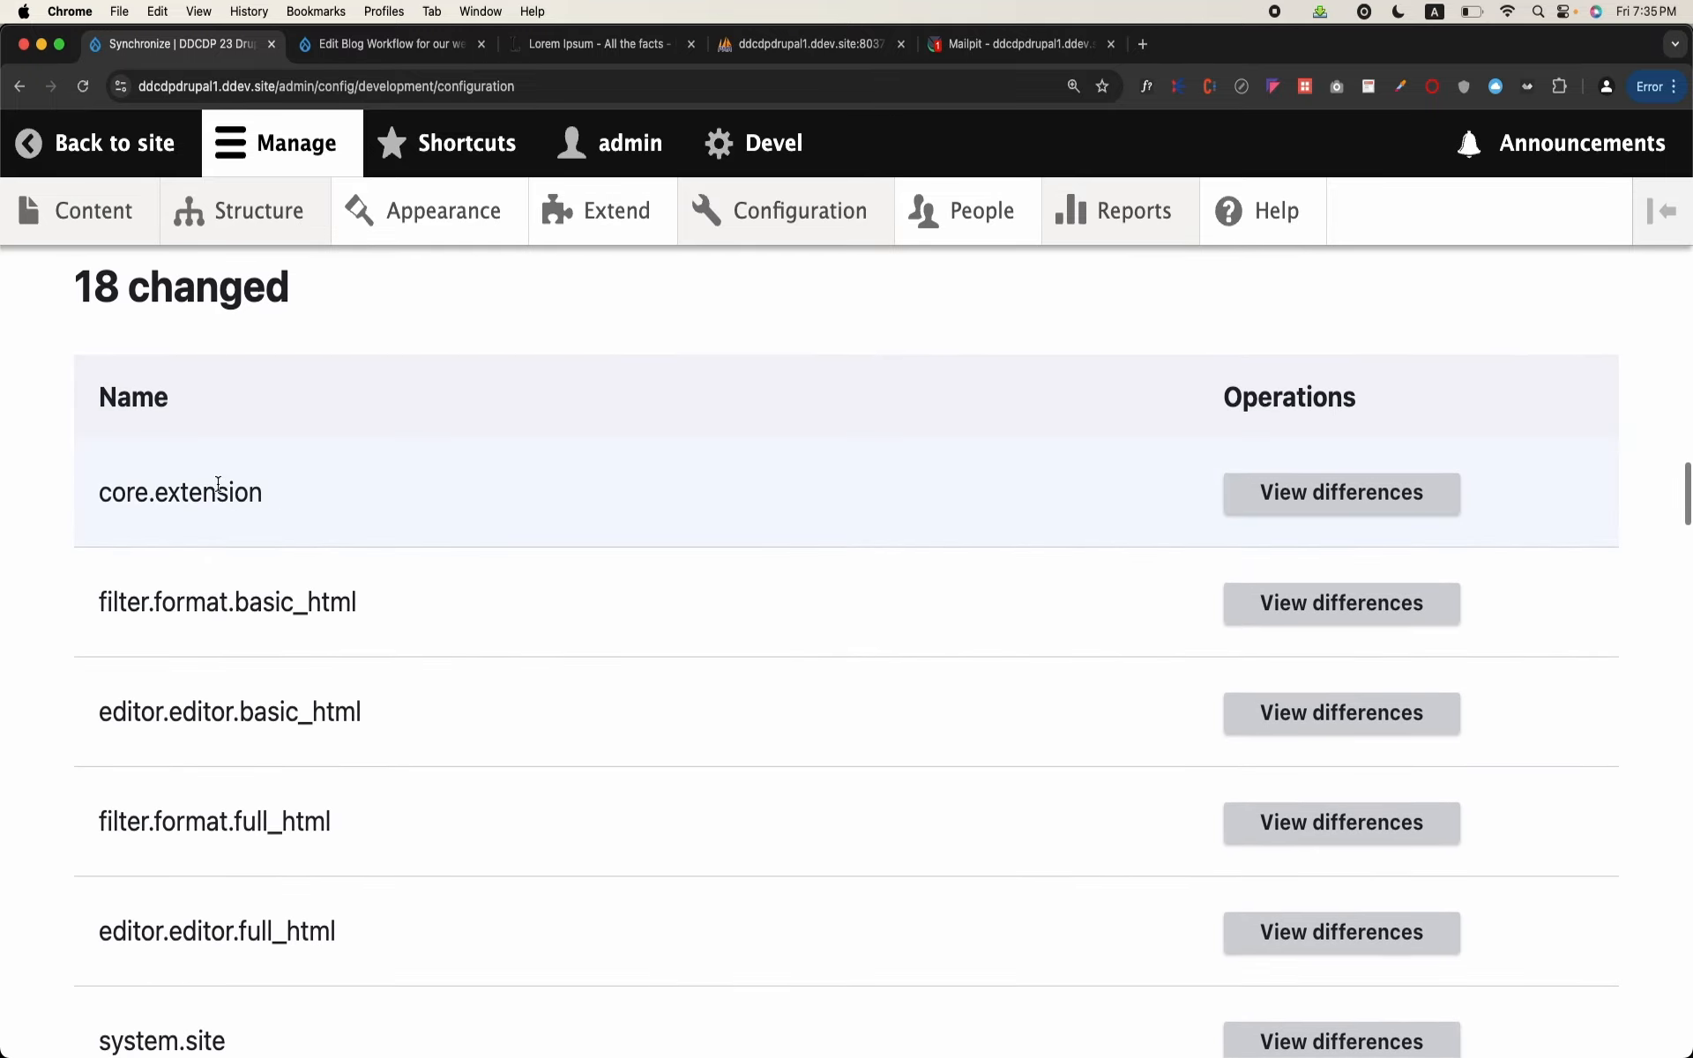
Step: Highlight the core.extension entry in the changed configuration list and open its differences
{"action": "double_click", "coordinate": [185, 482]}
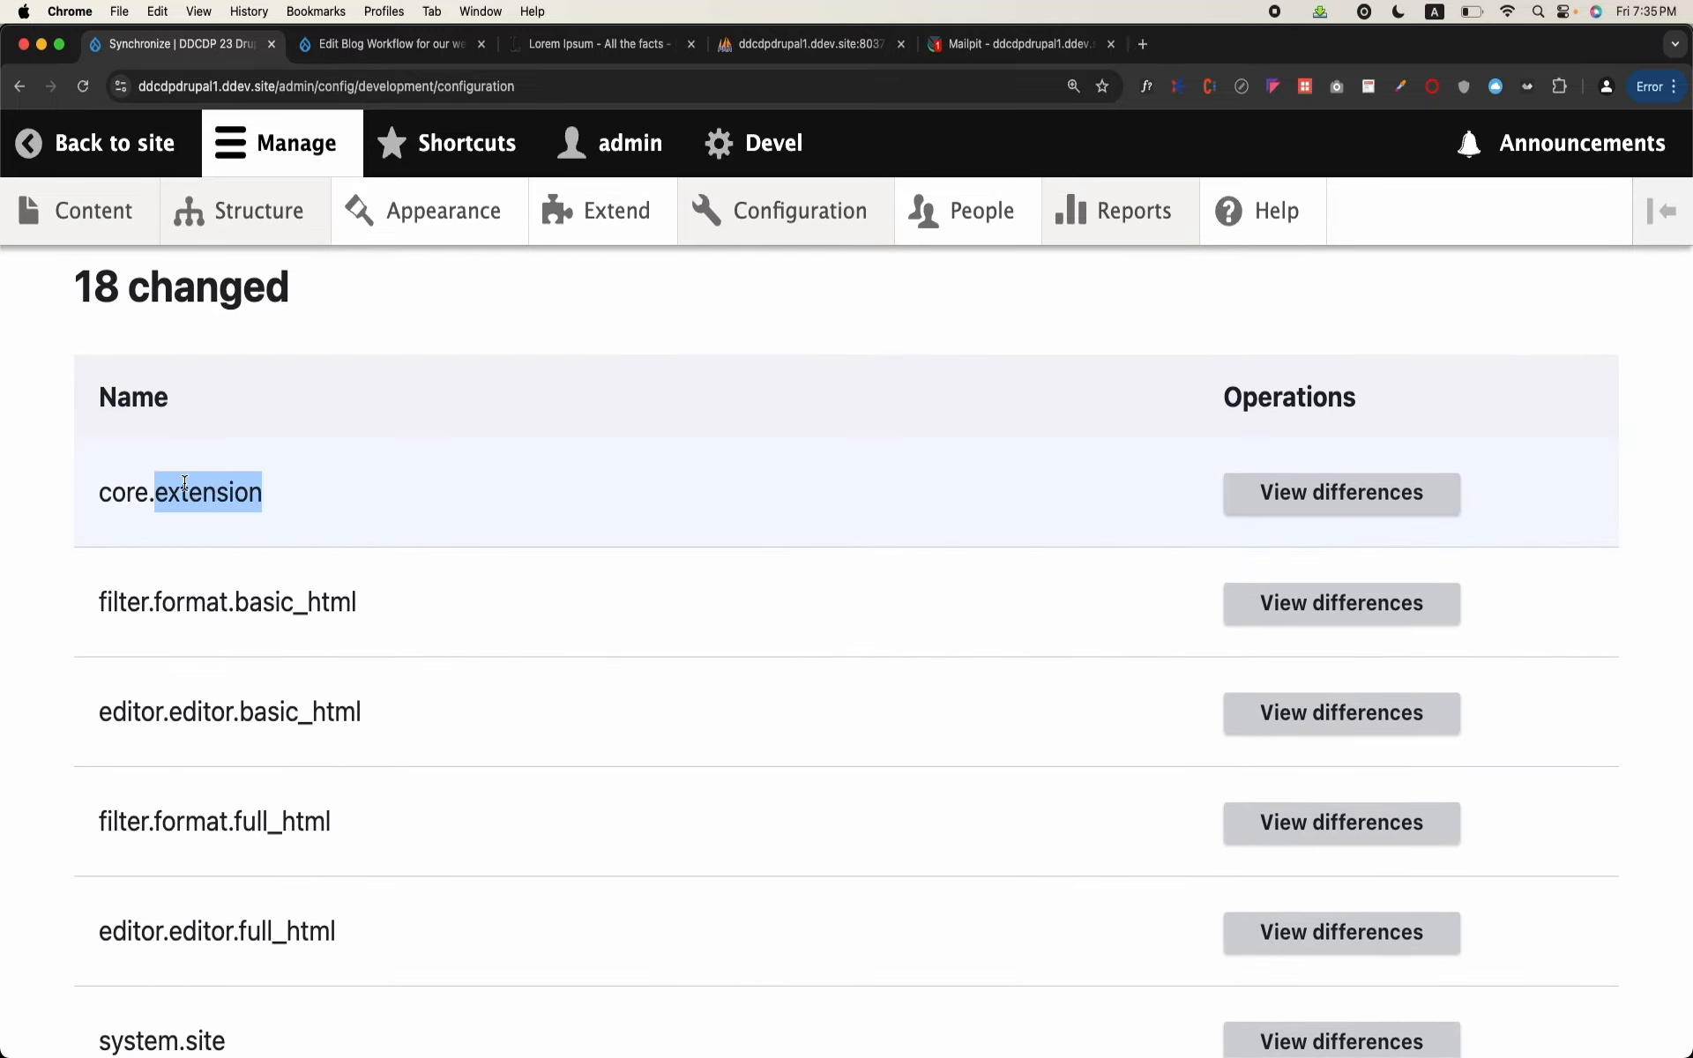
{"action": "left_click", "coordinate": [315, 522]}
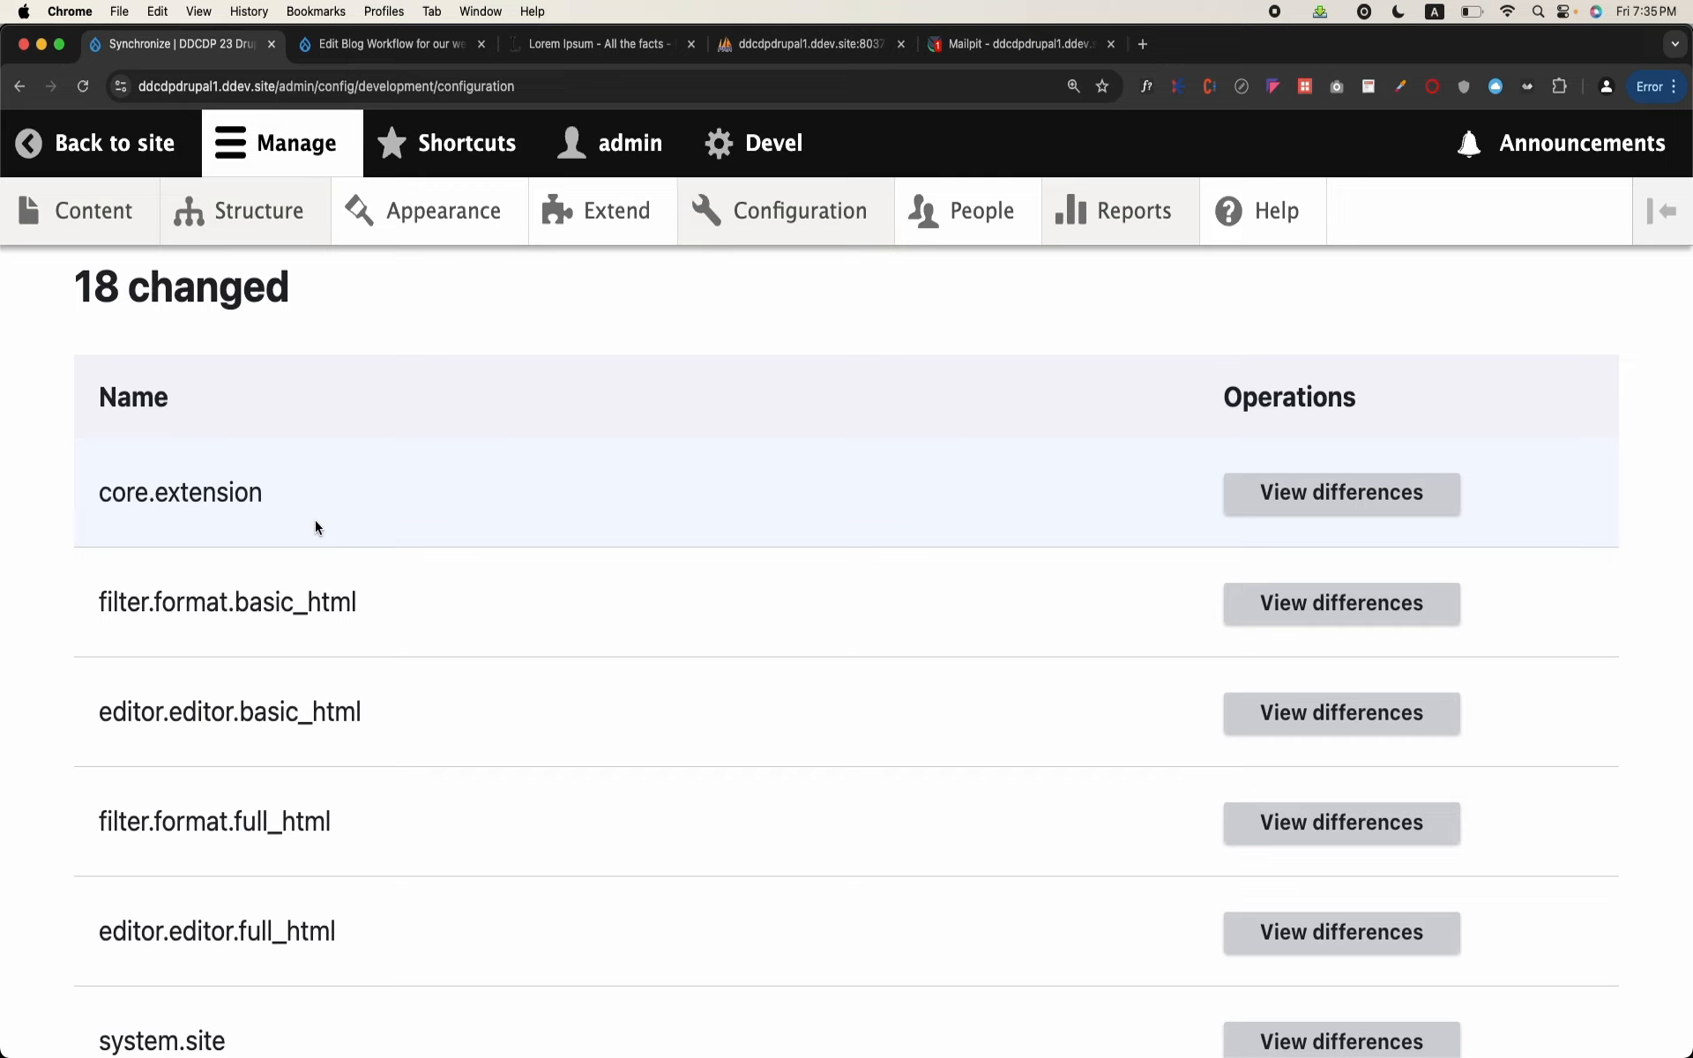
{"action": "left_click_drag", "start_coordinate": [99, 494], "coordinate": [262, 498]}
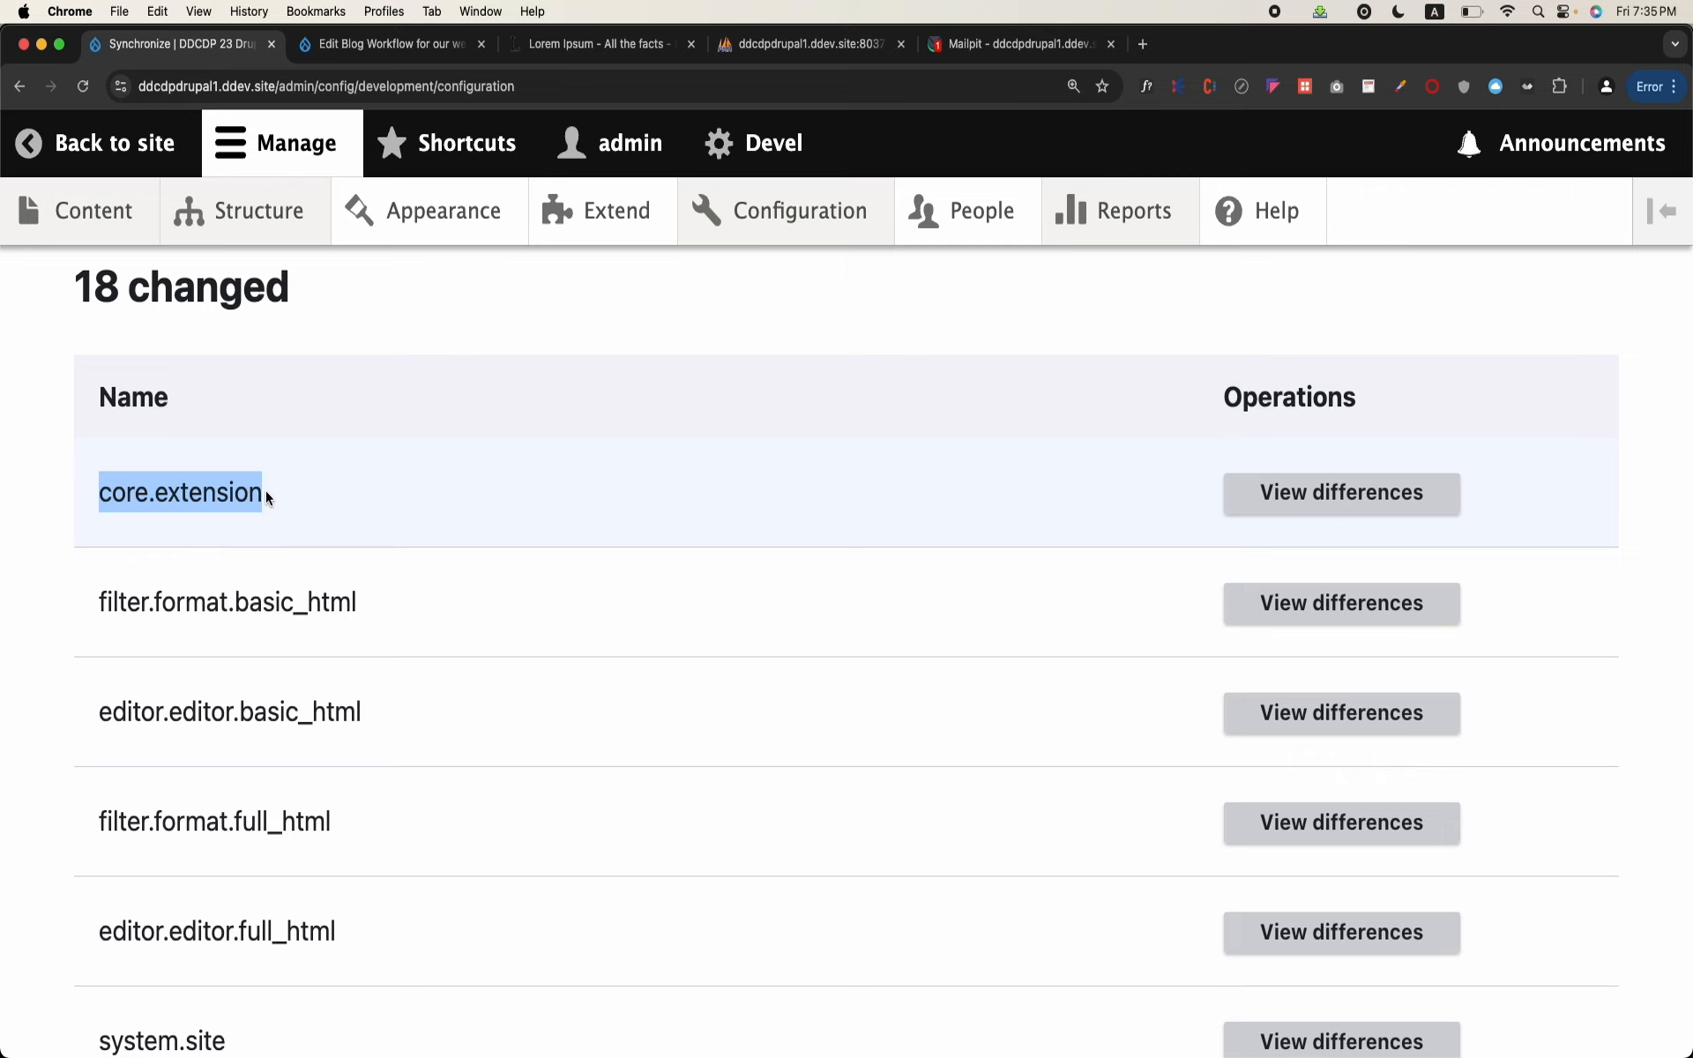
{"action": "left_click", "coordinate": [1420, 516]}
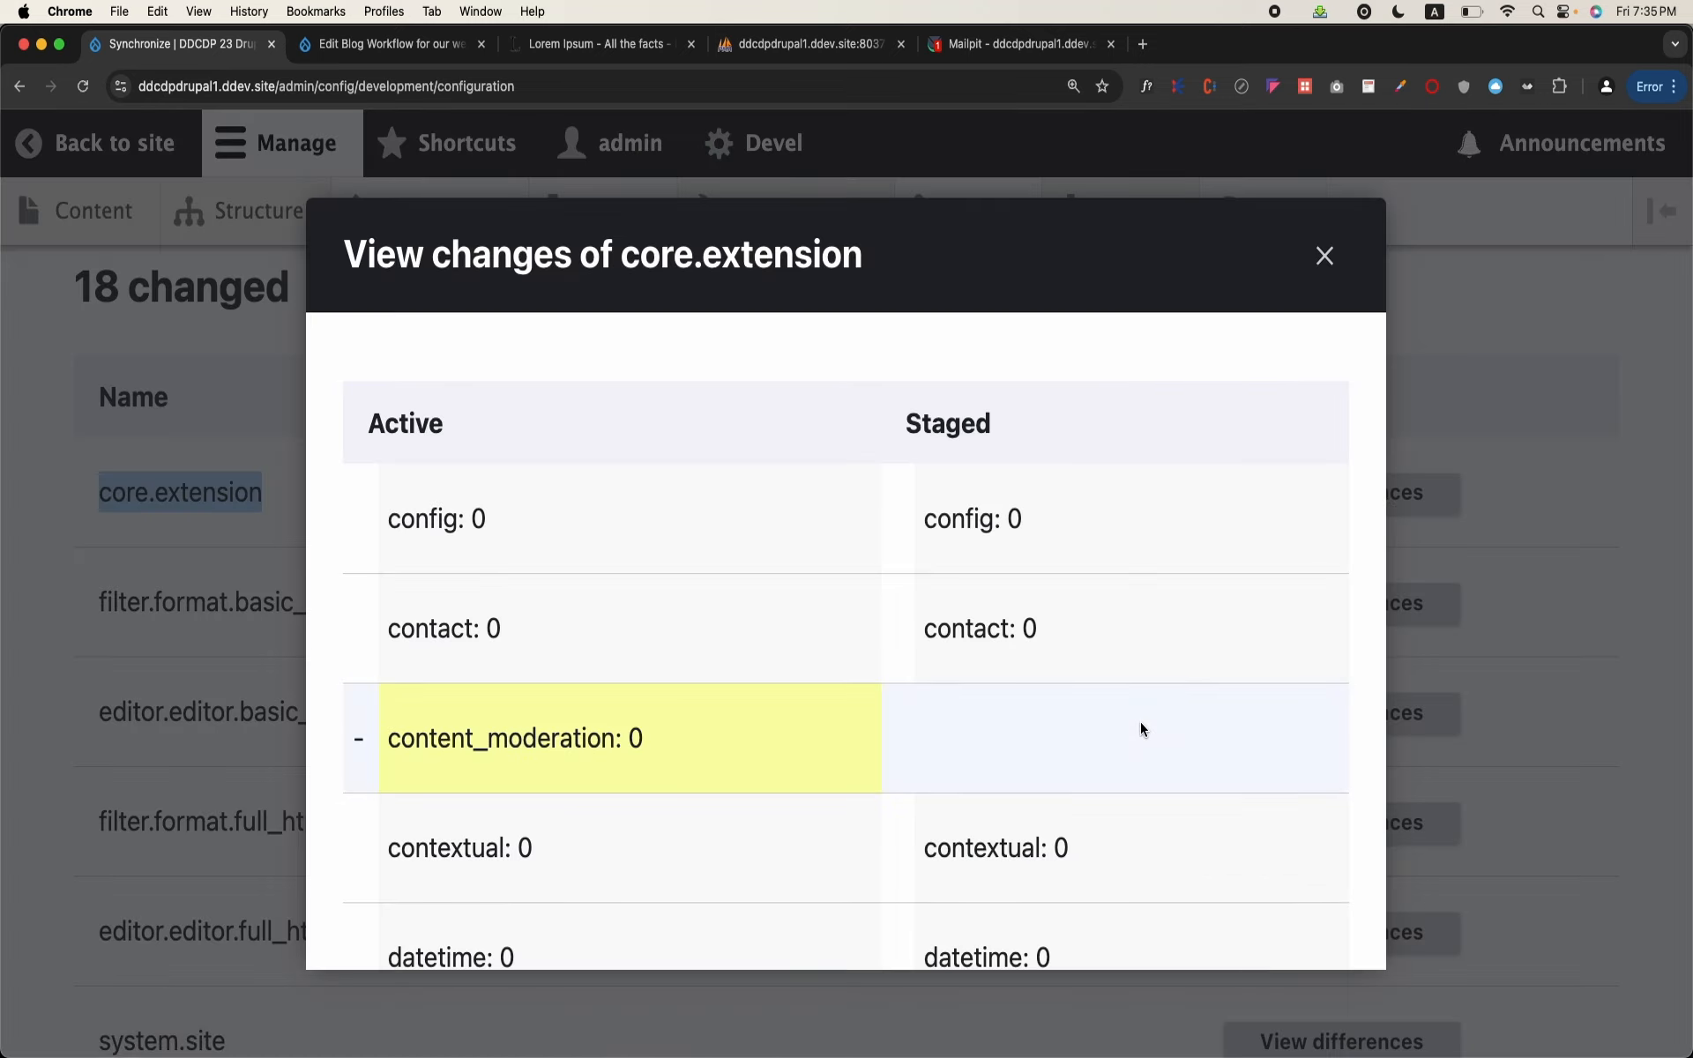
Step: Compare the active and staged module lists of core.extension, highlight layout_builder, and close the comparison
{"action": "scroll", "coordinate": [1140, 721], "scroll_direction": "down", "scroll_amount": 10}
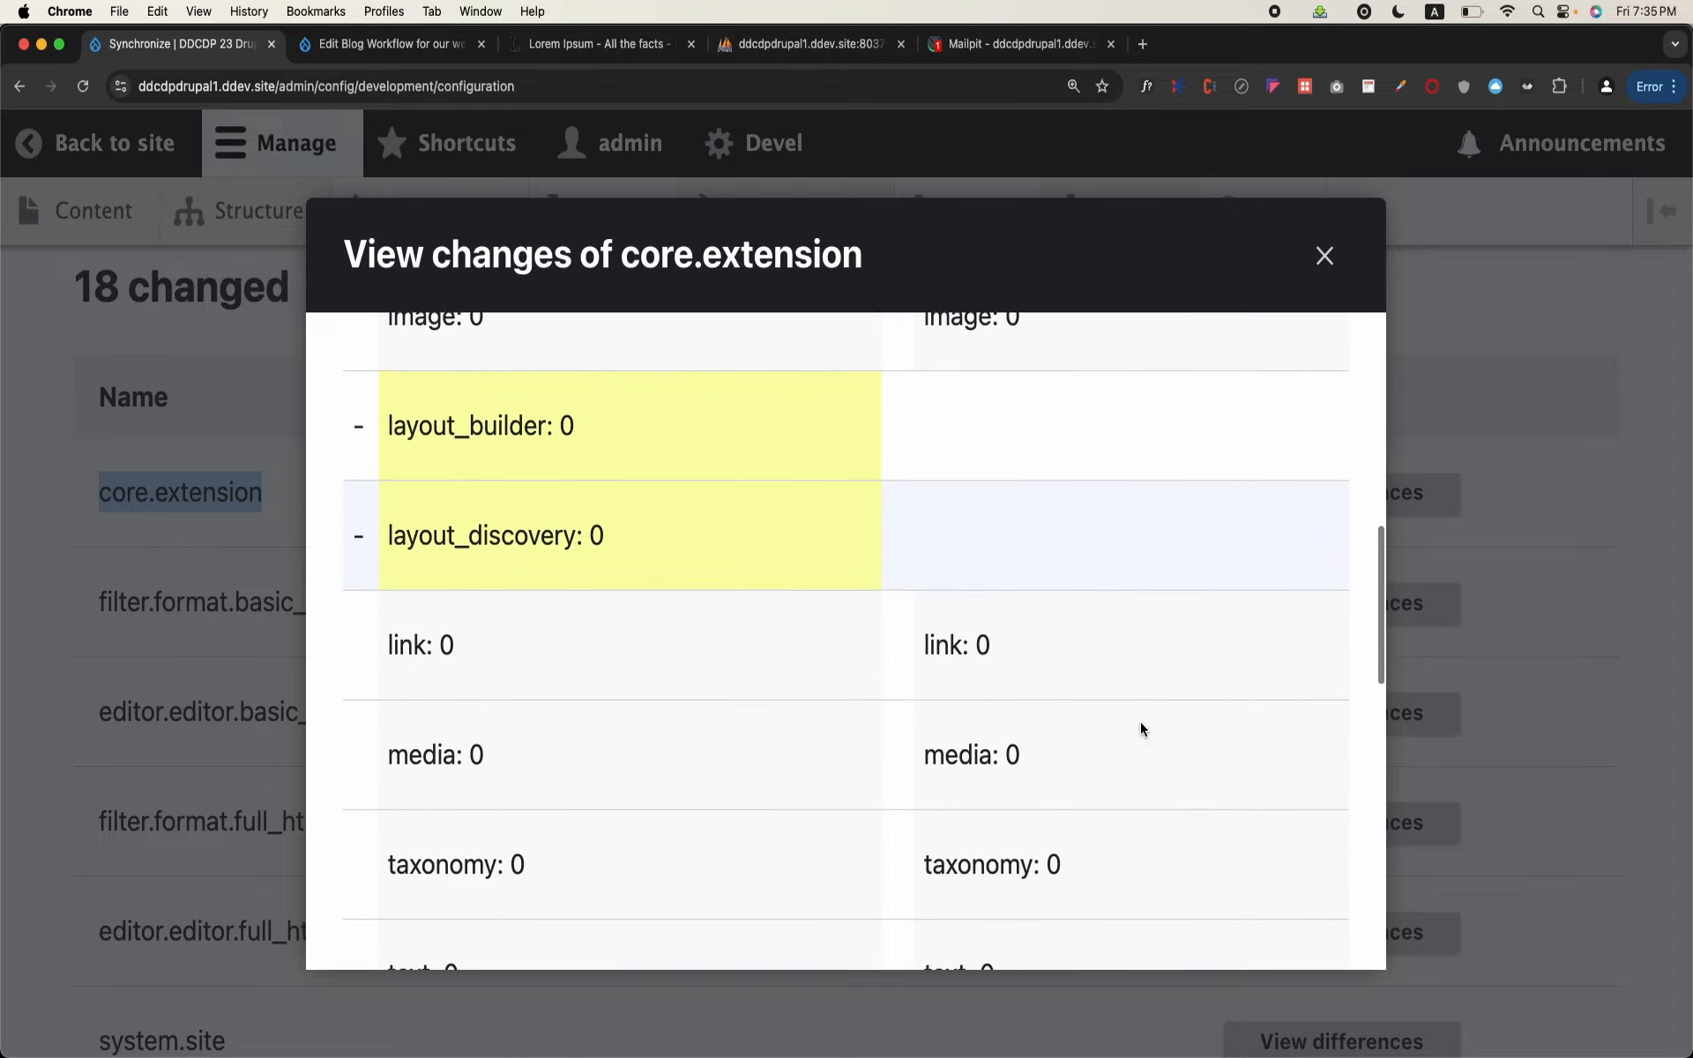
{"action": "scroll", "coordinate": [1140, 722], "scroll_direction": "down", "scroll_amount": 10}
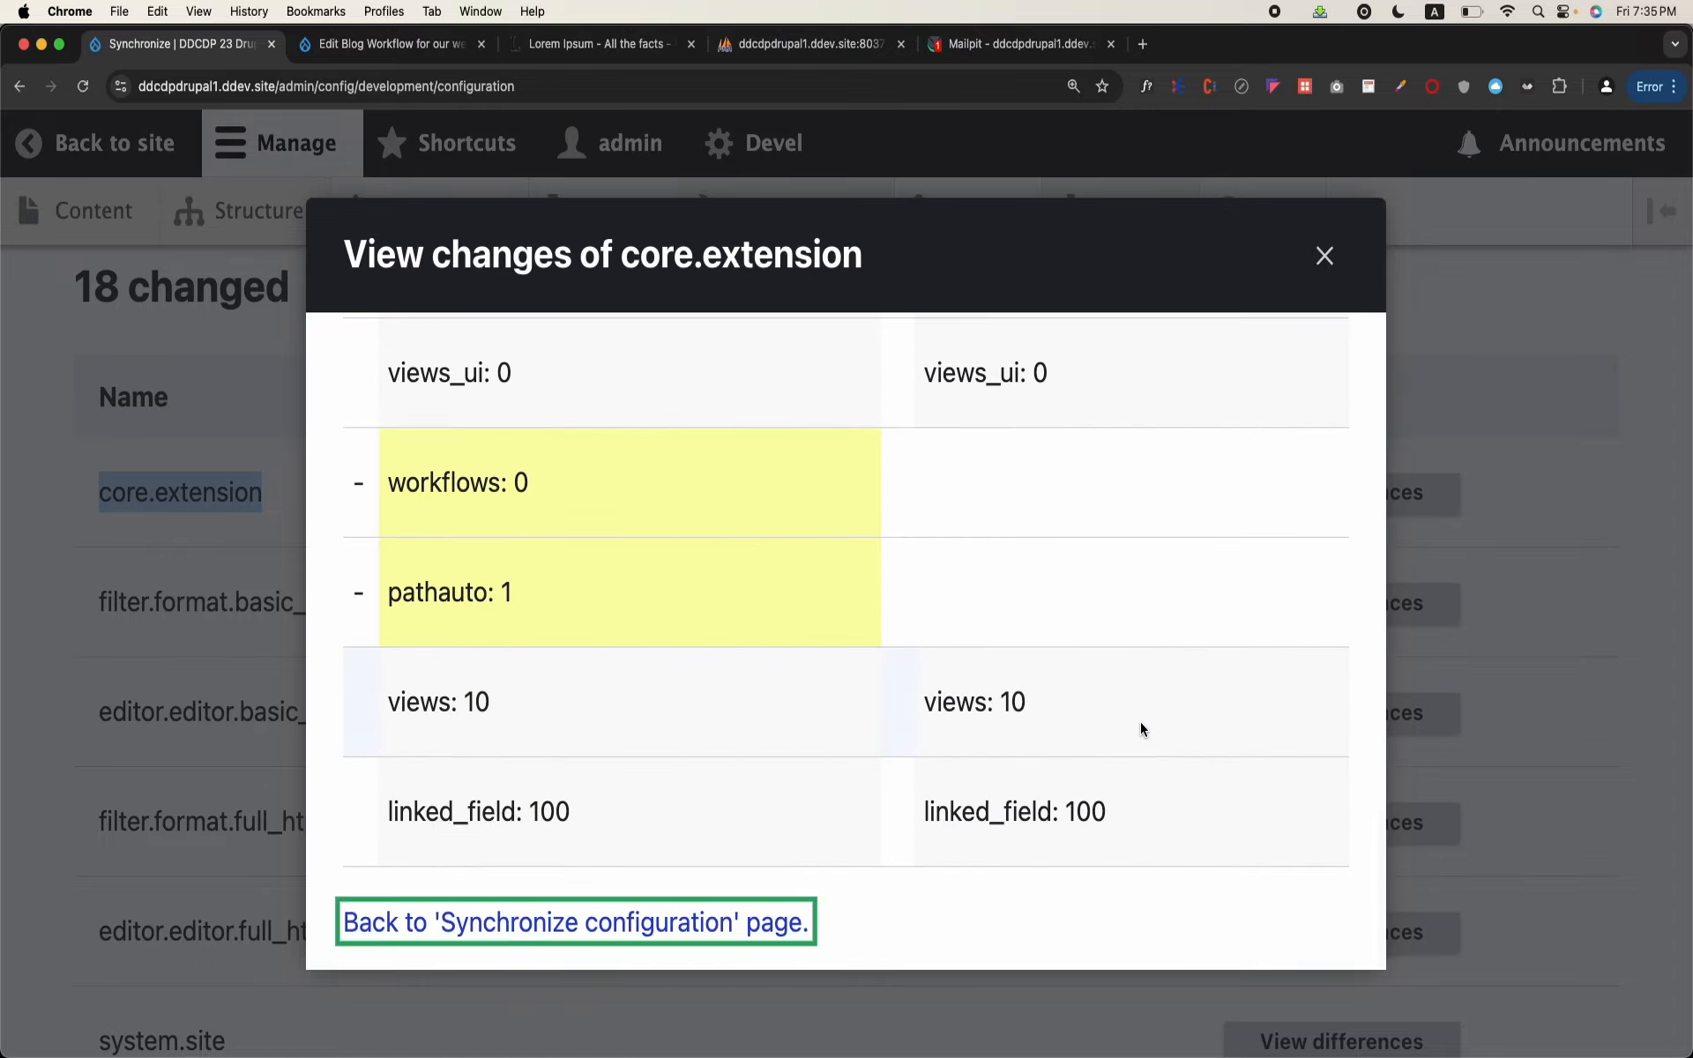
{"action": "scroll", "coordinate": [1140, 721], "scroll_direction": "up", "scroll_amount": 20}
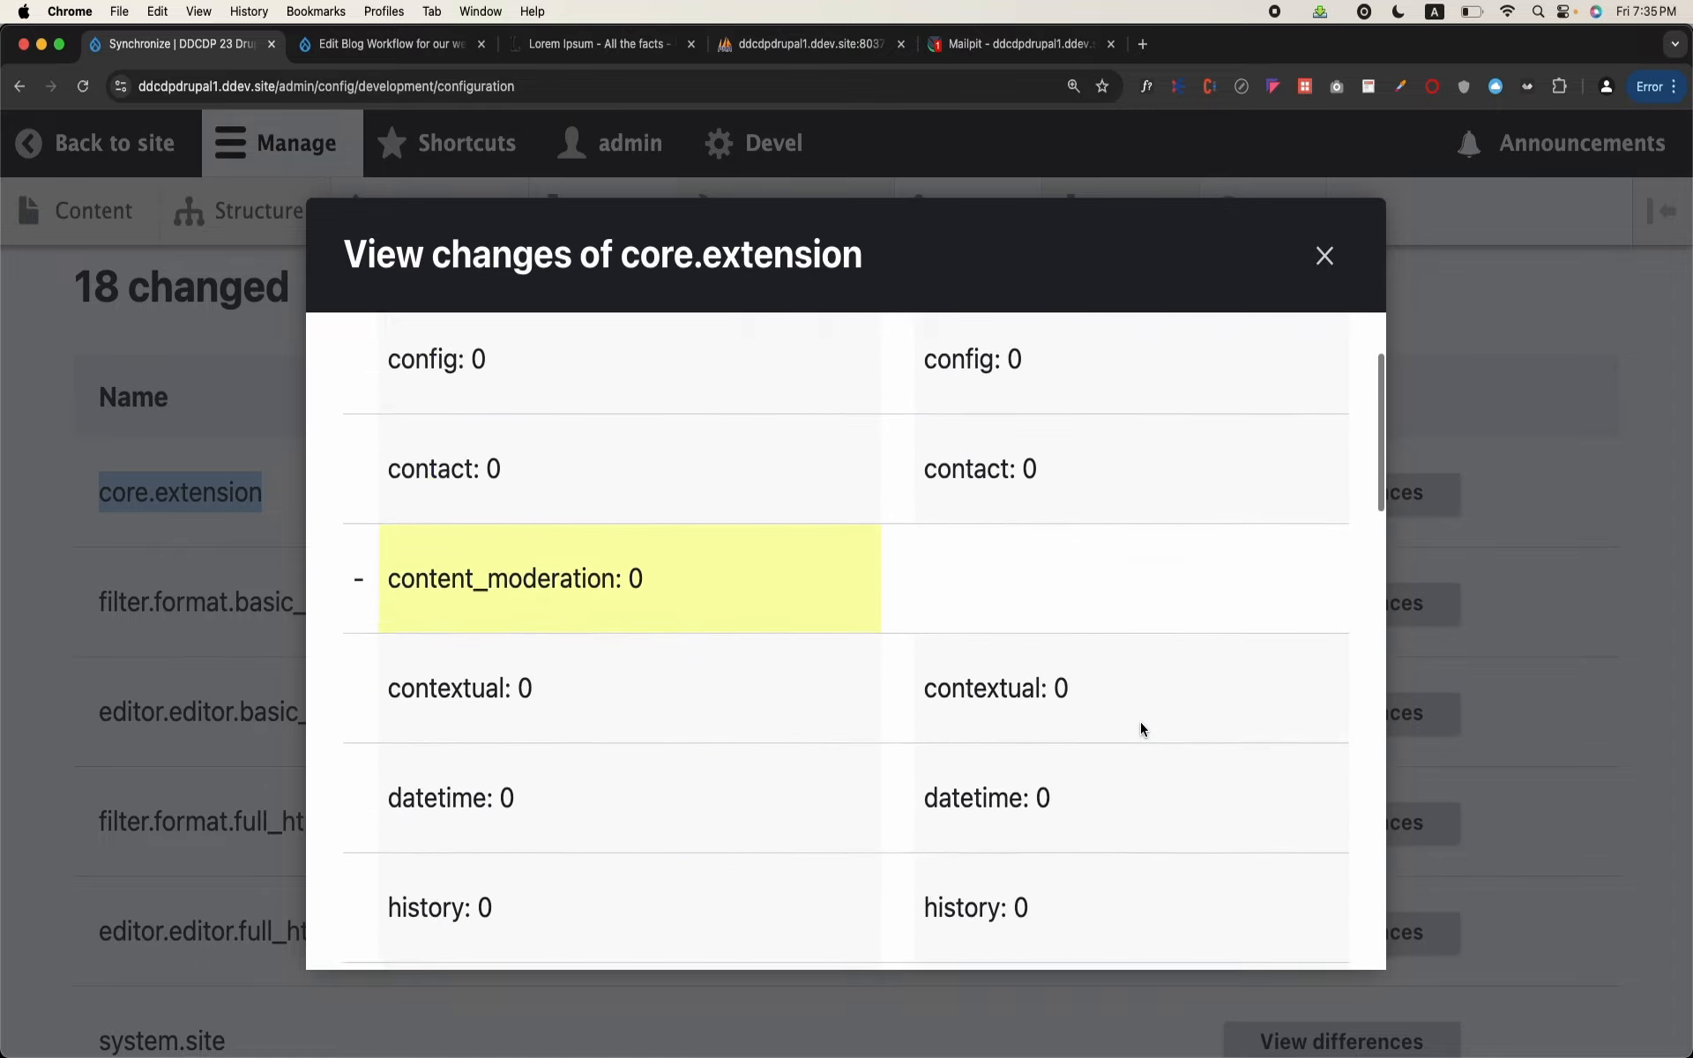
{"action": "double_click", "coordinate": [516, 721]}
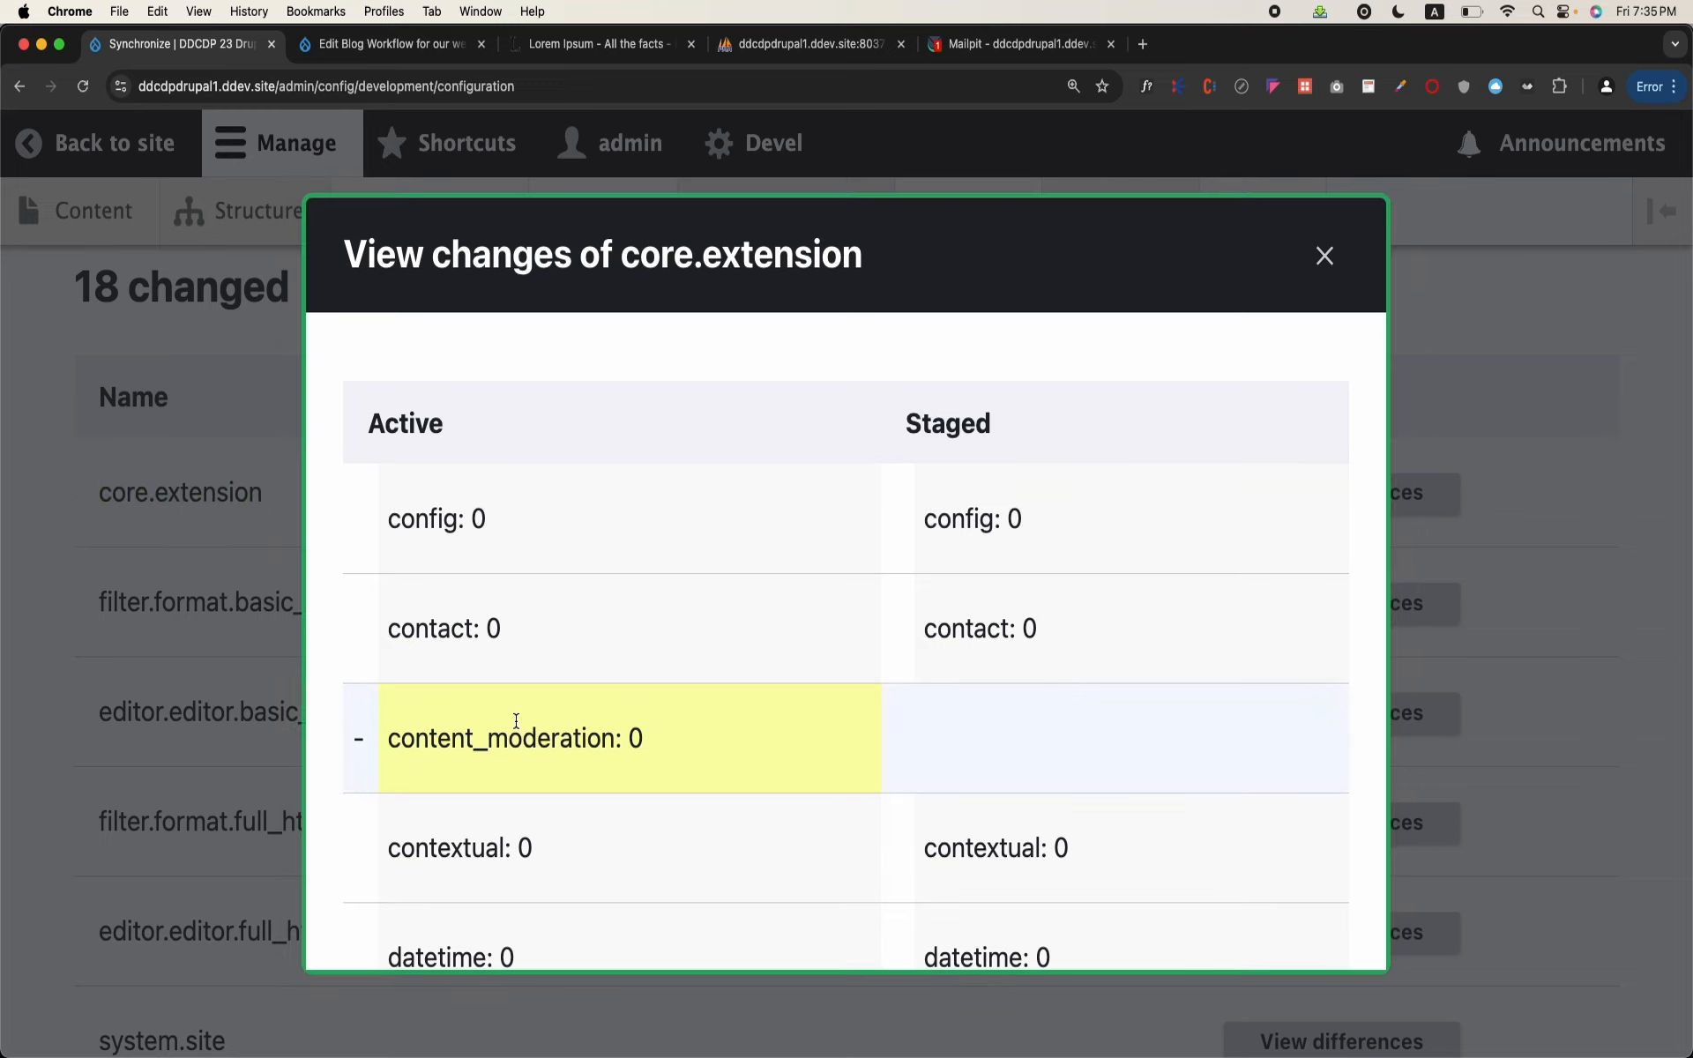
{"action": "scroll", "coordinate": [516, 721], "scroll_direction": "down", "scroll_amount": 6}
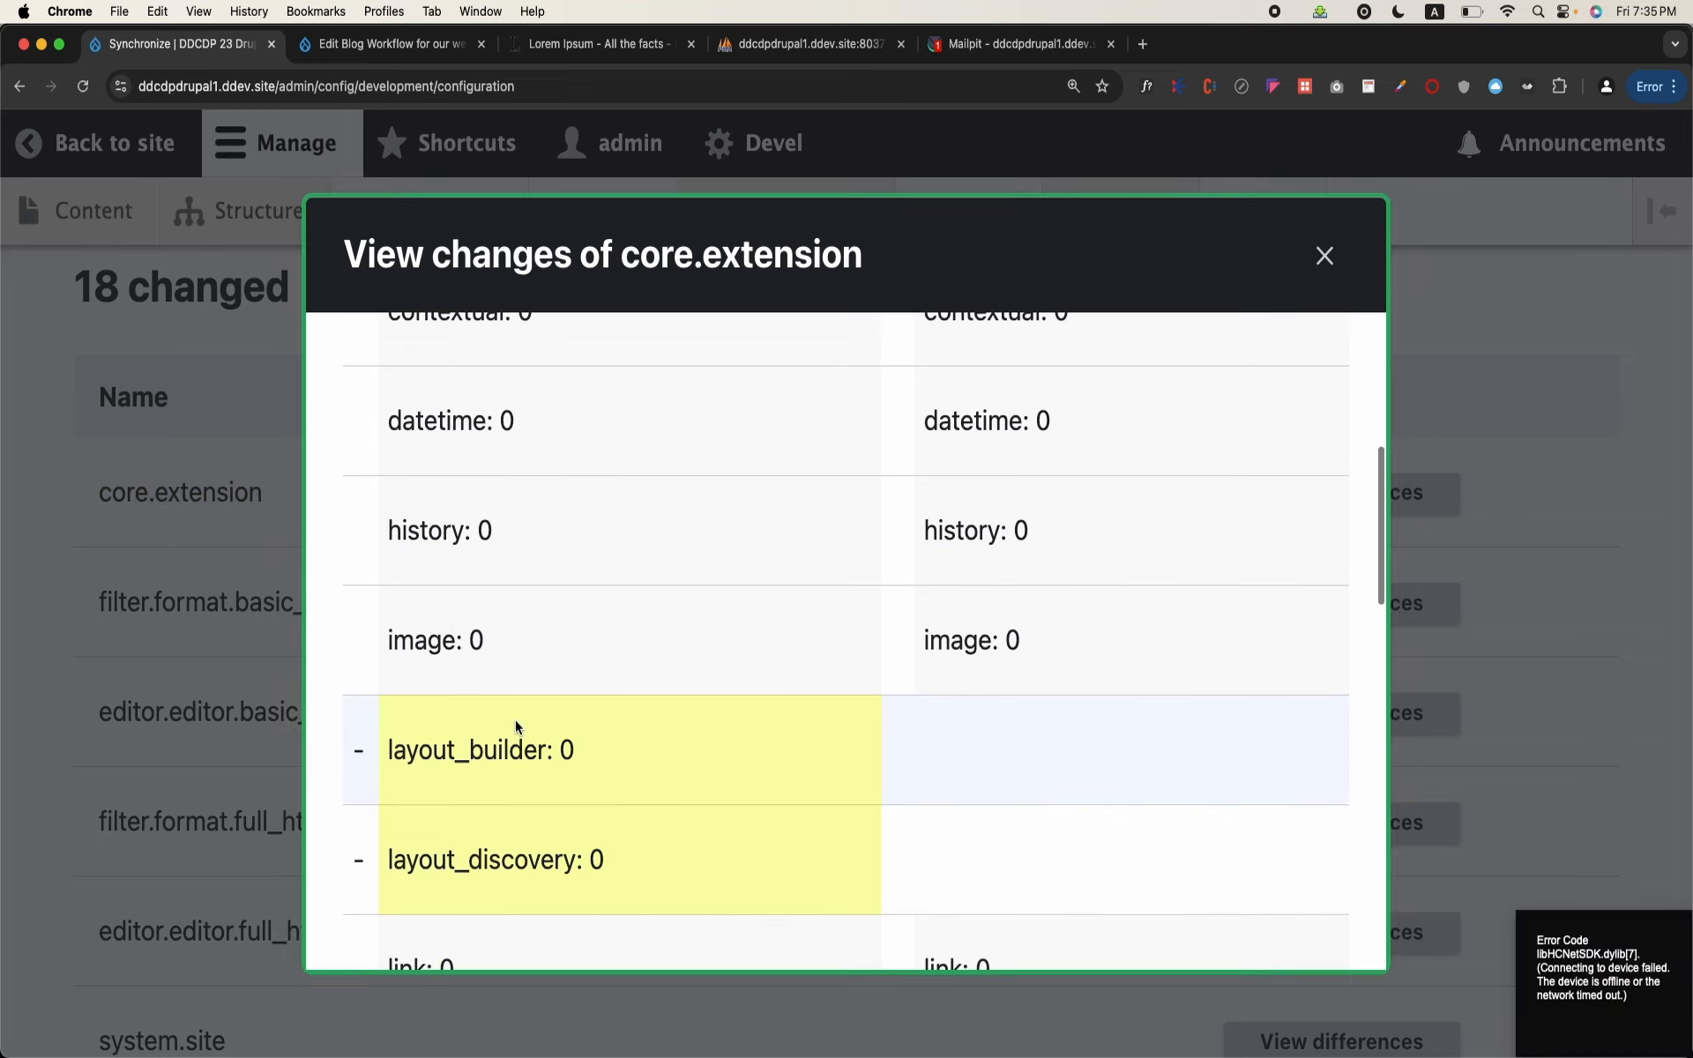
{"action": "double_click", "coordinate": [494, 748]}
{"action": "scroll", "coordinate": [494, 743], "scroll_direction": "down", "scroll_amount": 2}
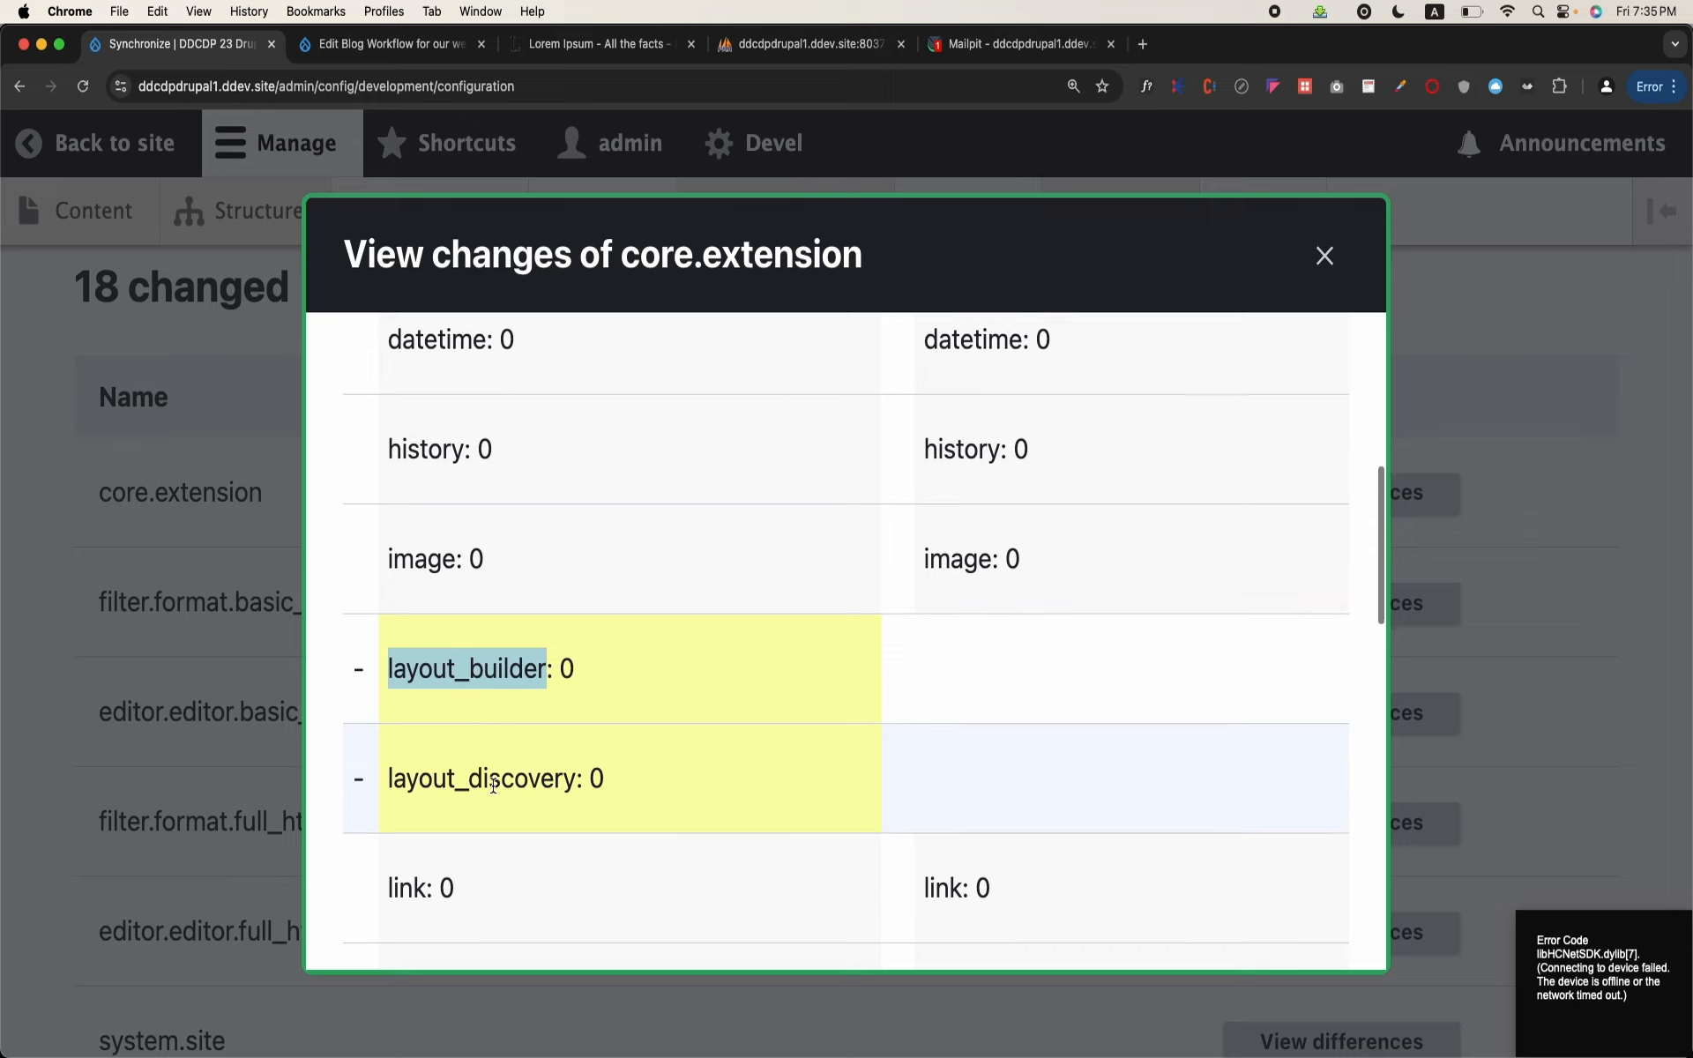
{"action": "left_click", "coordinate": [490, 802]}
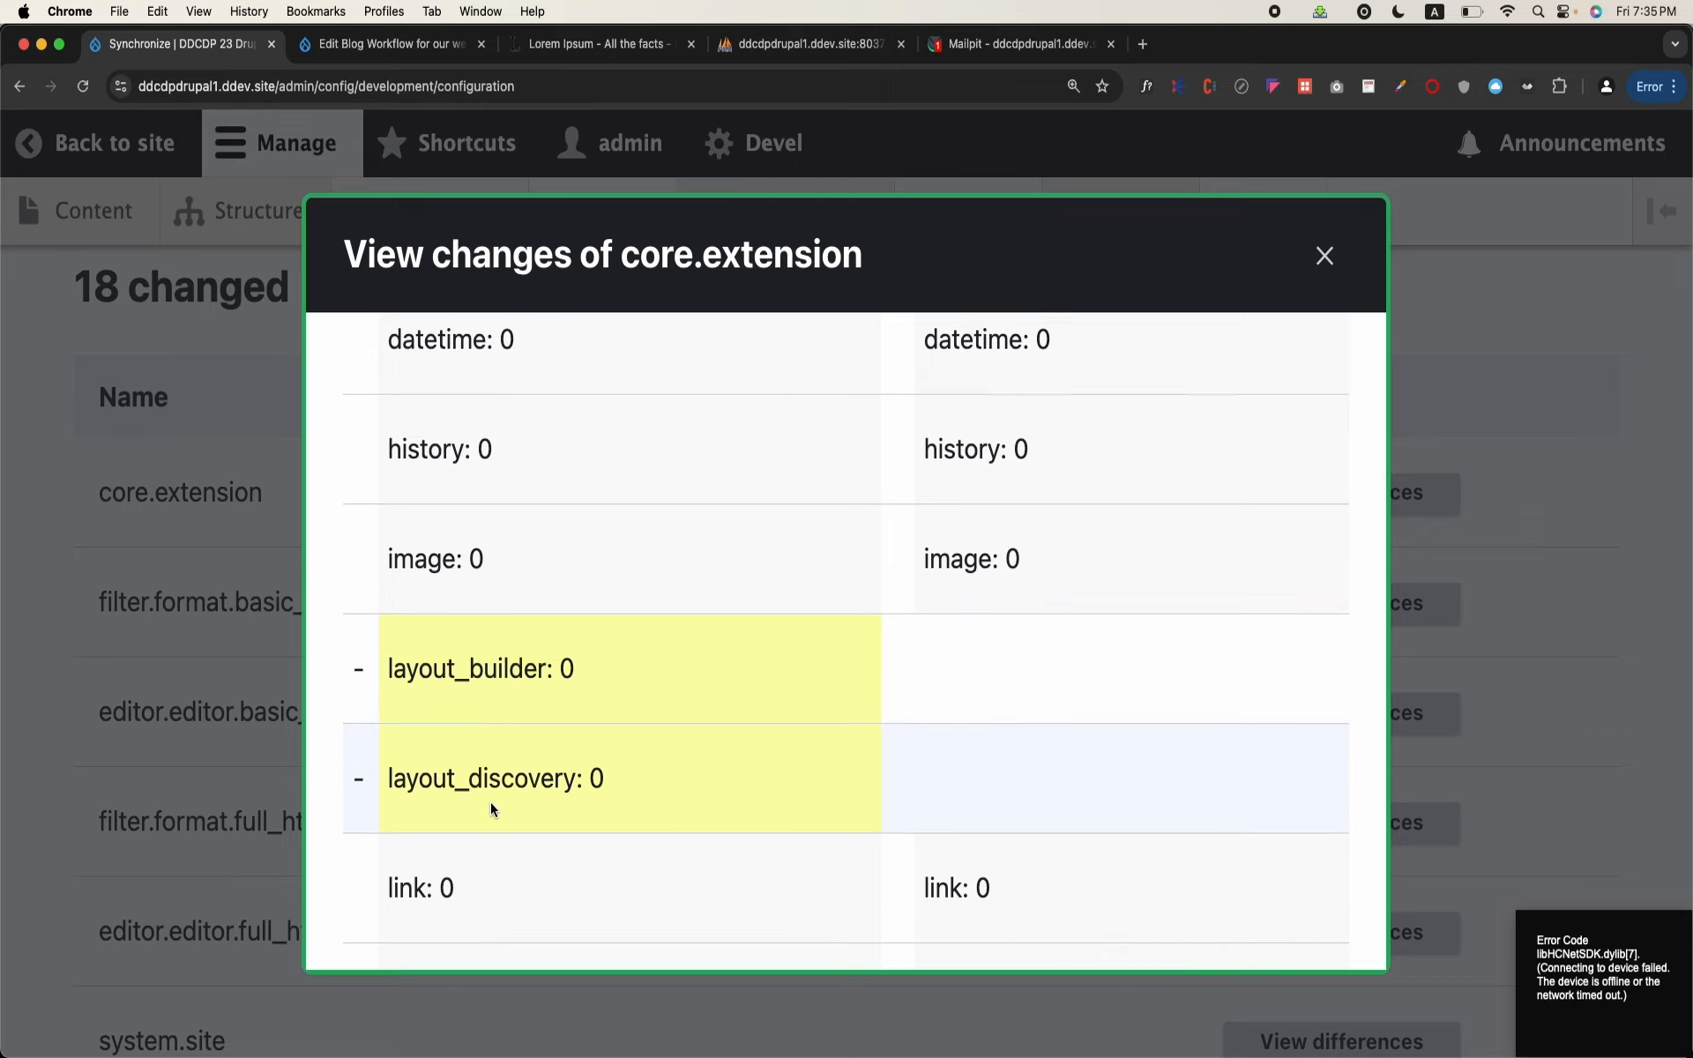
{"action": "scroll", "coordinate": [491, 801], "scroll_direction": "down", "scroll_amount": 10}
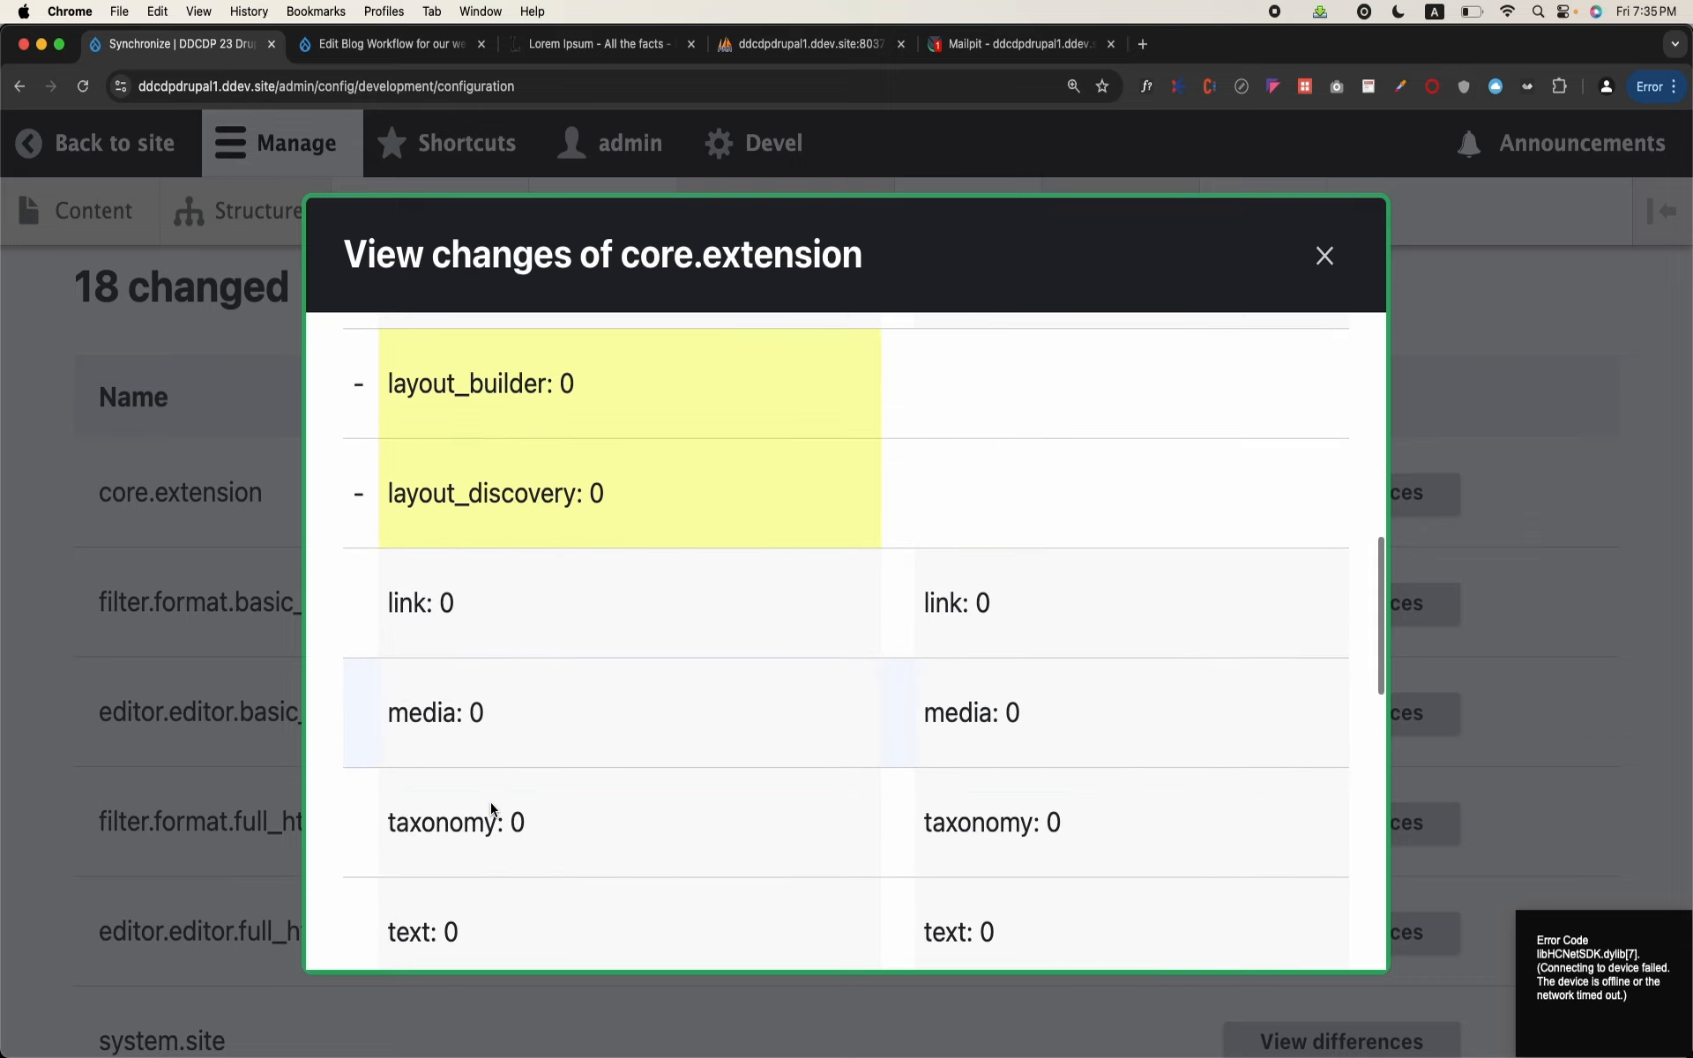
{"action": "scroll", "coordinate": [490, 802], "scroll_direction": "up", "scroll_amount": 3}
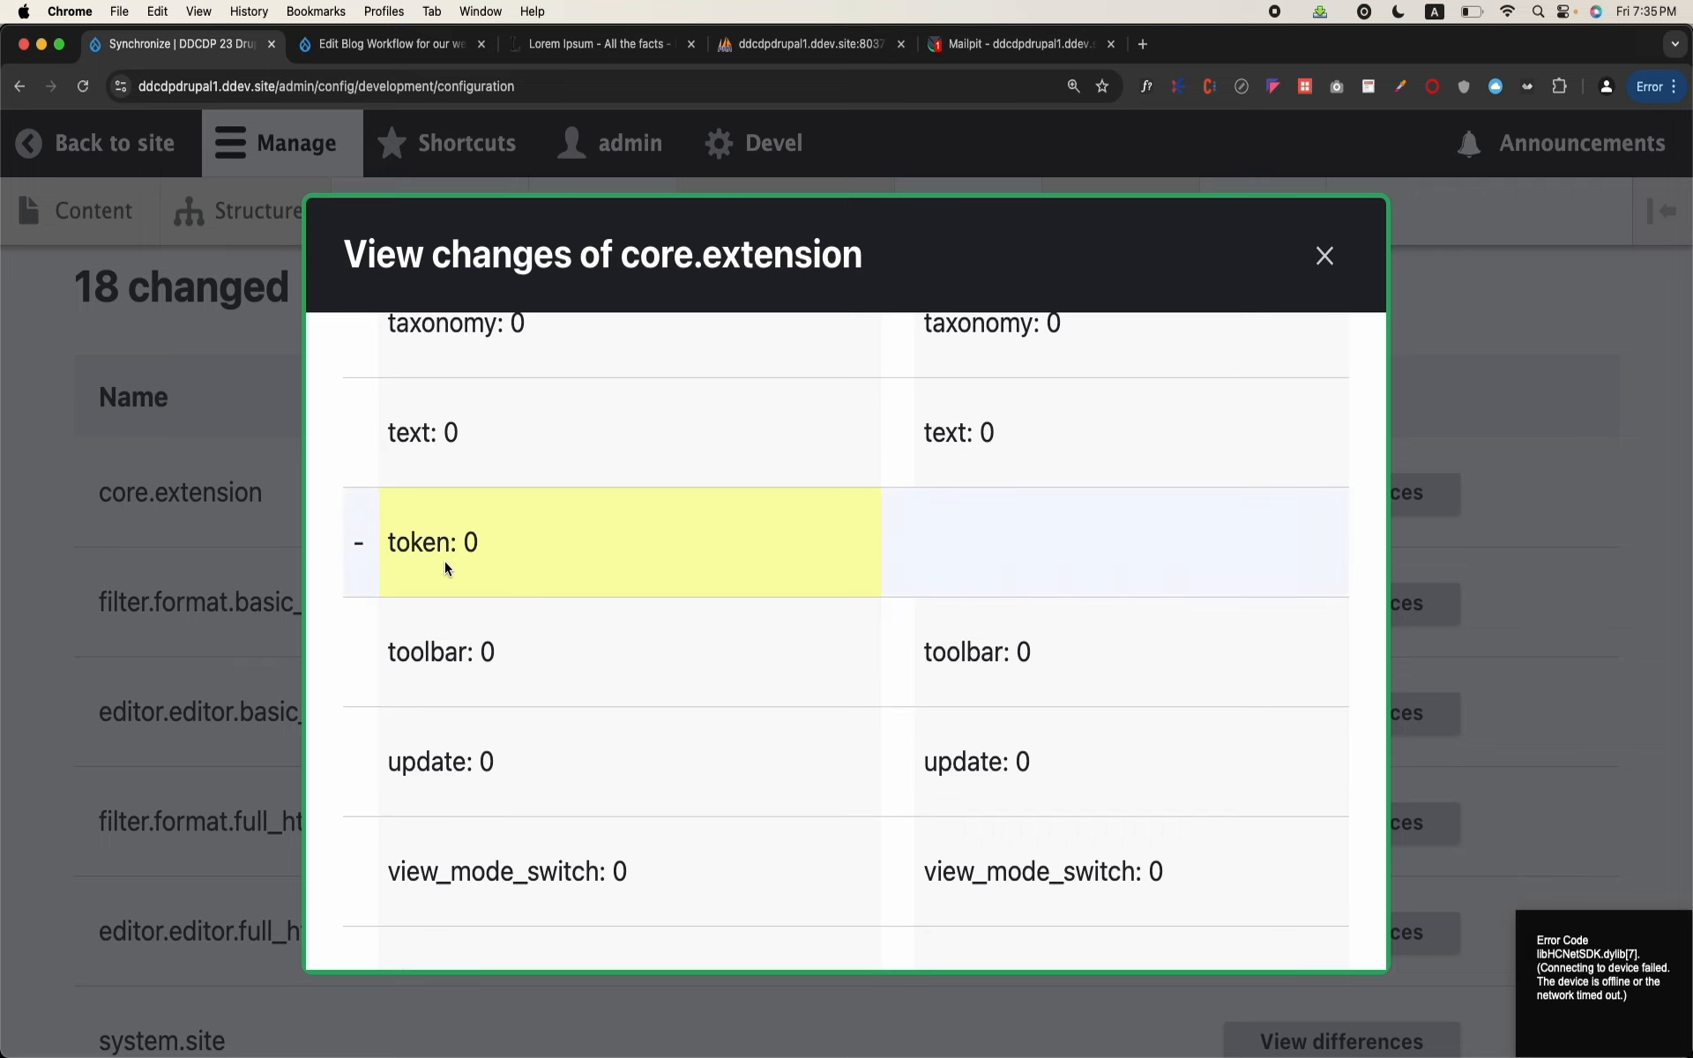
{"action": "scroll", "coordinate": [446, 569], "scroll_direction": "down", "scroll_amount": 5}
{"action": "scroll", "coordinate": [467, 697], "scroll_direction": "down", "scroll_amount": 3}
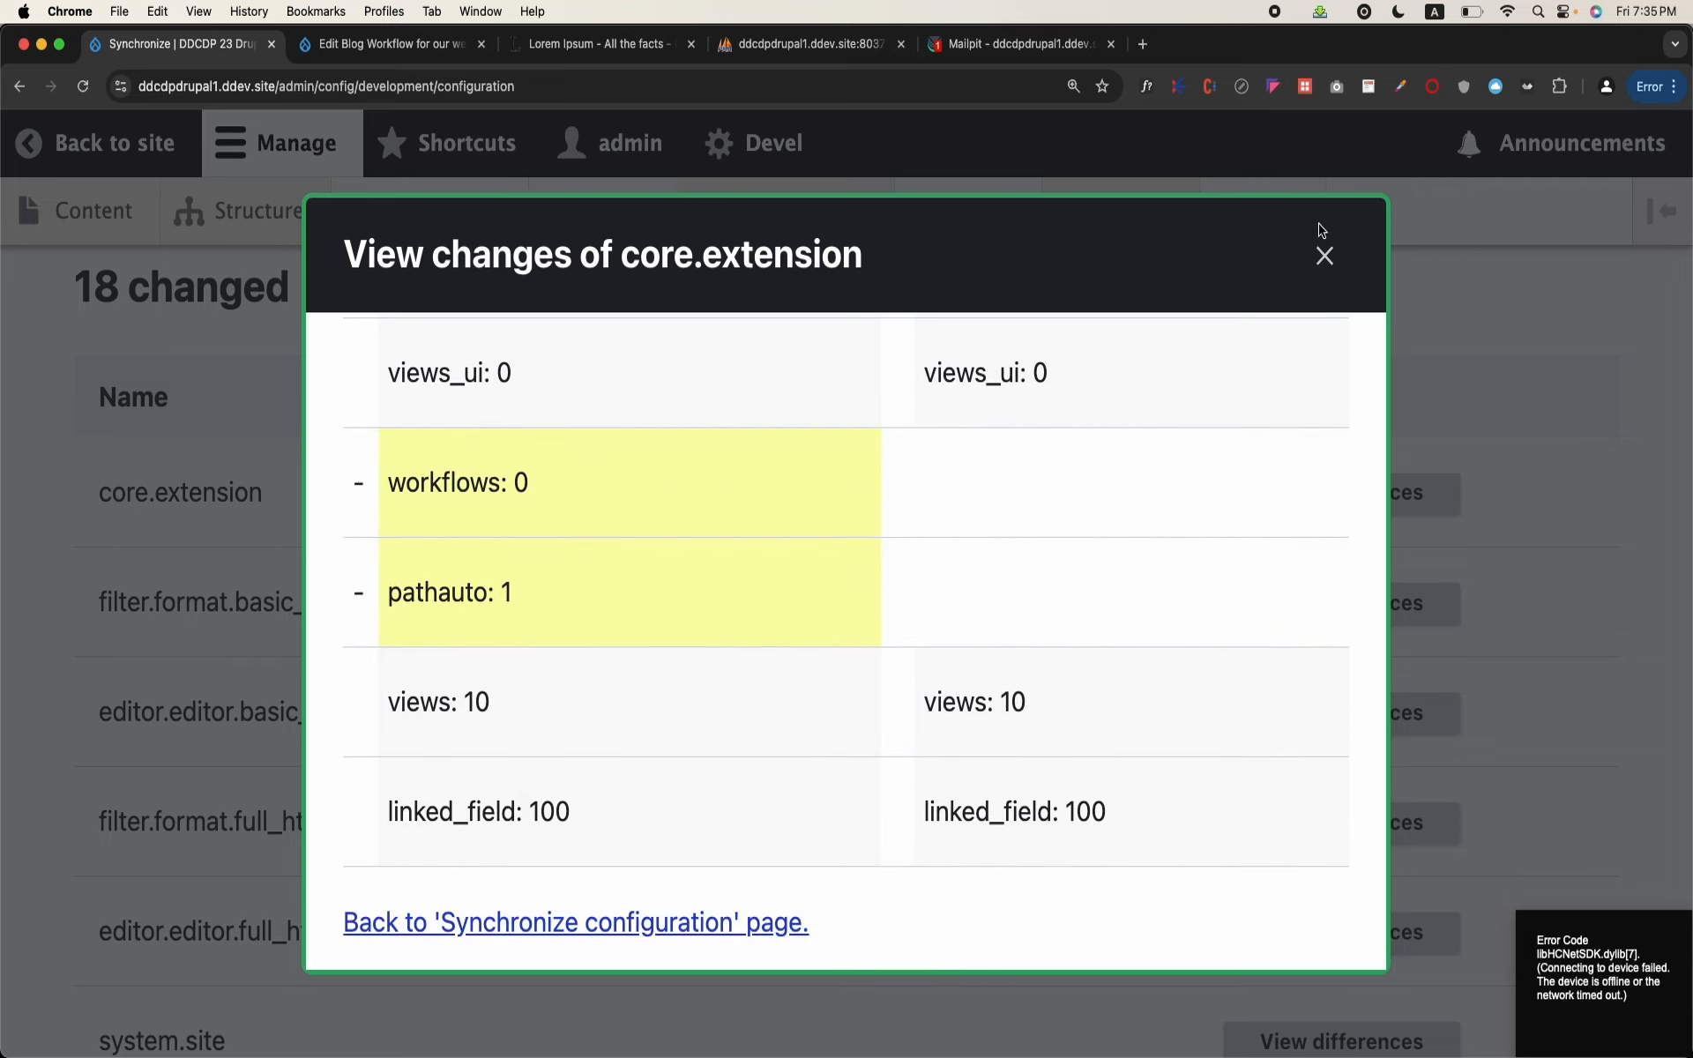
{"action": "left_click", "coordinate": [1325, 258]}
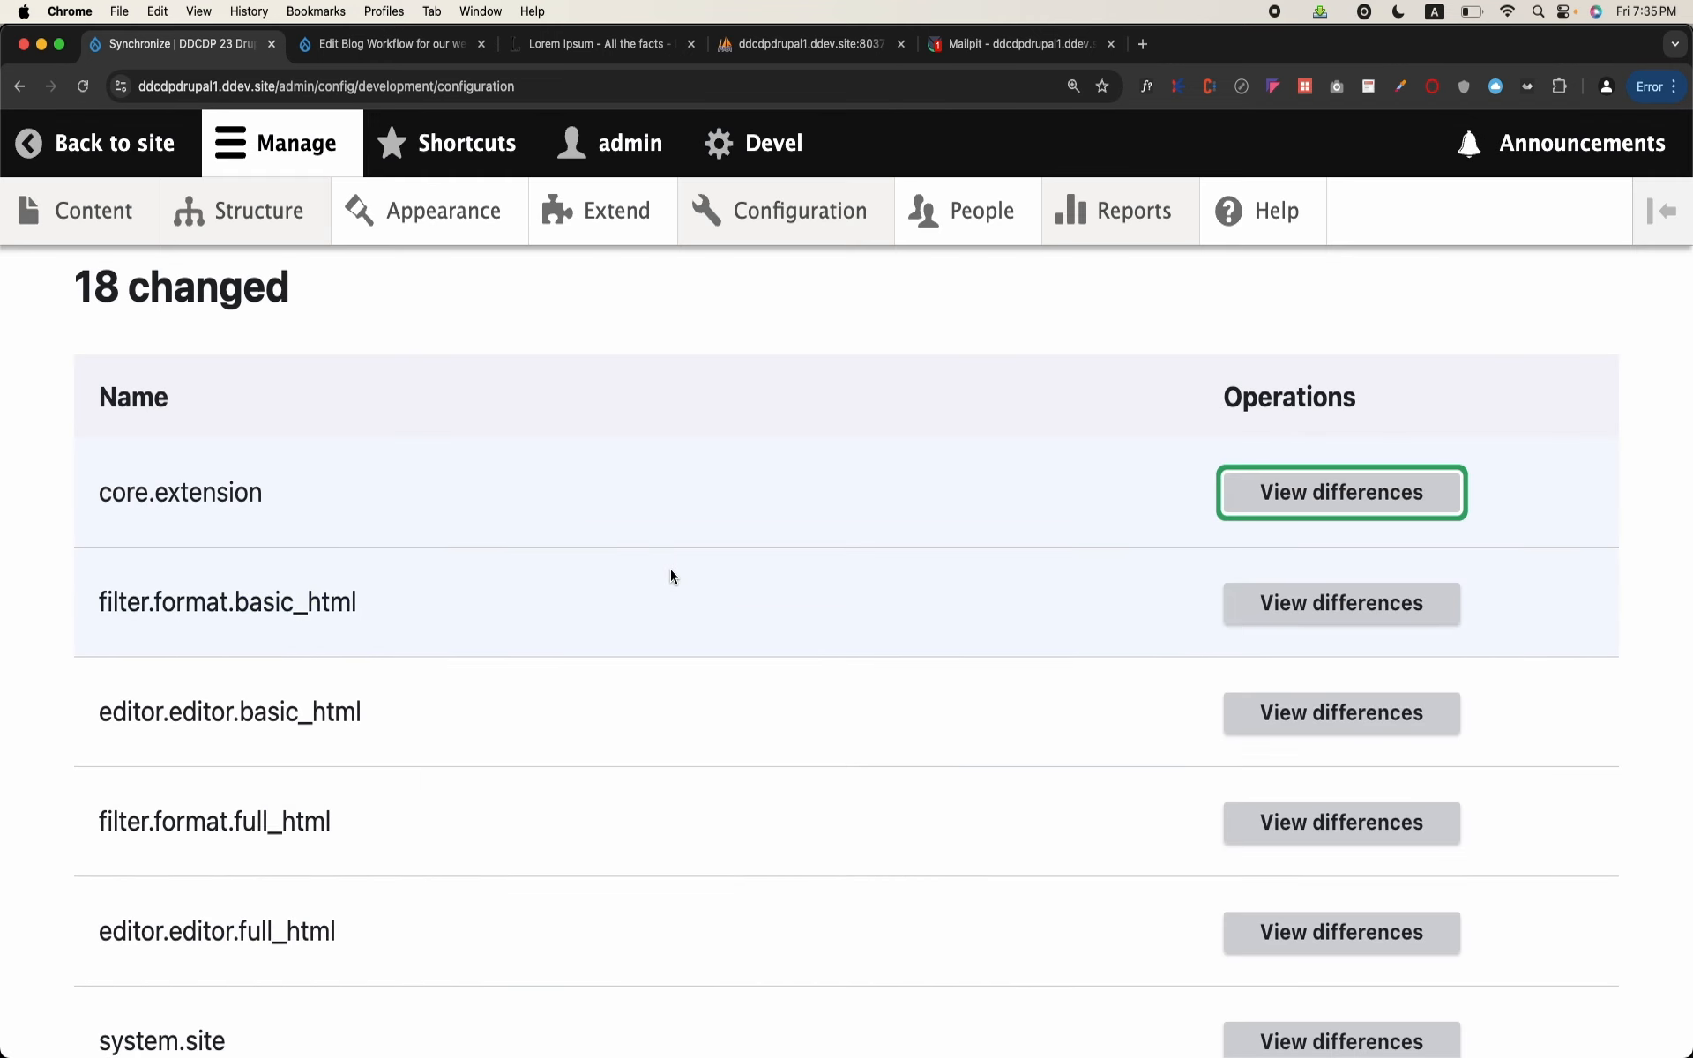
Step: Review the new, changed and removed configuration items once more, down to the end of the removed list
{"action": "scroll", "coordinate": [670, 573], "scroll_direction": "down", "scroll_amount": 3}
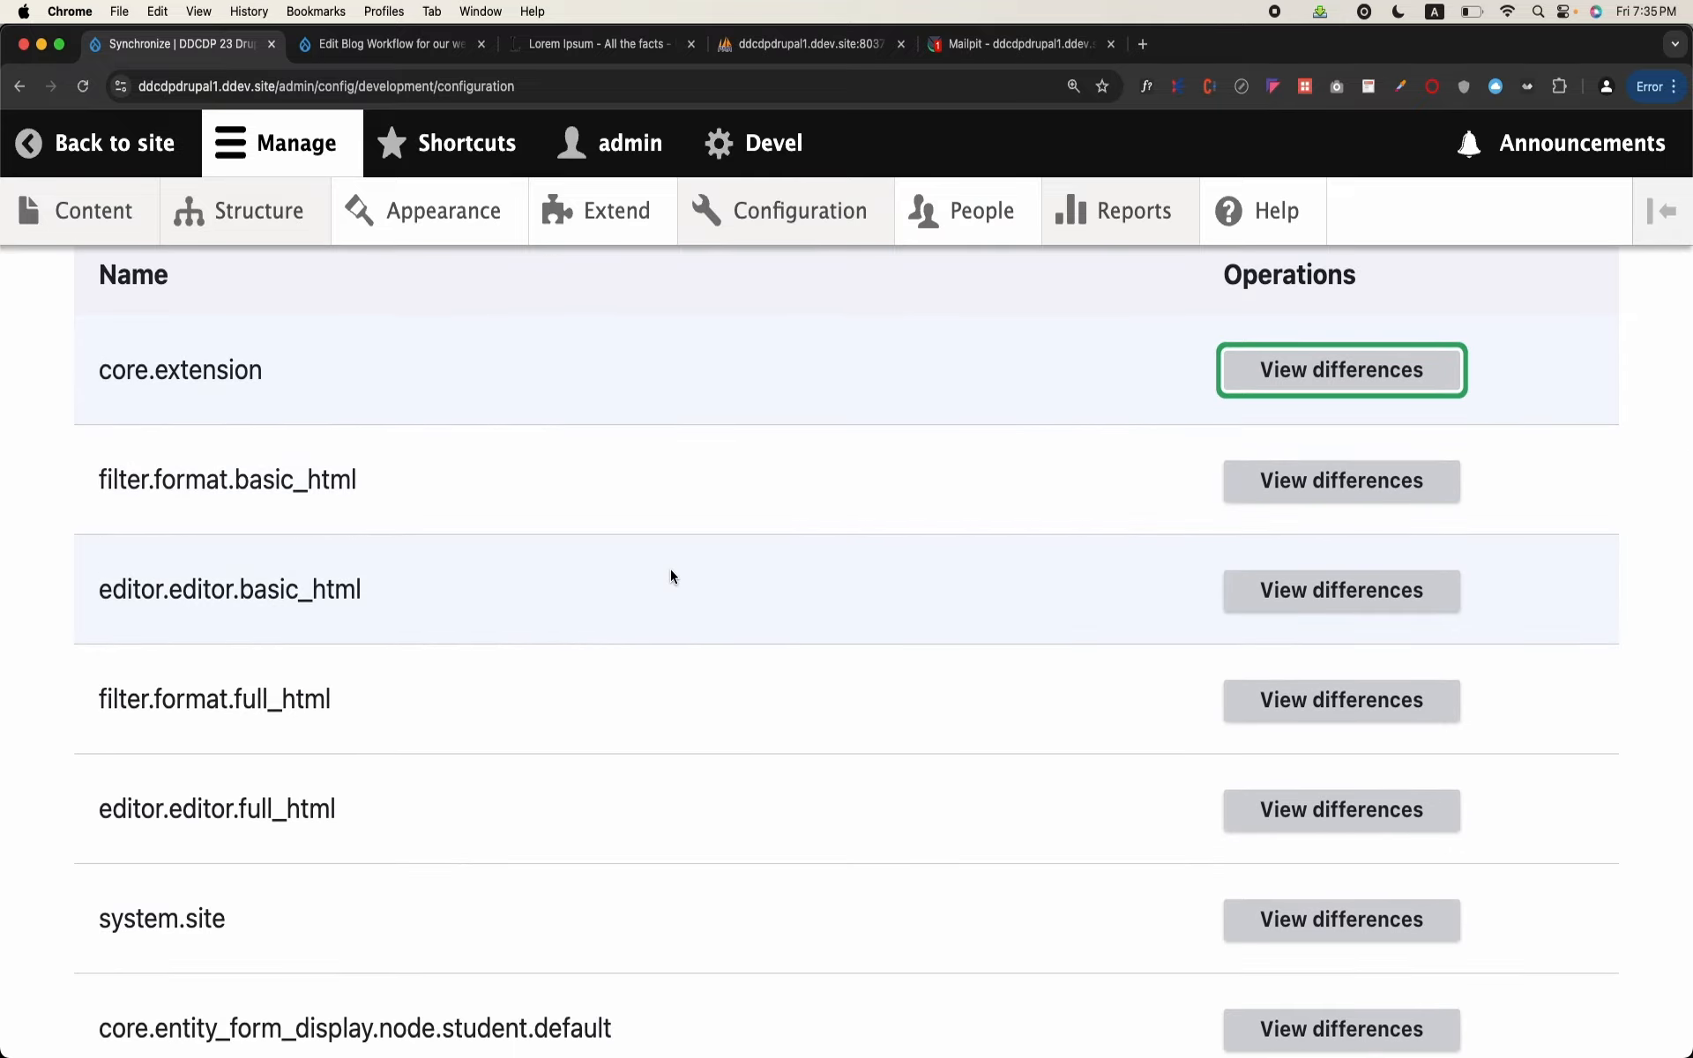
{"action": "scroll", "coordinate": [670, 575], "scroll_direction": "down", "scroll_amount": 3}
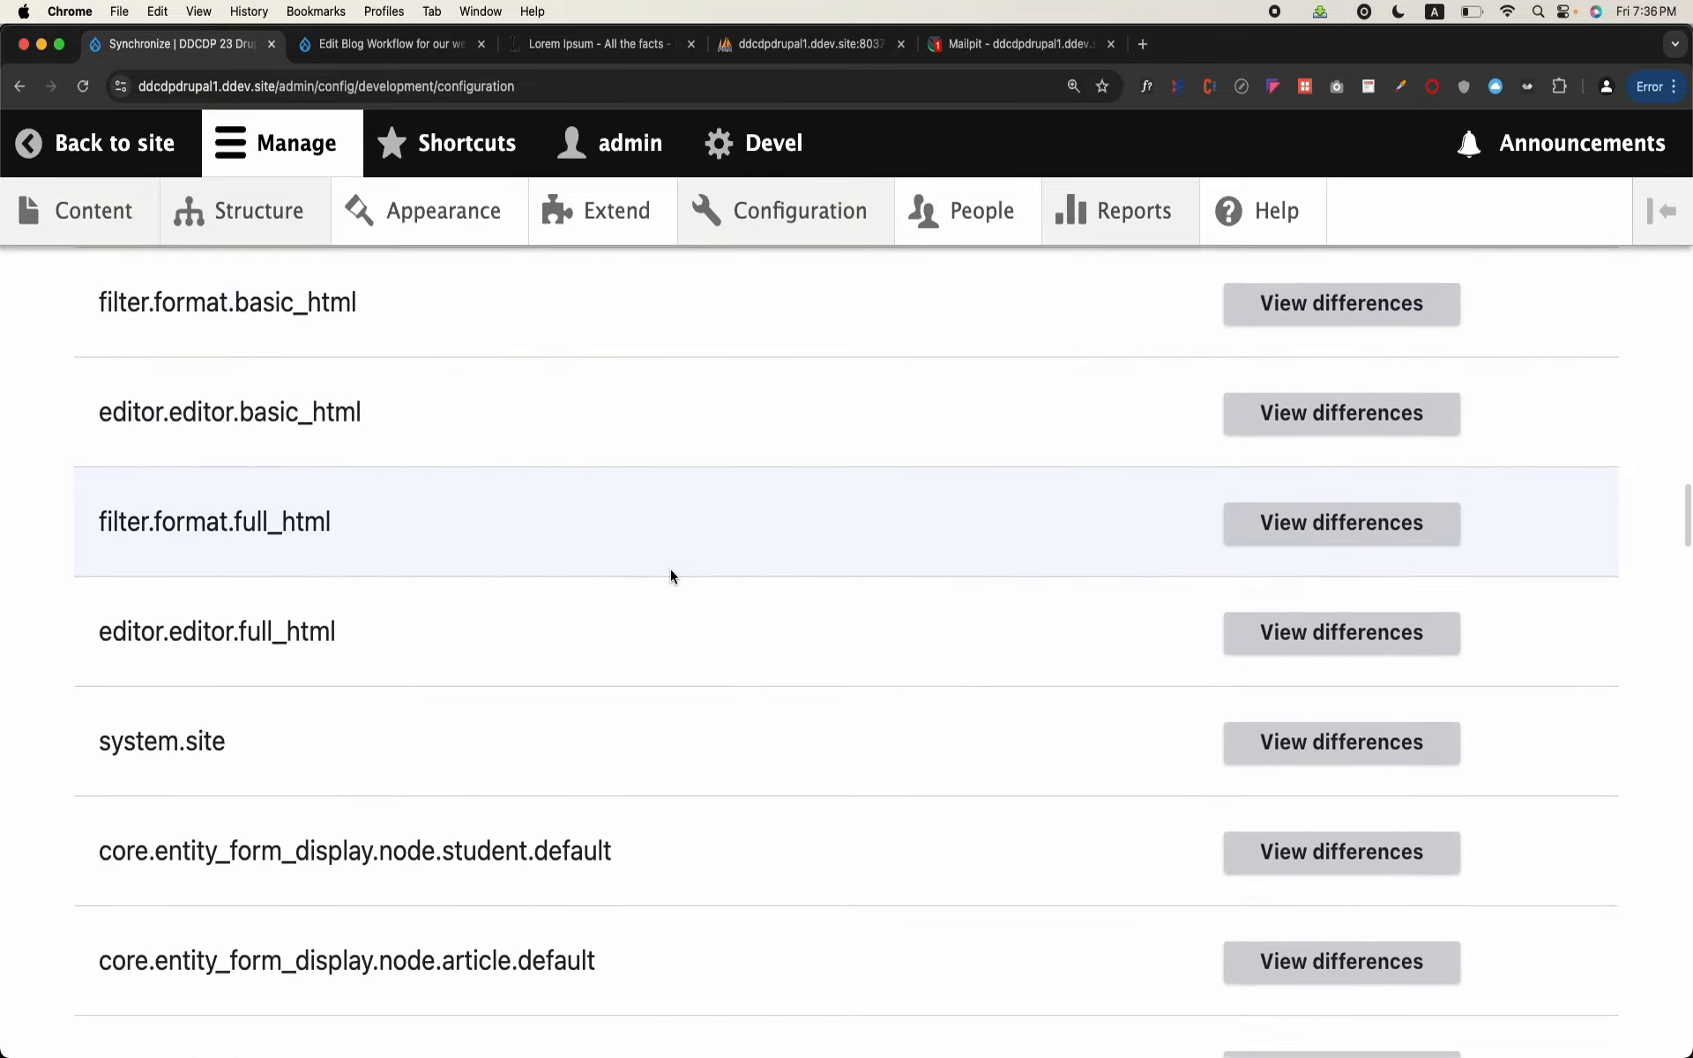
{"action": "scroll", "coordinate": [670, 575], "scroll_direction": "down", "scroll_amount": 7}
{"action": "scroll", "coordinate": [670, 569], "scroll_direction": "up", "scroll_amount": 10}
{"action": "scroll", "coordinate": [670, 573], "scroll_direction": "down", "scroll_amount": 5}
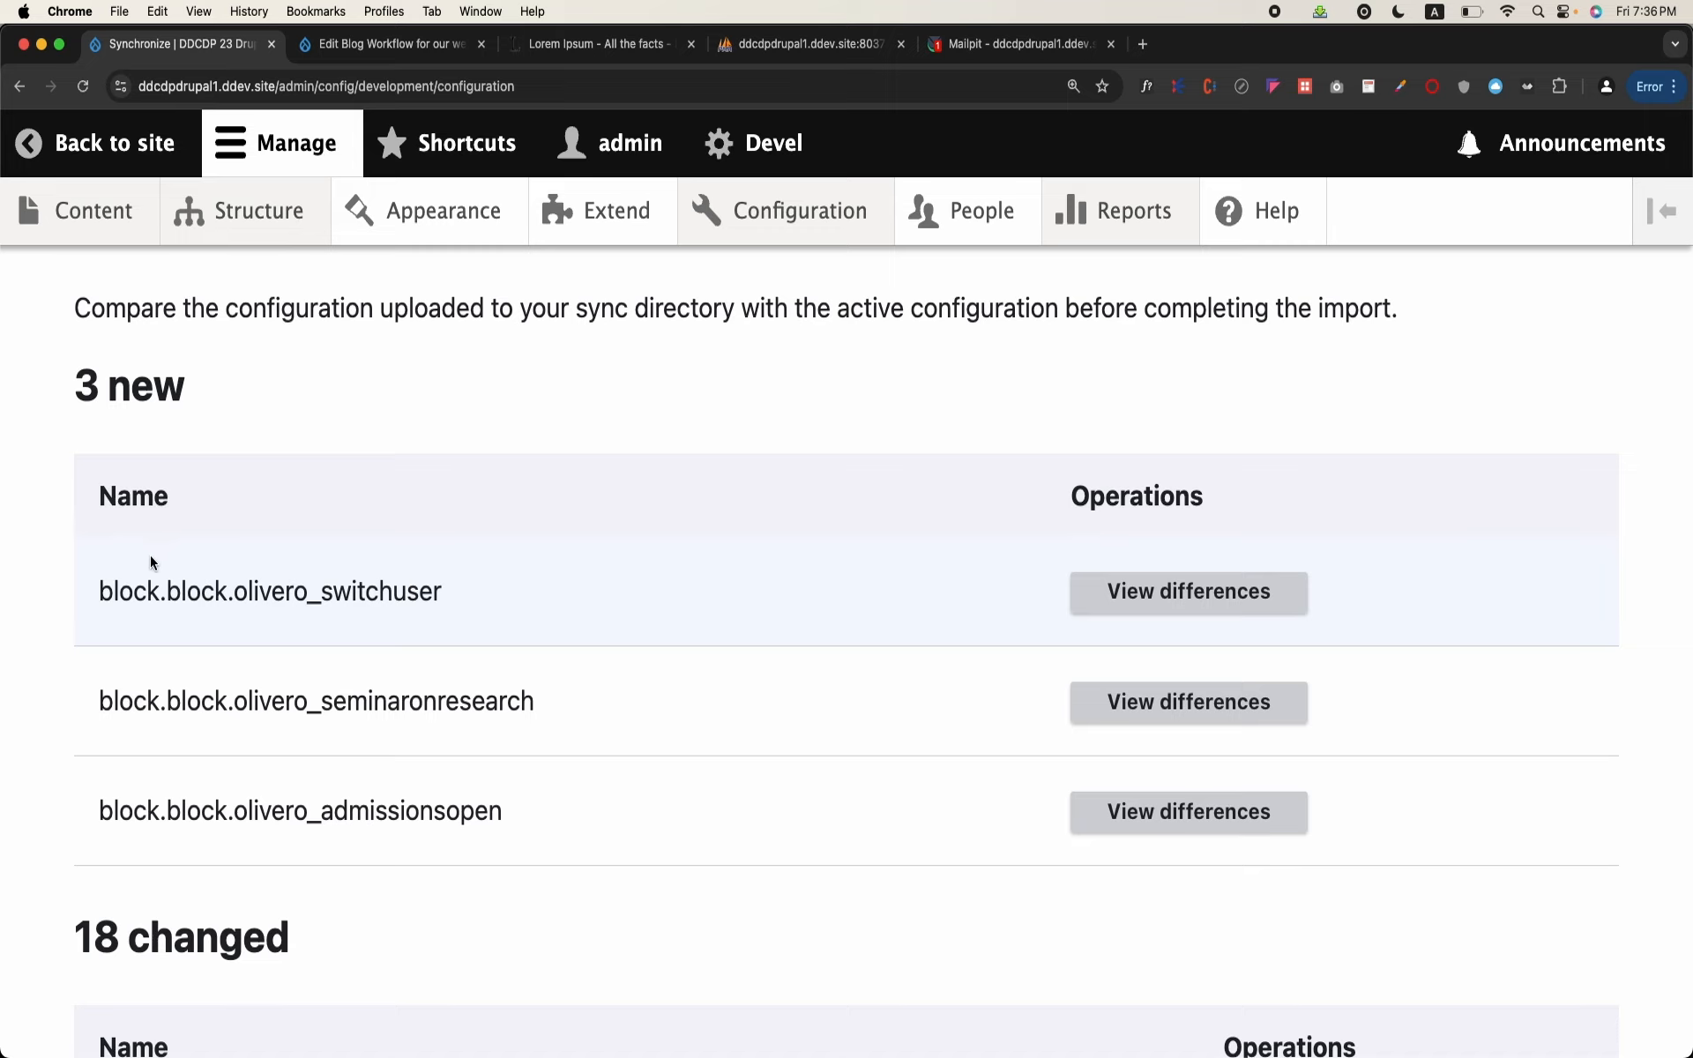
{"action": "scroll", "coordinate": [480, 690], "scroll_direction": "down", "scroll_amount": 12}
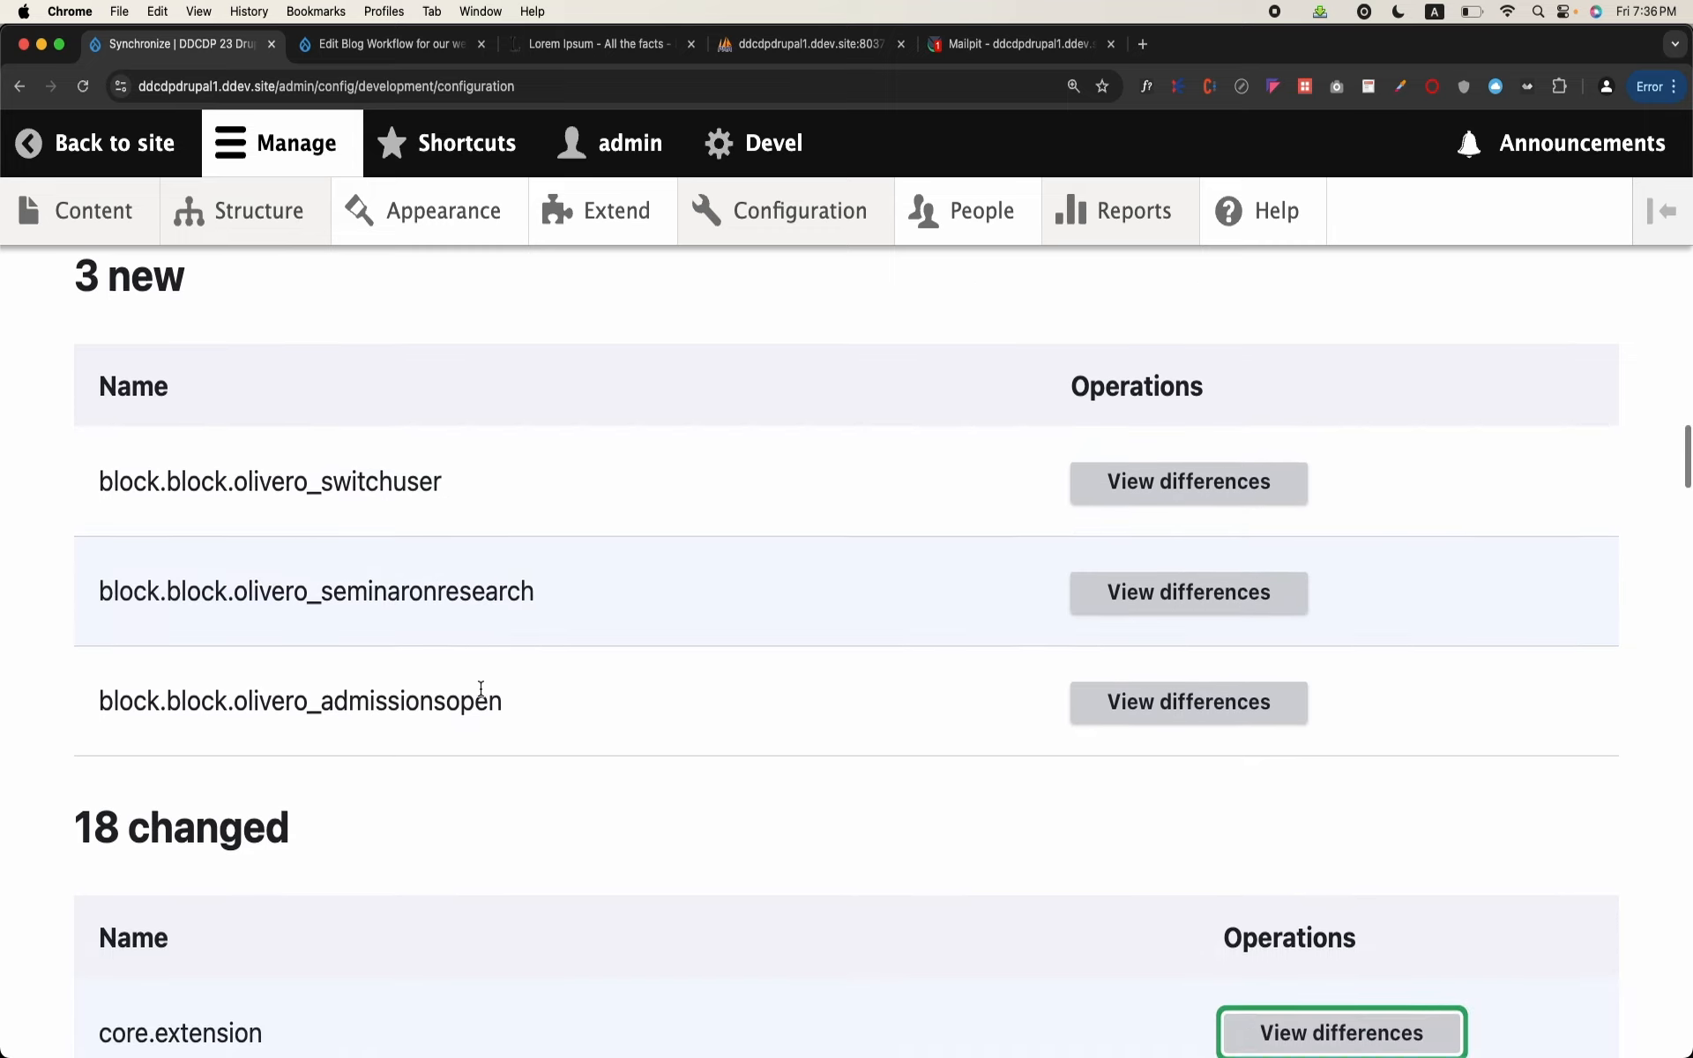
{"action": "scroll", "coordinate": [479, 697], "scroll_direction": "down", "scroll_amount": 18}
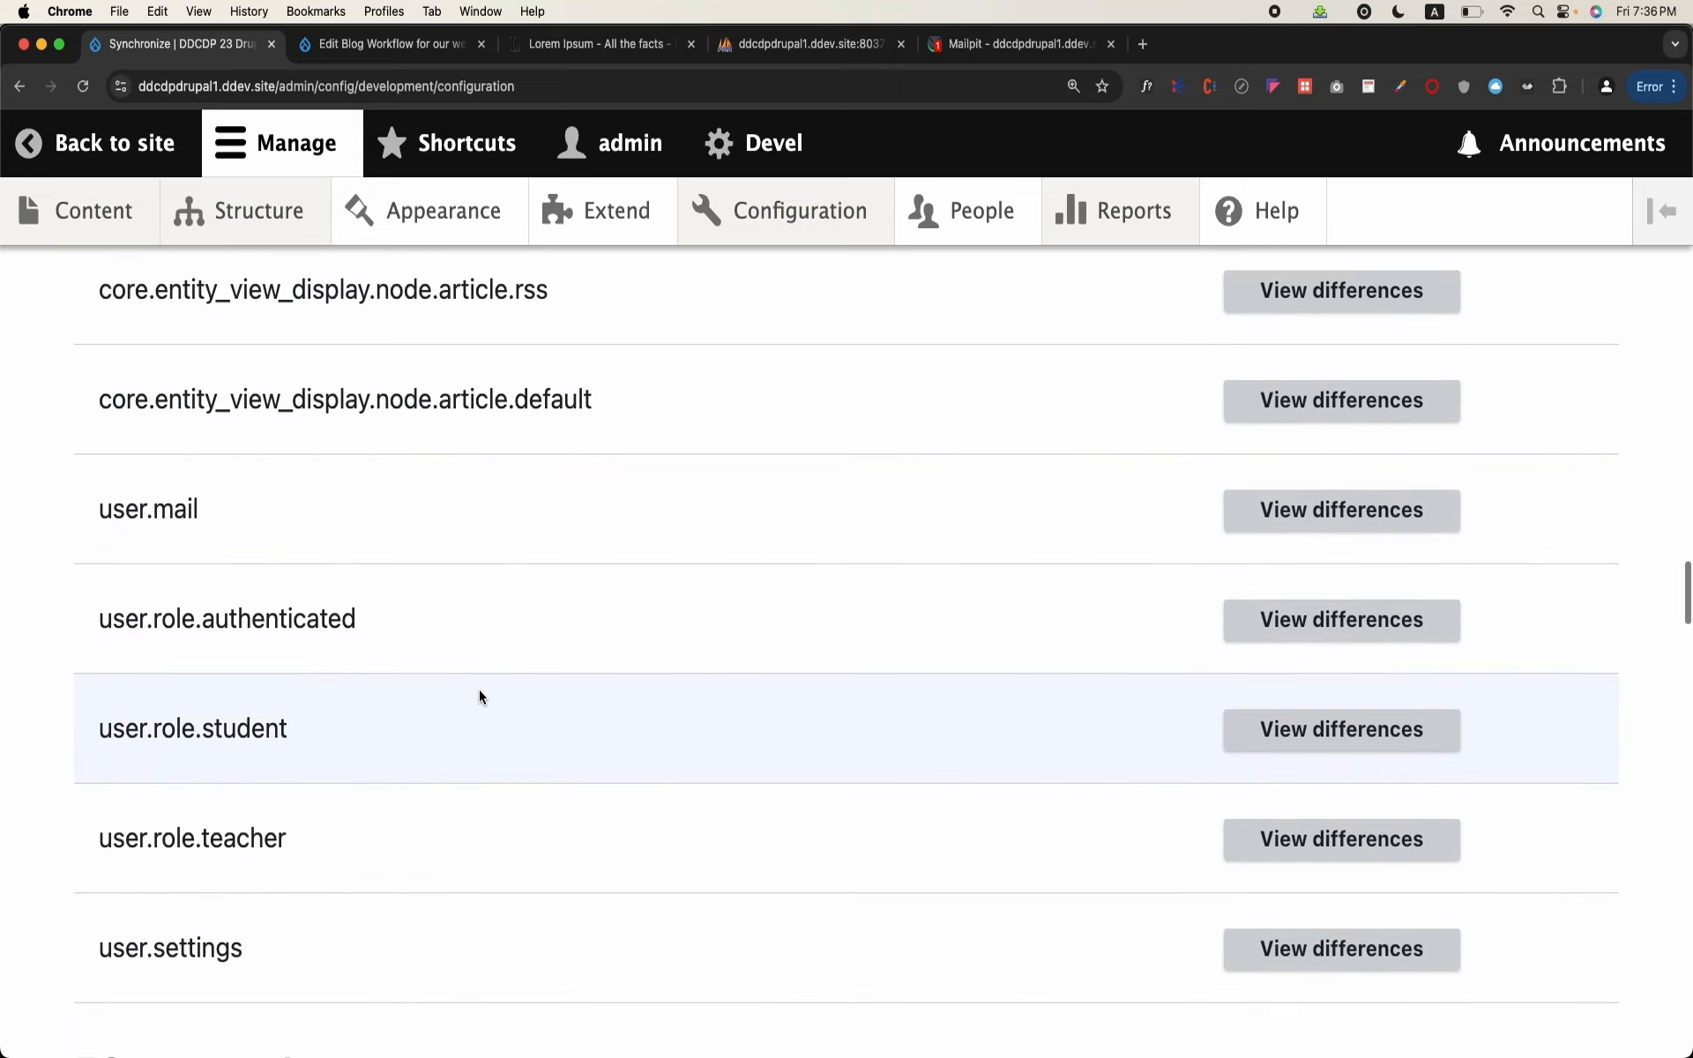
{"action": "scroll", "coordinate": [479, 697], "scroll_direction": "down", "scroll_amount": 2}
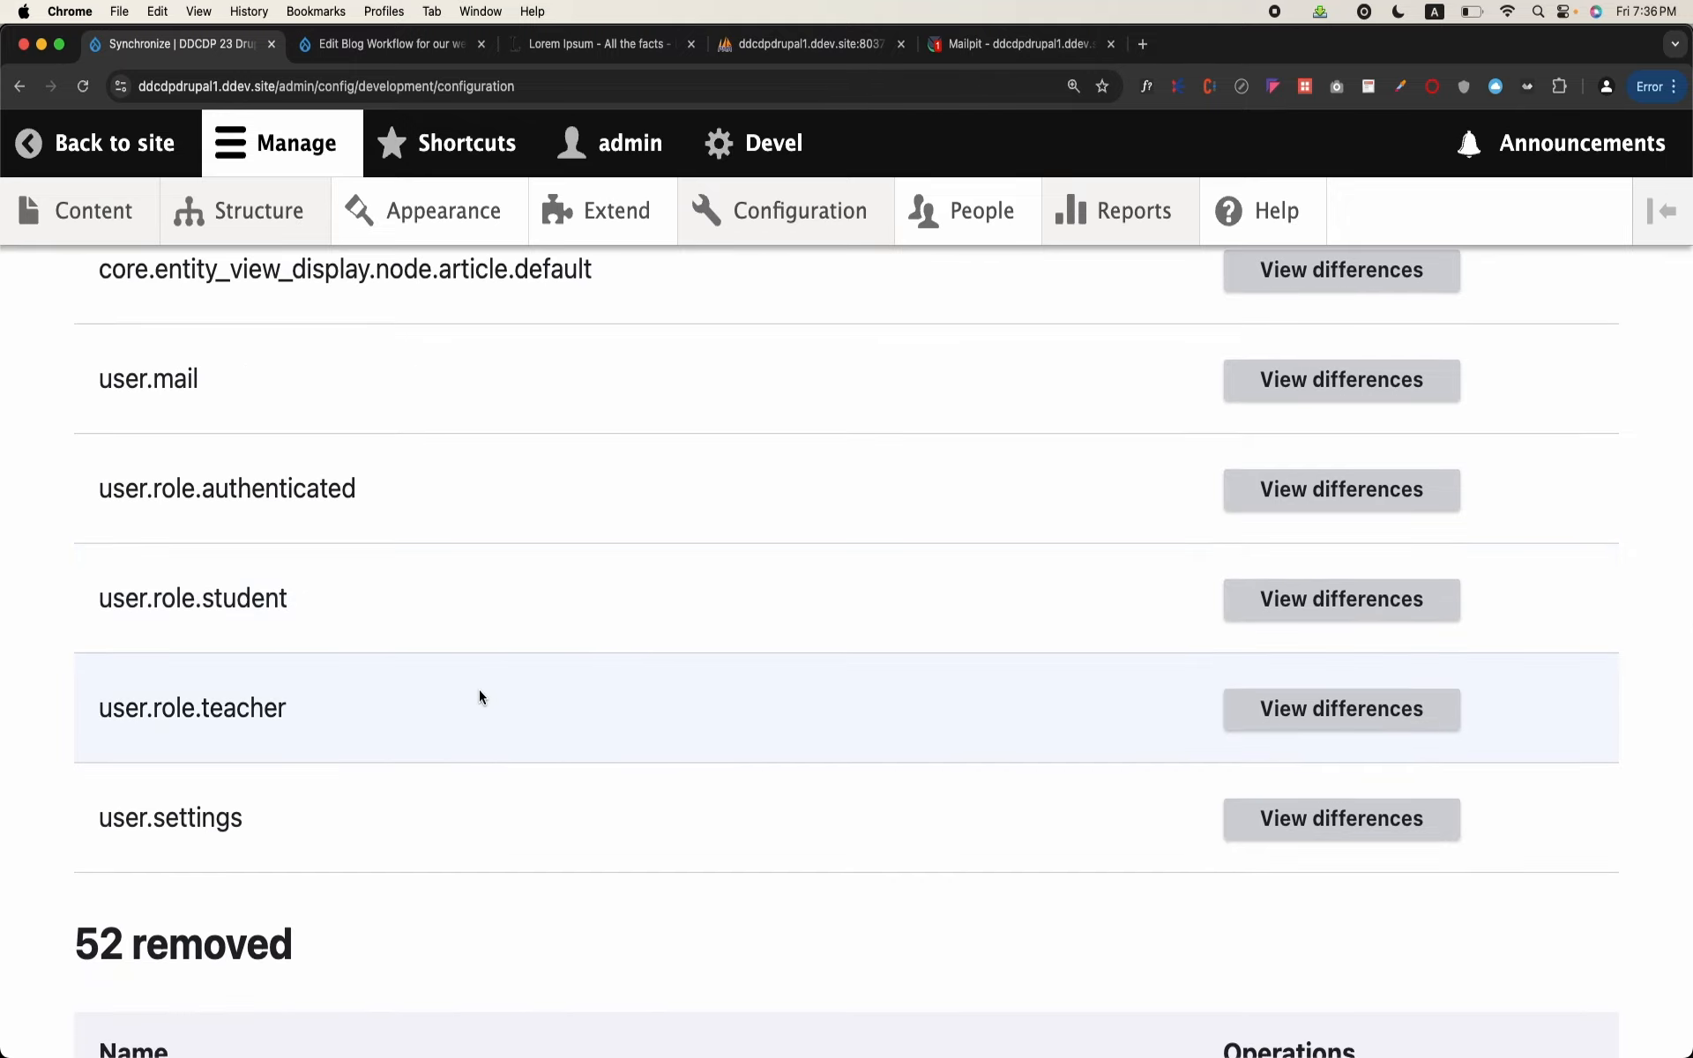
{"action": "scroll", "coordinate": [479, 695], "scroll_direction": "up", "scroll_amount": 6}
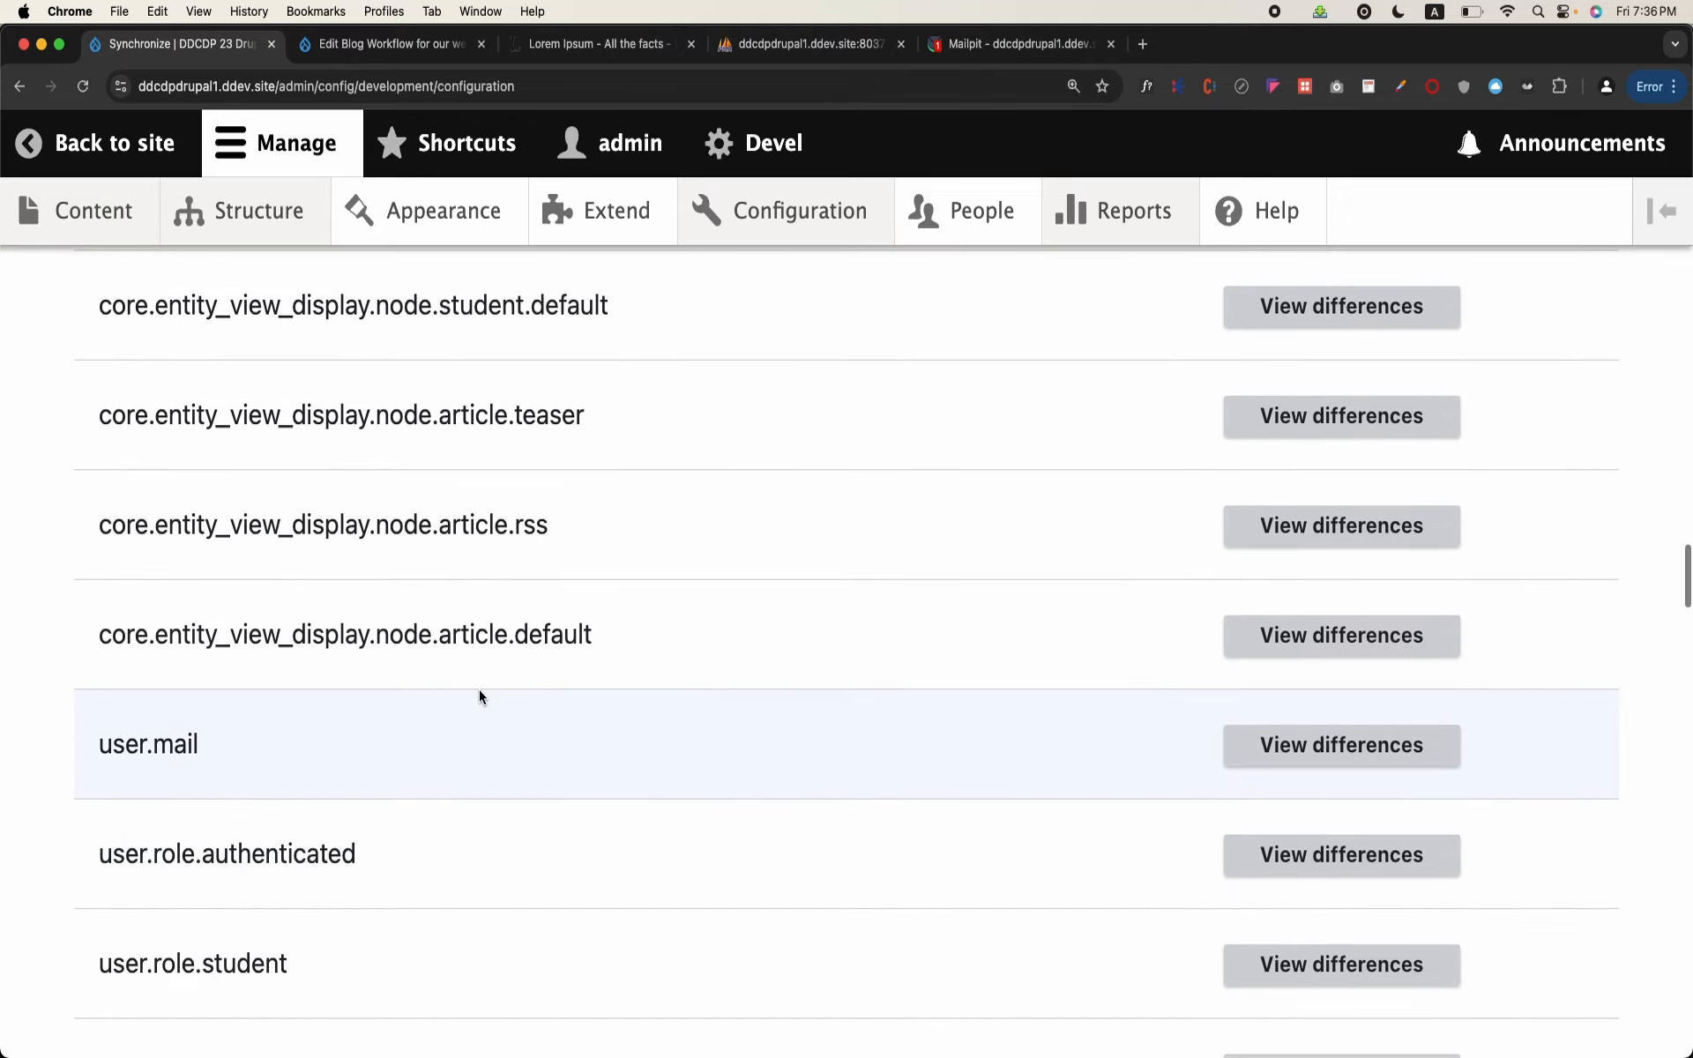
{"action": "scroll", "coordinate": [479, 697], "scroll_direction": "up", "scroll_amount": 3}
{"action": "scroll", "coordinate": [479, 697], "scroll_direction": "down", "scroll_amount": 18}
{"action": "scroll", "coordinate": [479, 697], "scroll_direction": "down", "scroll_amount": 2}
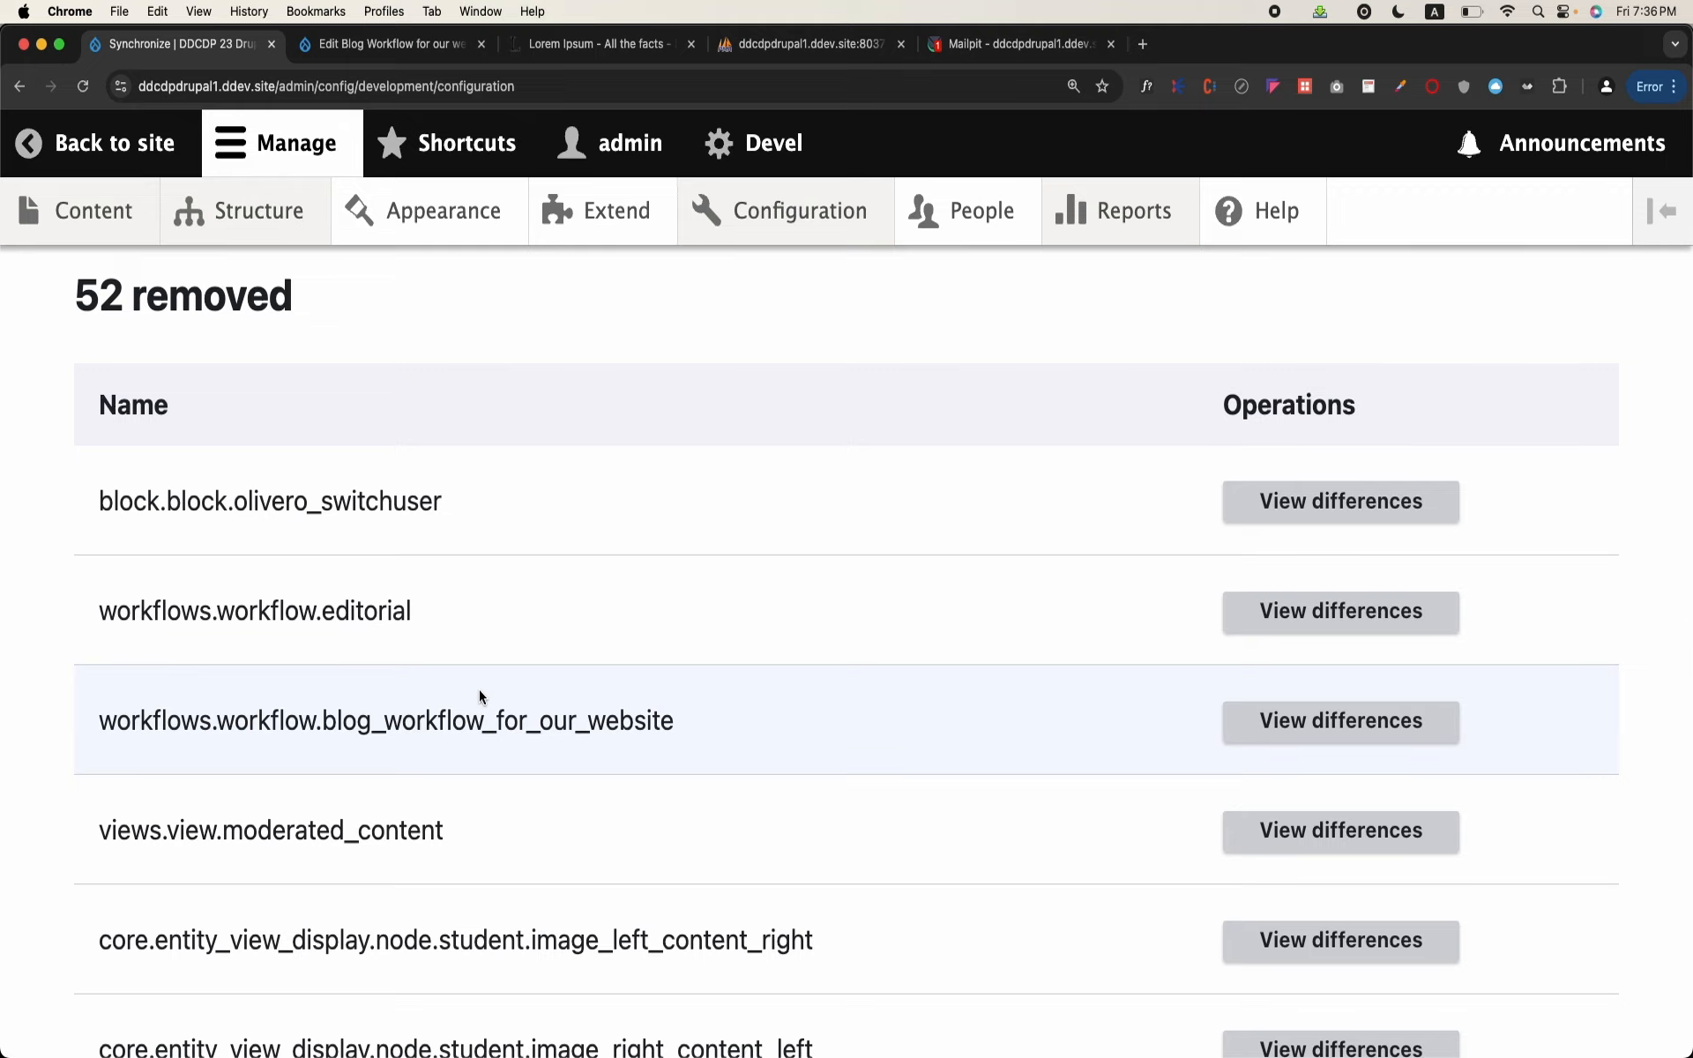
{"action": "scroll", "coordinate": [479, 697], "scroll_direction": "down", "scroll_amount": 20}
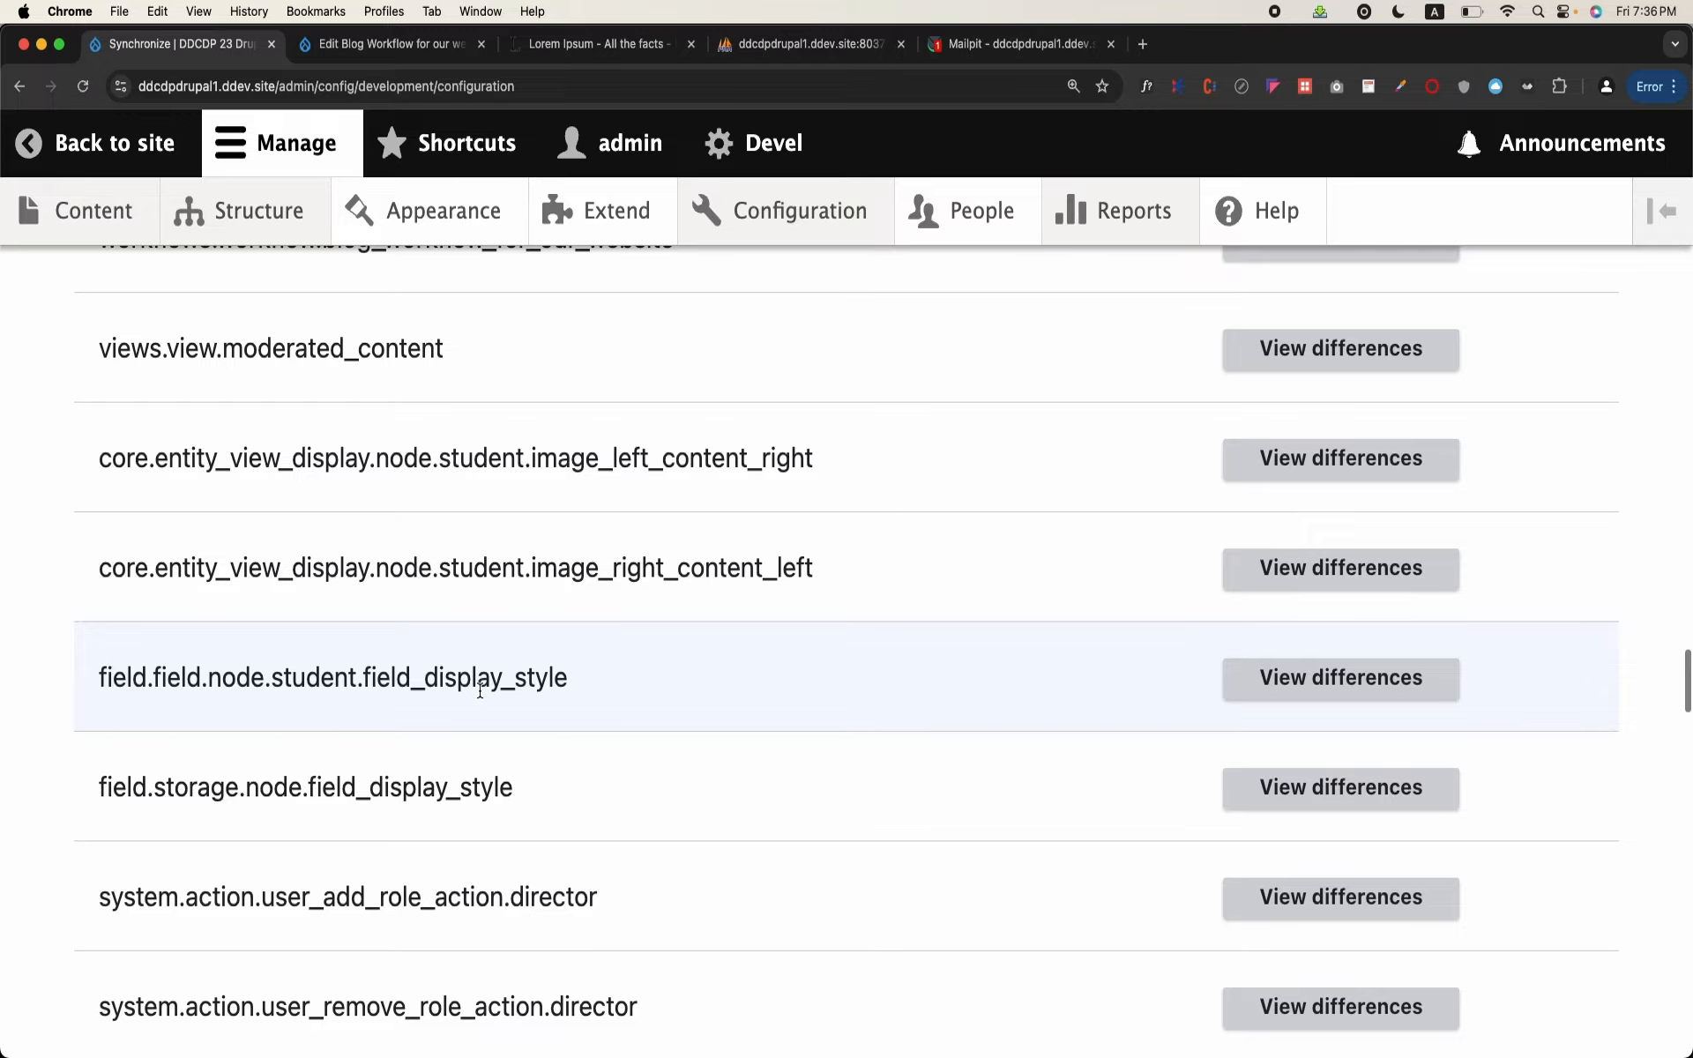
{"action": "scroll", "coordinate": [479, 697], "scroll_direction": "down", "scroll_amount": 20}
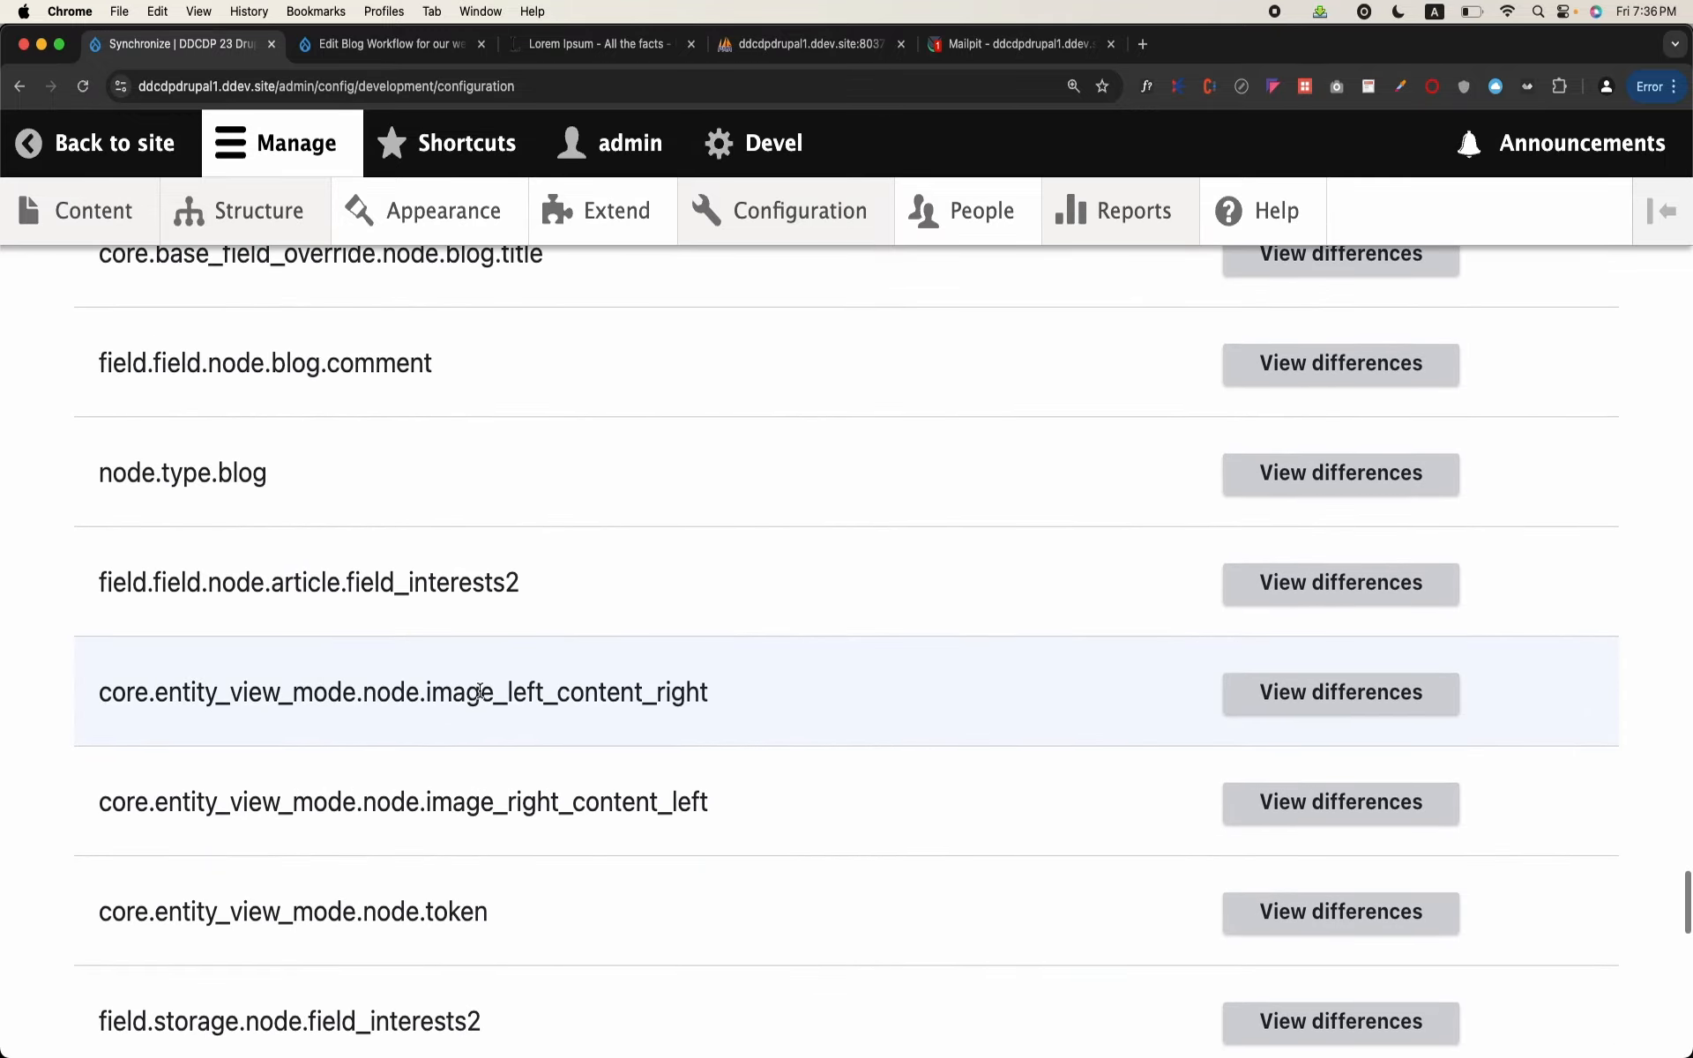
{"action": "scroll", "coordinate": [479, 697], "scroll_direction": "down", "scroll_amount": 6}
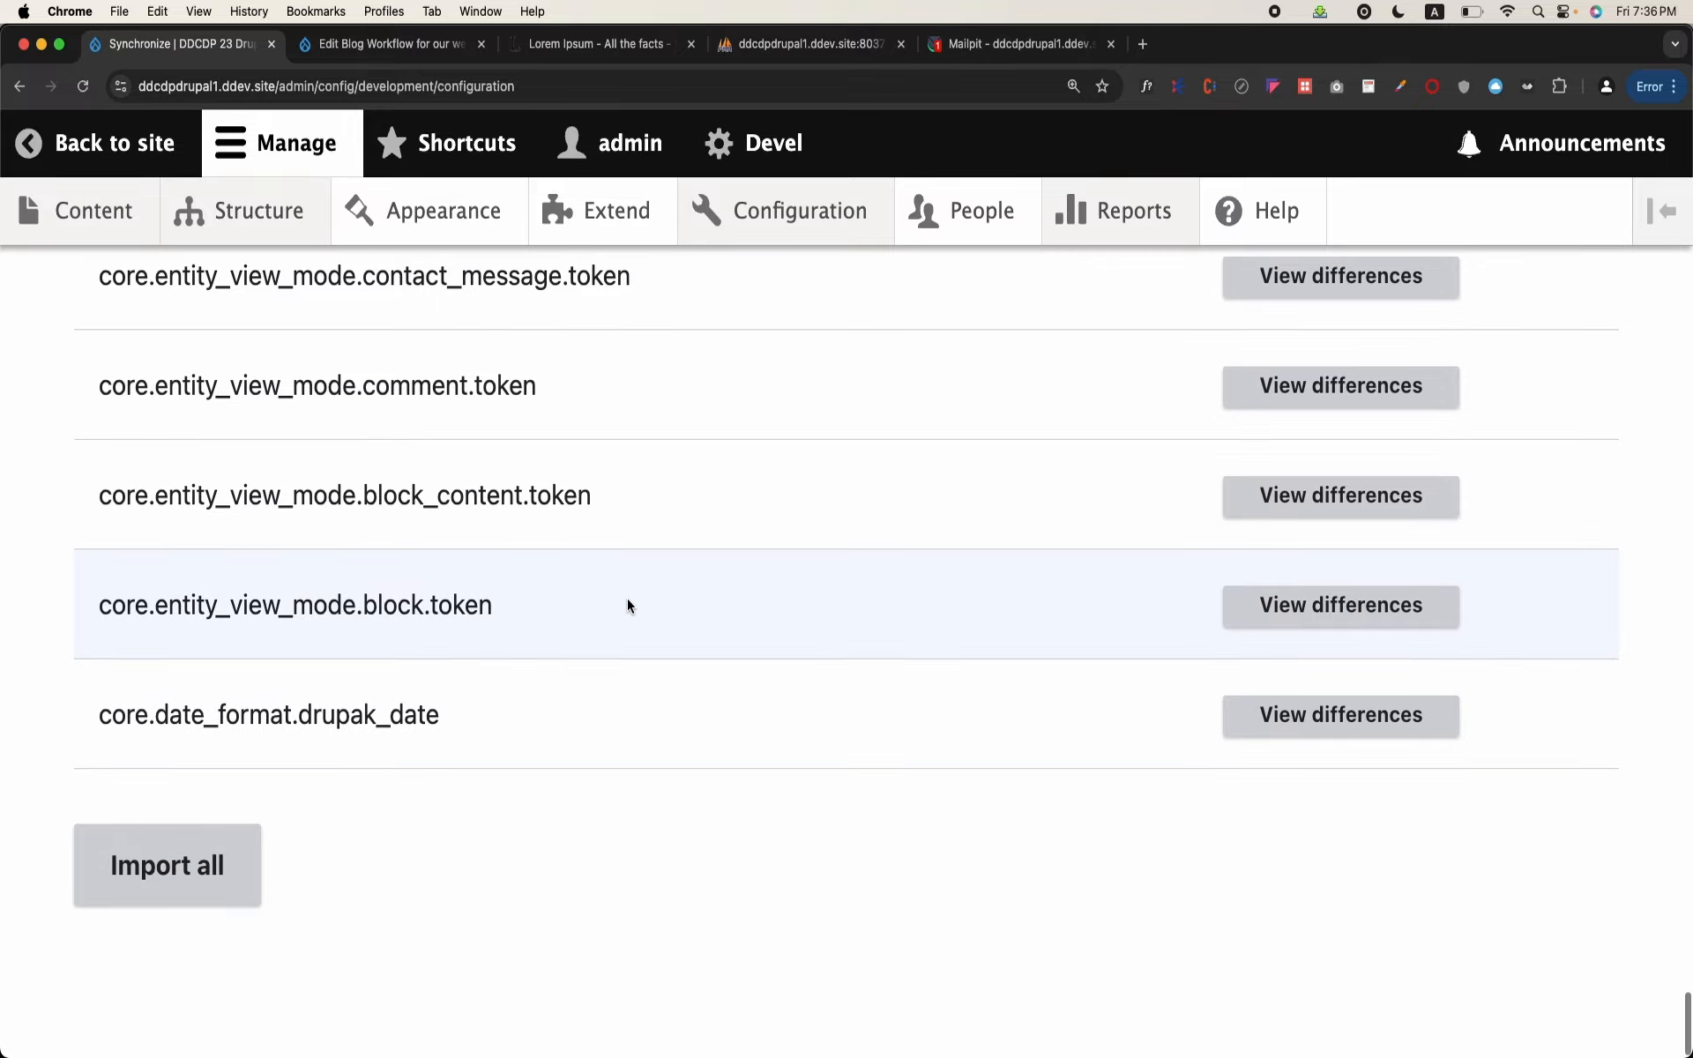
Step: Open the configuration export page for a single item
{"action": "scroll", "coordinate": [579, 818], "scroll_direction": "up", "scroll_amount": 15}
{"action": "scroll", "coordinate": [578, 819], "scroll_direction": "up", "scroll_amount": 20}
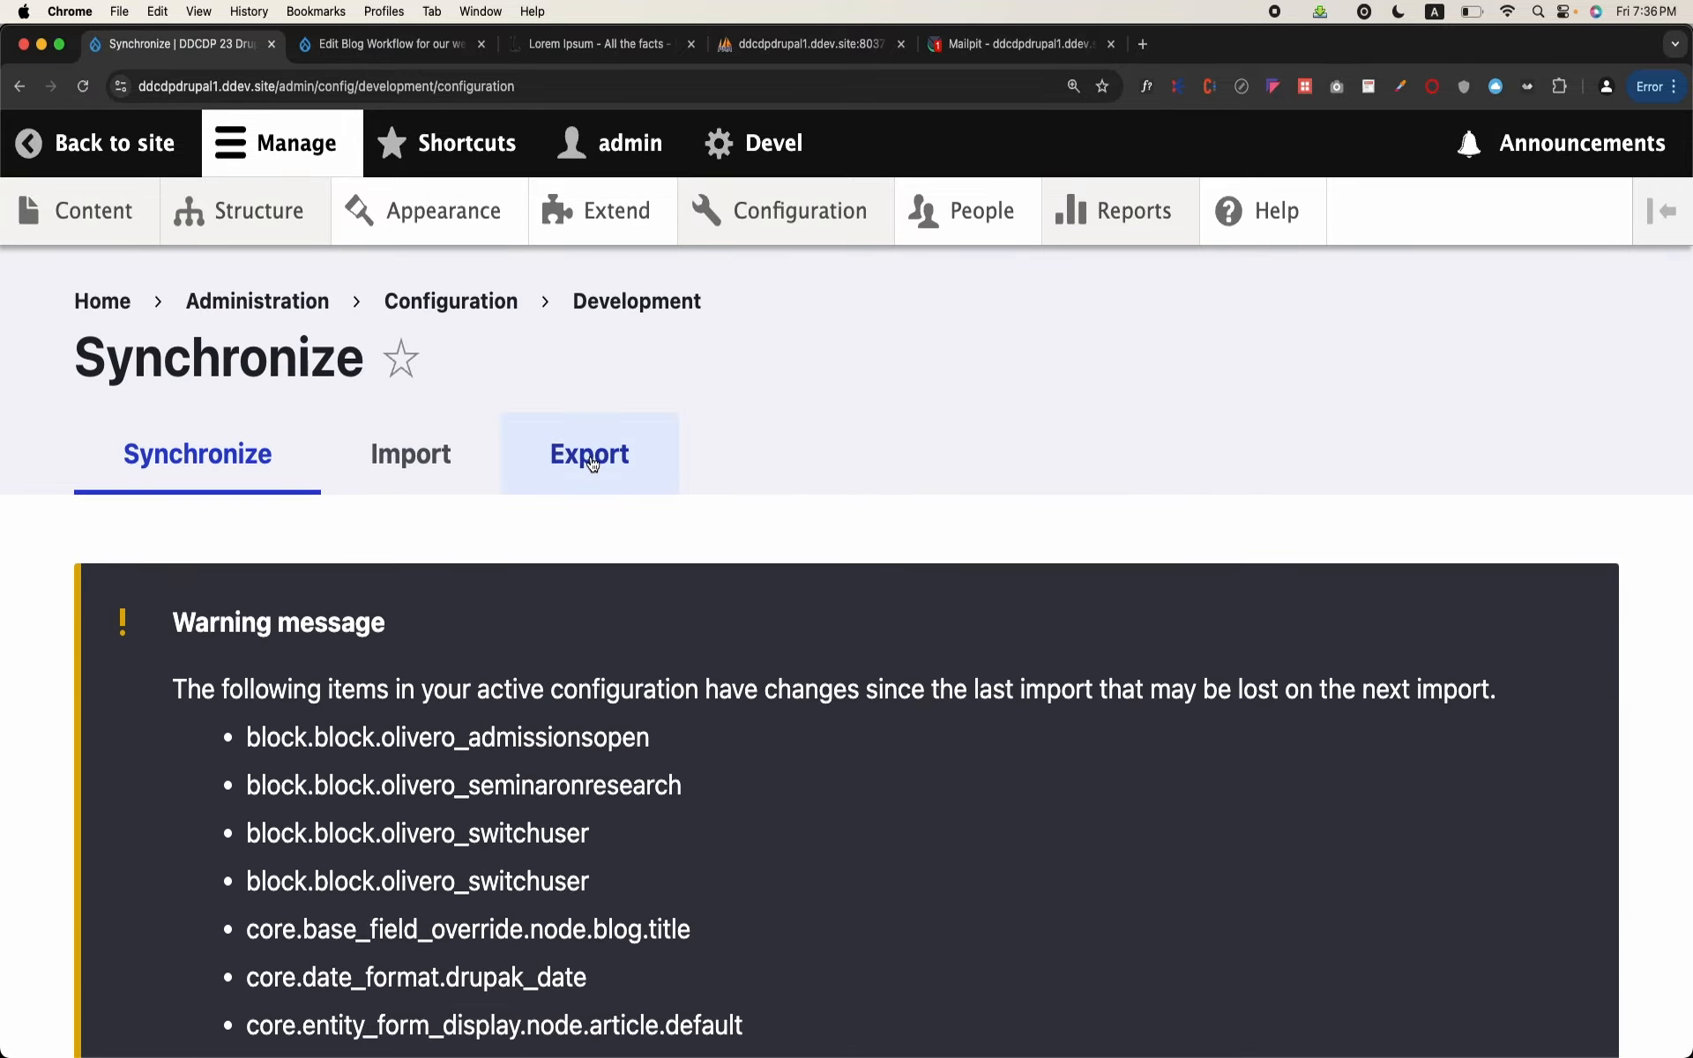
{"action": "left_click", "coordinate": [591, 465]}
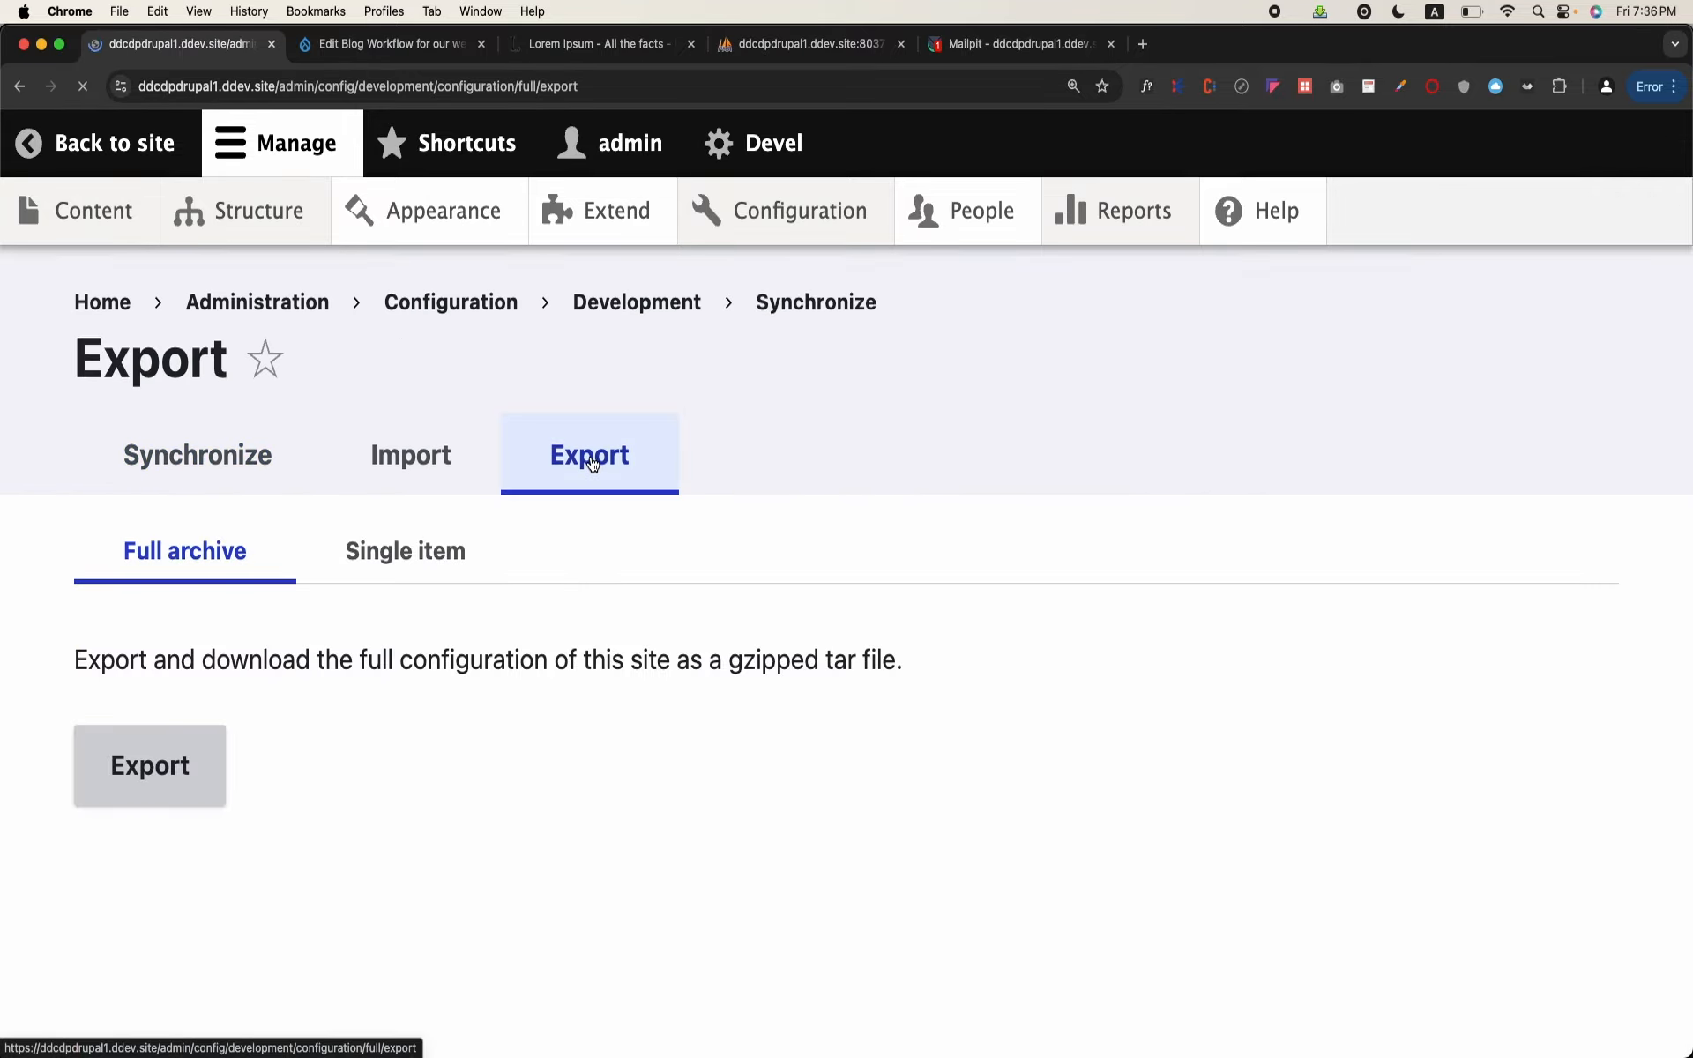
{"action": "left_click", "coordinate": [439, 547]}
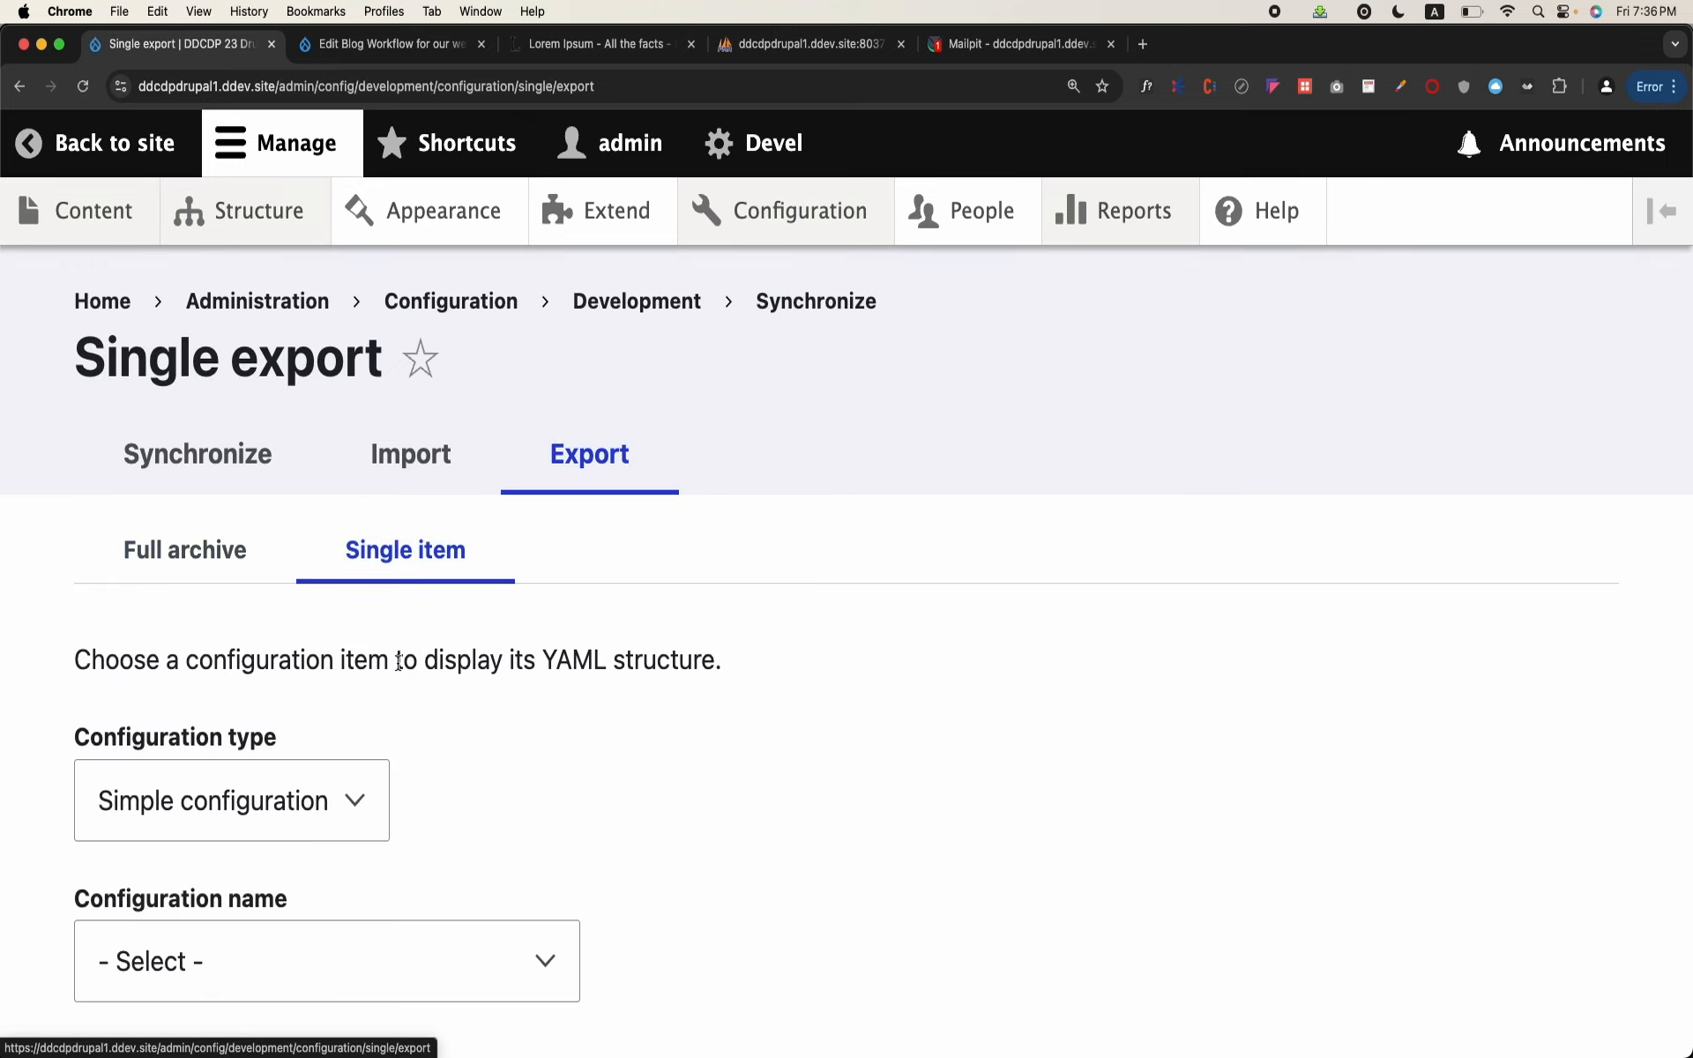
Step: Set the configuration type to Content type and the configuration name to blog (Blog) to display its YAML
{"action": "scroll", "coordinate": [397, 670], "scroll_direction": "down", "scroll_amount": 3}
{"action": "left_click", "coordinate": [328, 682]}
{"action": "scroll", "coordinate": [329, 682], "scroll_direction": "down", "scroll_amount": 5}
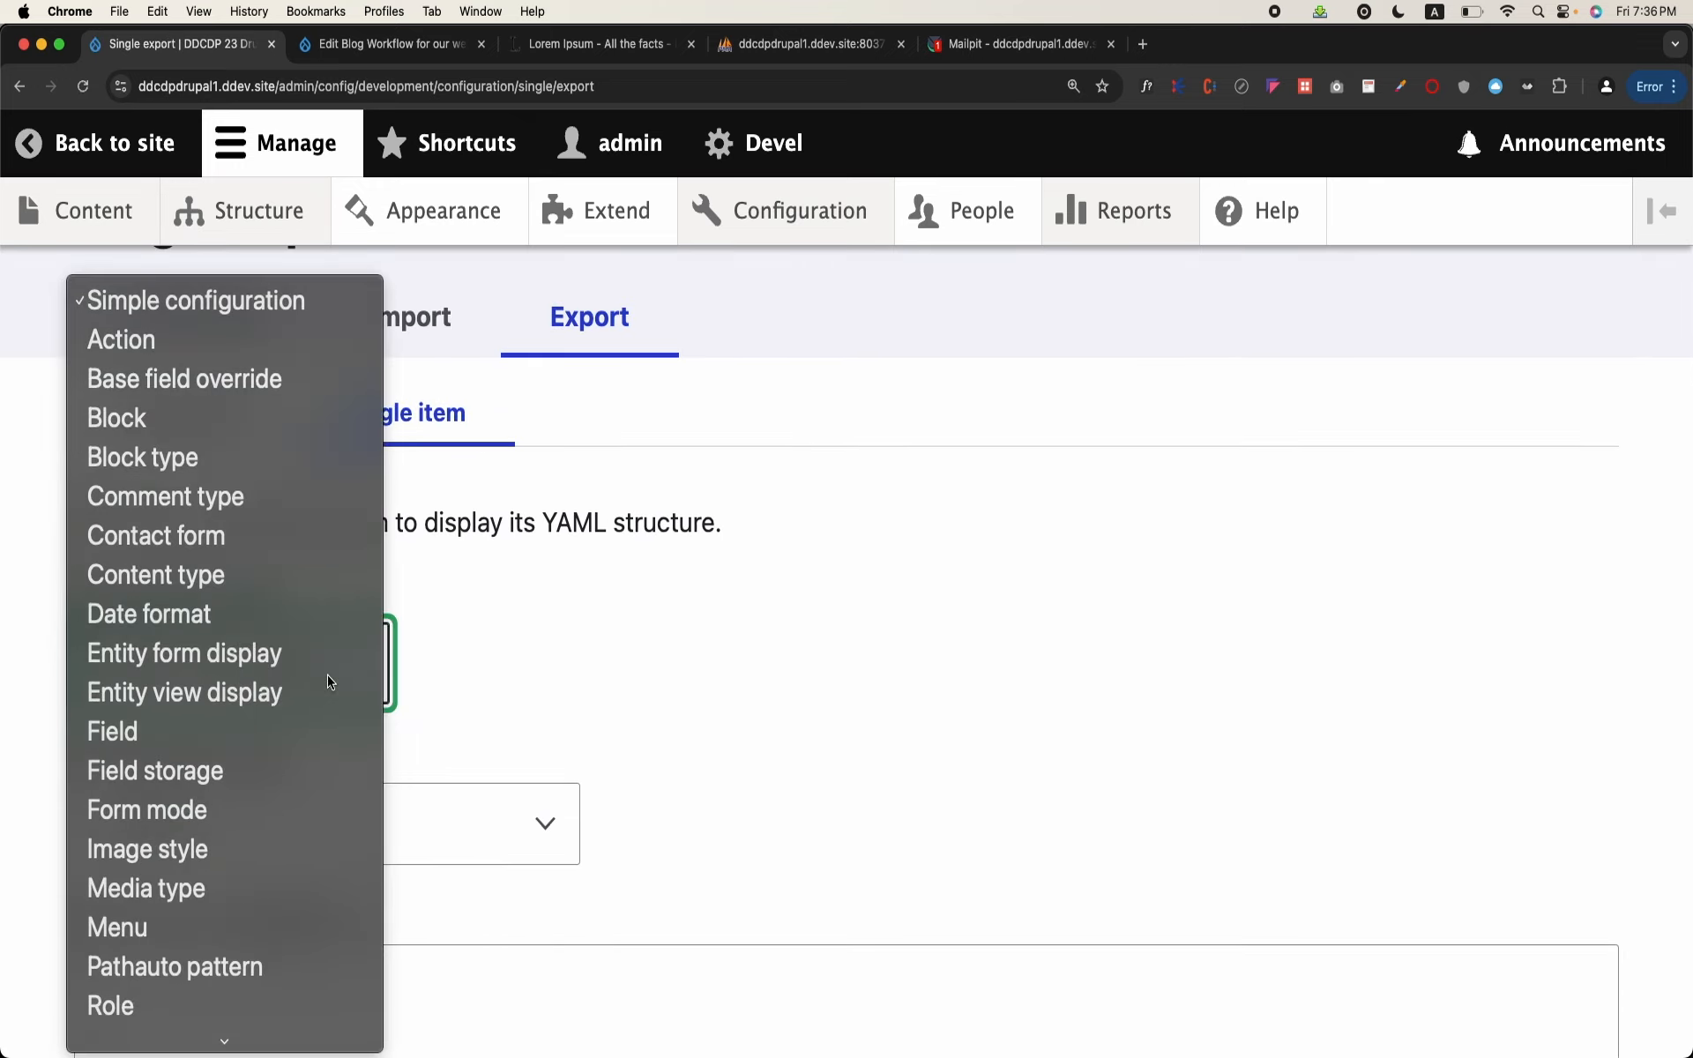
{"action": "left_click", "coordinate": [203, 582]}
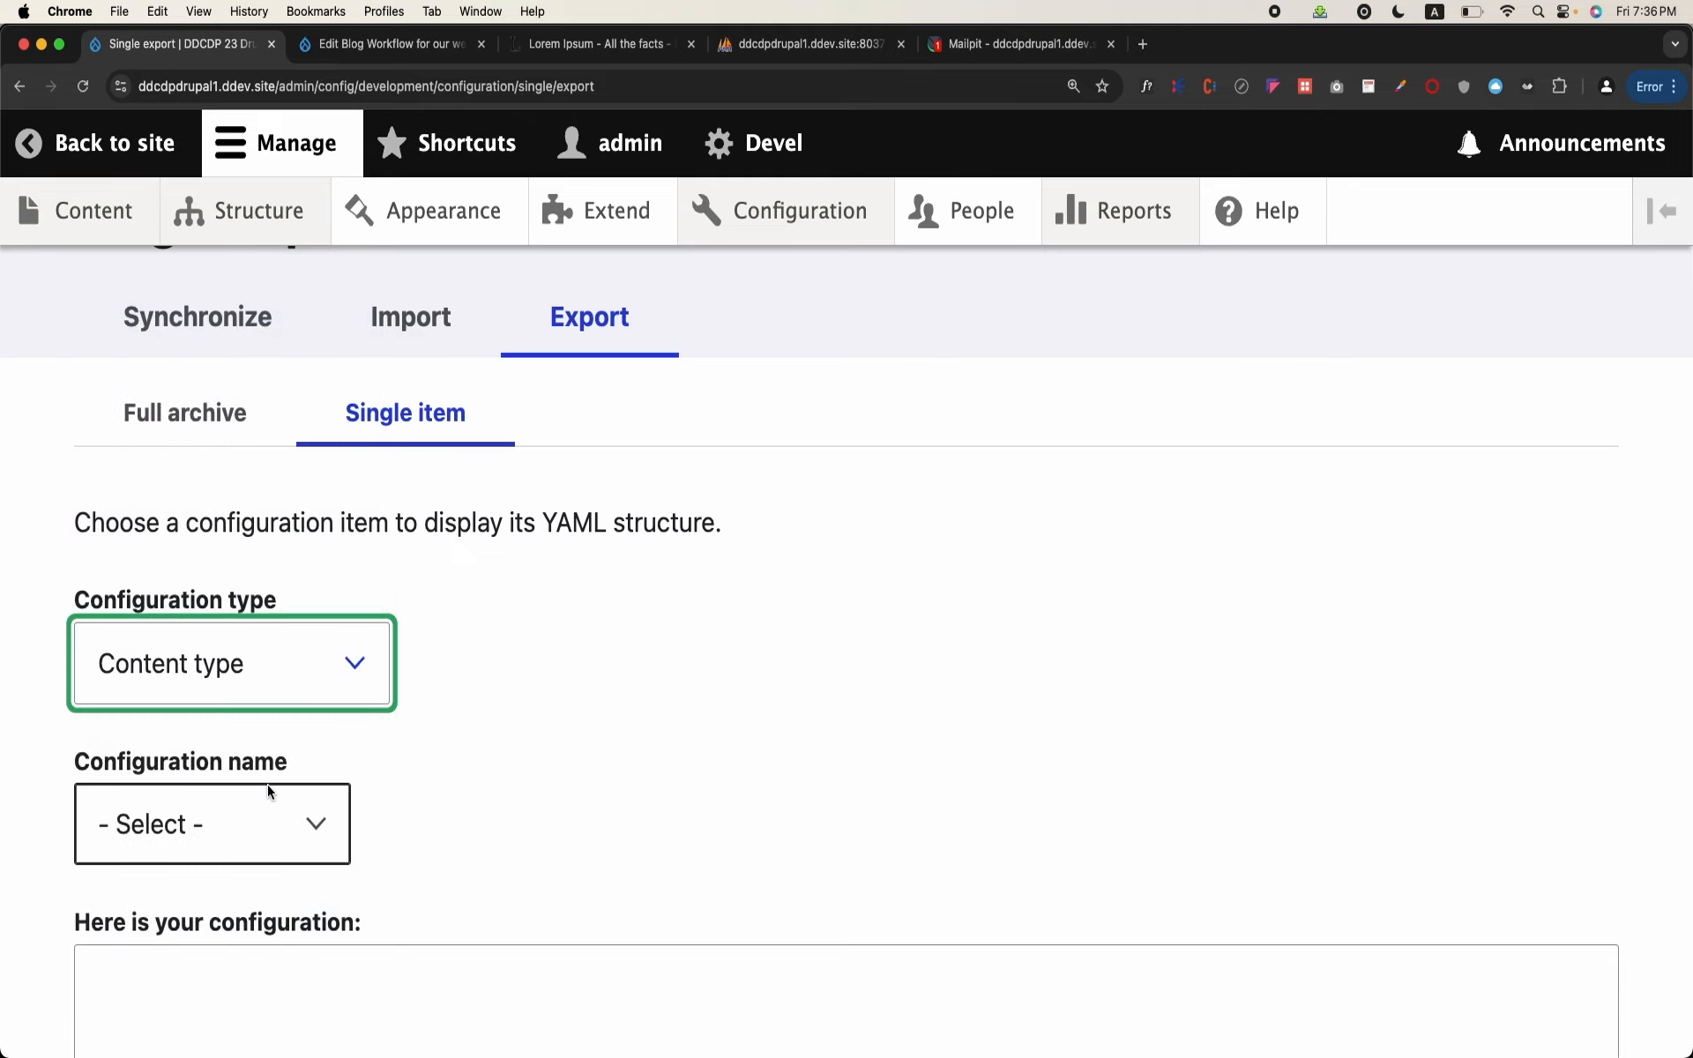
{"action": "left_click", "coordinate": [269, 791]}
{"action": "left_click", "coordinate": [231, 887]}
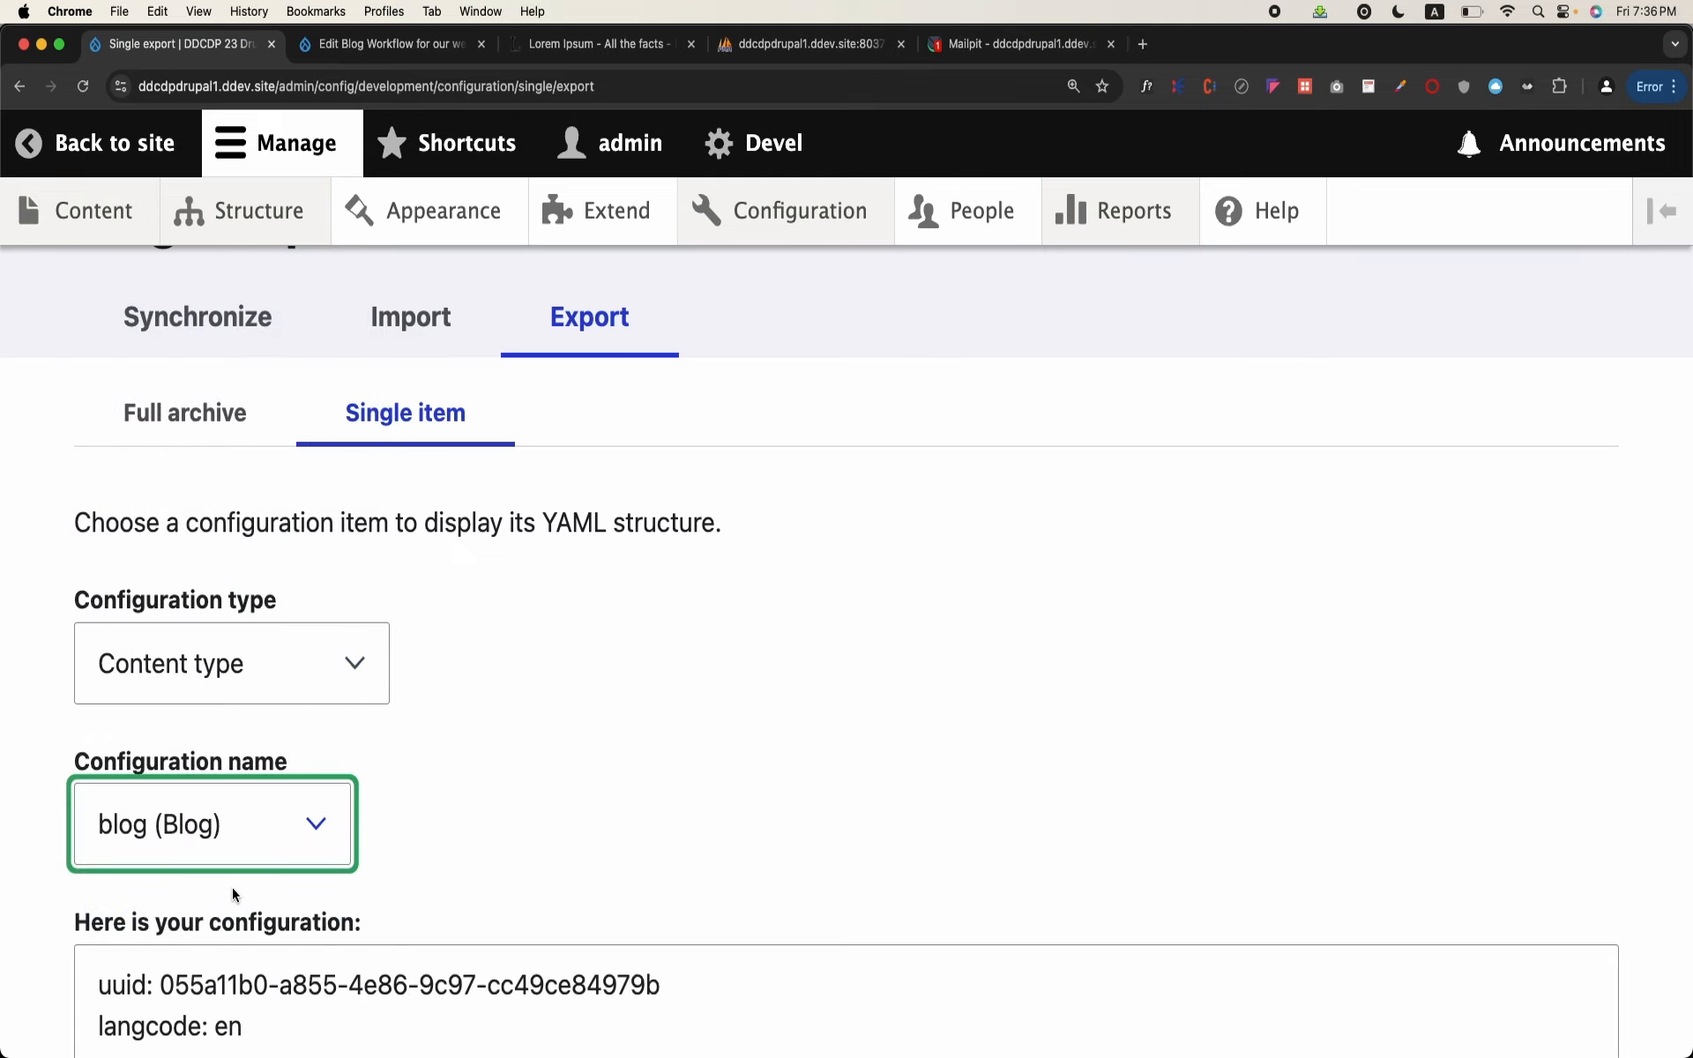
Step: Examine the Blog content type's YAML to its end and highlight the filename node.type.blog.yml
{"action": "scroll", "coordinate": [306, 824], "scroll_direction": "down", "scroll_amount": 10}
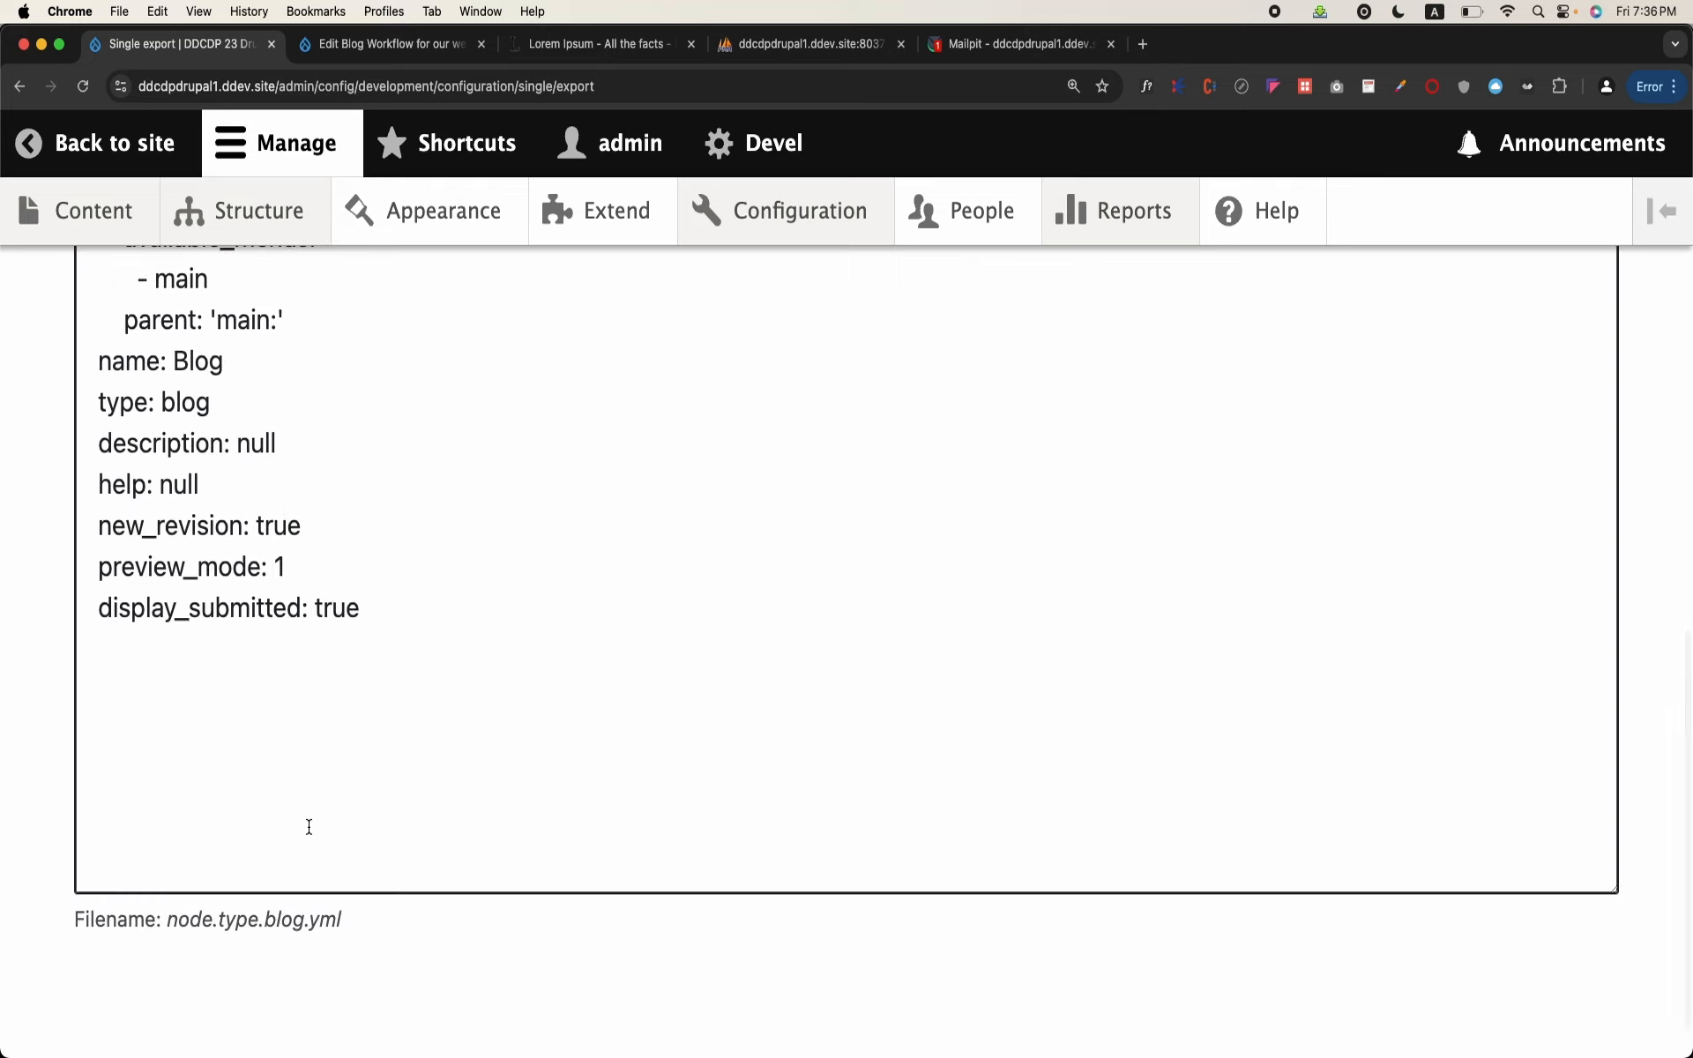
{"action": "scroll", "coordinate": [308, 826], "scroll_direction": "down", "scroll_amount": 2}
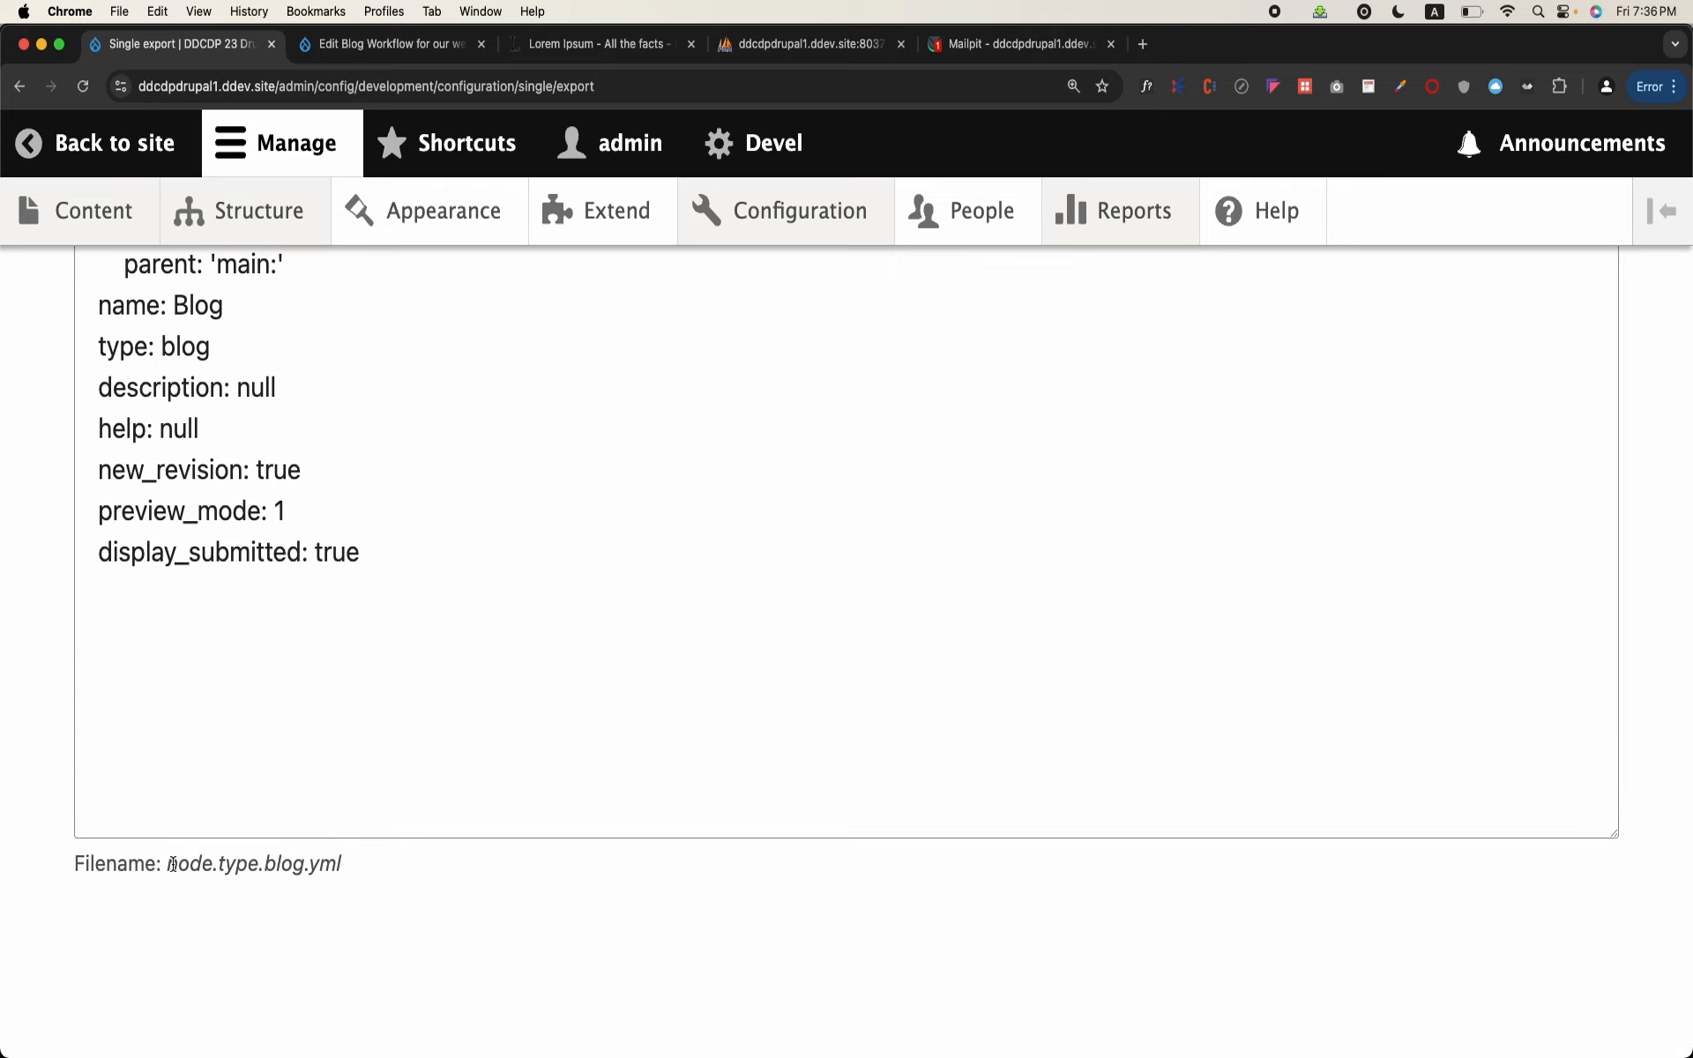
{"action": "left_click_drag", "start_coordinate": [169, 865], "coordinate": [373, 866]}
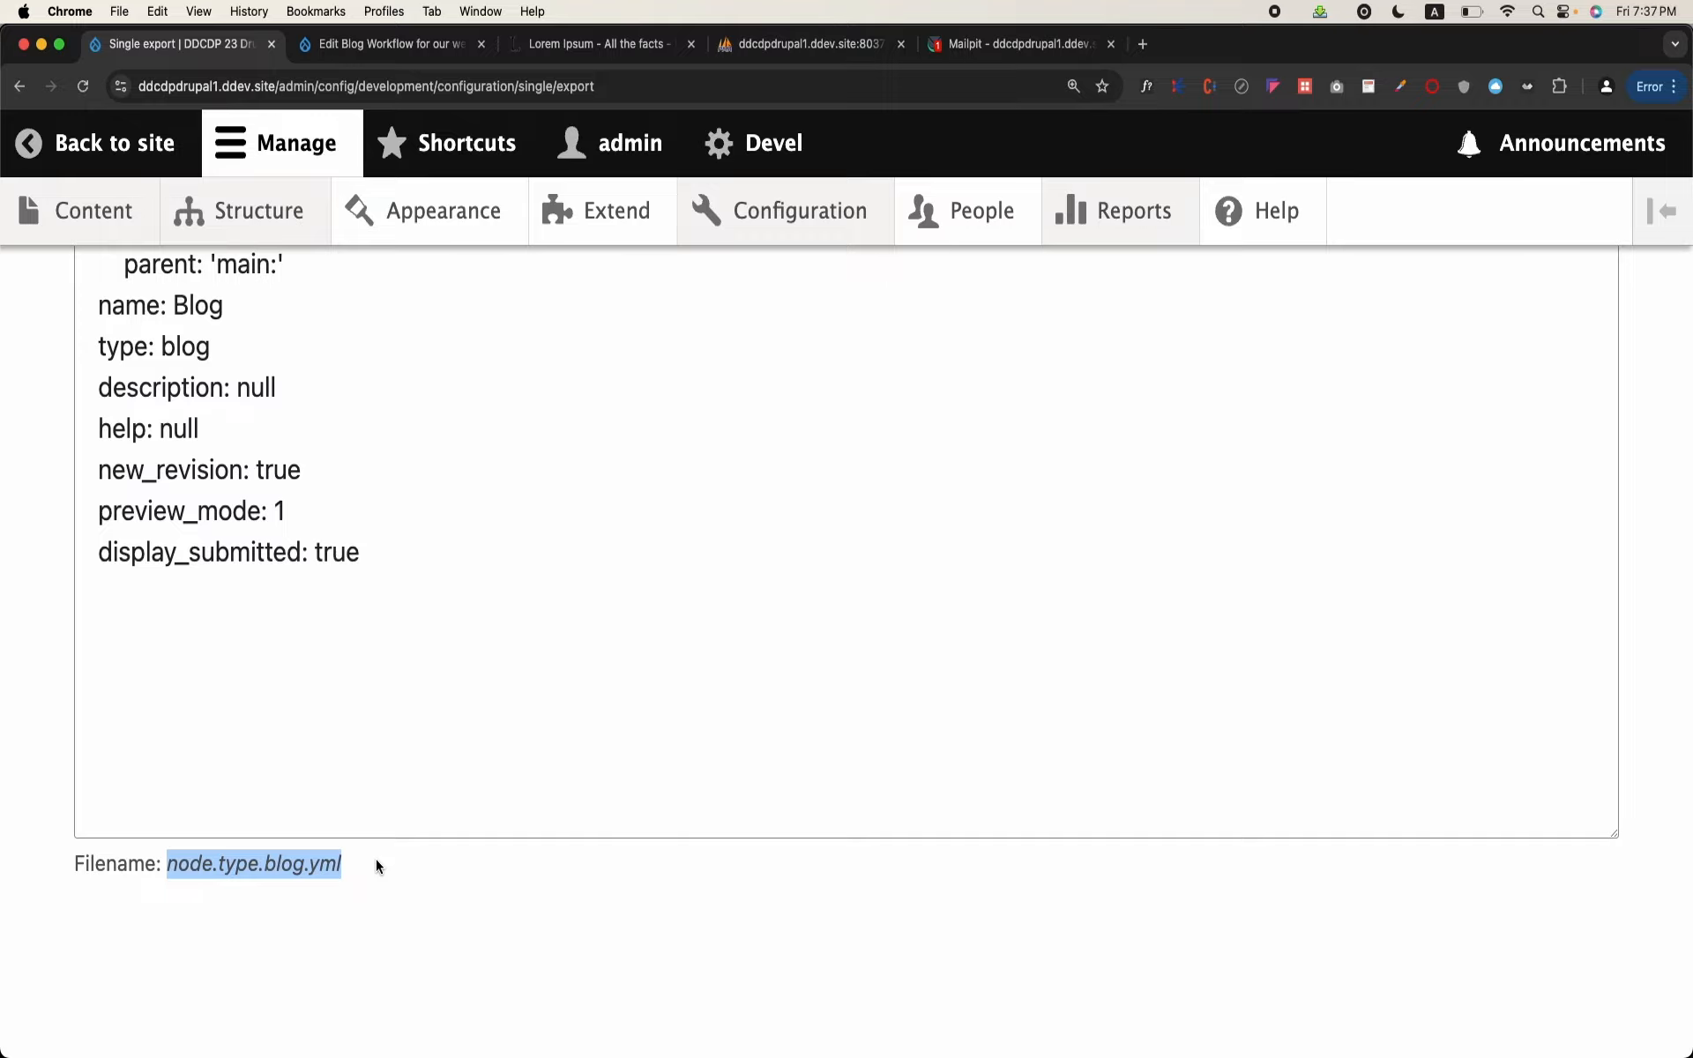
Step: Export and download the site's full configuration as an archive, and return to the Configuration overview
{"action": "scroll", "coordinate": [483, 650], "scroll_direction": "up", "scroll_amount": 15}
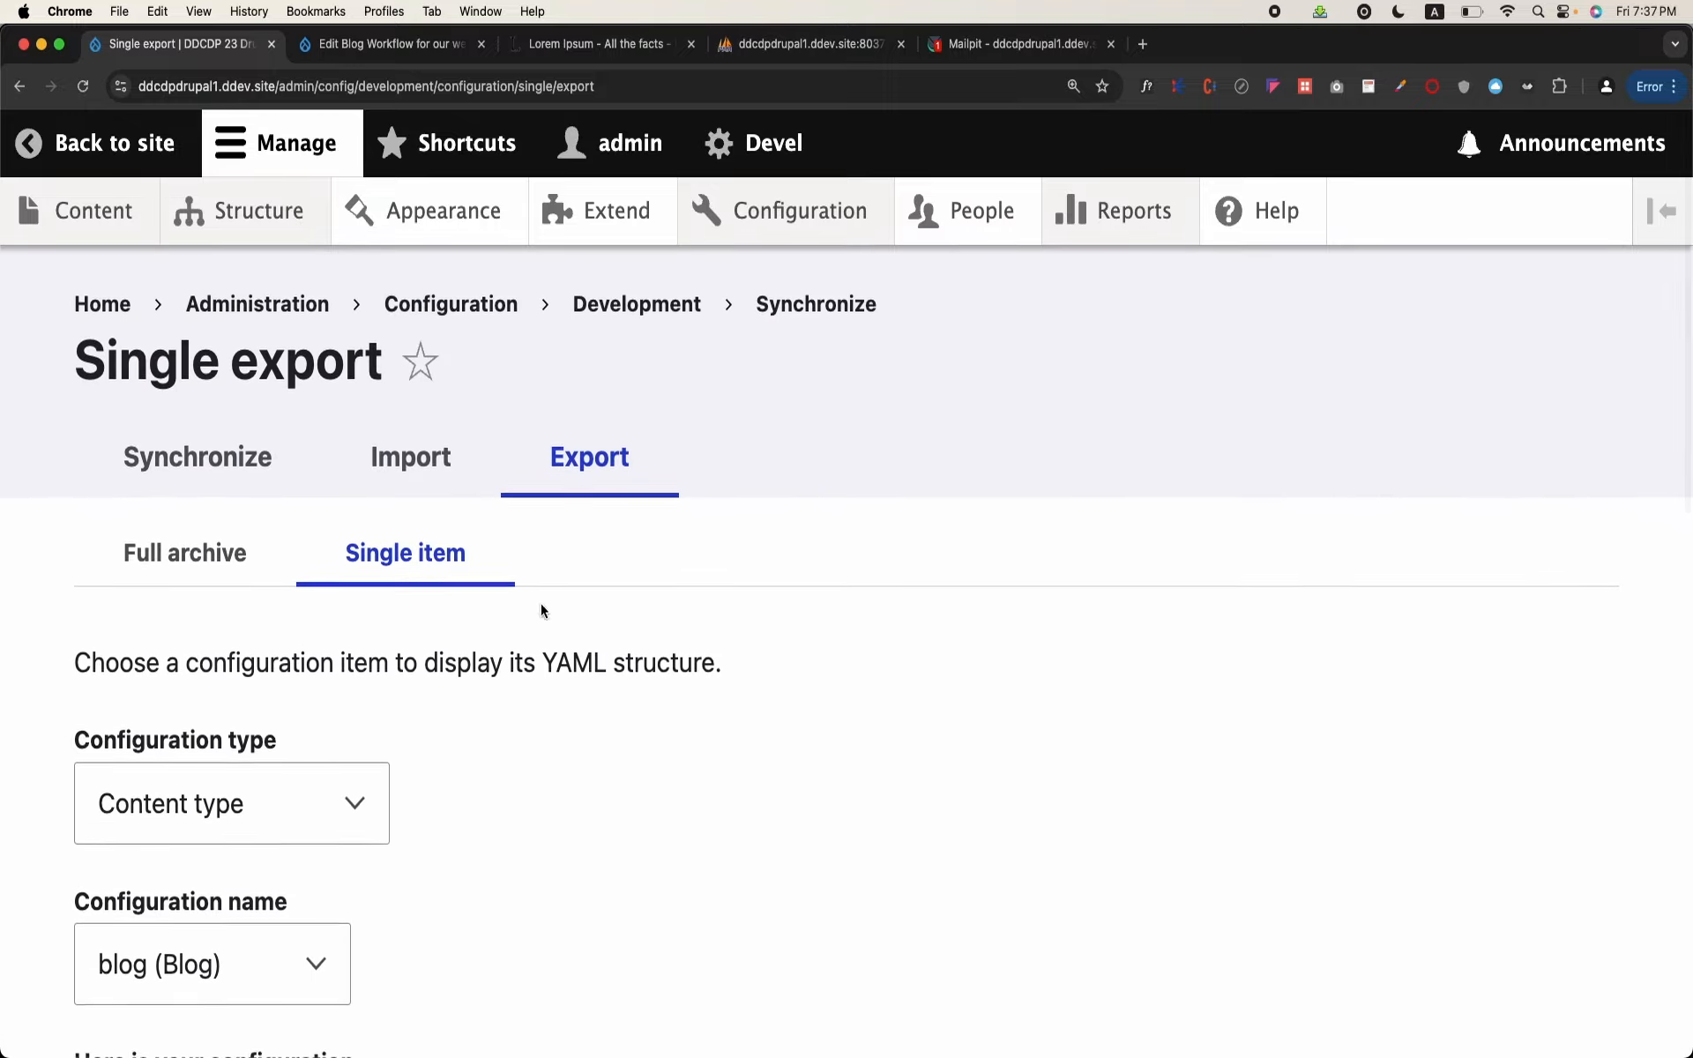
{"action": "left_click", "coordinate": [194, 550]}
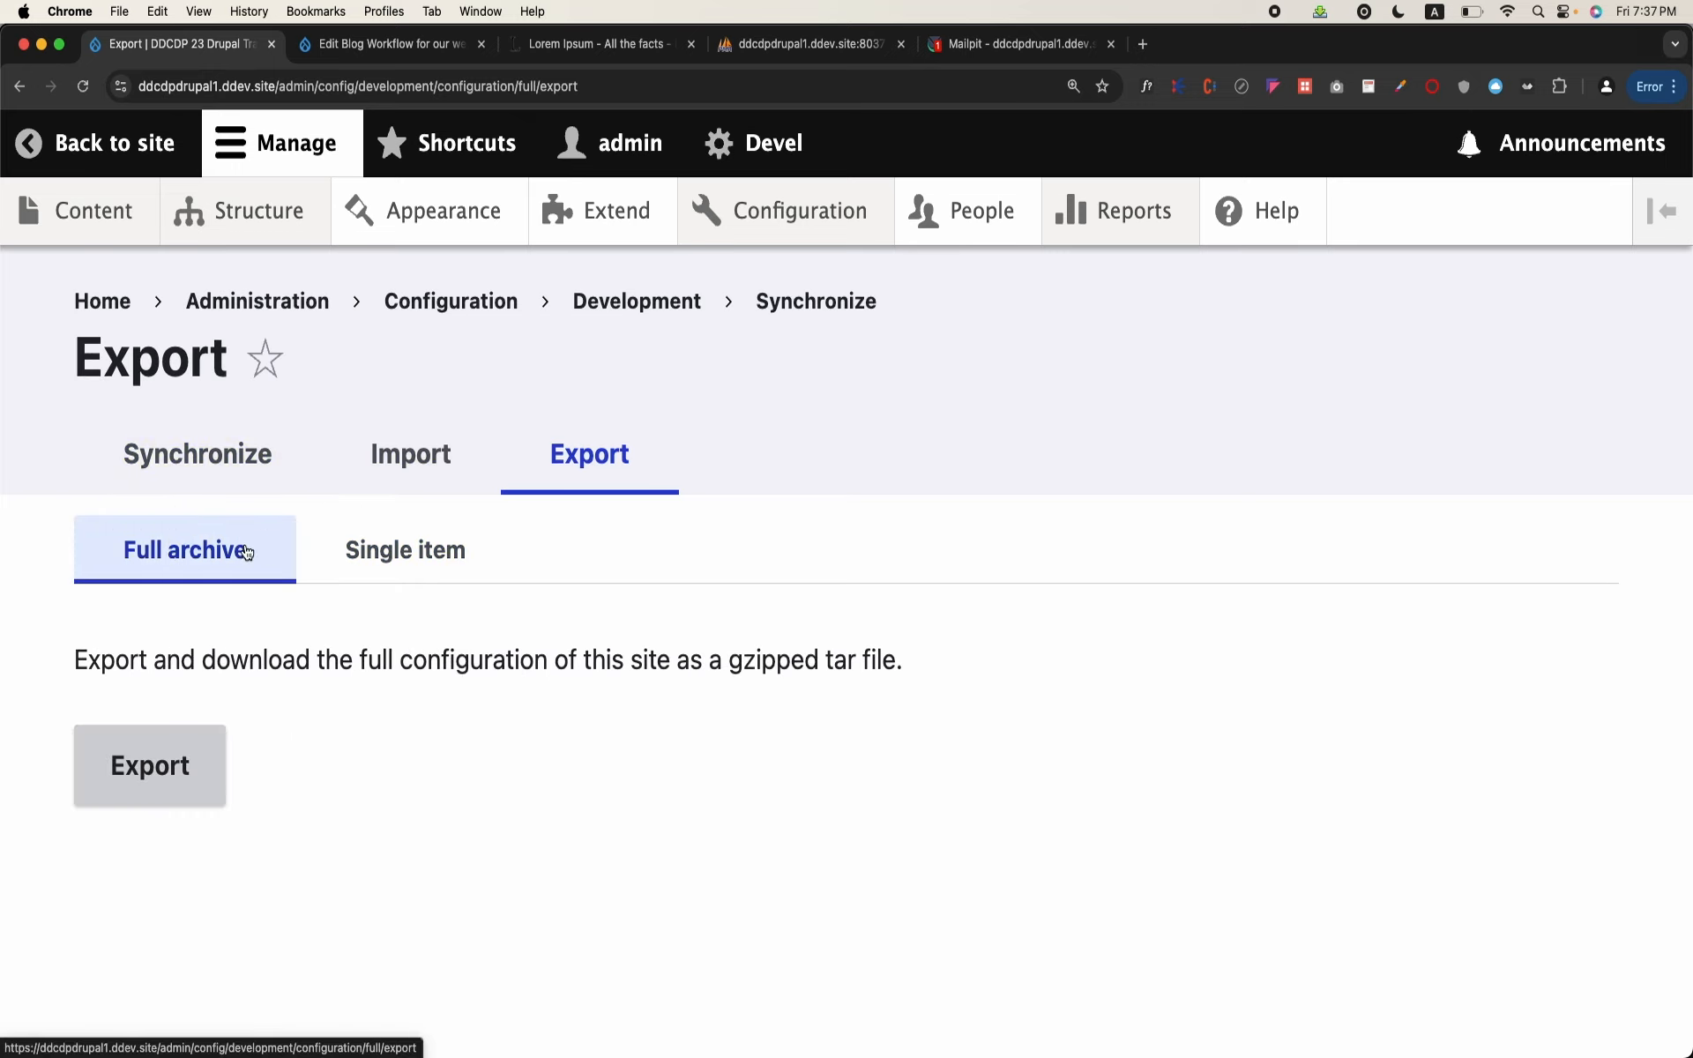
{"action": "left_click", "coordinate": [150, 760]}
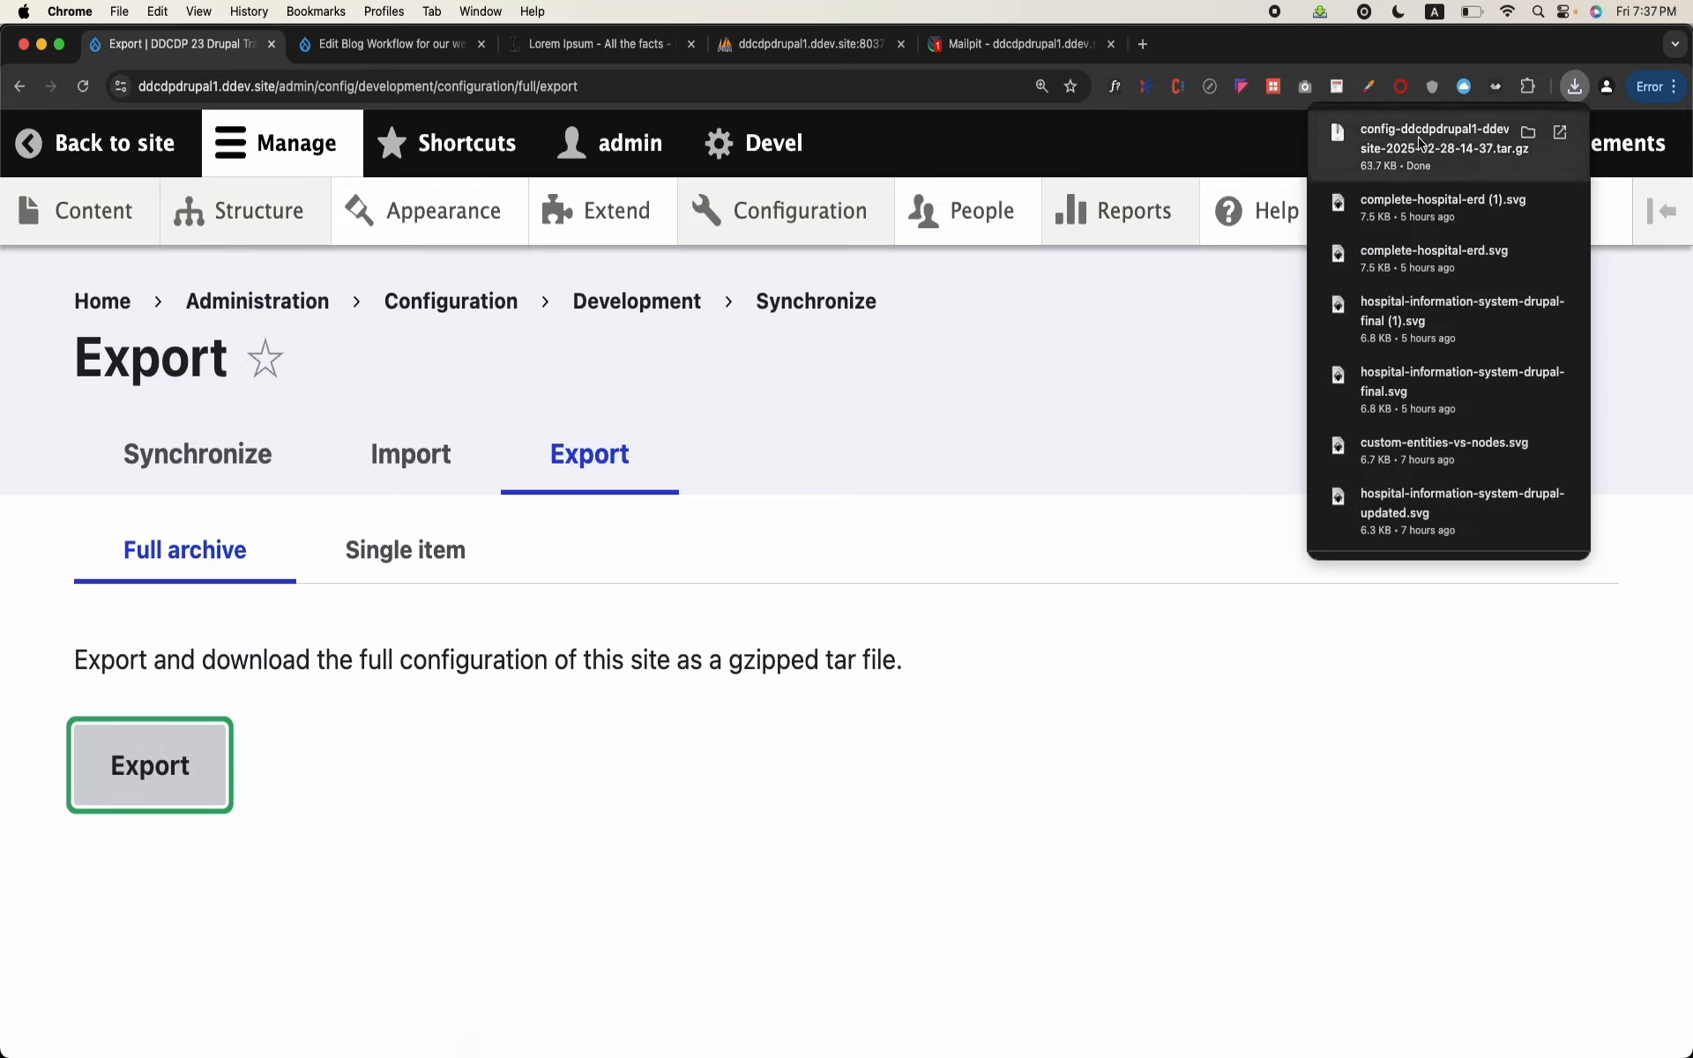
{"action": "left_click", "coordinate": [1049, 816]}
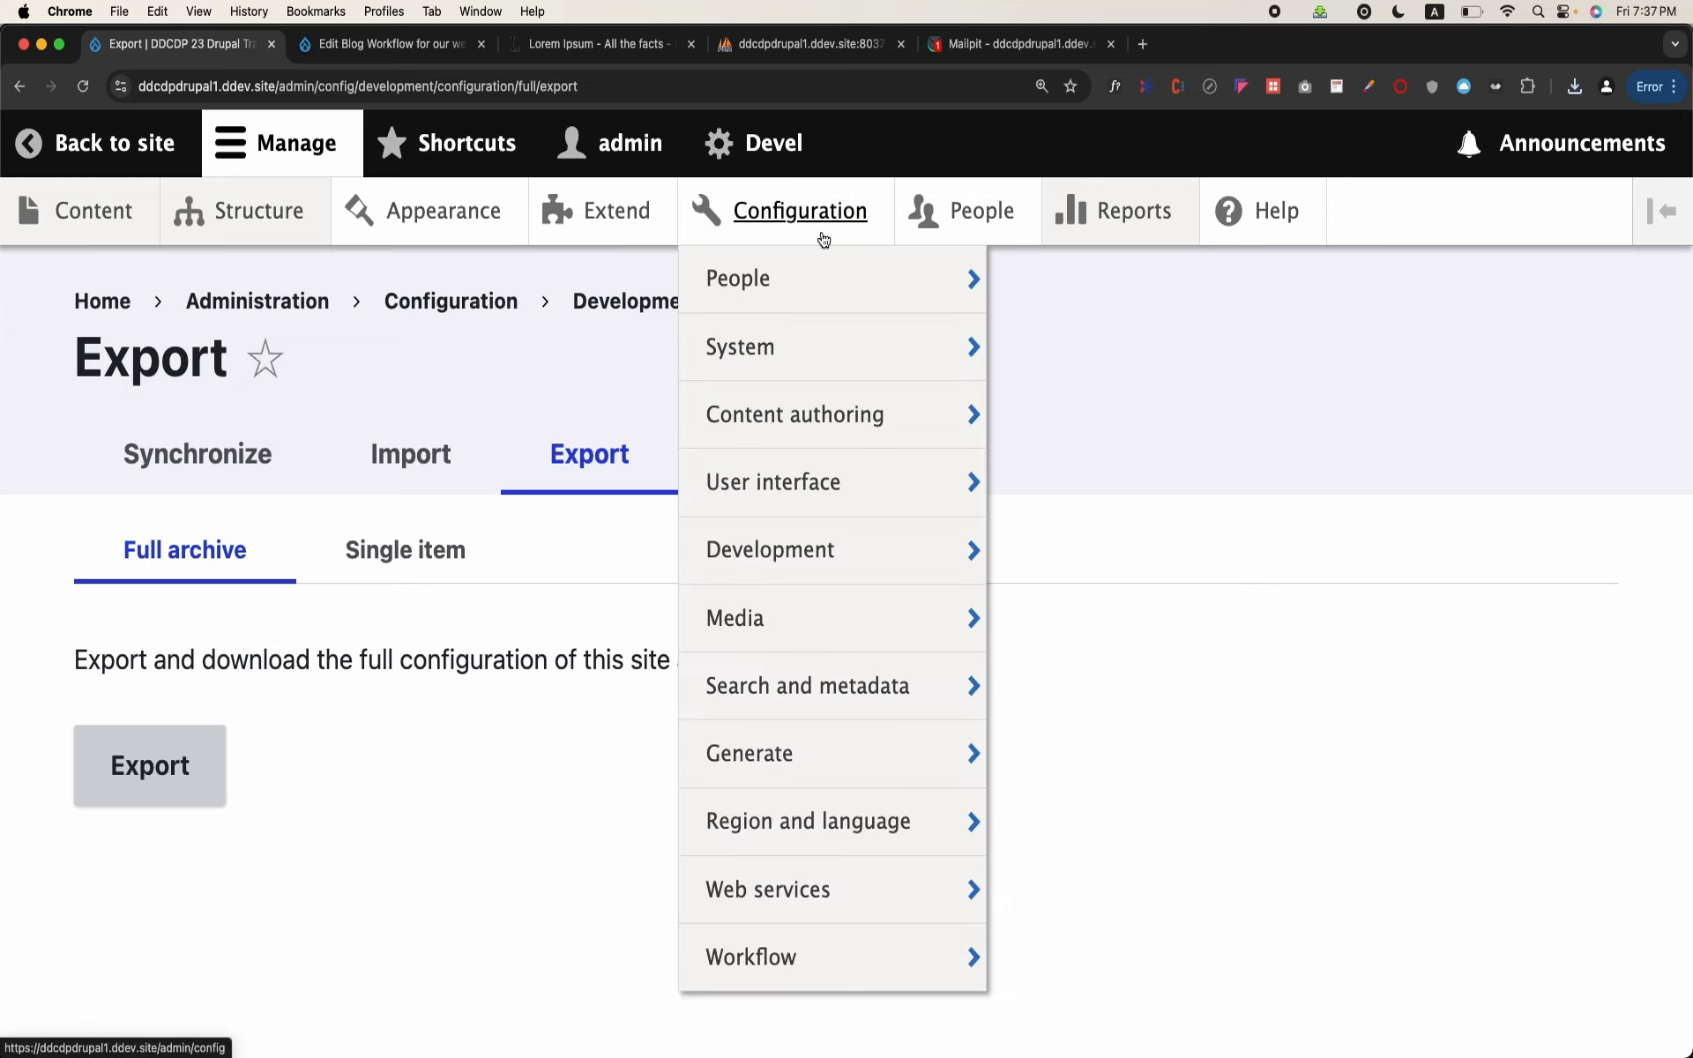
{"action": "left_click", "coordinate": [823, 238]}
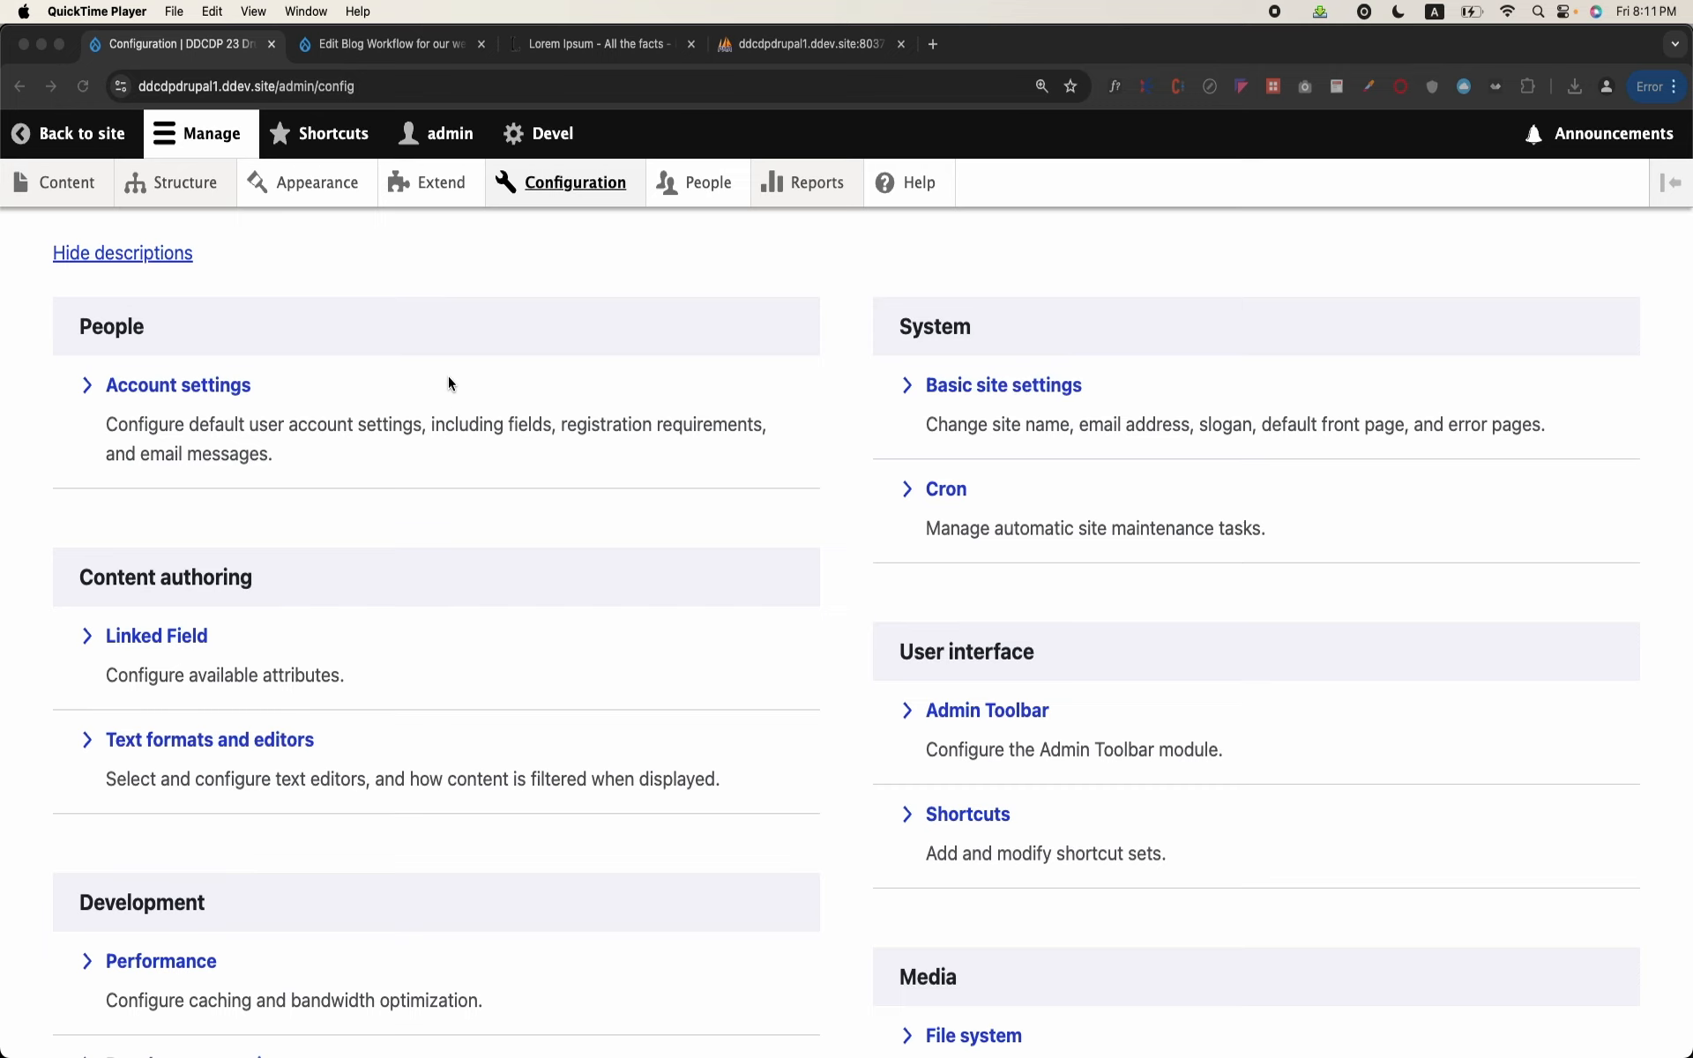
Step: Open the Structure overview and highlight the Views entry at the end of its list
{"action": "left_click", "coordinate": [193, 189]}
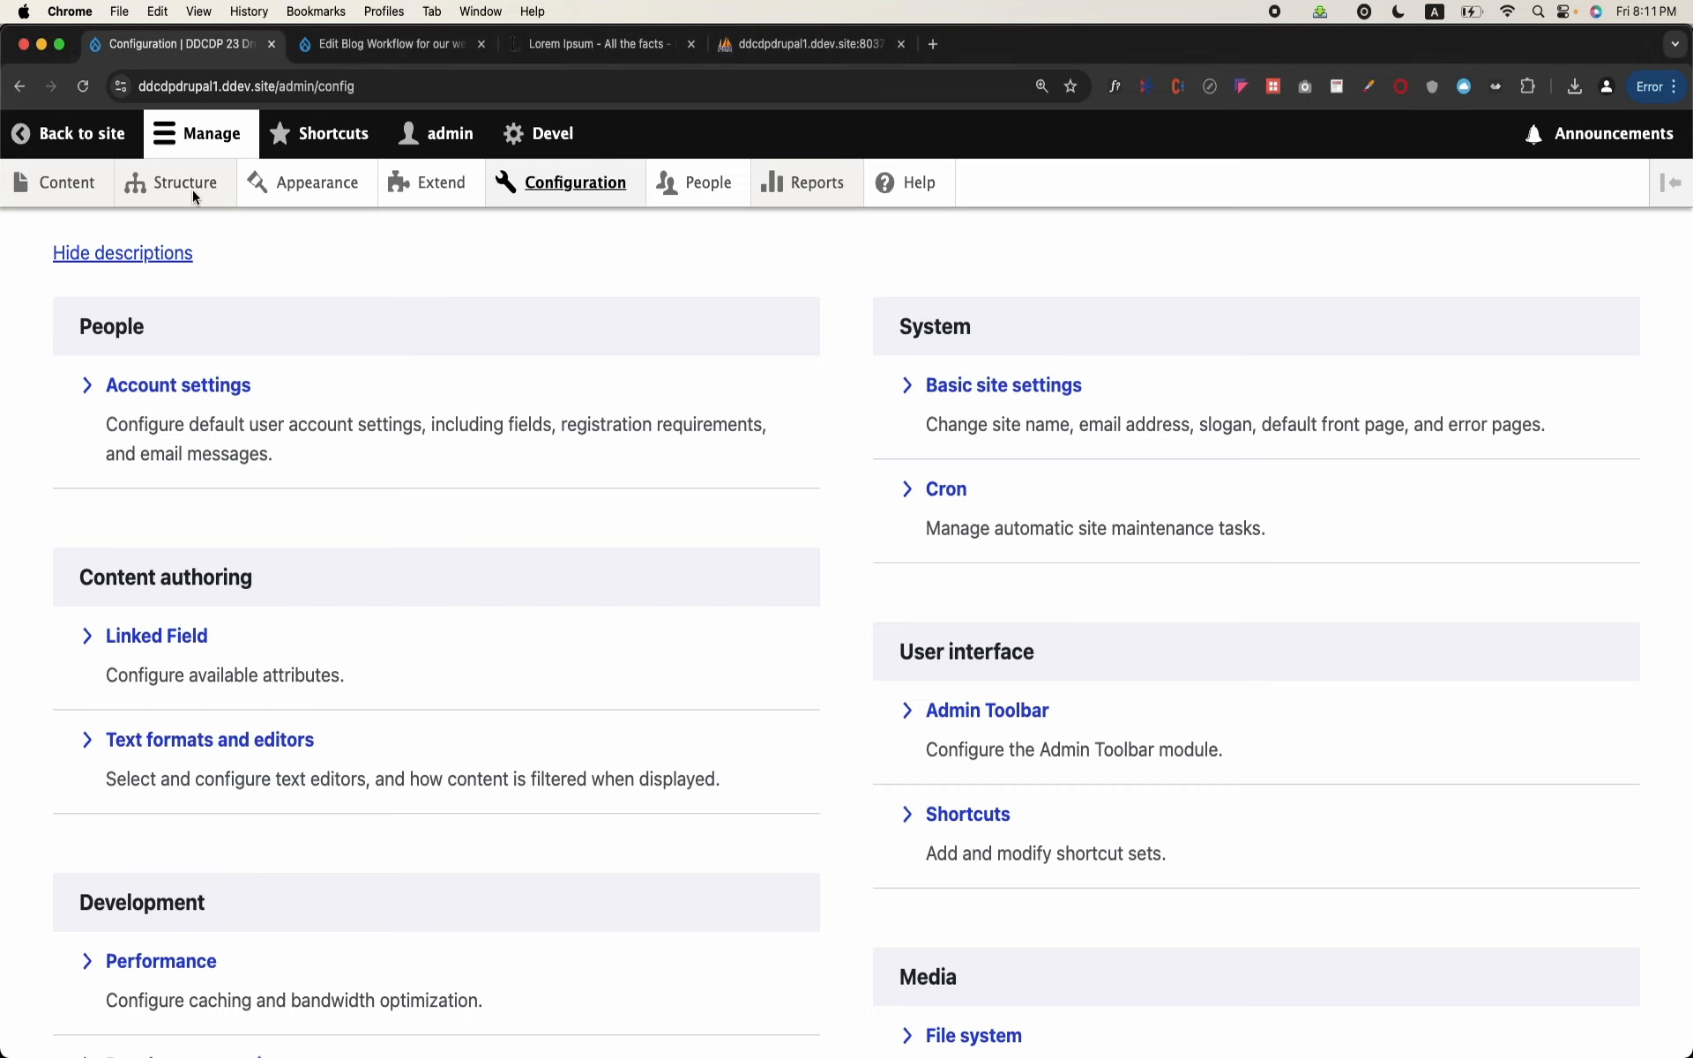
{"action": "left_click", "coordinate": [192, 188]}
{"action": "scroll", "coordinate": [265, 544], "scroll_direction": "down", "scroll_amount": 7}
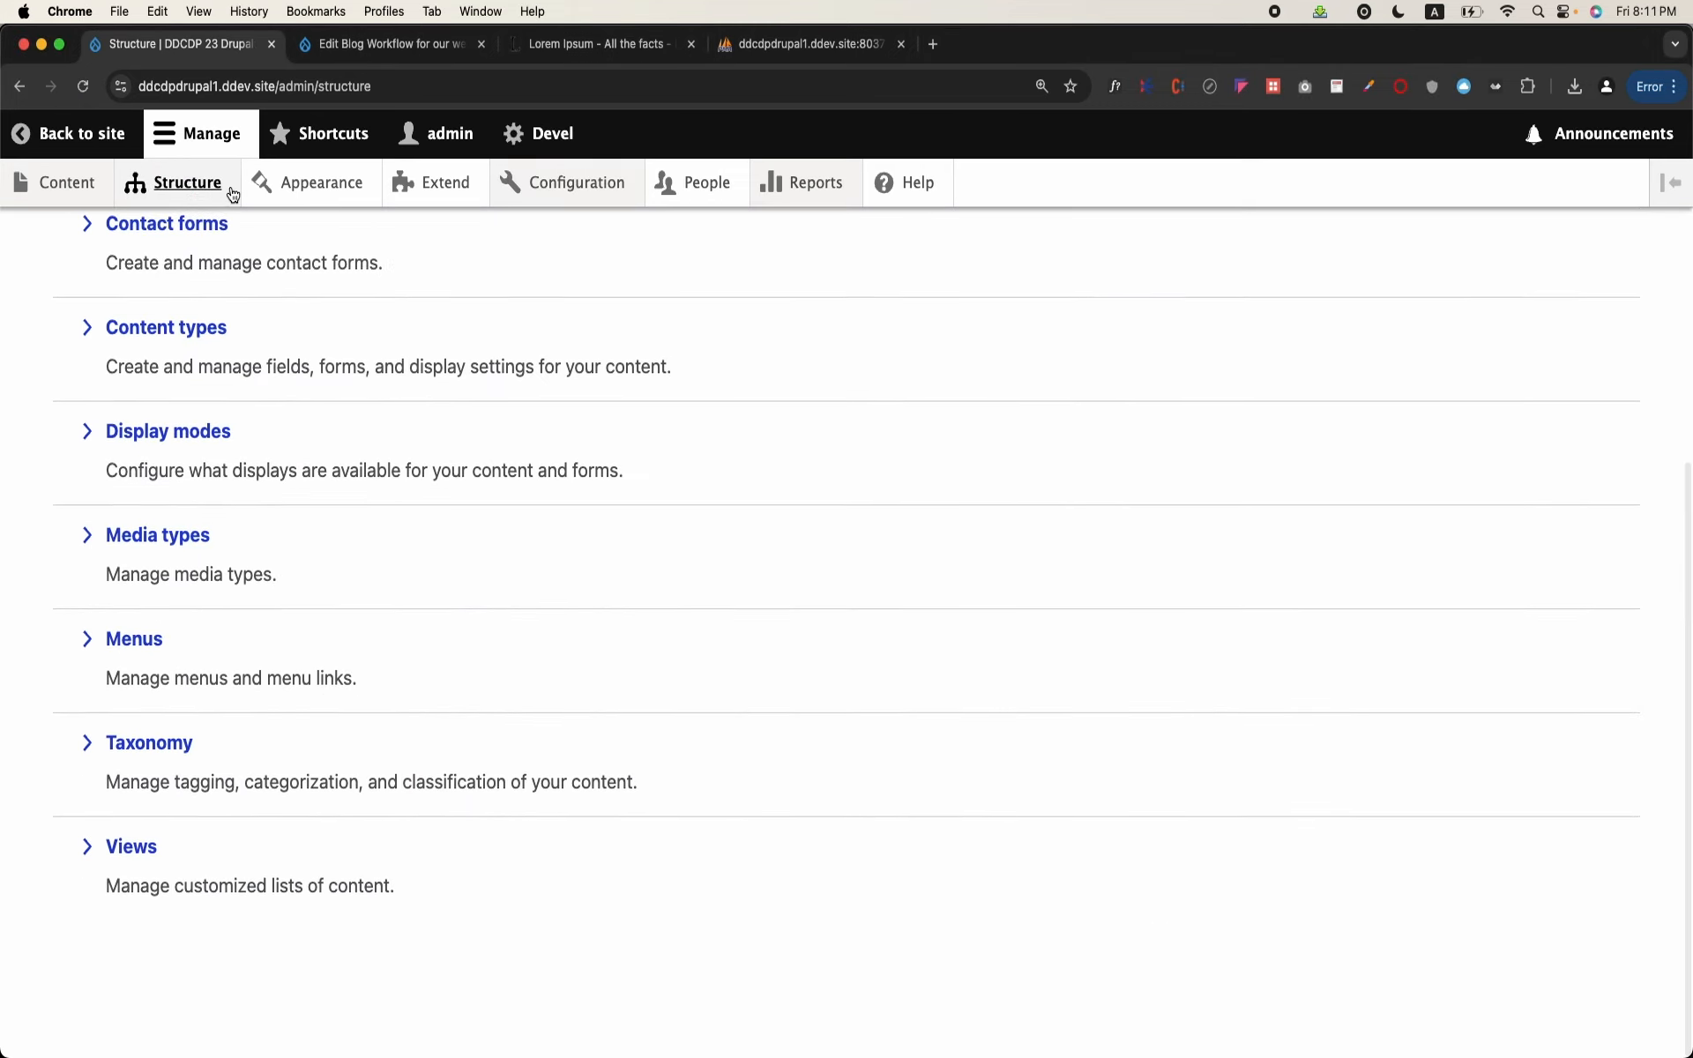
{"action": "mouse_move", "coordinate": [193, 181]}
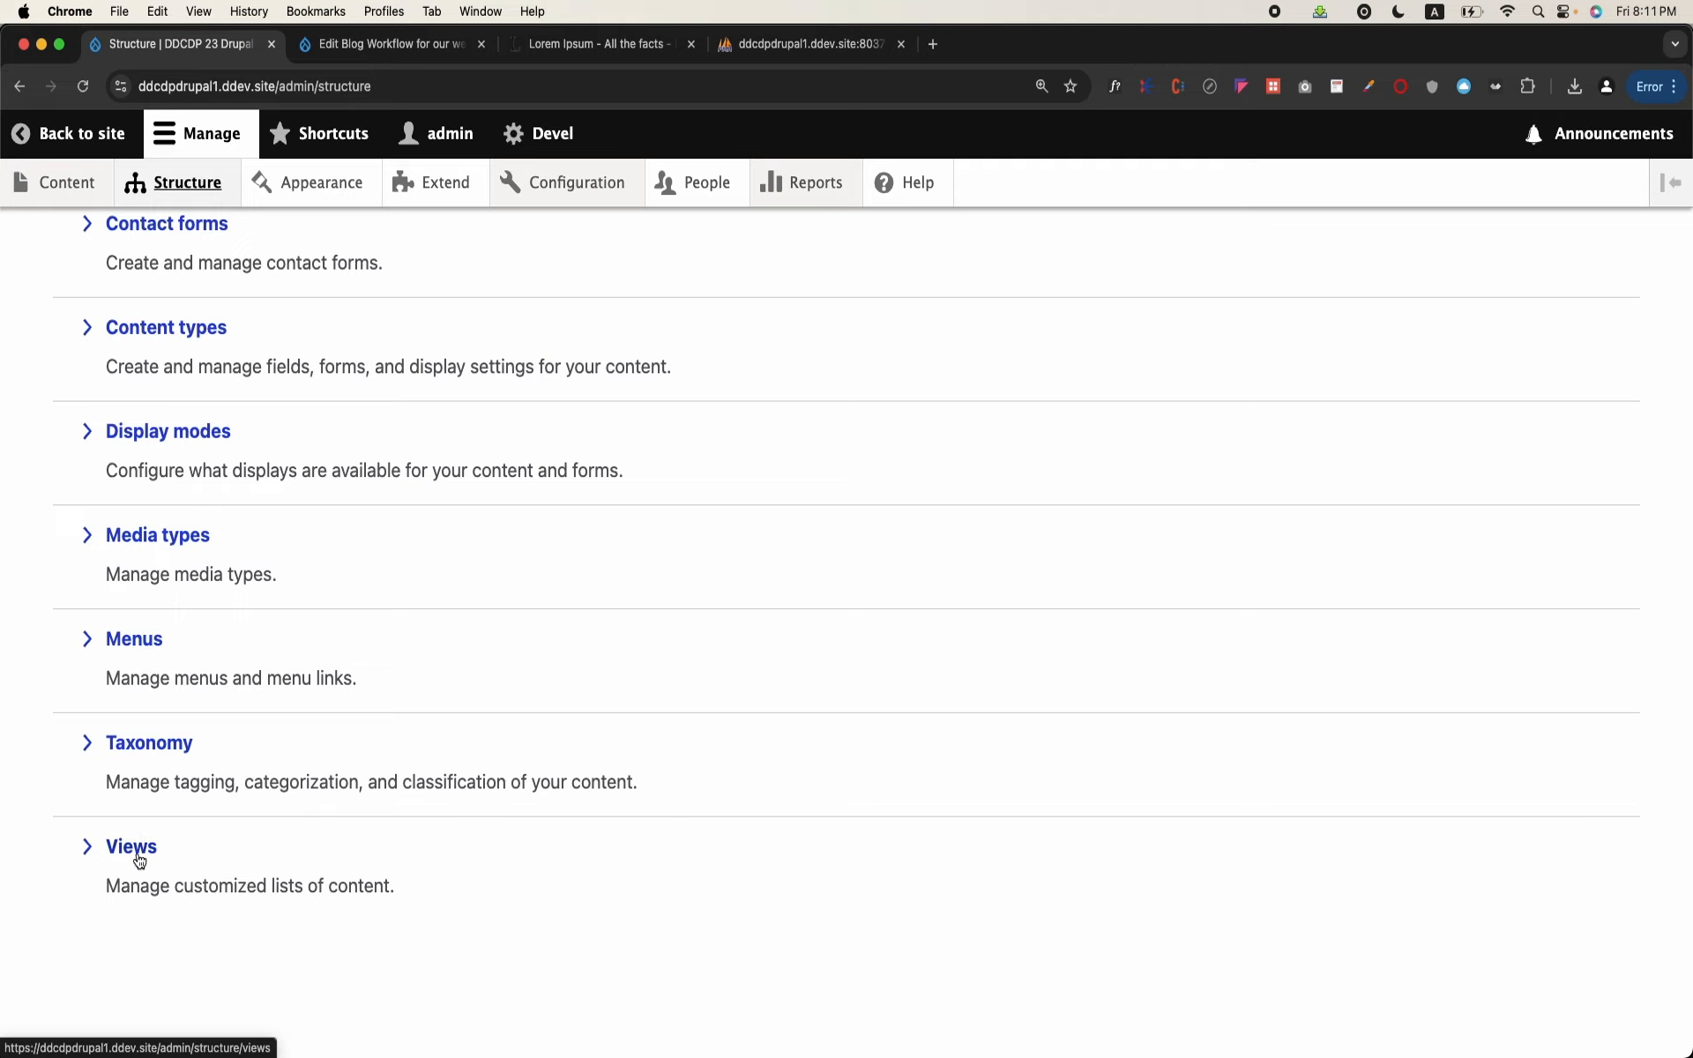
{"action": "left_click_drag", "start_coordinate": [64, 842], "coordinate": [177, 876]}
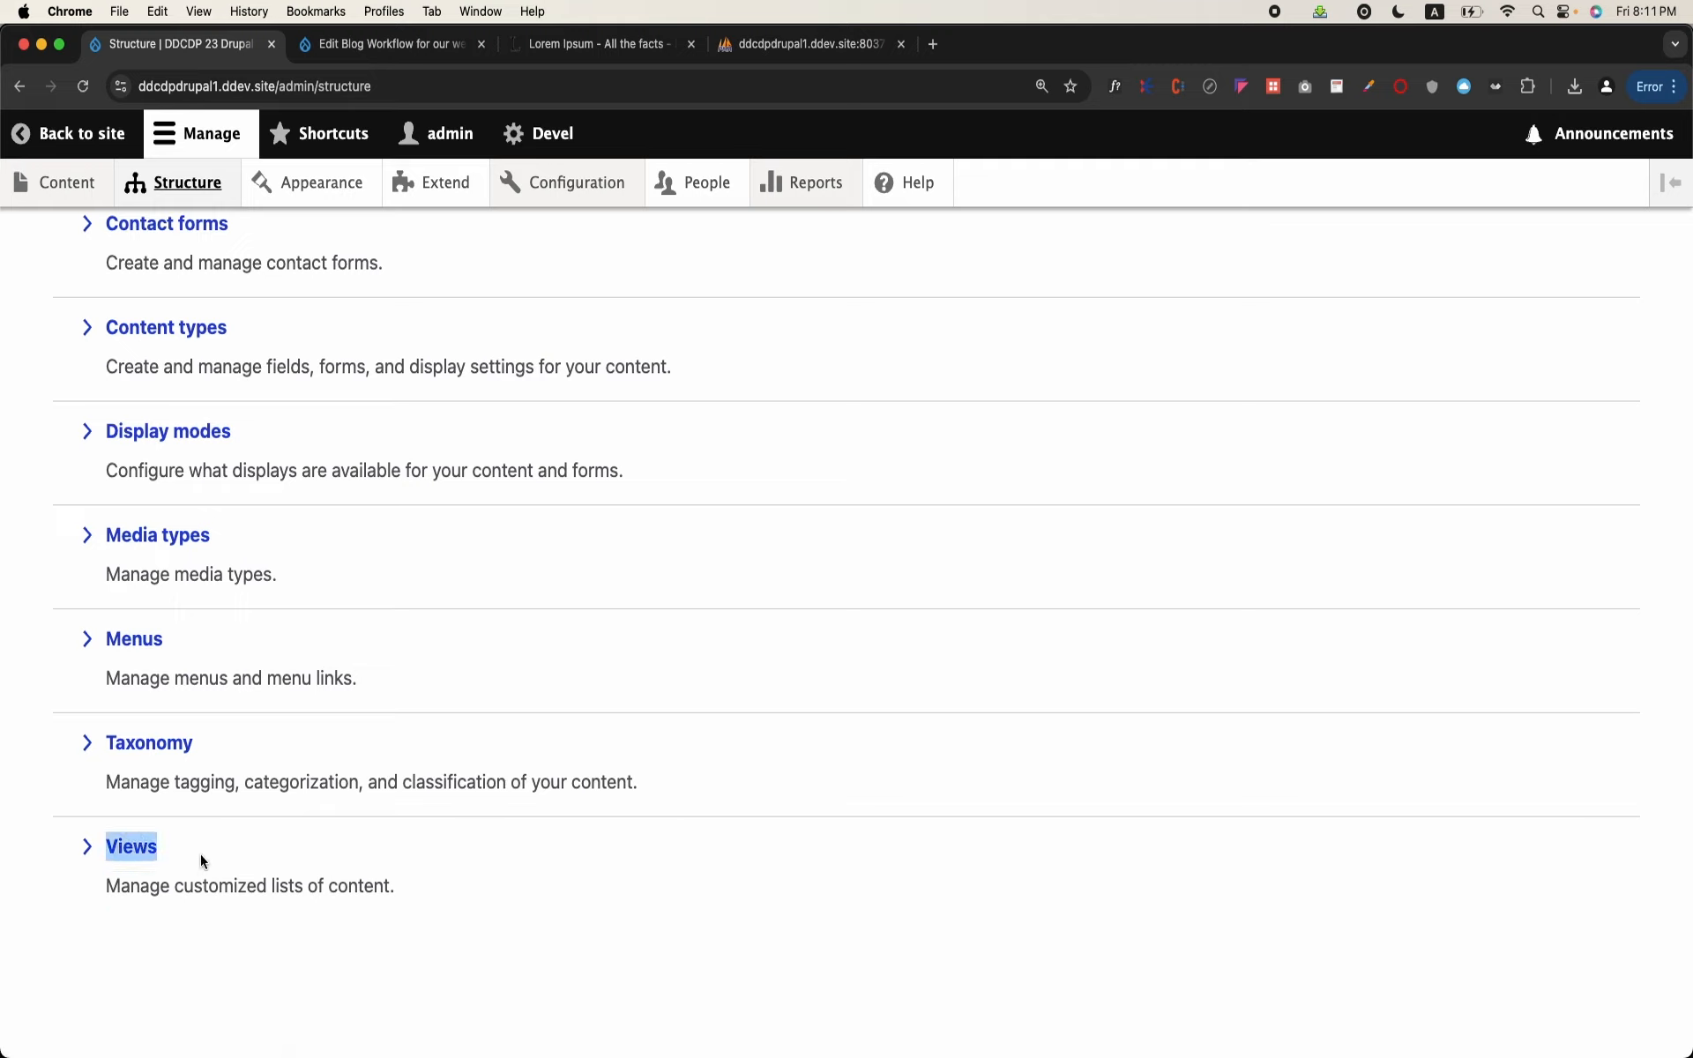
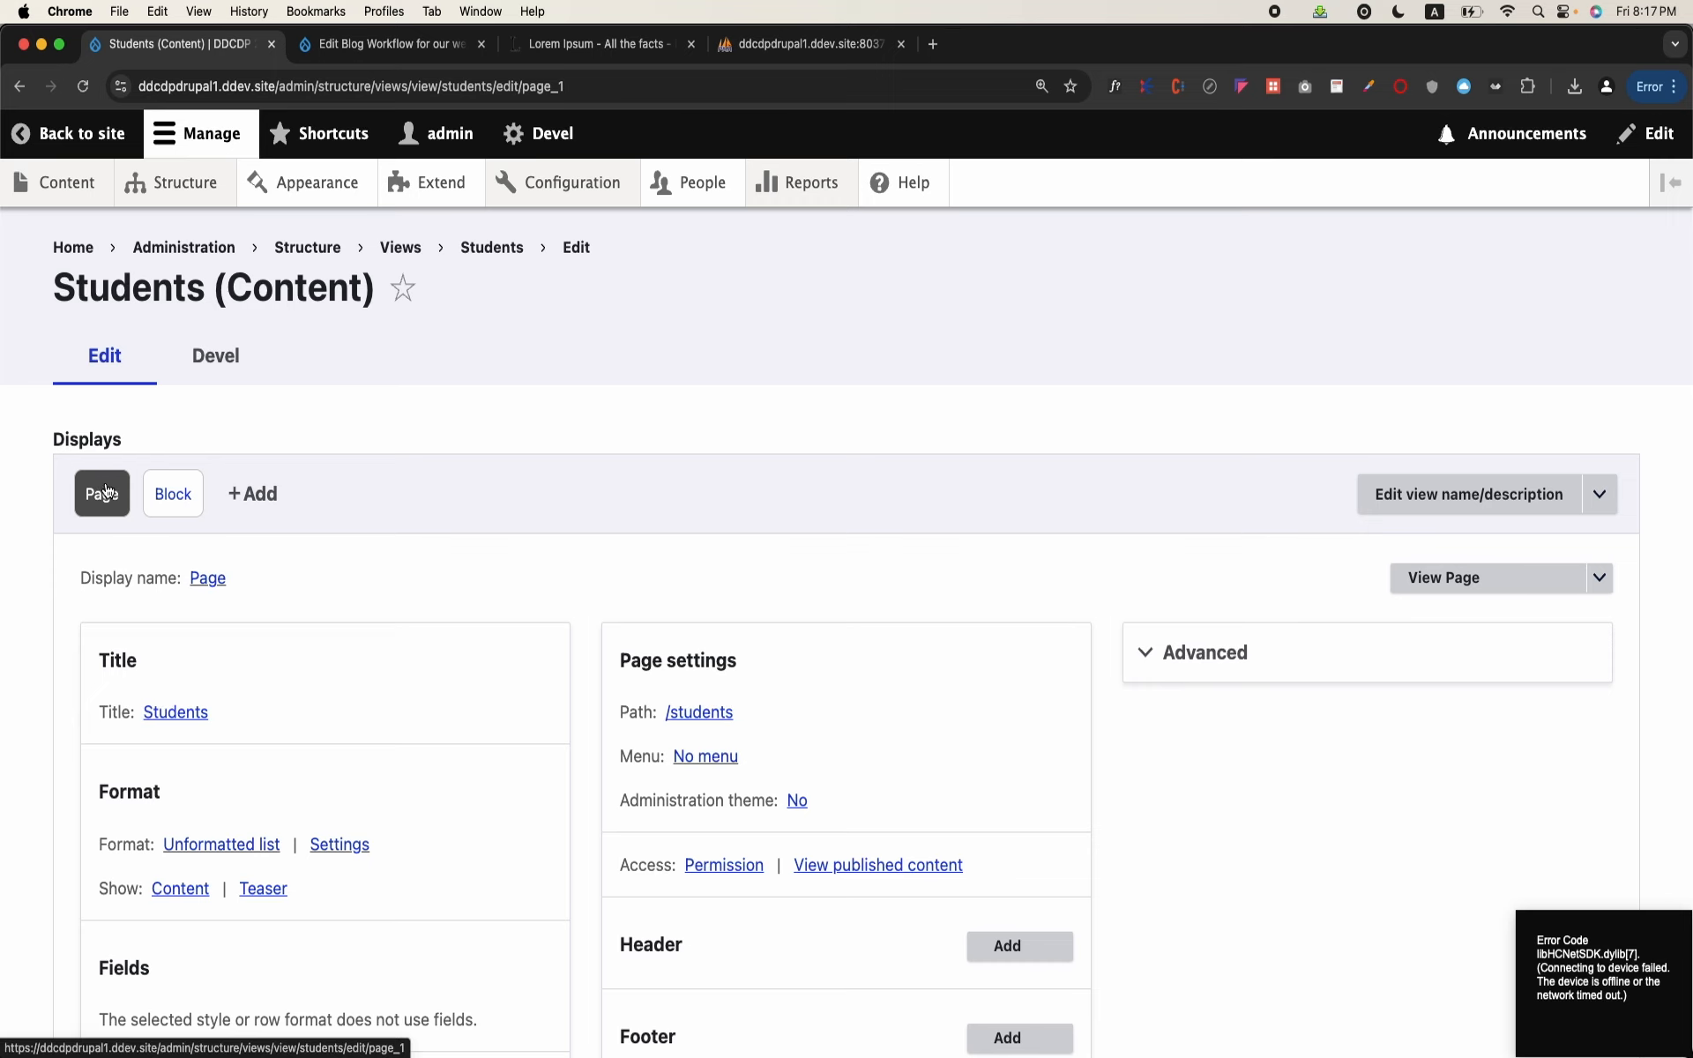
Step: Rename the Page display to "Student Page Shown IN Table"
{"action": "left_click", "coordinate": [208, 578]}
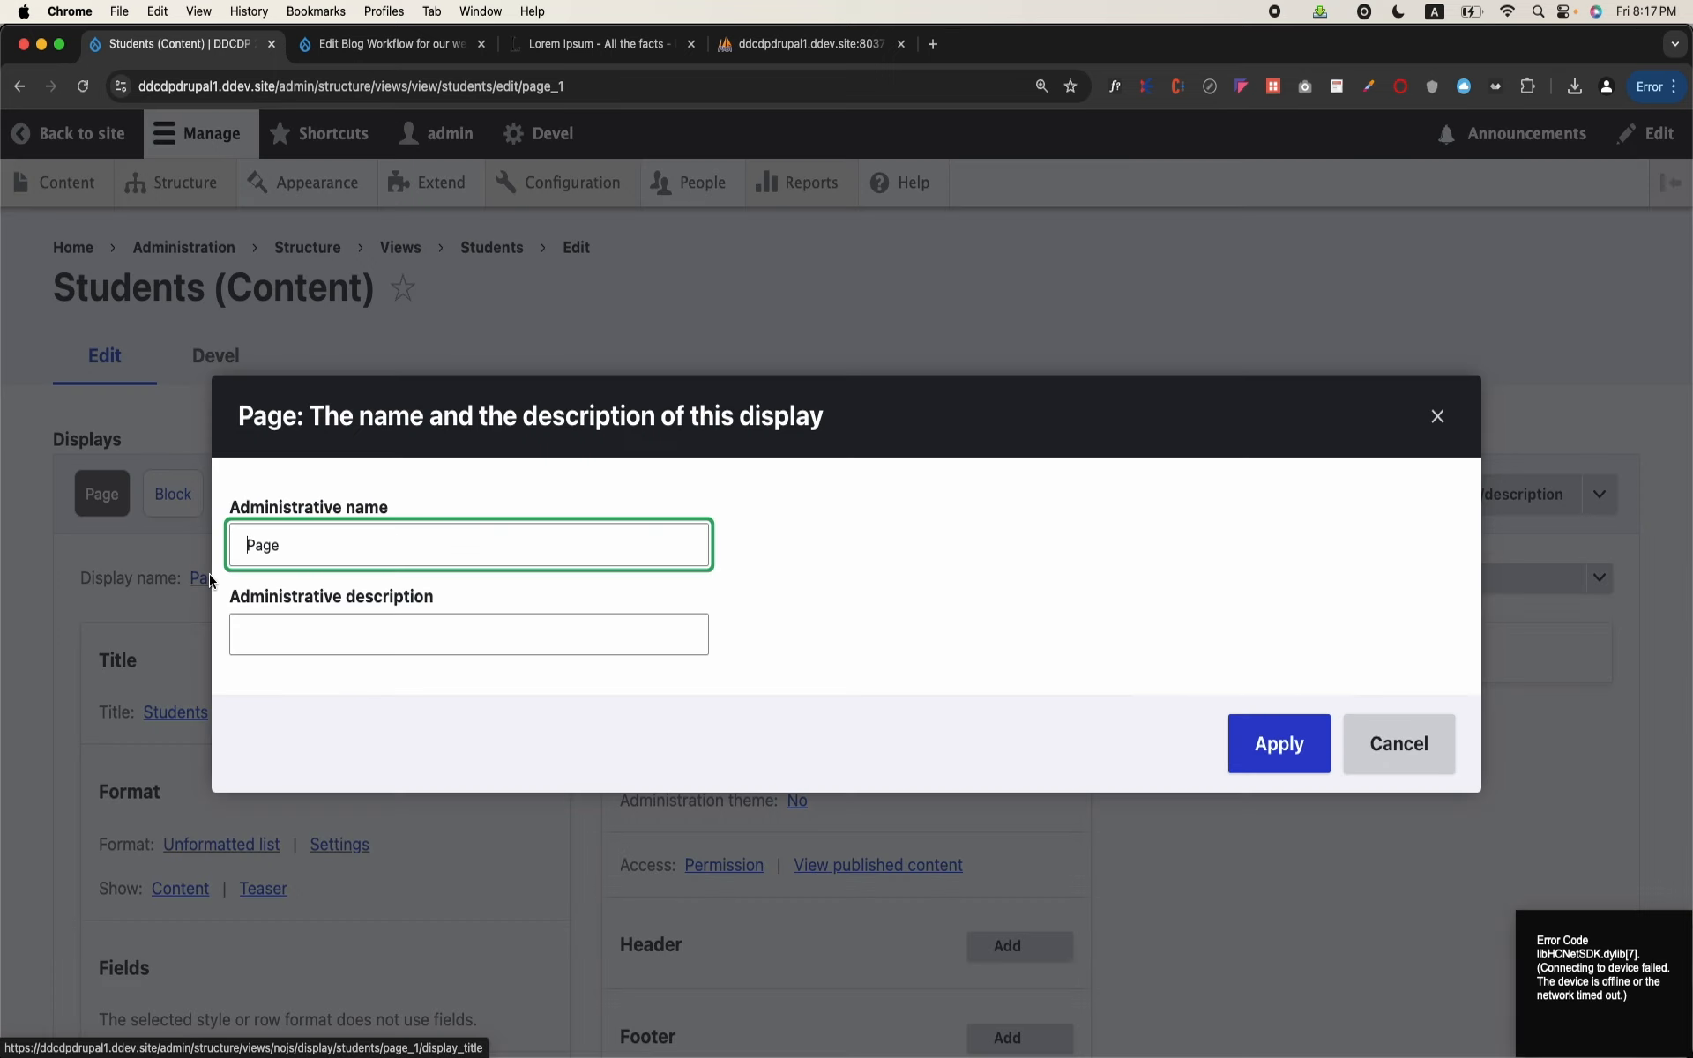
{"action": "key", "text": "super+a"}
{"action": "type", "text": "Stud"}
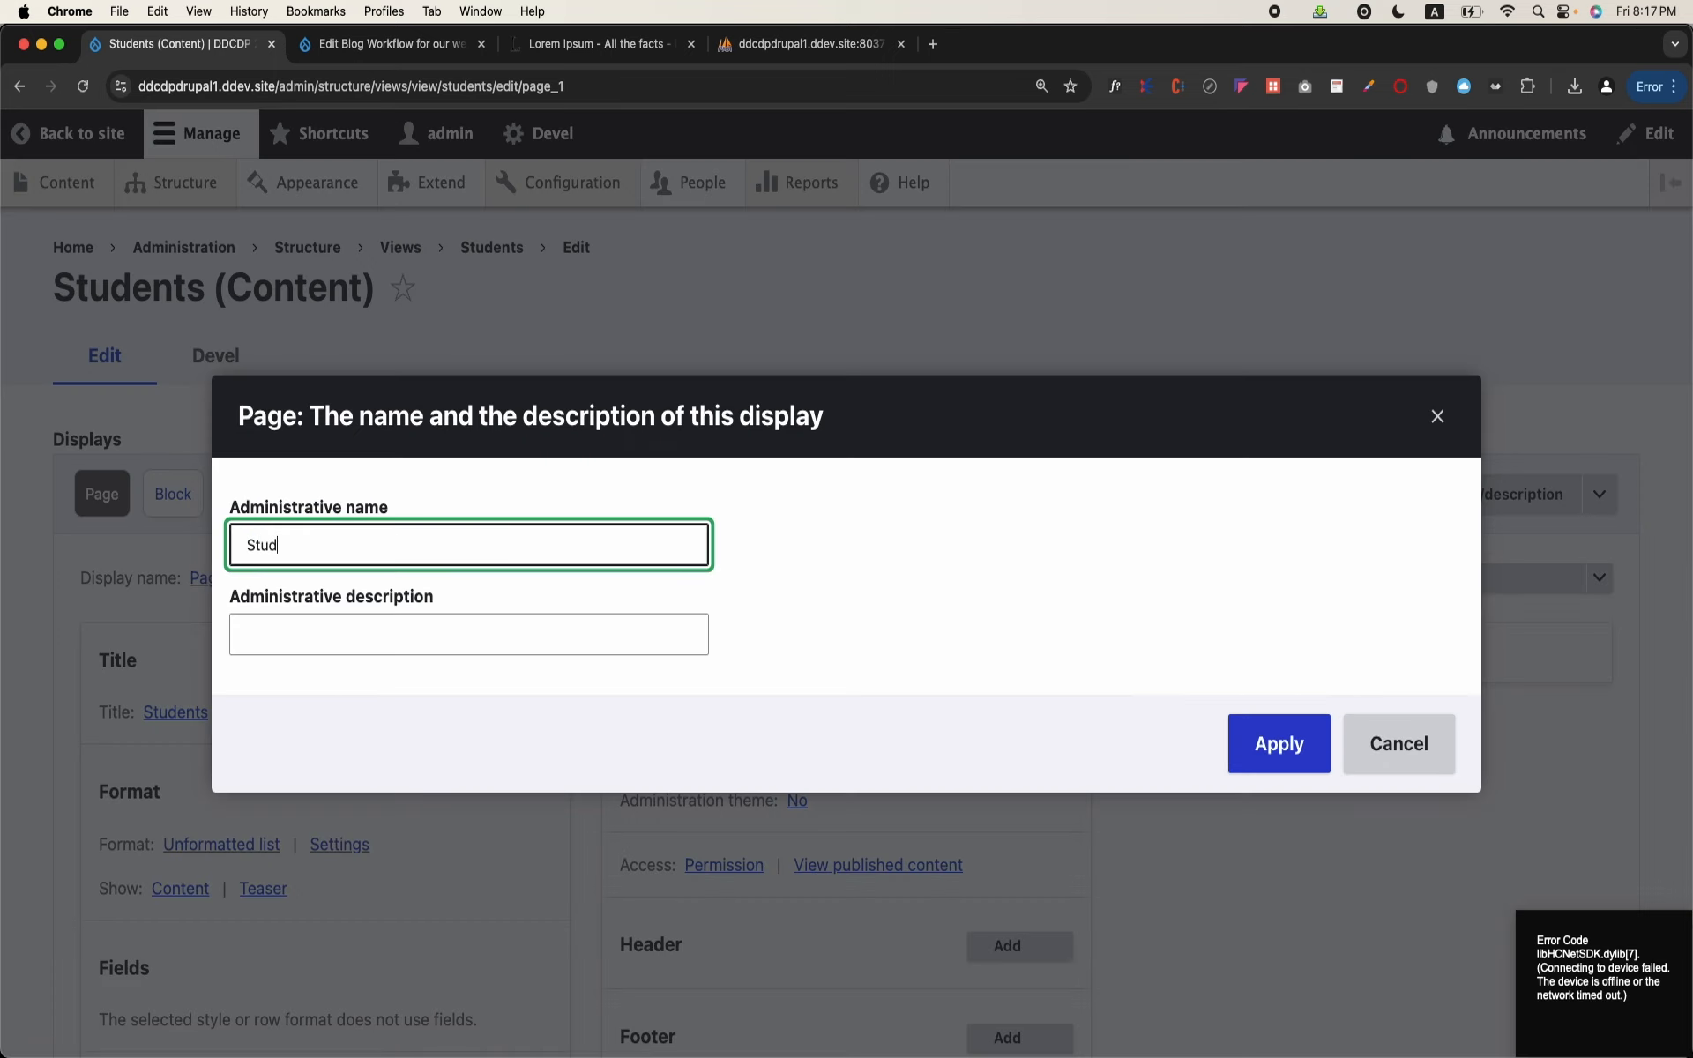
{"action": "type", "text": "ent Page Shown IN THE"}
{"action": "key", "text": "BackSpace"}
{"action": "key", "text": "BackSpace"}
{"action": "type", "text": "able"}
{"action": "left_click", "coordinate": [1266, 759]}
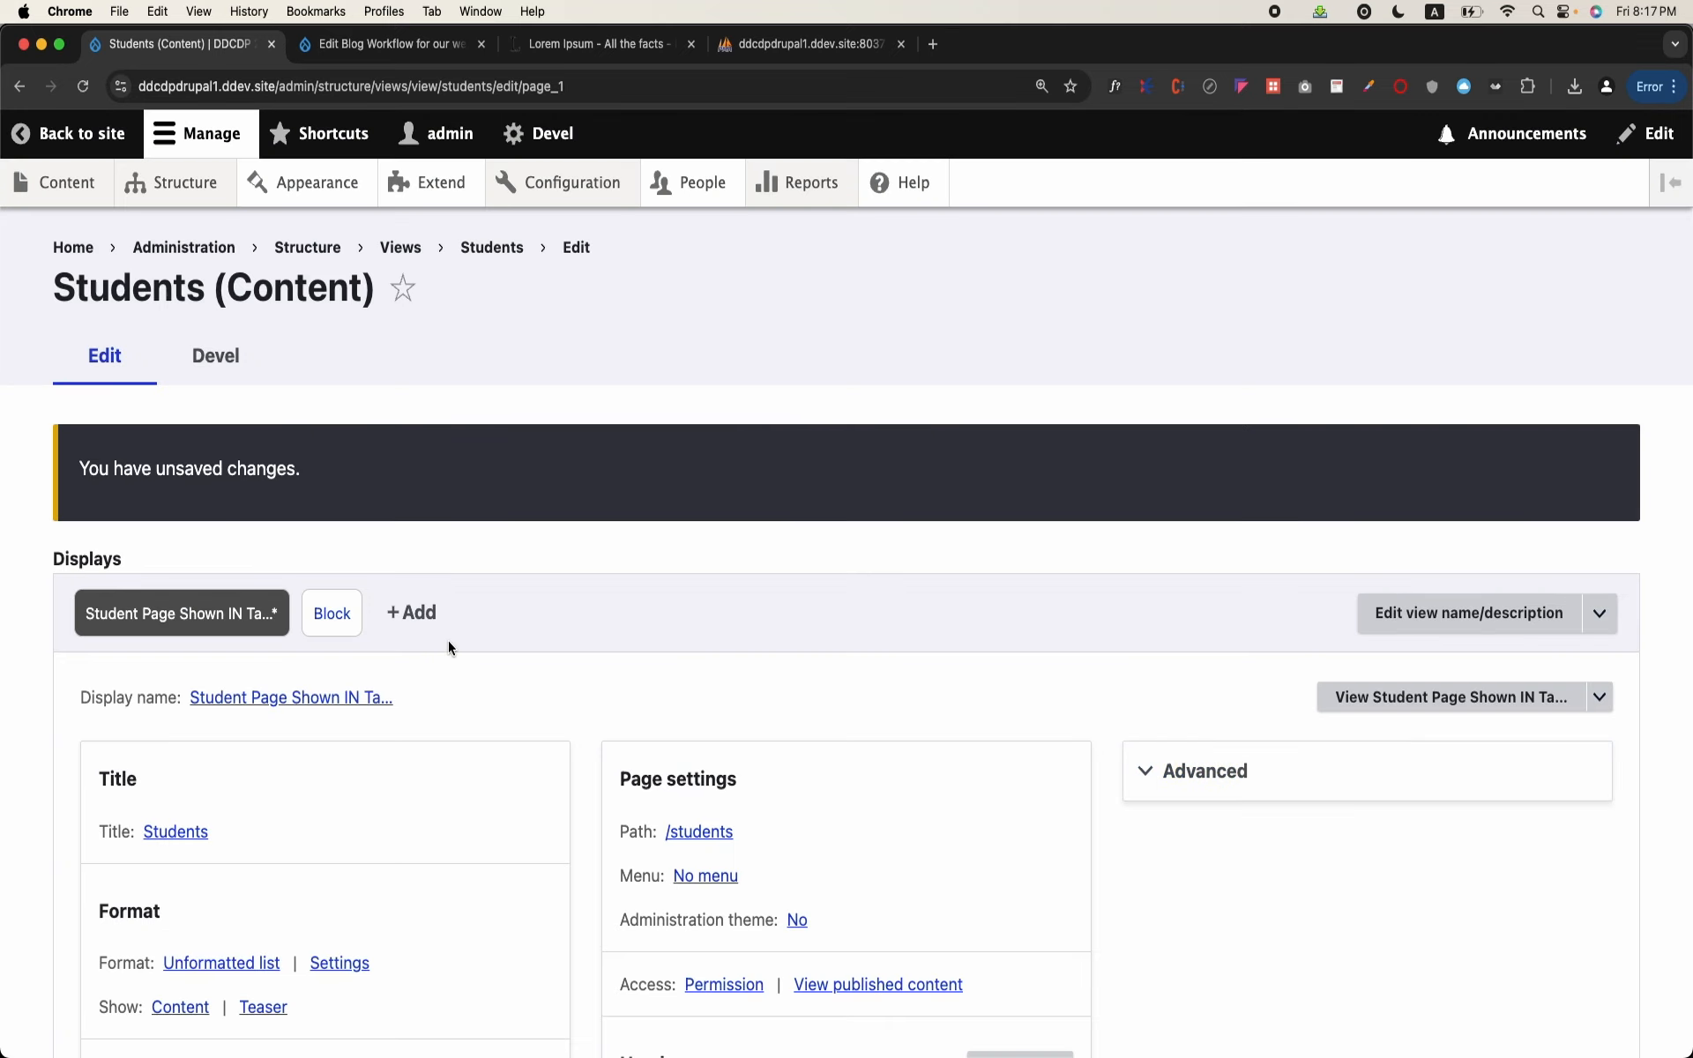
Step: Rename the Block display to "Recent Students"
{"action": "left_click", "coordinate": [310, 609]}
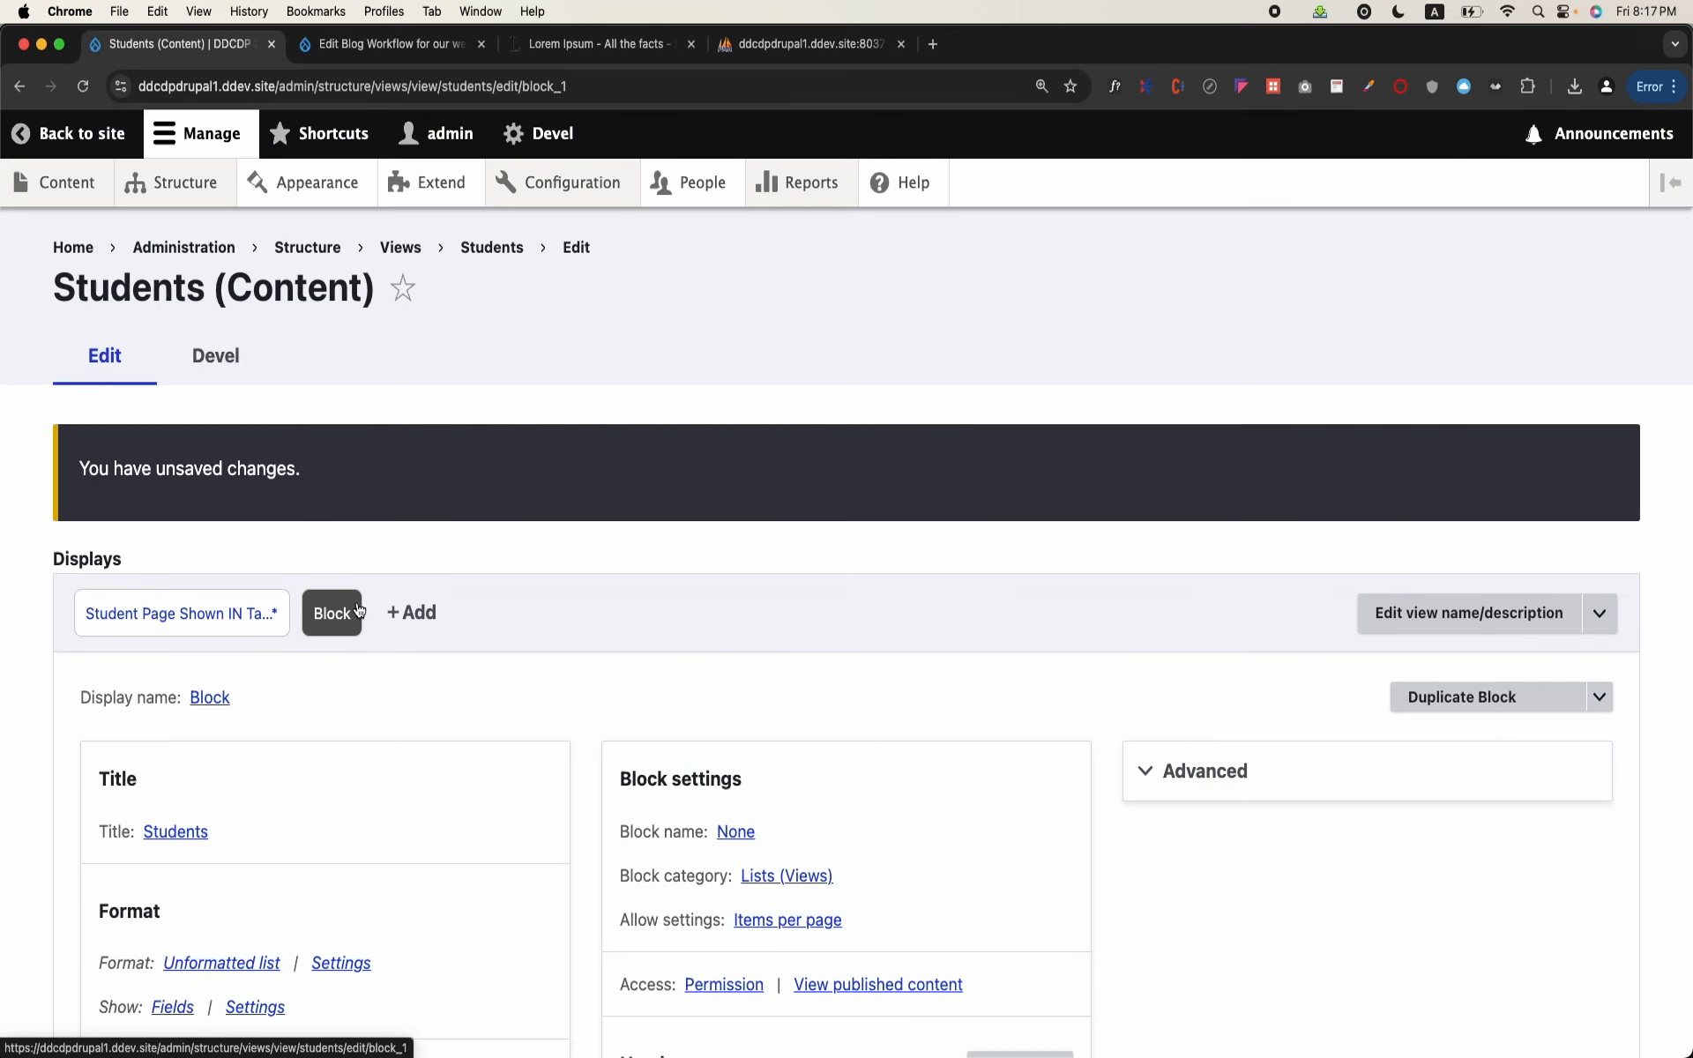
{"action": "left_click", "coordinate": [204, 699]}
{"action": "double_click", "coordinate": [265, 545]}
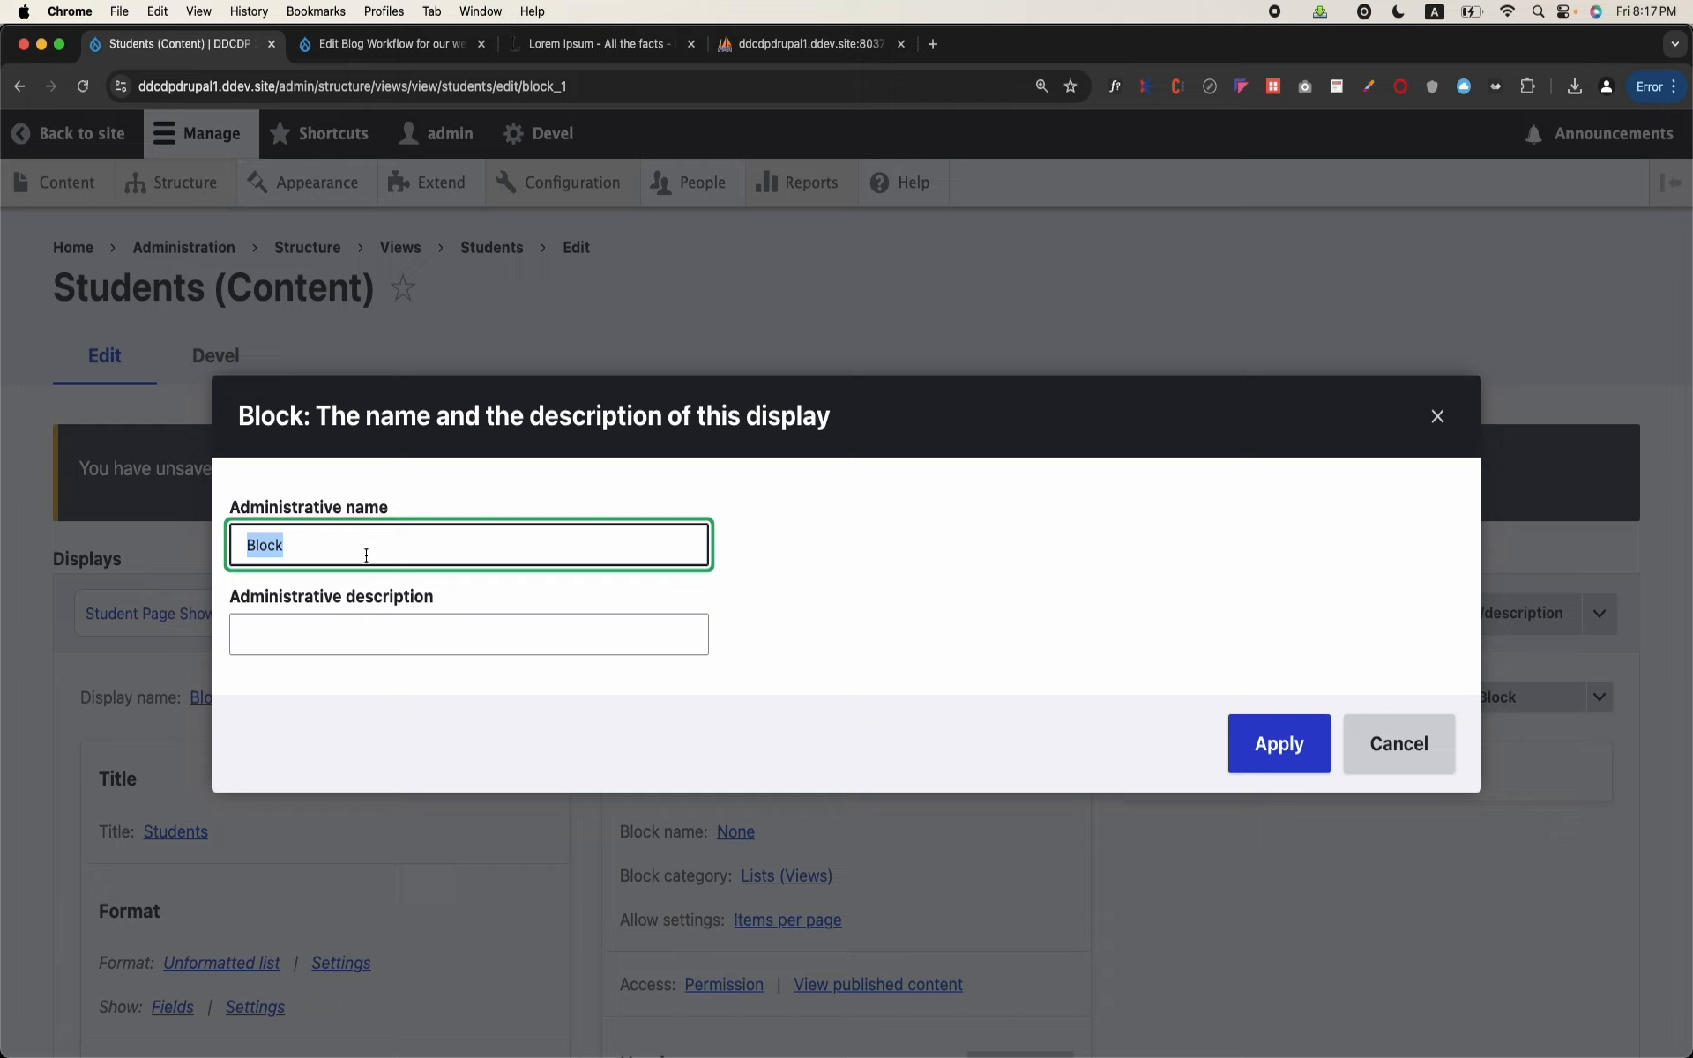
{"action": "type", "text": "Recent Students"}
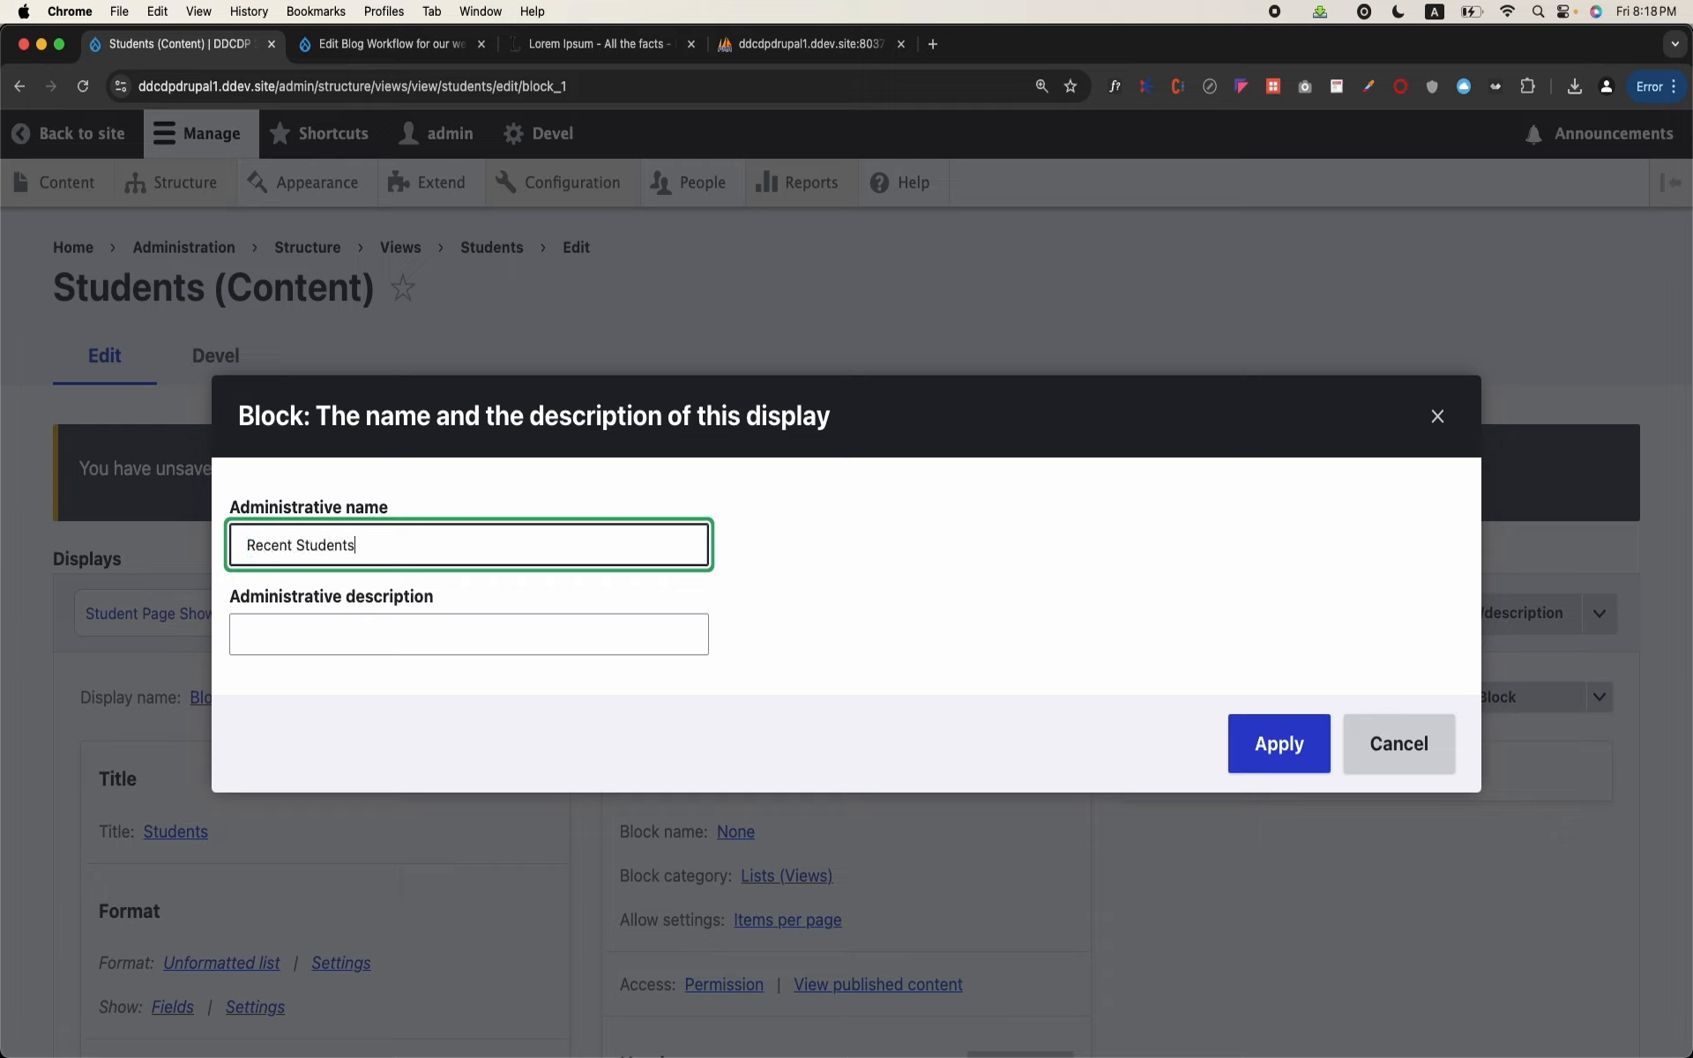
{"action": "left_click", "coordinate": [1261, 749]}
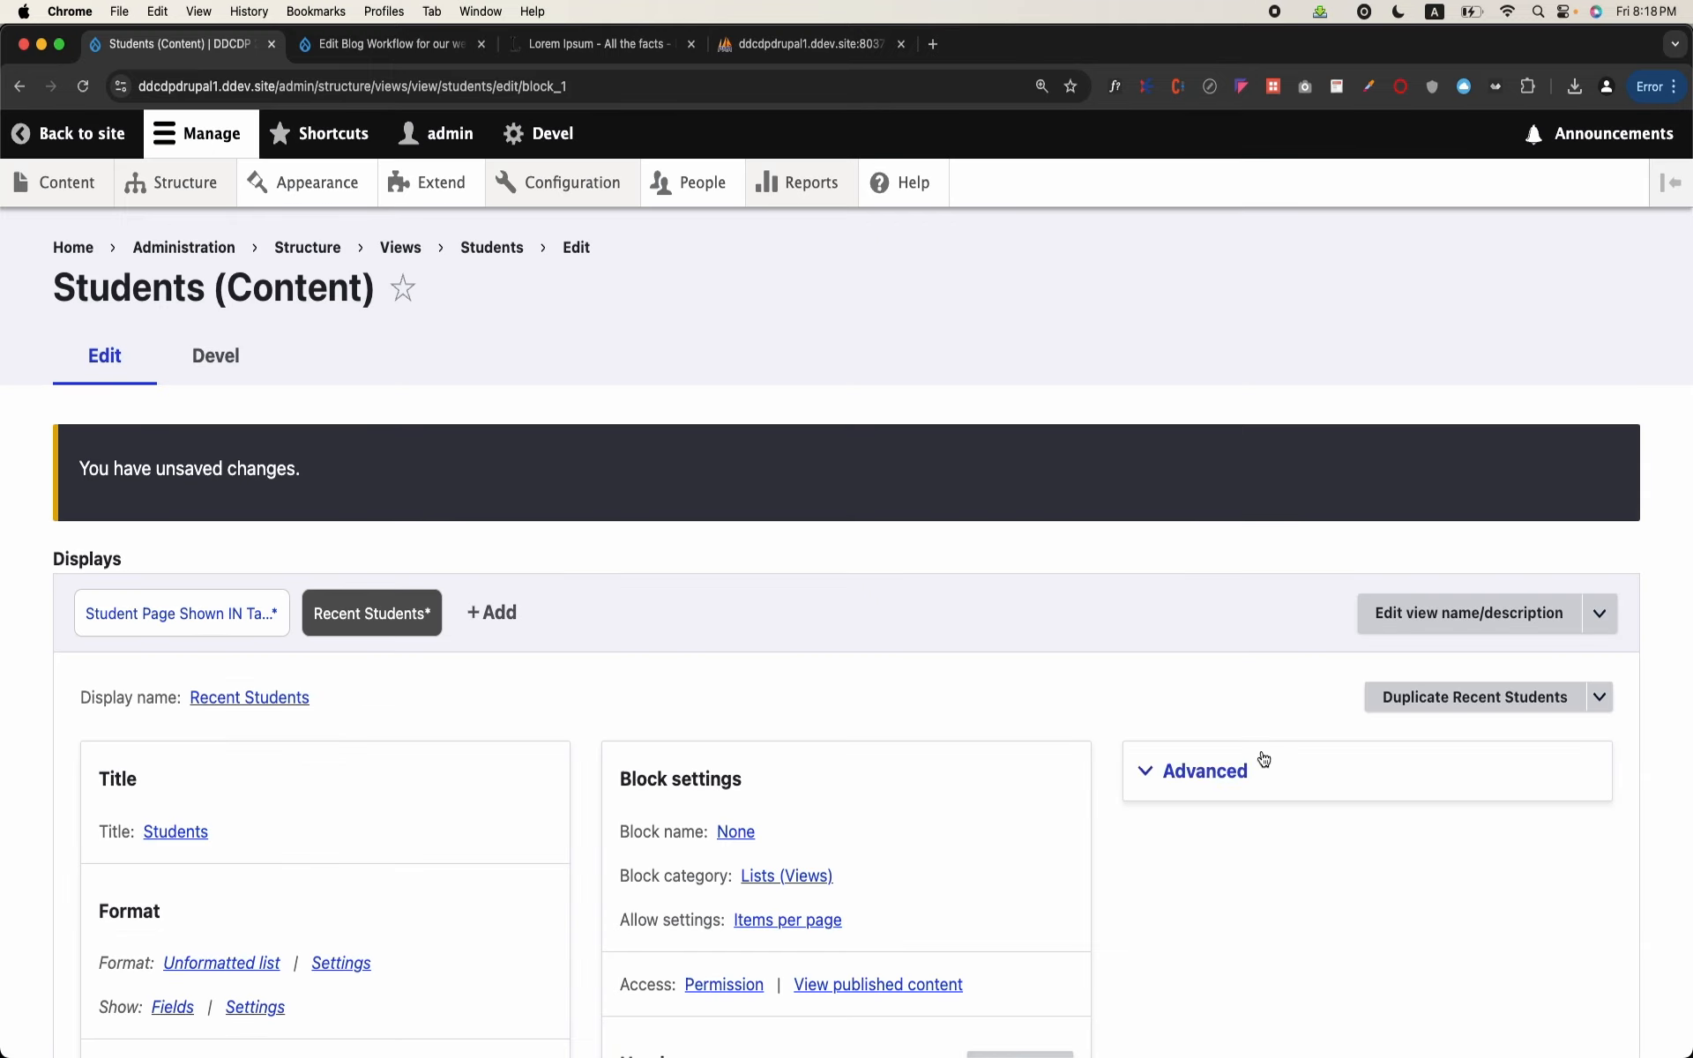
{"action": "left_click", "coordinate": [224, 618]}
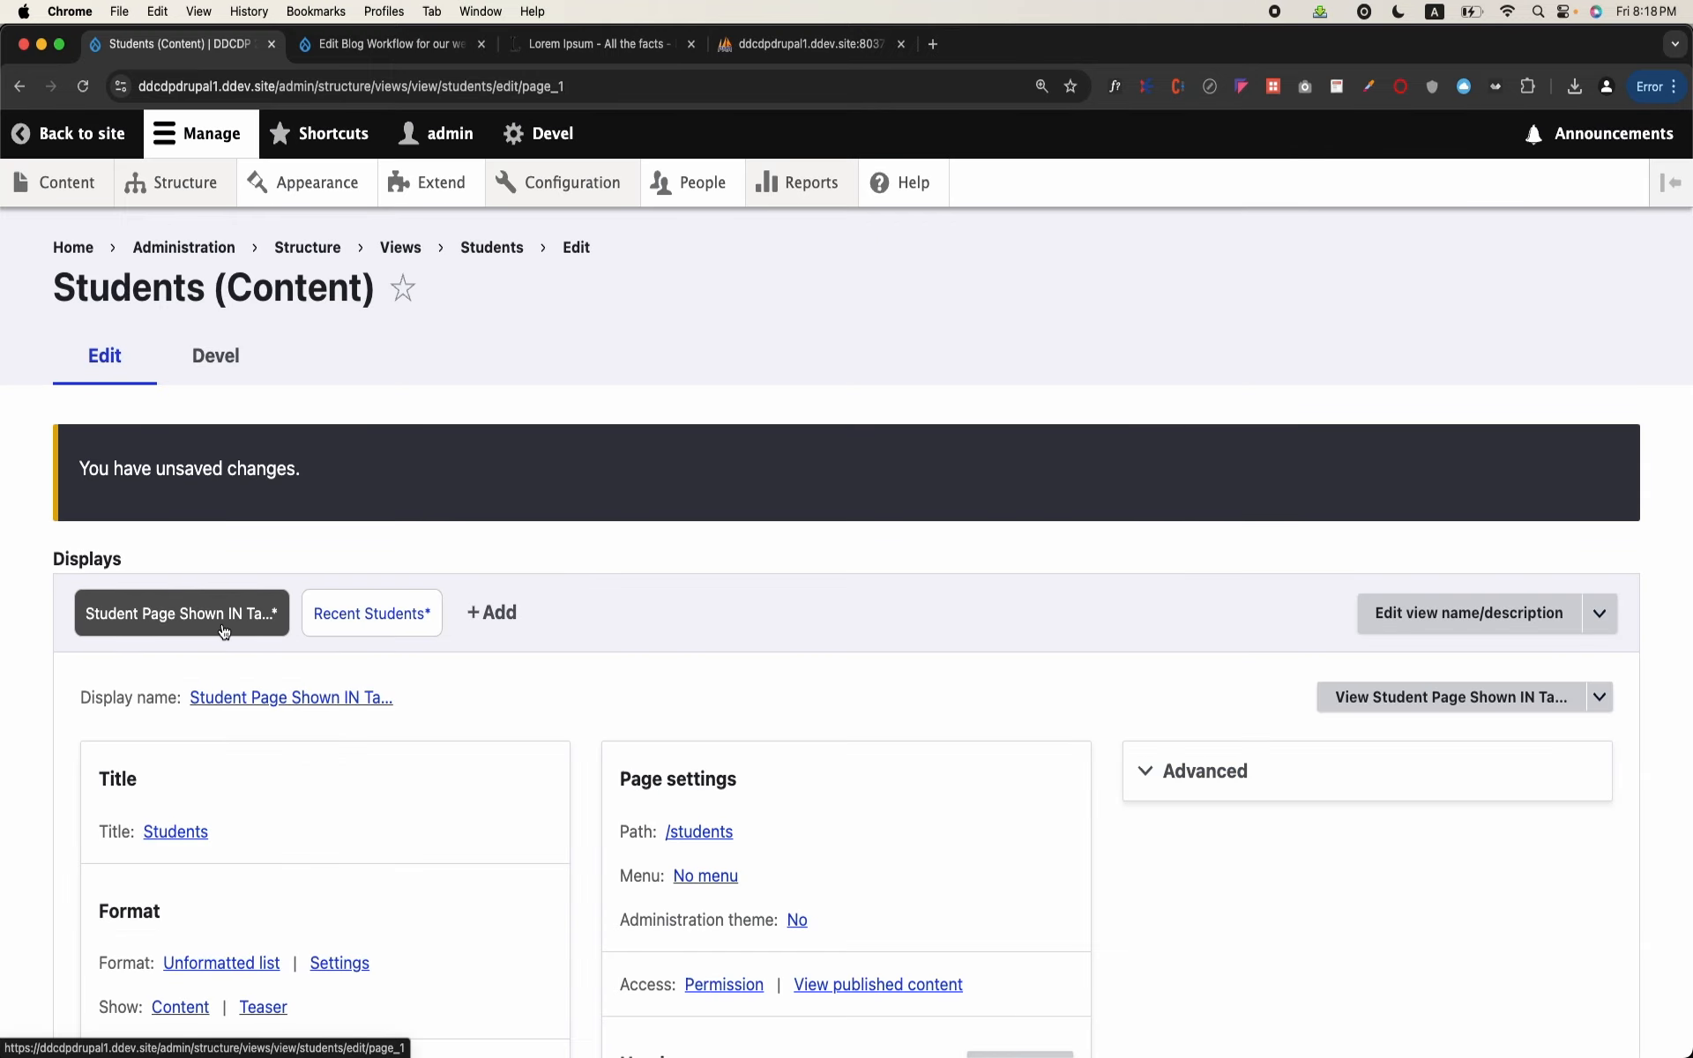
{"action": "scroll", "coordinate": [256, 696], "scroll_direction": "down", "scroll_amount": 5}
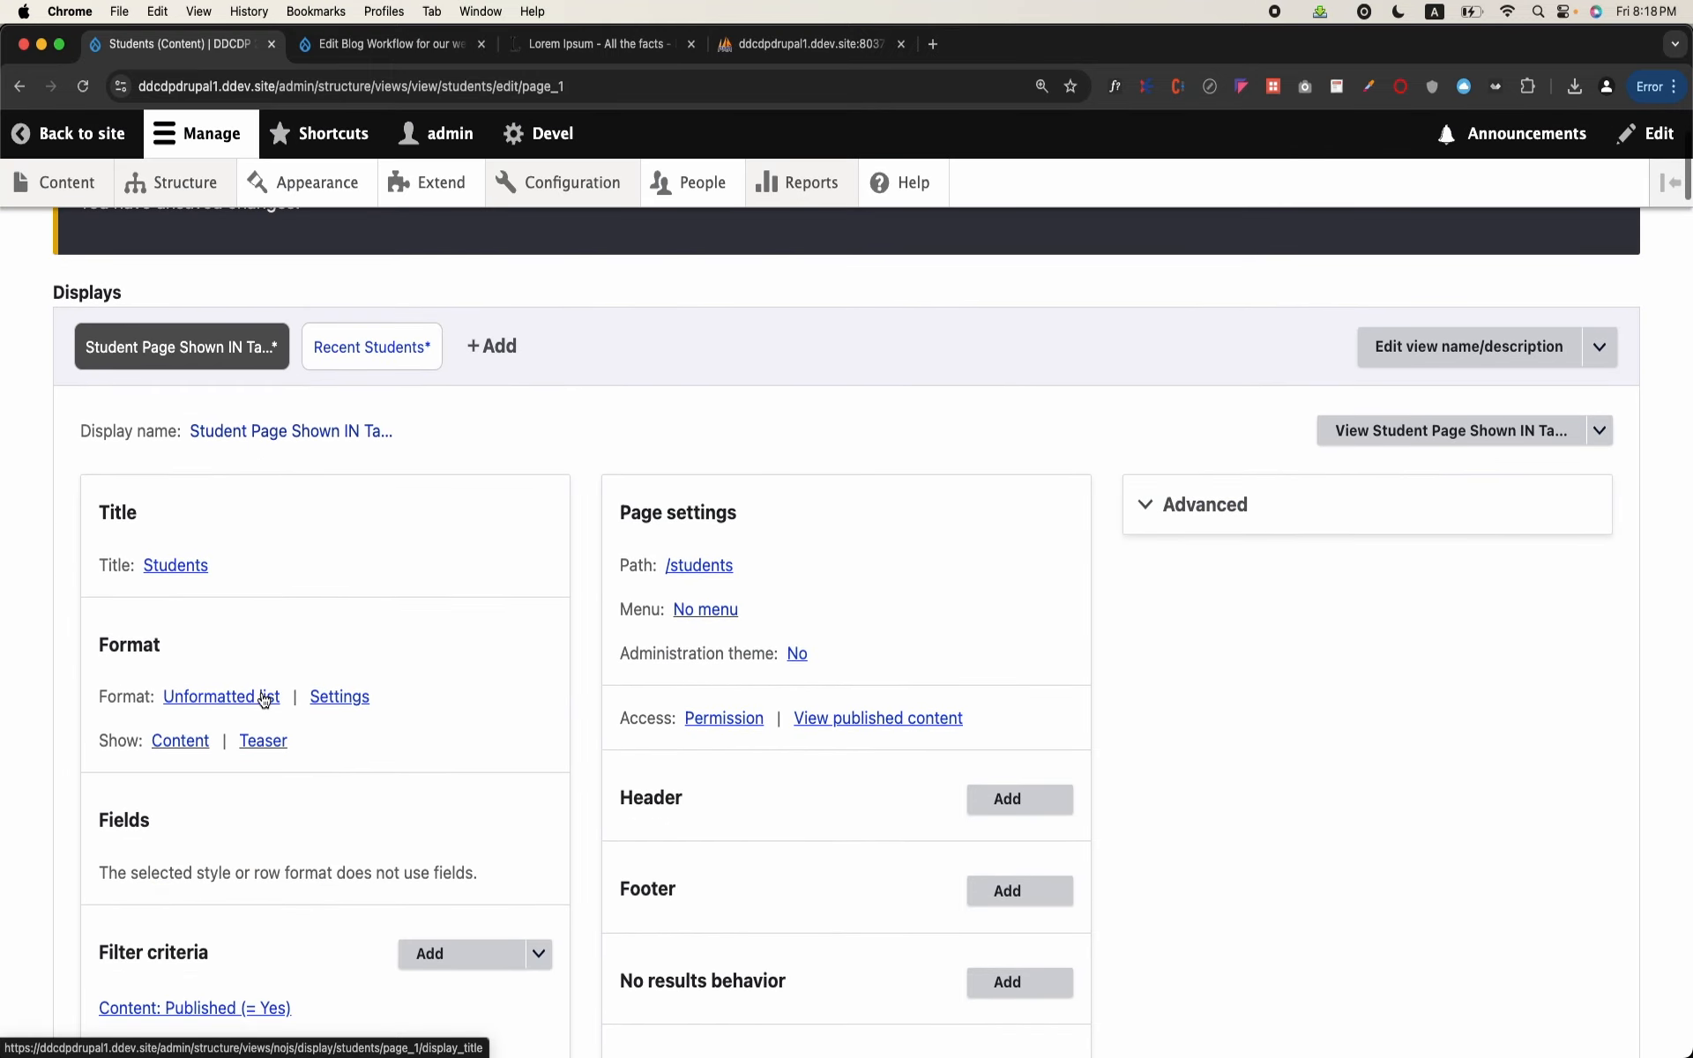
{"action": "left_click", "coordinate": [321, 353]}
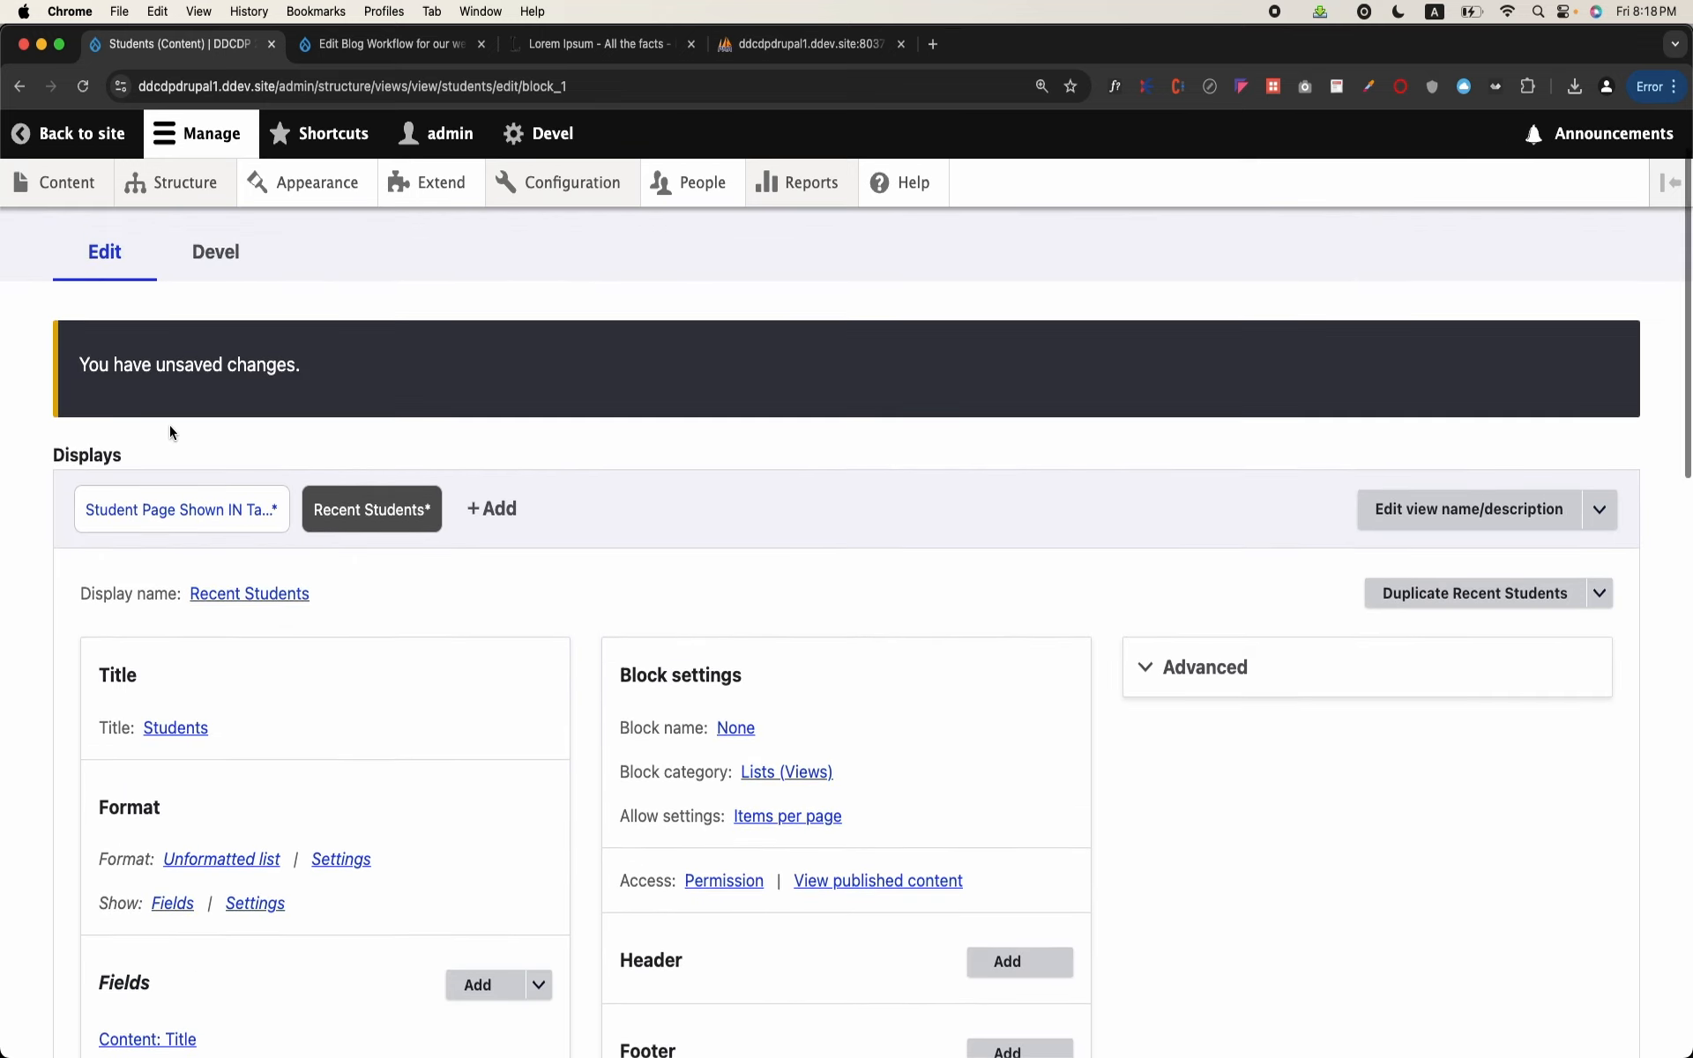
Step: Choose Table as the format for the Student Page Shown IN Table display
{"action": "left_click", "coordinate": [181, 510]}
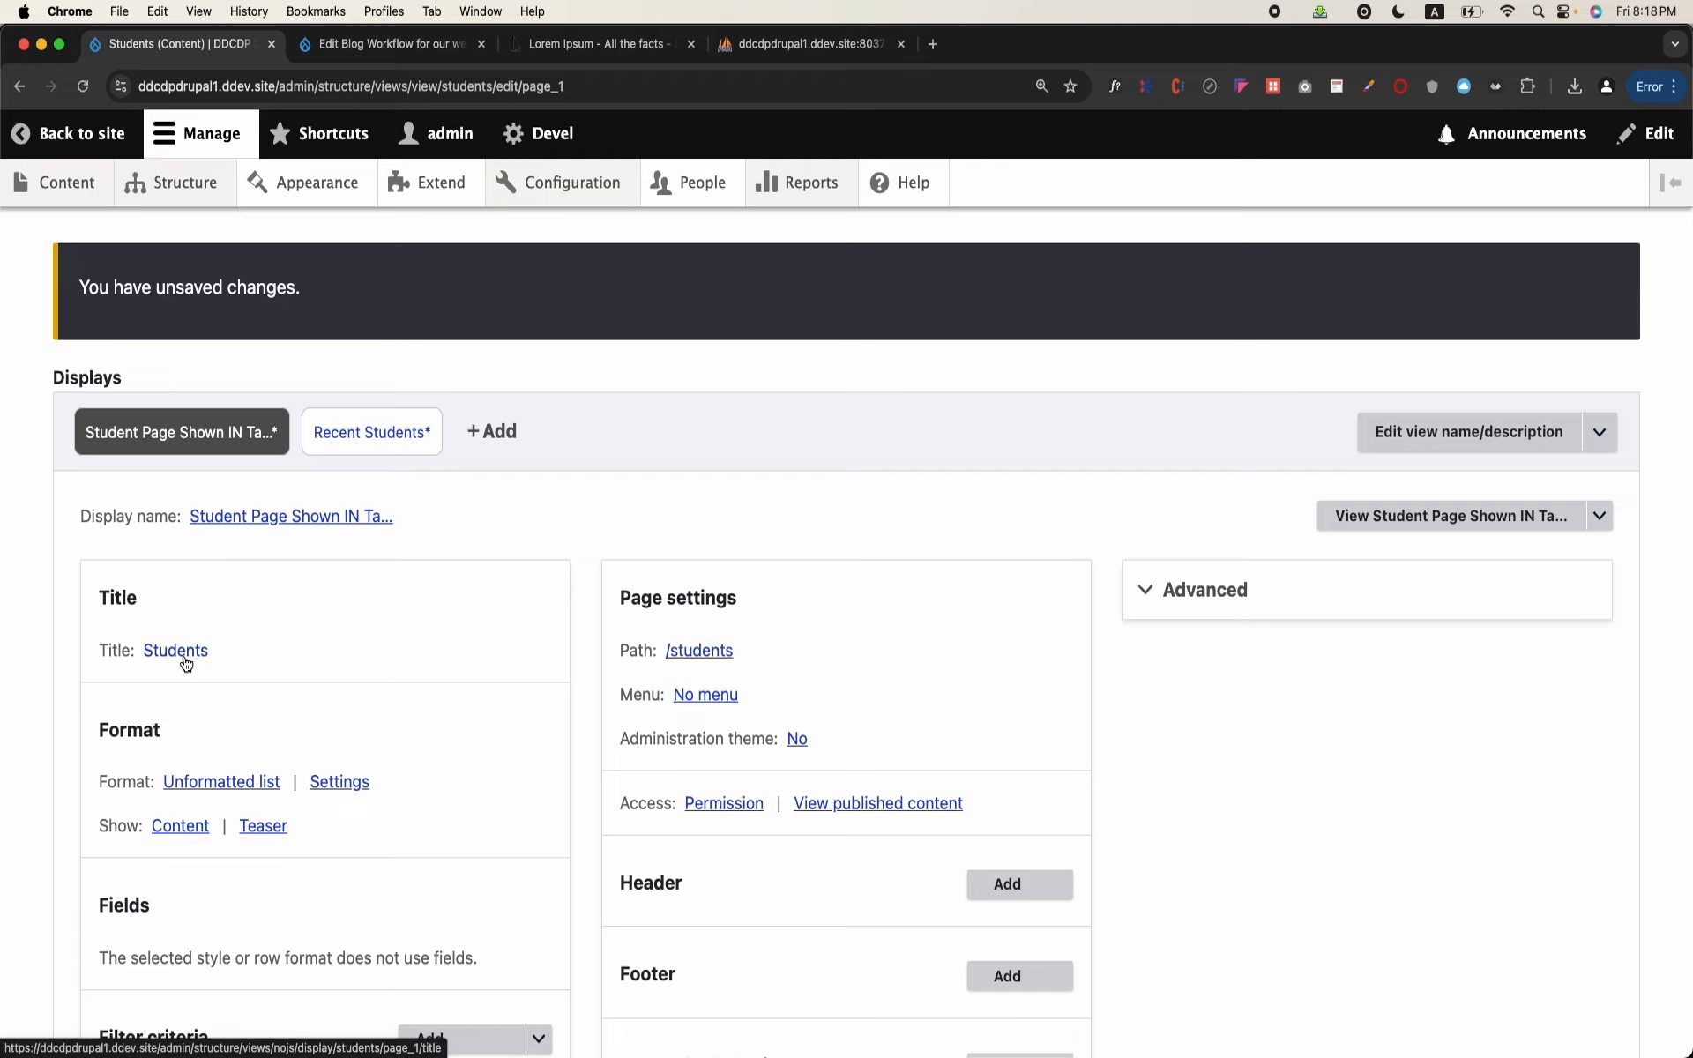
{"action": "scroll", "coordinate": [266, 653], "scroll_direction": "down", "scroll_amount": 3}
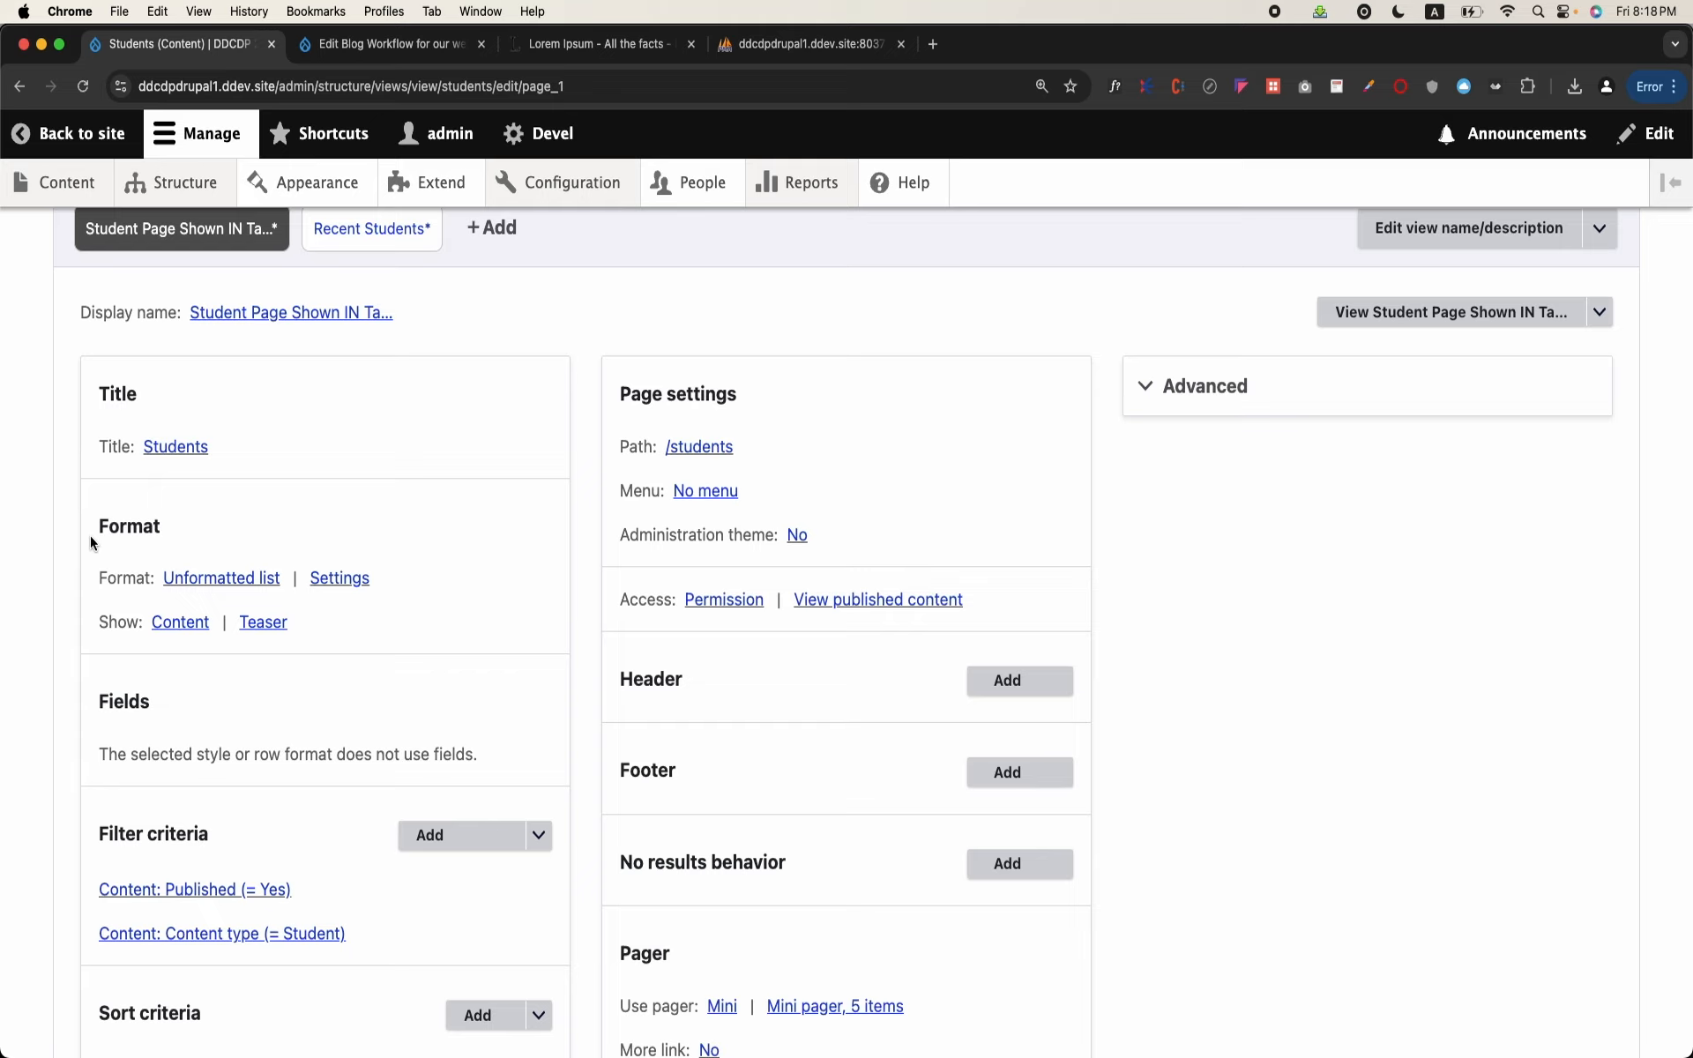
{"action": "left_click", "coordinate": [208, 586]}
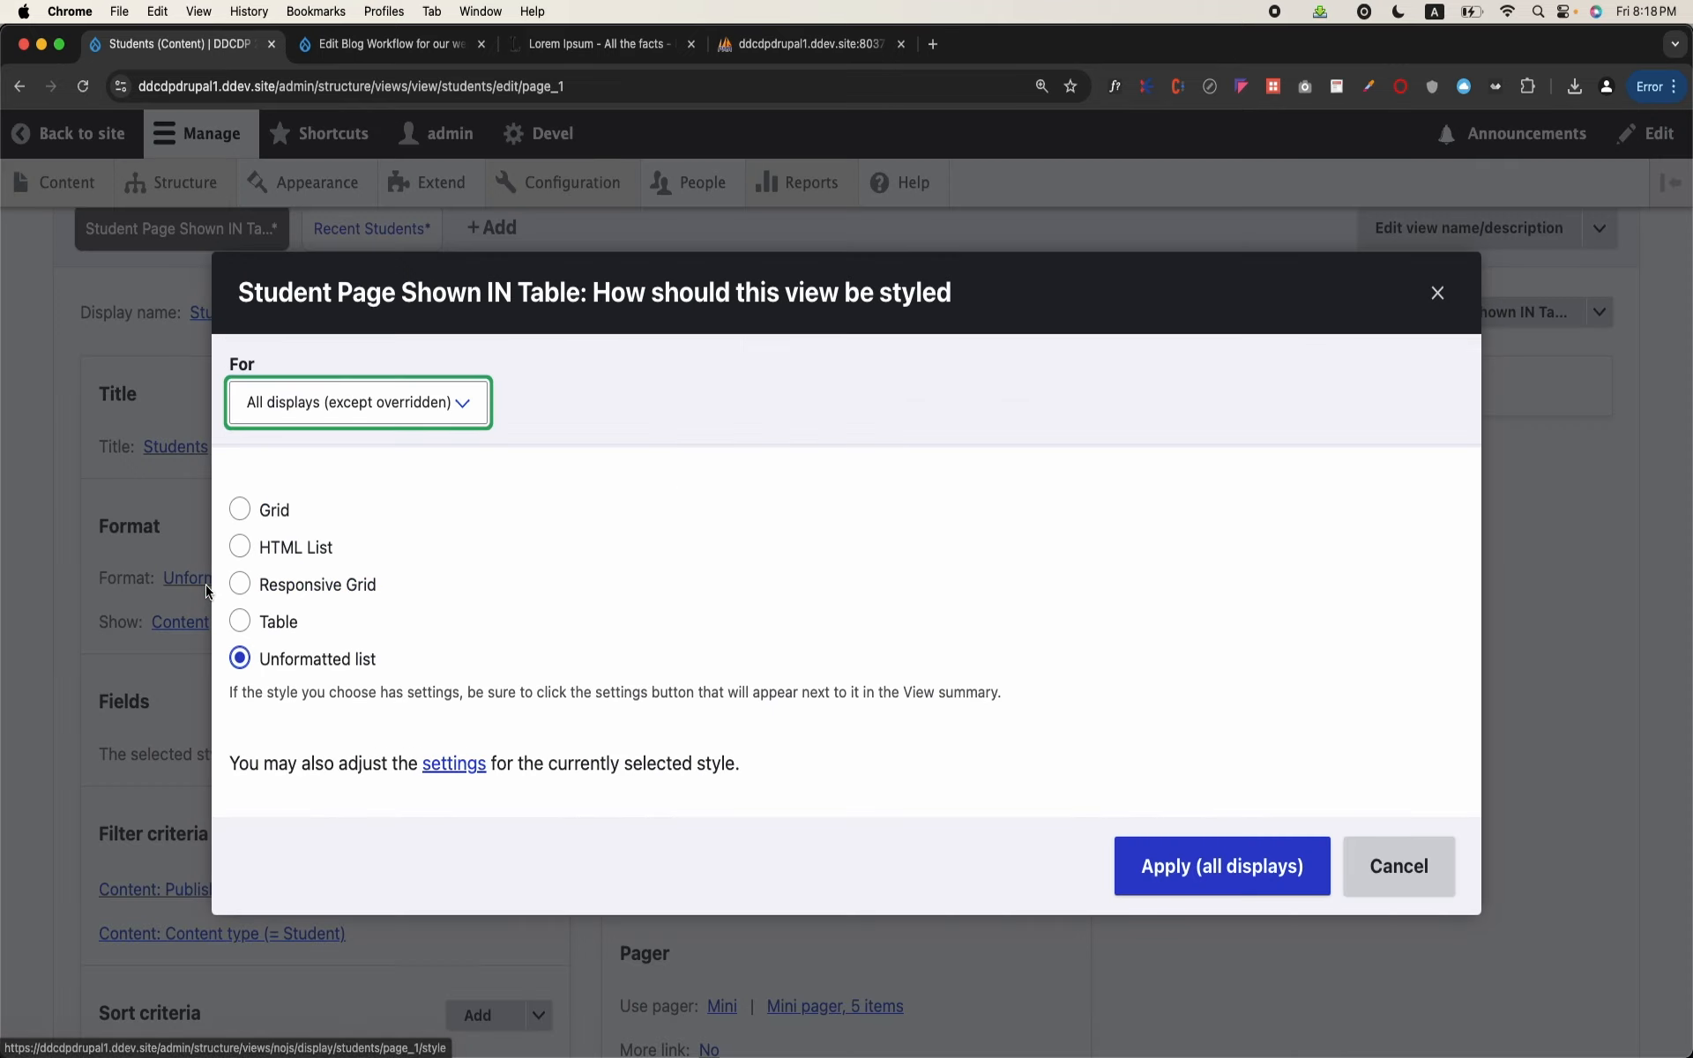
{"action": "left_click", "coordinate": [268, 628]}
{"action": "left_click", "coordinate": [295, 589]}
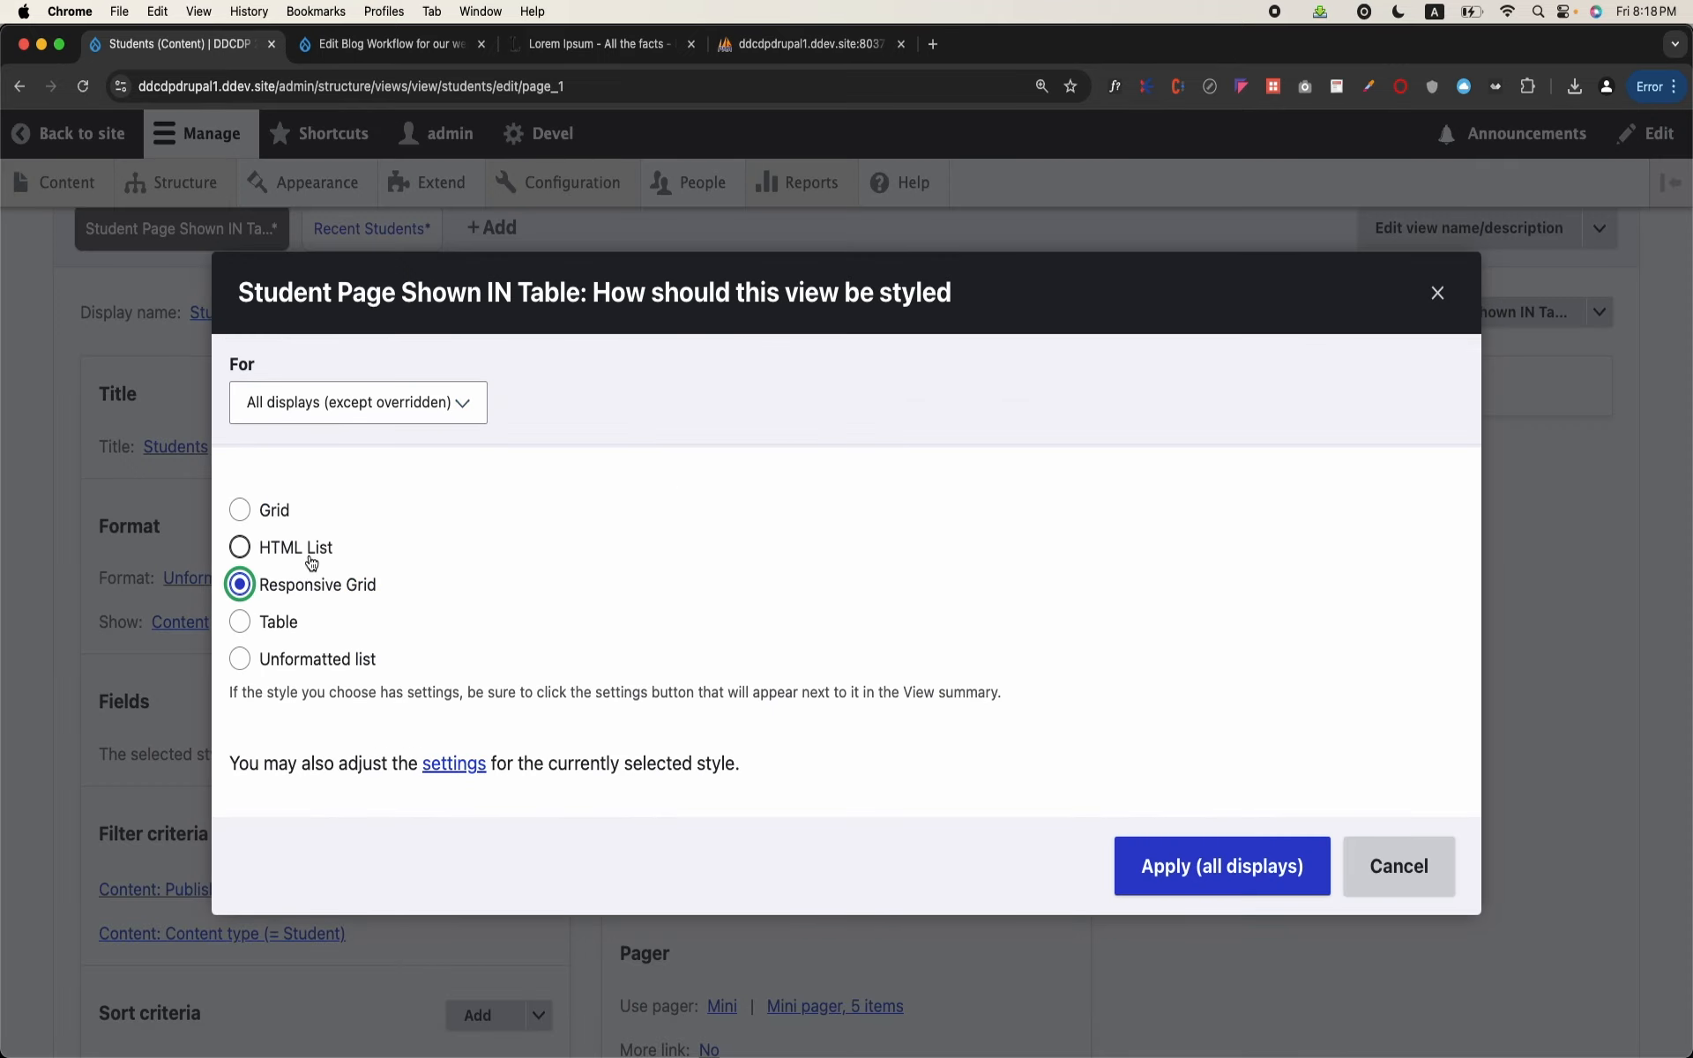
{"action": "left_click", "coordinate": [289, 551]}
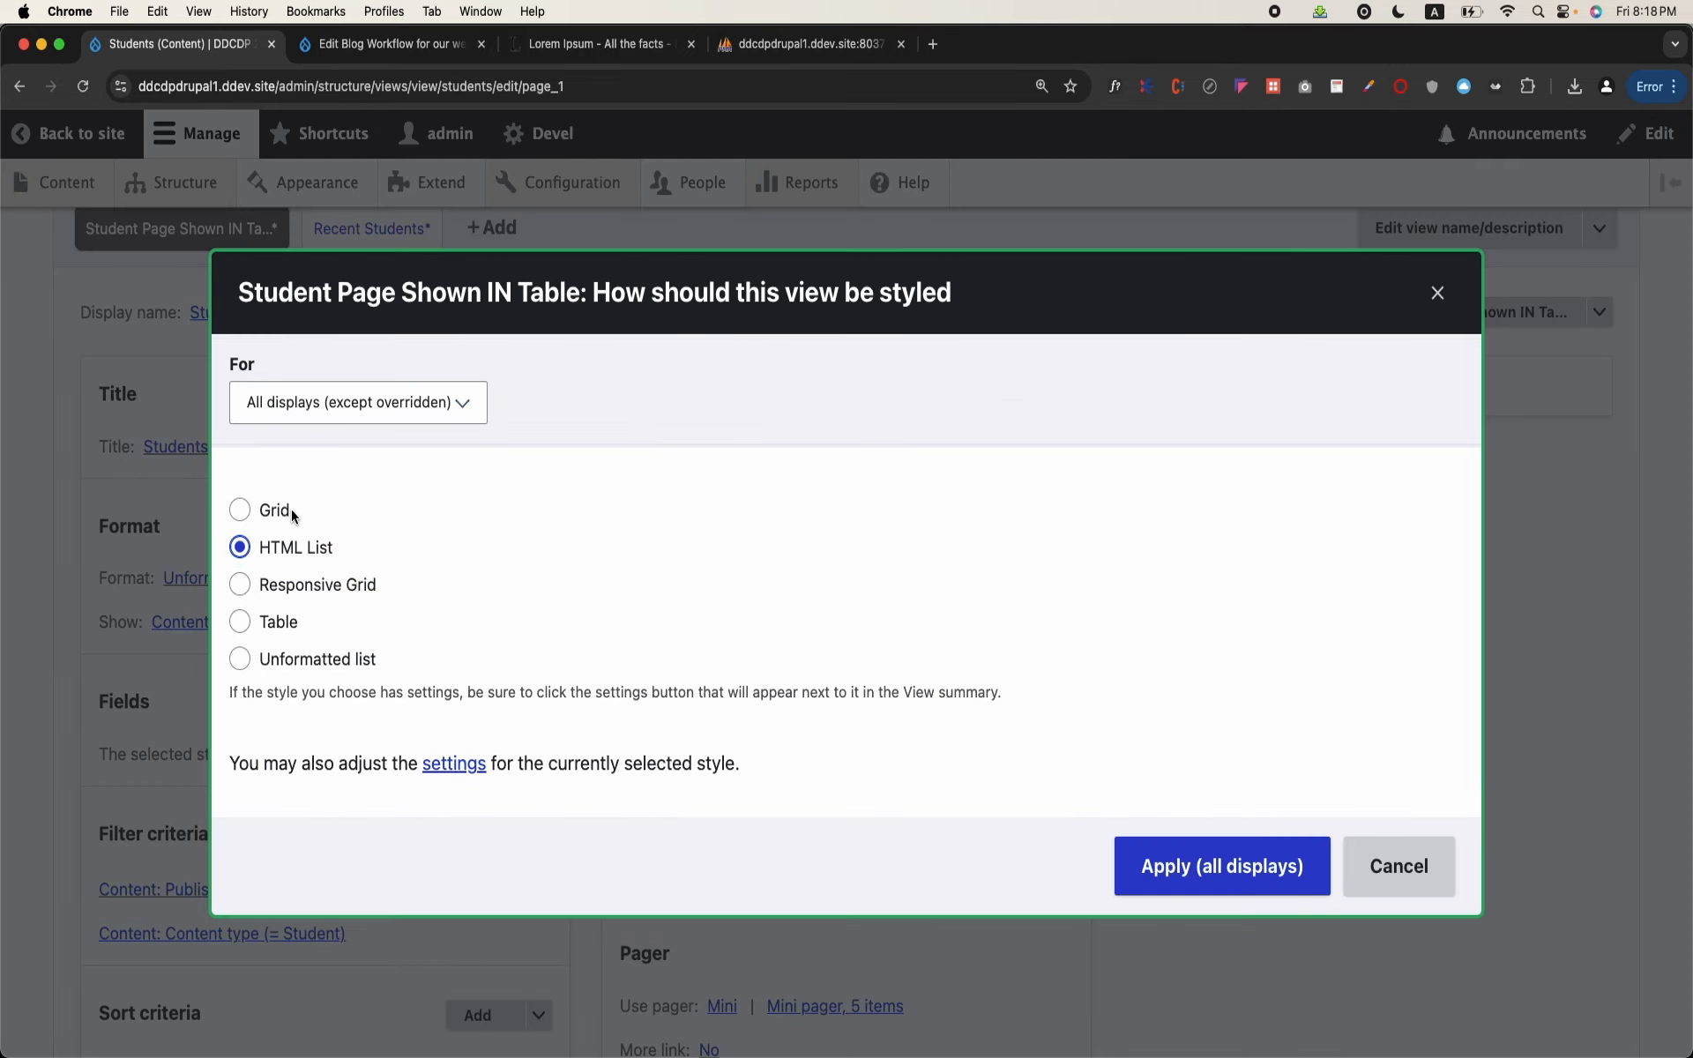
{"action": "left_click", "coordinate": [241, 622]}
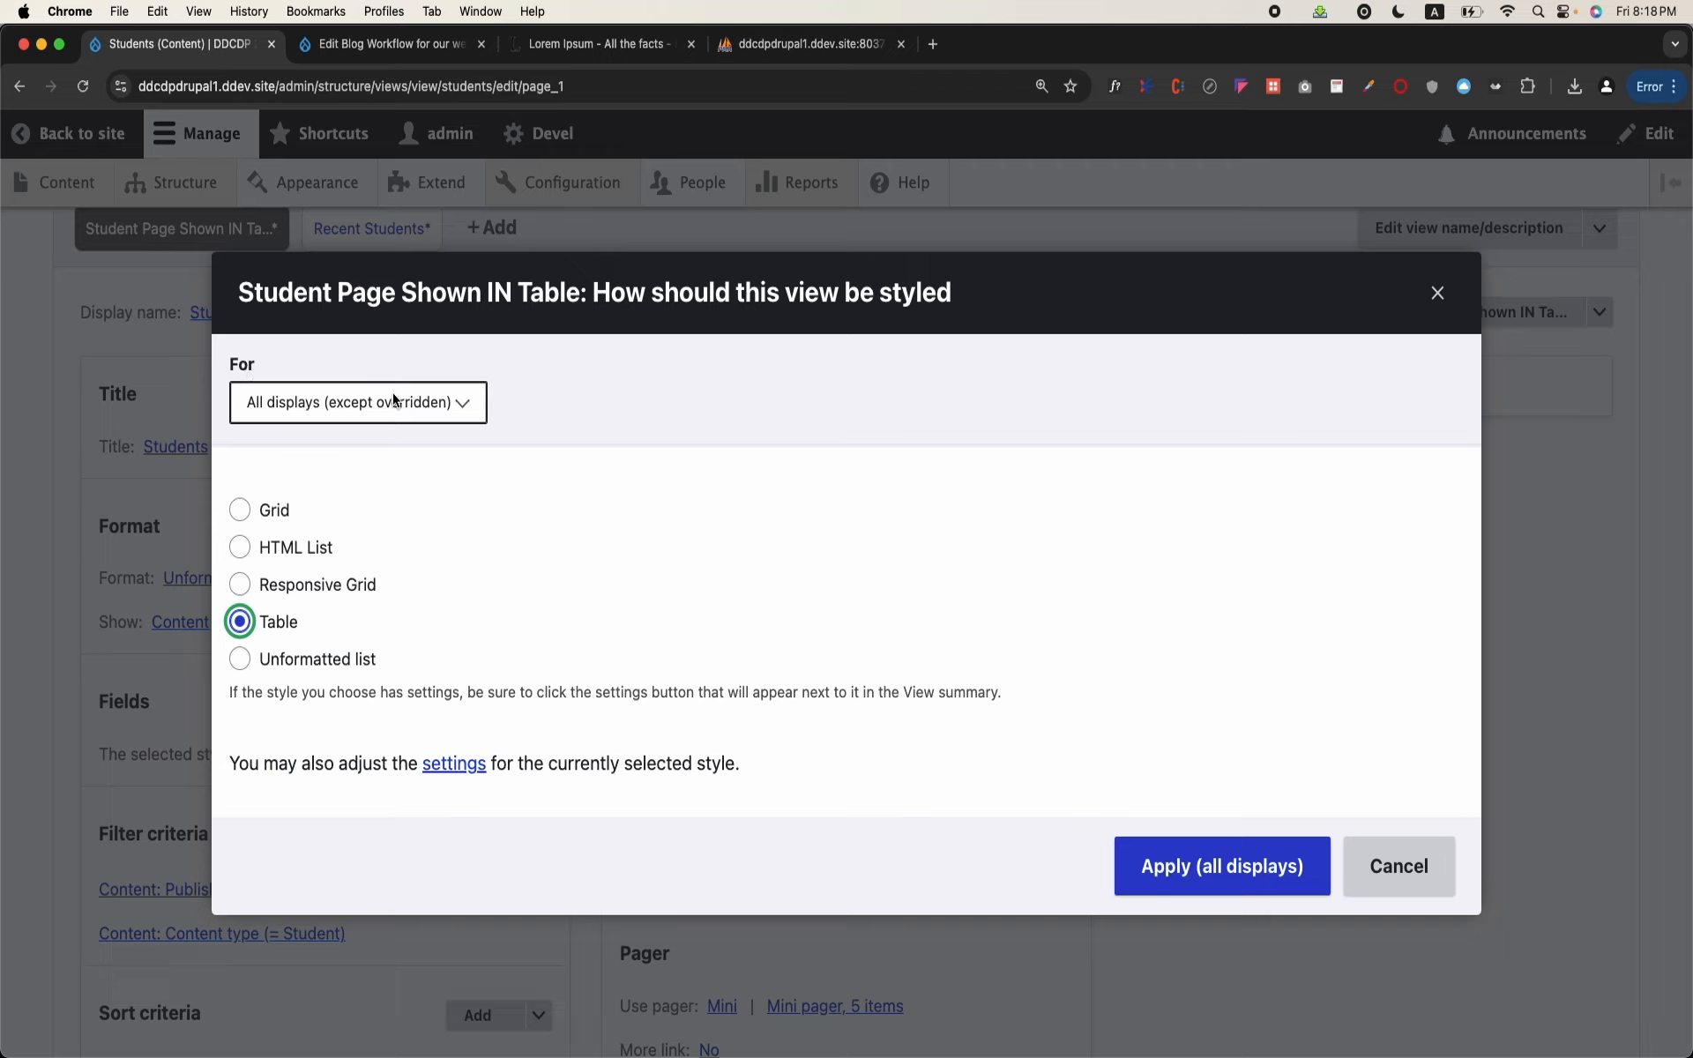
Step: Apply the Table format to this page only (override) and accept the default table style options
{"action": "left_click", "coordinate": [286, 421]}
{"action": "left_click", "coordinate": [583, 601]}
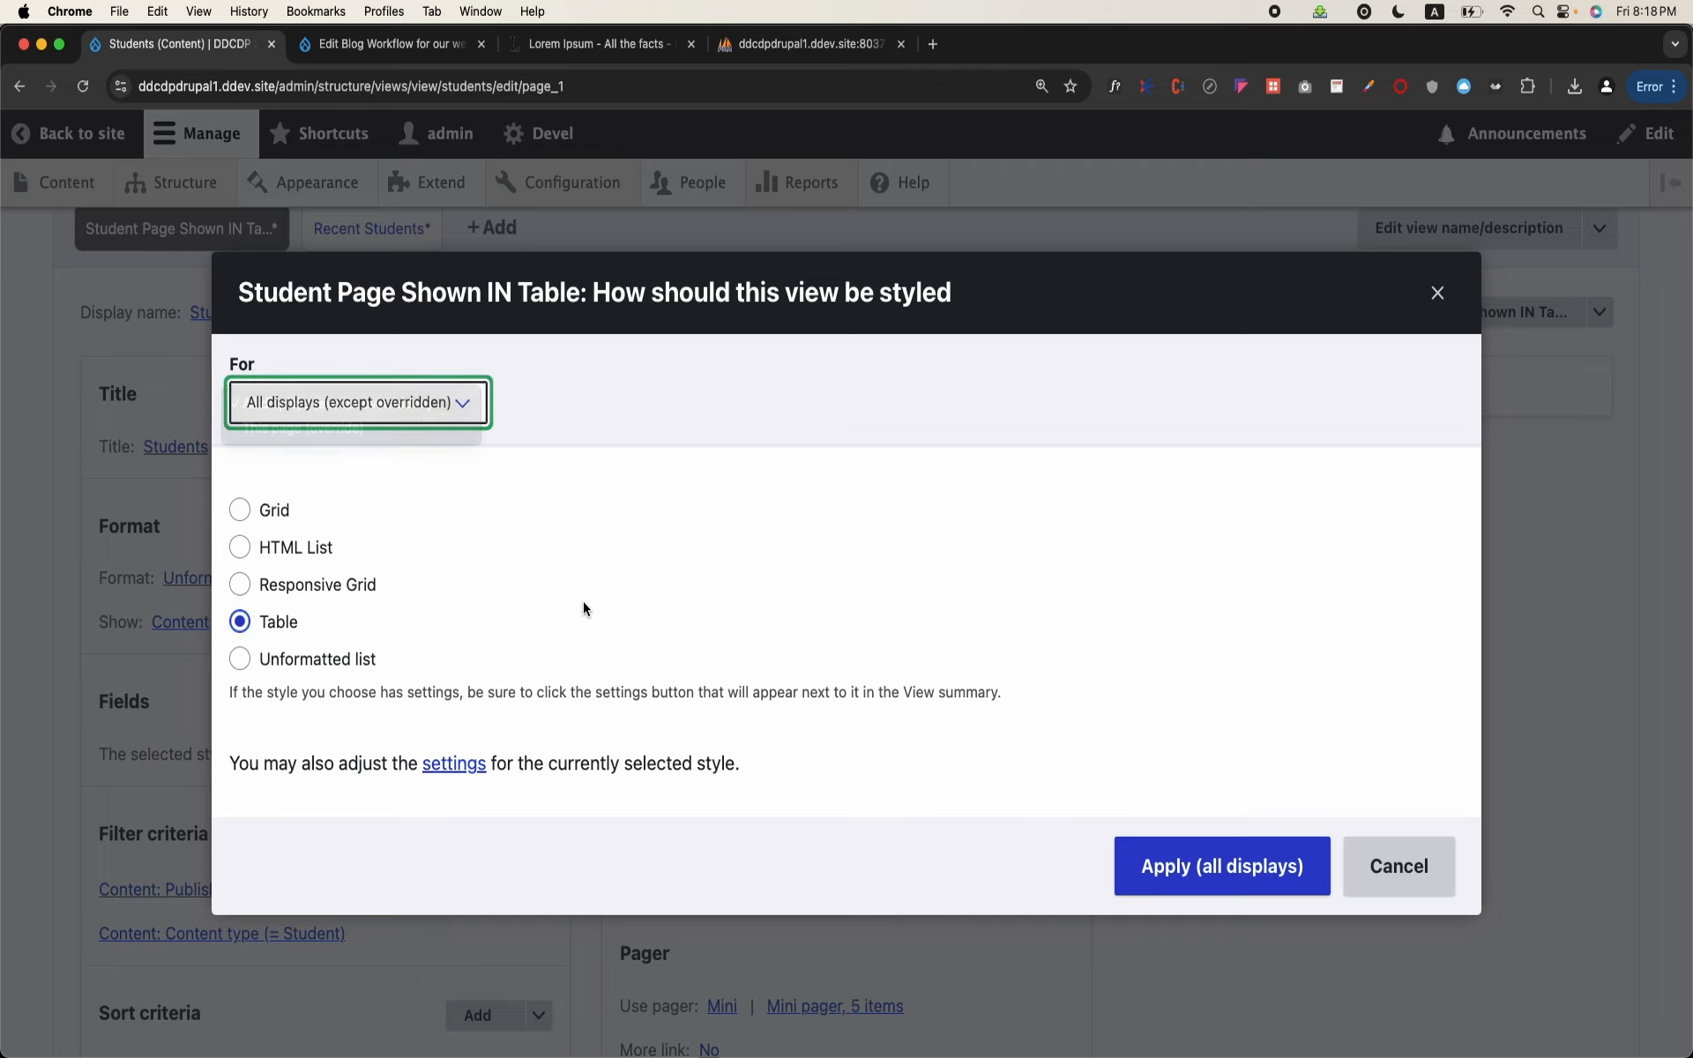
{"action": "left_click", "coordinate": [284, 400]}
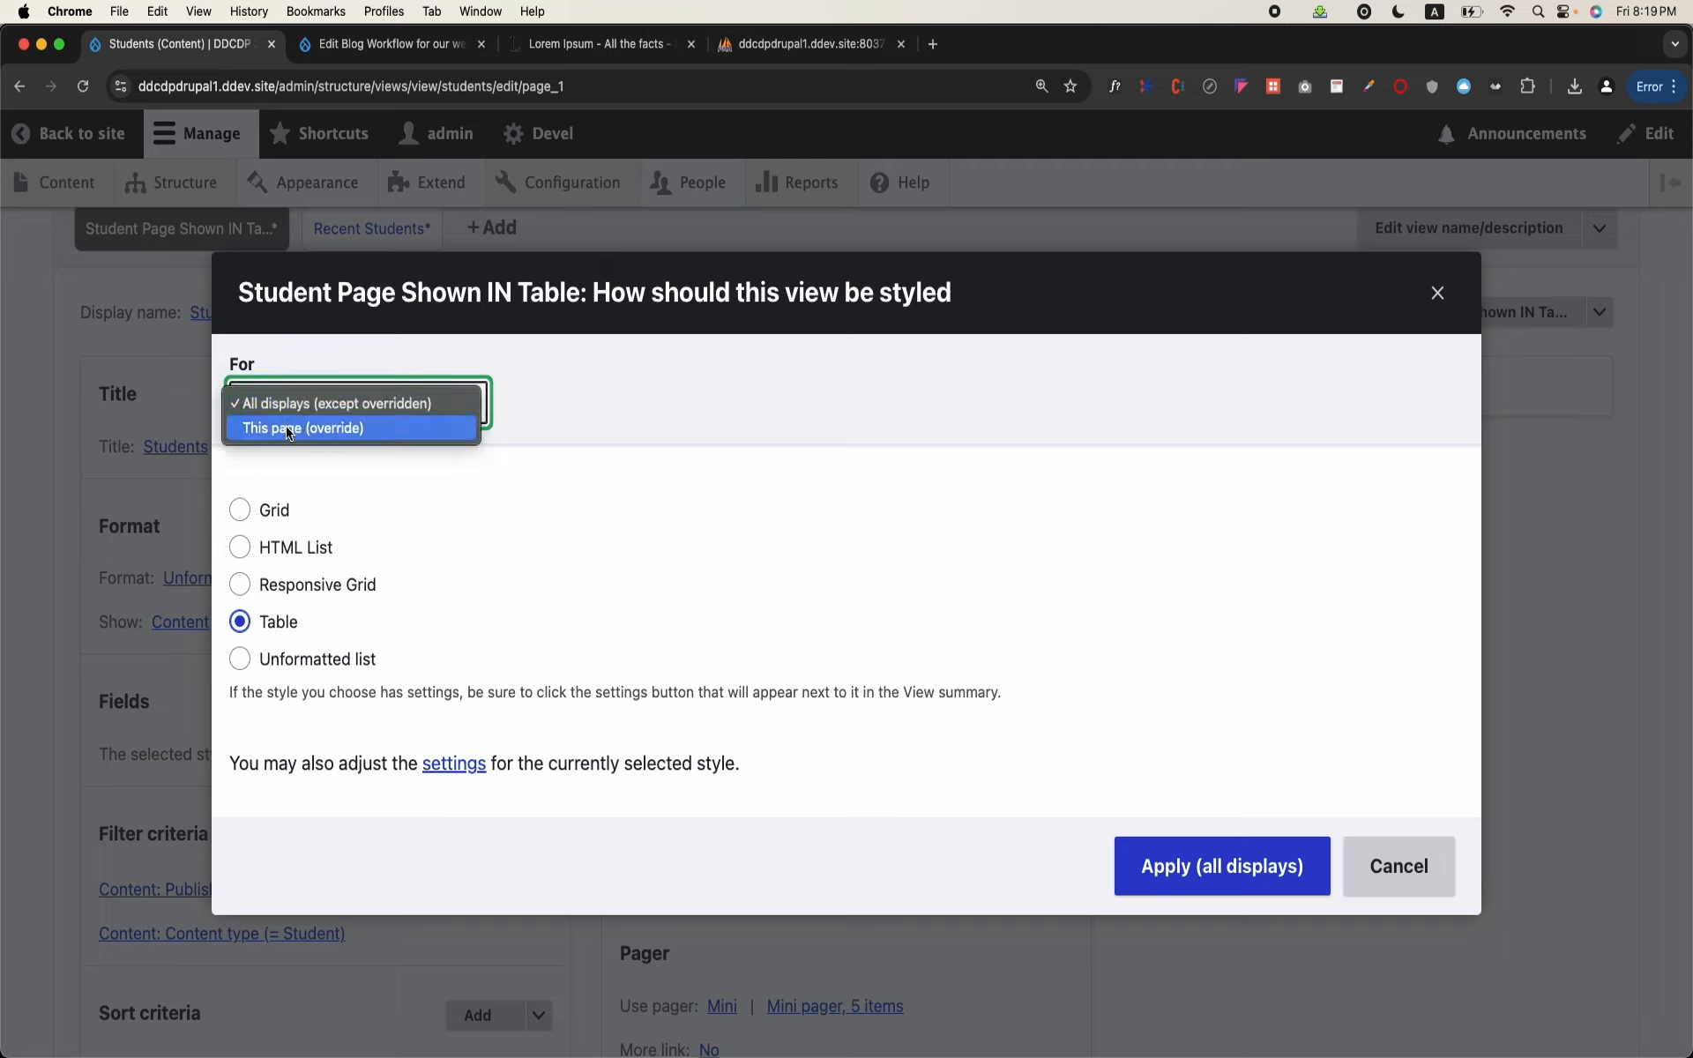
{"action": "left_click", "coordinate": [289, 430]}
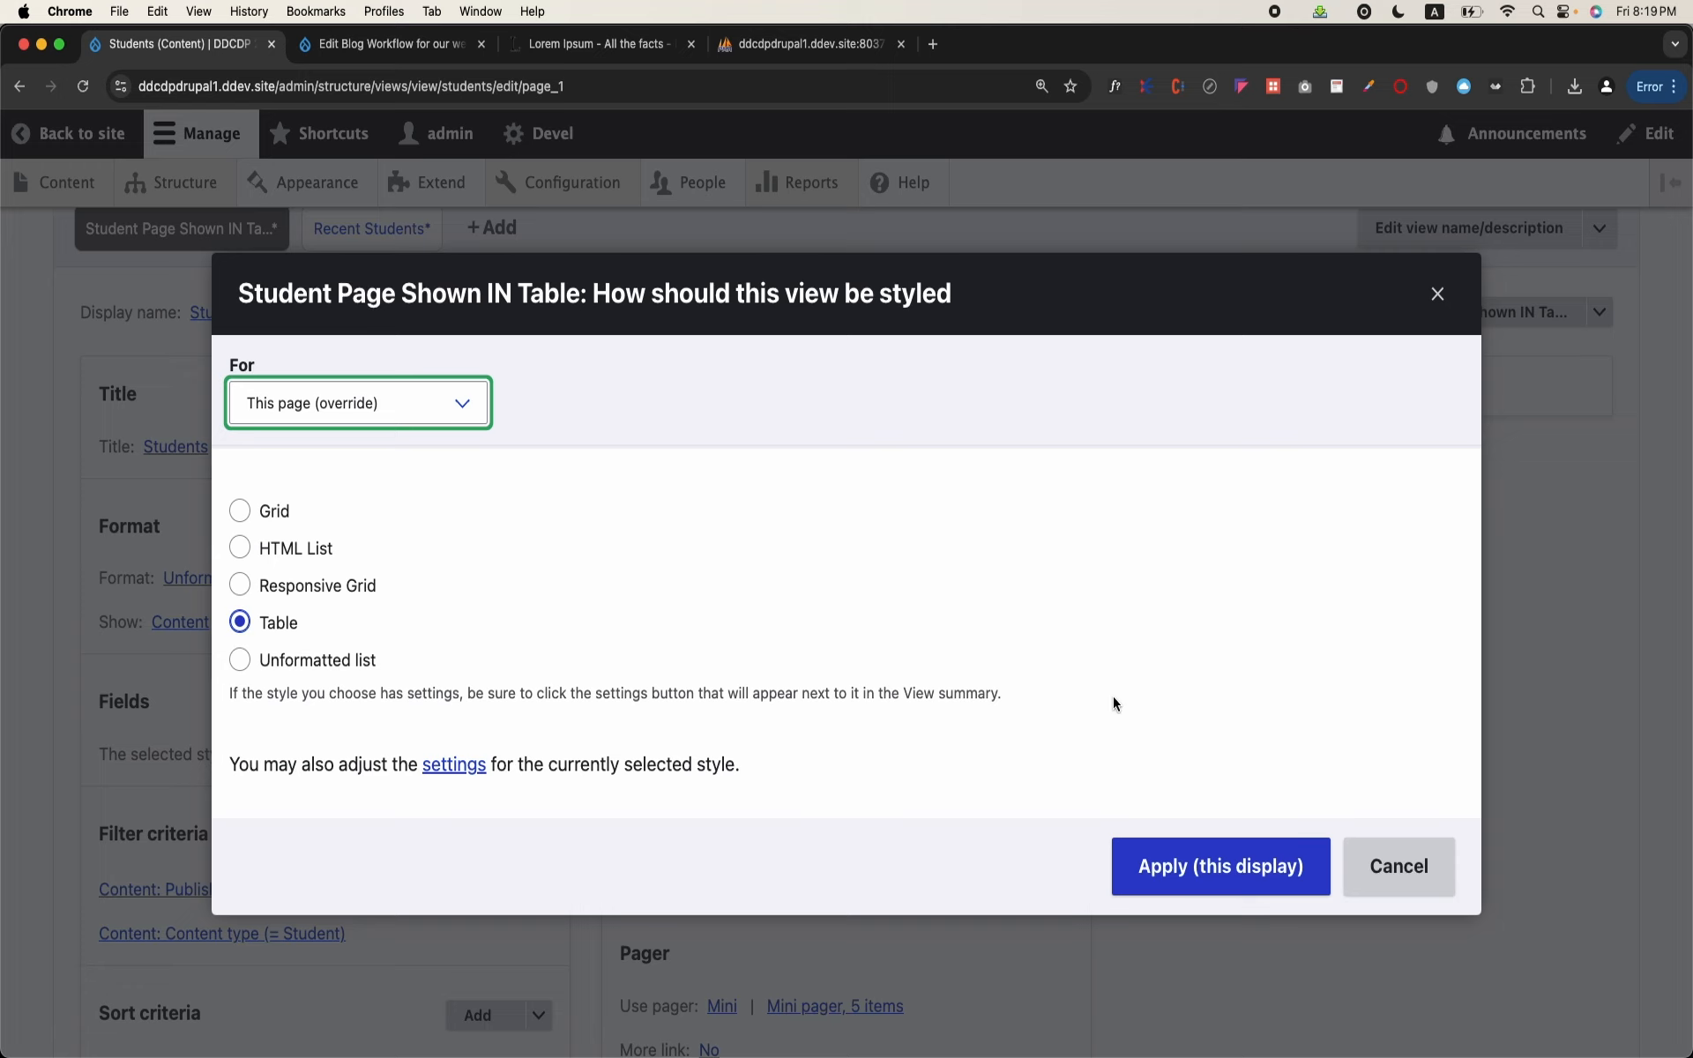
{"action": "left_click", "coordinate": [1200, 860]}
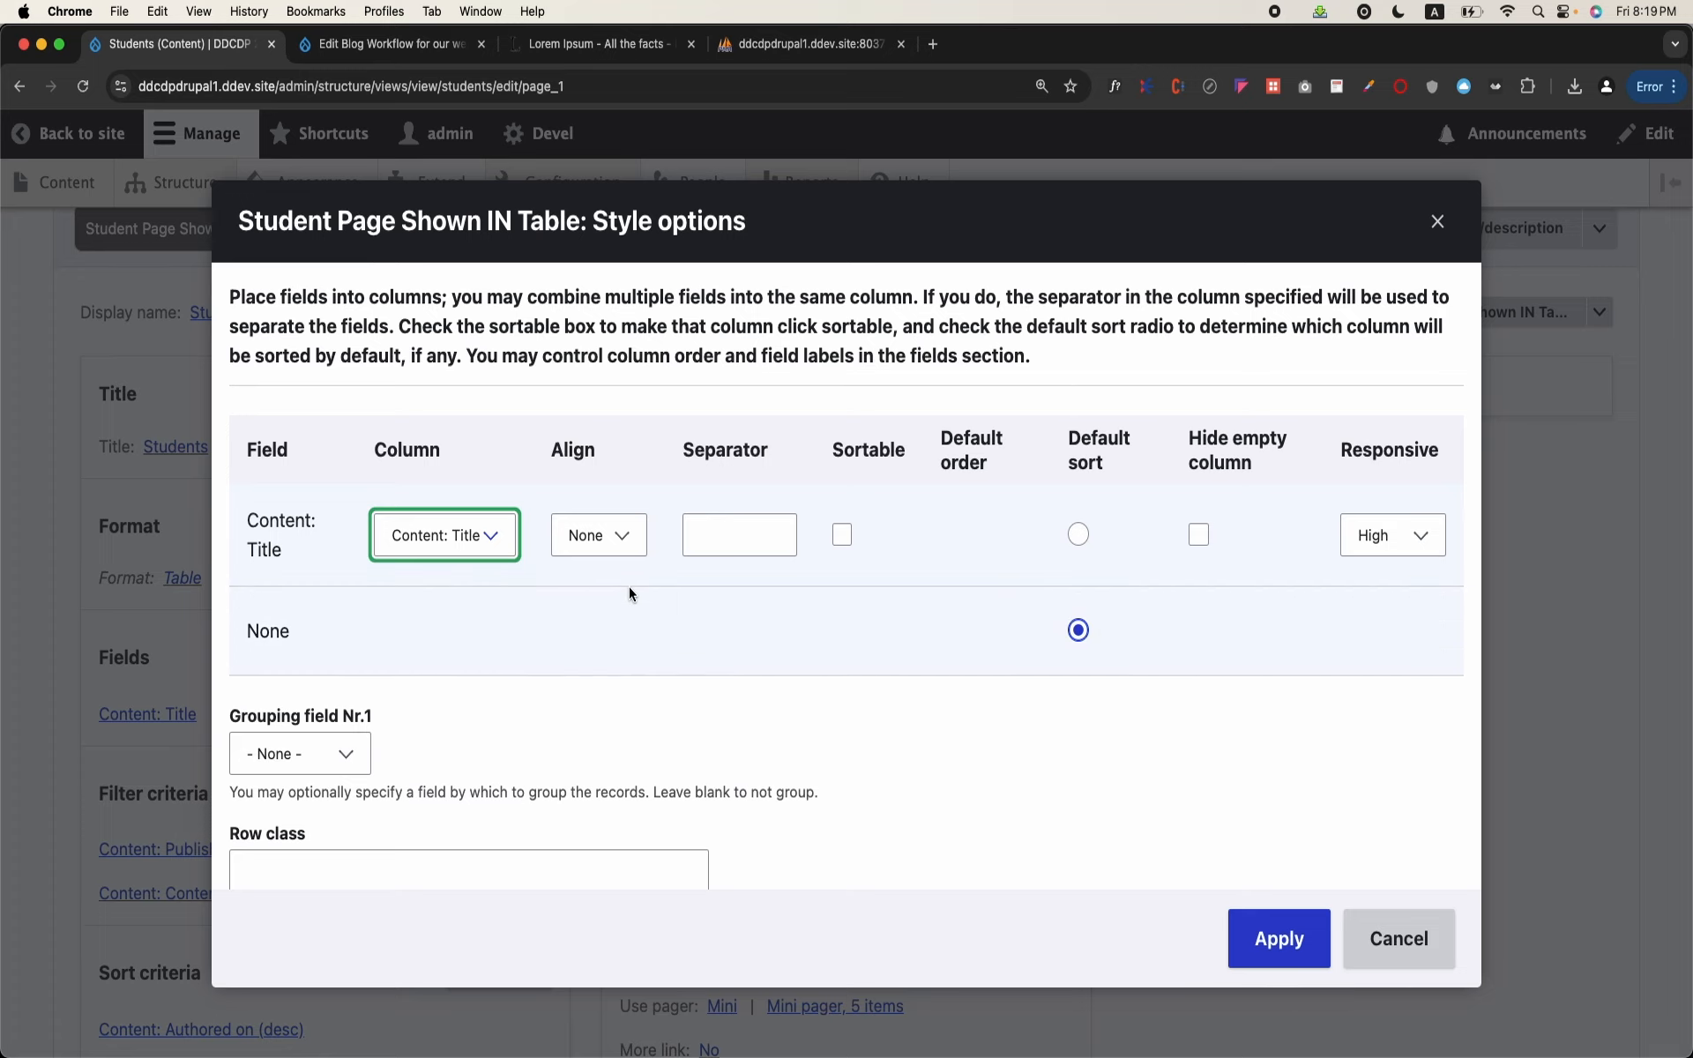
{"action": "scroll", "coordinate": [630, 593], "scroll_direction": "down", "scroll_amount": 5}
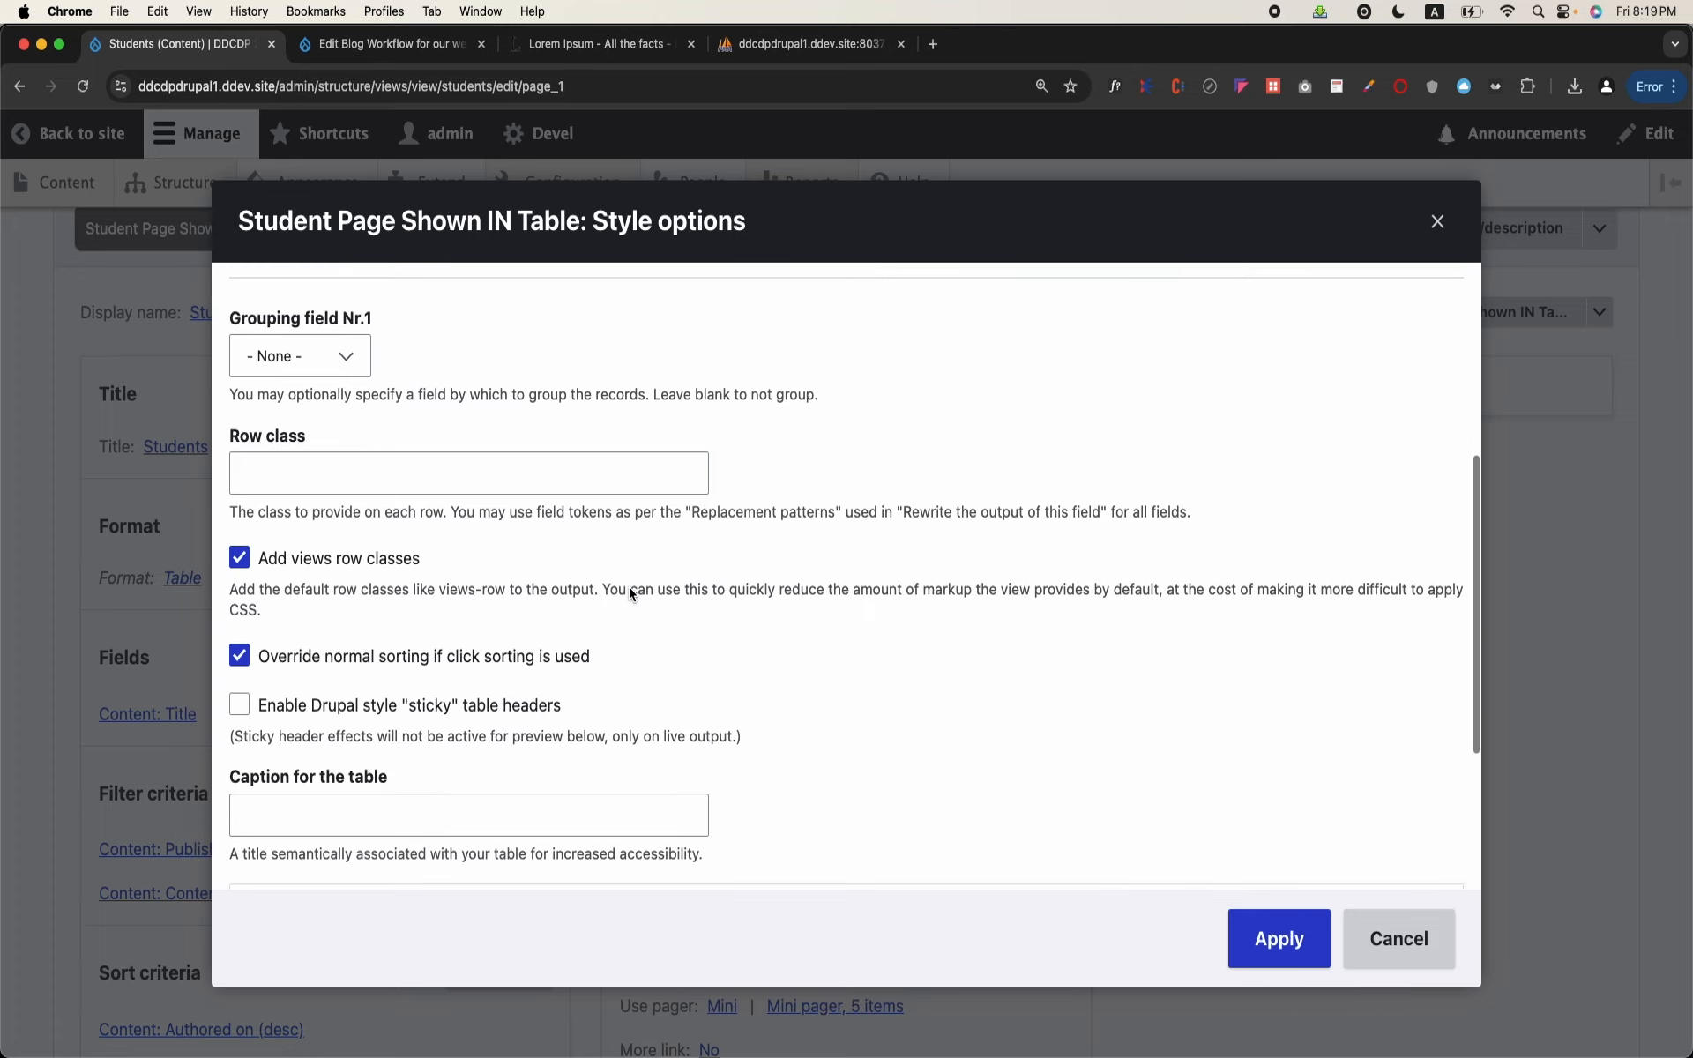
{"action": "scroll", "coordinate": [630, 593], "scroll_direction": "down", "scroll_amount": 2}
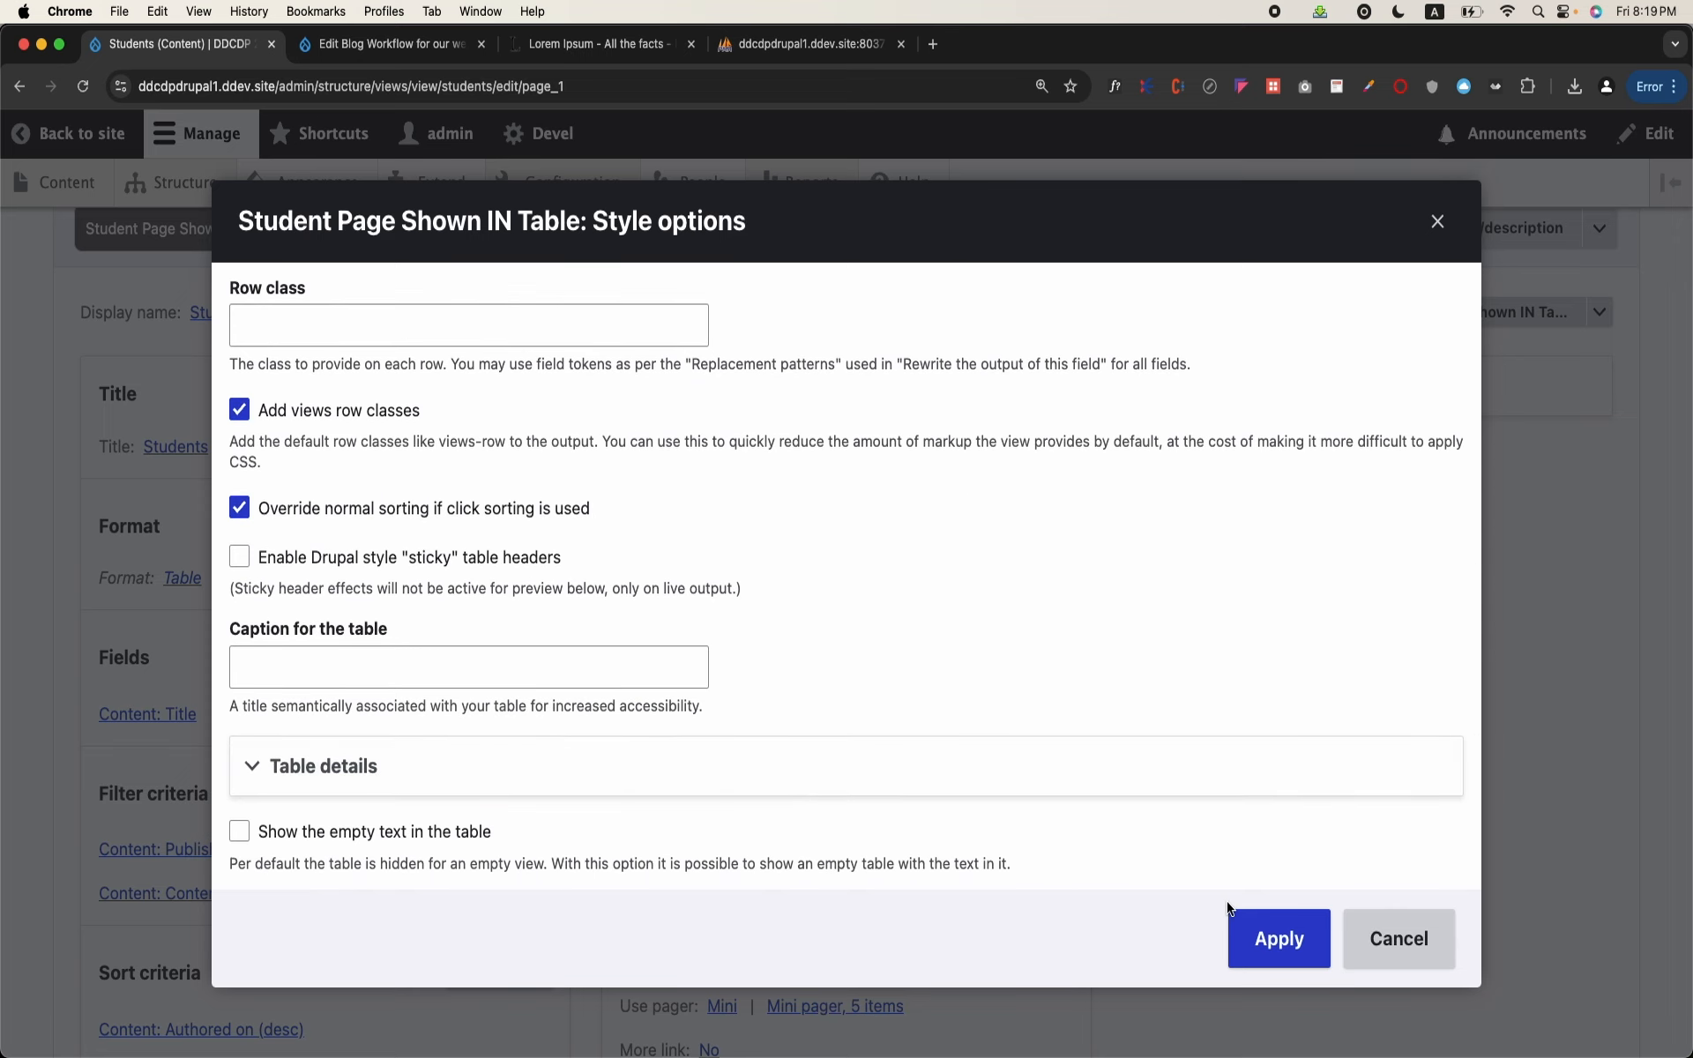
{"action": "left_click", "coordinate": [1261, 939]}
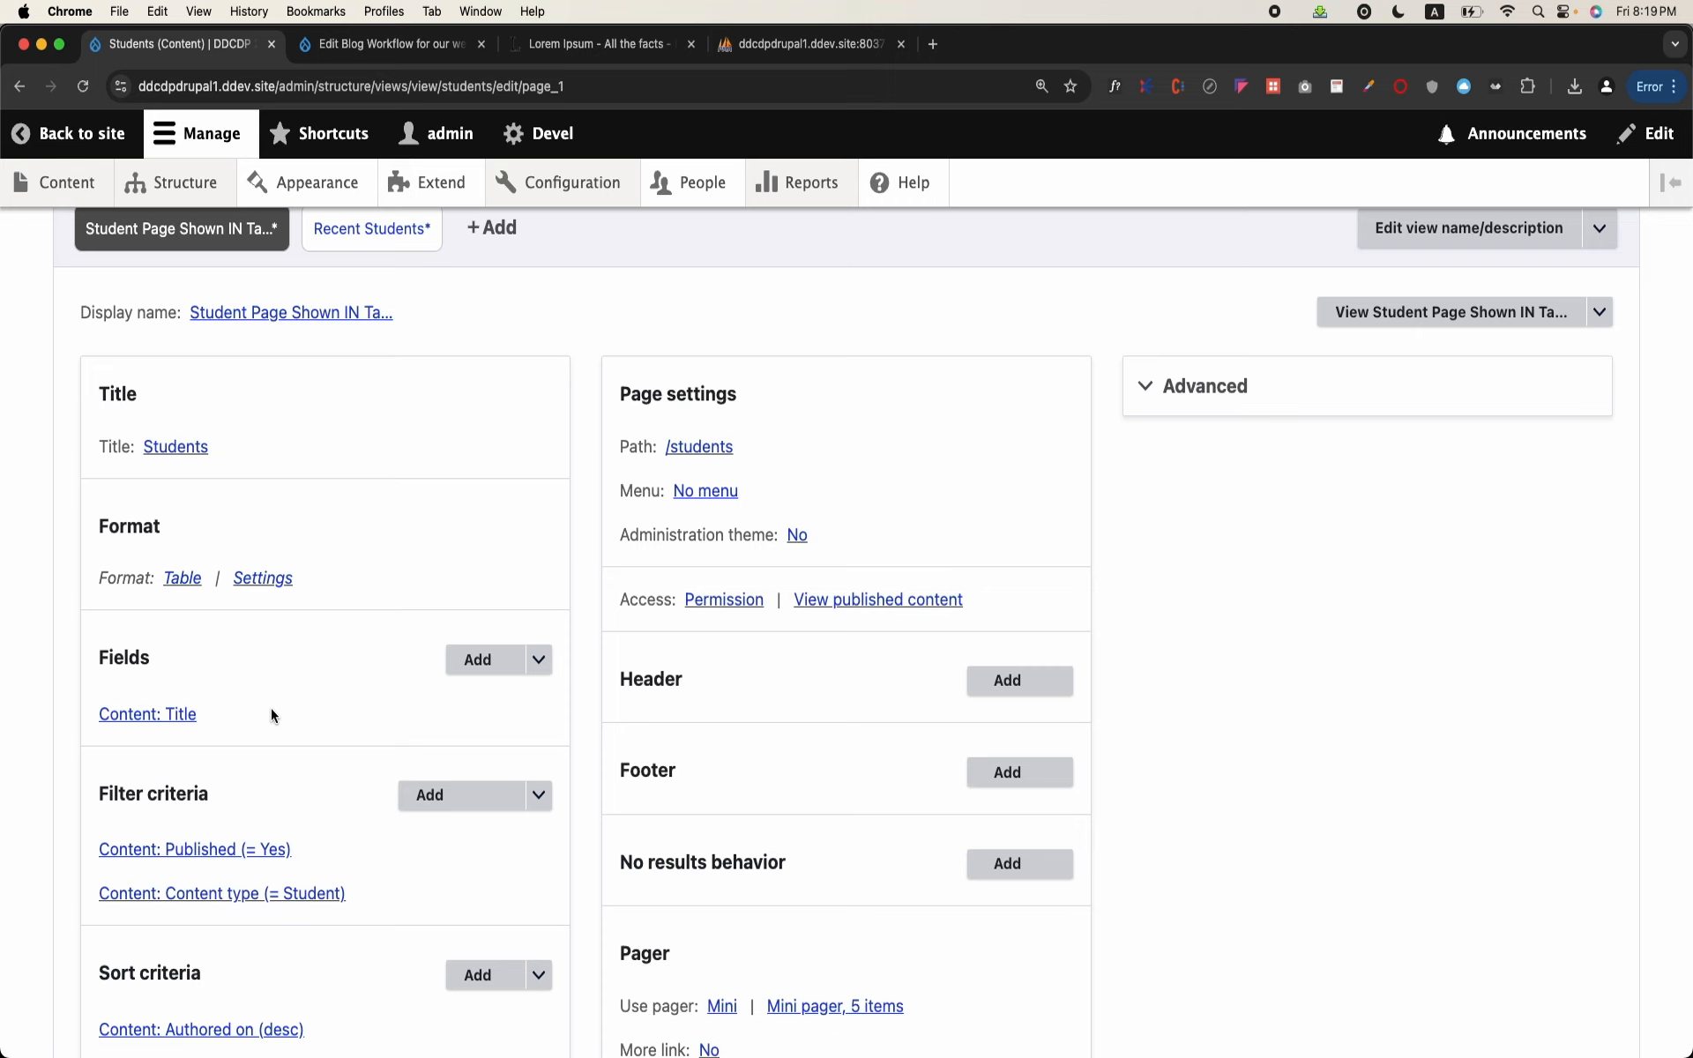
Step: Search the available fields for "dob" and try to add the DOB field for all displays
{"action": "left_click", "coordinate": [477, 661]}
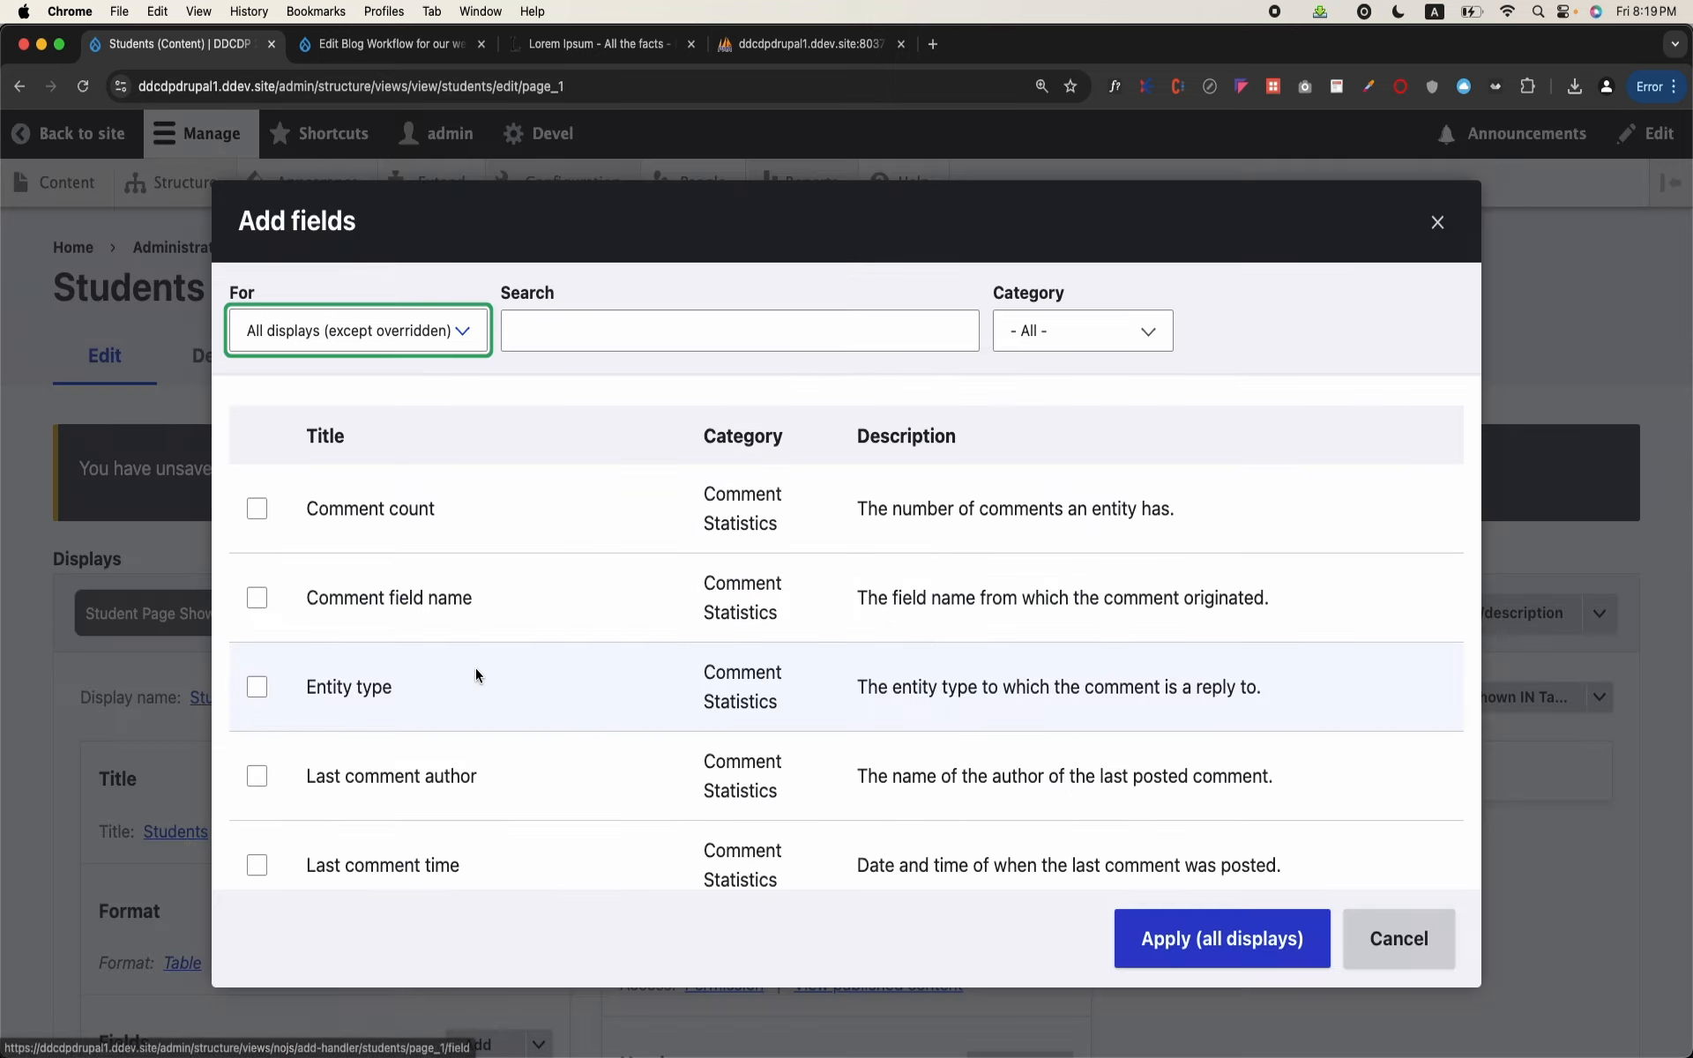
{"action": "left_click", "coordinate": [623, 344]}
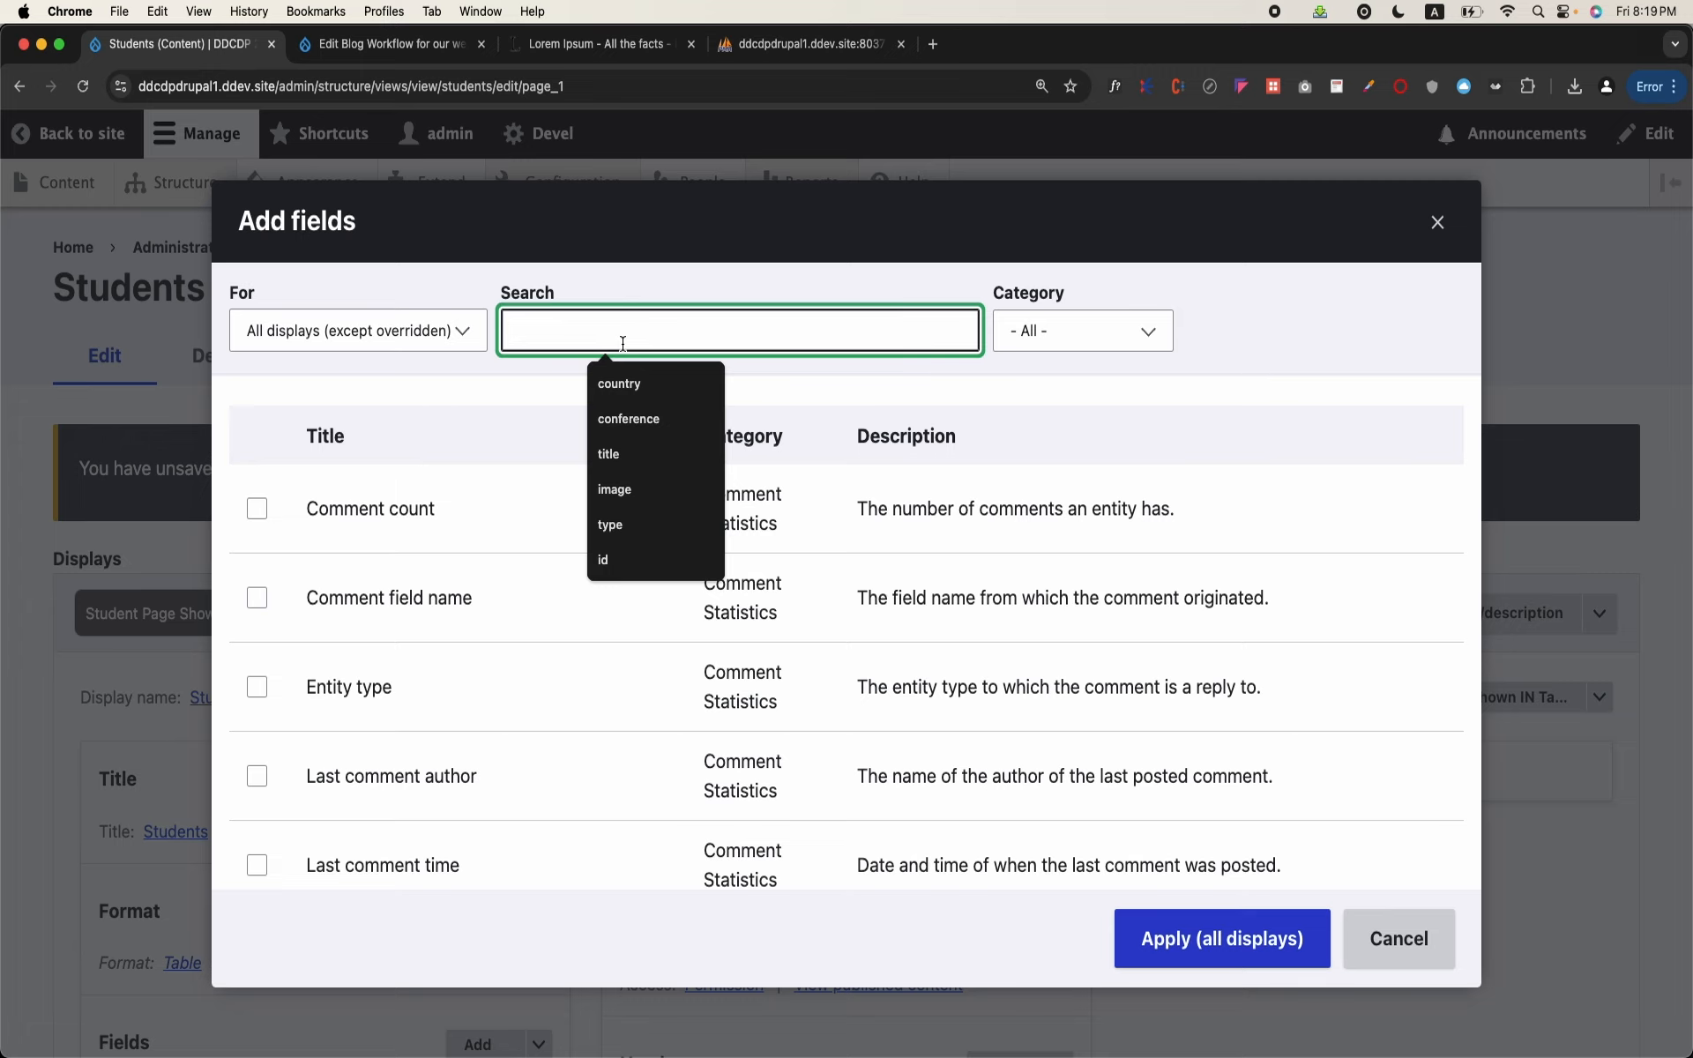
{"action": "type", "text": "dob"}
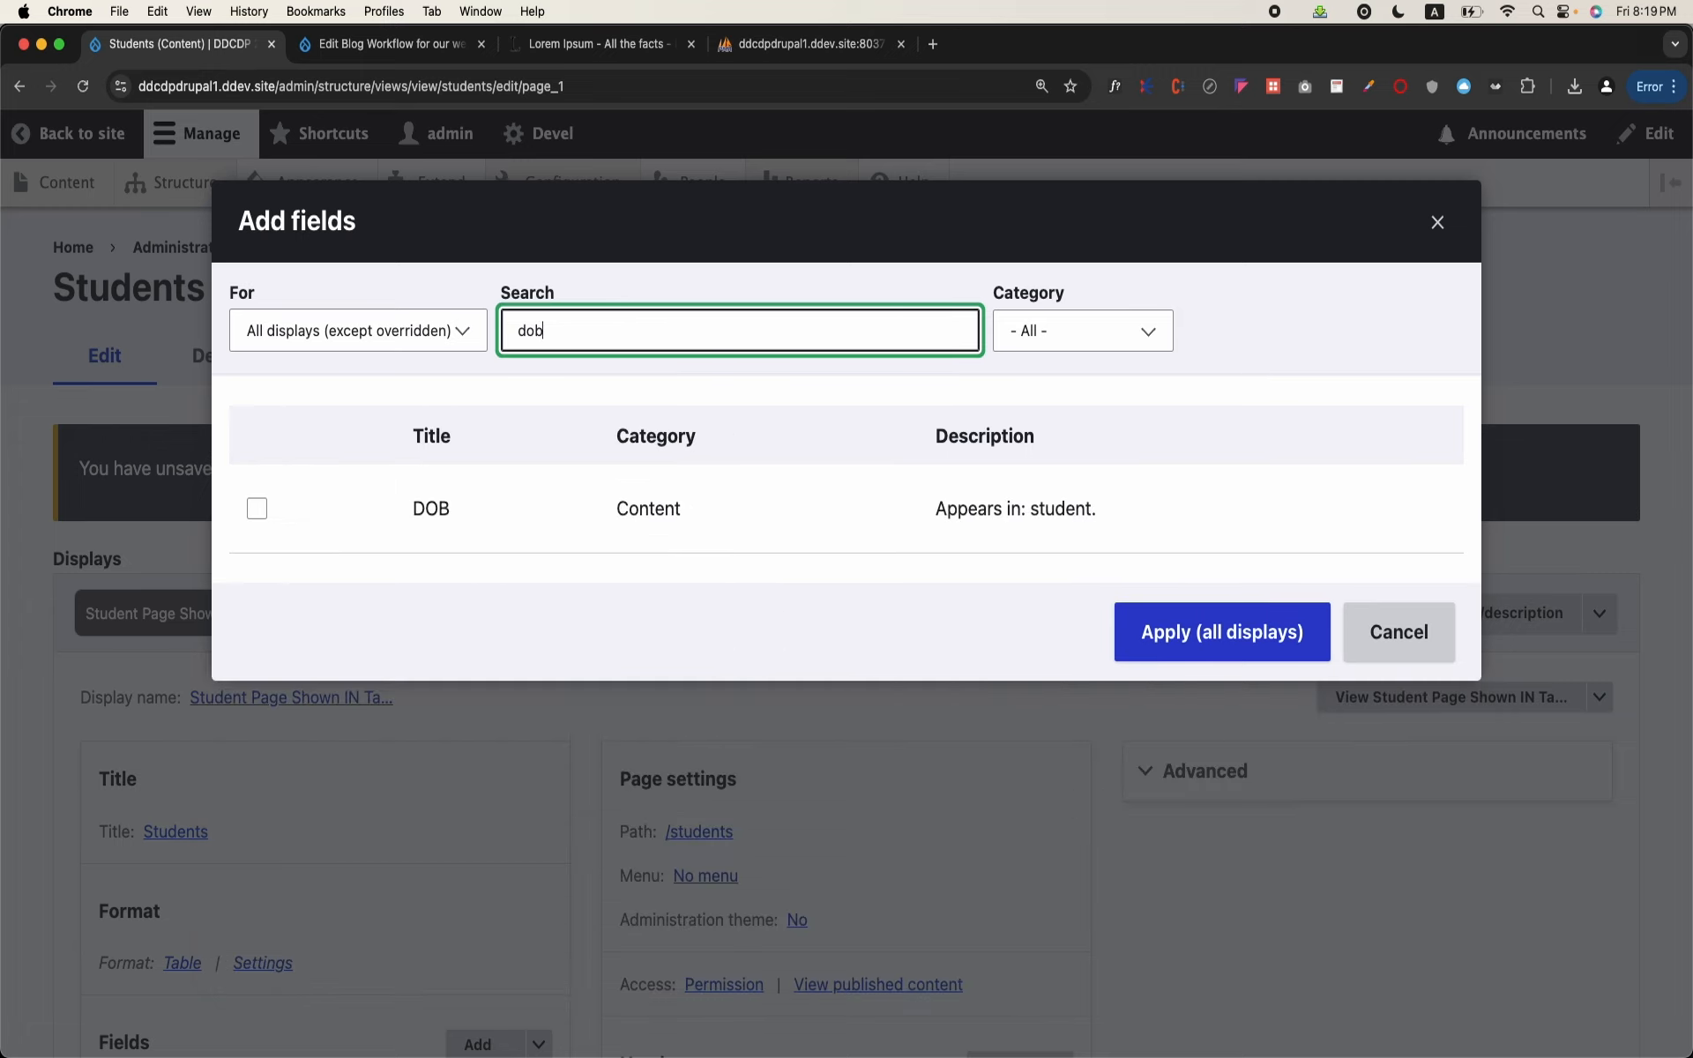
{"action": "left_click_drag", "start_coordinate": [946, 508], "coordinate": [1116, 504]}
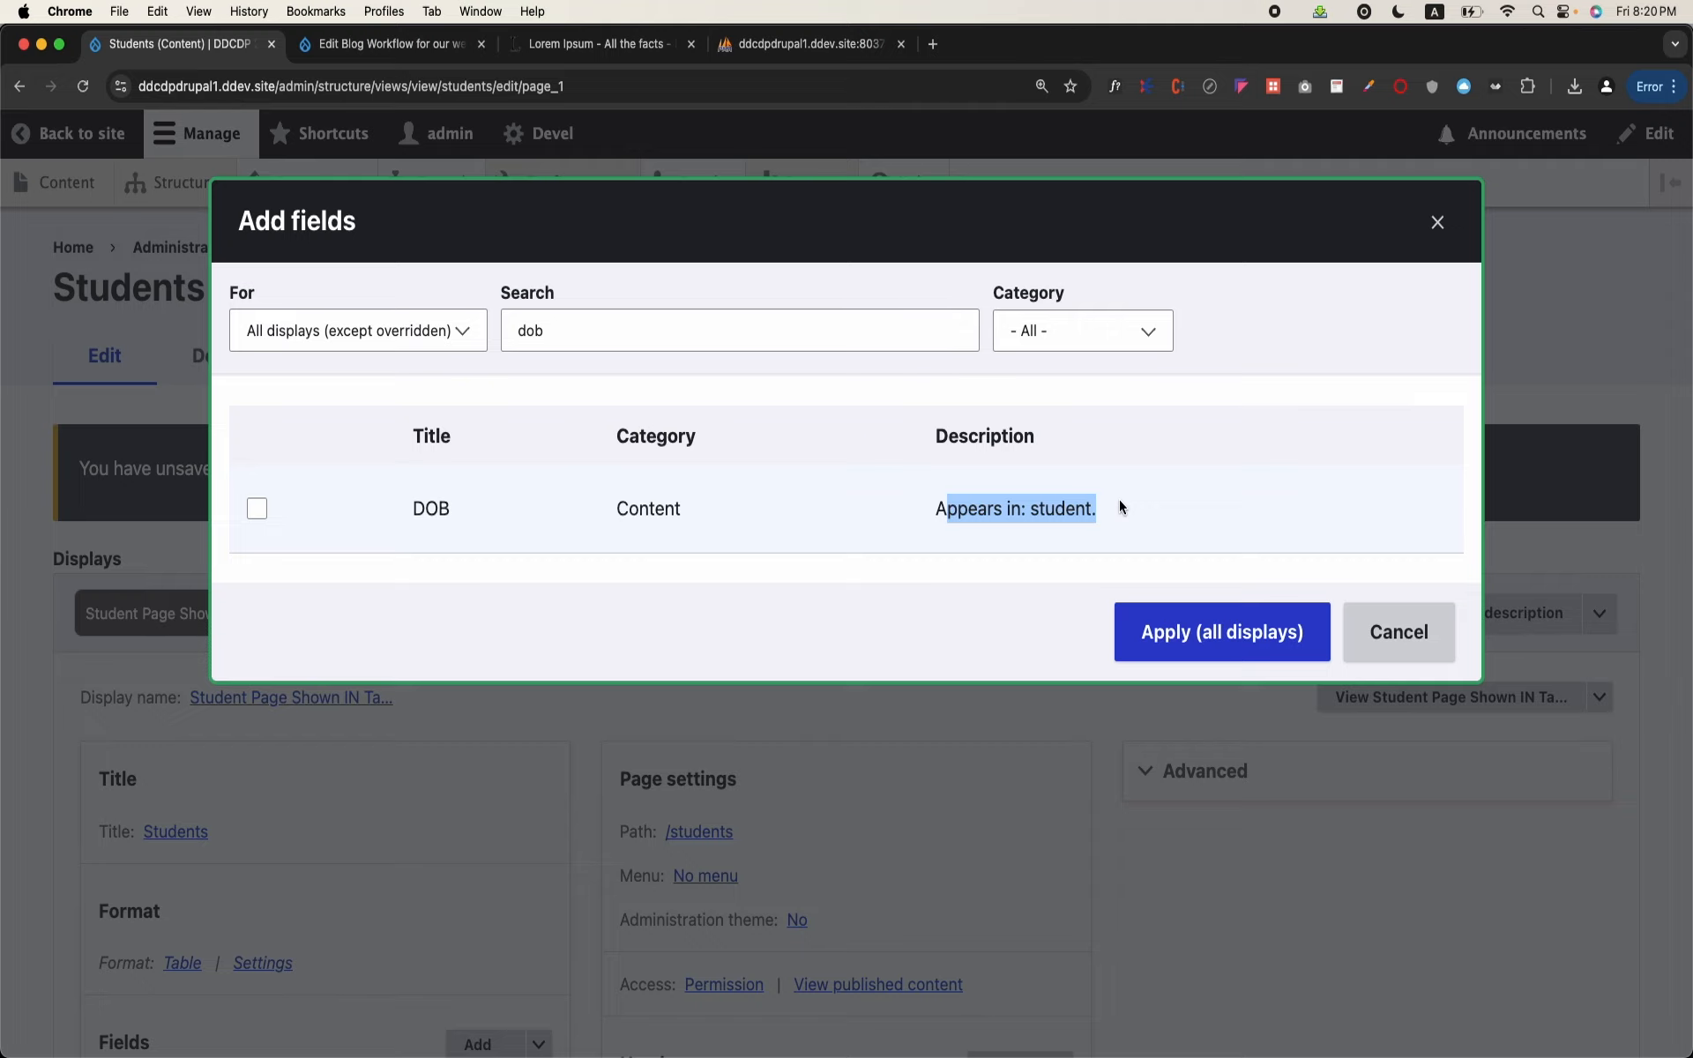
{"action": "double_click", "coordinate": [968, 500]}
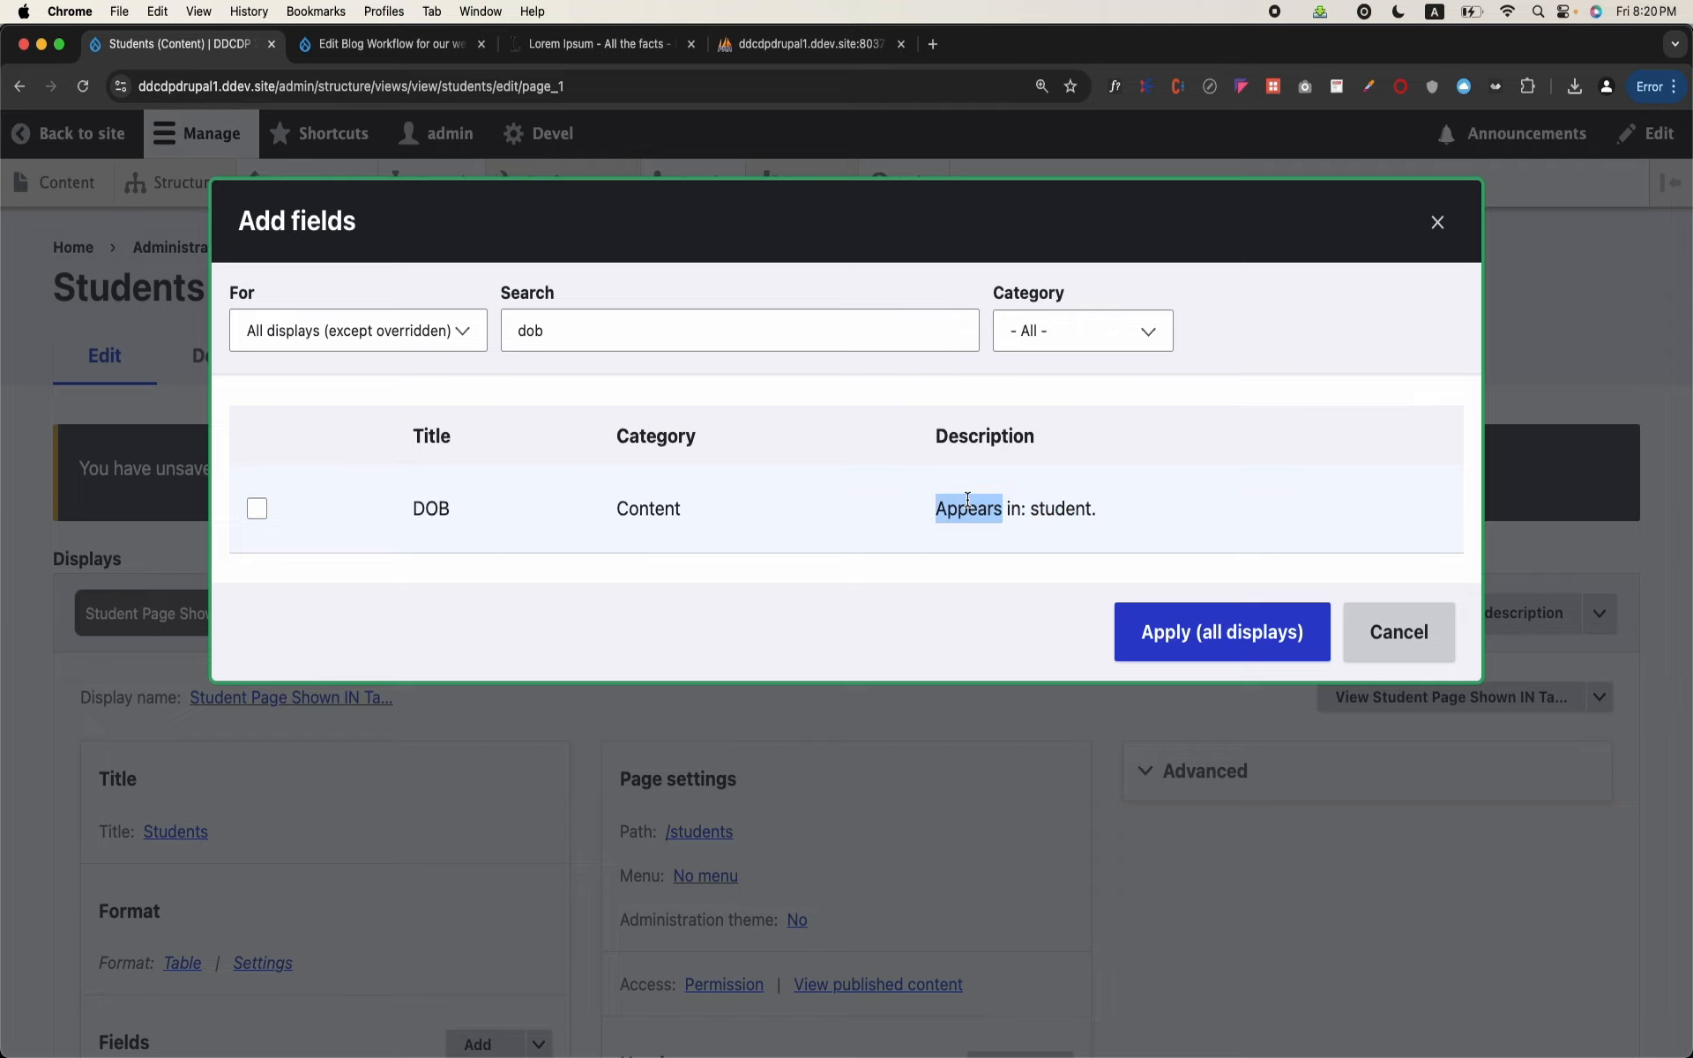
{"action": "left_click", "coordinate": [1225, 633]}
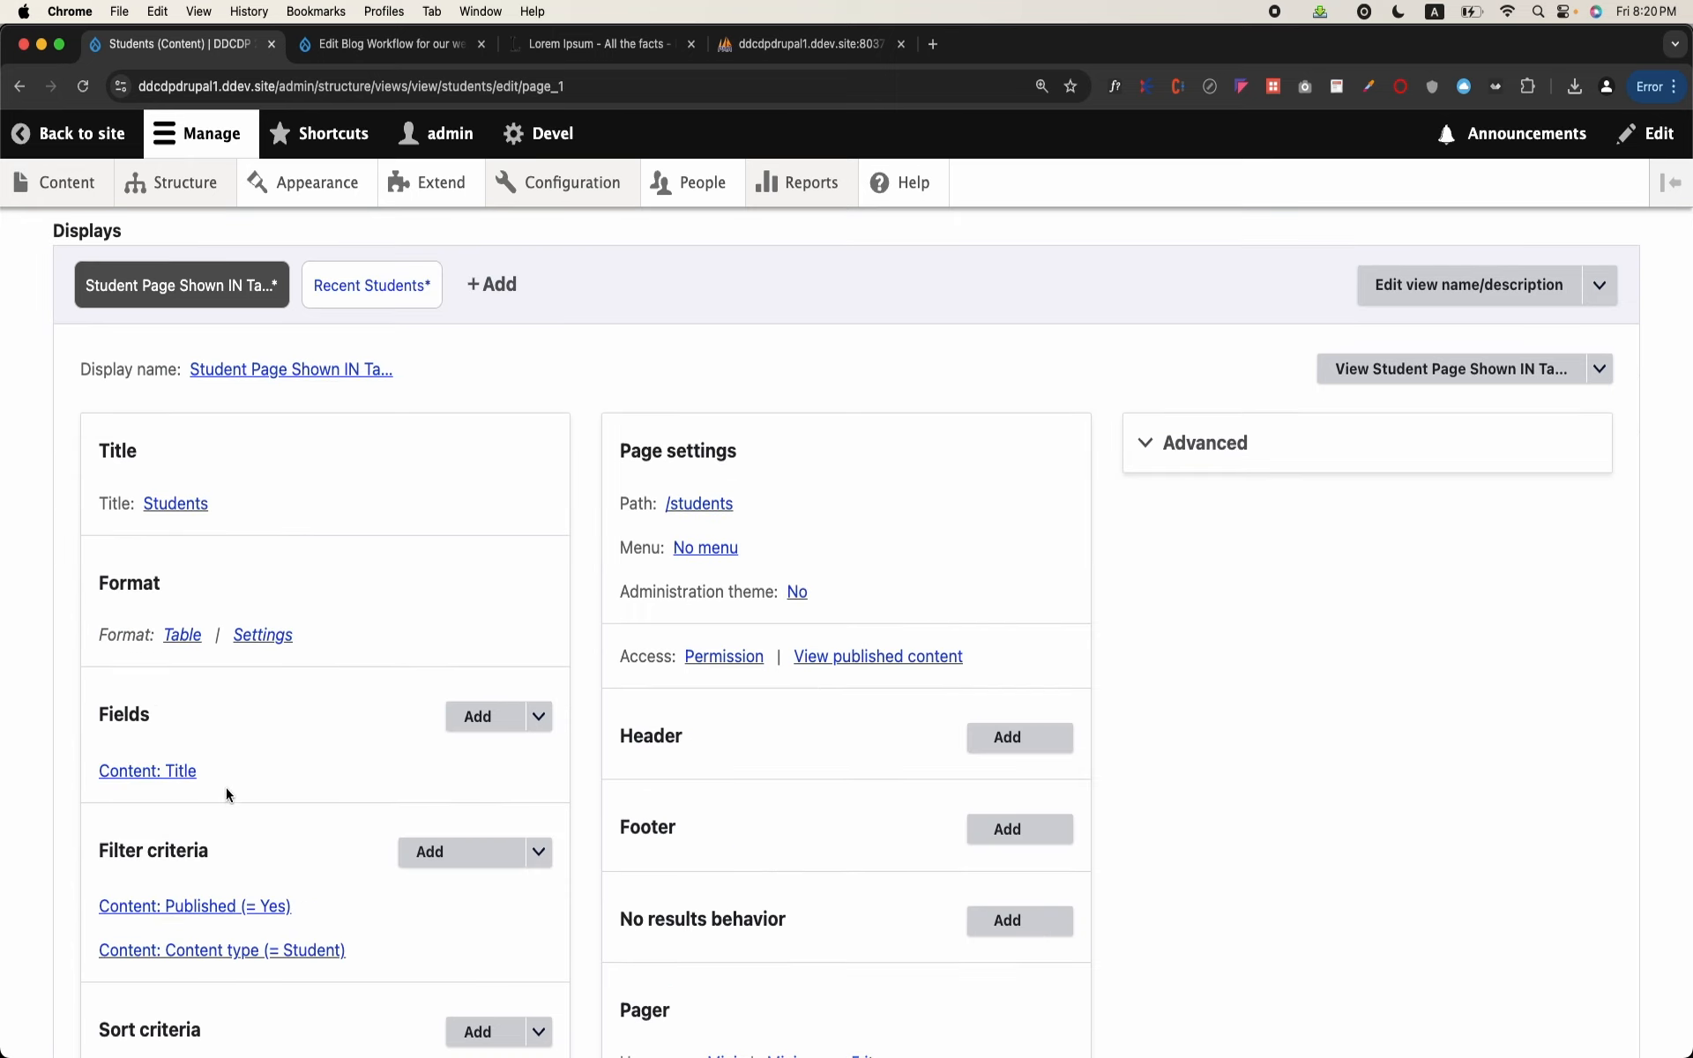
Step: Find the student DOB field by searching for "do" and add it to this page only (override)
{"action": "scroll", "coordinate": [226, 792], "scroll_direction": "down", "scroll_amount": 3}
{"action": "scroll", "coordinate": [226, 792], "scroll_direction": "up", "scroll_amount": 1}
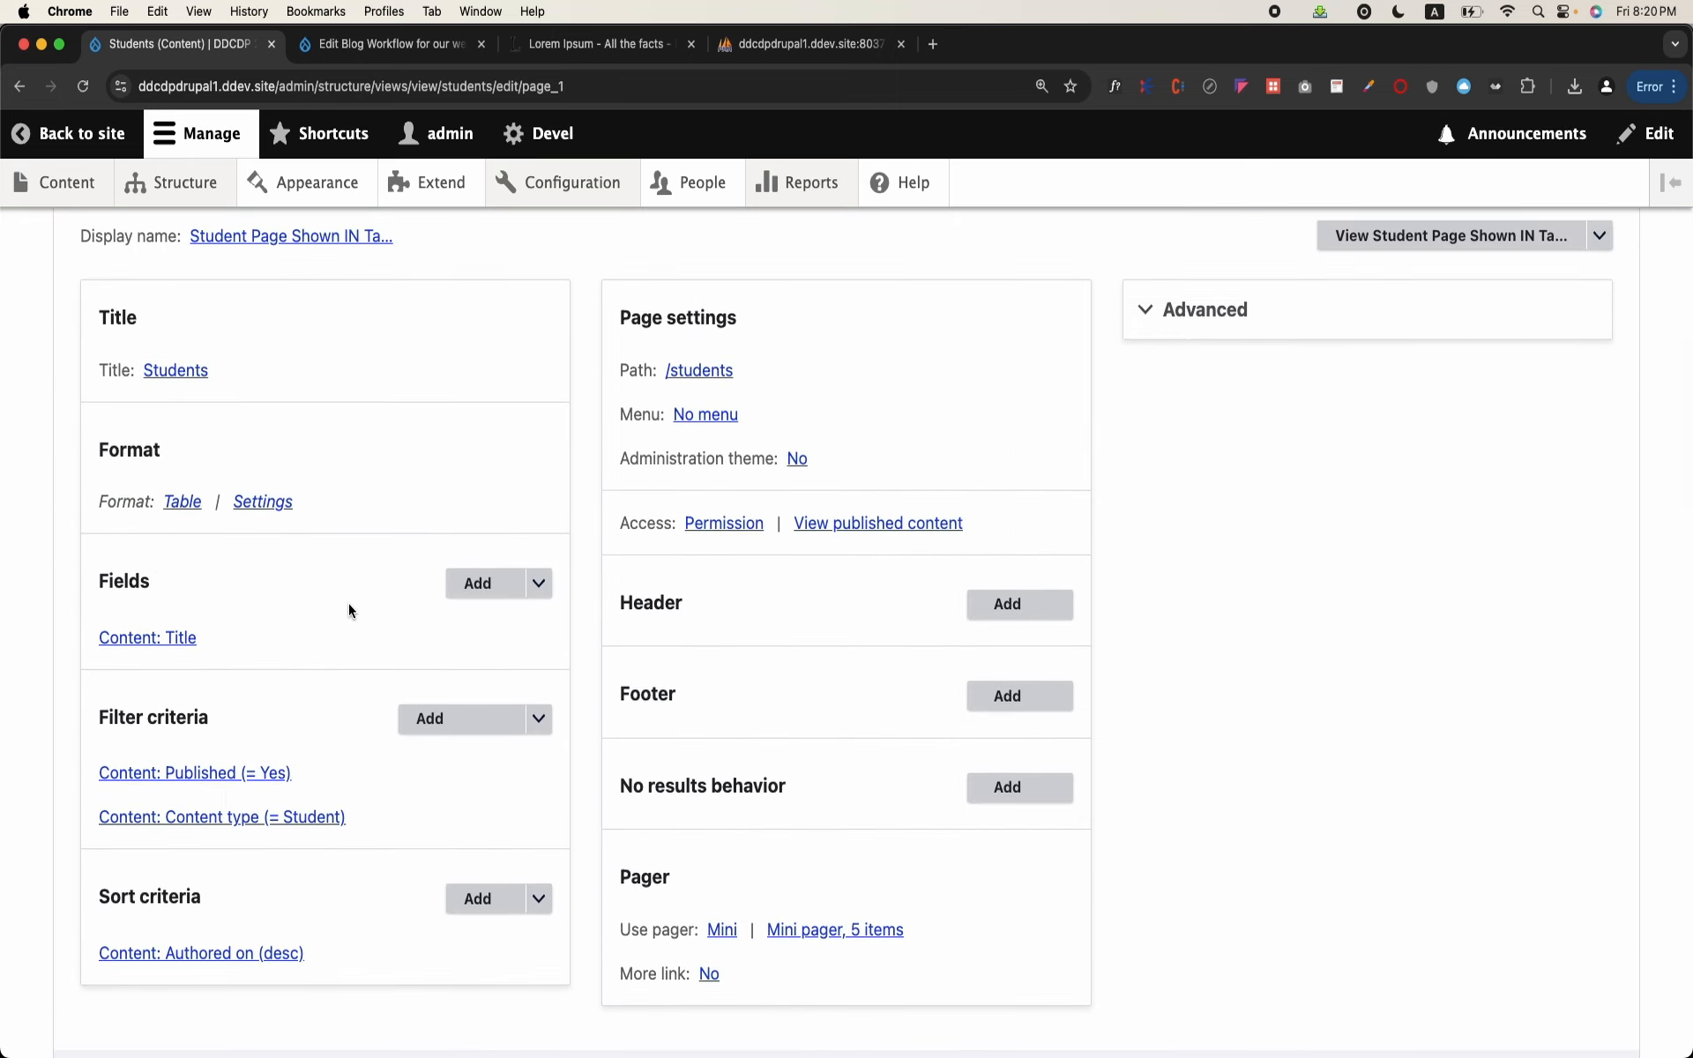
{"action": "left_click", "coordinate": [452, 583]}
{"action": "left_click", "coordinate": [563, 330]}
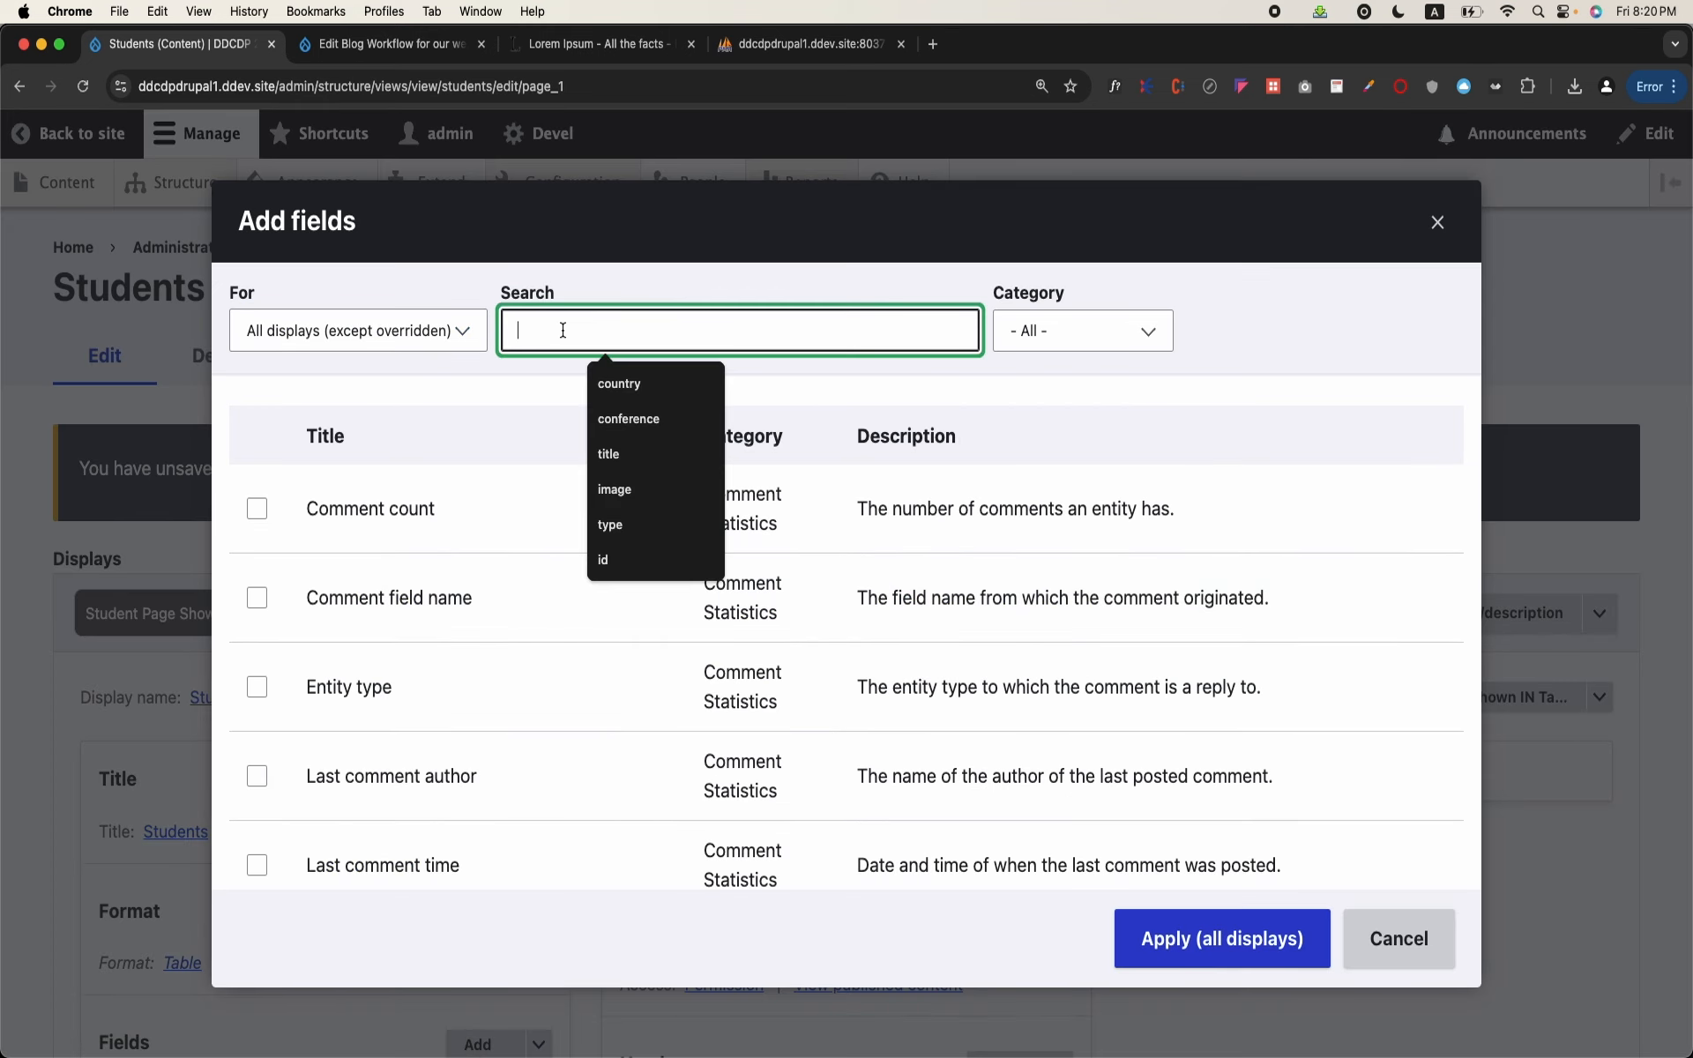
{"action": "left_click", "coordinate": [466, 346]}
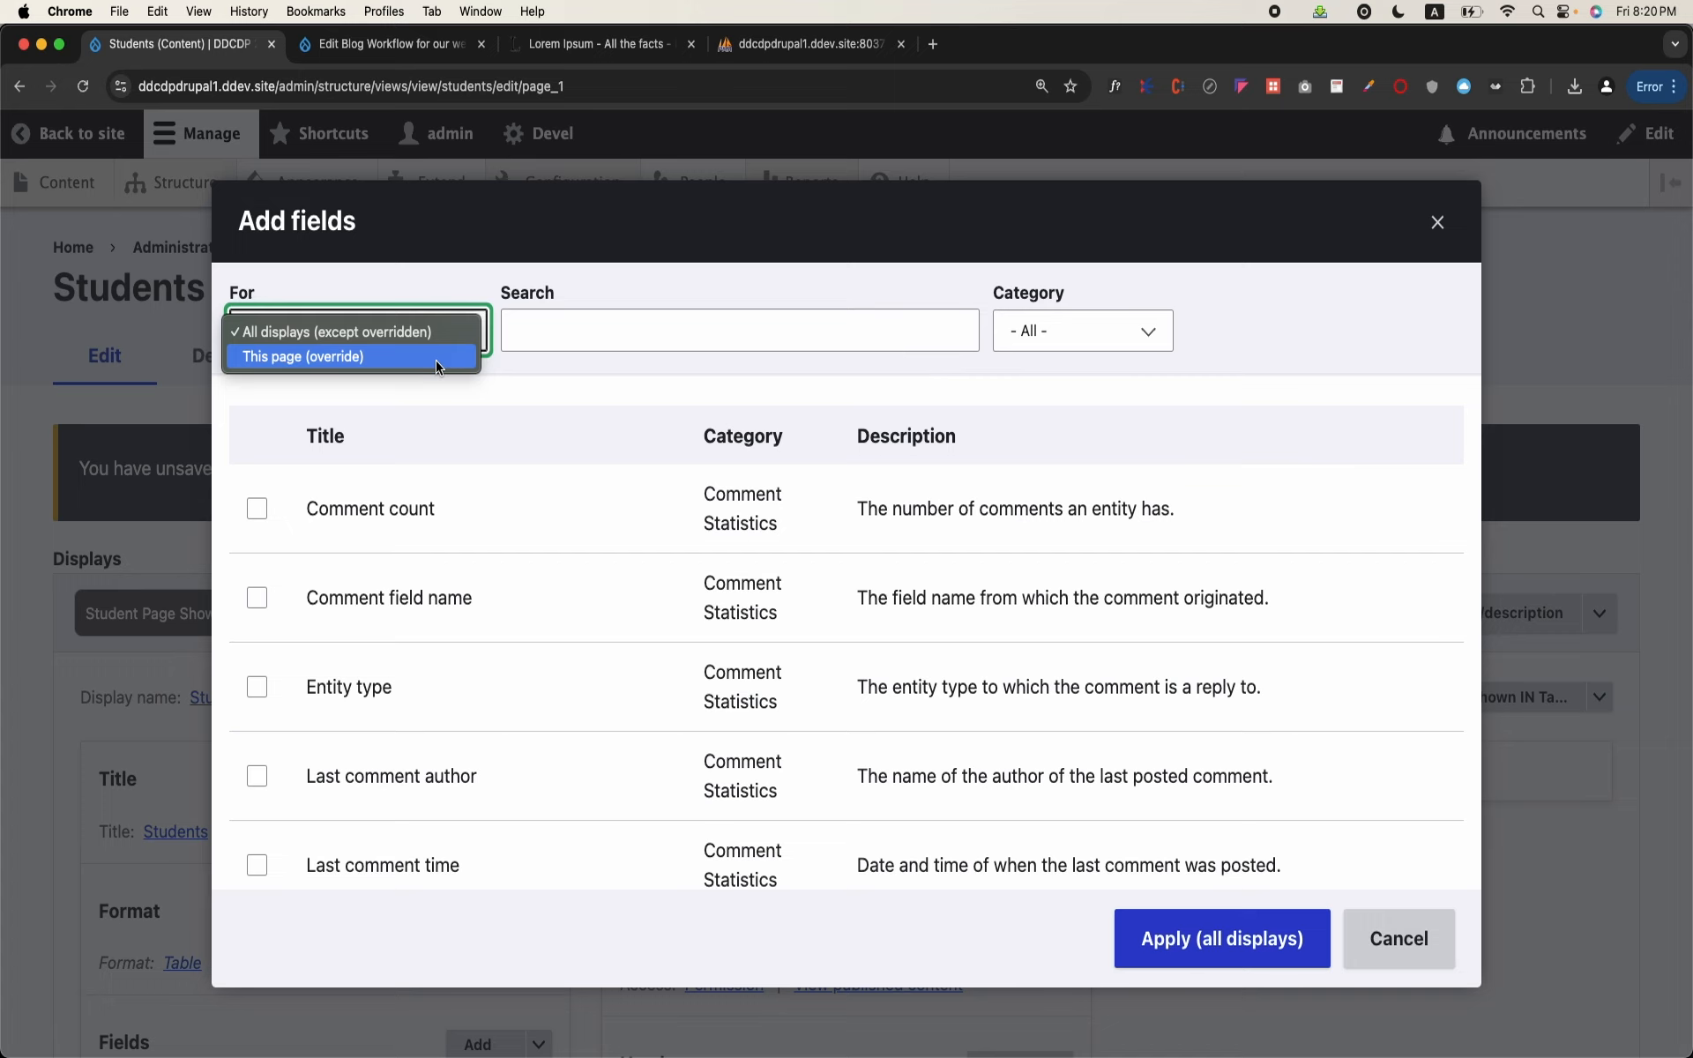
{"action": "left_click", "coordinate": [435, 356]}
{"action": "left_click", "coordinate": [605, 330]}
{"action": "type", "text": "do"}
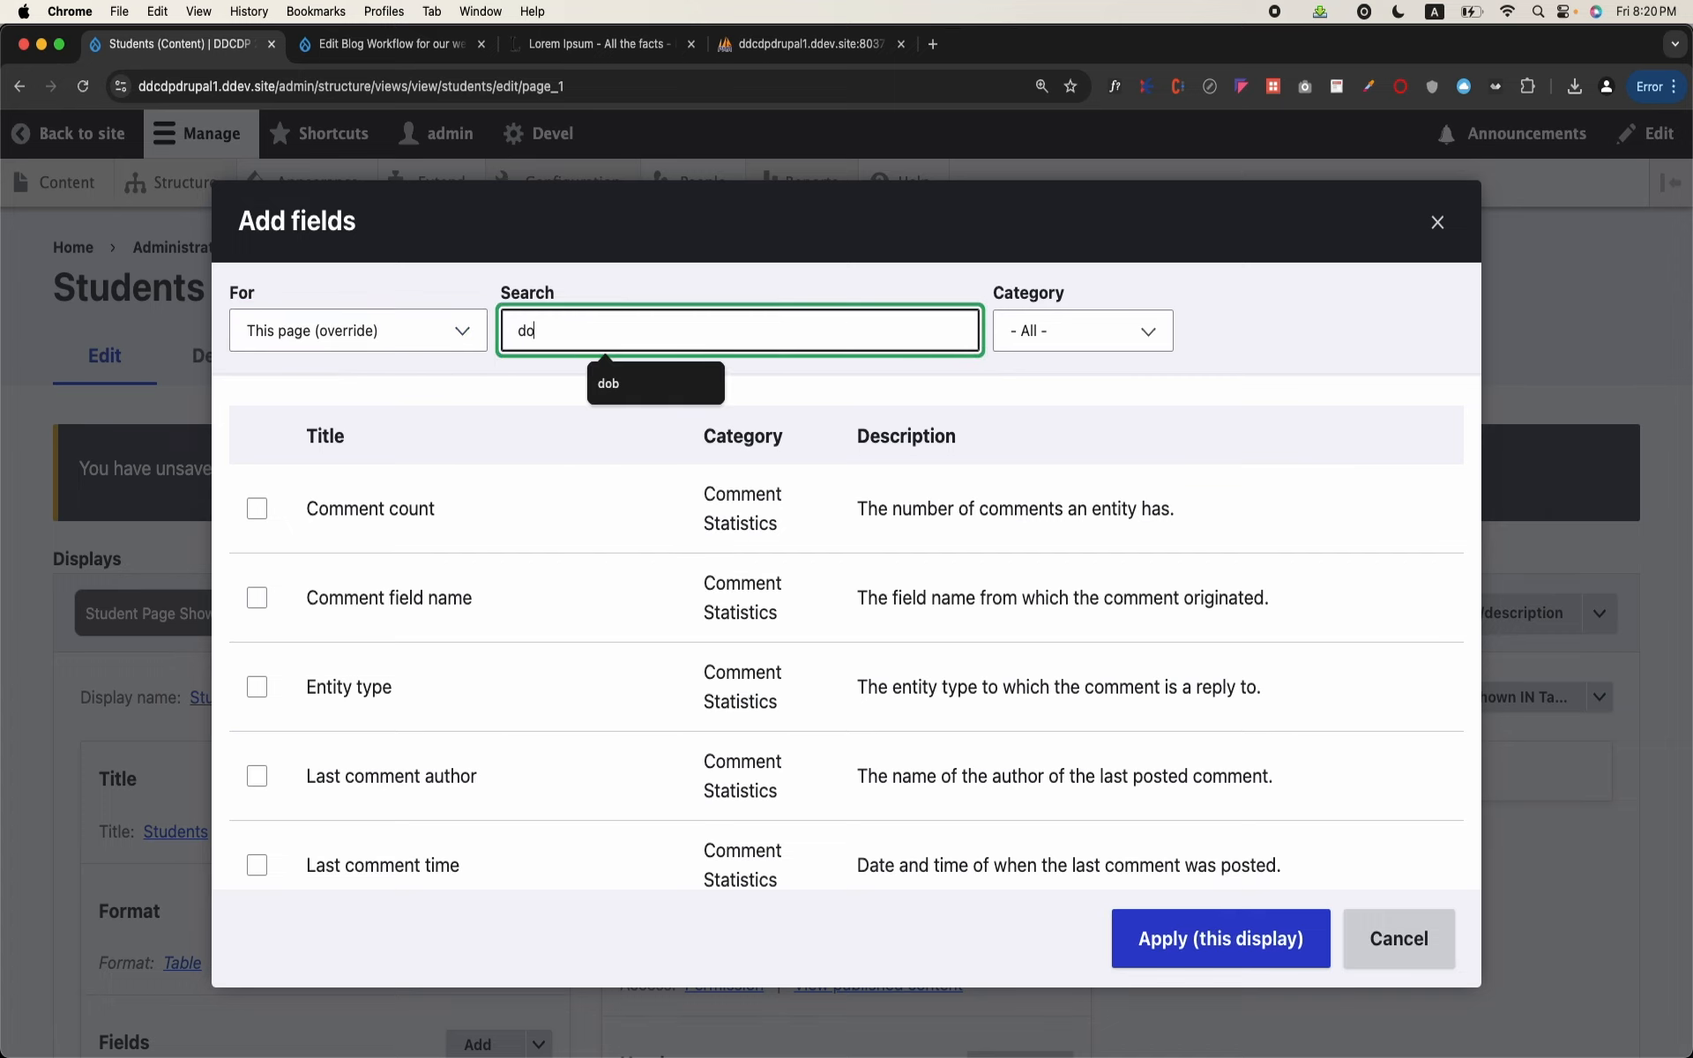
{"action": "left_click", "coordinate": [257, 508]}
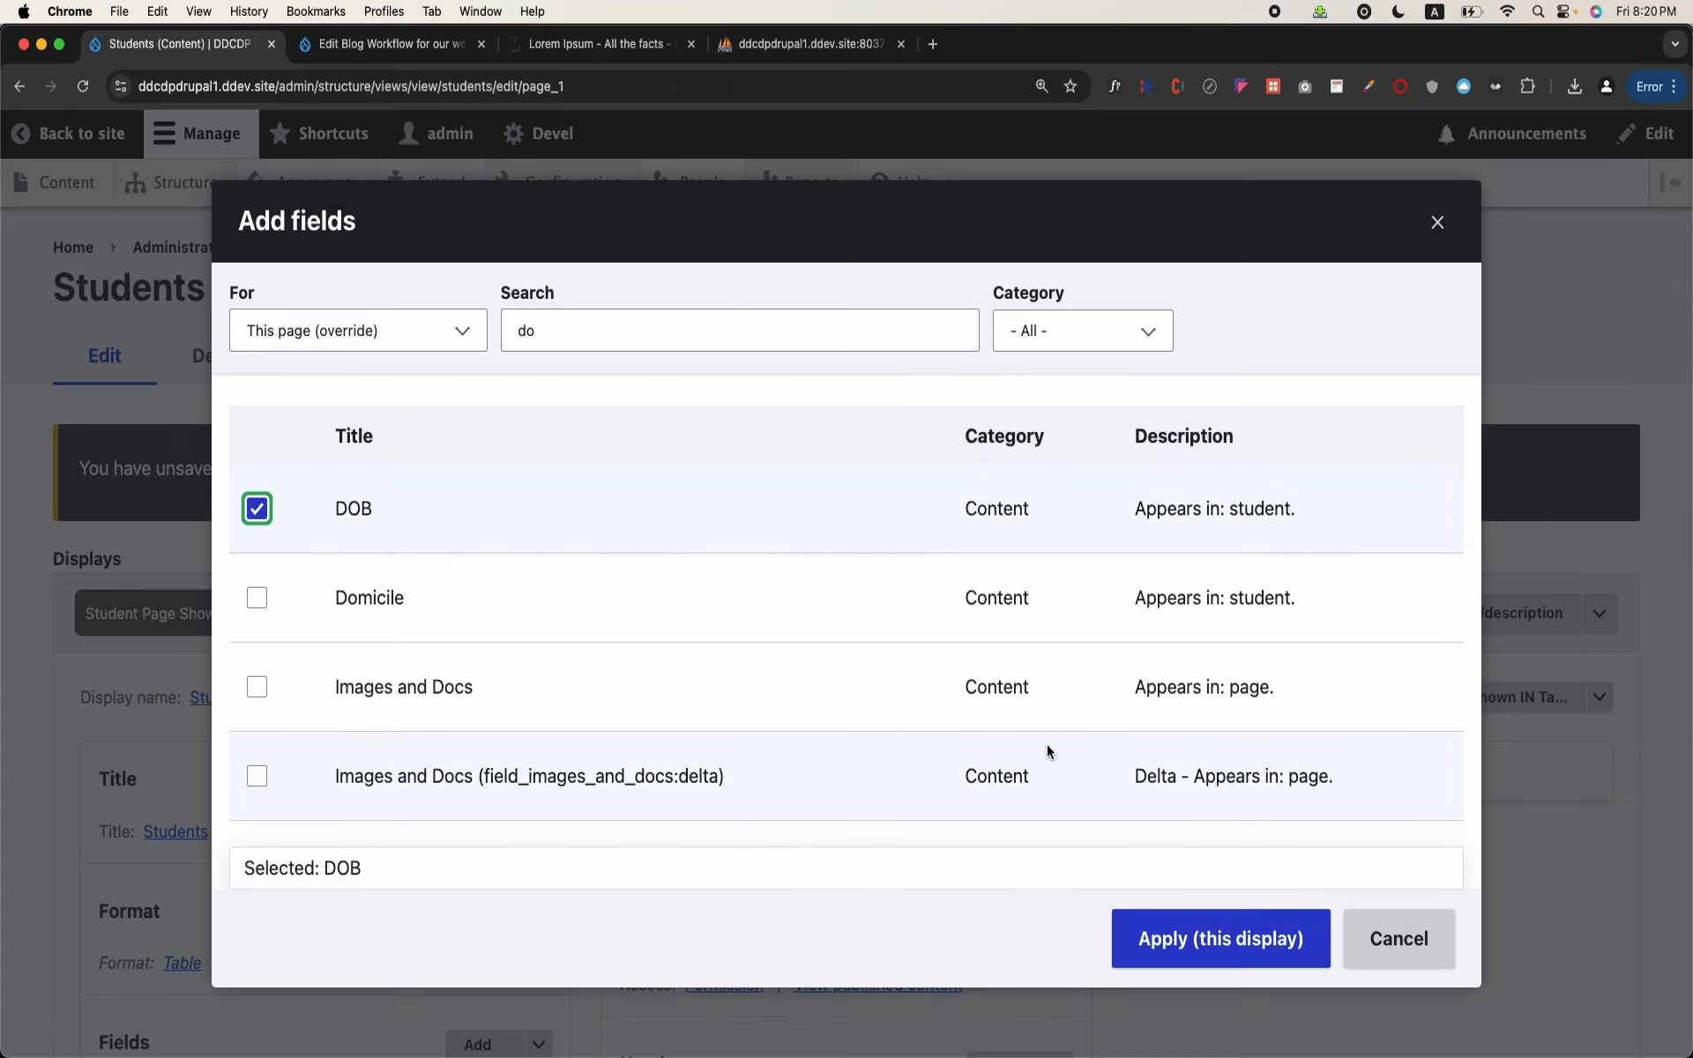
{"action": "left_click", "coordinate": [1166, 942]}
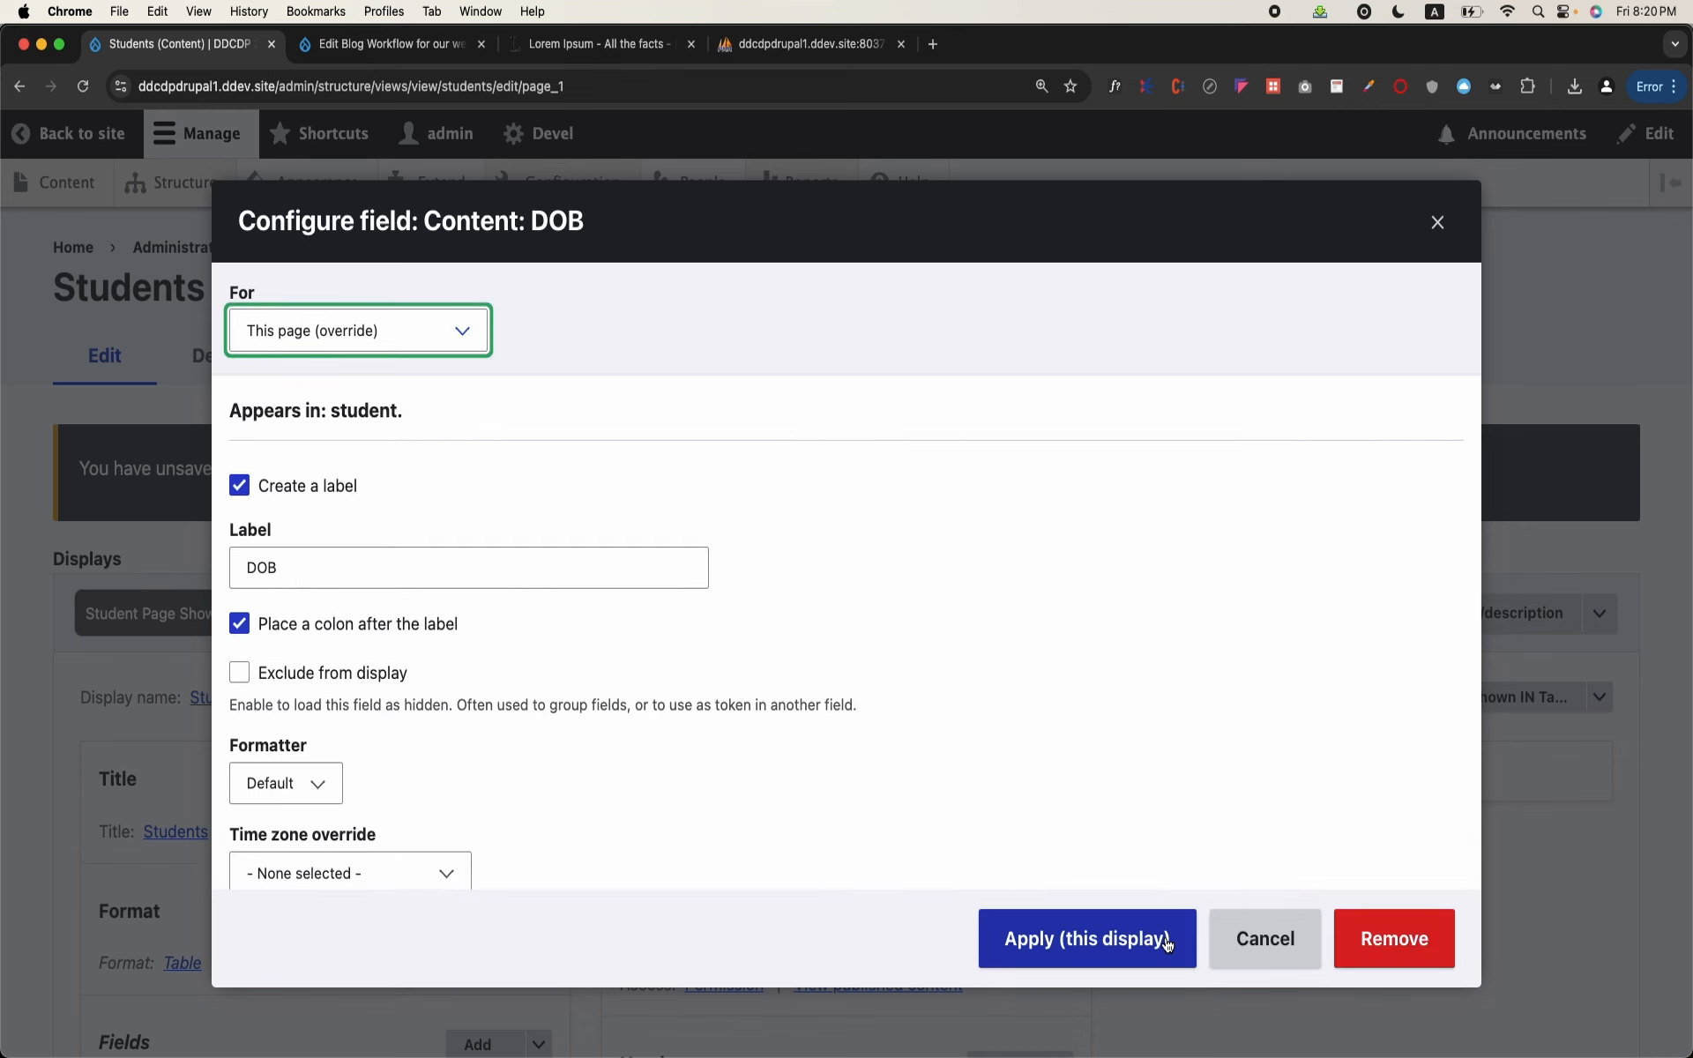
Step: Change the DOB field's label to "Date of Birth"
{"action": "left_click", "coordinate": [284, 568]}
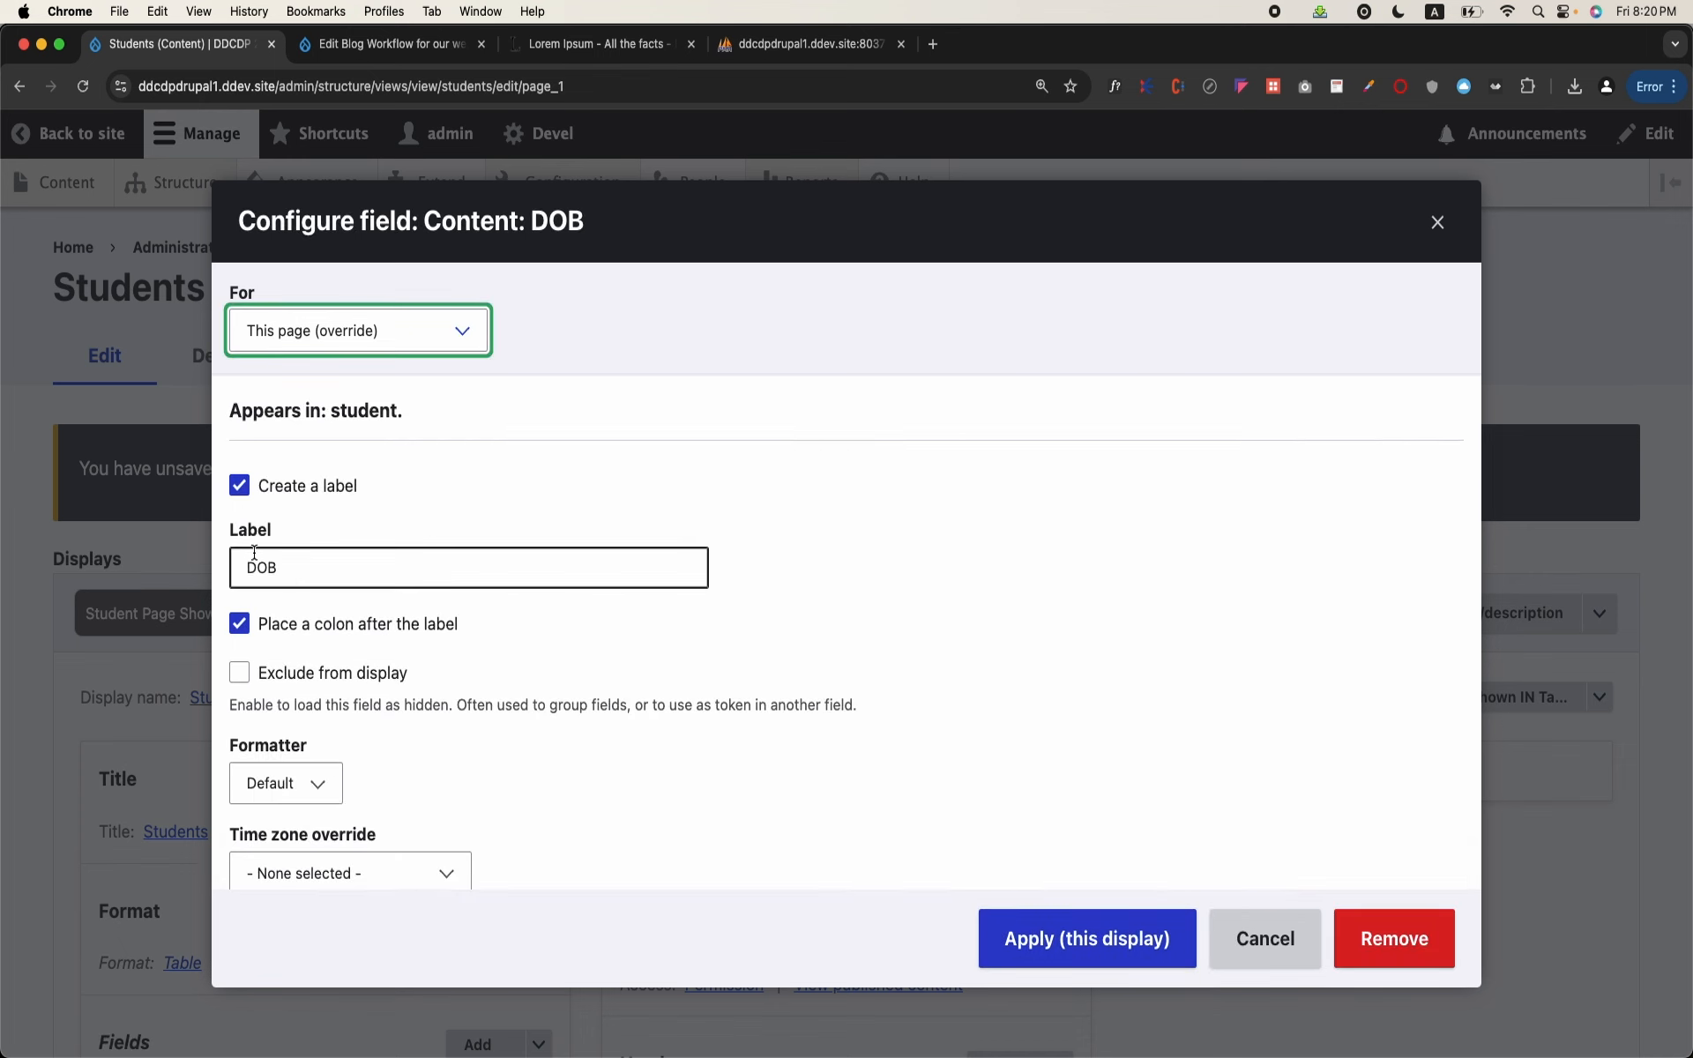
{"action": "left_click", "coordinate": [303, 580]}
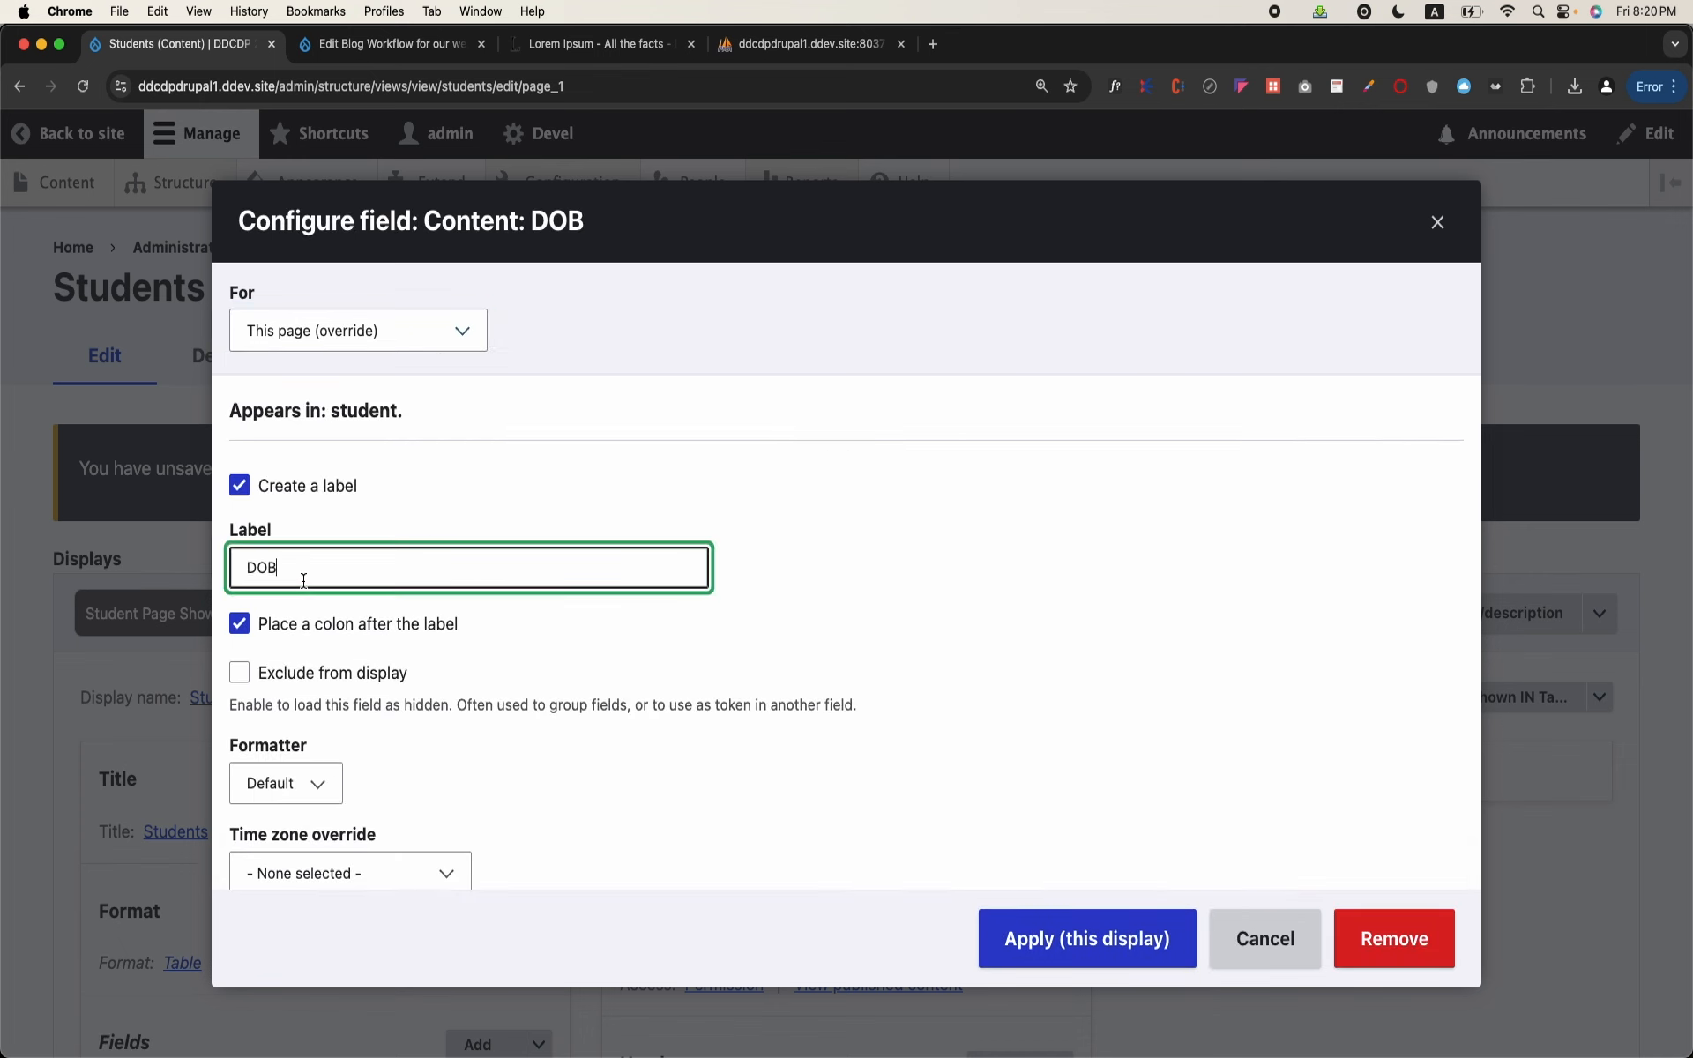
{"action": "key", "text": "BackSpace"}
{"action": "key", "text": "BackSpace"}
{"action": "type", "text": "ate of Birth"}
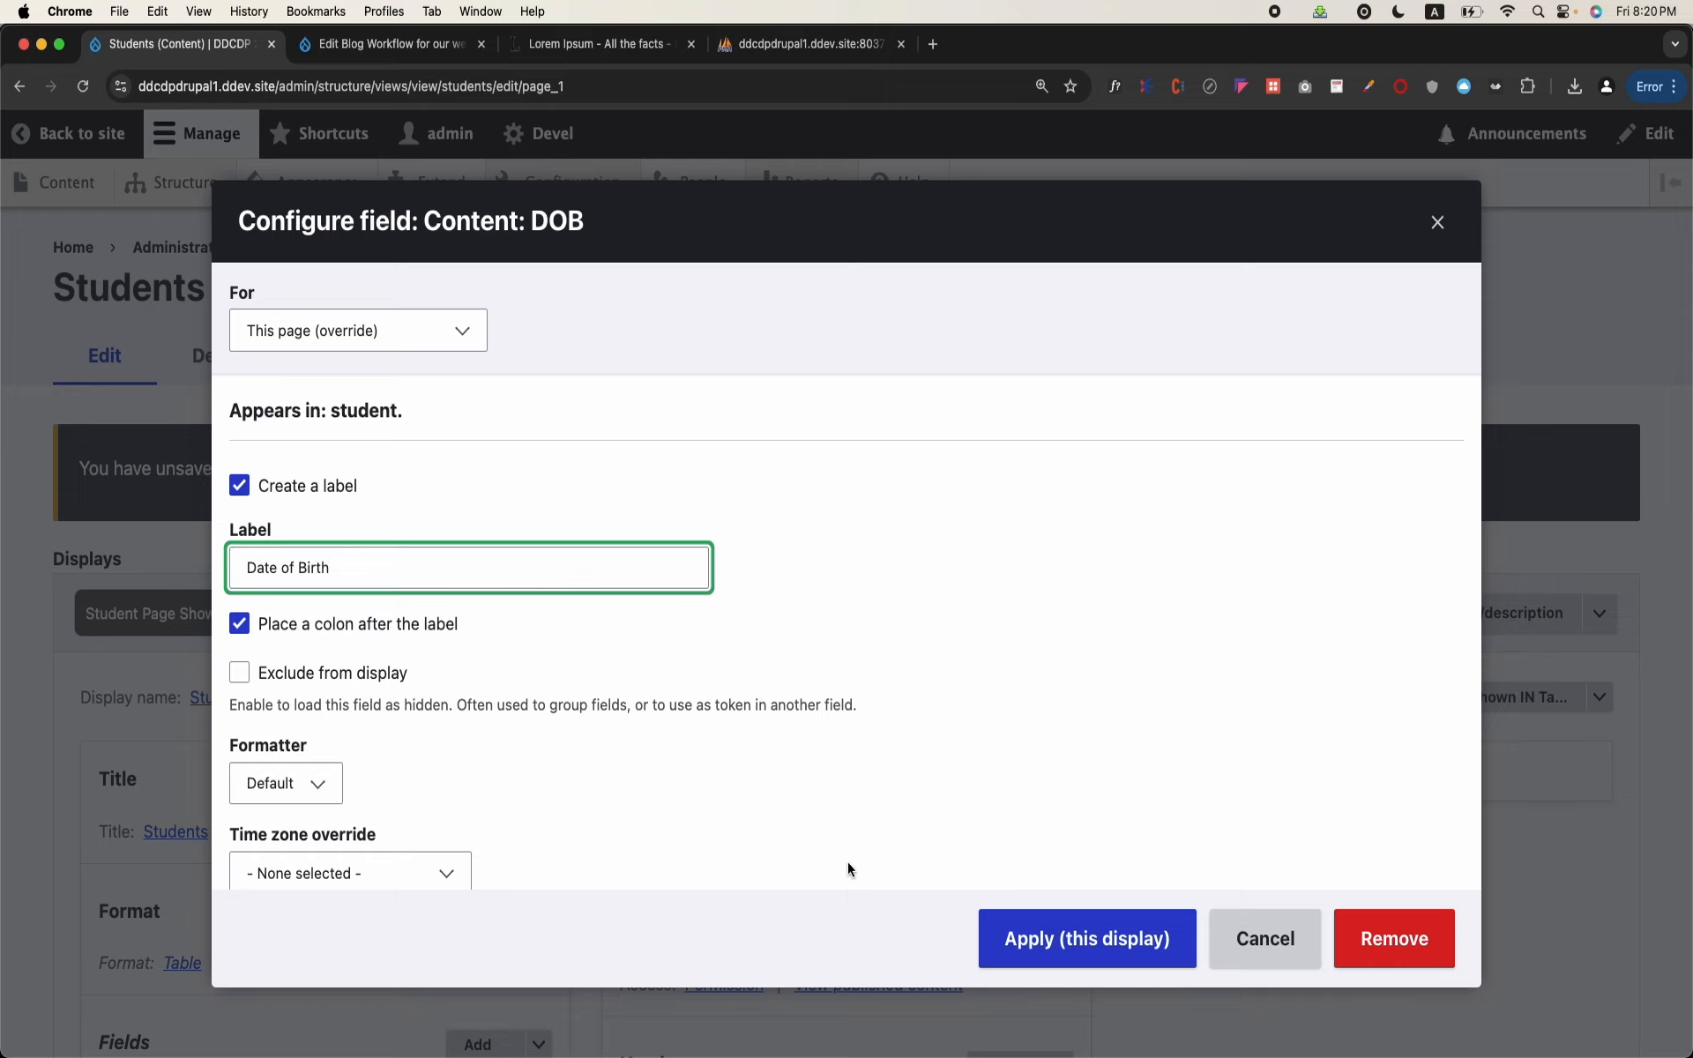
Step: Review the DOB field's formatter choices, keep Default, and apply the field configuration to this display
{"action": "scroll", "coordinate": [848, 861], "scroll_direction": "down", "scroll_amount": 2}
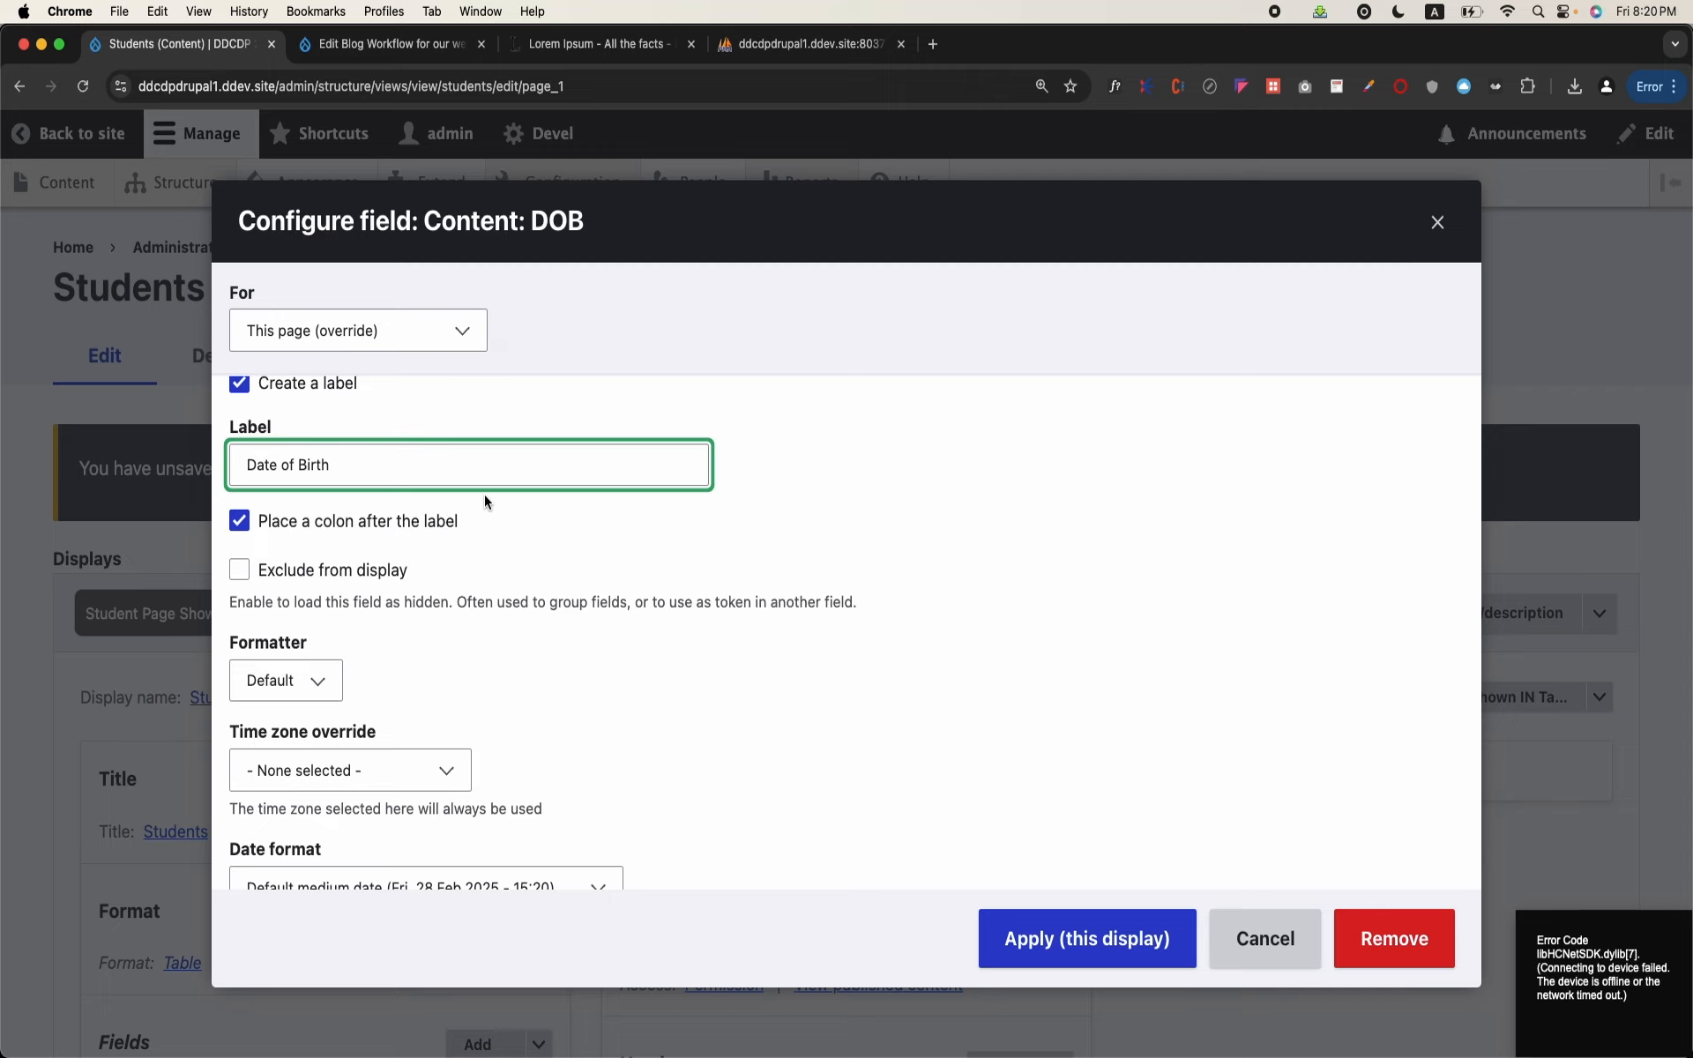
{"action": "scroll", "coordinate": [411, 633], "scroll_direction": "down", "scroll_amount": 1}
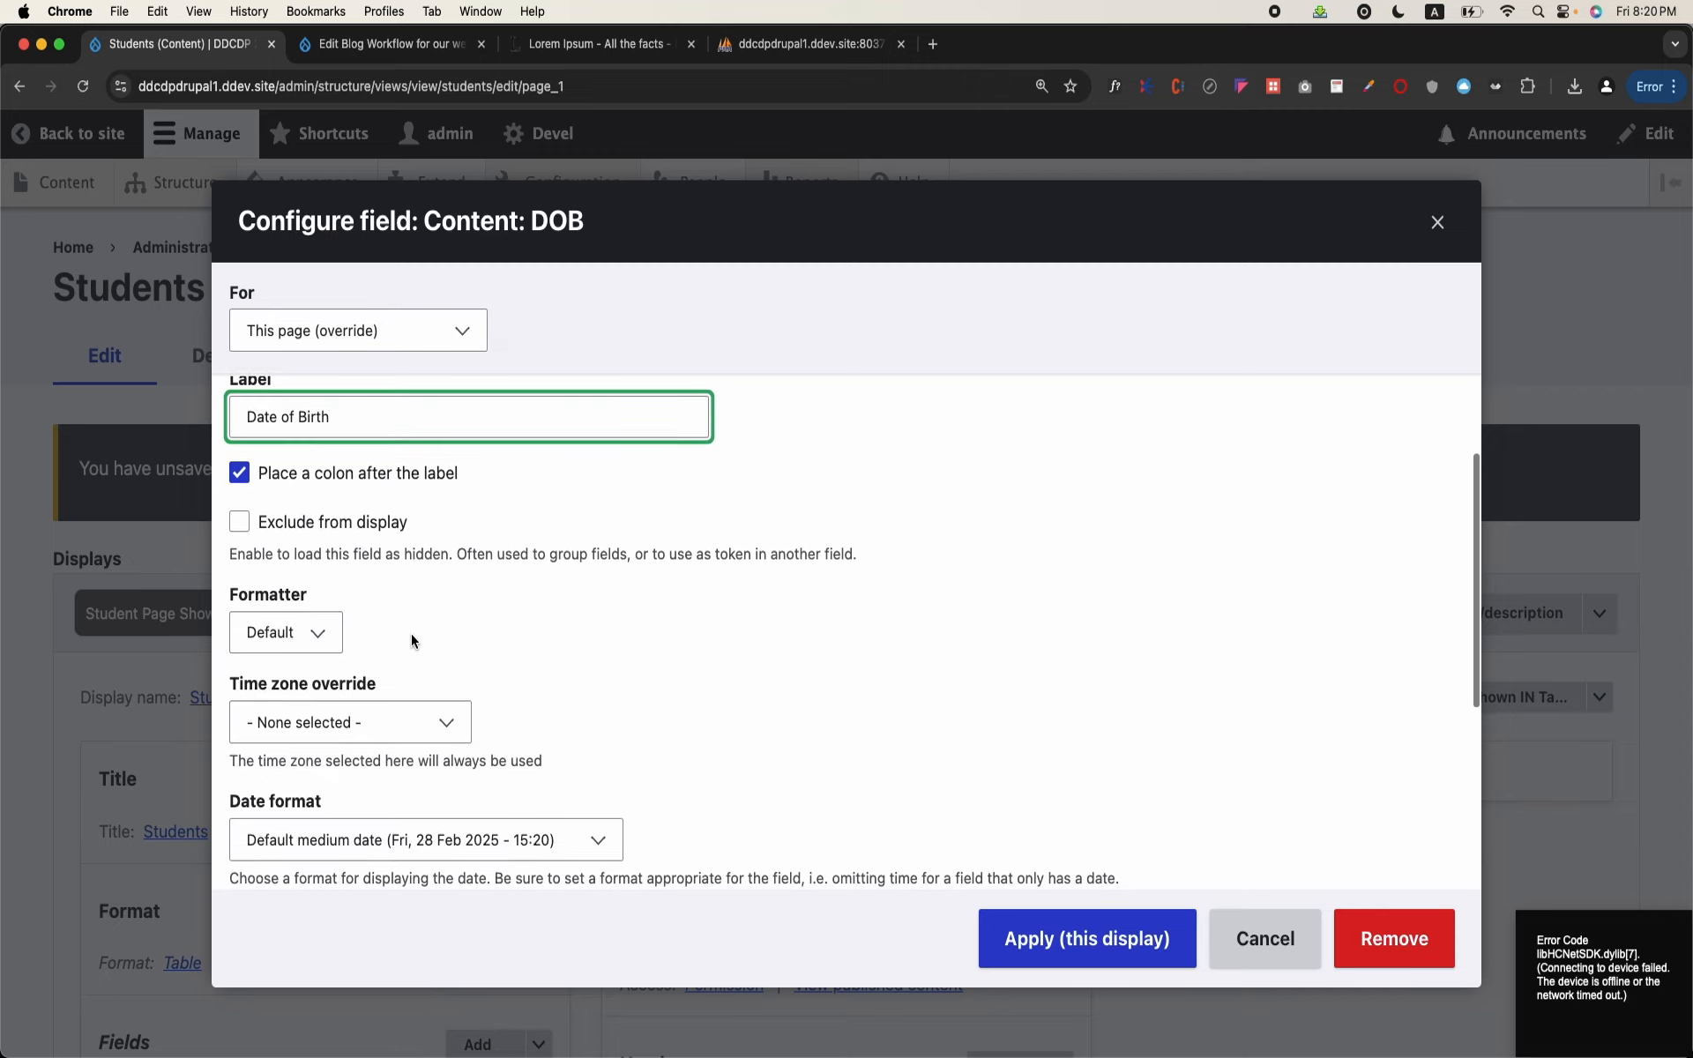
{"action": "left_click", "coordinate": [331, 634]}
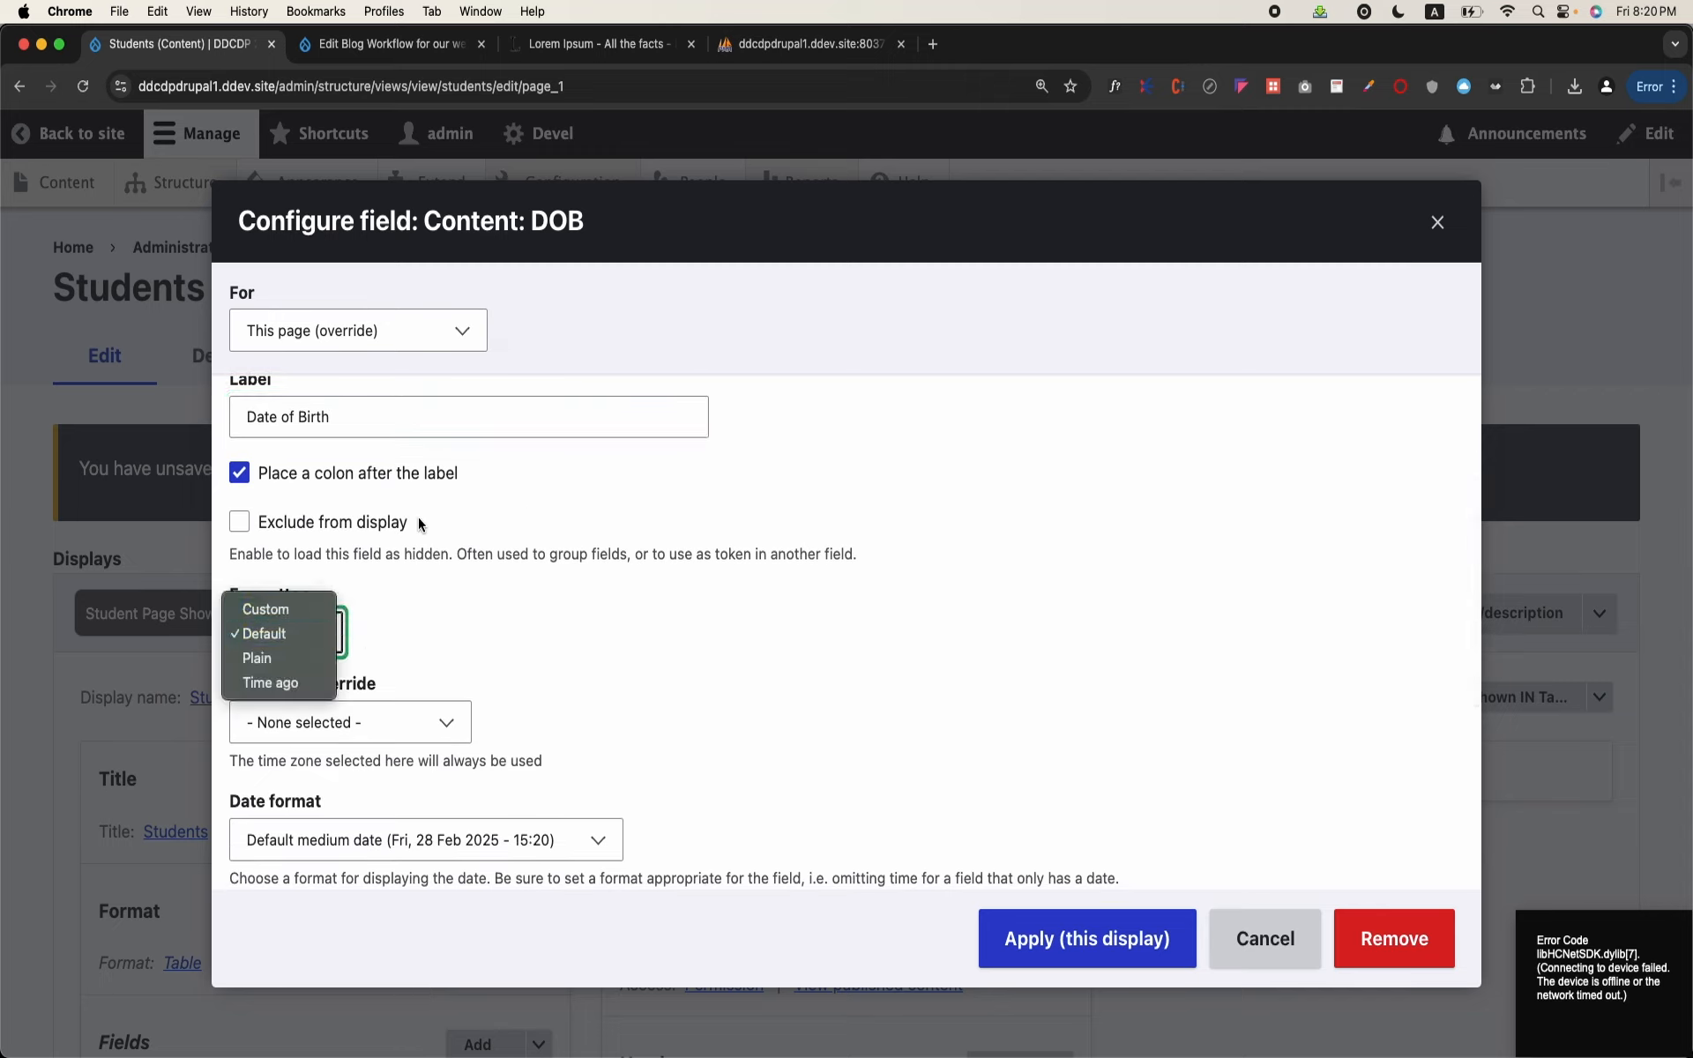
{"action": "left_click", "coordinate": [538, 648]}
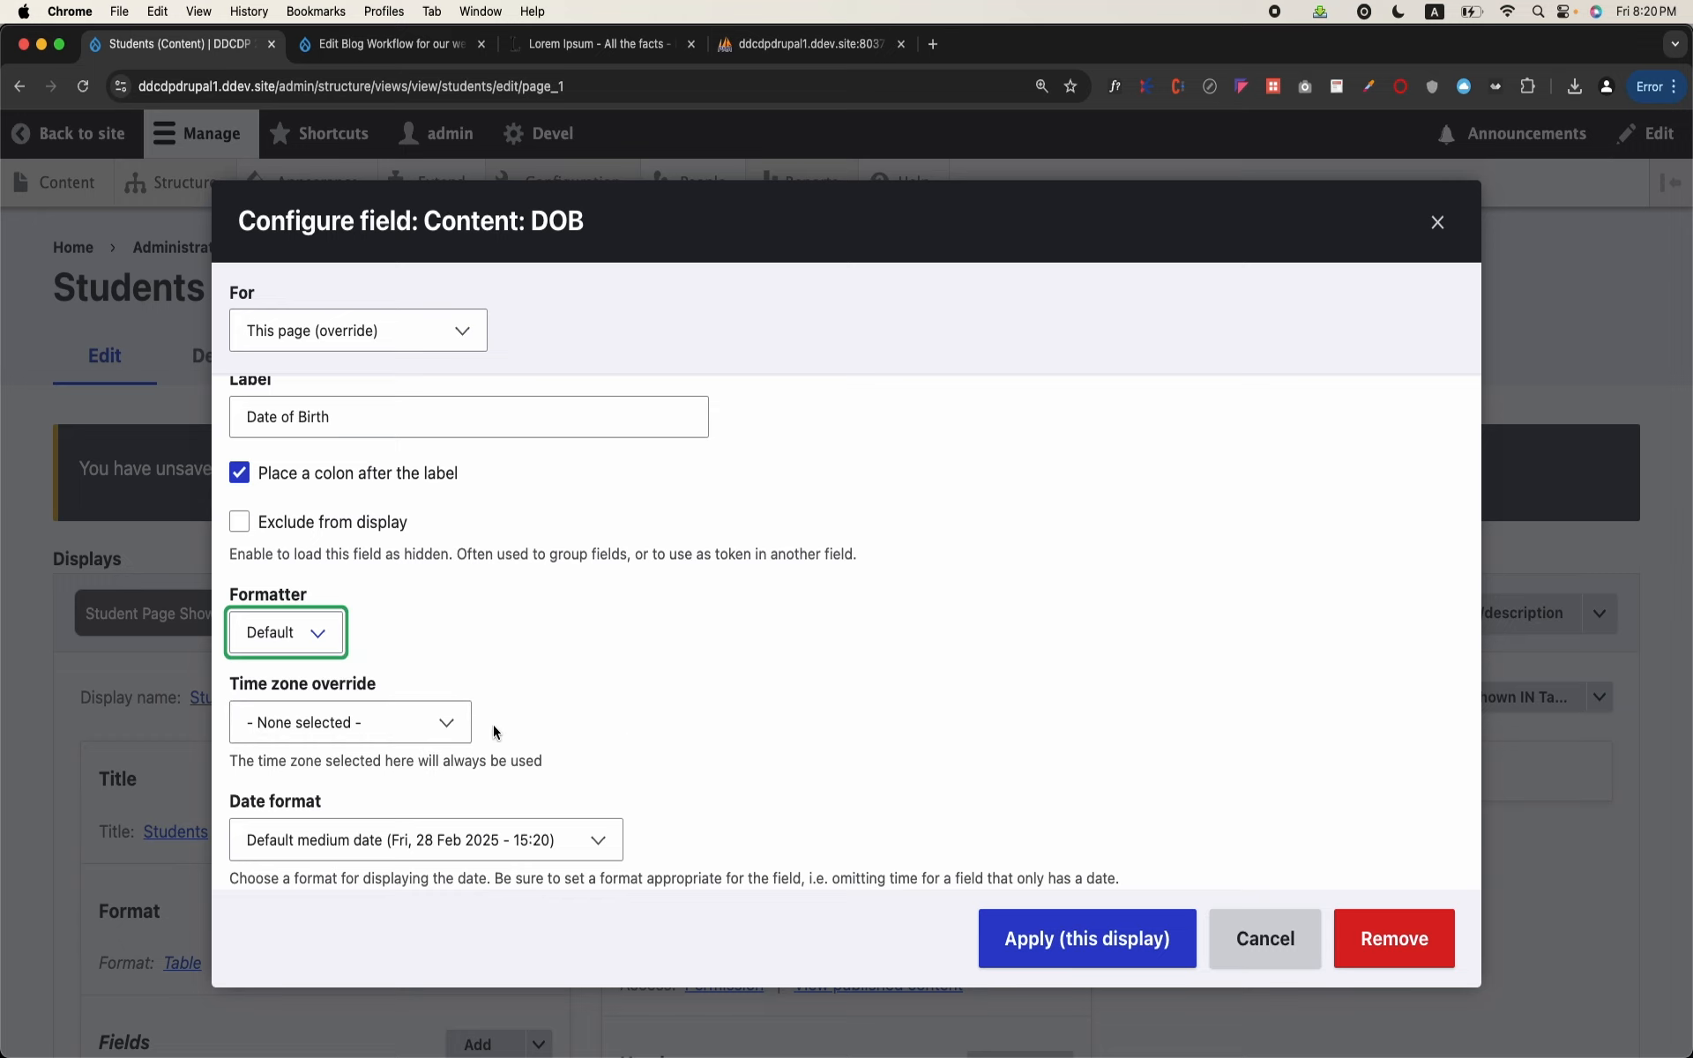
{"action": "left_click", "coordinate": [1092, 958]}
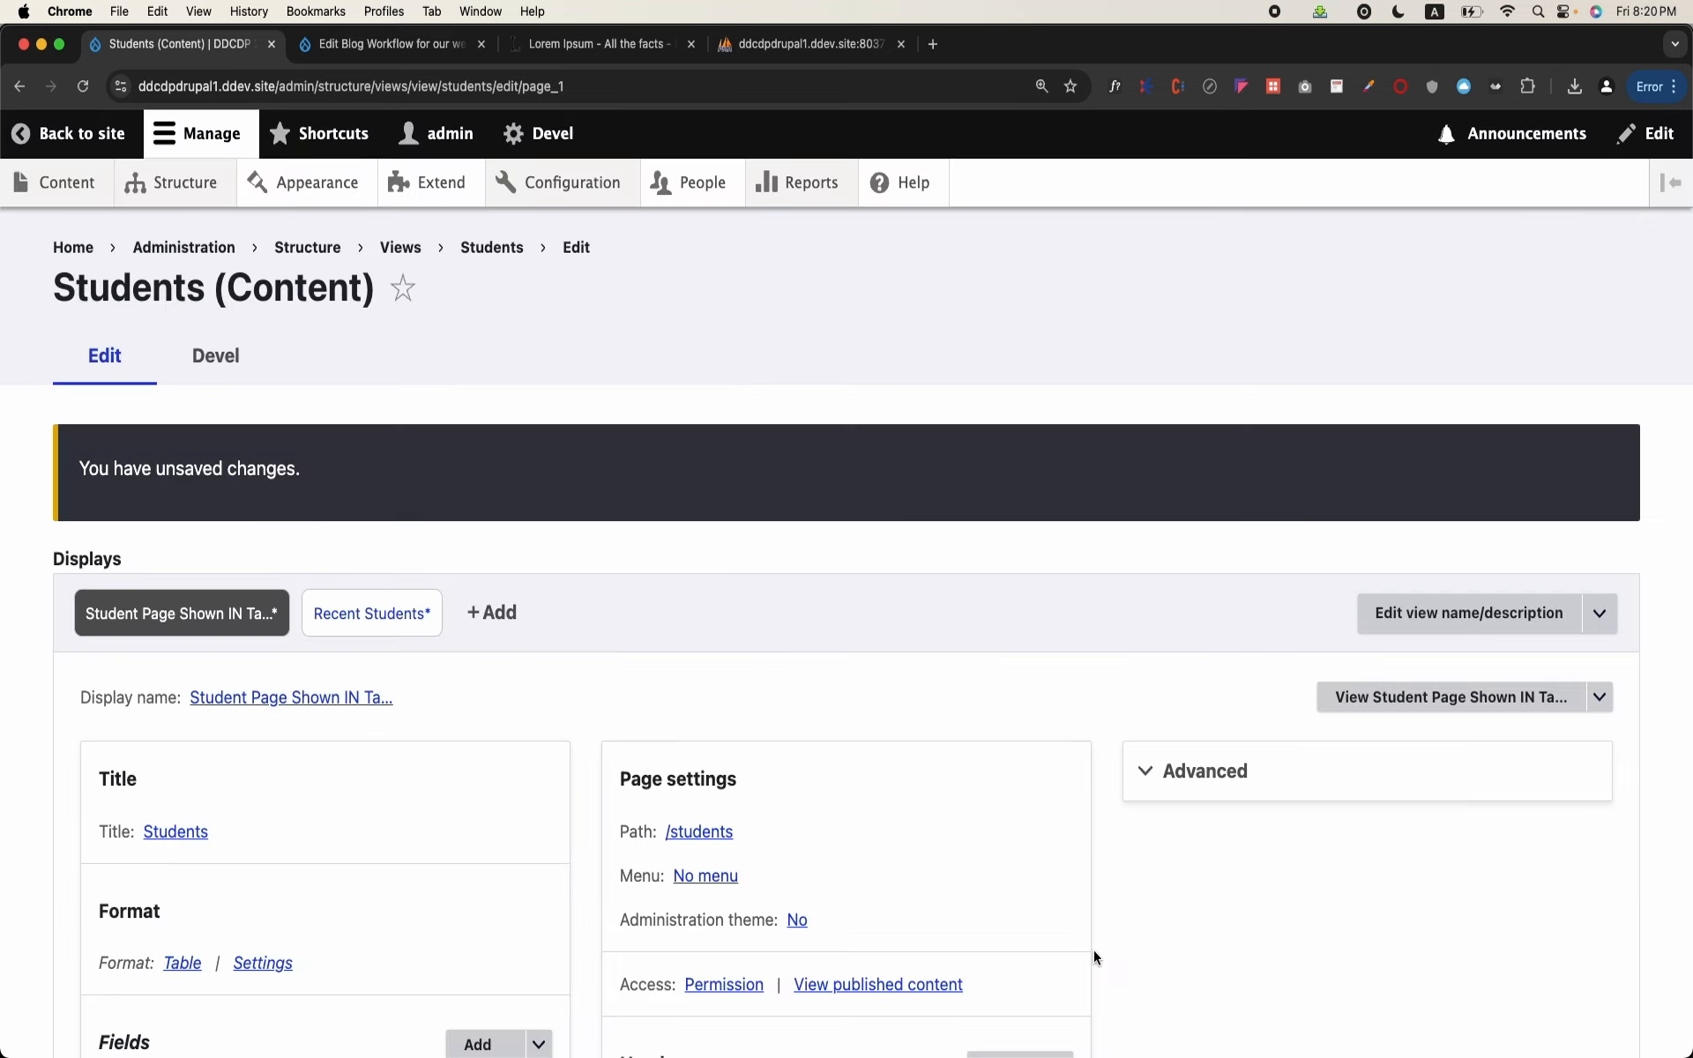
Step: Search the fields available to add to this page for "emai"
{"action": "scroll", "coordinate": [432, 870], "scroll_direction": "down", "scroll_amount": 2}
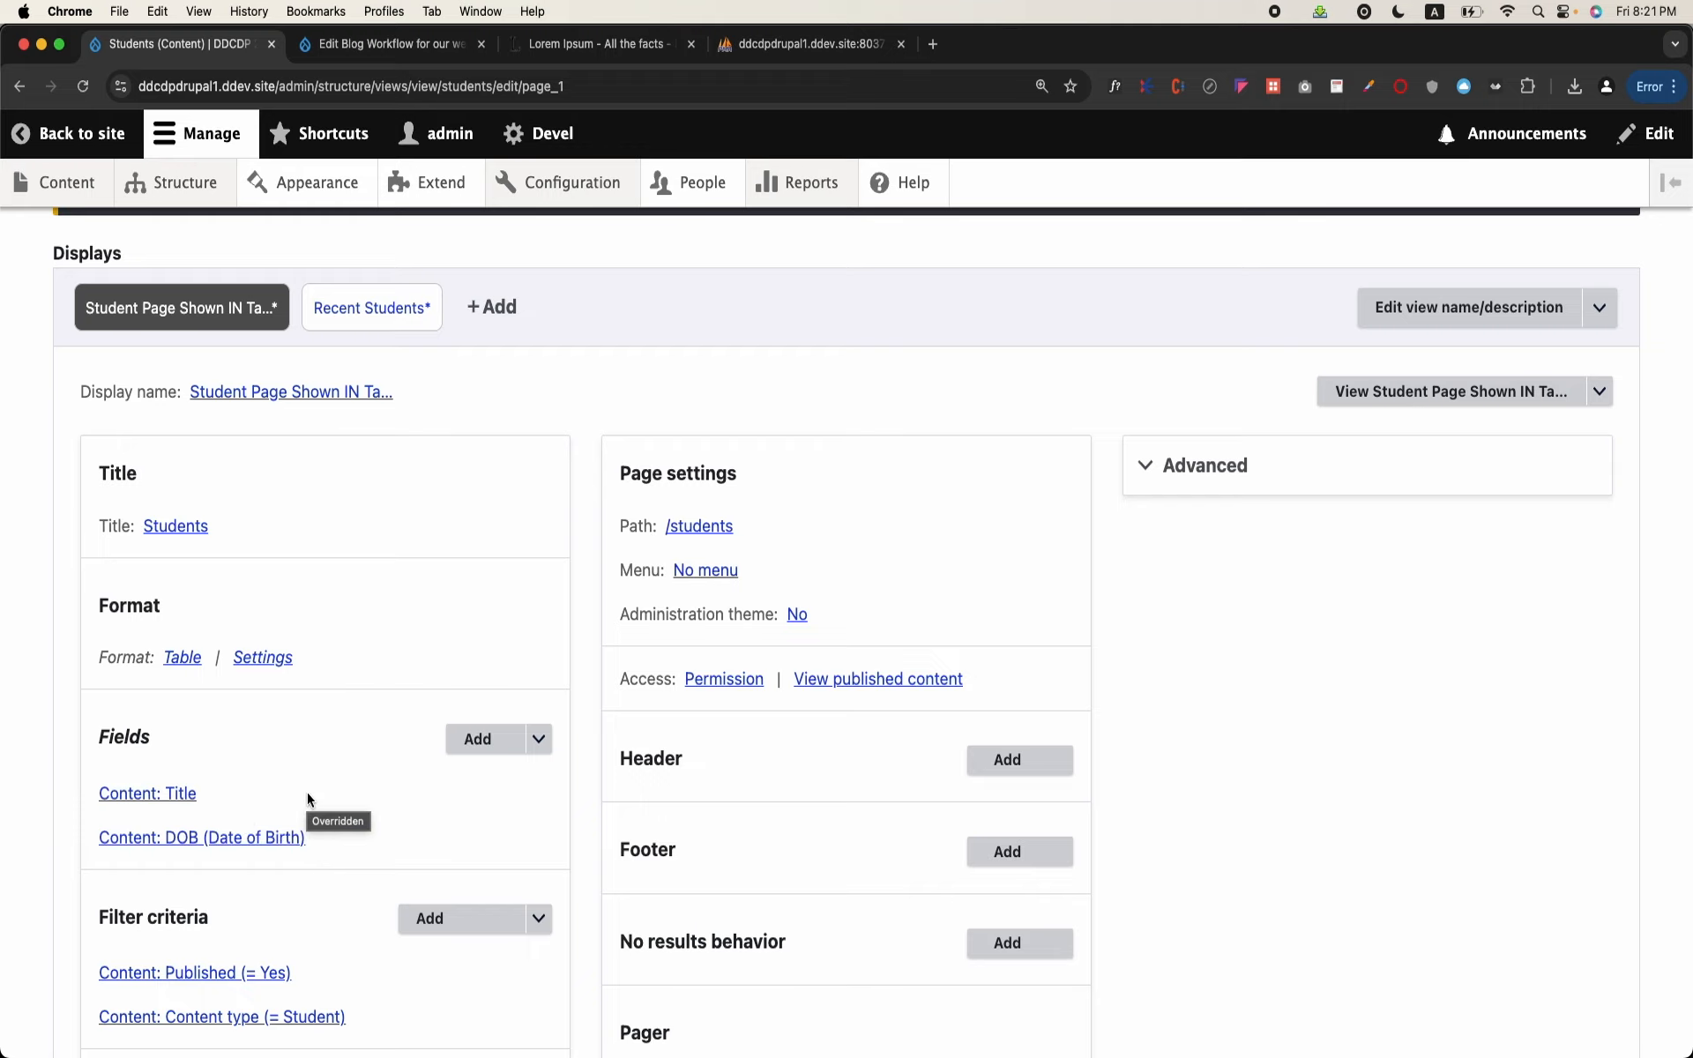
{"action": "scroll", "coordinate": [307, 792], "scroll_direction": "down", "scroll_amount": 2}
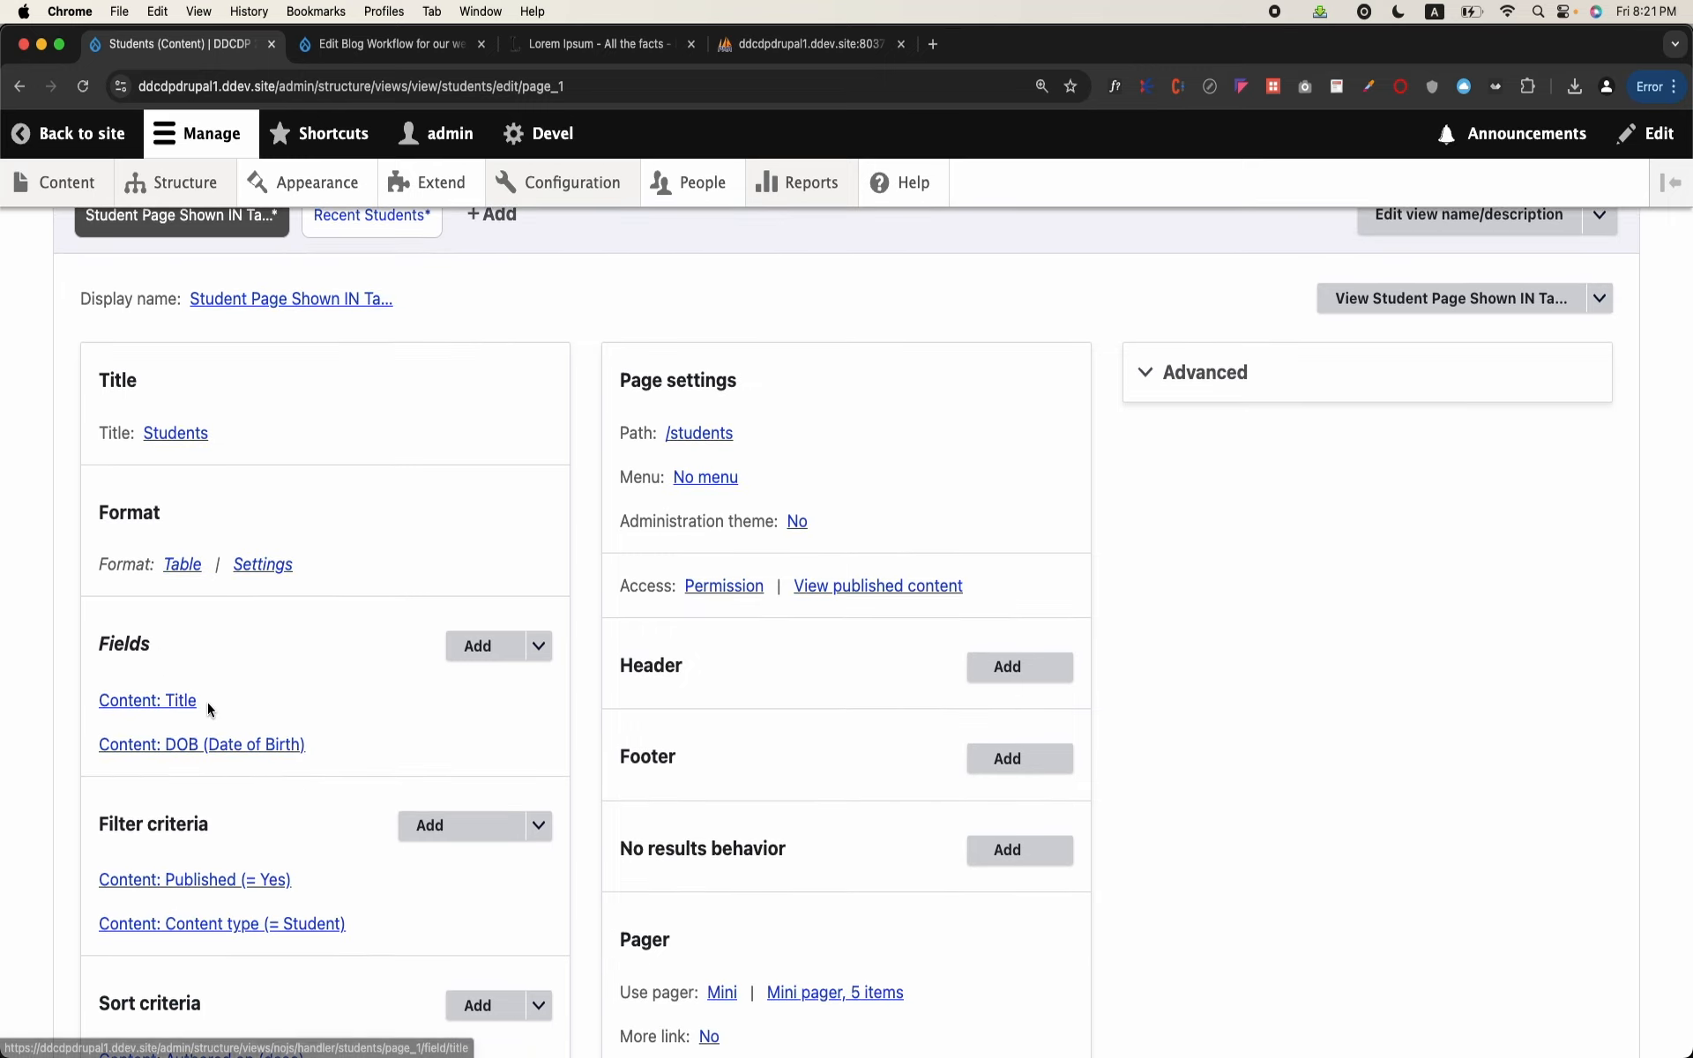
{"action": "left_click", "coordinate": [474, 648]}
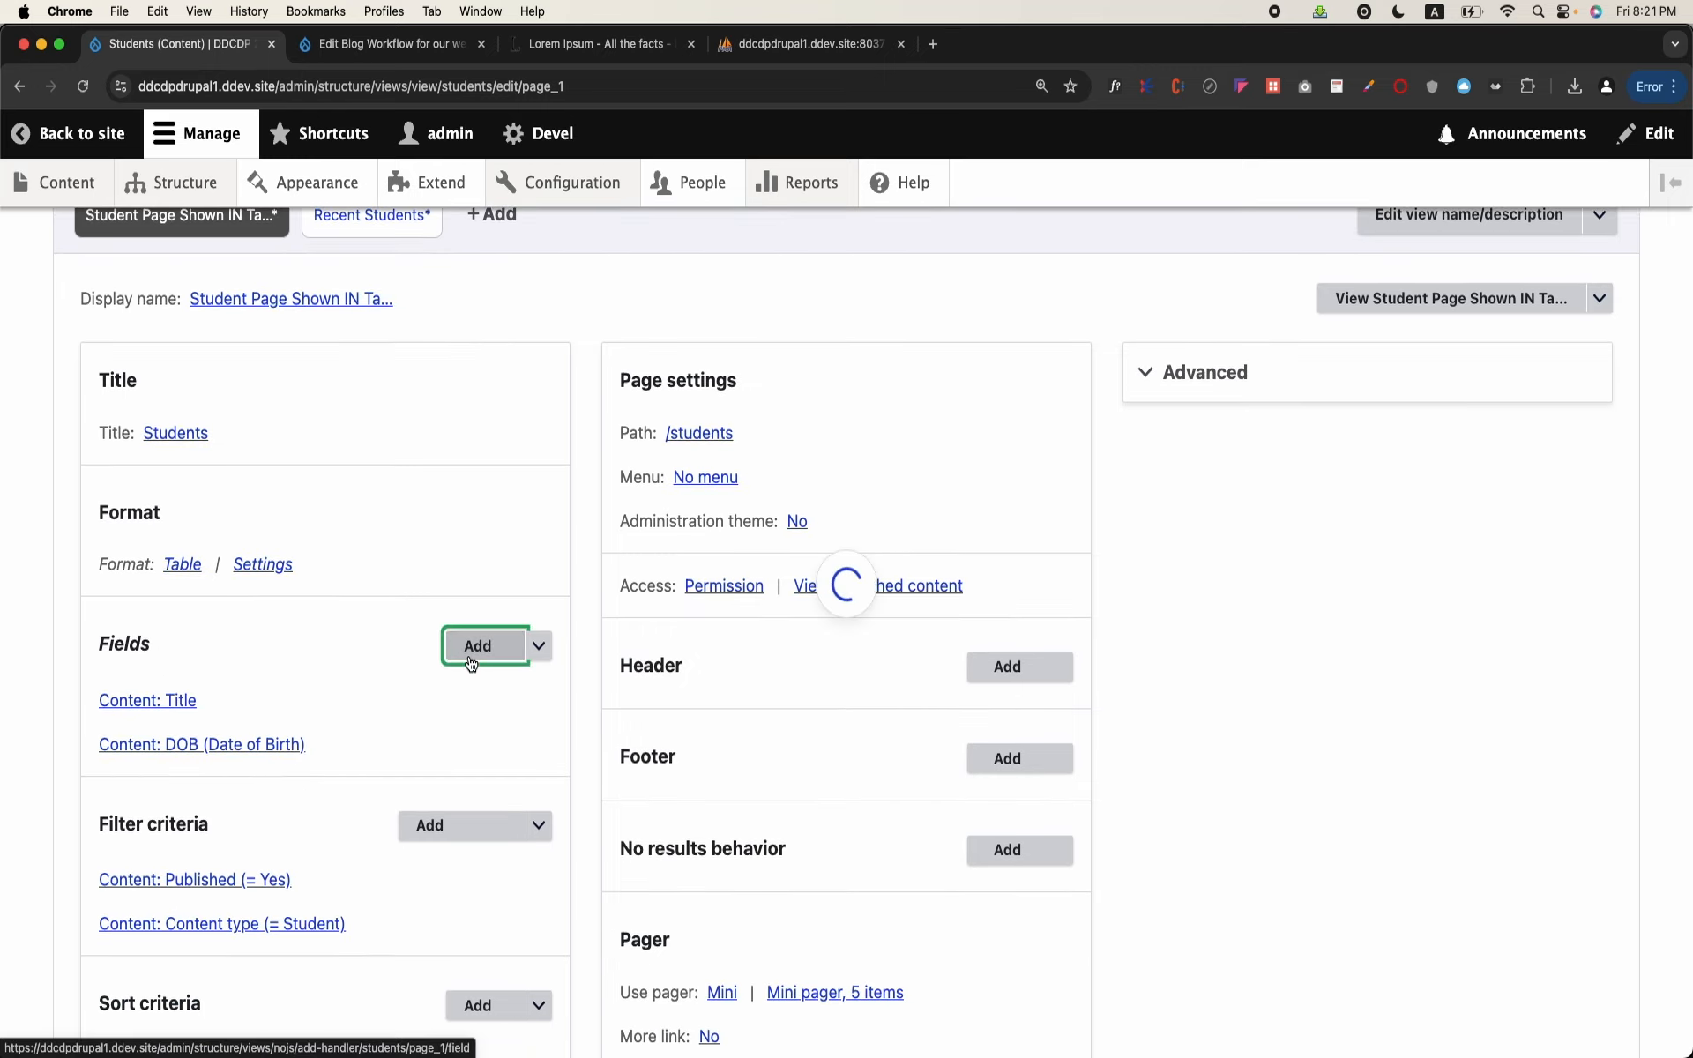
{"action": "left_click", "coordinate": [630, 323]}
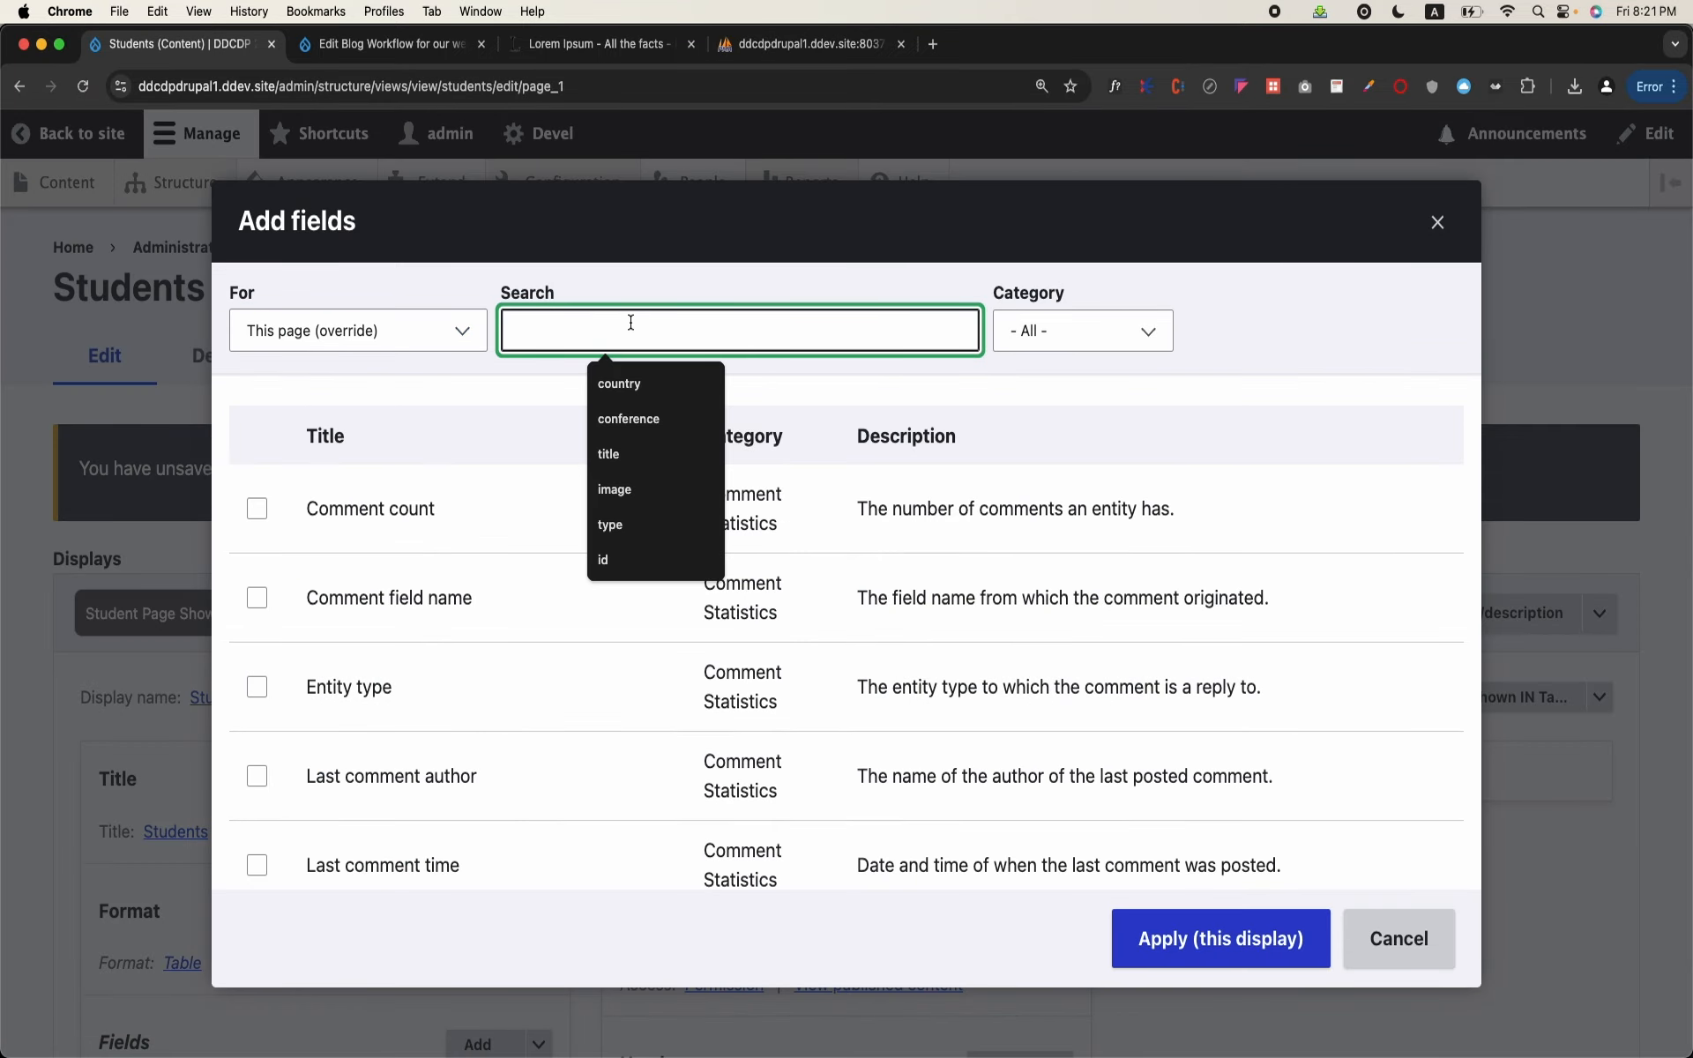
{"action": "type", "text": "emai"}
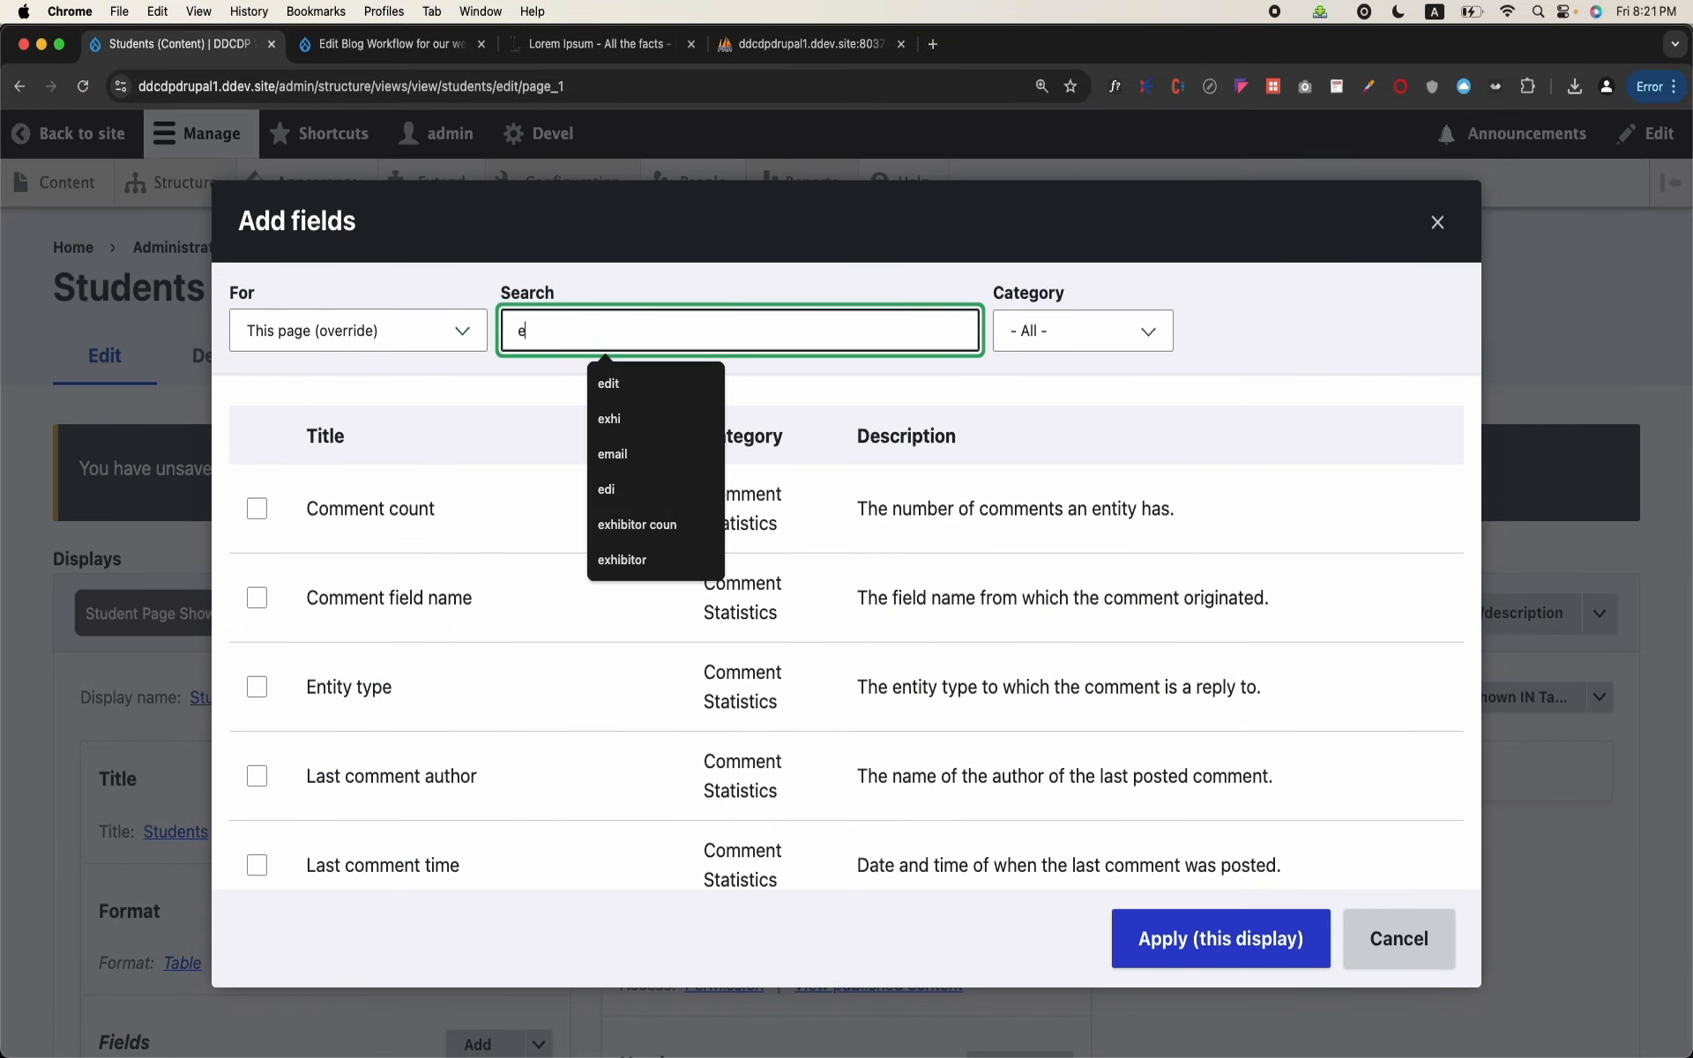
Step: Search for "father" instead and add the Father Name field to this display with its default settings
{"action": "key", "text": "BackSpace"}
{"action": "key", "text": "BackSpace"}
{"action": "key", "text": "BackSpace"}
{"action": "key", "text": "BackSpace"}
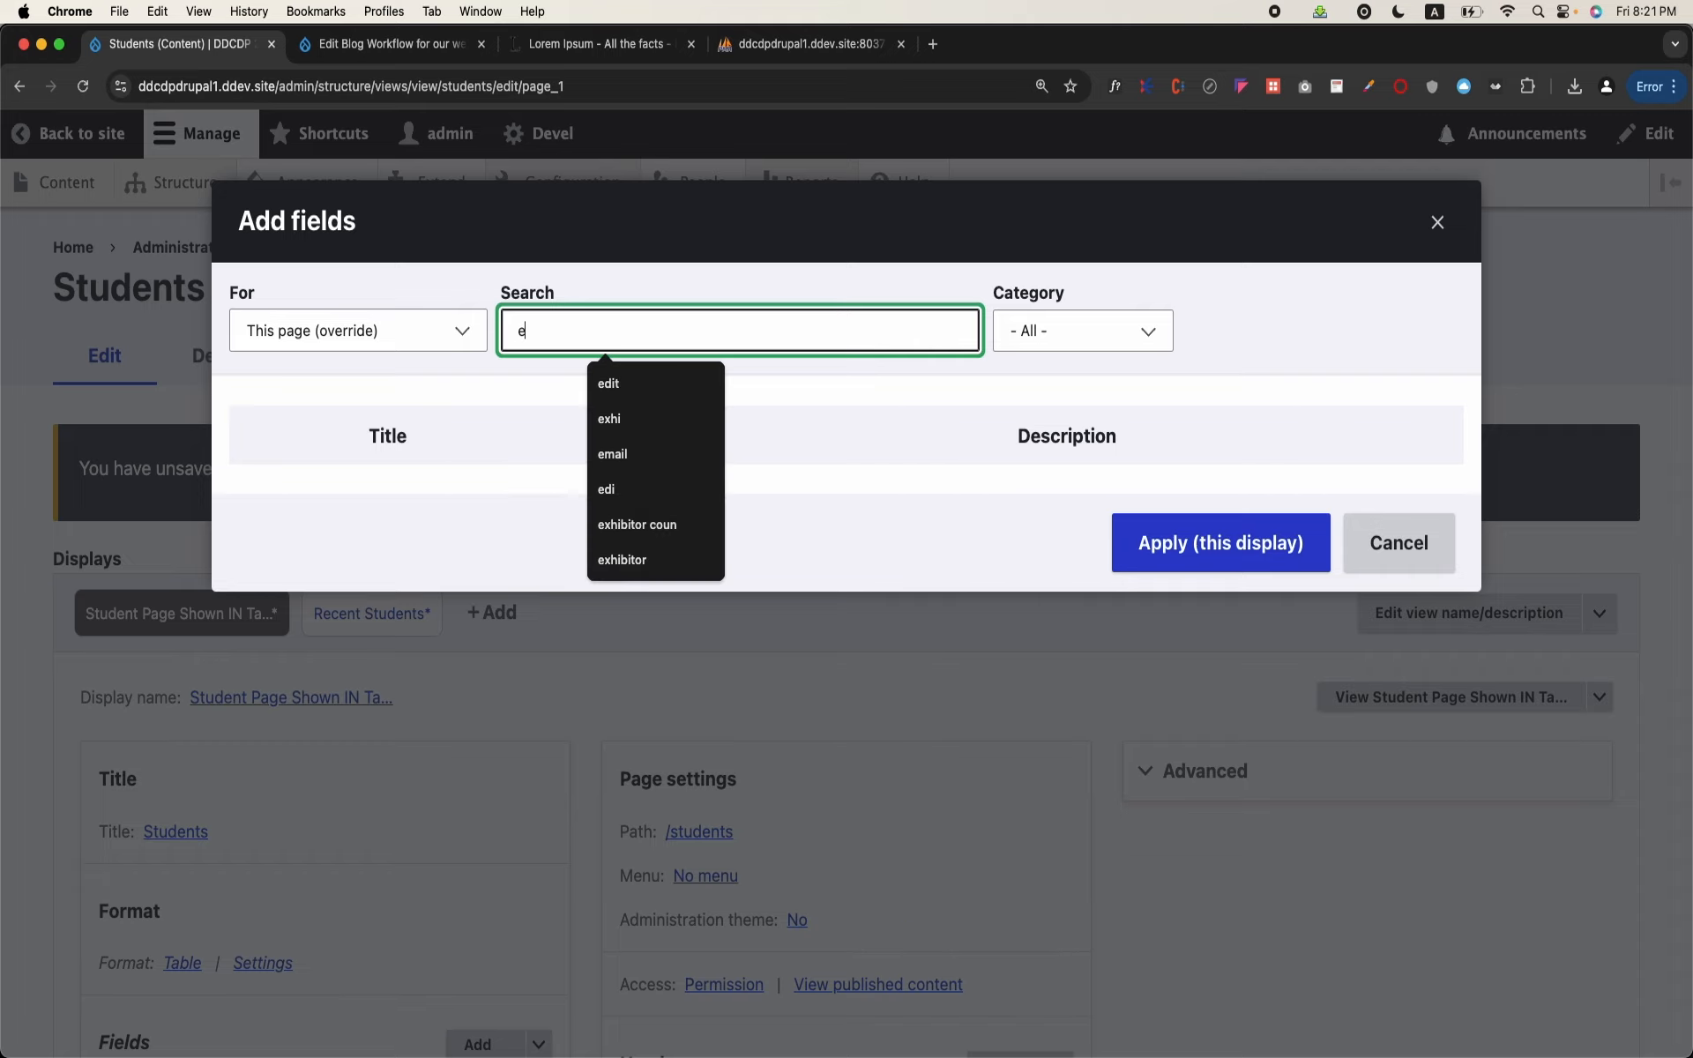
{"action": "type", "text": "father"}
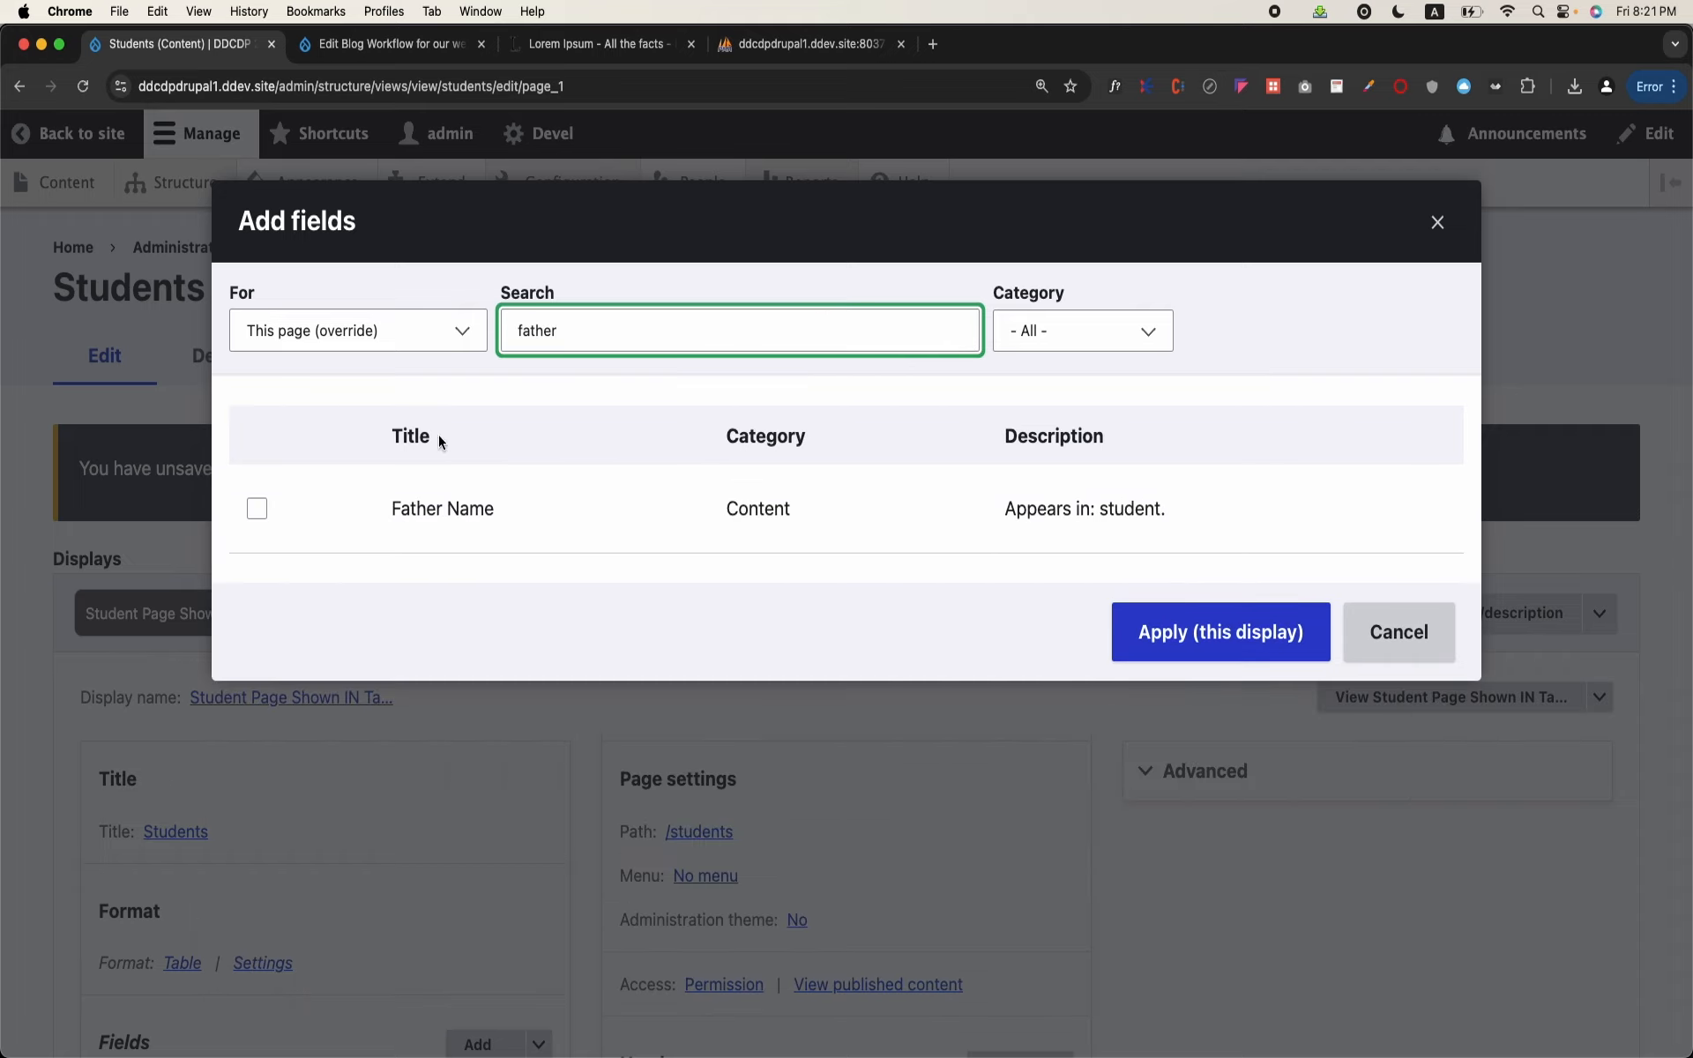
{"action": "left_click", "coordinate": [268, 507]}
{"action": "left_click", "coordinate": [256, 509]}
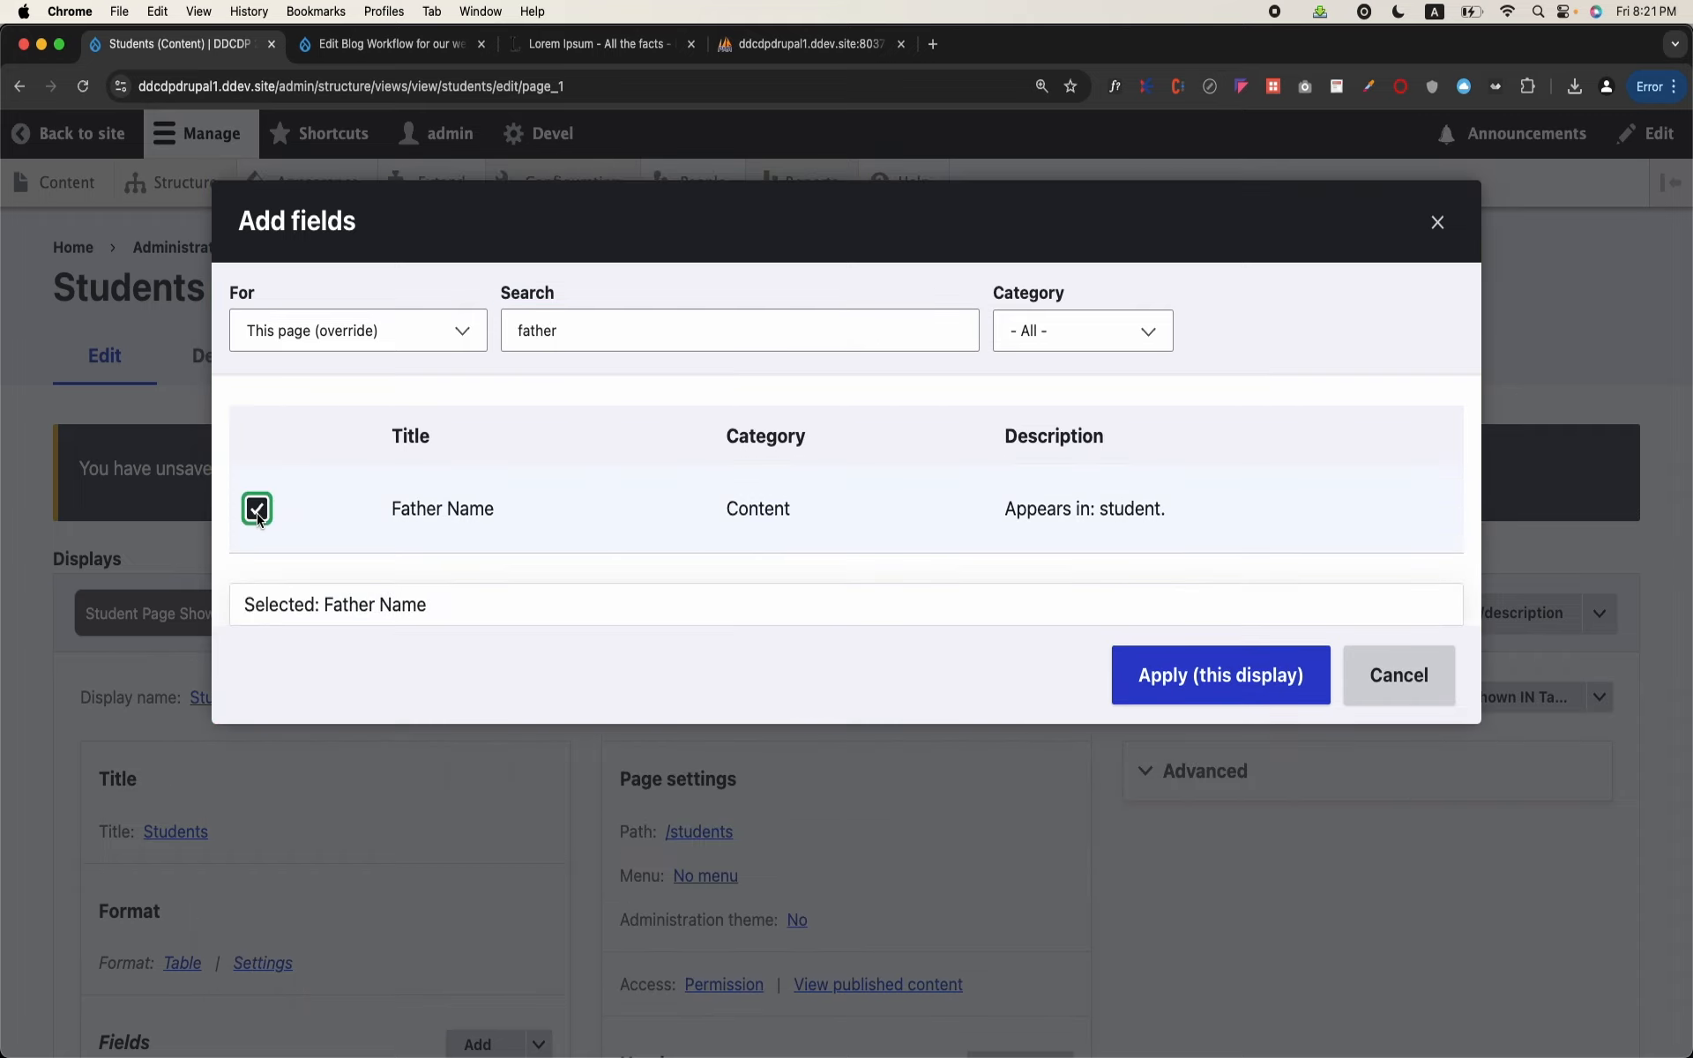
{"action": "left_click", "coordinate": [1155, 677]}
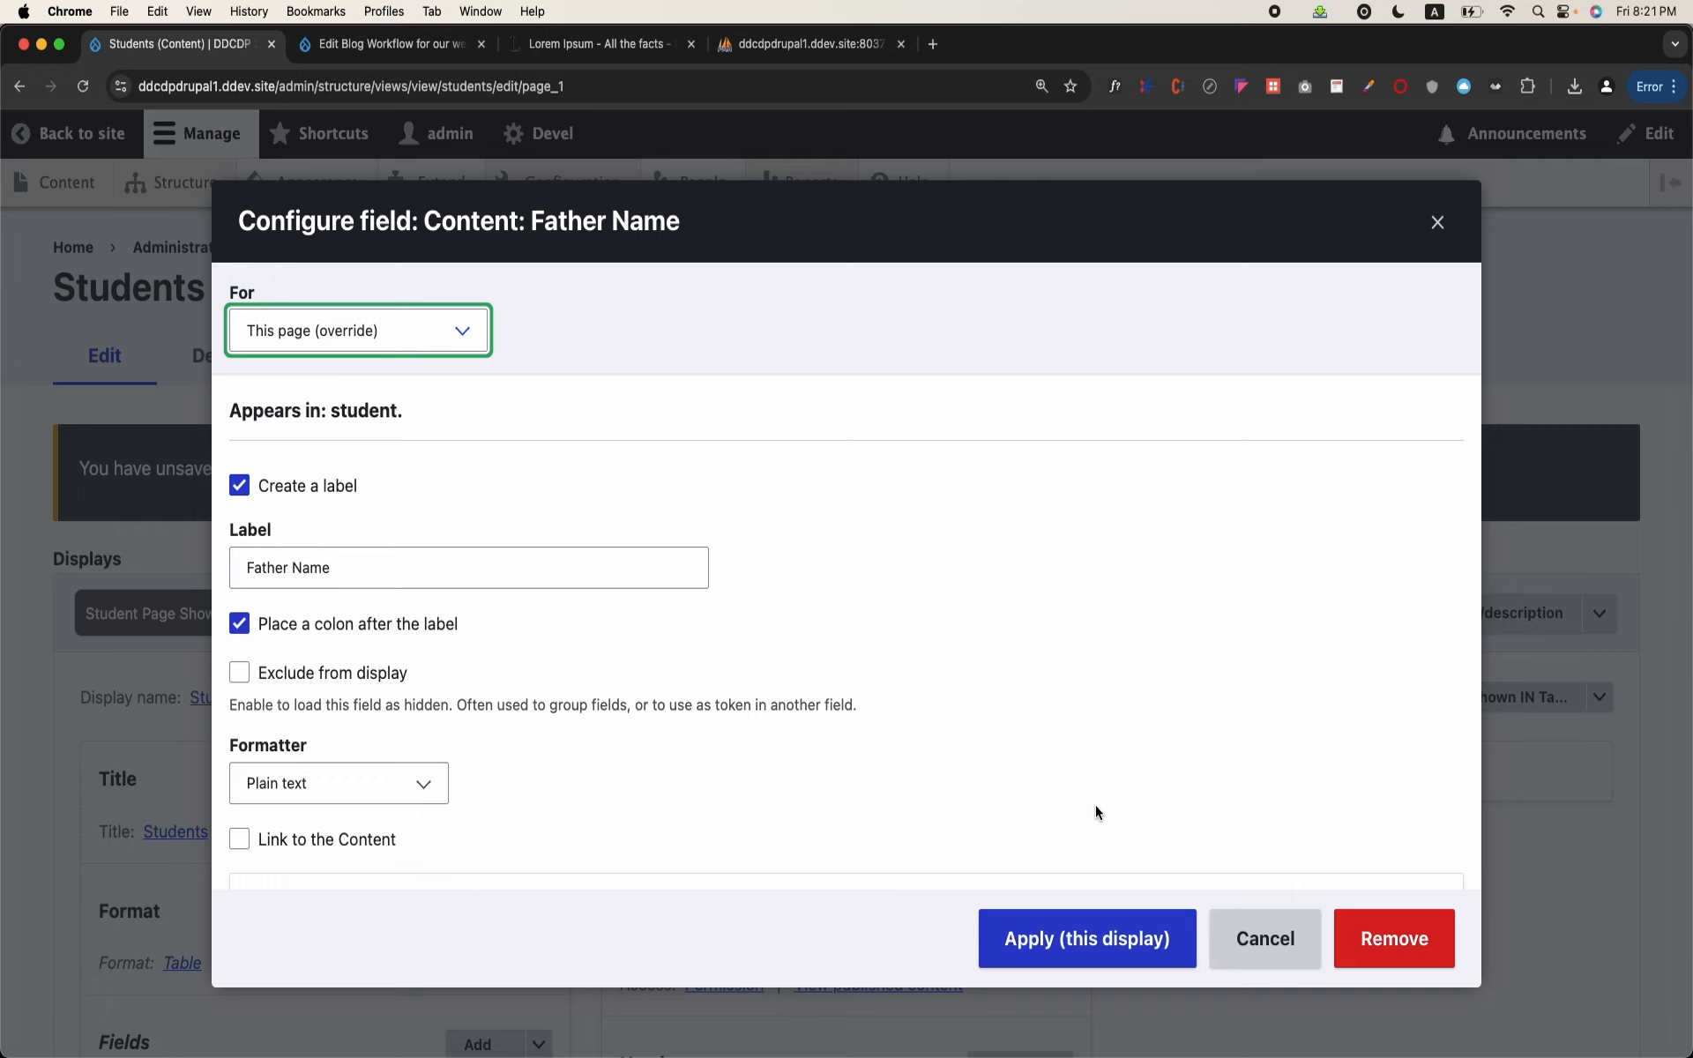
{"action": "left_click", "coordinate": [1100, 936]}
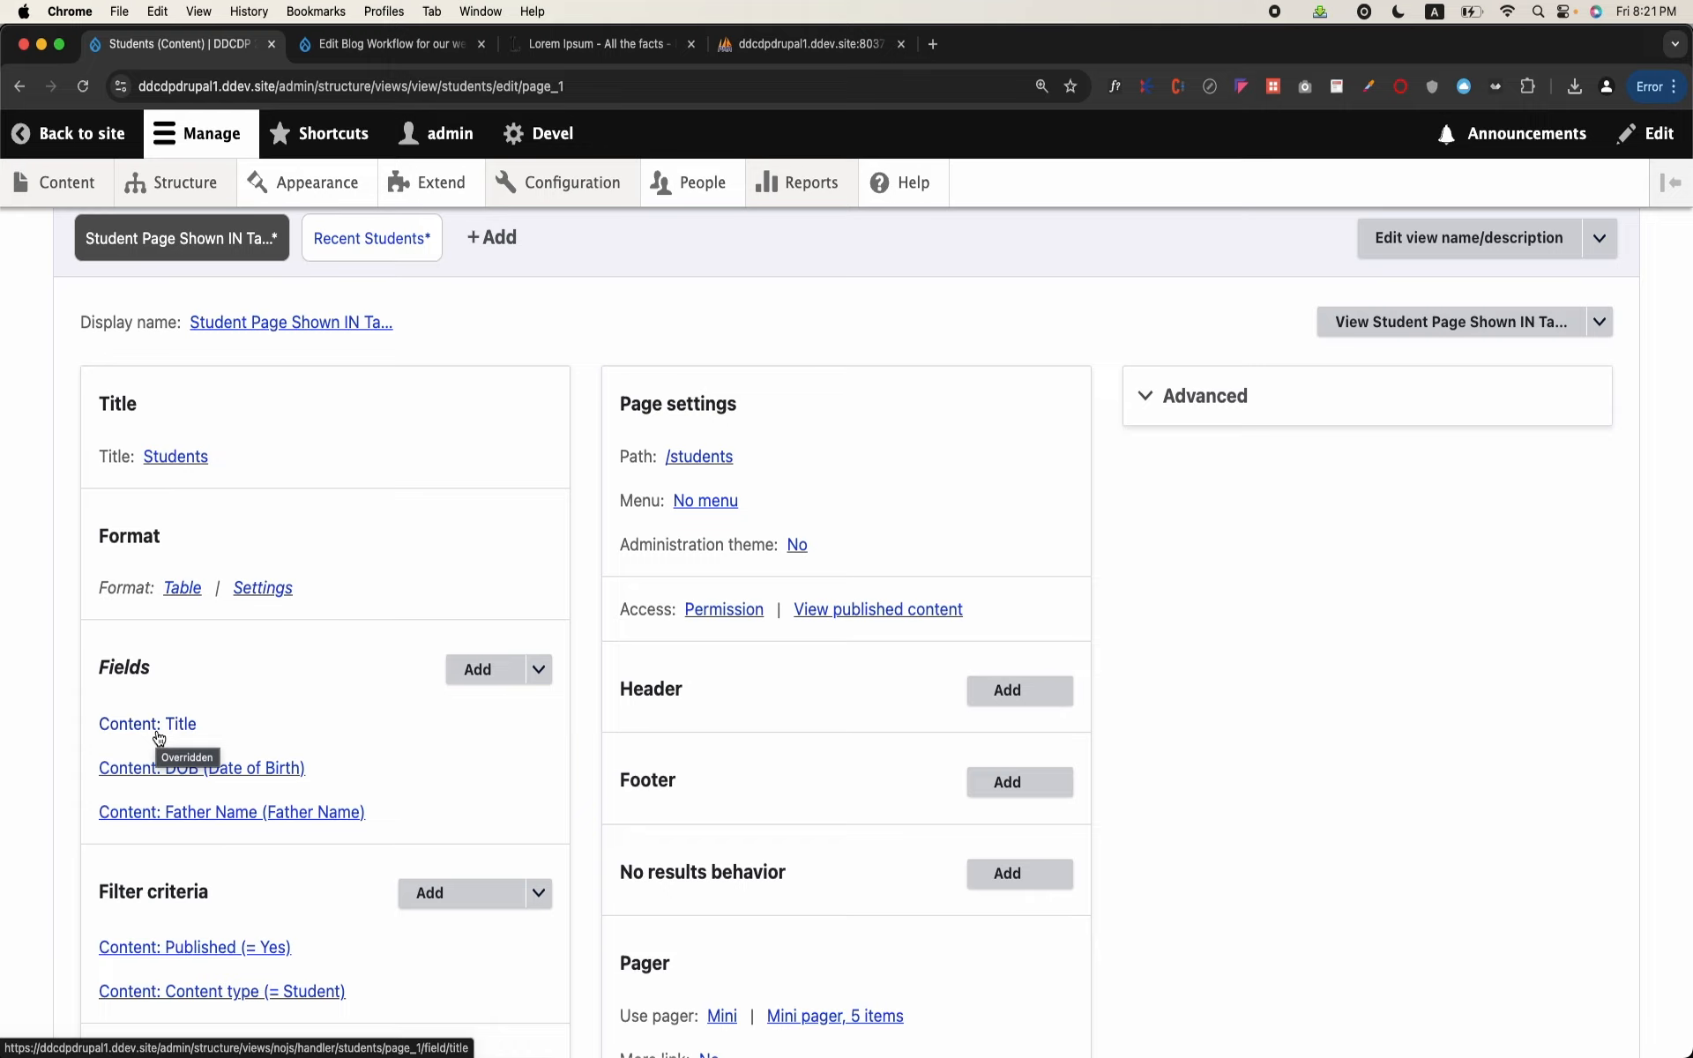
Step: Examine the view preview and compare the table's columns with the page's Title, DOB and Father Name fields
{"action": "scroll", "coordinate": [159, 738], "scroll_direction": "down", "scroll_amount": 5}
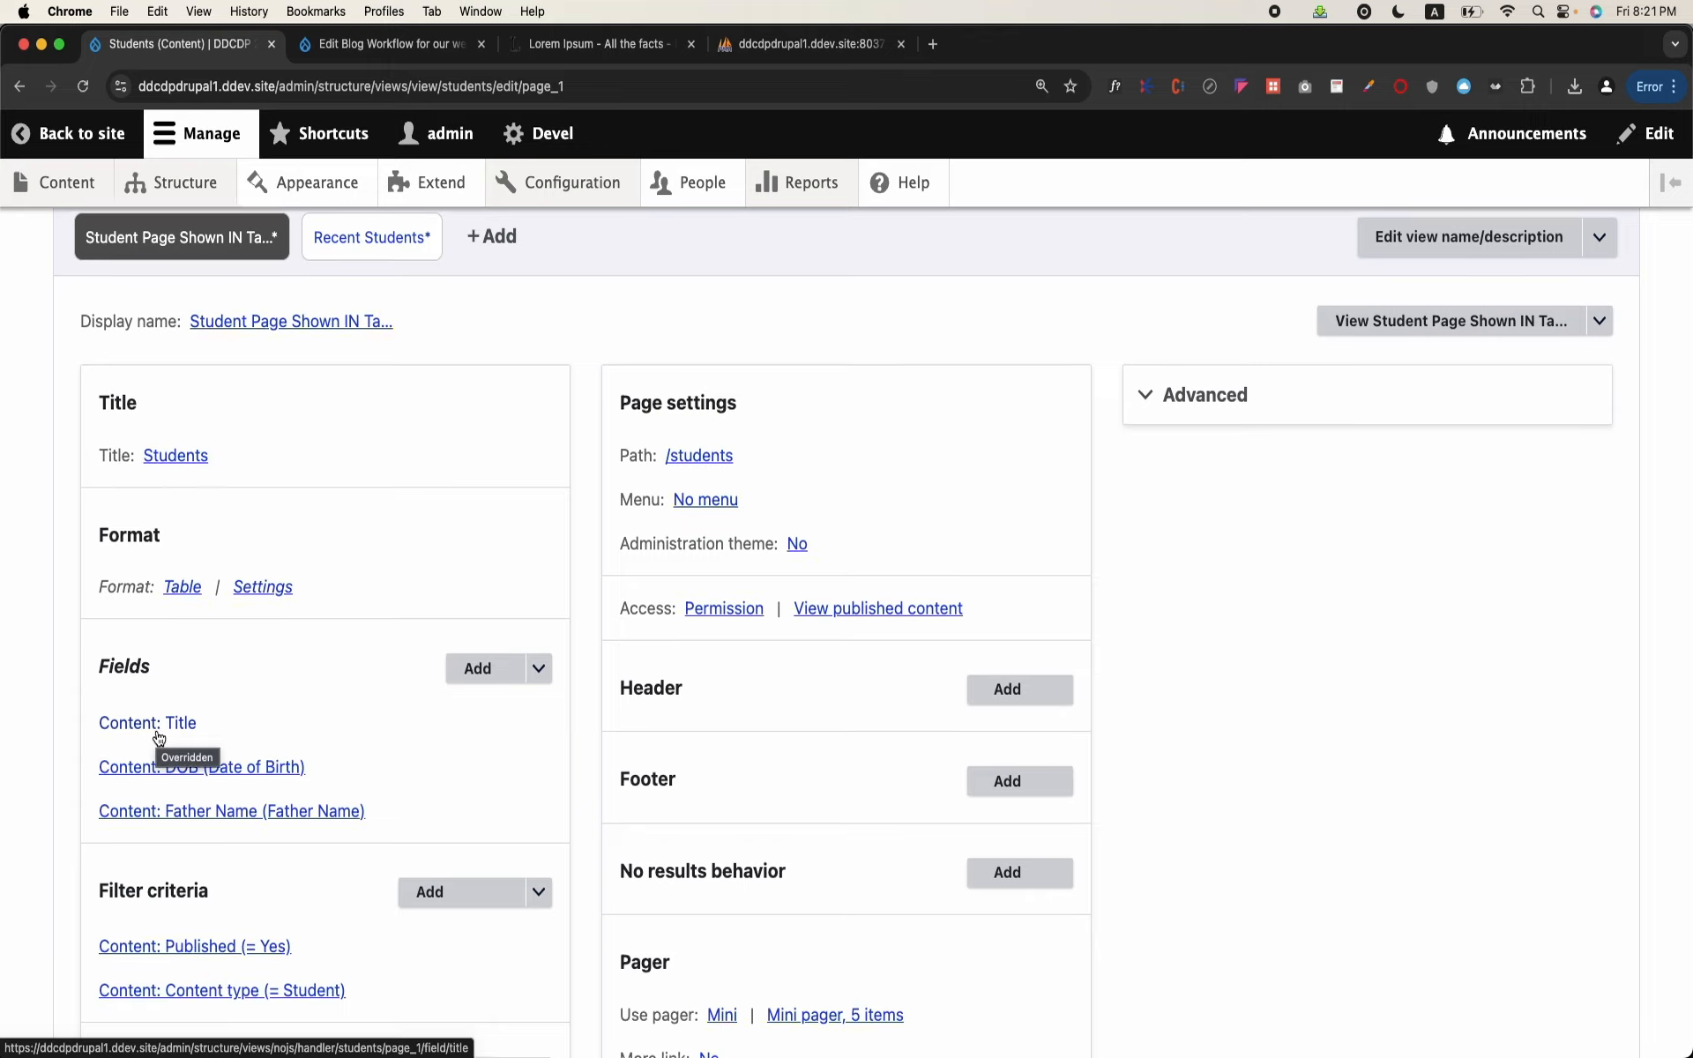
{"action": "scroll", "coordinate": [159, 738], "scroll_direction": "down", "scroll_amount": 8}
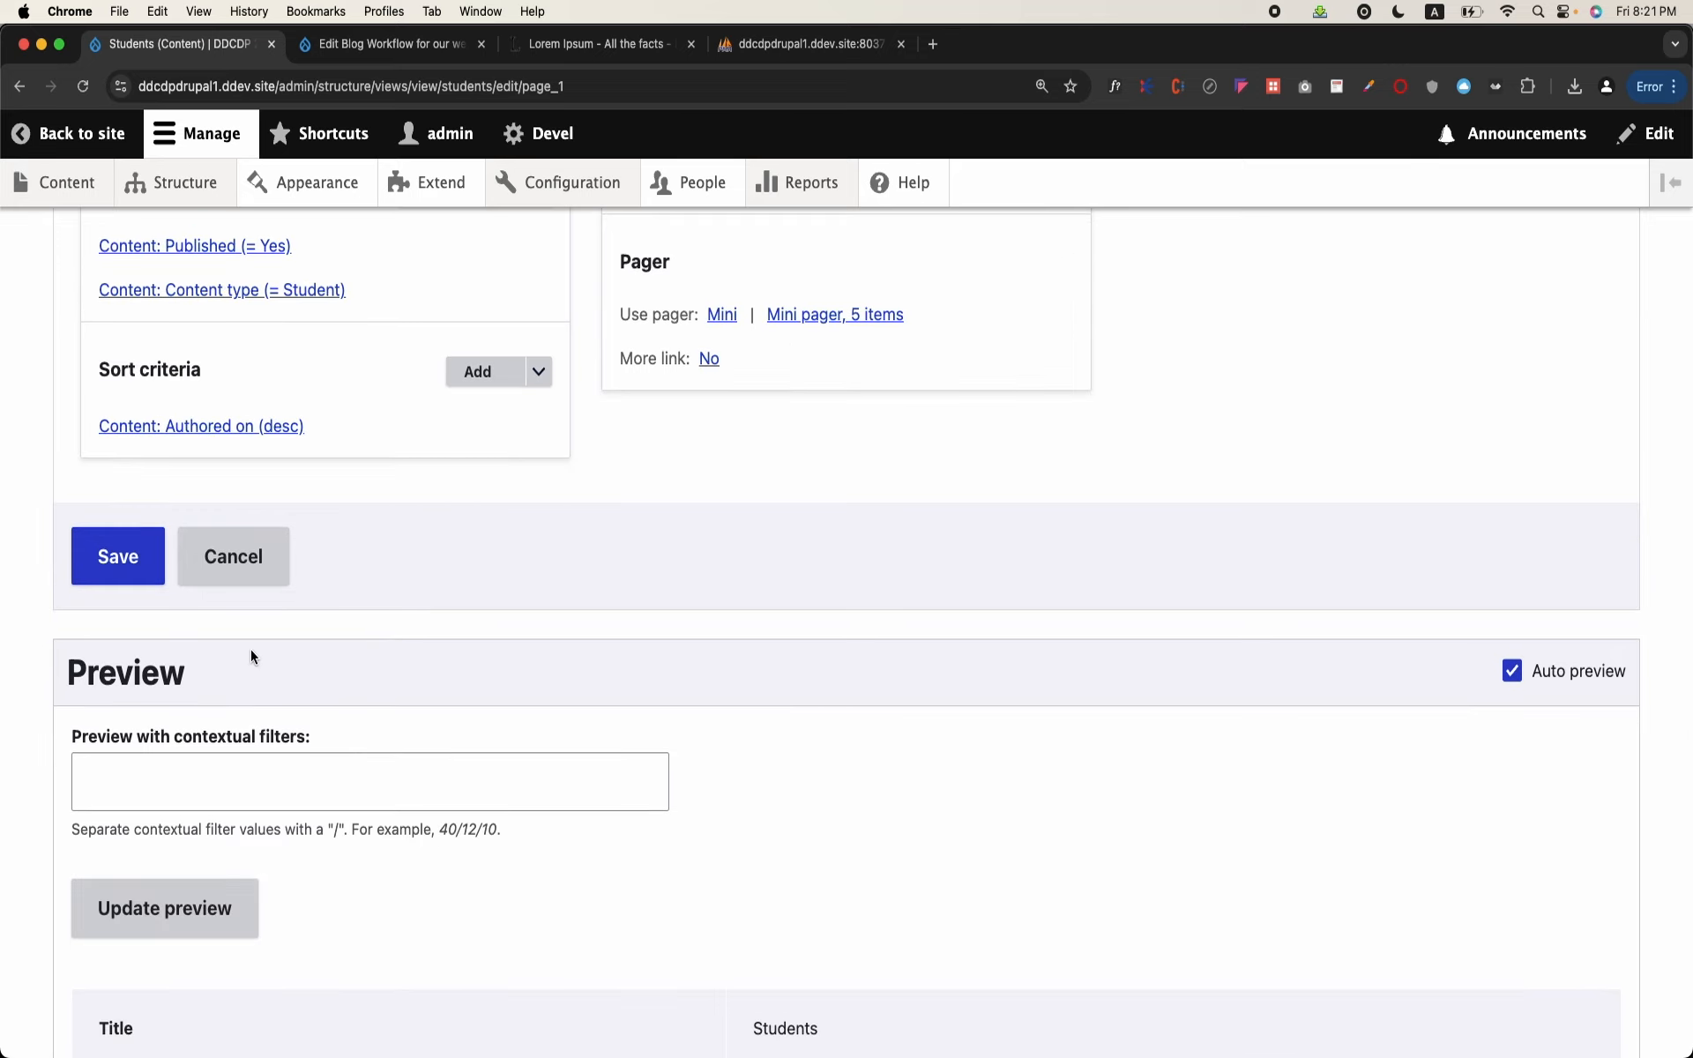
{"action": "scroll", "coordinate": [392, 672], "scroll_direction": "down", "scroll_amount": 16}
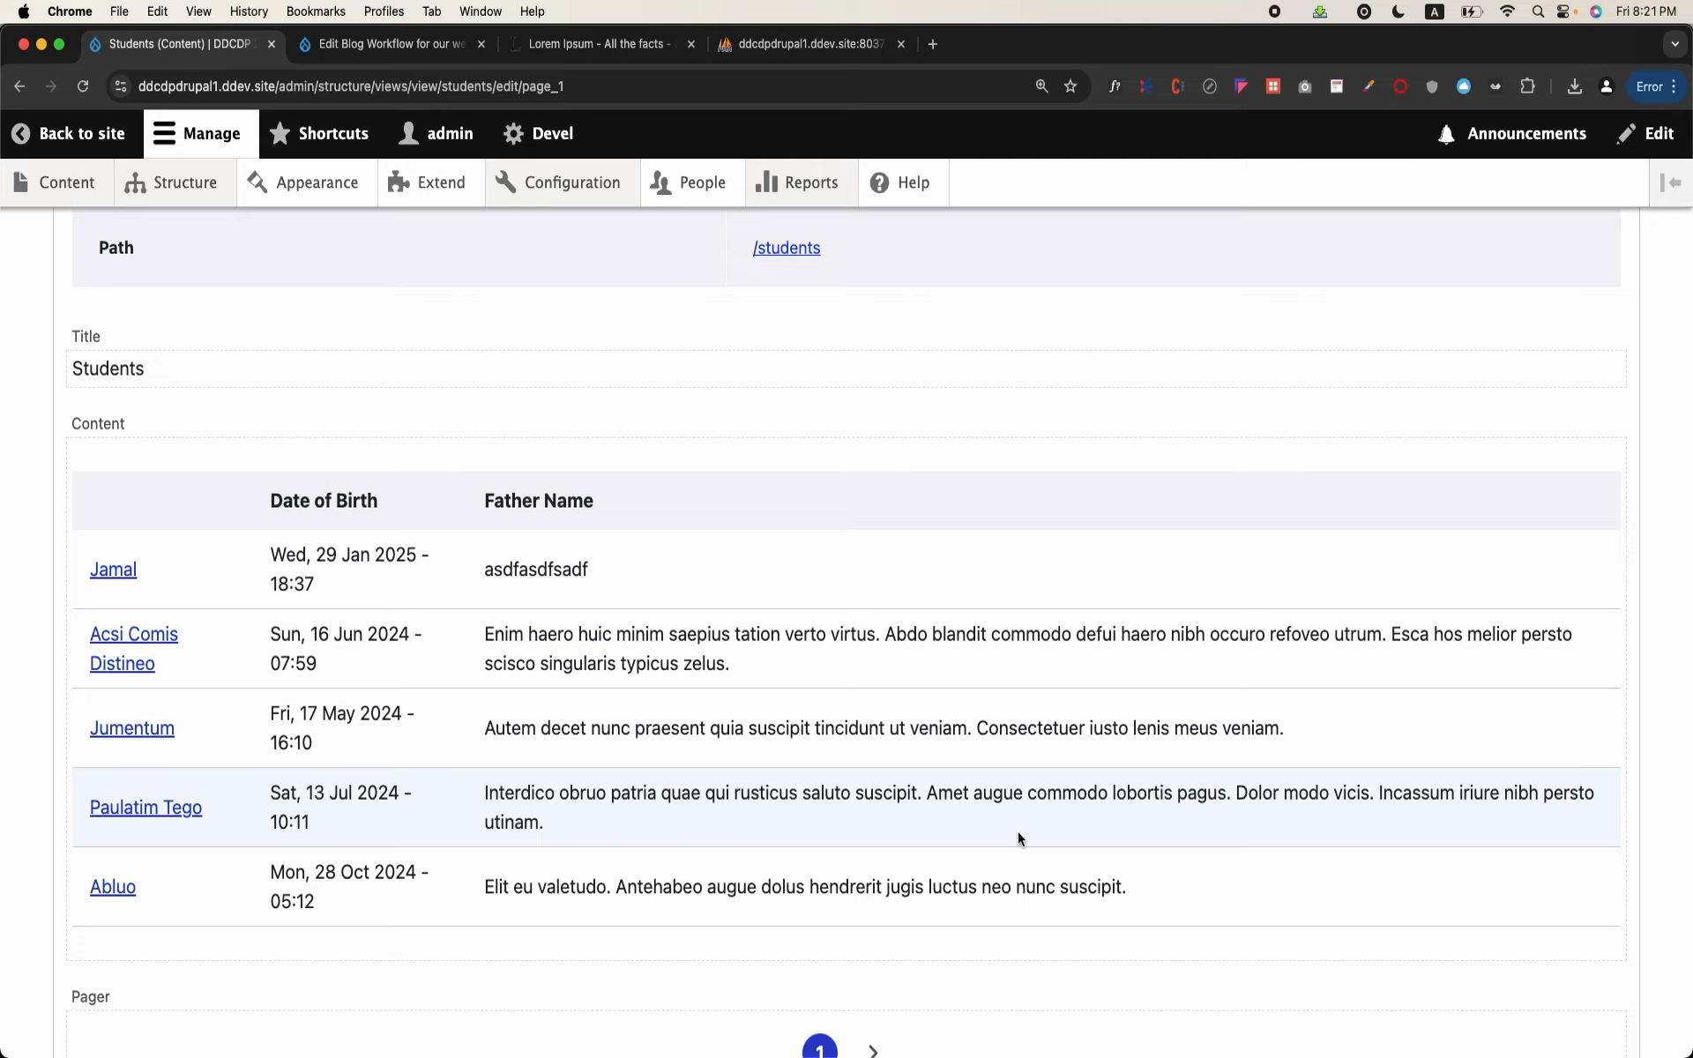
{"action": "scroll", "coordinate": [1018, 832], "scroll_direction": "up", "scroll_amount": 15}
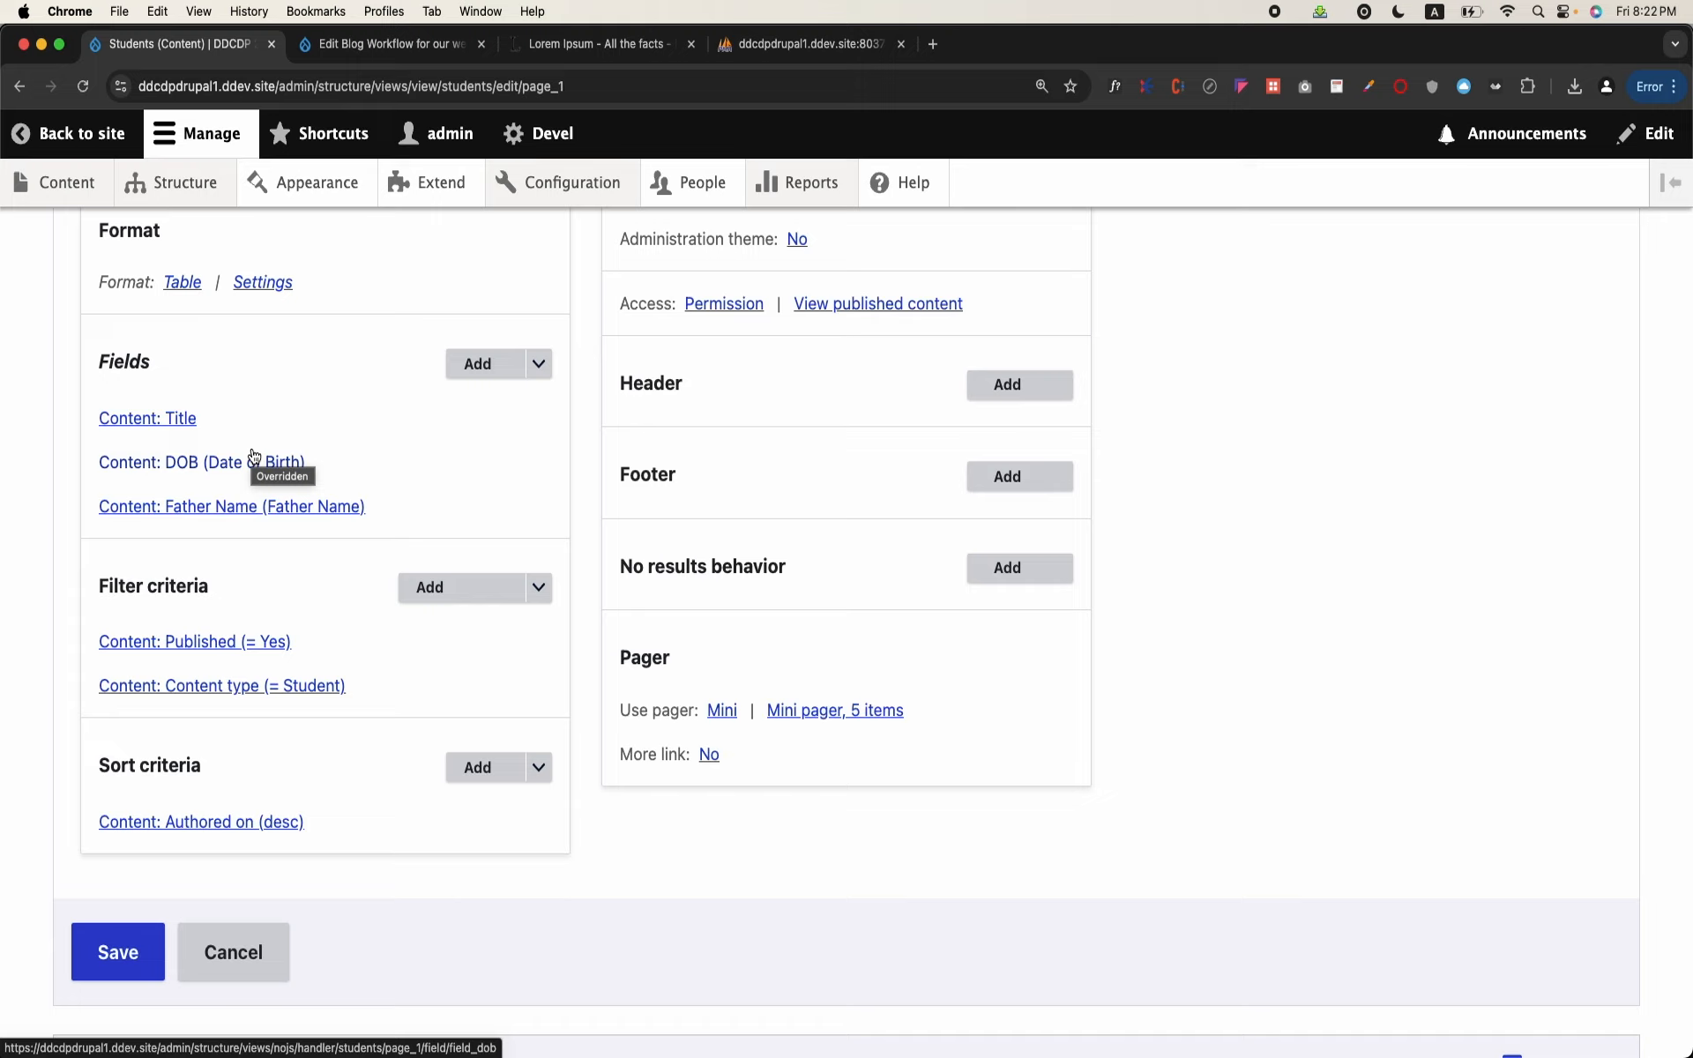
{"action": "scroll", "coordinate": [266, 362], "scroll_direction": "up", "scroll_amount": 1}
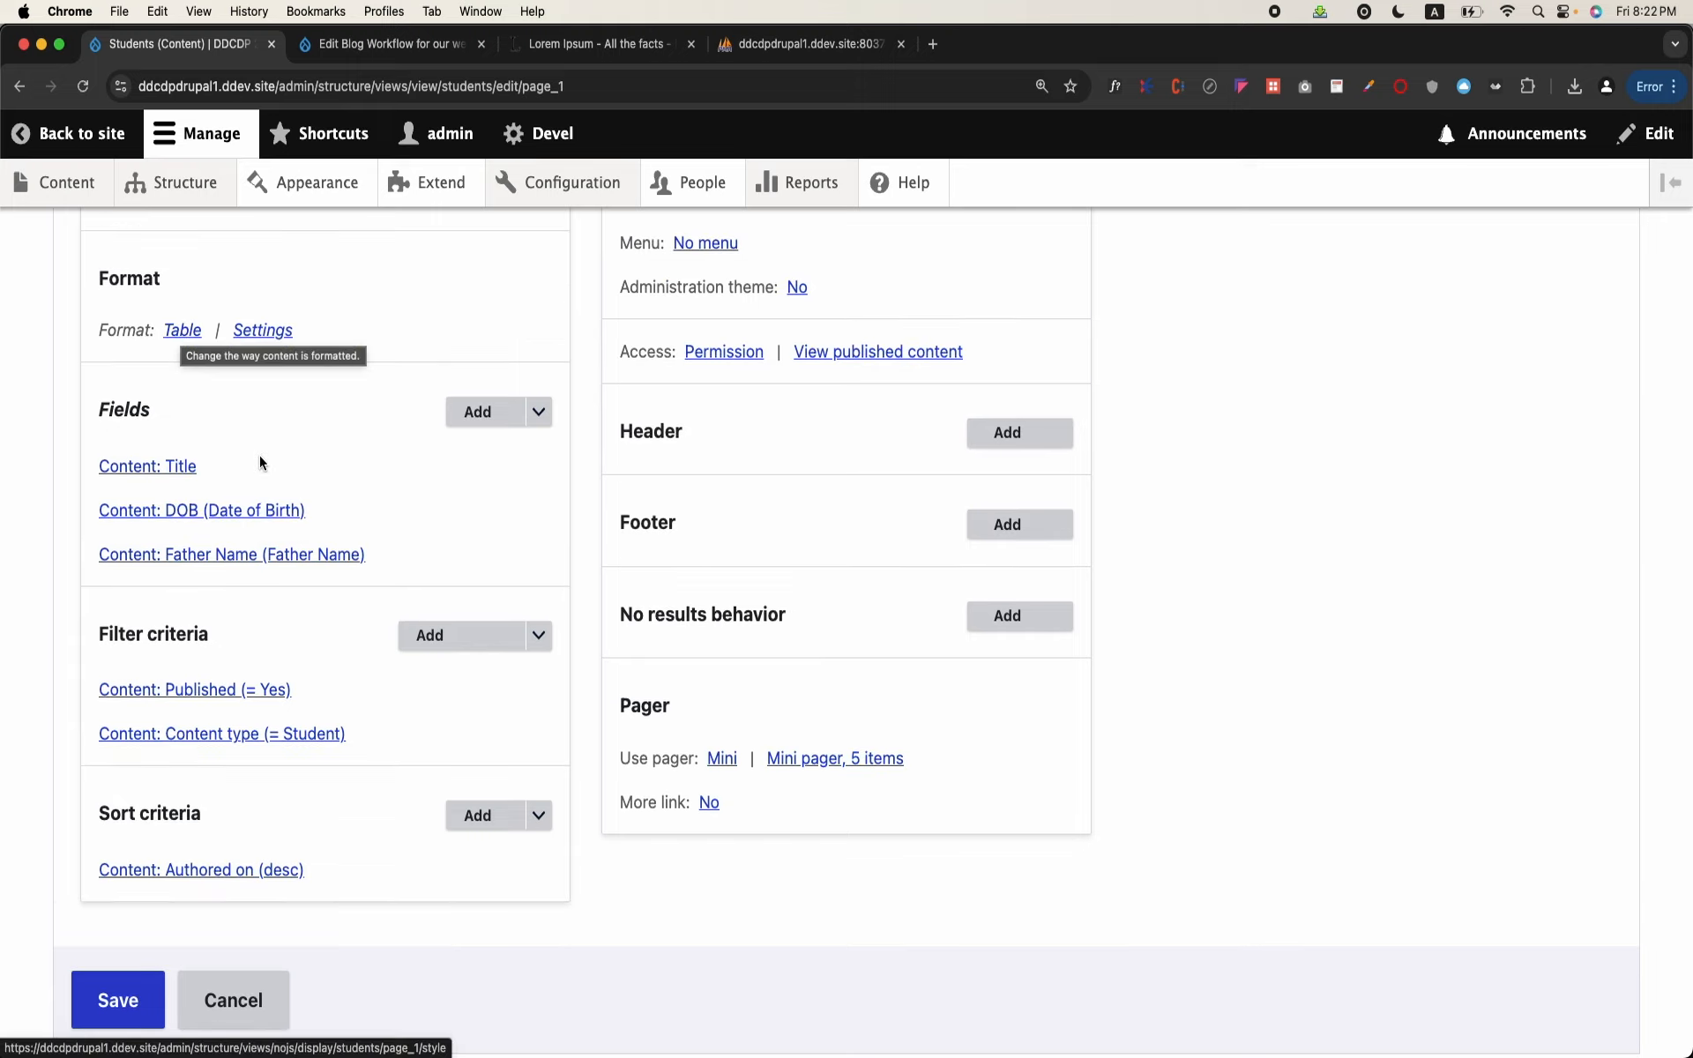
{"action": "scroll", "coordinate": [259, 455], "scroll_direction": "down", "scroll_amount": 6}
{"action": "scroll", "coordinate": [265, 435], "scroll_direction": "up", "scroll_amount": 5}
{"action": "scroll", "coordinate": [314, 446], "scroll_direction": "down", "scroll_amount": 5}
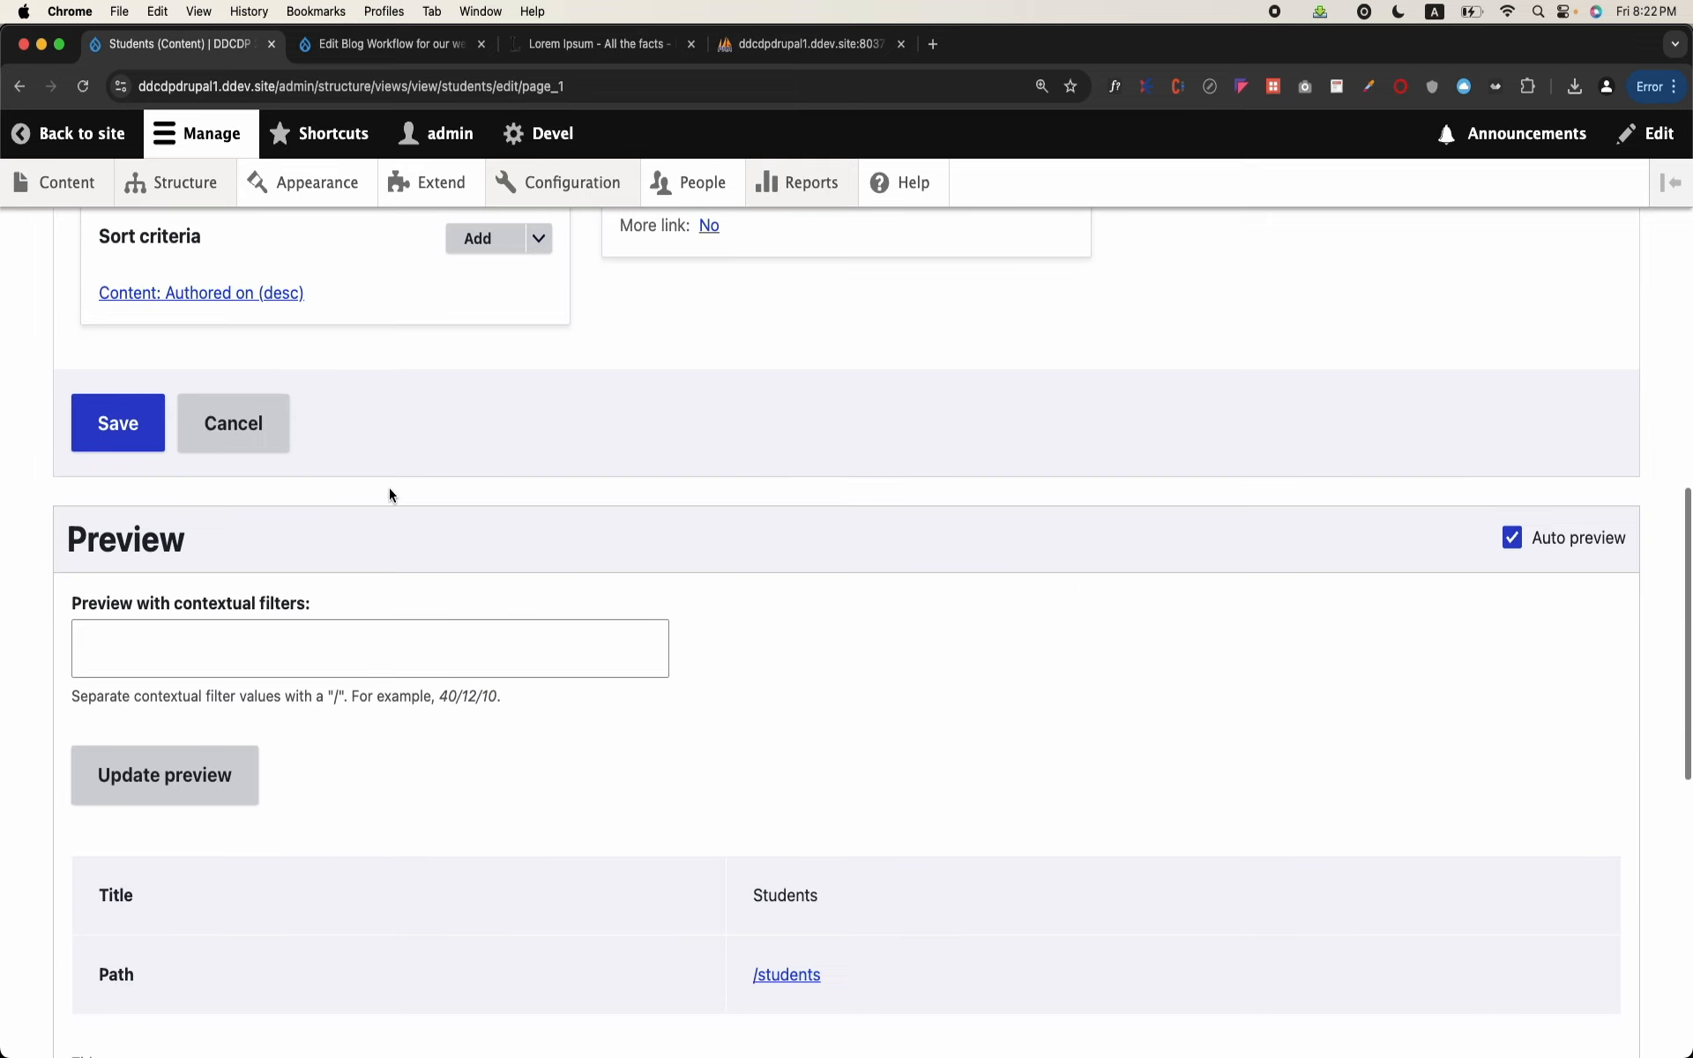
{"action": "scroll", "coordinate": [388, 489], "scroll_direction": "down", "scroll_amount": 8}
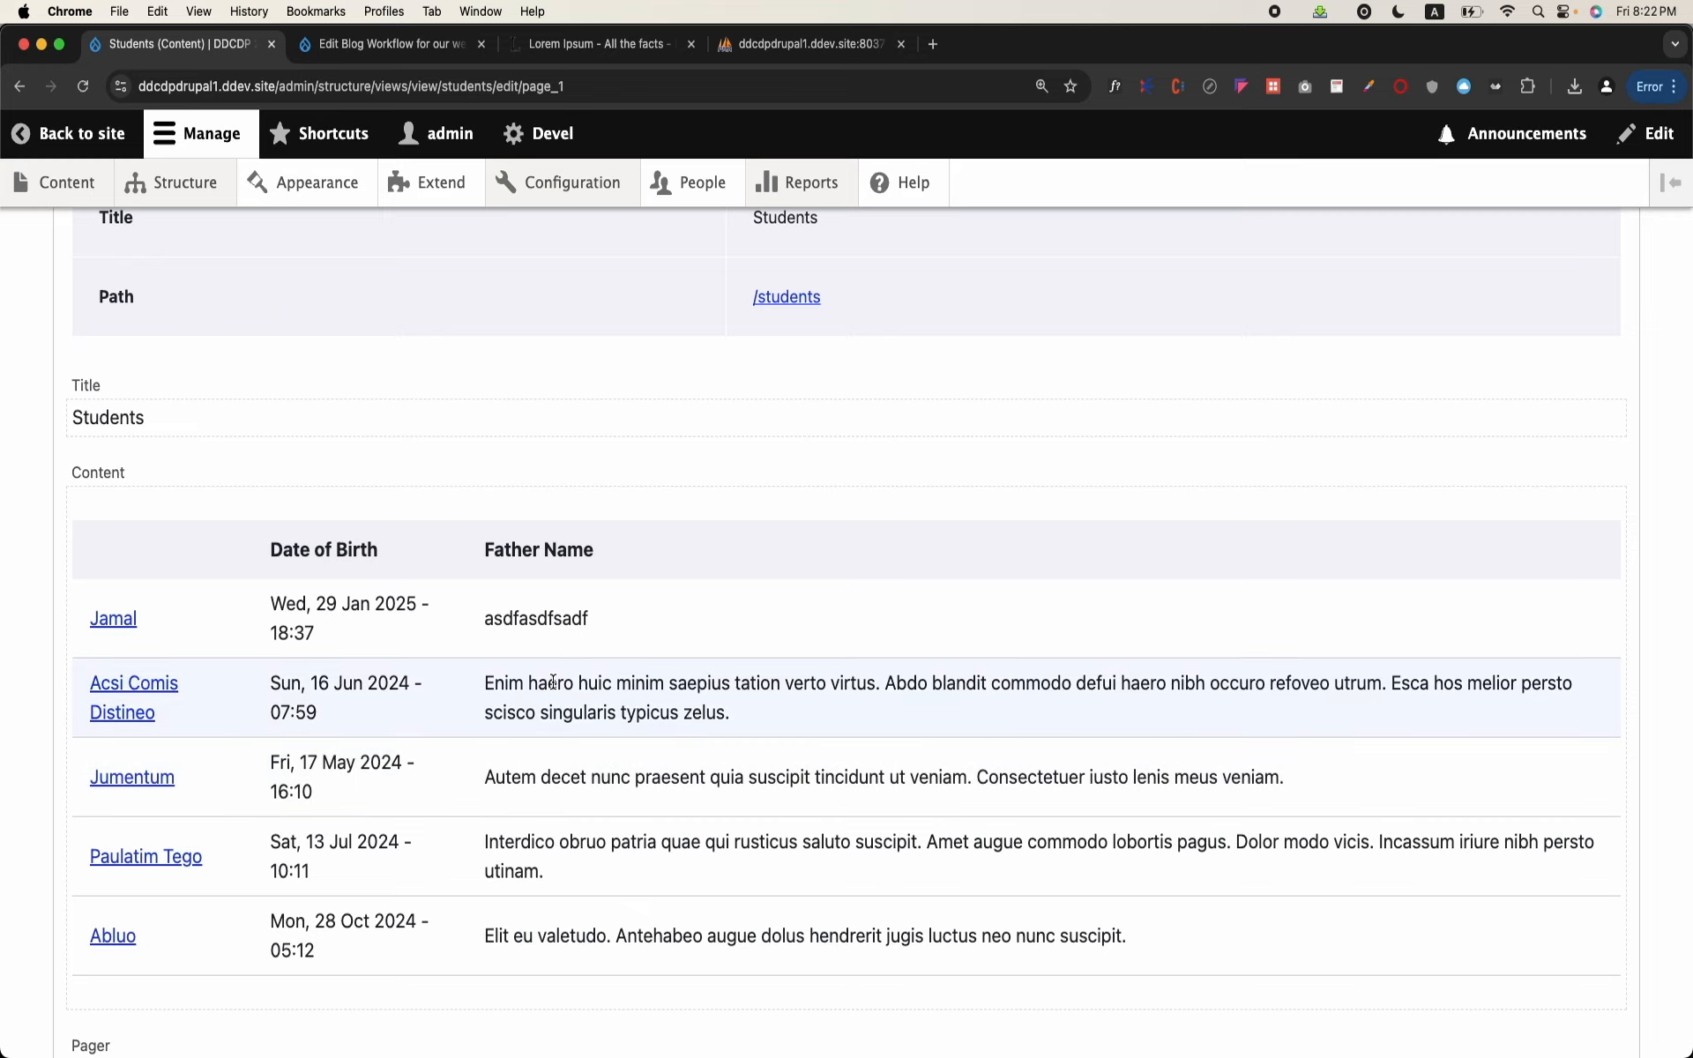
Step: Open the DOB field's configuration to view its label setting, and cancel without changing anything
{"action": "scroll", "coordinate": [553, 681], "scroll_direction": "up", "scroll_amount": 18}
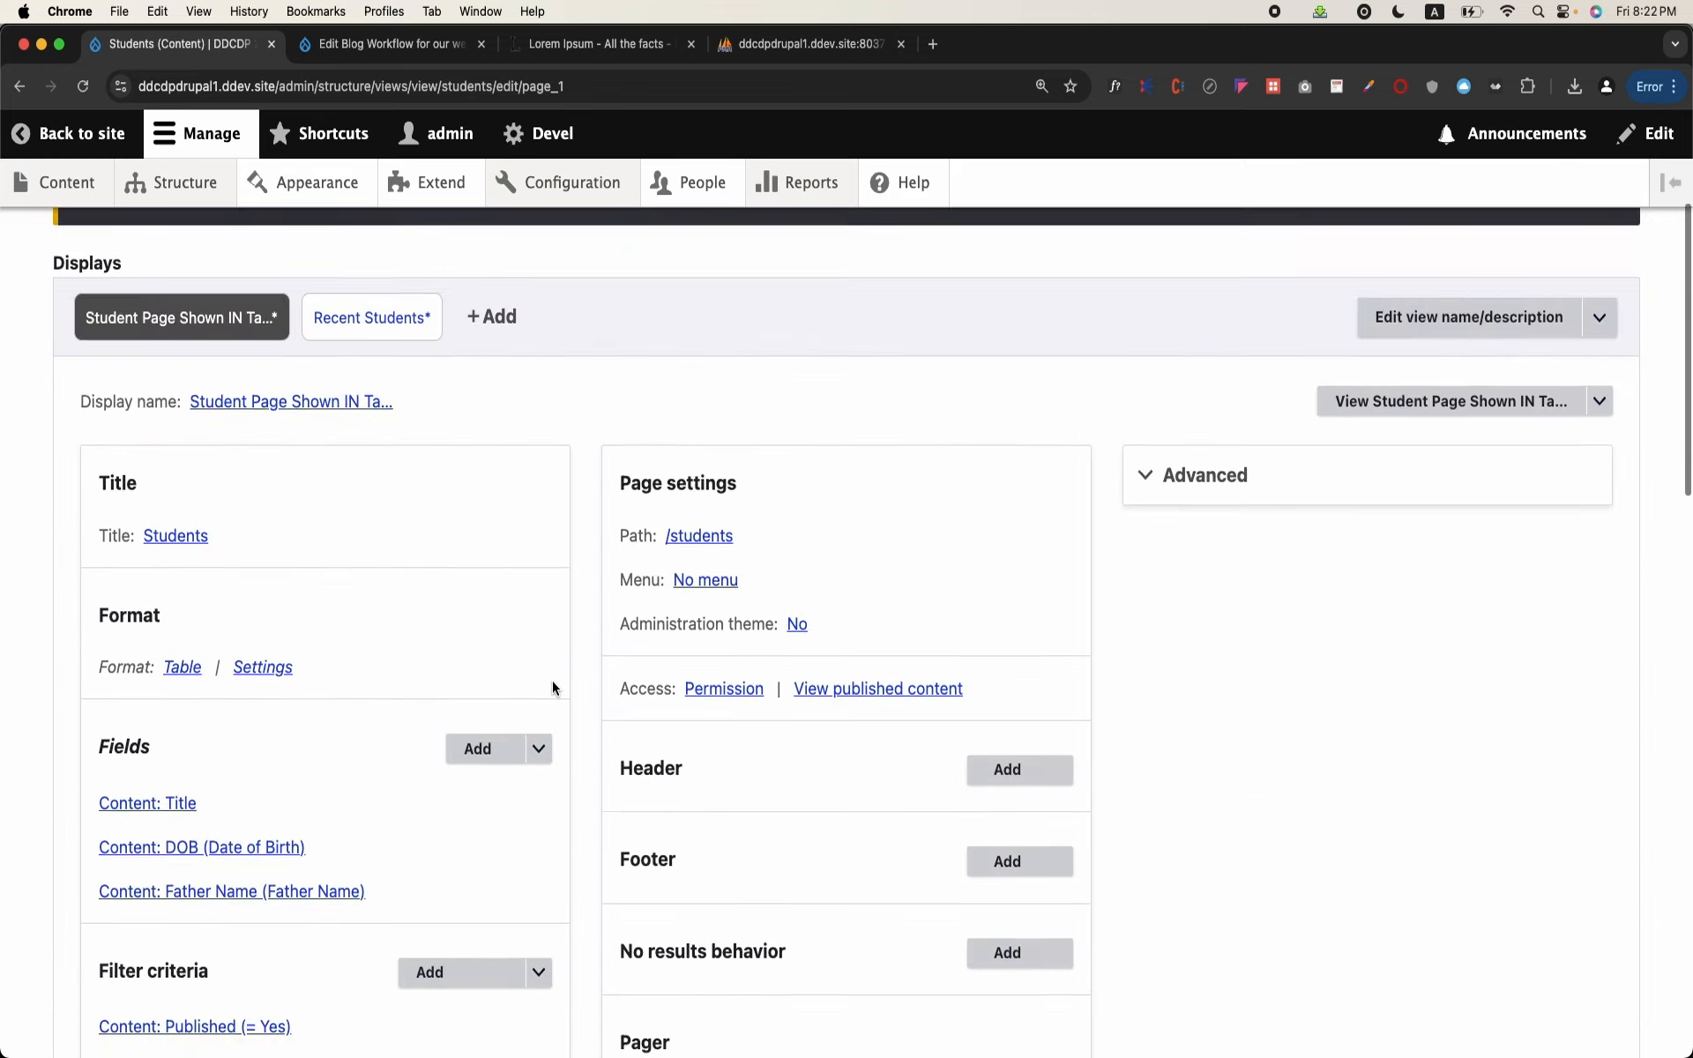
{"action": "scroll", "coordinate": [553, 683], "scroll_direction": "down", "scroll_amount": 3}
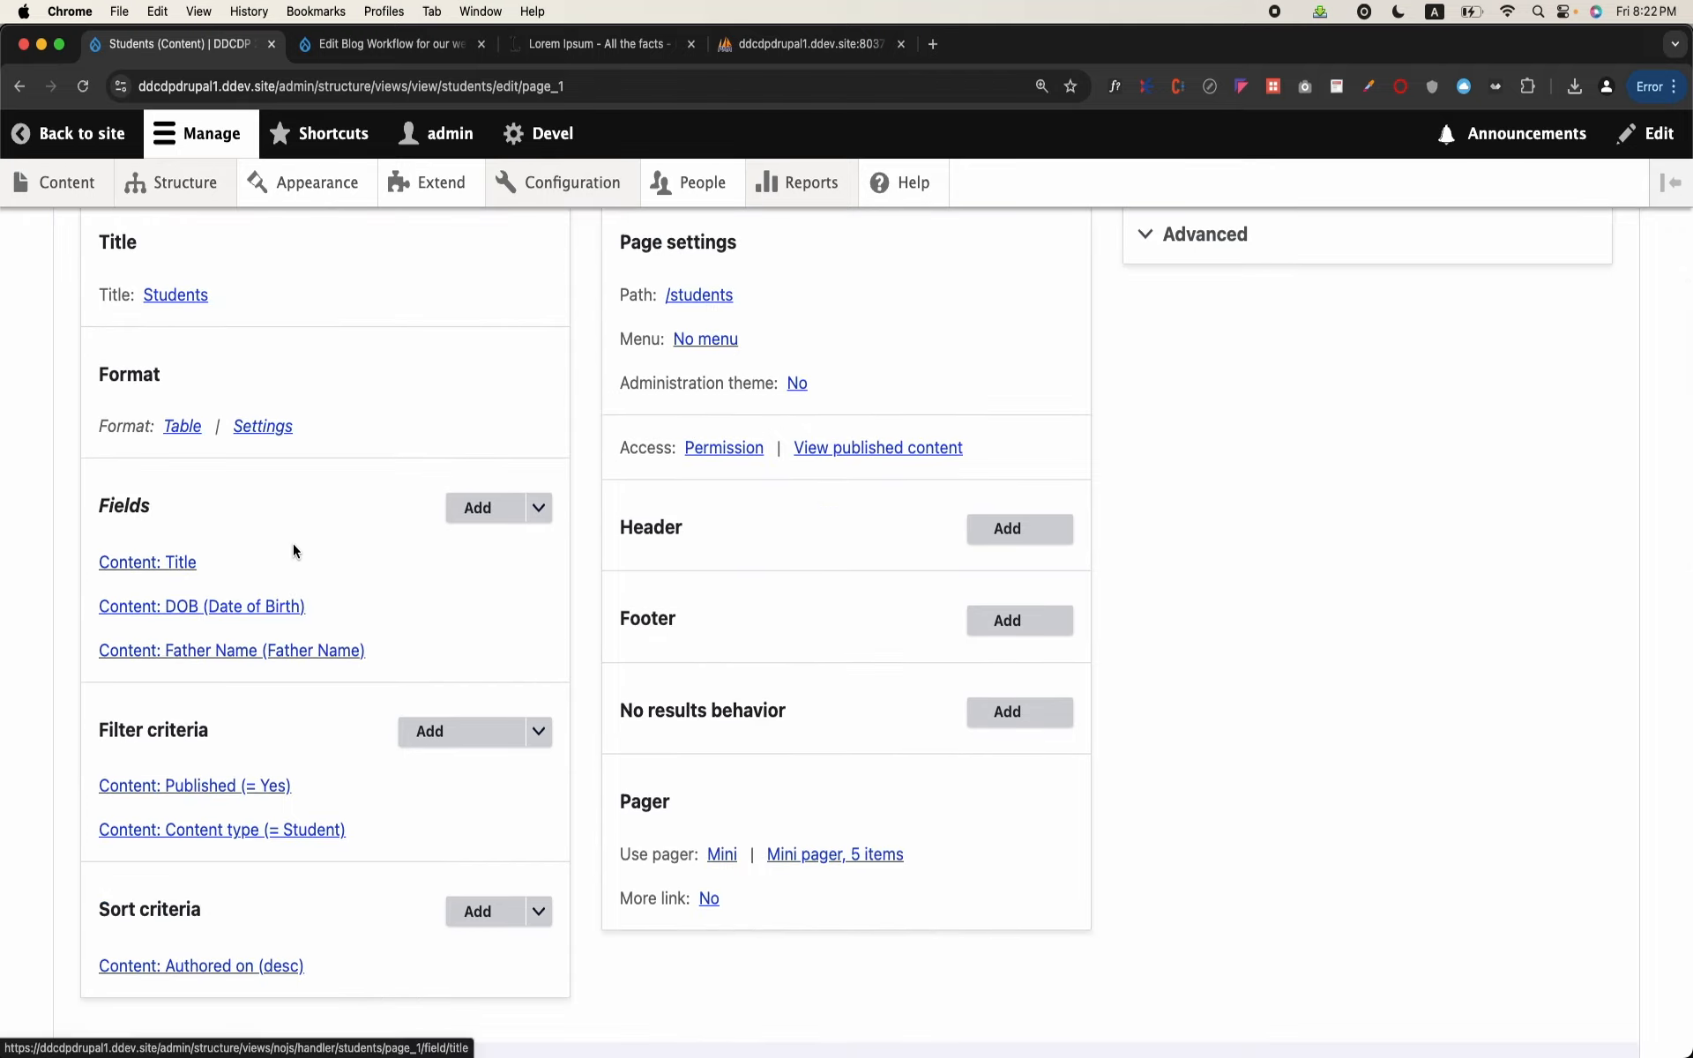
{"action": "left_click", "coordinate": [209, 606]}
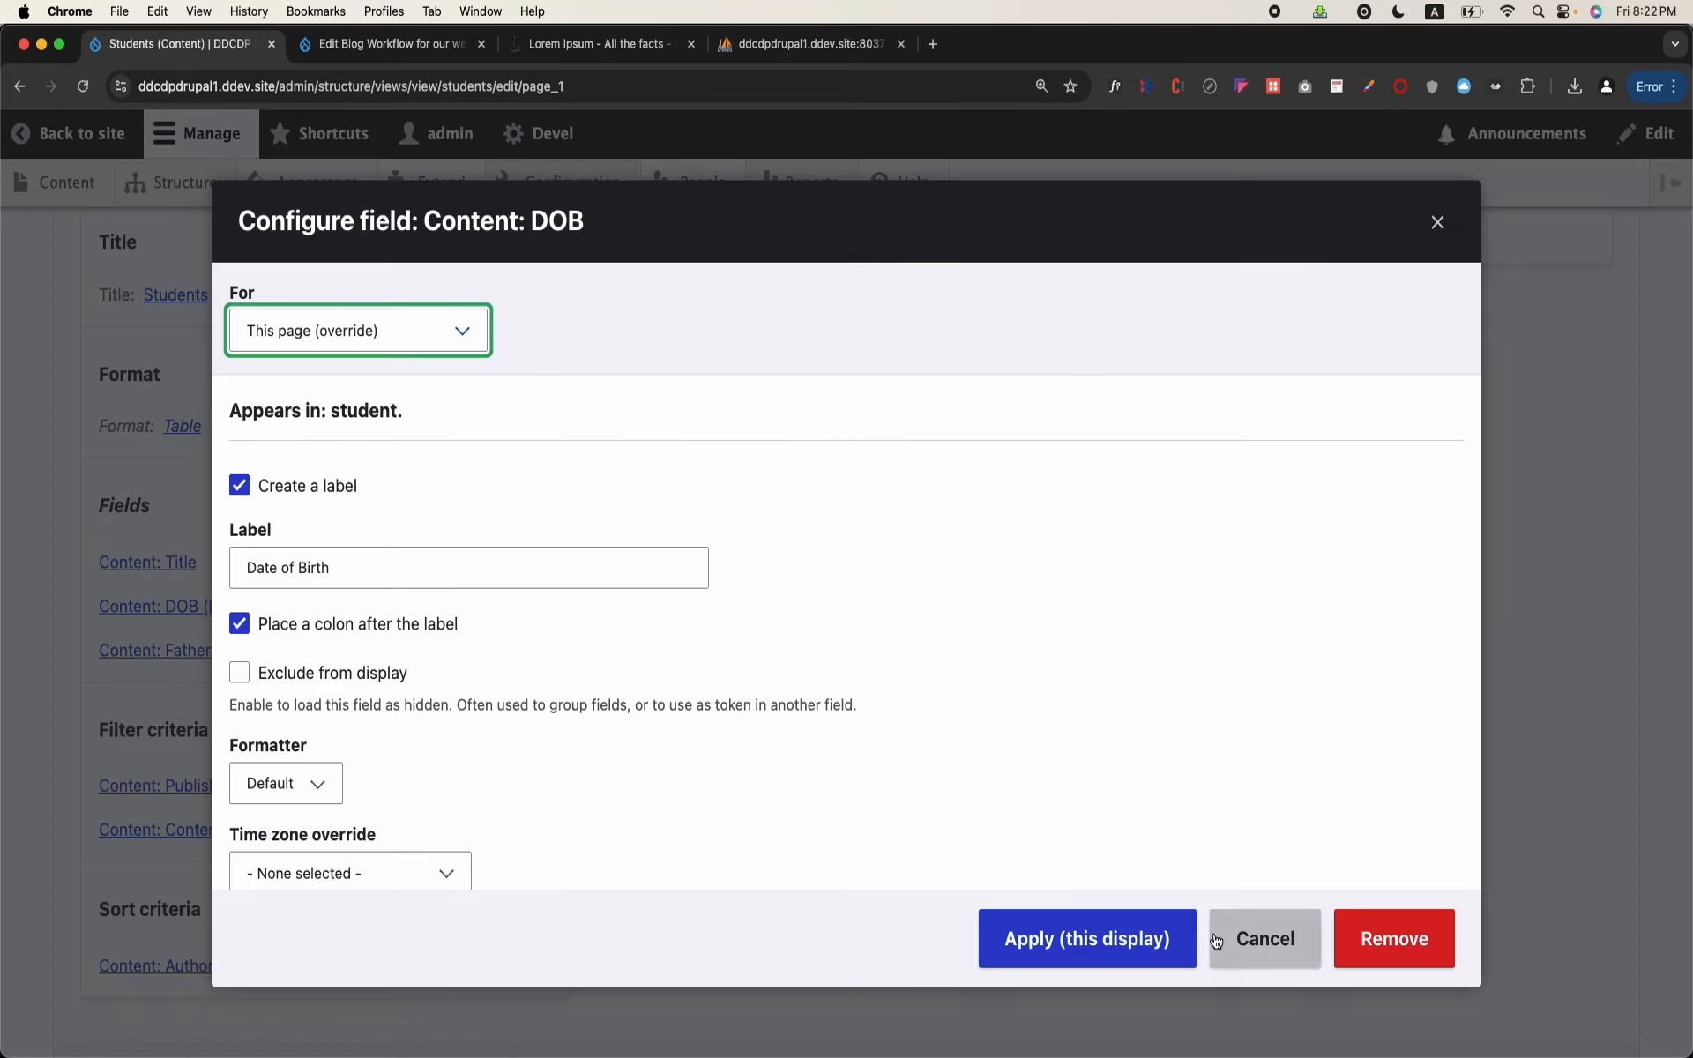
{"action": "left_click", "coordinate": [1265, 938]}
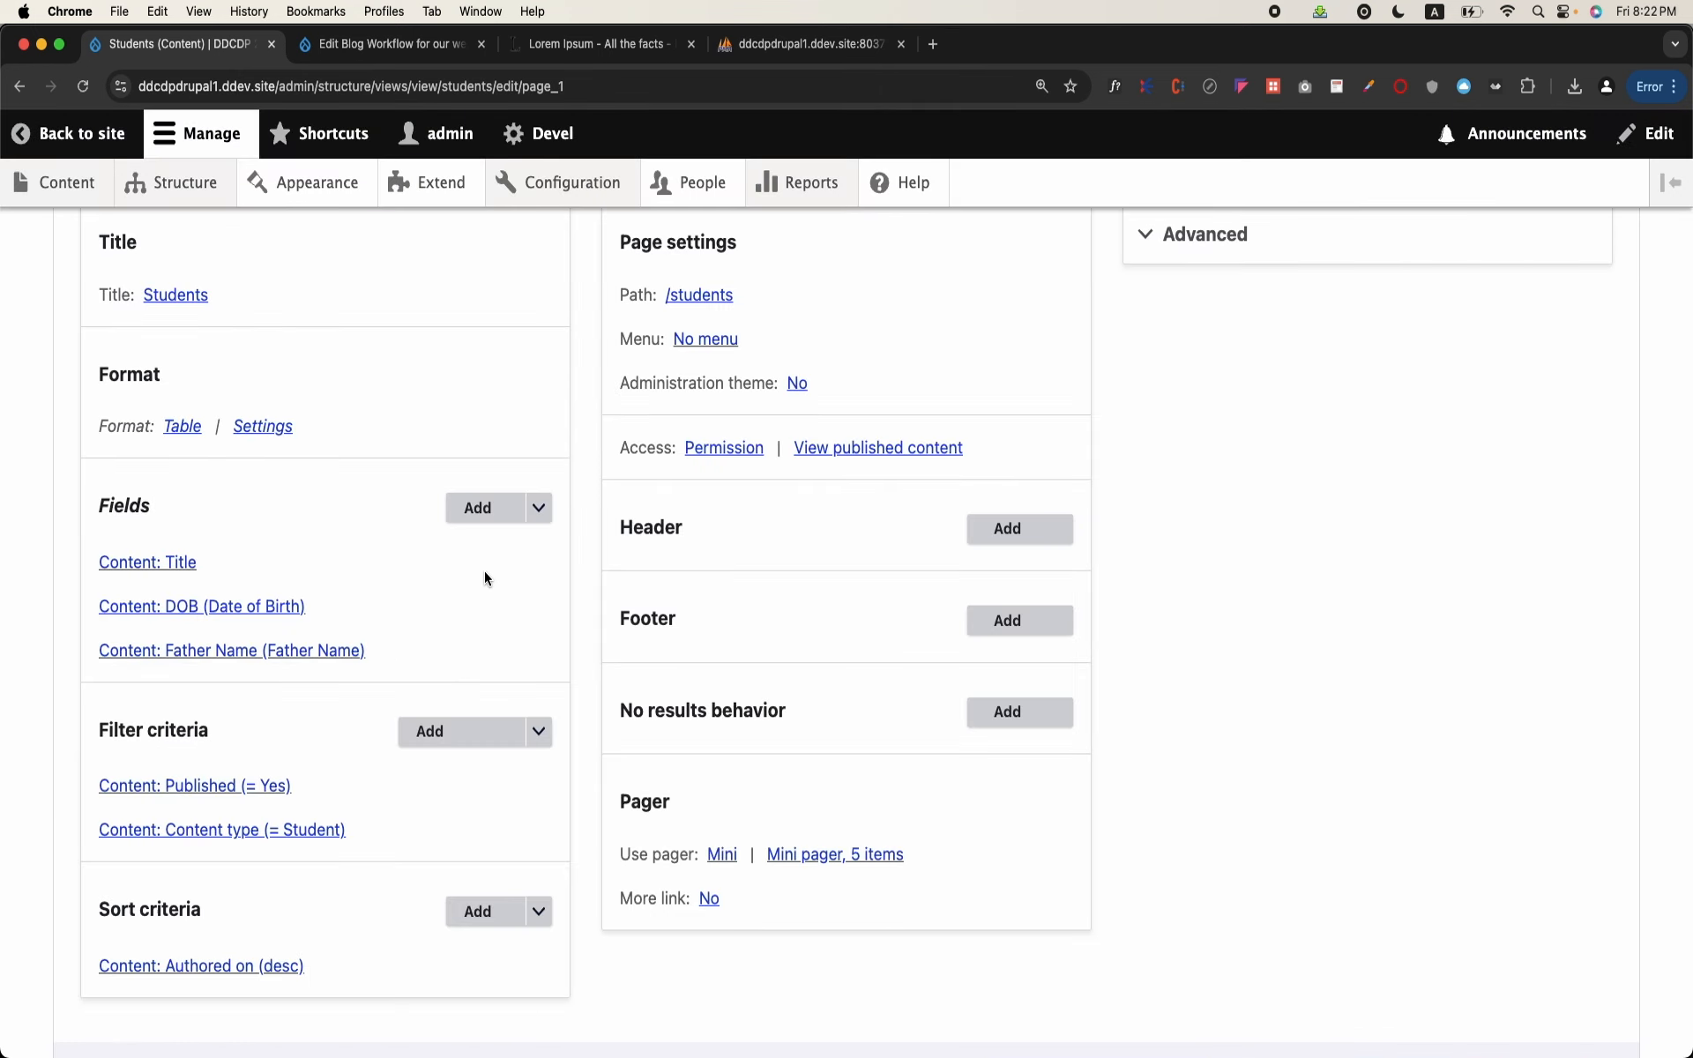
Step: Set the DOB field's date format to Drupak Date for this page and check the dates in the preview table
{"action": "left_click", "coordinate": [243, 606]}
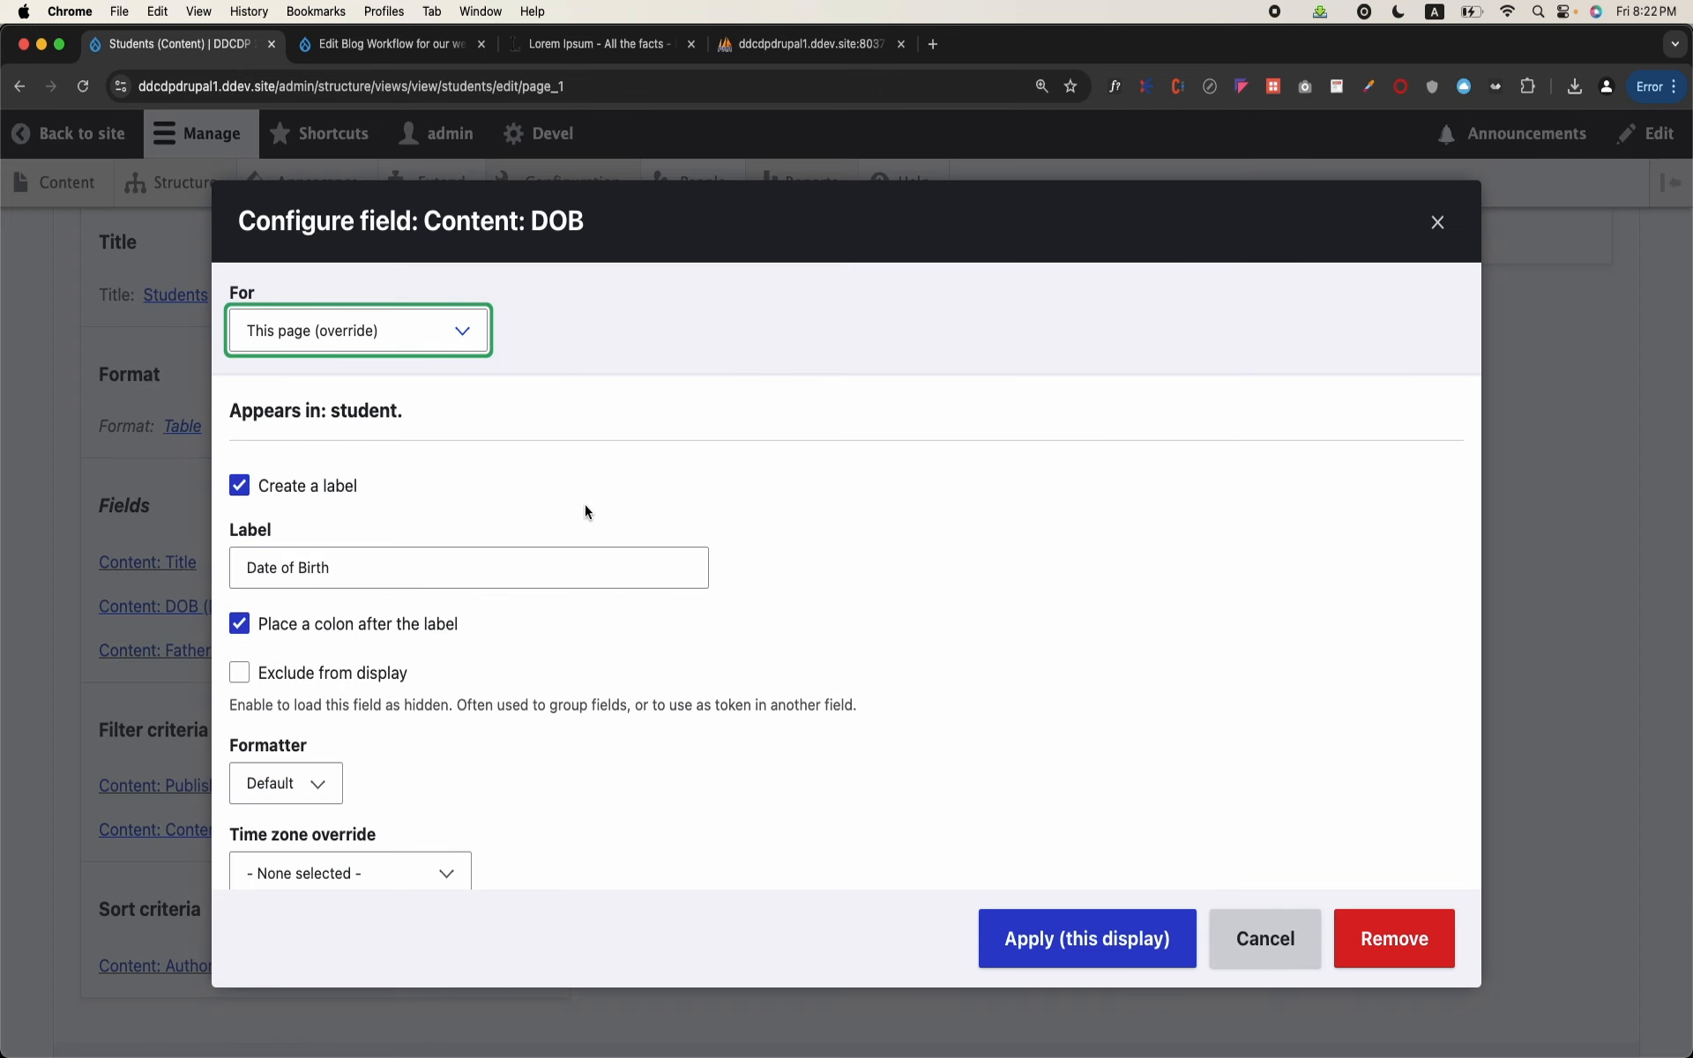
{"action": "scroll", "coordinate": [584, 511], "scroll_direction": "down", "scroll_amount": 3}
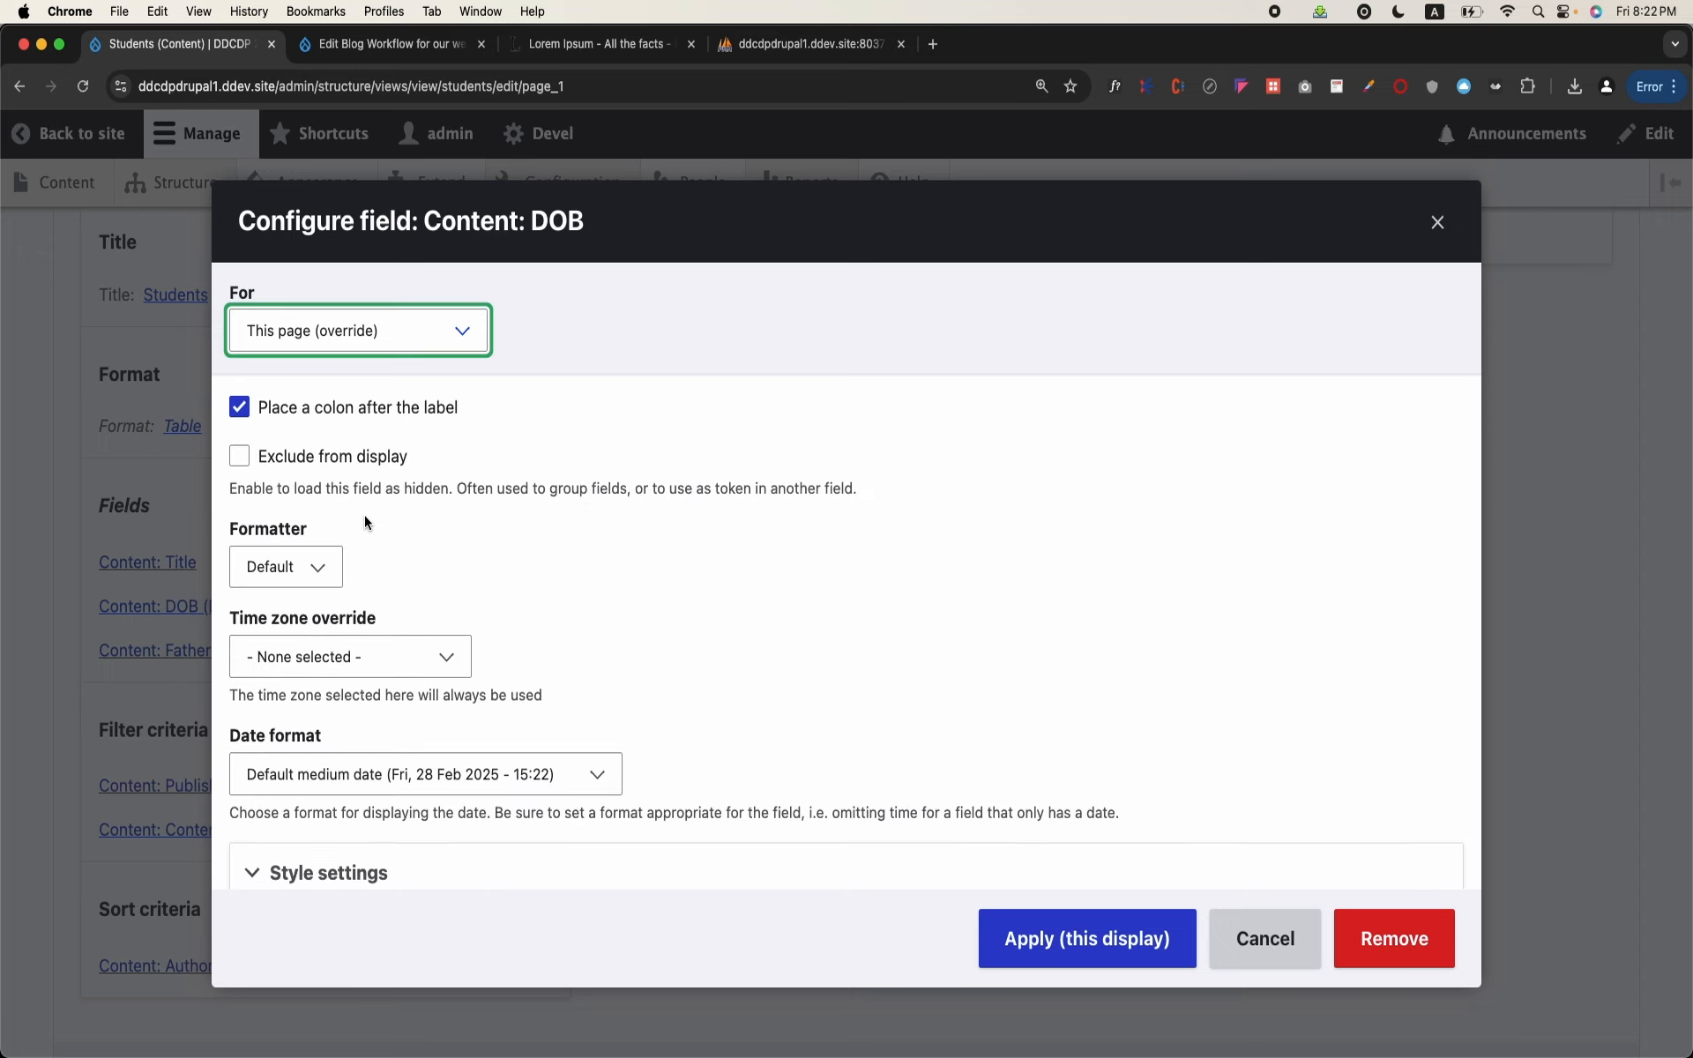
{"action": "left_click", "coordinate": [318, 582]}
{"action": "left_click", "coordinate": [474, 608]}
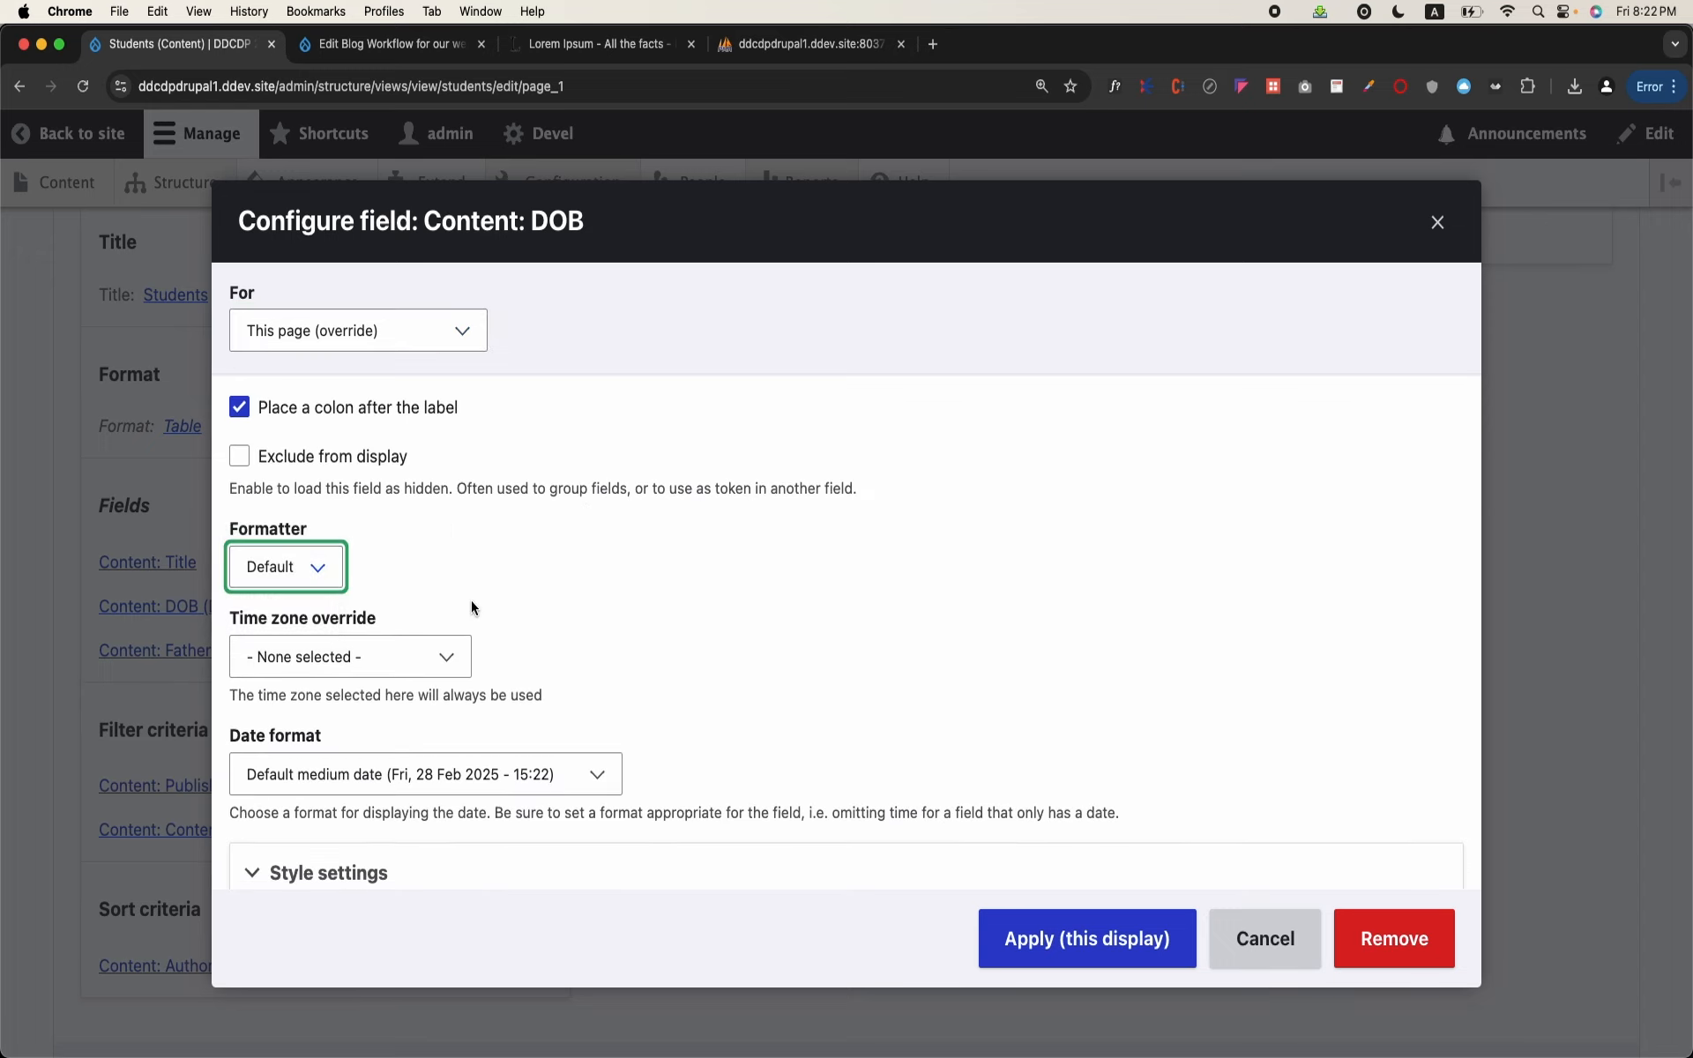
{"action": "left_click", "coordinate": [297, 569]}
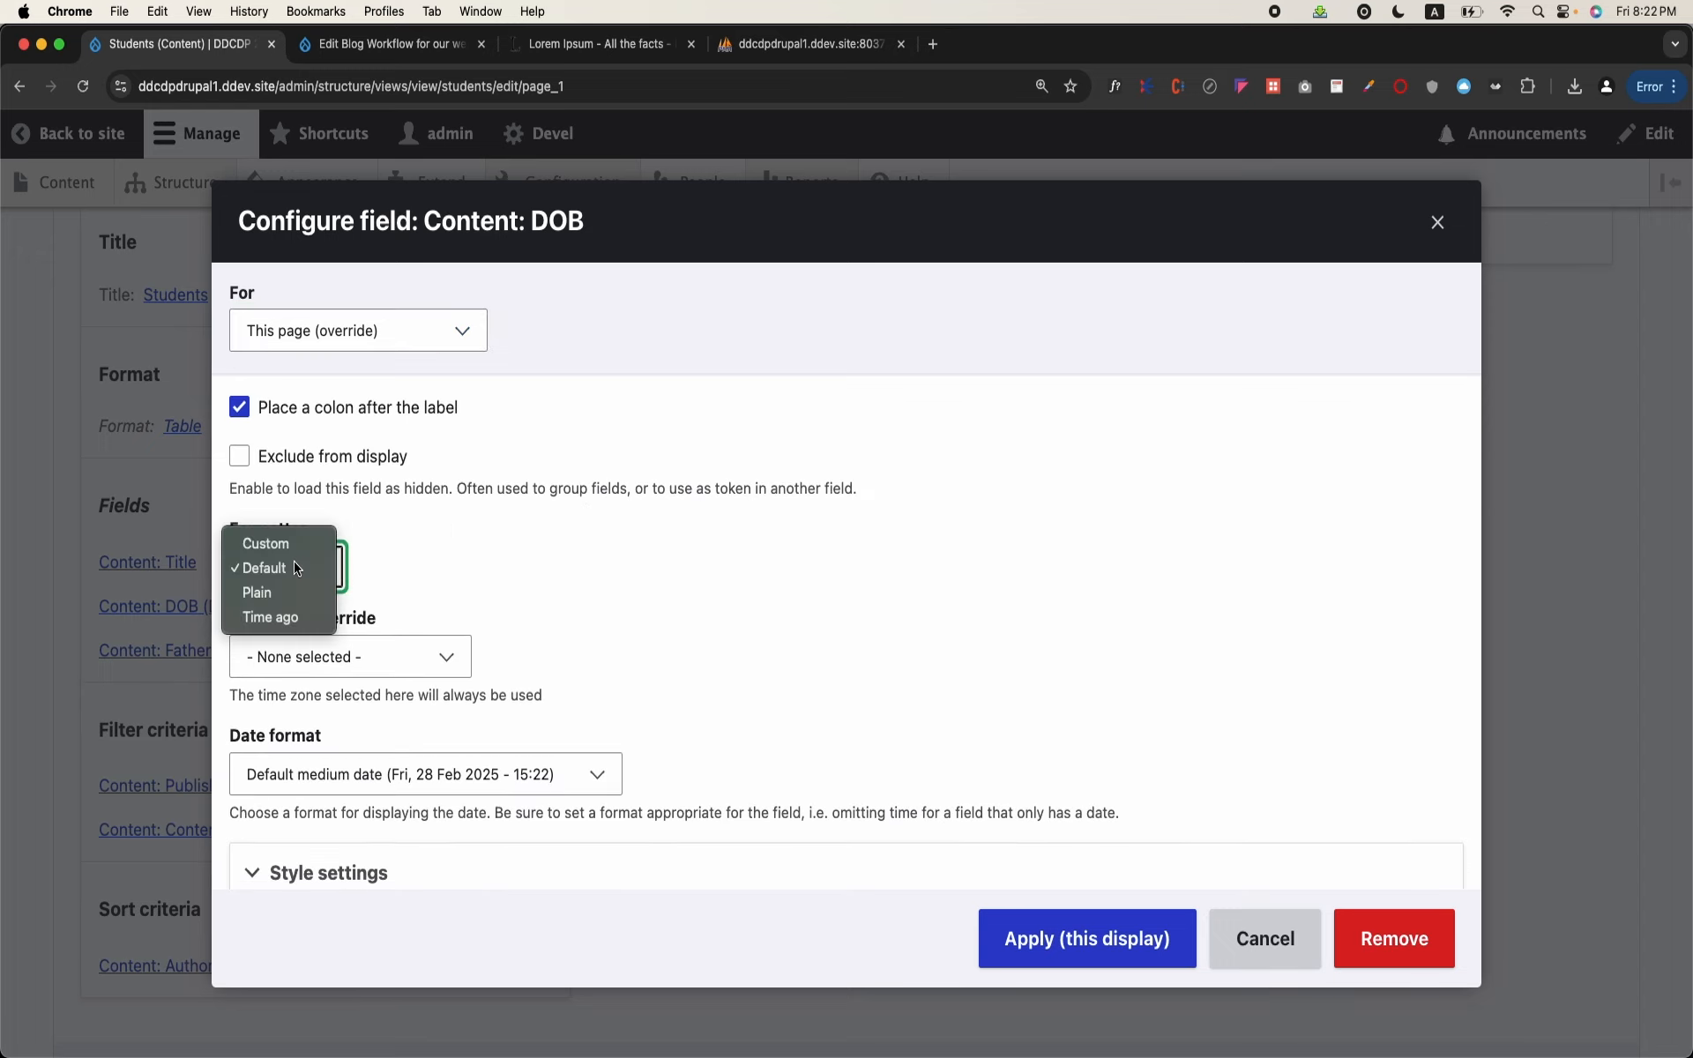
{"action": "left_click", "coordinate": [517, 585]}
{"action": "scroll", "coordinate": [529, 650], "scroll_direction": "down", "scroll_amount": 2}
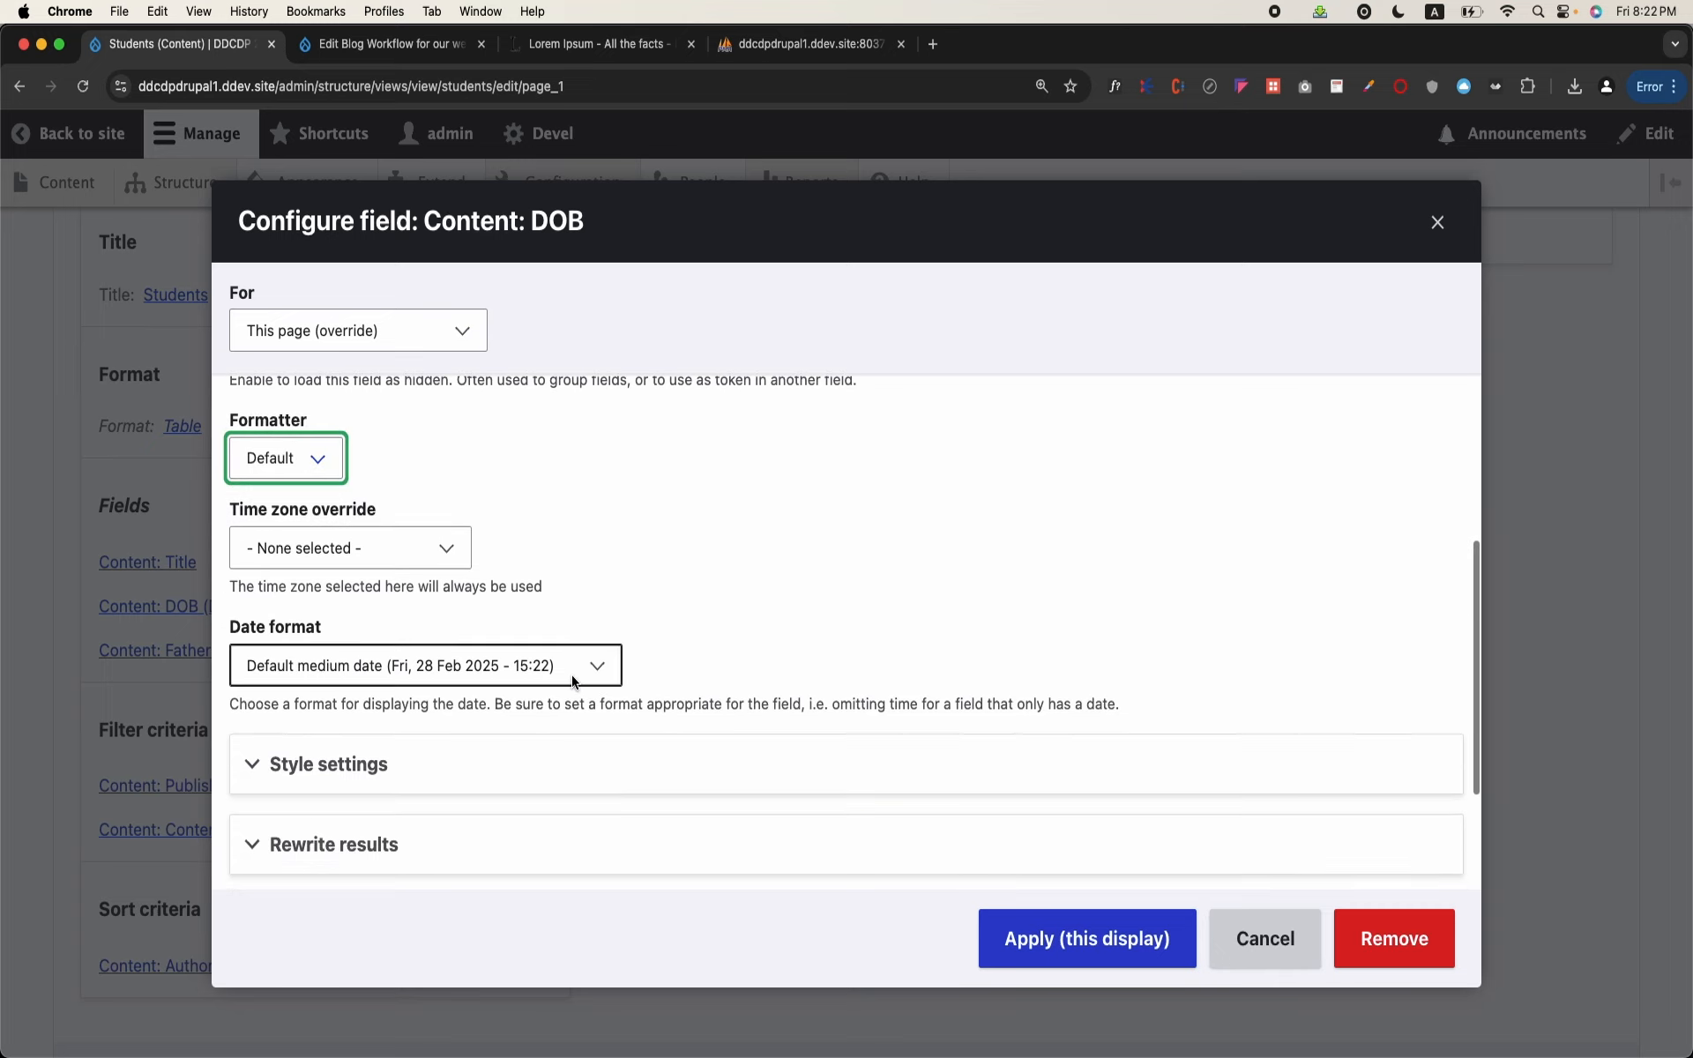
{"action": "left_click", "coordinate": [573, 681]}
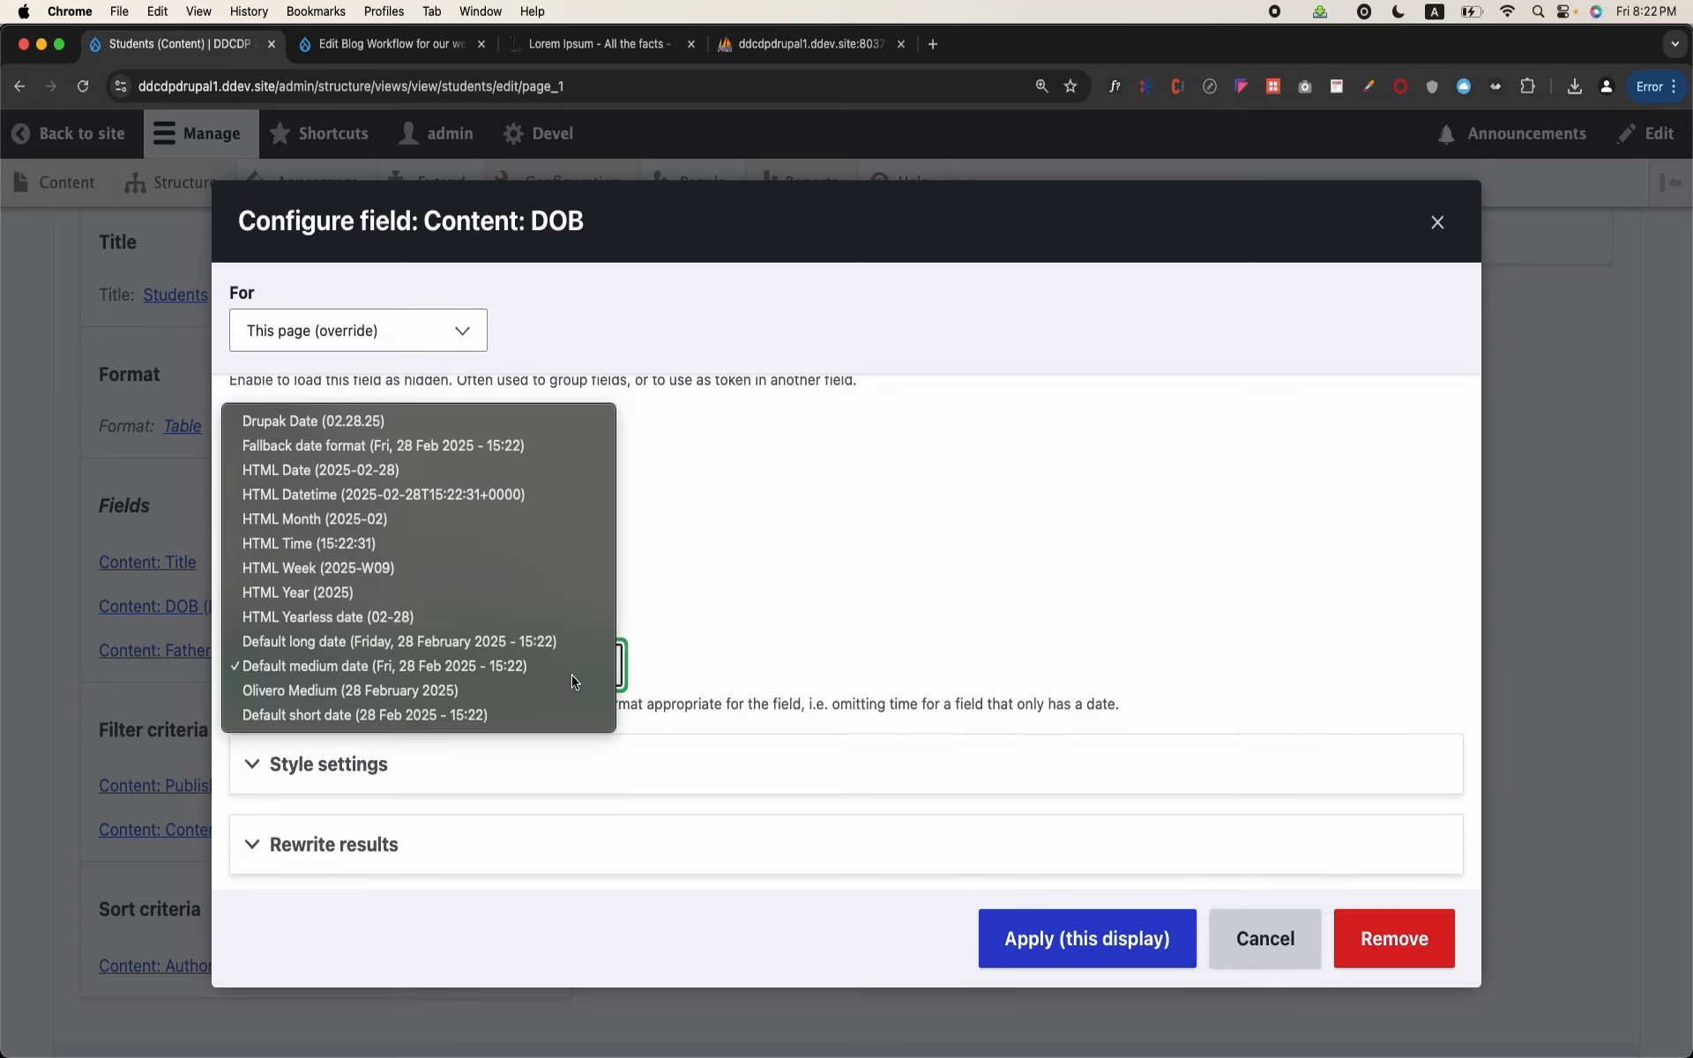
{"action": "left_click", "coordinate": [304, 430]}
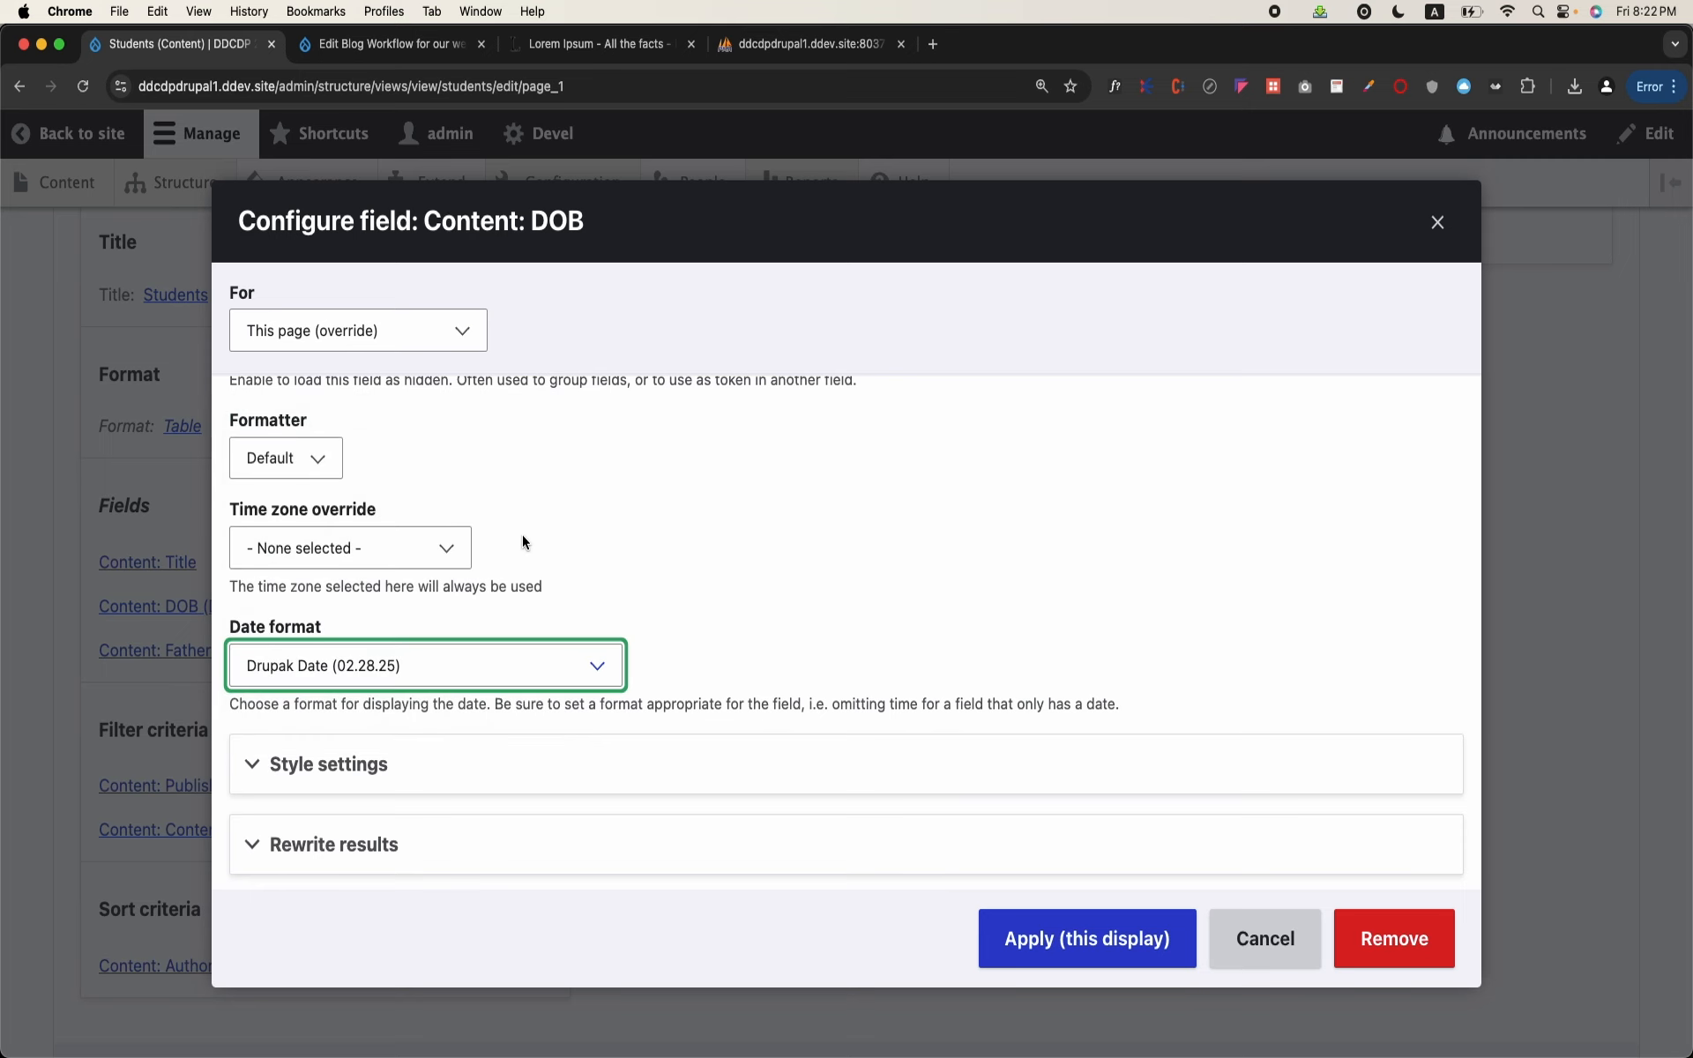
{"action": "left_click", "coordinate": [1069, 919]}
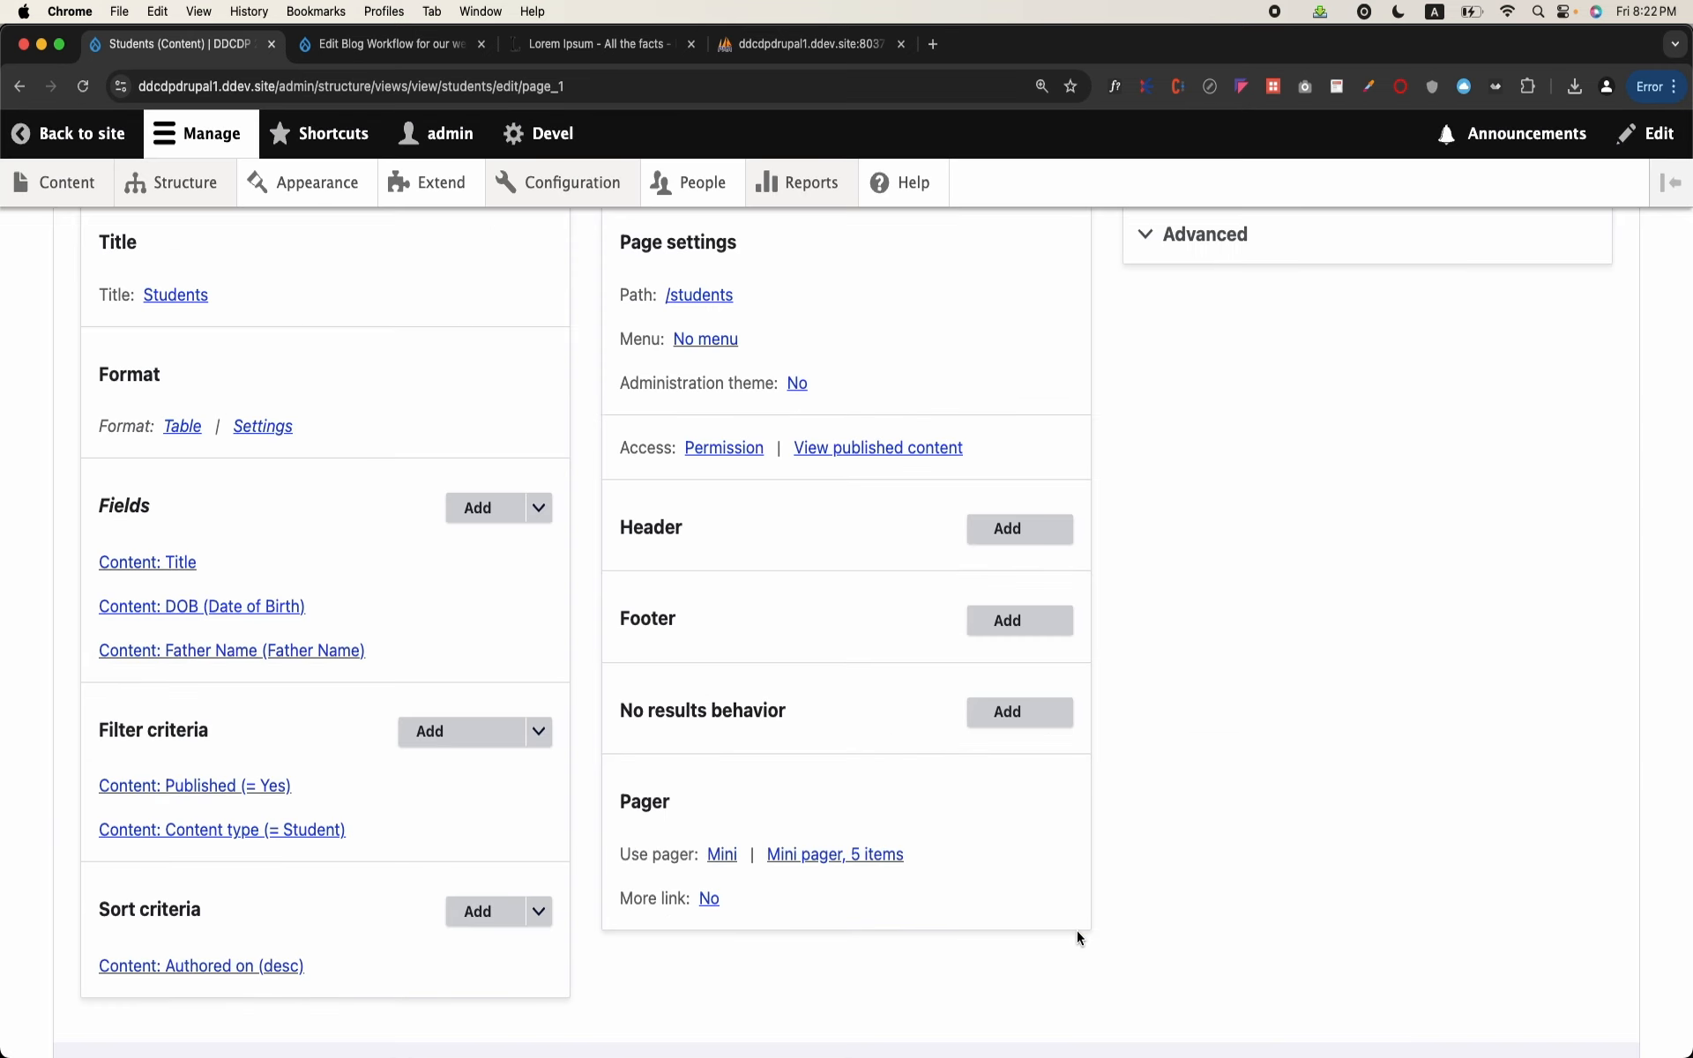
{"action": "scroll", "coordinate": [1077, 930], "scroll_direction": "down", "scroll_amount": 15}
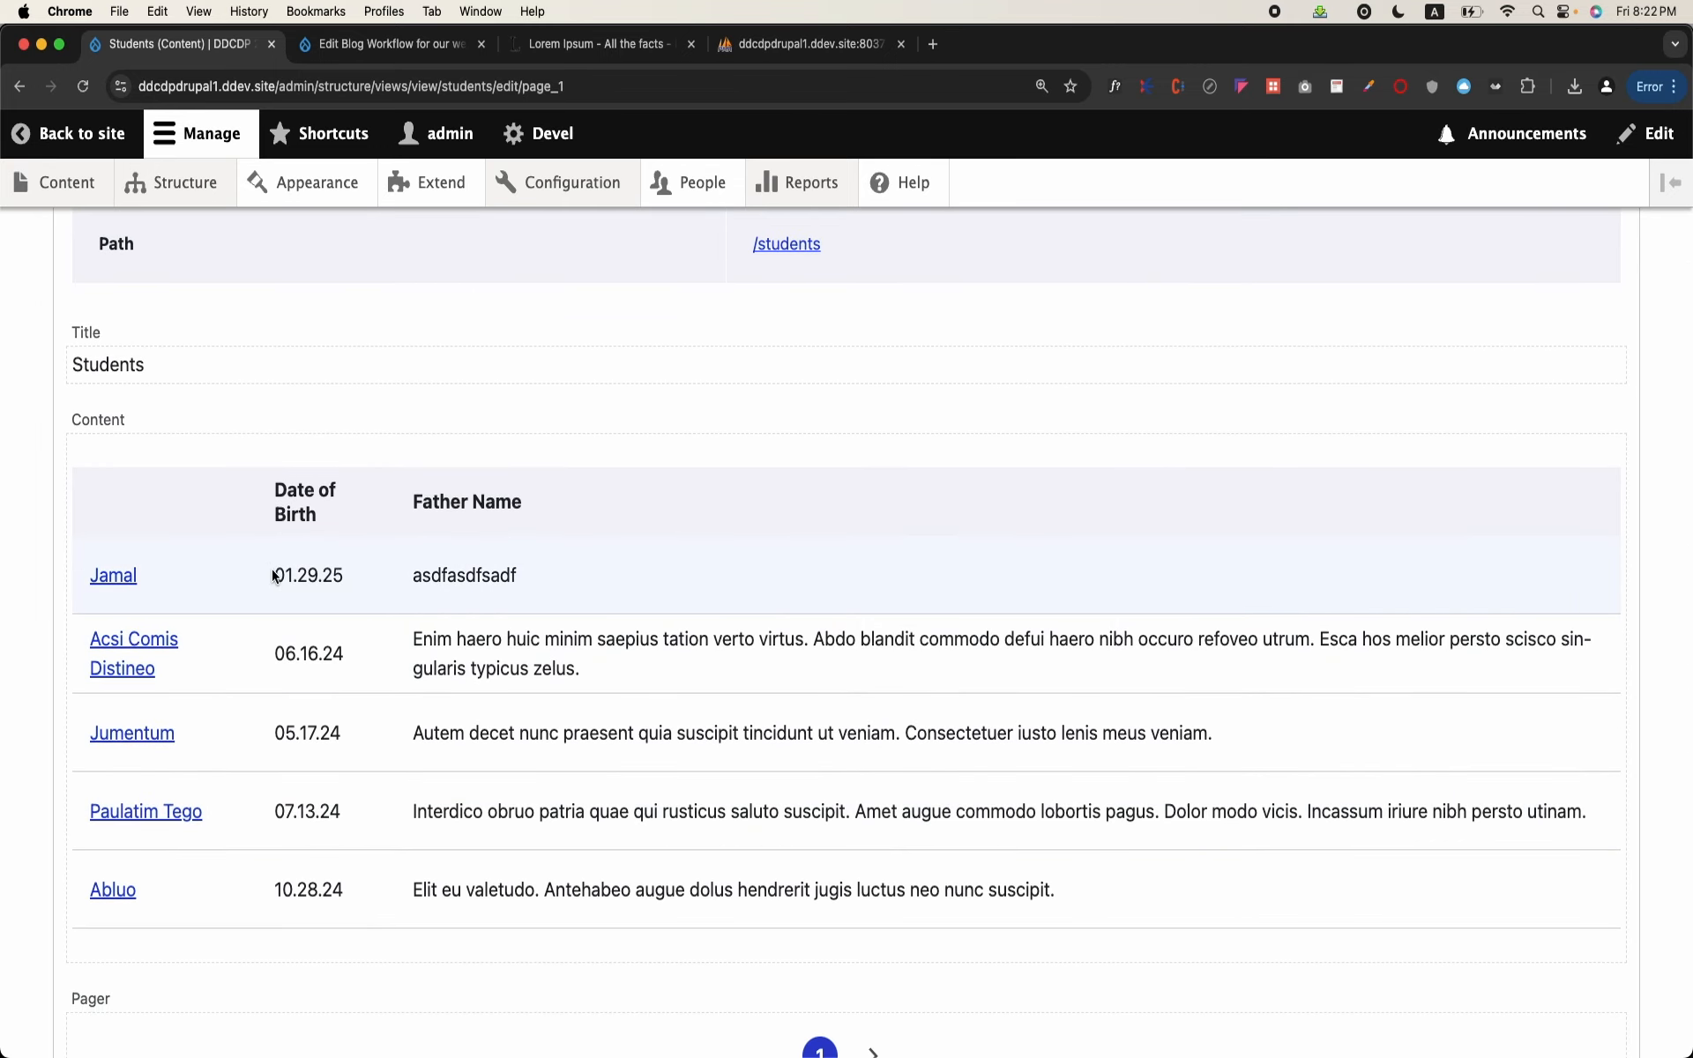
{"action": "left_click_drag", "start_coordinate": [275, 575], "coordinate": [351, 577]}
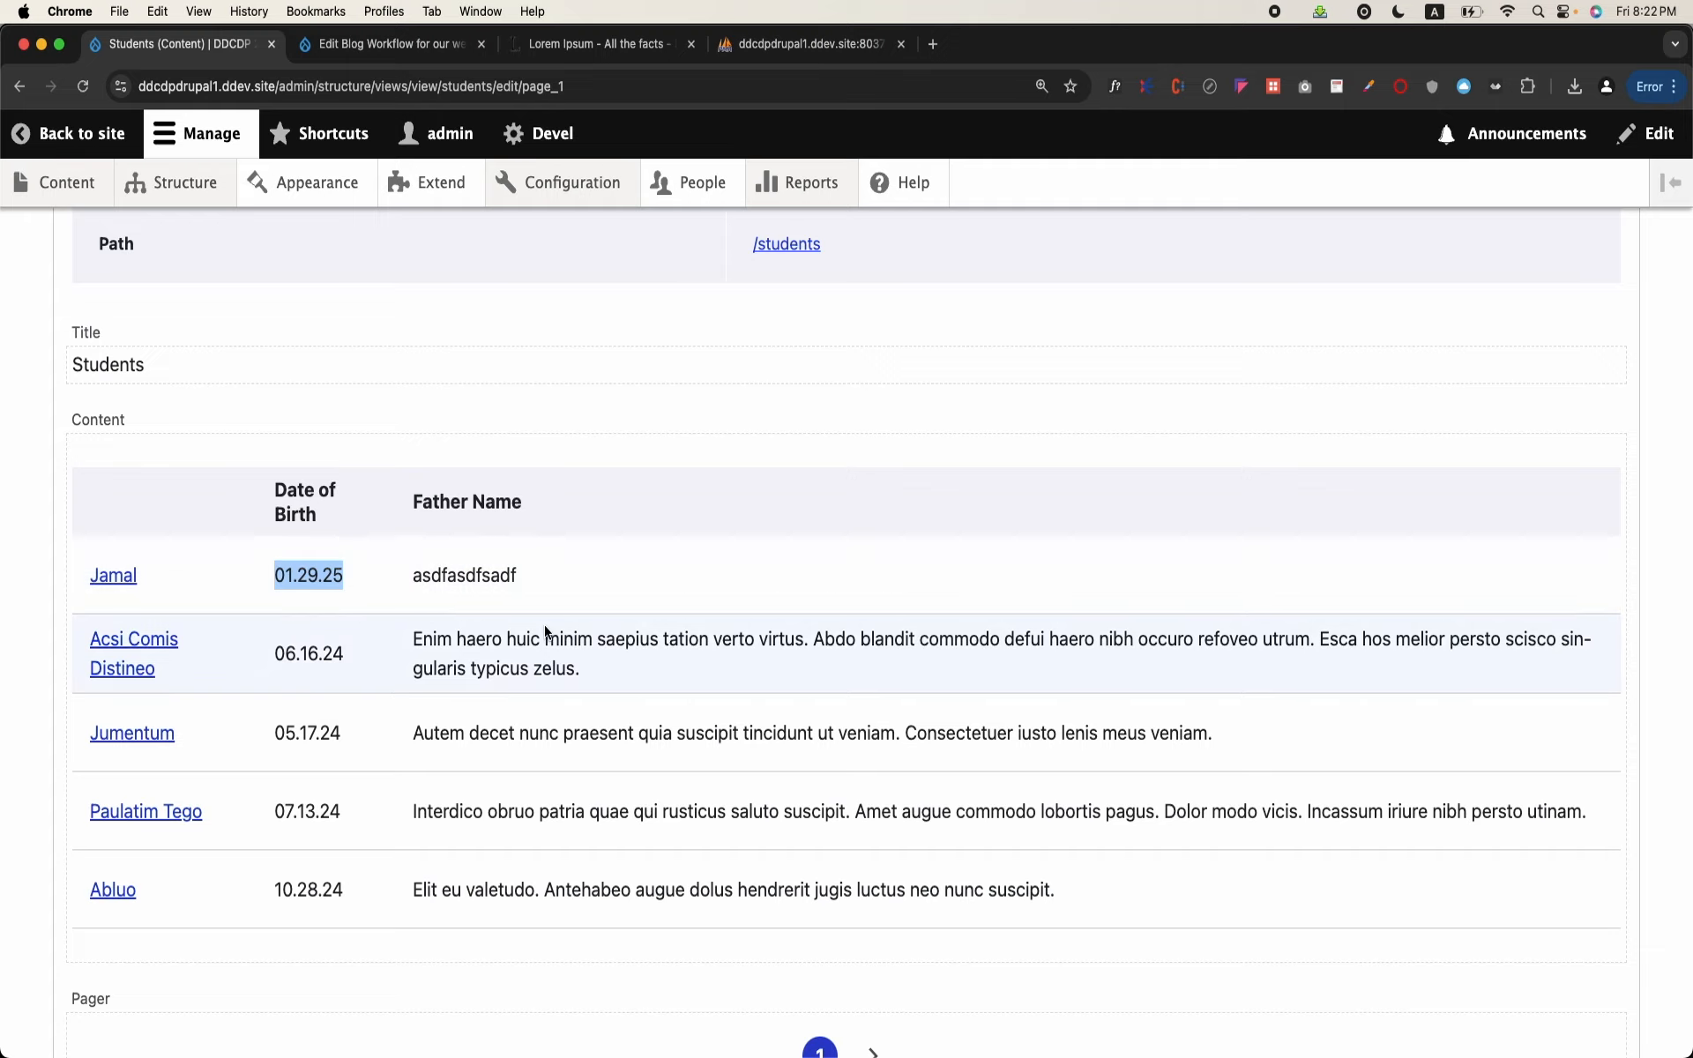
Step: View the Content type filter criterion's operator and selected content types, and cancel without changing anything
{"action": "scroll", "coordinate": [545, 629], "scroll_direction": "up", "scroll_amount": 15}
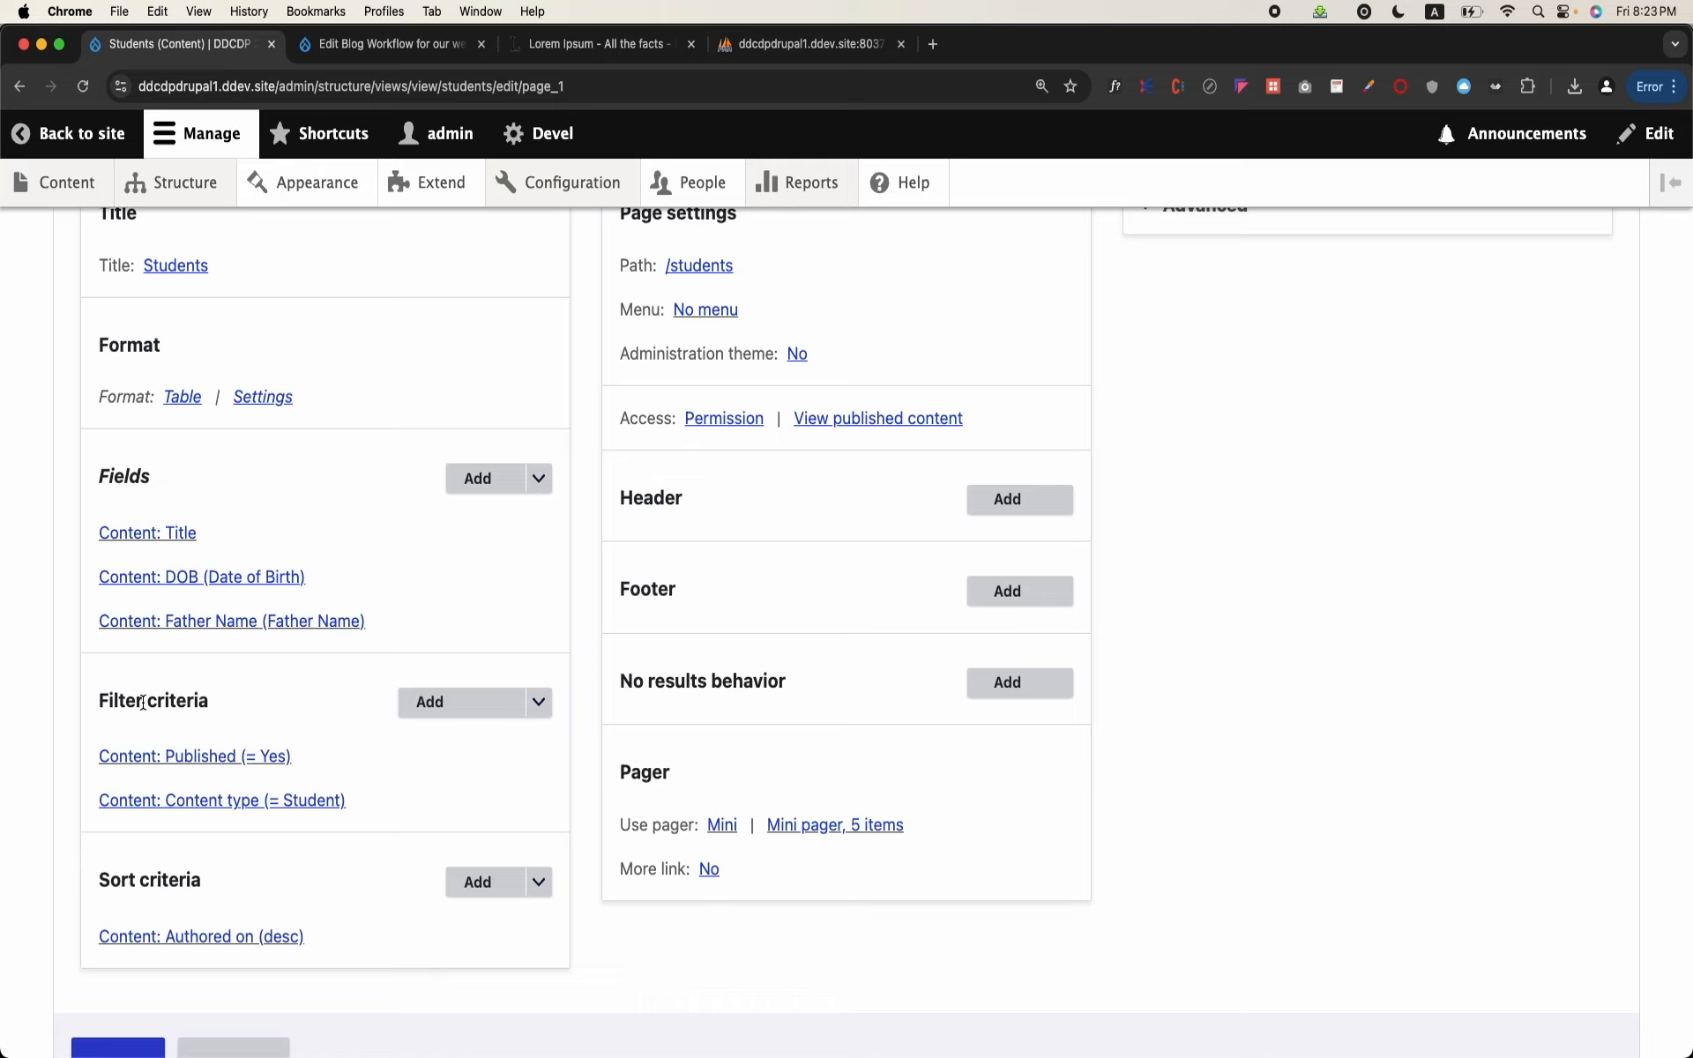
{"action": "left_click", "coordinate": [176, 802]}
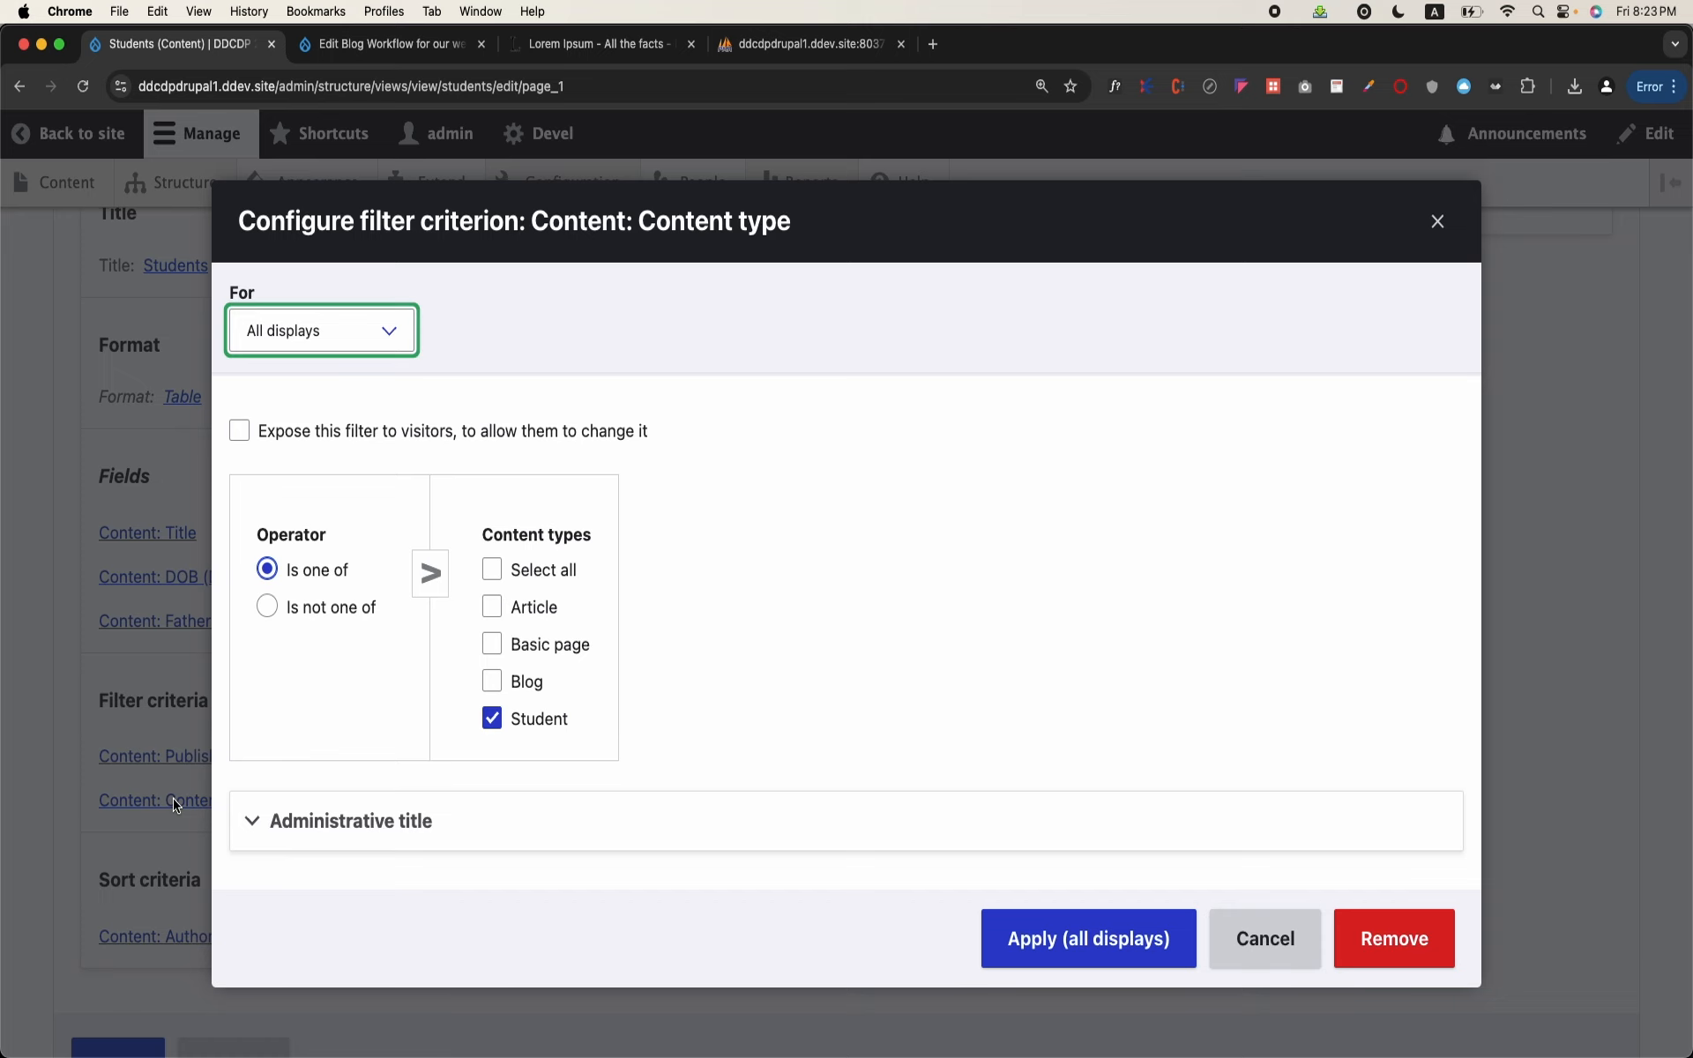
{"action": "left_click", "coordinate": [1261, 940]}
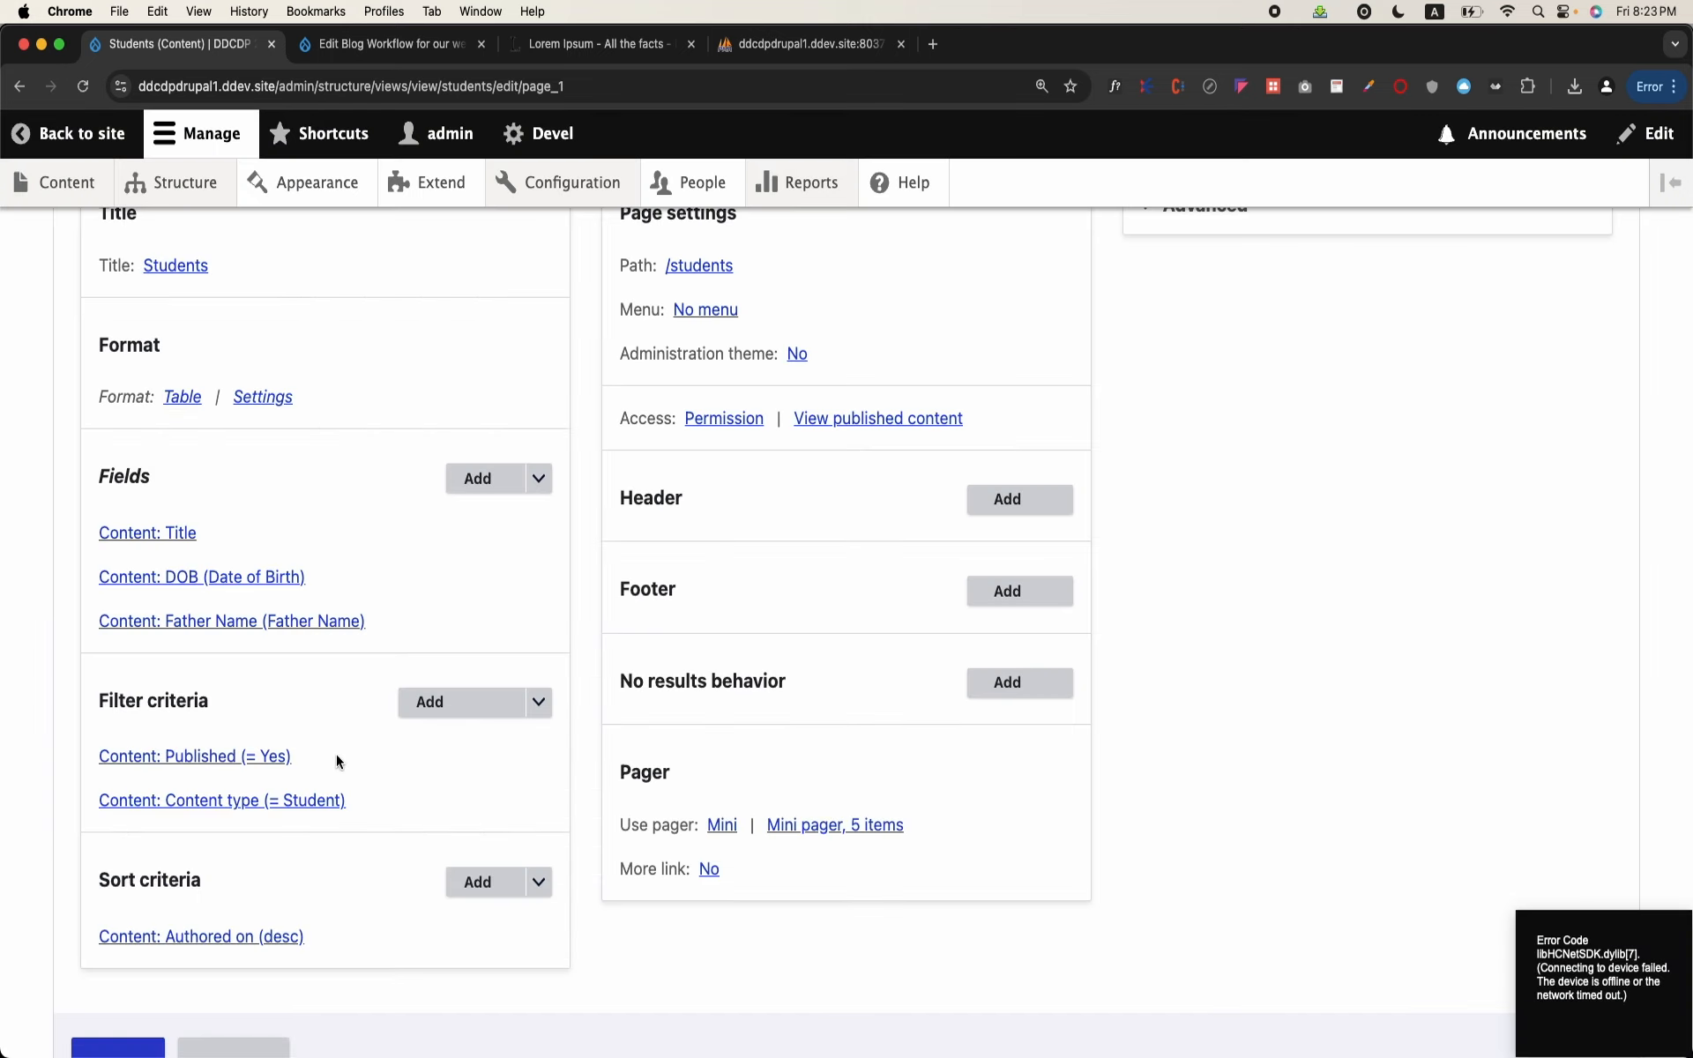
Step: Try Blog in place of Student in the Content type filter, restore Student alone, and apply to all displays
{"action": "left_click", "coordinate": [308, 803]}
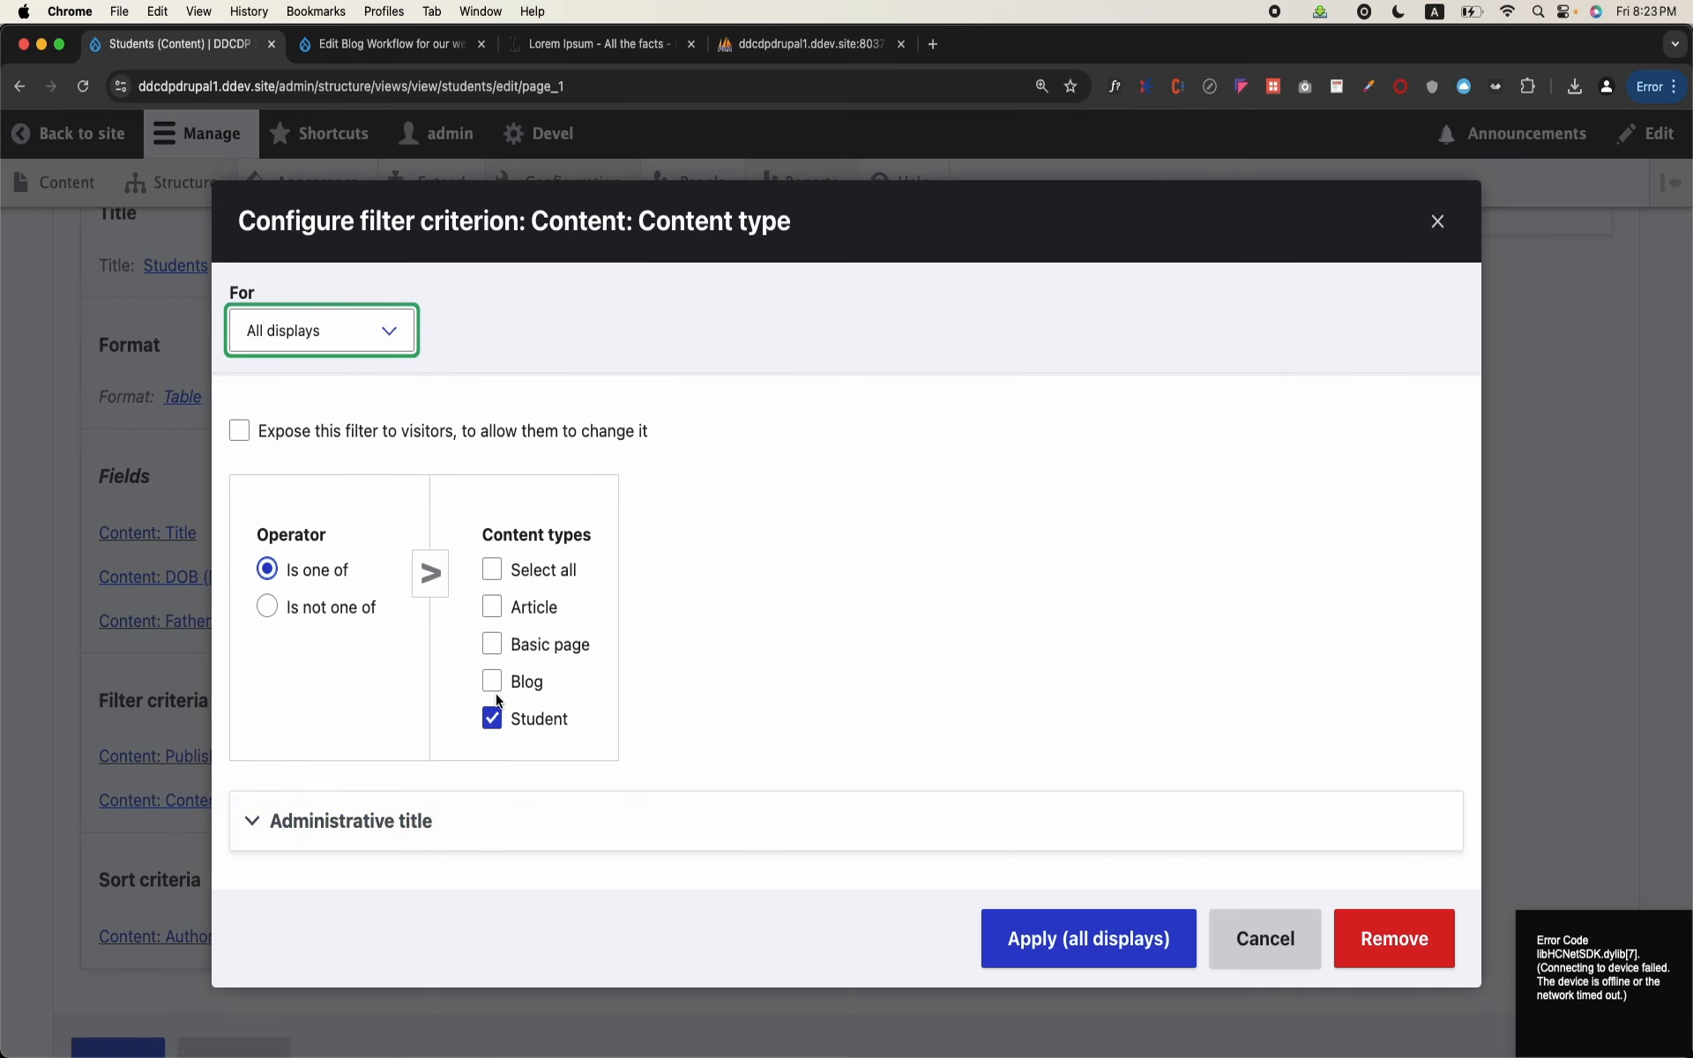
{"action": "left_click", "coordinate": [492, 686]}
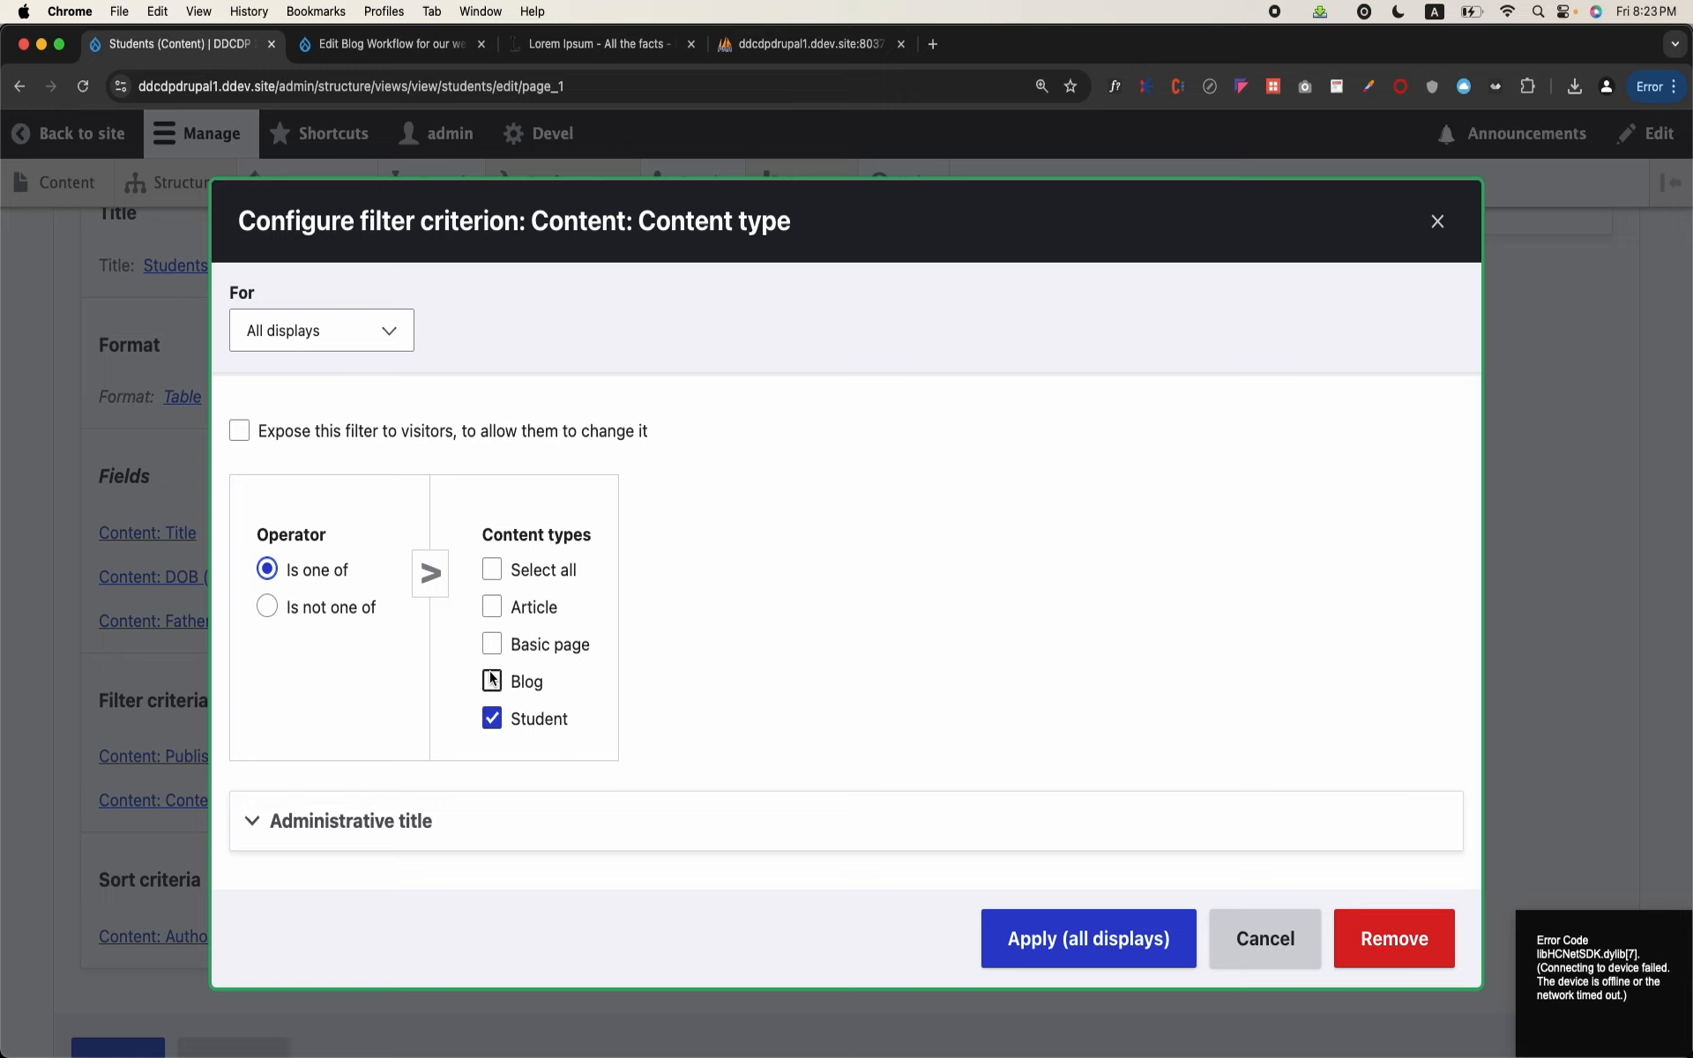
{"action": "left_click", "coordinate": [492, 721]}
{"action": "left_click", "coordinate": [492, 685]}
{"action": "left_click", "coordinate": [493, 724]}
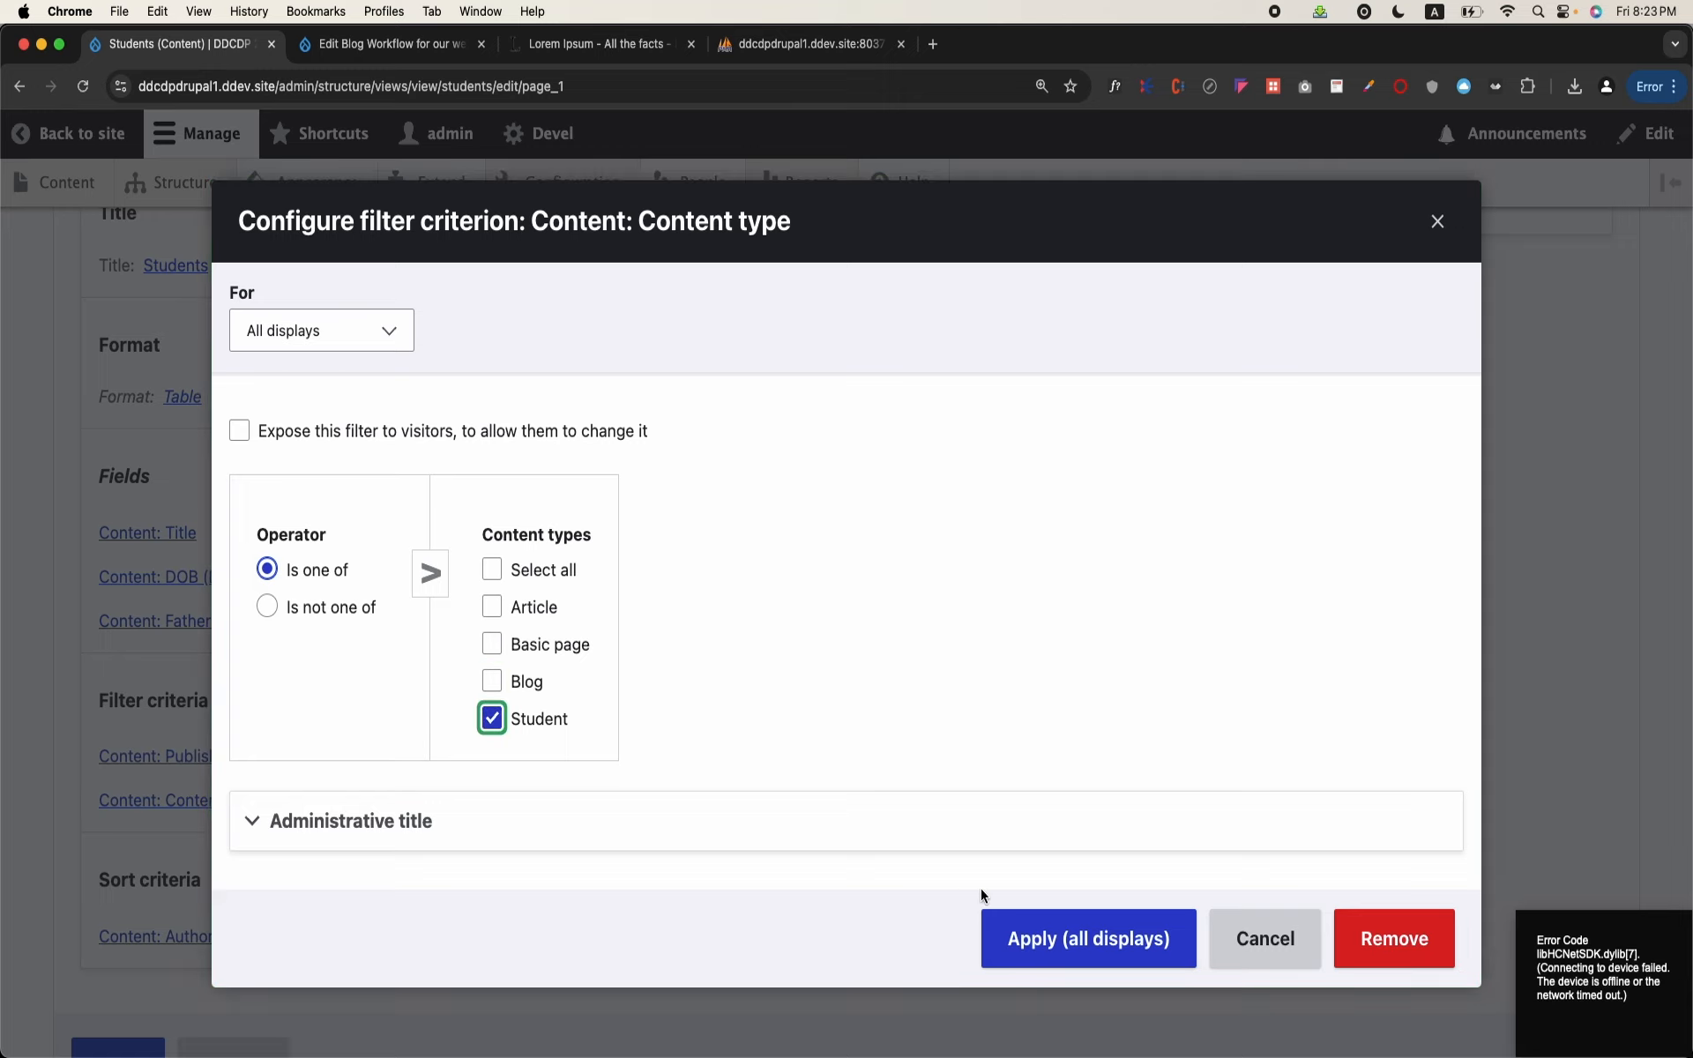
{"action": "left_click", "coordinate": [1056, 941]}
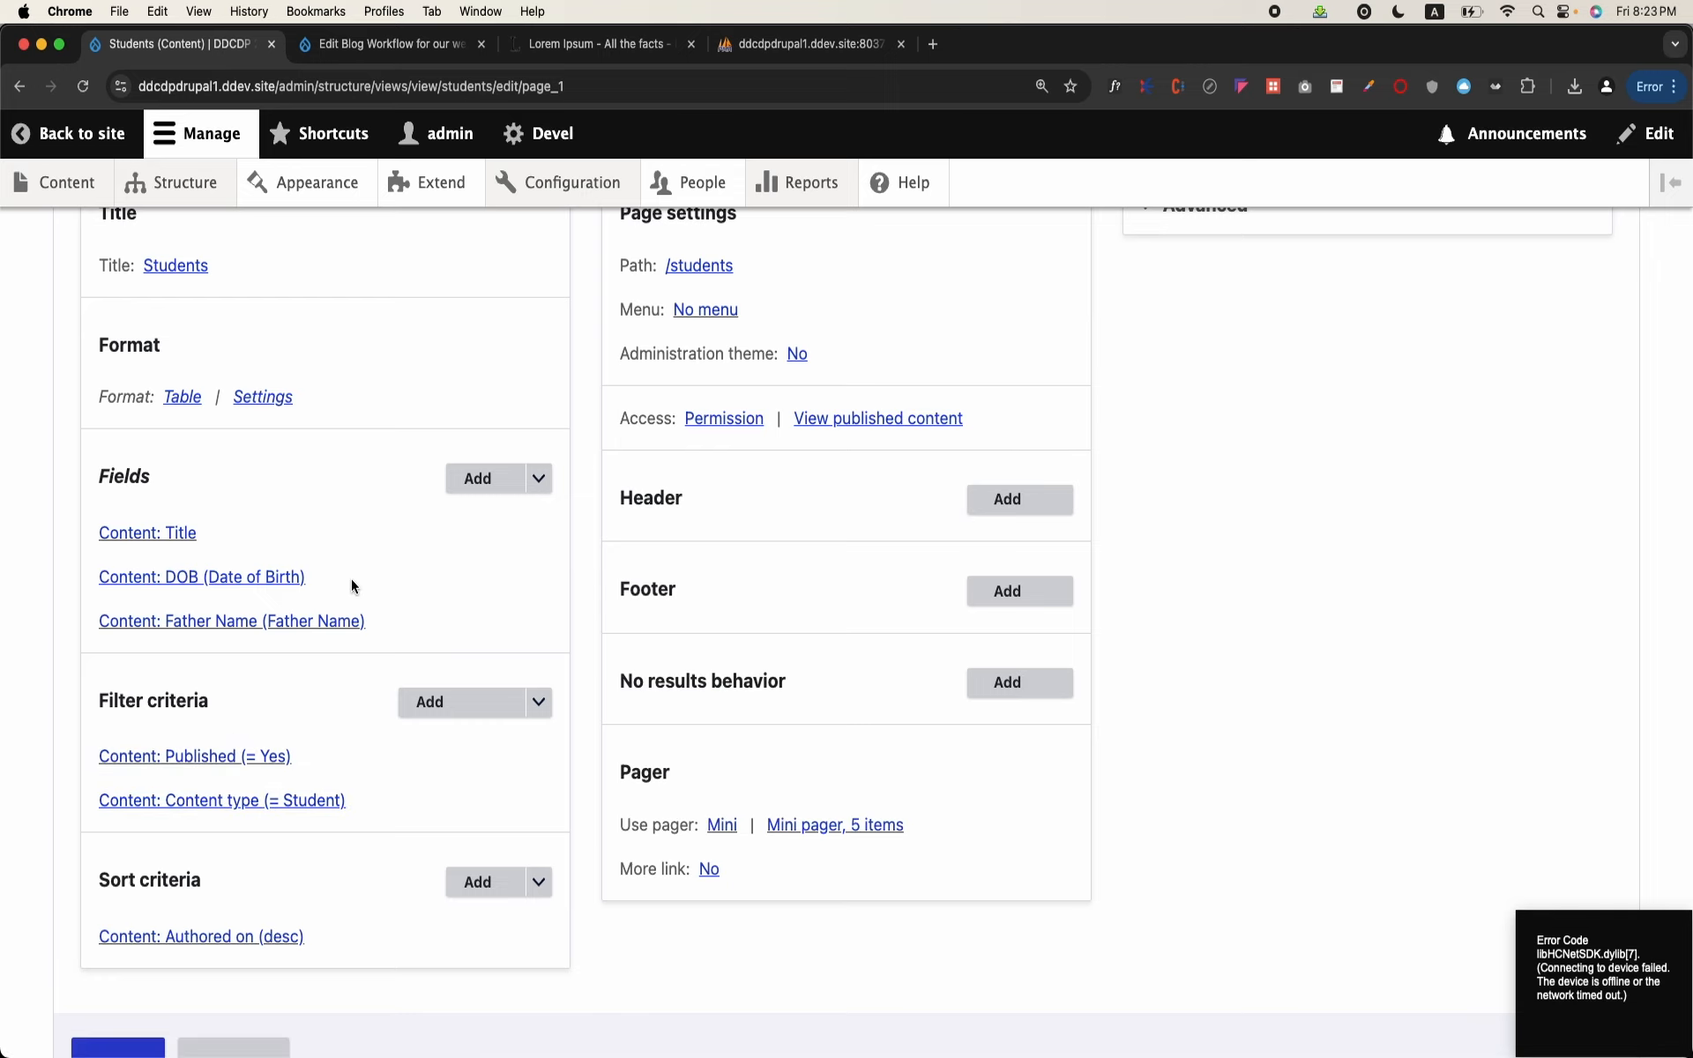
Step: Review the order and granularity options of the Authored on sort criterion and apply it unchanged to all displays
{"action": "scroll", "coordinate": [351, 587], "scroll_direction": "down", "scroll_amount": 3}
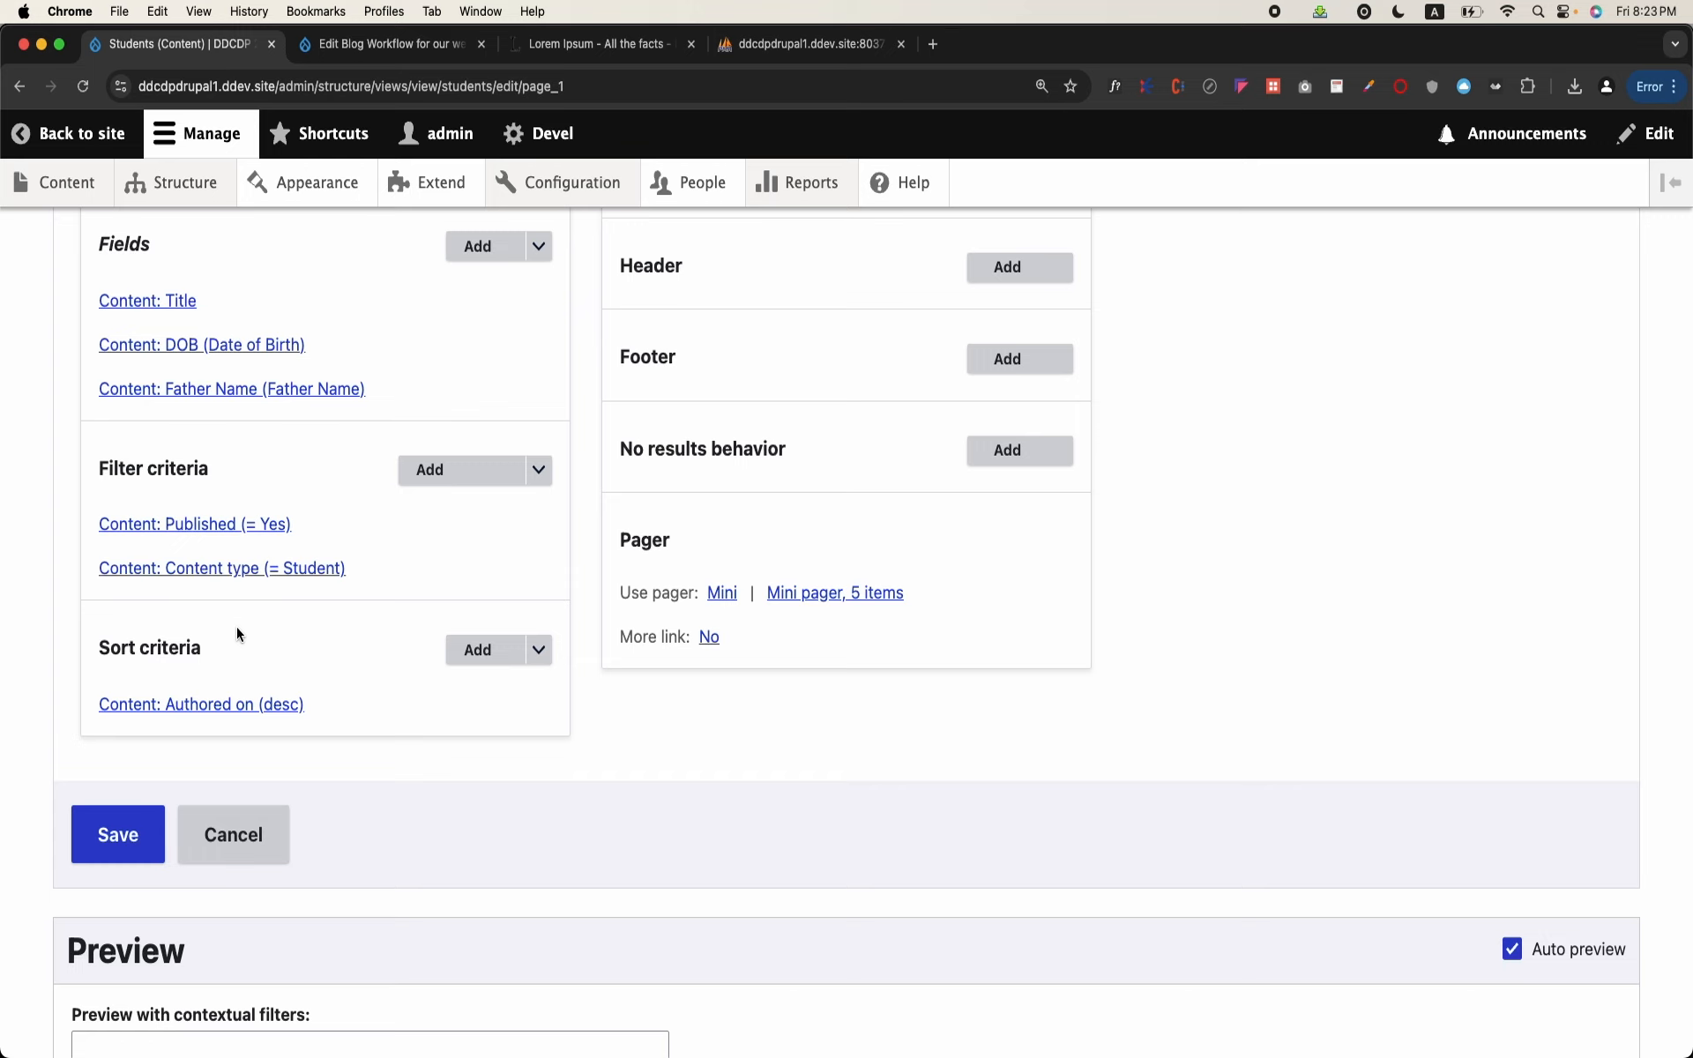
{"action": "left_click", "coordinate": [243, 704]}
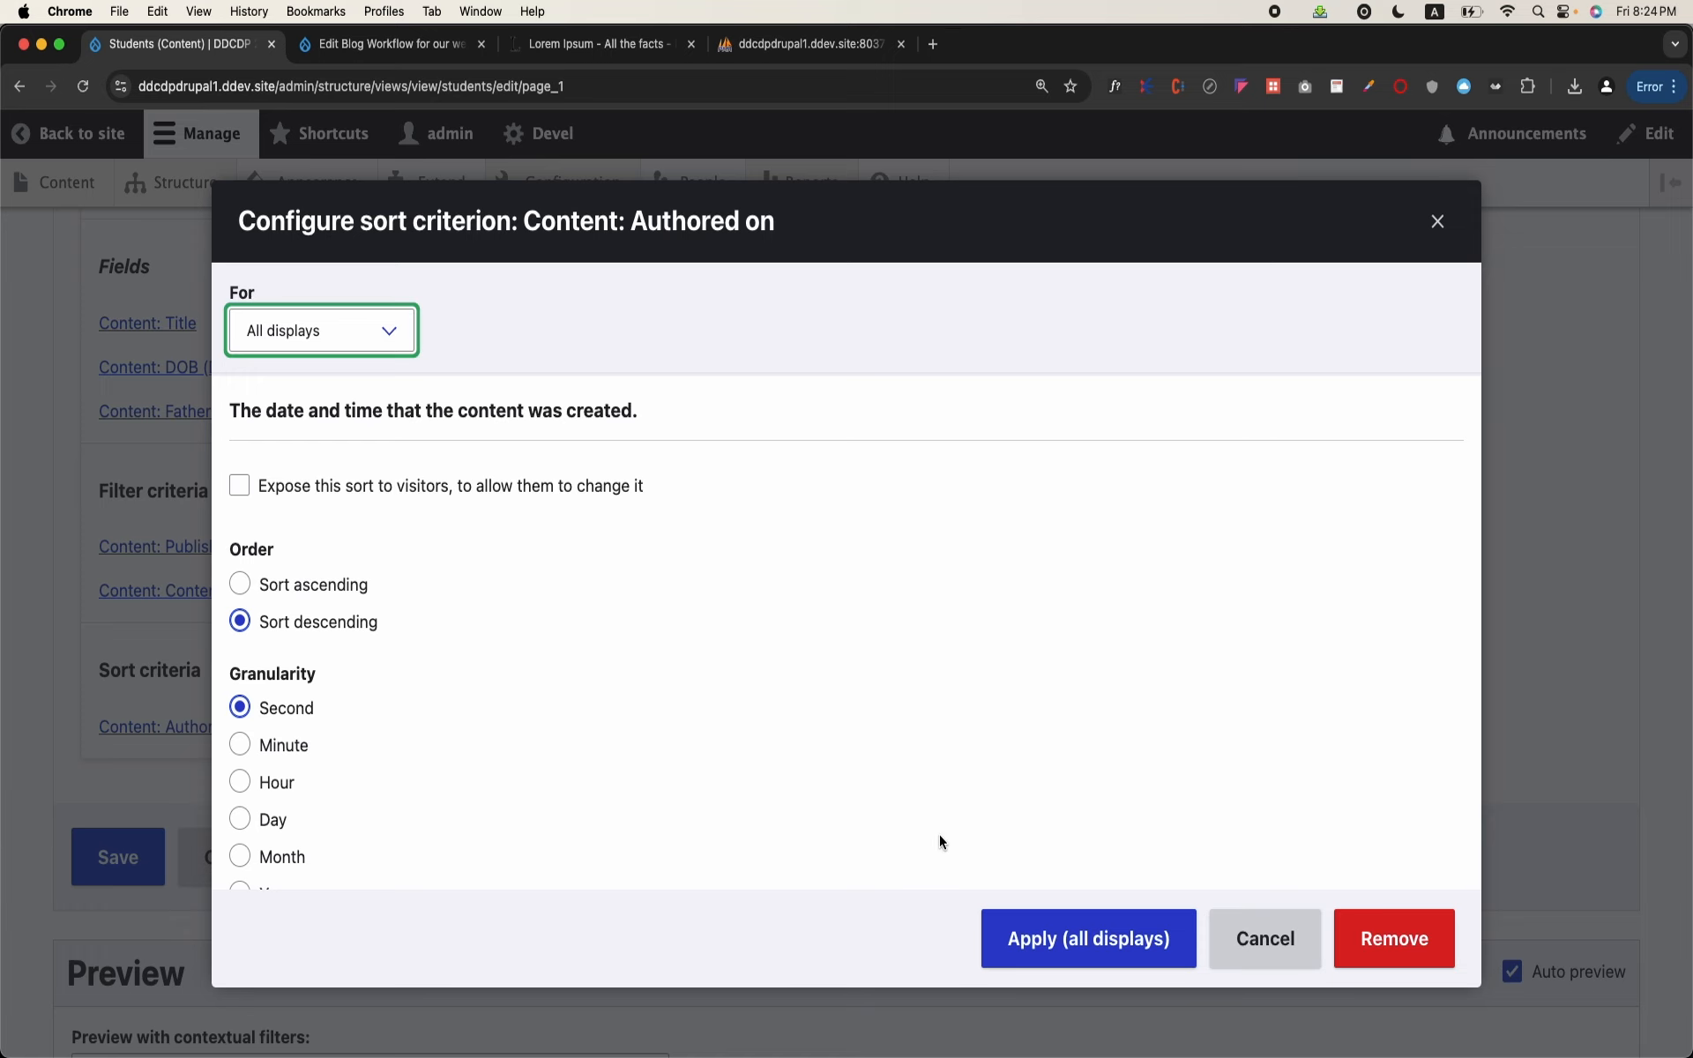
{"action": "left_click", "coordinate": [1063, 960]}
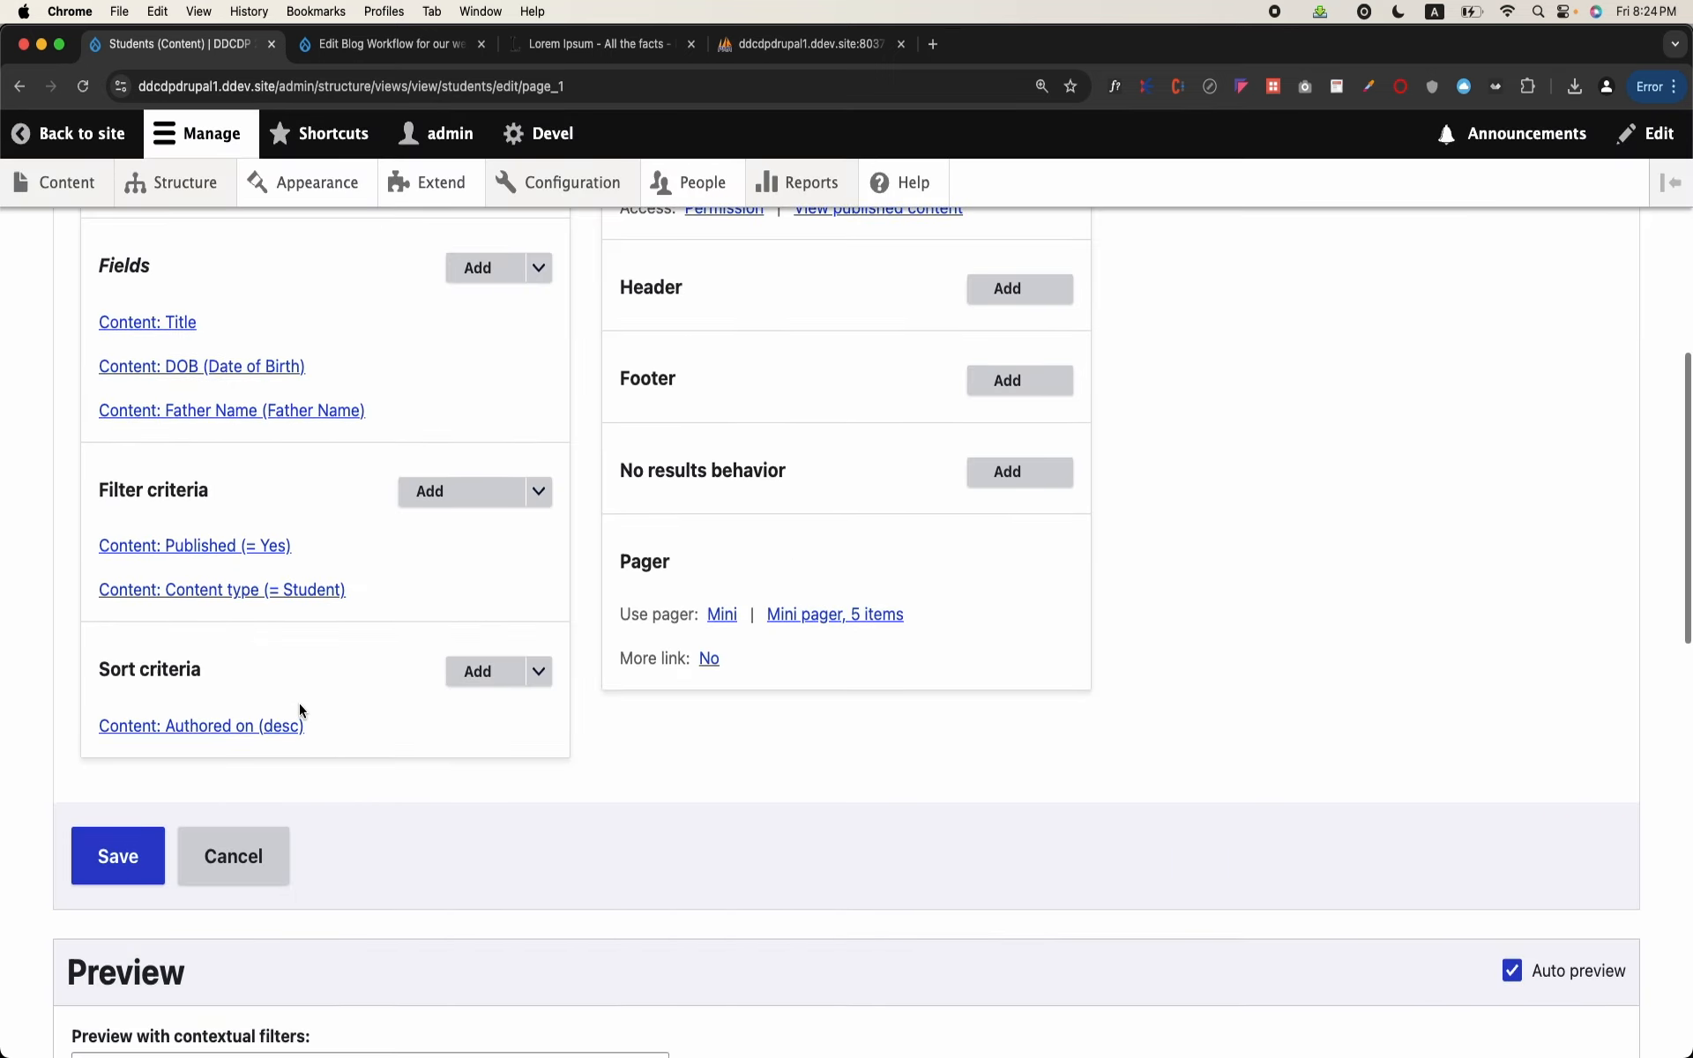
Step: Save the Students view with its current field, filter and sort settings
{"action": "scroll", "coordinate": [299, 705], "scroll_direction": "up", "scroll_amount": 2}
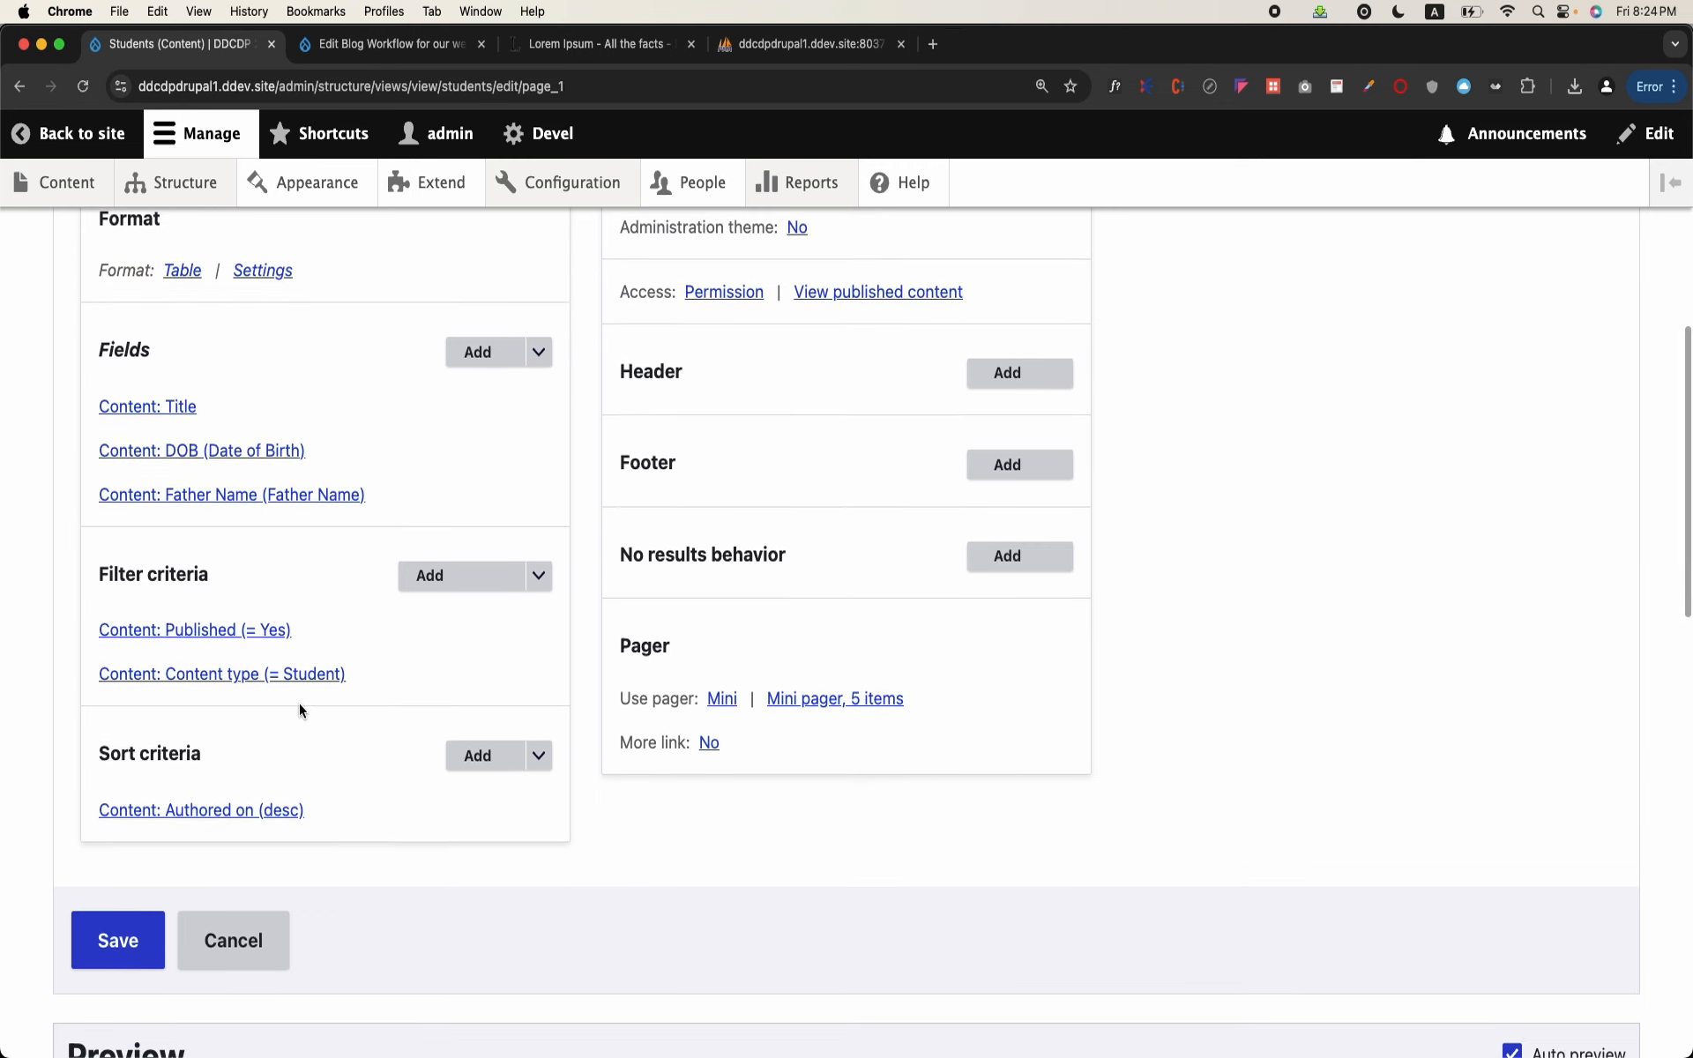
{"action": "scroll", "coordinate": [299, 702], "scroll_direction": "down", "scroll_amount": 10}
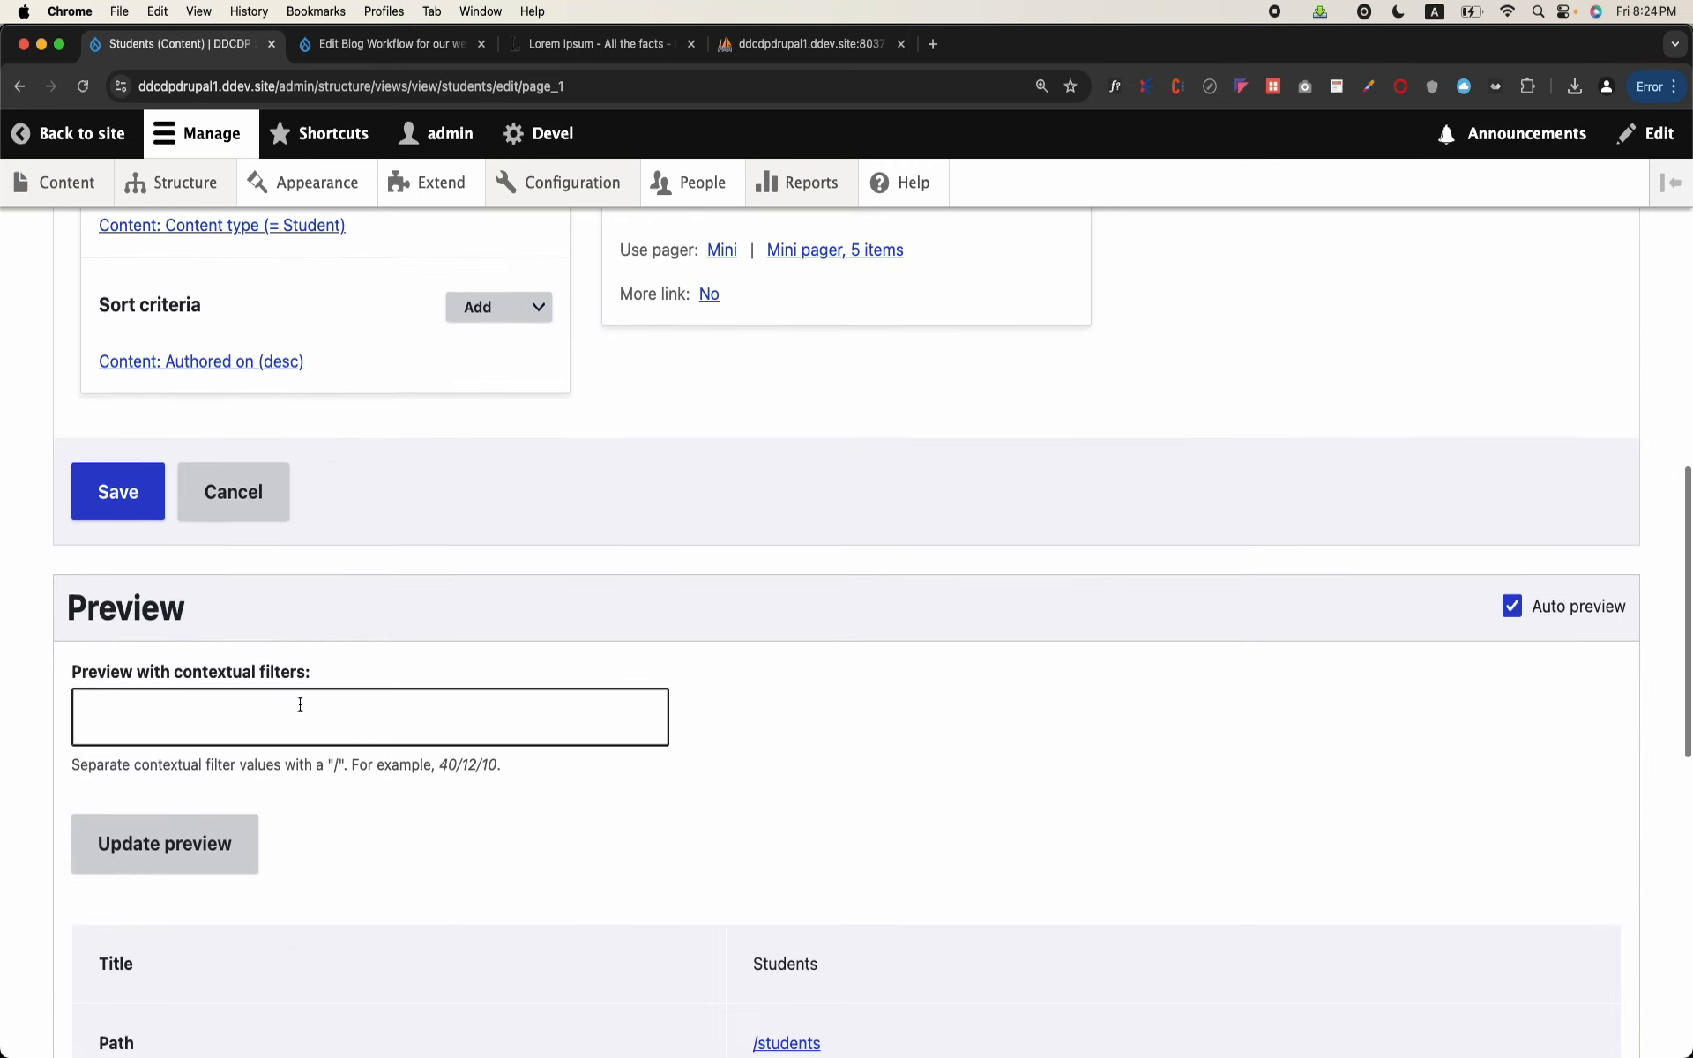
{"action": "left_click", "coordinate": [126, 497]}
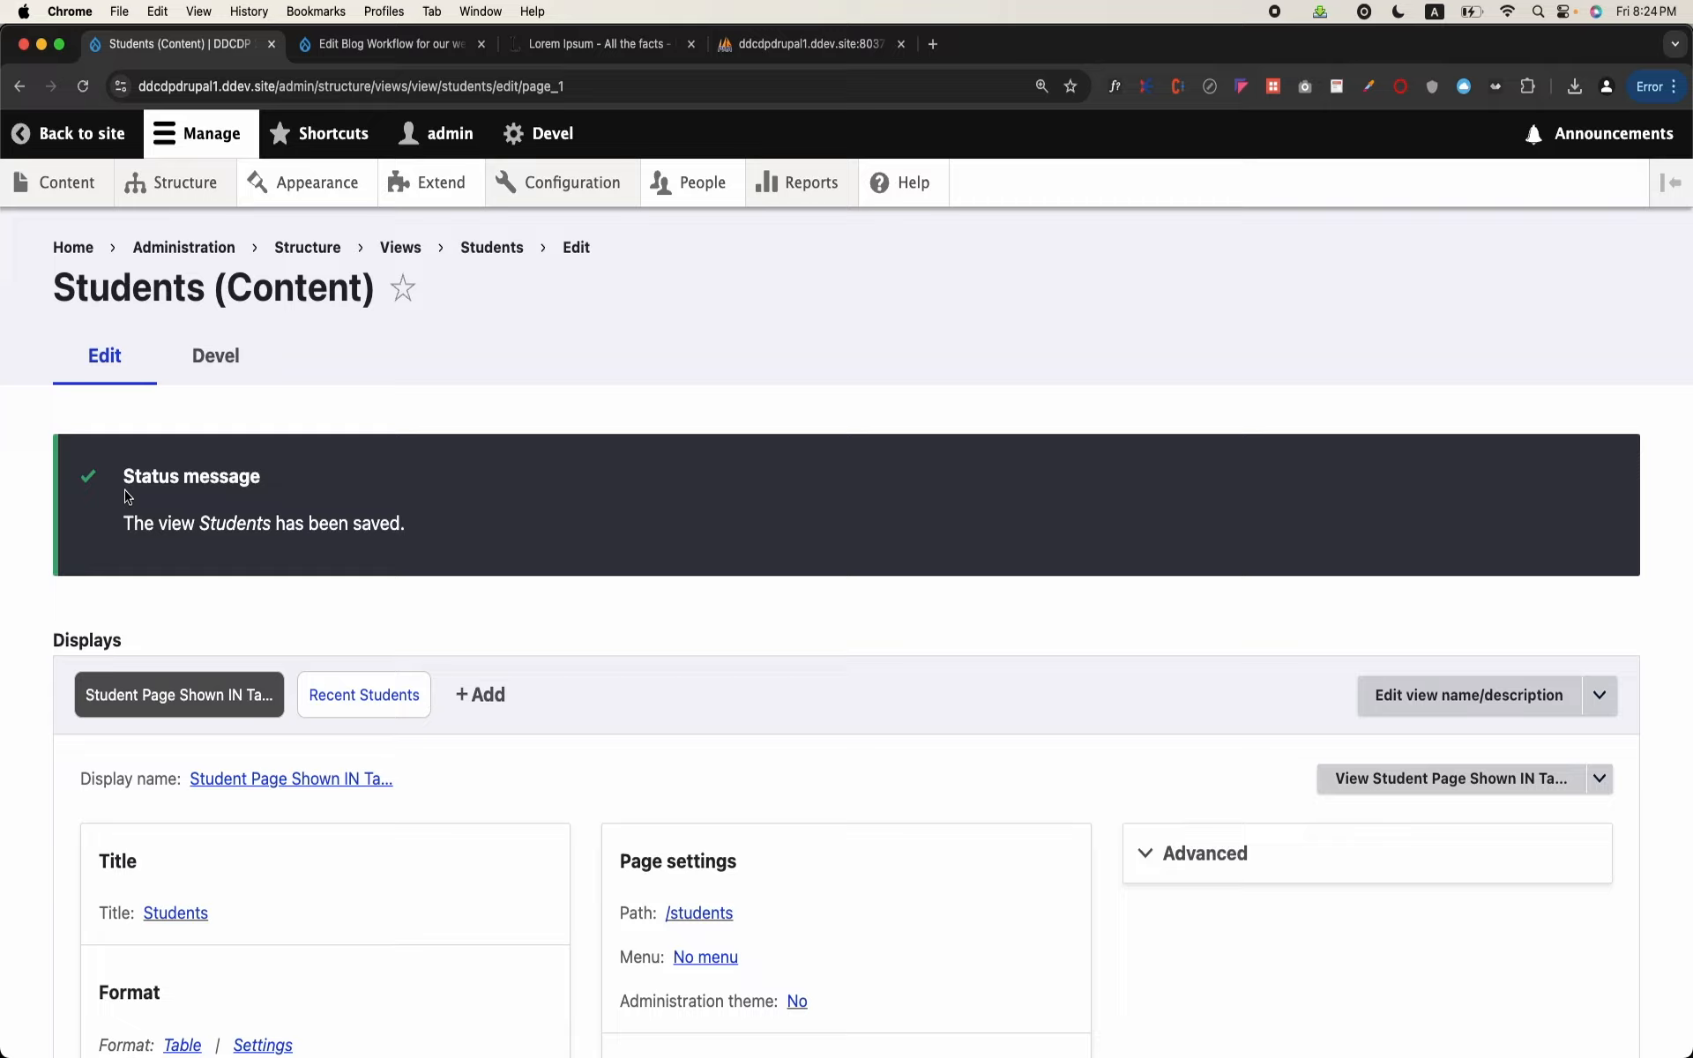
{"action": "scroll", "coordinate": [353, 564], "scroll_direction": "down", "scroll_amount": 7}
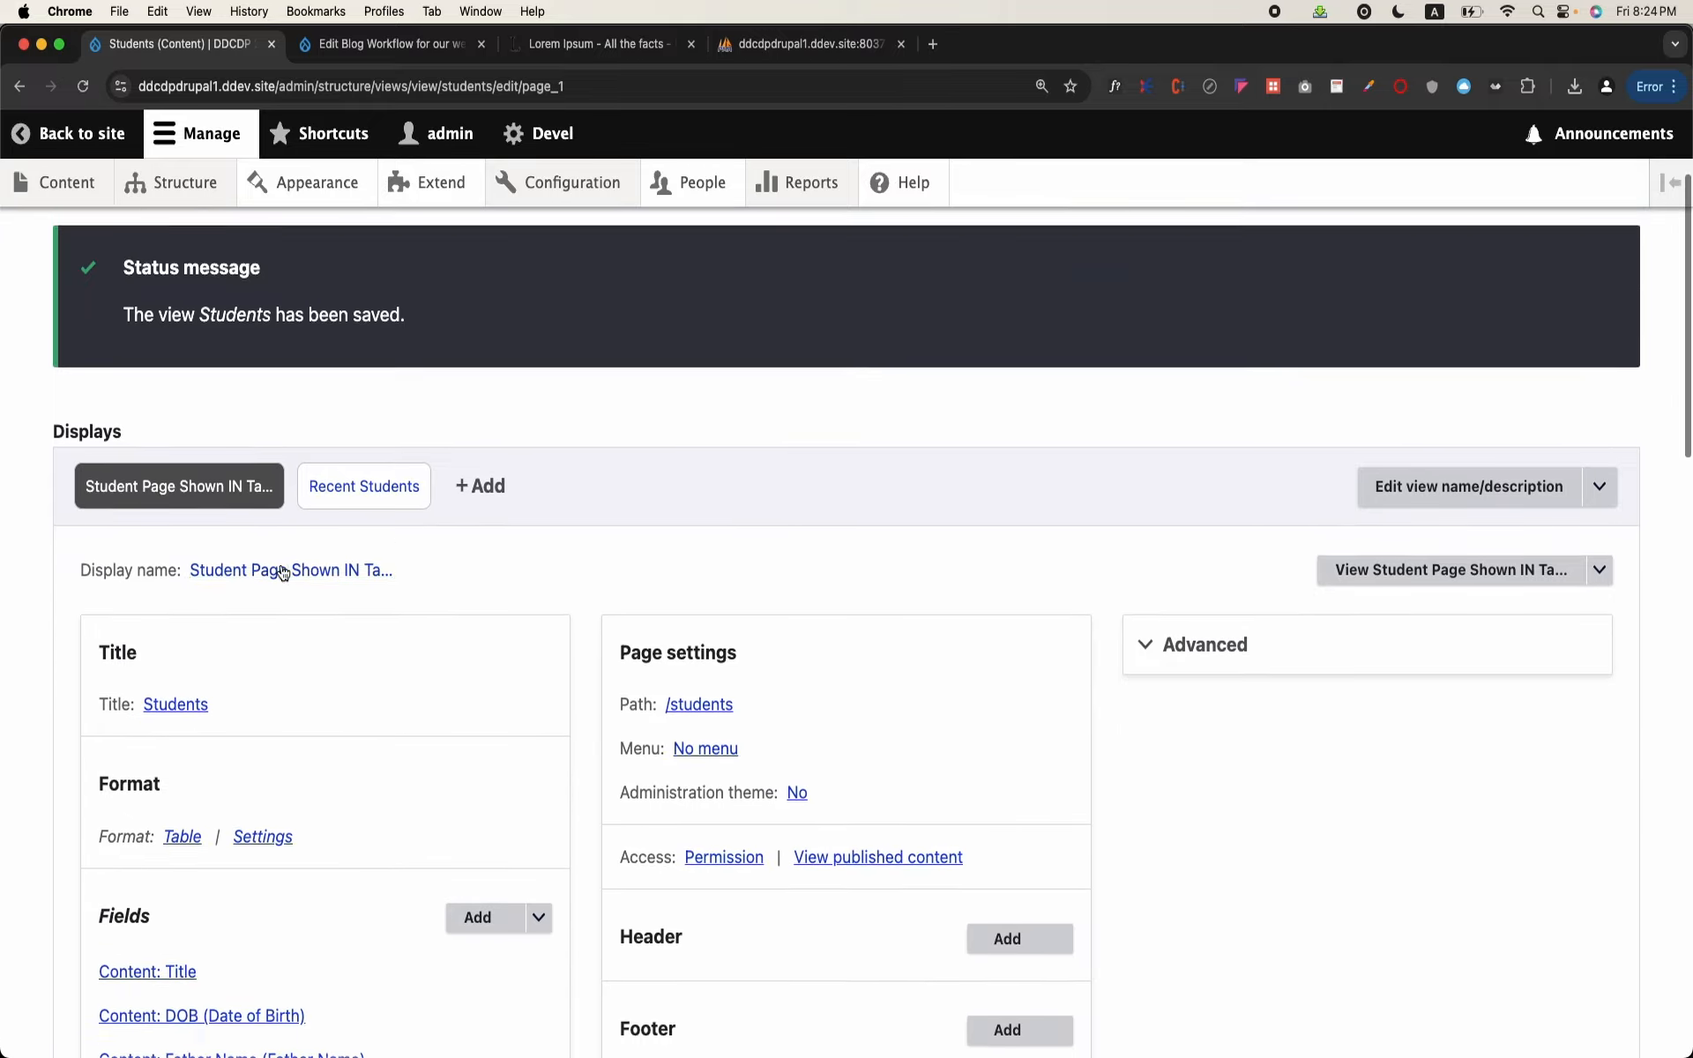
{"action": "scroll", "coordinate": [510, 638], "scroll_direction": "down", "scroll_amount": 20}
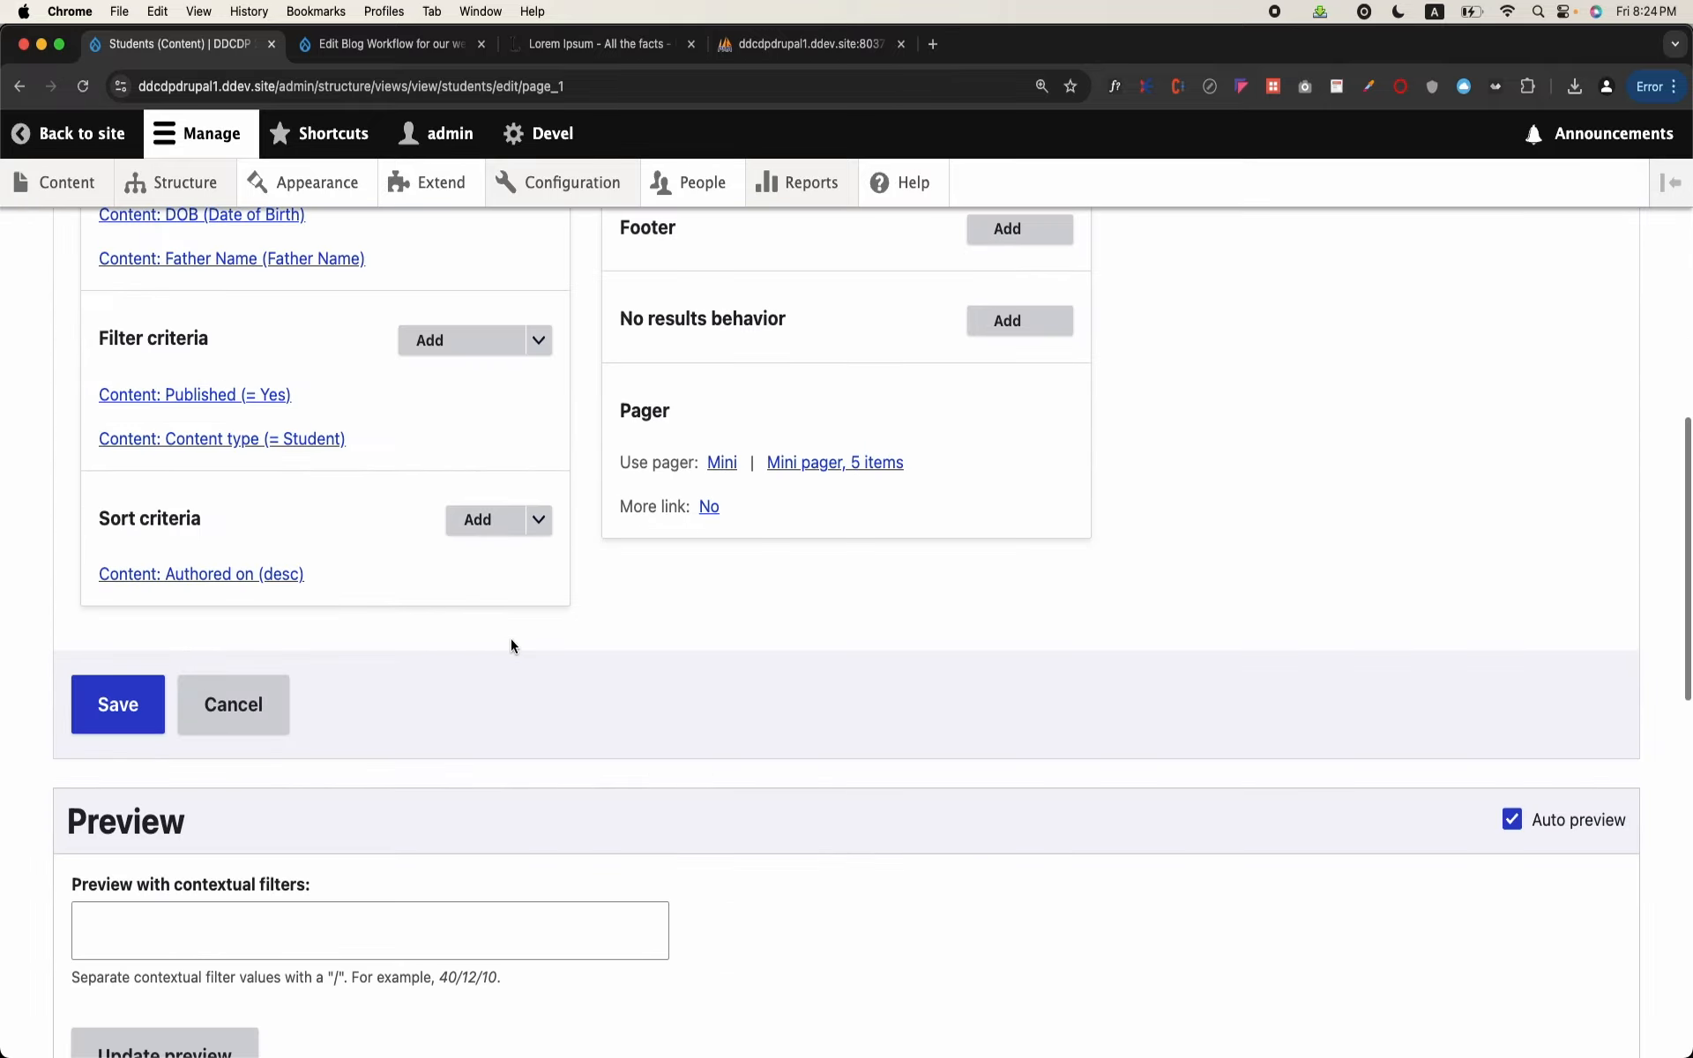
{"action": "scroll", "coordinate": [413, 657], "scroll_direction": "down", "scroll_amount": 15}
{"action": "scroll", "coordinate": [412, 657], "scroll_direction": "up", "scroll_amount": 20}
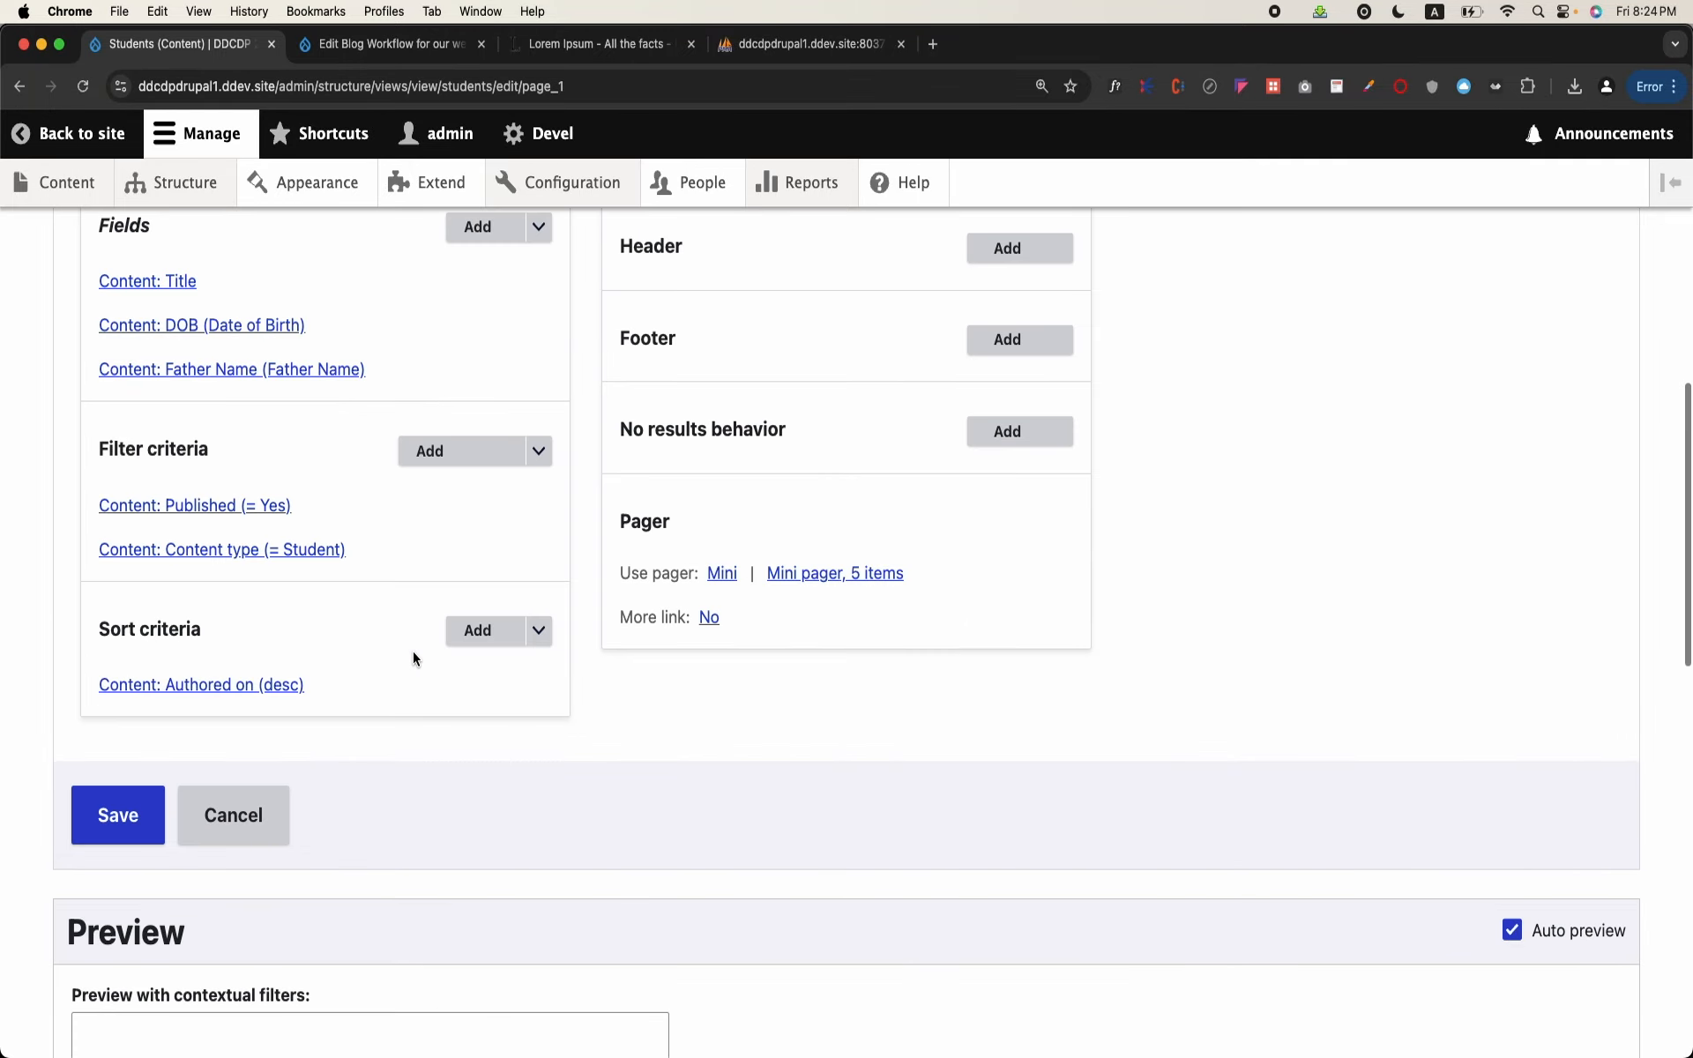
Step: Give the student page display a normal menu entry with the link title Students
{"action": "scroll", "coordinate": [413, 657], "scroll_direction": "down", "scroll_amount": 9}
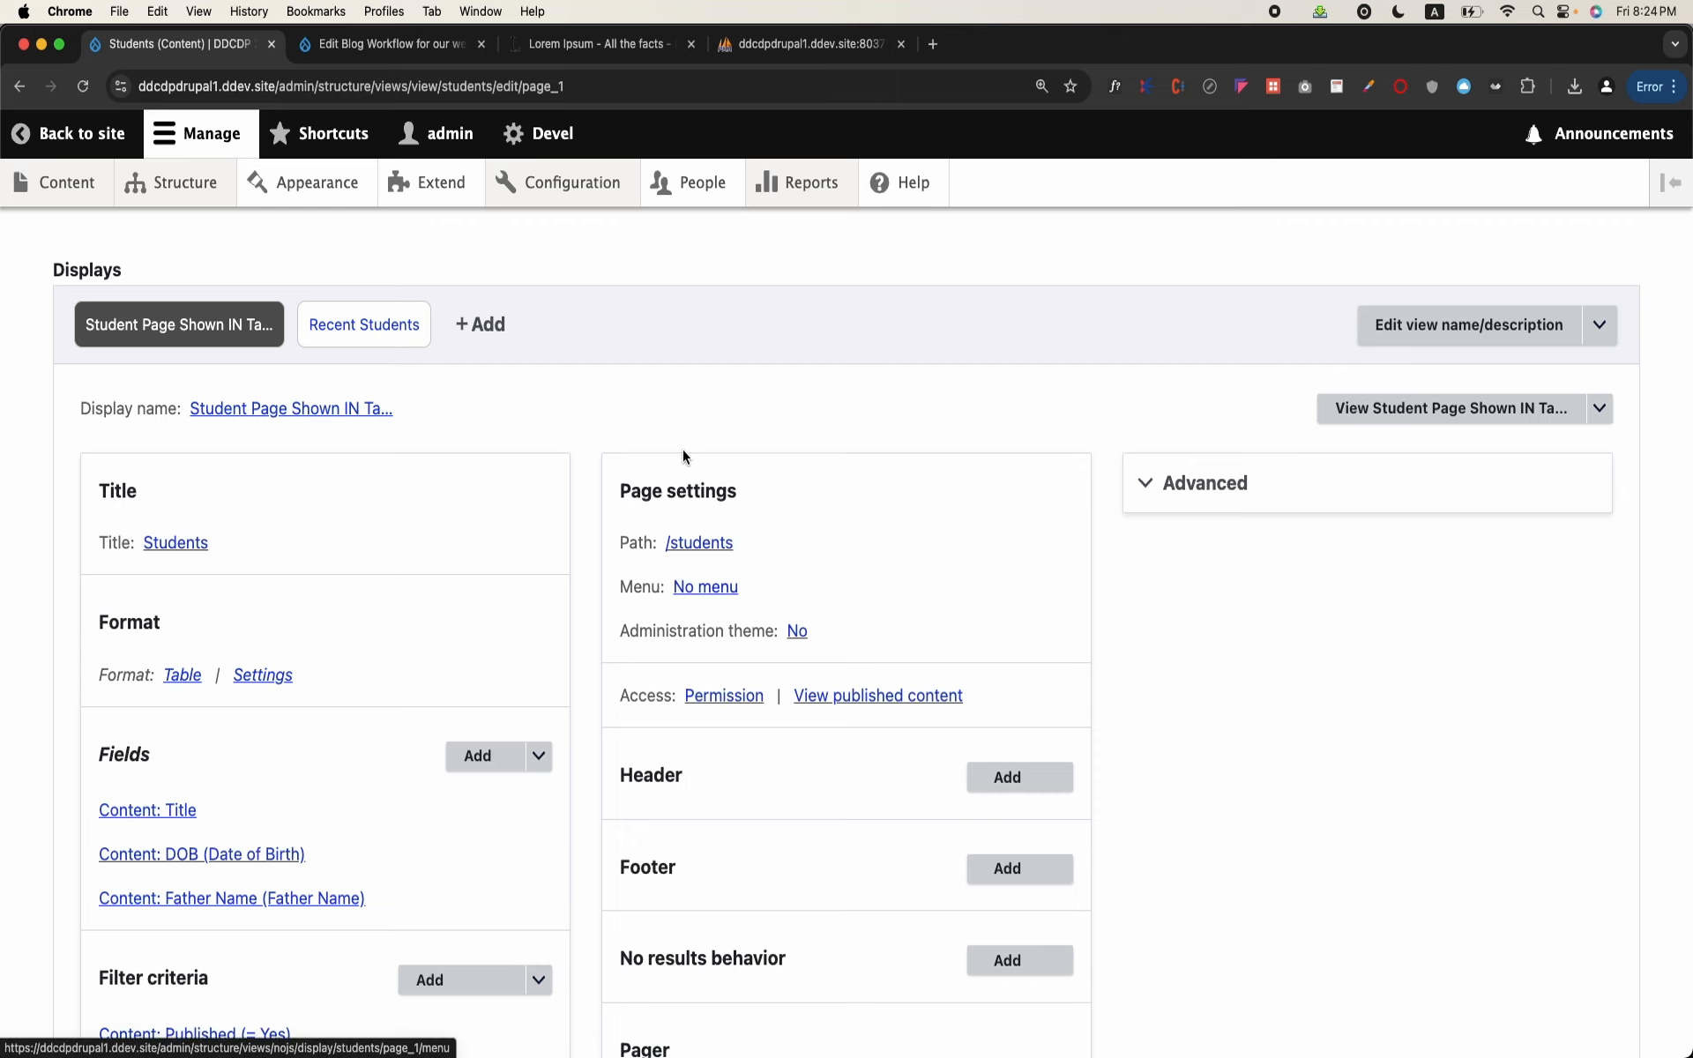
{"action": "left_click", "coordinate": [711, 586]}
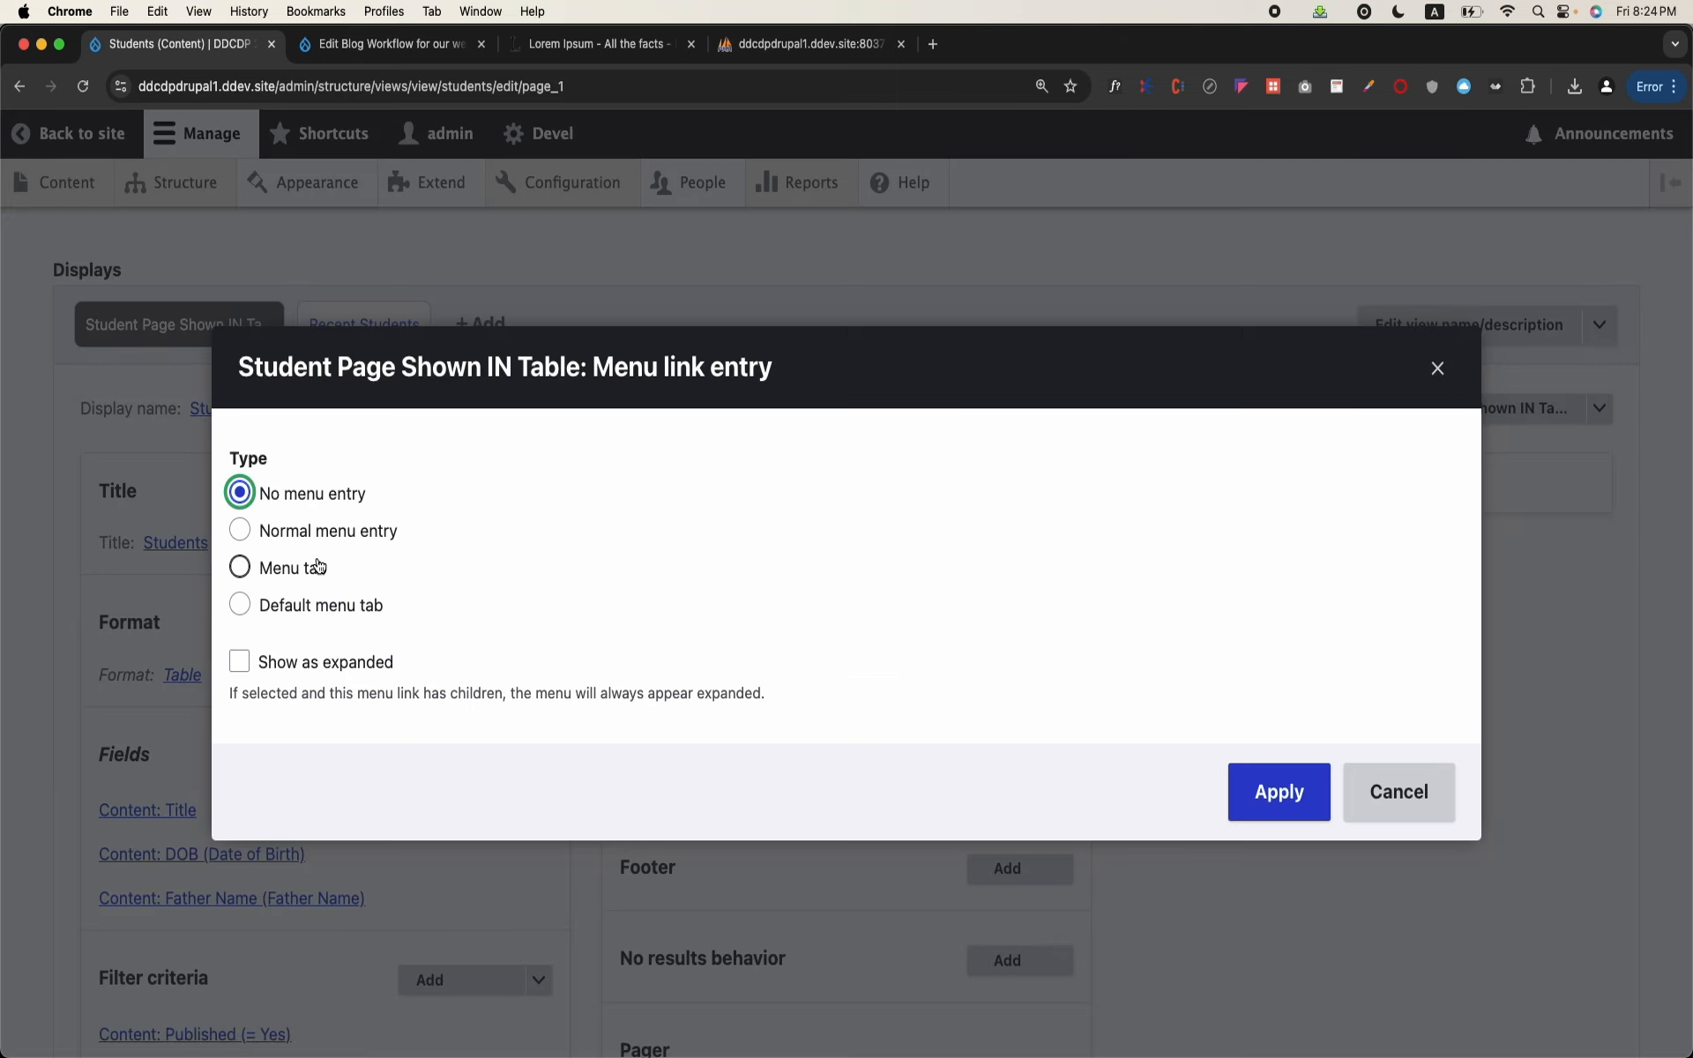
{"action": "left_click", "coordinate": [351, 529]}
{"action": "scroll", "coordinate": [352, 533], "scroll_direction": "down", "scroll_amount": 5}
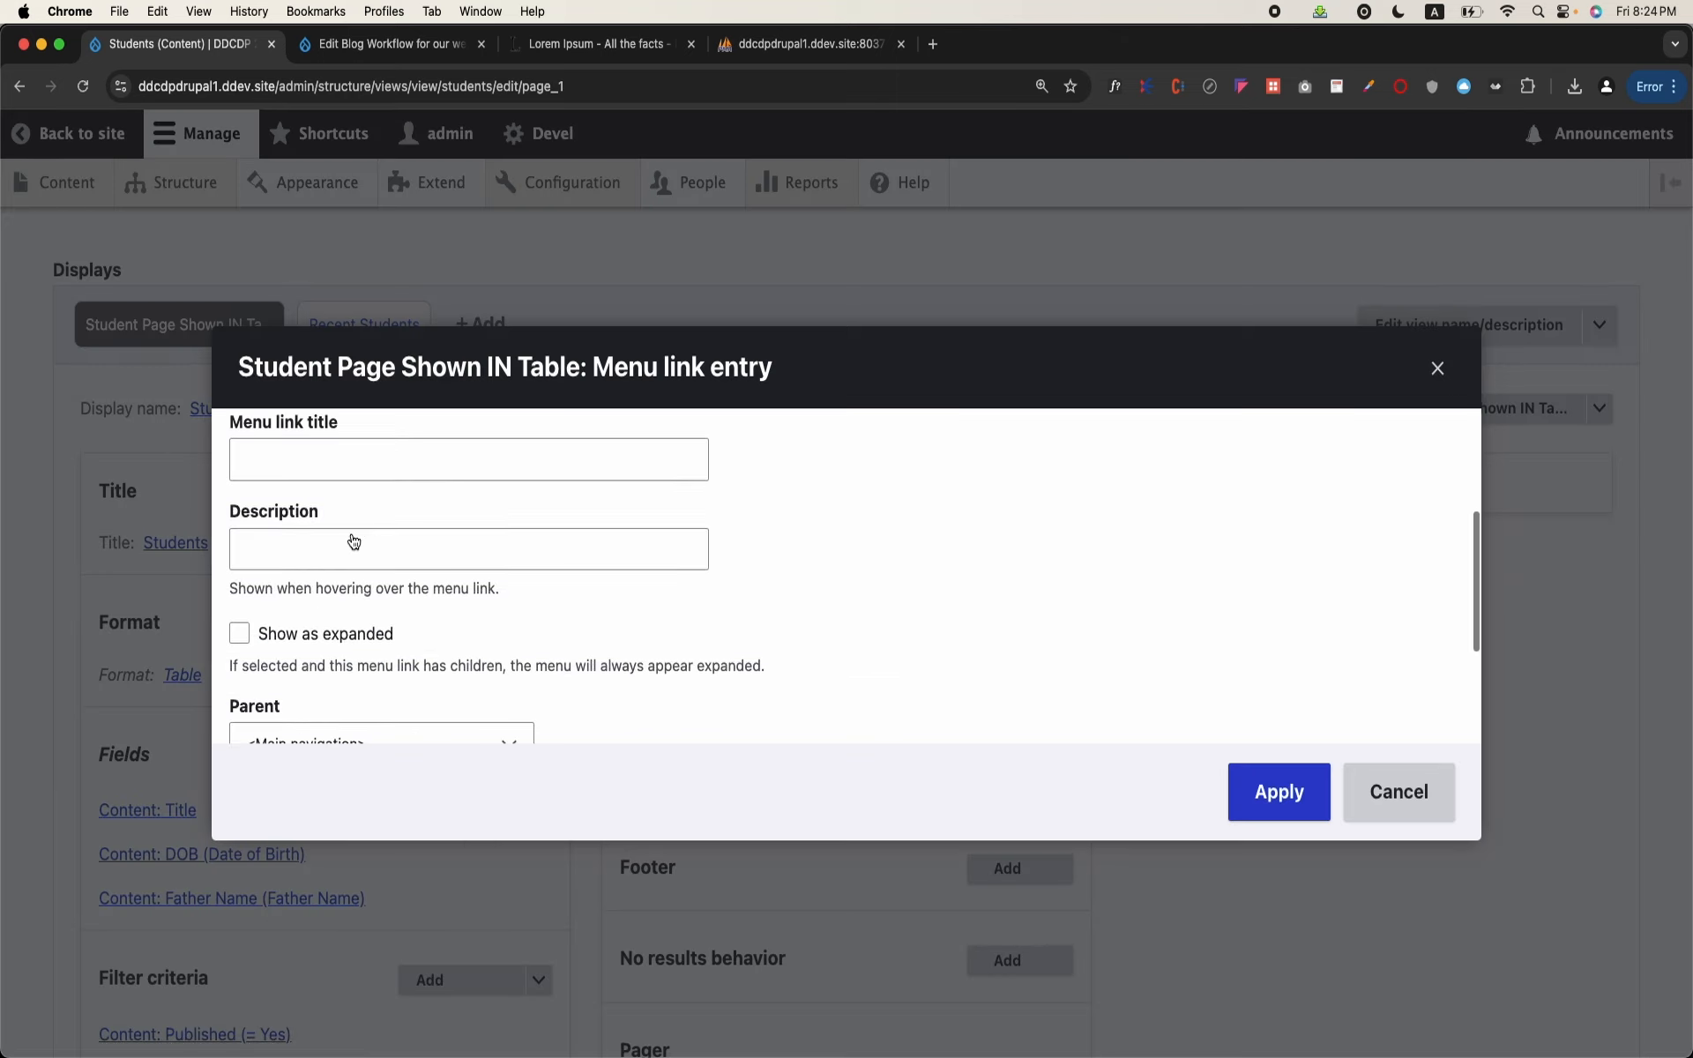
{"action": "scroll", "coordinate": [361, 593], "scroll_direction": "down", "scroll_amount": 2}
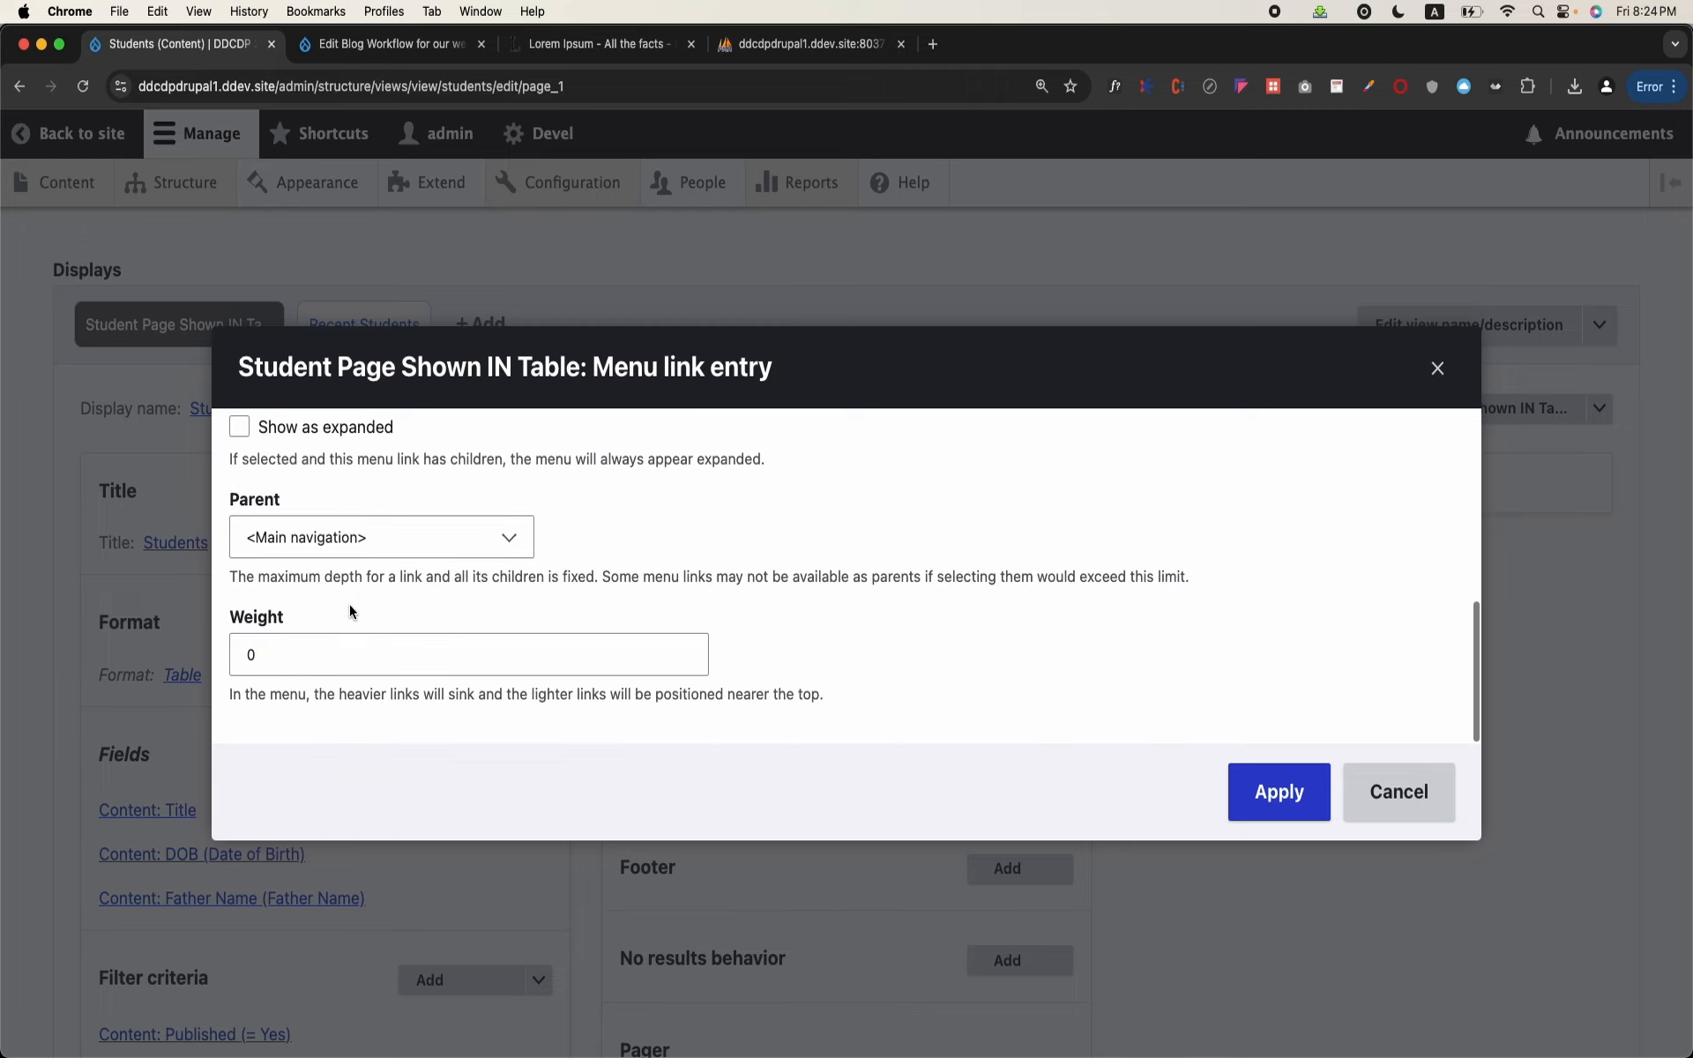
{"action": "scroll", "coordinate": [336, 624], "scroll_direction": "up", "scroll_amount": 5}
{"action": "left_click", "coordinate": [336, 613]}
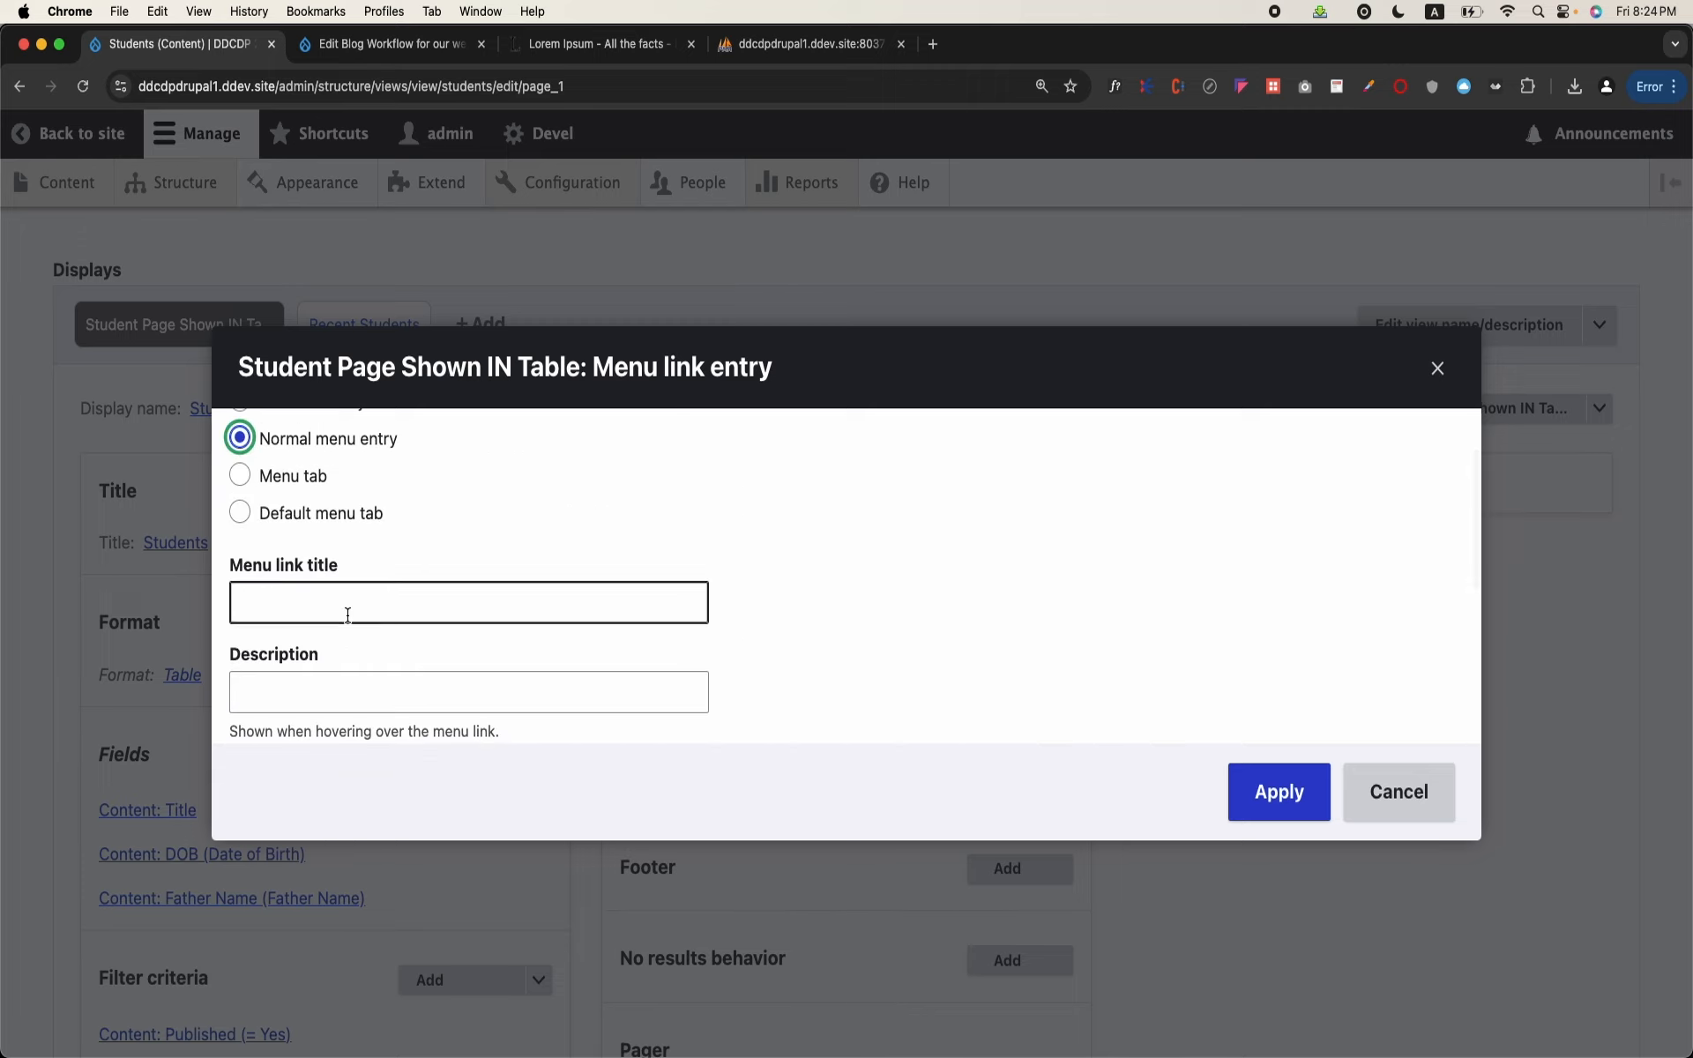
{"action": "type", "text": "Students"}
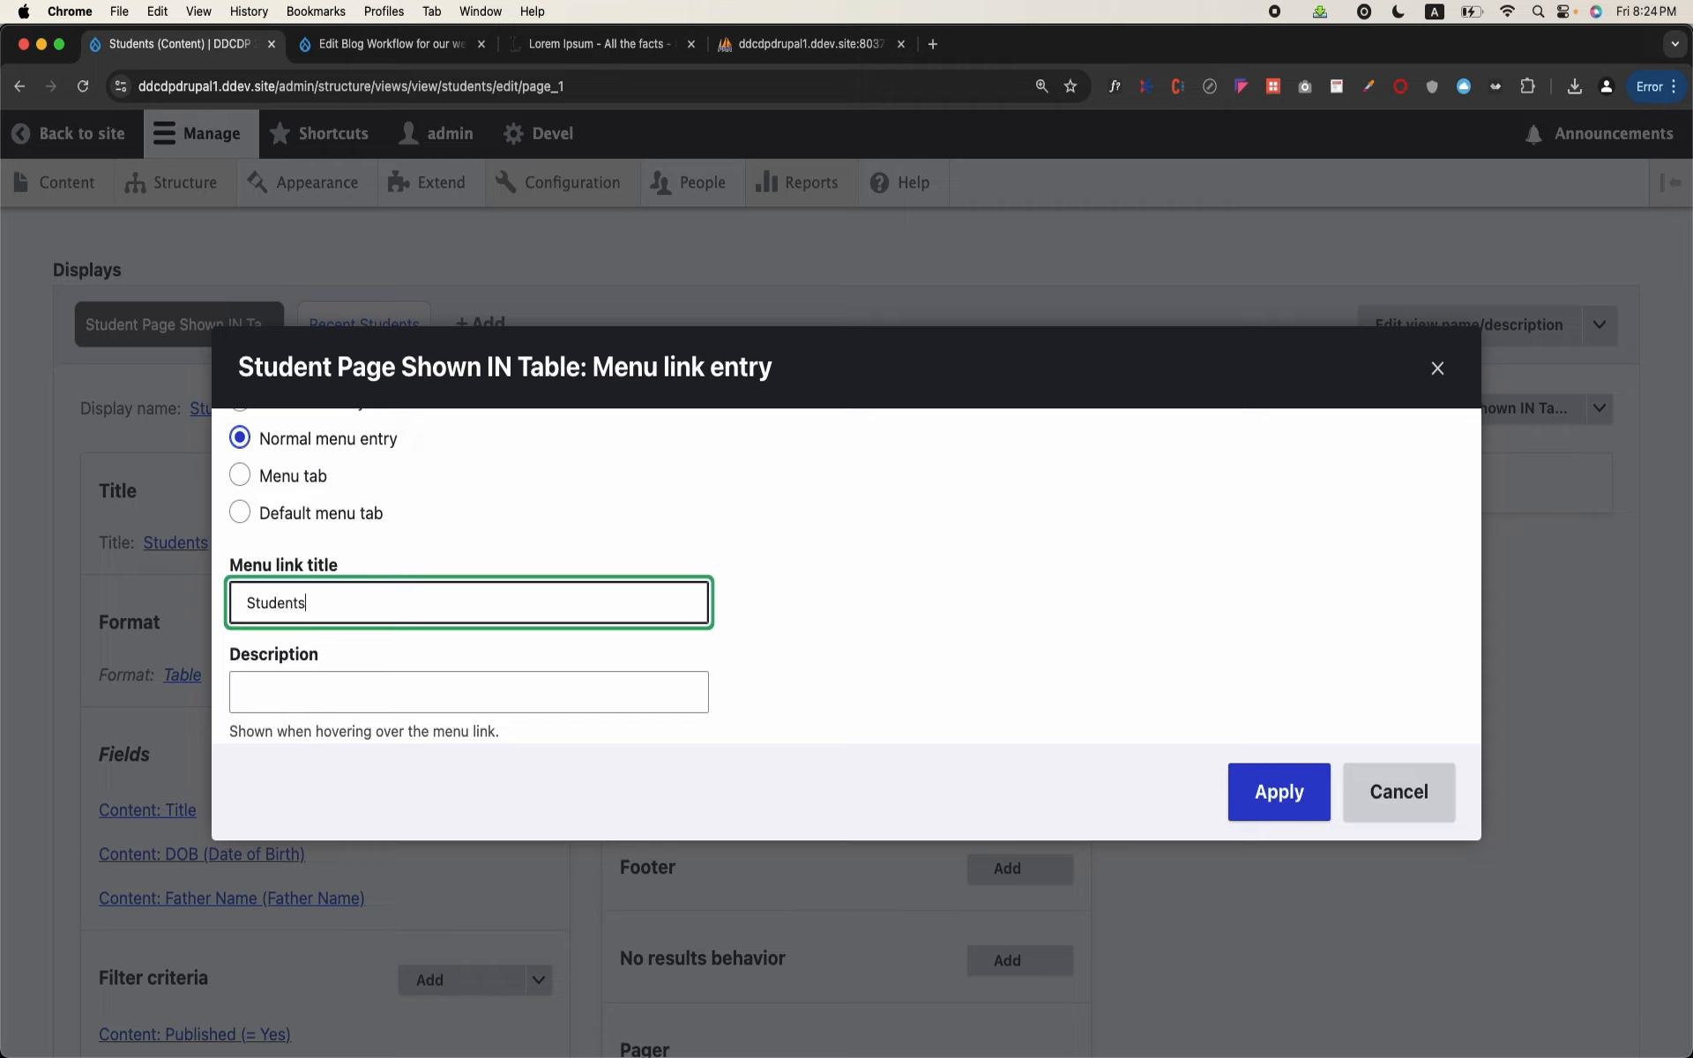
{"action": "left_click", "coordinate": [1311, 812]}
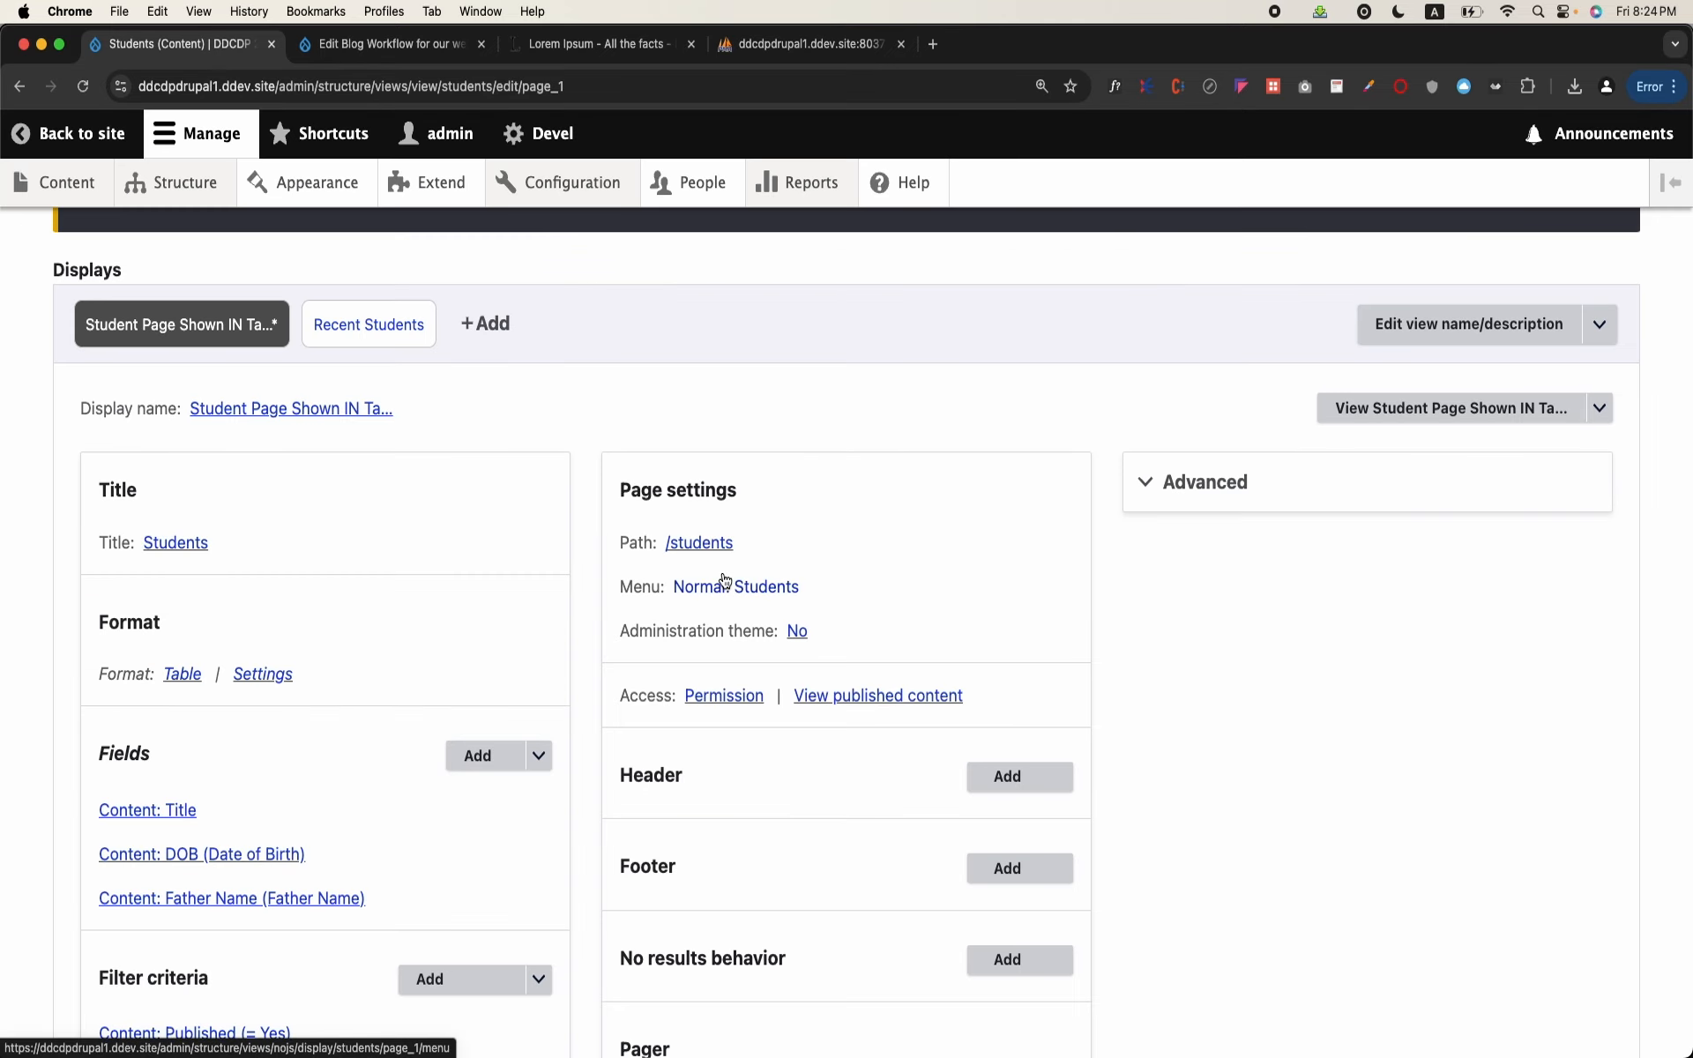
Step: Review the administration theme option of the student page display and close it without changes
{"action": "mouse_move", "coordinate": [176, 193]}
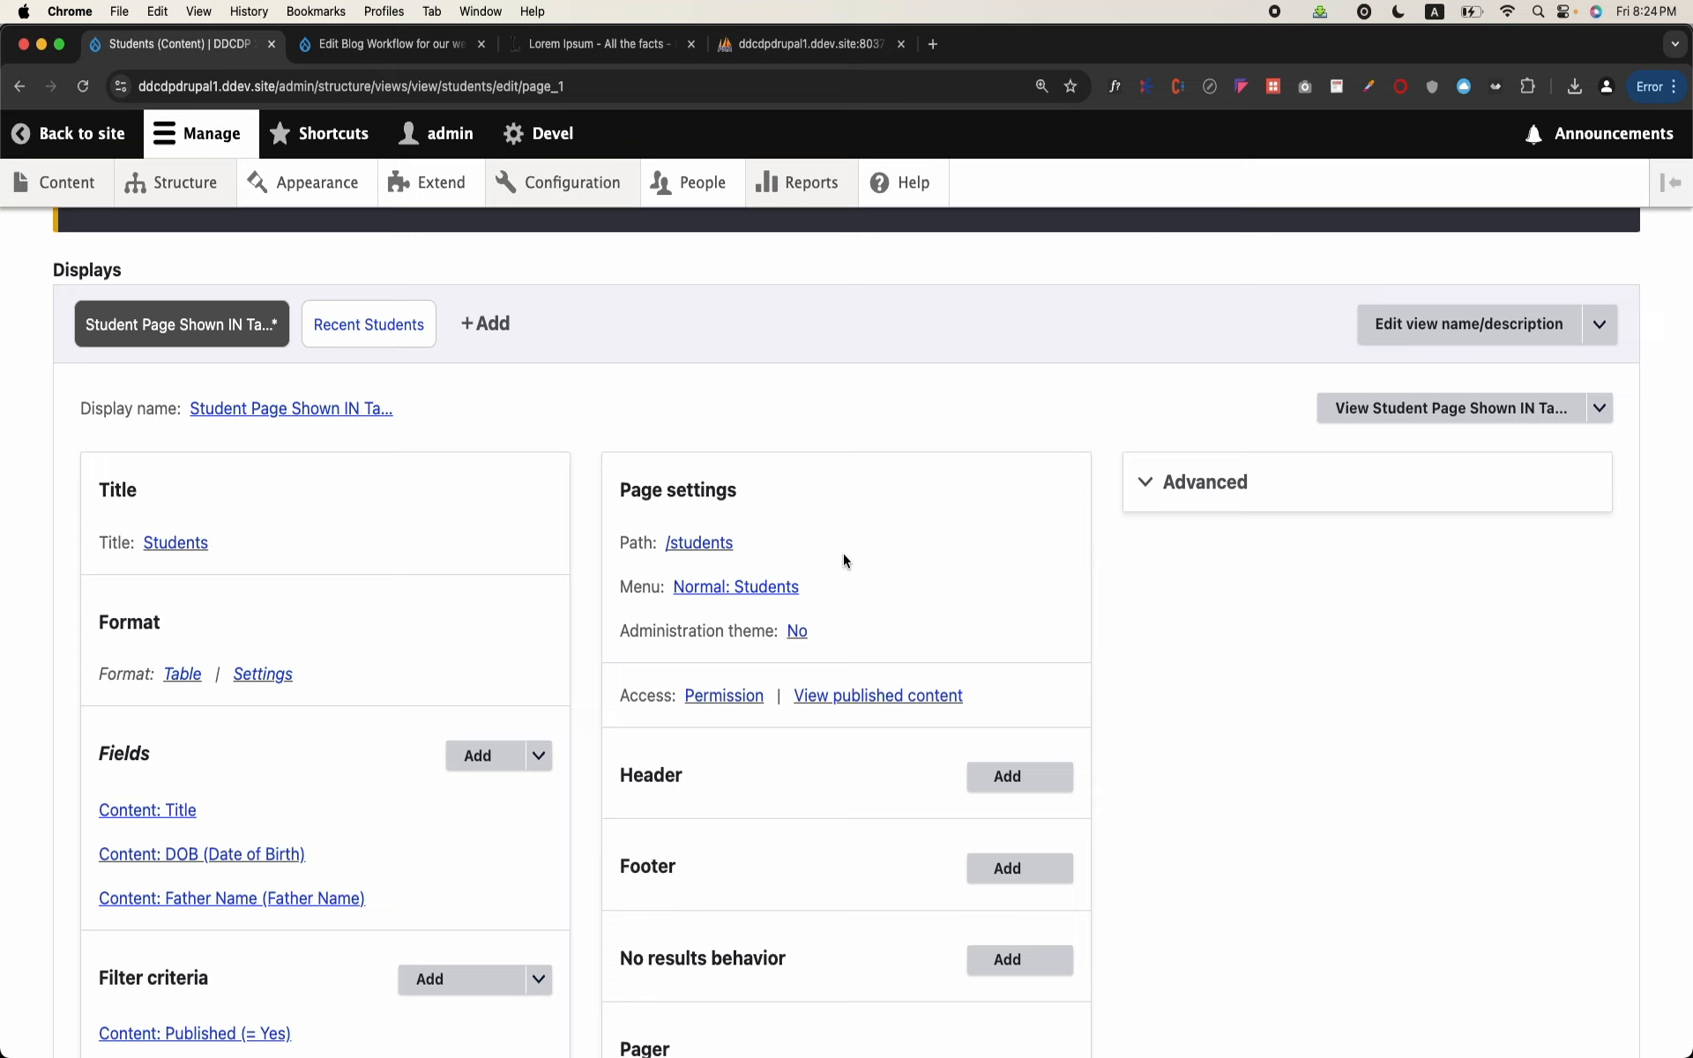
{"action": "left_click", "coordinate": [797, 632]}
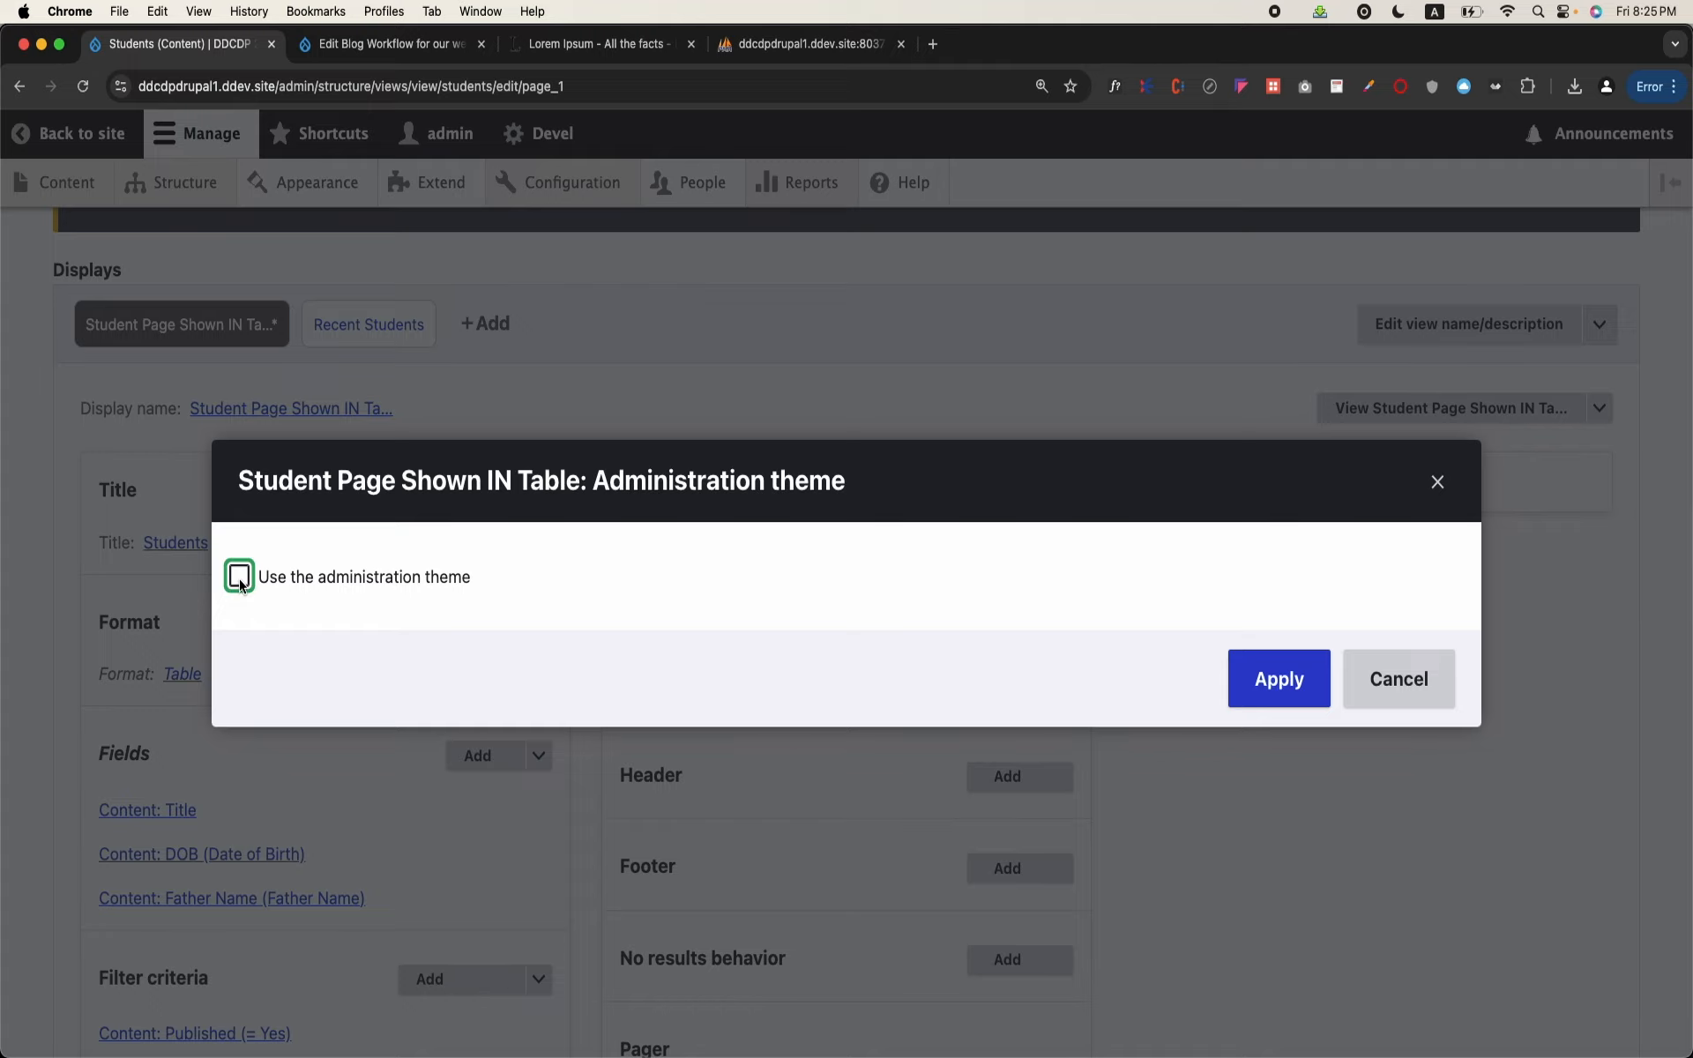
{"action": "left_click", "coordinate": [1438, 488]}
Step: Try an /admin/ prefix in the student page's path, remove the admin part again, and apply the path /students
{"action": "left_click", "coordinate": [700, 544]}
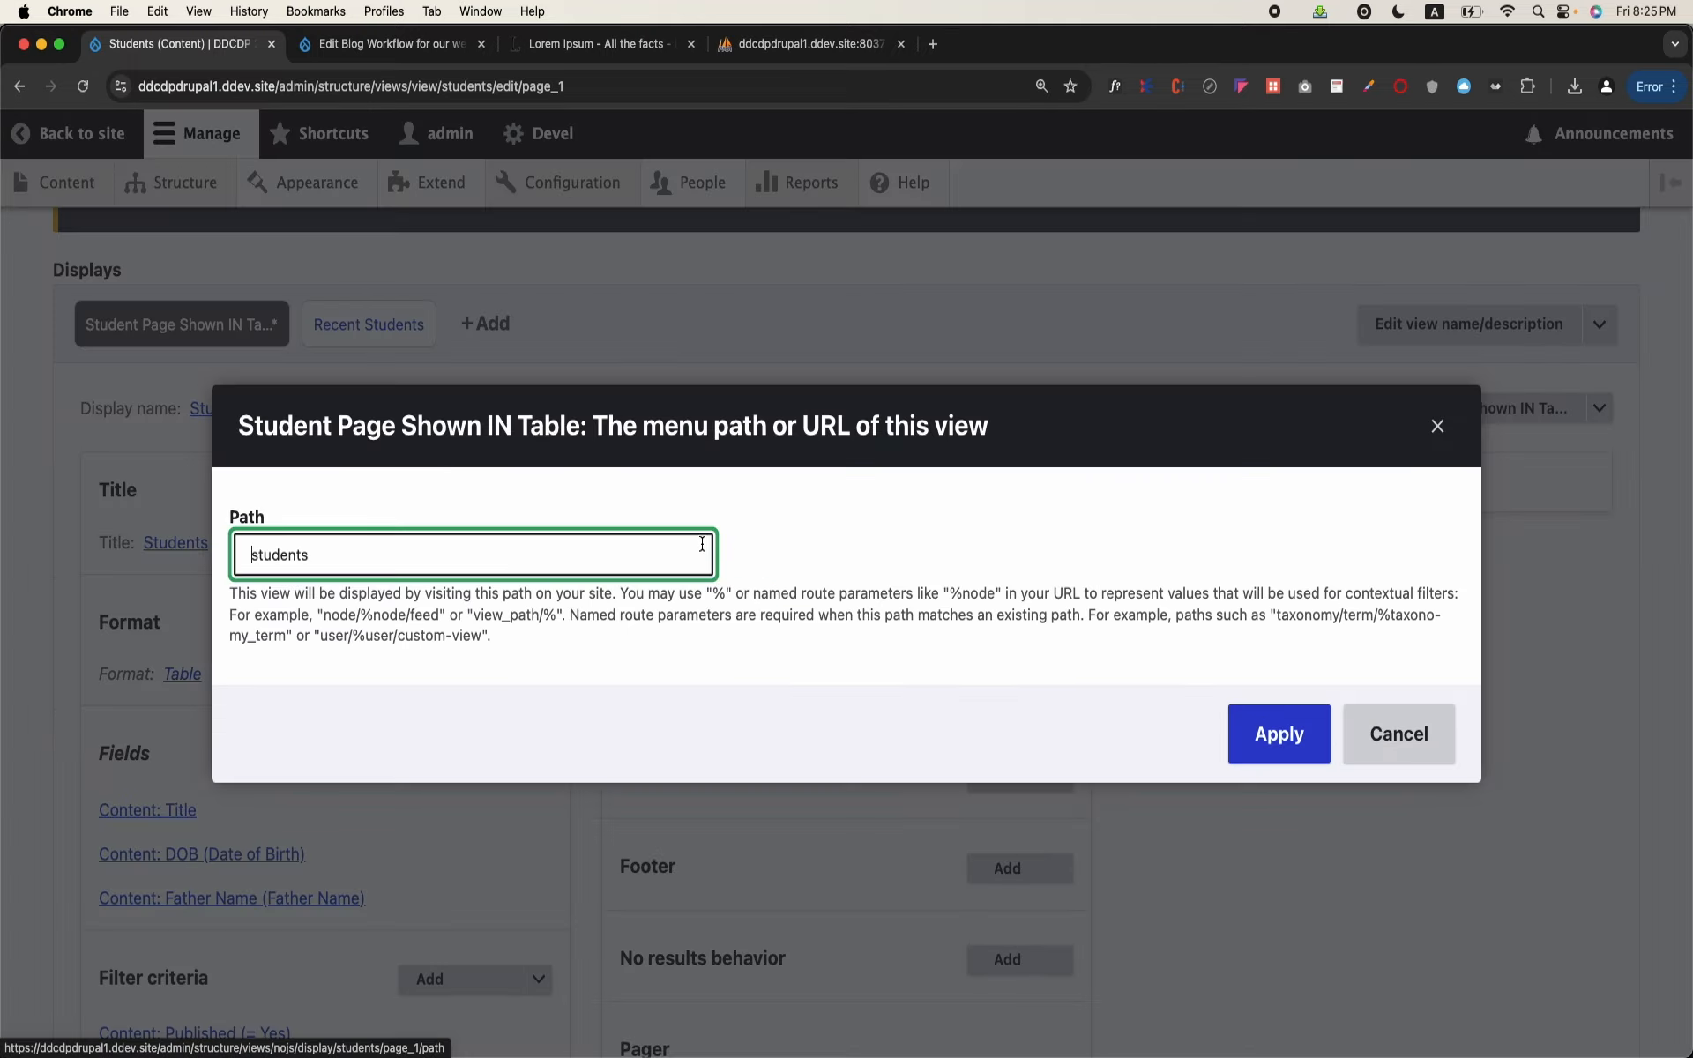
{"action": "type", "text": "/admin/"}
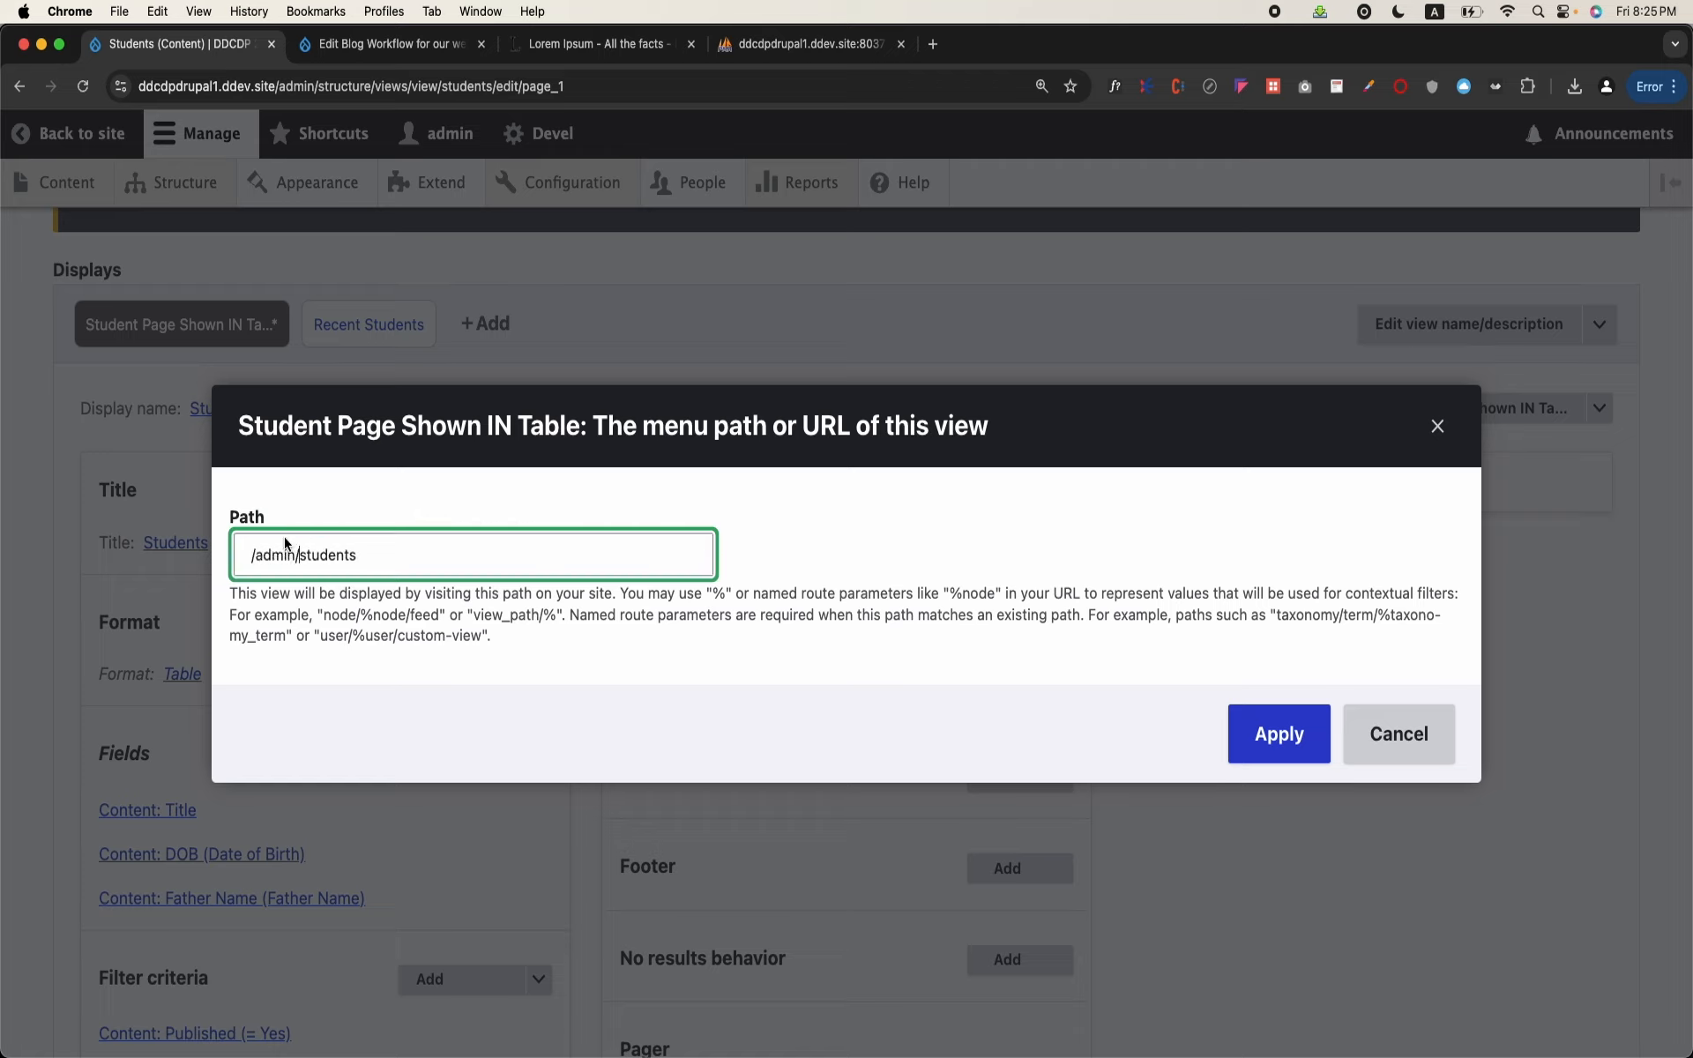
{"action": "left_click_drag", "start_coordinate": [254, 555], "coordinate": [298, 556]}
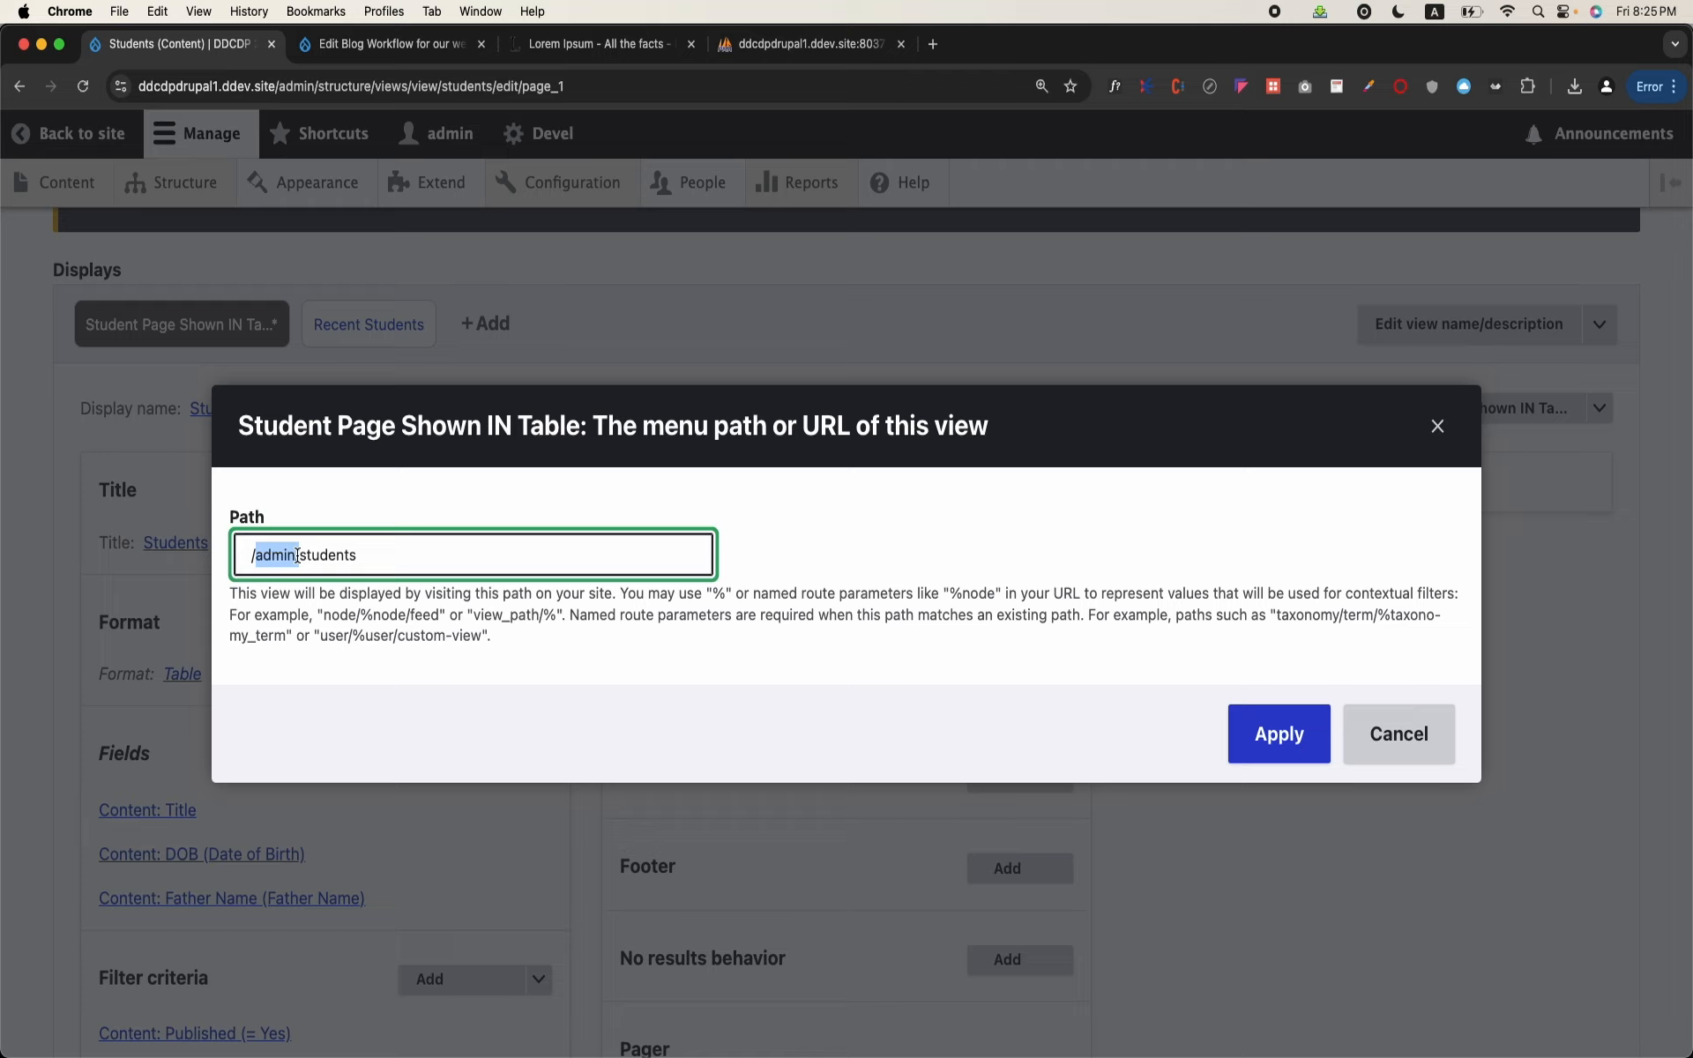
{"action": "left_click", "coordinate": [298, 554]}
{"action": "double_click", "coordinate": [299, 555]}
{"action": "key", "text": "shift+Left"}
{"action": "key", "text": "BackSpace"}
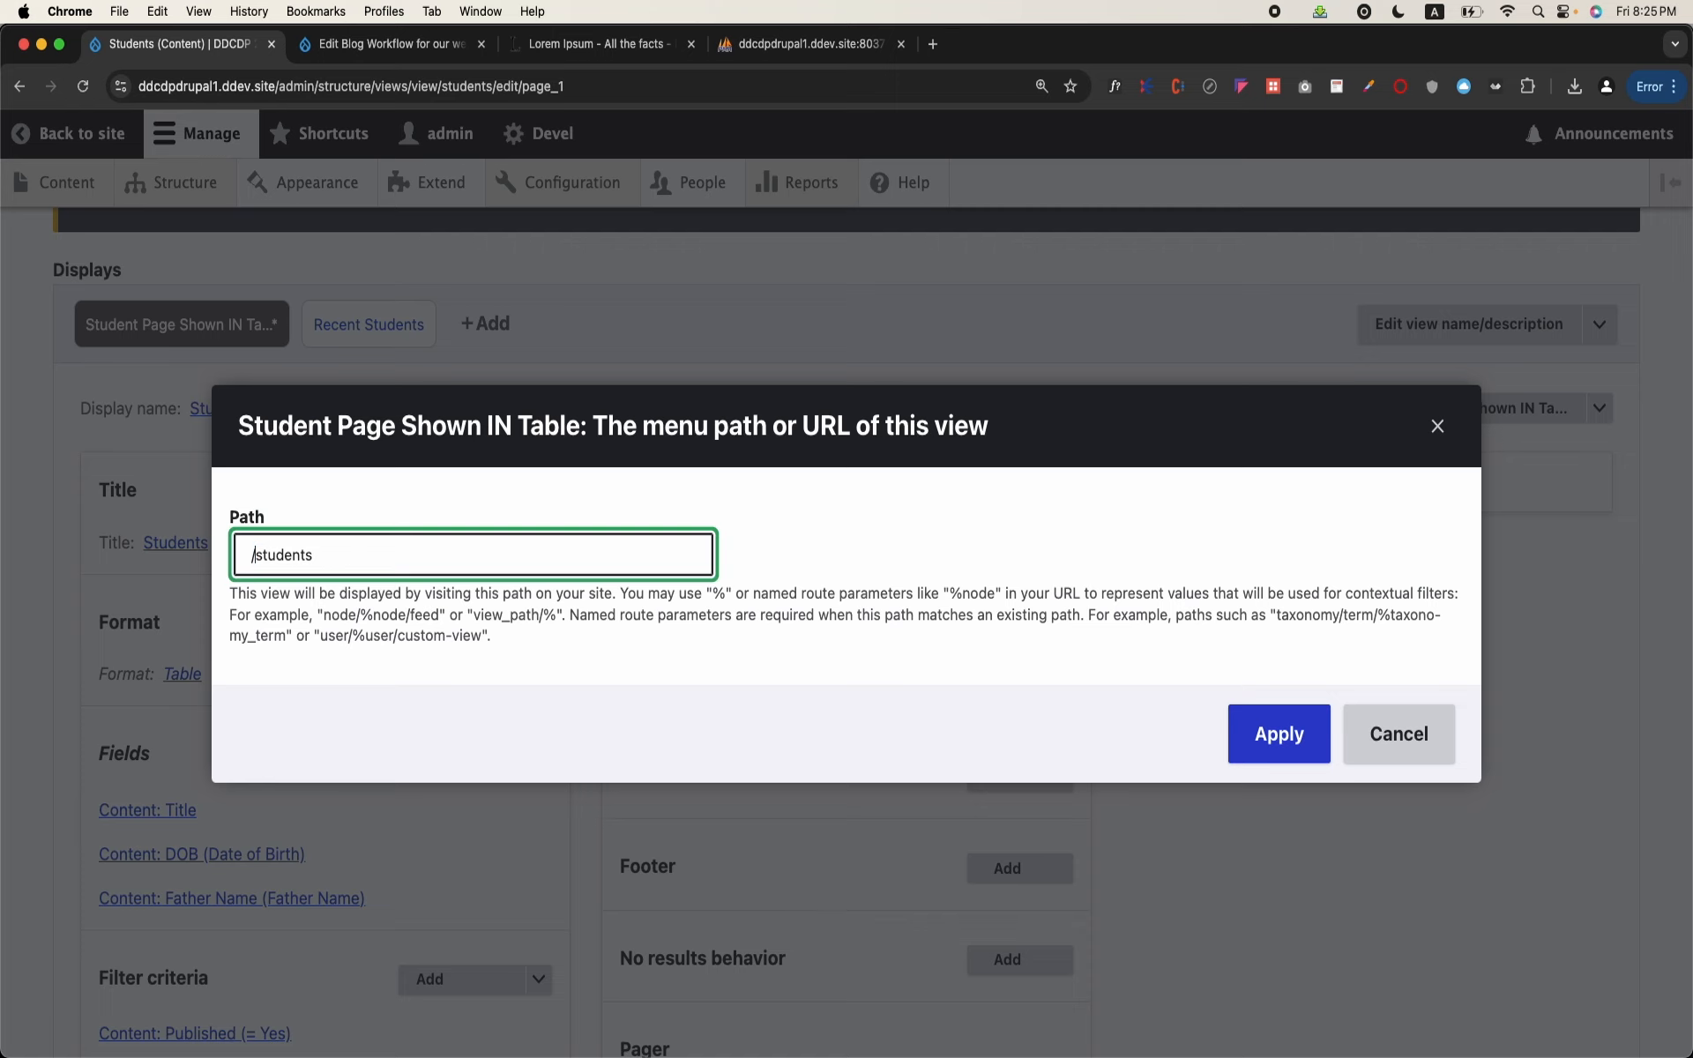
{"action": "left_click", "coordinate": [1319, 737]}
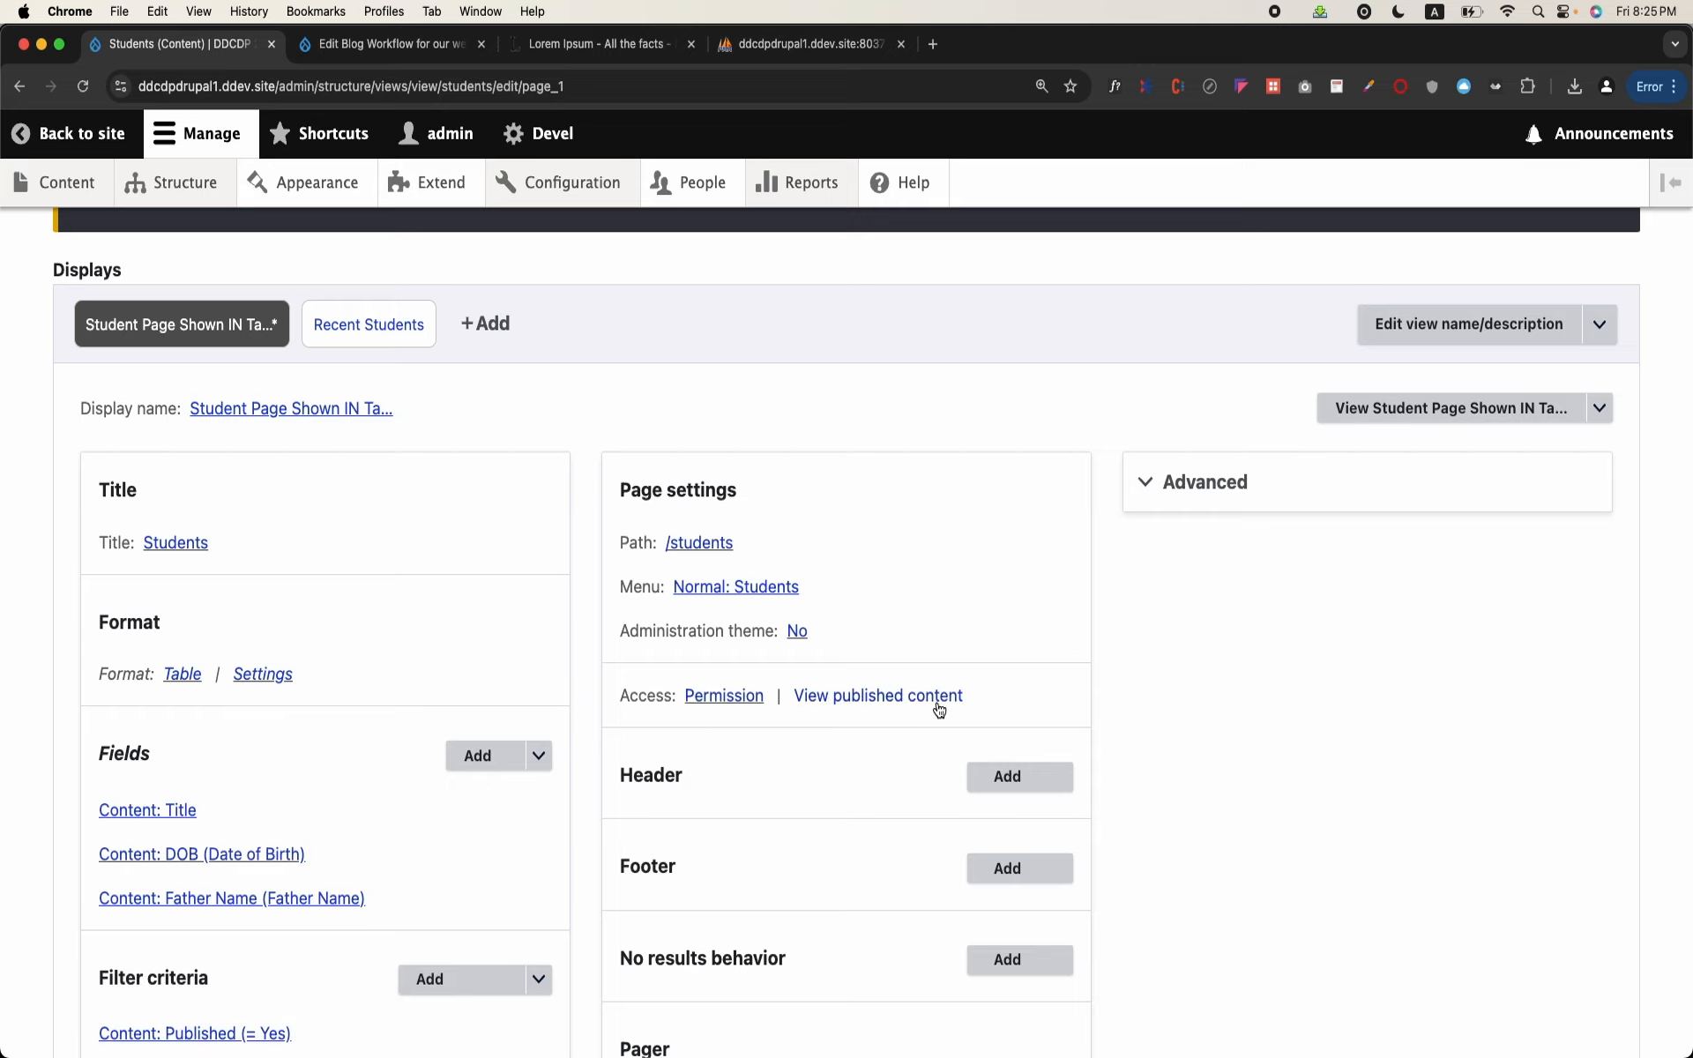
Step: Try Role as the access restriction, switch back to Permission, and apply it to all displays
{"action": "left_click", "coordinate": [726, 703]}
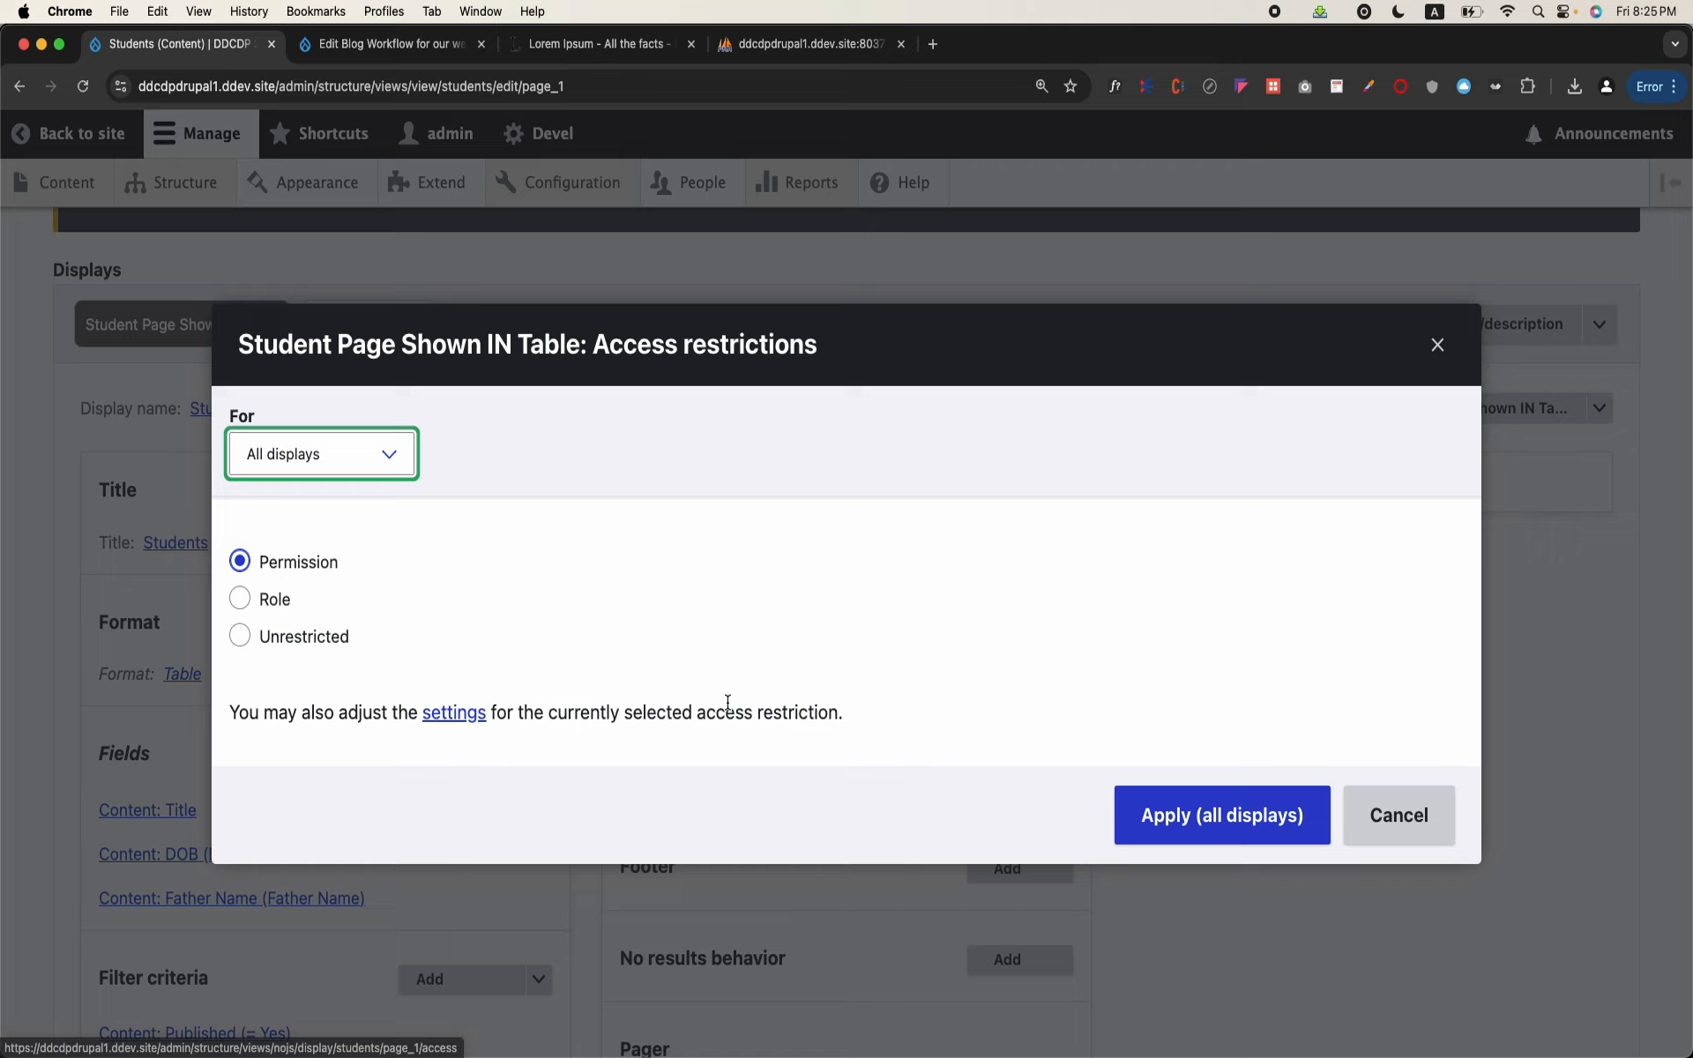
{"action": "left_click", "coordinate": [242, 601]}
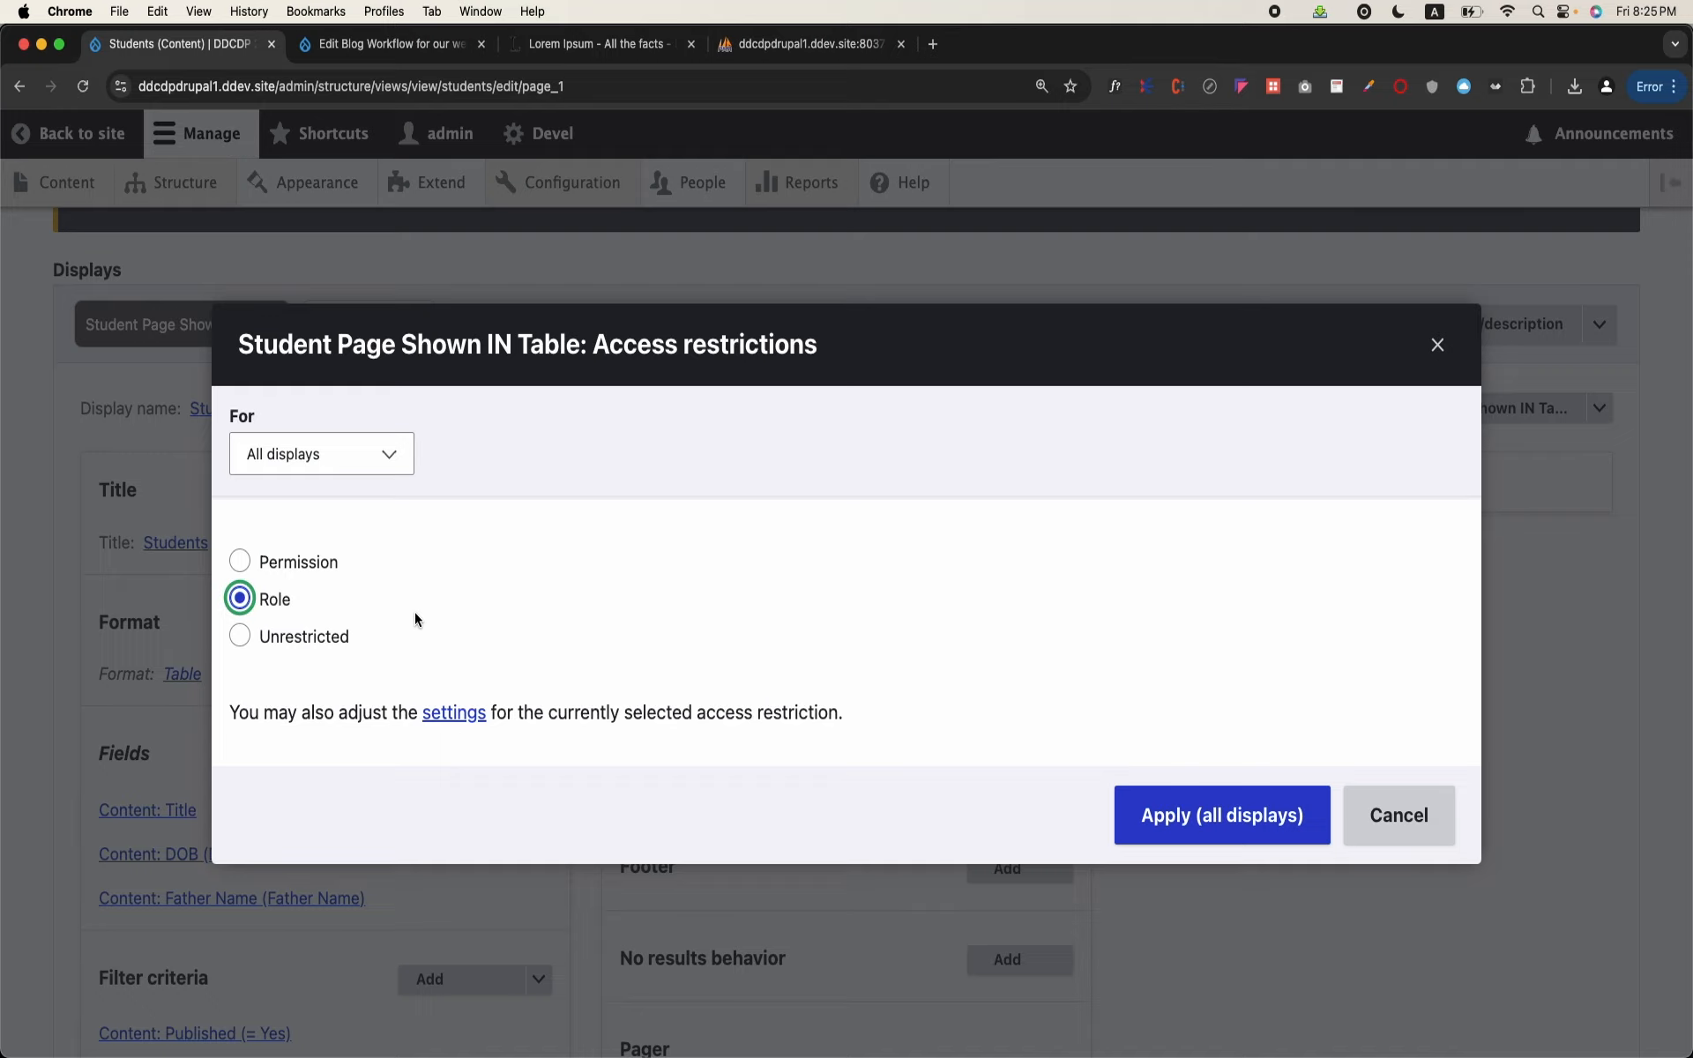
{"action": "left_click", "coordinate": [275, 565]}
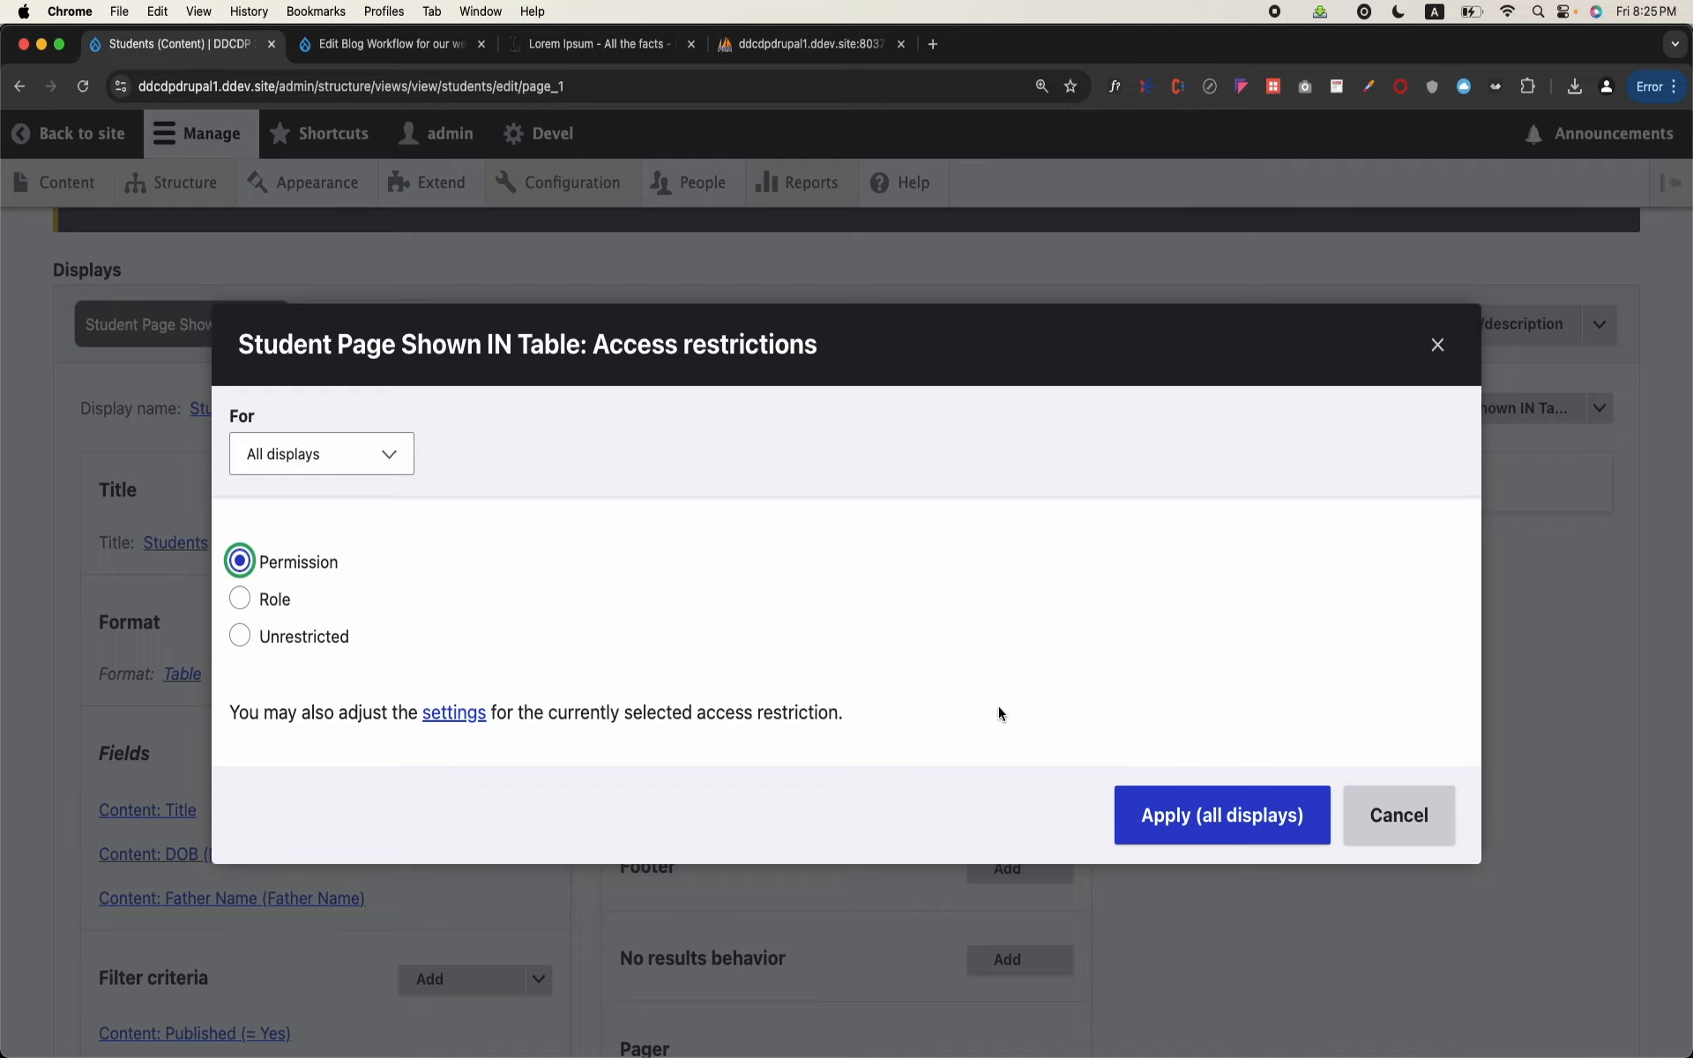
{"action": "left_click", "coordinate": [1210, 838]}
Step: Switch the pager to Paged output, full pager for this page only and apply its options unchanged
{"action": "scroll", "coordinate": [1209, 831], "scroll_direction": "down", "scroll_amount": 3}
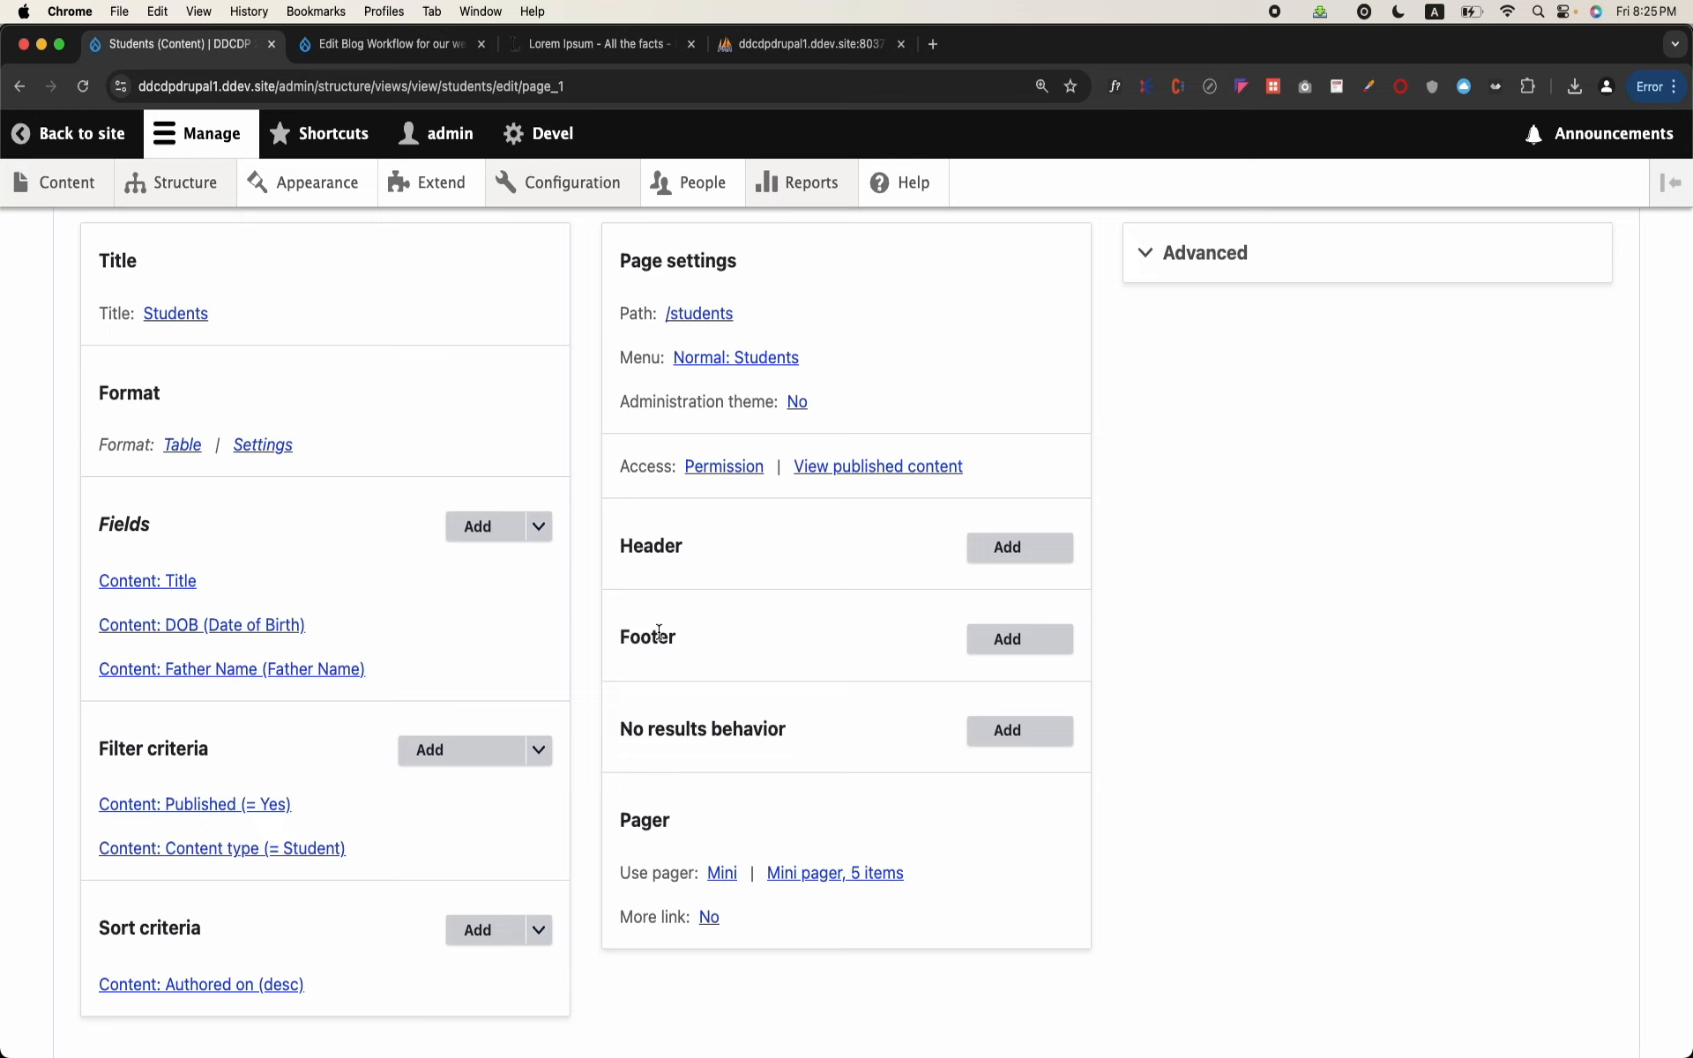
{"action": "scroll", "coordinate": [714, 613], "scroll_direction": "down", "scroll_amount": 3}
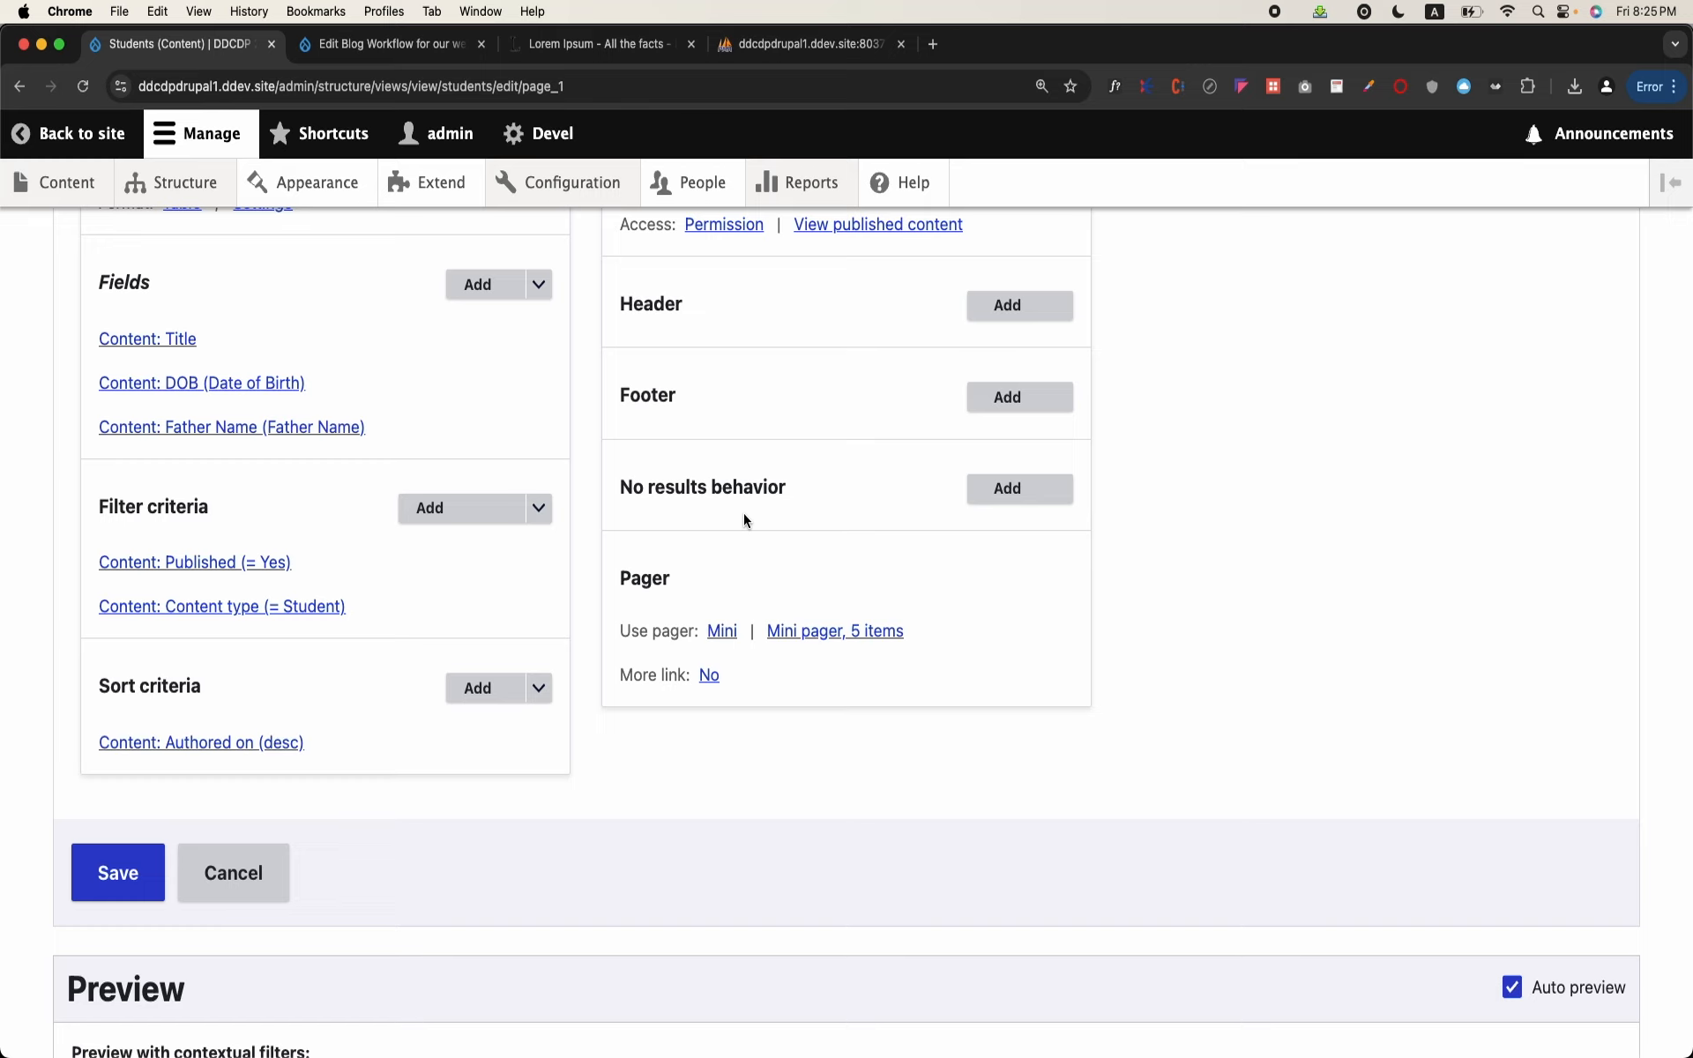
{"action": "left_click", "coordinate": [725, 631]}
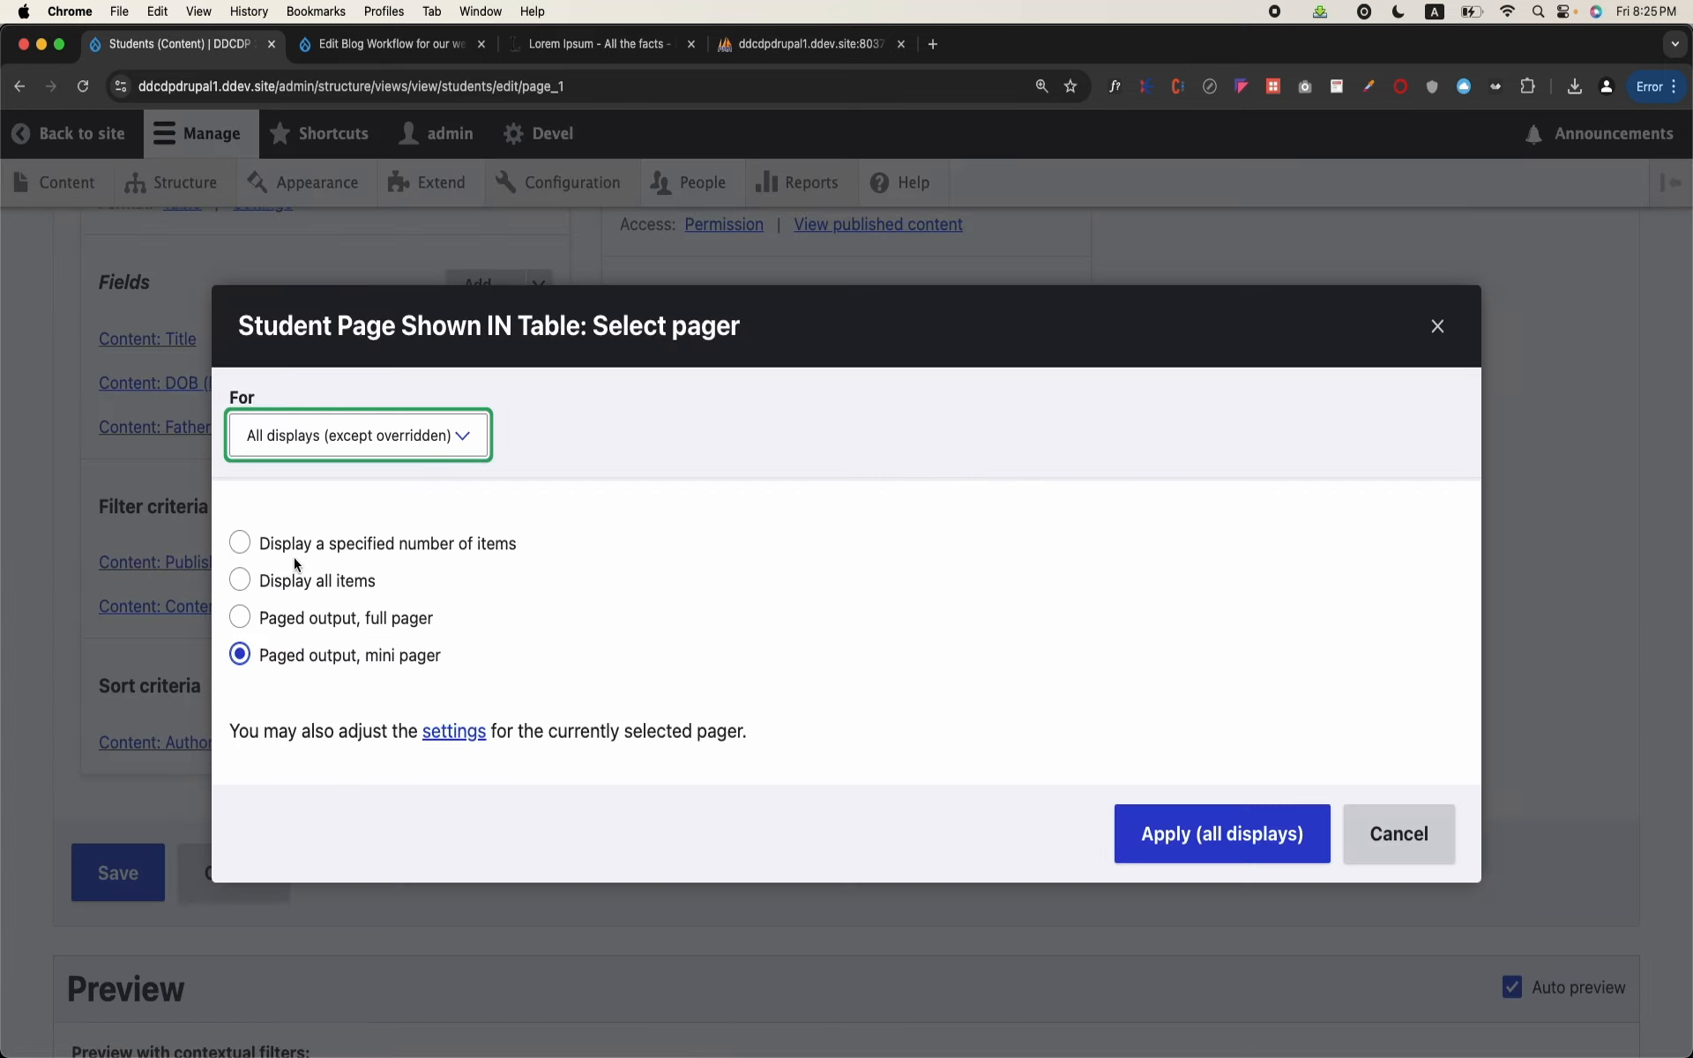
{"action": "left_click", "coordinate": [294, 624]}
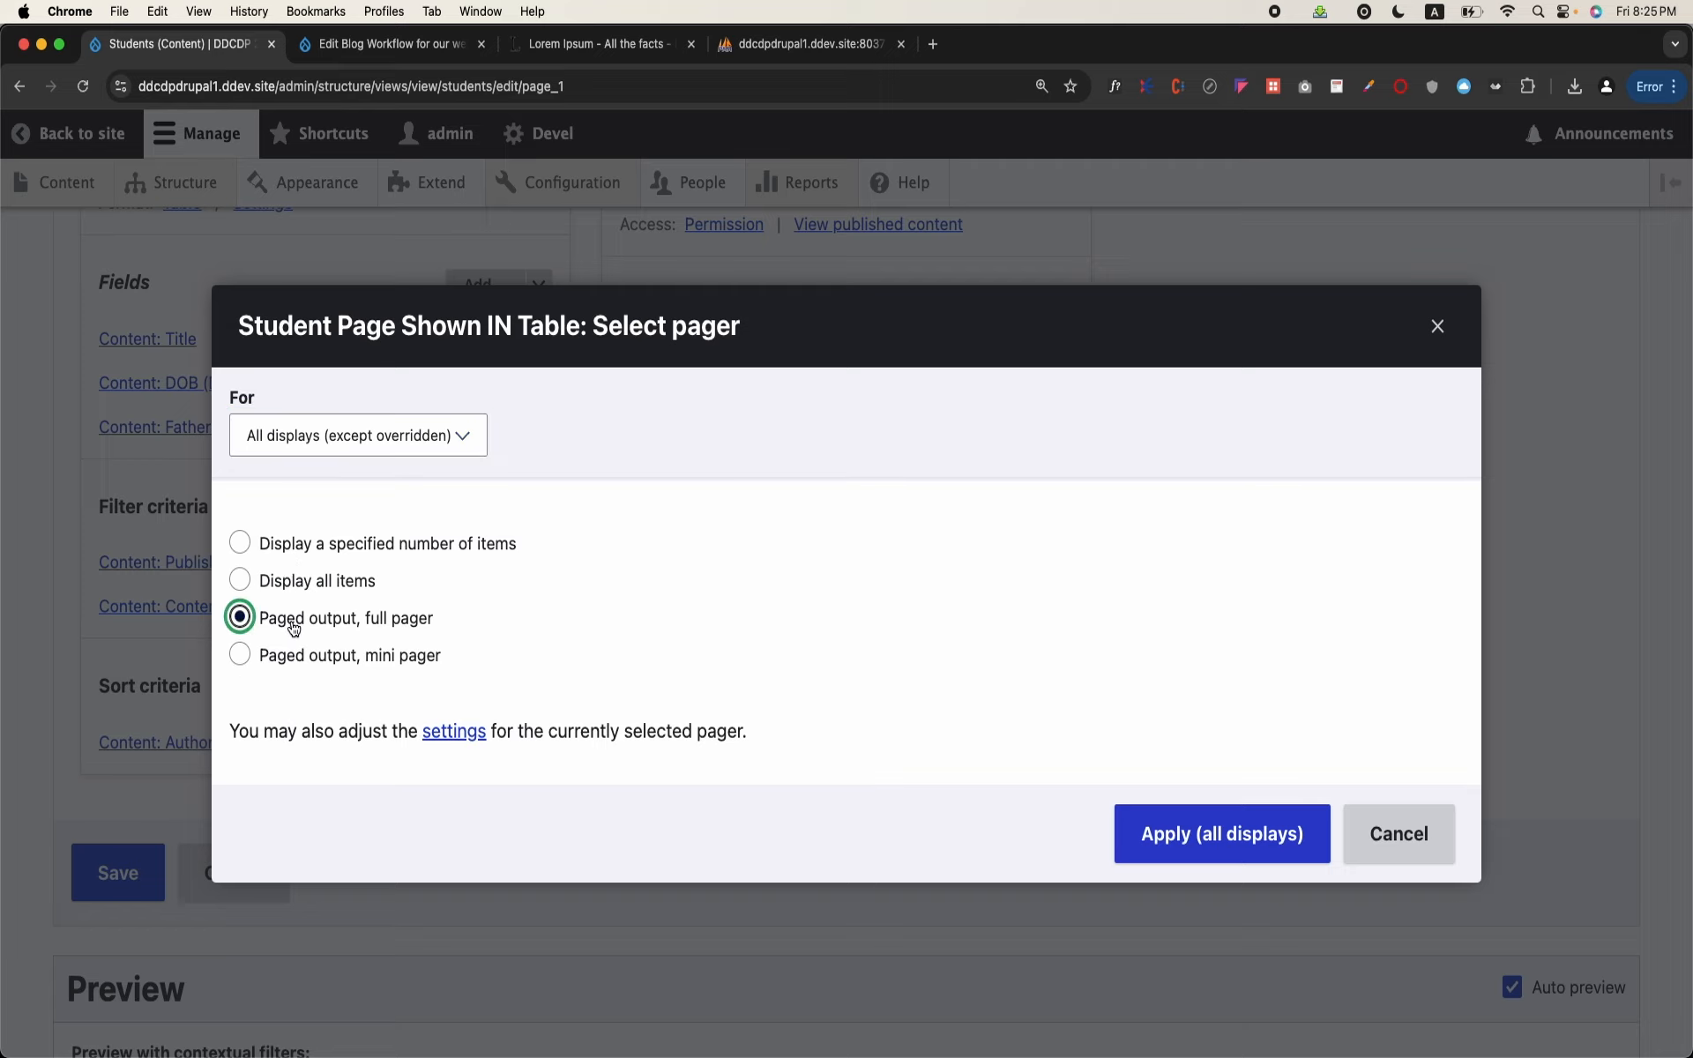
{"action": "left_click", "coordinate": [290, 440]}
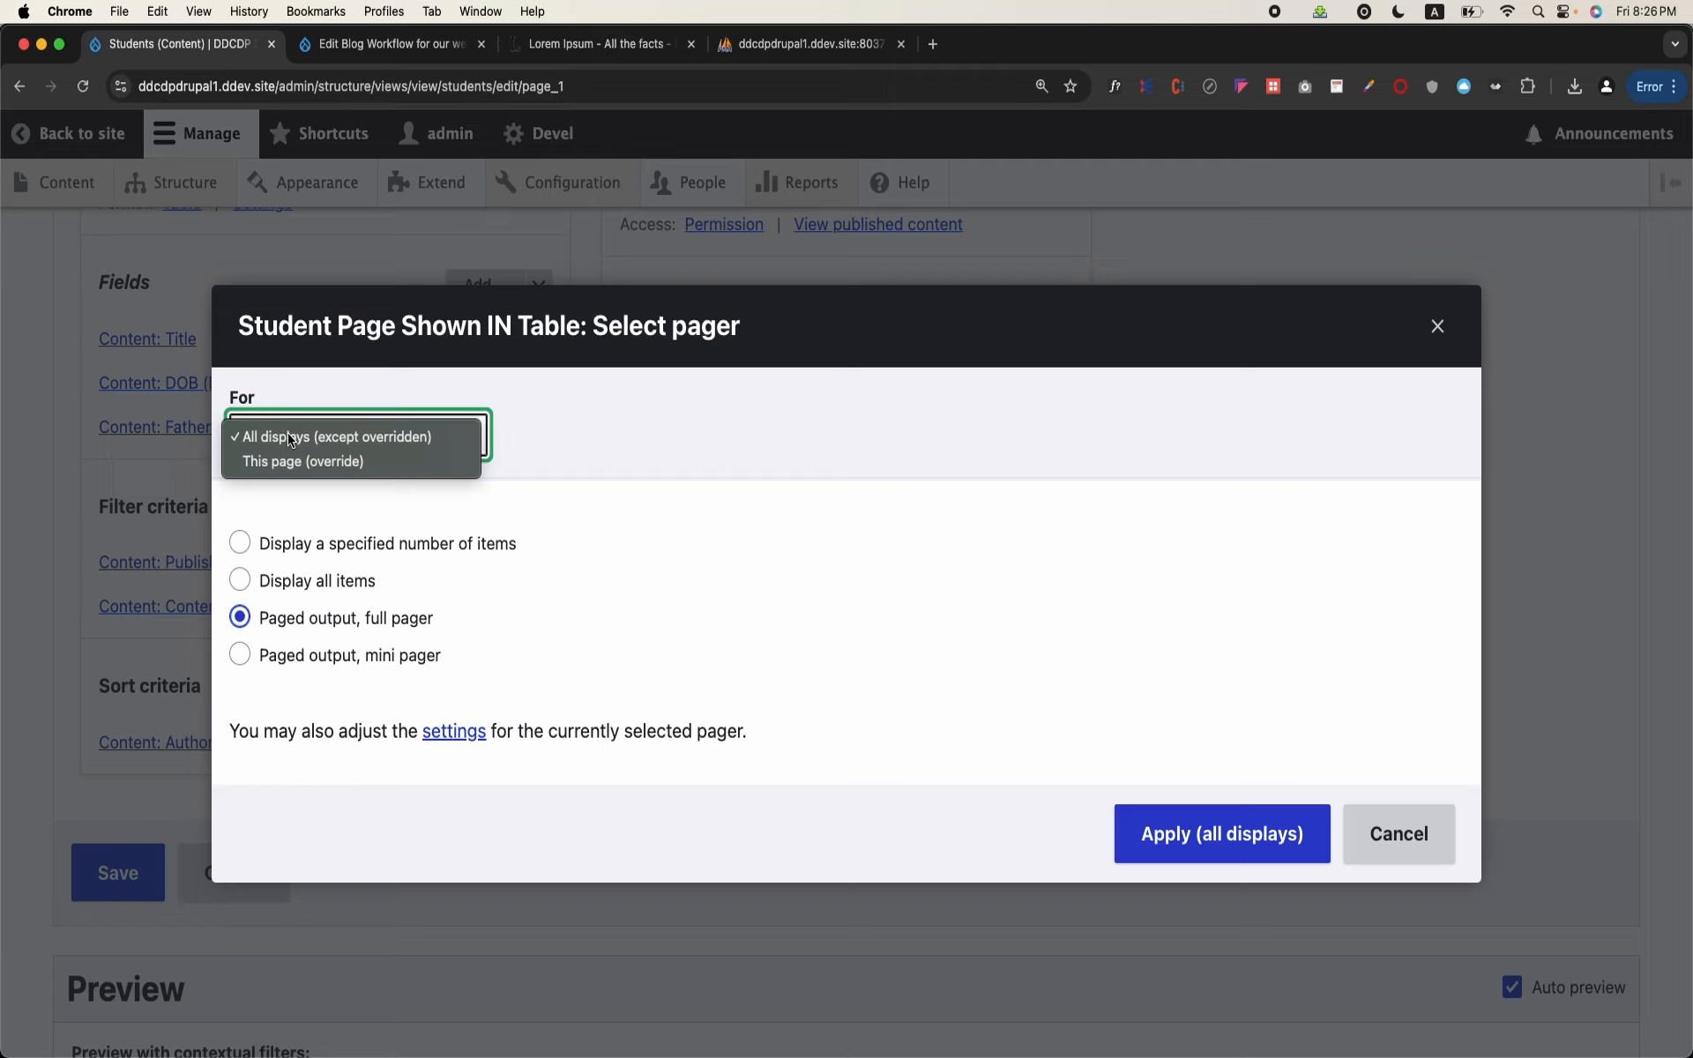
{"action": "left_click", "coordinate": [297, 461]}
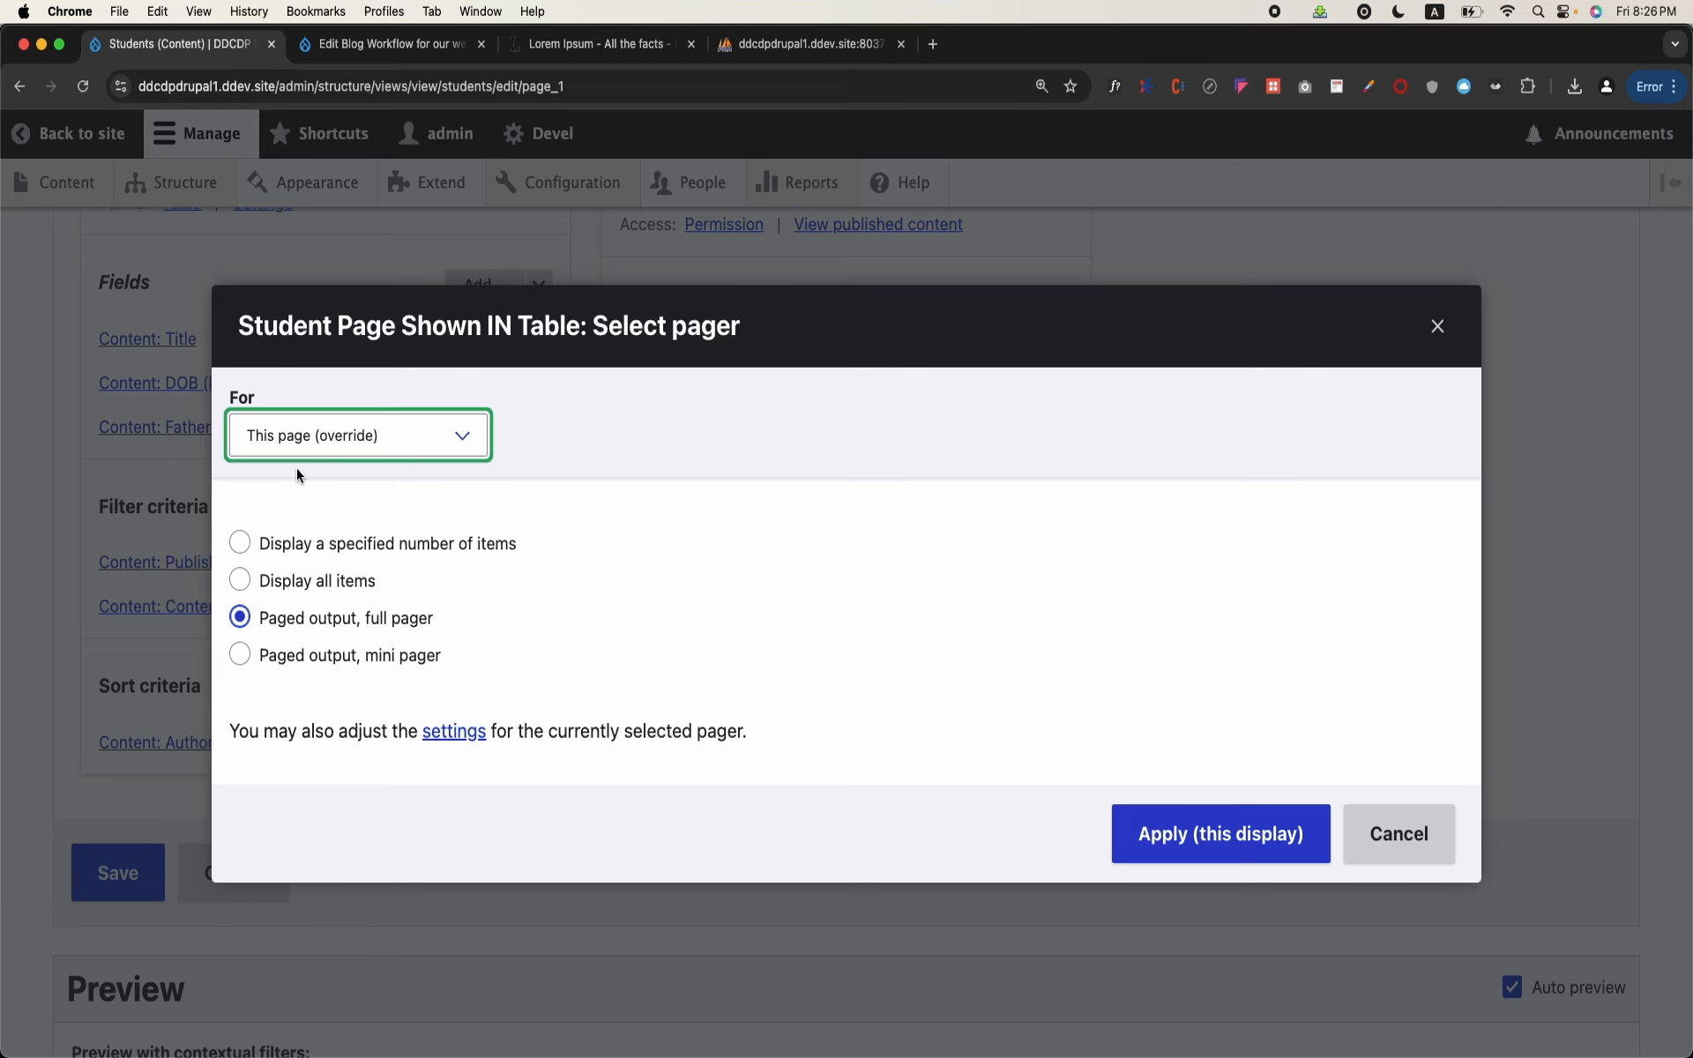
{"action": "left_click", "coordinate": [1210, 833]}
{"action": "left_click", "coordinate": [1242, 913]}
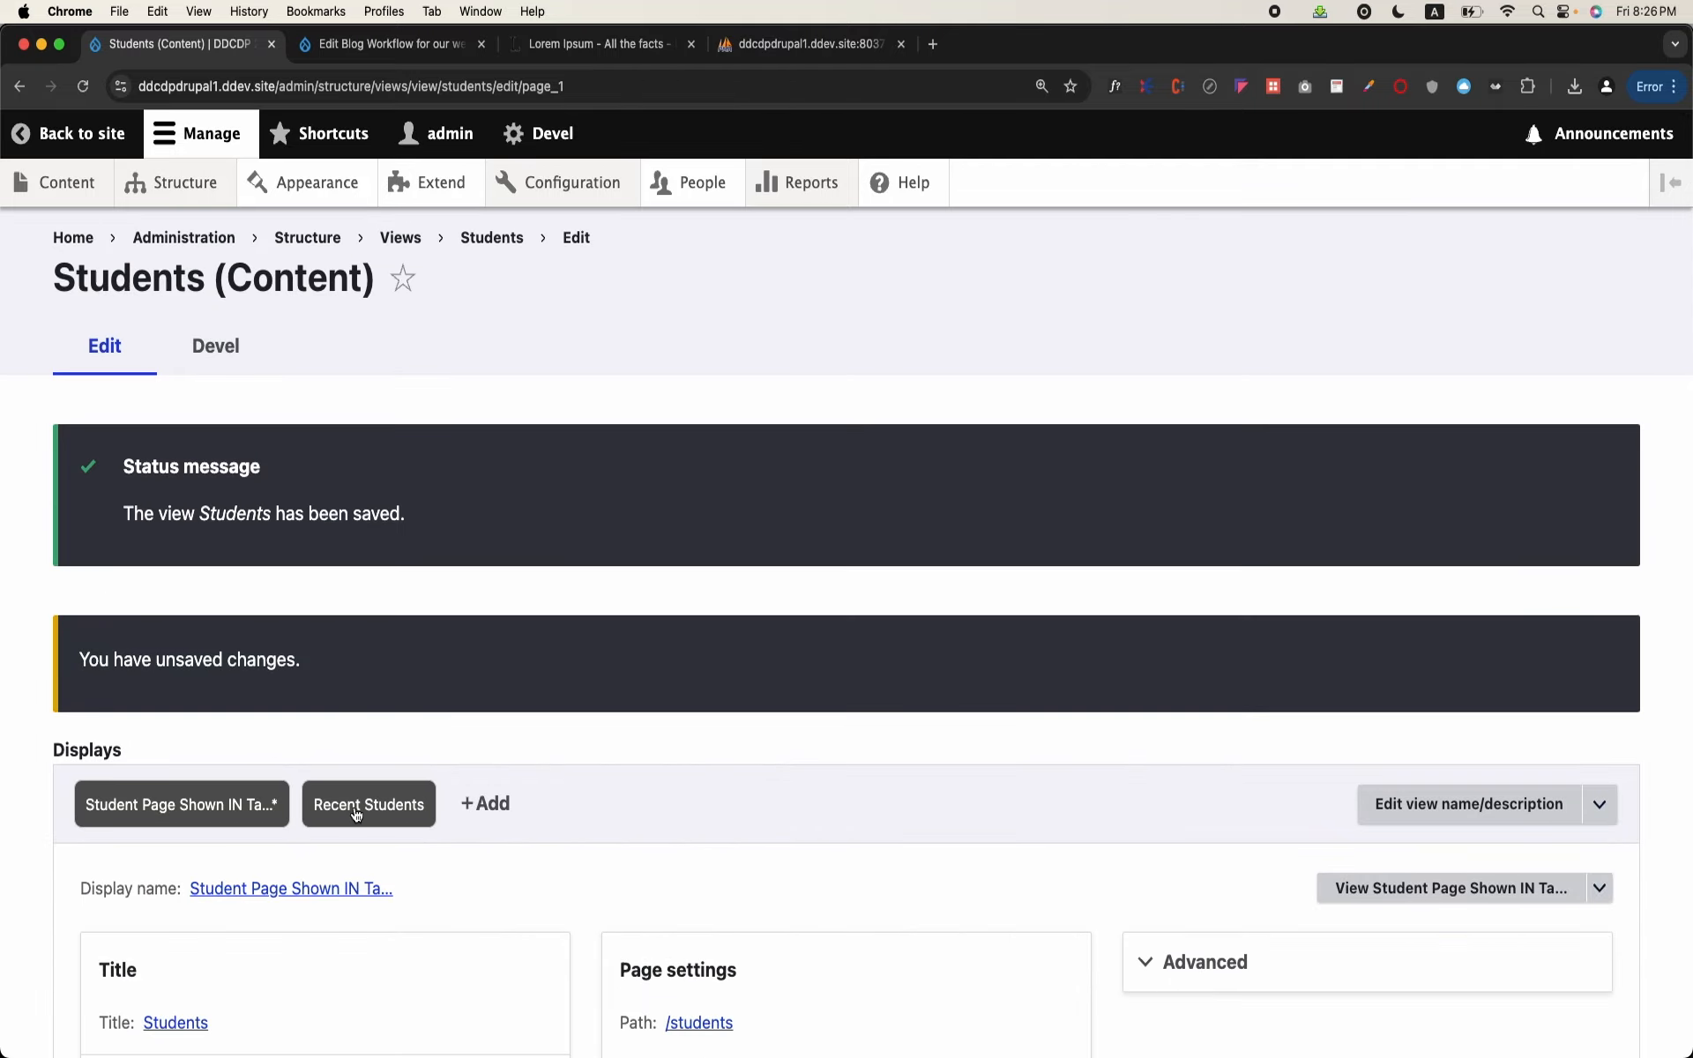
Step: Save the Students view with its menu link and full pager
{"action": "scroll", "coordinate": [363, 818], "scroll_direction": "down", "scroll_amount": 3}
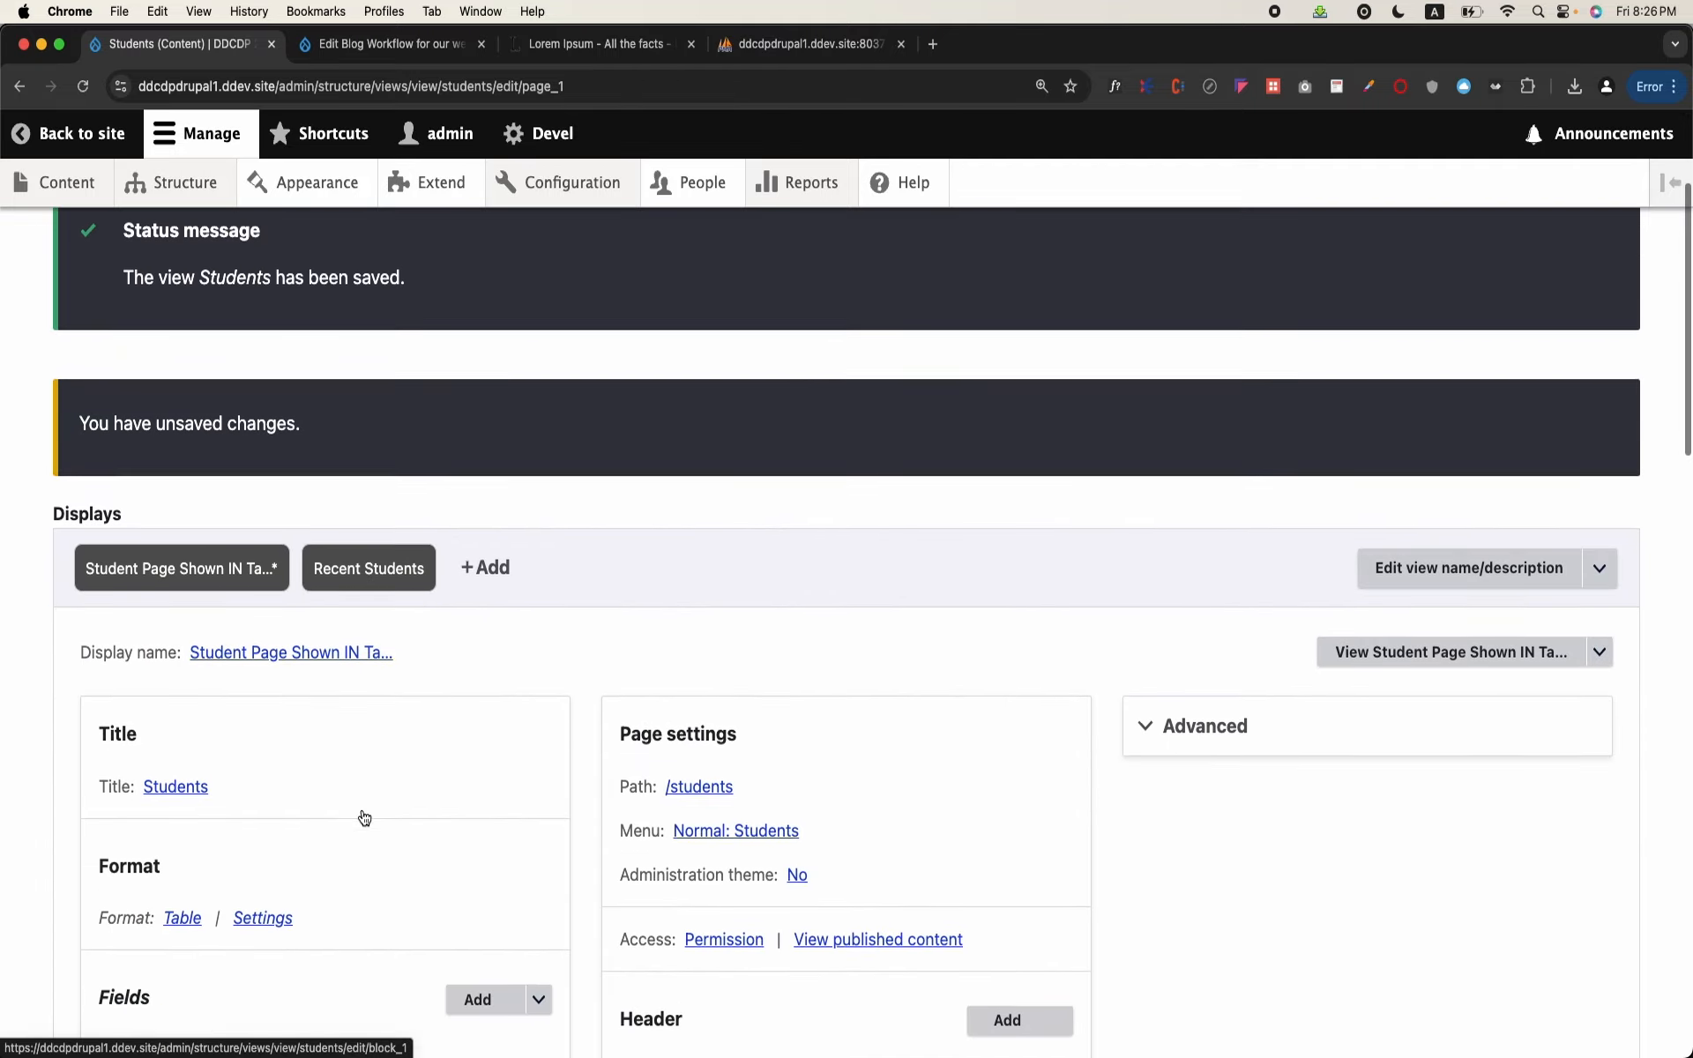
{"action": "scroll", "coordinate": [361, 811], "scroll_direction": "down", "scroll_amount": 6}
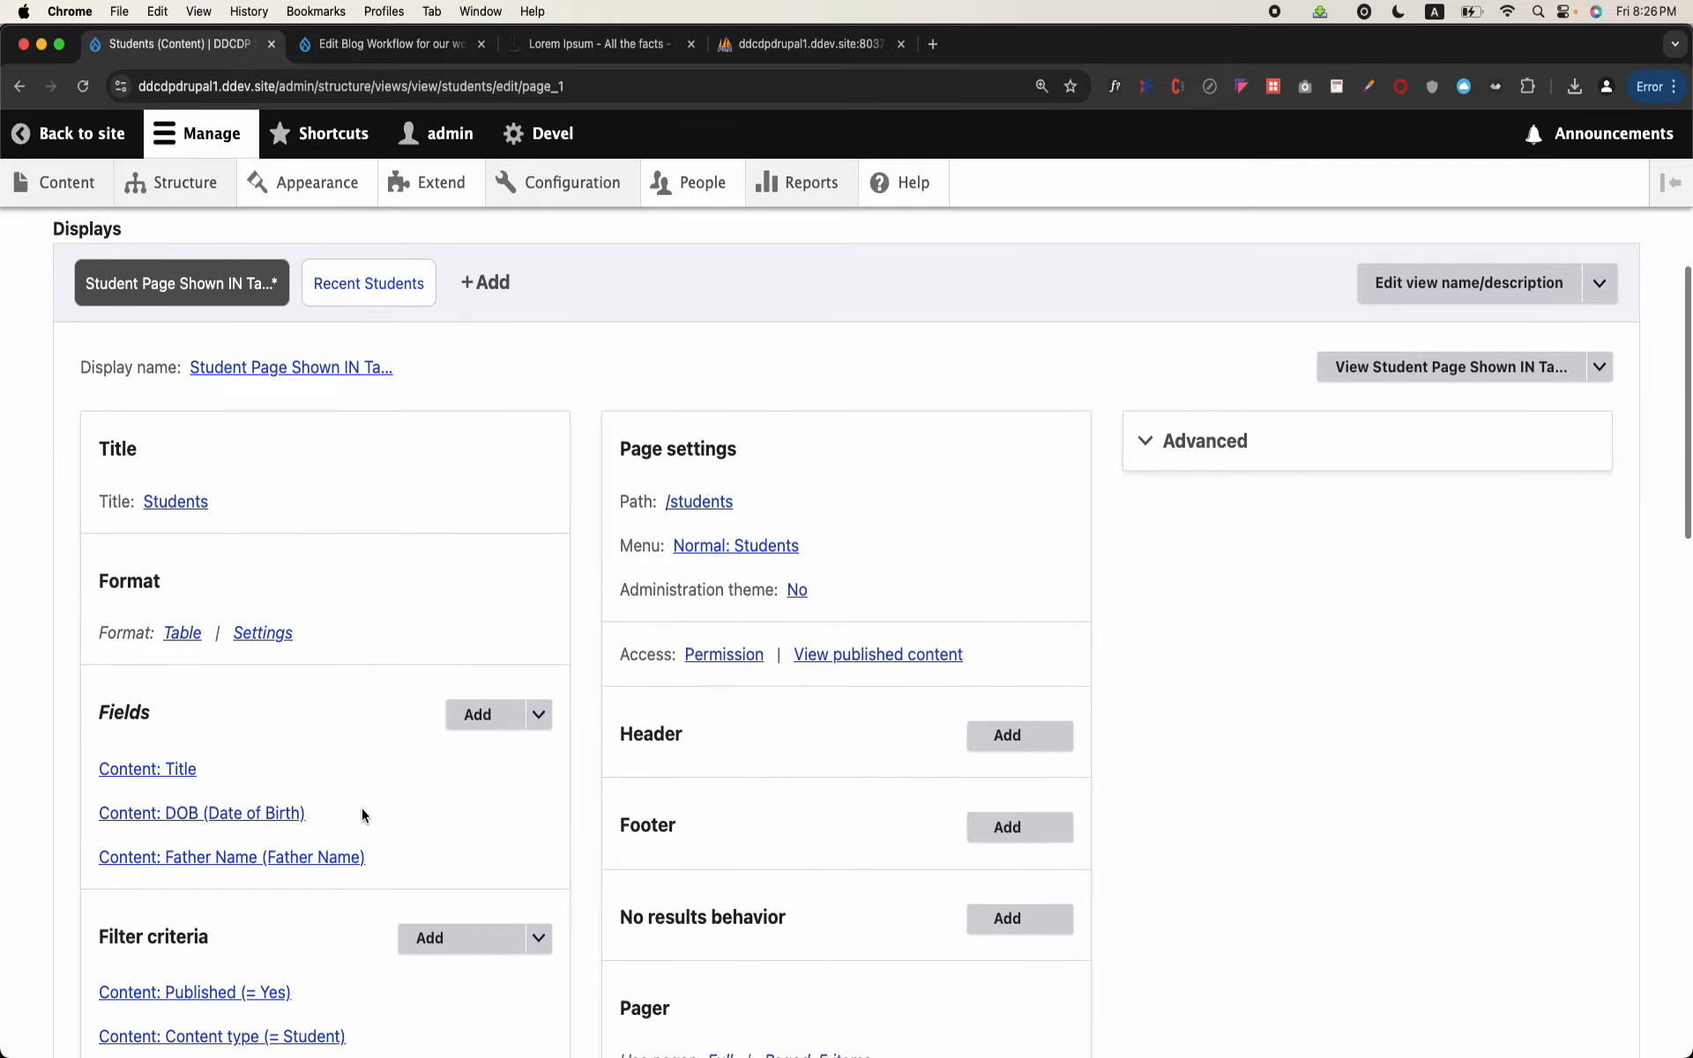
{"action": "scroll", "coordinate": [362, 812], "scroll_direction": "down", "scroll_amount": 3}
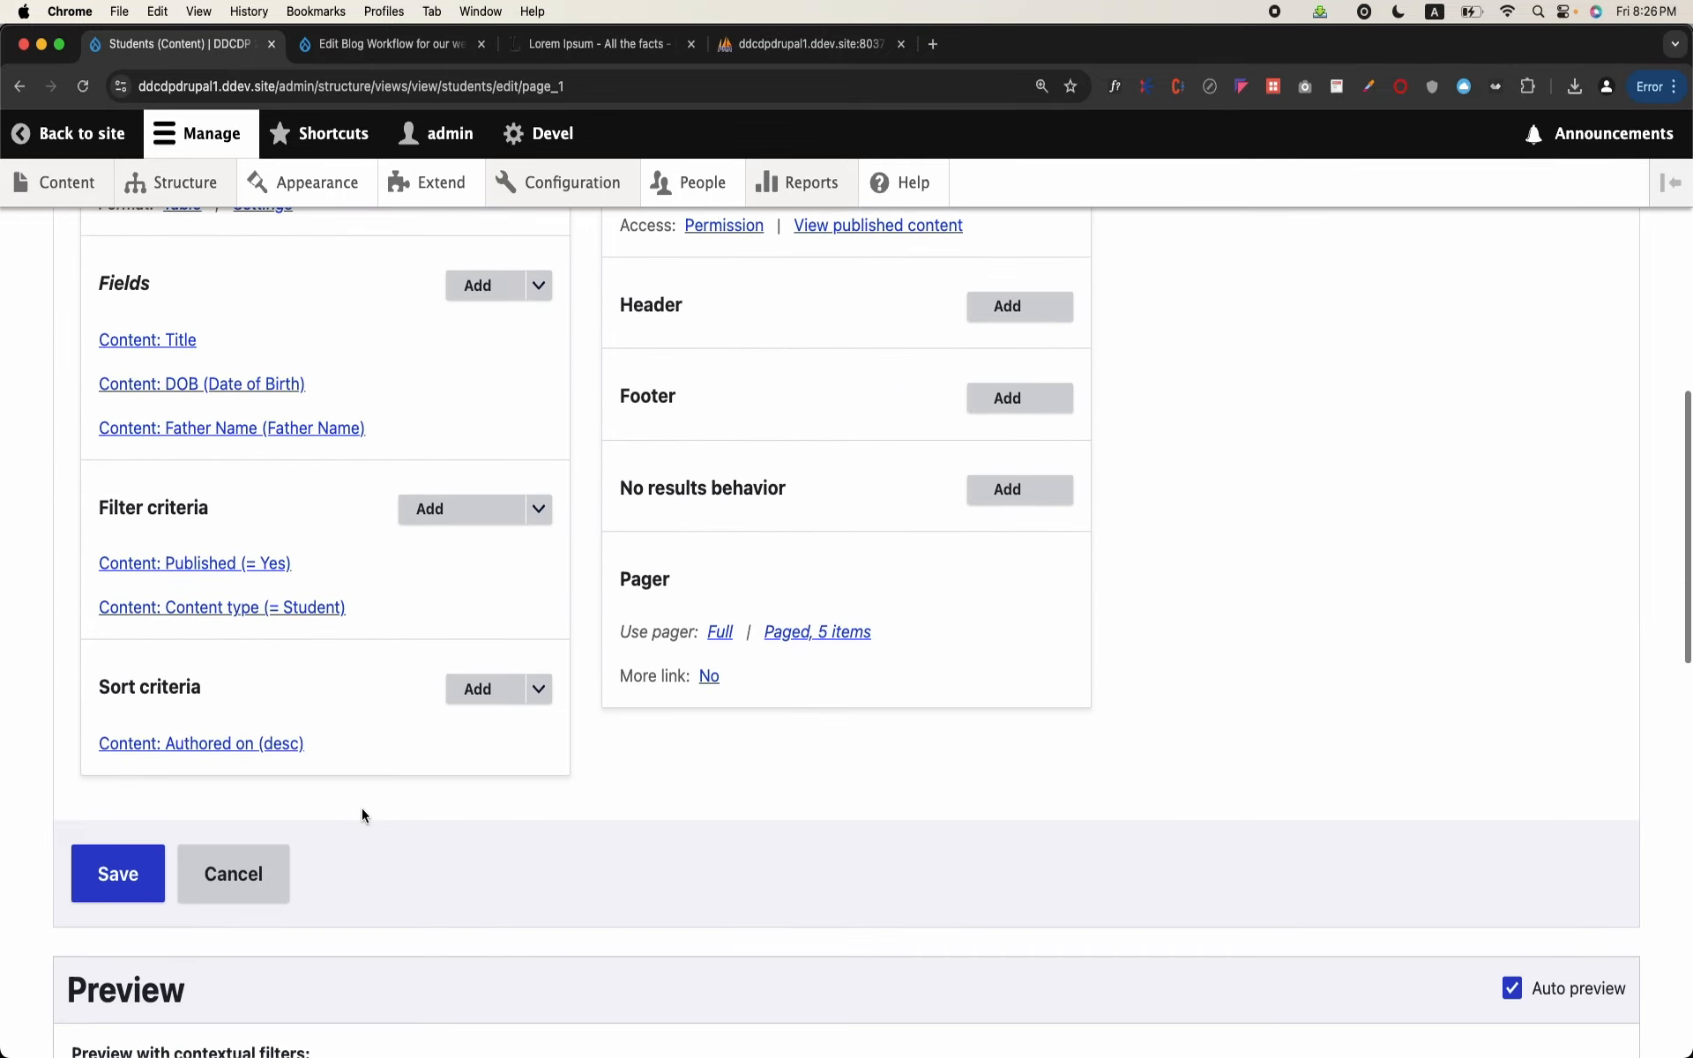
{"action": "right_click", "coordinate": [361, 808]}
{"action": "left_click", "coordinate": [90, 898]}
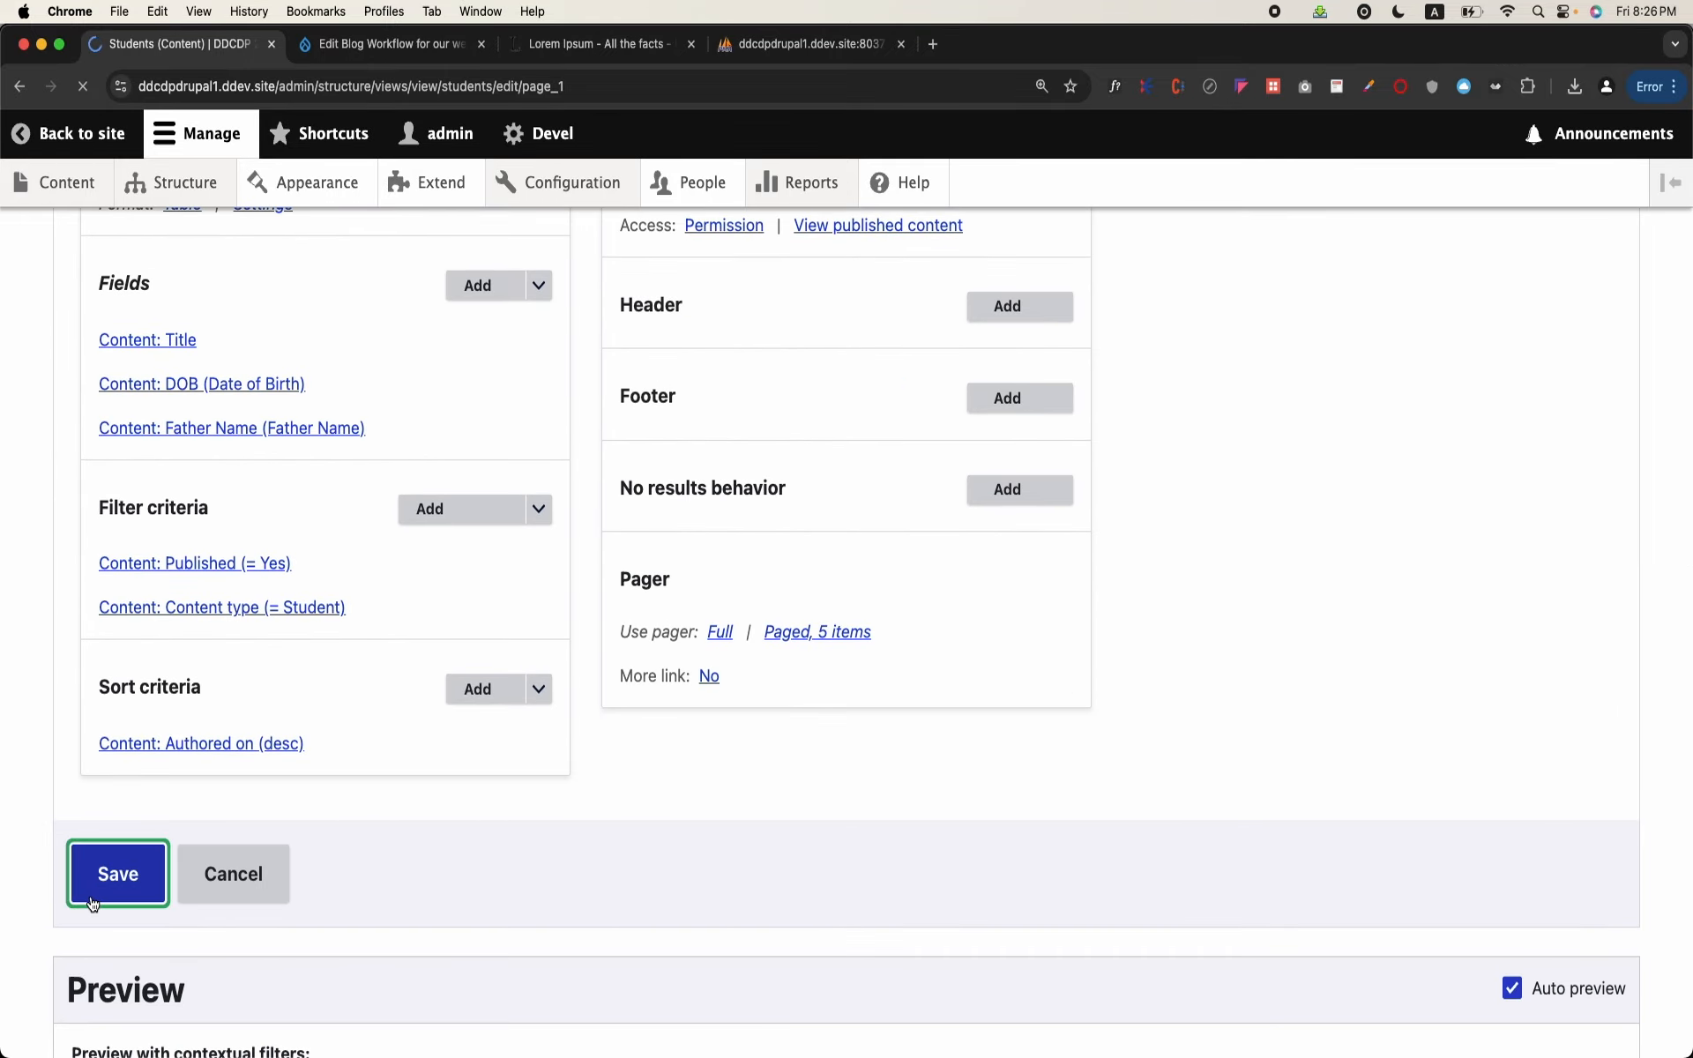
Step: Add a global Text area as the no results behavior of the Students view
{"action": "scroll", "coordinate": [415, 849], "scroll_direction": "down", "scroll_amount": 6}
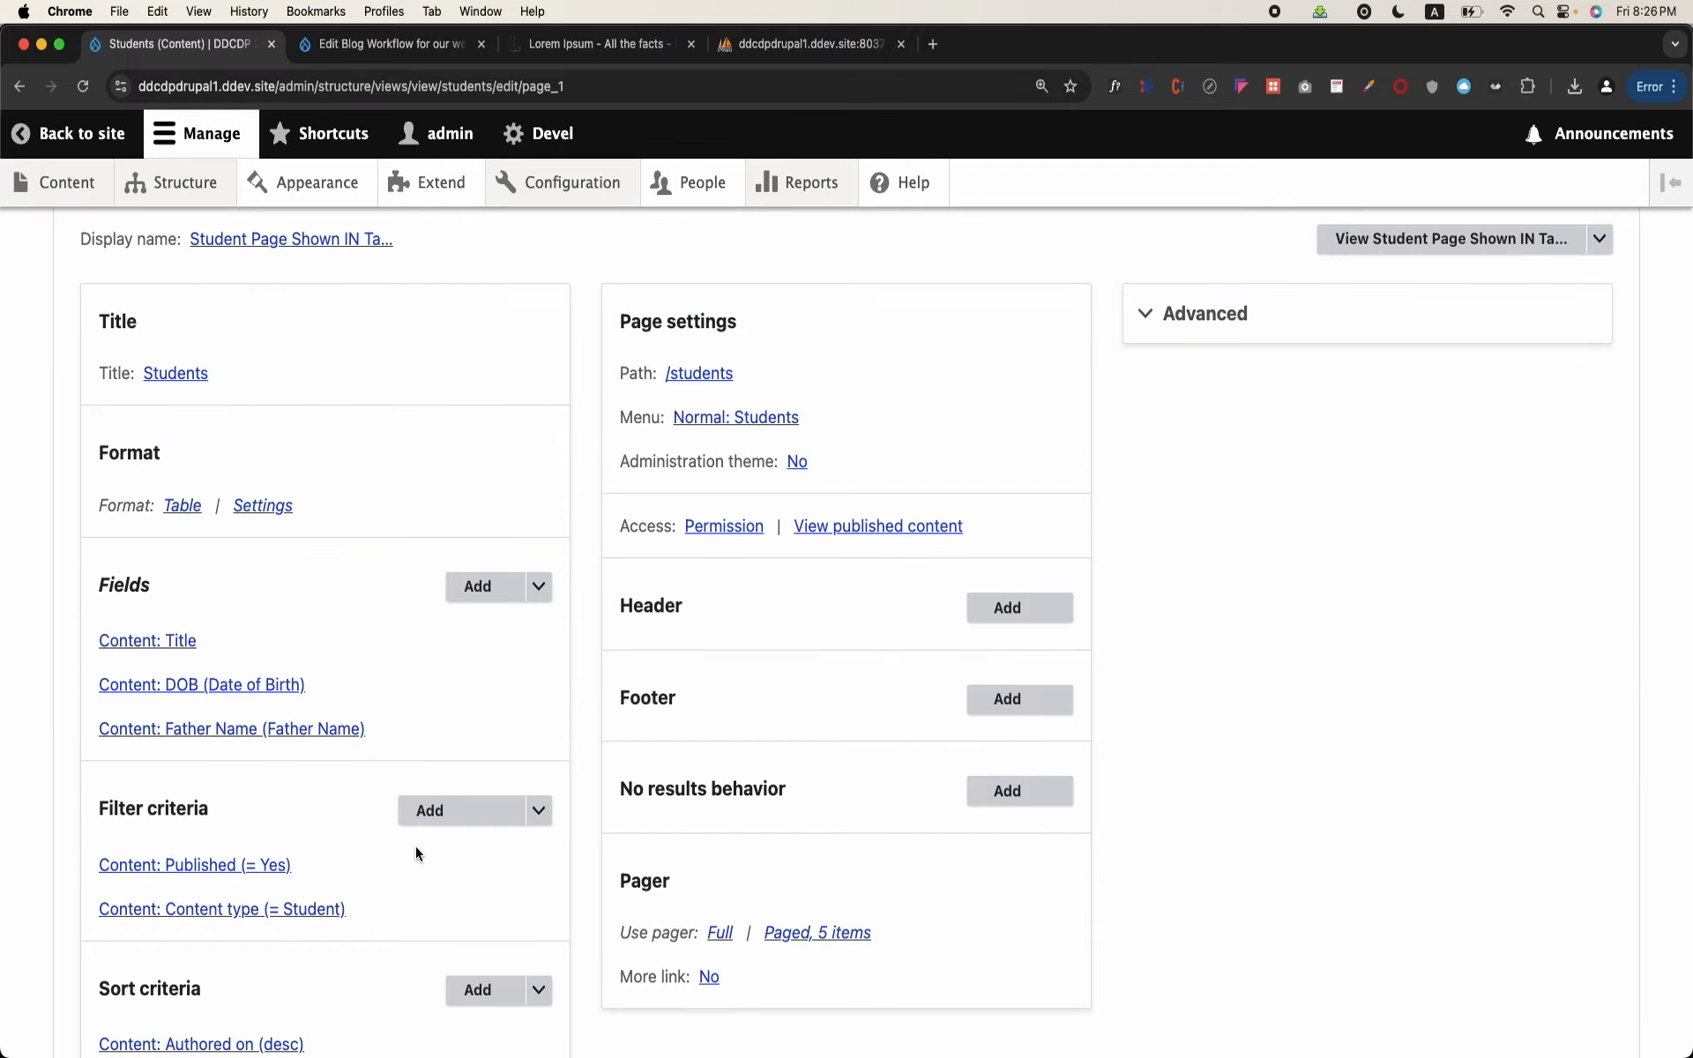
{"action": "scroll", "coordinate": [416, 849], "scroll_direction": "down", "scroll_amount": 4}
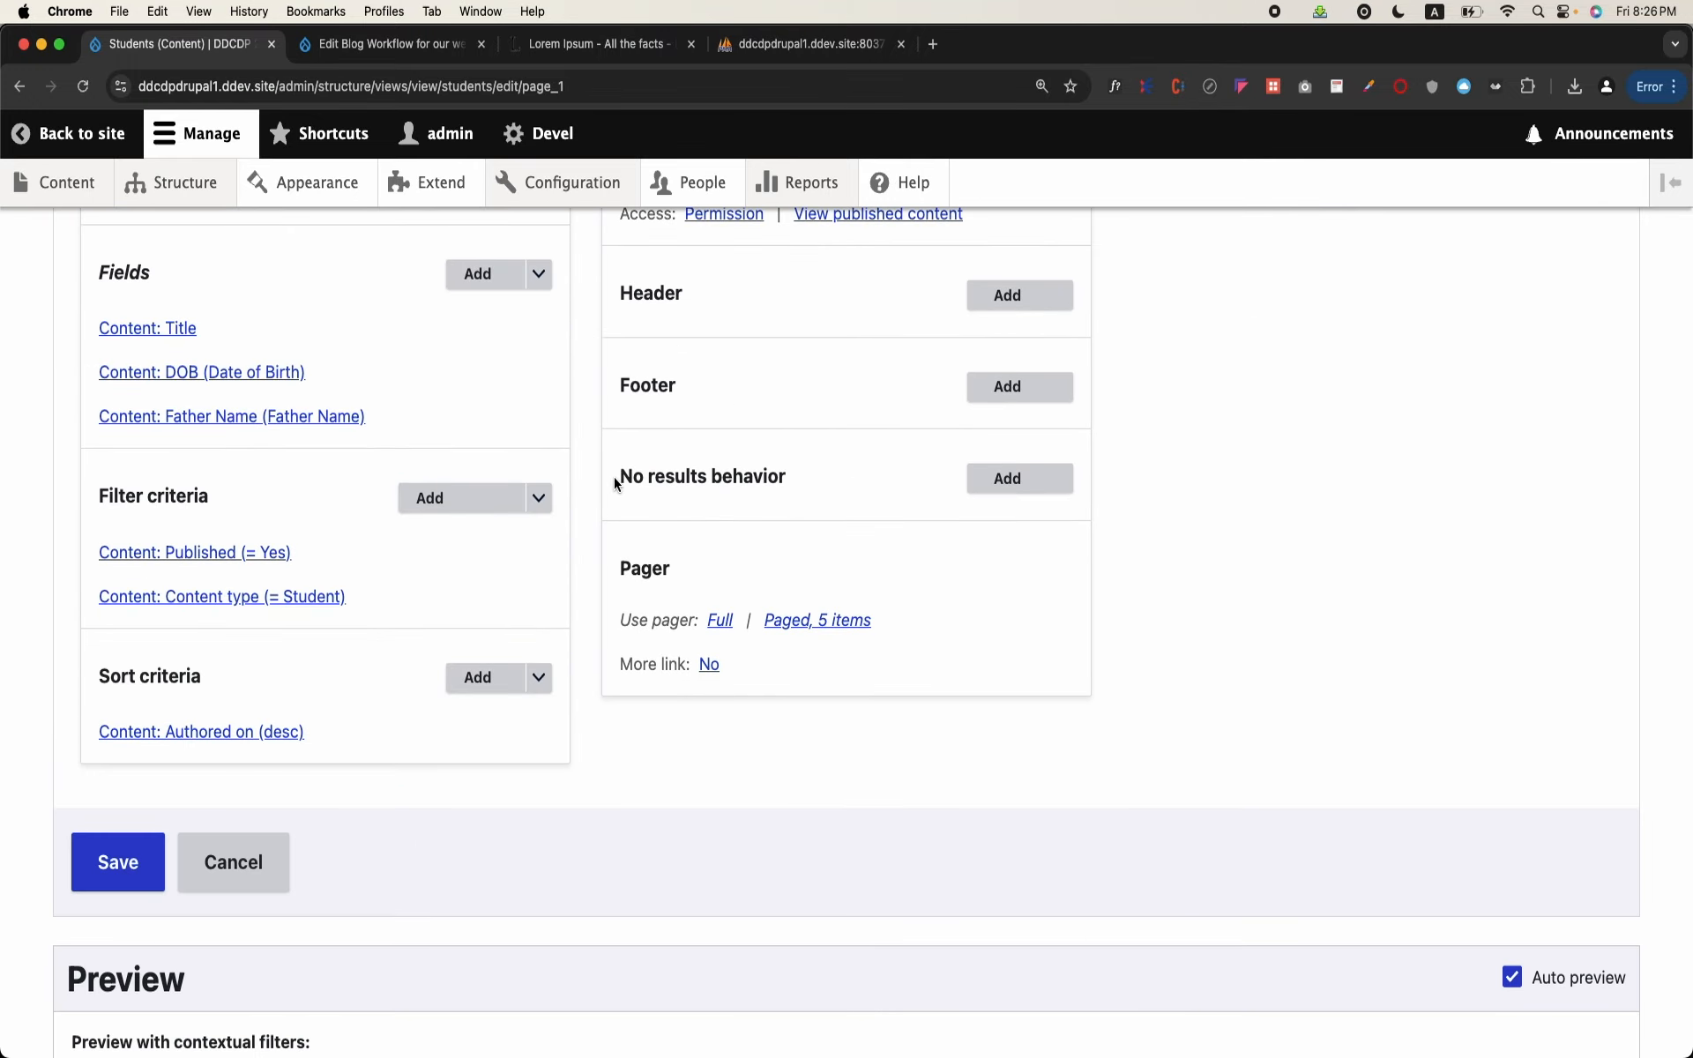
{"action": "triple_click", "coordinate": [755, 478]}
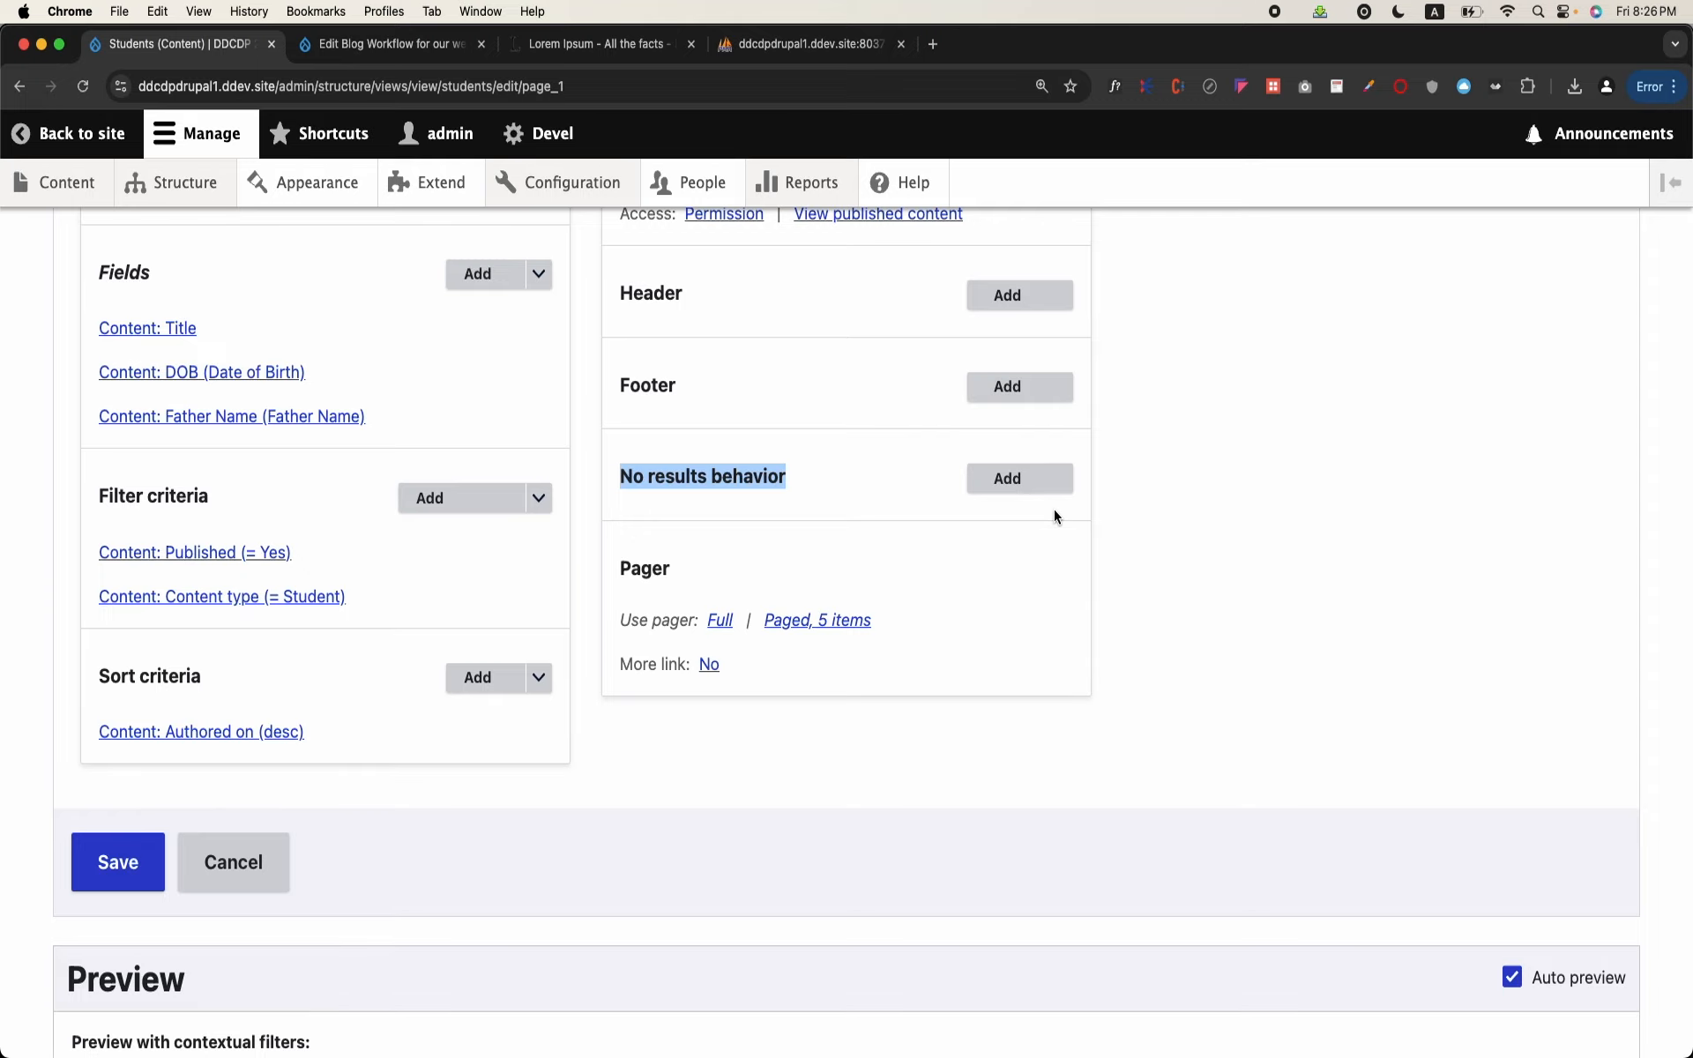
{"action": "left_click", "coordinate": [1032, 497]}
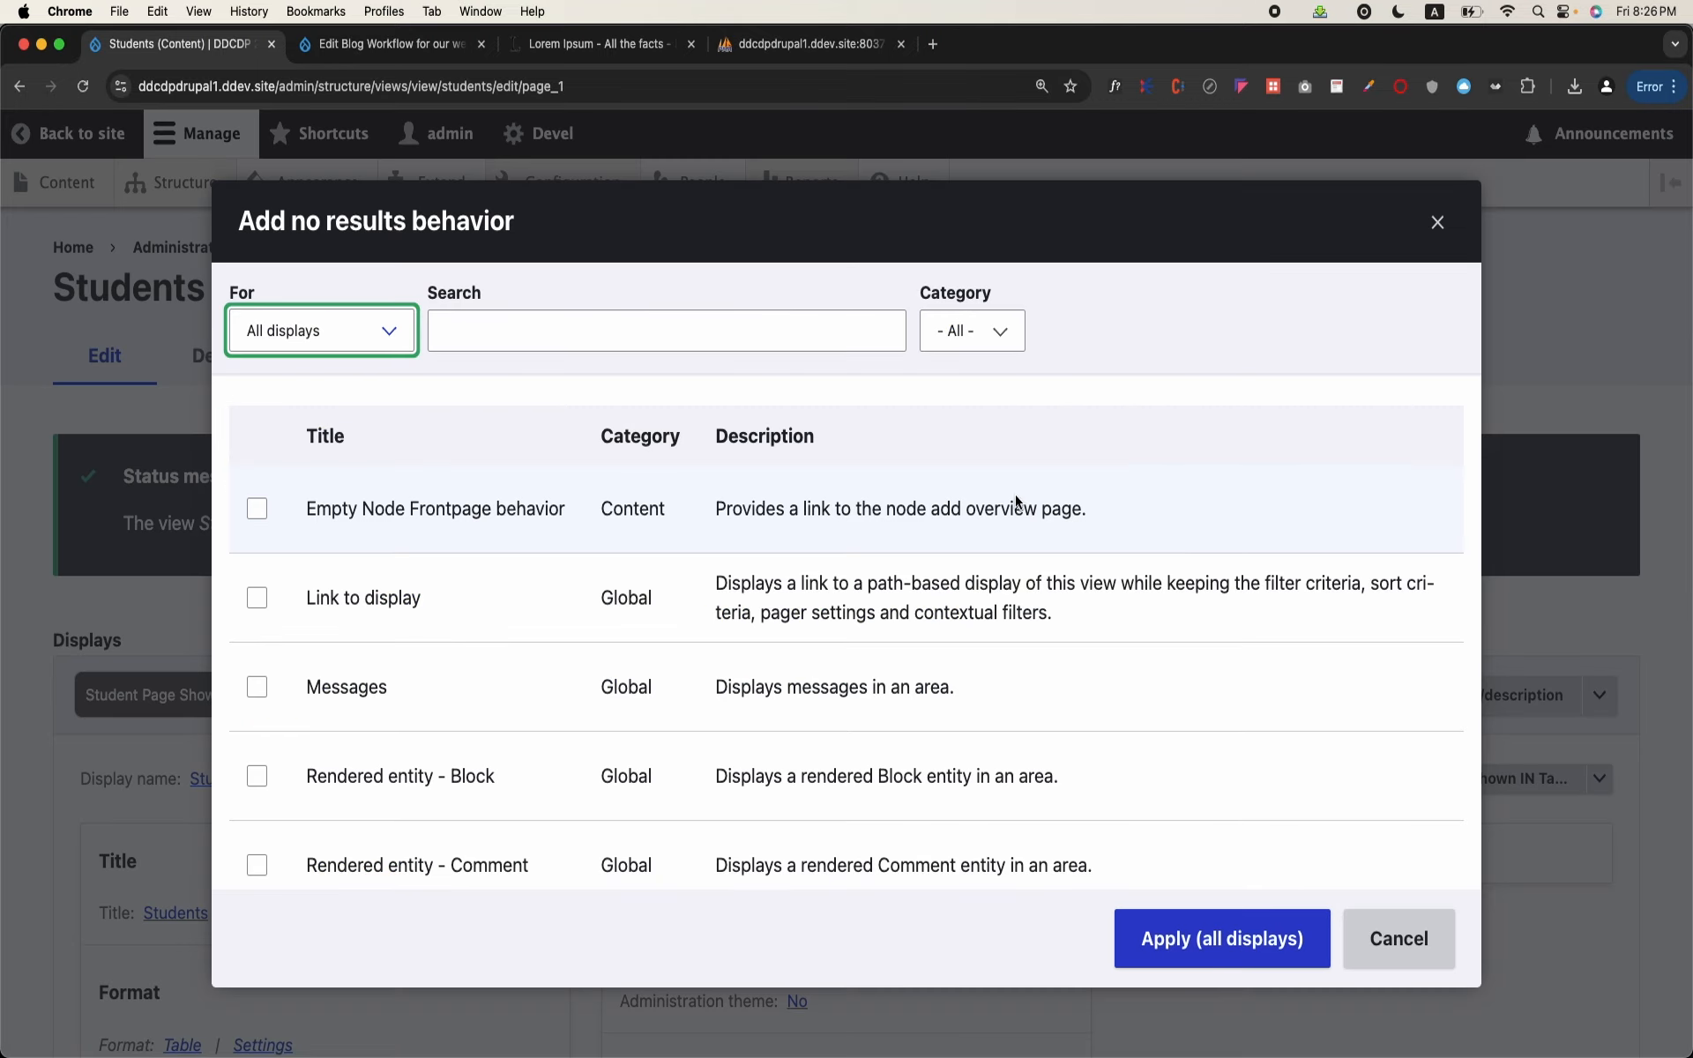
{"action": "scroll", "coordinate": [338, 599], "scroll_direction": "down", "scroll_amount": 20}
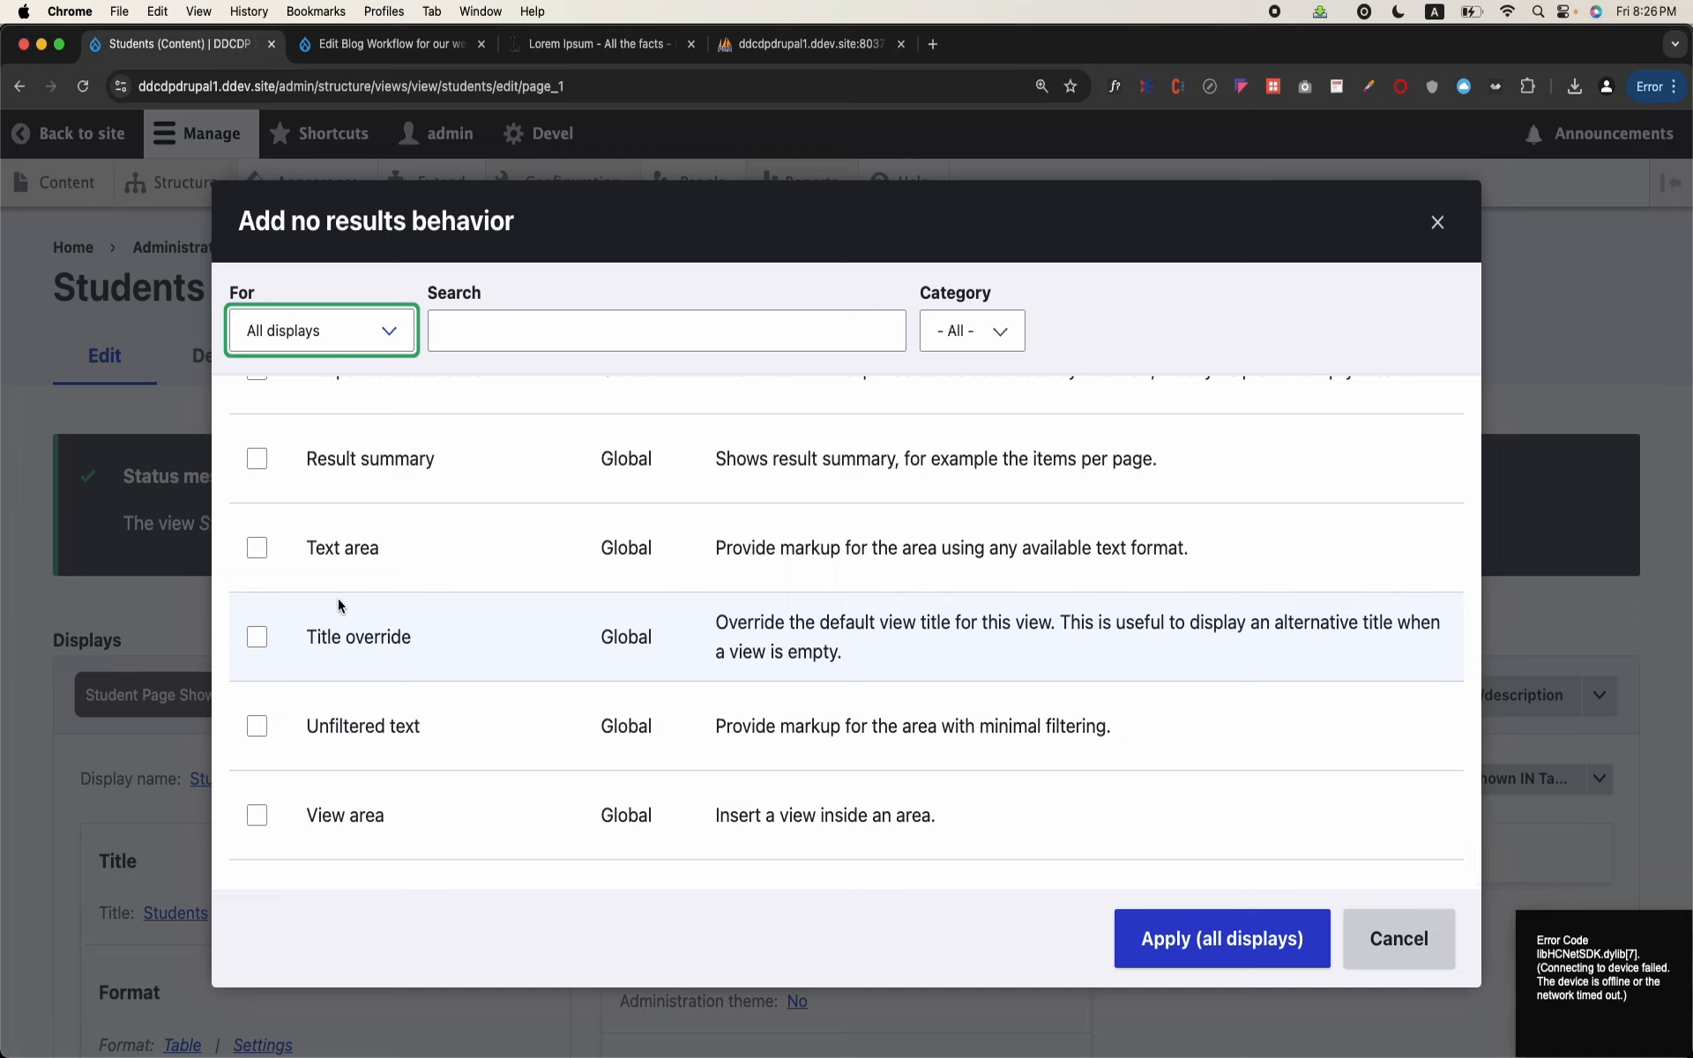
{"action": "left_click", "coordinate": [257, 548]}
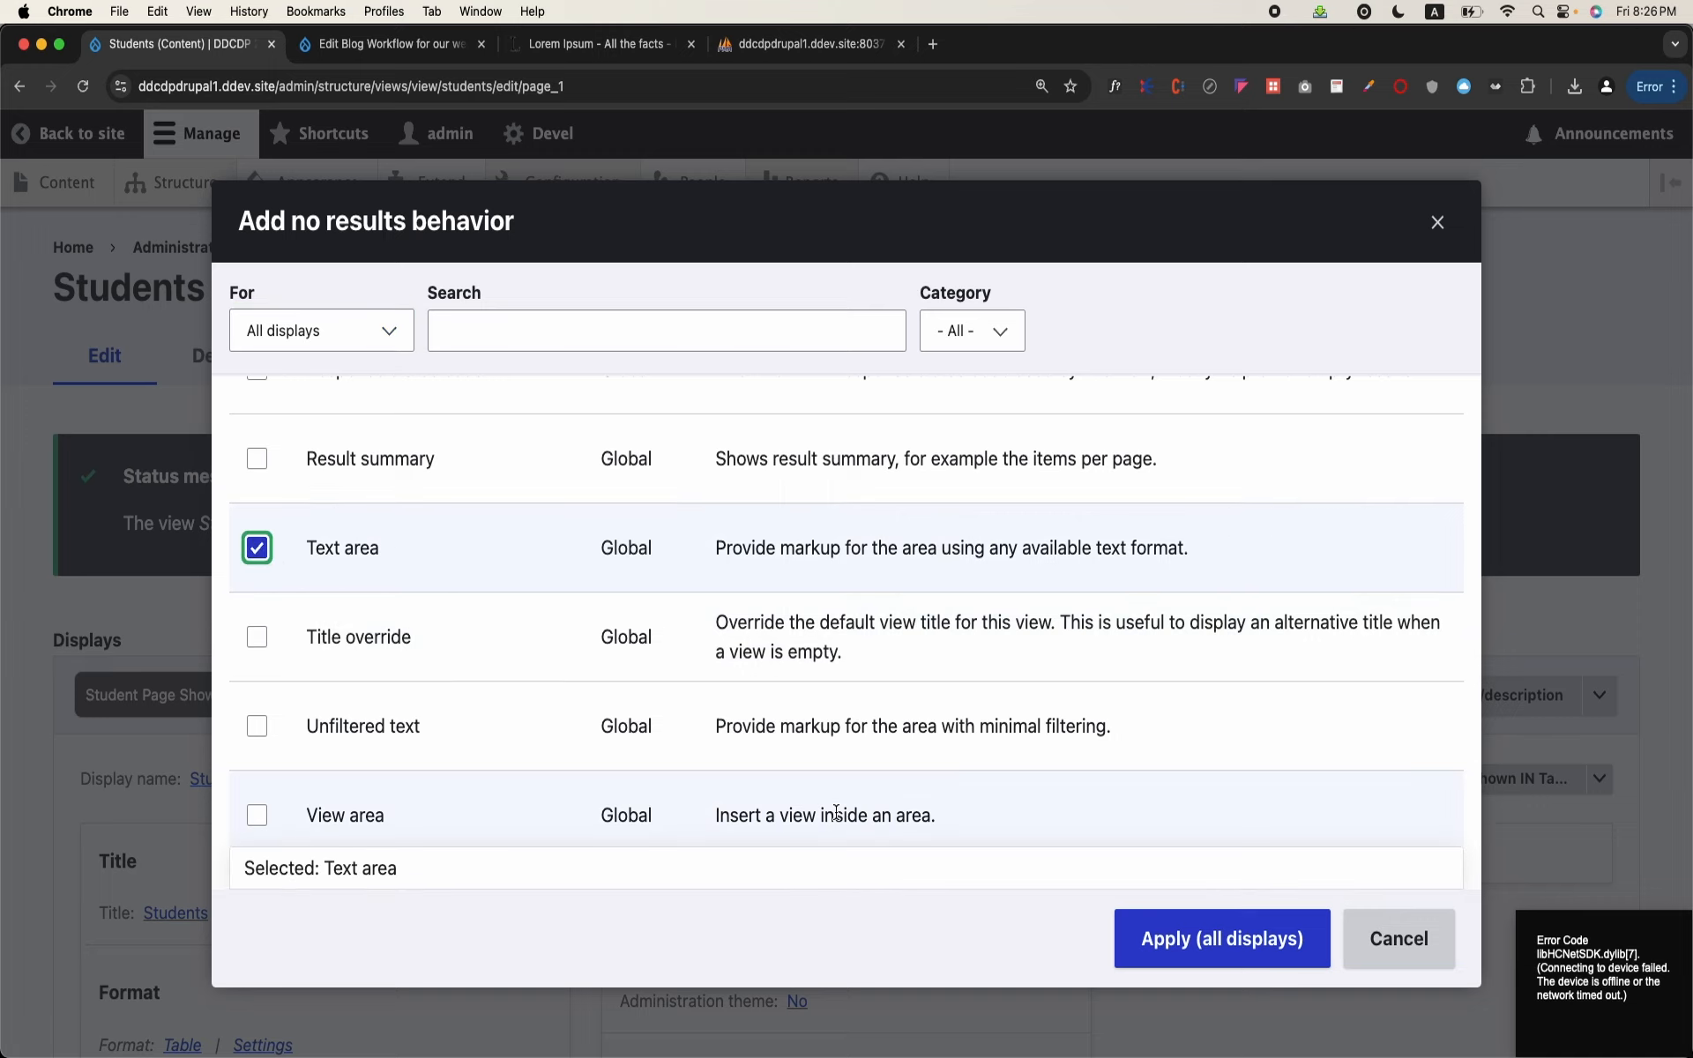
{"action": "left_click", "coordinate": [1178, 961]}
Step: Set the no-results text to "Sorry, No students found" for this page only and save the Students view
{"action": "left_click", "coordinate": [761, 728]}
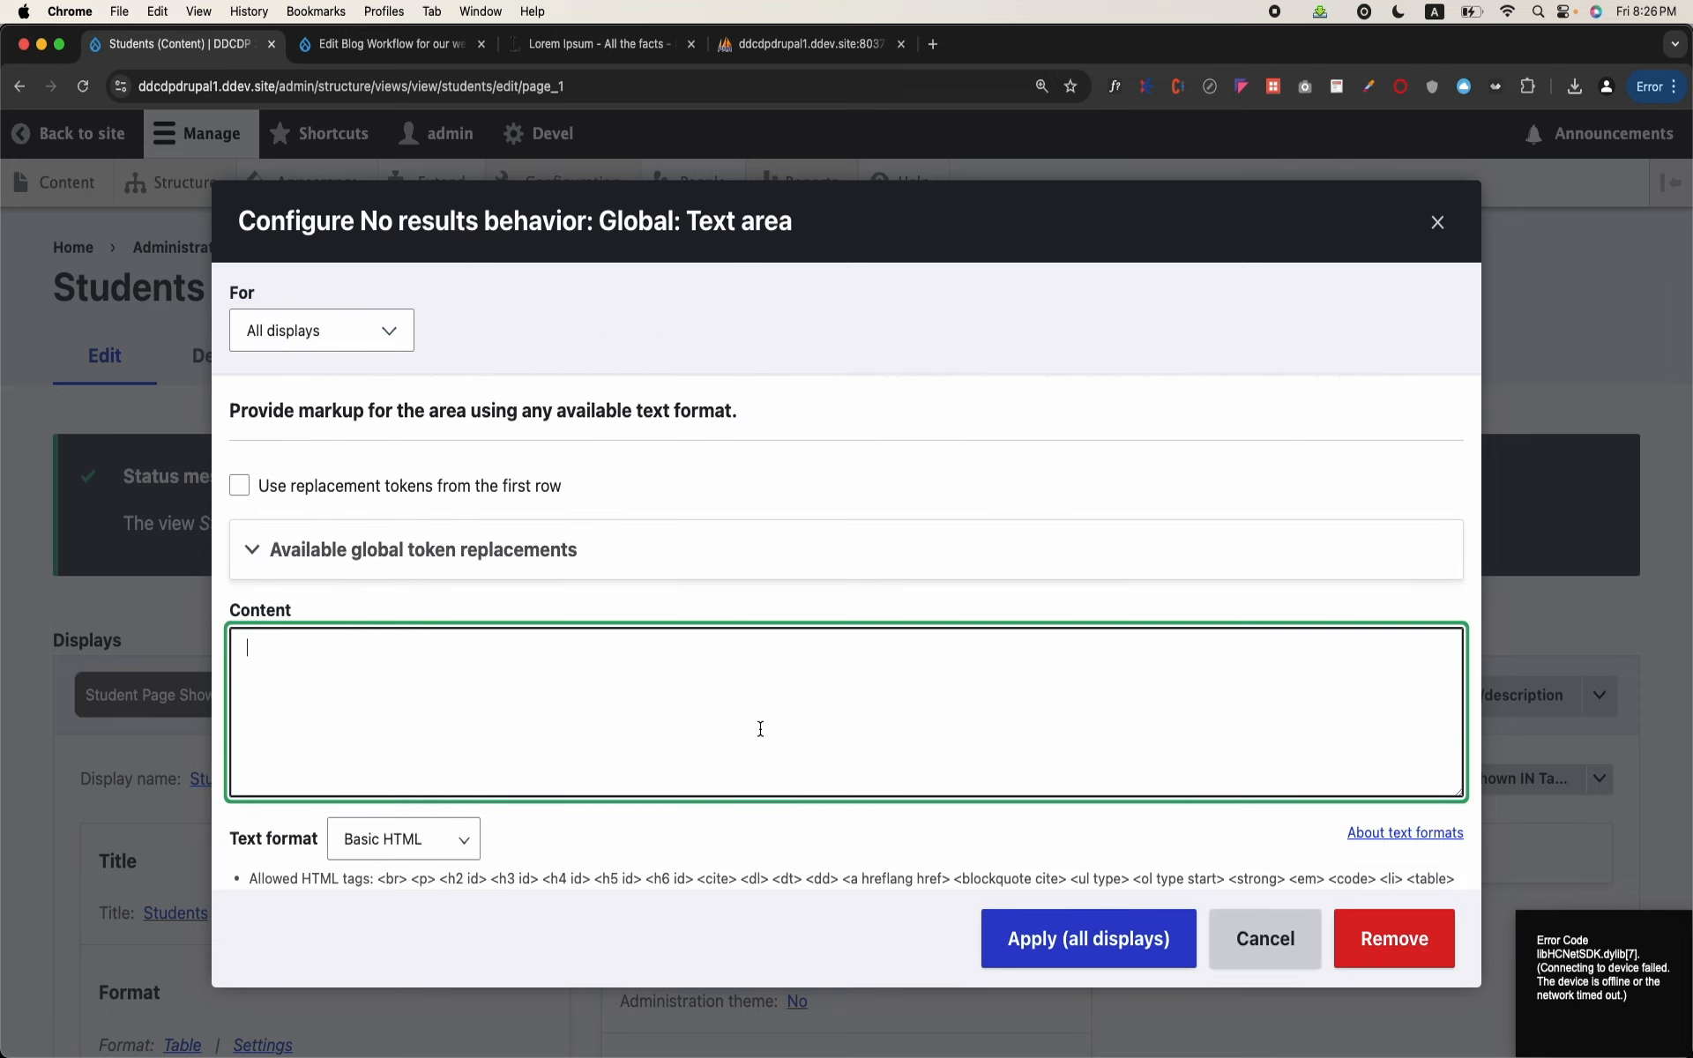
{"action": "type", "text": "Sorry, No students found"}
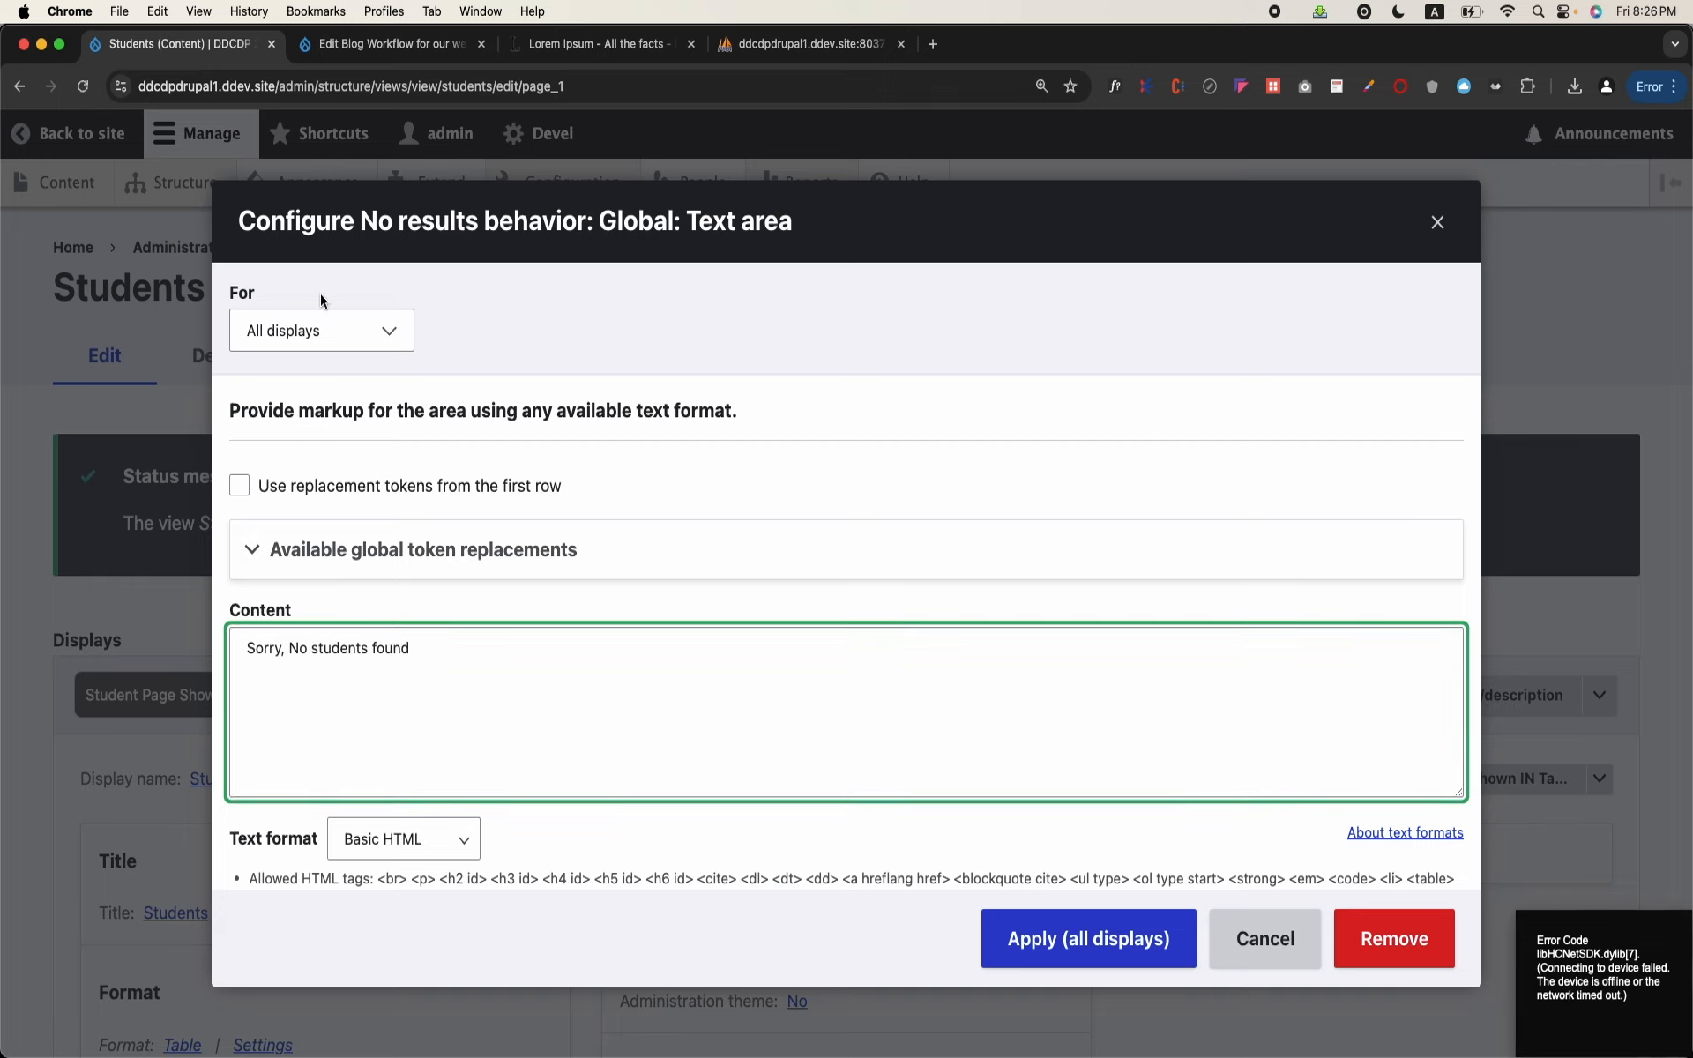
{"action": "left_click", "coordinate": [290, 332]}
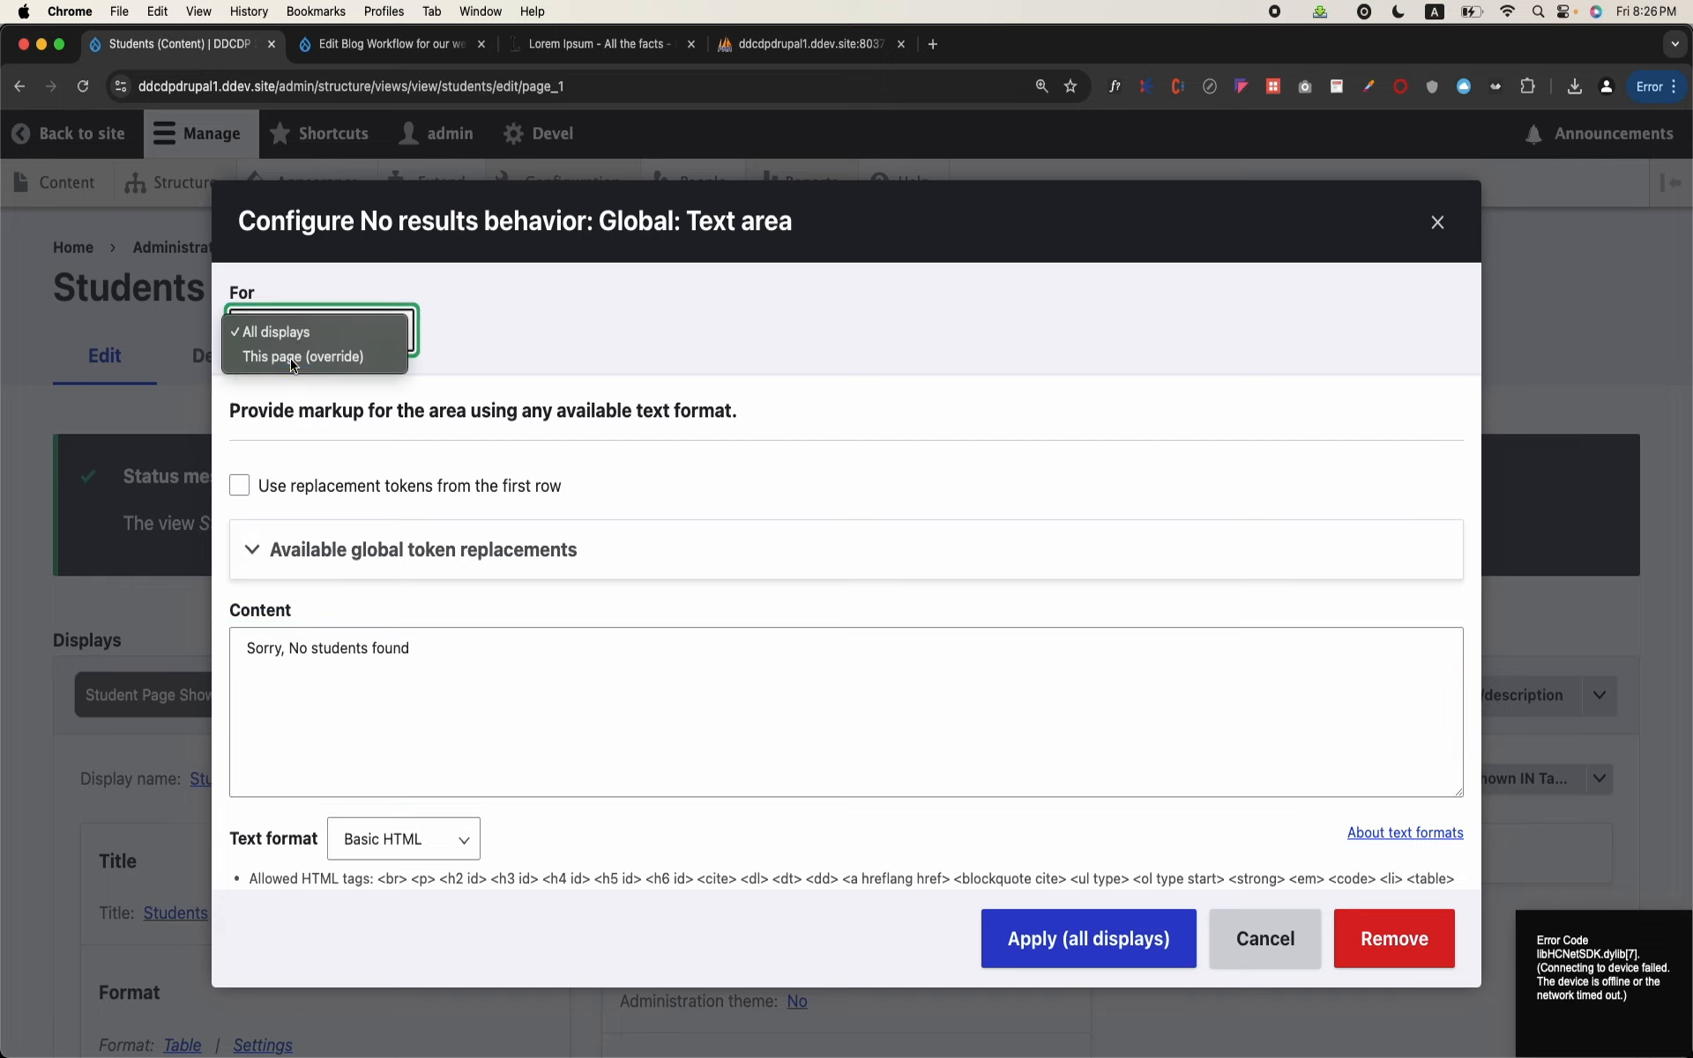
{"action": "left_click", "coordinate": [295, 361]}
{"action": "left_click", "coordinate": [1056, 922]}
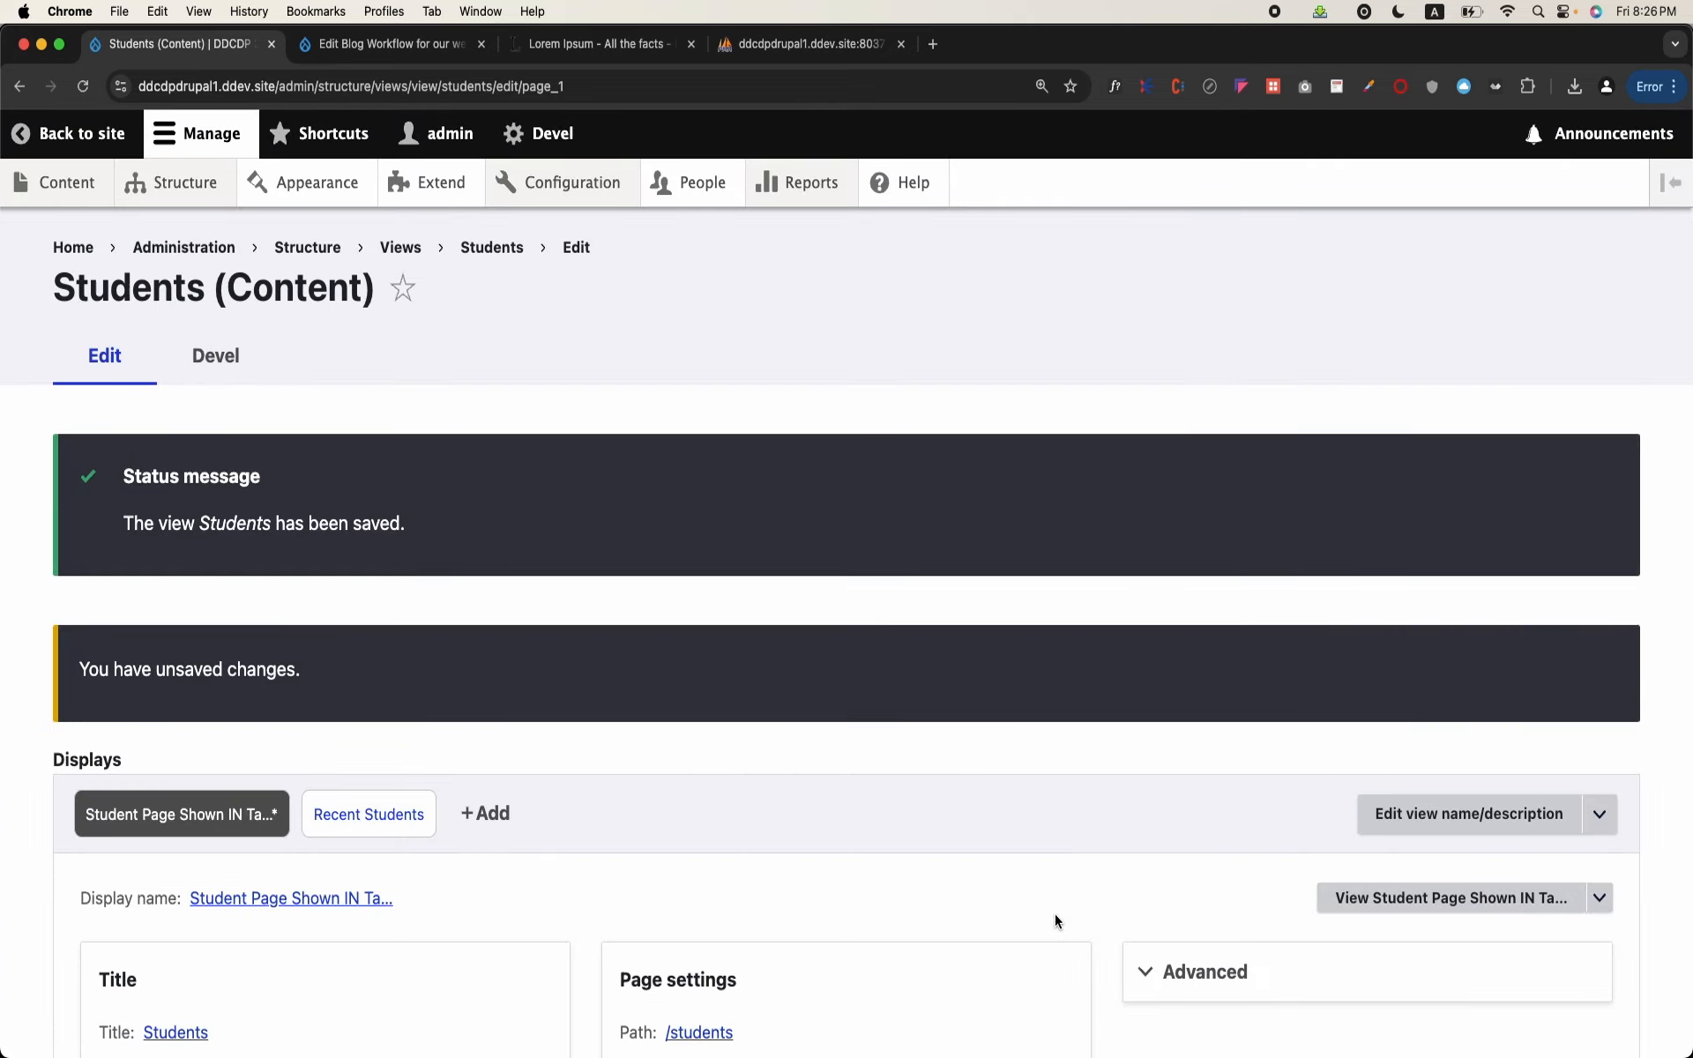
{"action": "scroll", "coordinate": [1055, 913], "scroll_direction": "down", "scroll_amount": 3}
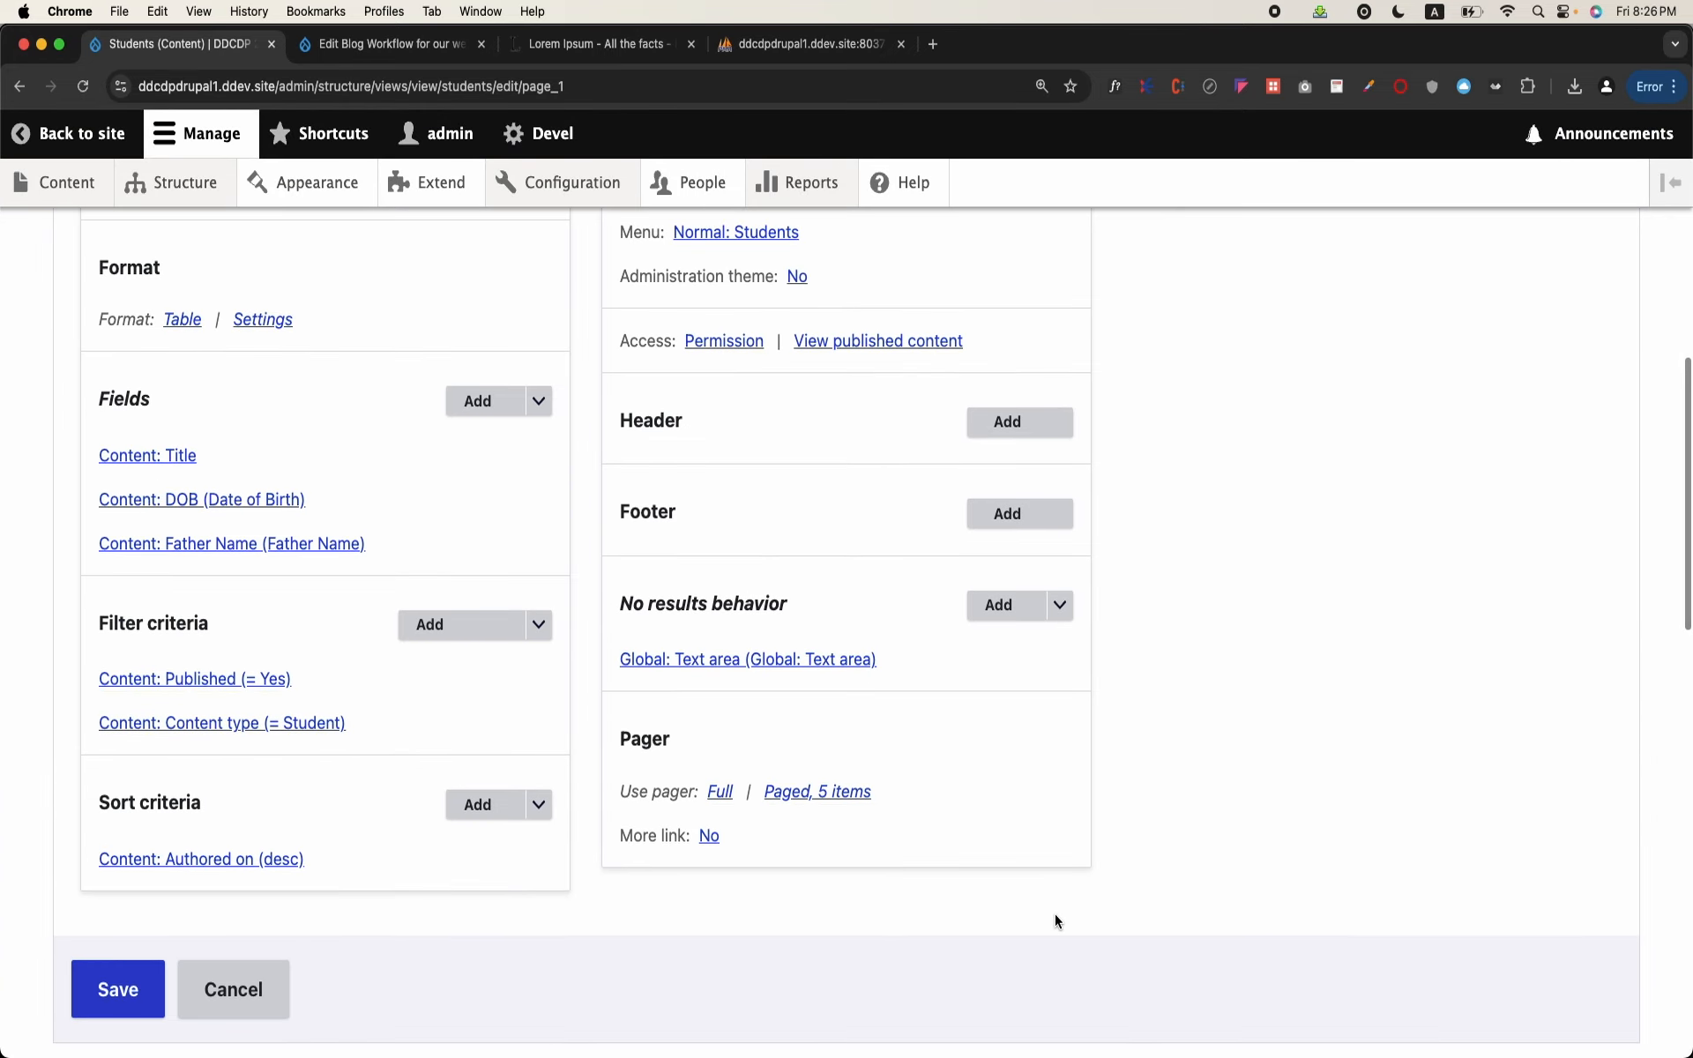
{"action": "left_click", "coordinate": [145, 991]}
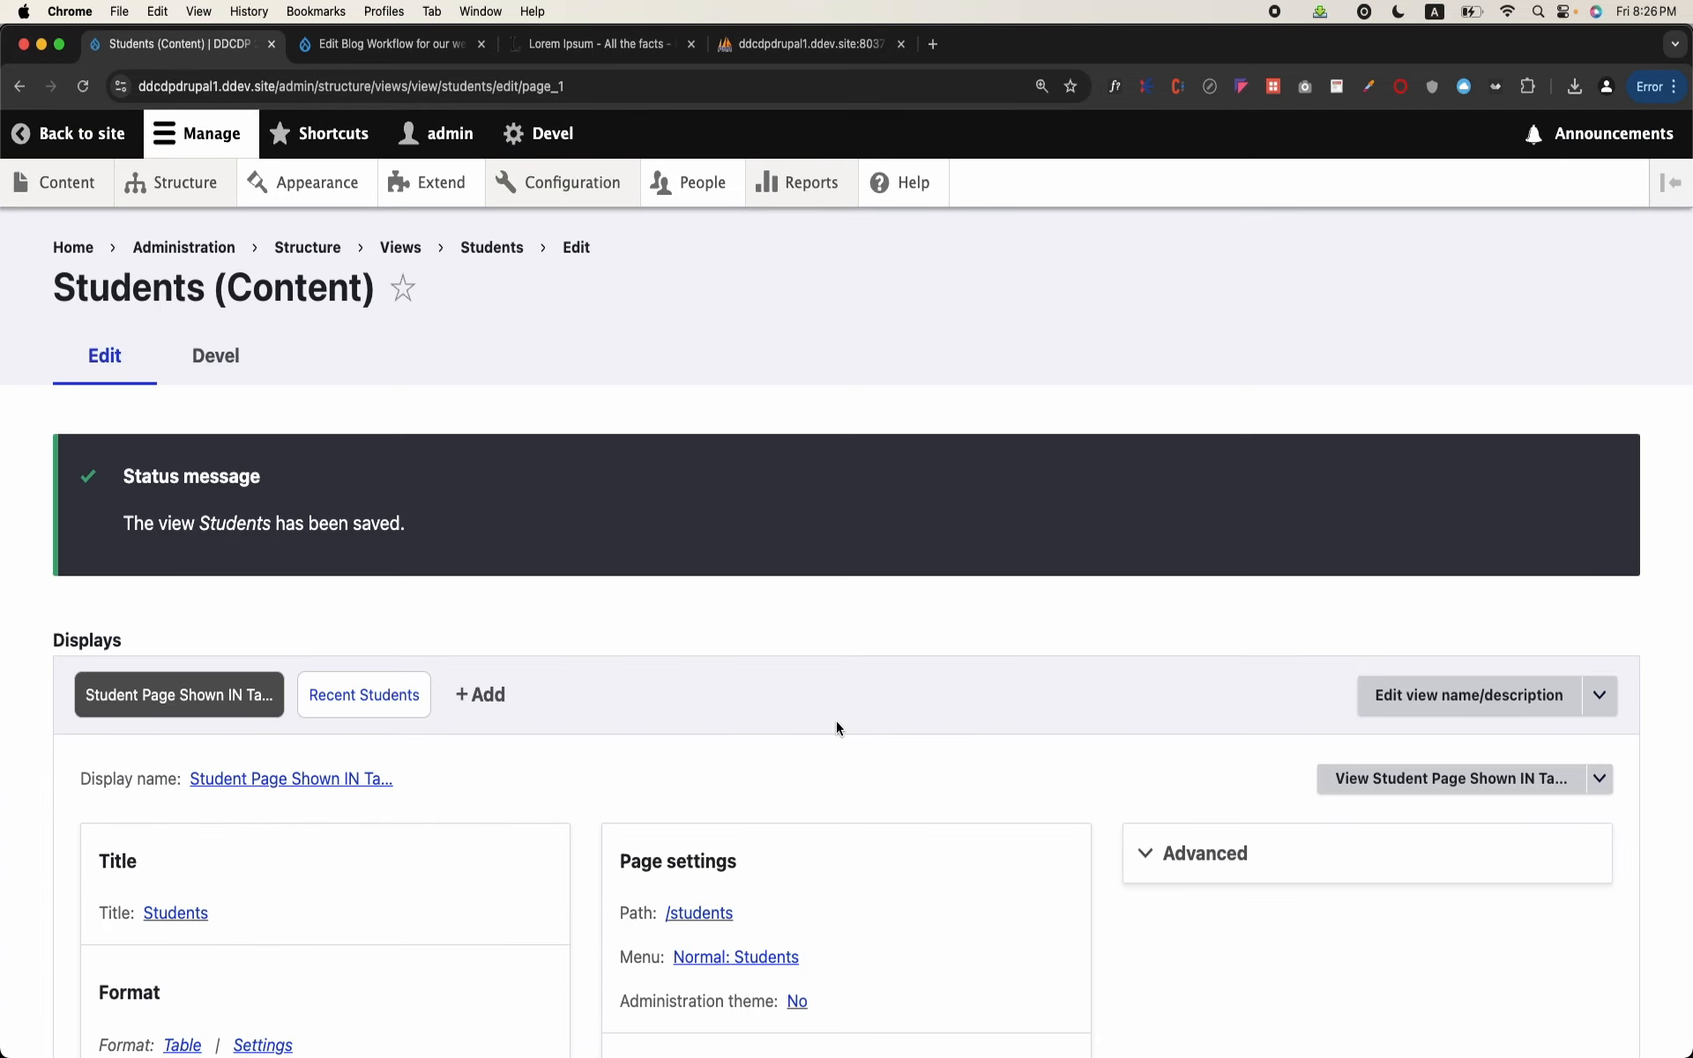
Step: Expand the Advanced settings of the Students page display, examine their options, and collapse them again
{"action": "scroll", "coordinate": [776, 806], "scroll_direction": "down", "scroll_amount": 3}
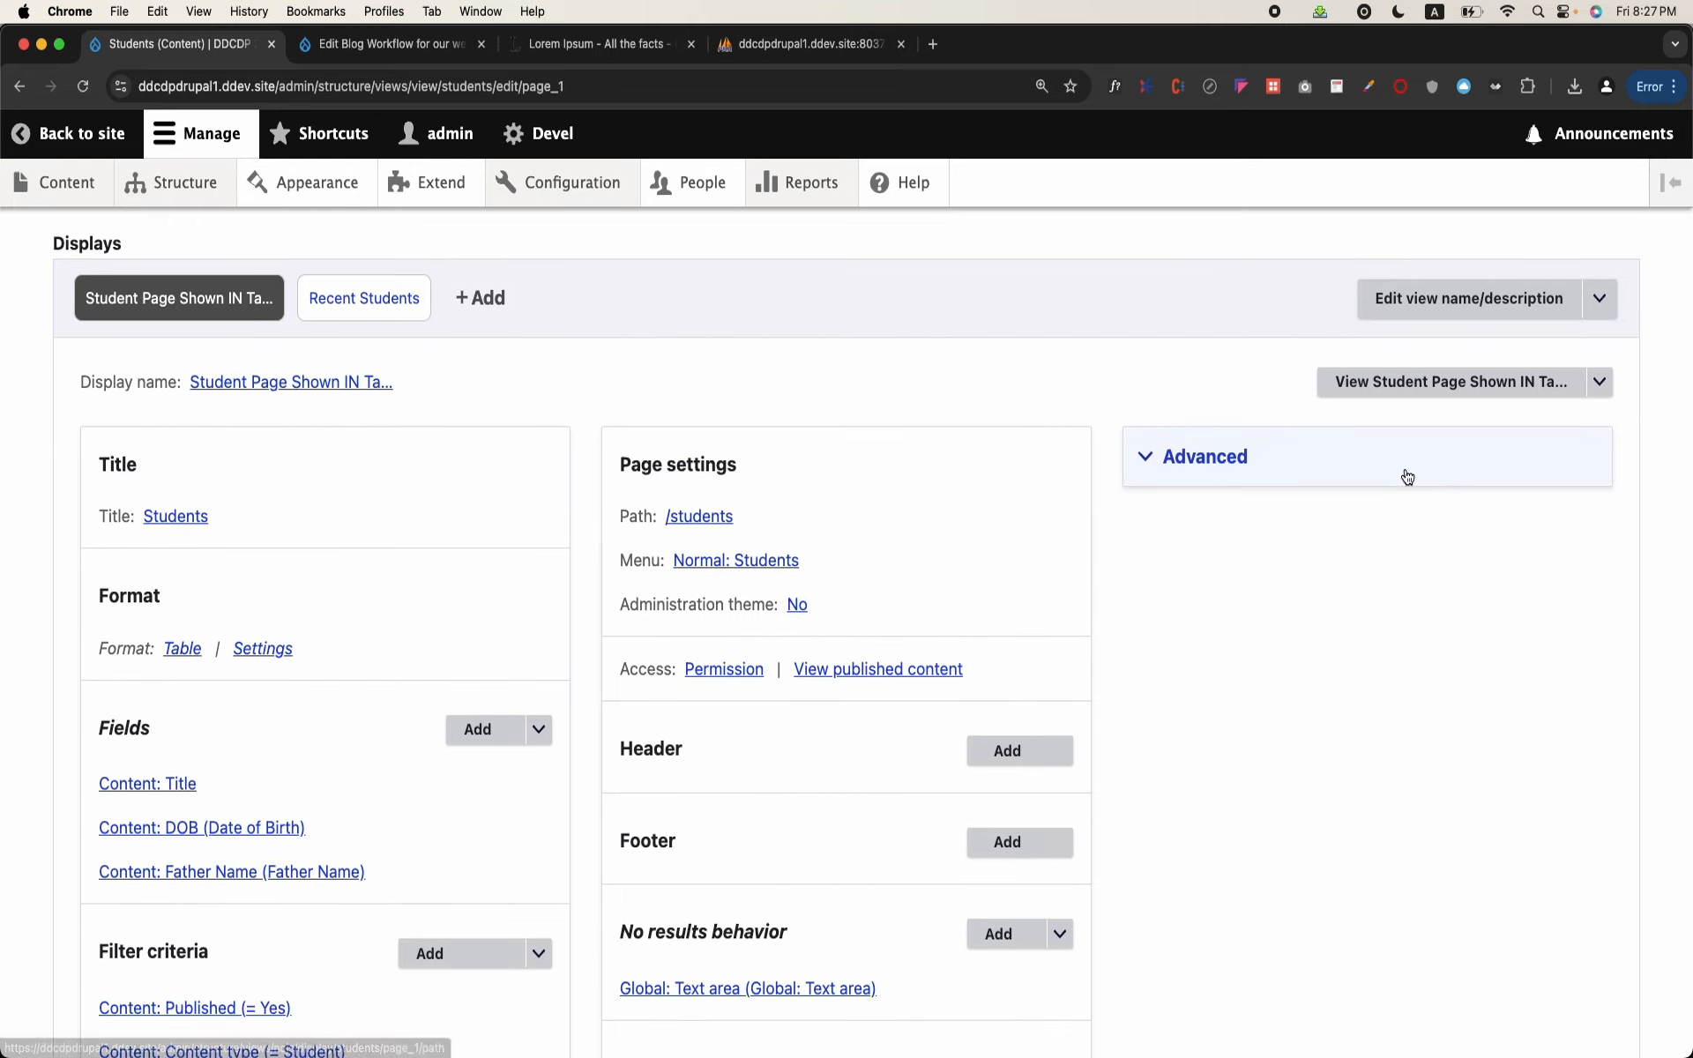
{"action": "left_click", "coordinate": [1257, 455]}
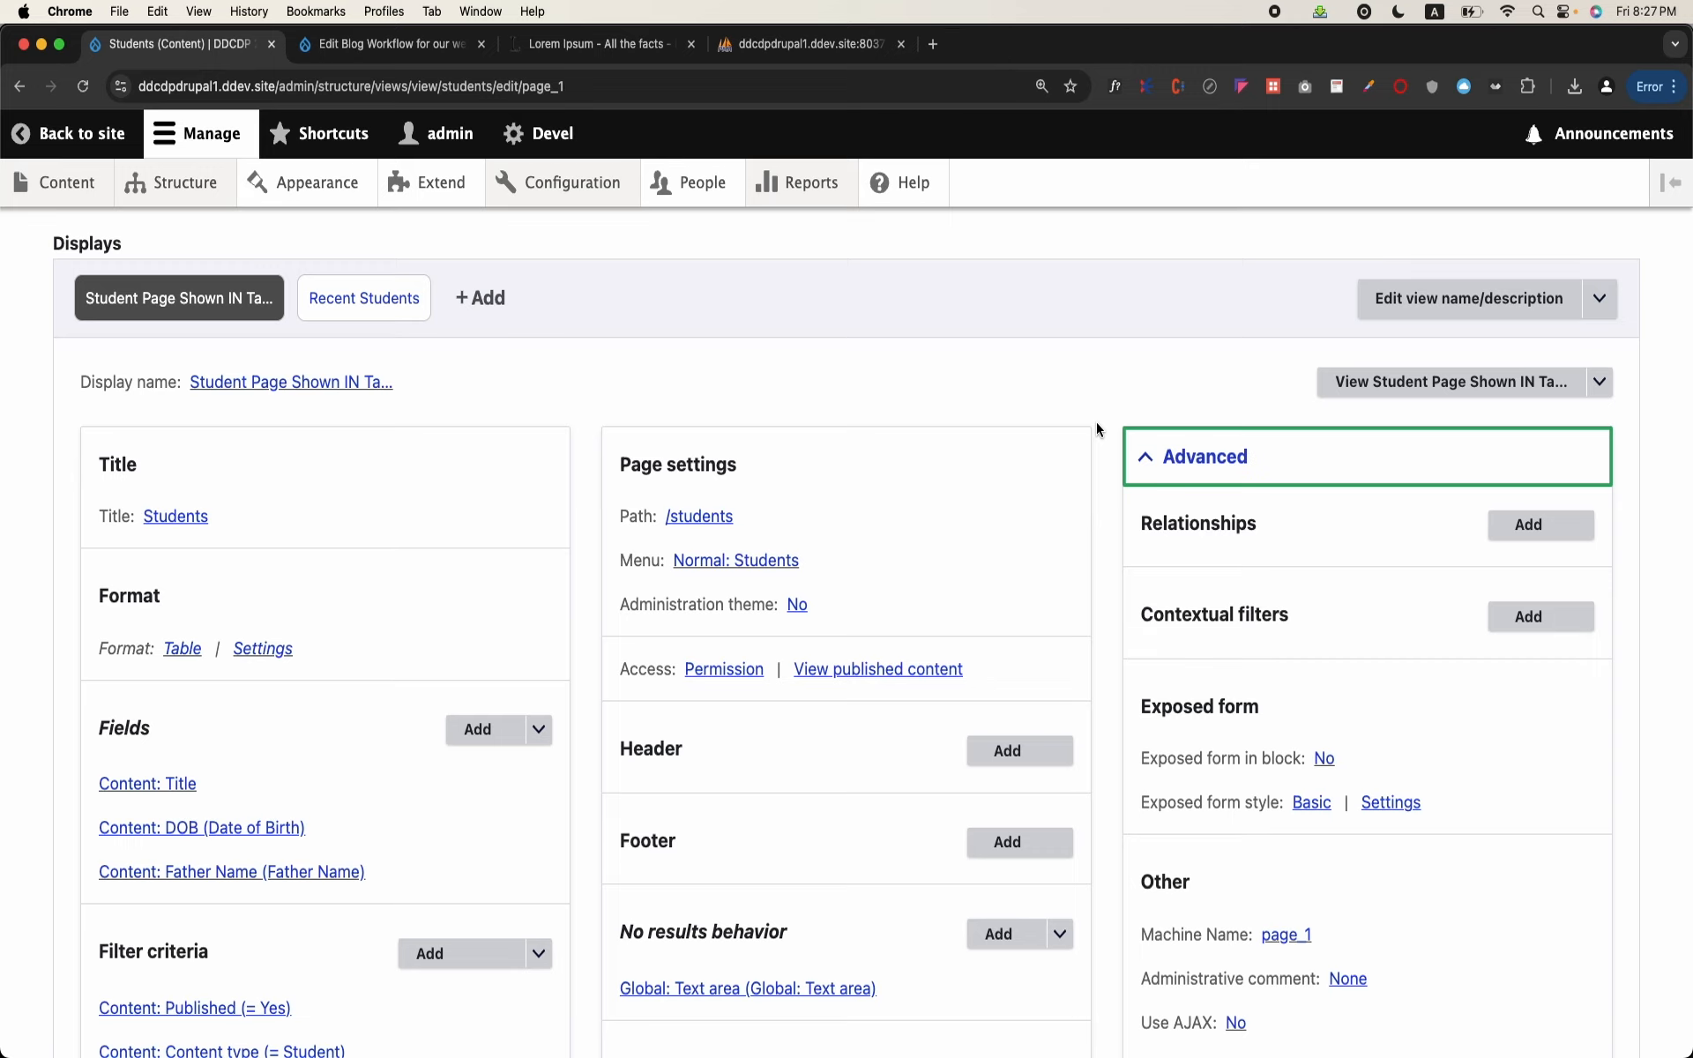
{"action": "scroll", "coordinate": [1097, 427], "scroll_direction": "down", "scroll_amount": 2}
{"action": "scroll", "coordinate": [1097, 427], "scroll_direction": "up", "scroll_amount": 2}
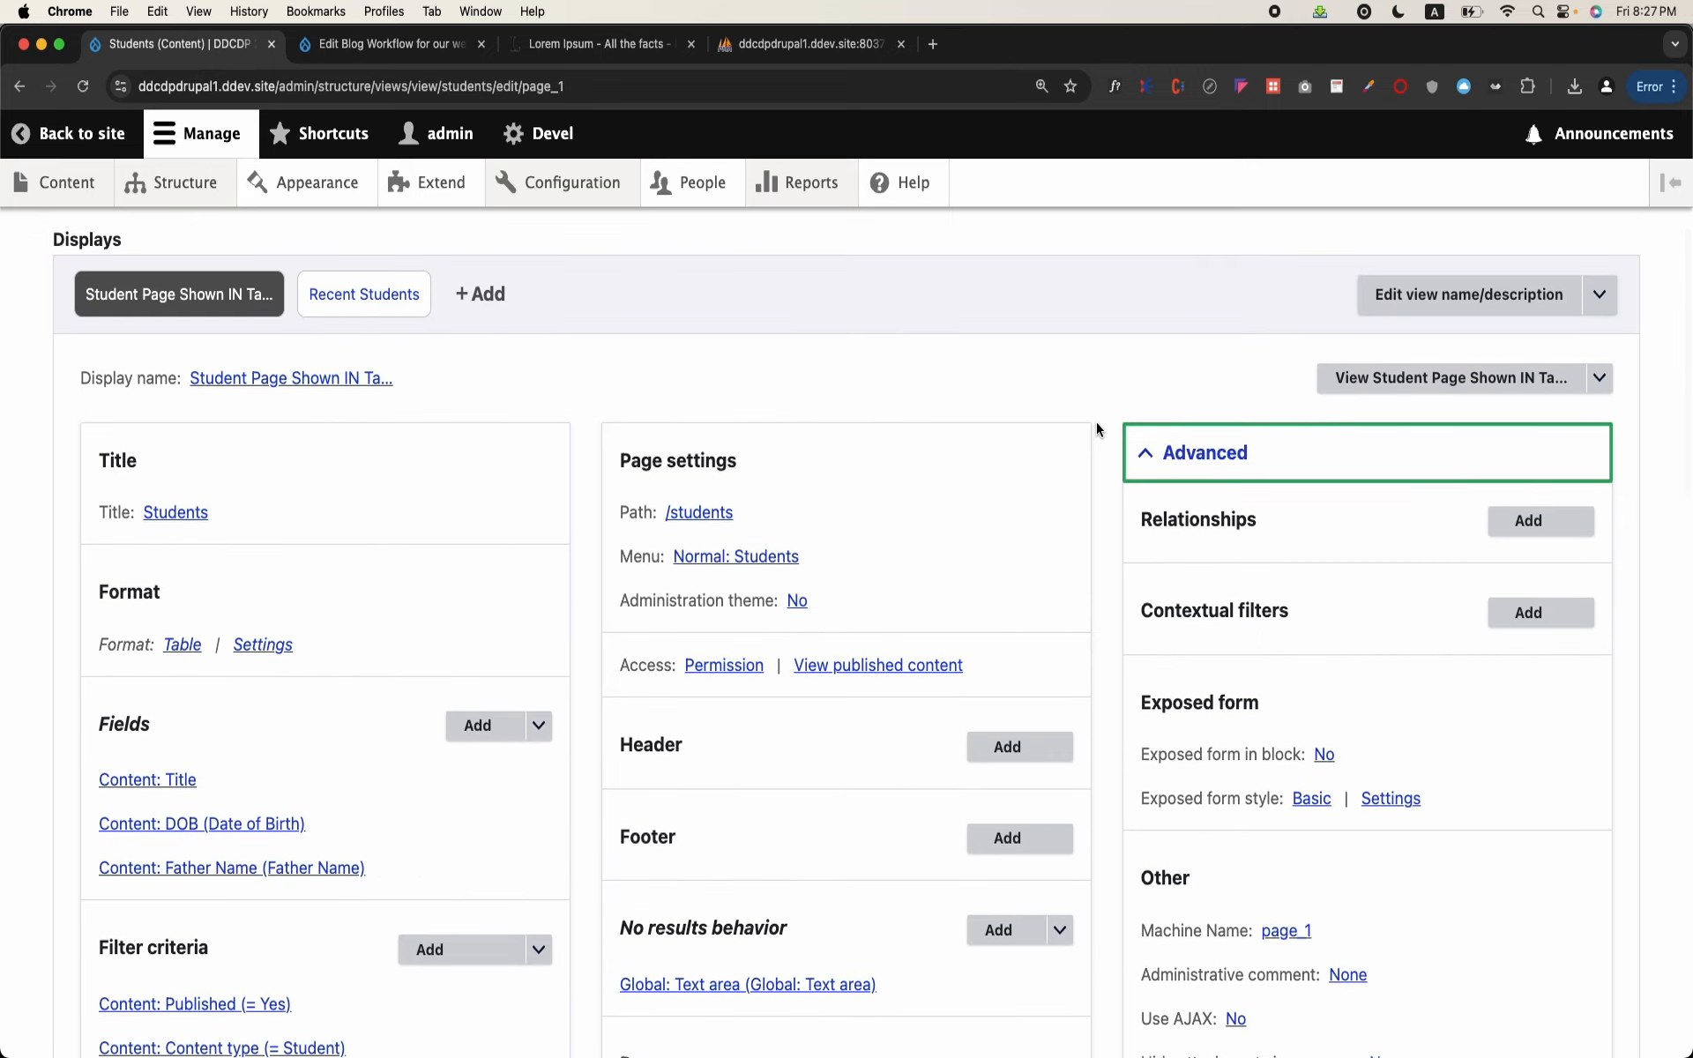
{"action": "scroll", "coordinate": [892, 507], "scroll_direction": "down", "scroll_amount": 1}
{"action": "scroll", "coordinate": [1118, 553], "scroll_direction": "down", "scroll_amount": 3}
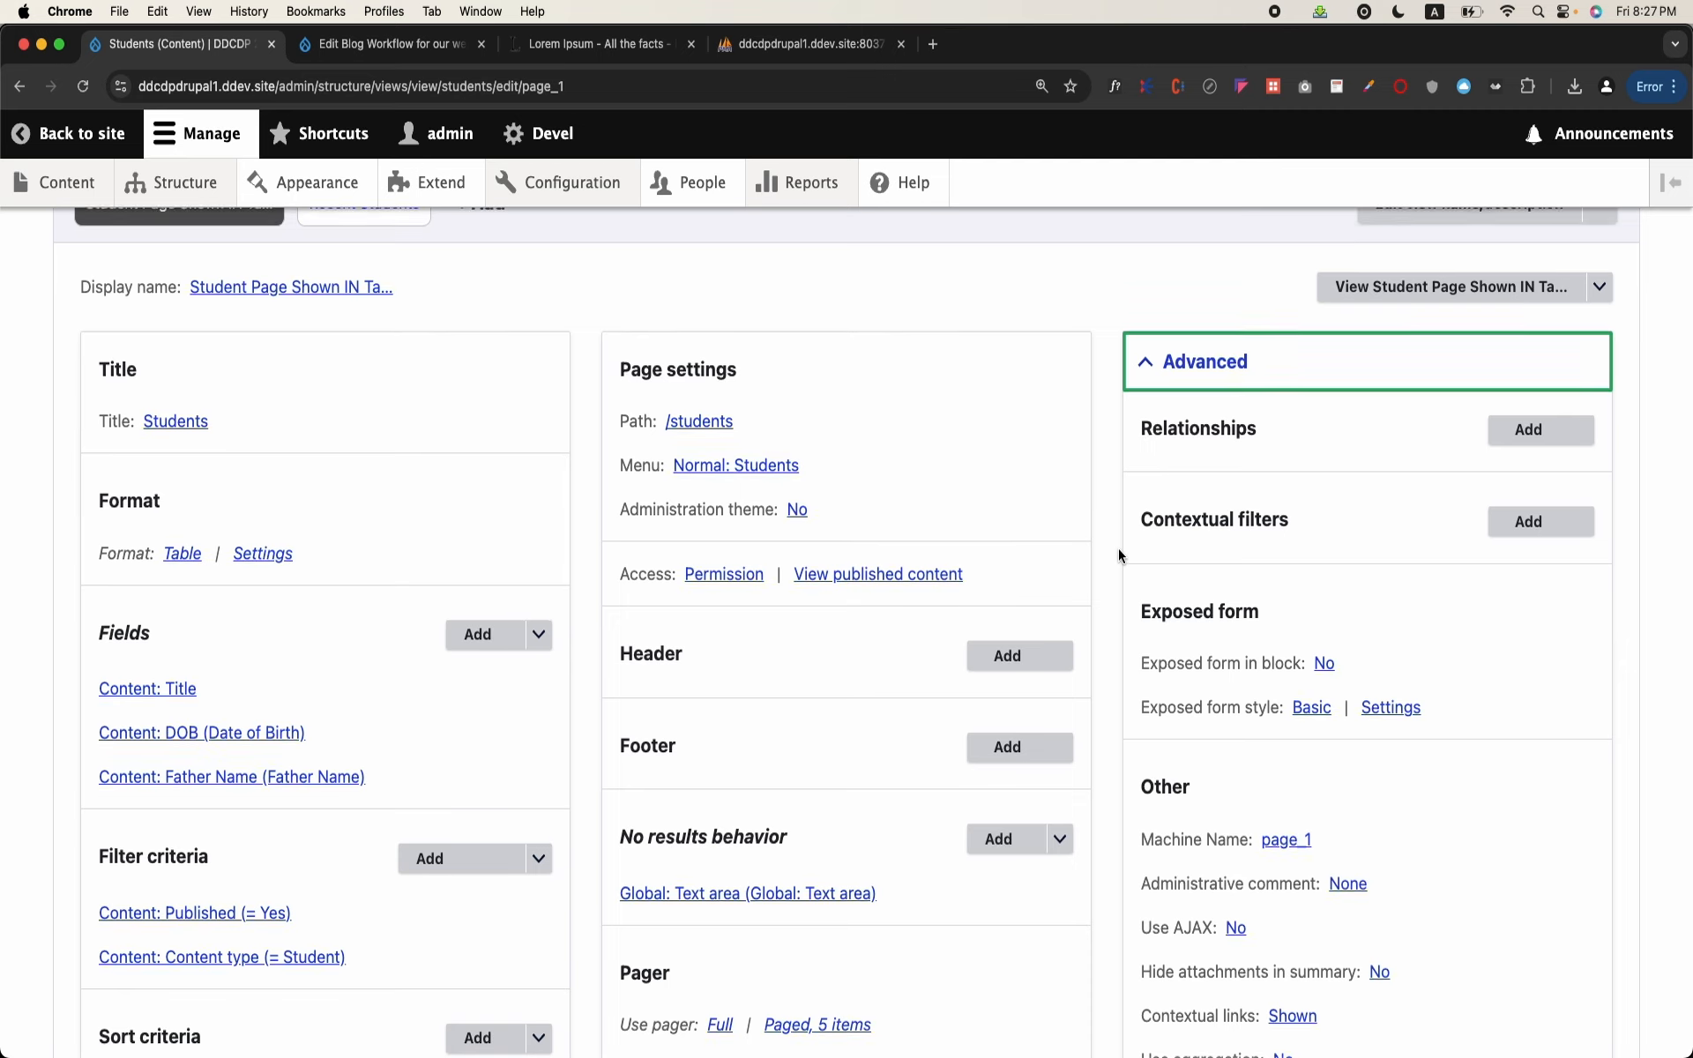
{"action": "scroll", "coordinate": [1118, 551], "scroll_direction": "up", "scroll_amount": 1}
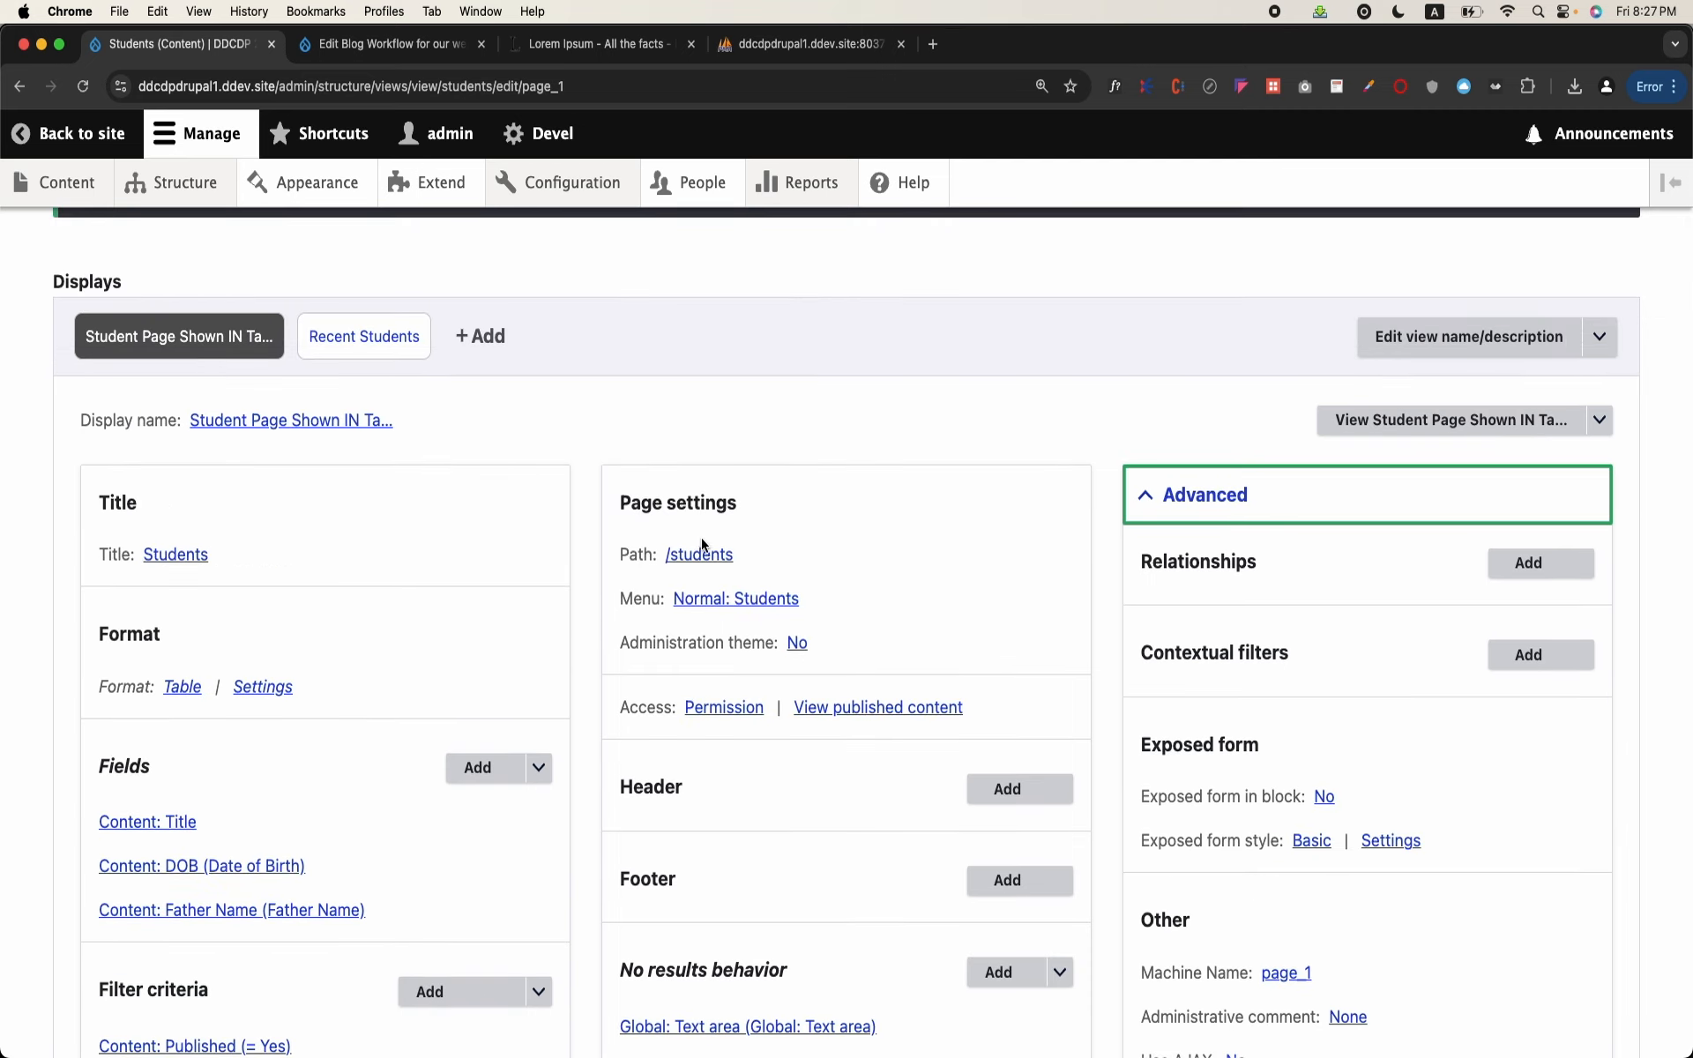
{"action": "scroll", "coordinate": [1230, 590], "scroll_direction": "down", "scroll_amount": 3}
{"action": "scroll", "coordinate": [1229, 591], "scroll_direction": "down", "scroll_amount": 2}
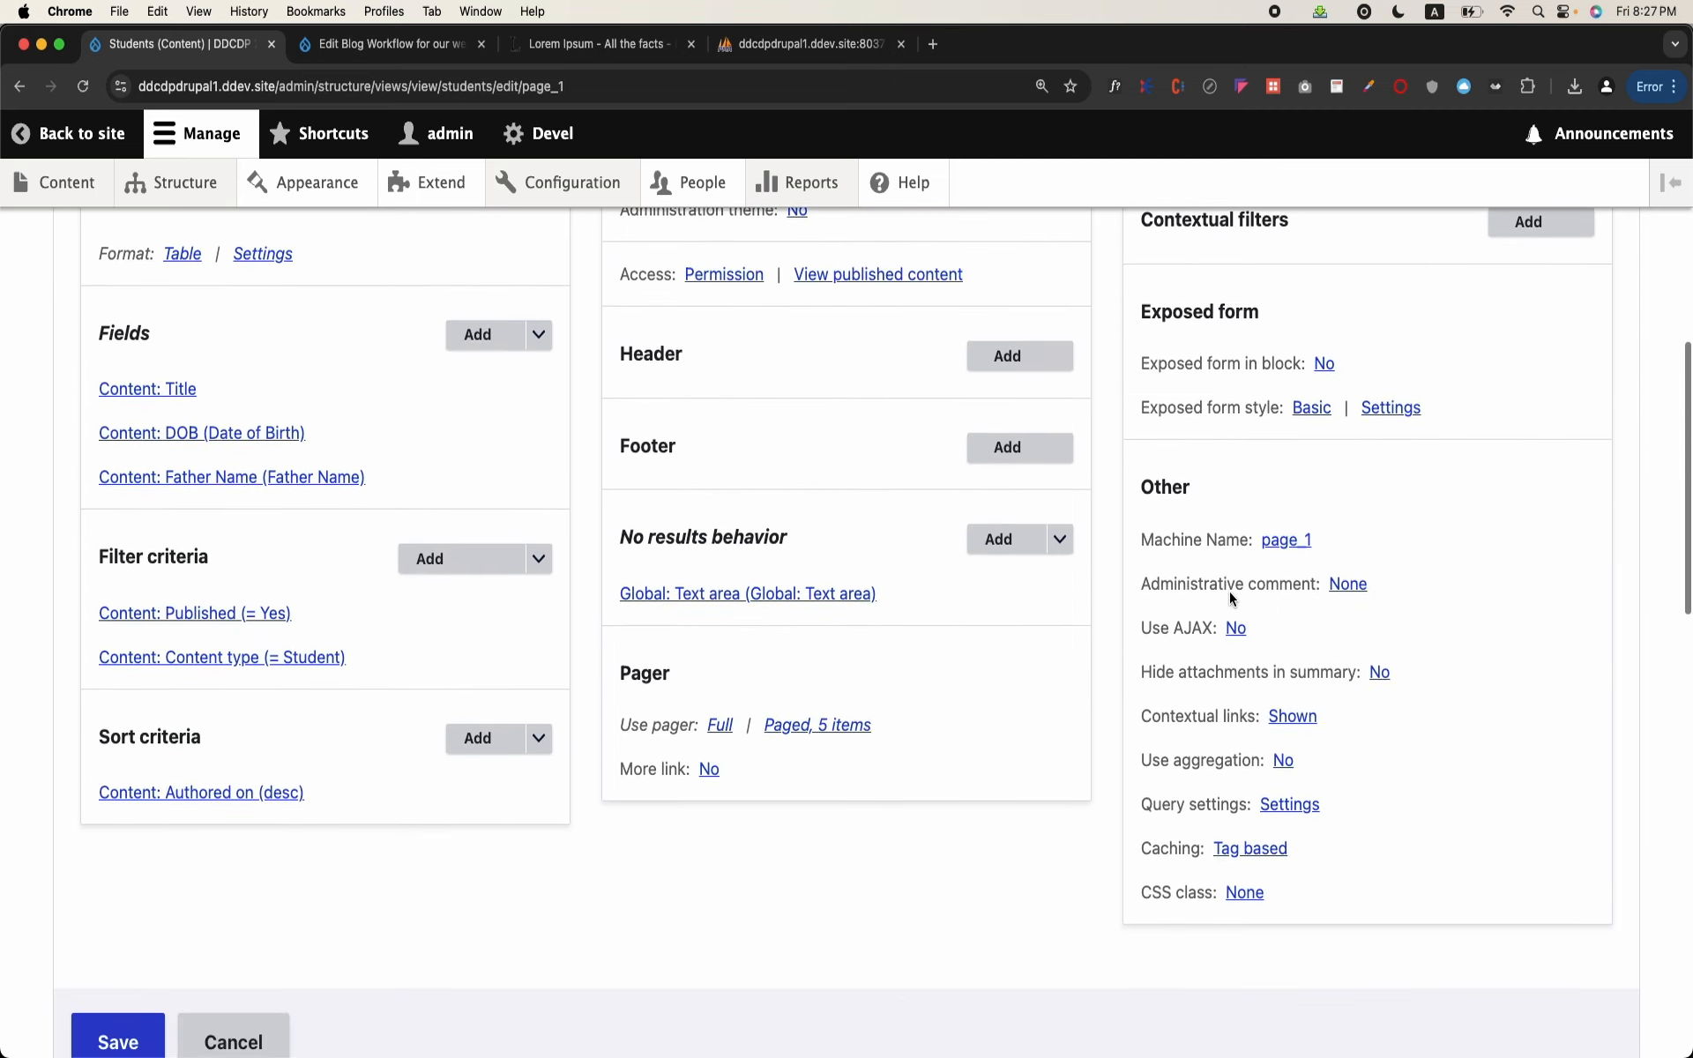
{"action": "scroll", "coordinate": [1230, 591], "scroll_direction": "up", "scroll_amount": 4}
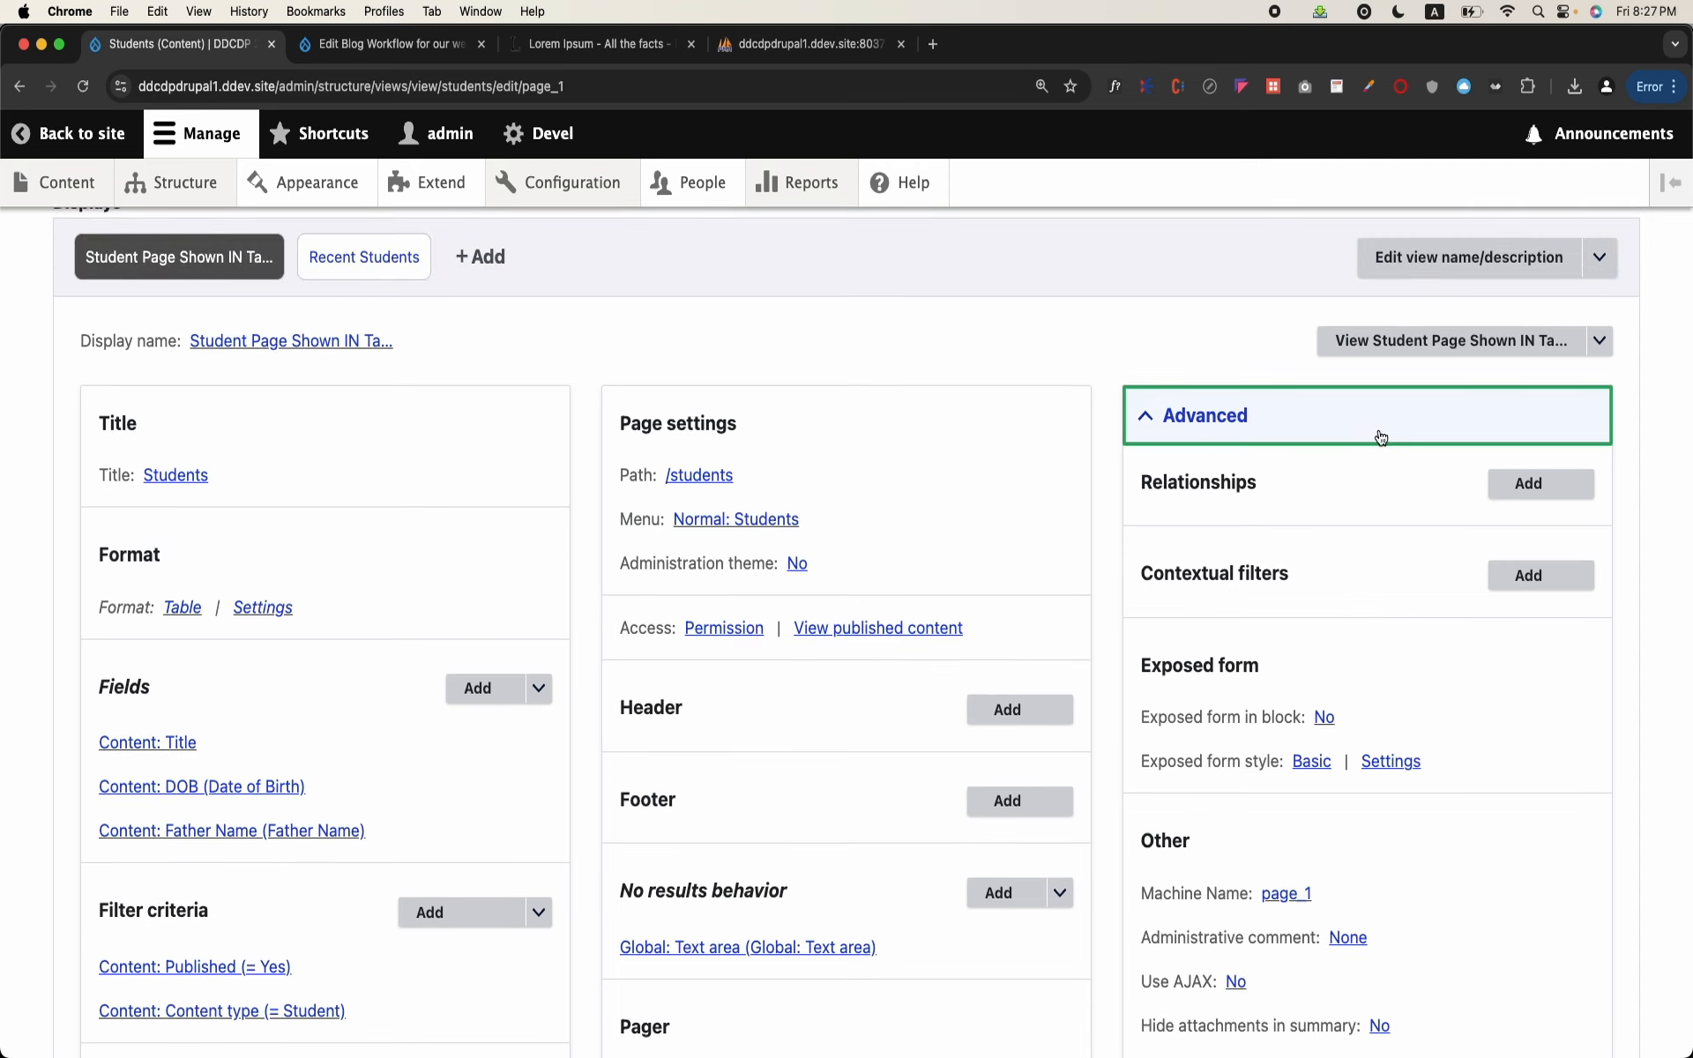
{"action": "left_click", "coordinate": [1273, 431]}
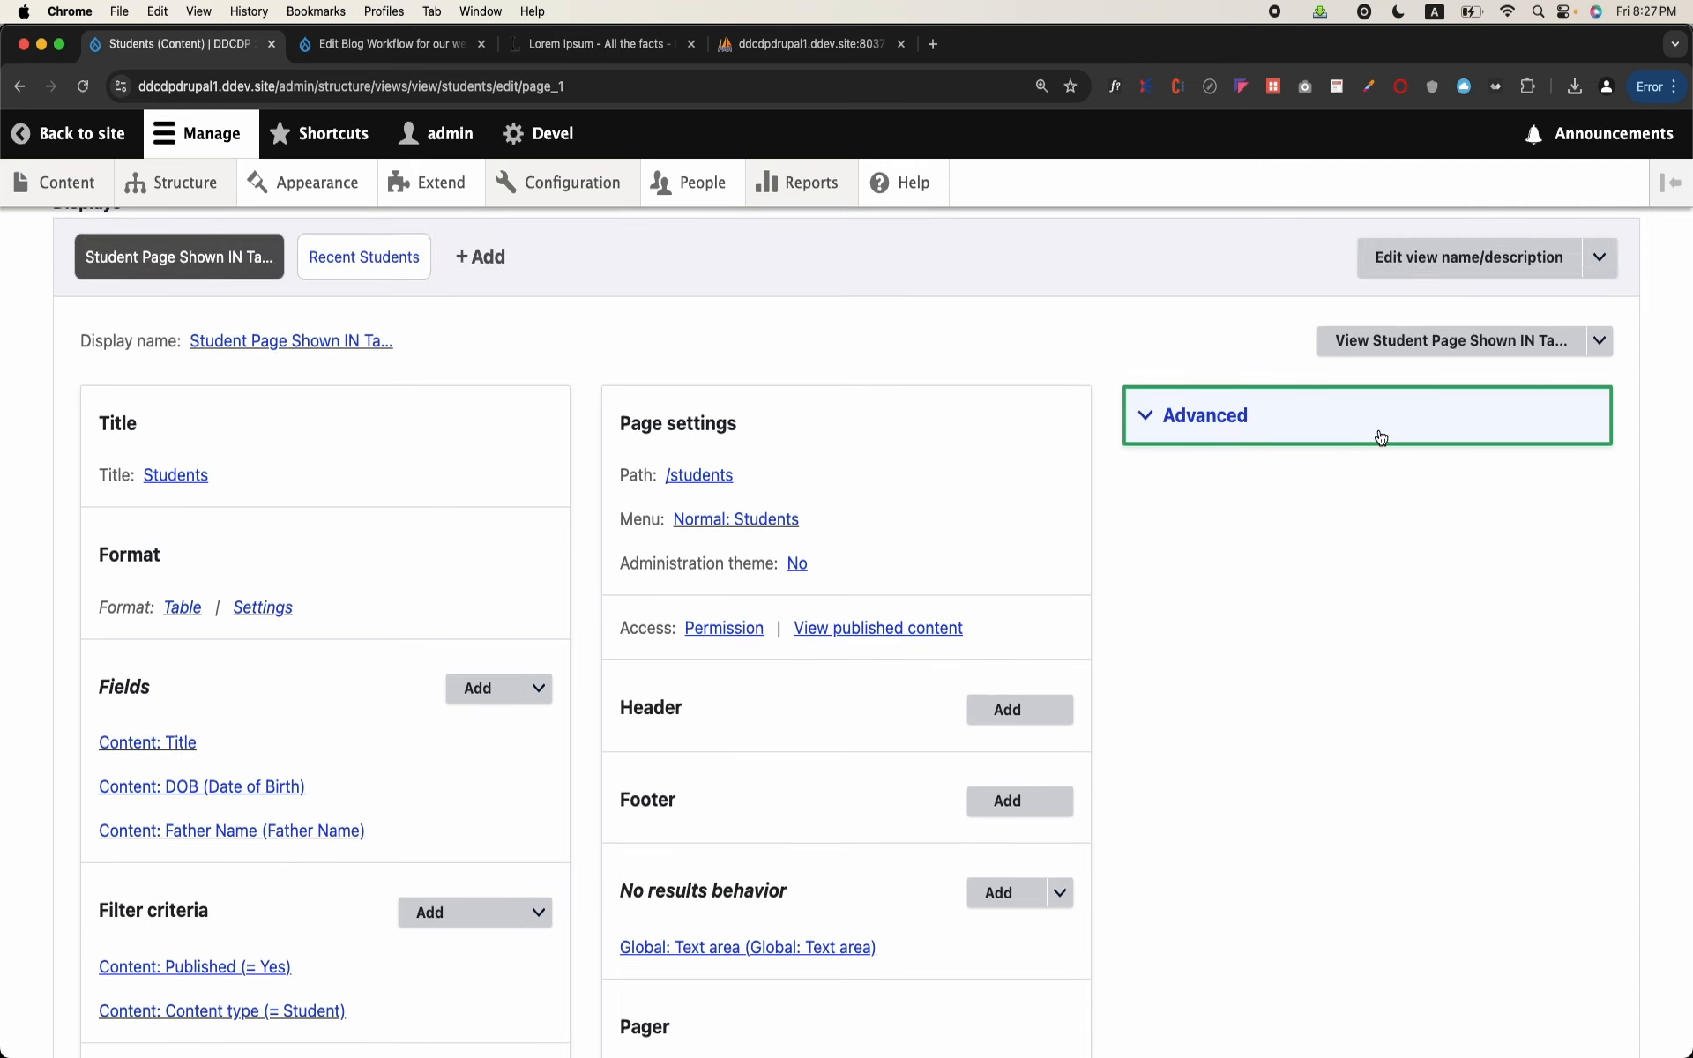
Step: Open the Students page display in a new tab and examine the student table down to its pager
{"action": "right_click", "coordinate": [1447, 346]}
{"action": "left_click", "coordinate": [1438, 350]}
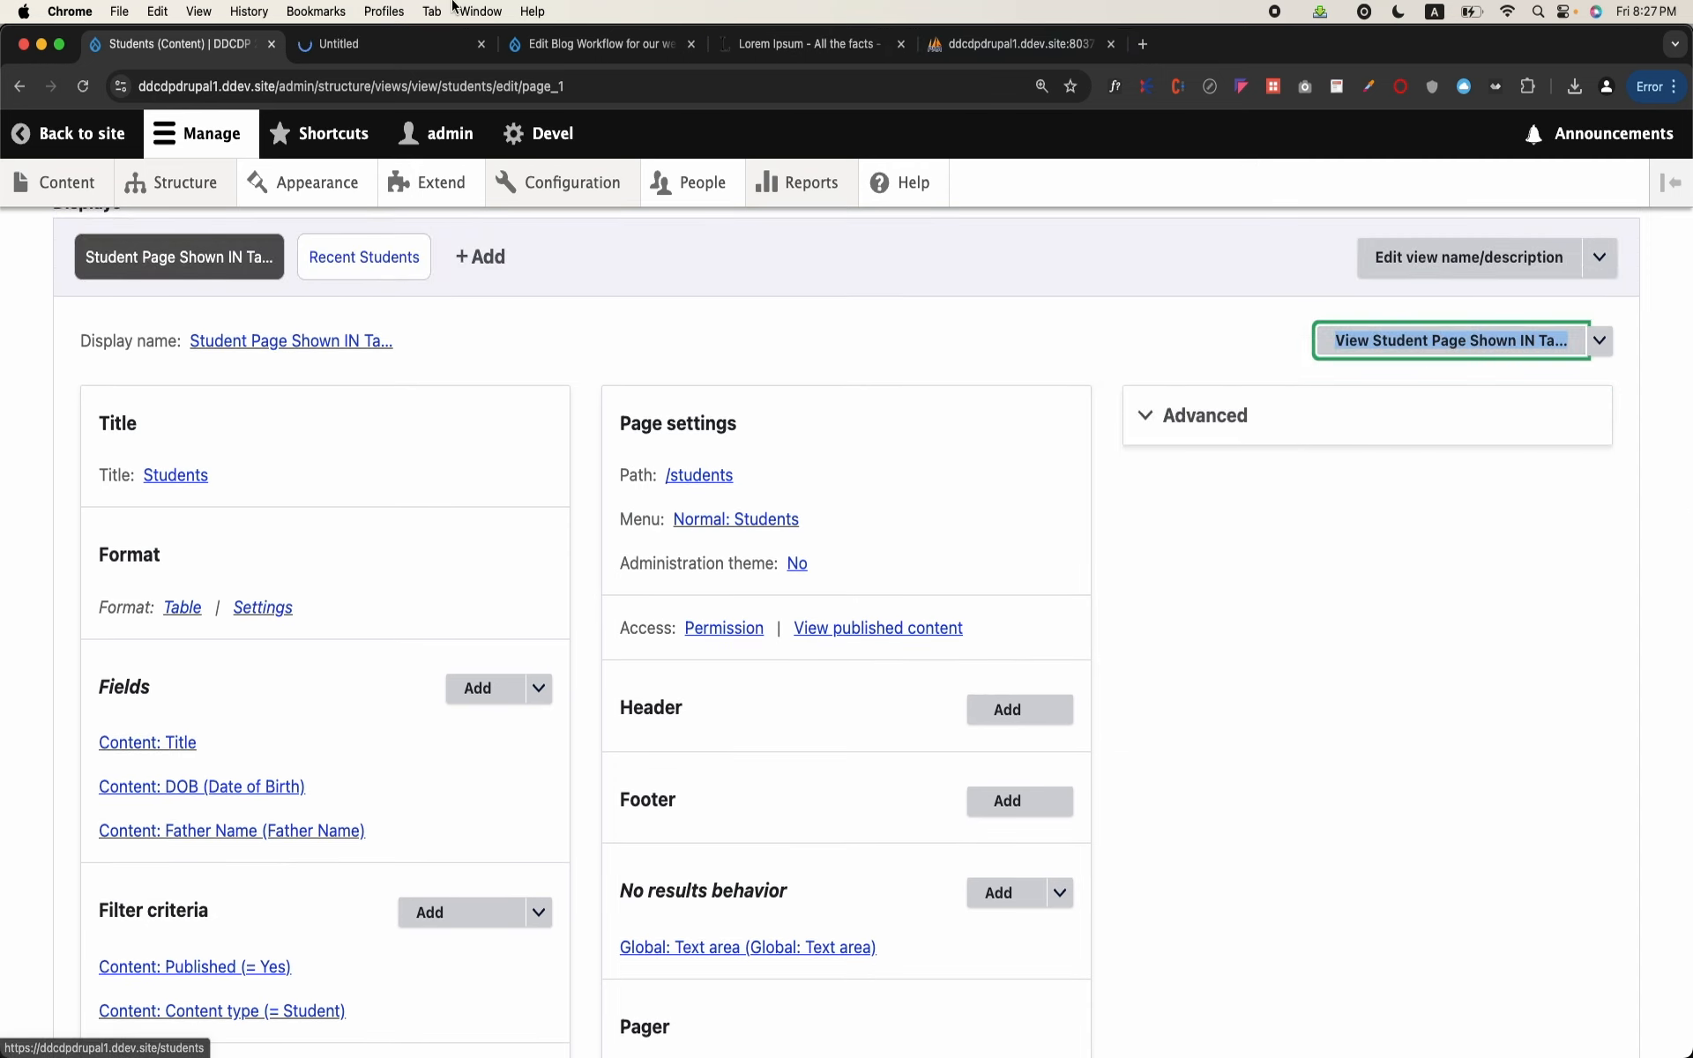
{"action": "left_click", "coordinate": [427, 50]}
{"action": "scroll", "coordinate": [986, 561], "scroll_direction": "down", "scroll_amount": 1}
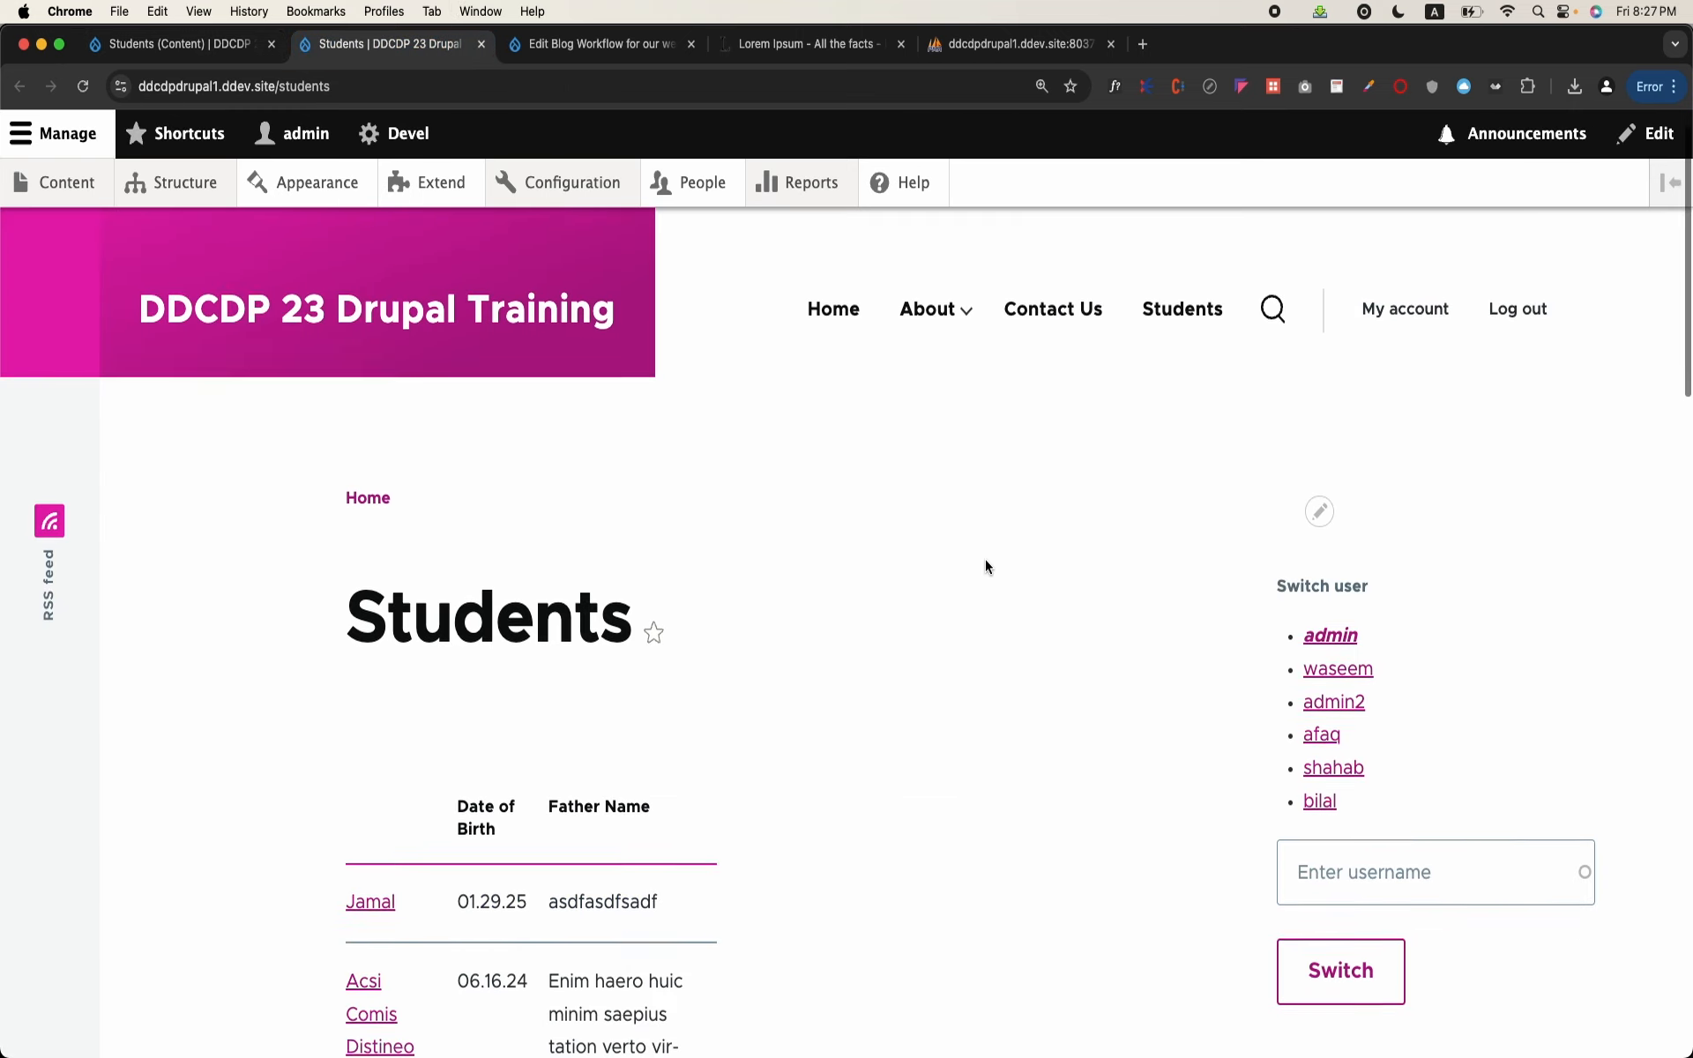
{"action": "scroll", "coordinate": [986, 566], "scroll_direction": "down", "scroll_amount": 5}
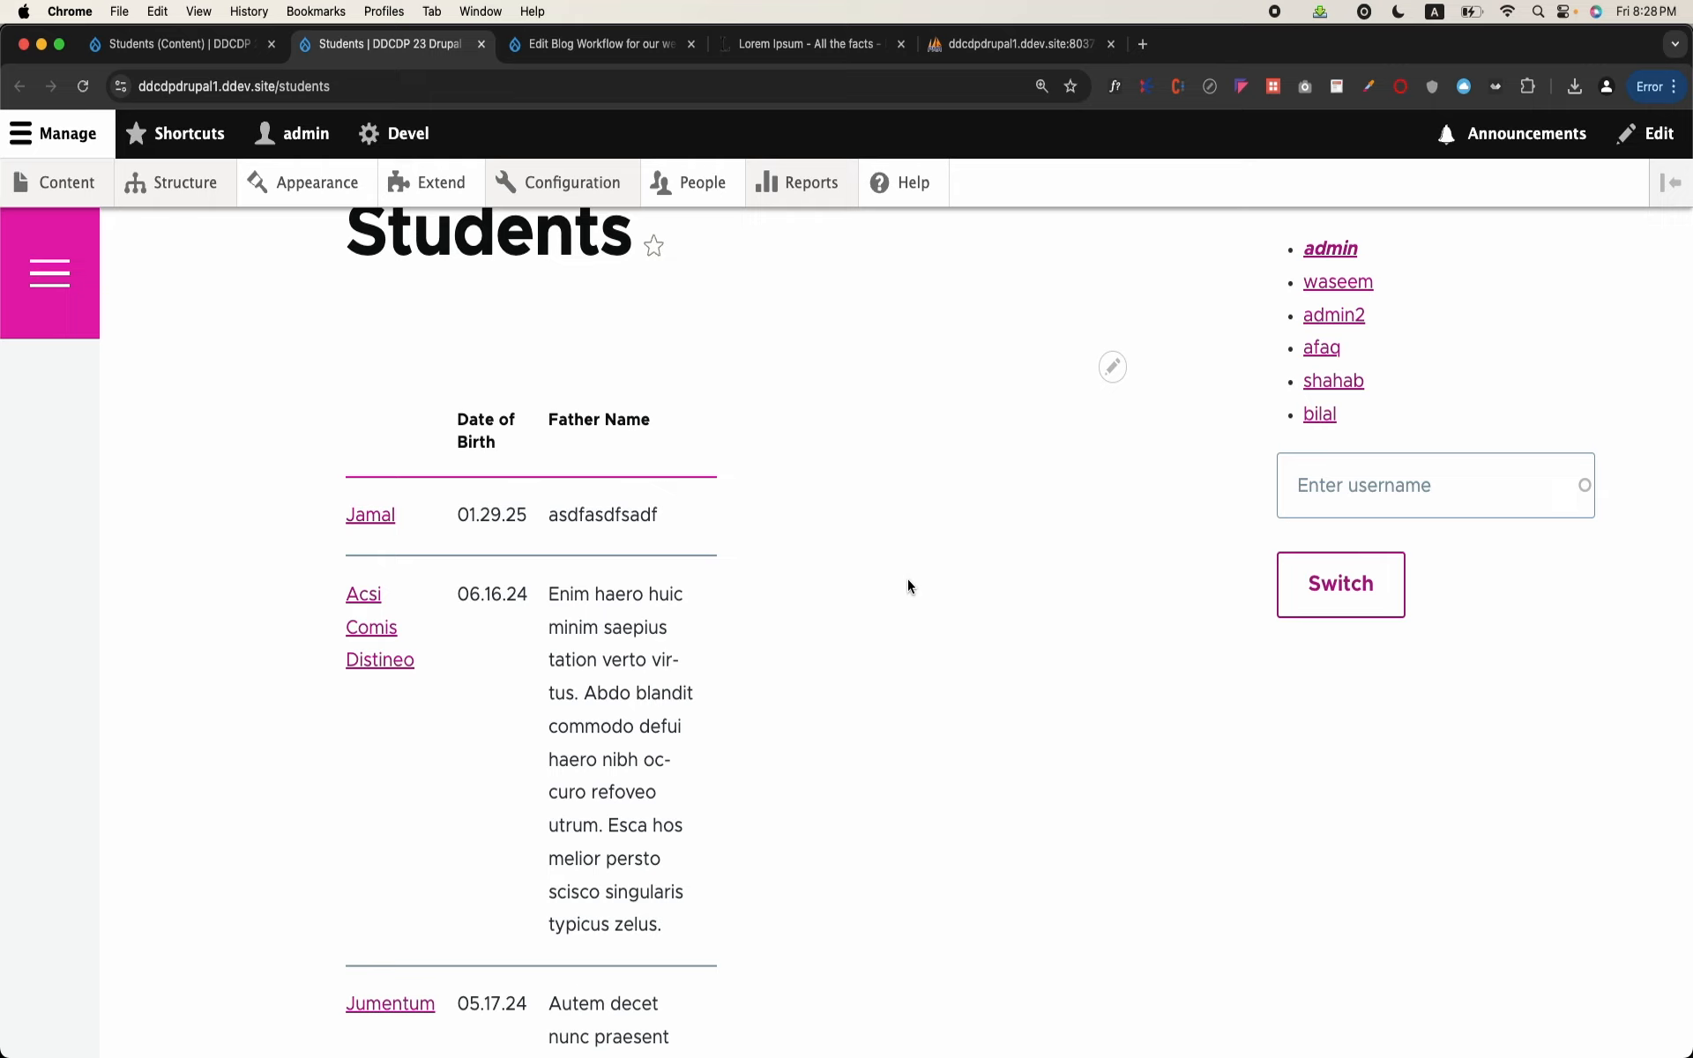
{"action": "scroll", "coordinate": [836, 571], "scroll_direction": "down", "scroll_amount": 4}
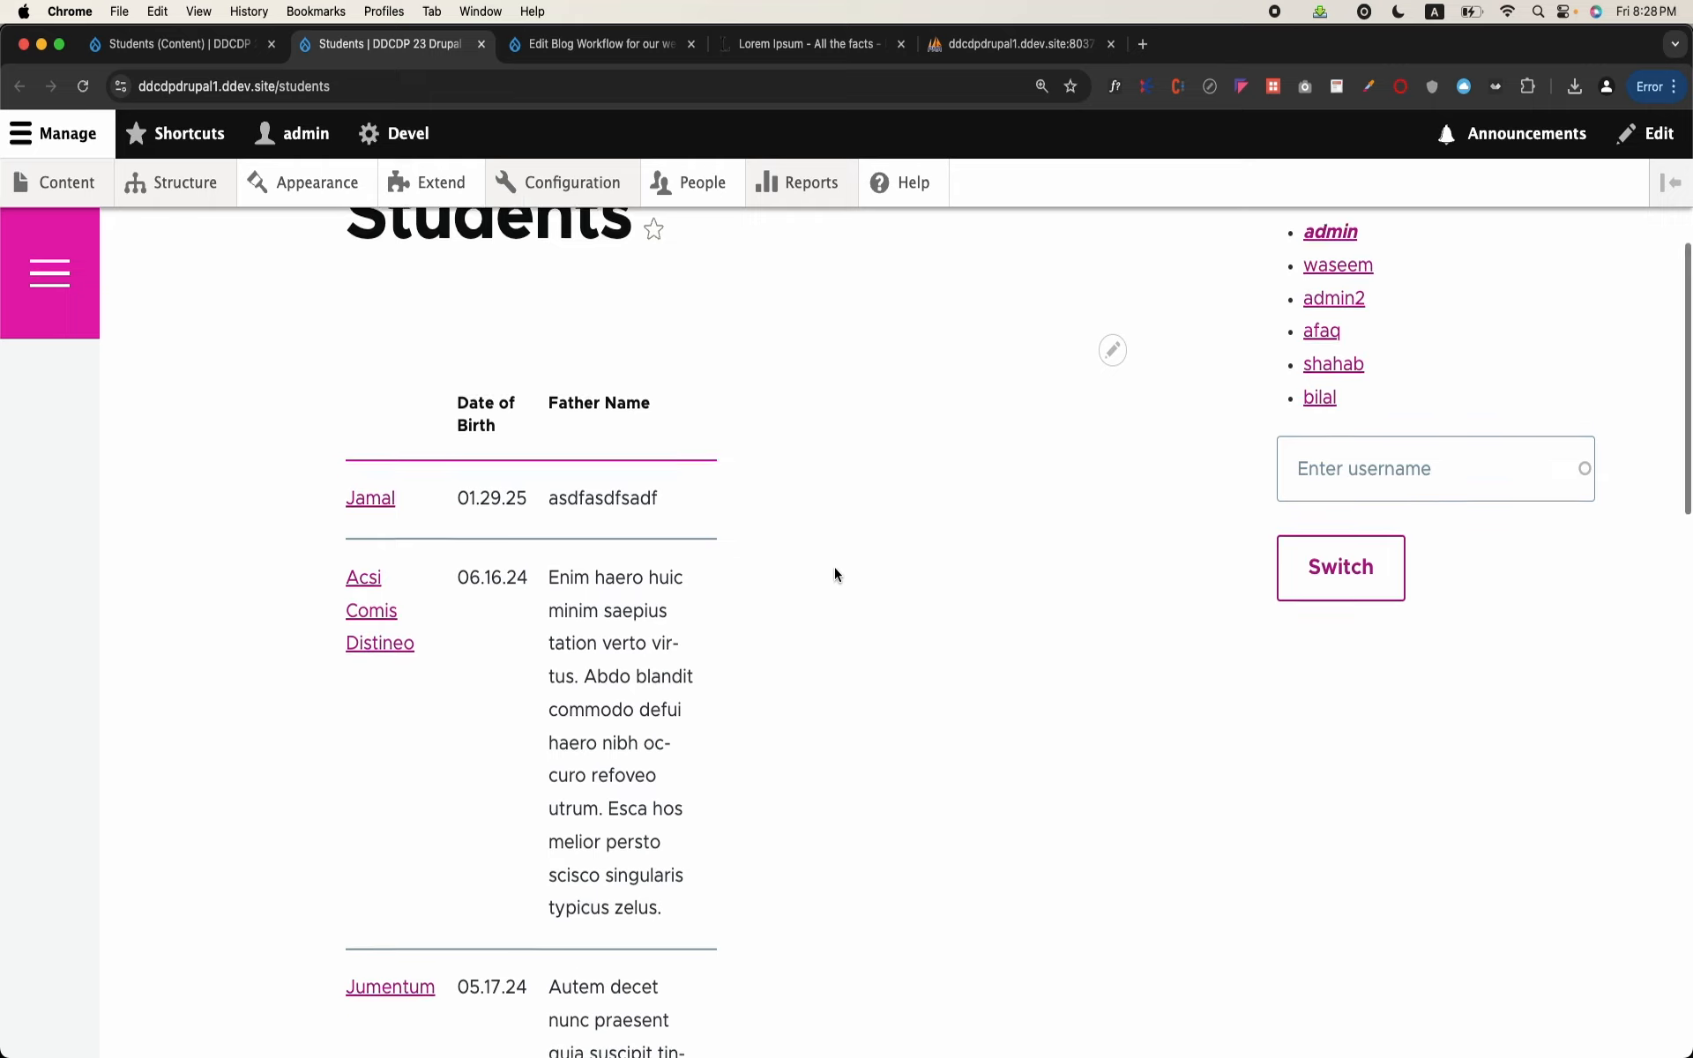
{"action": "scroll", "coordinate": [835, 572], "scroll_direction": "up", "scroll_amount": 3}
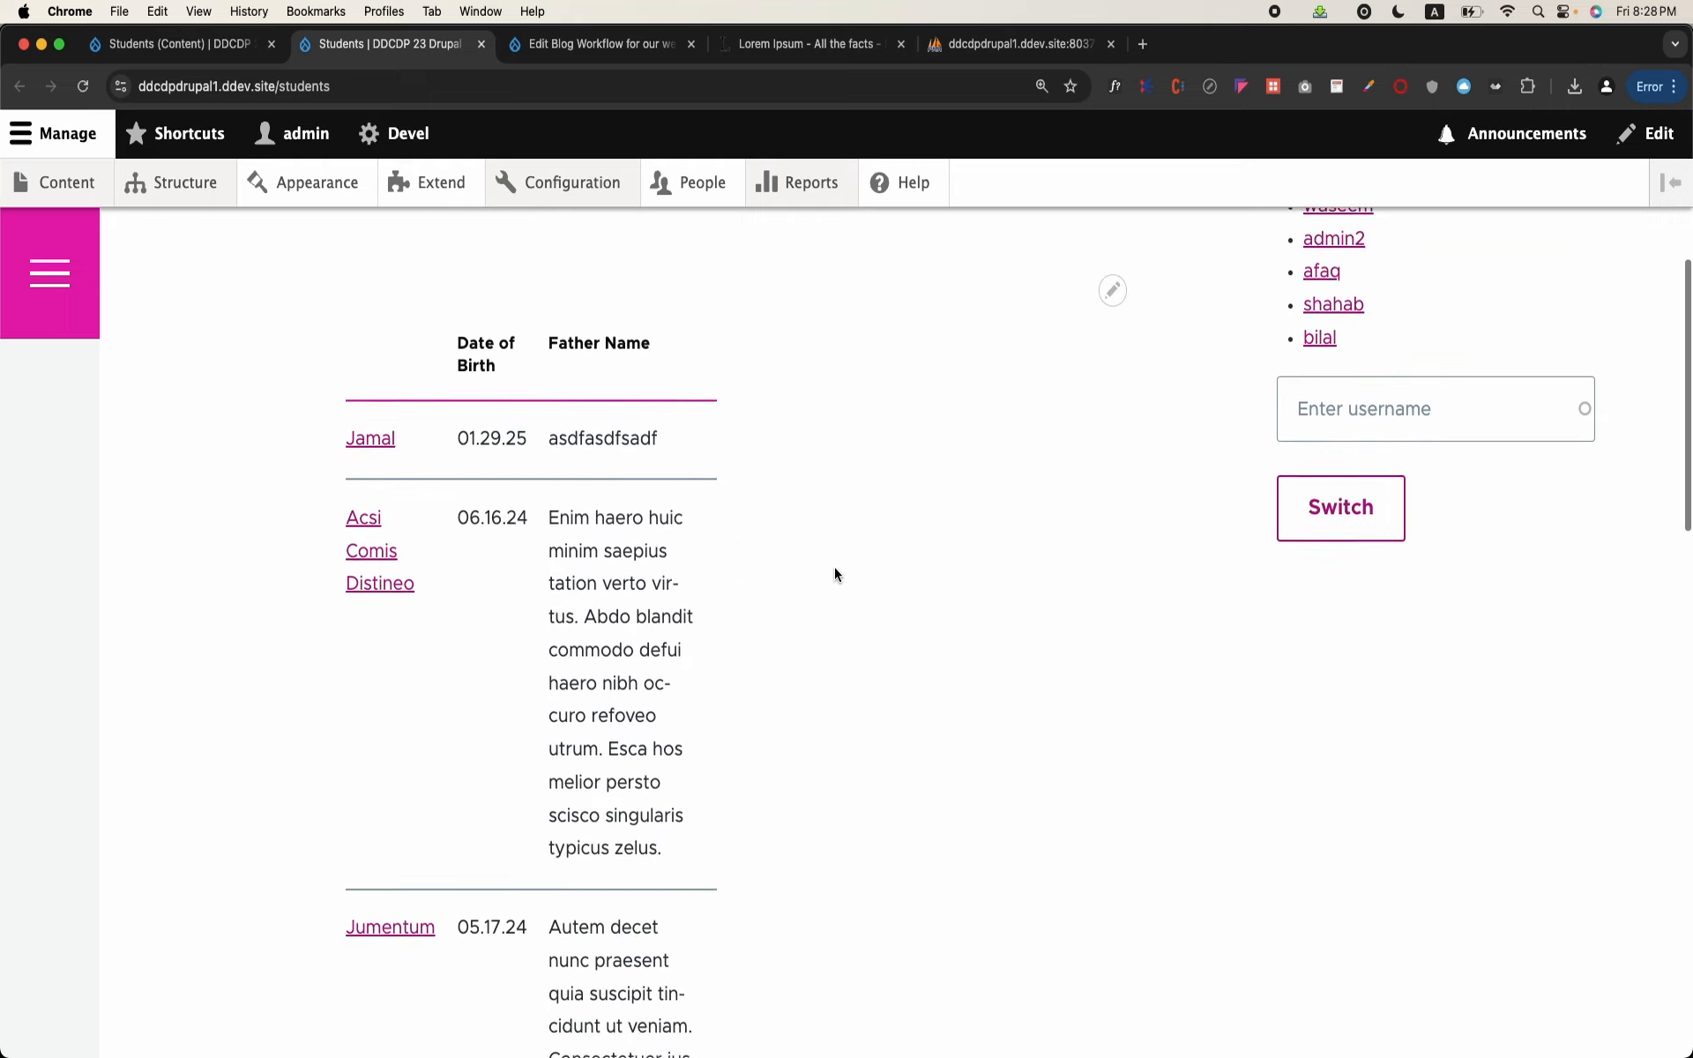
{"action": "scroll", "coordinate": [835, 571], "scroll_direction": "down", "scroll_amount": 10}
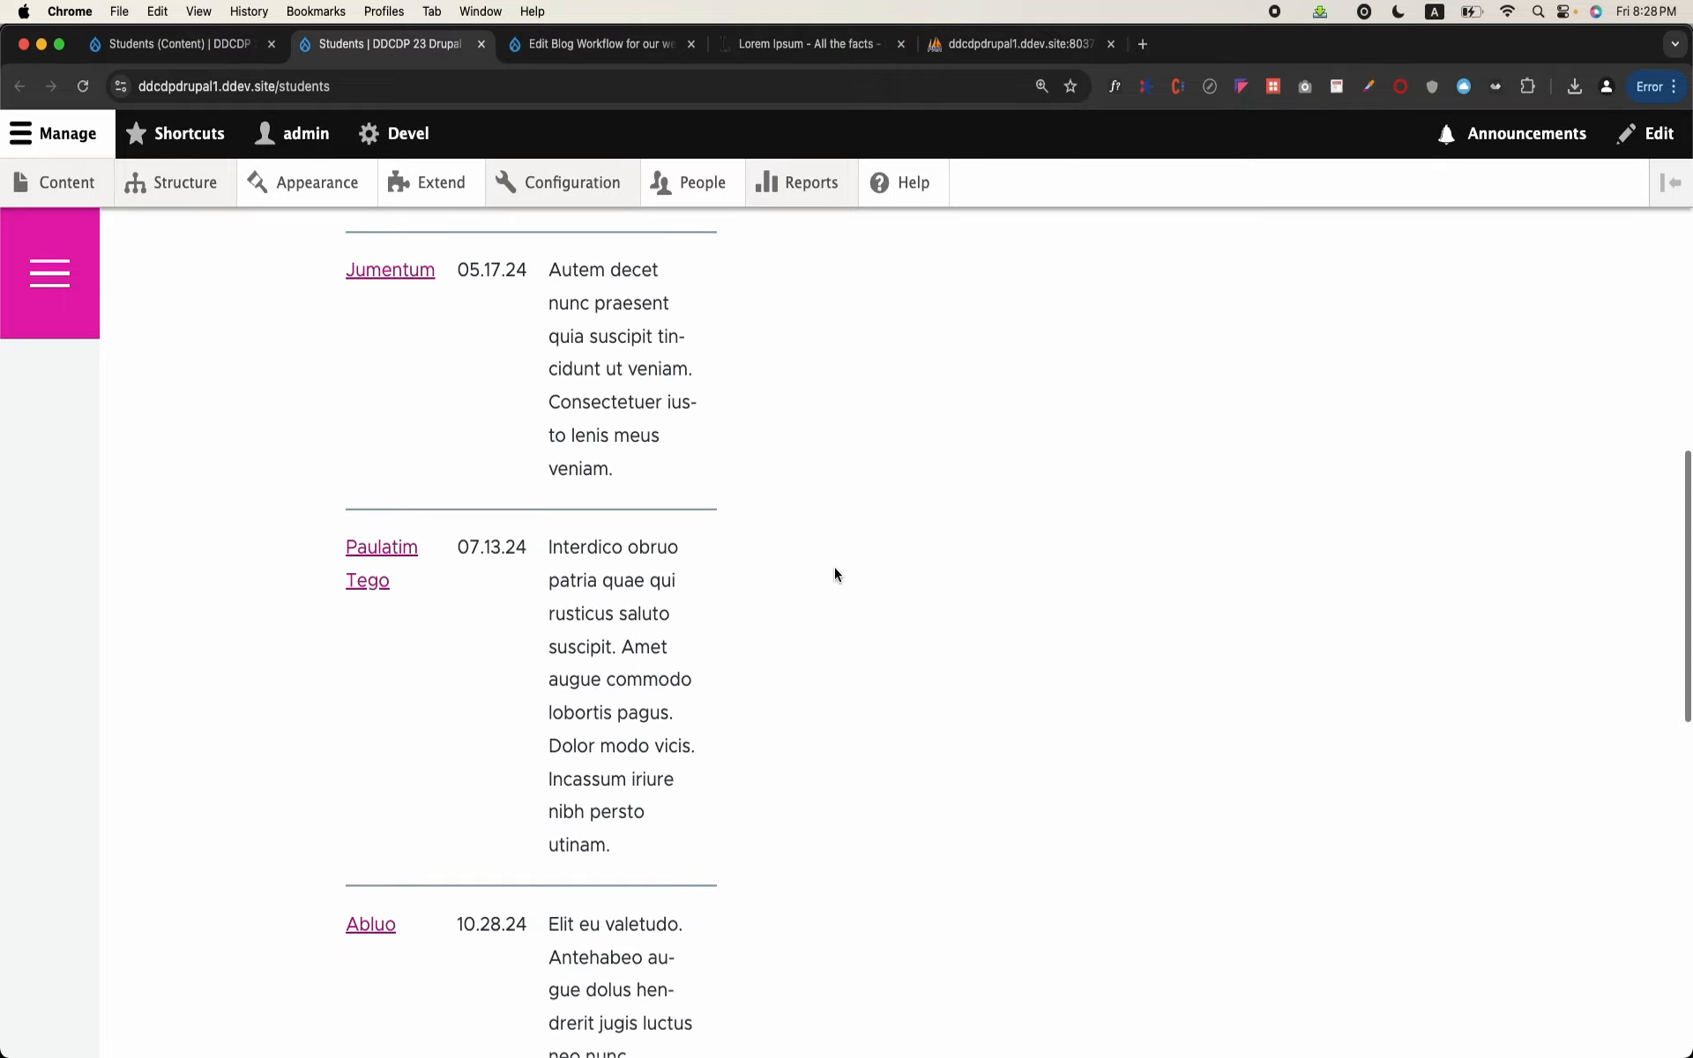
{"action": "scroll", "coordinate": [836, 573], "scroll_direction": "down", "scroll_amount": 10}
{"action": "scroll", "coordinate": [837, 573], "scroll_direction": "up", "scroll_amount": 5}
{"action": "scroll", "coordinate": [834, 574], "scroll_direction": "up", "scroll_amount": 2}
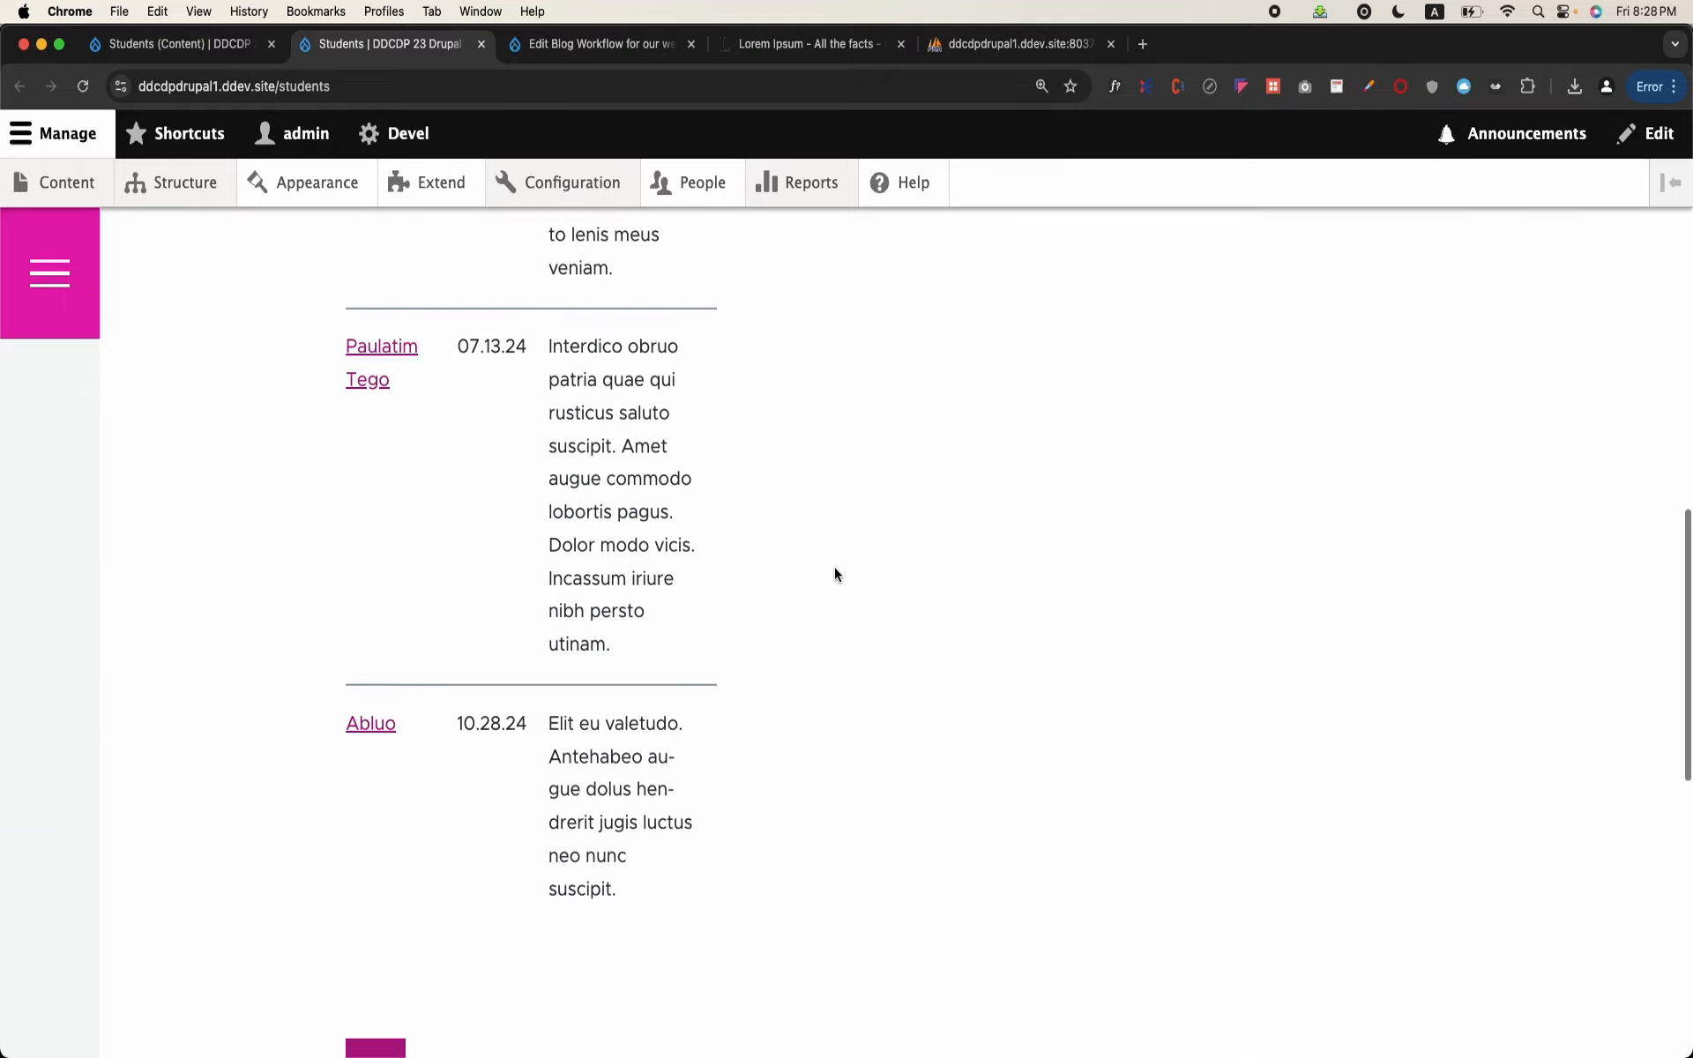
{"action": "scroll", "coordinate": [653, 582], "scroll_direction": "down", "scroll_amount": 5}
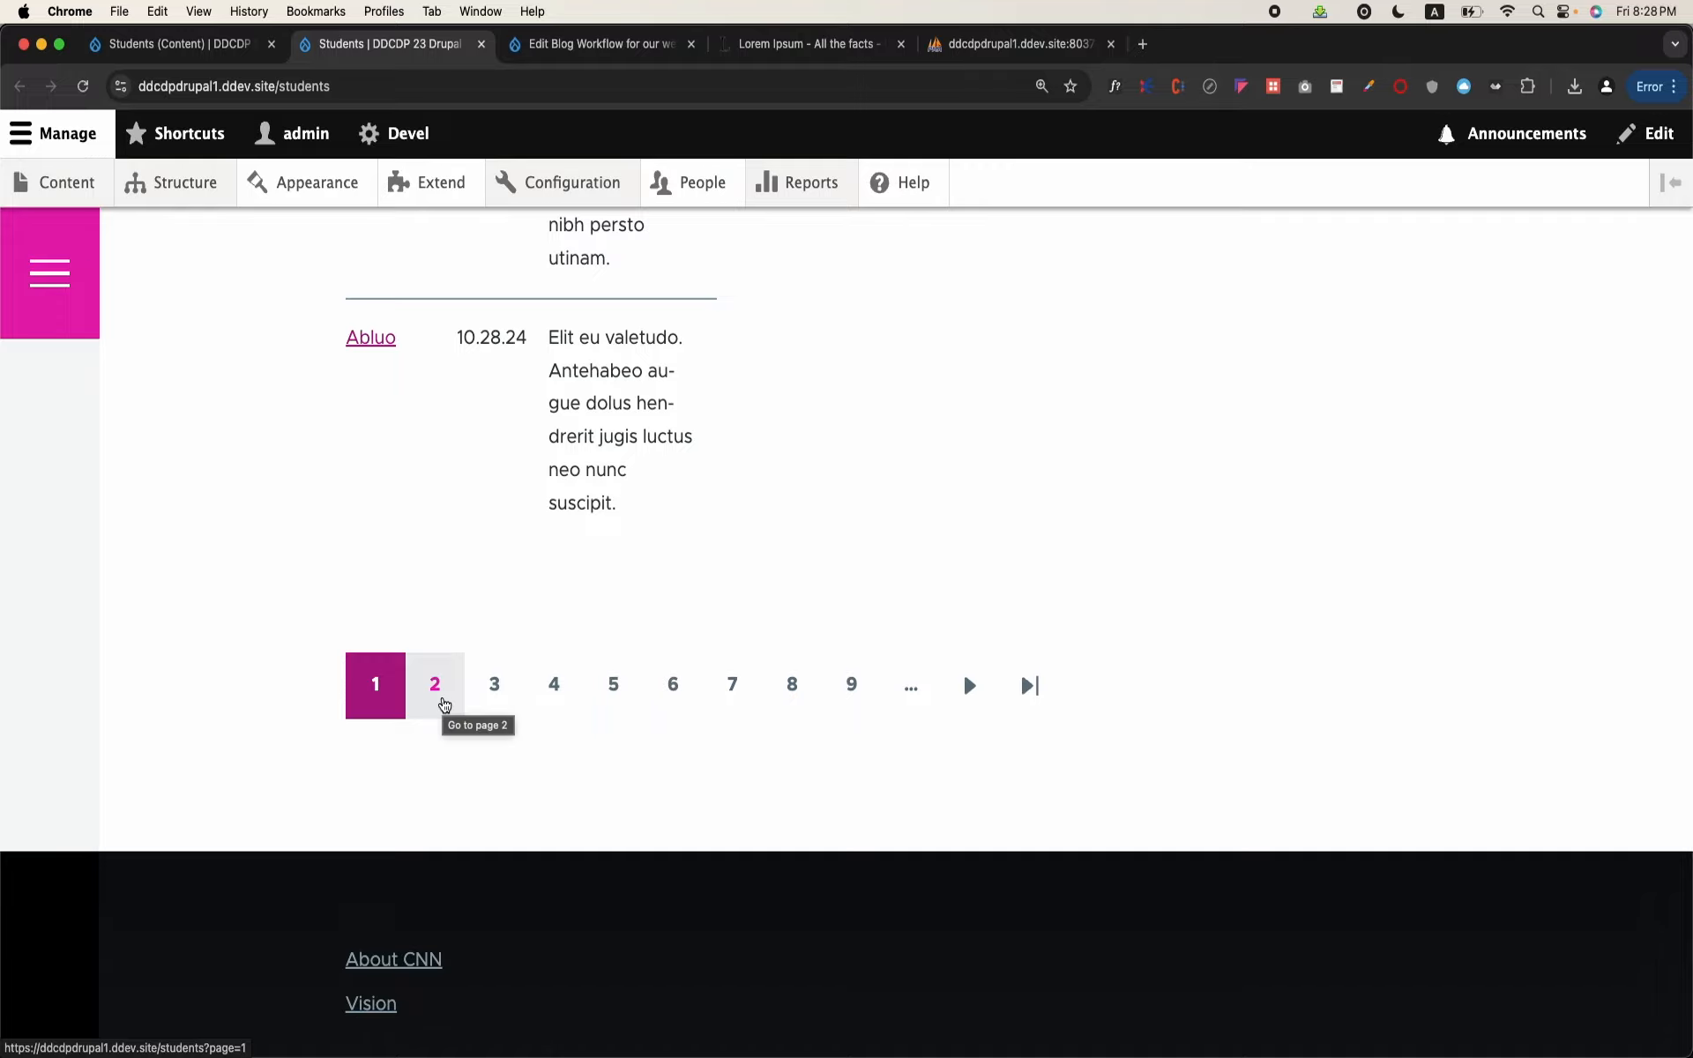
Step: Go through pages 2 and 3 of the Students listing with the pager to check the rows
{"action": "left_click", "coordinate": [444, 704]}
{"action": "scroll", "coordinate": [448, 696], "scroll_direction": "down", "scroll_amount": 7}
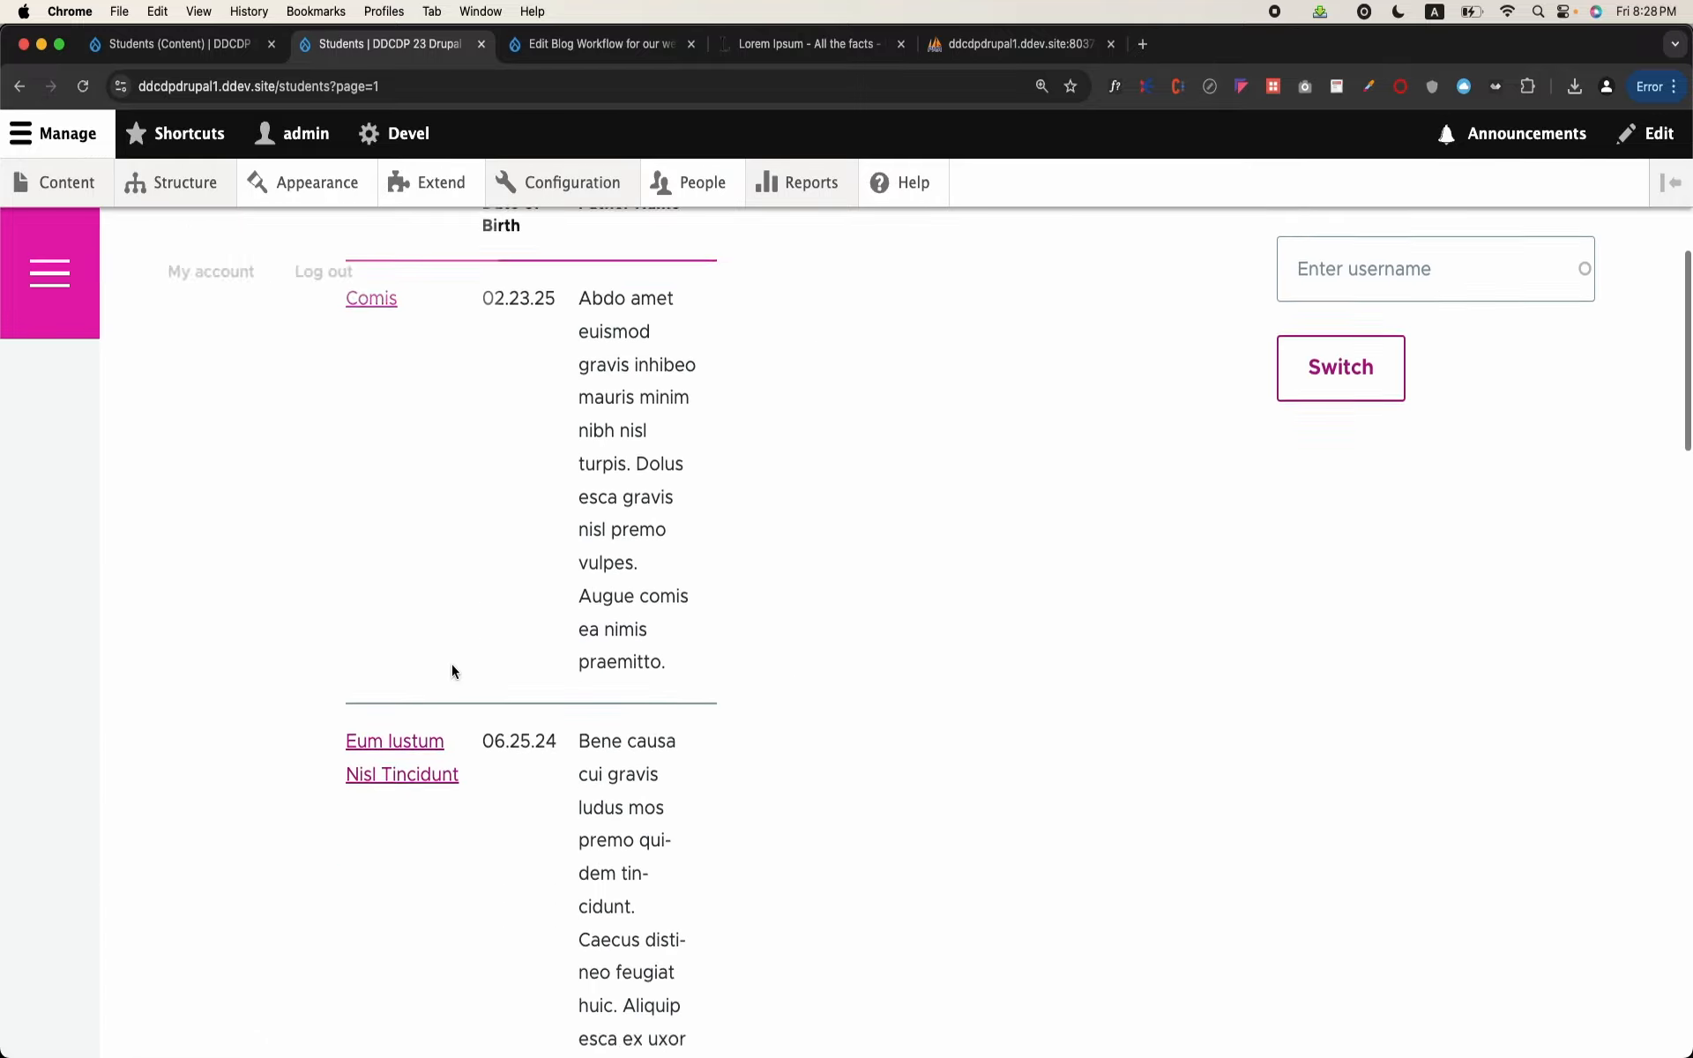
{"action": "scroll", "coordinate": [452, 666], "scroll_direction": "down", "scroll_amount": 15}
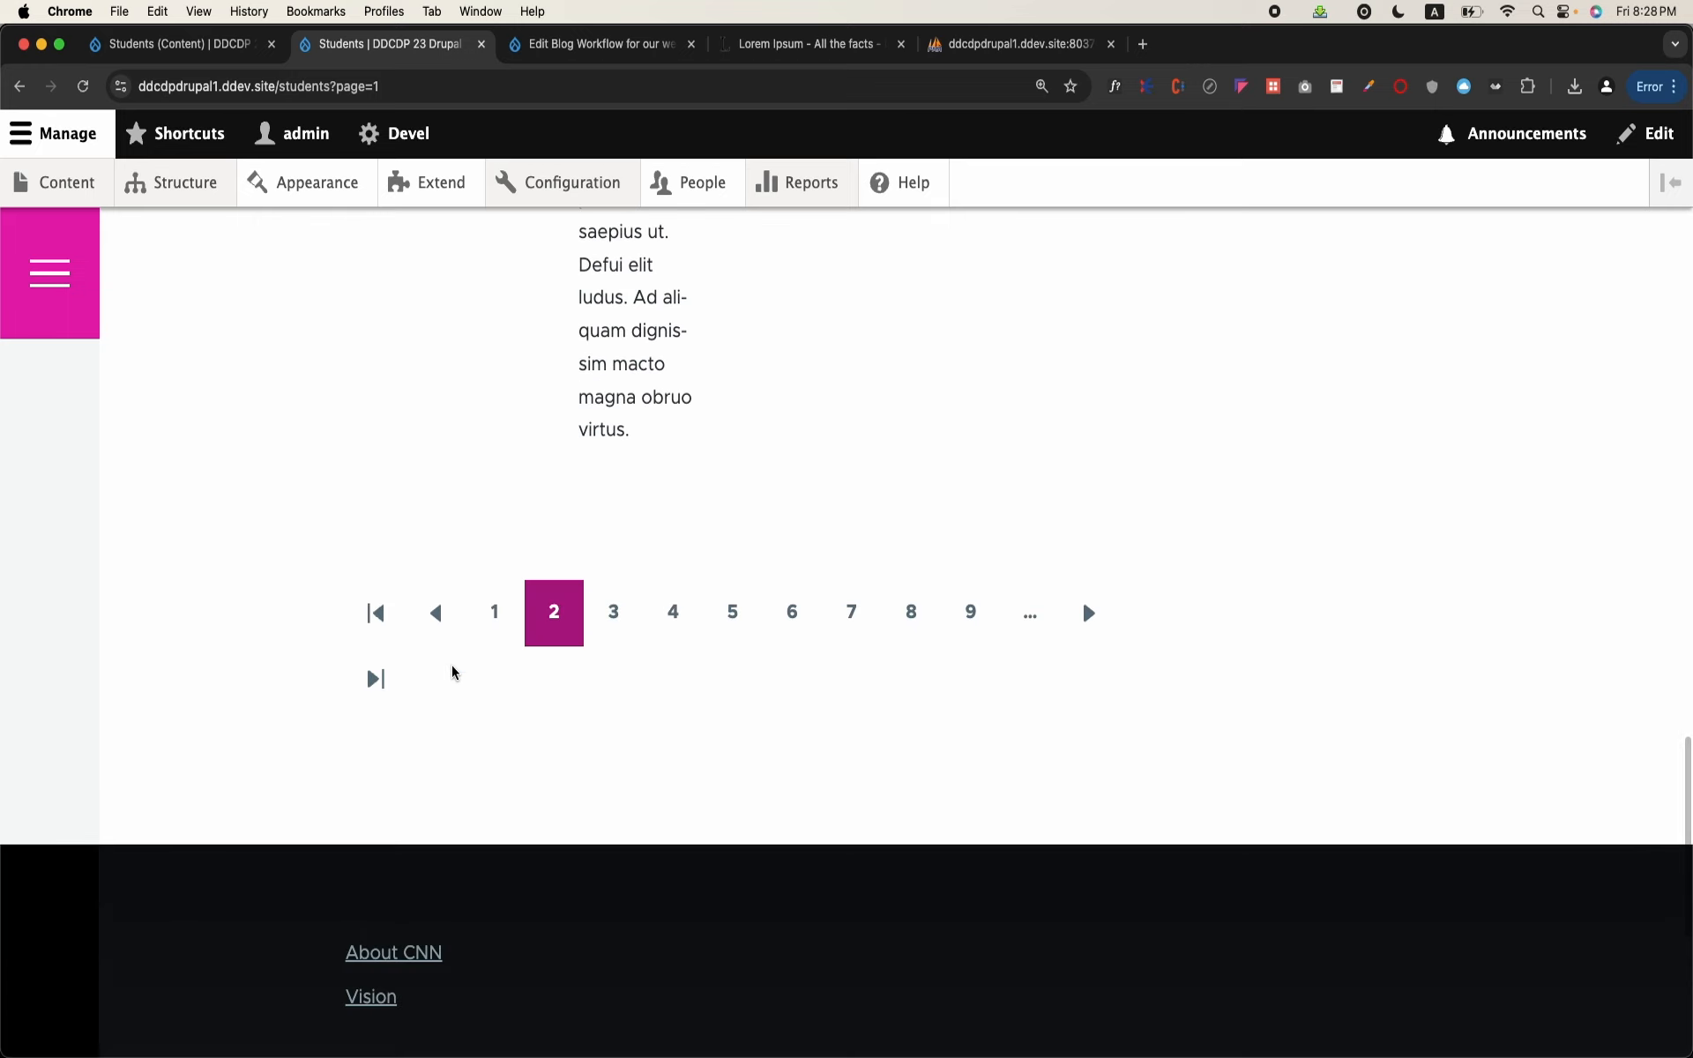
{"action": "left_click", "coordinate": [612, 632]}
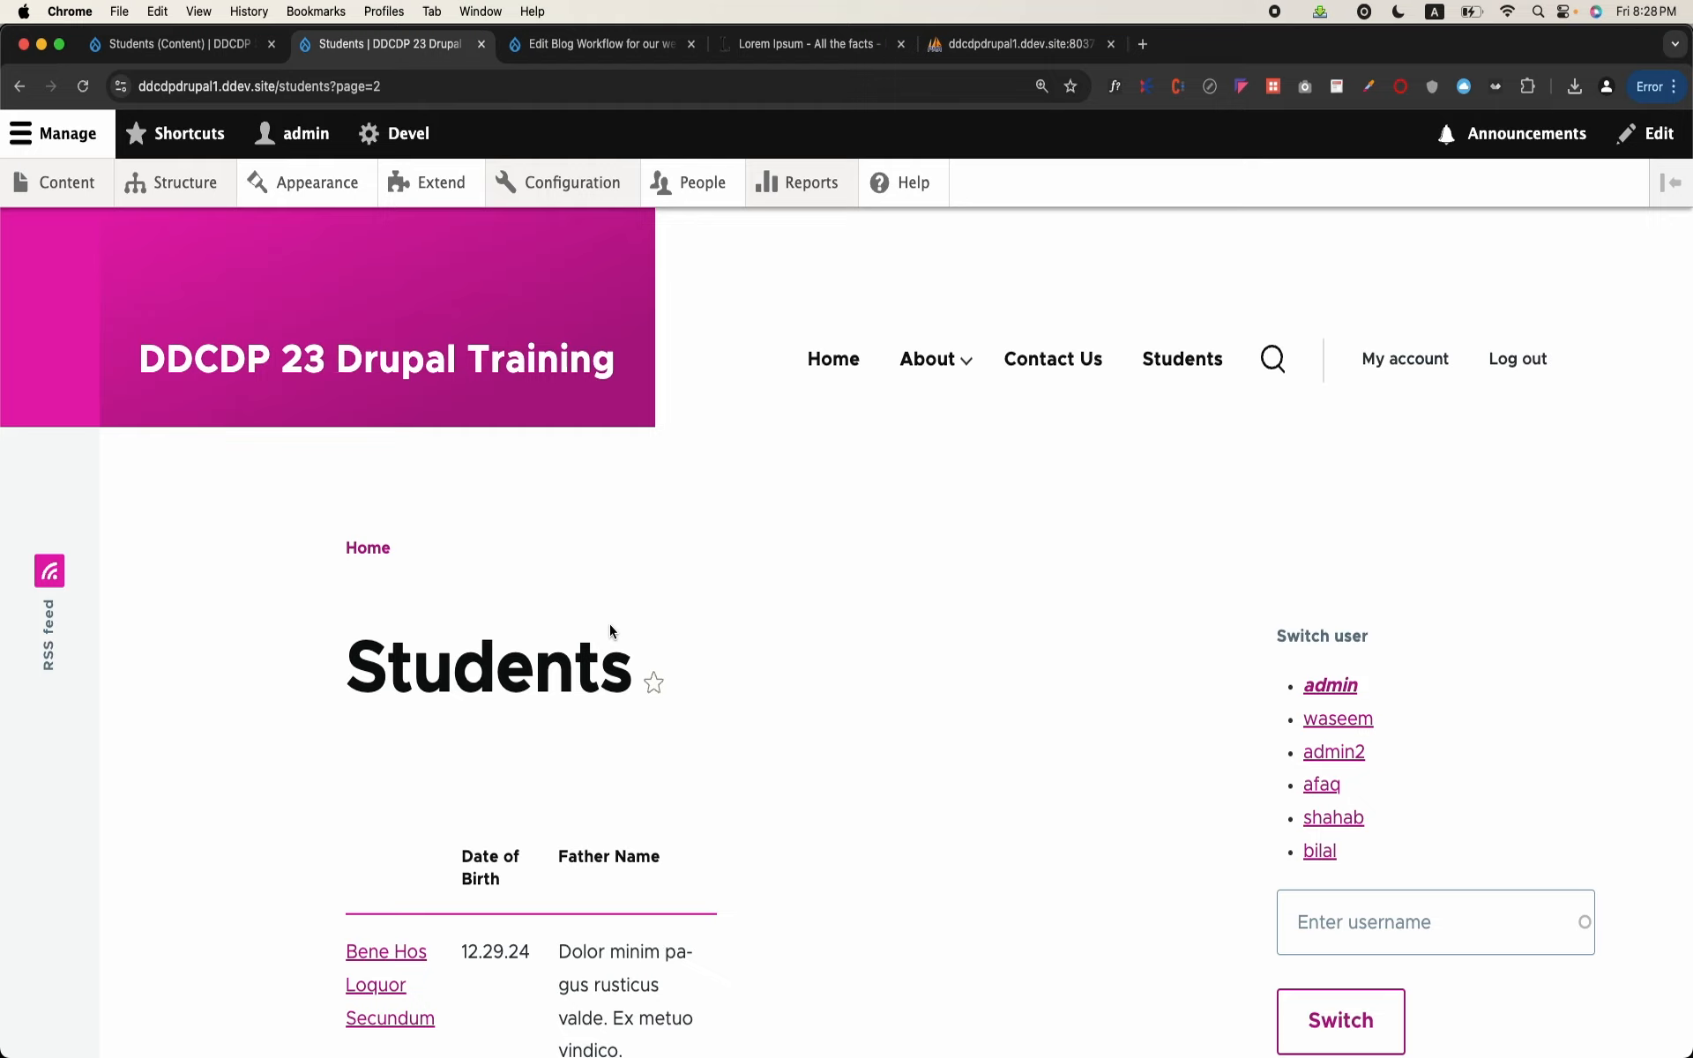
{"action": "scroll", "coordinate": [611, 630], "scroll_direction": "down", "scroll_amount": 4}
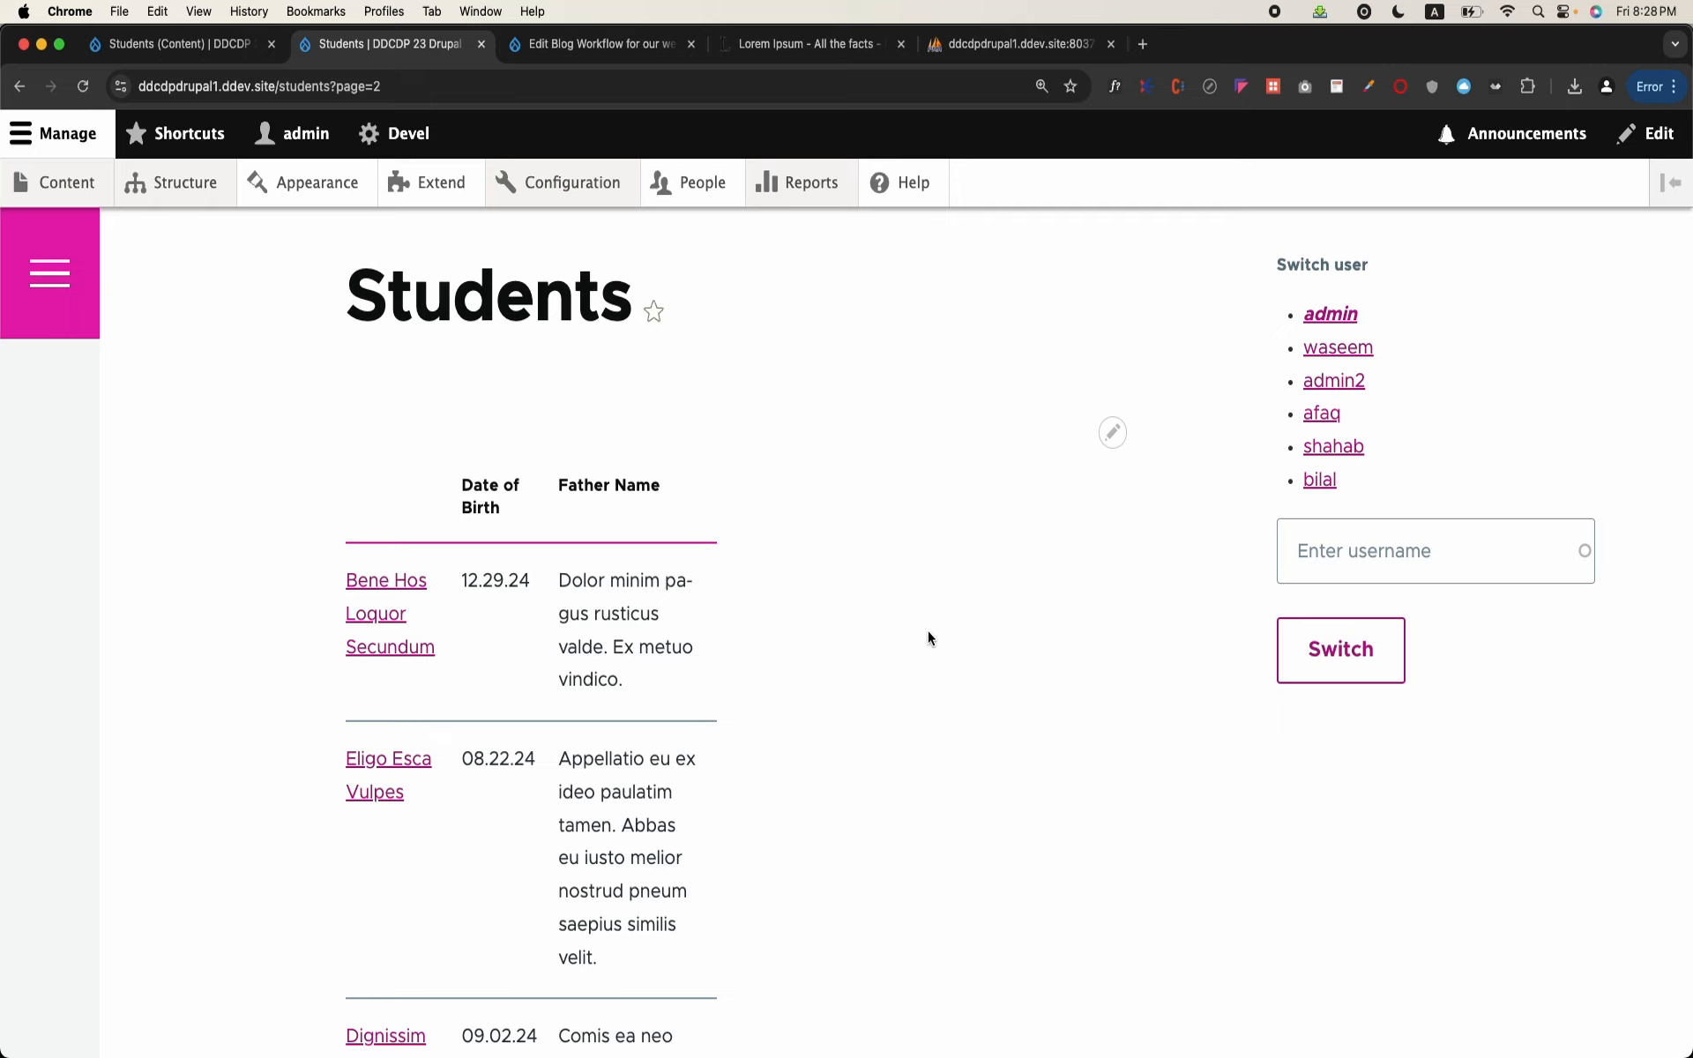
Step: Open the Students view for editing through the contextual link of the table on the listing page
{"action": "scroll", "coordinate": [928, 631], "scroll_direction": "up", "scroll_amount": 3}
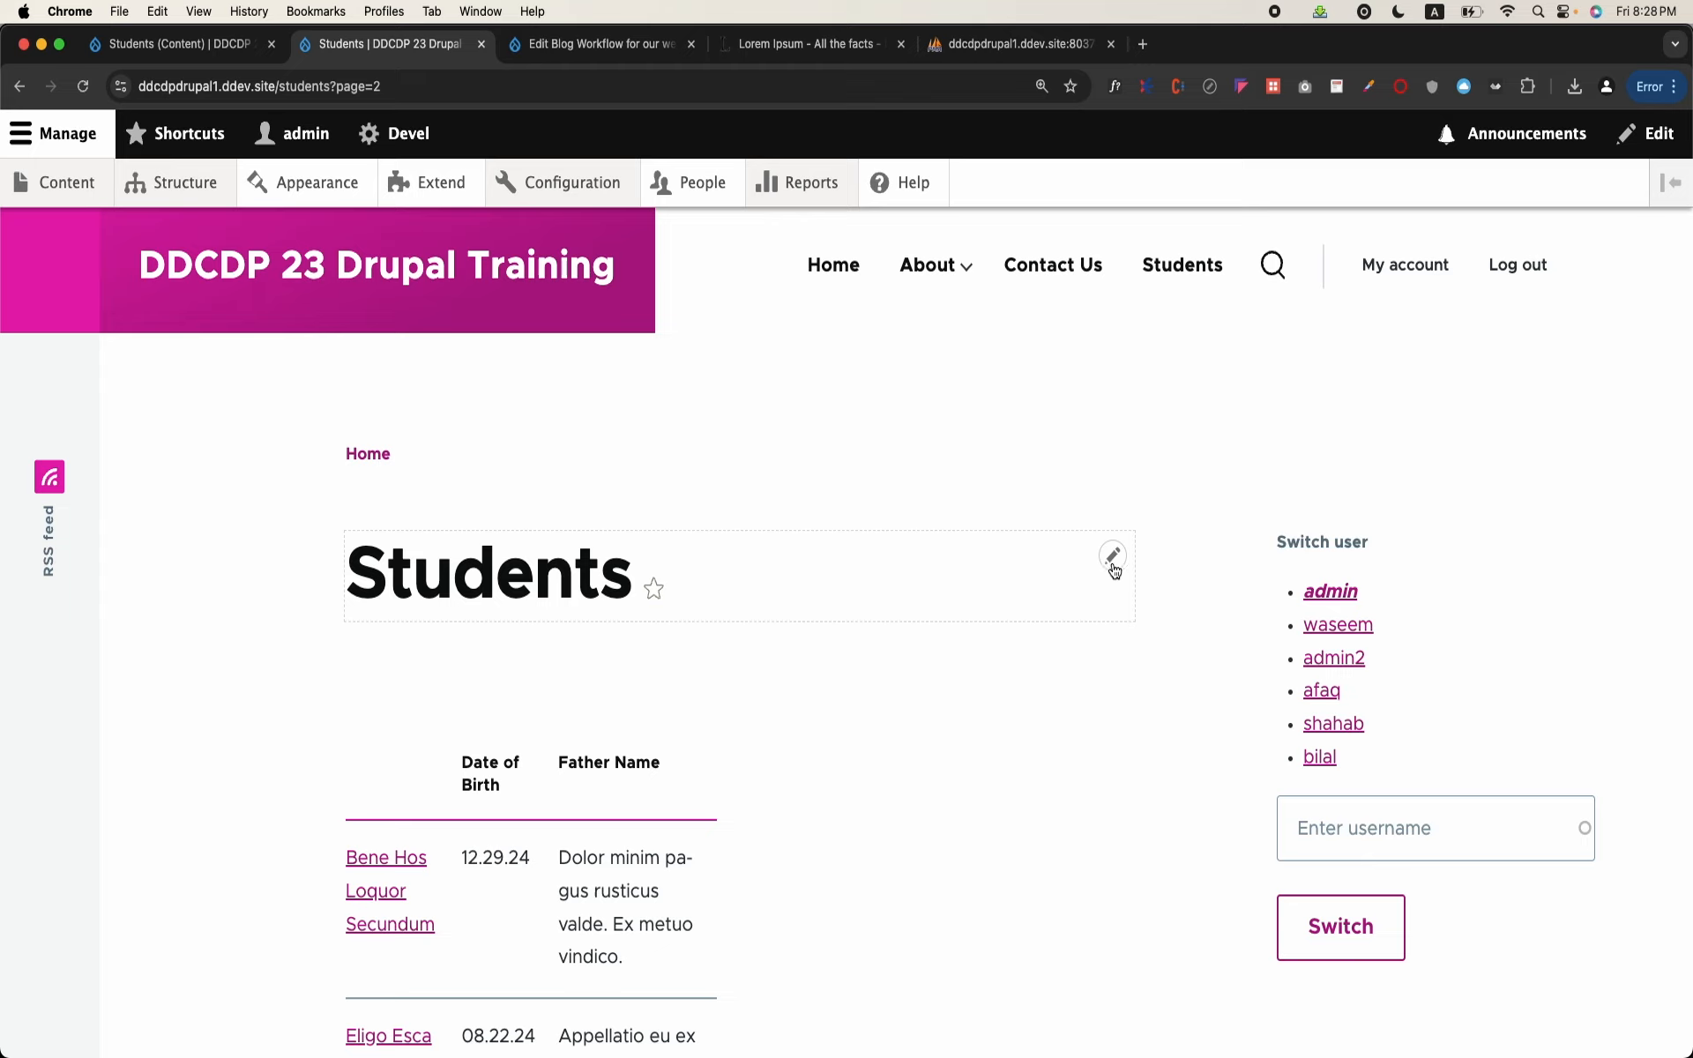
{"action": "left_click", "coordinate": [1113, 557]}
{"action": "left_click", "coordinate": [1125, 718]}
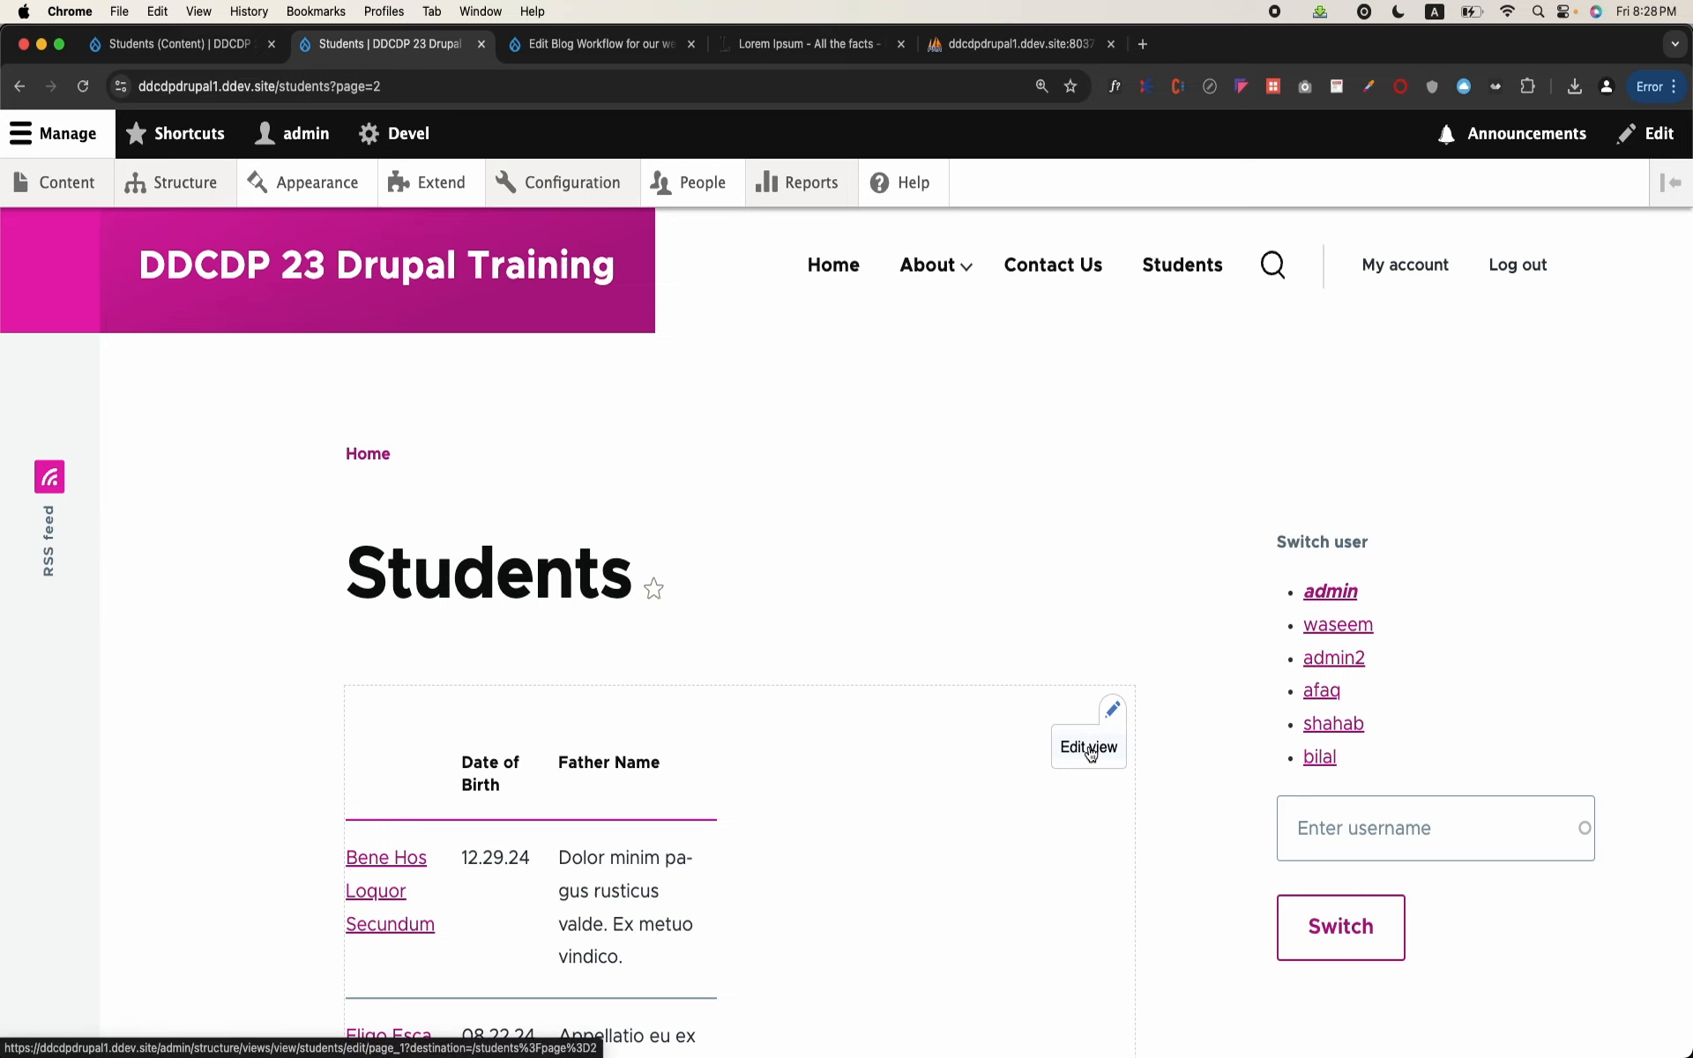
{"action": "left_click", "coordinate": [1089, 748]}
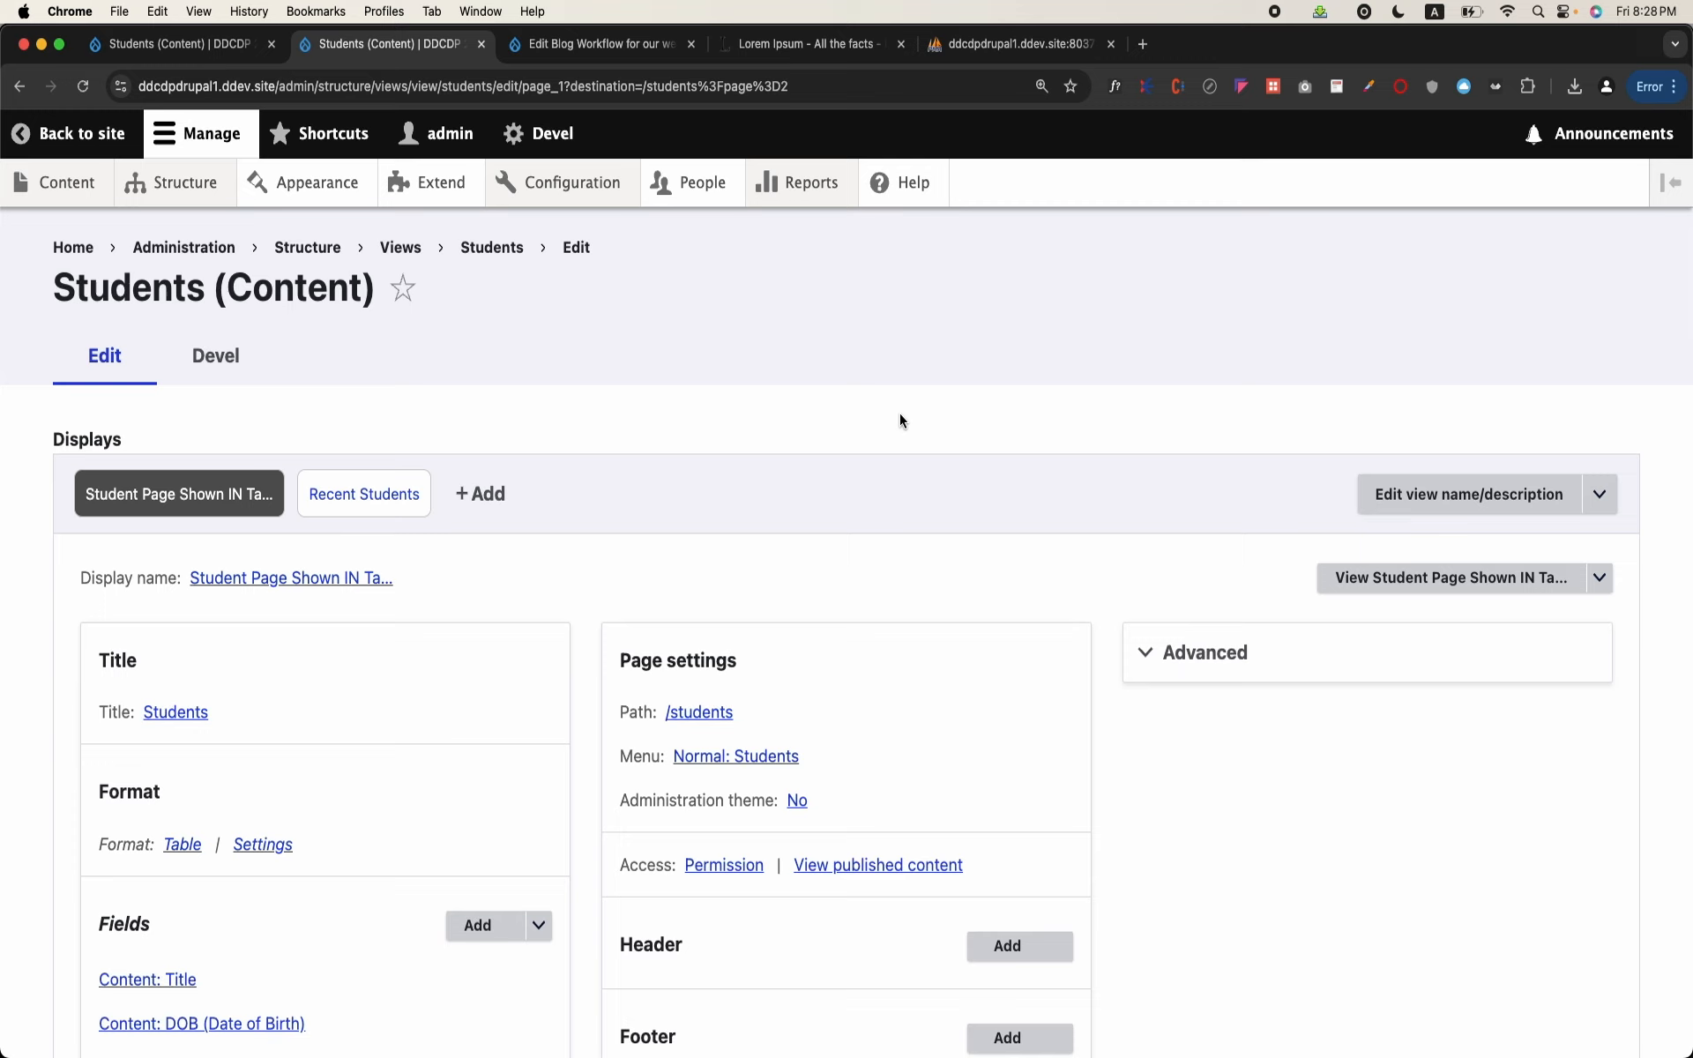
Step: Open the Student content type's field list in a new tab and look up the Picture field's machine name
{"action": "right_click", "coordinate": [234, 204]}
{"action": "left_click", "coordinate": [295, 209]}
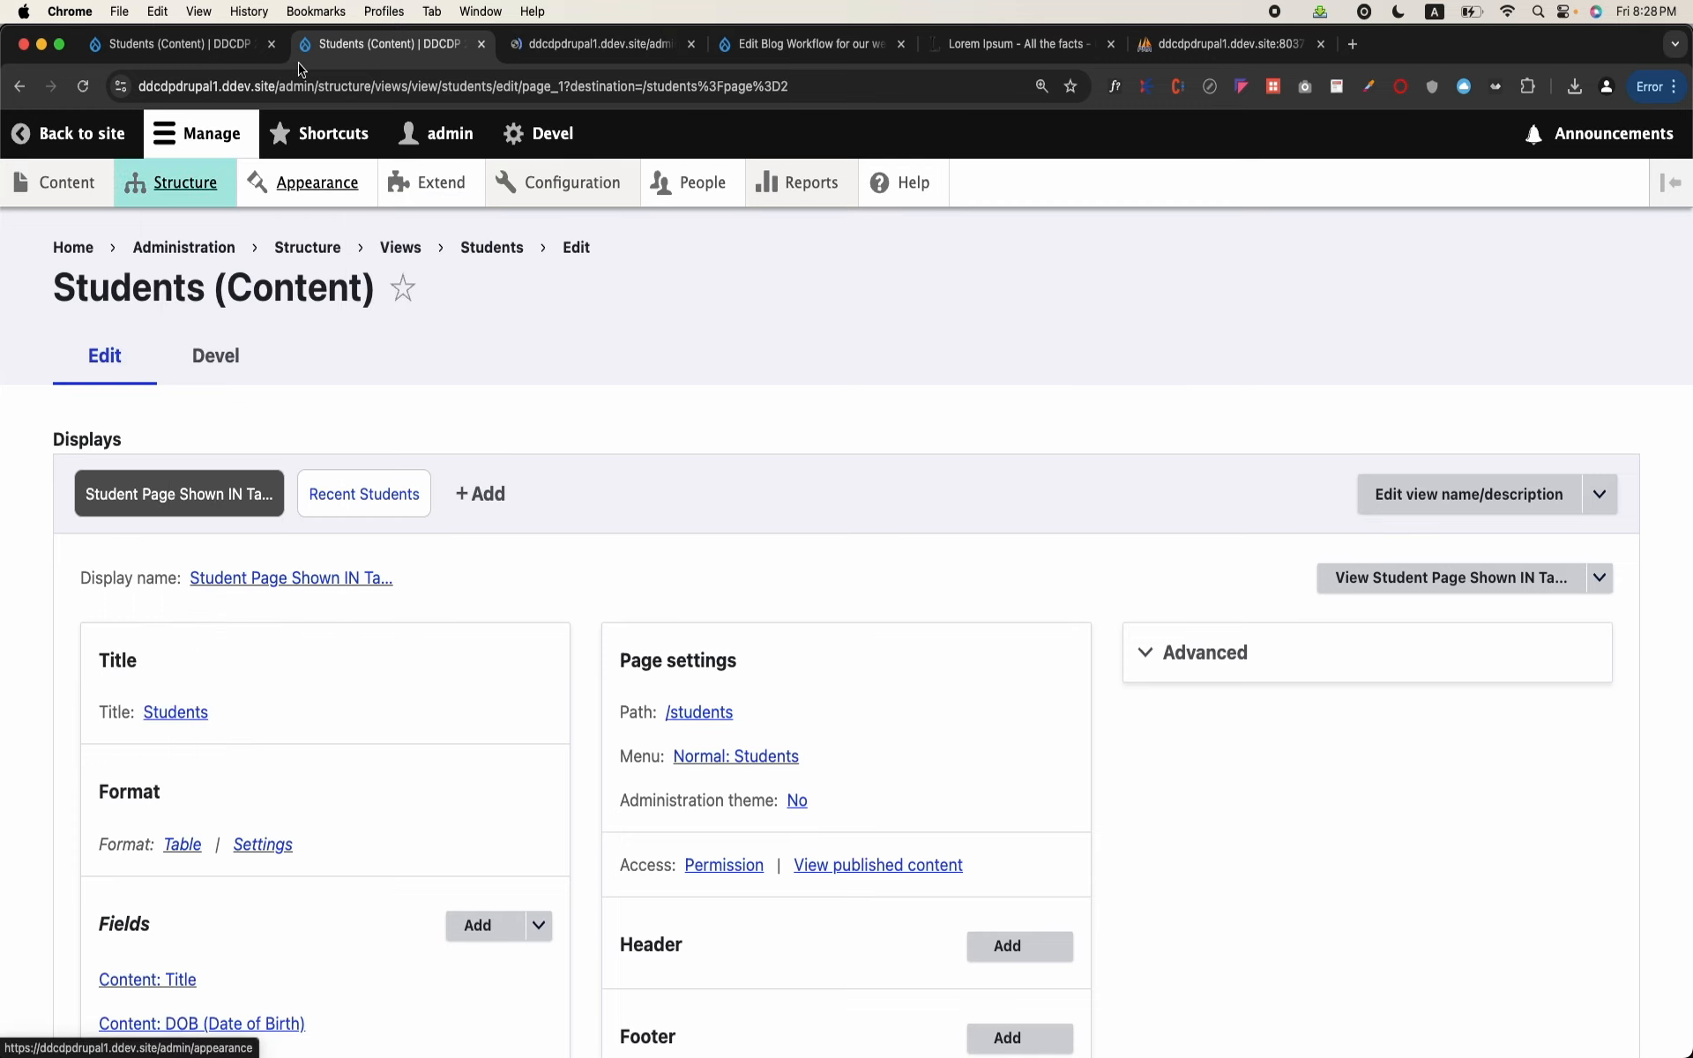
{"action": "left_click", "coordinate": [600, 44]}
{"action": "scroll", "coordinate": [409, 494], "scroll_direction": "down", "scroll_amount": 2}
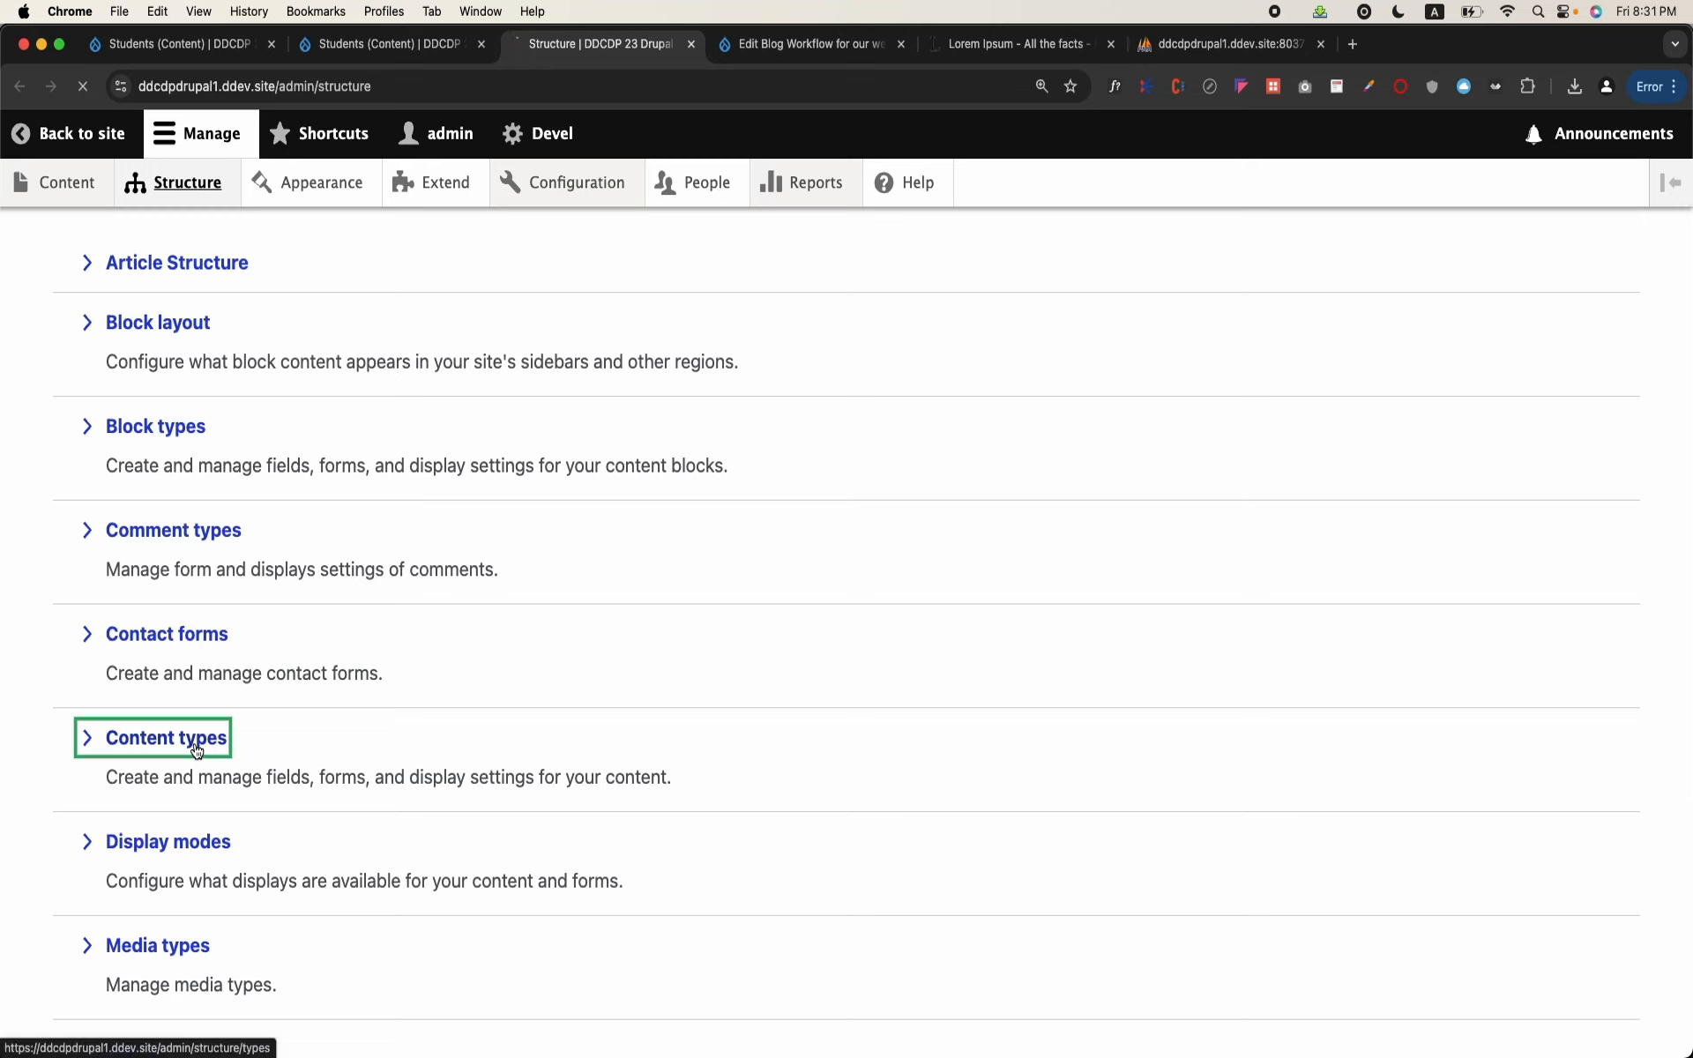
{"action": "left_click", "coordinate": [189, 744]}
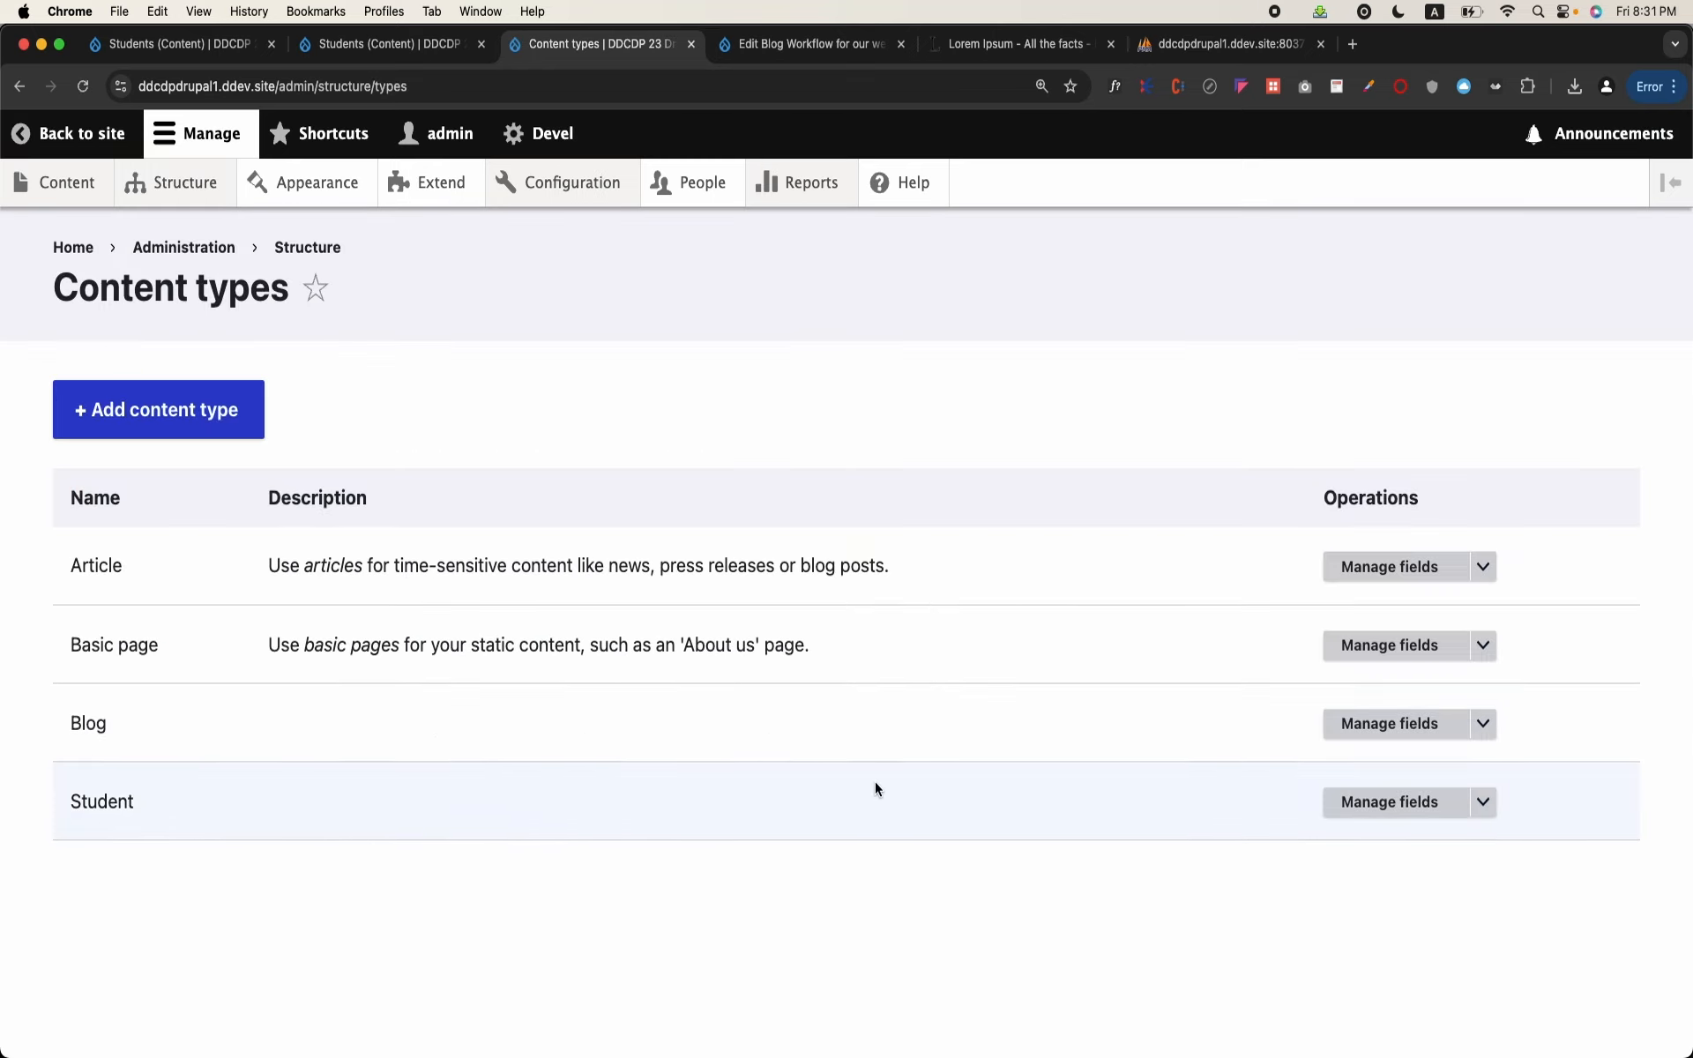
{"action": "left_click", "coordinate": [1400, 806]}
{"action": "scroll", "coordinate": [600, 694], "scroll_direction": "down", "scroll_amount": 5}
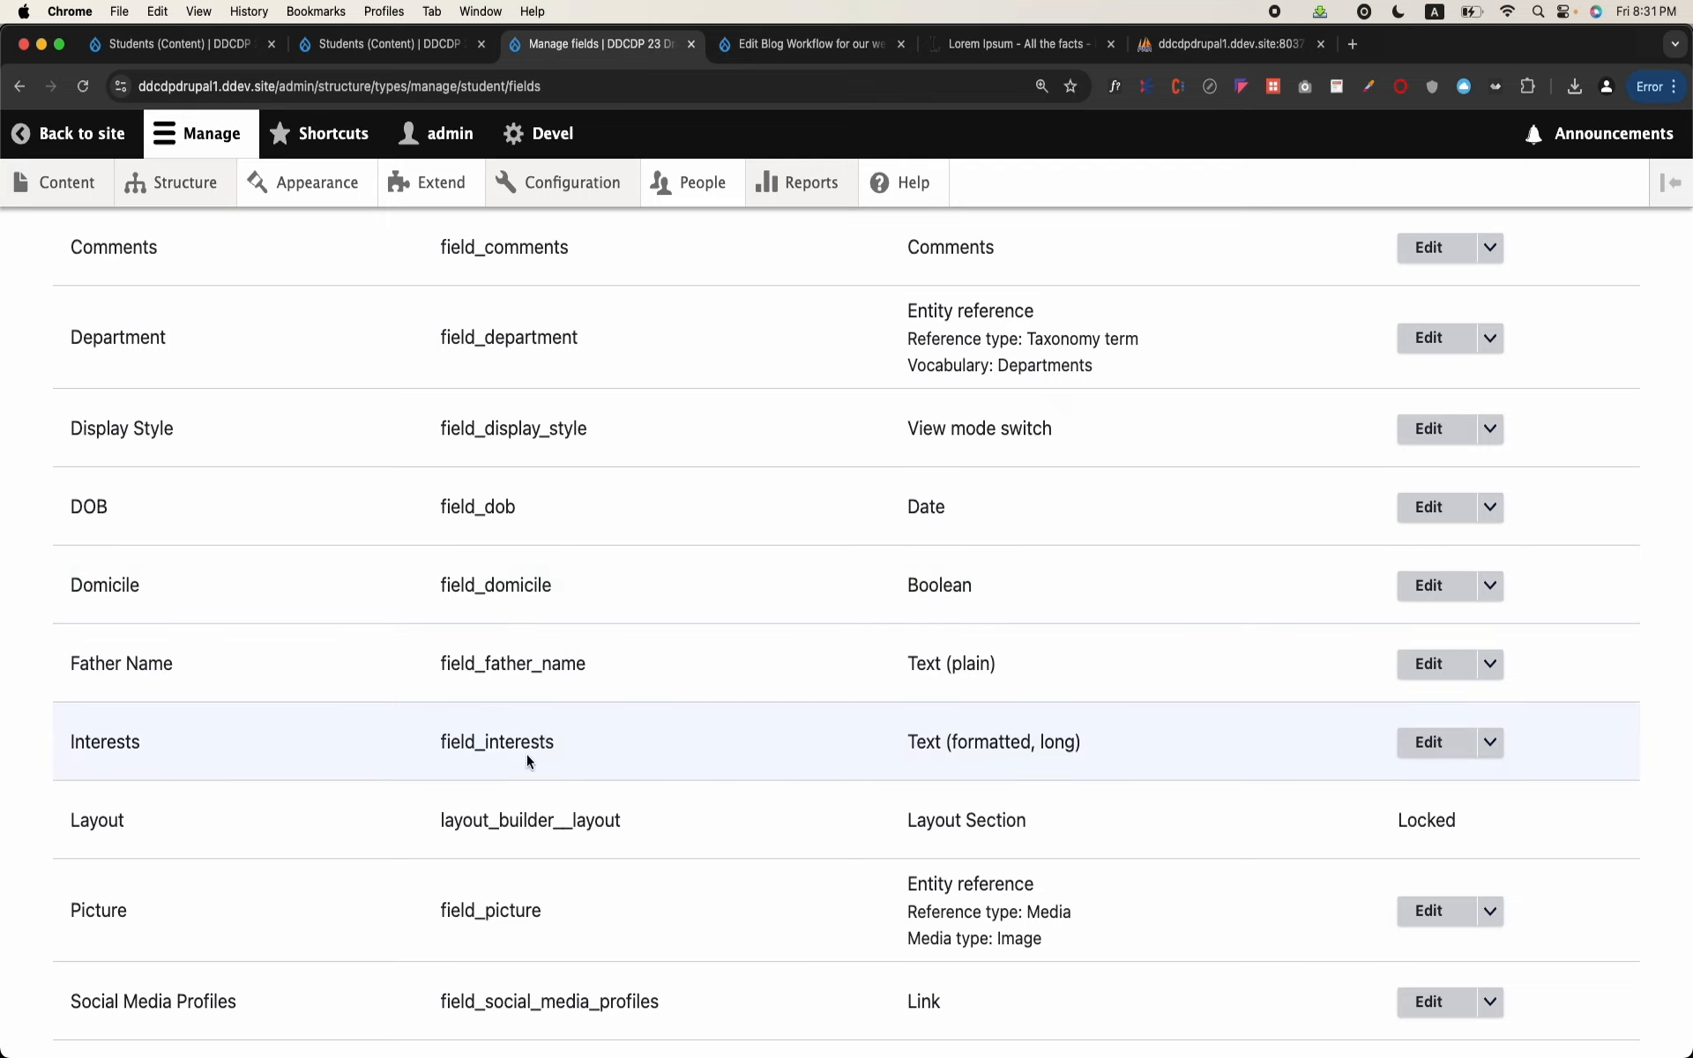
{"action": "scroll", "coordinate": [526, 755], "scroll_direction": "down", "scroll_amount": 3}
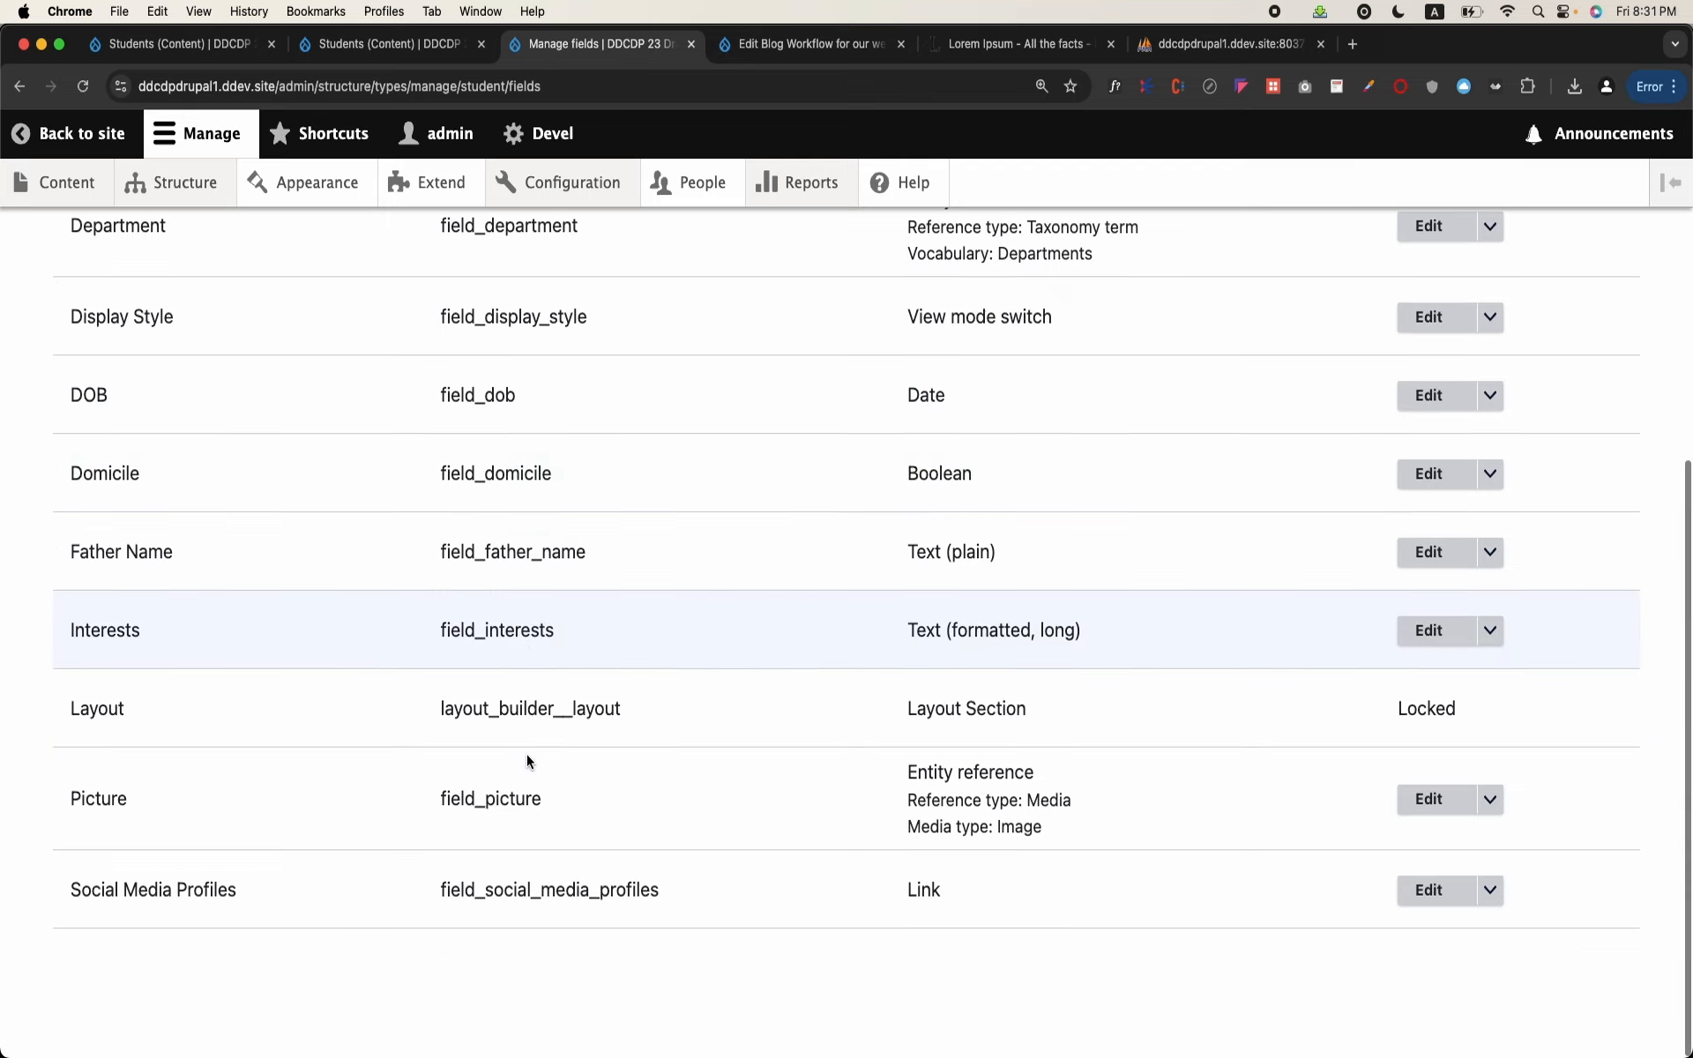
{"action": "double_click", "coordinate": [500, 801]}
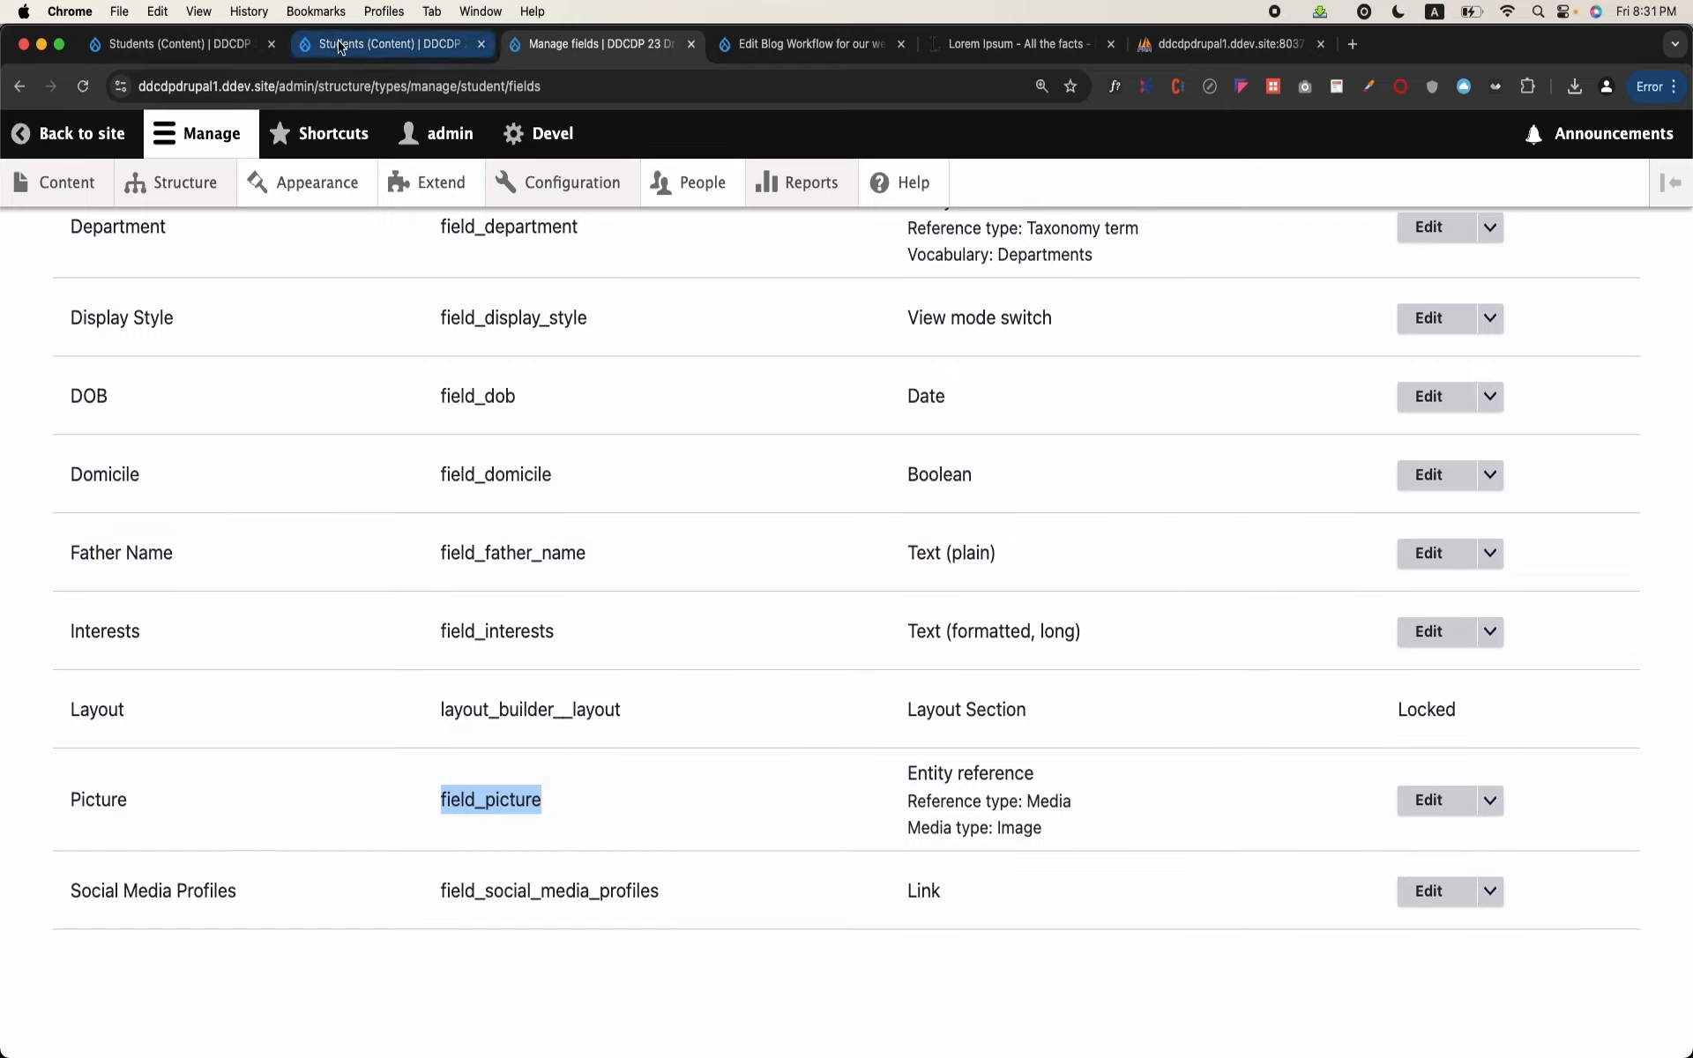
Step: Return from the view editor to the public Students listing page
{"action": "mouse_move", "coordinate": [188, 177]}
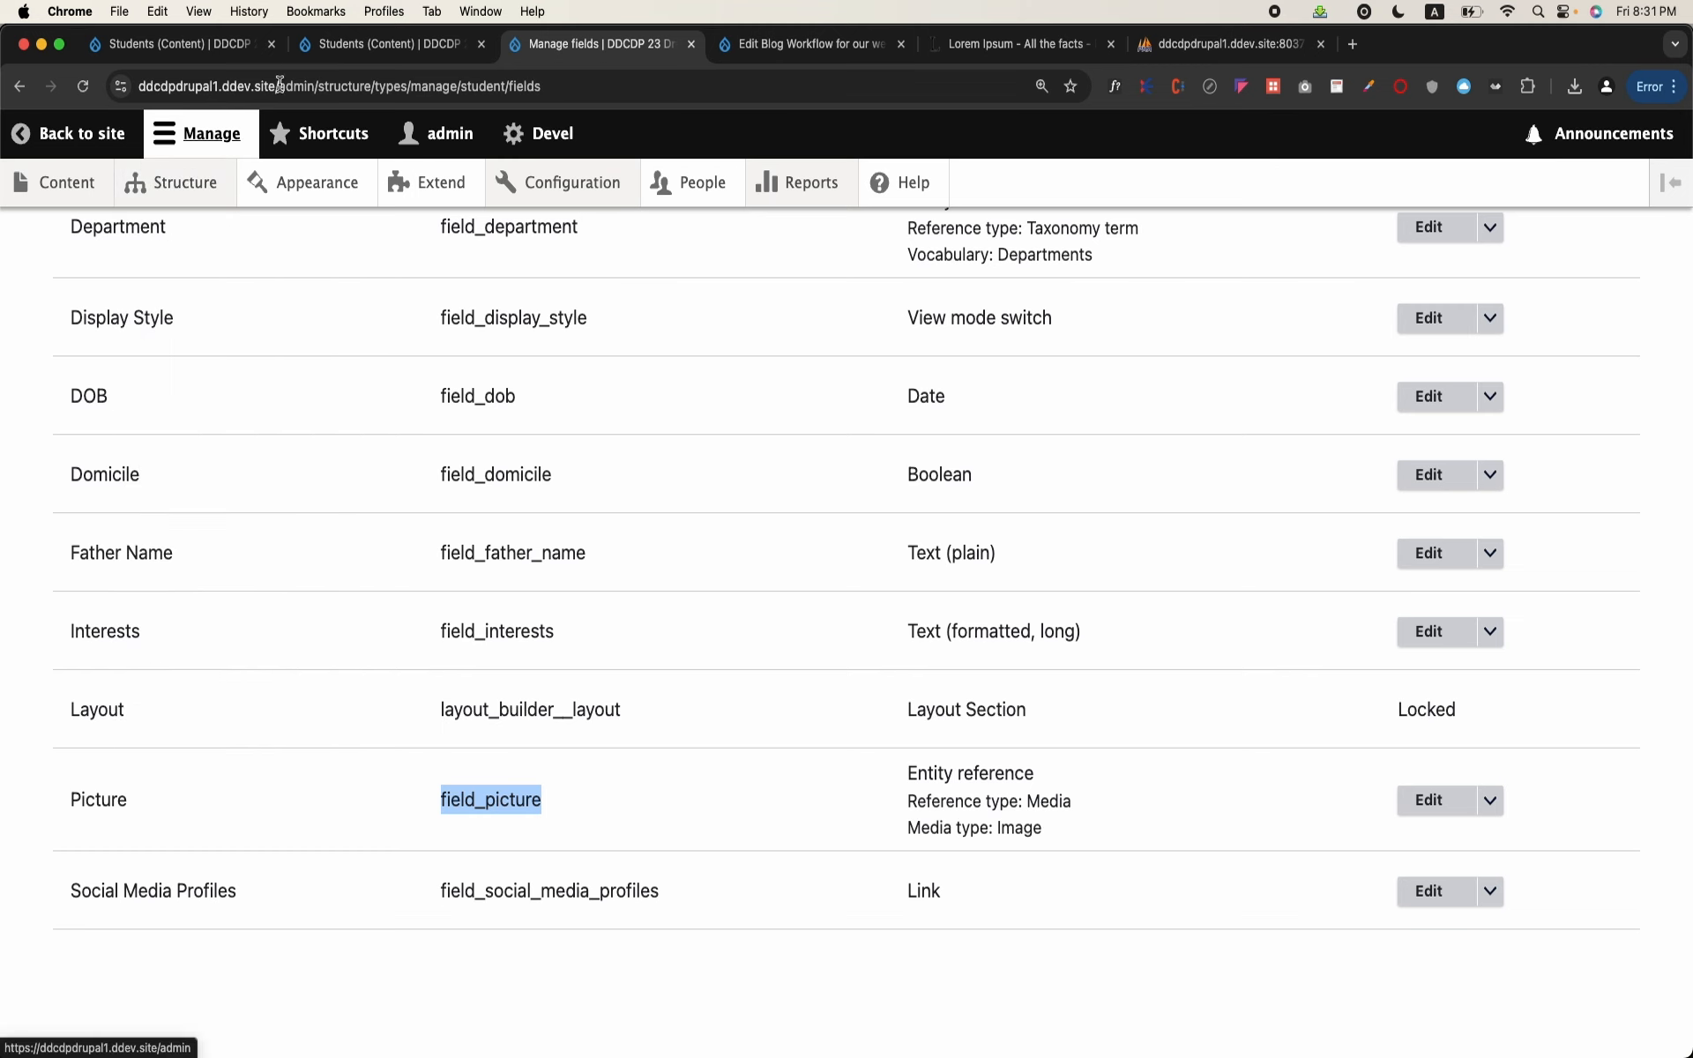
{"action": "left_click", "coordinate": [389, 44]}
{"action": "left_click", "coordinate": [208, 53]}
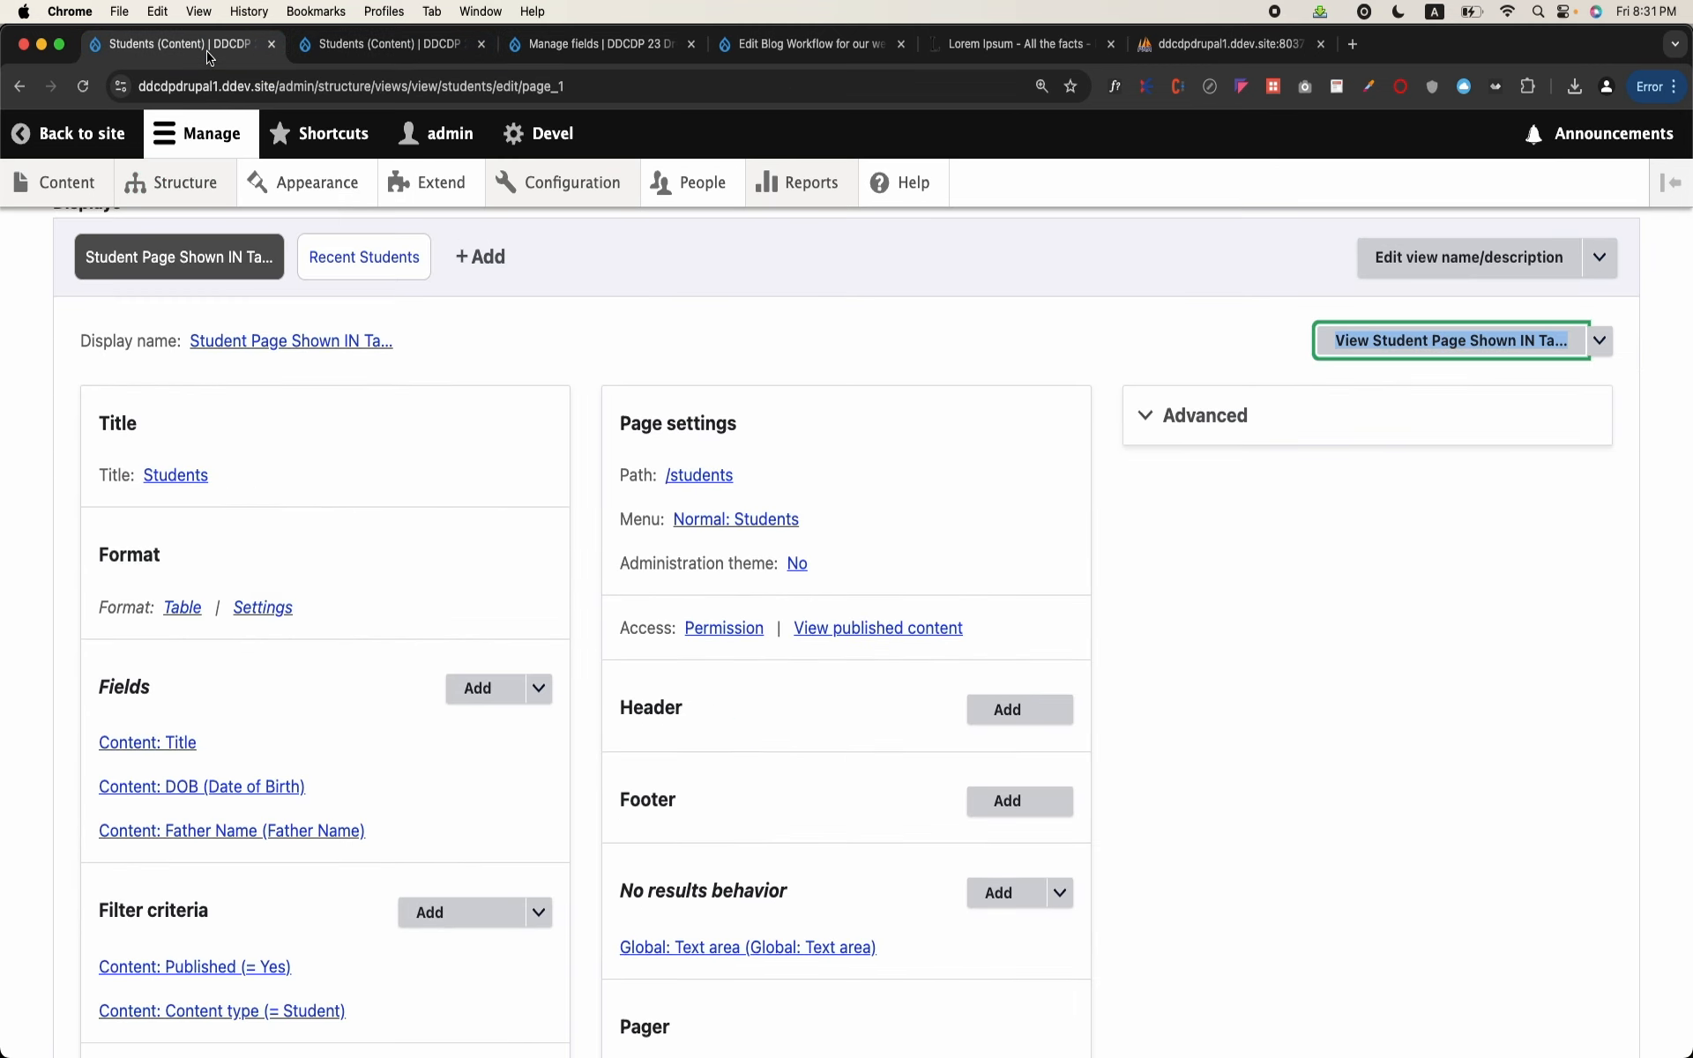
{"action": "left_click", "coordinate": [423, 57]}
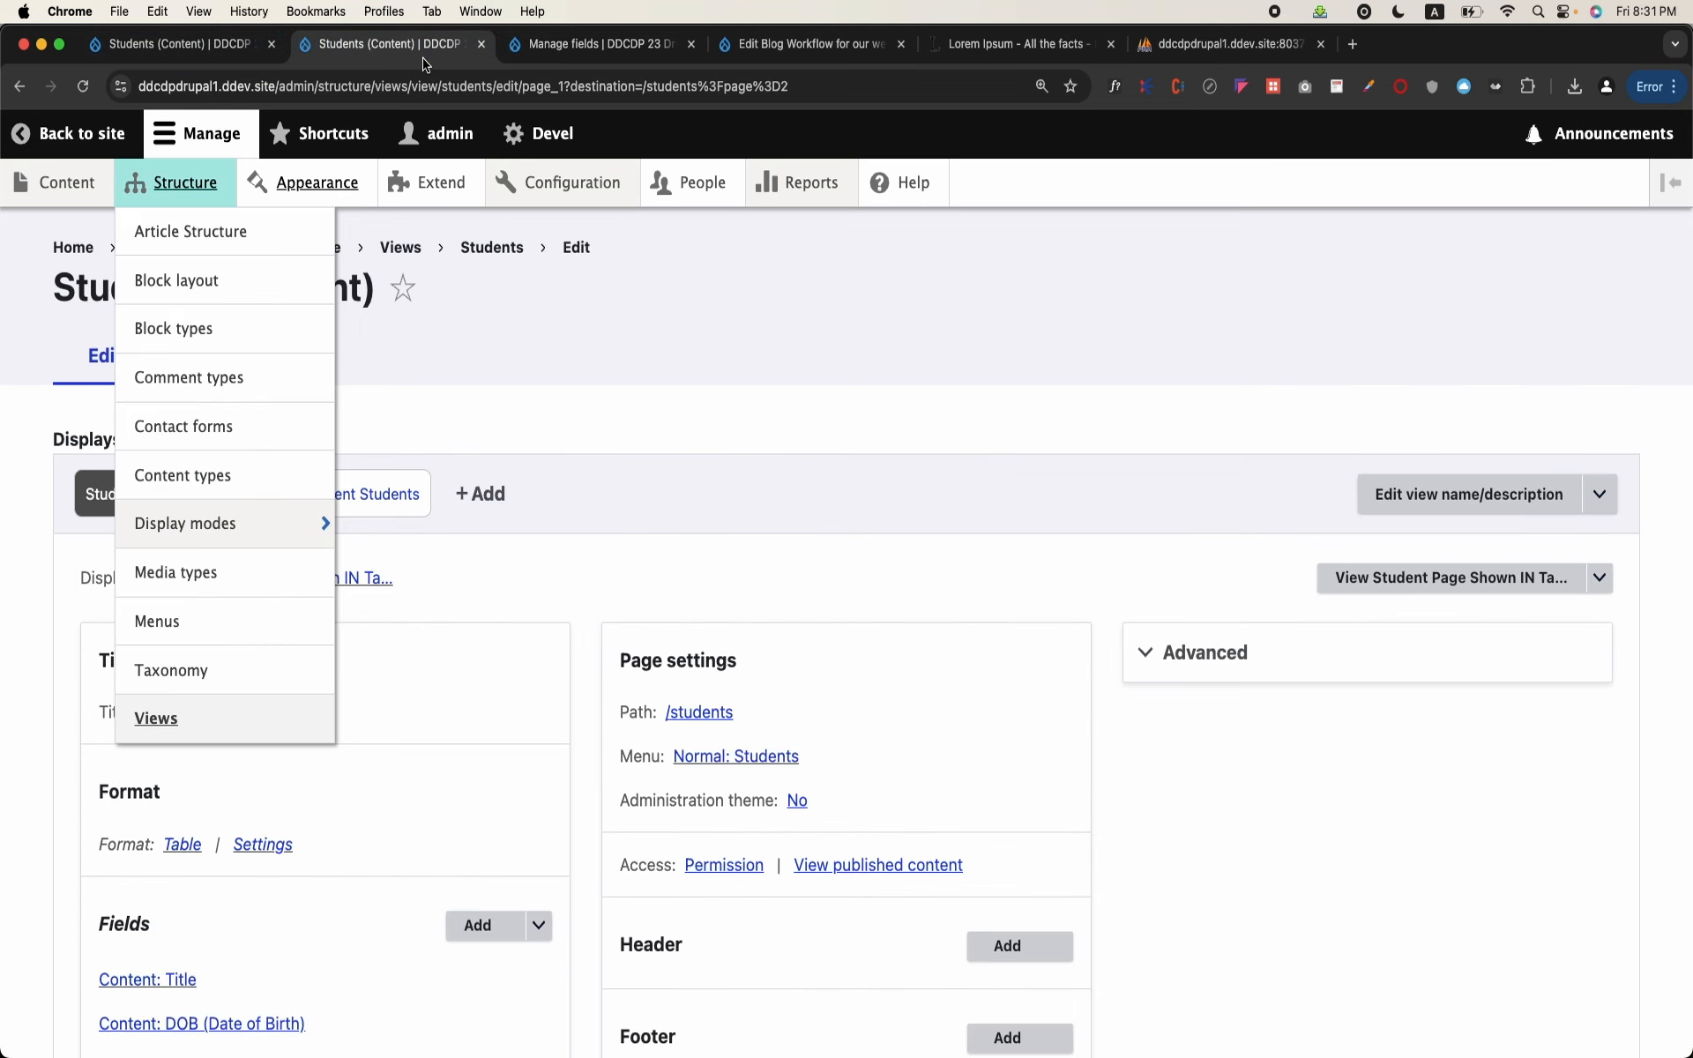
{"action": "left_click", "coordinate": [19, 86]}
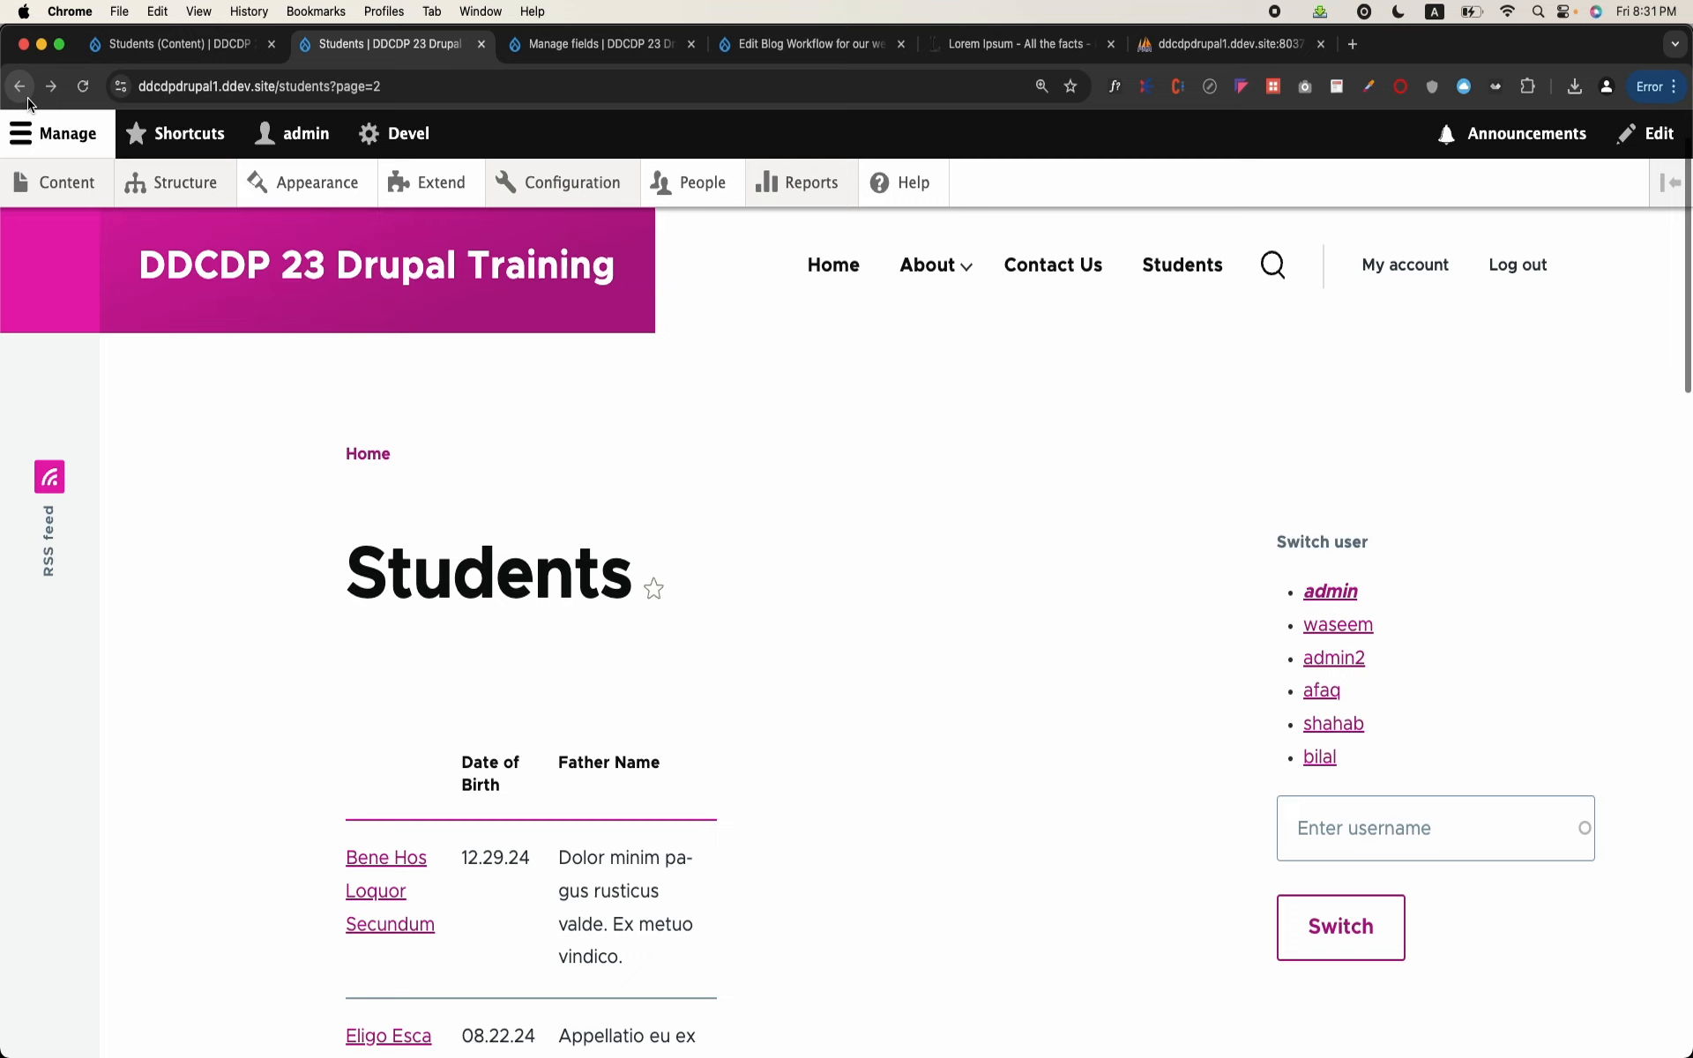
Step: Reload the public Students listing page and open its view for editing through the table's contextual link
{"action": "left_click", "coordinate": [605, 86]}
{"action": "key", "text": "Return"}
{"action": "scroll", "coordinate": [832, 565], "scroll_direction": "down", "scroll_amount": 3}
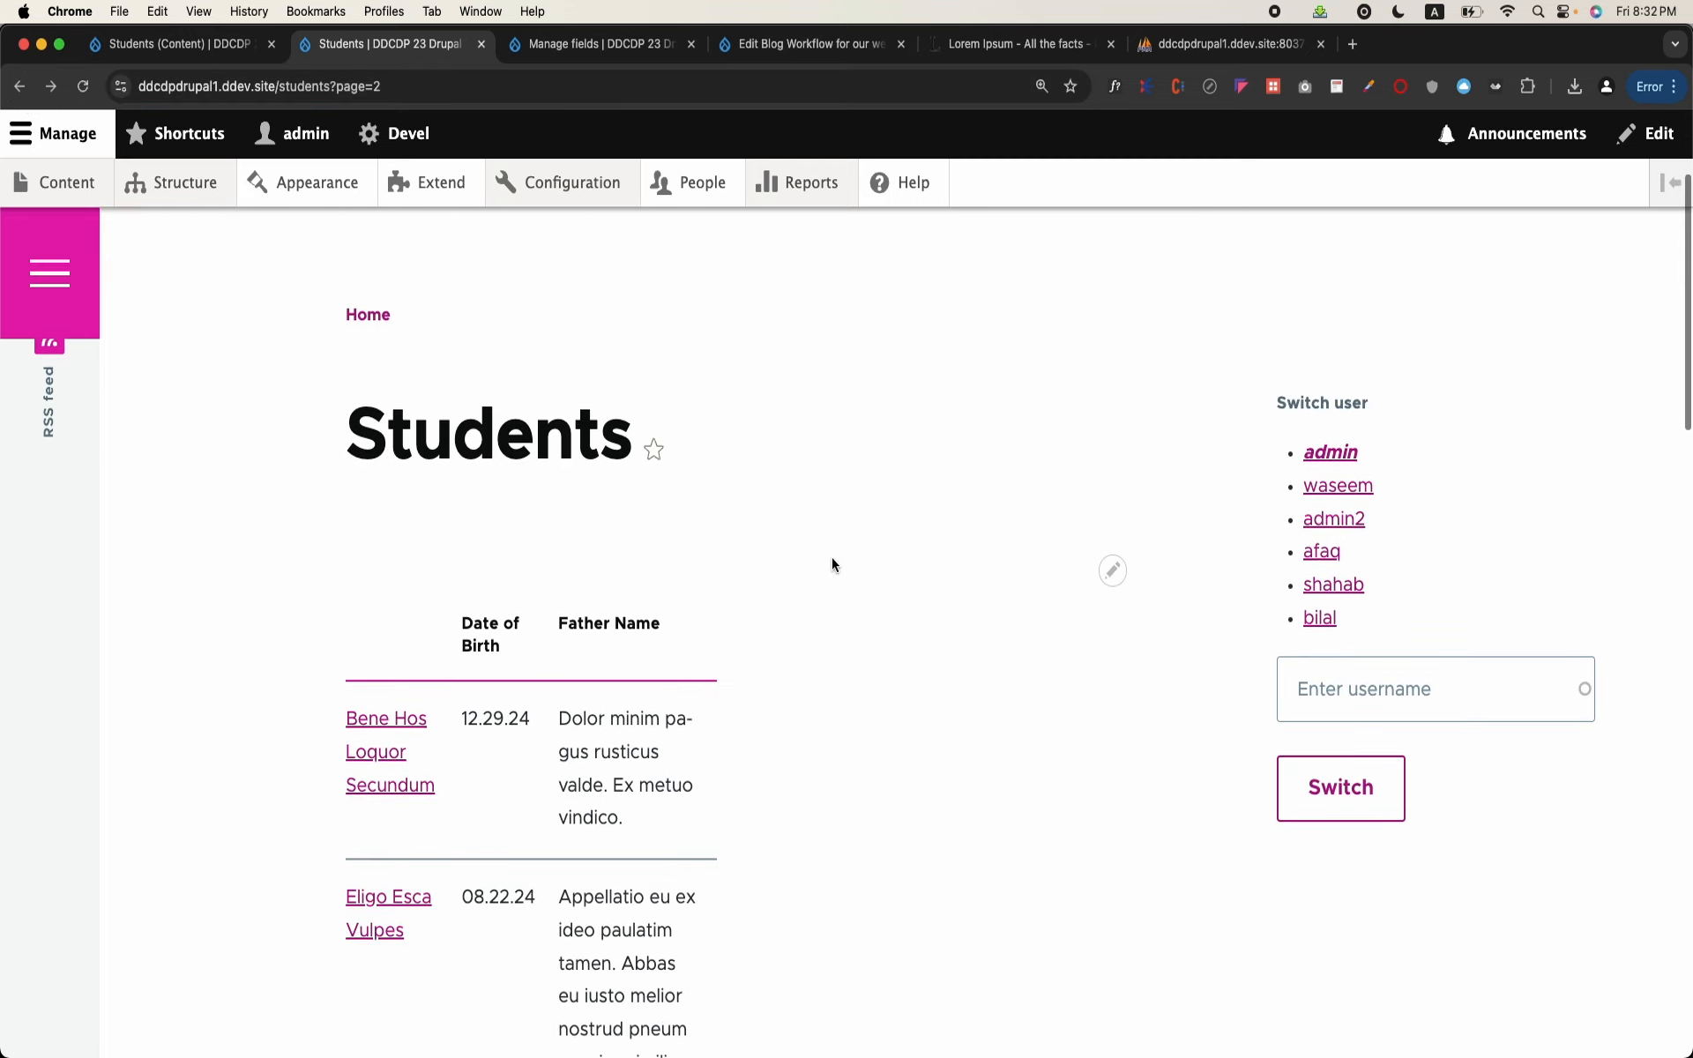
{"action": "left_click", "coordinate": [1114, 571]}
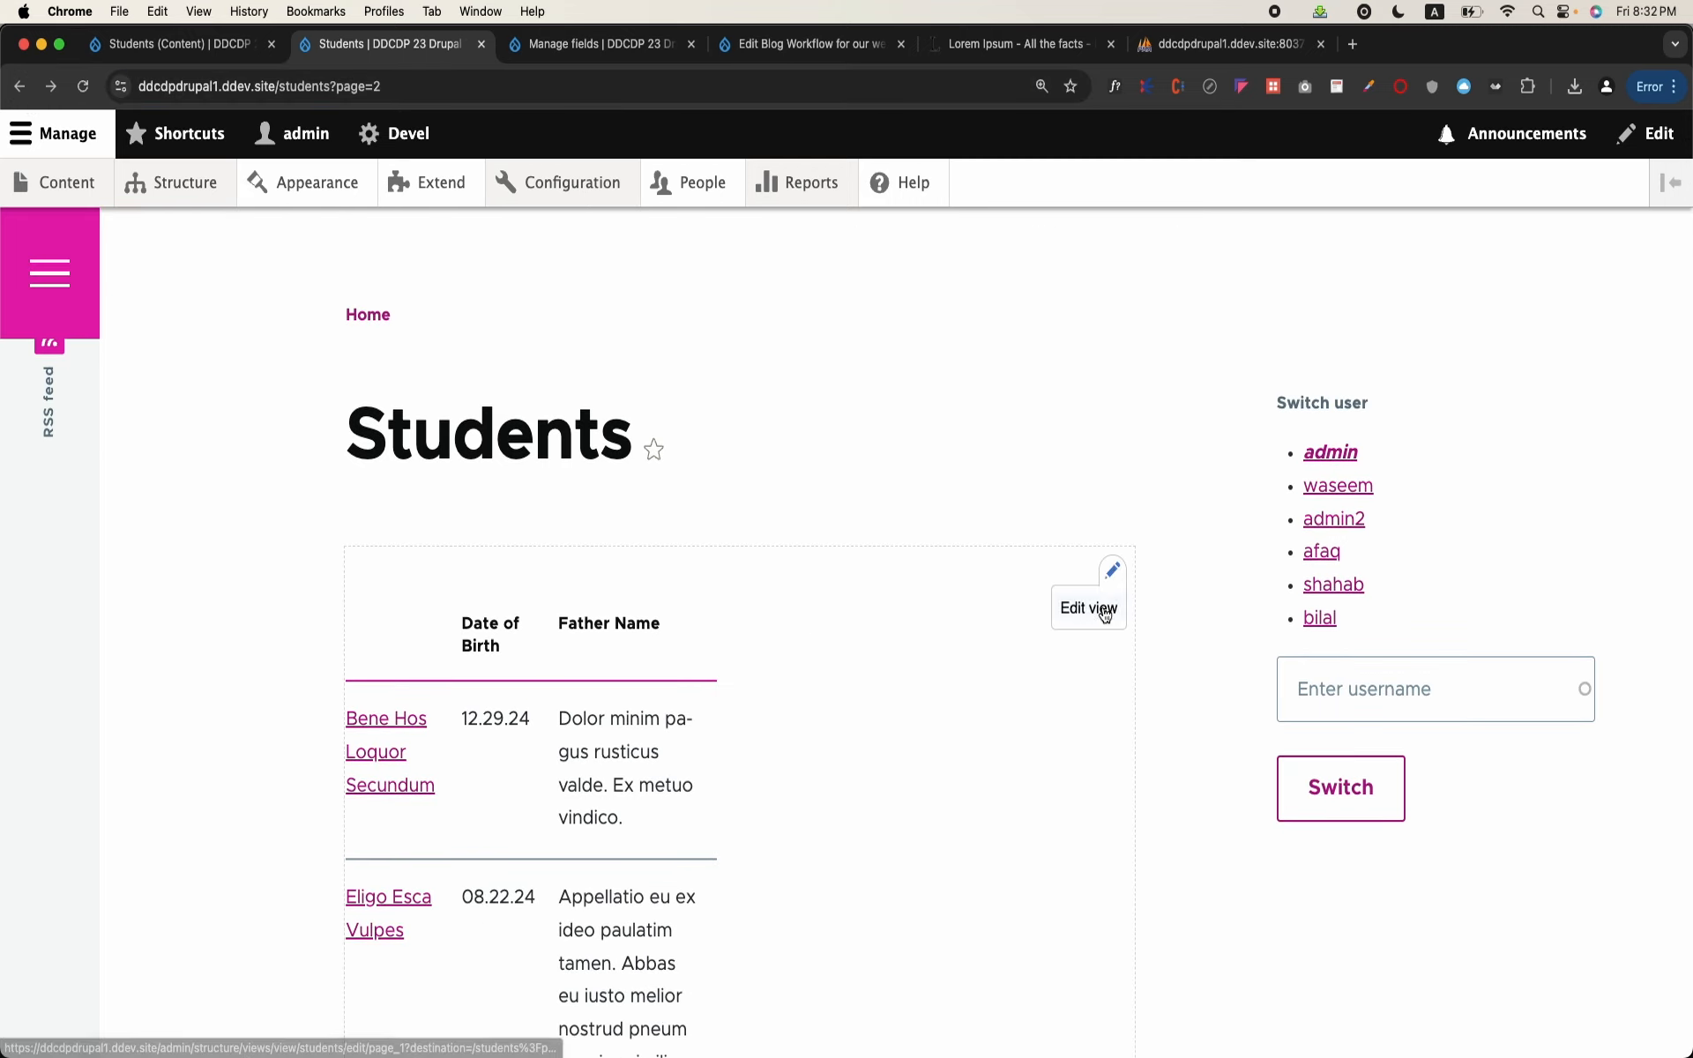
{"action": "left_click", "coordinate": [1100, 606]}
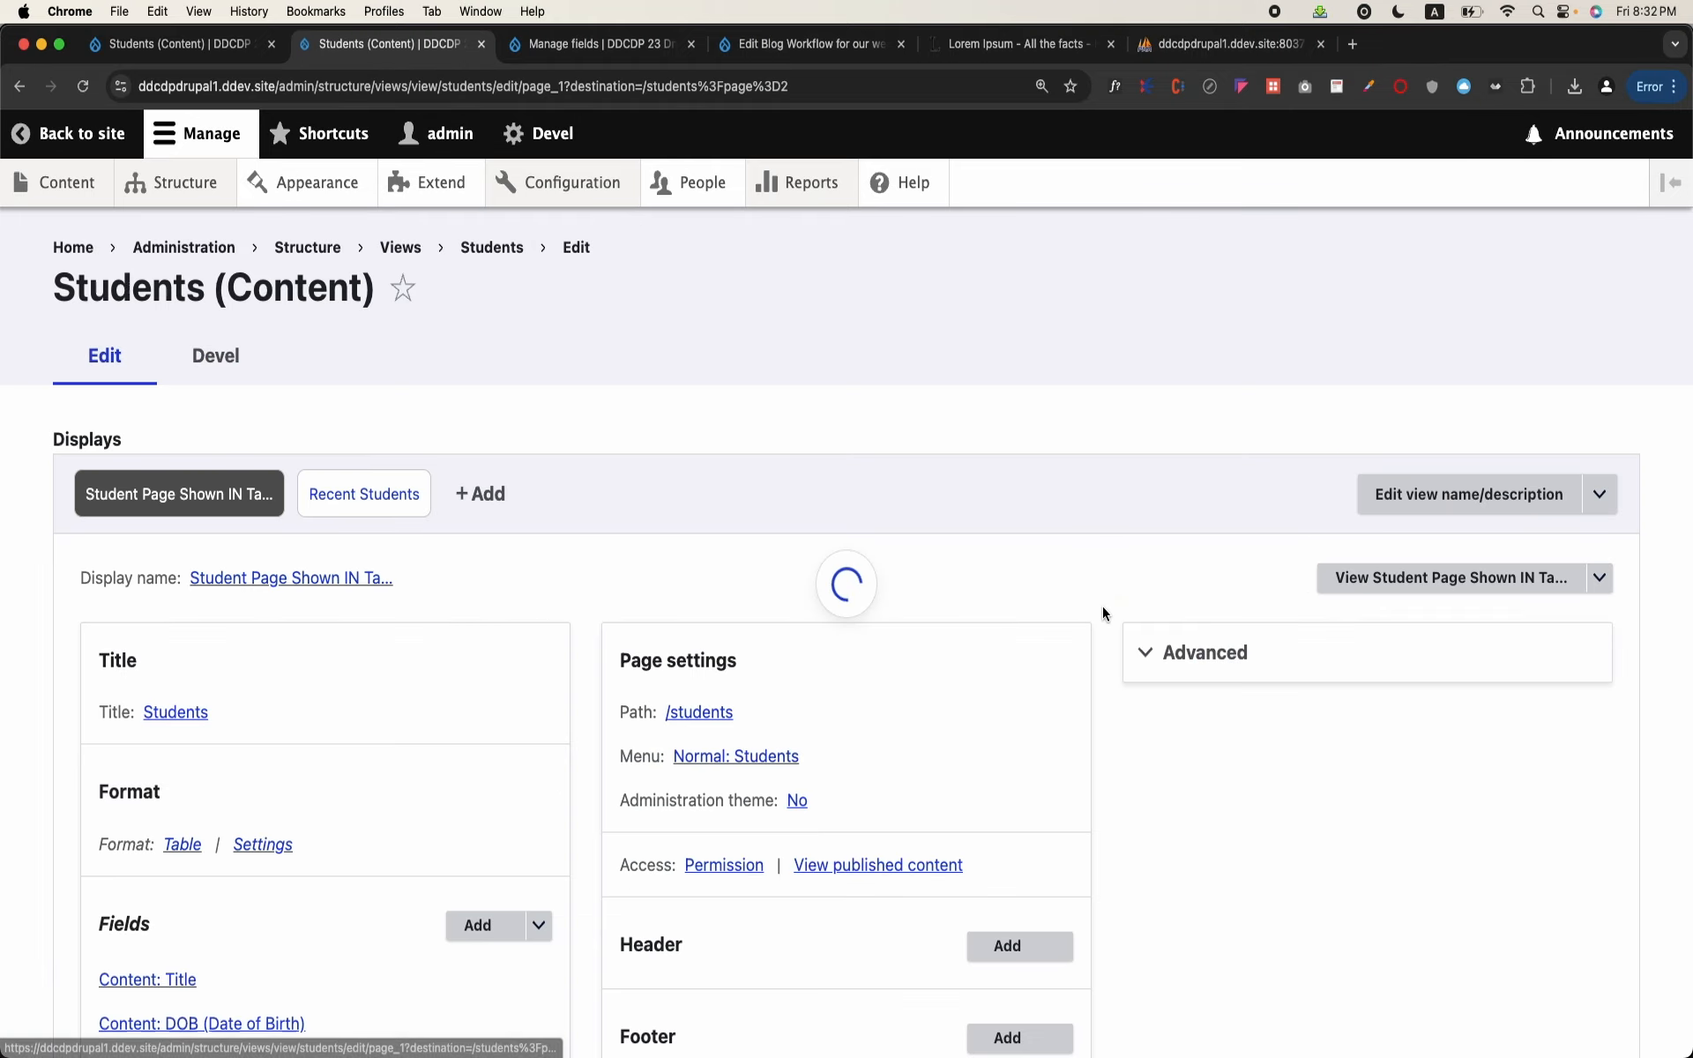
Step: Open the site's Structure page in a new tab and open the Students view for editing from the Views list
{"action": "right_click", "coordinate": [162, 190]}
{"action": "left_click", "coordinate": [207, 201]}
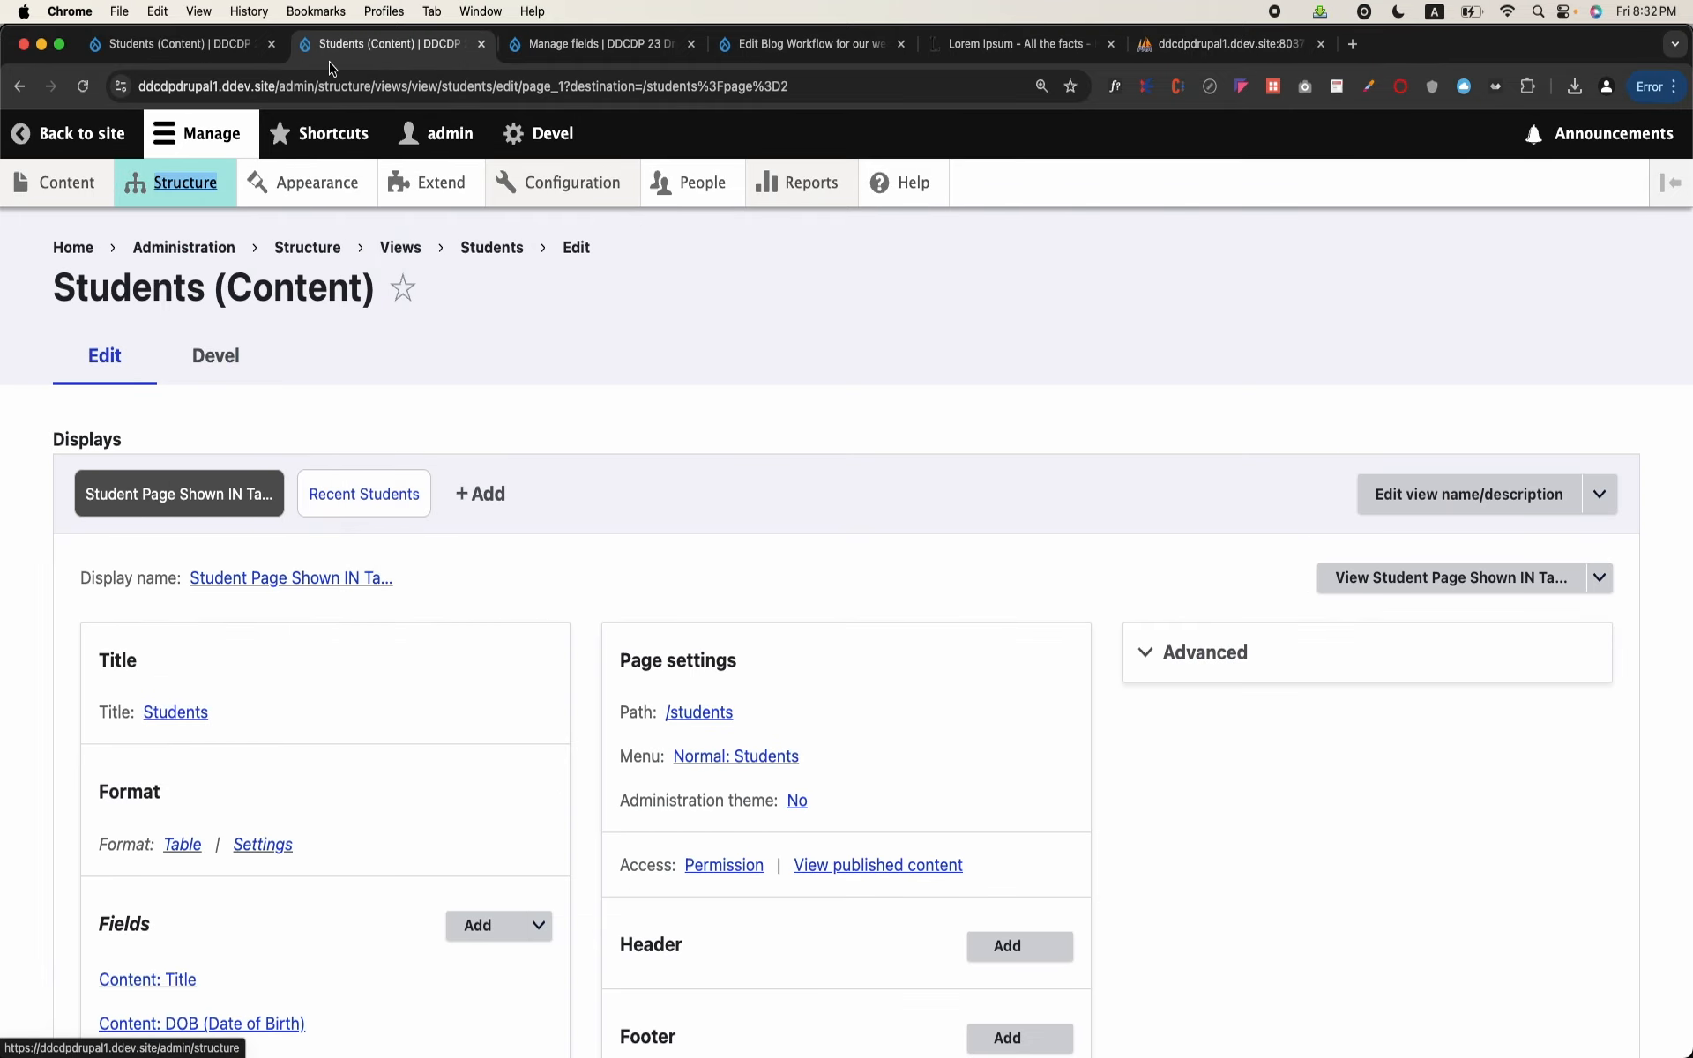
{"action": "left_click", "coordinate": [600, 44]}
{"action": "scroll", "coordinate": [474, 721], "scroll_direction": "down", "scroll_amount": 6}
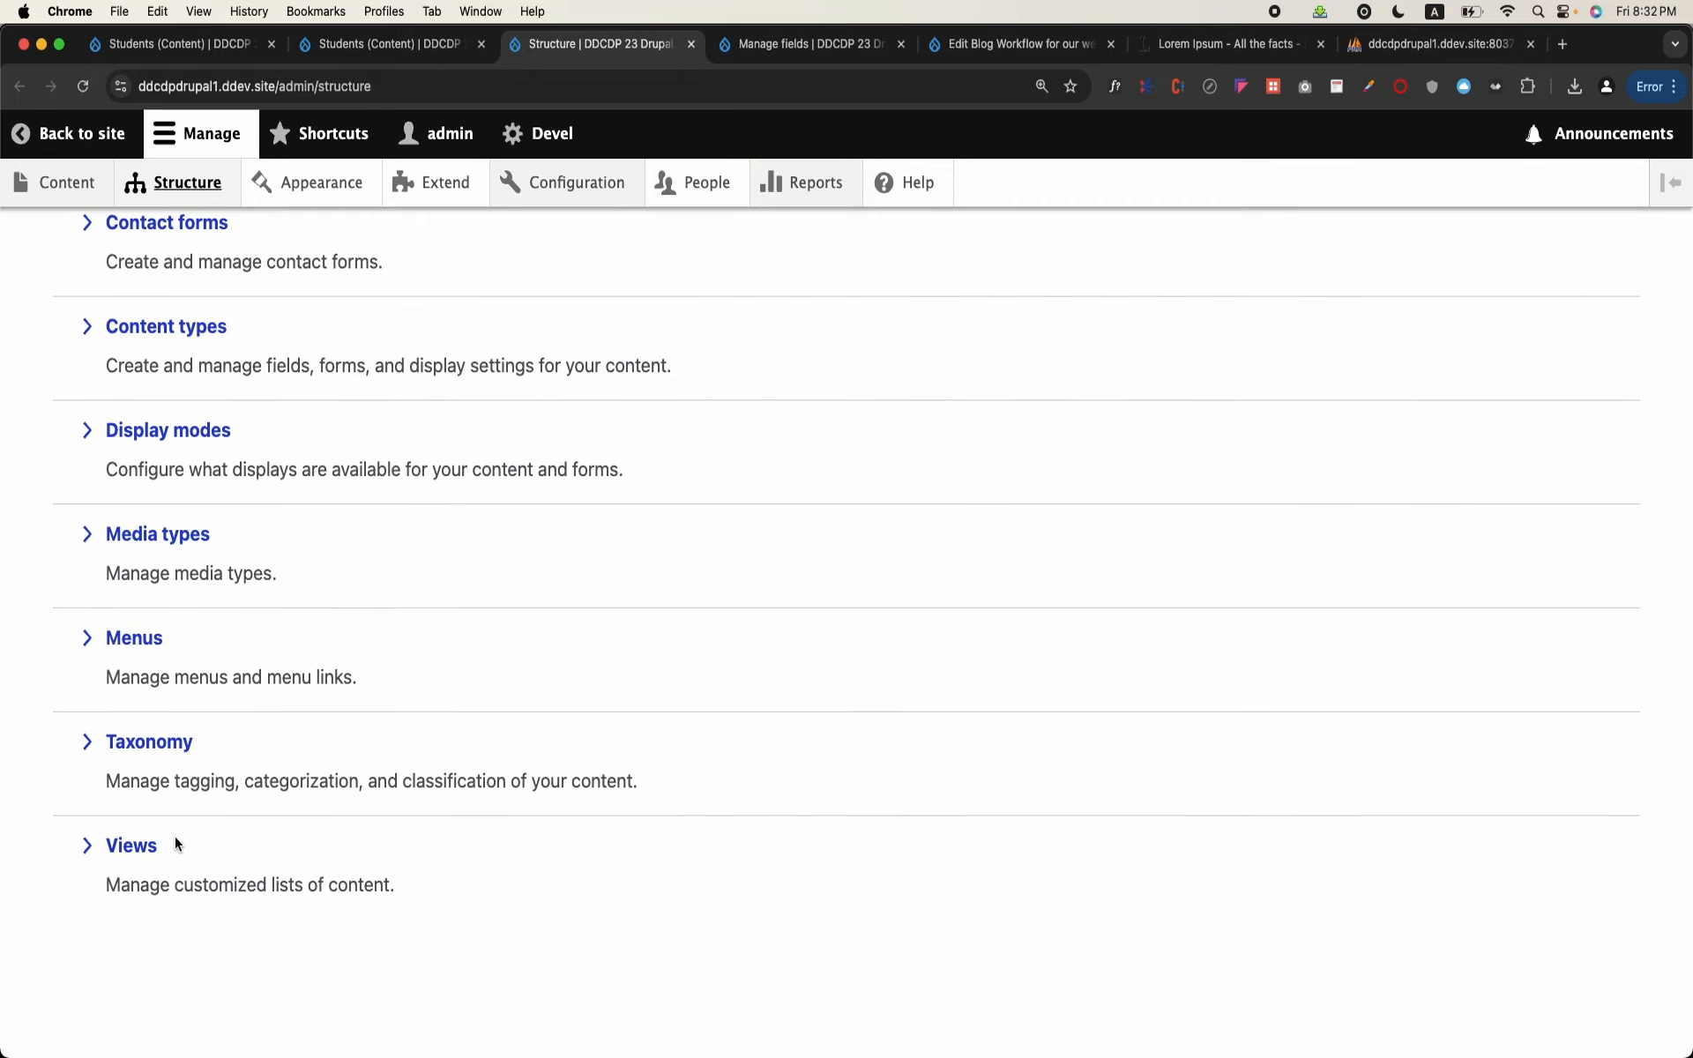
{"action": "left_click", "coordinate": [175, 840]}
{"action": "scroll", "coordinate": [558, 712], "scroll_direction": "down", "scroll_amount": 12}
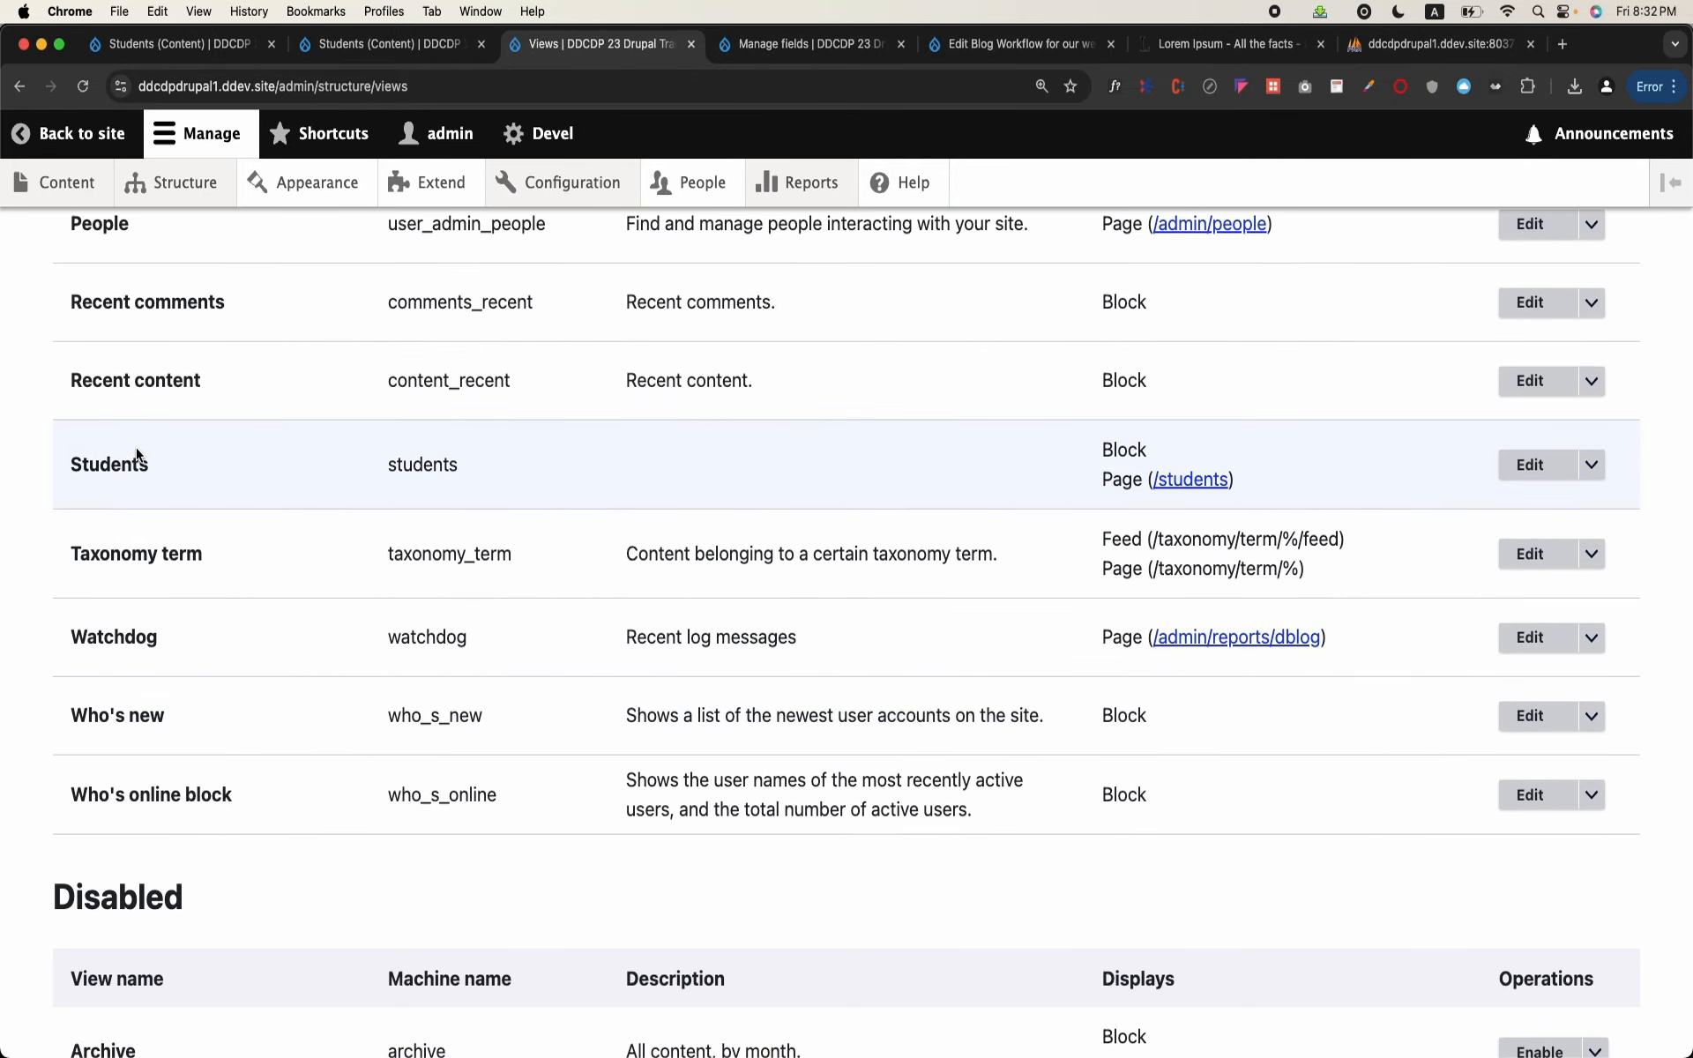
{"action": "left_click", "coordinate": [1533, 474]}
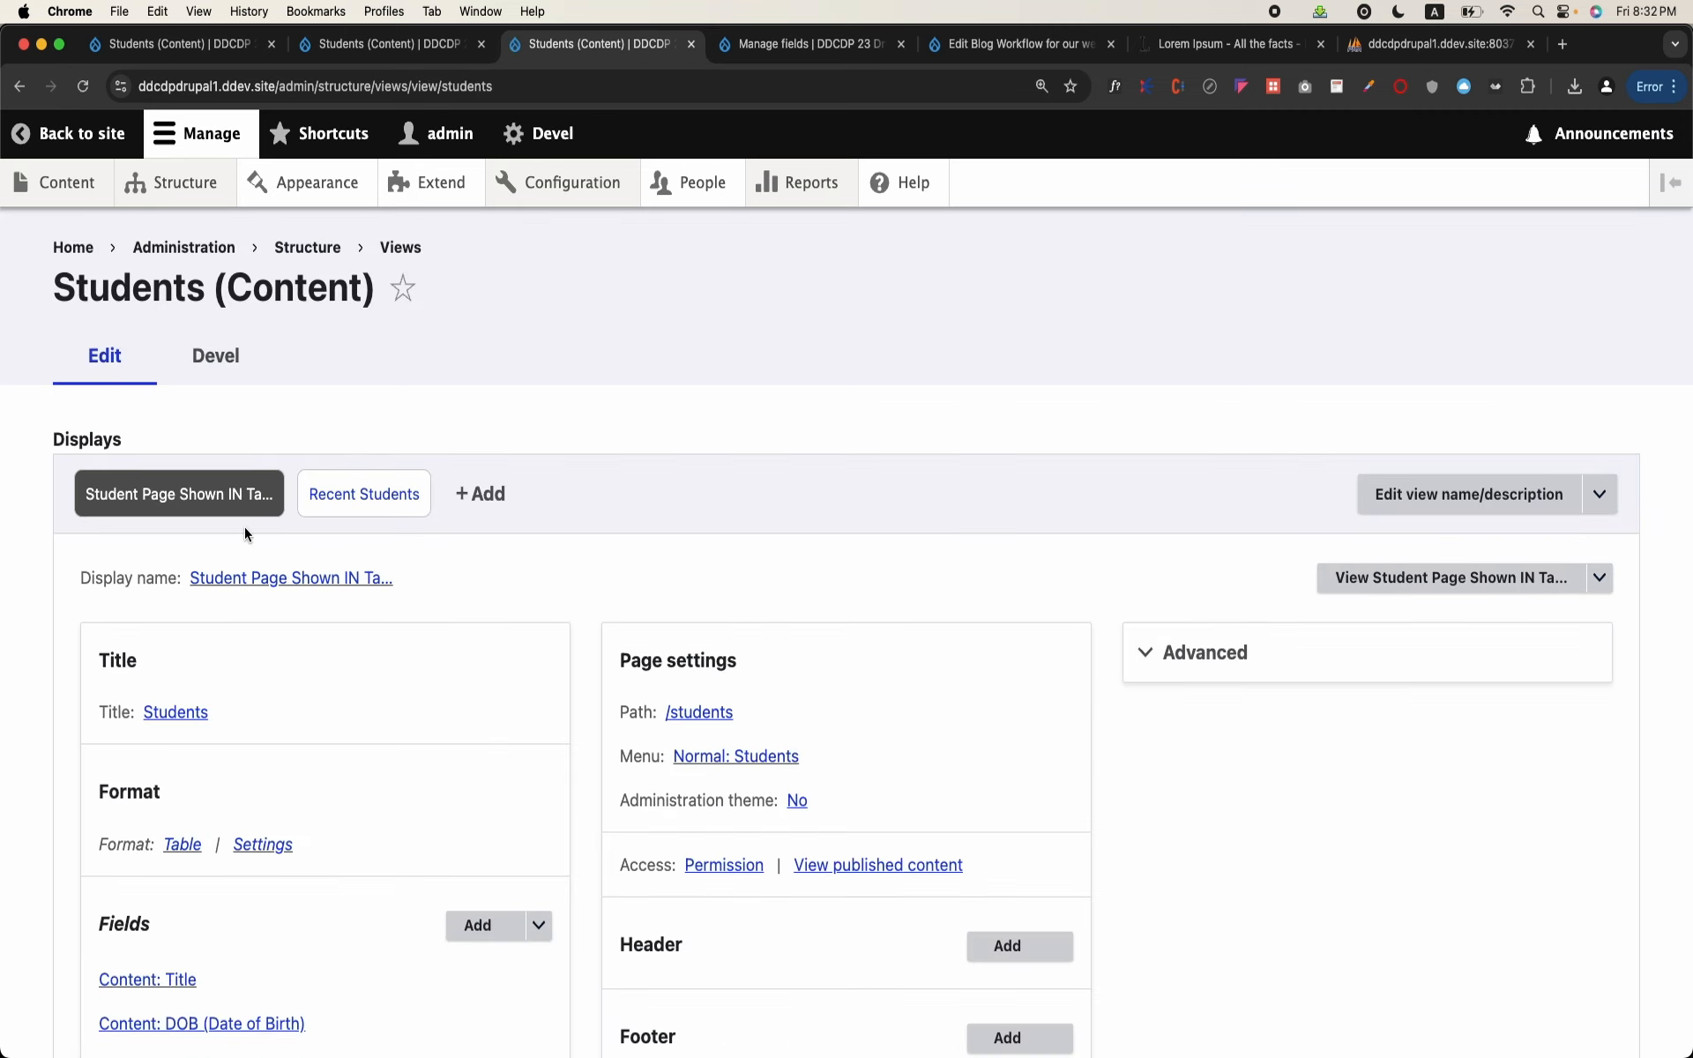
Step: Add the Father Name field to the student table page for this display only, keeping the default field settings
{"action": "scroll", "coordinate": [358, 646], "scroll_direction": "down", "scroll_amount": 3}
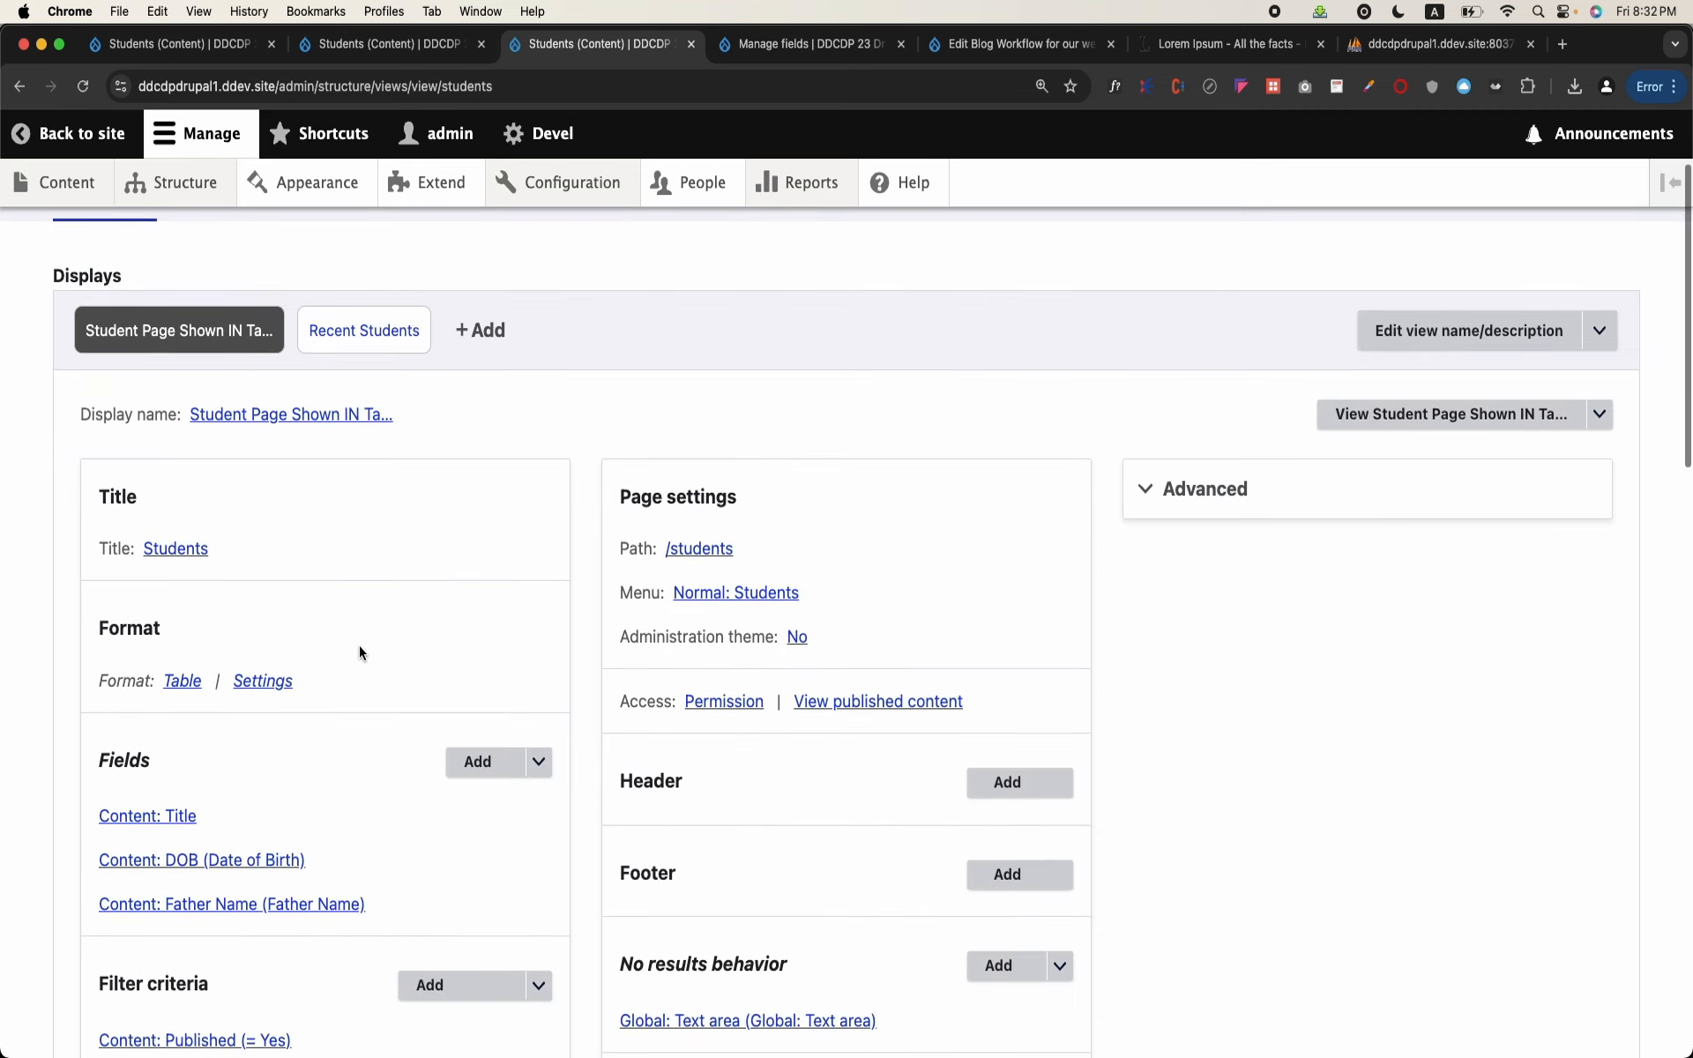
{"action": "scroll", "coordinate": [358, 645], "scroll_direction": "down", "scroll_amount": 9}
{"action": "scroll", "coordinate": [358, 645], "scroll_direction": "up", "scroll_amount": 3}
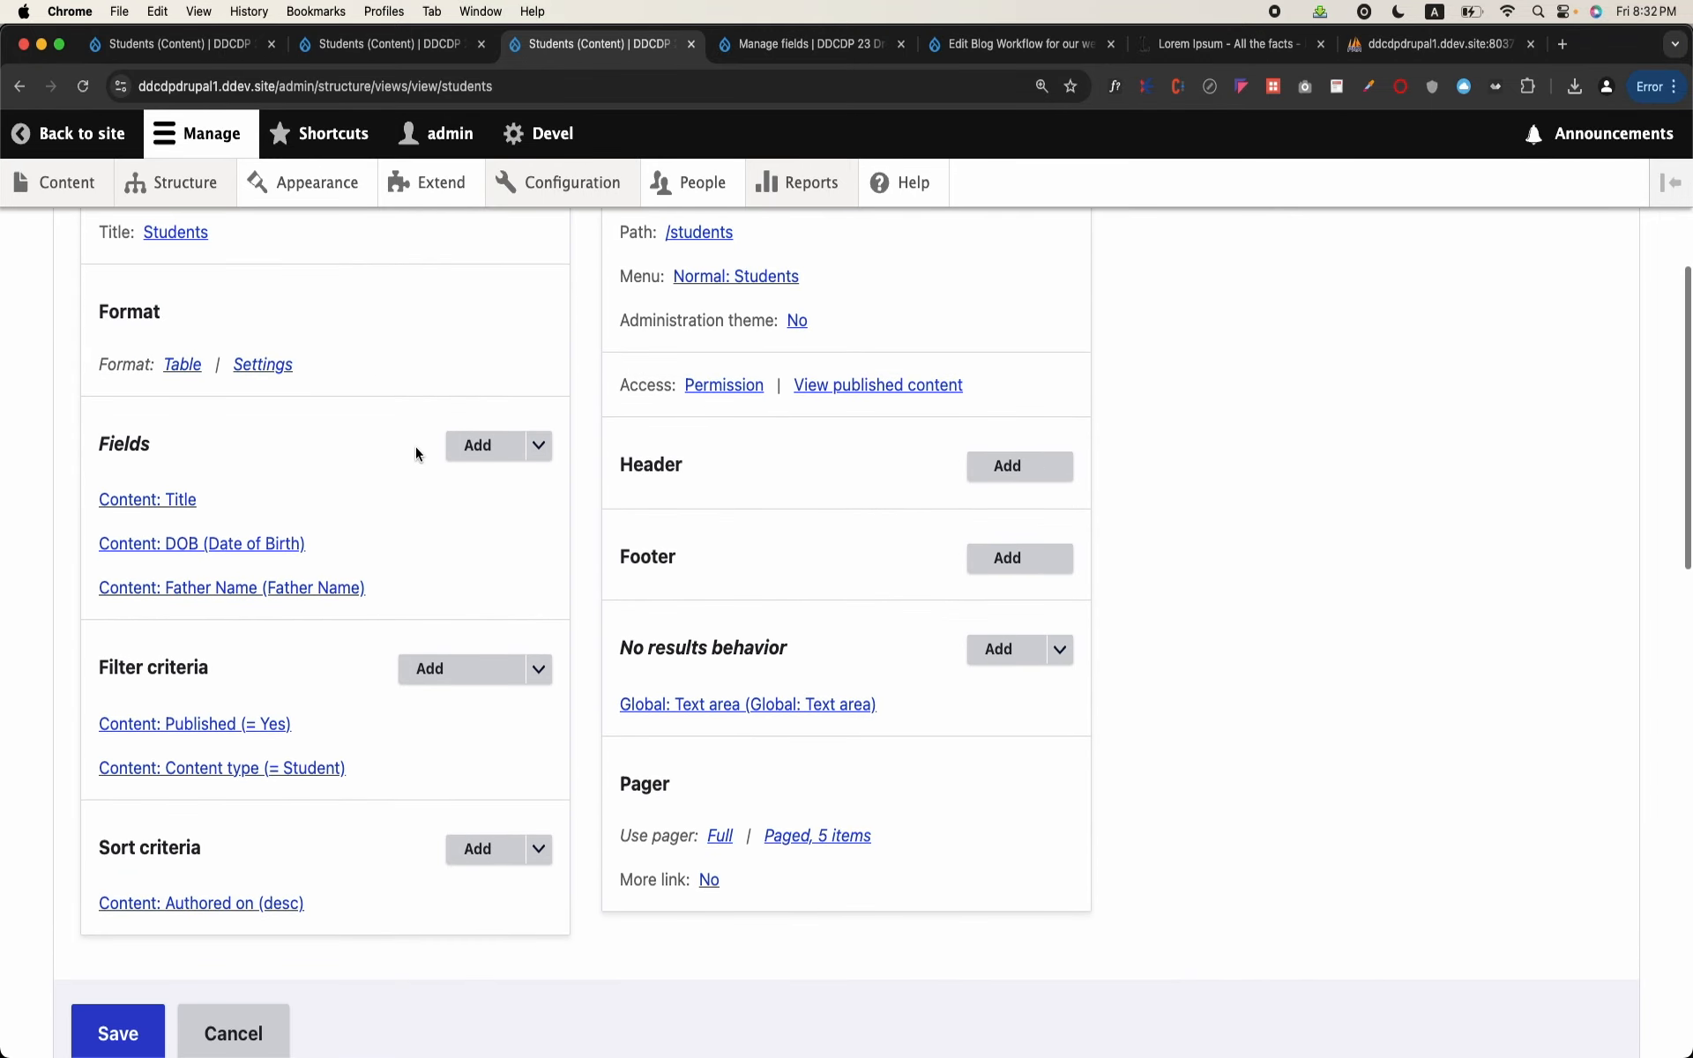
{"action": "left_click", "coordinate": [477, 447]}
{"action": "left_click", "coordinate": [623, 332]}
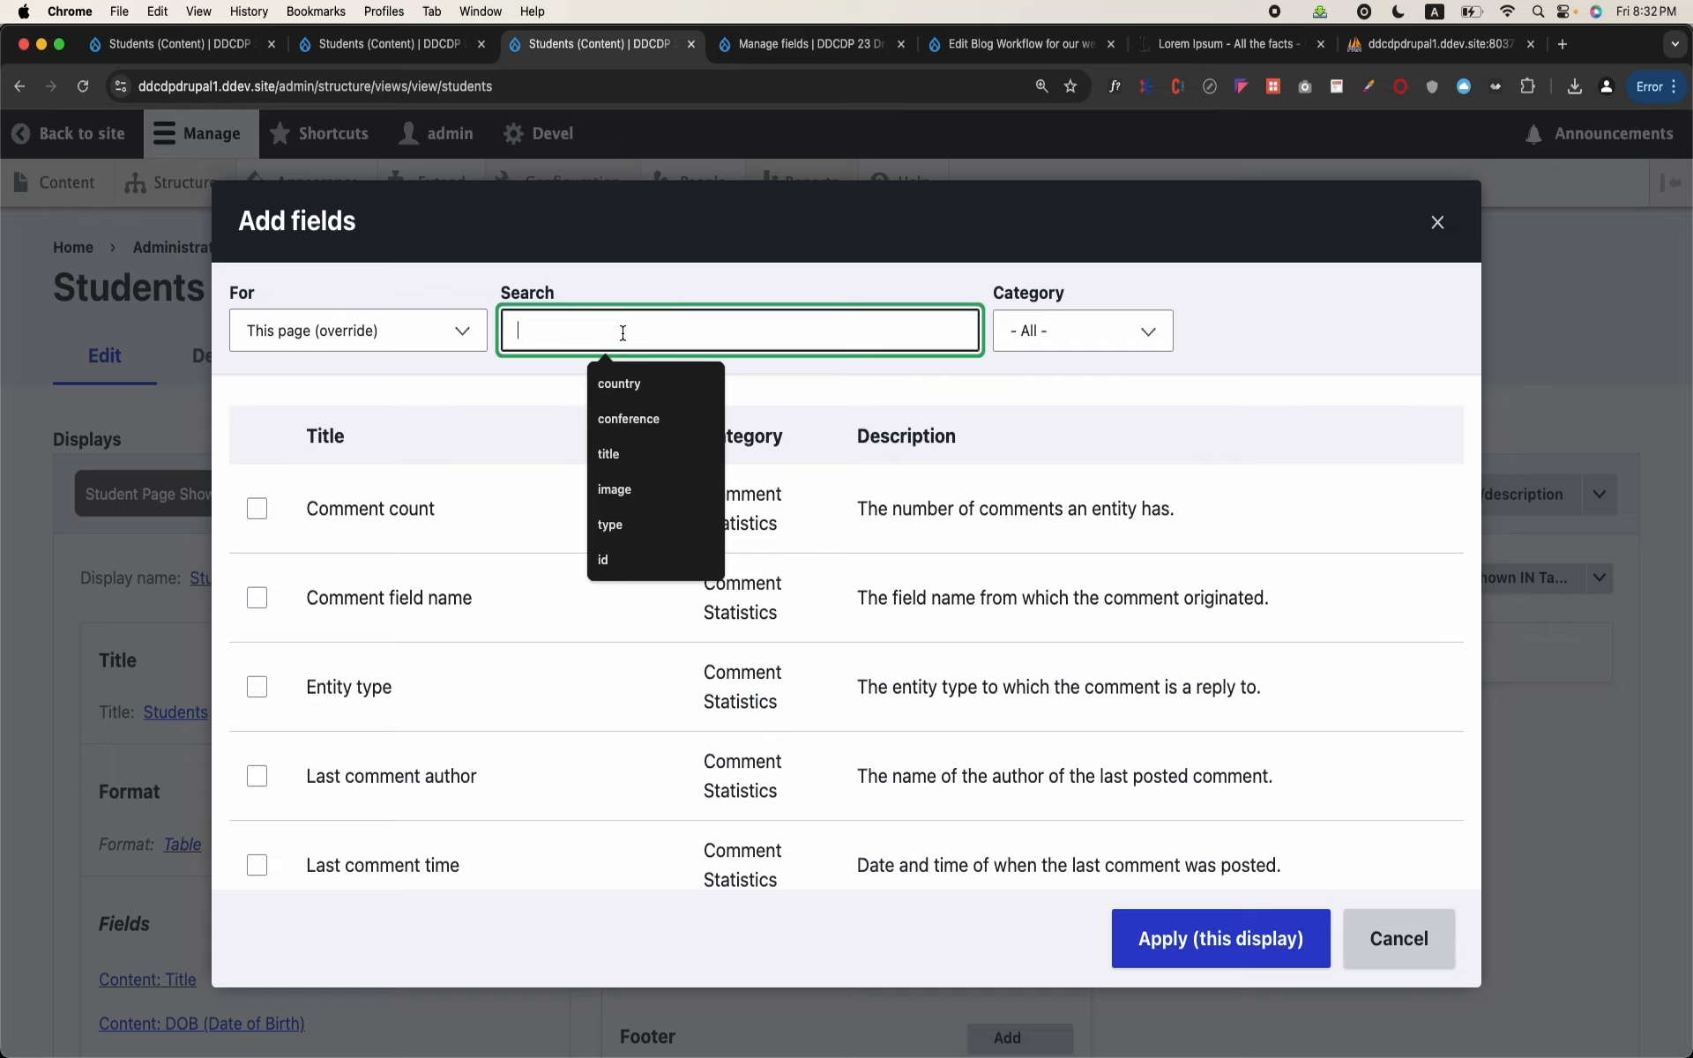
{"action": "type", "text": "father"}
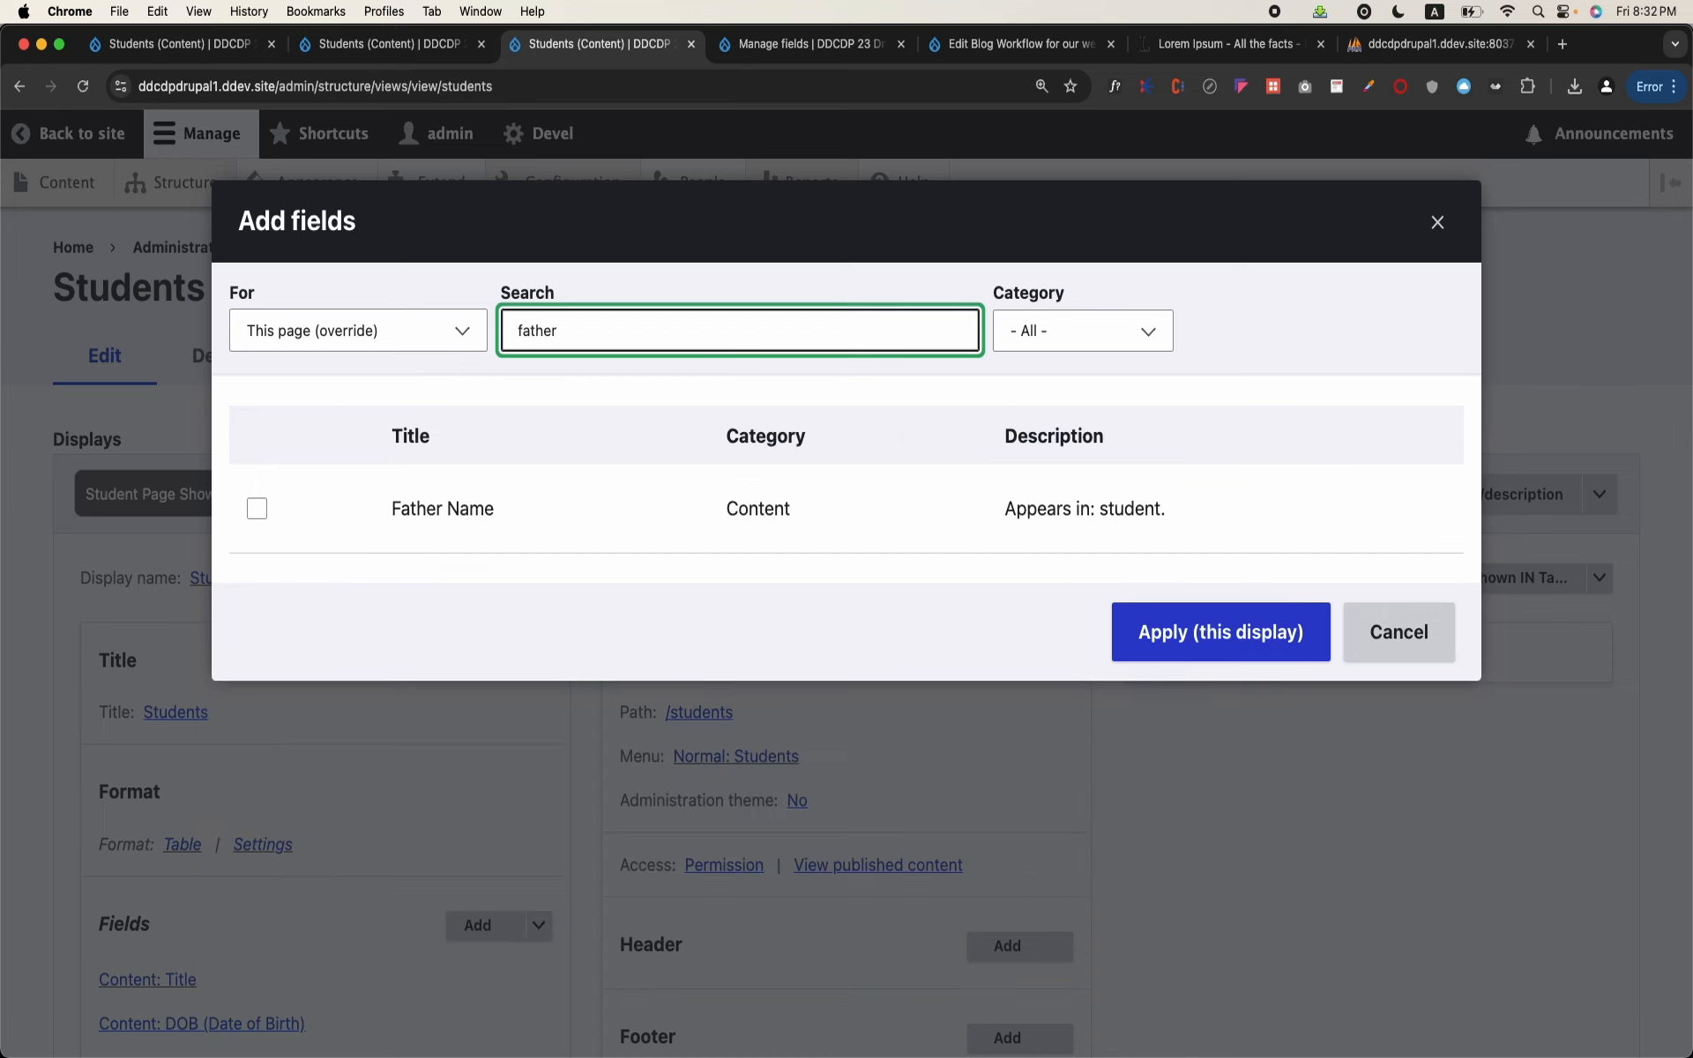
{"action": "left_click", "coordinate": [393, 539]}
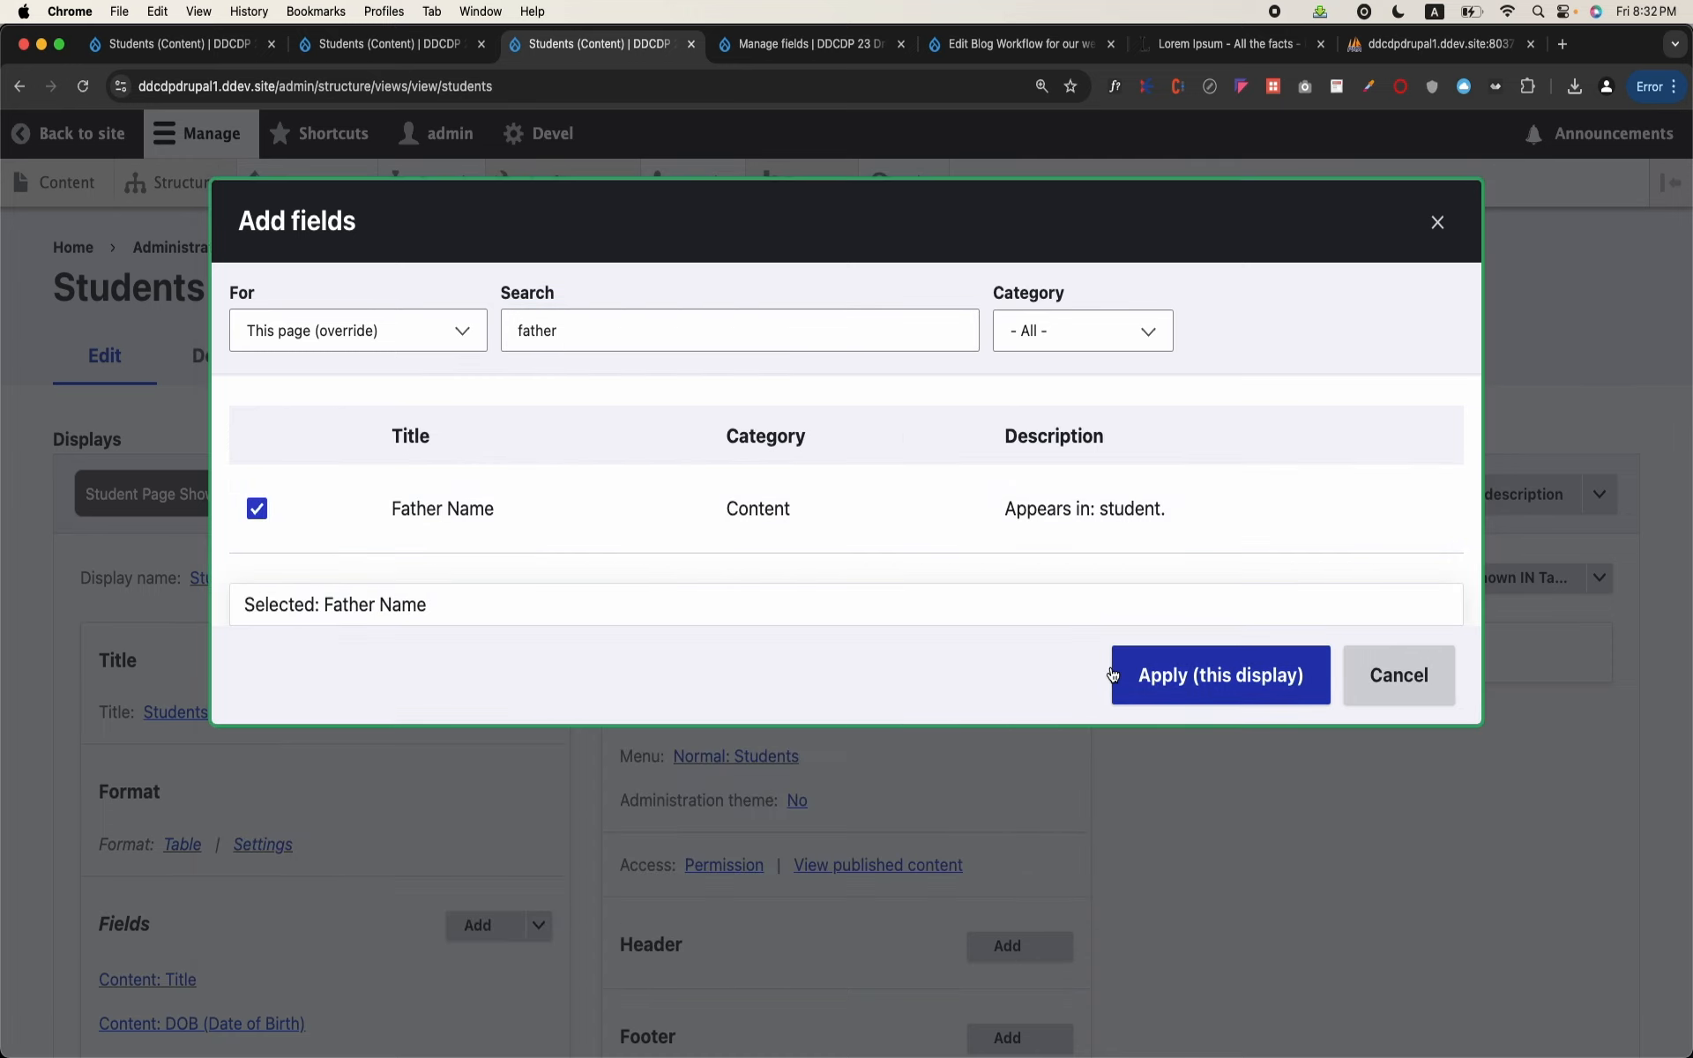
{"action": "left_click", "coordinate": [1200, 697]}
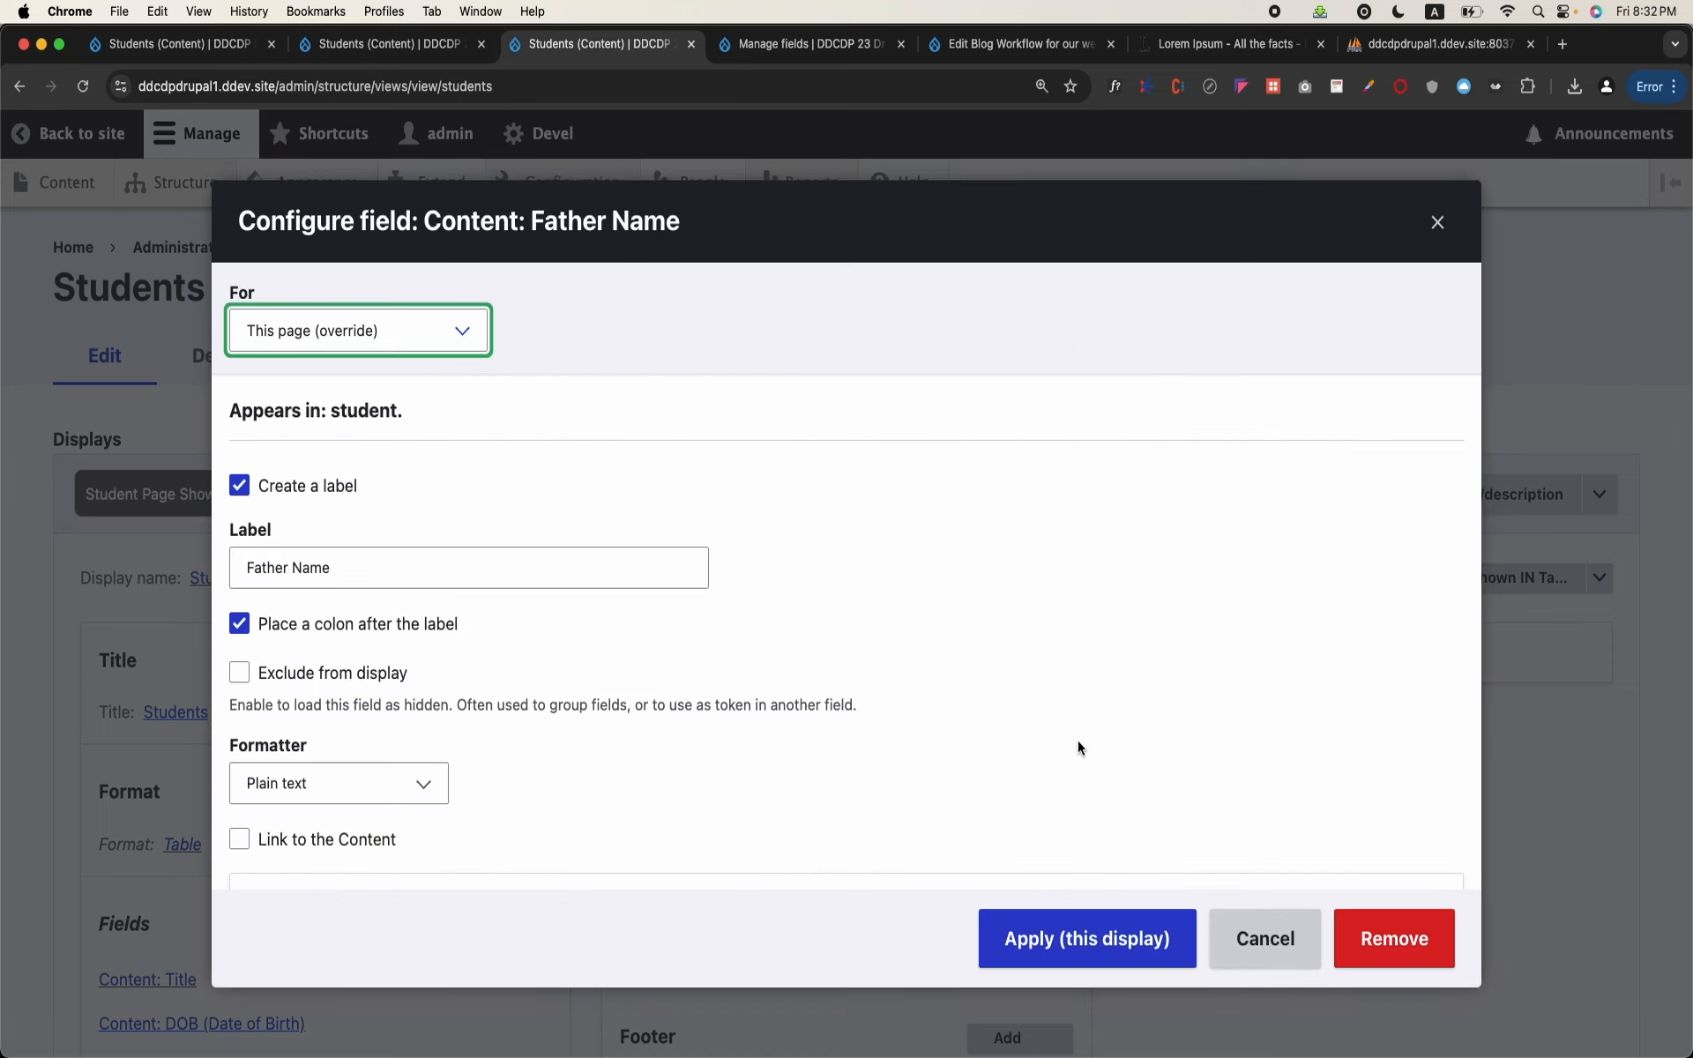
{"action": "scroll", "coordinate": [739, 835], "scroll_direction": "down", "scroll_amount": 3}
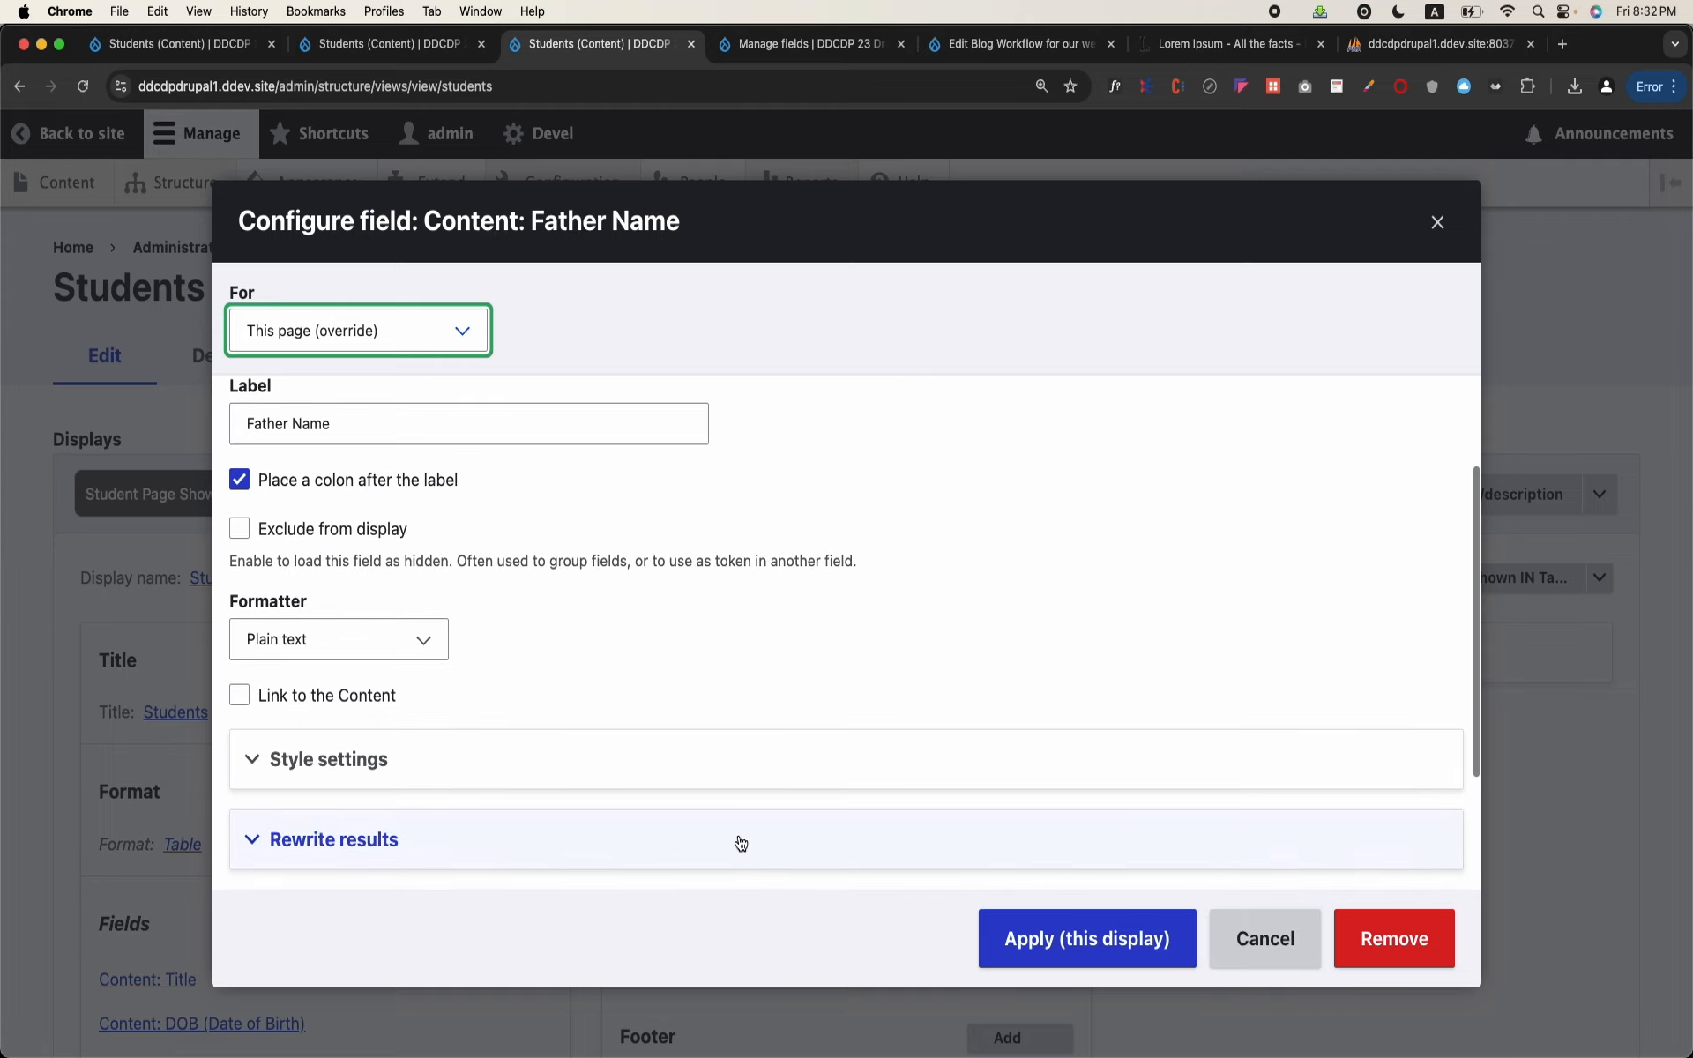
{"action": "right_click", "coordinate": [739, 840]}
{"action": "left_click", "coordinate": [1101, 931]}
{"action": "left_click", "coordinate": [1099, 924]}
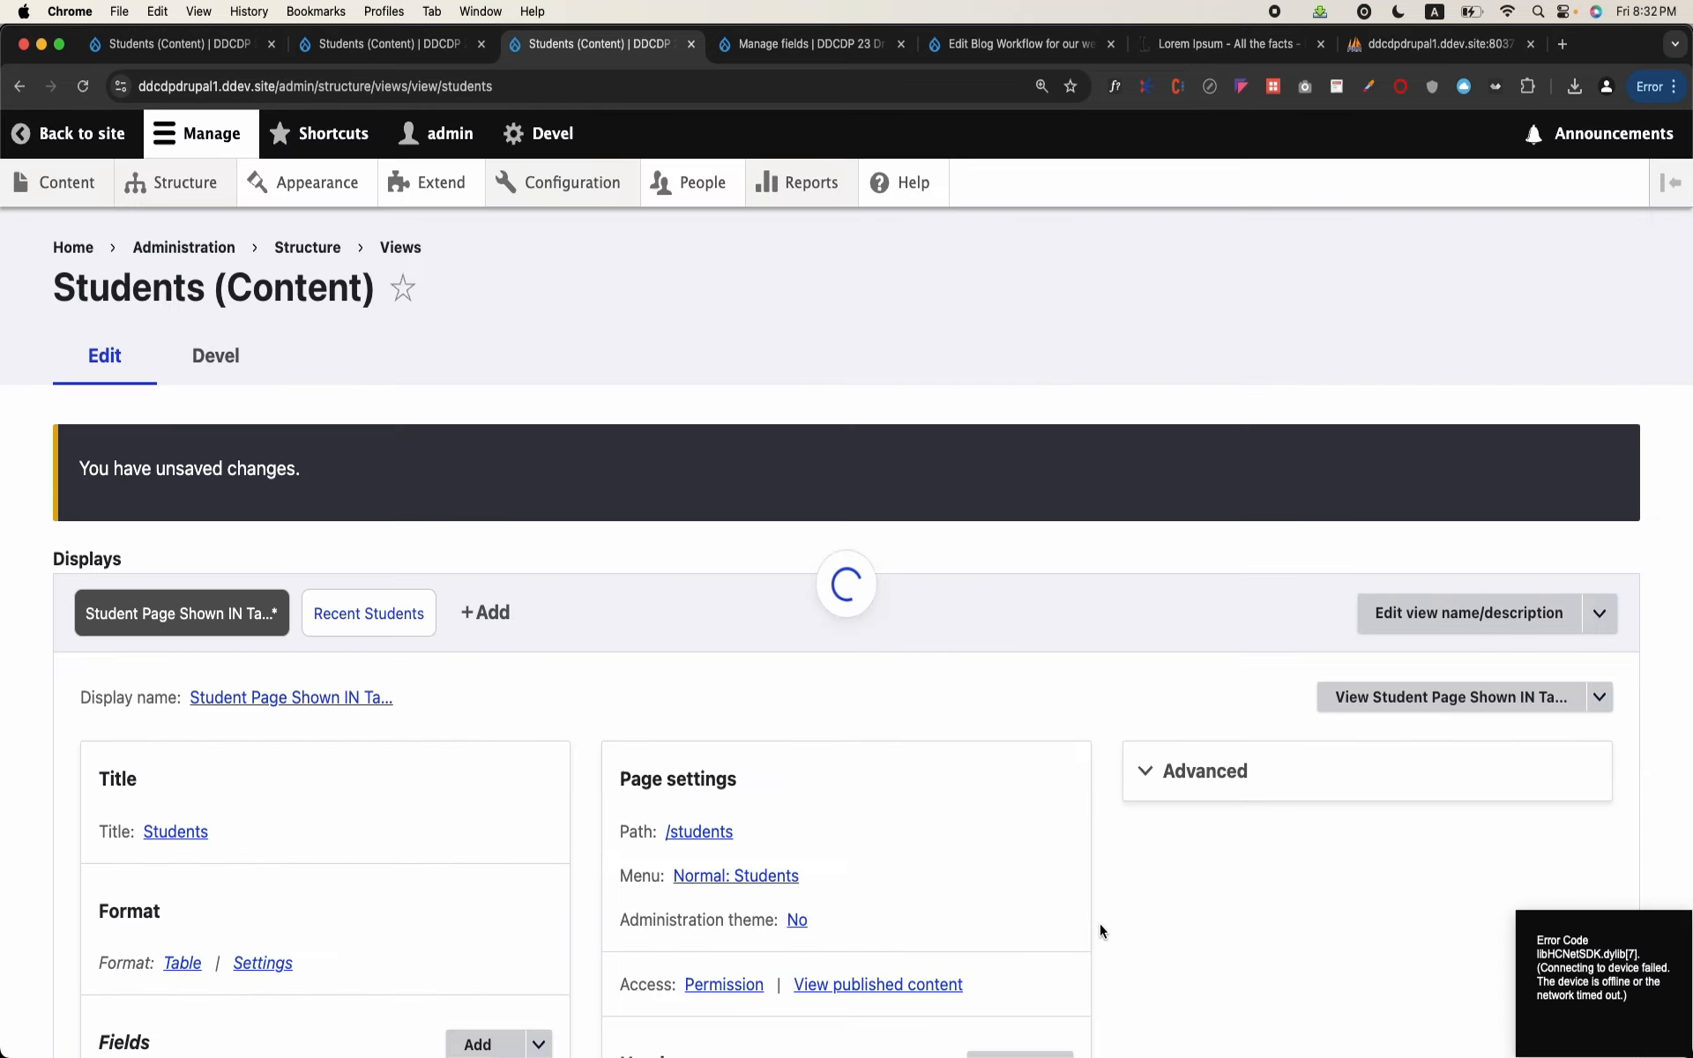
Step: Add the Domicile field to the student table page for this display only, keeping its default settings
{"action": "scroll", "coordinate": [380, 818], "scroll_direction": "down", "scroll_amount": 5}
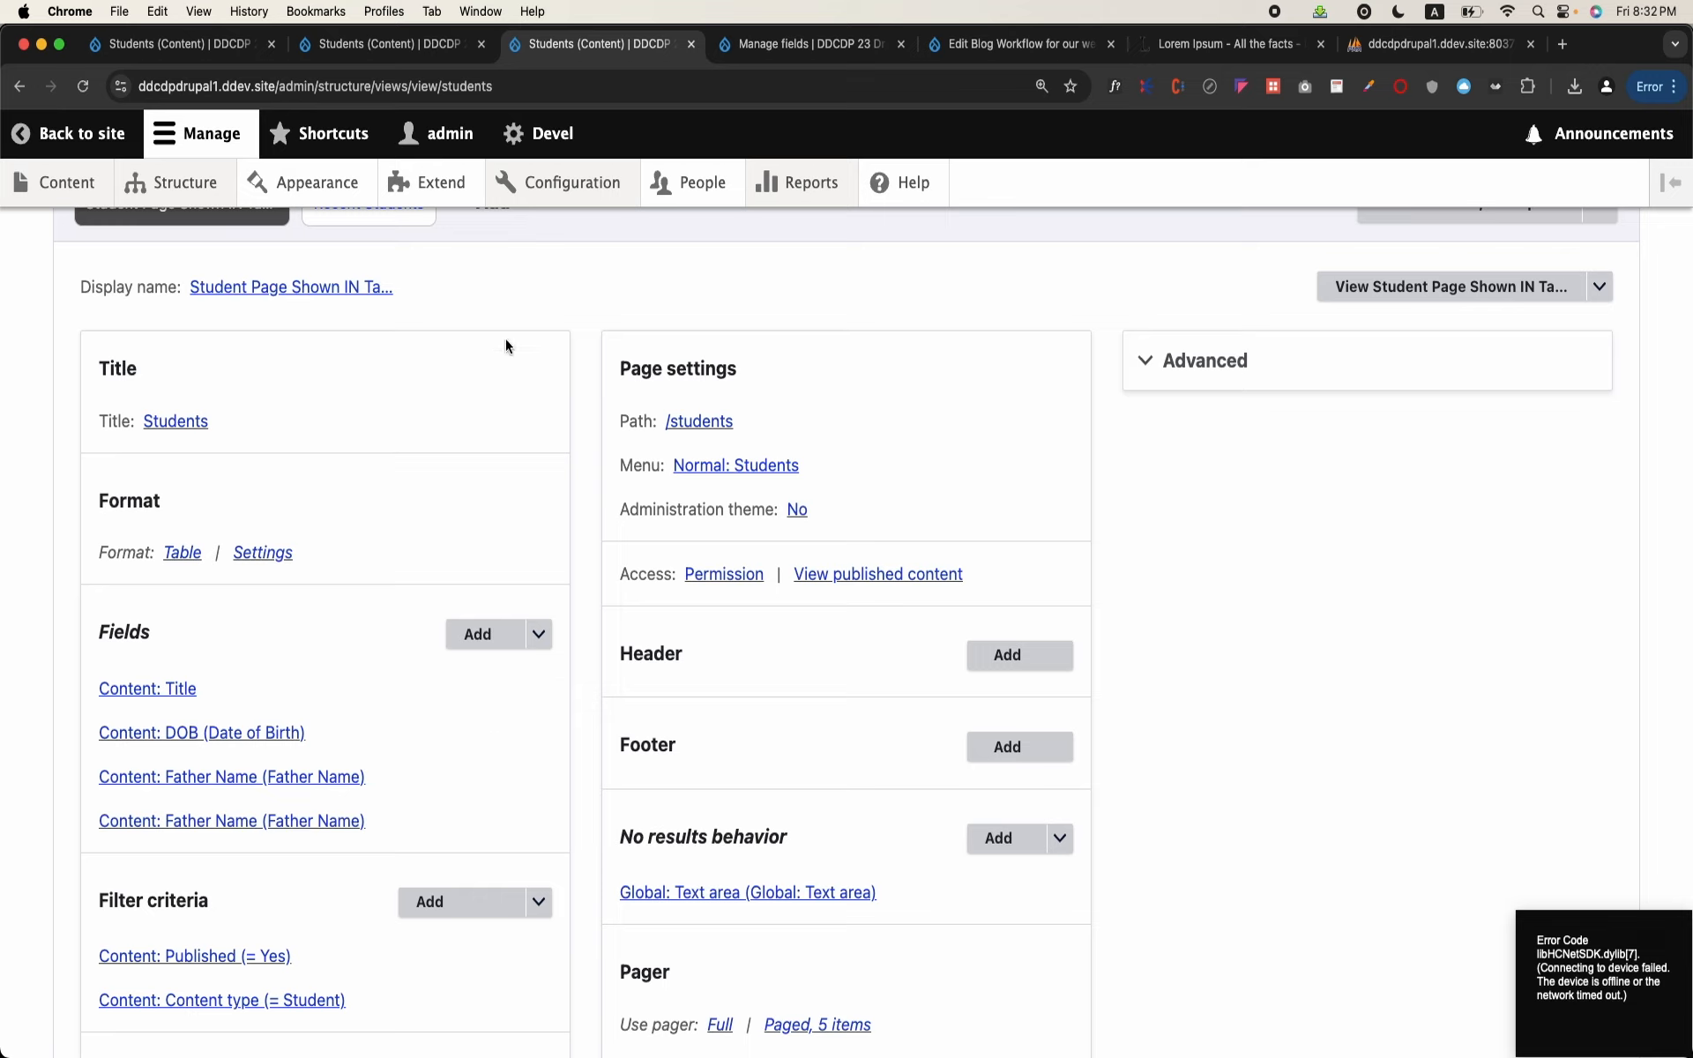
{"action": "left_click", "coordinate": [478, 635]}
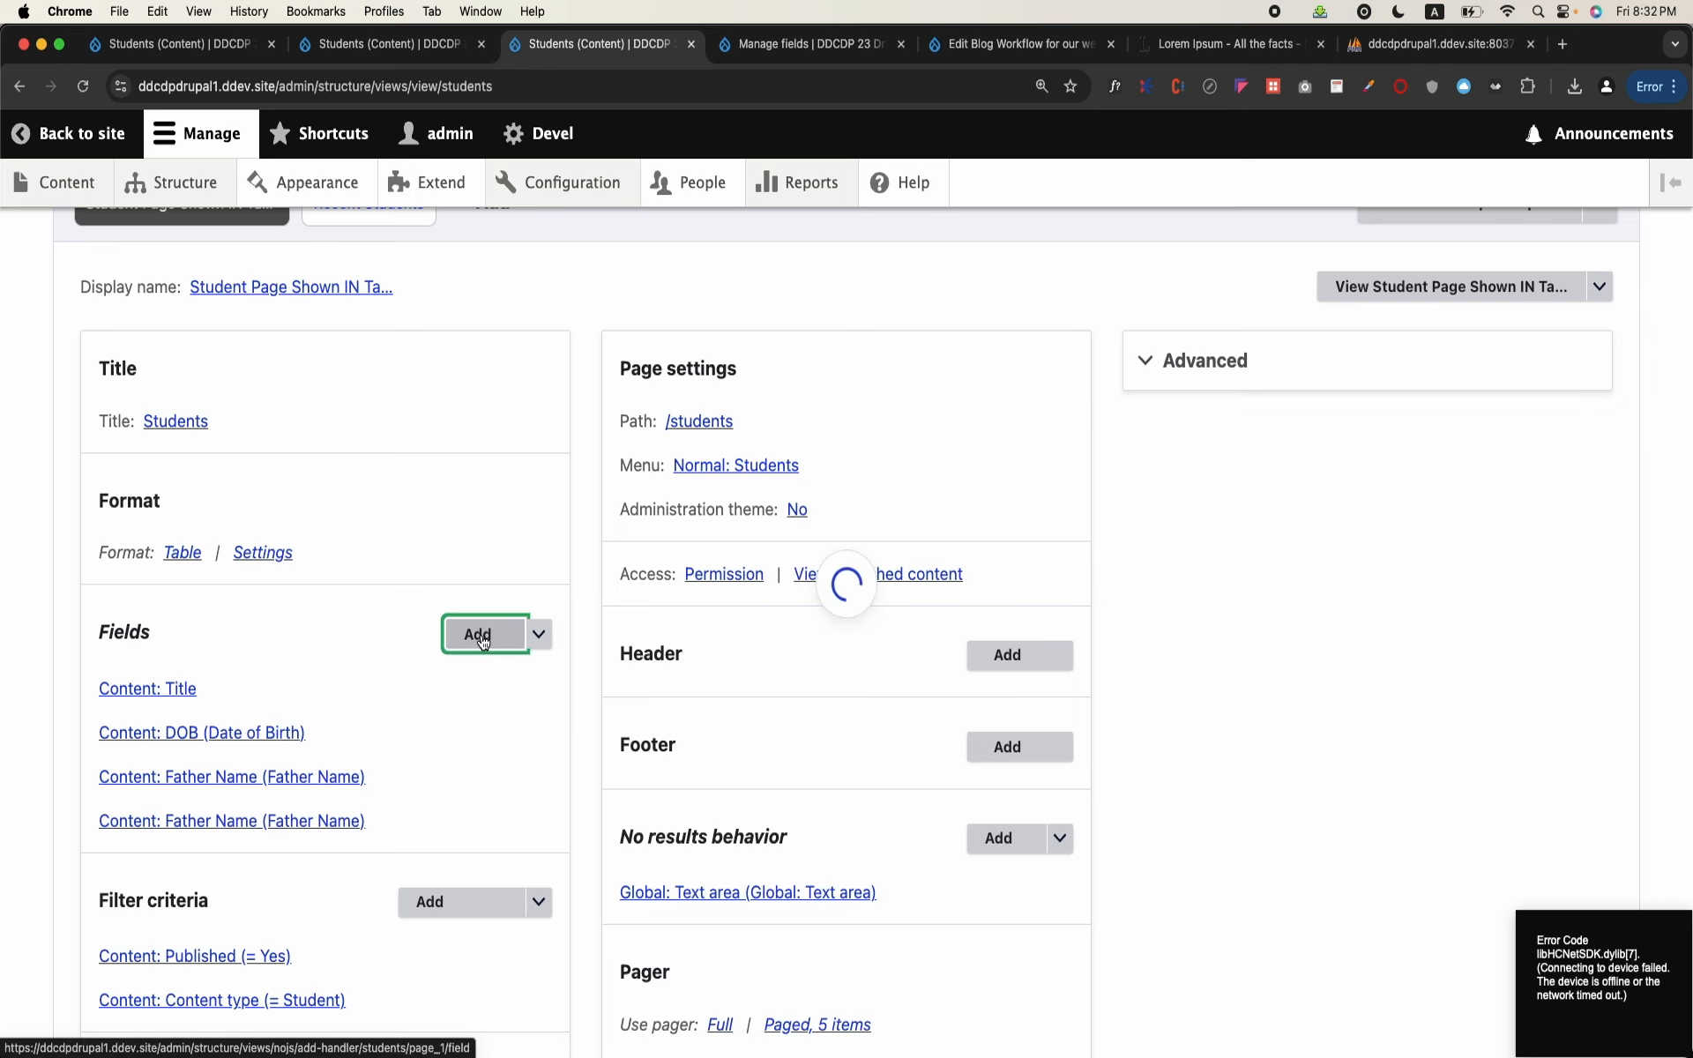
{"action": "type", "text": "domi"}
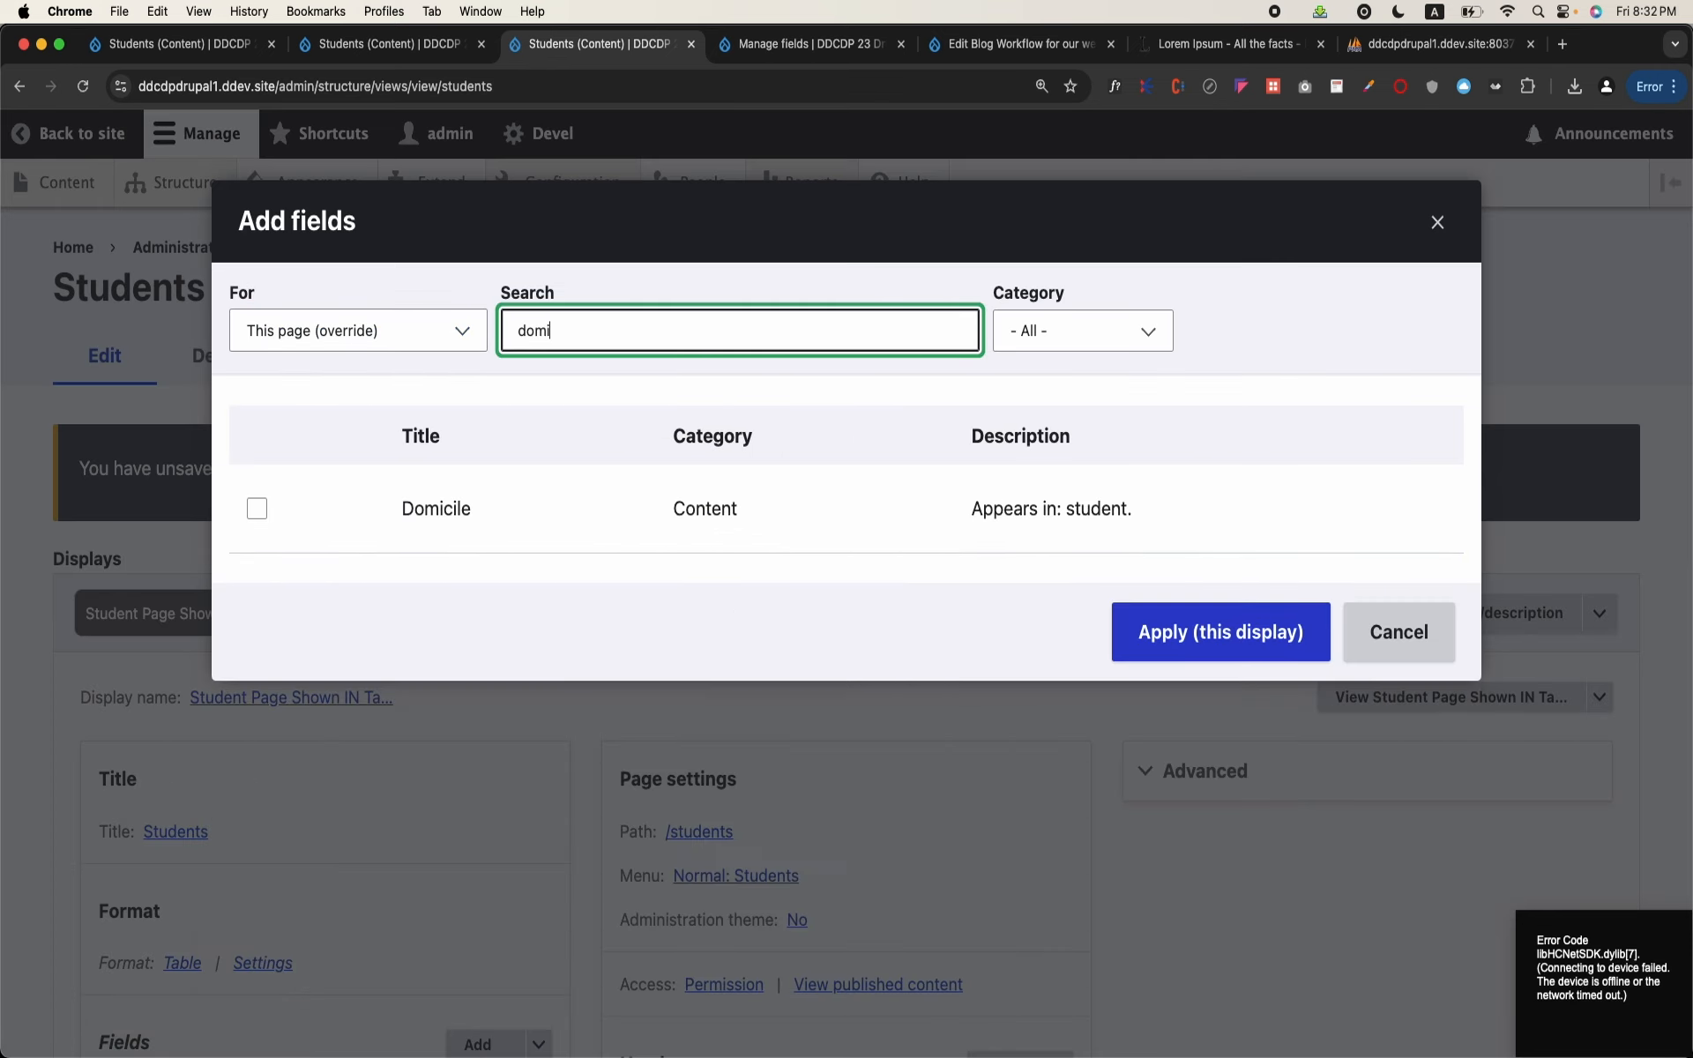
{"action": "left_click", "coordinate": [257, 508]}
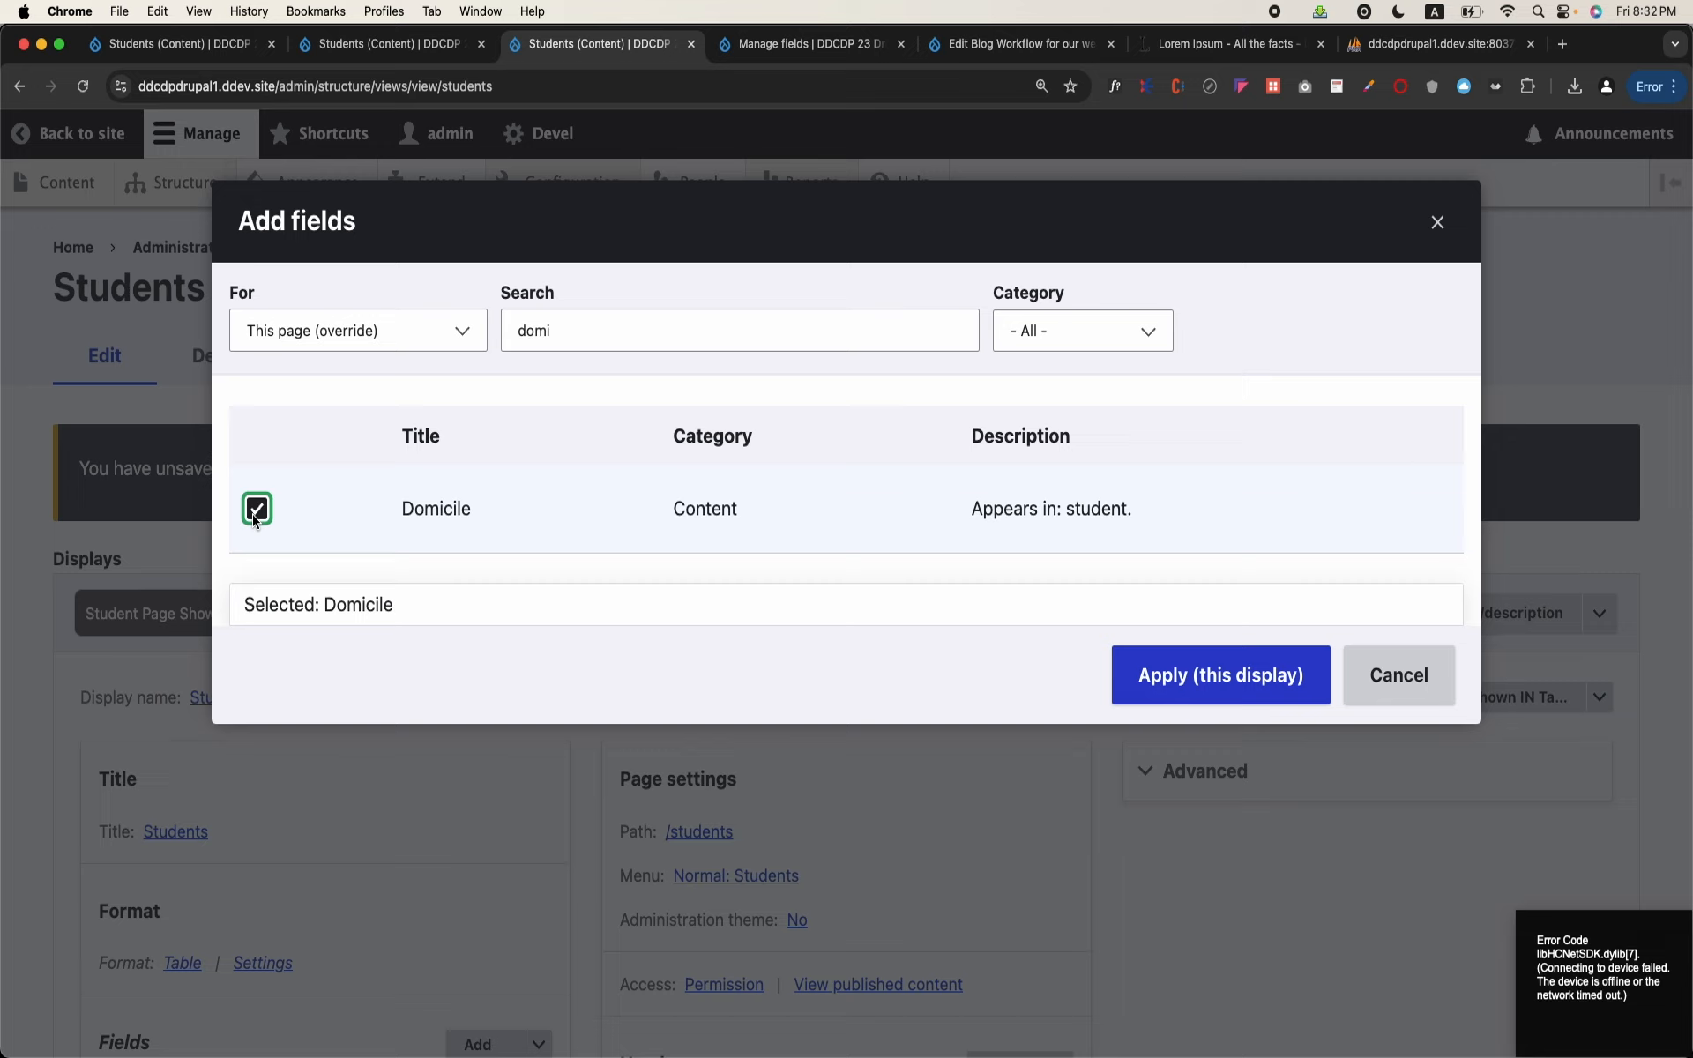
{"action": "left_click", "coordinate": [1204, 670]}
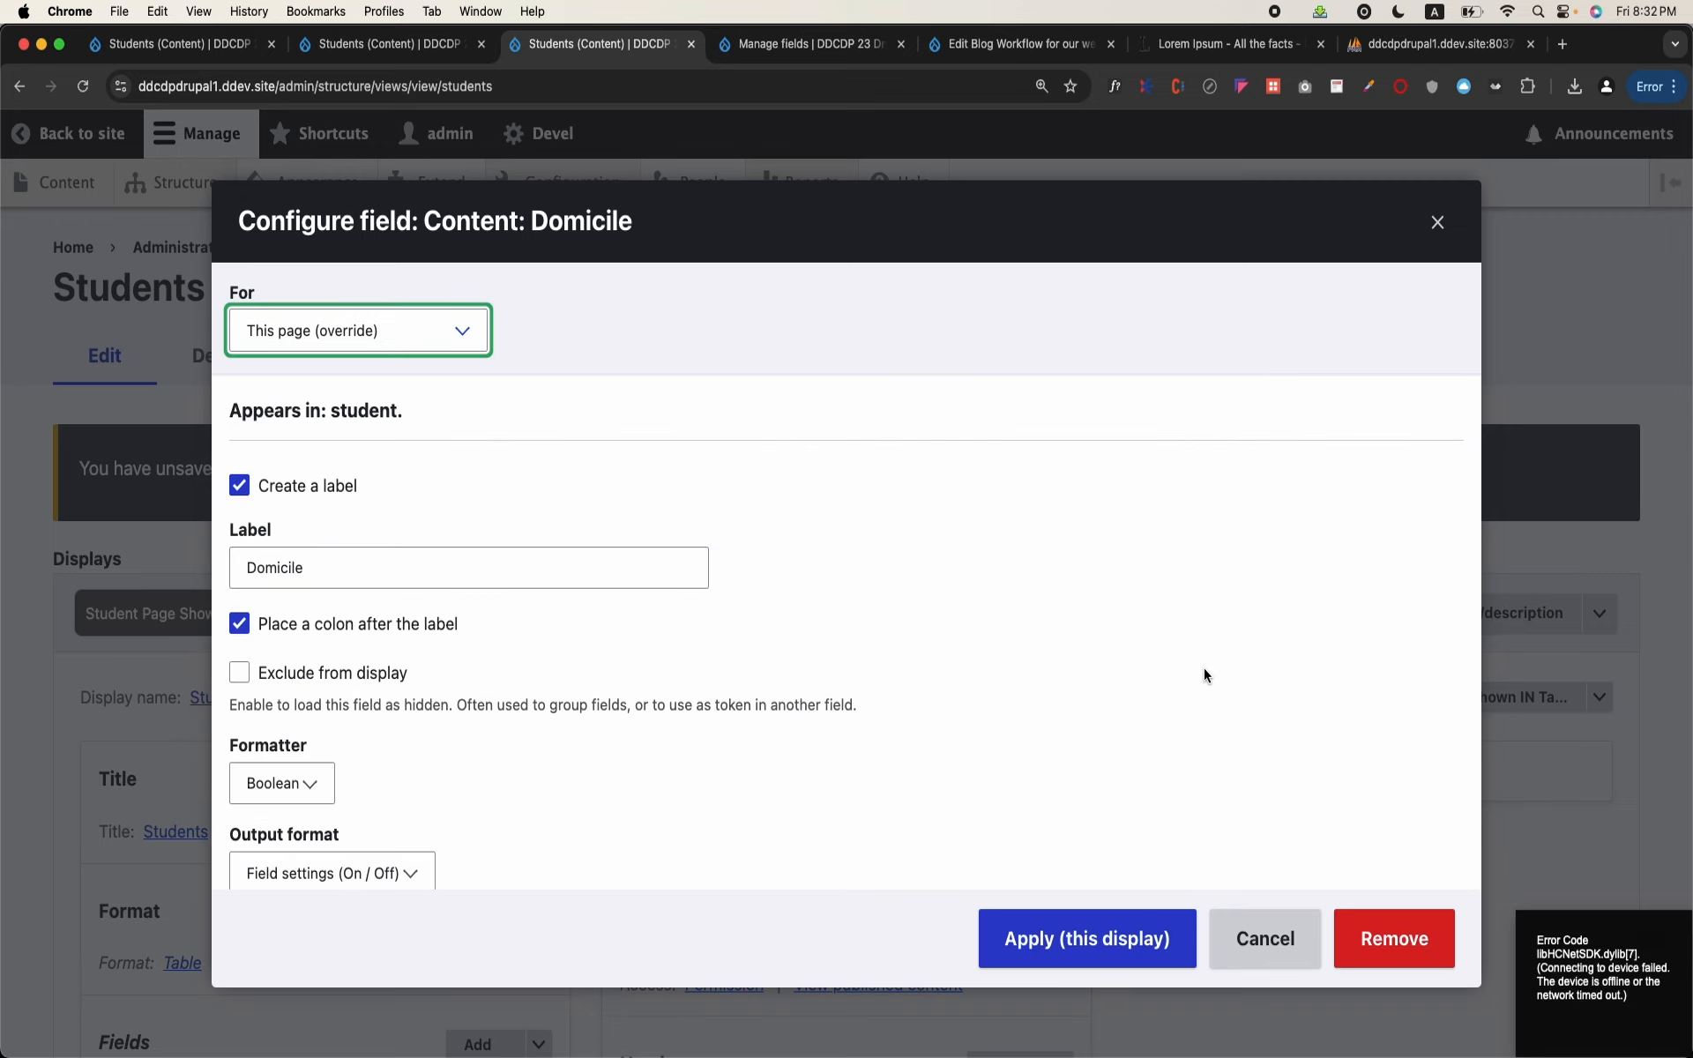
{"action": "left_click", "coordinate": [1069, 922]}
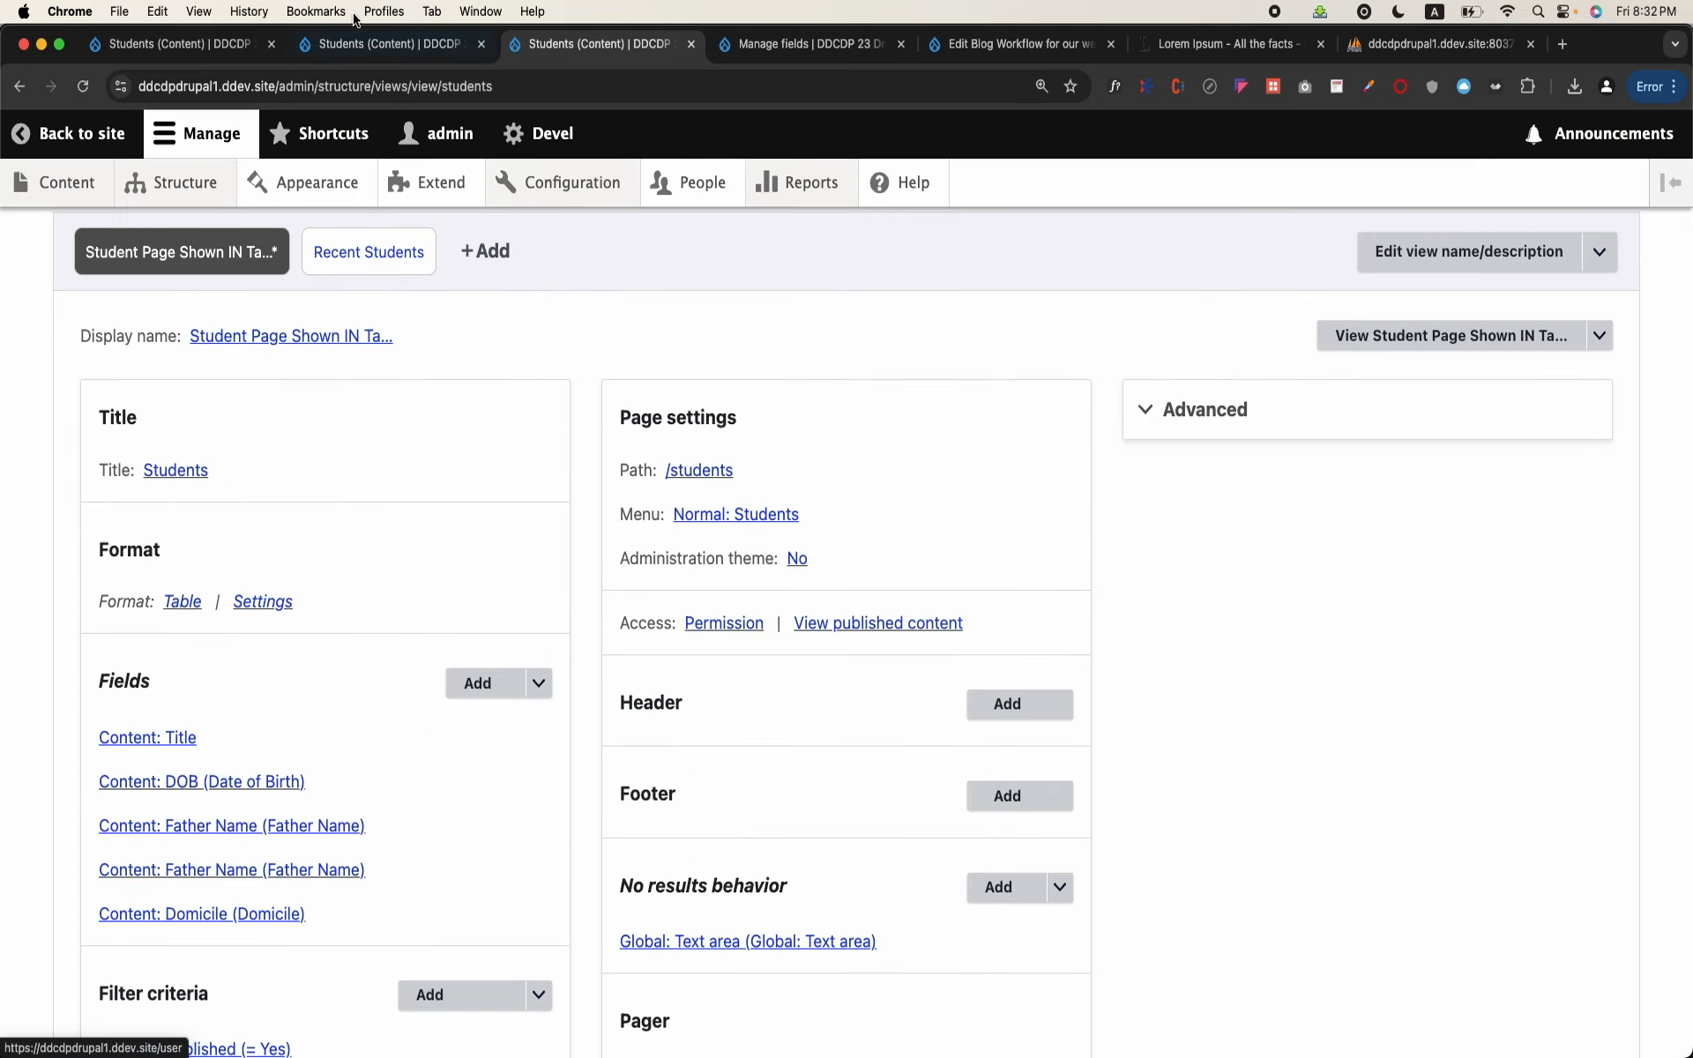
Step: Check the Student content type's field list, then find and select the Picture field for adding to the table page
{"action": "key", "text": "ctrl+Tab"}
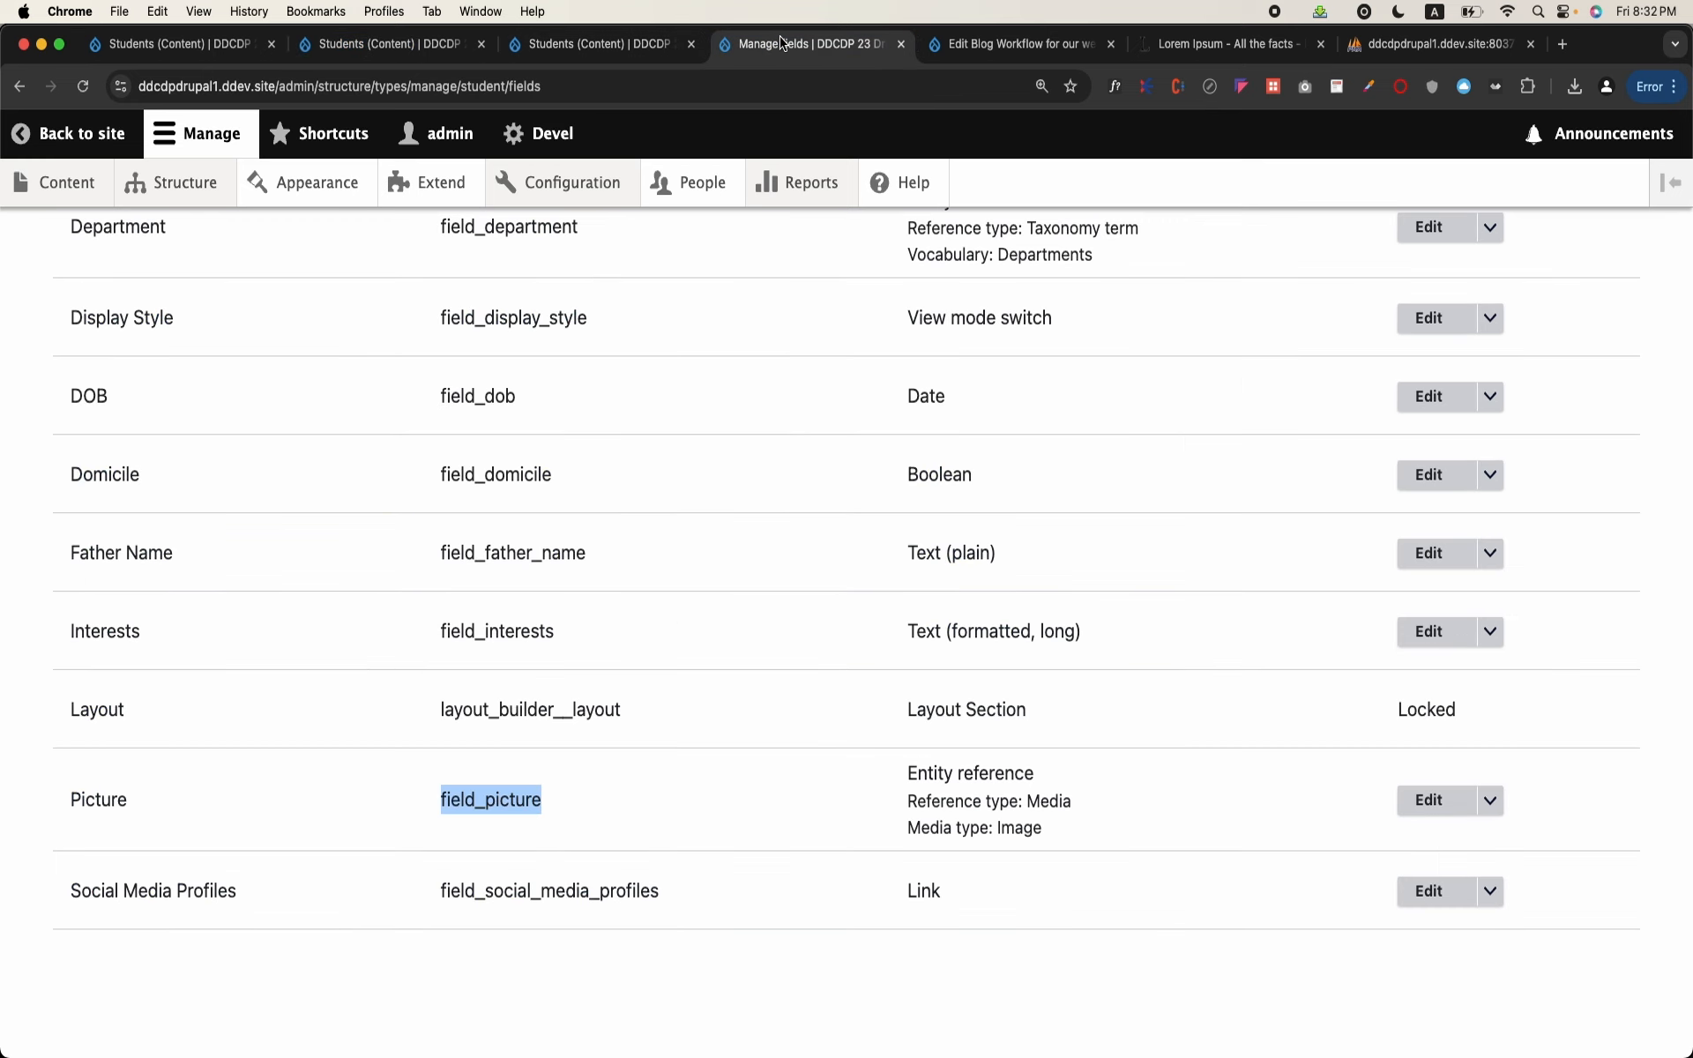
{"action": "key", "text": "ctrl+shift+Tab"}
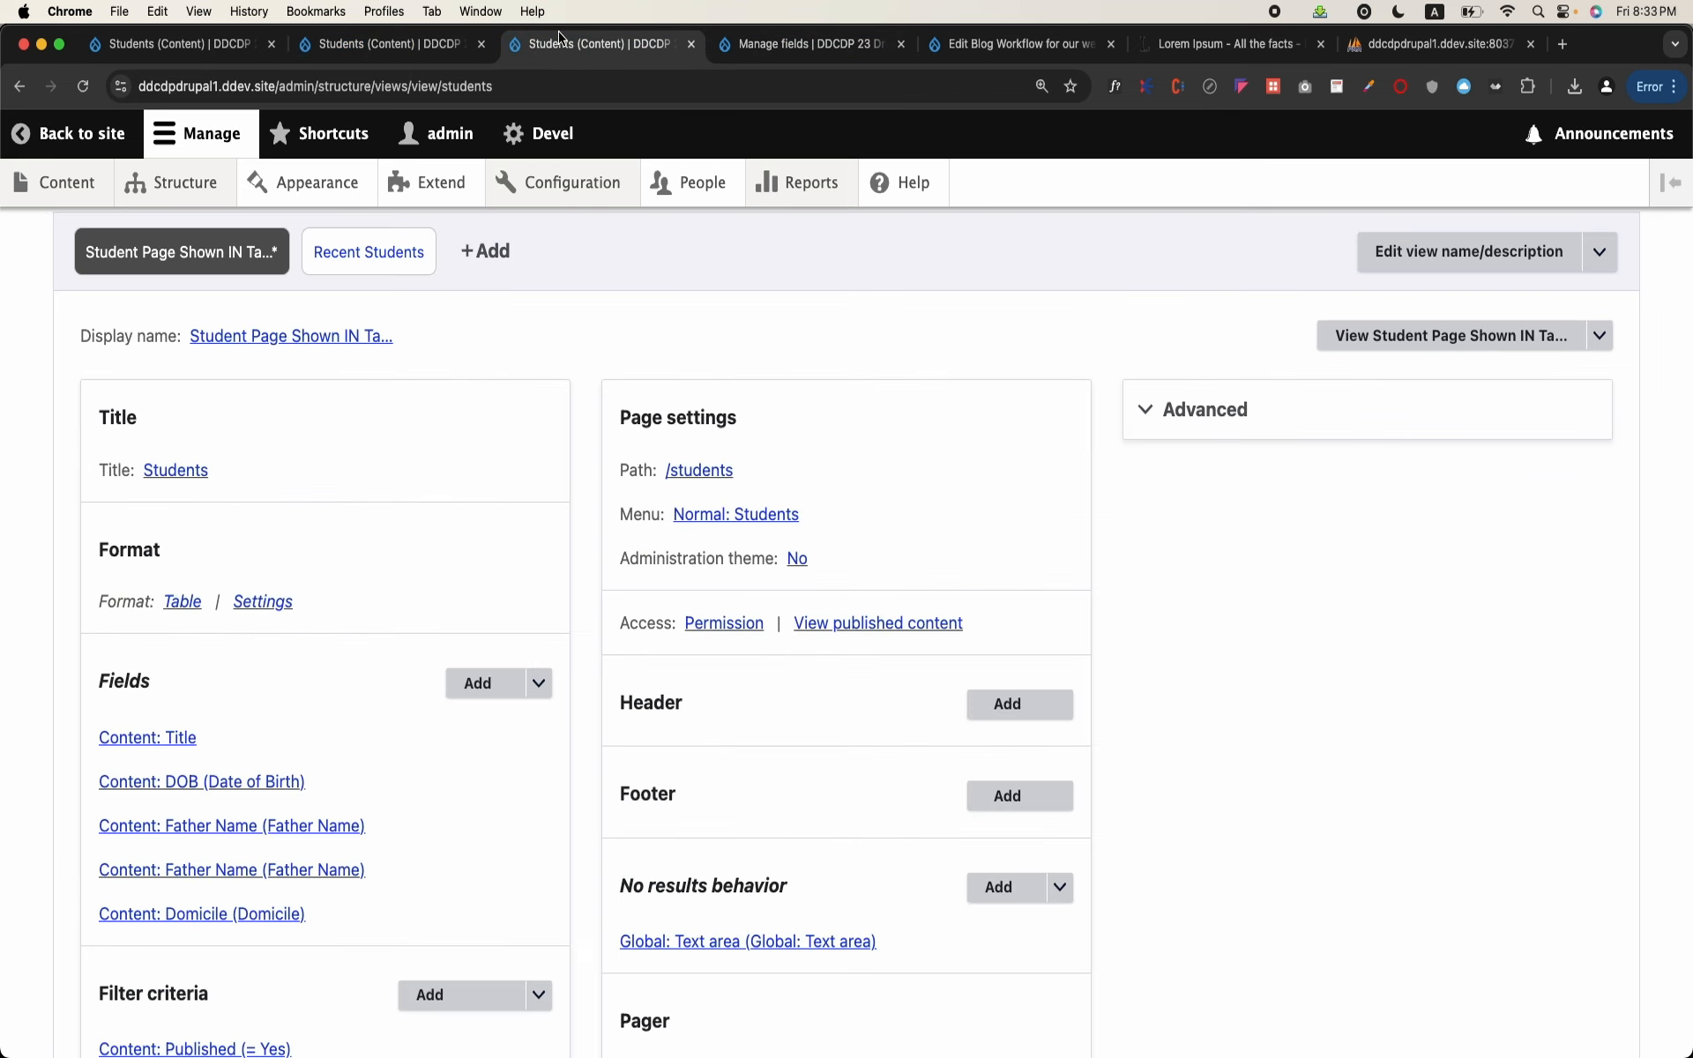
{"action": "left_click", "coordinate": [490, 679]}
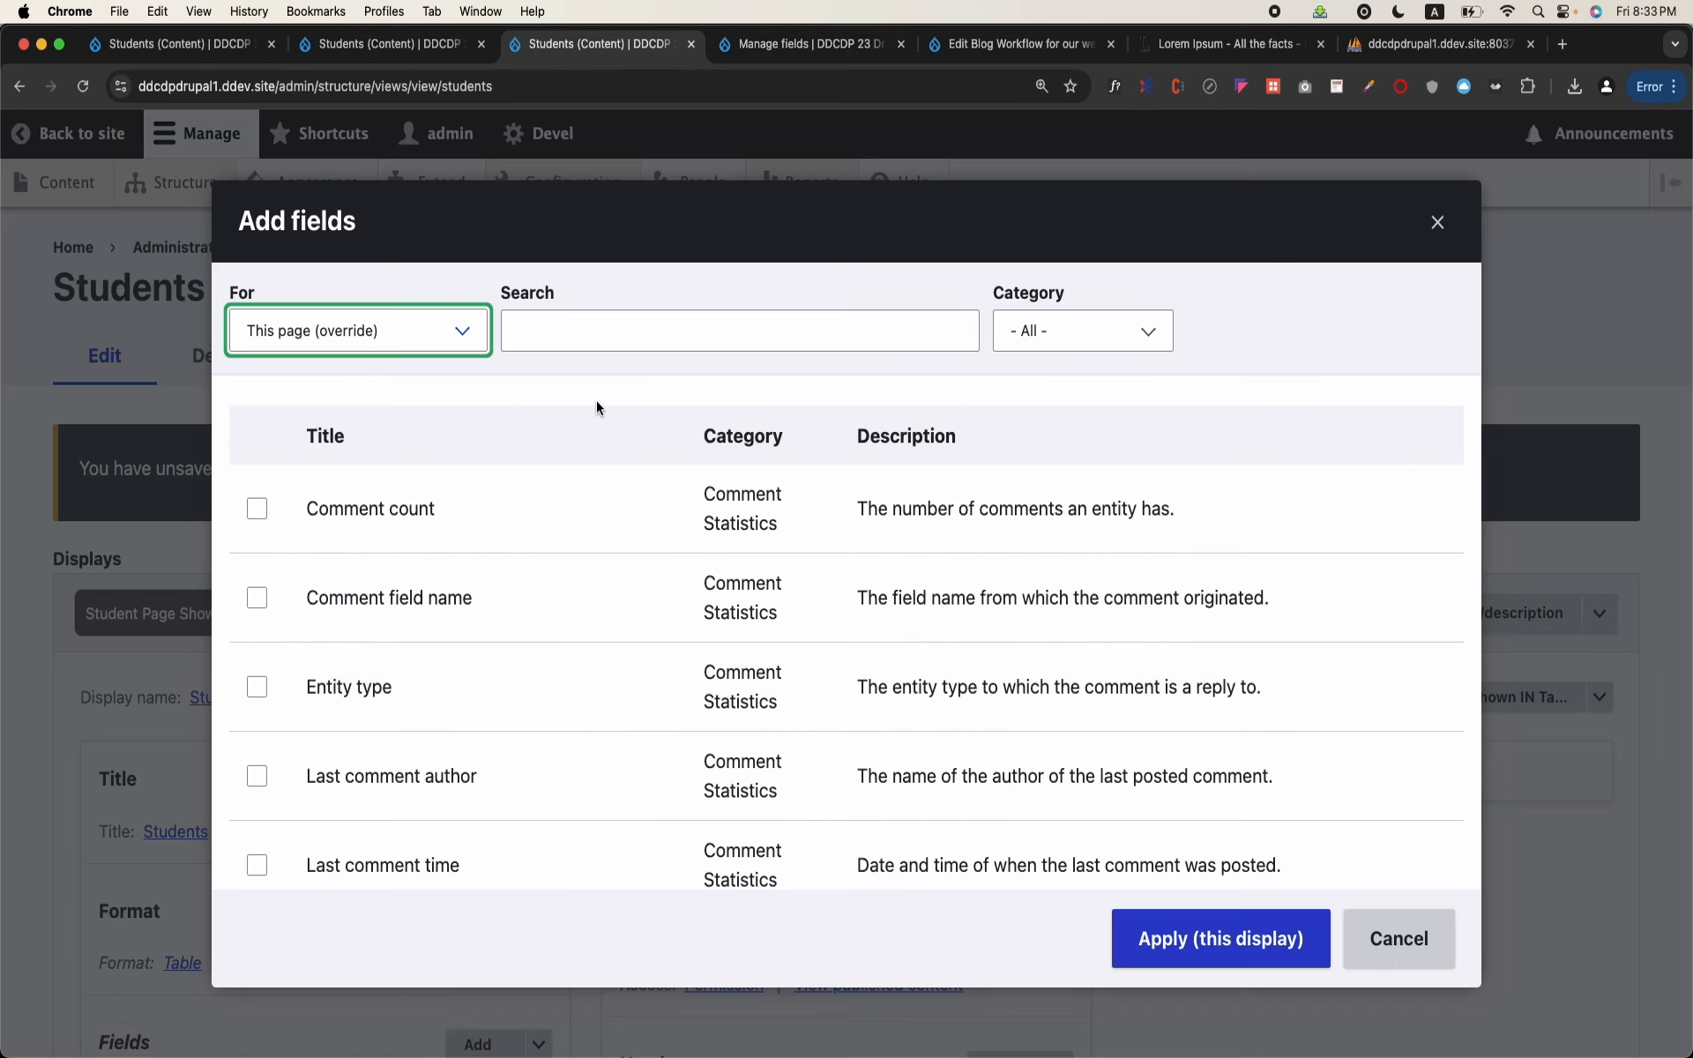
{"action": "left_click", "coordinate": [647, 347]}
{"action": "type", "text": "picture"}
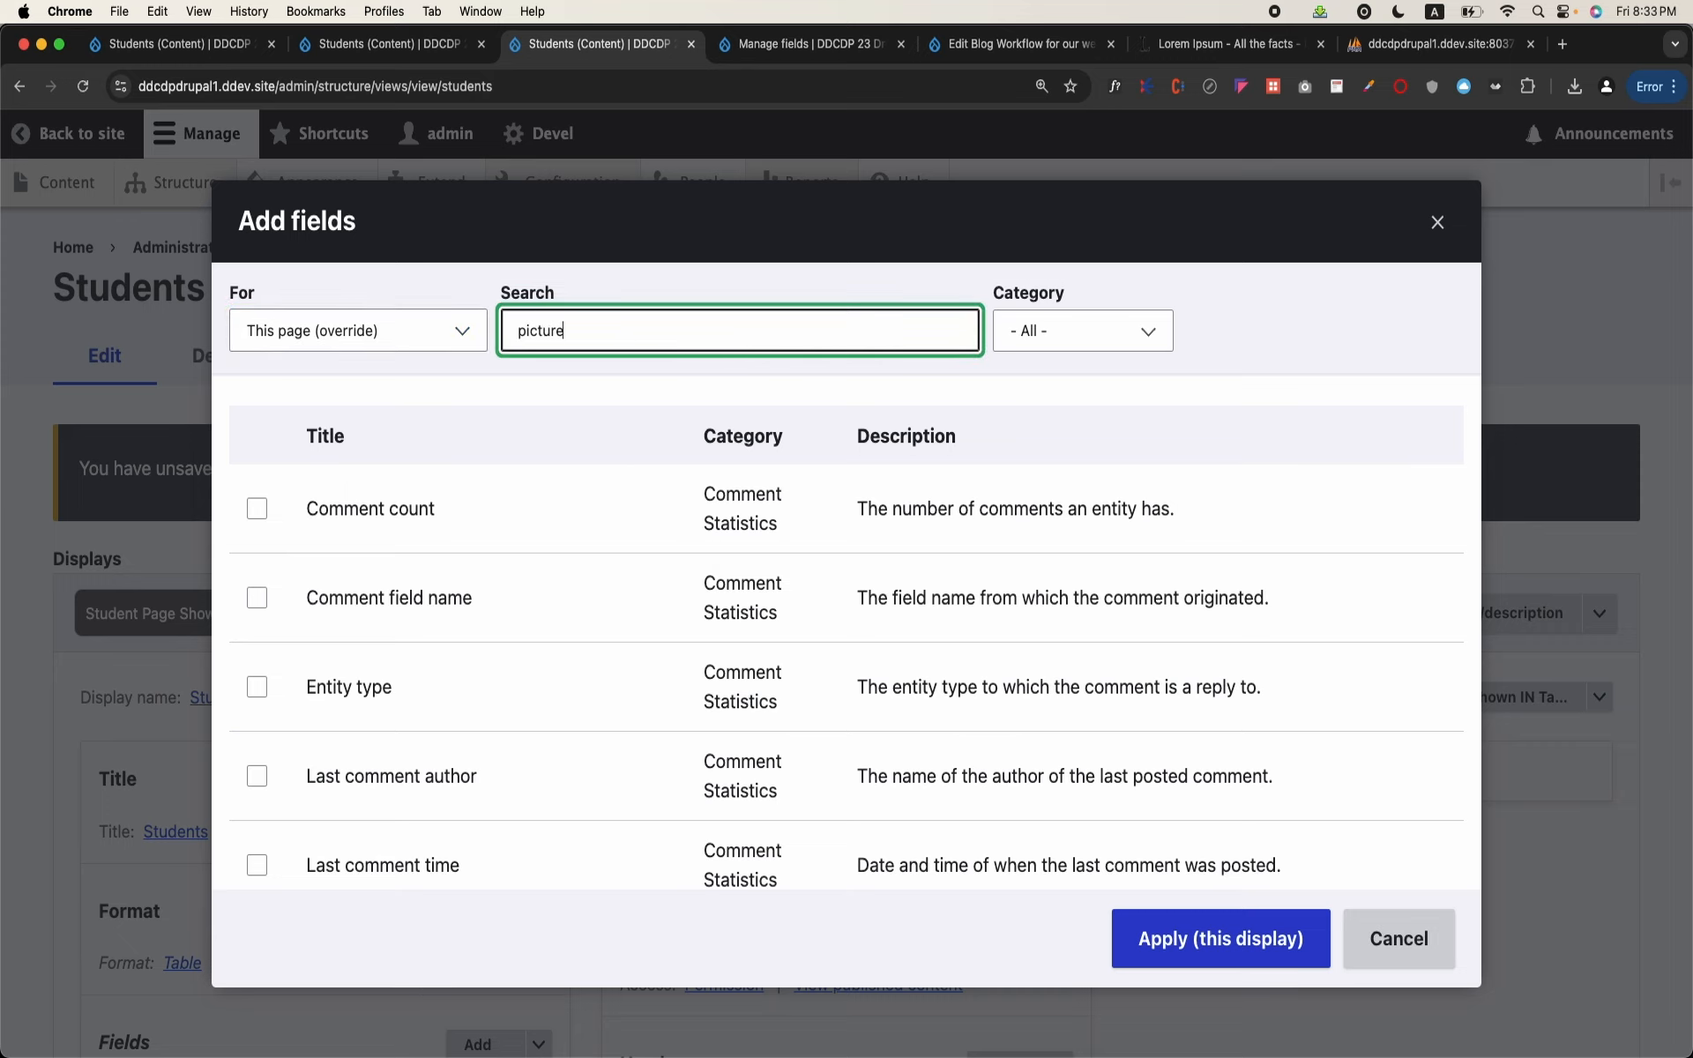
{"action": "left_click", "coordinate": [257, 508]}
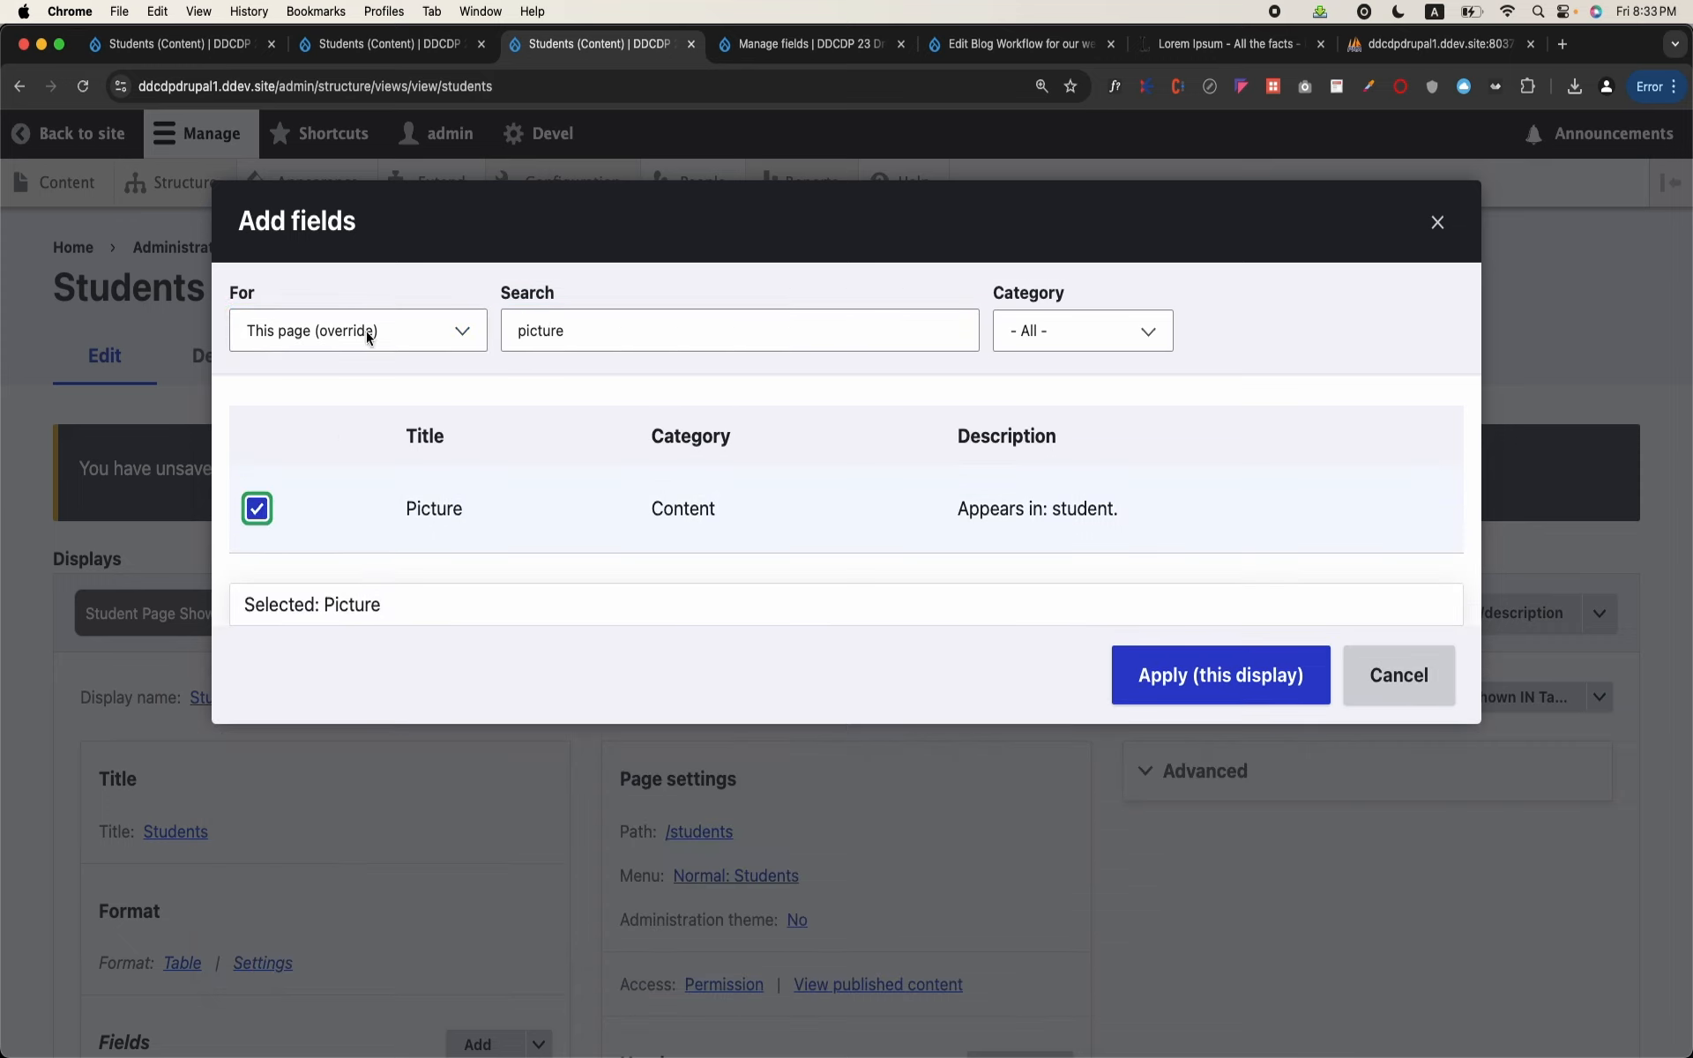
Step: Look up the Address field's machine name in the Student content type's field list and return to the field selection
{"action": "left_click", "coordinate": [764, 46]}
{"action": "scroll", "coordinate": [601, 476], "scroll_direction": "up", "scroll_amount": 4}
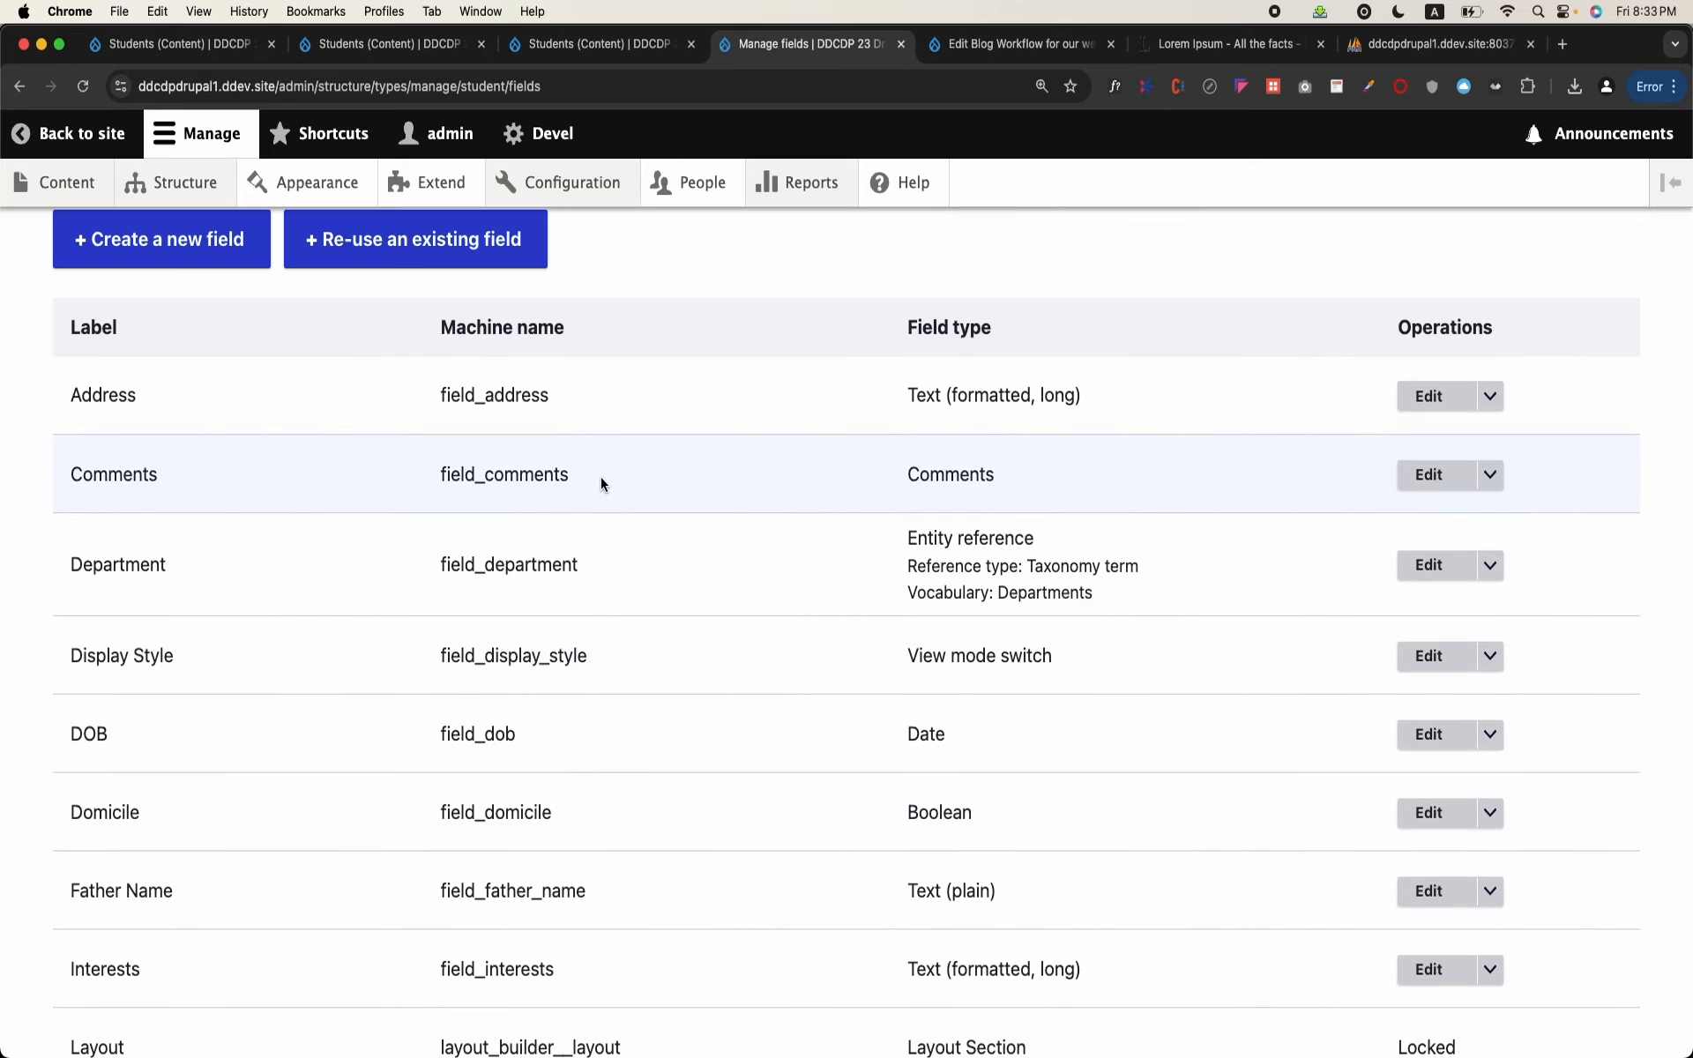
{"action": "double_click", "coordinate": [539, 399]}
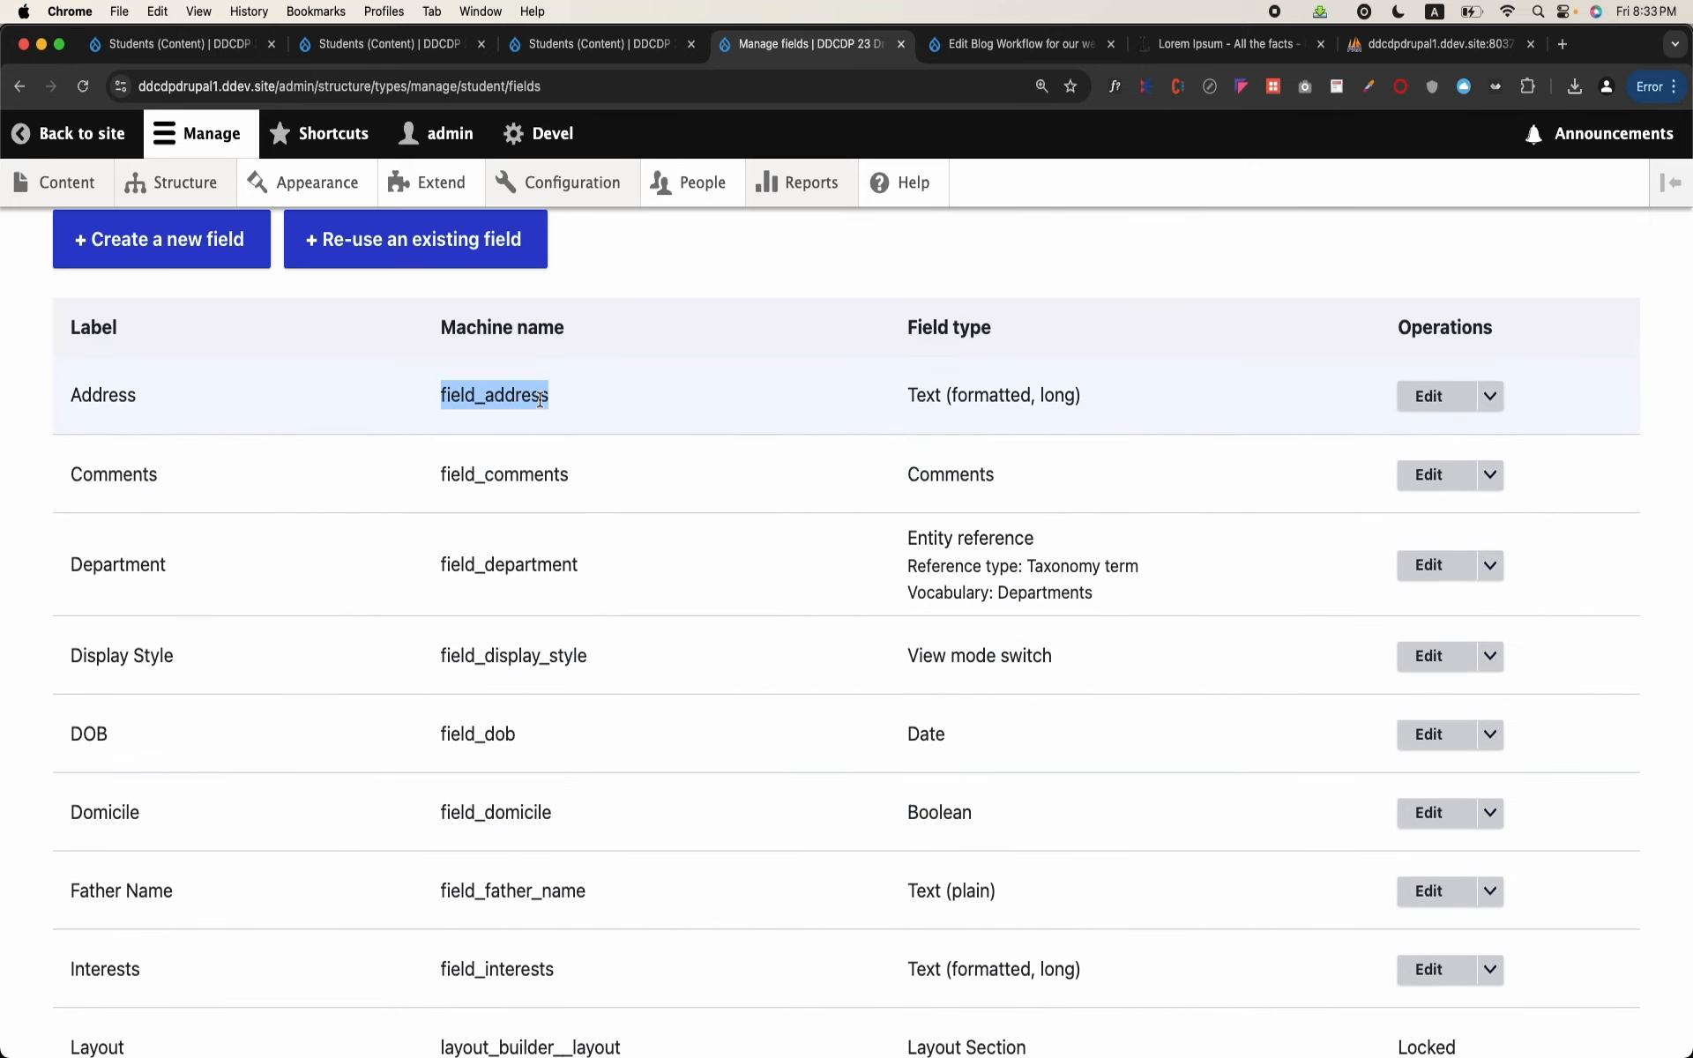
{"action": "left_click", "coordinate": [361, 54]}
{"action": "left_click", "coordinate": [624, 48]}
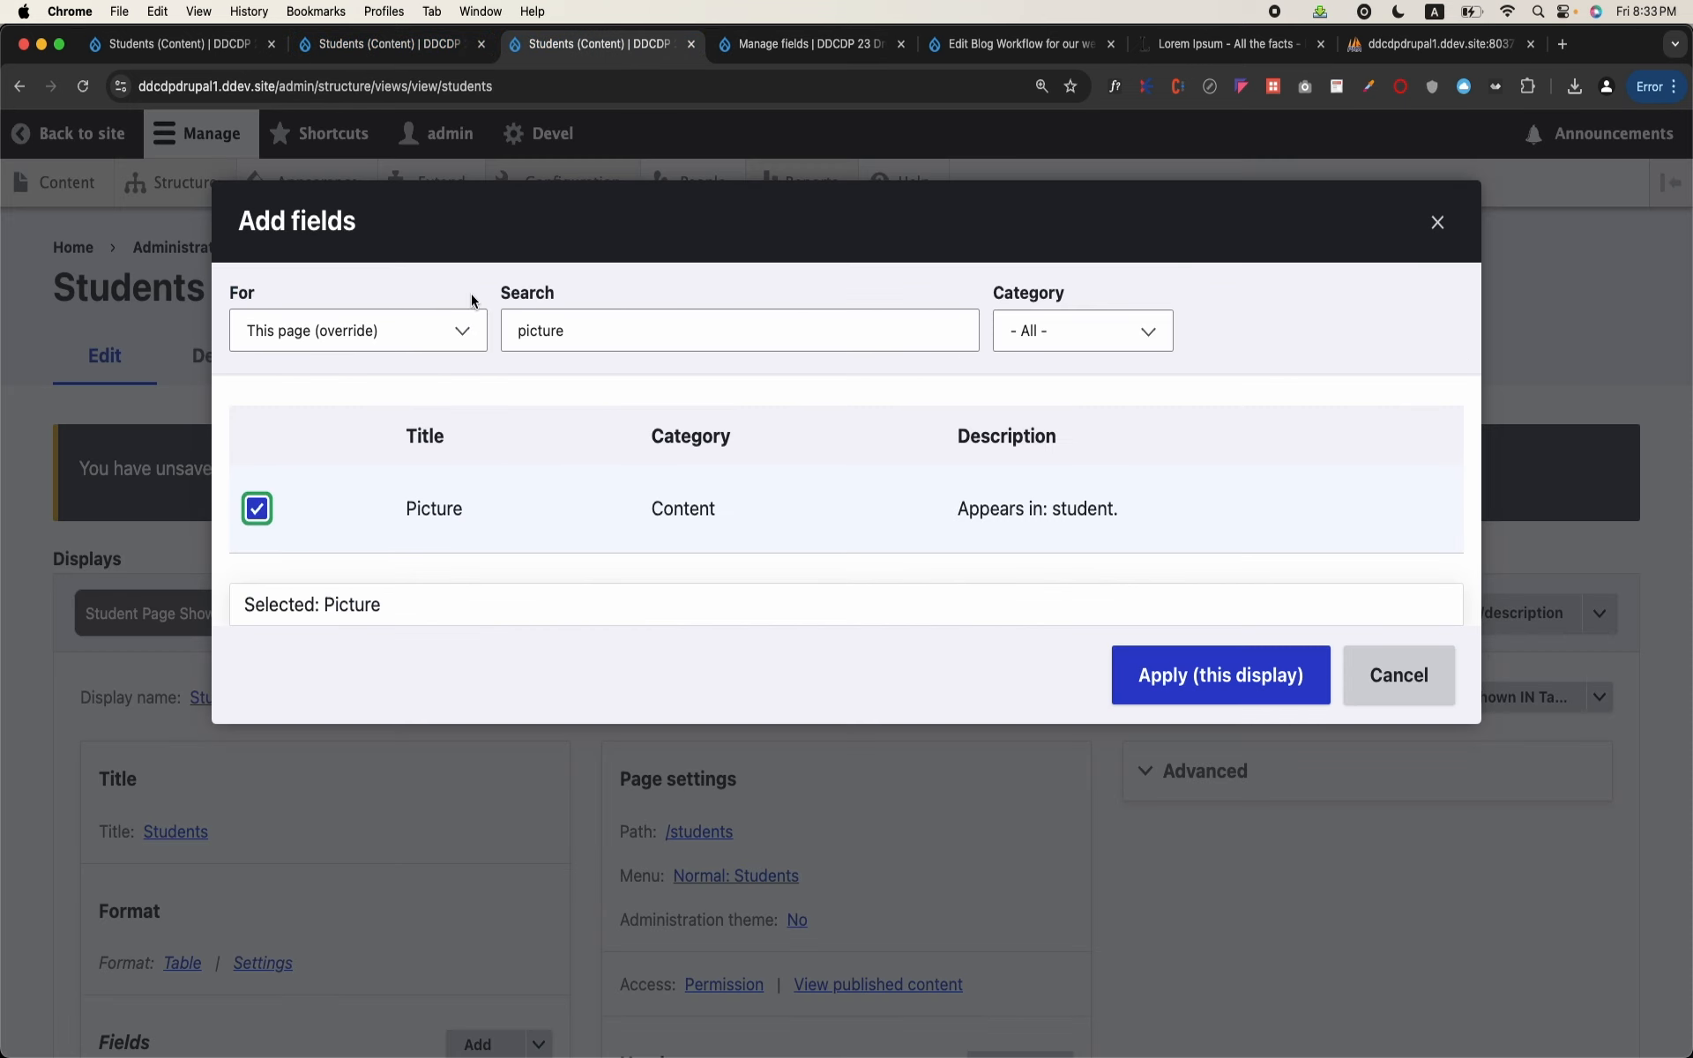
Step: Select the Address field alongside Picture and add both to this page display with their default settings
{"action": "double_click", "coordinate": [606, 313]}
{"action": "type", "text": "add"}
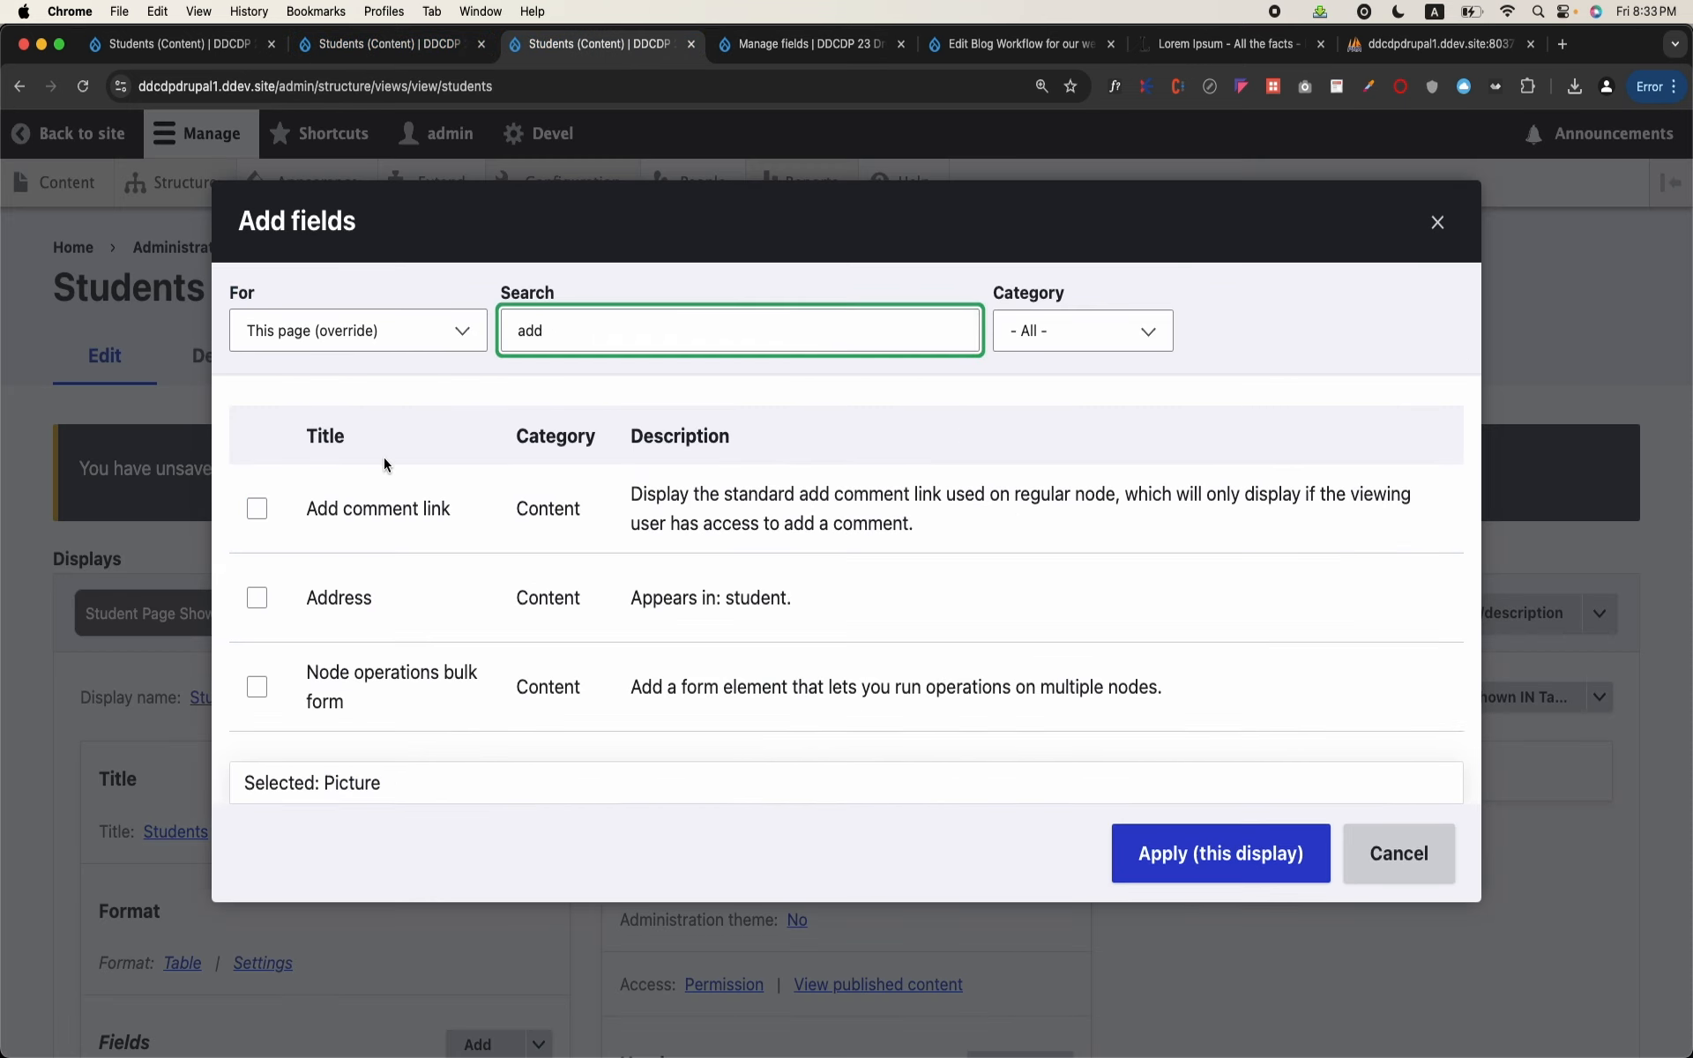
{"action": "left_click", "coordinate": [256, 597]}
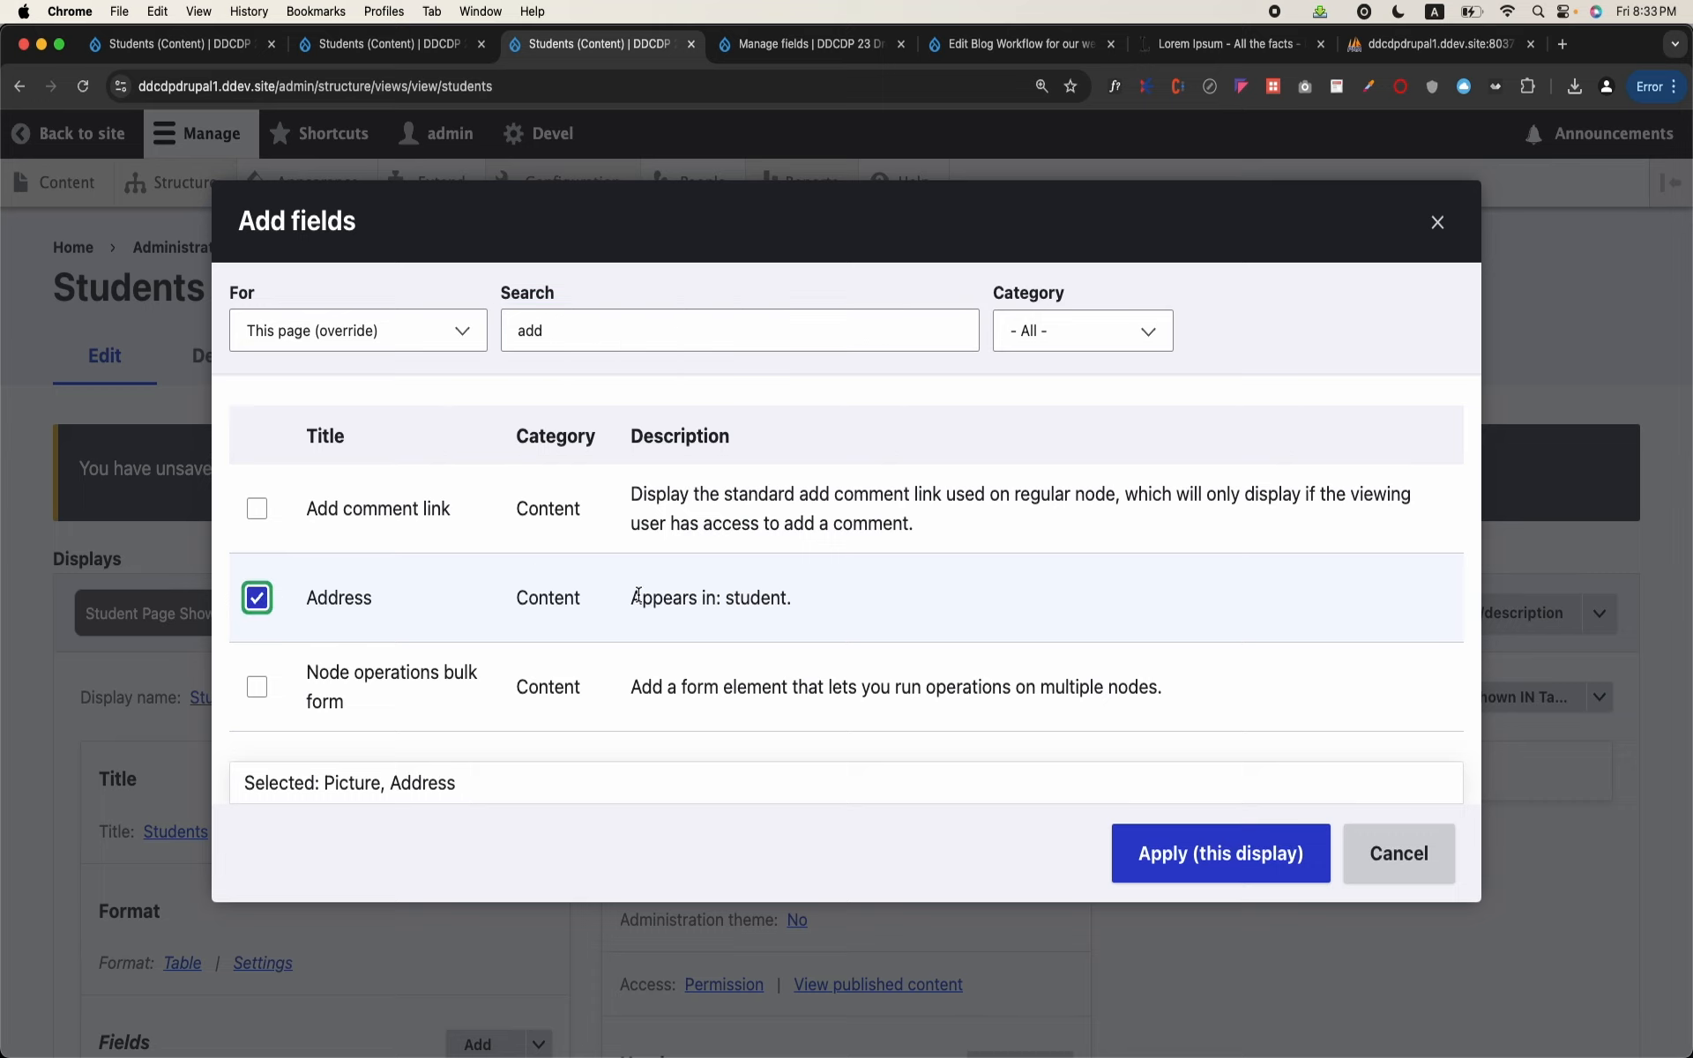
{"action": "left_click_drag", "start_coordinate": [644, 596], "coordinate": [765, 615]}
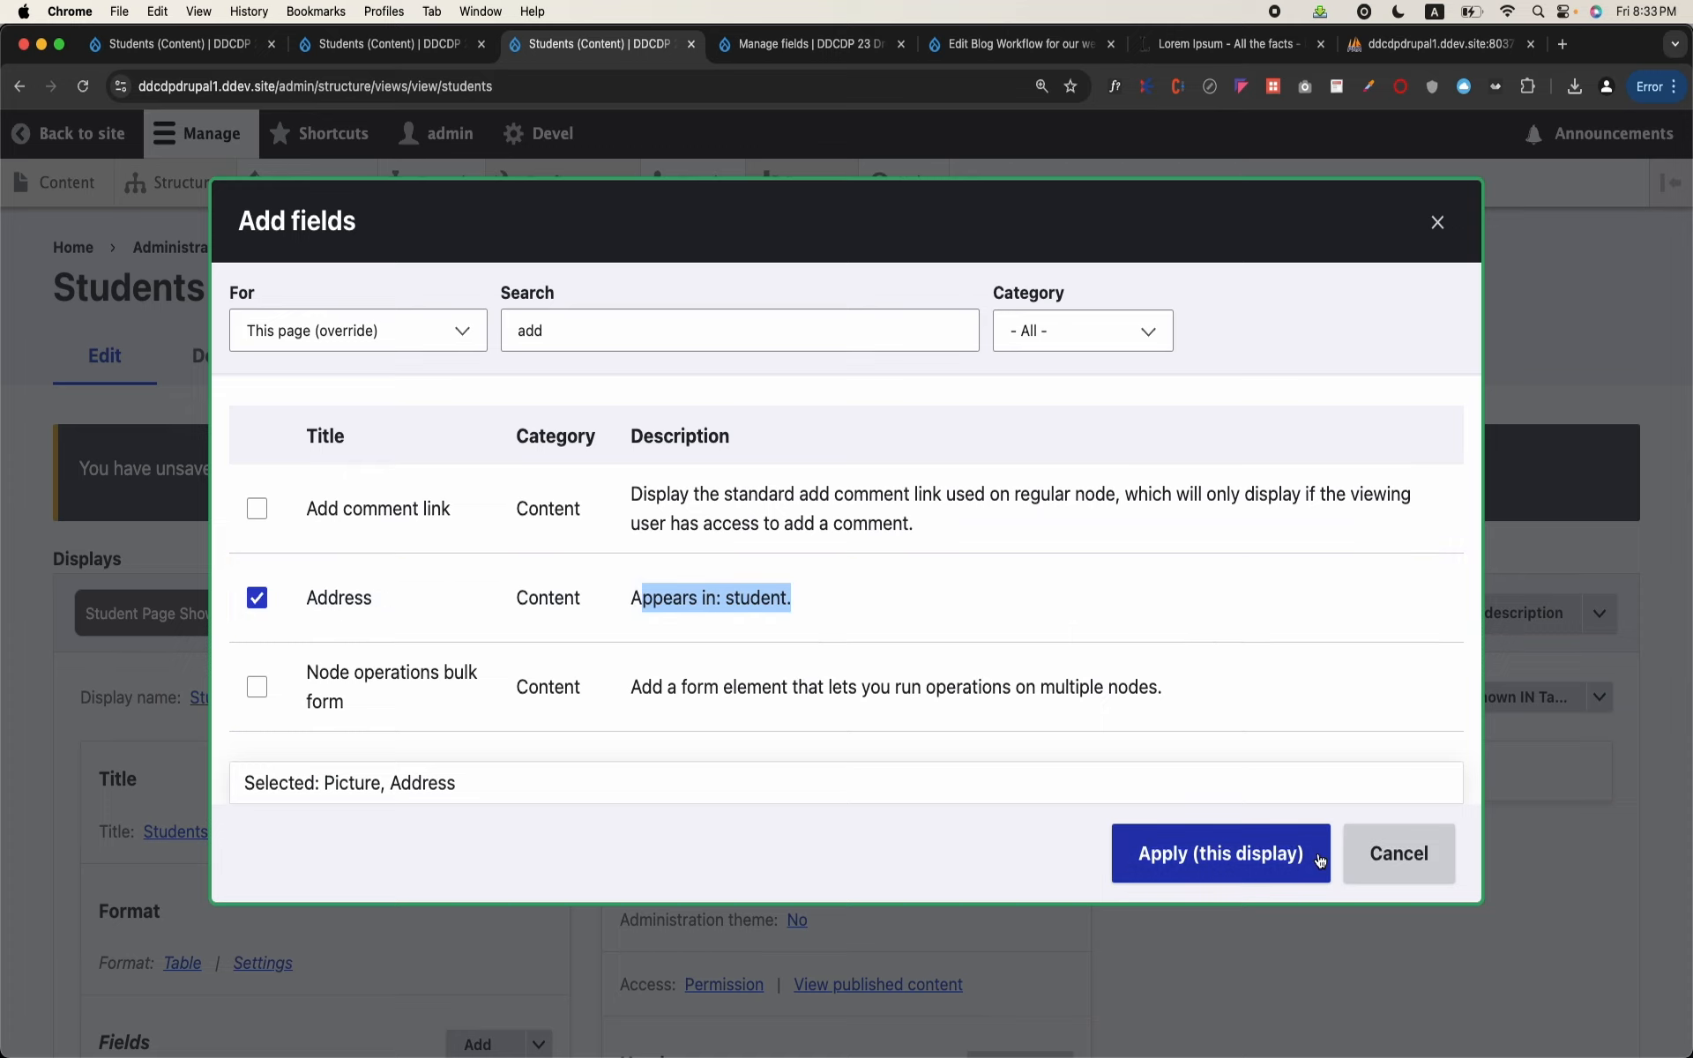
{"action": "left_click", "coordinate": [1286, 857]}
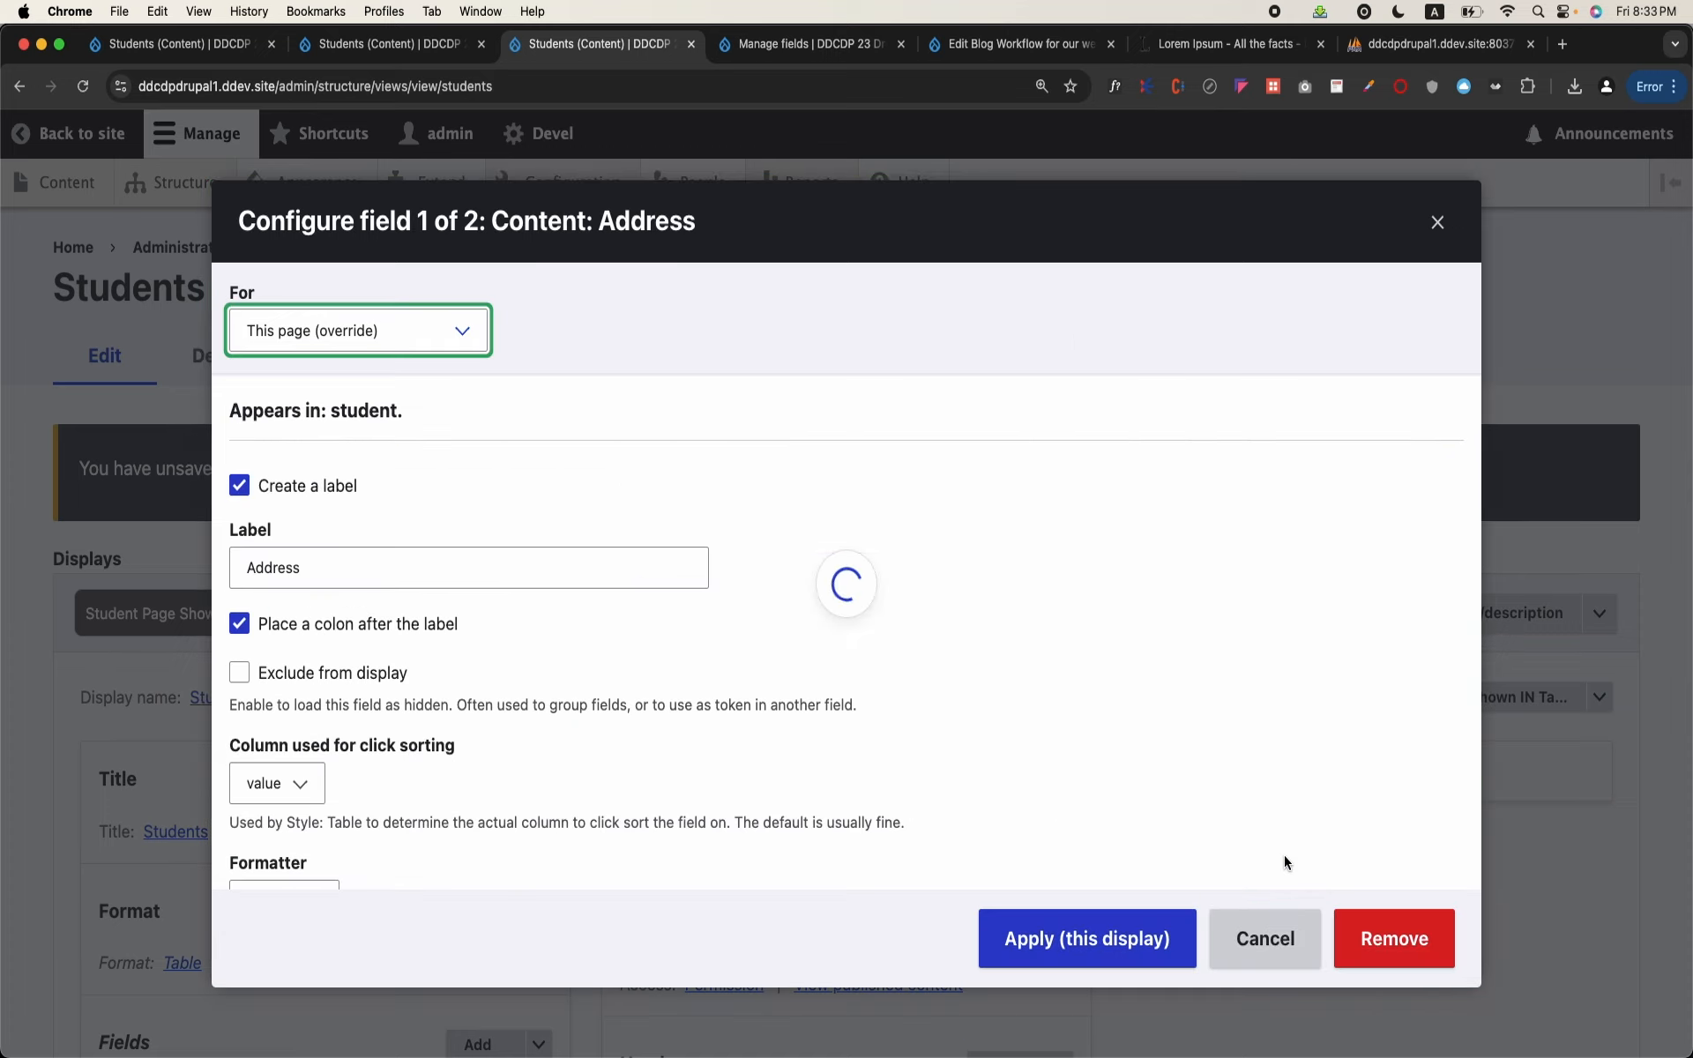
{"action": "left_click", "coordinate": [1078, 930]}
{"action": "left_click", "coordinate": [1078, 930]}
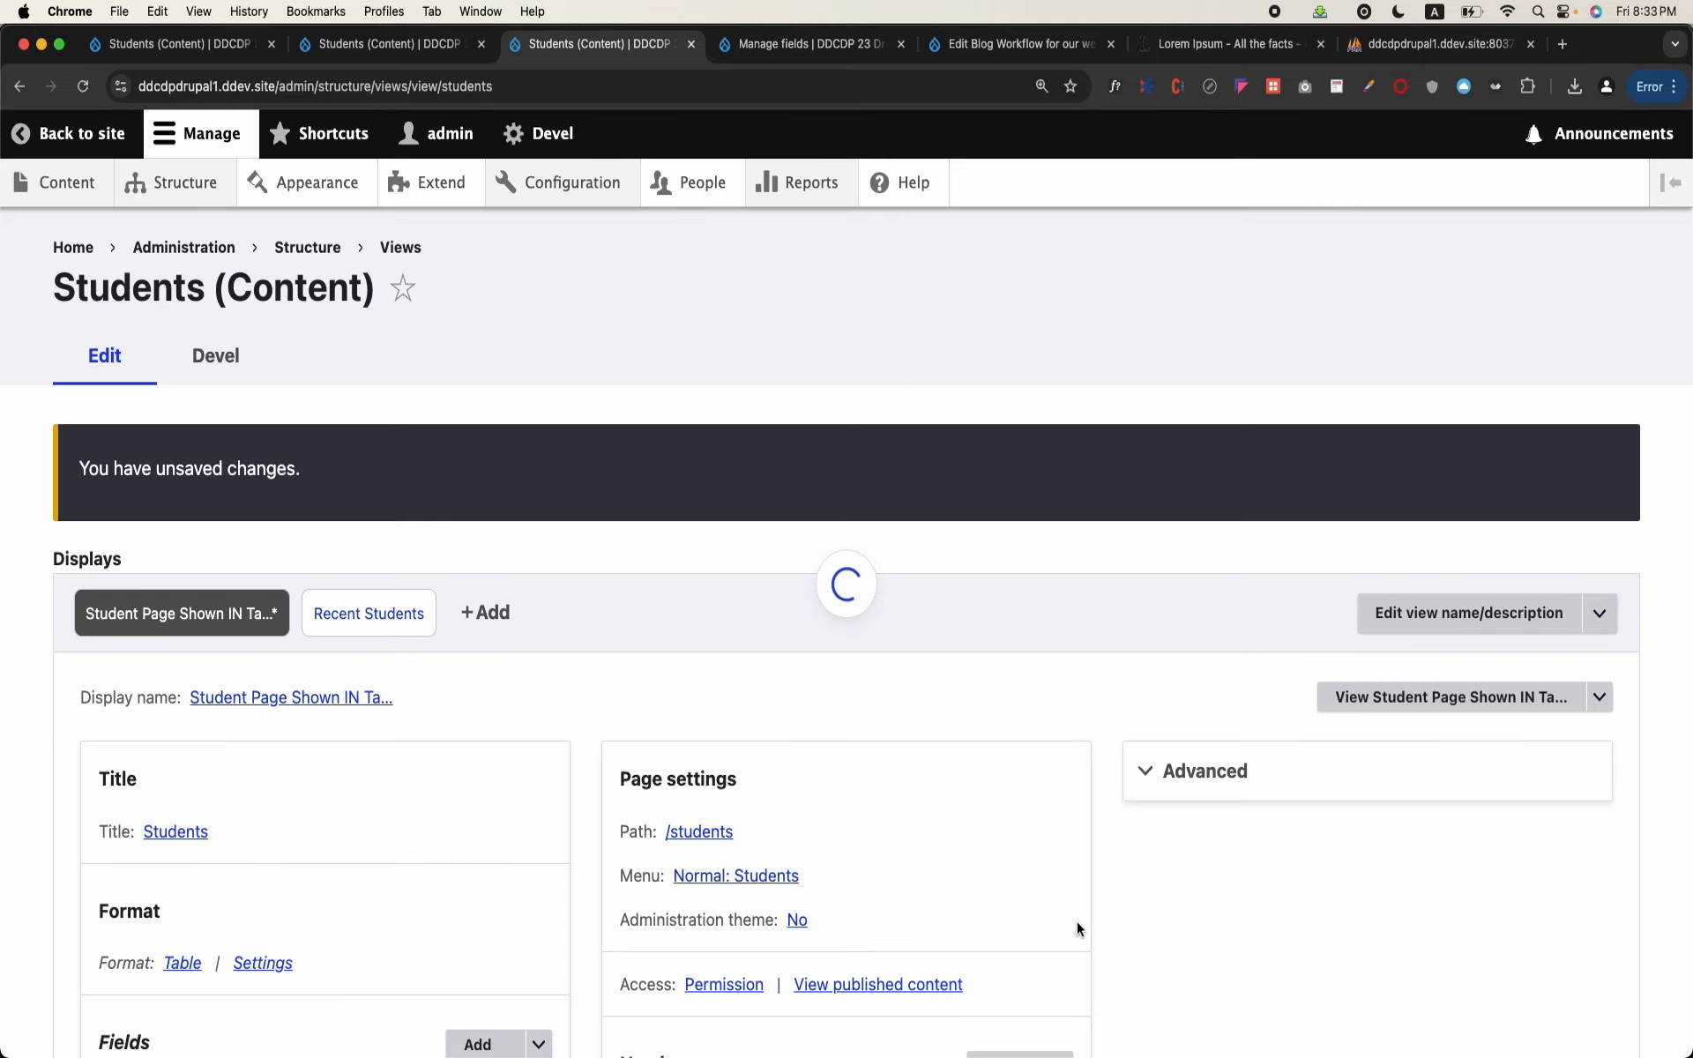
{"action": "scroll", "coordinate": [1077, 922], "scroll_direction": "down", "scroll_amount": 6}
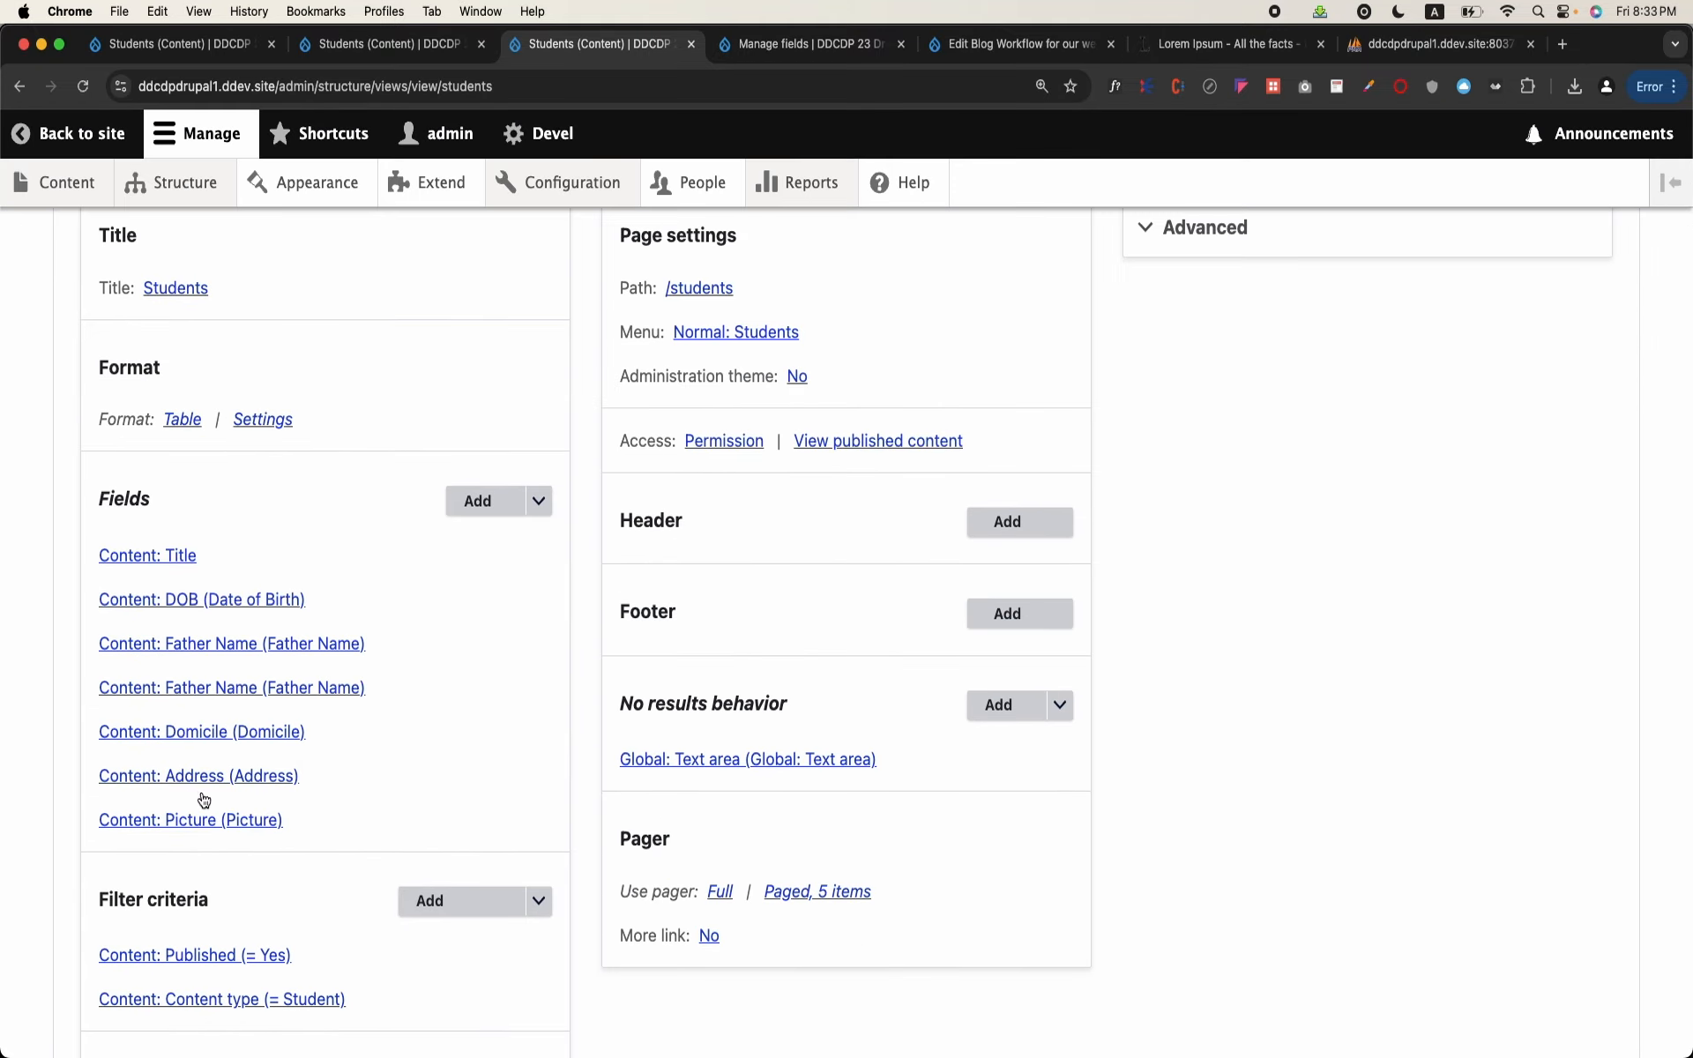
Step: Save the Students view and open its table page in a new tab to review the columns
{"action": "scroll", "coordinate": [388, 726], "scroll_direction": "up", "scroll_amount": 6}
{"action": "scroll", "coordinate": [388, 722], "scroll_direction": "down", "scroll_amount": 9}
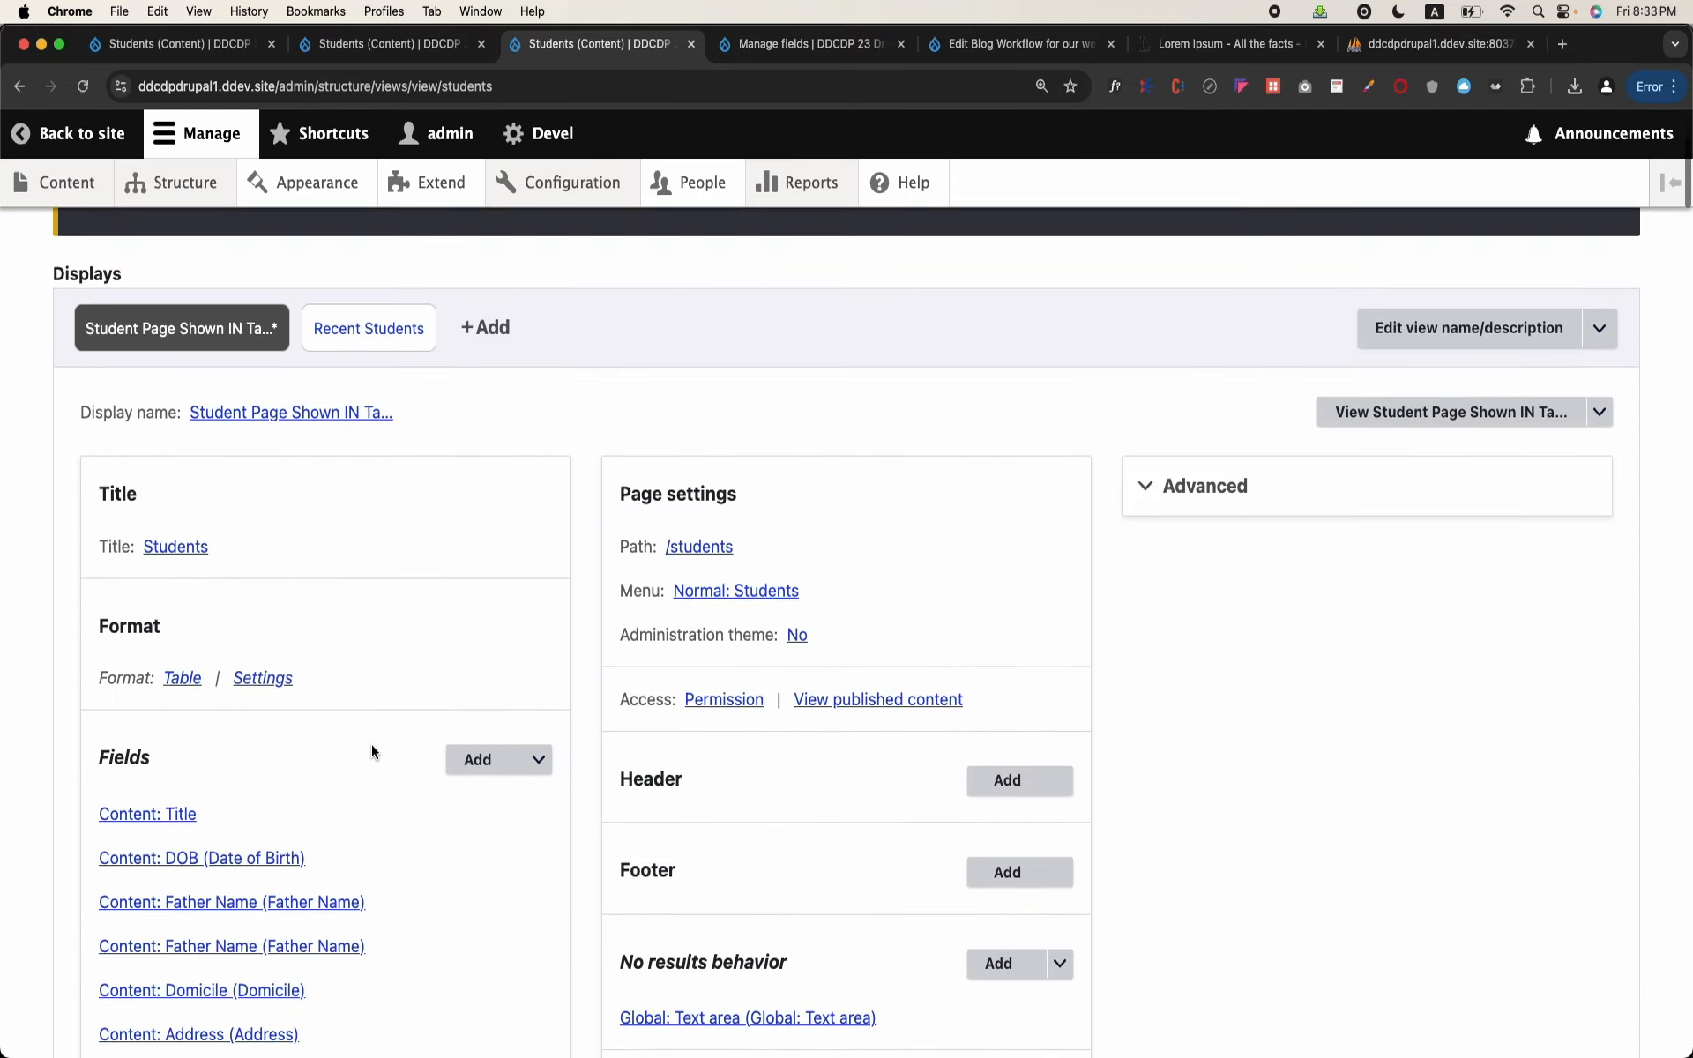
{"action": "left_click", "coordinate": [133, 1005]}
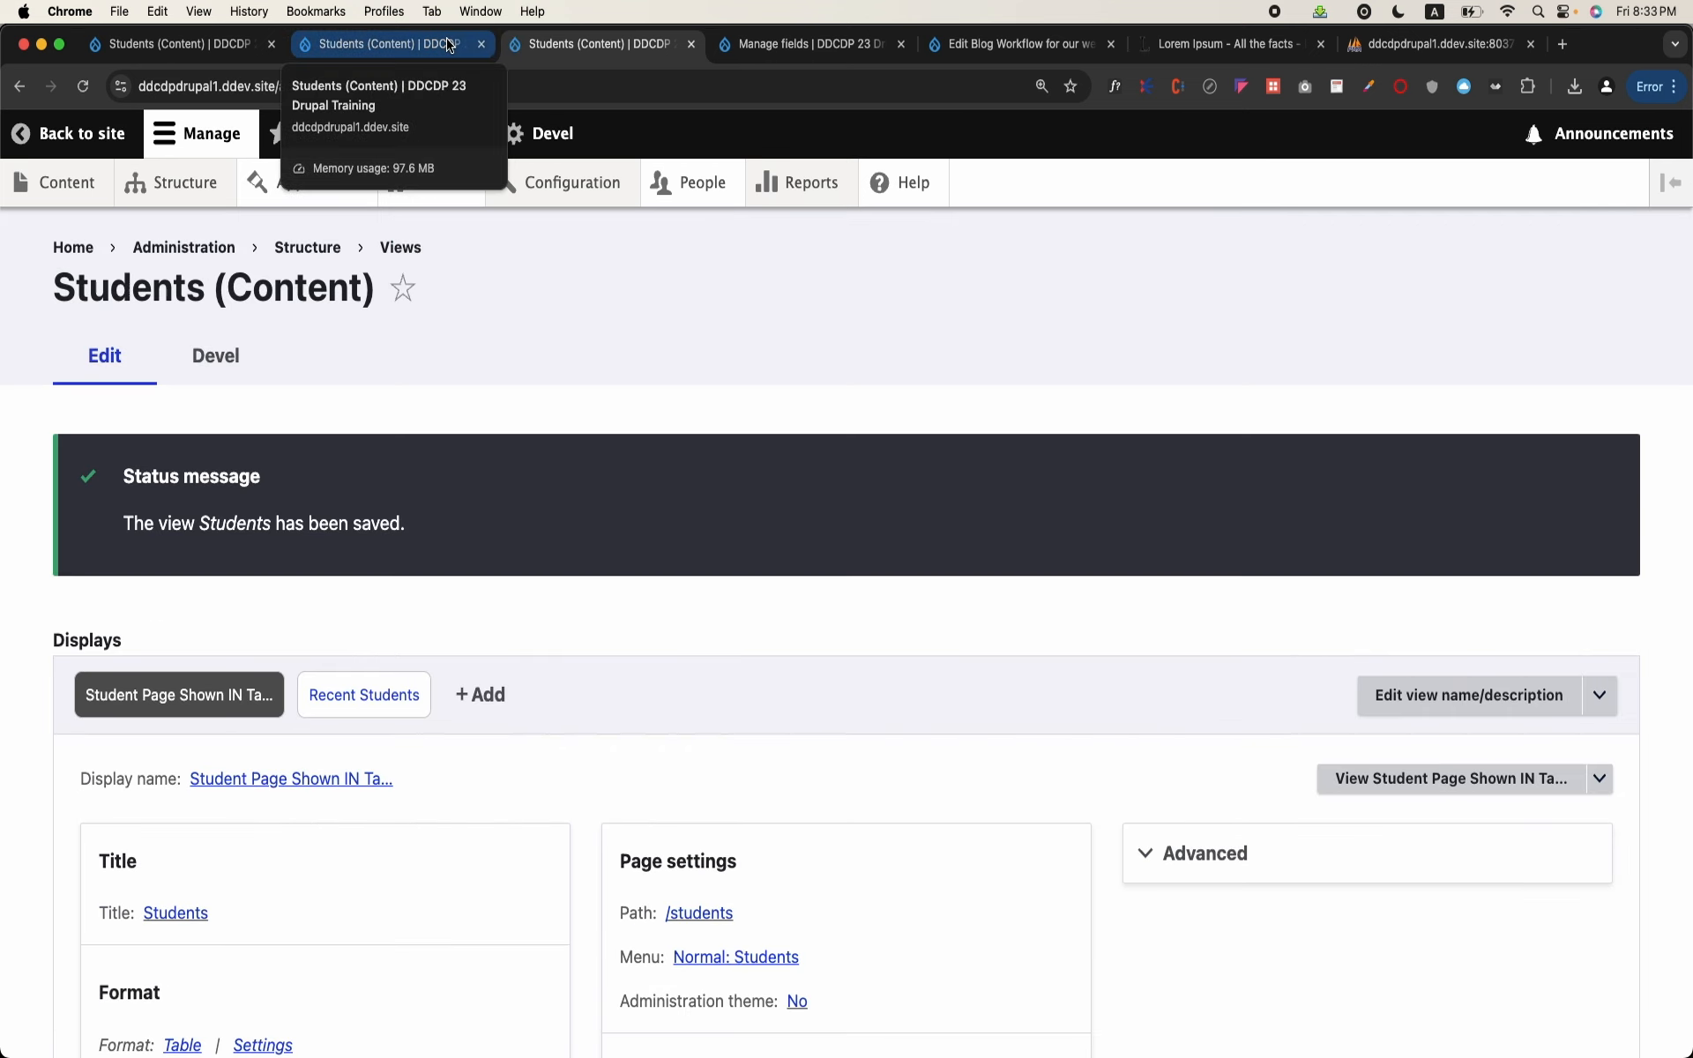
{"action": "right_click", "coordinate": [1411, 778]}
{"action": "left_click", "coordinate": [1285, 670]}
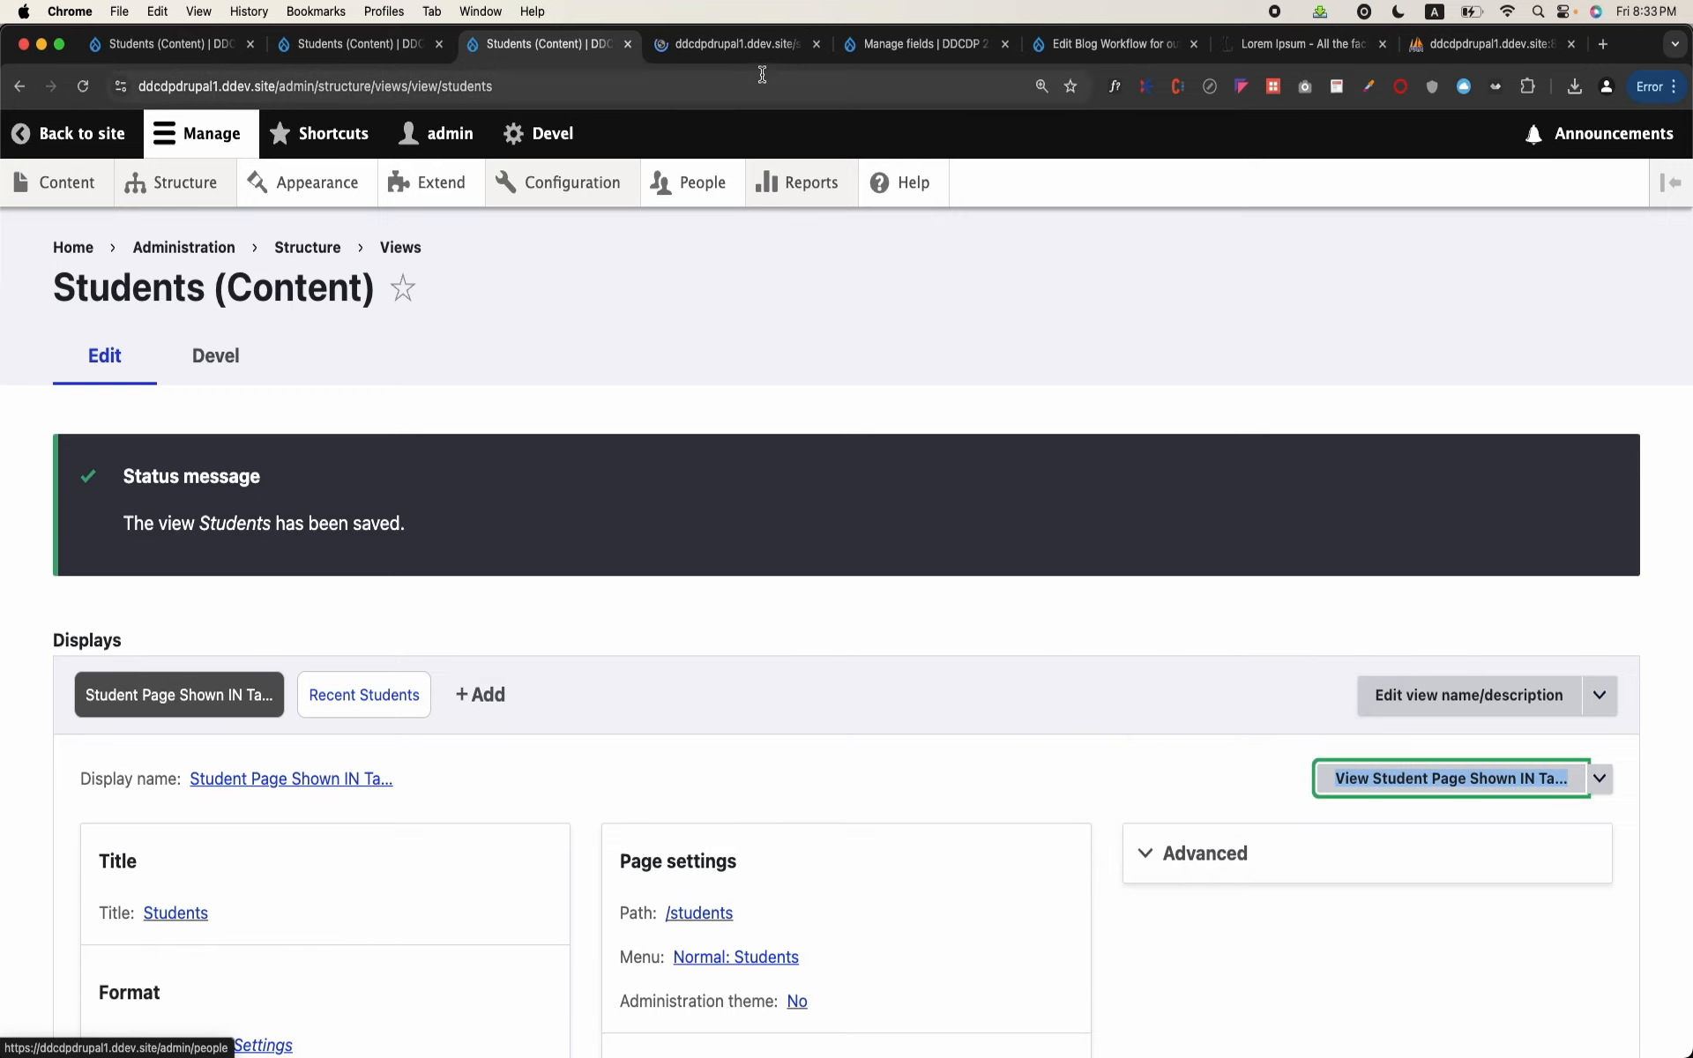
{"action": "left_click", "coordinate": [776, 53]}
{"action": "scroll", "coordinate": [836, 564], "scroll_direction": "down", "scroll_amount": 6}
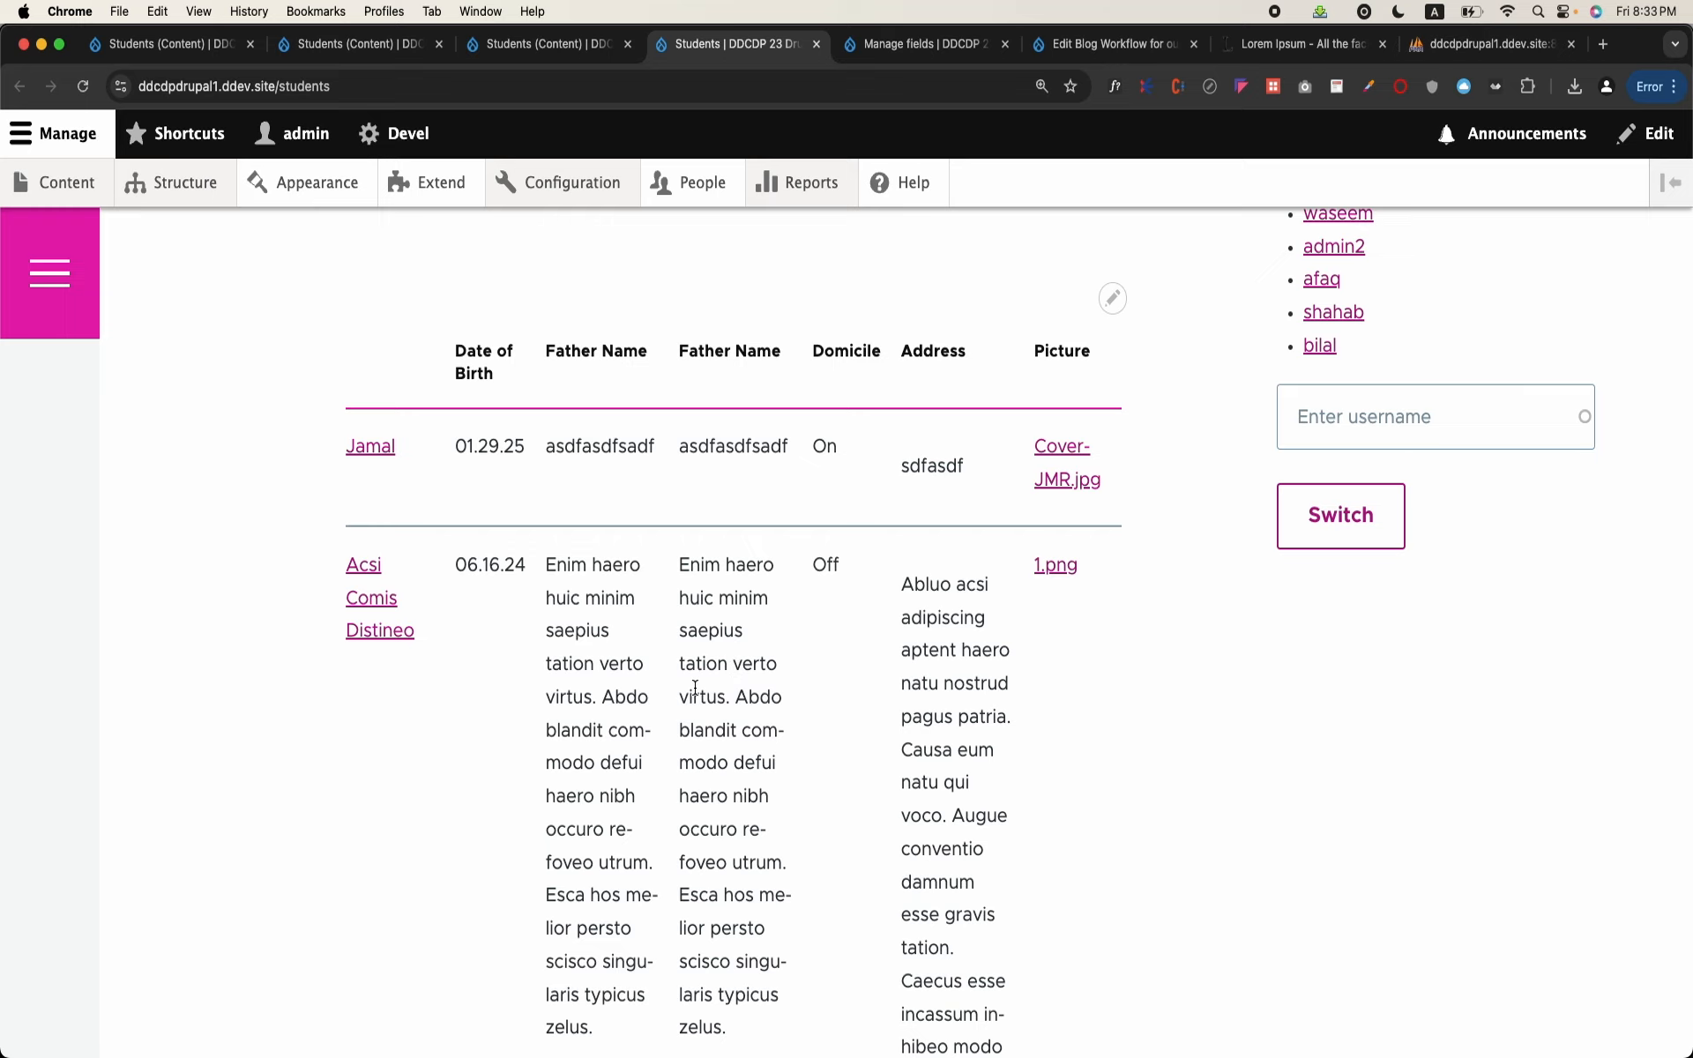
Step: Edit the view from the student page, remove the first of the two duplicate Father Name fields, and save the view
{"action": "mouse_move", "coordinate": [700, 350]}
{"action": "left_click", "coordinate": [1113, 304]}
{"action": "left_click", "coordinate": [1100, 344]}
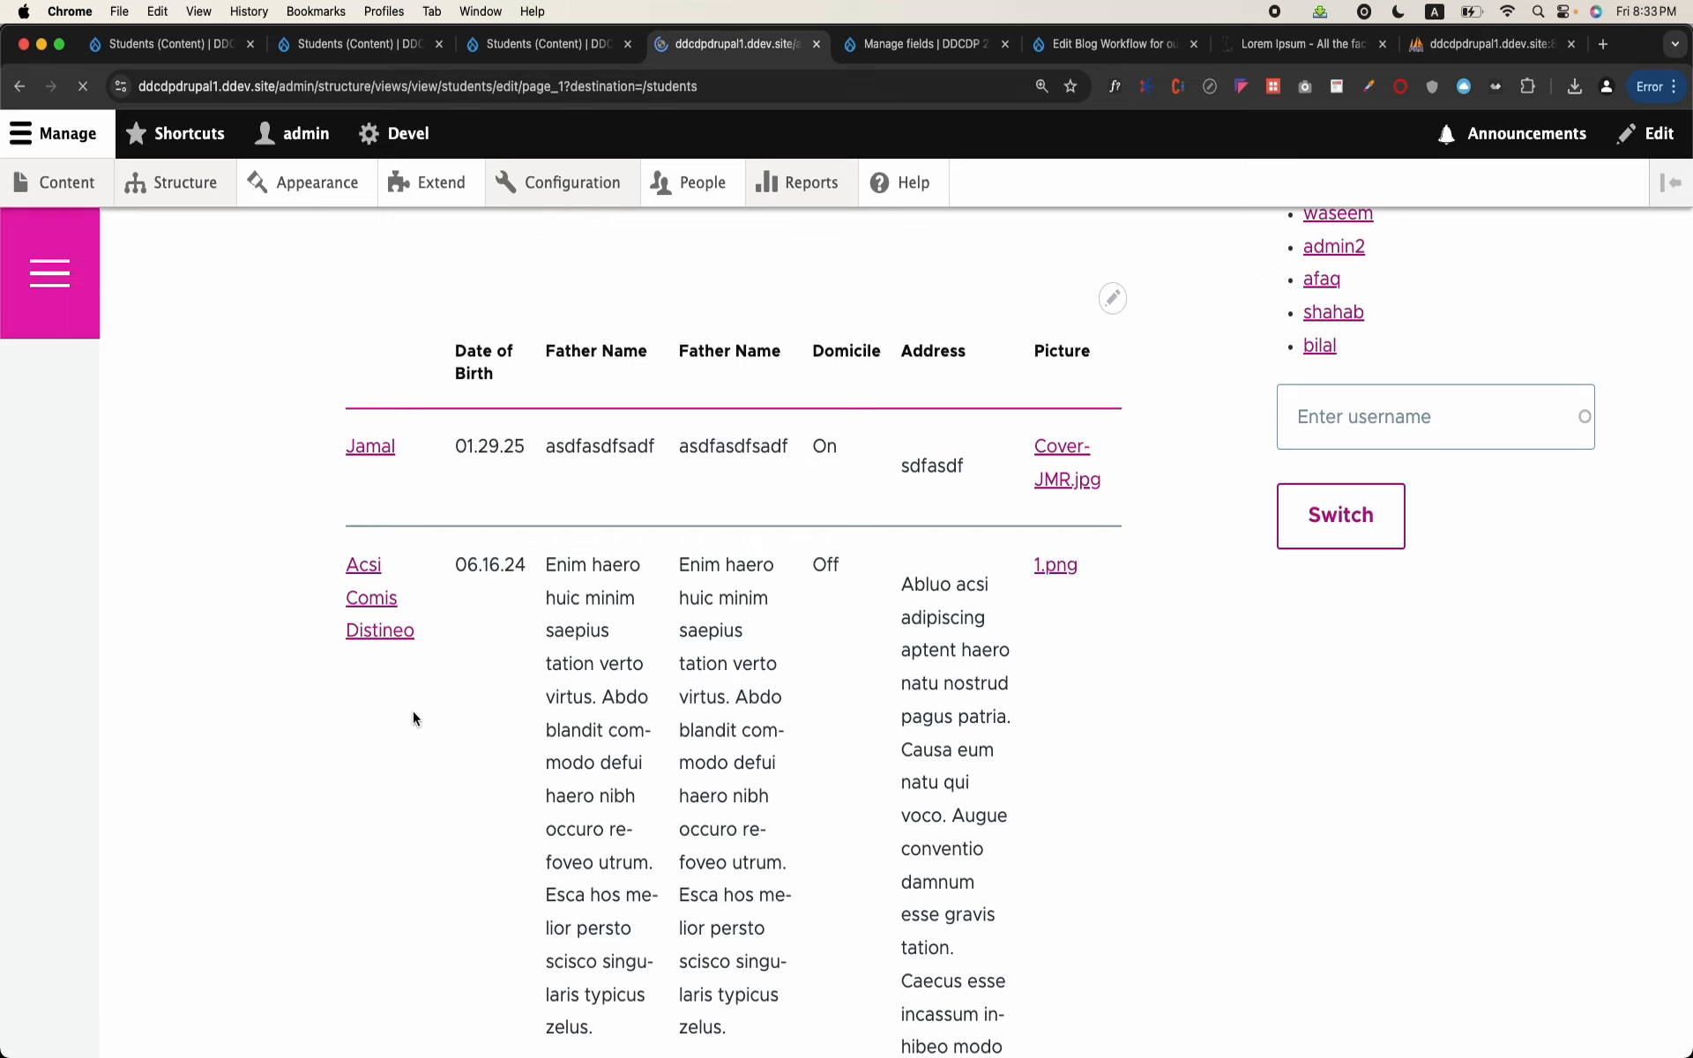
{"action": "scroll", "coordinate": [413, 719], "scroll_direction": "down", "scroll_amount": 4}
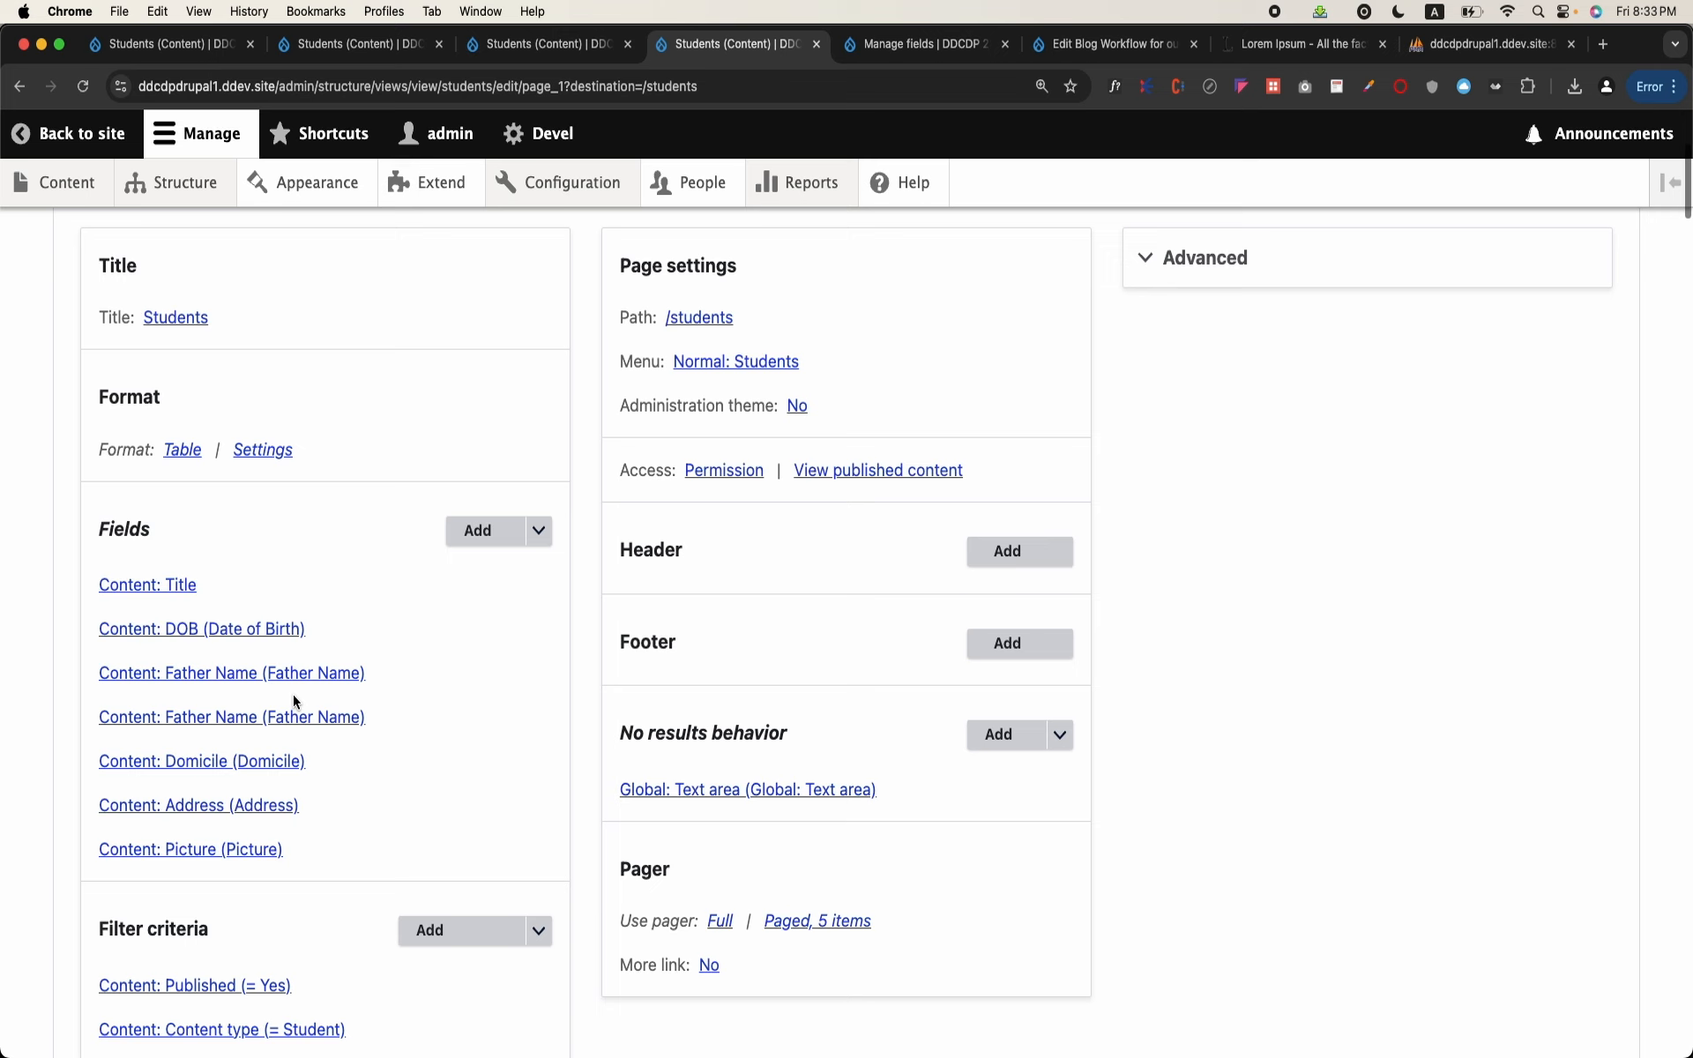
{"action": "left_click", "coordinate": [345, 678]}
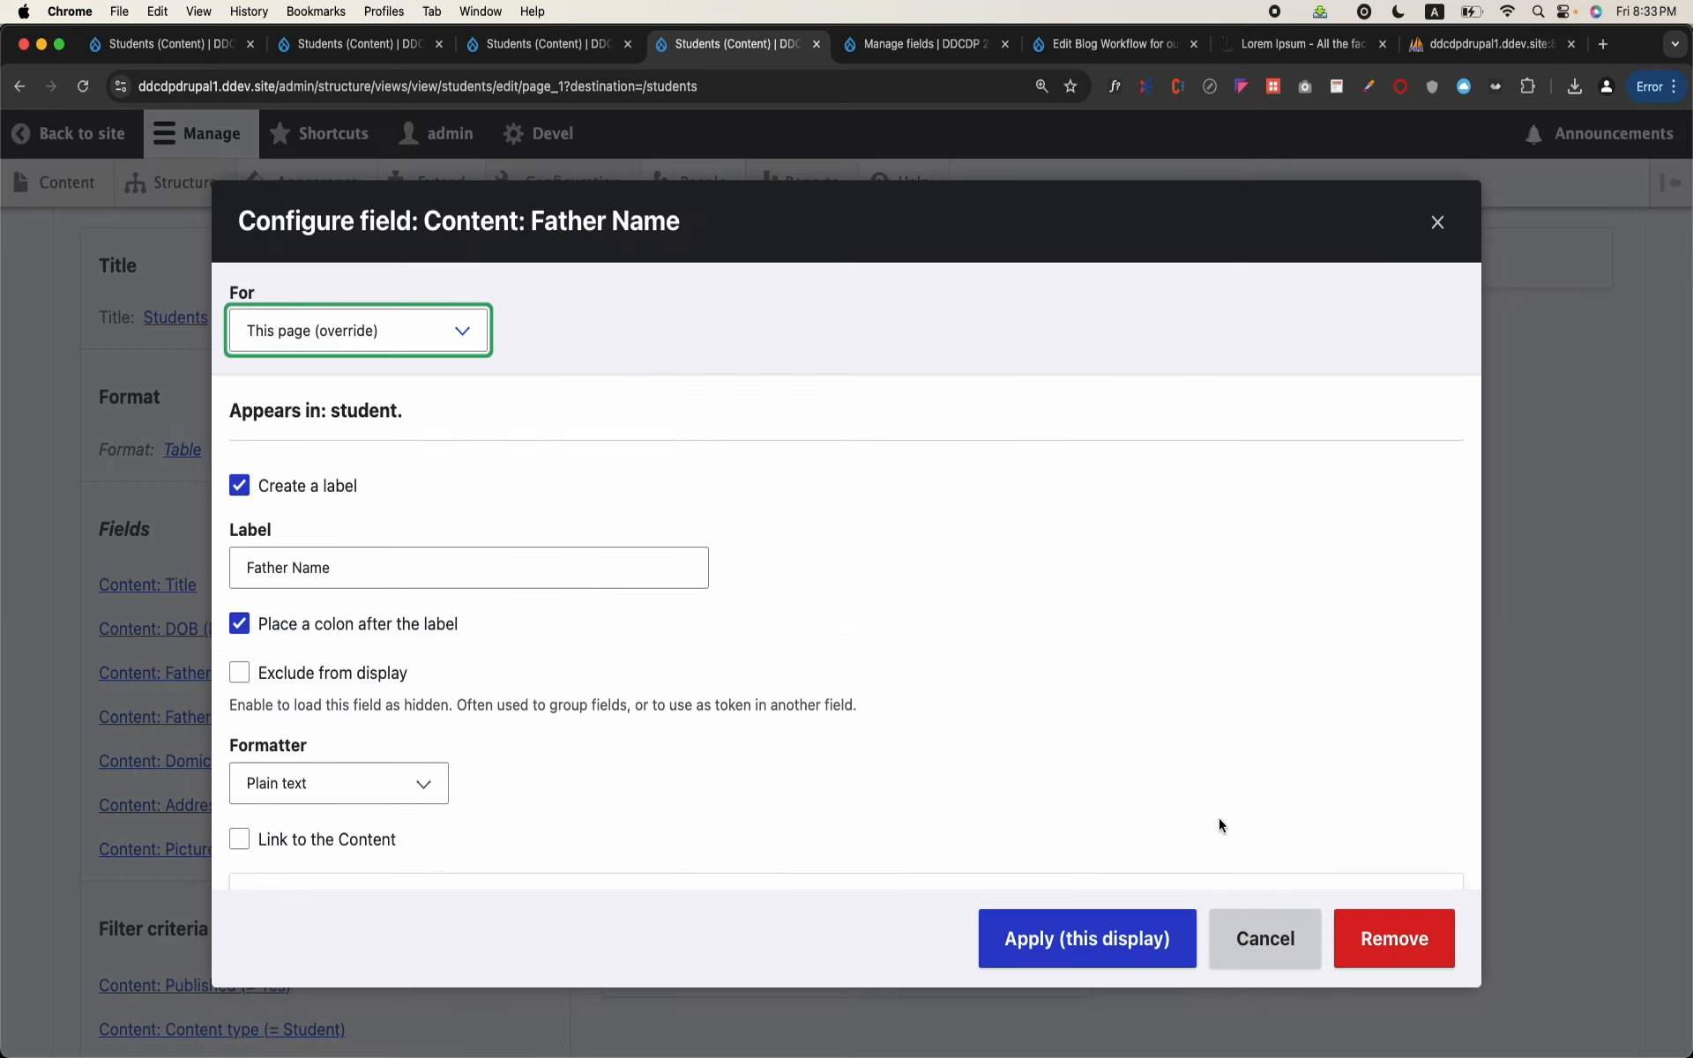
{"action": "left_click", "coordinate": [1394, 939]}
{"action": "scroll", "coordinate": [560, 891], "scroll_direction": "down", "scroll_amount": 6}
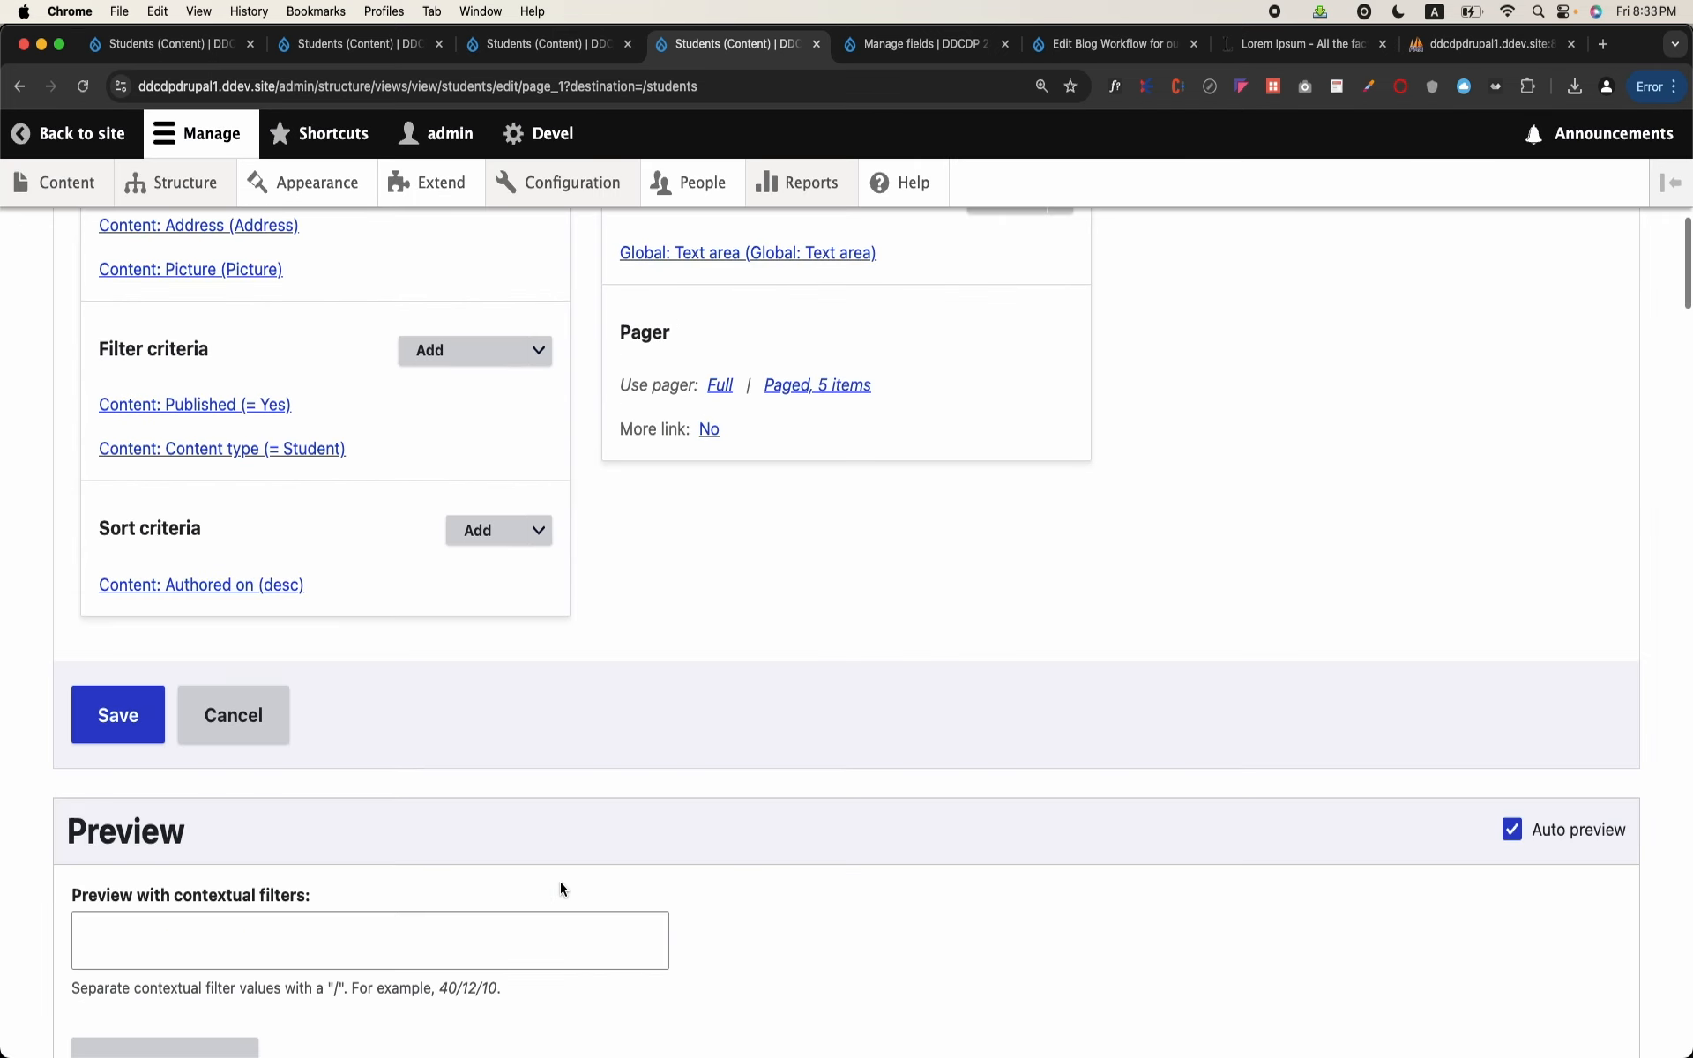
{"action": "left_click", "coordinate": [117, 715]}
{"action": "scroll", "coordinate": [627, 701], "scroll_direction": "down", "scroll_amount": 6}
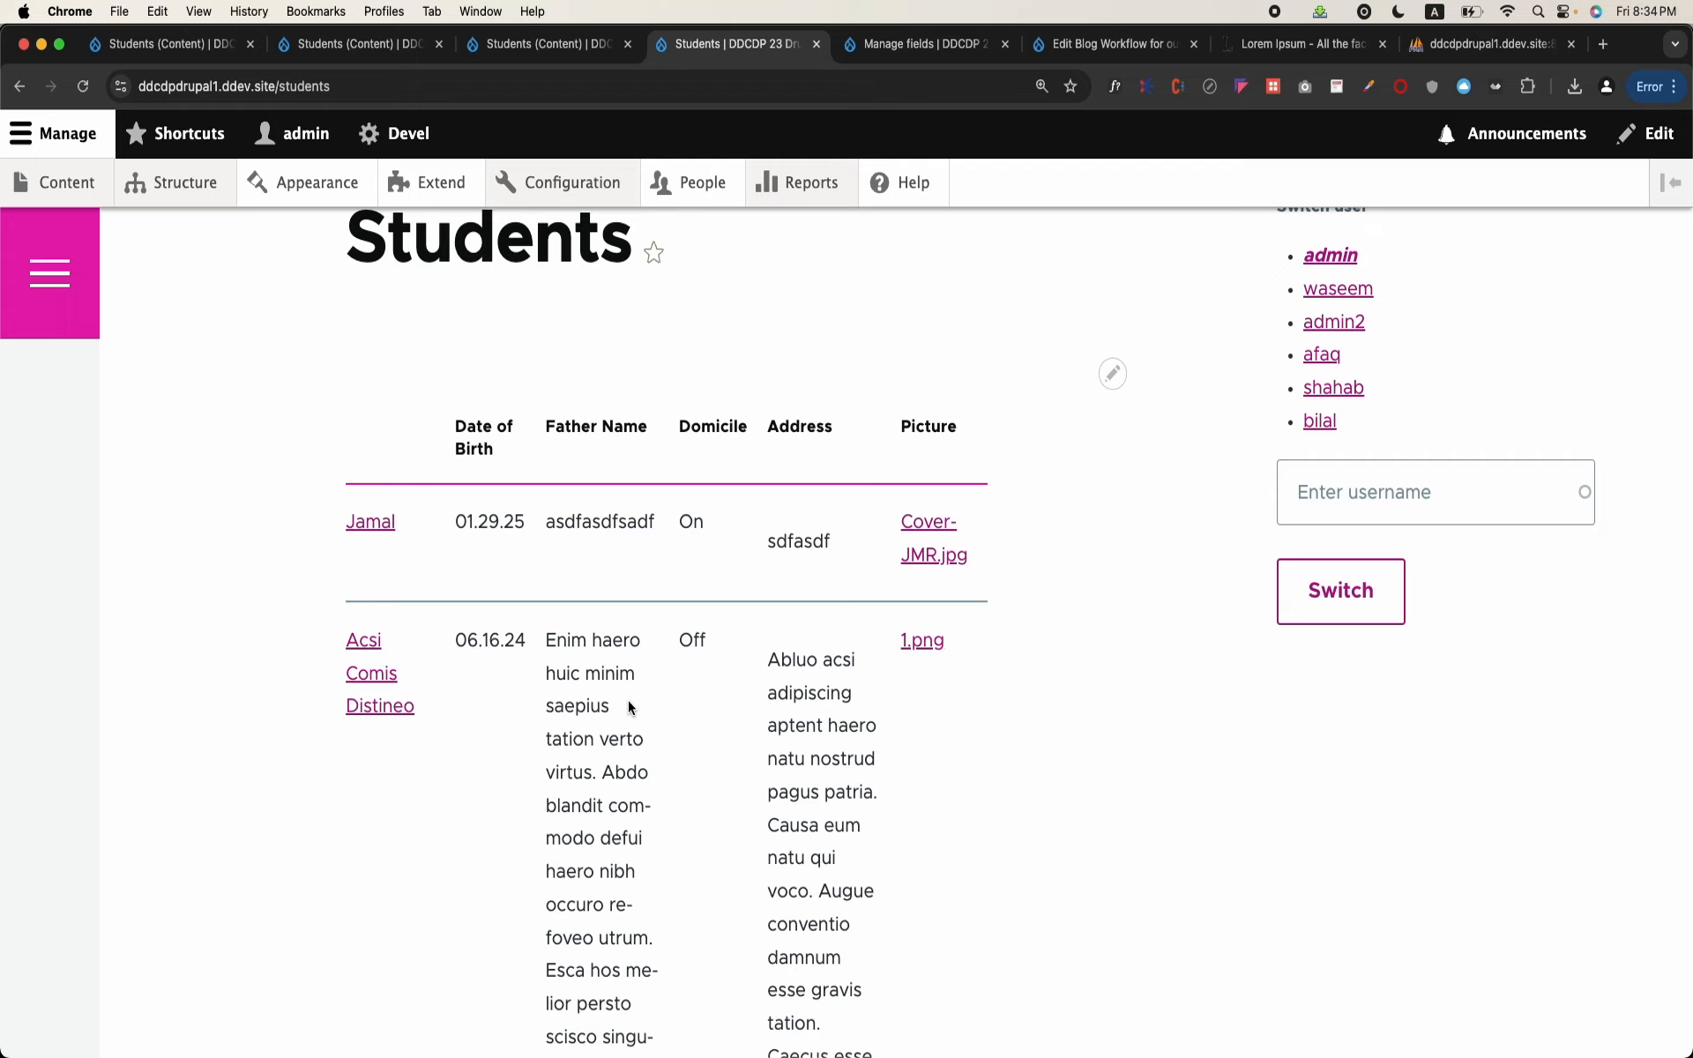
{"action": "left_click", "coordinate": [1275, 13]}
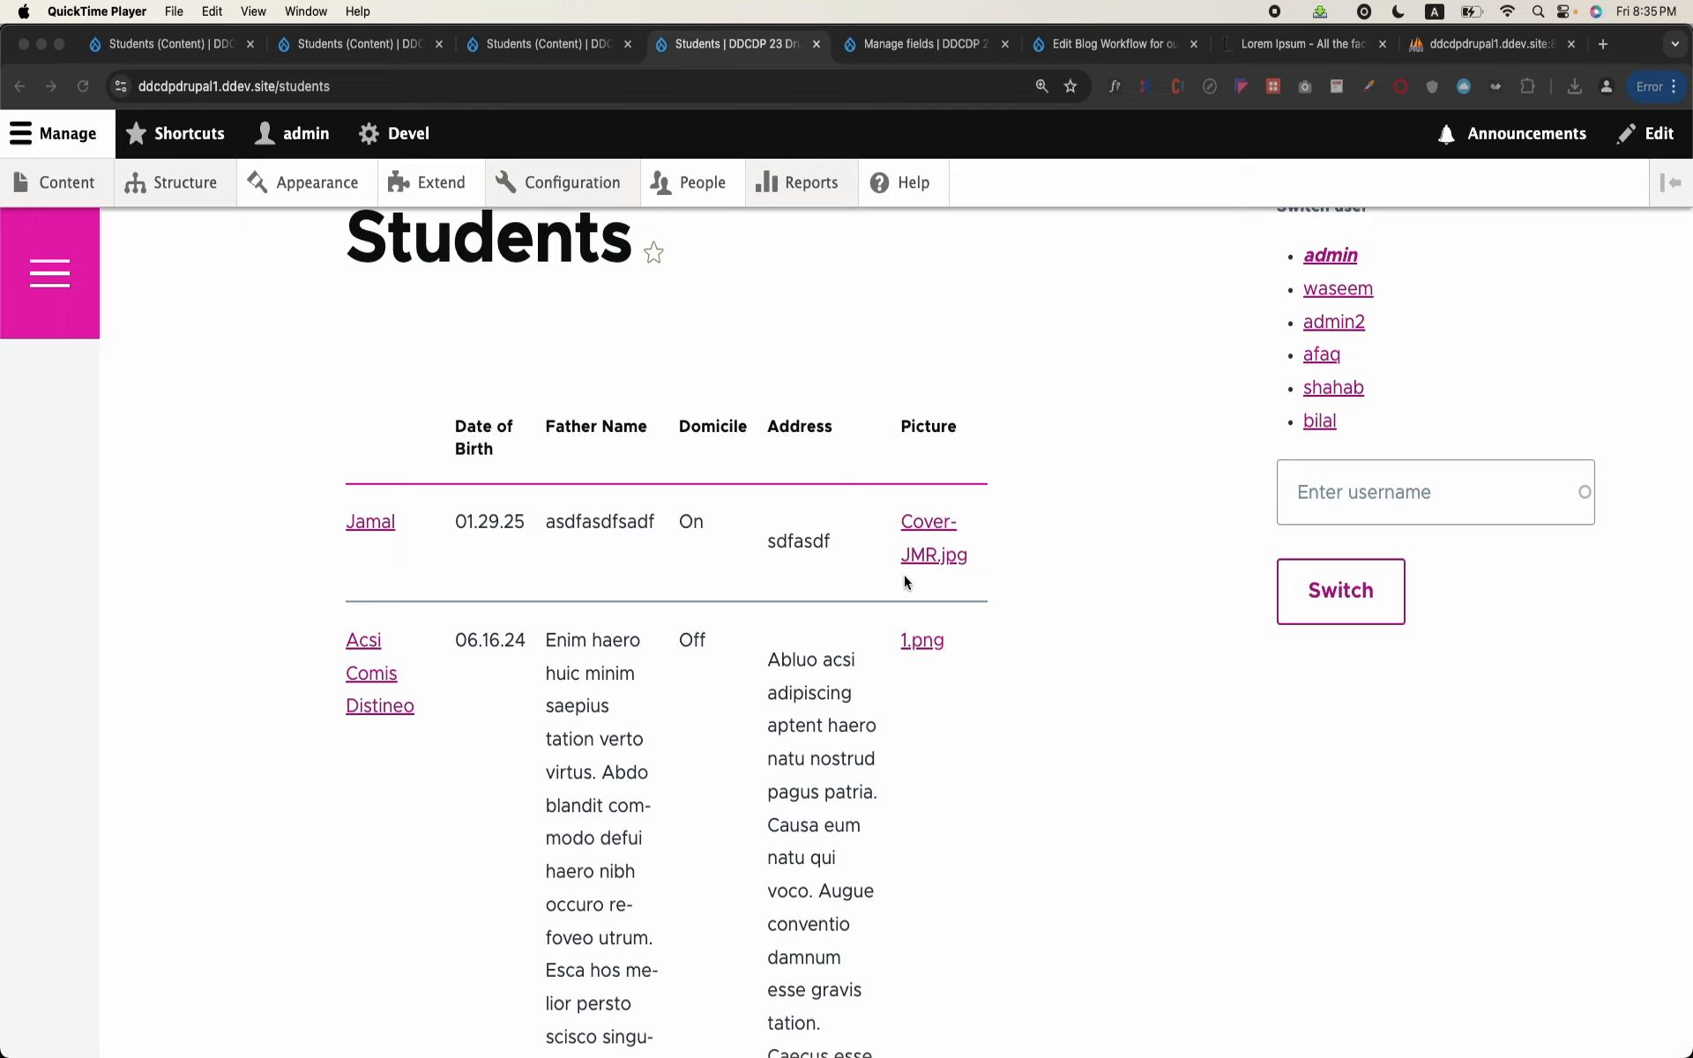
{"action": "scroll", "coordinate": [1125, 589], "scroll_direction": "up", "scroll_amount": 3}
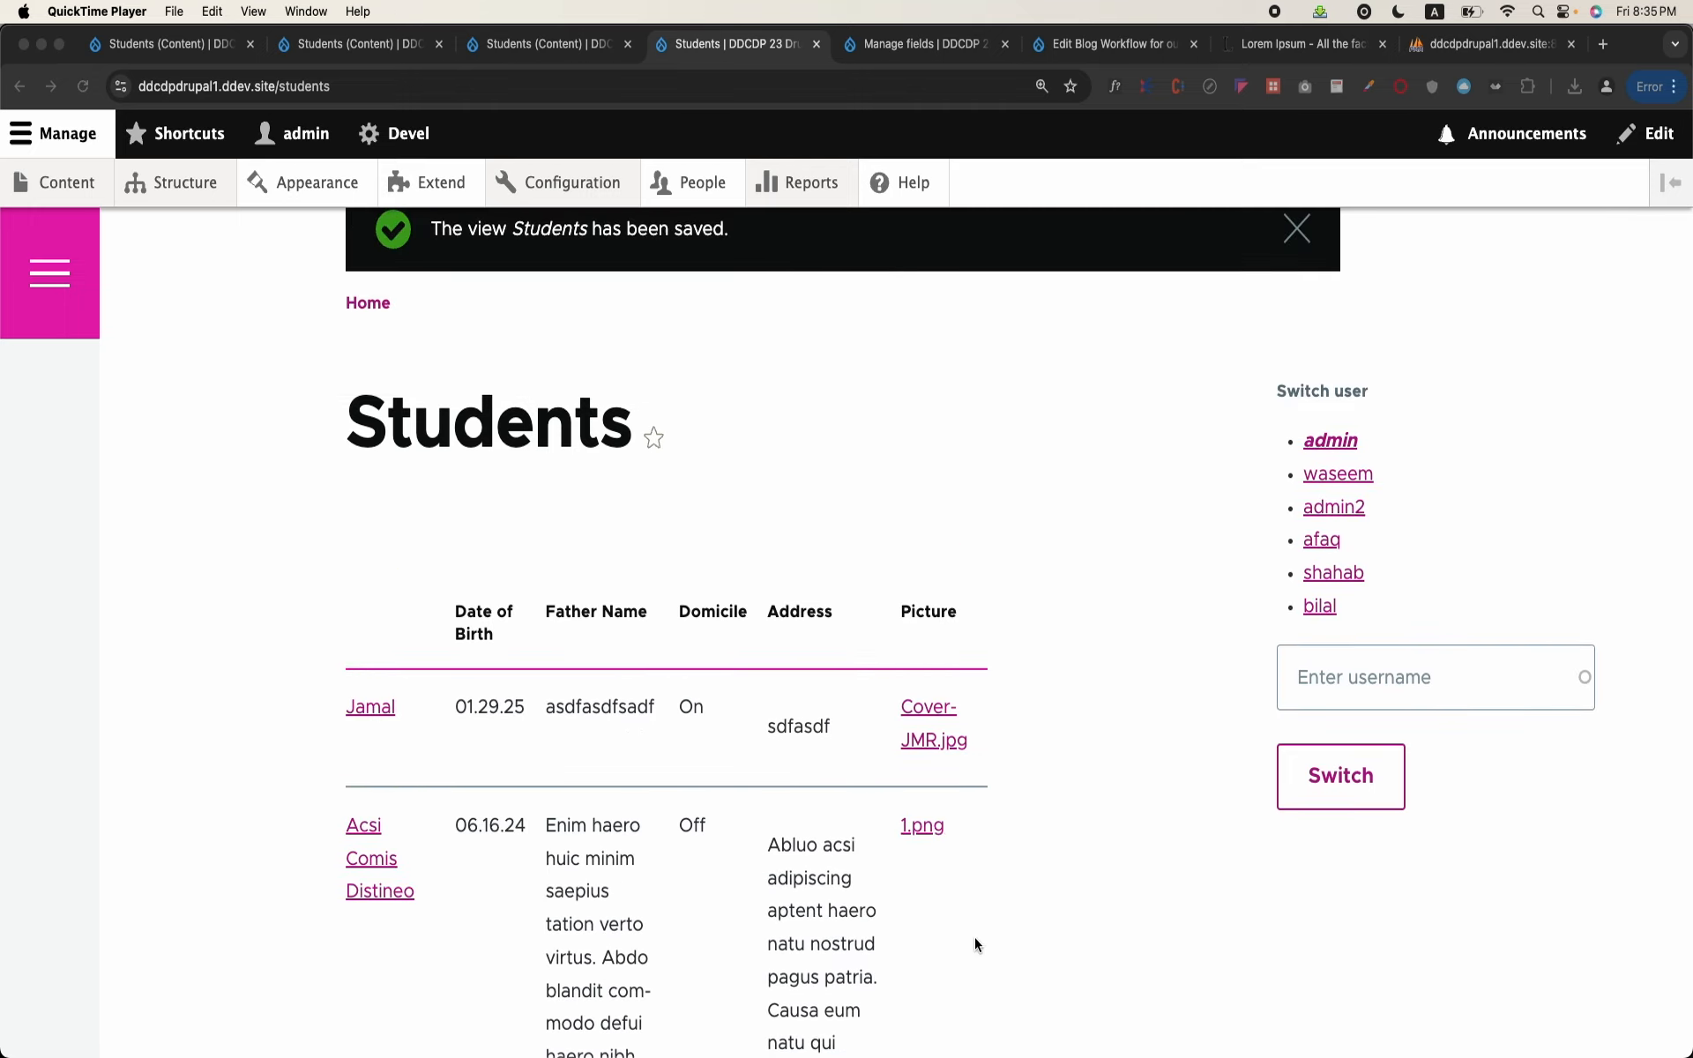
{"action": "left_click", "coordinate": [1028, 504]}
Step: Reopen the Students view for editing from its page and set the Picture field's formatter to Thumbnail
{"action": "scroll", "coordinate": [1028, 504], "scroll_direction": "up", "scroll_amount": 2}
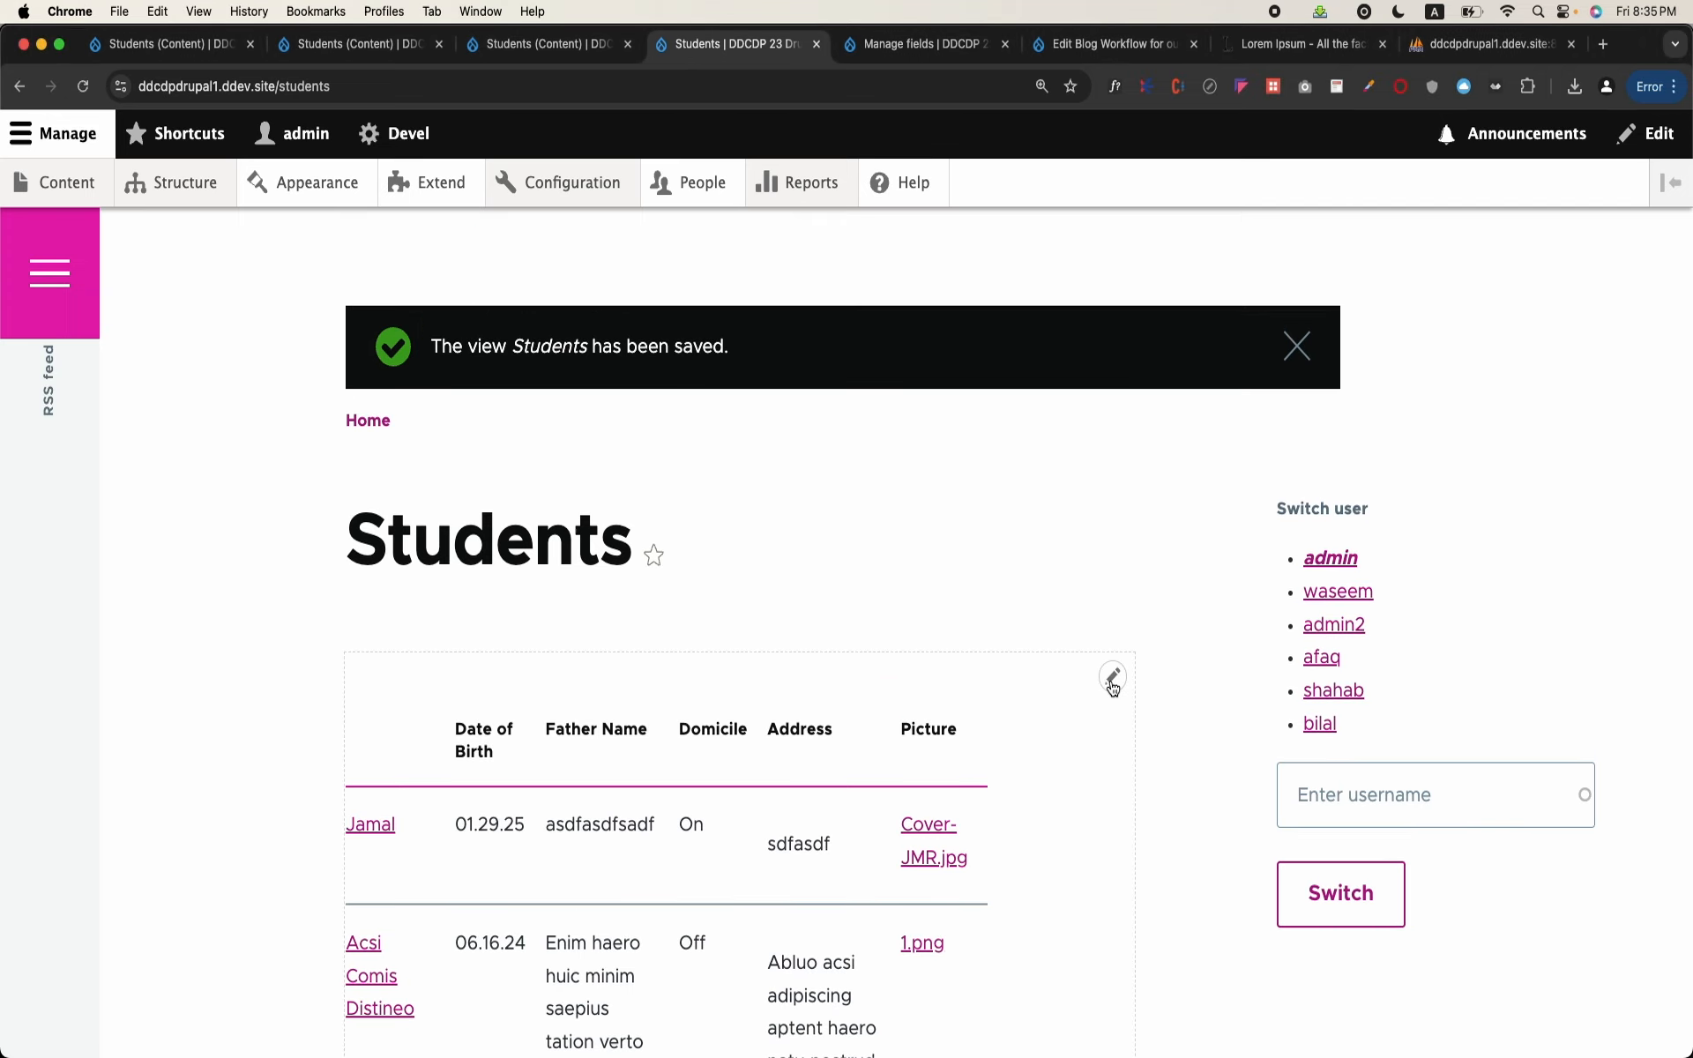
{"action": "left_click", "coordinate": [1108, 683]}
{"action": "left_click", "coordinate": [1092, 712]}
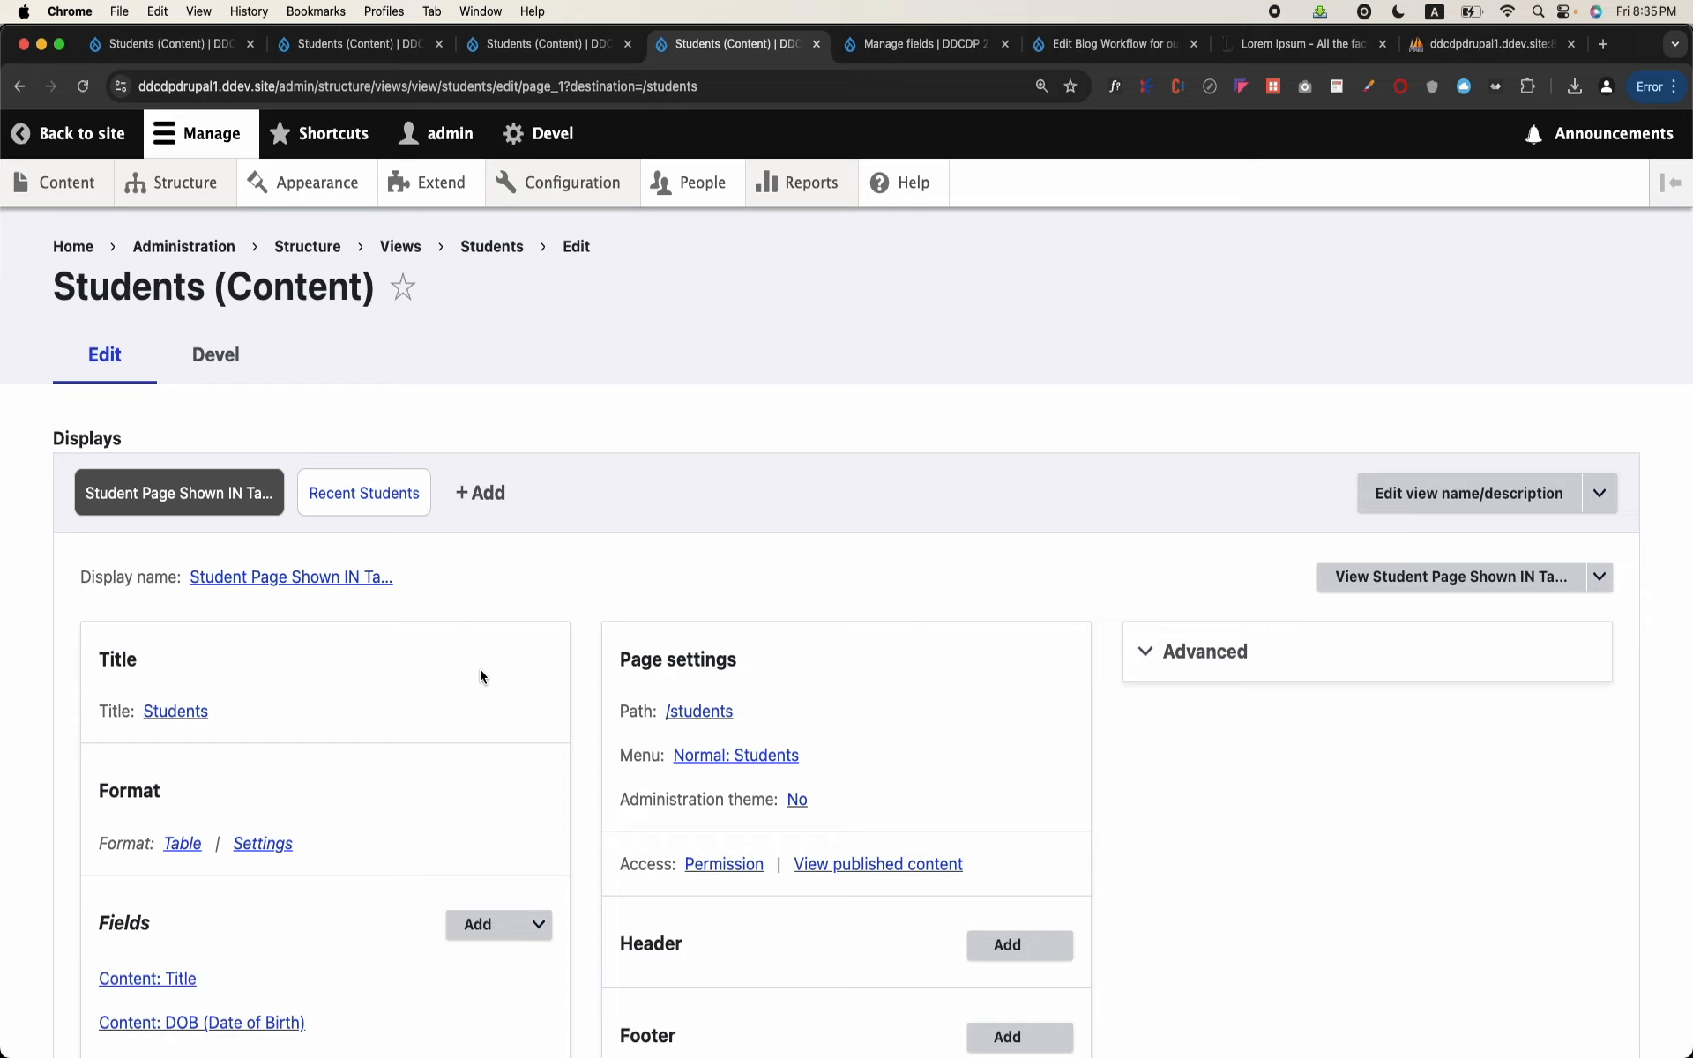
{"action": "scroll", "coordinate": [480, 680], "scroll_direction": "down", "scroll_amount": 5}
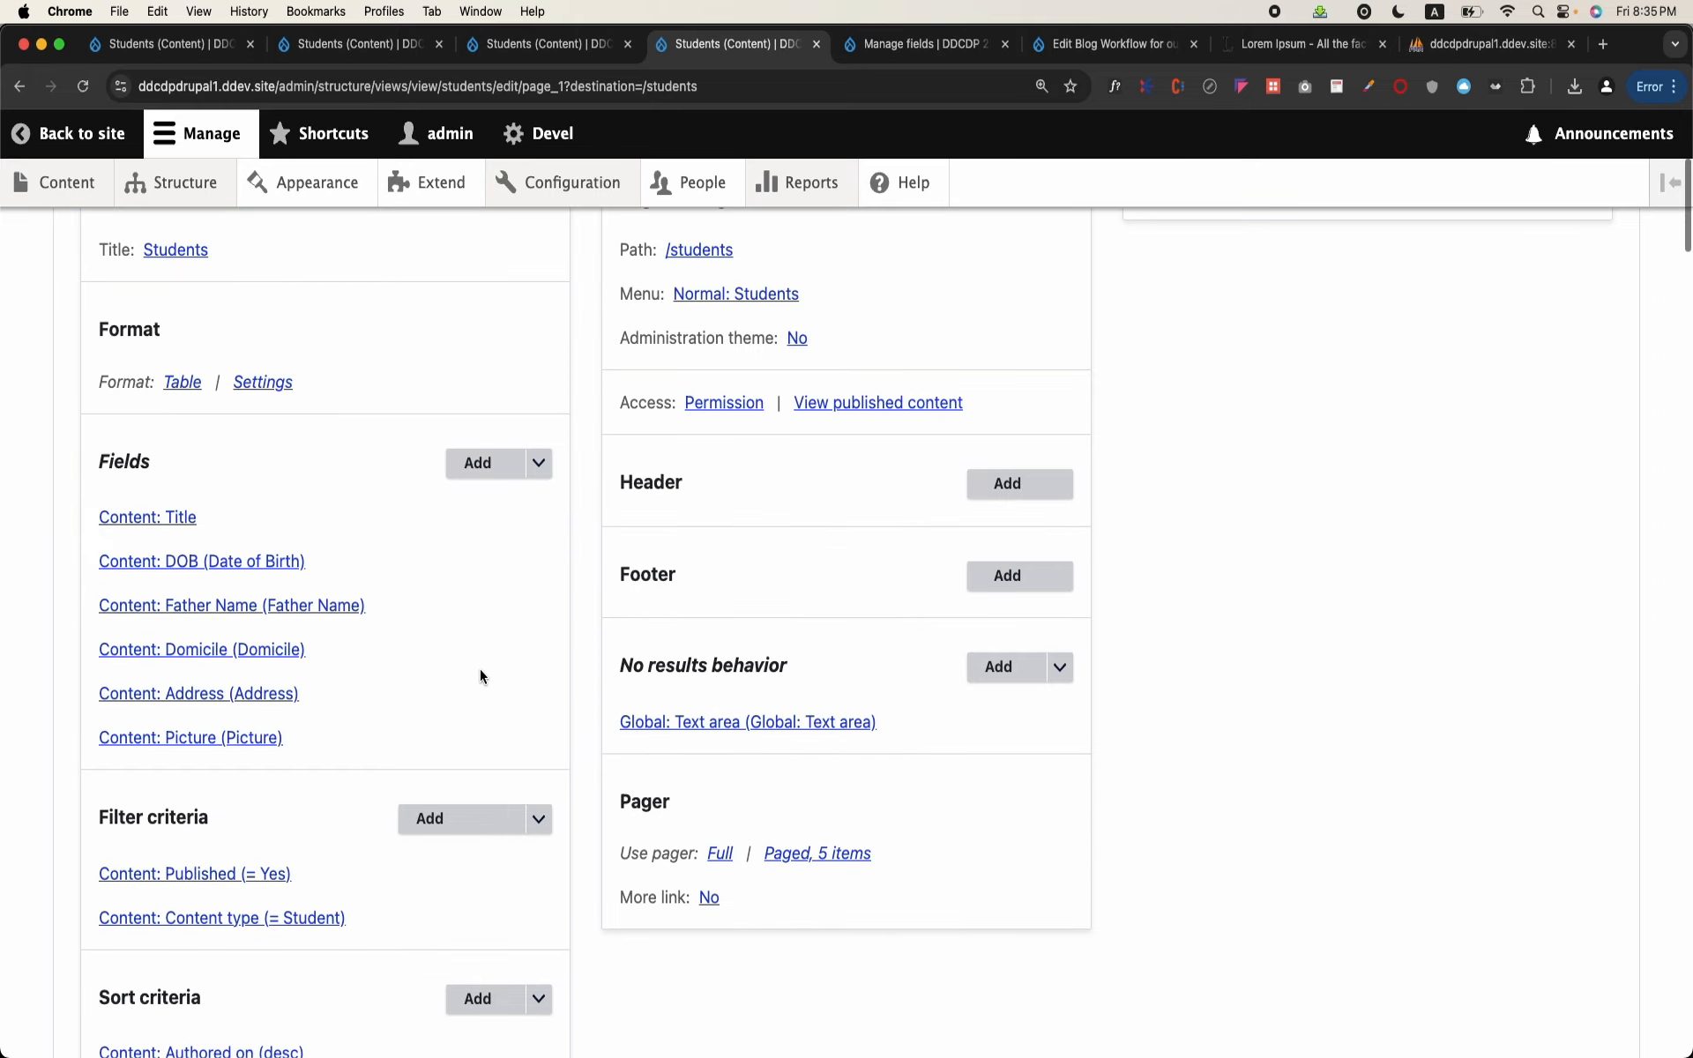
{"action": "left_click", "coordinate": [243, 738]}
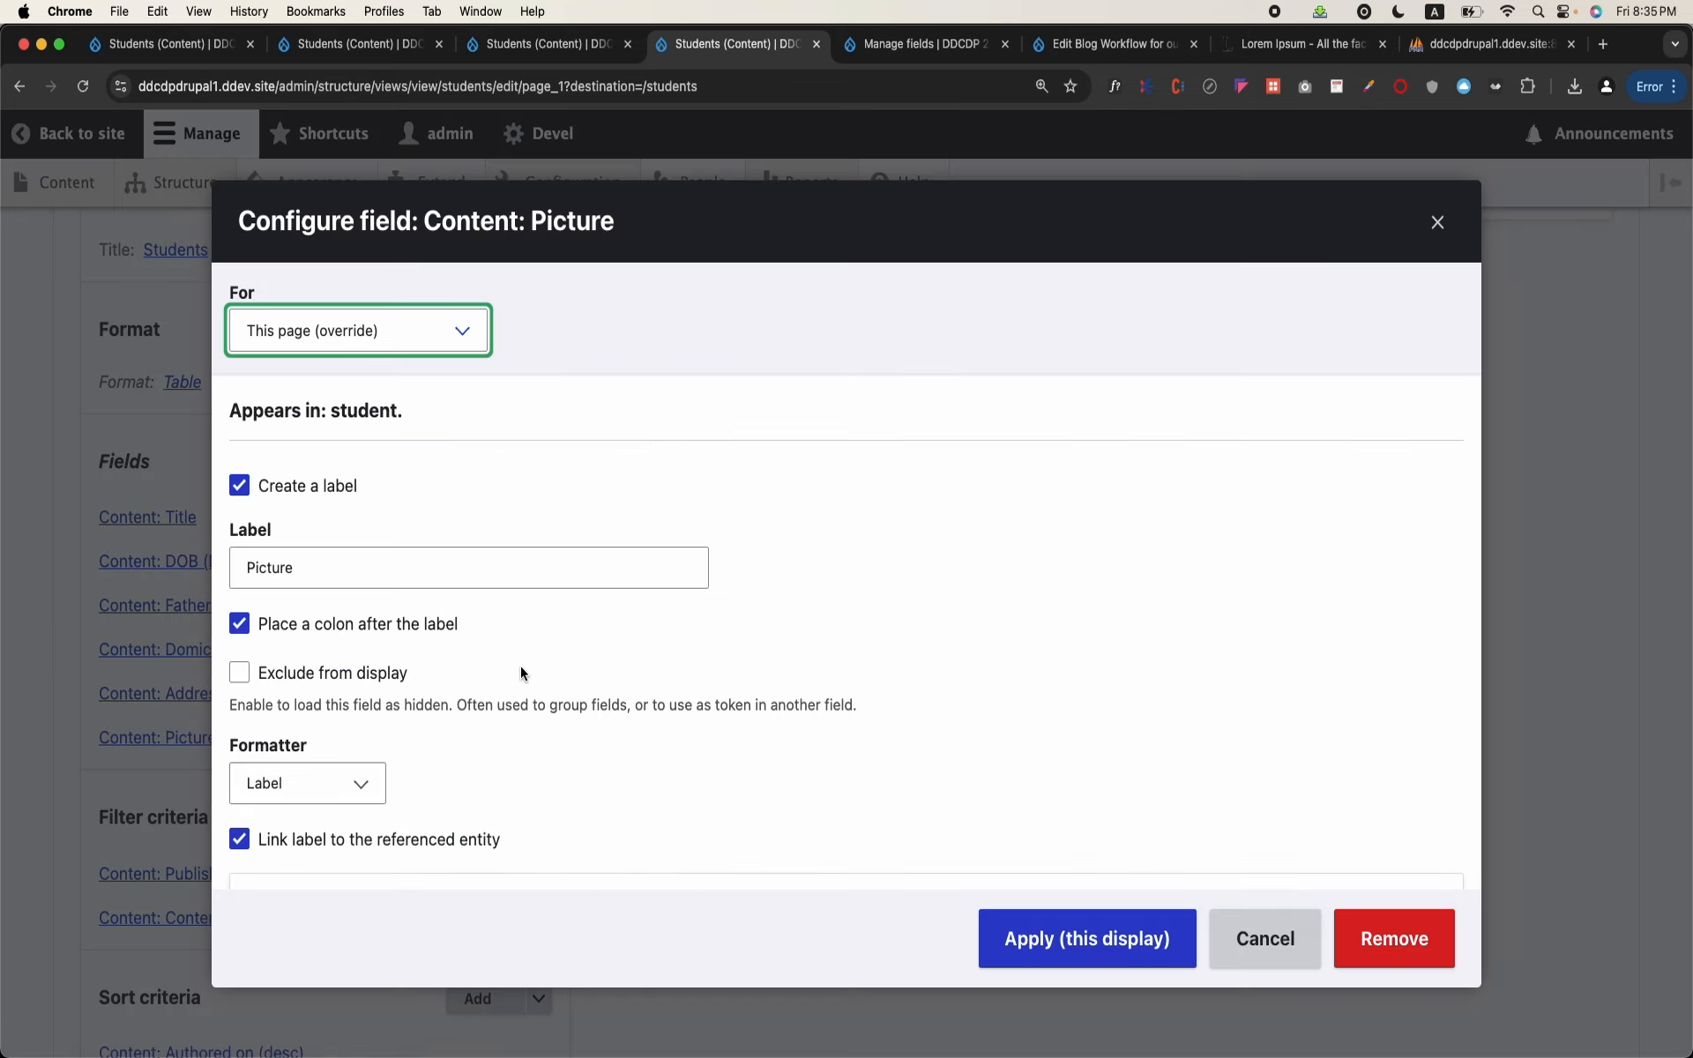
{"action": "scroll", "coordinate": [521, 665], "scroll_direction": "down", "scroll_amount": 4}
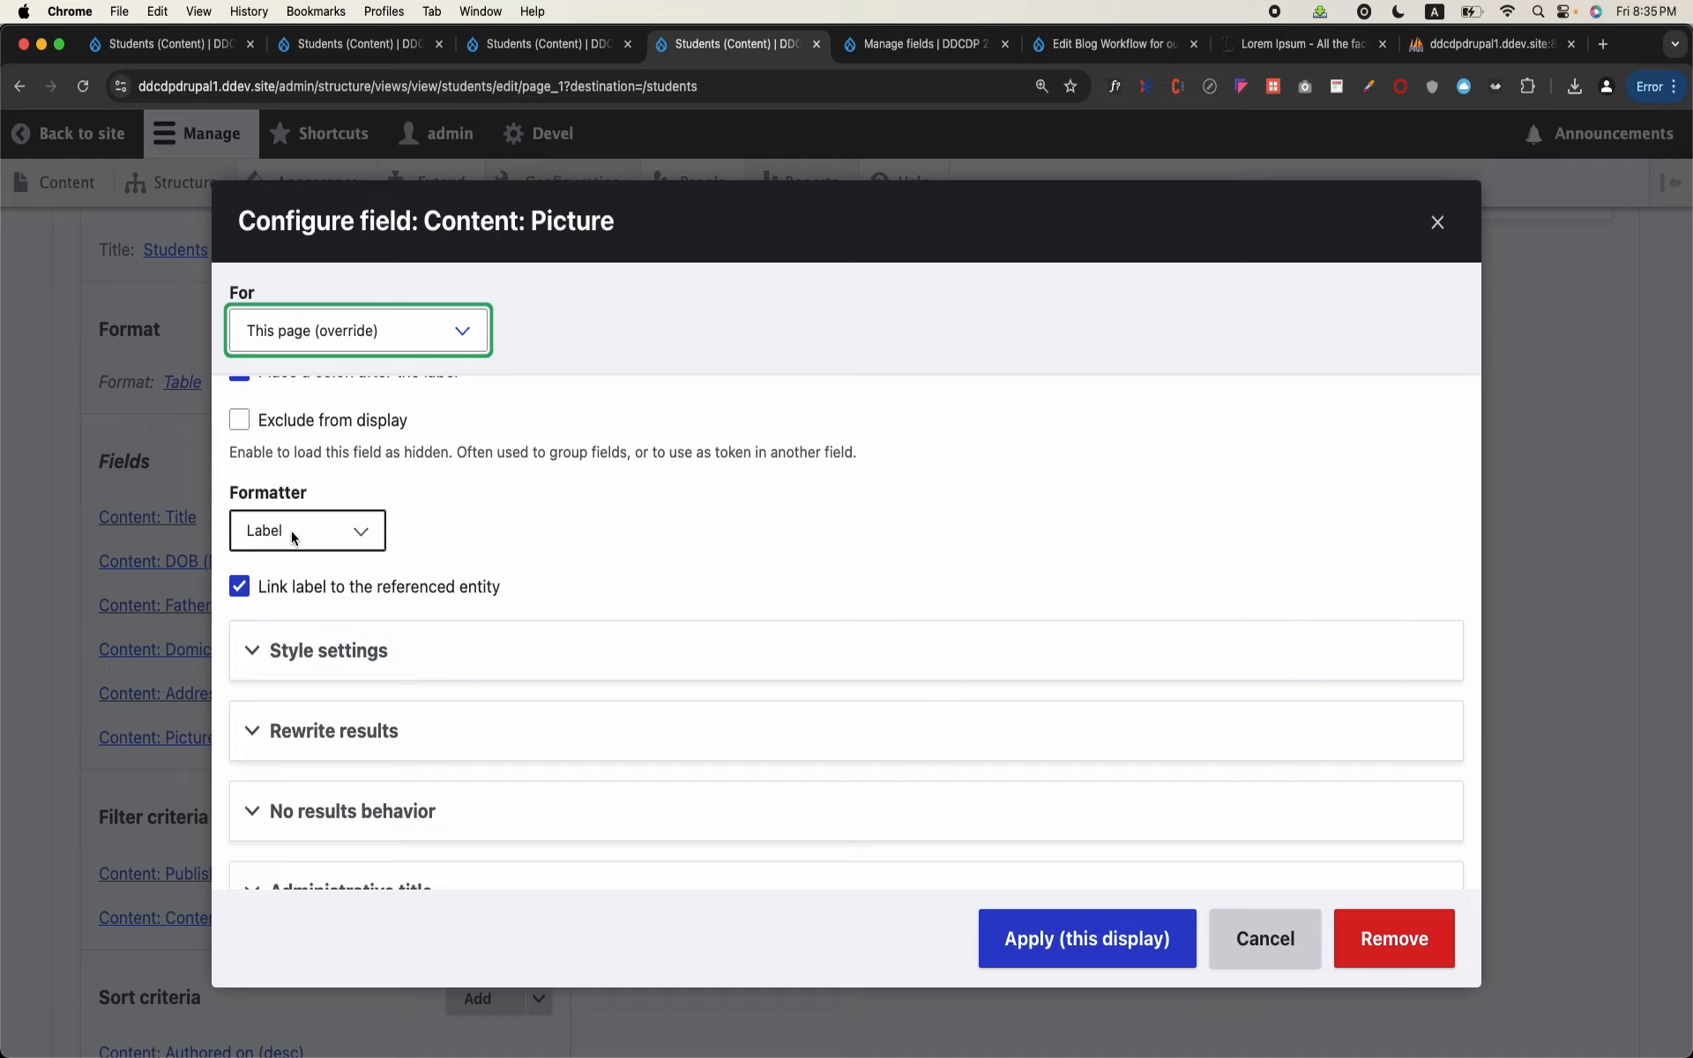
{"action": "left_click", "coordinate": [294, 534]}
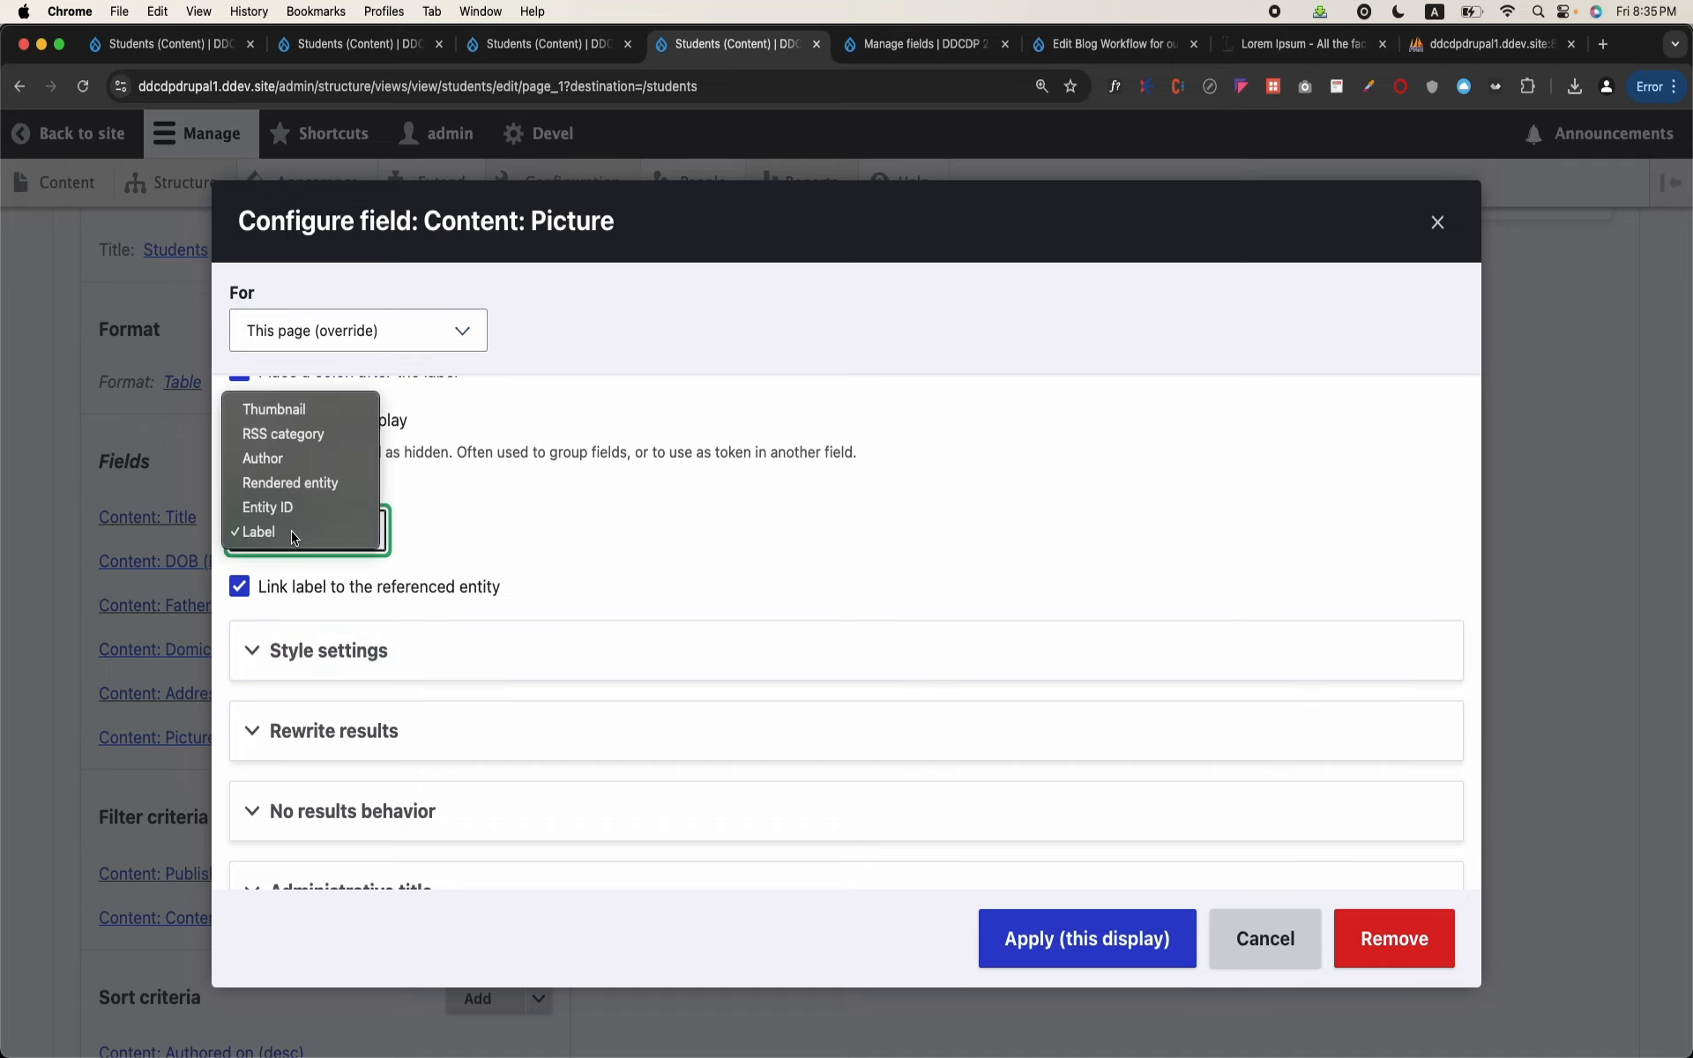
{"action": "left_click", "coordinate": [316, 410]}
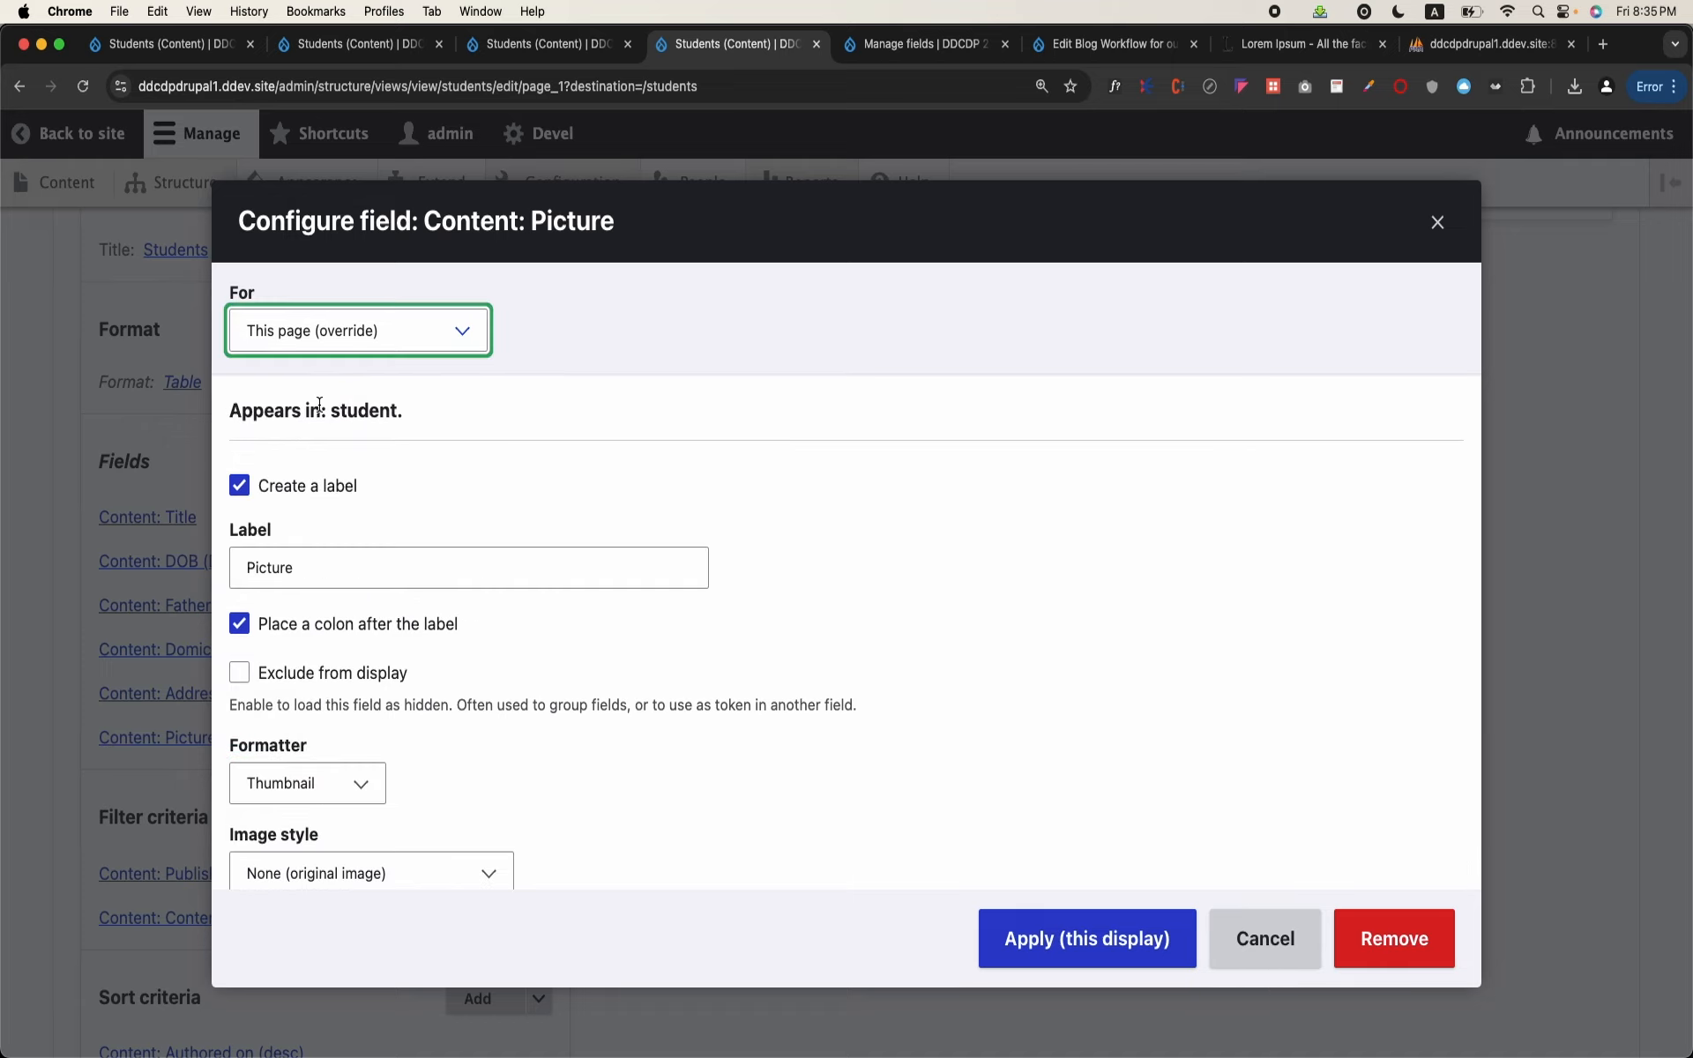
Step: Set the Picture field's image style to Thumbnail (100×100), link the image to Content, and apply it to this display
{"action": "scroll", "coordinate": [436, 763], "scroll_direction": "down", "scroll_amount": 3}
{"action": "left_click", "coordinate": [482, 701]}
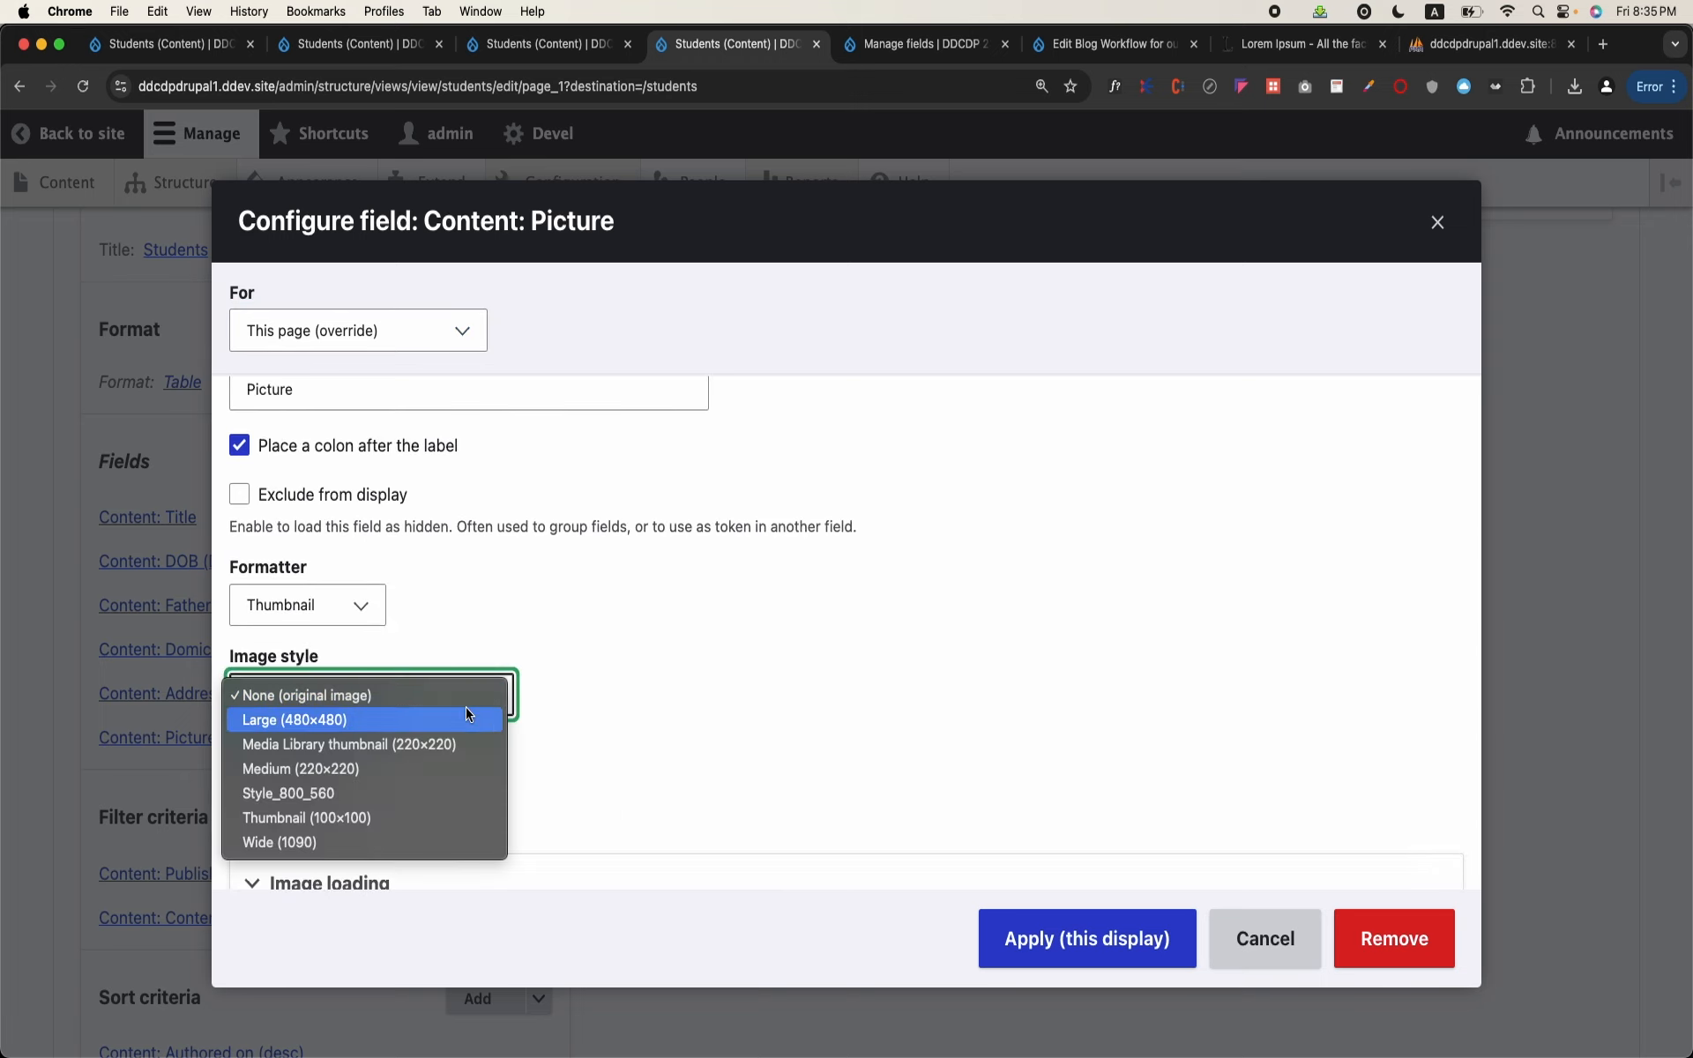
{"action": "left_click", "coordinate": [388, 825]}
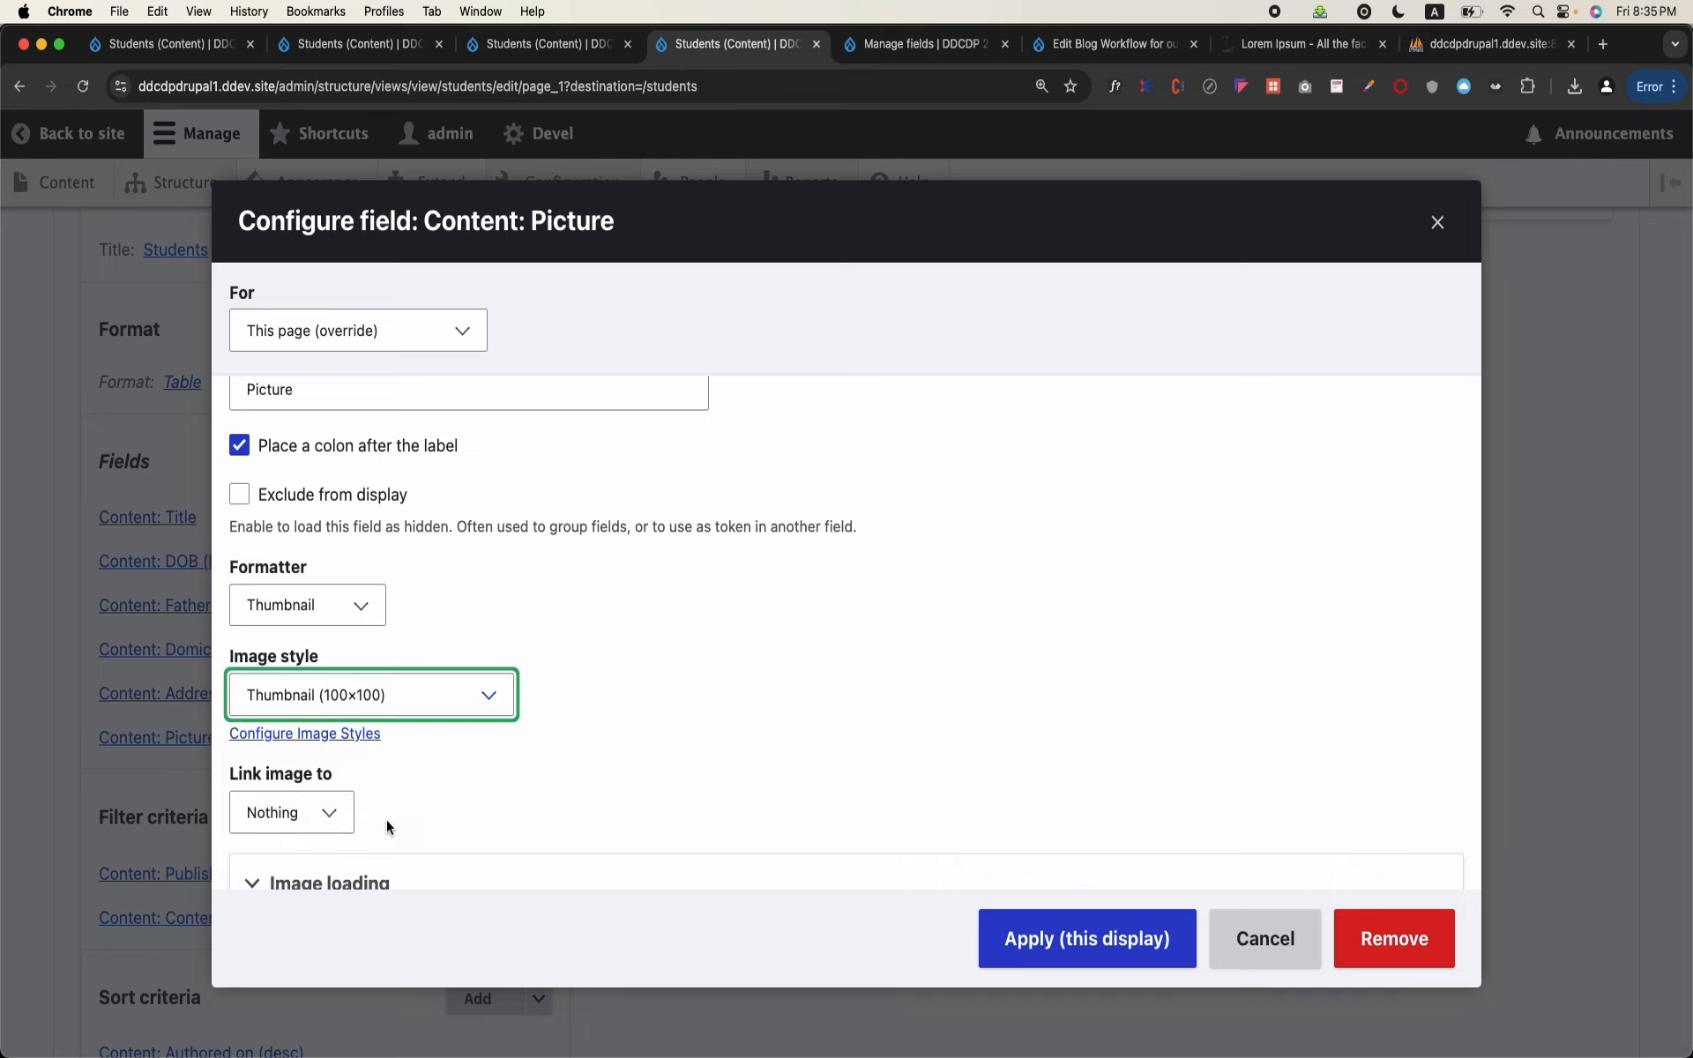
{"action": "left_click", "coordinate": [322, 812]}
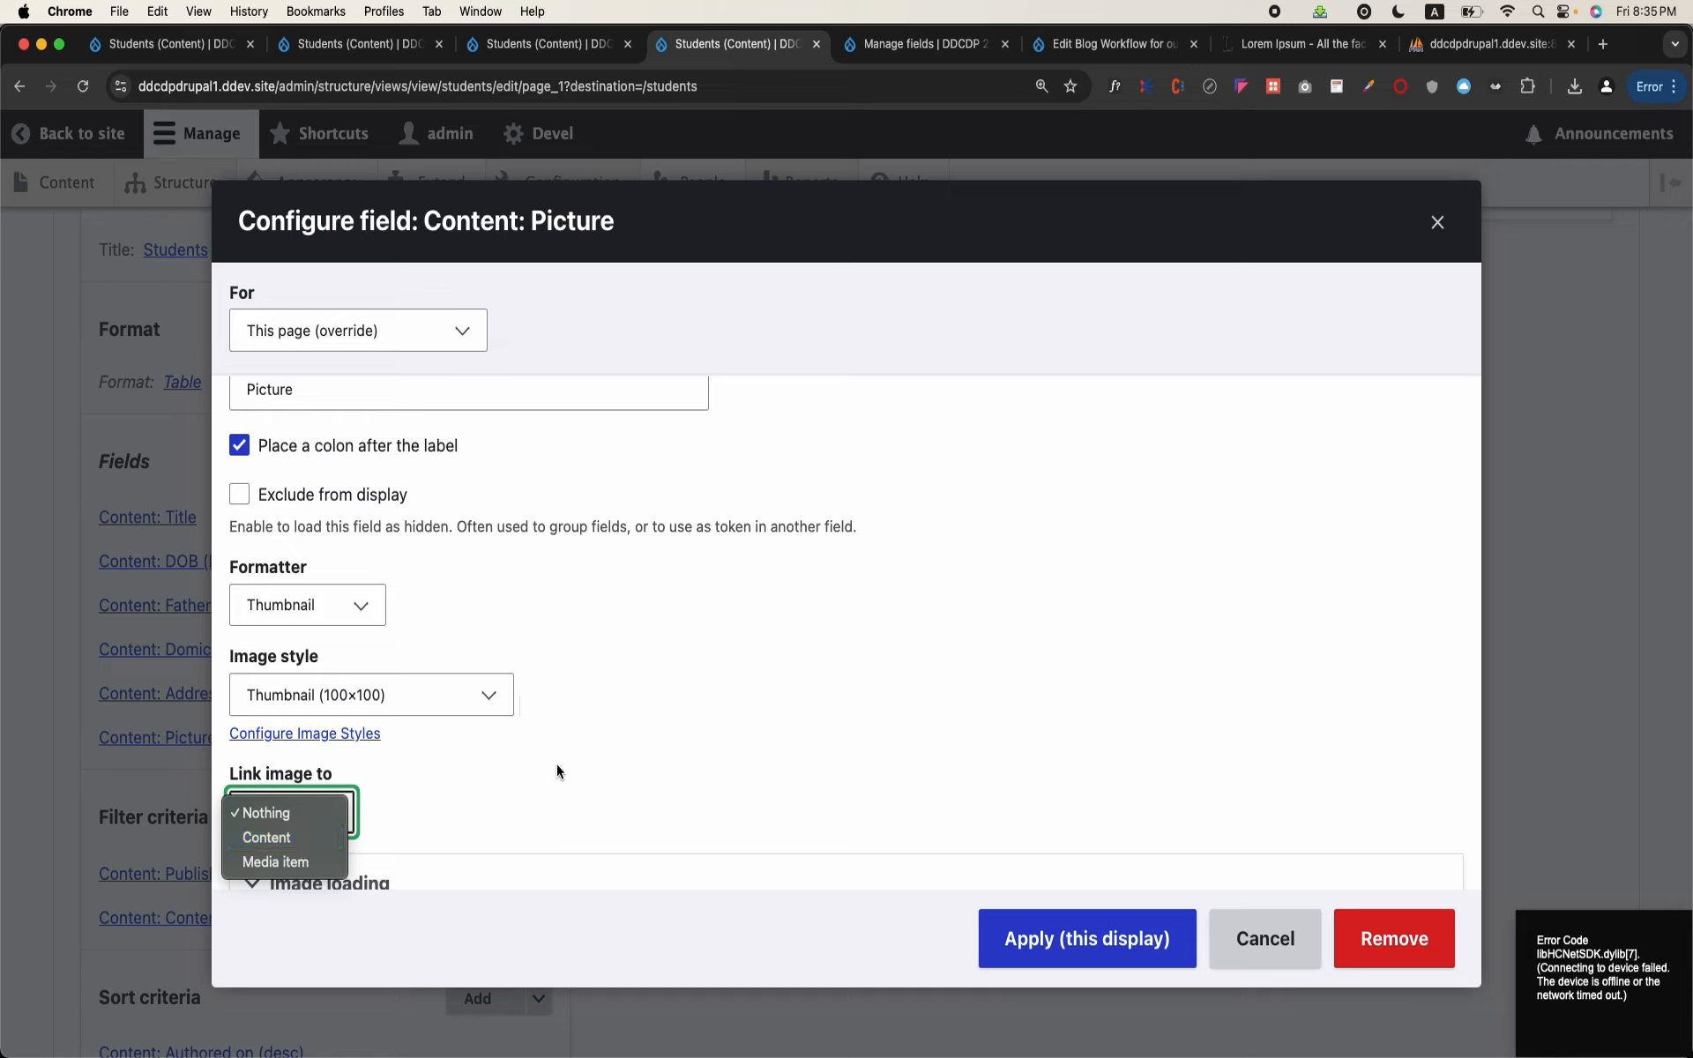
{"action": "left_click", "coordinate": [257, 837]}
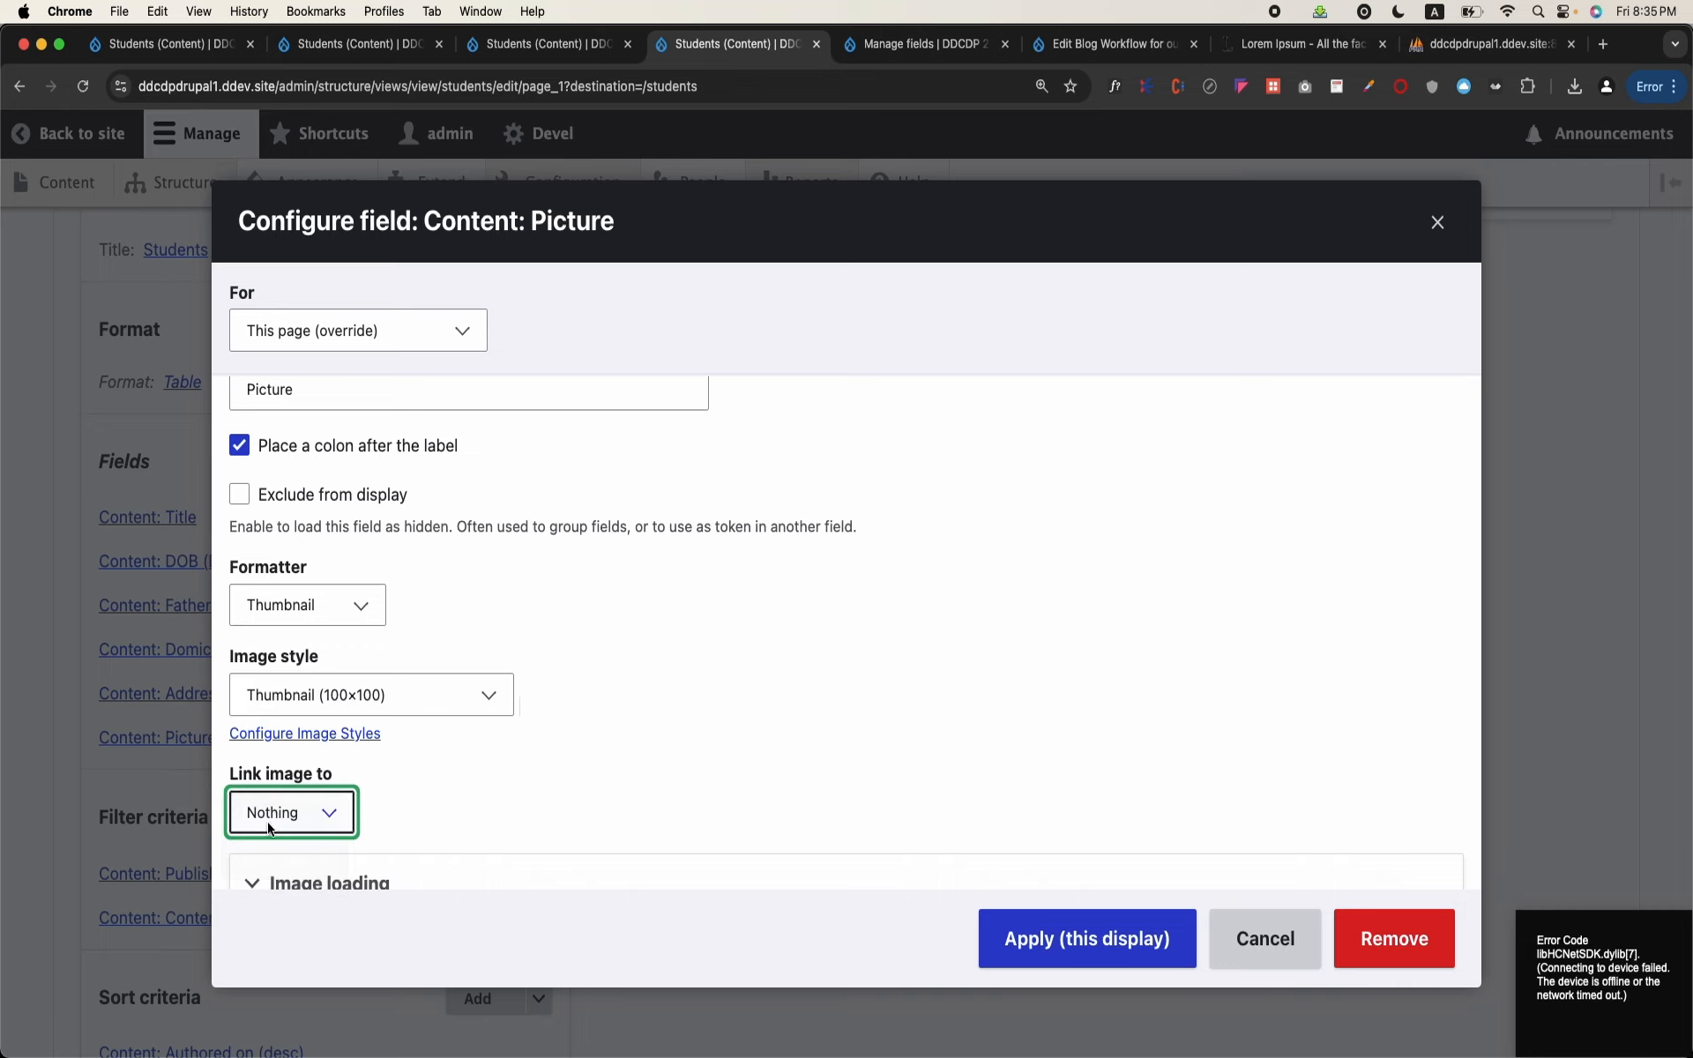
{"action": "left_click", "coordinate": [1094, 935]}
Step: Save the Students view and check the Picture column on the student table page
{"action": "scroll", "coordinate": [792, 870], "scroll_direction": "down", "scroll_amount": 4}
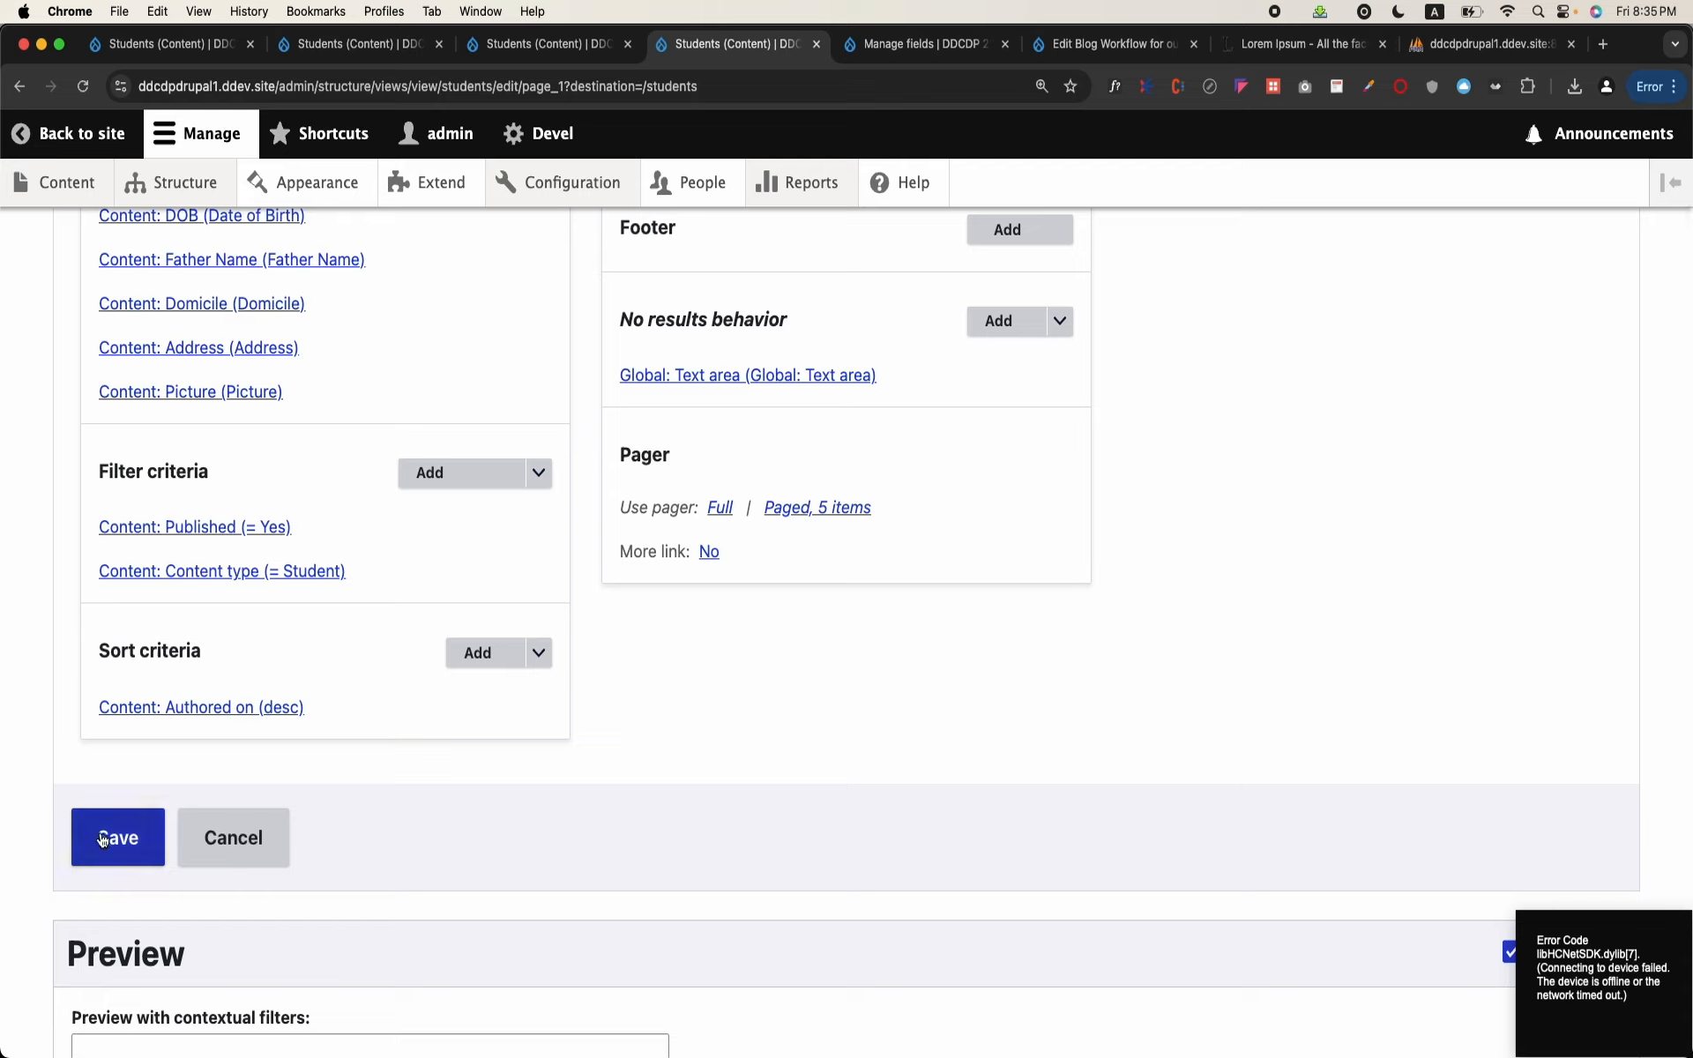
{"action": "left_click", "coordinate": [102, 839]}
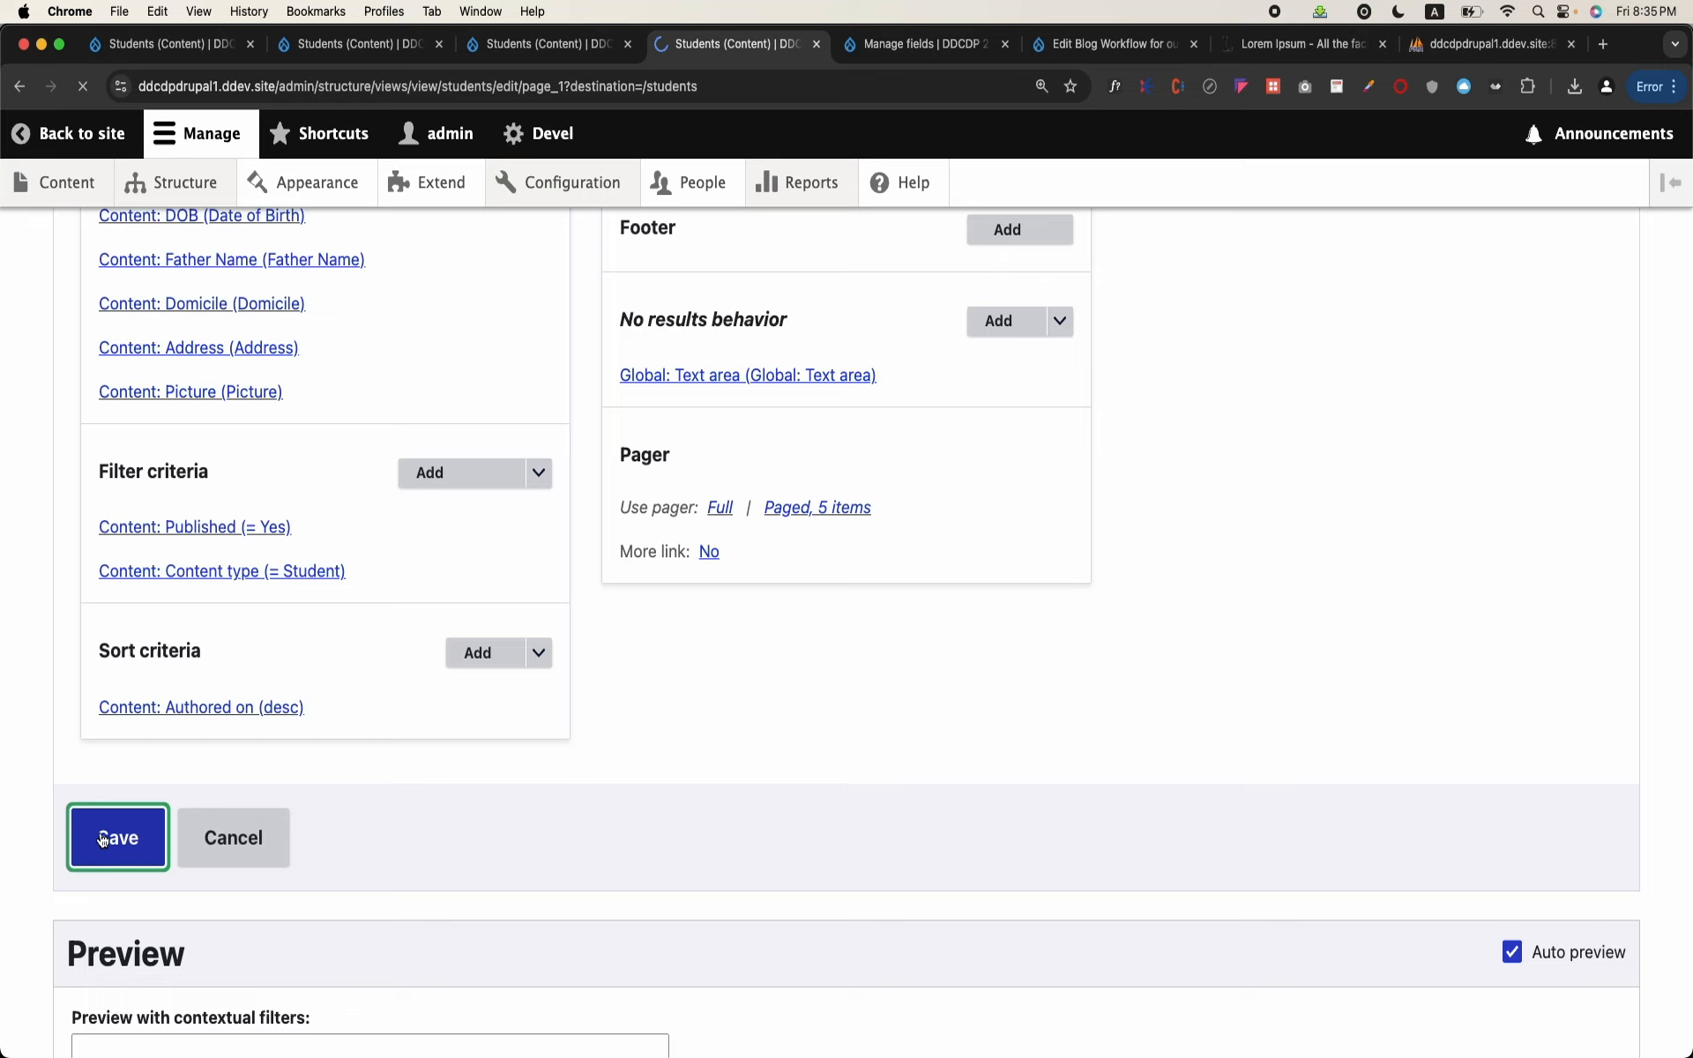
{"action": "scroll", "coordinate": [775, 726], "scroll_direction": "down", "scroll_amount": 7}
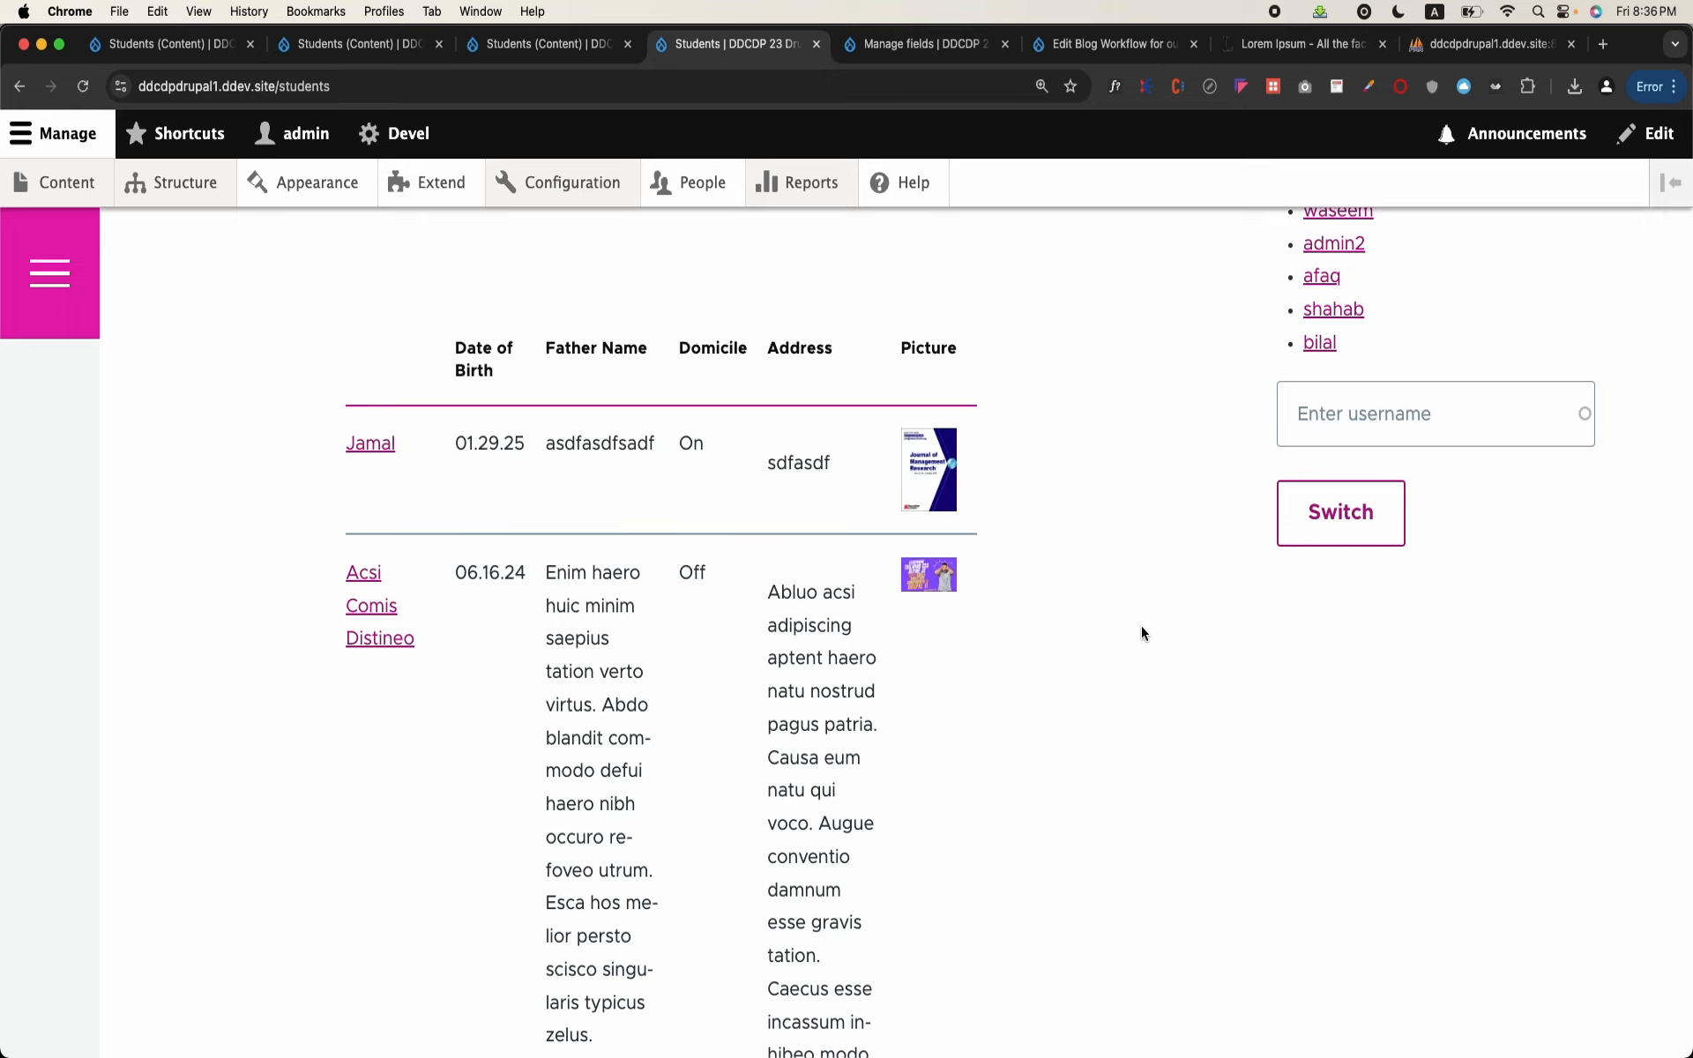
{"action": "scroll", "coordinate": [1141, 626], "scroll_direction": "up", "scroll_amount": 2}
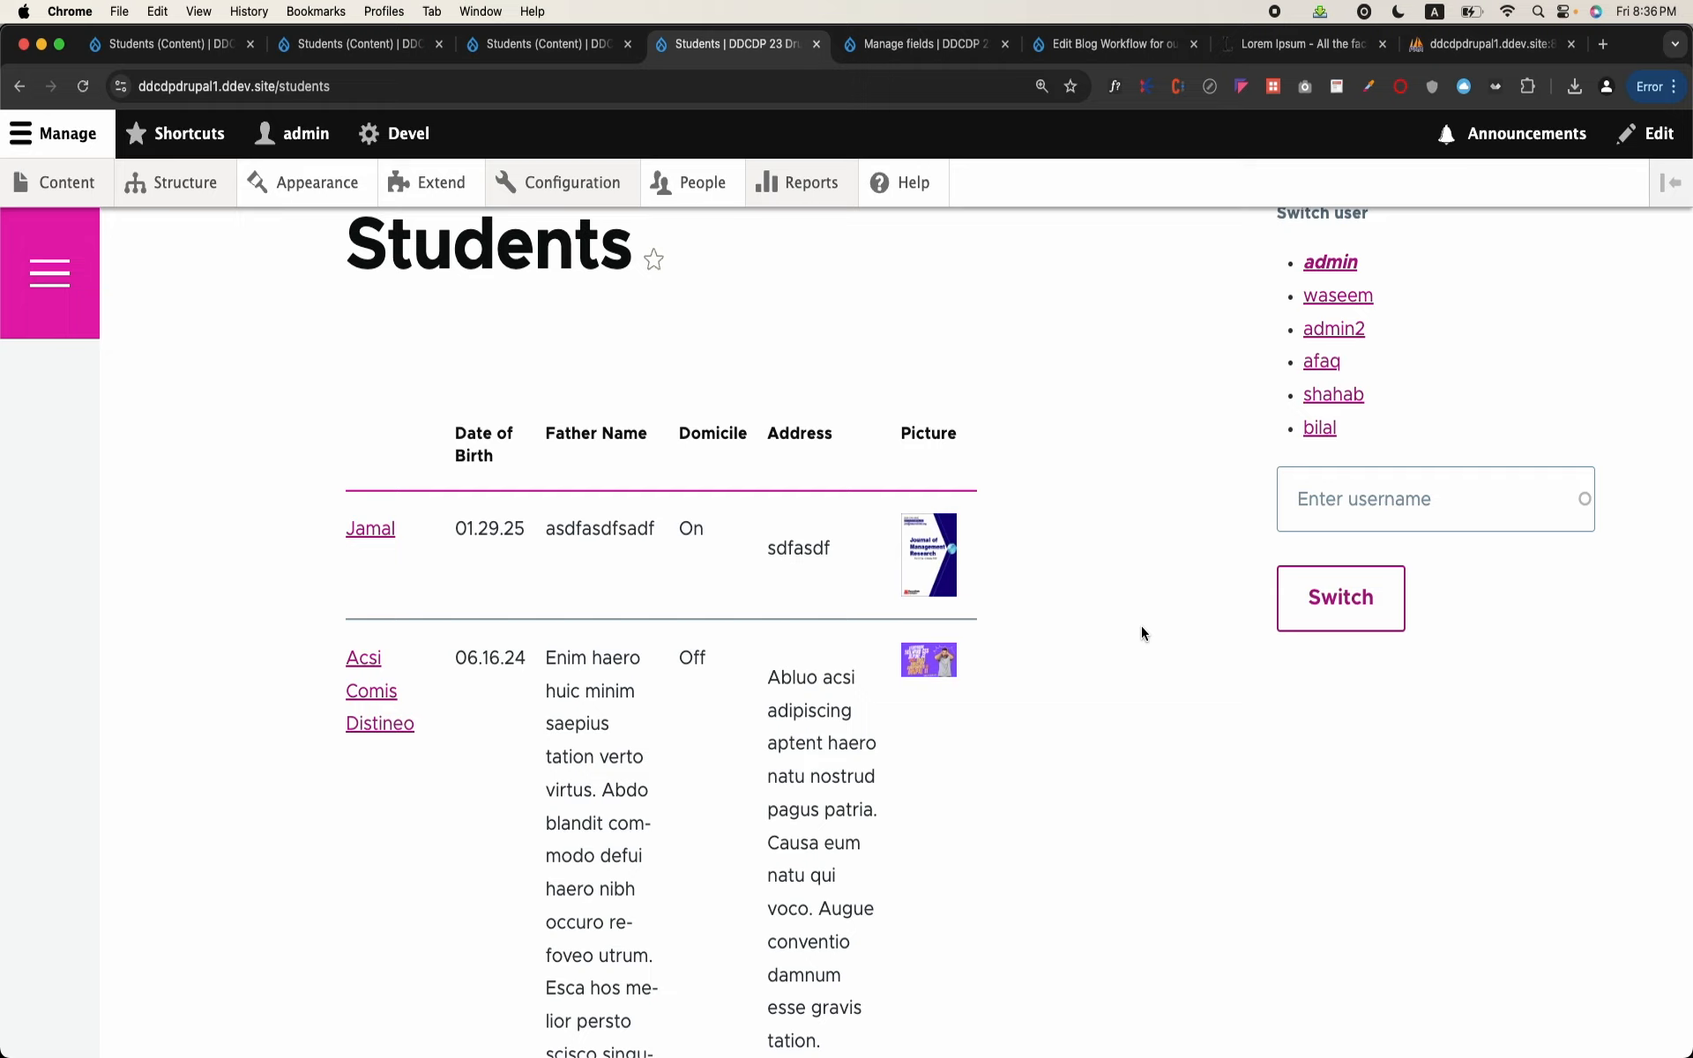
Step: Examine the student page's URL and its table rows, especially the length of the text in the Address column
{"action": "left_click", "coordinate": [292, 134]}
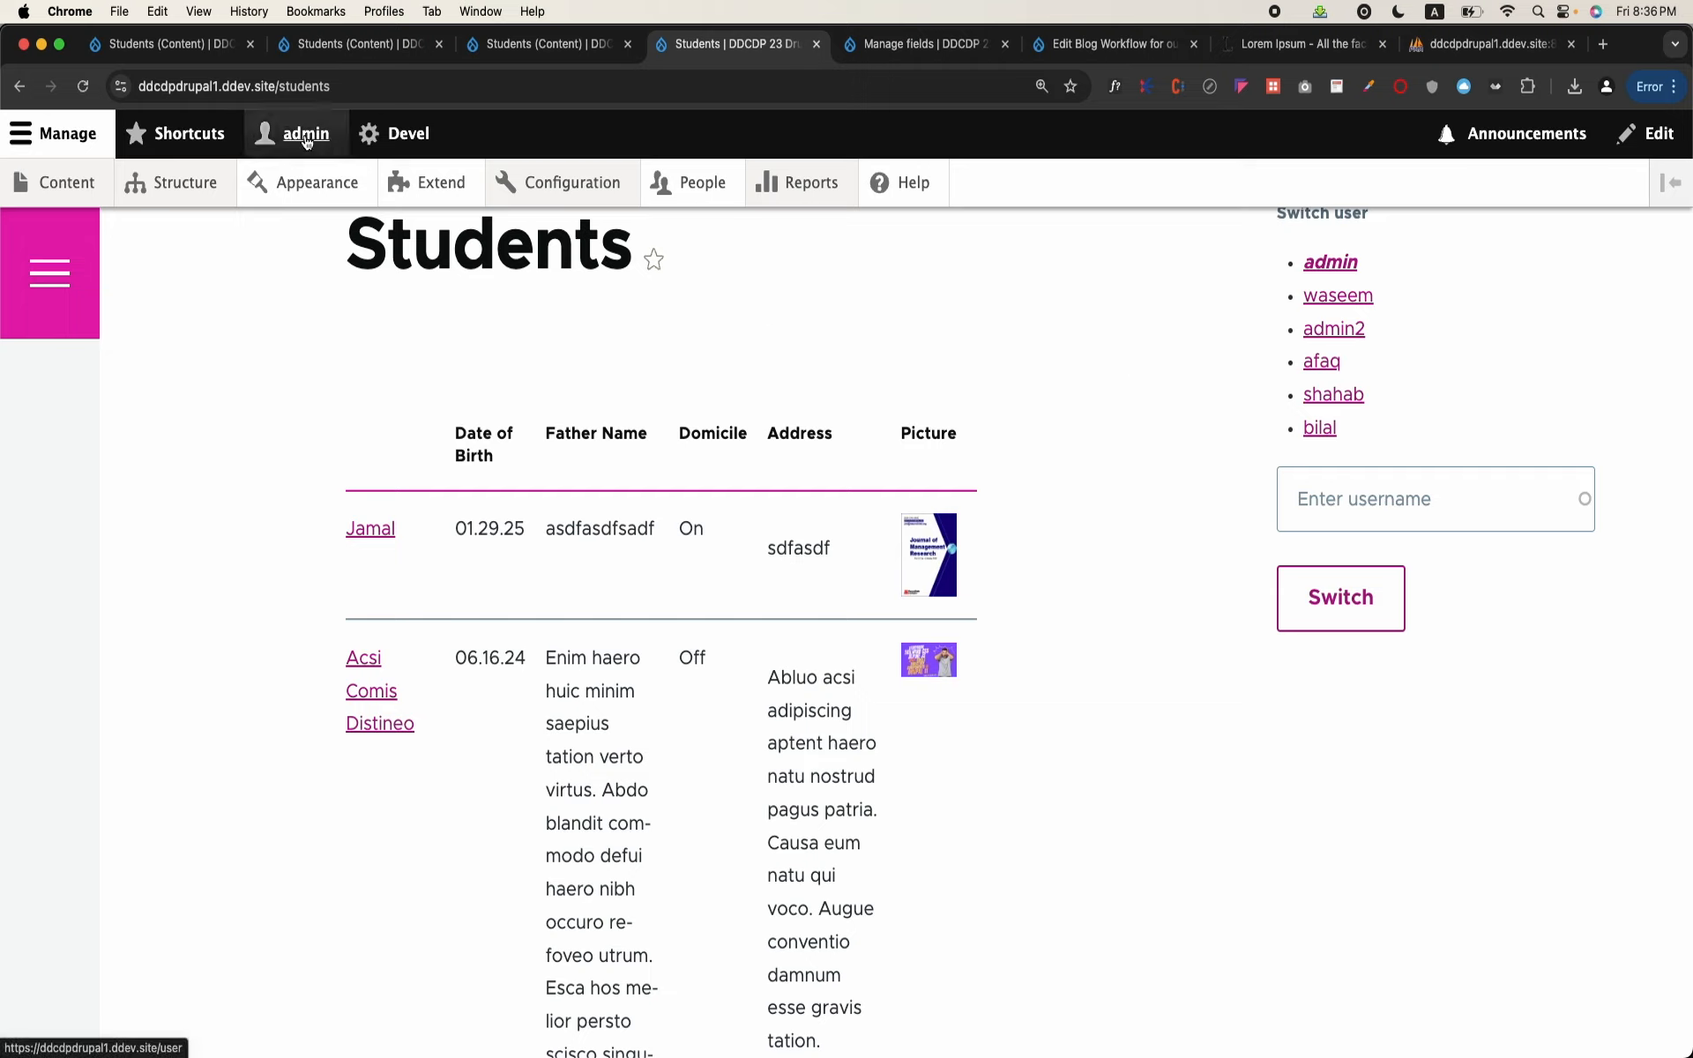
{"action": "left_click", "coordinate": [283, 88]}
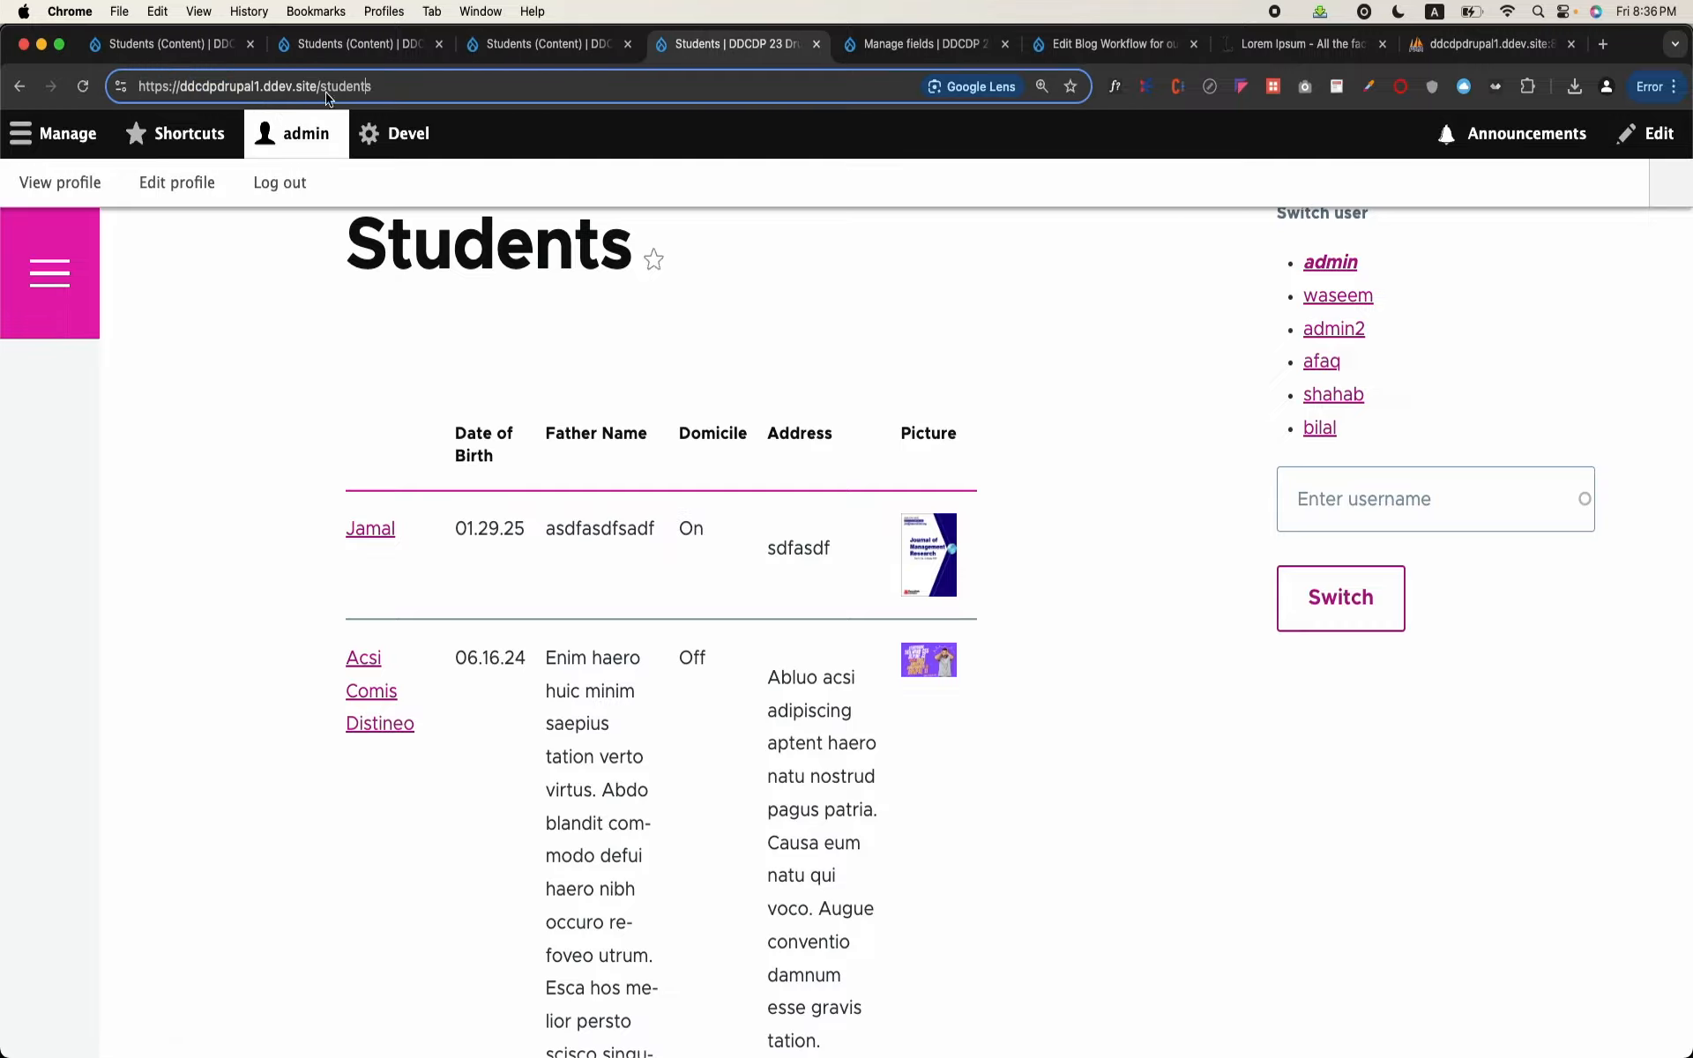
{"action": "left_click", "coordinate": [326, 88]}
{"action": "scroll", "coordinate": [737, 651], "scroll_direction": "down", "scroll_amount": 10}
{"action": "scroll", "coordinate": [737, 652], "scroll_direction": "down", "scroll_amount": 15}
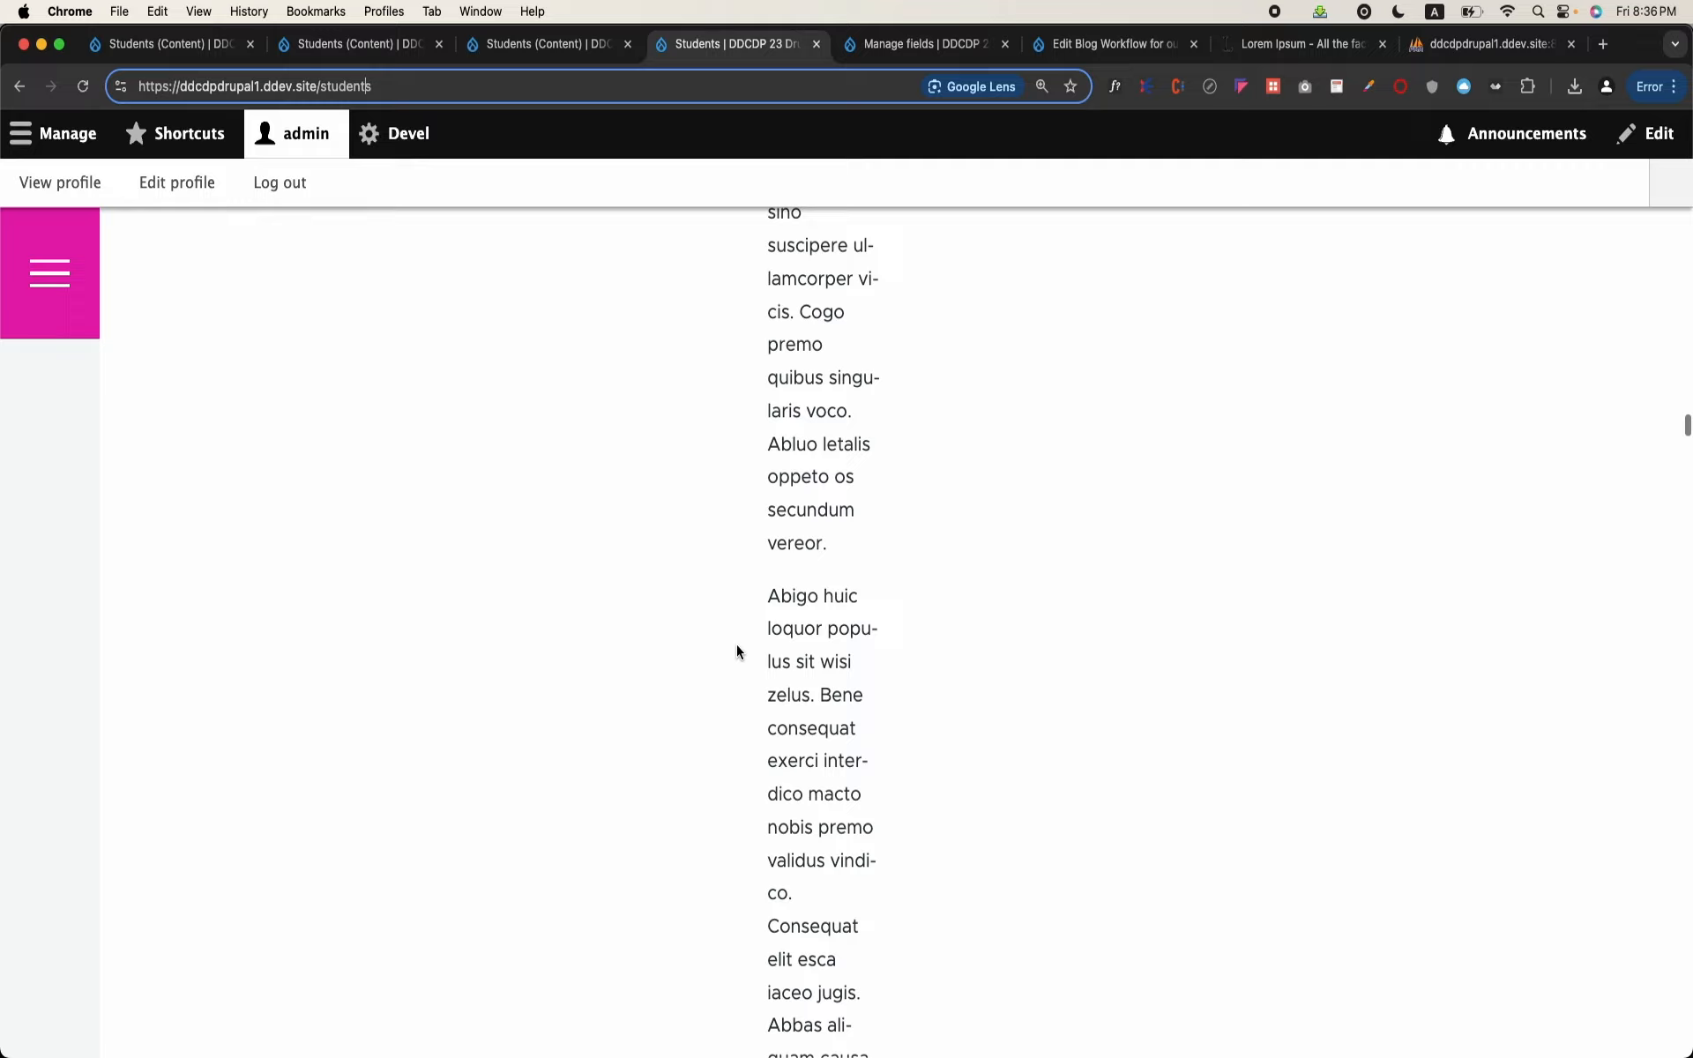
{"action": "scroll", "coordinate": [738, 651], "scroll_direction": "up", "scroll_amount": 20}
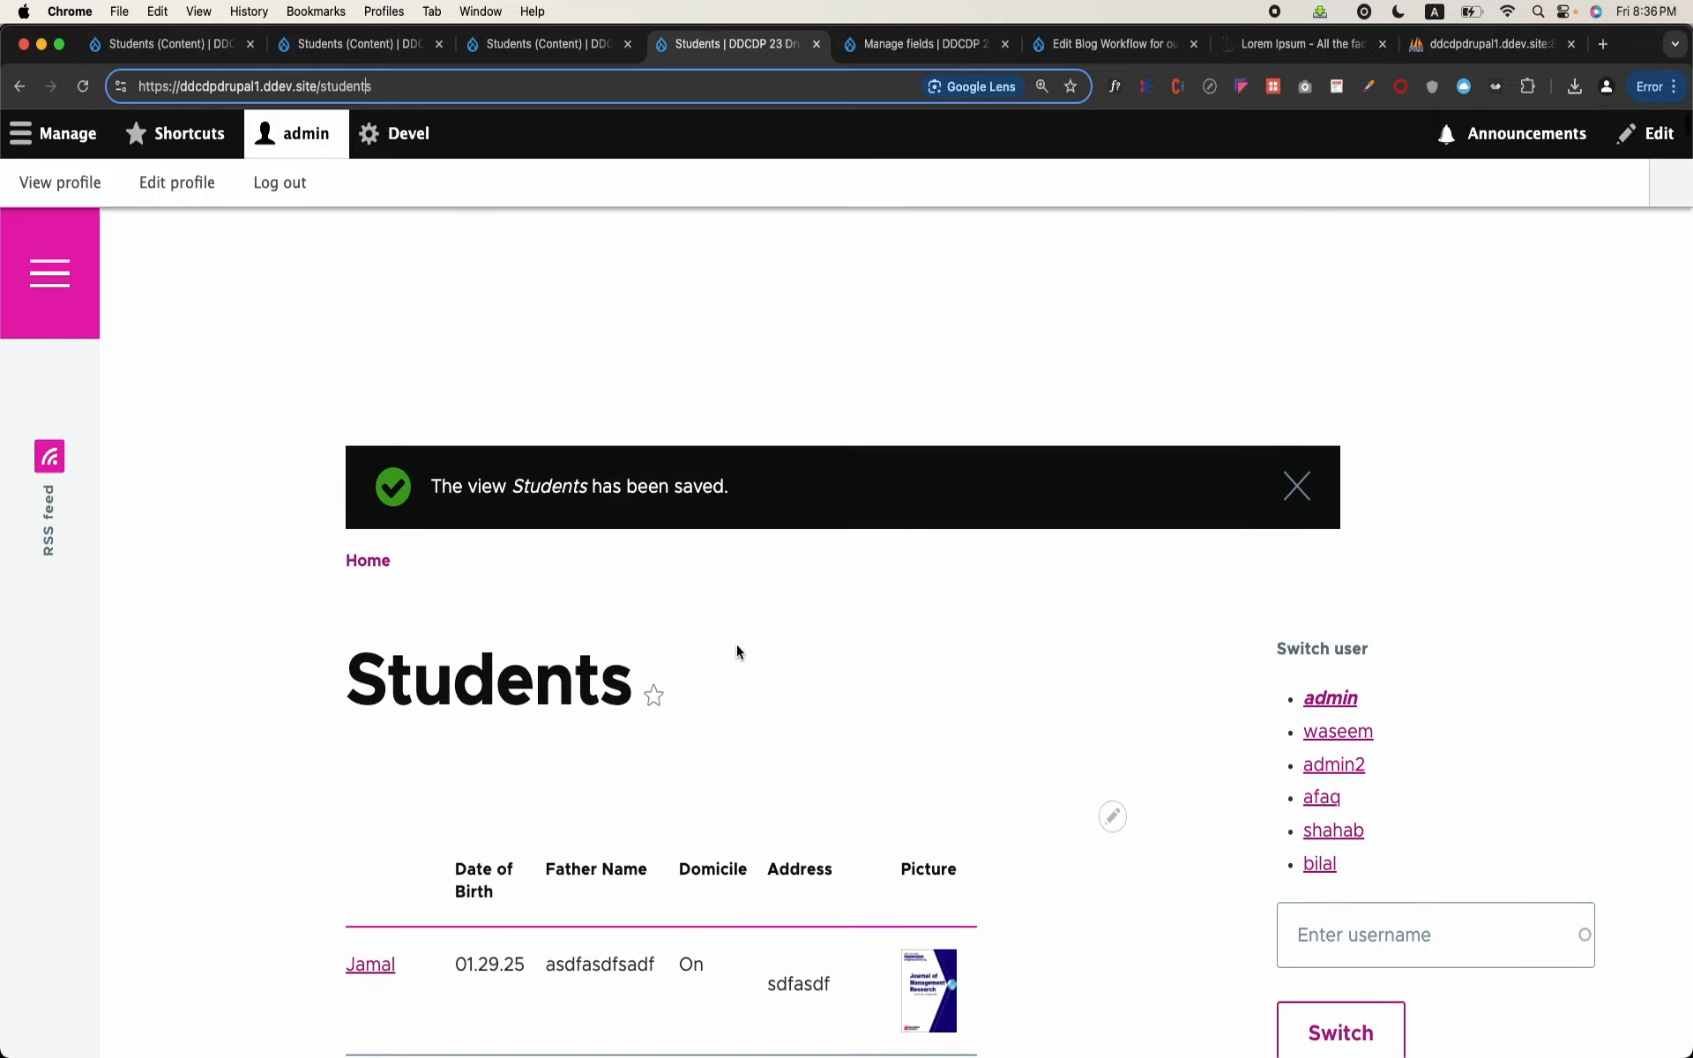
{"action": "scroll", "coordinate": [737, 651], "scroll_direction": "down", "scroll_amount": 5}
{"action": "scroll", "coordinate": [738, 651], "scroll_direction": "down", "scroll_amount": 3}
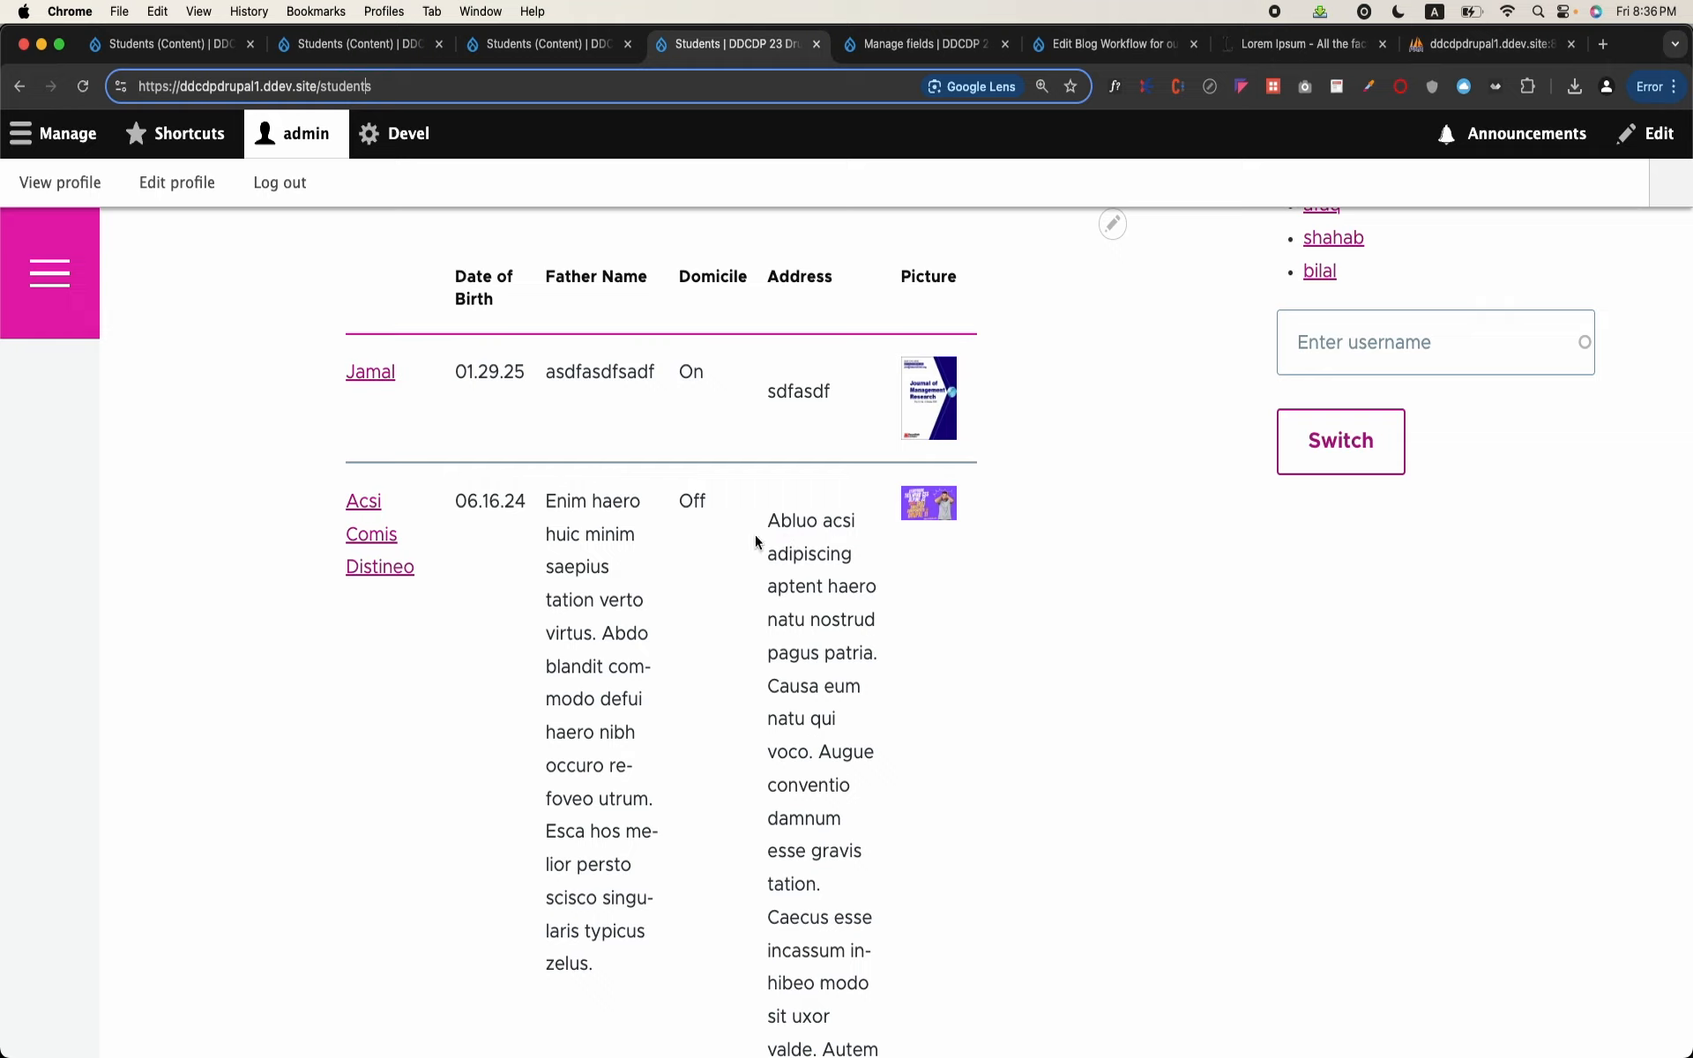
{"action": "scroll", "coordinate": [850, 828], "scroll_direction": "down", "scroll_amount": 15}
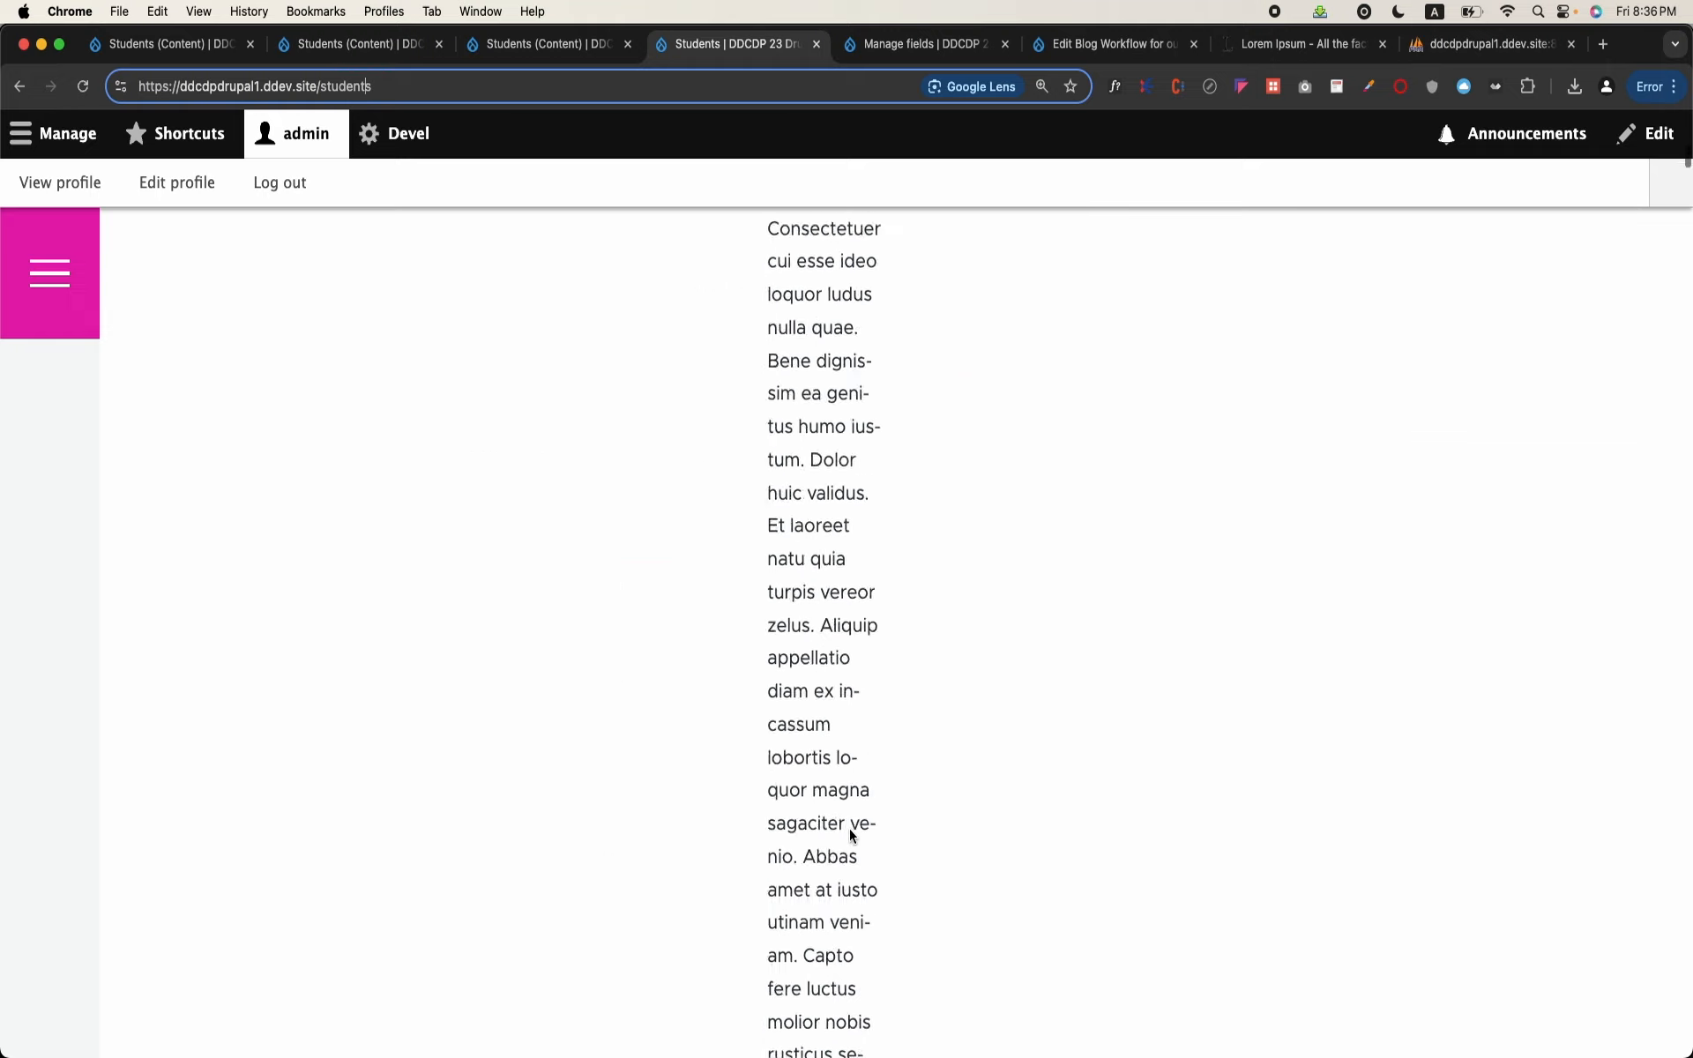
{"action": "scroll", "coordinate": [849, 829], "scroll_direction": "down", "scroll_amount": 12}
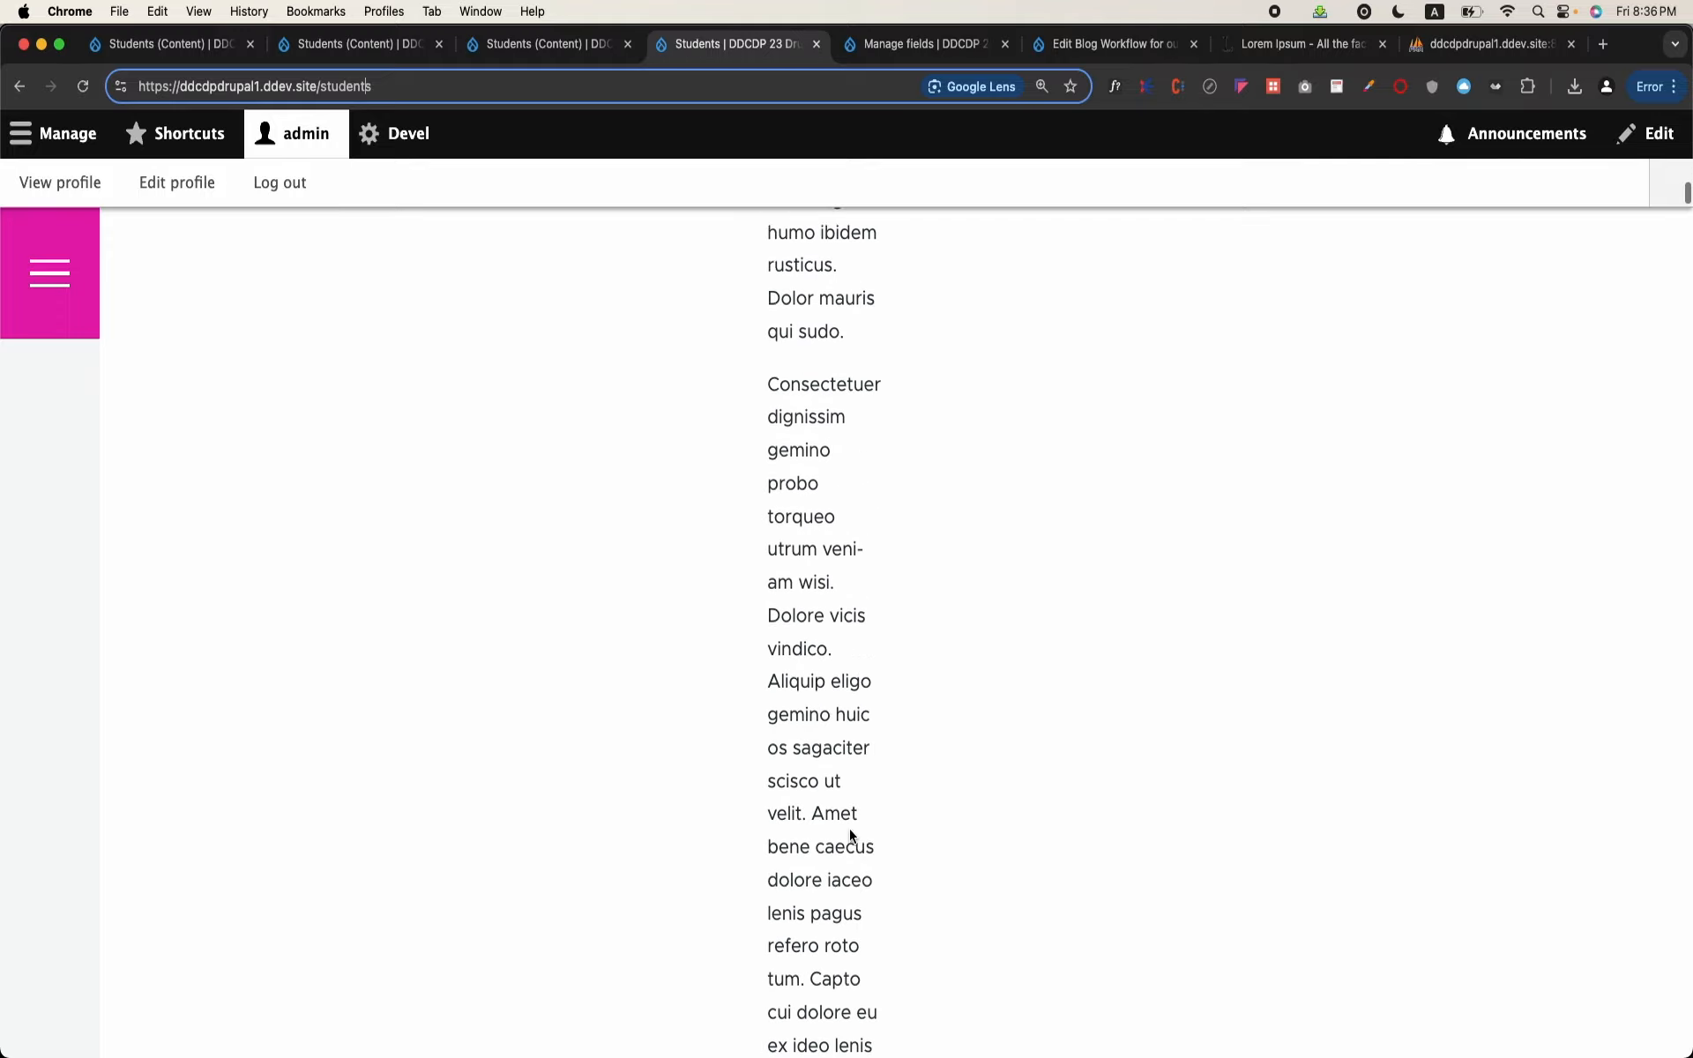
{"action": "scroll", "coordinate": [849, 828], "scroll_direction": "up", "scroll_amount": 20}
{"action": "scroll", "coordinate": [850, 834], "scroll_direction": "up", "scroll_amount": 4}
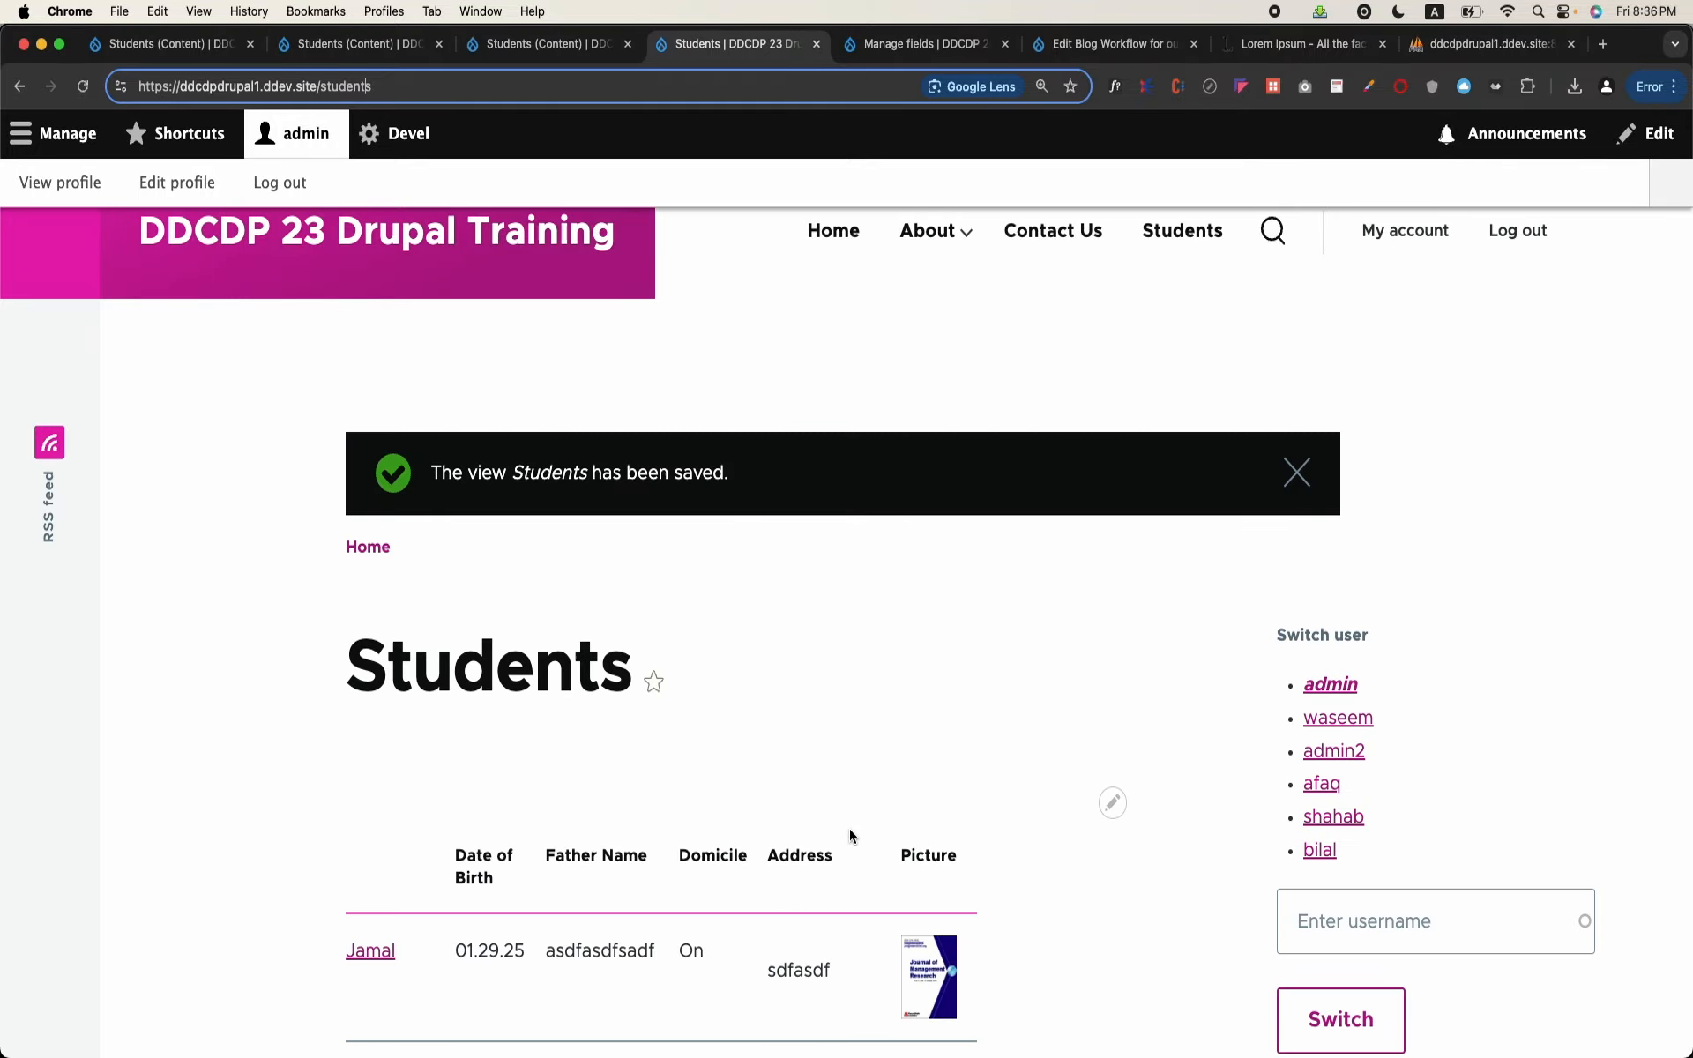
{"action": "scroll", "coordinate": [849, 835], "scroll_direction": "down", "scroll_amount": 2}
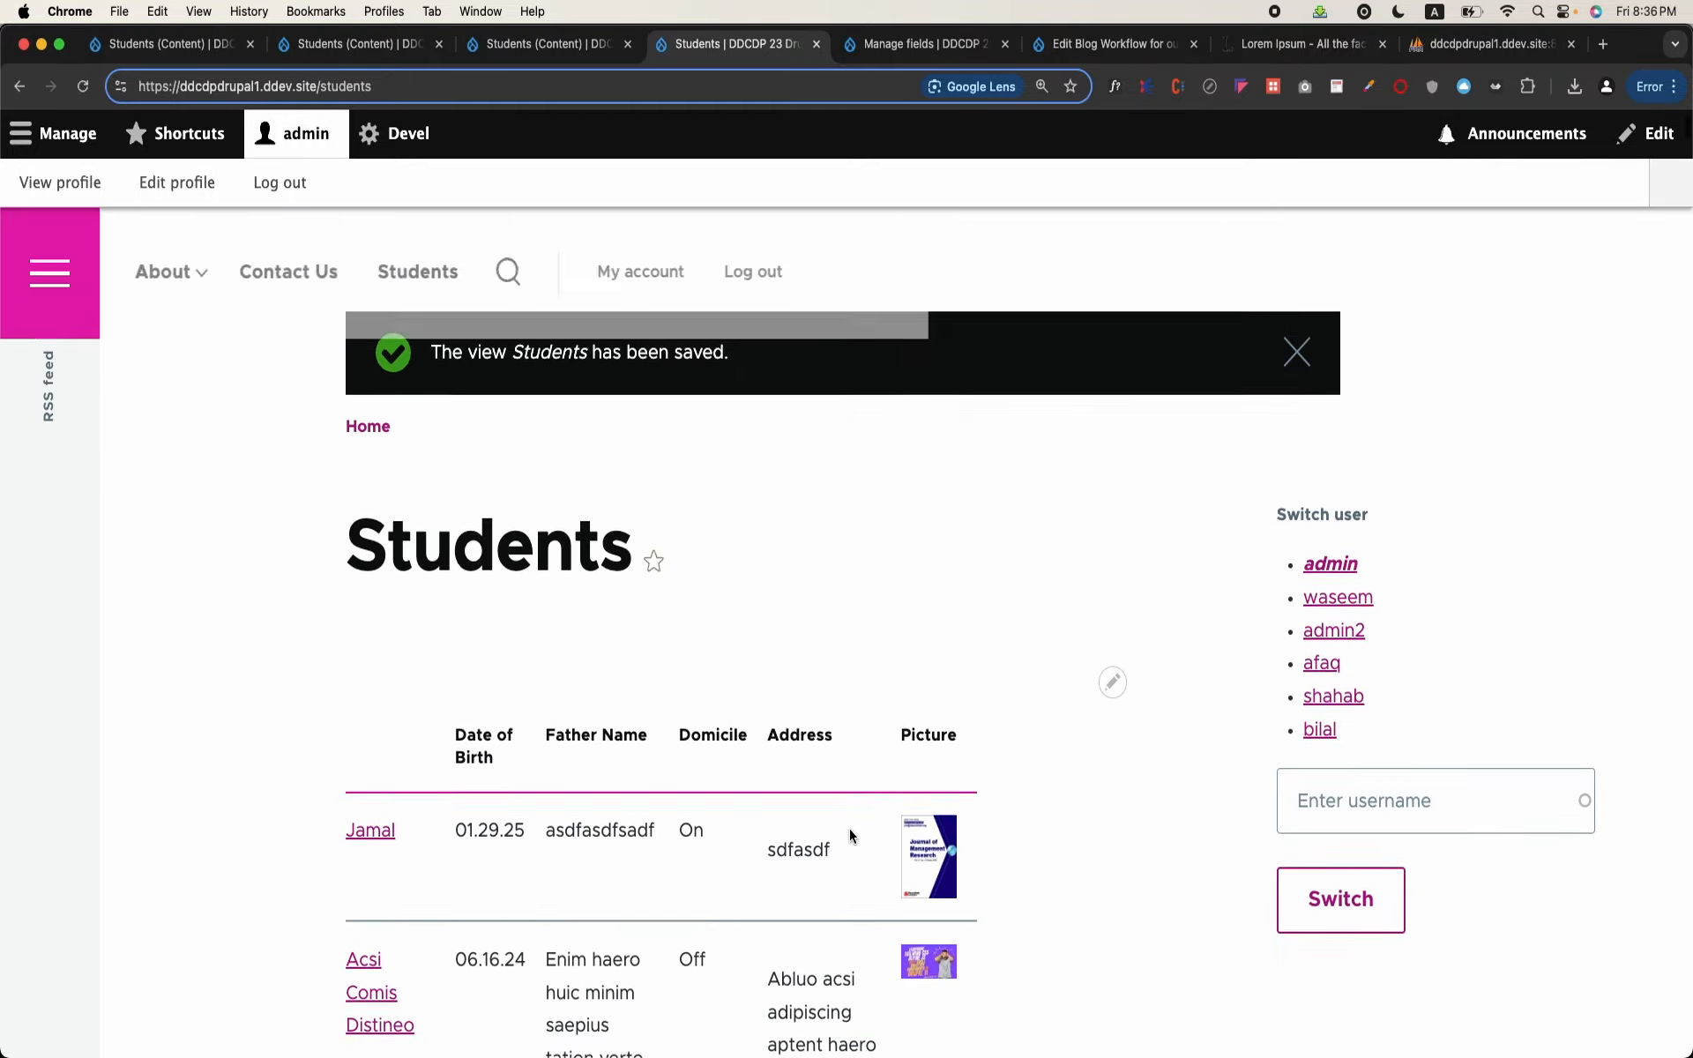
Step: Reopen the Students view for editing from its page and open the Address field's configuration
{"action": "left_click", "coordinate": [1114, 688]}
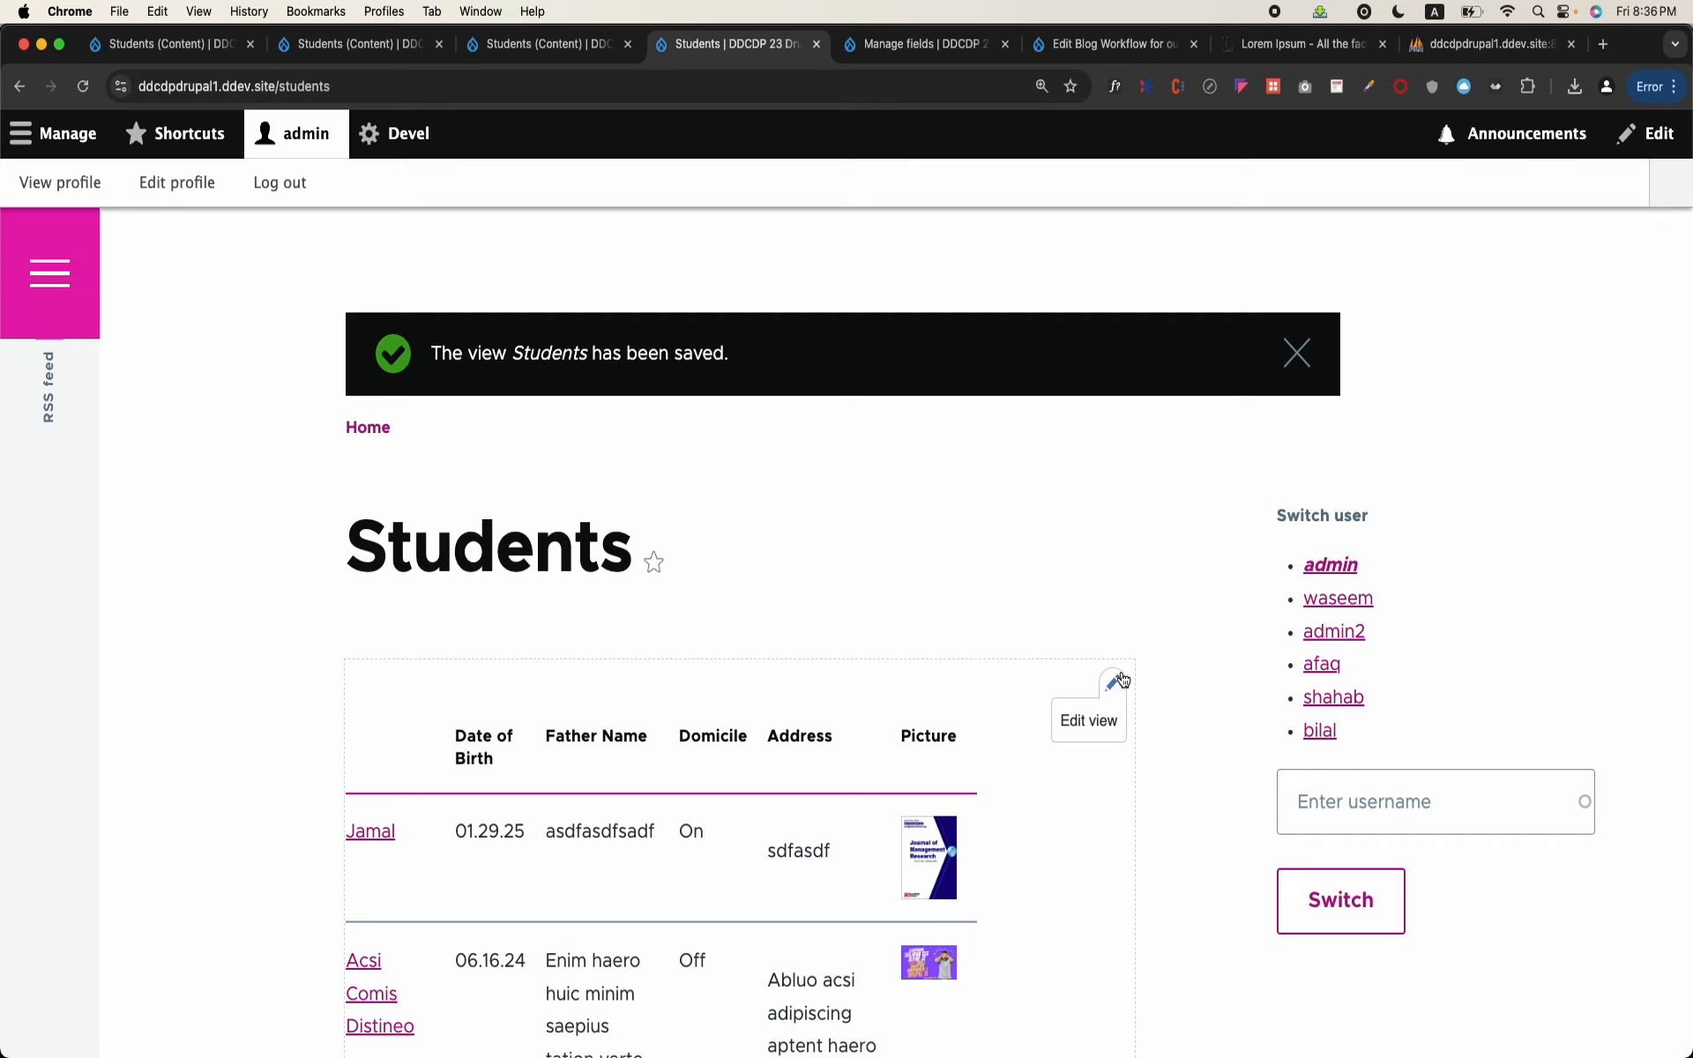
{"action": "left_click", "coordinate": [1098, 718]}
{"action": "scroll", "coordinate": [745, 650], "scroll_direction": "down", "scroll_amount": 10}
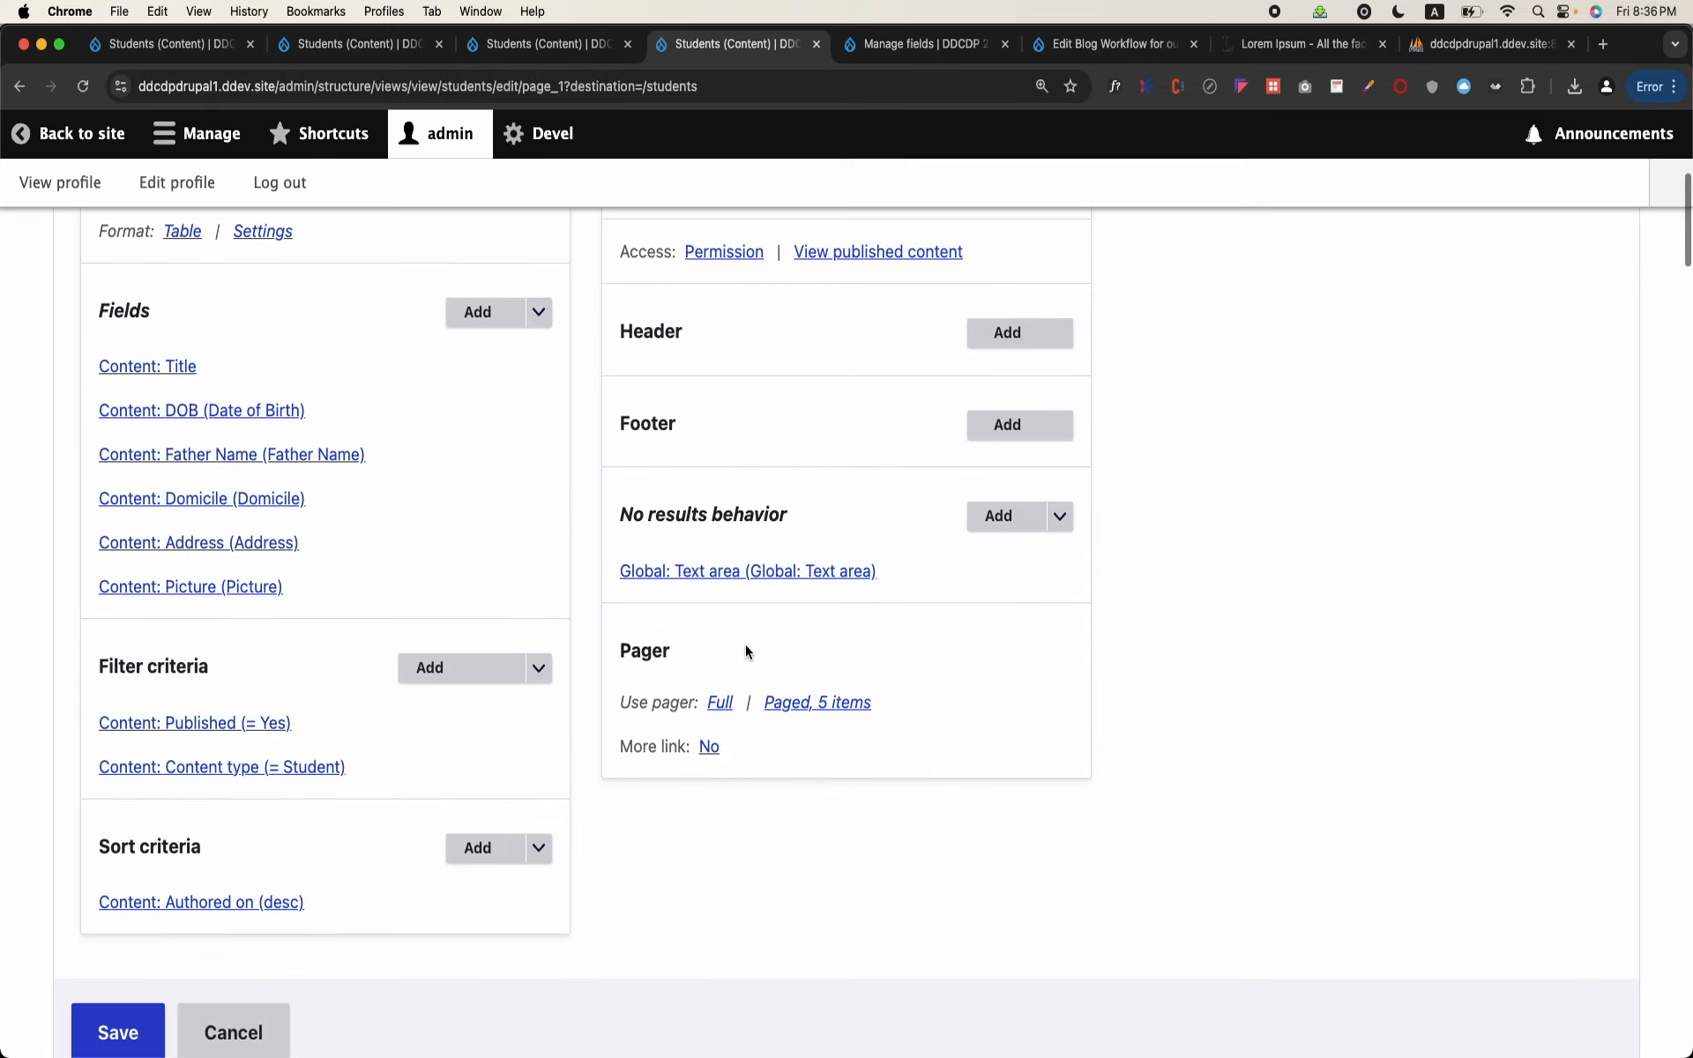
{"action": "left_click", "coordinate": [234, 549]}
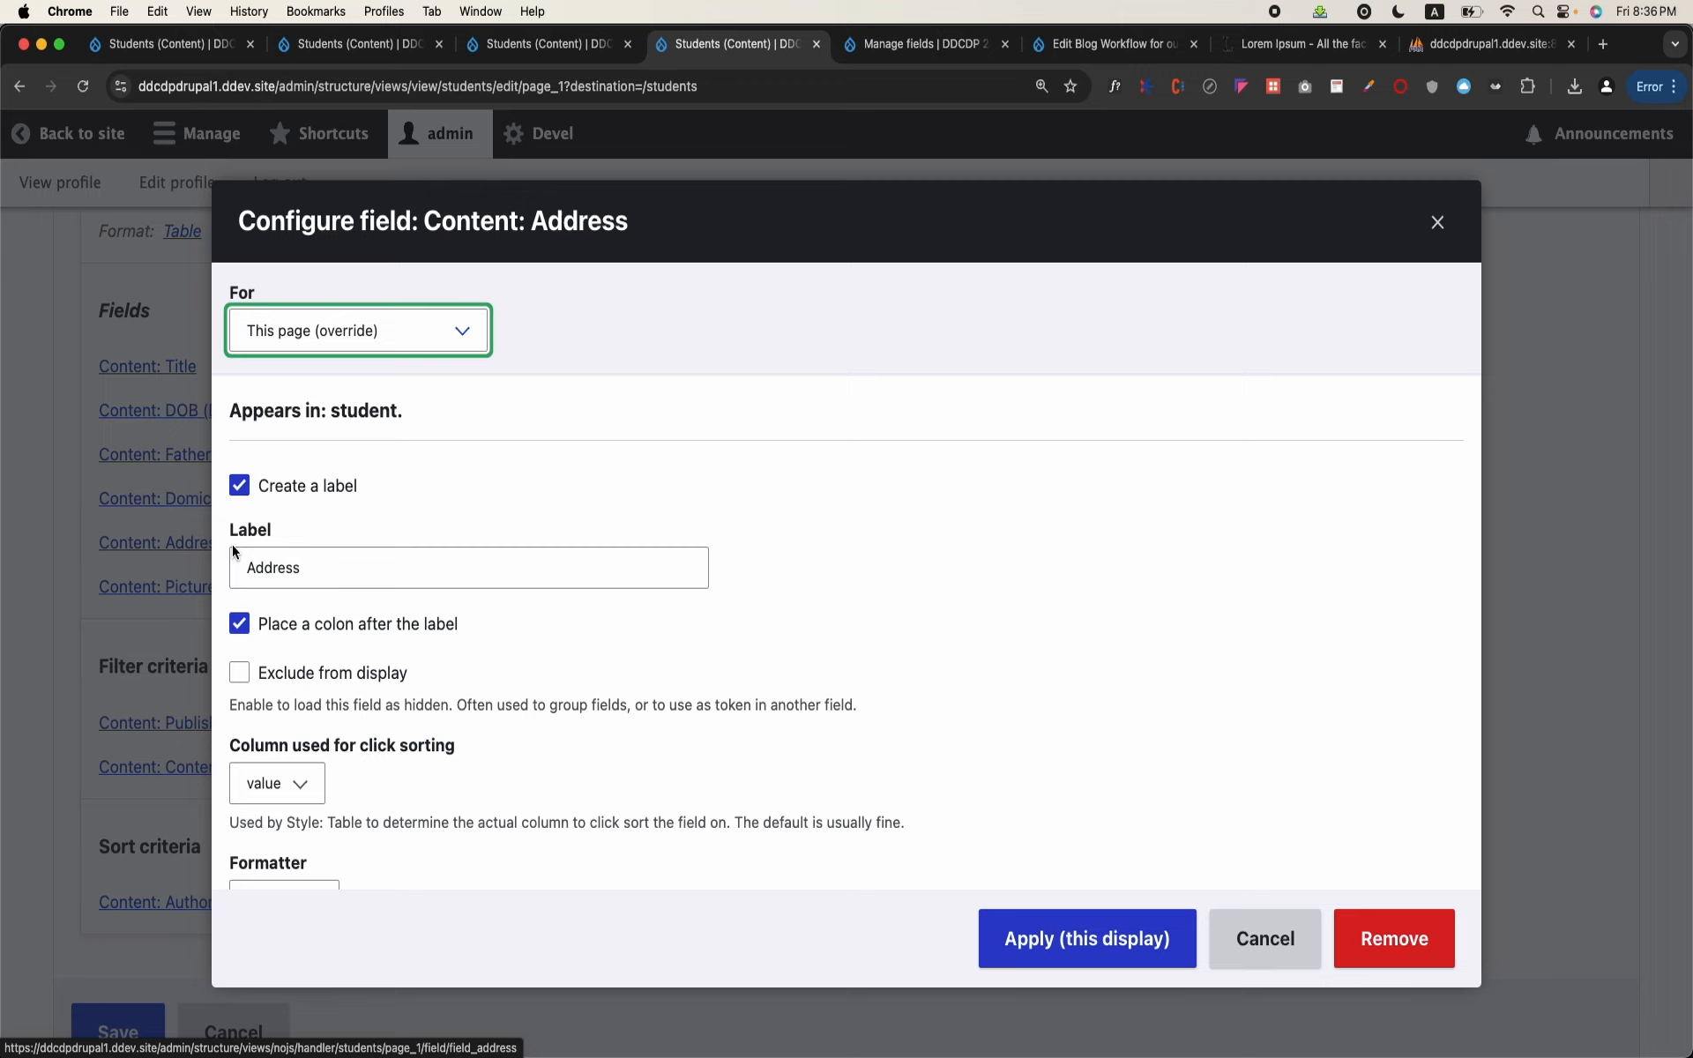
{"action": "scroll", "coordinate": [517, 659], "scroll_direction": "down", "scroll_amount": 4}
{"action": "scroll", "coordinate": [517, 659], "scroll_direction": "down", "scroll_amount": 1}
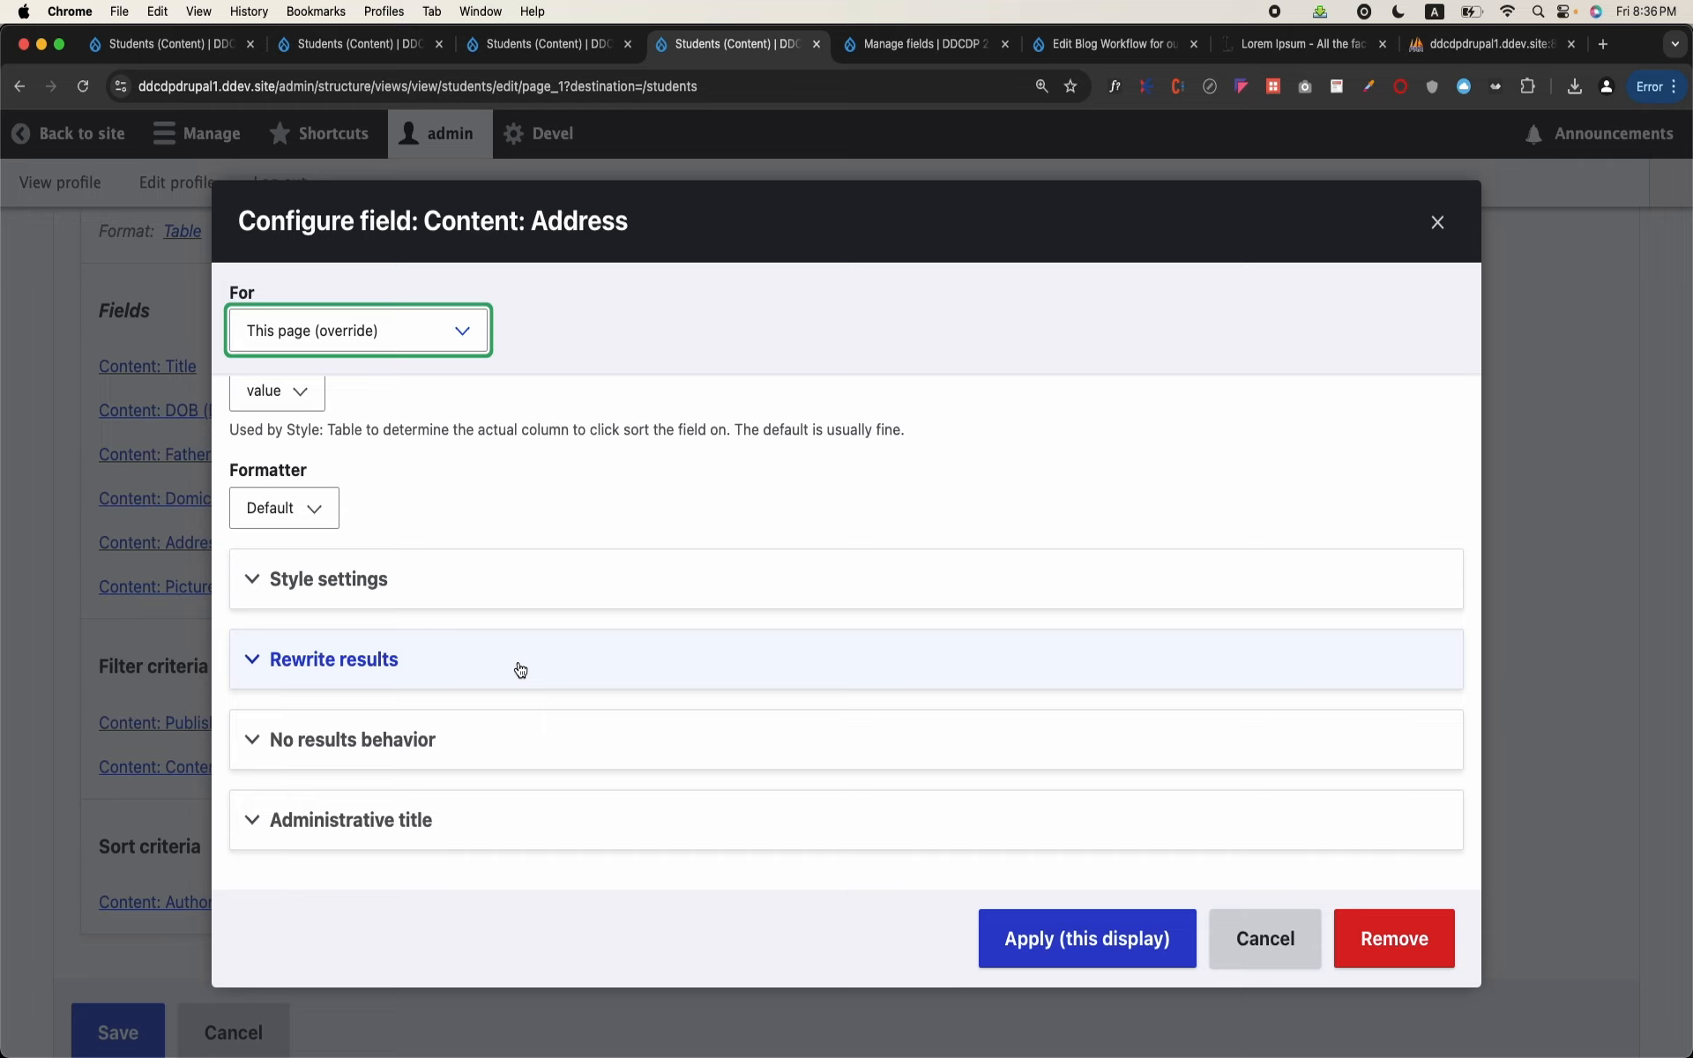
Step: In the Address field's rewrite settings, trim the field to a maximum of 100 characters and apply it to this display
{"action": "left_click", "coordinate": [356, 670]}
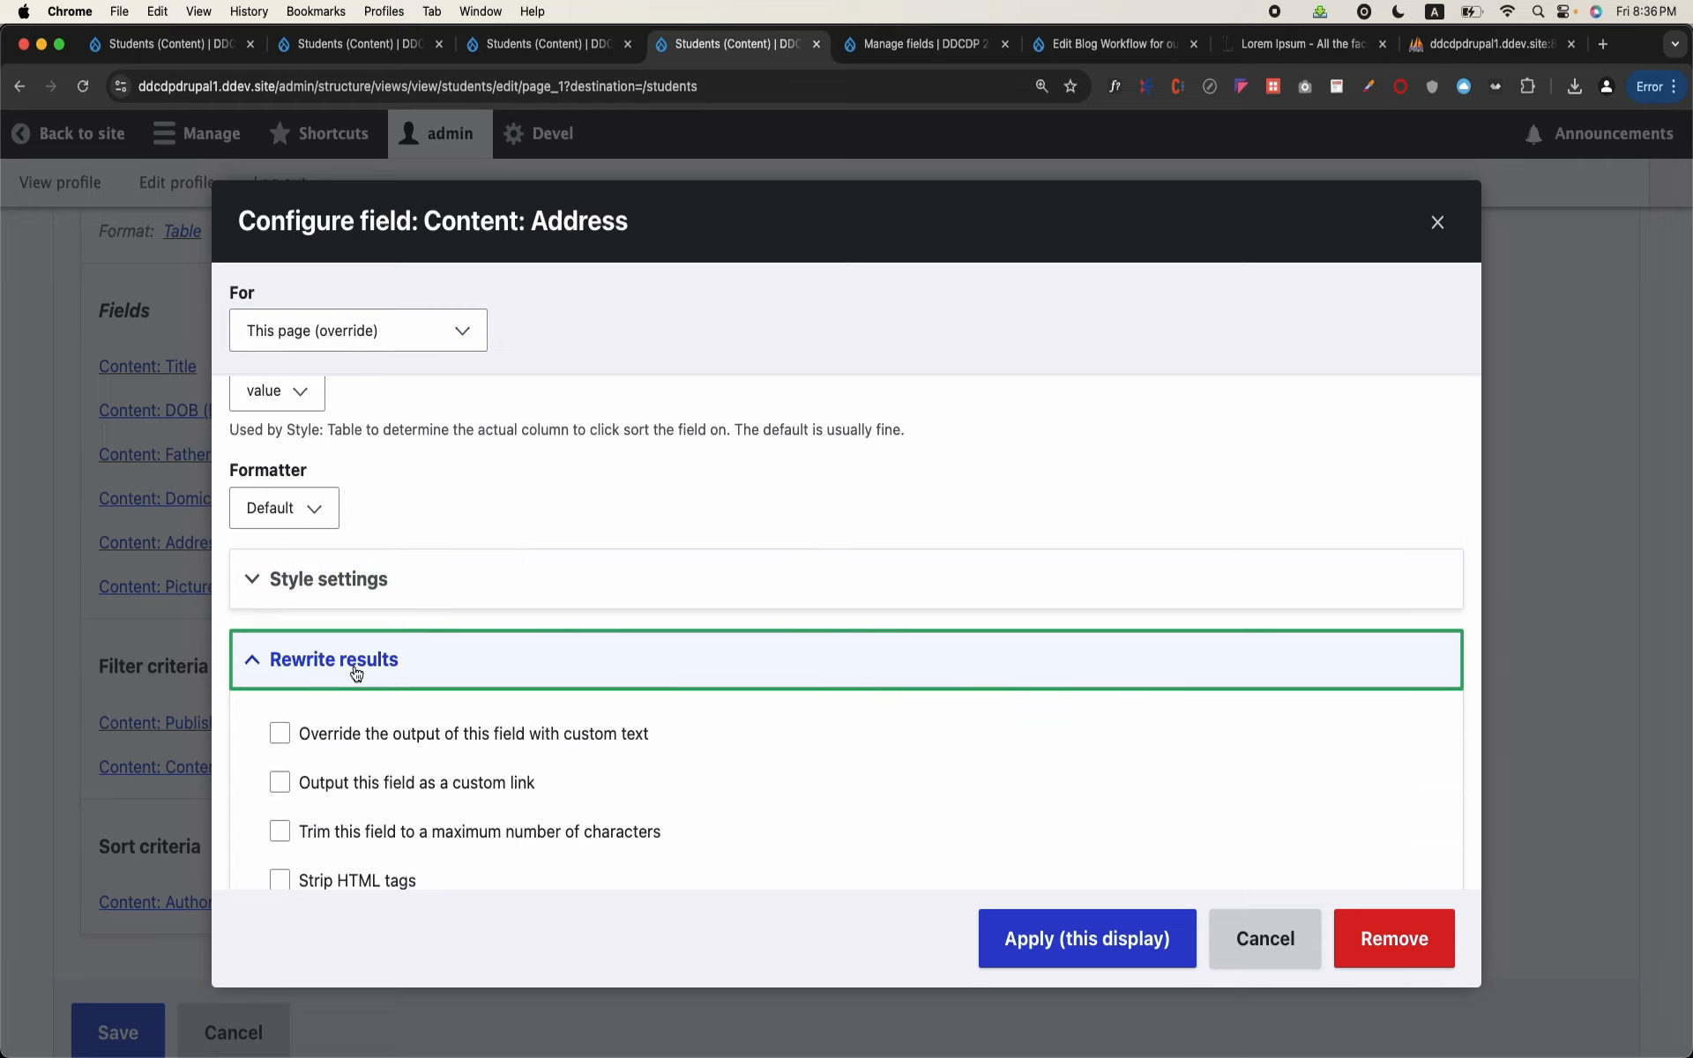
{"action": "scroll", "coordinate": [356, 673], "scroll_direction": "down", "scroll_amount": 4}
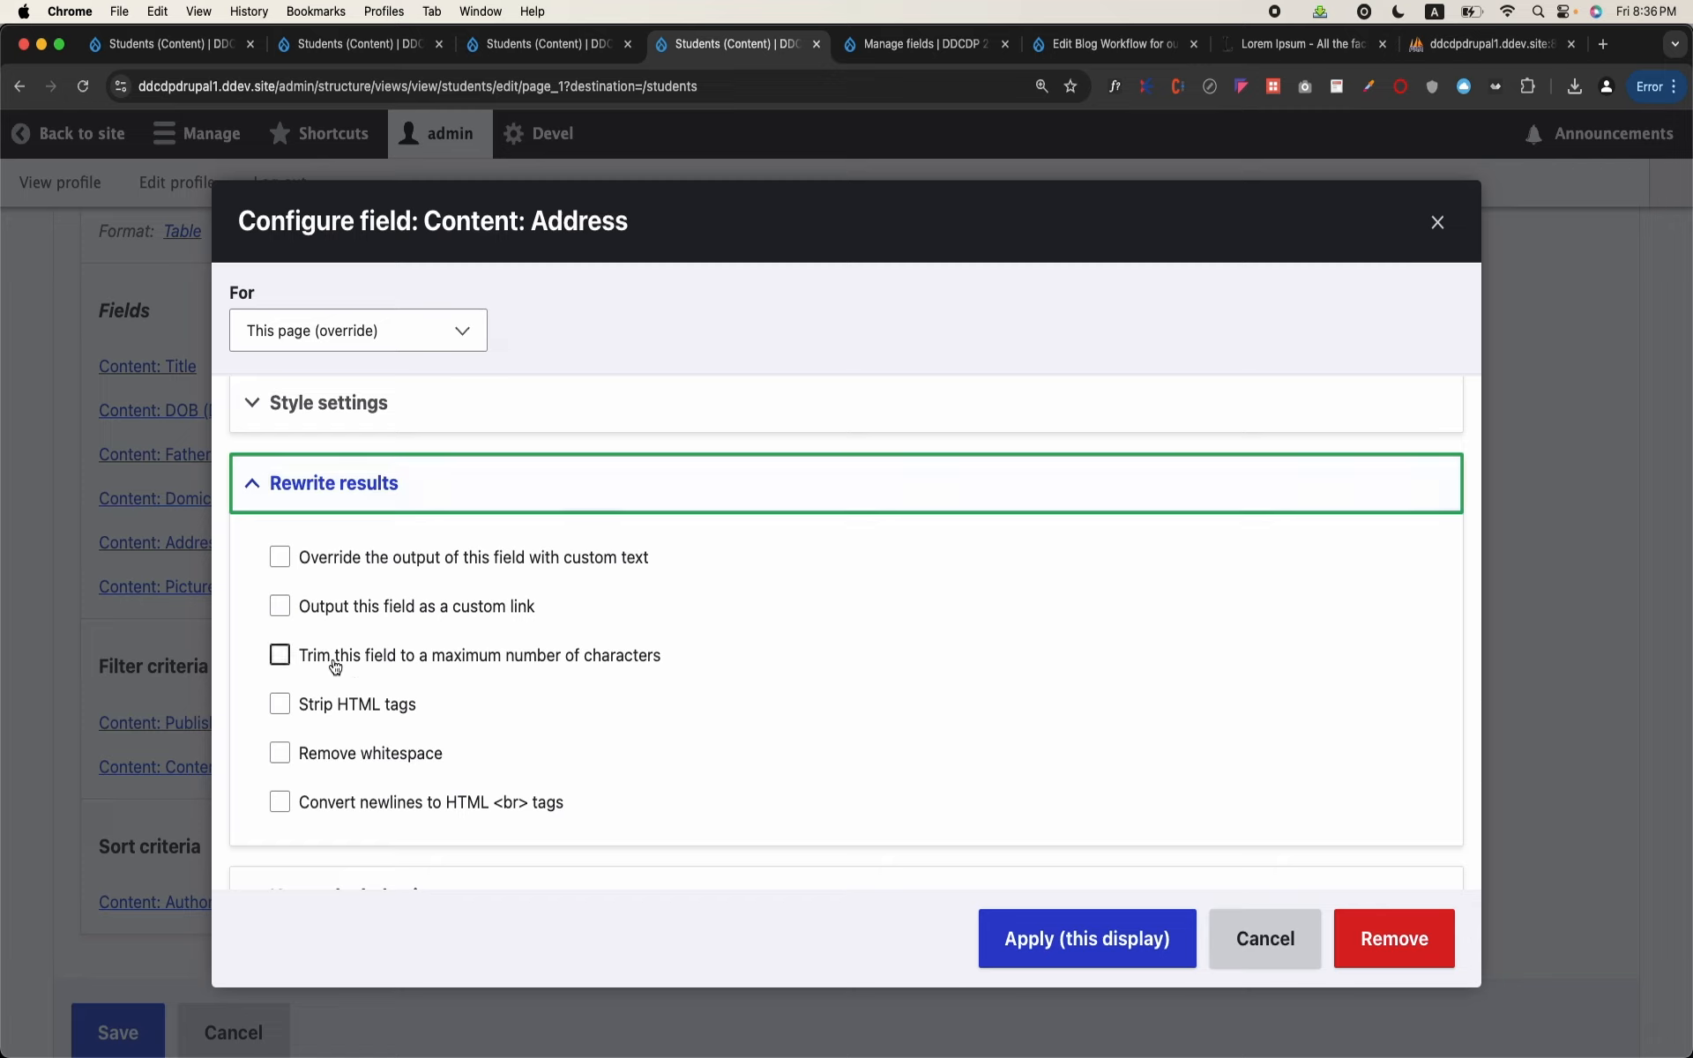
{"action": "left_click", "coordinate": [335, 666]}
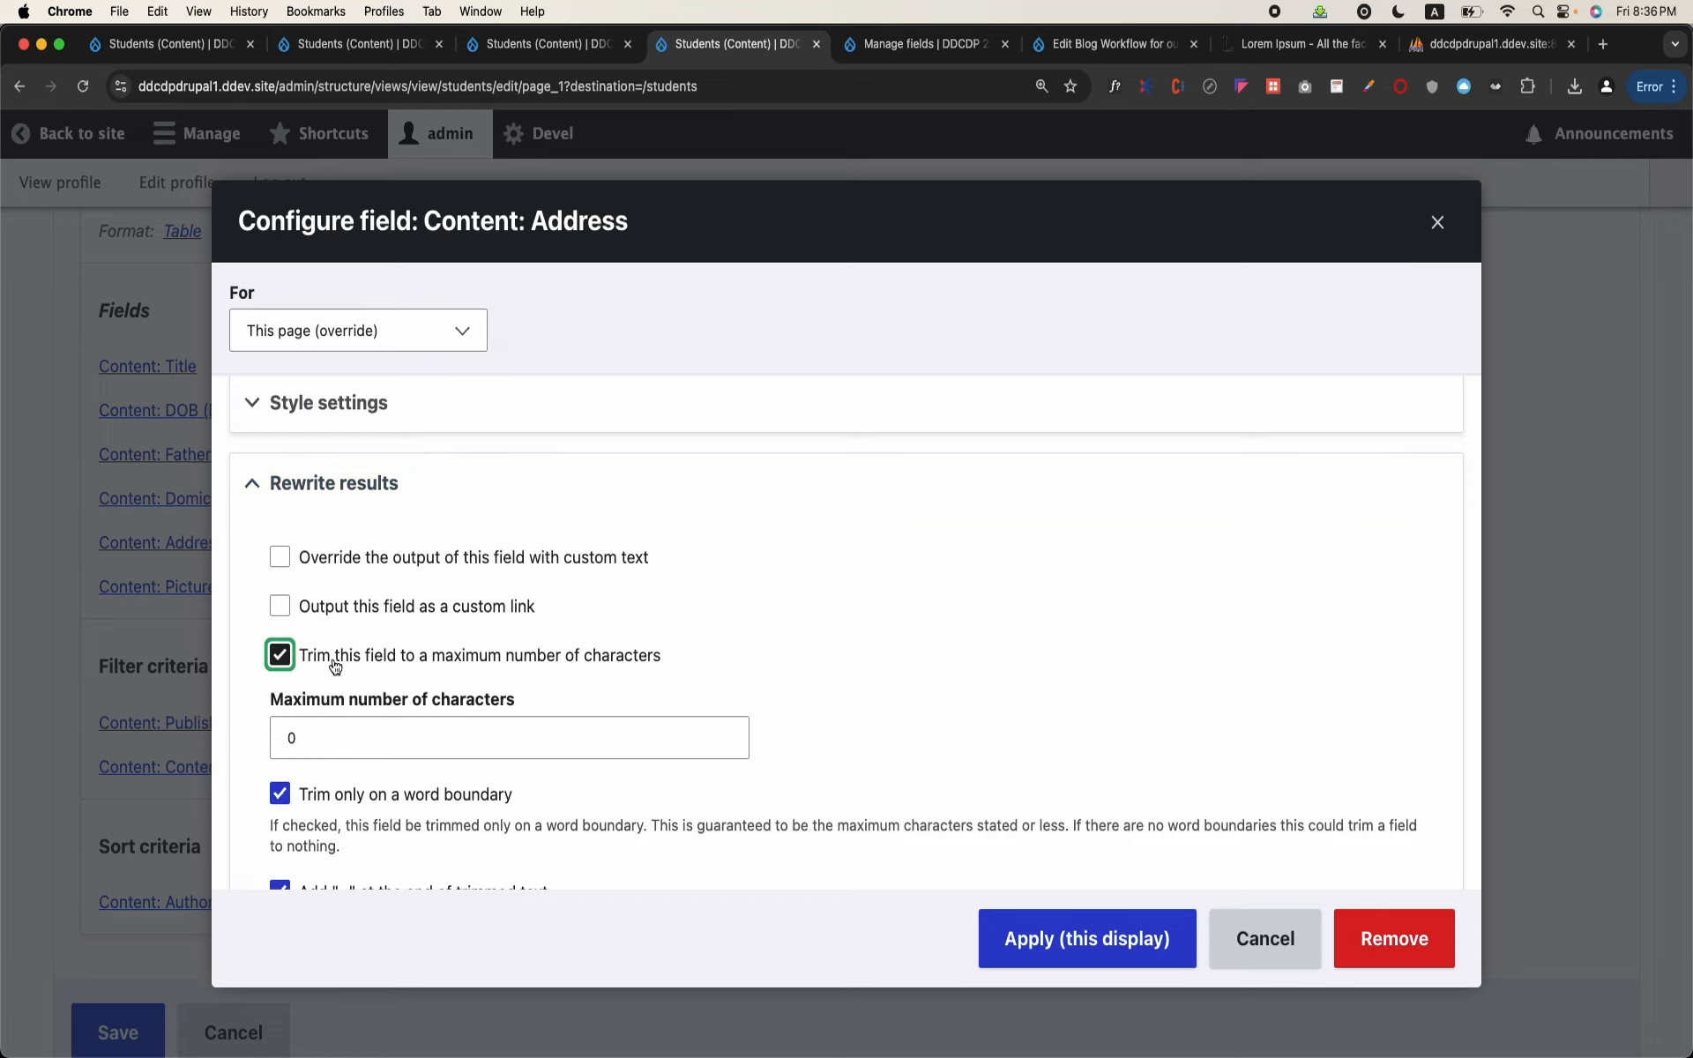
{"action": "double_click", "coordinate": [347, 746]}
{"action": "type", "text": "100"}
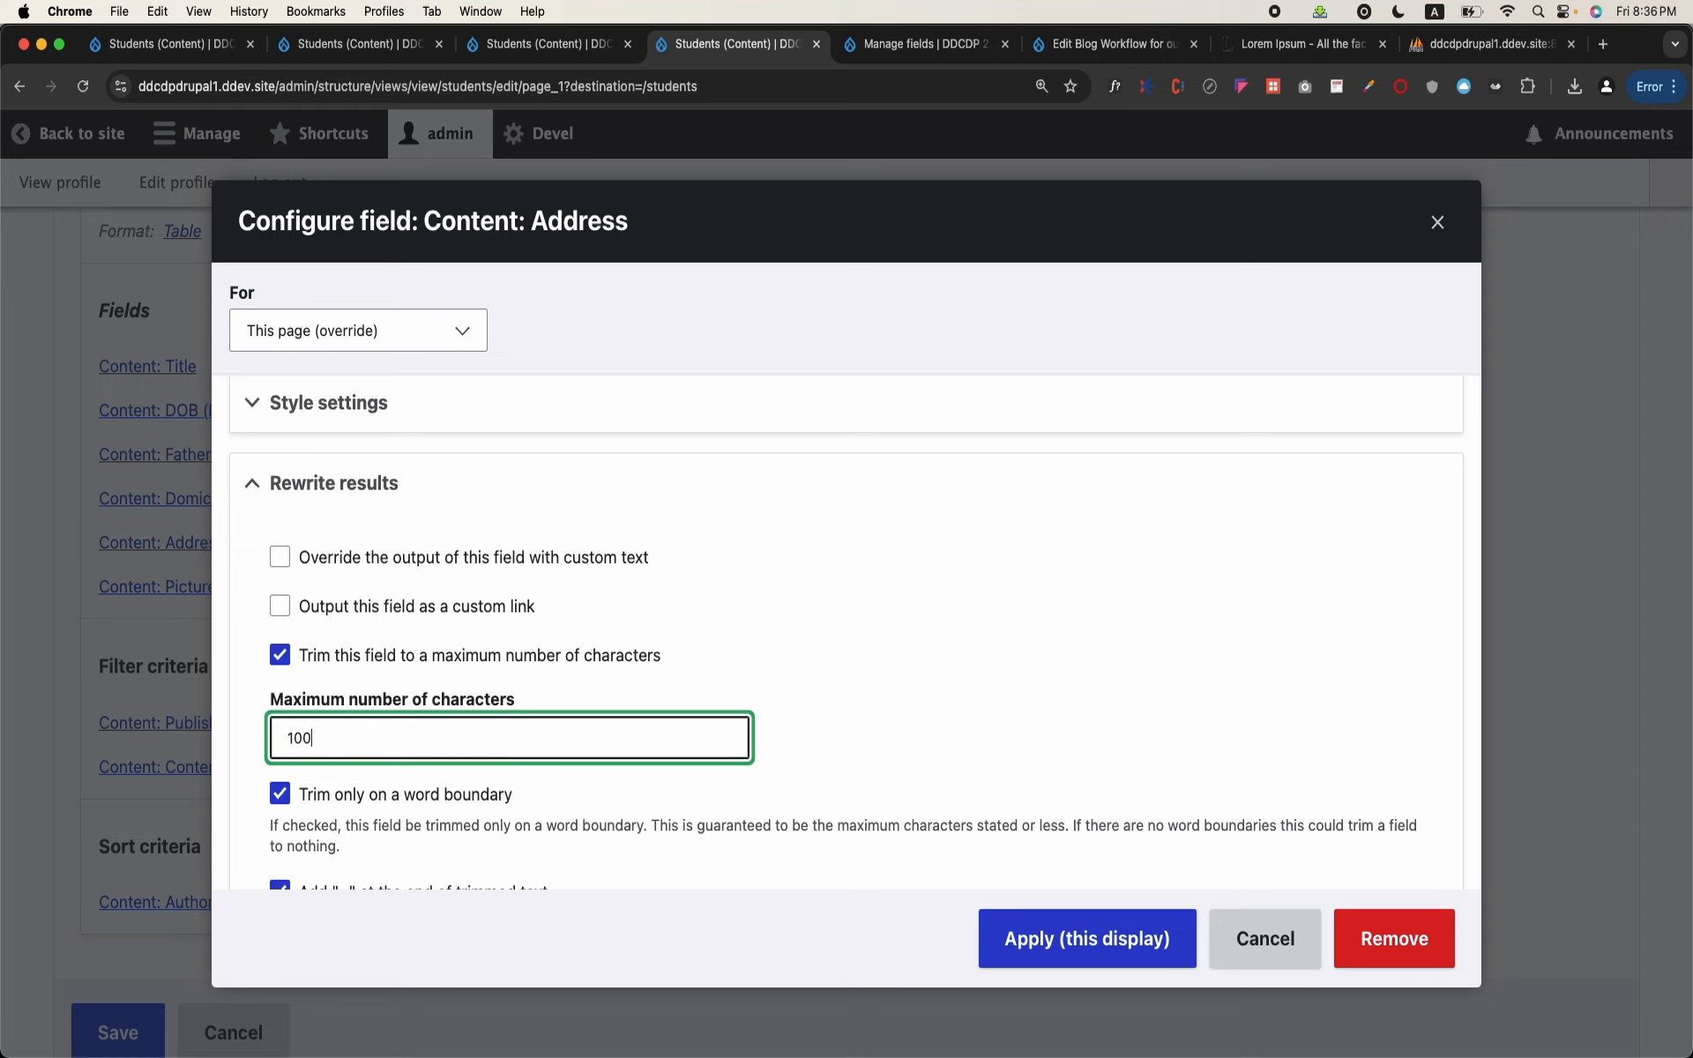
{"action": "left_click", "coordinate": [1047, 942]}
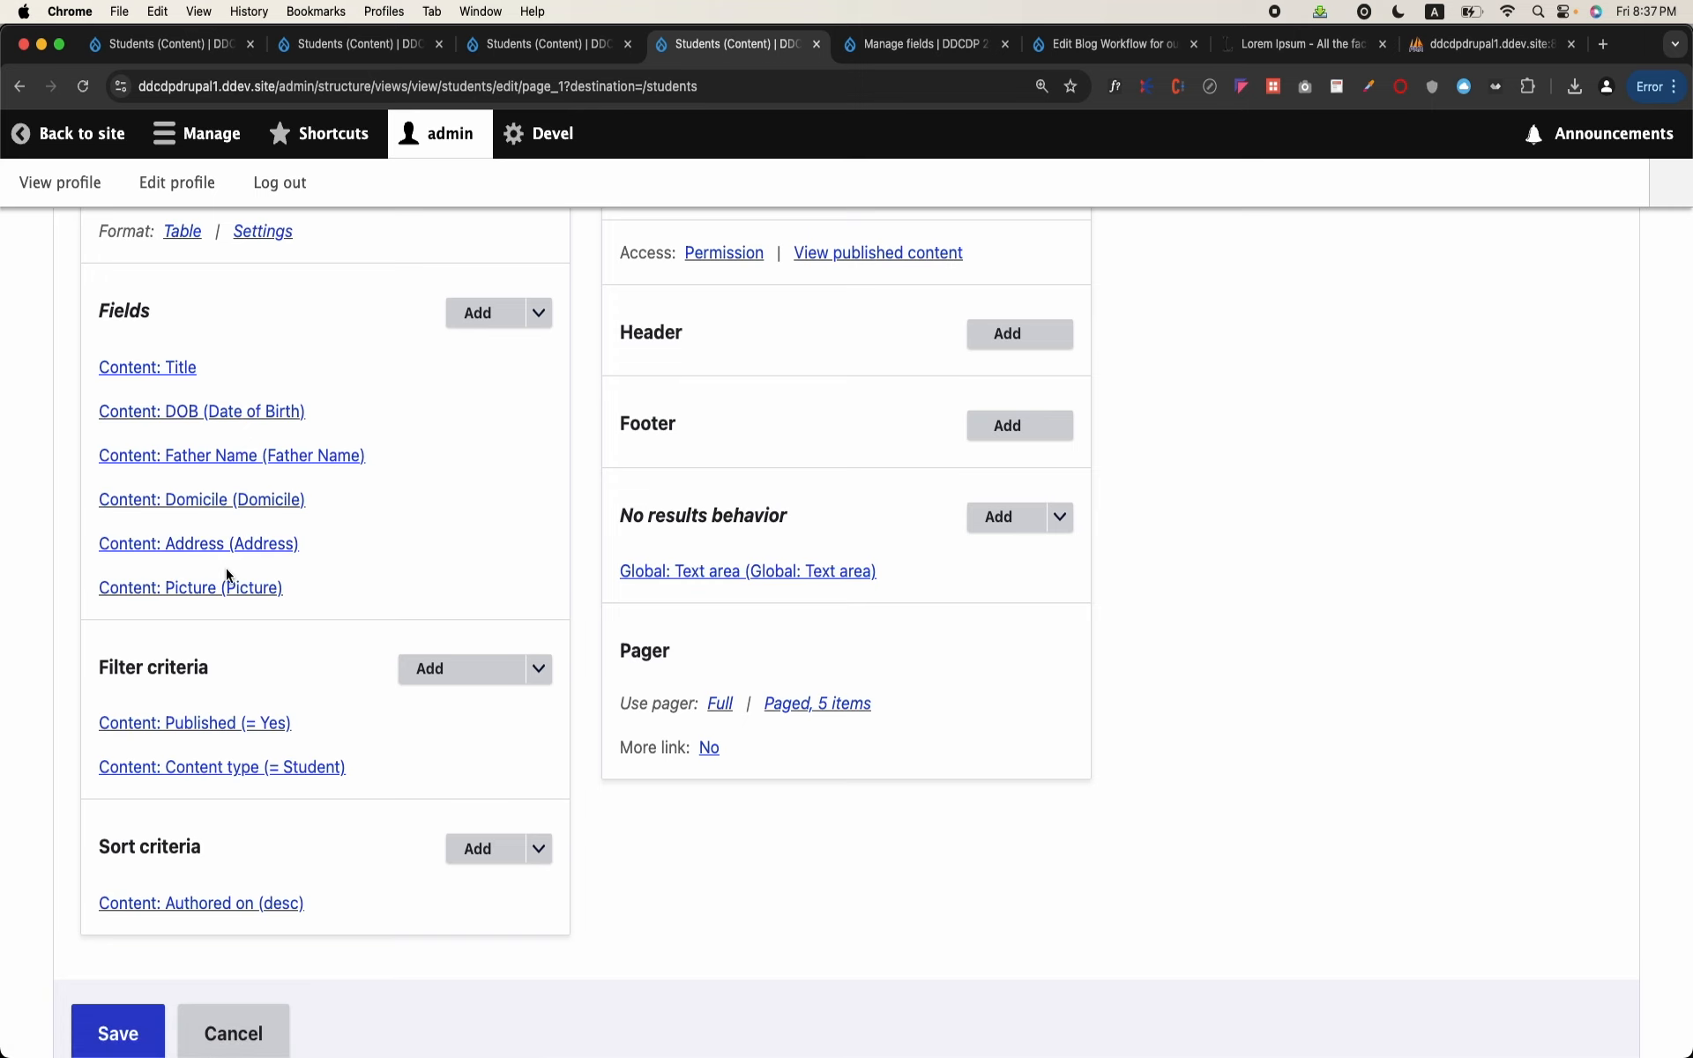
Step: Review the Address field's trimming options, including word boundary and the ellipsis at the end, and reapply them to this display
{"action": "left_click", "coordinate": [261, 544]}
{"action": "scroll", "coordinate": [577, 718], "scroll_direction": "down", "scroll_amount": 5}
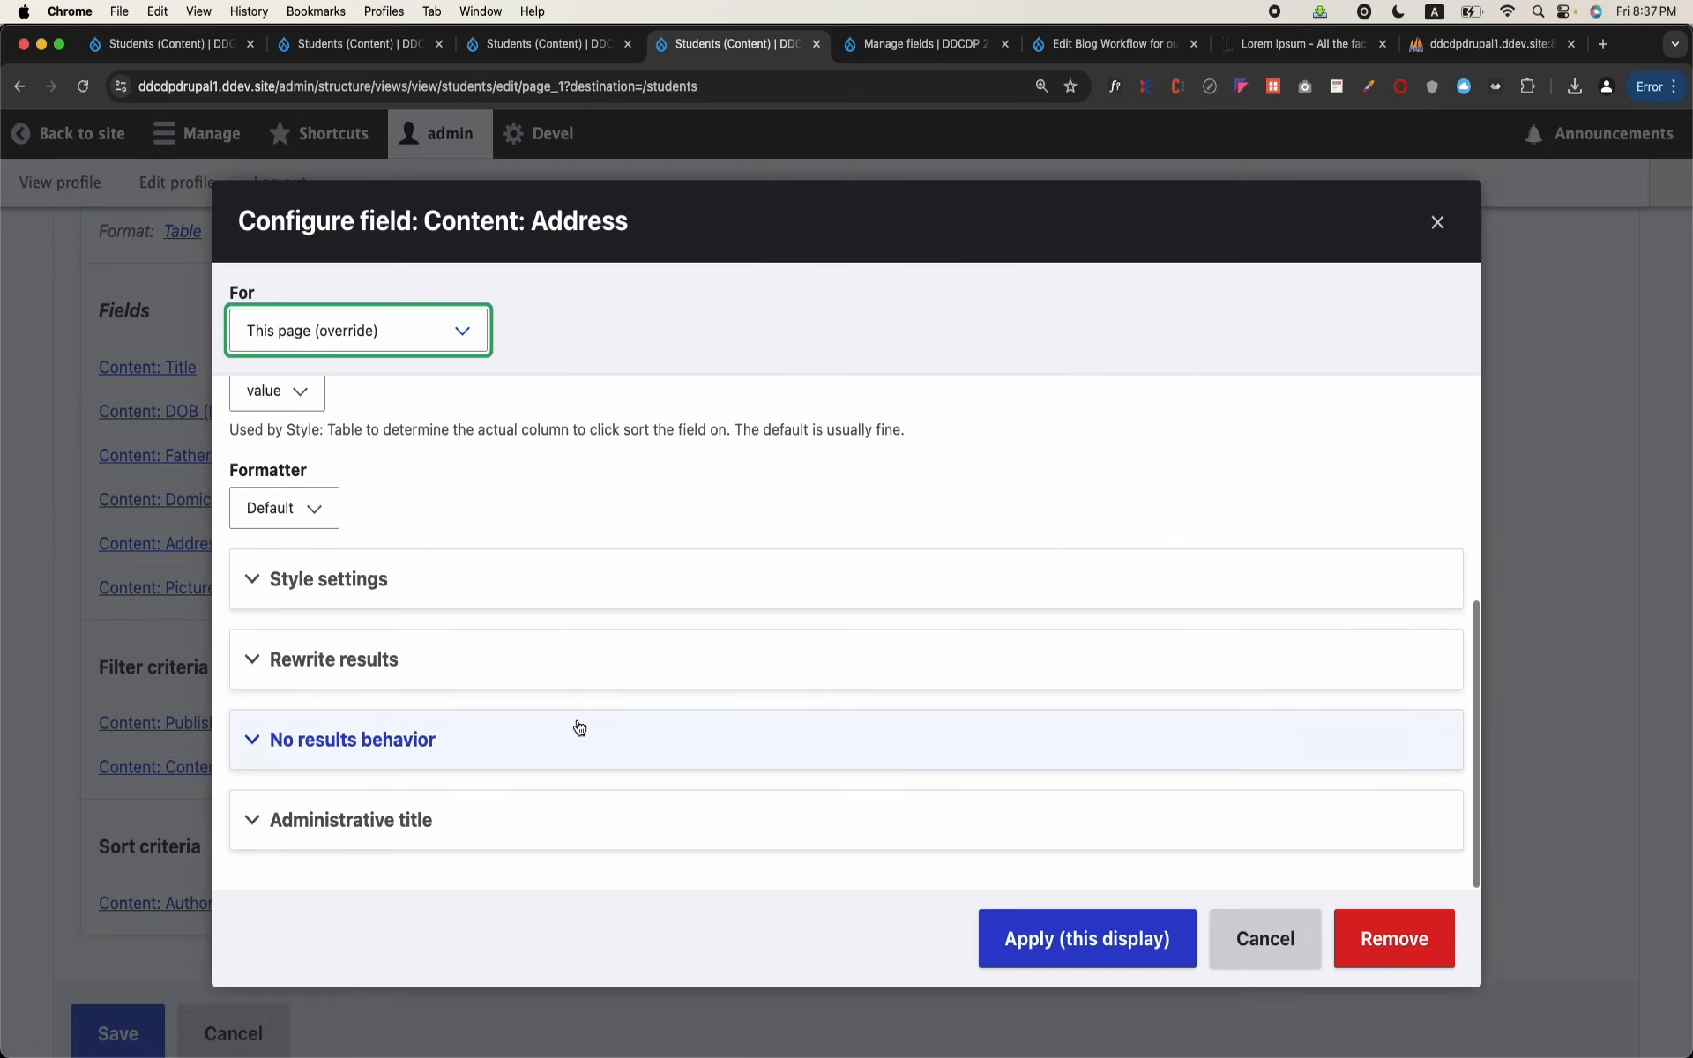
{"action": "left_click", "coordinate": [460, 663]}
{"action": "scroll", "coordinate": [587, 757], "scroll_direction": "down", "scroll_amount": 3}
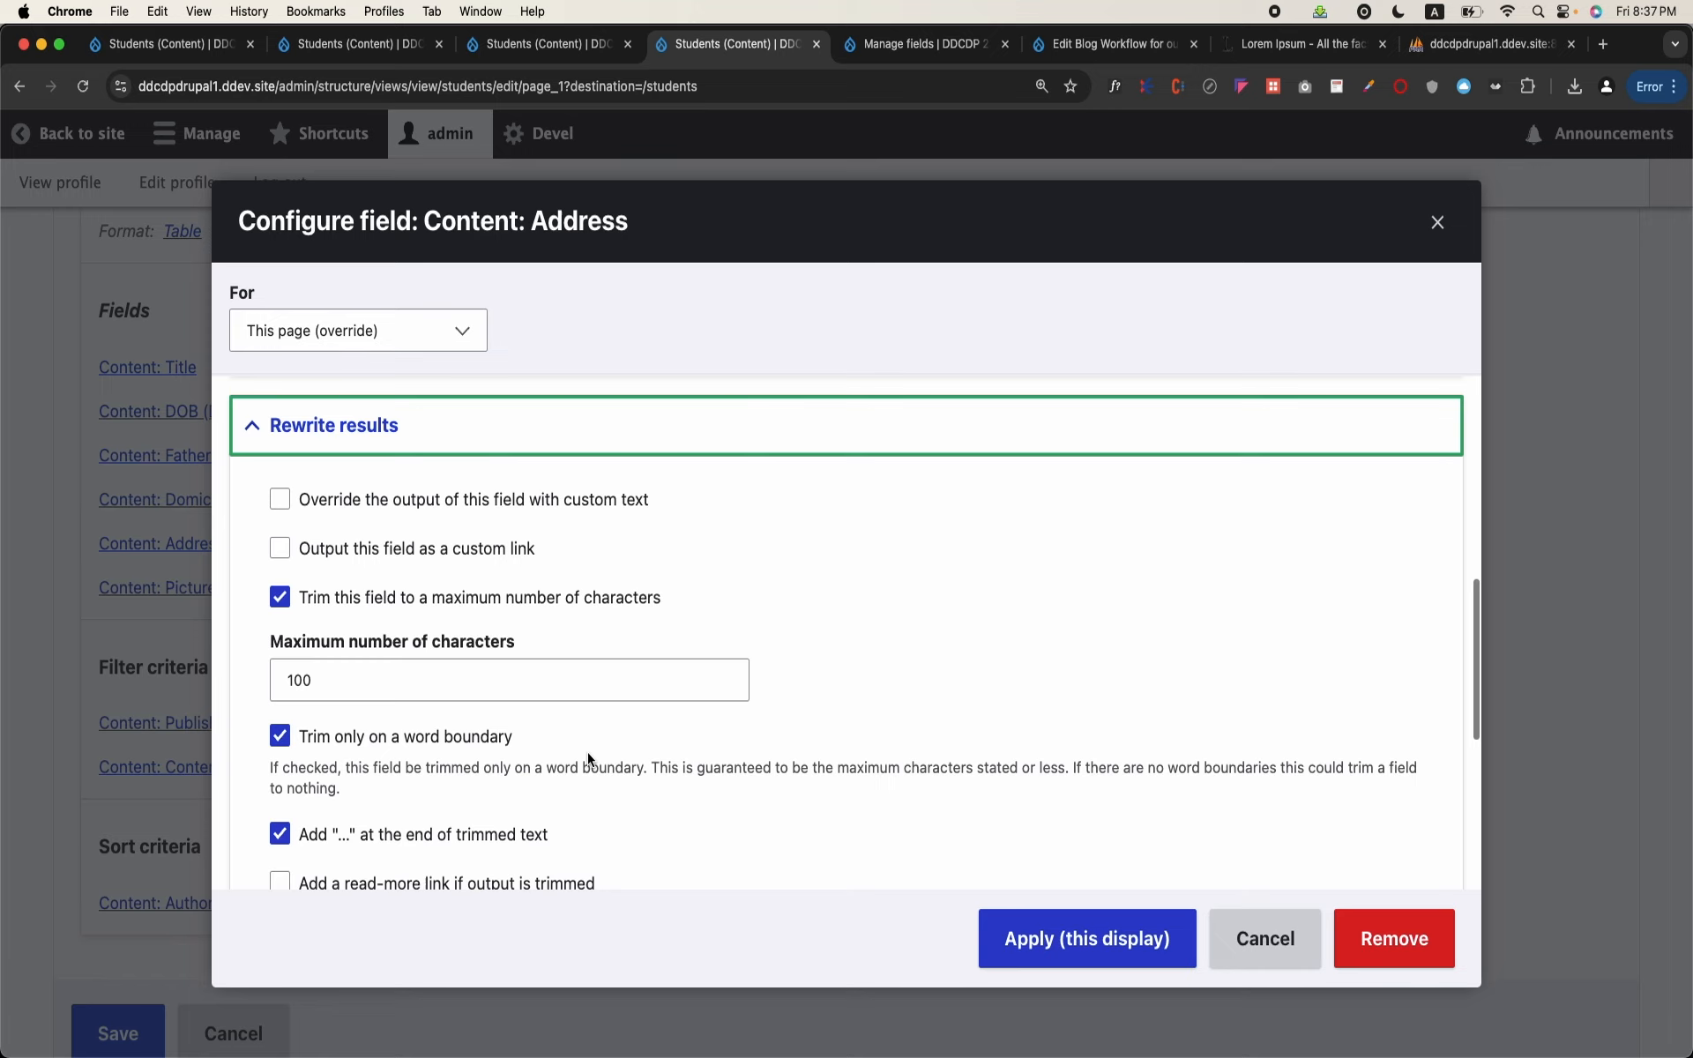
{"action": "scroll", "coordinate": [587, 755], "scroll_direction": "down", "scroll_amount": 2}
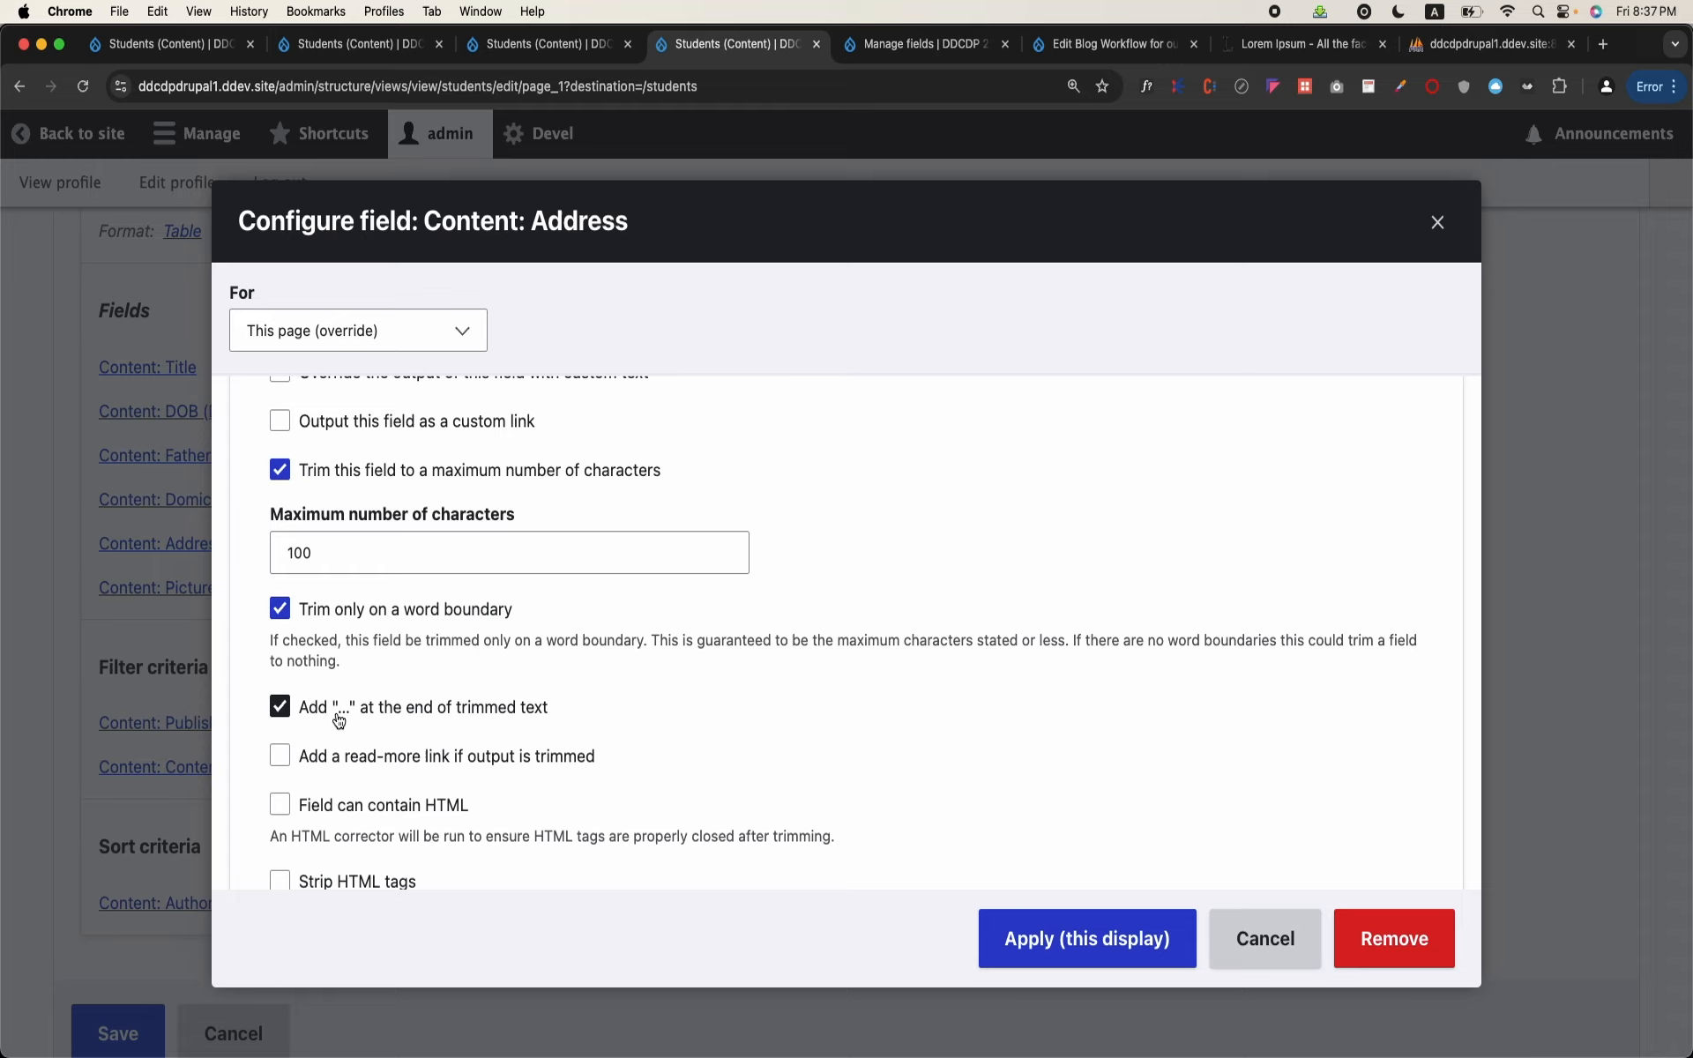
{"action": "left_click", "coordinate": [1102, 965]}
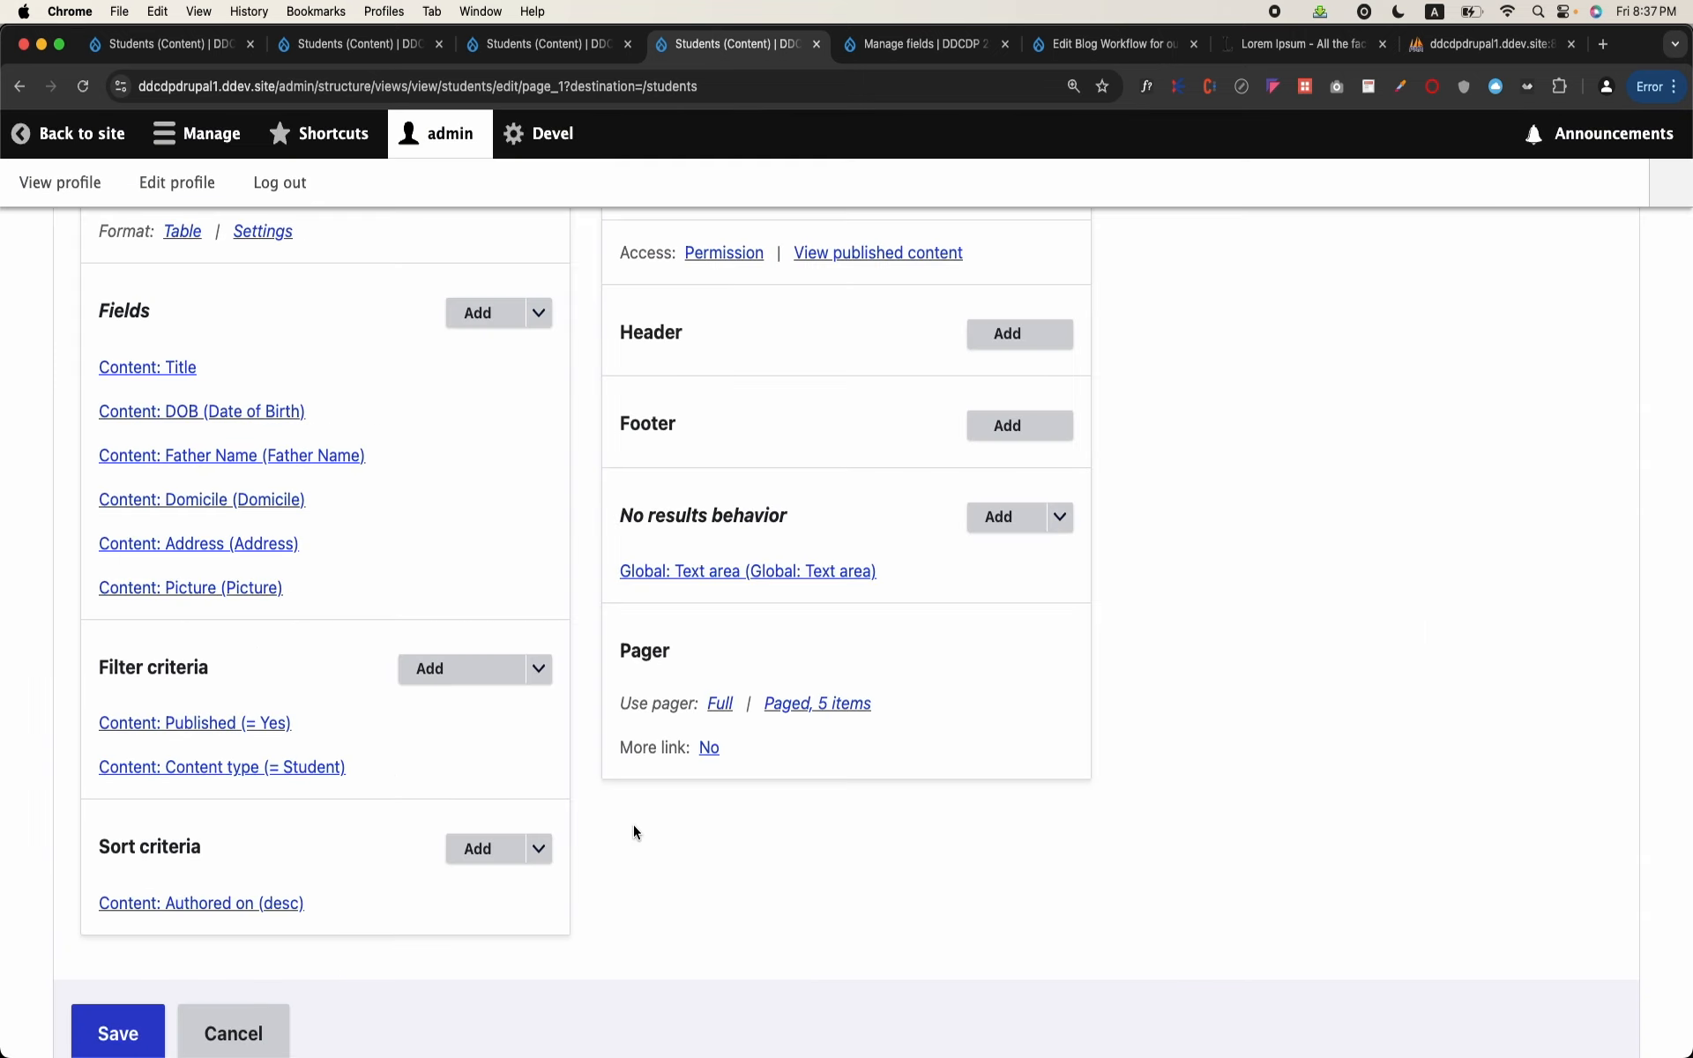
Step: Save the Students view and check the trimmed text in the Address column of the student table
{"action": "scroll", "coordinate": [633, 823], "scroll_direction": "down", "scroll_amount": 2}
{"action": "left_click", "coordinate": [105, 875]}
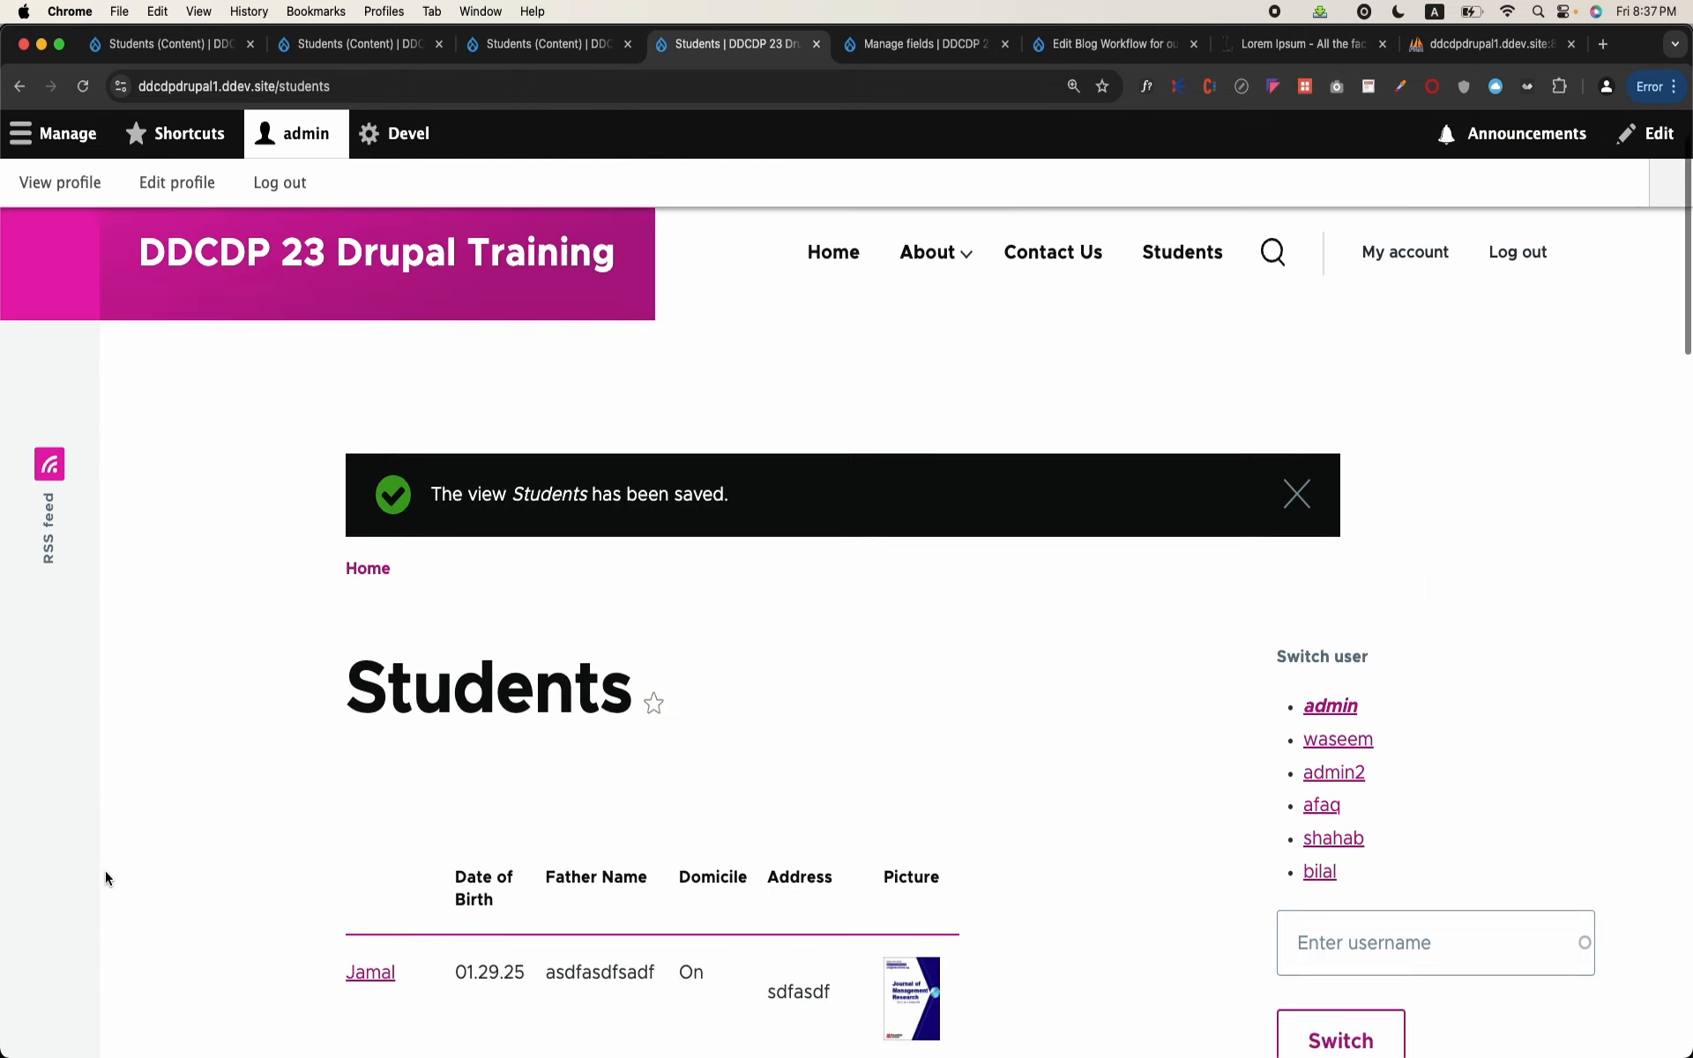
{"action": "scroll", "coordinate": [104, 871], "scroll_direction": "down", "scroll_amount": 5}
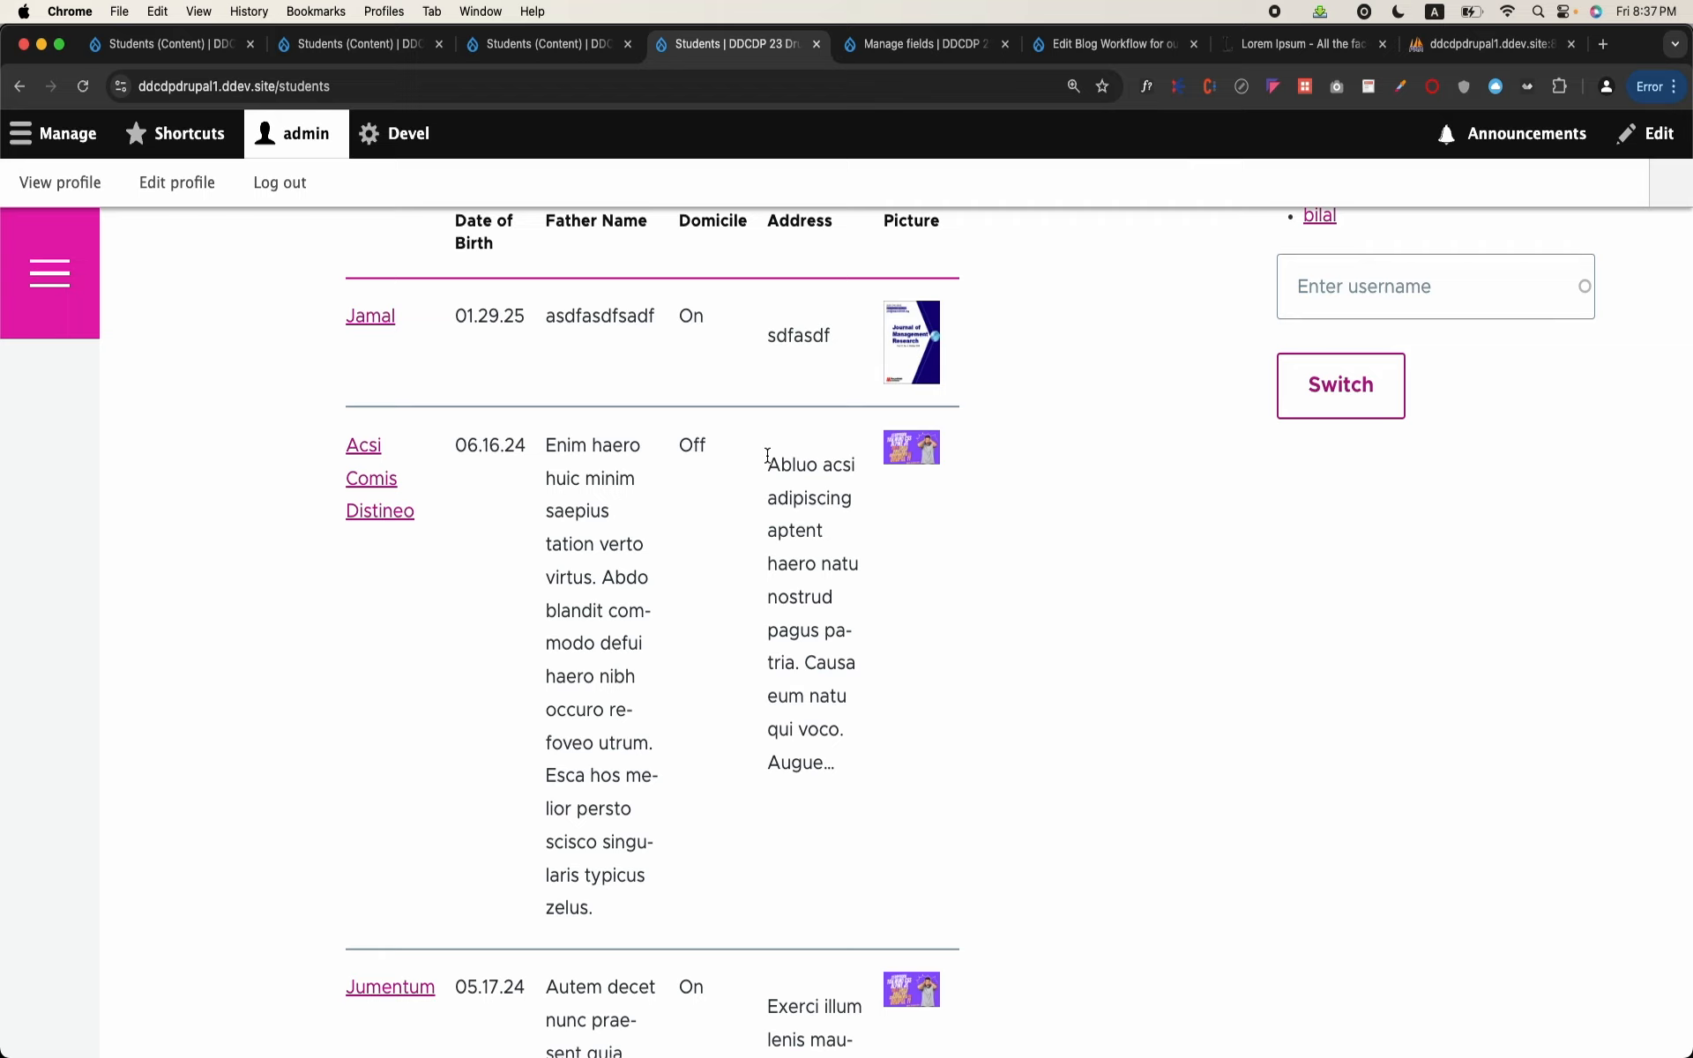
{"action": "left_click_drag", "start_coordinate": [768, 453], "coordinate": [856, 776]}
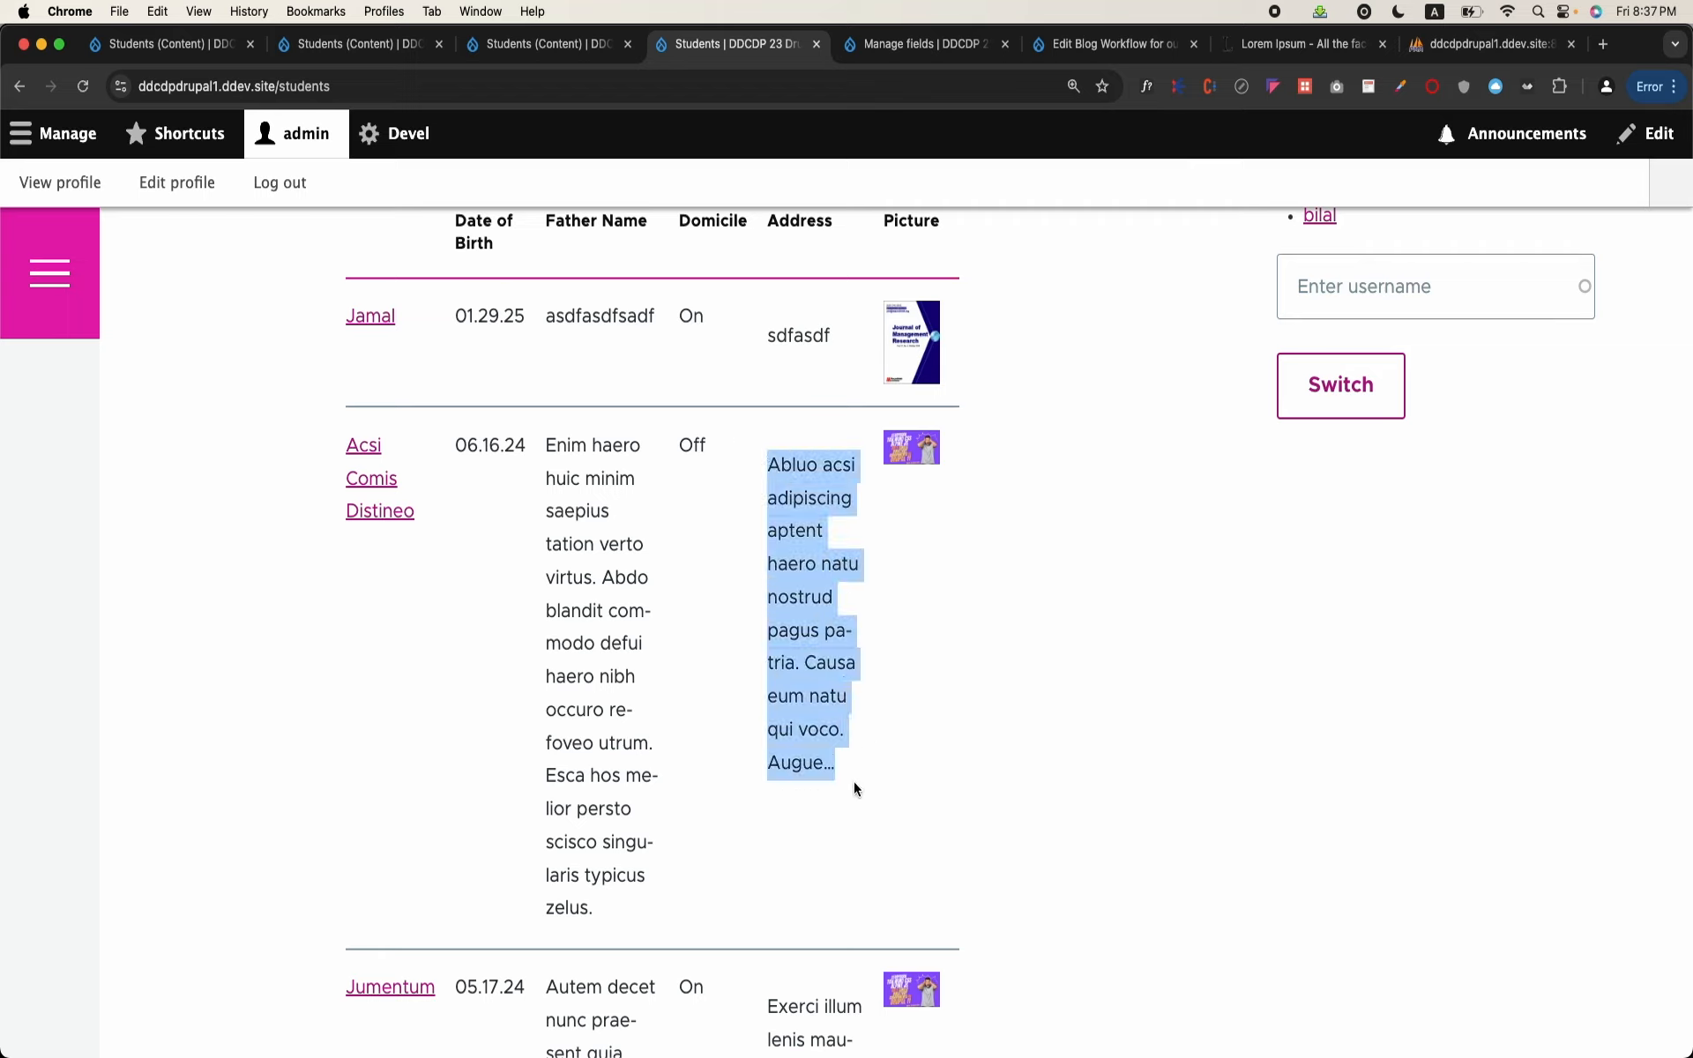
{"action": "left_click", "coordinate": [855, 775]}
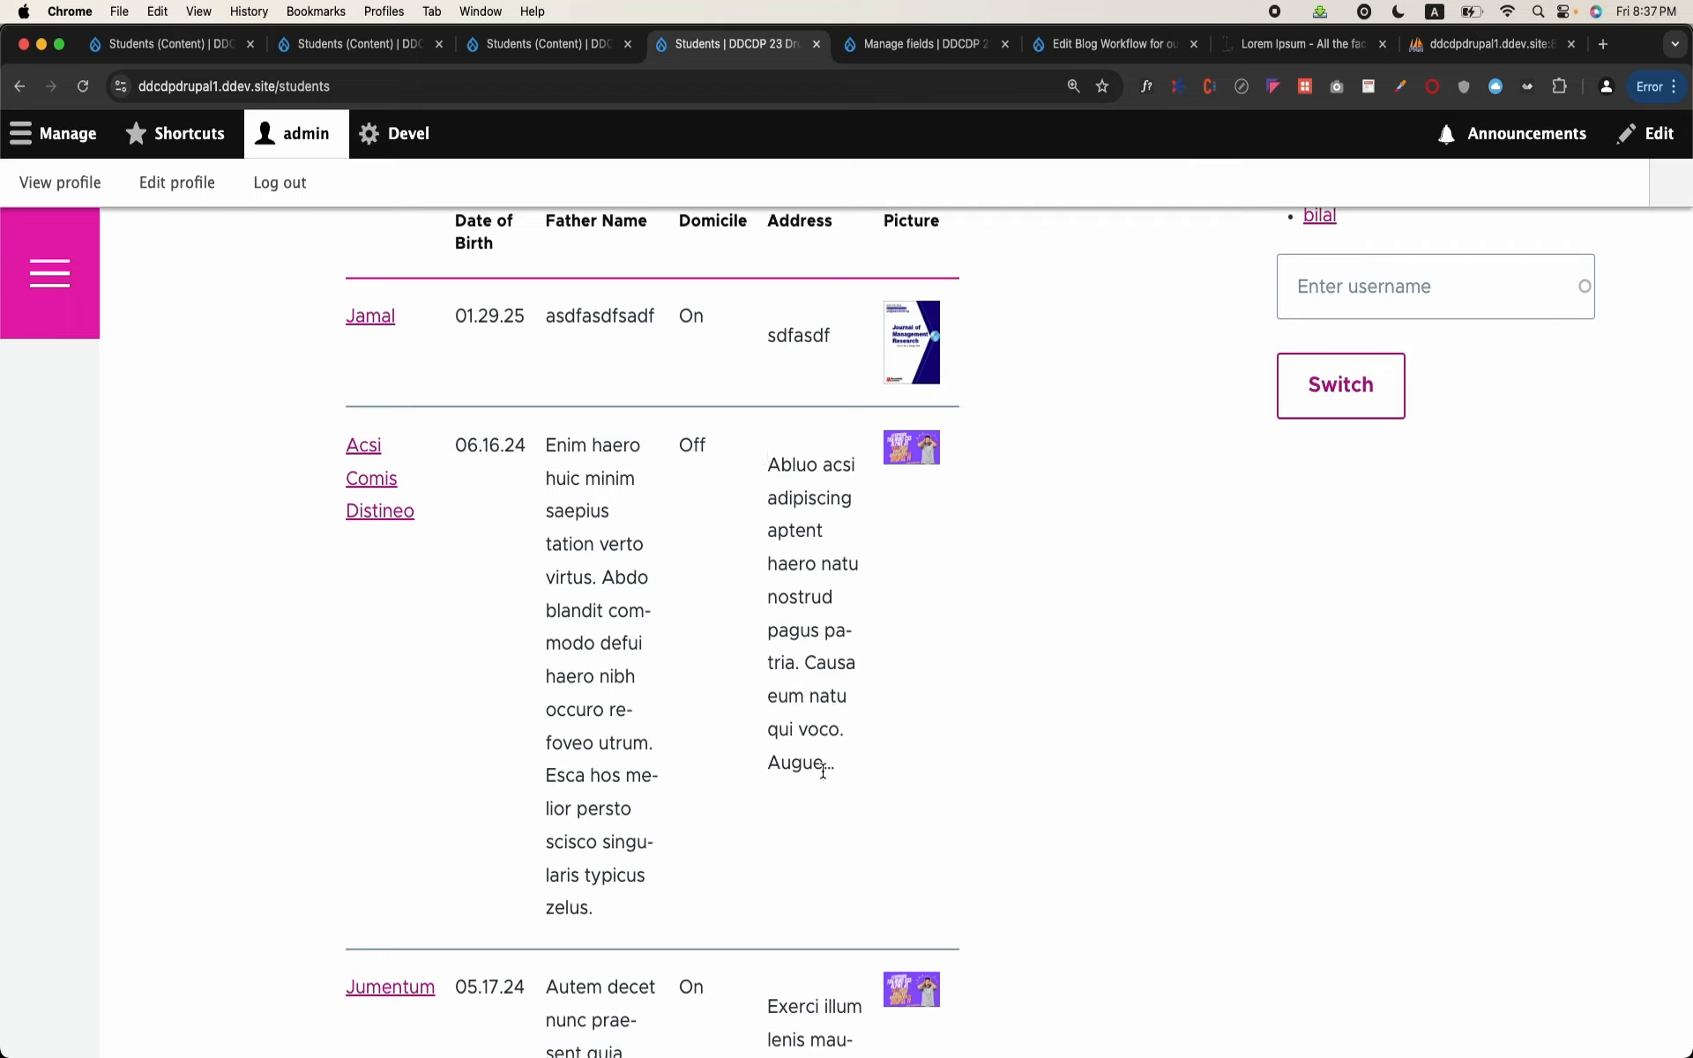
{"action": "left_click", "coordinate": [1051, 811]}
Step: View the second student's own page, return to the Students table, and examine that row's Address text
{"action": "left_click", "coordinate": [401, 516]}
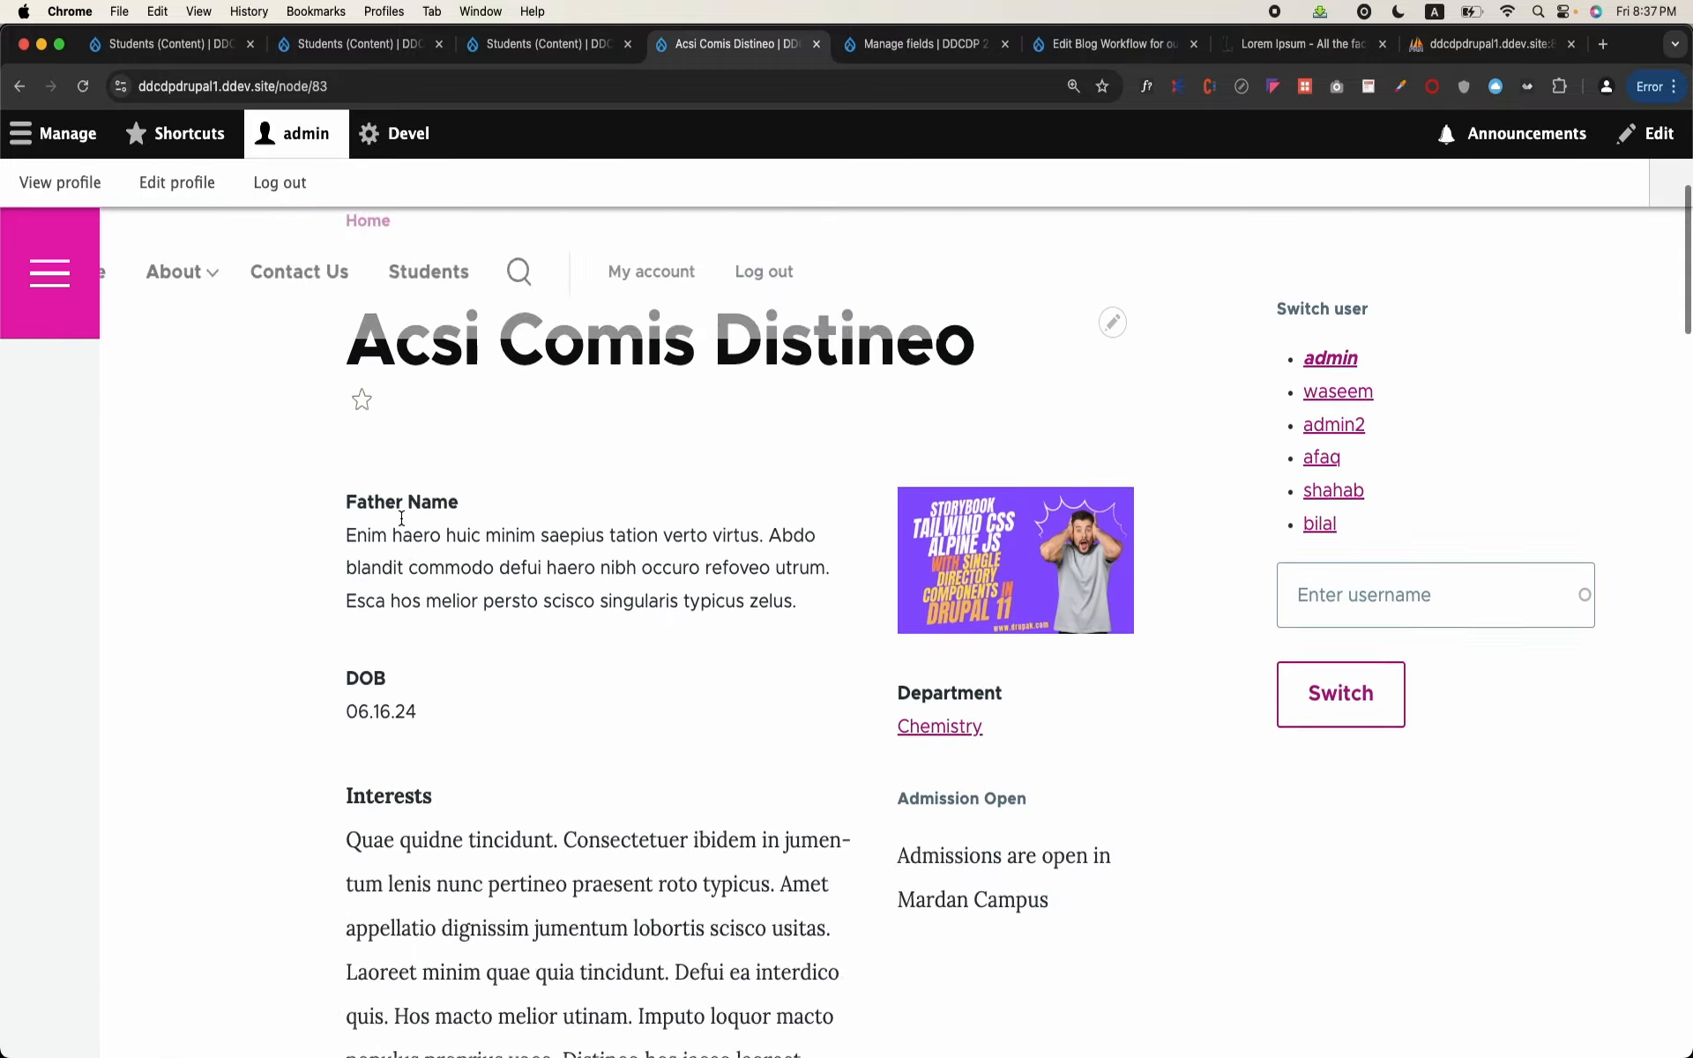
{"action": "scroll", "coordinate": [402, 517], "scroll_direction": "down", "scroll_amount": 10}
{"action": "left_click", "coordinate": [21, 88]}
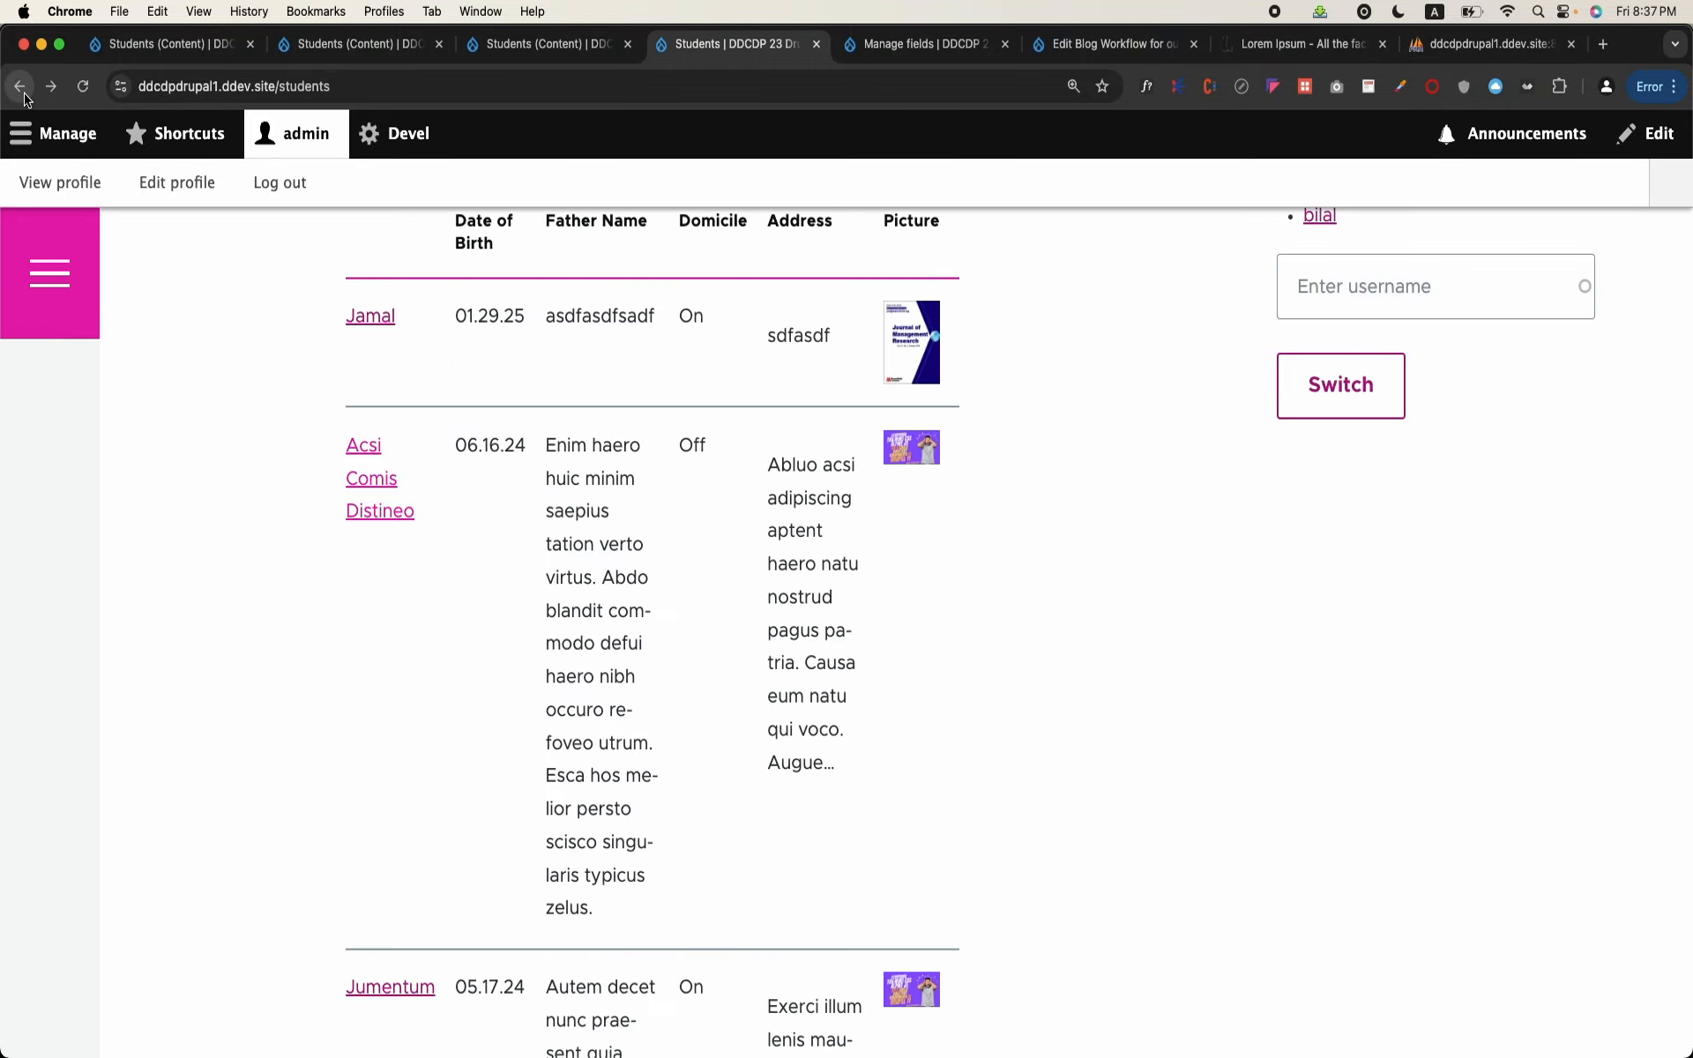
{"action": "double_click", "coordinate": [839, 672]}
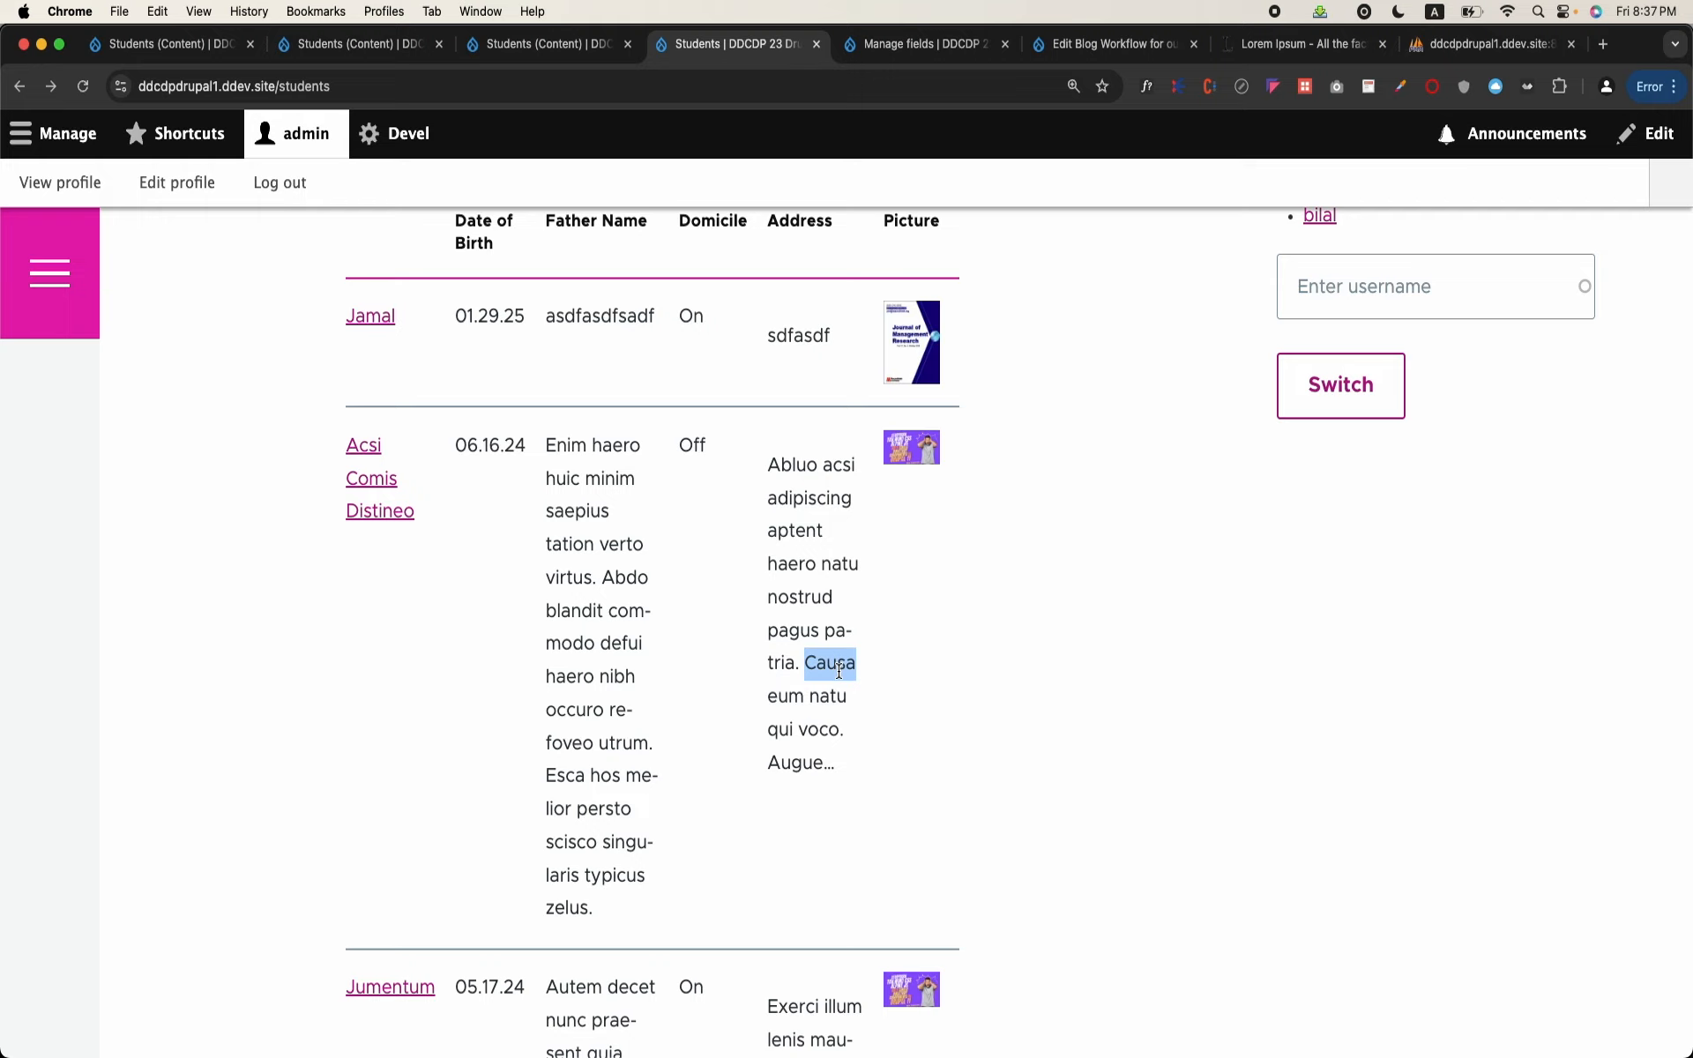
{"action": "triple_click", "coordinate": [827, 524]}
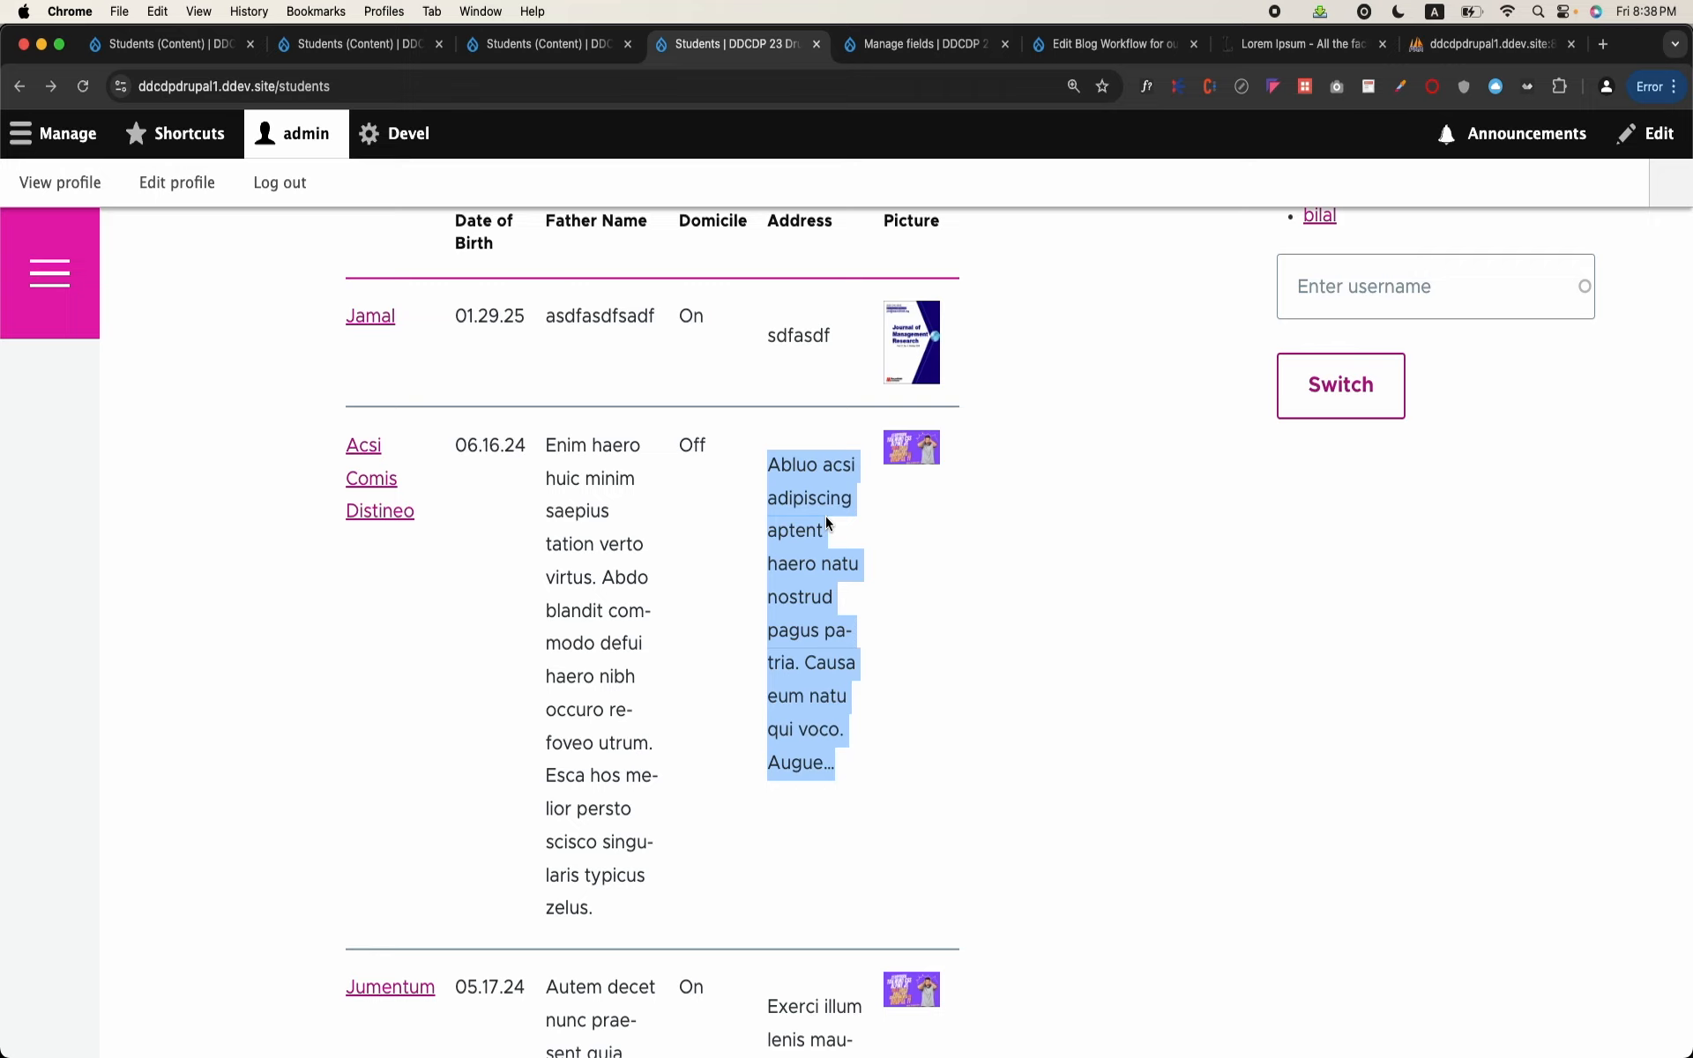
{"action": "left_click", "coordinate": [976, 533]}
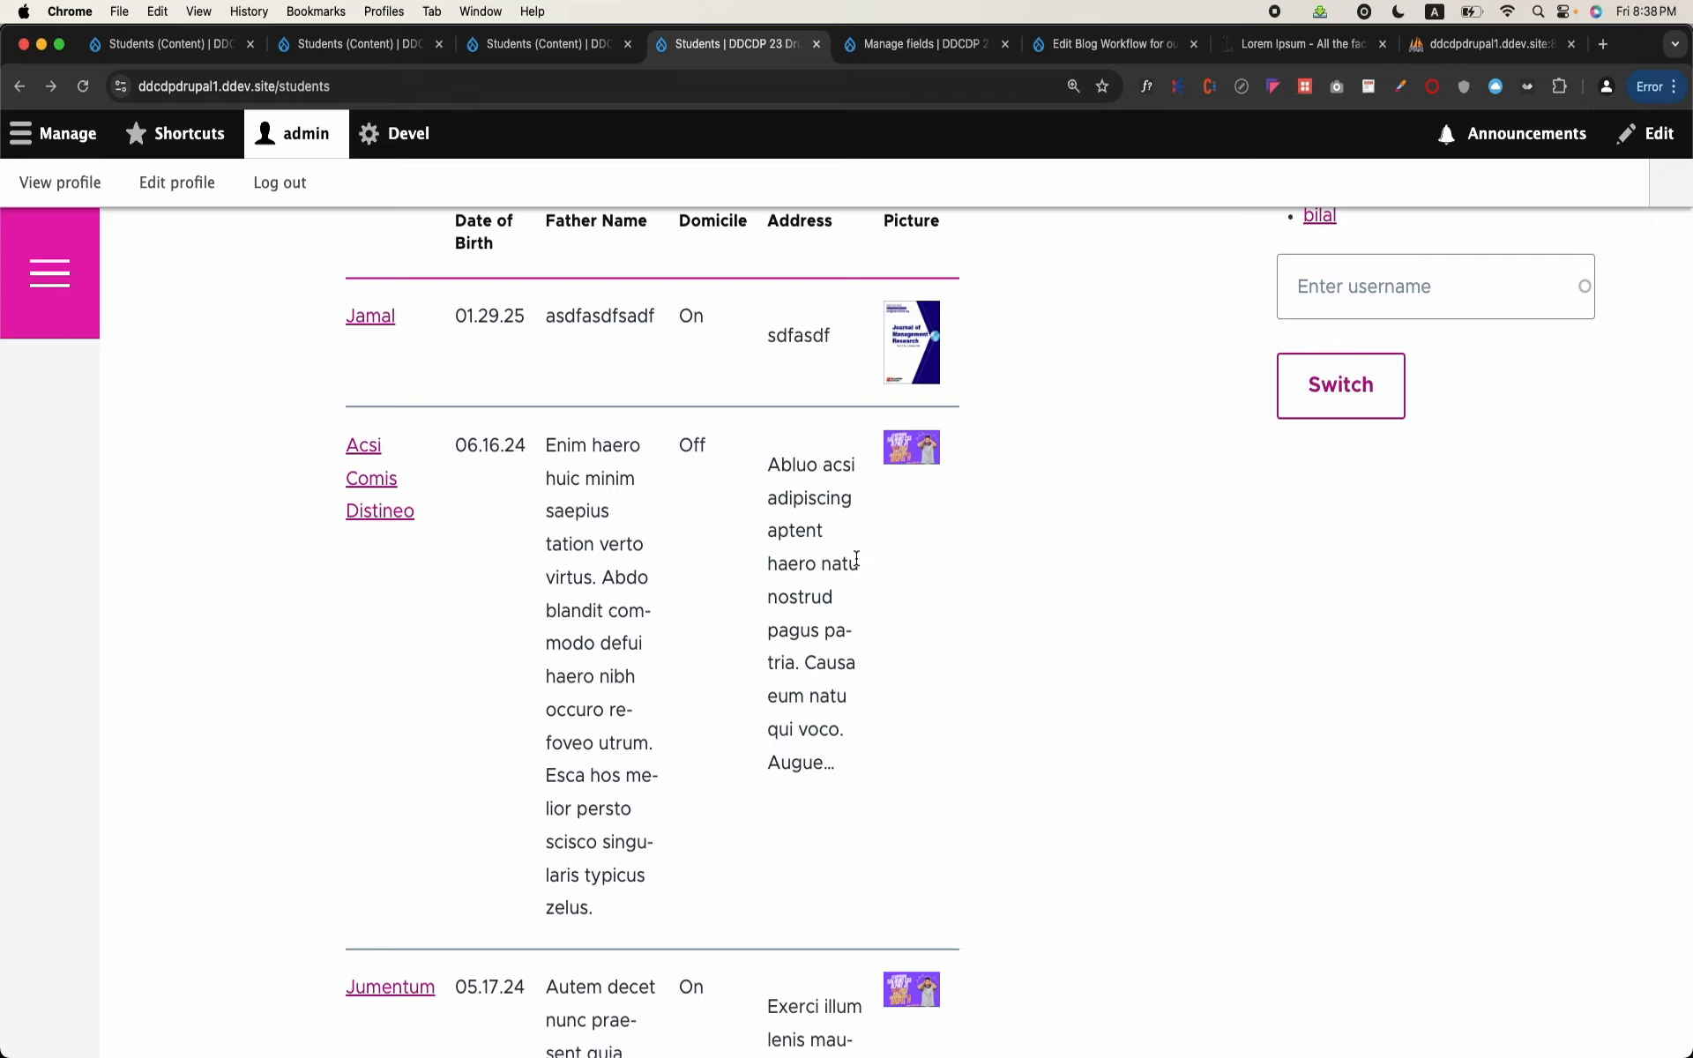
Step: Return to editing the Students view and open the settings of its Address field
{"action": "scroll", "coordinate": [1089, 369], "scroll_direction": "up", "scroll_amount": 3}
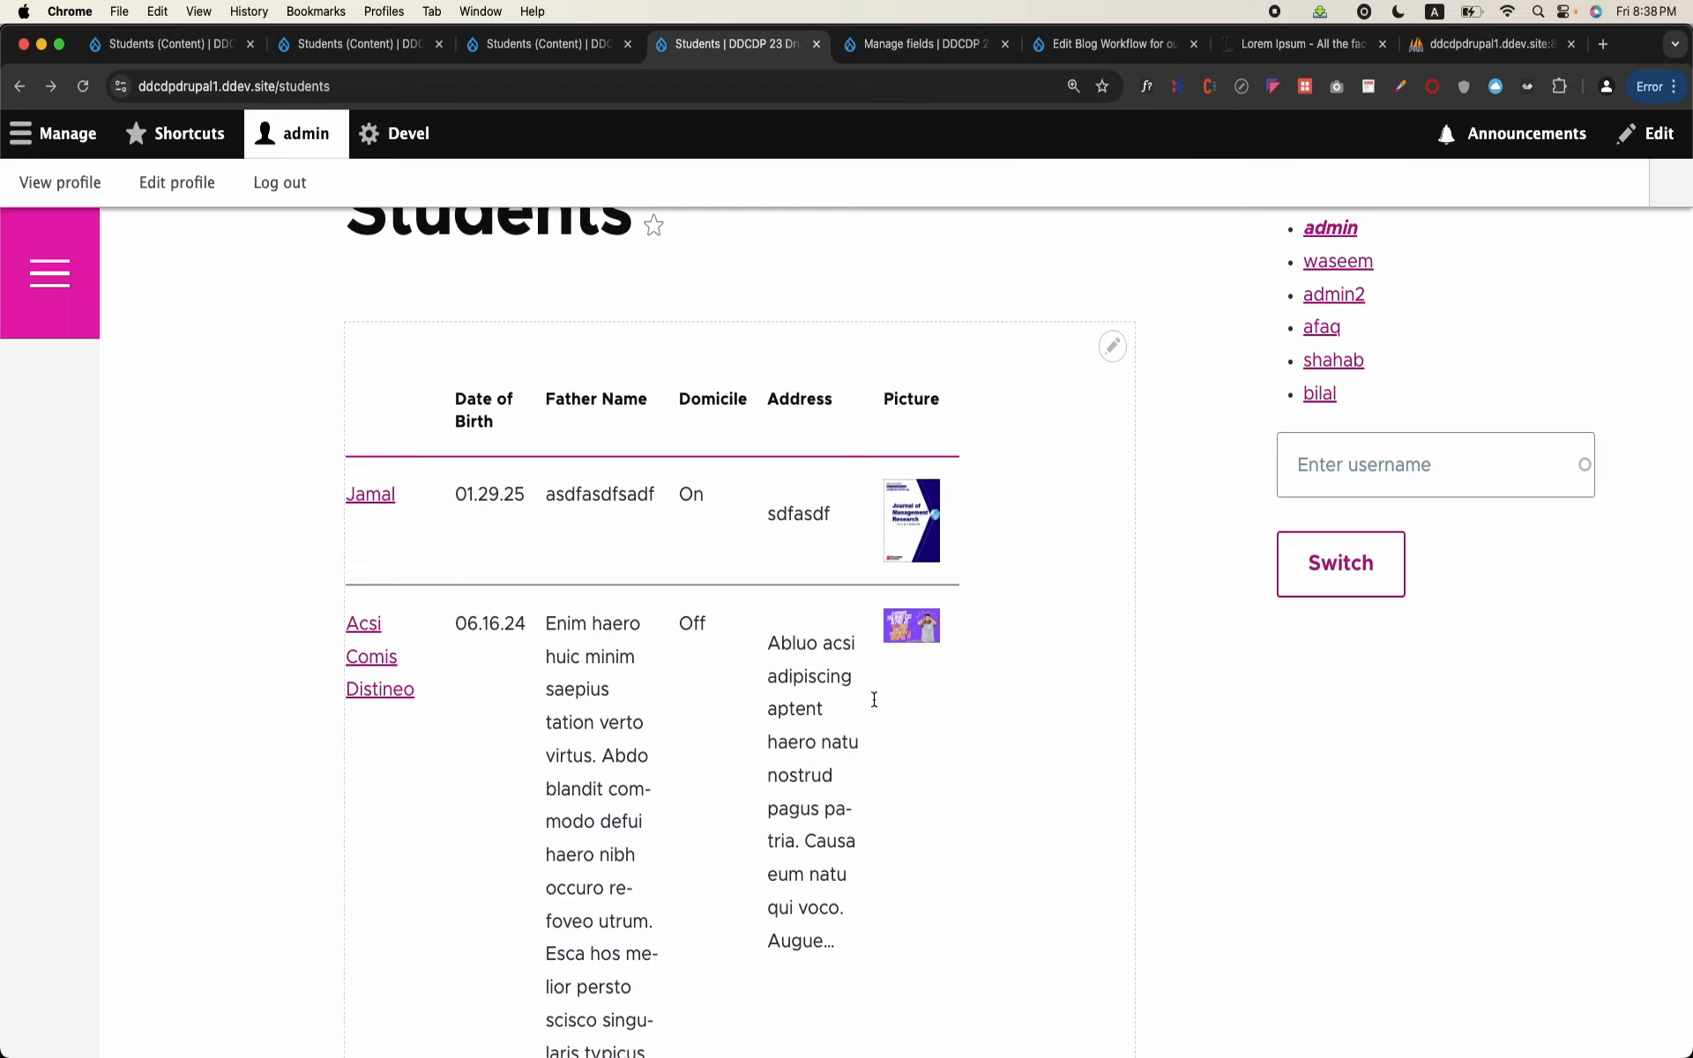
{"action": "left_click", "coordinate": [1113, 349]}
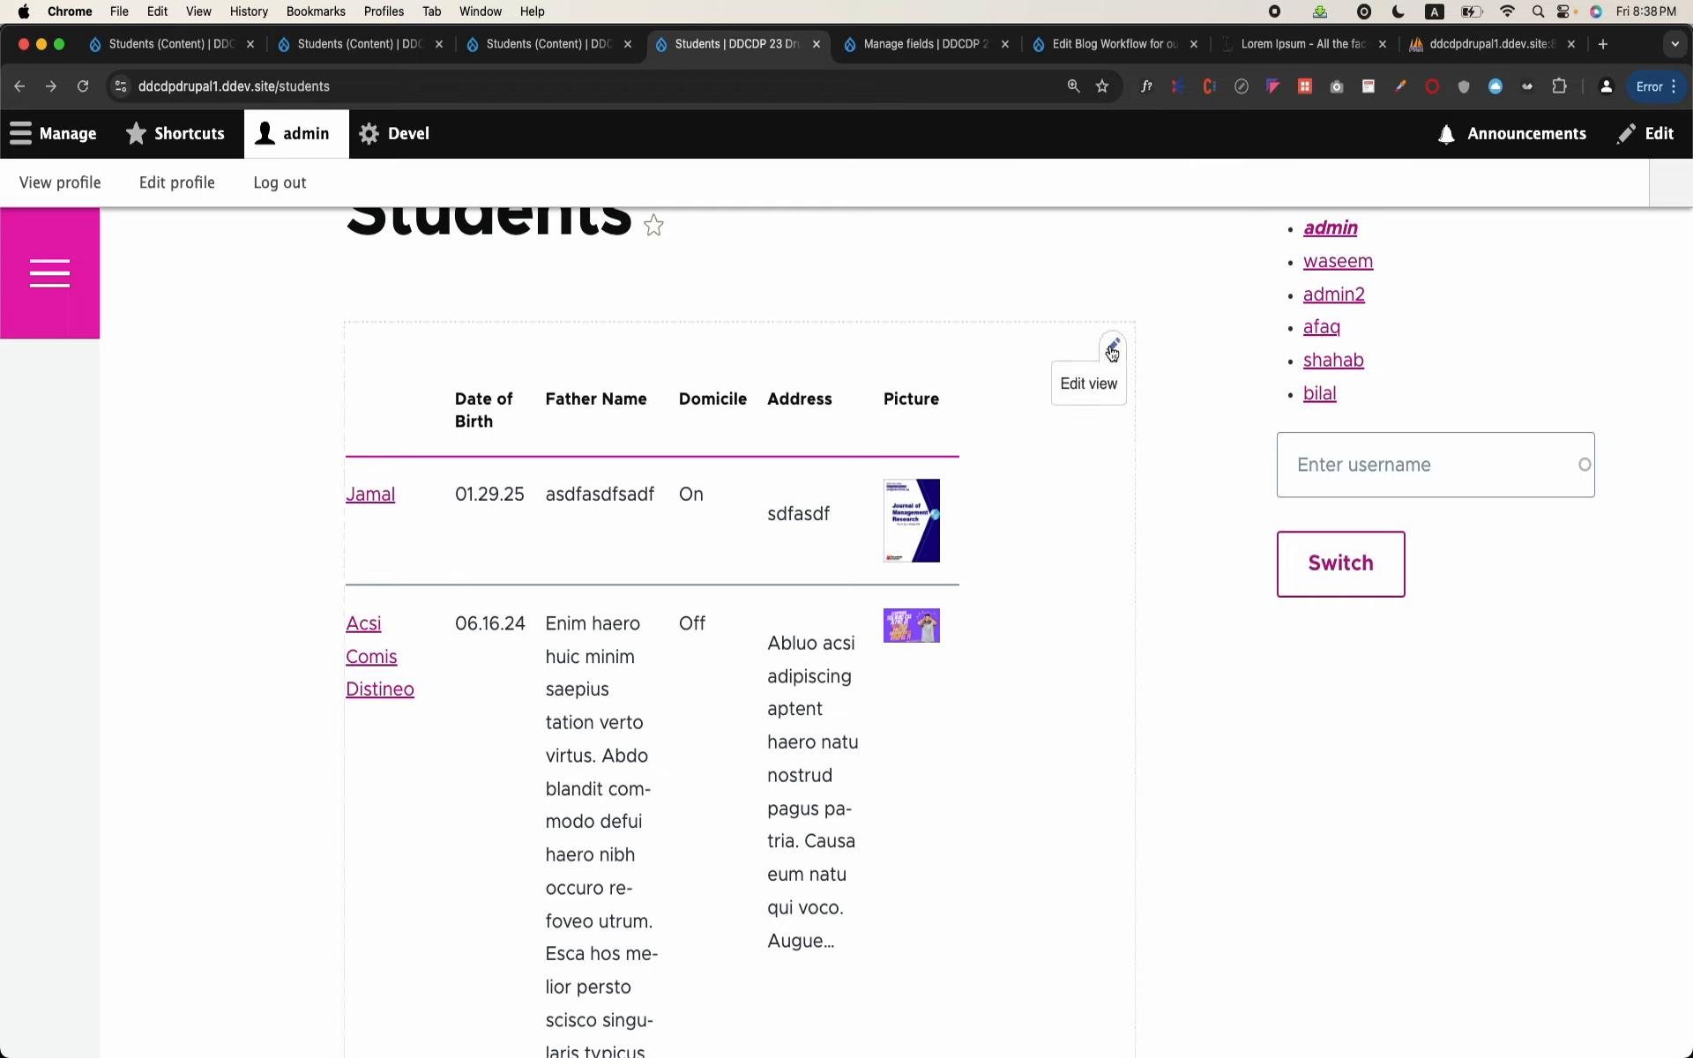
{"action": "left_click", "coordinate": [1090, 386]}
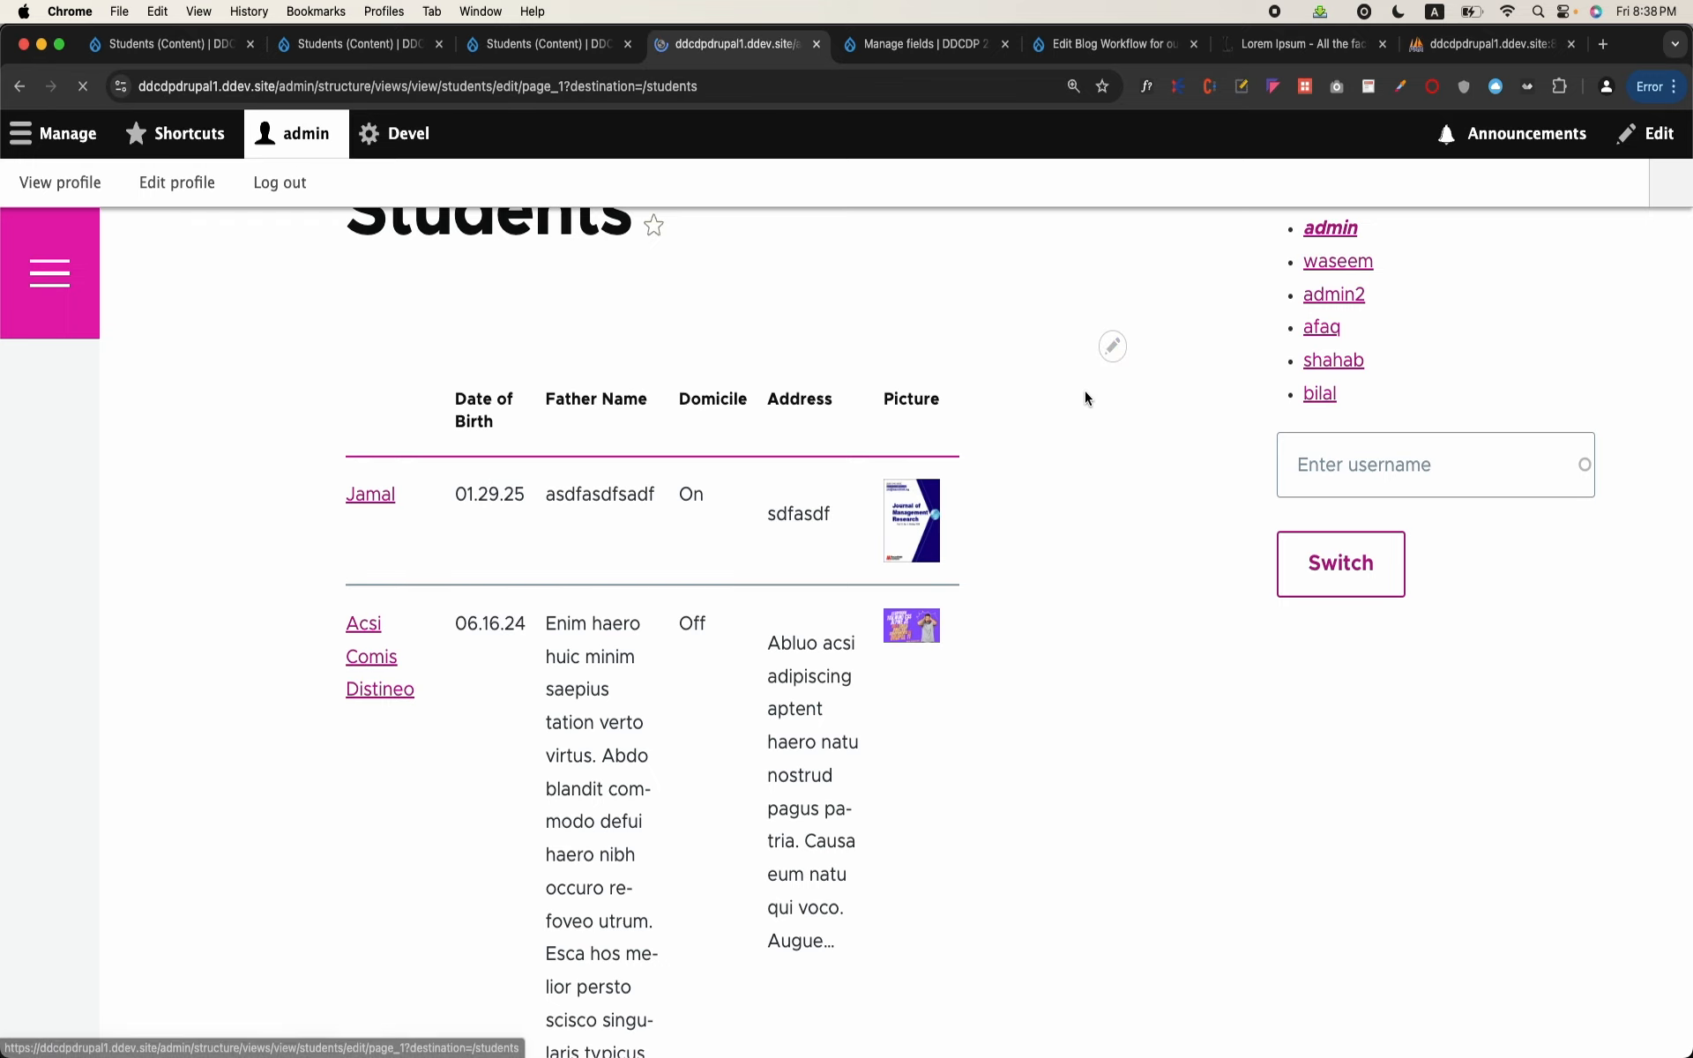
{"action": "scroll", "coordinate": [426, 679], "scroll_direction": "down", "scroll_amount": 6}
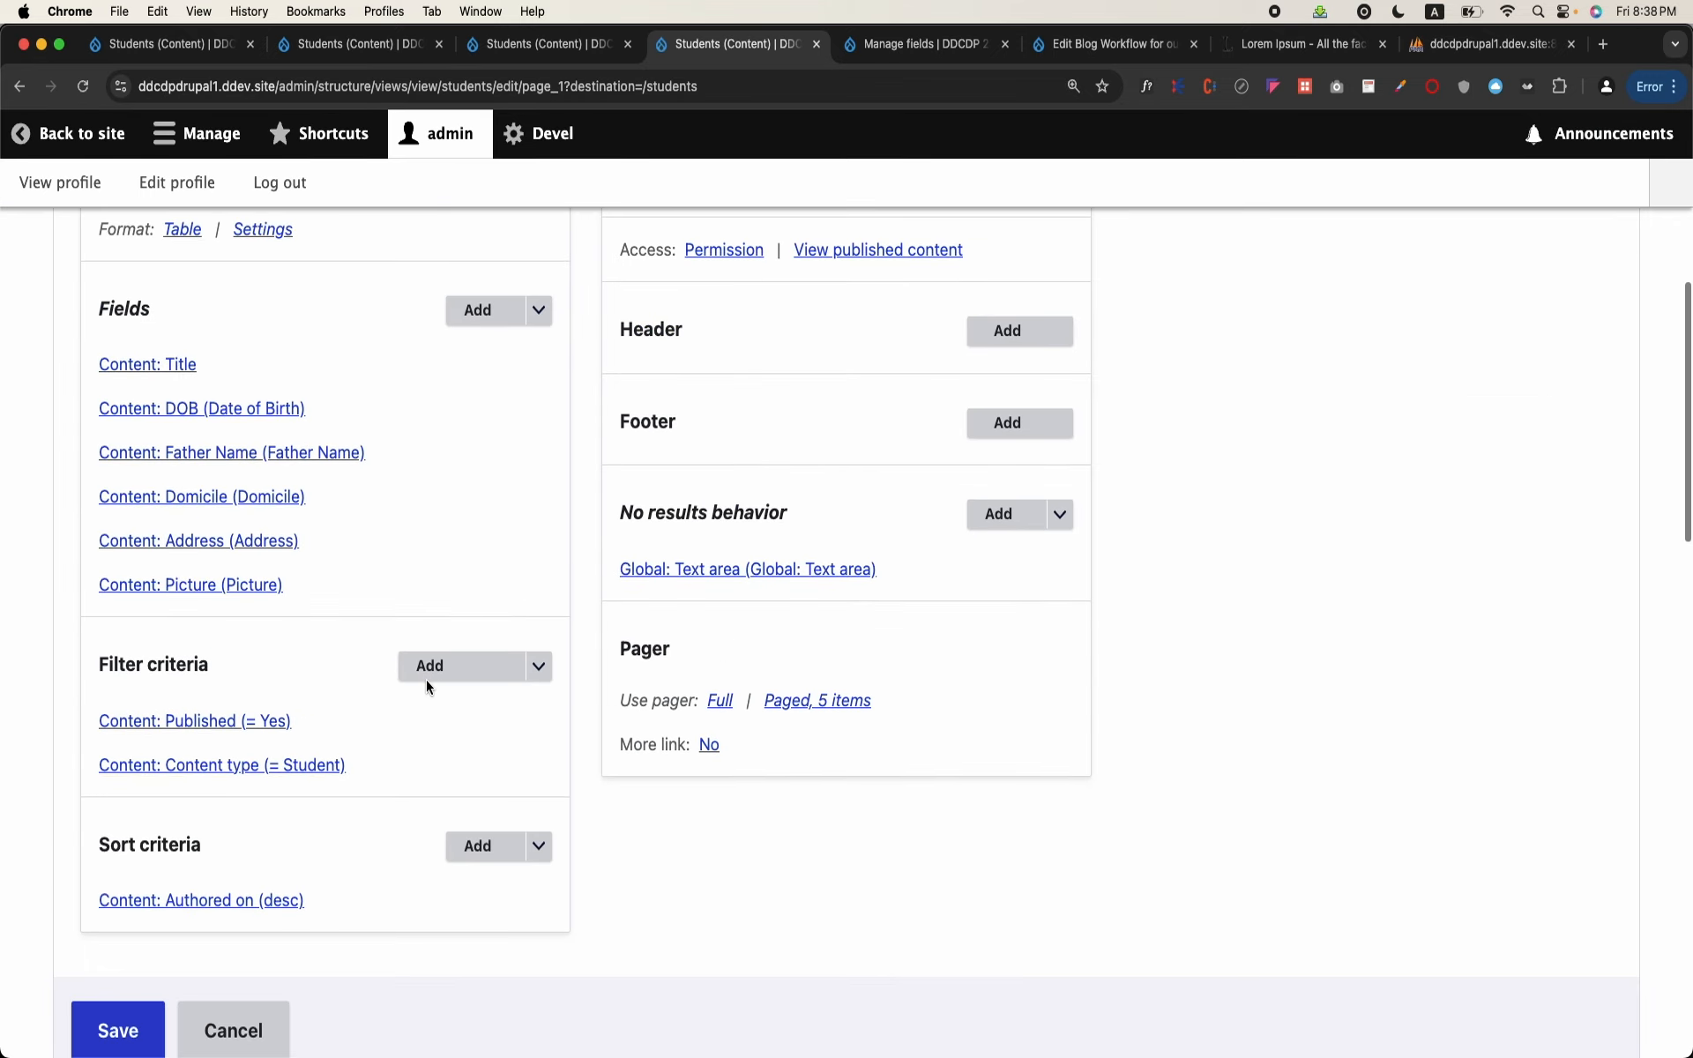
{"action": "left_click", "coordinate": [215, 541]}
Step: Enable outputting the Address field as a custom link in its rewrite settings
{"action": "scroll", "coordinate": [597, 627], "scroll_direction": "down", "scroll_amount": 5}
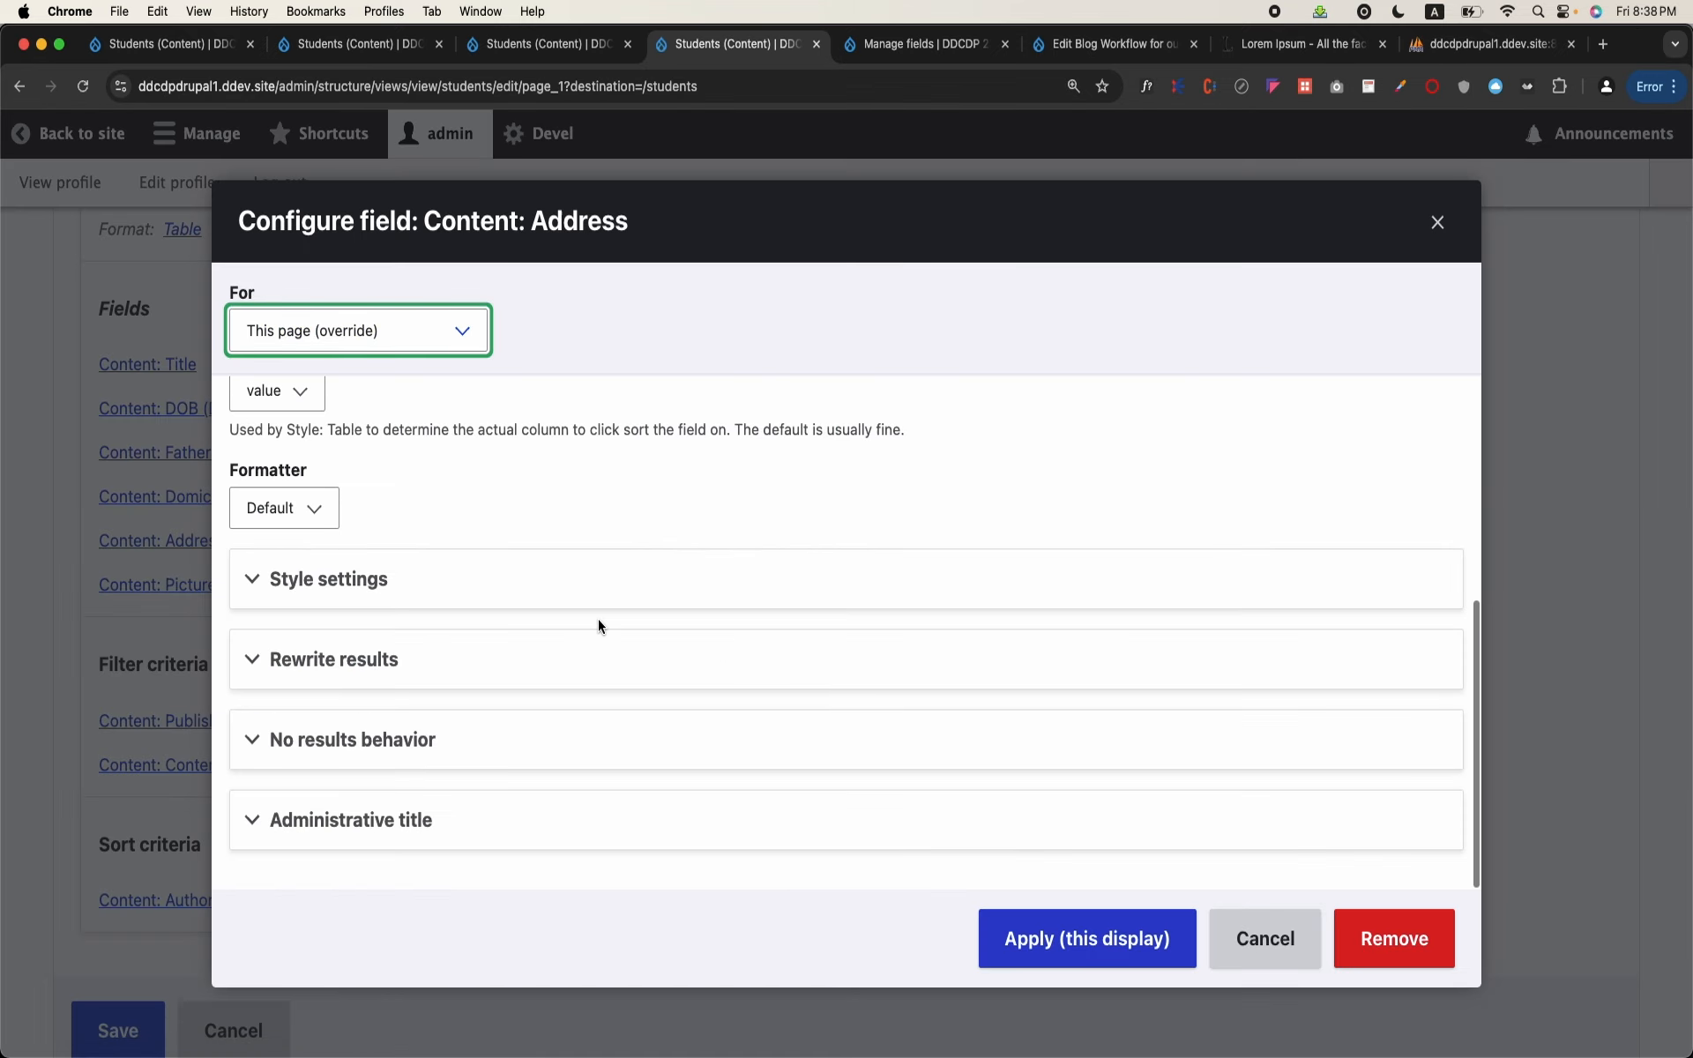
{"action": "left_click", "coordinate": [426, 658]}
{"action": "scroll", "coordinate": [427, 657], "scroll_direction": "down", "scroll_amount": 3}
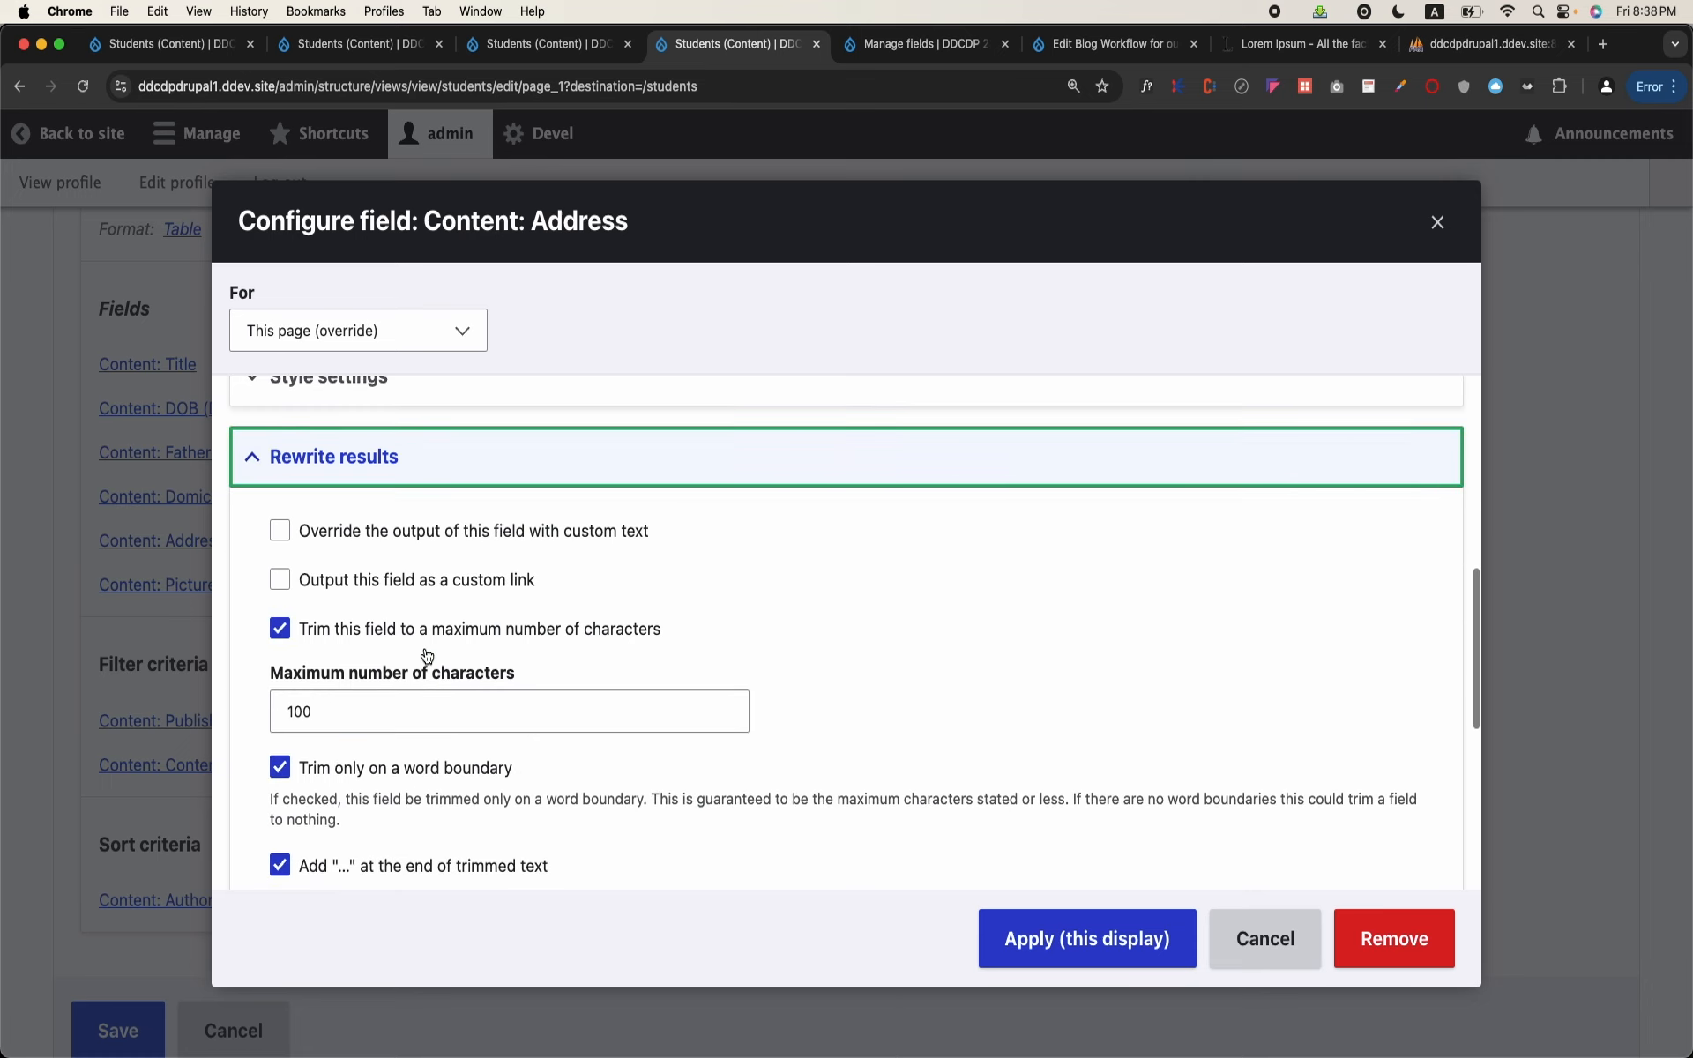
{"action": "left_click", "coordinate": [336, 580]}
{"action": "key", "text": "Tab"}
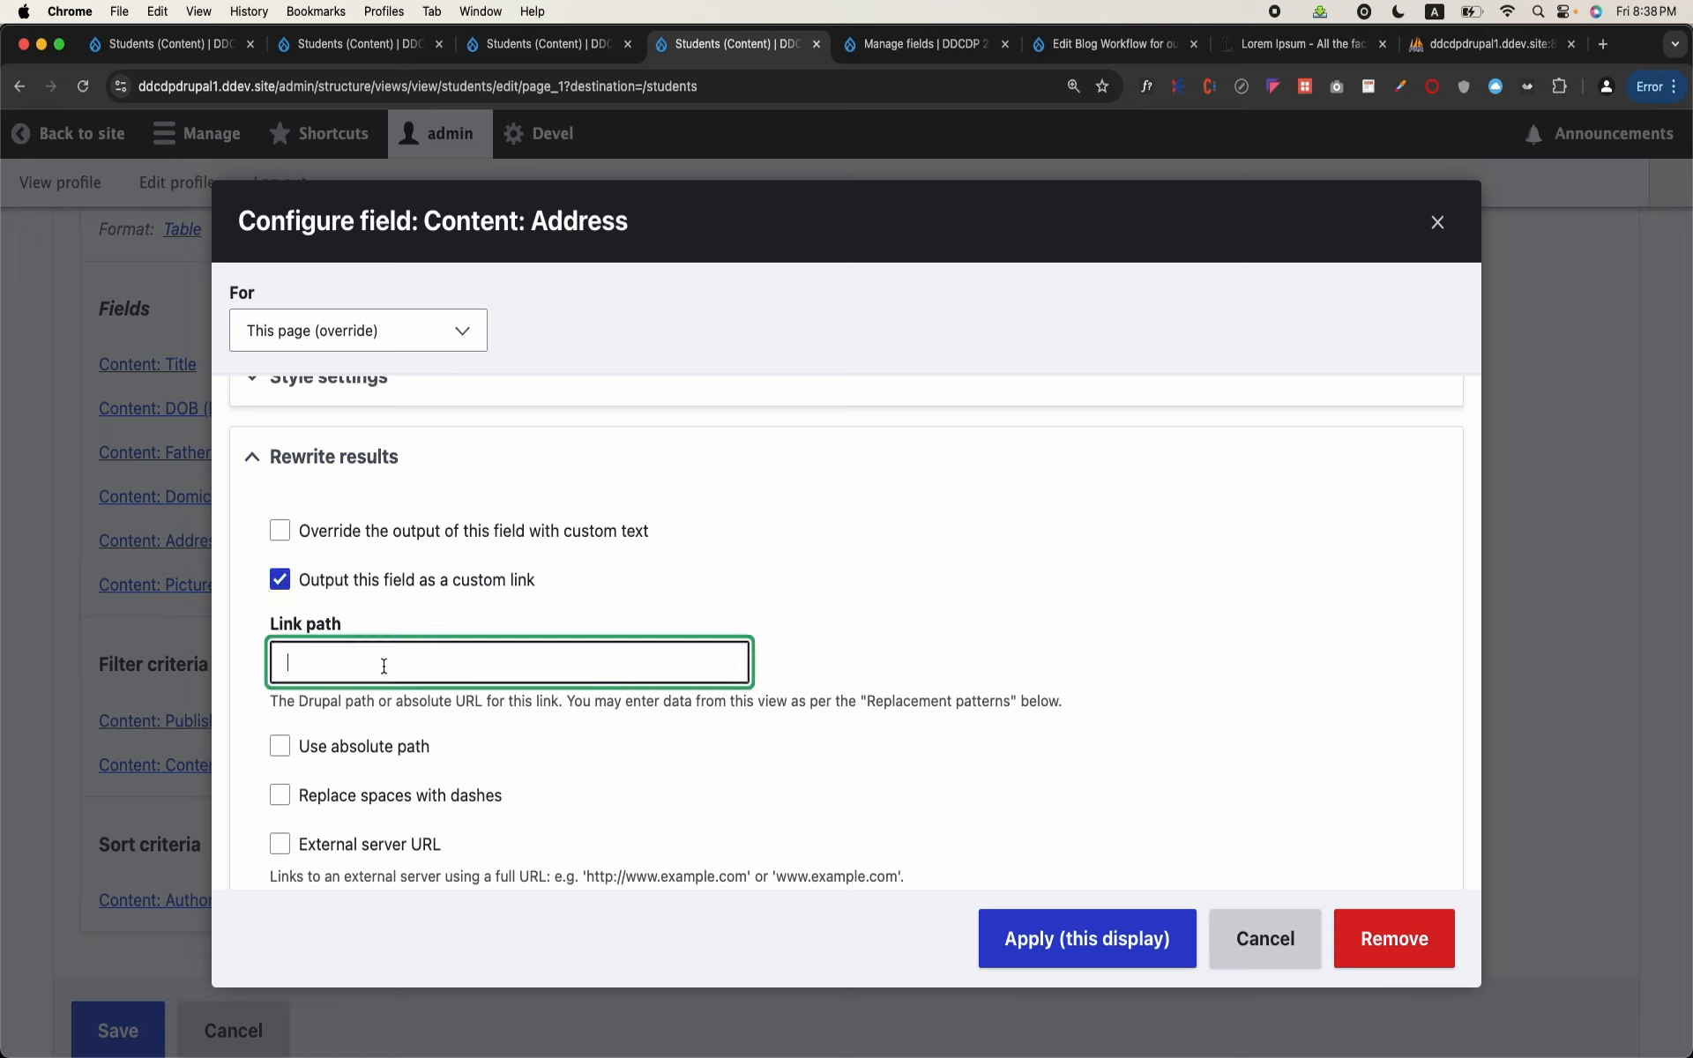
{"action": "type", "text": "jsdfhasjhfkjashfkj"}
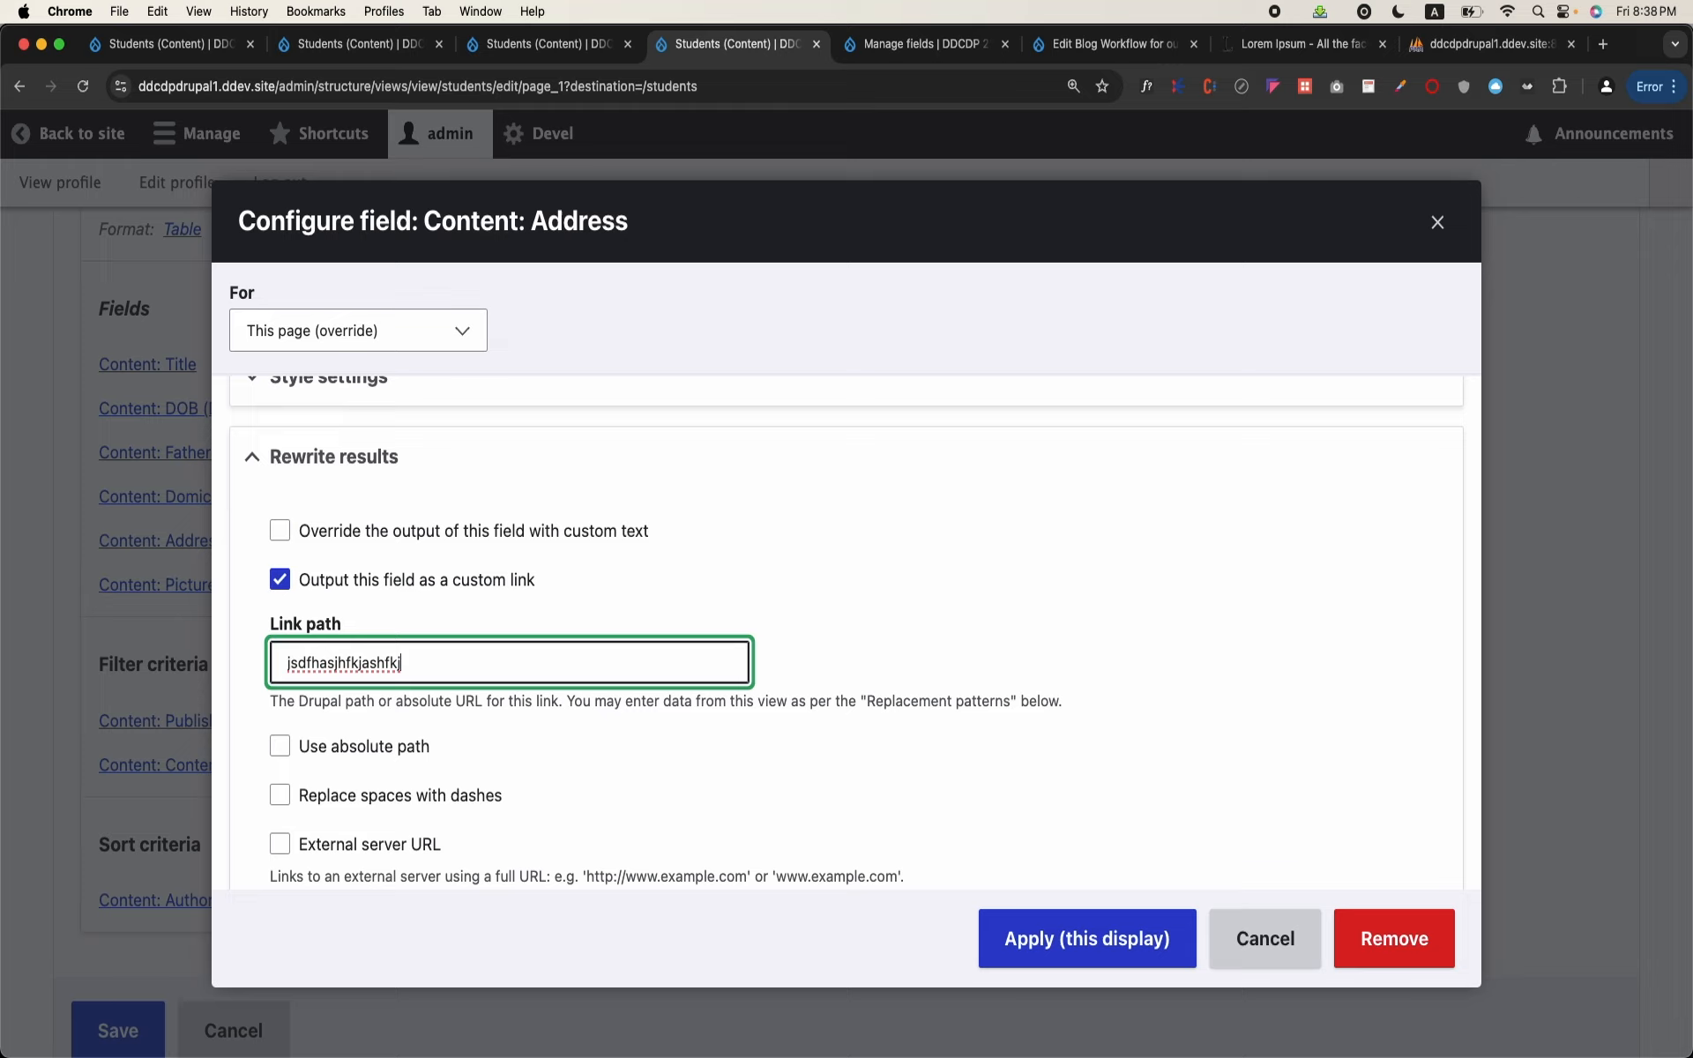
{"action": "key", "text": "BackSpace"}
{"action": "key", "text": "BackSpace"}
{"action": "key", "text": "BackSpace"}
{"action": "key", "text": "BackSpace"}
{"action": "key", "text": "BackSpace"}
{"action": "key", "text": "BackSpace"}
{"action": "key", "text": "BackSpace"}
{"action": "key", "text": "BackSpace"}
{"action": "key", "text": "BackSpace"}
{"action": "key", "text": "BackSpace"}
{"action": "key", "text": "BackSpace"}
{"action": "key", "text": "BackSpace"}
{"action": "key", "text": "BackSpace"}
{"action": "key", "text": "BackSpace"}
{"action": "key", "text": "BackSpace"}
{"action": "key", "text": "BackSpace"}
{"action": "key", "text": "BackSpace"}
{"action": "key", "text": "BackSpace"}
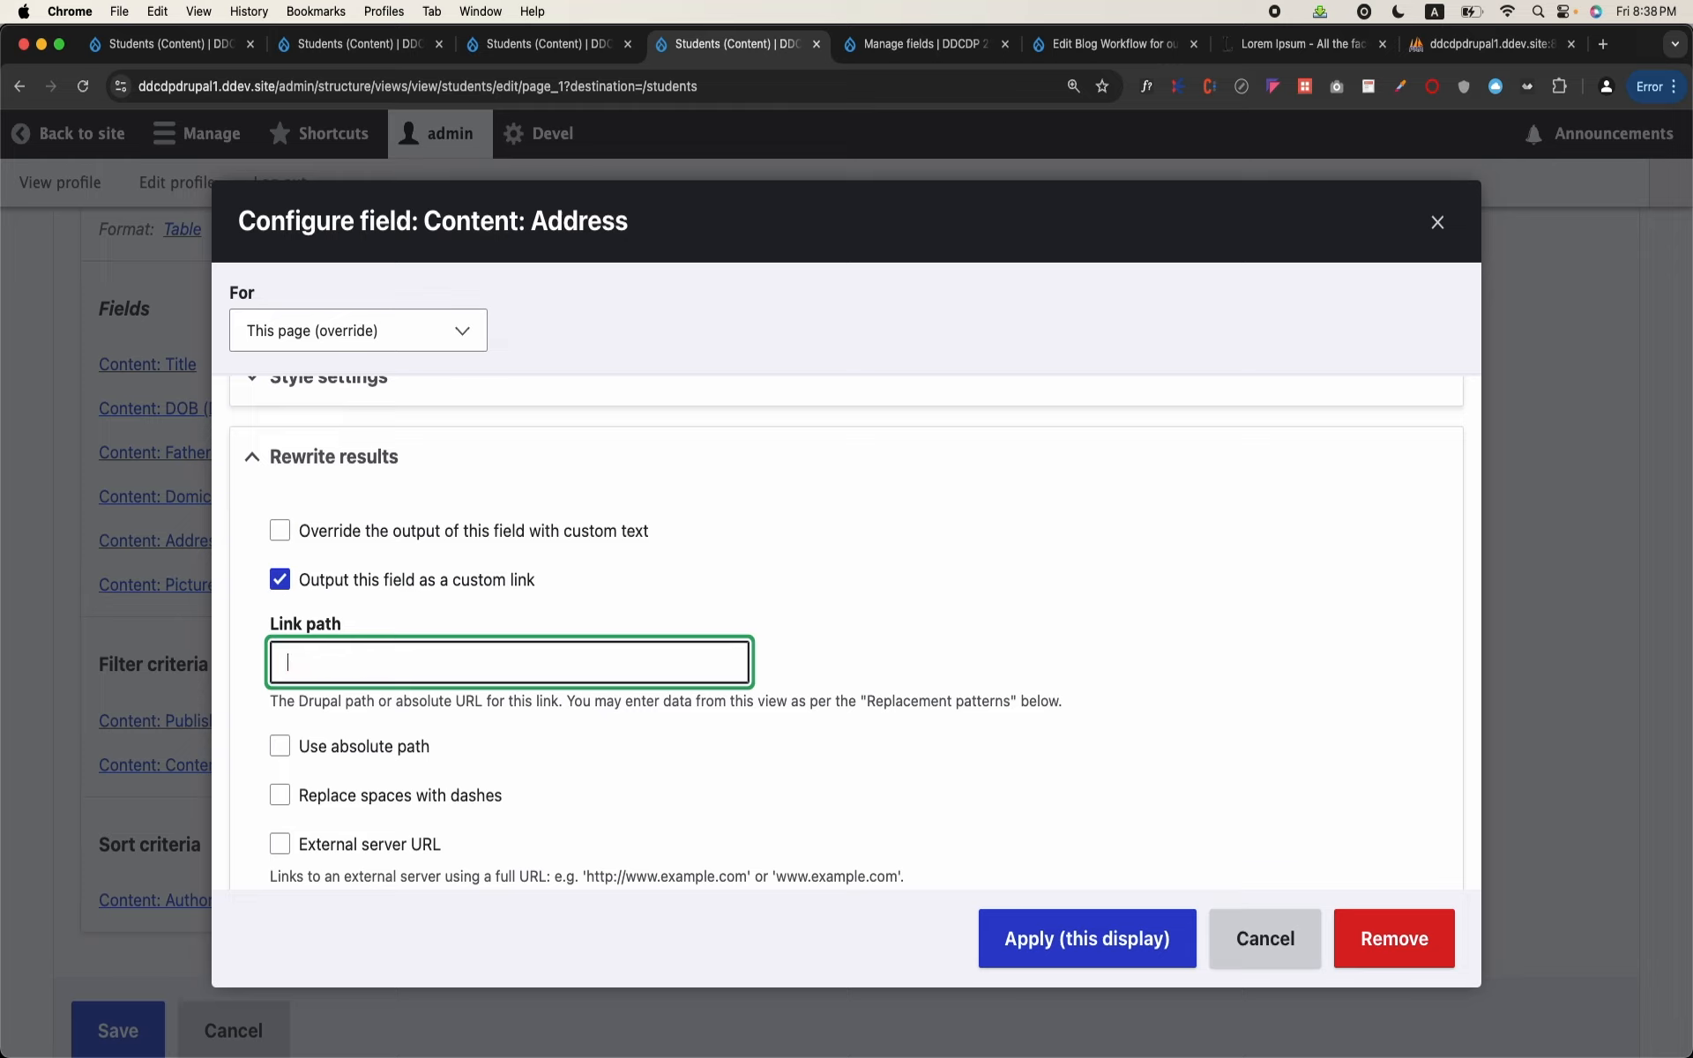
Step: Try /node/1 as the Address field's custom link path and clear the path again
{"action": "type", "text": "/node/"}
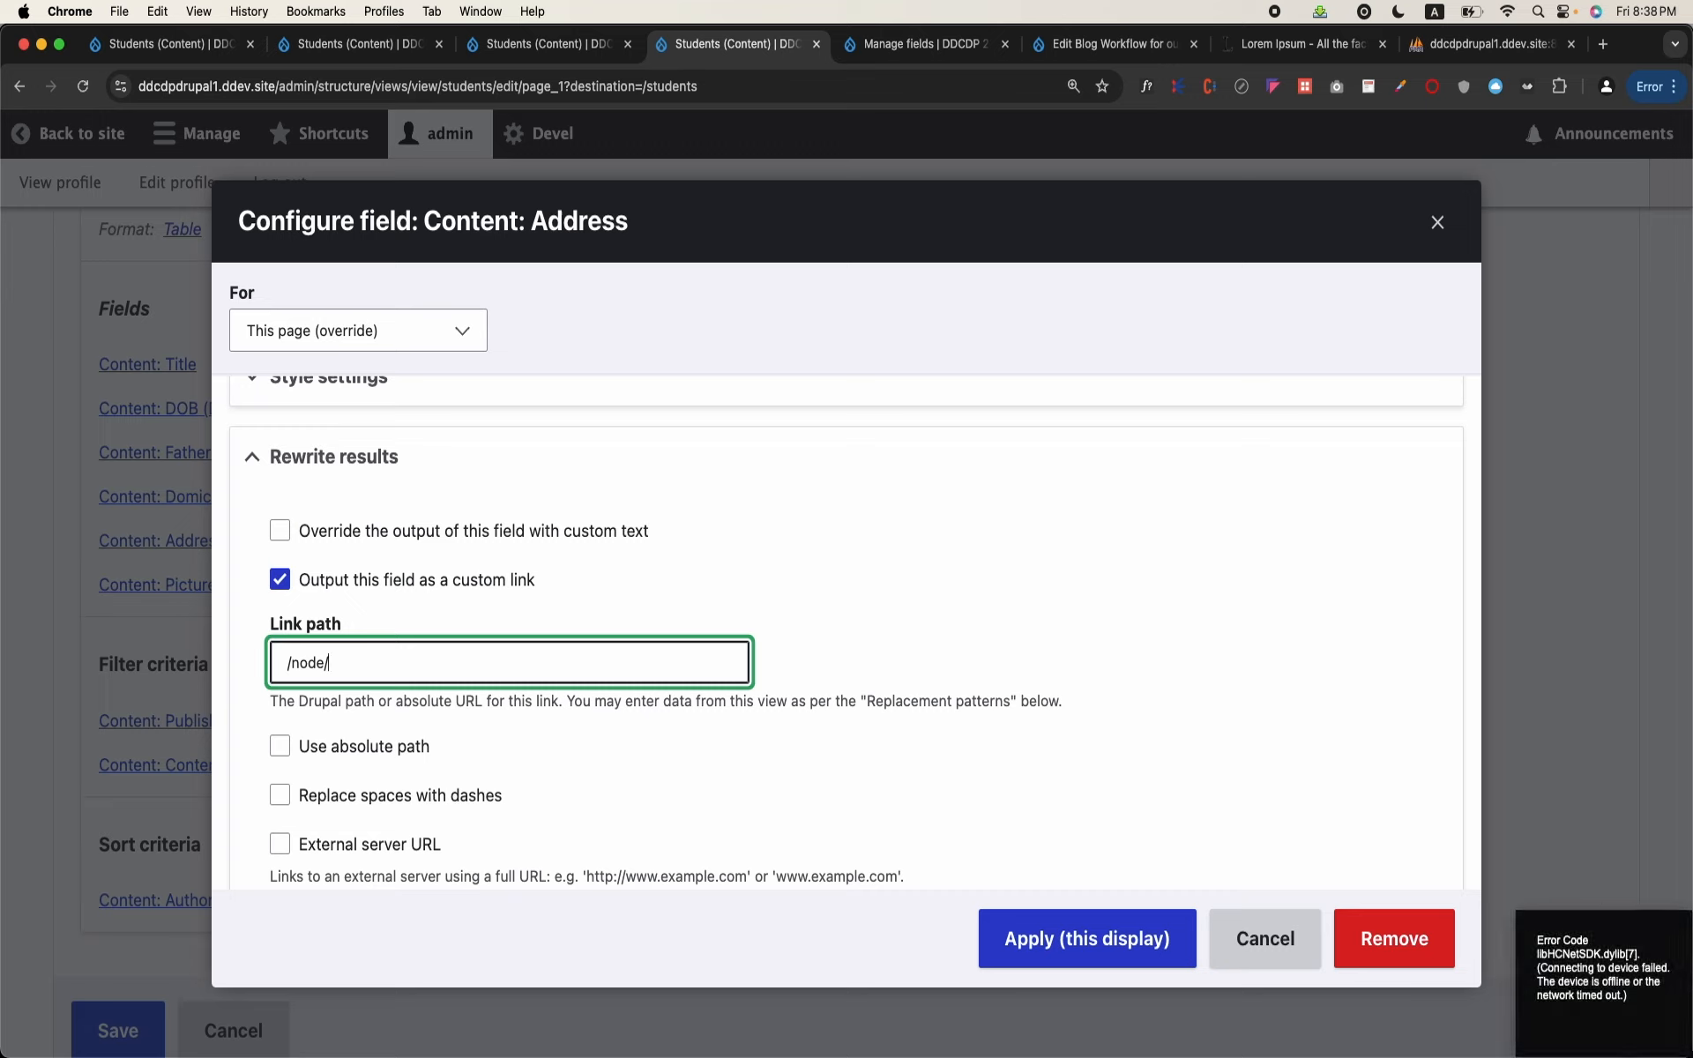
{"action": "type", "text": "1"}
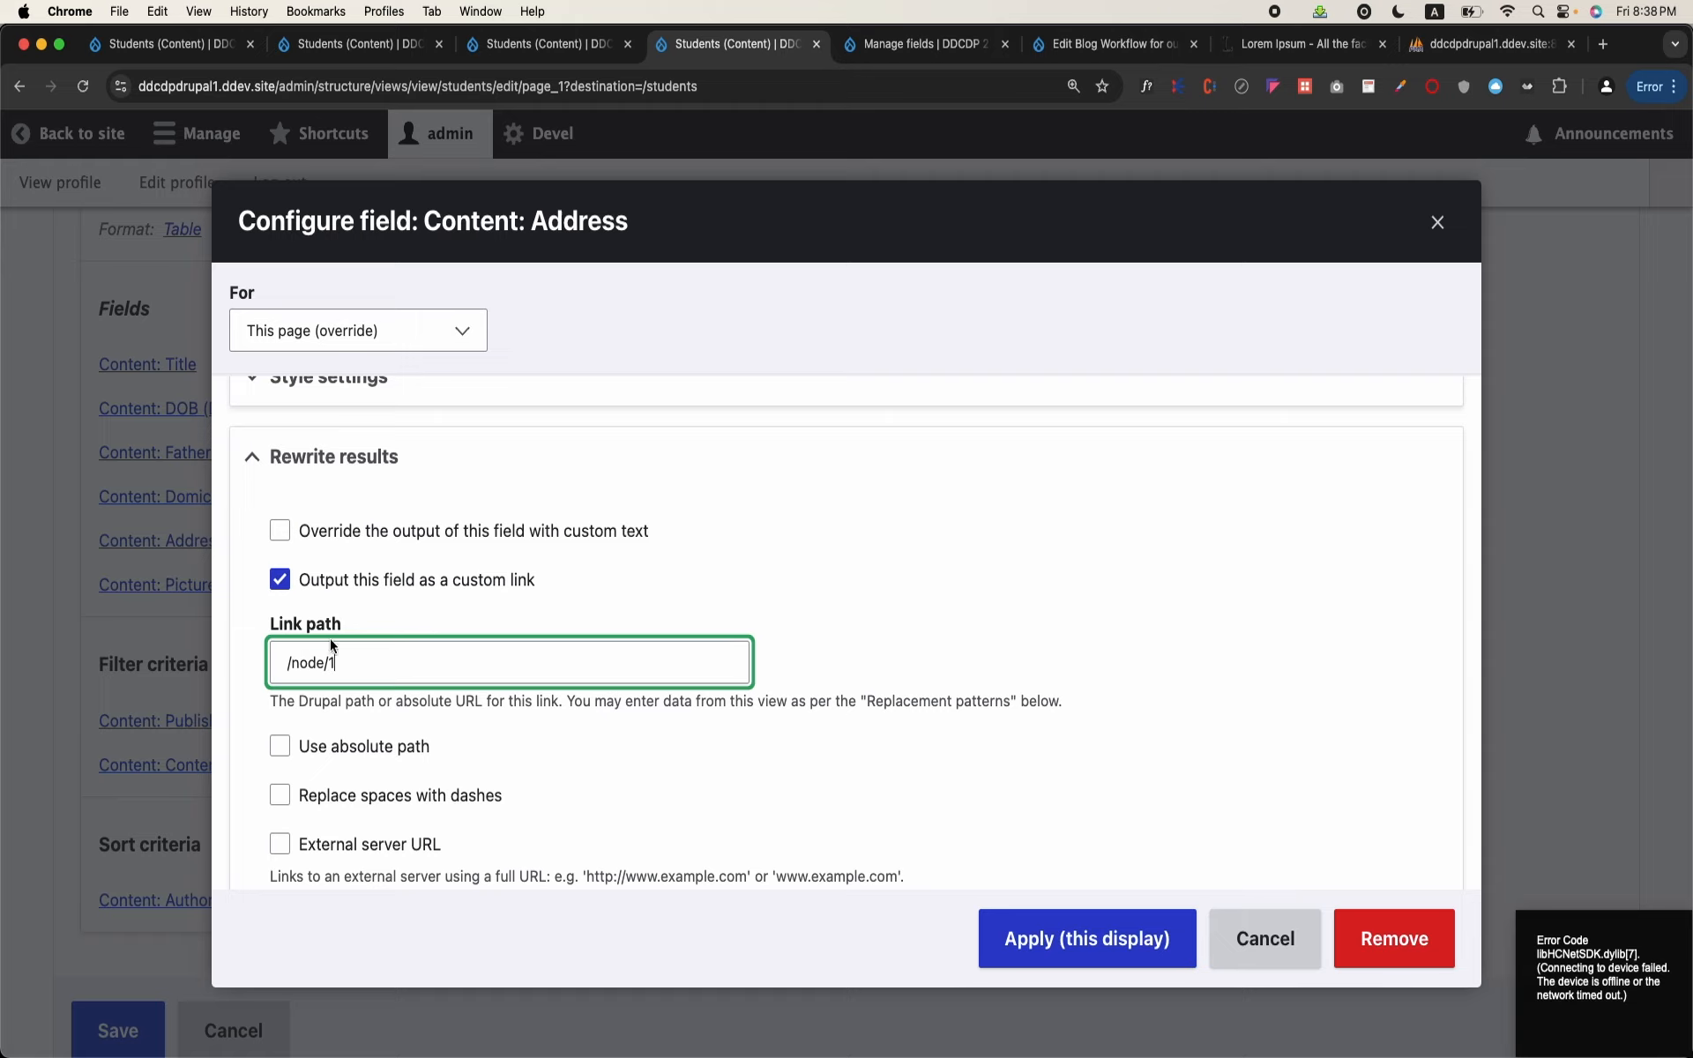
{"action": "key", "text": "BackSpace"}
{"action": "key", "text": "shift+Left"}
{"action": "key", "text": "shift+Left"}
{"action": "key", "text": "shift+Left"}
{"action": "key", "text": "shift+Left"}
{"action": "key", "text": "shift+Left"}
{"action": "key", "text": "shift+Left"}
{"action": "key", "text": "BackSpace"}
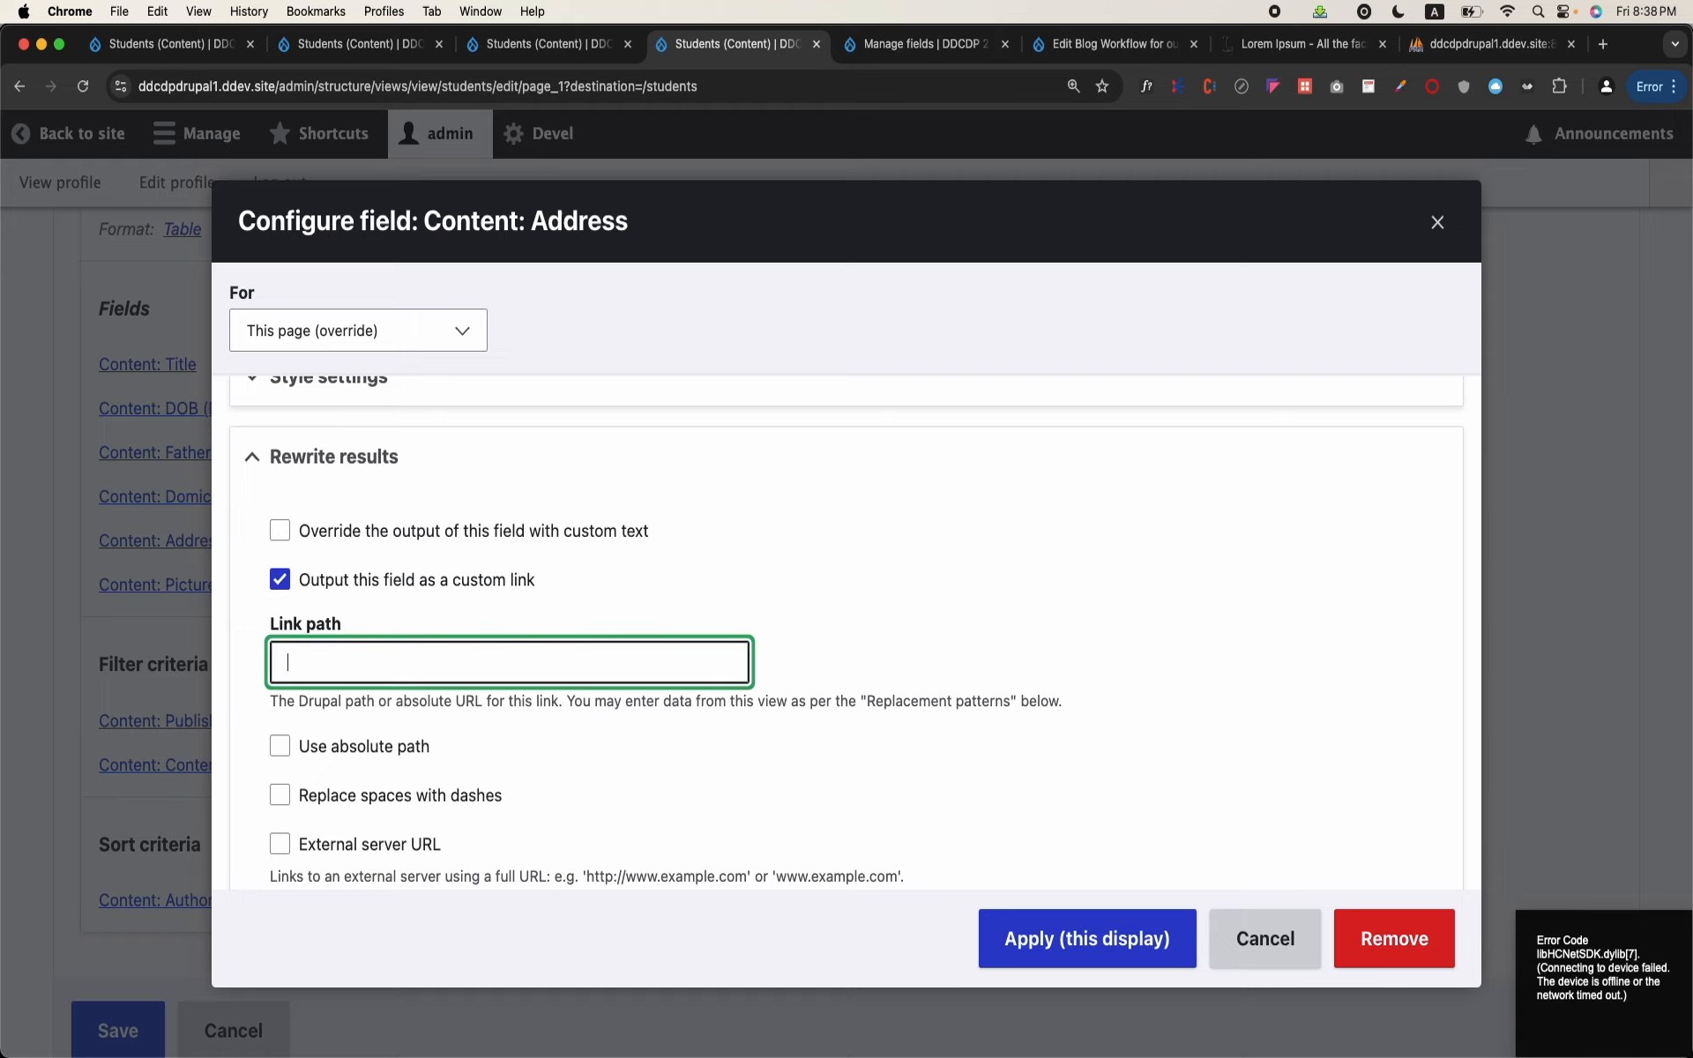
Step: Examine the replacement patterns available for the Address field's custom link and close its settings without applying them
{"action": "scroll", "coordinate": [847, 617], "scroll_direction": "down", "scroll_amount": 10}
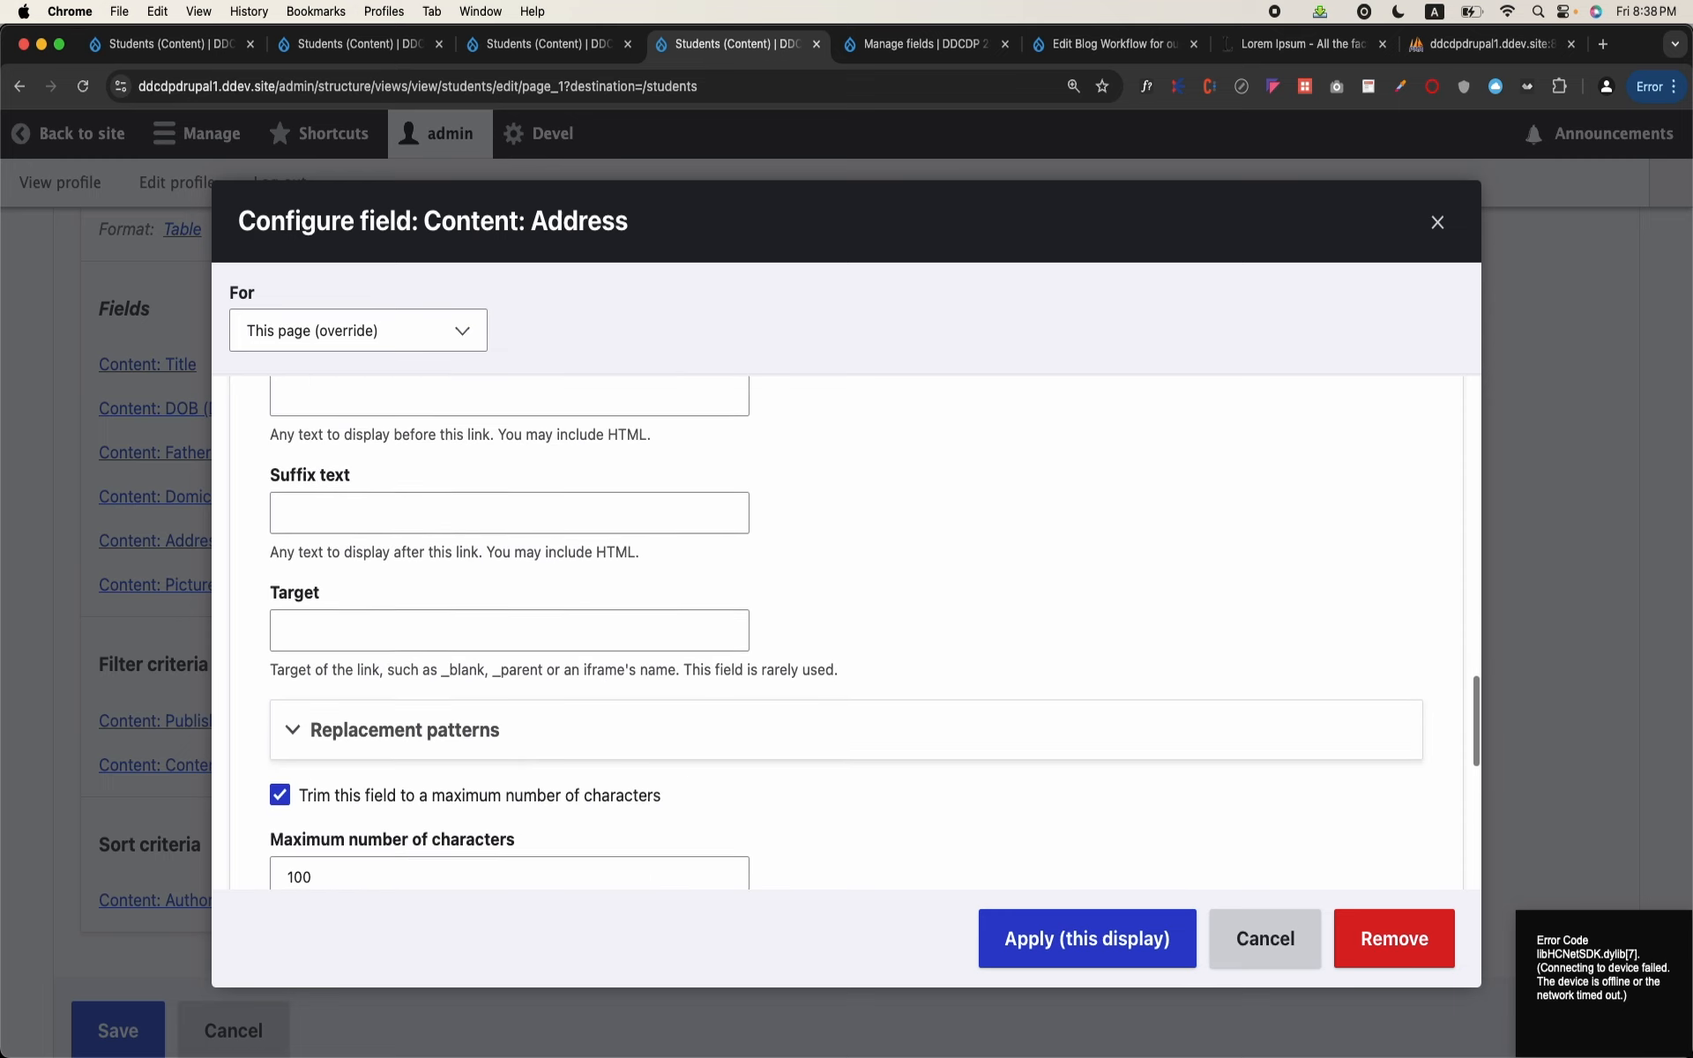
{"action": "scroll", "coordinate": [291, 635], "scroll_direction": "down", "scroll_amount": 3}
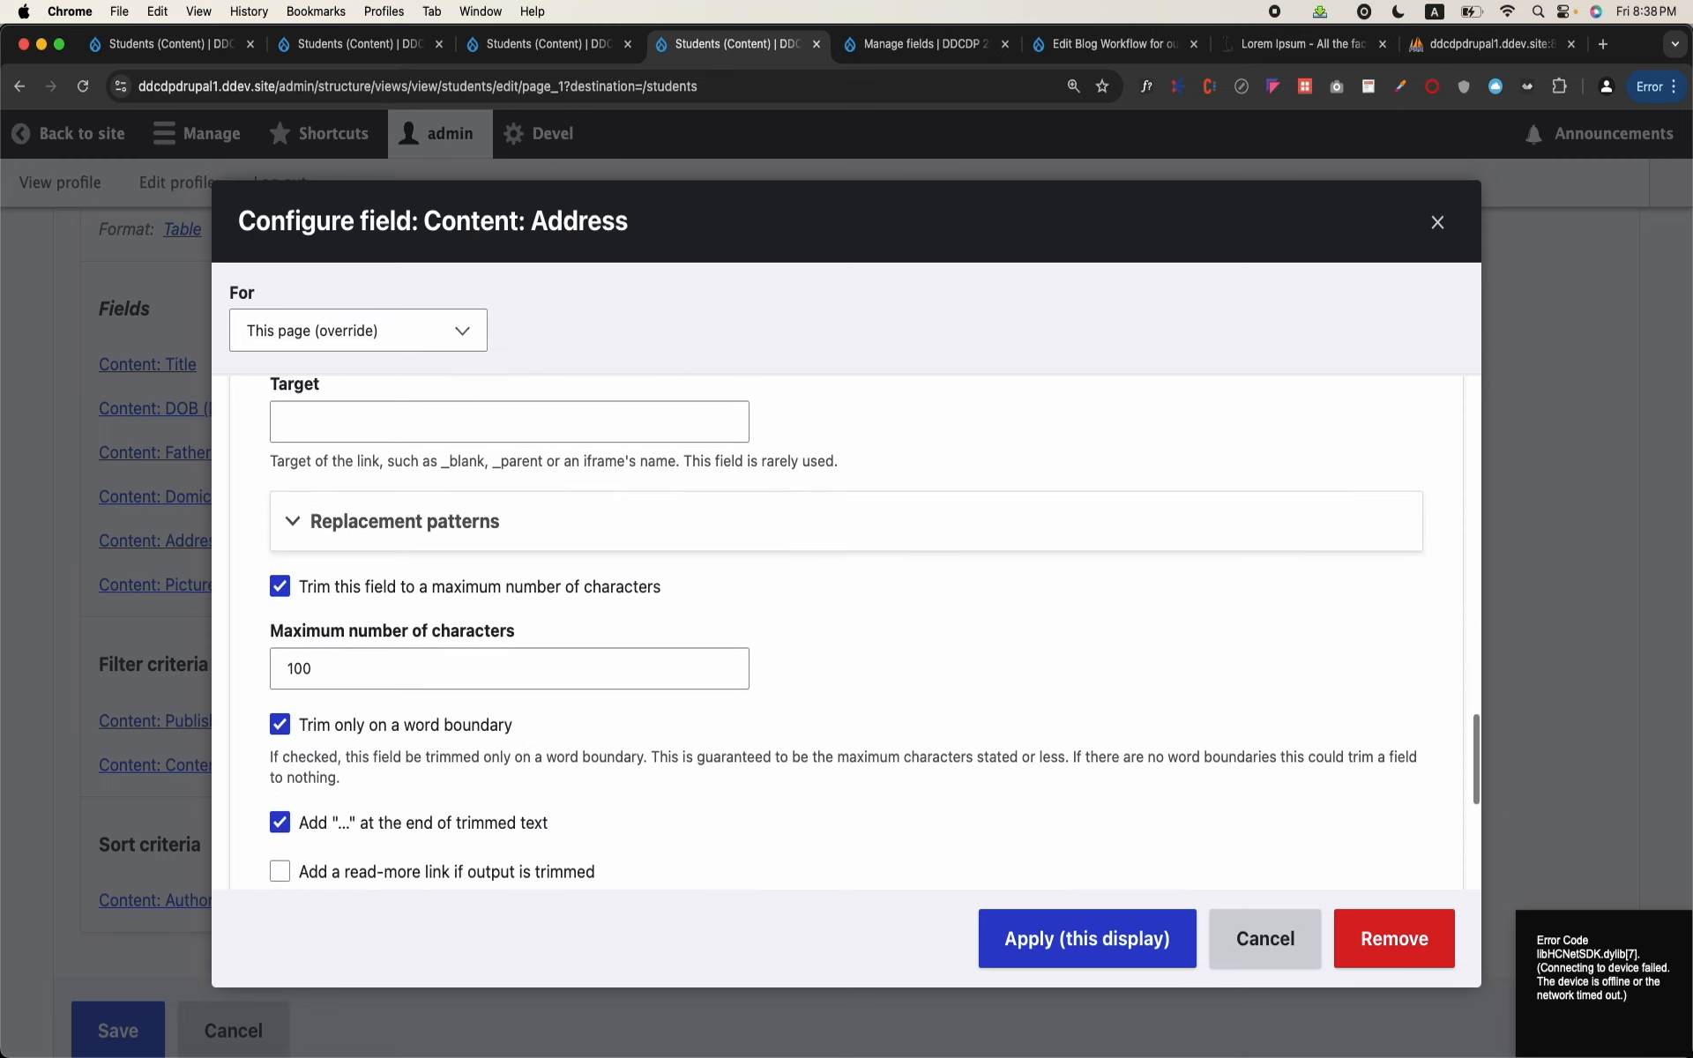
{"action": "left_click", "coordinate": [371, 533]}
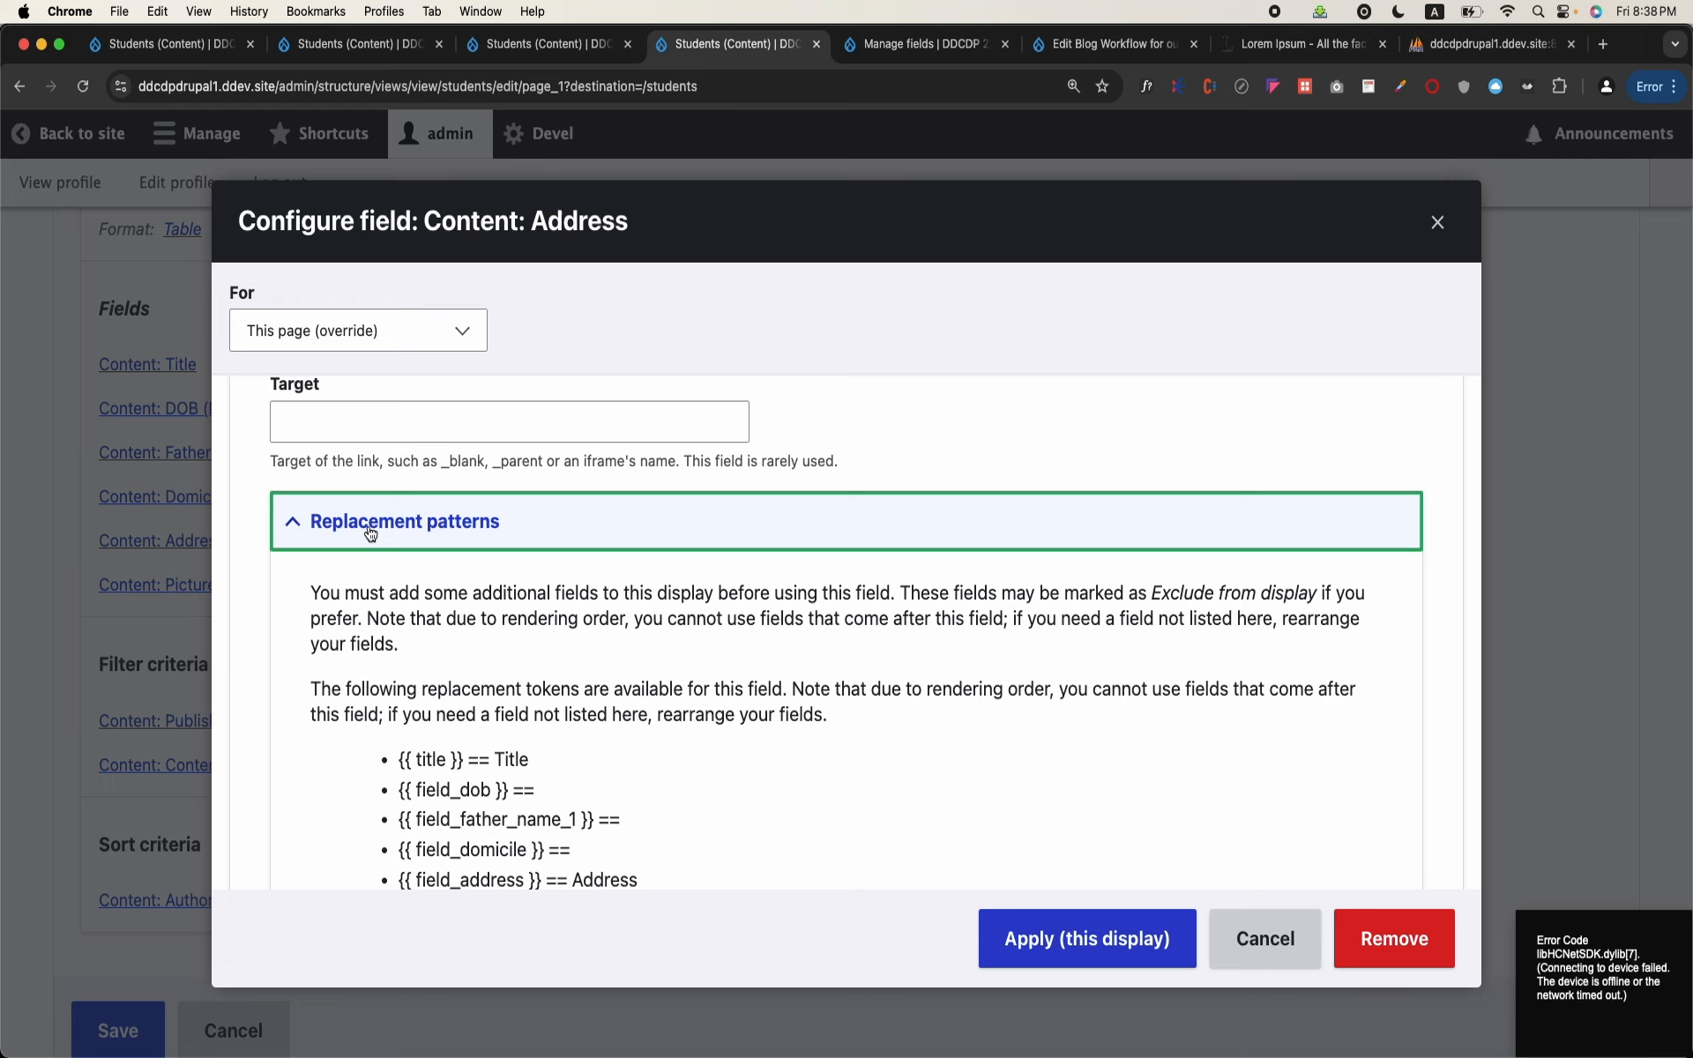
{"action": "scroll", "coordinate": [548, 675], "scroll_direction": "down", "scroll_amount": 3}
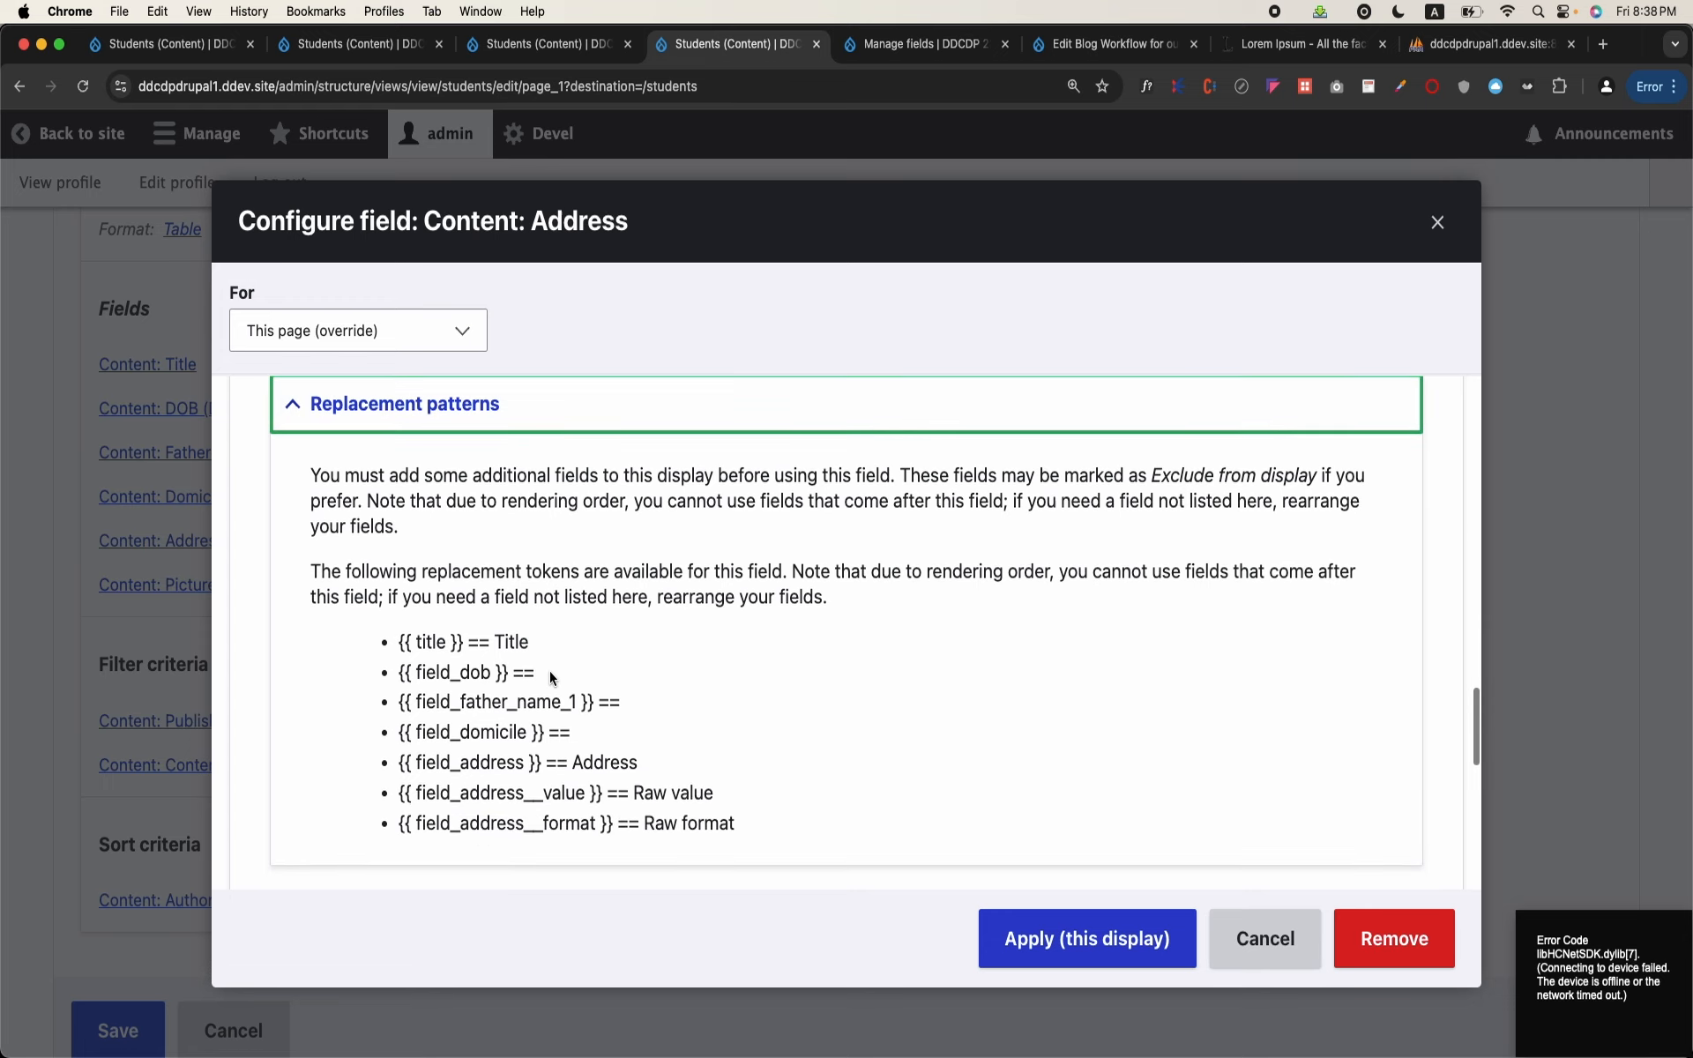
{"action": "left_click_drag", "start_coordinate": [613, 826], "coordinate": [384, 645]}
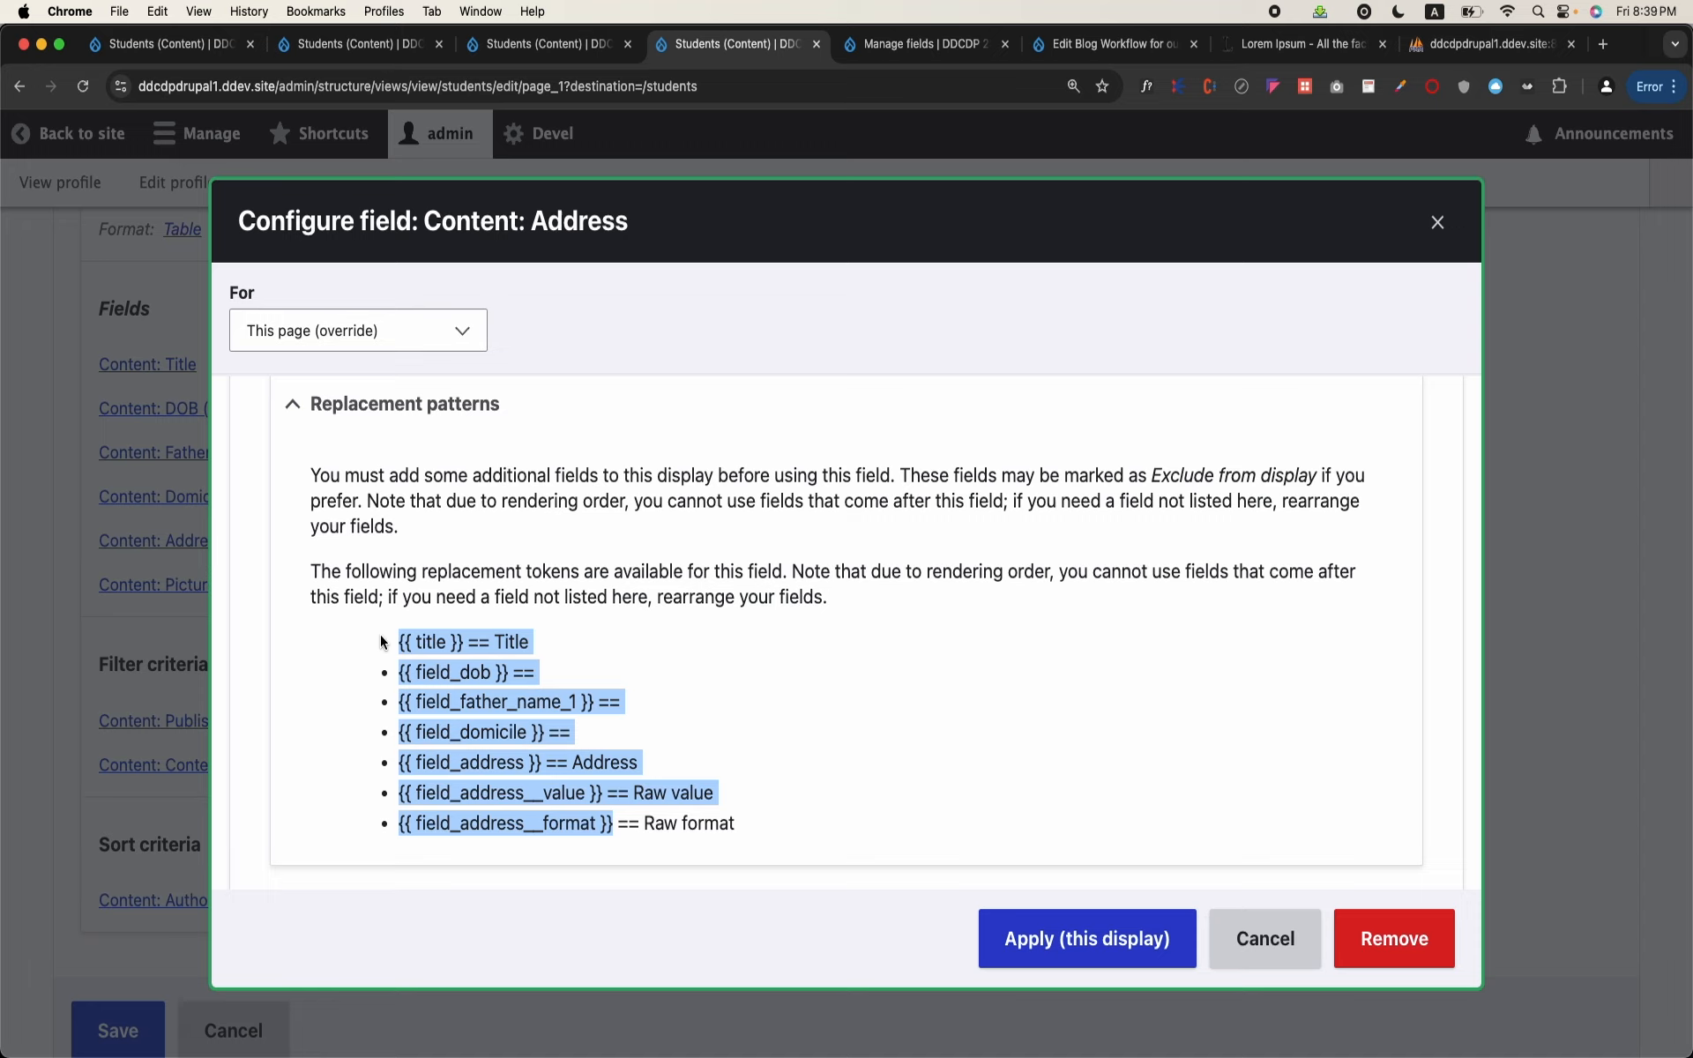
{"action": "left_click", "coordinate": [585, 666]}
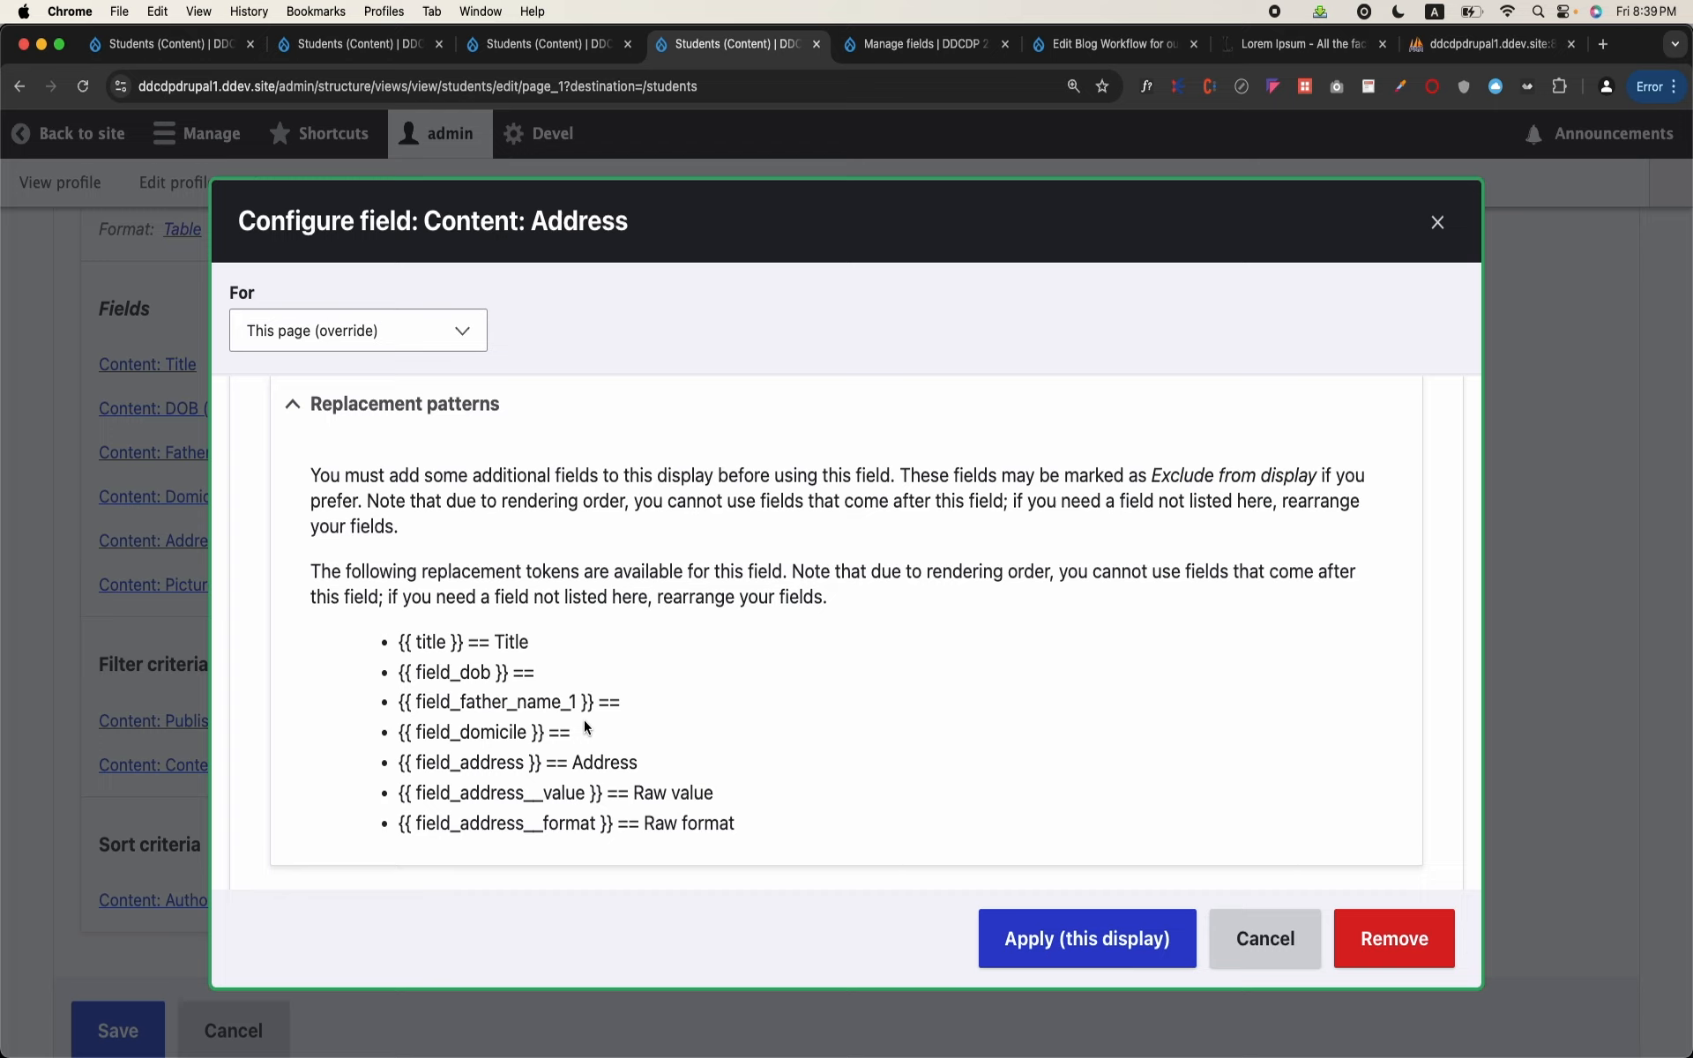
{"action": "left_click", "coordinate": [1256, 938]}
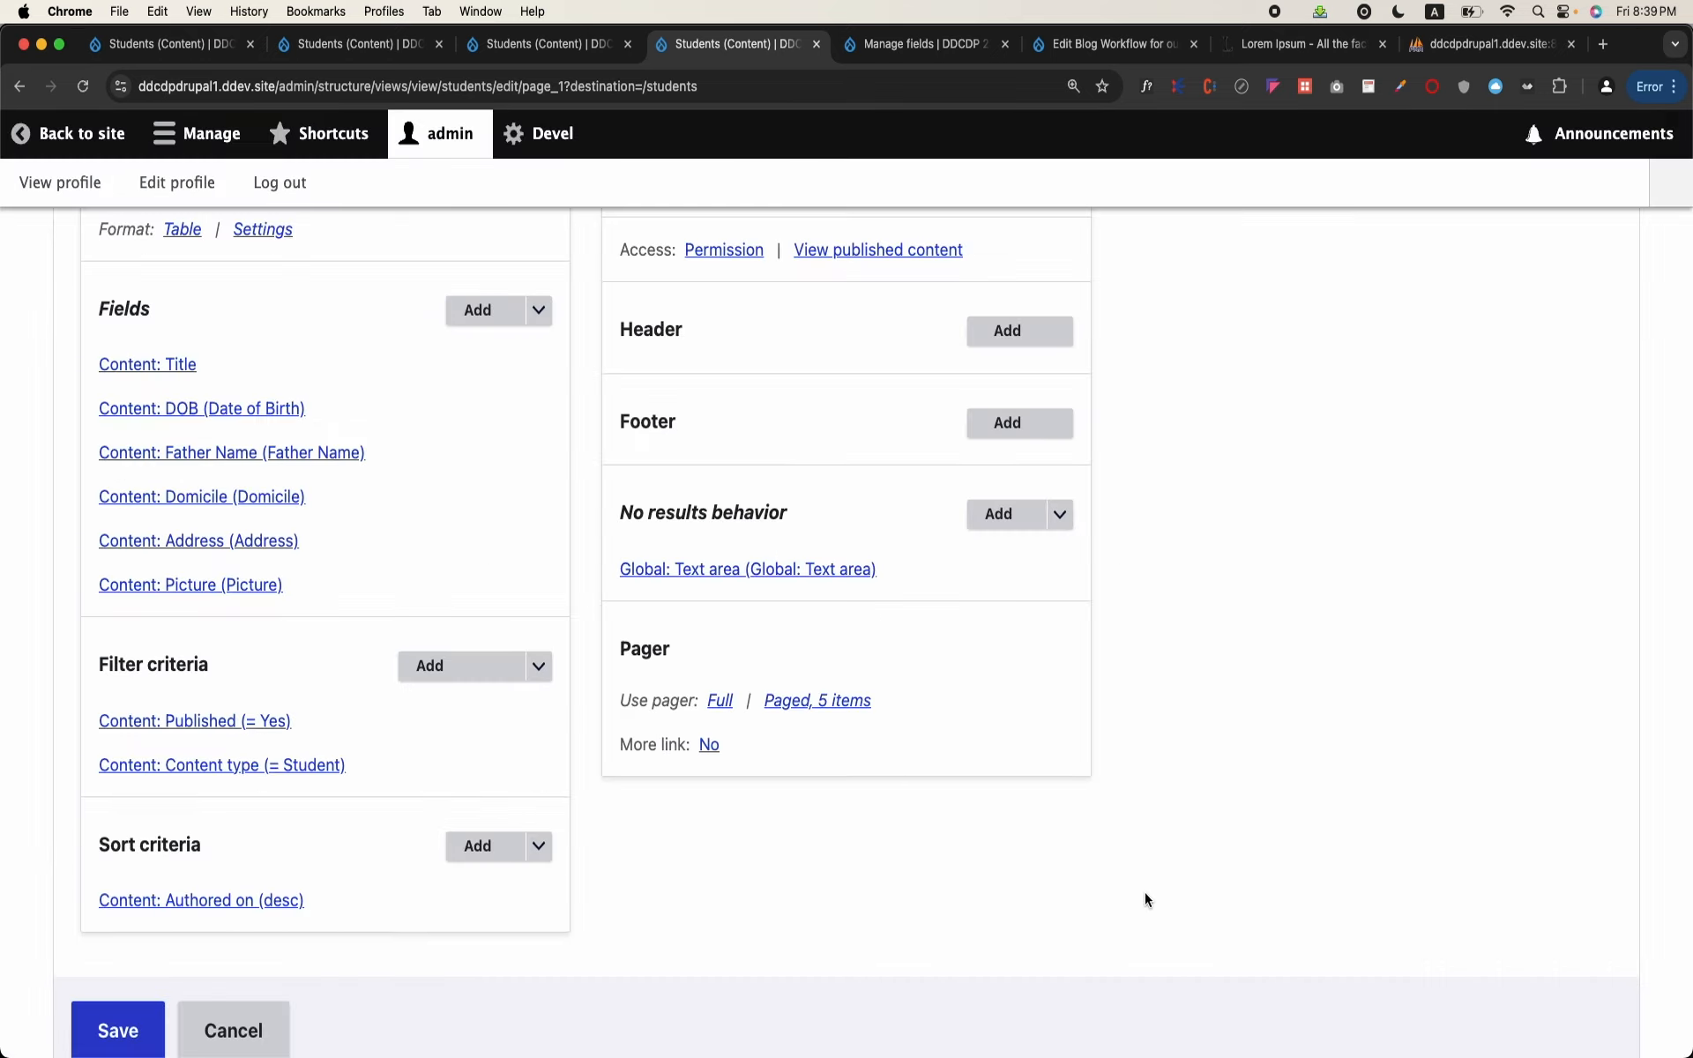
Step: Search the available fields for "id" and add the Content ID field to this page display with its default settings
{"action": "left_click", "coordinate": [482, 313]}
{"action": "left_click", "coordinate": [569, 320]}
{"action": "type", "text": "id"}
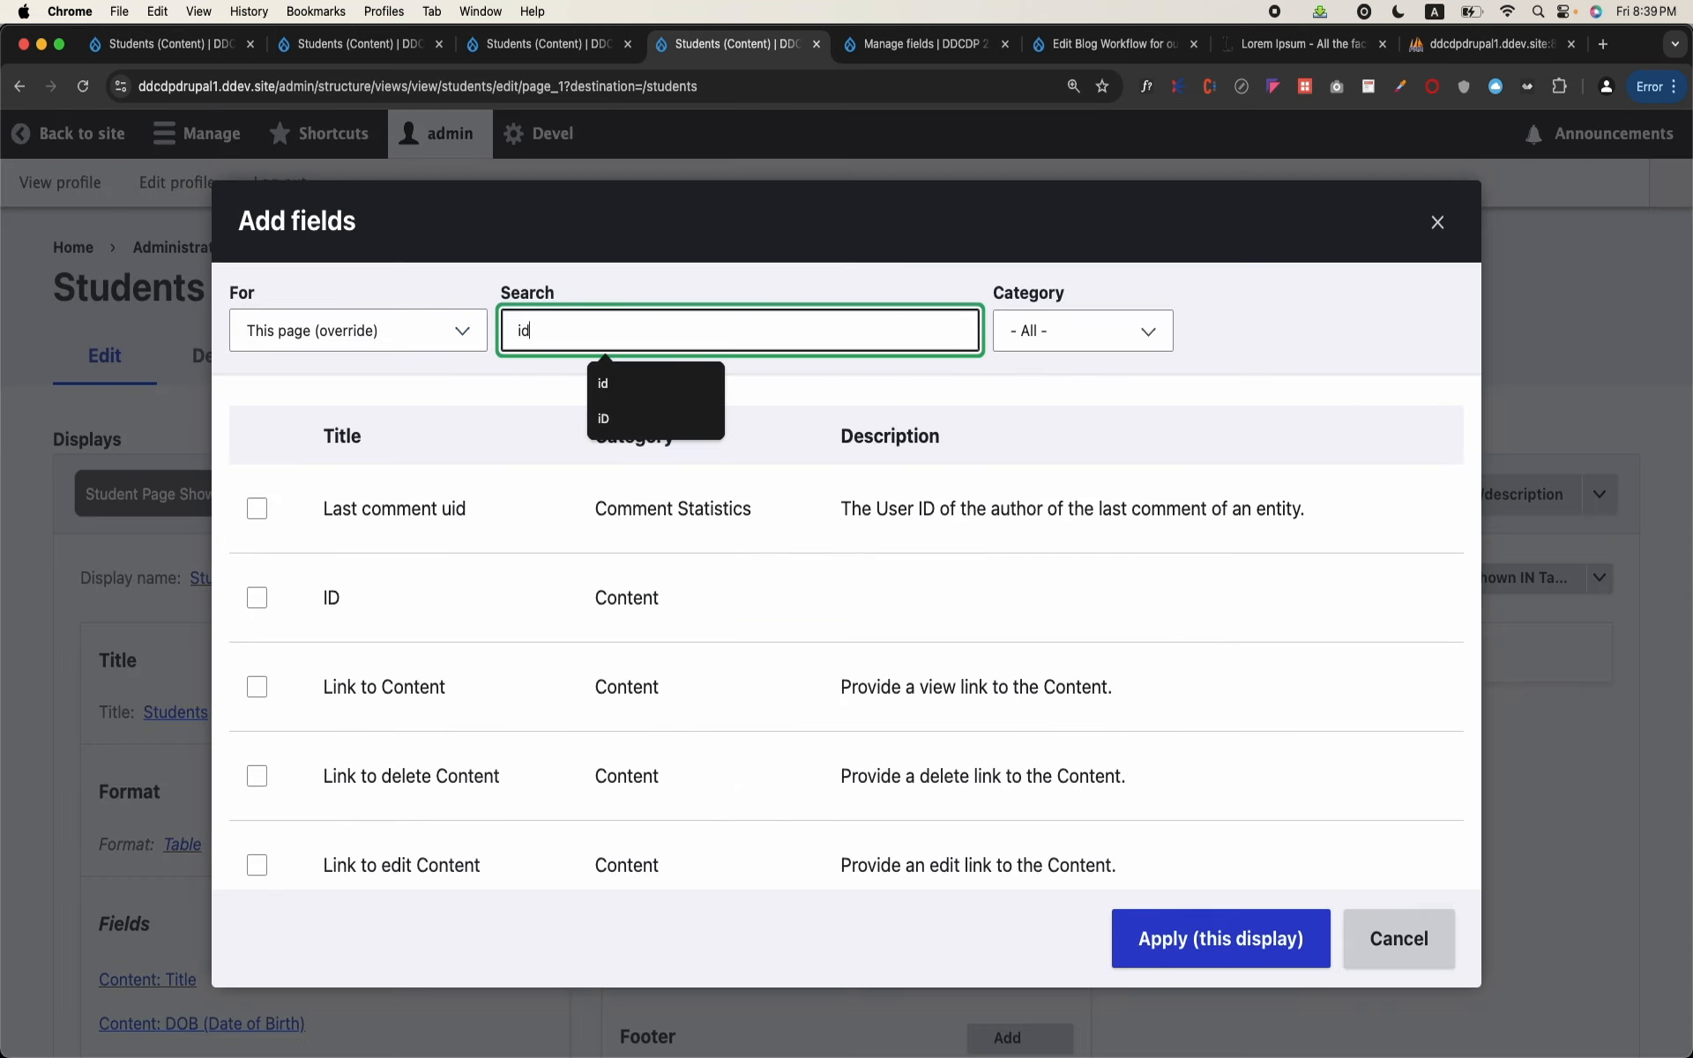
{"action": "left_click", "coordinate": [257, 598]}
{"action": "left_click", "coordinate": [1235, 939]}
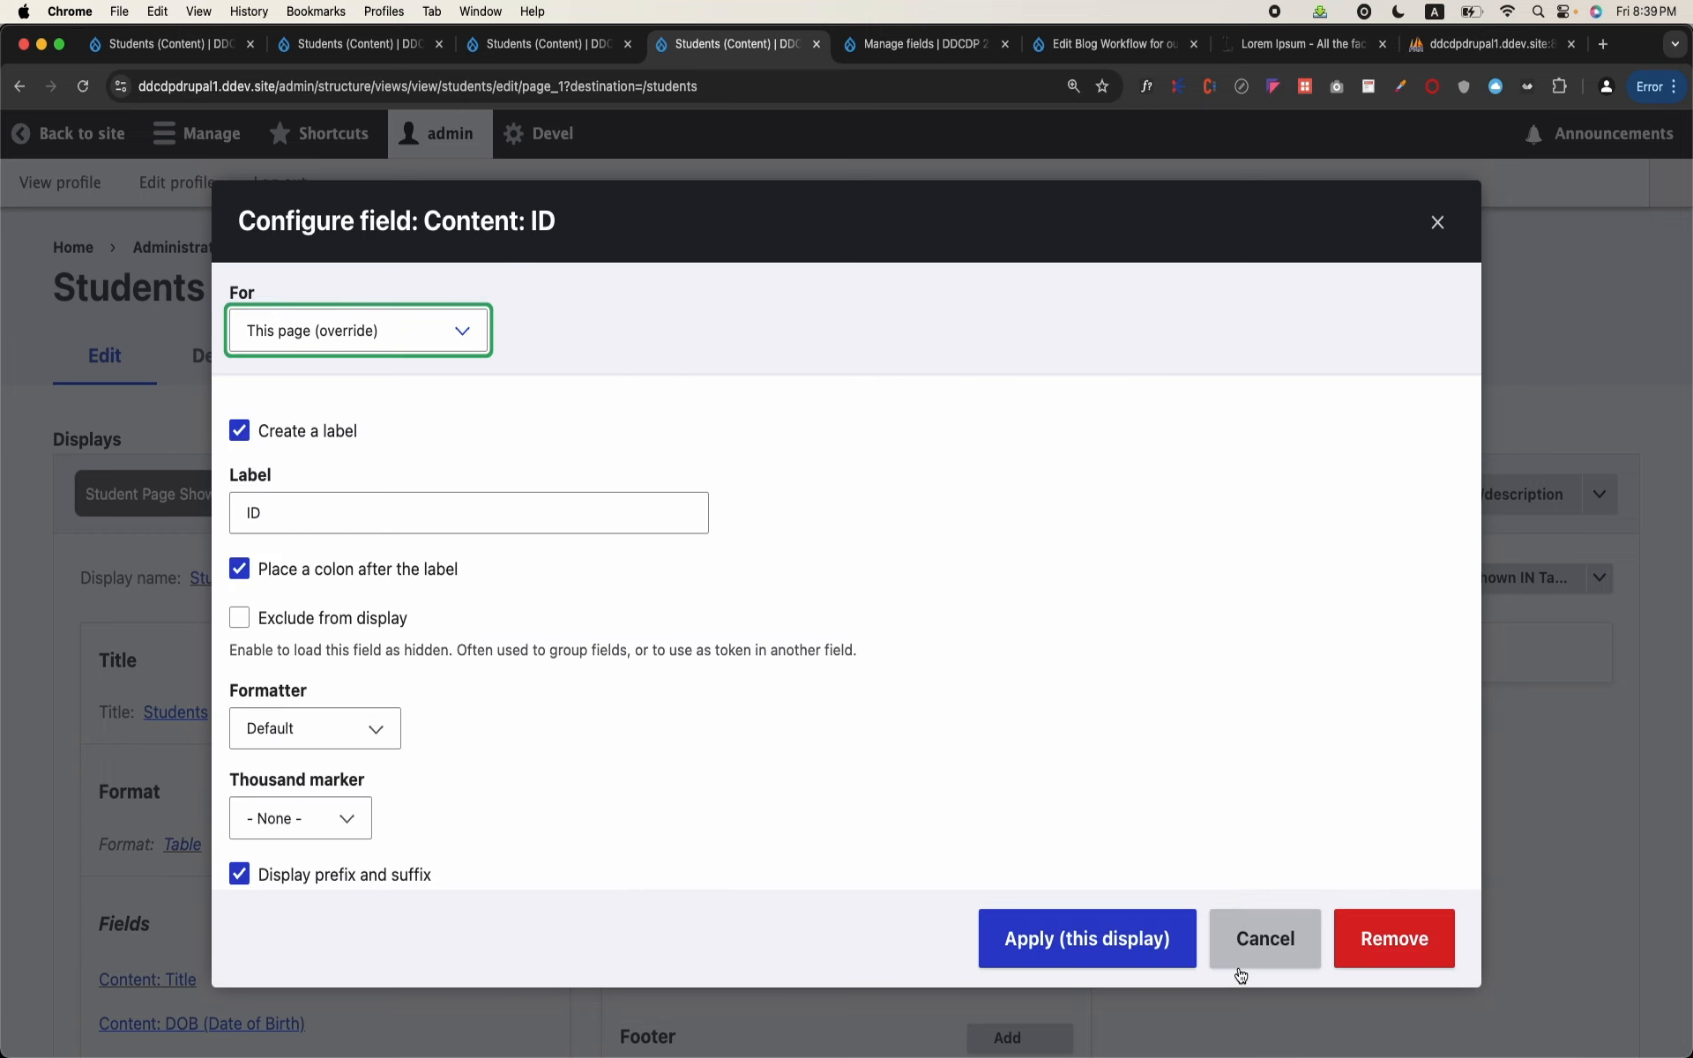
{"action": "left_click", "coordinate": [1011, 952]}
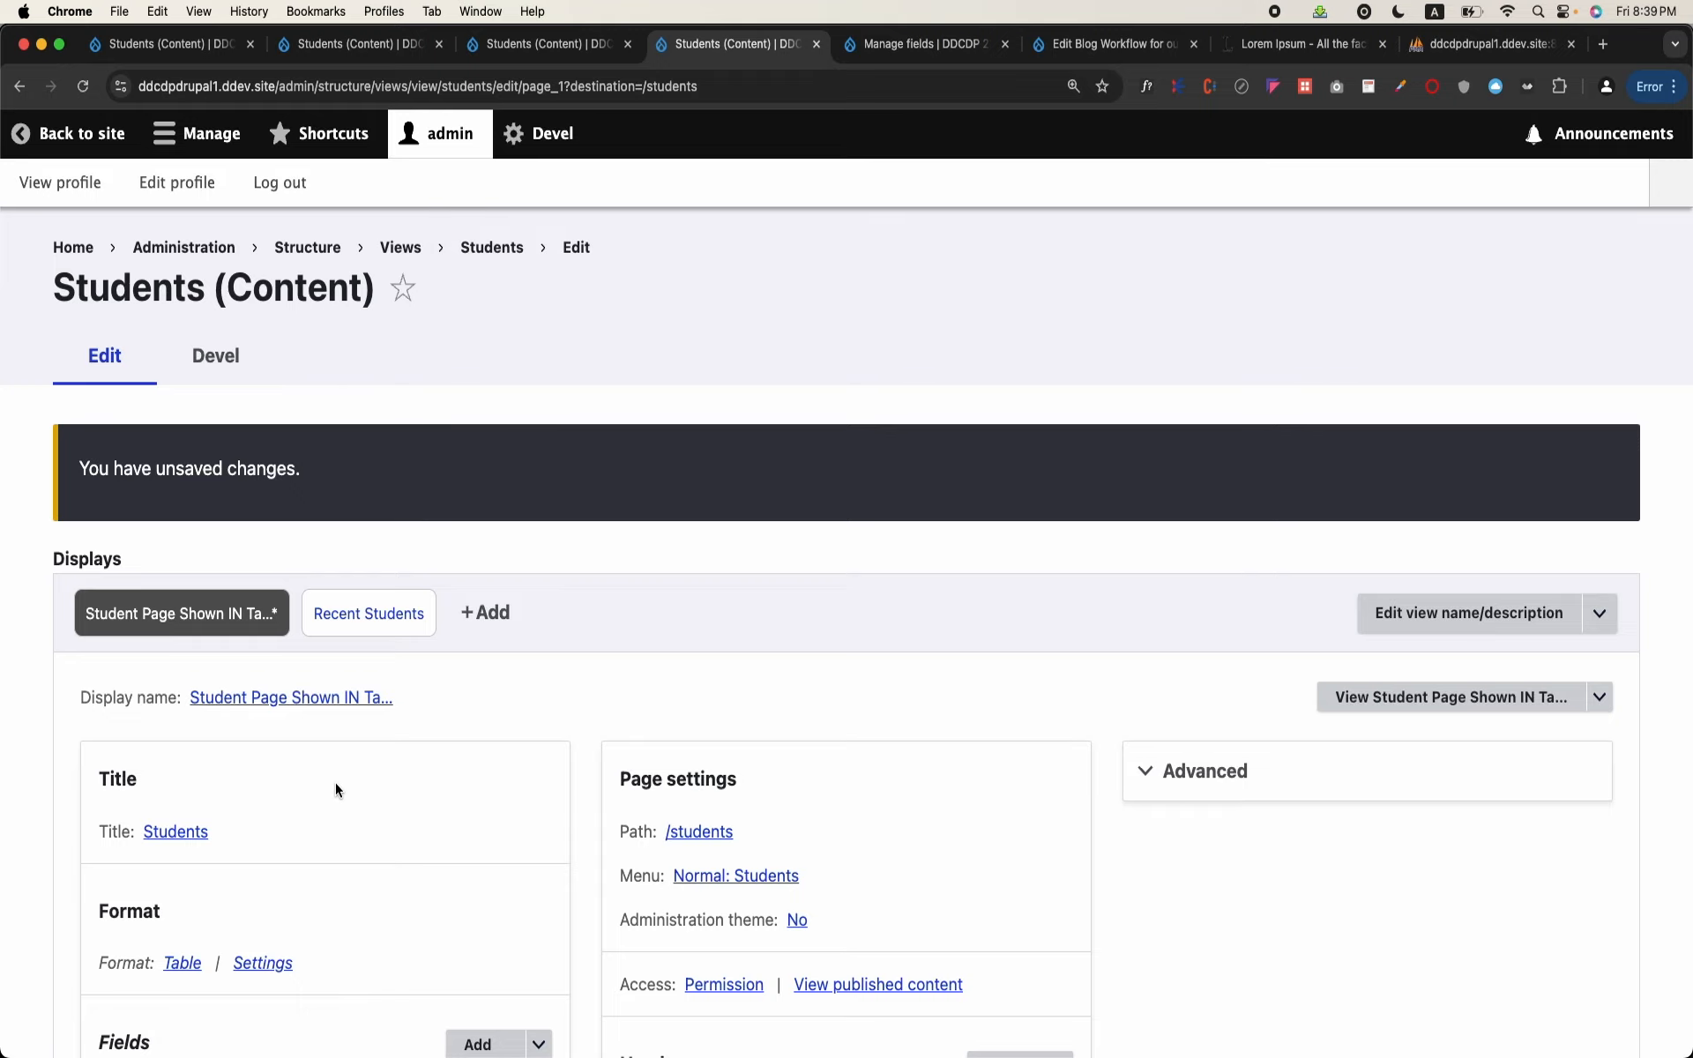
Step: Examine the view preview, comparing the second student's Address text with the ID in the same row
{"action": "scroll", "coordinate": [336, 788], "scroll_direction": "down", "scroll_amount": 15}
{"action": "scroll", "coordinate": [335, 745], "scroll_direction": "down", "scroll_amount": 3}
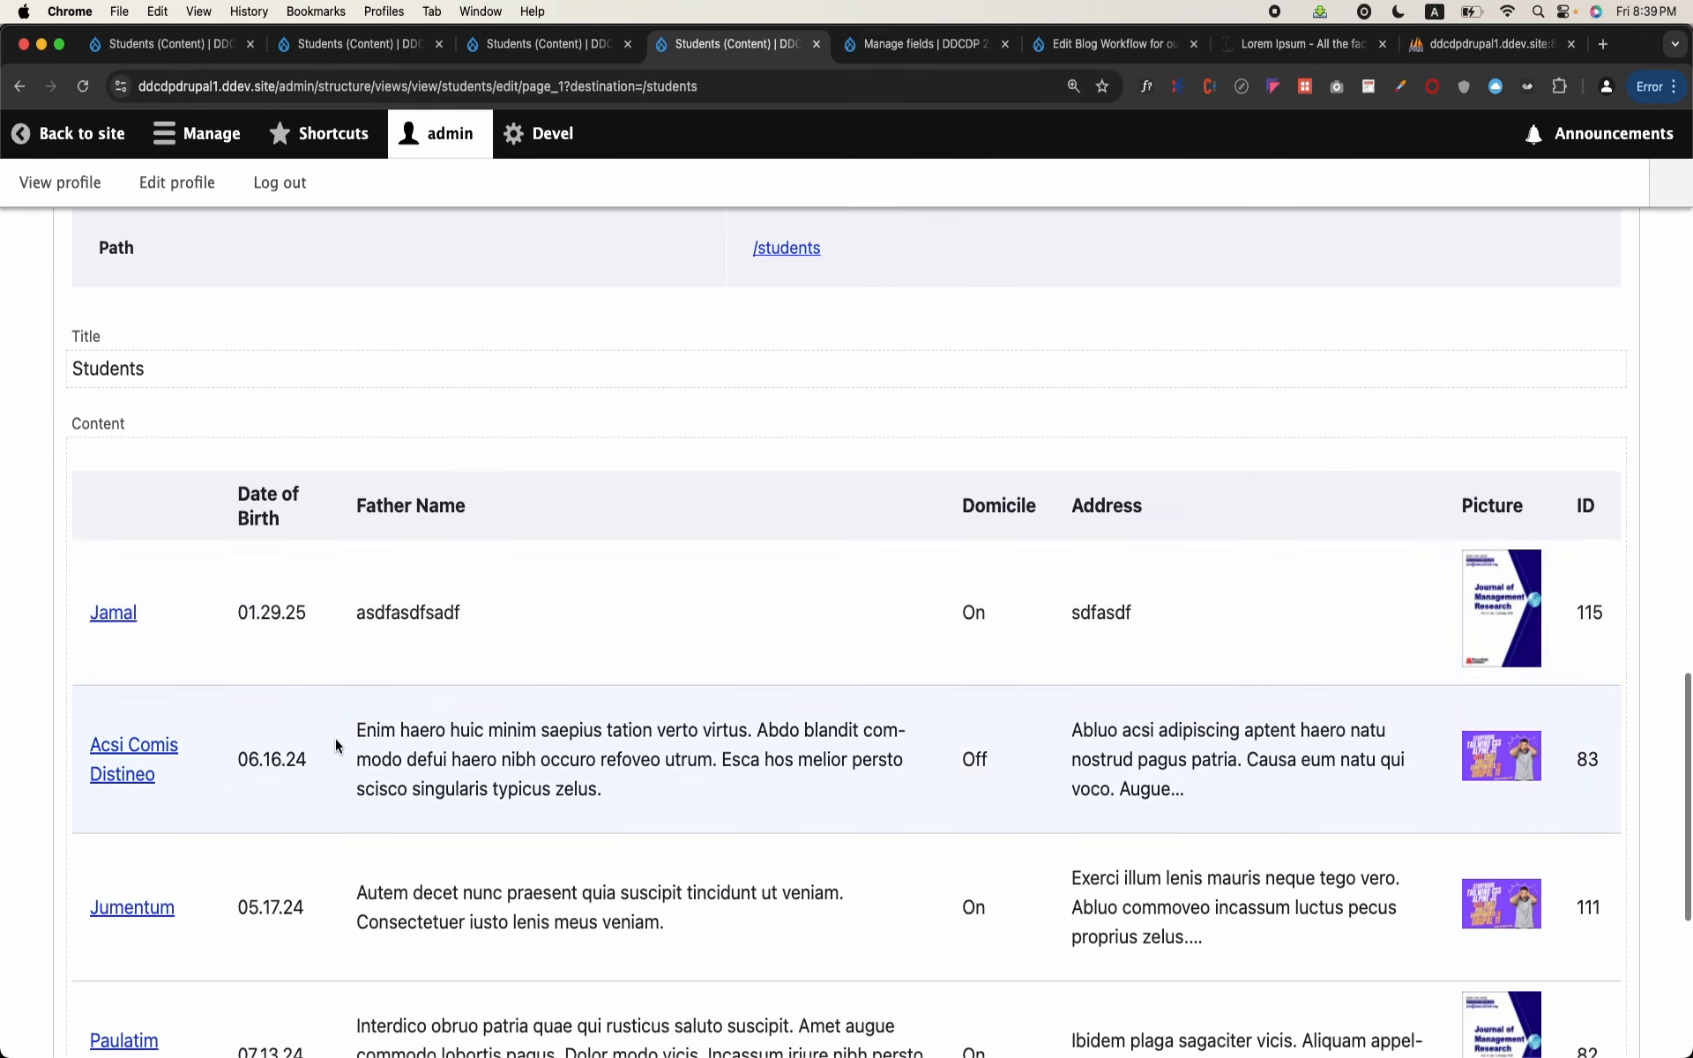
{"action": "scroll", "coordinate": [1590, 615], "scroll_direction": "down", "scroll_amount": 2}
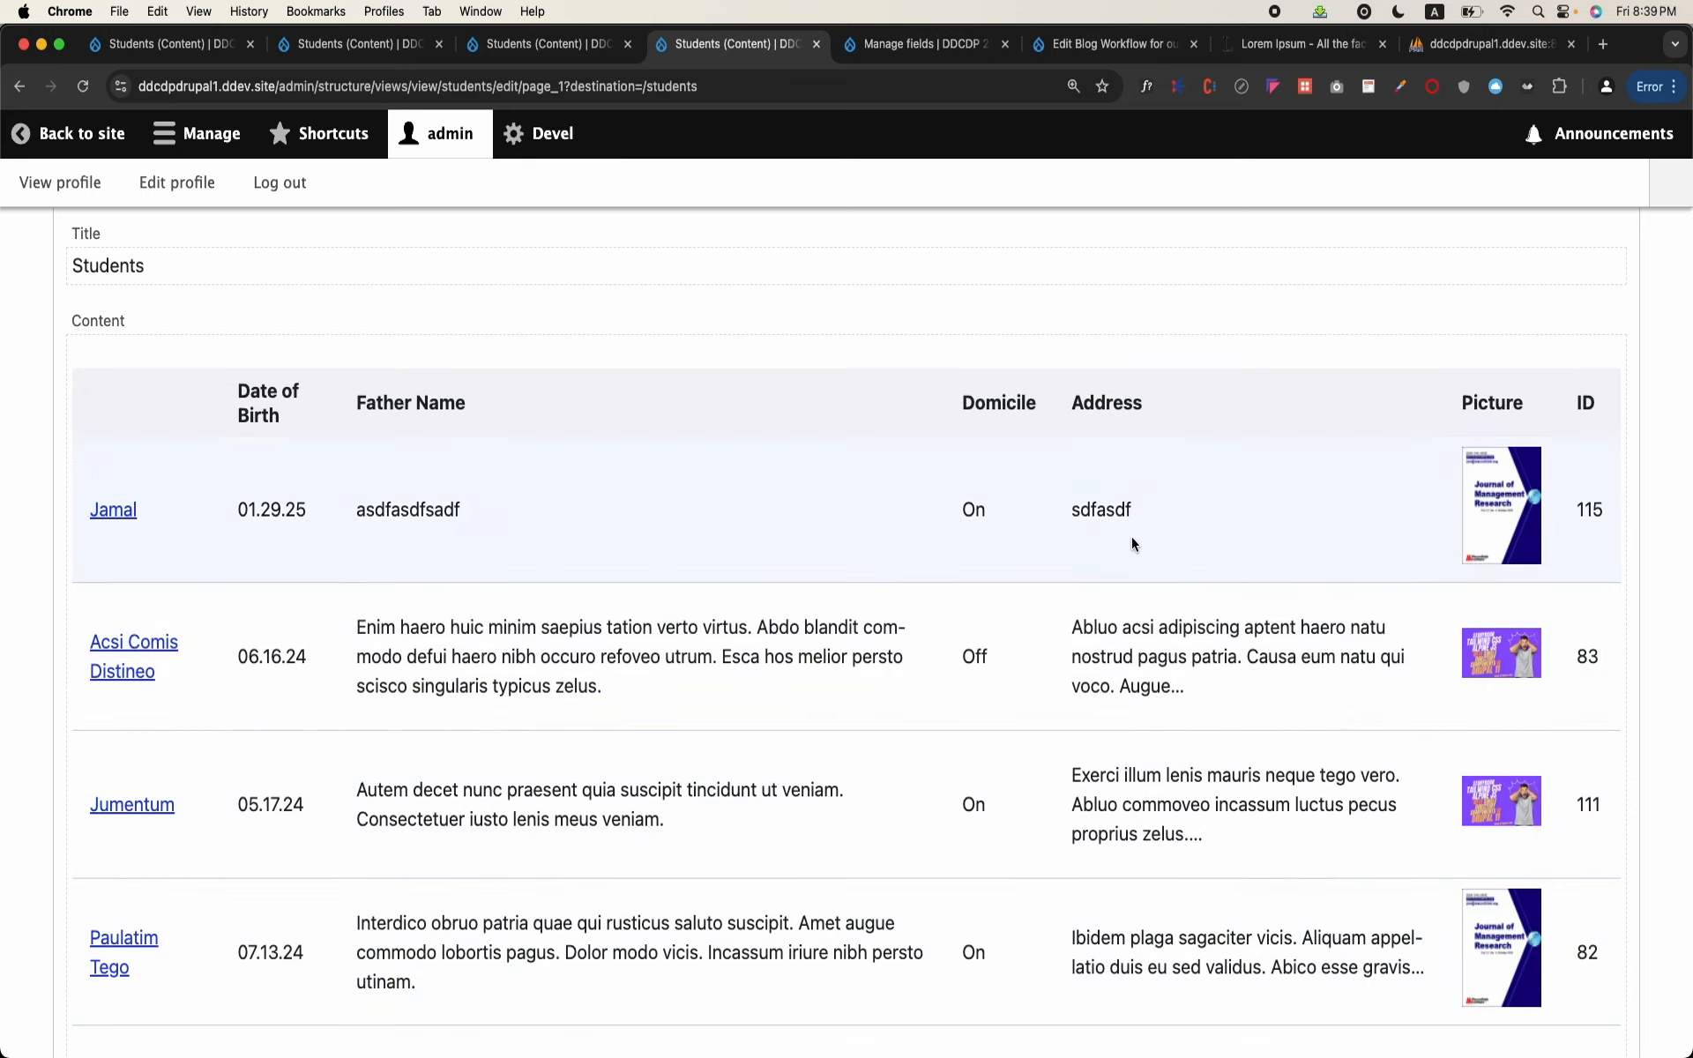
{"action": "left_click_drag", "start_coordinate": [1070, 620], "coordinate": [1180, 688]}
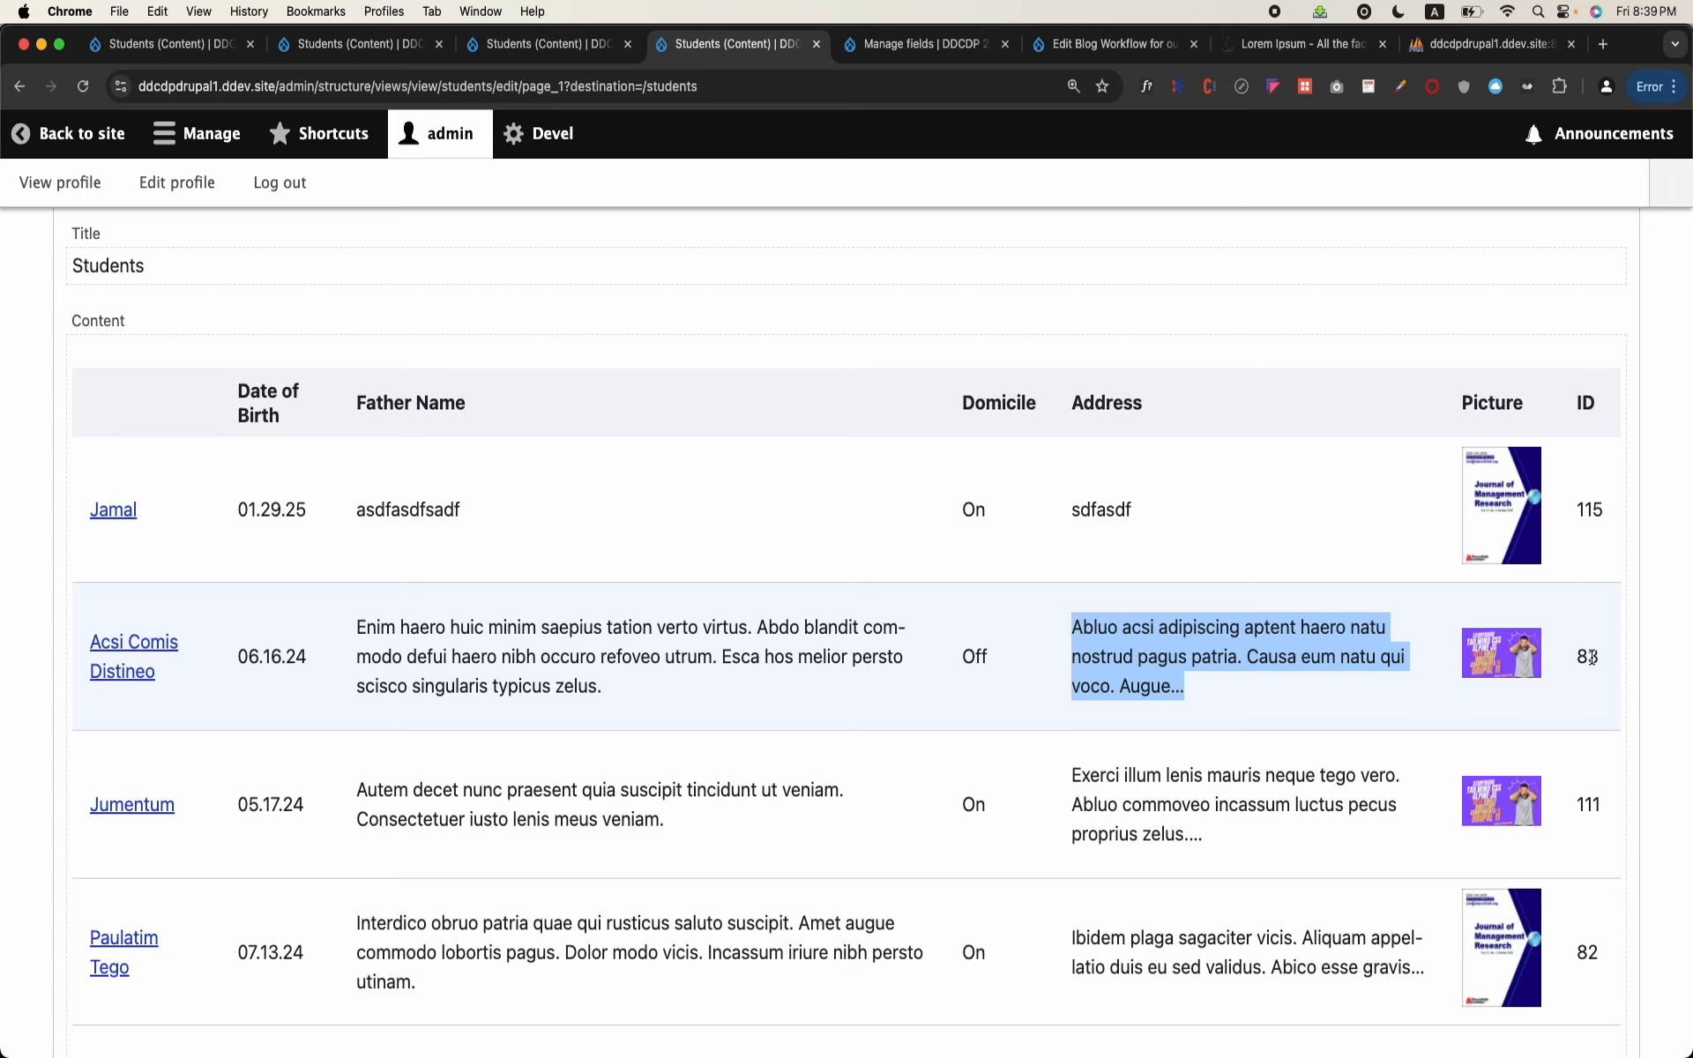
{"action": "scroll", "coordinate": [929, 612], "scroll_direction": "up", "scroll_amount": 15}
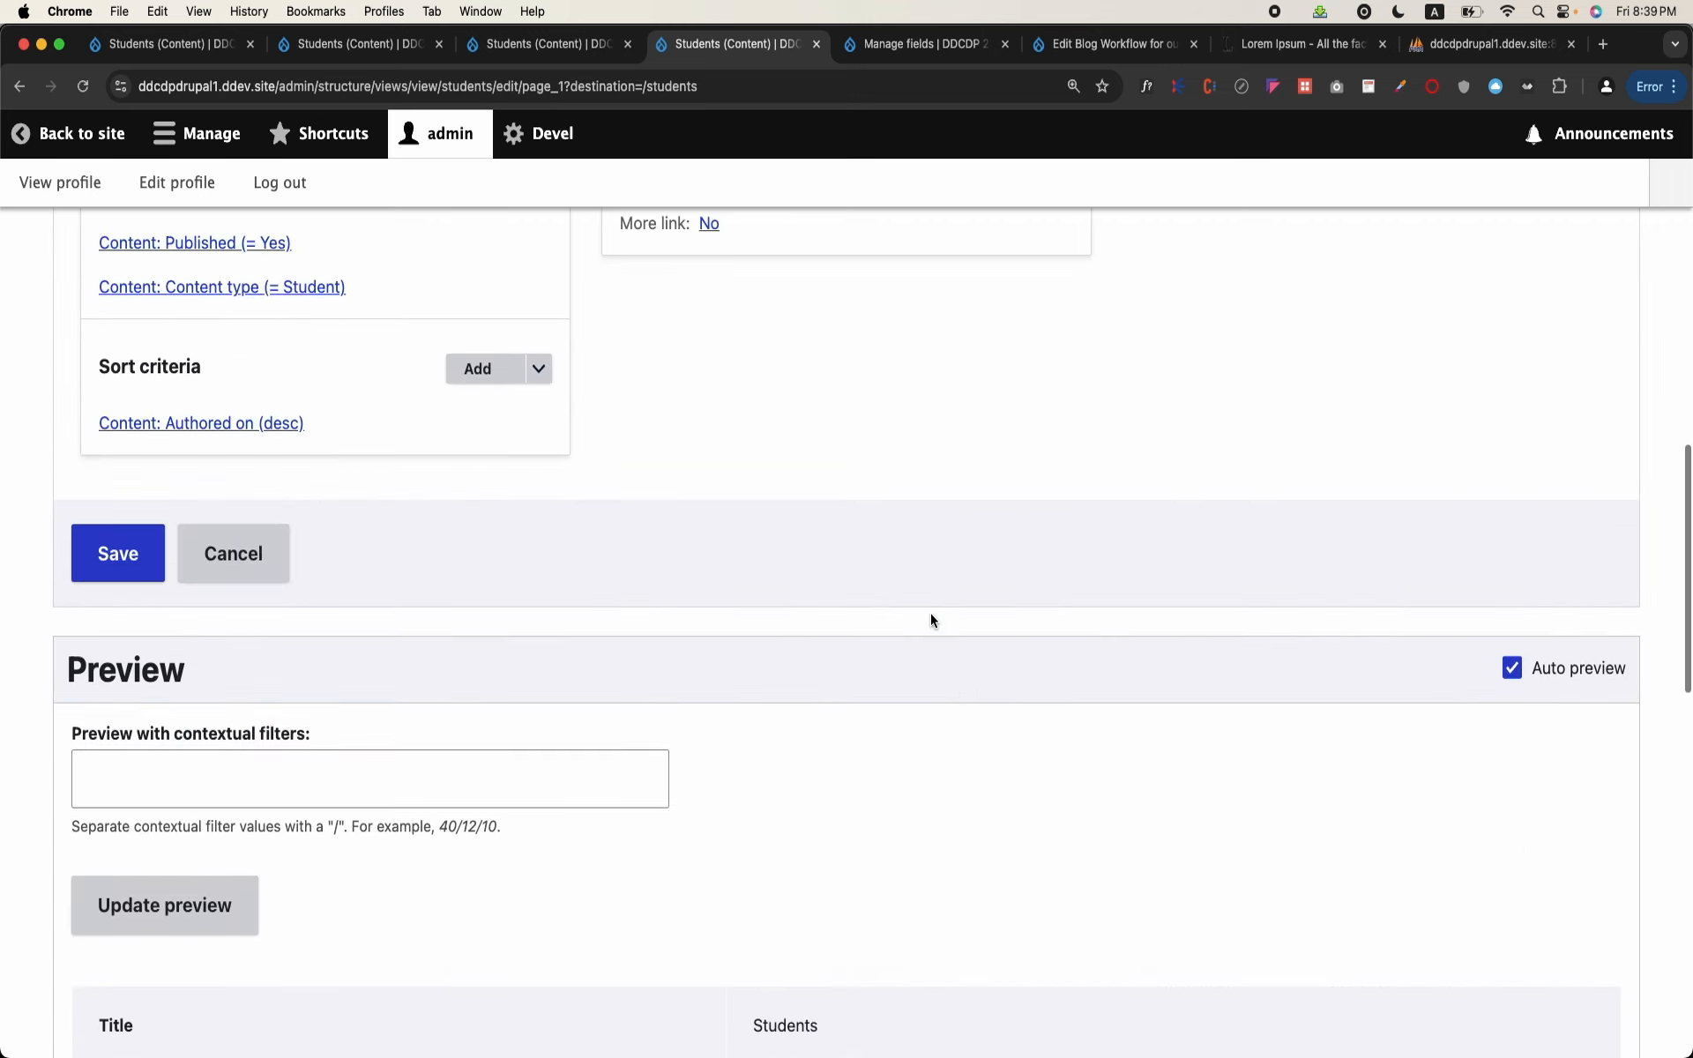
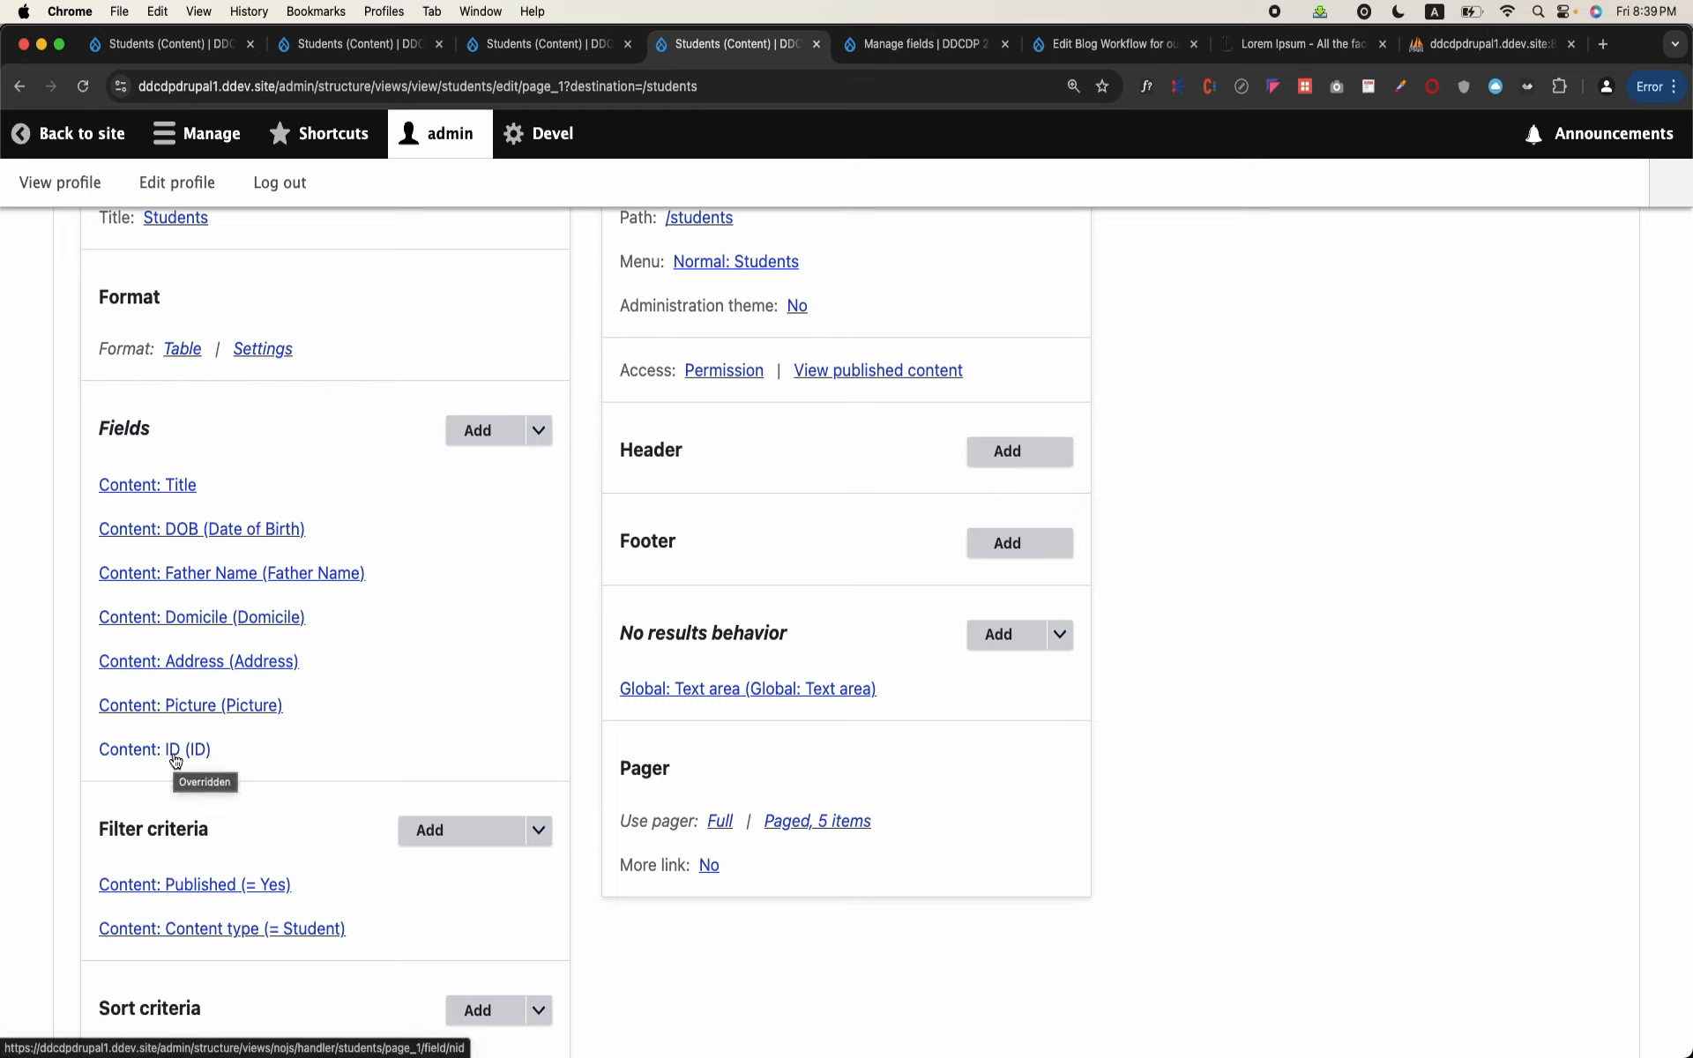
Step: Rearrange this display's fields so that the Content ID field comes directly below Title, and apply the order
{"action": "left_click", "coordinate": [539, 431]}
{"action": "left_click", "coordinate": [515, 459]}
{"action": "scroll", "coordinate": [529, 512], "scroll_direction": "down", "scroll_amount": 3}
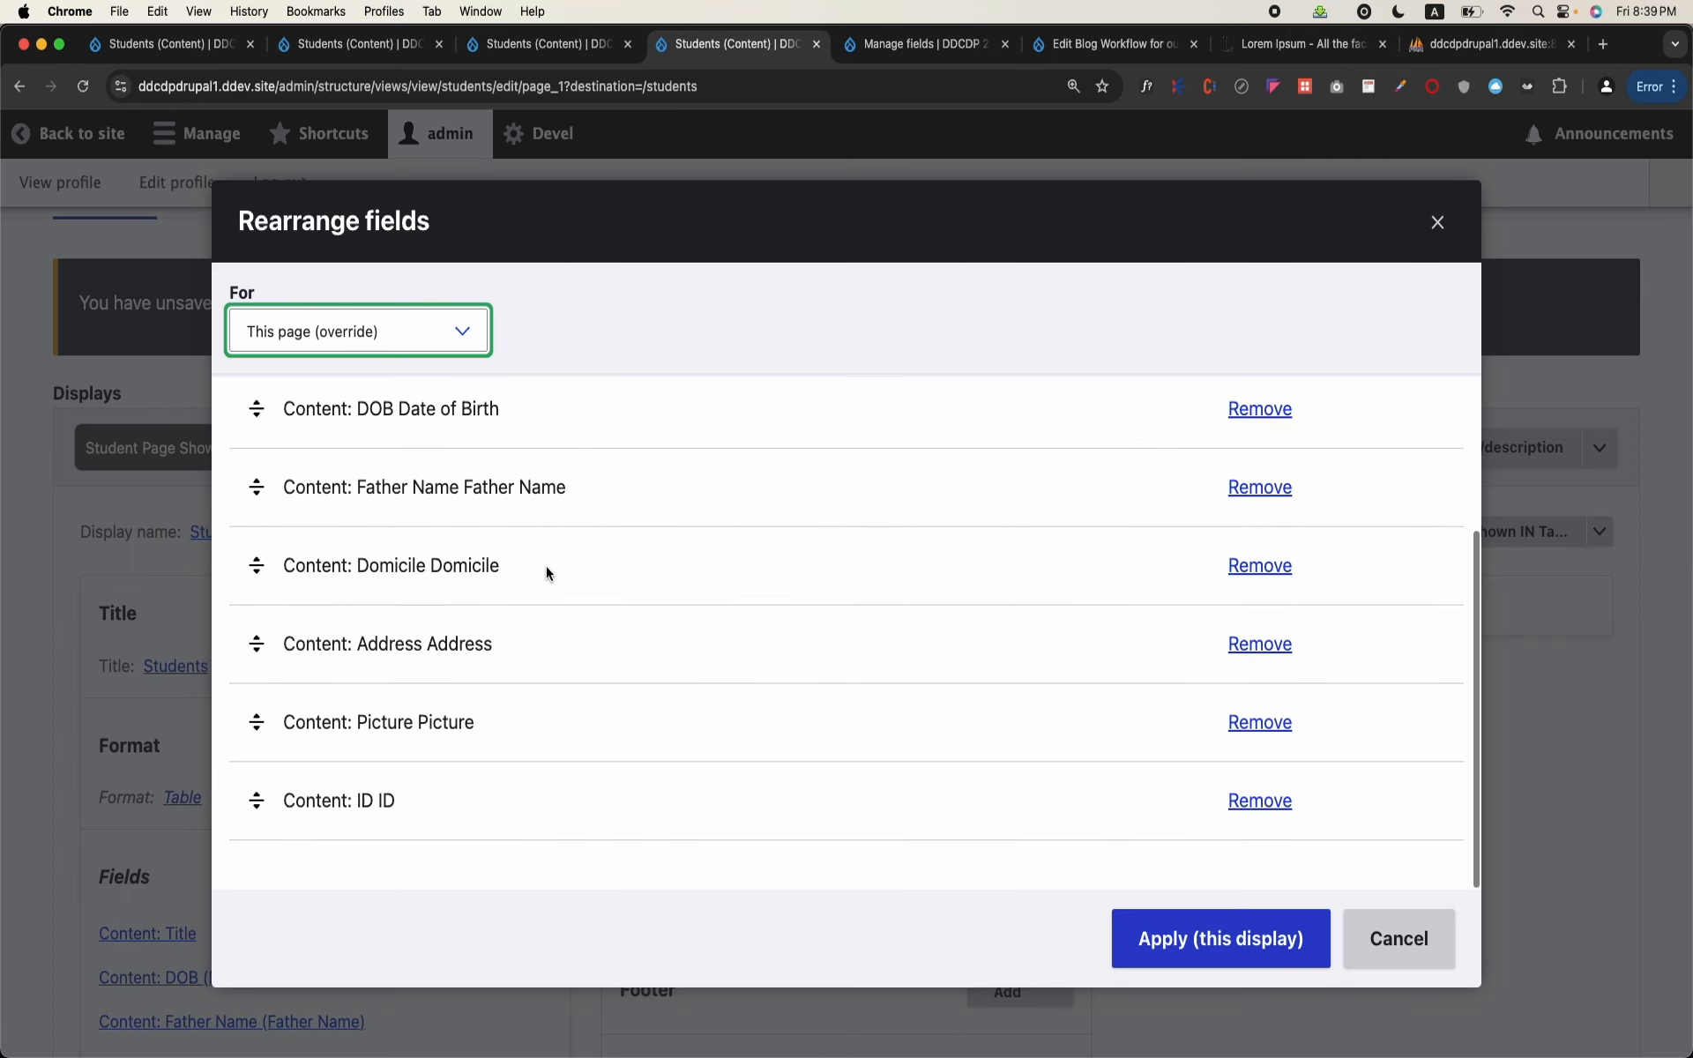
{"action": "left_click_drag", "start_coordinate": [256, 800], "coordinate": [325, 401]}
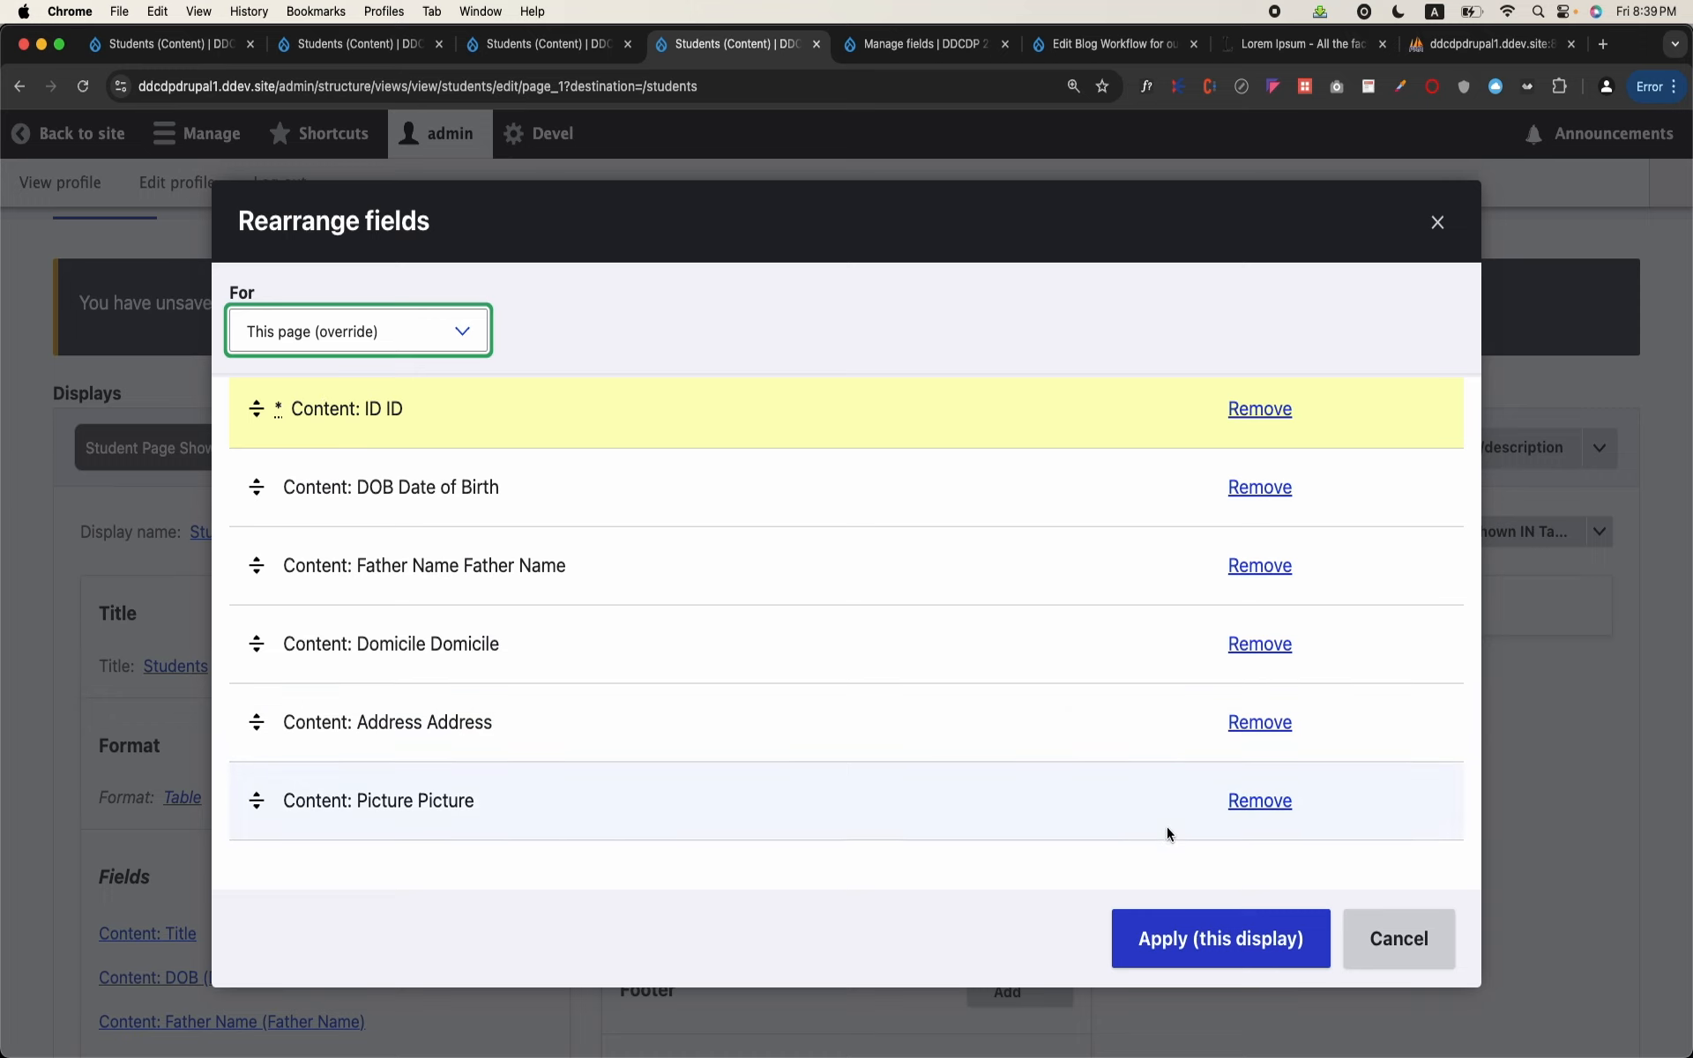
{"action": "left_click", "coordinate": [1214, 924]}
Step: Move the Content ID field between Address and Picture in this display's field order and apply it
{"action": "scroll", "coordinate": [394, 695], "scroll_direction": "down", "scroll_amount": 5}
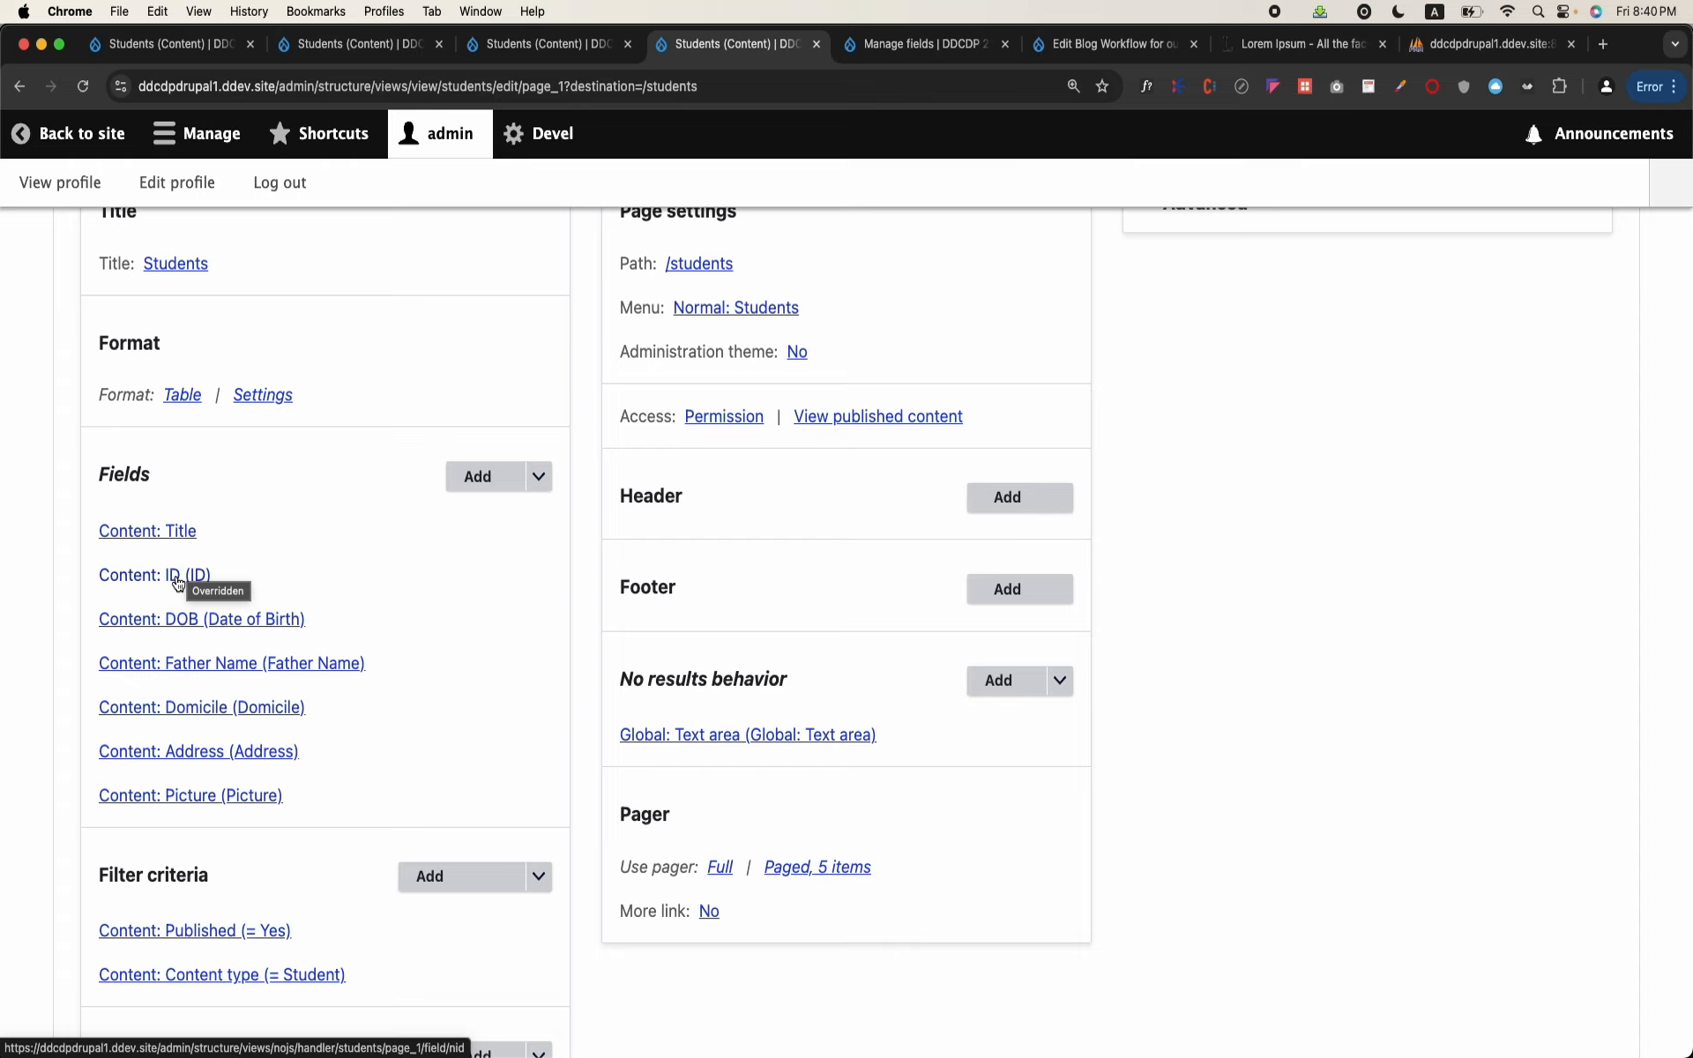
{"action": "left_click", "coordinate": [535, 481]}
{"action": "left_click", "coordinate": [496, 506]}
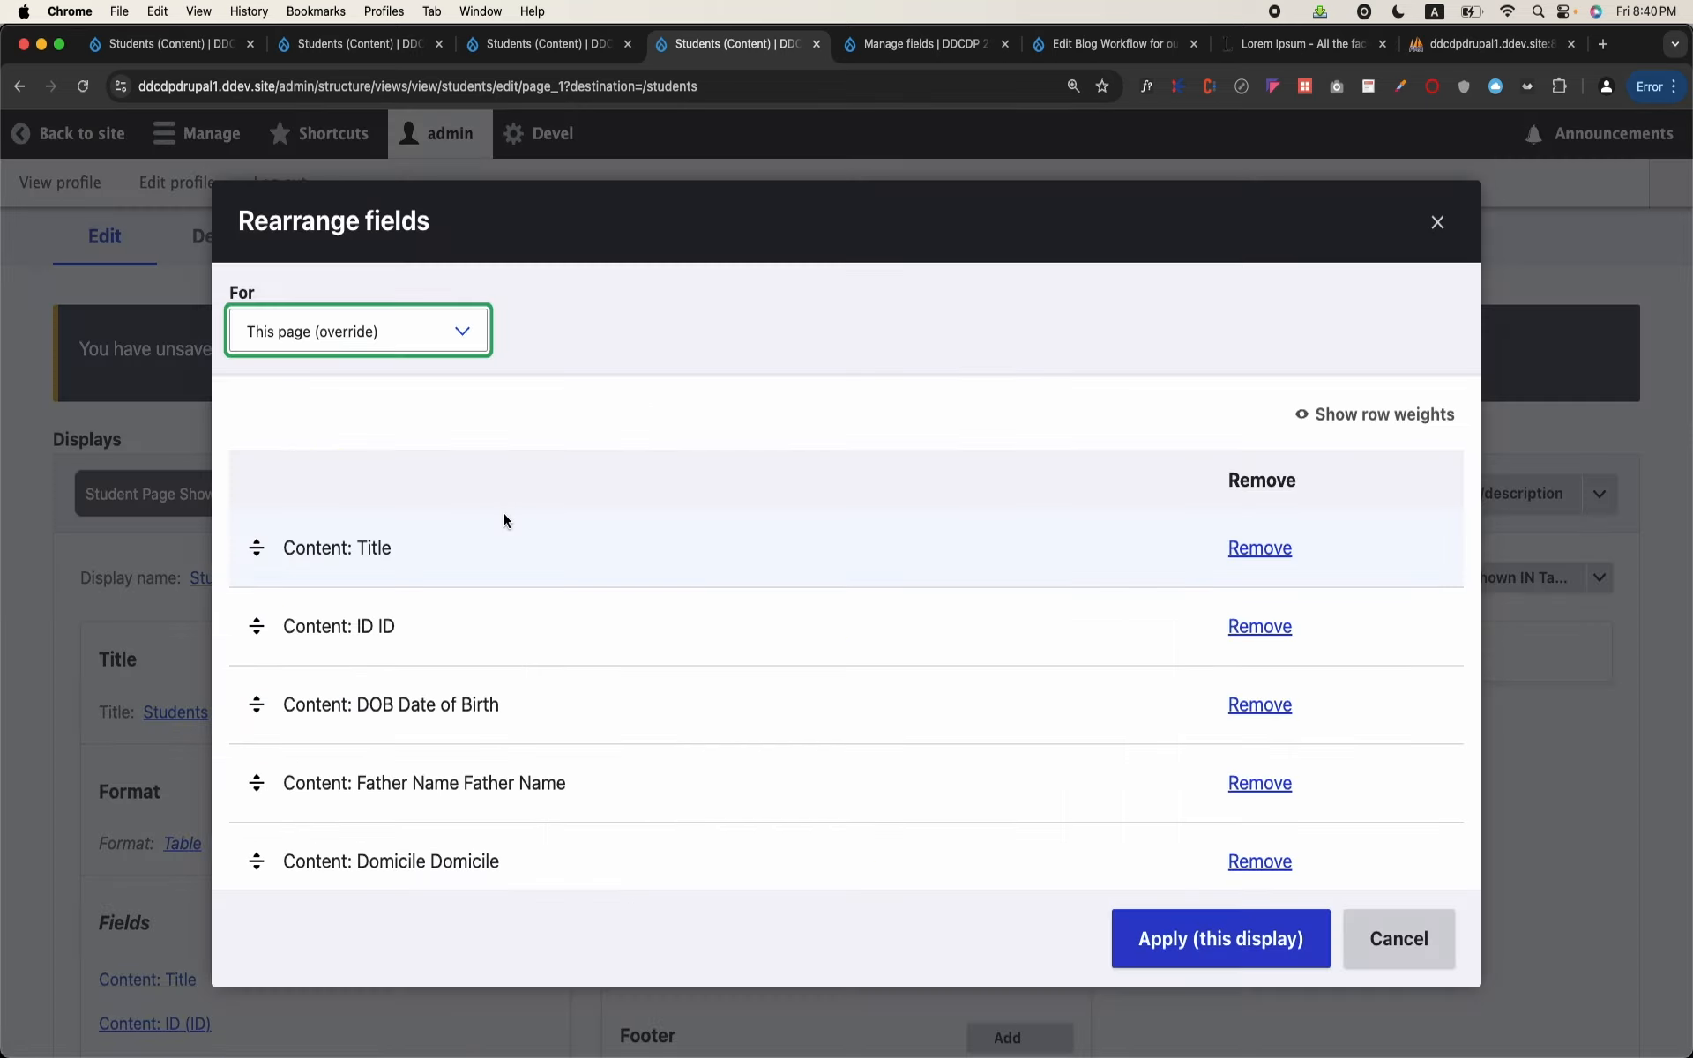
{"action": "left_click_drag", "start_coordinate": [257, 626], "coordinate": [326, 895]}
{"action": "scroll", "coordinate": [489, 748], "scroll_direction": "down", "scroll_amount": 3}
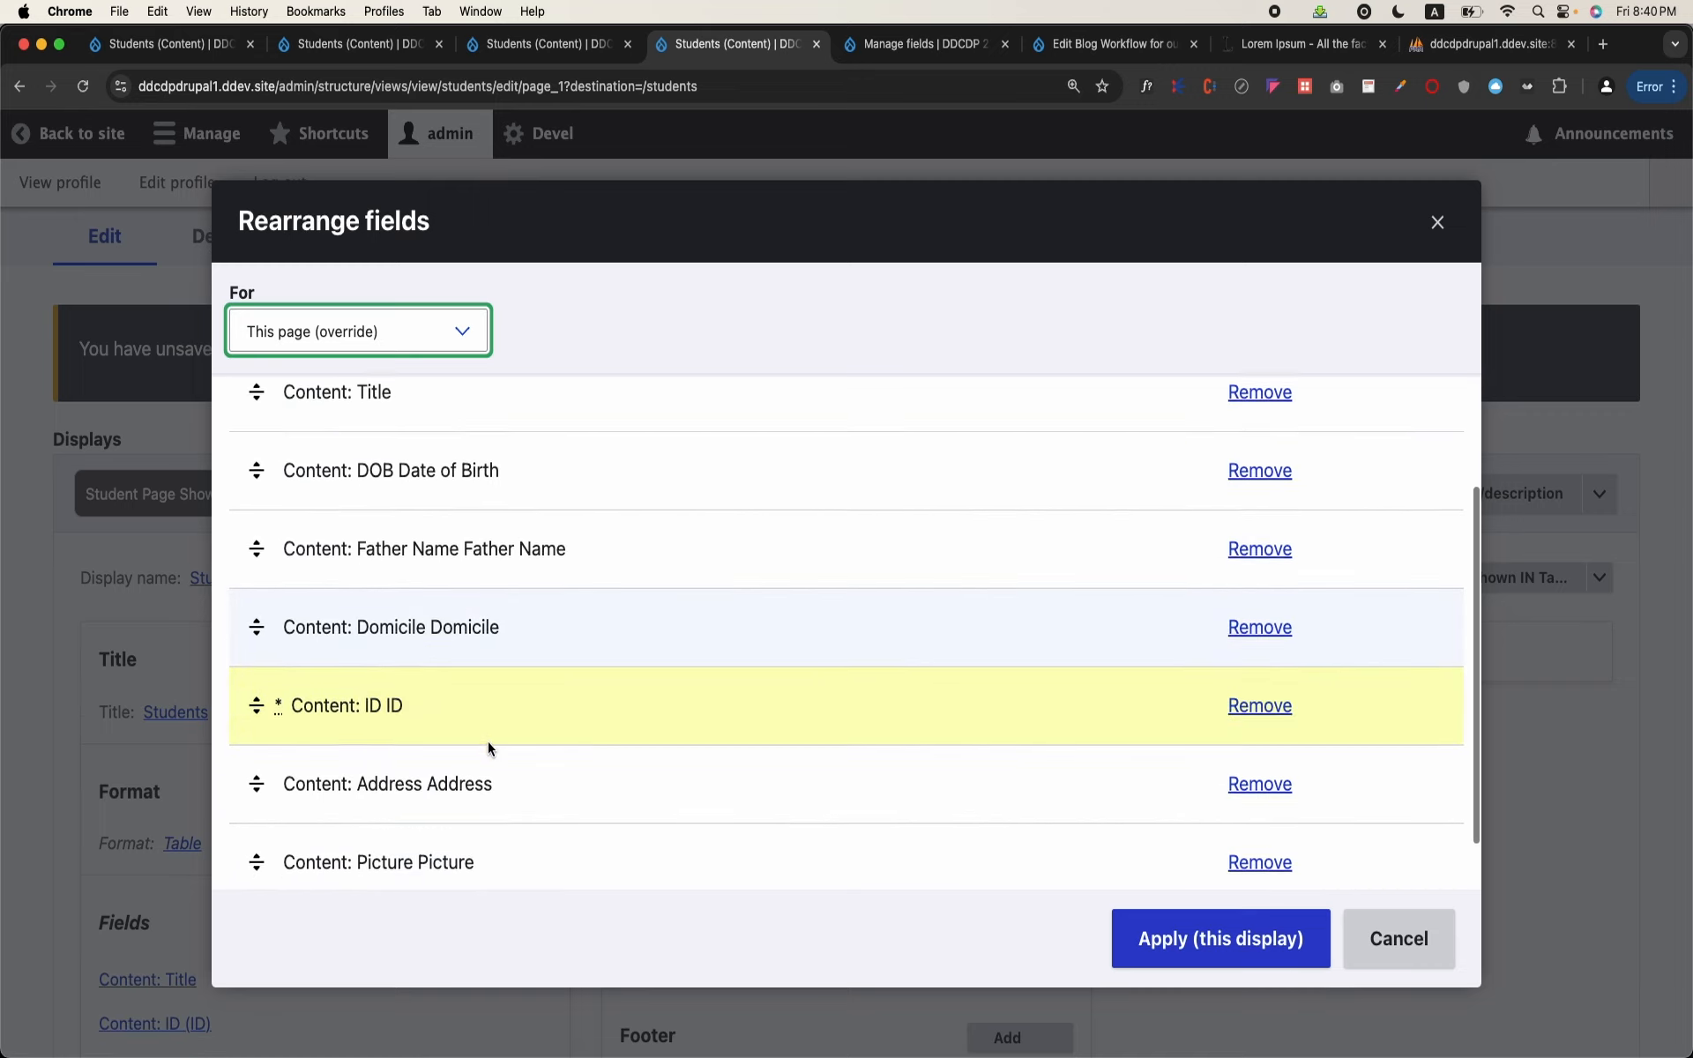
{"action": "left_click_drag", "start_coordinate": [265, 684], "coordinate": [264, 747]}
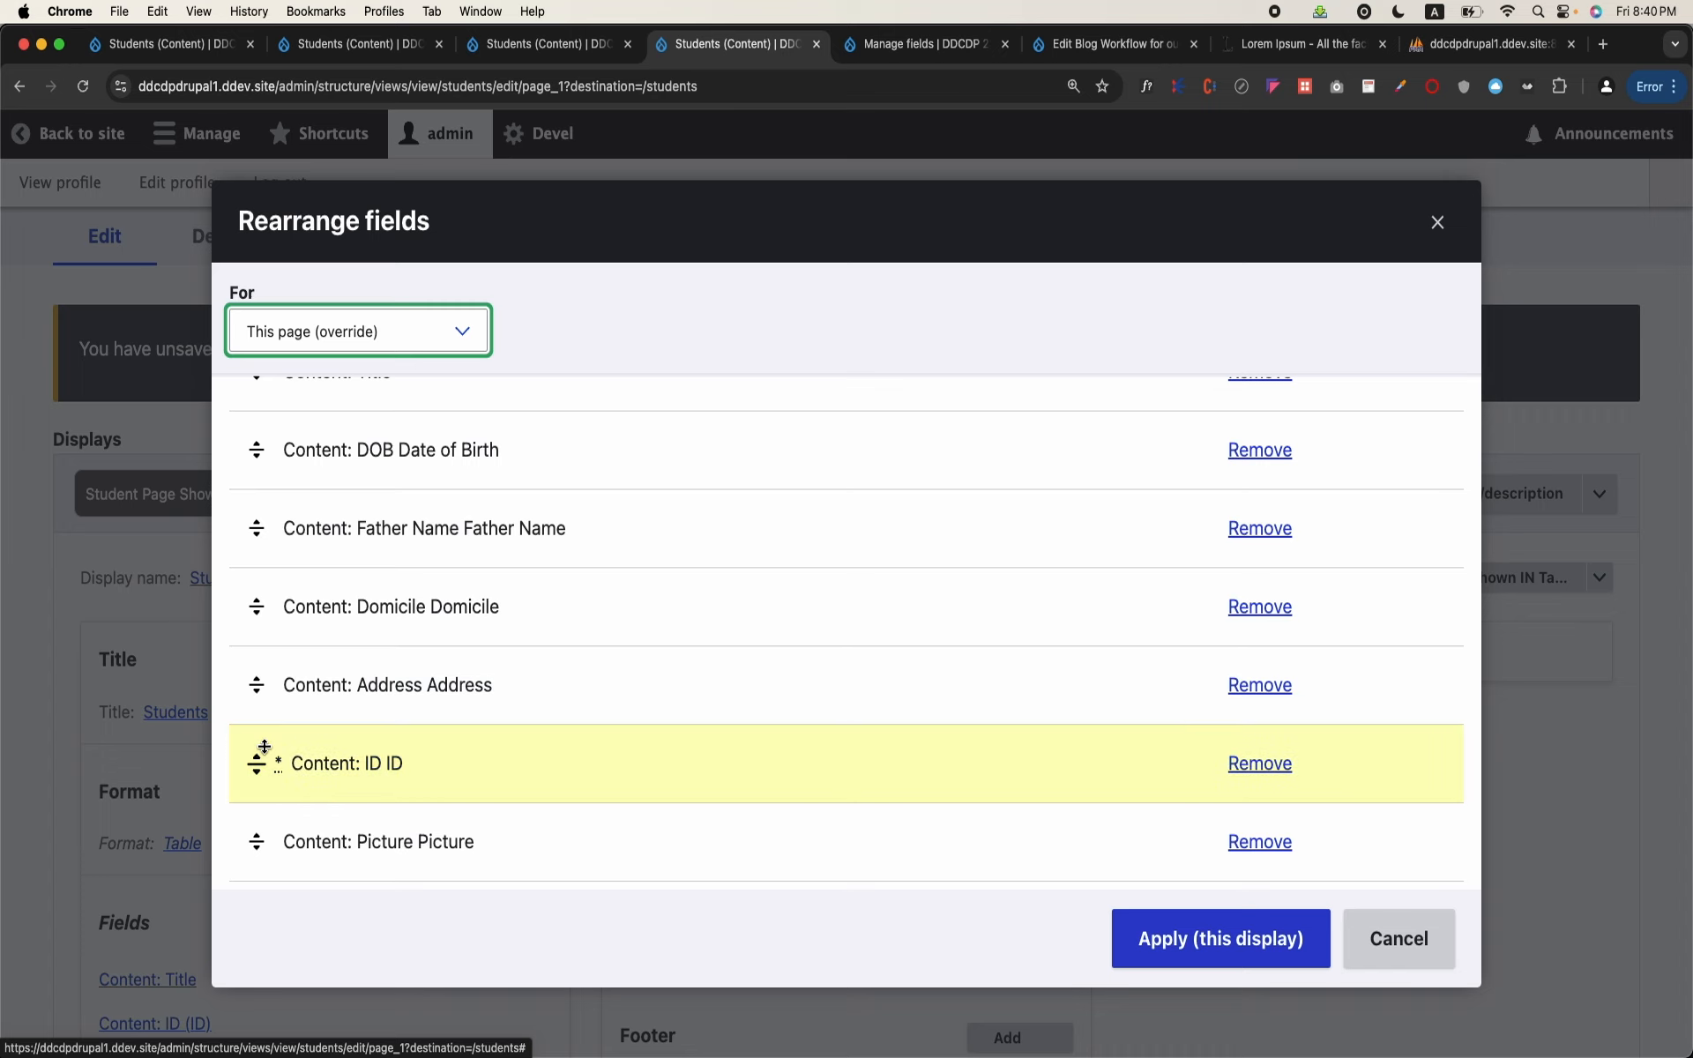
{"action": "left_click", "coordinate": [1176, 939]}
Step: Examine which replacement patterns the Address field's custom link offers with ID placed after Address, and close the settings without applying them
{"action": "scroll", "coordinate": [516, 654], "scroll_direction": "down", "scroll_amount": 3}
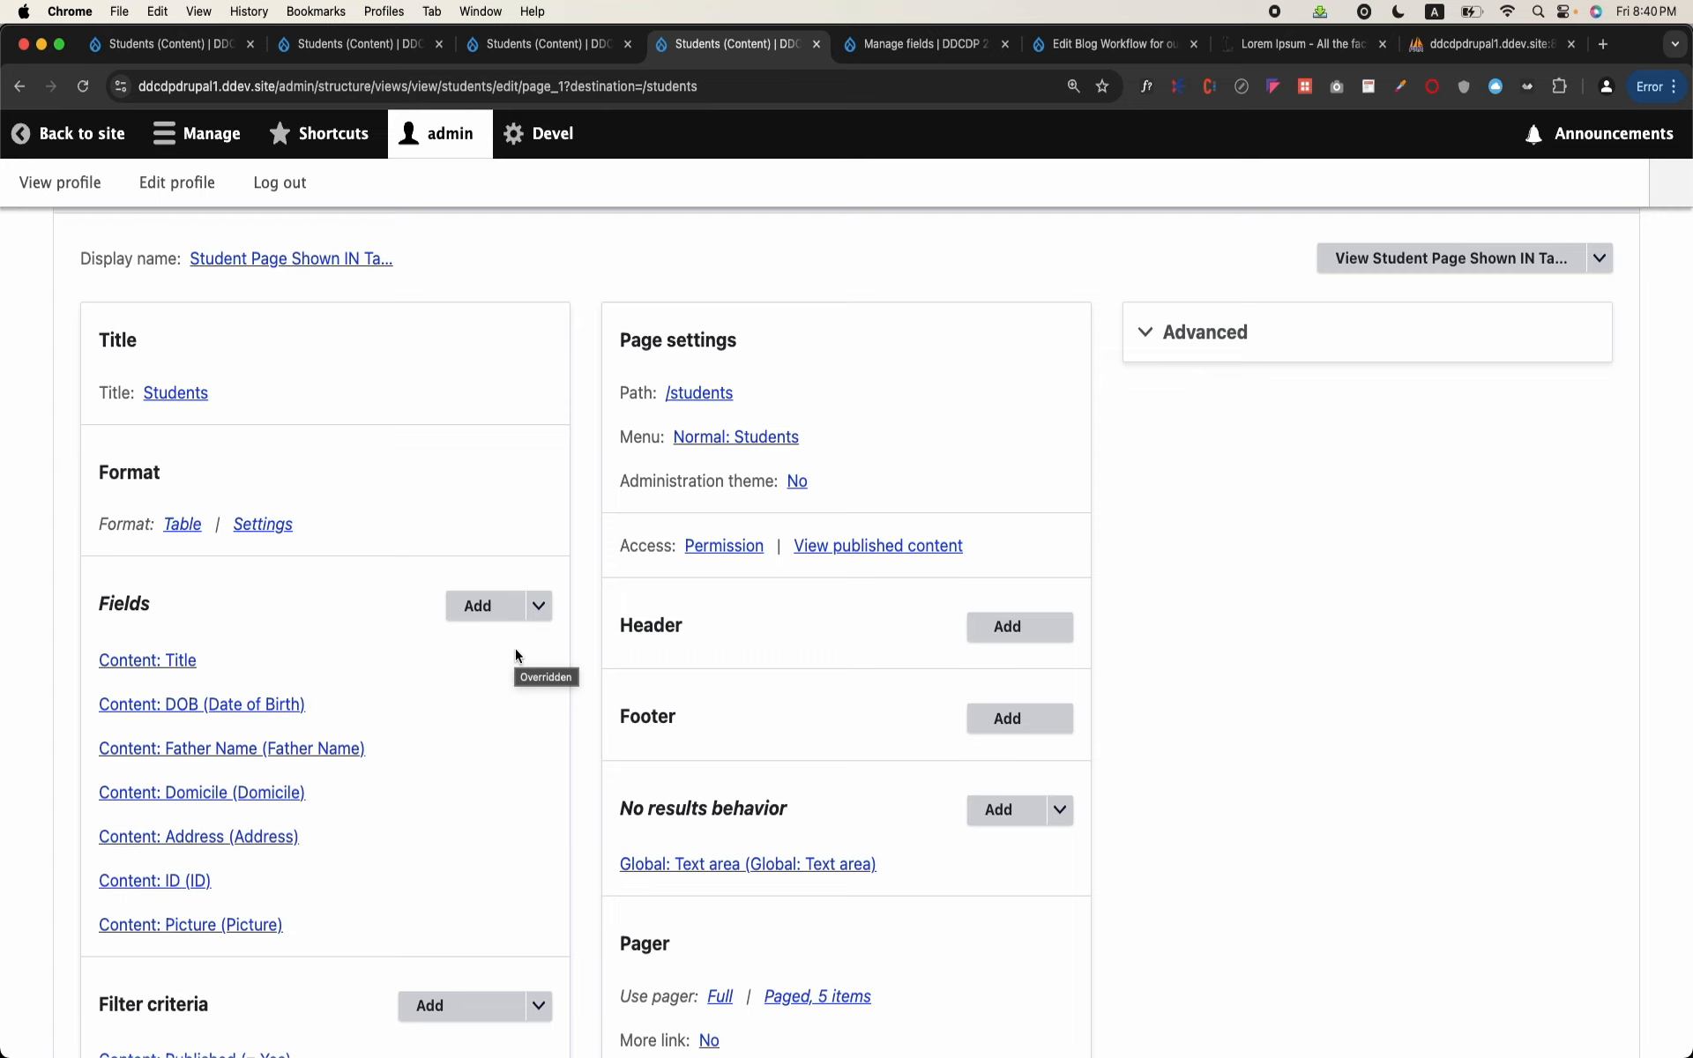
{"action": "left_click", "coordinate": [231, 838]}
{"action": "scroll", "coordinate": [702, 642], "scroll_direction": "down", "scroll_amount": 5}
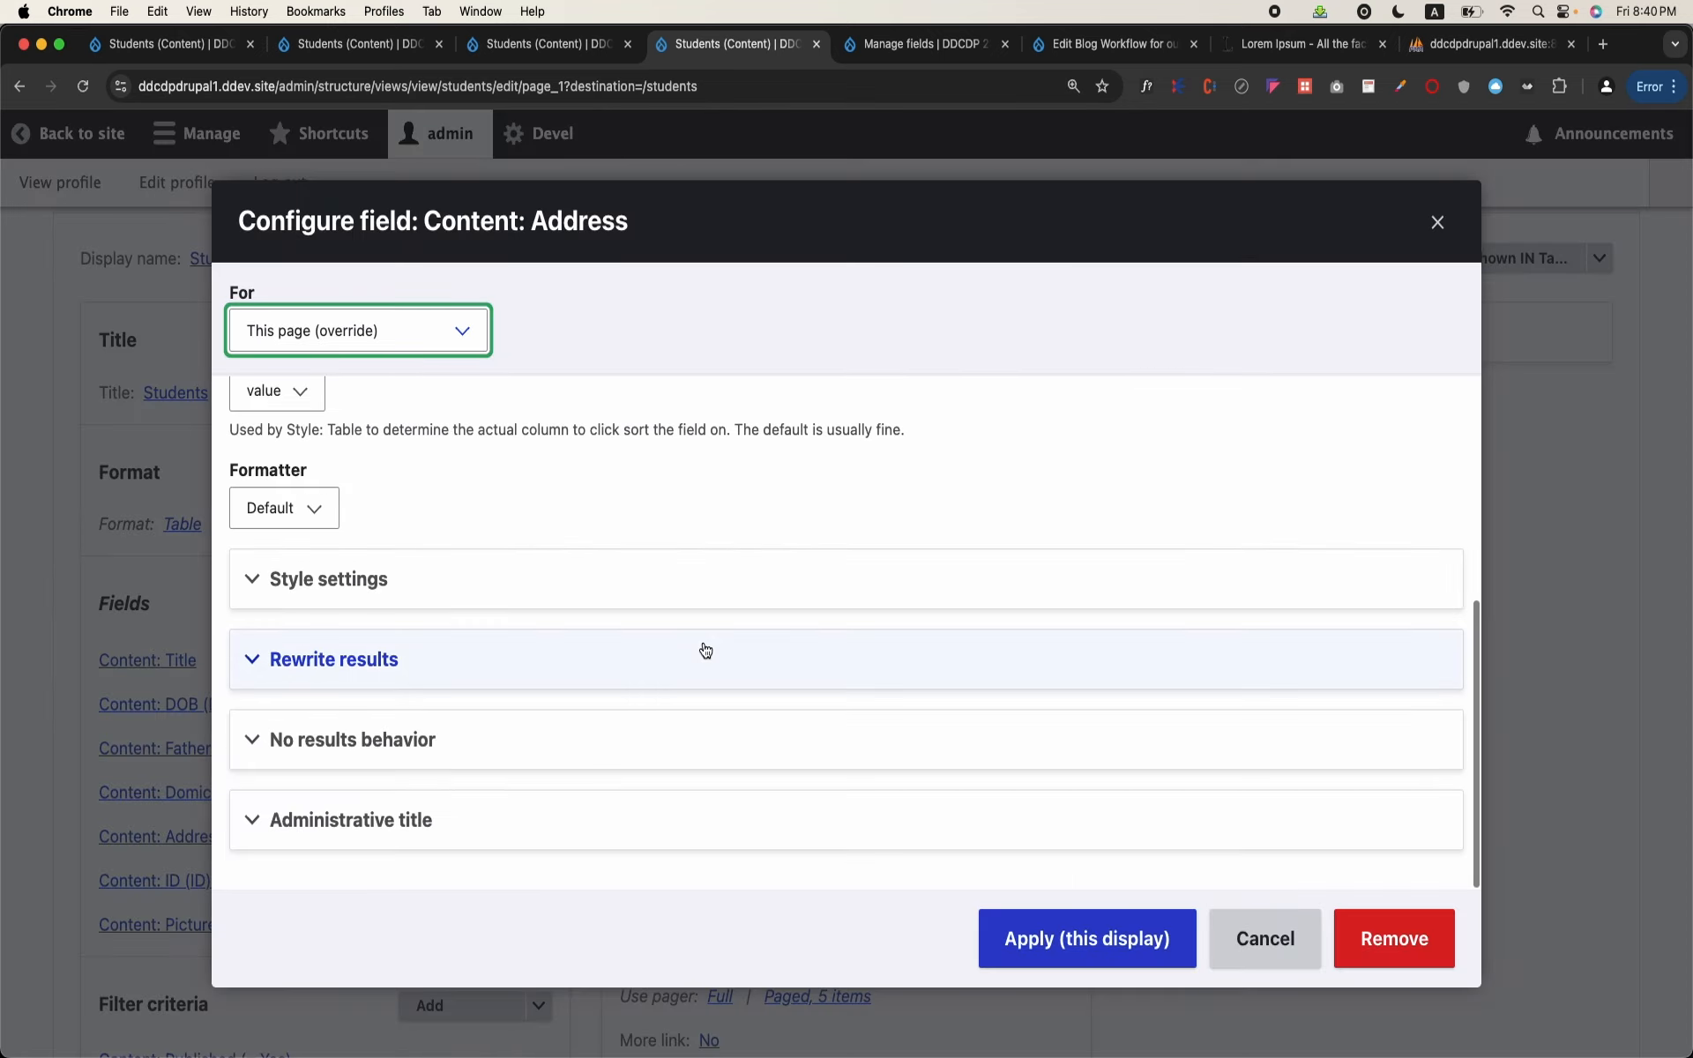
{"action": "left_click", "coordinate": [436, 681]}
{"action": "scroll", "coordinate": [435, 684], "scroll_direction": "down", "scroll_amount": 8}
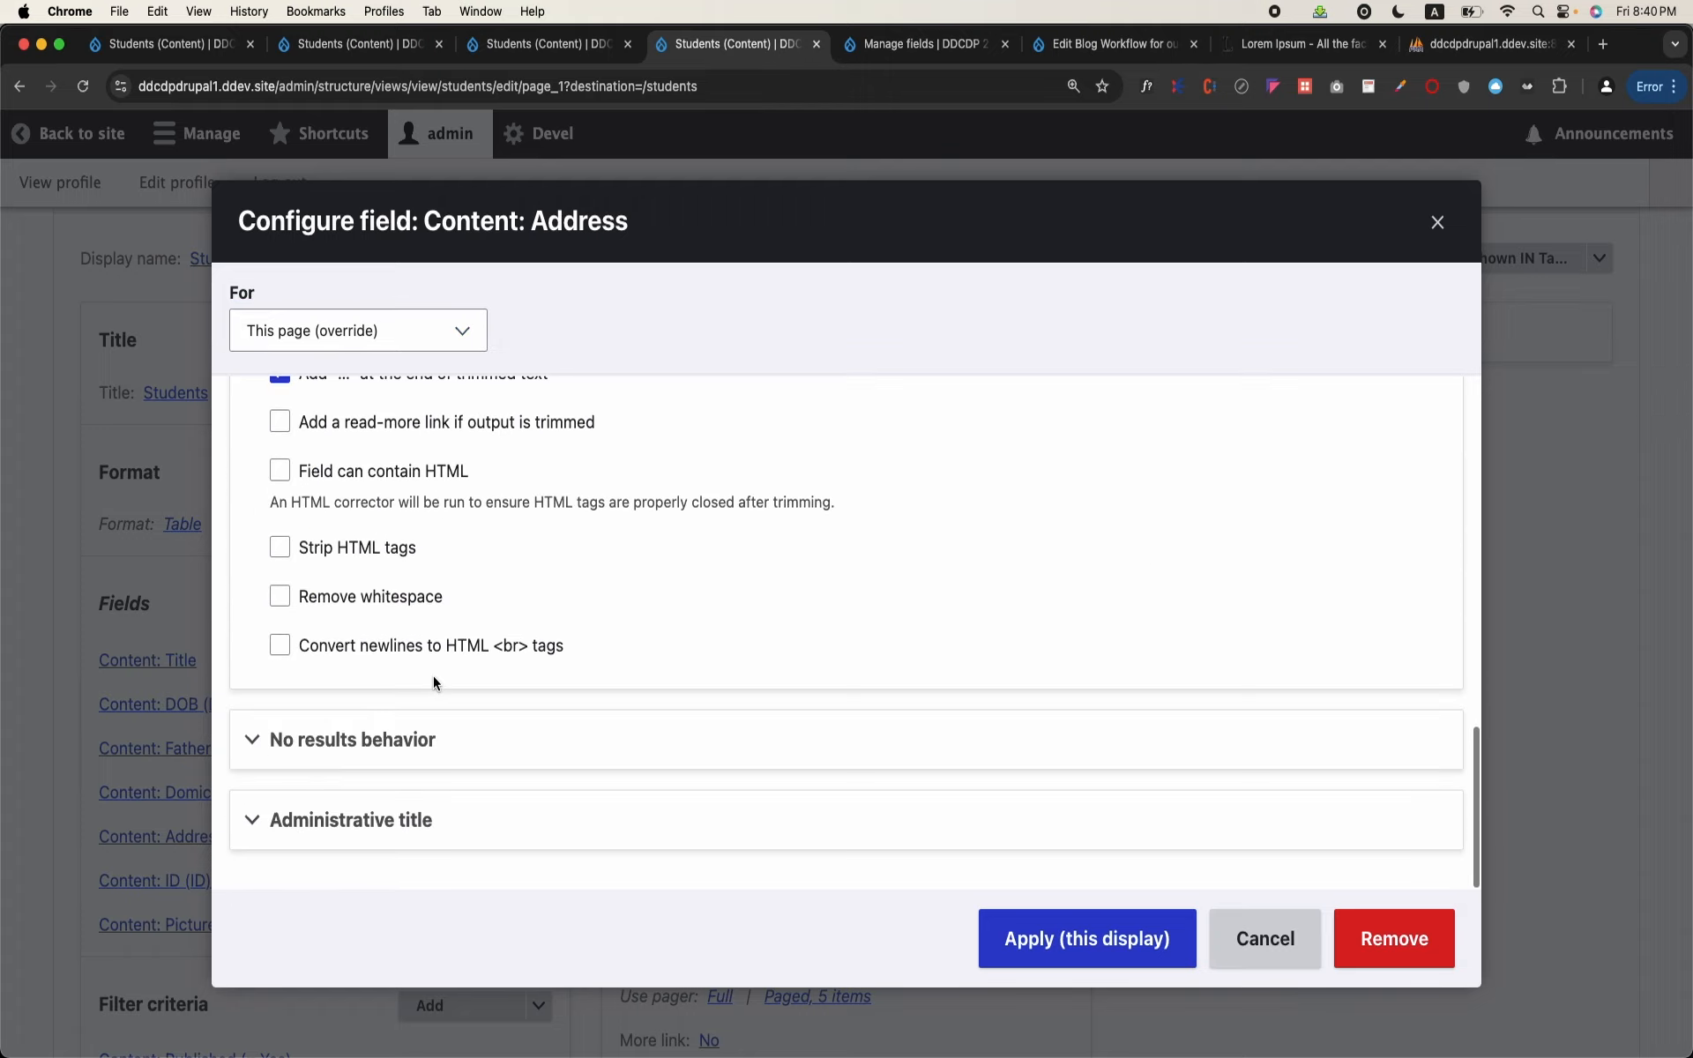
{"action": "scroll", "coordinate": [432, 676], "scroll_direction": "up", "scroll_amount": 6}
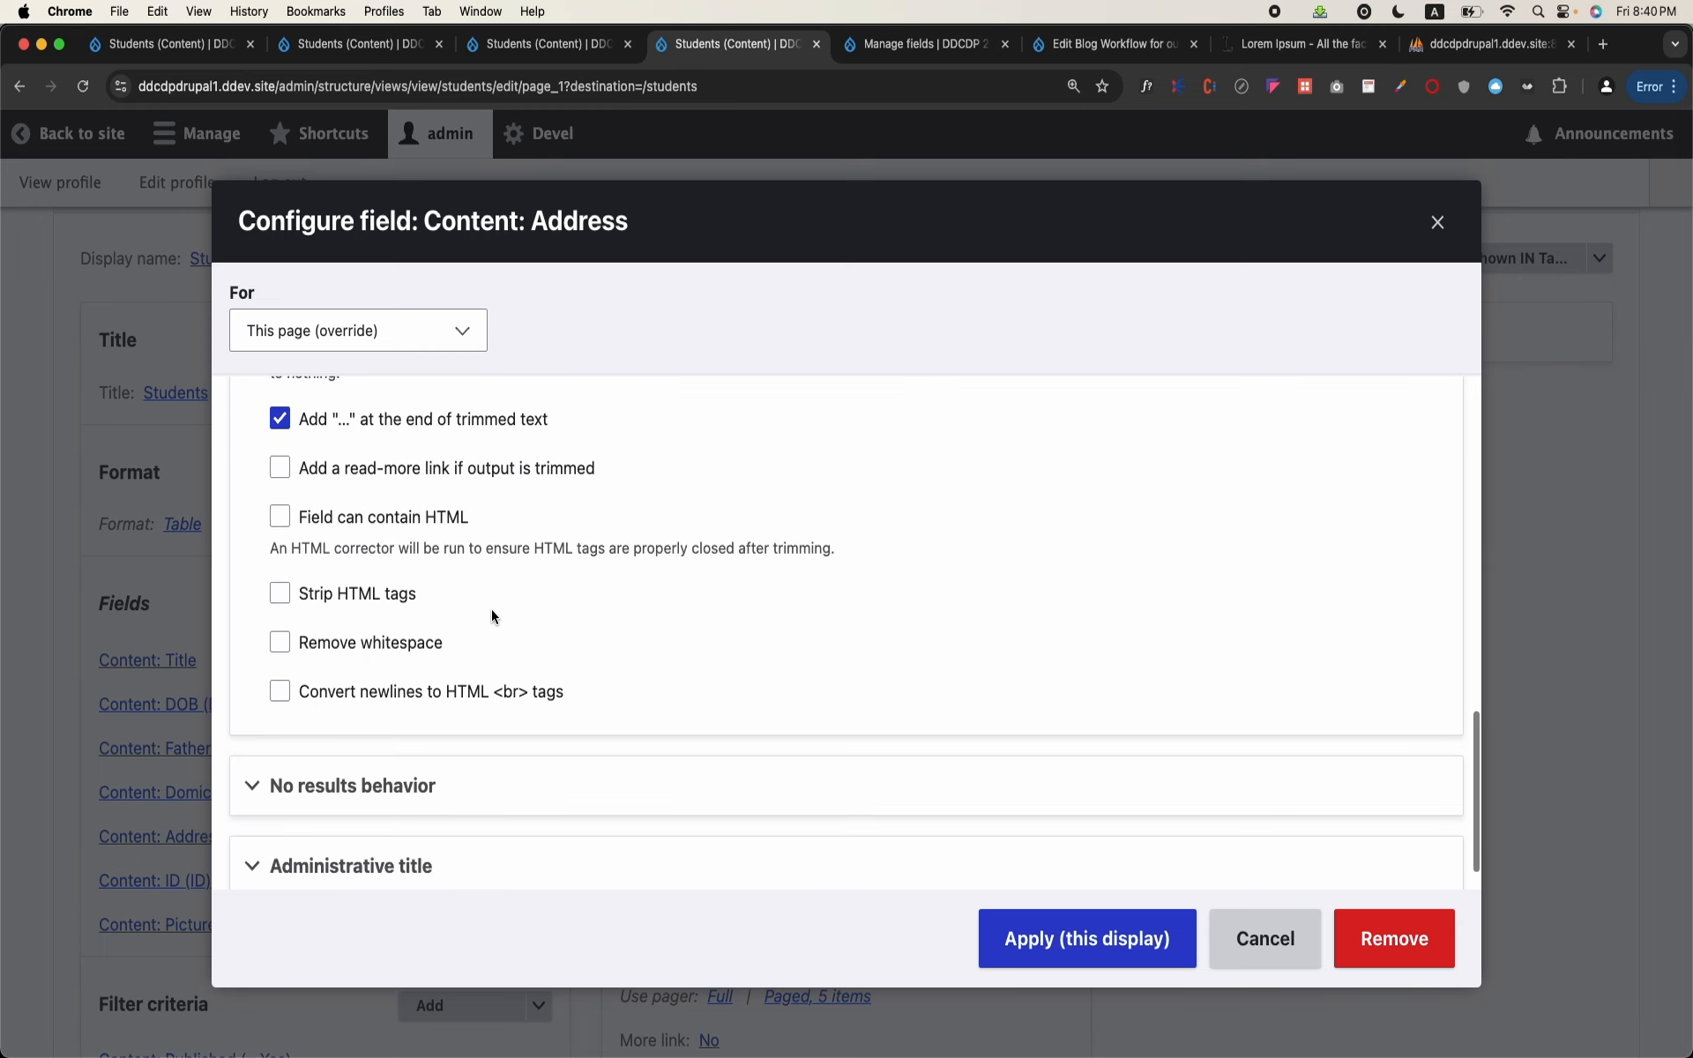
{"action": "scroll", "coordinate": [491, 609], "scroll_direction": "up", "scroll_amount": 4}
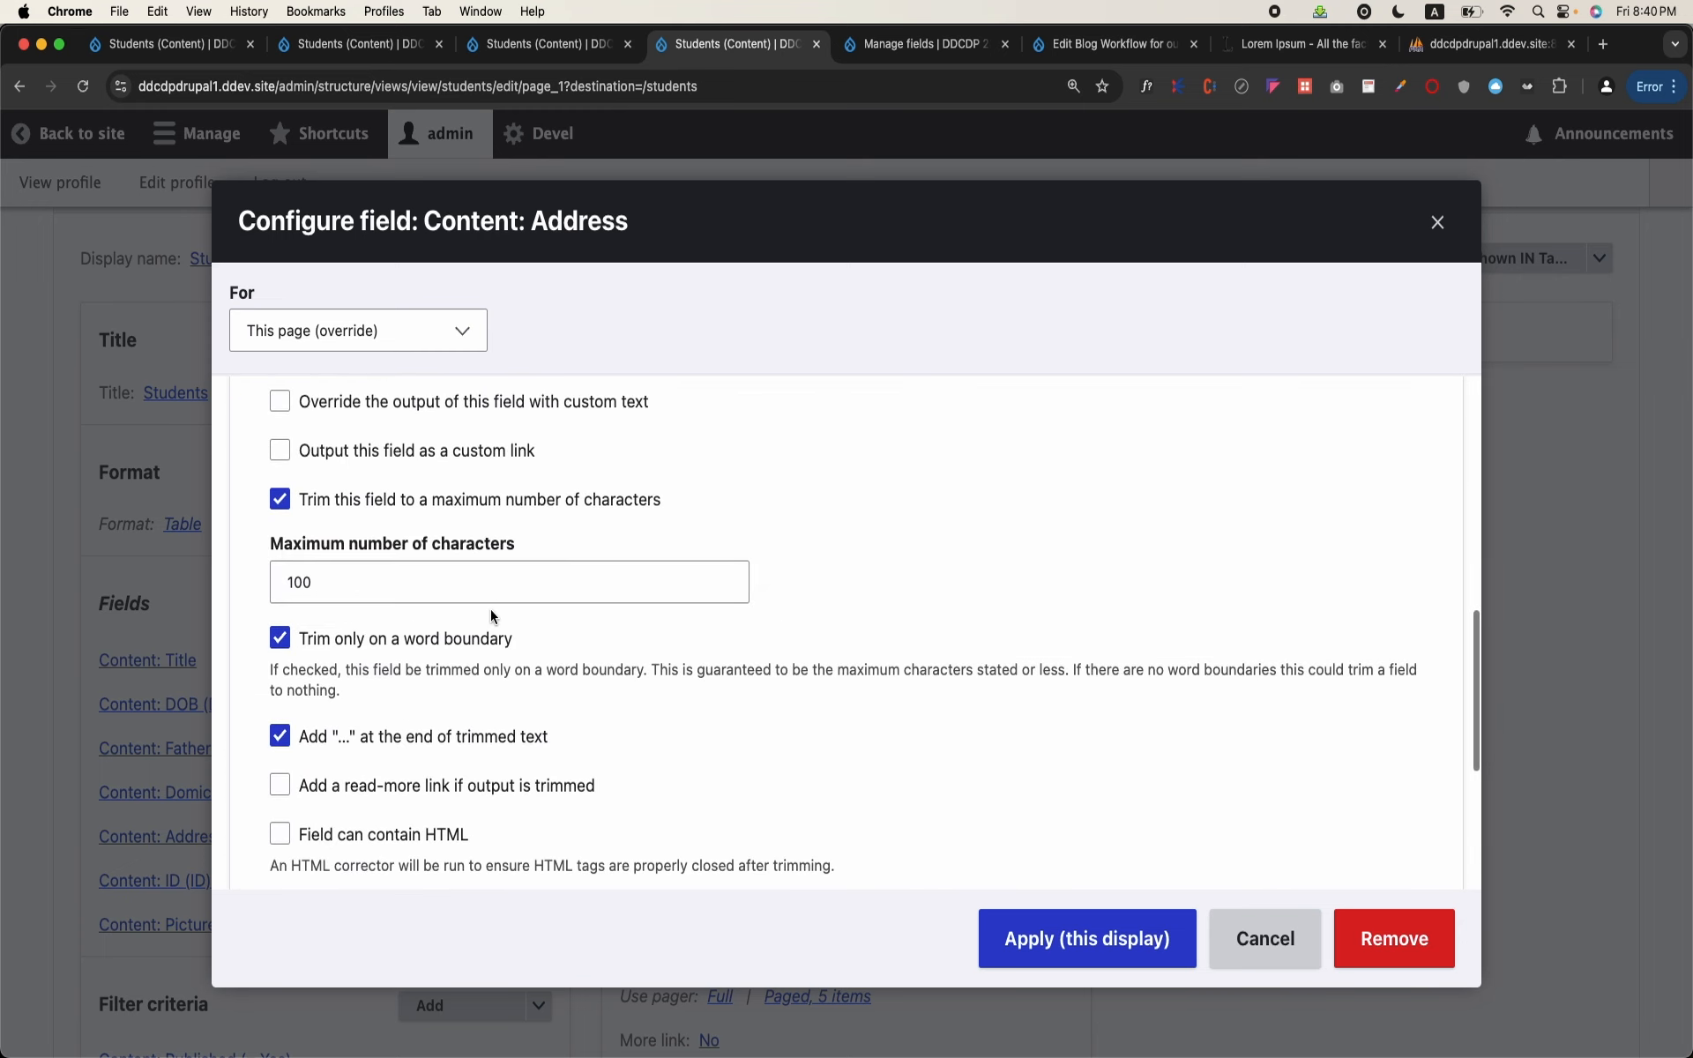
{"action": "left_click", "coordinate": [469, 453]}
{"action": "scroll", "coordinate": [589, 575], "scroll_direction": "down", "scroll_amount": 5}
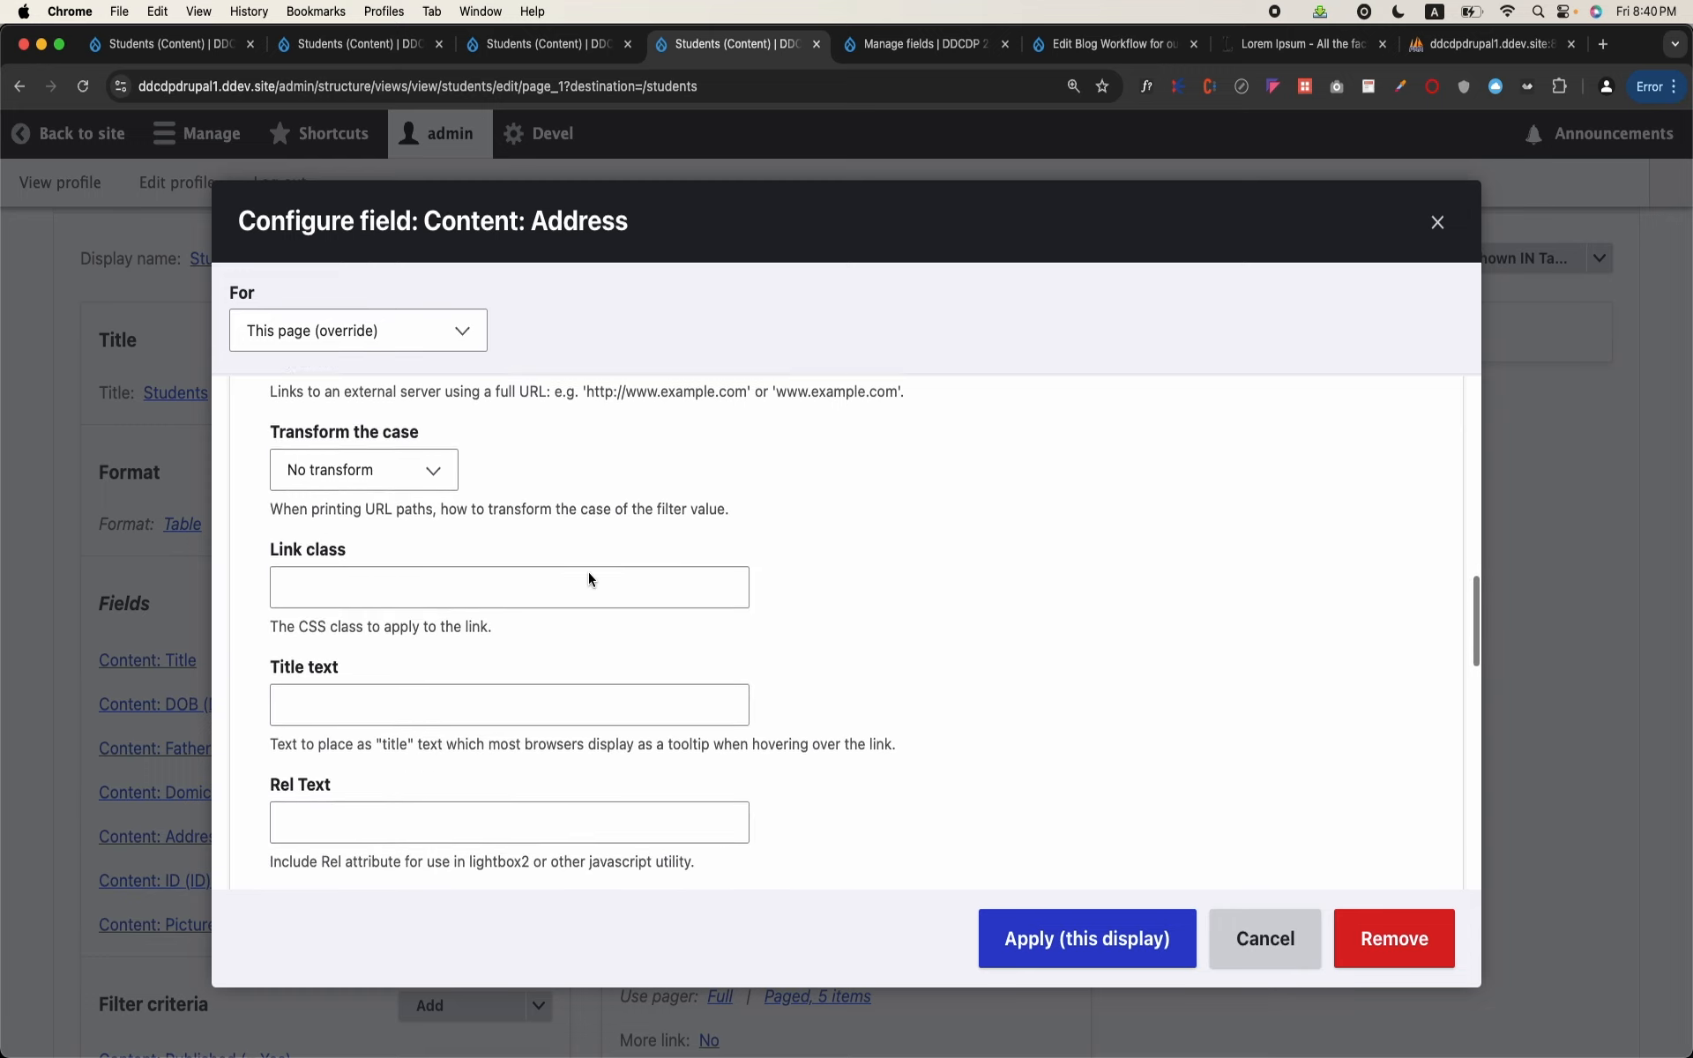
{"action": "scroll", "coordinate": [589, 579], "scroll_direction": "down", "scroll_amount": 8}
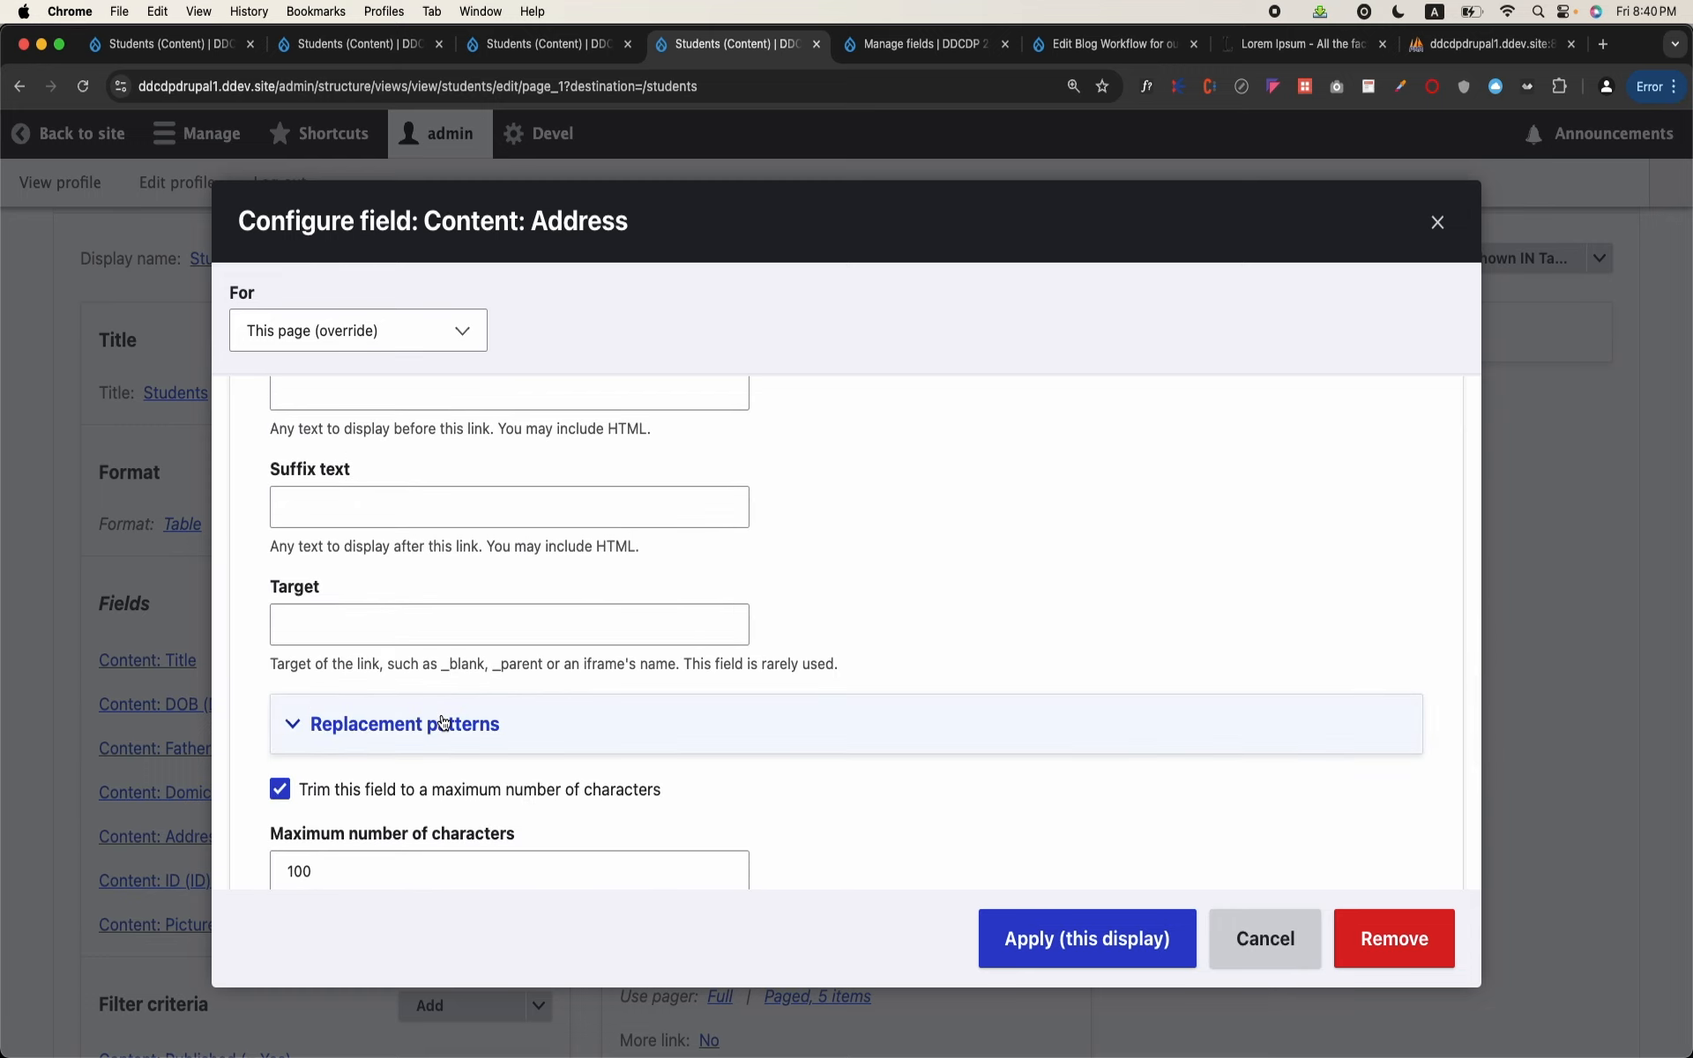
{"action": "left_click", "coordinate": [444, 723]}
{"action": "scroll", "coordinate": [444, 724], "scroll_direction": "down", "scroll_amount": 4}
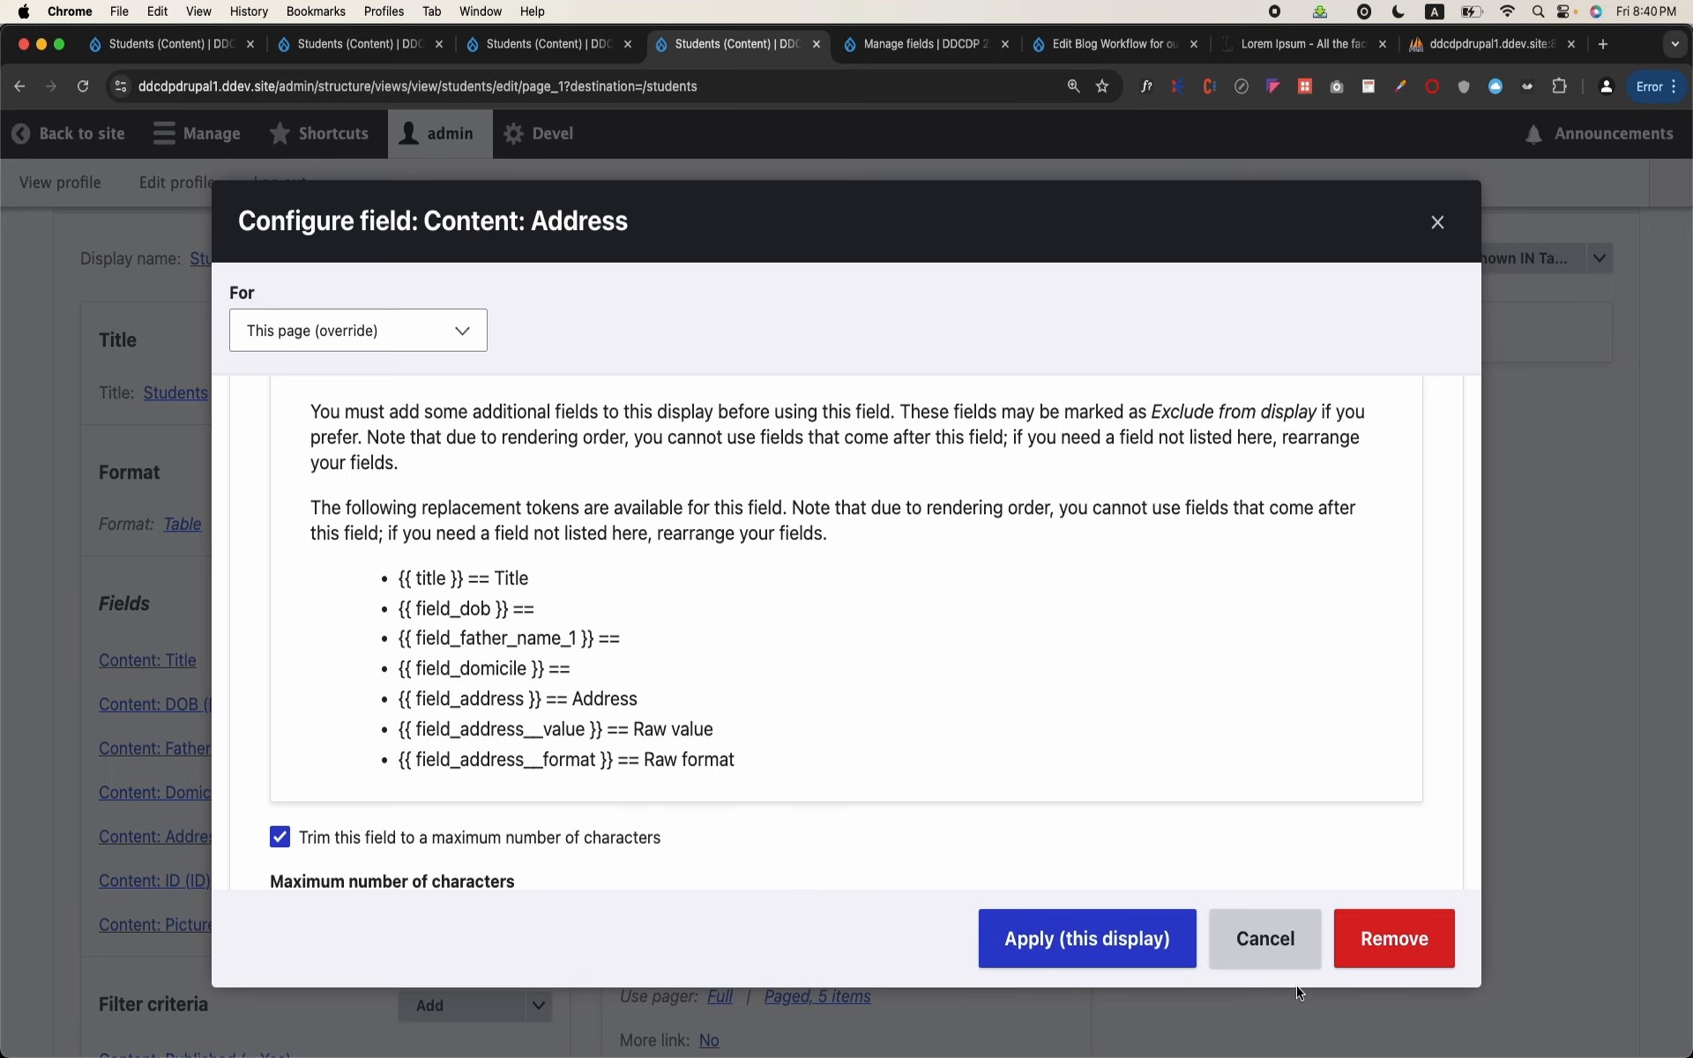
{"action": "left_click", "coordinate": [1273, 965]}
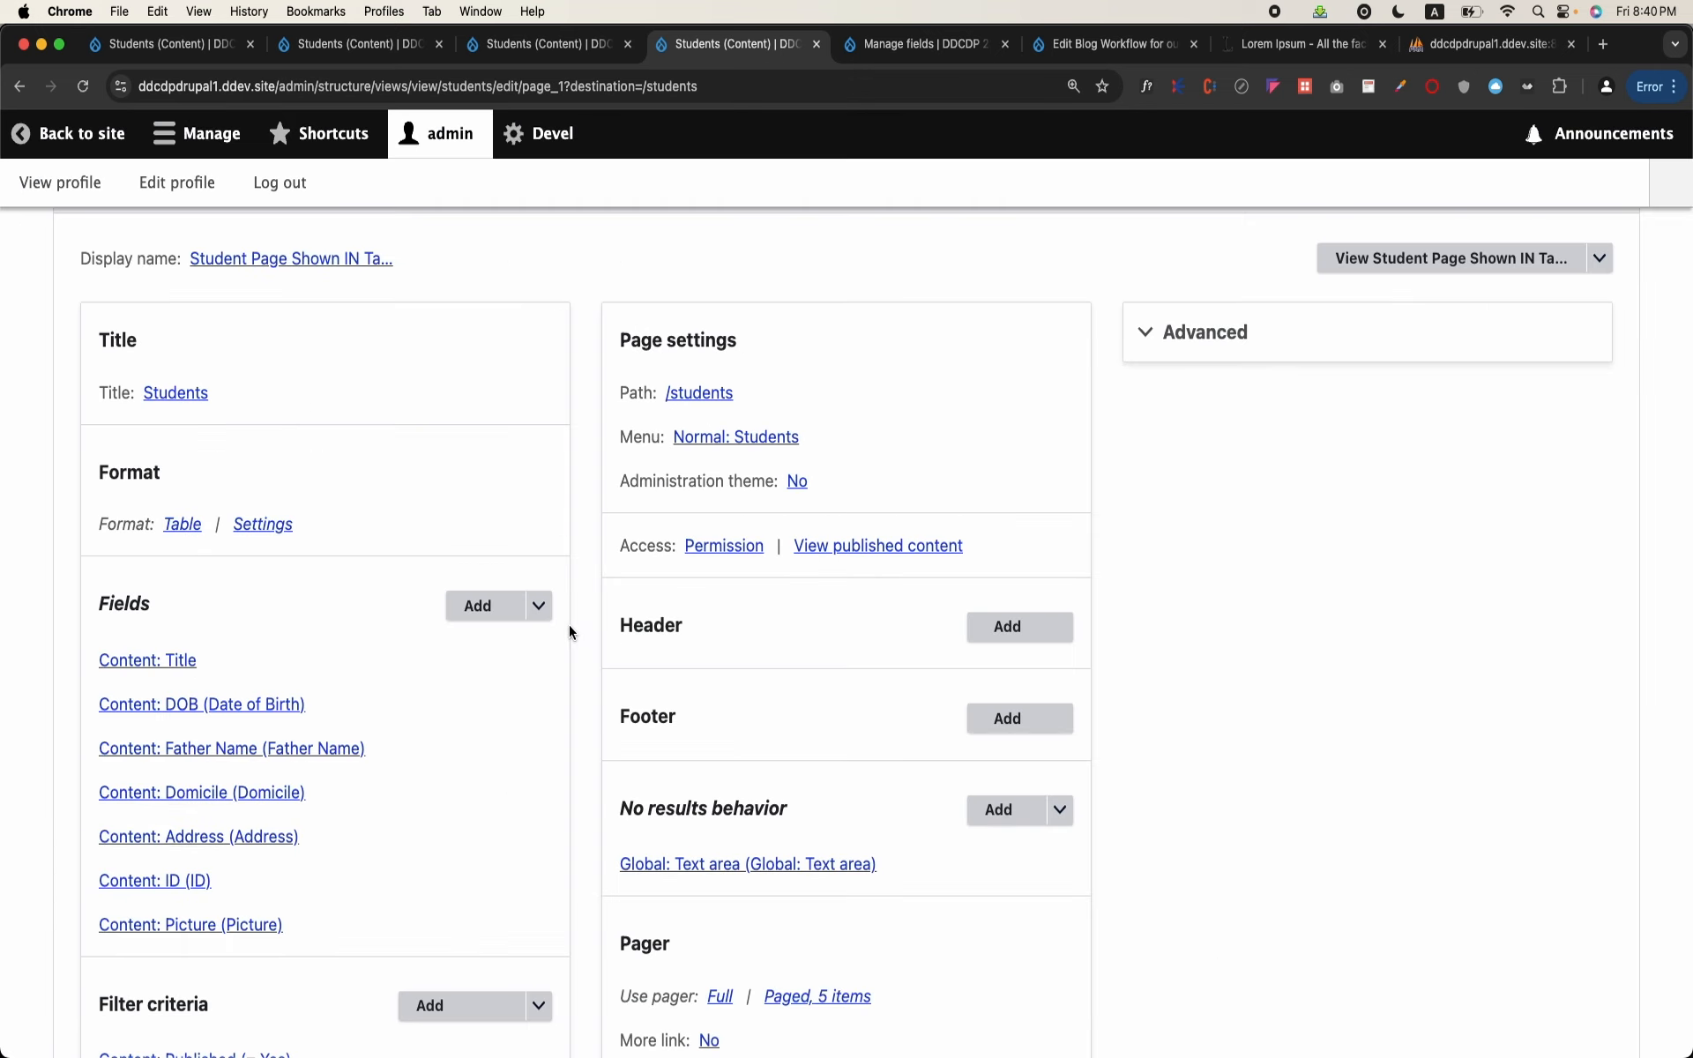
Step: Move the Content ID field to the first position, above Title, in this display's field order and apply it
{"action": "left_click", "coordinate": [538, 606]}
{"action": "left_click", "coordinate": [499, 635]}
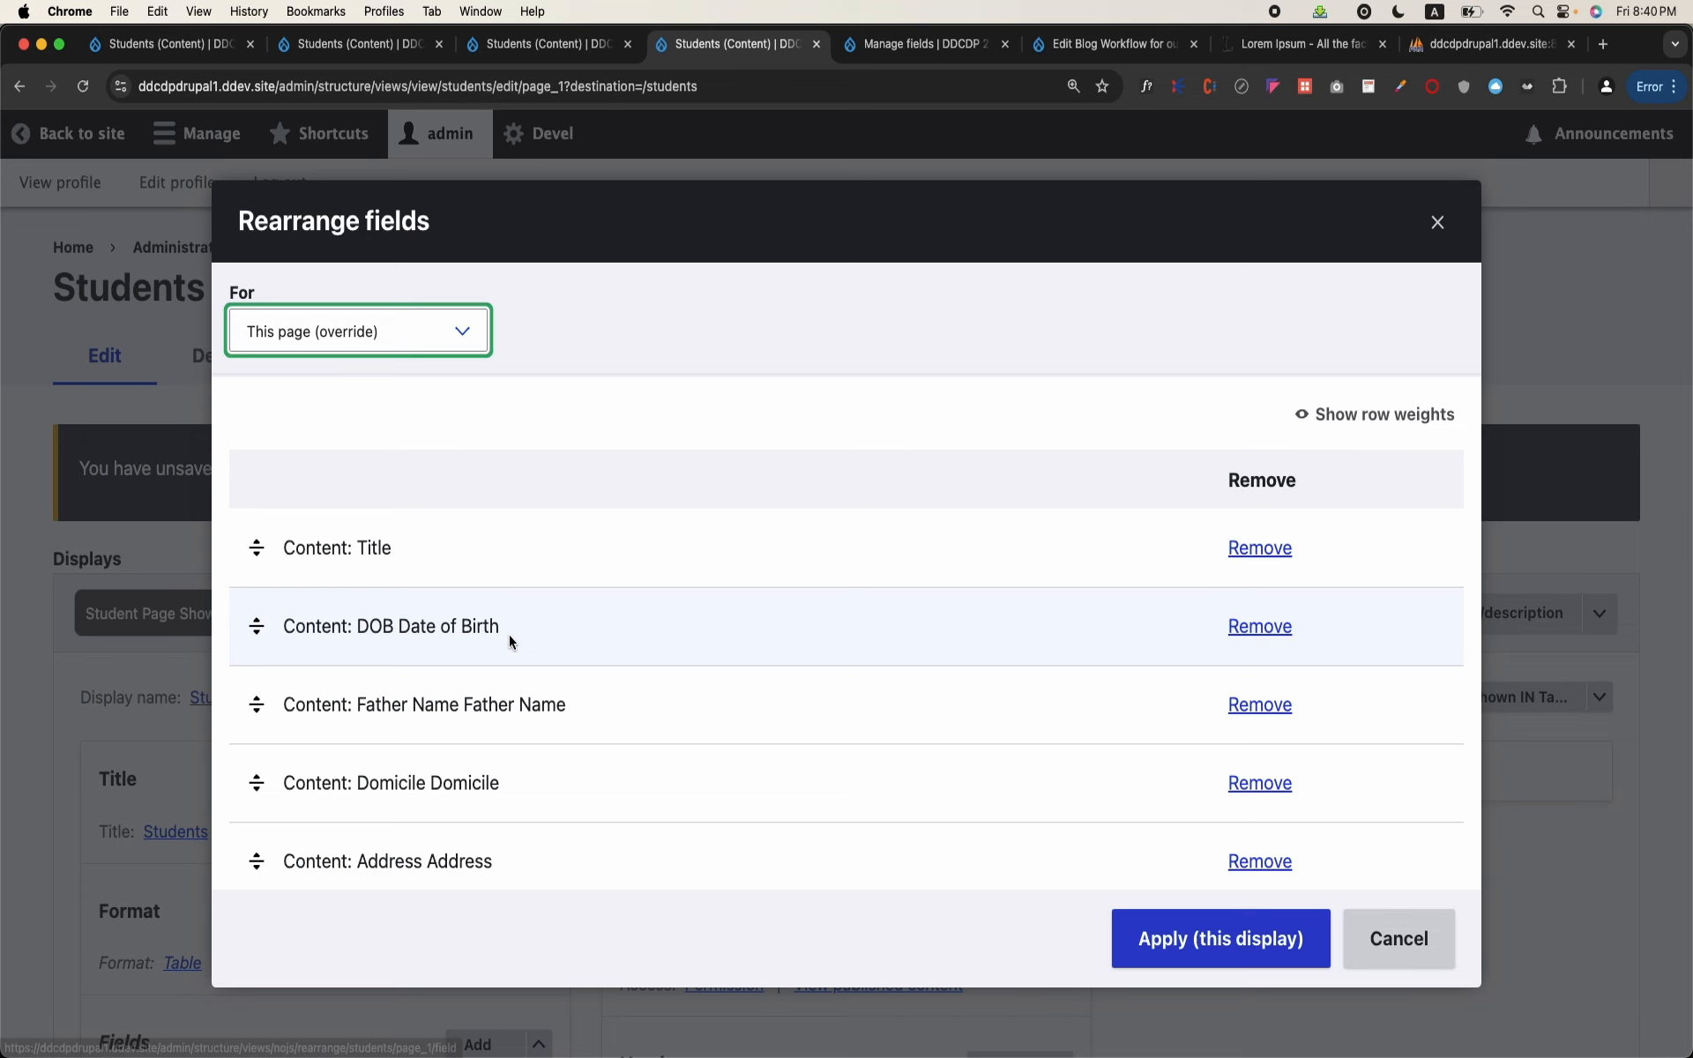
{"action": "scroll", "coordinate": [510, 633], "scroll_direction": "down", "scroll_amount": 3}
{"action": "left_click_drag", "start_coordinate": [256, 712], "coordinate": [291, 407]}
{"action": "scroll", "coordinate": [380, 497], "scroll_direction": "up", "scroll_amount": 1}
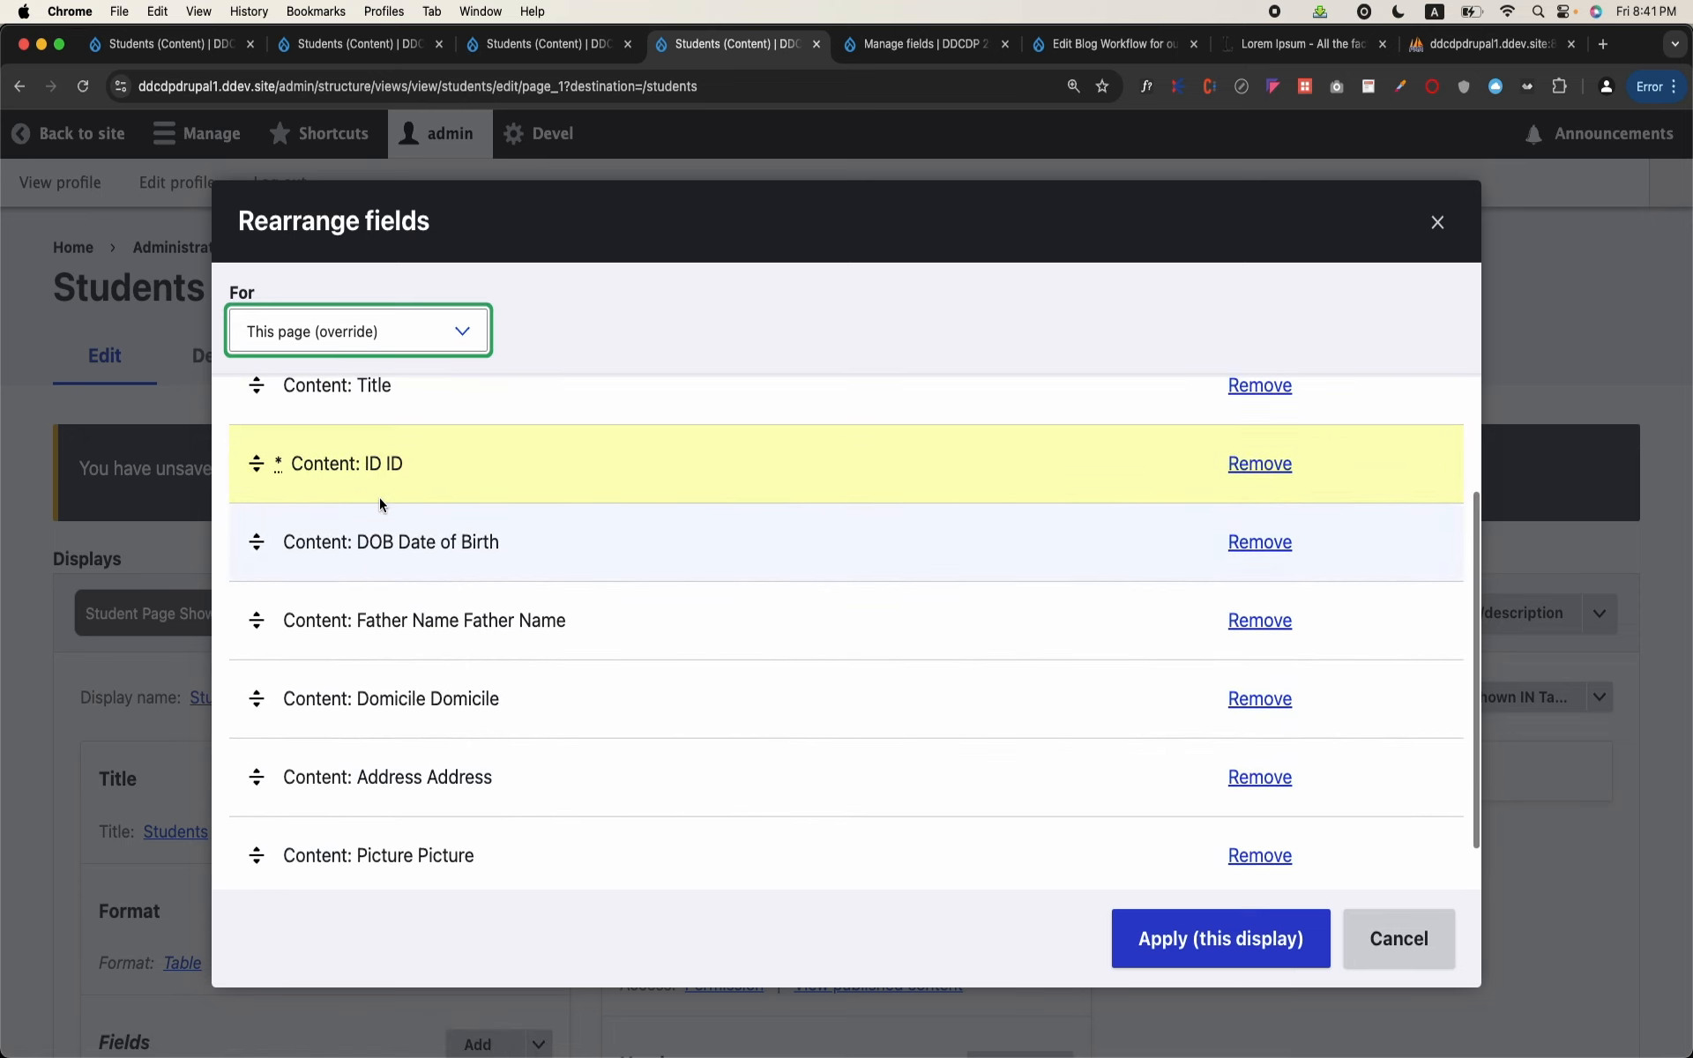
{"action": "scroll", "coordinate": [379, 503], "scroll_direction": "up", "scroll_amount": 1}
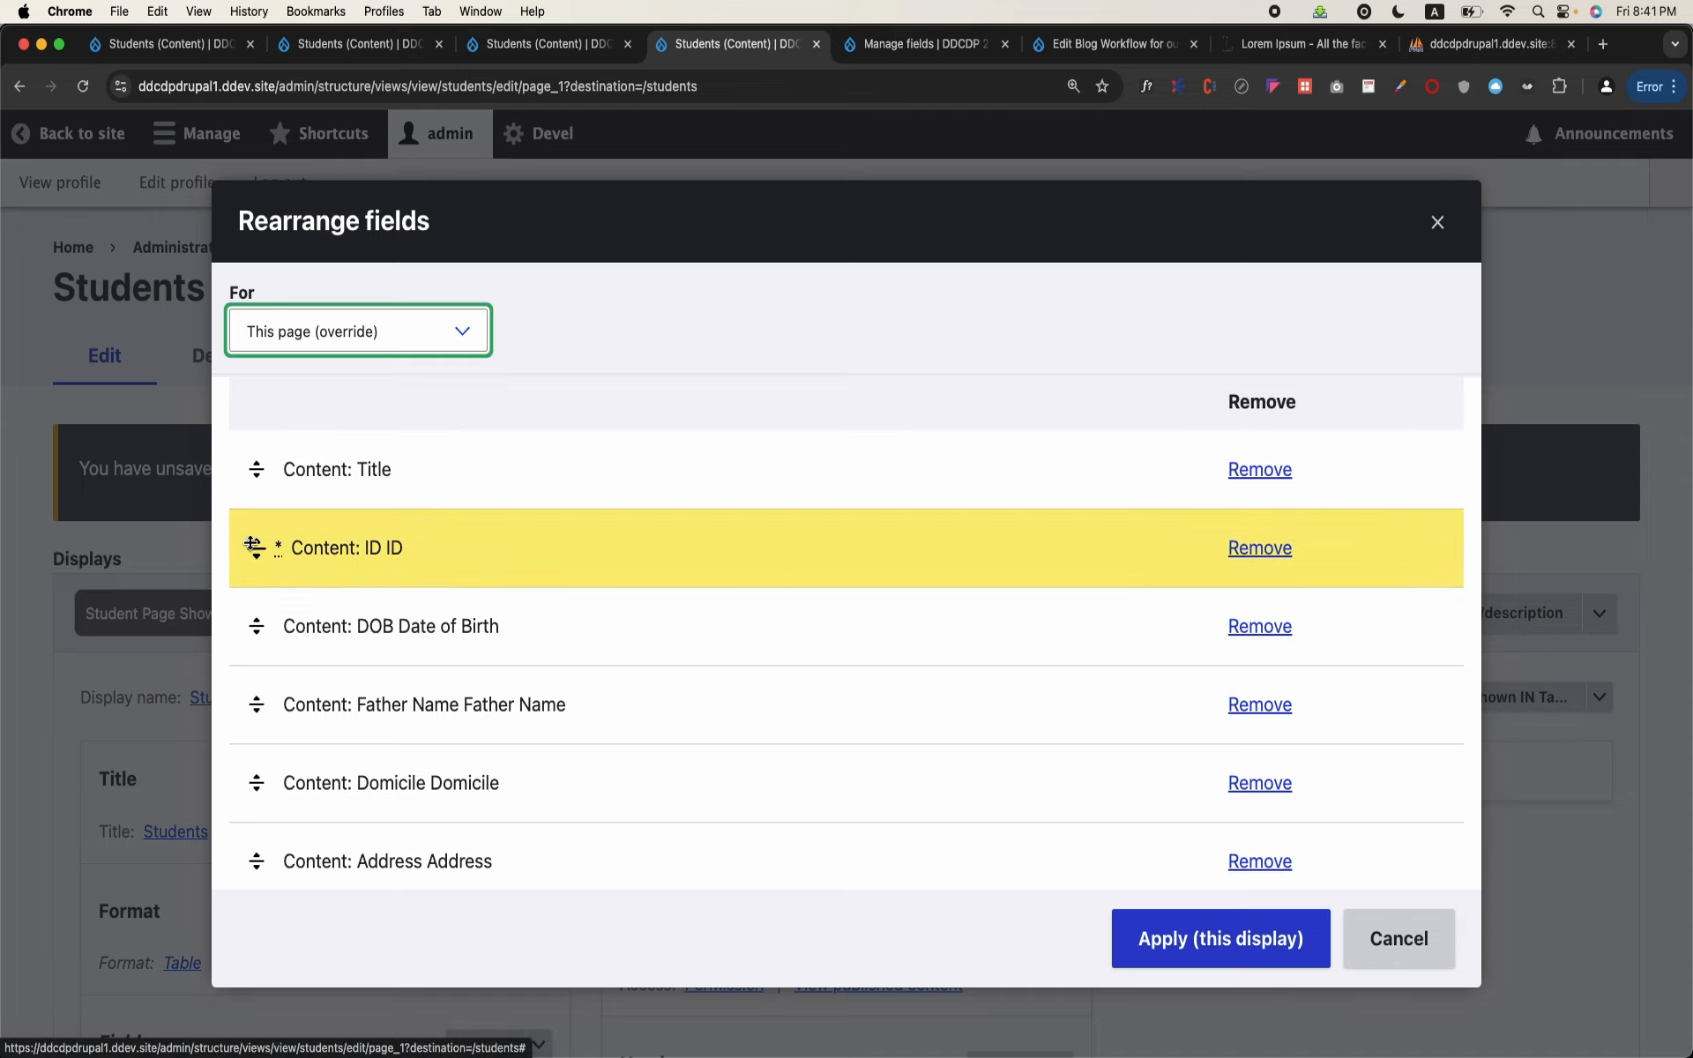
{"action": "left_click_drag", "start_coordinate": [253, 544], "coordinate": [257, 469]}
{"action": "left_click", "coordinate": [1147, 942]}
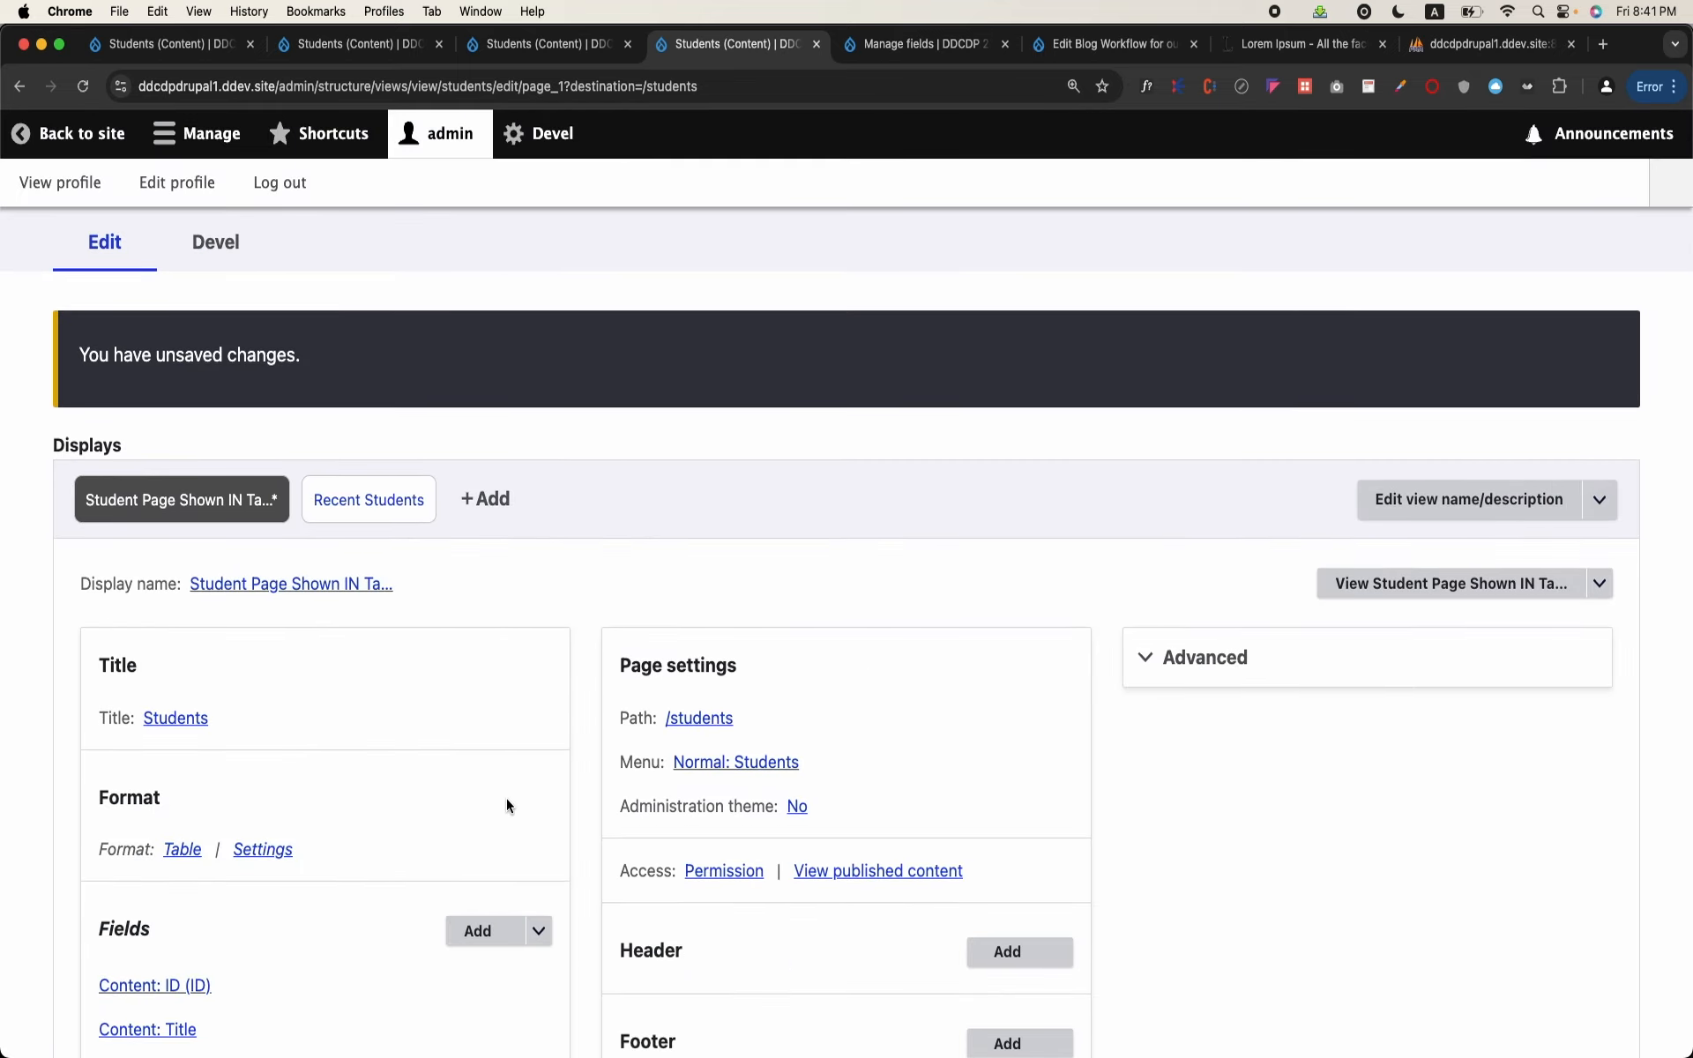
Step: Enable output as a custom link in the Address field's rewrite settings
{"action": "scroll", "coordinate": [506, 797], "scroll_direction": "down", "scroll_amount": 5}
{"action": "left_click", "coordinate": [235, 814]}
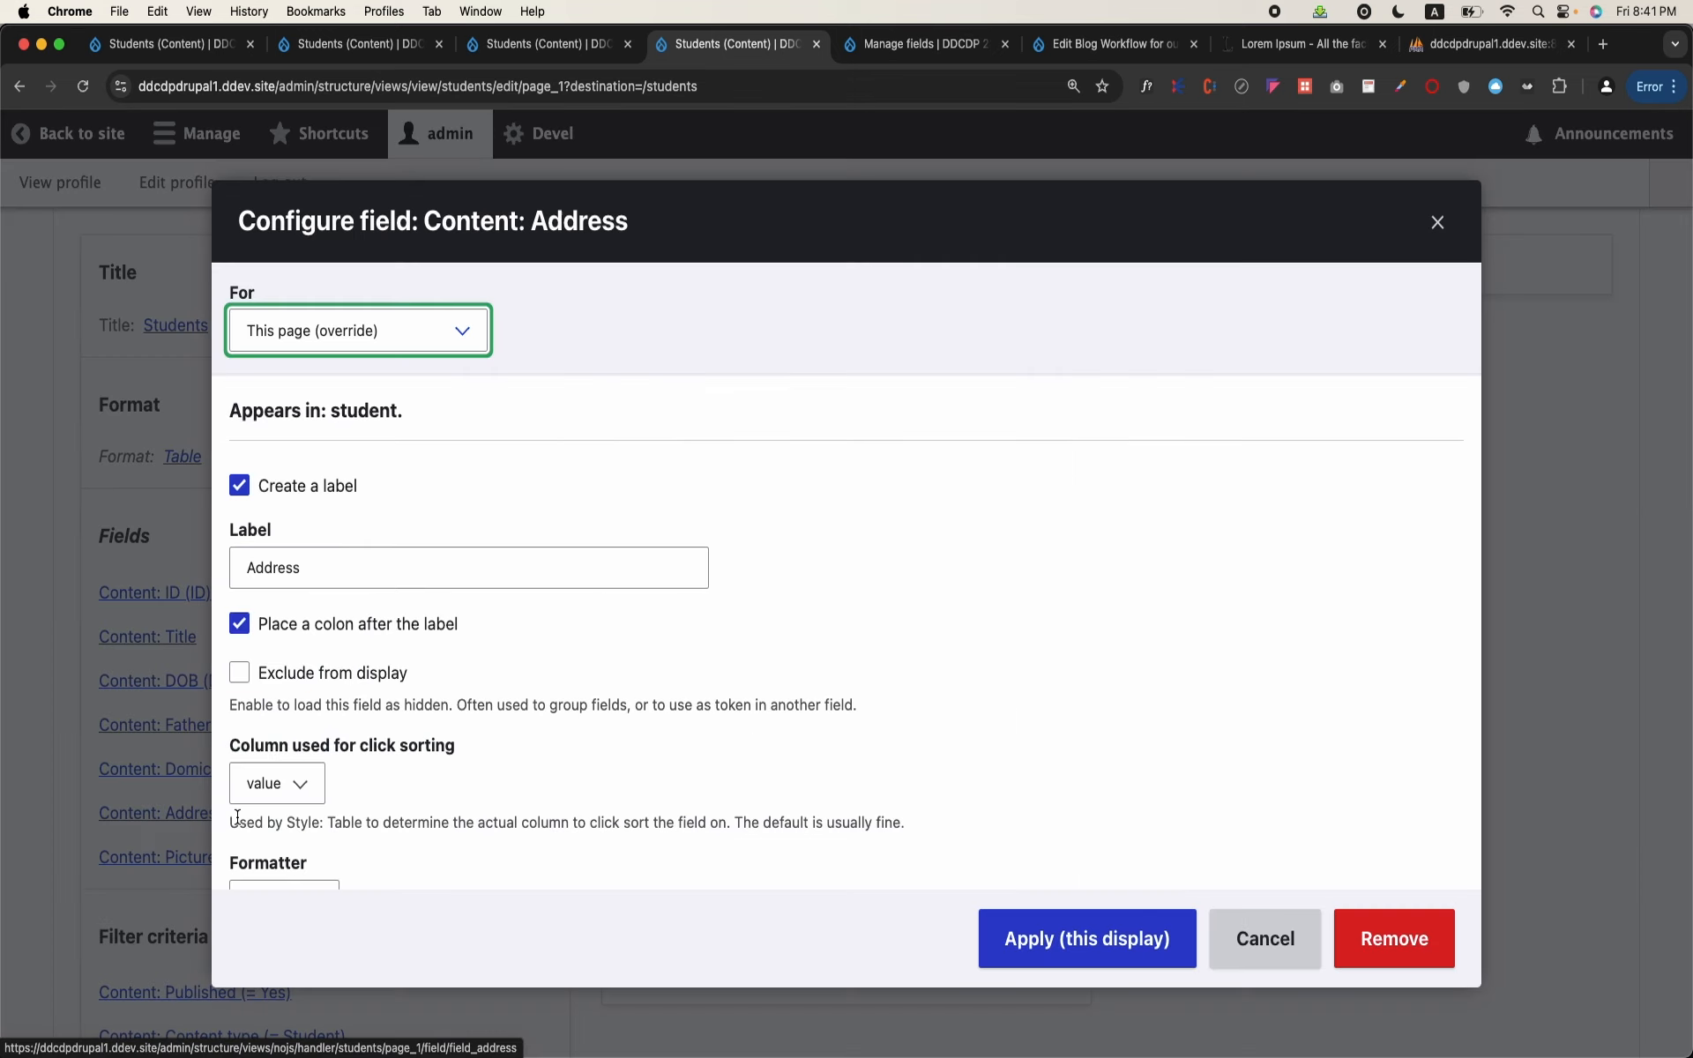
{"action": "scroll", "coordinate": [536, 610], "scroll_direction": "down", "scroll_amount": 5}
{"action": "left_click", "coordinate": [475, 654]}
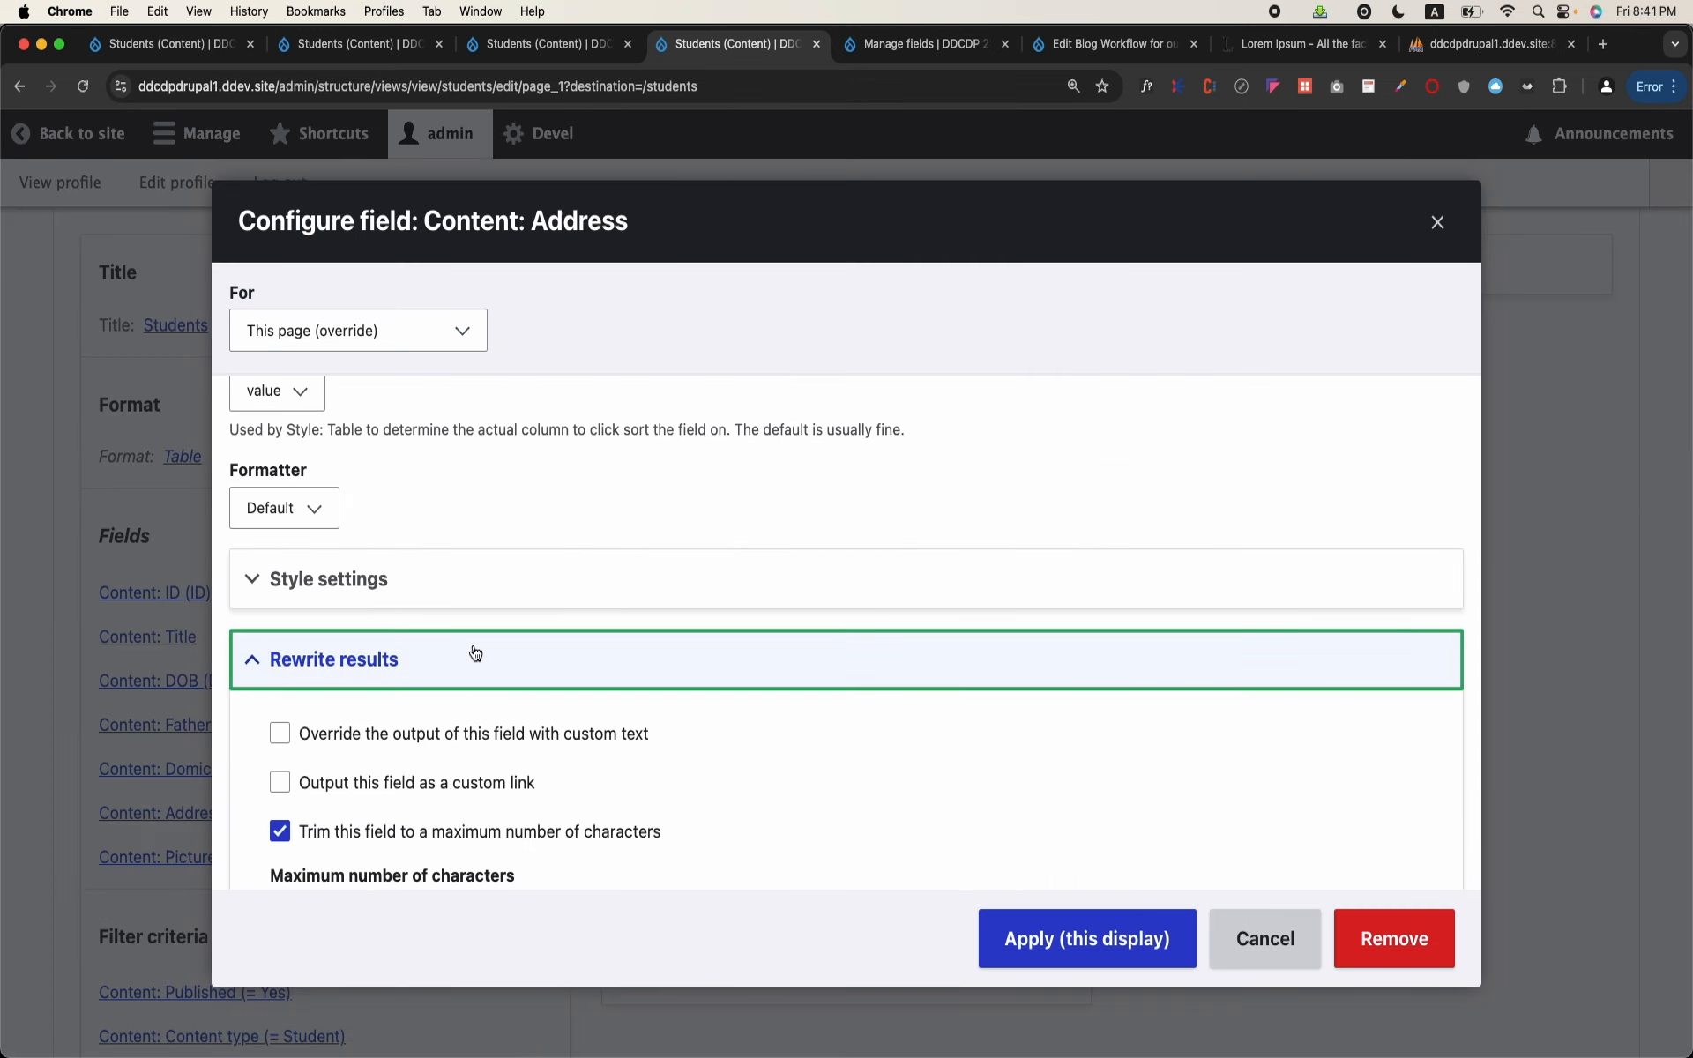
{"action": "scroll", "coordinate": [475, 654], "scroll_direction": "down", "scroll_amount": 1}
{"action": "left_click", "coordinate": [448, 677]}
{"action": "scroll", "coordinate": [447, 685], "scroll_direction": "down", "scroll_amount": 3}
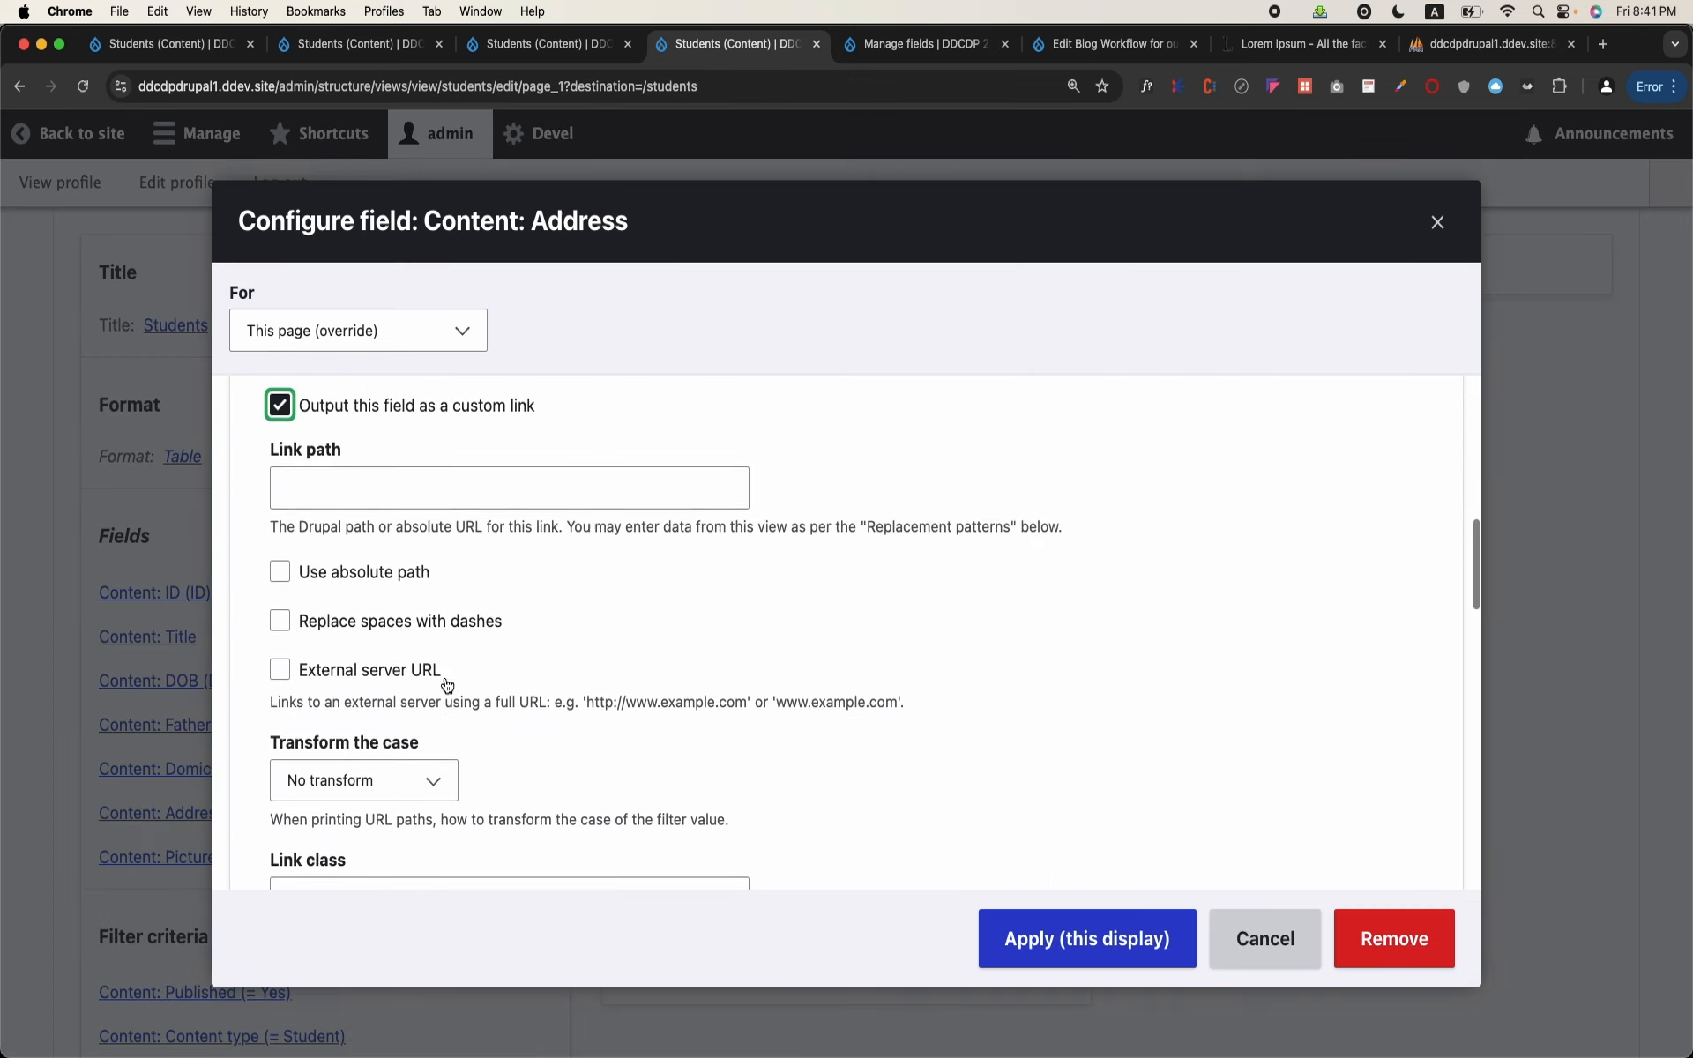
Step: Copy the {{ nid }} token from the custom link's replacement patterns and apply the Address field's settings to this display
{"action": "scroll", "coordinate": [447, 685], "scroll_direction": "down", "scroll_amount": 10}
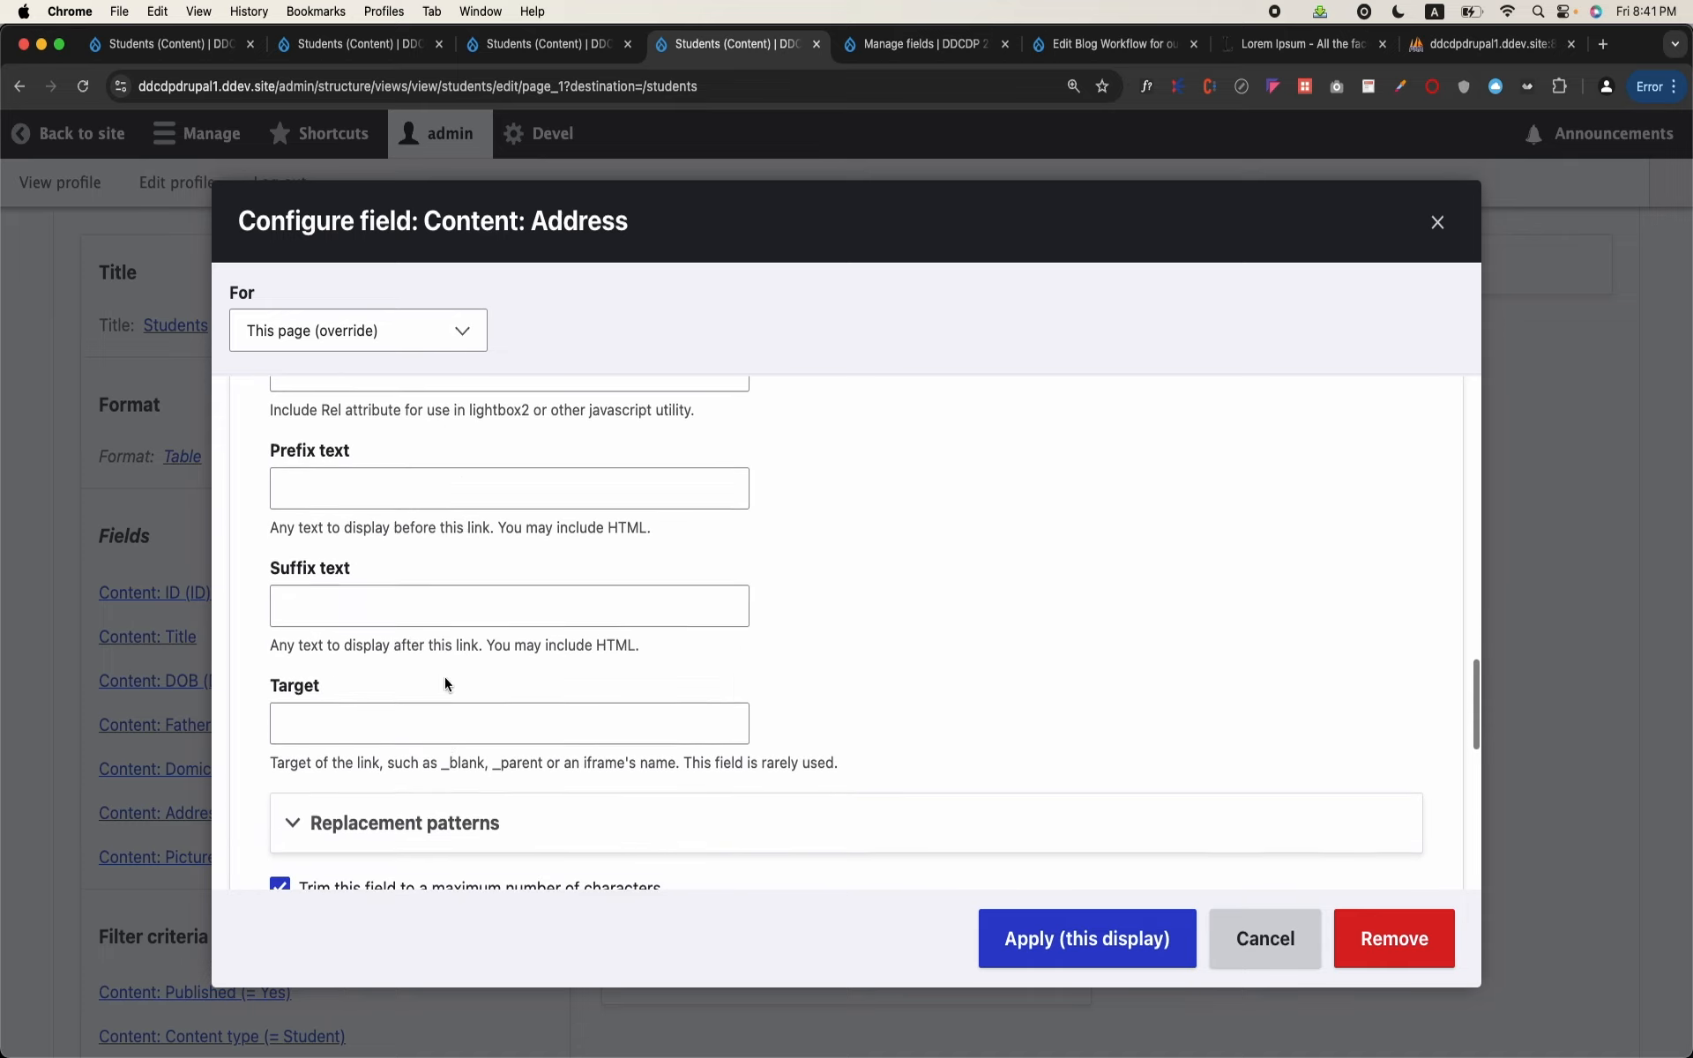
{"action": "scroll", "coordinate": [444, 675], "scroll_direction": "down", "scroll_amount": 3}
{"action": "left_click", "coordinate": [484, 616]}
{"action": "scroll", "coordinate": [460, 617], "scroll_direction": "down", "scroll_amount": 3}
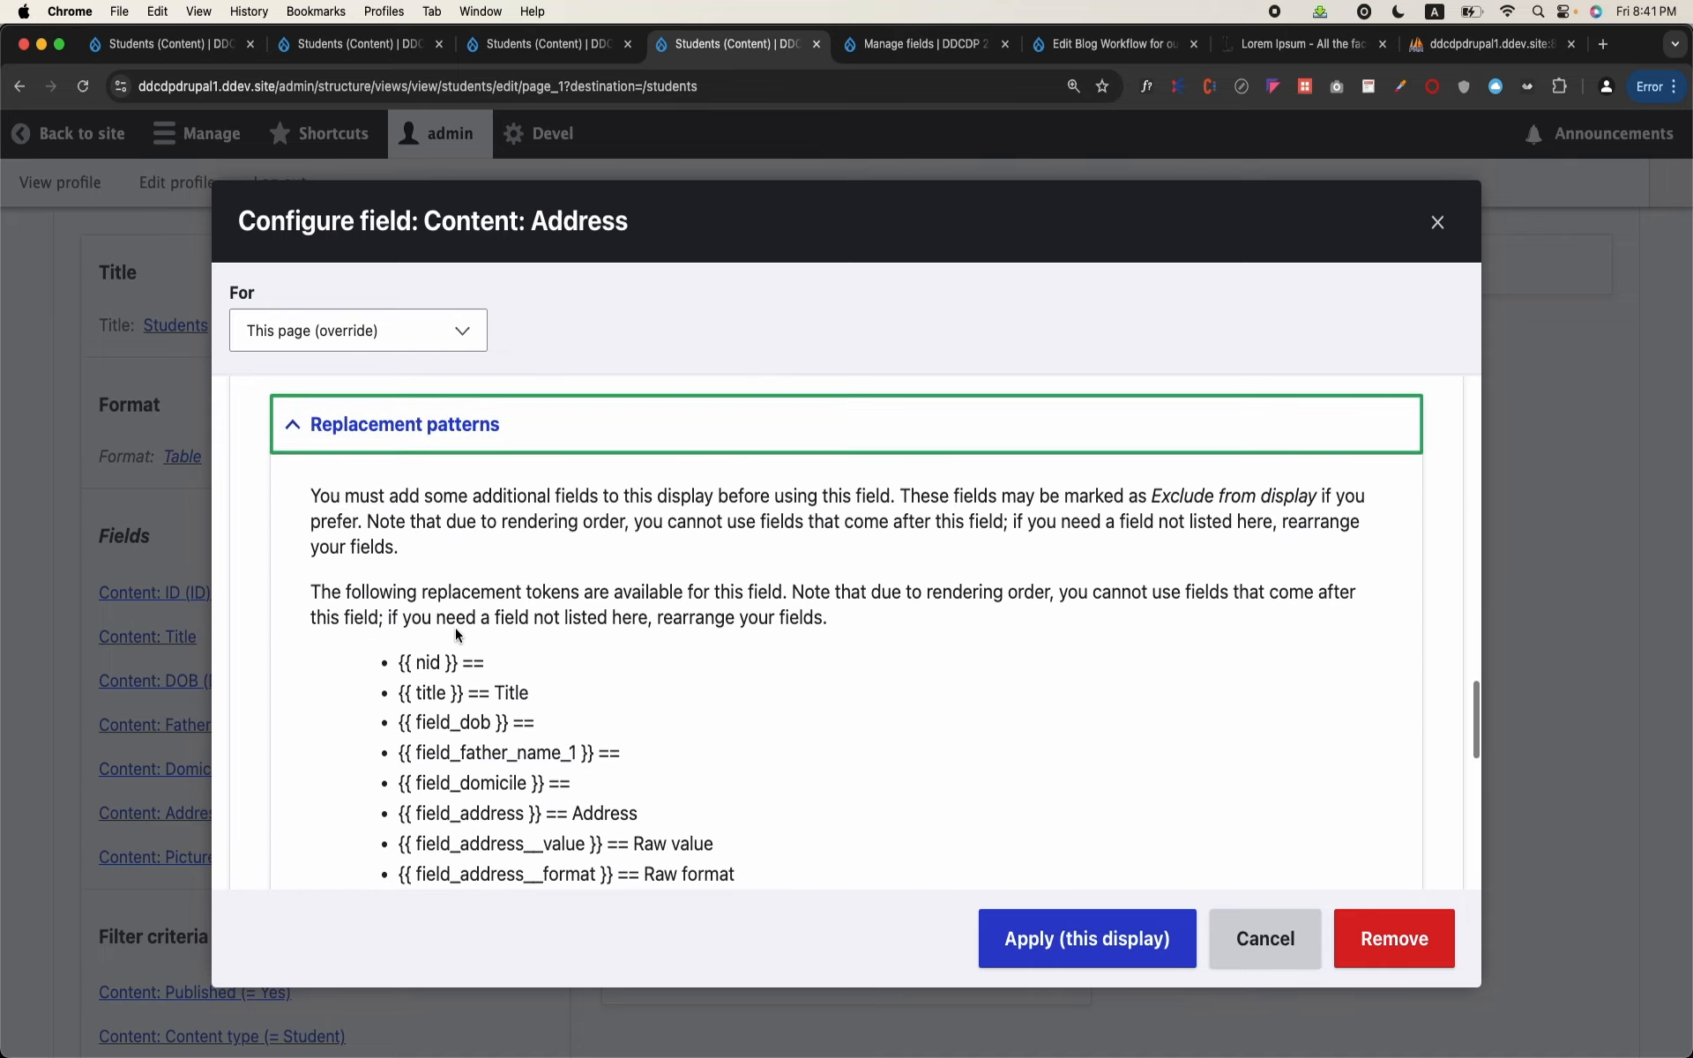
{"action": "left_click_drag", "start_coordinate": [464, 652], "coordinate": [403, 657]}
{"action": "key", "text": "super+c"}
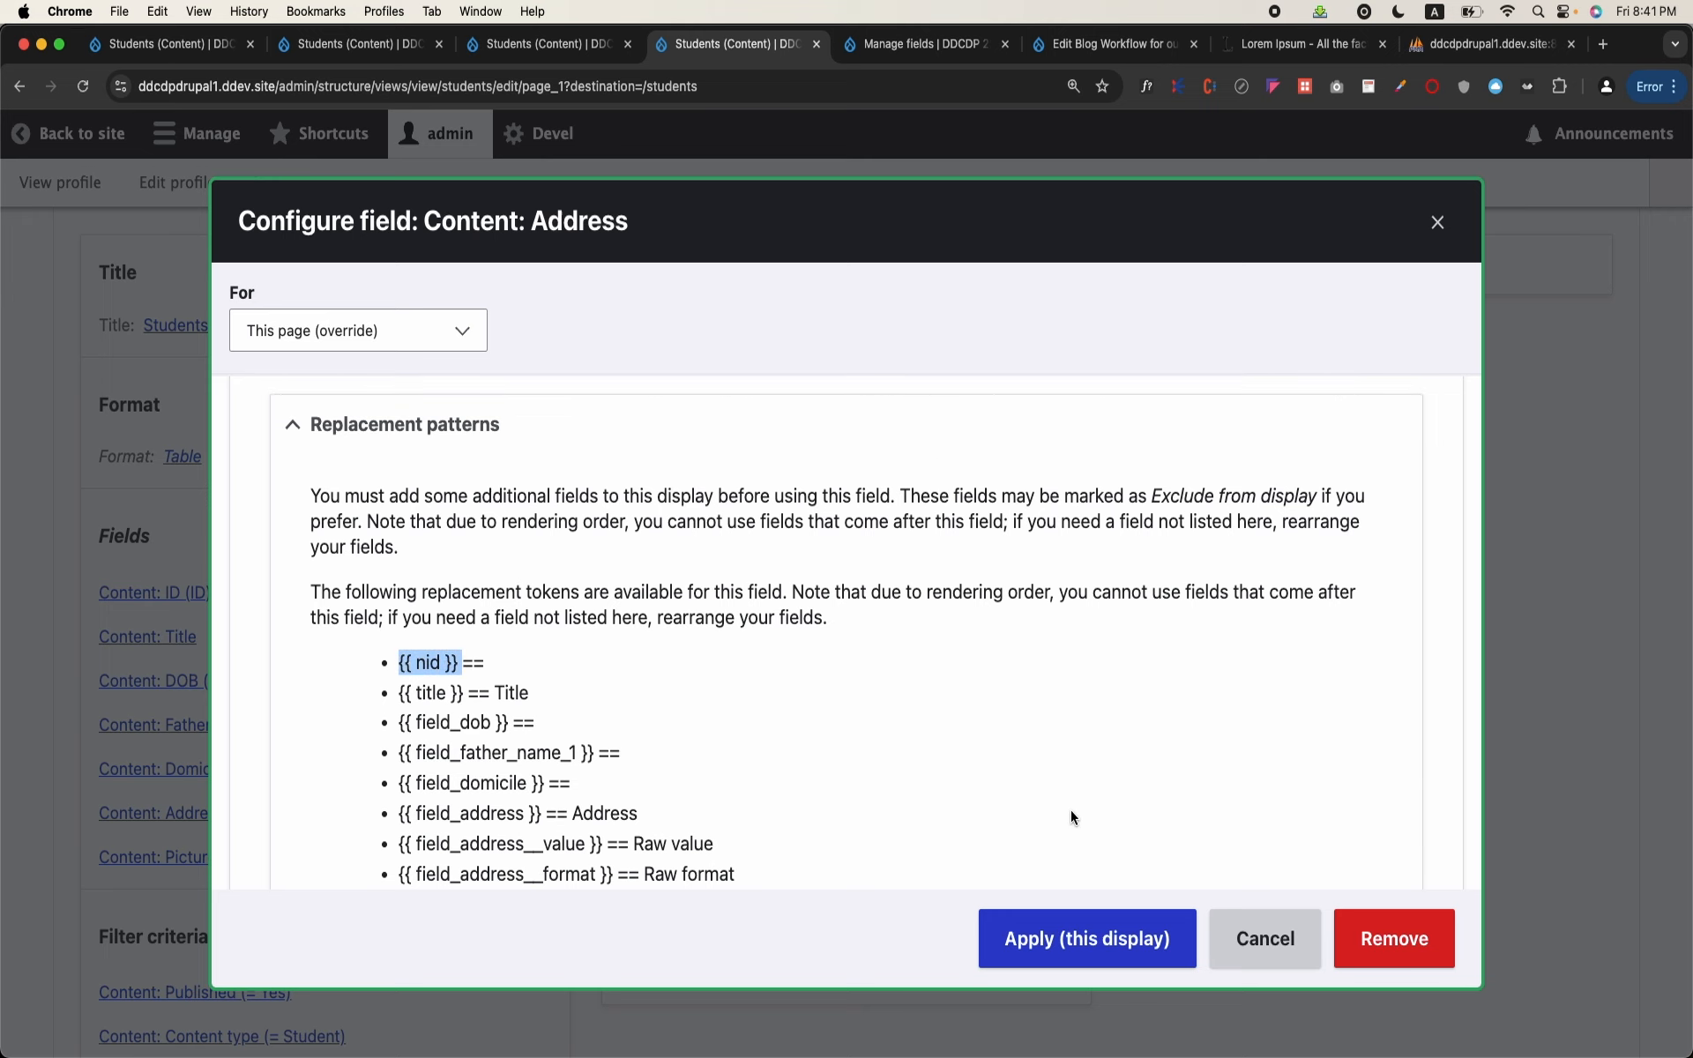
{"action": "left_click", "coordinate": [1087, 939]}
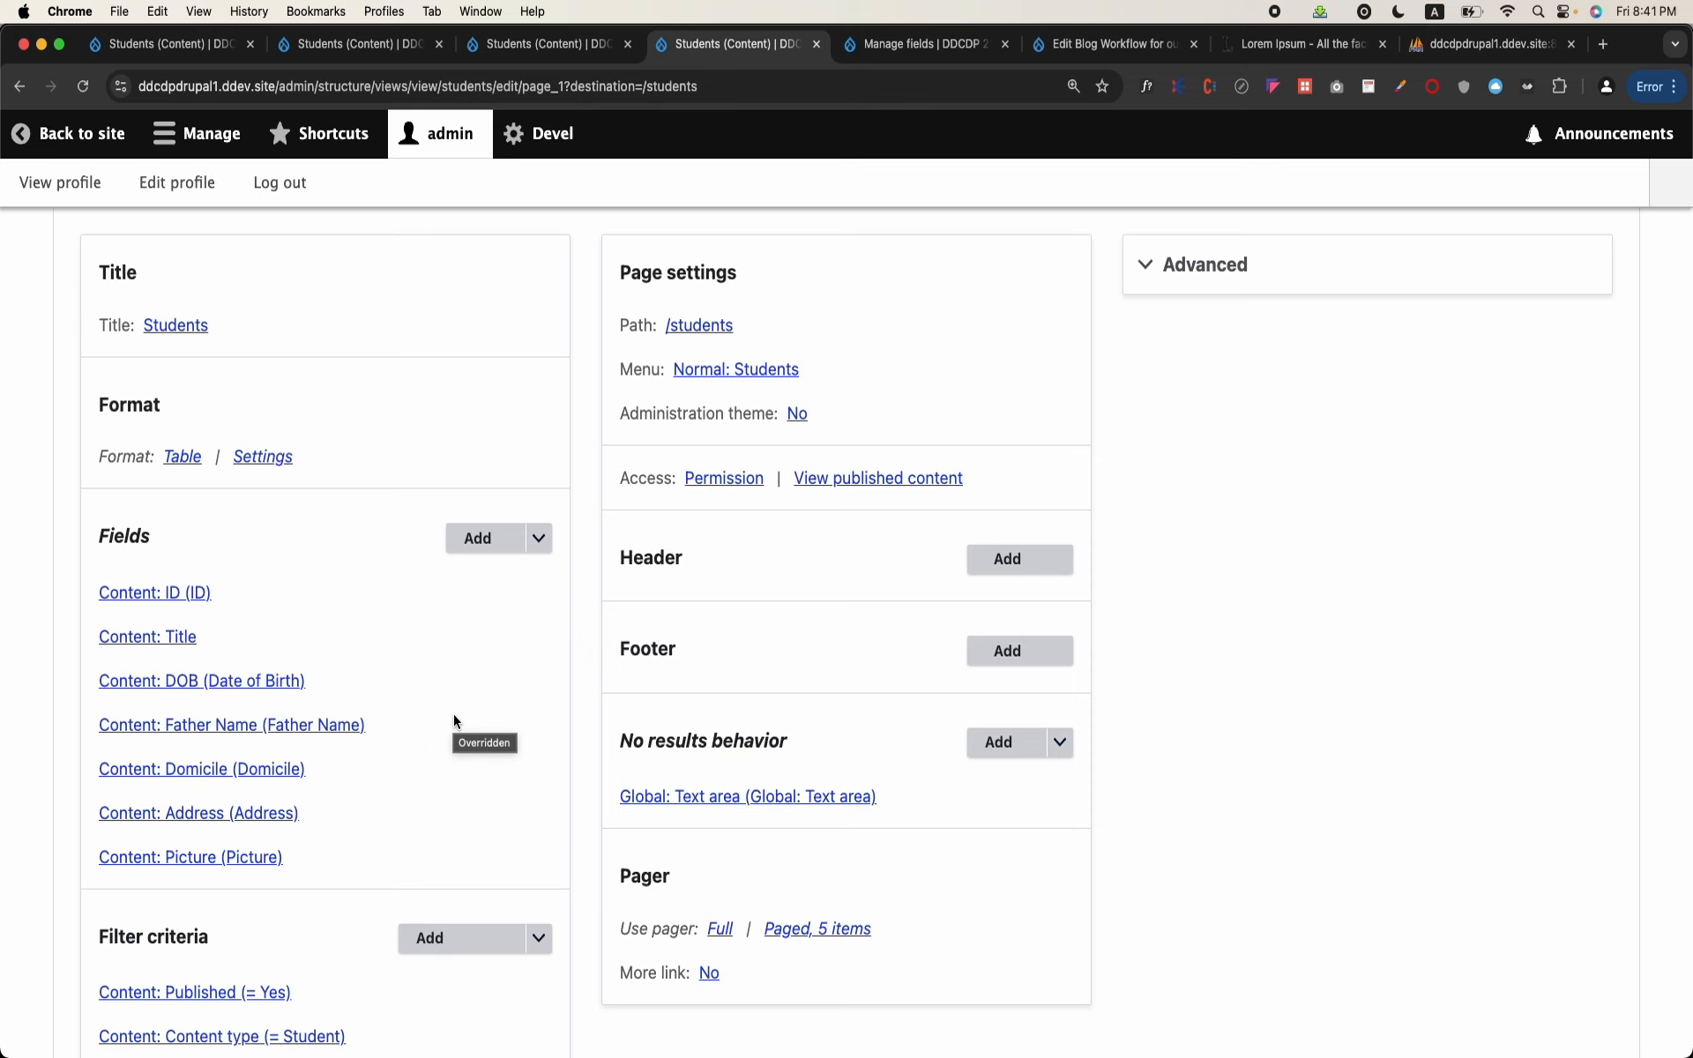
Step: Set the Address field's custom link path to /node/{{ nid }} and apply it to this display
{"action": "left_click", "coordinate": [264, 812]}
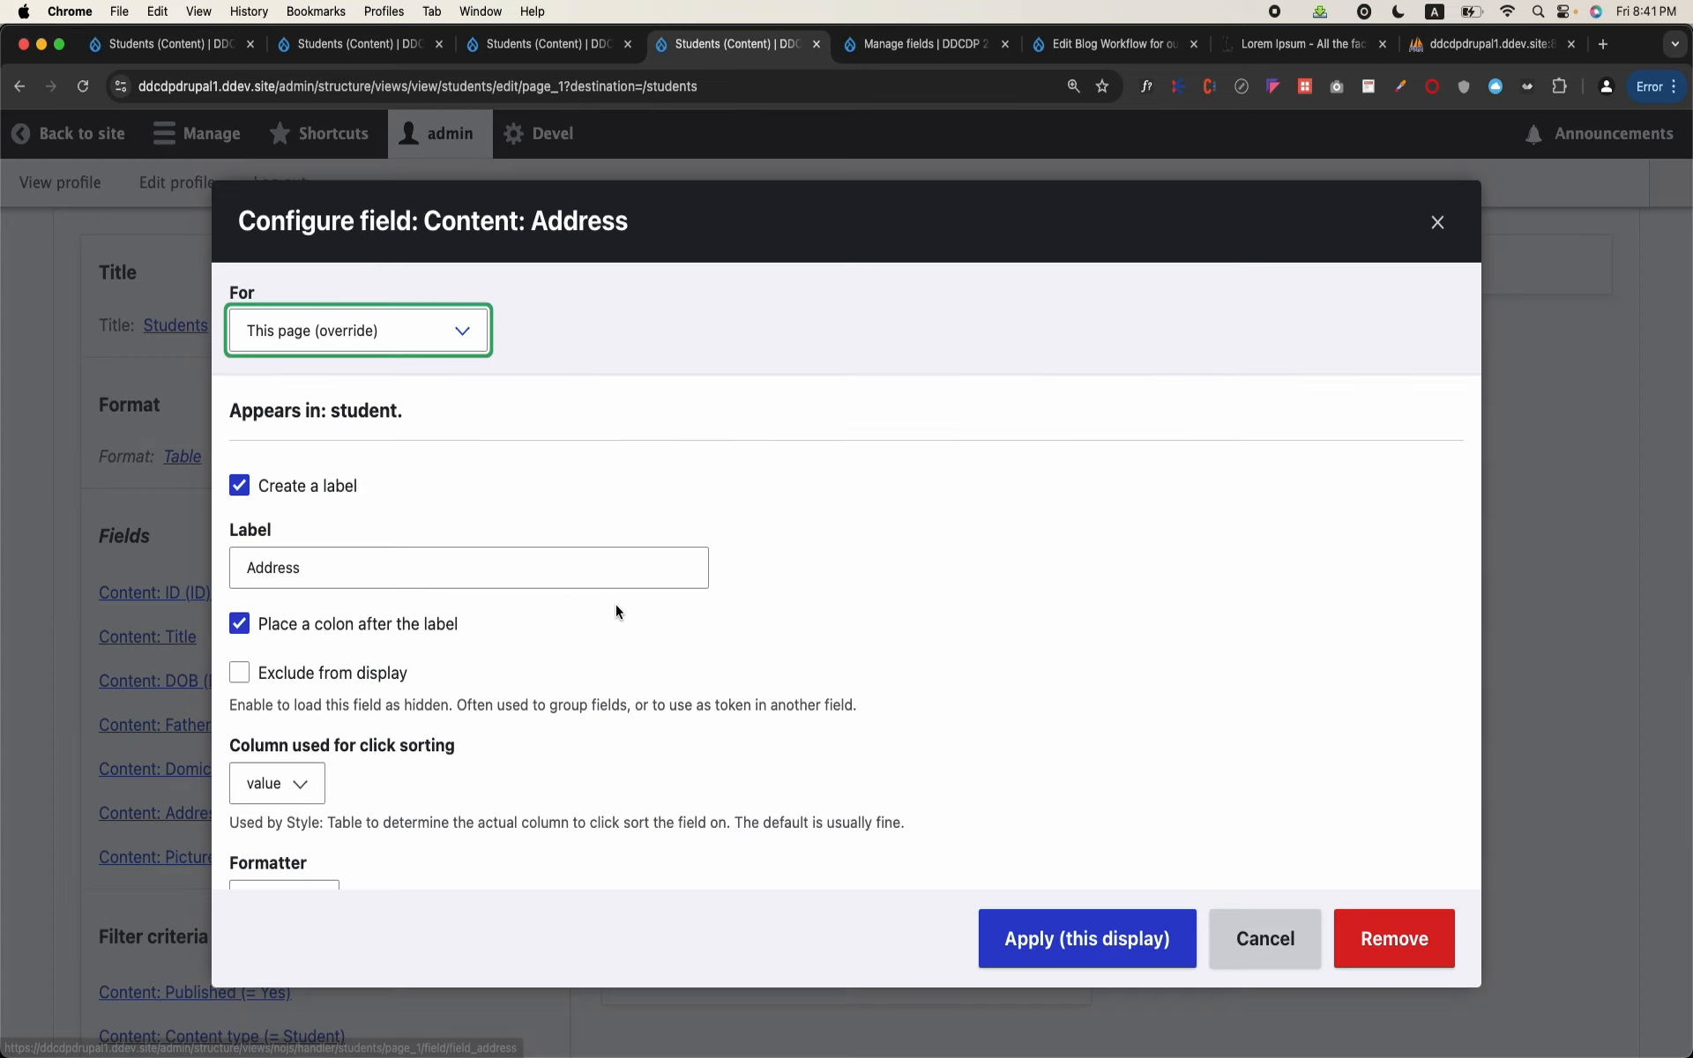
{"action": "scroll", "coordinate": [635, 609], "scroll_direction": "down", "scroll_amount": 2}
{"action": "scroll", "coordinate": [653, 611], "scroll_direction": "down", "scroll_amount": 3}
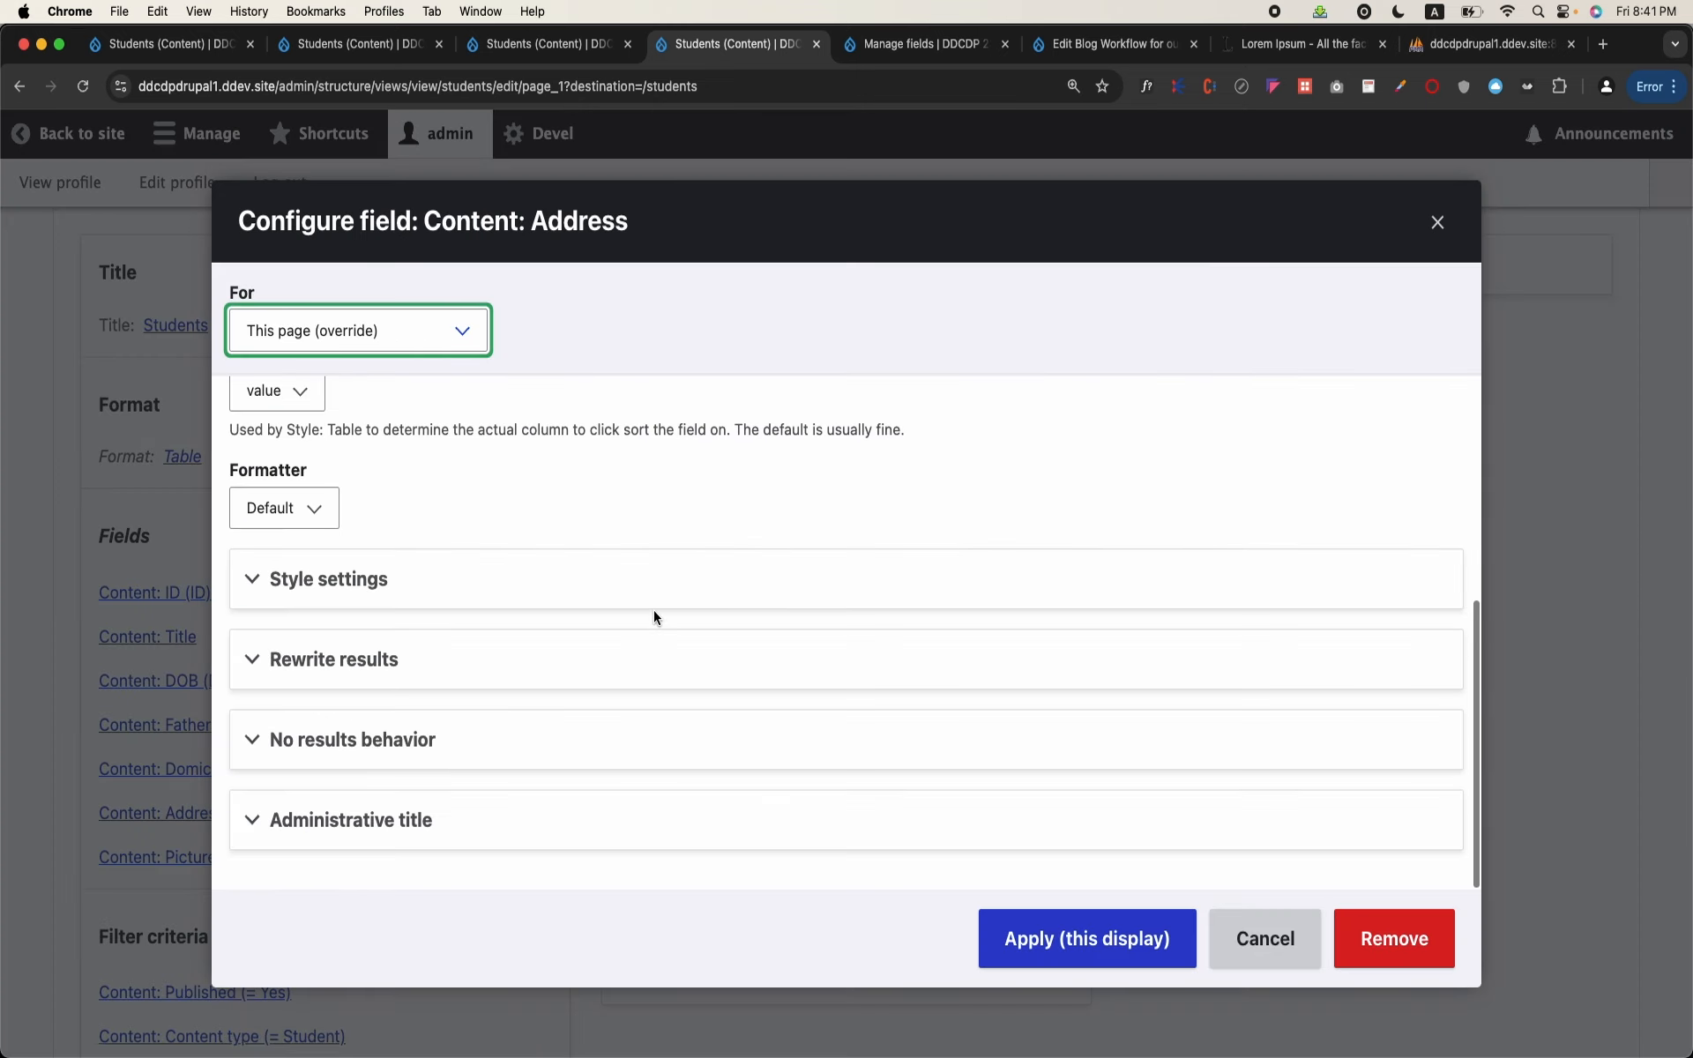
{"action": "left_click", "coordinate": [388, 660]}
{"action": "scroll", "coordinate": [388, 659], "scroll_direction": "down", "scroll_amount": 3}
{"action": "left_click", "coordinate": [384, 666]}
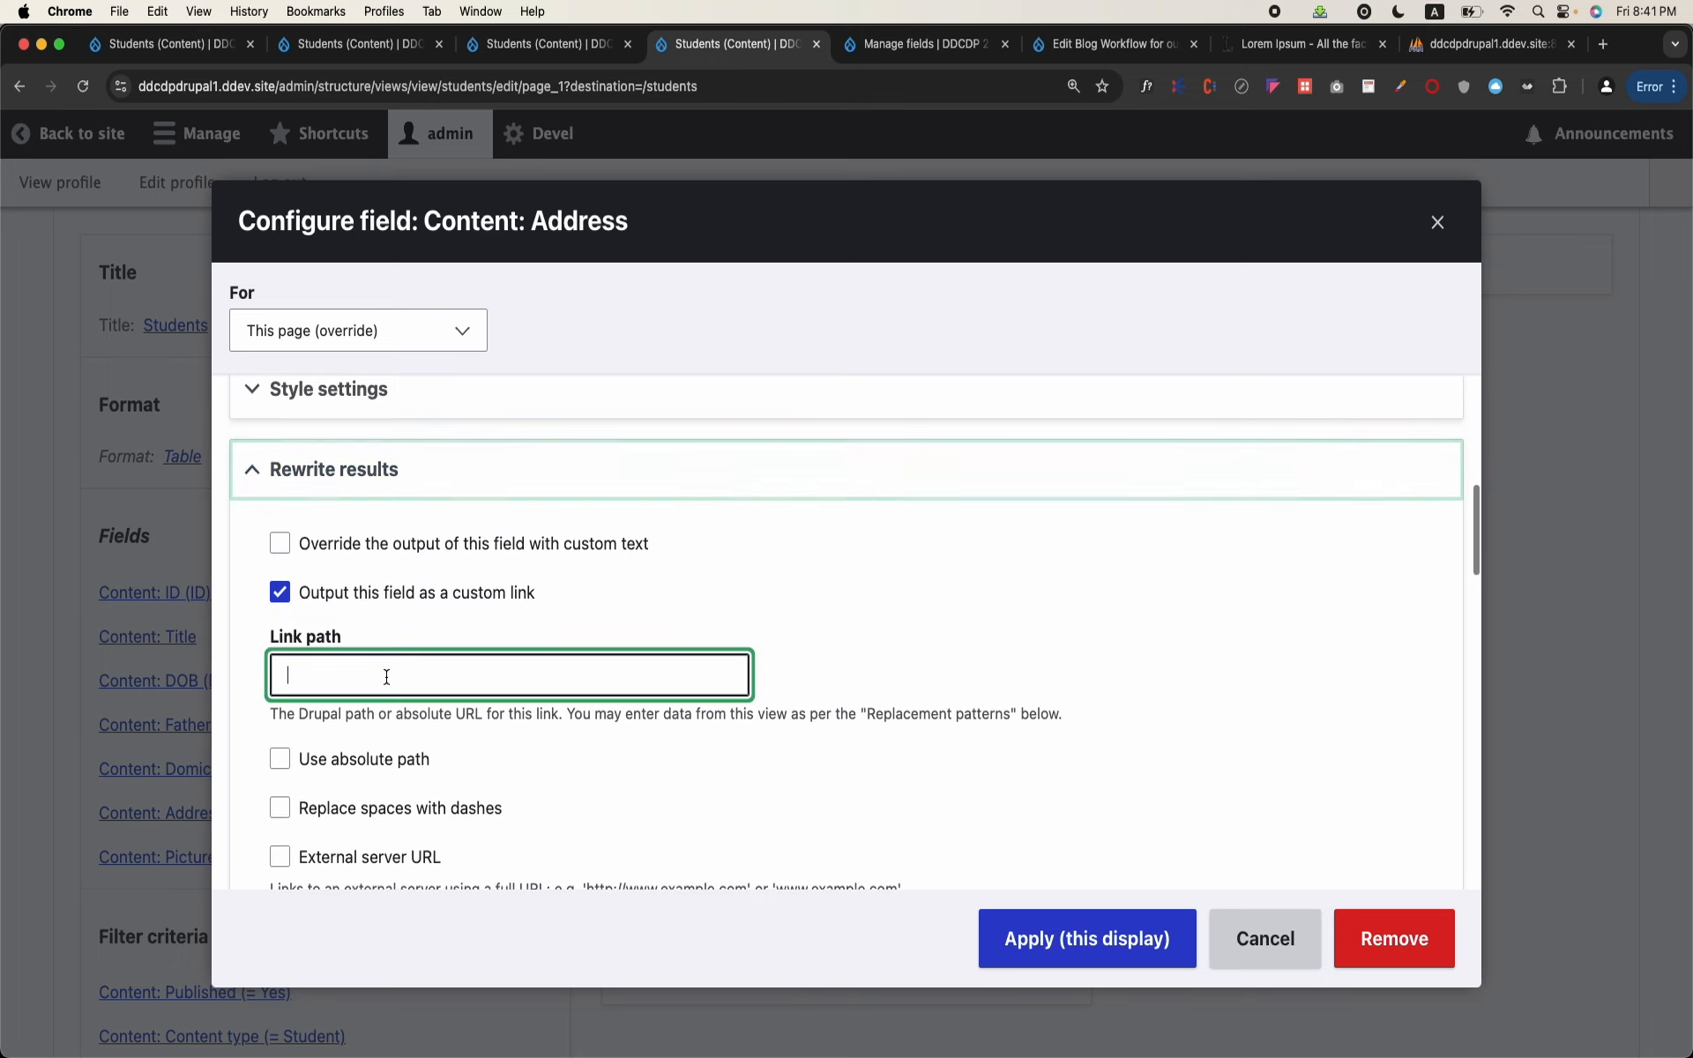
{"action": "type", "text": "/node/"}
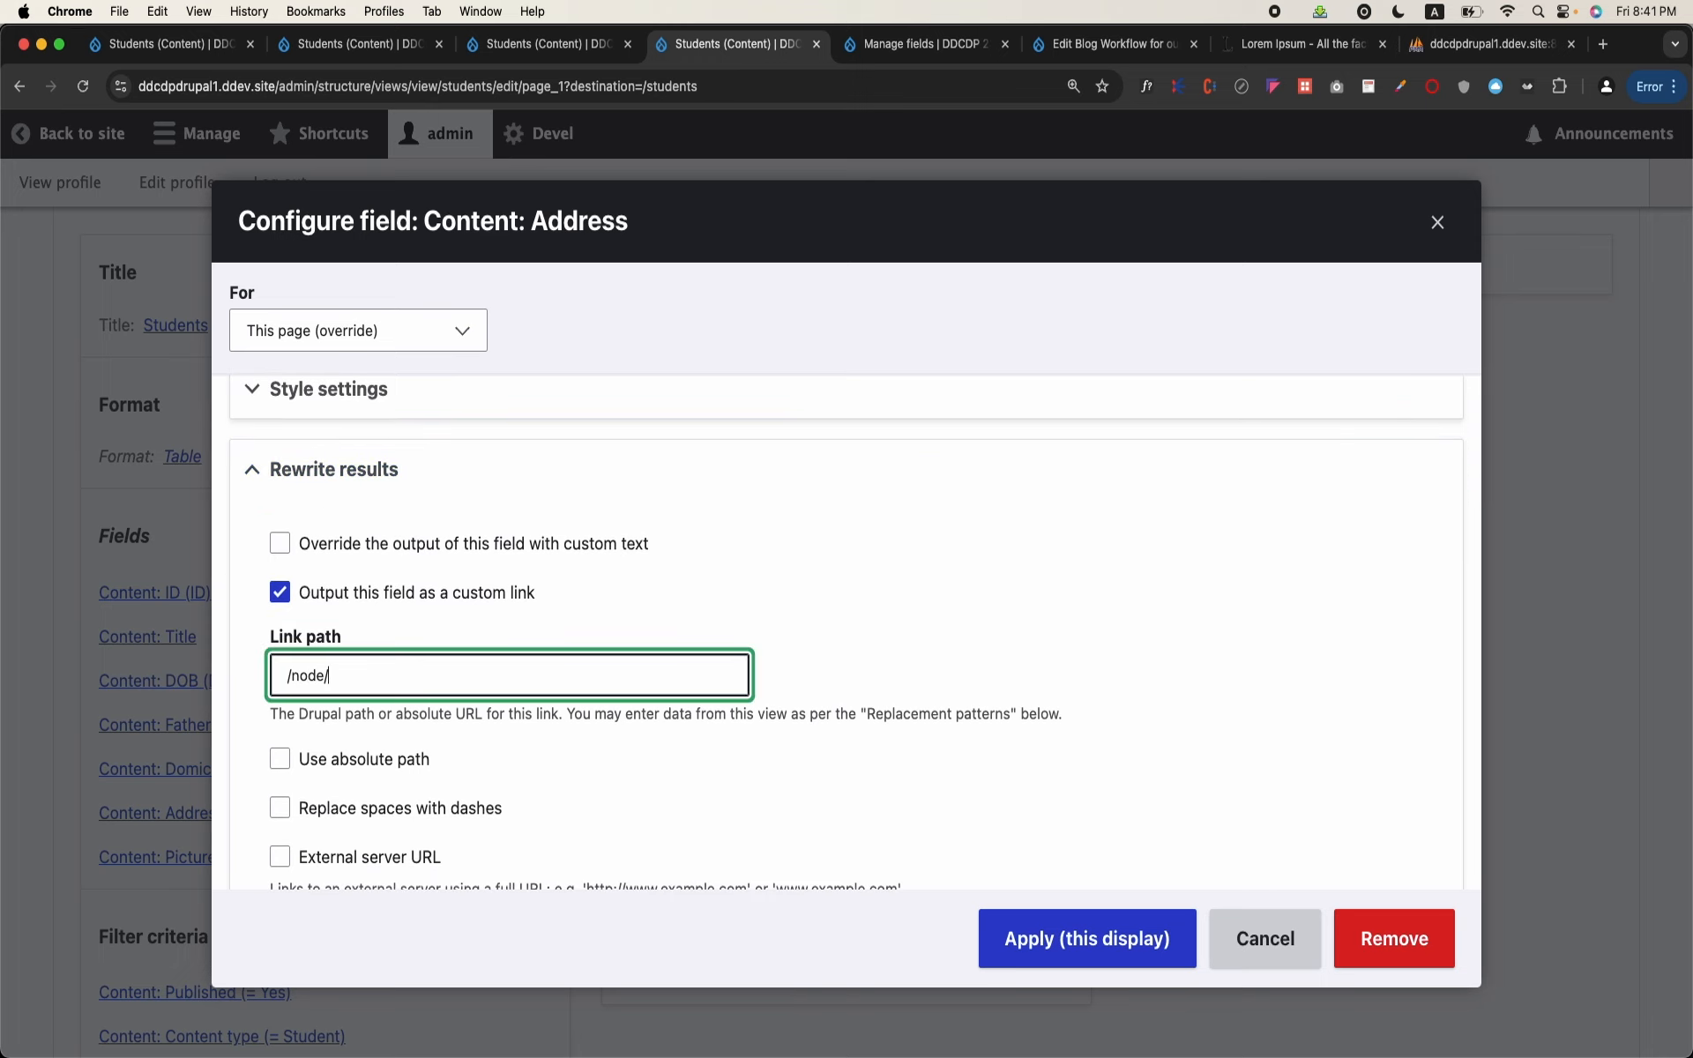
{"action": "type", "text": "{{ nid }}"}
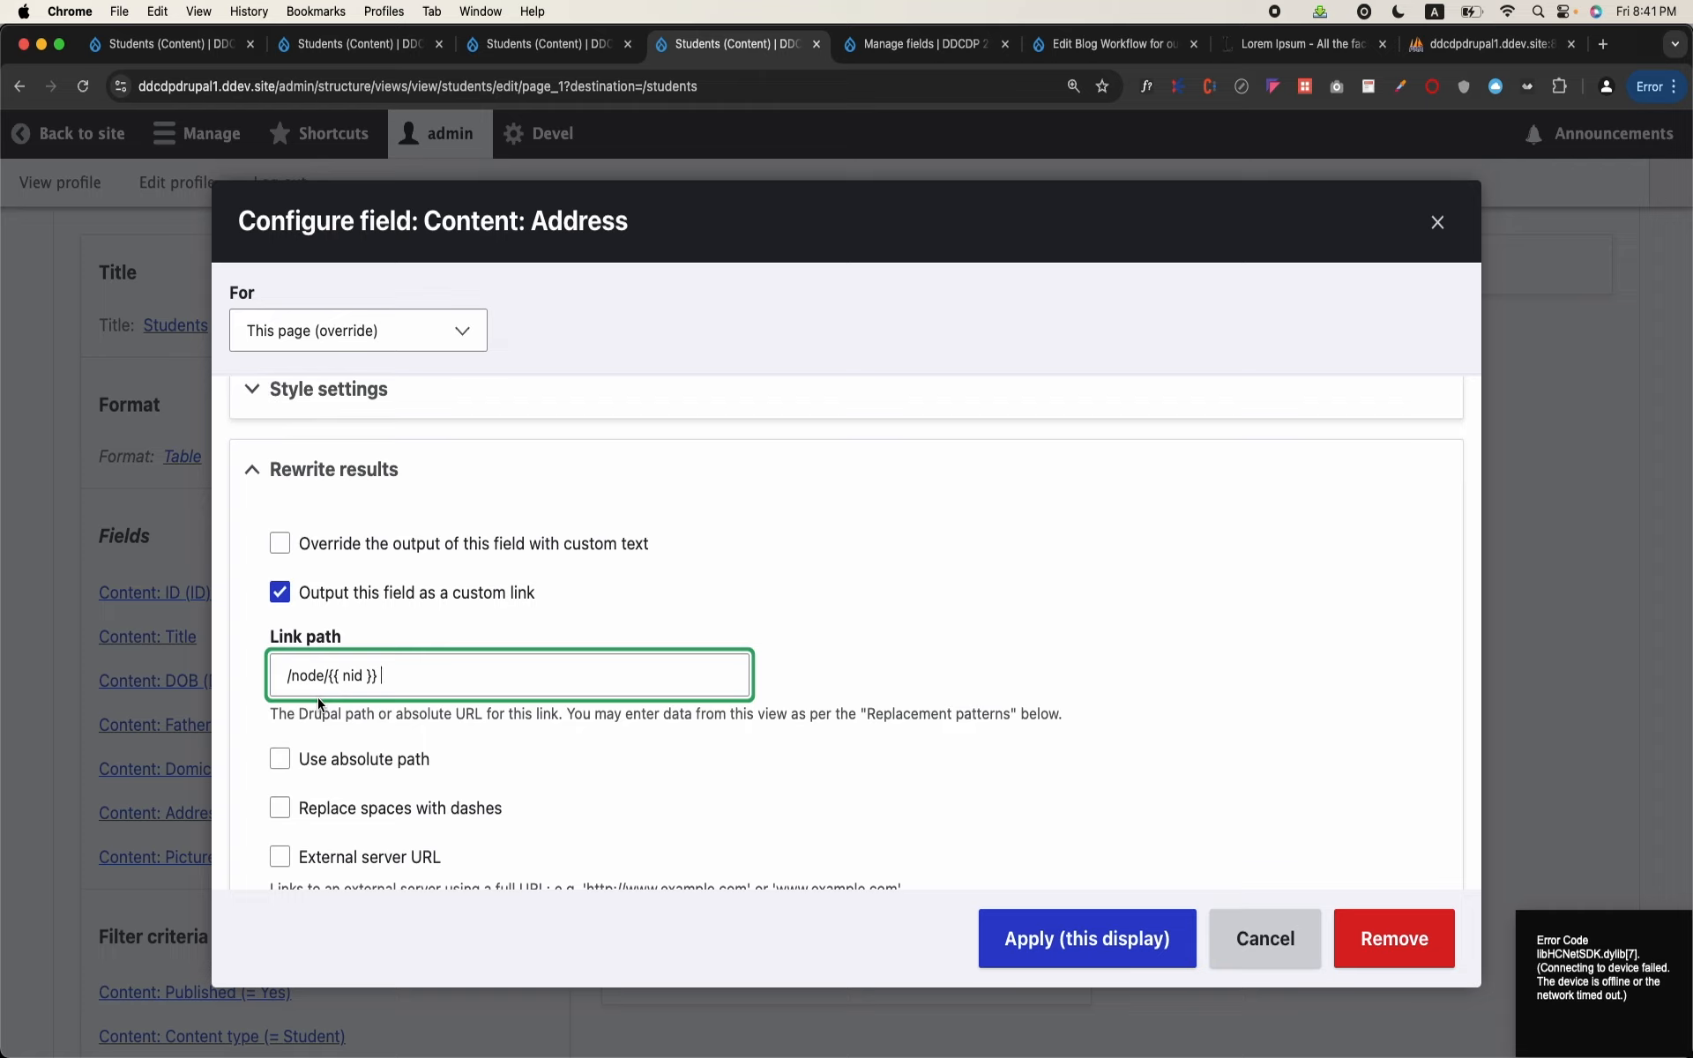
{"action": "left_click", "coordinate": [330, 662]}
{"action": "left_click_drag", "start_coordinate": [331, 675], "coordinate": [401, 677]}
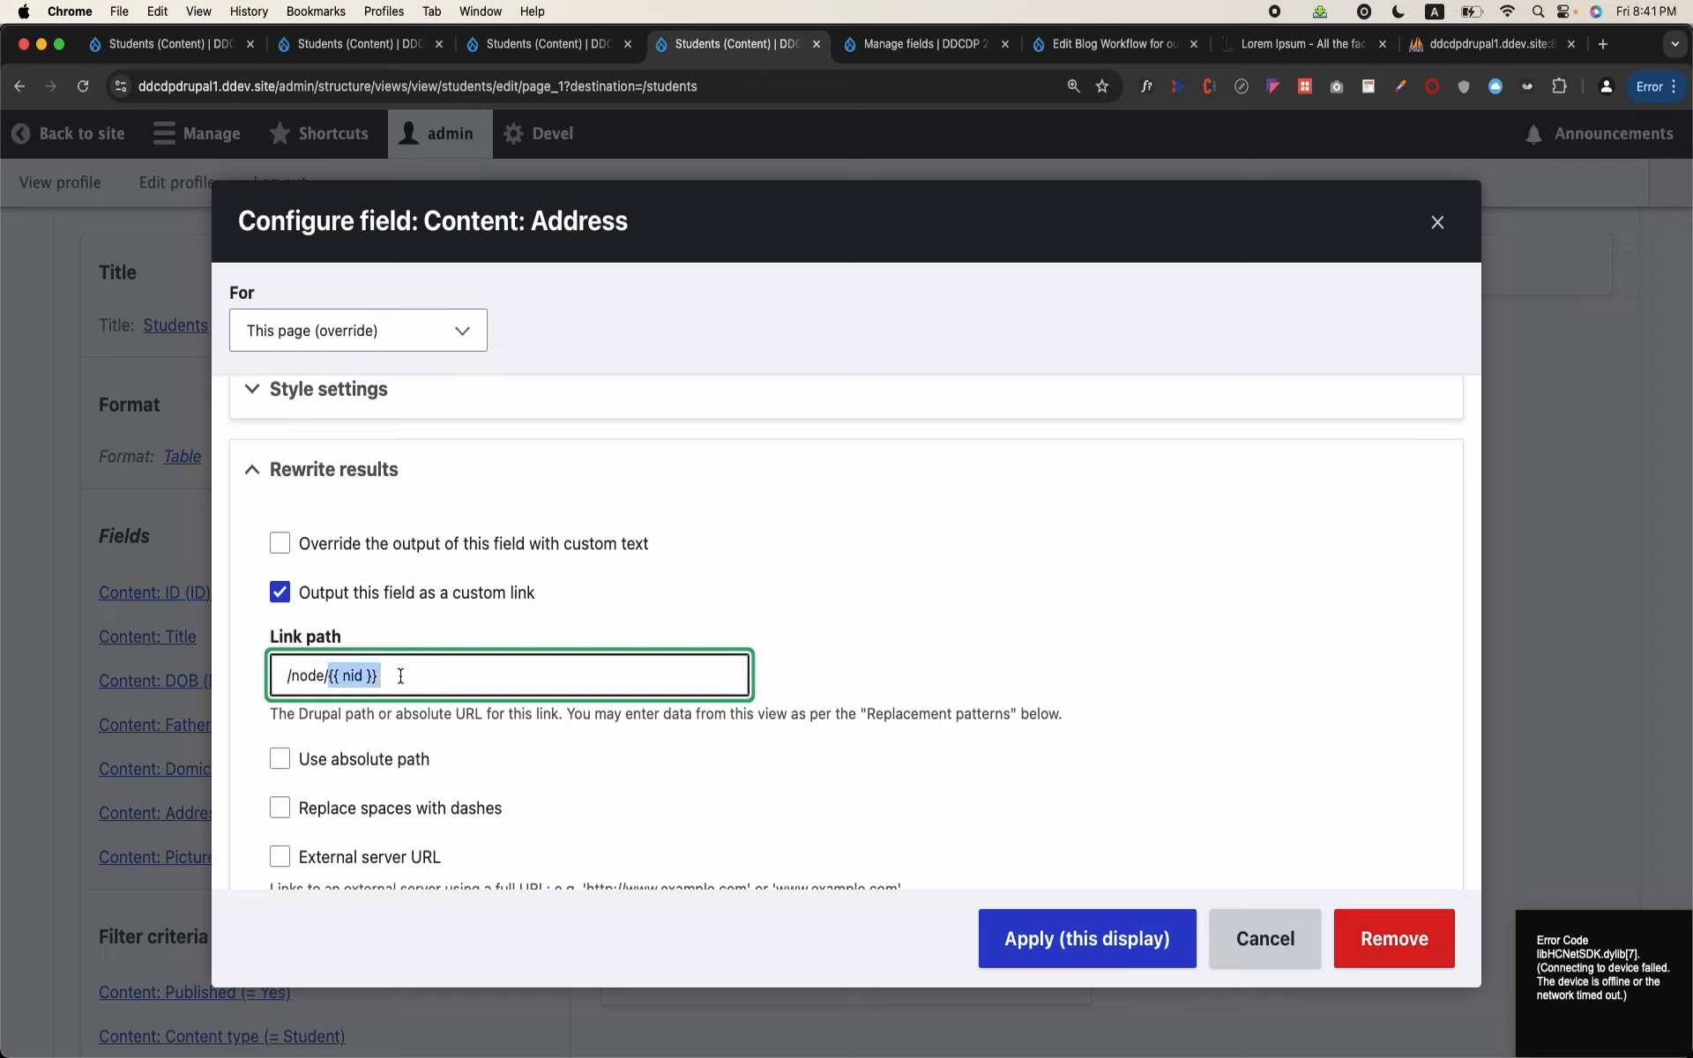
{"action": "left_click", "coordinate": [1042, 933]}
Step: Examine the view preview, comparing the ID column with the linked Address texts
{"action": "scroll", "coordinate": [554, 852], "scroll_direction": "down", "scroll_amount": 20}
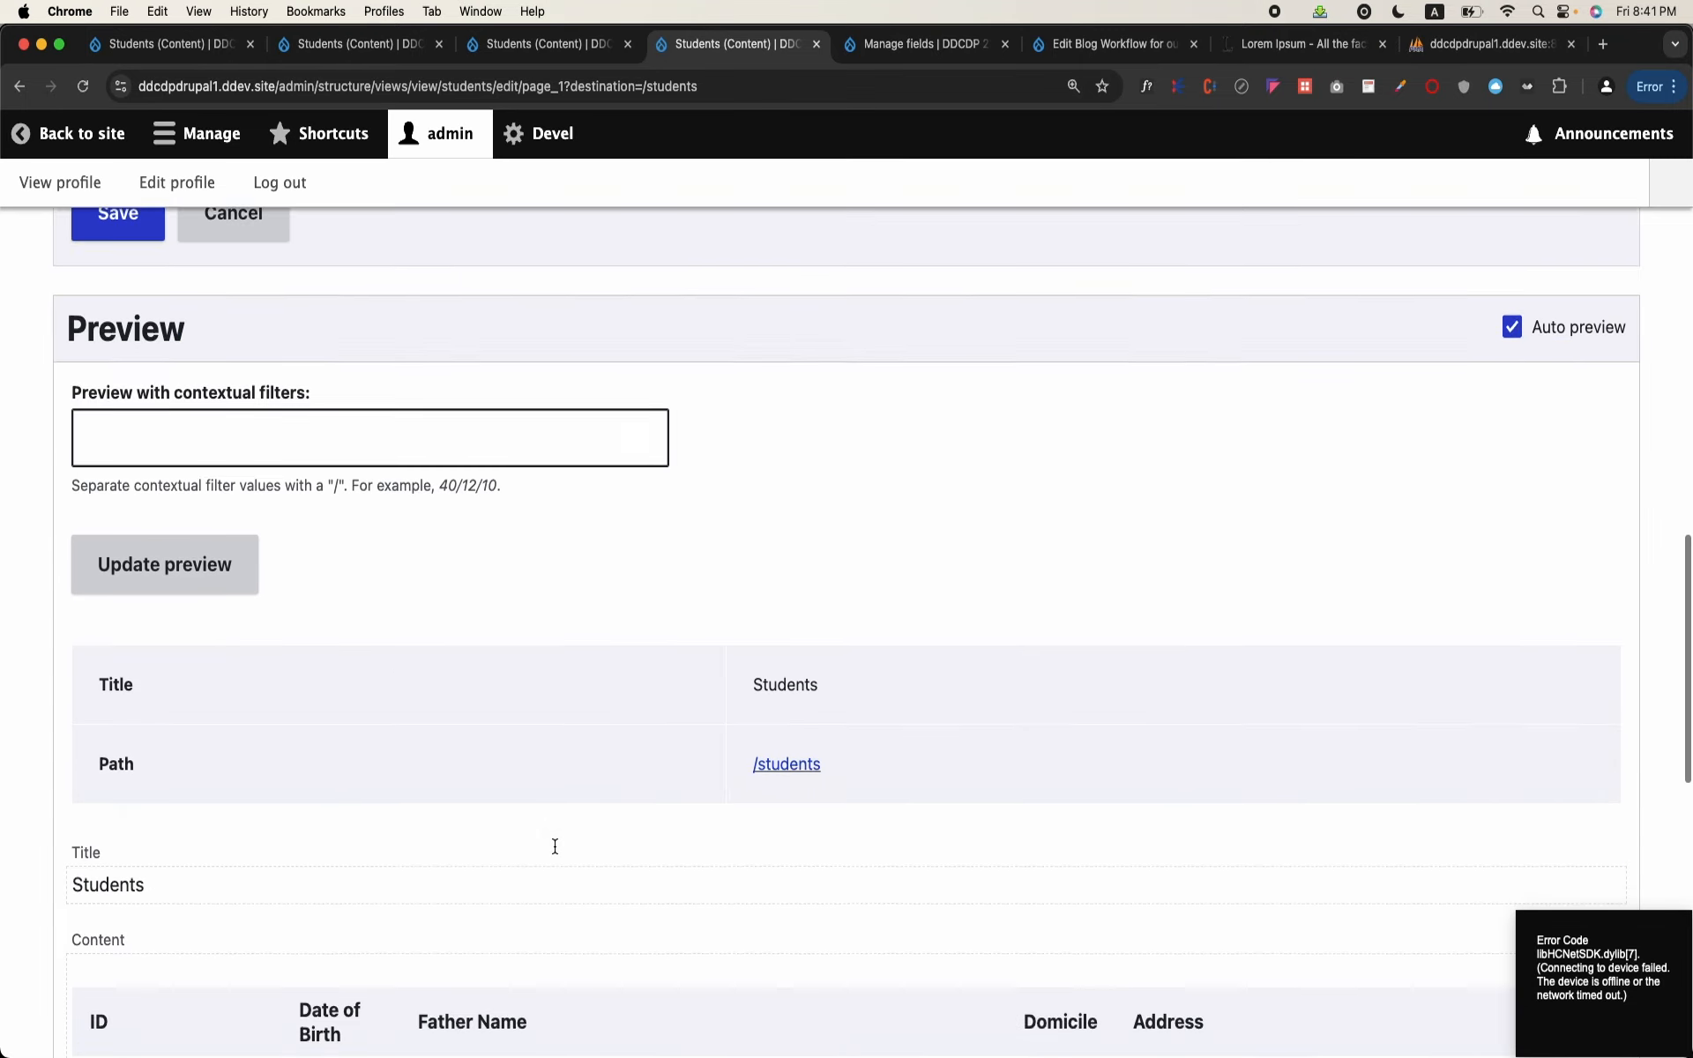
{"action": "scroll", "coordinate": [1133, 494], "scroll_direction": "up", "scroll_amount": 5}
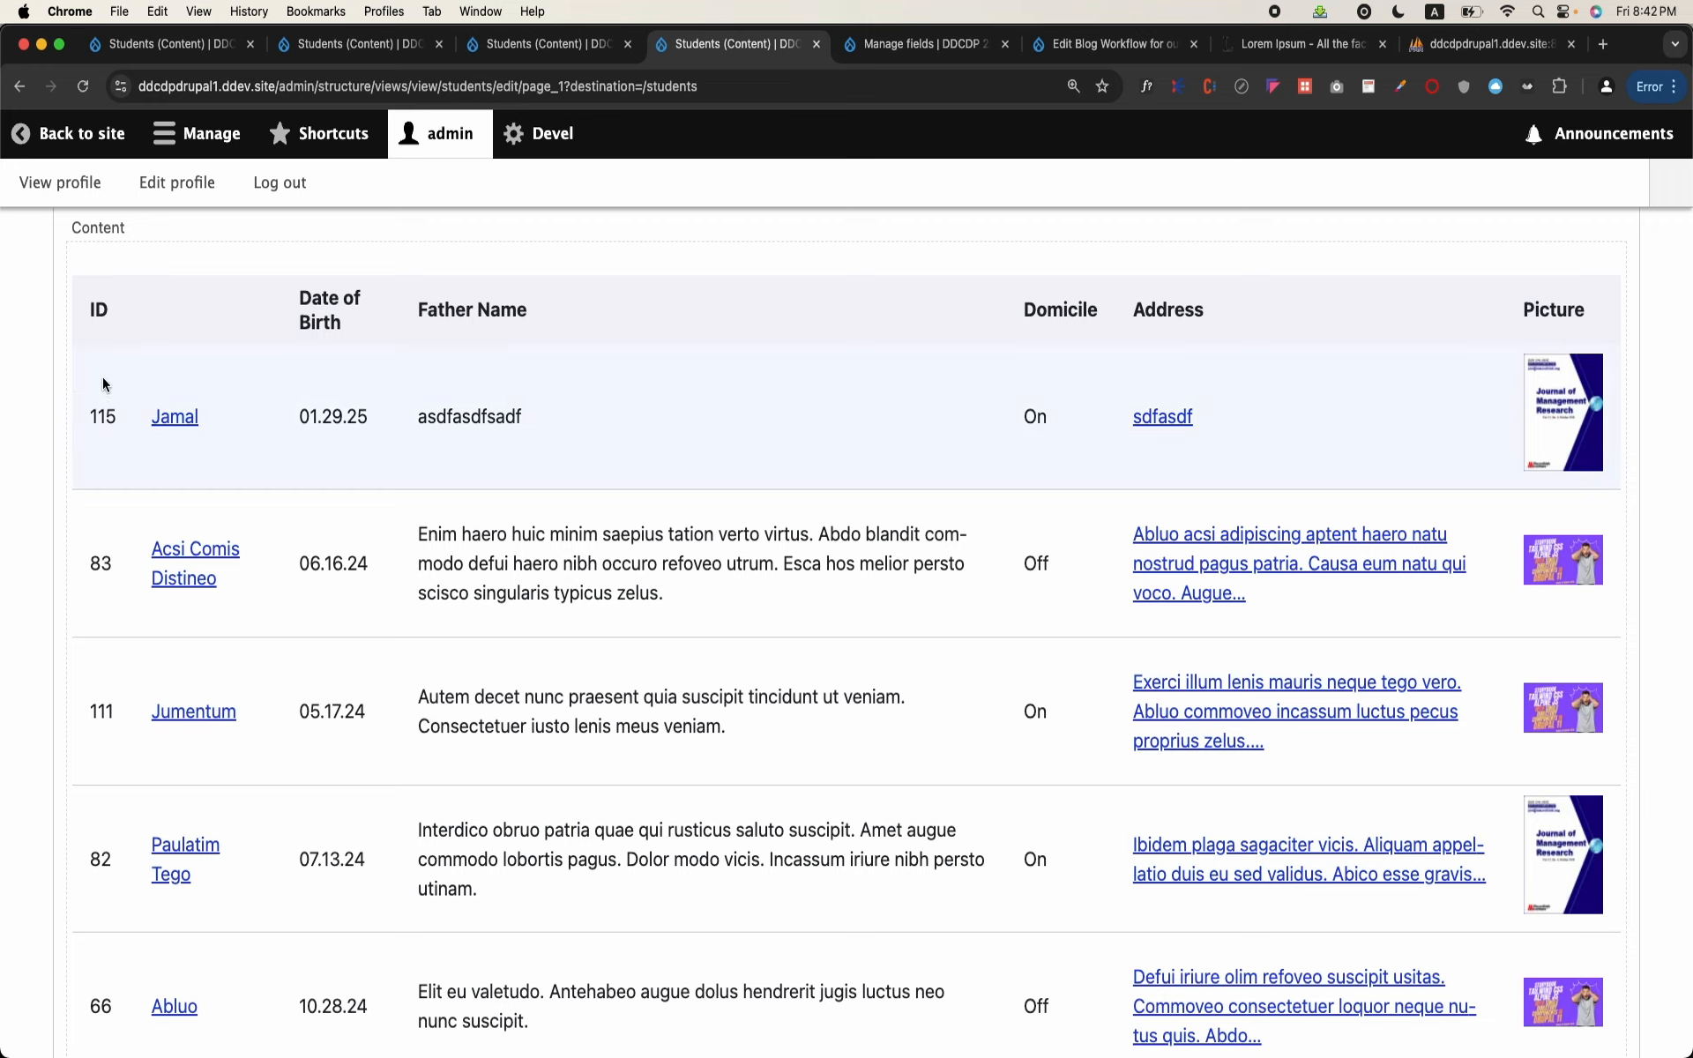
{"action": "scroll", "coordinate": [102, 701], "scroll_direction": "up", "scroll_amount": 10}
{"action": "scroll", "coordinate": [103, 702], "scroll_direction": "up", "scroll_amount": 8}
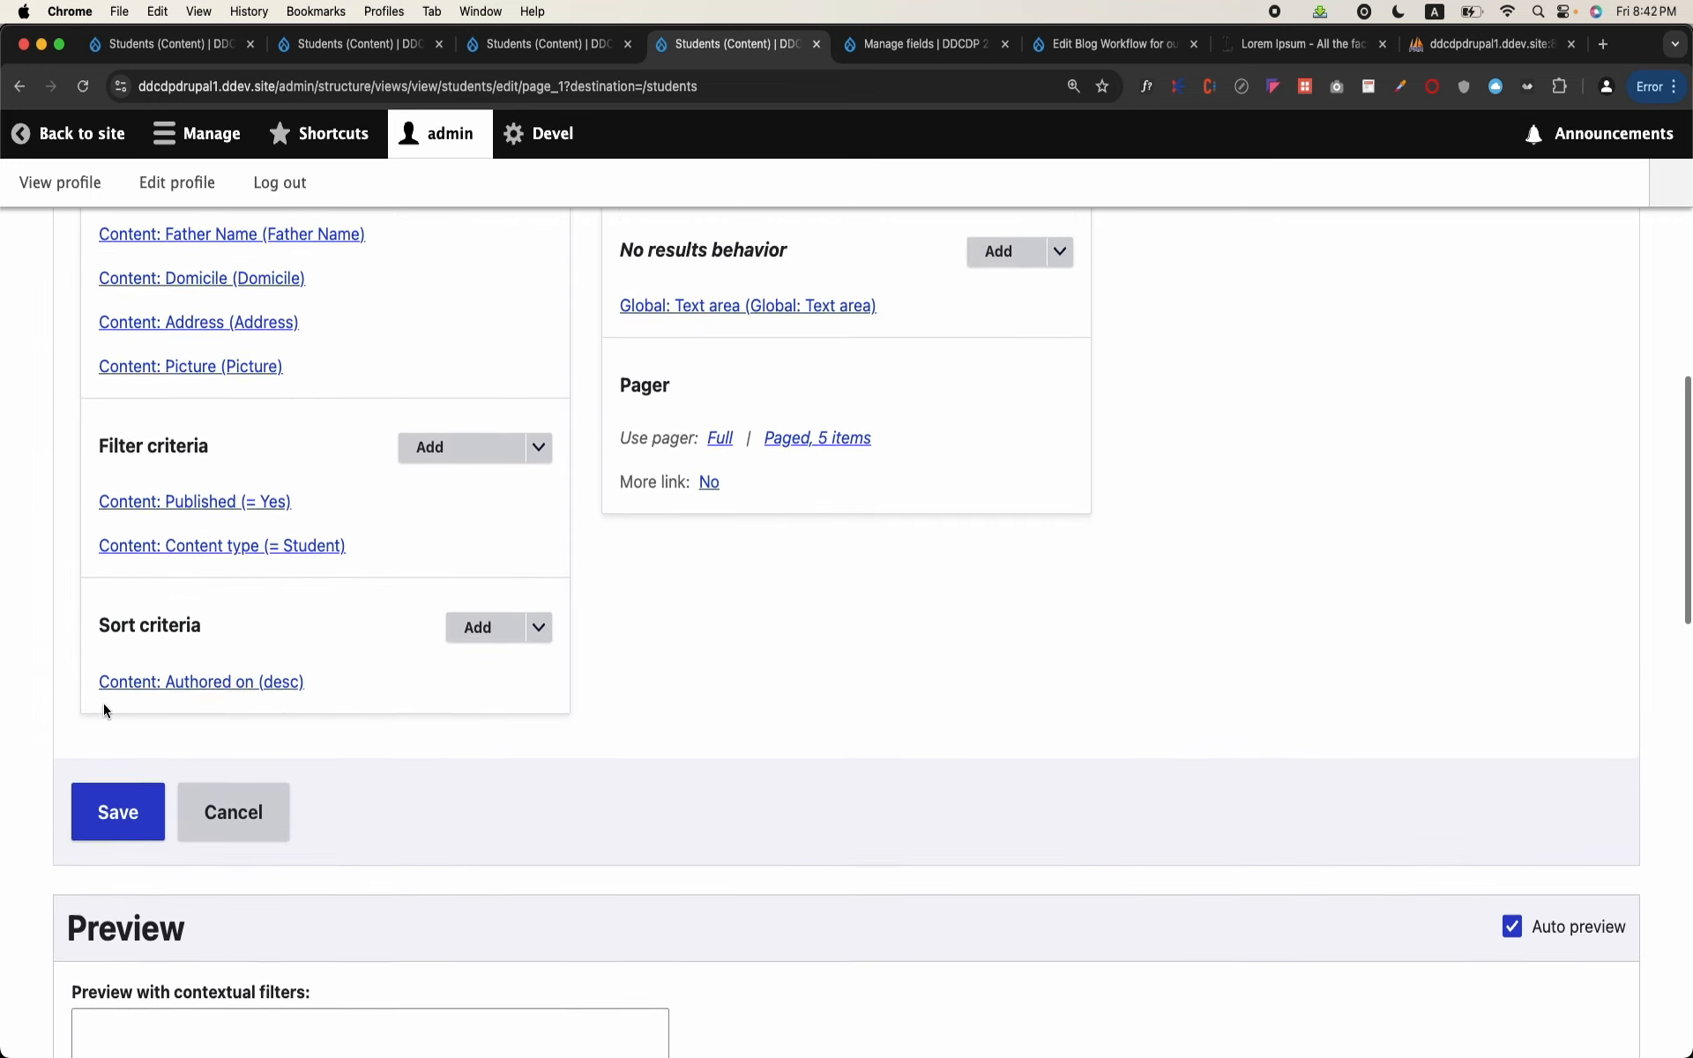
Step: Save the Students view and test the Address link of the student with ID 83, returning to the students page
{"action": "scroll", "coordinate": [106, 700], "scroll_direction": "down", "scroll_amount": 3}
{"action": "left_click", "coordinate": [113, 864]}
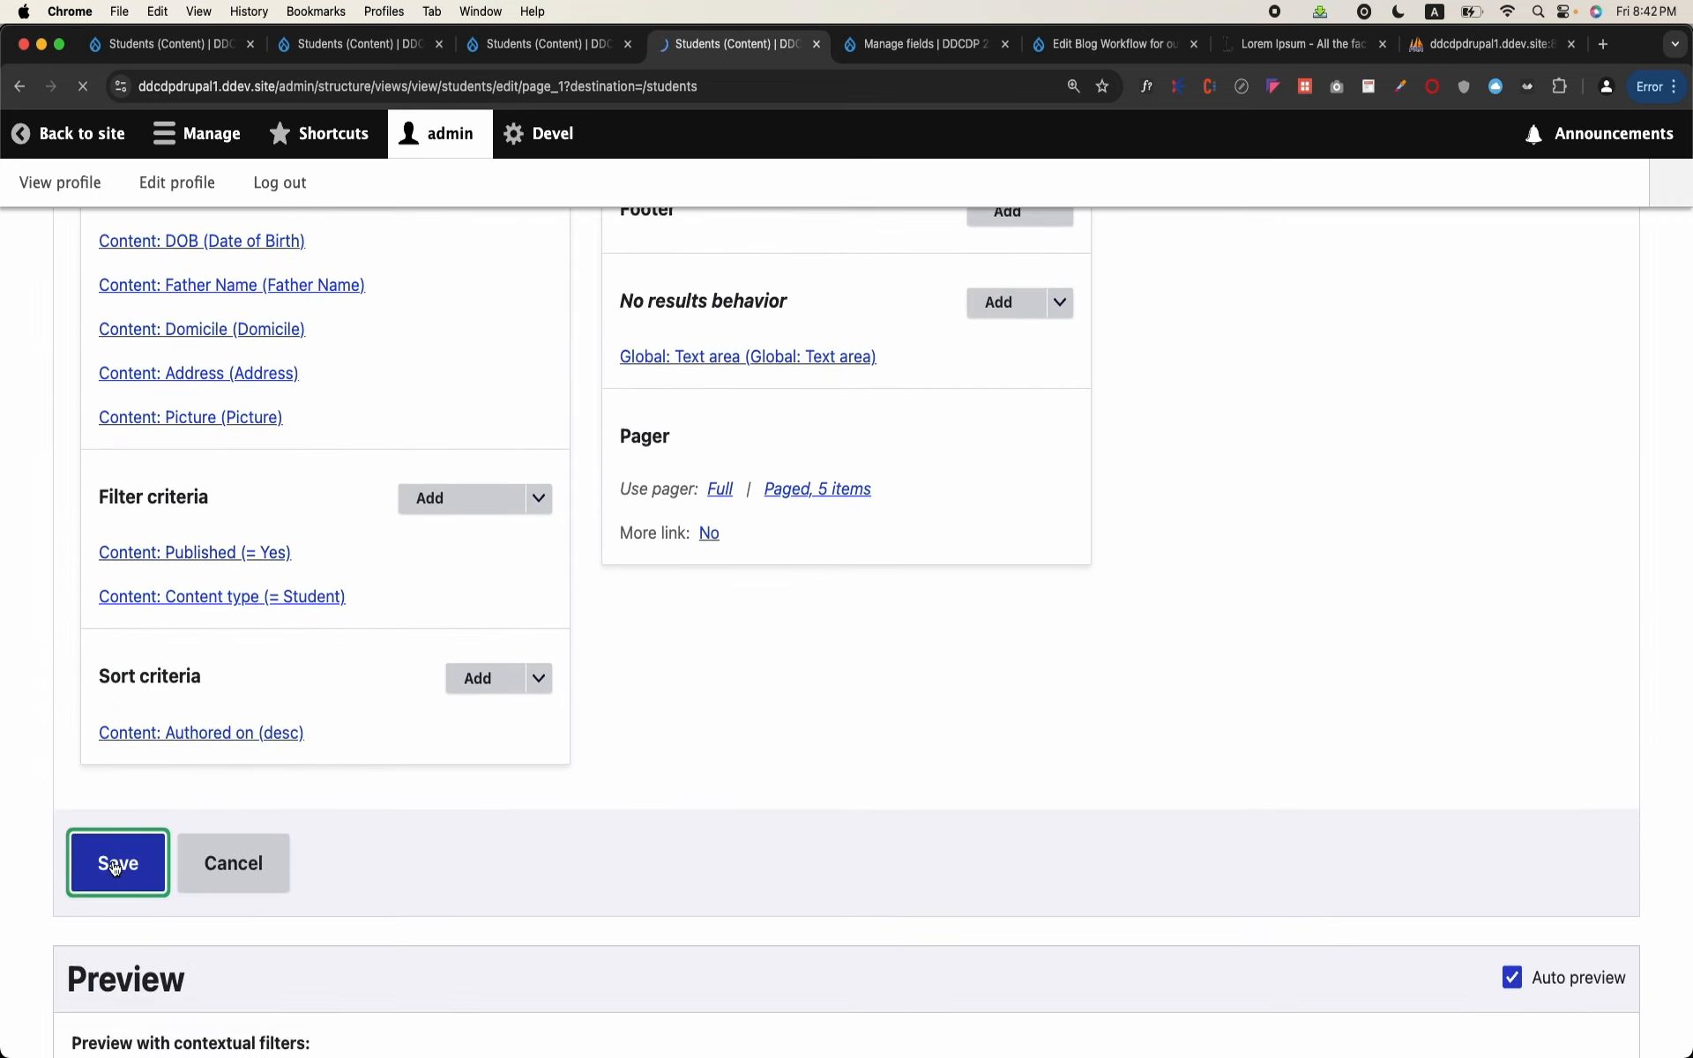
{"action": "scroll", "coordinate": [113, 864], "scroll_direction": "down", "scroll_amount": 8}
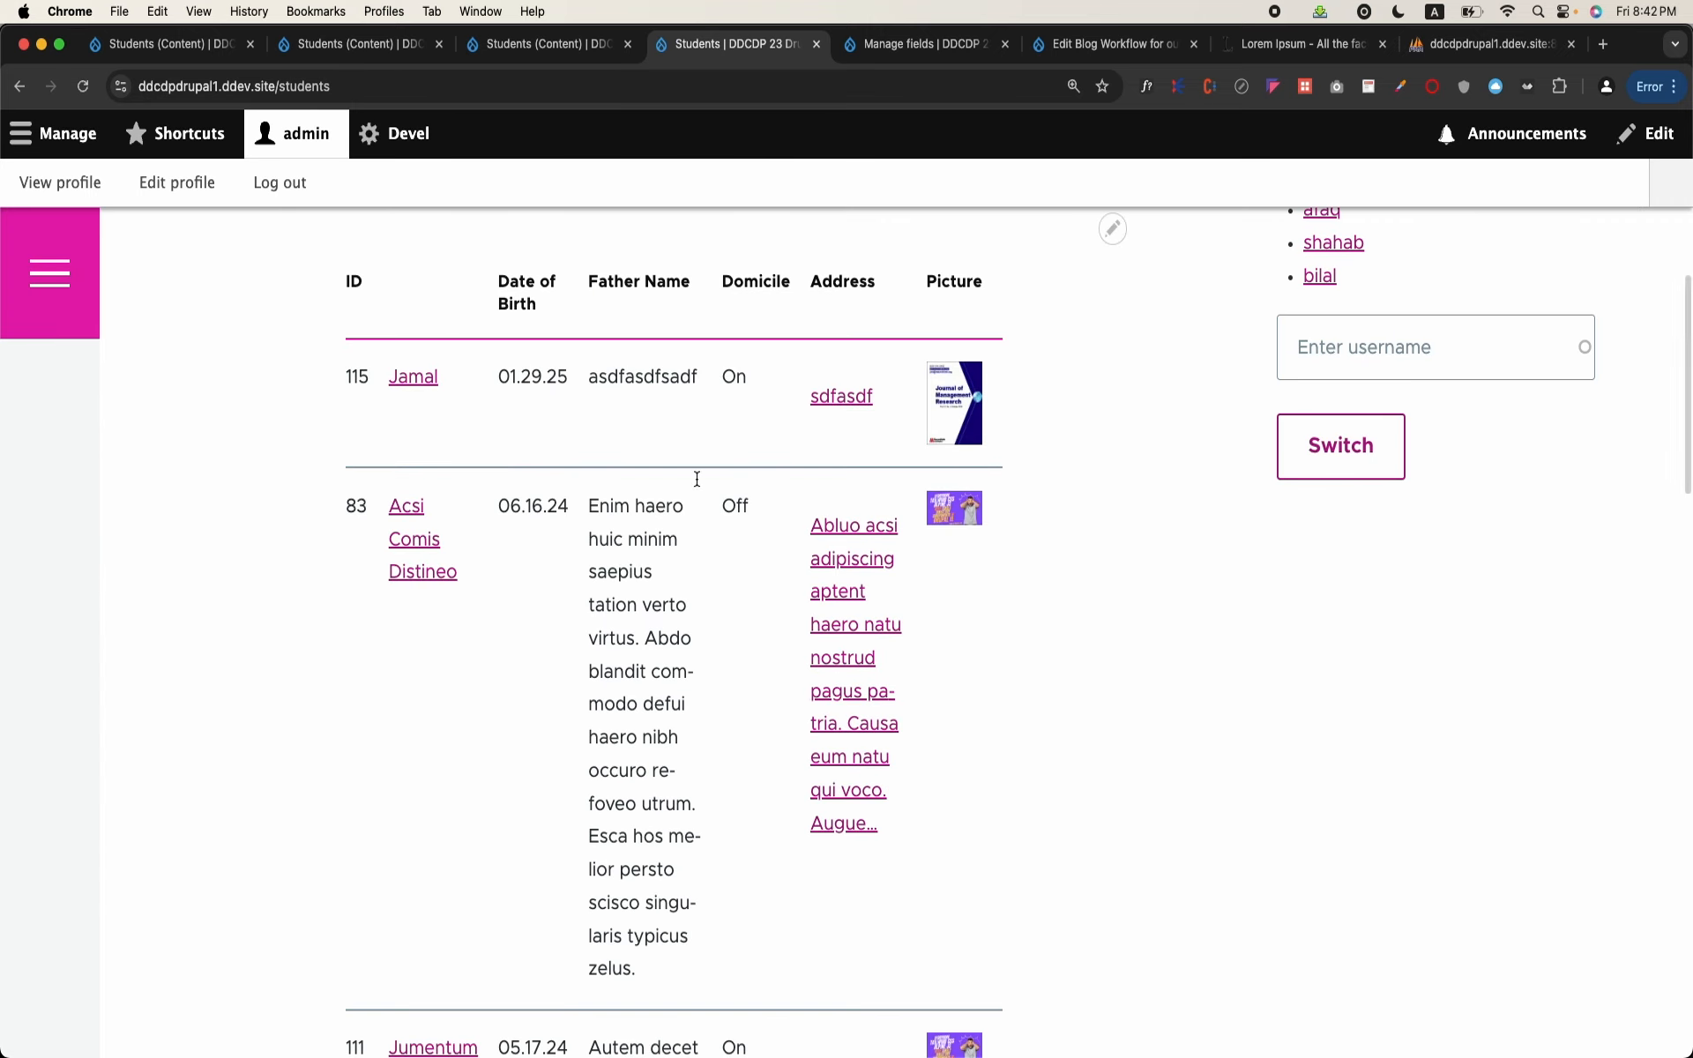
{"action": "left_click", "coordinate": [819, 558]}
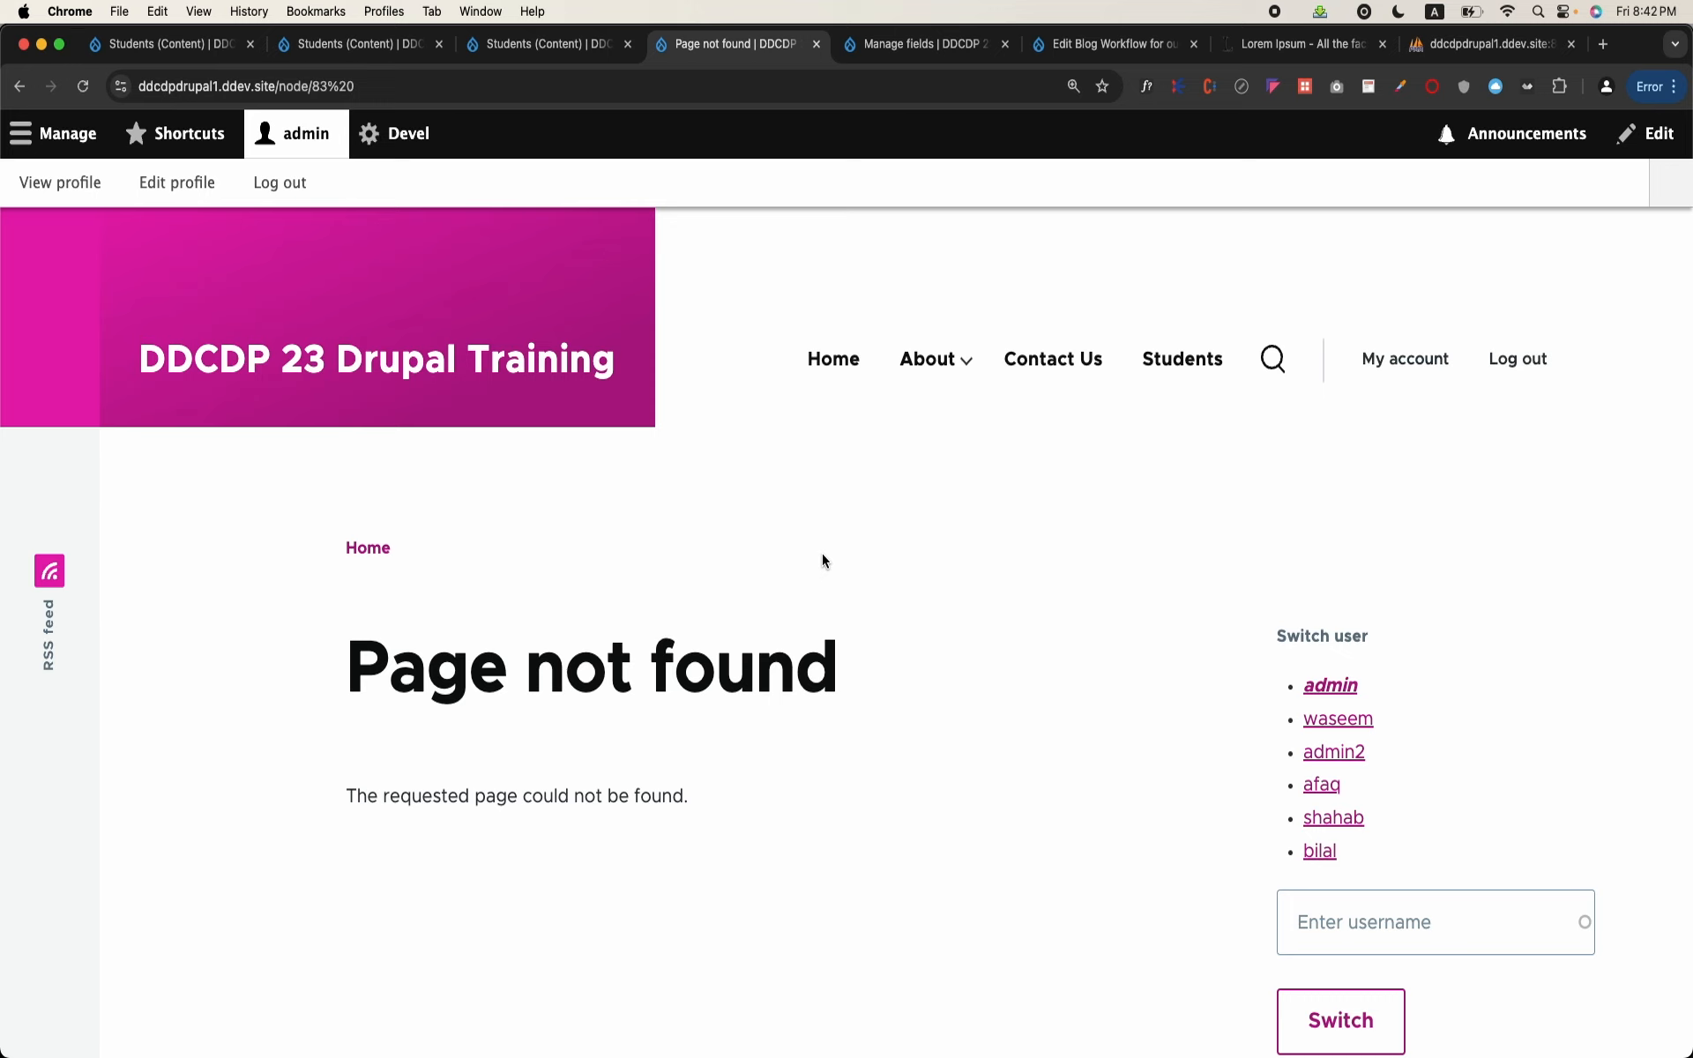
{"action": "key", "text": "super+bracketleft"}
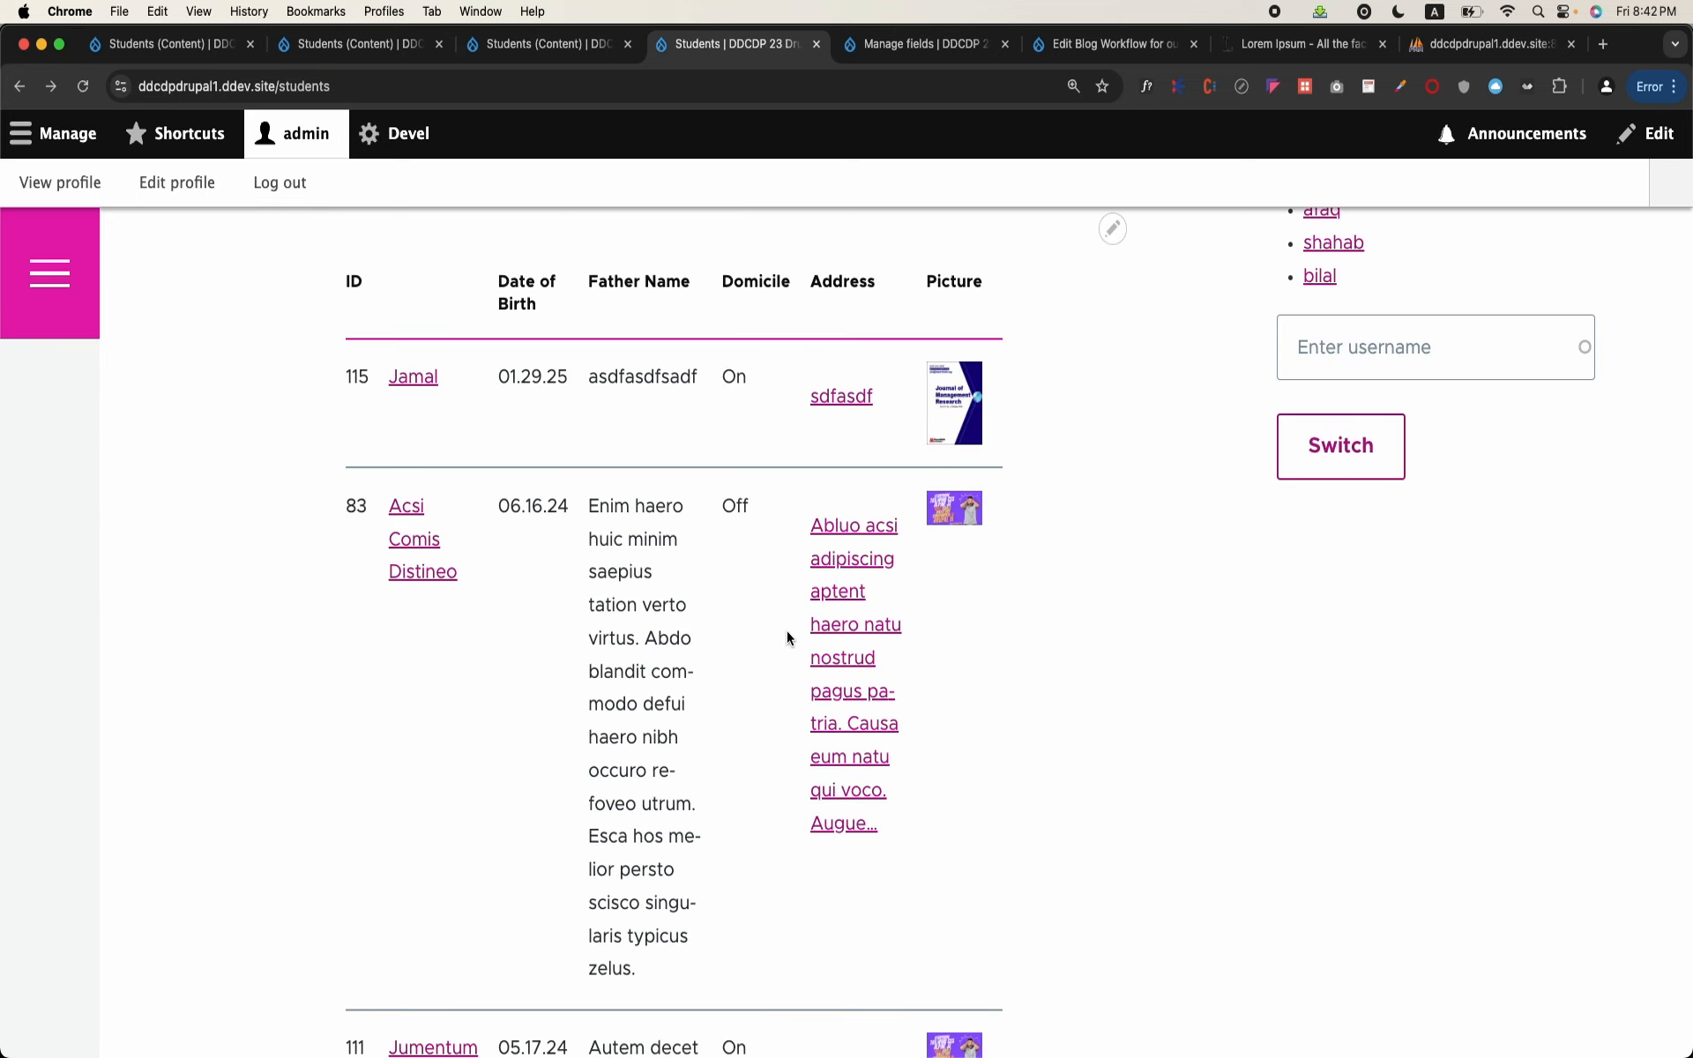
Step: Reopen the Students view for editing from the students page and open the Address field's configuration
{"action": "scroll", "coordinate": [1041, 295], "scroll_direction": "up", "scroll_amount": 1}
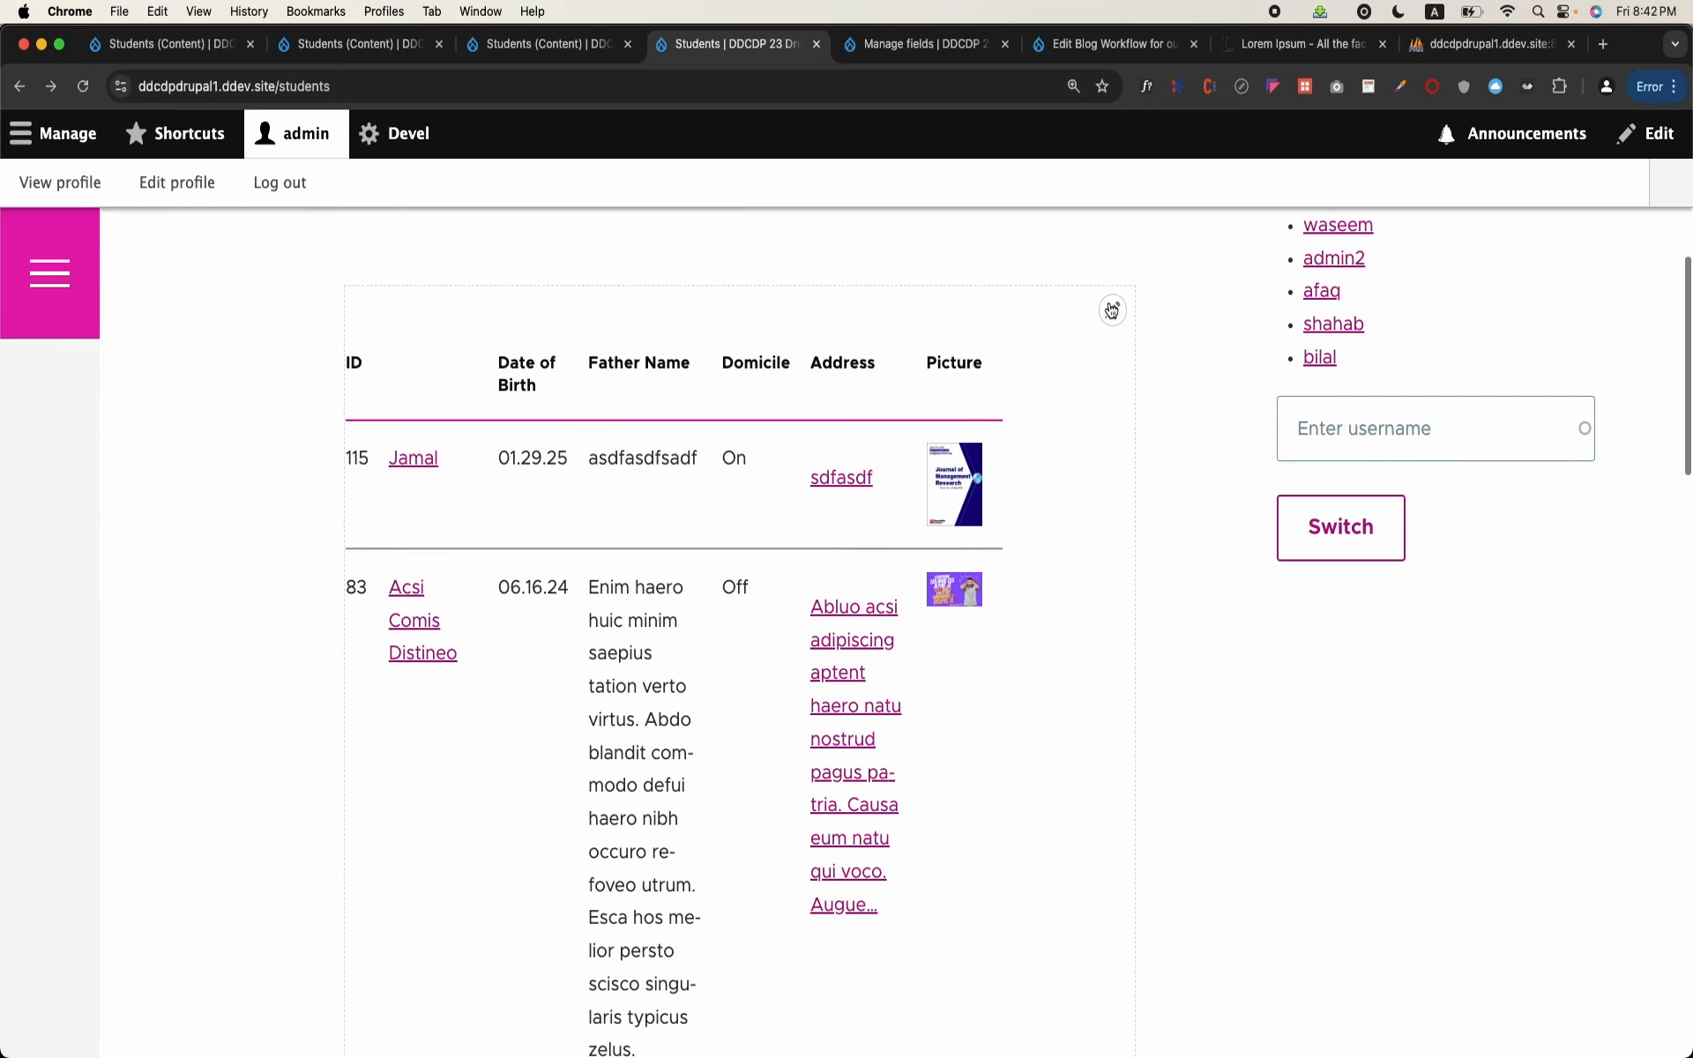
{"action": "left_click", "coordinate": [1112, 310]}
{"action": "left_click", "coordinate": [1094, 346]}
{"action": "scroll", "coordinate": [441, 639], "scroll_direction": "down", "scroll_amount": 3}
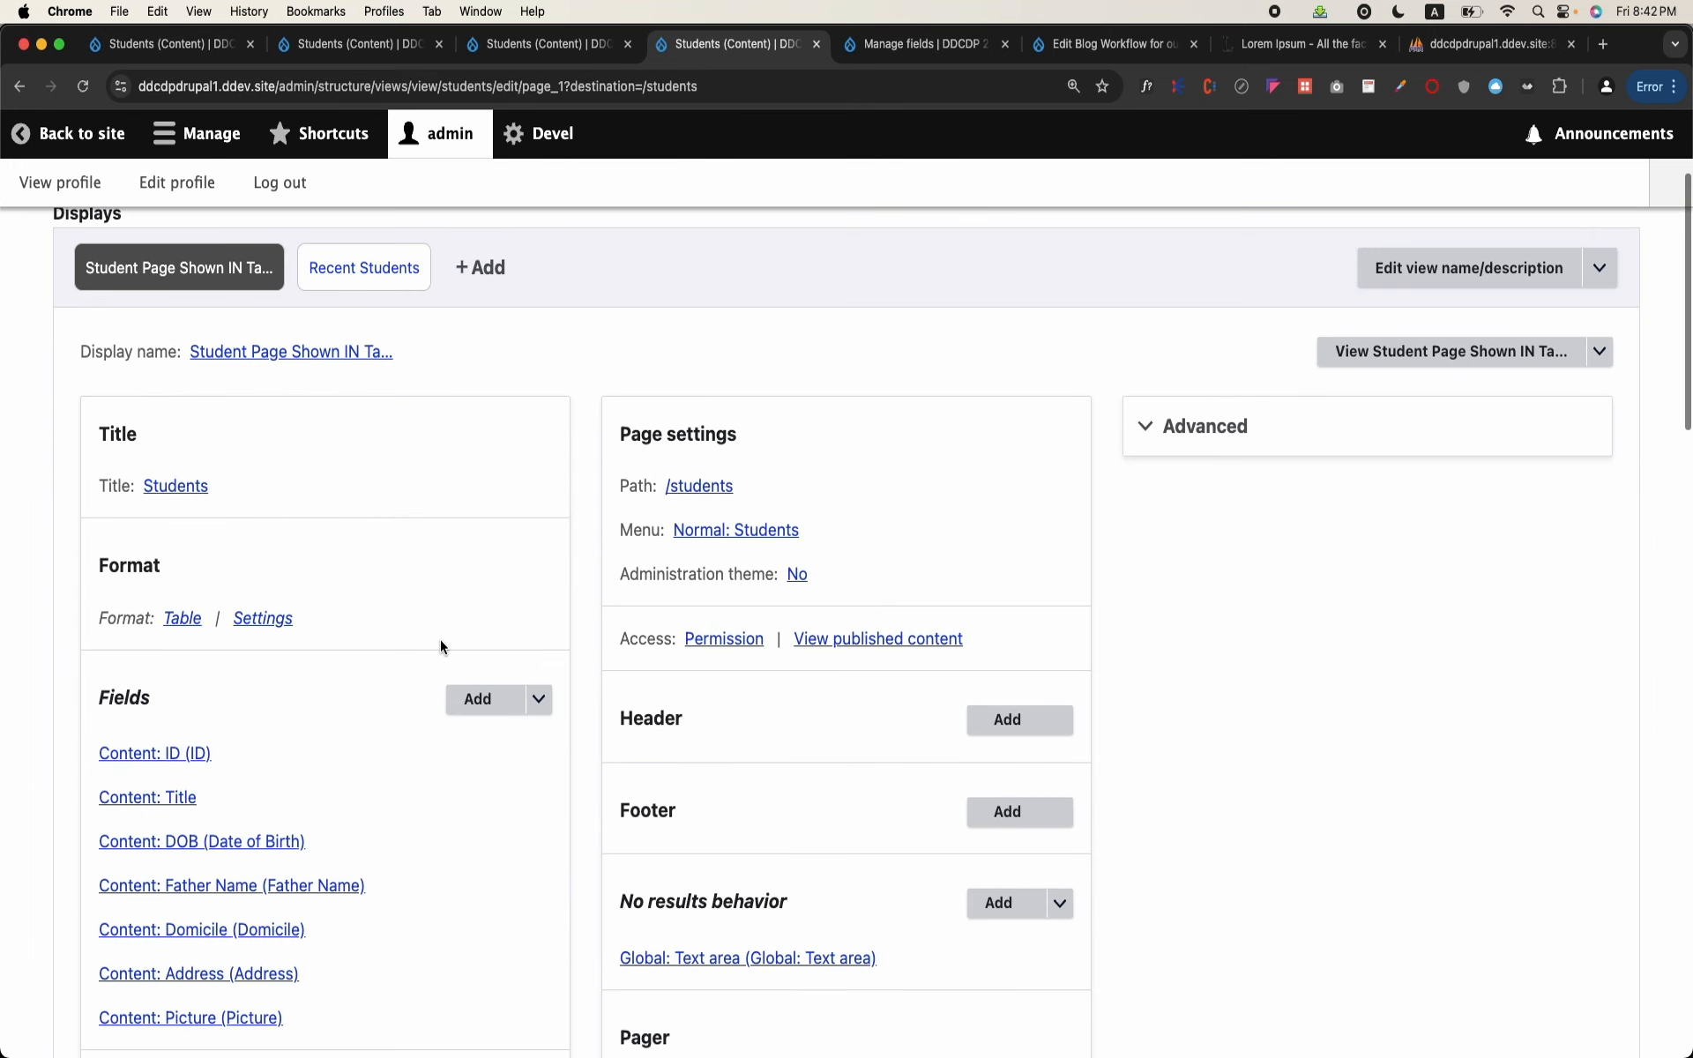
{"action": "scroll", "coordinate": [441, 638], "scroll_direction": "down", "scroll_amount": 3}
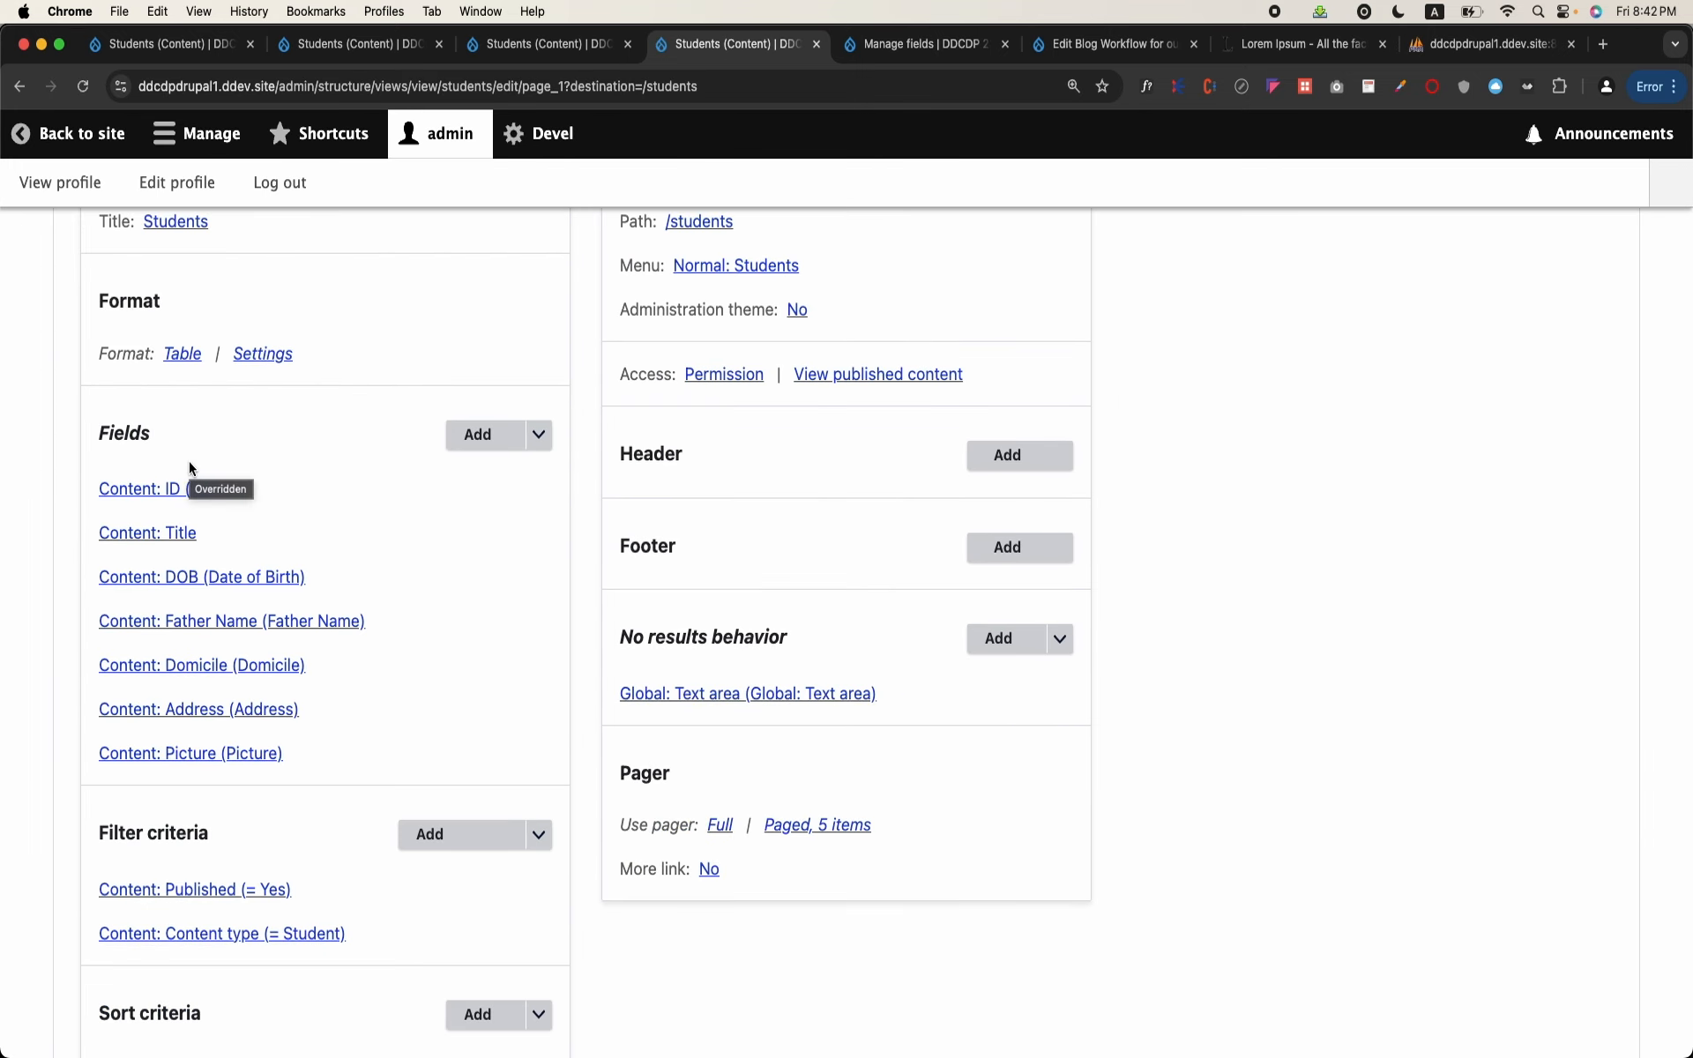
{"action": "scroll", "coordinate": [184, 683], "scroll_direction": "down", "scroll_amount": 2}
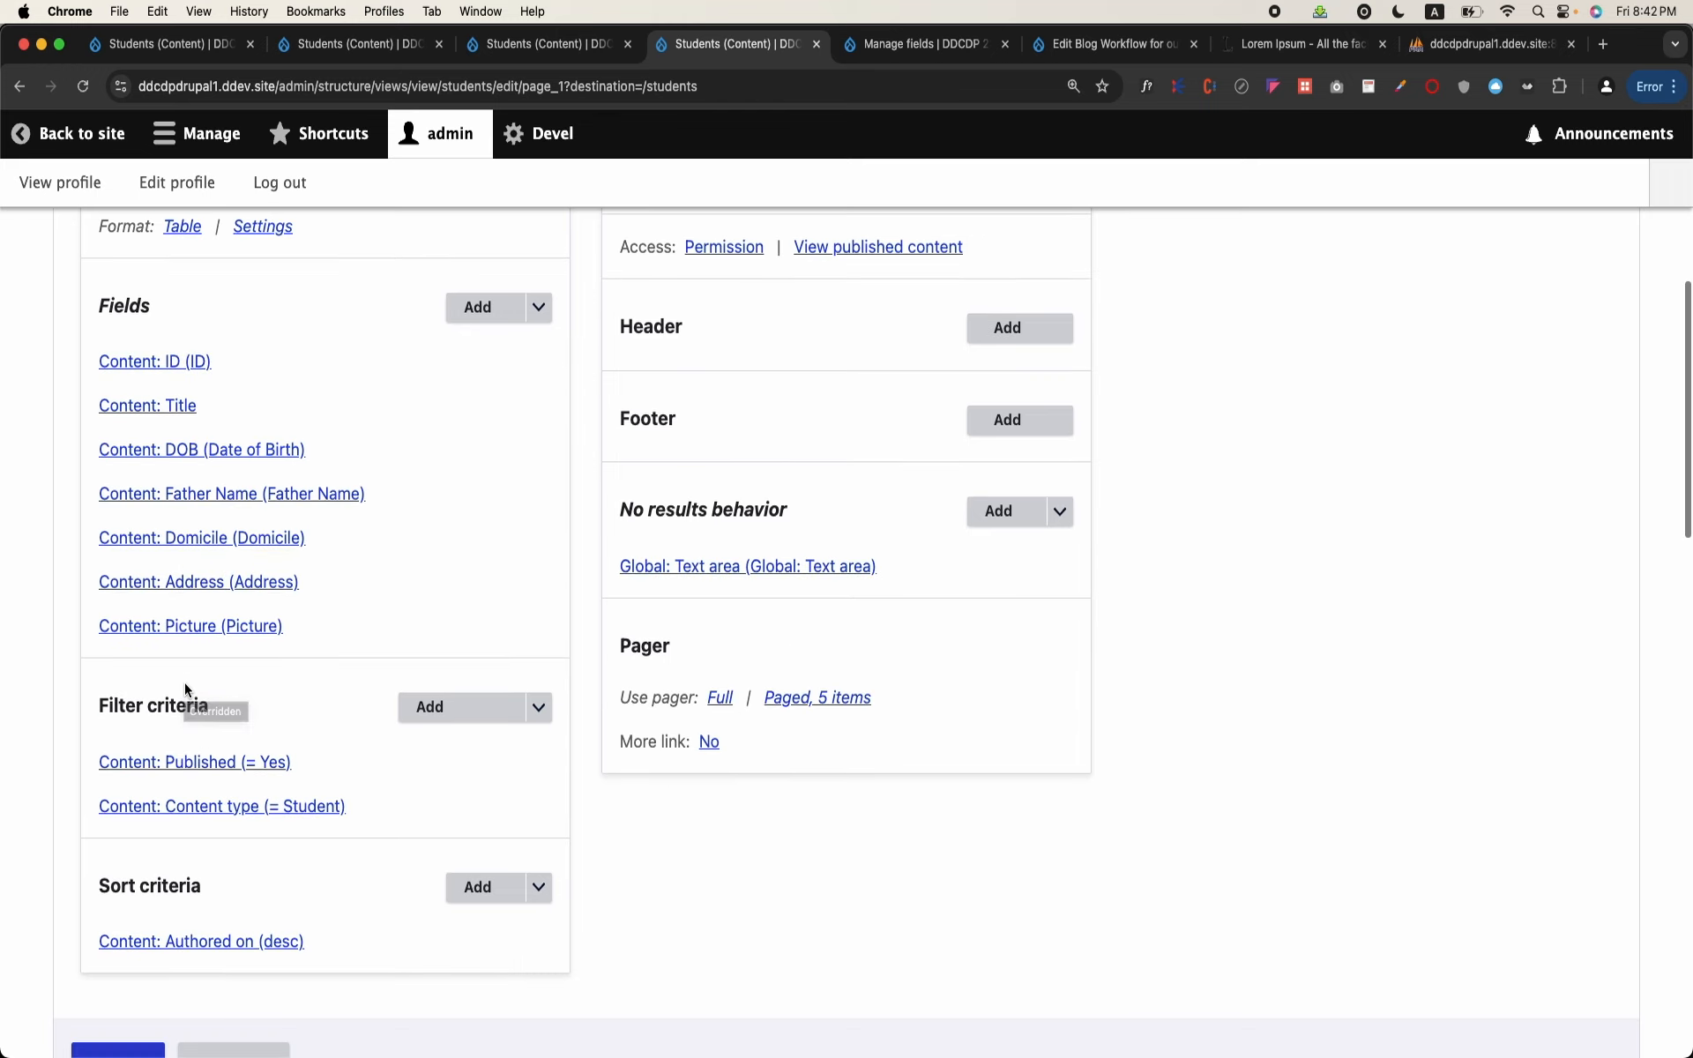
{"action": "scroll", "coordinate": [221, 617], "scroll_direction": "down", "scroll_amount": 1}
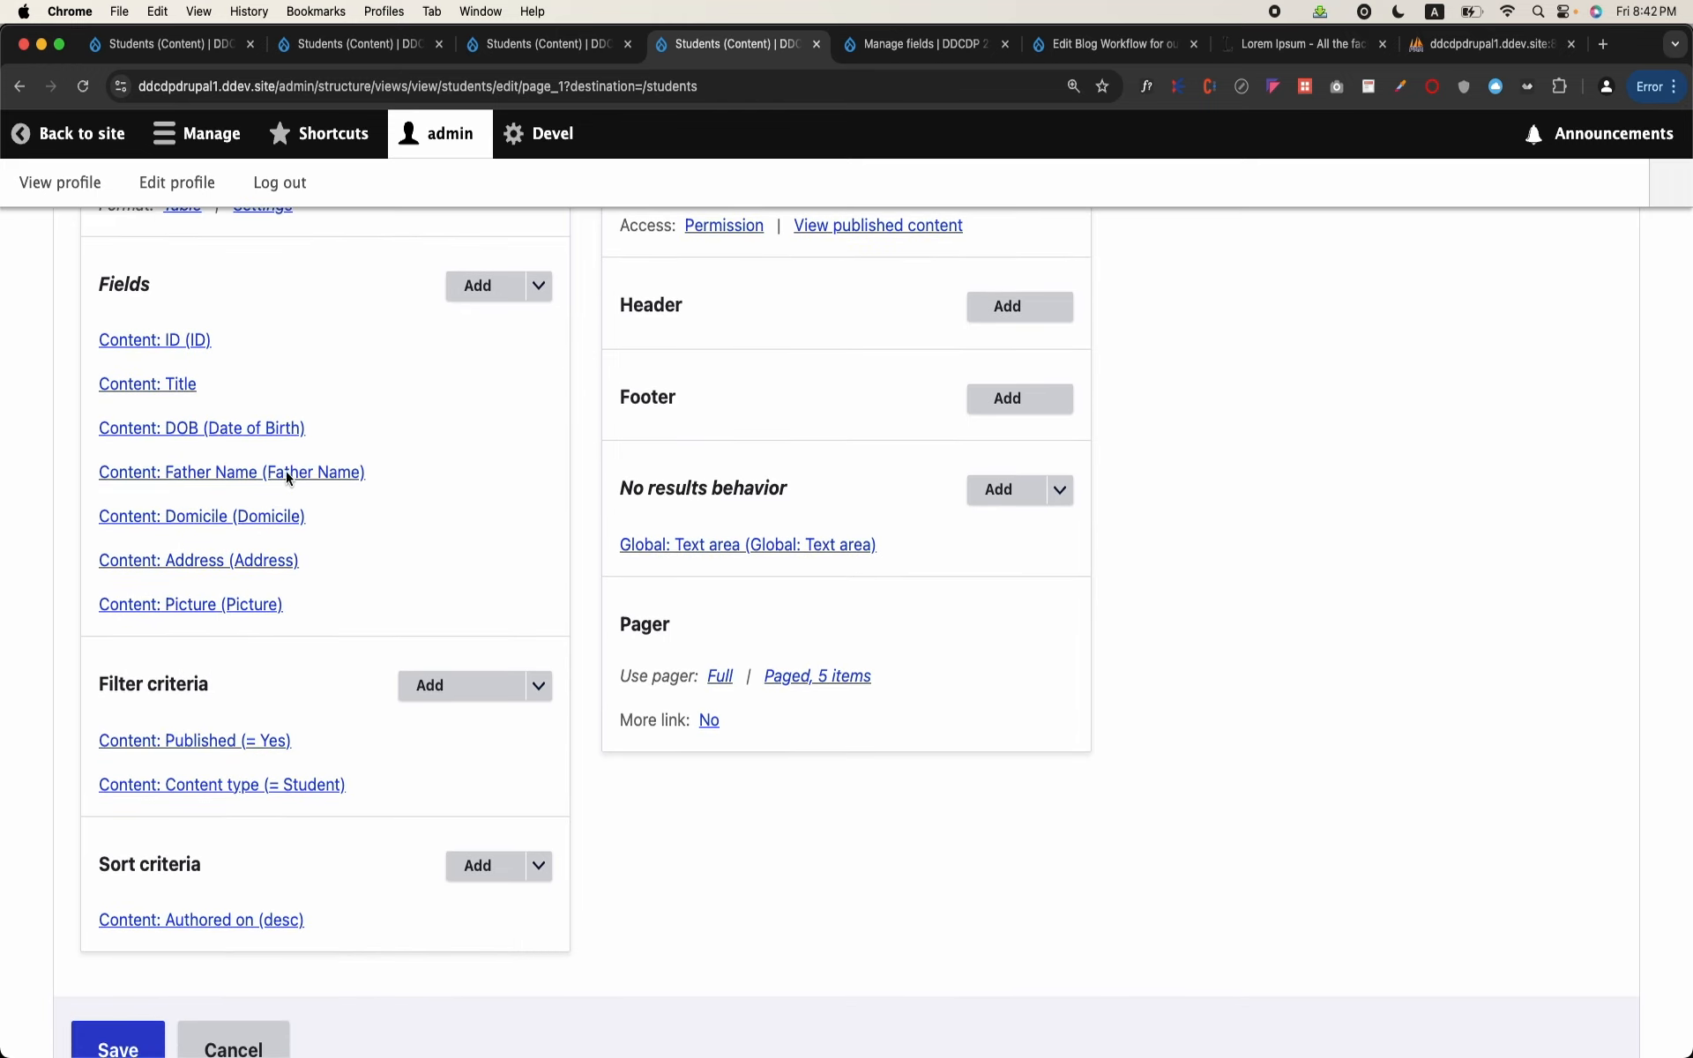
{"action": "left_click", "coordinate": [249, 560]}
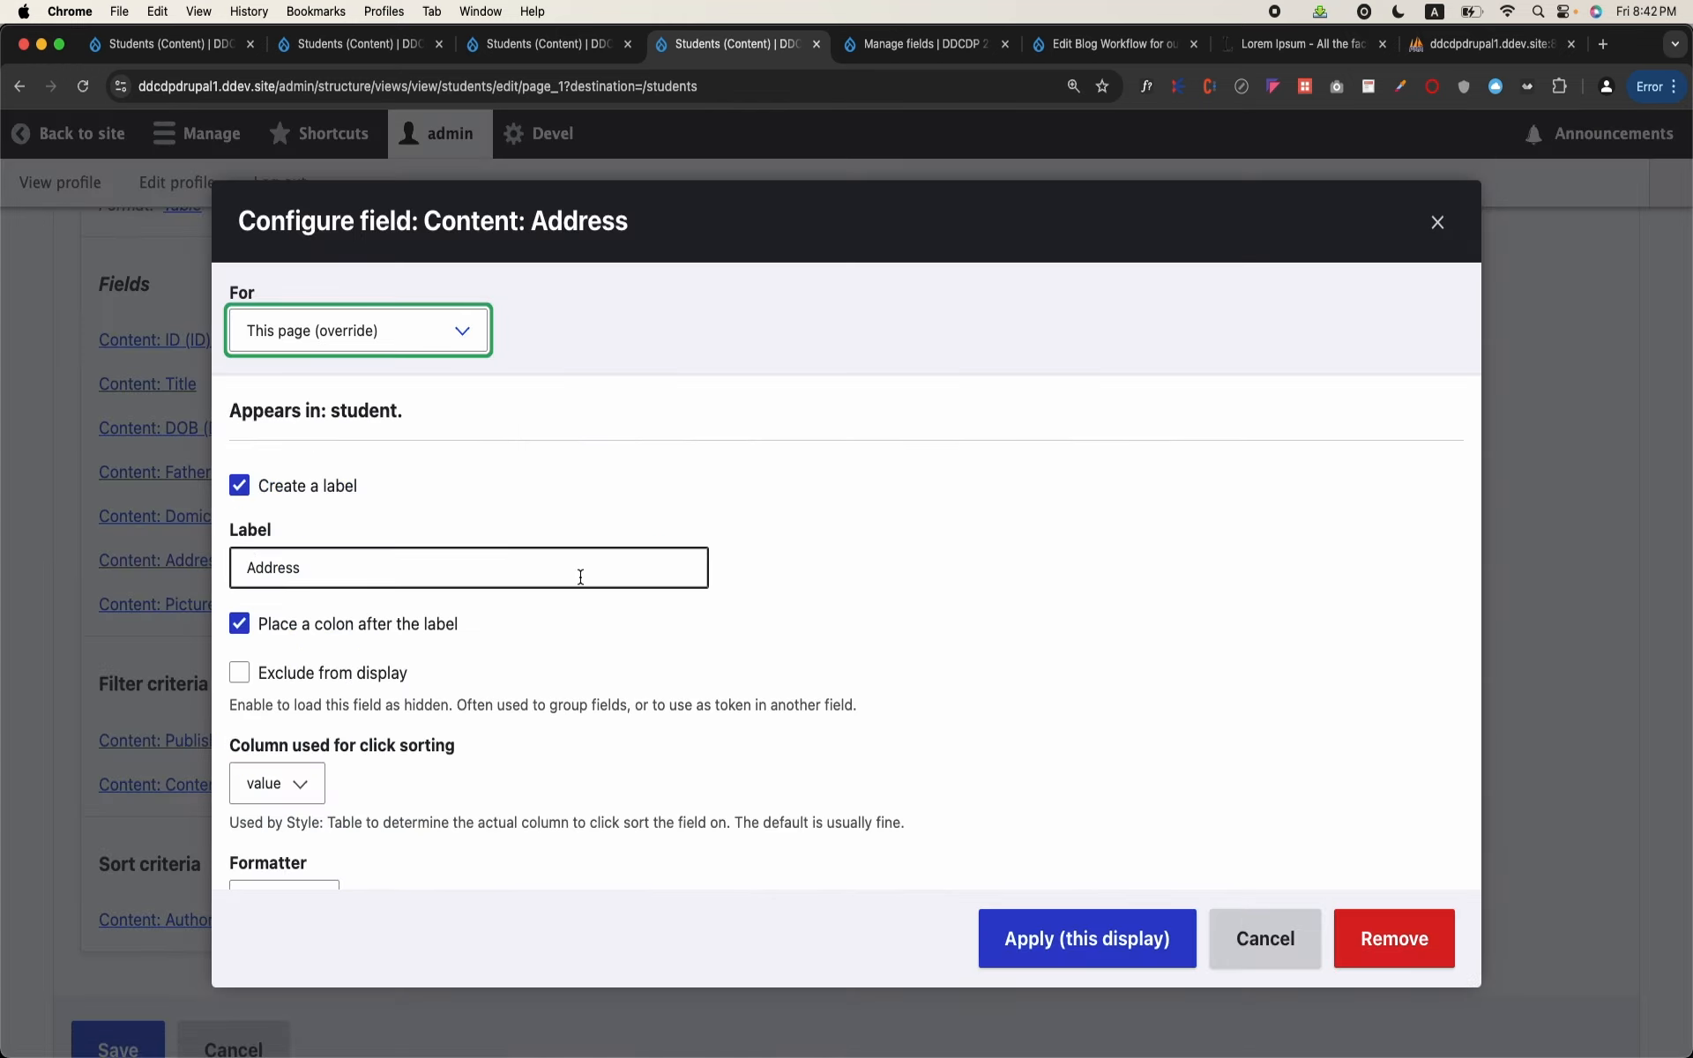
Step: Expand the Address field's style settings and rewrite results
{"action": "scroll", "coordinate": [591, 586], "scroll_direction": "down", "scroll_amount": 5}
{"action": "scroll", "coordinate": [596, 595], "scroll_direction": "down", "scroll_amount": 1}
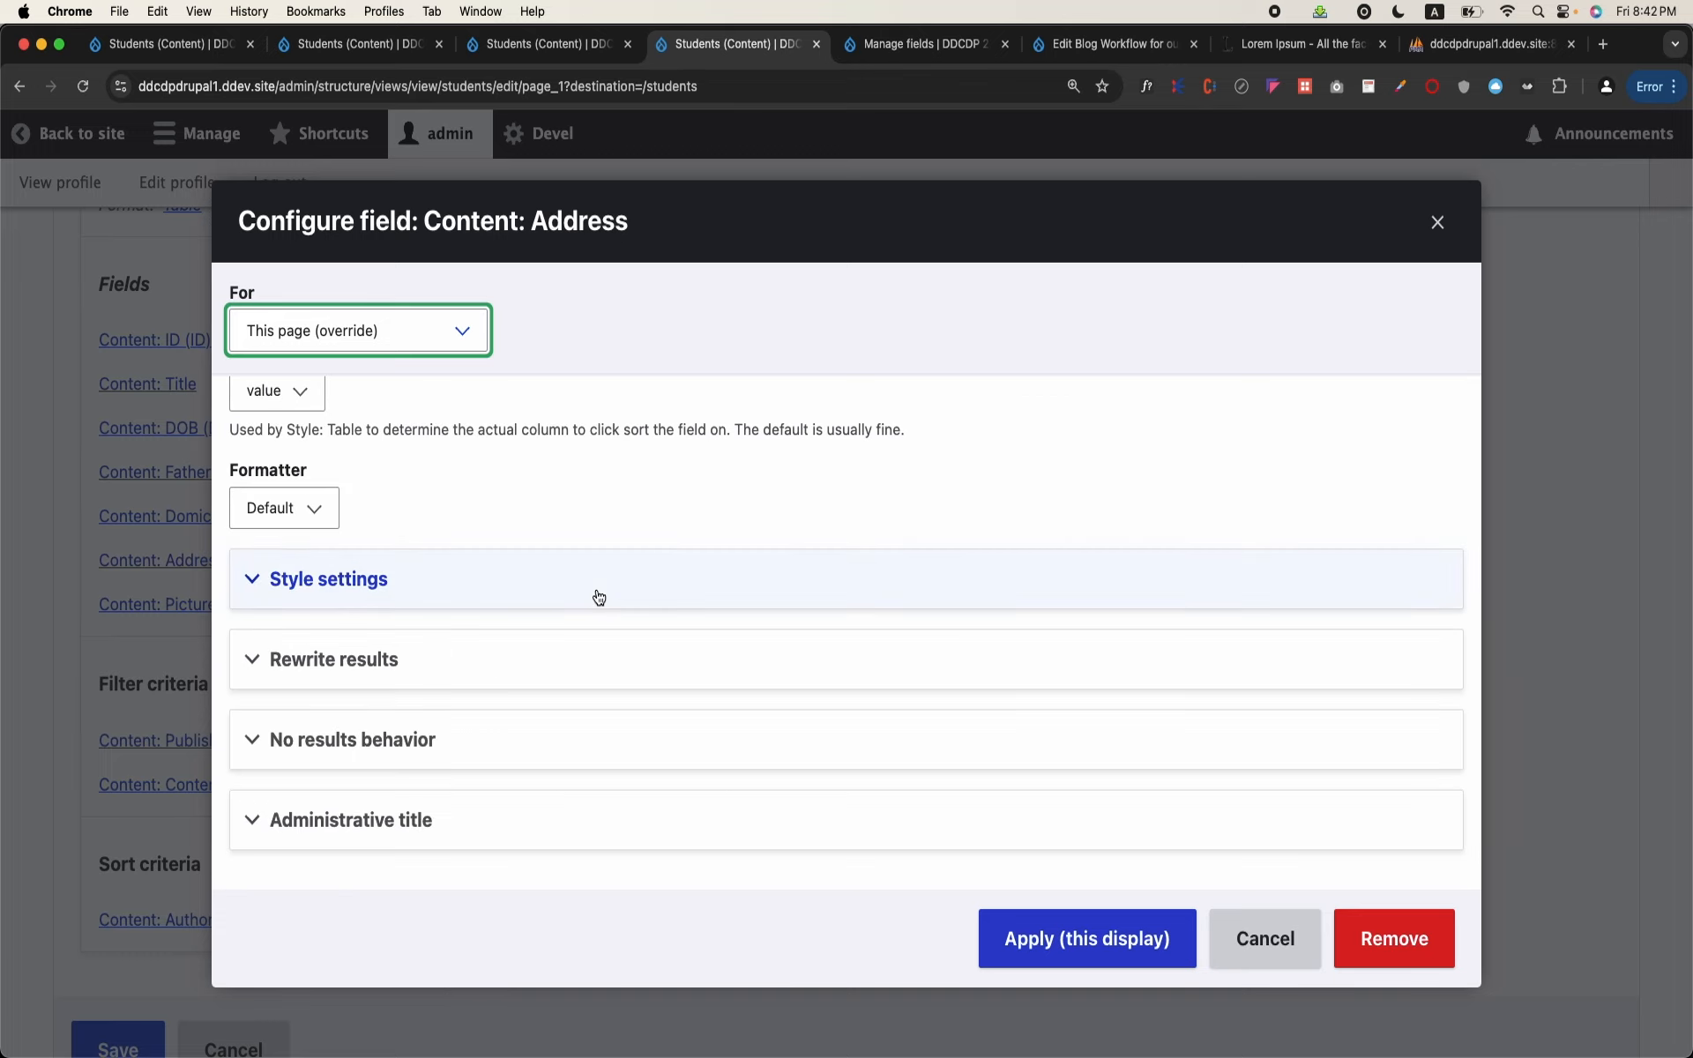
{"action": "left_click", "coordinate": [599, 598]}
{"action": "scroll", "coordinate": [597, 594], "scroll_direction": "down", "scroll_amount": 5}
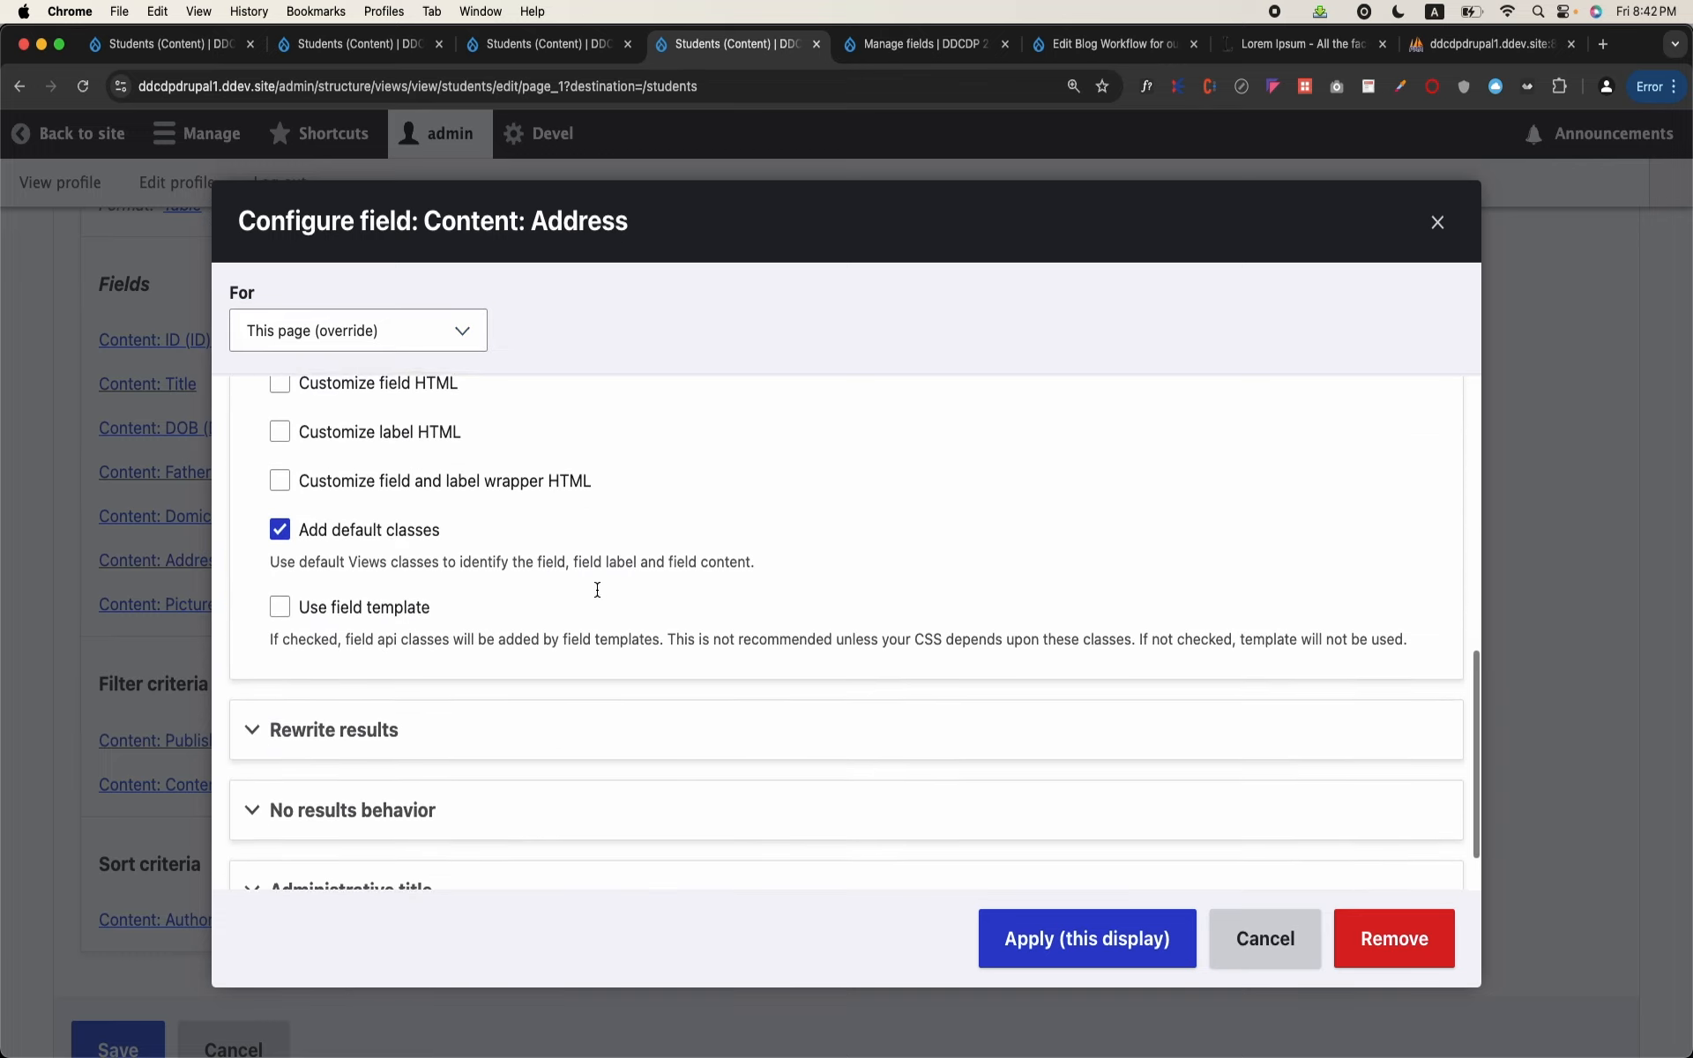
{"action": "left_click", "coordinate": [441, 660]}
{"action": "scroll", "coordinate": [438, 687], "scroll_direction": "down", "scroll_amount": 4}
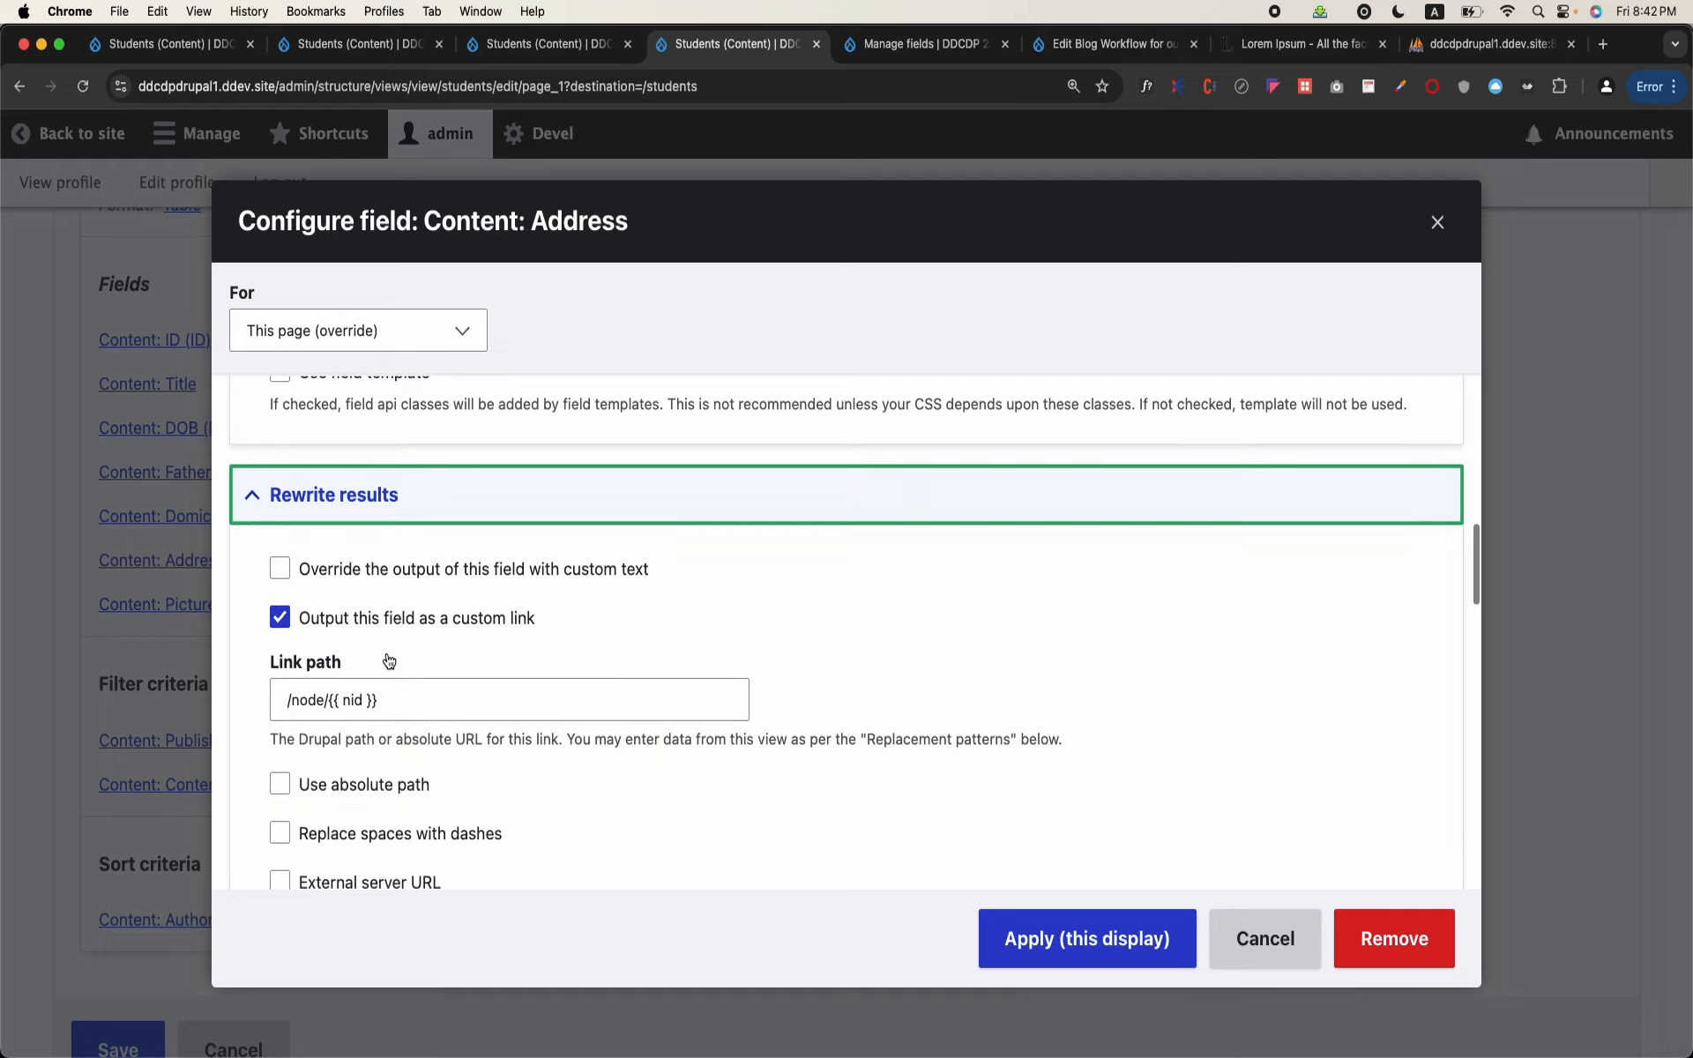
Step: Examine the available replacement patterns and compare the nid token with the Address field's link path
{"action": "scroll", "coordinate": [435, 702], "scroll_direction": "down", "scroll_amount": 8}
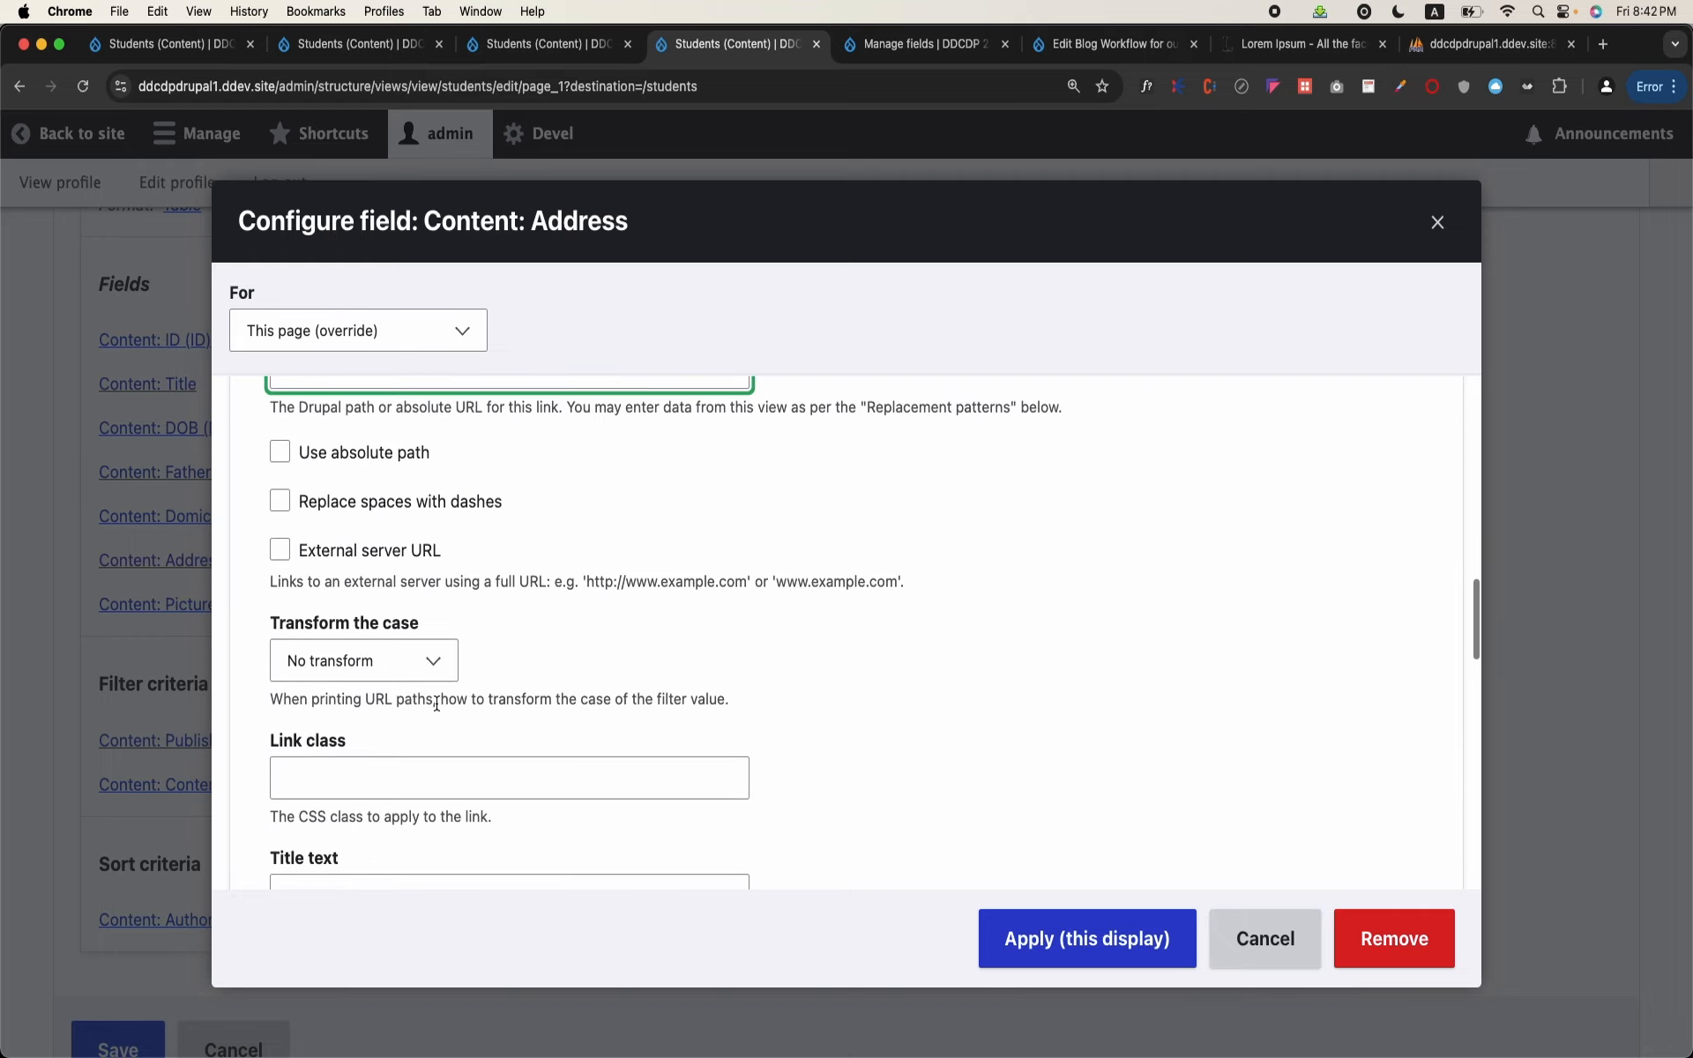
{"action": "scroll", "coordinate": [436, 671], "scroll_direction": "down", "scroll_amount": 5}
{"action": "left_click", "coordinate": [438, 599]}
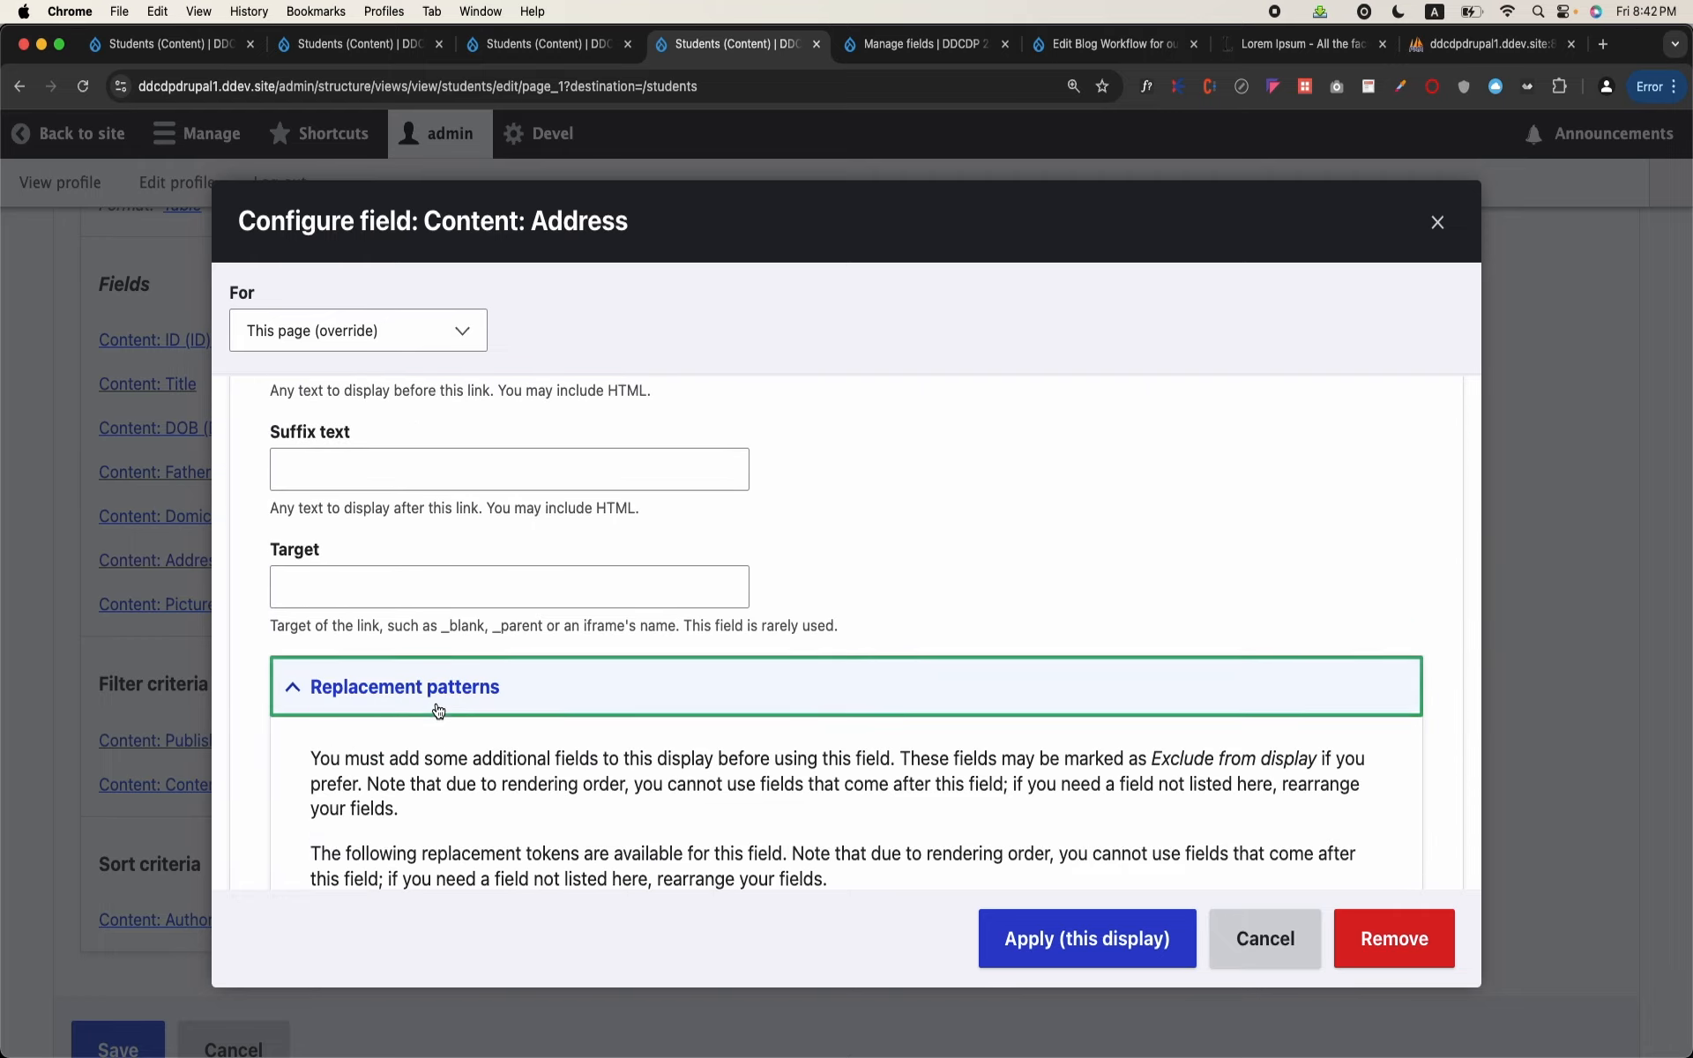
{"action": "scroll", "coordinate": [436, 706], "scroll_direction": "down", "scroll_amount": 2}
{"action": "scroll", "coordinate": [436, 708], "scroll_direction": "down", "scroll_amount": 4}
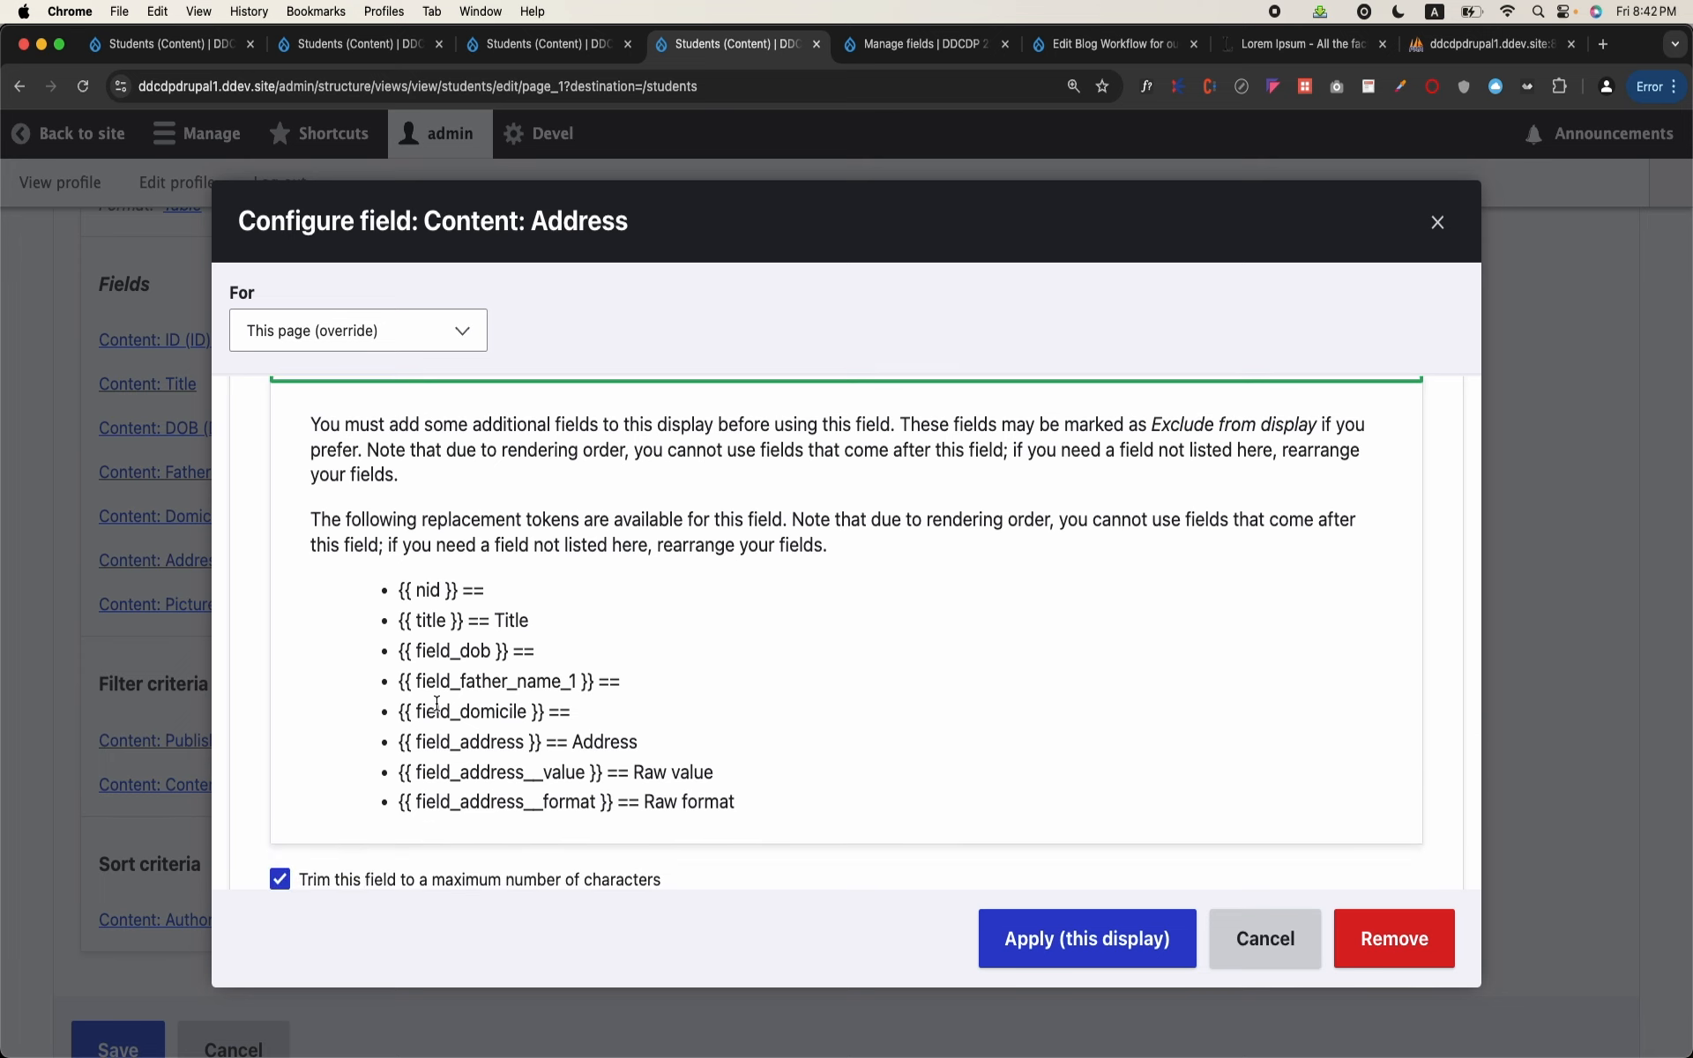
{"action": "scroll", "coordinate": [437, 703], "scroll_direction": "up", "scroll_amount": 10}
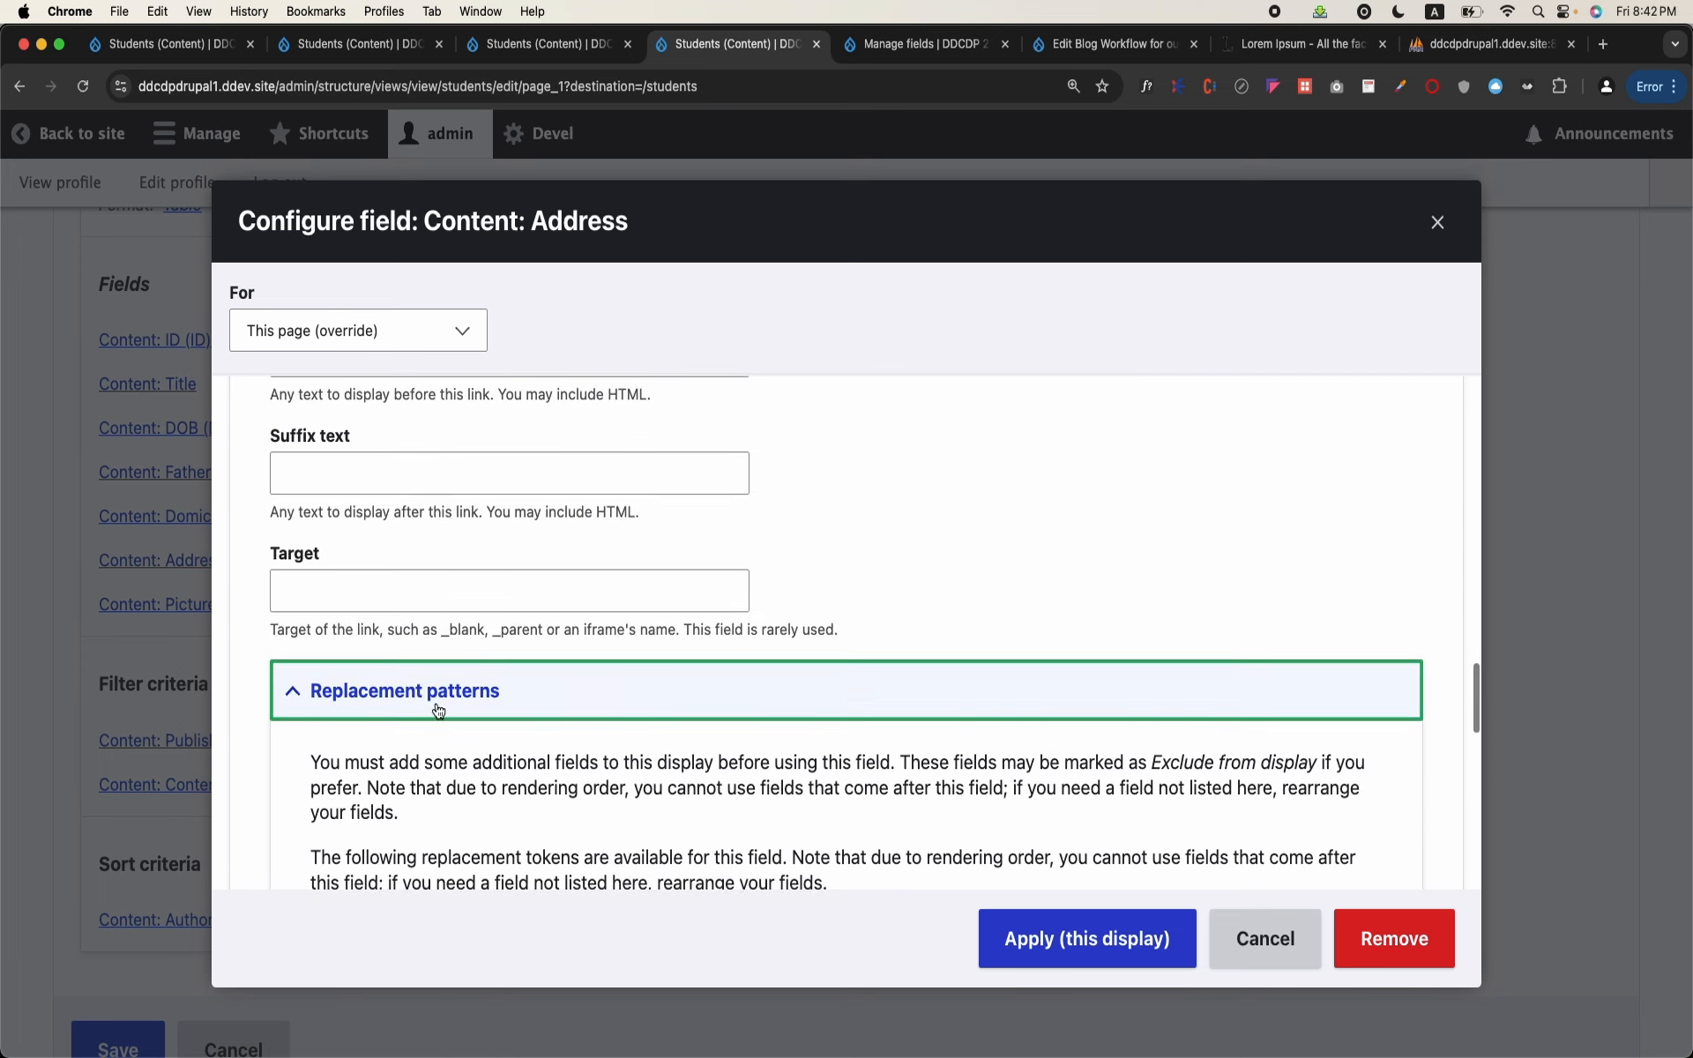
{"action": "scroll", "coordinate": [436, 702], "scroll_direction": "up", "scroll_amount": 7}
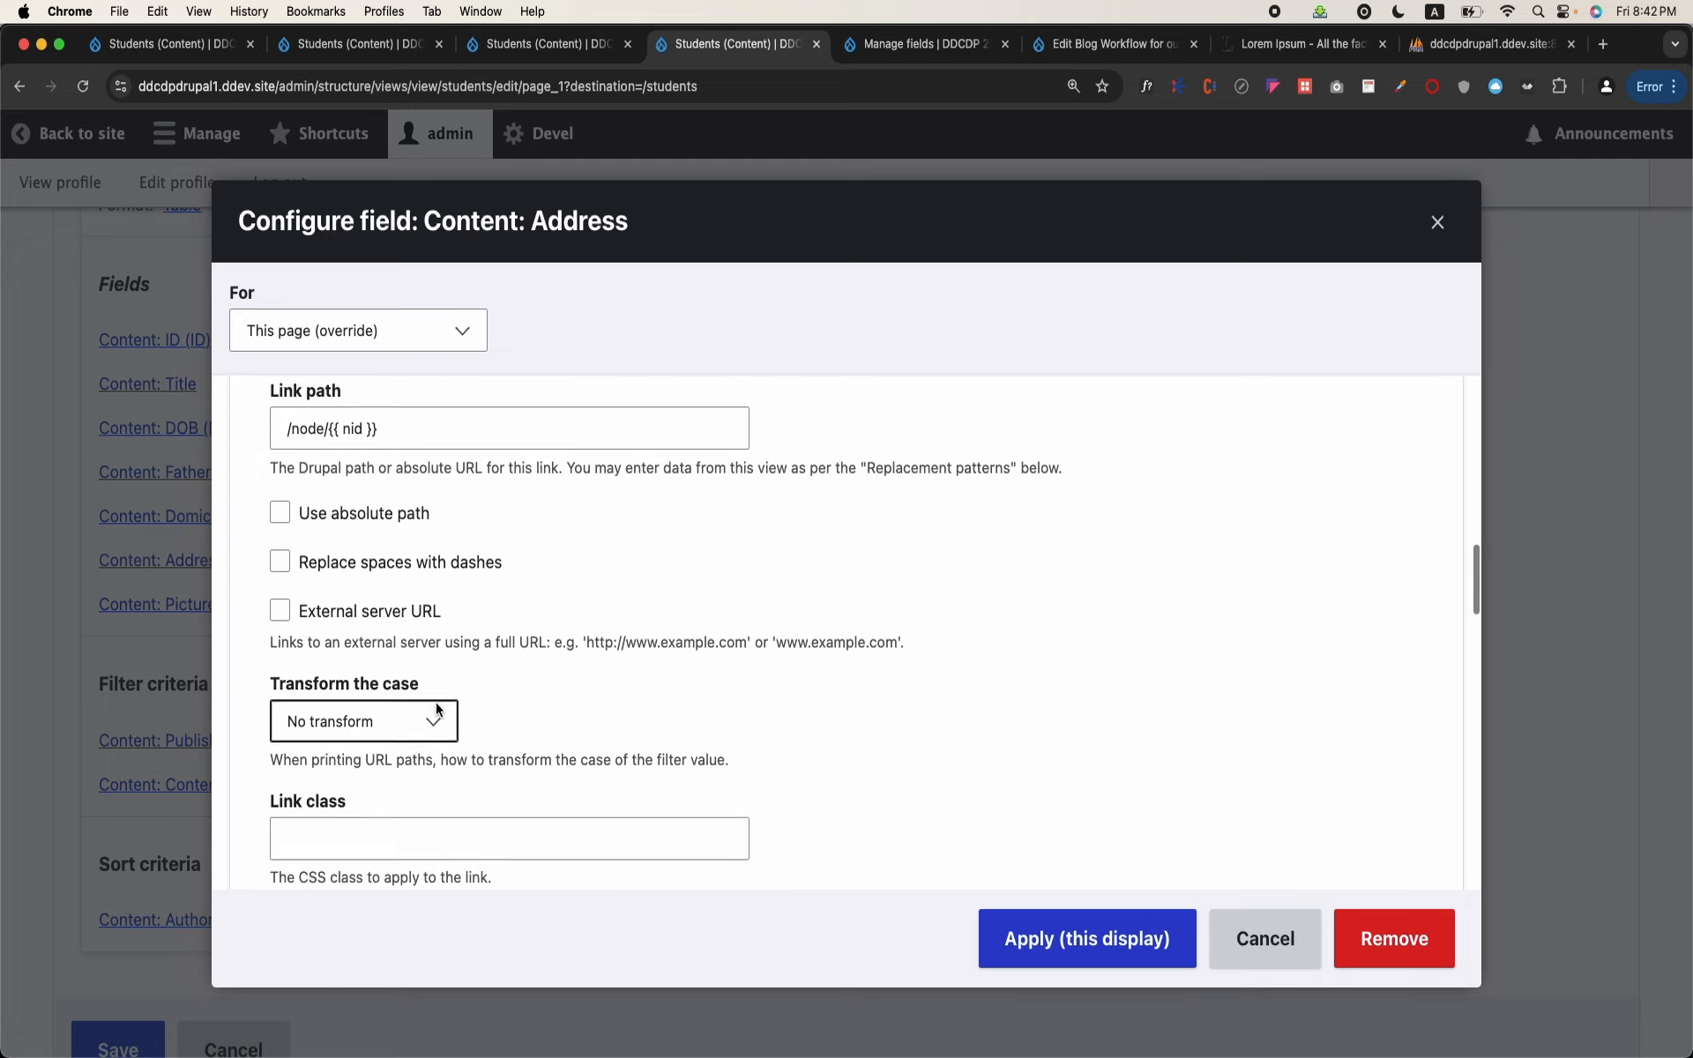
{"action": "left_click", "coordinate": [449, 622]}
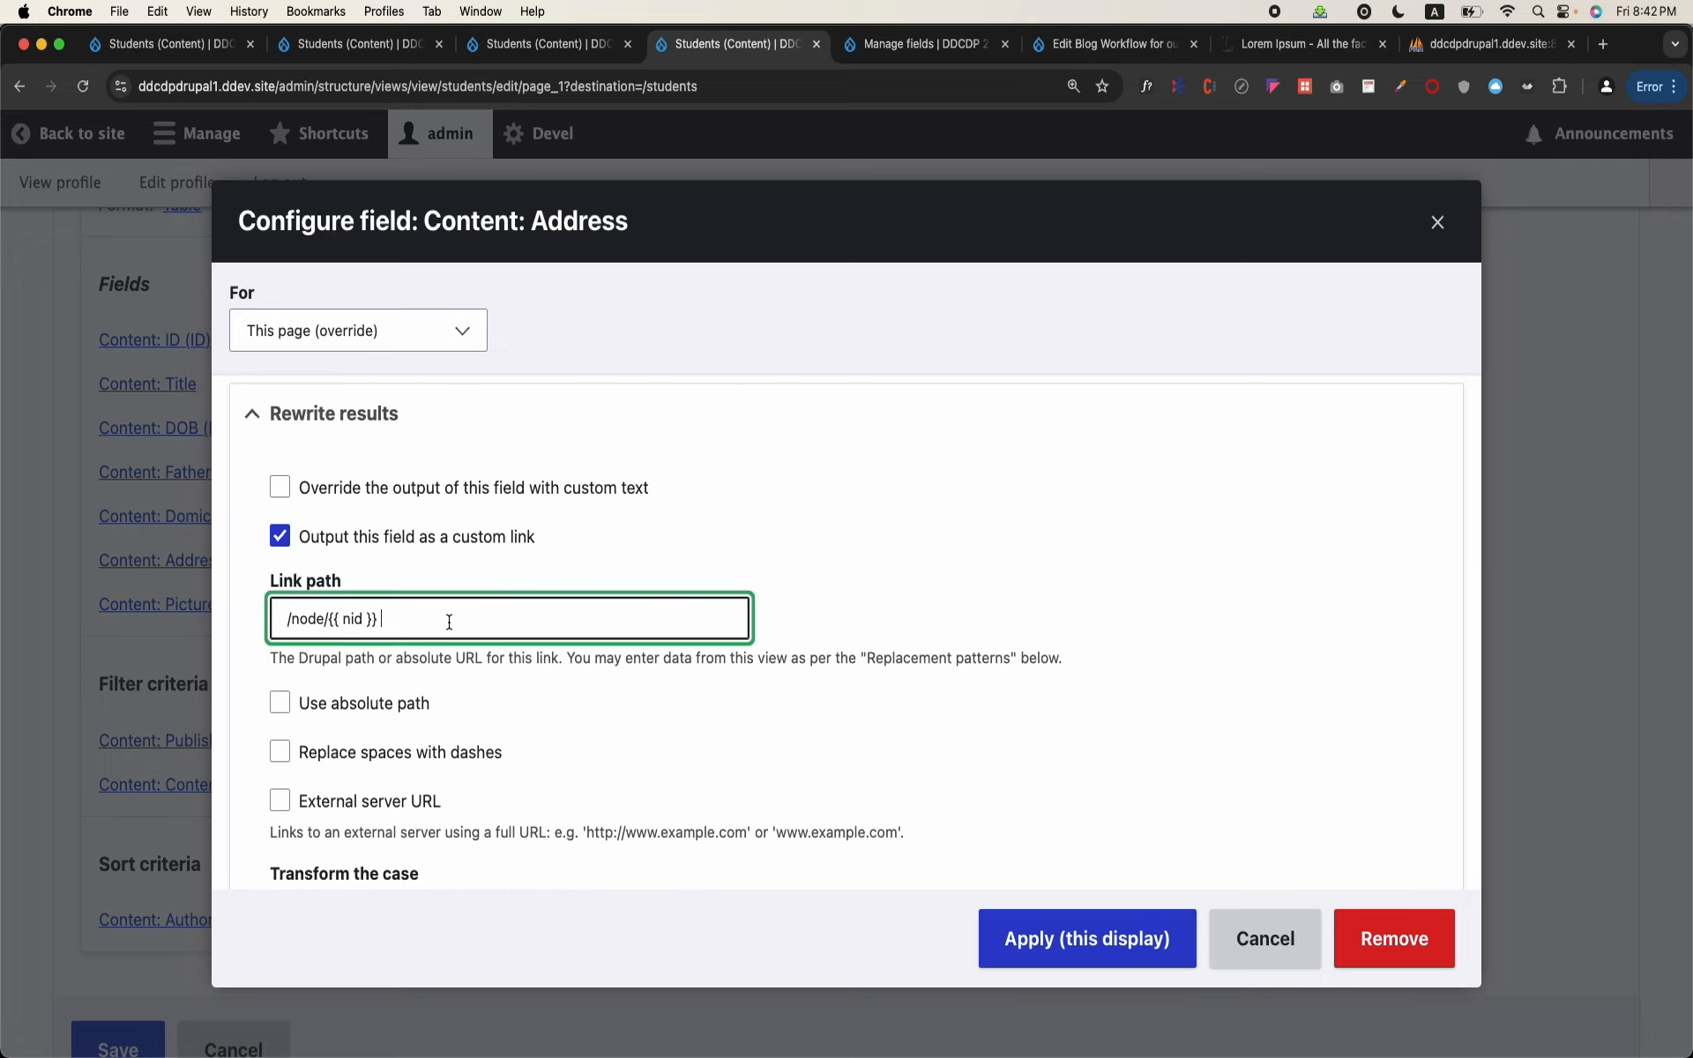
Step: Turn off trimming to a maximum number of characters for the Address field and apply it to this display
{"action": "scroll", "coordinate": [449, 622], "scroll_direction": "down", "scroll_amount": 5}
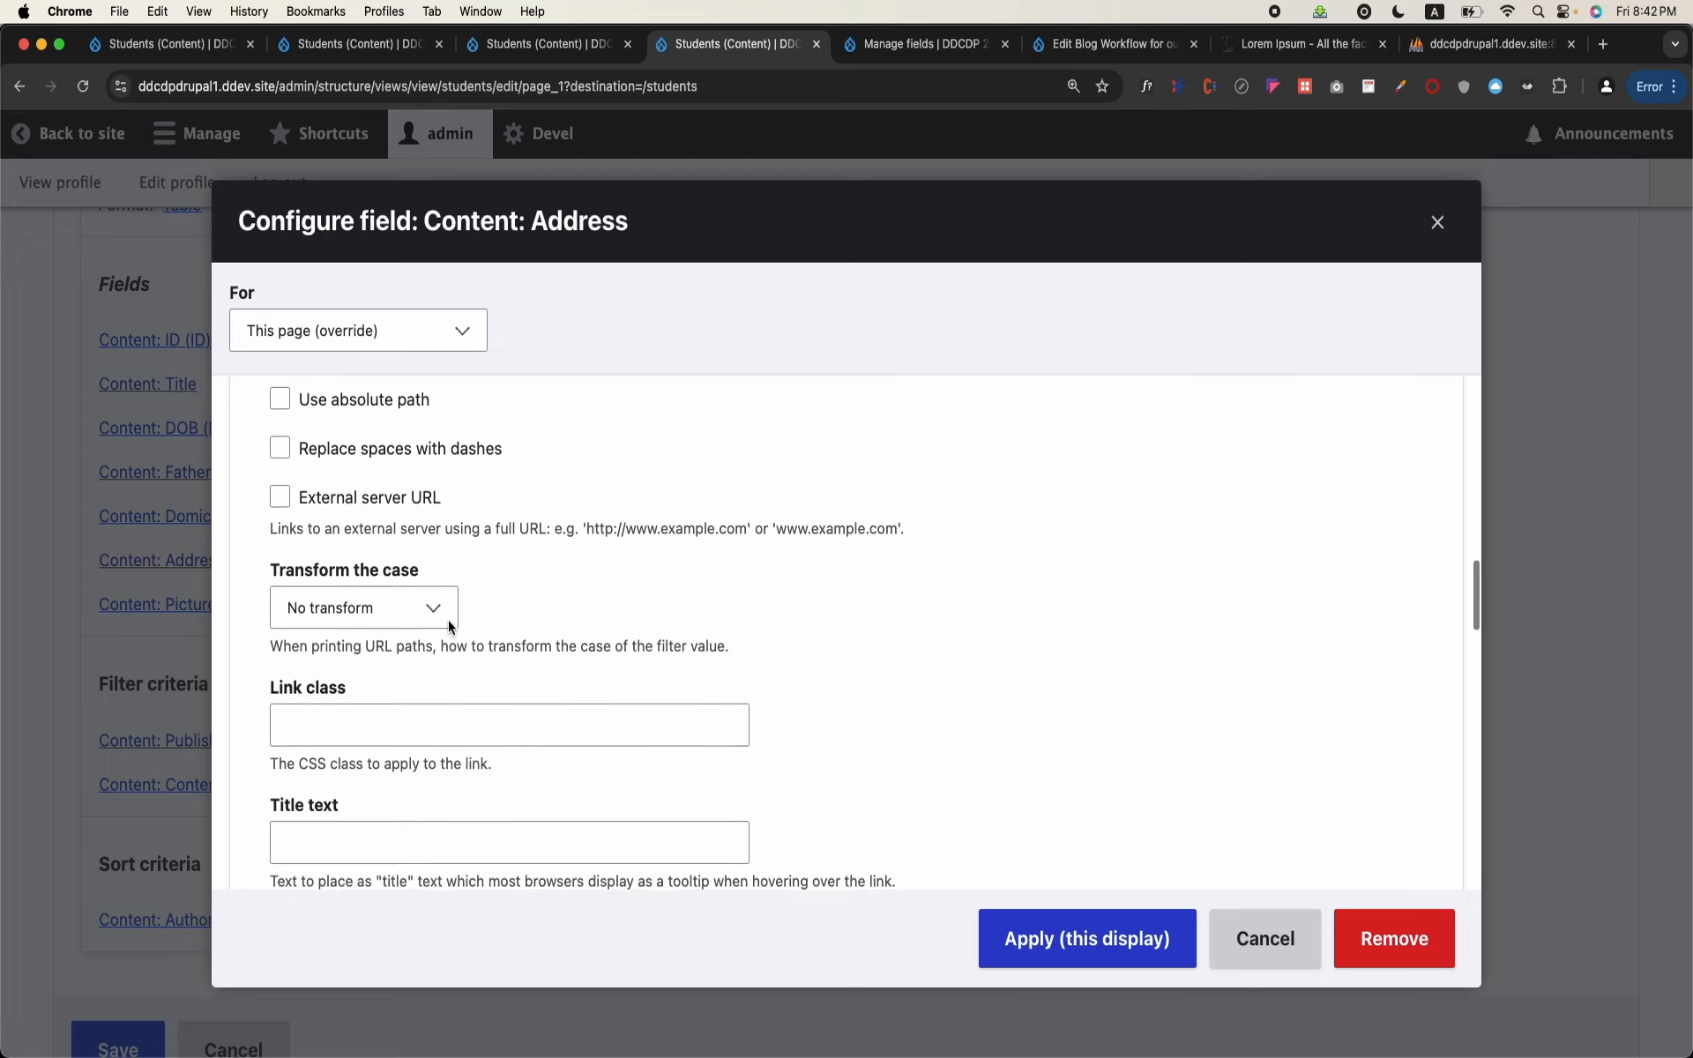
{"action": "scroll", "coordinate": [448, 621], "scroll_direction": "down", "scroll_amount": 4}
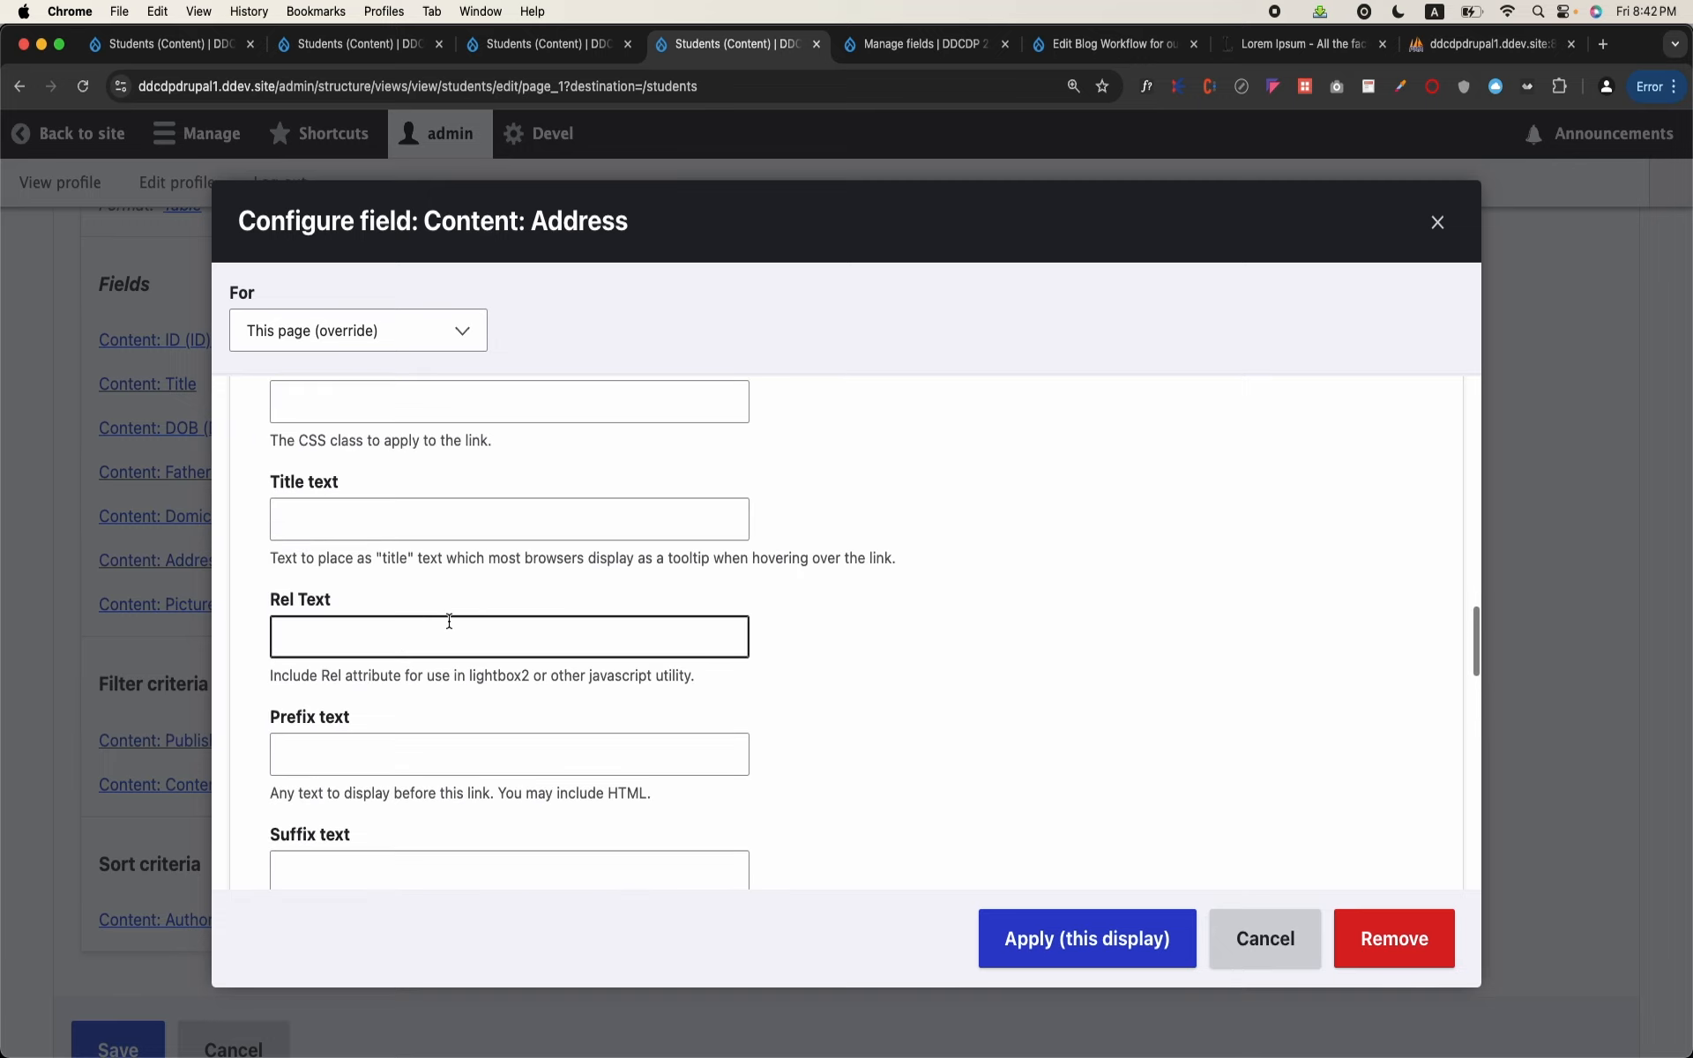
{"action": "scroll", "coordinate": [449, 621], "scroll_direction": "down", "scroll_amount": 6}
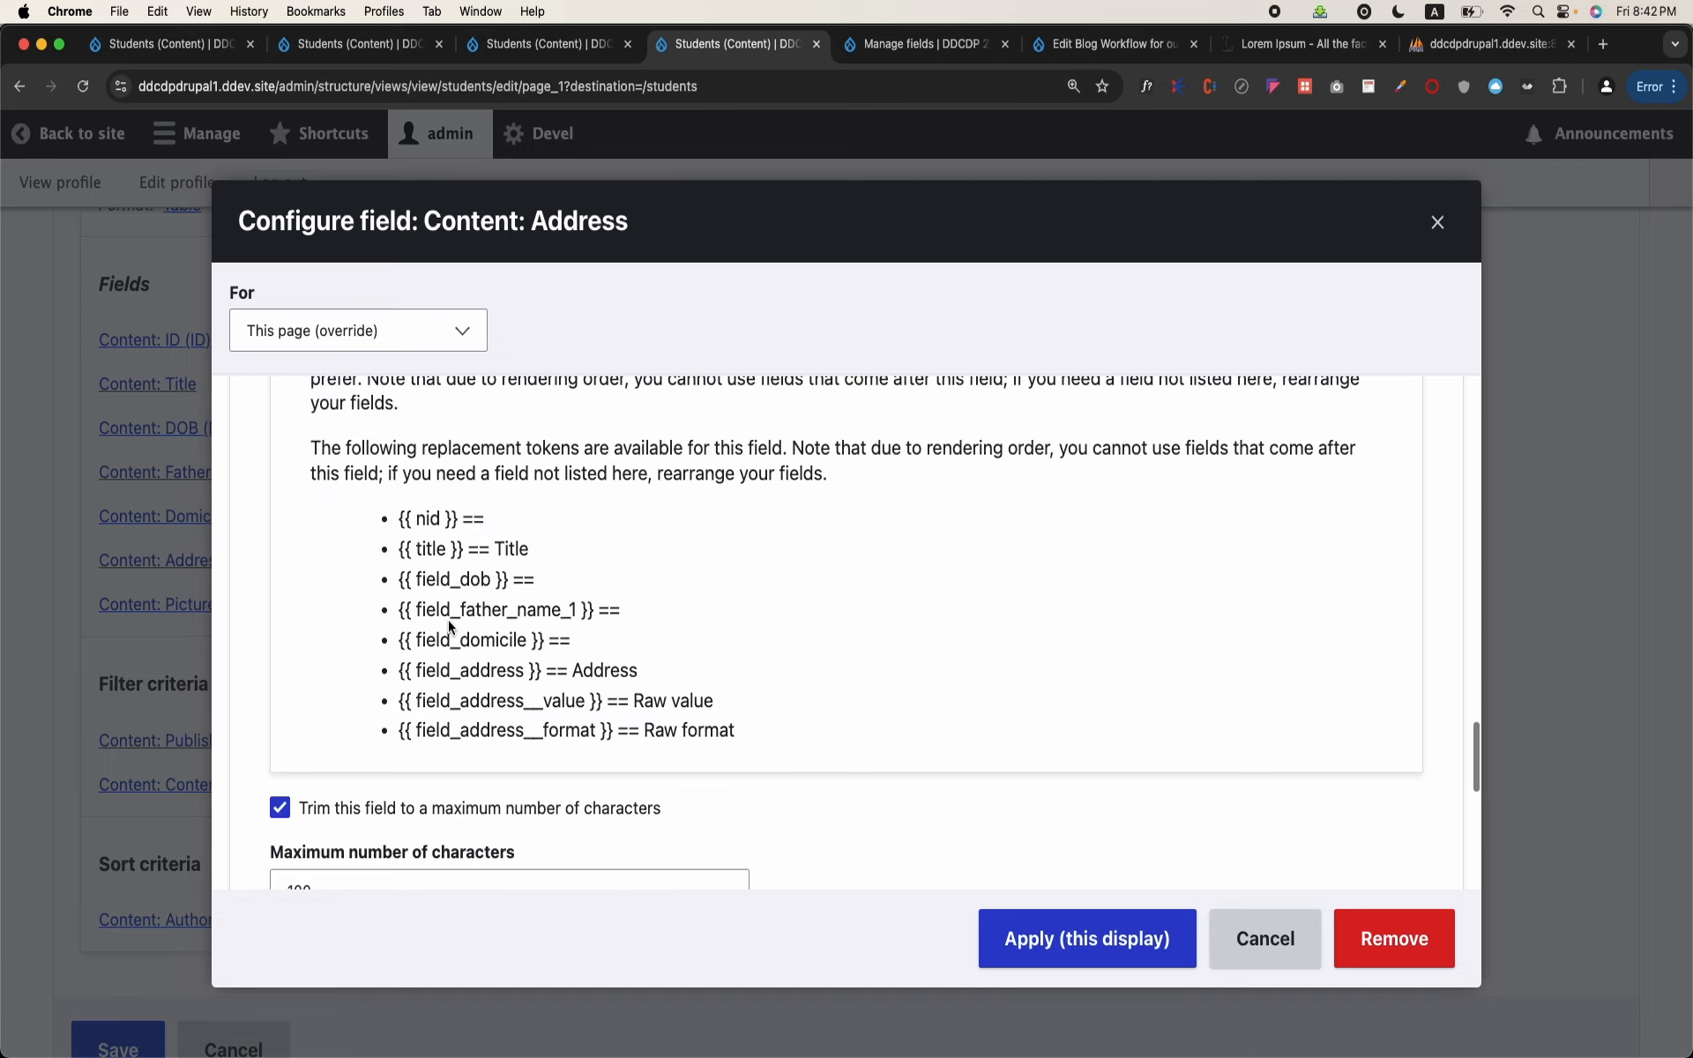
{"action": "scroll", "coordinate": [449, 626], "scroll_direction": "down", "scroll_amount": 3}
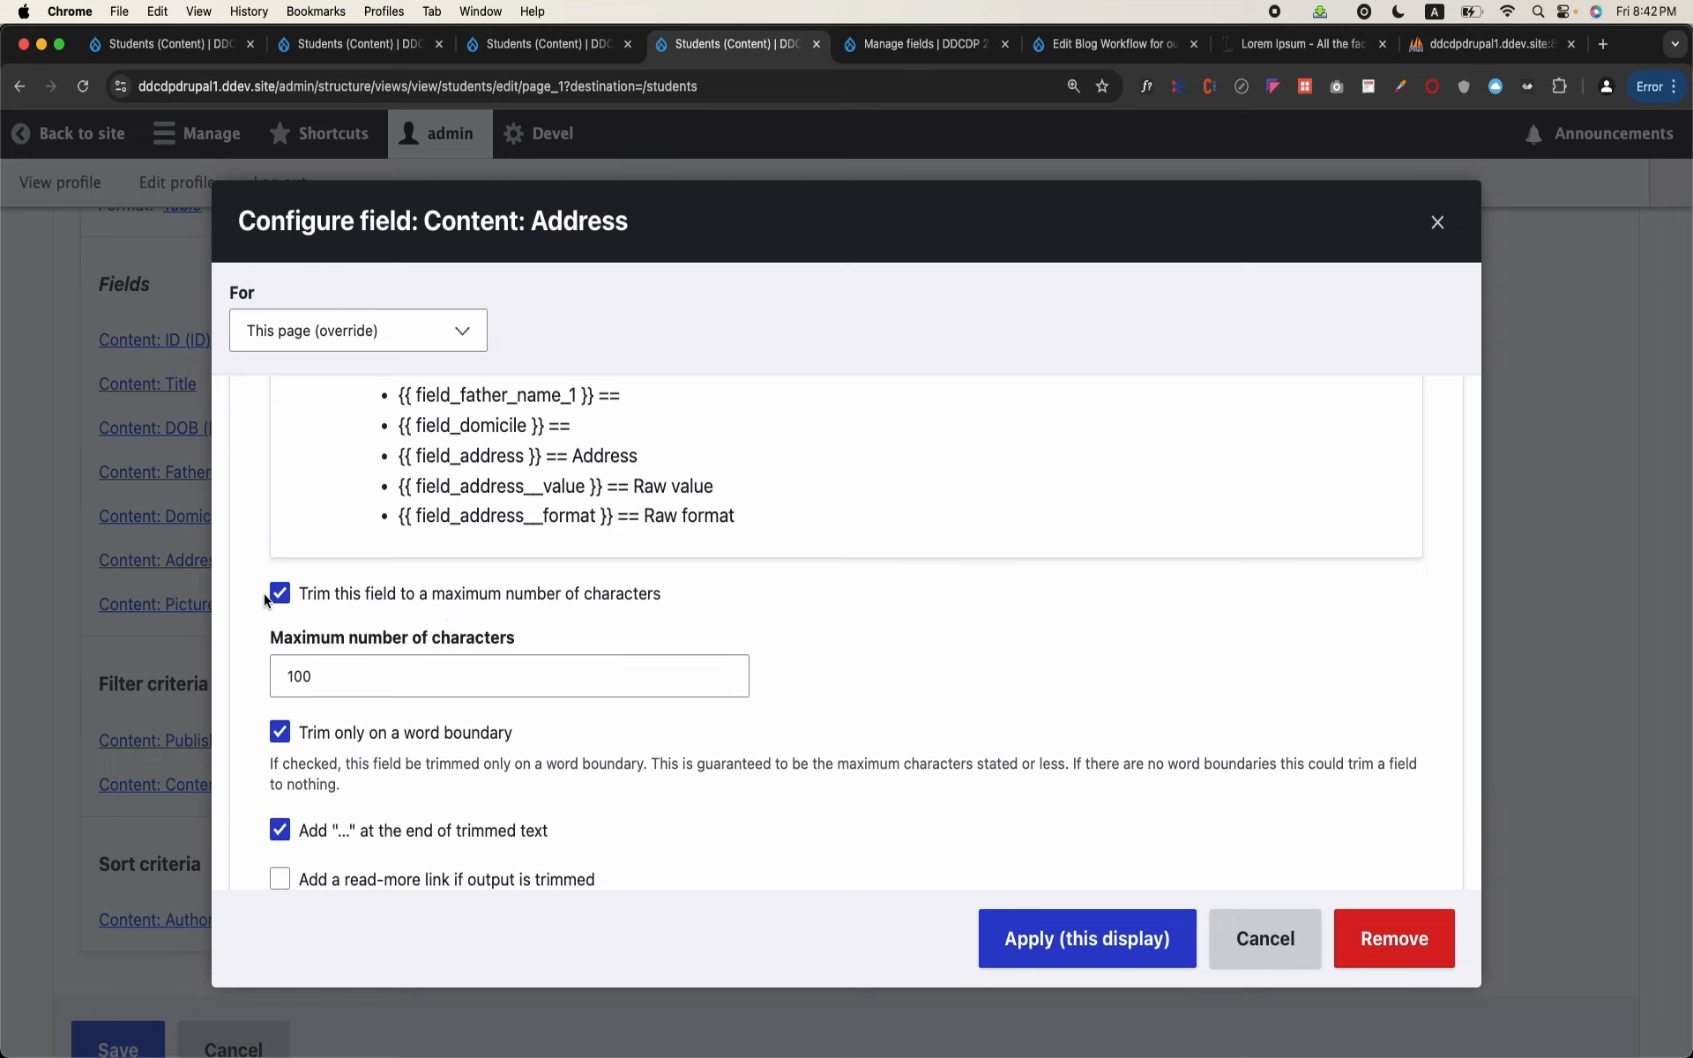
{"action": "left_click", "coordinate": [279, 593]}
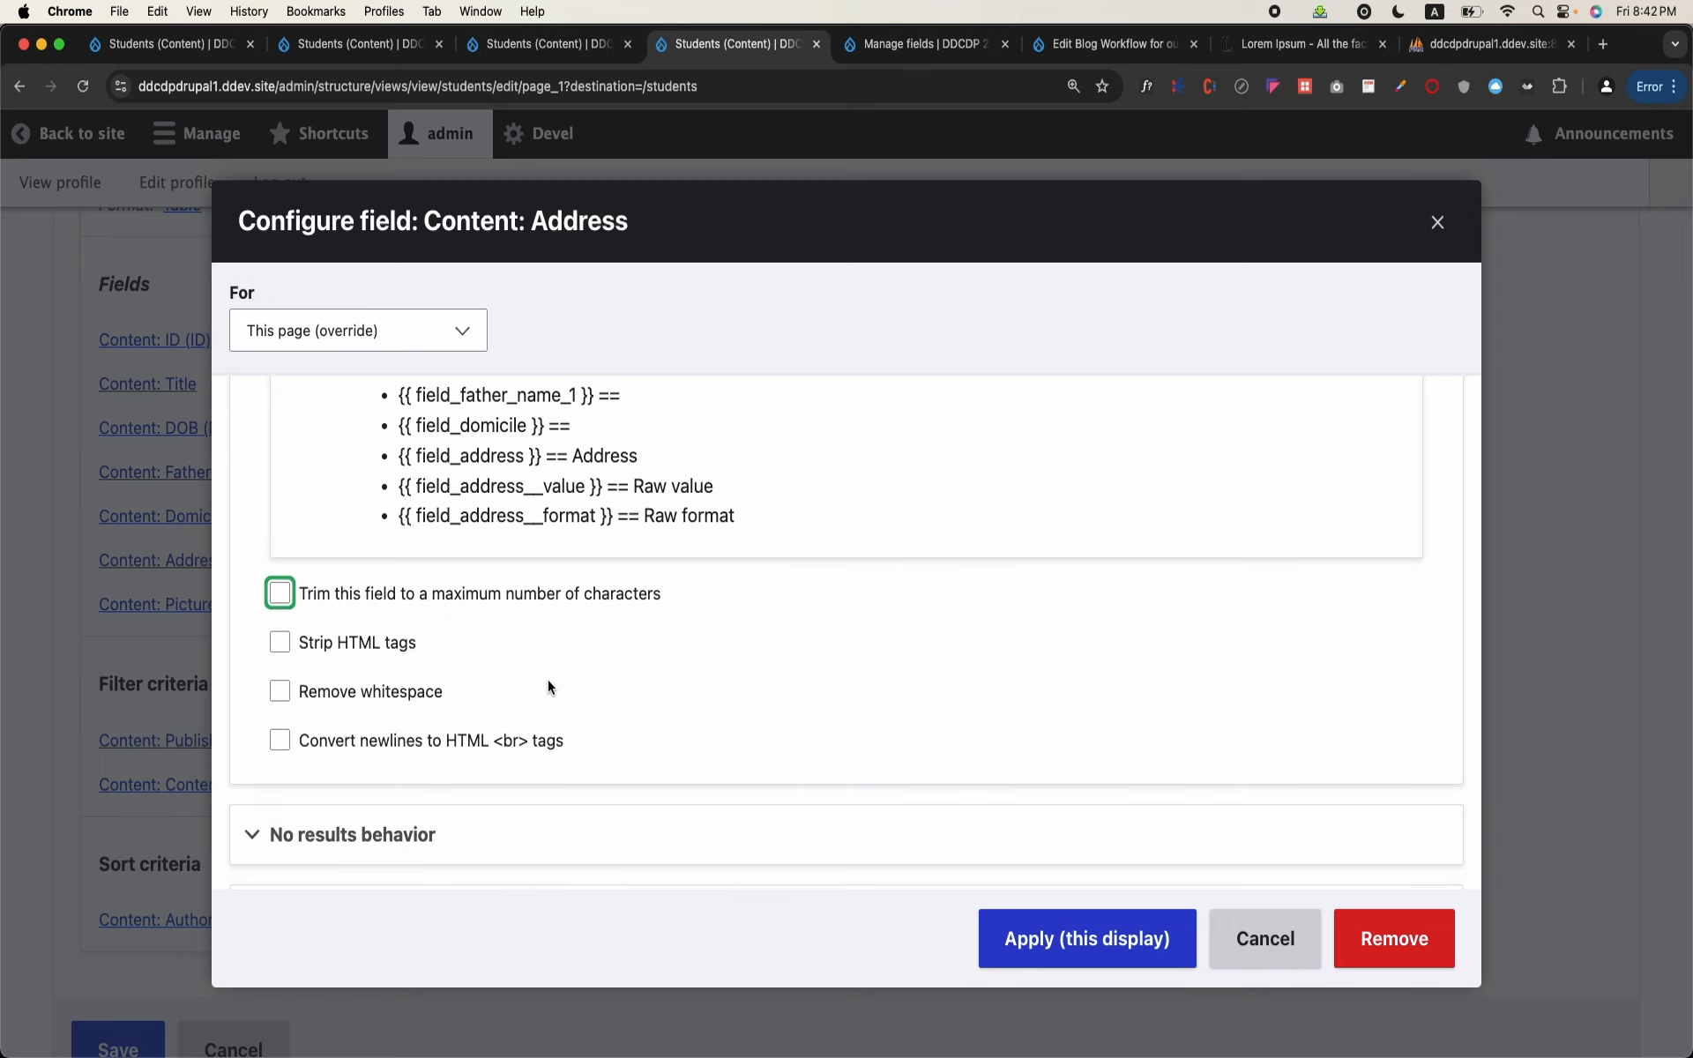
{"action": "left_click", "coordinate": [1087, 938]}
Step: Check the Address links in the view preview and save the Students view
{"action": "scroll", "coordinate": [596, 781], "scroll_direction": "down", "scroll_amount": 15}
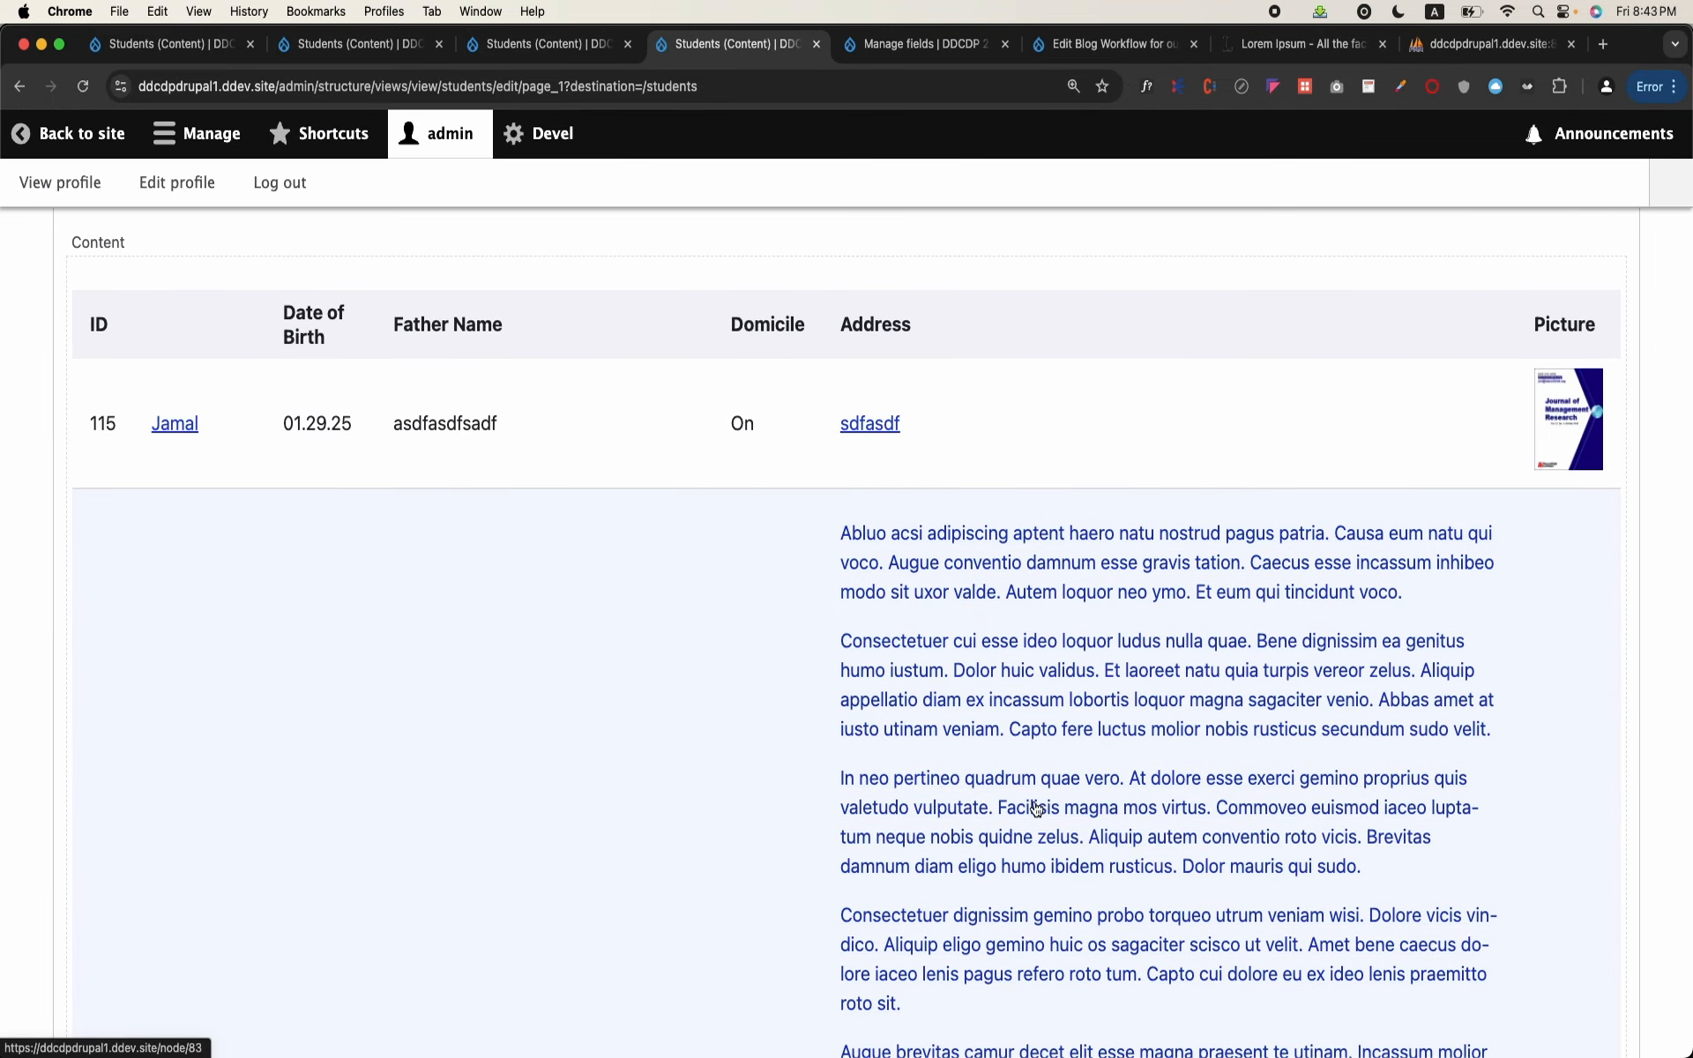
{"action": "scroll", "coordinate": [527, 674], "scroll_direction": "up", "scroll_amount": 10}
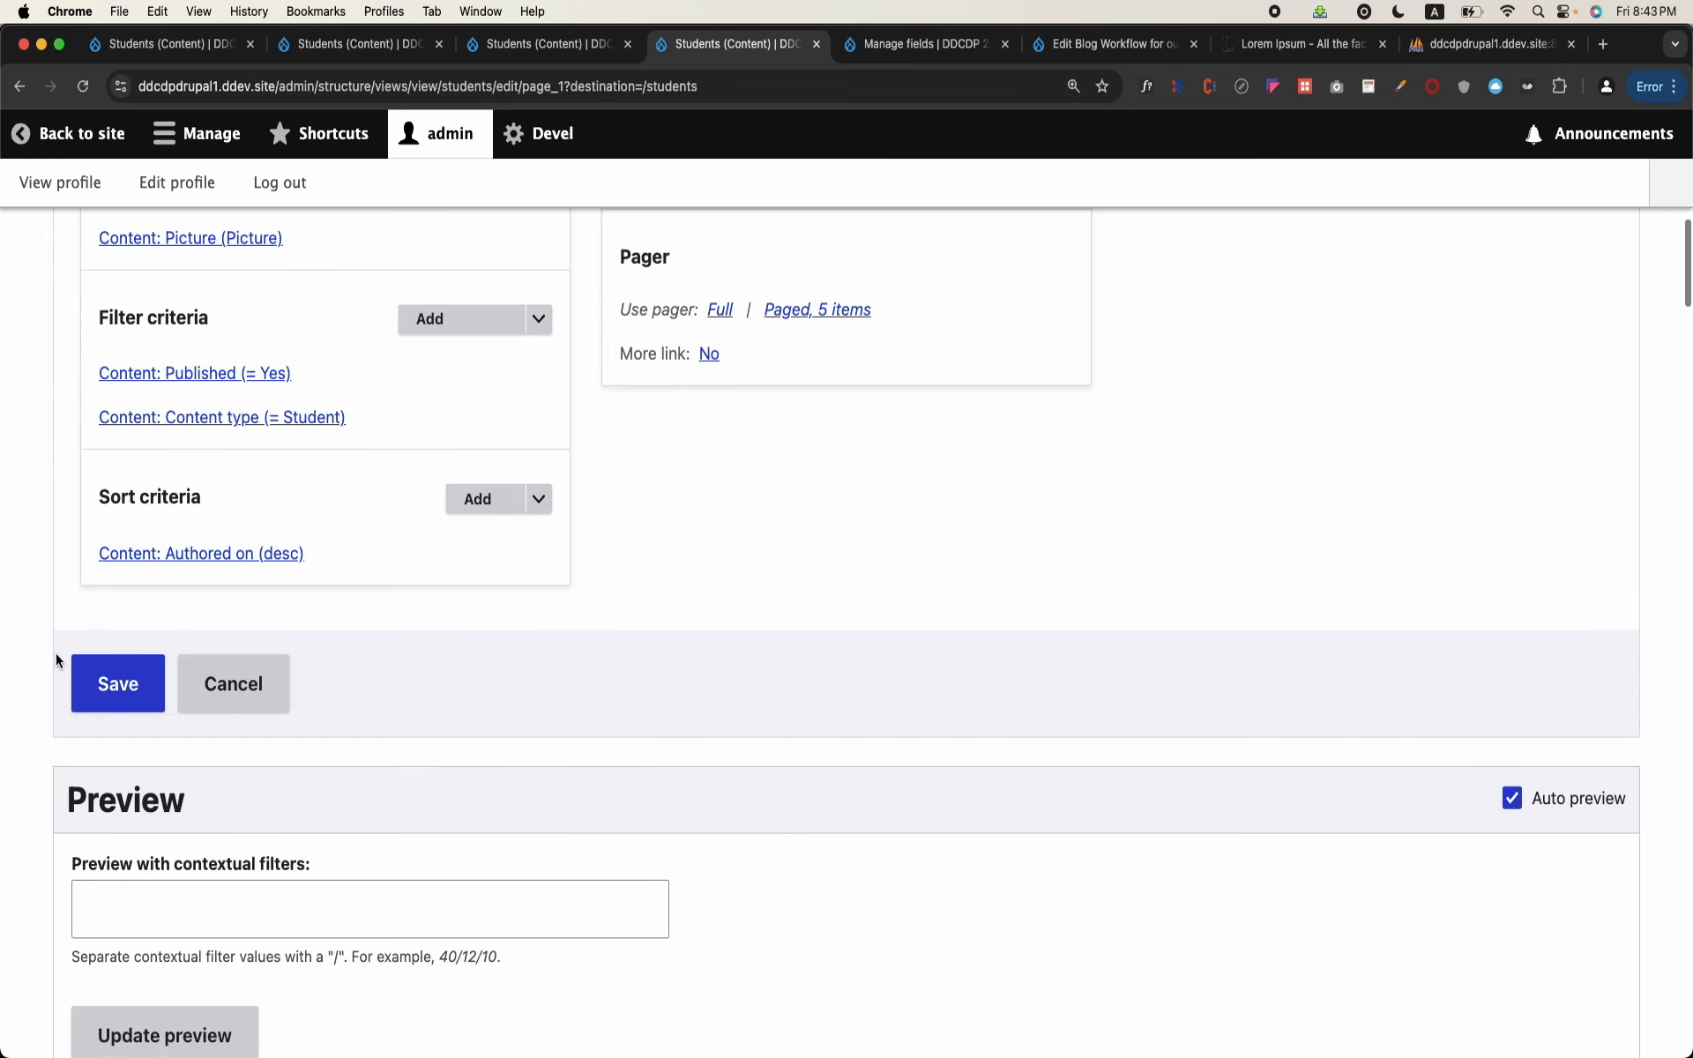
{"action": "left_click", "coordinate": [115, 695]}
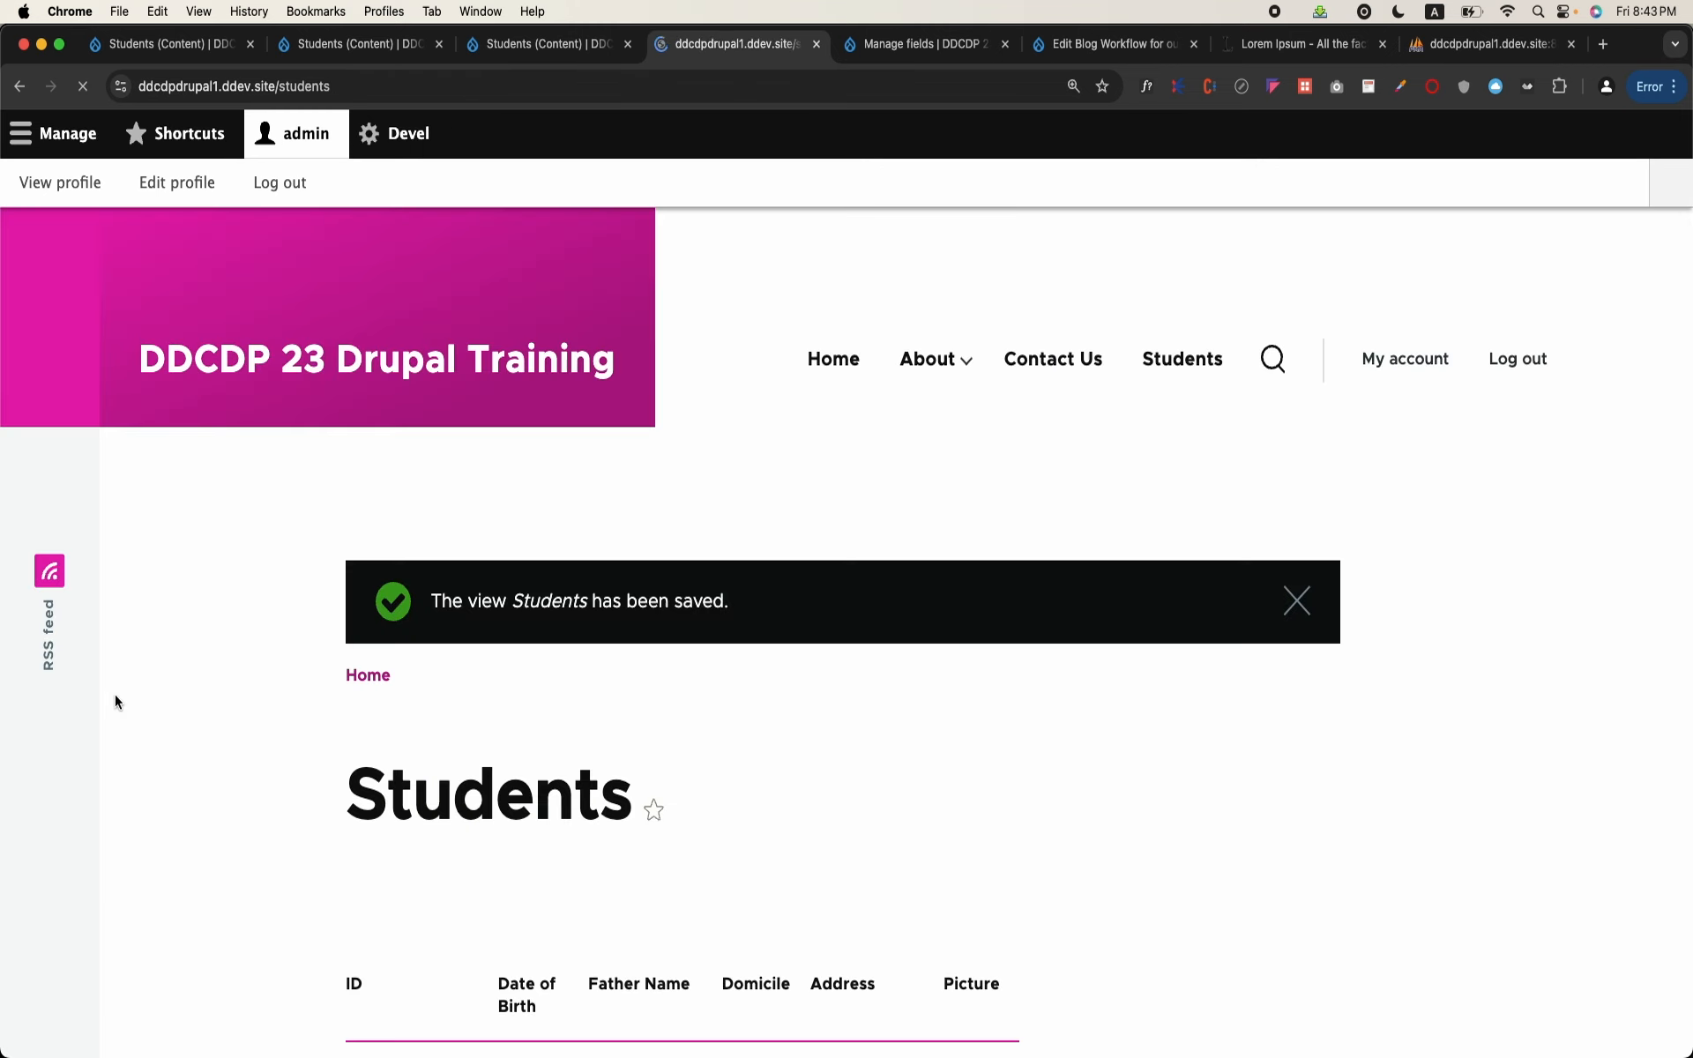
Step: Follow the Address link of the student with ID 83 and inspect the end of the resulting URL
{"action": "scroll", "coordinate": [394, 575], "scroll_direction": "down", "scroll_amount": 6}
{"action": "scroll", "coordinate": [394, 575], "scroll_direction": "down", "scroll_amount": 3}
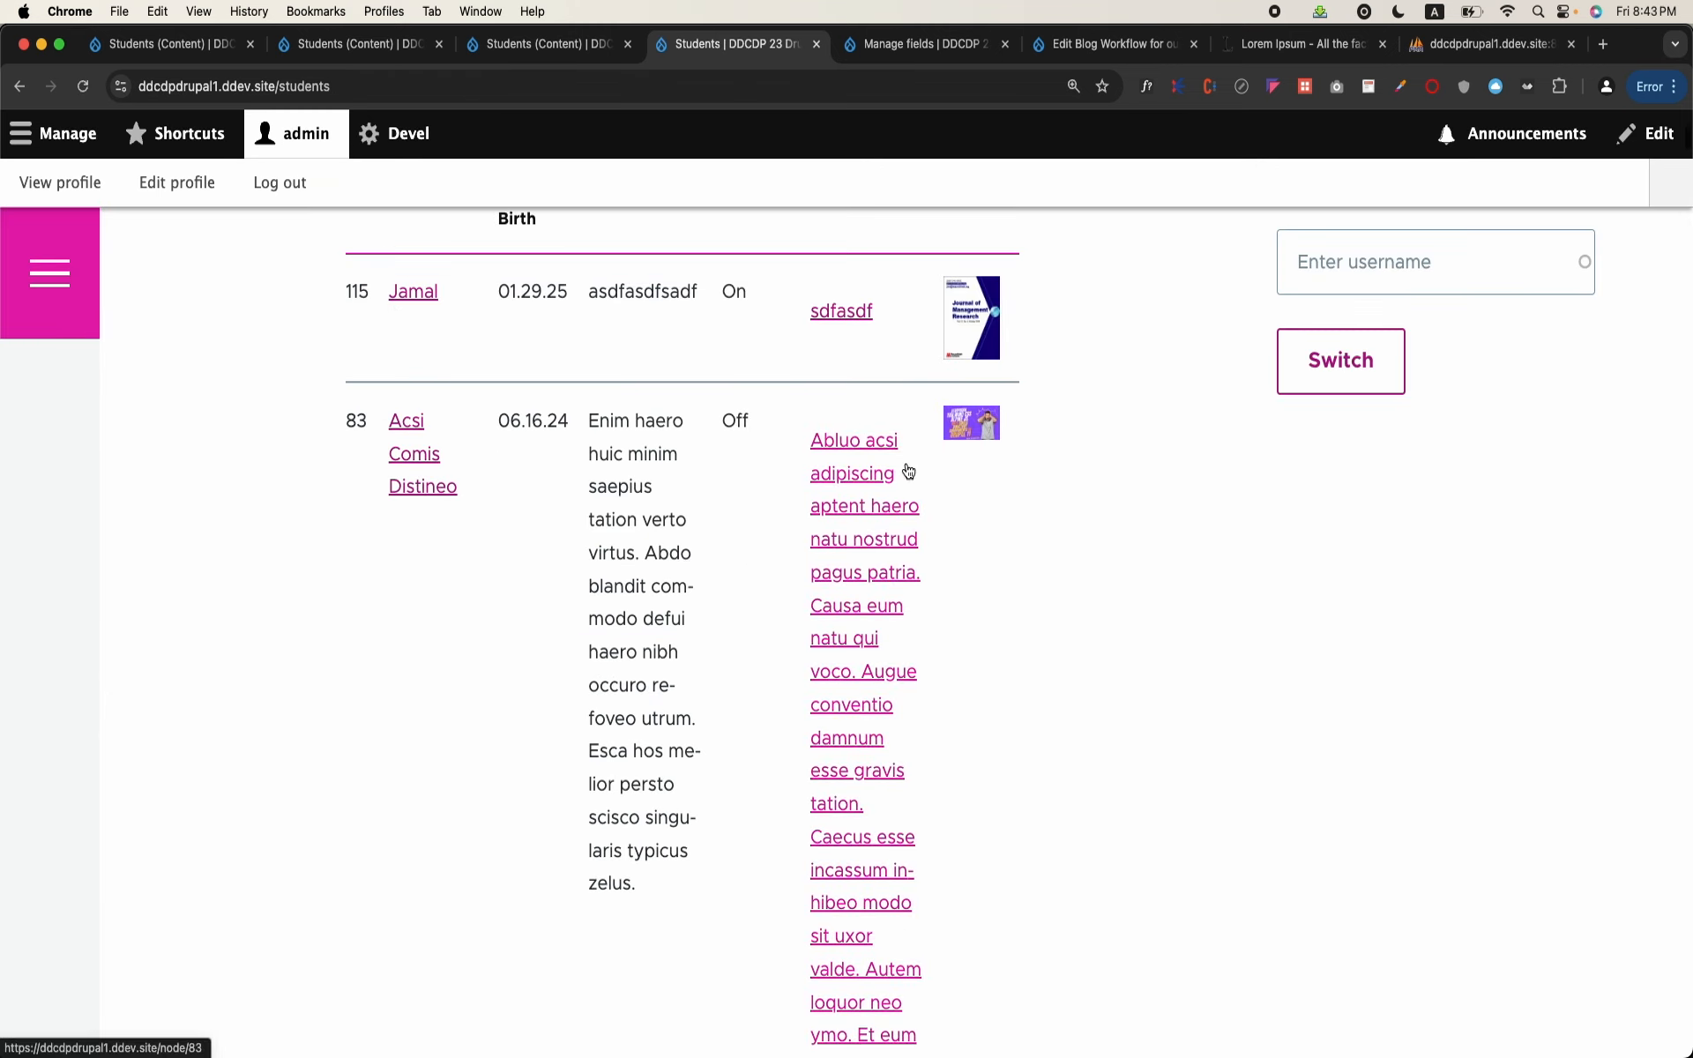
{"action": "left_click", "coordinate": [877, 541]}
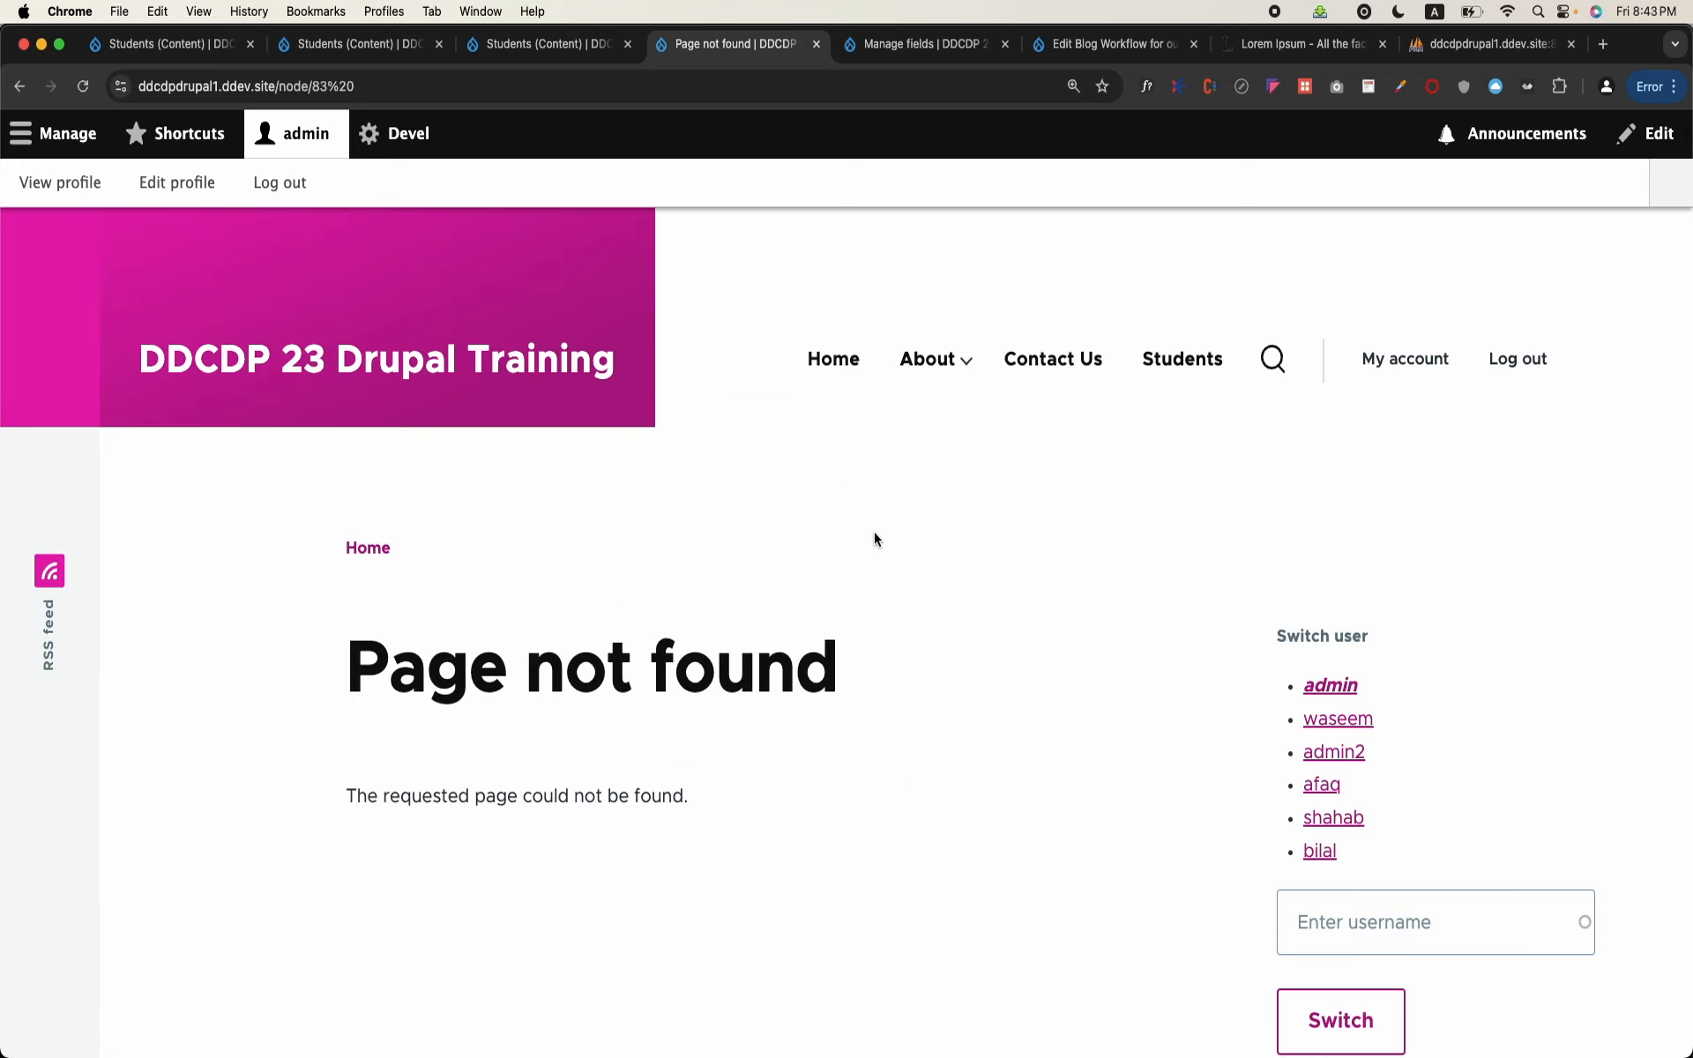
{"action": "left_click", "coordinate": [371, 90]}
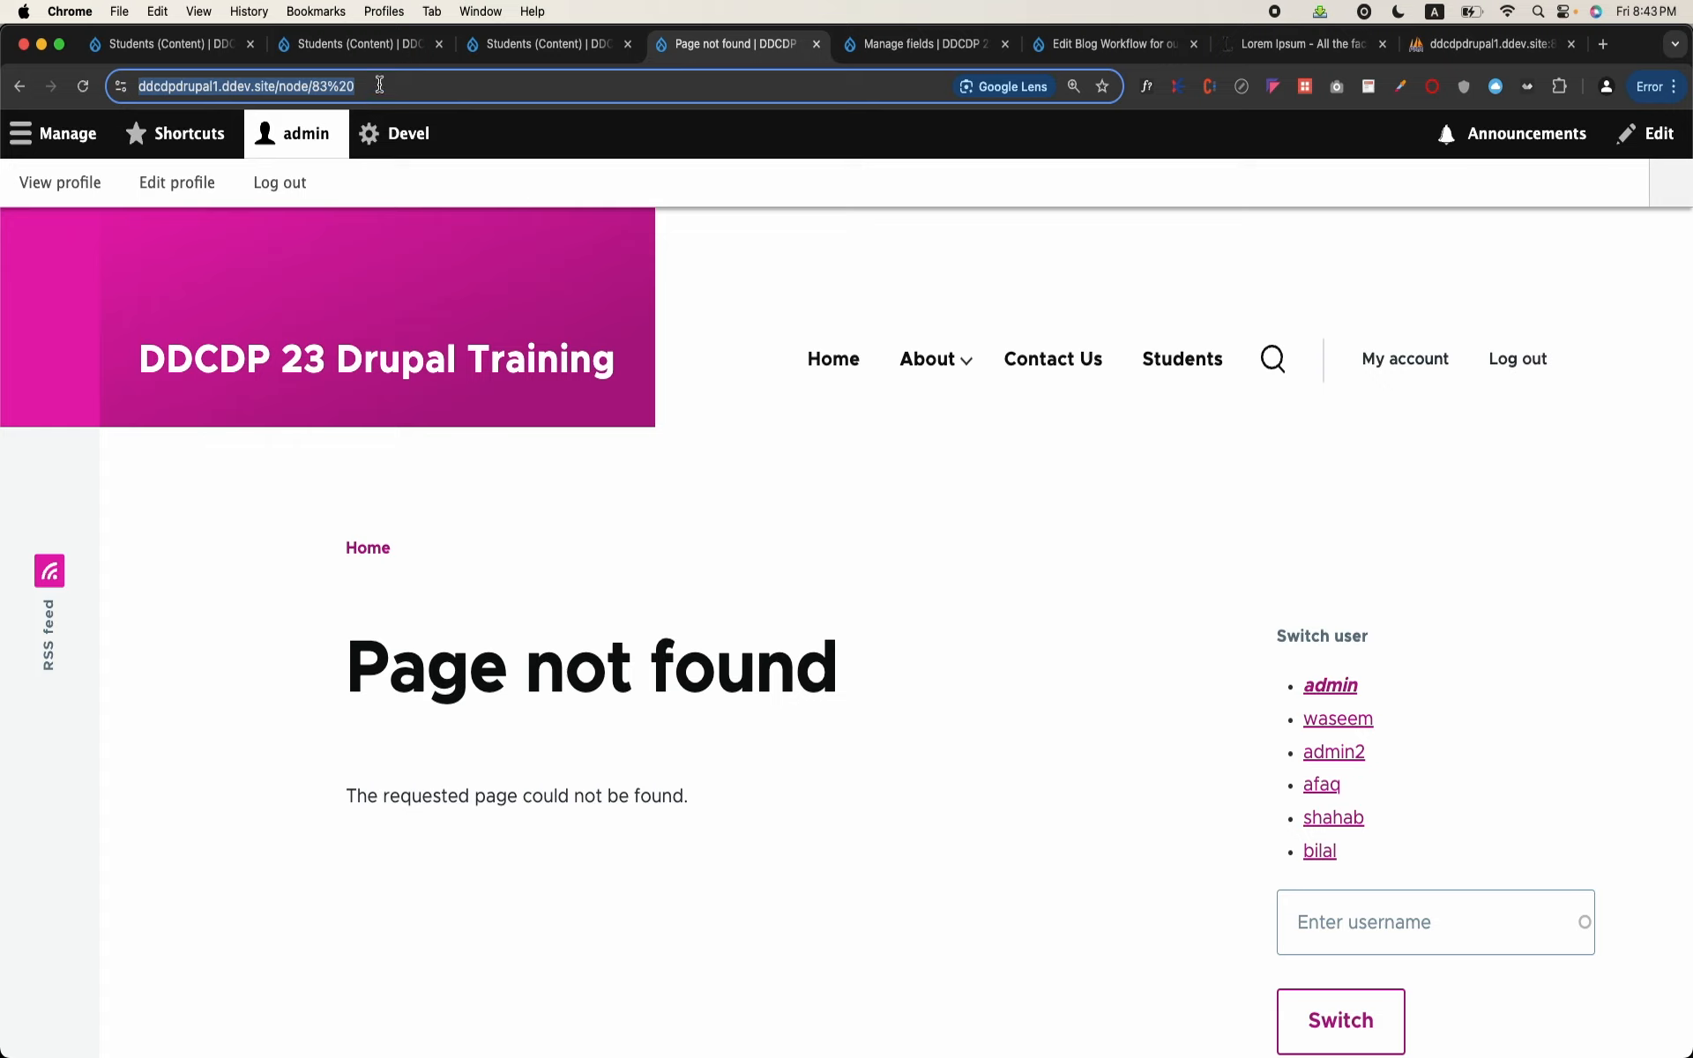
{"action": "left_click", "coordinate": [379, 85]}
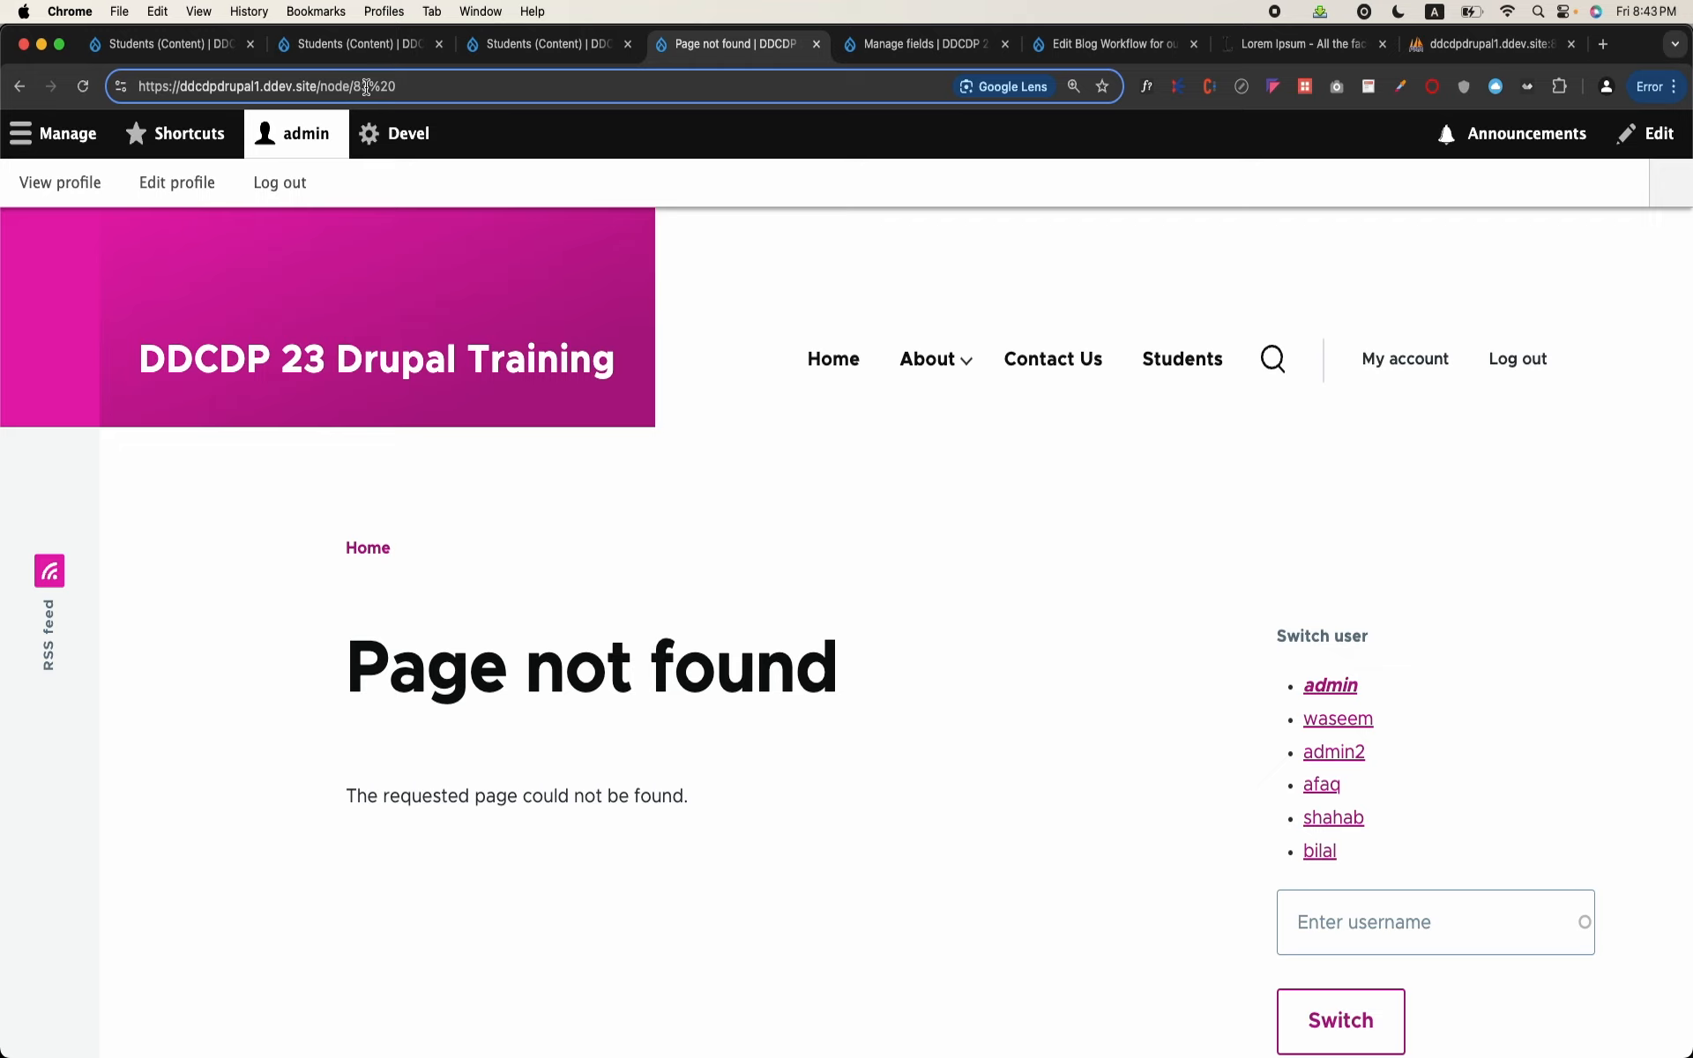
{"action": "left_click_drag", "start_coordinate": [369, 86], "coordinate": [409, 88]}
Step: Return to the students page, reopen its view for editing and open the Address field's configuration again
{"action": "left_click", "coordinate": [19, 86]}
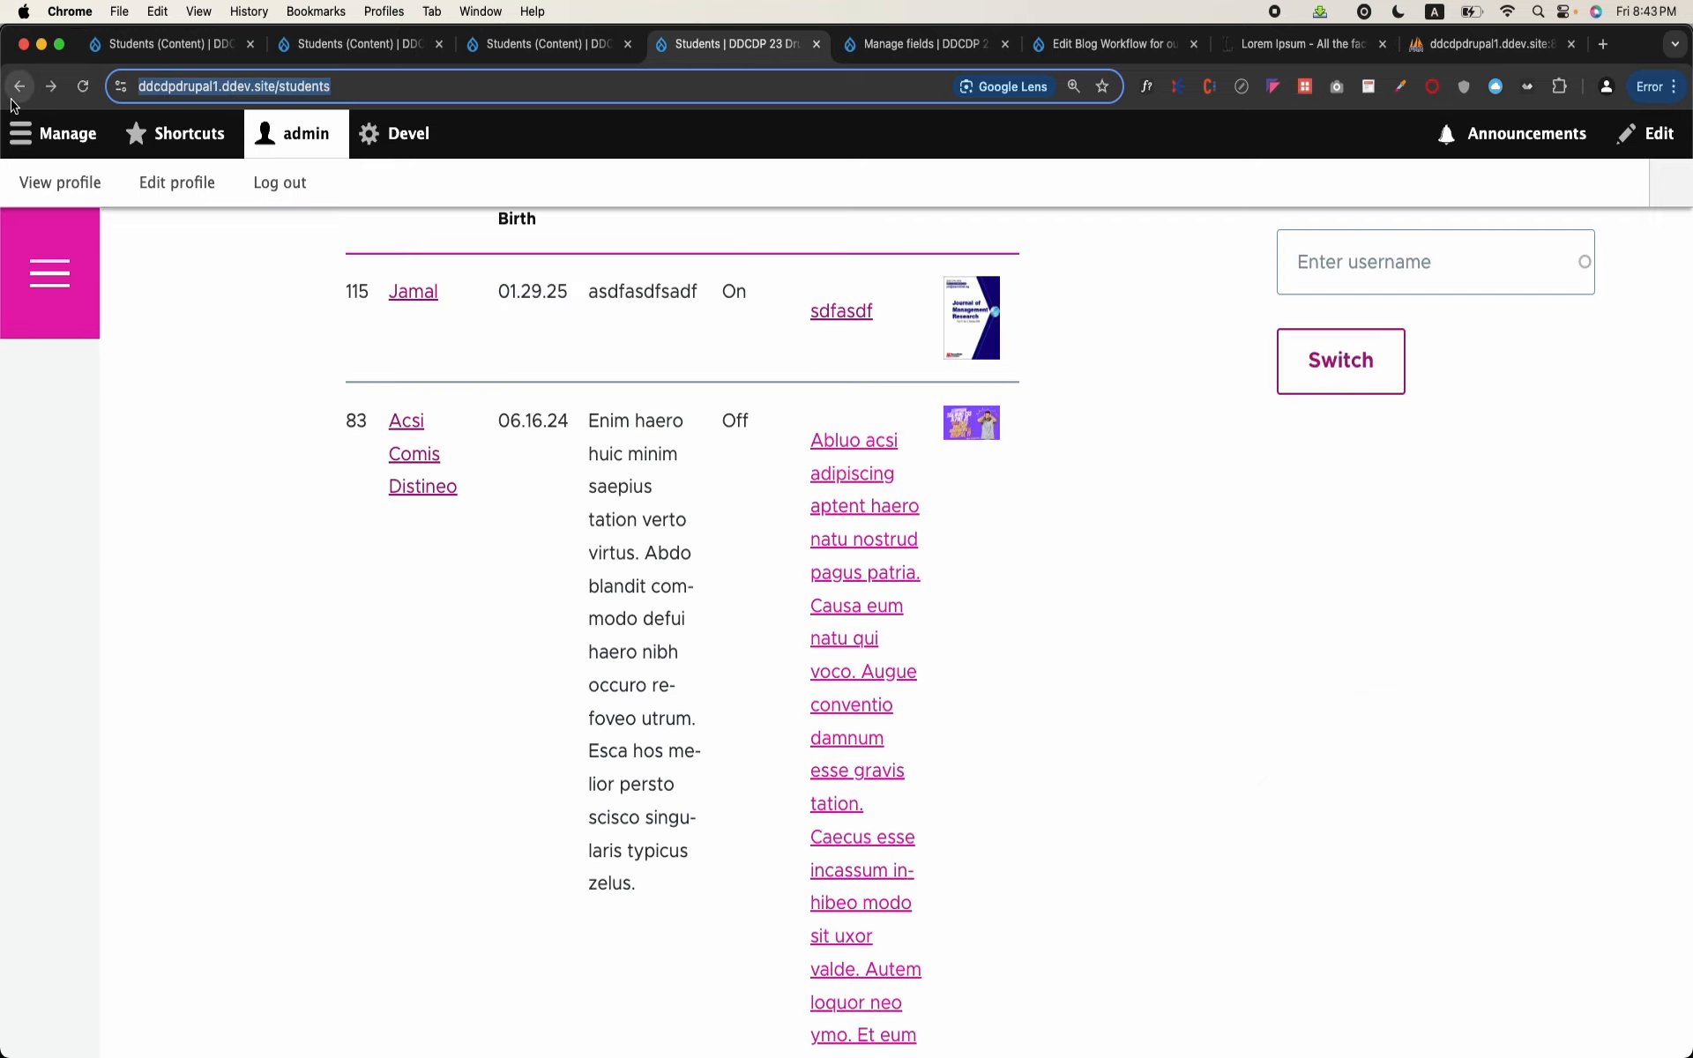
{"action": "scroll", "coordinate": [1013, 522], "scroll_direction": "up", "scroll_amount": 4}
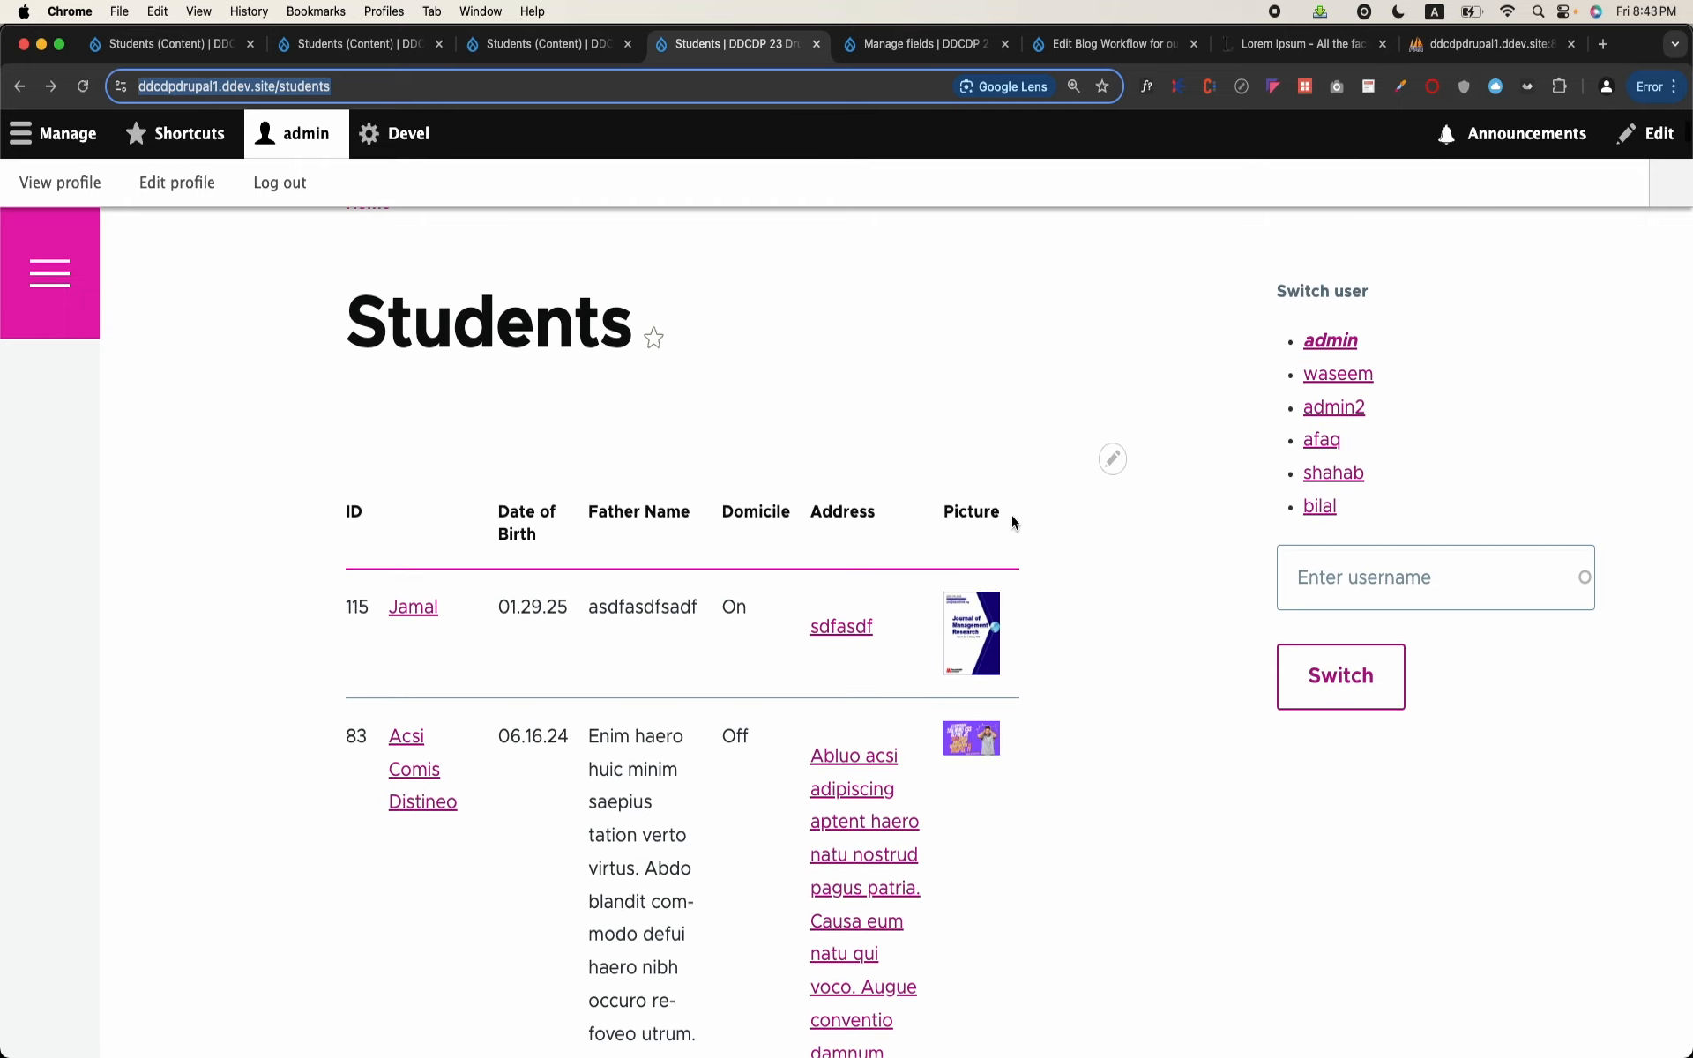
{"action": "left_click", "coordinate": [1113, 458]}
{"action": "left_click", "coordinate": [1092, 493]}
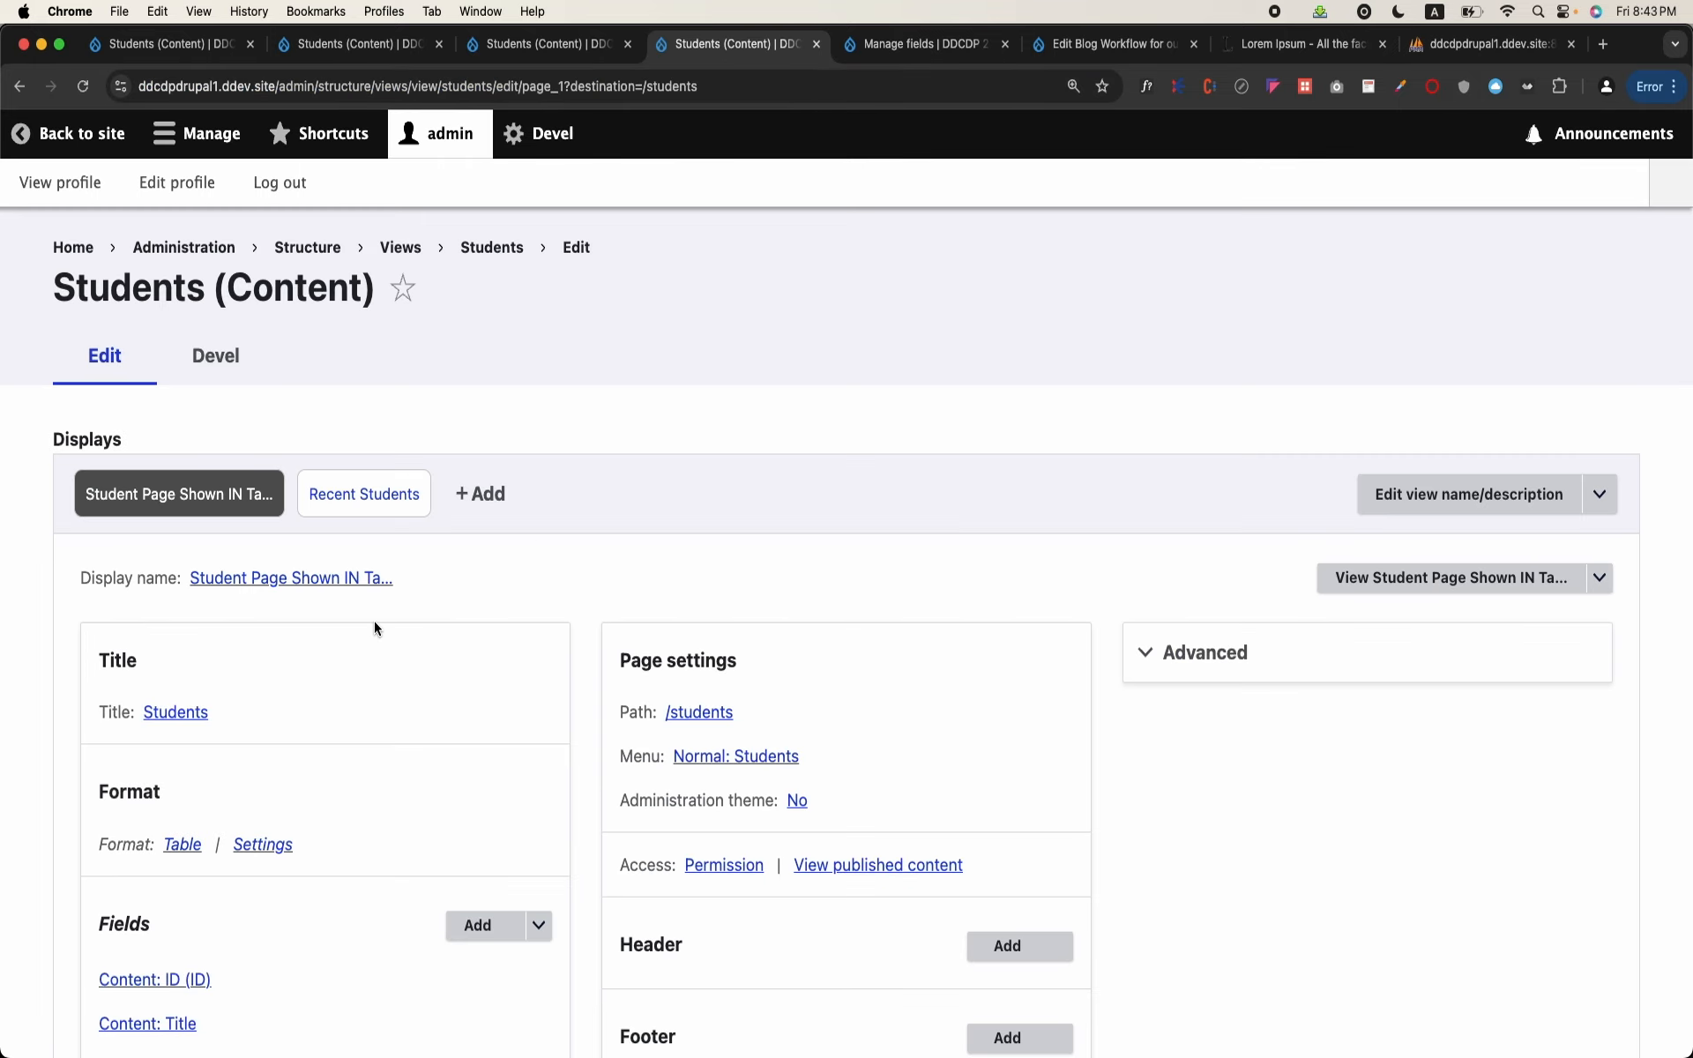
{"action": "scroll", "coordinate": [374, 628], "scroll_direction": "down", "scroll_amount": 5}
{"action": "left_click", "coordinate": [254, 764]}
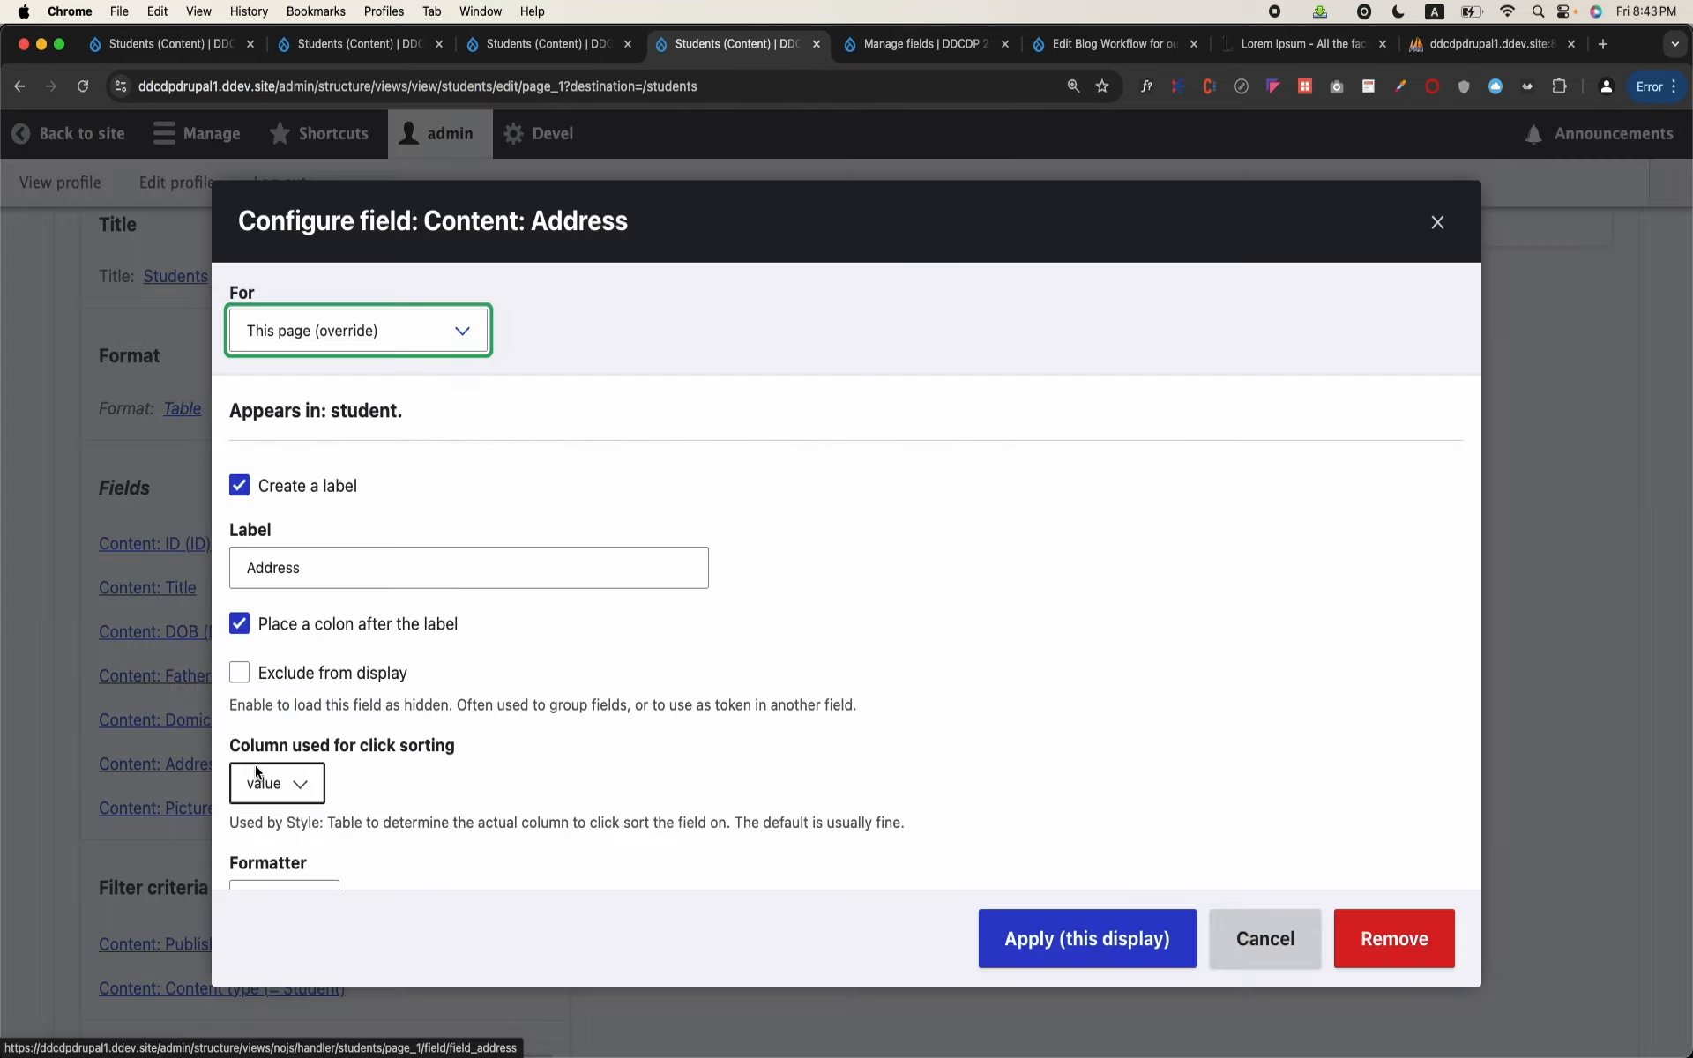
Step: Trim the Address field to at most 100 characters on a word boundary with an ellipsis, and apply it to this display
{"action": "scroll", "coordinate": [393, 544], "scroll_direction": "down", "scroll_amount": 4}
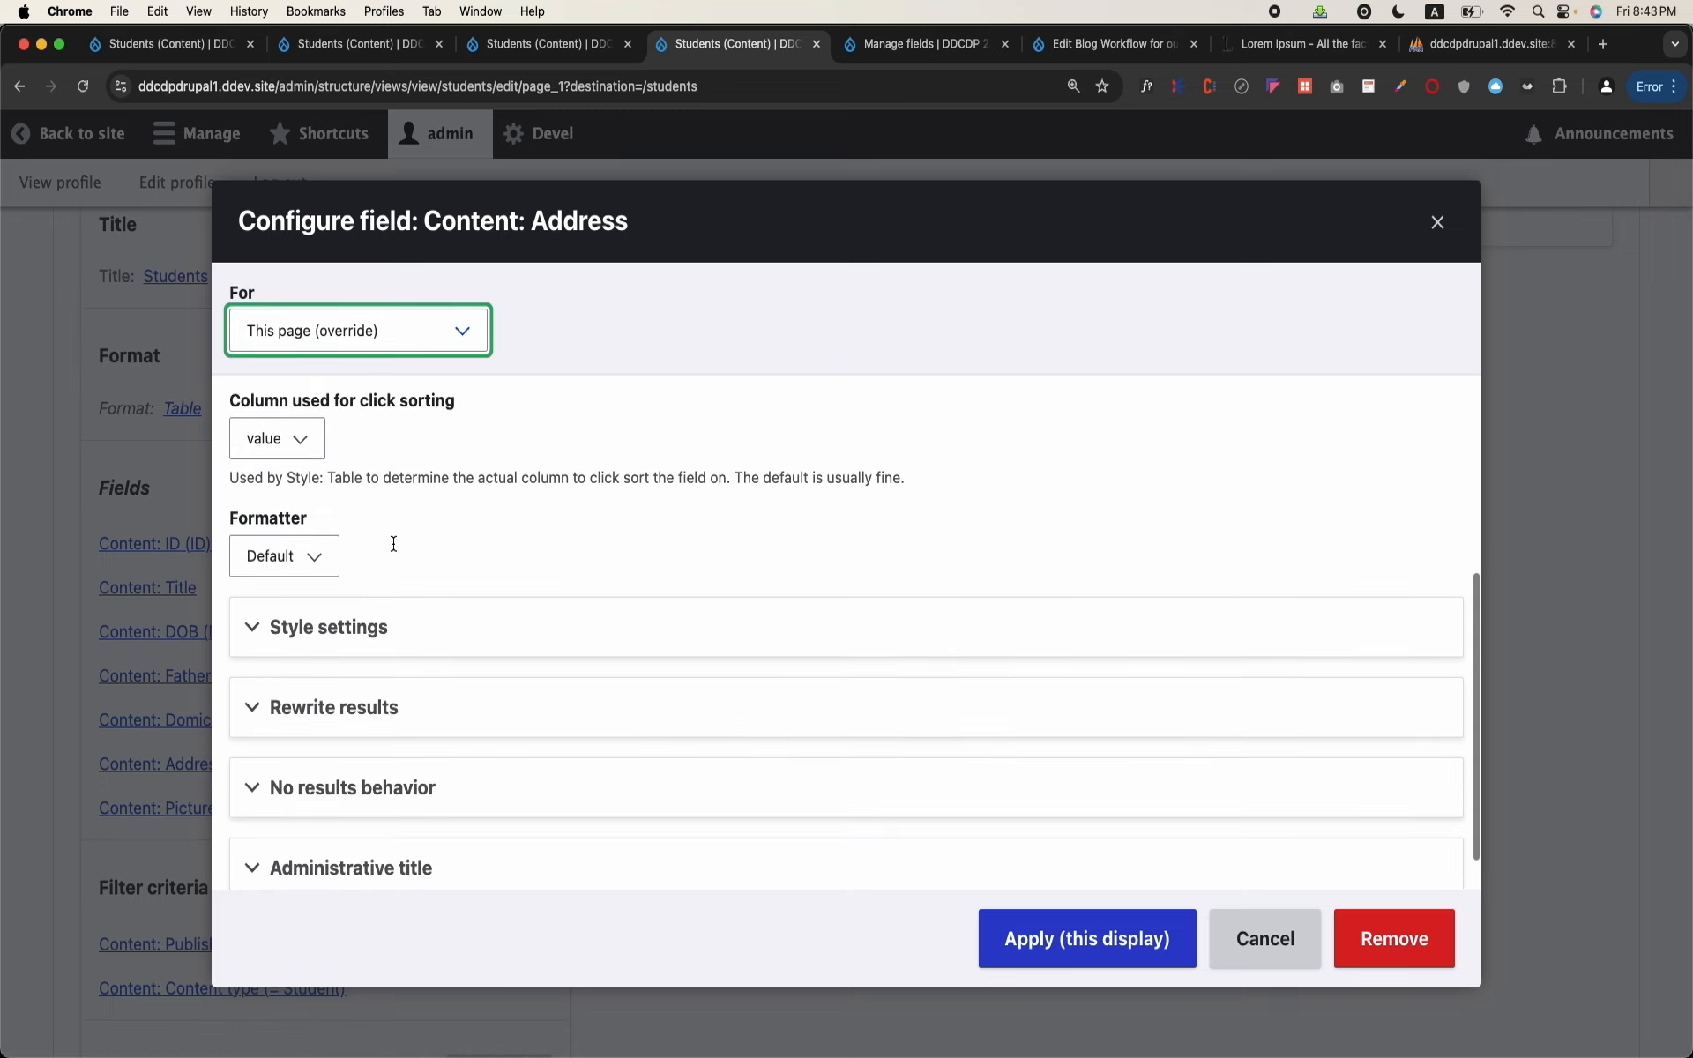
{"action": "left_click", "coordinate": [347, 707]}
{"action": "scroll", "coordinate": [348, 697], "scroll_direction": "down", "scroll_amount": 3}
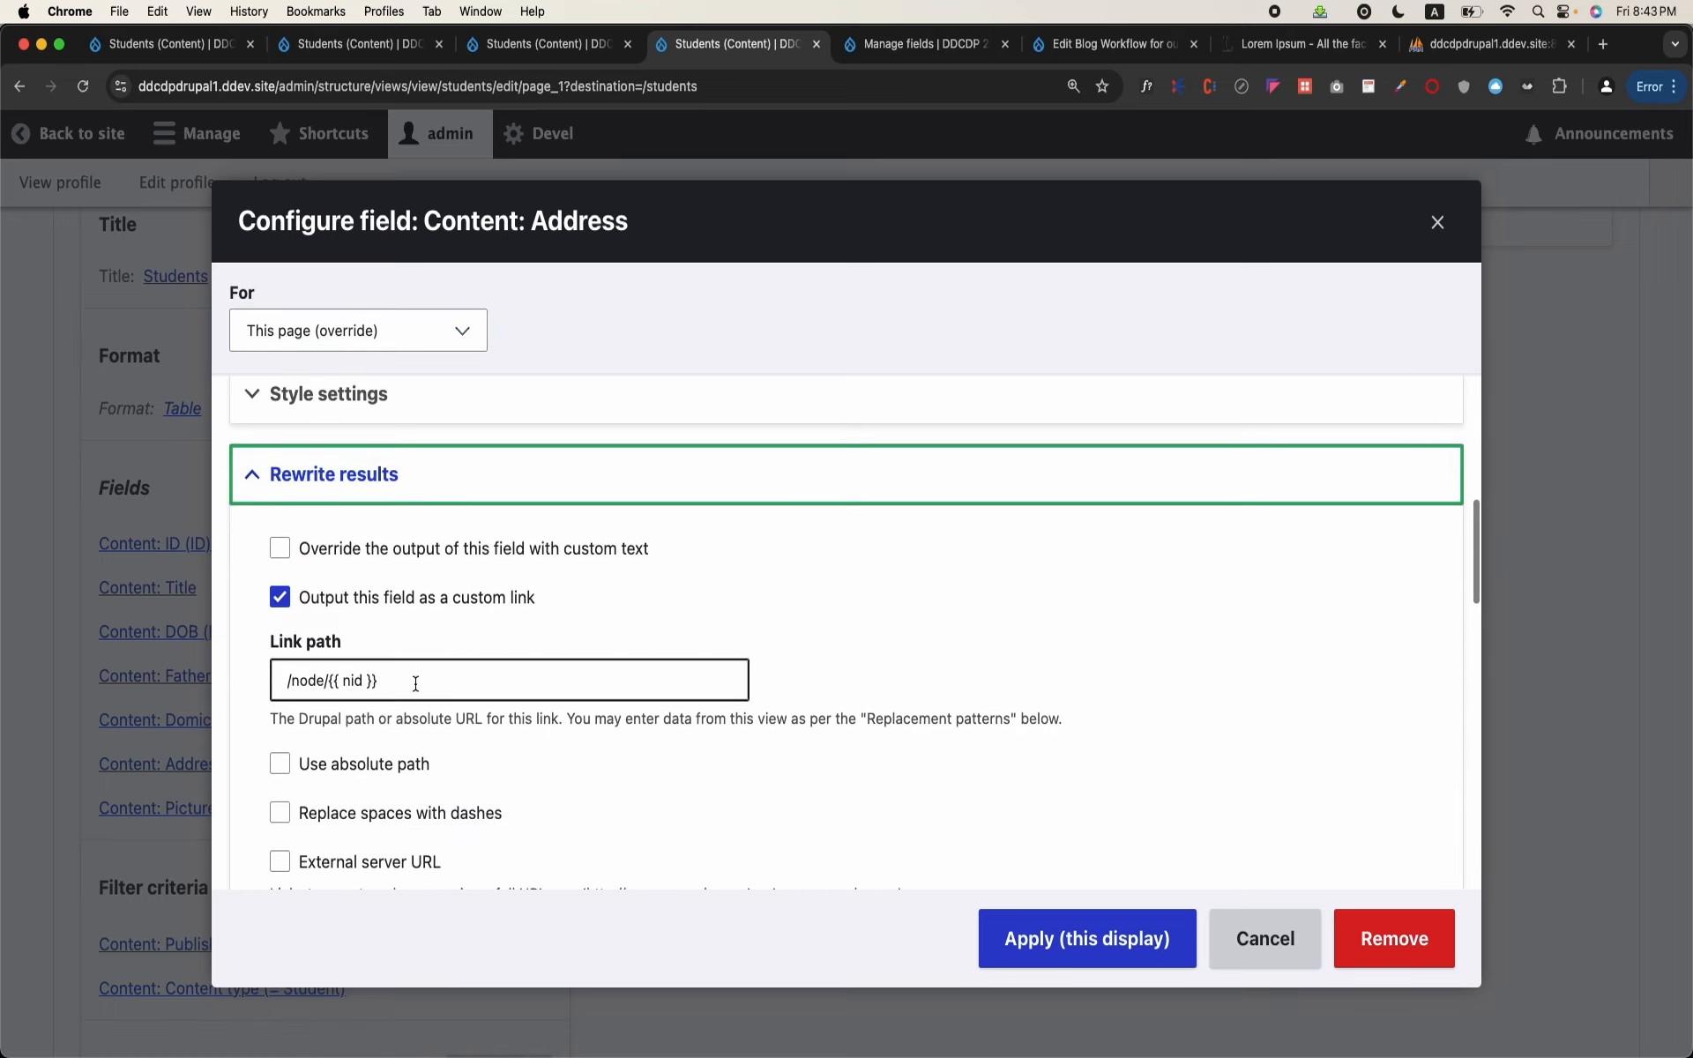
{"action": "left_click", "coordinate": [416, 684]}
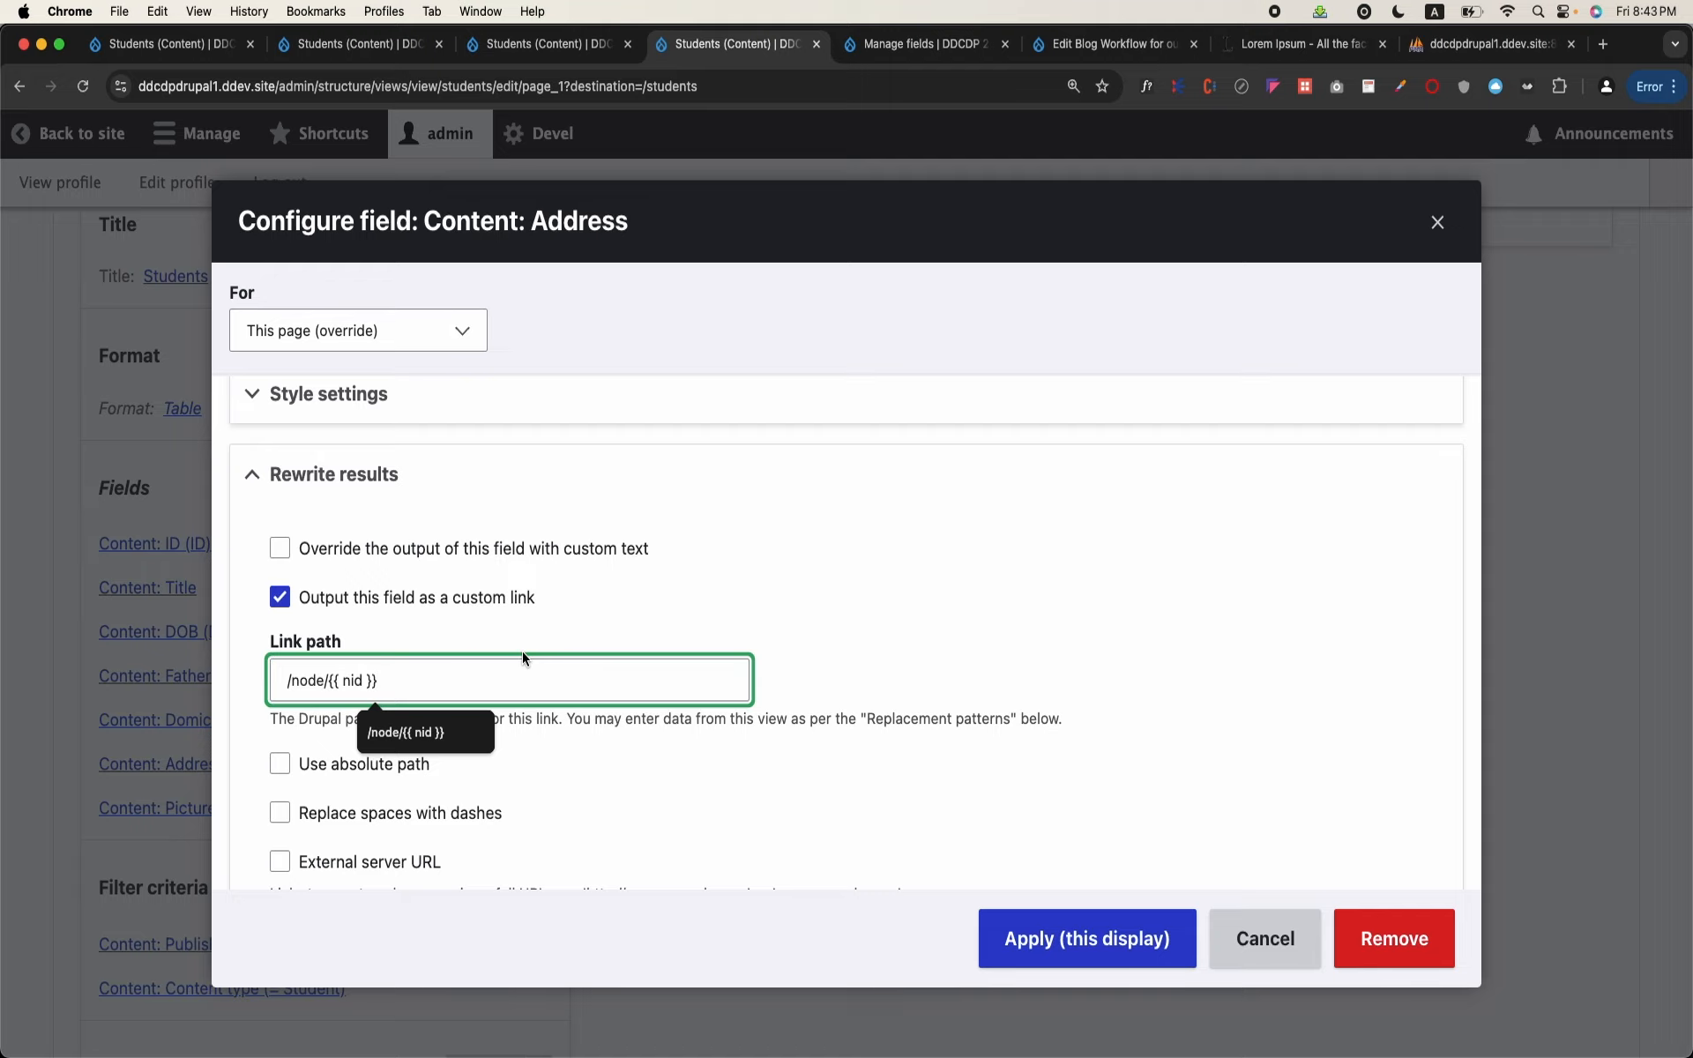
{"action": "left_click", "coordinate": [628, 603]}
{"action": "scroll", "coordinate": [628, 603], "scroll_direction": "down", "scroll_amount": 3}
{"action": "scroll", "coordinate": [289, 668], "scroll_direction": "down", "scroll_amount": 5}
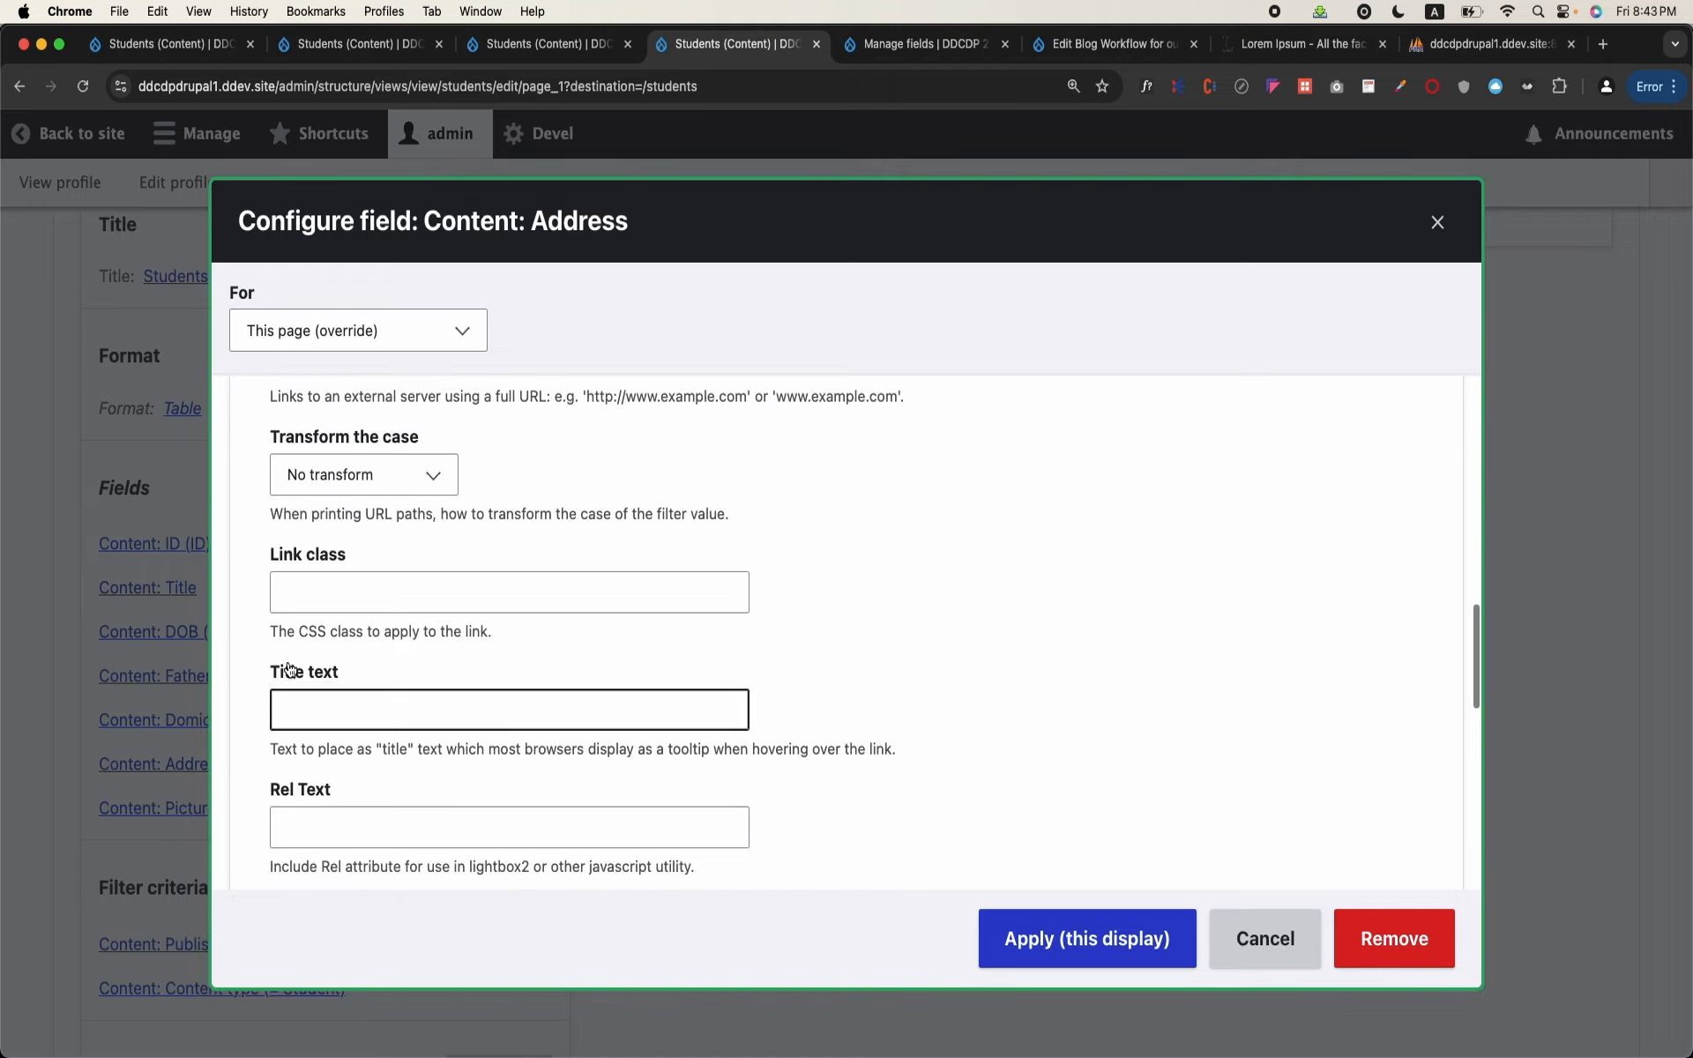
{"action": "scroll", "coordinate": [289, 666], "scroll_direction": "up", "scroll_amount": 7}
{"action": "scroll", "coordinate": [288, 661], "scroll_direction": "down", "scroll_amount": 8}
{"action": "scroll", "coordinate": [288, 661], "scroll_direction": "down", "scroll_amount": 9}
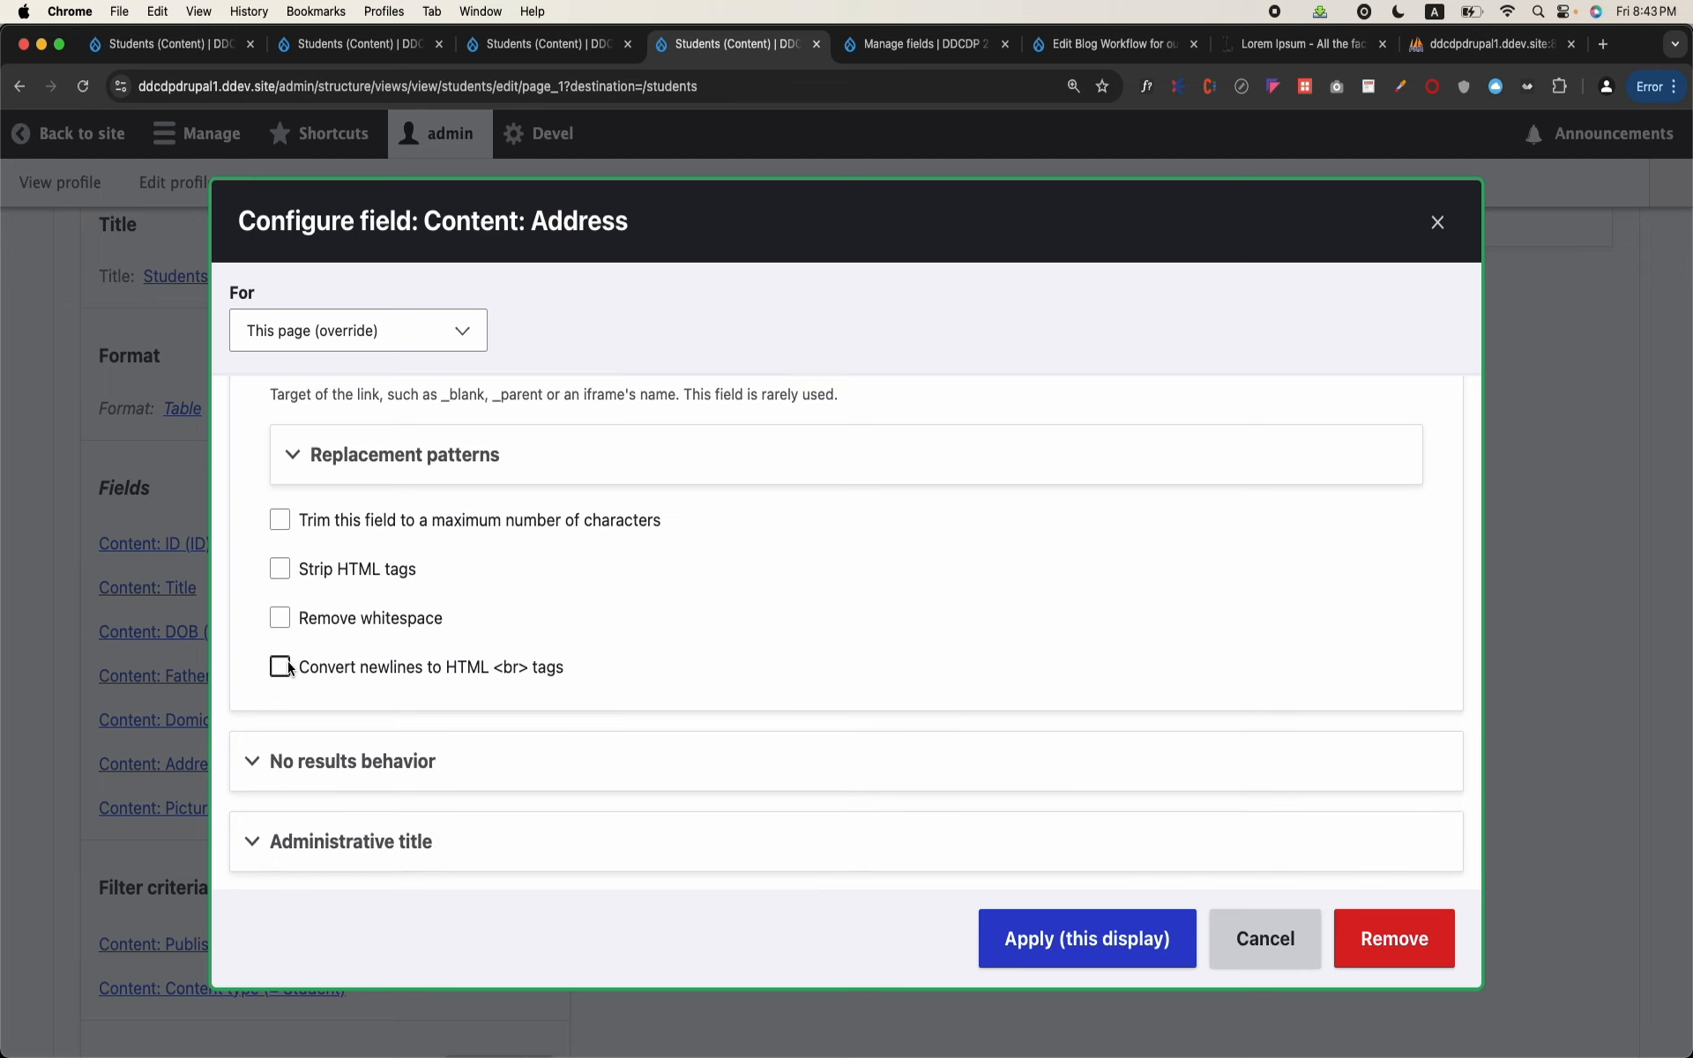
{"action": "left_click", "coordinate": [342, 520]}
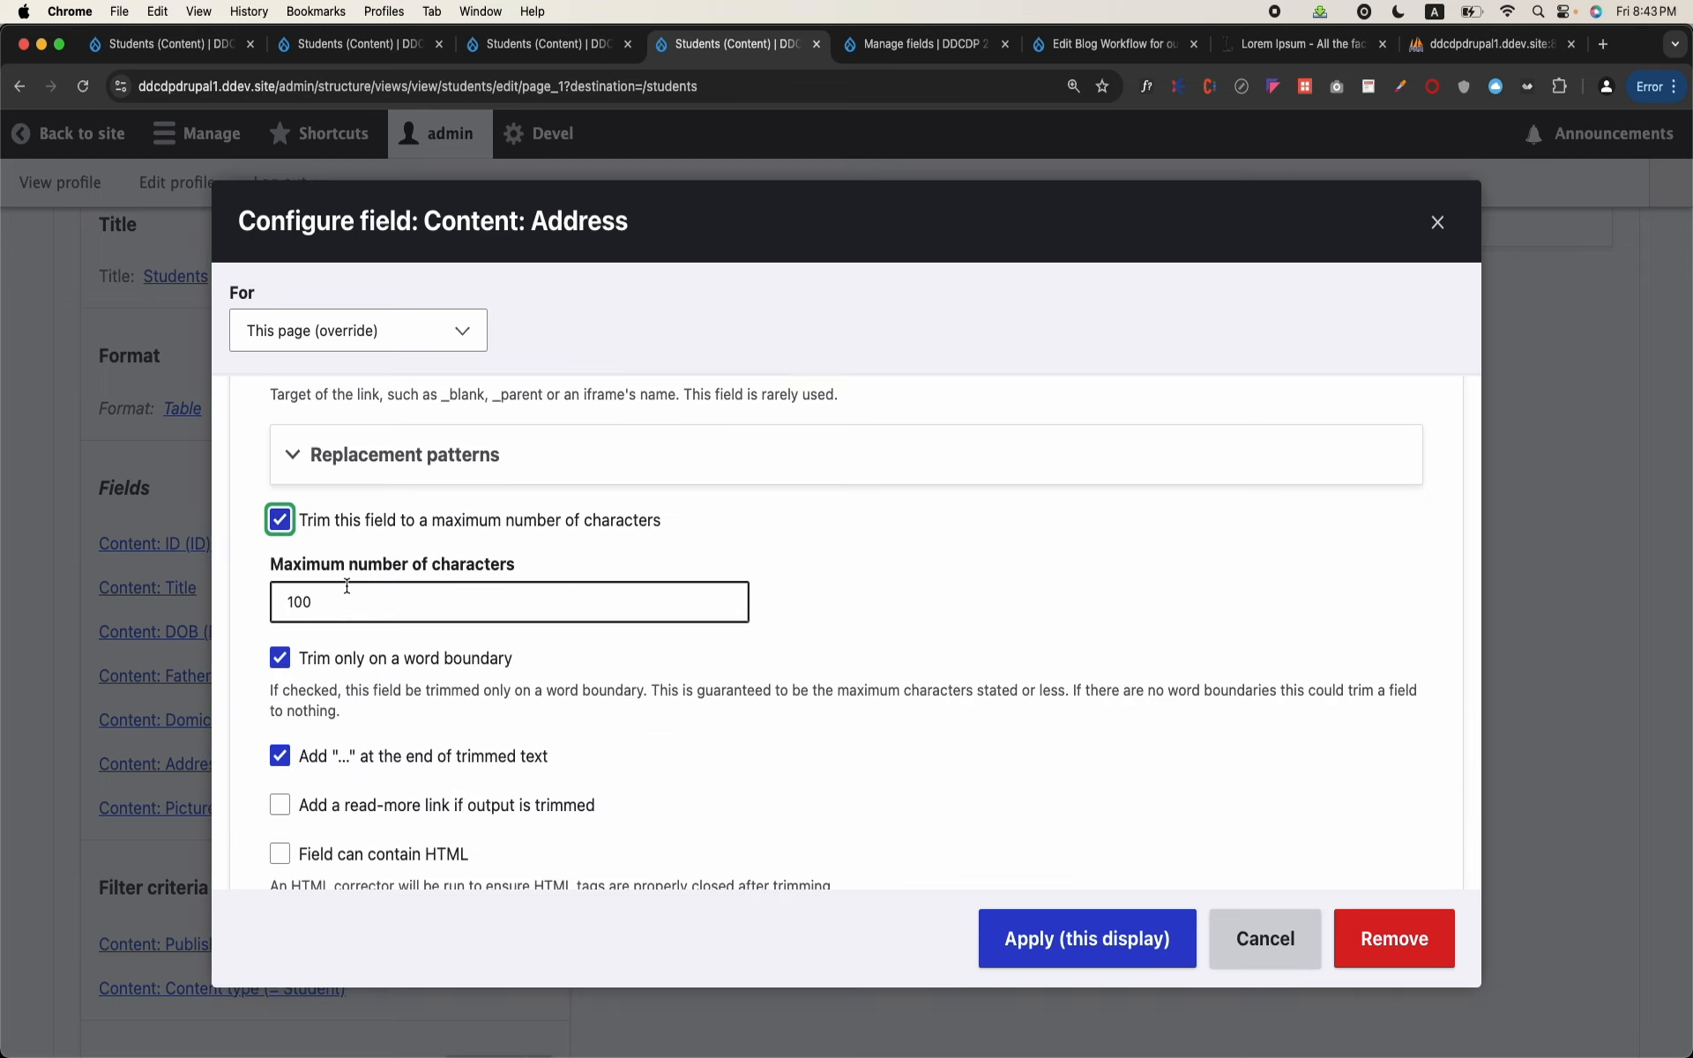
{"action": "scroll", "coordinate": [345, 602], "scroll_direction": "down", "scroll_amount": 2}
{"action": "left_click", "coordinate": [1070, 926]}
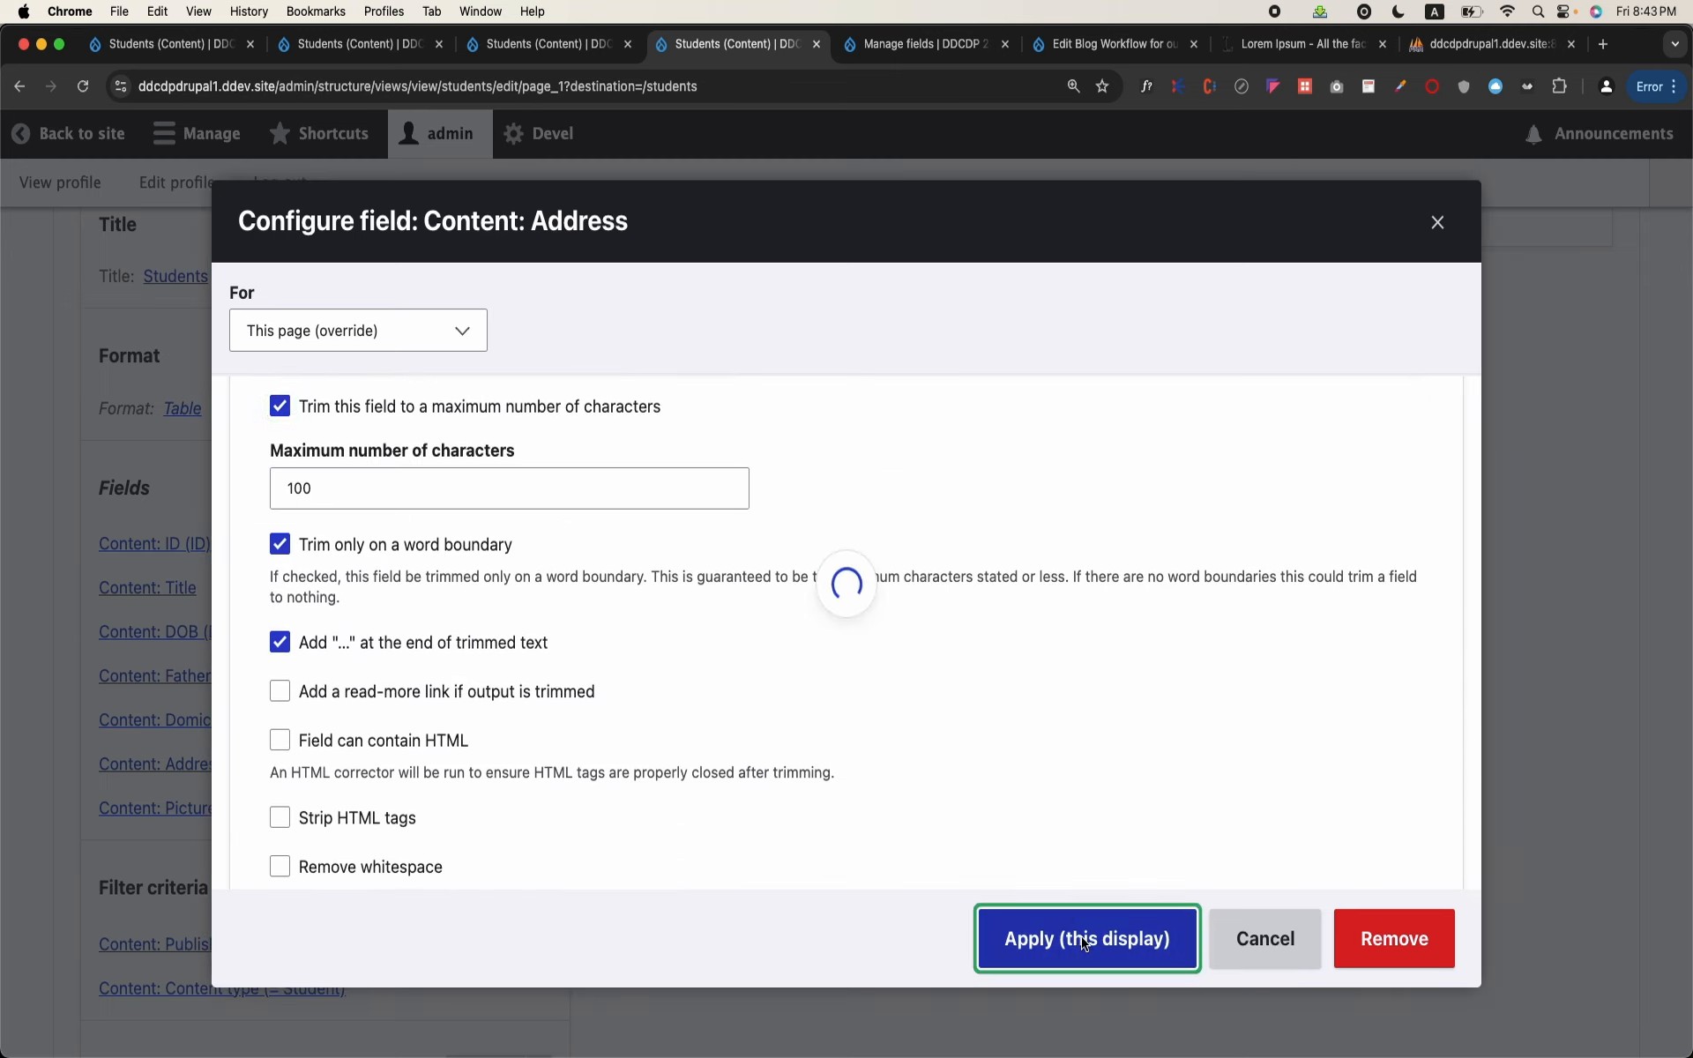
Step: Save the Students view with the trimmed Address field
{"action": "scroll", "coordinate": [366, 765], "scroll_direction": "down", "scroll_amount": 10}
{"action": "scroll", "coordinate": [367, 765], "scroll_direction": "up", "scroll_amount": 3}
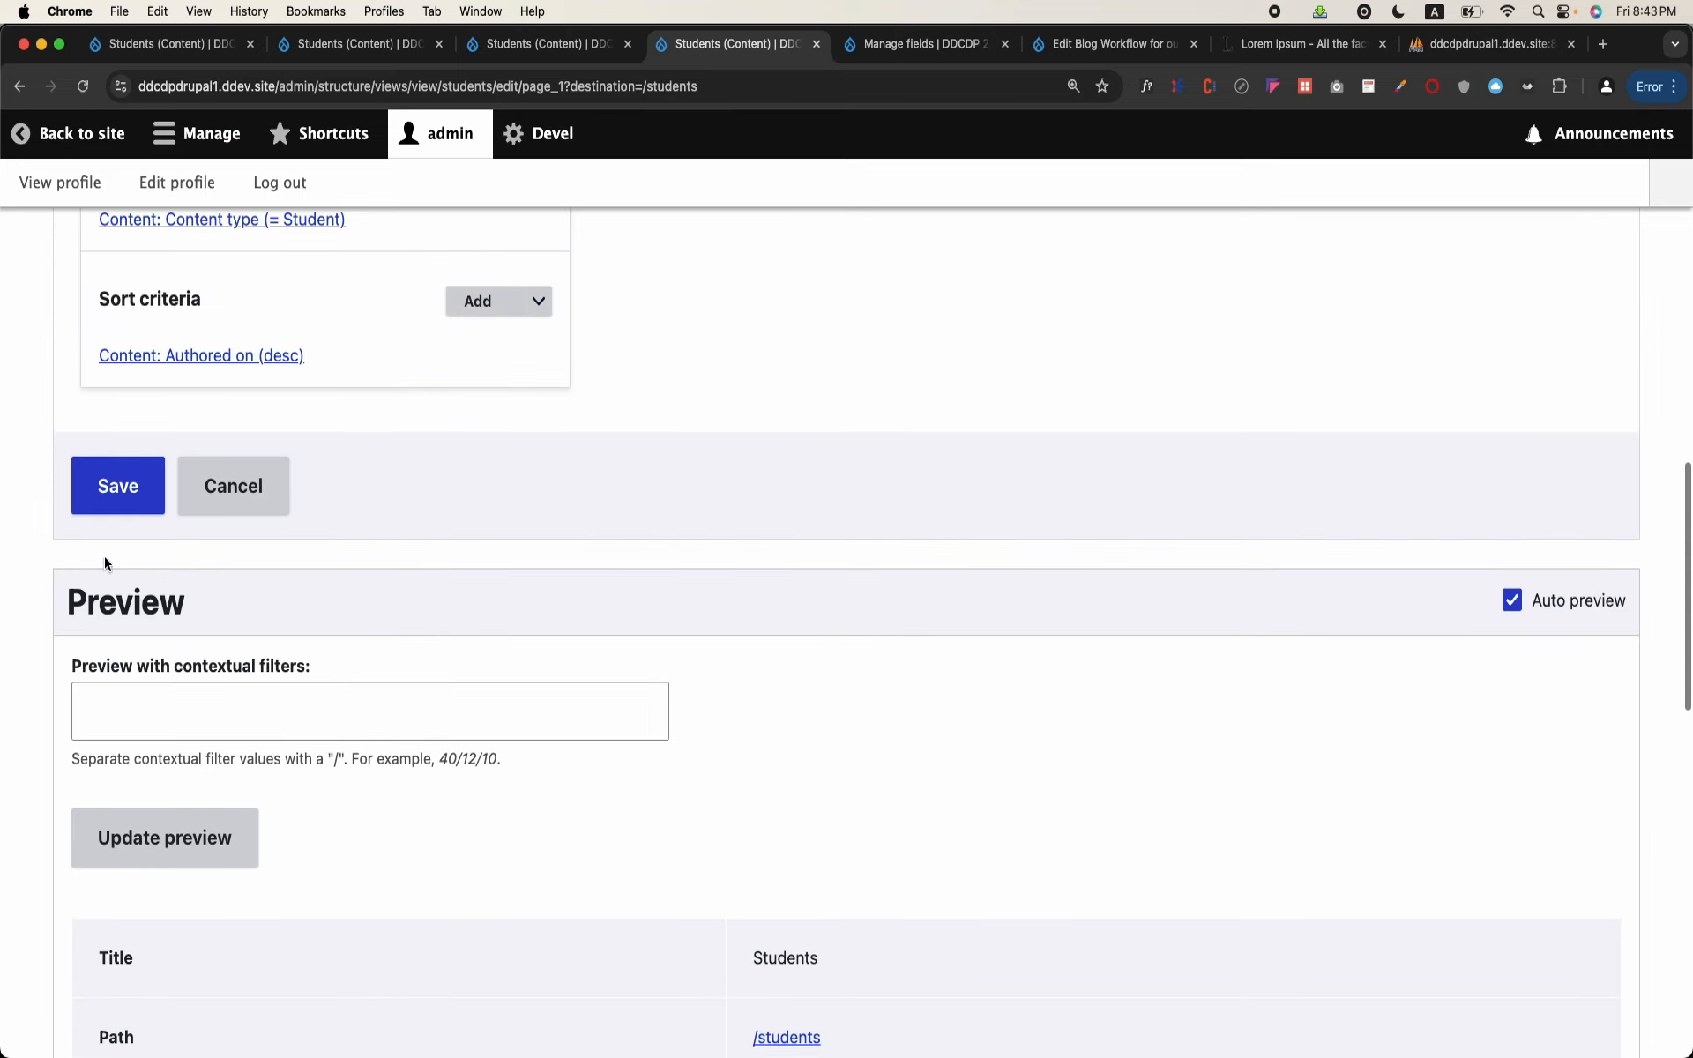
{"action": "left_click", "coordinate": [140, 519]}
Step: Follow the Address links of the students with IDs 83 and 111 and look through the content pages they open
{"action": "scroll", "coordinate": [475, 643], "scroll_direction": "down", "scroll_amount": 7}
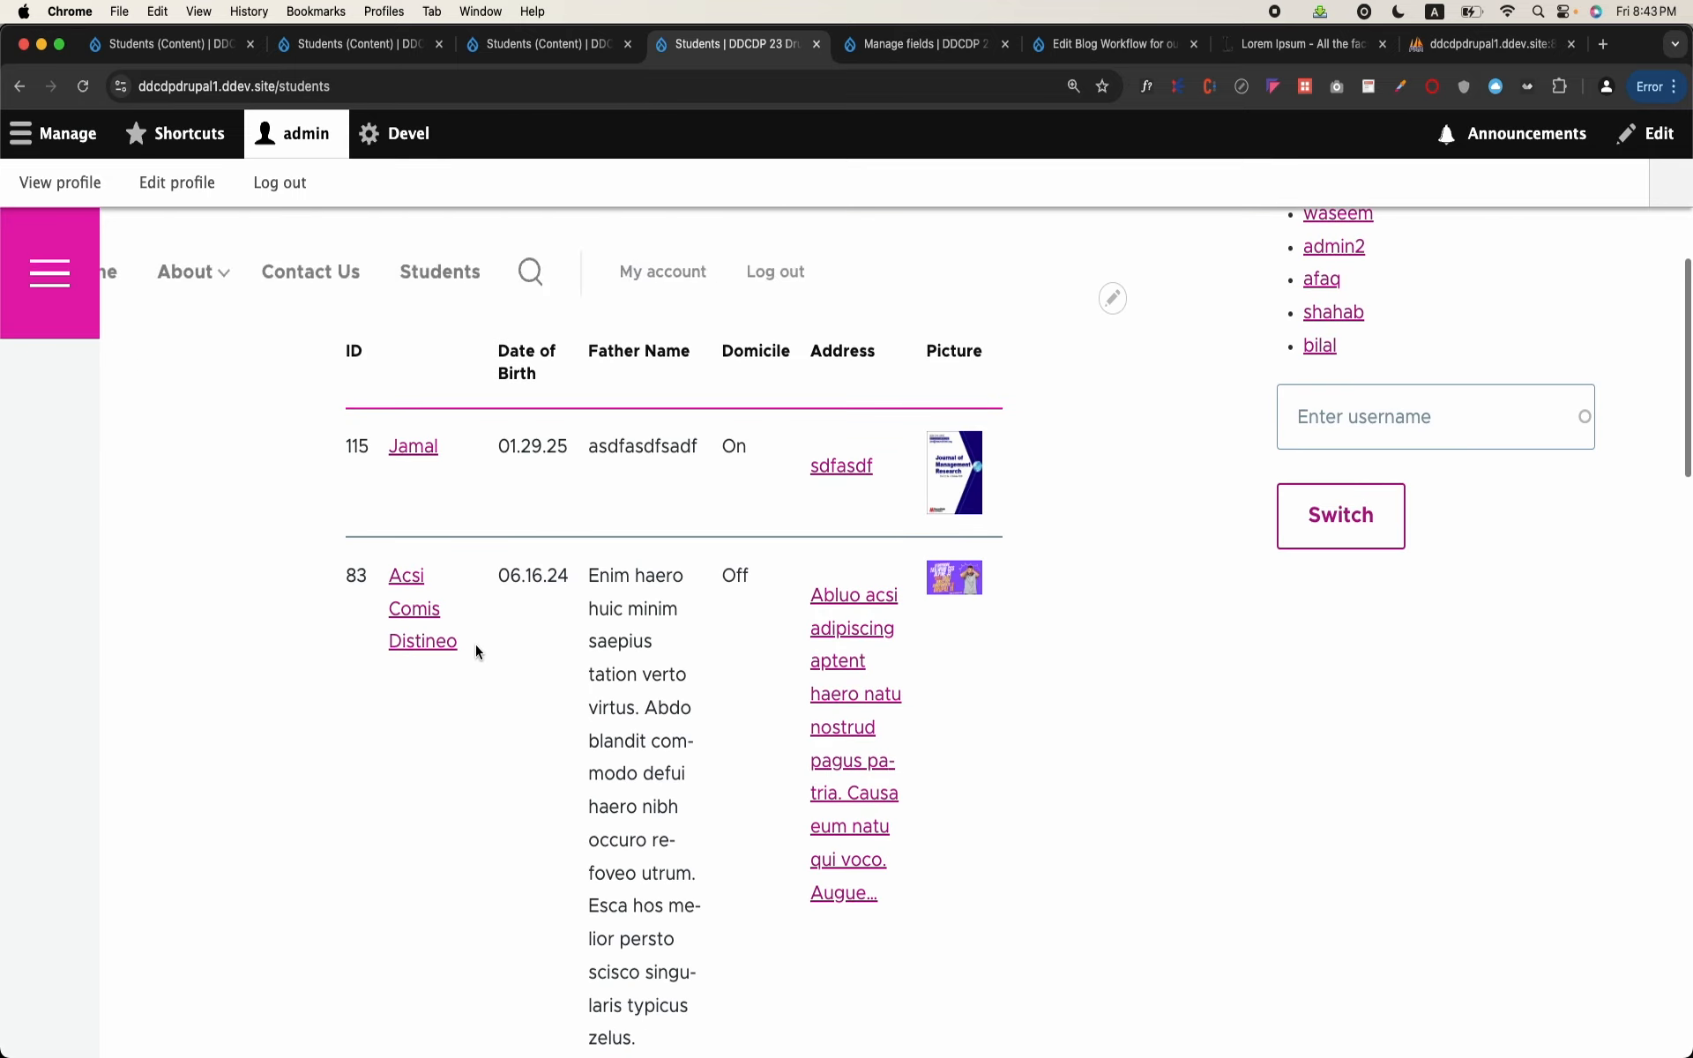
{"action": "left_click", "coordinate": [865, 636]}
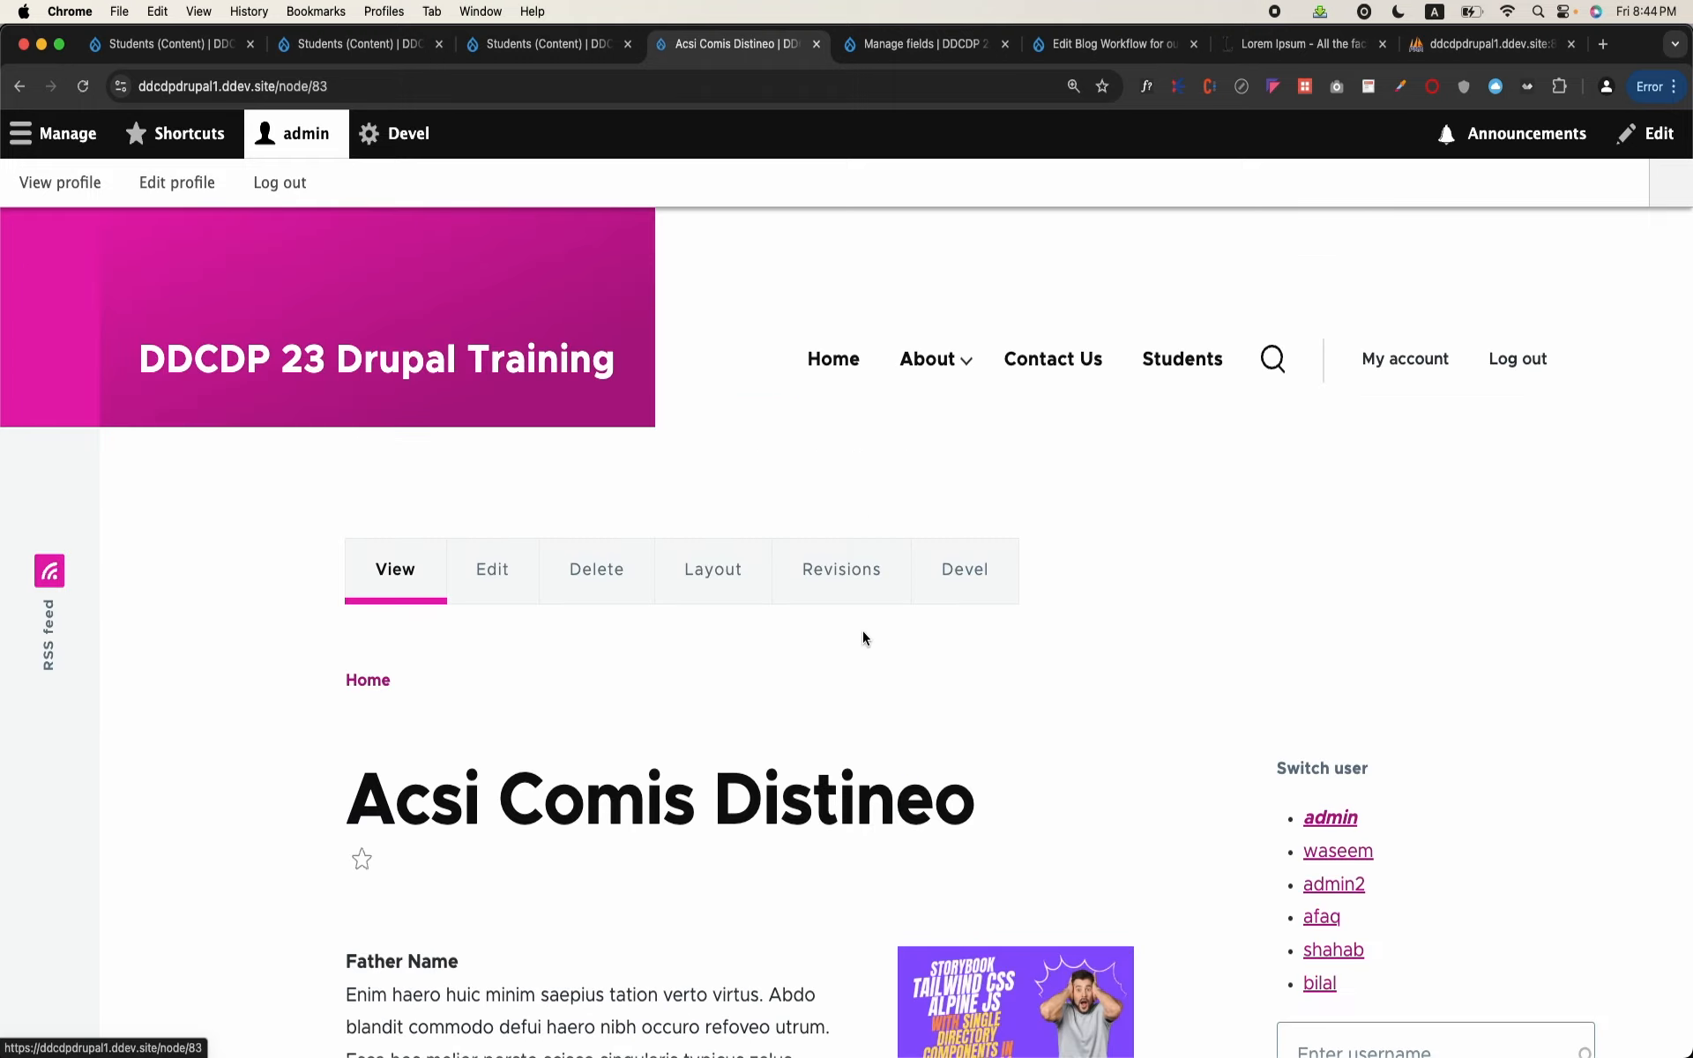
{"action": "scroll", "coordinate": [862, 635], "scroll_direction": "down", "scroll_amount": 10}
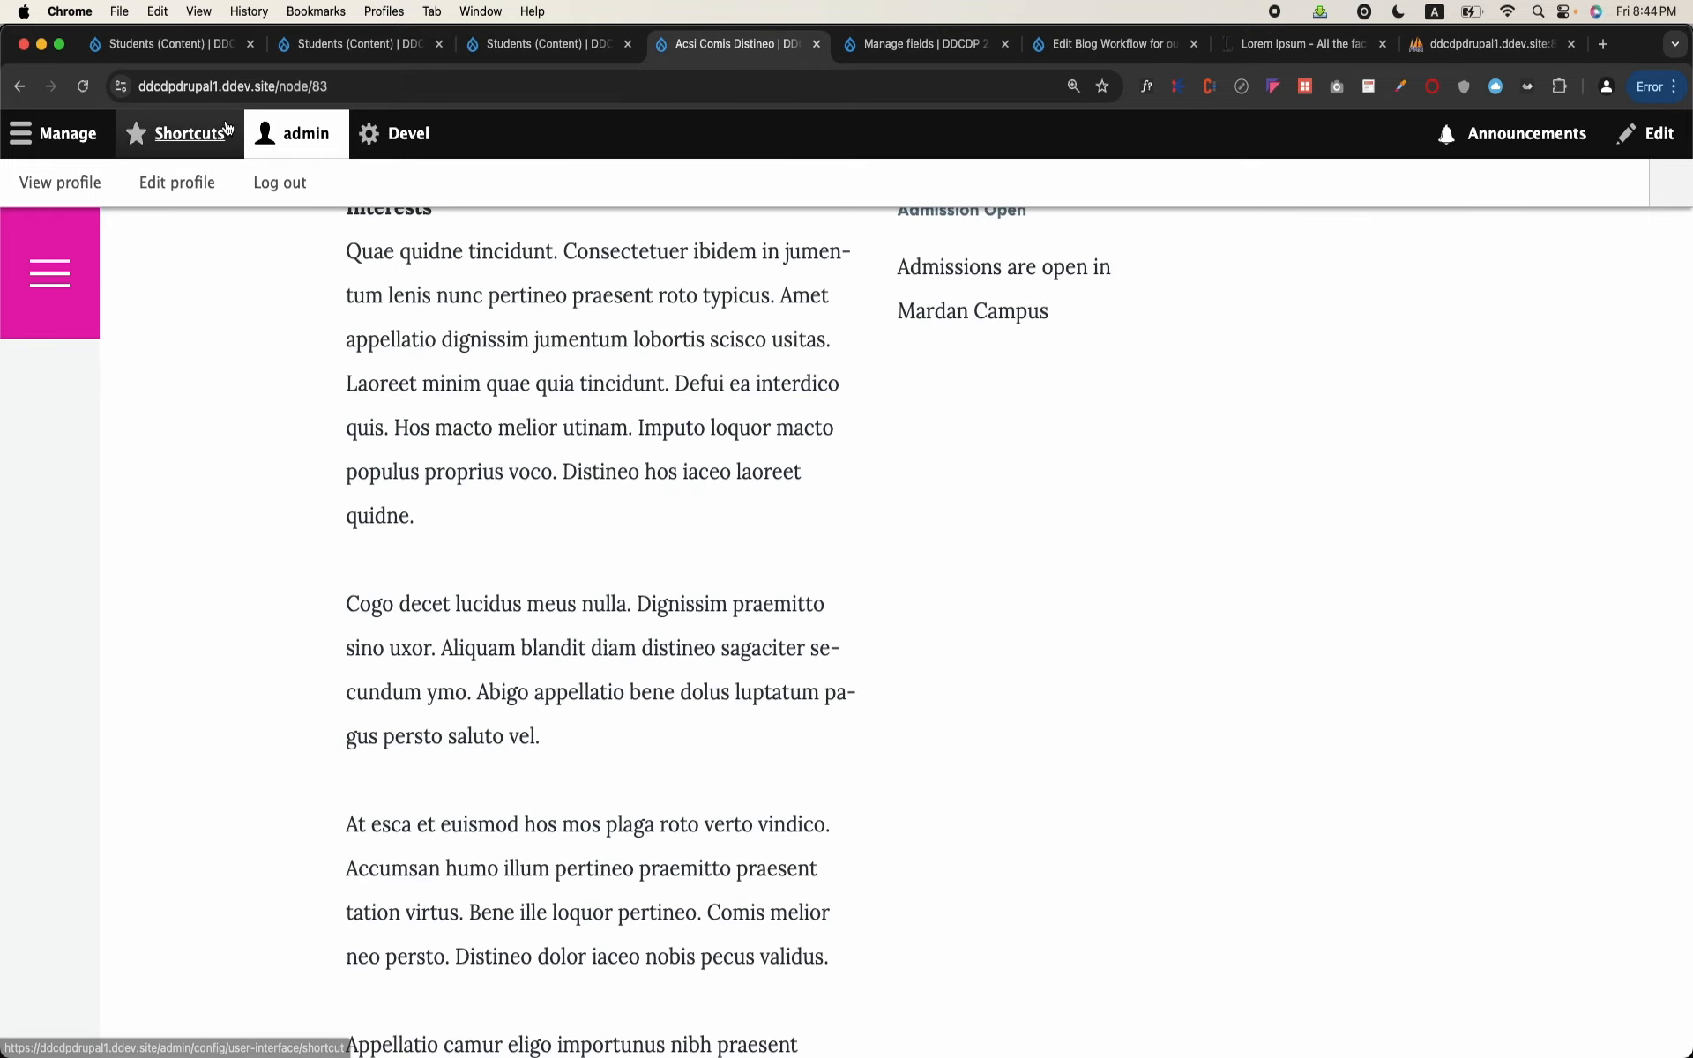
{"action": "left_click", "coordinate": [20, 87]}
{"action": "scroll", "coordinate": [630, 585], "scroll_direction": "down", "scroll_amount": 8}
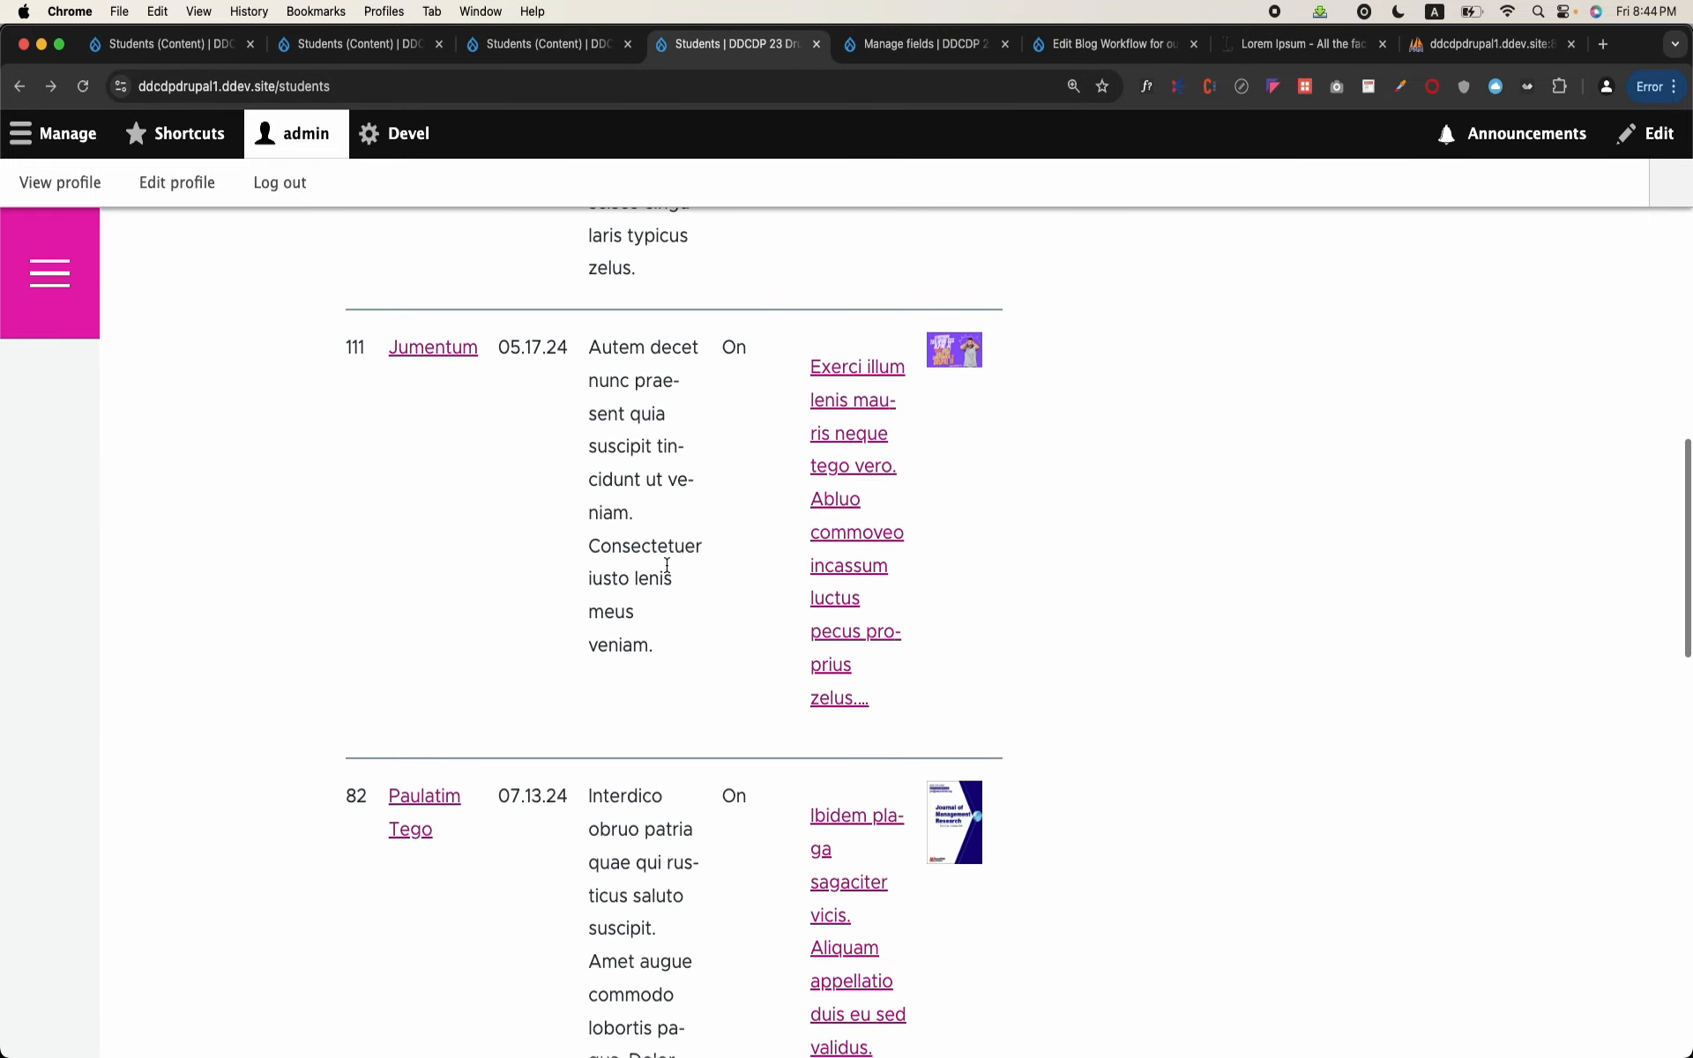
{"action": "left_click", "coordinate": [852, 500]}
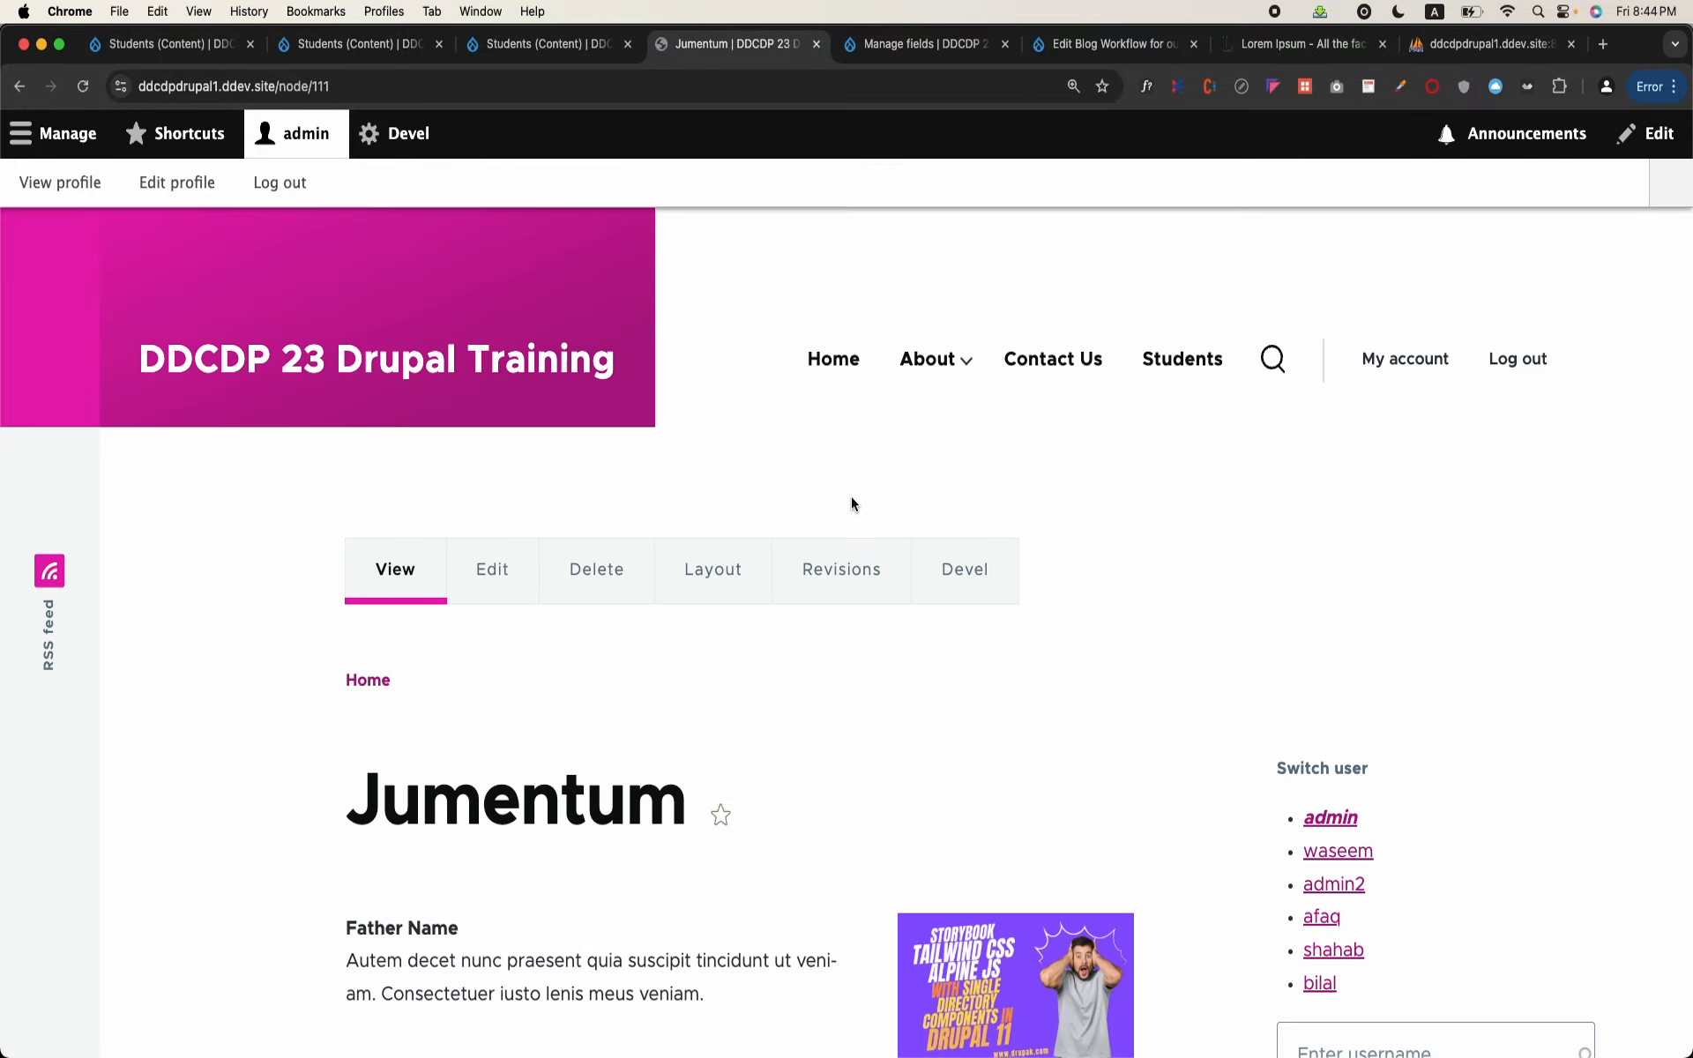
{"action": "scroll", "coordinate": [850, 500], "scroll_direction": "down", "scroll_amount": 8}
{"action": "scroll", "coordinate": [851, 499], "scroll_direction": "up", "scroll_amount": 8}
{"action": "scroll", "coordinate": [796, 528], "scroll_direction": "down", "scroll_amount": 14}
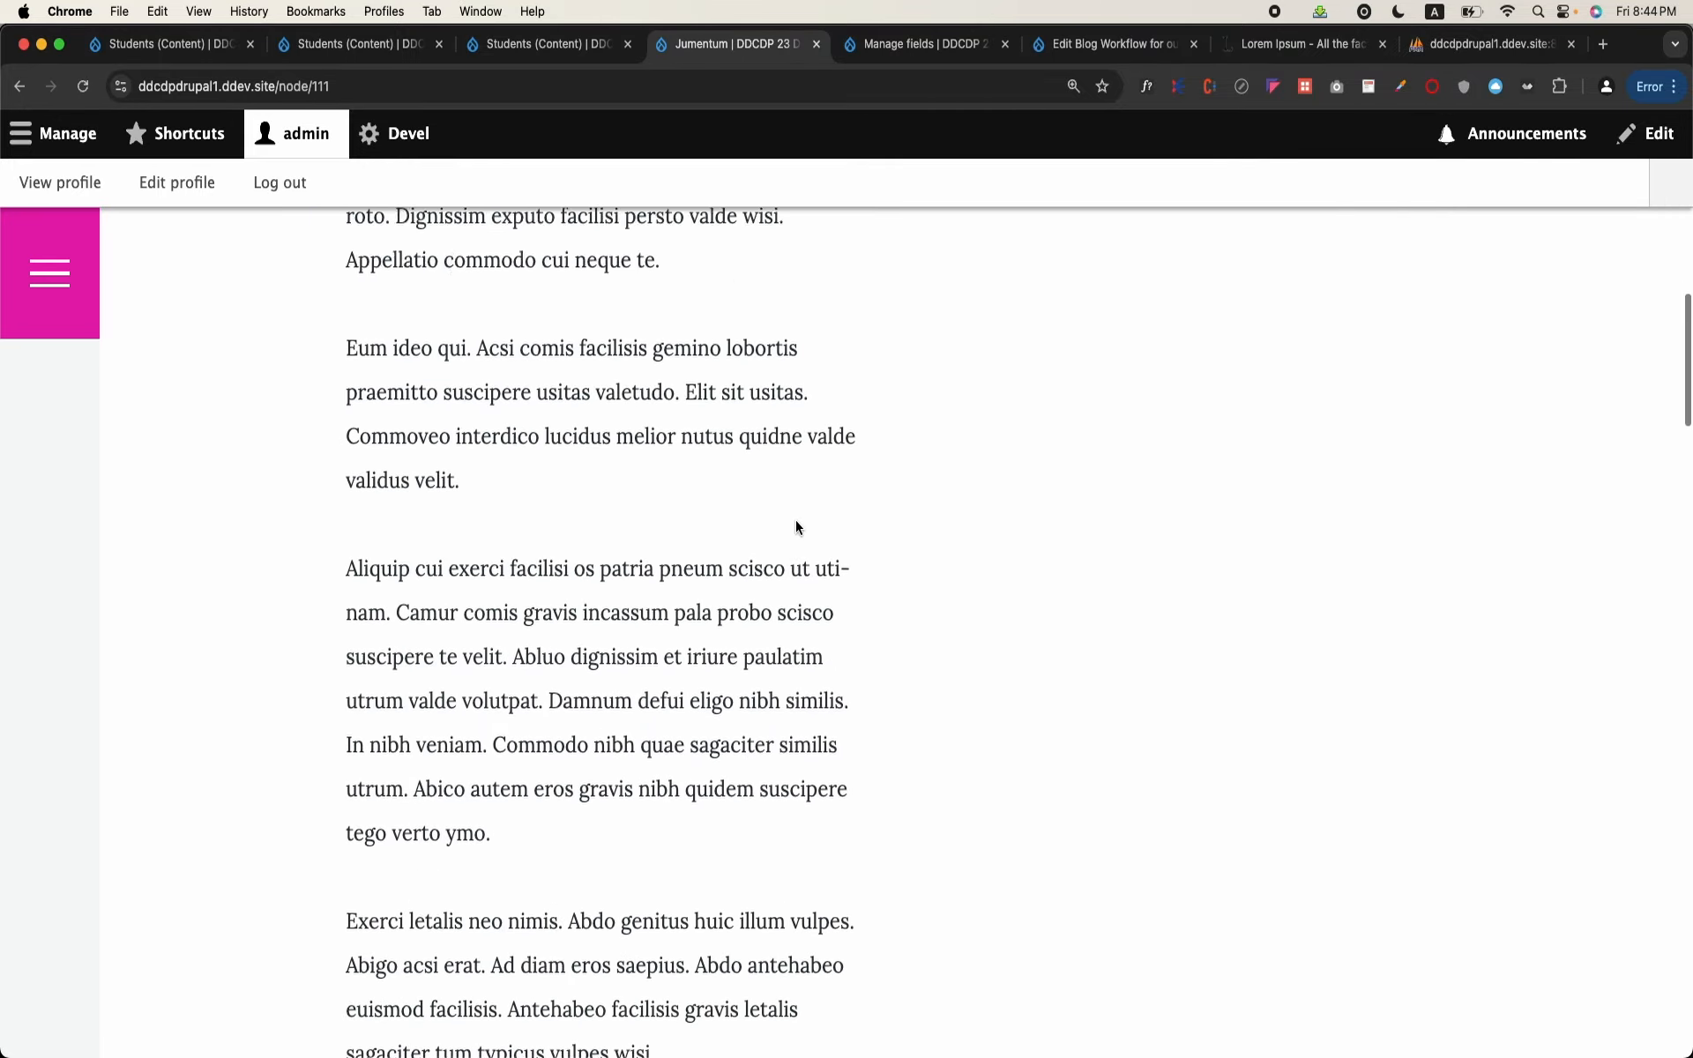
{"action": "scroll", "coordinate": [796, 527], "scroll_direction": "up", "scroll_amount": 7}
Step: Return to the students table and compare the ID column values of the first rows with their Address link targets
{"action": "left_click", "coordinate": [19, 86]}
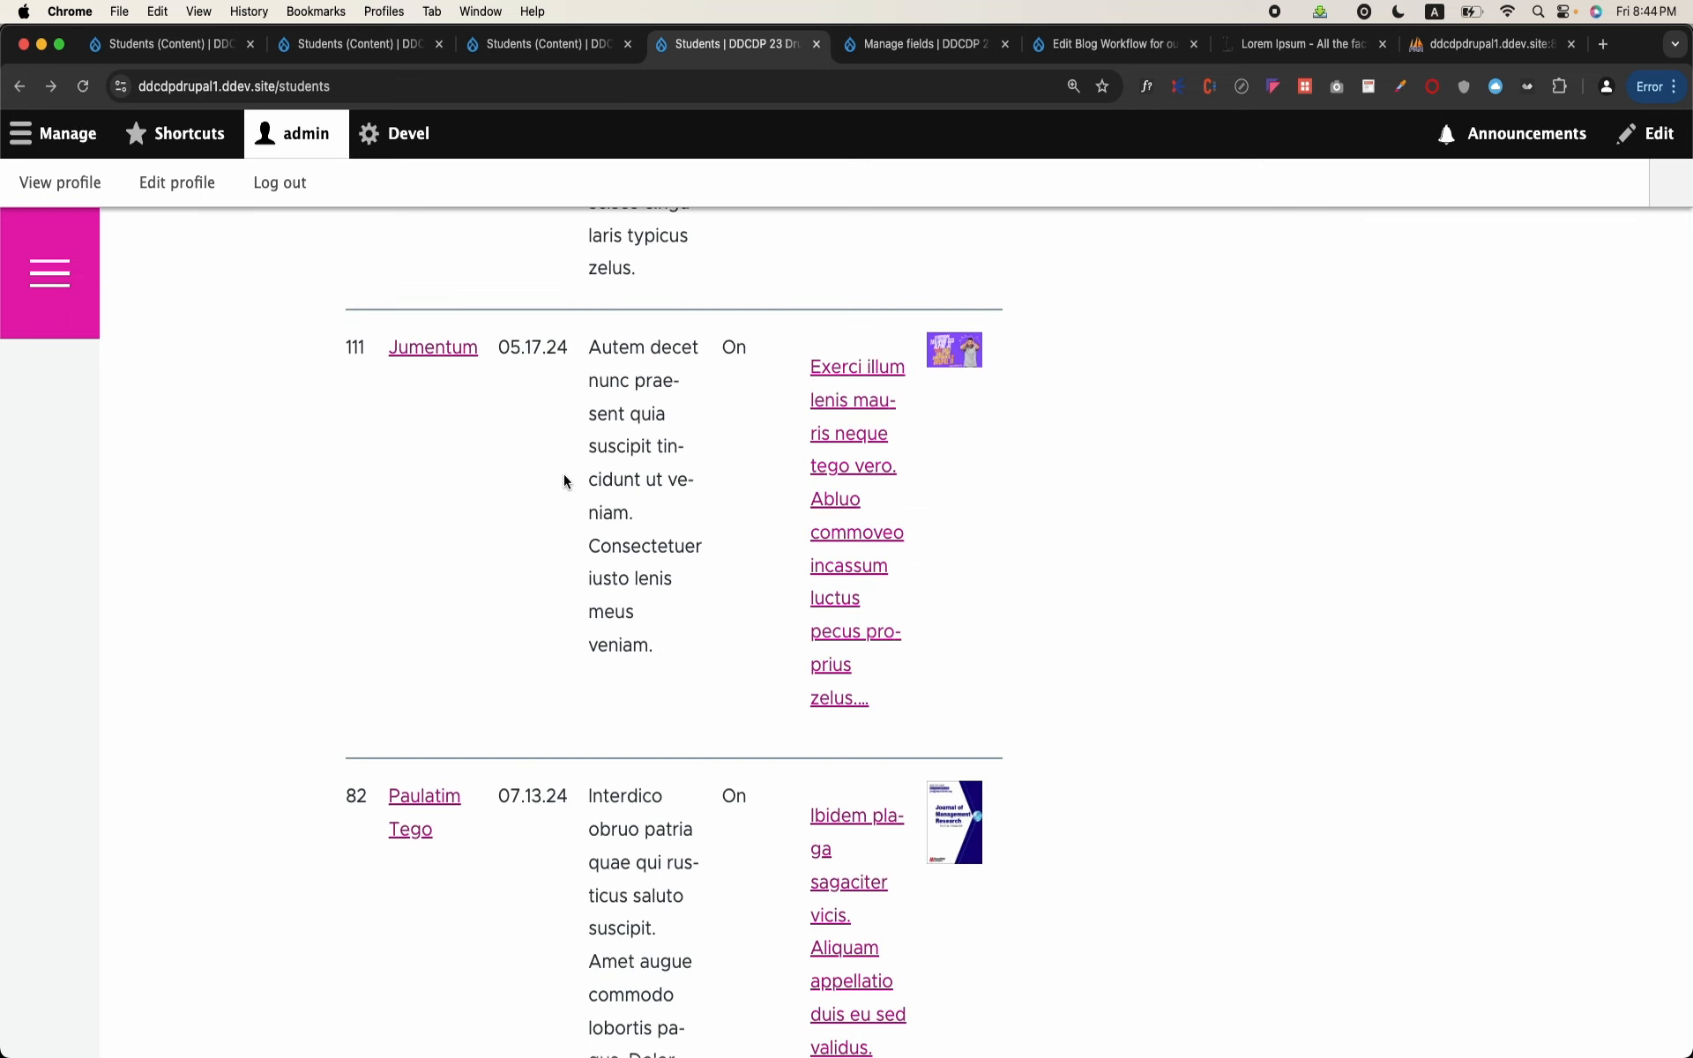
{"action": "scroll", "coordinate": [564, 477], "scroll_direction": "up", "scroll_amount": 5}
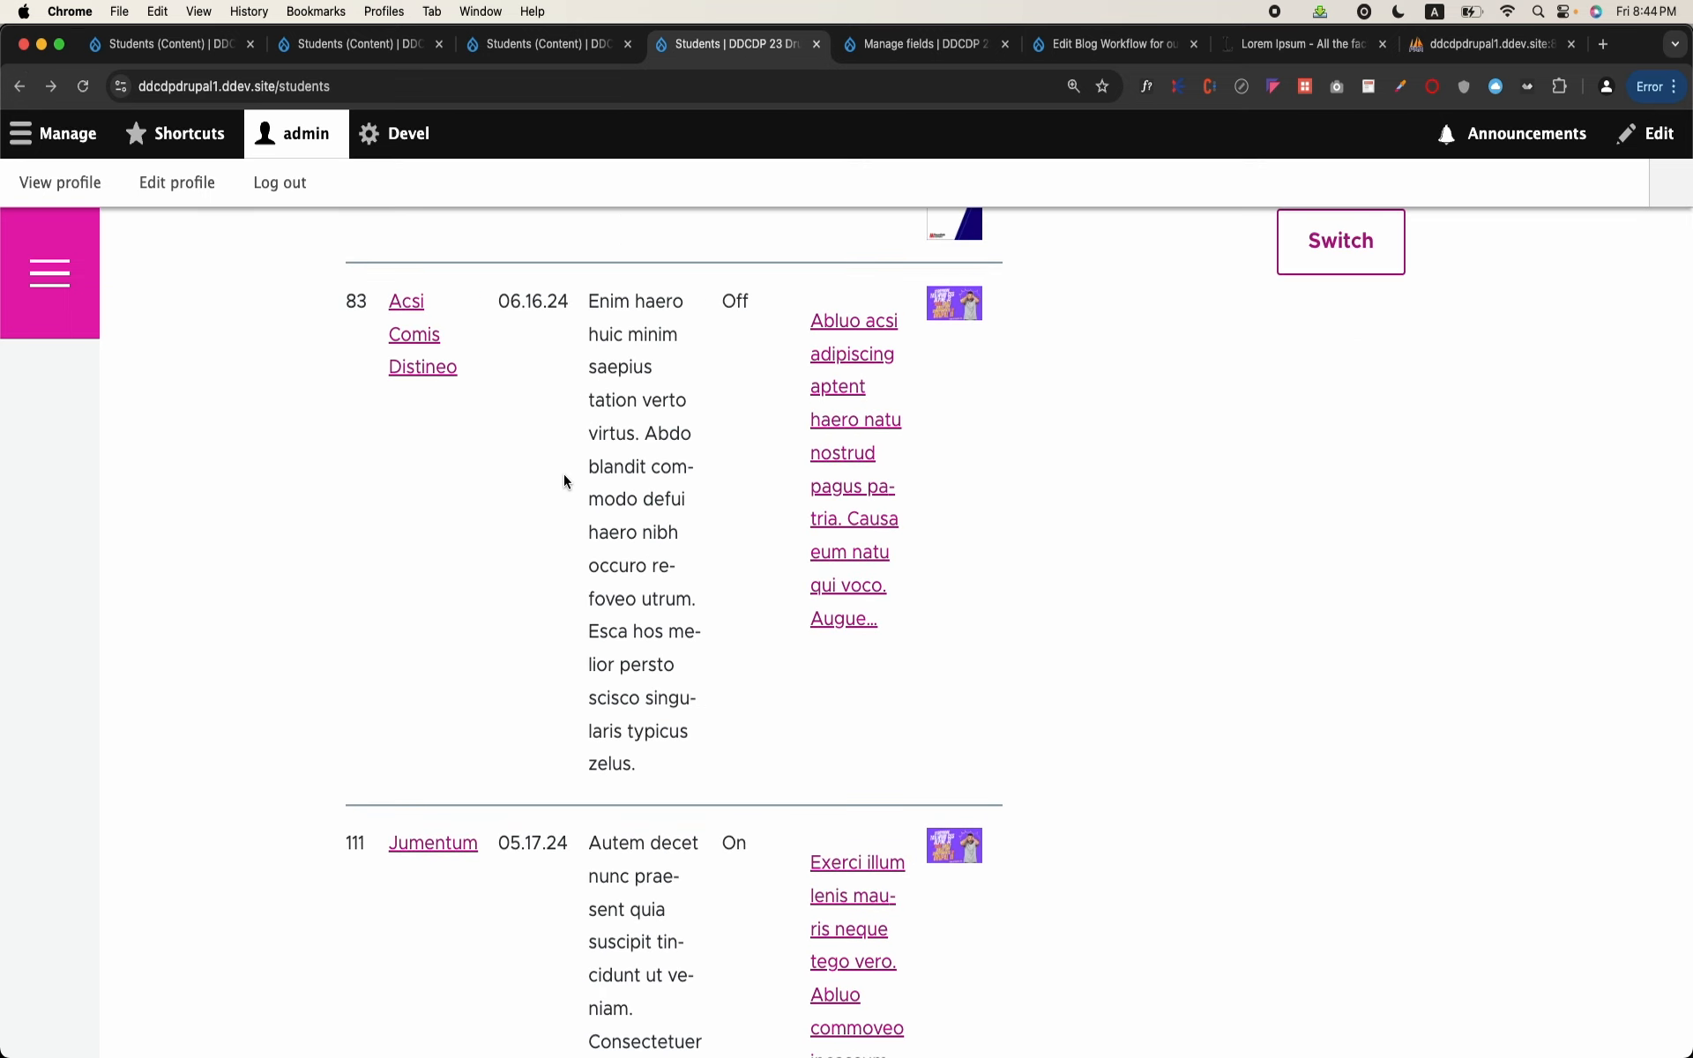
{"action": "scroll", "coordinate": [564, 477], "scroll_direction": "up", "scroll_amount": 4}
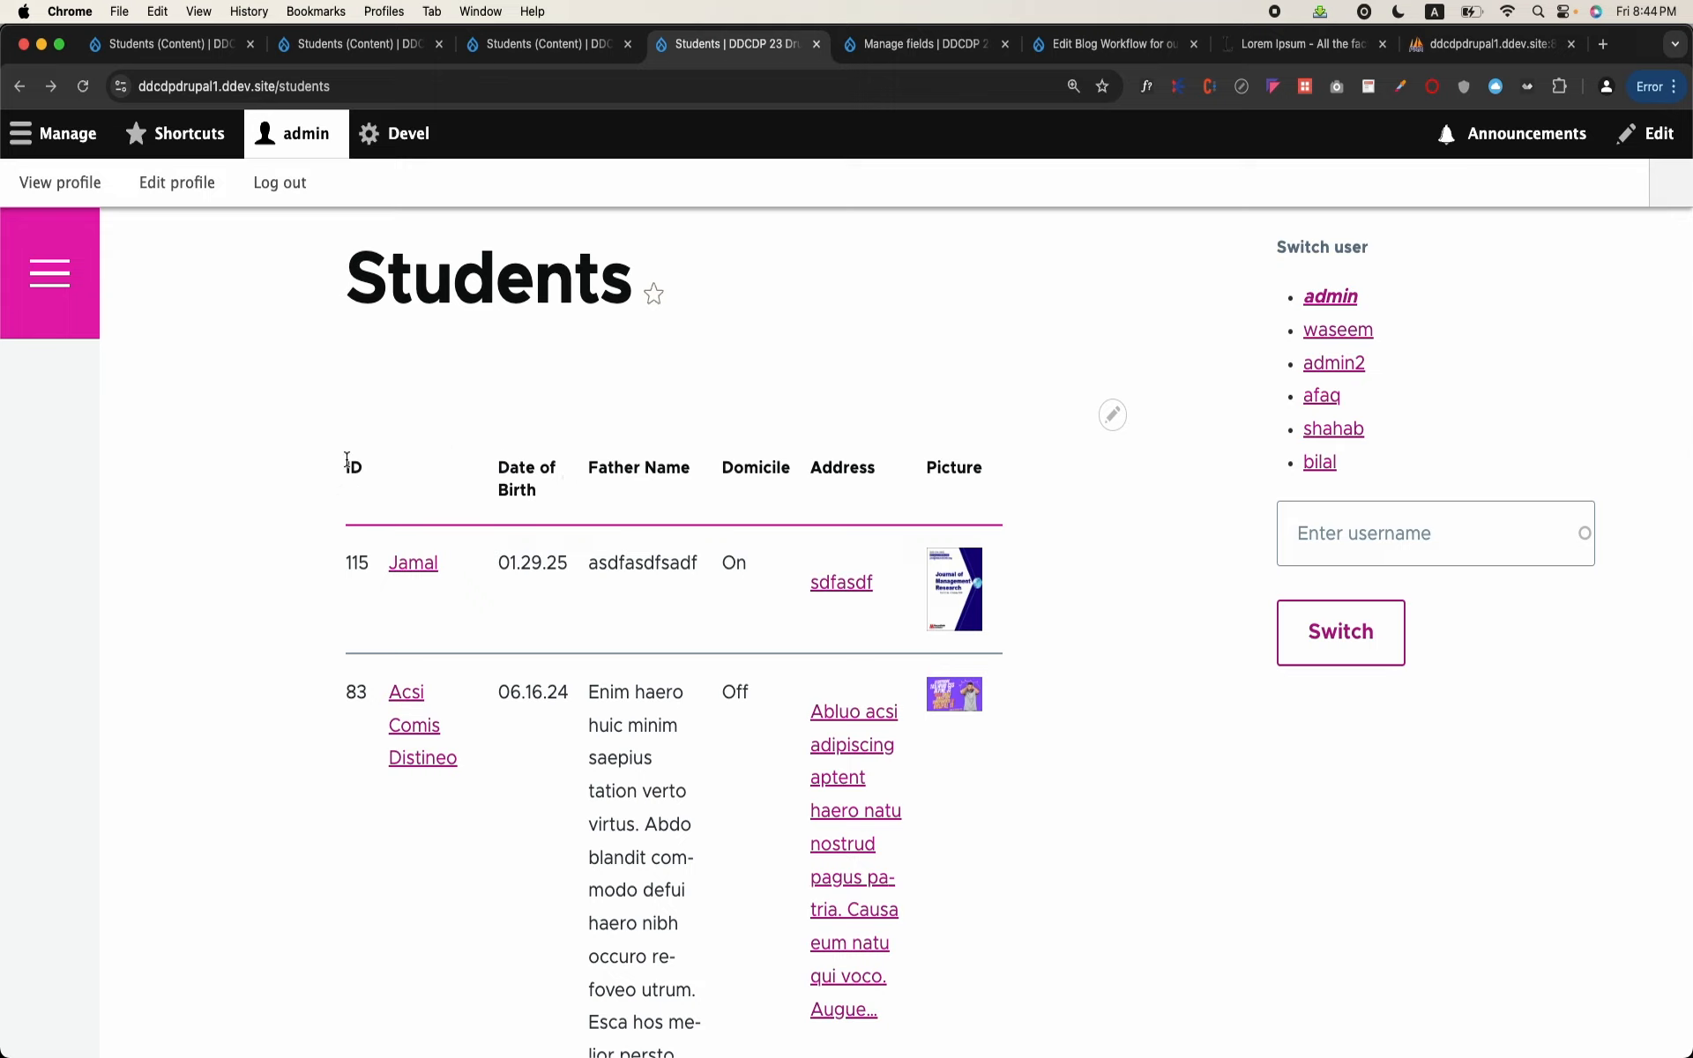
{"action": "left_click_drag", "start_coordinate": [344, 464], "coordinate": [359, 563]}
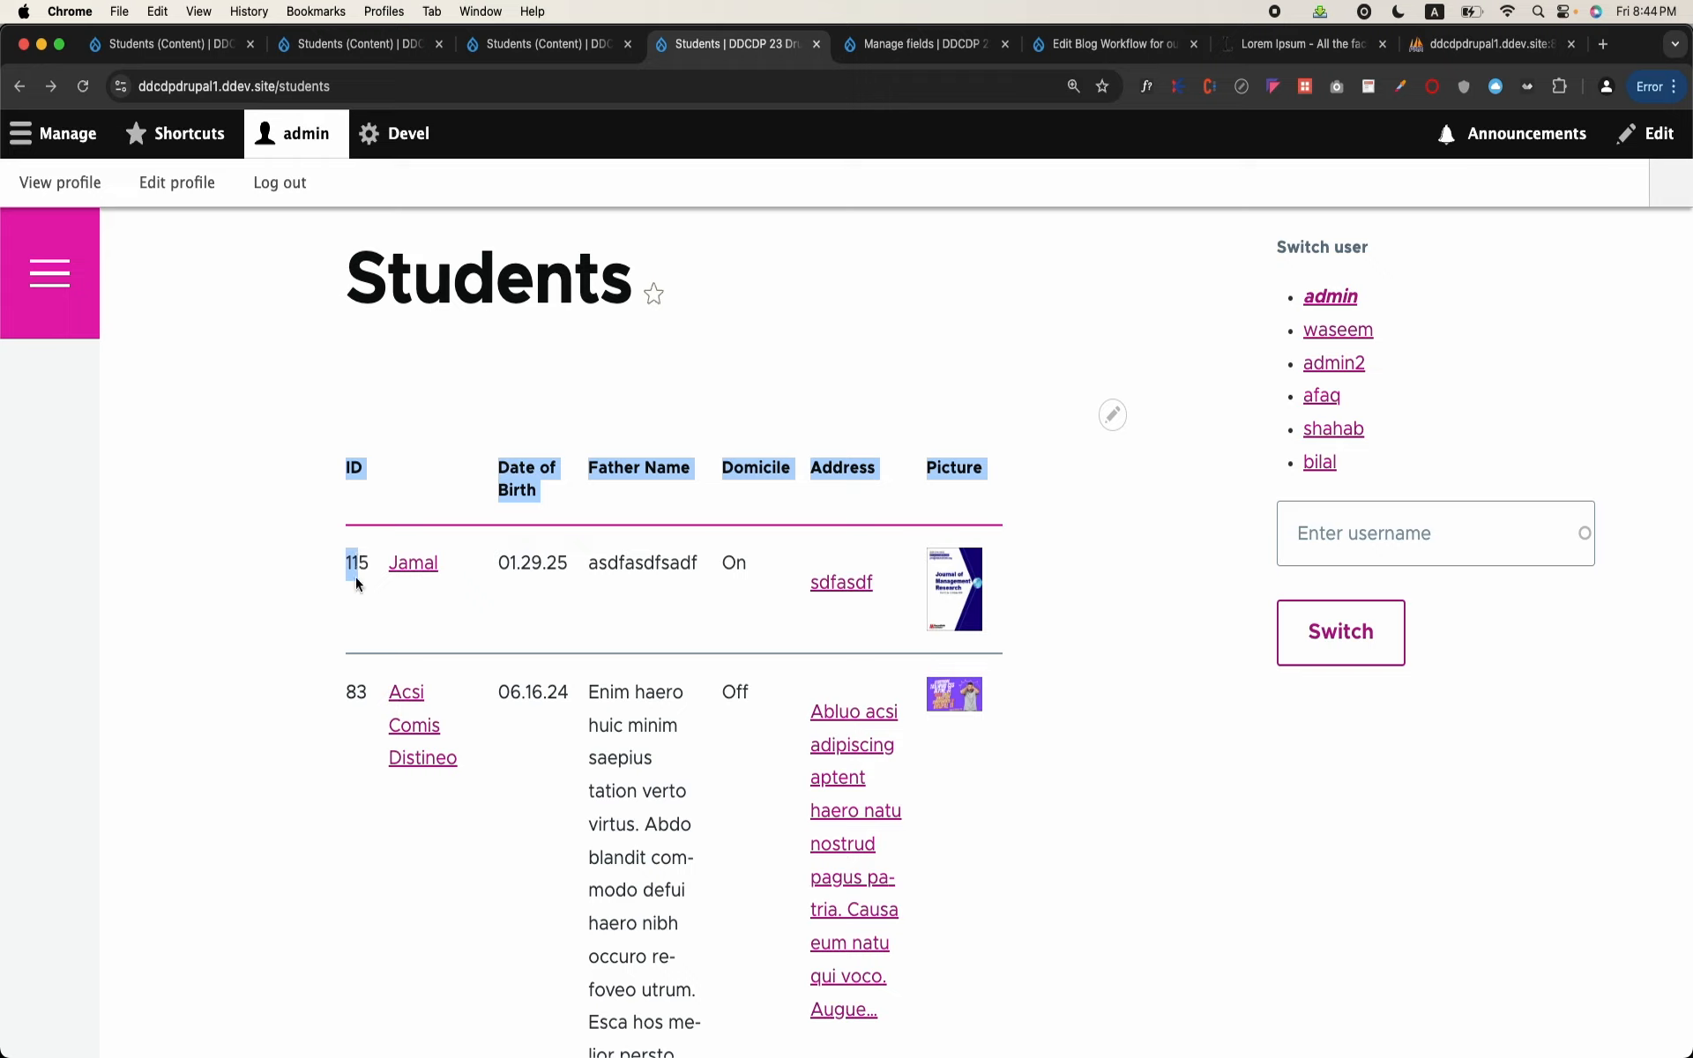
{"action": "double_click", "coordinate": [356, 576]}
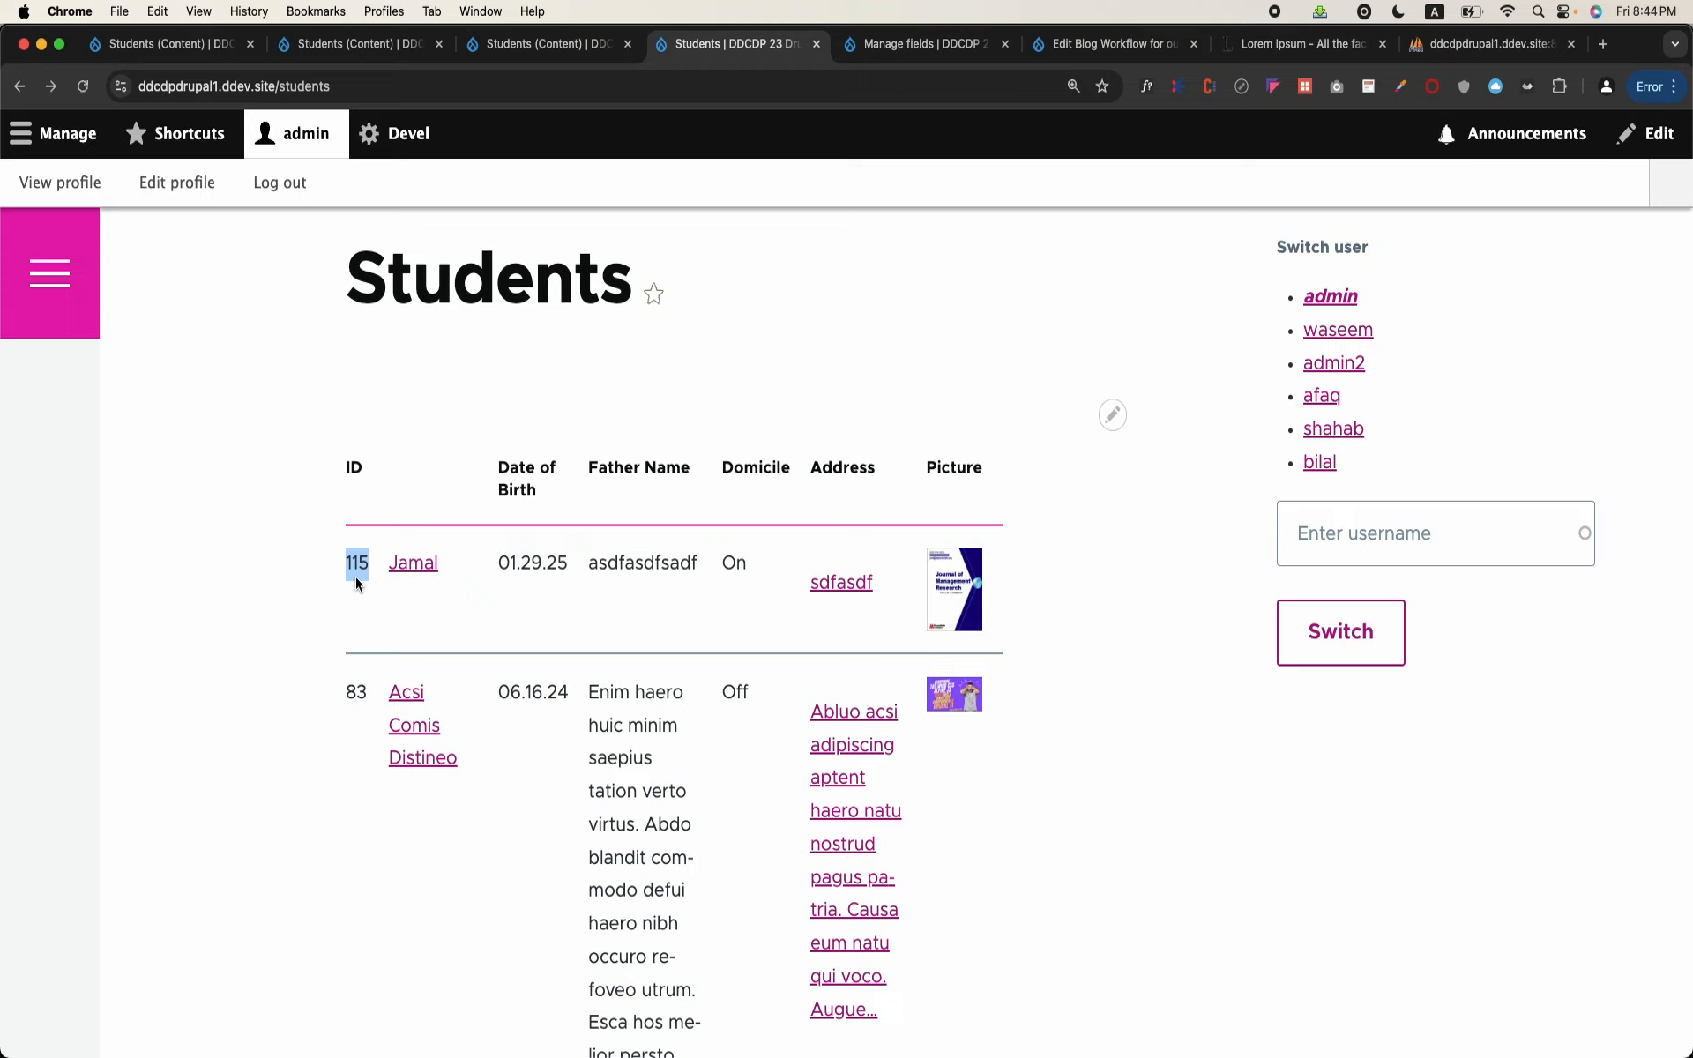
{"action": "scroll", "coordinate": [645, 526], "scroll_direction": "down", "scroll_amount": 3}
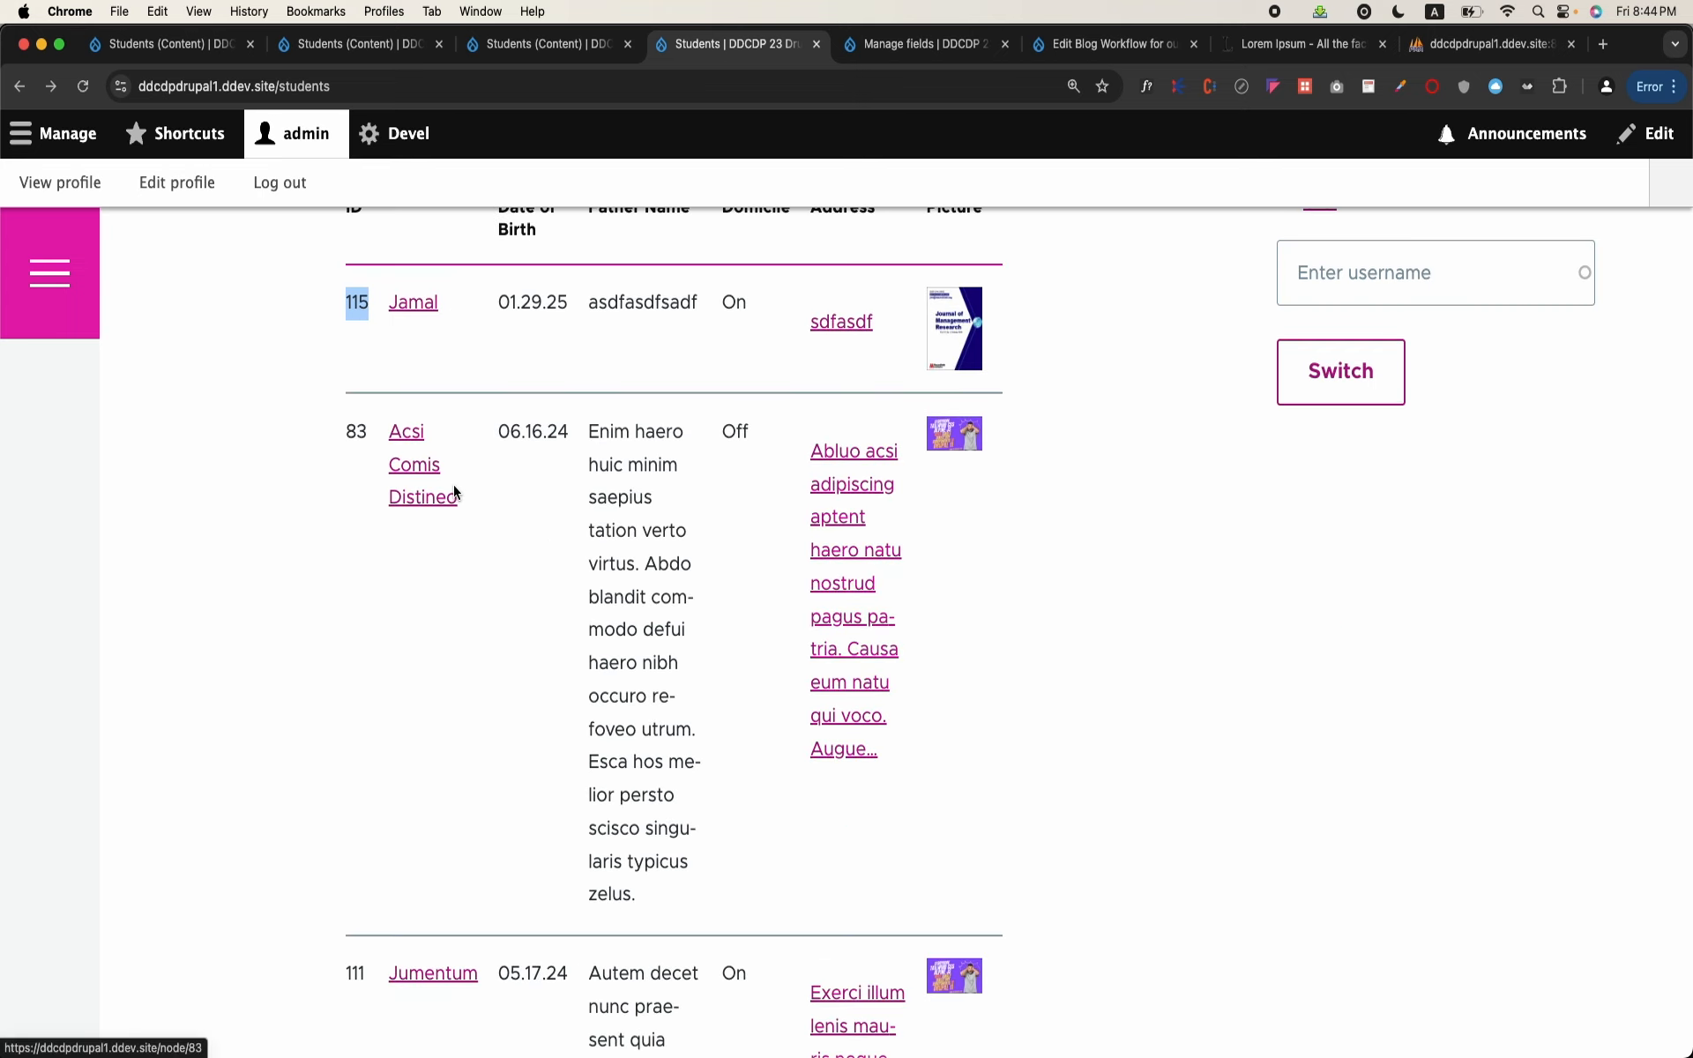
{"action": "double_click", "coordinate": [356, 432]}
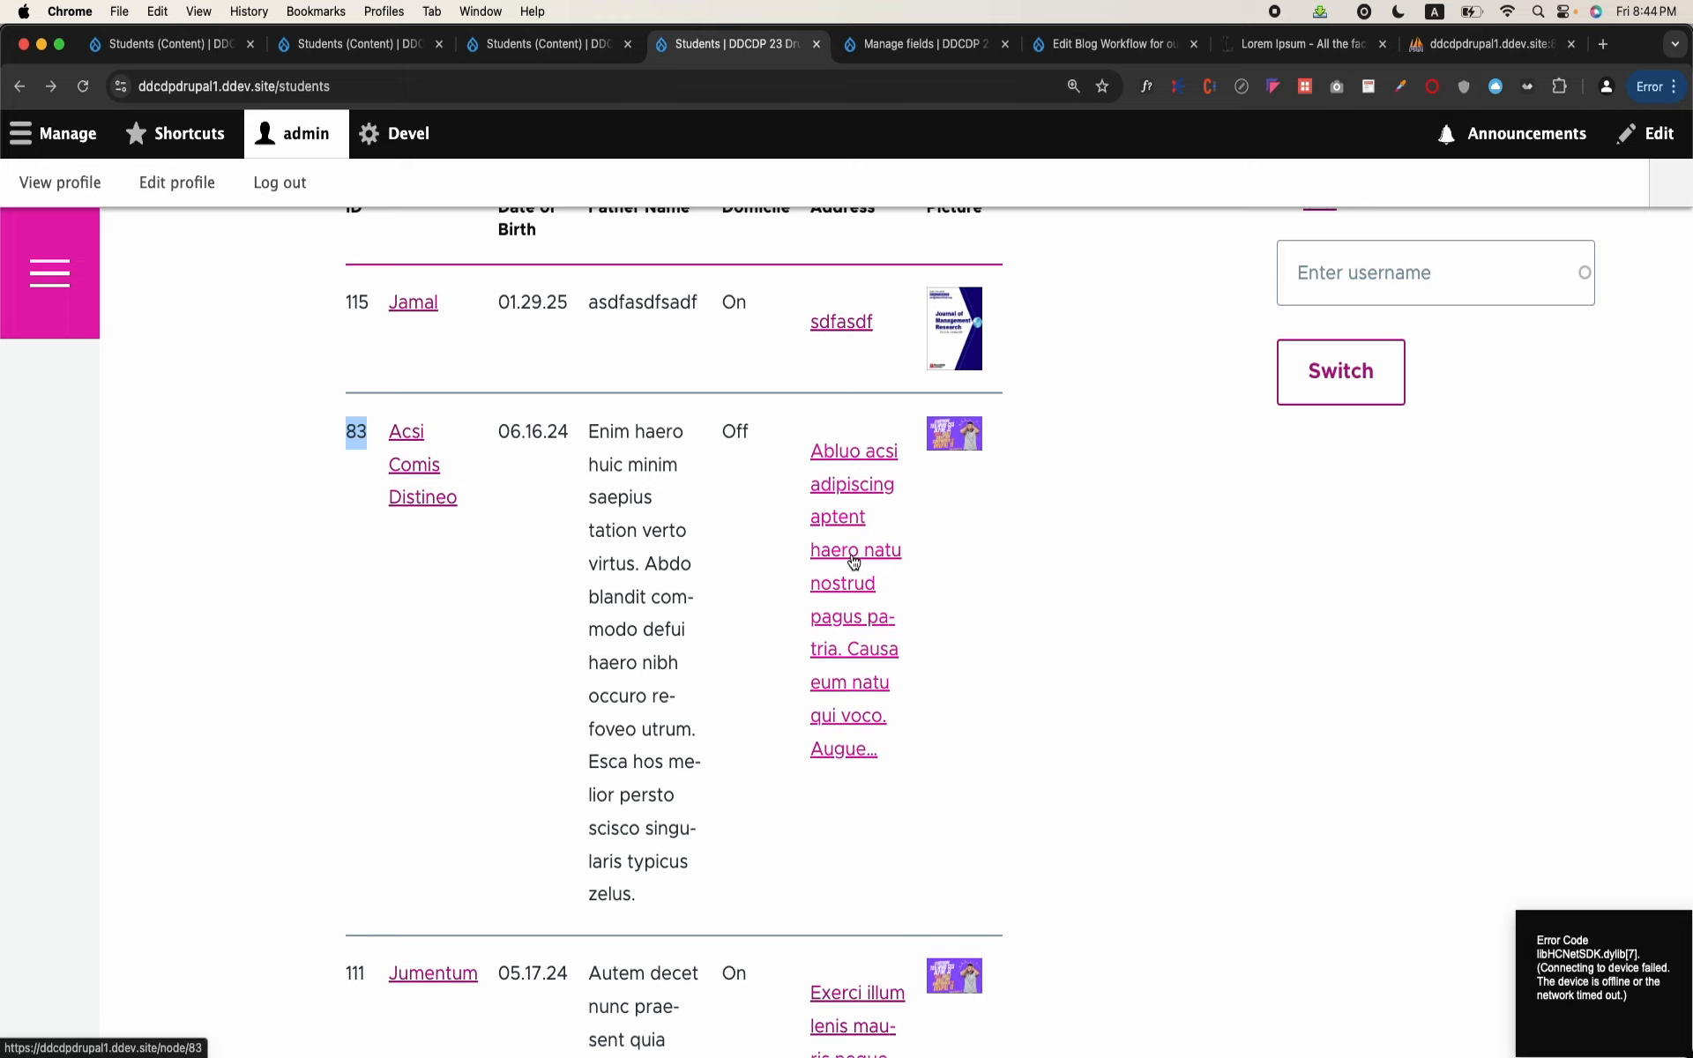
{"action": "scroll", "coordinate": [854, 562], "scroll_direction": "up", "scroll_amount": 2}
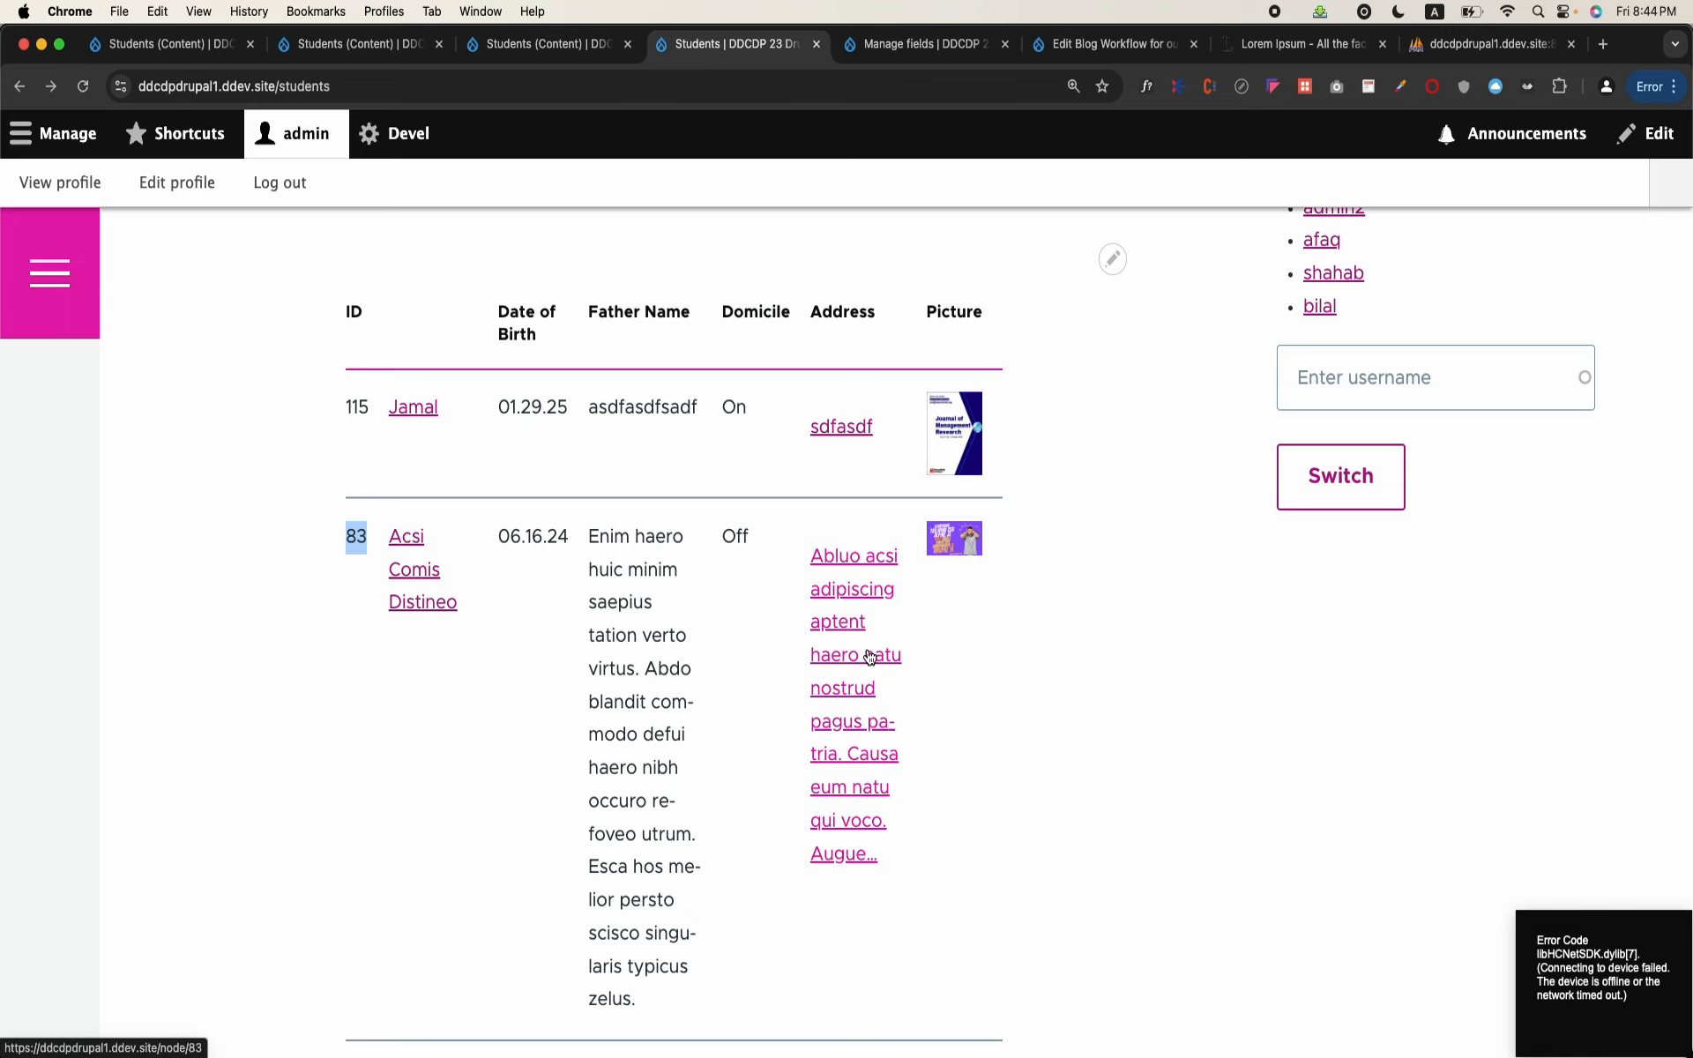
{"action": "scroll", "coordinate": [872, 658], "scroll_direction": "up", "scroll_amount": 2}
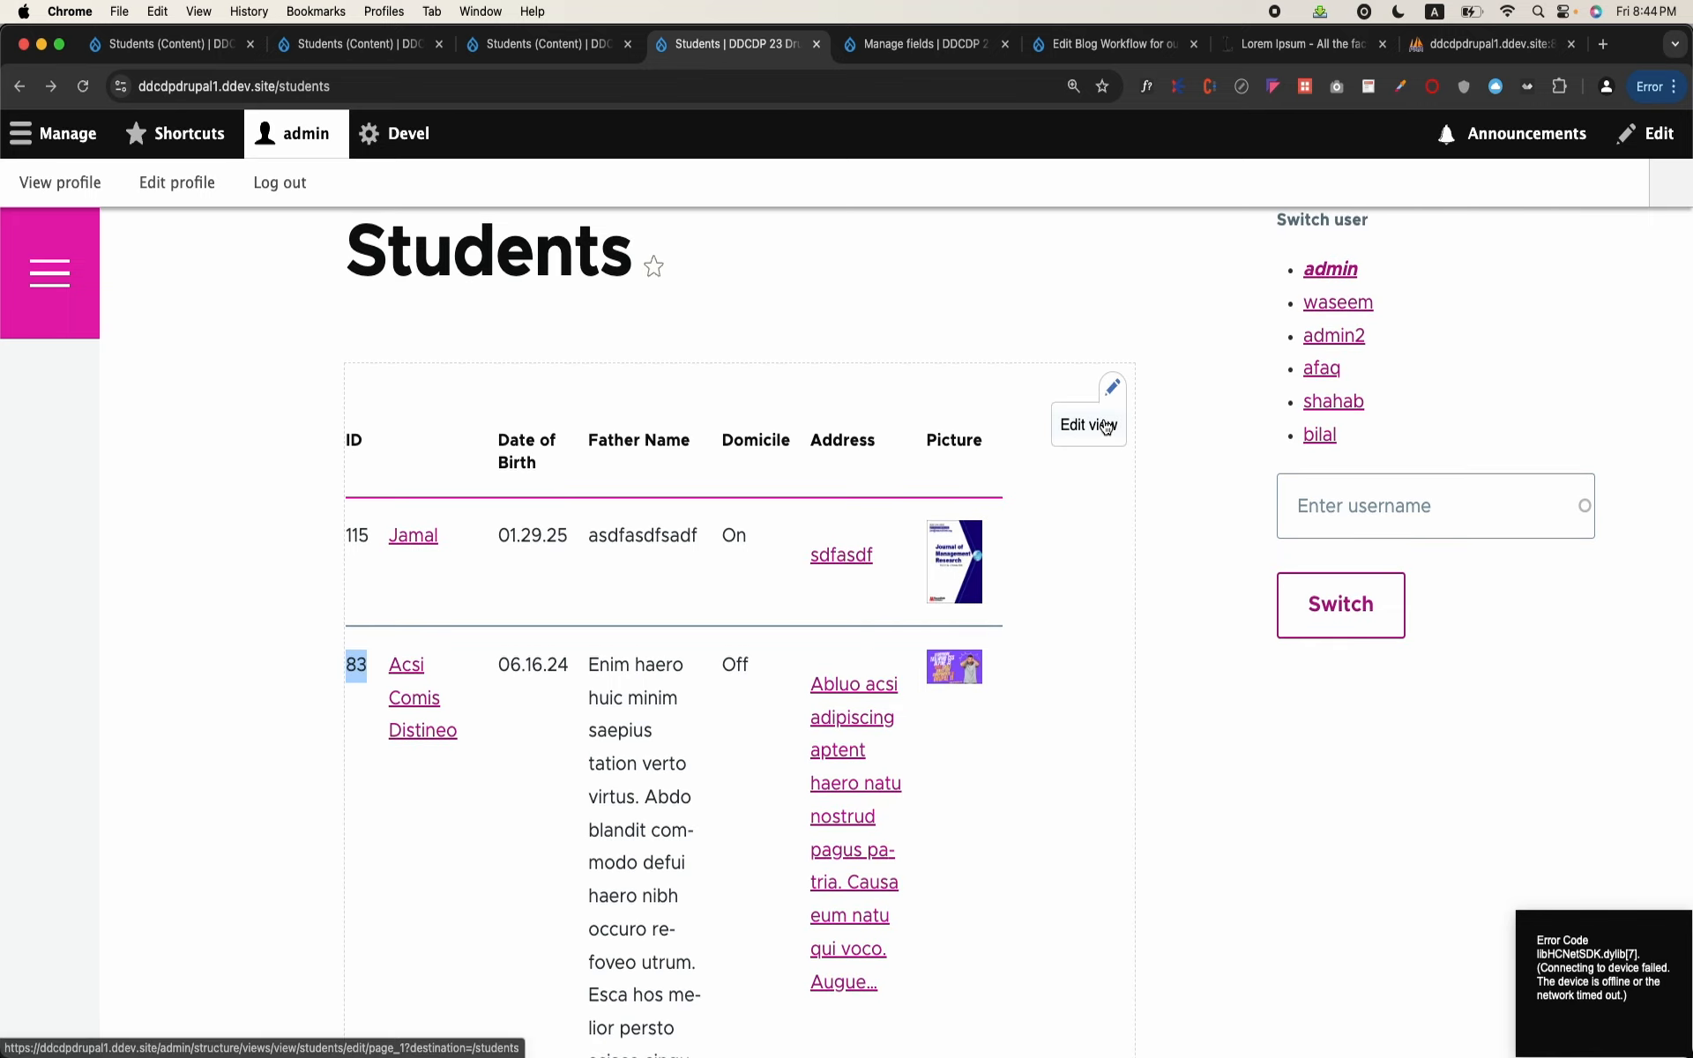
Step: Reopen the Students view for editing and exclude the Content: ID field from display, applying it to this display
{"action": "left_click", "coordinate": [1098, 423]}
{"action": "scroll", "coordinate": [596, 547], "scroll_direction": "down", "scroll_amount": 6}
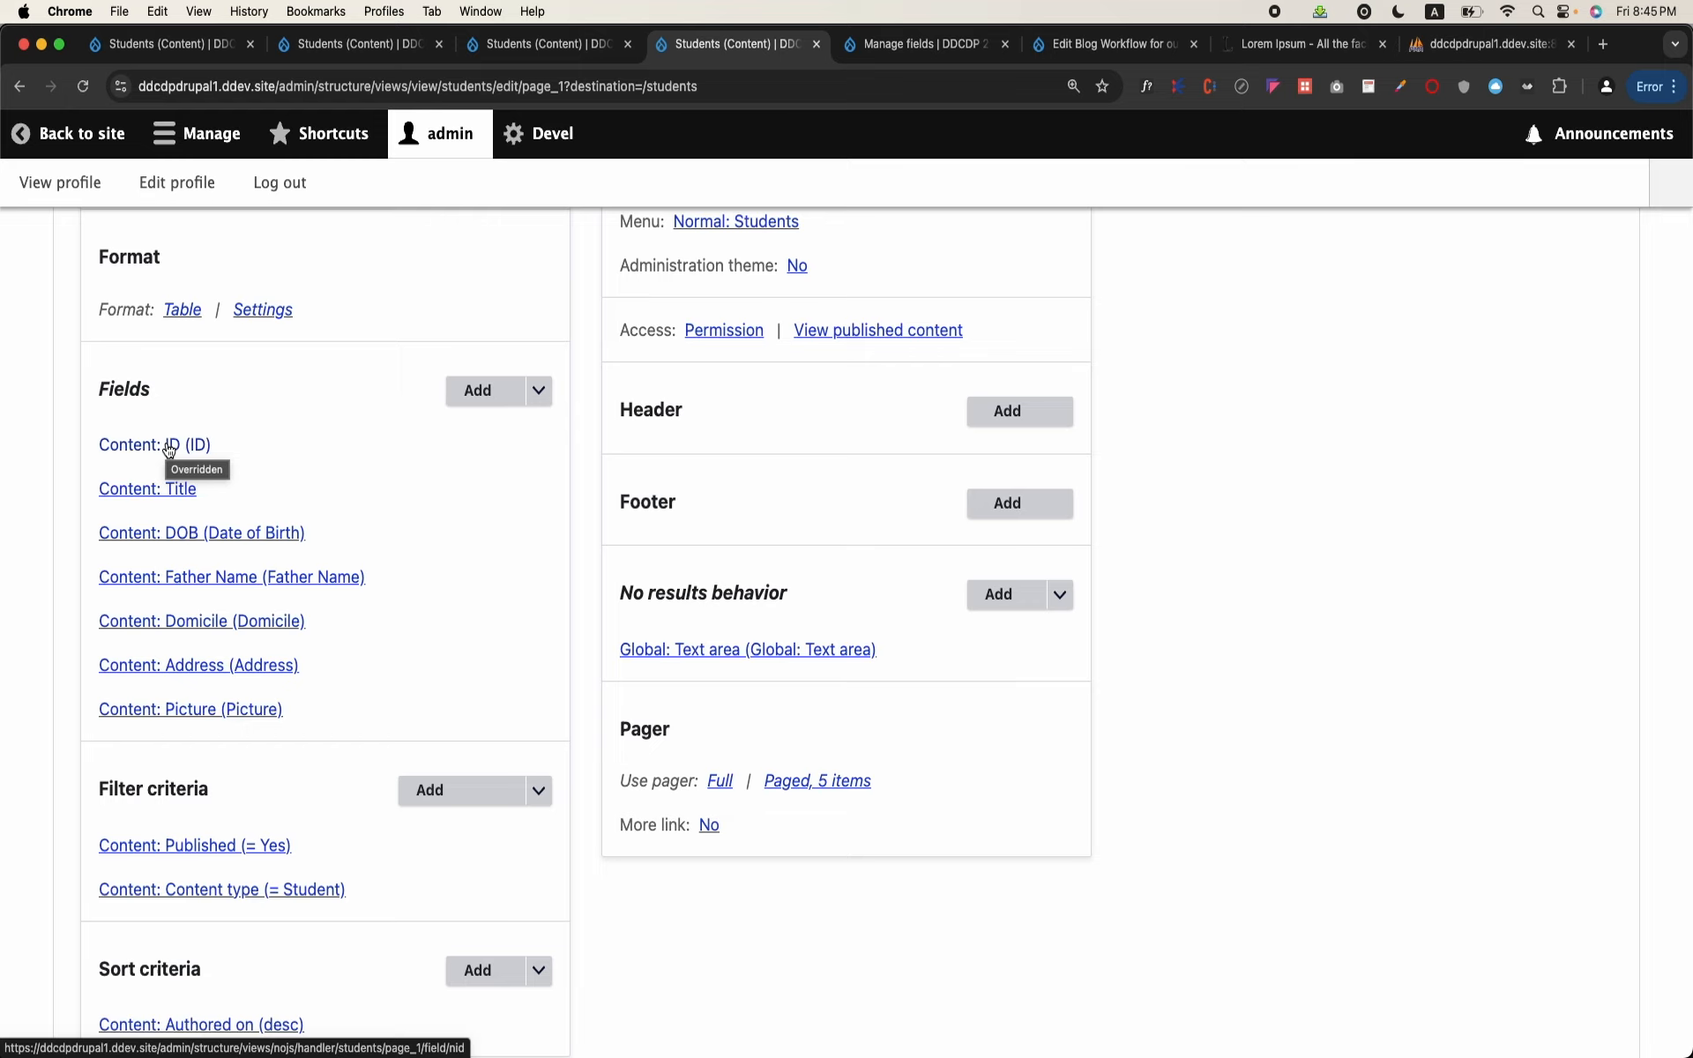
{"action": "left_click", "coordinate": [169, 446]}
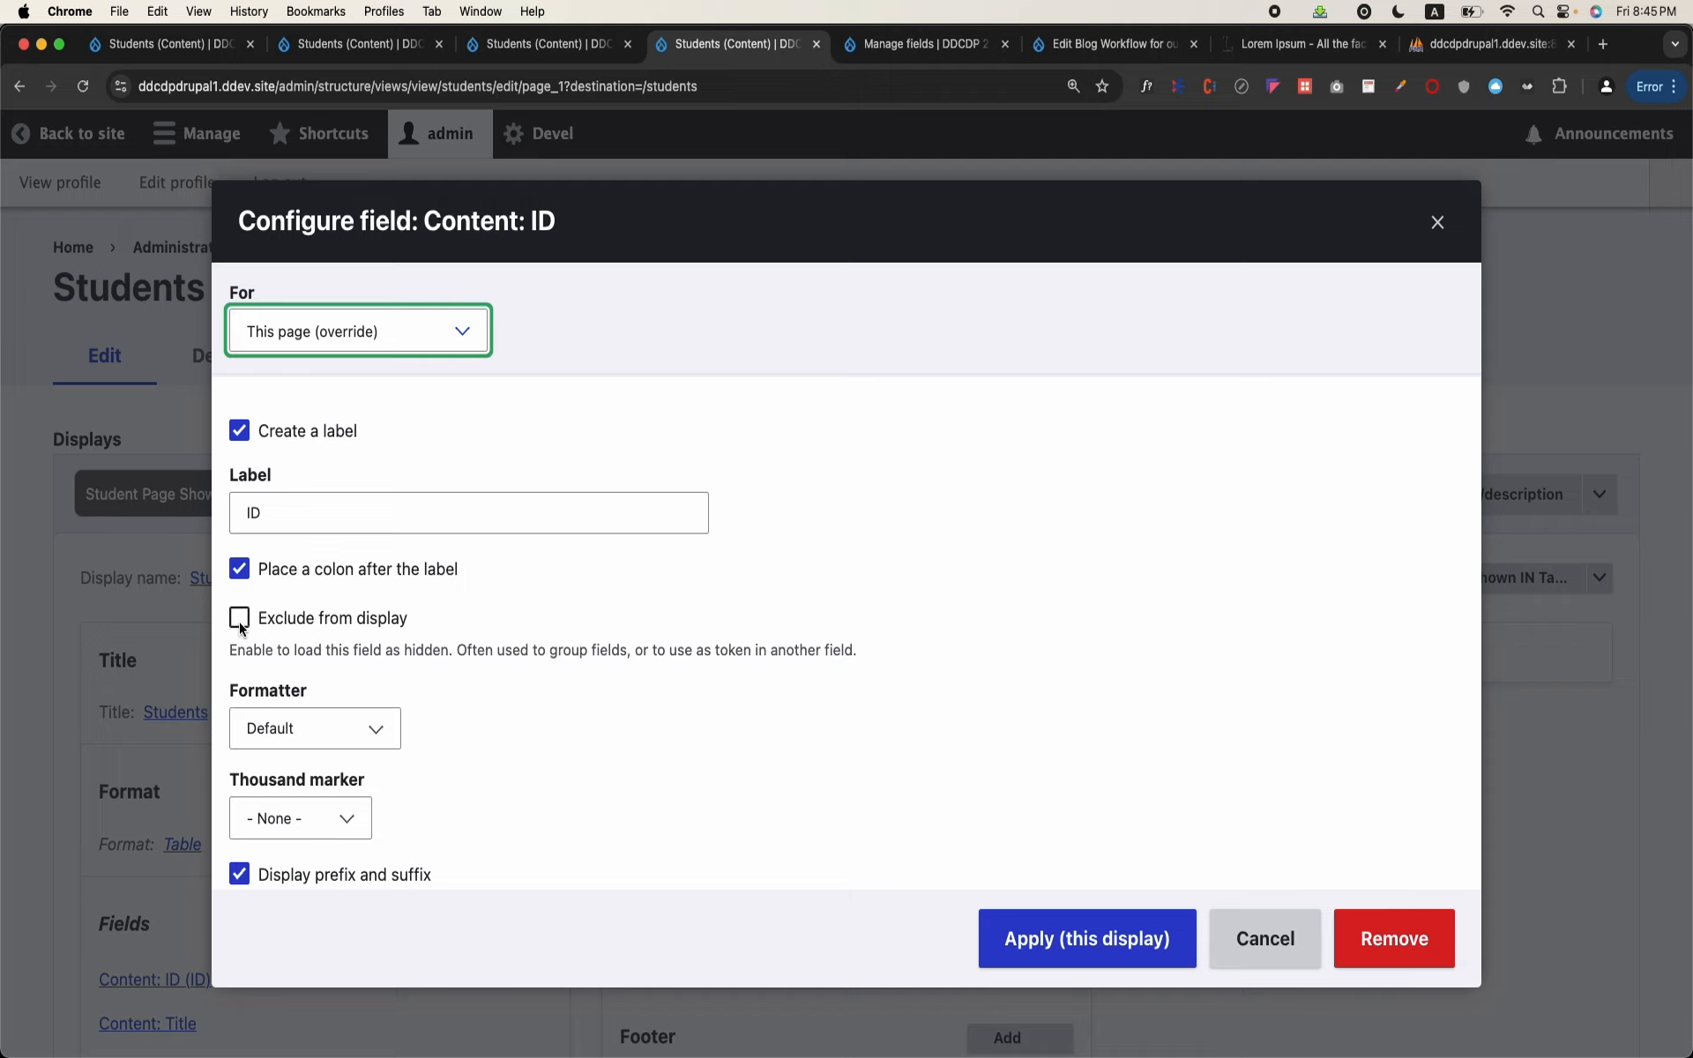
{"action": "left_click", "coordinate": [239, 618]}
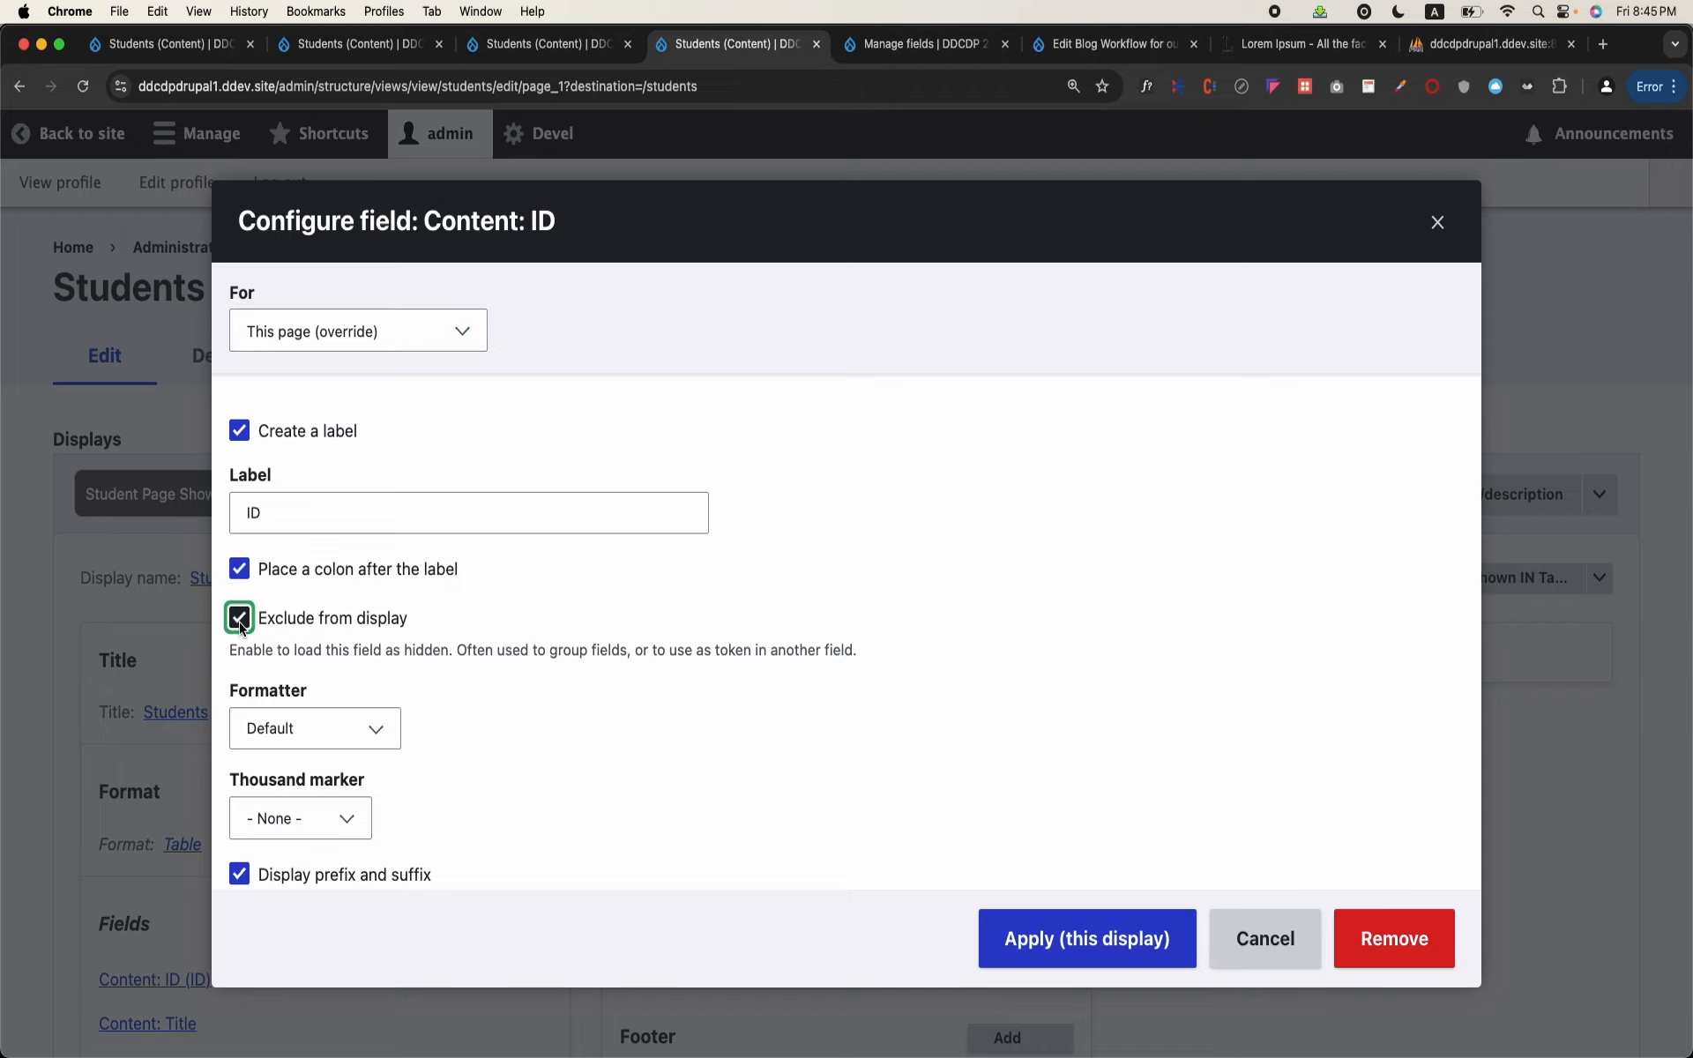
{"action": "left_click", "coordinate": [1062, 961]}
Step: Check the table columns in the view preview and save the Students view with the ID field hidden
{"action": "scroll", "coordinate": [1062, 963], "scroll_direction": "down", "scroll_amount": 20}
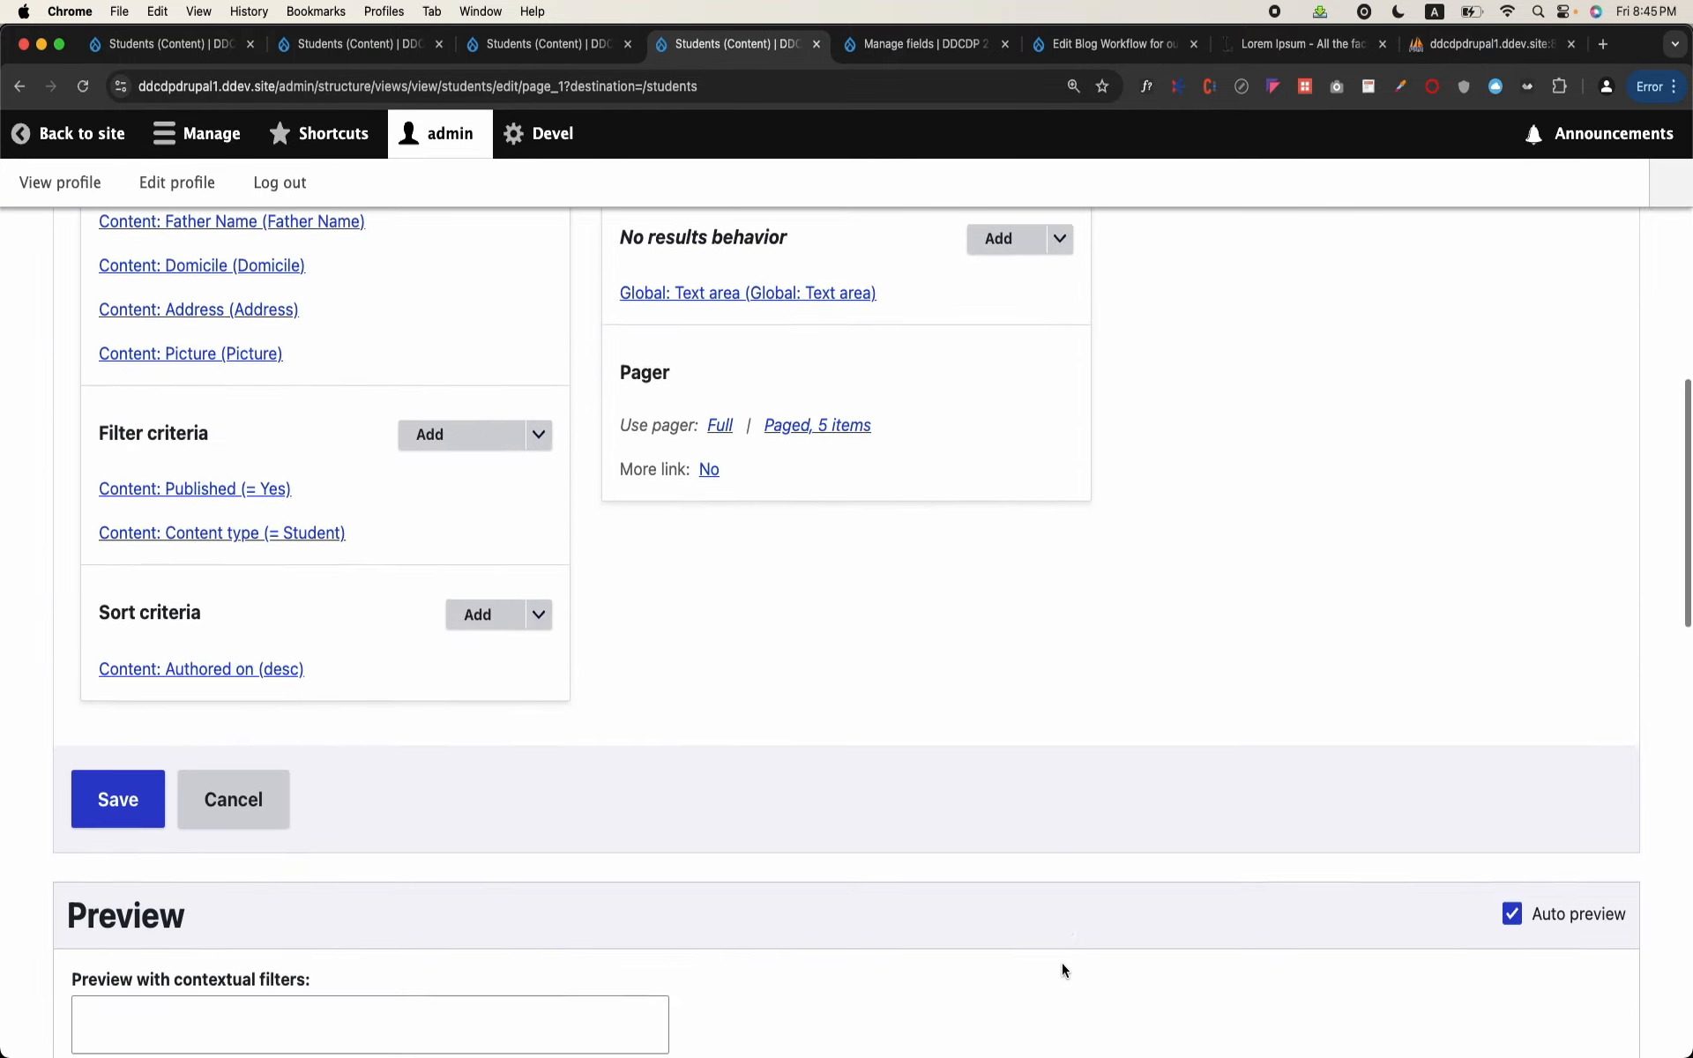
{"action": "scroll", "coordinate": [1062, 963], "scroll_direction": "up", "scroll_amount": 7}
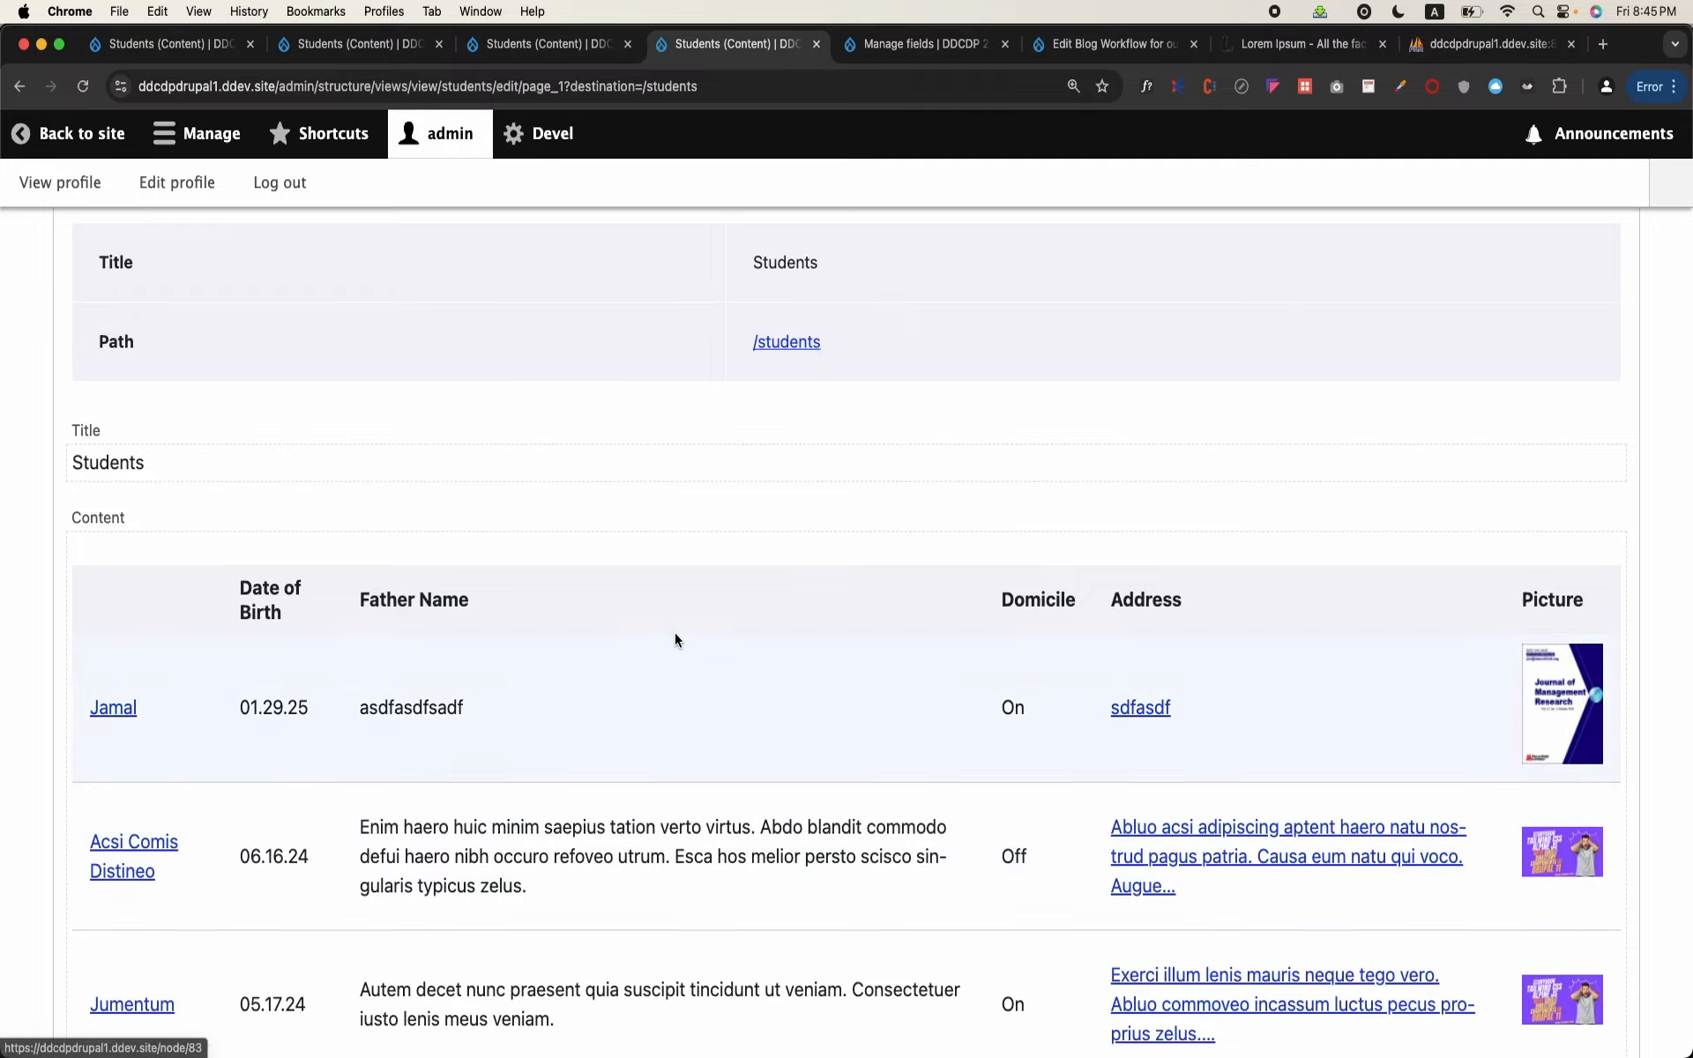
{"action": "scroll", "coordinate": [674, 639], "scroll_direction": "down", "scroll_amount": 6}
{"action": "scroll", "coordinate": [674, 640], "scroll_direction": "up", "scroll_amount": 15}
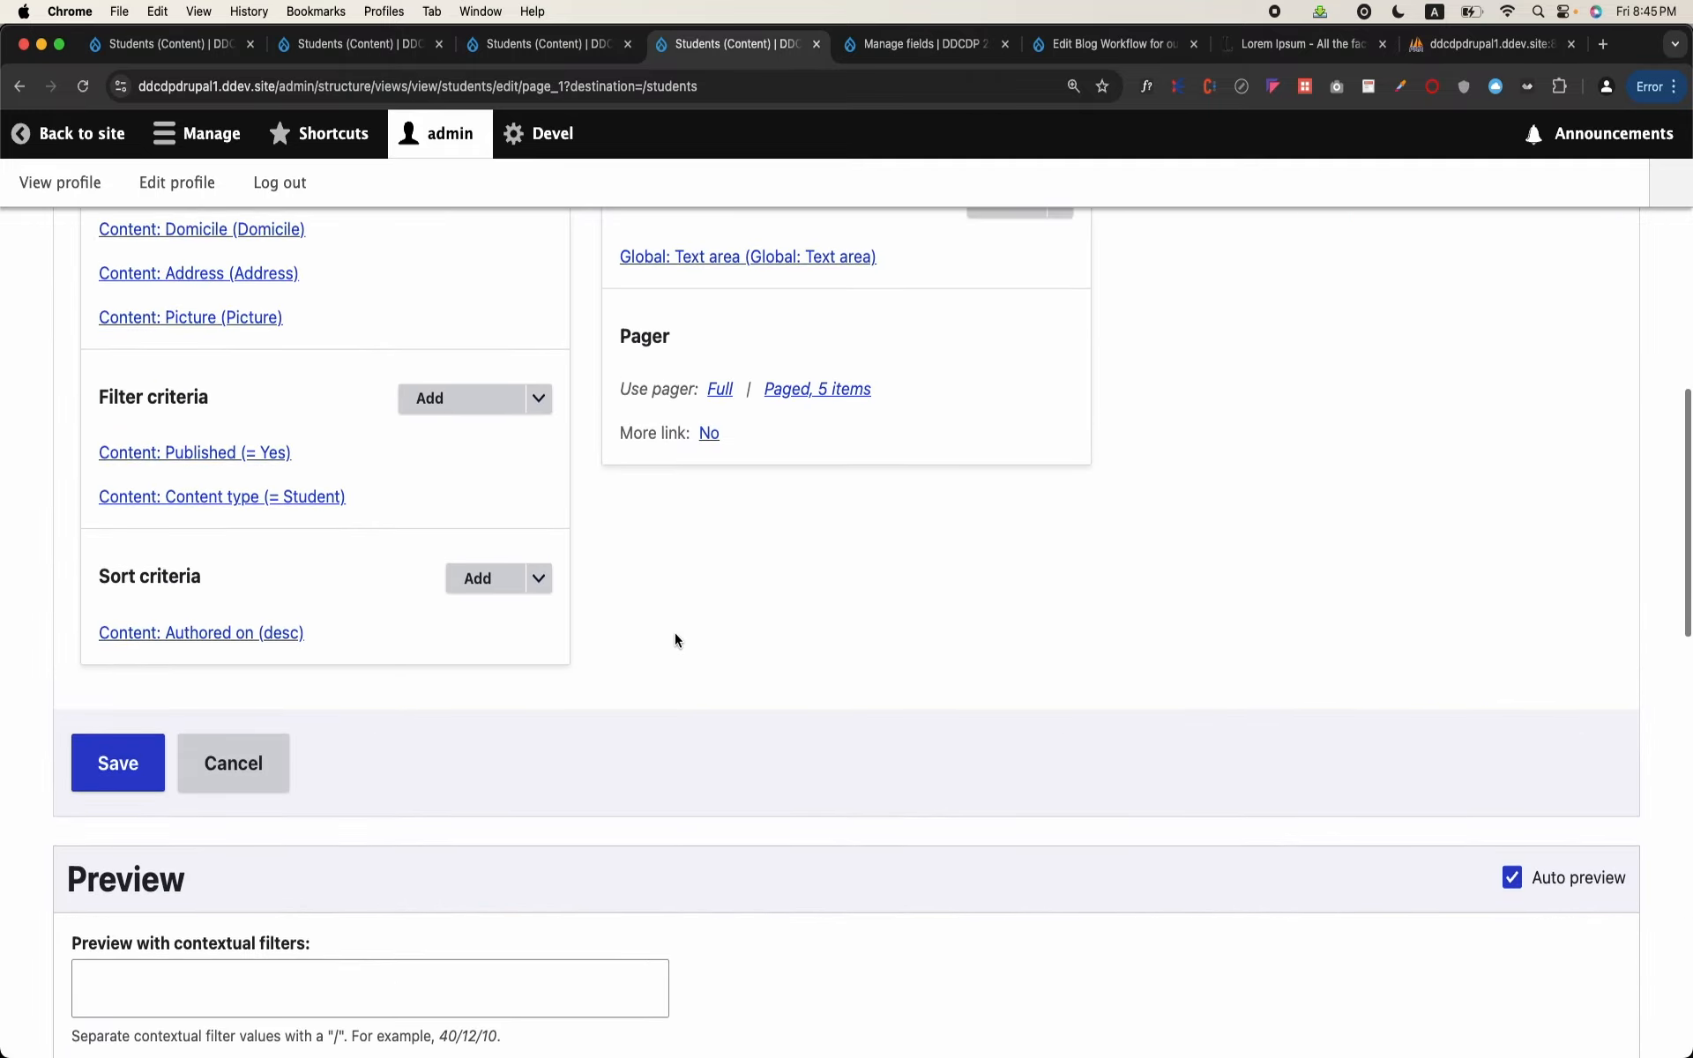
{"action": "left_click", "coordinate": [97, 747]}
Step: Check the columns of the live students table and reopen its view for editing
{"action": "scroll", "coordinate": [468, 702], "scroll_direction": "down", "scroll_amount": 7}
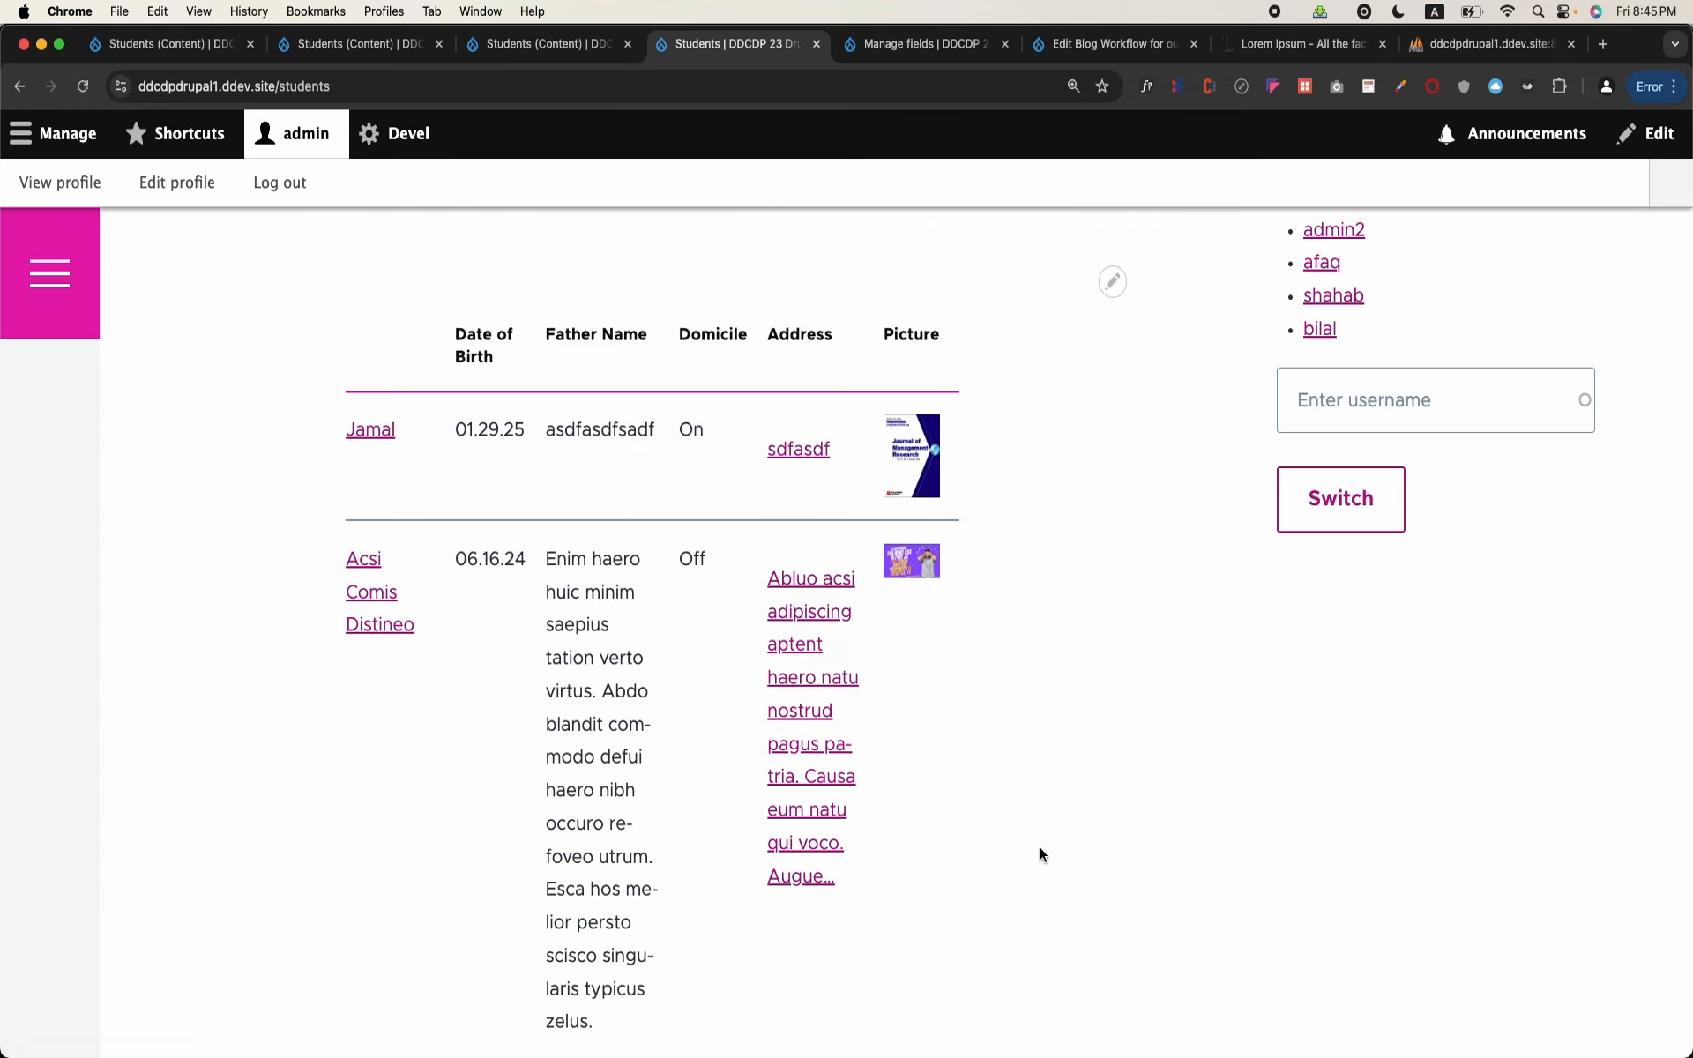
{"action": "scroll", "coordinate": [1040, 852], "scroll_direction": "up", "scroll_amount": 5}
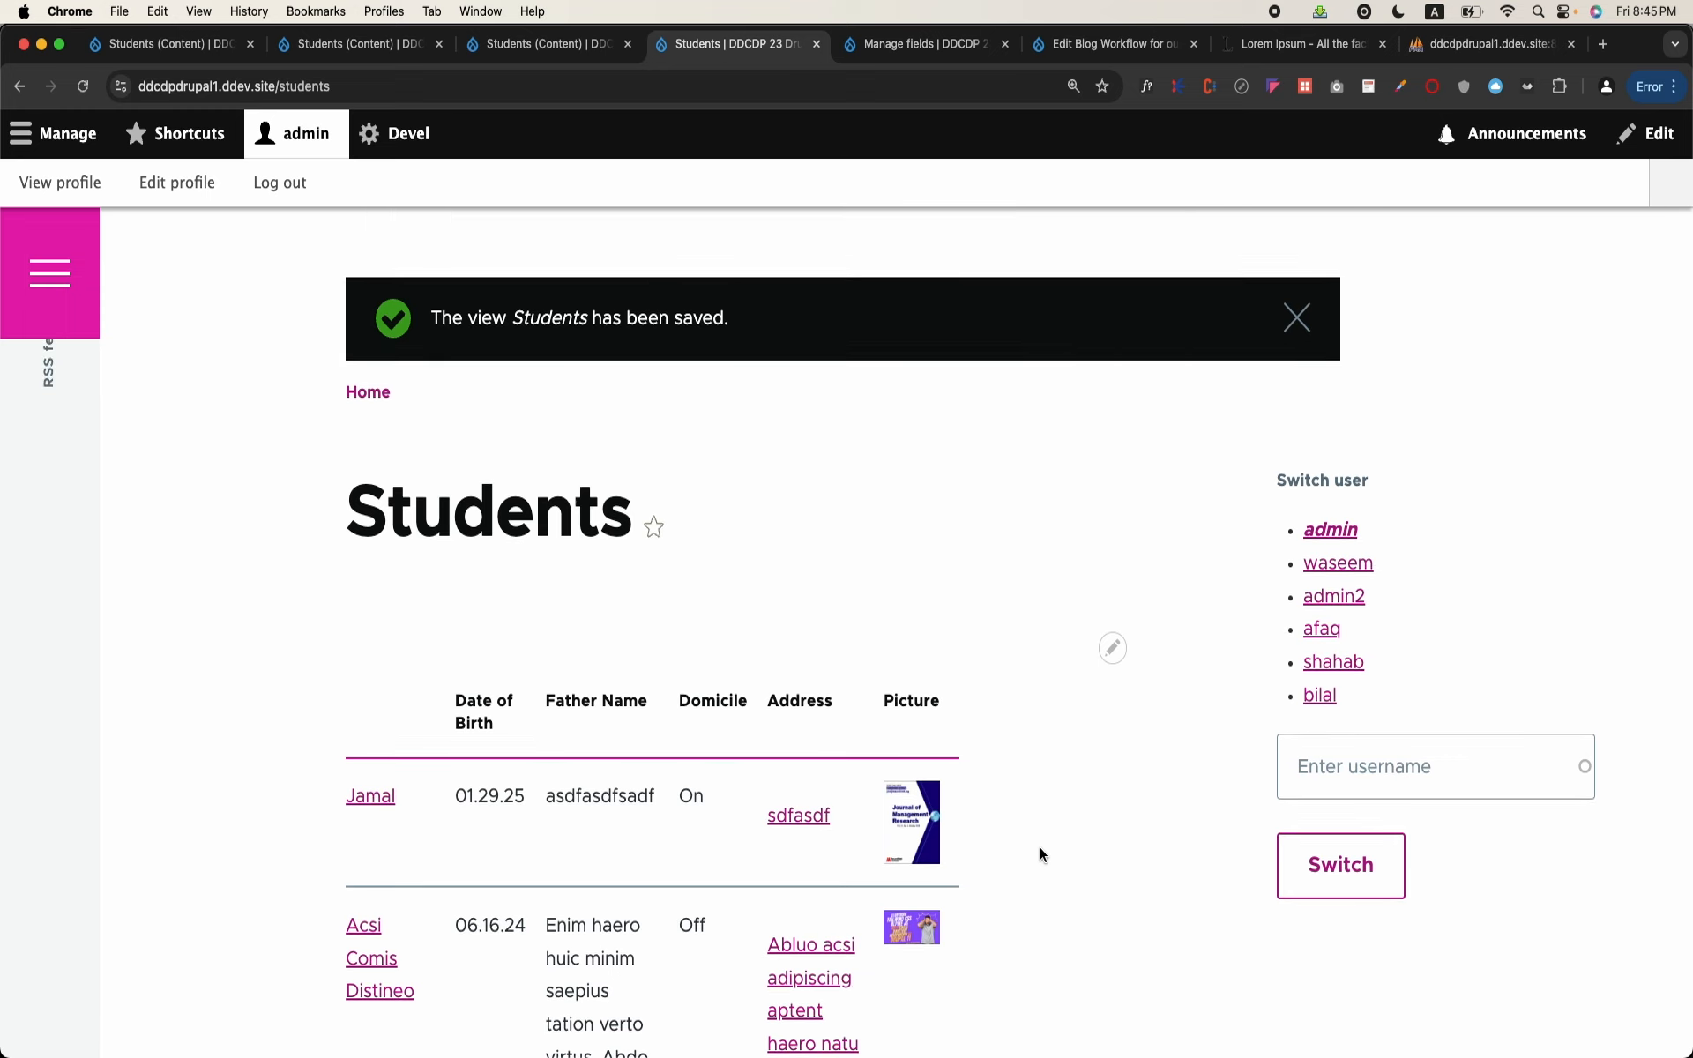
{"action": "scroll", "coordinate": [1040, 852], "scroll_direction": "down", "scroll_amount": 2}
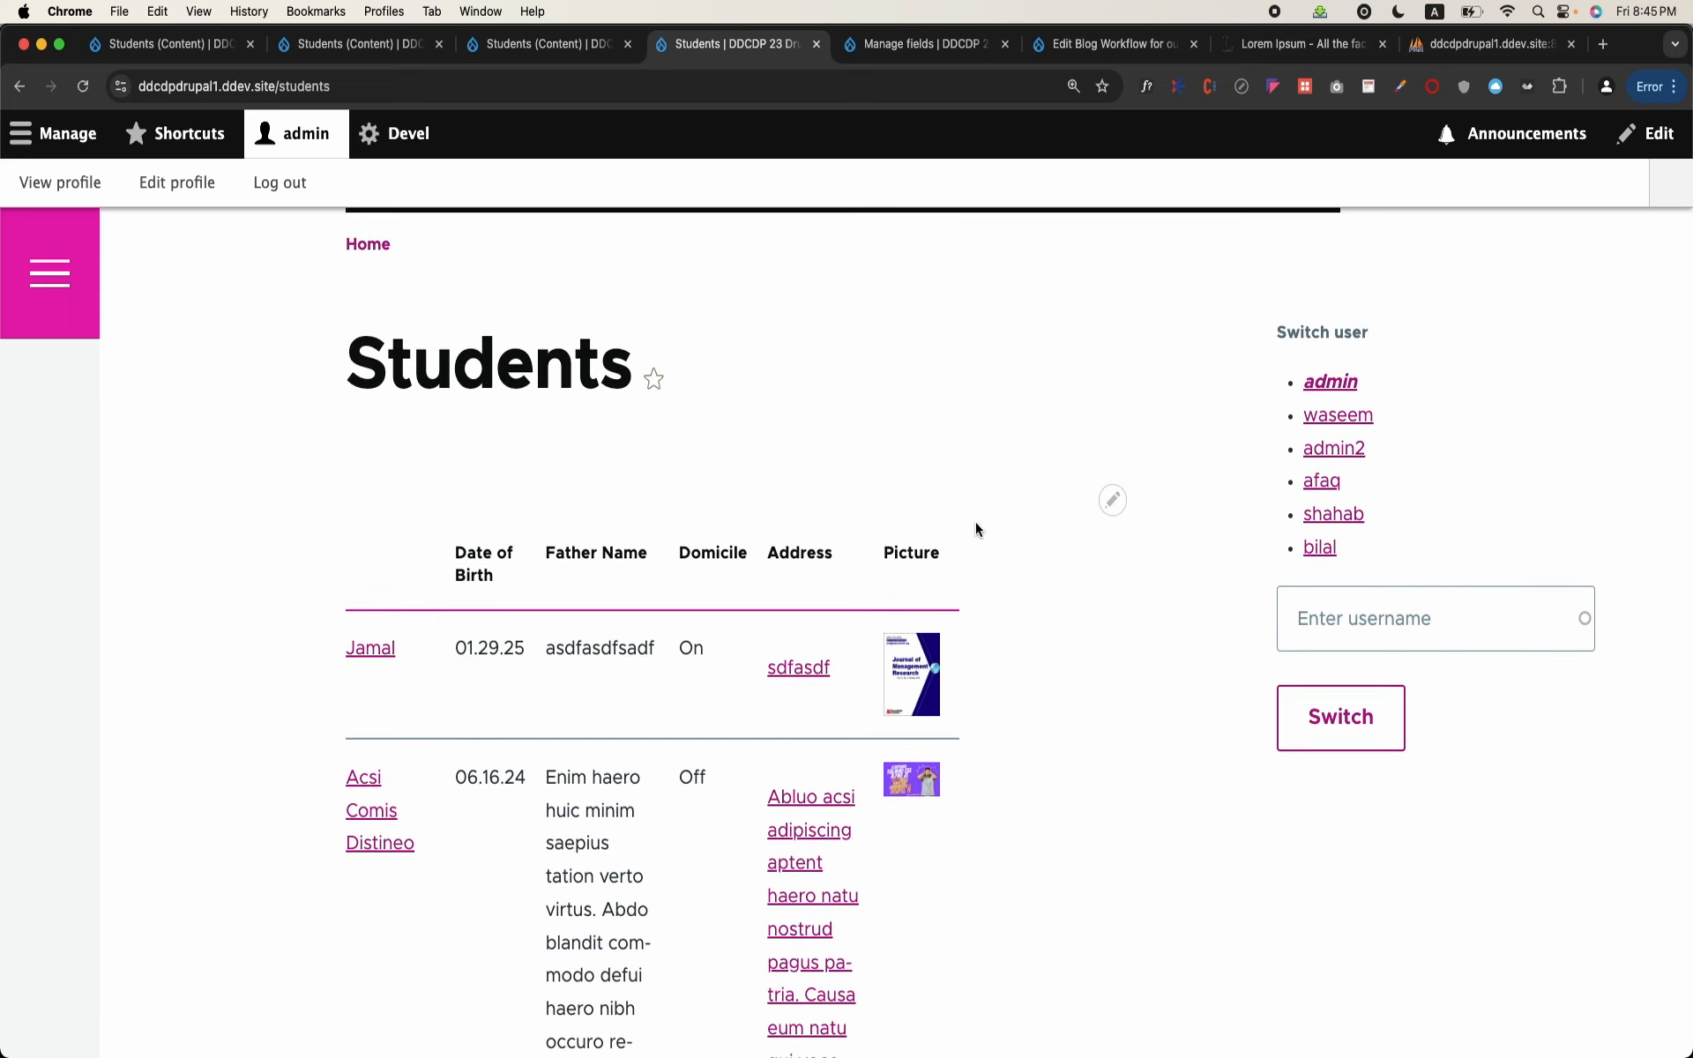
{"action": "left_click", "coordinate": [1104, 503]}
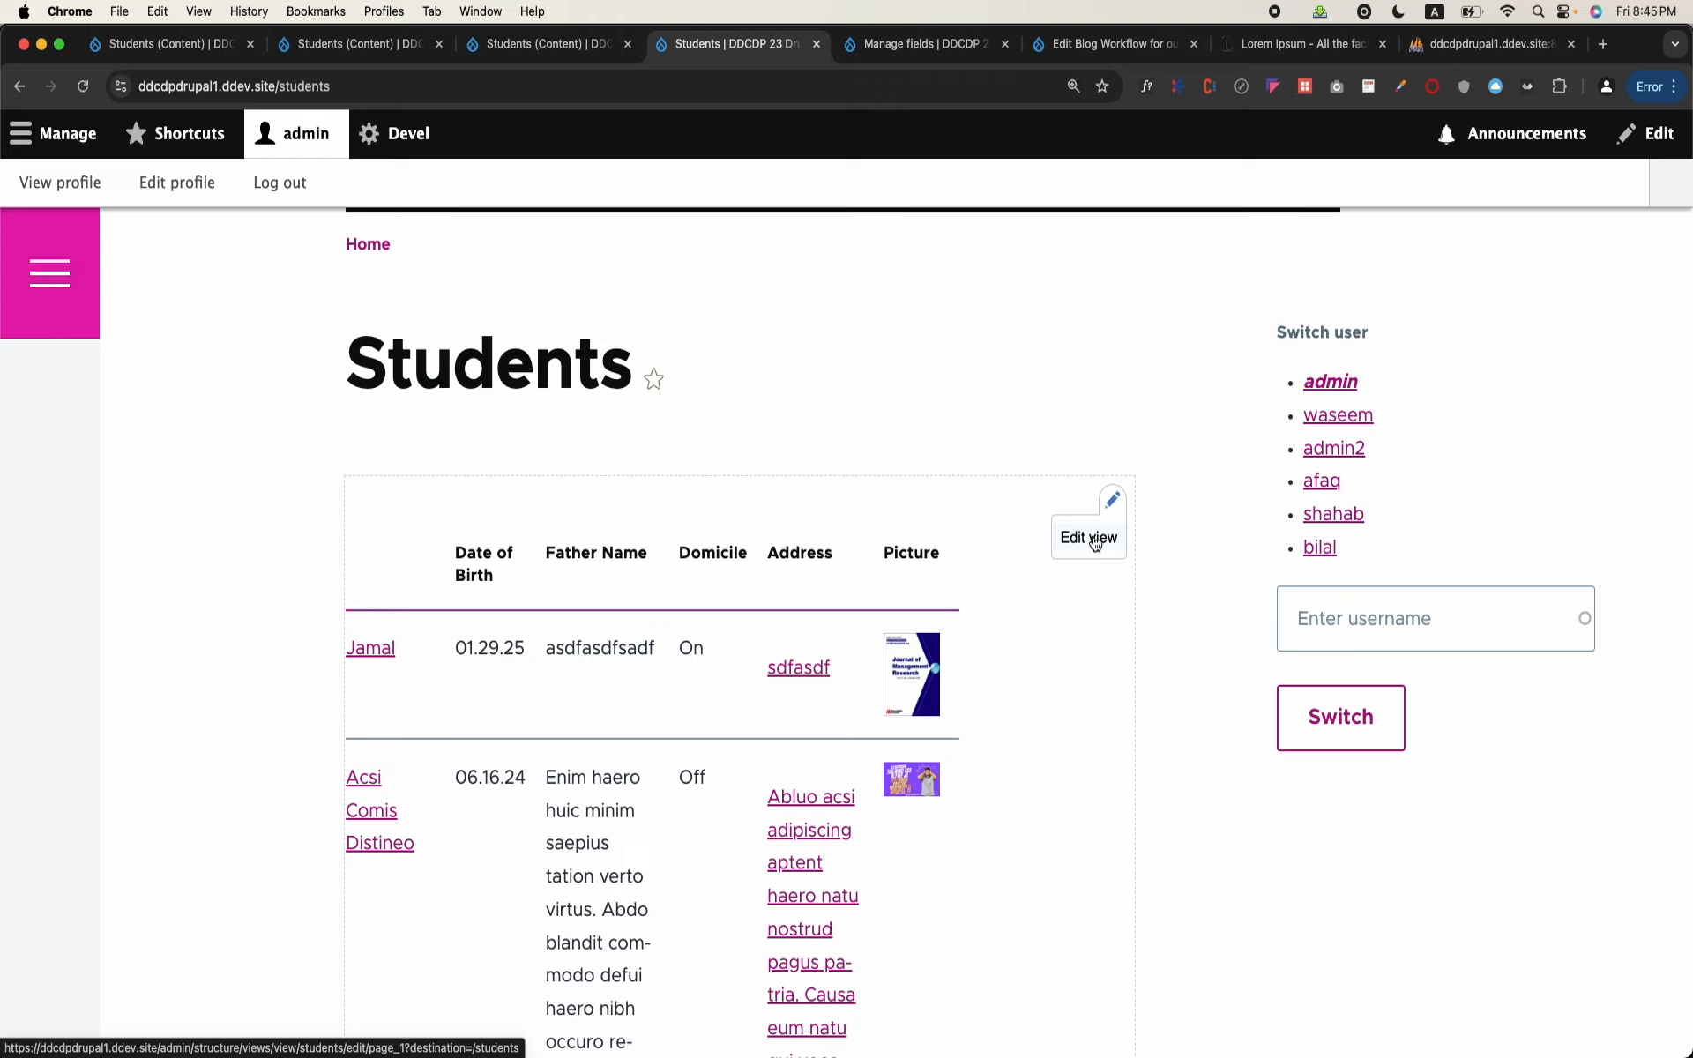
{"action": "left_click", "coordinate": [1093, 540]}
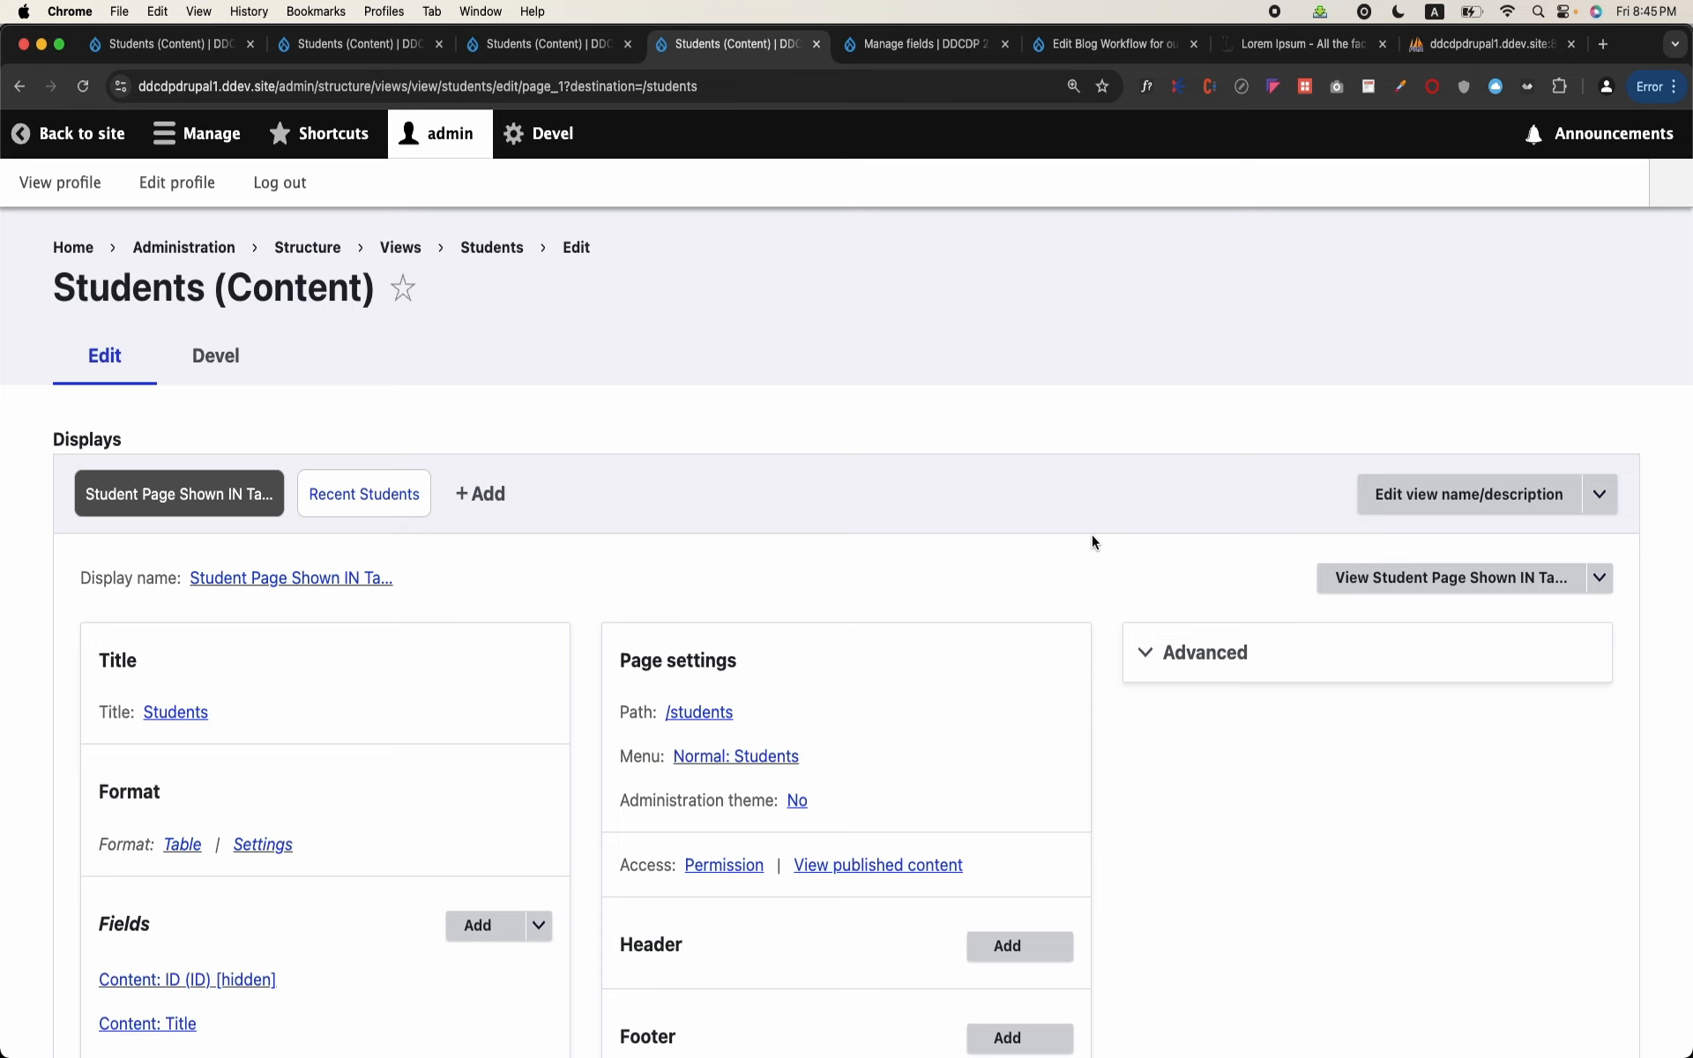
{"action": "scroll", "coordinate": [1091, 542], "scroll_direction": "down", "scroll_amount": 3}
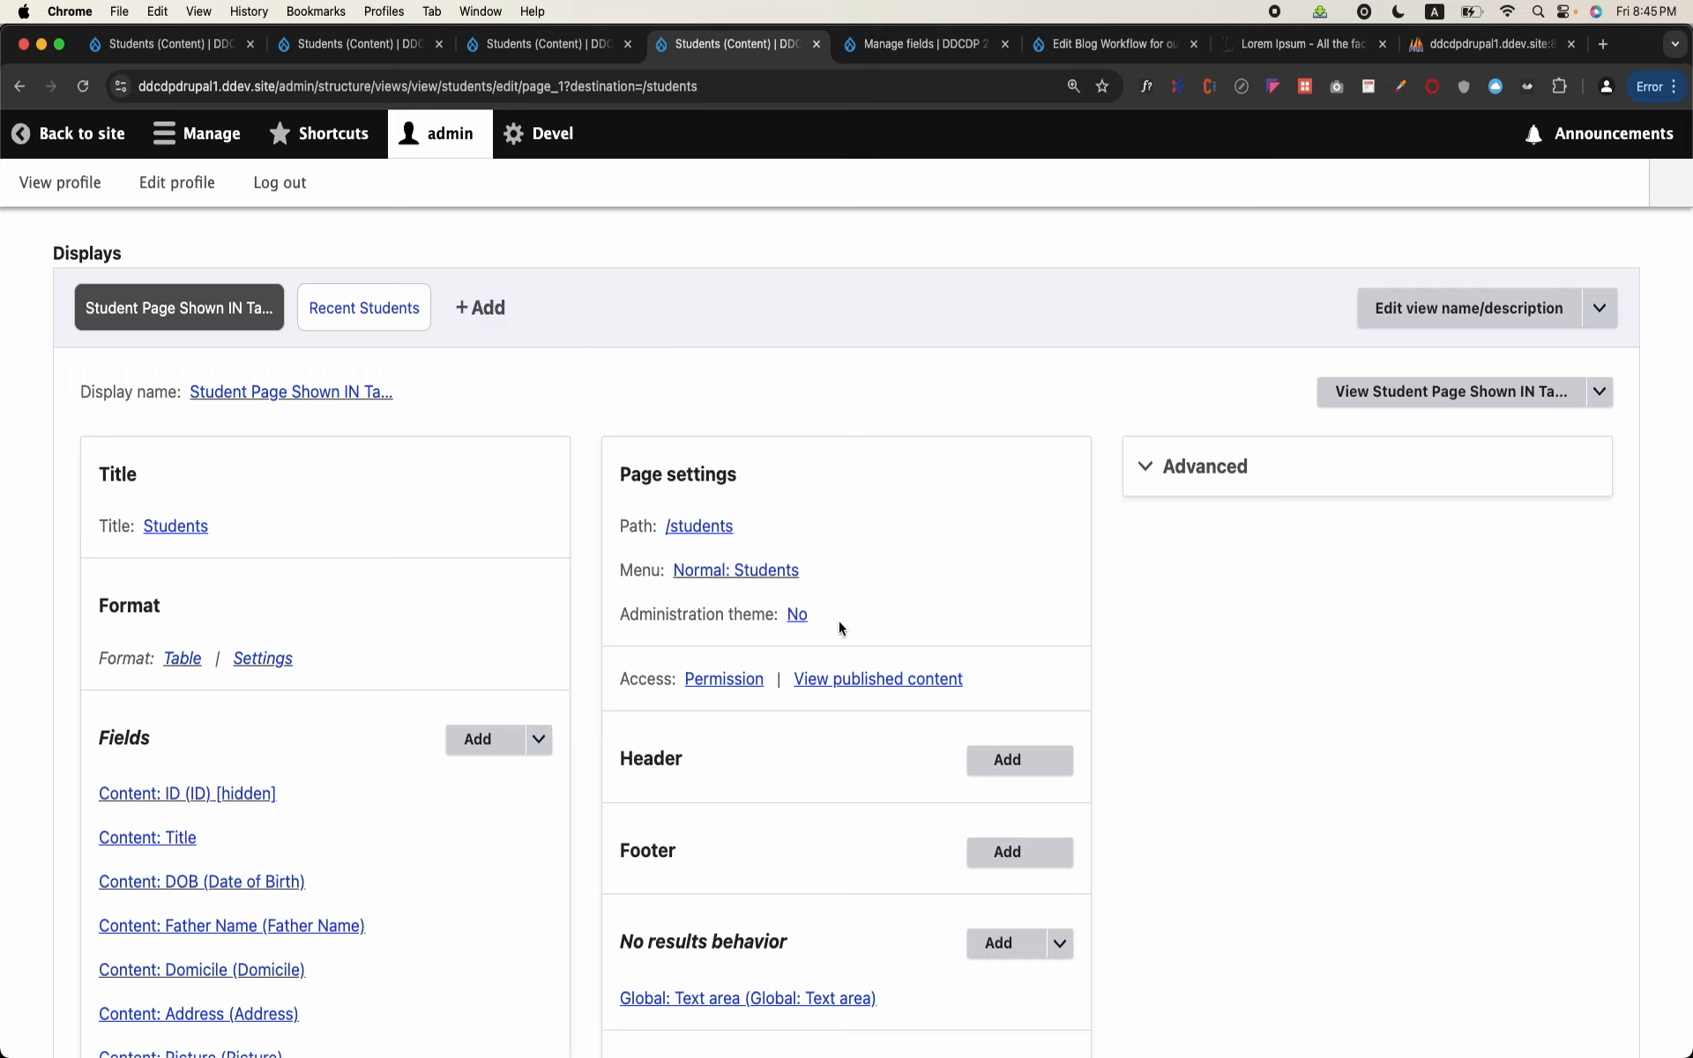
Step: Change the Recent Students block display's format to HTML List for this block only, accepting the default style options
{"action": "left_click", "coordinate": [362, 307]}
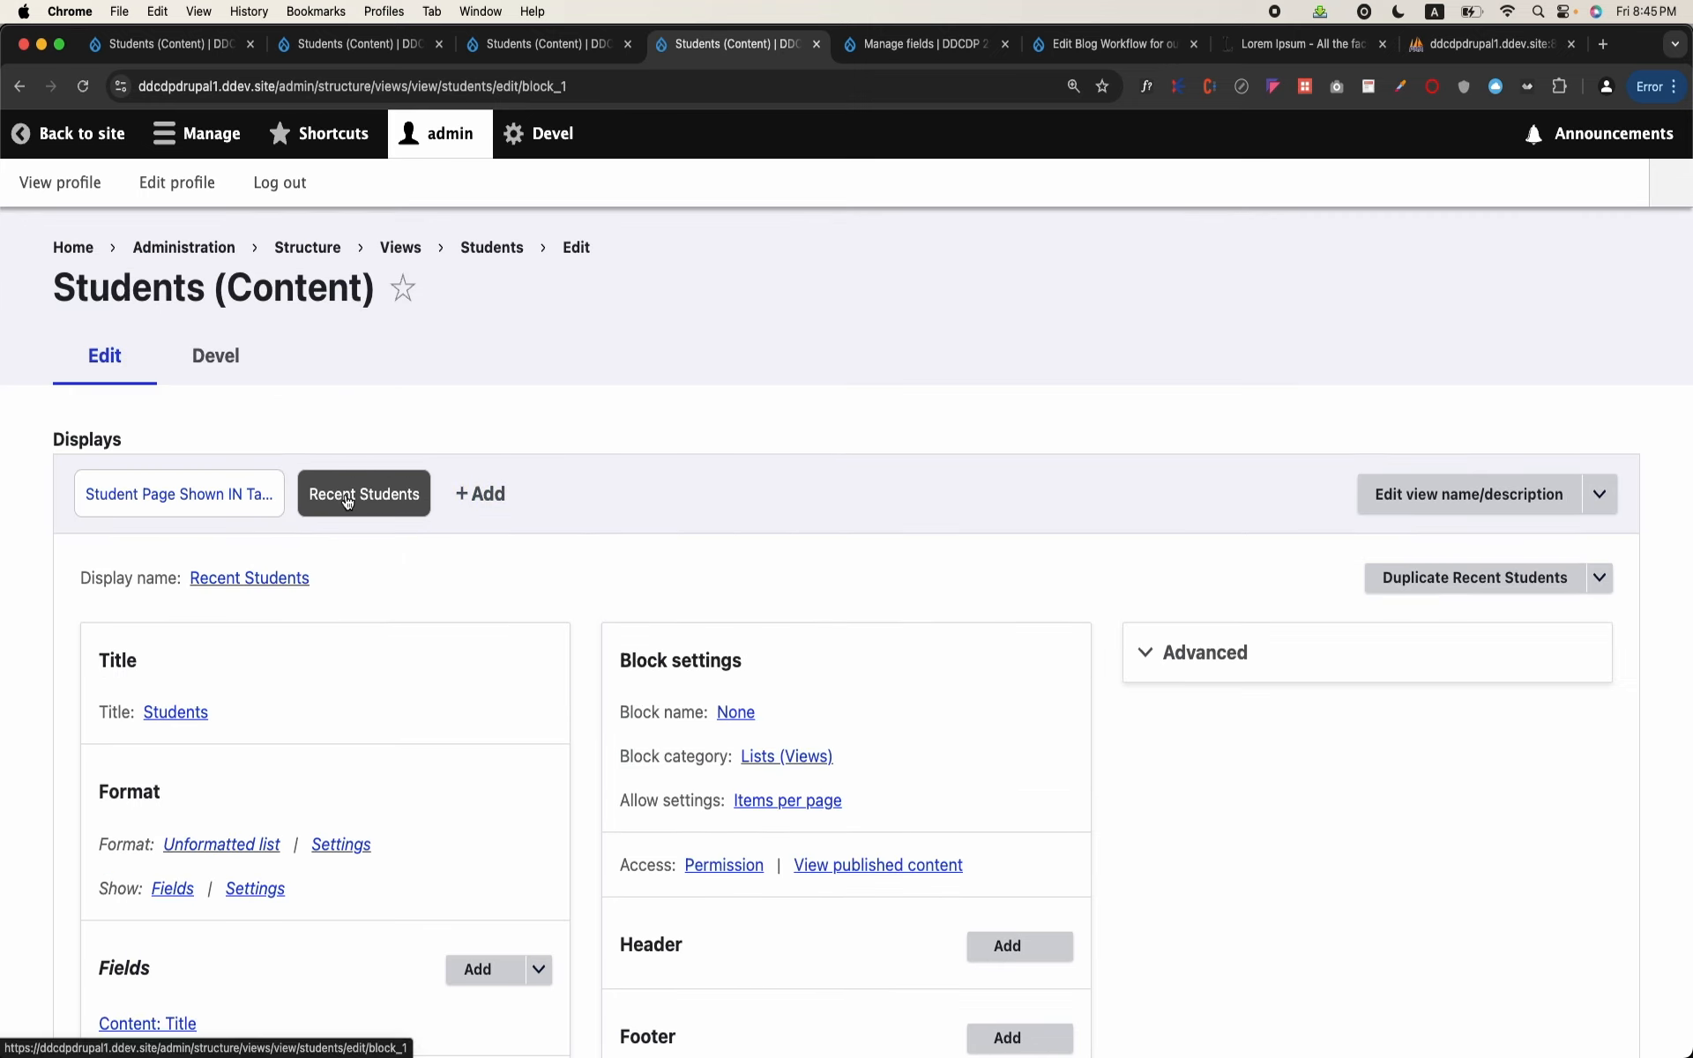
{"action": "scroll", "coordinate": [348, 501], "scroll_direction": "down", "scroll_amount": 2}
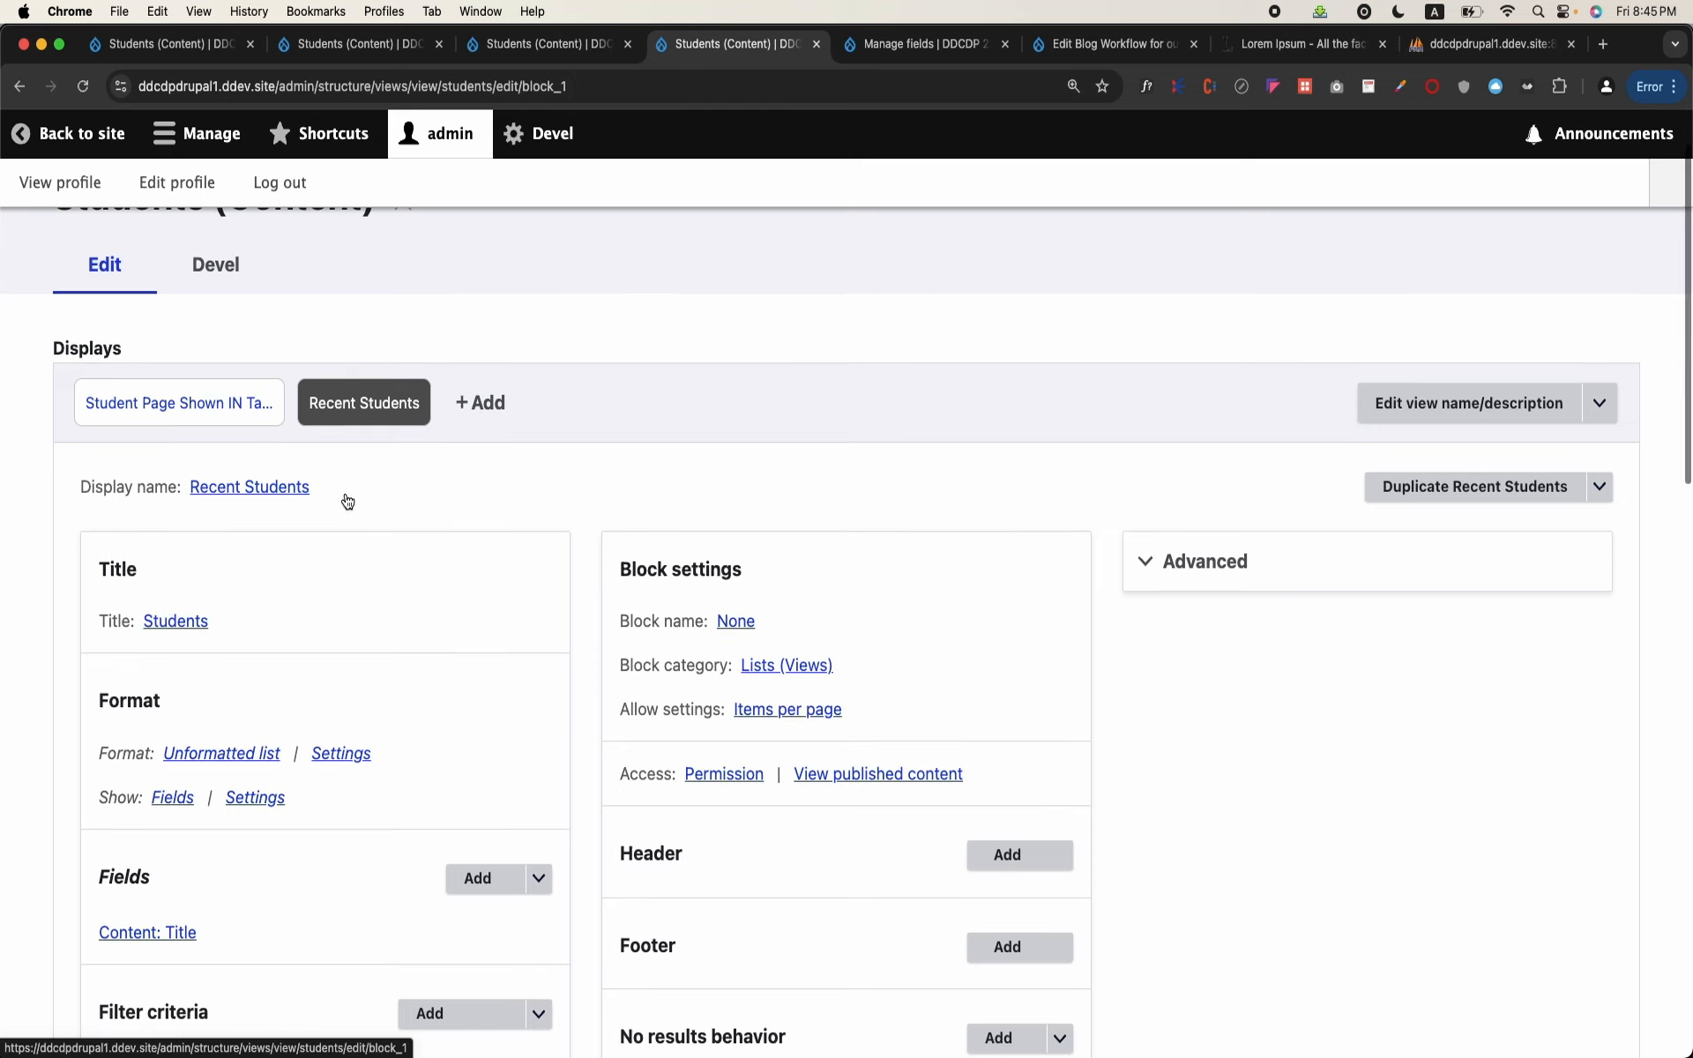
{"action": "scroll", "coordinate": [346, 496], "scroll_direction": "down", "scroll_amount": 3}
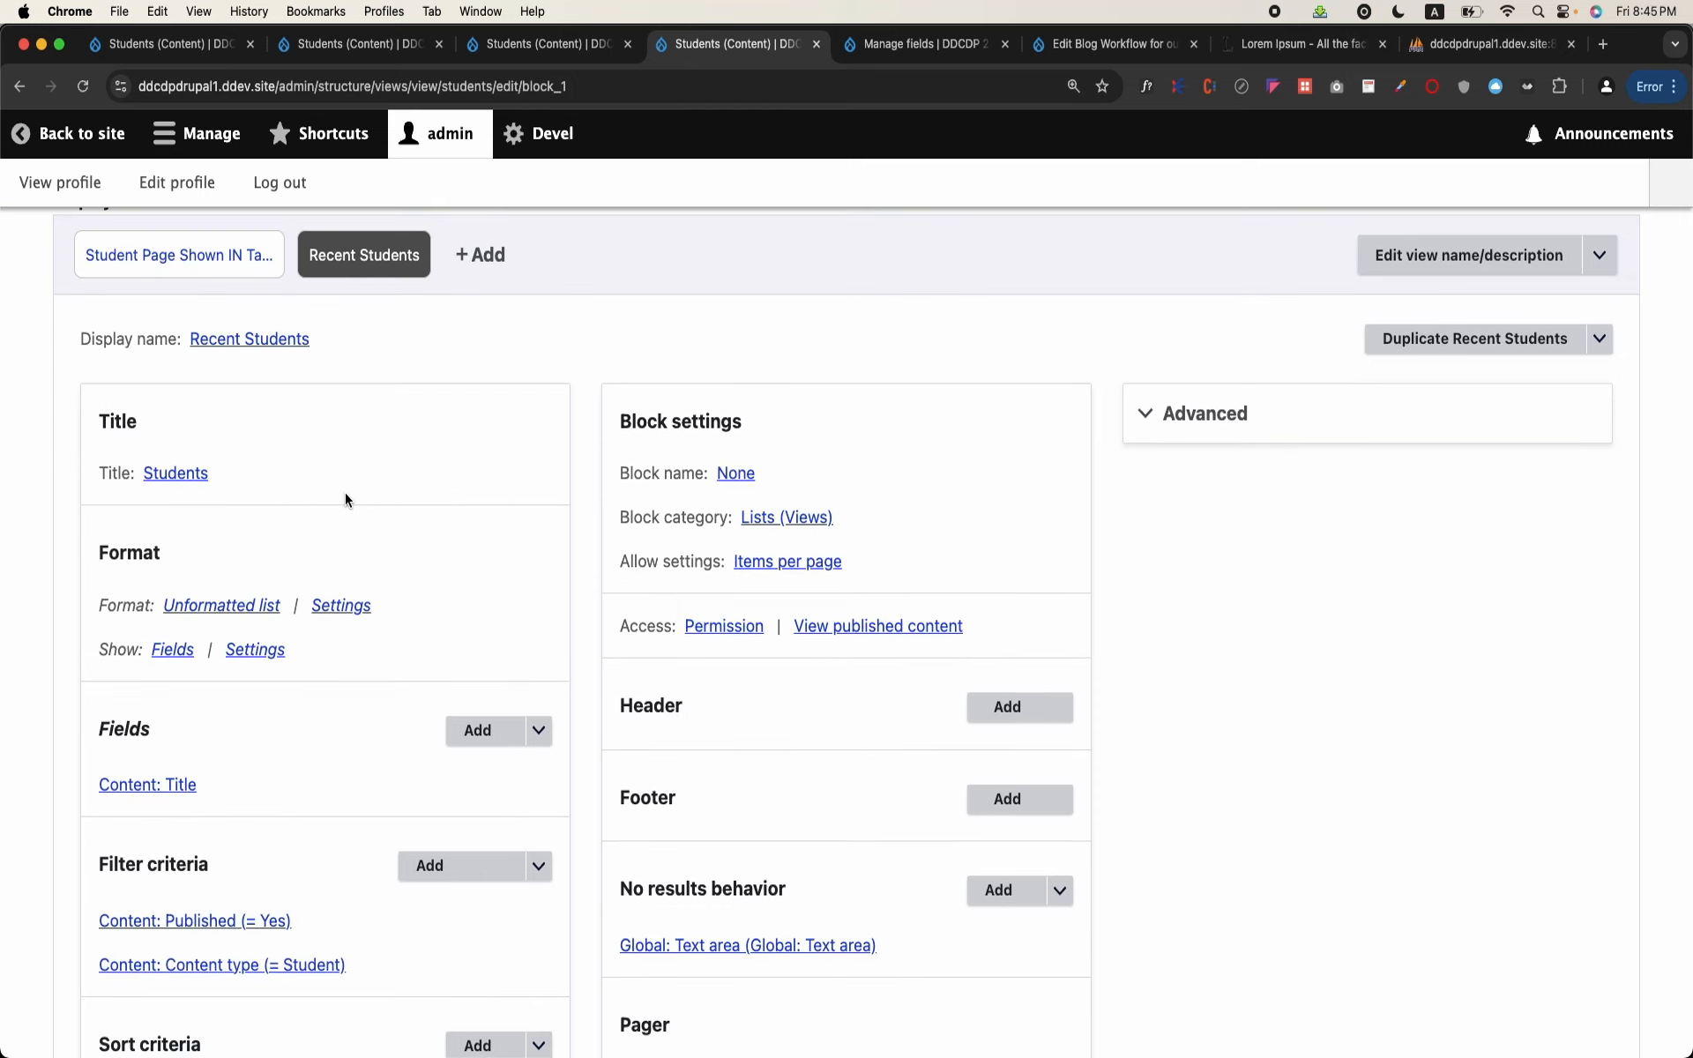
{"action": "left_click", "coordinate": [204, 612]}
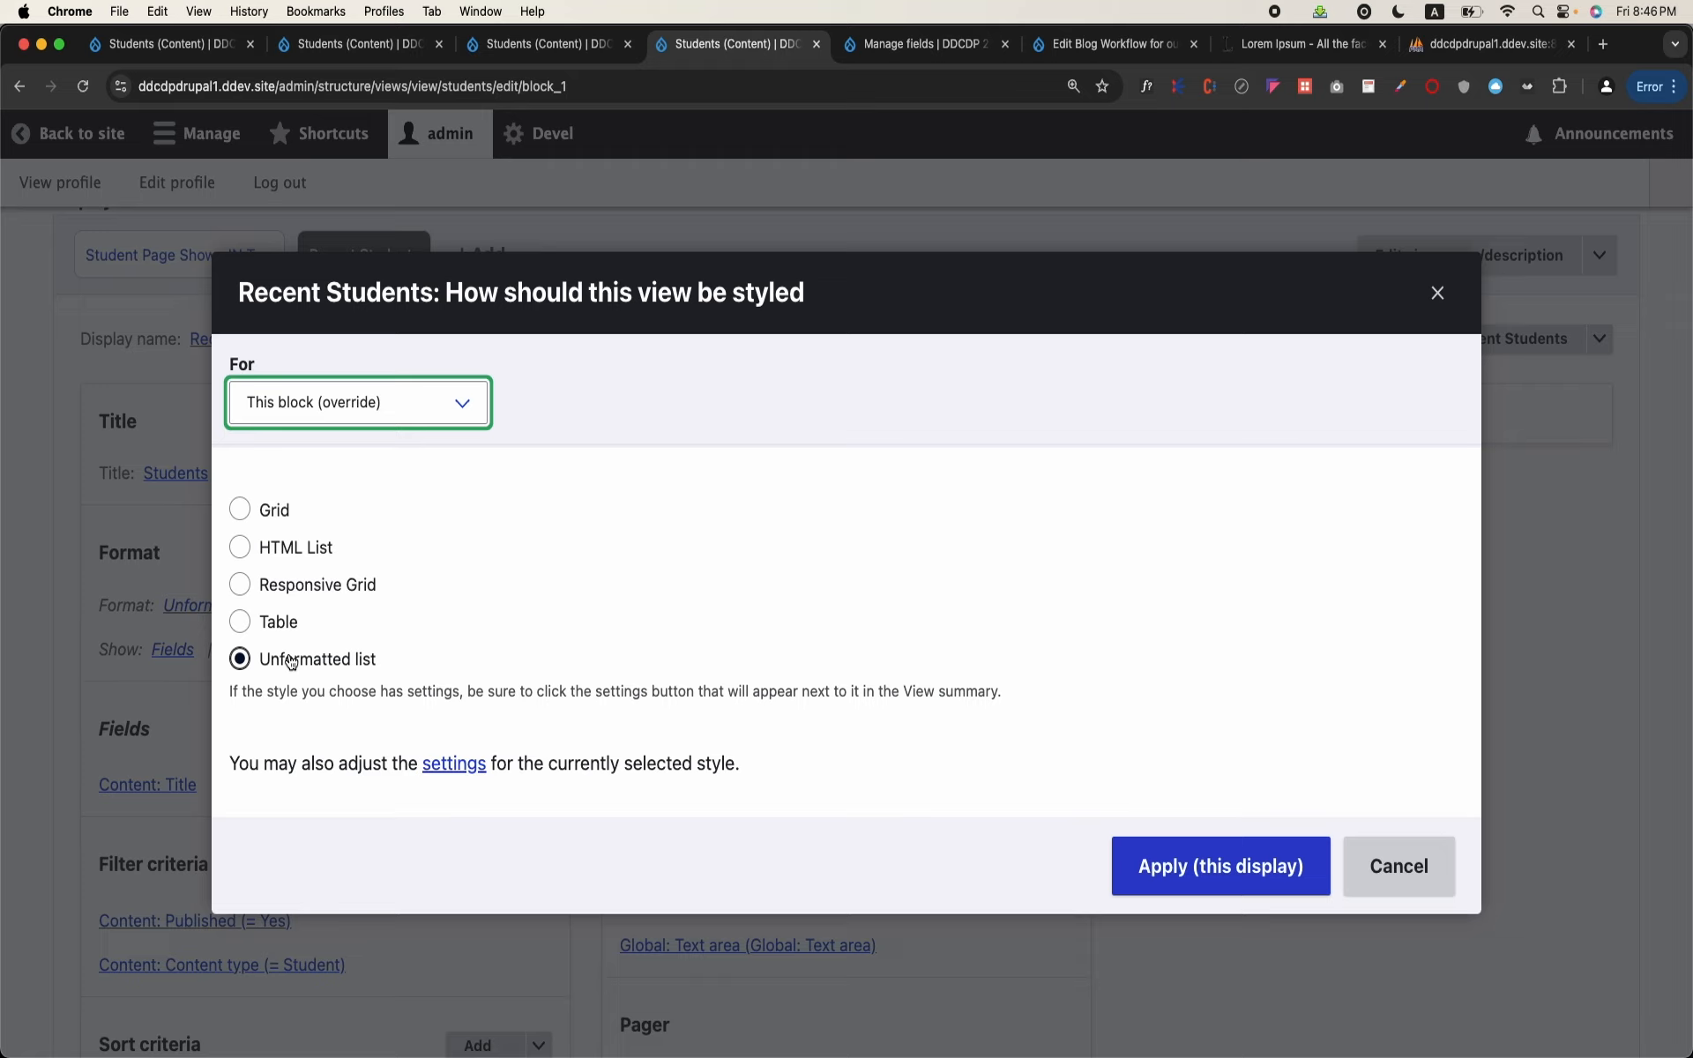
{"action": "left_click", "coordinate": [313, 545]}
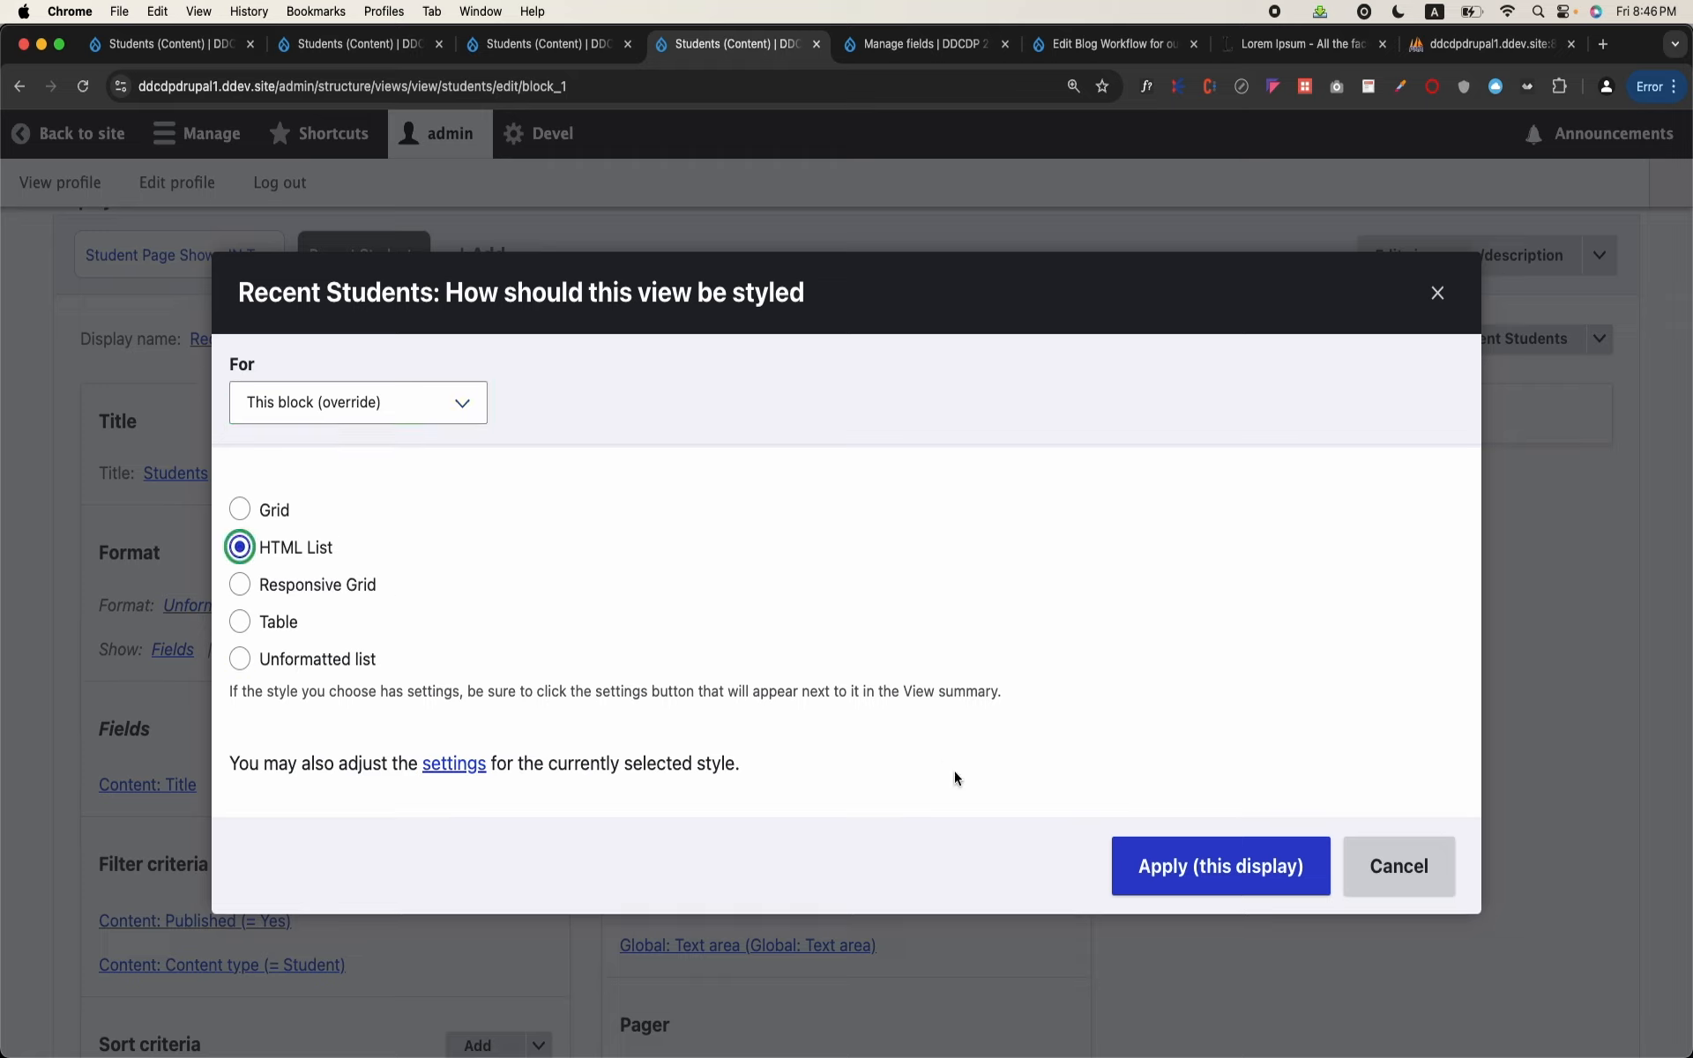
{"action": "left_click", "coordinate": [1182, 864]}
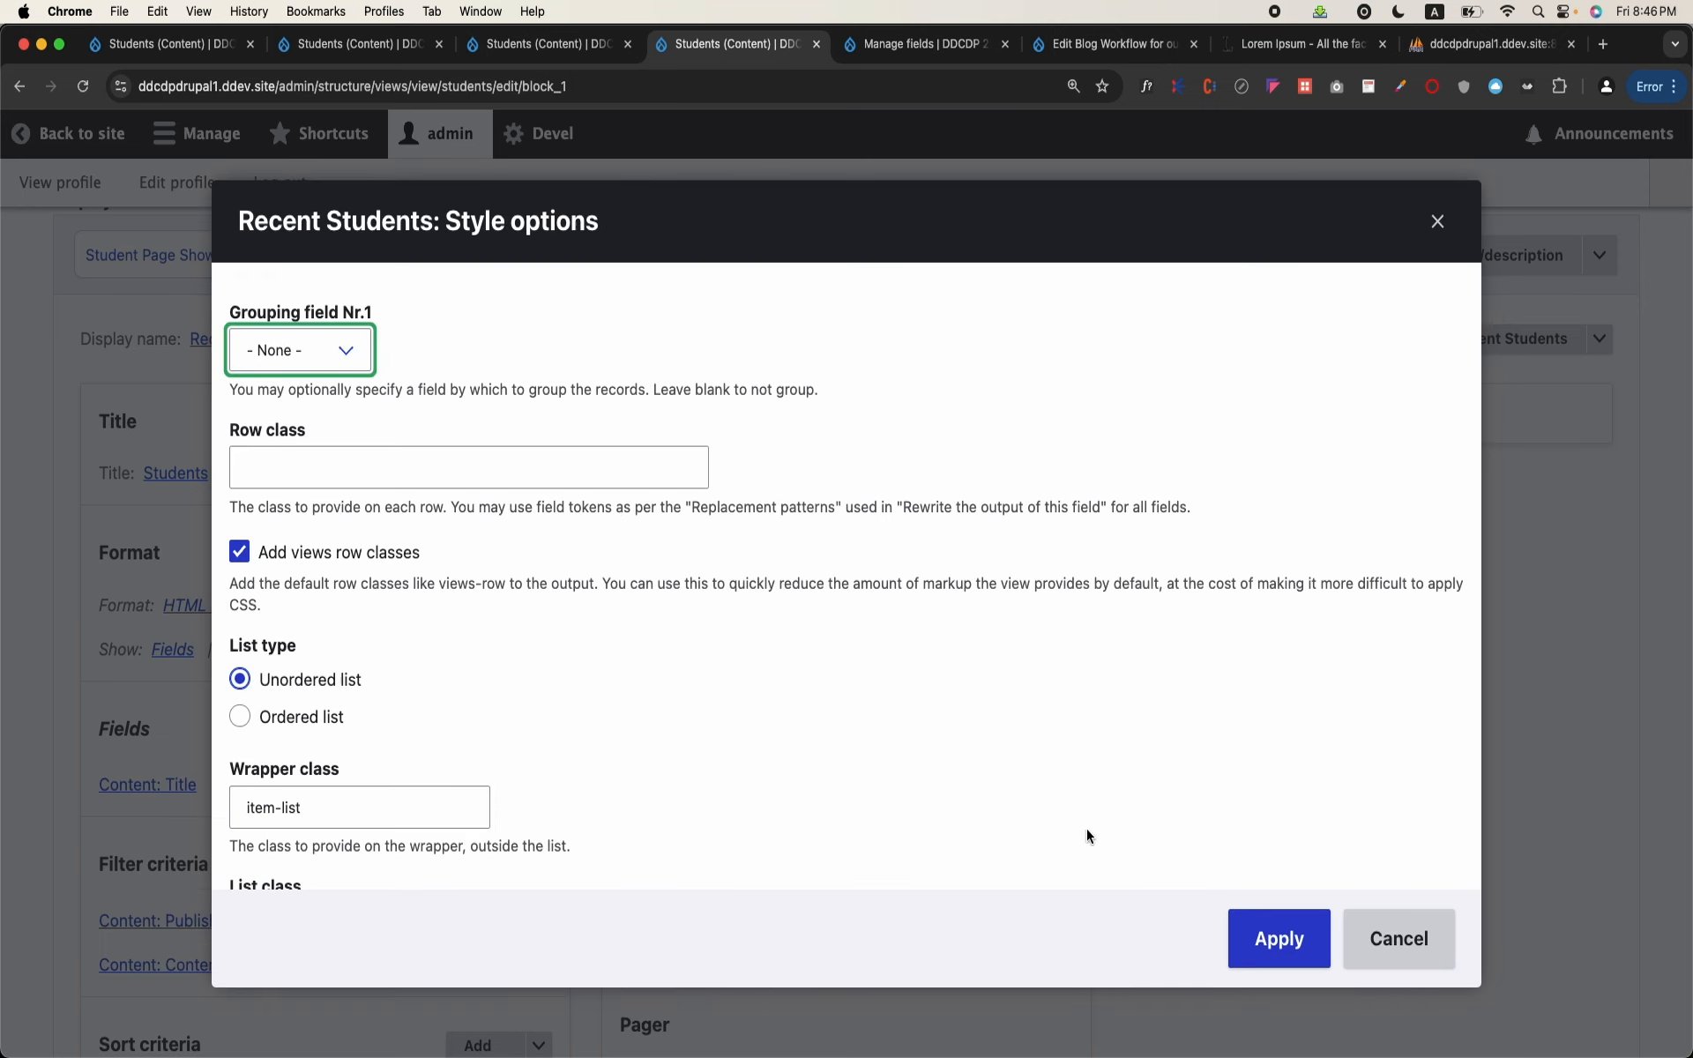
{"action": "left_click", "coordinate": [1256, 930]}
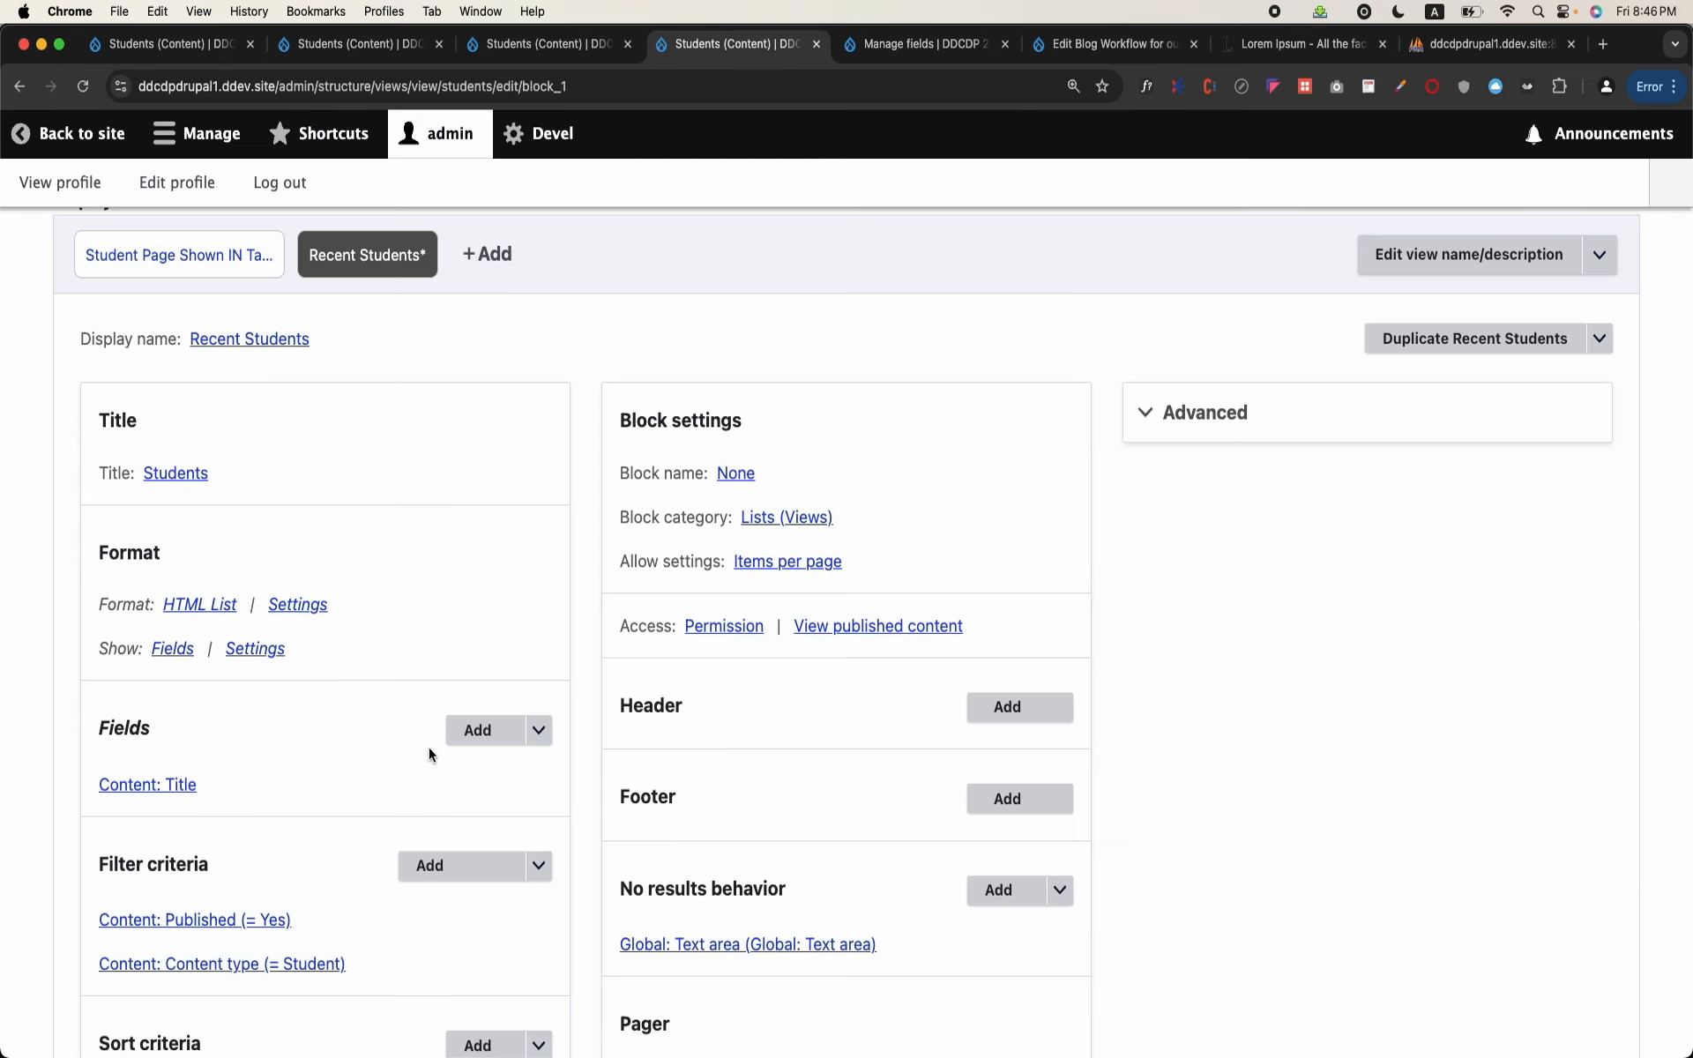
Step: Review the HTML list's style options, including list type and wrapper class, and check the student list in the block preview
{"action": "scroll", "coordinate": [293, 723], "scroll_direction": "down", "scroll_amount": 4}
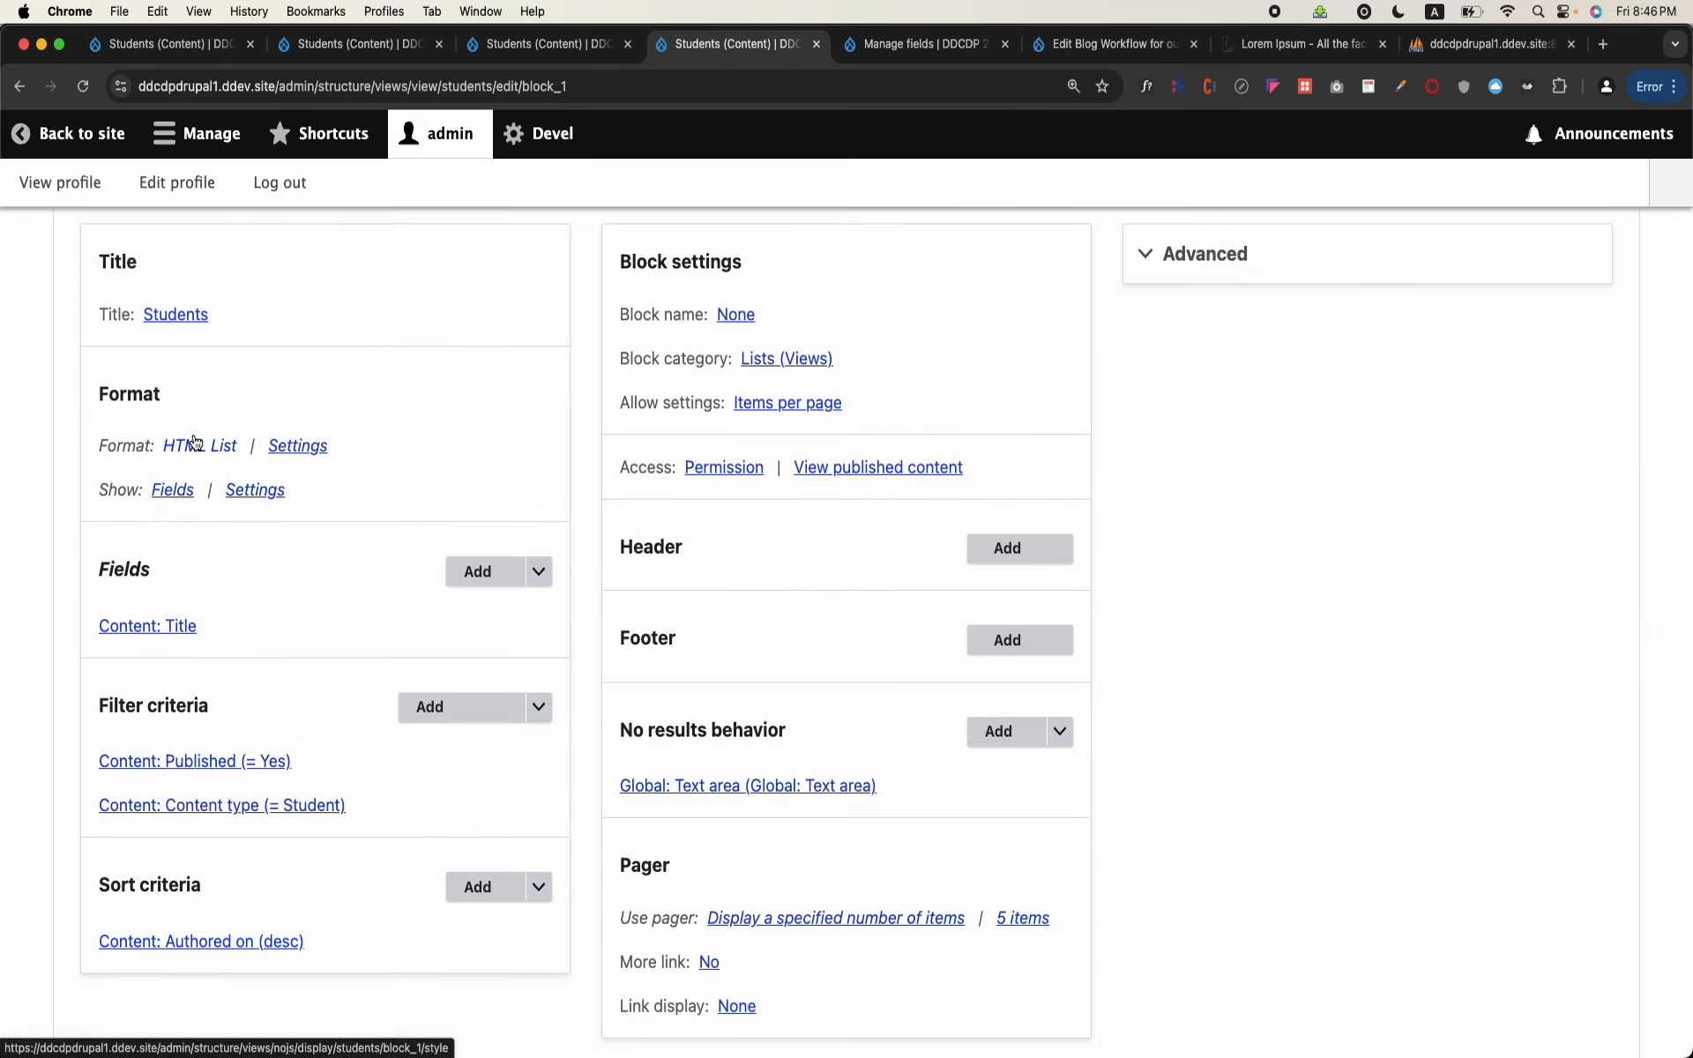
{"action": "left_click", "coordinate": [286, 447]}
{"action": "scroll", "coordinate": [260, 684], "scroll_direction": "down", "scroll_amount": 2}
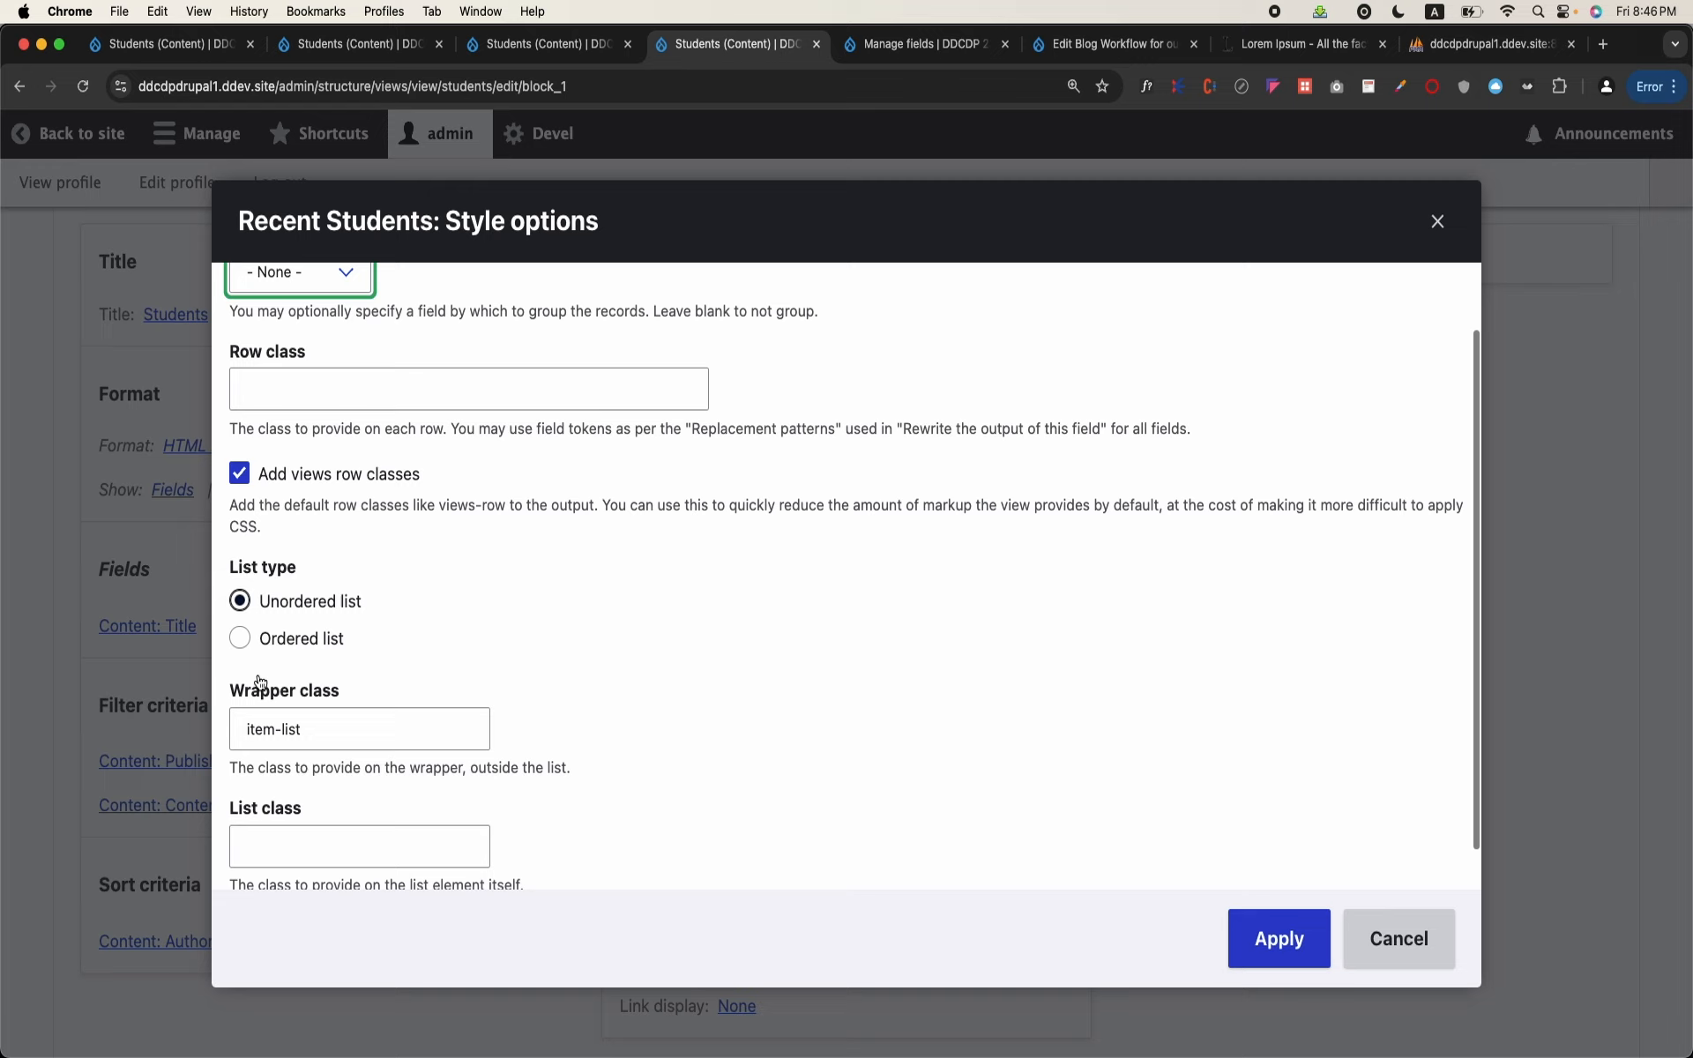
{"action": "left_click", "coordinate": [334, 727]}
{"action": "key", "text": "alt+shift+Left"}
{"action": "key", "text": "alt+shift+Left"}
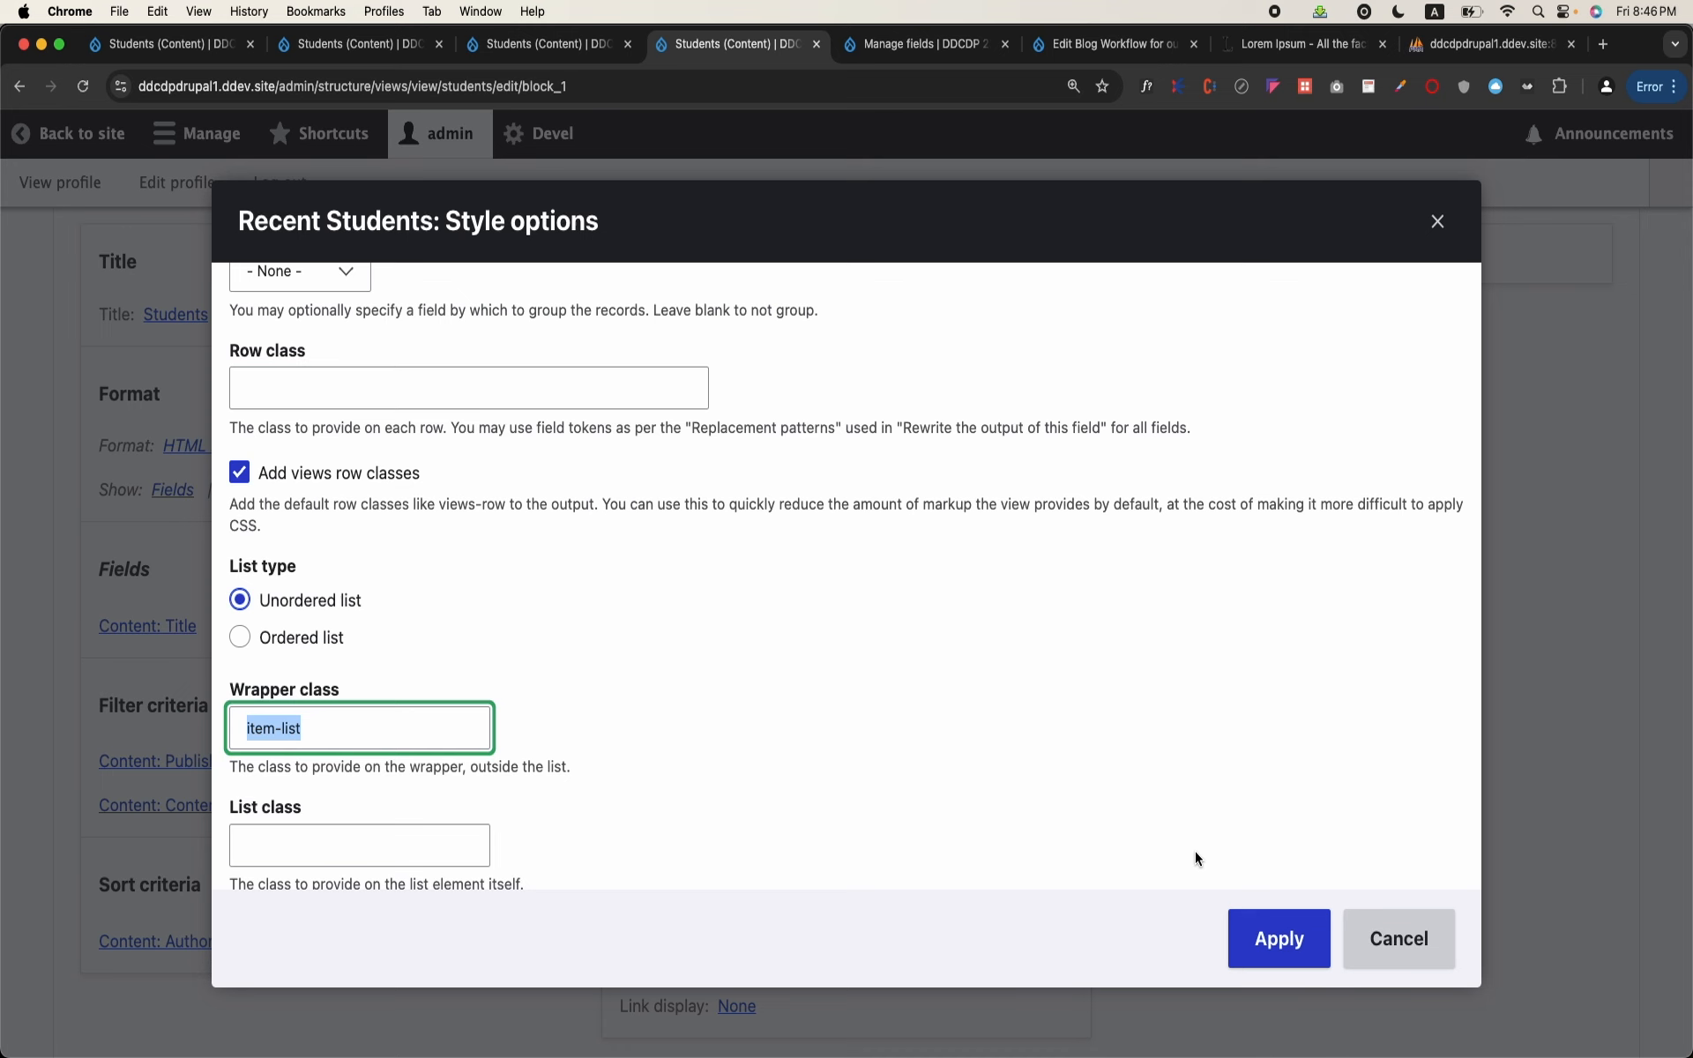
{"action": "left_click", "coordinate": [1289, 944]}
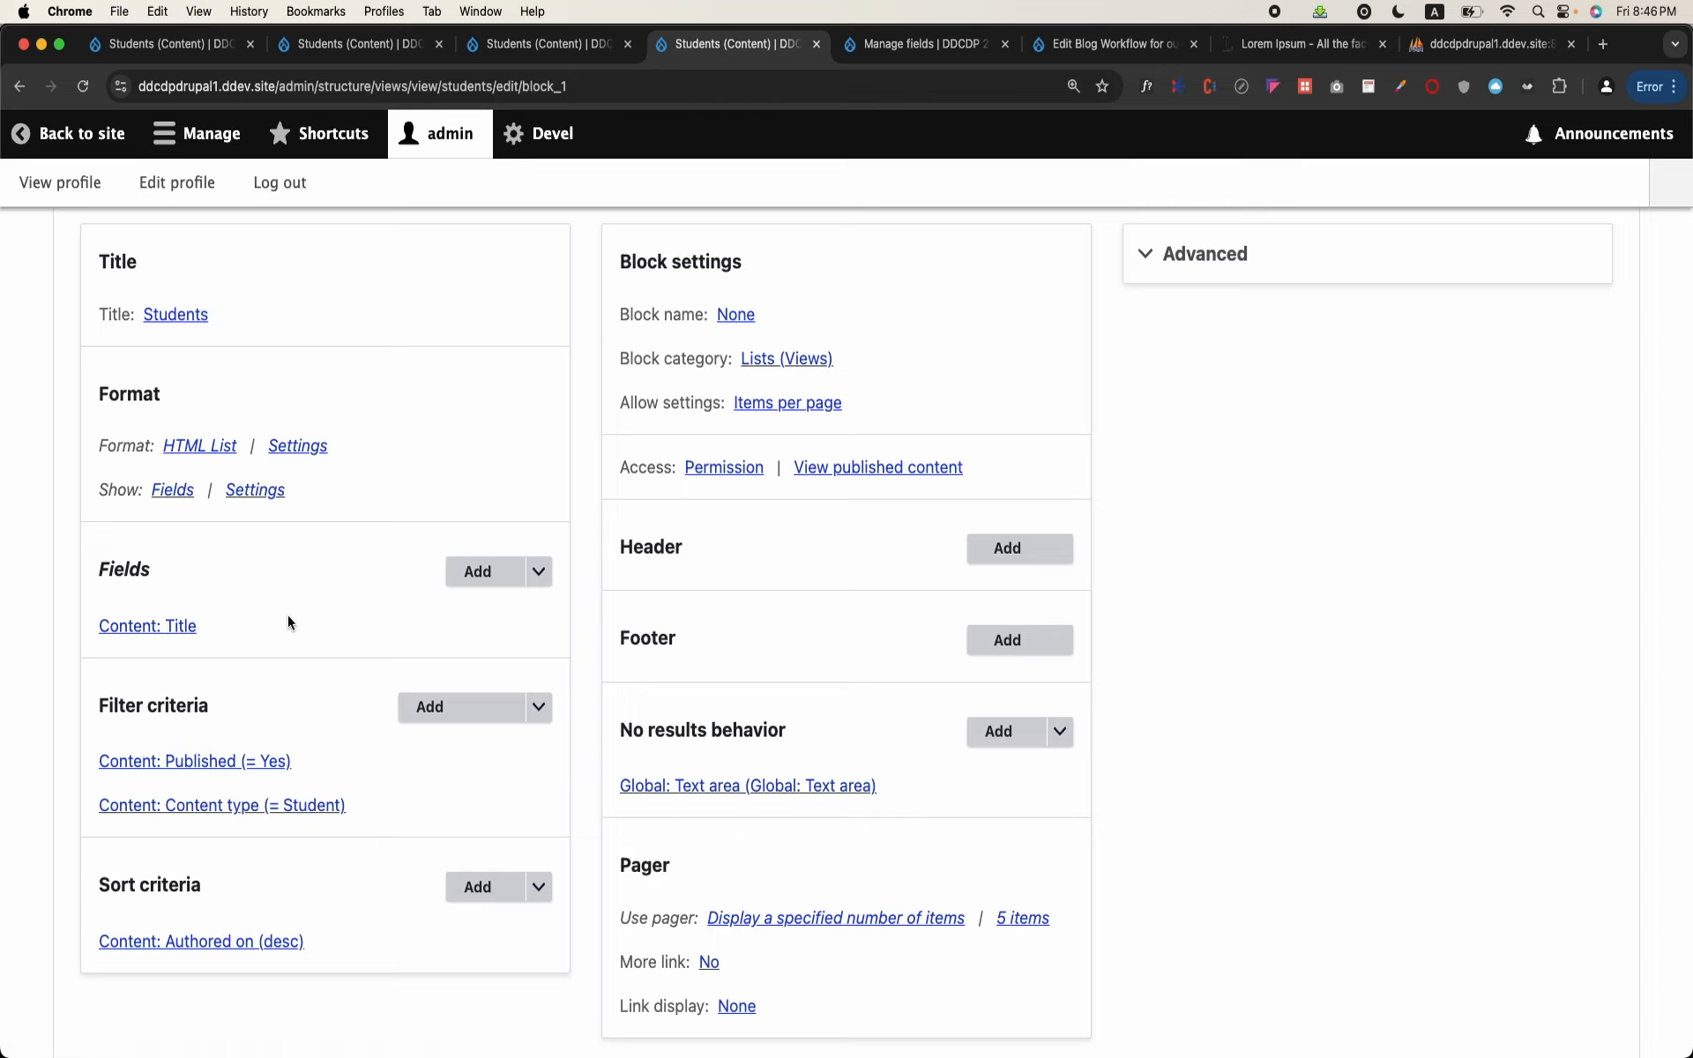
{"action": "scroll", "coordinate": [288, 623], "scroll_direction": "down", "scroll_amount": 3}
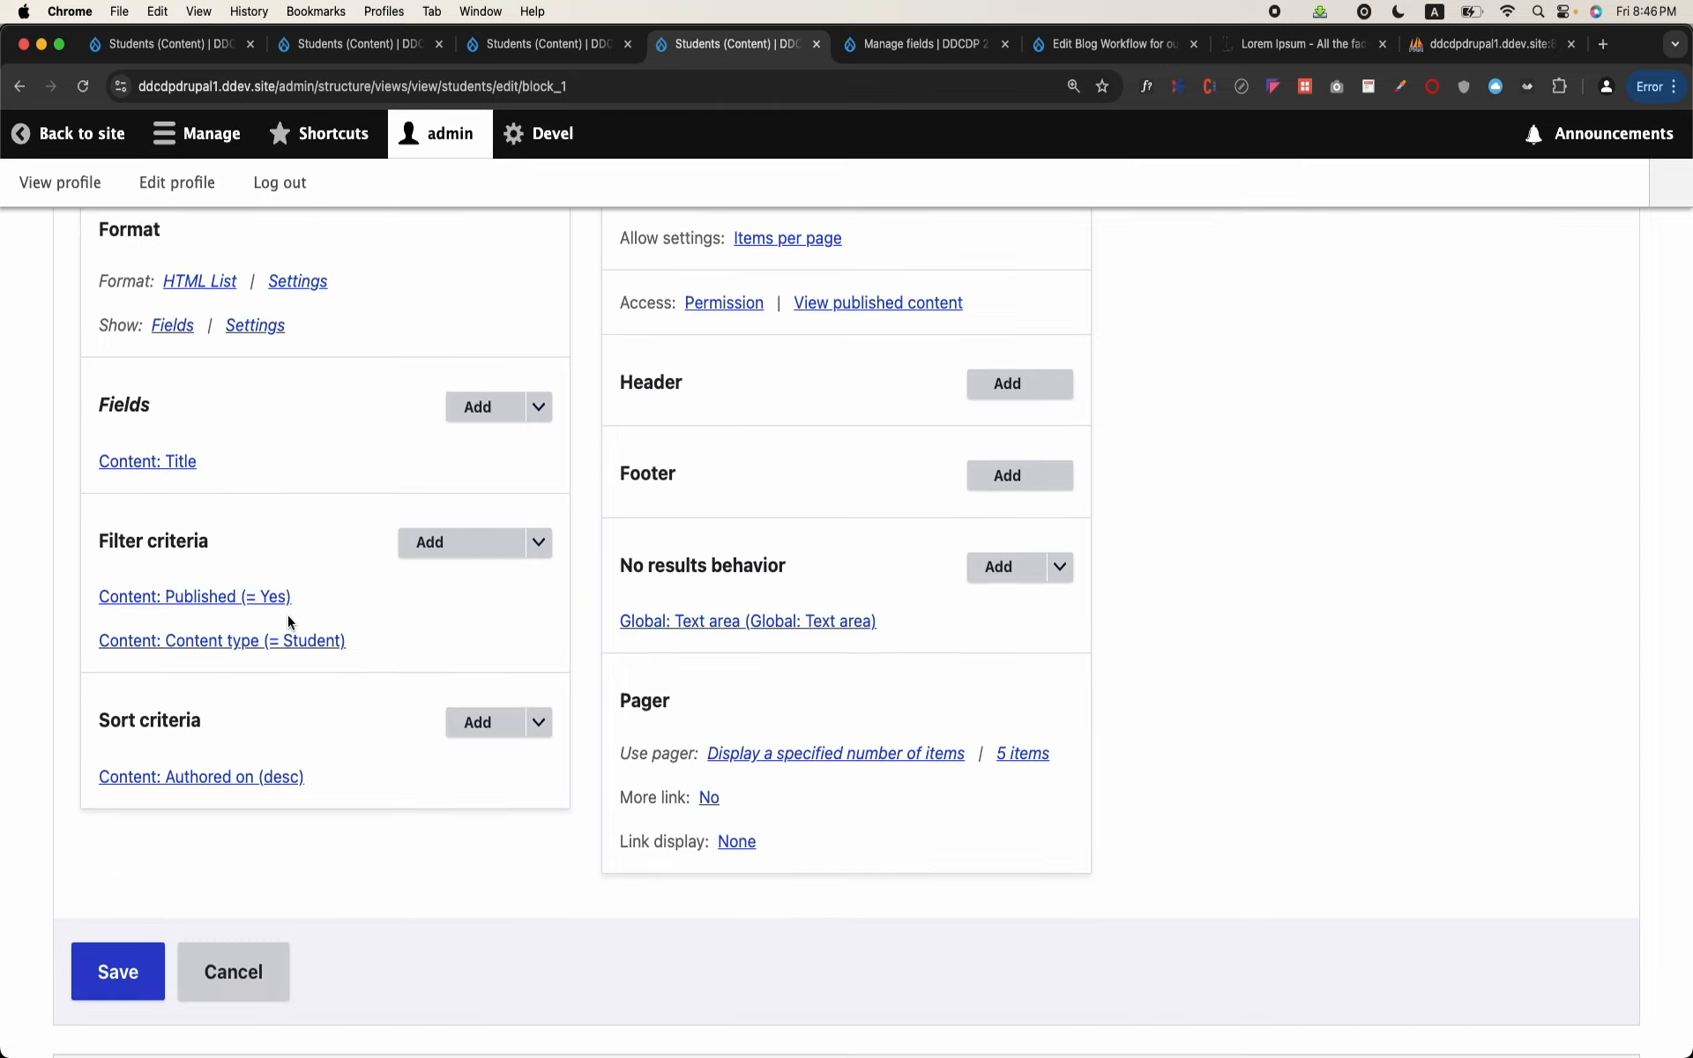
{"action": "scroll", "coordinate": [288, 622], "scroll_direction": "down", "scroll_amount": 15}
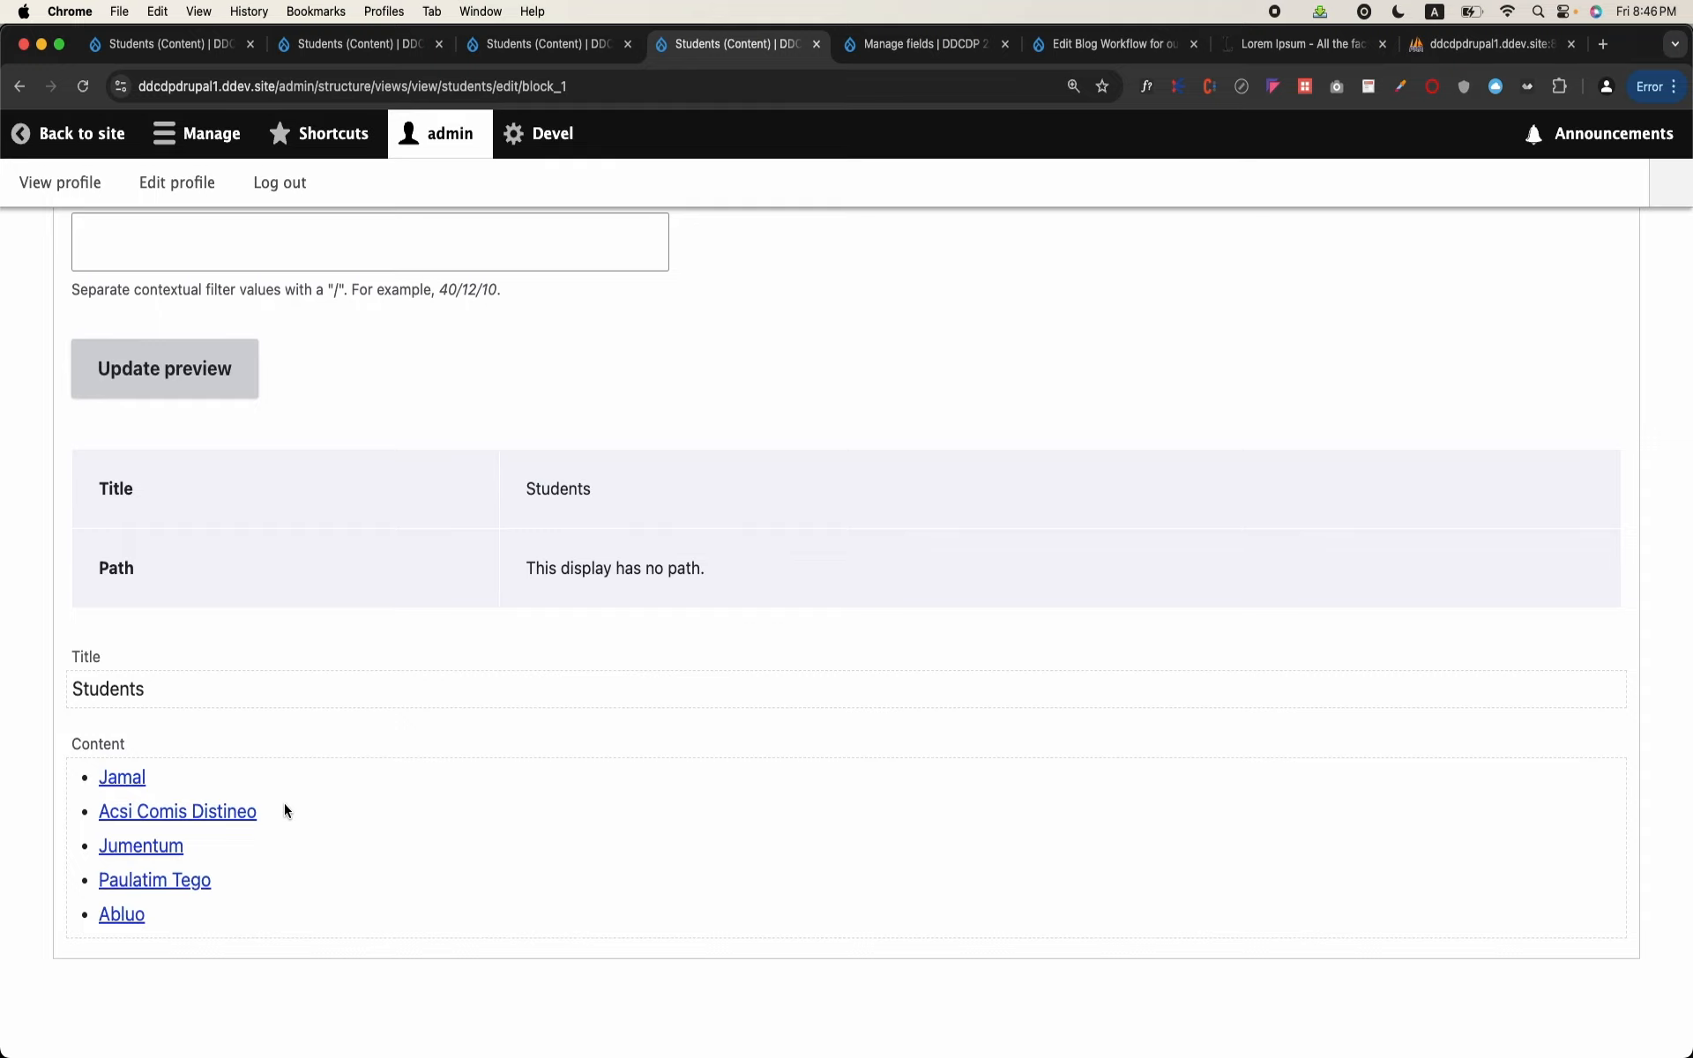
Step: Create a more link for this block only, with "More Students" as its link text
{"action": "scroll", "coordinate": [284, 802], "scroll_direction": "up", "scroll_amount": 10}
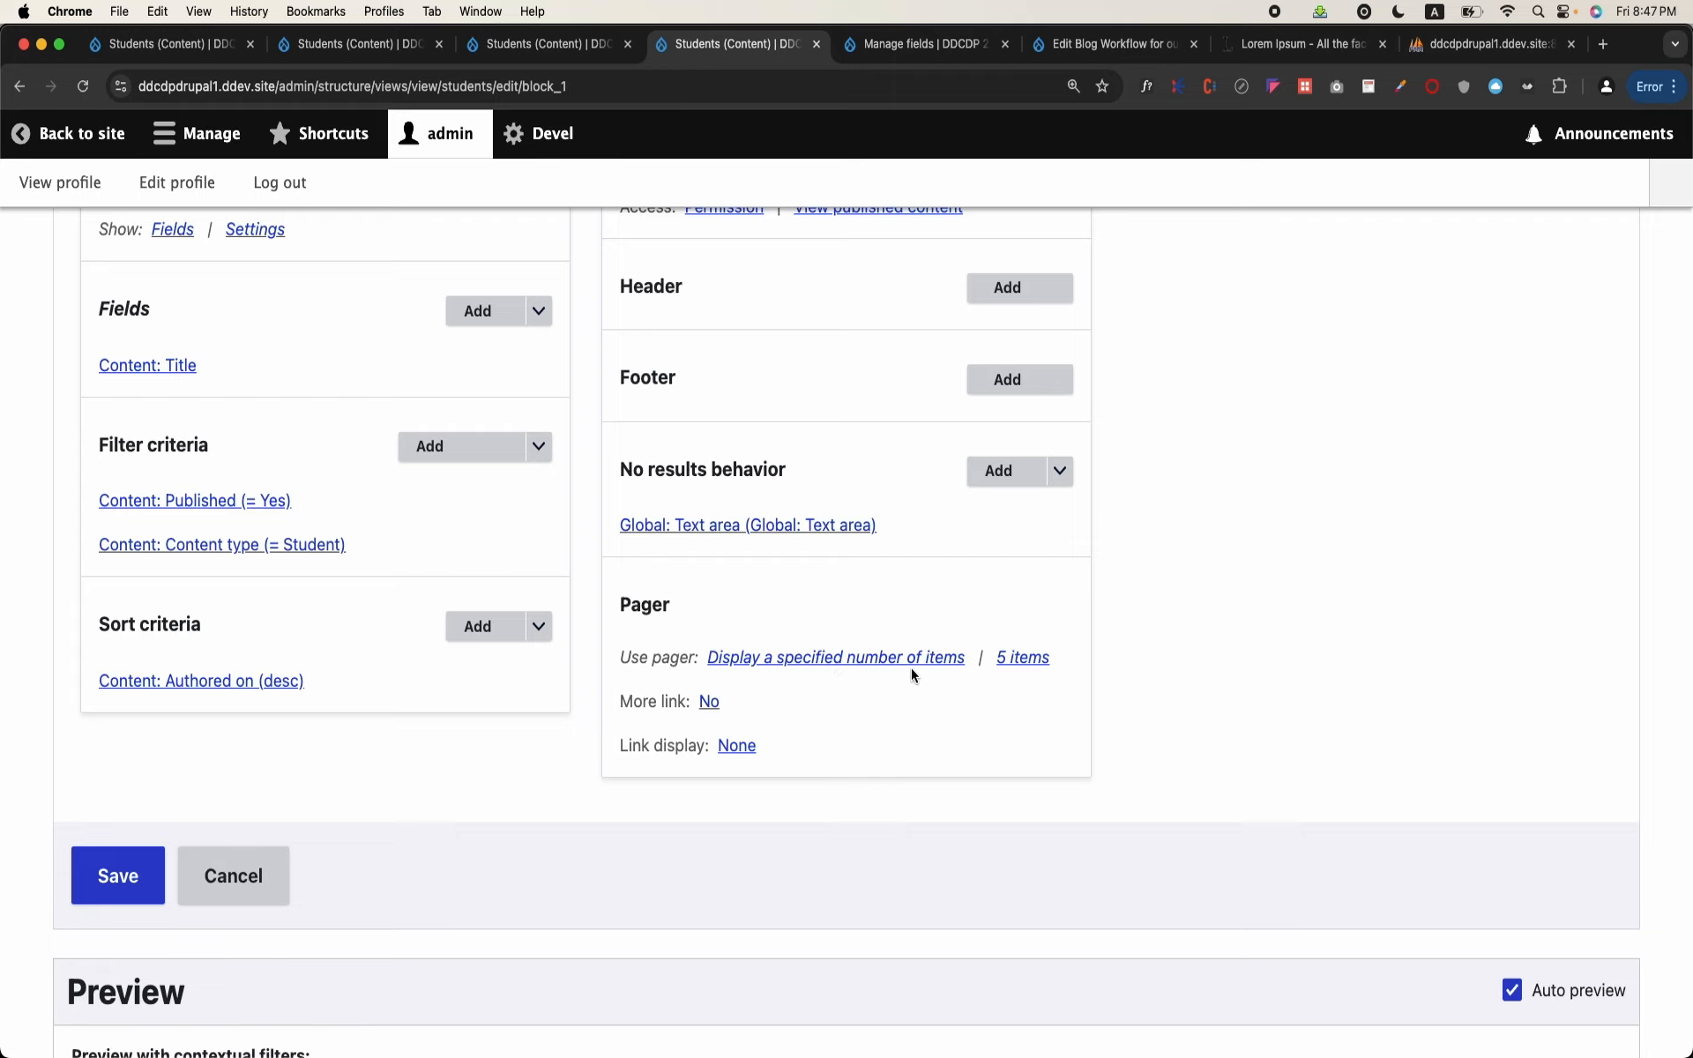
{"action": "left_click", "coordinate": [706, 708]}
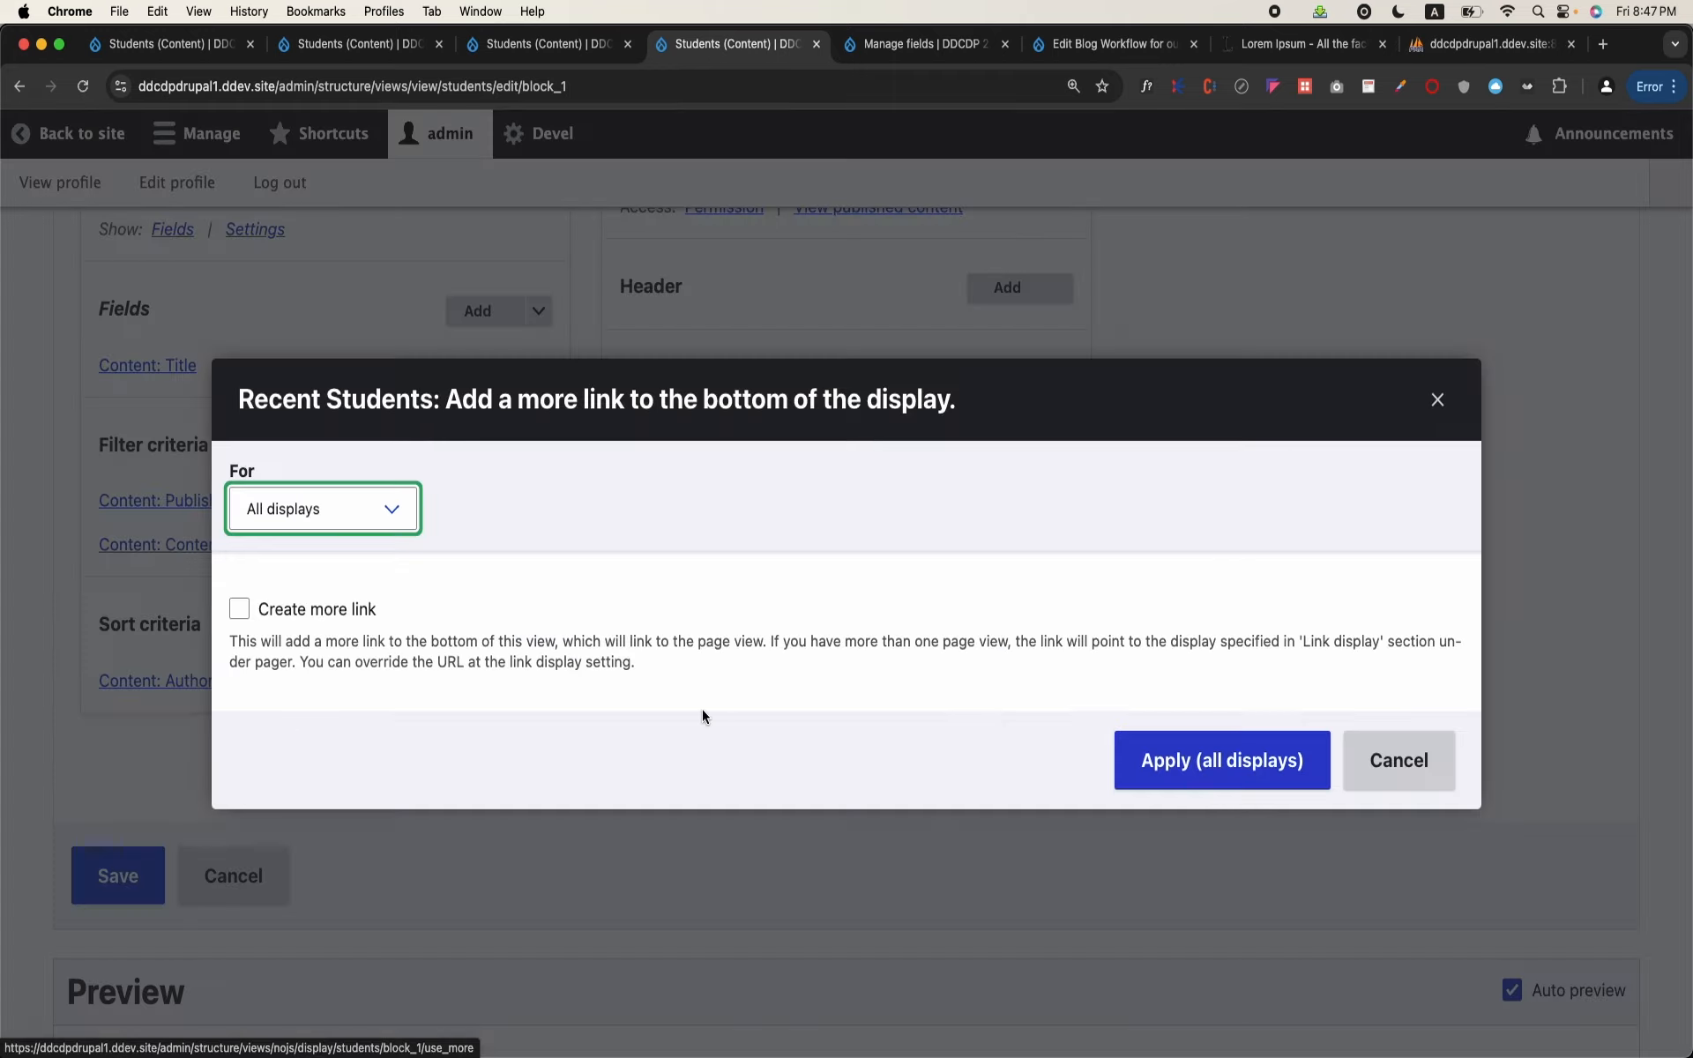
{"action": "left_click", "coordinate": [350, 521]}
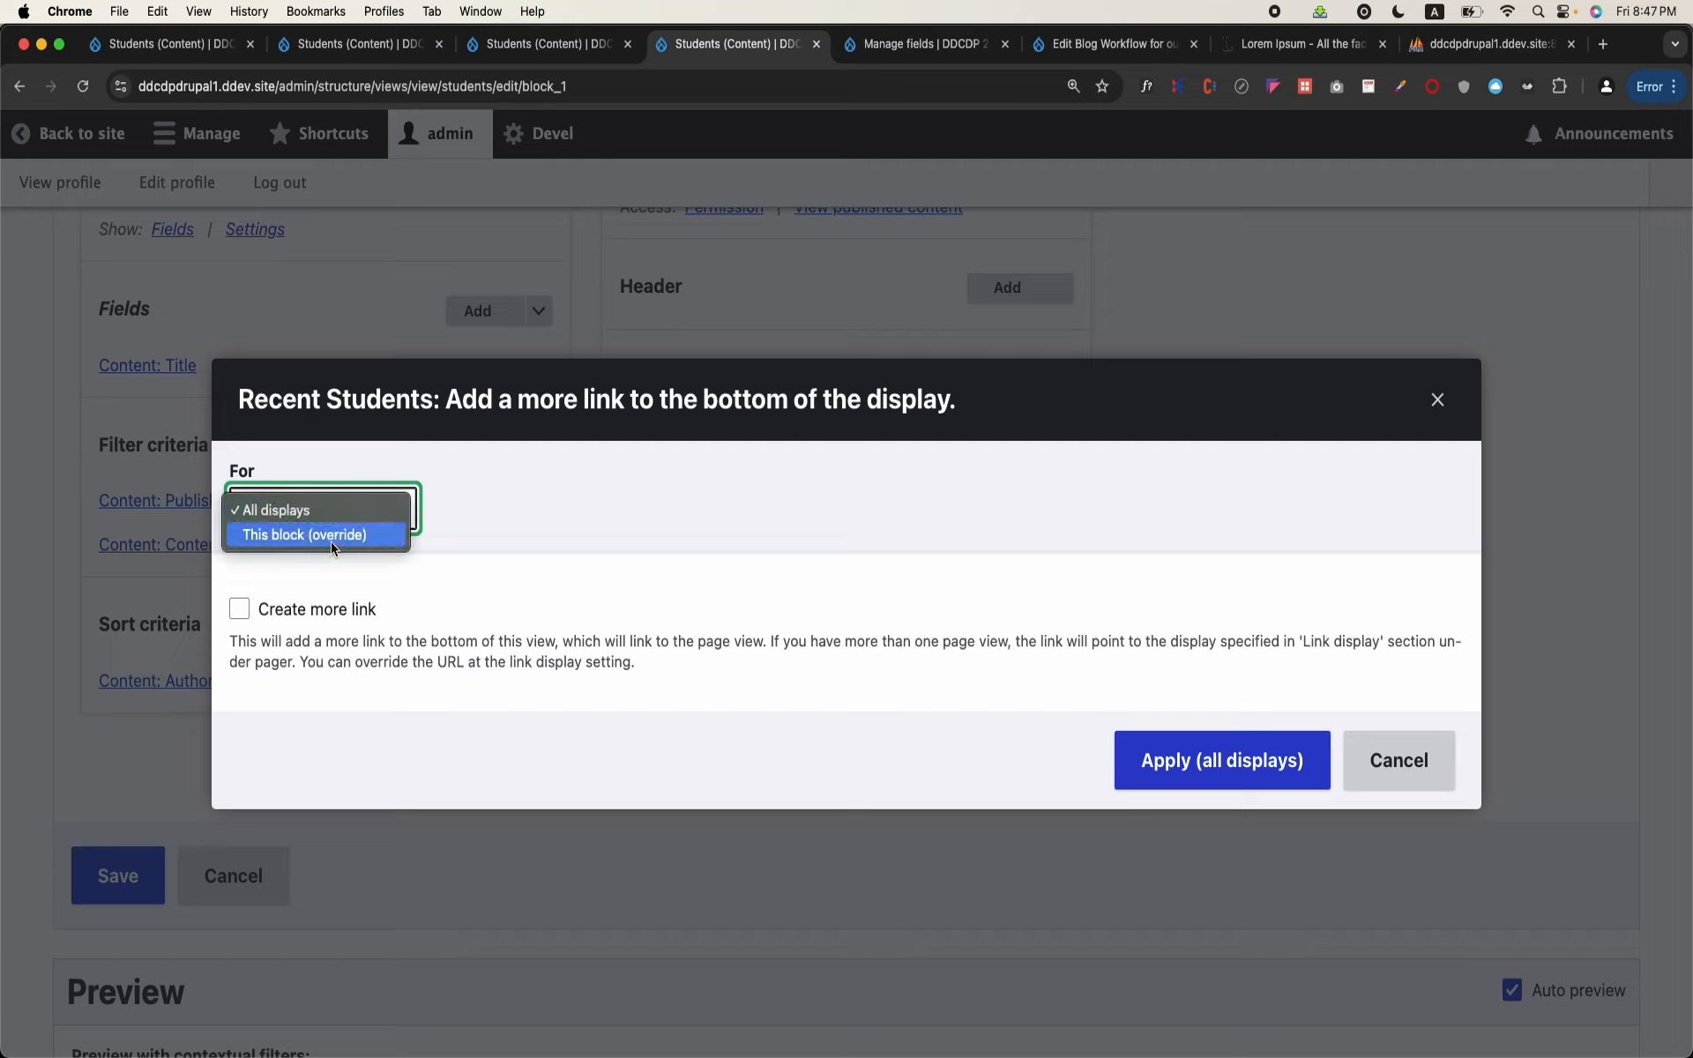
{"action": "left_click", "coordinate": [332, 540]}
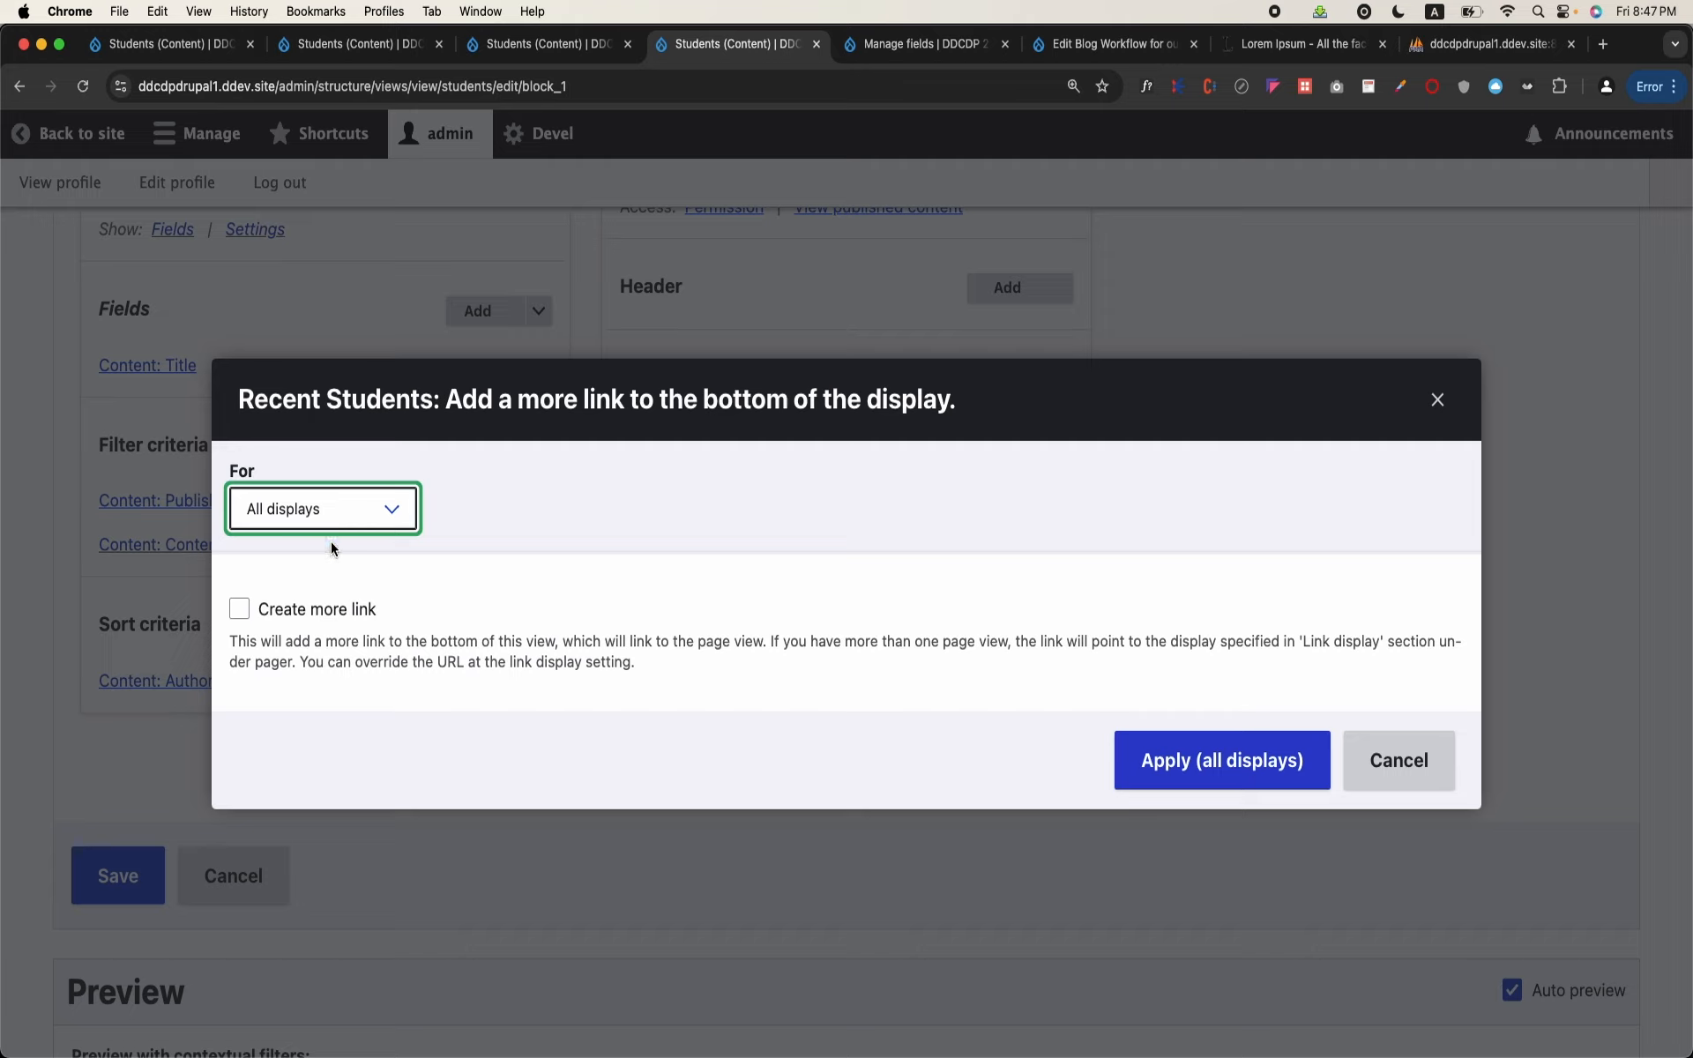
{"action": "left_click", "coordinate": [240, 613]}
{"action": "scroll", "coordinate": [352, 624], "scroll_direction": "down", "scroll_amount": 2}
{"action": "scroll", "coordinate": [352, 624], "scroll_direction": "up", "scroll_amount": 1}
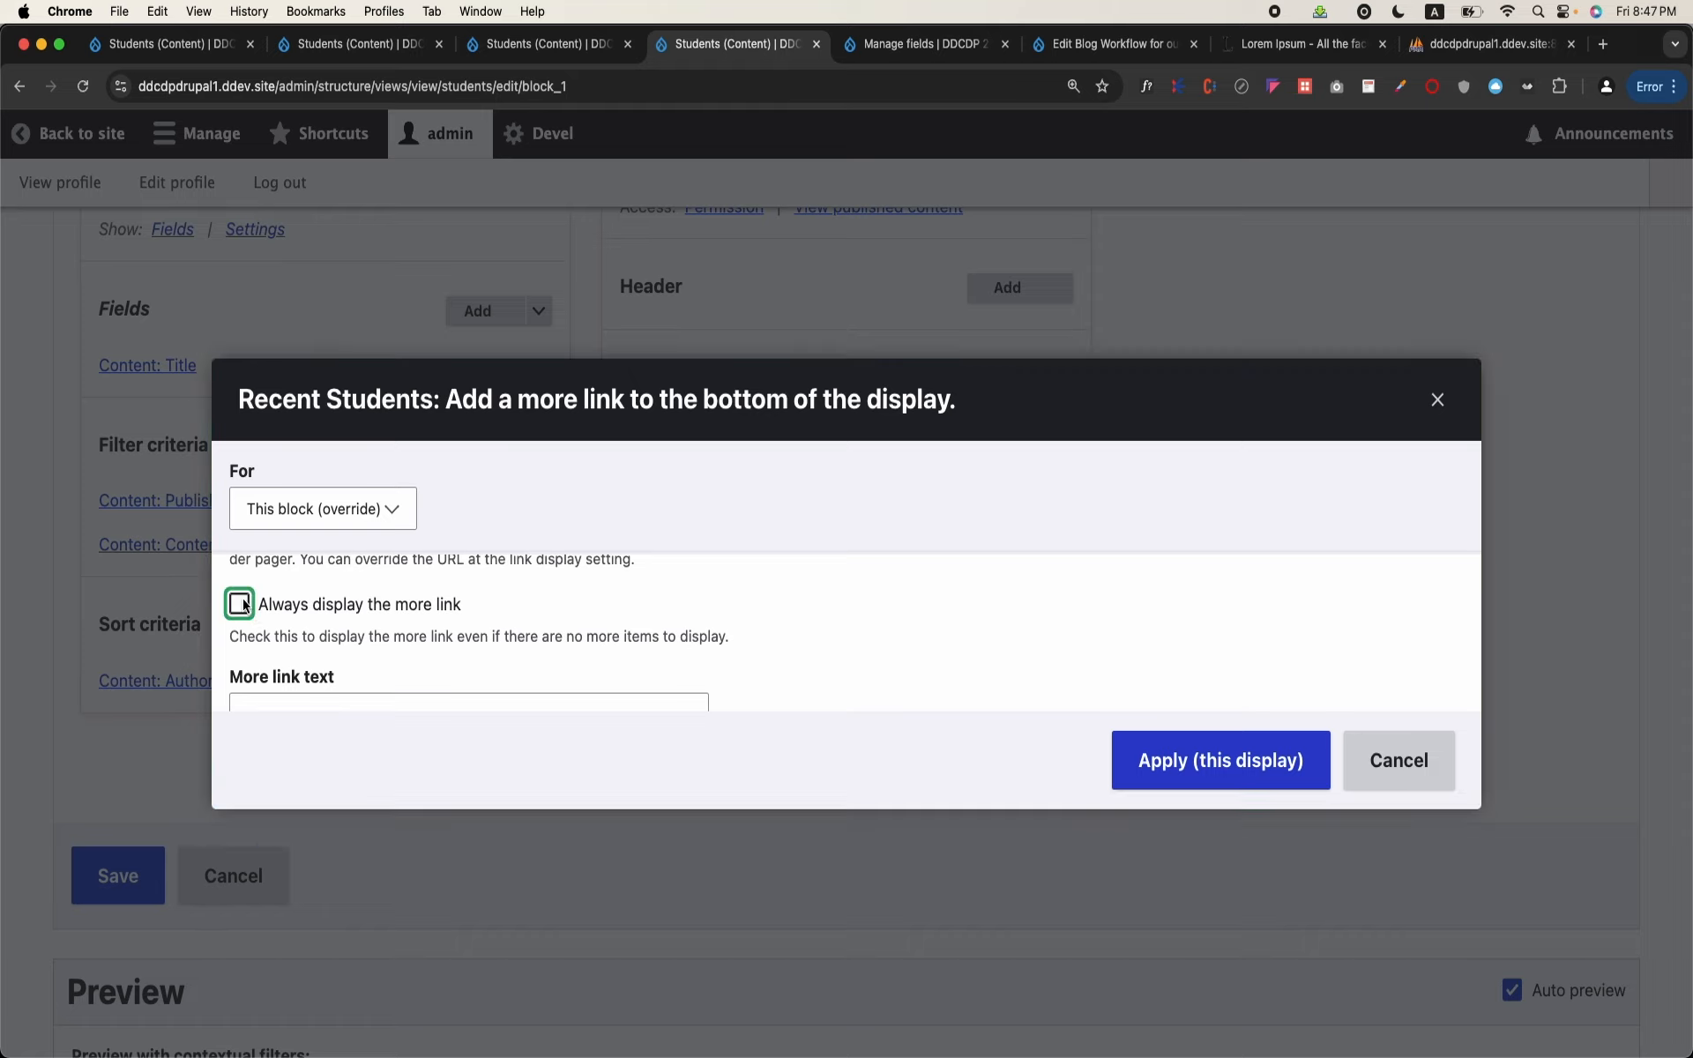
{"action": "scroll", "coordinate": [244, 605], "scroll_direction": "down", "scroll_amount": 1}
{"action": "double_click", "coordinate": [309, 639]}
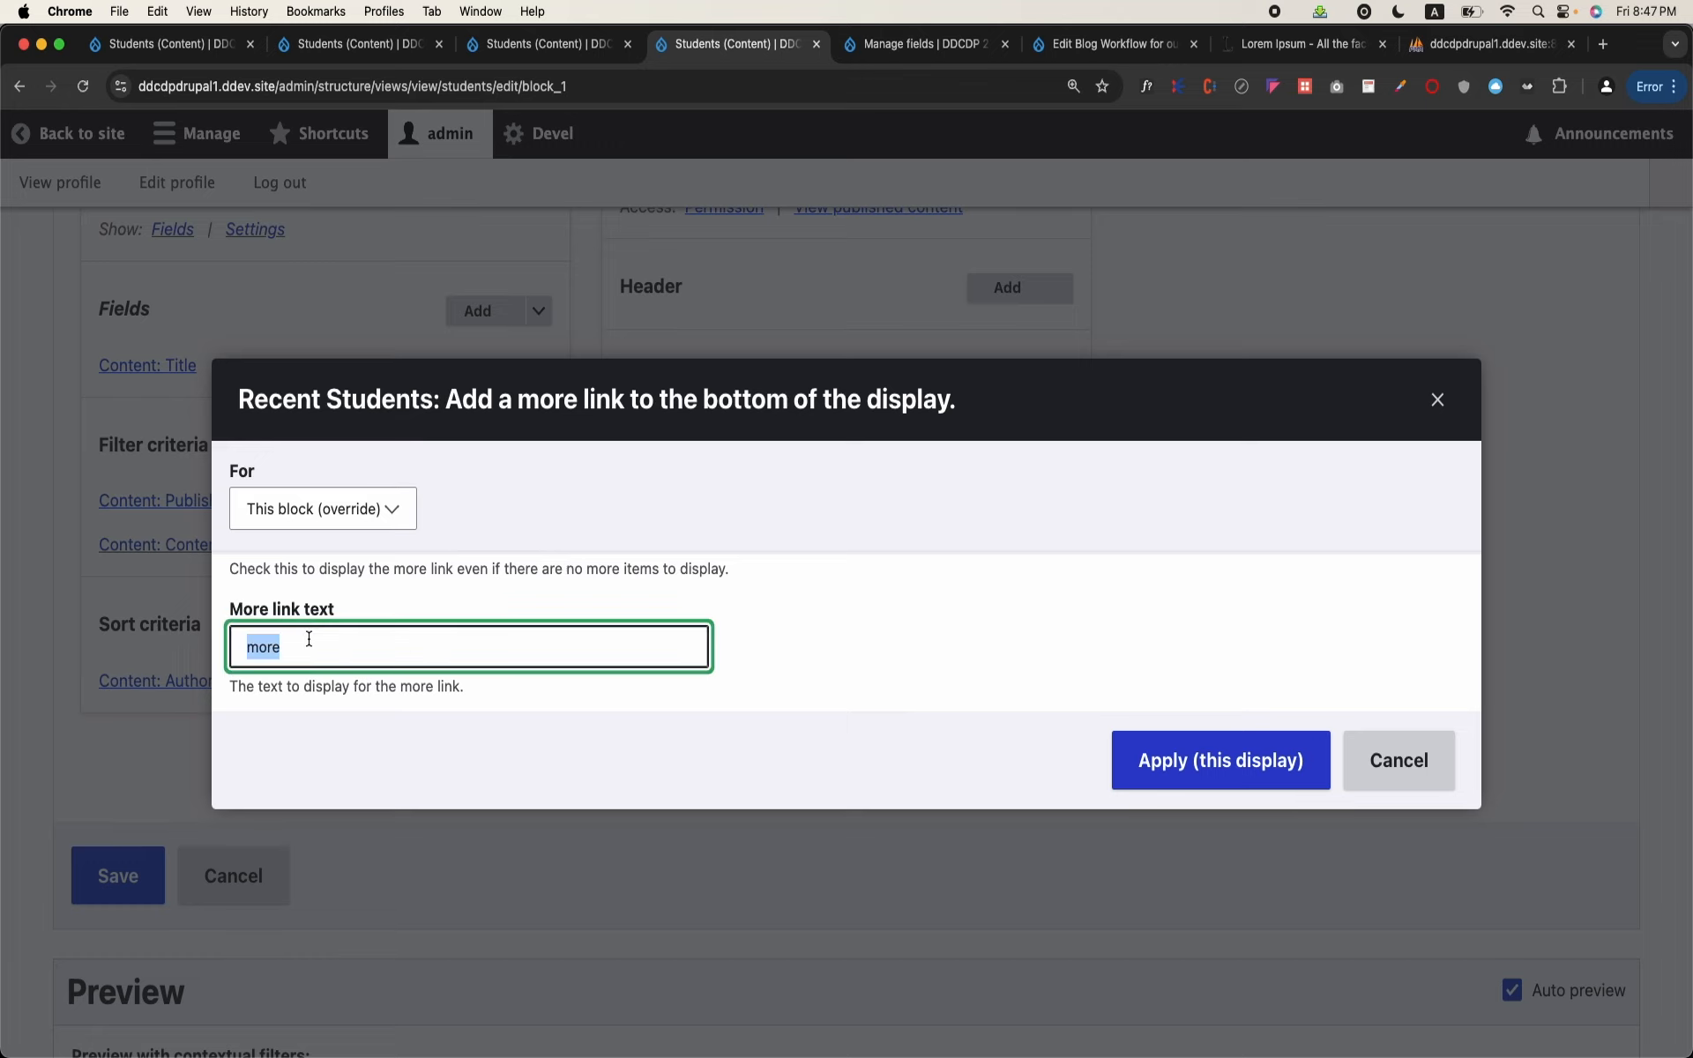
{"action": "type", "text": "More Students"}
{"action": "left_click", "coordinate": [1147, 760]}
Step: Check the block preview for the more link and examine the display's pager and link display settings
{"action": "scroll", "coordinate": [450, 782], "scroll_direction": "down", "scroll_amount": 3}
{"action": "scroll", "coordinate": [431, 779], "scroll_direction": "down", "scroll_amount": 8}
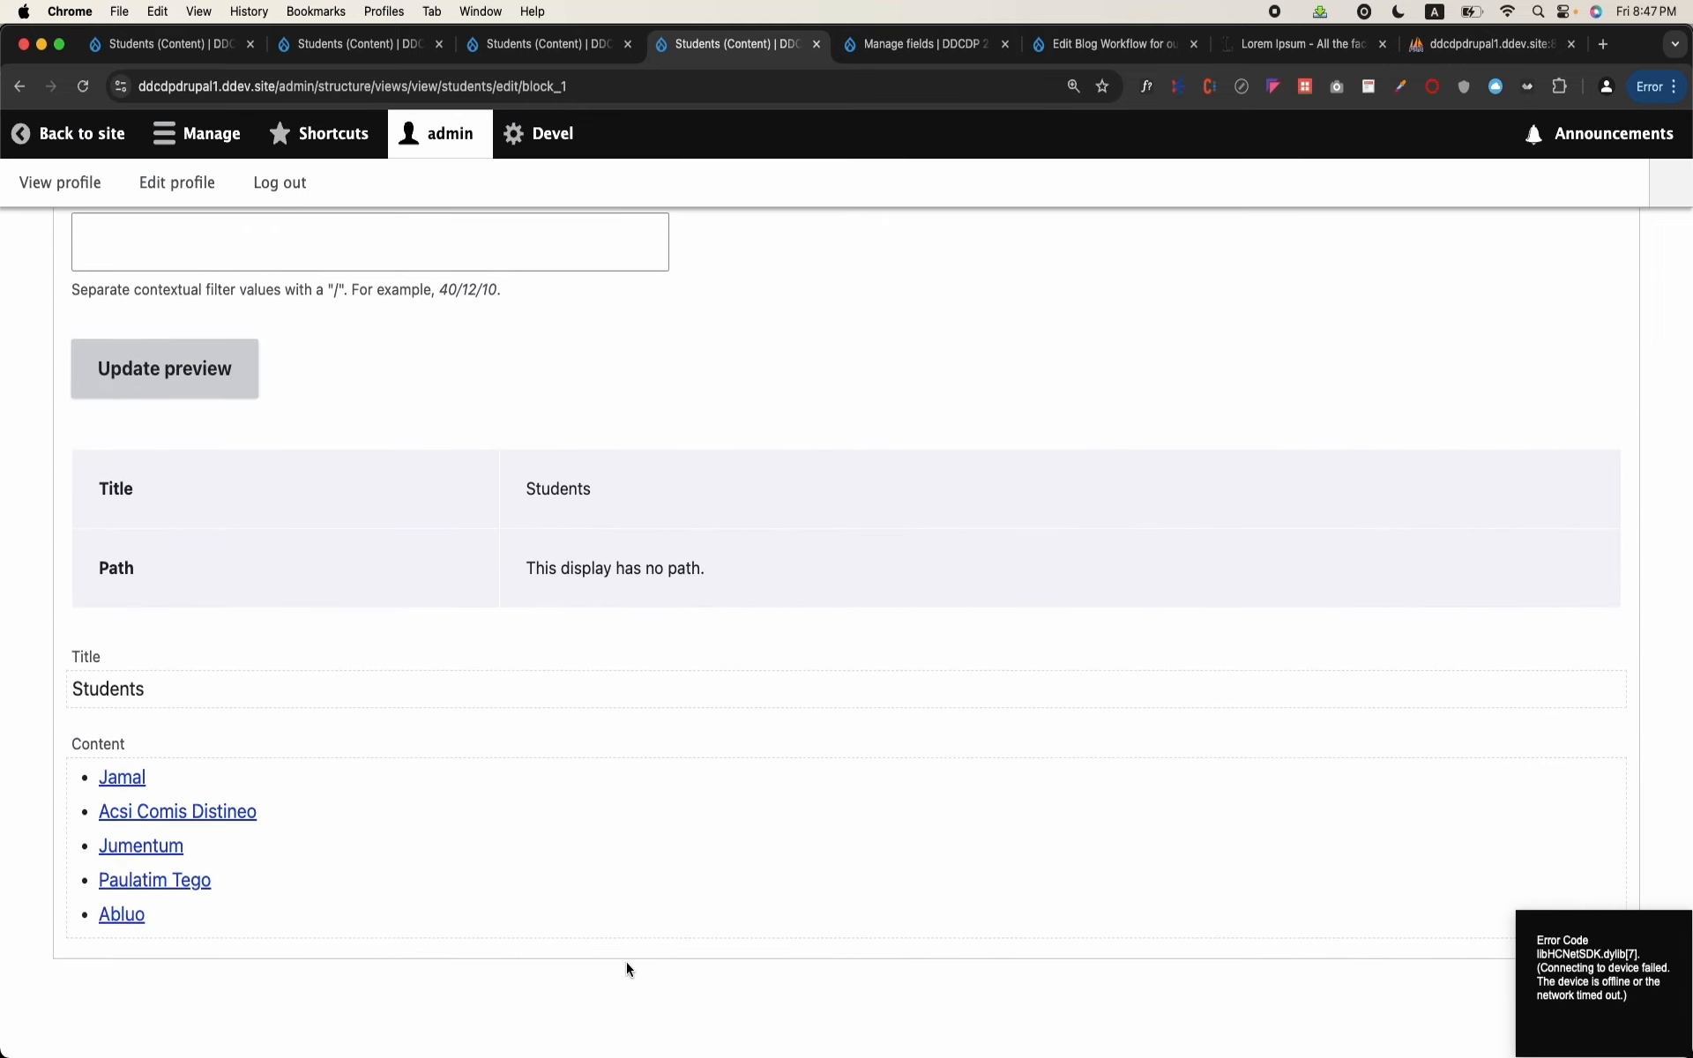
{"action": "scroll", "coordinate": [554, 823], "scroll_direction": "up", "scroll_amount": 6}
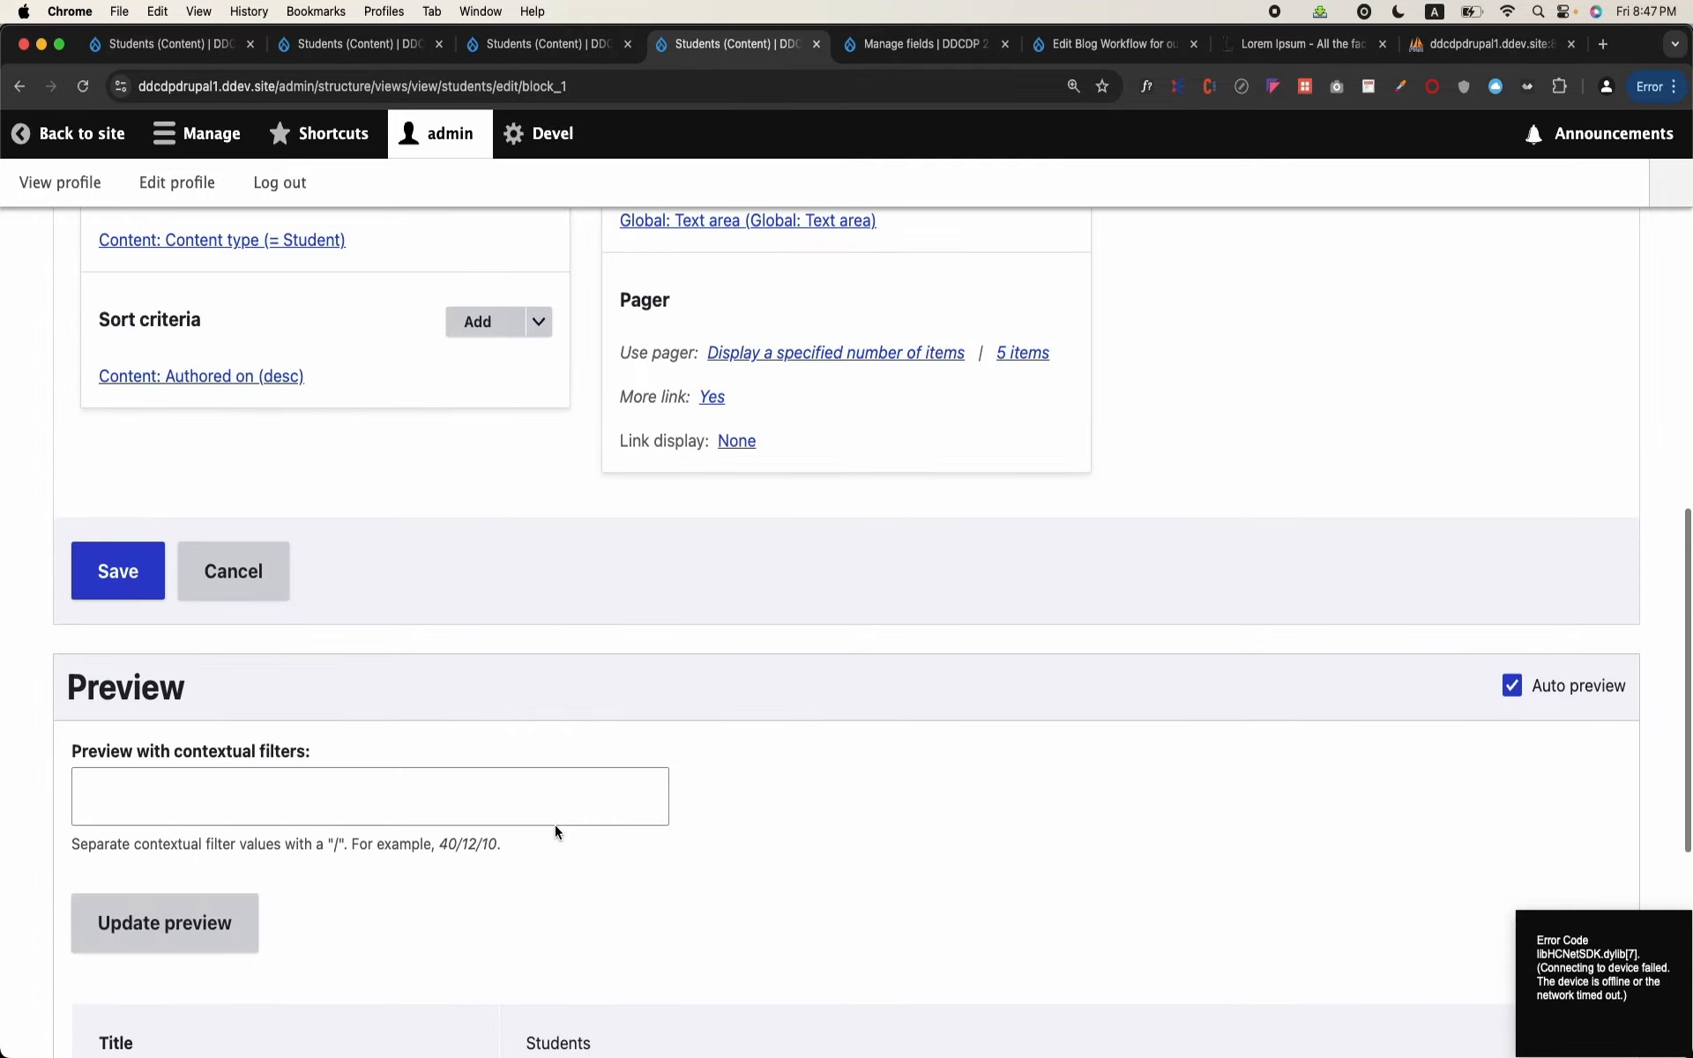
{"action": "scroll", "coordinate": [553, 832], "scroll_direction": "up", "scroll_amount": 7}
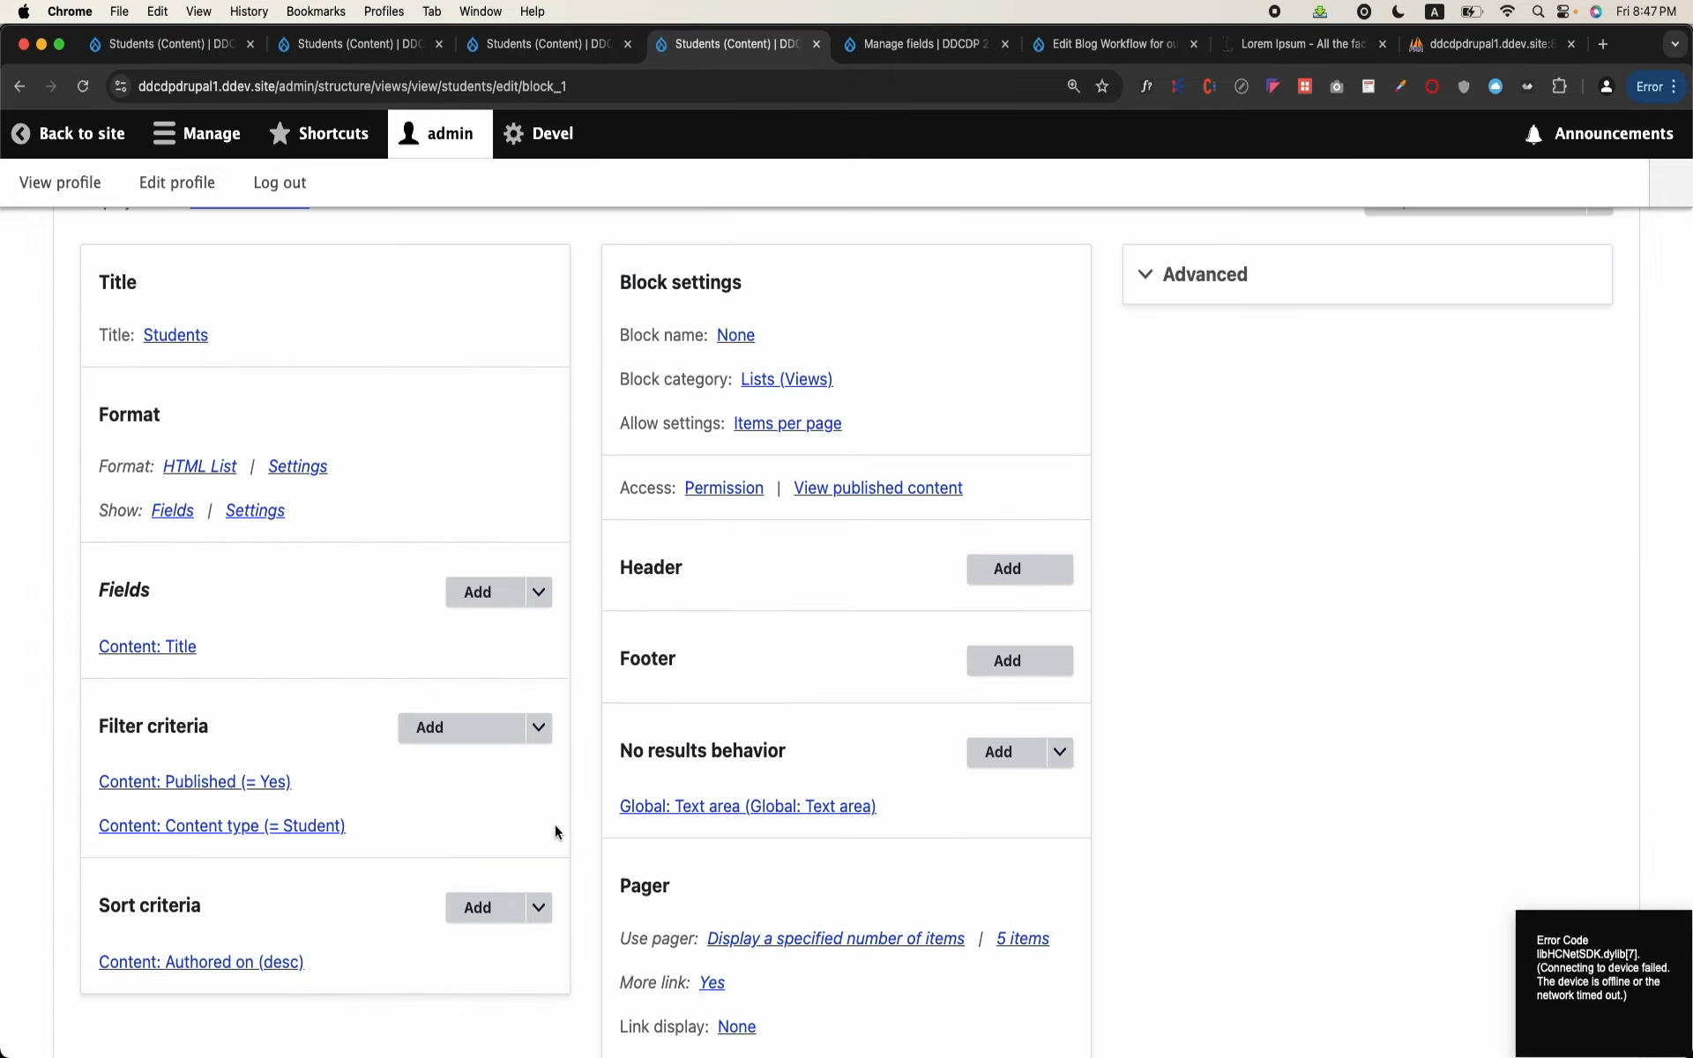
{"action": "scroll", "coordinate": [553, 823], "scroll_direction": "up", "scroll_amount": 4}
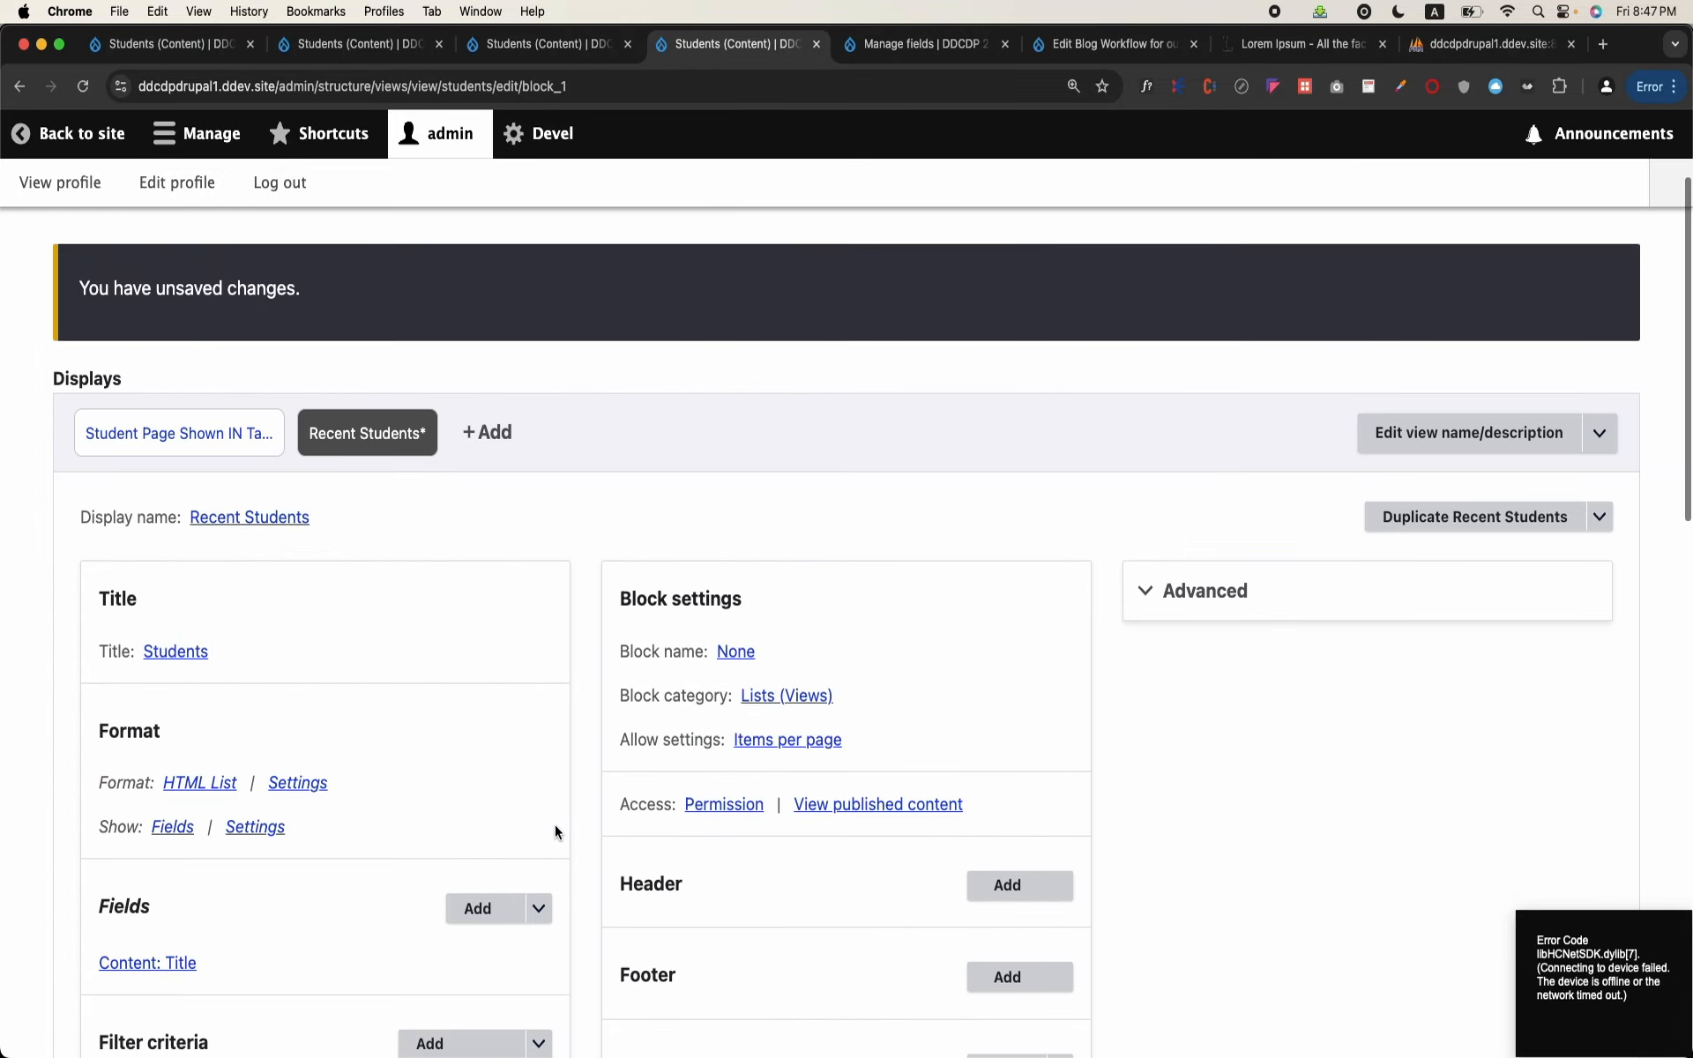
{"action": "scroll", "coordinate": [554, 824], "scroll_direction": "down", "scroll_amount": 5}
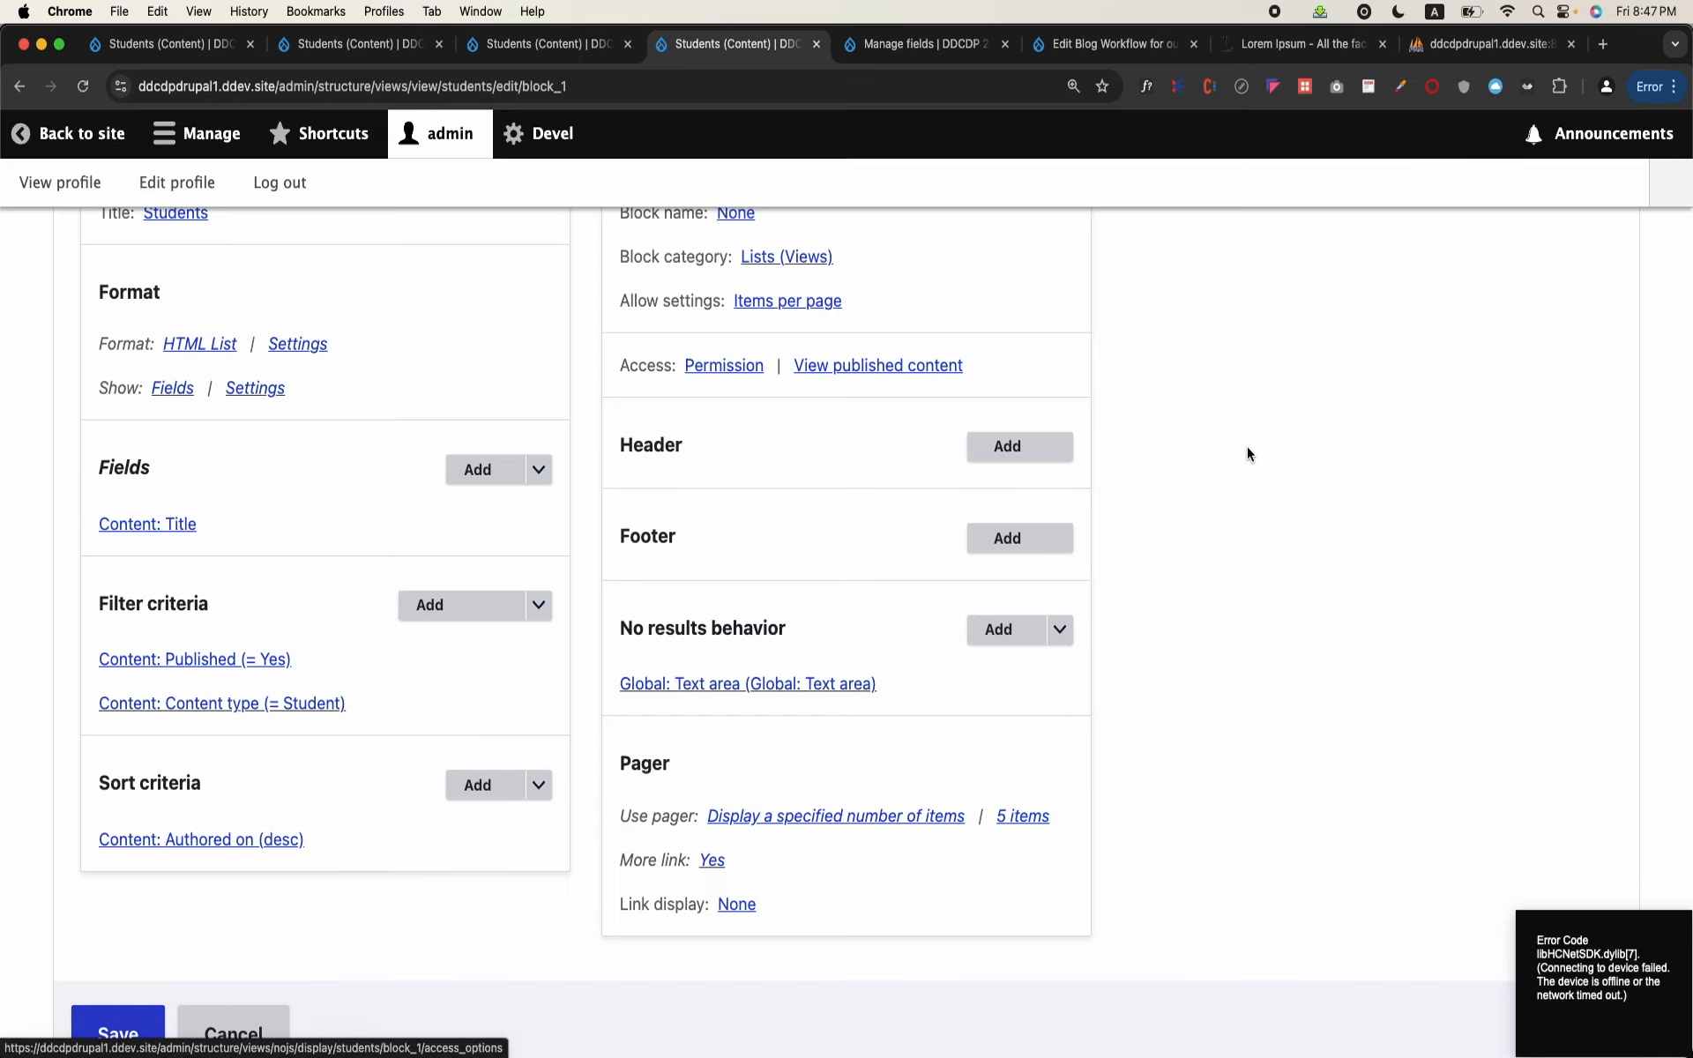
{"action": "scroll", "coordinate": [1247, 447], "scroll_direction": "up", "scroll_amount": 2}
{"action": "scroll", "coordinate": [502, 480], "scroll_direction": "down", "scroll_amount": 3}
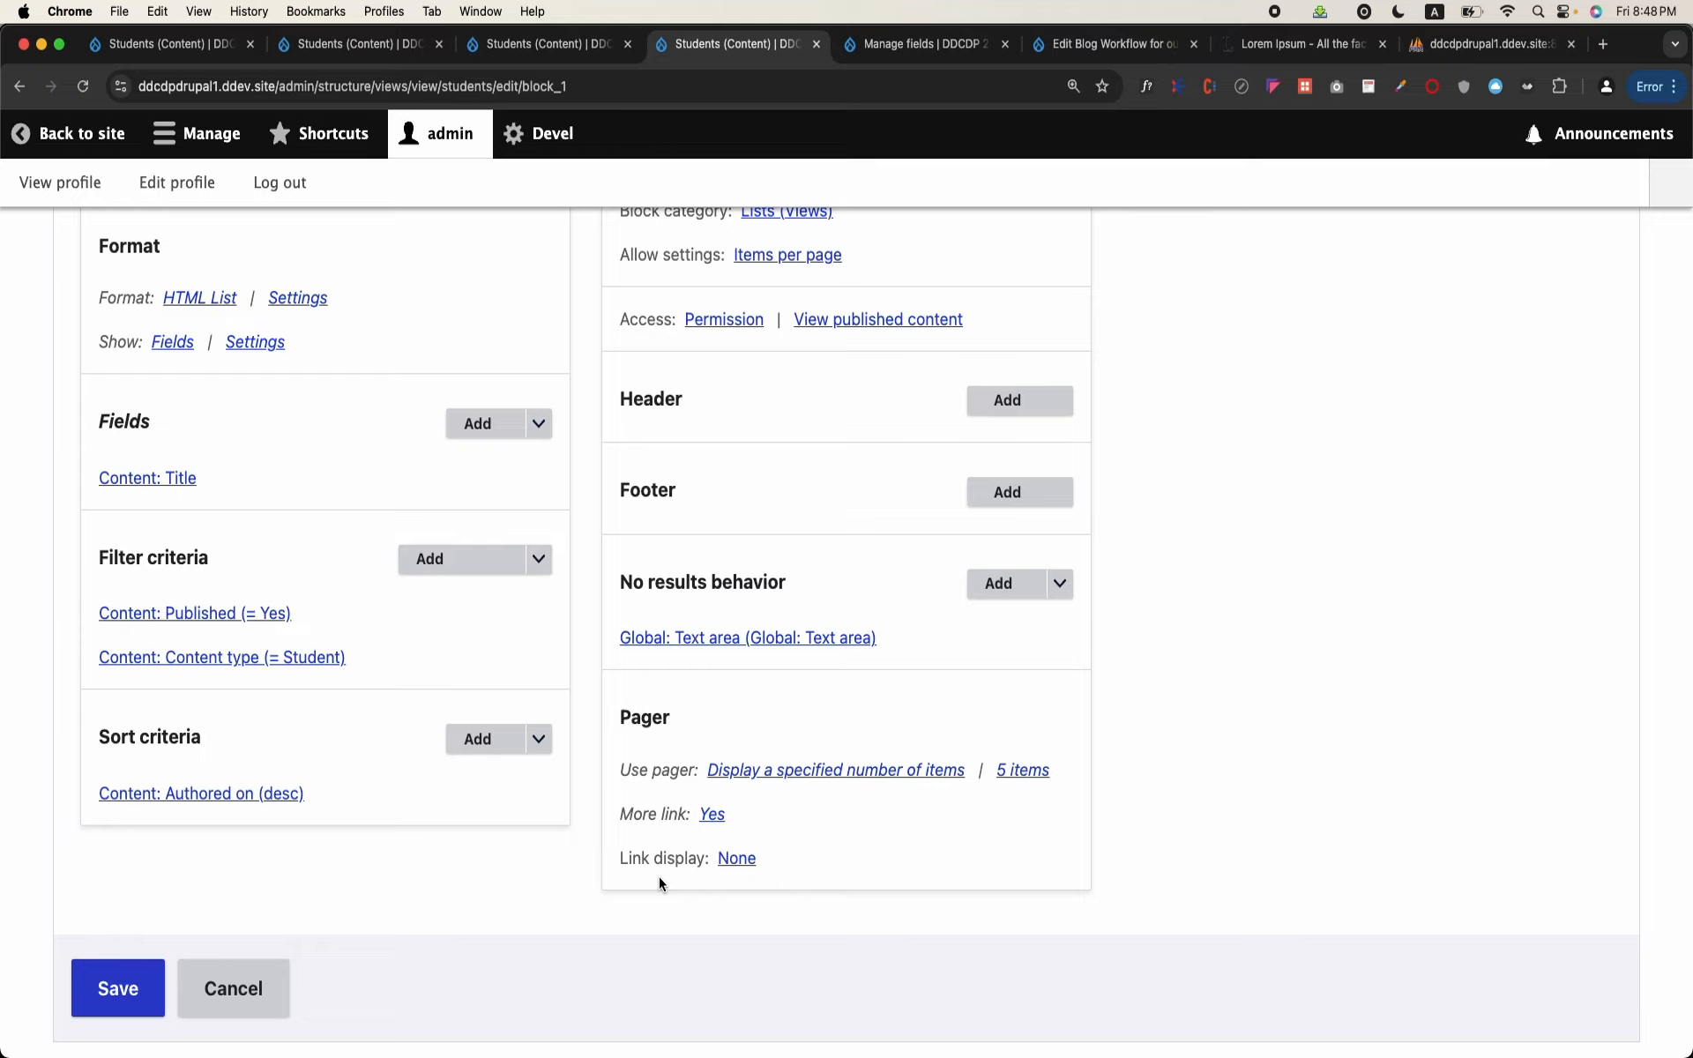
{"action": "scroll", "coordinate": [544, 806], "scroll_direction": "up", "scroll_amount": 10}
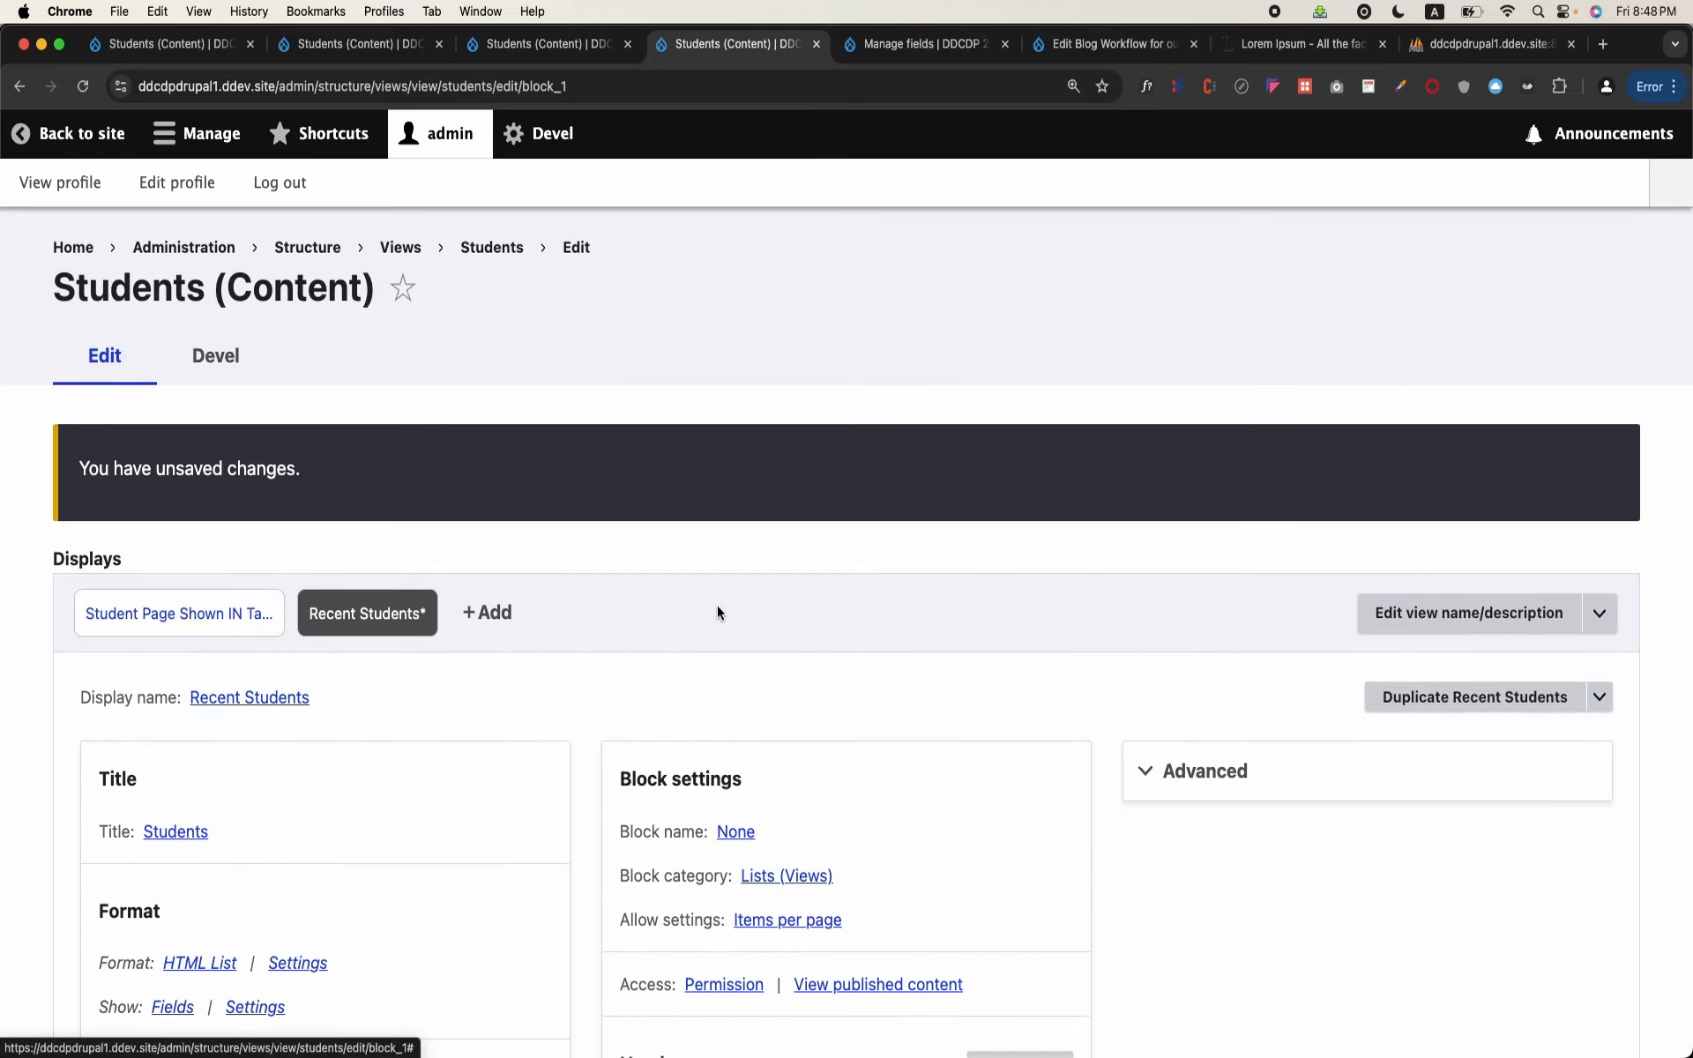
{"action": "scroll", "coordinate": [527, 748], "scroll_direction": "down", "scroll_amount": 7}
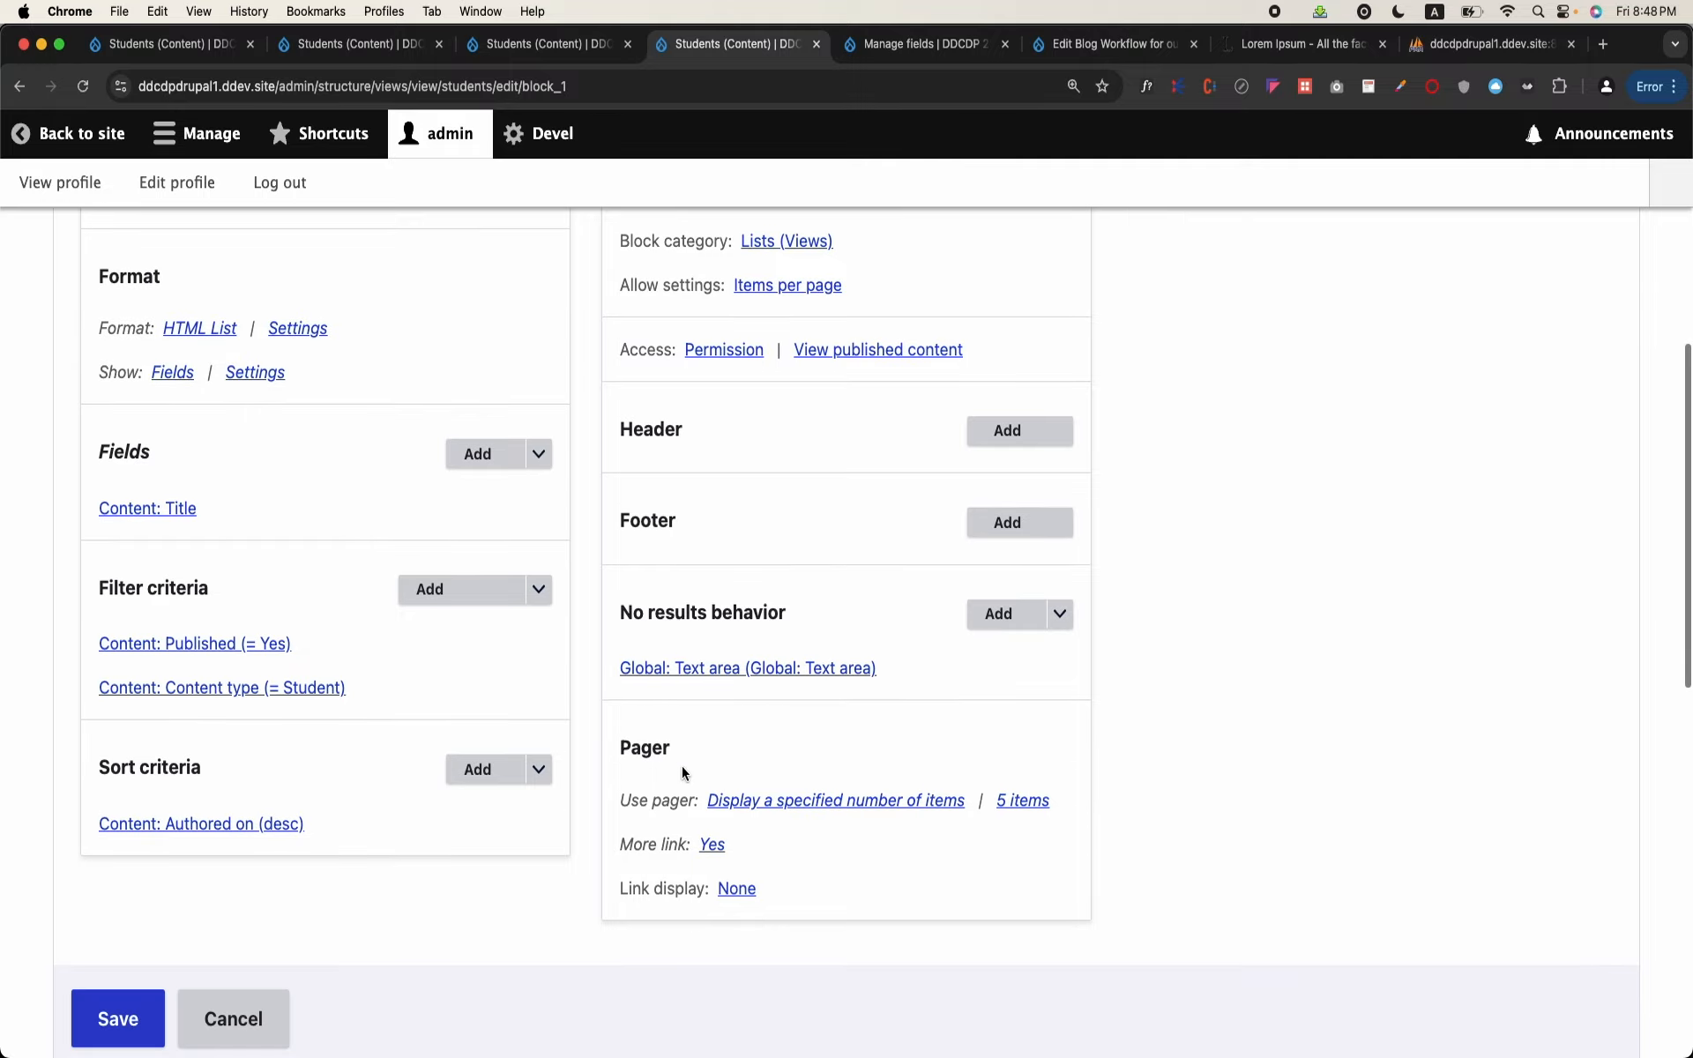
{"action": "scroll", "coordinate": [321, 701], "scroll_direction": "up", "scroll_amount": 7}
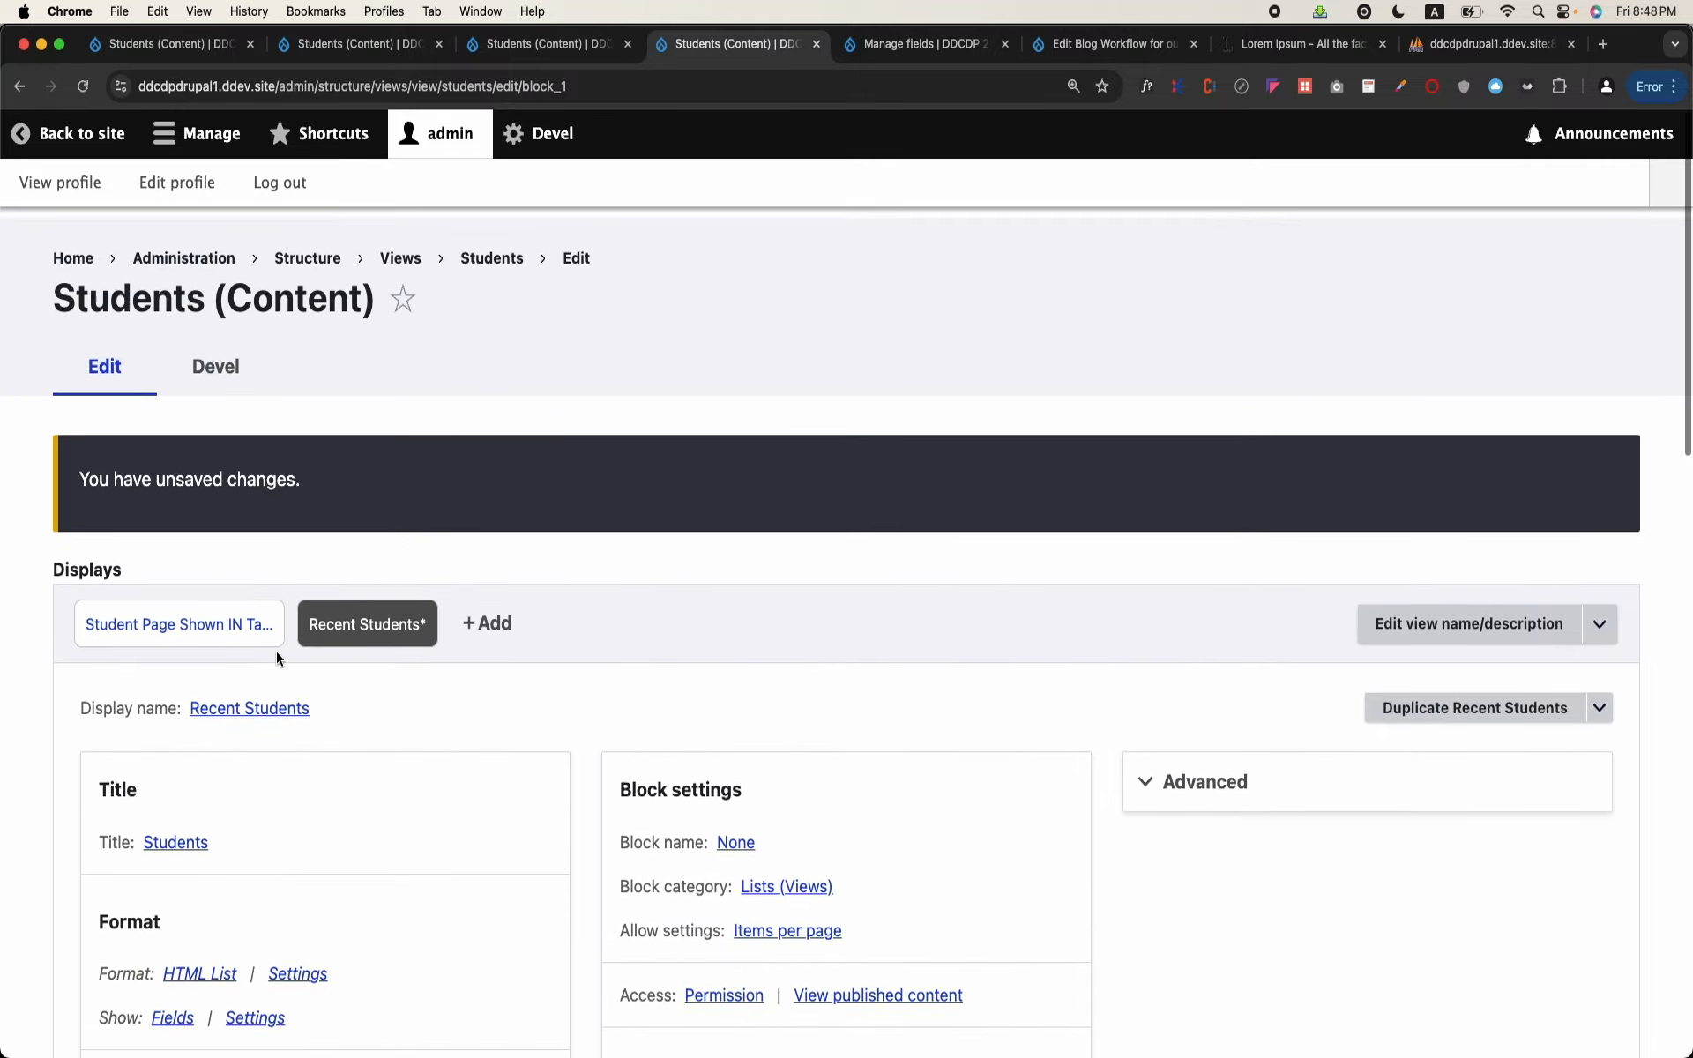
Step: Set the block's link display to Student Page Shown IN Table, overriding it for this block only, and save the view
{"action": "scroll", "coordinate": [277, 651], "scroll_direction": "down", "scroll_amount": 9}
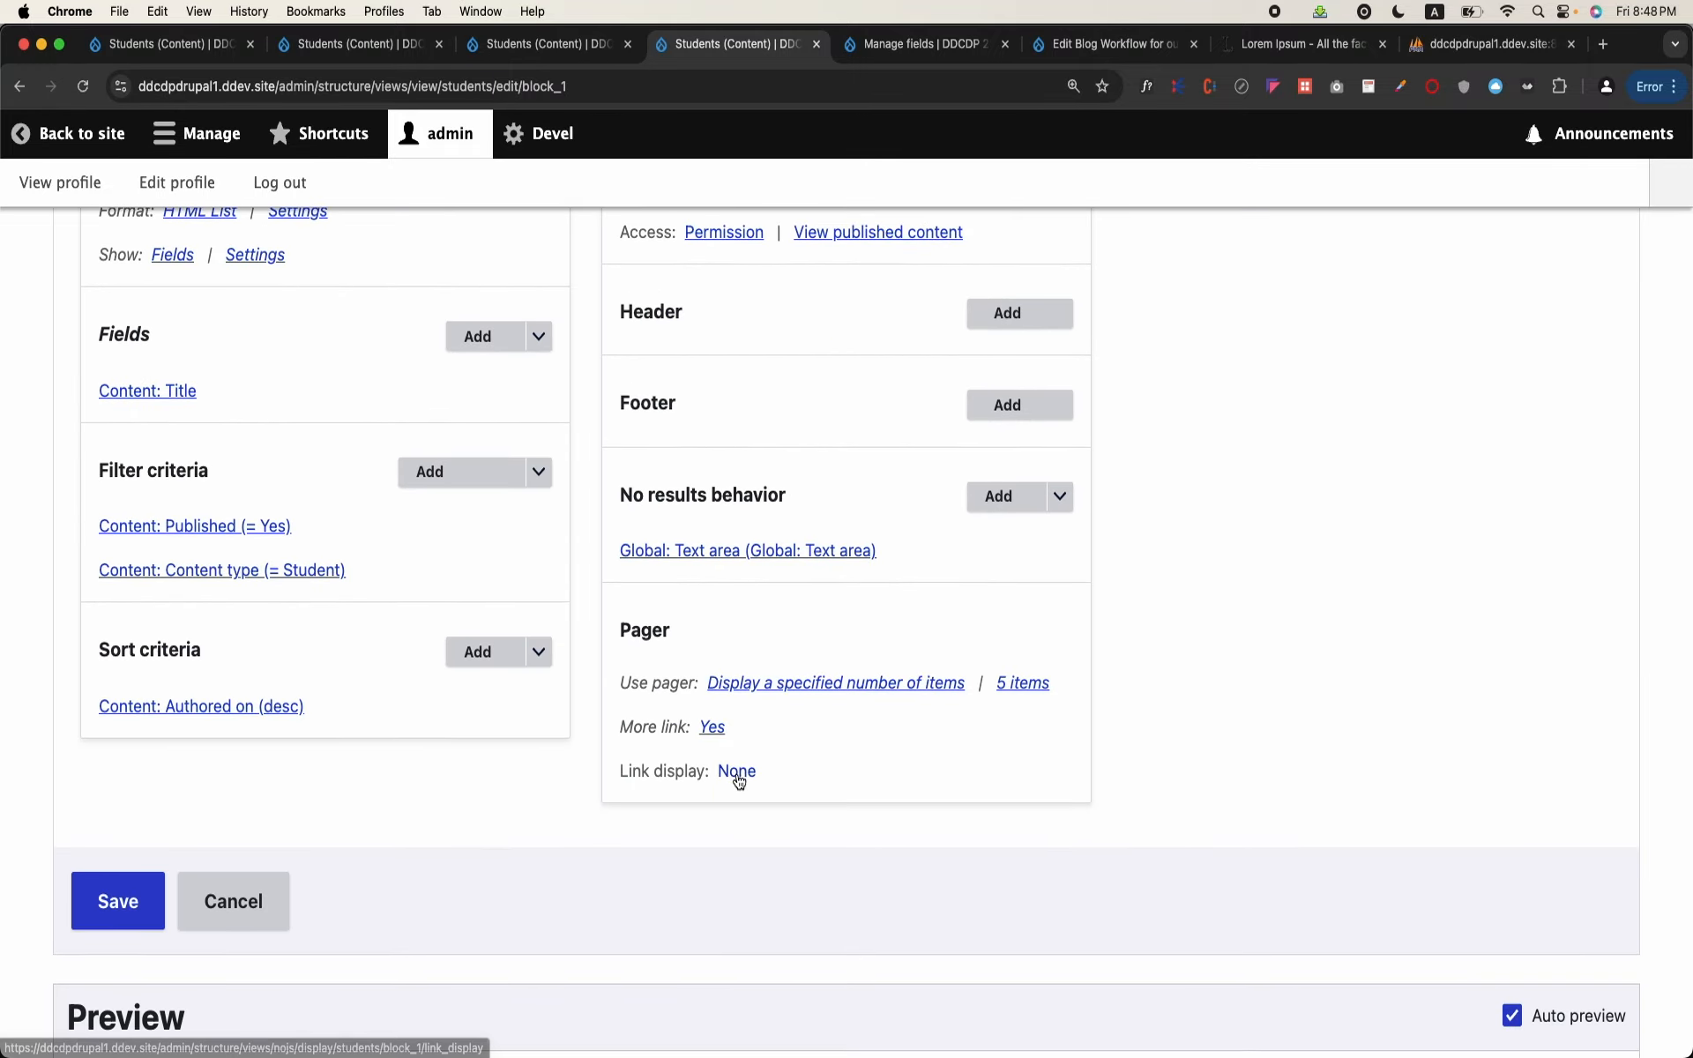
{"action": "left_click", "coordinate": [738, 772]}
{"action": "left_click", "coordinate": [340, 663]}
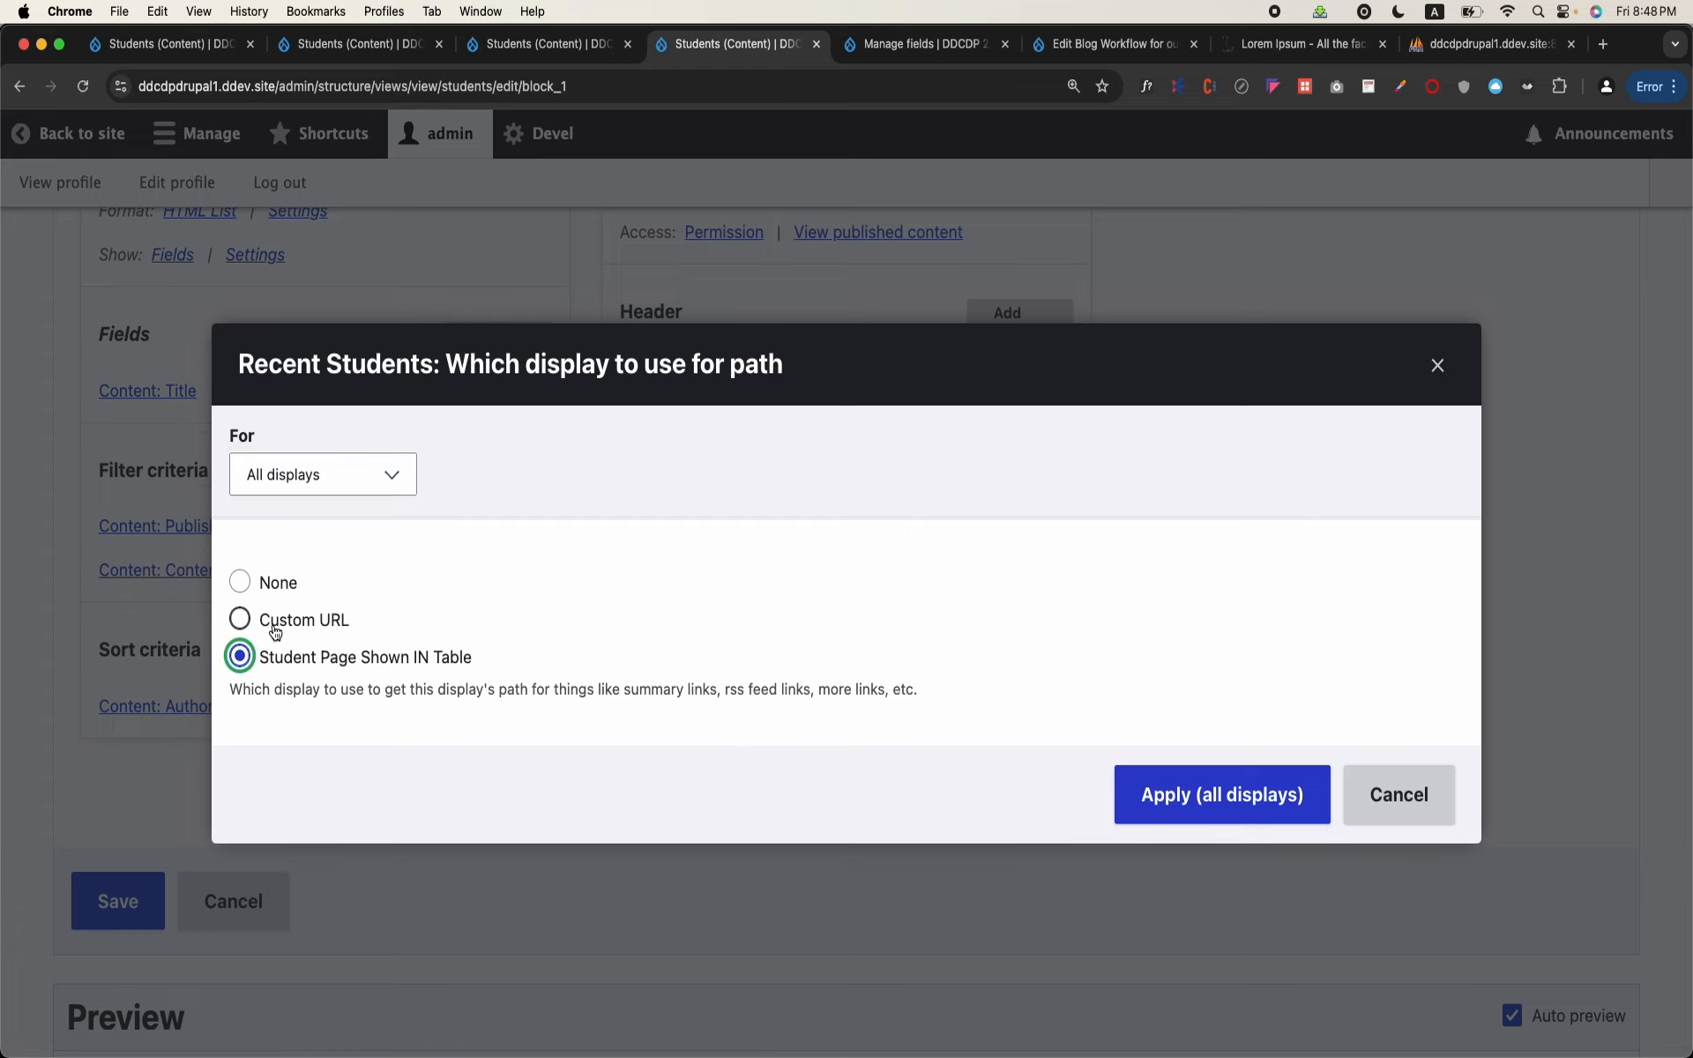
{"action": "left_click", "coordinate": [377, 477]}
{"action": "left_click", "coordinate": [314, 495]}
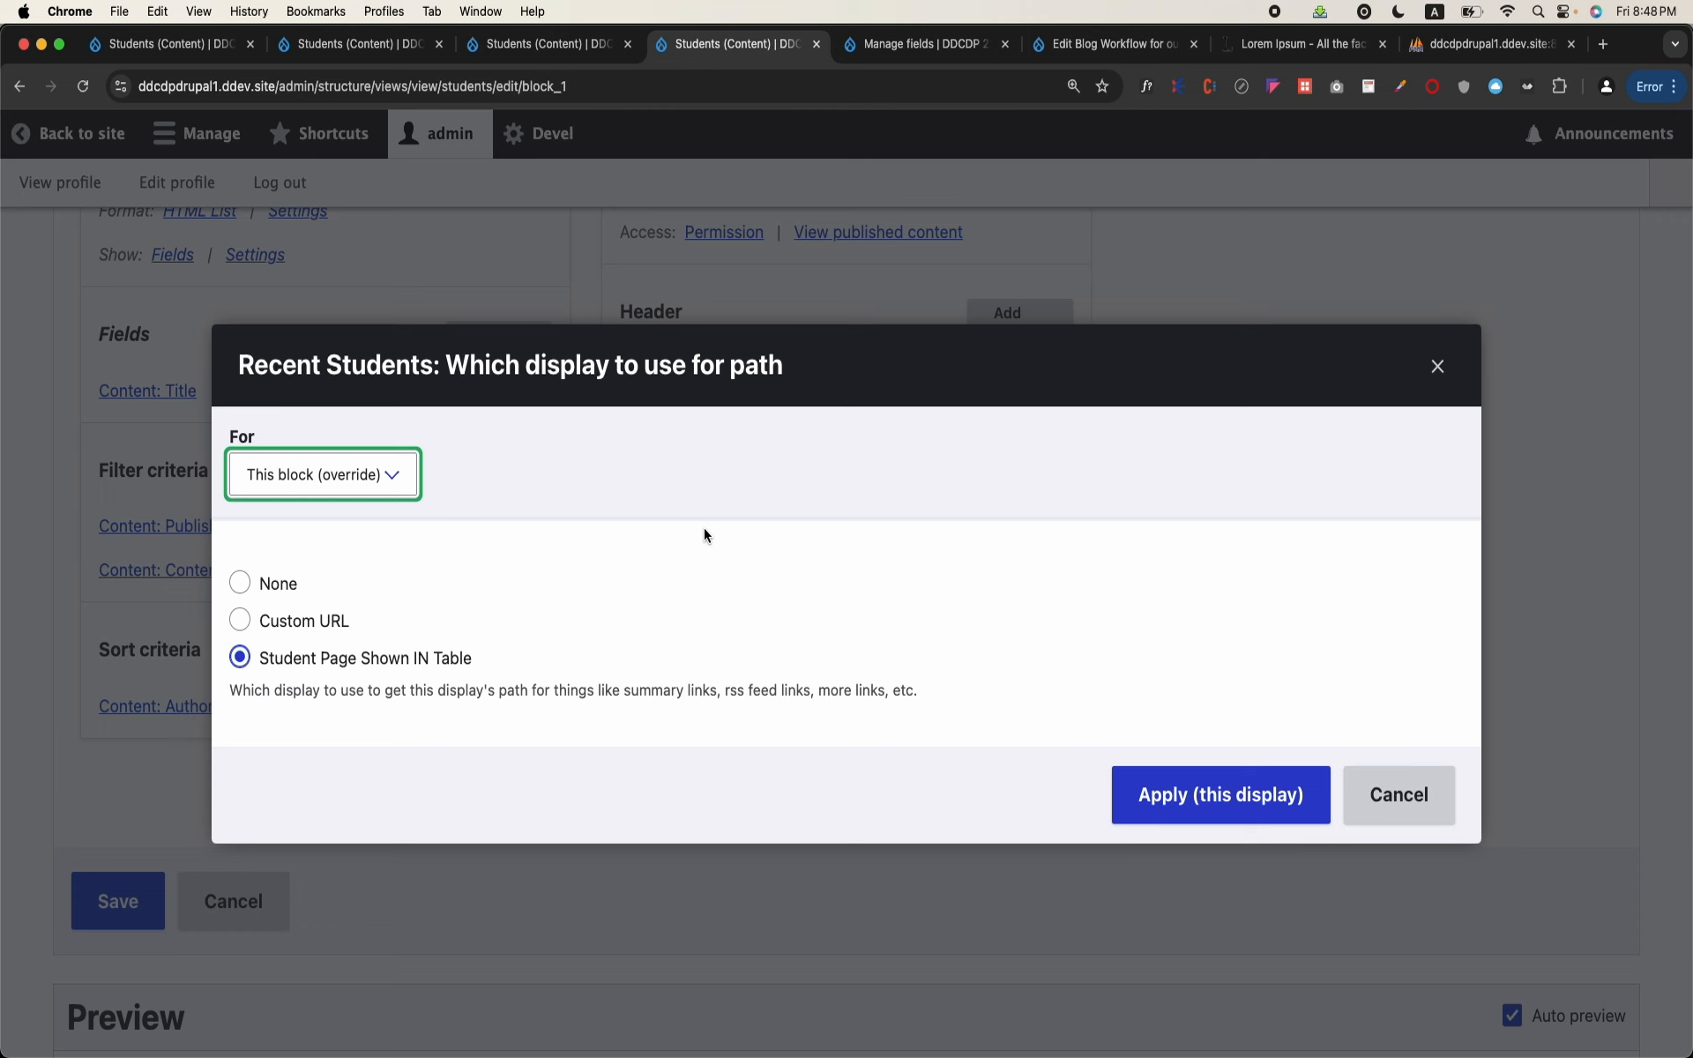
{"action": "left_click", "coordinate": [1166, 790]}
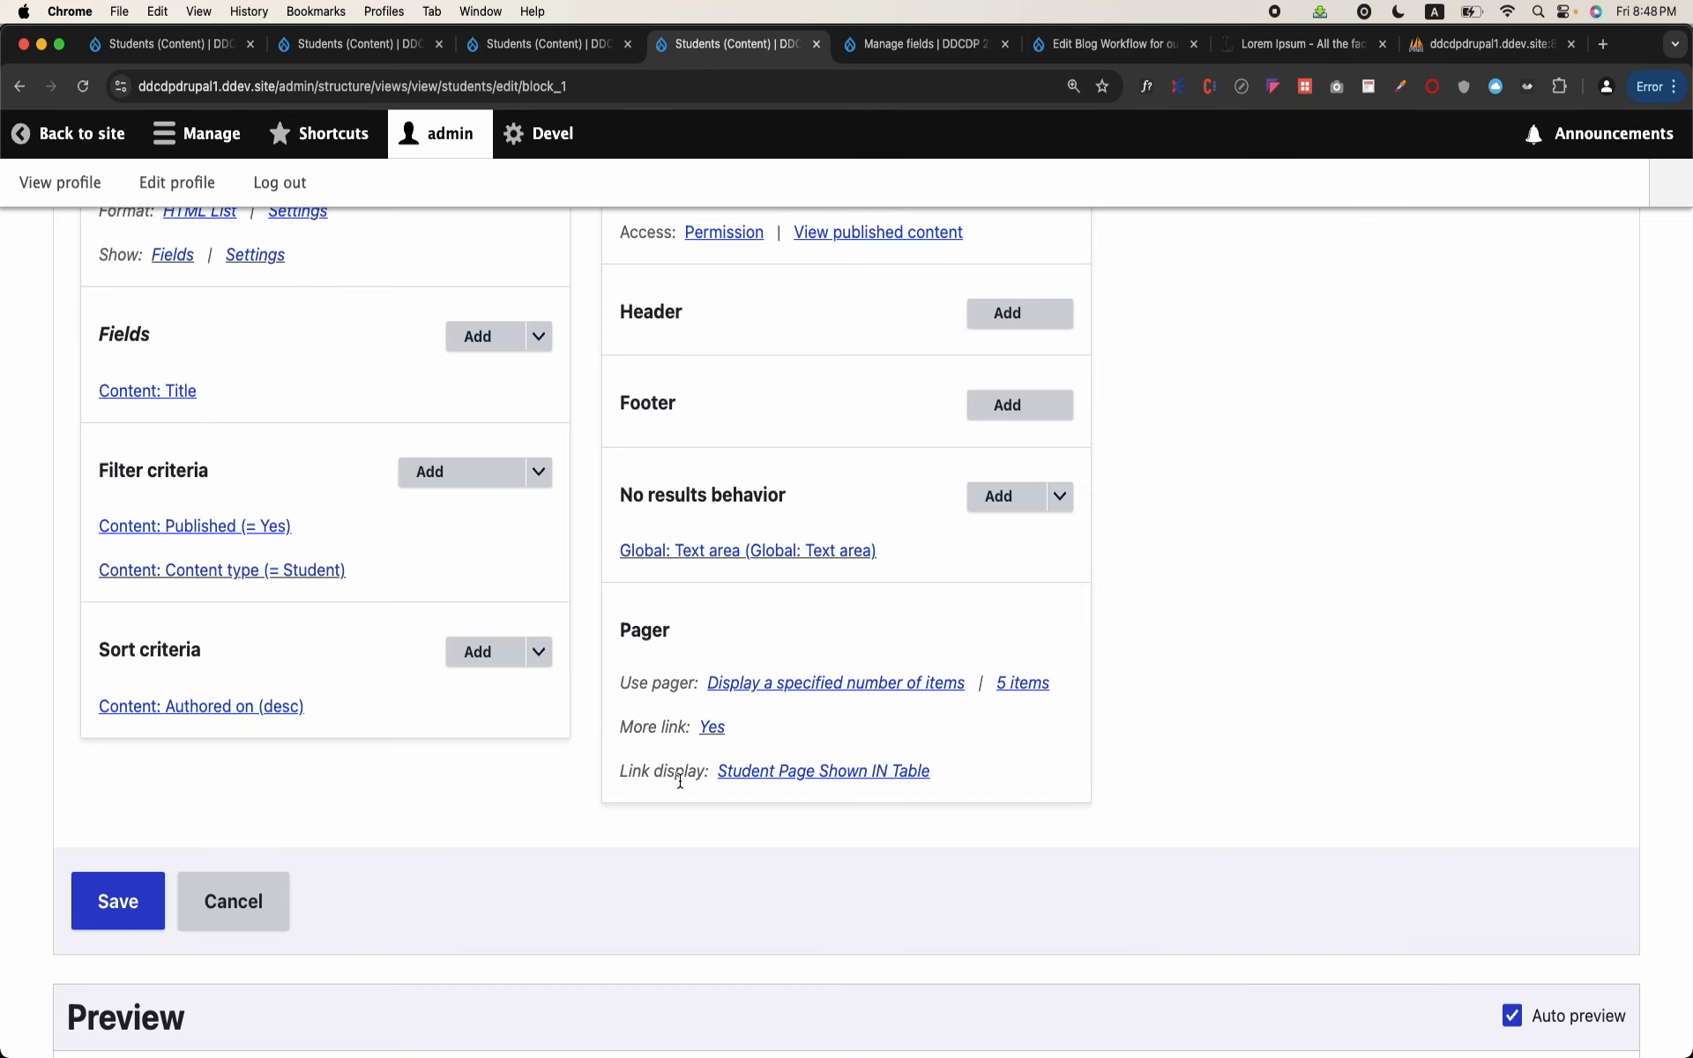
{"action": "left_click", "coordinate": [117, 923]}
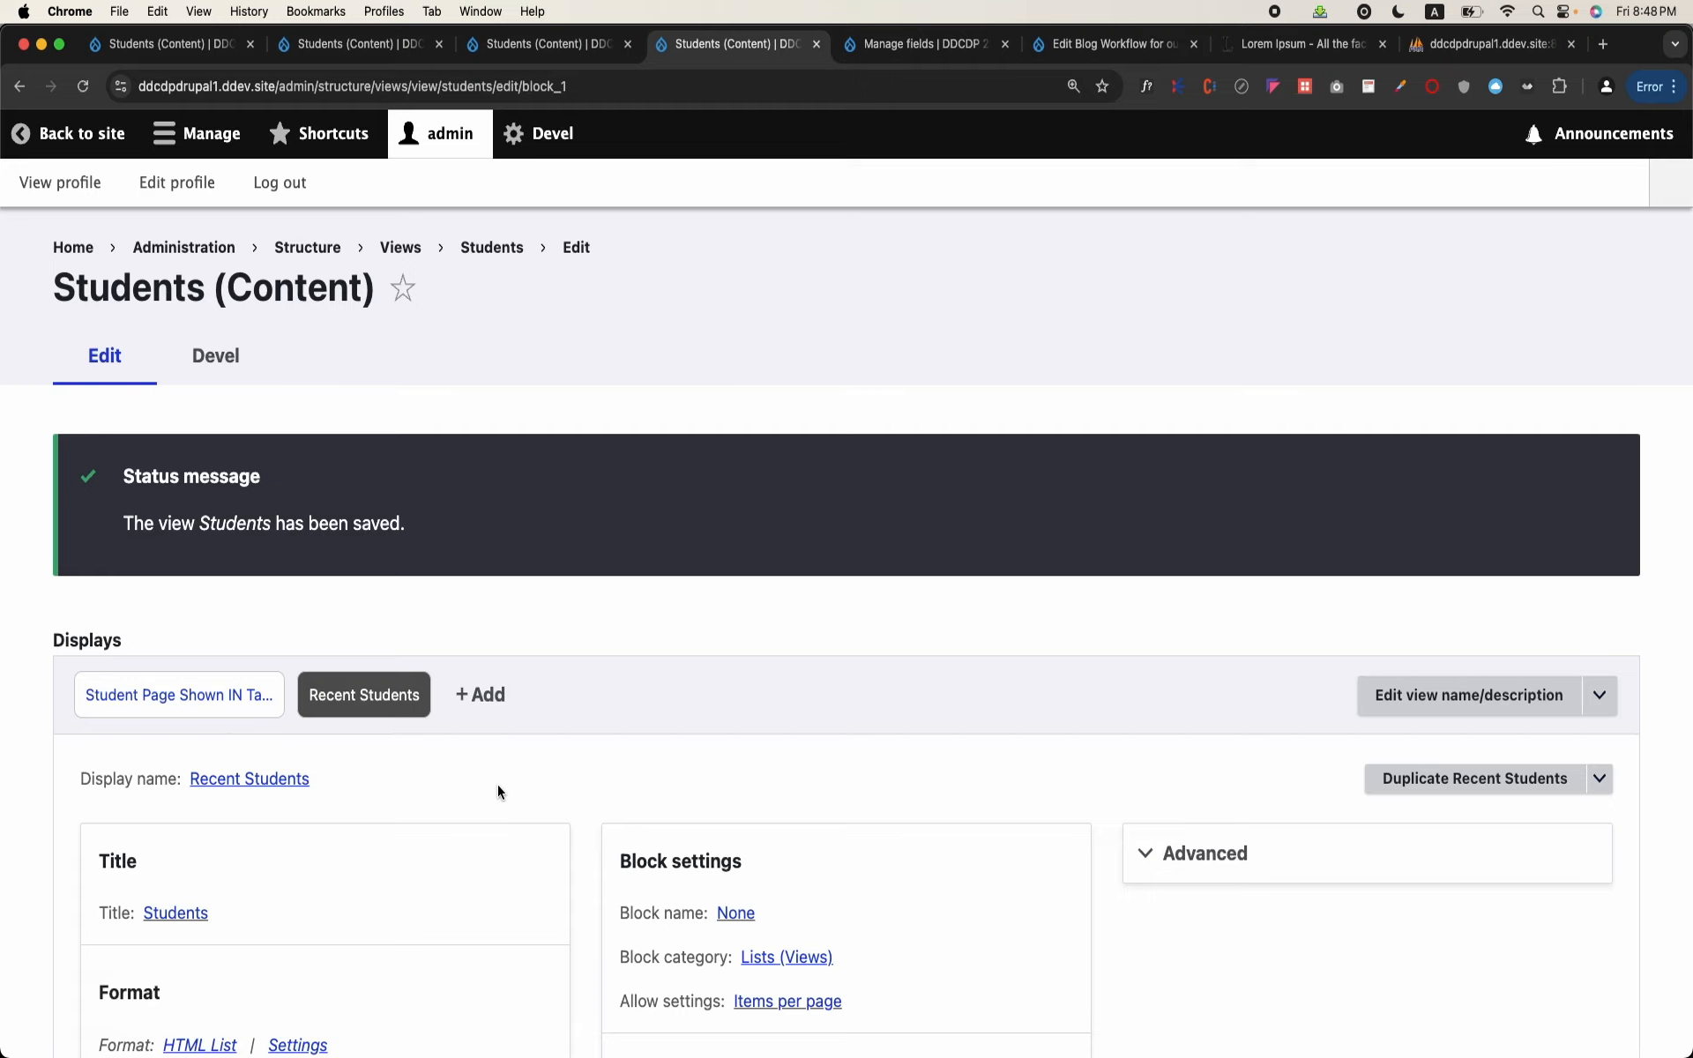
{"action": "right_click", "coordinate": [102, 141]}
{"action": "left_click", "coordinate": [616, 332]}
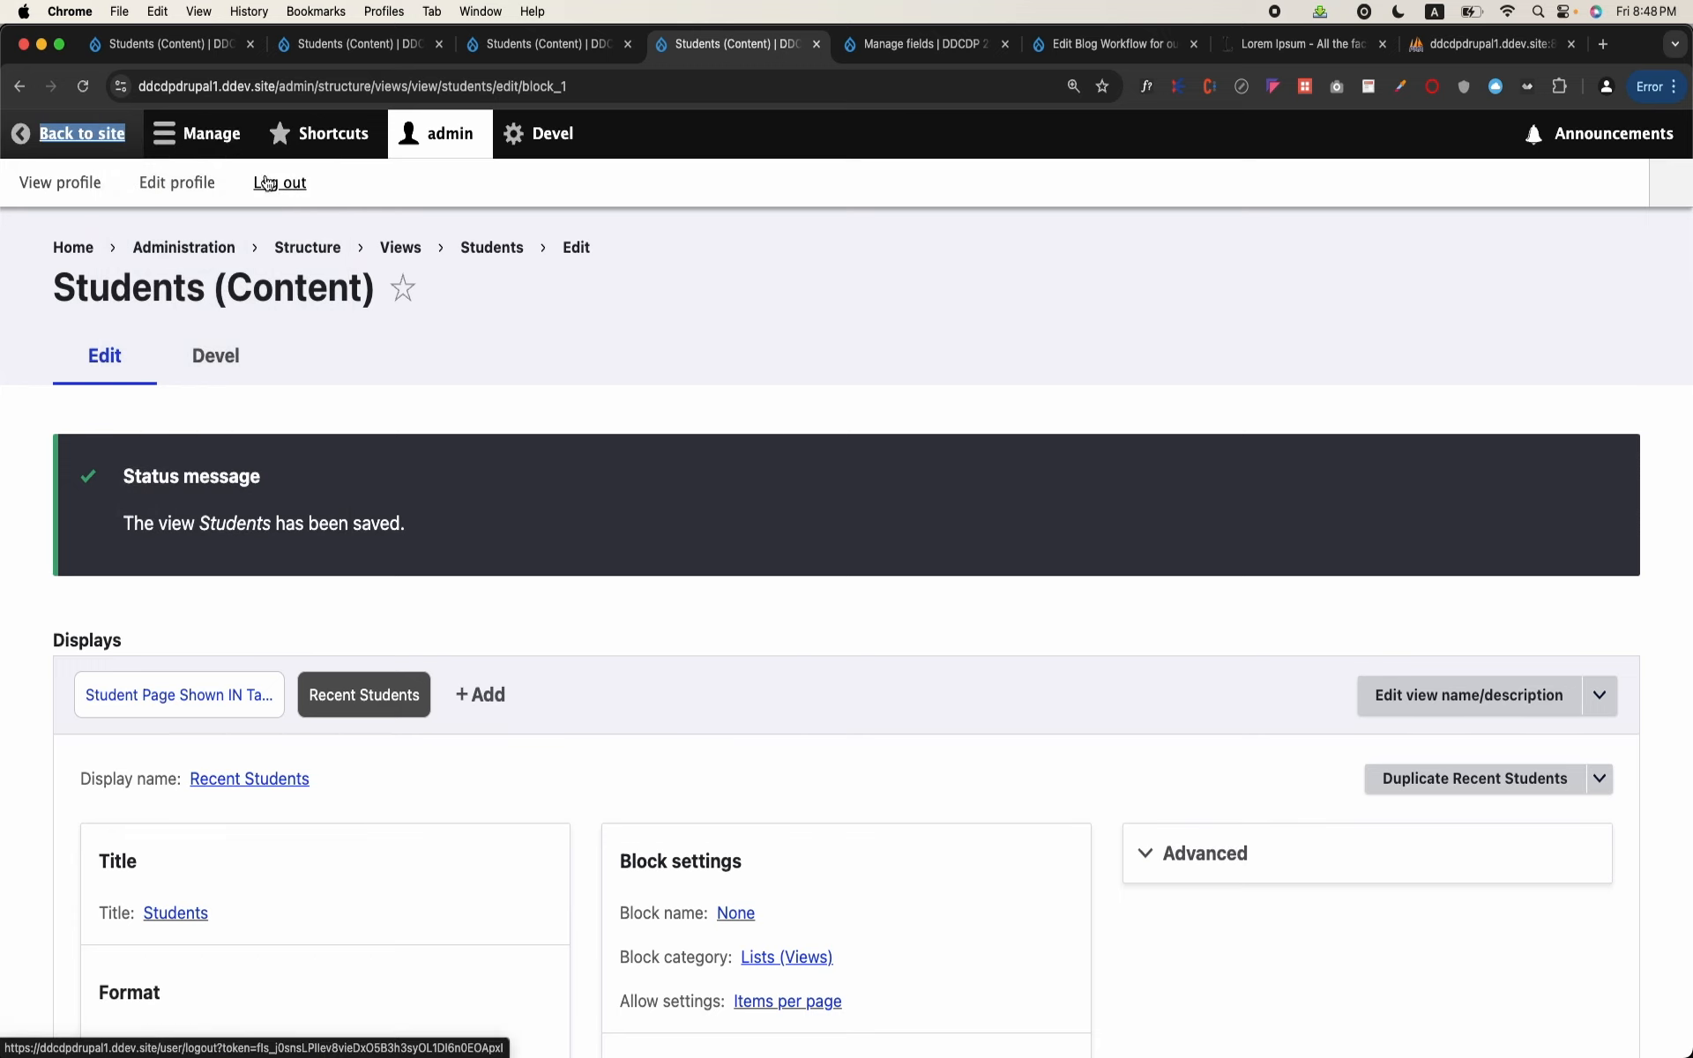
Step: Open the site's Block layout page in a new browser tab and switch to it
{"action": "left_click", "coordinate": [203, 139]}
{"action": "mouse_move", "coordinate": [189, 179]}
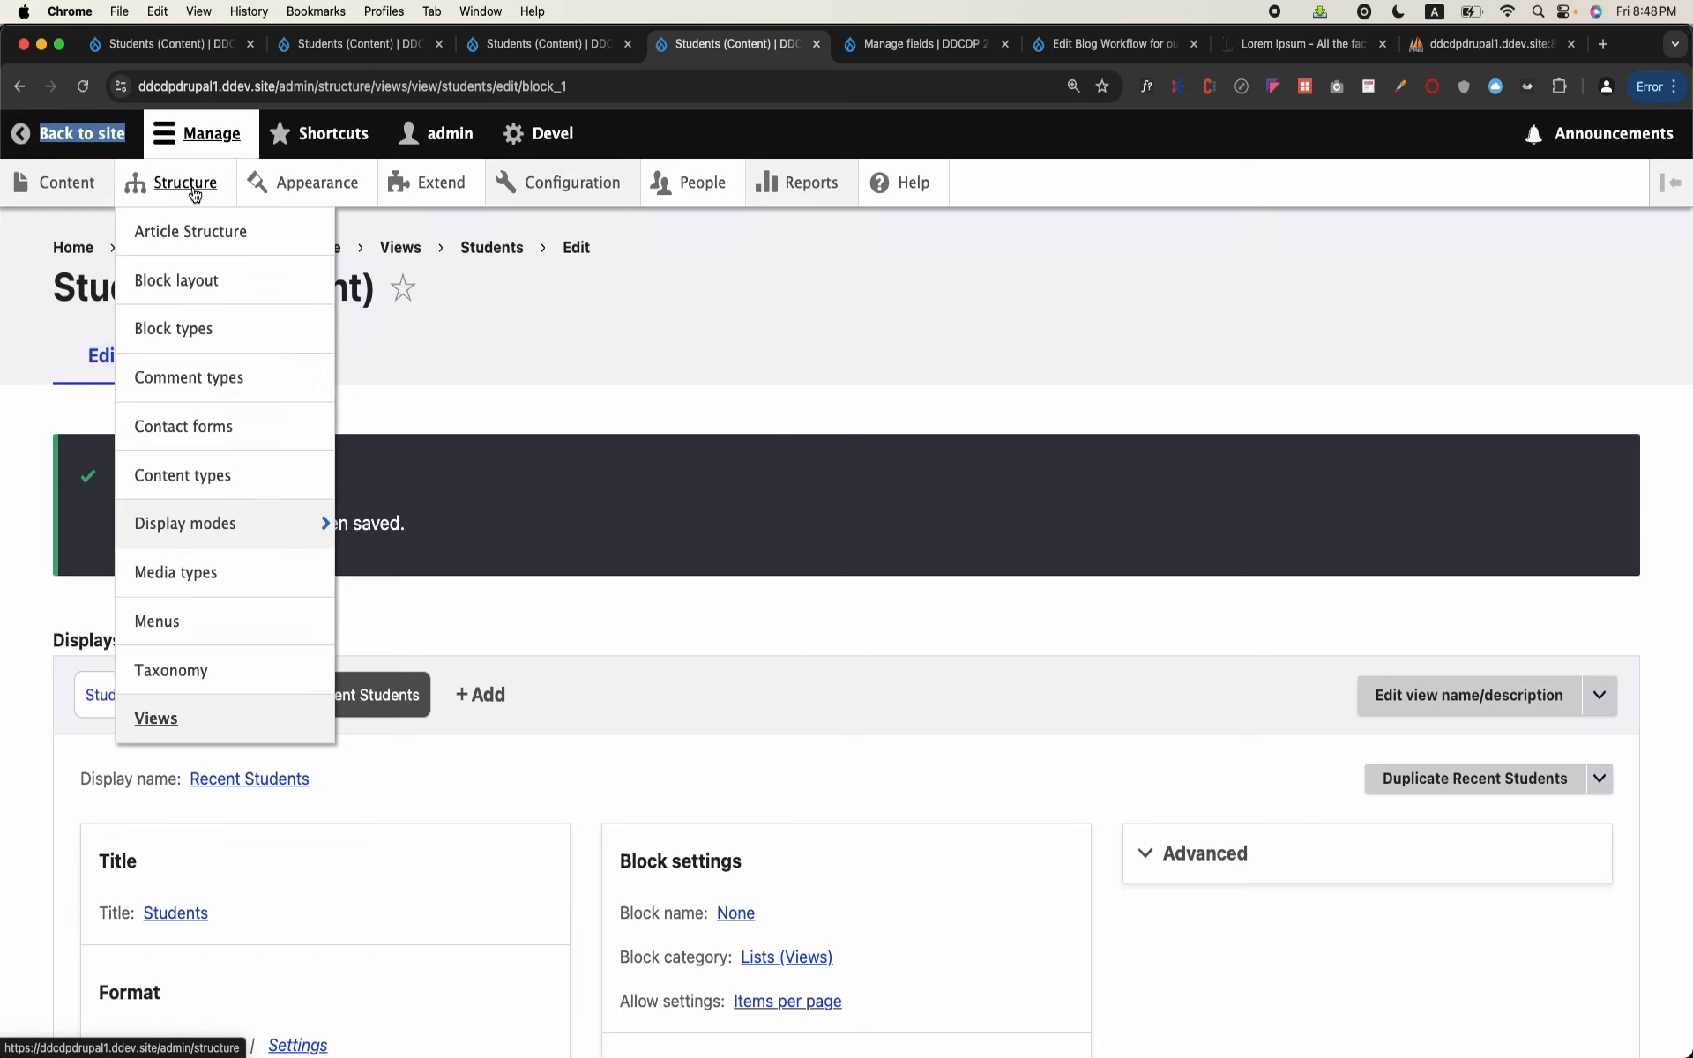
{"action": "right_click", "coordinate": [198, 283]}
{"action": "left_click", "coordinate": [265, 283]}
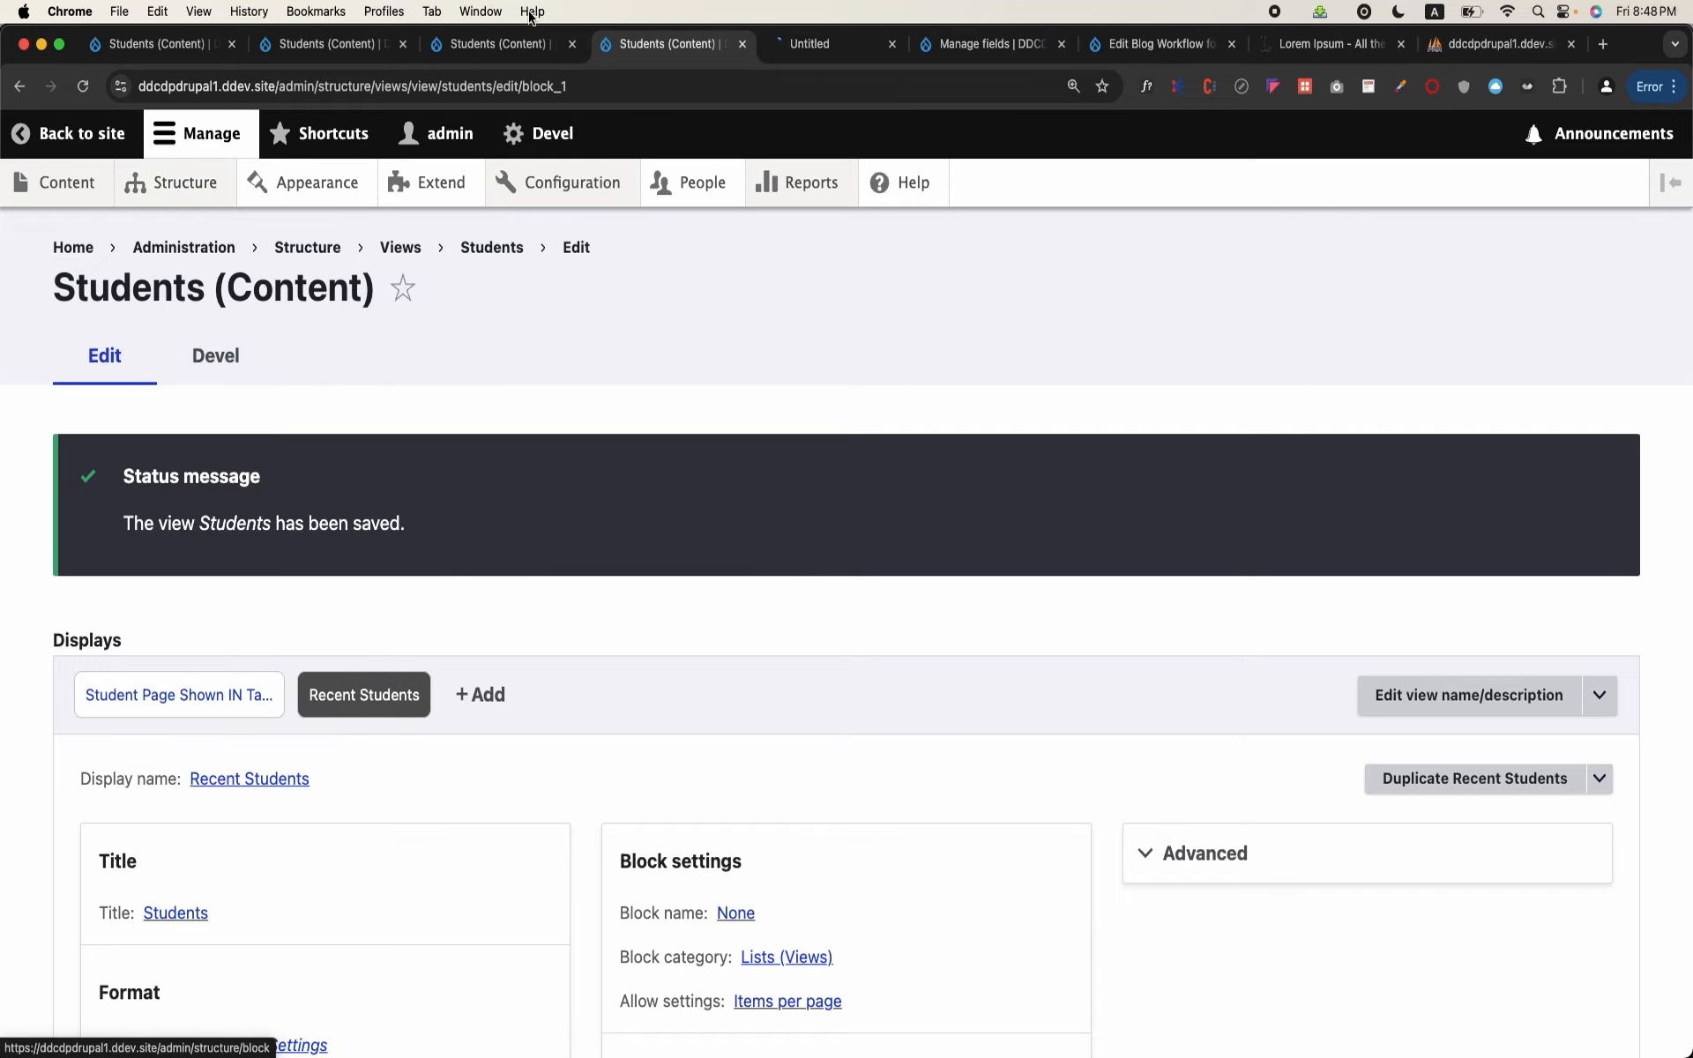
{"action": "left_click", "coordinate": [805, 49]}
Step: Filter the blocks available for the Sidebar region by "stu" and choose the Students: Recent Students block for placement
{"action": "scroll", "coordinate": [497, 645], "scroll_direction": "down", "scroll_amount": 10}
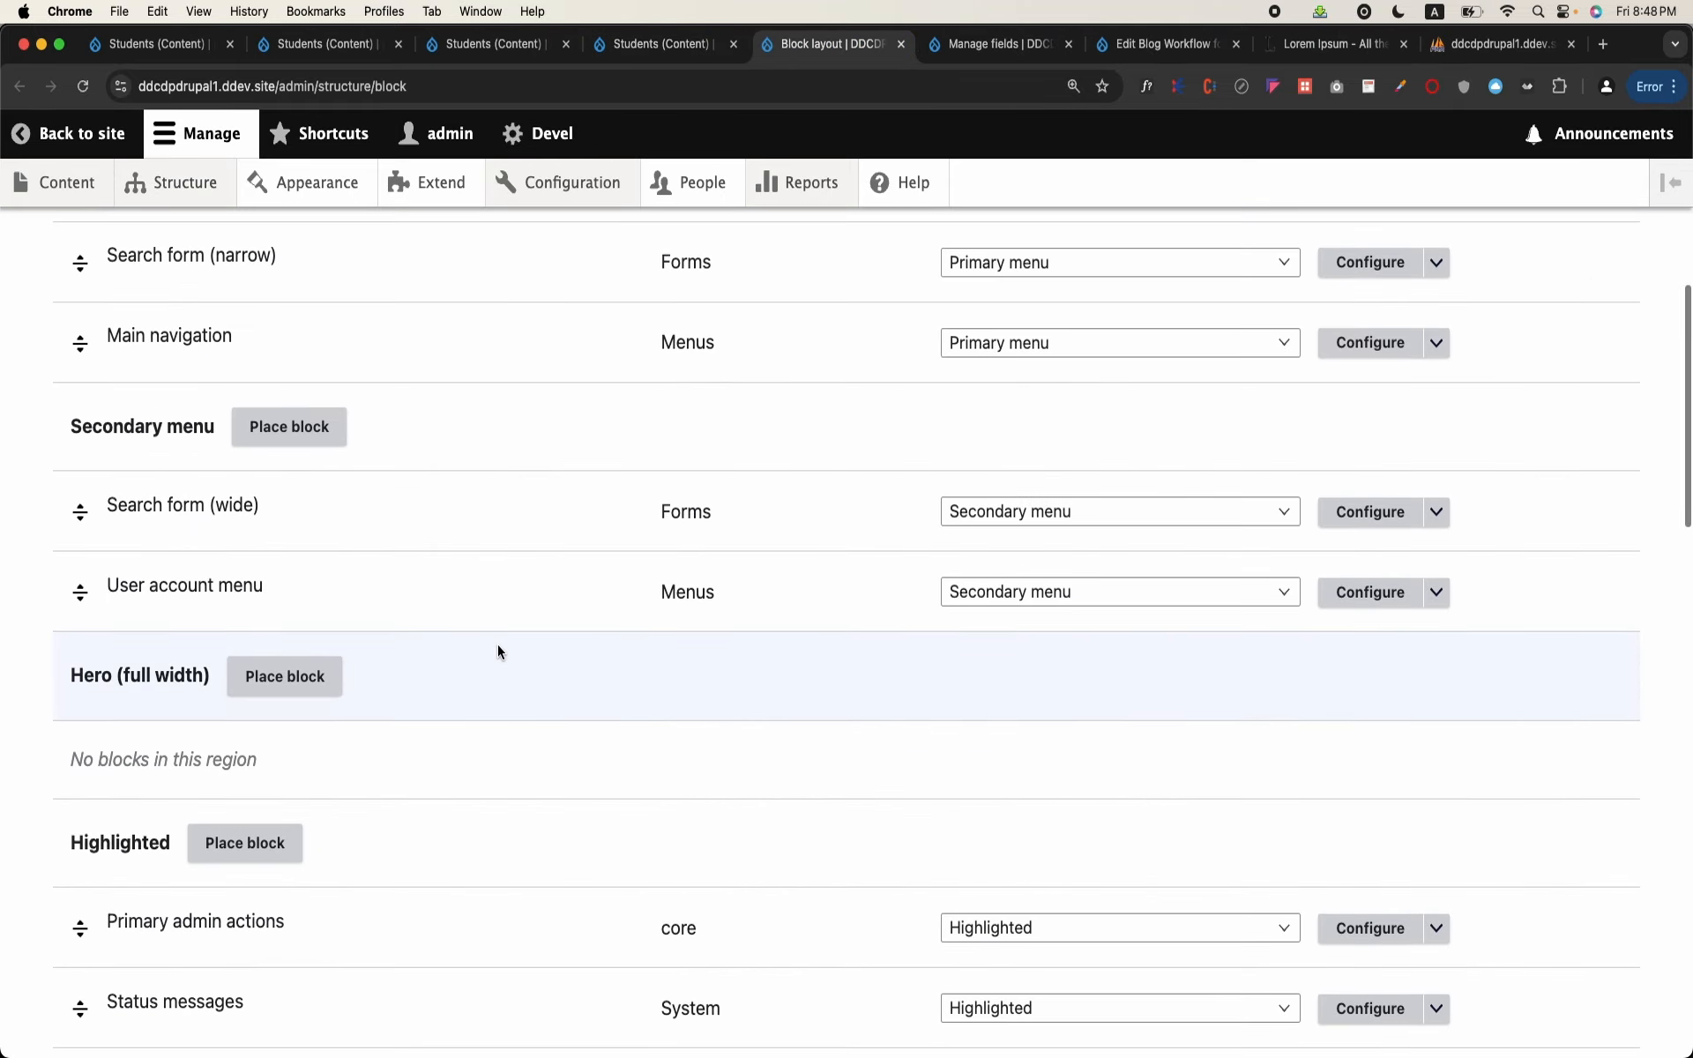
{"action": "scroll", "coordinate": [497, 645], "scroll_direction": "down", "scroll_amount": 12}
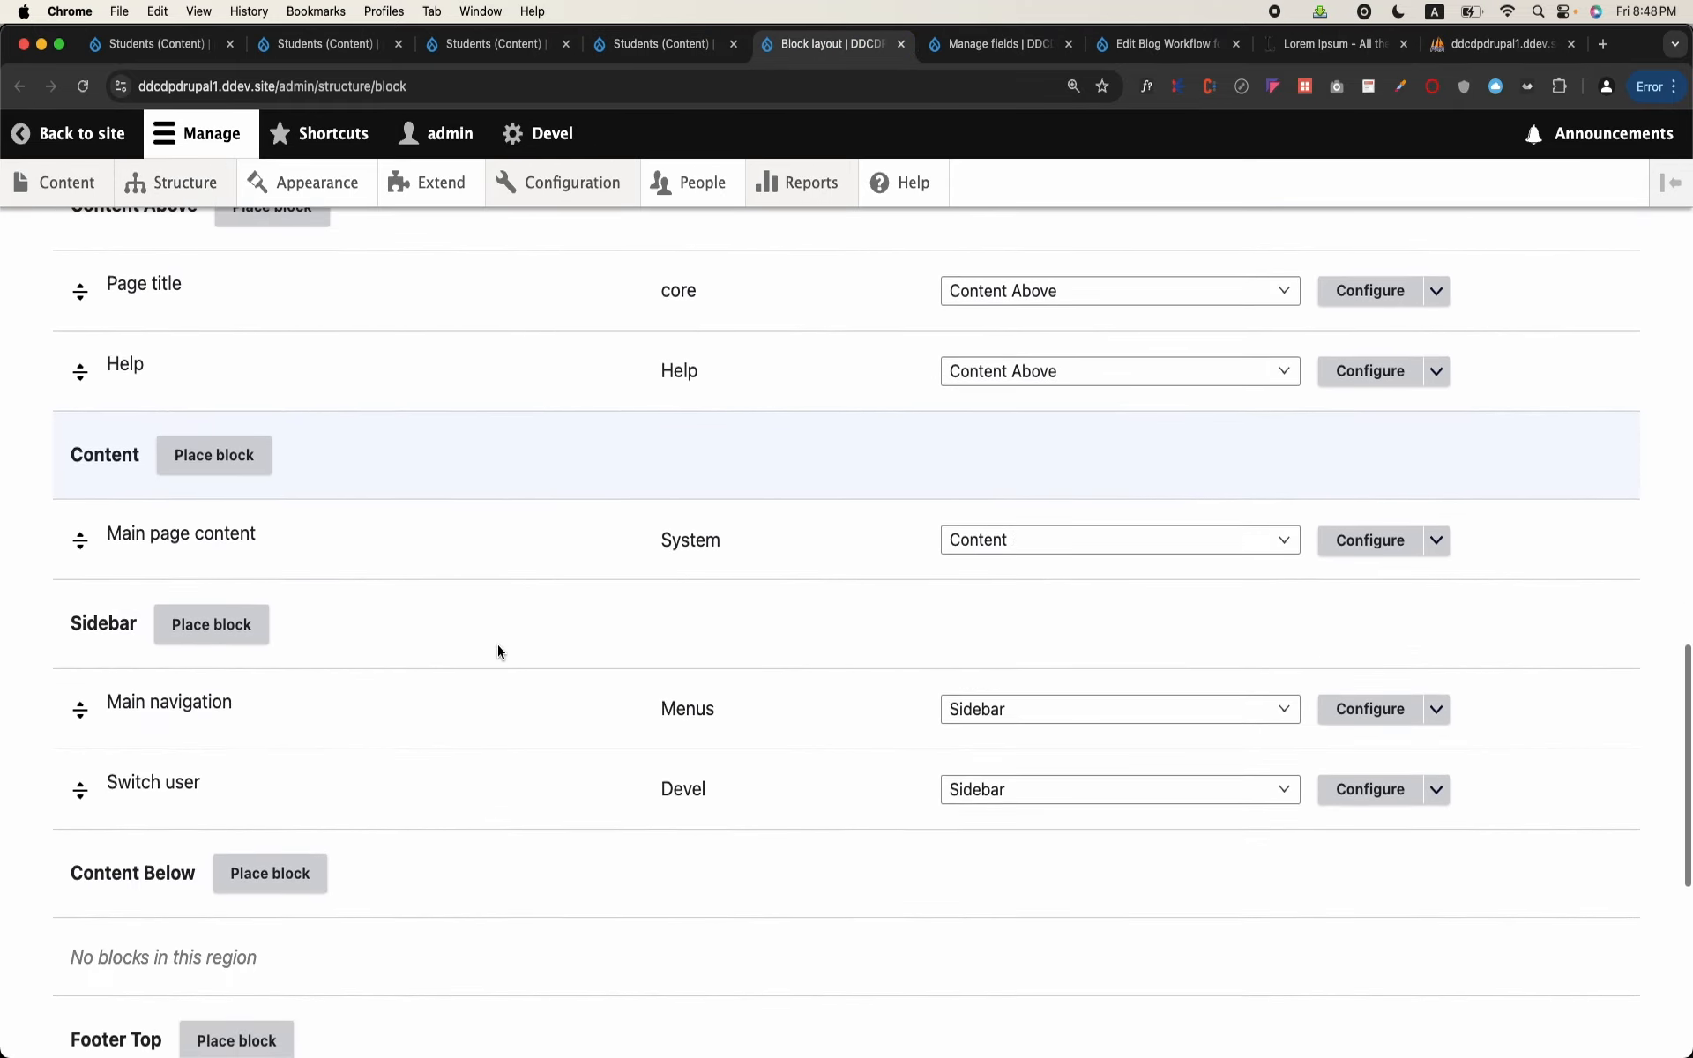
{"action": "left_click", "coordinate": [233, 630]}
{"action": "left_click", "coordinate": [507, 423]}
{"action": "type", "text": "view"}
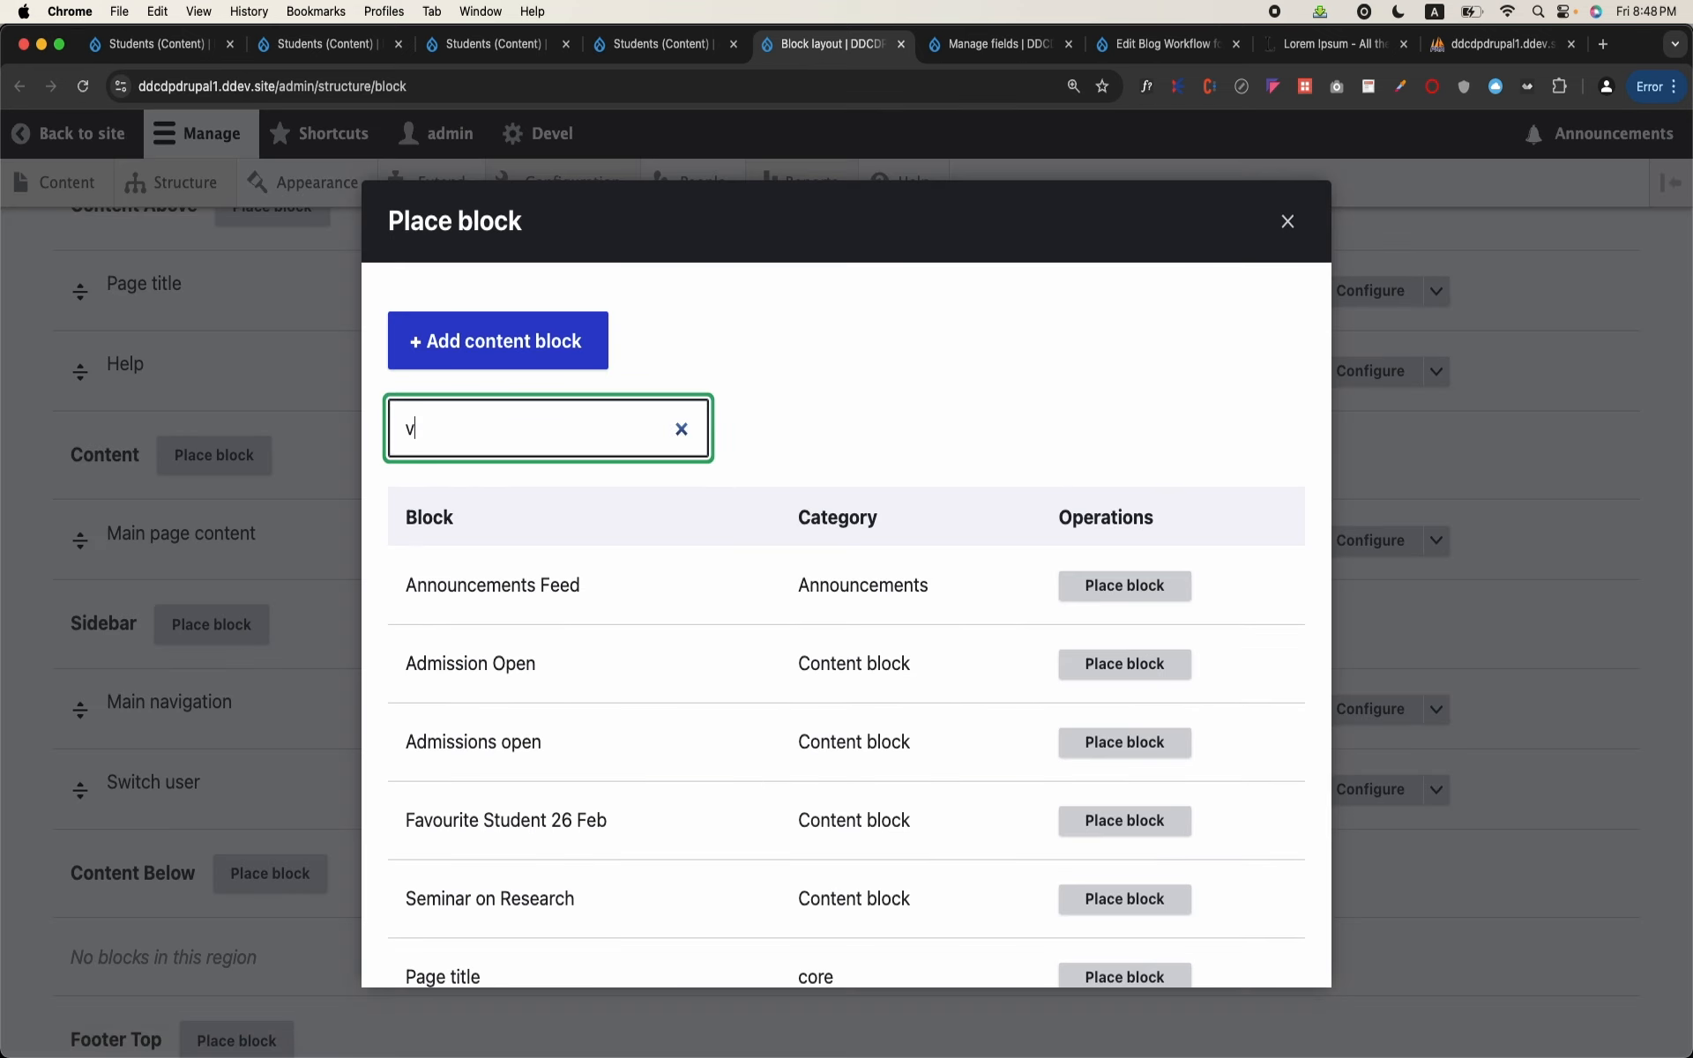
{"action": "key", "text": "BackSpace"}
{"action": "key", "text": "BackSpace"}
{"action": "key", "text": "BackSpace"}
{"action": "key", "text": "BackSpace"}
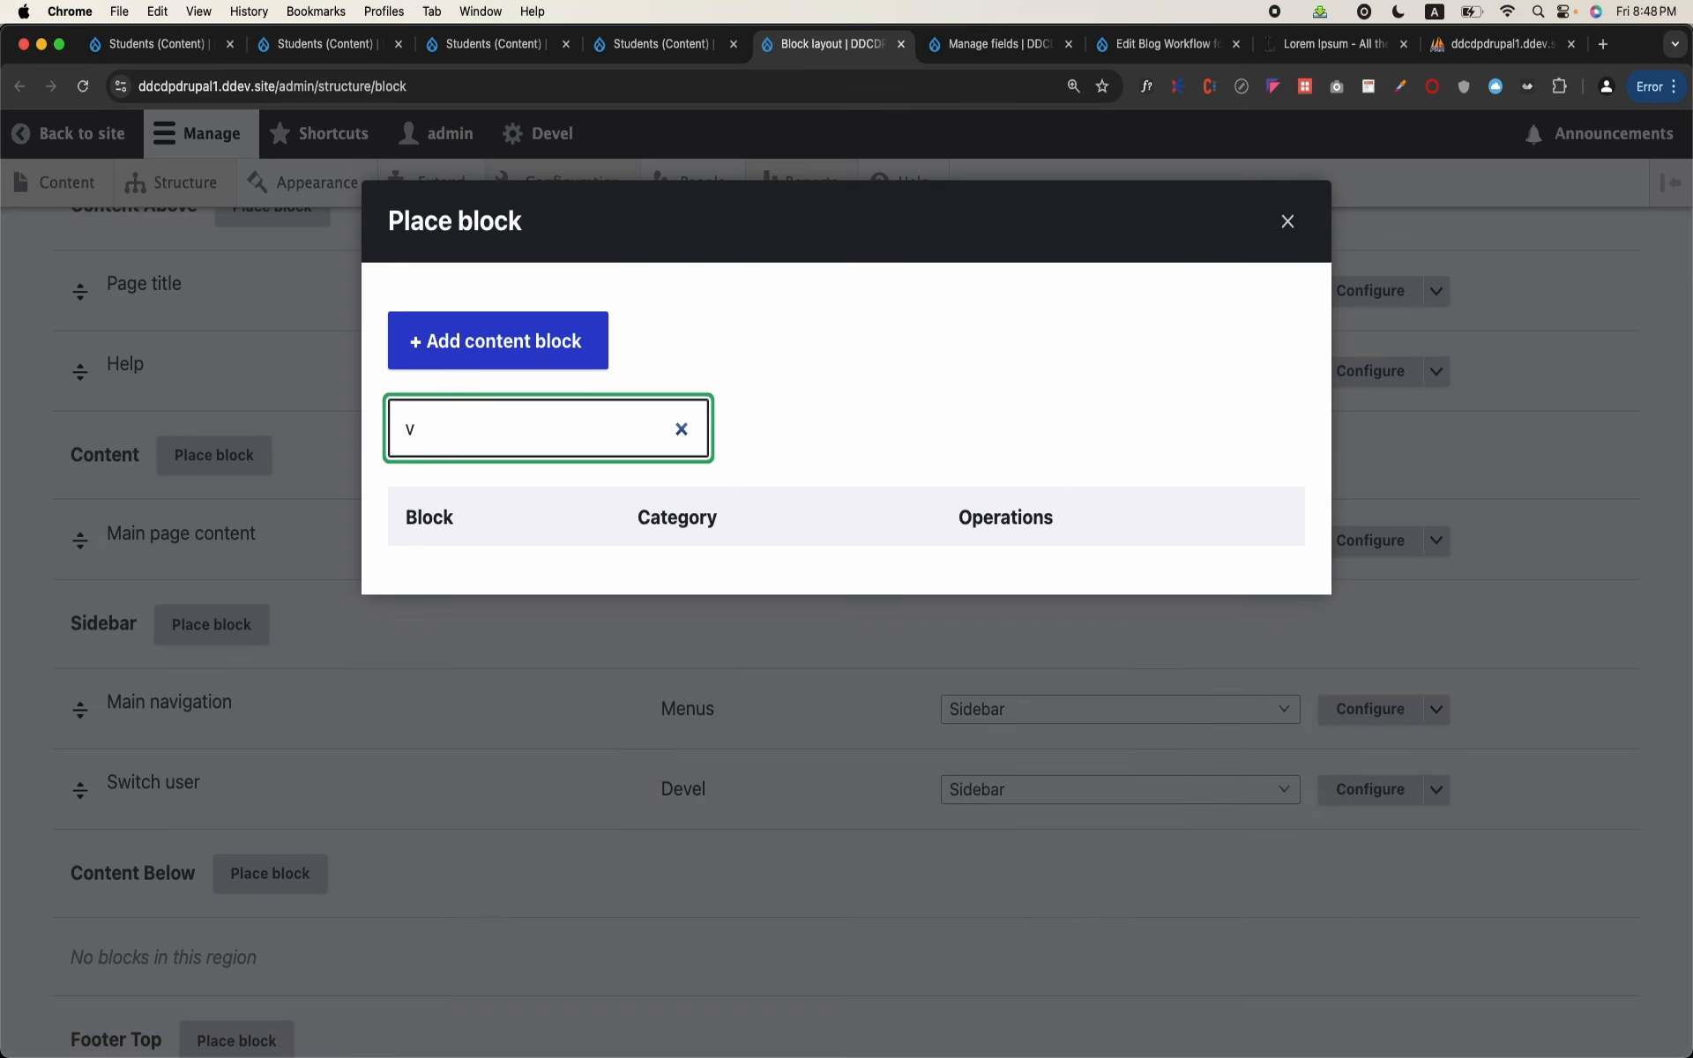
{"action": "type", "text": "stu"}
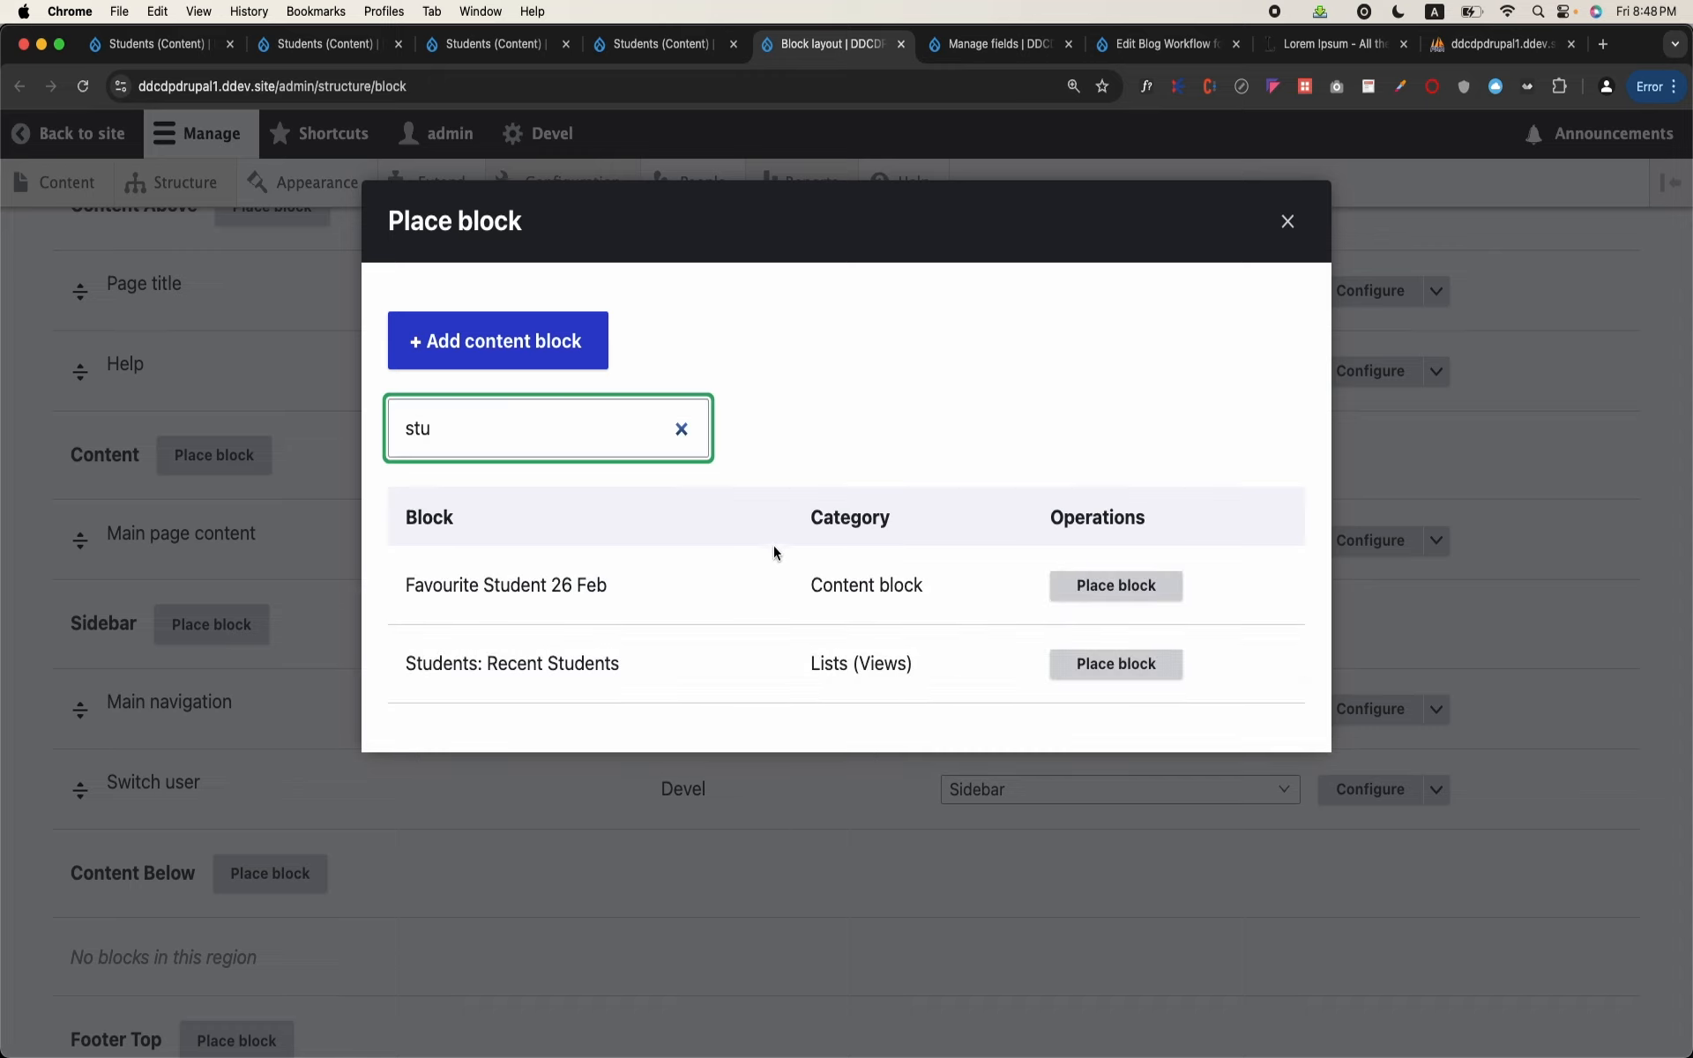
{"action": "left_click_drag", "start_coordinate": [810, 664], "coordinate": [919, 672]}
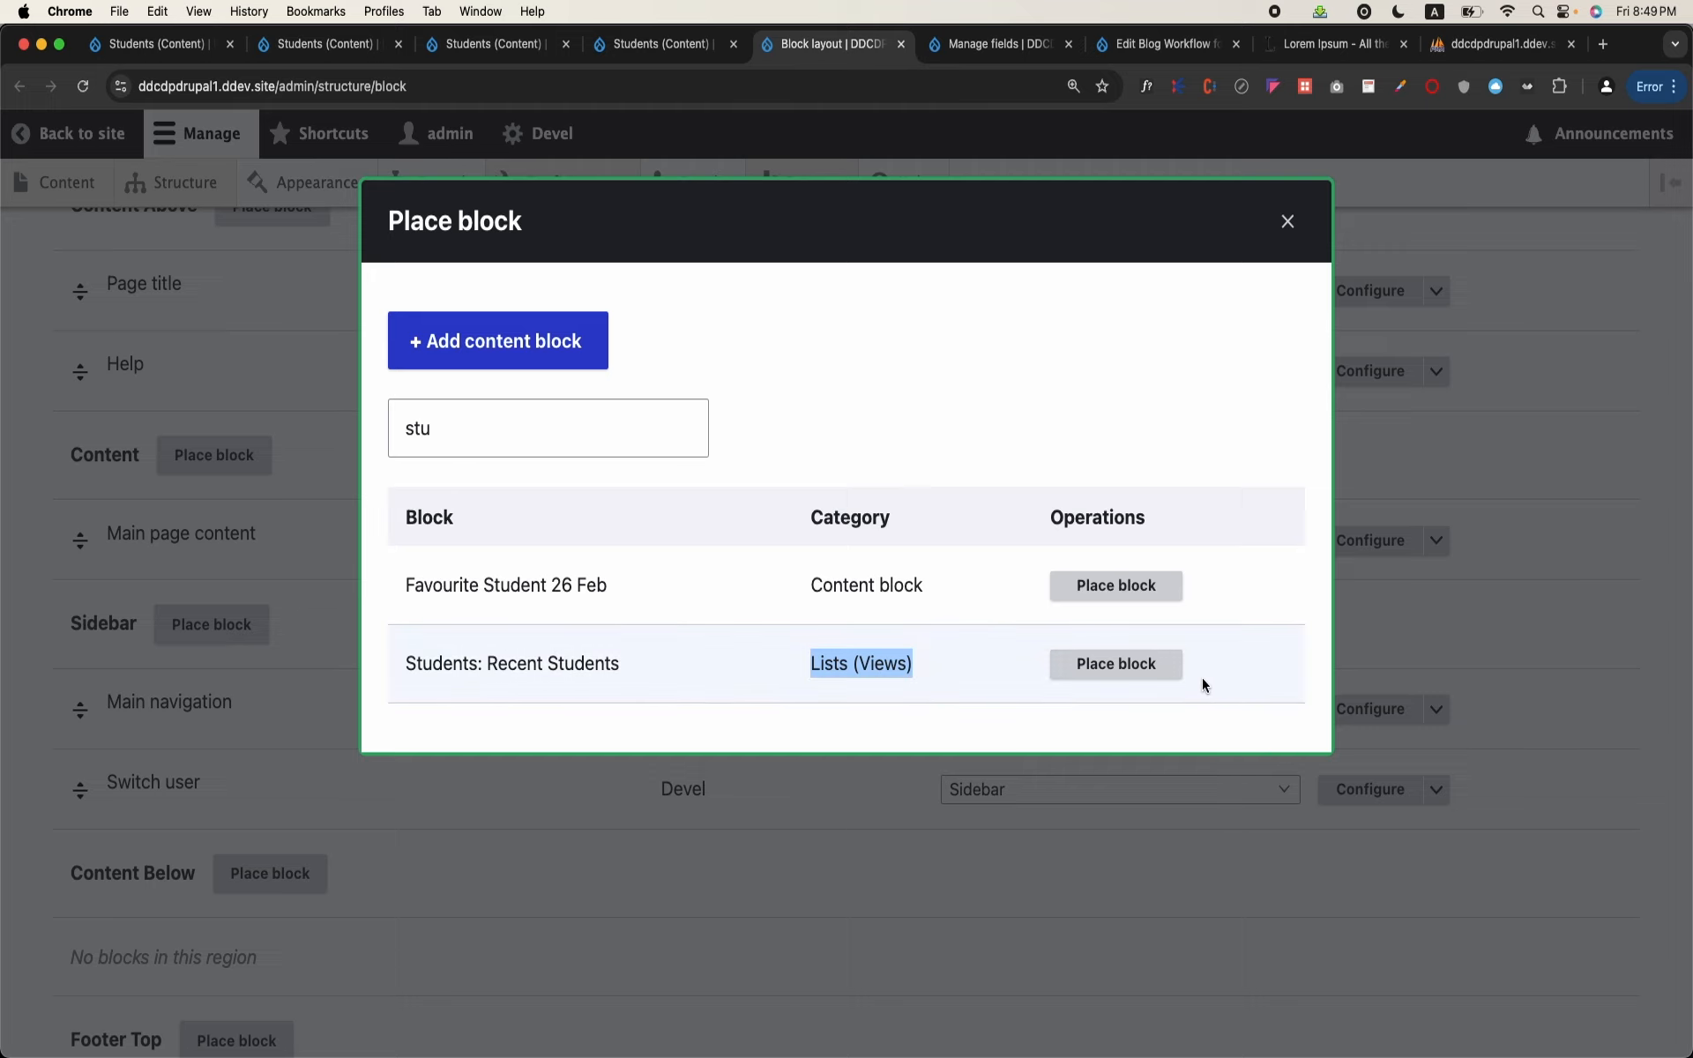
{"action": "left_click", "coordinate": [1163, 667]}
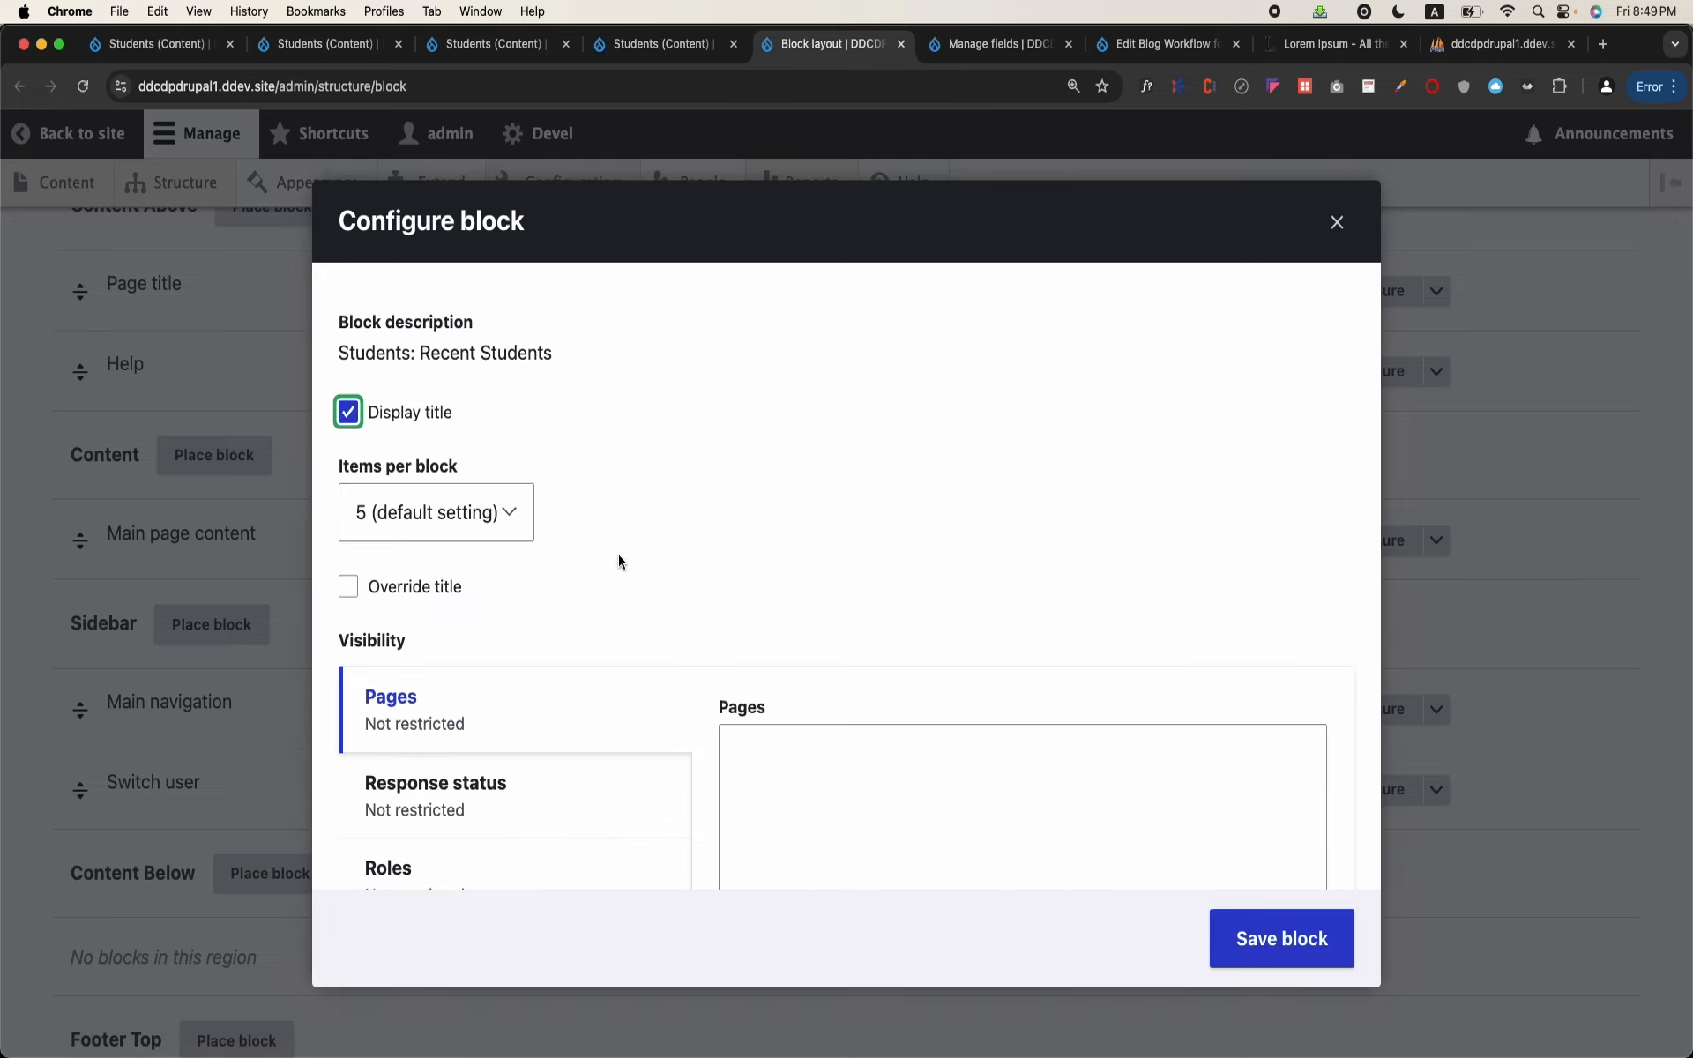
Step: Restrict the Recent Students block's visibility to the /students page and save the block
{"action": "scroll", "coordinate": [608, 574], "scroll_direction": "down", "scroll_amount": 2}
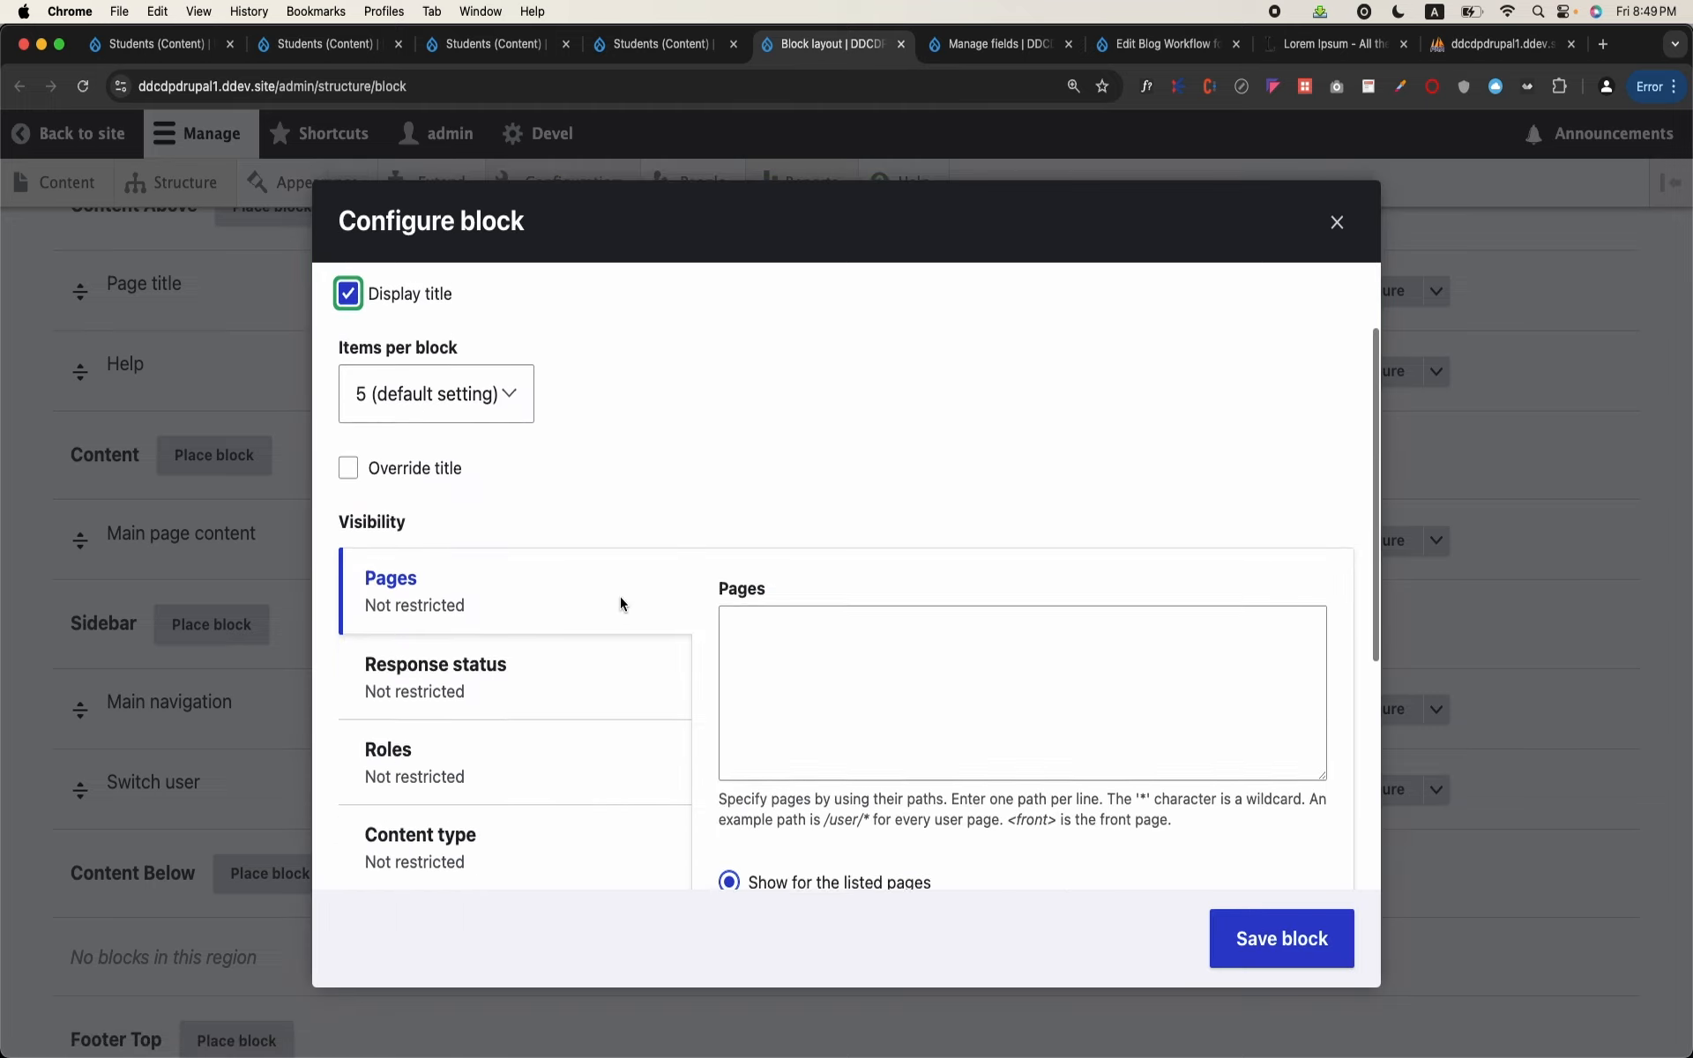
{"action": "left_click", "coordinate": [839, 660]}
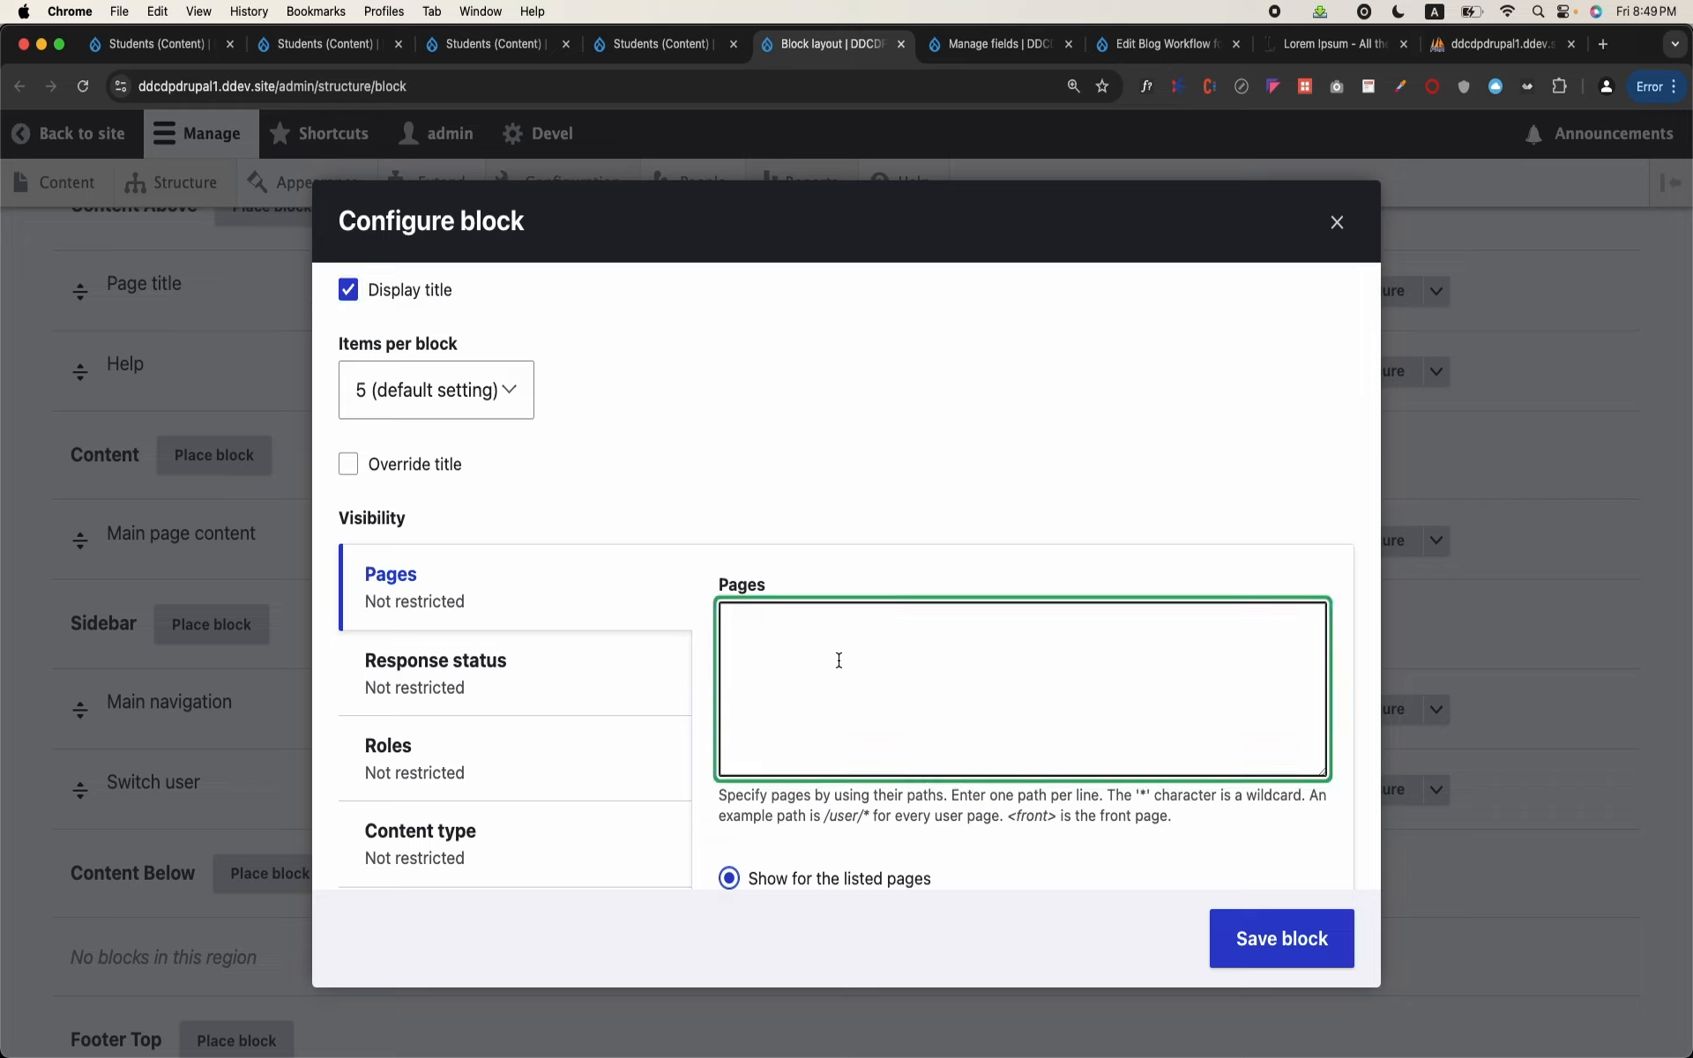
{"action": "type", "text": "/students"}
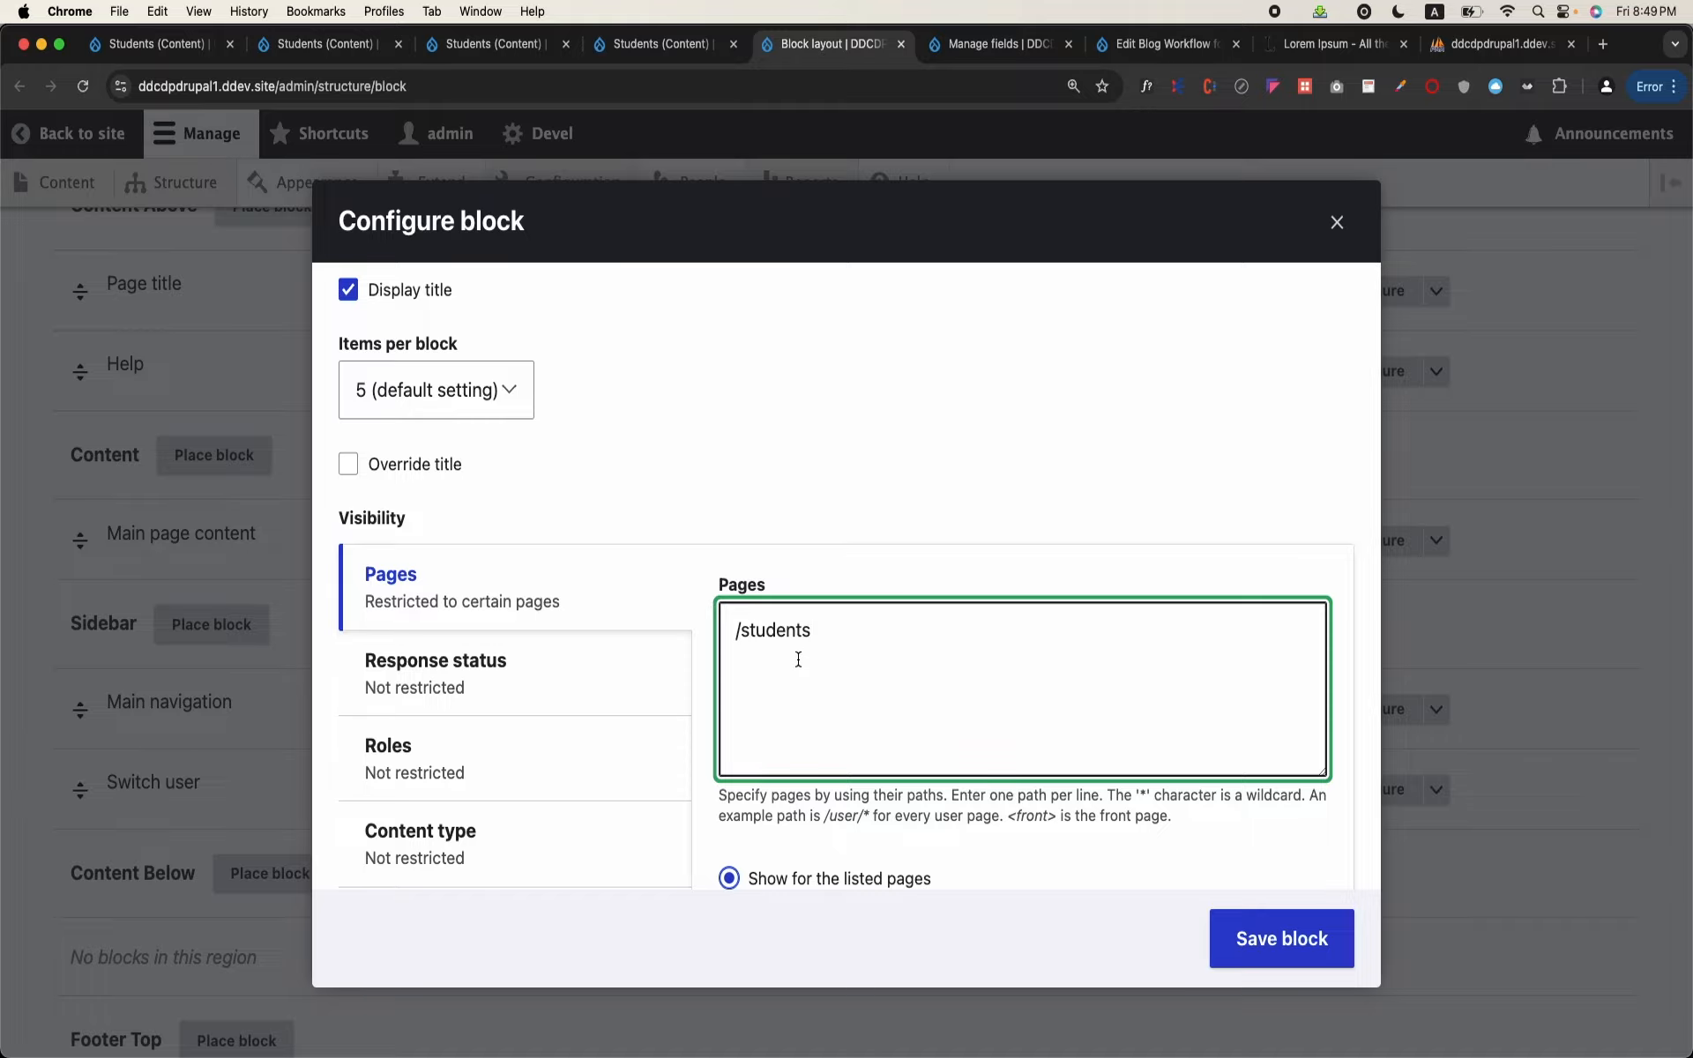
{"action": "left_click", "coordinate": [1300, 950]}
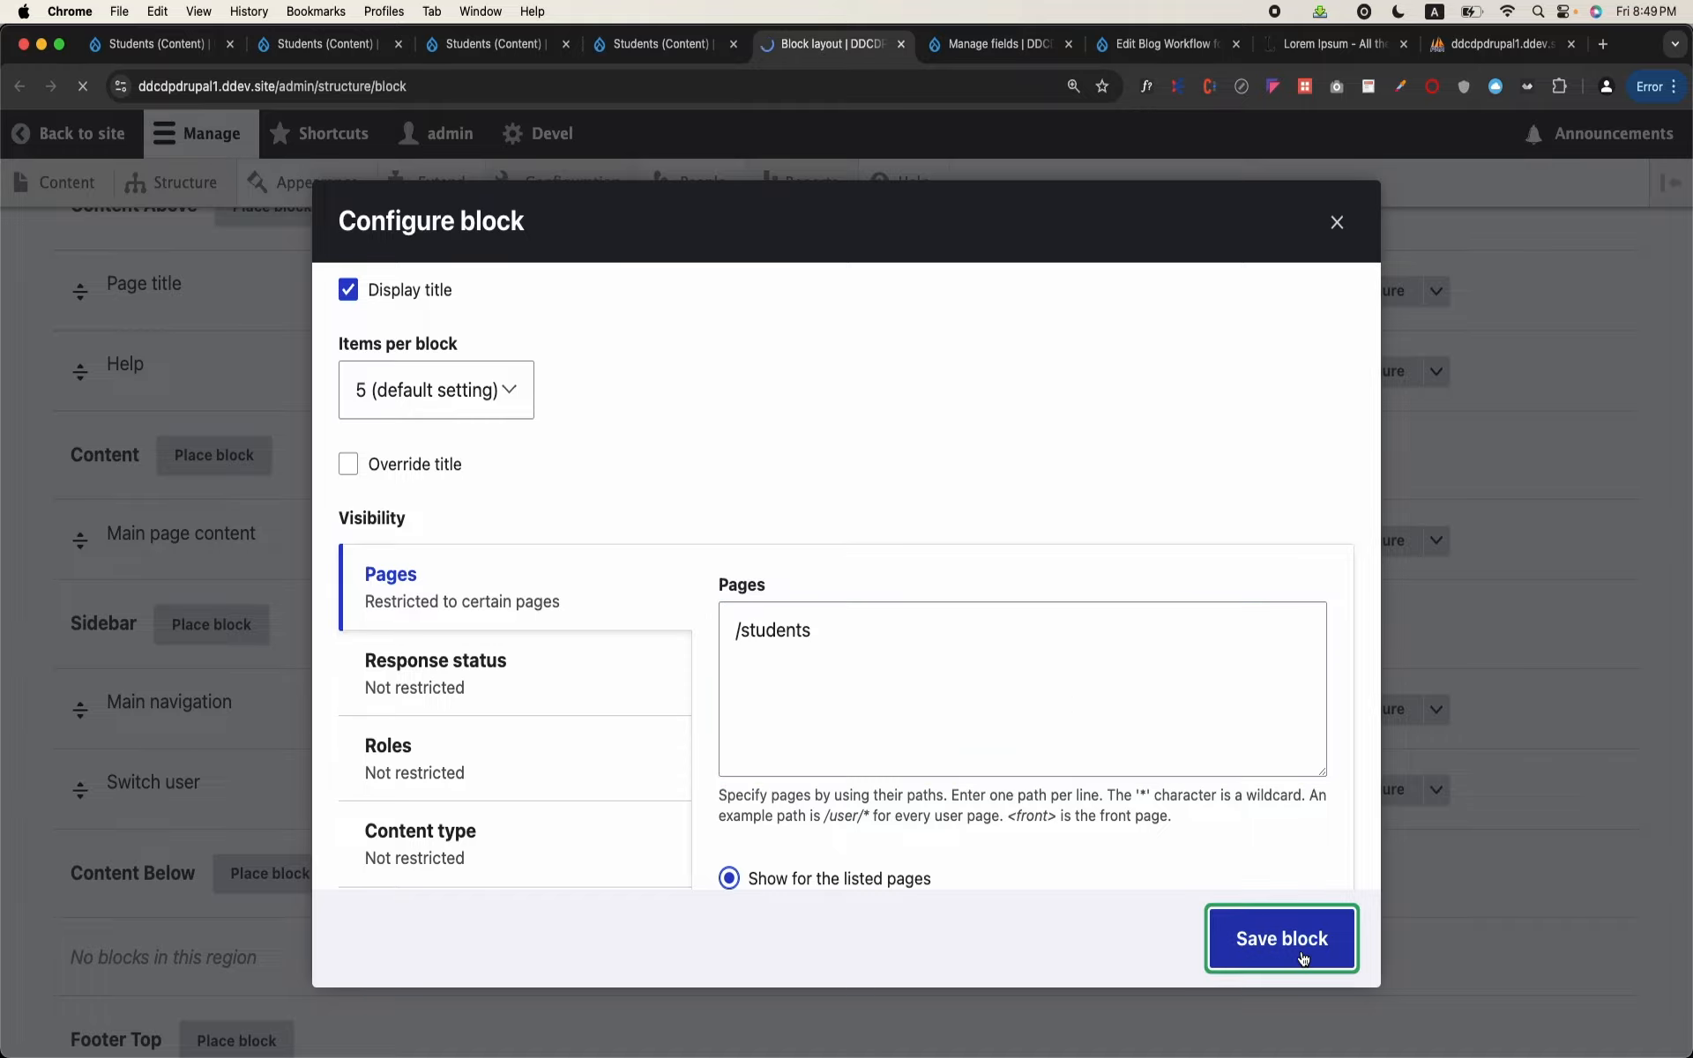
Step: Save the block layout with the Recent Students block placed in the Sidebar region
{"action": "scroll", "coordinate": [854, 819], "scroll_direction": "down", "scroll_amount": 3}
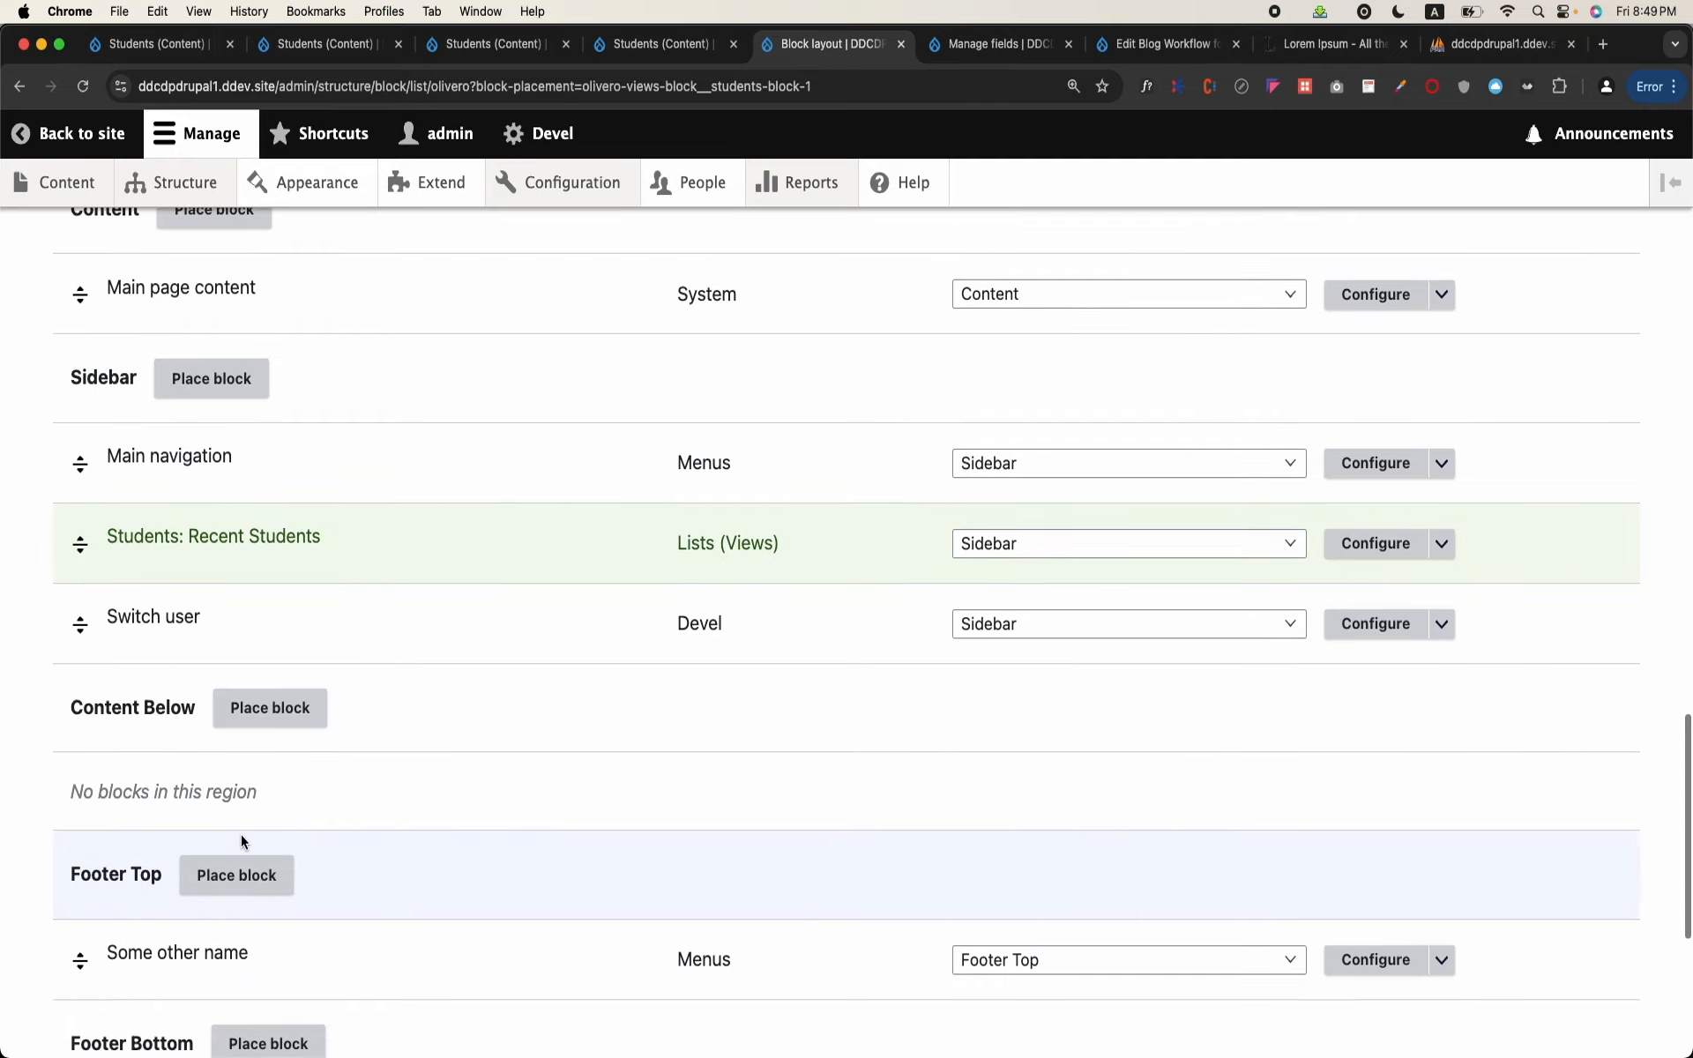
{"action": "left_click_drag", "start_coordinate": [242, 837], "coordinate": [241, 588]}
{"action": "scroll", "coordinate": [241, 588], "scroll_direction": "down", "scroll_amount": 6}
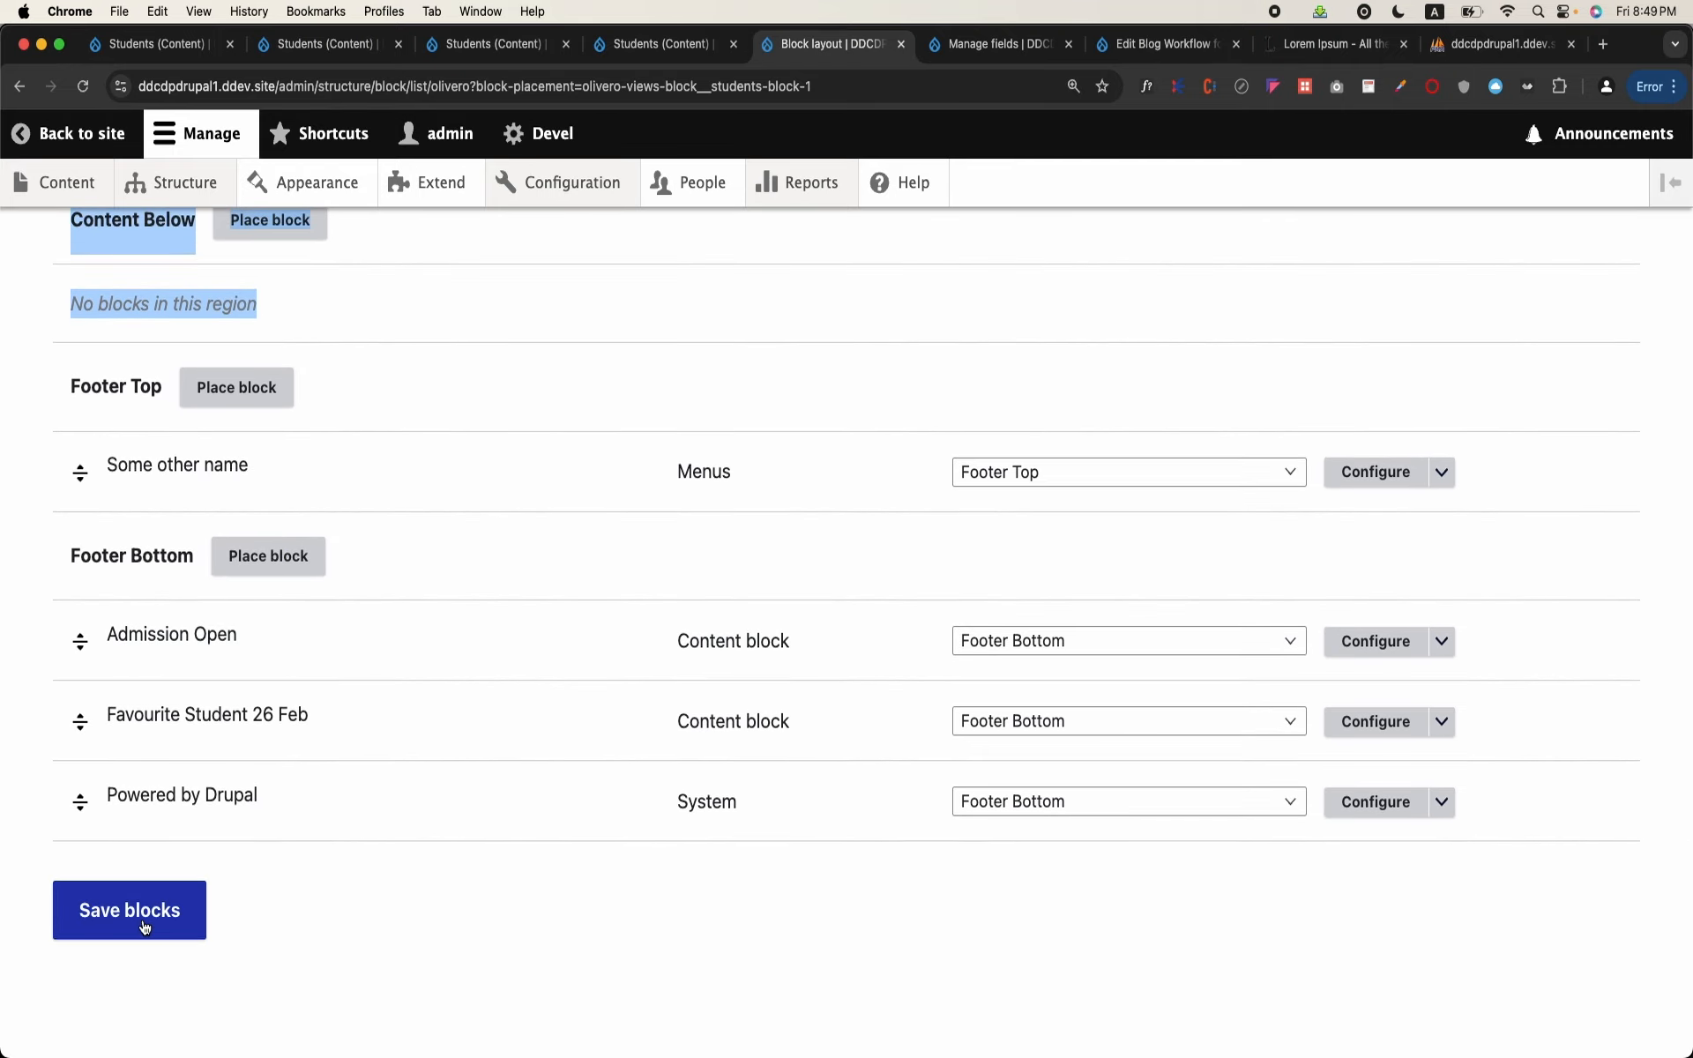
{"action": "left_click", "coordinate": [132, 917]}
Step: Load the site's /students page in the Students view's browser tab and check the sidebar block beside the table
{"action": "left_click", "coordinate": [468, 46]}
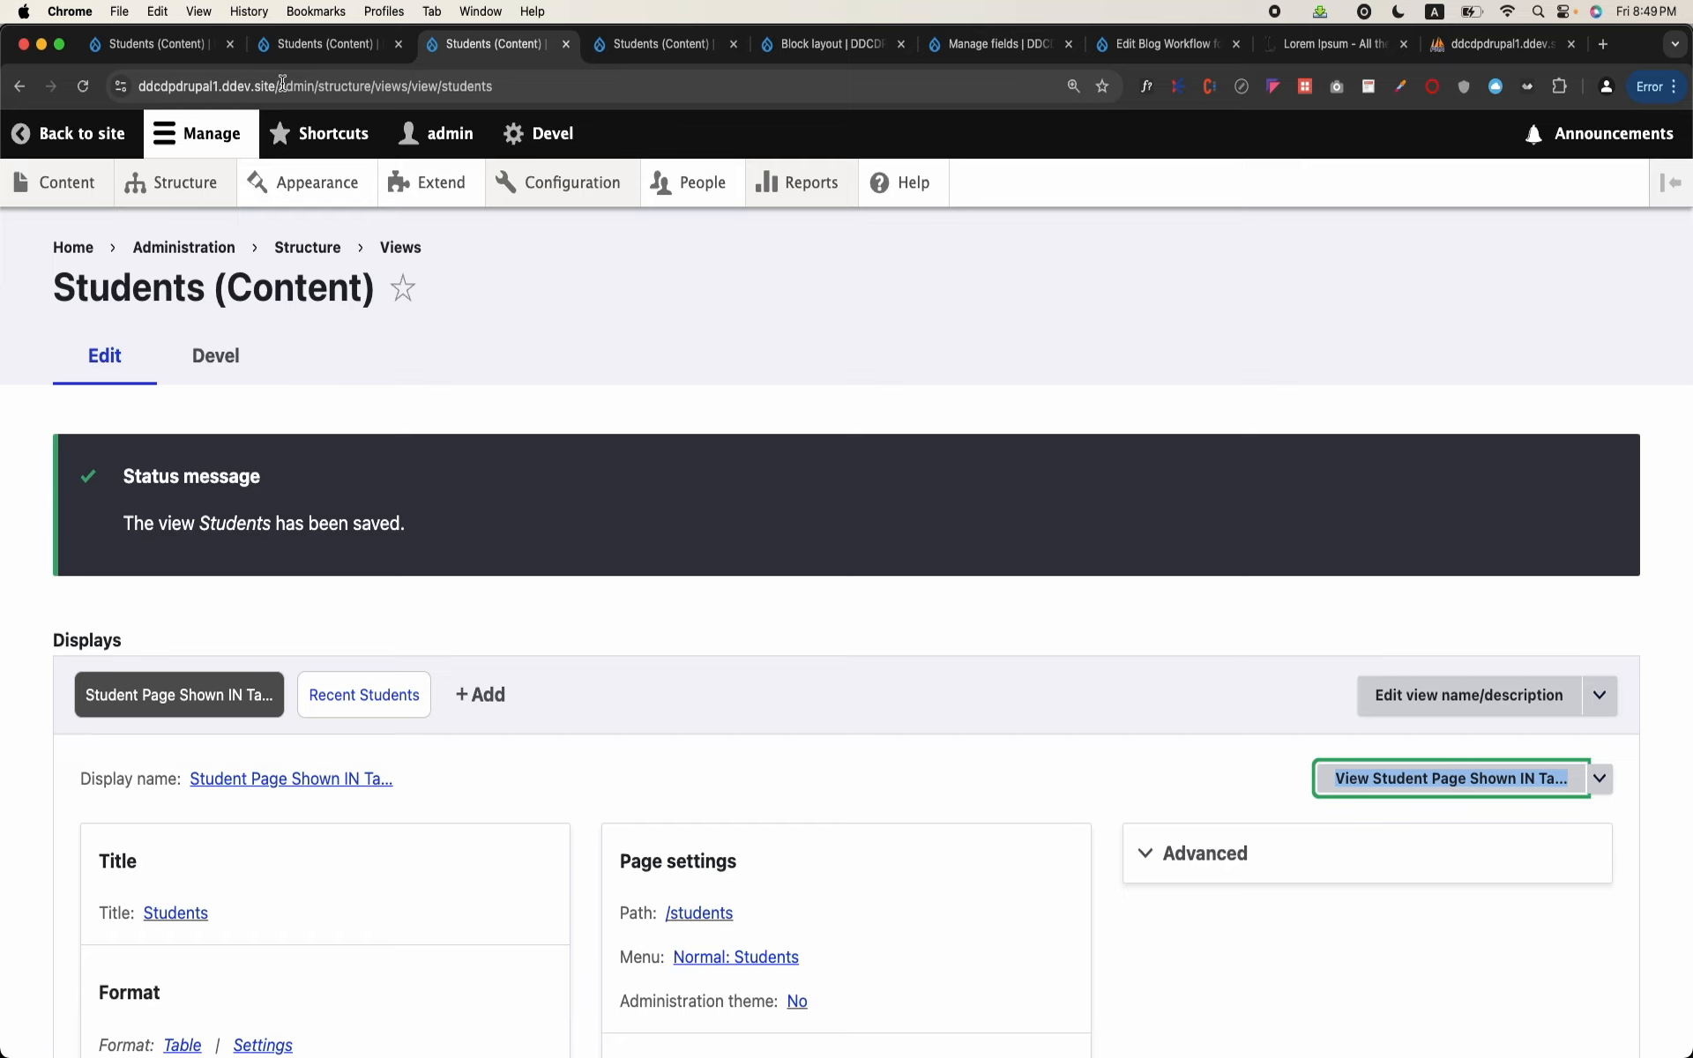
{"action": "left_click_drag", "start_coordinate": [278, 85], "coordinate": [759, 291]}
{"action": "type", "text": "stud"}
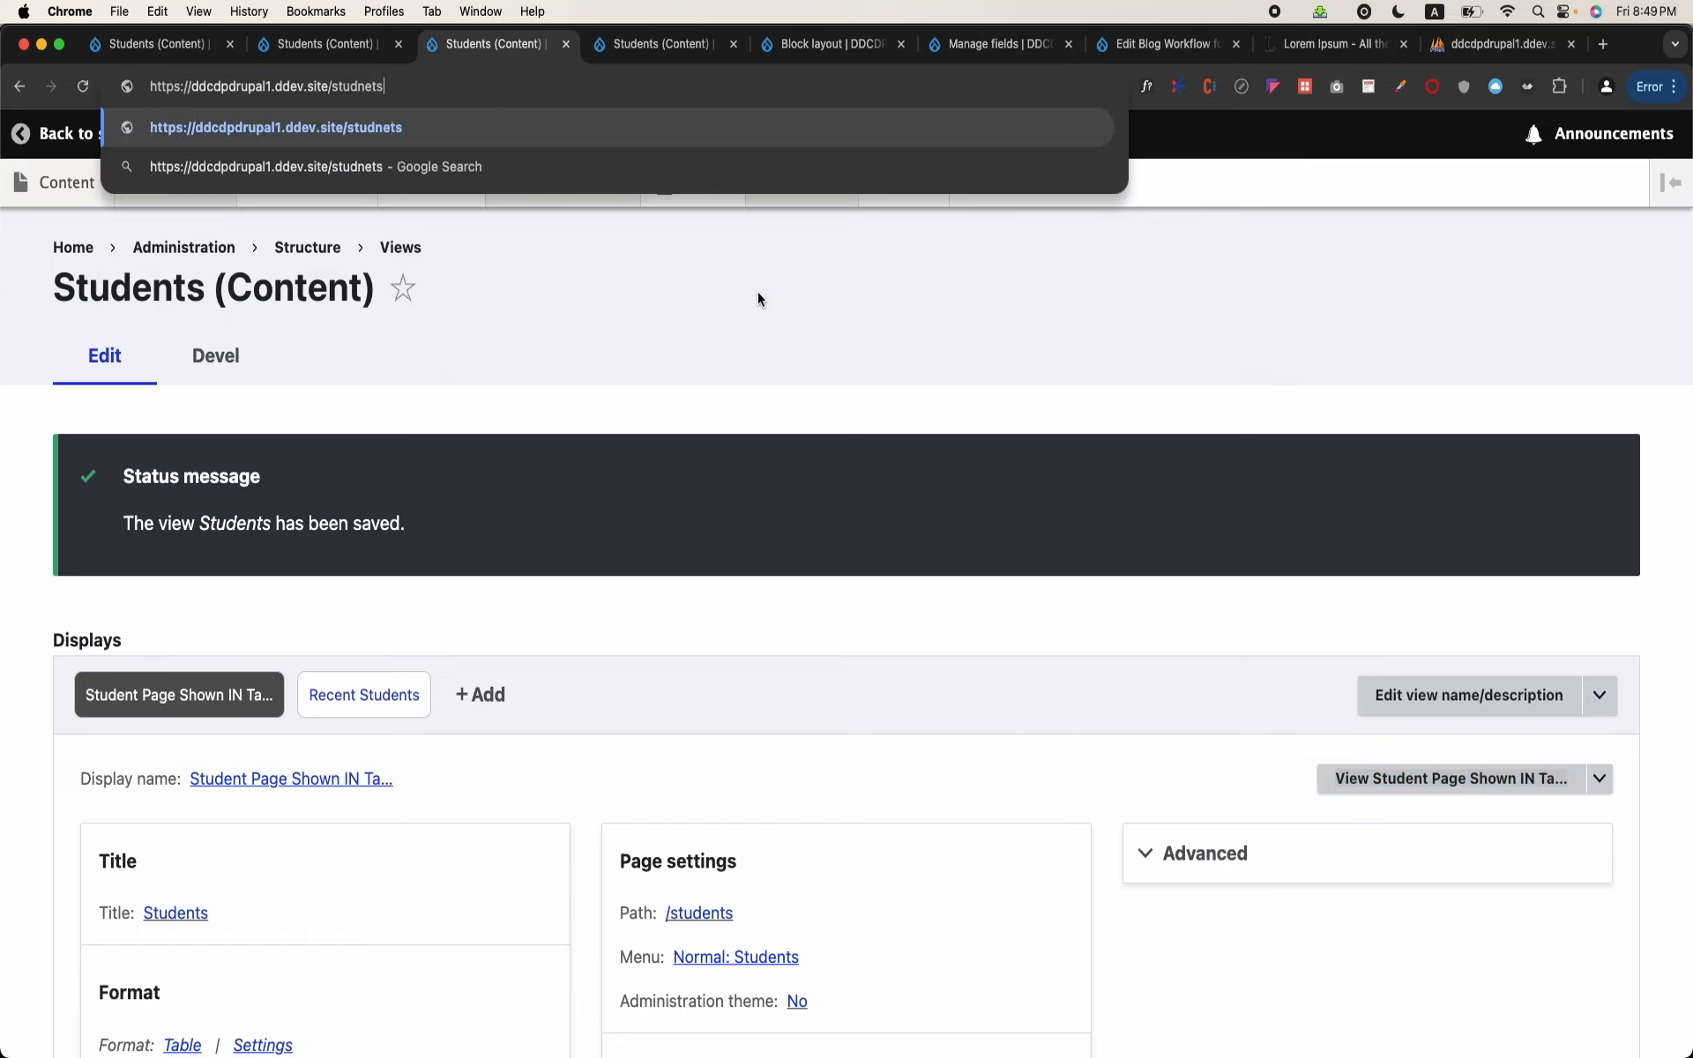
{"action": "type", "text": "ents"}
{"action": "key", "text": "Delete"}
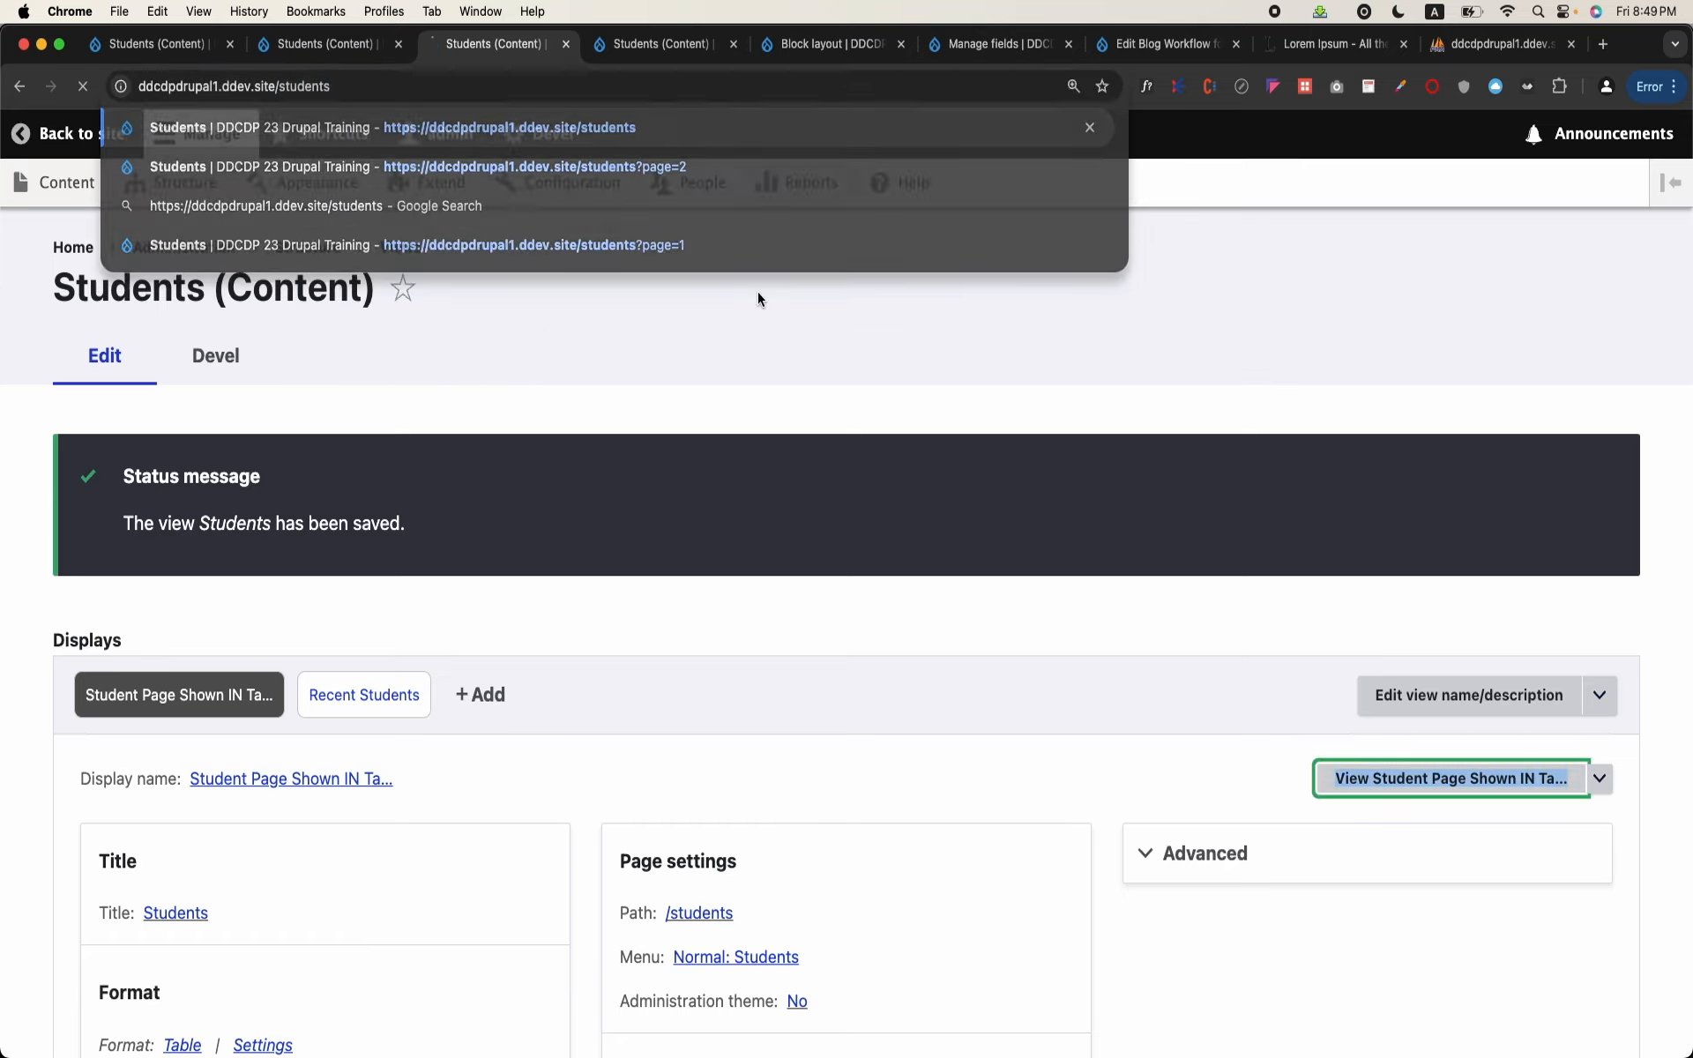
{"action": "key", "text": "Return"}
{"action": "scroll", "coordinate": [1002, 654], "scroll_direction": "down", "scroll_amount": 6}
{"action": "scroll", "coordinate": [1002, 654], "scroll_direction": "up", "scroll_amount": 5}
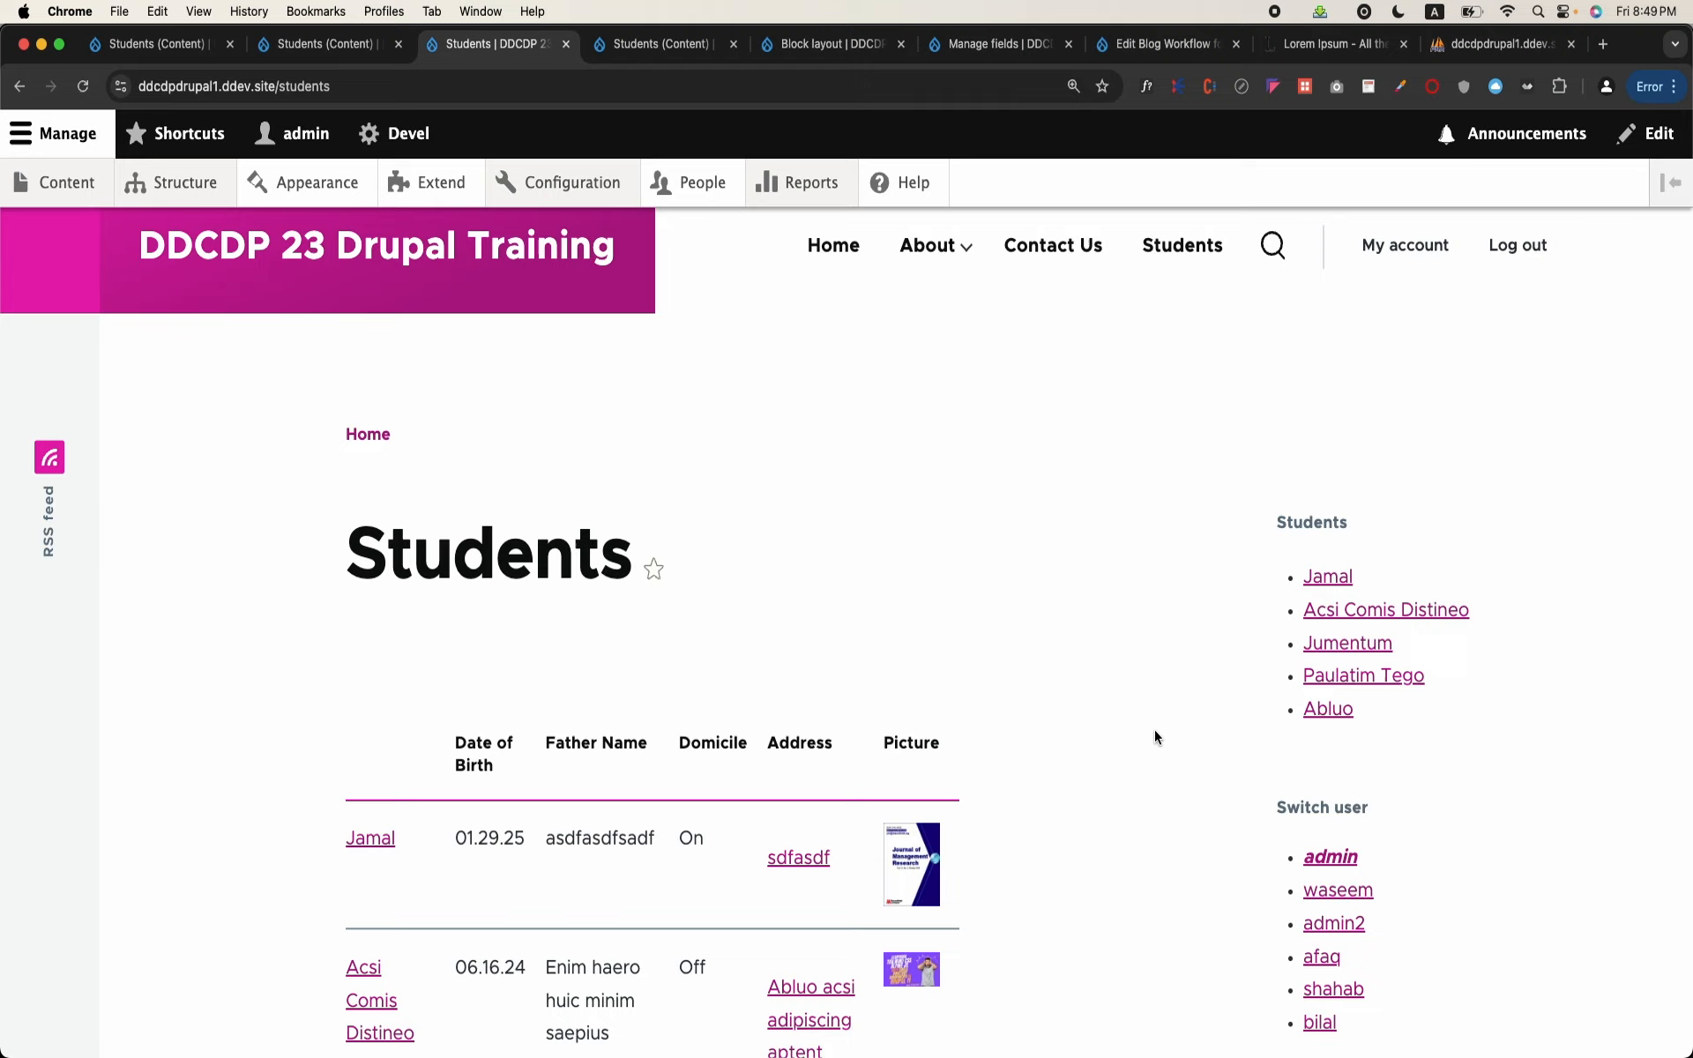
Step: Open the first student in the sidebar list, review that student's page and sidebar, and return to the Students page
{"action": "left_click", "coordinate": [1345, 578]}
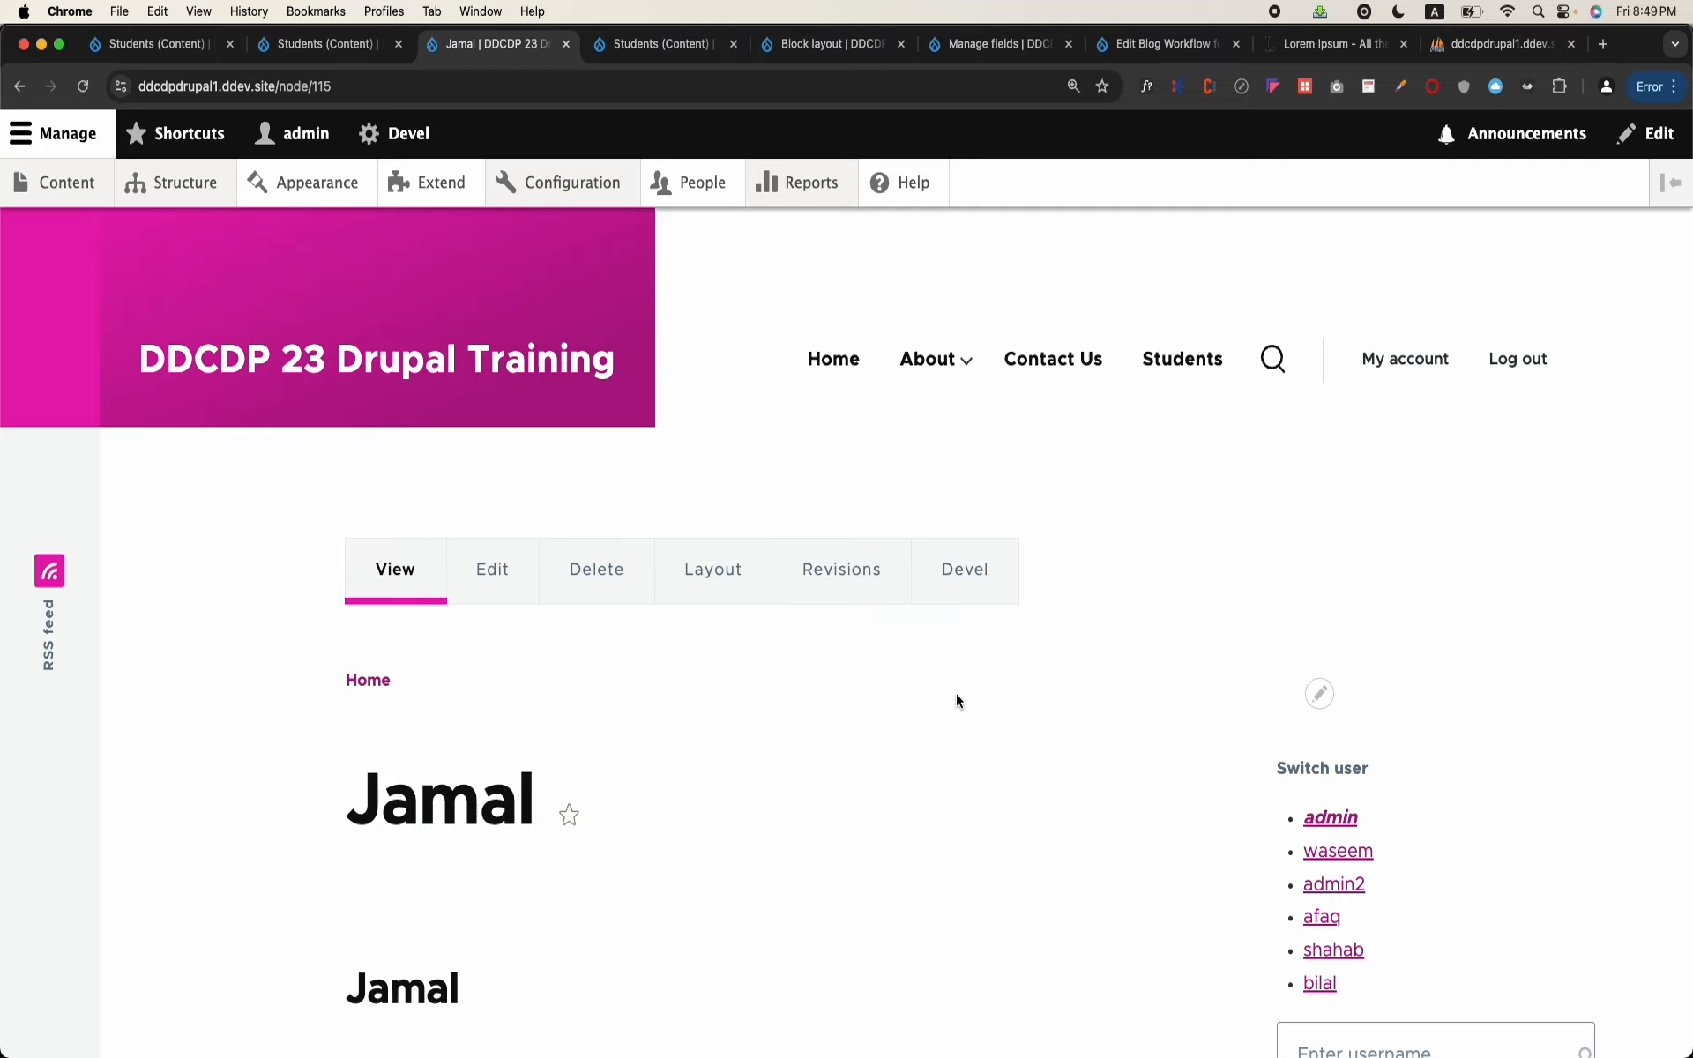
{"action": "scroll", "coordinate": [956, 693], "scroll_direction": "down", "scroll_amount": 5}
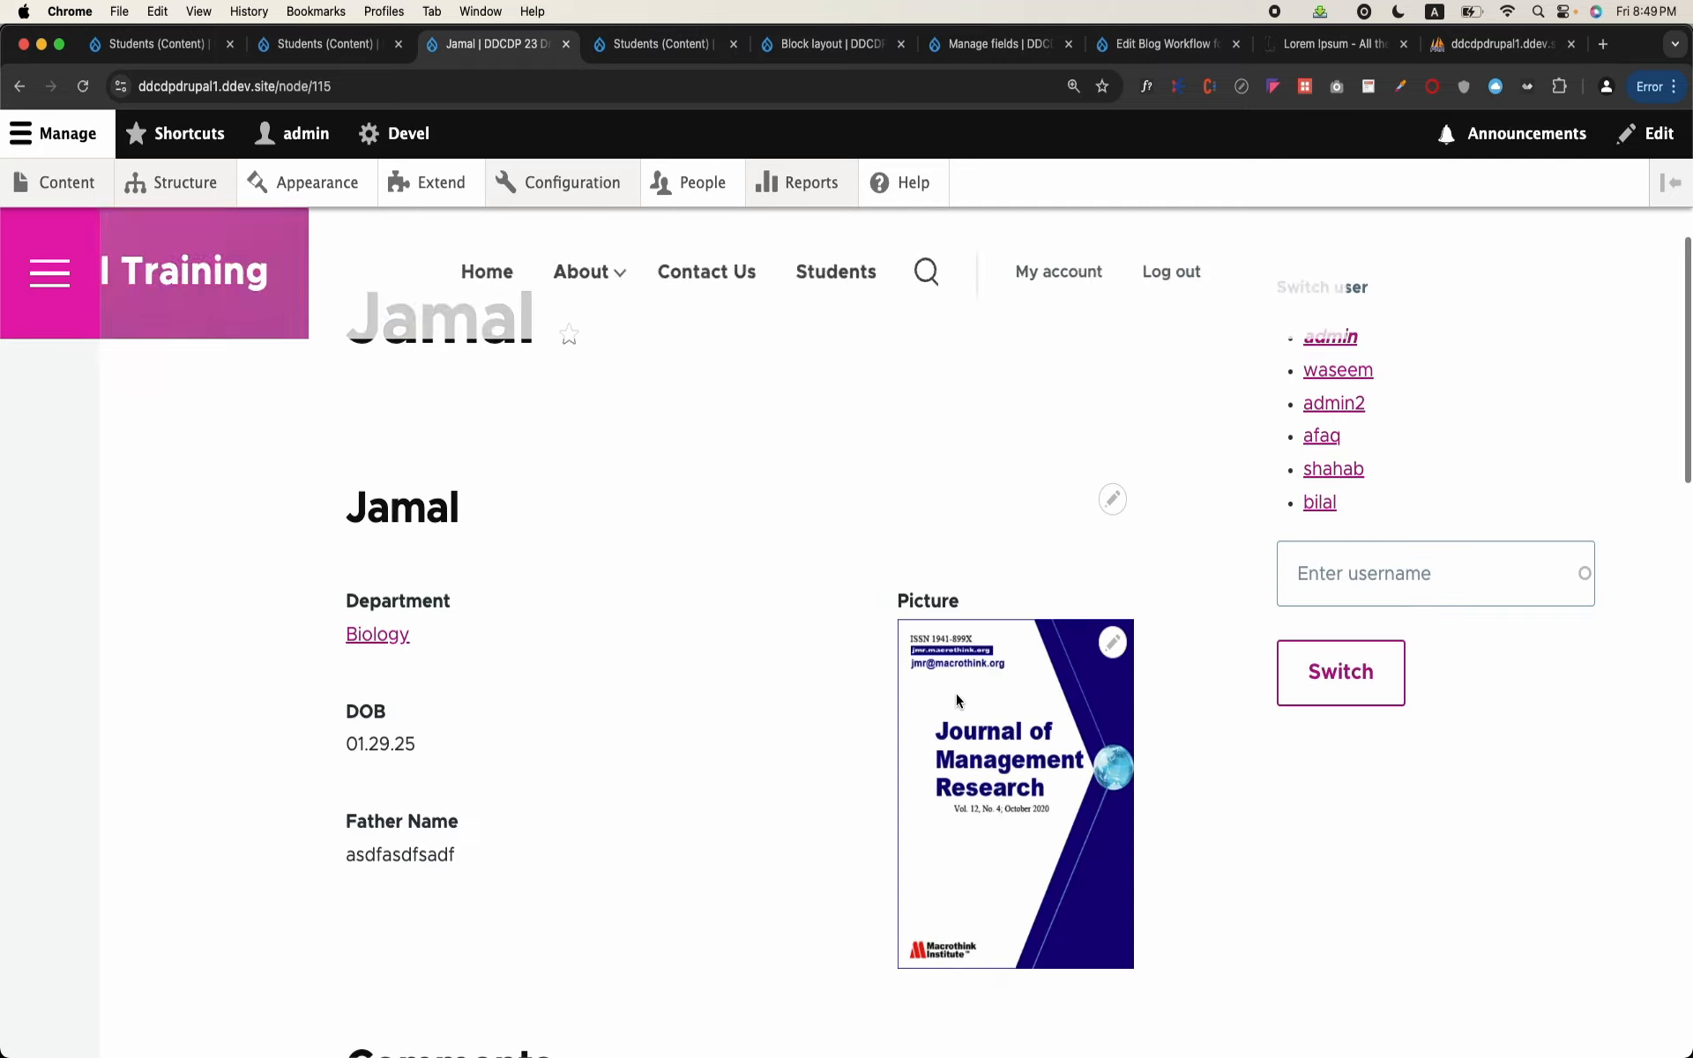
{"action": "scroll", "coordinate": [956, 694], "scroll_direction": "up", "scroll_amount": 4}
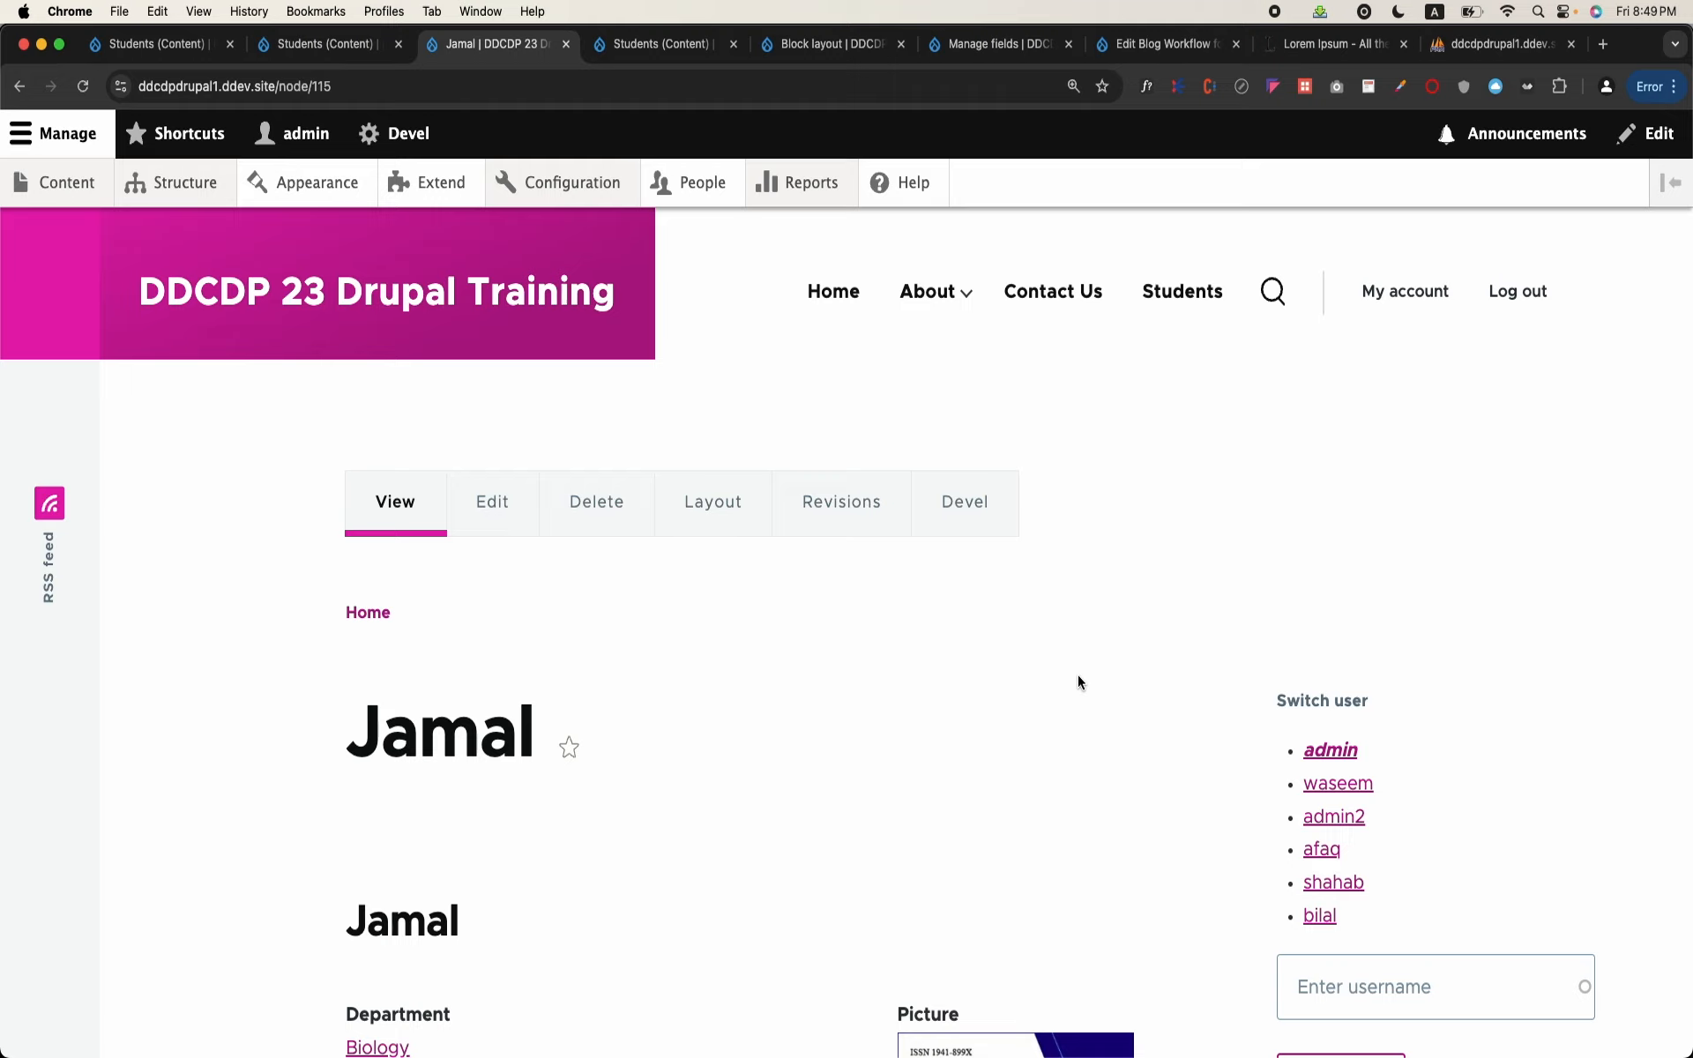
{"action": "left_click", "coordinate": [19, 85]}
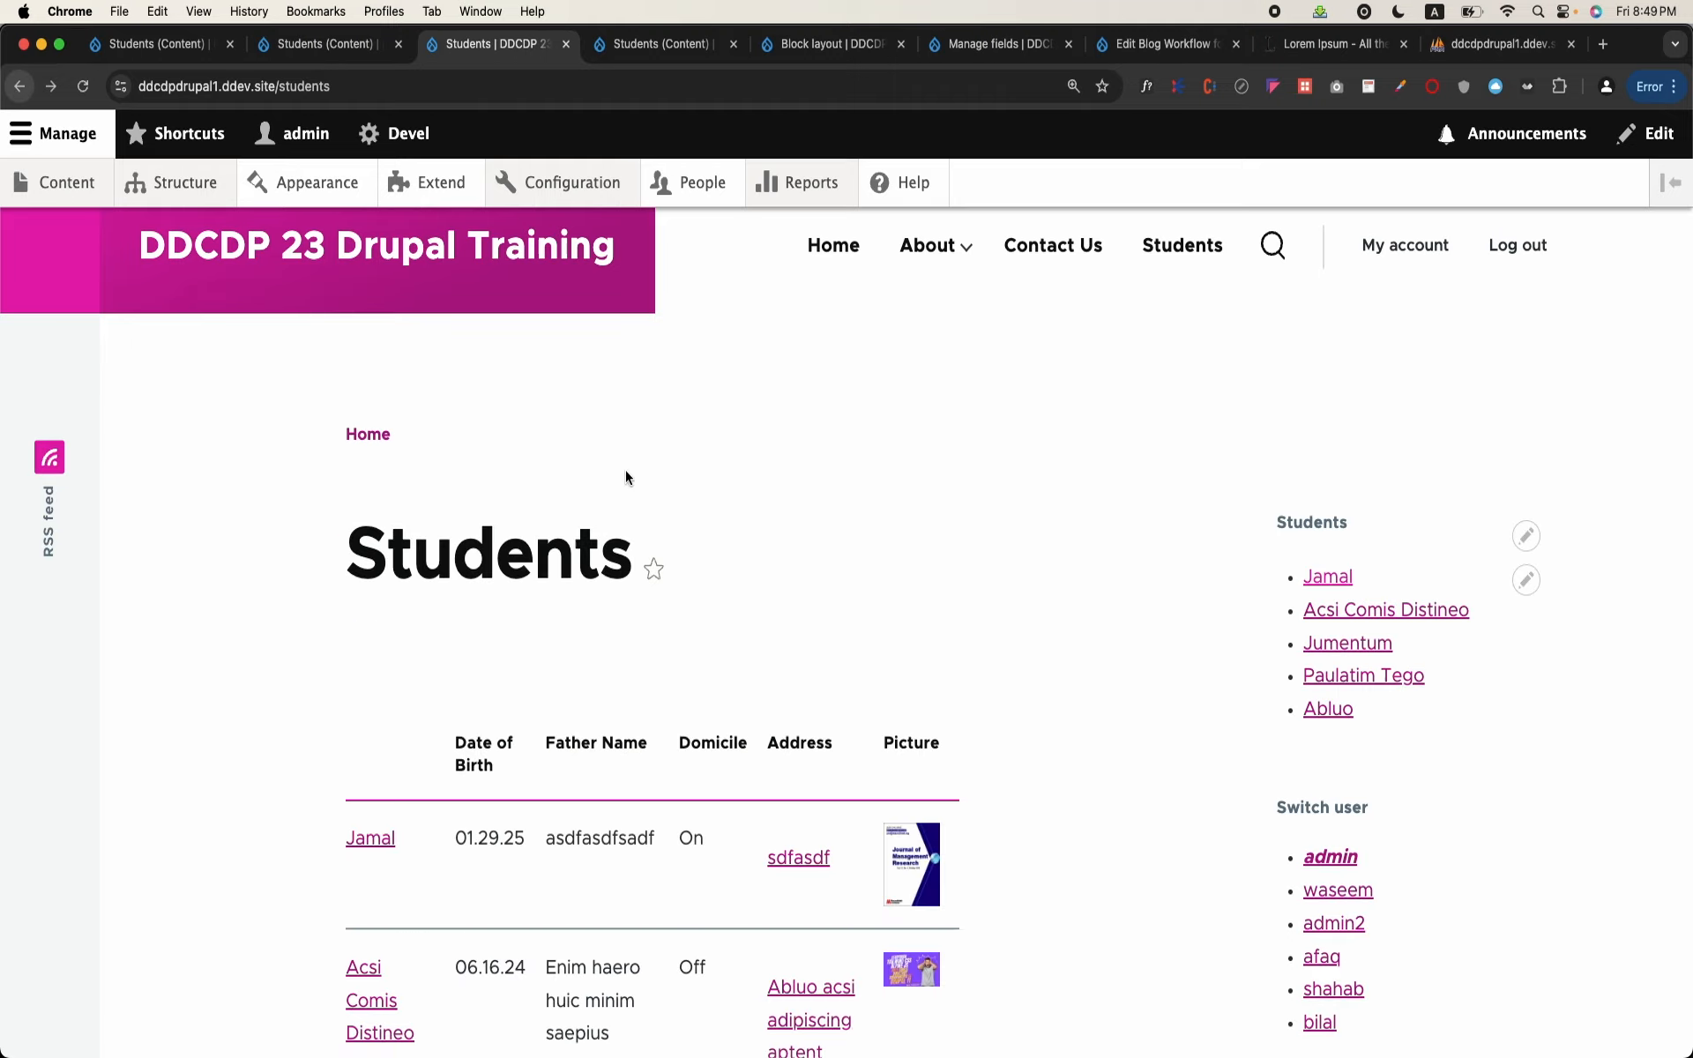
{"action": "scroll", "coordinate": [772, 608], "scroll_direction": "down", "scroll_amount": 2}
{"action": "scroll", "coordinate": [772, 610], "scroll_direction": "up", "scroll_amount": 2}
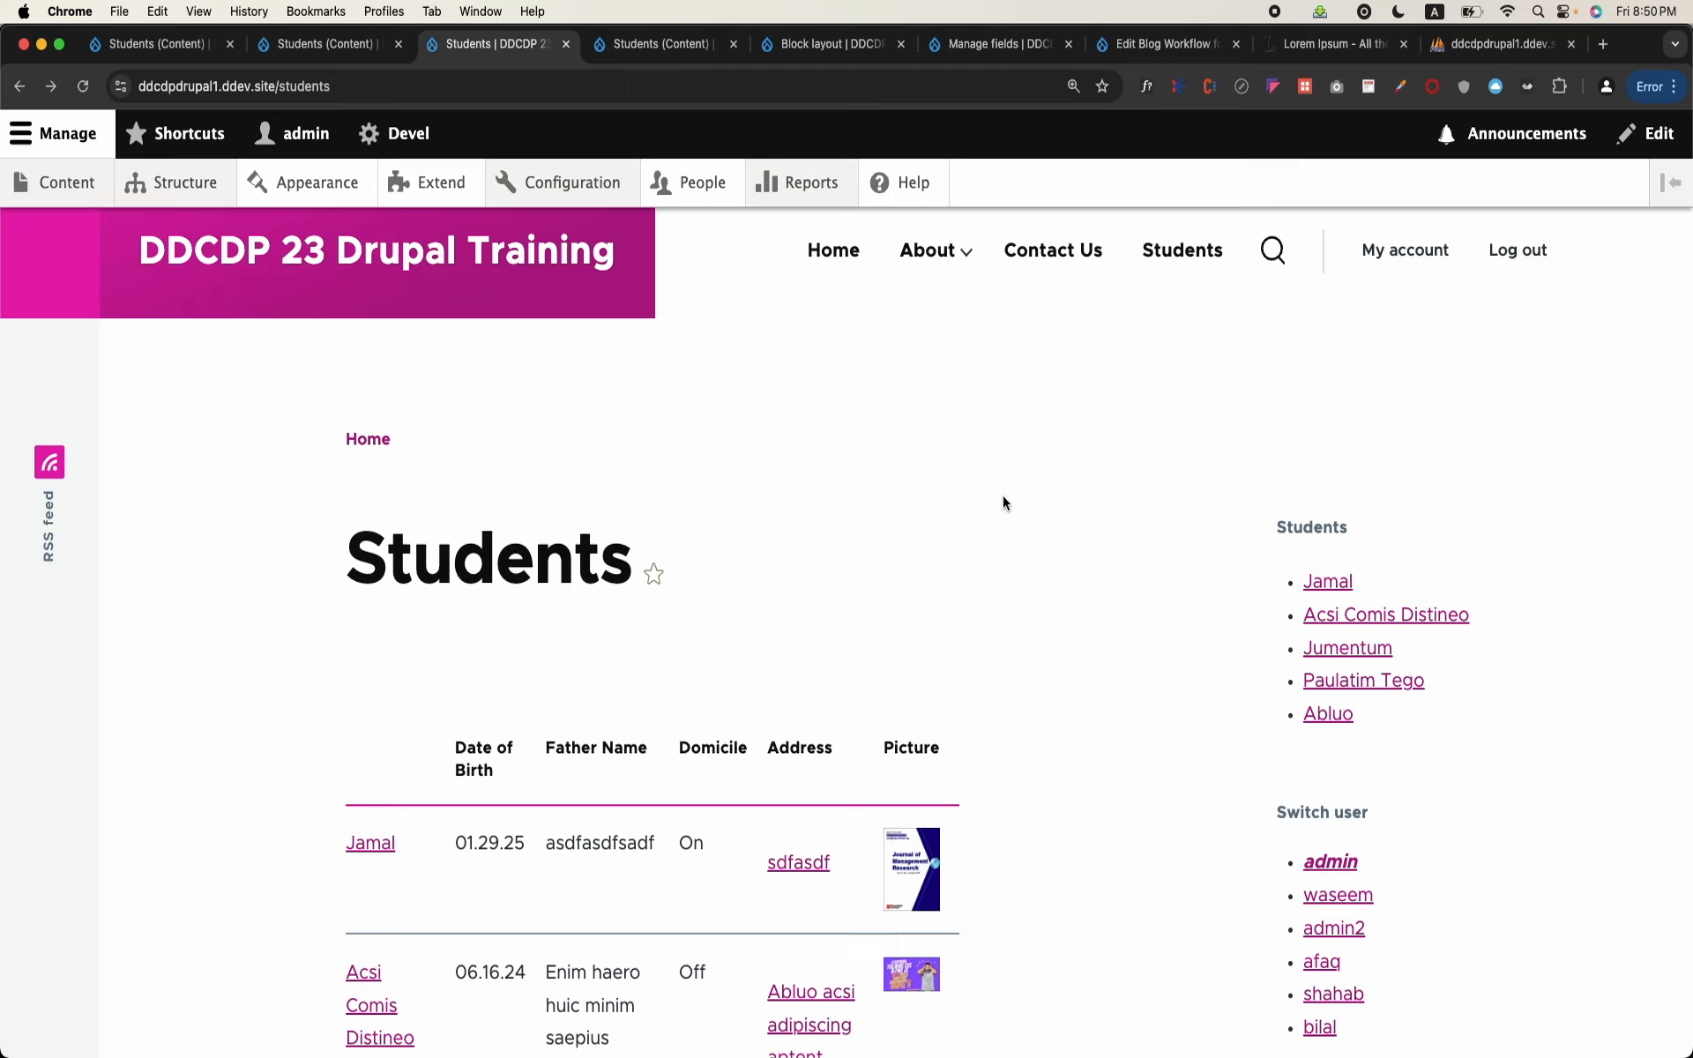
Step: Open the configuration of the sidebar's Students block from the Students page
{"action": "mouse_move", "coordinate": [1459, 552]}
{"action": "mouse_move", "coordinate": [1529, 586]}
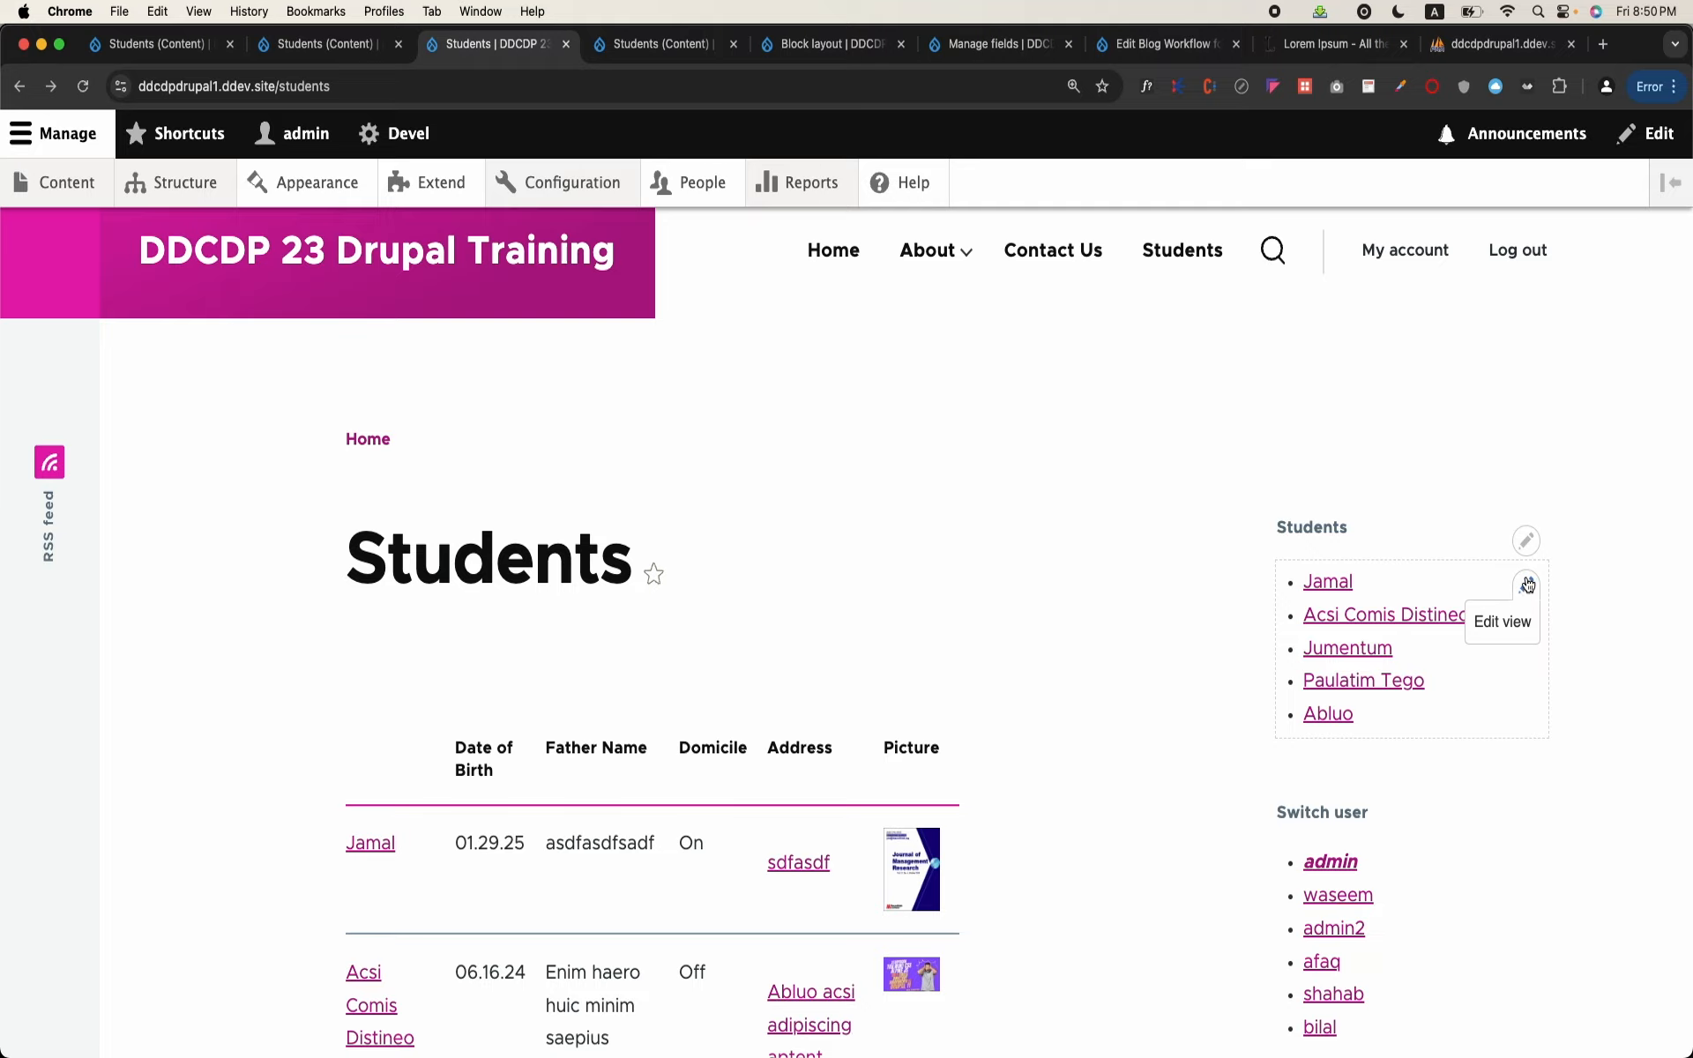
{"action": "left_click", "coordinate": [1527, 541]}
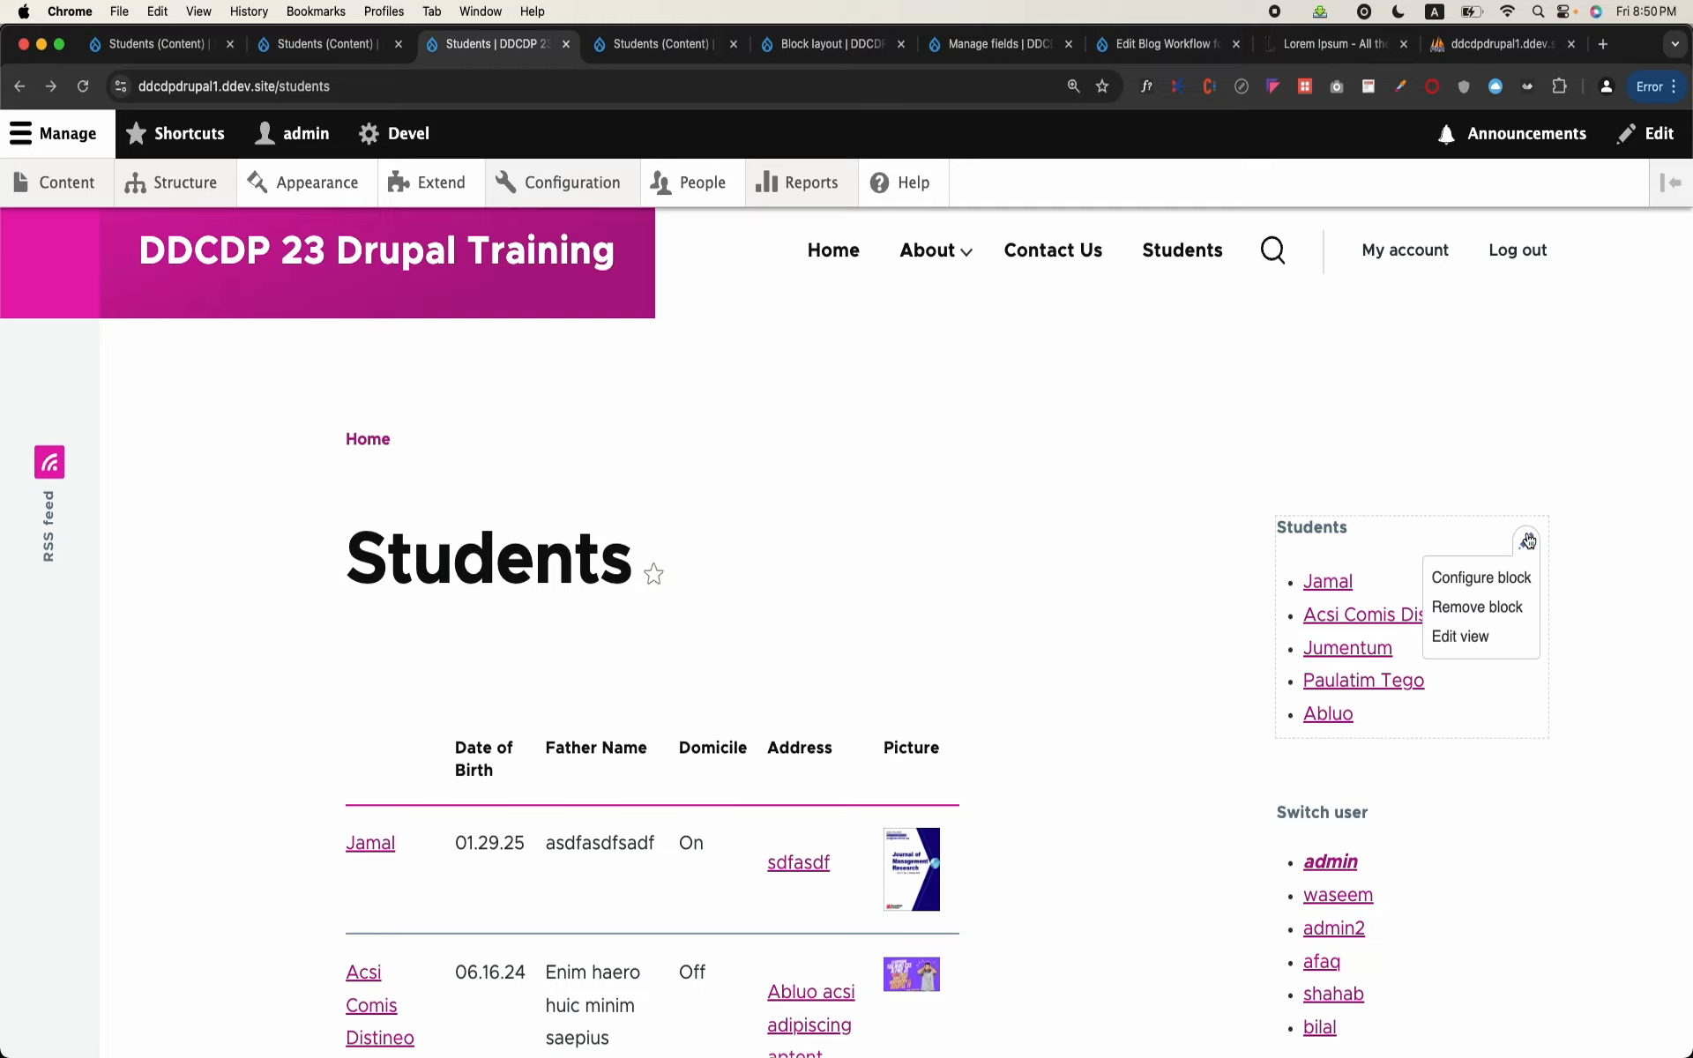
{"action": "left_click", "coordinate": [1504, 582]}
{"action": "scroll", "coordinate": [855, 587], "scroll_direction": "down", "scroll_amount": 7}
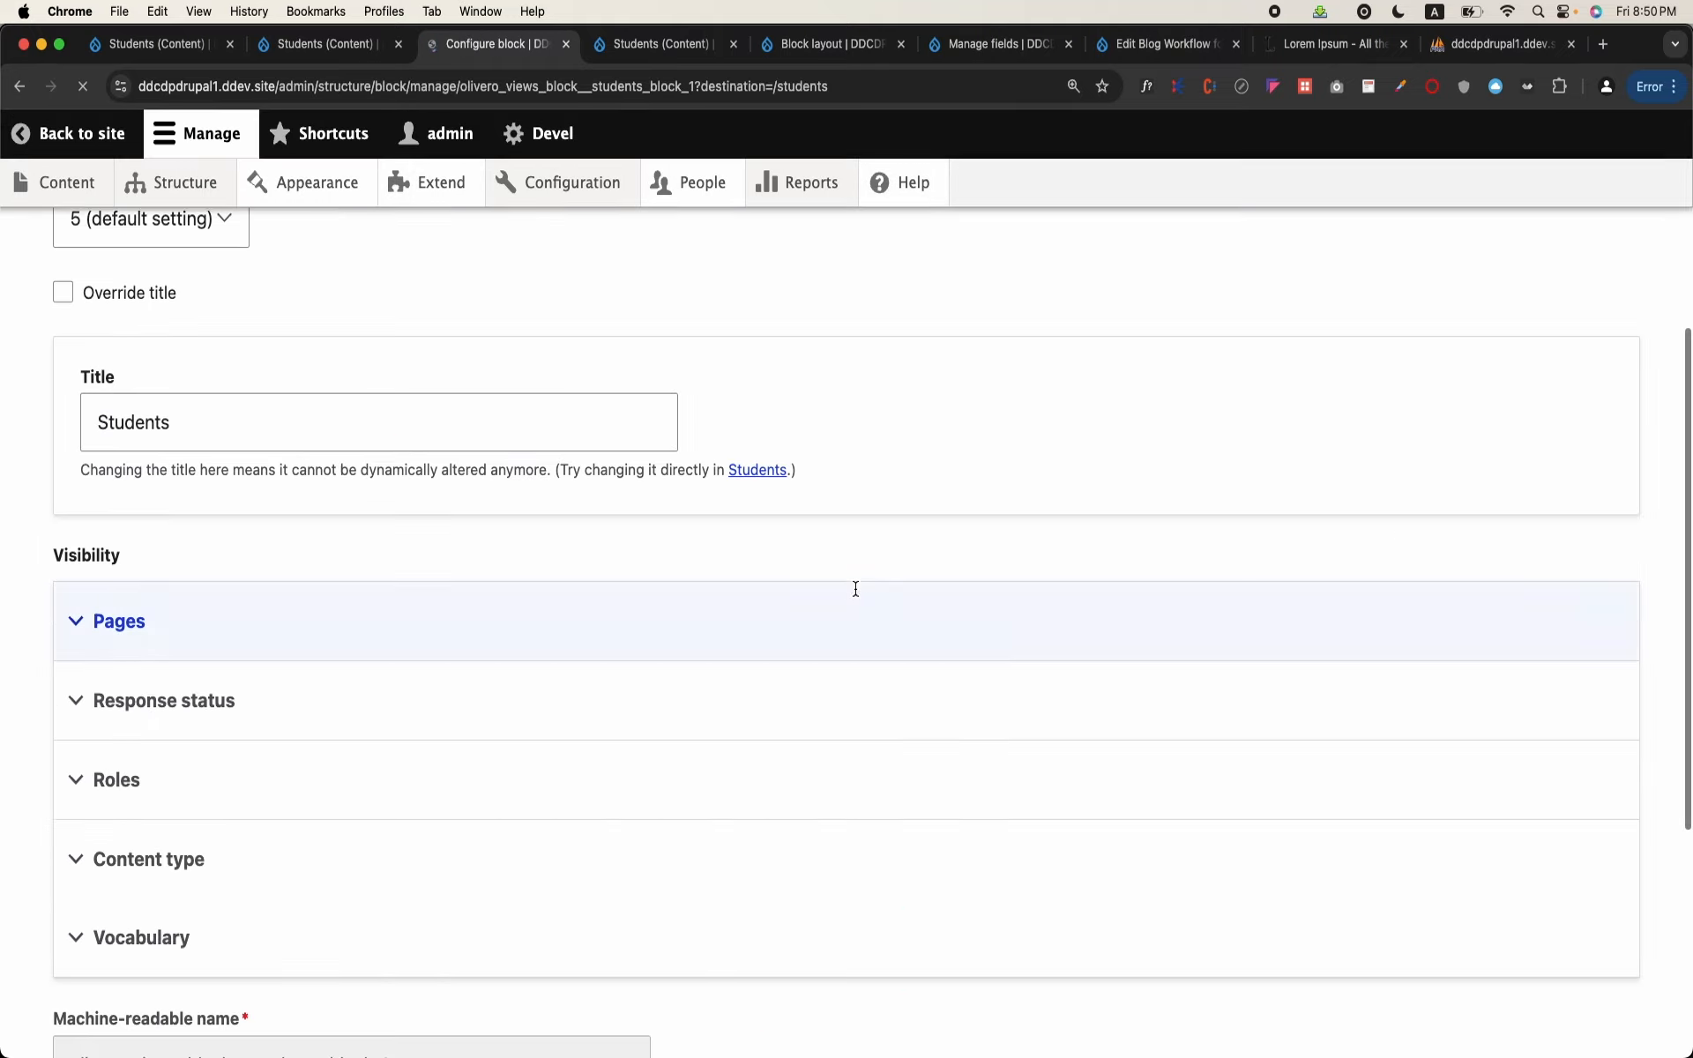
{"action": "scroll", "coordinate": [855, 587], "scroll_direction": "up", "scroll_amount": 2}
{"action": "left_click", "coordinate": [541, 421]}
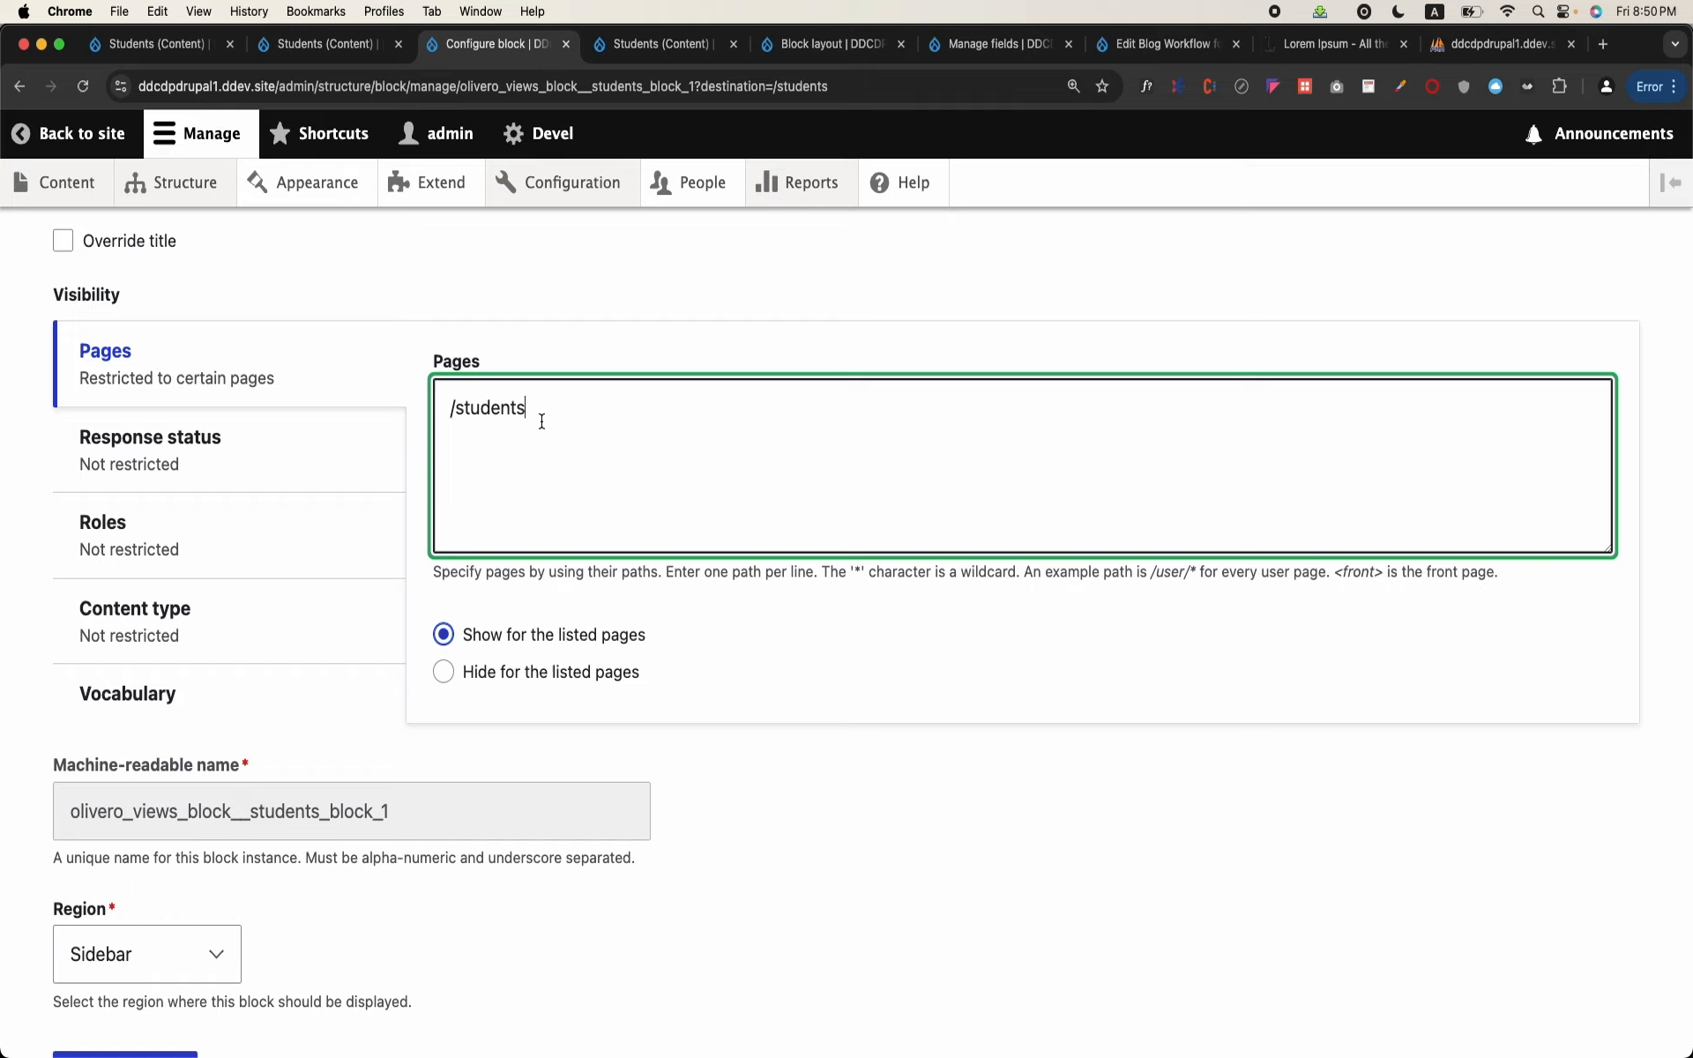
{"action": "key", "text": "Return"}
{"action": "type", "text": "/students/*"}
{"action": "key", "text": "BackSpace"}
{"action": "key", "text": "BackSpace"}
{"action": "key", "text": "BackSpace"}
{"action": "key", "text": "BackSpace"}
{"action": "key", "text": "BackSpace"}
{"action": "key", "text": "BackSpace"}
{"action": "key", "text": "BackSpace"}
{"action": "key", "text": "BackSpace"}
{"action": "key", "text": "BackSpace"}
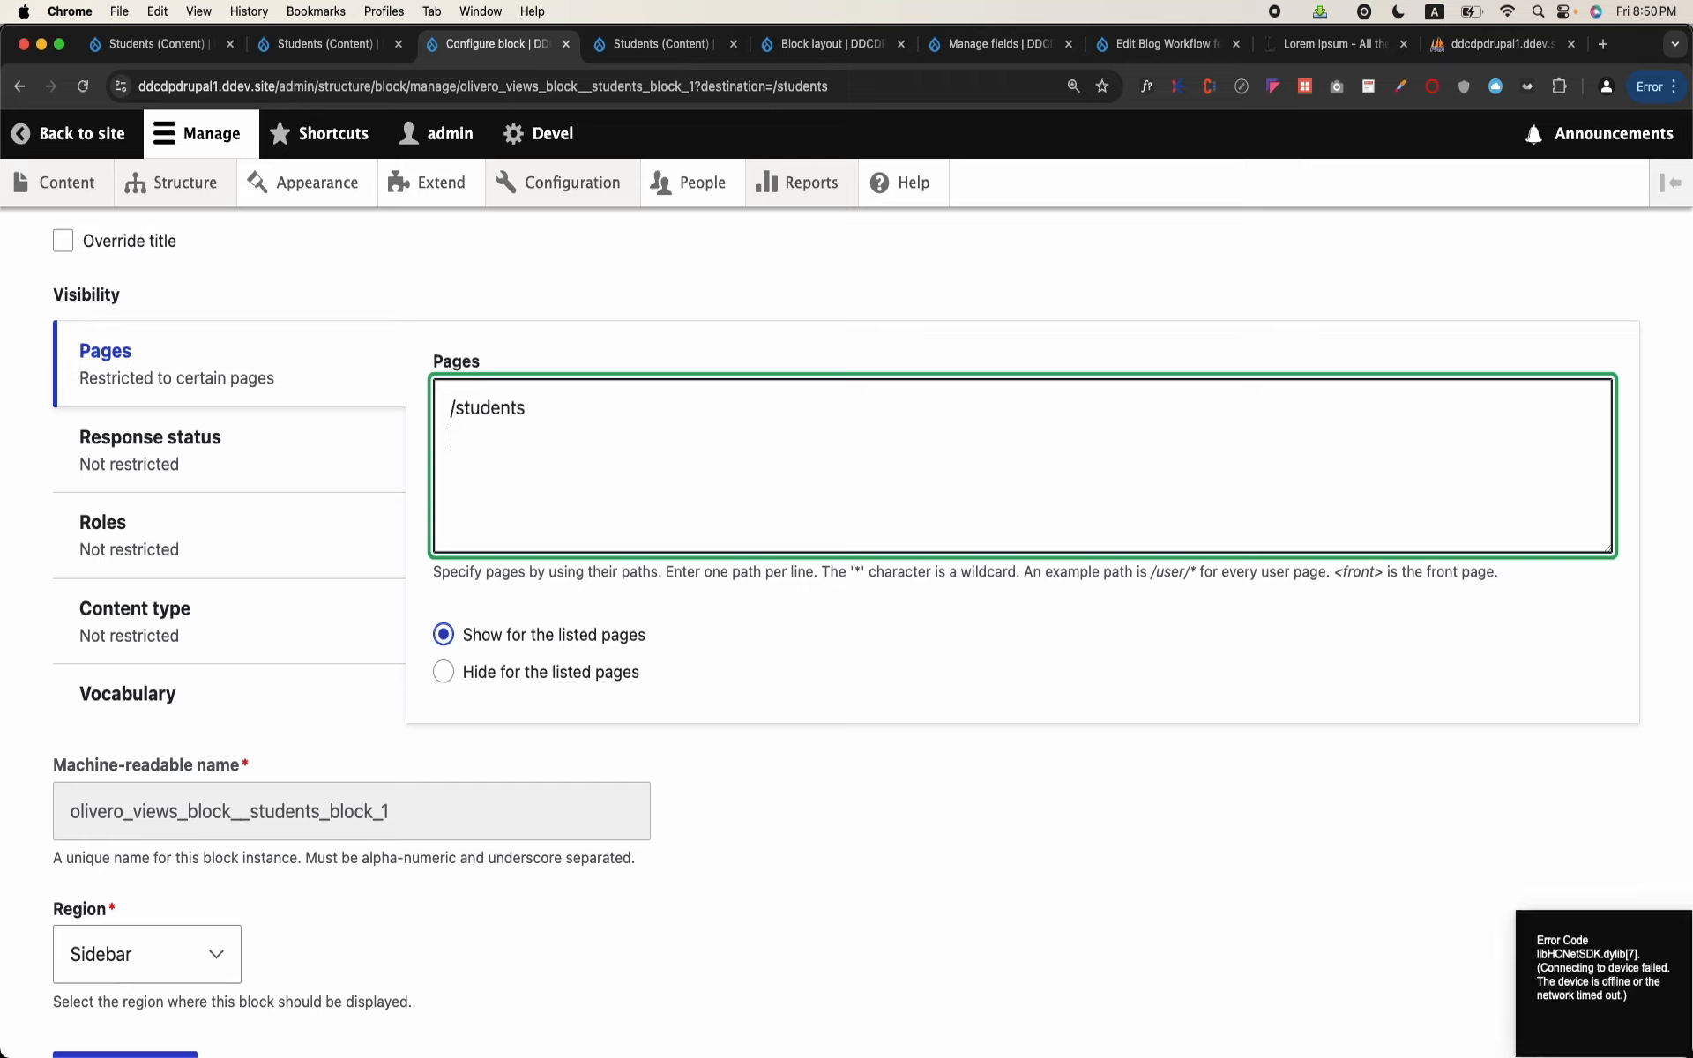
Step: Restrict the block's visibility to the Student content type and add /students/* as a second line in its page list
{"action": "left_click", "coordinate": [343, 619]}
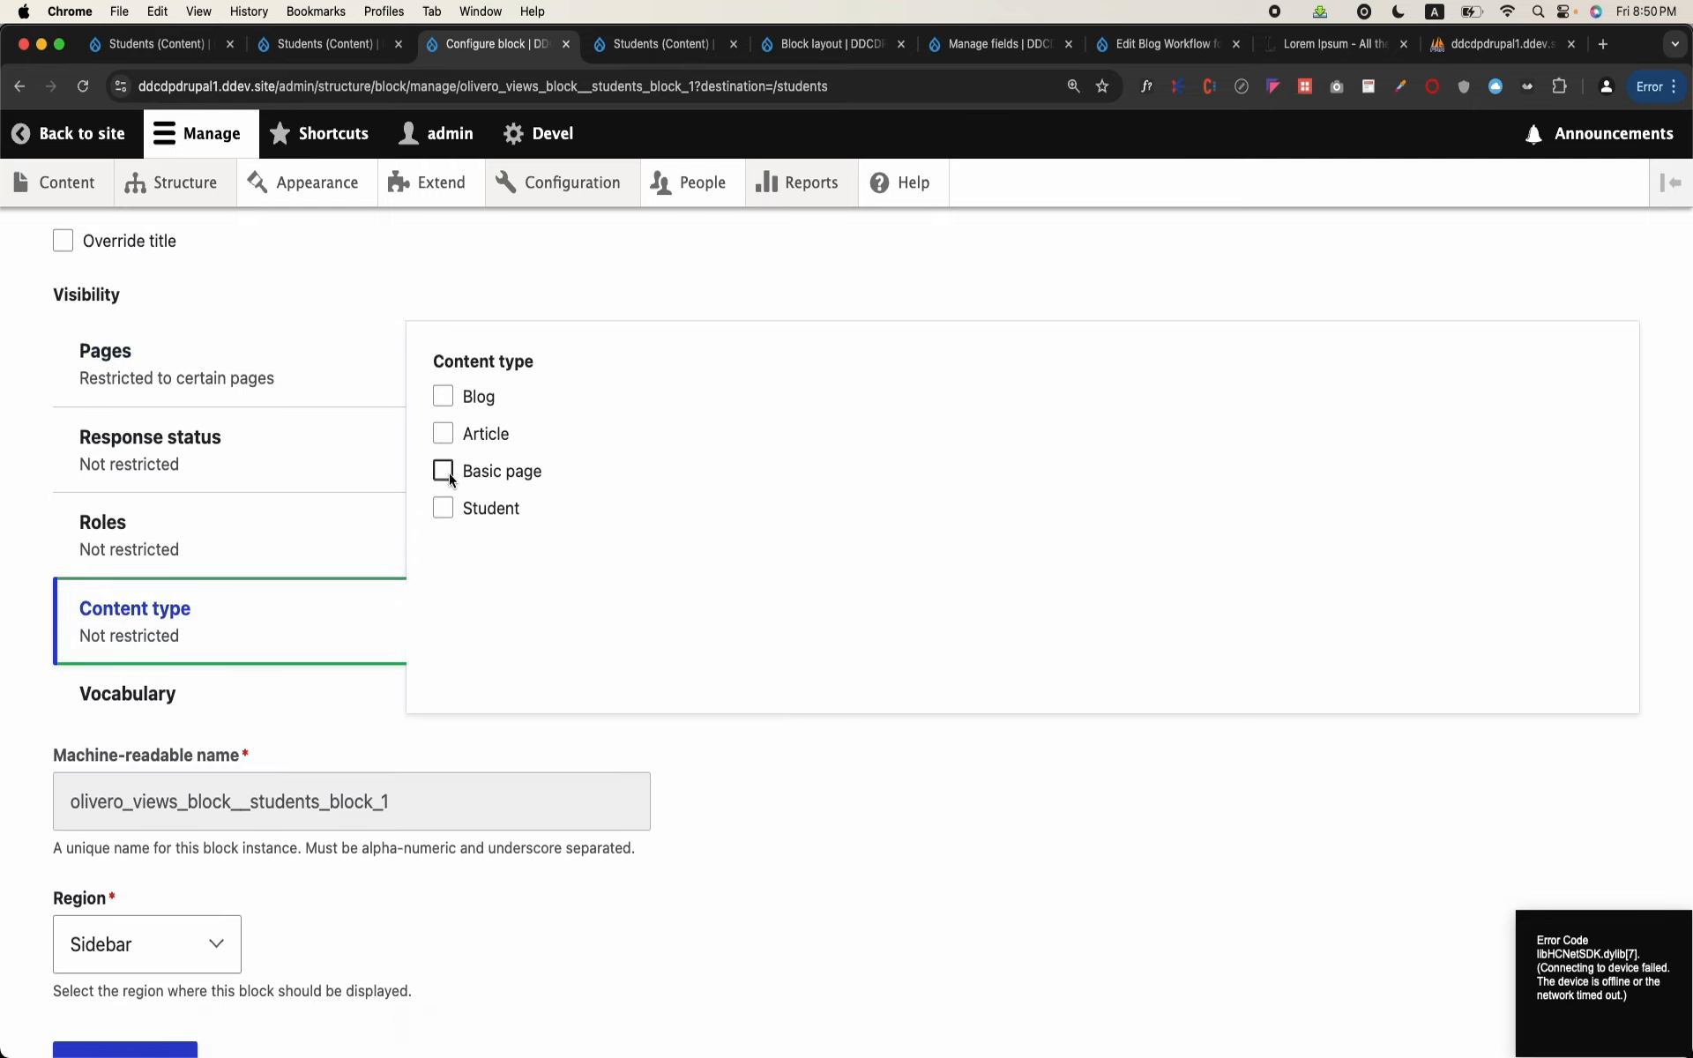
{"action": "left_click", "coordinate": [444, 508]}
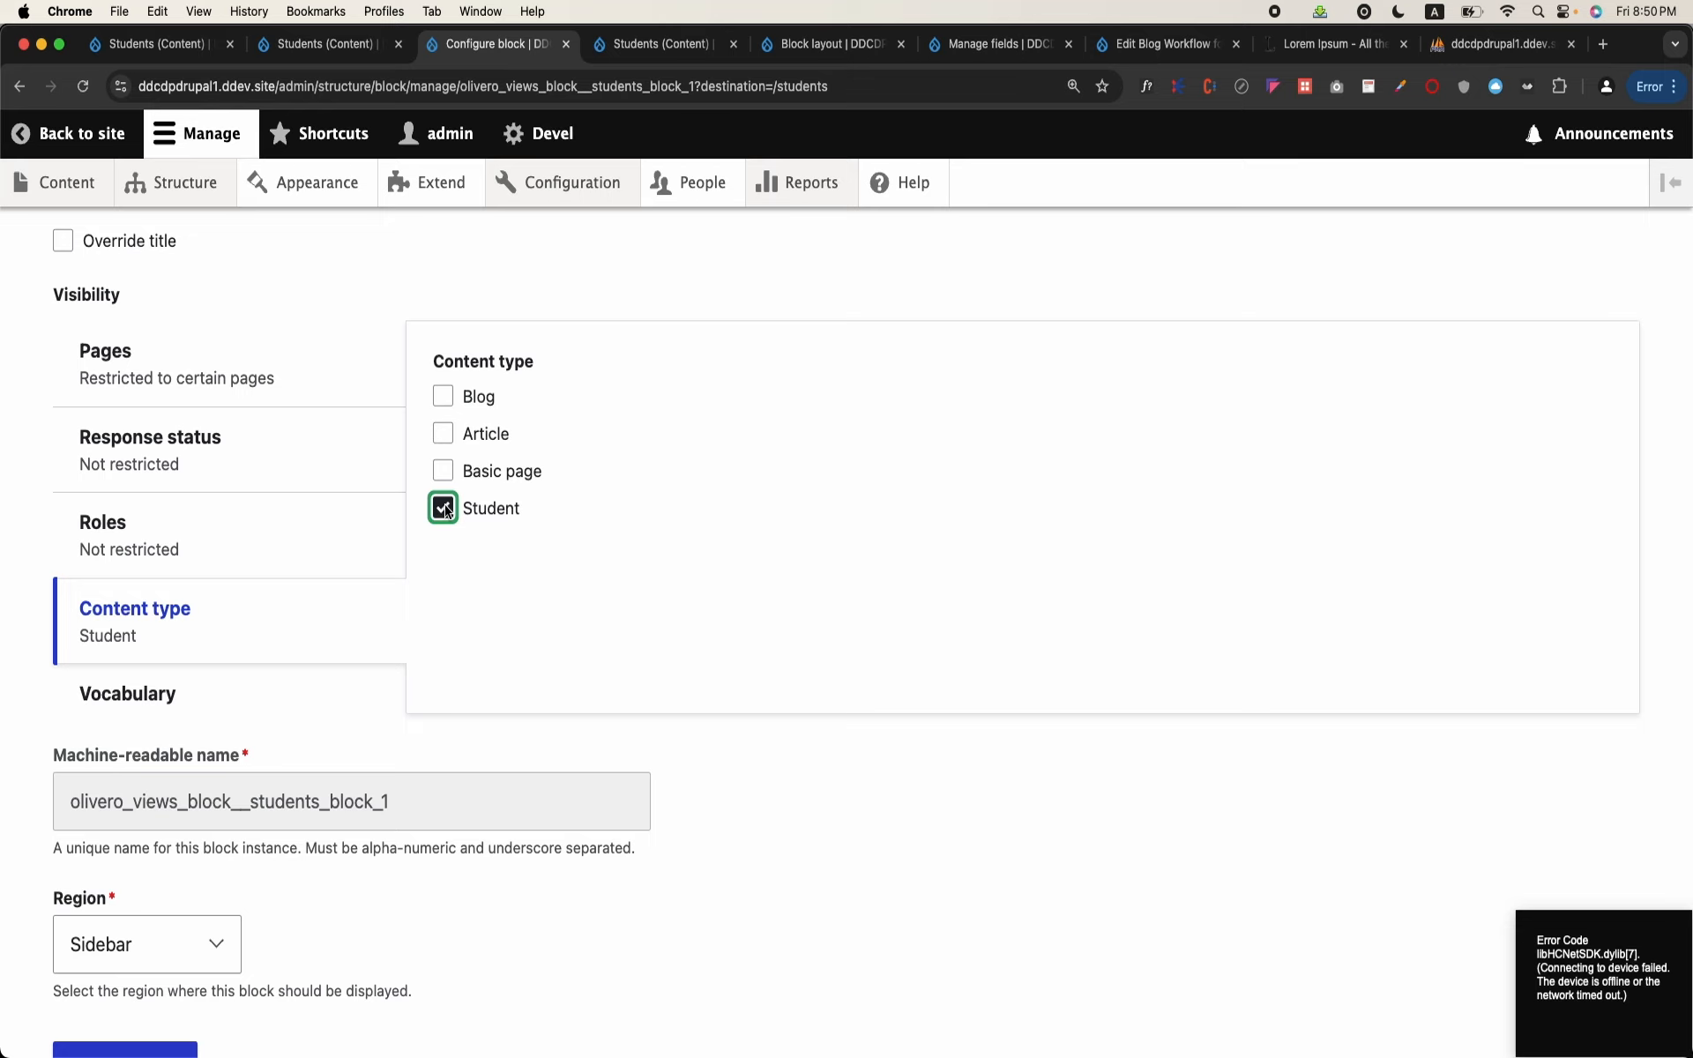
{"action": "left_click", "coordinate": [280, 339]}
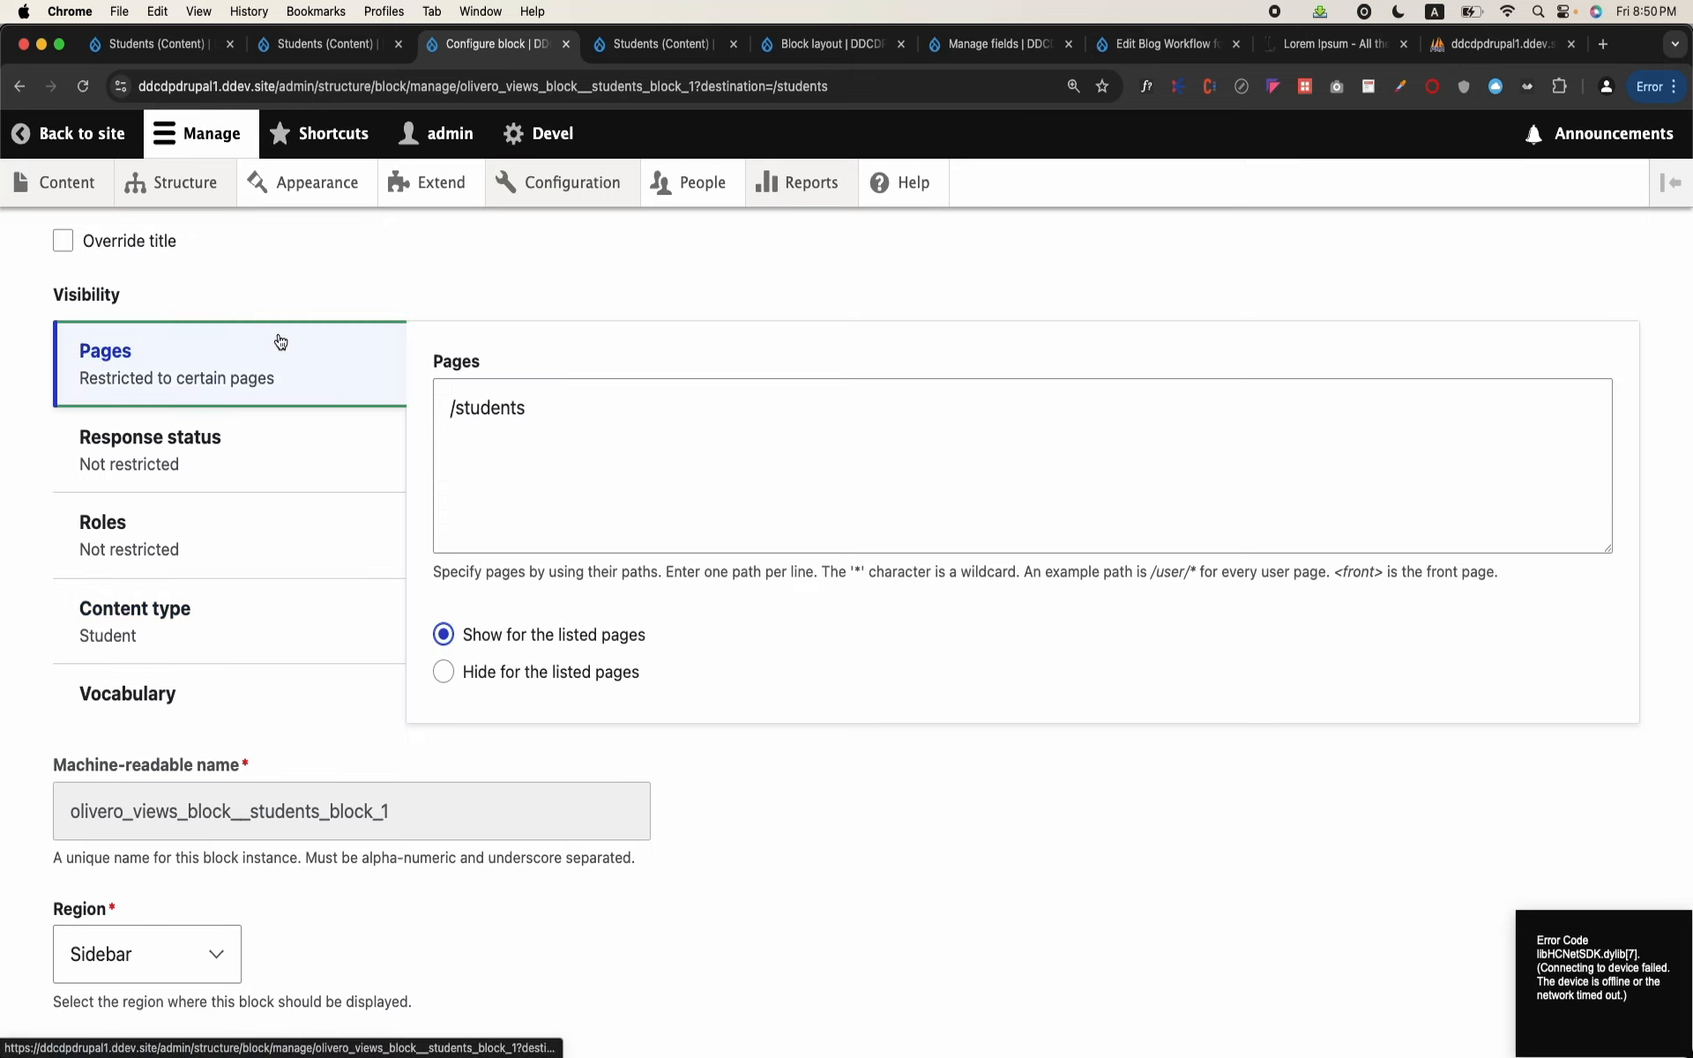
{"action": "left_click", "coordinate": [491, 533]}
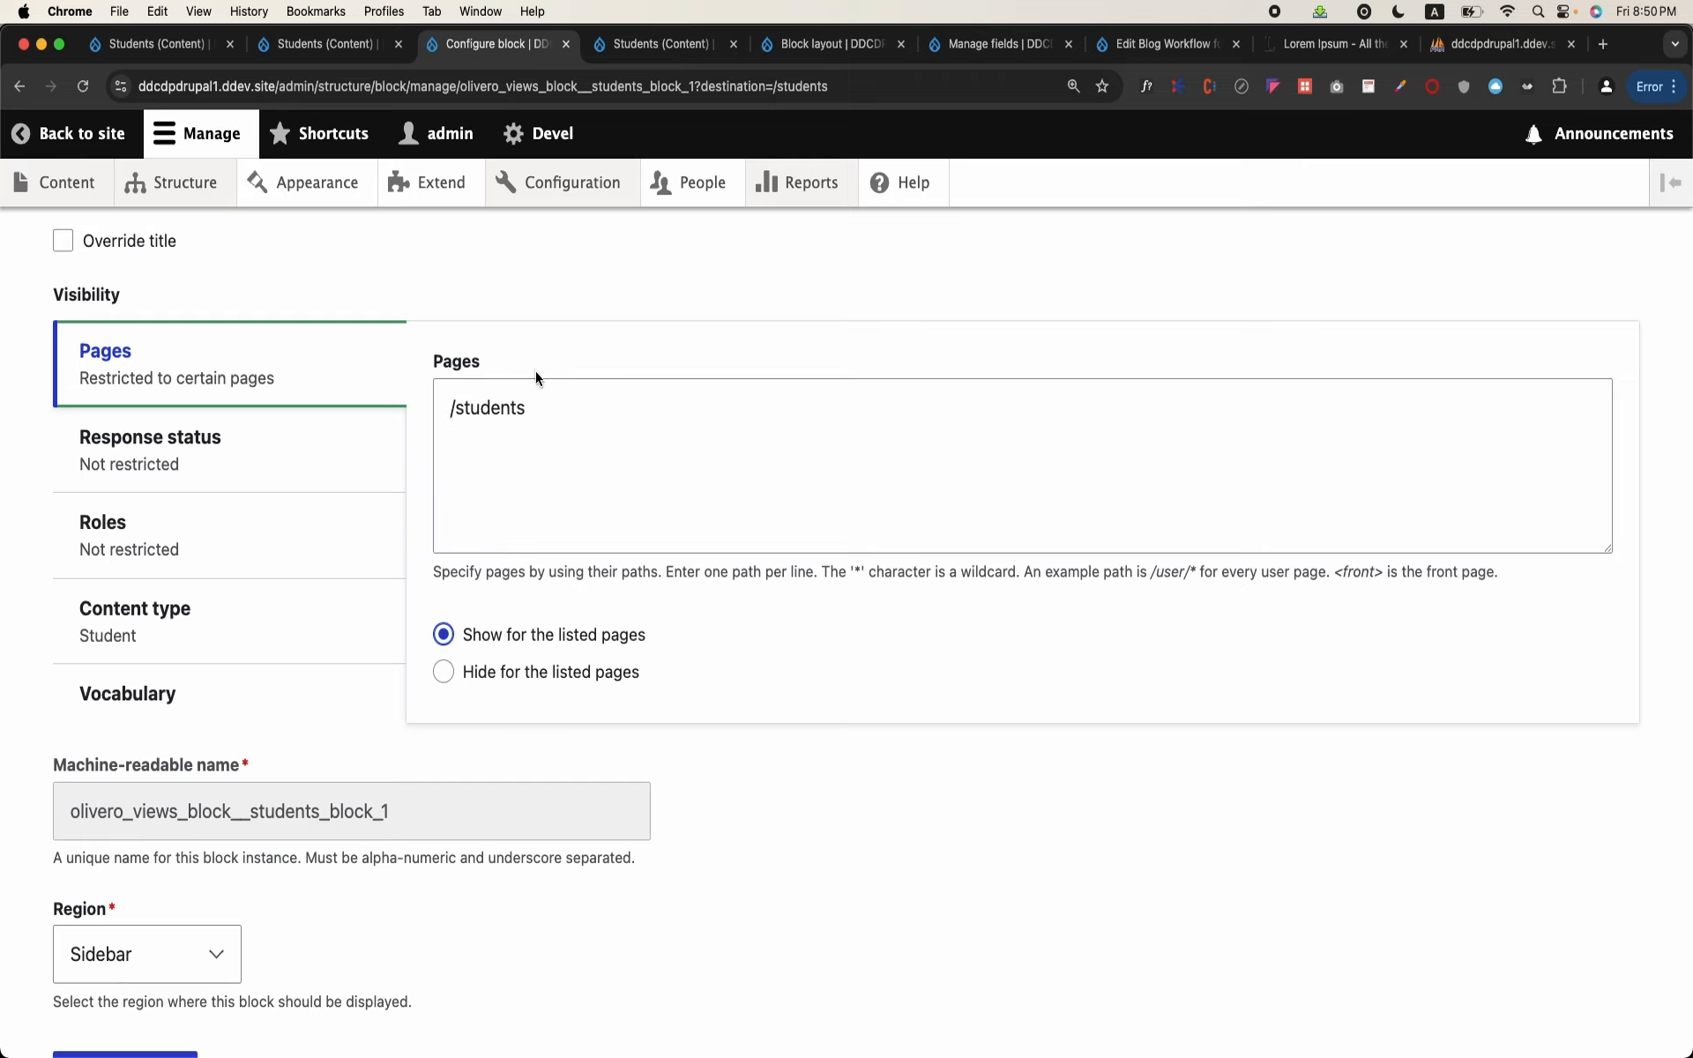
{"action": "left_click", "coordinate": [530, 409]}
{"action": "left_click", "coordinate": [531, 422]}
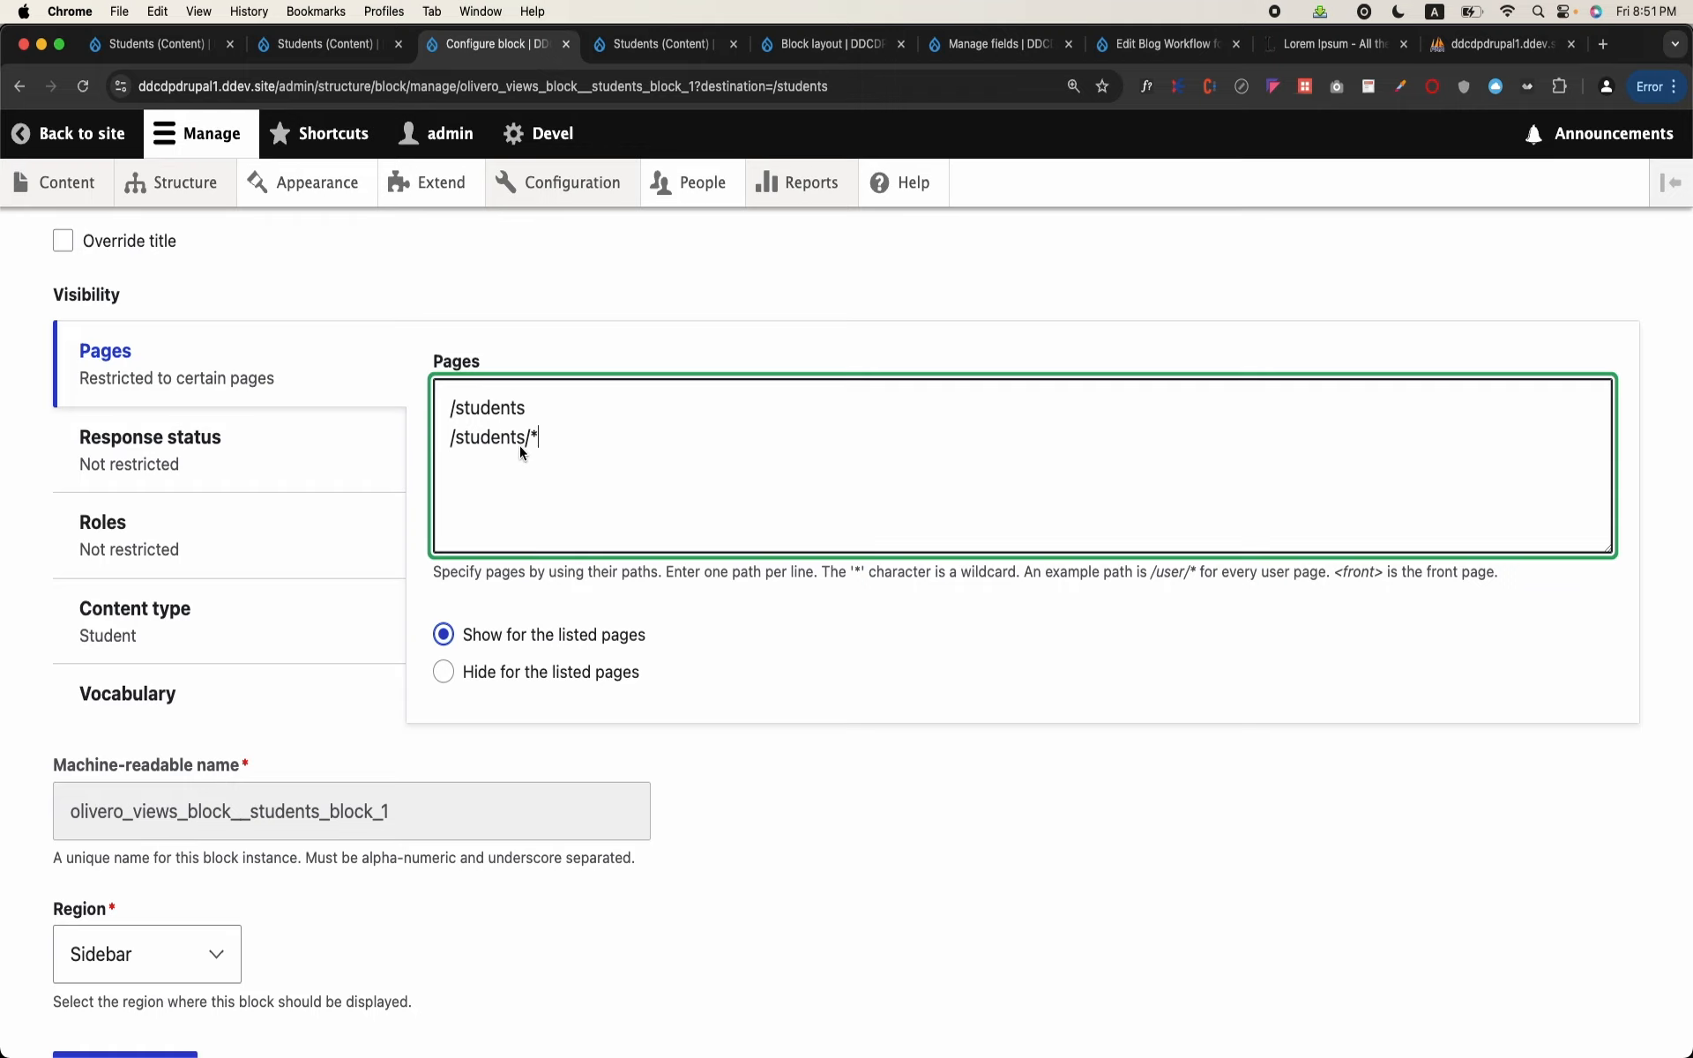
{"action": "scroll", "coordinate": [520, 447], "scroll_direction": "down", "scroll_amount": 2}
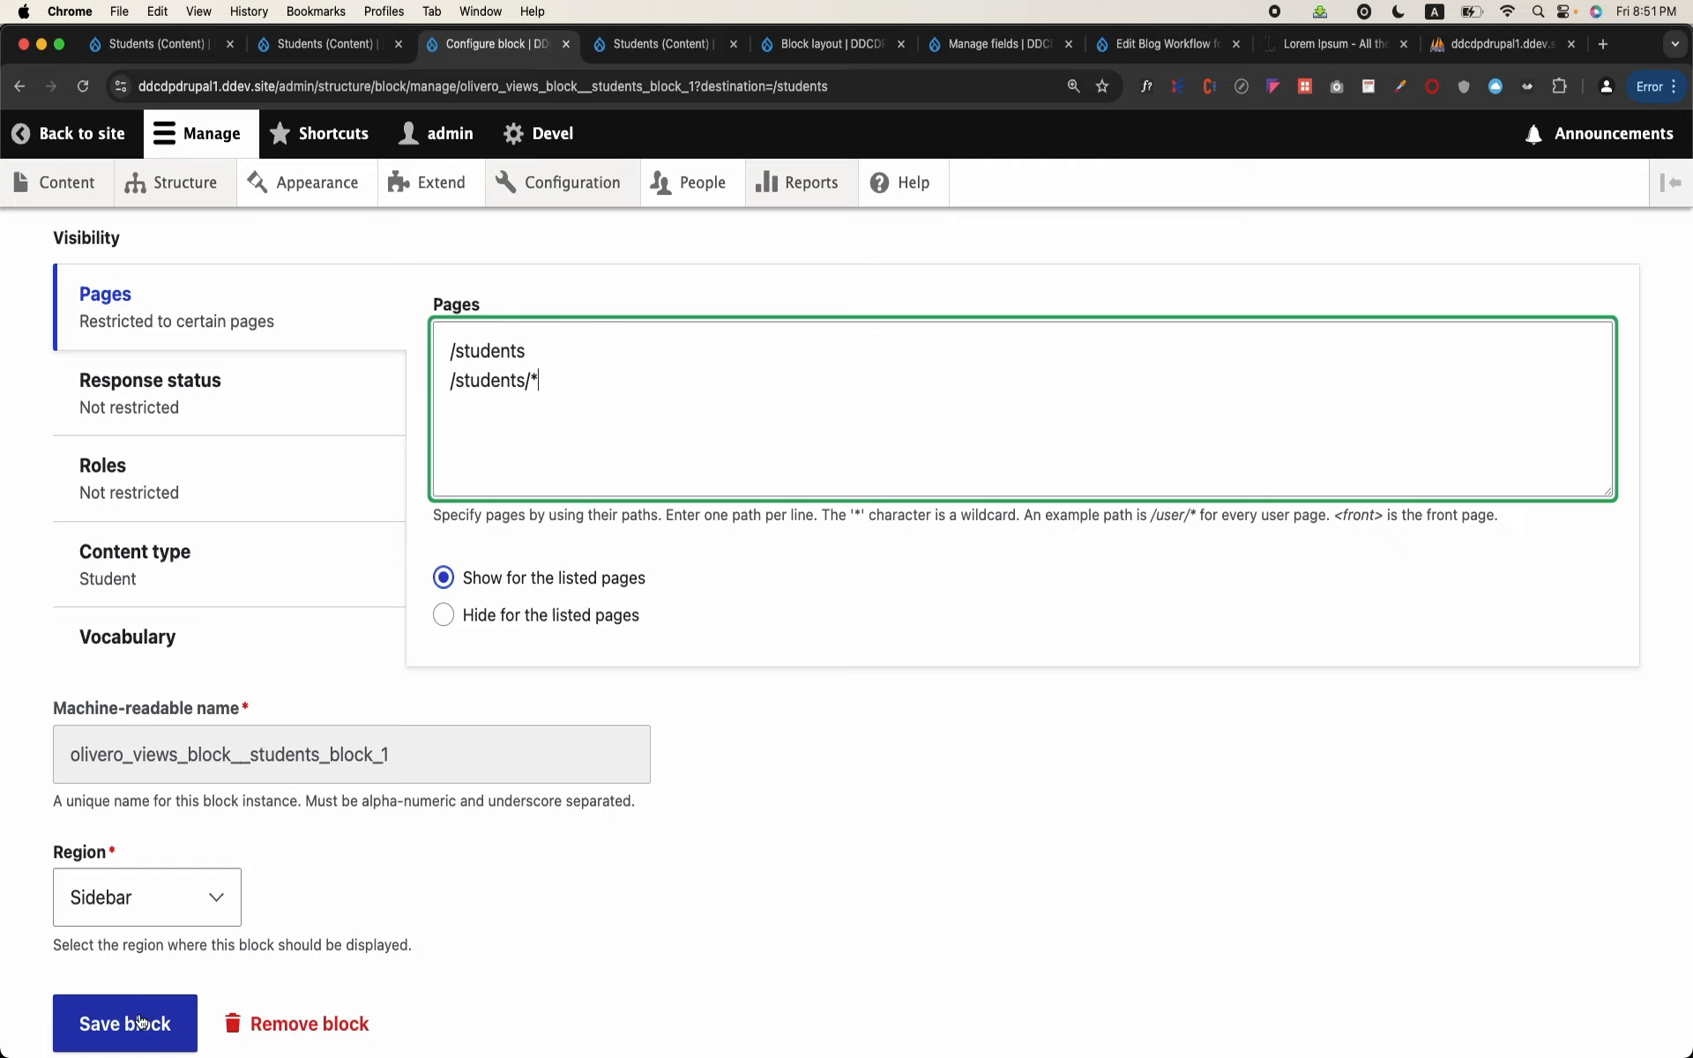
Step: Save the Students block's visibility settings and check the table and sidebar on the Students page
{"action": "left_click", "coordinate": [124, 1023]}
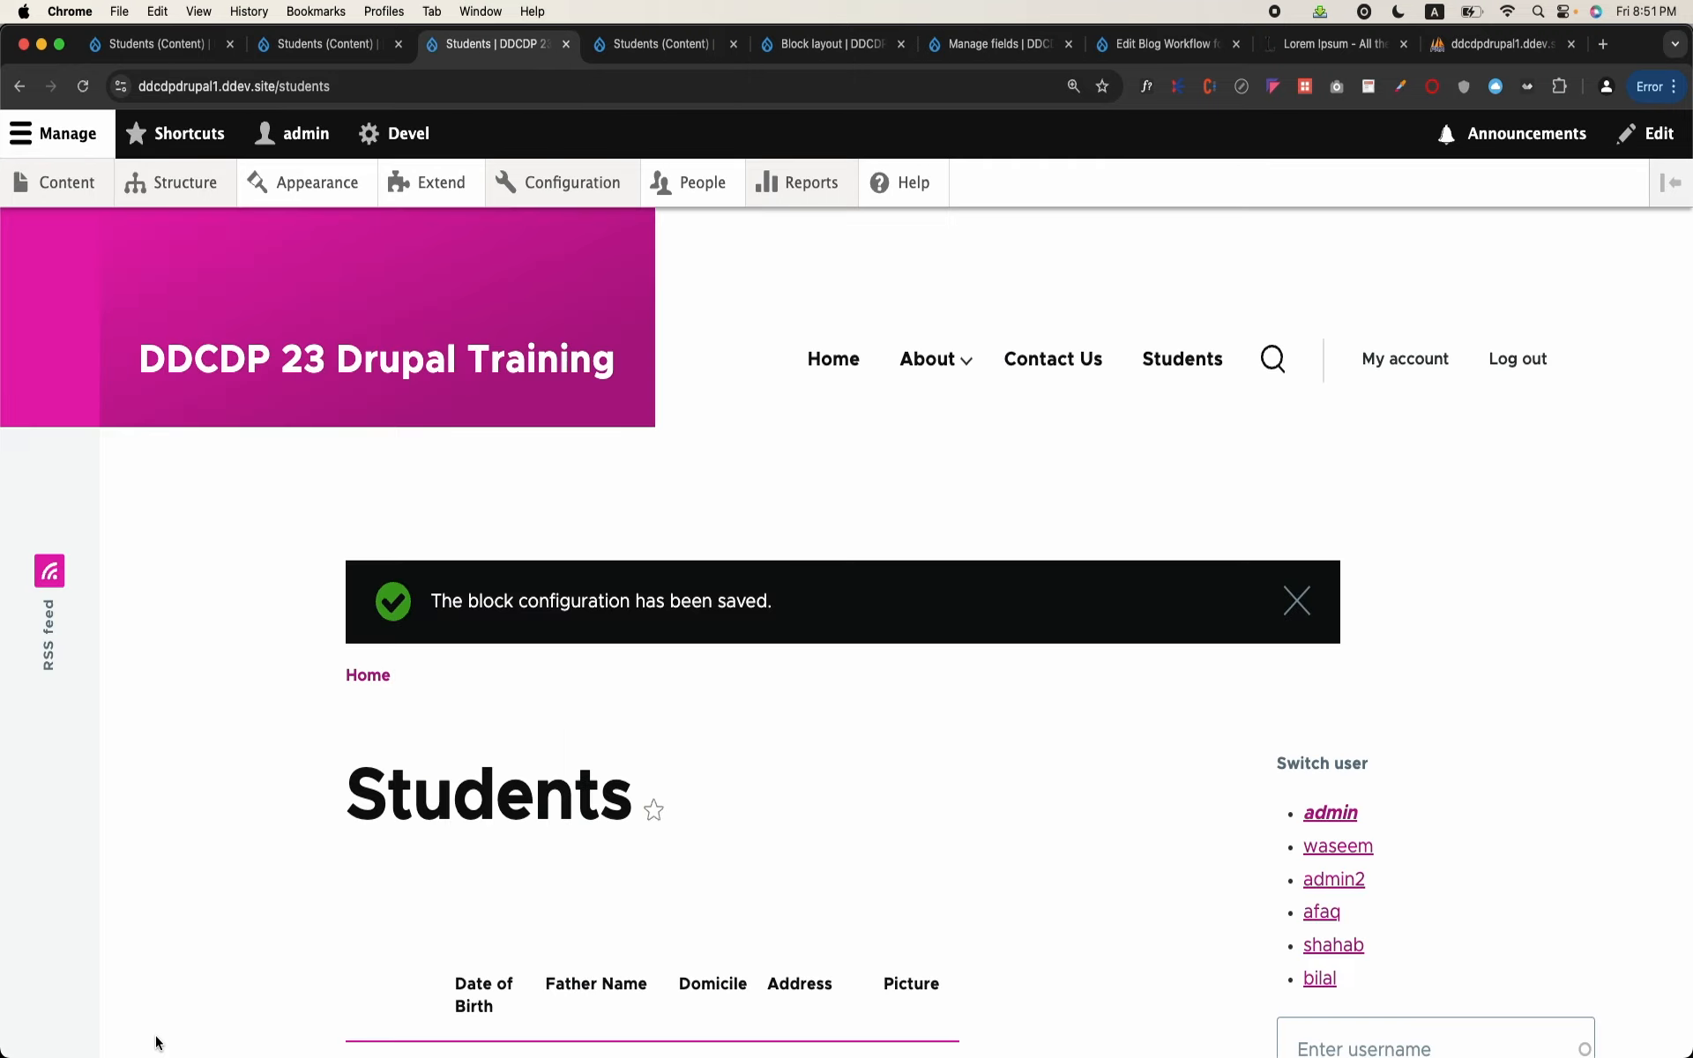
{"action": "scroll", "coordinate": [157, 1043], "scroll_direction": "down", "scroll_amount": 5}
{"action": "scroll", "coordinate": [155, 1044], "scroll_direction": "down", "scroll_amount": 3}
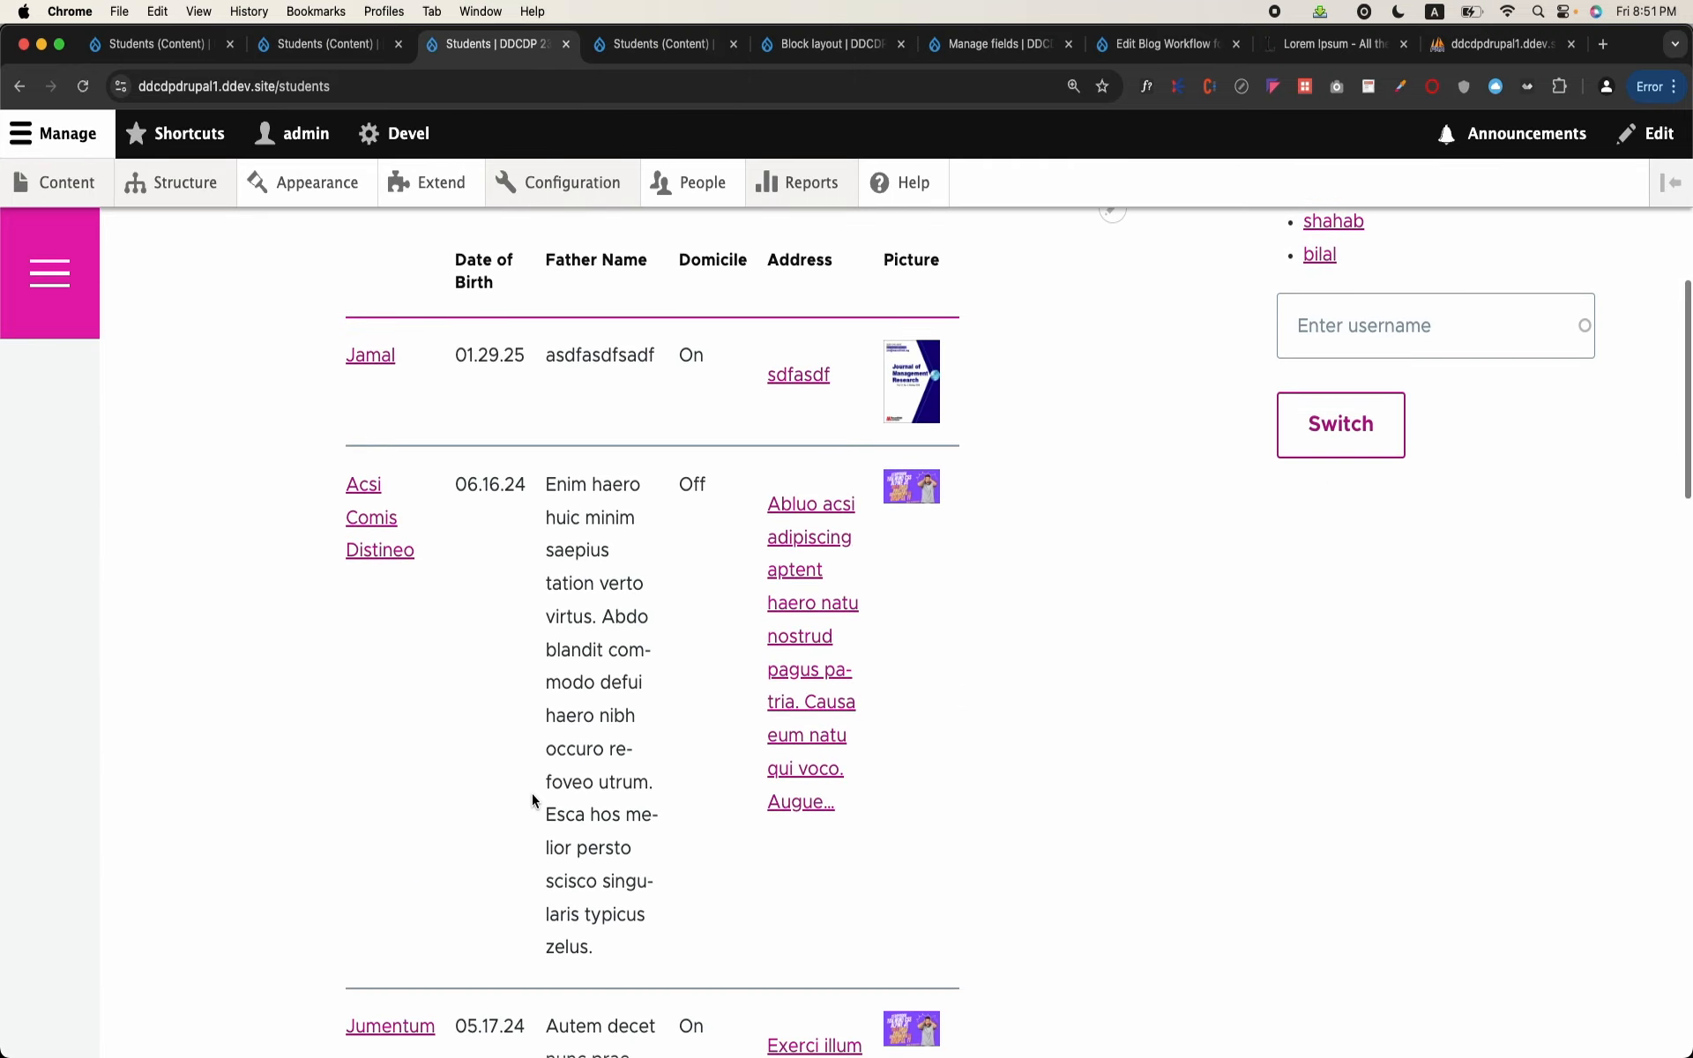
Step: Open the second student in the Students table and check that page's content and sidebar for the Students block
{"action": "left_click", "coordinate": [776, 701]}
{"action": "scroll", "coordinate": [777, 701], "scroll_direction": "down", "scroll_amount": 4}
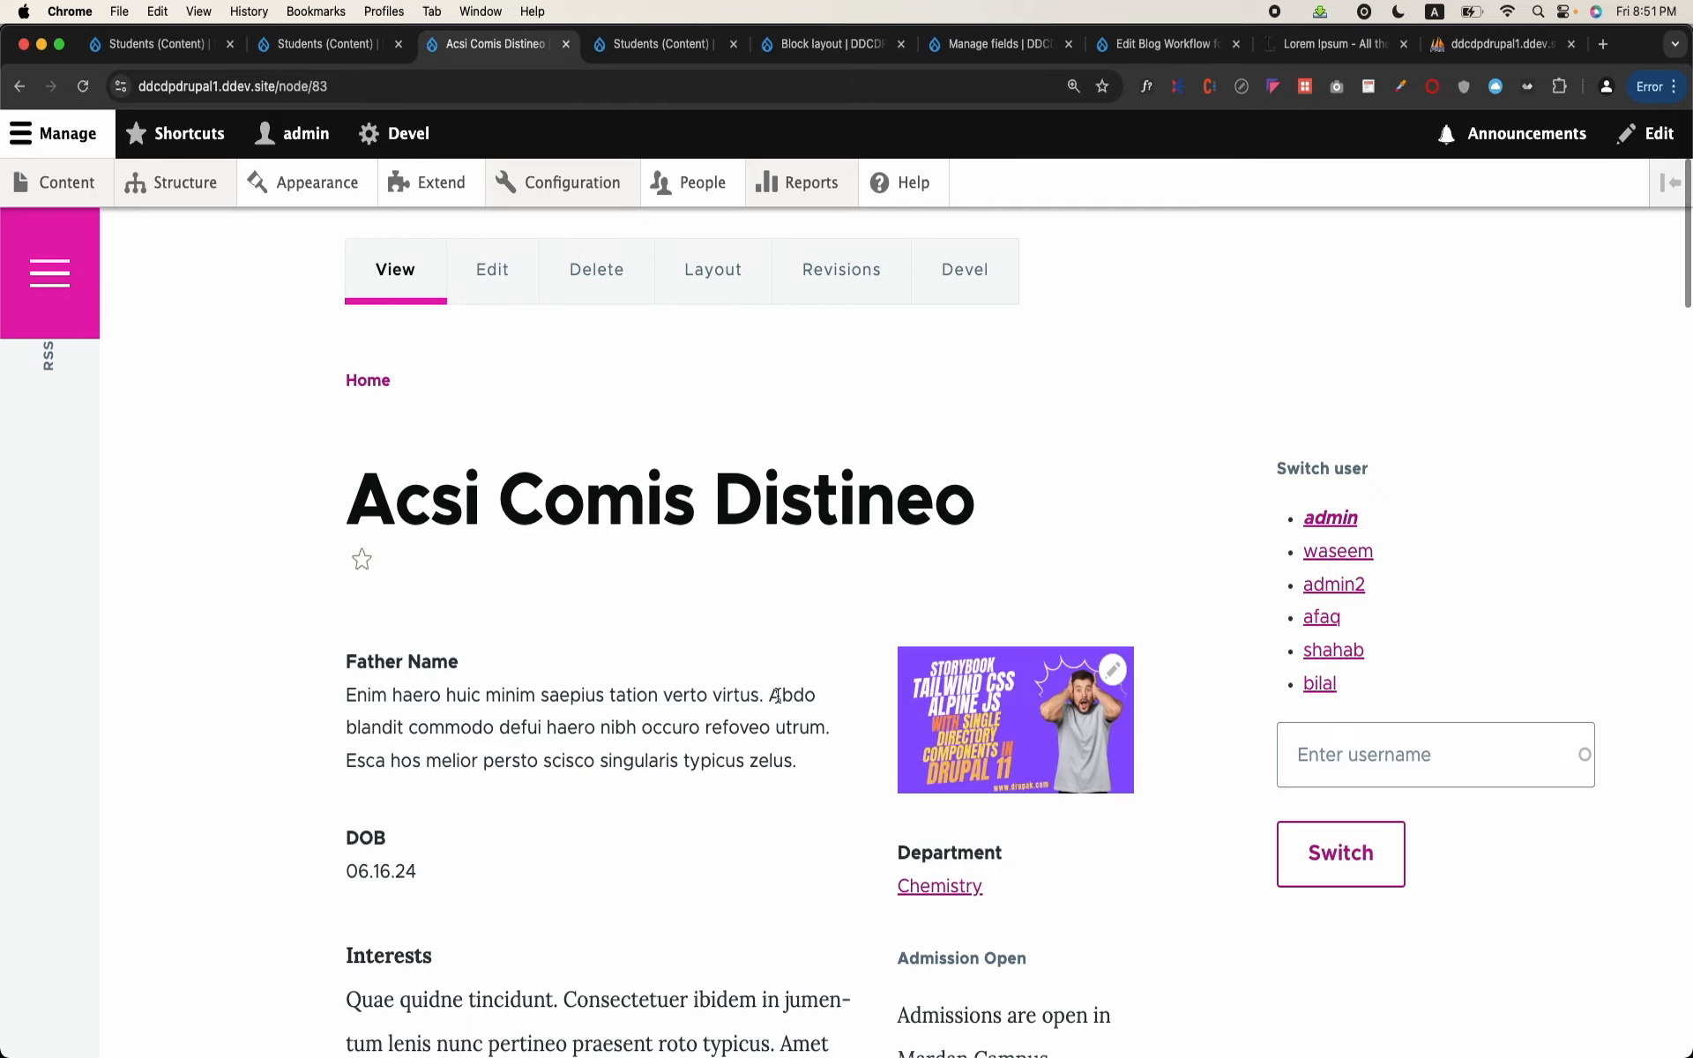
{"action": "scroll", "coordinate": [777, 701], "scroll_direction": "down", "scroll_amount": 3}
{"action": "scroll", "coordinate": [777, 699], "scroll_direction": "up", "scroll_amount": 3}
{"action": "scroll", "coordinate": [777, 701], "scroll_direction": "up", "scroll_amount": 5}
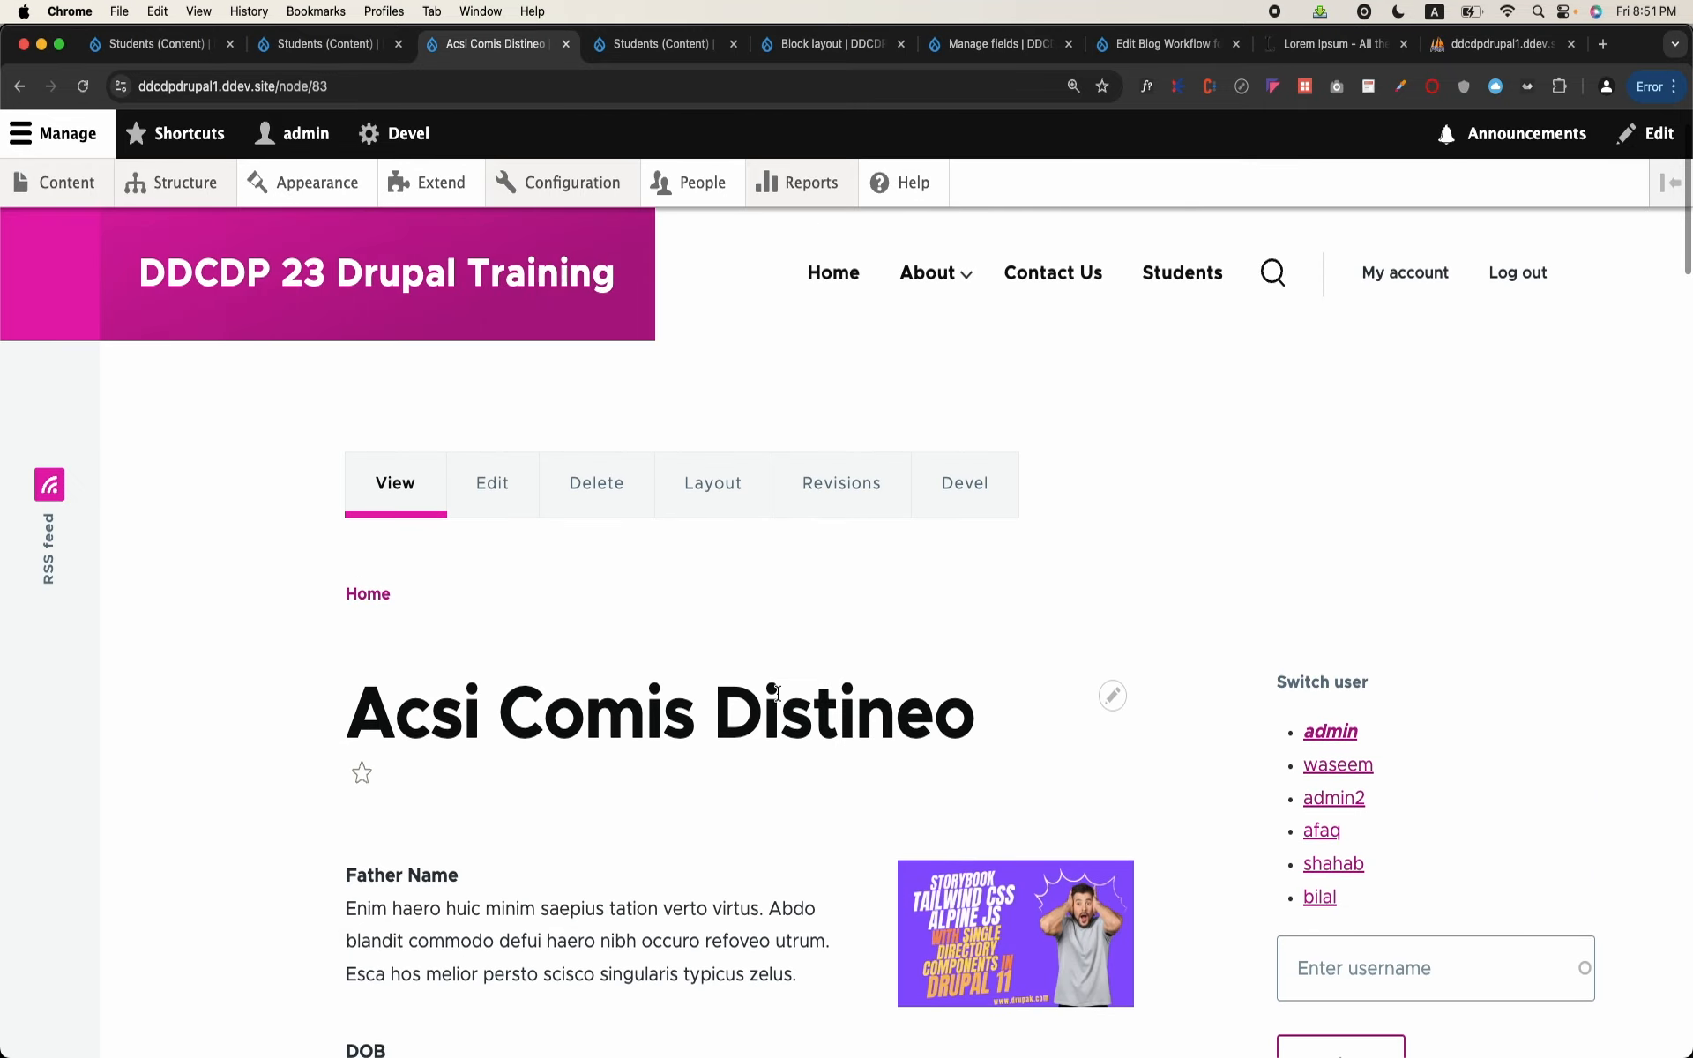
{"action": "scroll", "coordinate": [1192, 557], "scroll_direction": "down", "scroll_amount": 4}
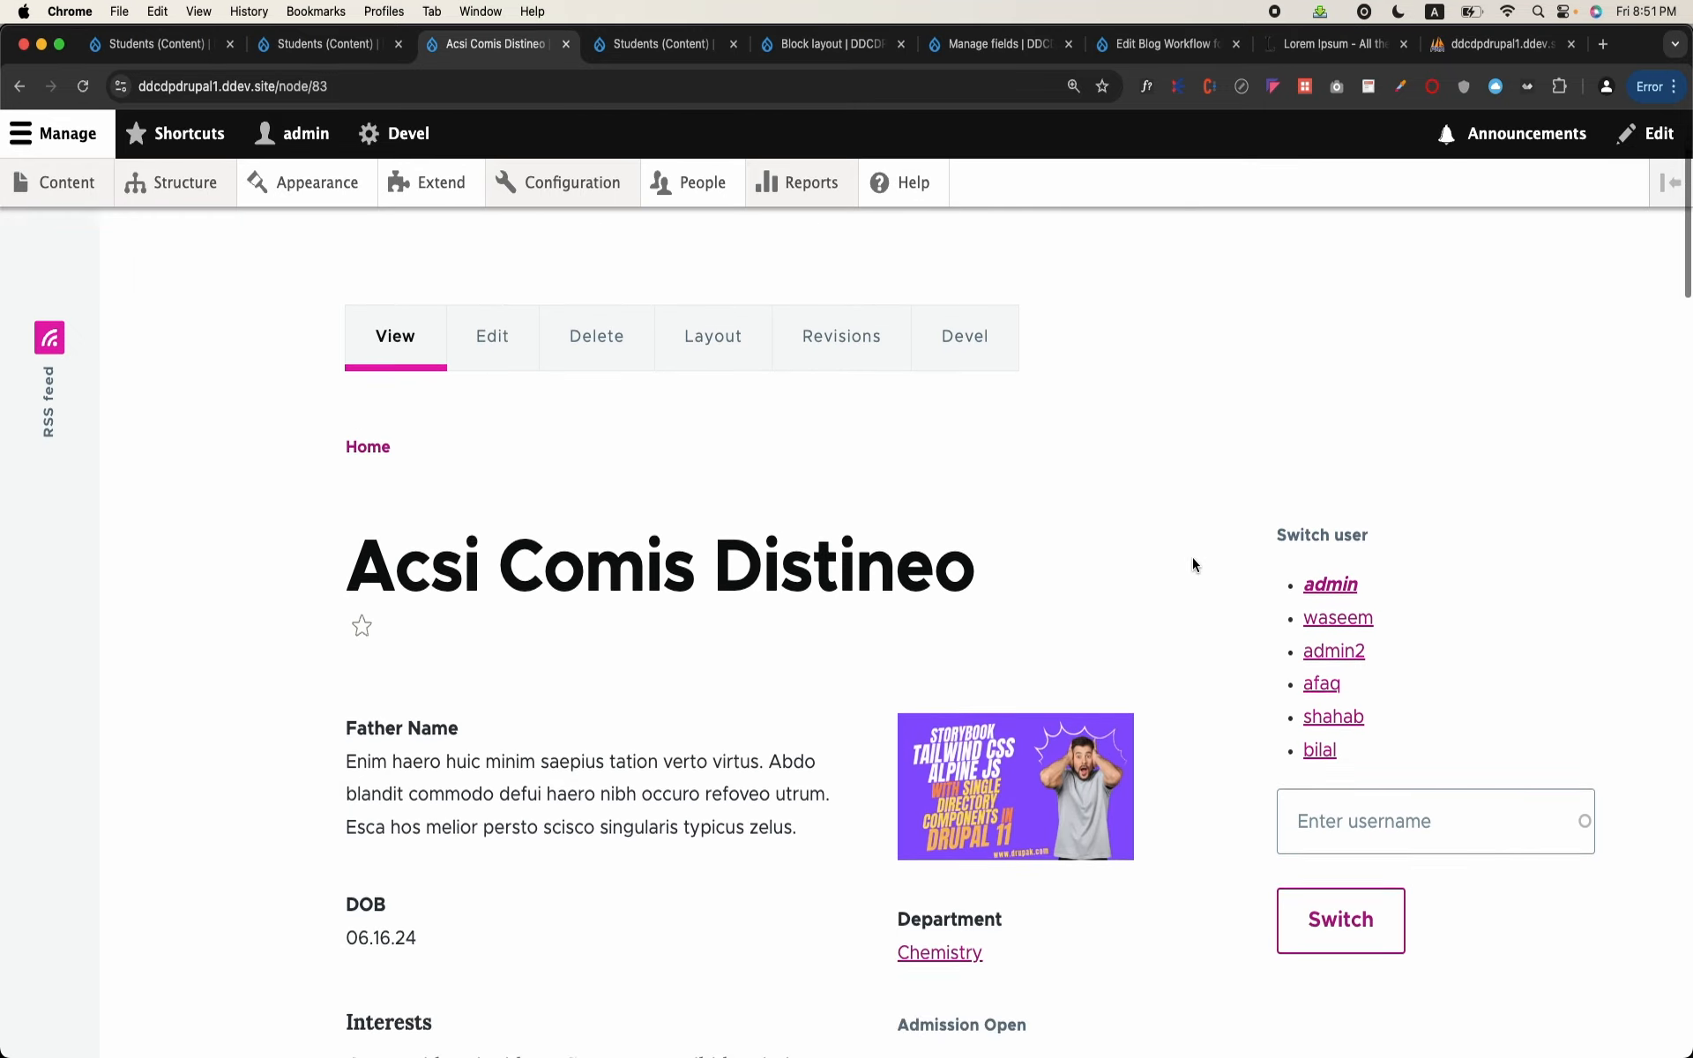
{"action": "scroll", "coordinate": [1193, 558], "scroll_direction": "up", "scroll_amount": 5}
Step: Look through this student's edit form without changing it and return to the Students page
{"action": "left_click", "coordinate": [480, 605]}
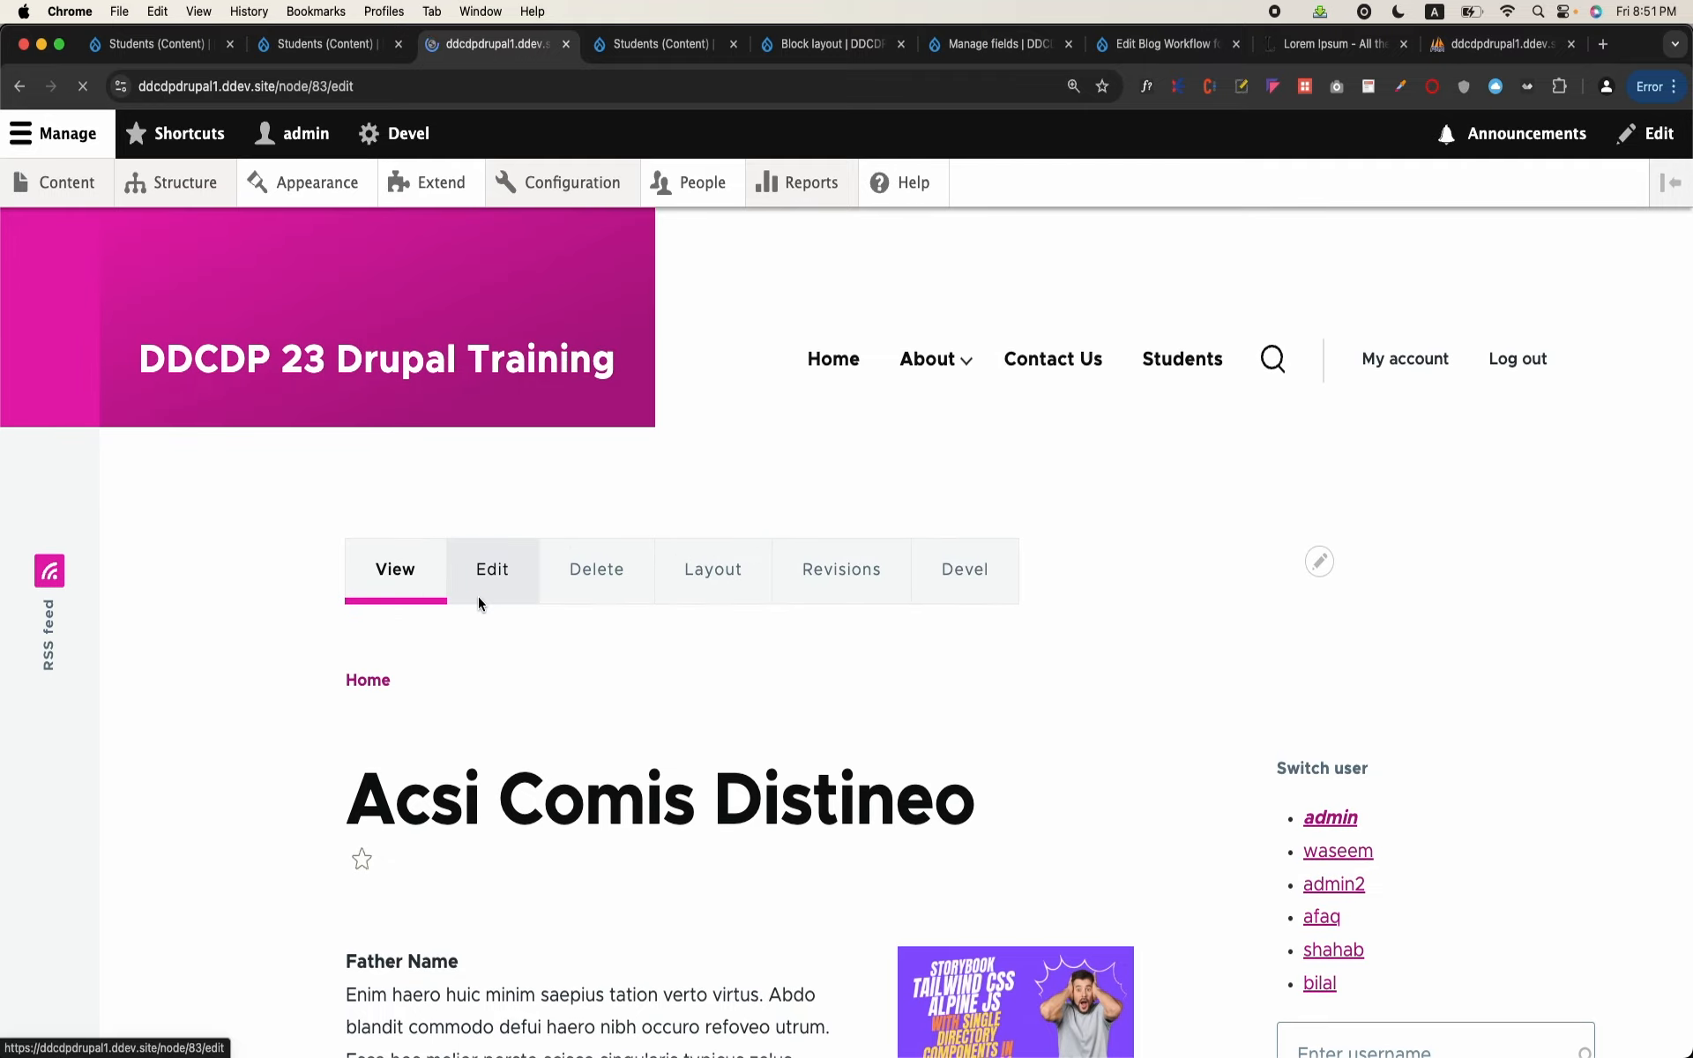
{"action": "scroll", "coordinate": [479, 597], "scroll_direction": "down", "scroll_amount": 10}
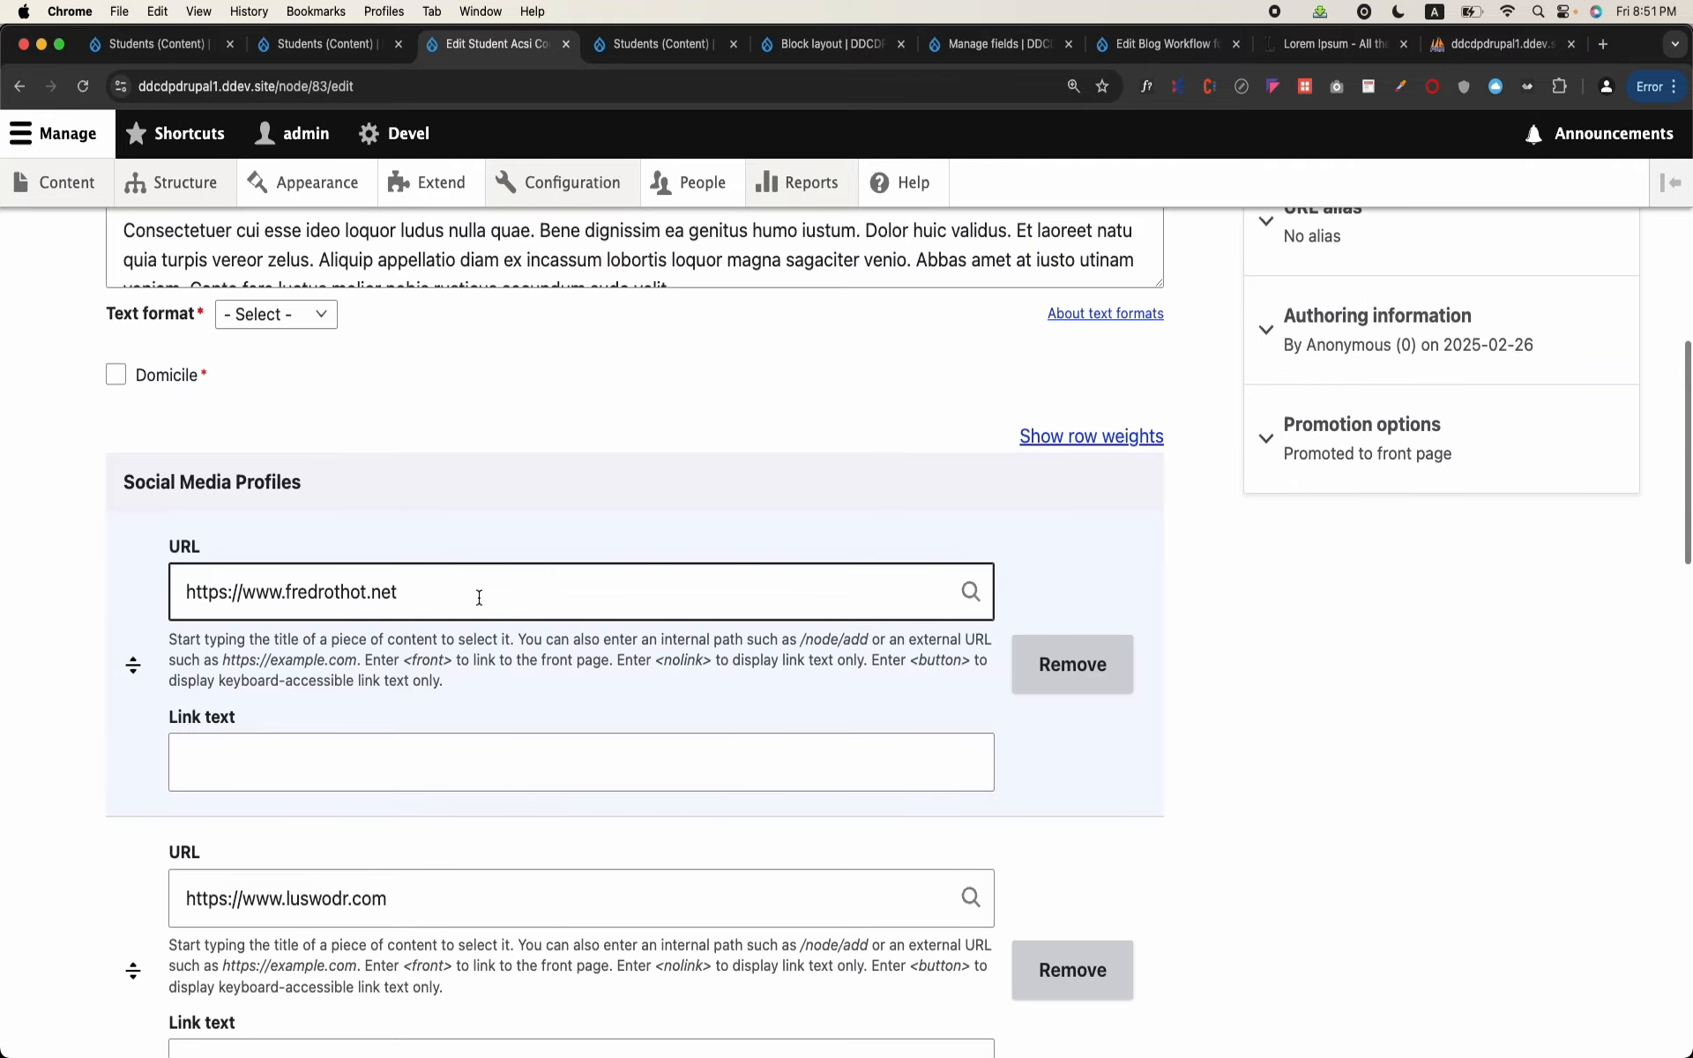
{"action": "scroll", "coordinate": [478, 597], "scroll_direction": "up", "scroll_amount": 10}
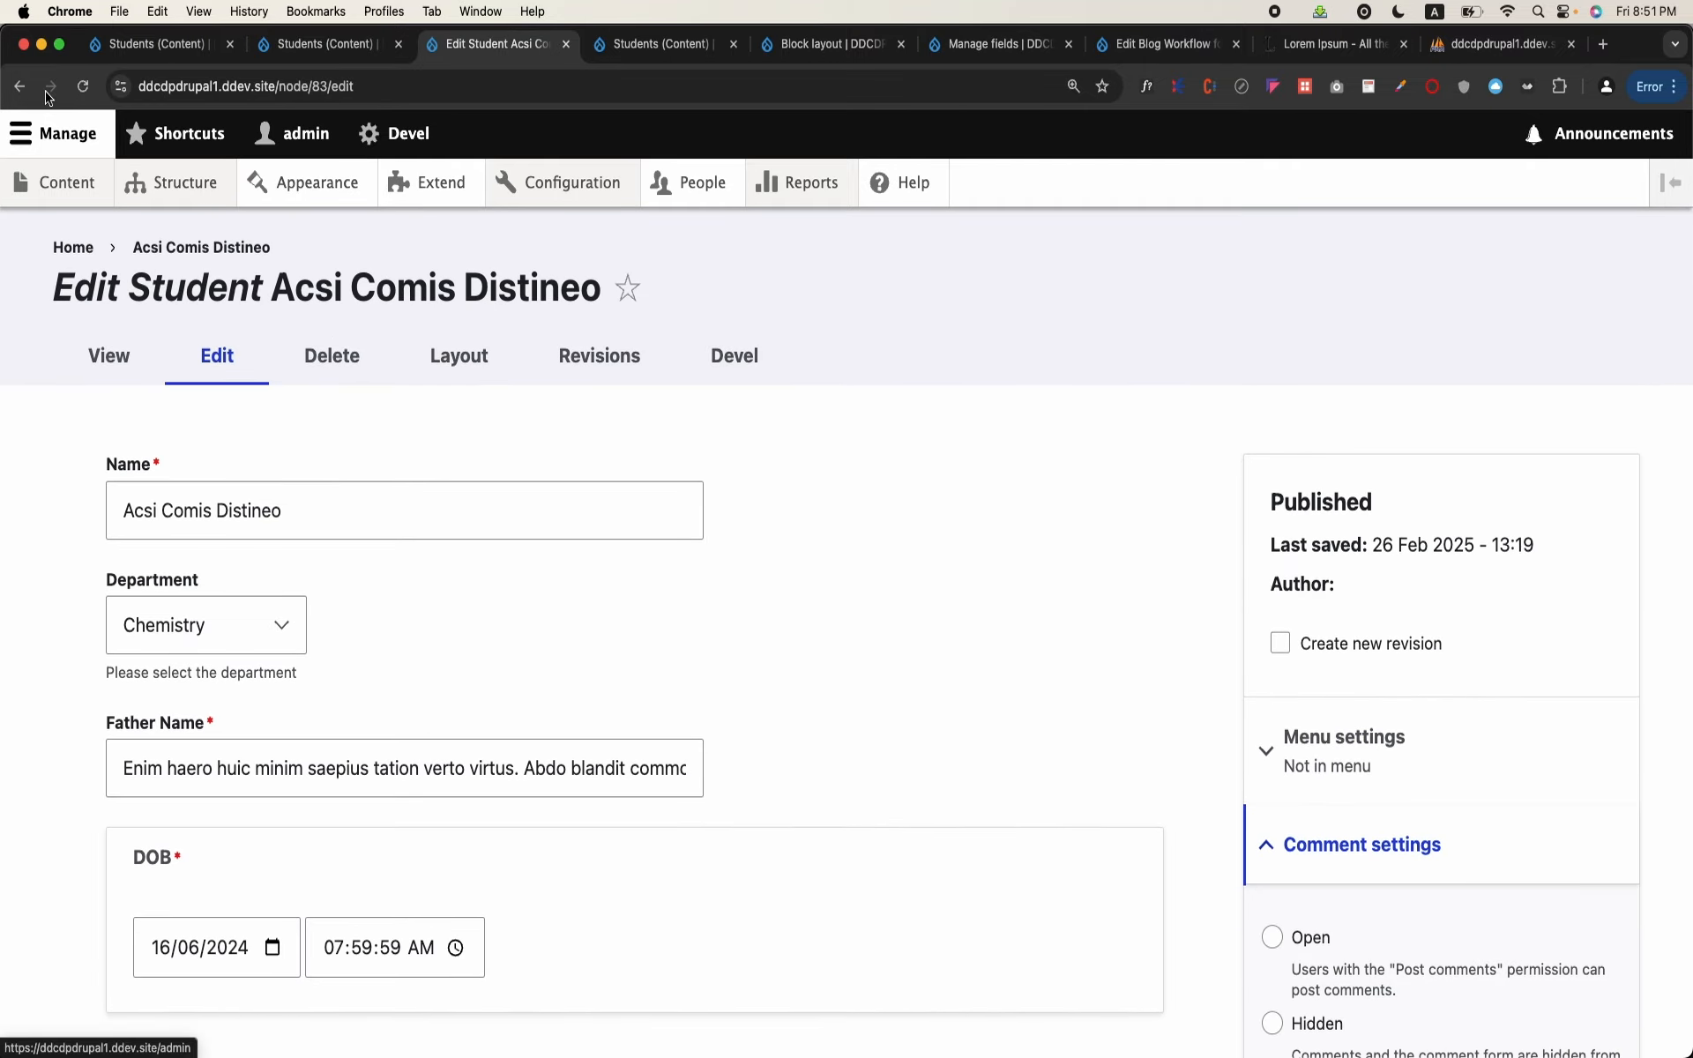
{"action": "left_click", "coordinate": [20, 85]}
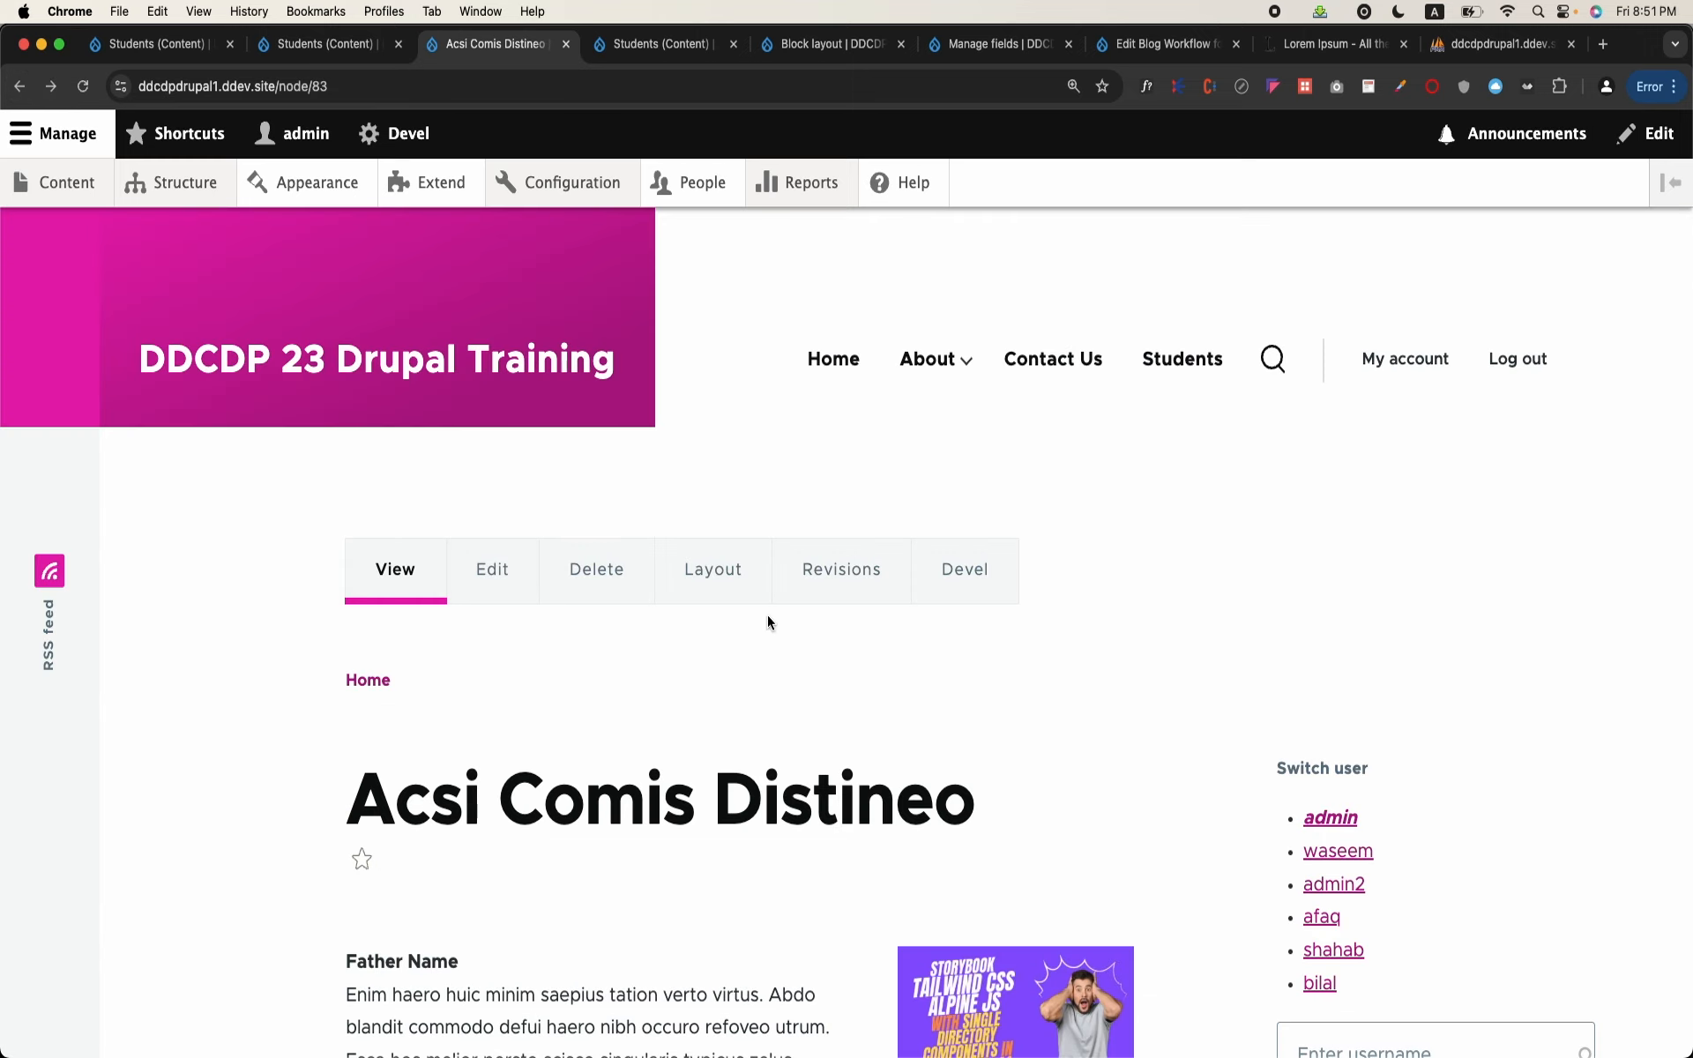
{"action": "left_click", "coordinate": [24, 86]}
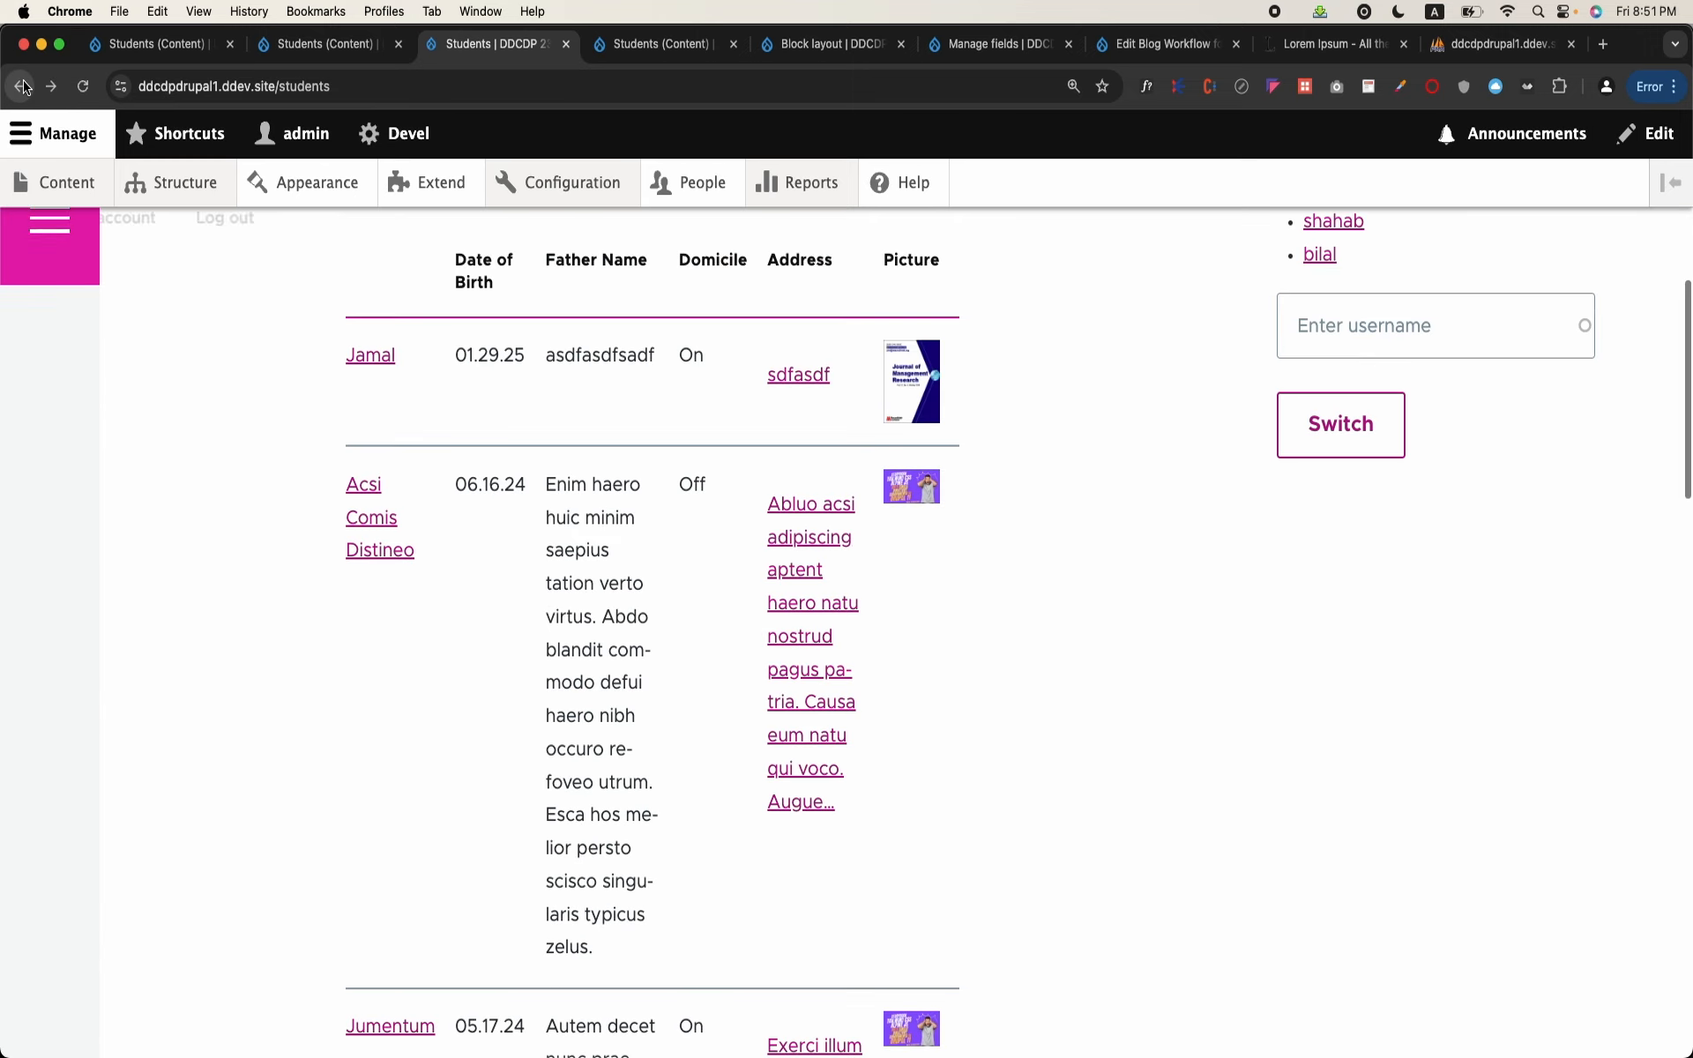
{"action": "scroll", "coordinate": [911, 640], "scroll_direction": "up", "scroll_amount": 8}
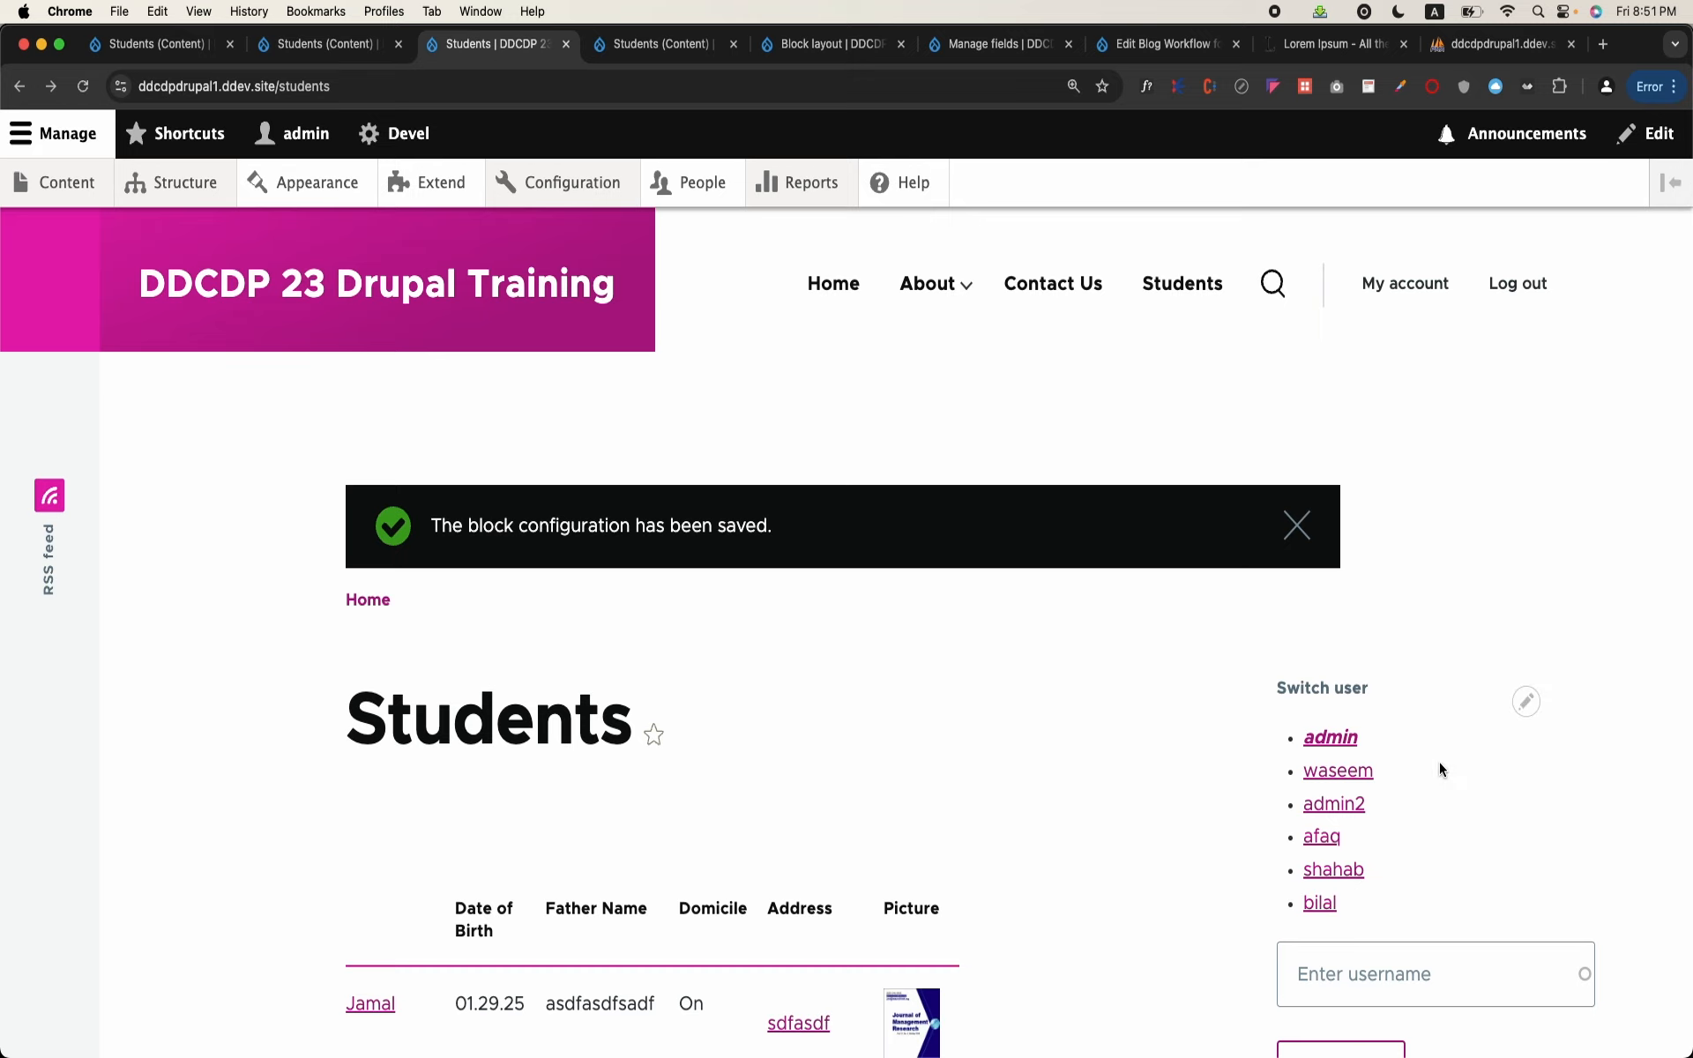
{"action": "left_click", "coordinate": [1526, 703]}
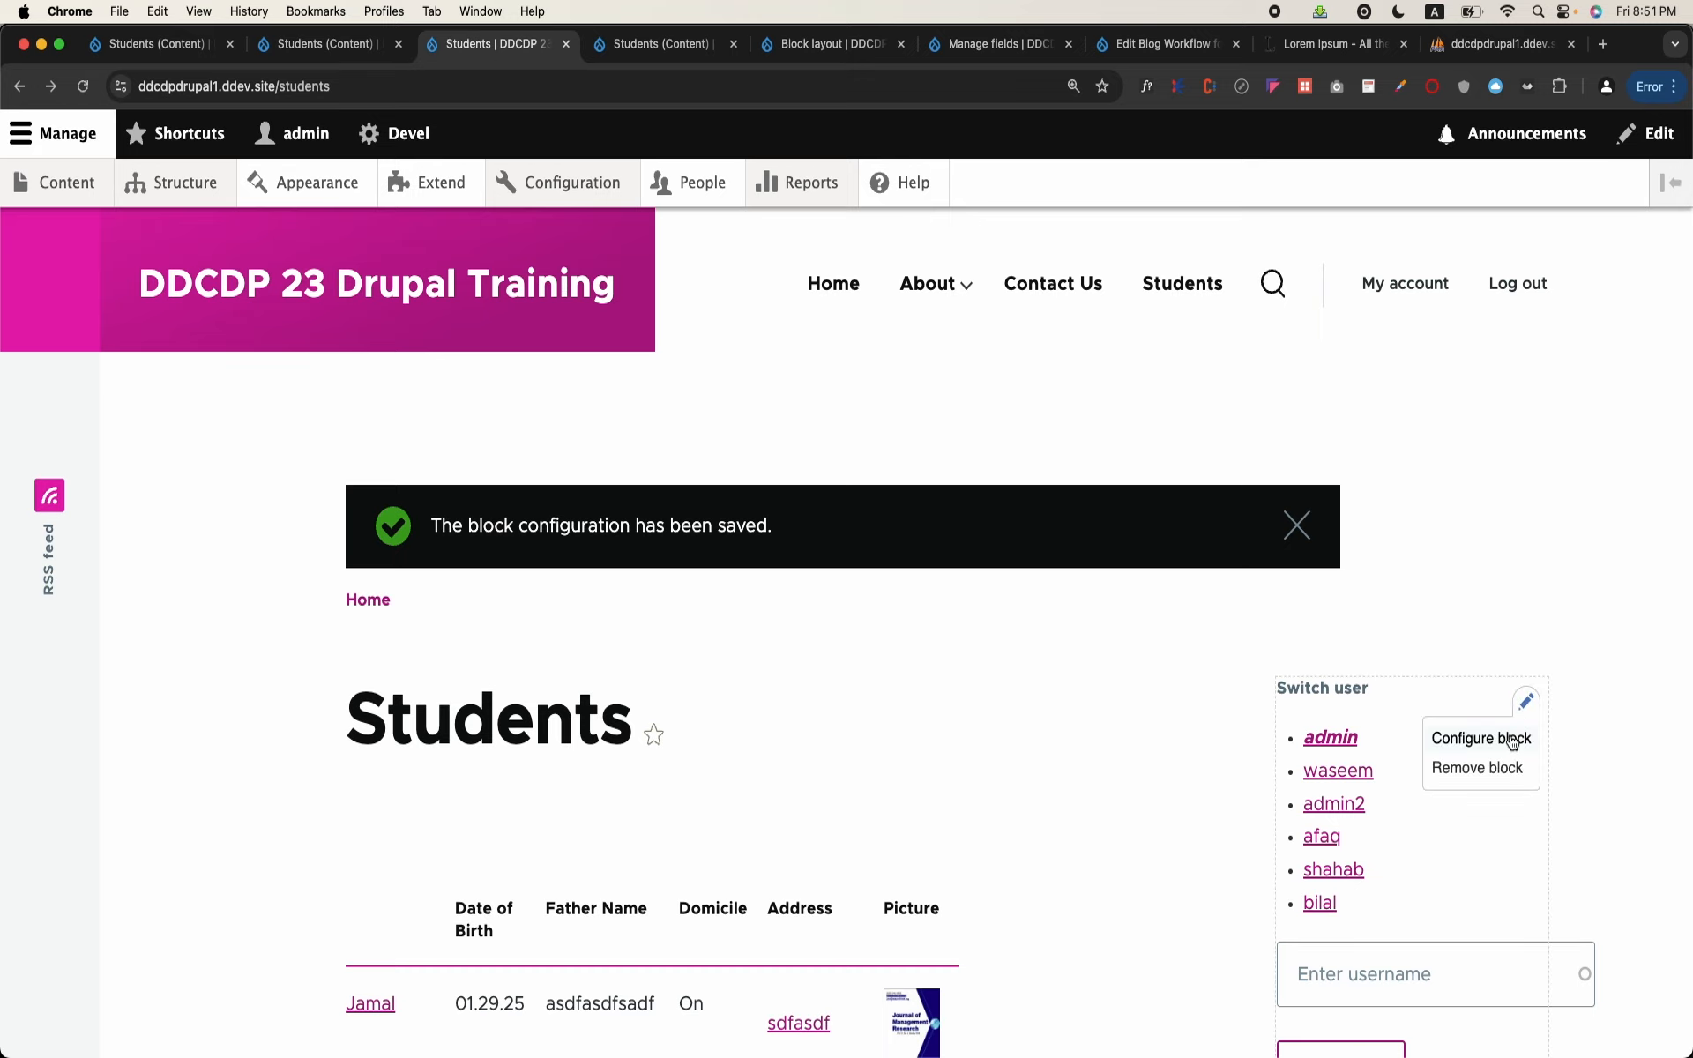
{"action": "left_click", "coordinate": [1510, 741]}
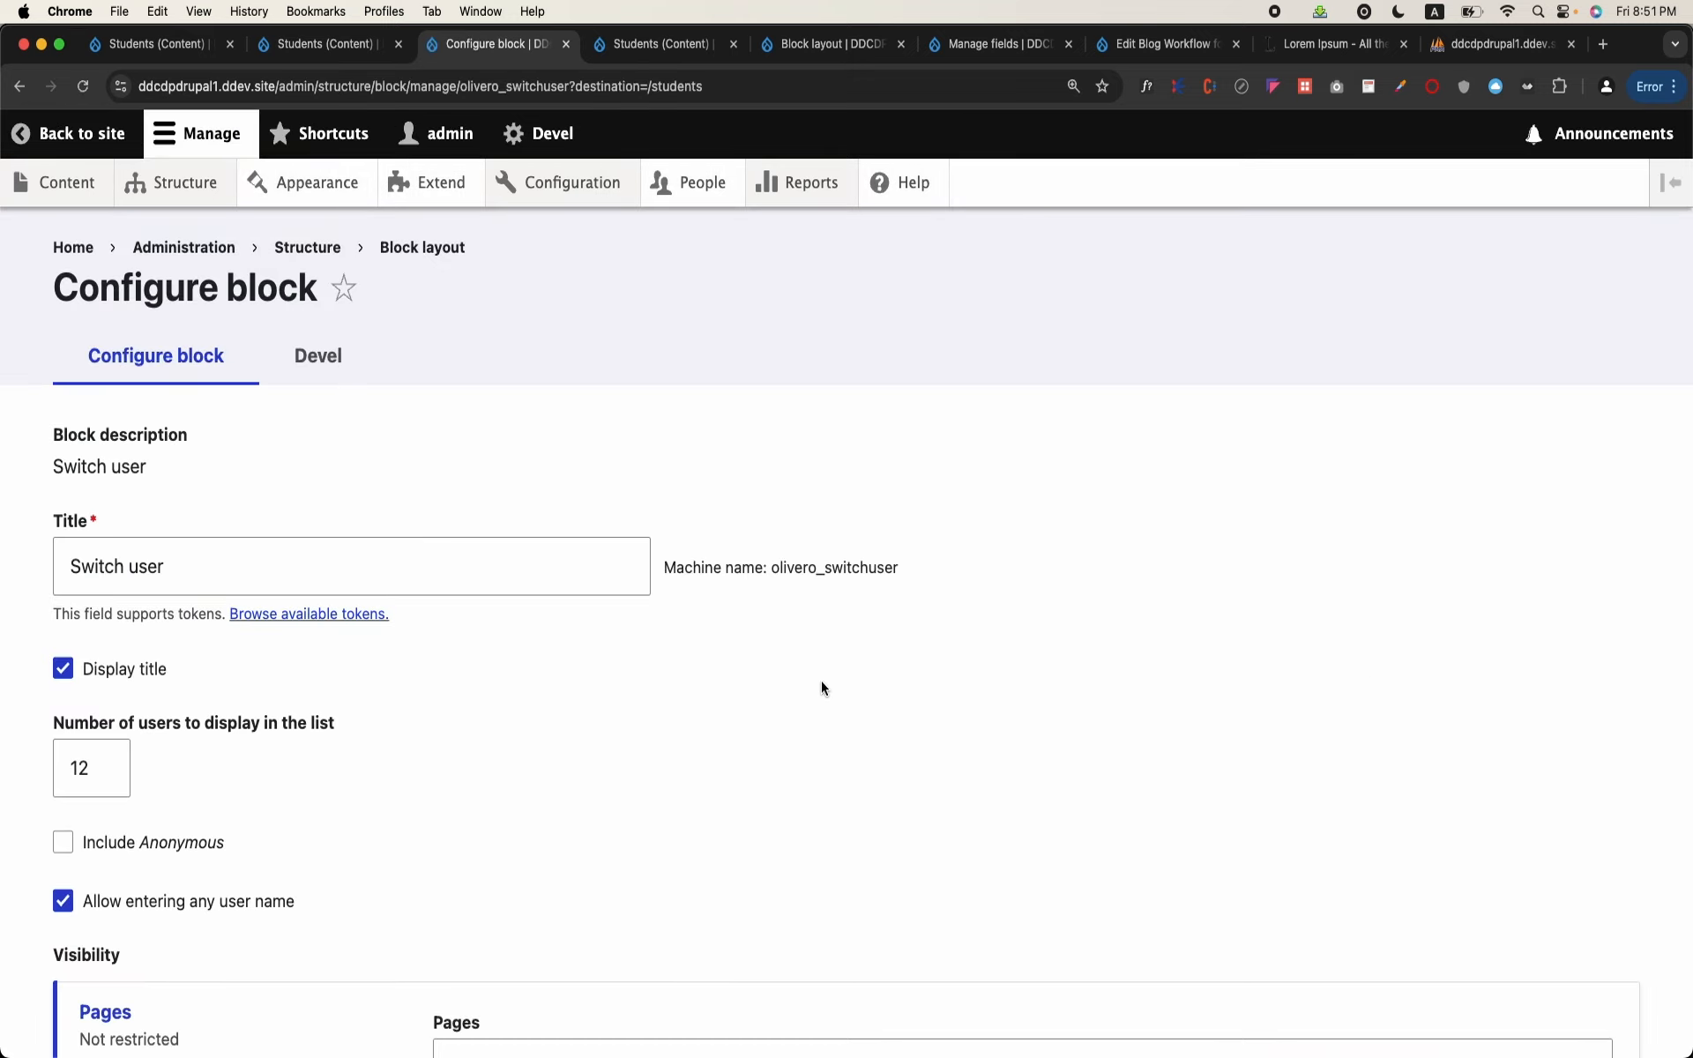
{"action": "left_click", "coordinate": [32, 94]}
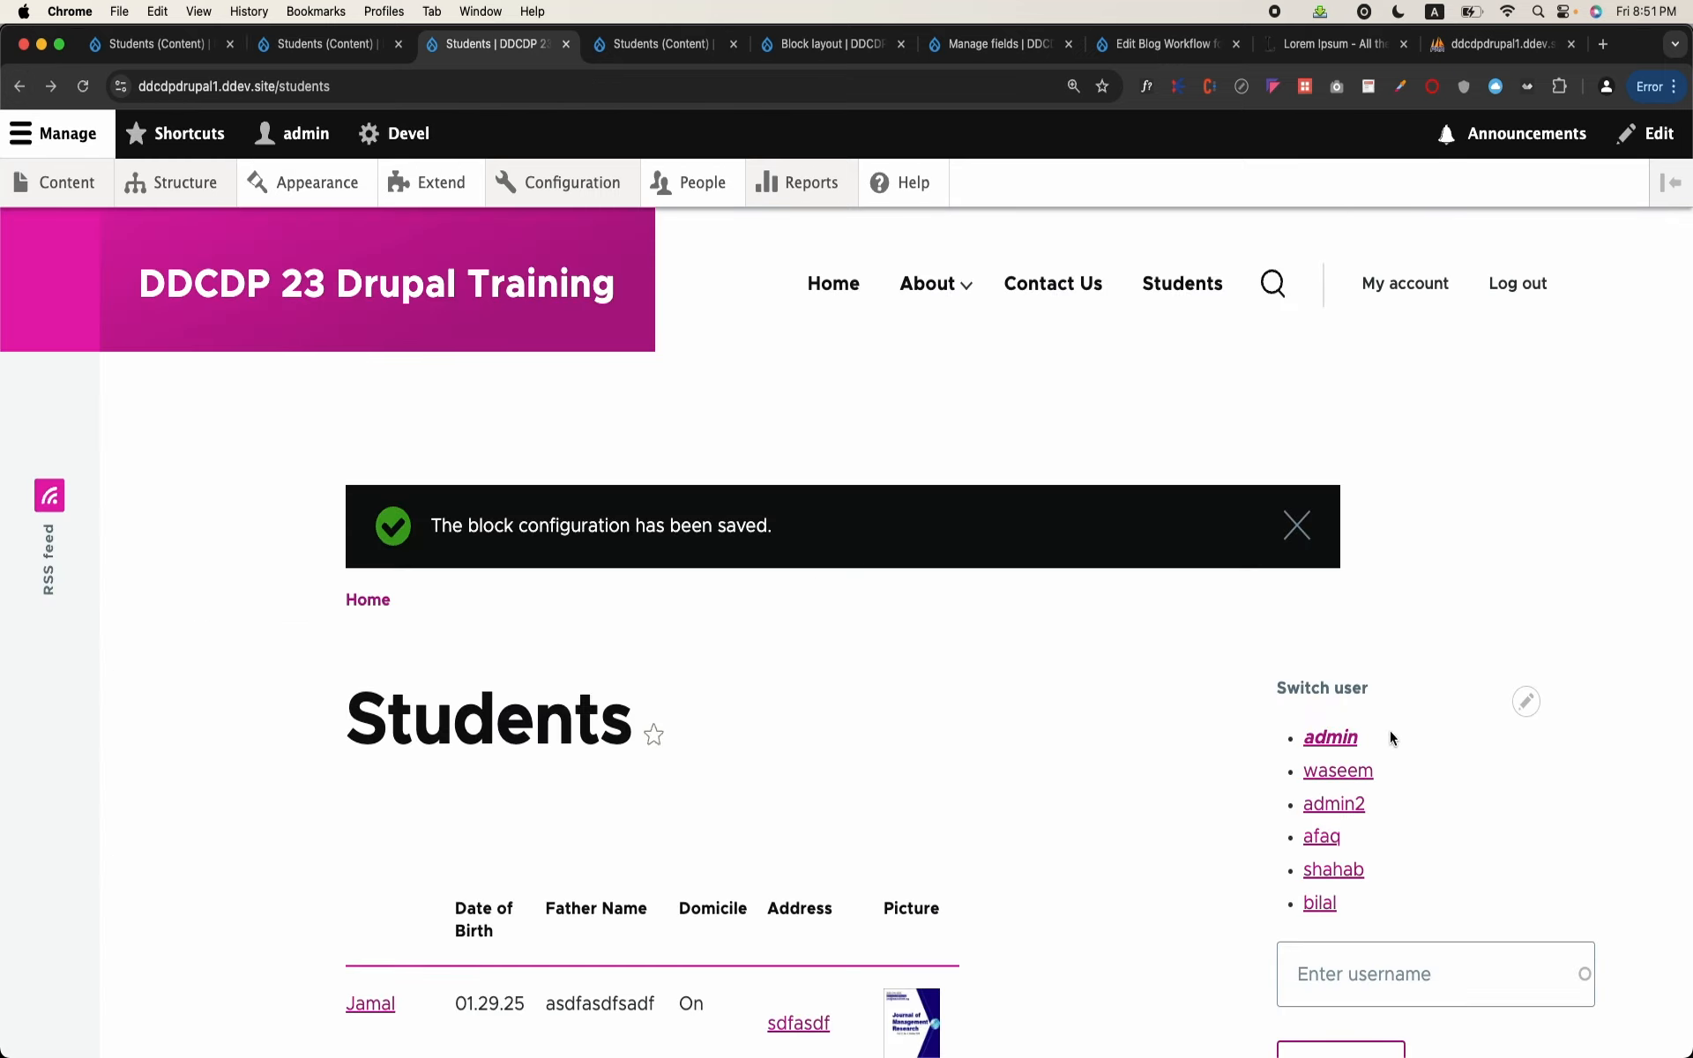
{"action": "scroll", "coordinate": [1414, 746], "scroll_direction": "down", "scroll_amount": 3}
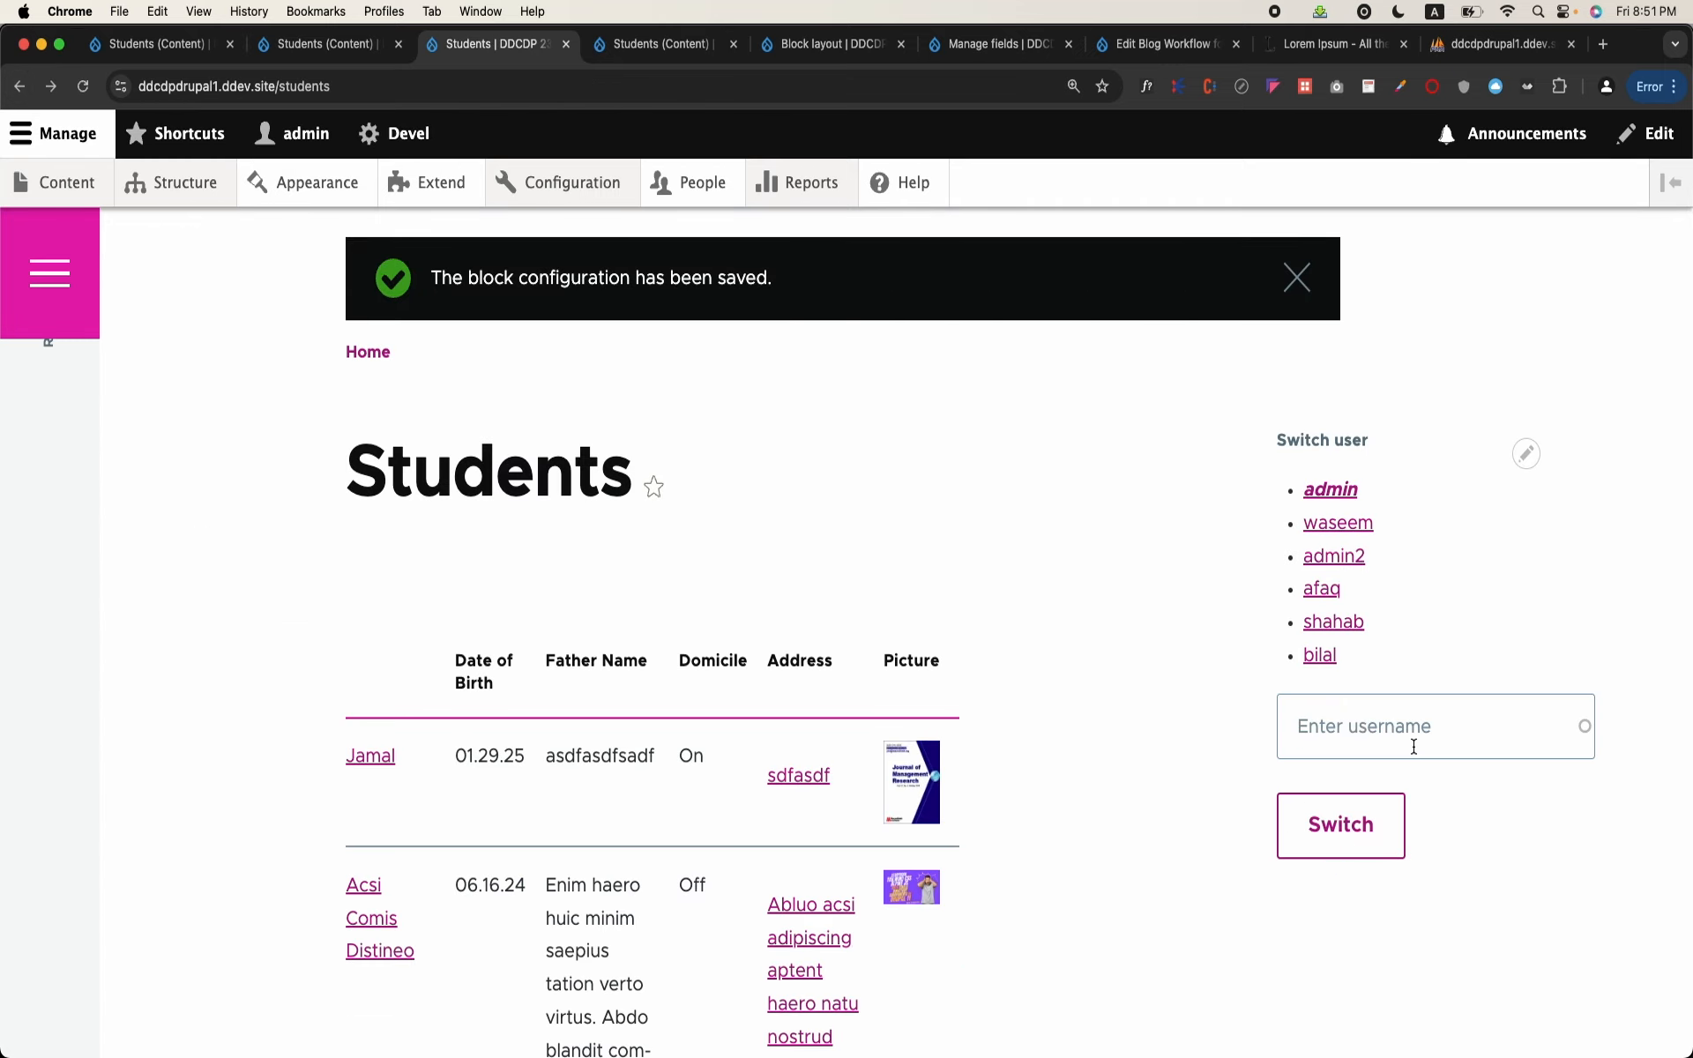
{"action": "scroll", "coordinate": [1149, 746], "scroll_direction": "up", "scroll_amount": 1}
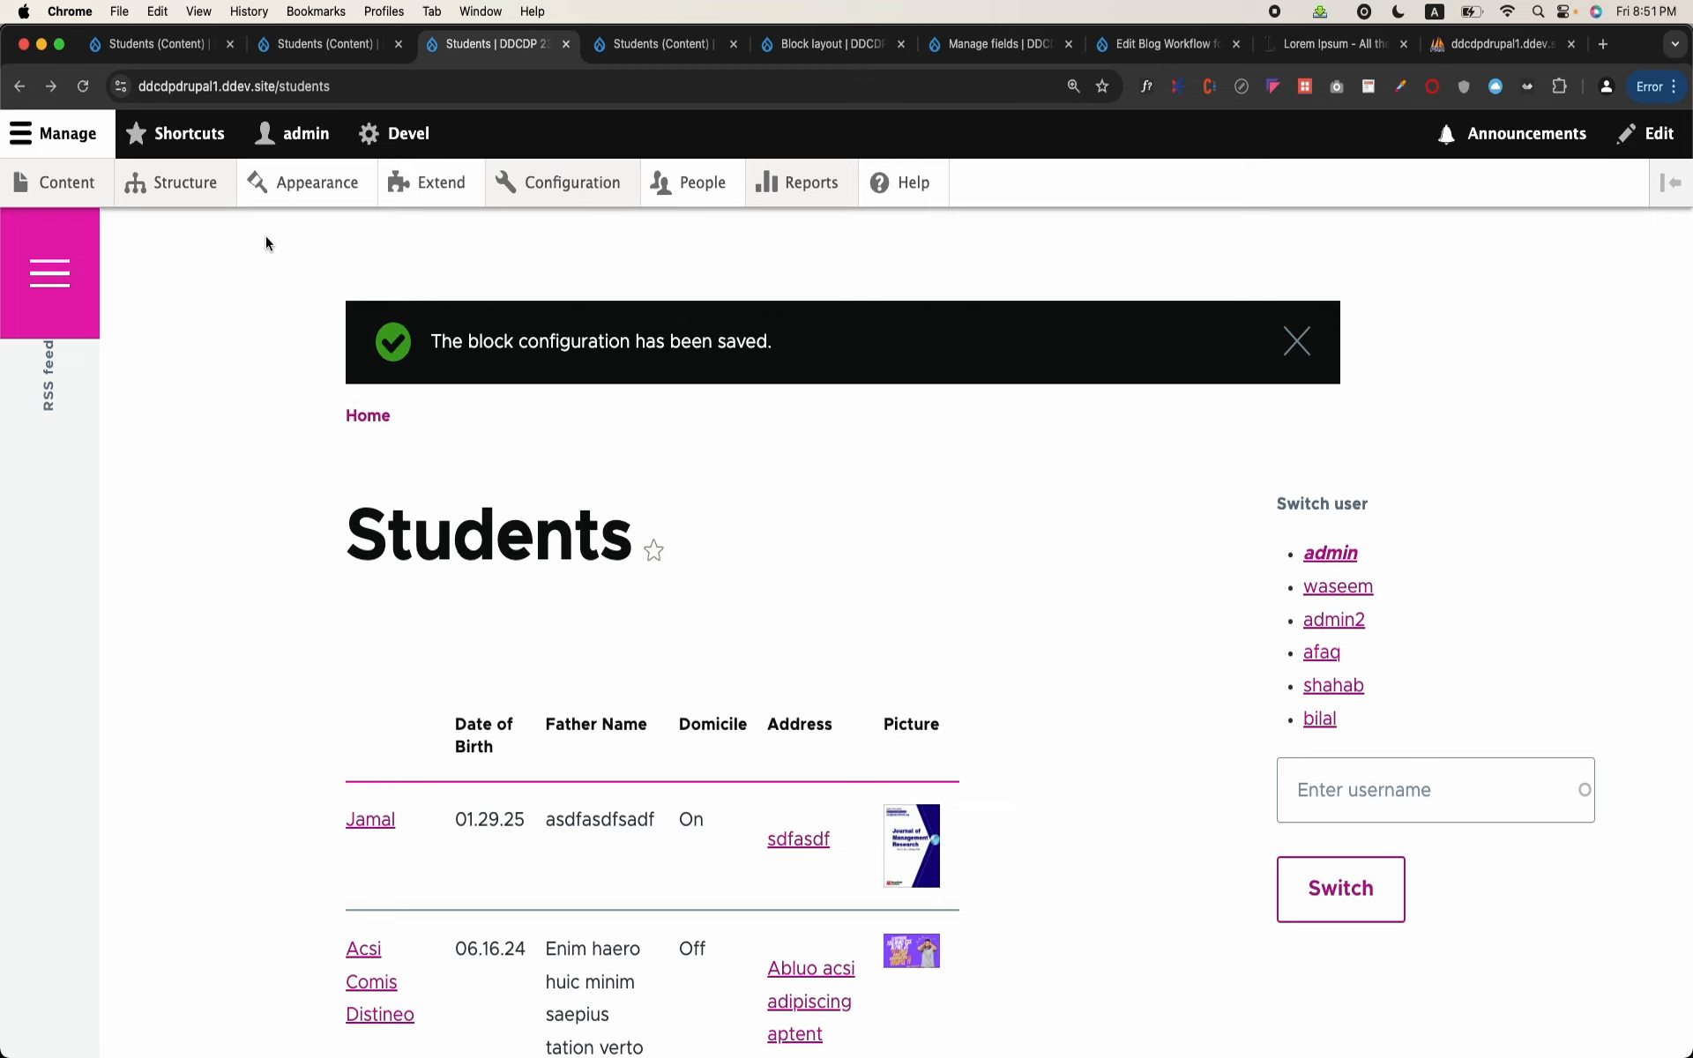
Step: Open the configuration of the sidebar's Students: Recent Students block from the site's block layout
{"action": "left_click", "coordinate": [185, 185]}
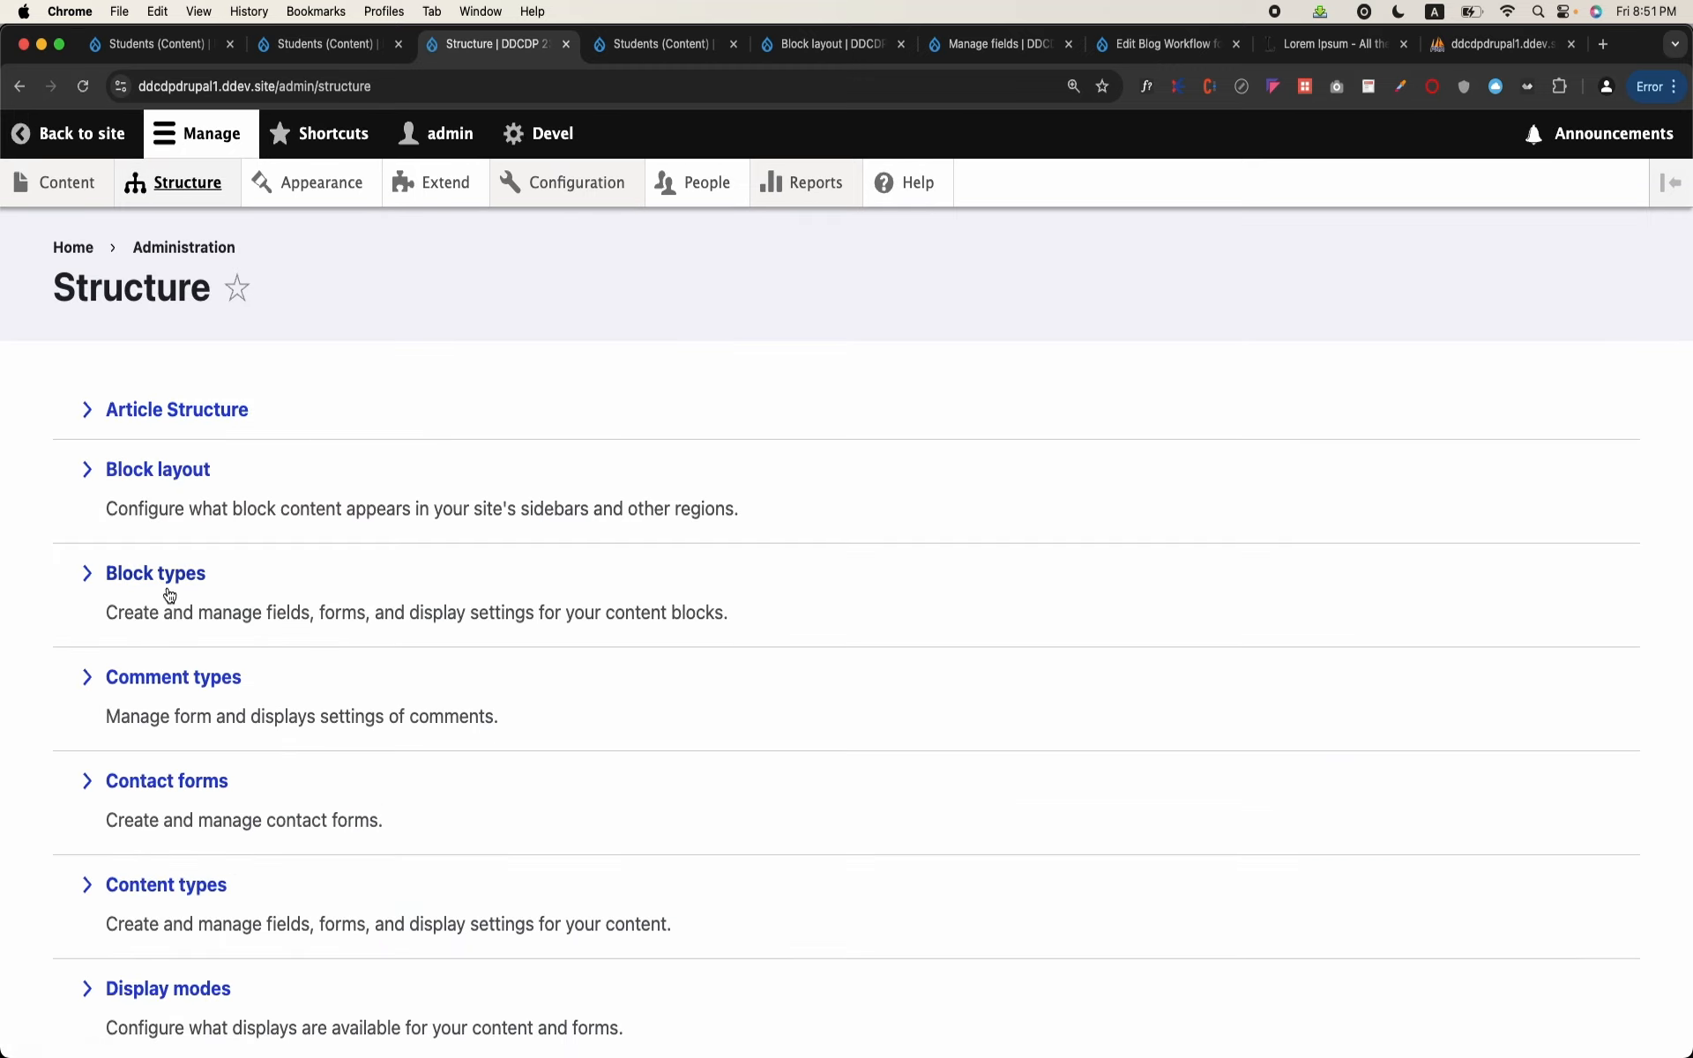
{"action": "left_click", "coordinate": [169, 591]}
{"action": "left_click", "coordinate": [27, 88]}
{"action": "left_click", "coordinate": [145, 469]}
{"action": "scroll", "coordinate": [684, 598], "scroll_direction": "down", "scroll_amount": 20}
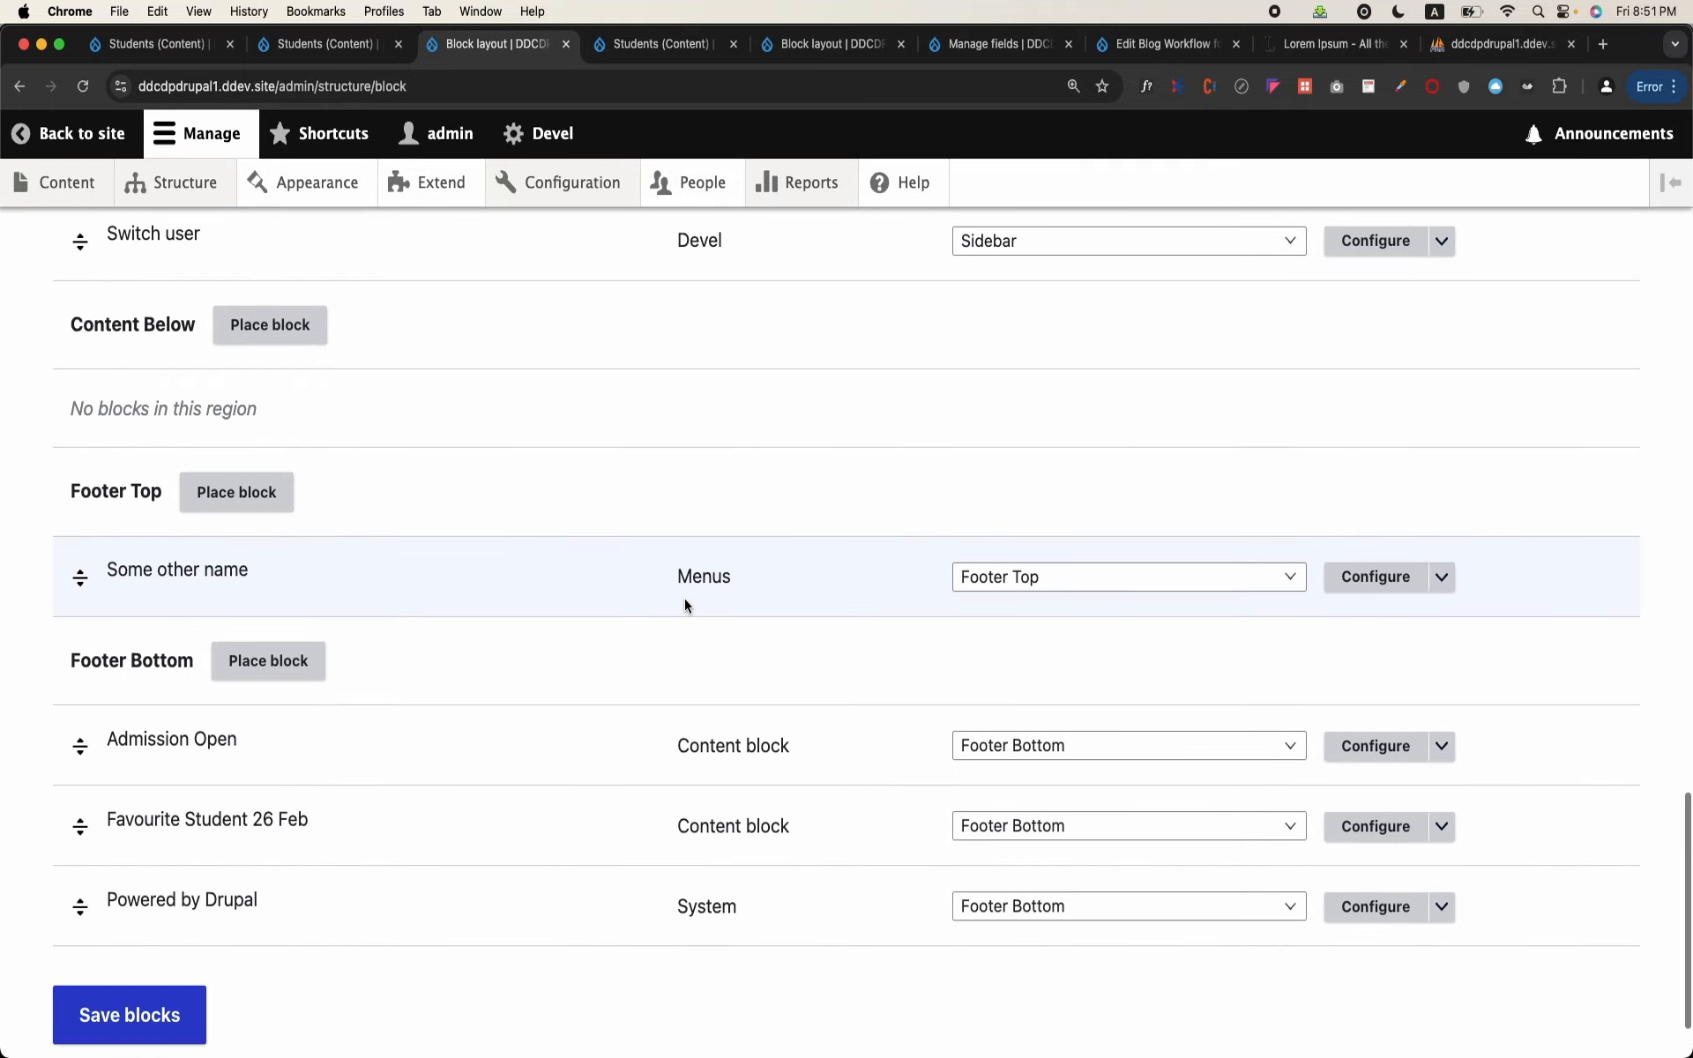
{"action": "scroll", "coordinate": [684, 597], "scroll_direction": "up", "scroll_amount": 5}
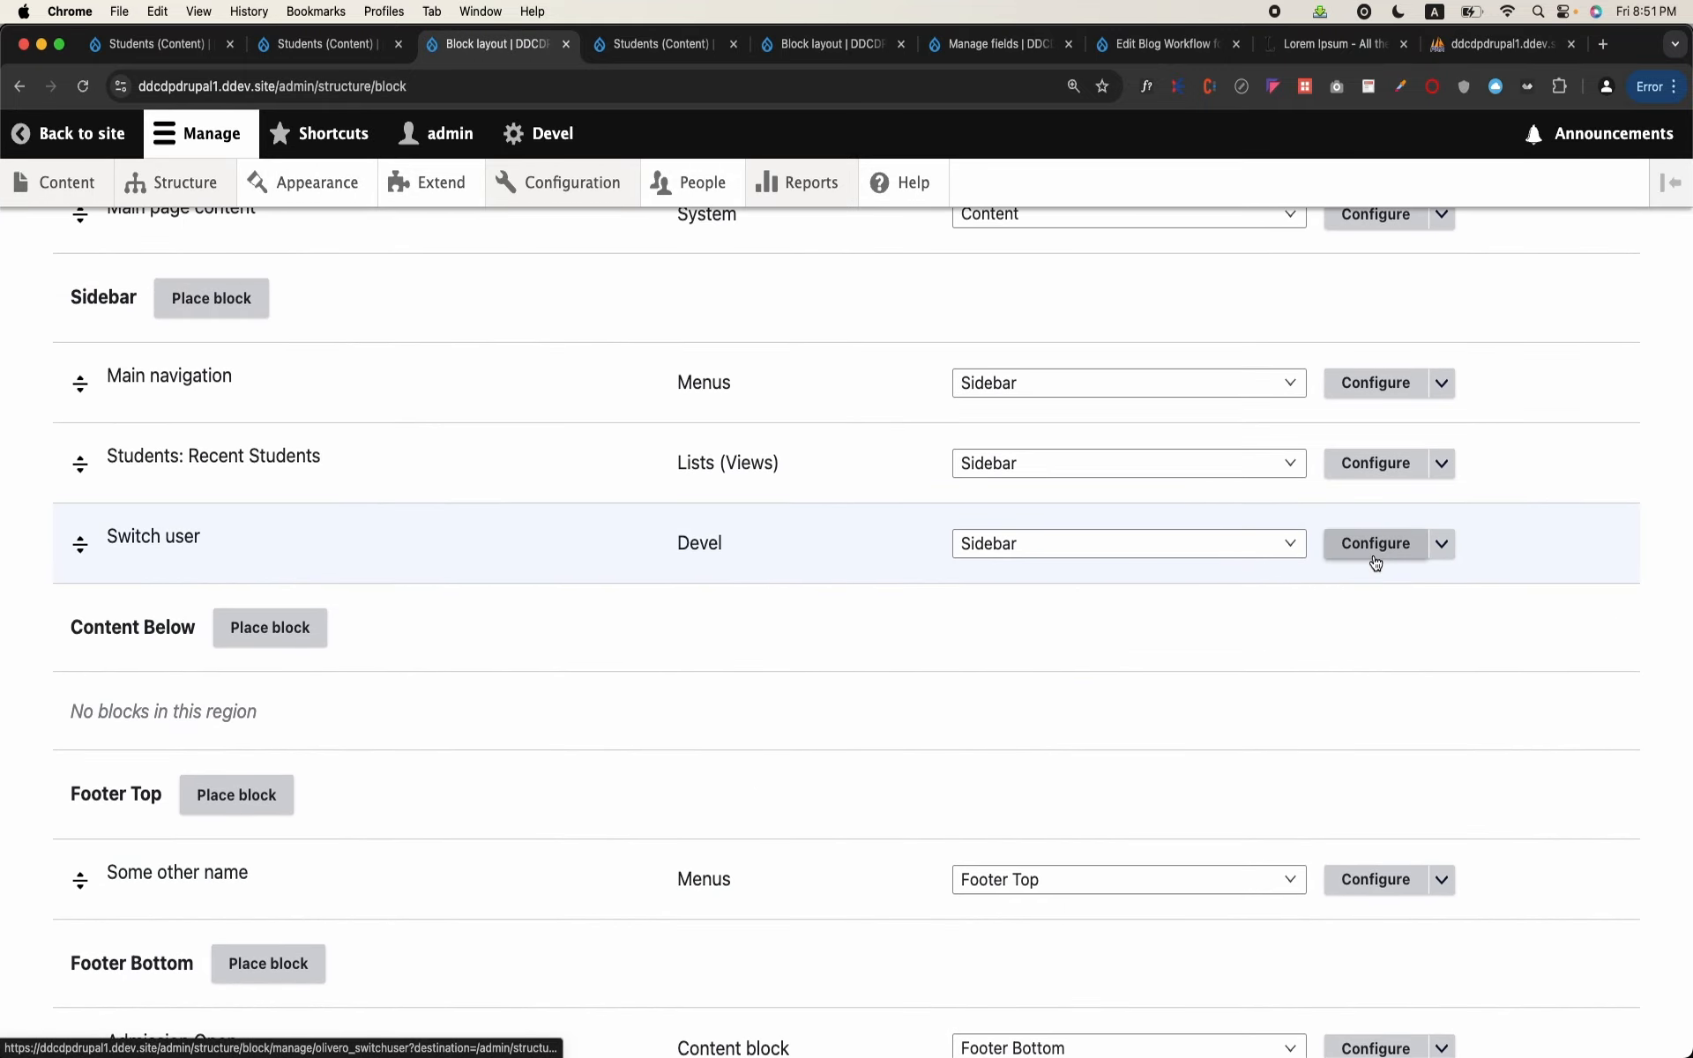
{"action": "left_click", "coordinate": [1367, 473]}
Step: Review the block's content type restriction and remove the /students/* line from its page list
{"action": "scroll", "coordinate": [693, 745], "scroll_direction": "down", "scroll_amount": 3}
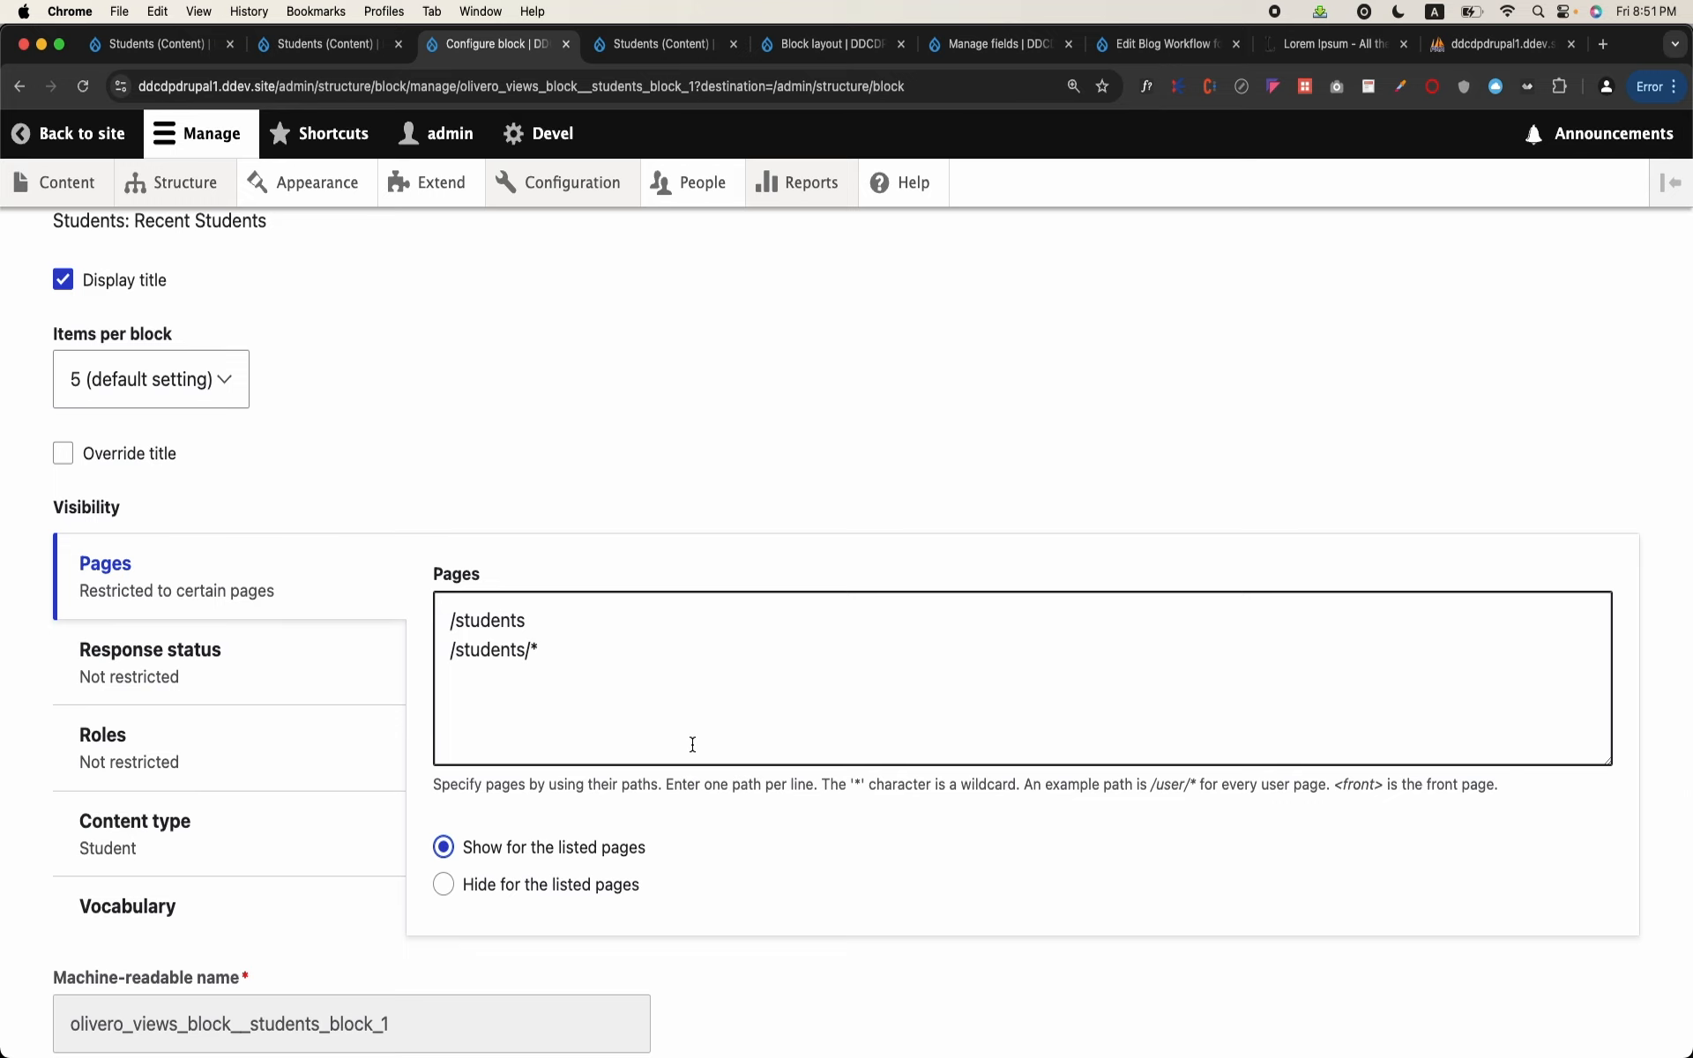
{"action": "scroll", "coordinate": [302, 673], "scroll_direction": "down", "scroll_amount": 2}
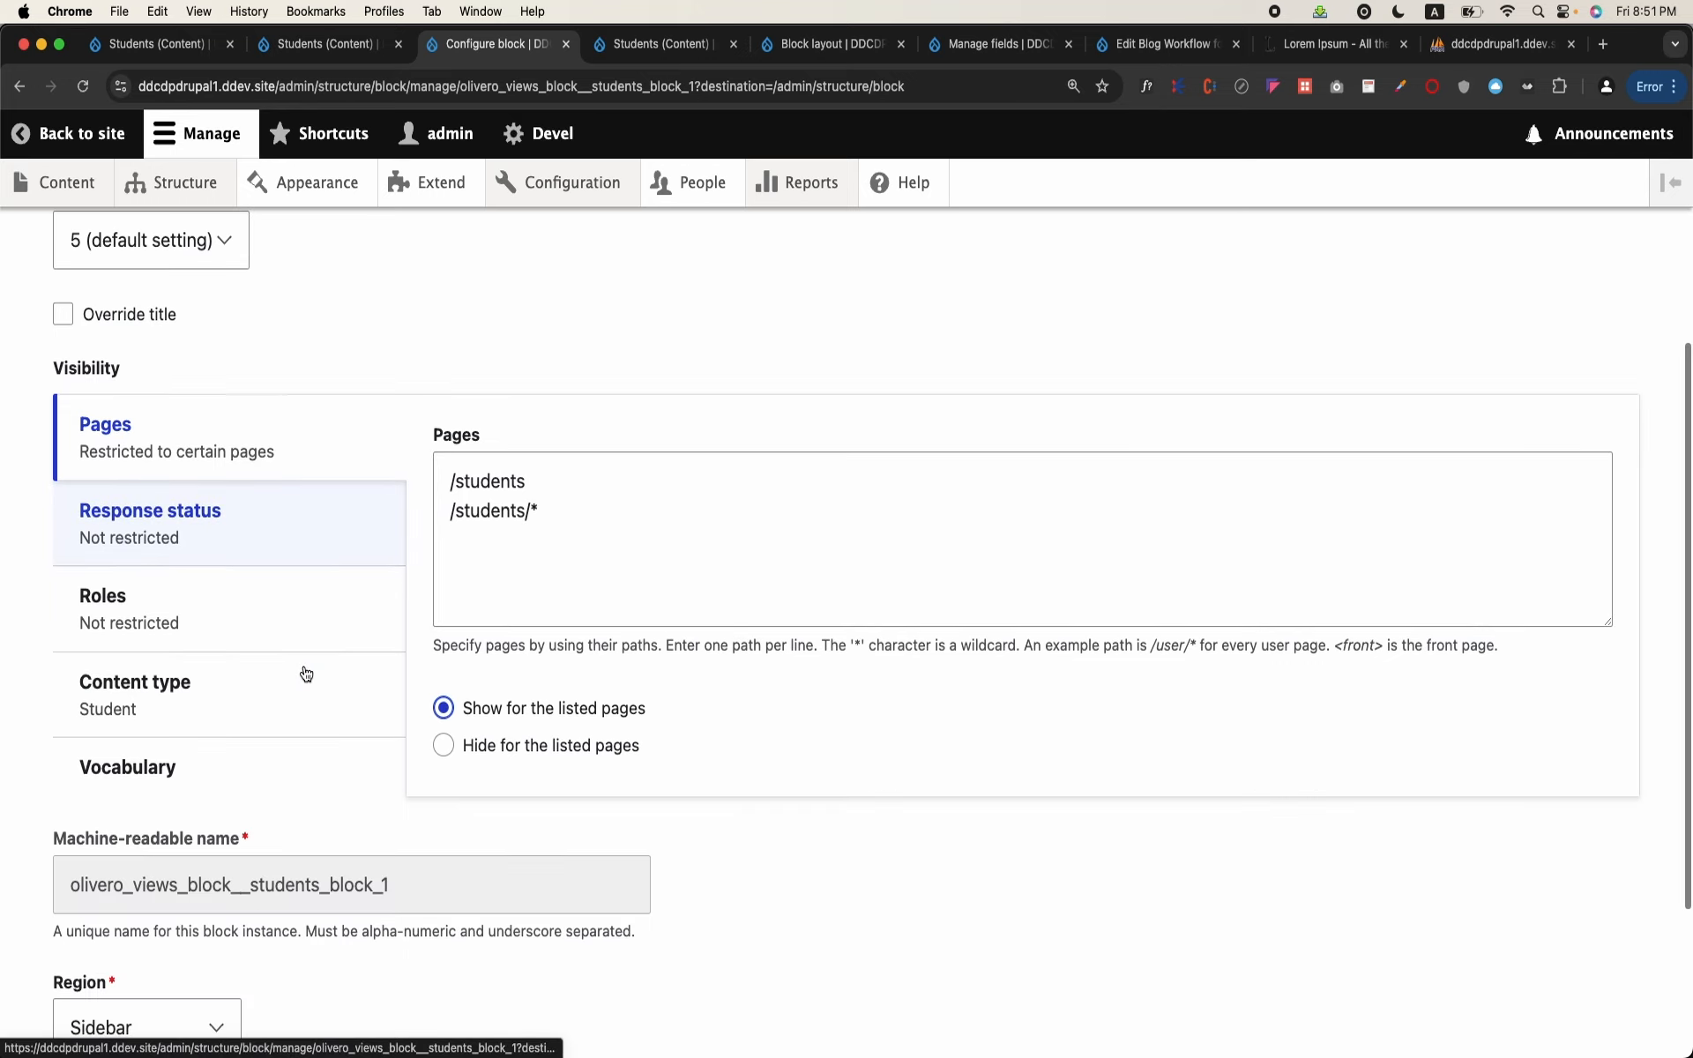
{"action": "left_click", "coordinate": [225, 694]}
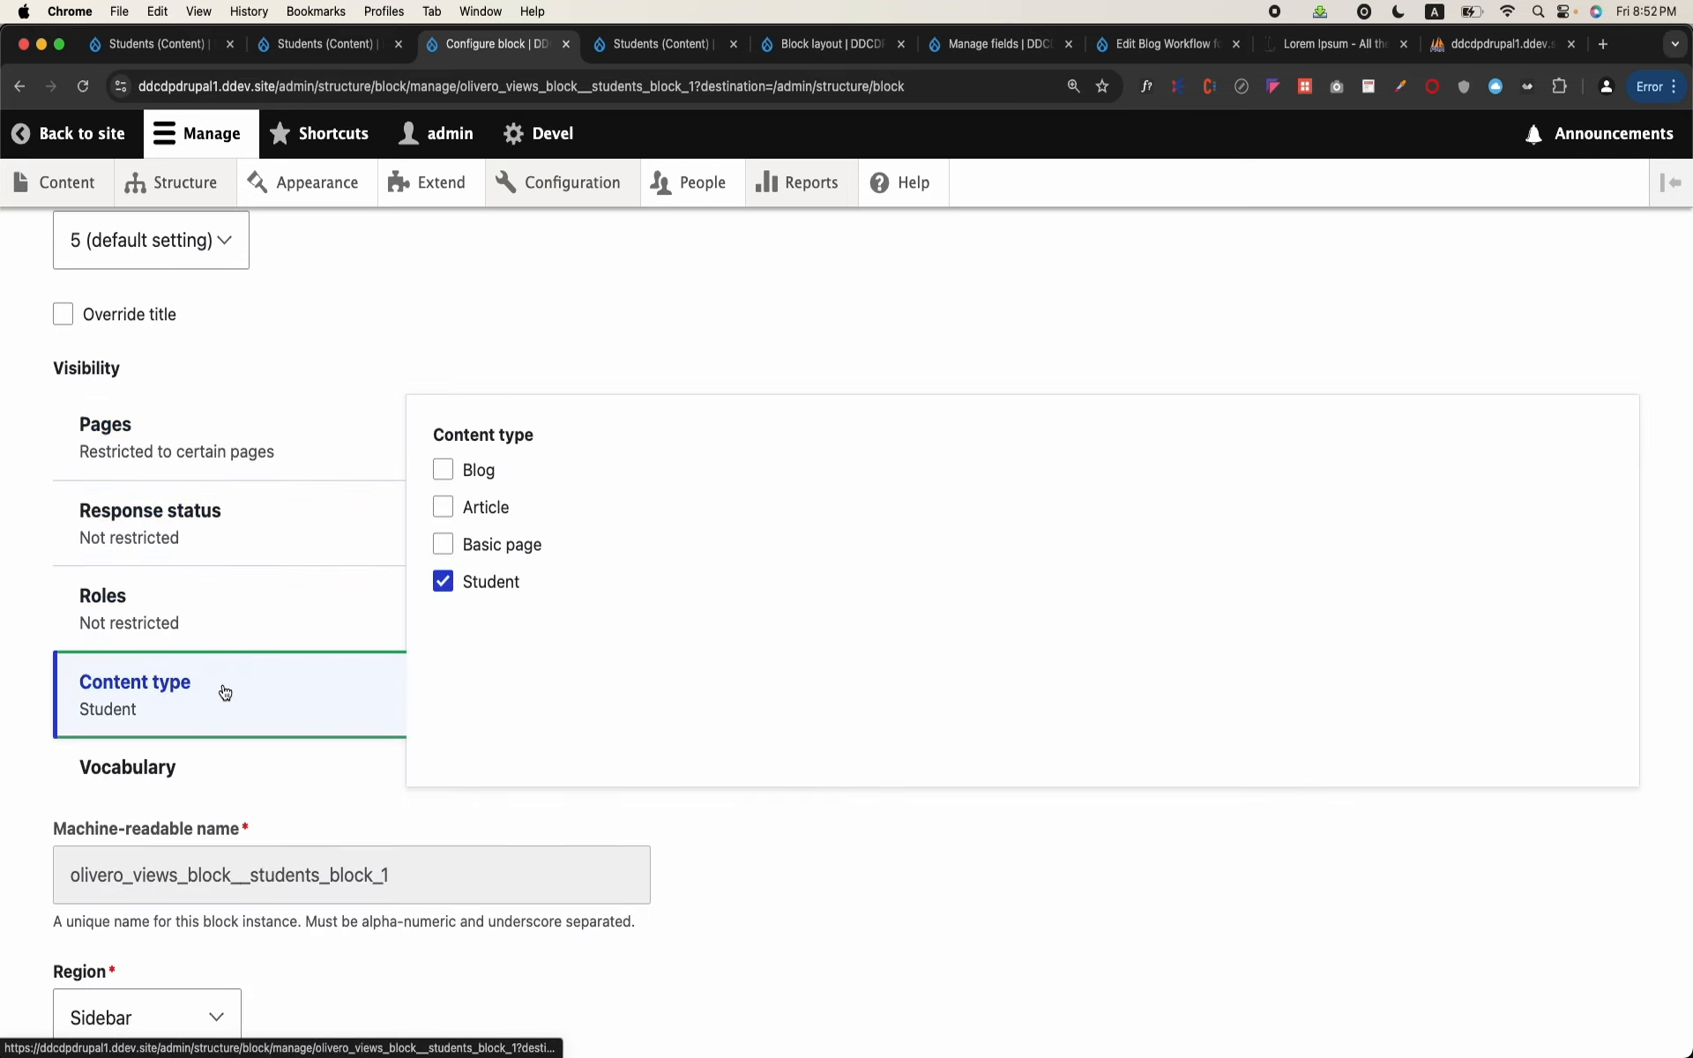
{"action": "scroll", "coordinate": [378, 577], "scroll_direction": "down", "scroll_amount": 2}
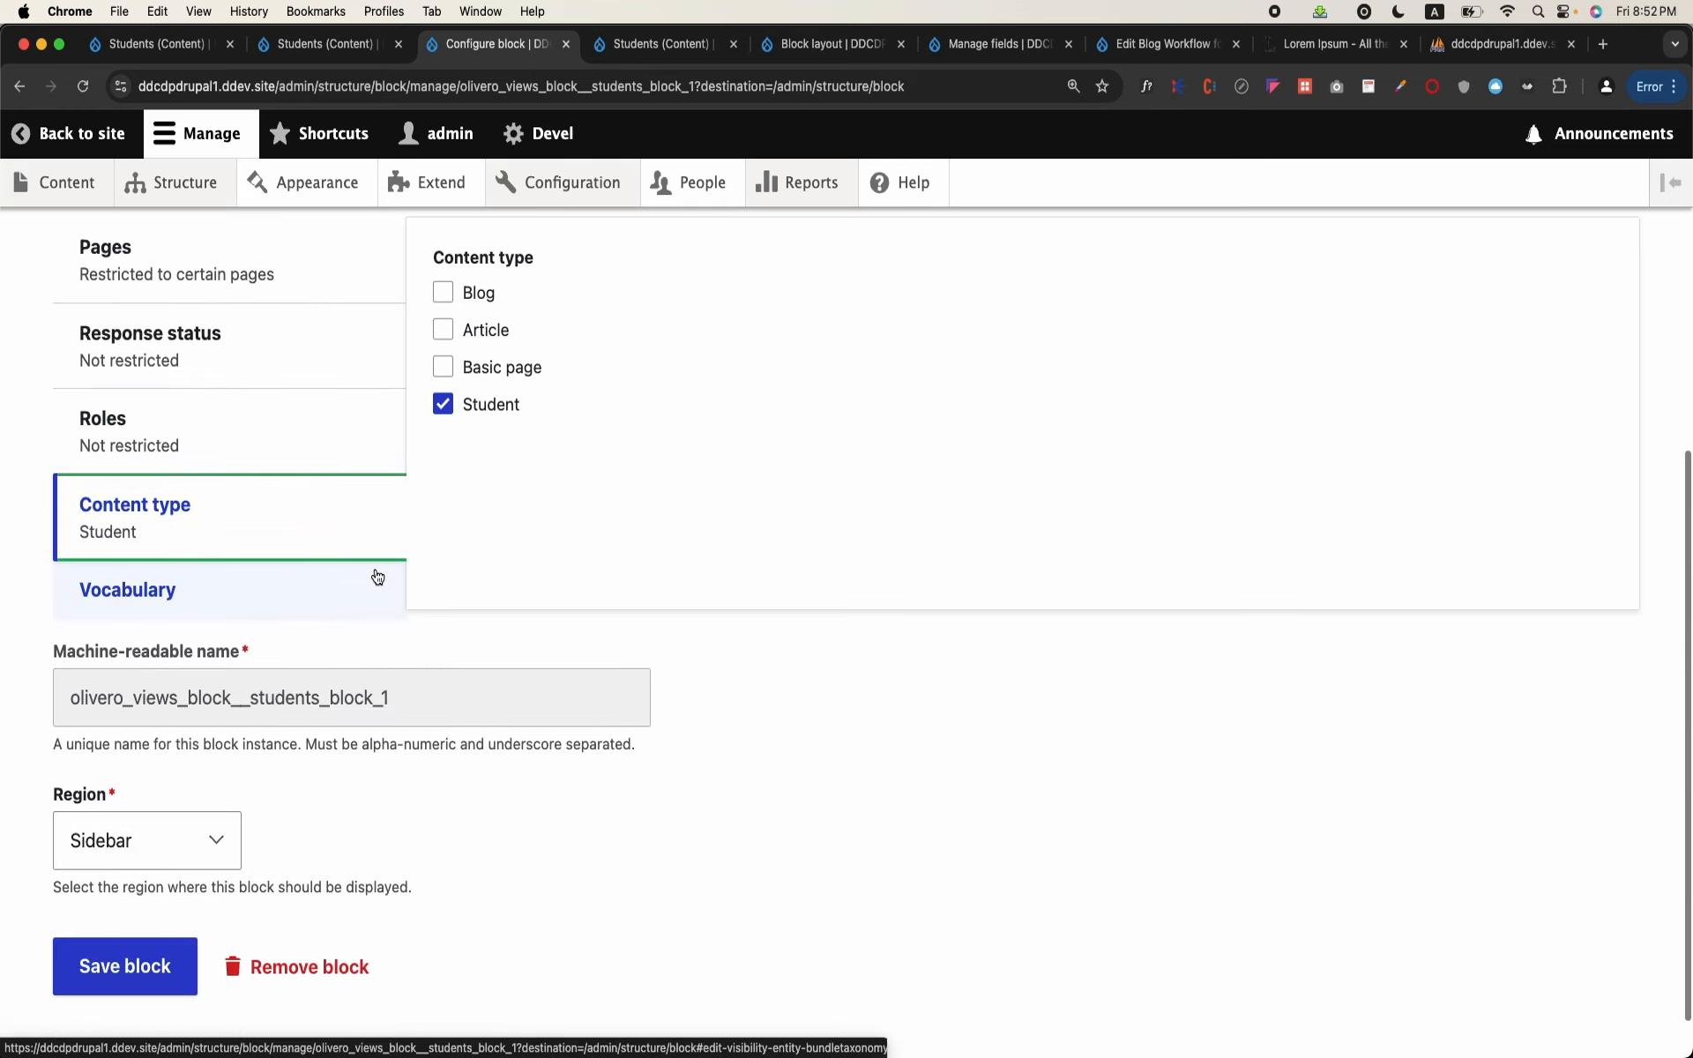
{"action": "scroll", "coordinate": [375, 578], "scroll_direction": "up", "scroll_amount": 3}
{"action": "left_click", "coordinate": [357, 579]}
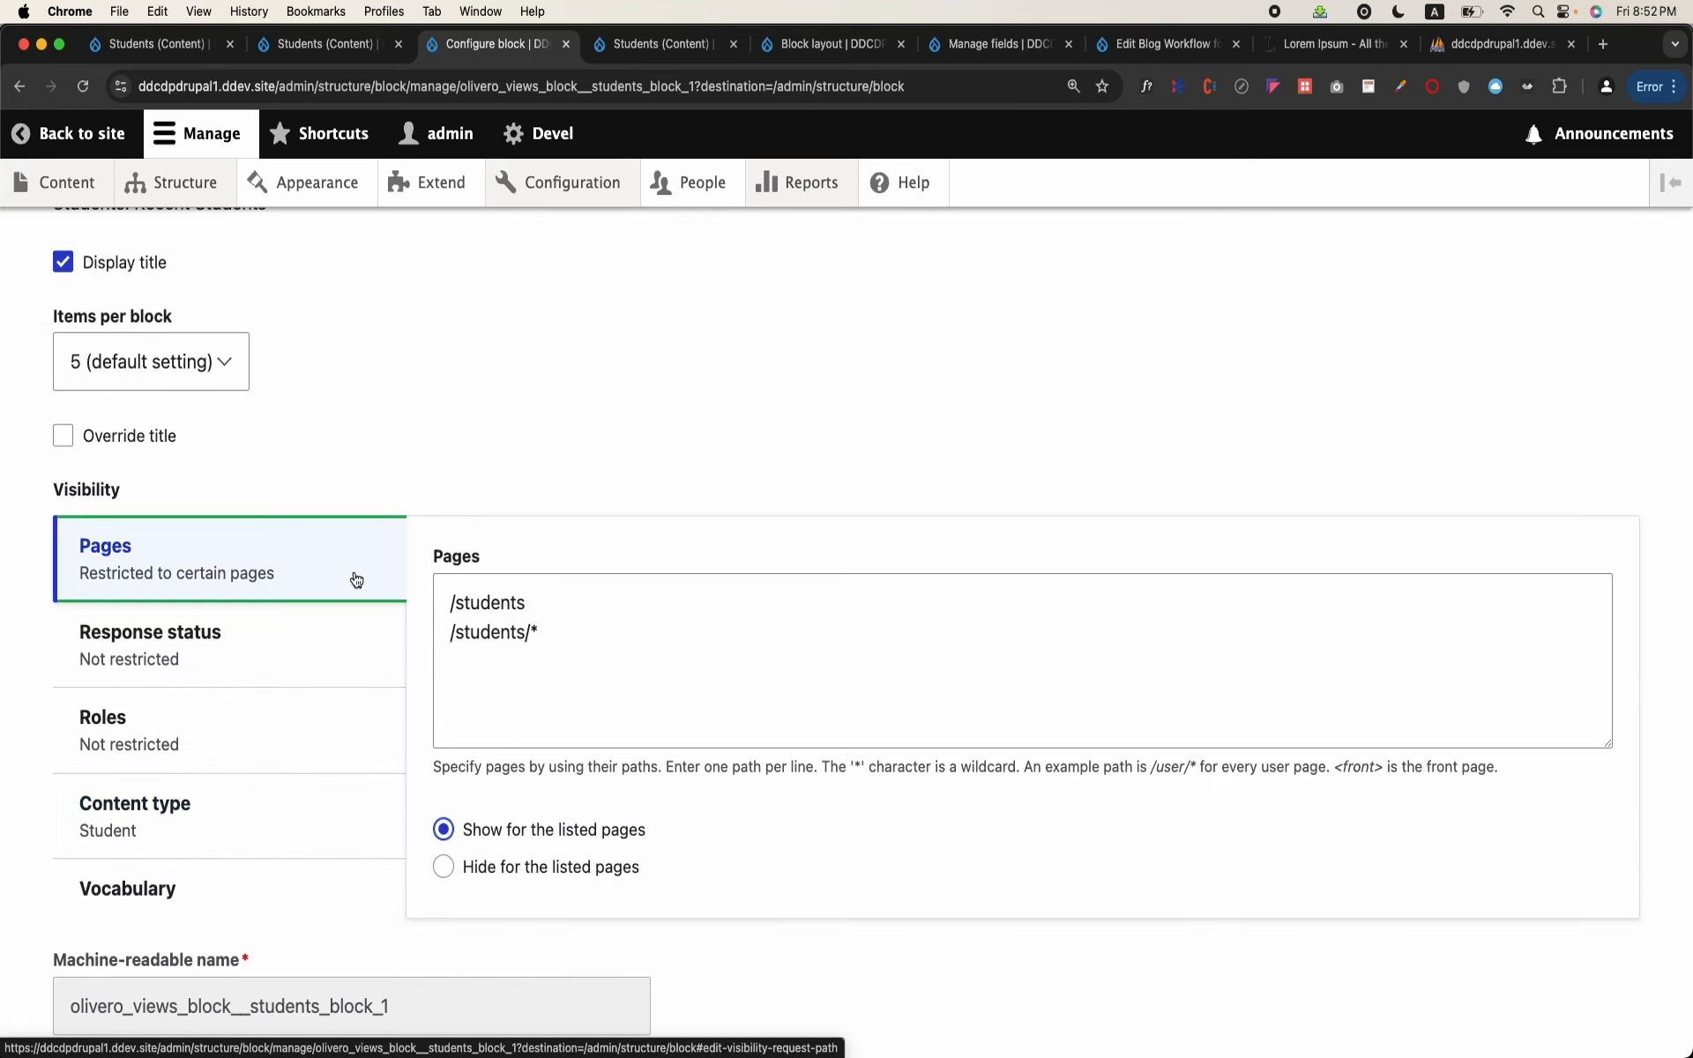
{"action": "triple_click", "coordinate": [577, 632]}
{"action": "key", "text": "BackSpace"}
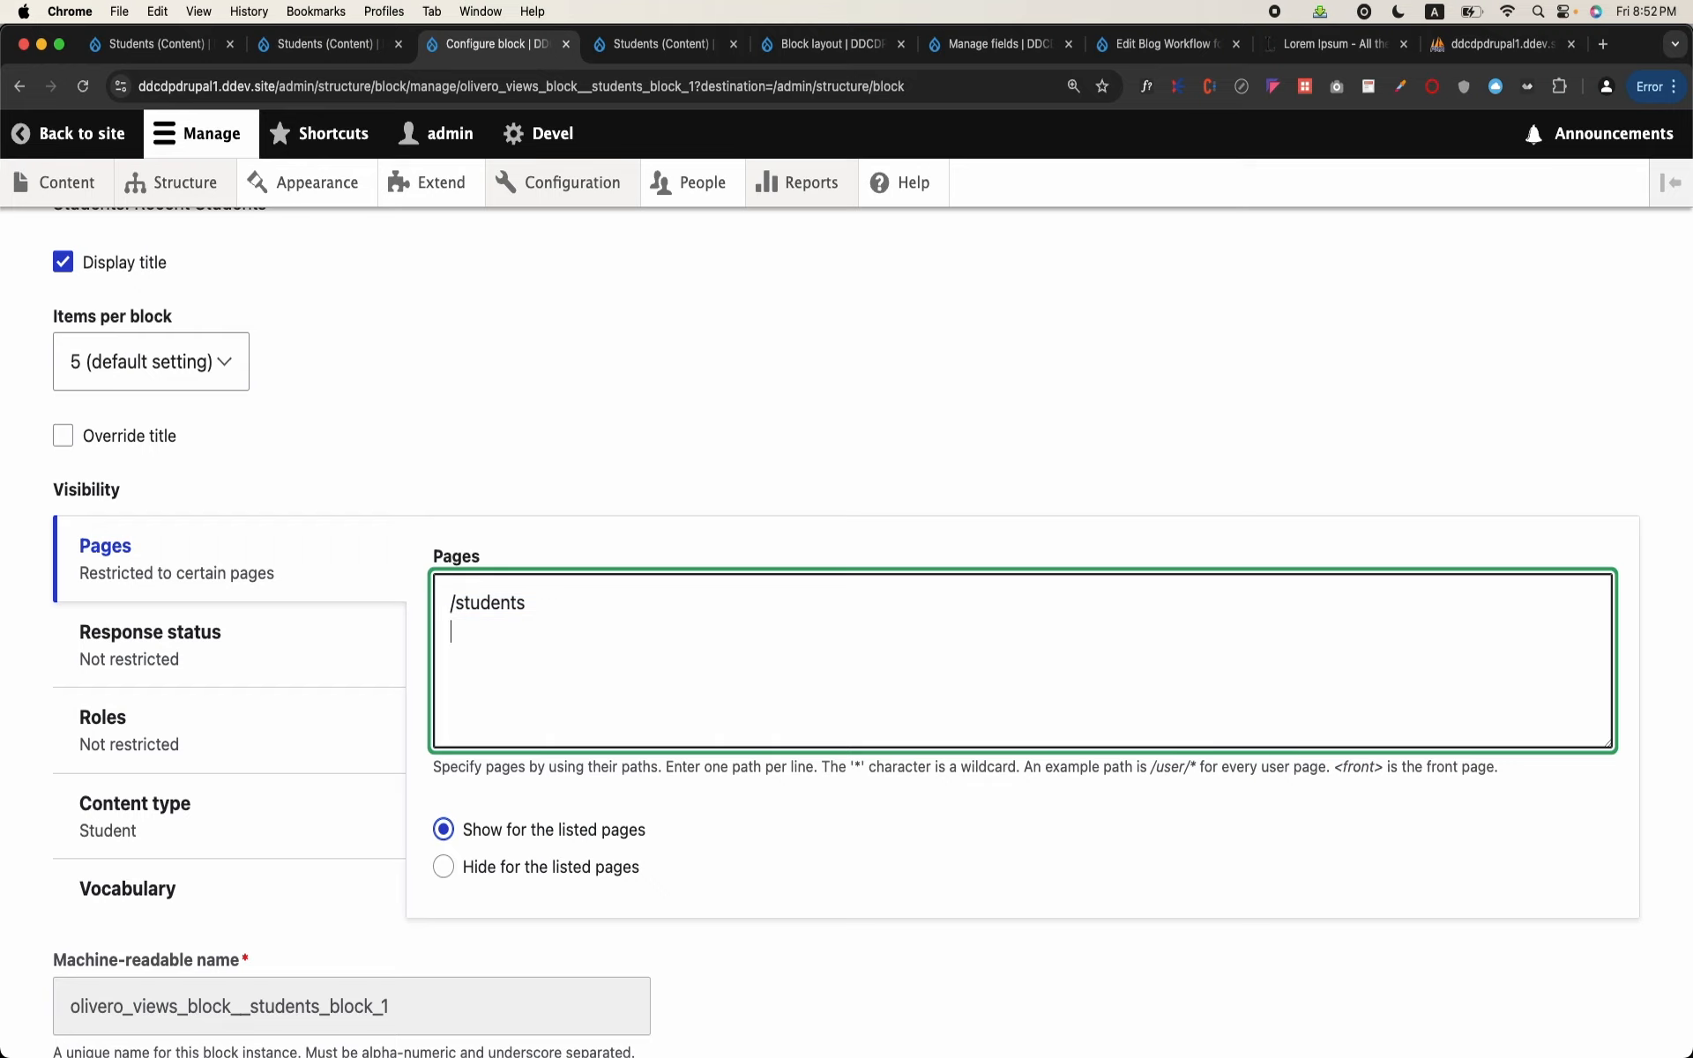
Step: Recheck the block's content type restriction and save the block configuration
{"action": "scroll", "coordinate": [871, 633], "scroll_direction": "down", "scroll_amount": 3}
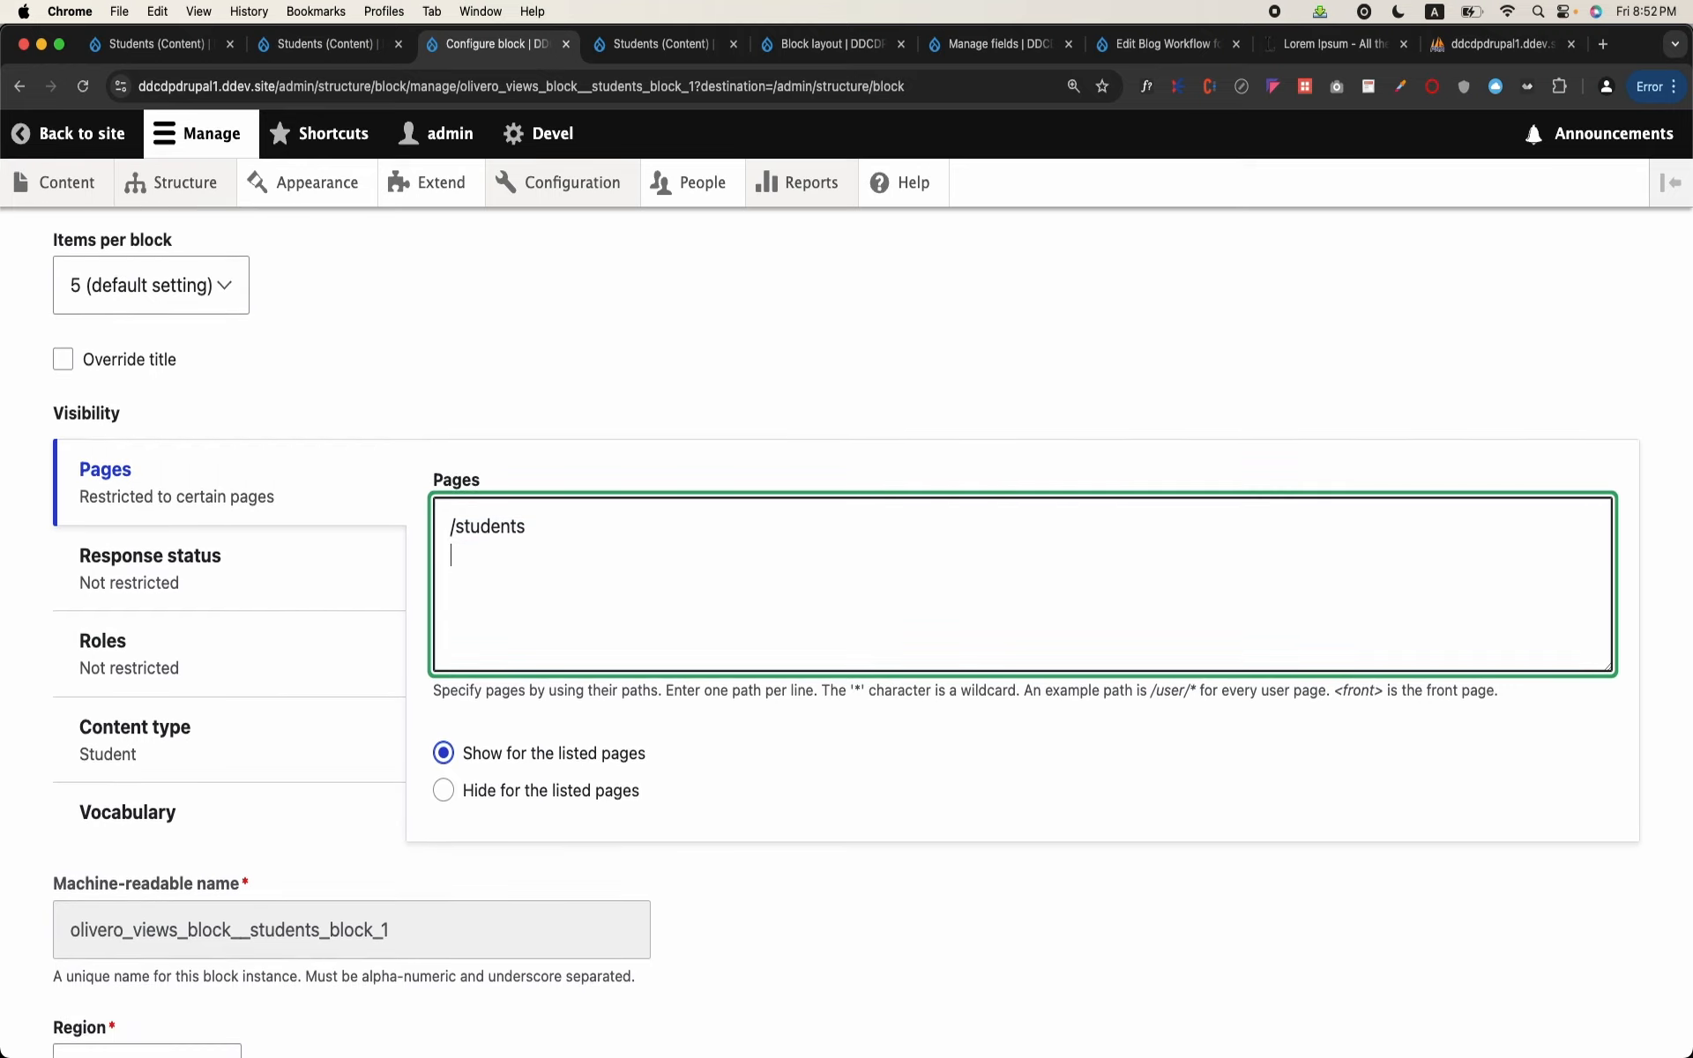
{"action": "left_click", "coordinate": [335, 706]}
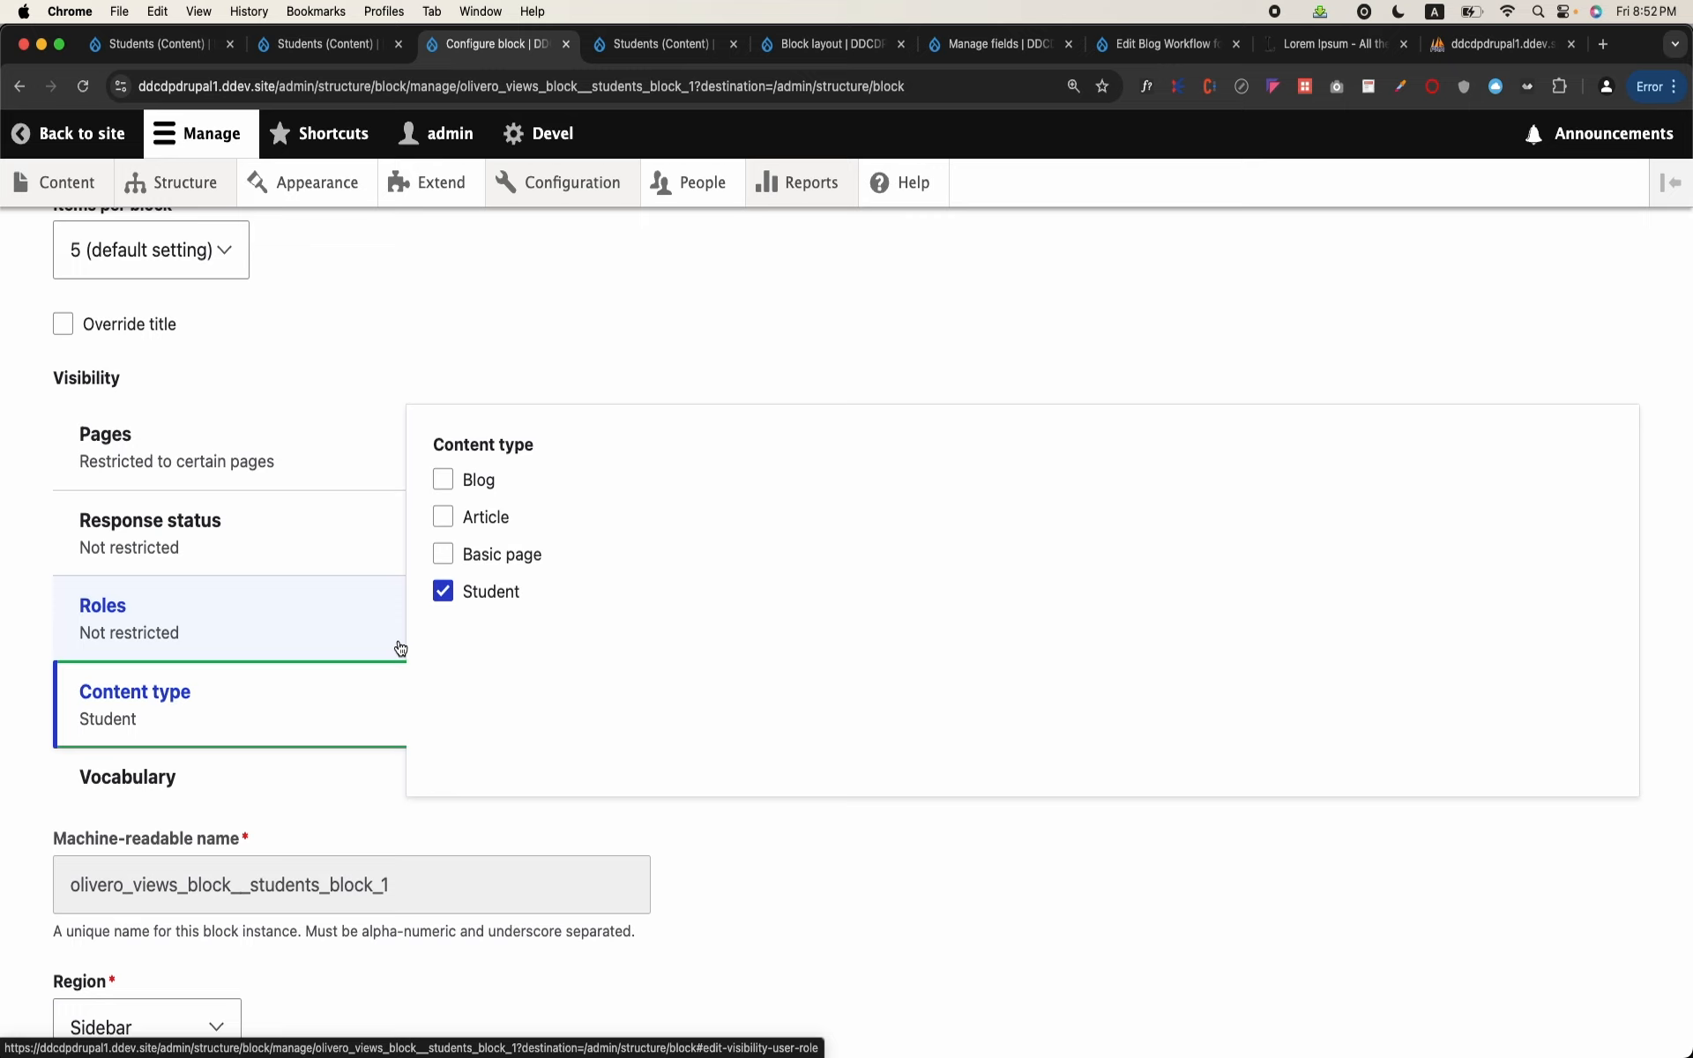
{"action": "scroll", "coordinate": [399, 649], "scroll_direction": "down", "scroll_amount": 3}
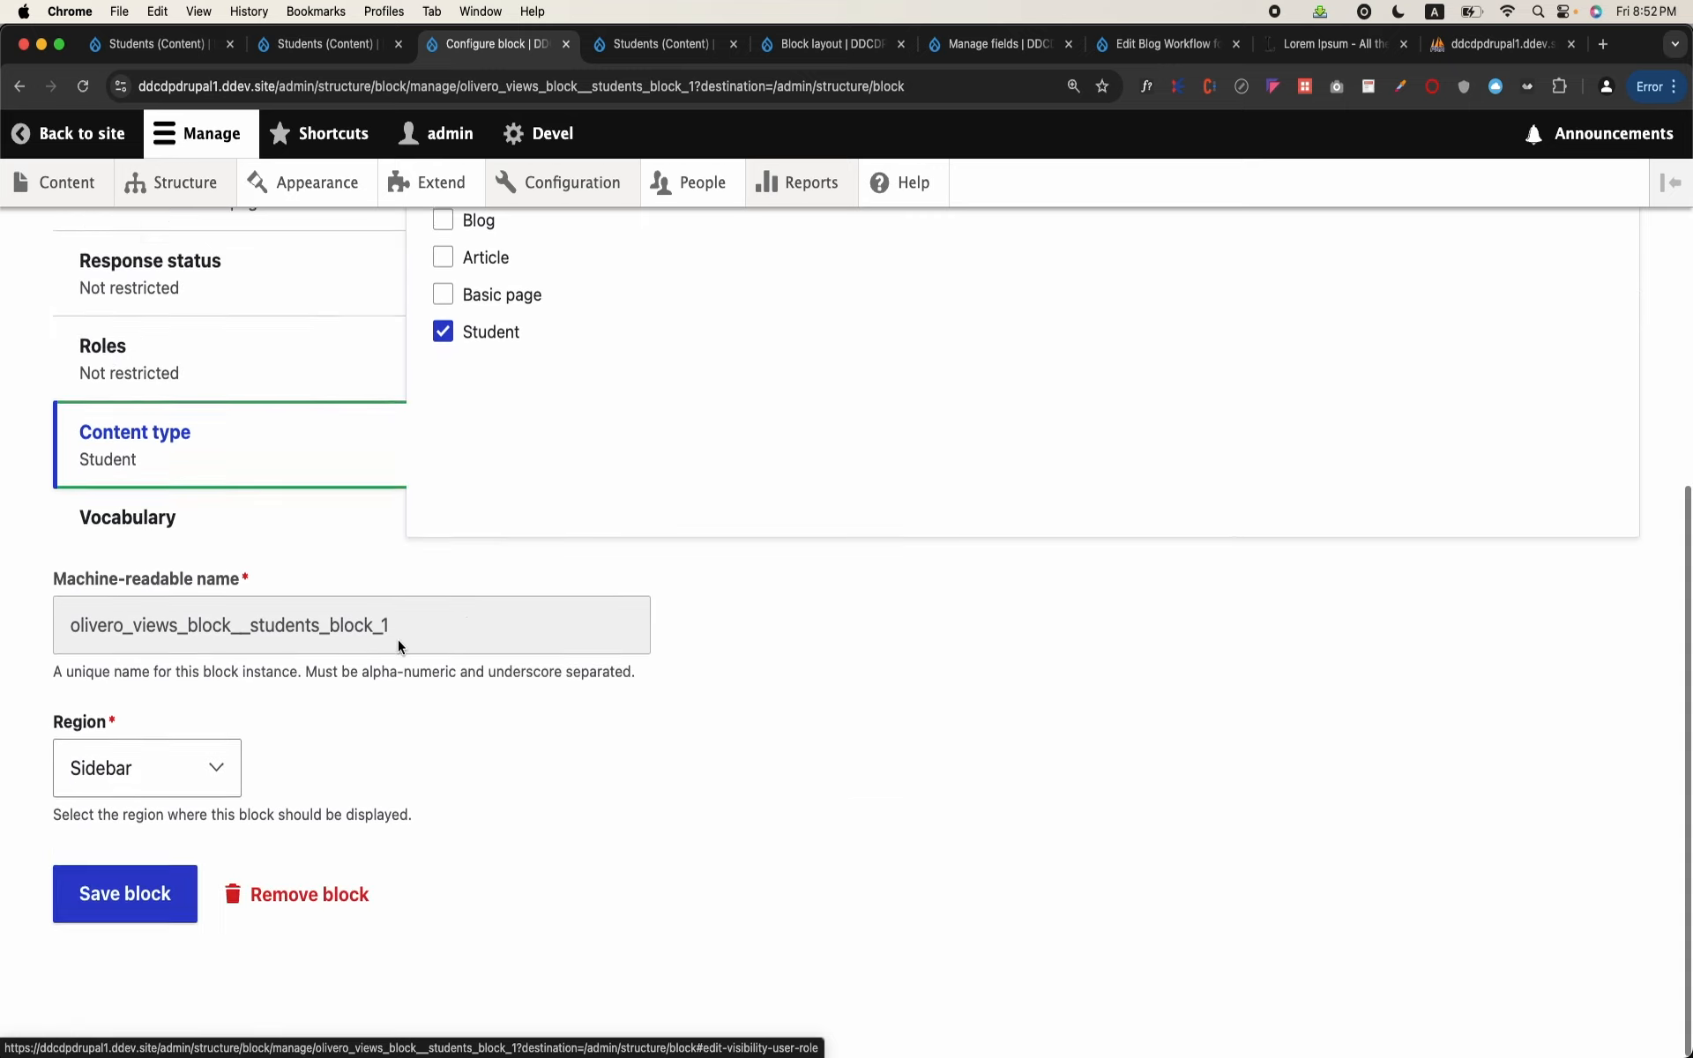
{"action": "left_click", "coordinate": [180, 904]}
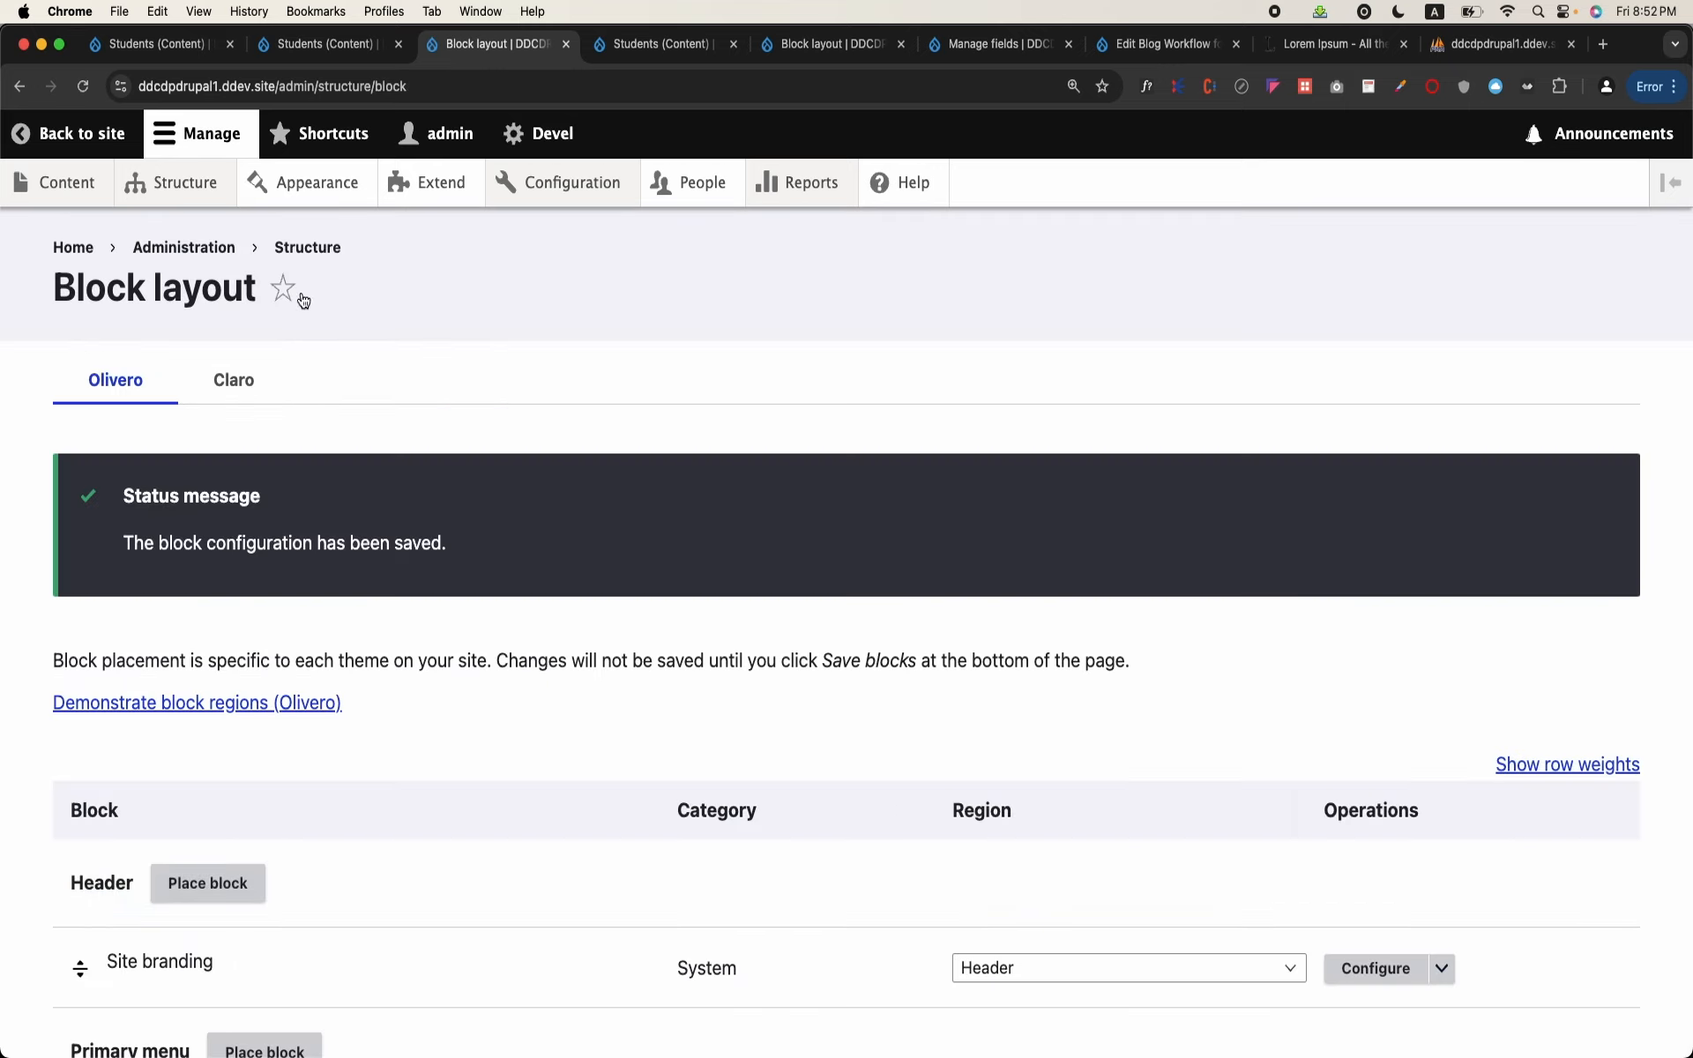
Step: Open the first Student item in the site's content list, check its page for the sidebar block, and return to the list
{"action": "left_click", "coordinate": [52, 182]}
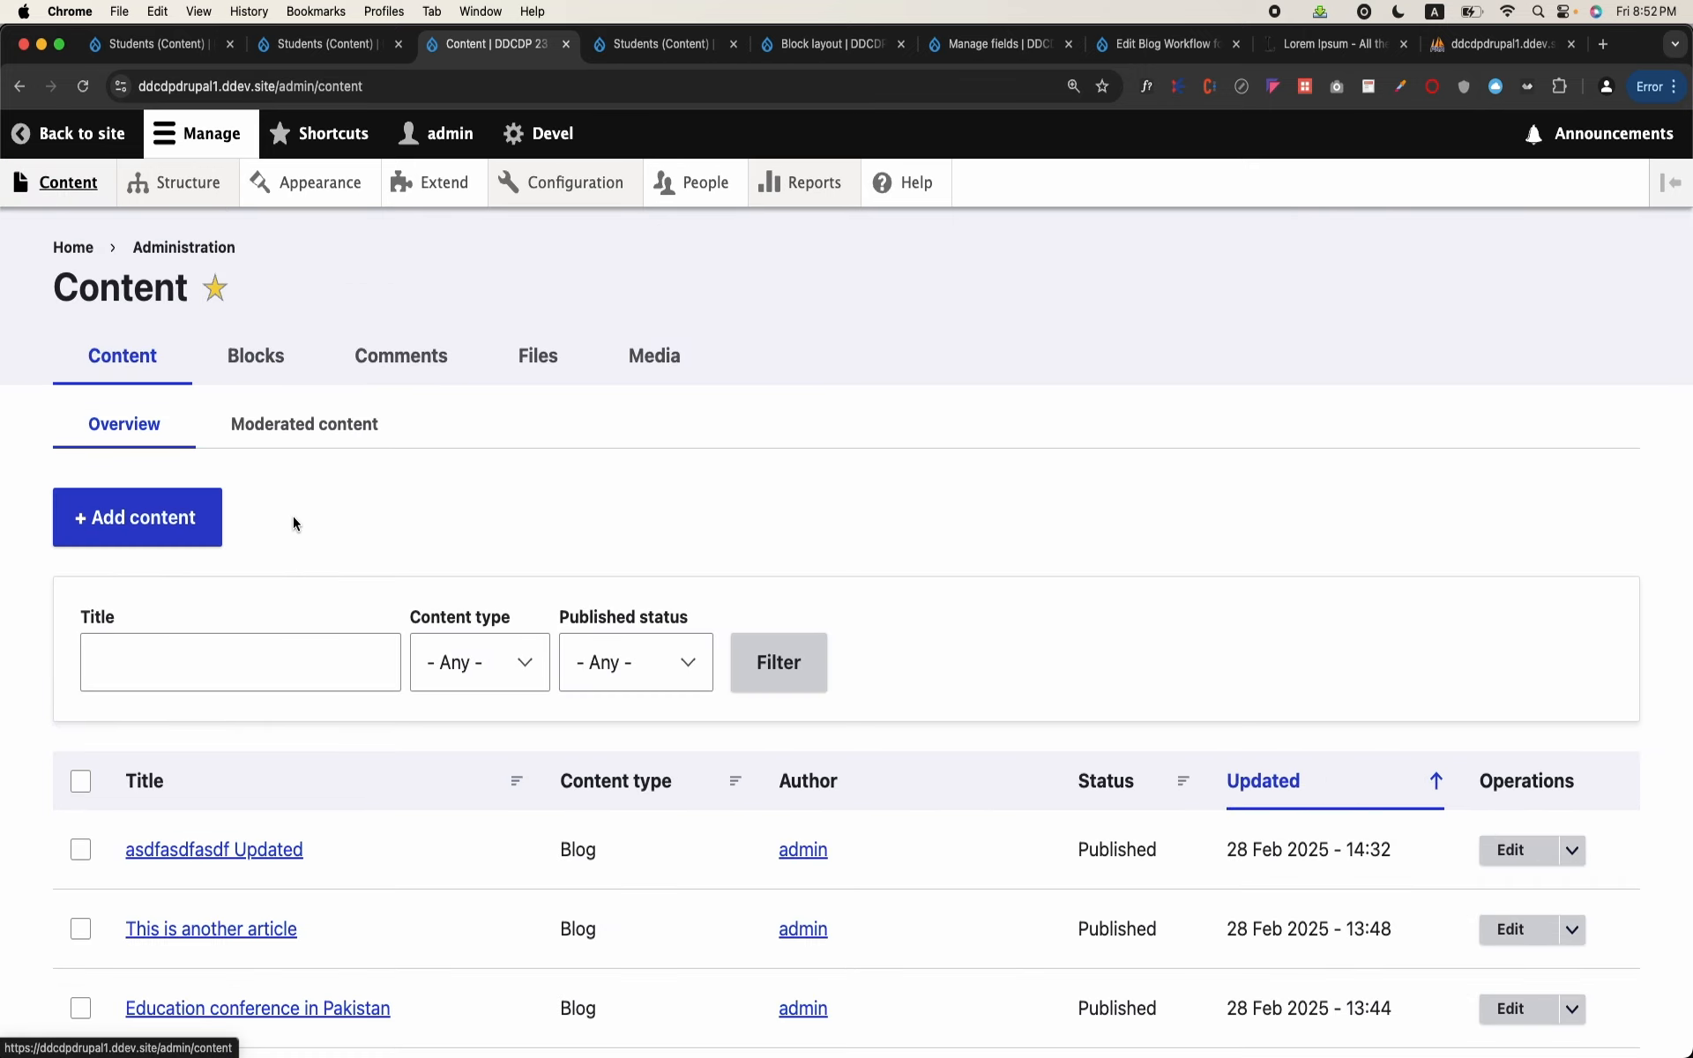
{"action": "scroll", "coordinate": [293, 523], "scroll_direction": "down", "scroll_amount": 5}
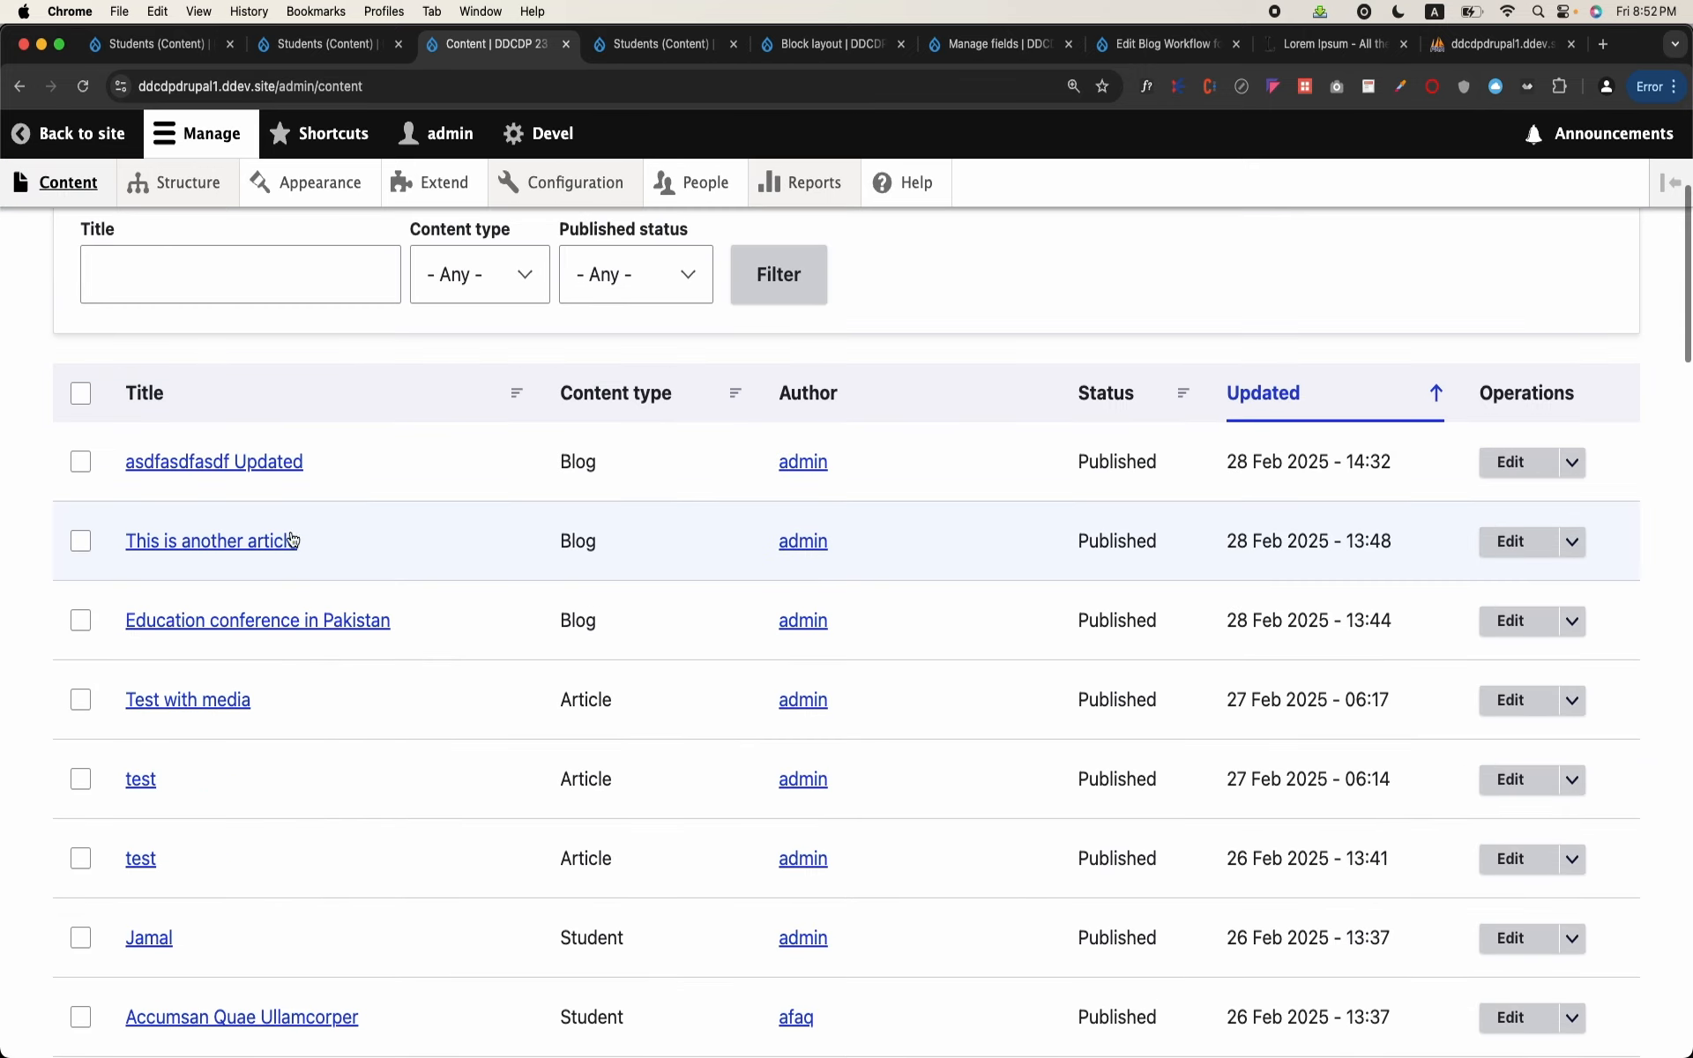
{"action": "left_click", "coordinate": [148, 892]}
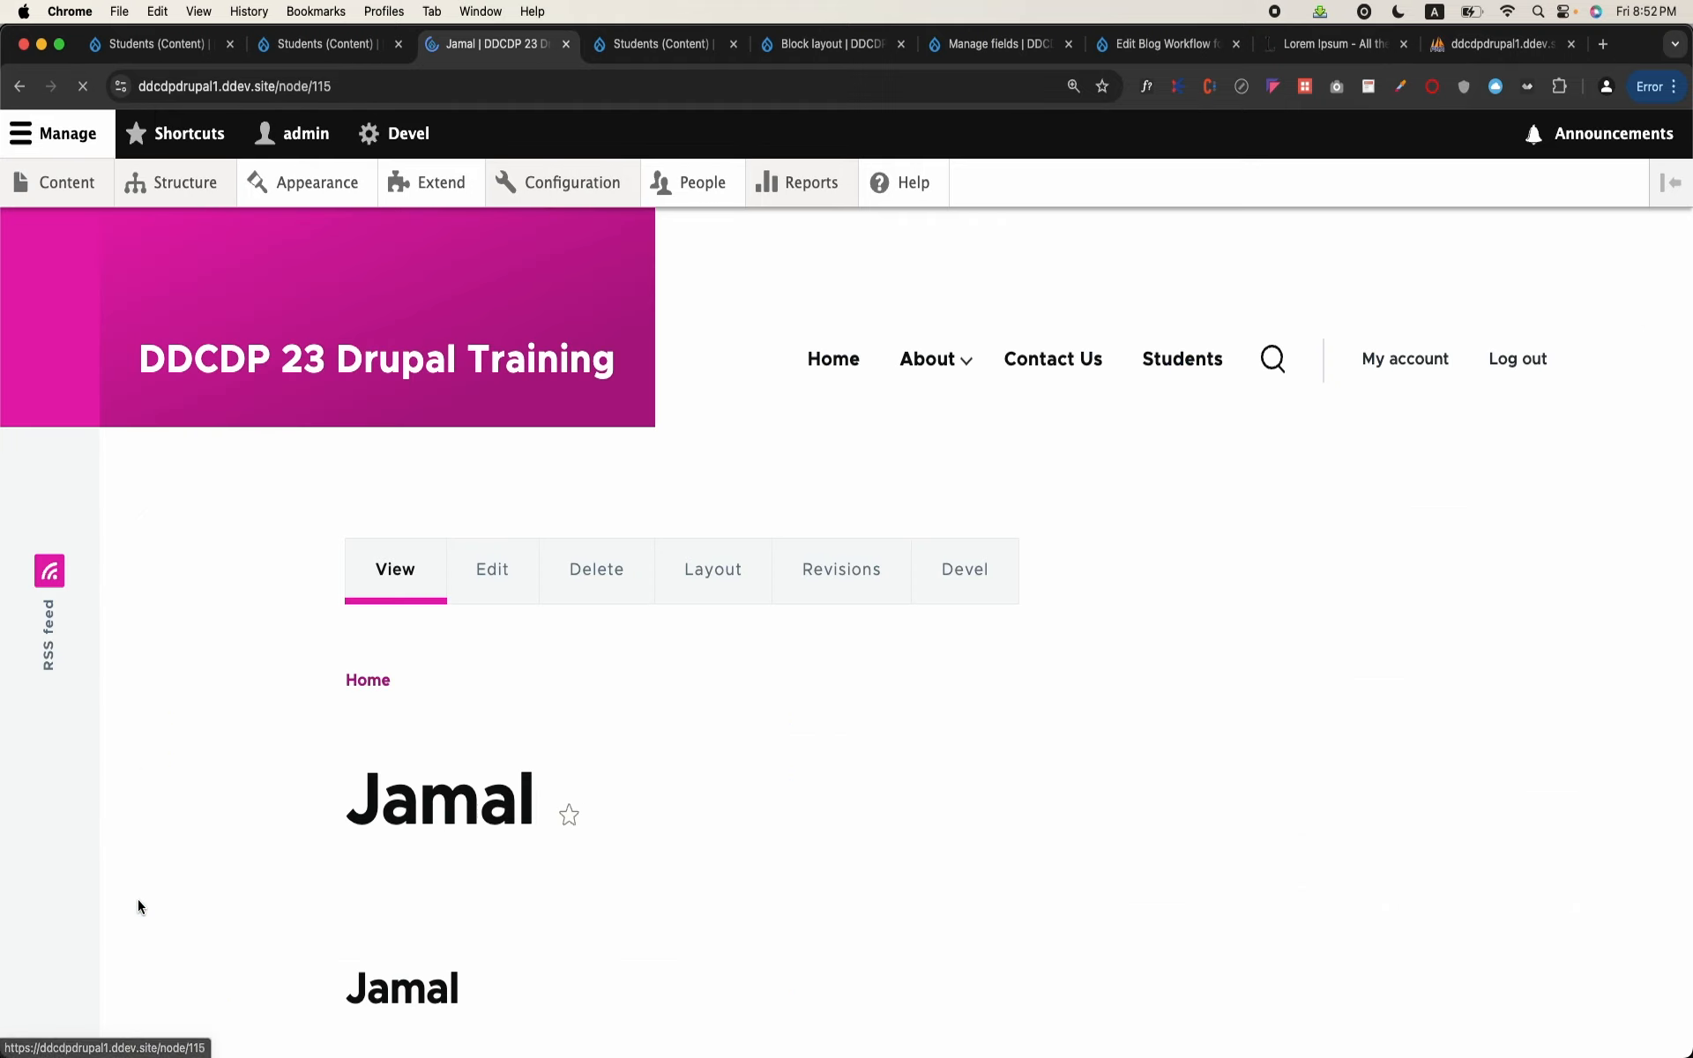
{"action": "scroll", "coordinate": [533, 607], "scroll_direction": "down", "scroll_amount": 5}
{"action": "scroll", "coordinate": [532, 607], "scroll_direction": "down", "scroll_amount": 5}
{"action": "scroll", "coordinate": [533, 607], "scroll_direction": "up", "scroll_amount": 8}
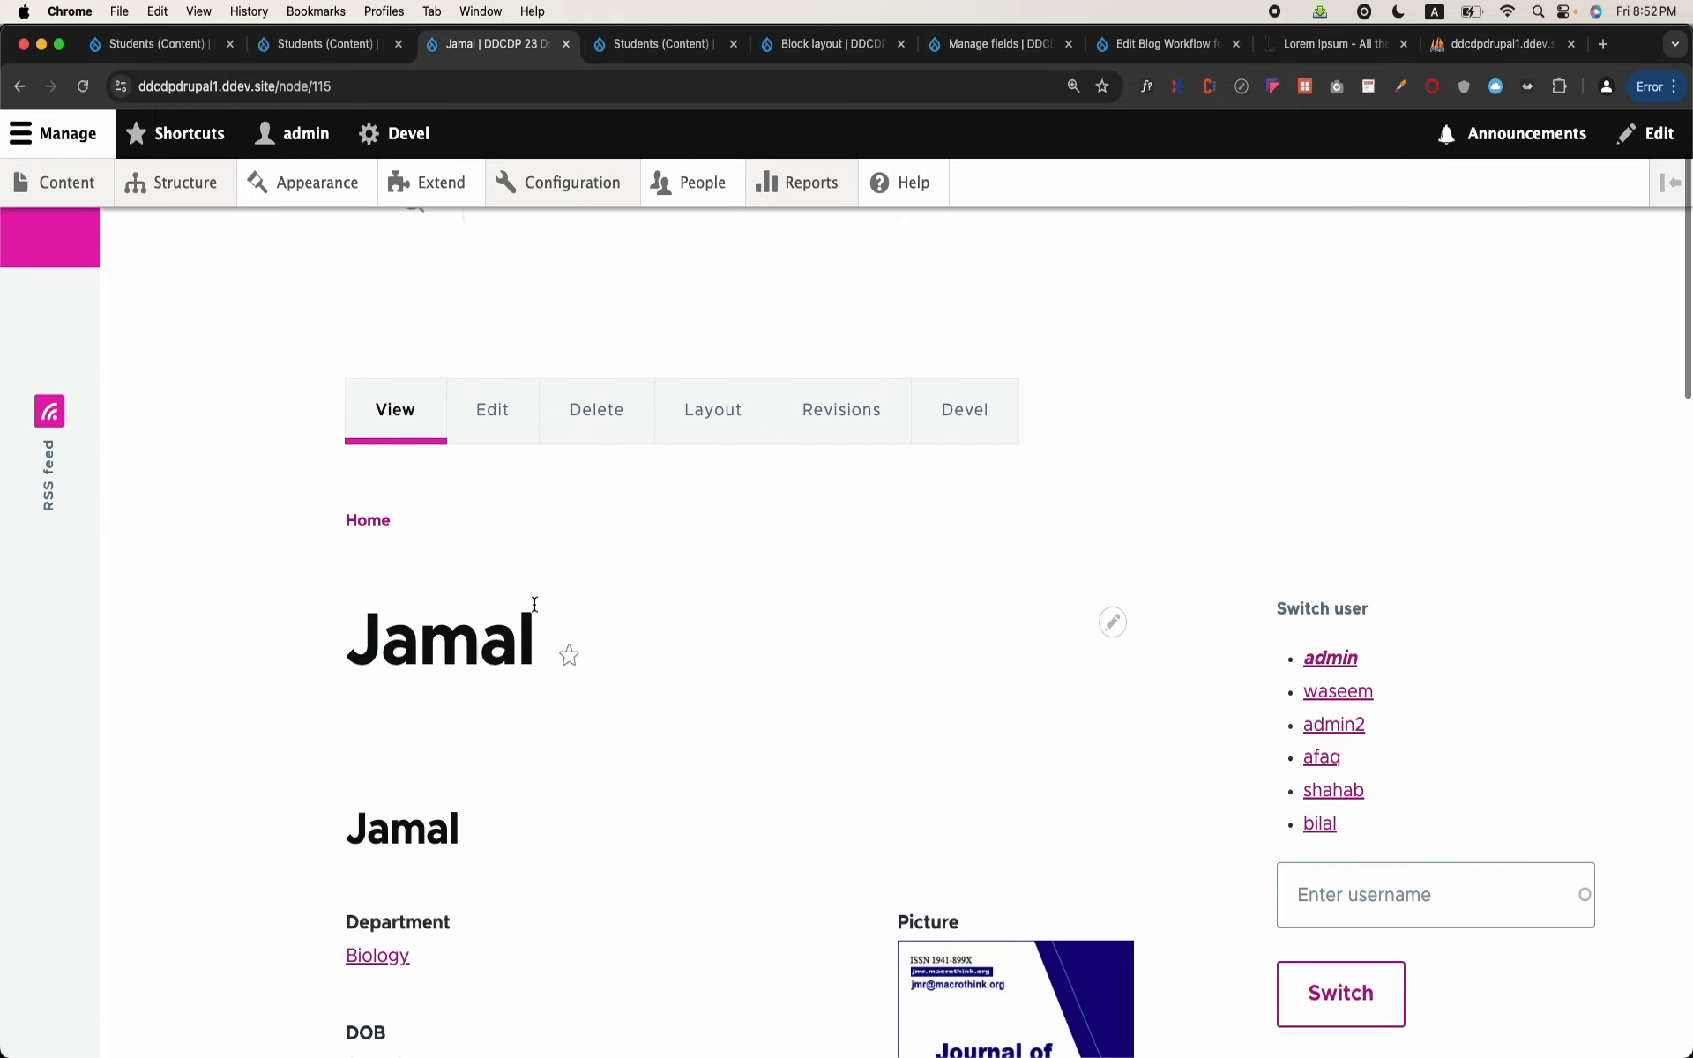
{"action": "left_click", "coordinate": [19, 88]}
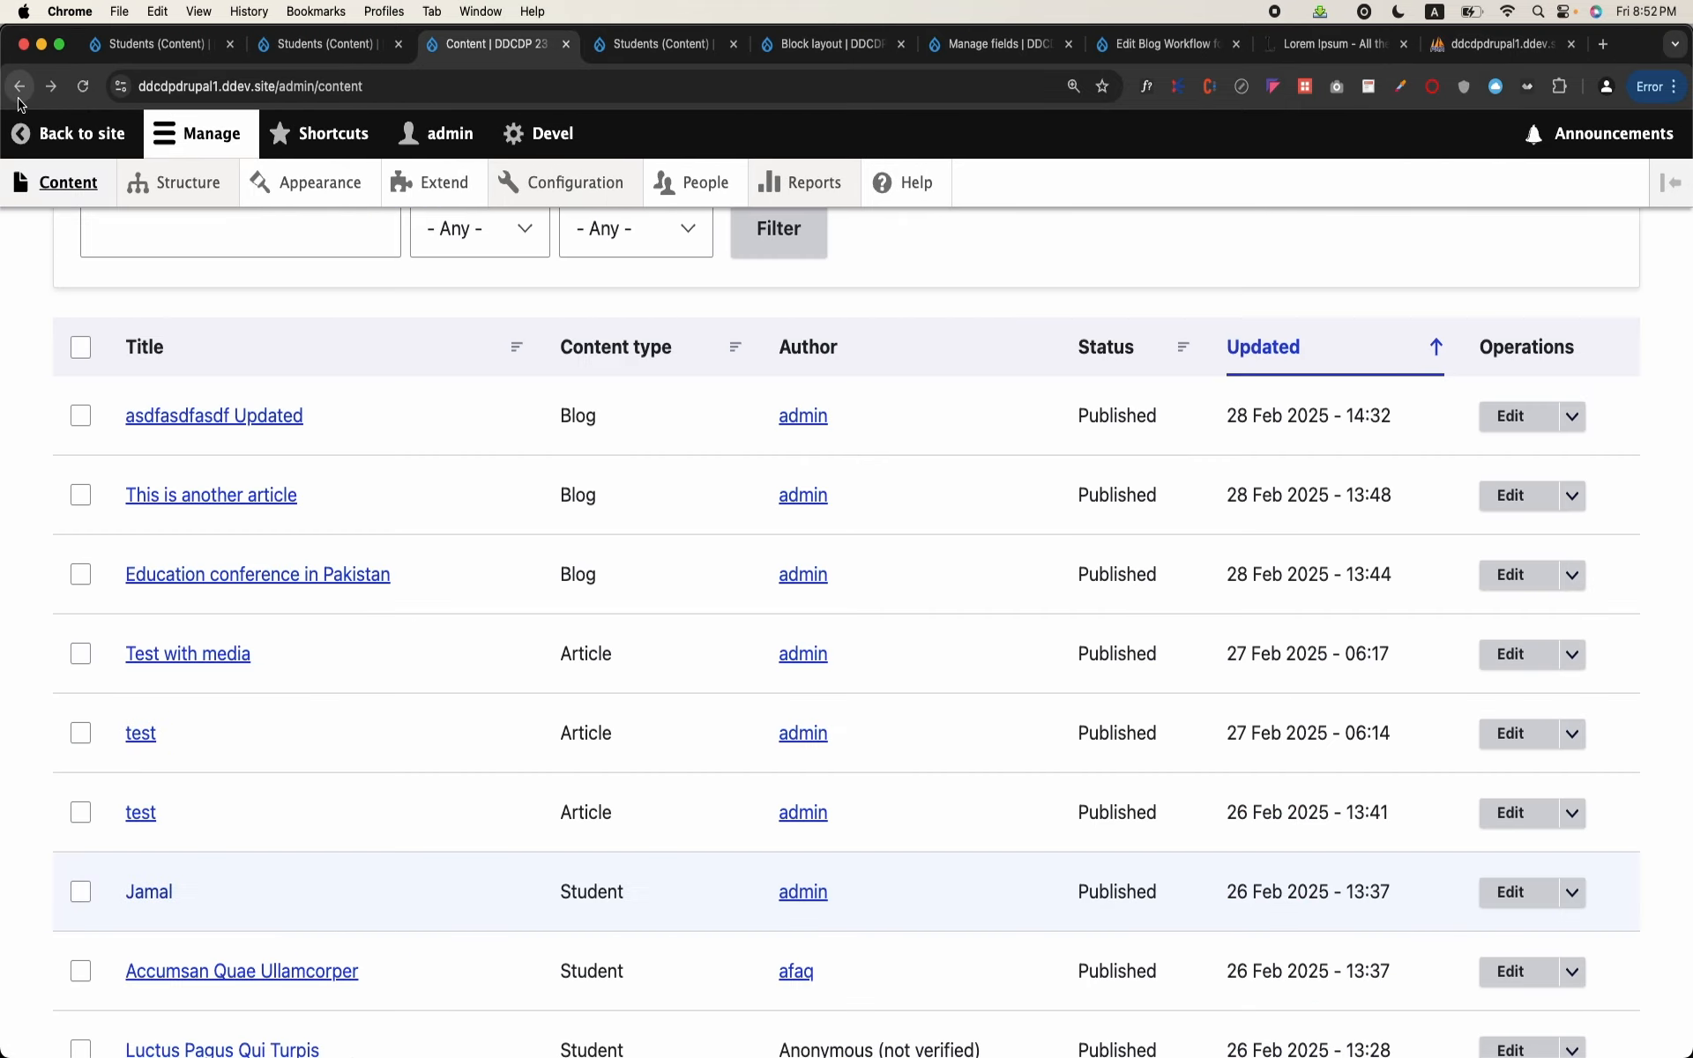
Step: Return to the site's block layout and open the configuration of the Students: Recent Students block in the Sidebar region
{"action": "left_click", "coordinate": [174, 181]}
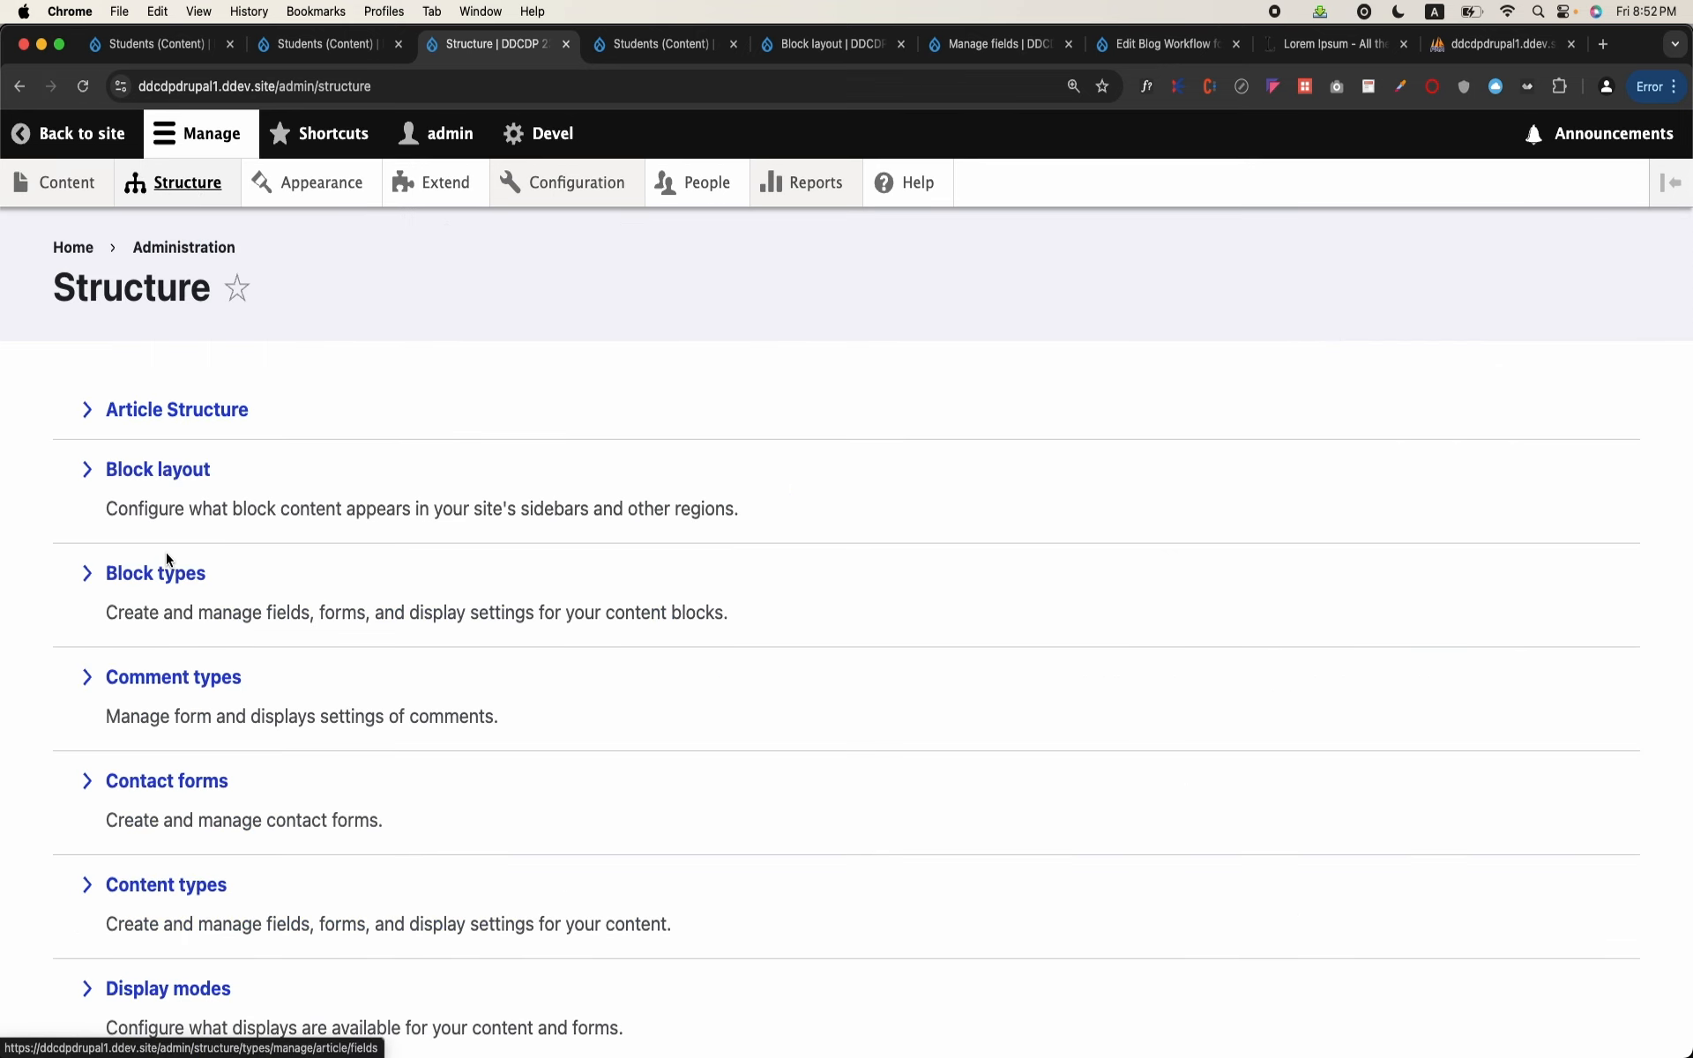
{"action": "scroll", "coordinate": [168, 556], "scroll_direction": "down", "scroll_amount": 5}
{"action": "scroll", "coordinate": [168, 554], "scroll_direction": "down", "scroll_amount": 4}
{"action": "scroll", "coordinate": [168, 556], "scroll_direction": "up", "scroll_amount": 3}
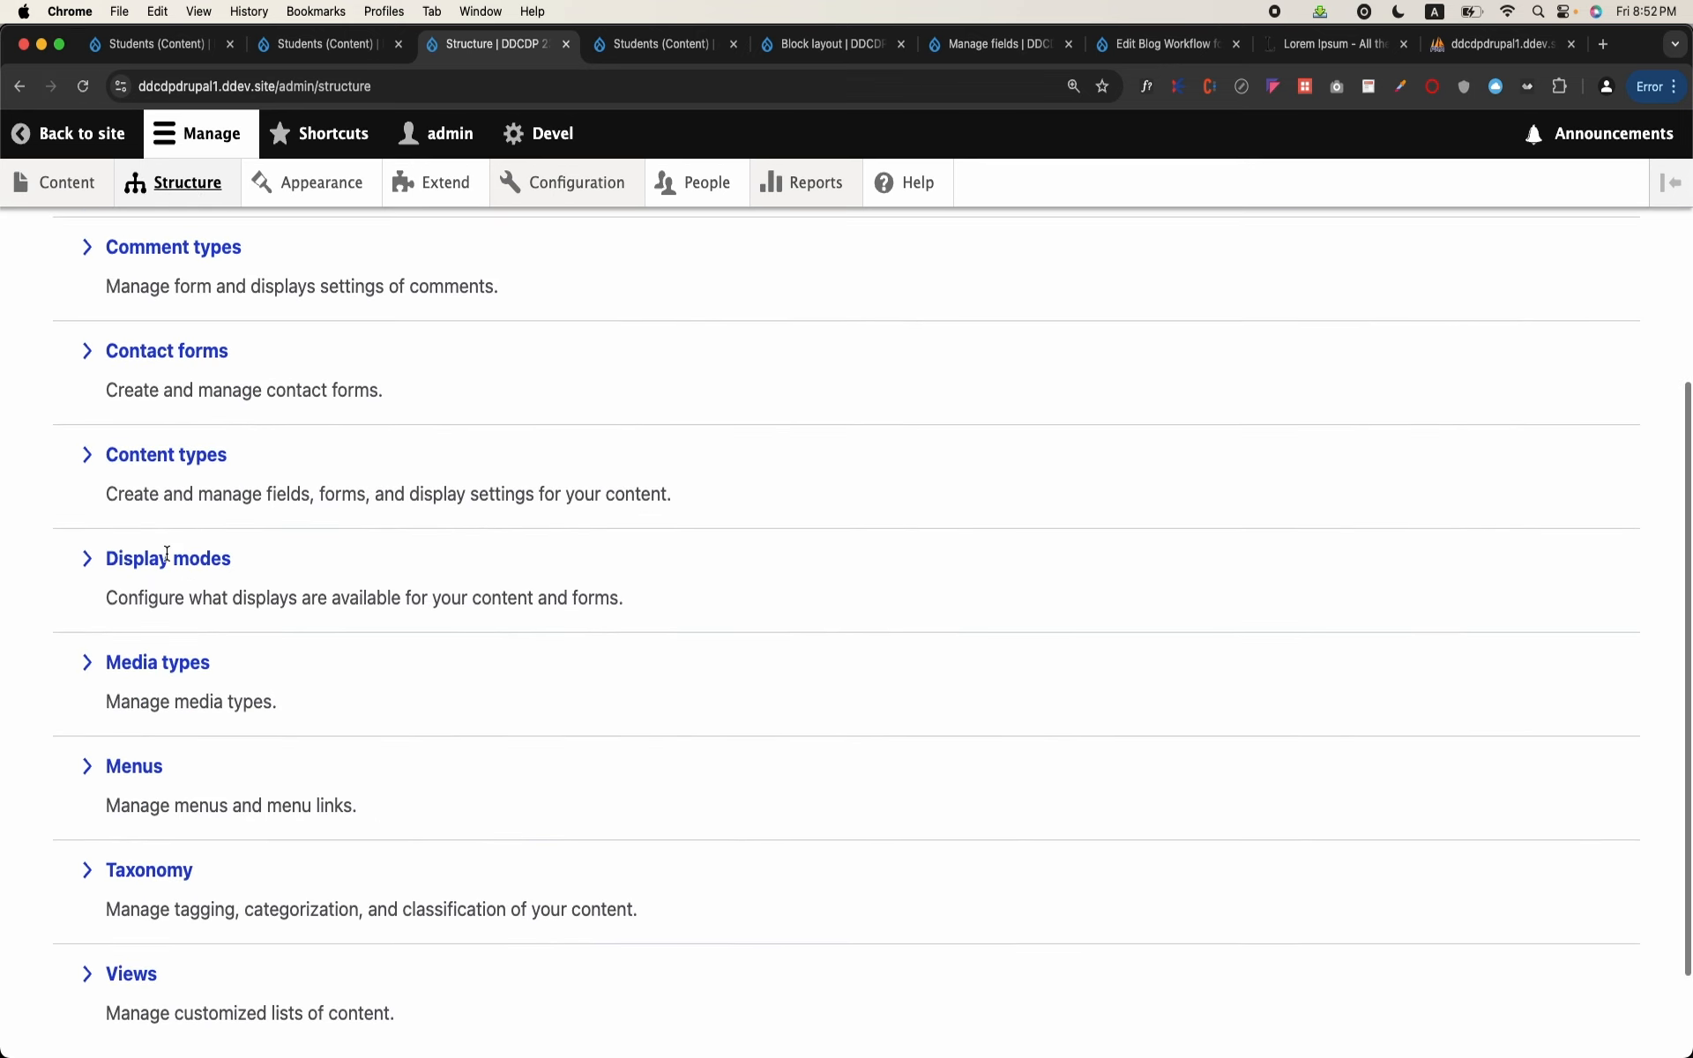
{"action": "scroll", "coordinate": [197, 461], "scroll_direction": "up", "scroll_amount": 5}
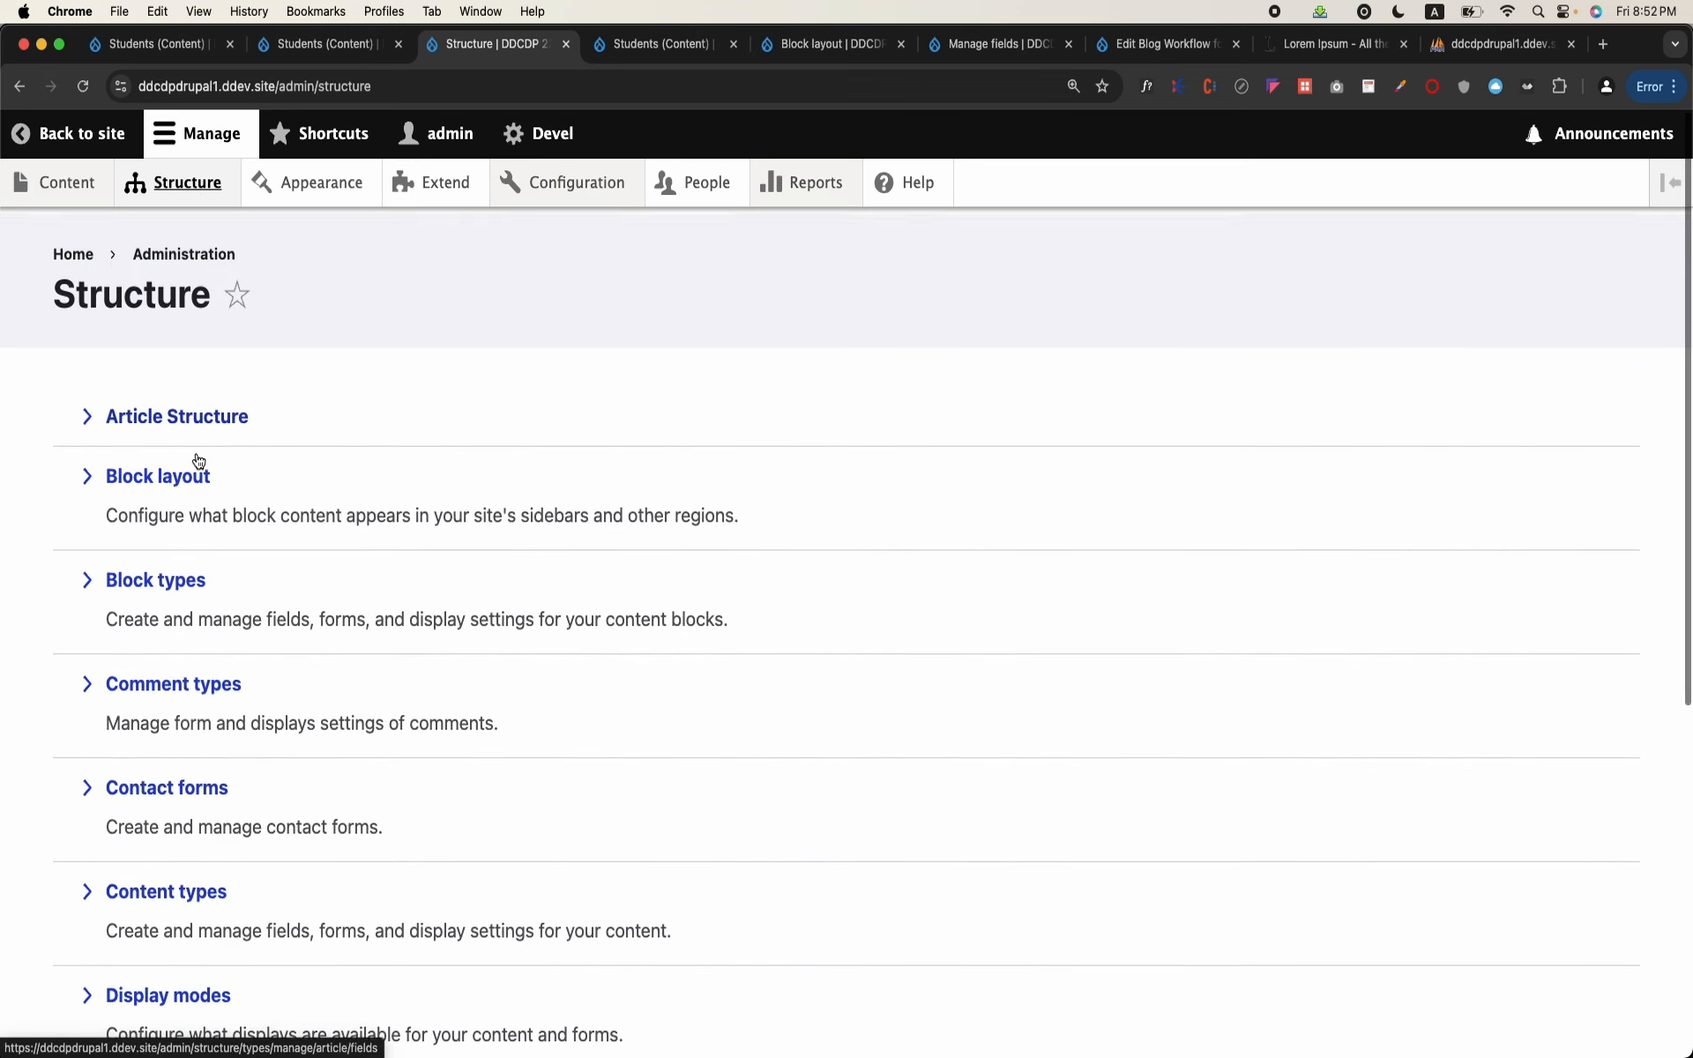
{"action": "left_click", "coordinate": [196, 467]}
{"action": "scroll", "coordinate": [559, 761], "scroll_direction": "down", "scroll_amount": 3}
{"action": "scroll", "coordinate": [559, 760], "scroll_direction": "down", "scroll_amount": 12}
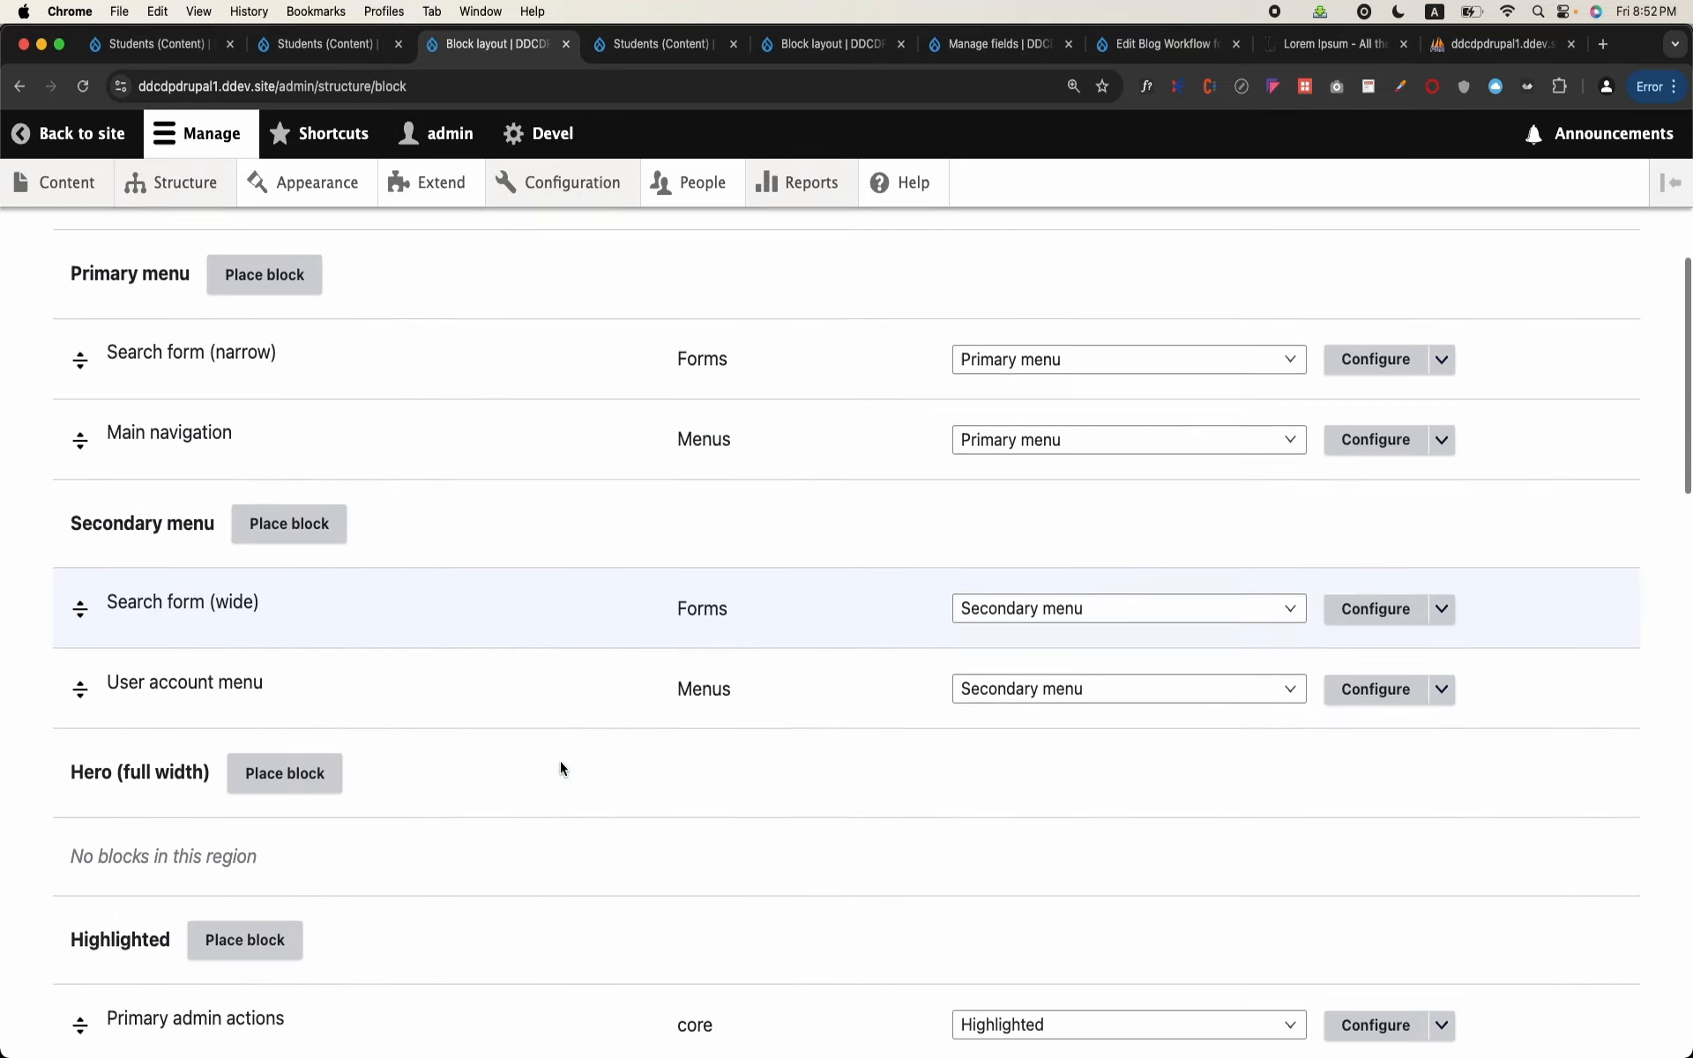
{"action": "scroll", "coordinate": [560, 760], "scroll_direction": "down", "scroll_amount": 10}
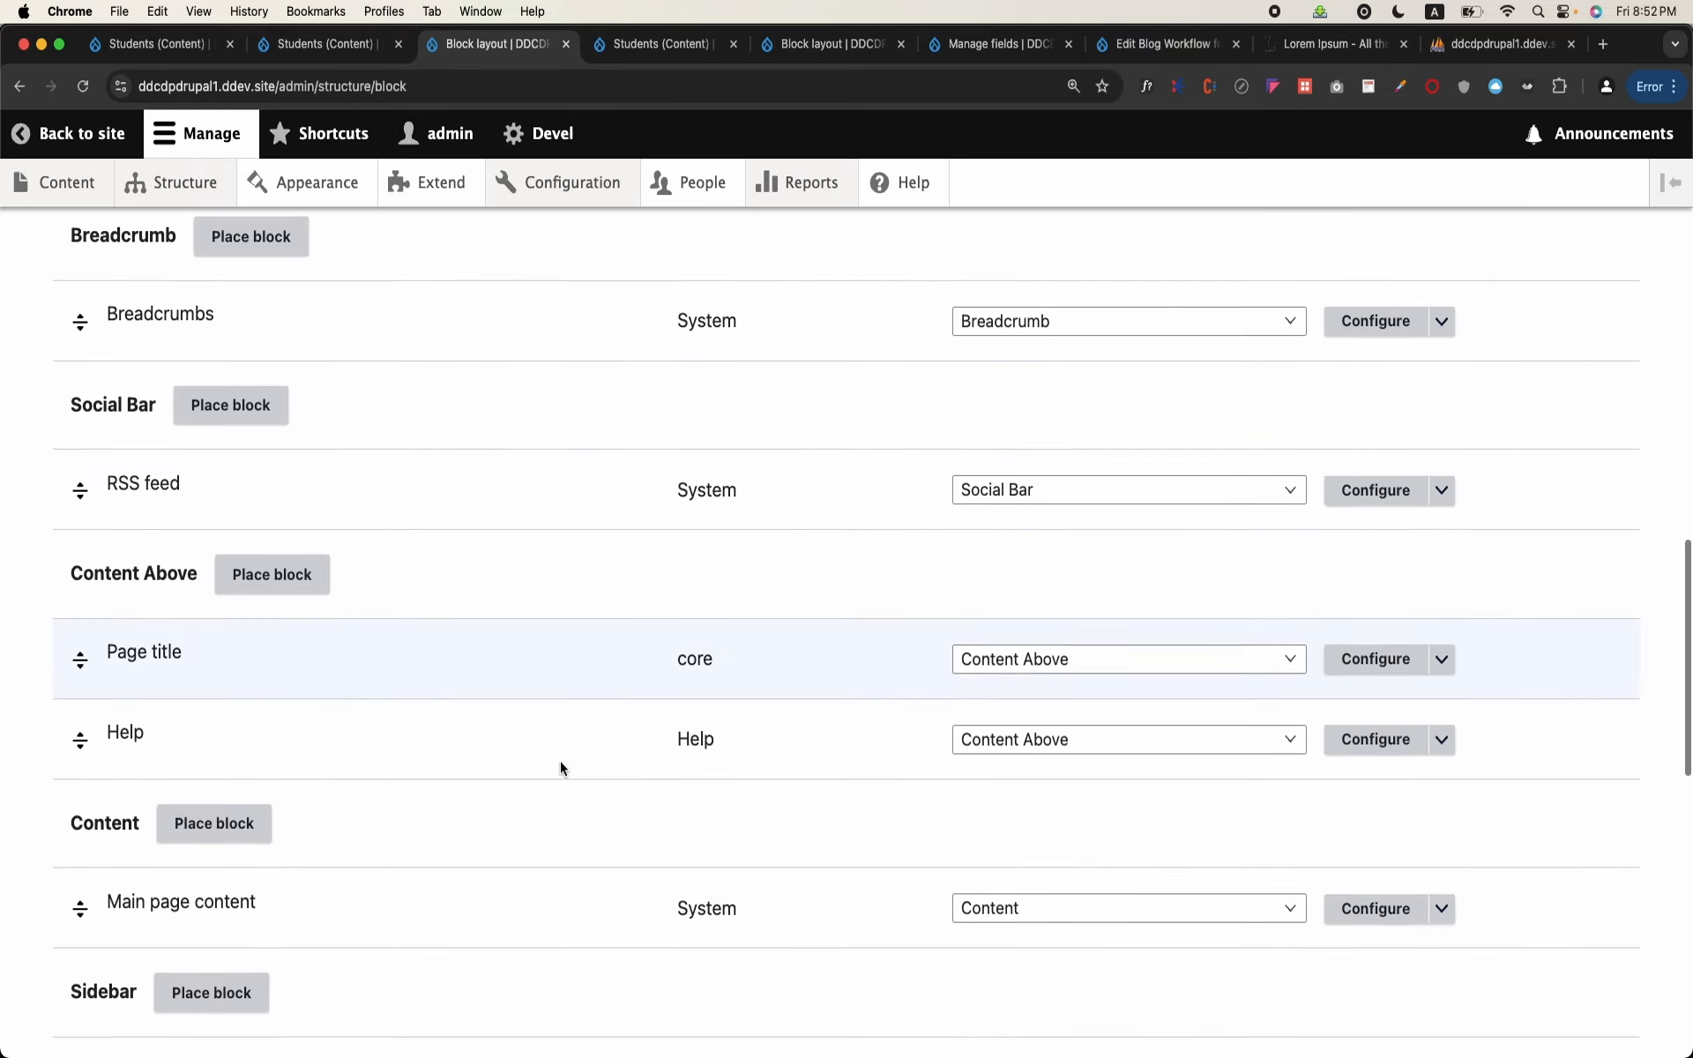
{"action": "left_click", "coordinate": [1383, 754]}
Step: Clear the block's page restriction entirely, check that its content type restriction is Student, and save the block
{"action": "scroll", "coordinate": [666, 741], "scroll_direction": "down", "scroll_amount": 3}
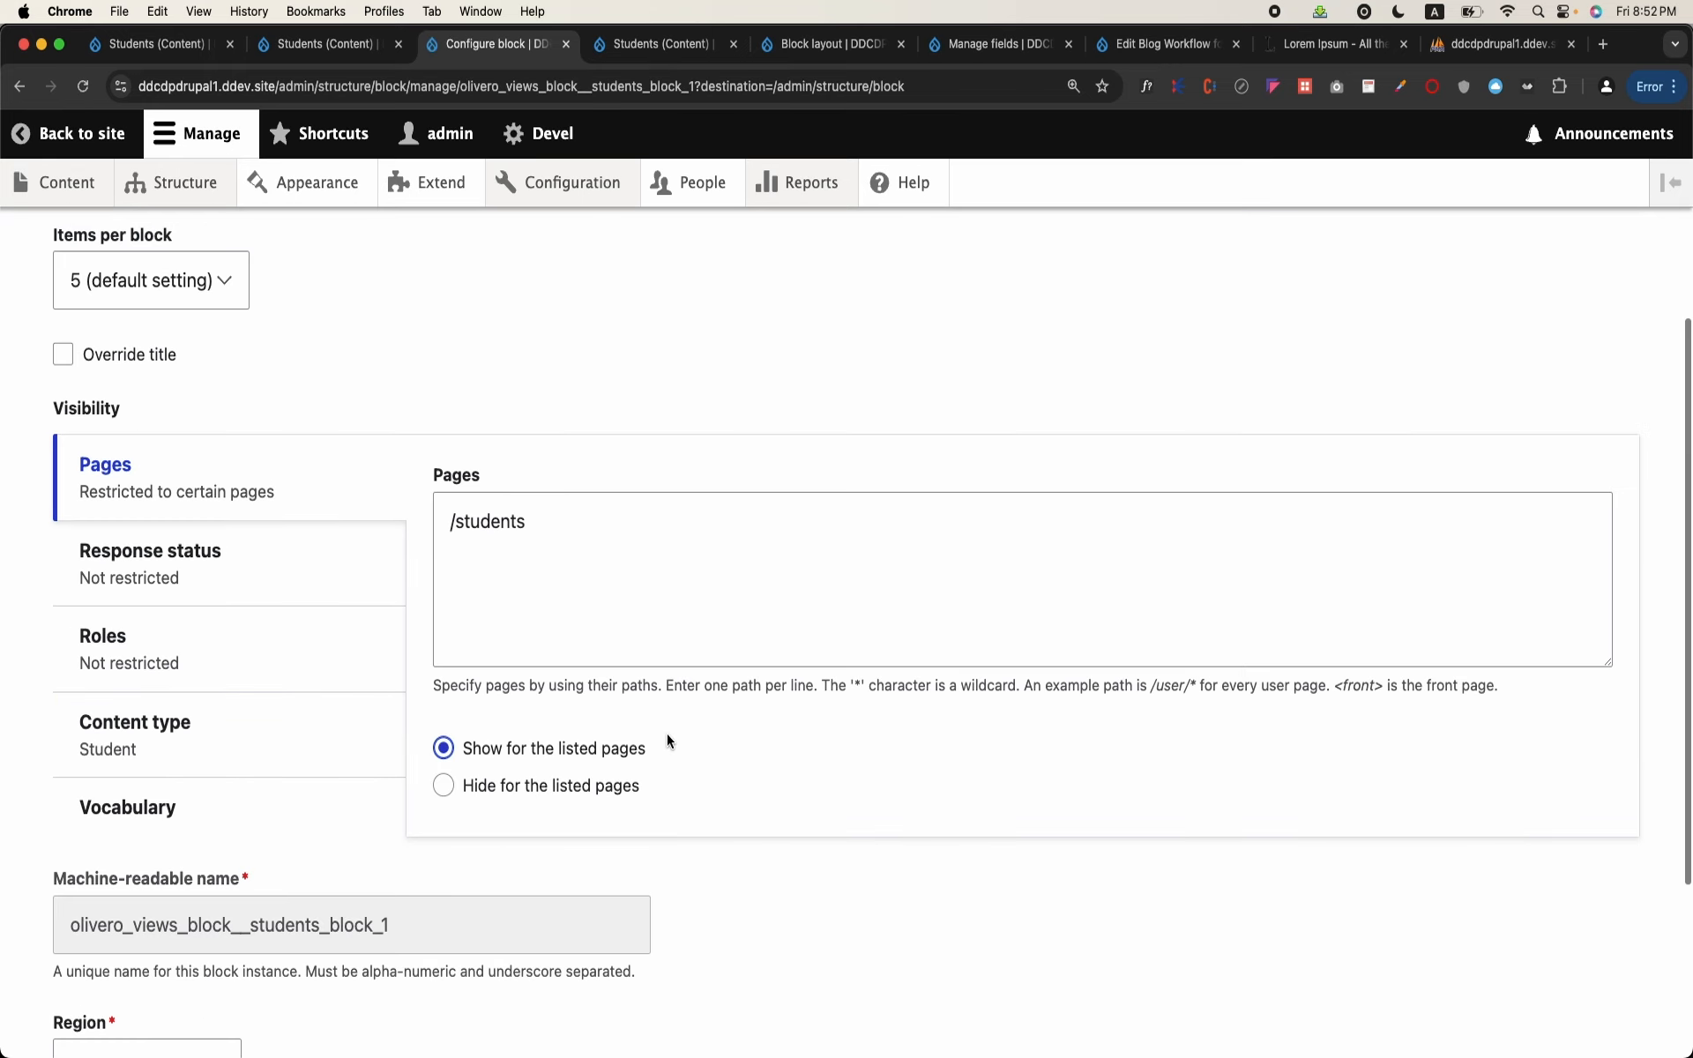
{"action": "left_click", "coordinate": [544, 525]}
{"action": "key", "text": "super+a"}
{"action": "key", "text": "BackSpace"}
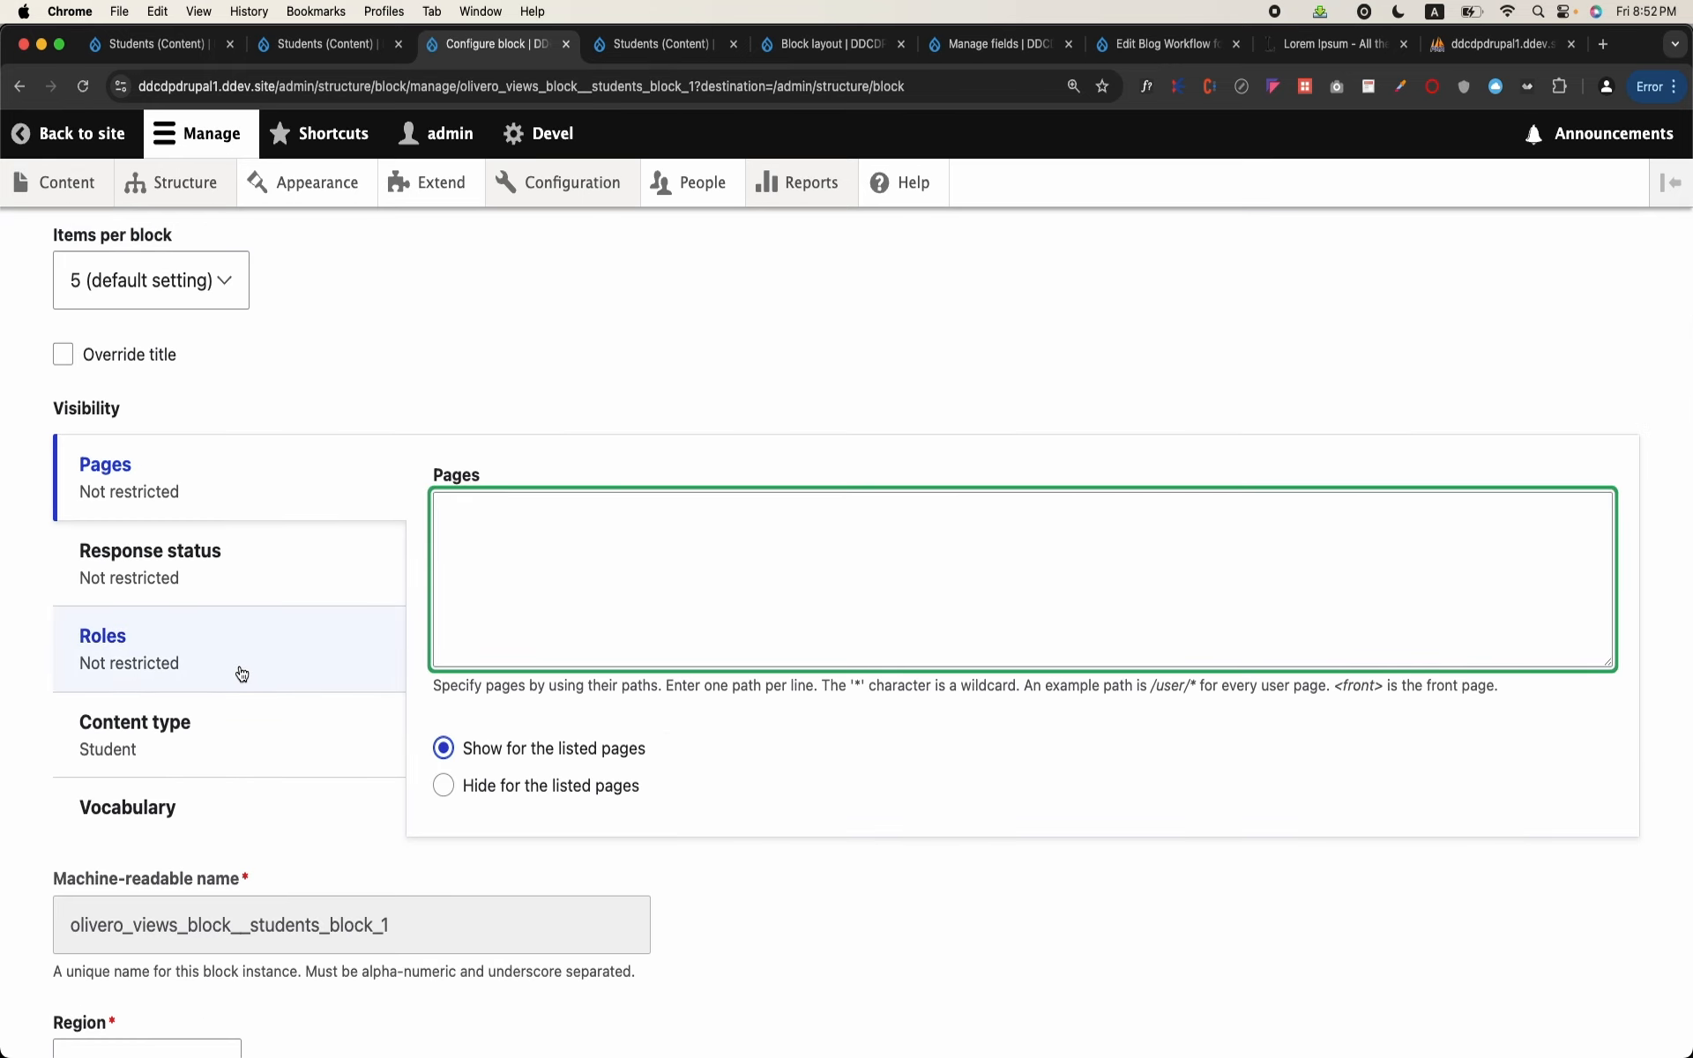
{"action": "left_click", "coordinate": [238, 739]}
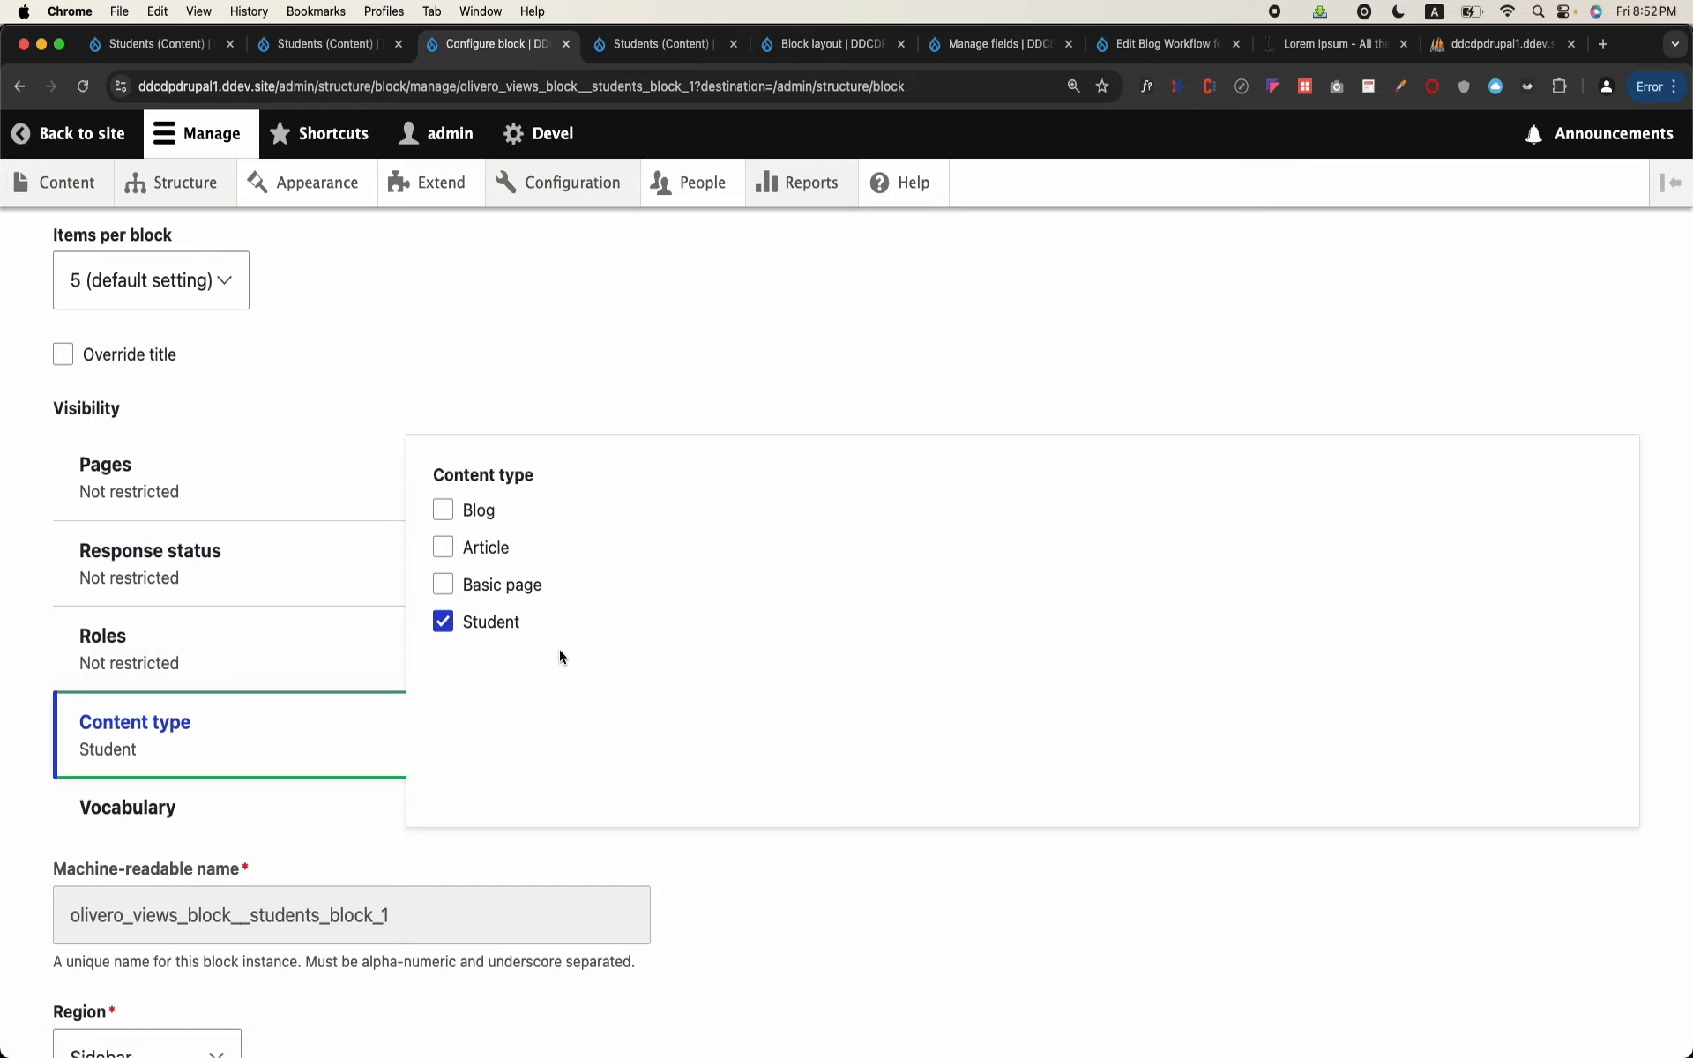
{"action": "scroll", "coordinate": [560, 653], "scroll_direction": "down", "scroll_amount": 4}
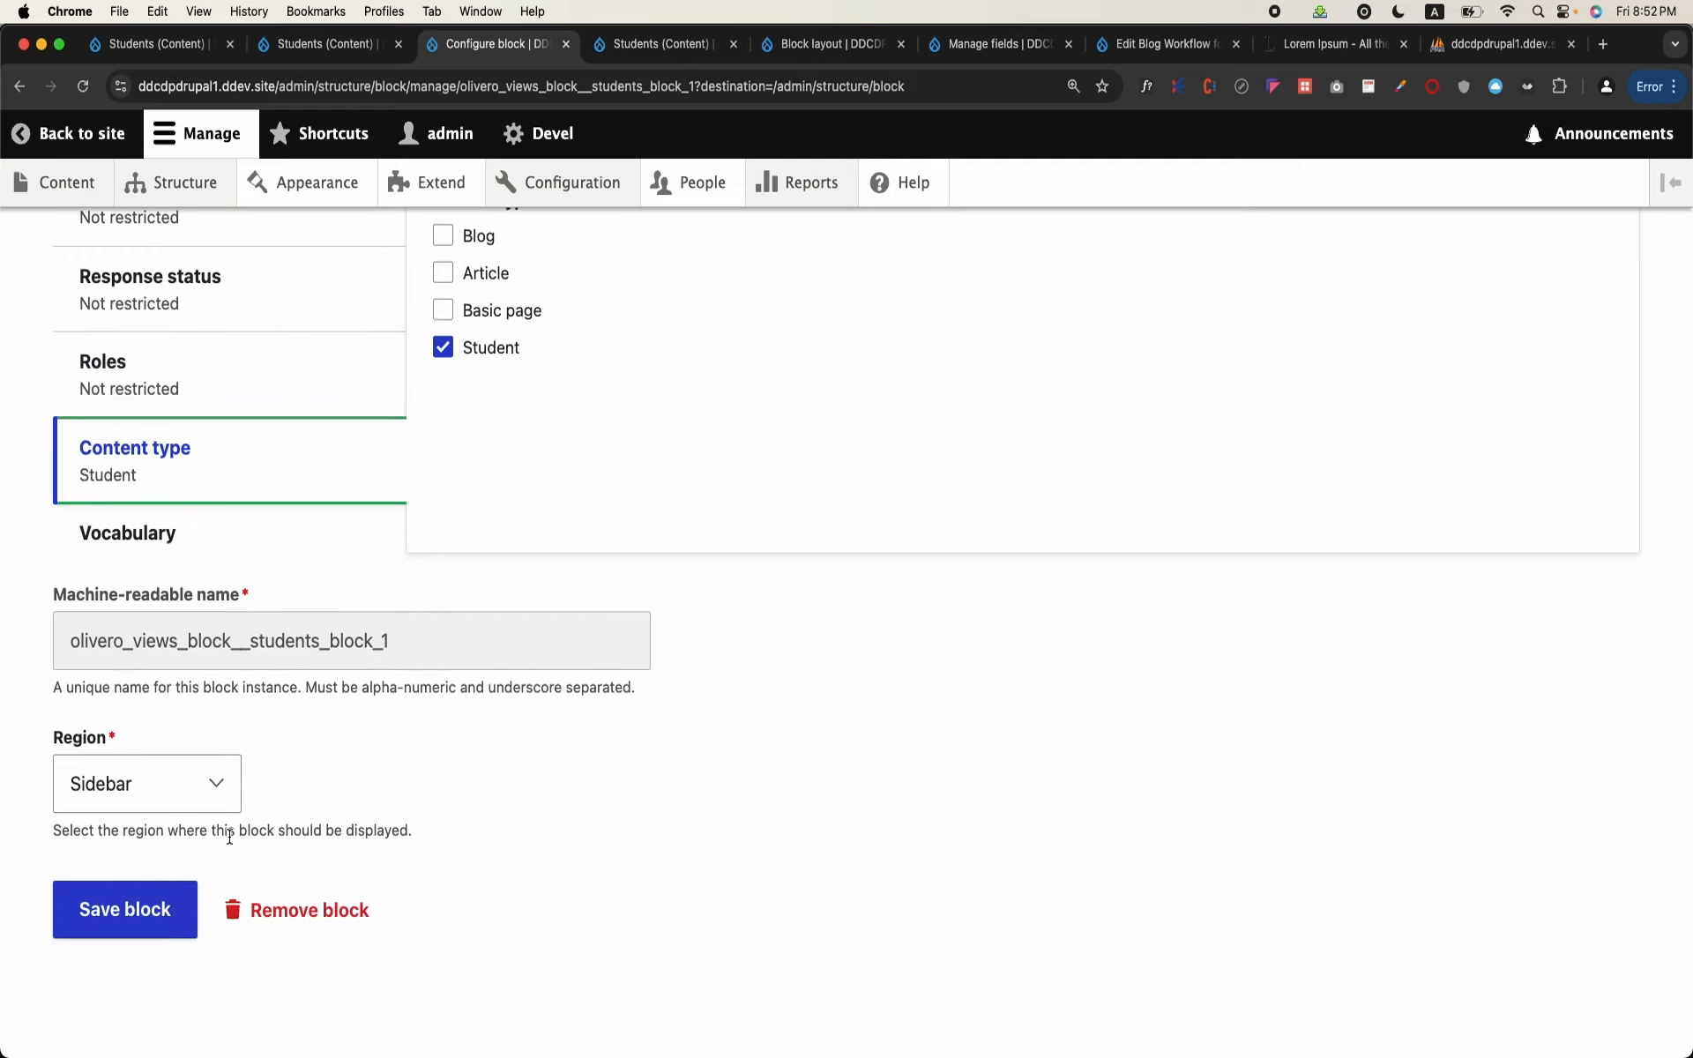
{"action": "left_click", "coordinate": [110, 917]}
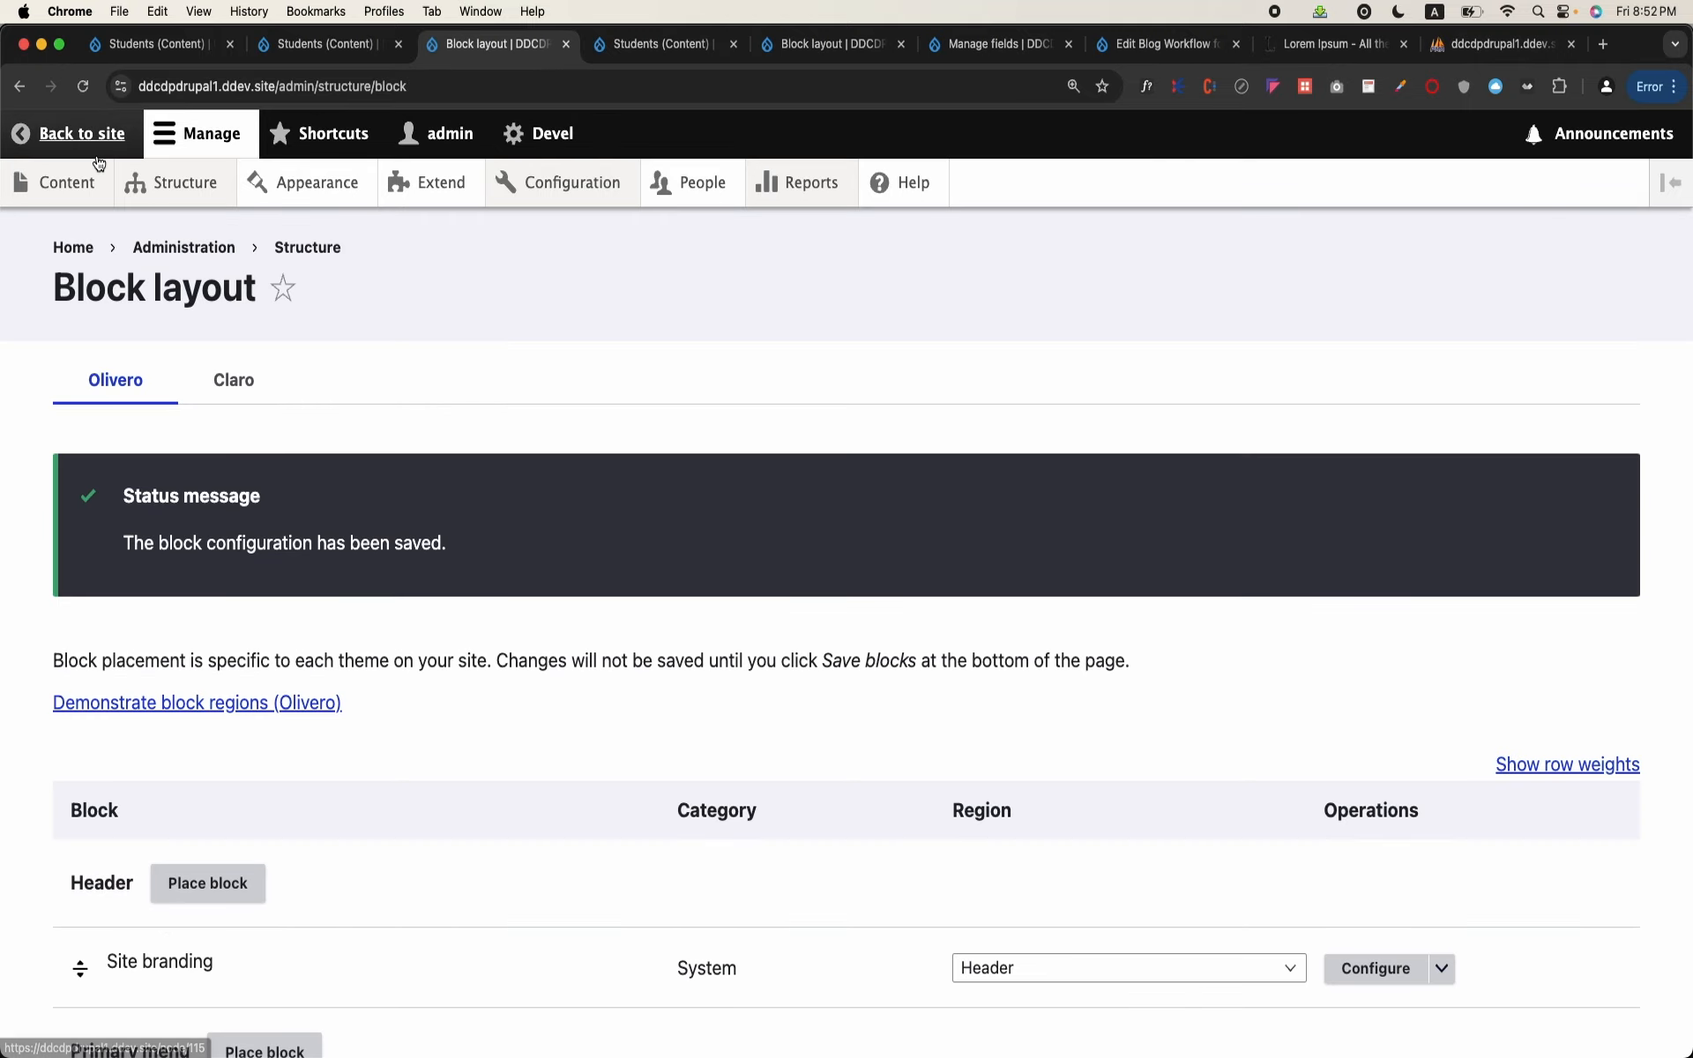
Step: Open the second Student item in the site's content list and check its page for the recent students sidebar block
{"action": "left_click", "coordinate": [86, 185]}
{"action": "scroll", "coordinate": [188, 506], "scroll_direction": "down", "scroll_amount": 8}
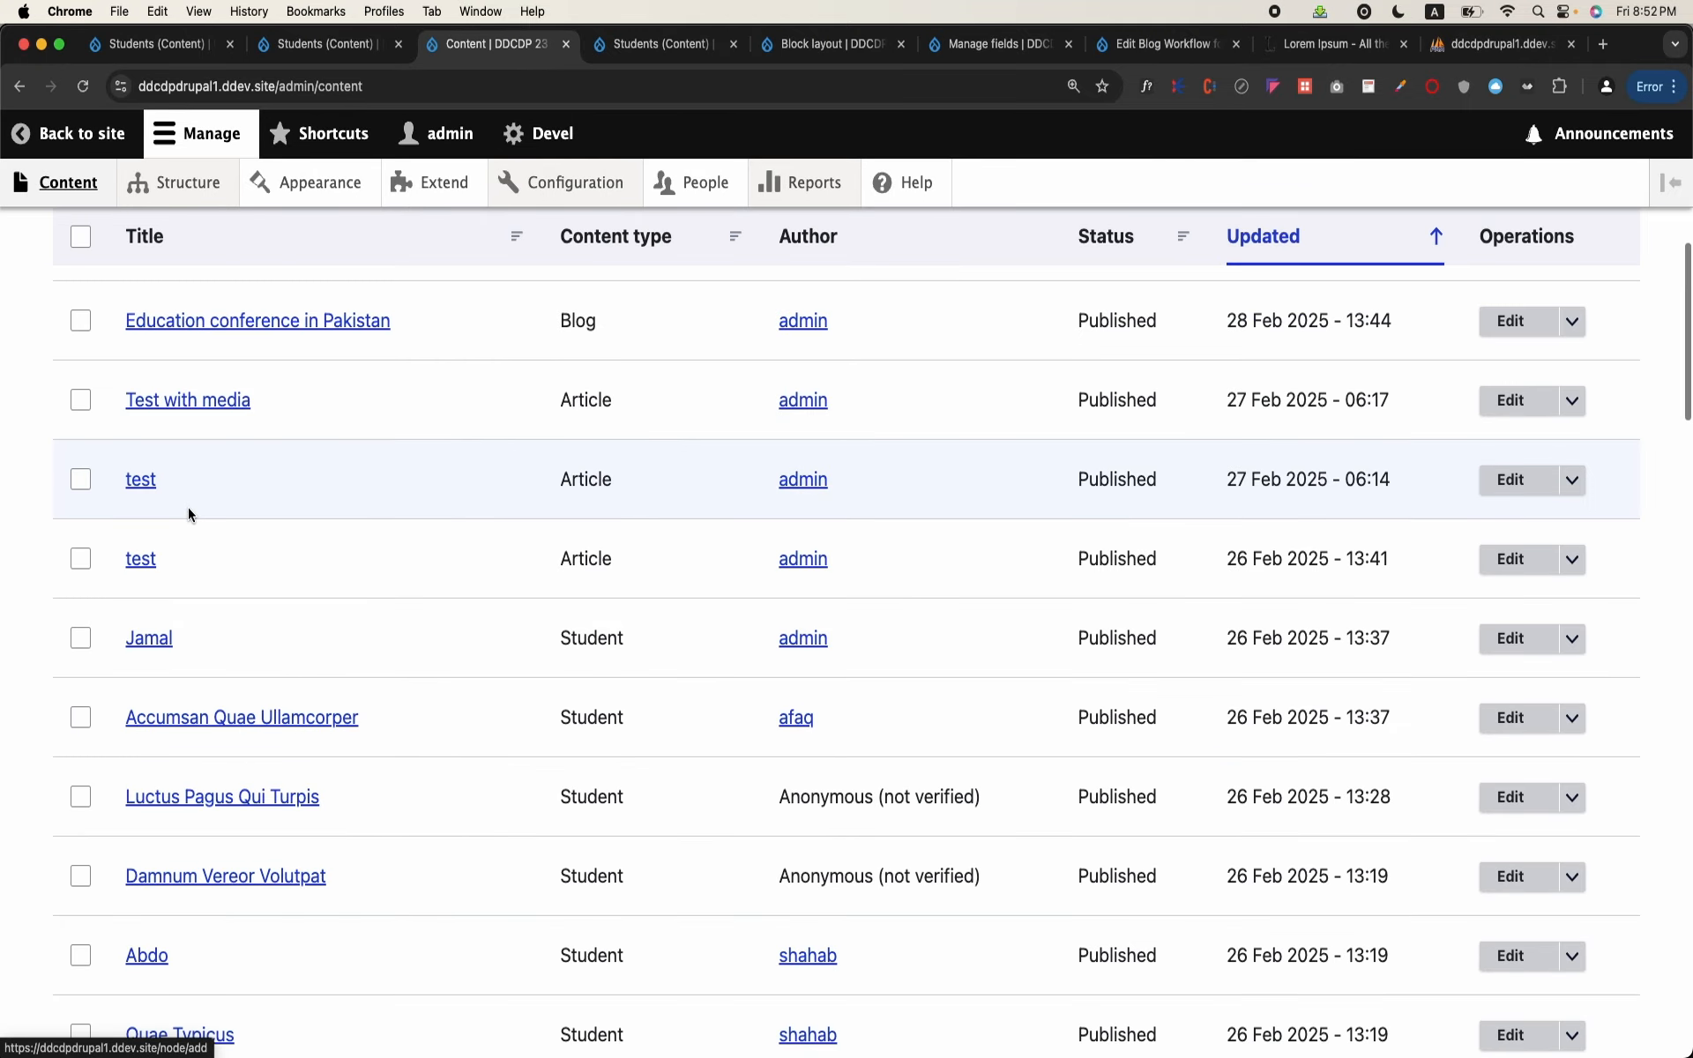
{"action": "left_click", "coordinate": [275, 725]}
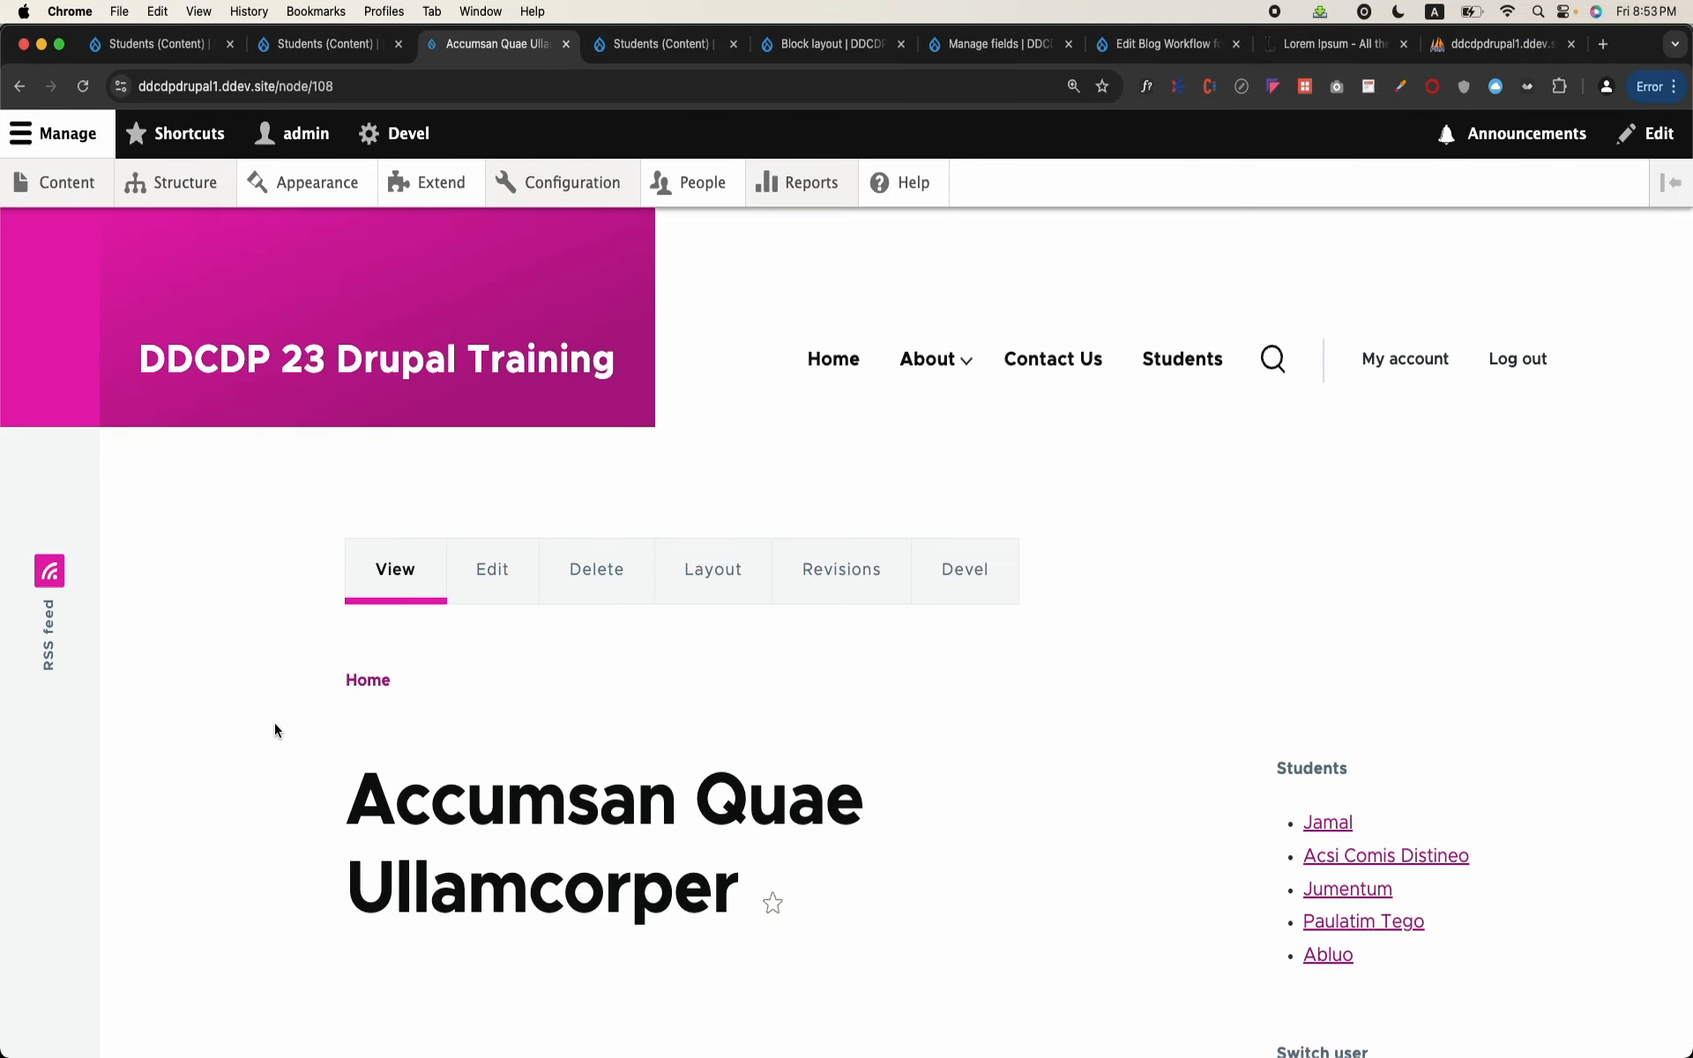
{"action": "scroll", "coordinate": [886, 657], "scroll_direction": "down", "scroll_amount": 3}
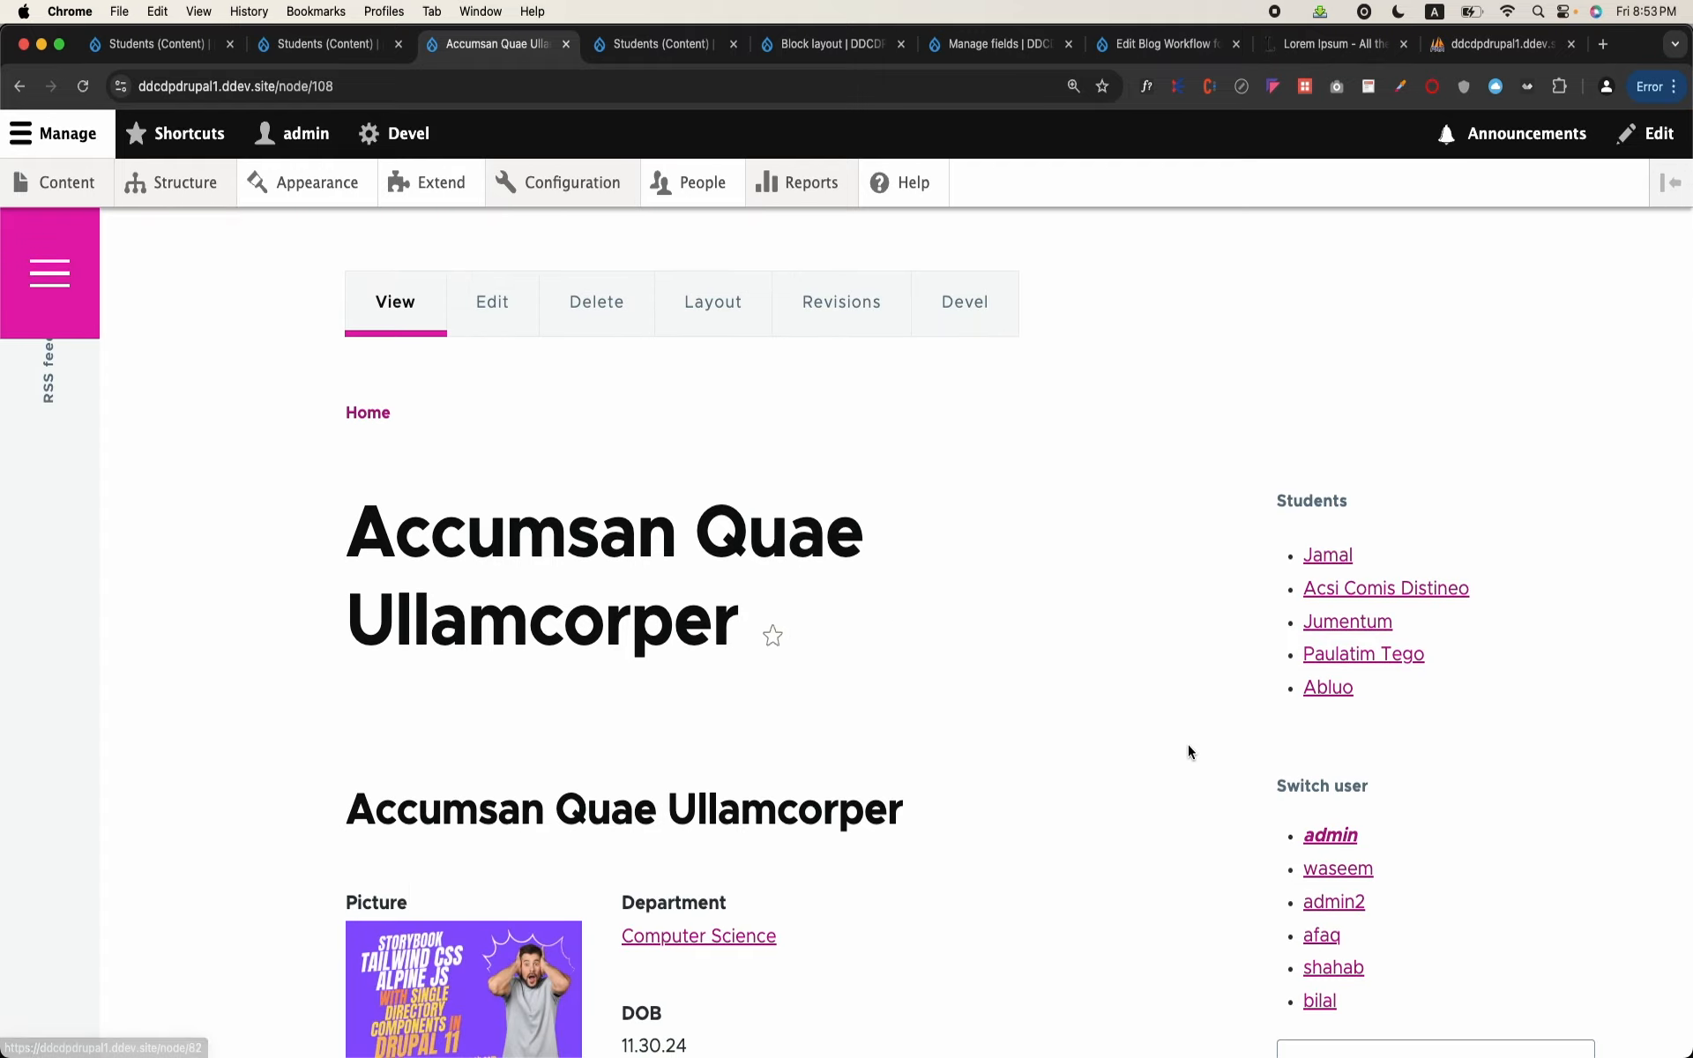
{"action": "scroll", "coordinate": [1187, 744], "scroll_direction": "down", "scroll_amount": 2}
{"action": "scroll", "coordinate": [1187, 744], "scroll_direction": "up", "scroll_amount": 2}
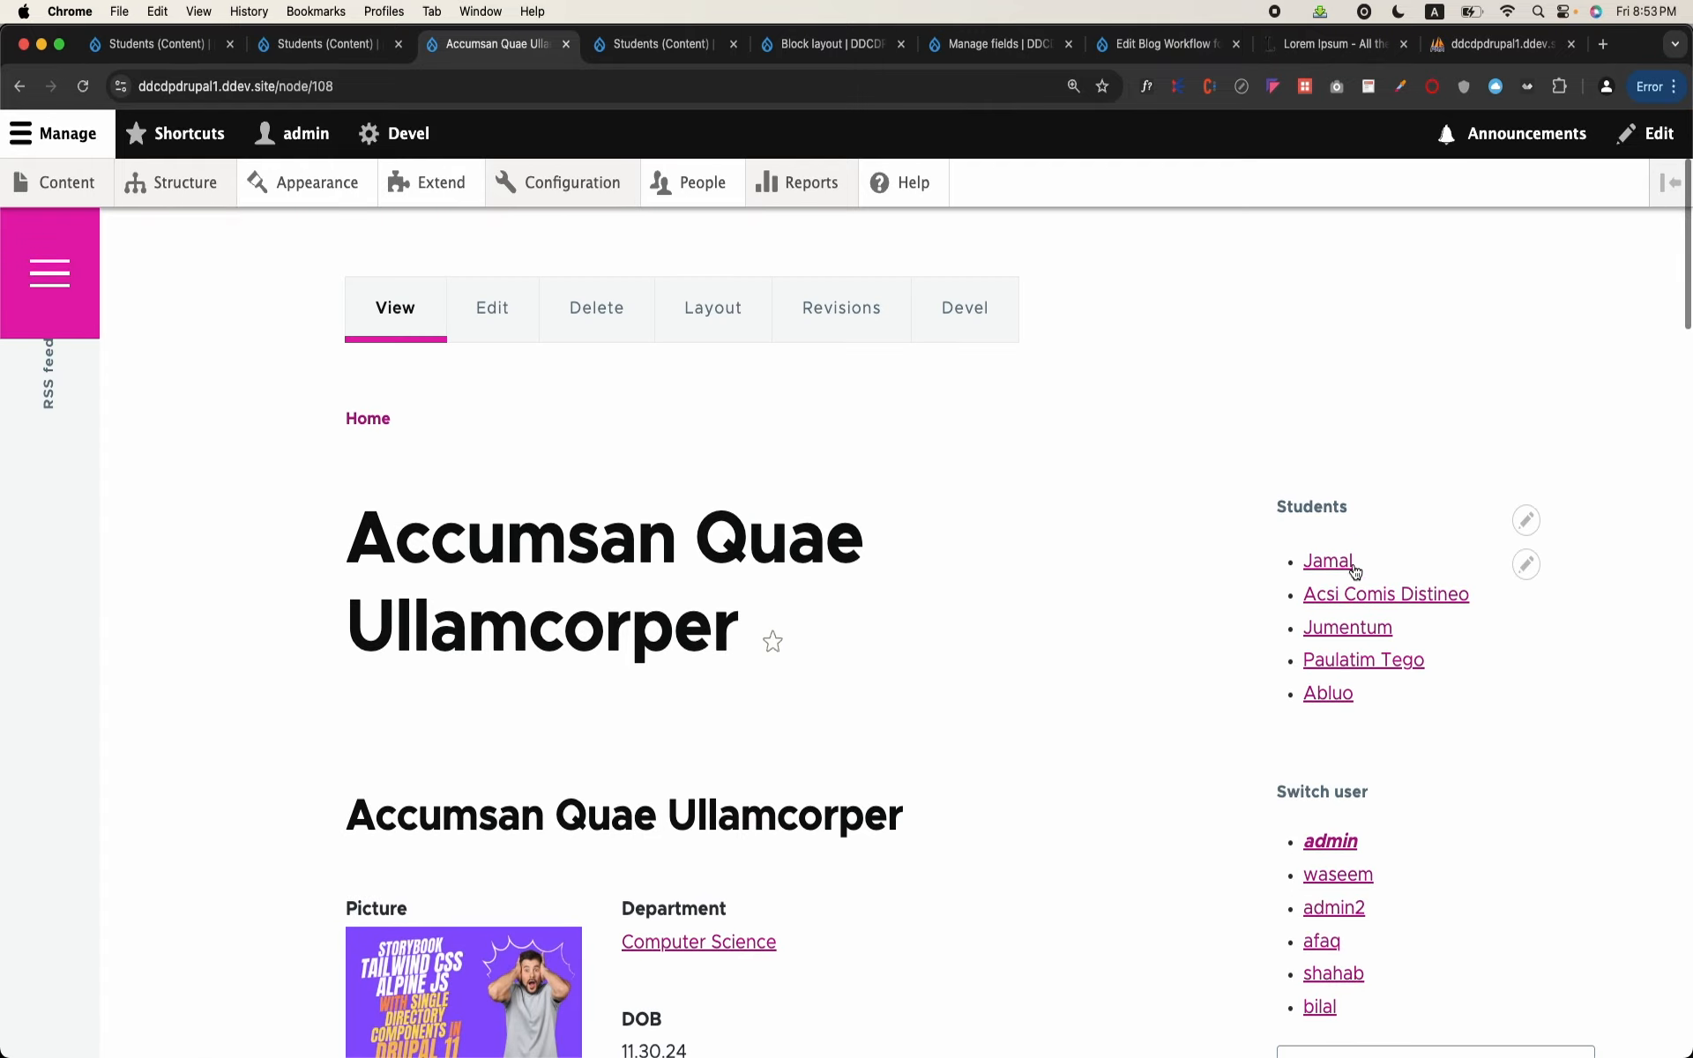
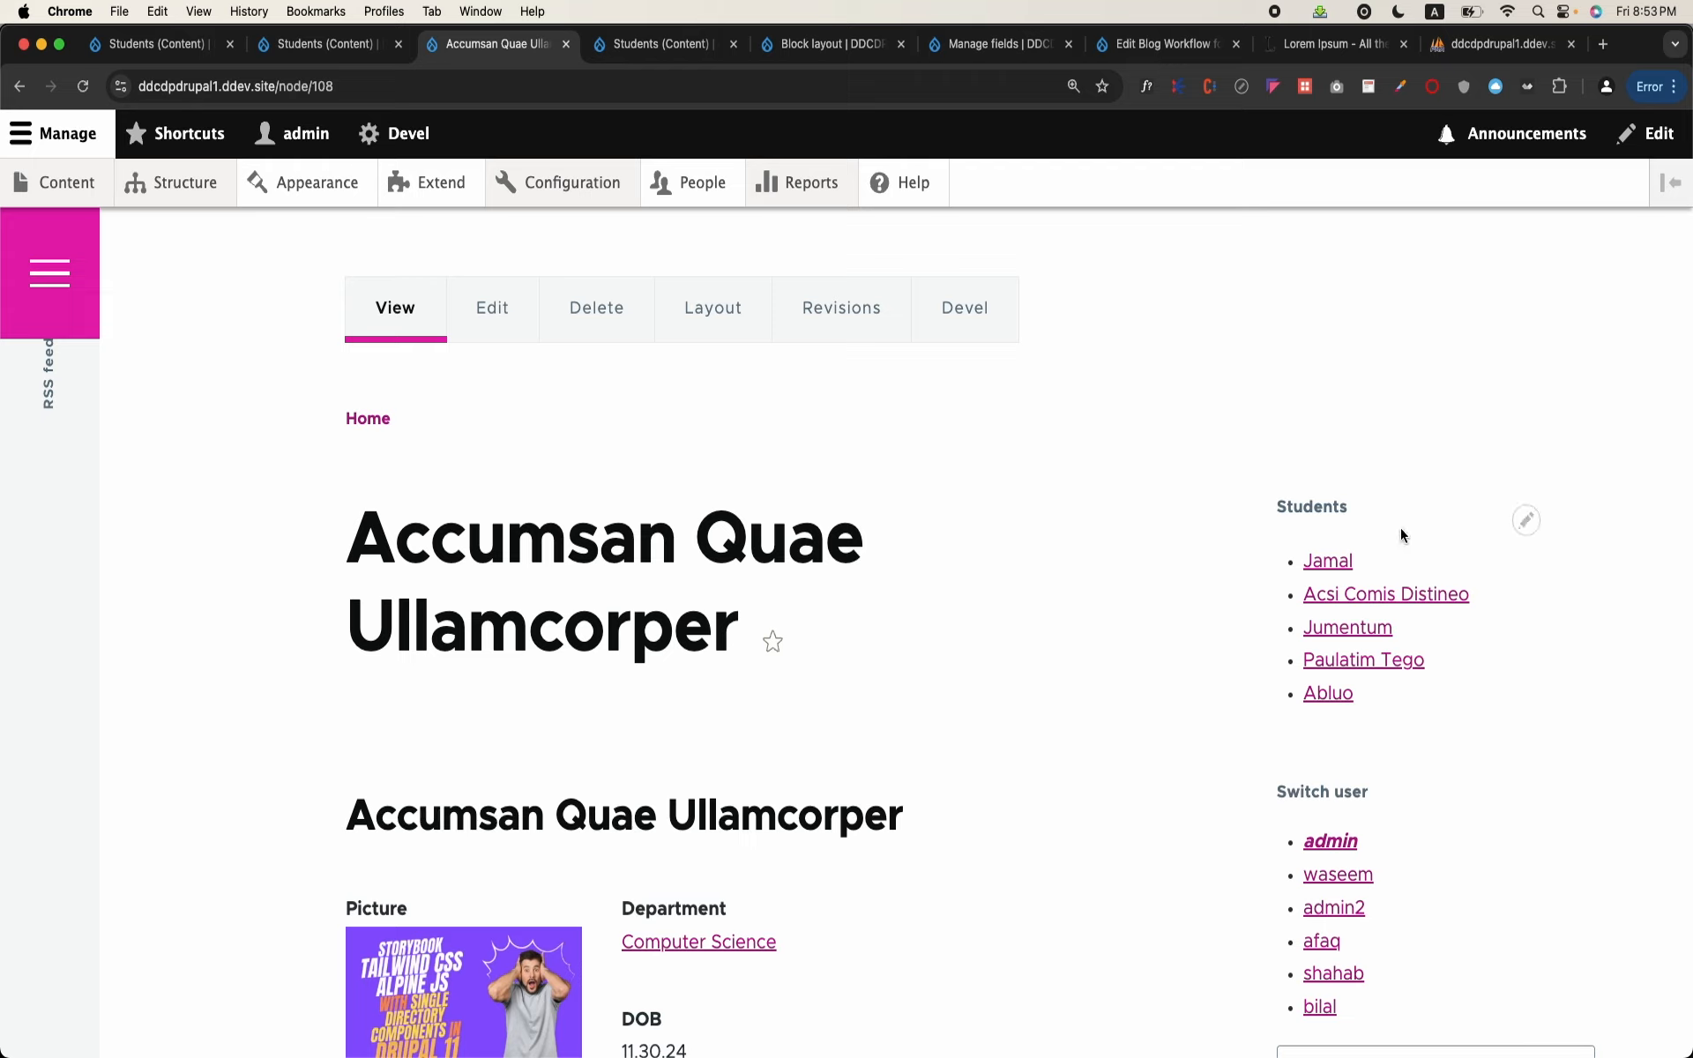
Step: Open the first student listed in the sidebar's Students block and check the path of that student's page
{"action": "left_click", "coordinate": [1330, 569]}
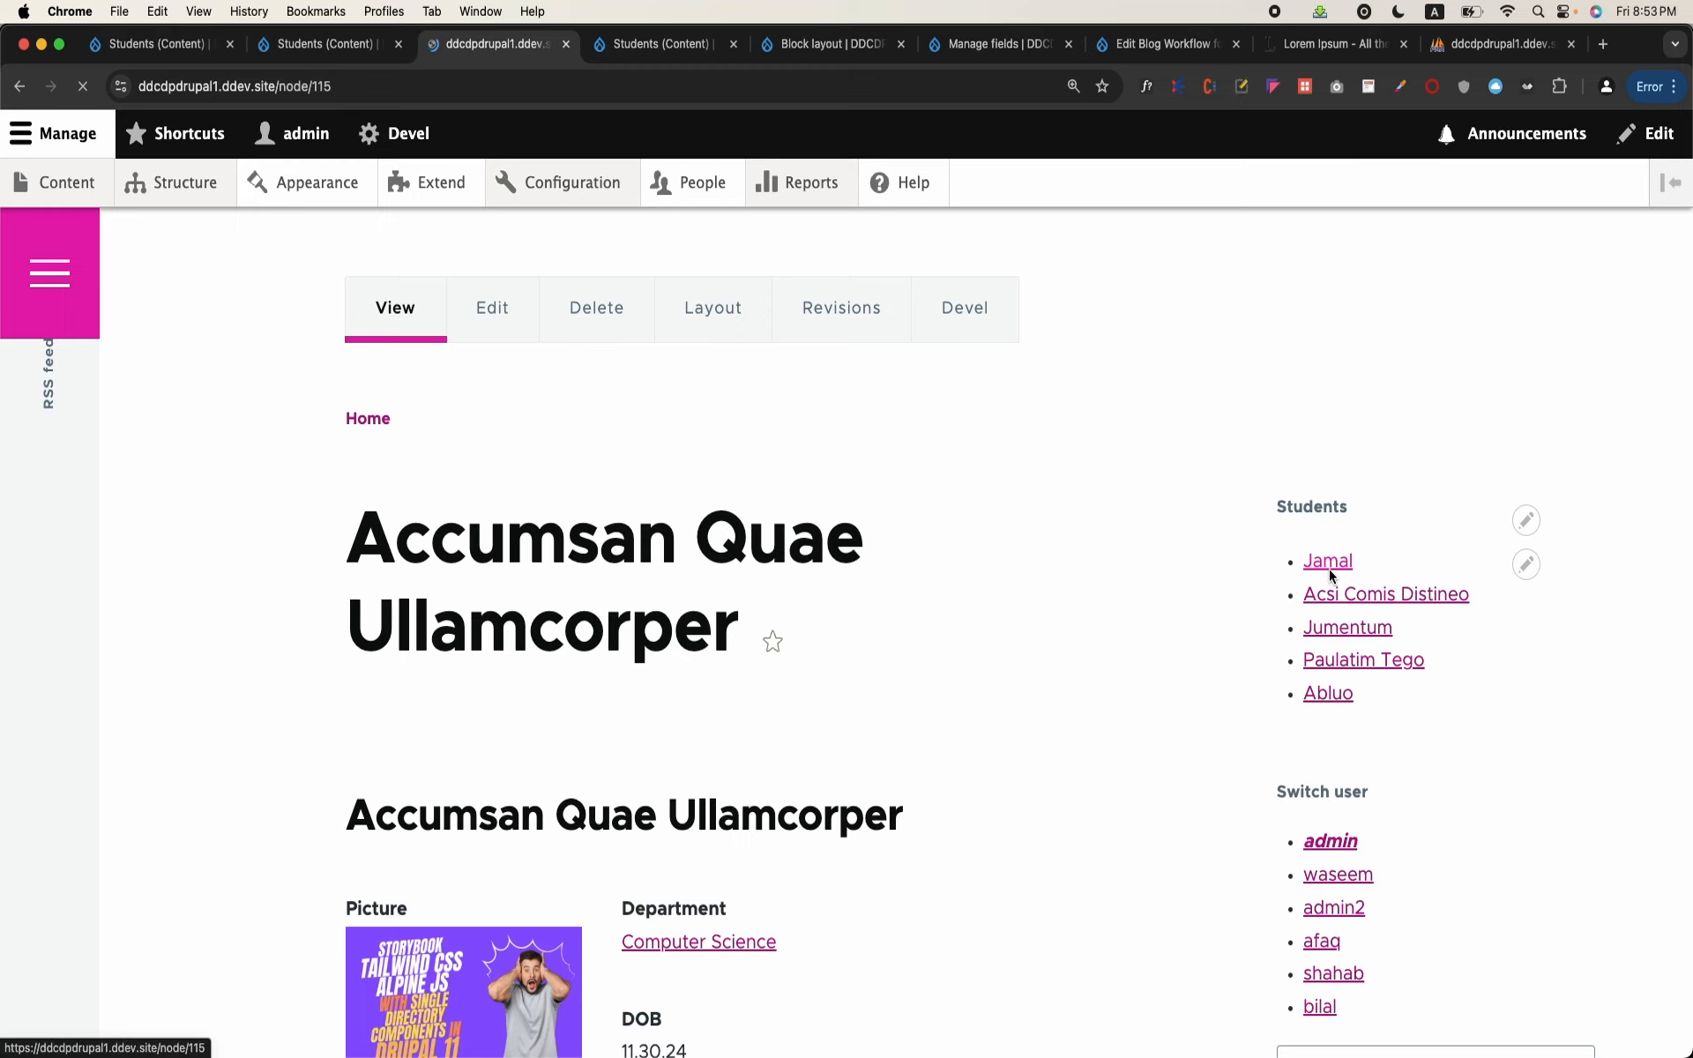
{"action": "scroll", "coordinate": [635, 662], "scroll_direction": "down", "scroll_amount": 5}
{"action": "scroll", "coordinate": [635, 657], "scroll_direction": "up", "scroll_amount": 5}
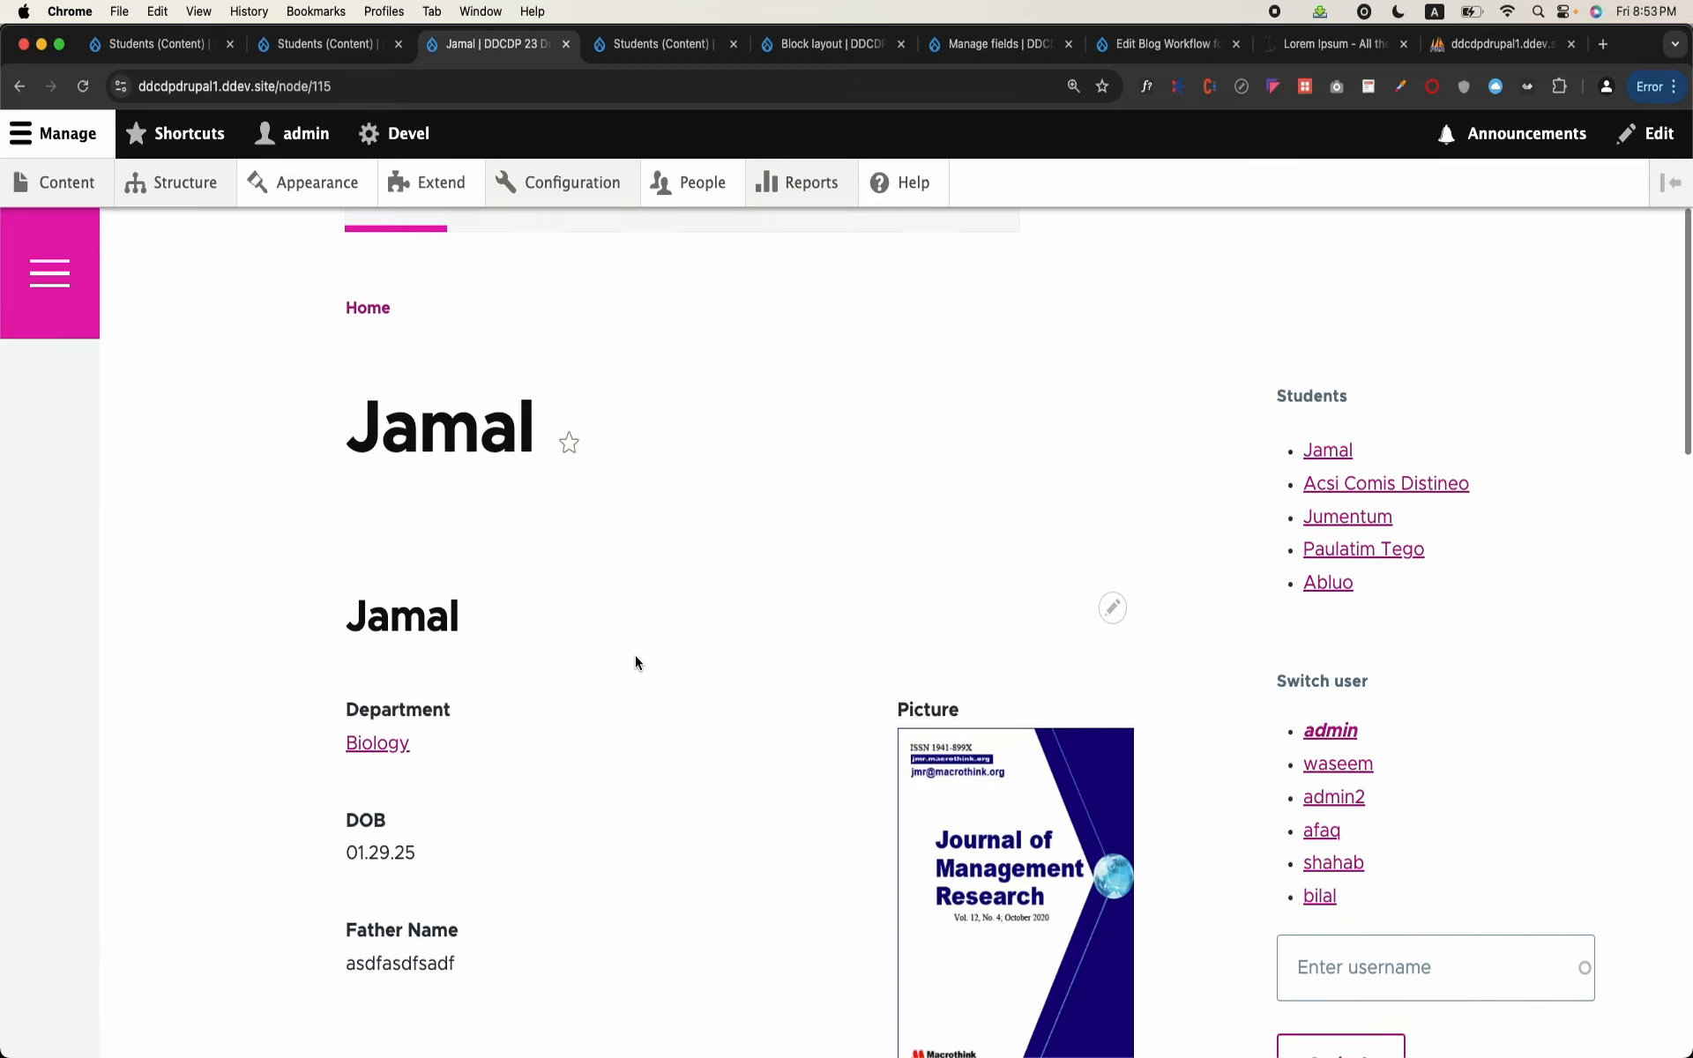
{"action": "left_click_drag", "start_coordinate": [279, 85], "coordinate": [388, 91]}
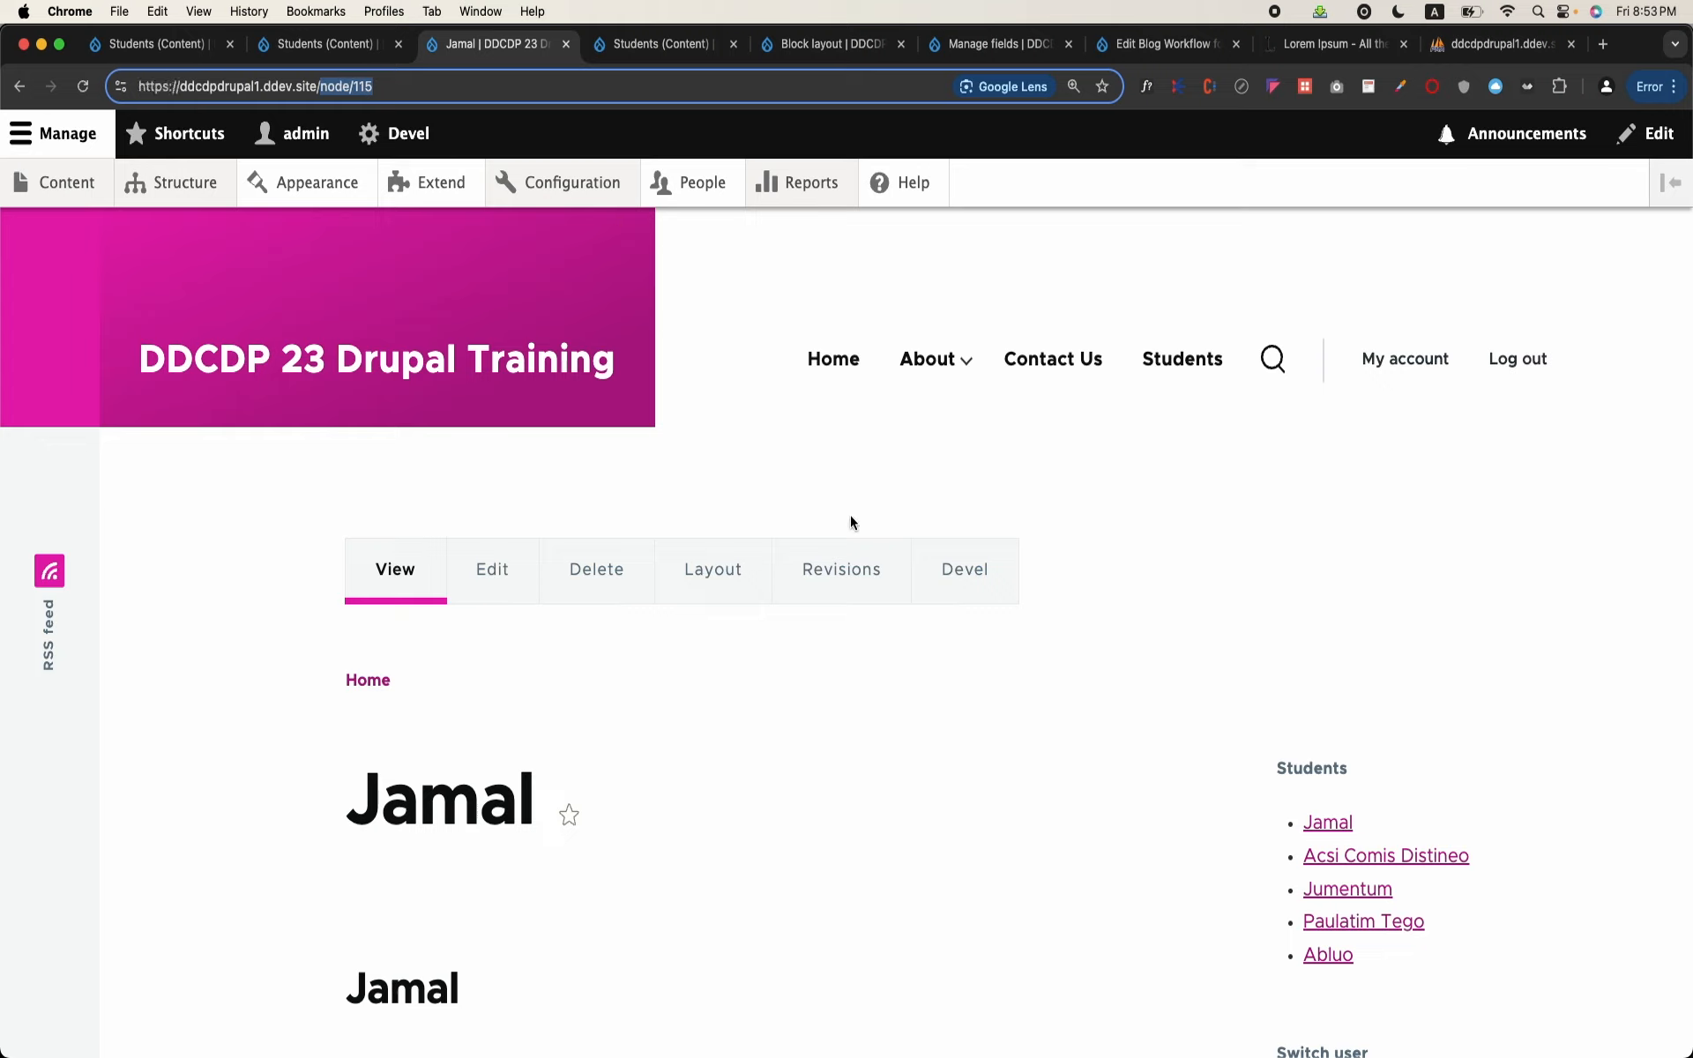
{"action": "scroll", "coordinate": [850, 521], "scroll_direction": "down", "scroll_amount": 2}
{"action": "left_click", "coordinate": [492, 397]}
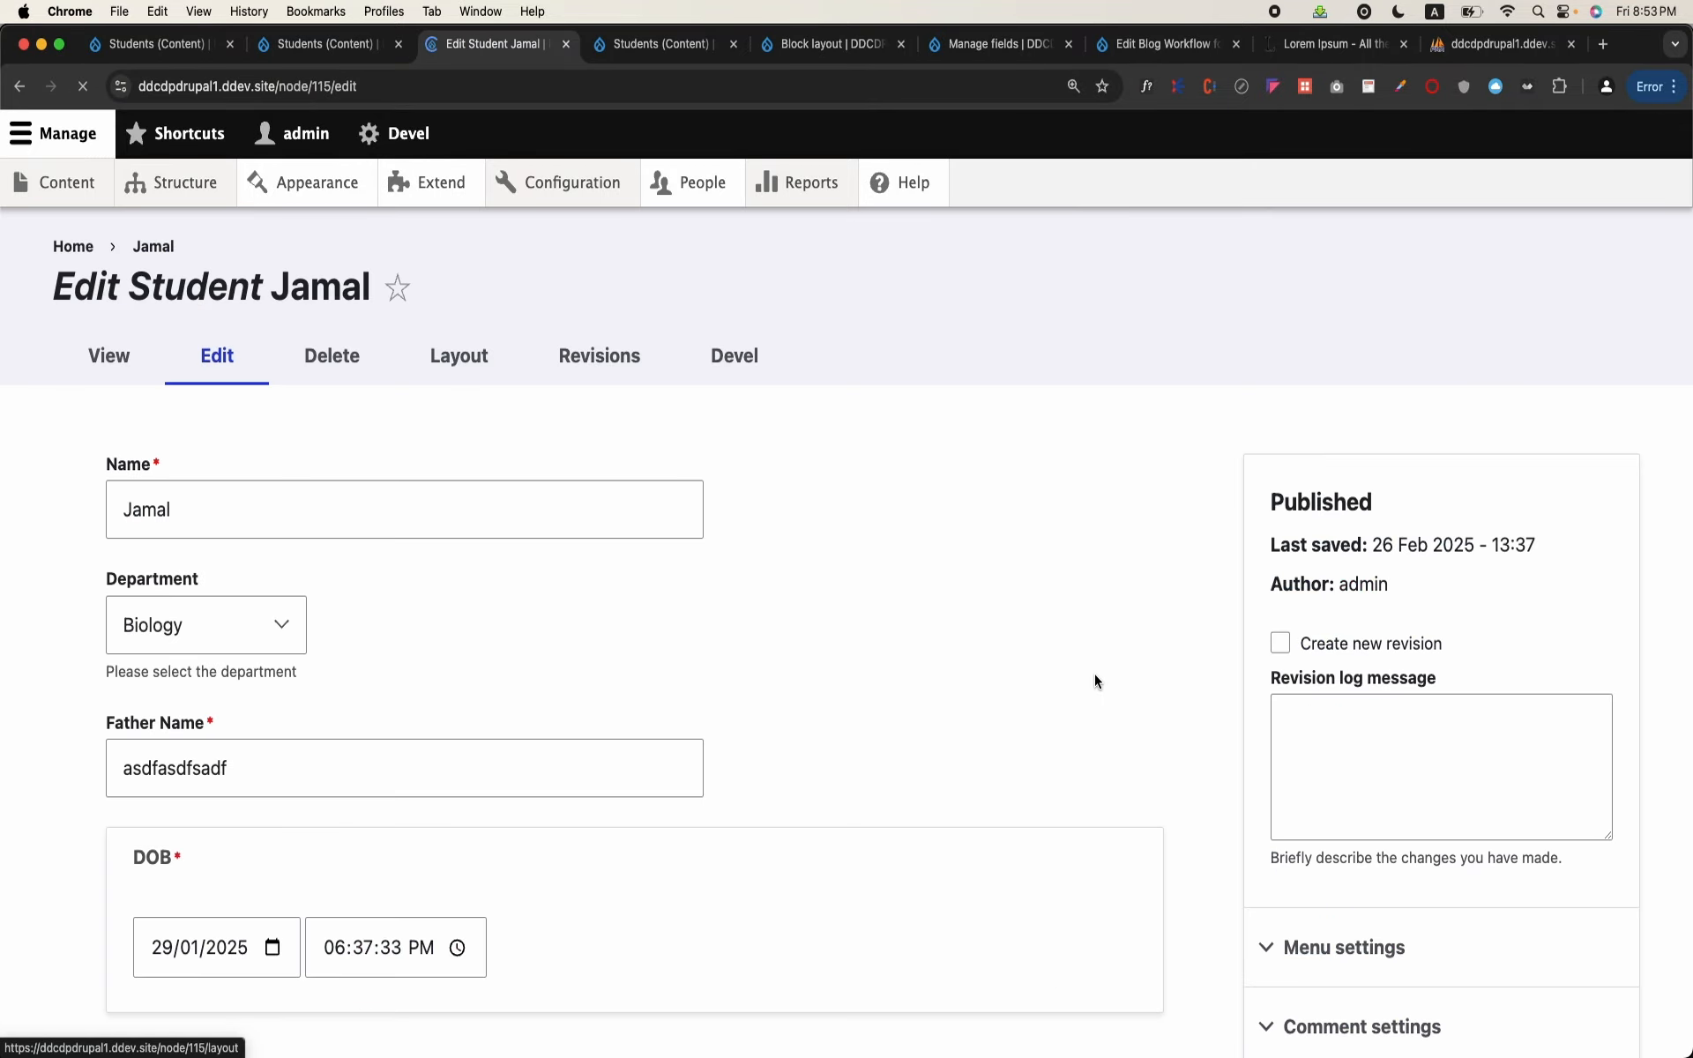
{"action": "scroll", "coordinate": [1093, 674], "scroll_direction": "down", "scroll_amount": 5}
{"action": "left_click", "coordinate": [1409, 343]}
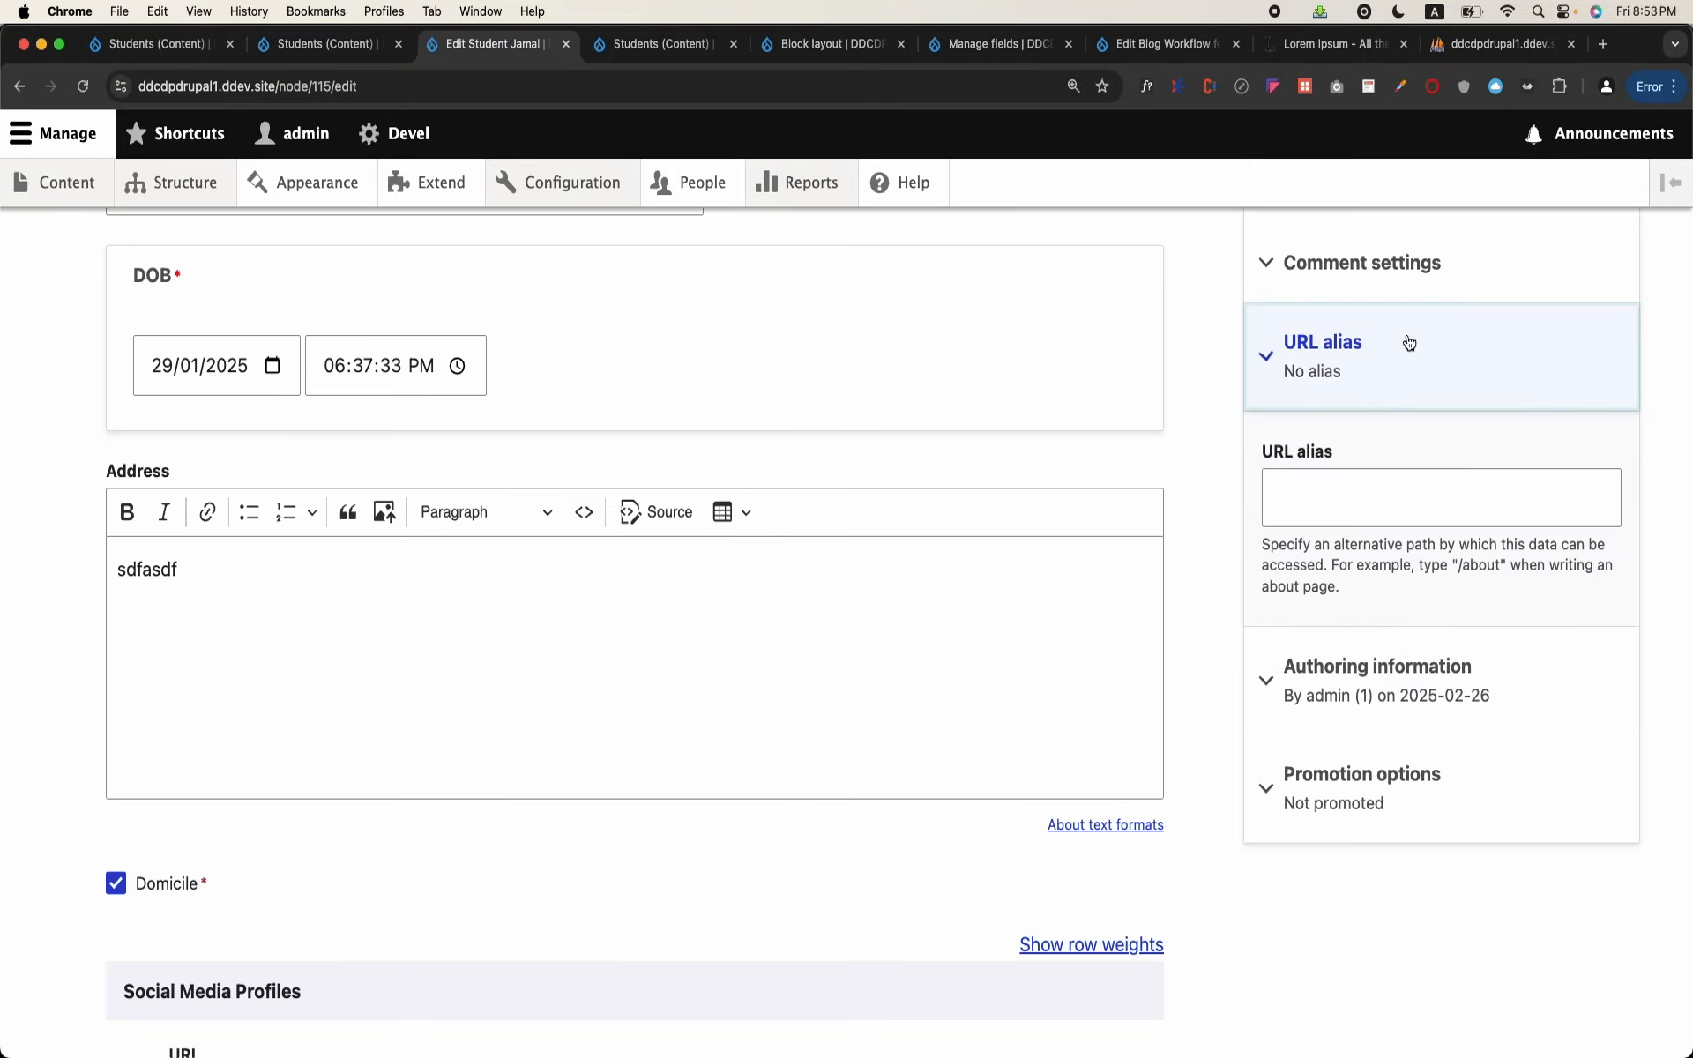
{"action": "left_click", "coordinate": [1364, 482]}
{"action": "type", "text": "/students"}
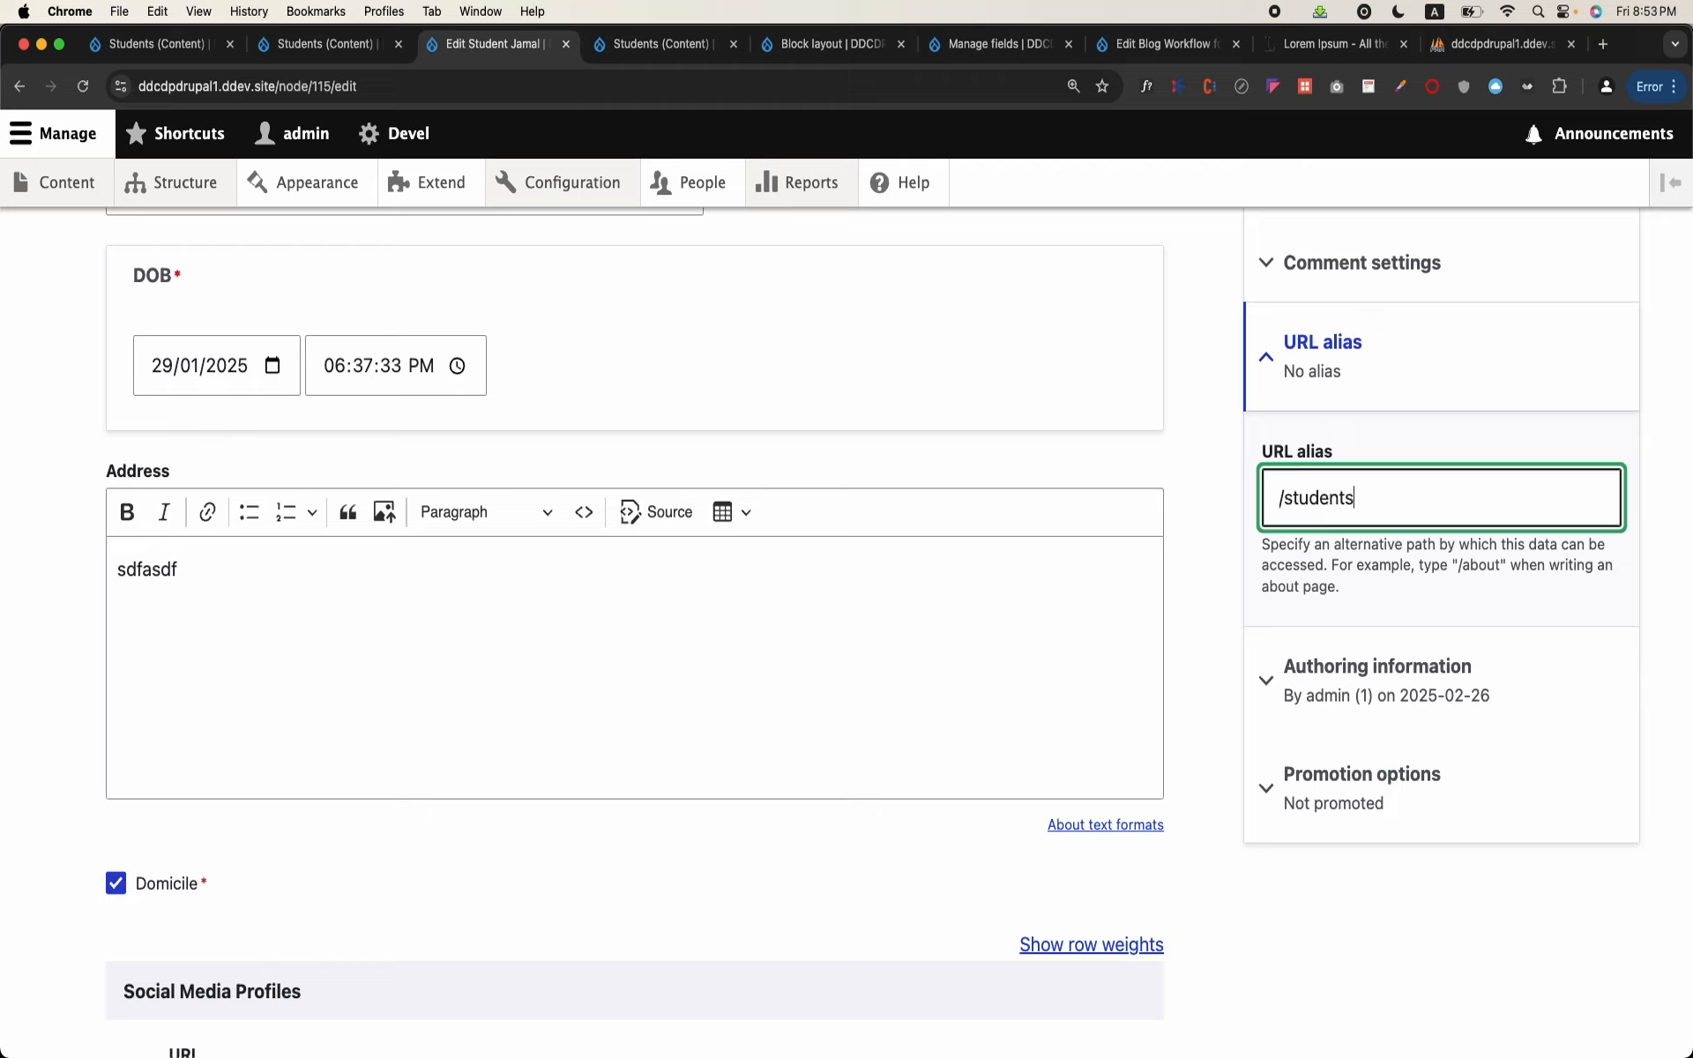
{"action": "type", "text": "/"}
{"action": "key", "text": "BackSpace"}
{"action": "key", "text": "BackSpace"}
{"action": "key", "text": "BackSpace"}
{"action": "key", "text": "BackSpace"}
{"action": "key", "text": "BackSpace"}
{"action": "key", "text": "BackSpace"}
{"action": "key", "text": "BackSpace"}
{"action": "key", "text": "BackSpace"}
{"action": "key", "text": "BackSpace"}
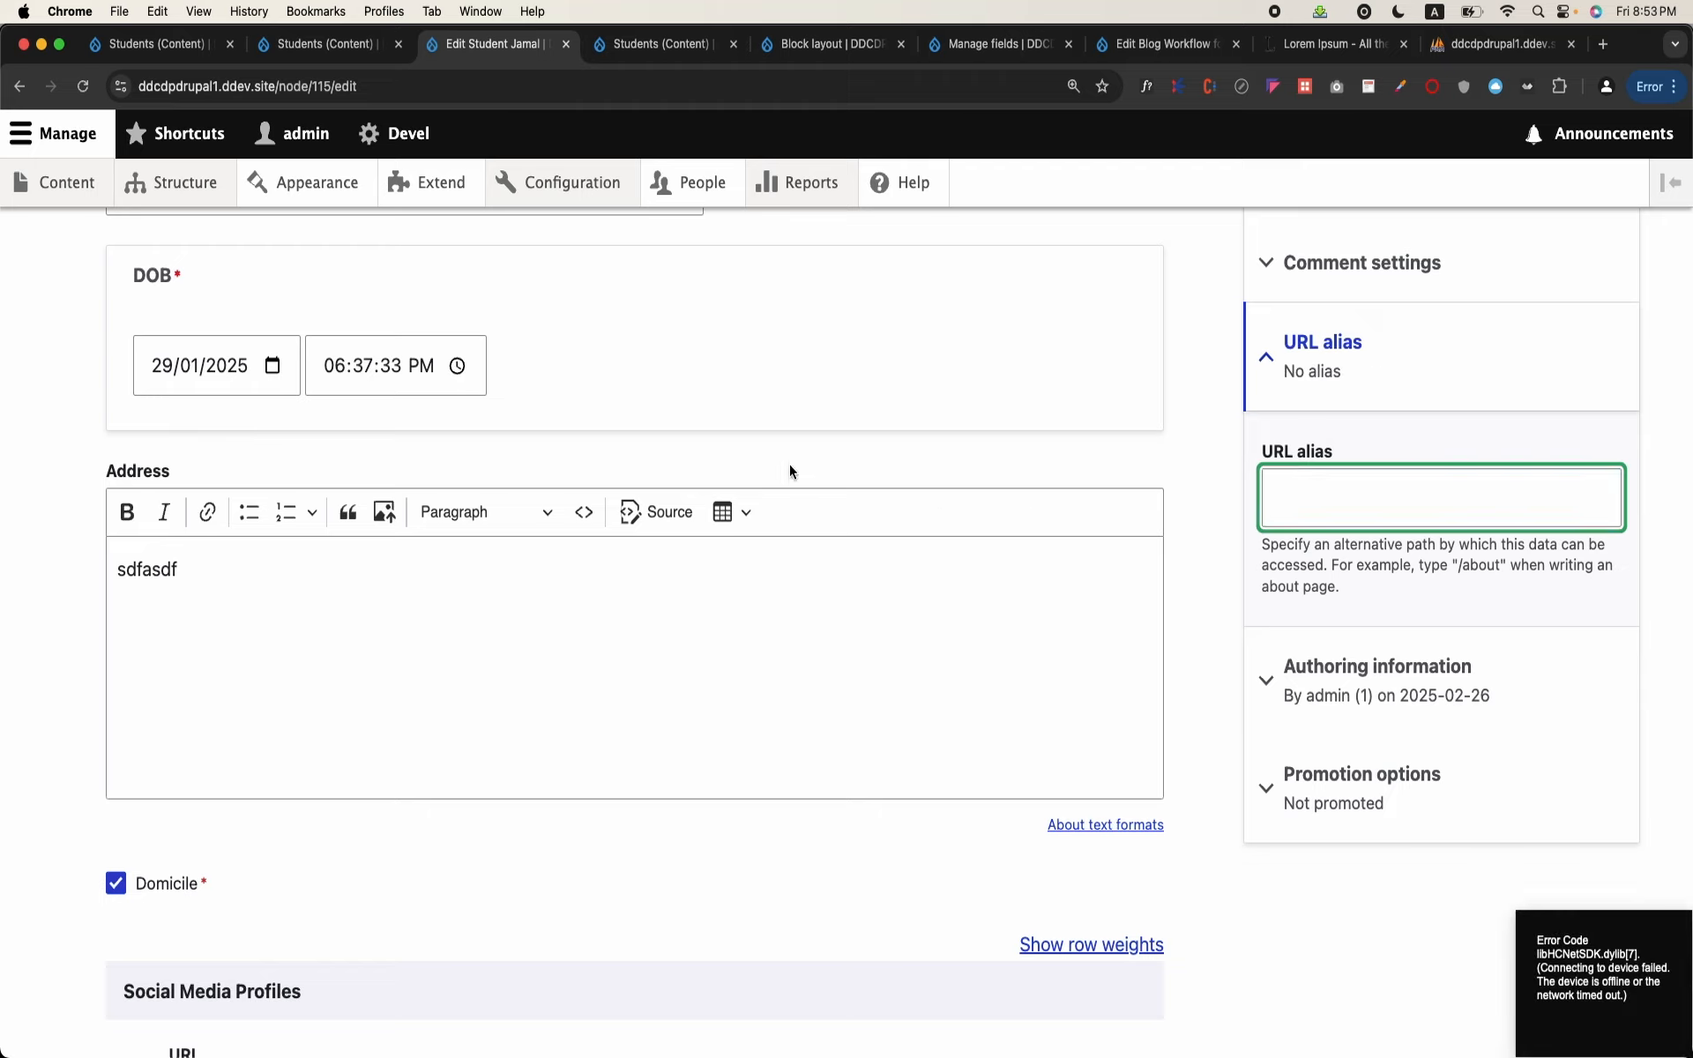
Step: Go to the URL alias patterns in the site configuration and start a new Pathauto pattern
{"action": "left_click", "coordinate": [565, 182]}
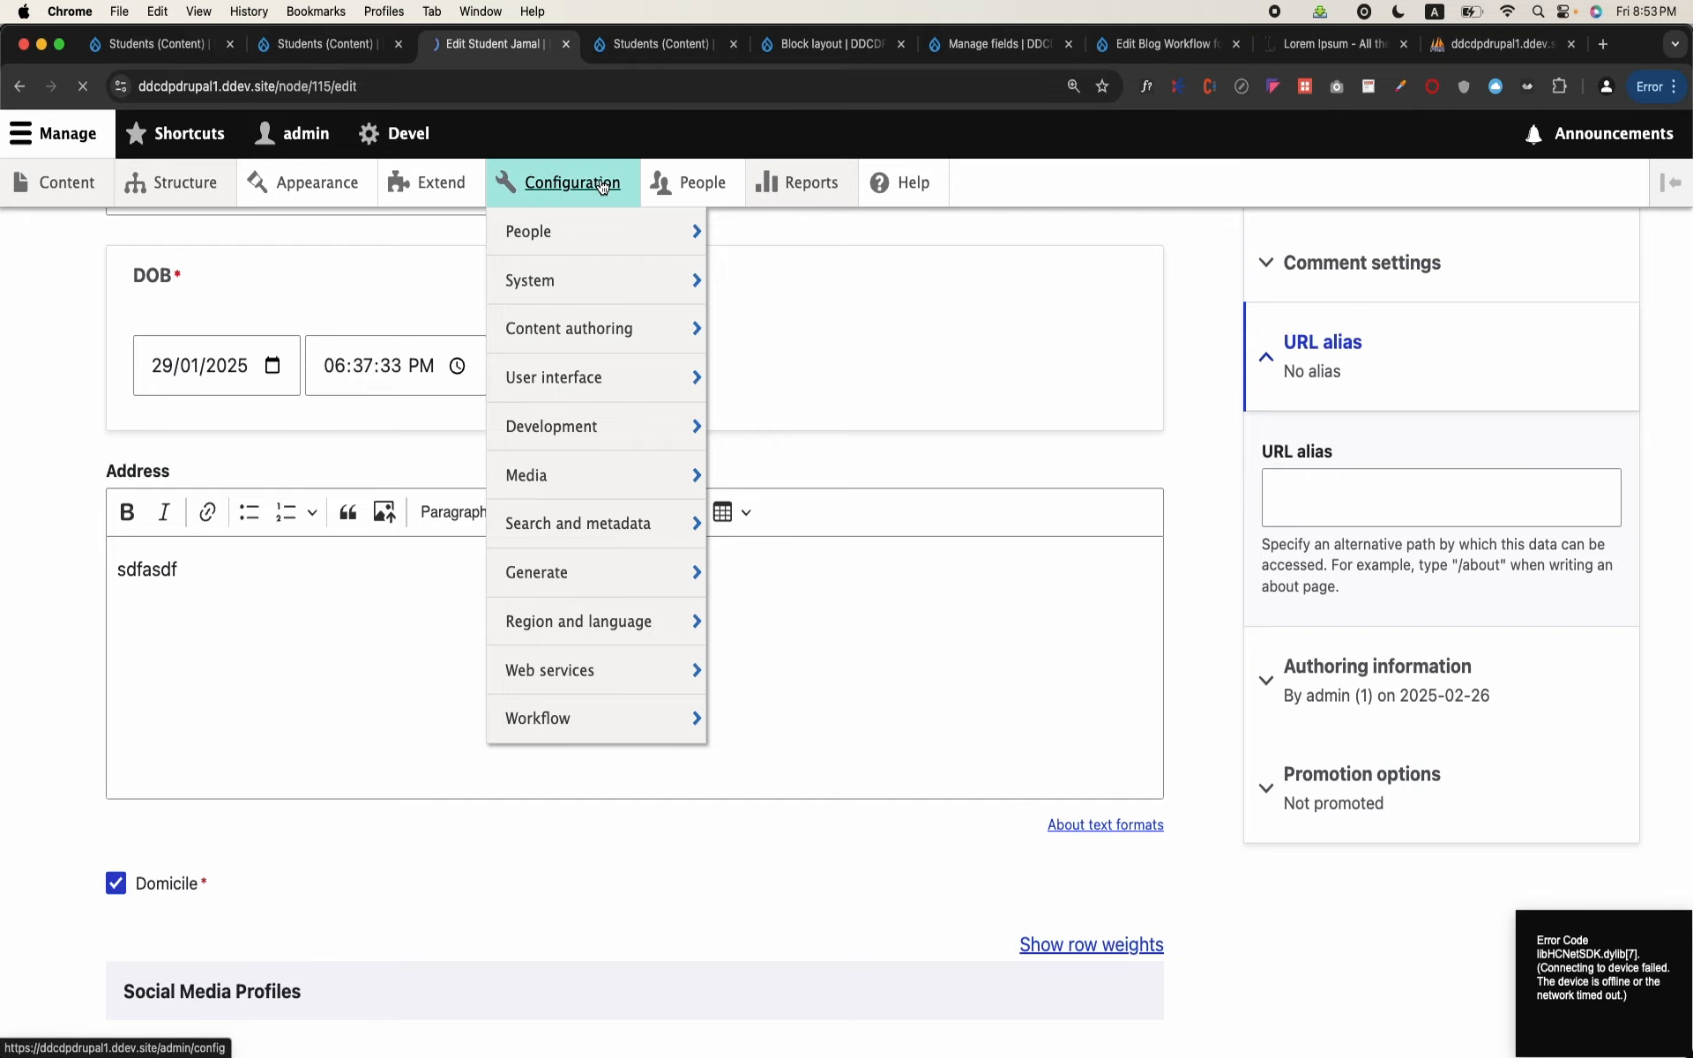
{"action": "scroll", "coordinate": [605, 611], "scroll_direction": "down", "scroll_amount": 15}
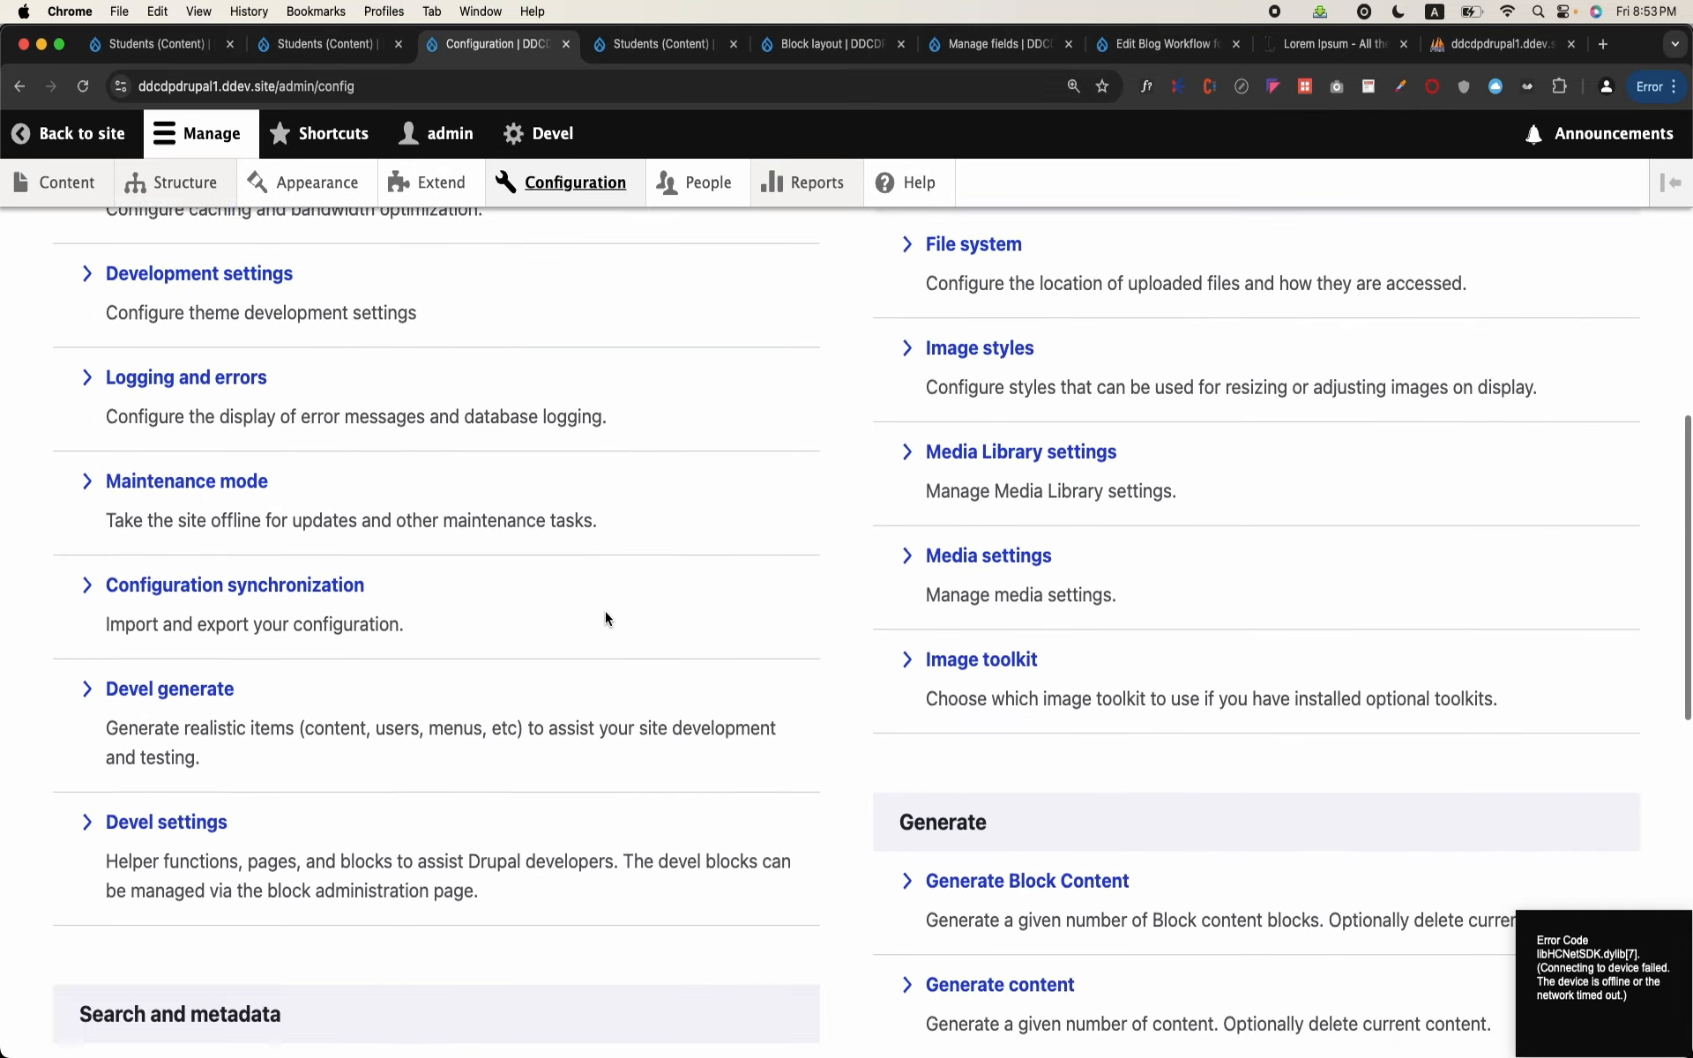
{"action": "scroll", "coordinate": [605, 612], "scroll_direction": "down", "scroll_amount": 8}
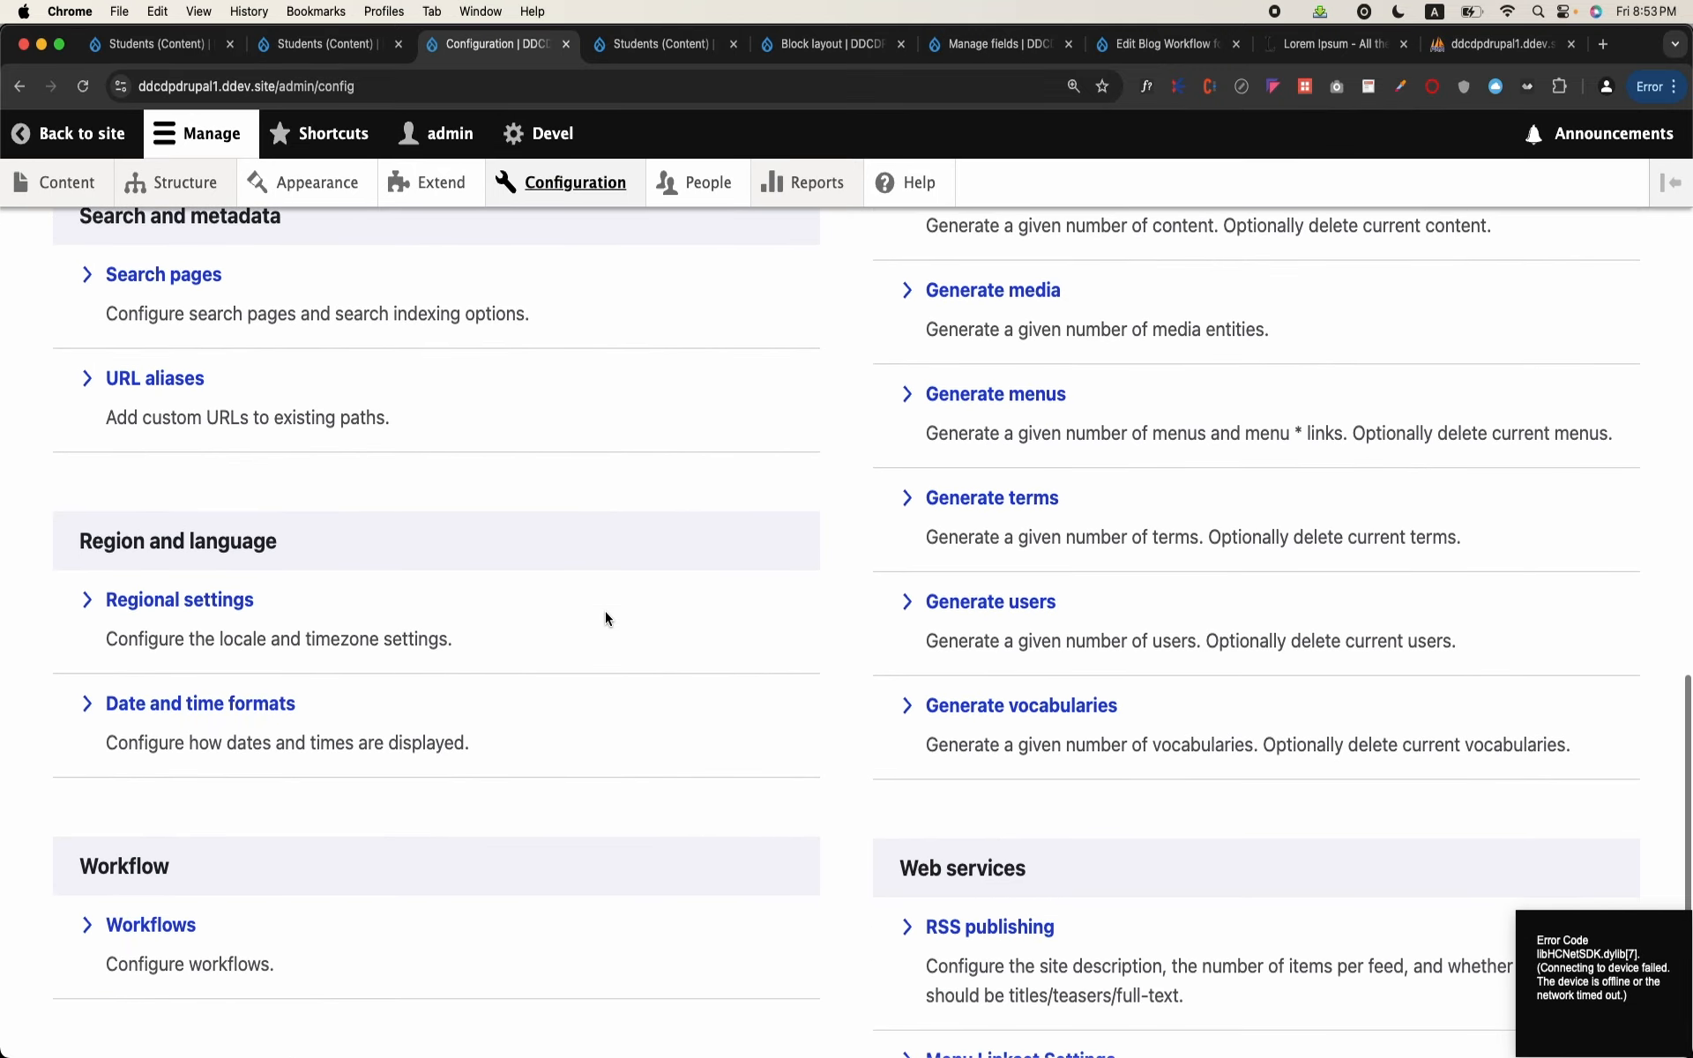
{"action": "scroll", "coordinate": [605, 618], "scroll_direction": "up", "scroll_amount": 2}
{"action": "left_click", "coordinate": [157, 526]}
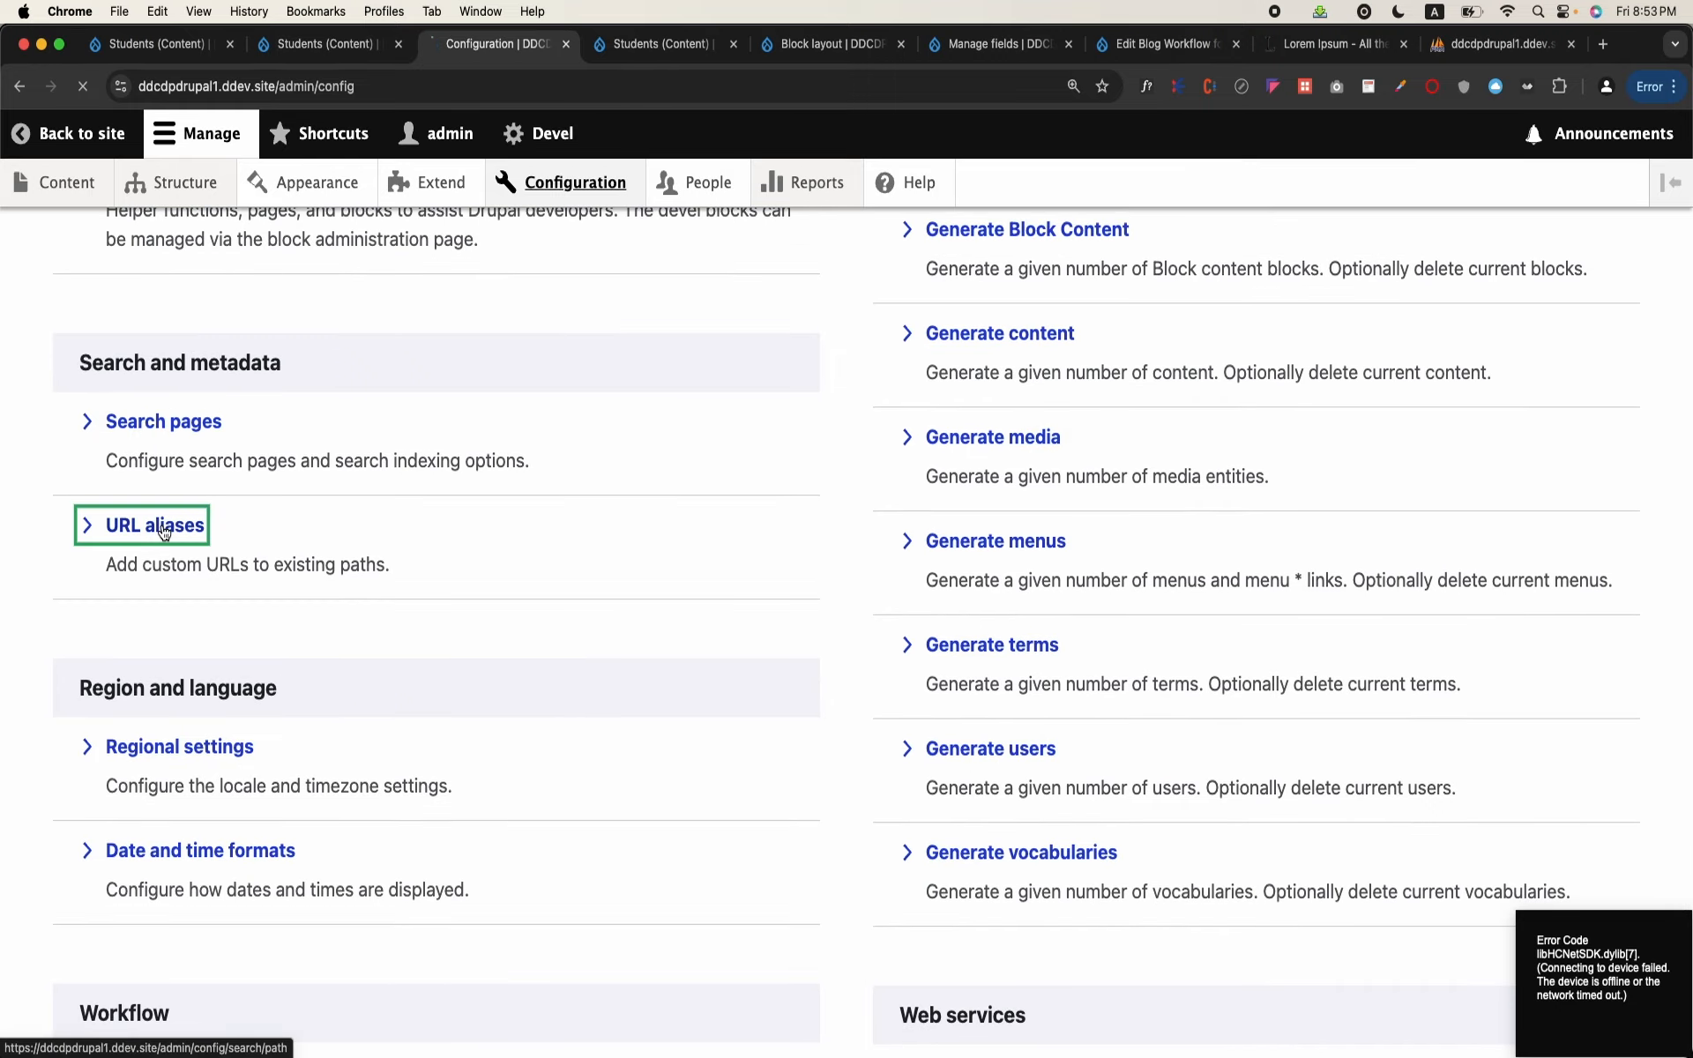
{"action": "left_click", "coordinate": [262, 366]}
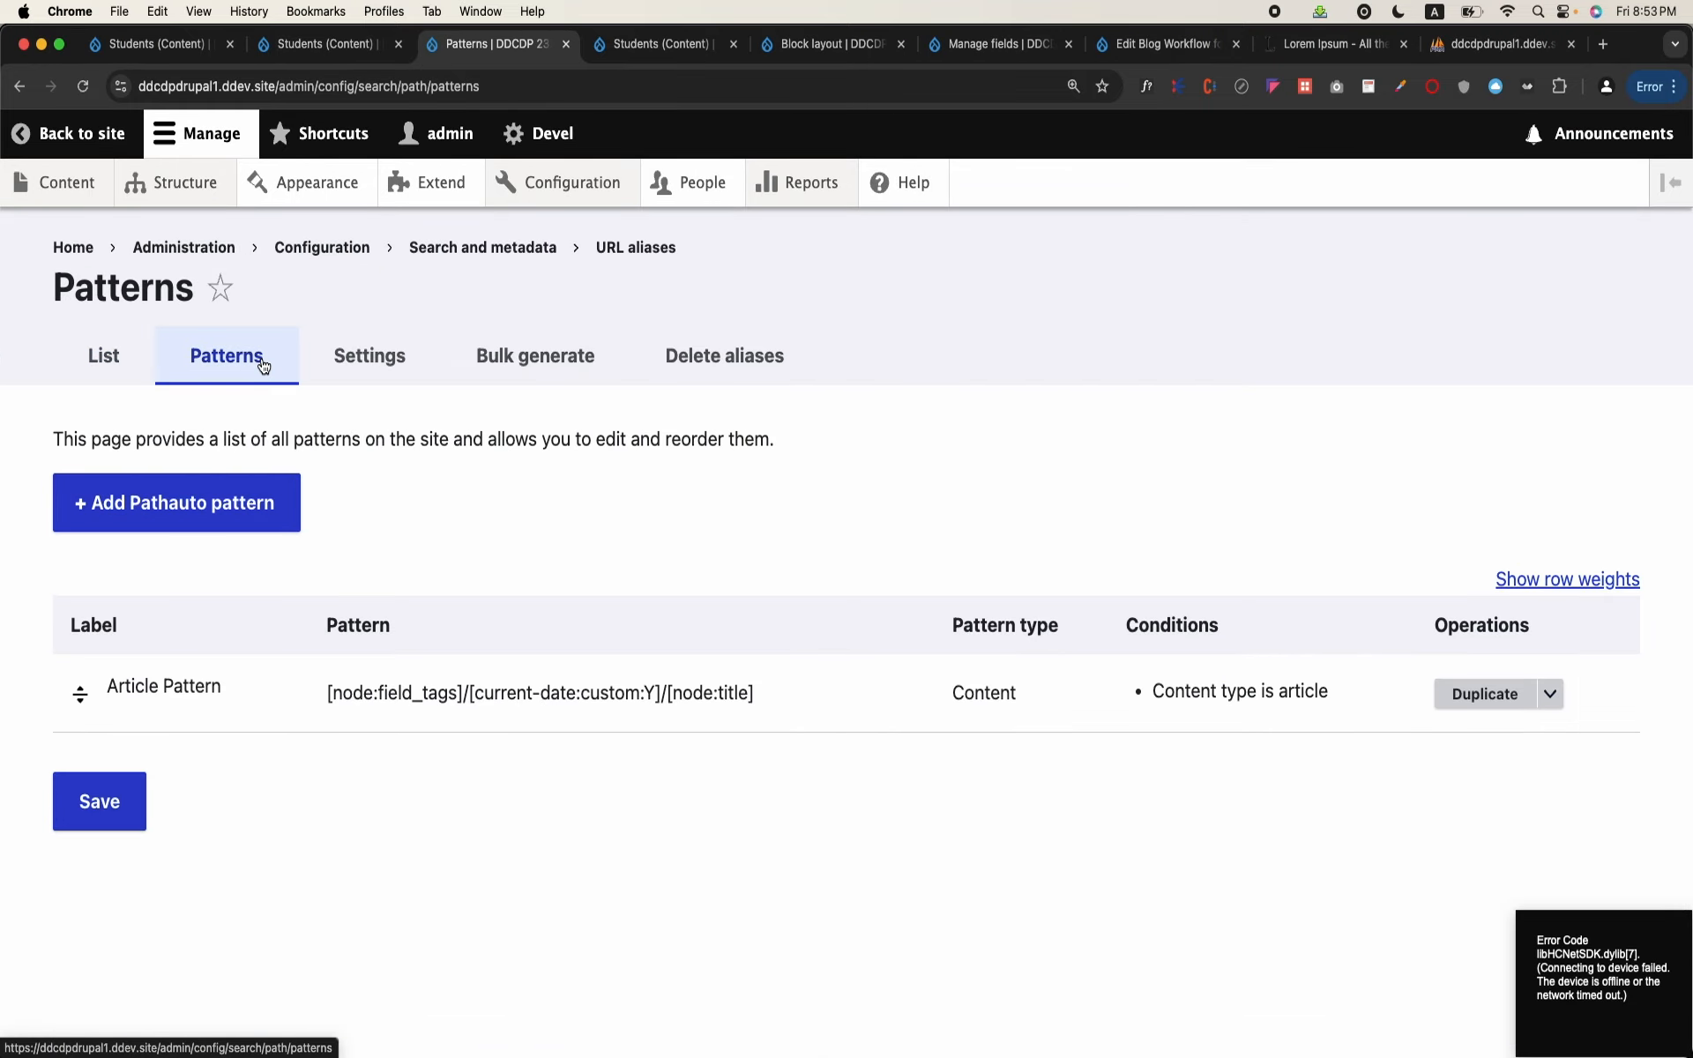
{"action": "left_click", "coordinate": [220, 519]}
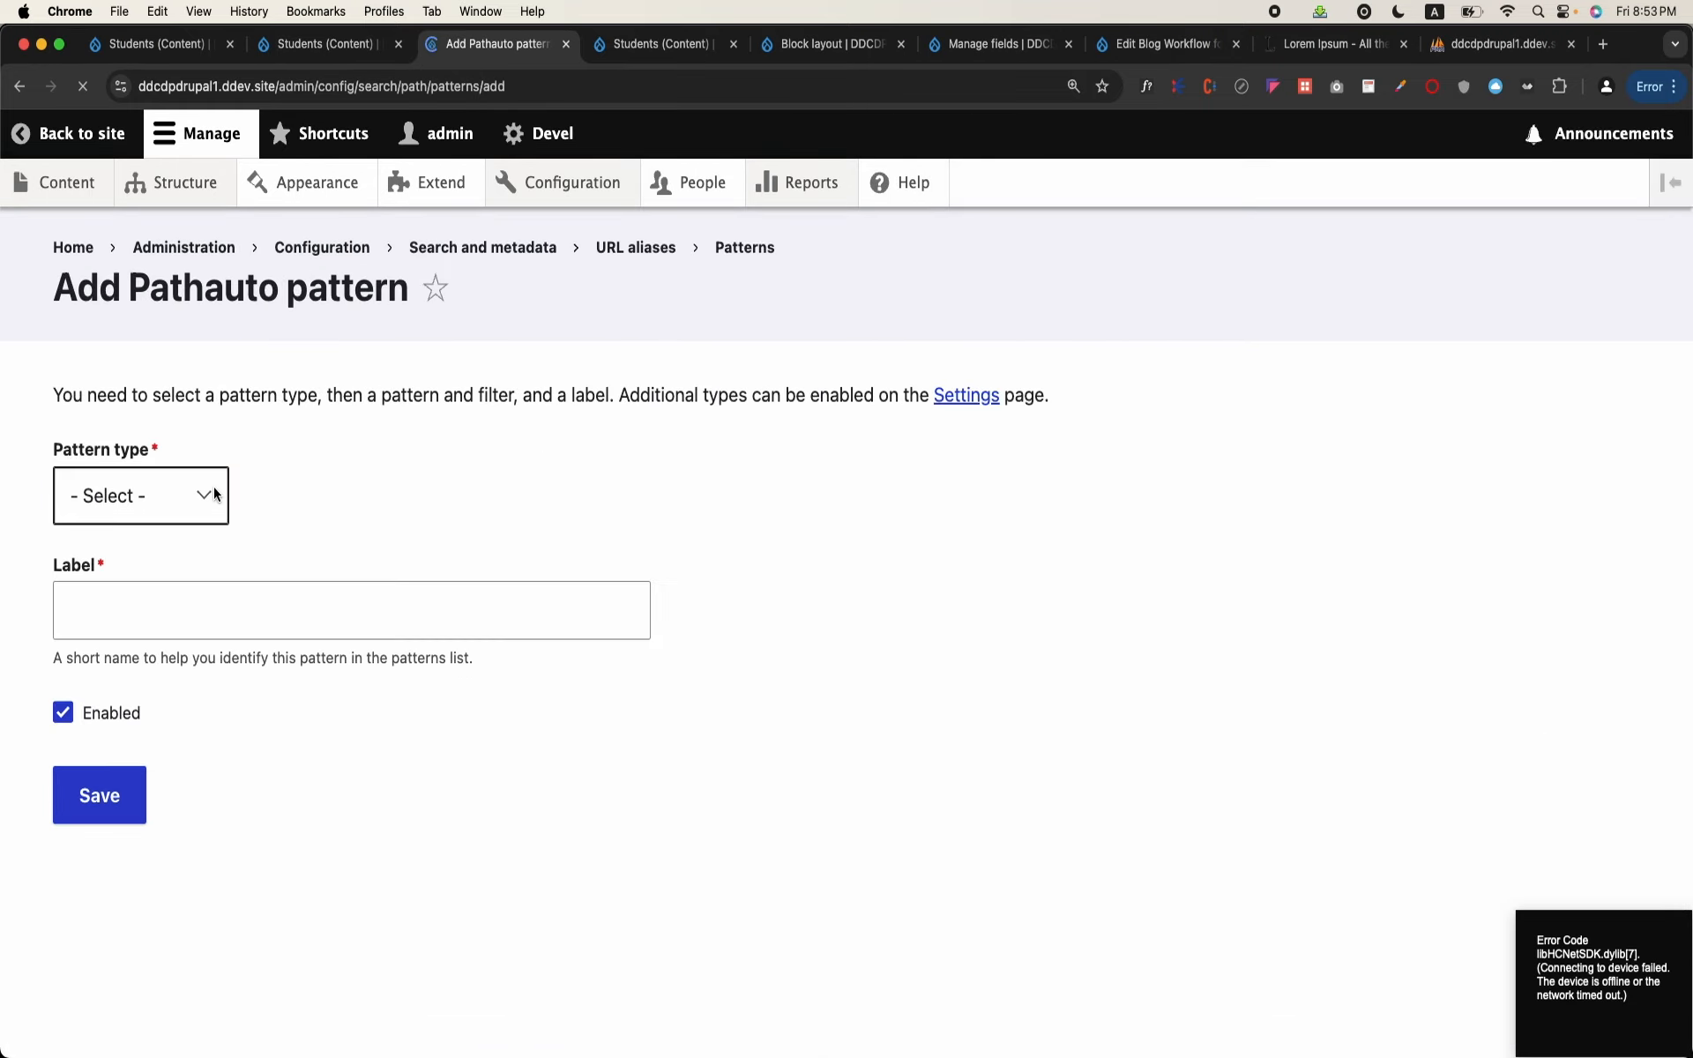
Step: Set the pattern type to Content and begin the path pattern with /students/
{"action": "left_click", "coordinate": [220, 520]}
{"action": "left_click", "coordinate": [198, 552]}
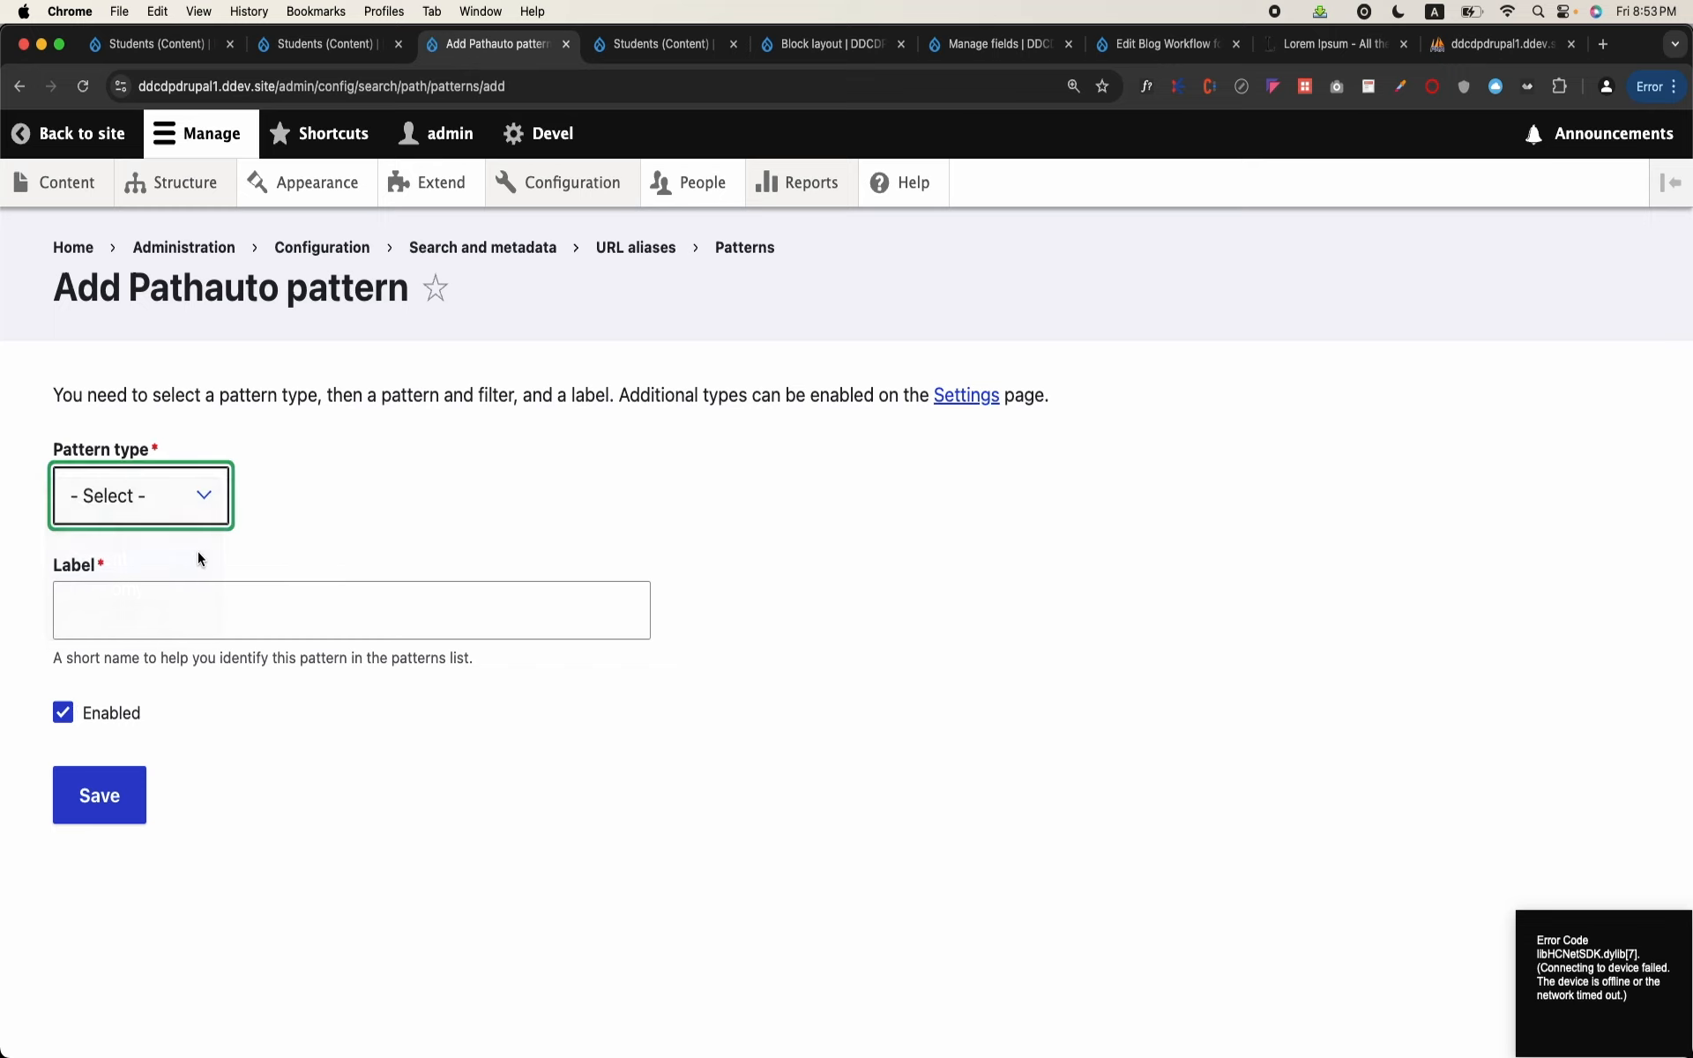
{"action": "left_click", "coordinate": [186, 604]}
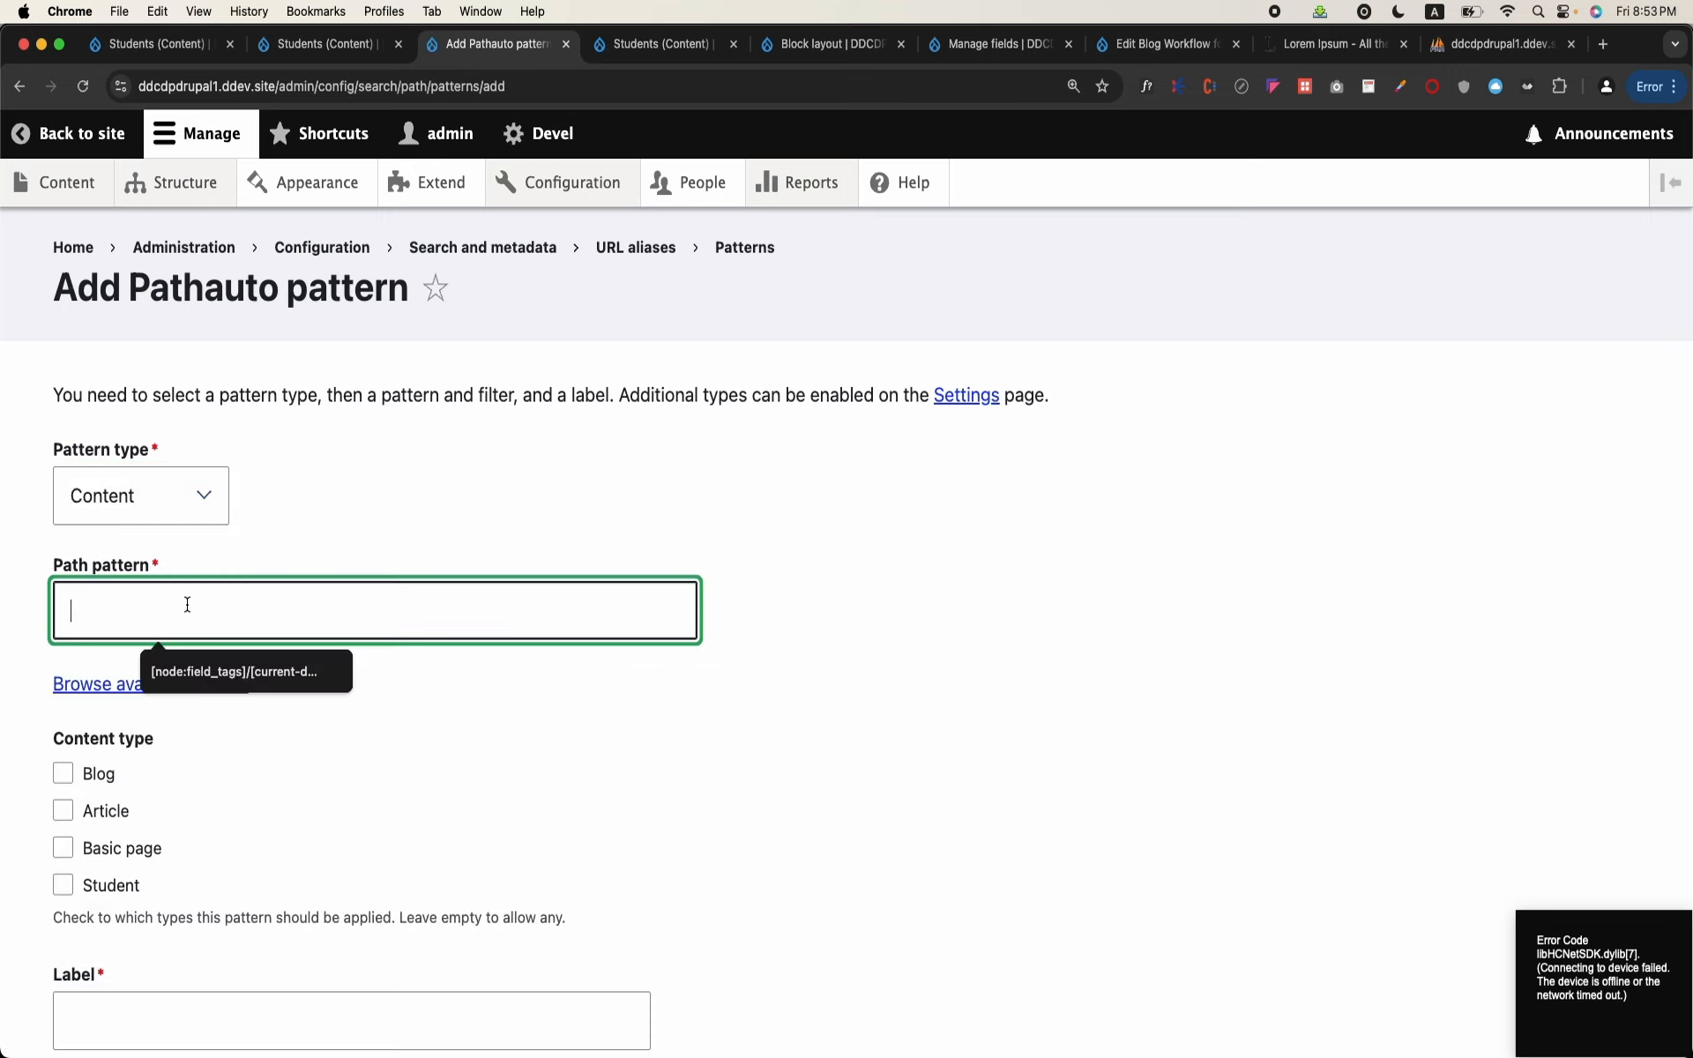
{"action": "type", "text": "/students/"}
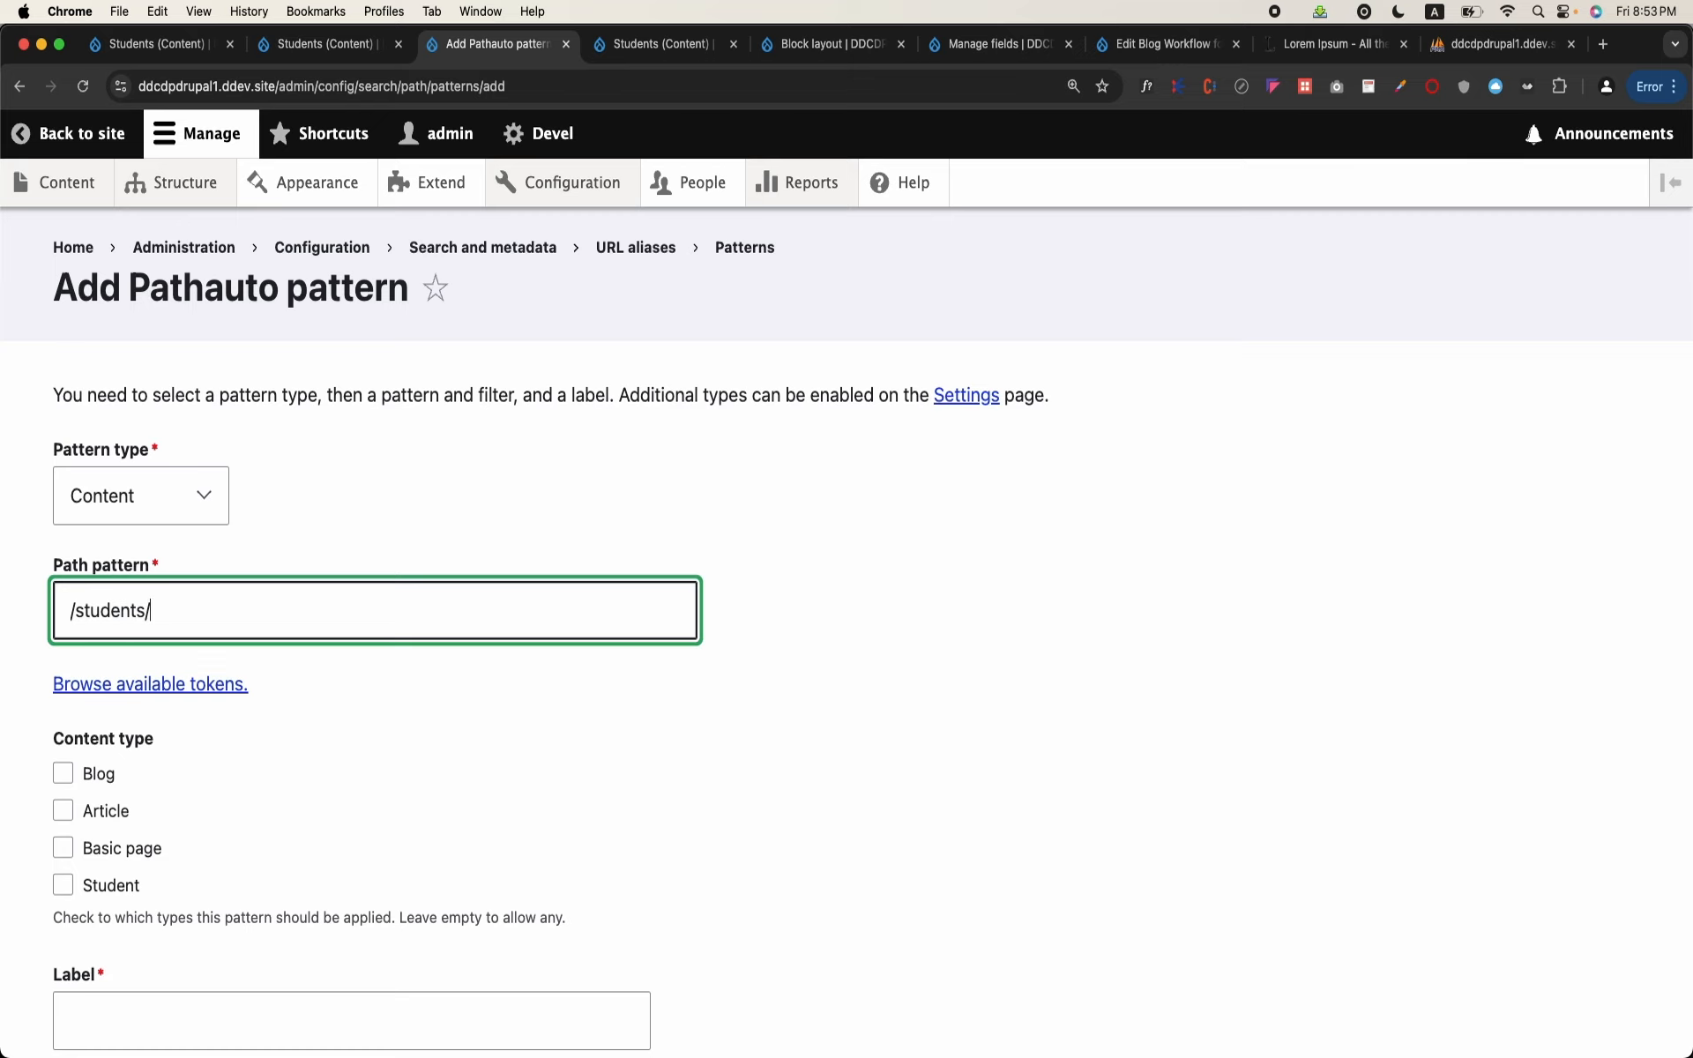
Step: Append the Content ID token [node:nid] from the available node tokens to the path pattern and close the token browser
{"action": "left_click", "coordinate": [174, 695]}
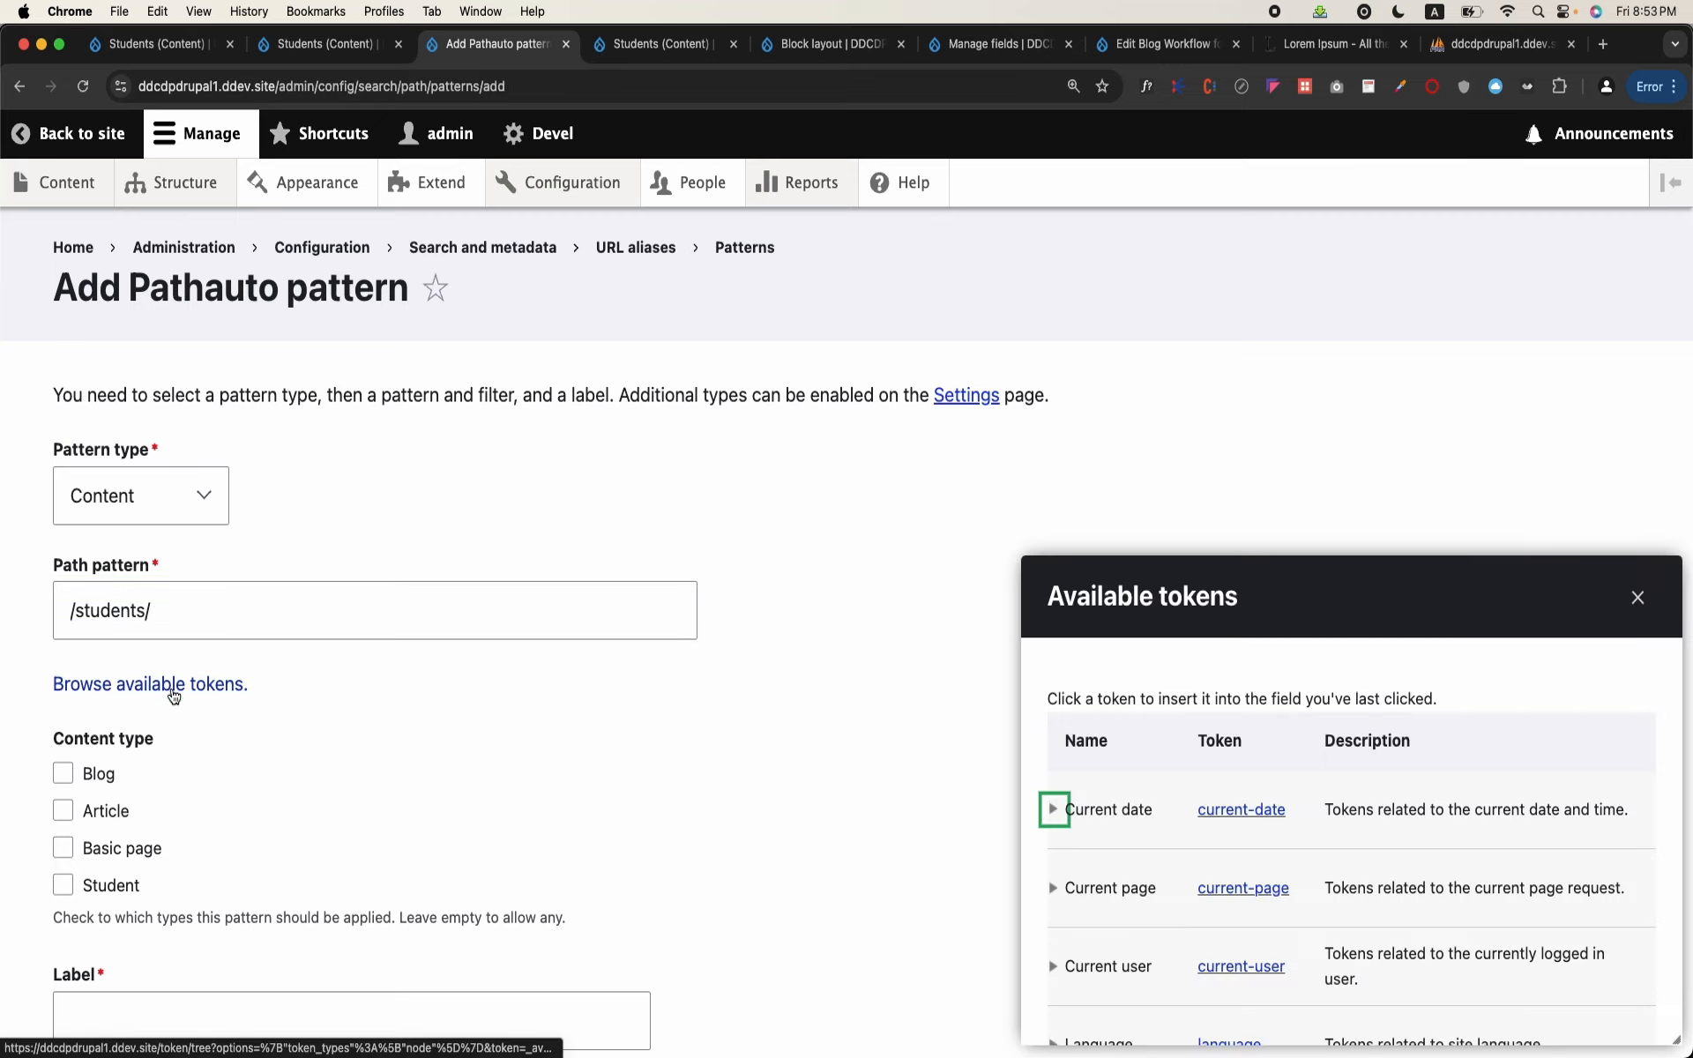
{"action": "scroll", "coordinate": [1013, 750], "scroll_direction": "down", "scroll_amount": 2}
{"action": "scroll", "coordinate": [1142, 716], "scroll_direction": "down", "scroll_amount": 2}
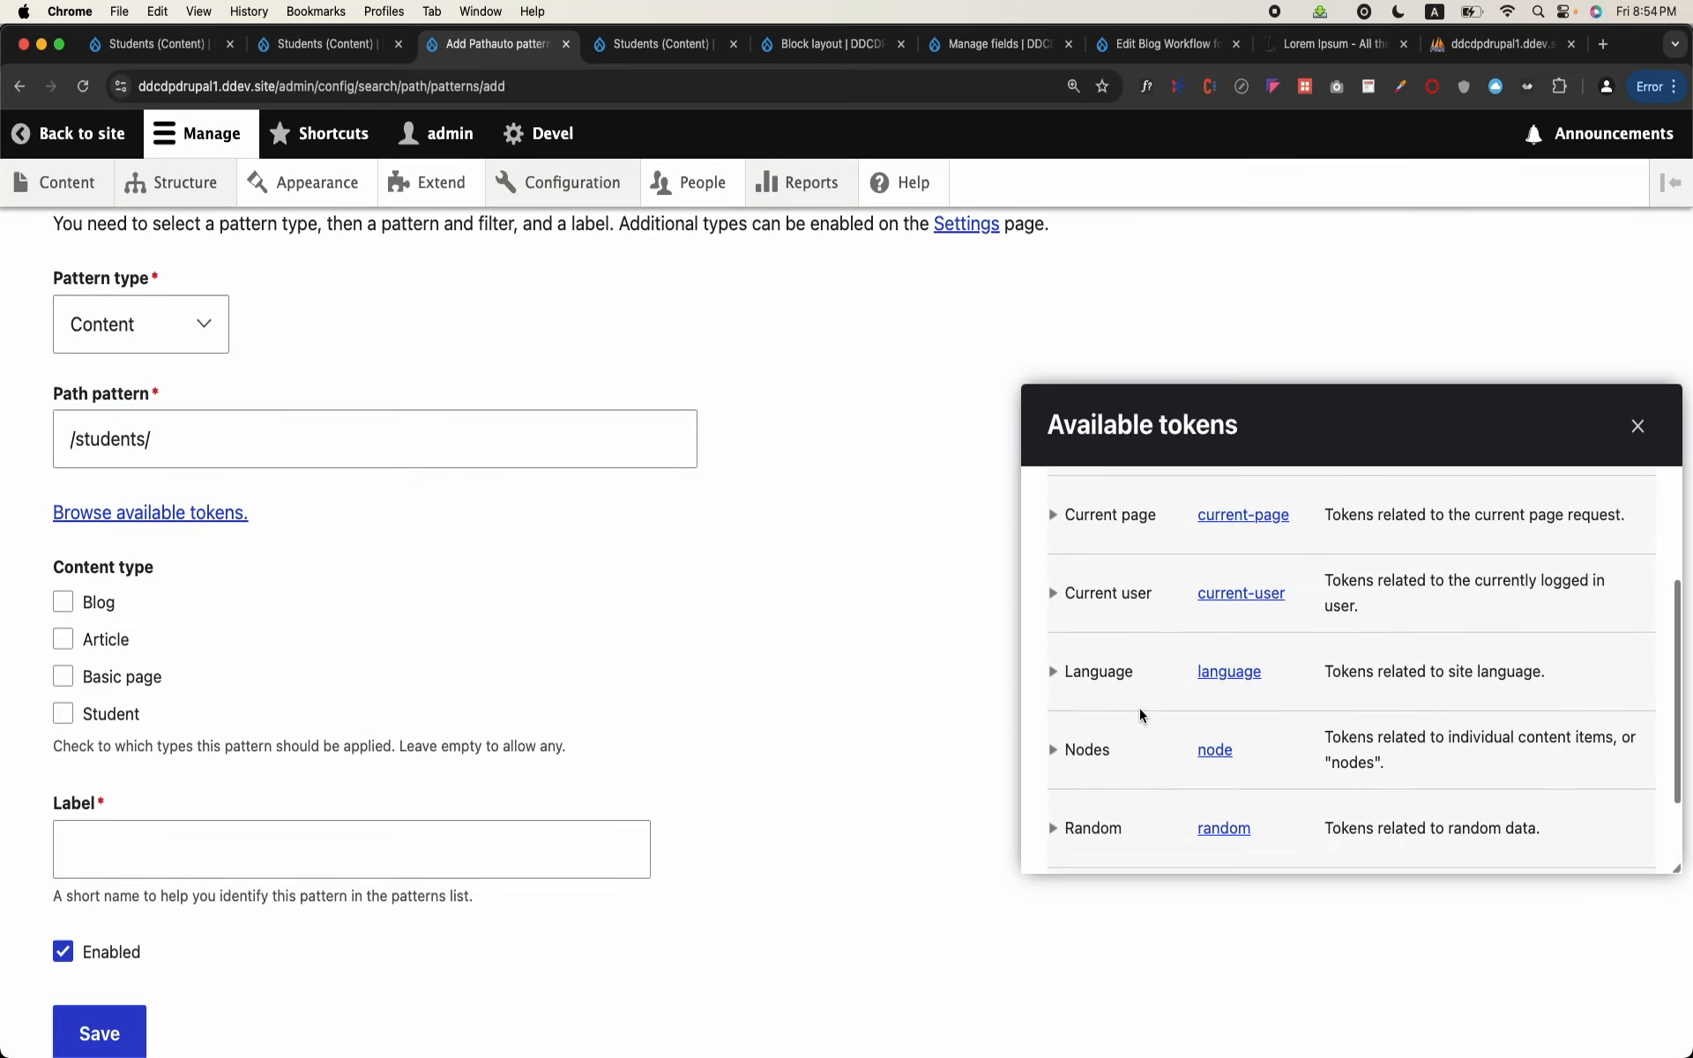
{"action": "left_click", "coordinate": [1052, 752]}
{"action": "scroll", "coordinate": [1055, 760], "scroll_direction": "down", "scroll_amount": 1}
{"action": "scroll", "coordinate": [1055, 760], "scroll_direction": "down", "scroll_amount": 10}
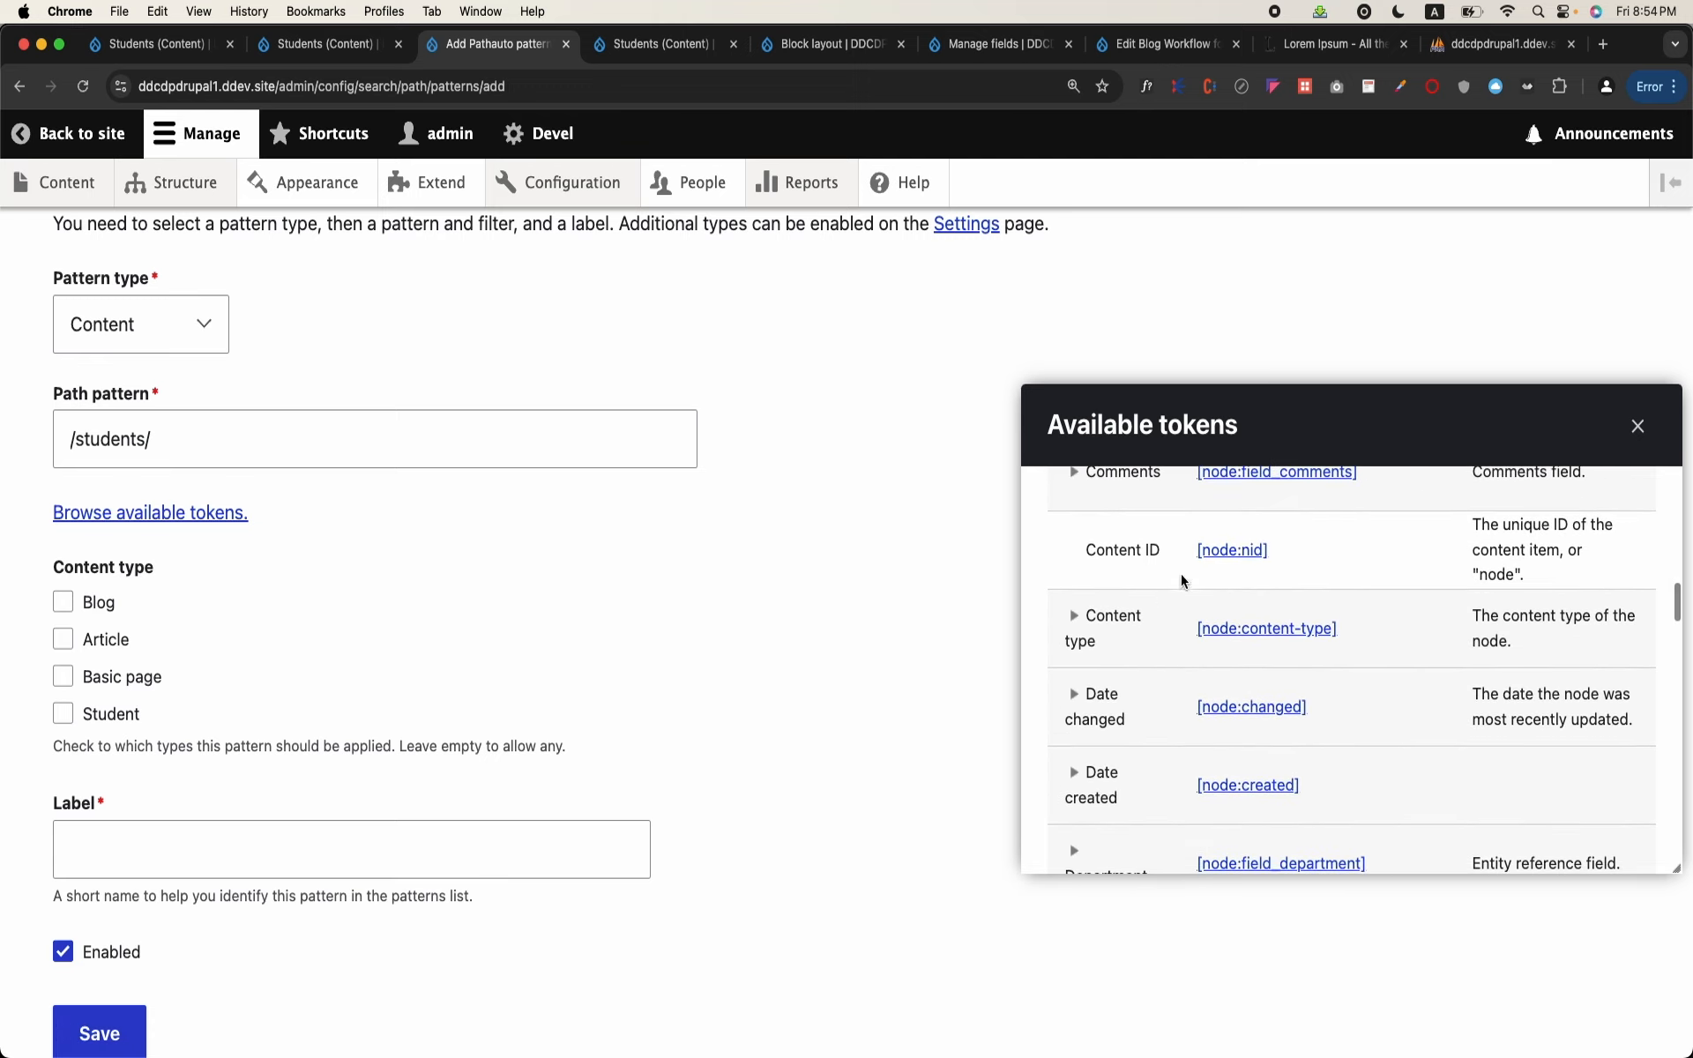
{"action": "left_click", "coordinate": [1224, 556]}
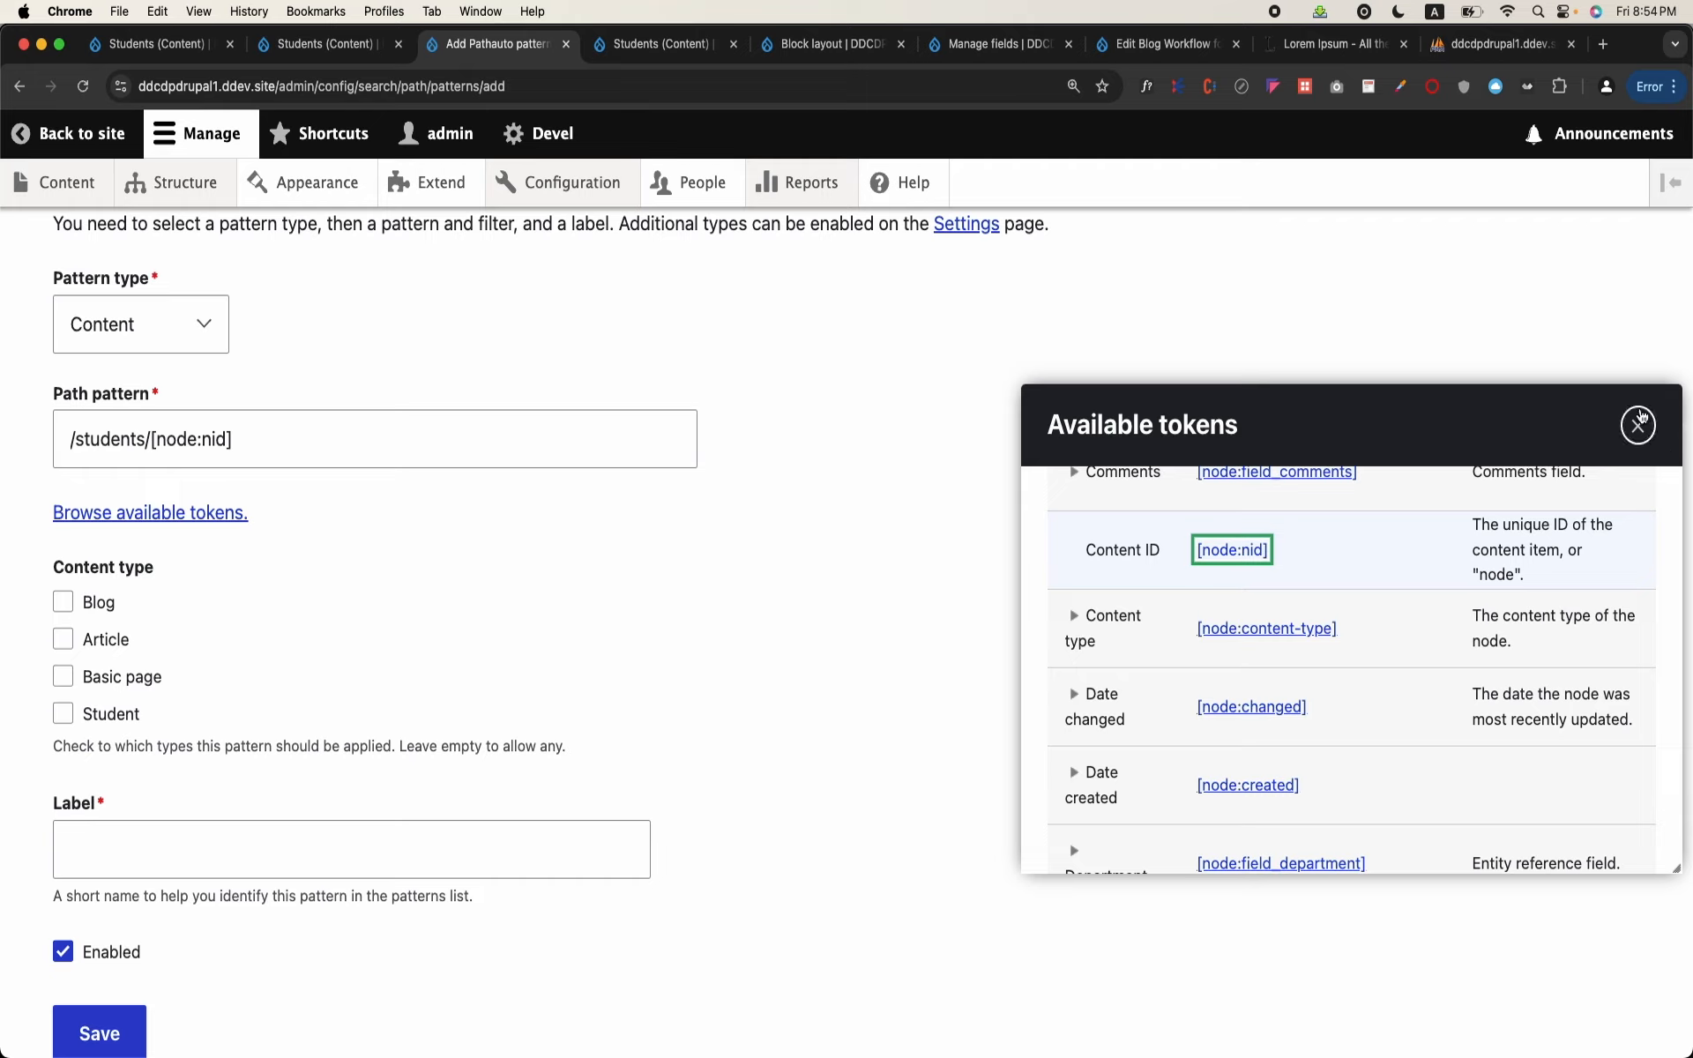
{"action": "left_click", "coordinate": [1640, 418]}
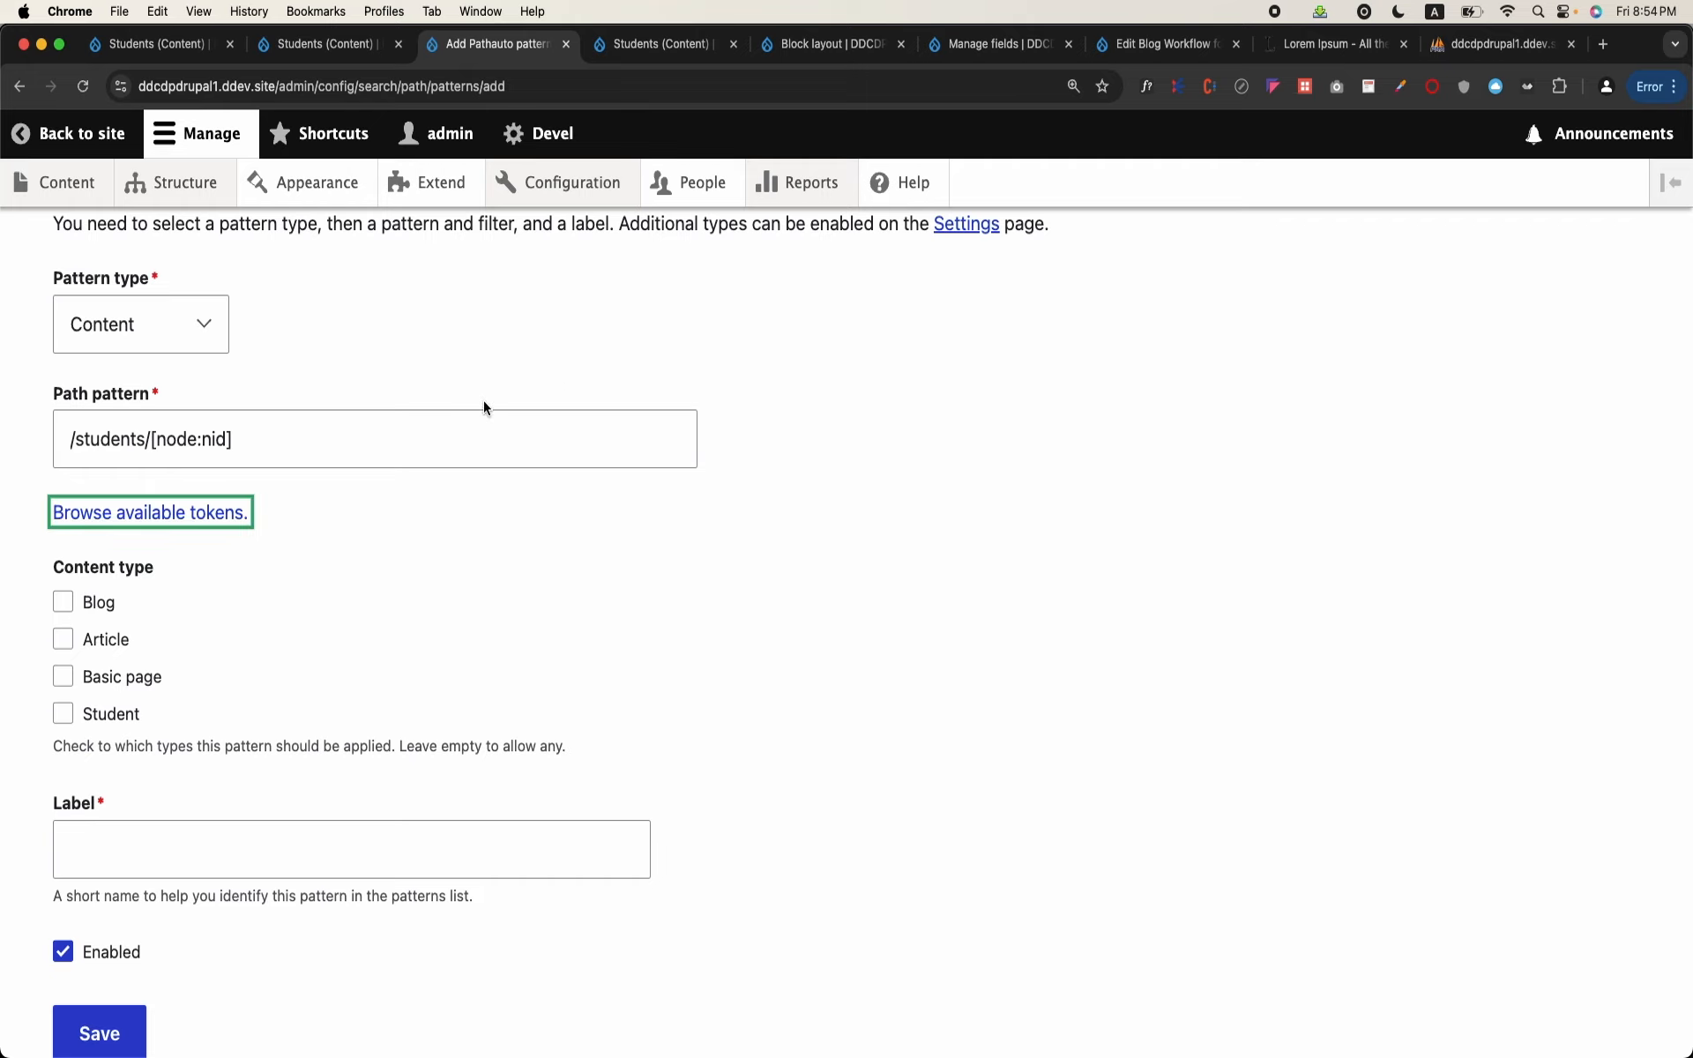
{"action": "left_click", "coordinate": [865, 582]}
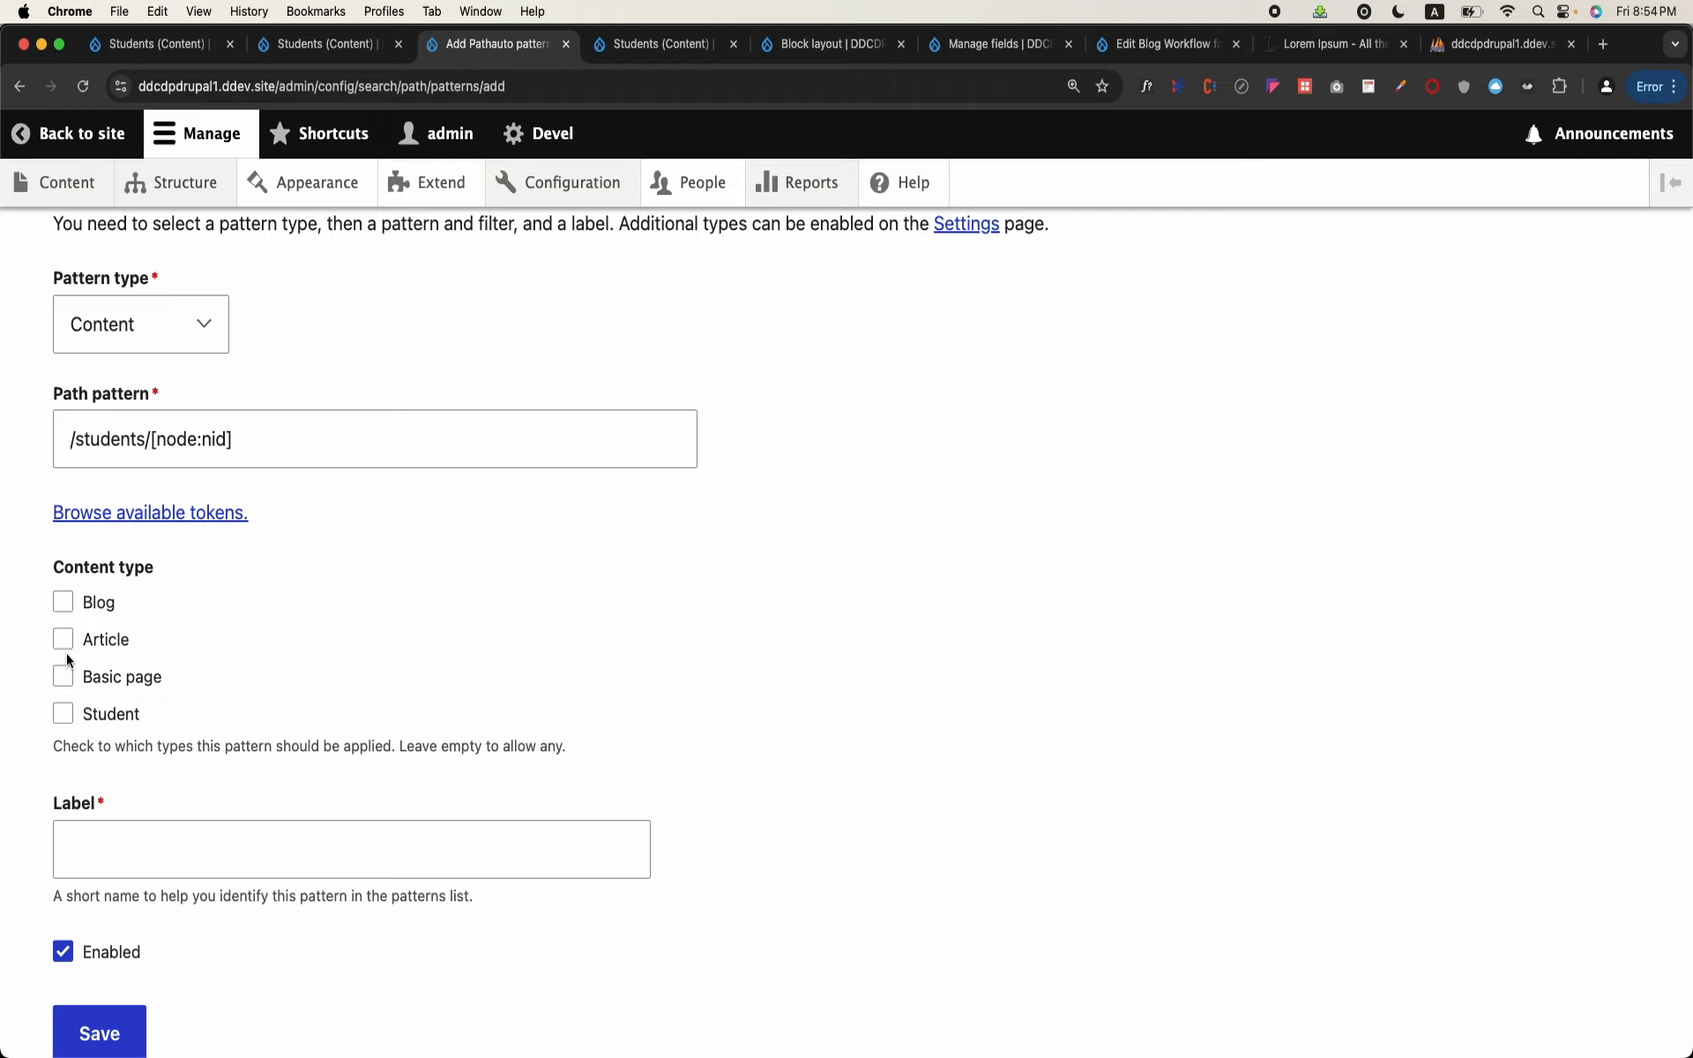
Step: Apply the pattern to the Student content type, label it Student Pattern, and save it
{"action": "left_click", "coordinate": [63, 714]}
{"action": "scroll", "coordinate": [62, 720], "scroll_direction": "down", "scroll_amount": 1}
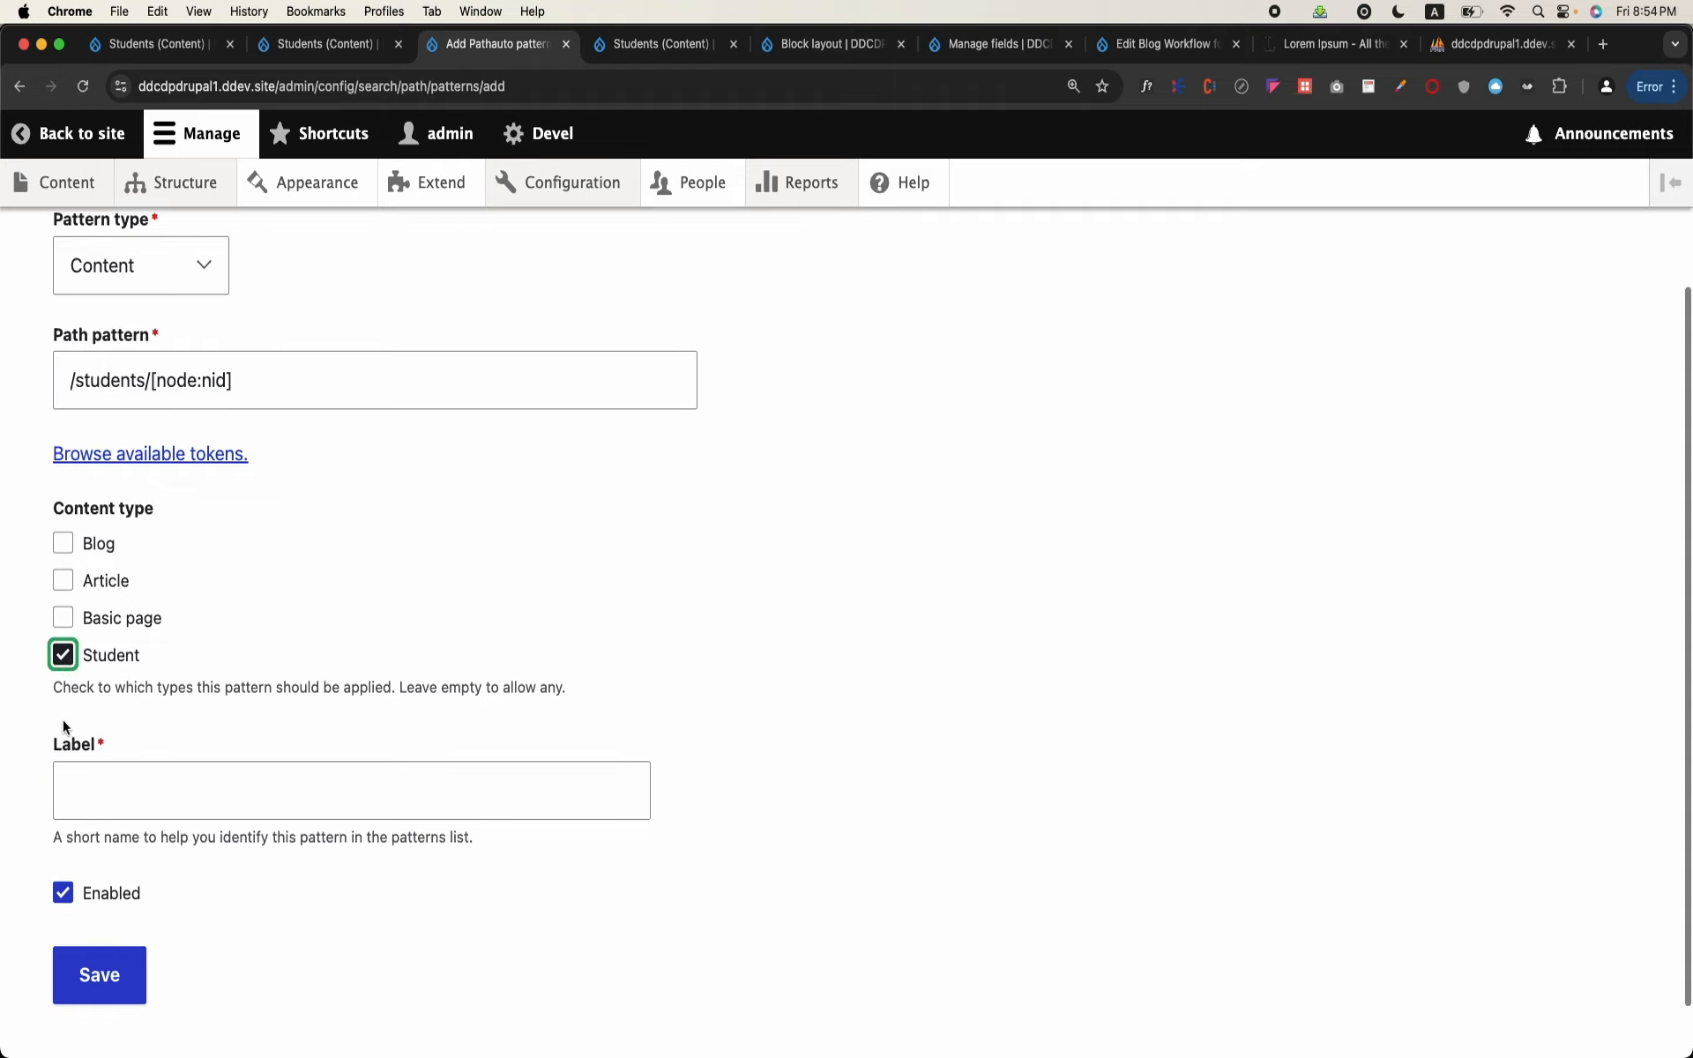
{"action": "left_click", "coordinate": [138, 784]}
{"action": "type", "text": "Student P"}
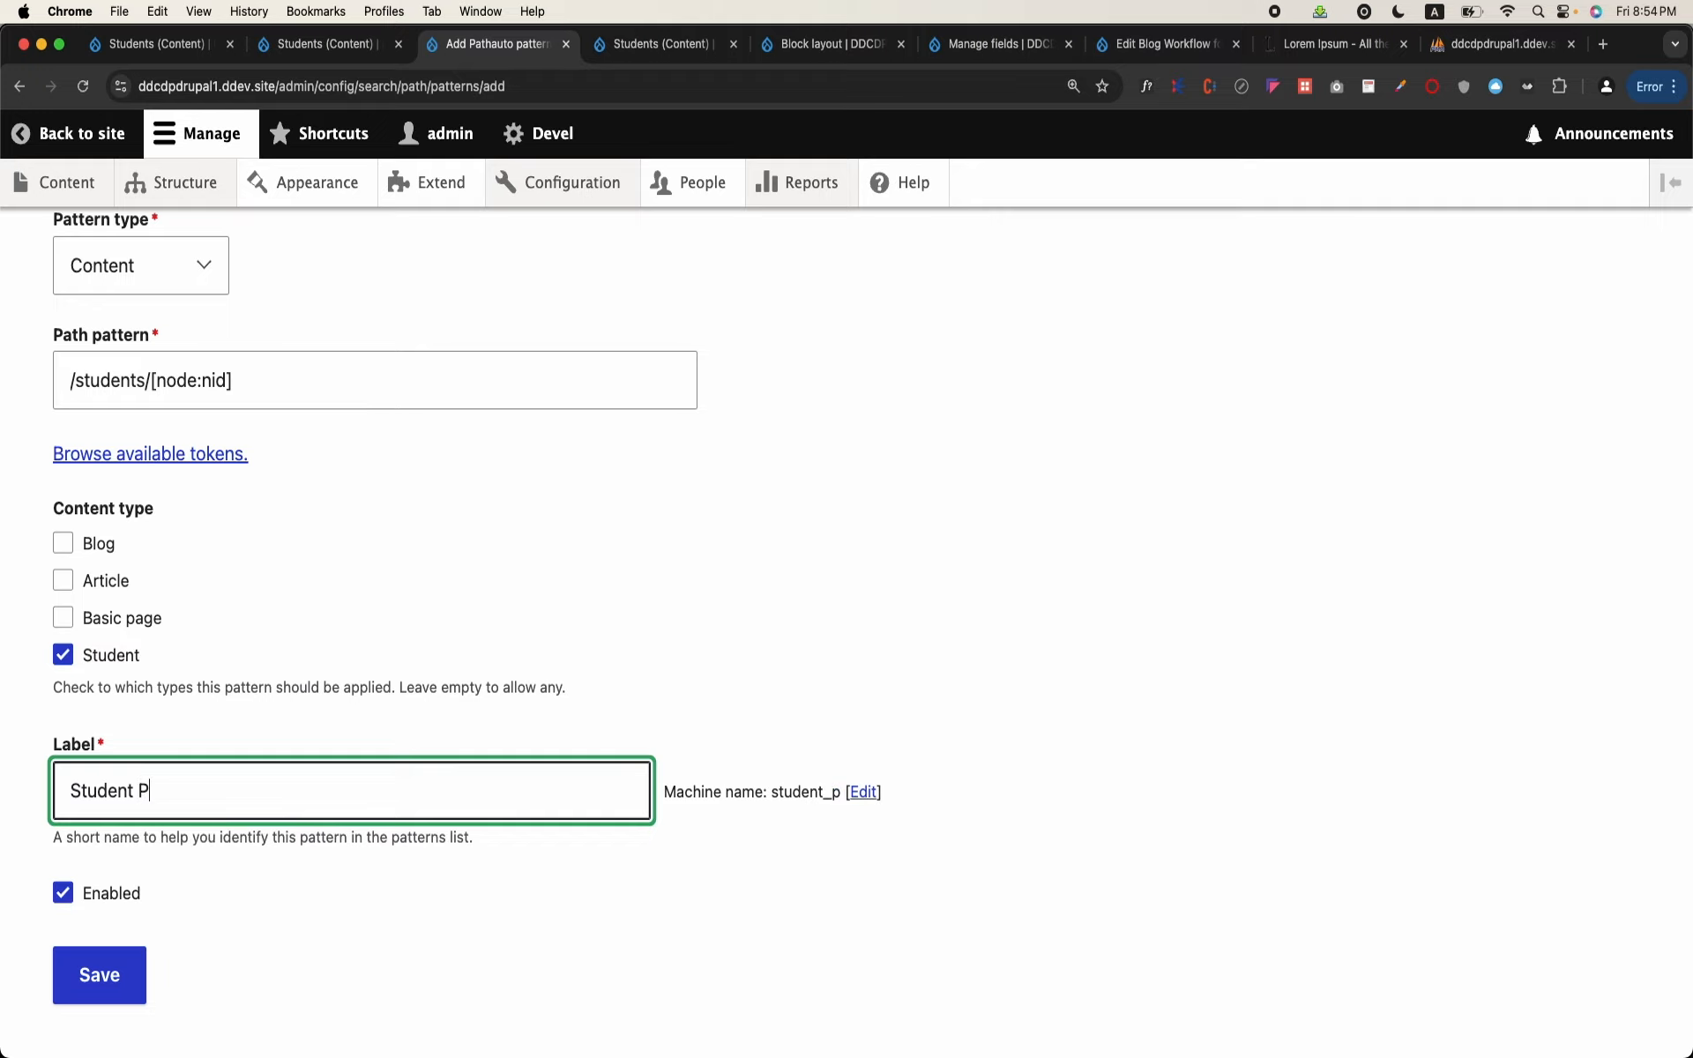
{"action": "type", "text": "attern"}
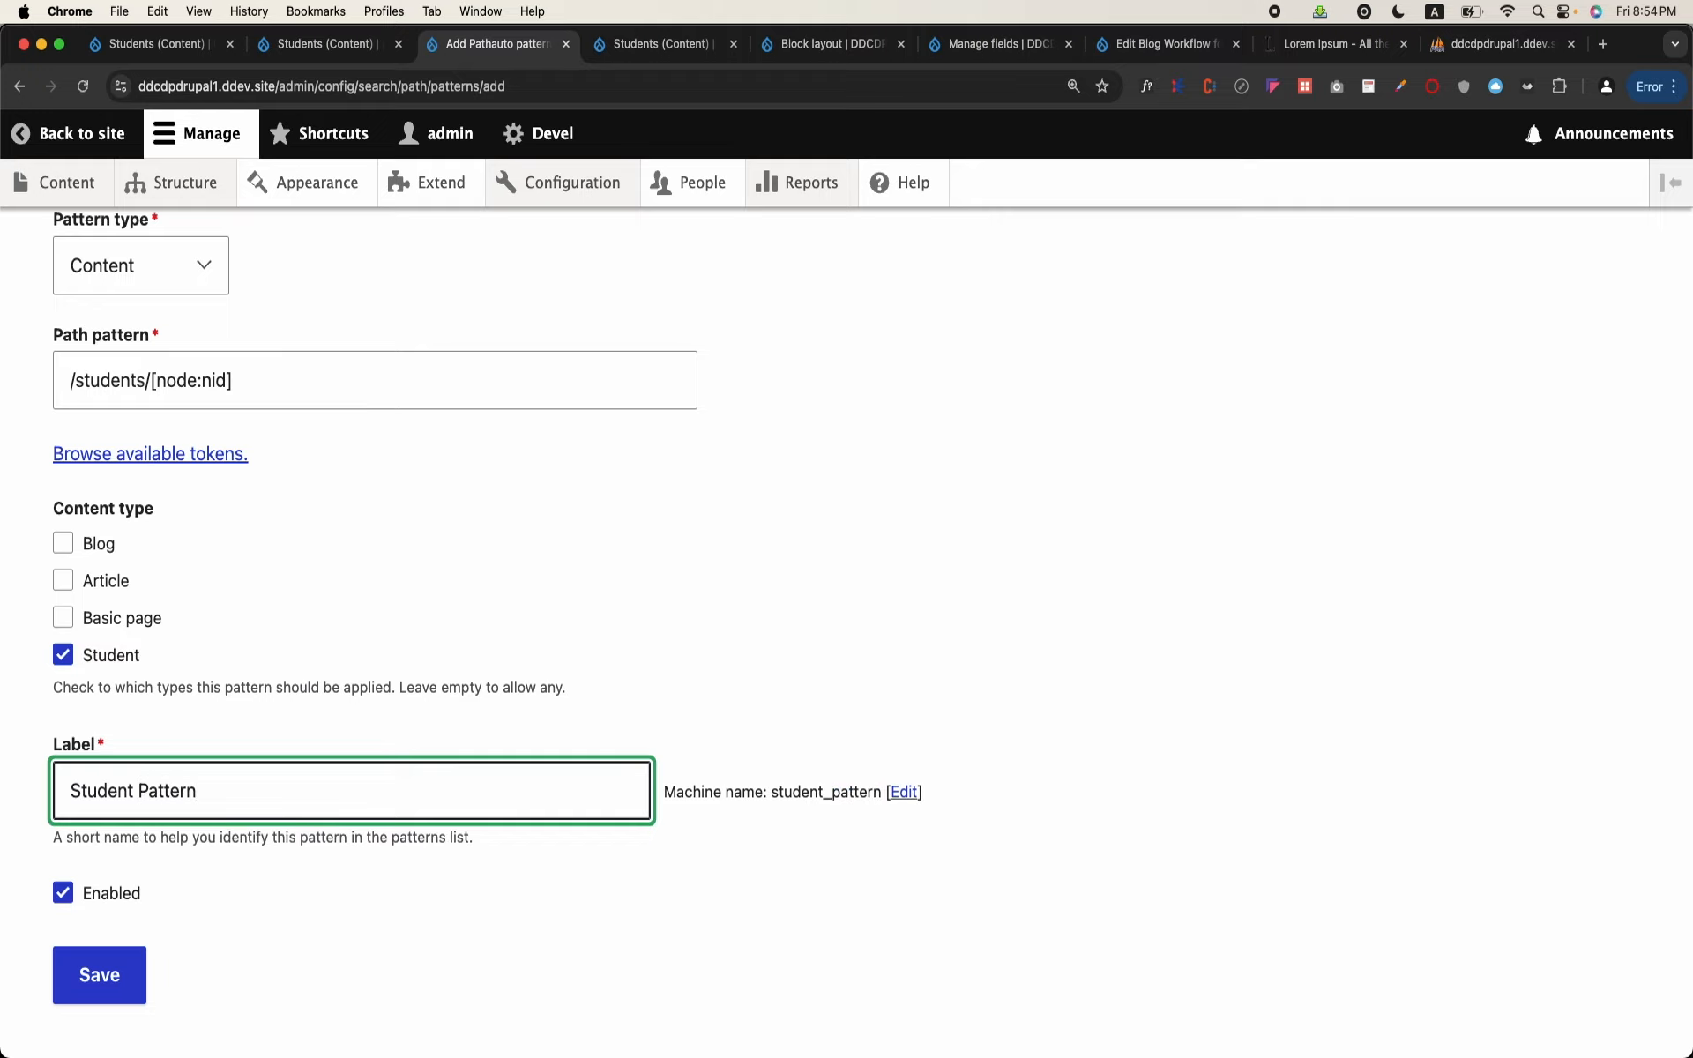
{"action": "left_click", "coordinate": [115, 995]}
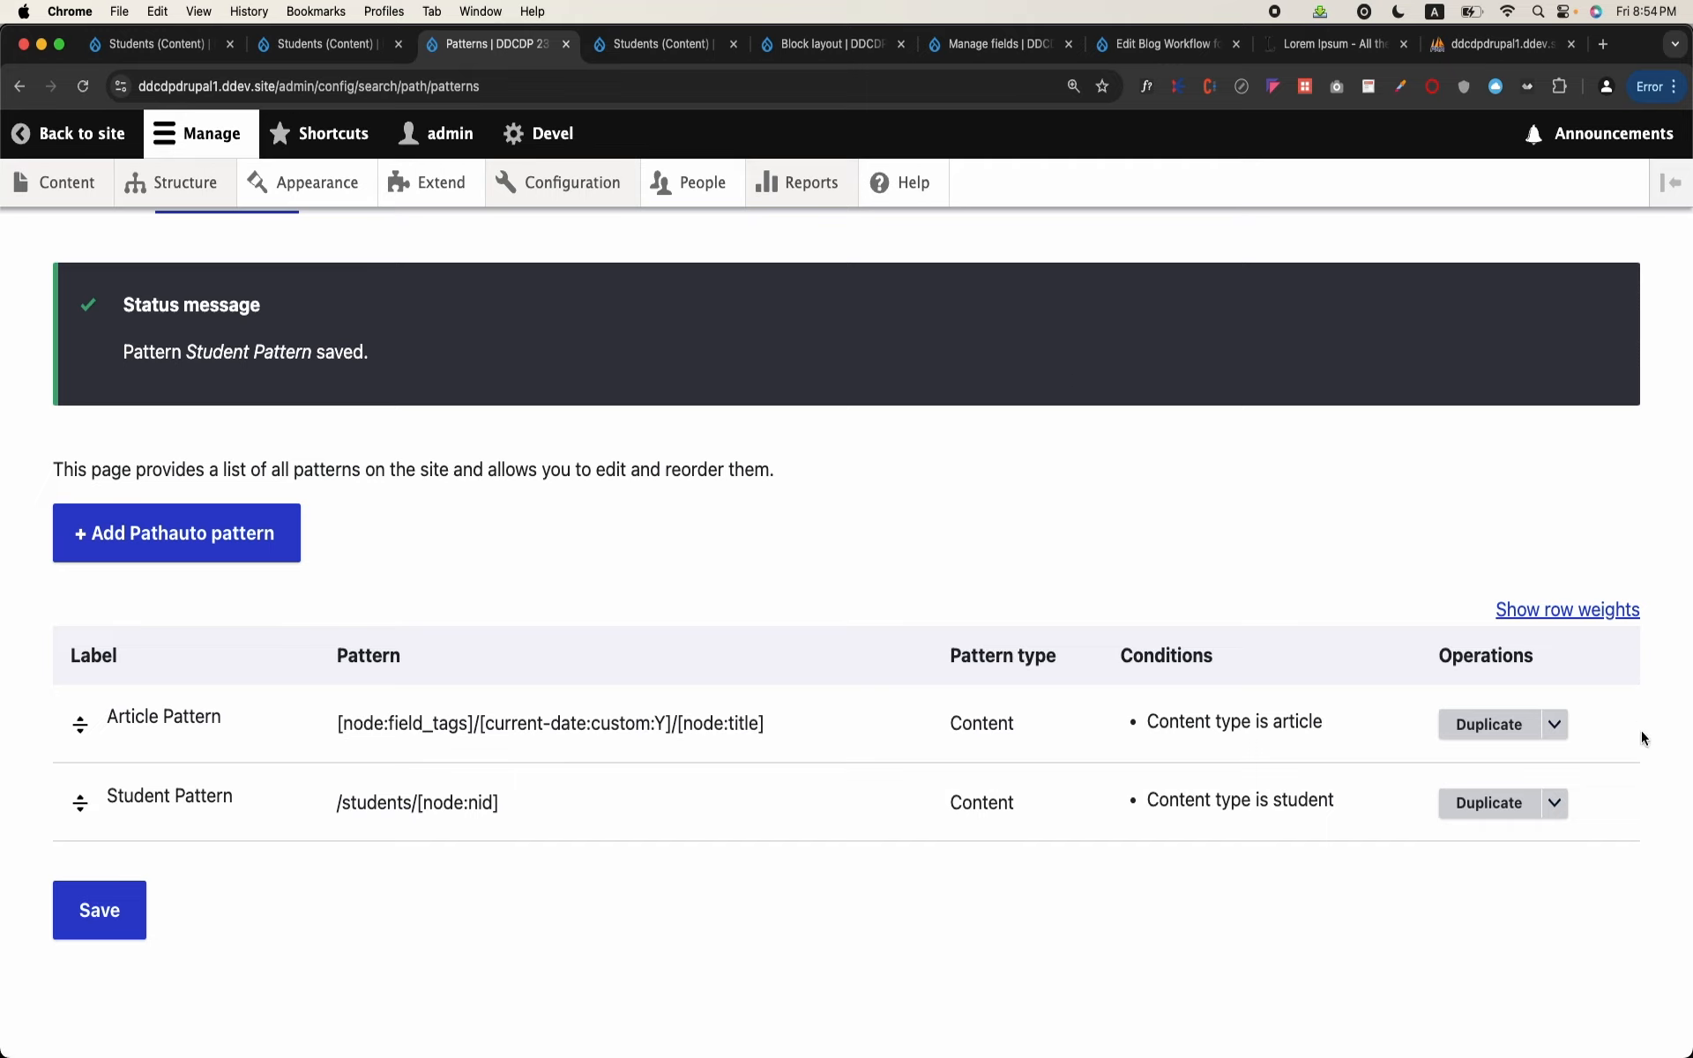
Step: Reopen the Student Pattern's settings to review them and return to the list of patterns
{"action": "left_click", "coordinate": [1553, 817]}
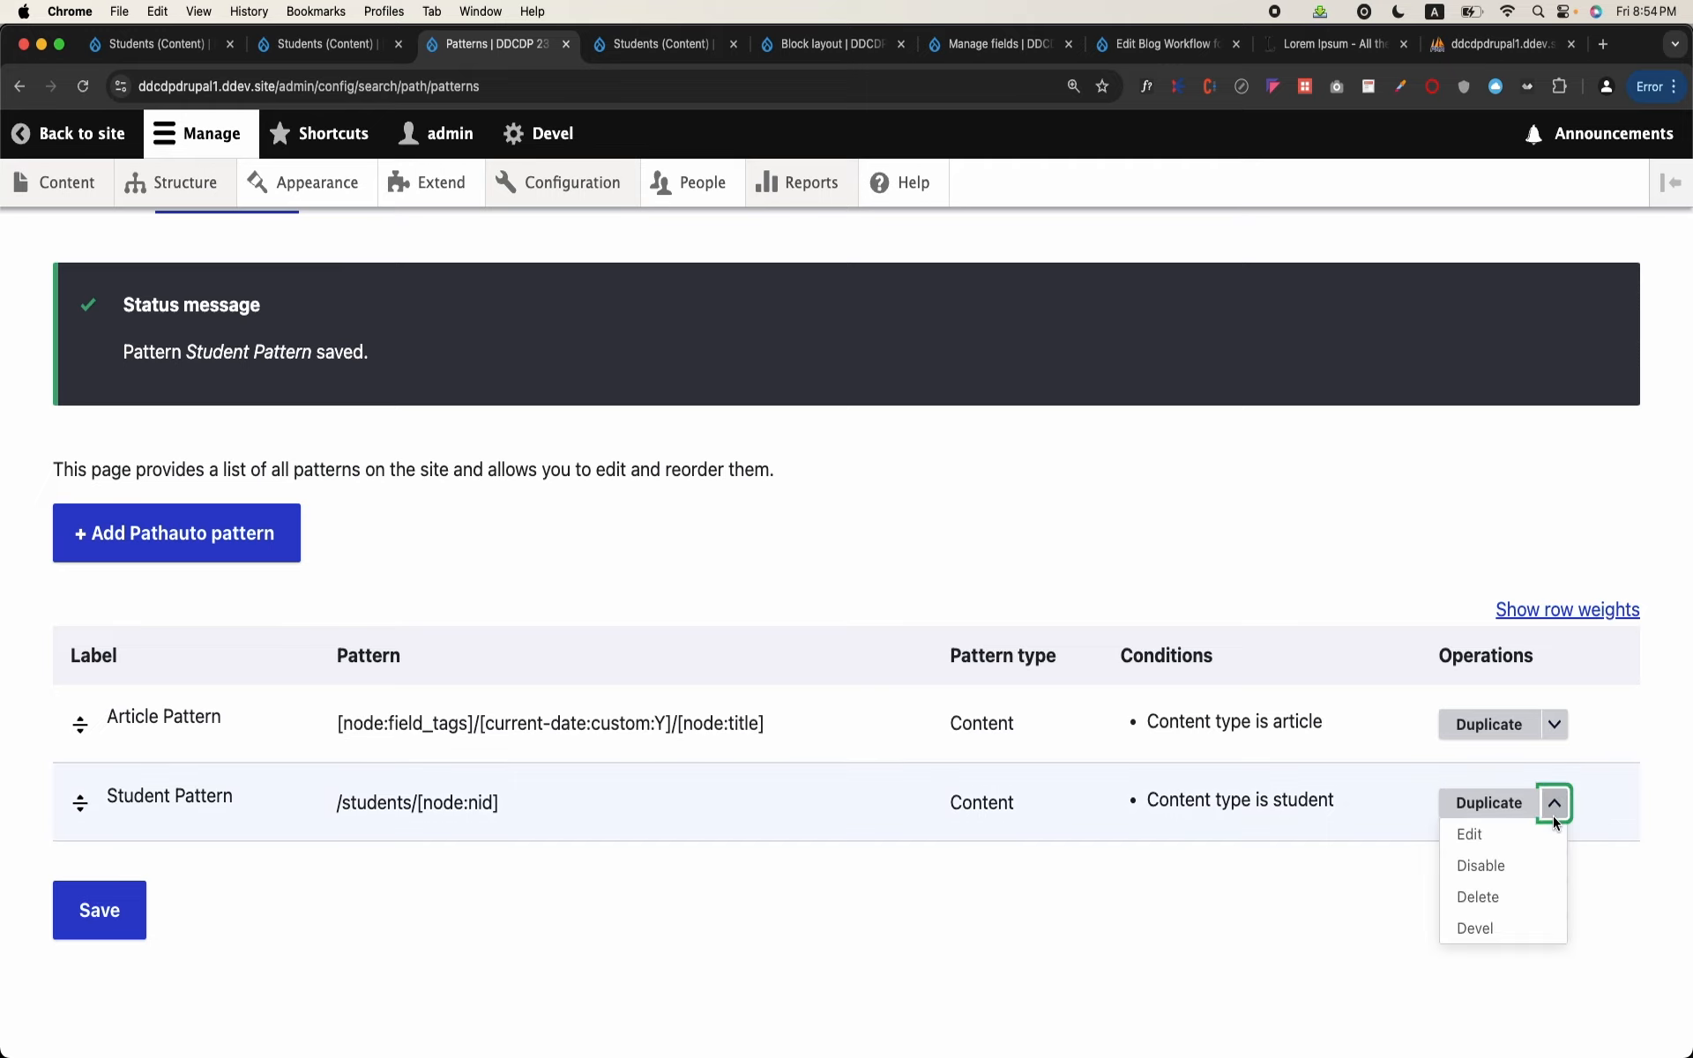
{"action": "left_click", "coordinate": [1490, 831]}
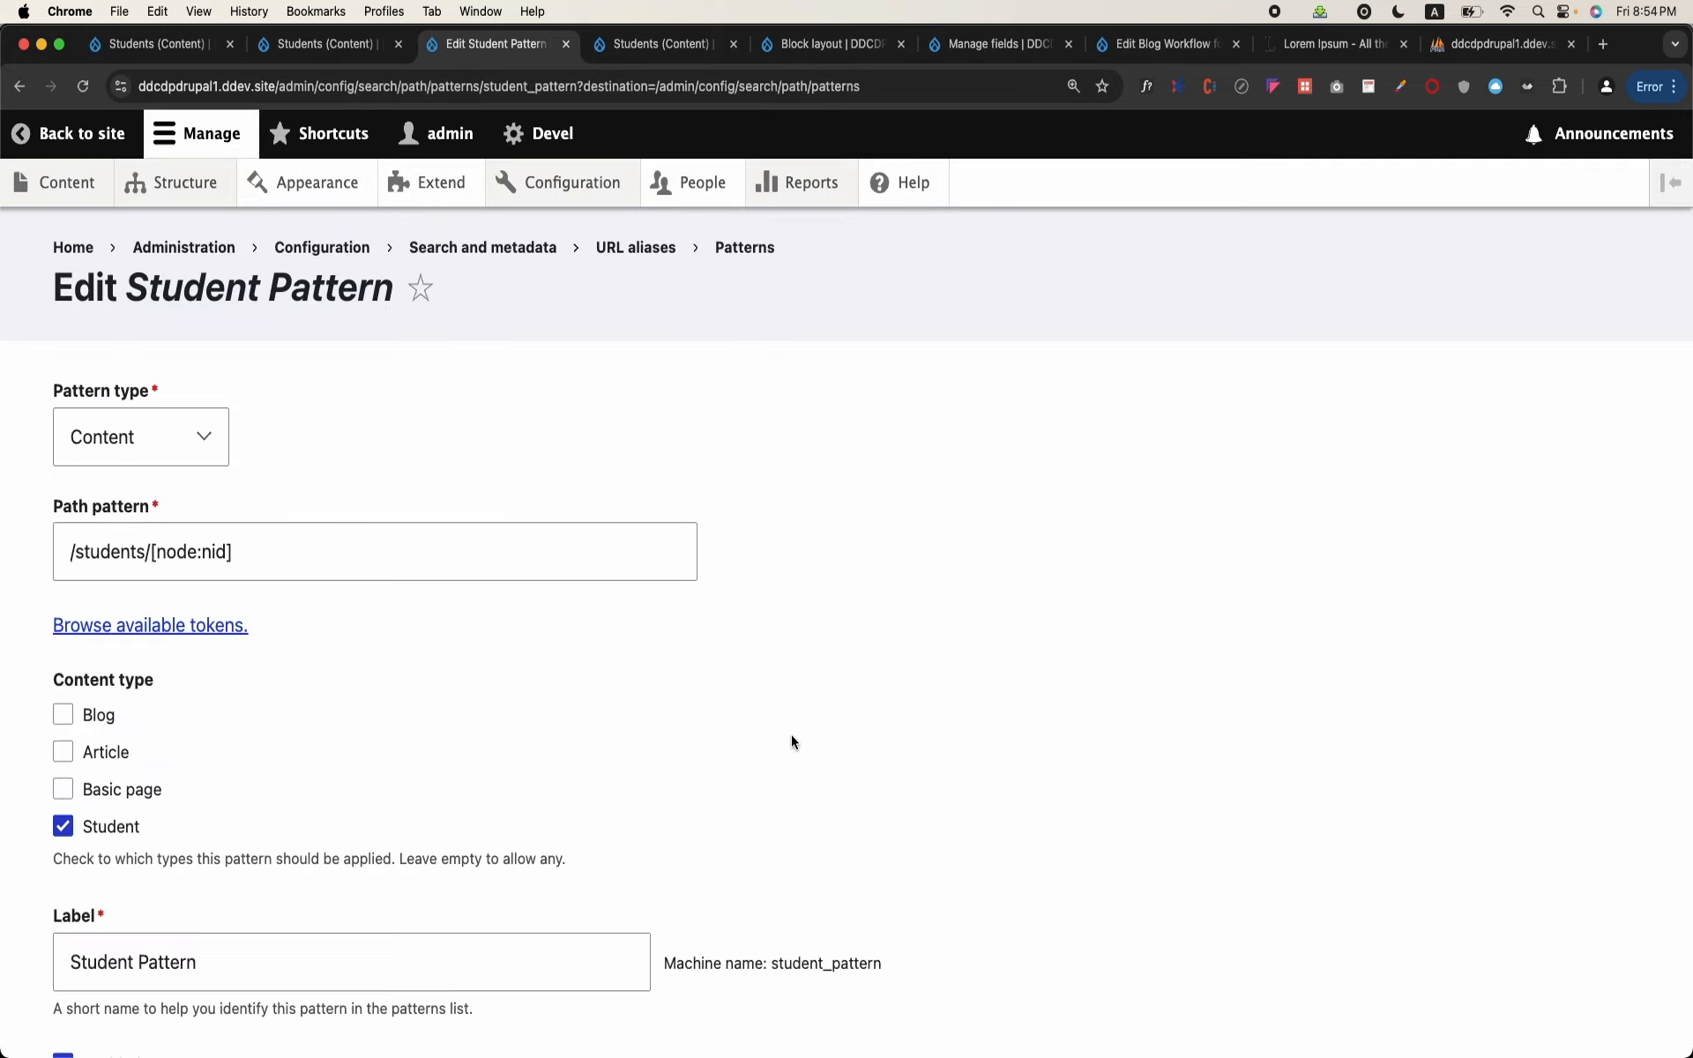
{"action": "scroll", "coordinate": [791, 740], "scroll_direction": "down", "scroll_amount": 3}
{"action": "scroll", "coordinate": [256, 261], "scroll_direction": "up", "scroll_amount": 3}
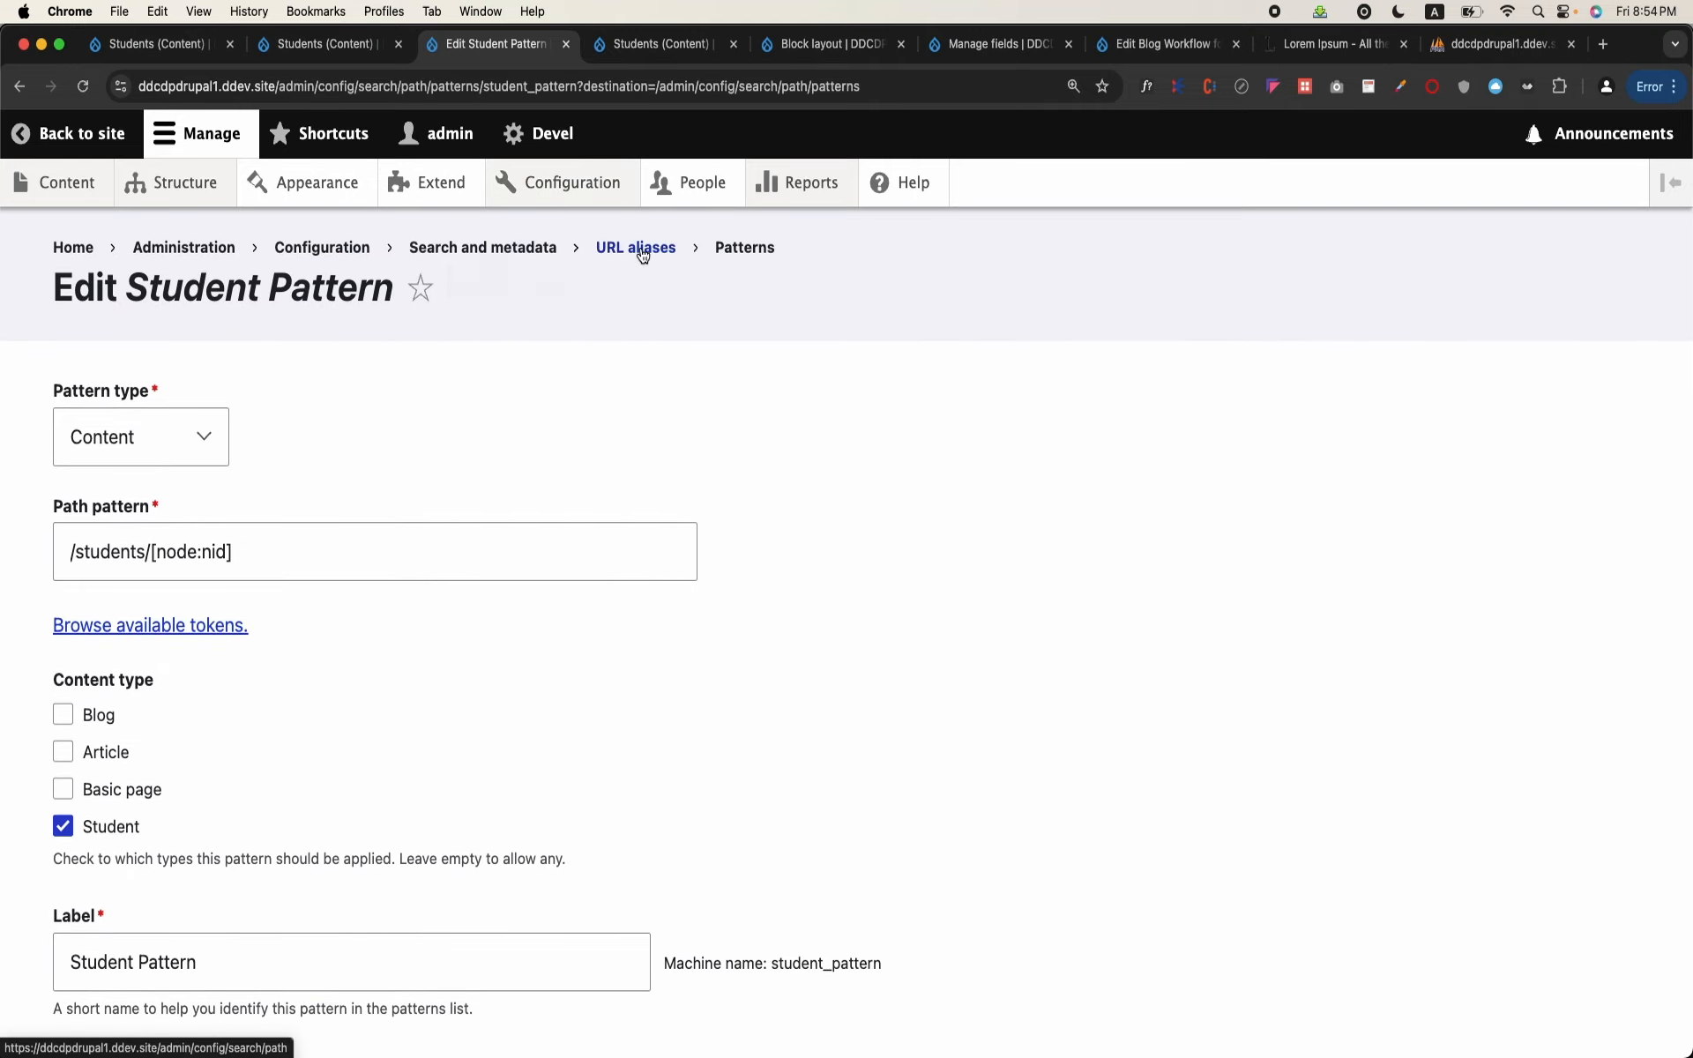
{"action": "left_click", "coordinate": [727, 254]}
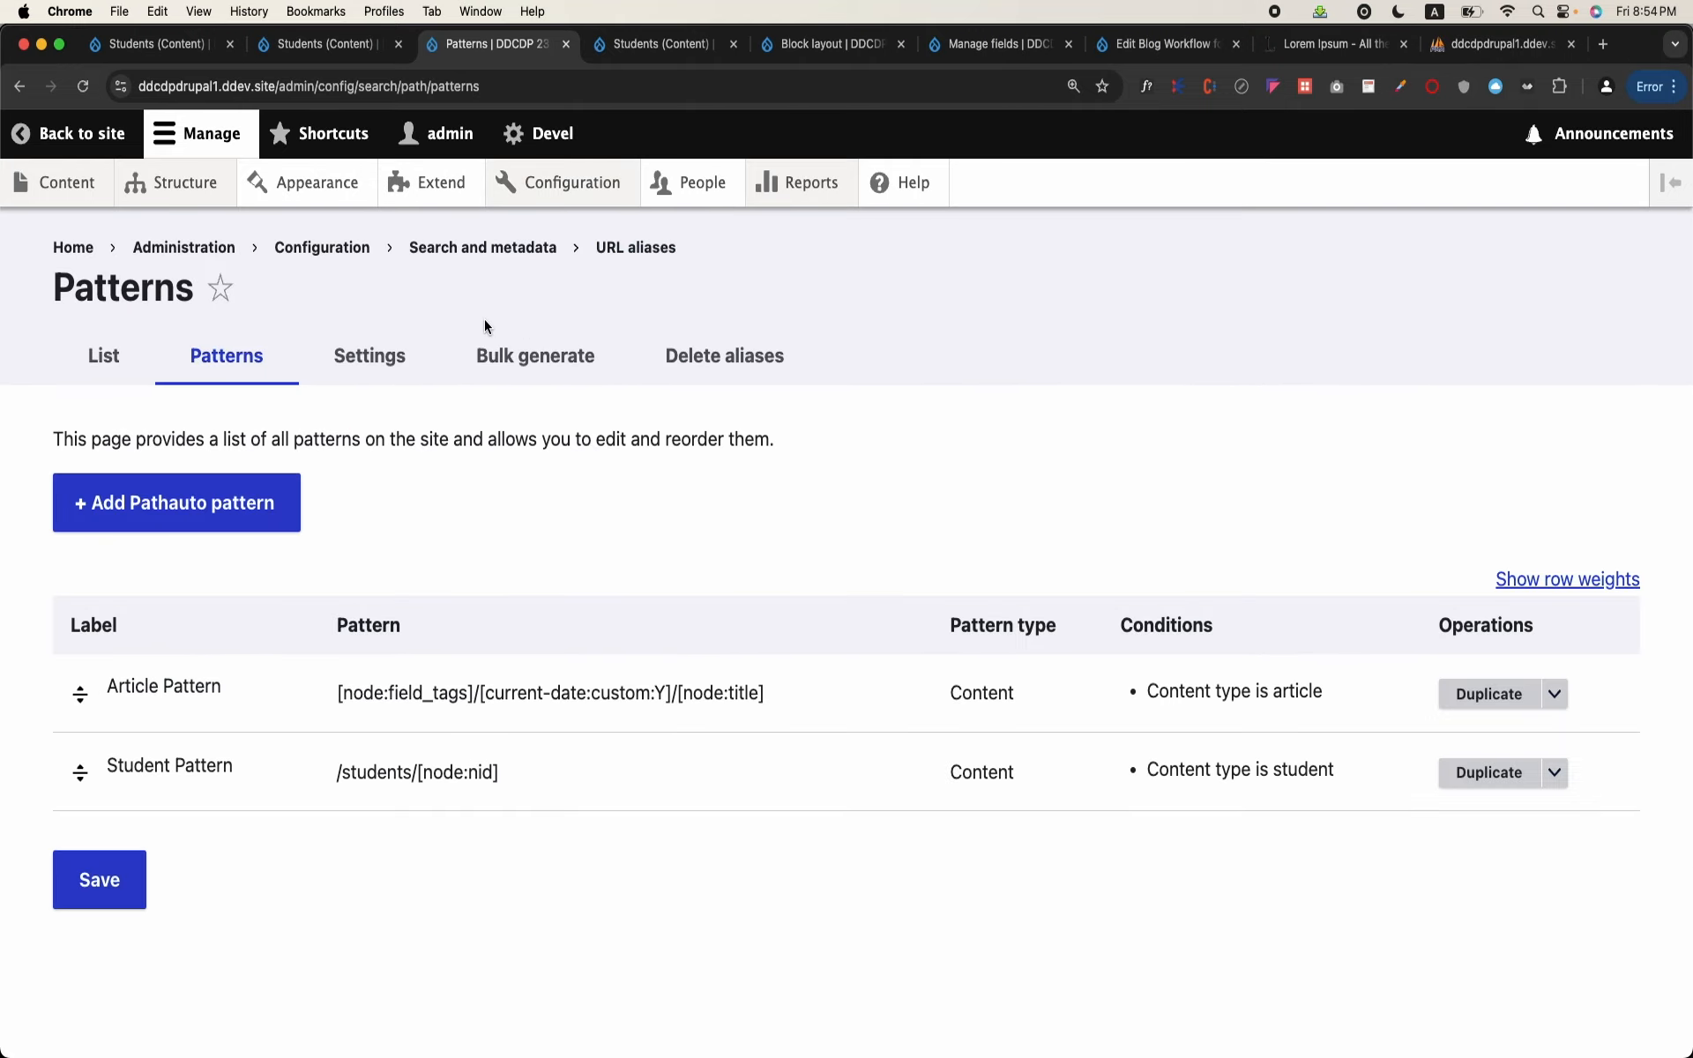
Step: Bulk generate URL aliases for Content, covering un-aliased paths only
{"action": "left_click", "coordinate": [390, 353]}
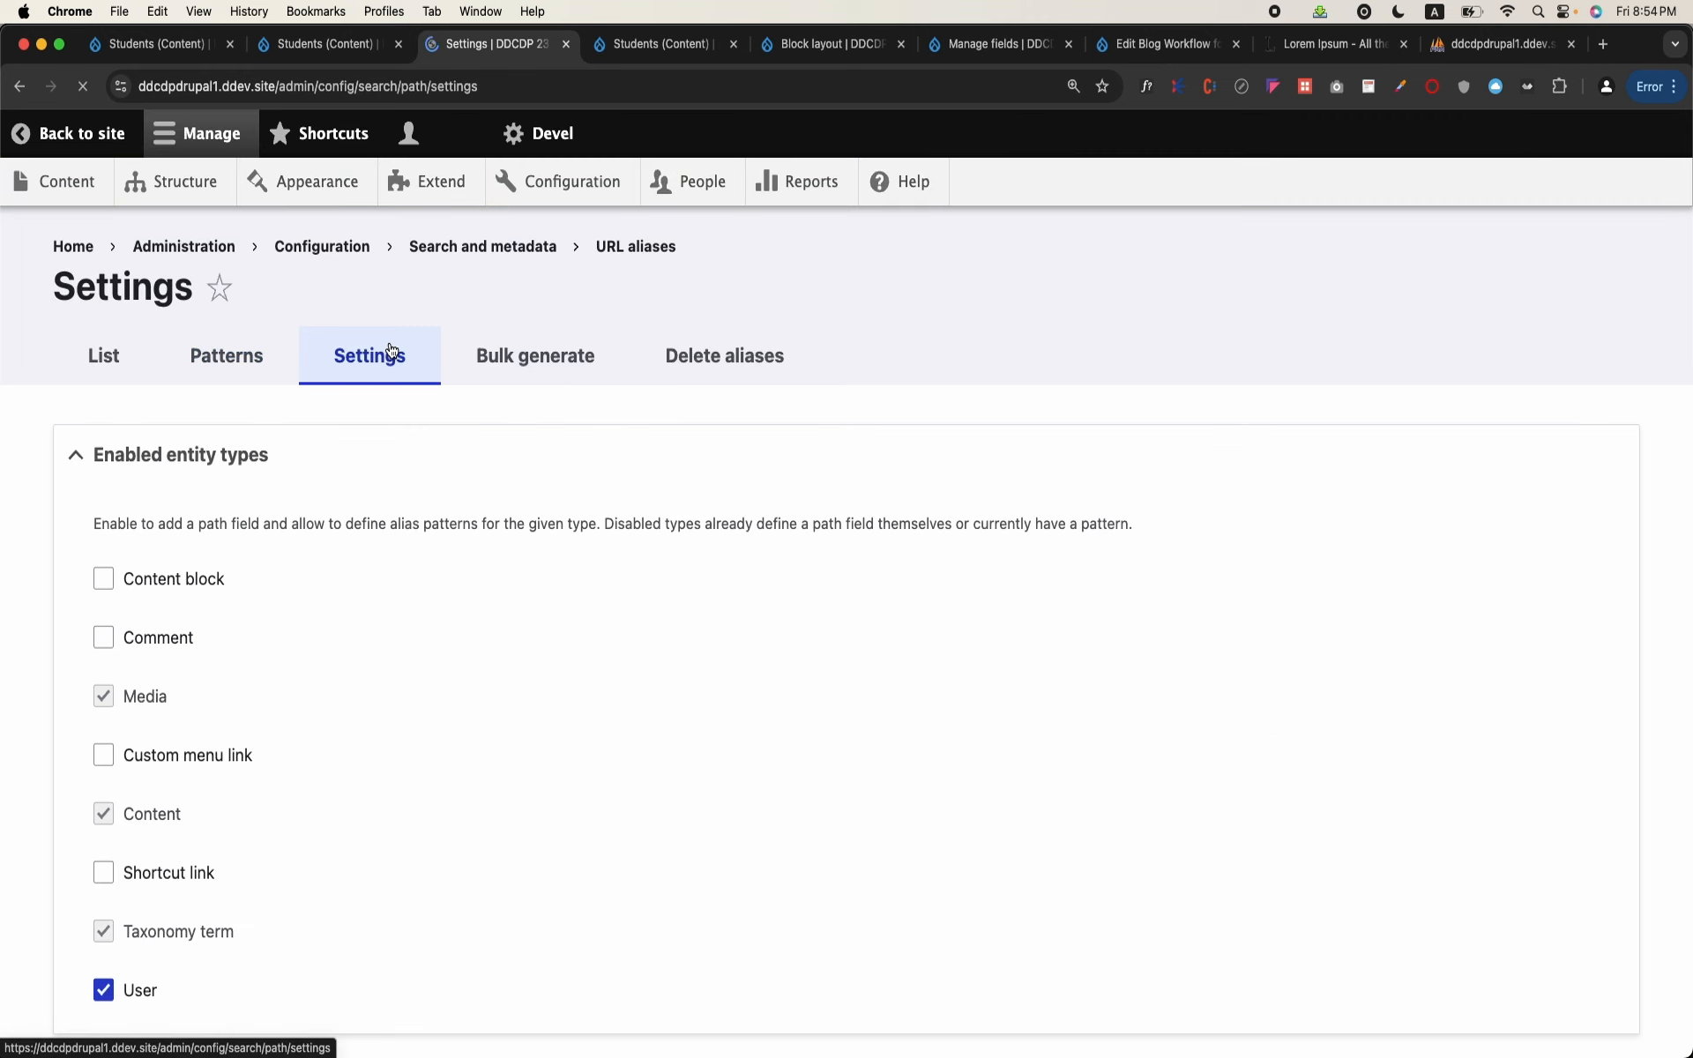
{"action": "left_click", "coordinate": [499, 349]}
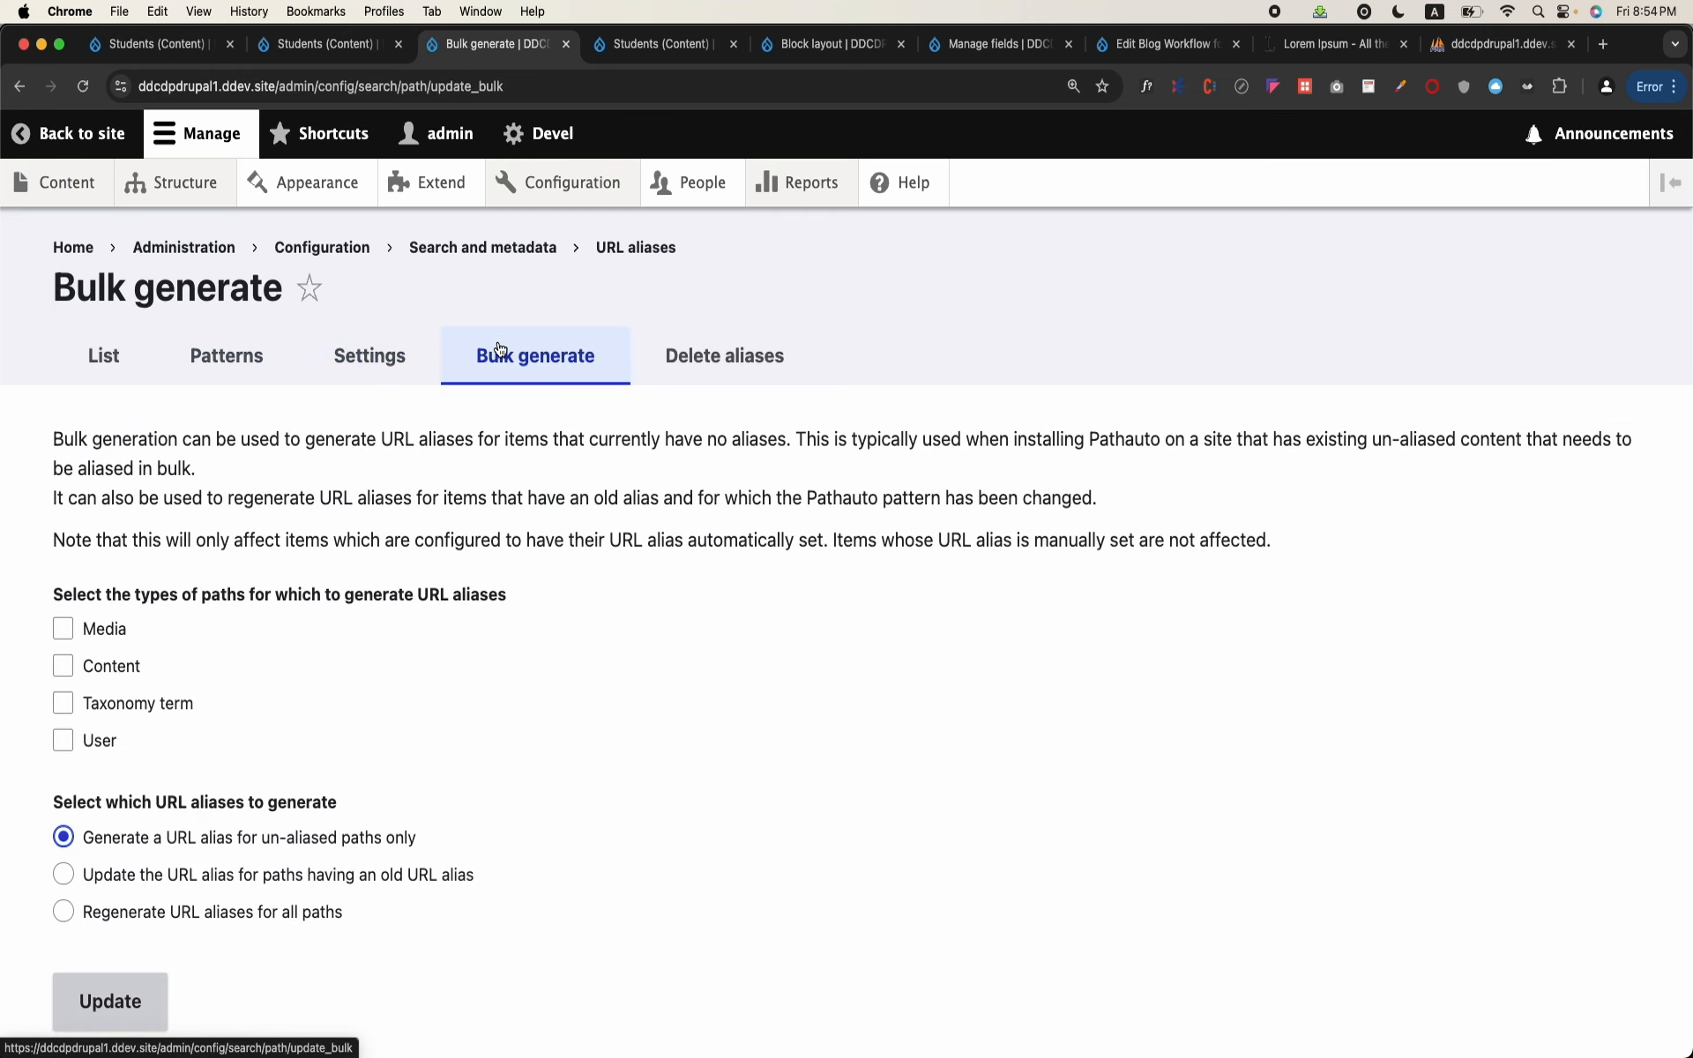
{"action": "scroll", "coordinate": [459, 635], "scroll_direction": "down", "scroll_amount": 2}
{"action": "left_click", "coordinate": [104, 576]}
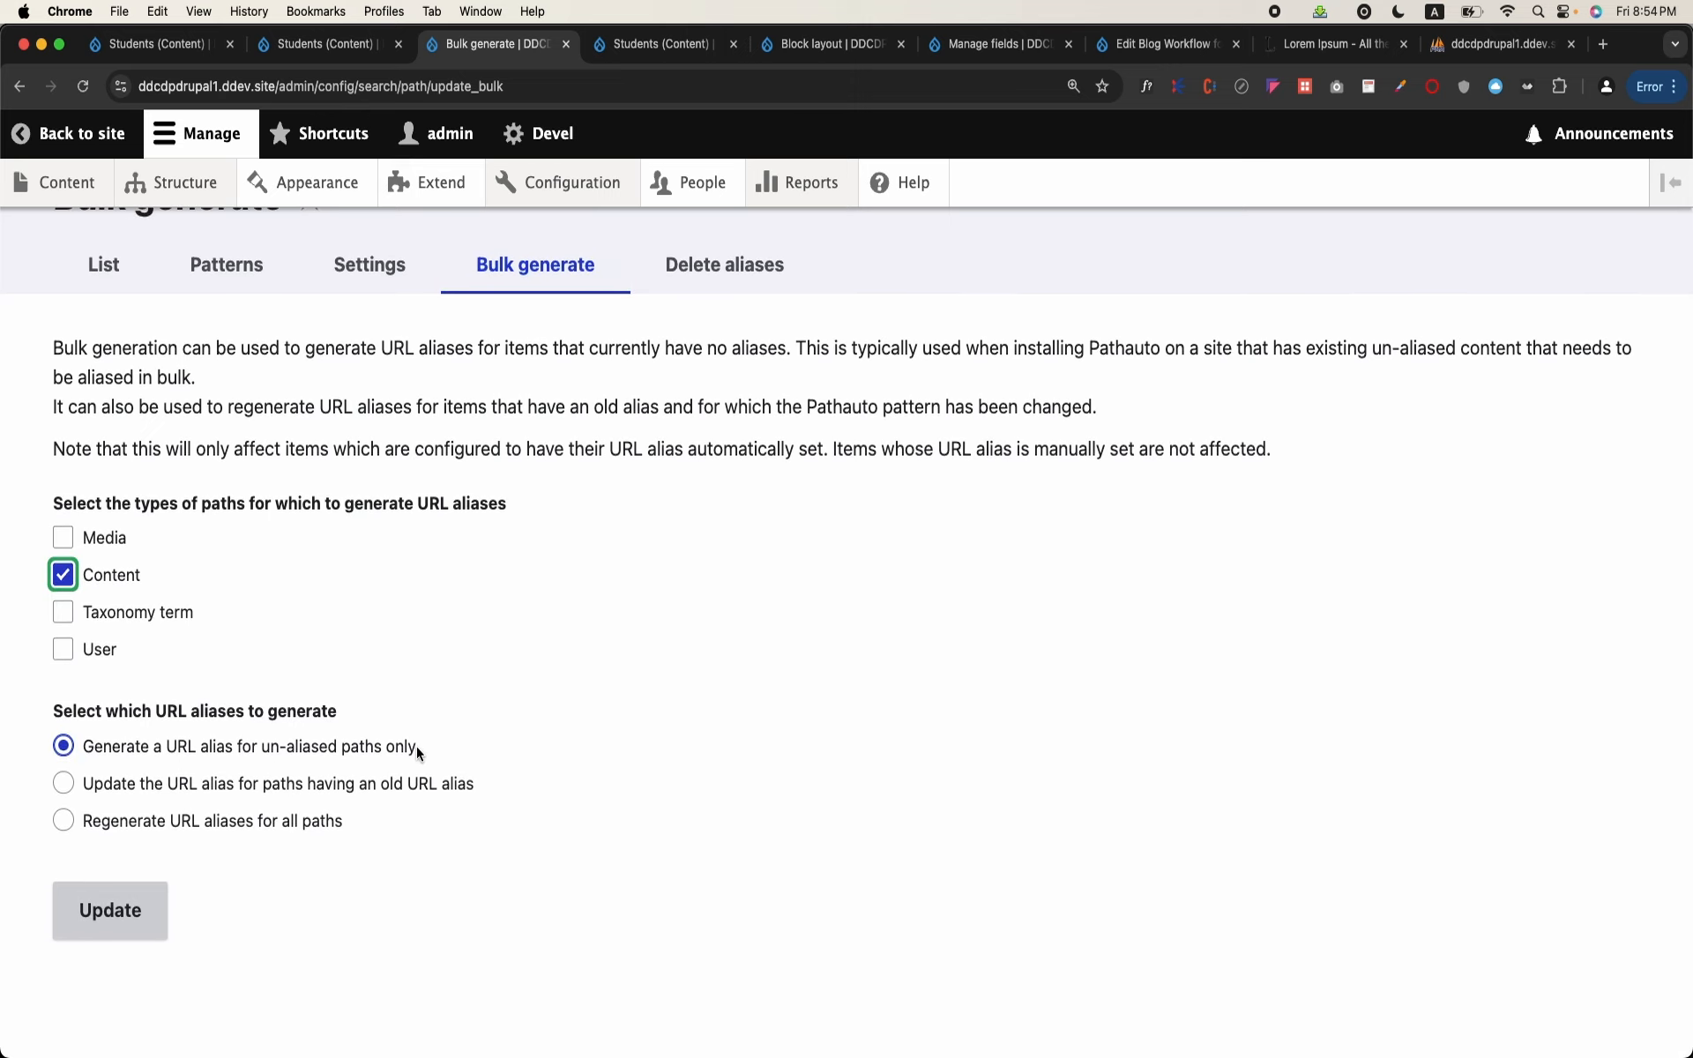
{"action": "left_click", "coordinate": [59, 905]}
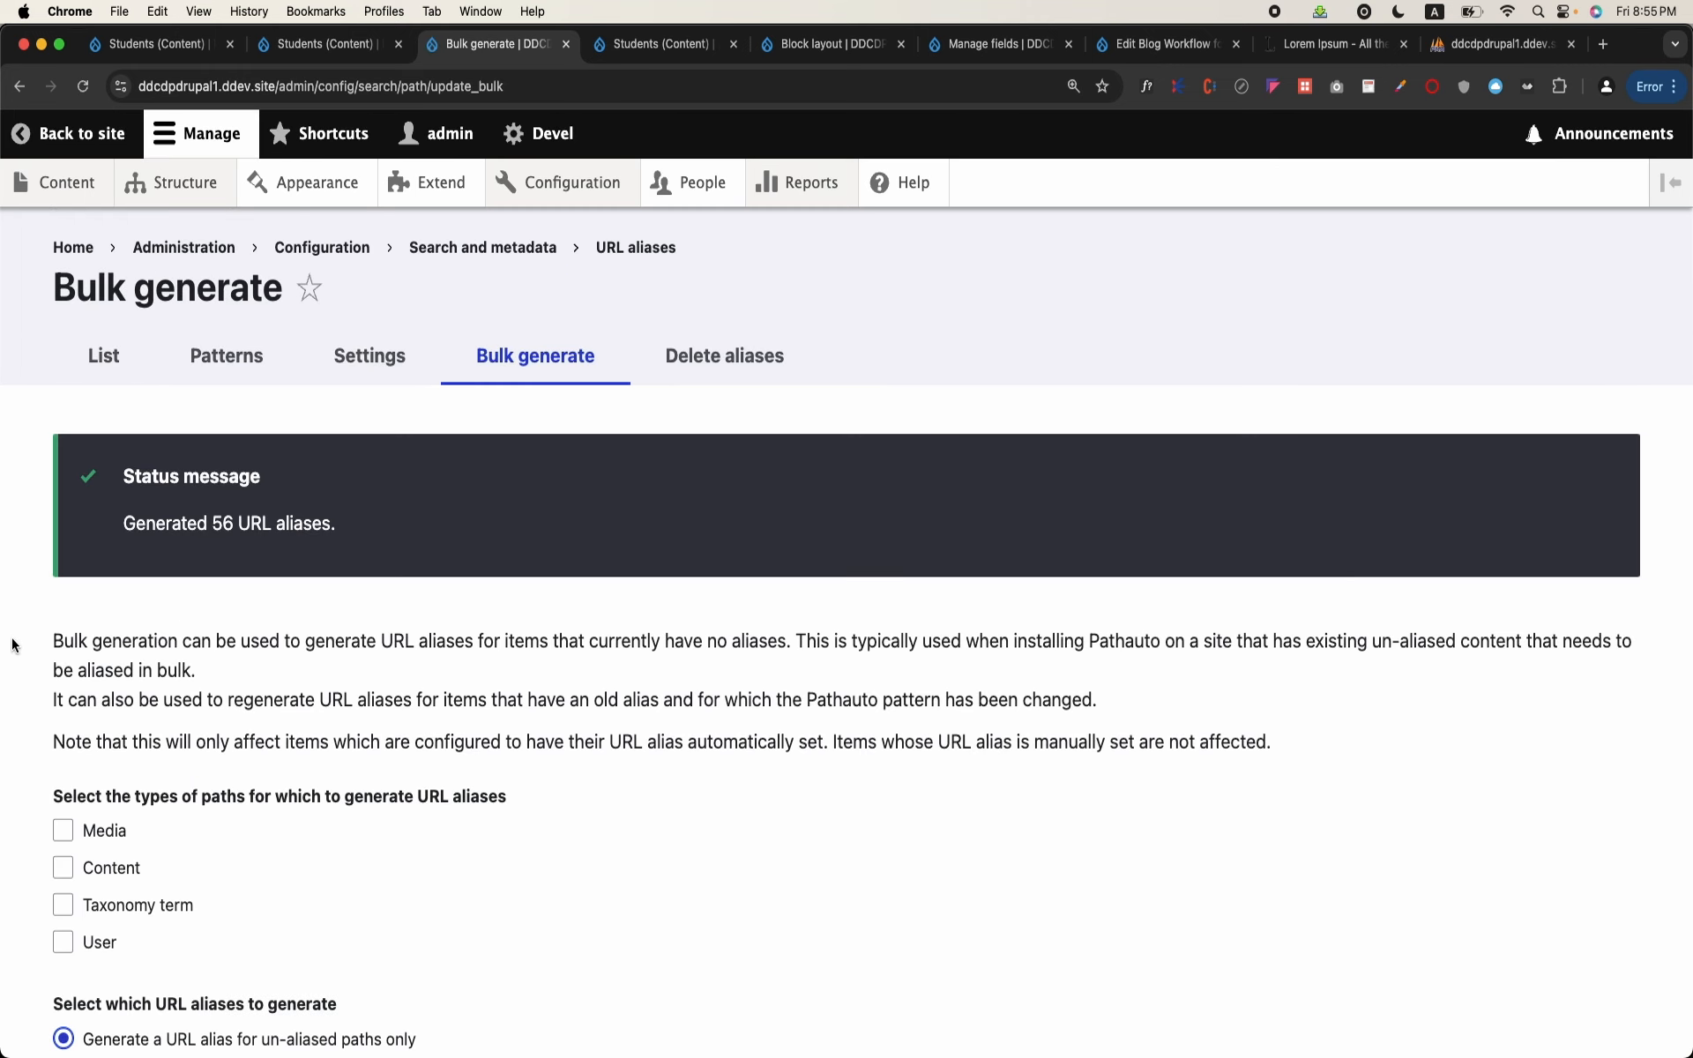
Step: Open the Accumsan Quae Ullamcorper student page from the content list to check its URL
{"action": "double_click", "coordinate": [220, 527]}
{"action": "left_click", "coordinate": [55, 182]}
{"action": "scroll", "coordinate": [242, 506], "scroll_direction": "down", "scroll_amount": 3}
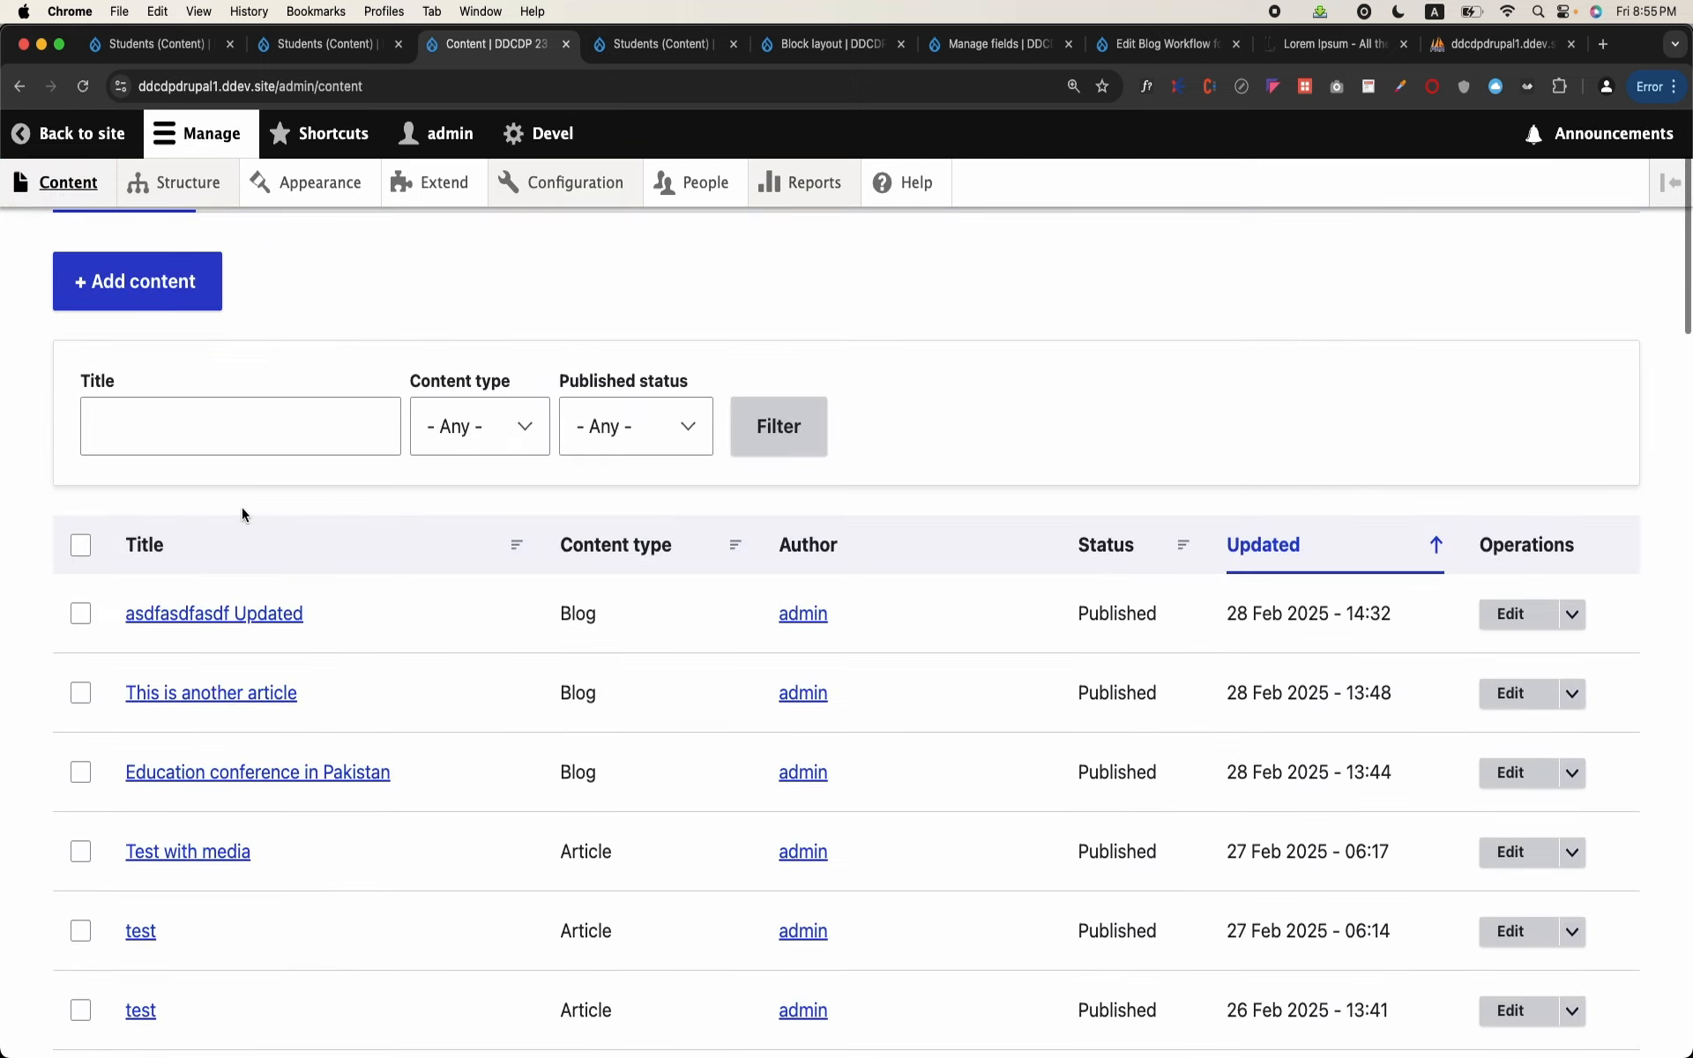
{"action": "scroll", "coordinate": [242, 510], "scroll_direction": "down", "scroll_amount": 5}
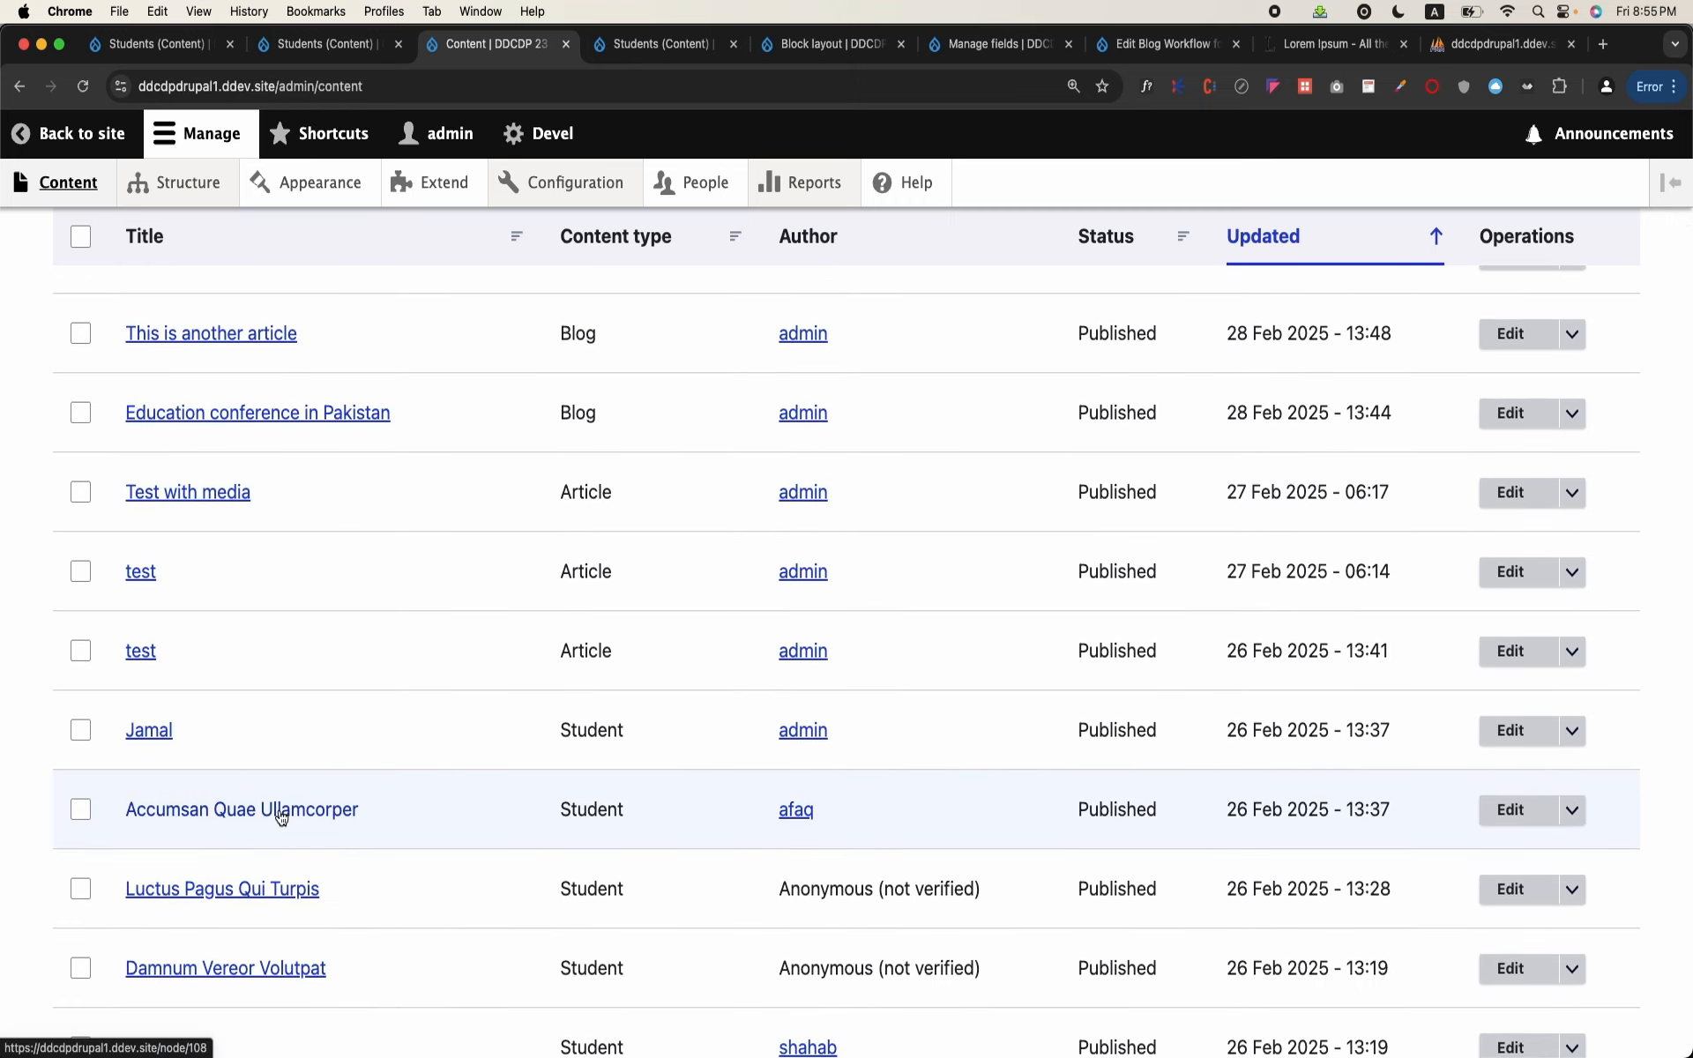
{"action": "left_click", "coordinate": [281, 817]}
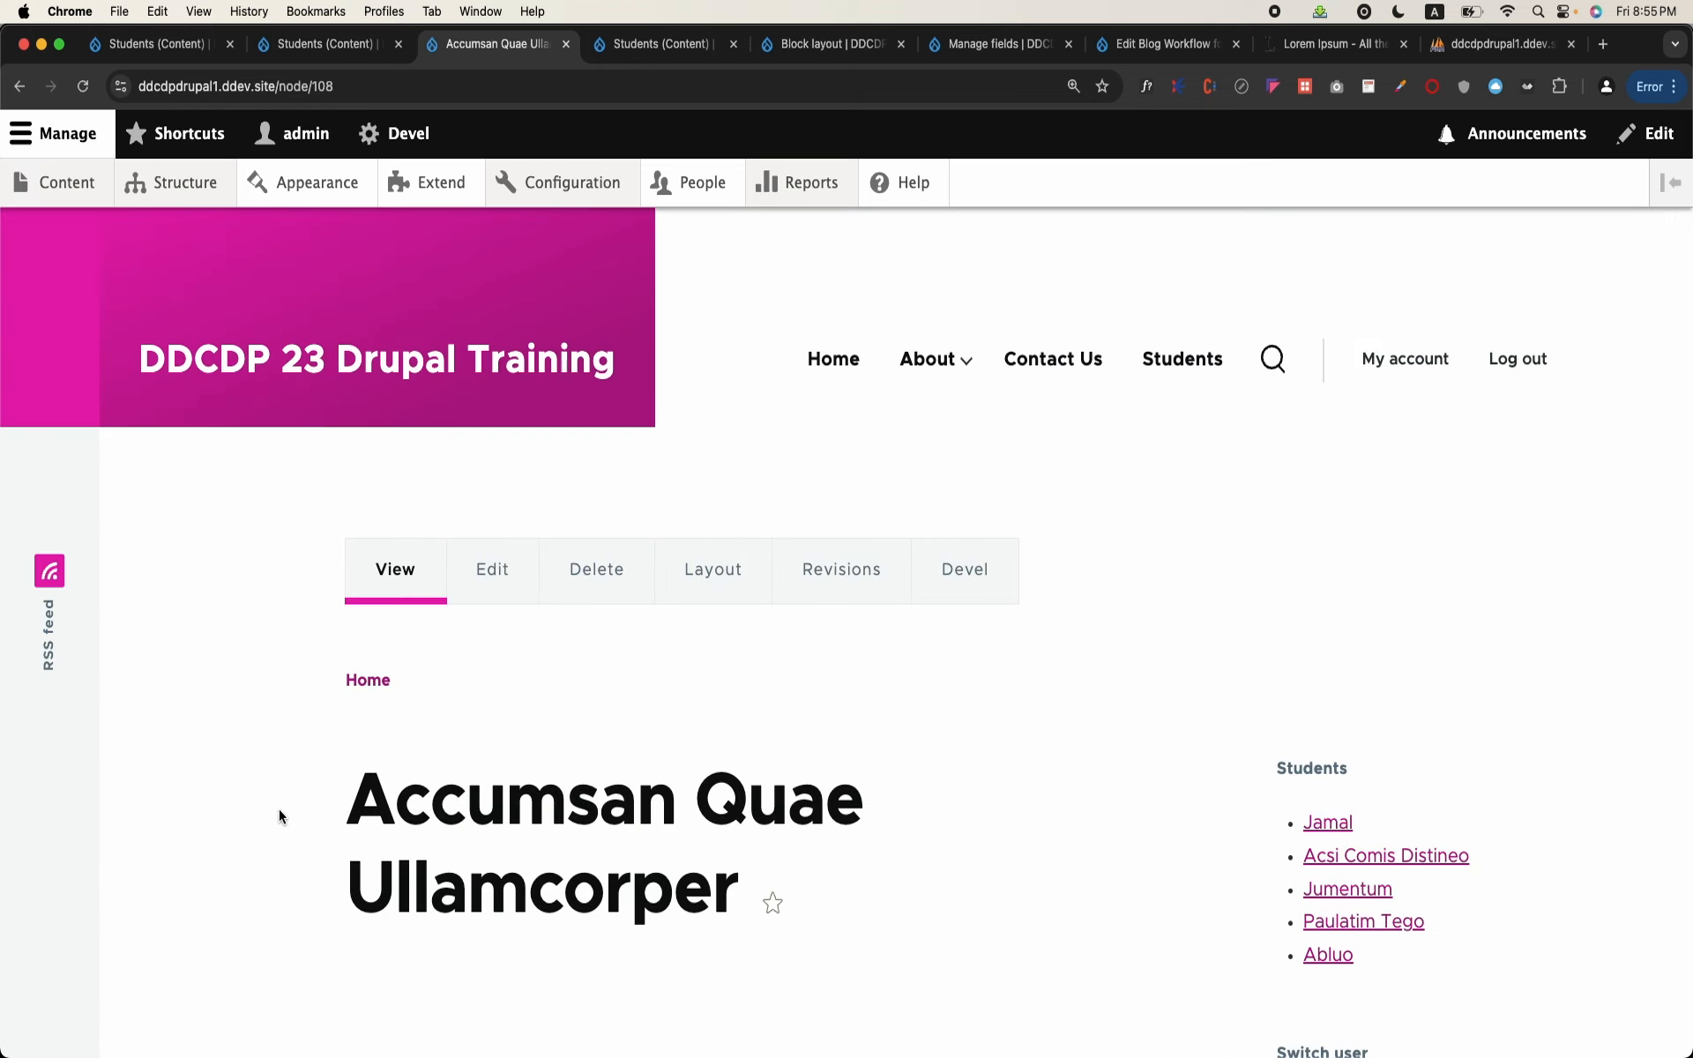
Step: Rebuild the site cache in Terminal with ddev drush cr and return to Chrome
{"action": "mouse_move", "coordinate": [595, 1049]}
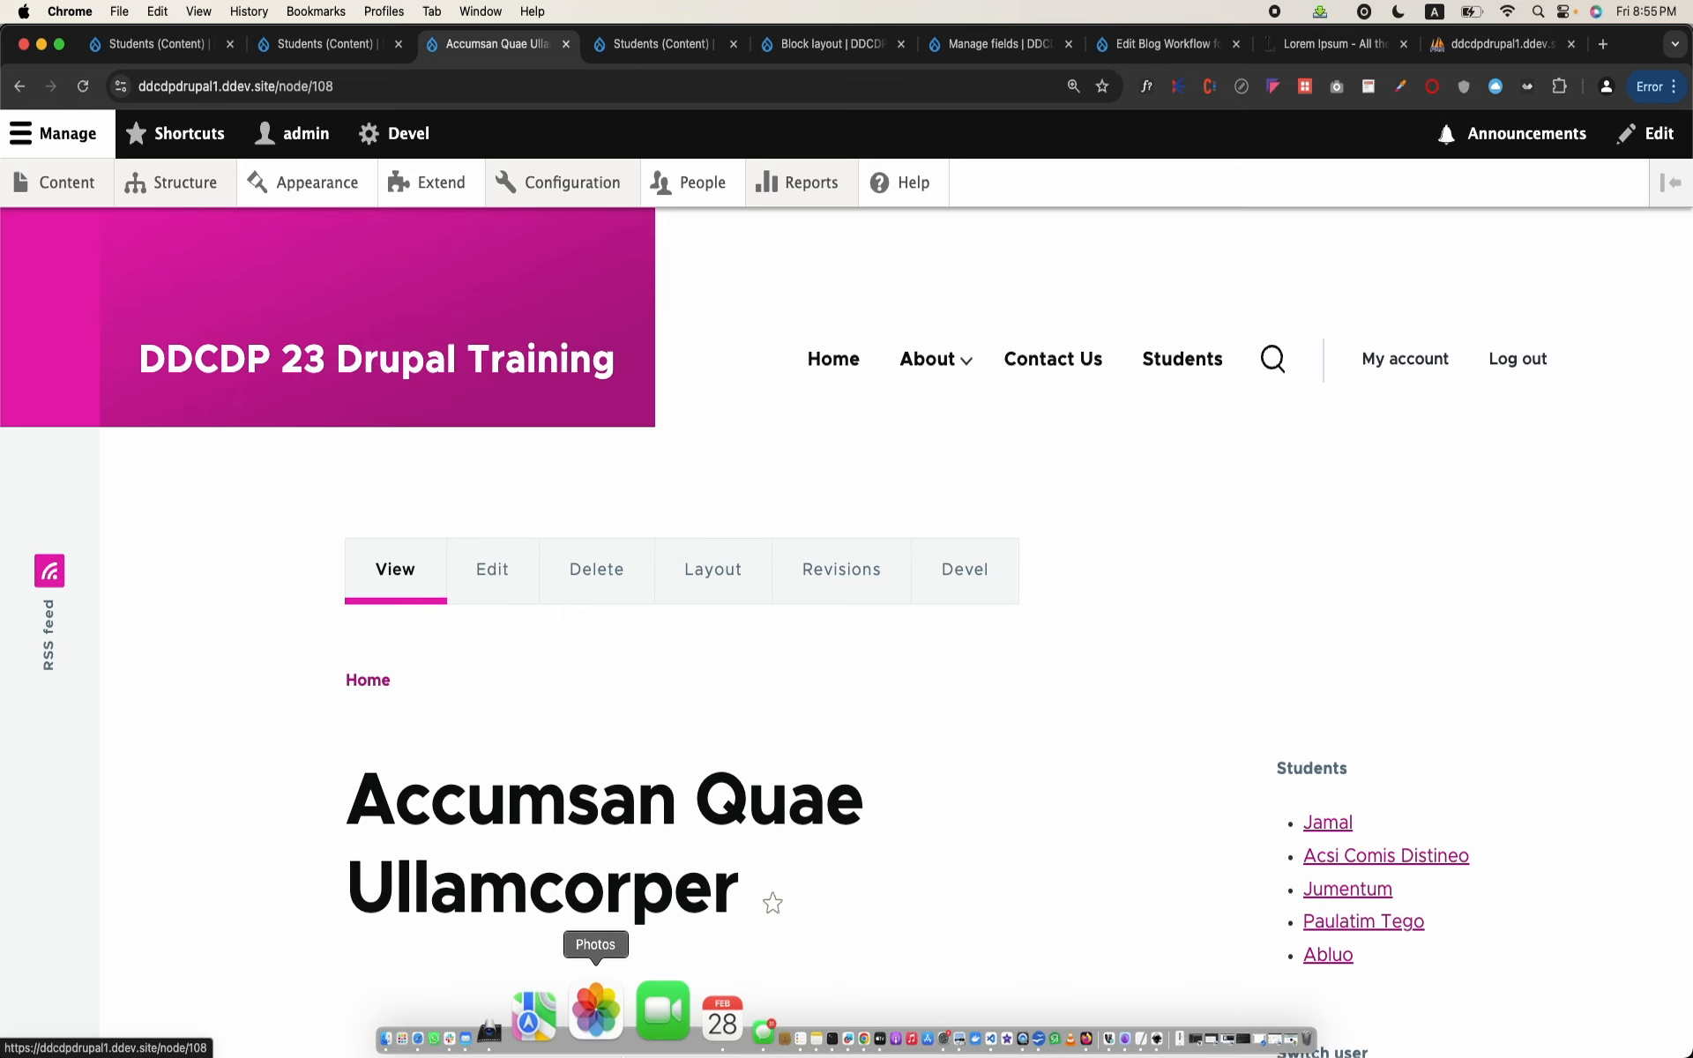
{"action": "left_click", "coordinate": [719, 1012]}
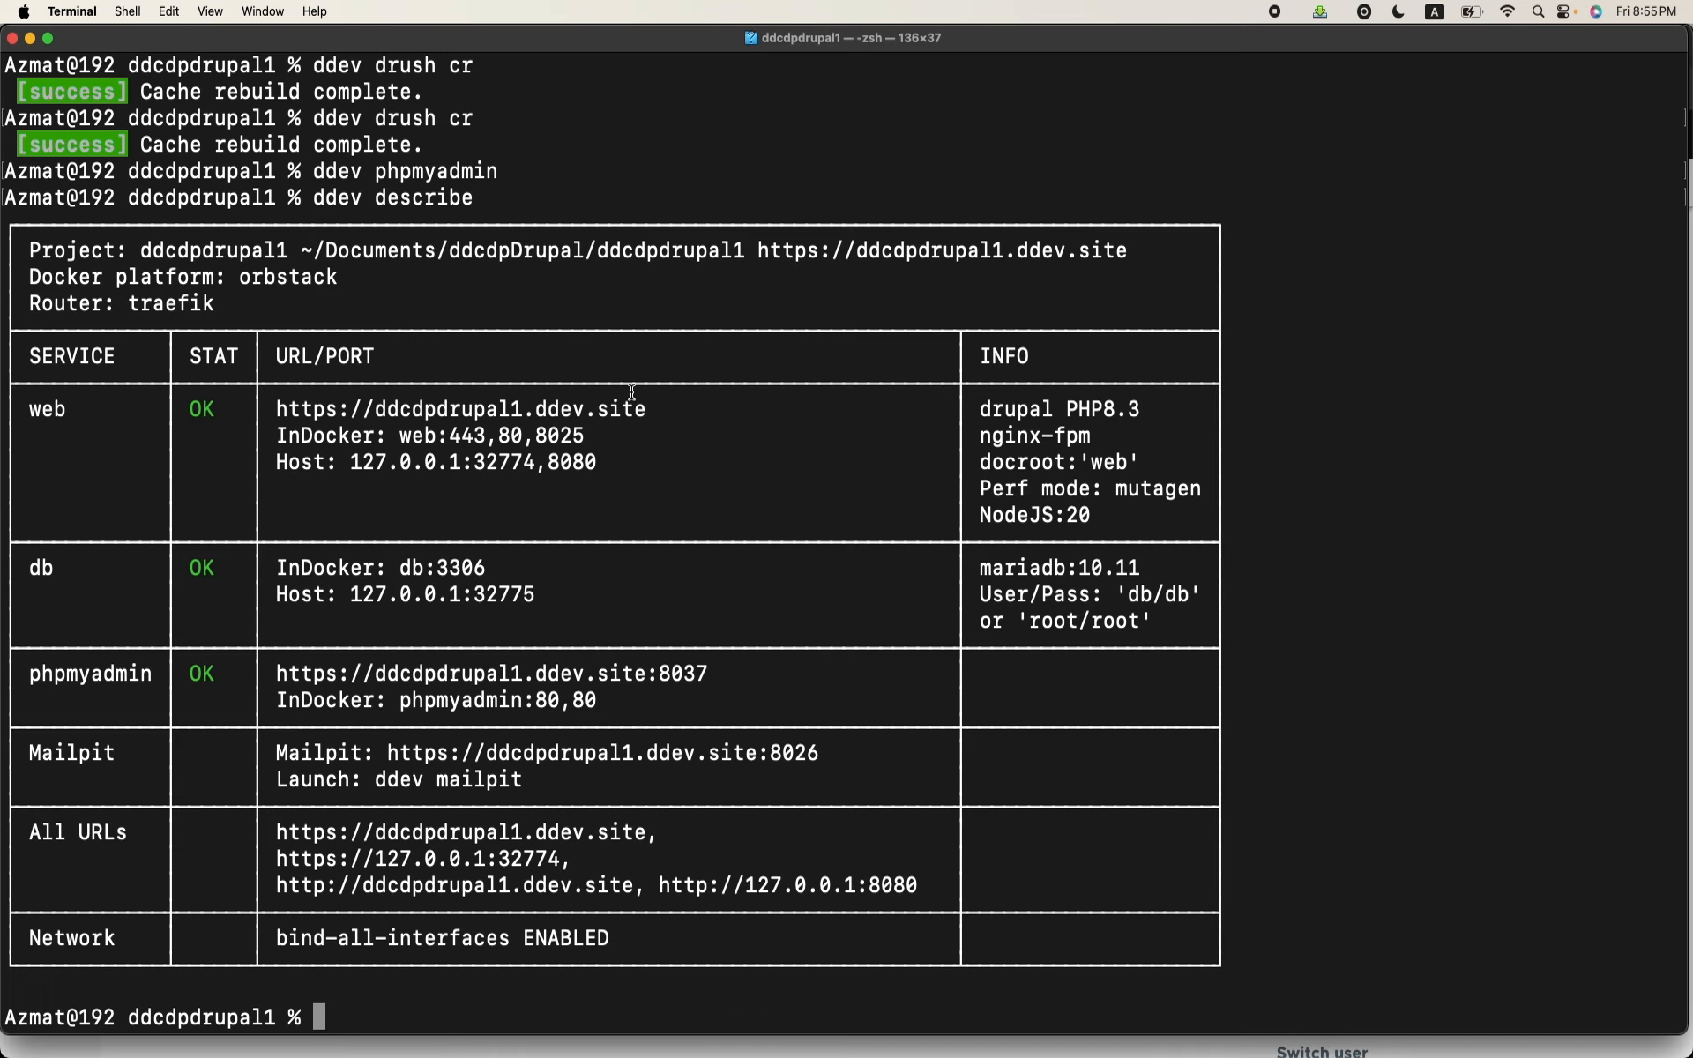
{"action": "type", "text": "ddev drush c"}
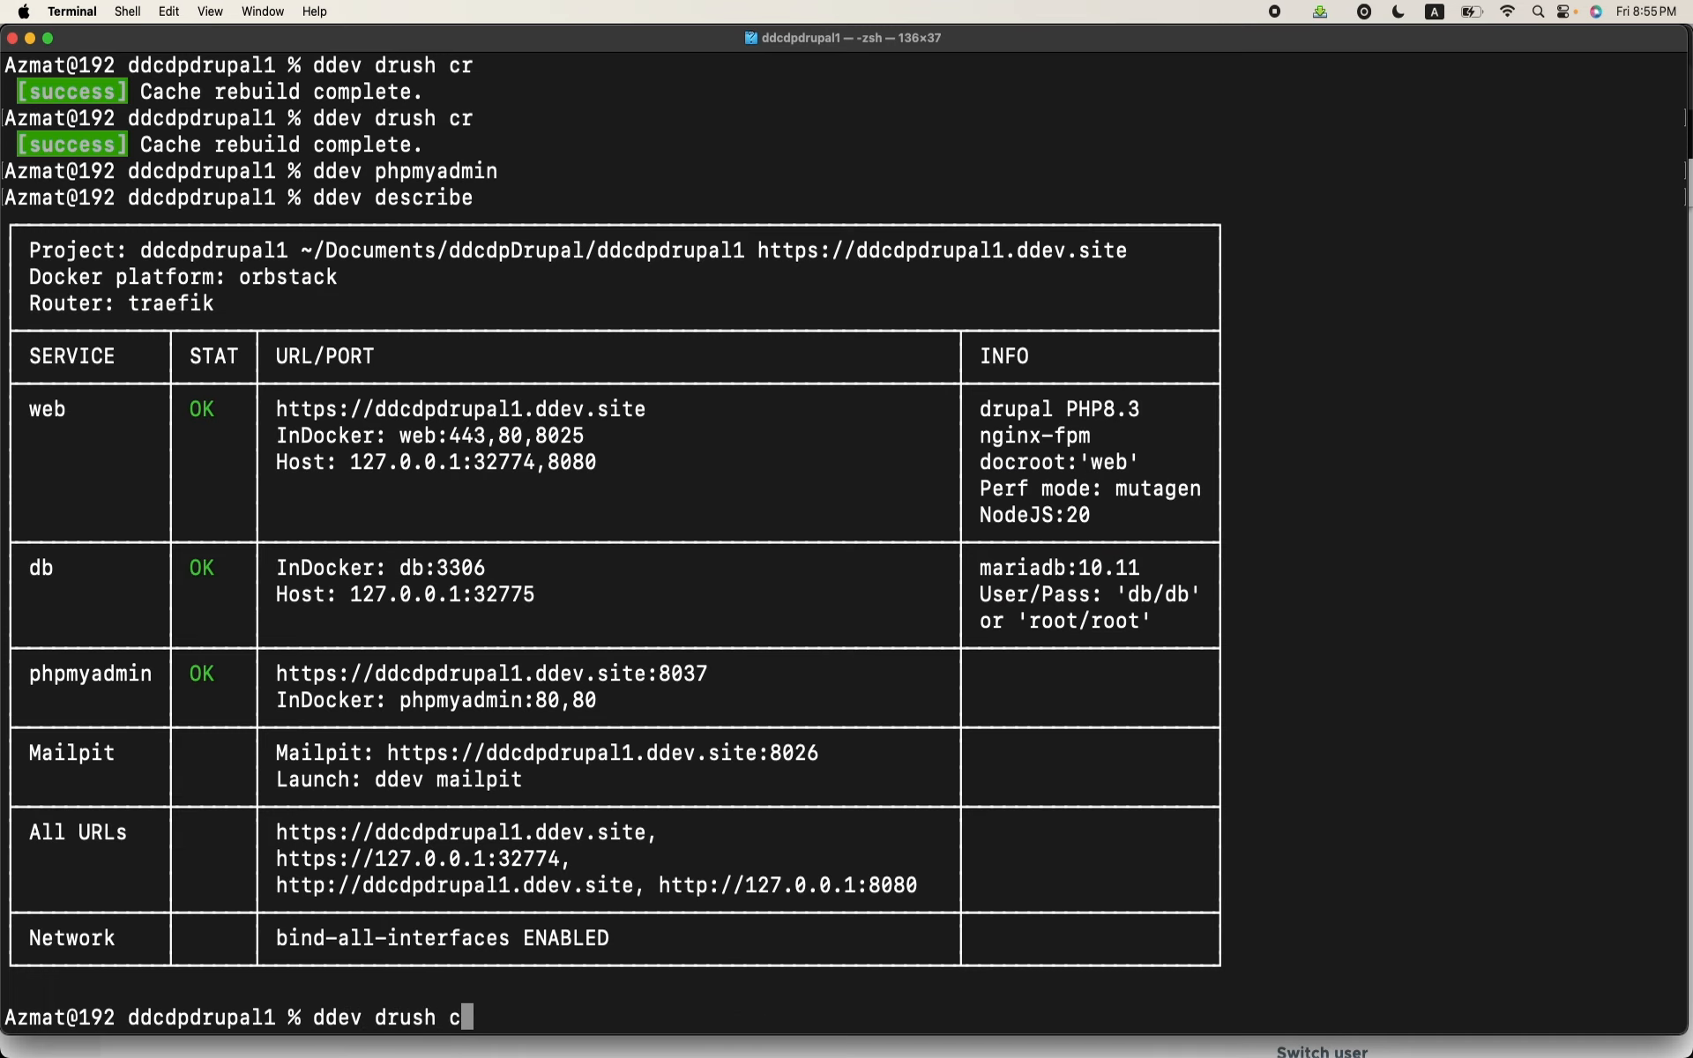
{"action": "type", "text": "r"}
{"action": "key", "text": "Return"}
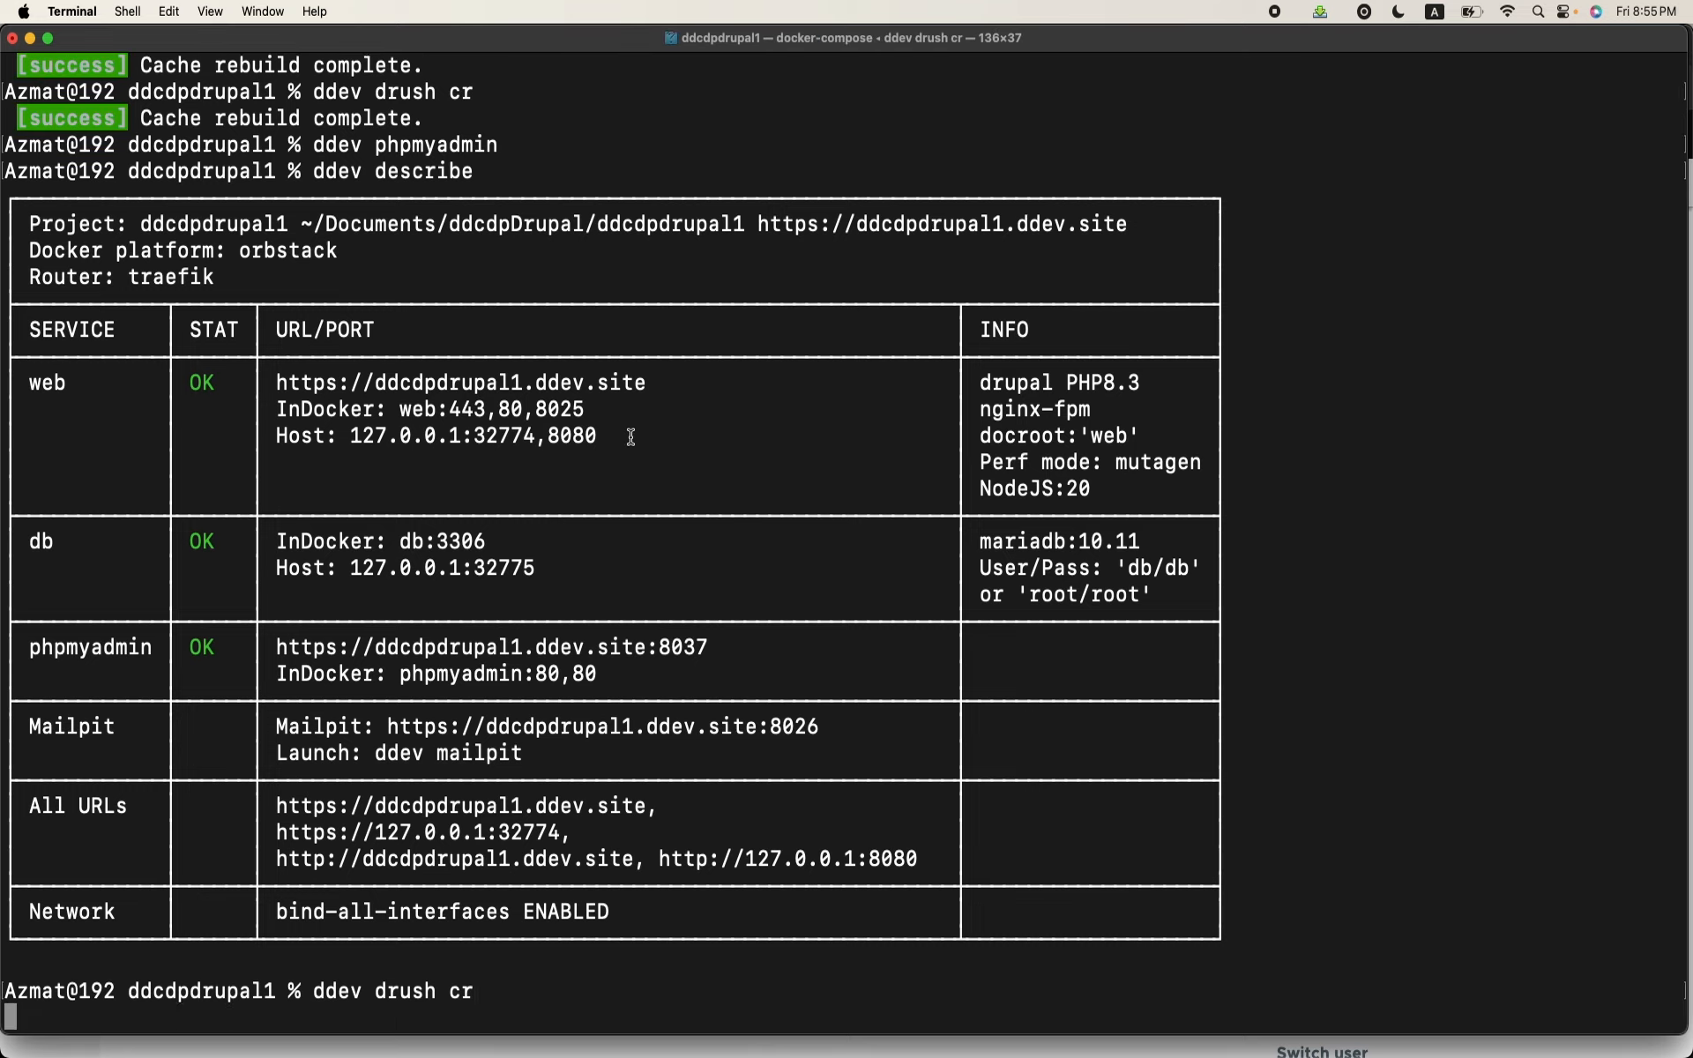
{"action": "mouse_move", "coordinate": [721, 1051]}
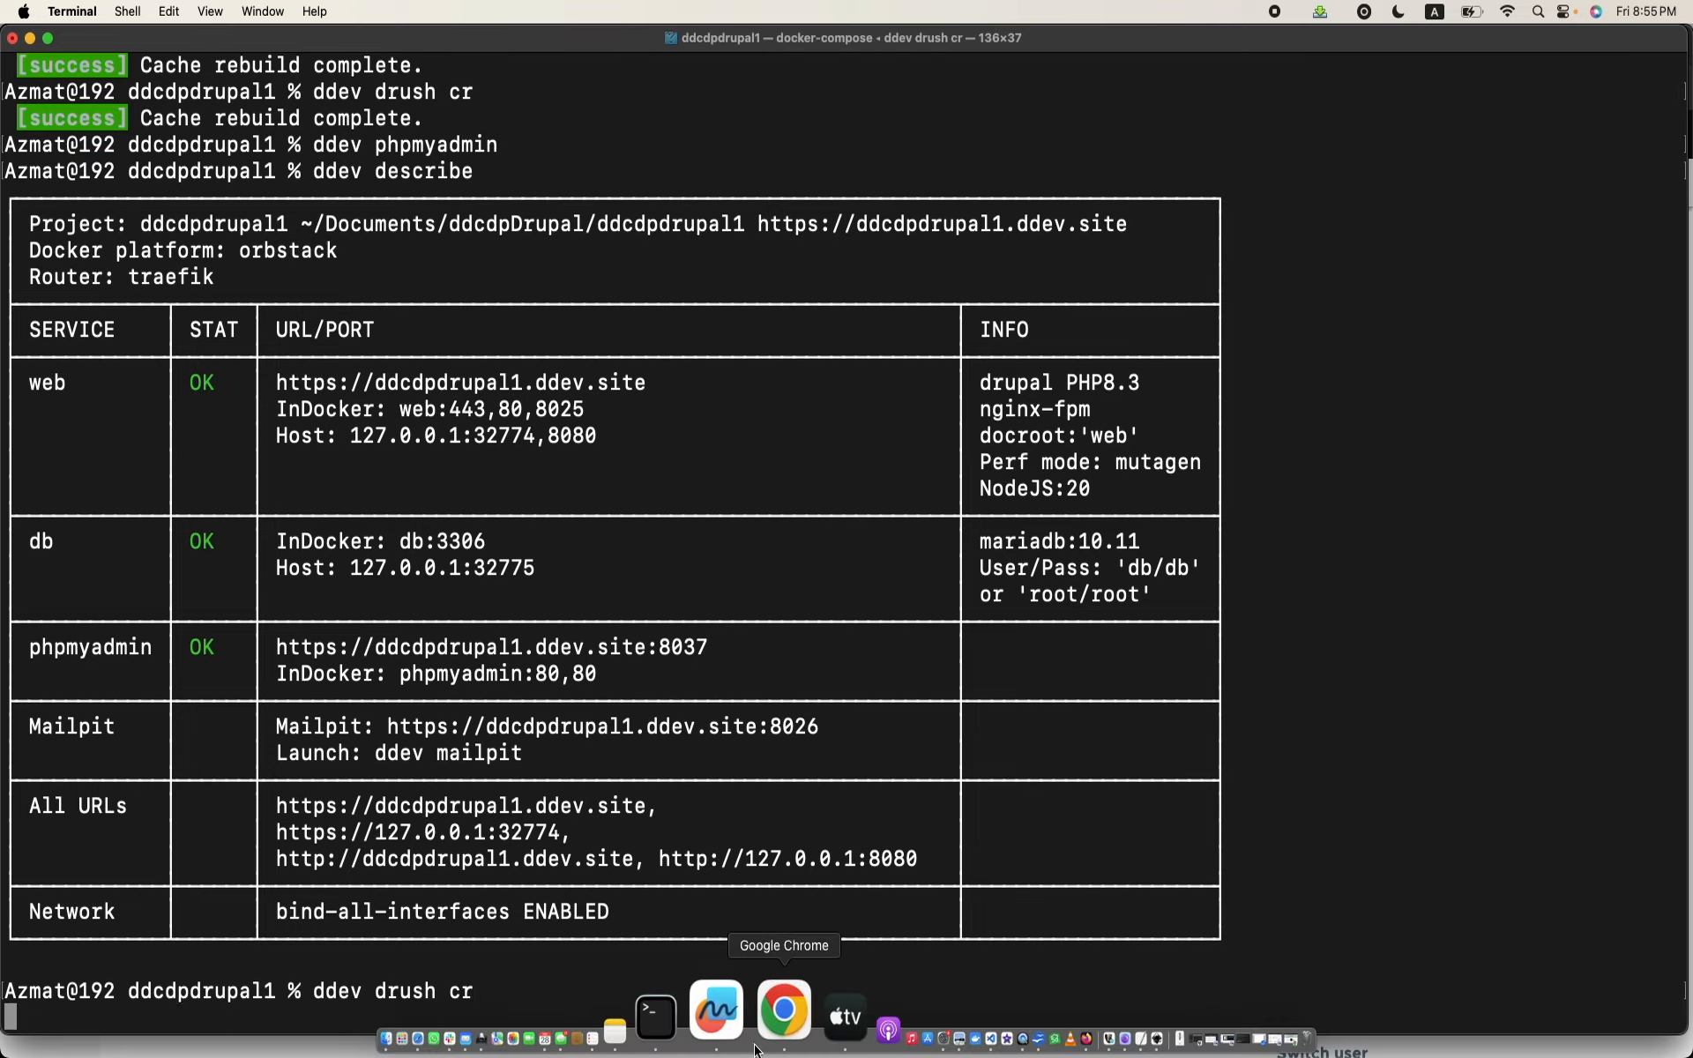
{"action": "left_click", "coordinate": [764, 1048]}
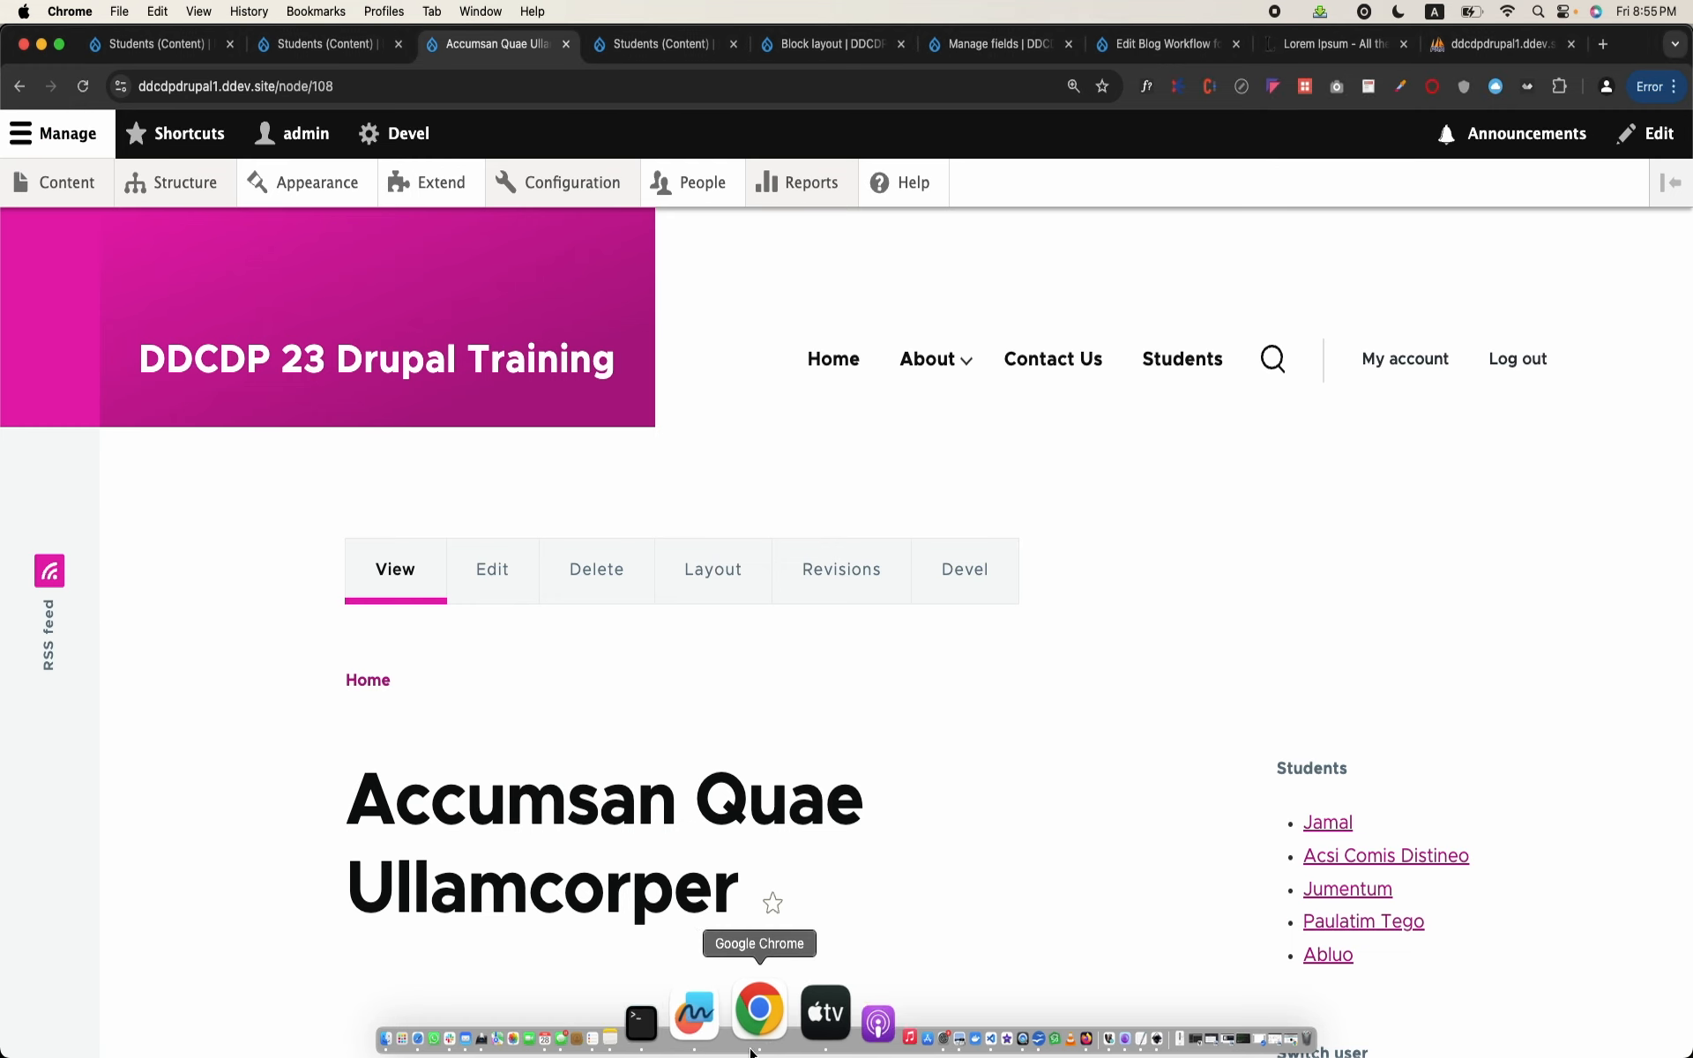
Step: Open the Damnum Vereor Volutpat student page from the content list and check the alias part of its URL
{"action": "mouse_move", "coordinate": [536, 198]}
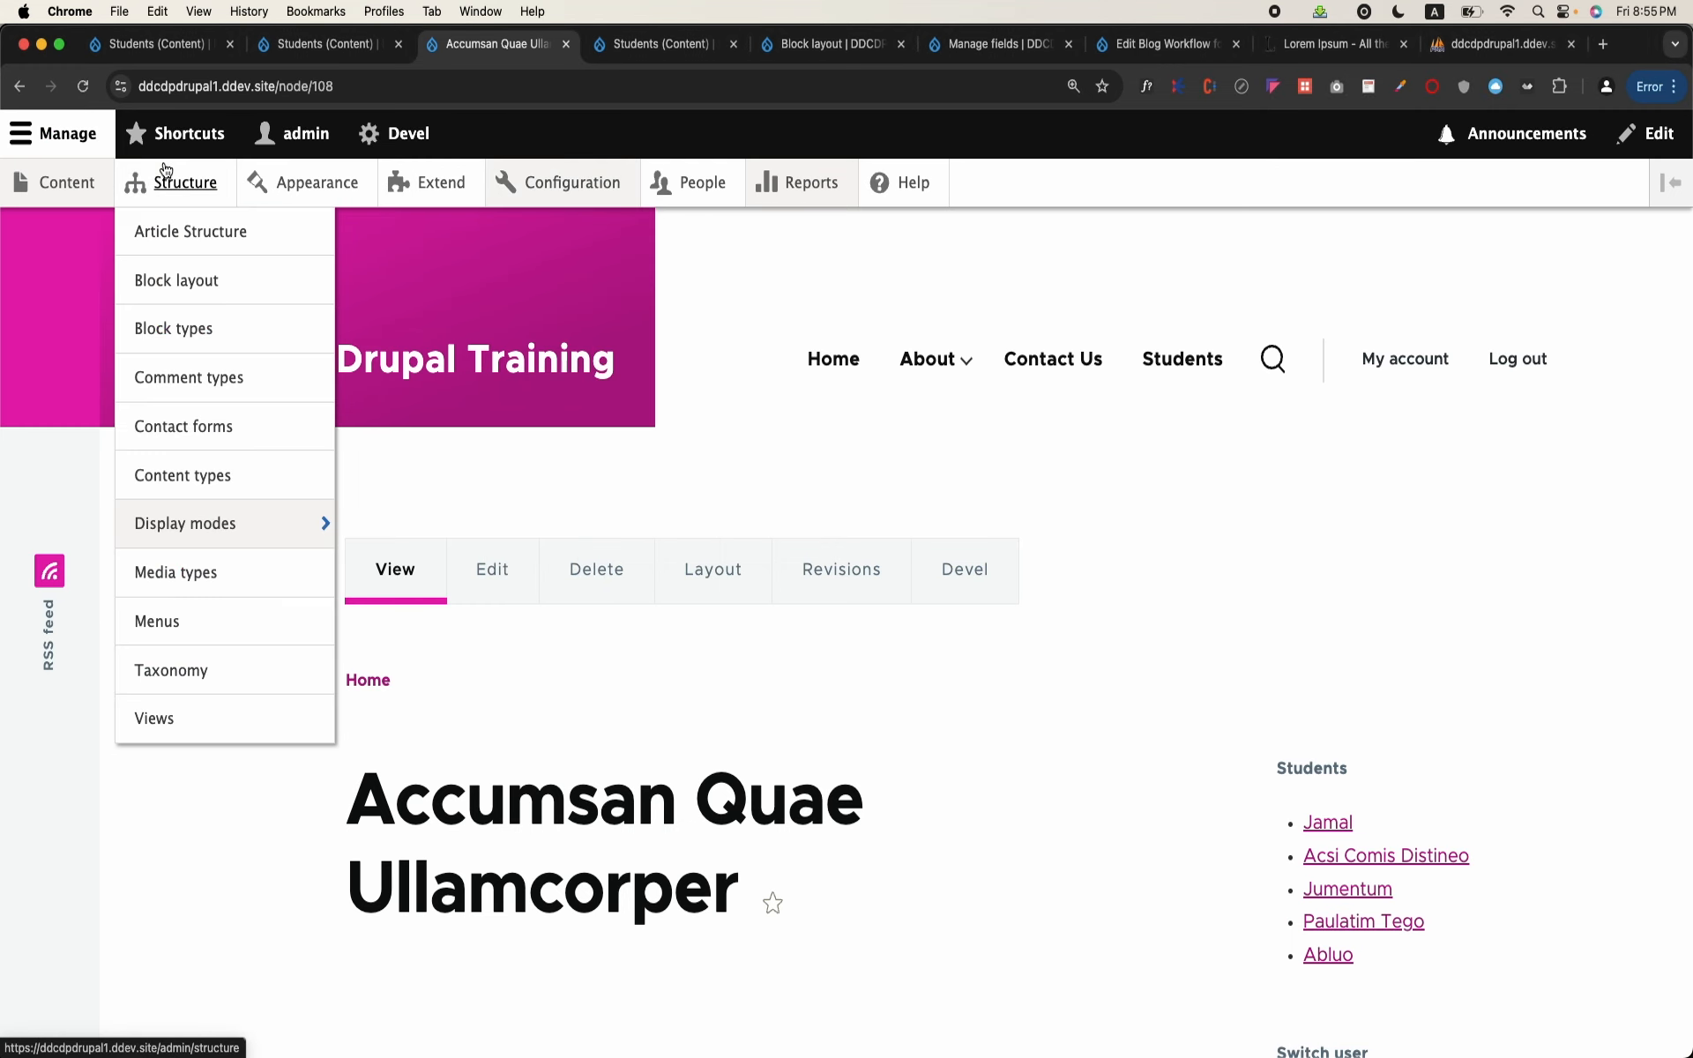
{"action": "mouse_move", "coordinate": [53, 183]}
{"action": "left_click", "coordinate": [56, 329]}
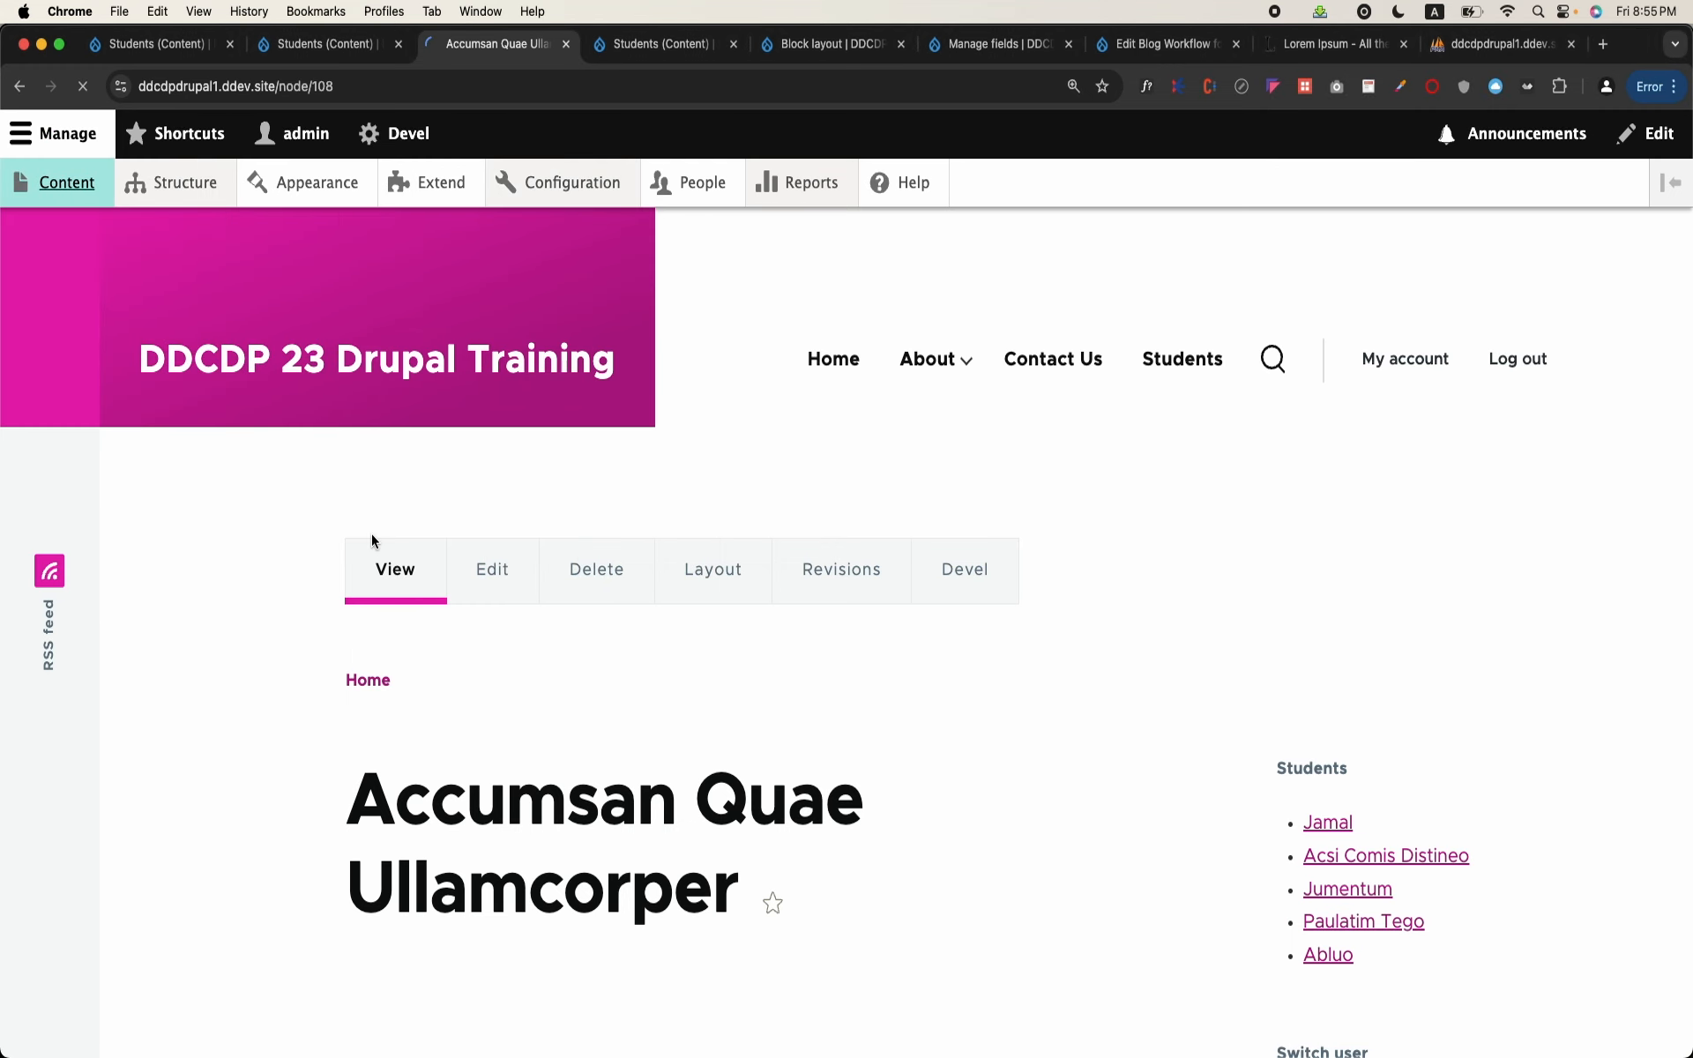
{"action": "scroll", "coordinate": [374, 542], "scroll_direction": "down", "scroll_amount": 3}
{"action": "scroll", "coordinate": [374, 543], "scroll_direction": "down", "scroll_amount": 10}
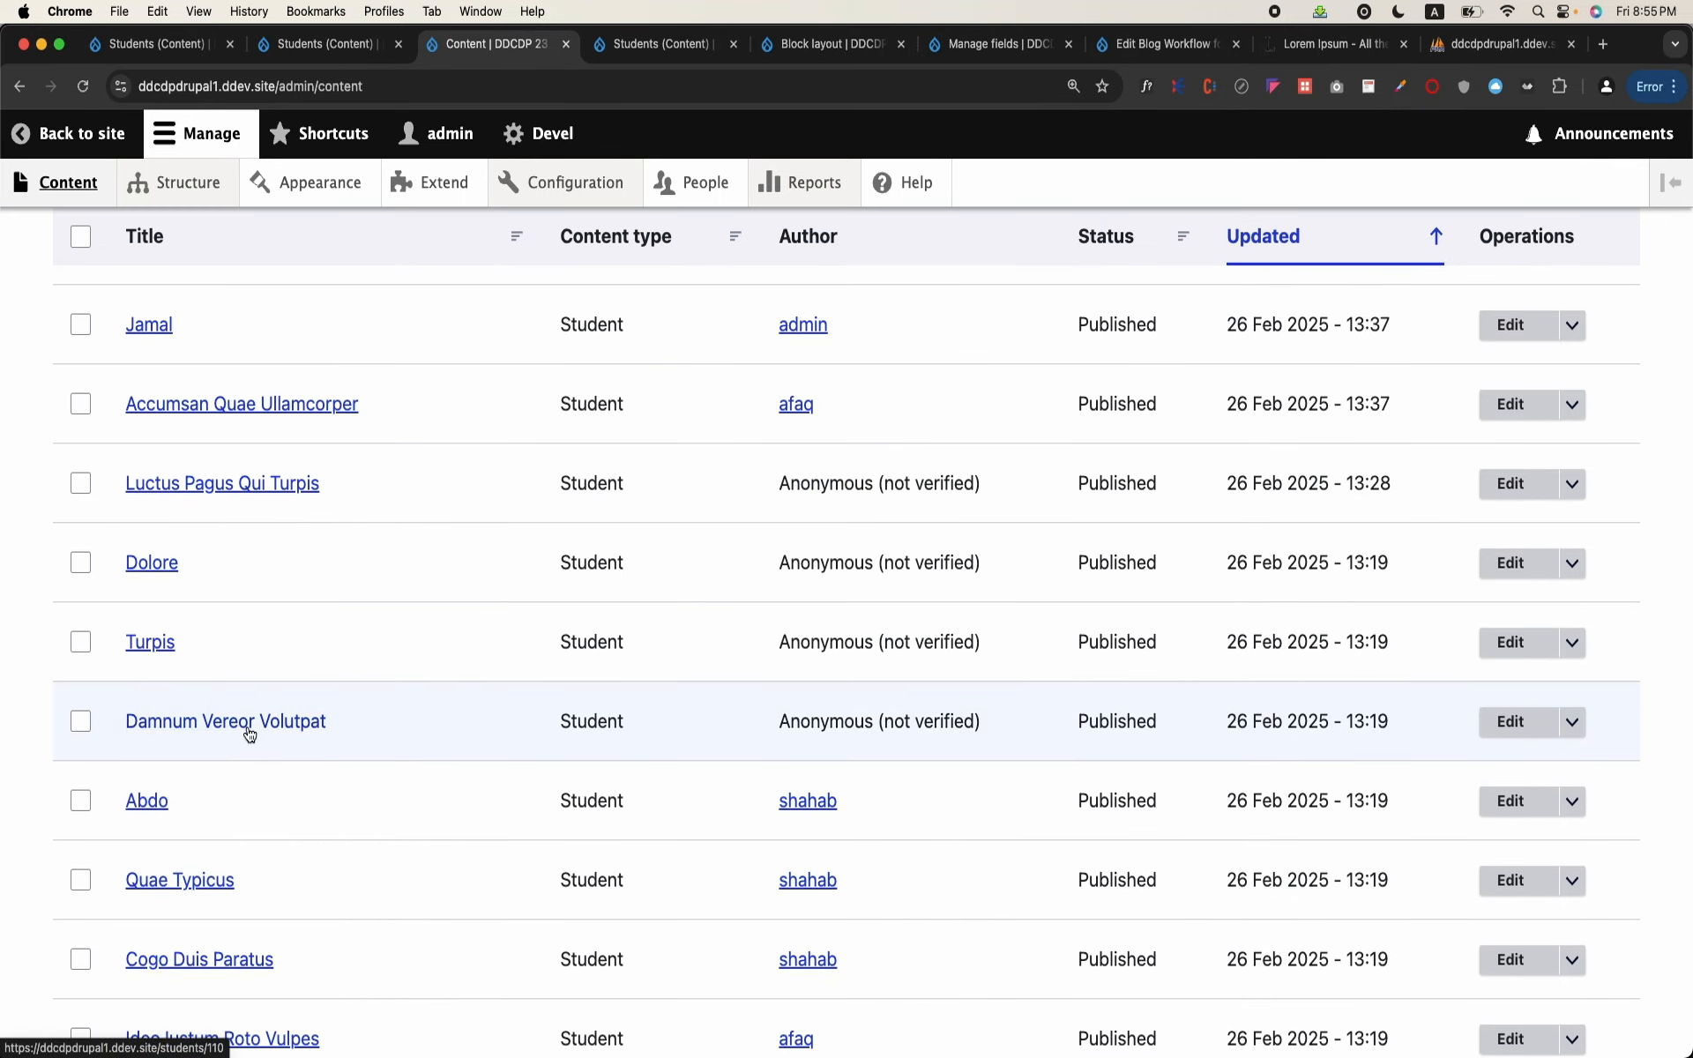
{"action": "left_click", "coordinate": [249, 732]}
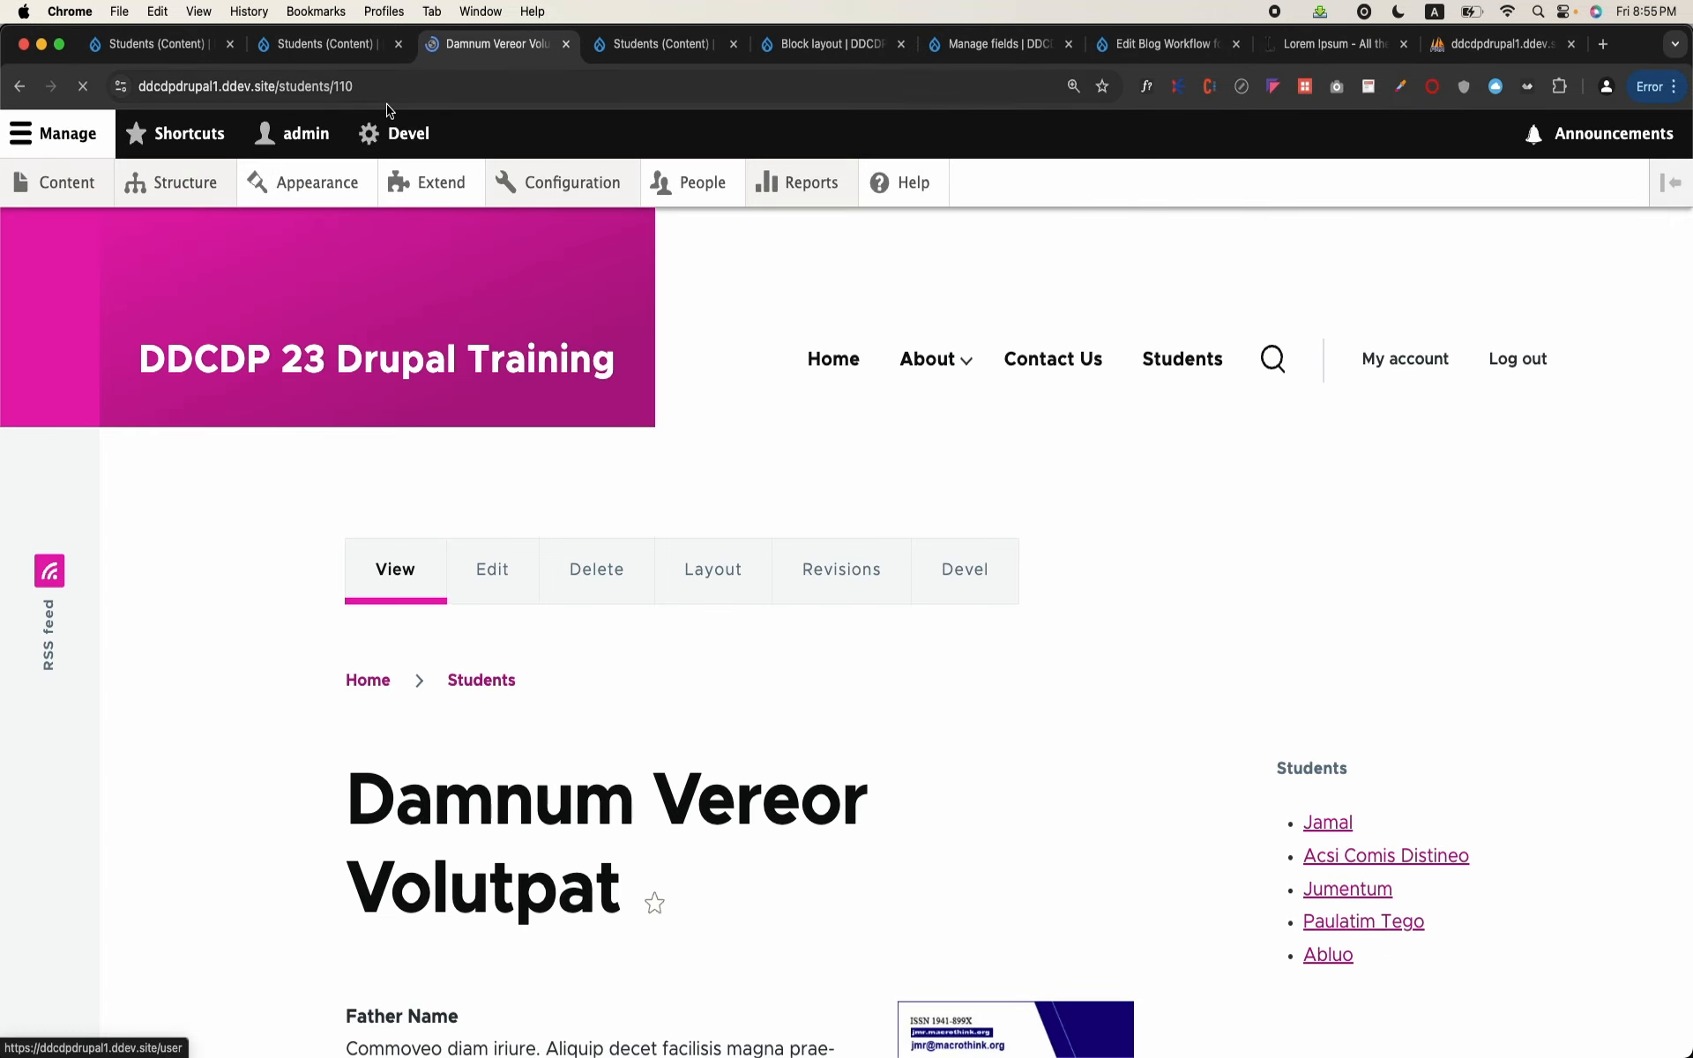
{"action": "left_click_drag", "start_coordinate": [278, 86], "coordinate": [360, 85]}
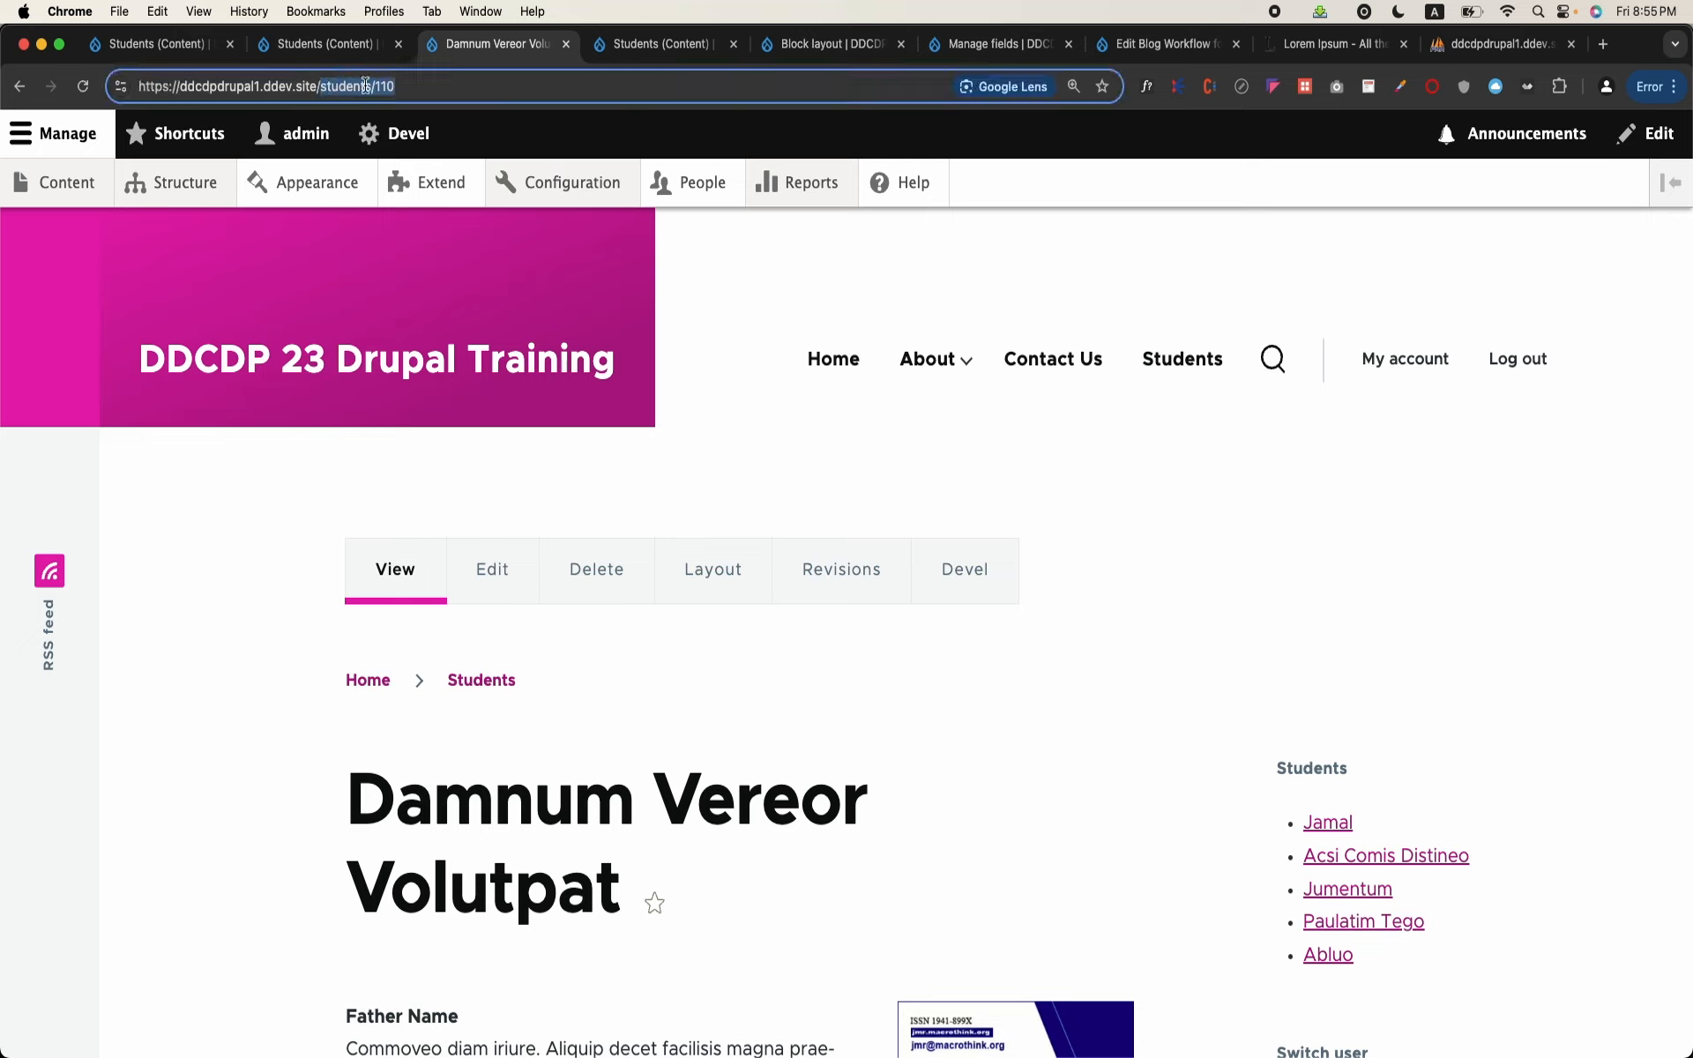
Step: Open the configuration of the Students: Recent Students block in the block layout's Sidebar region
{"action": "left_click", "coordinate": [180, 184]}
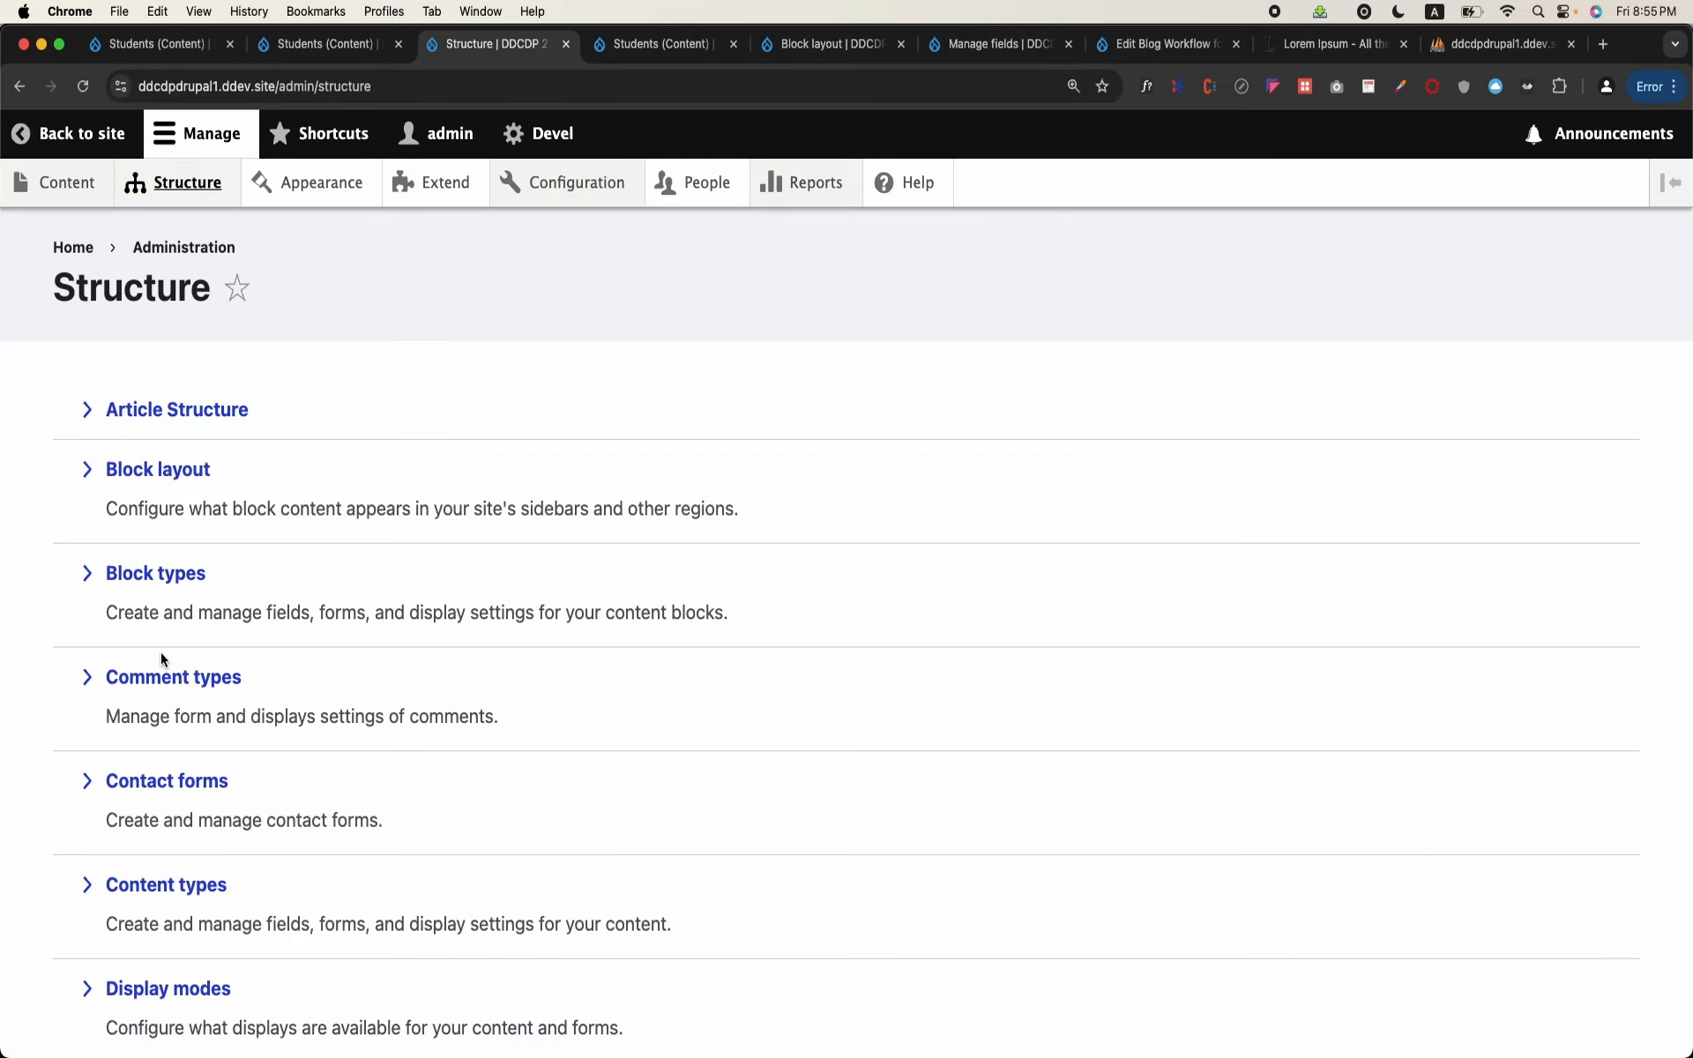
{"action": "left_click", "coordinate": [160, 480]}
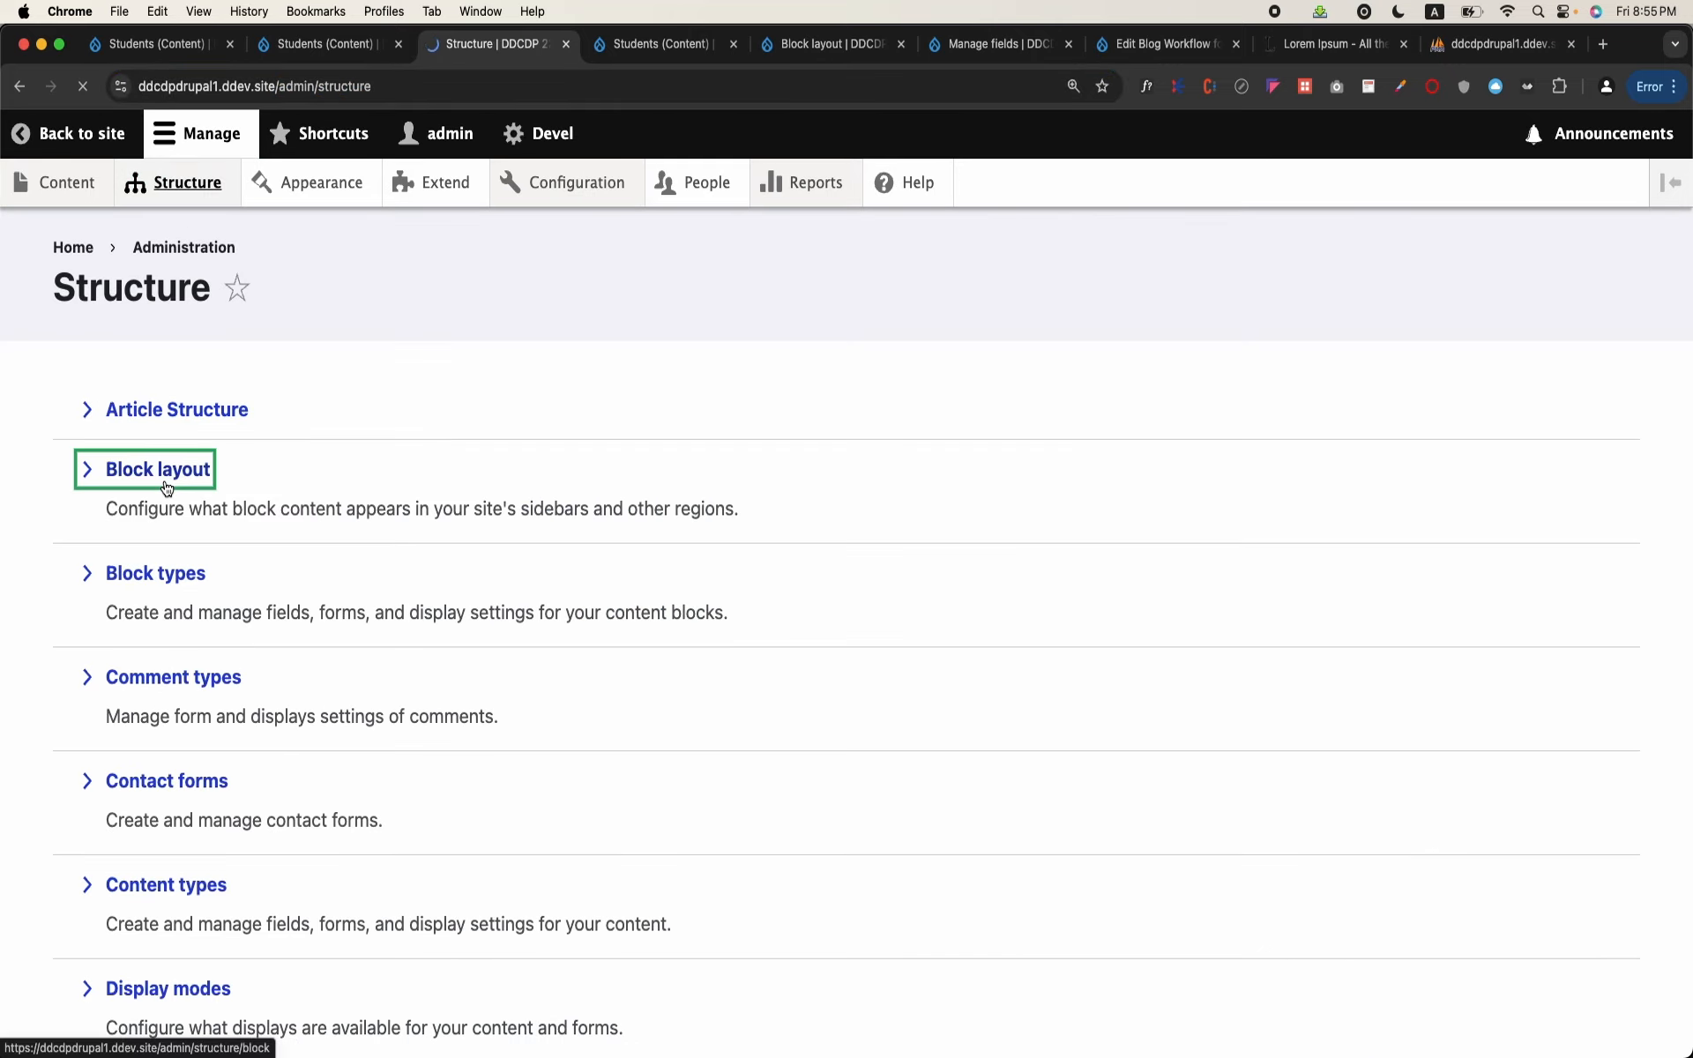
{"action": "scroll", "coordinate": [644, 628], "scroll_direction": "down", "scroll_amount": 10}
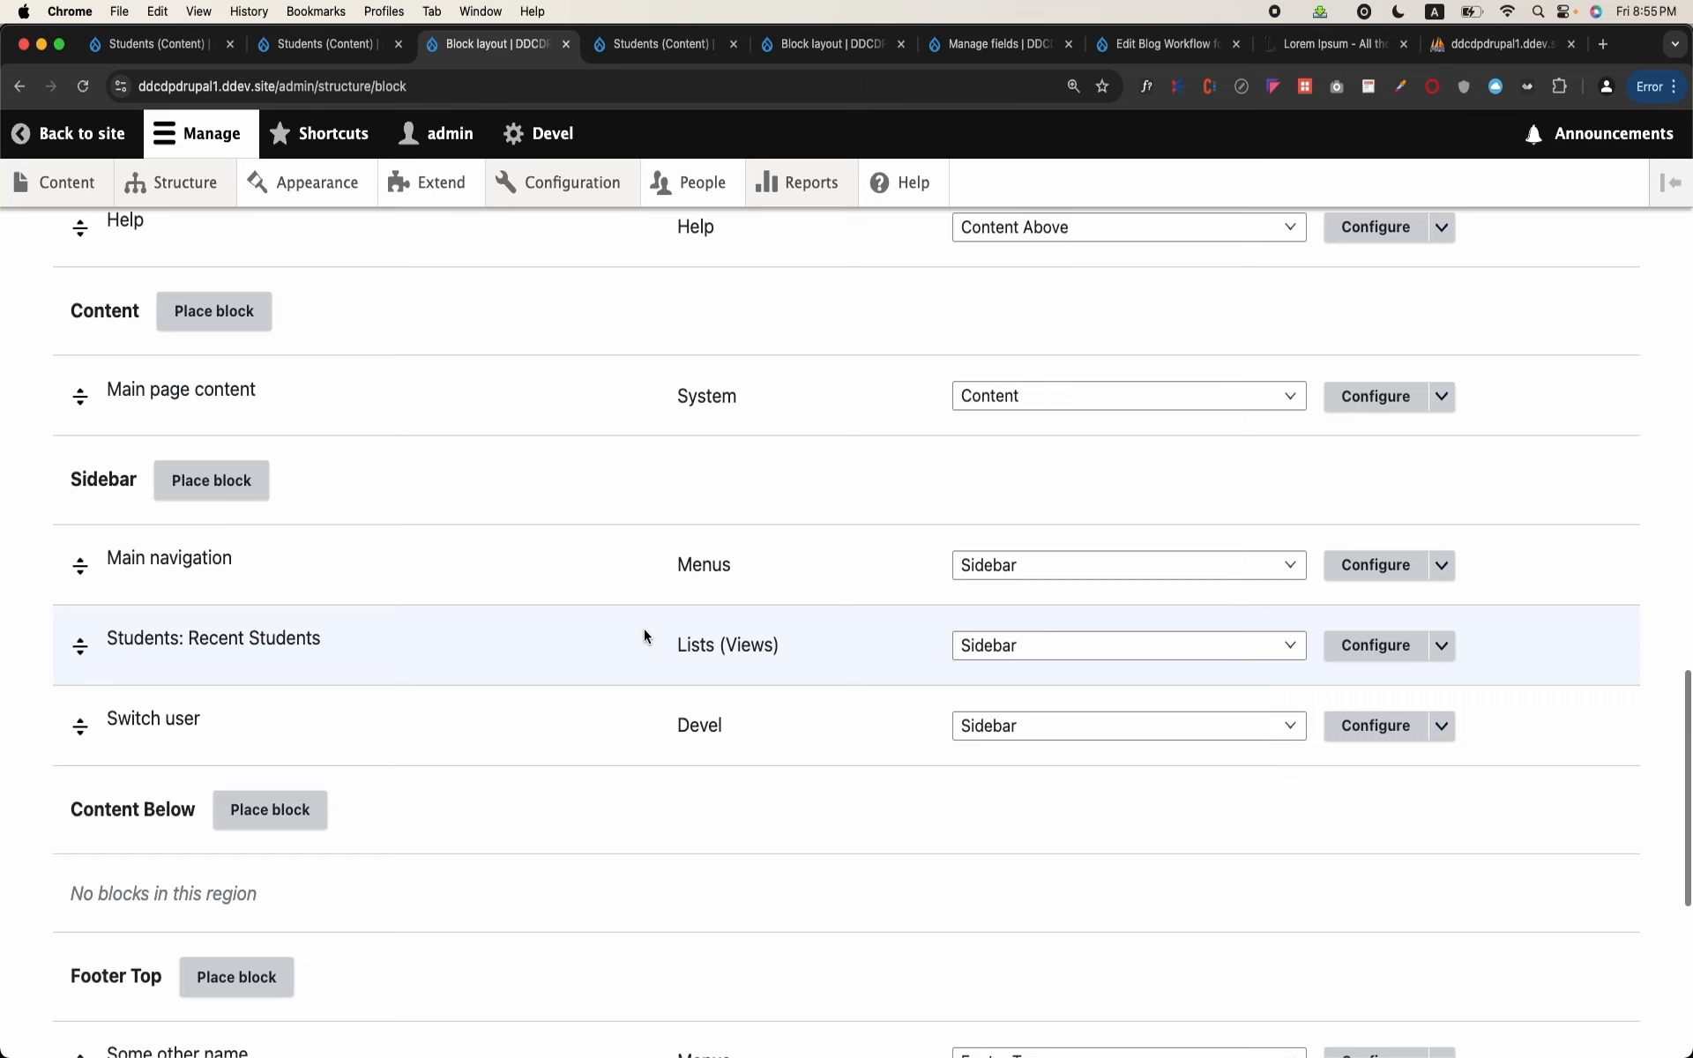
{"action": "scroll", "coordinate": [644, 628], "scroll_direction": "up", "scroll_amount": 2}
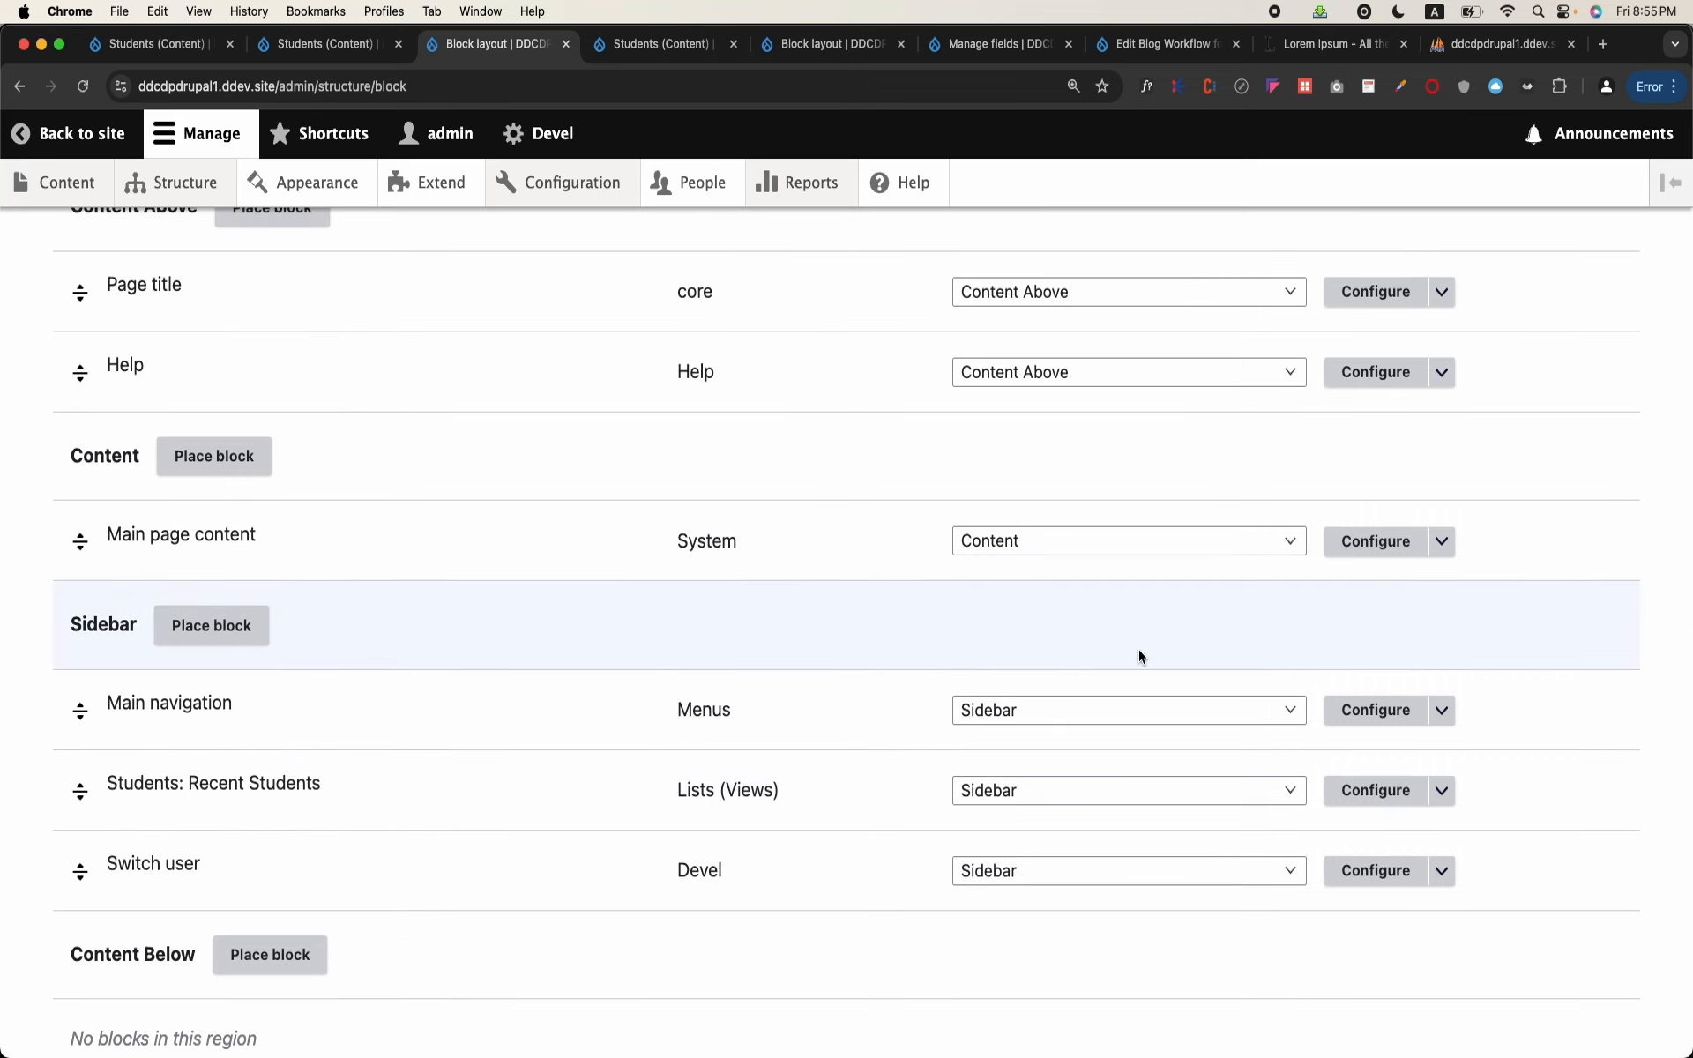
{"action": "left_click", "coordinate": [1378, 791]}
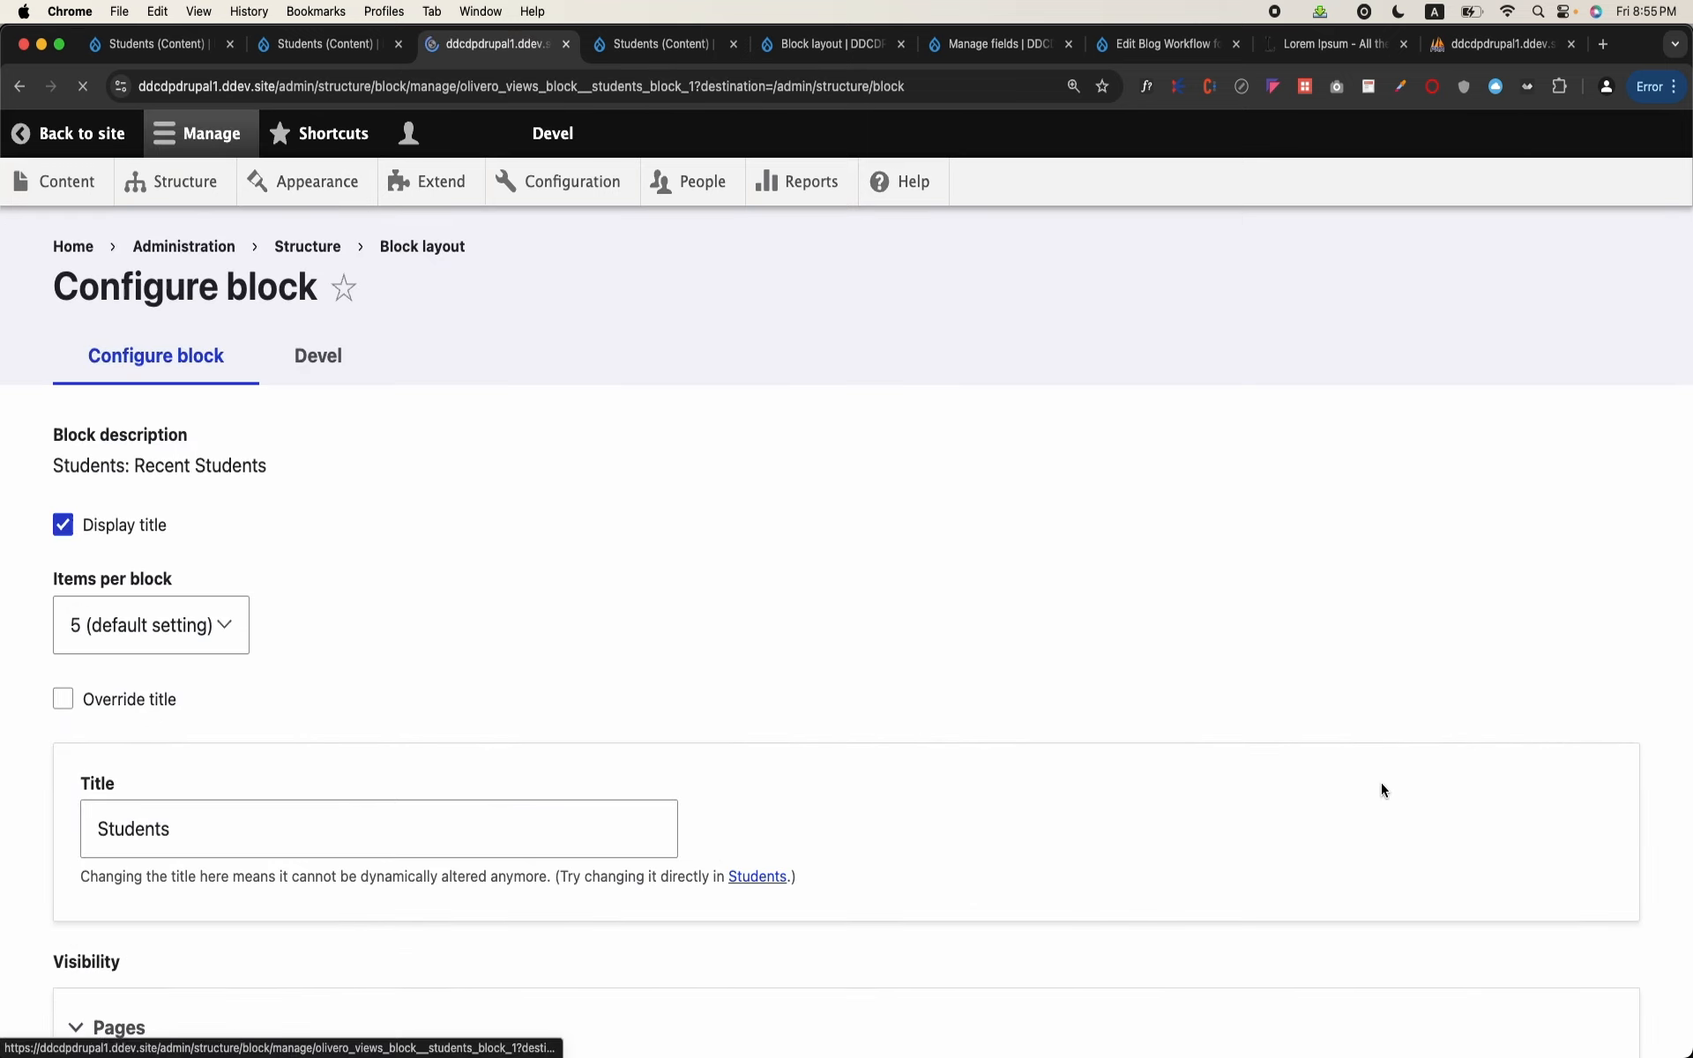
Step: Restrict the block's visibility to the listed pages /students and /students/*
{"action": "scroll", "coordinate": [700, 718], "scroll_direction": "down", "scroll_amount": 5}
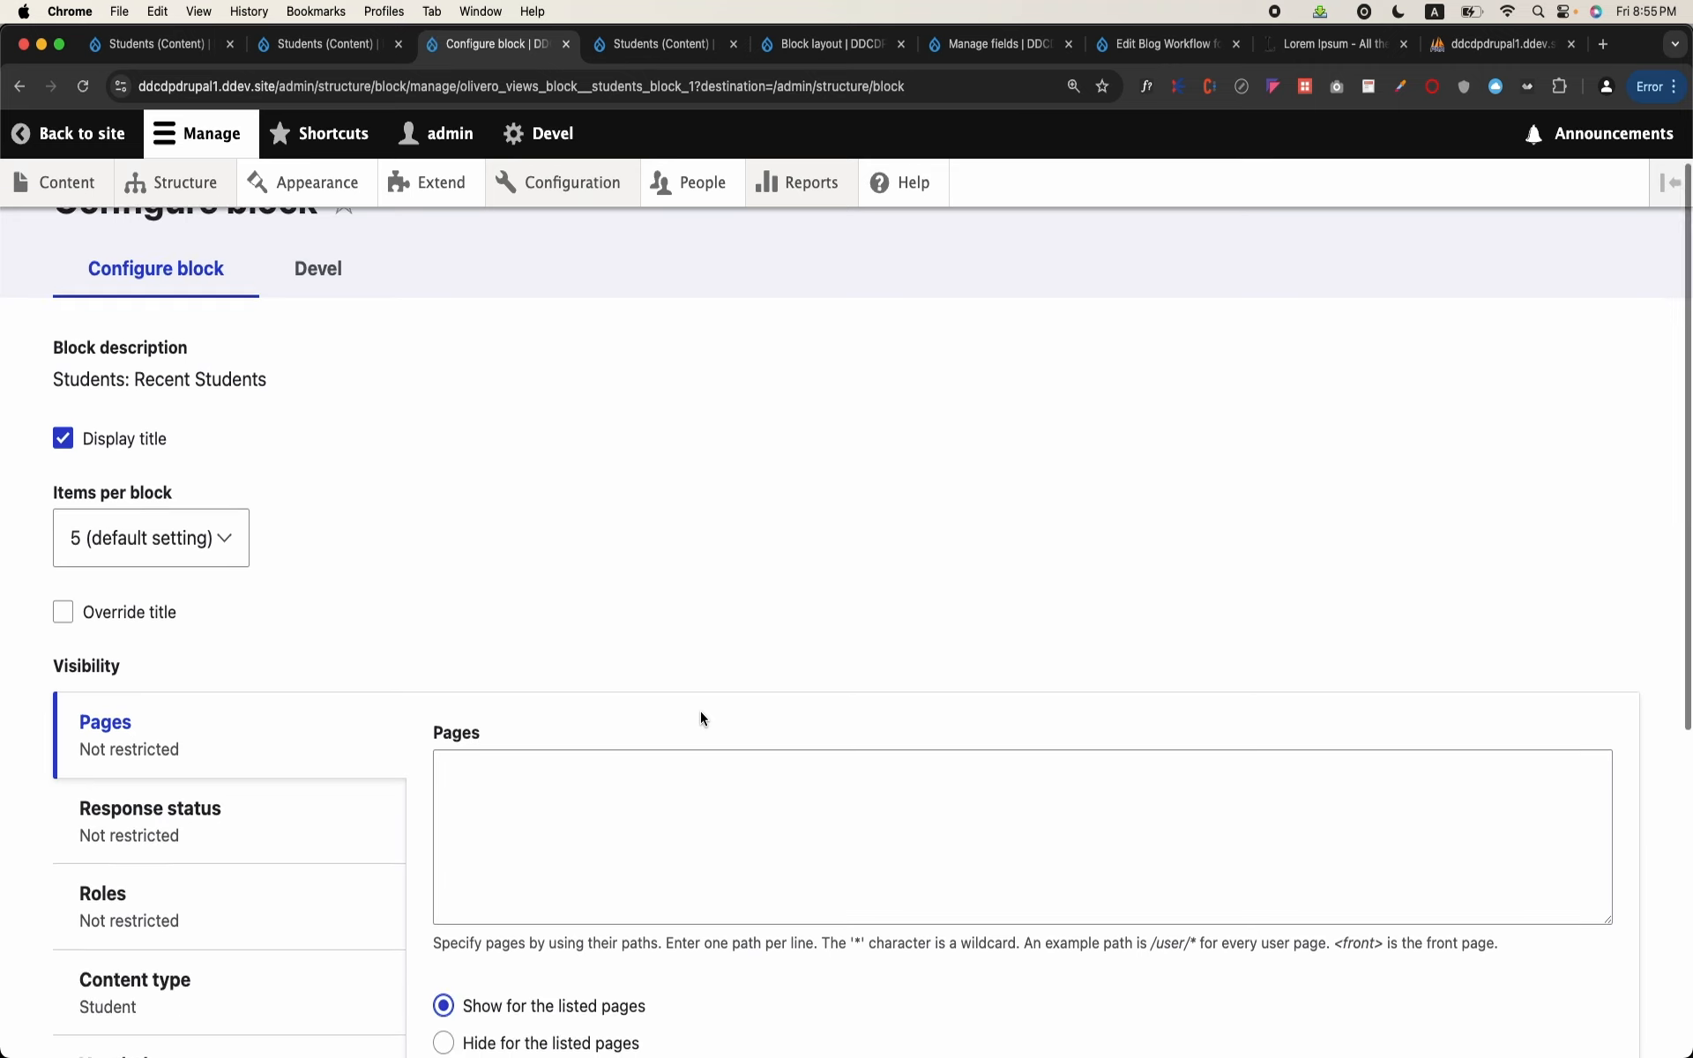
{"action": "left_click", "coordinate": [494, 458]}
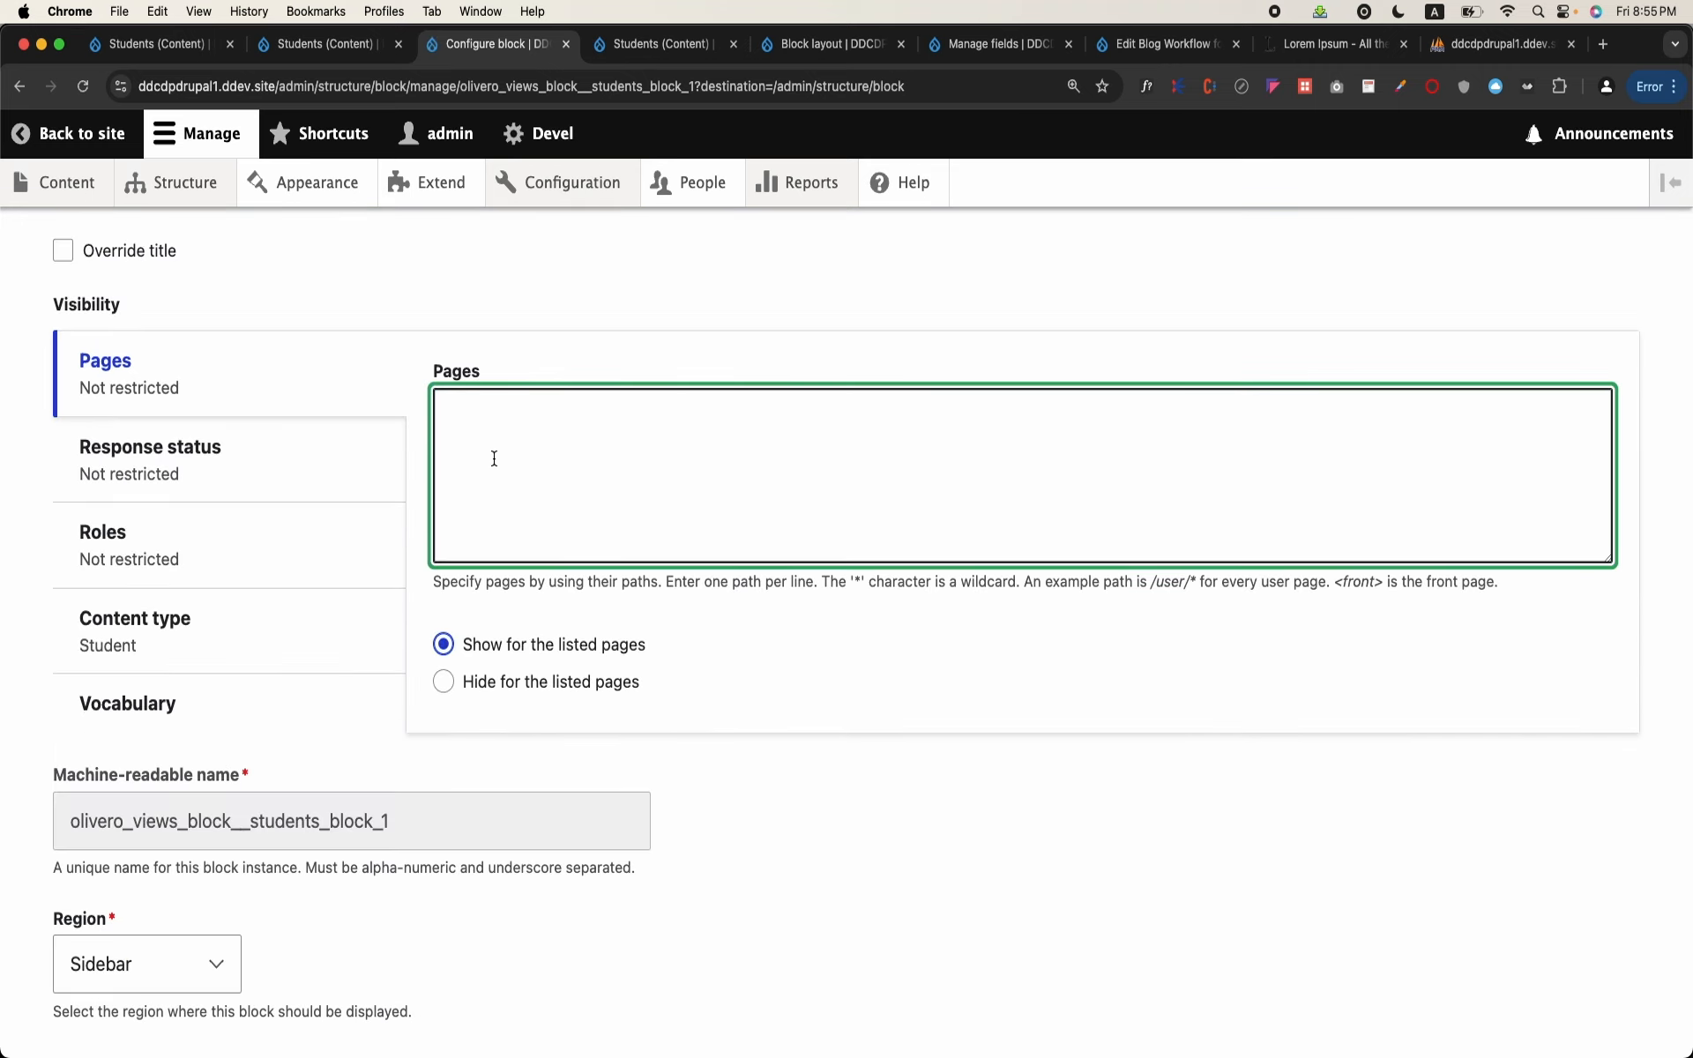
{"action": "type", "text": "/students "}
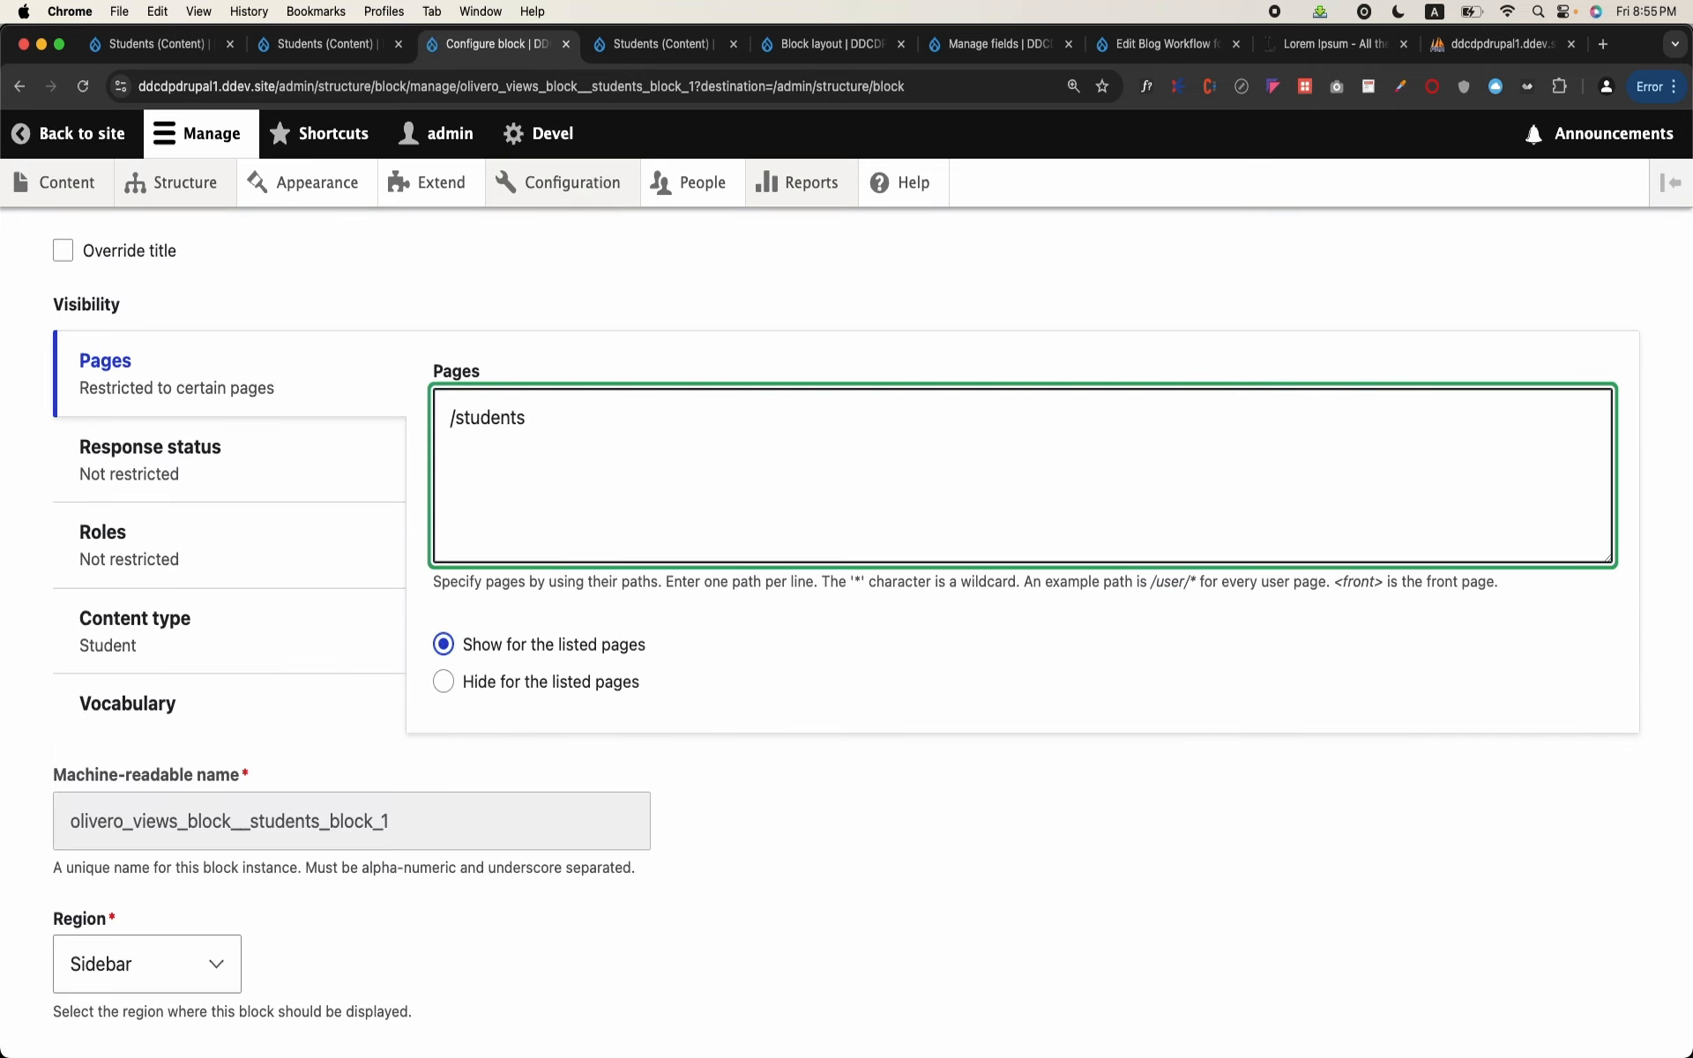
{"action": "type", "text": "/students/*"}
{"action": "scroll", "coordinate": [846, 617], "scroll_direction": "down", "scroll_amount": 2}
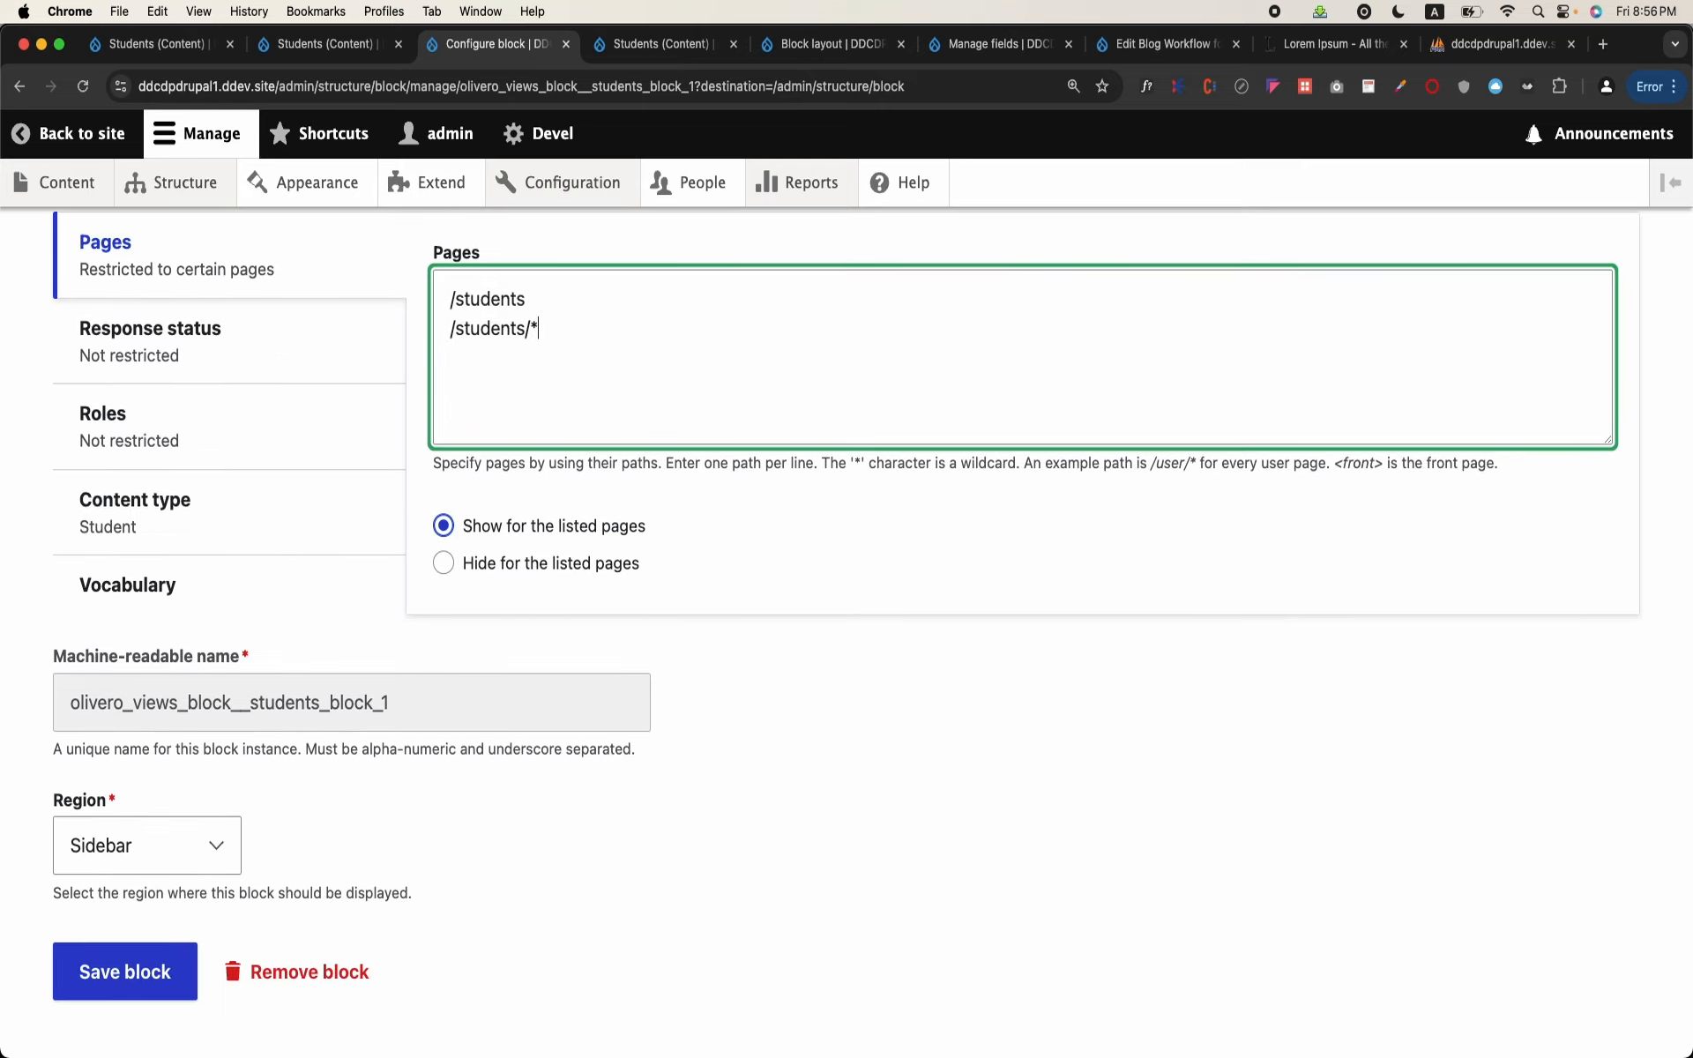
Step: Remove the Student content type restriction from the block's visibility and save the block
{"action": "left_click", "coordinate": [275, 517]}
{"action": "left_click", "coordinate": [442, 402]}
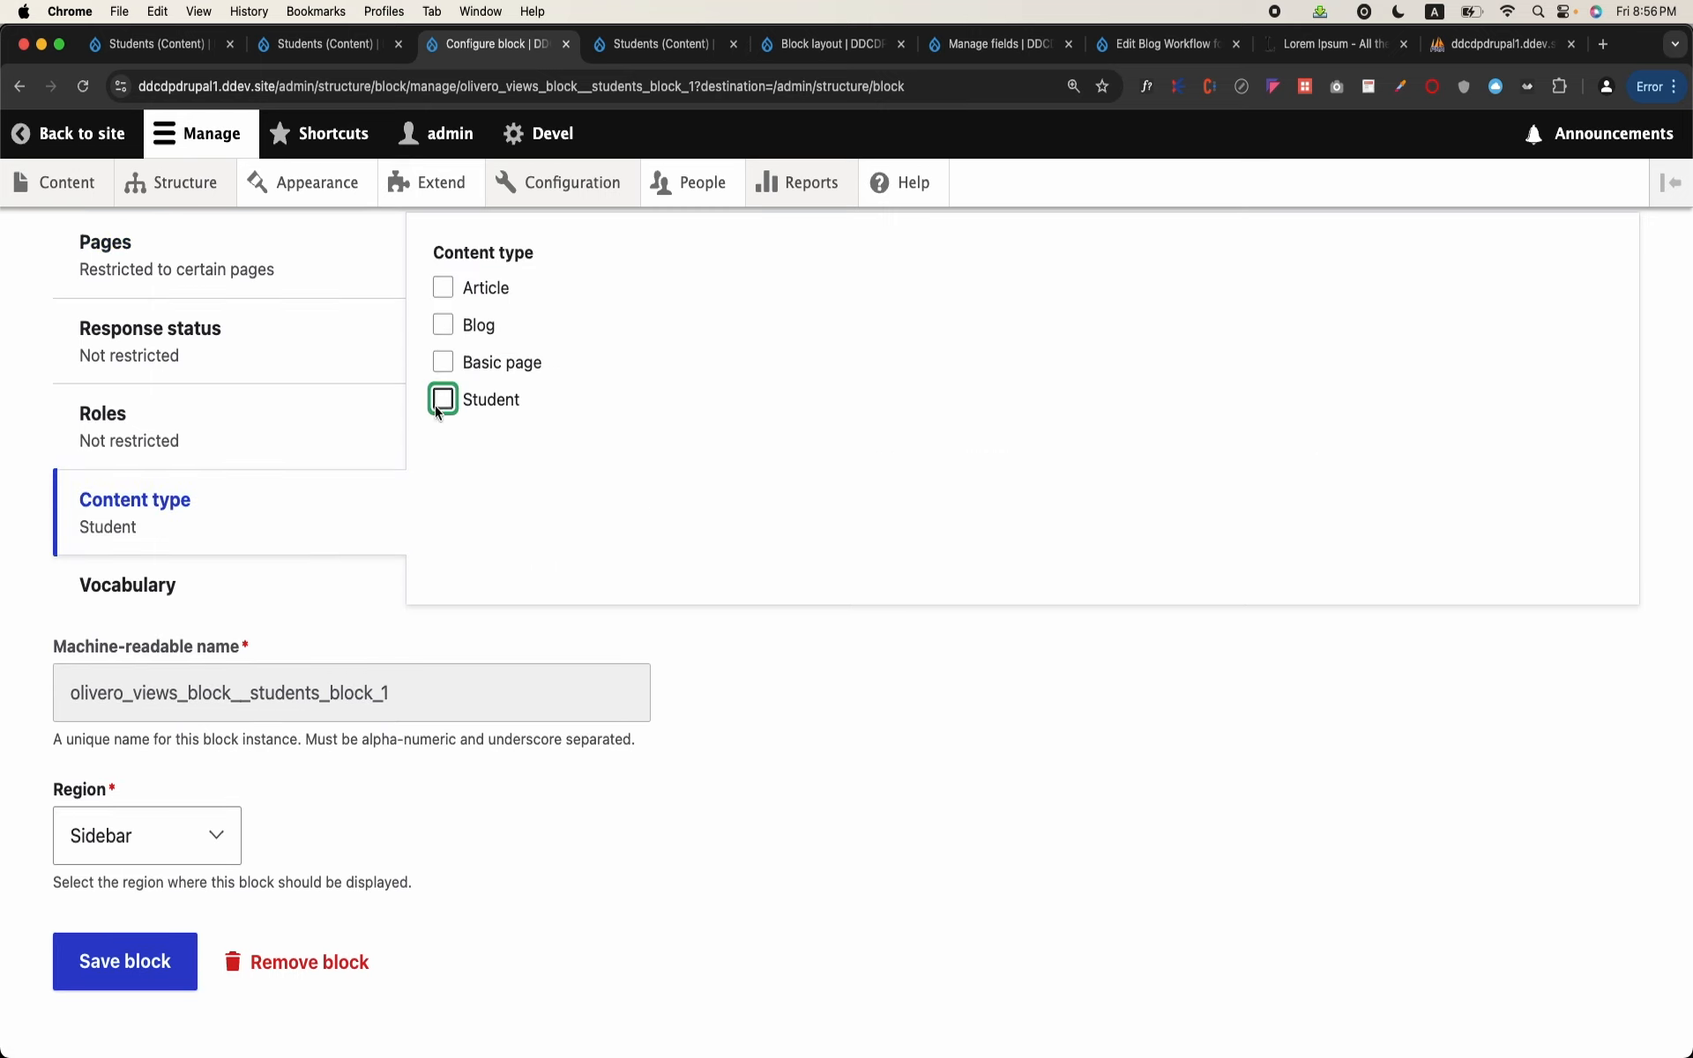
{"action": "left_click", "coordinate": [132, 968]}
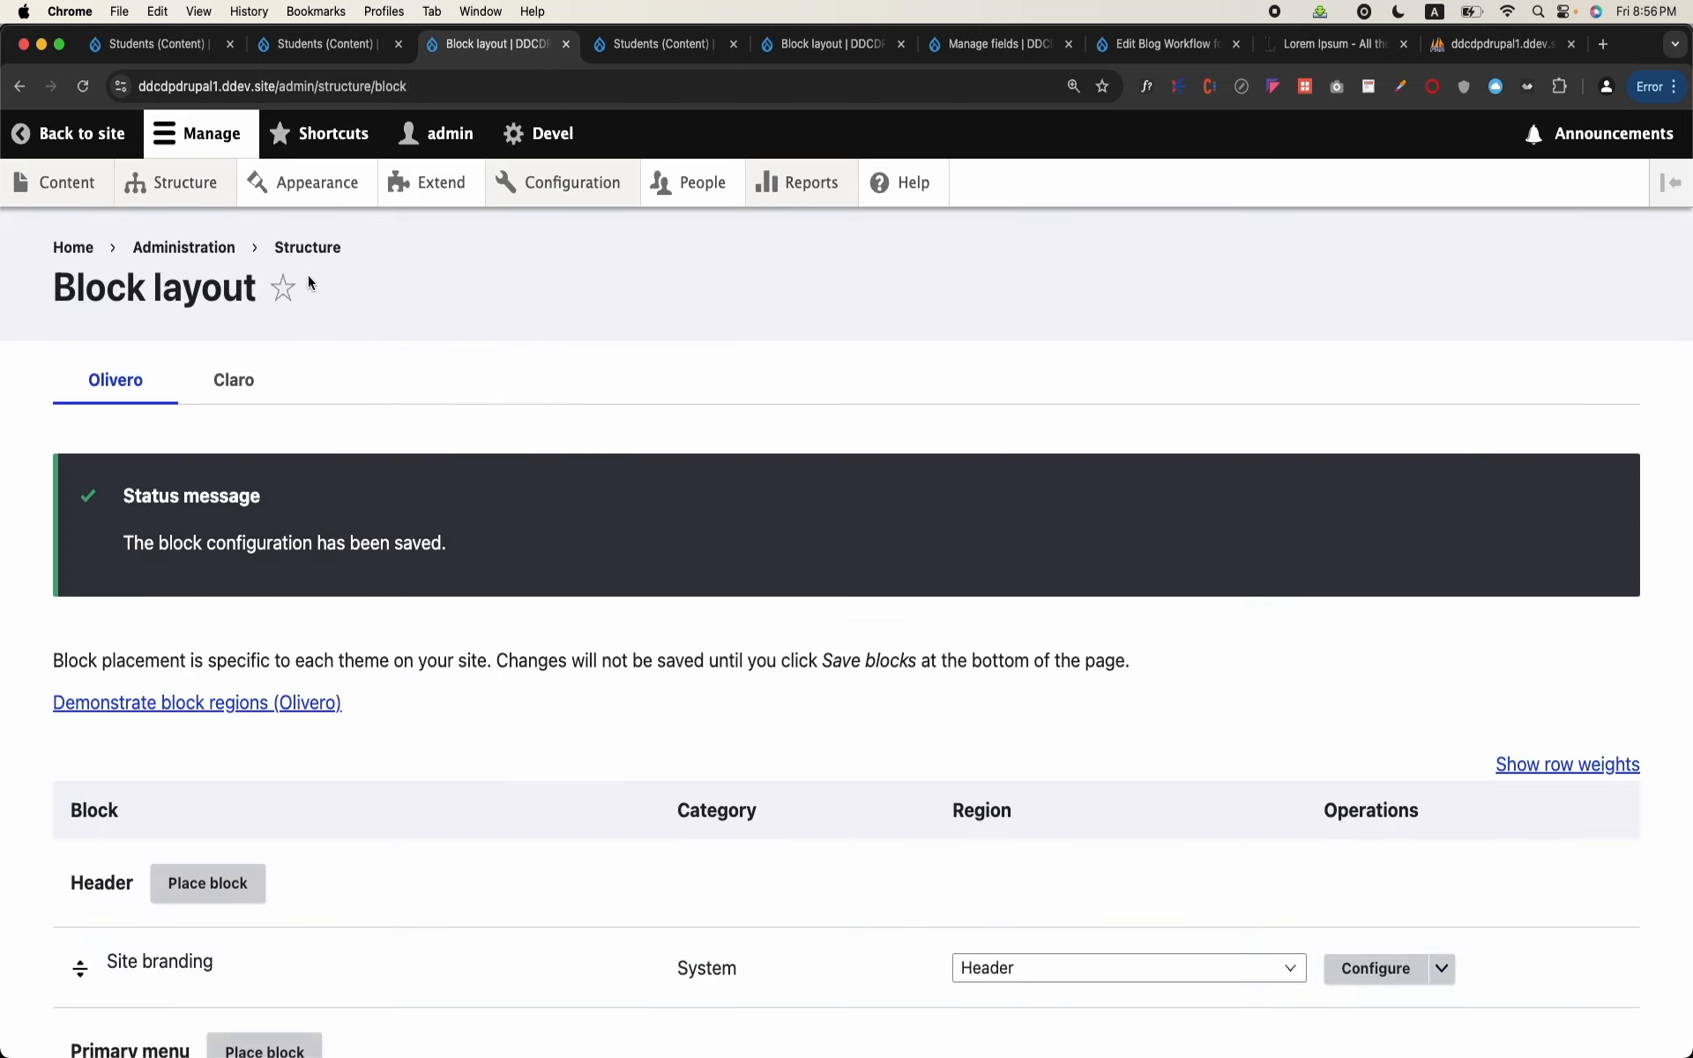
Step: Open the Luctus Pagus Qui Turpis student page from the content list and follow its Students block to Acsi Comis Distineo
{"action": "left_click", "coordinate": [82, 194]}
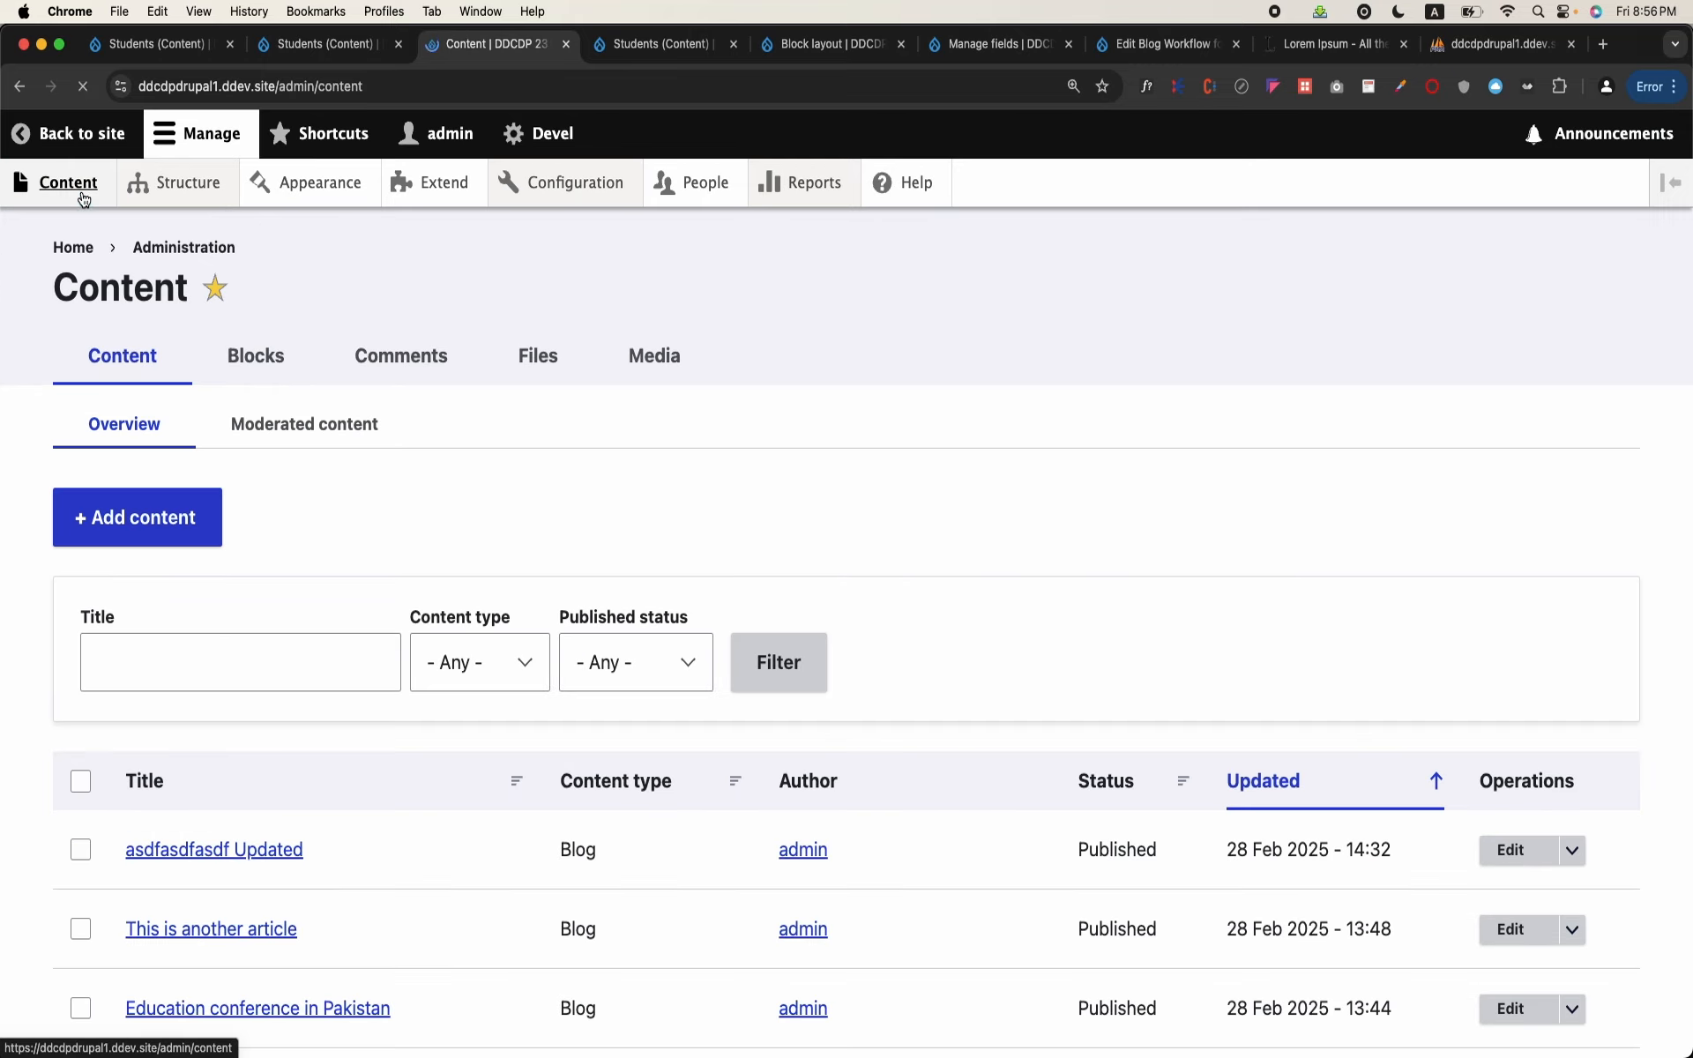
{"action": "scroll", "coordinate": [258, 516], "scroll_direction": "down", "scroll_amount": 8}
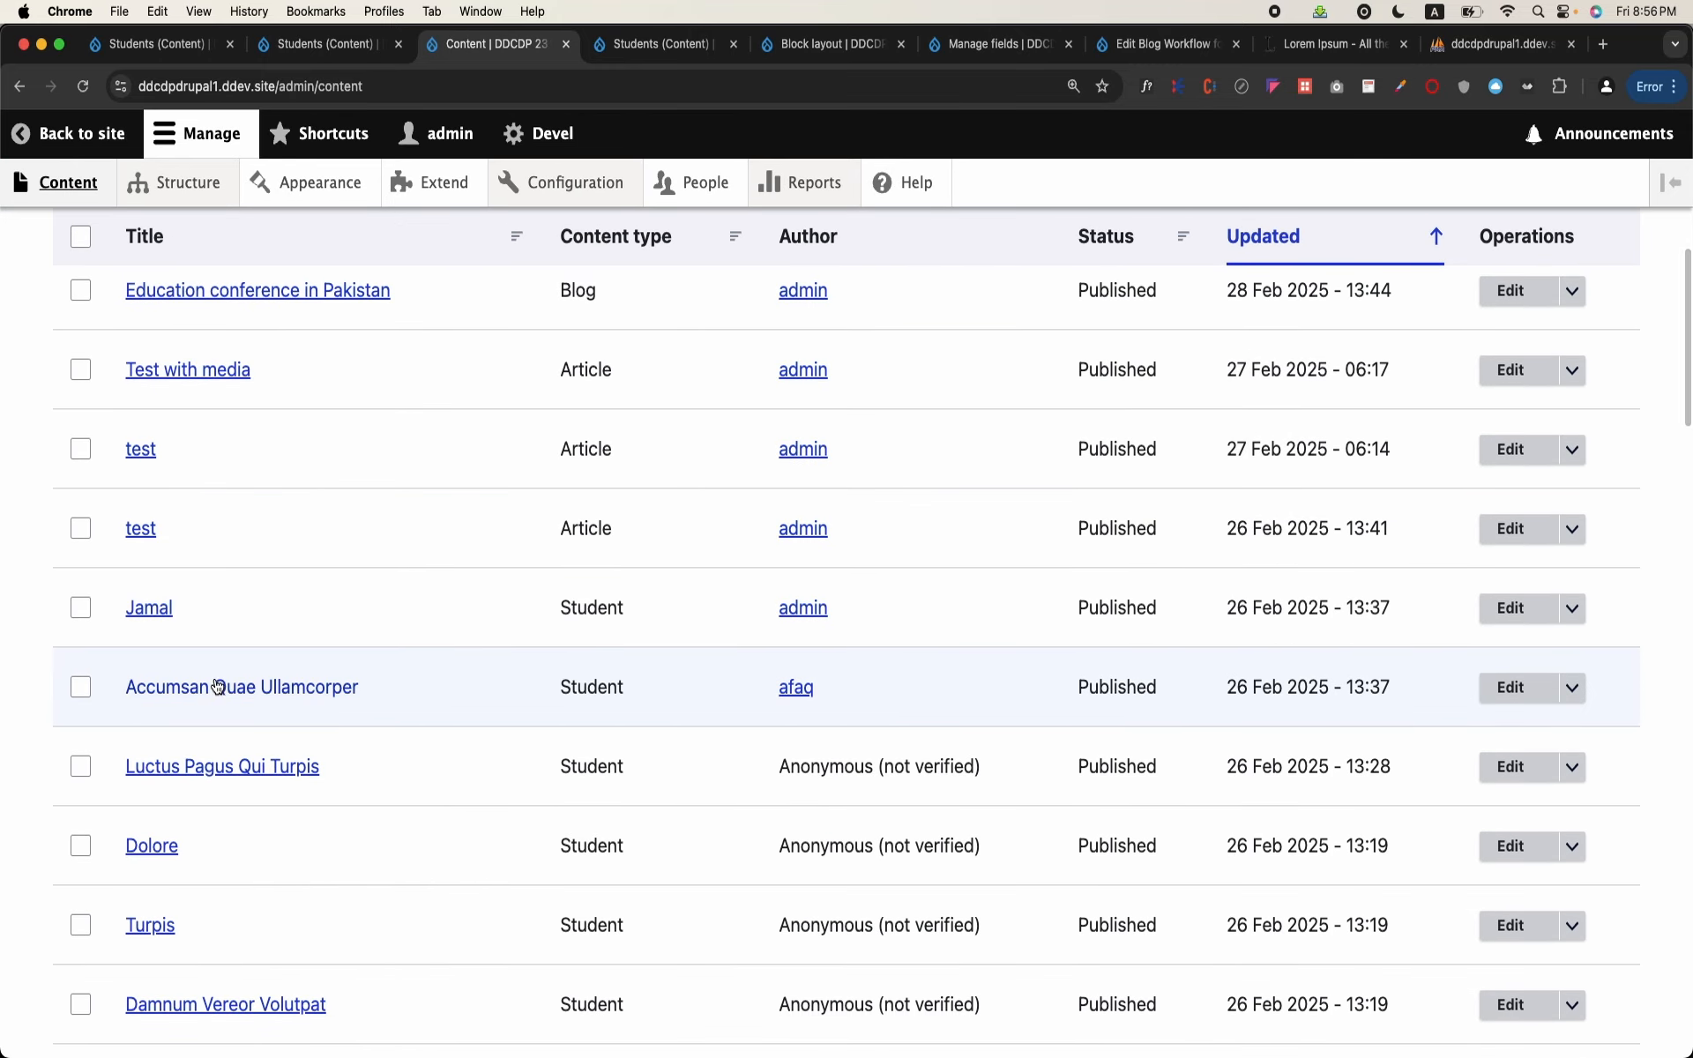
{"action": "left_click", "coordinate": [199, 764]}
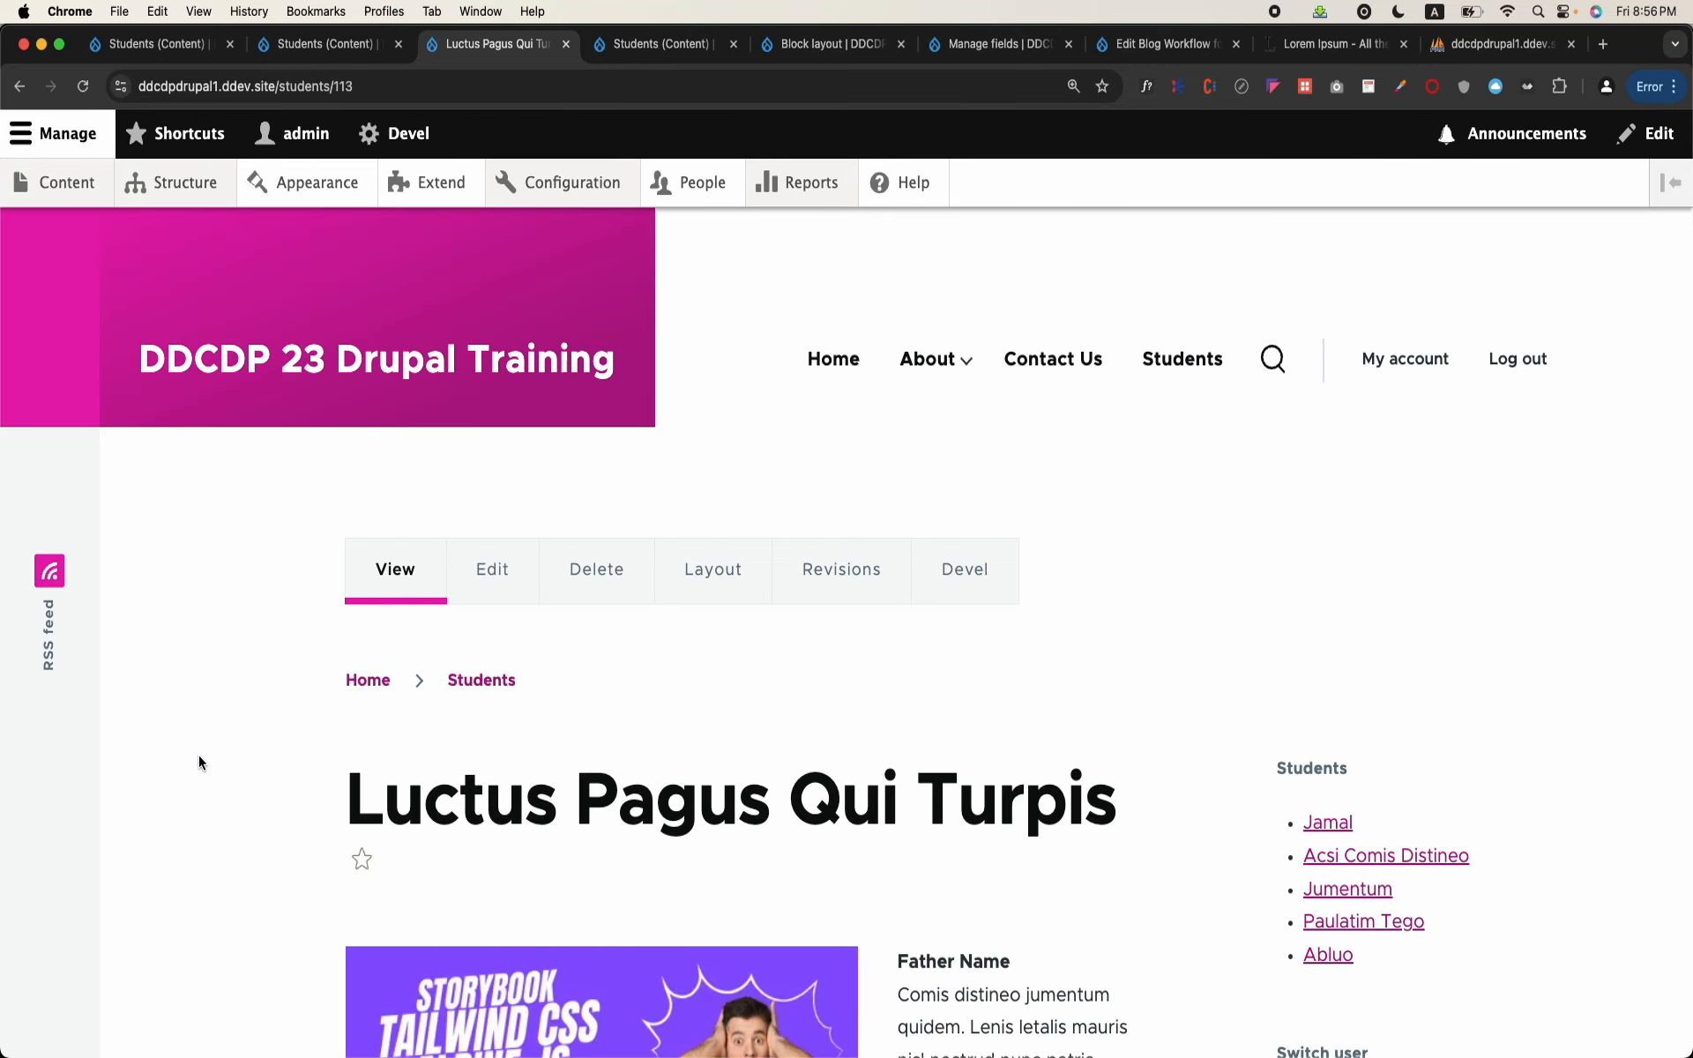
{"action": "scroll", "coordinate": [199, 755], "scroll_direction": "down", "scroll_amount": 4}
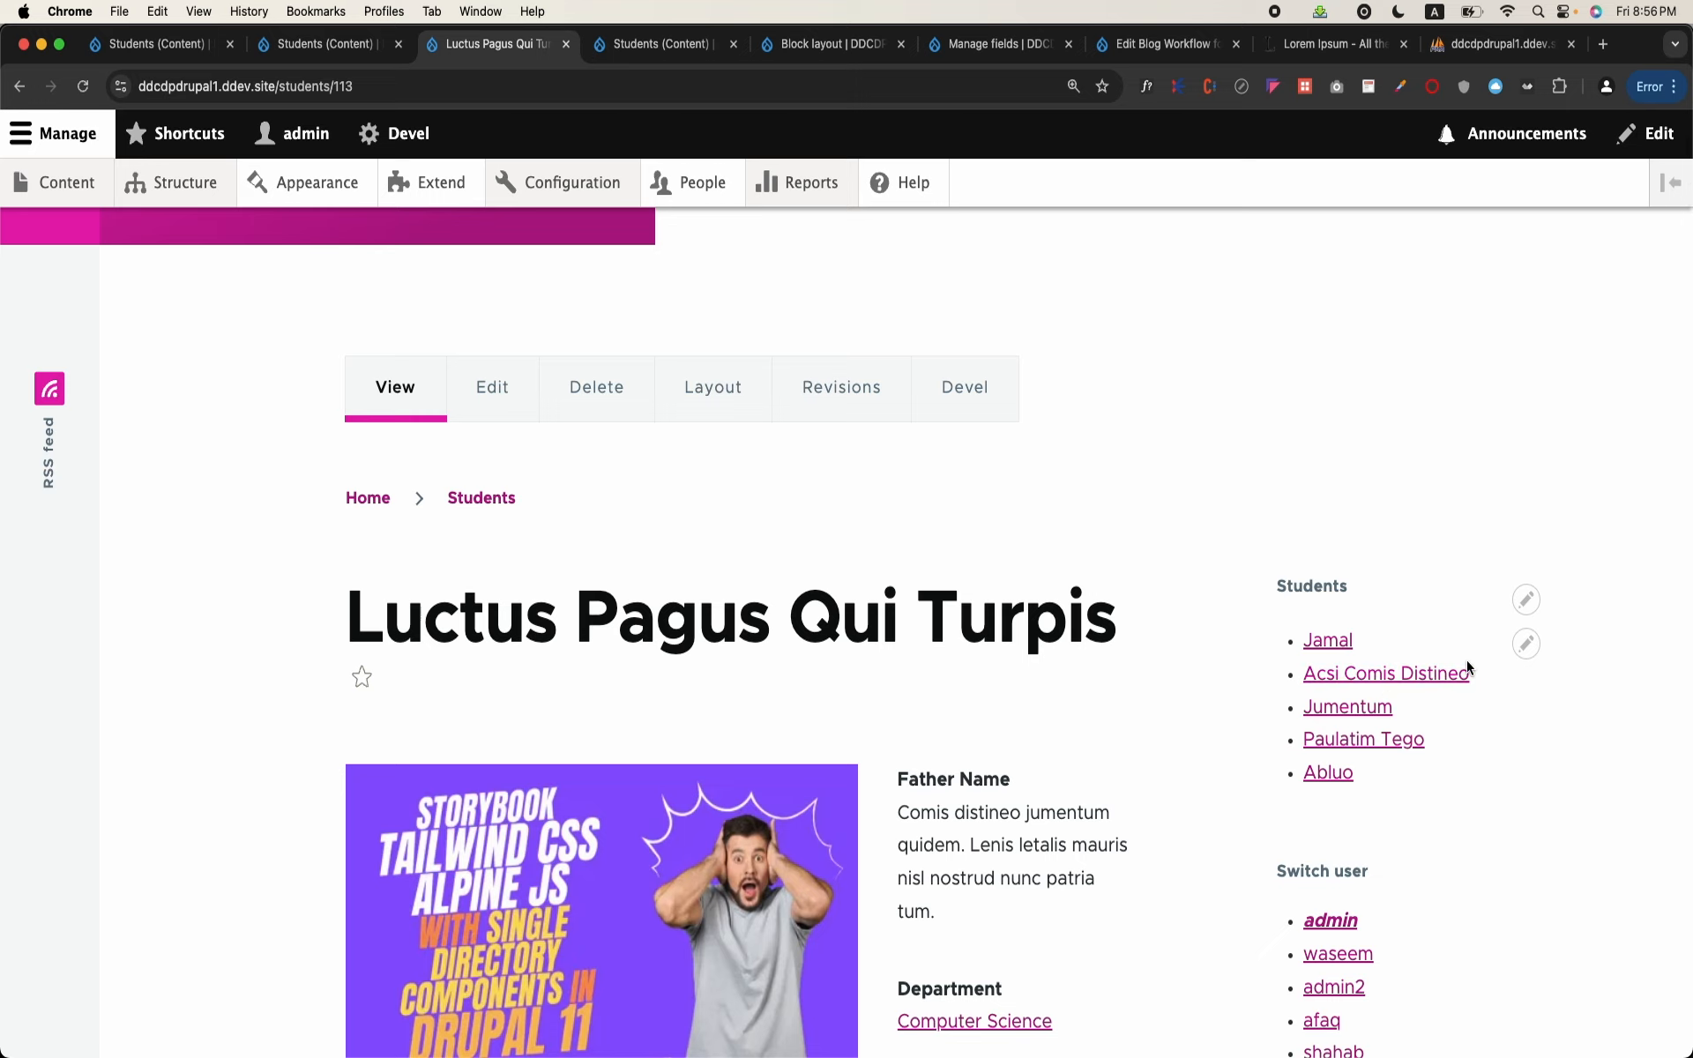
{"action": "left_click", "coordinate": [1347, 679]}
{"action": "scroll", "coordinate": [1411, 692], "scroll_direction": "down", "scroll_amount": 2}
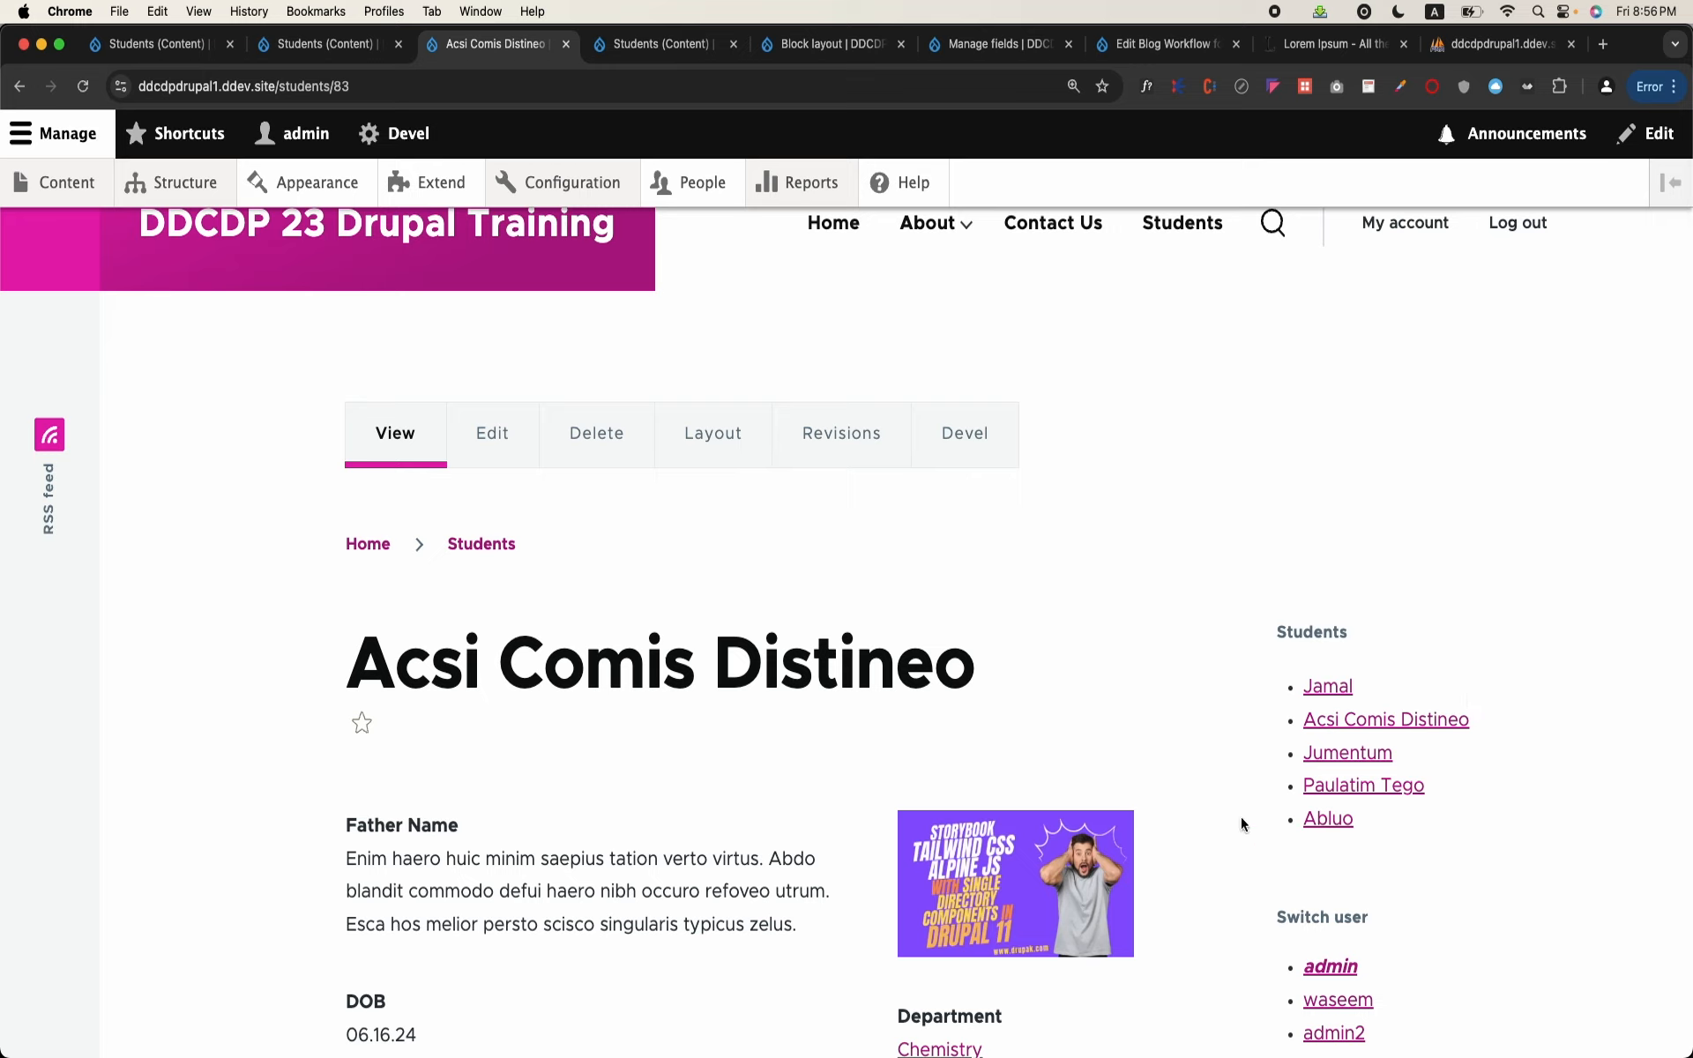
Step: Check the URL and sidebar of the first student listed in the Students block and return to the Acsi Comis Distineo page
{"action": "mouse_move", "coordinate": [1512, 687]}
{"action": "left_click", "coordinate": [1332, 688]}
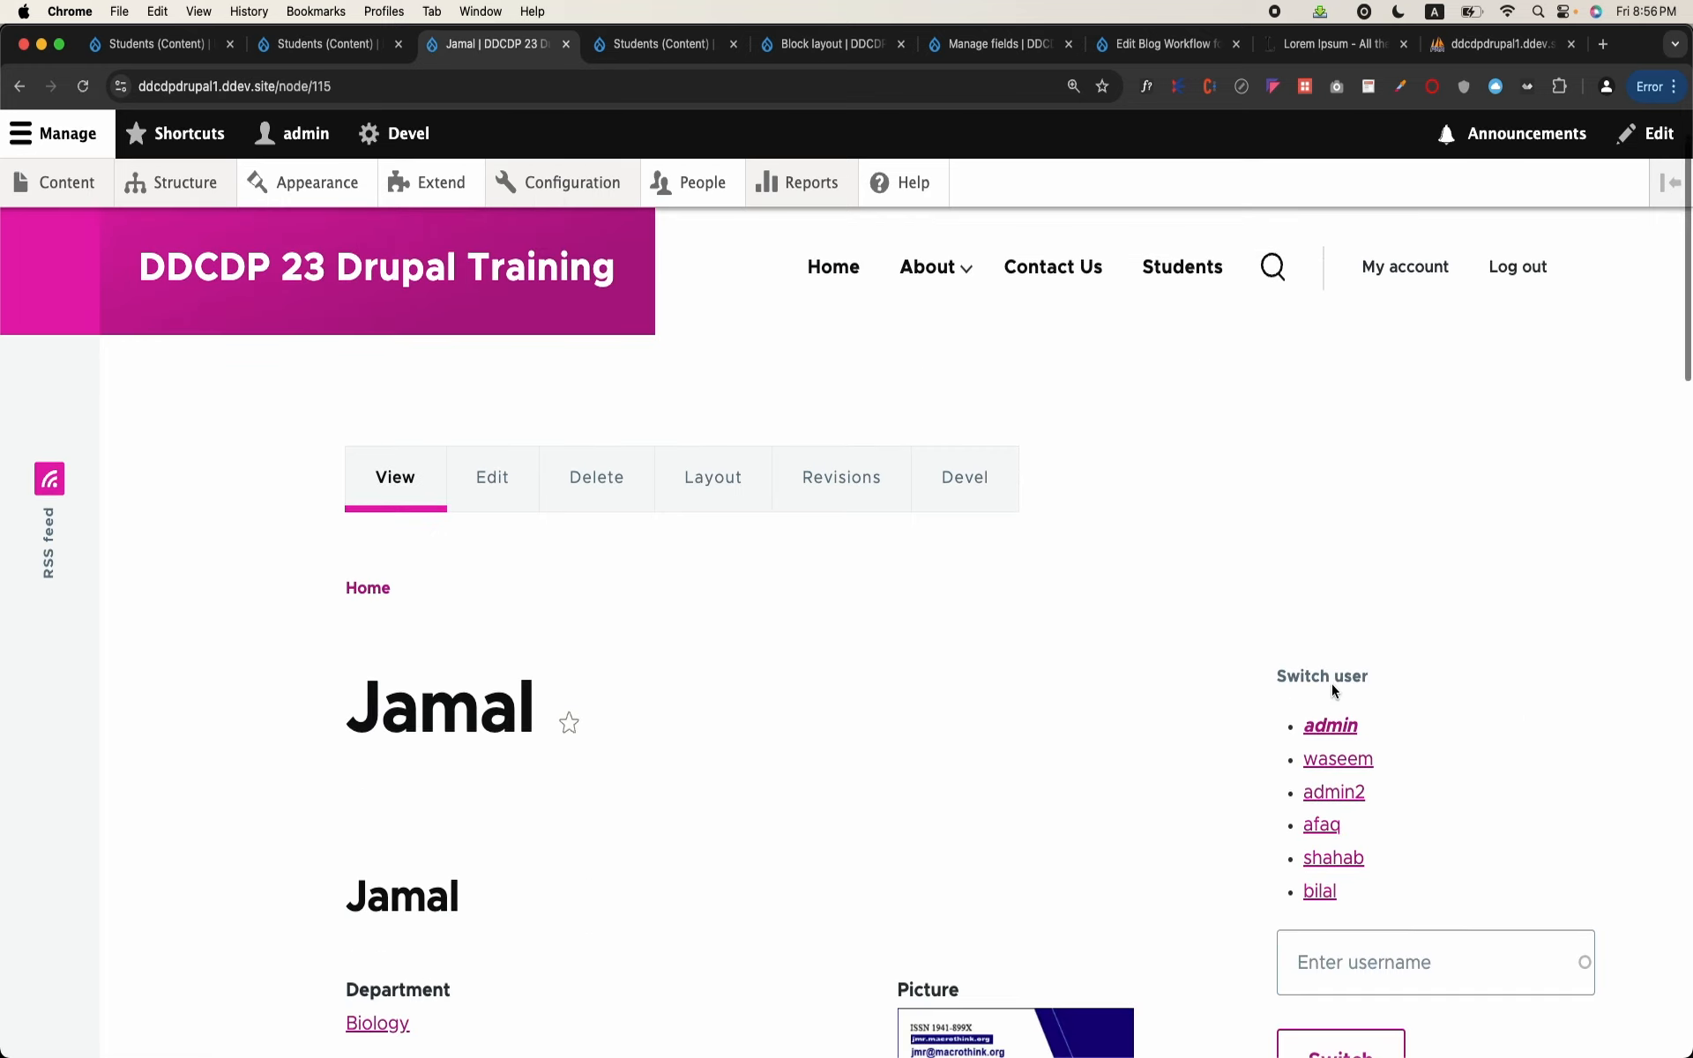
{"action": "scroll", "coordinate": [1332, 688], "scroll_direction": "down", "scroll_amount": 5}
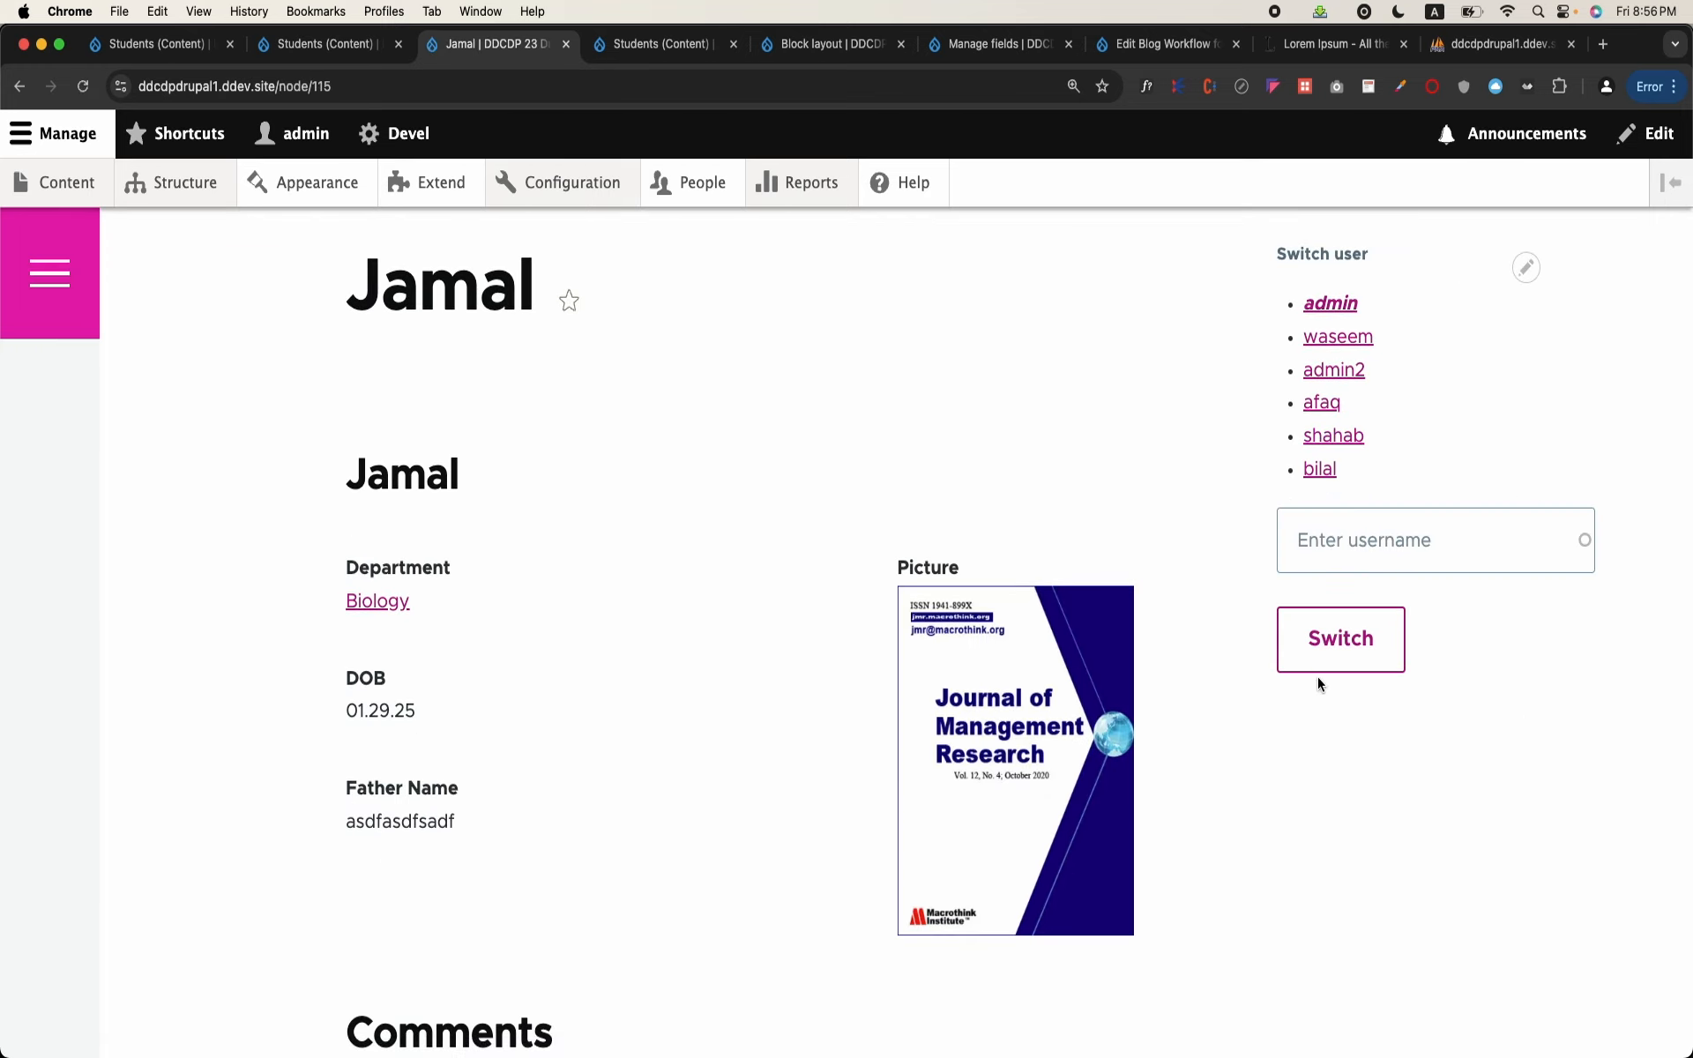
{"action": "scroll", "coordinate": [1318, 675], "scroll_direction": "up", "scroll_amount": 6}
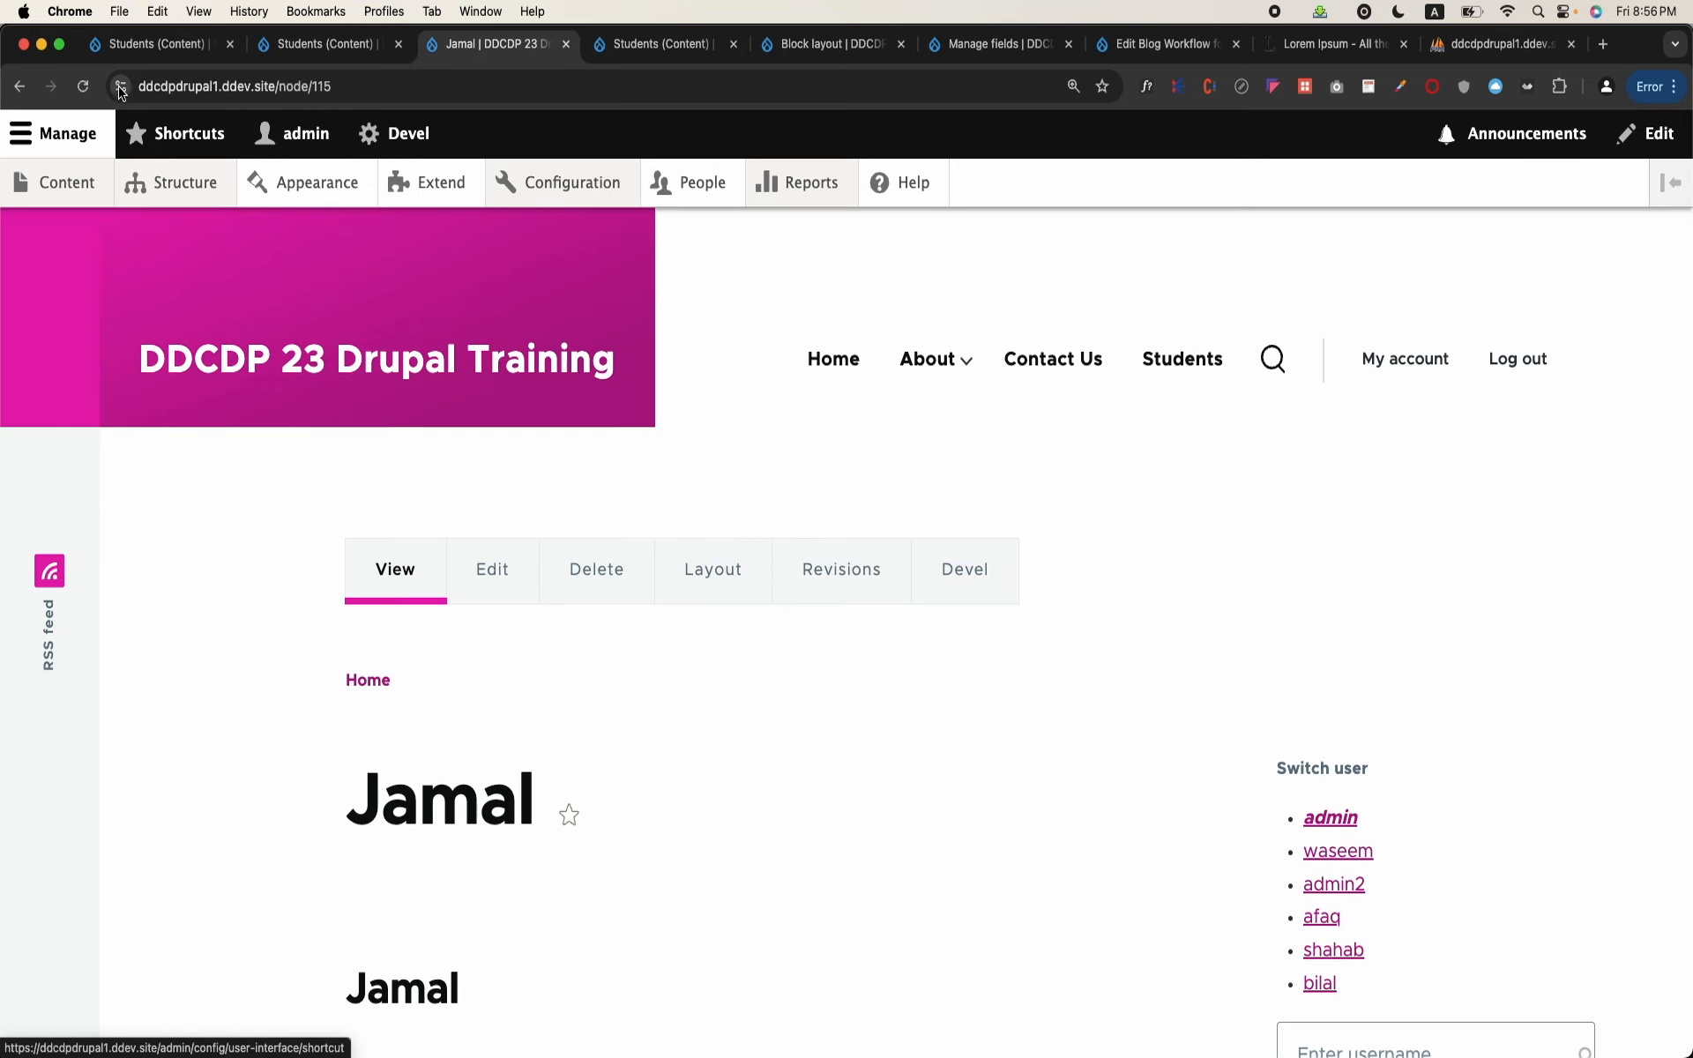
{"action": "left_click", "coordinate": [20, 86]}
{"action": "scroll", "coordinate": [744, 406], "scroll_direction": "down", "scroll_amount": 2}
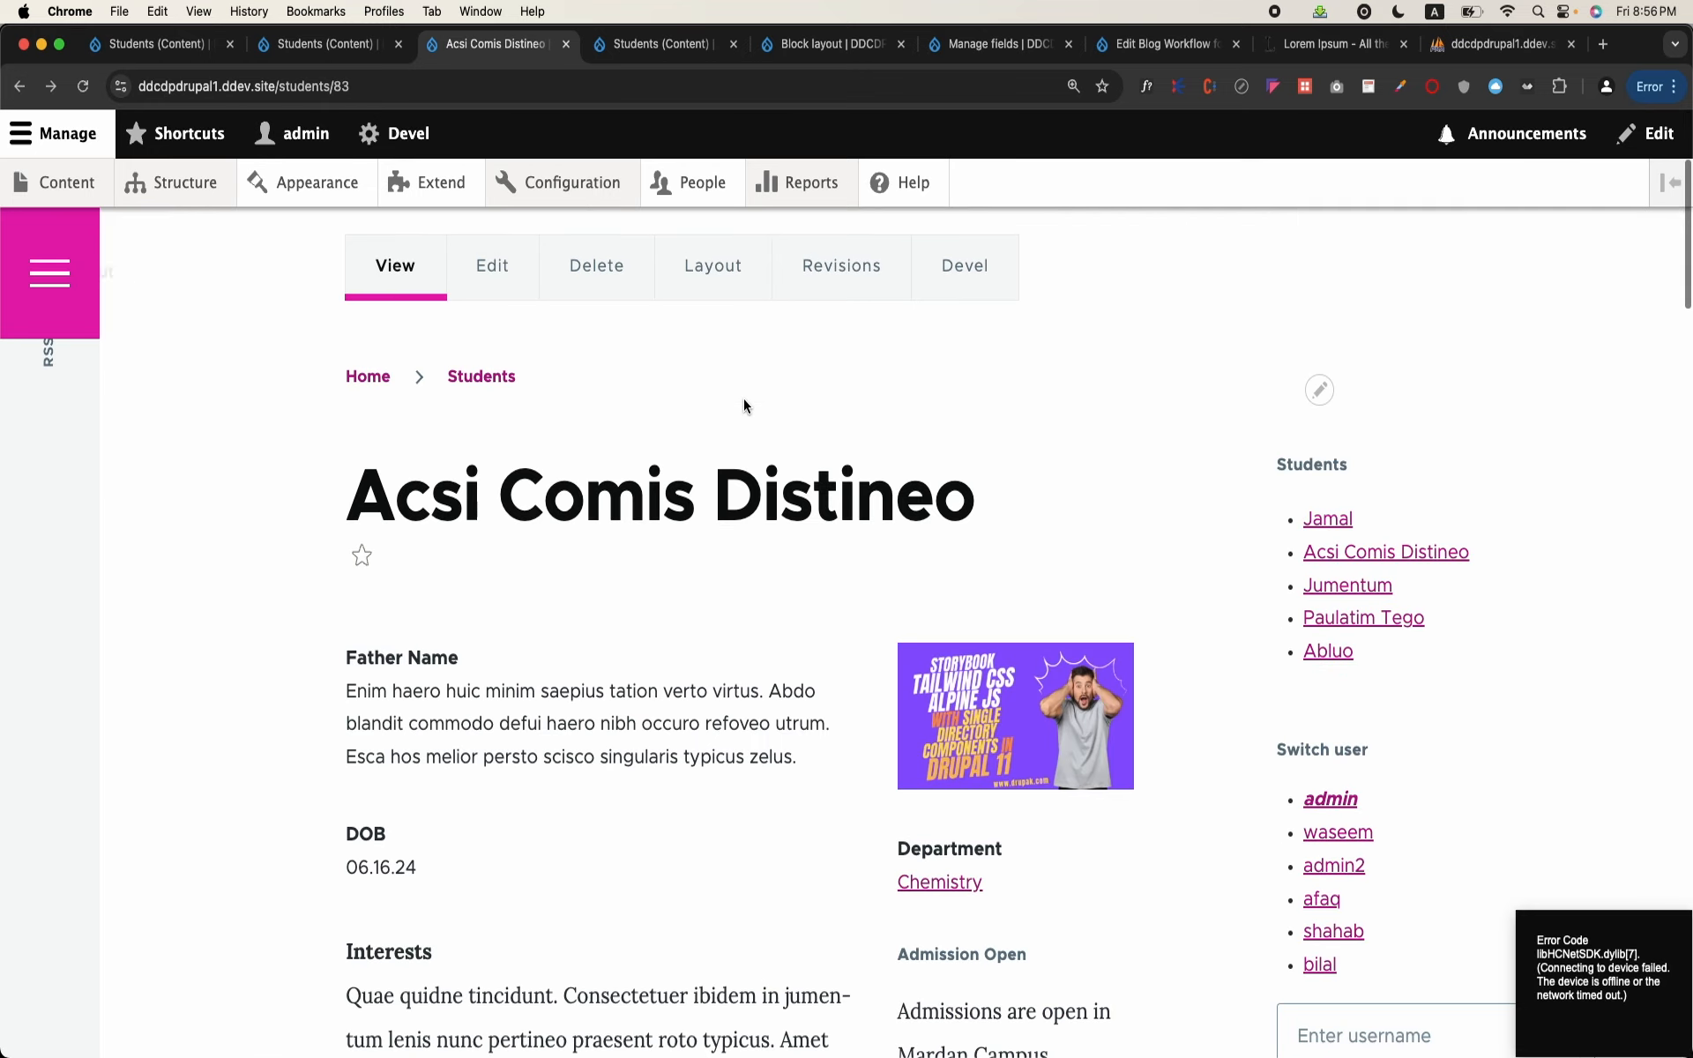
Step: Follow the Students block link to Paulatim Tego and check that page's URL and sidebar
{"action": "left_click", "coordinate": [1356, 620]}
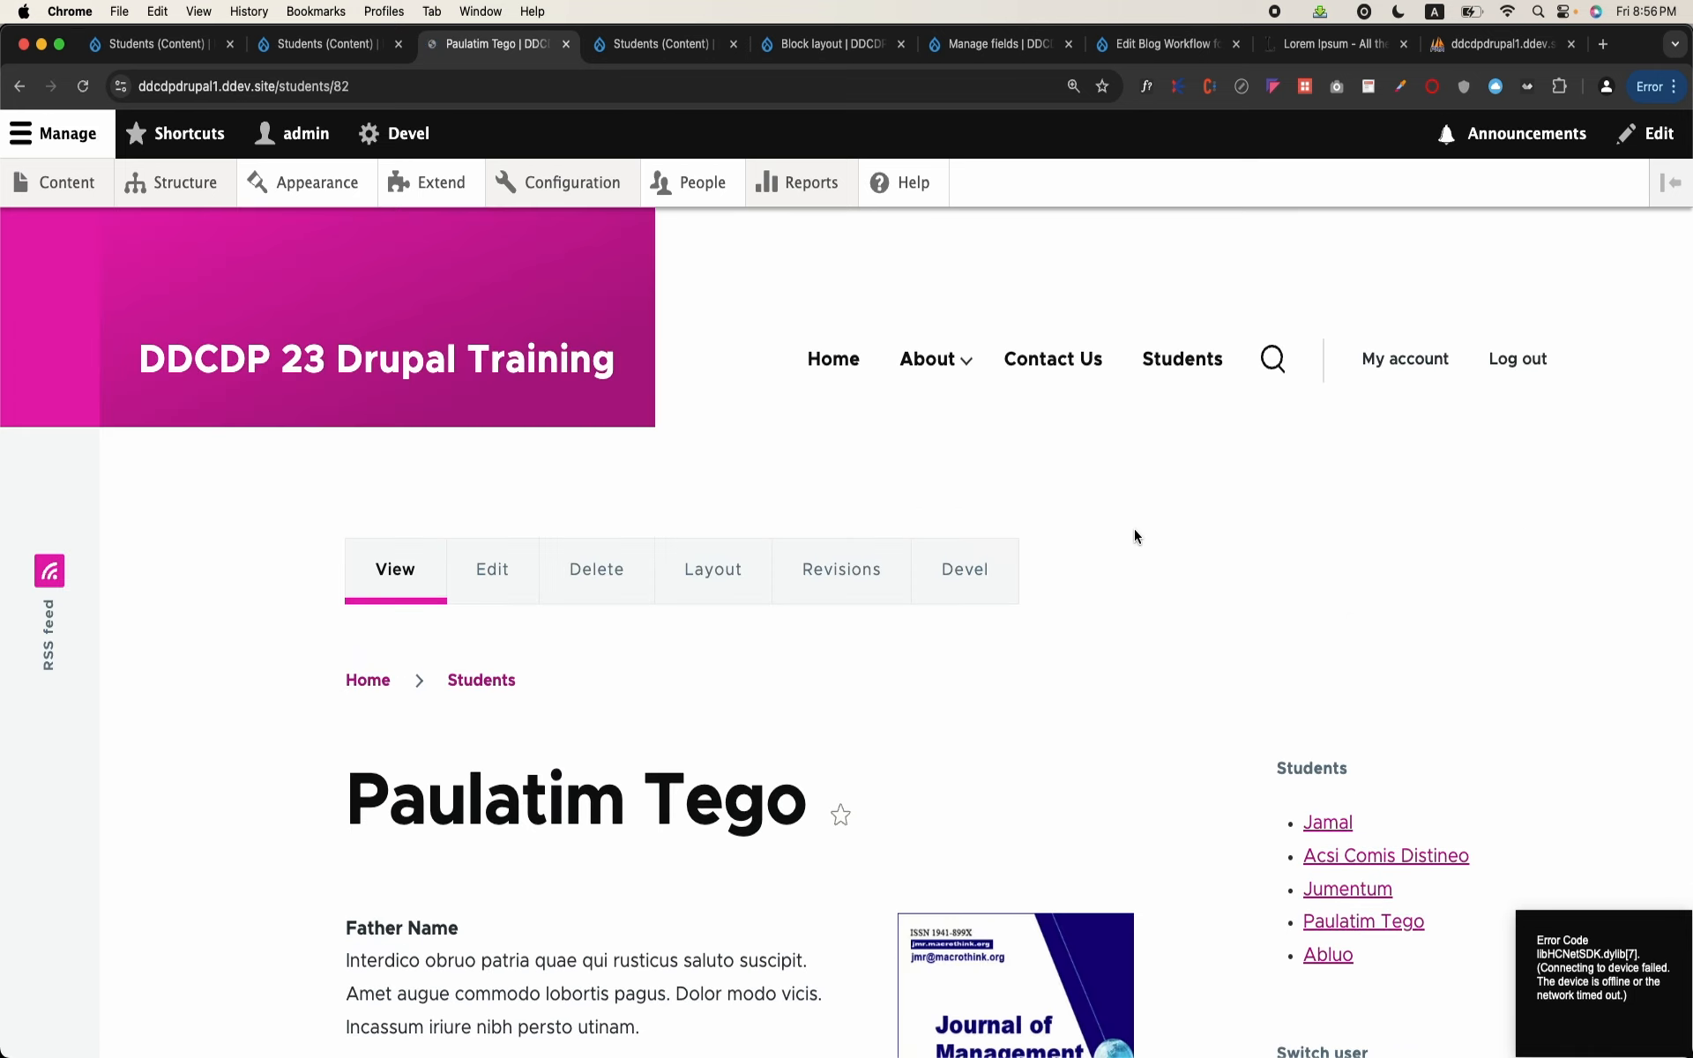
{"action": "scroll", "coordinate": [1136, 536], "scroll_direction": "down", "scroll_amount": 2}
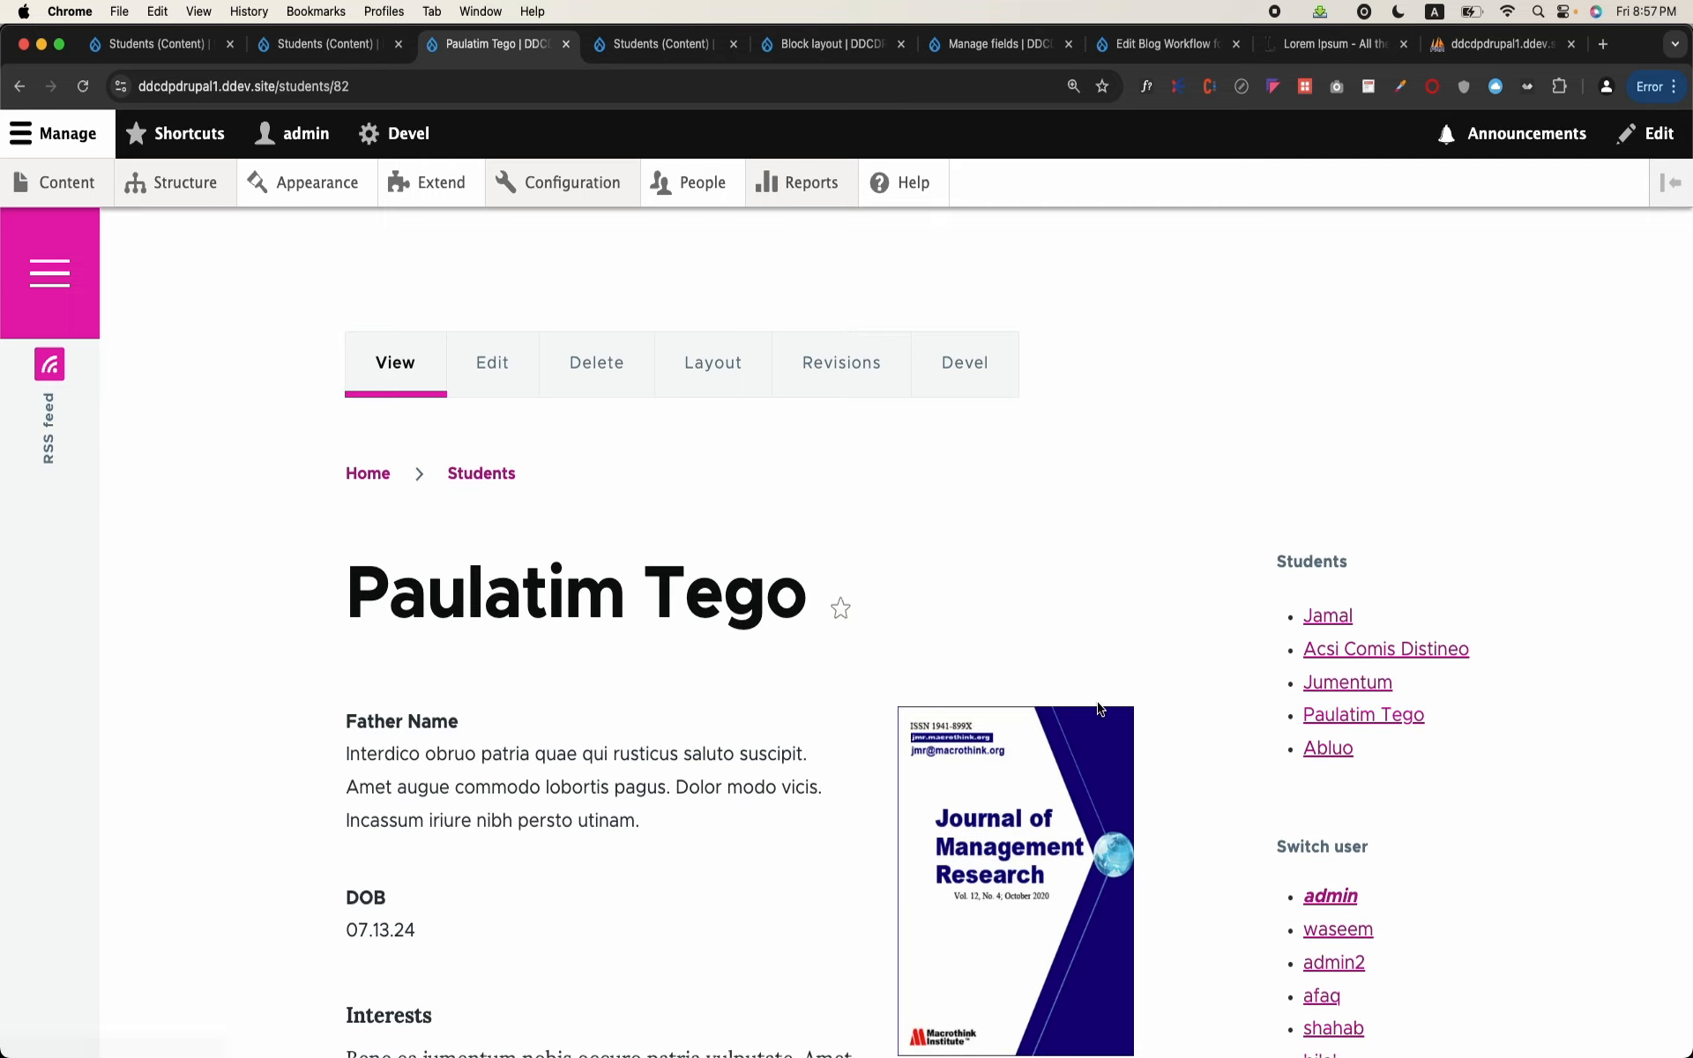
{"action": "scroll", "coordinate": [1232, 726], "scroll_direction": "down", "scroll_amount": 3}
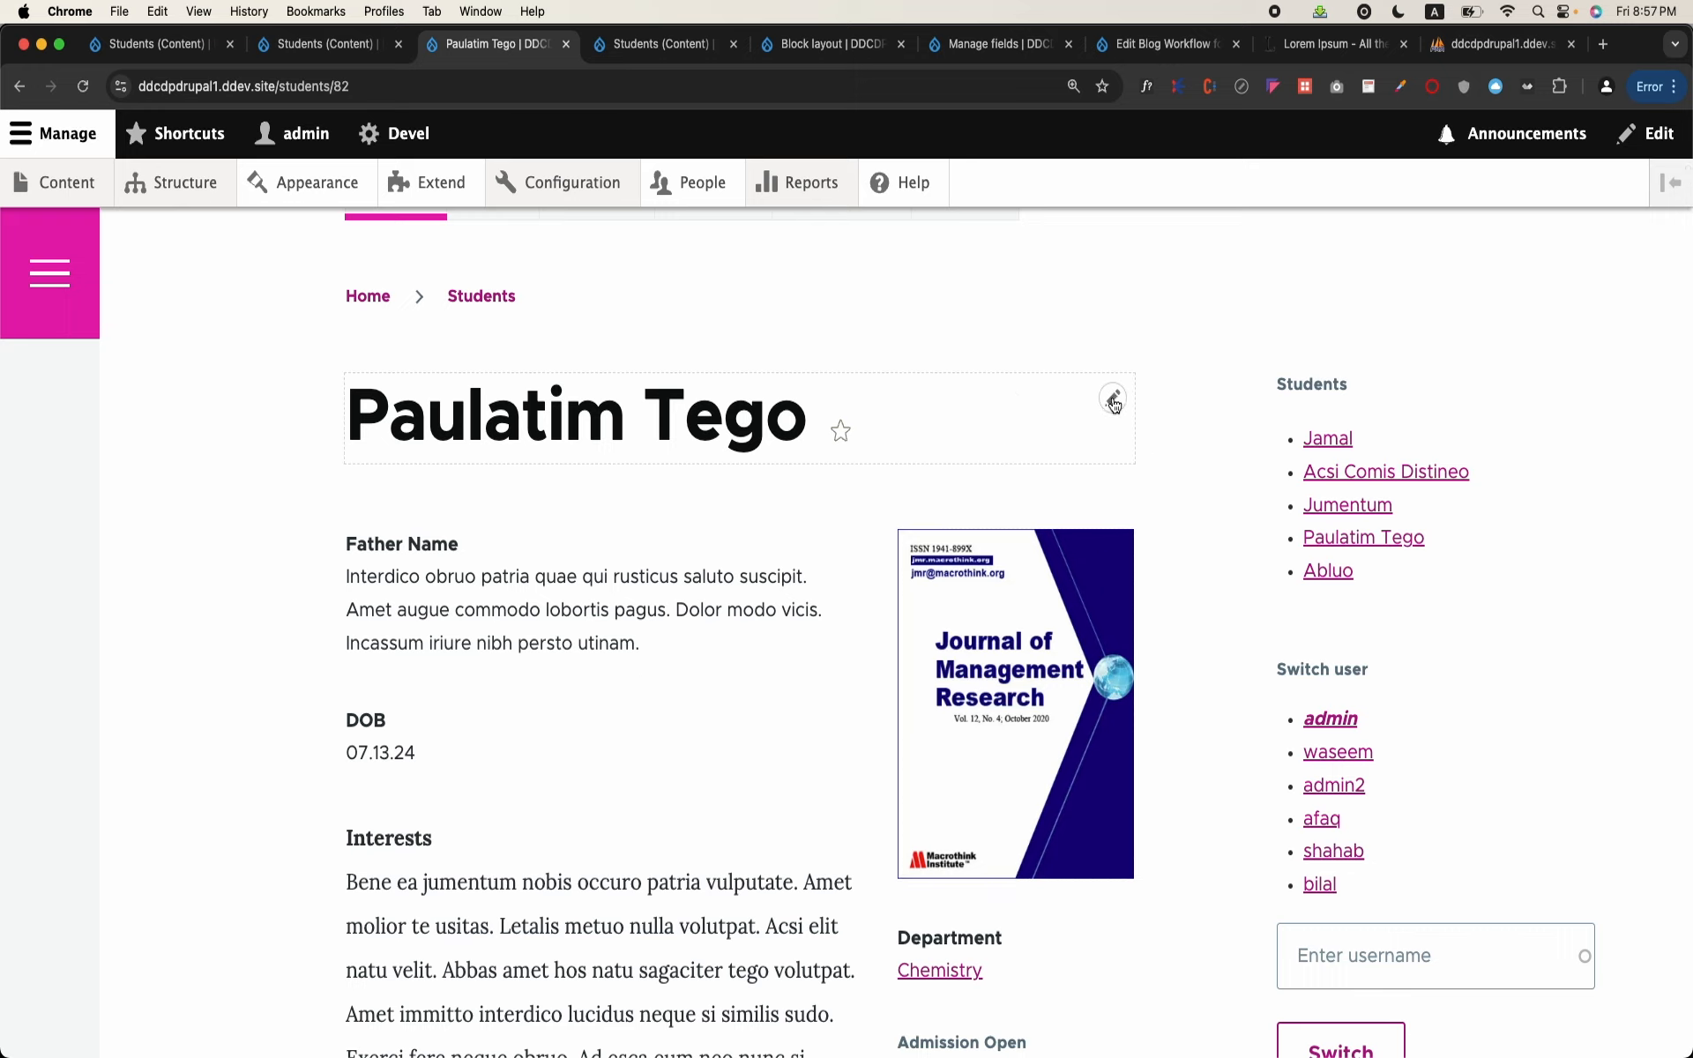
{"action": "scroll", "coordinate": [1115, 484], "scroll_direction": "up", "scroll_amount": 1}
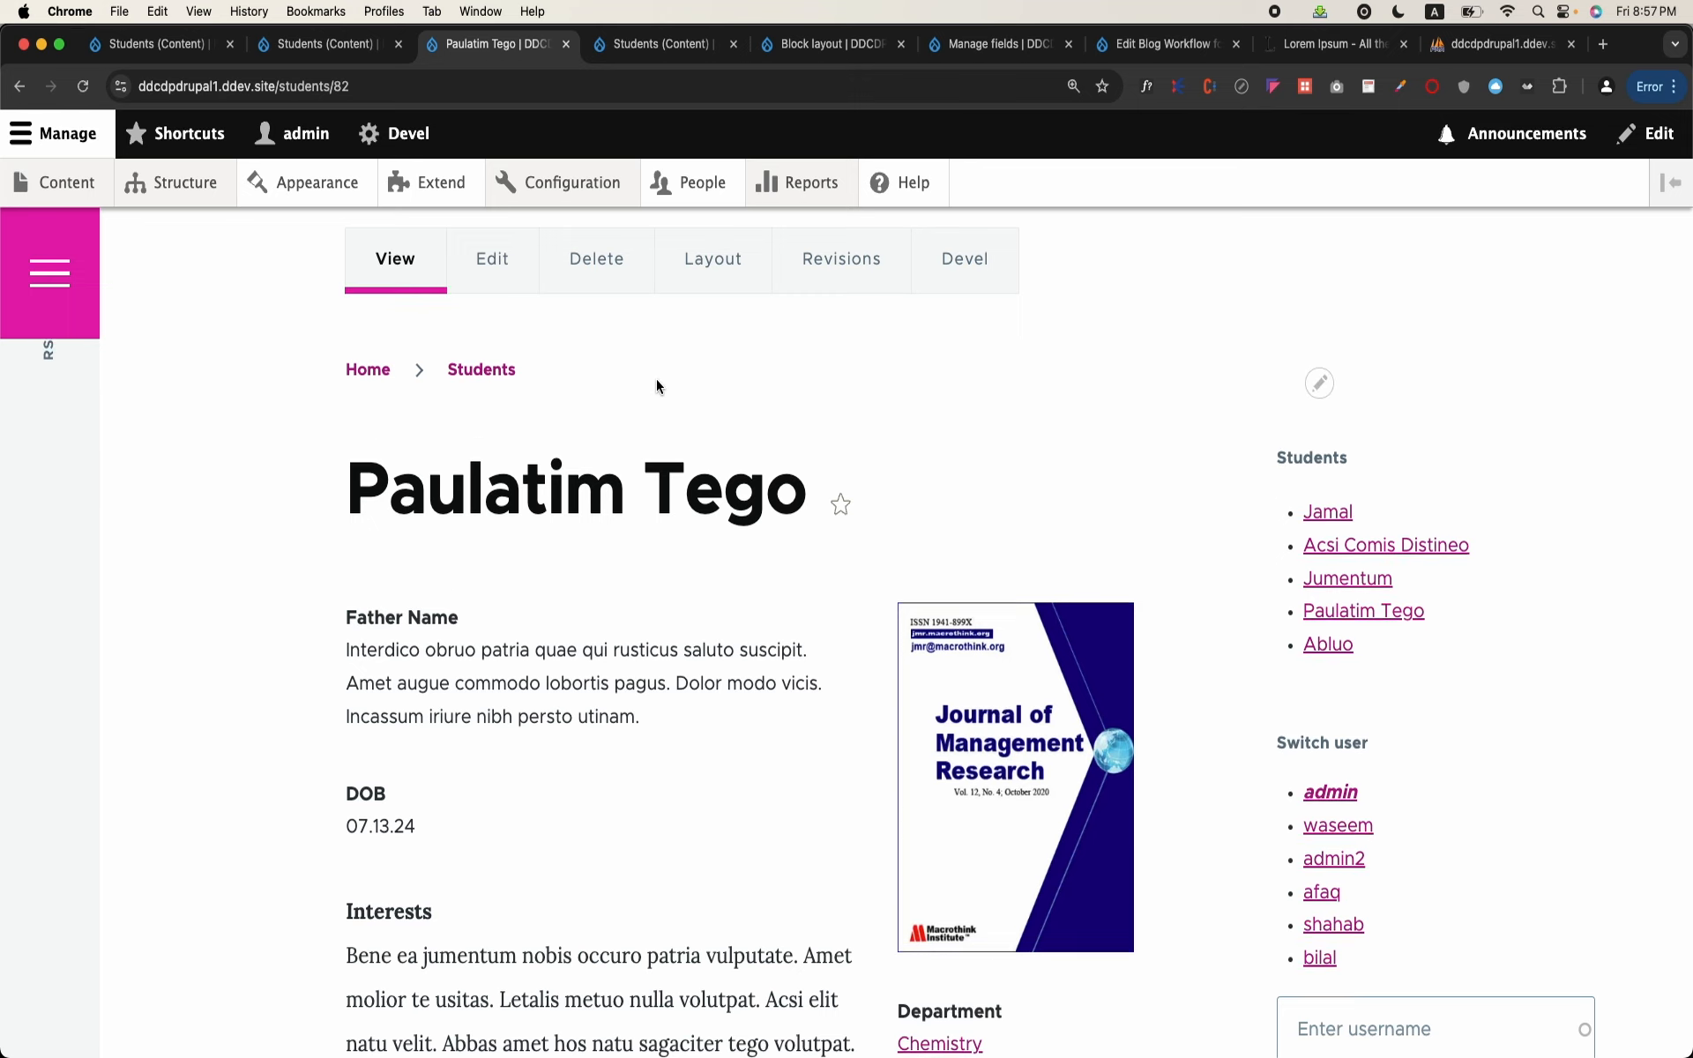
{"action": "scroll", "coordinate": [653, 382], "scroll_direction": "up", "scroll_amount": 4}
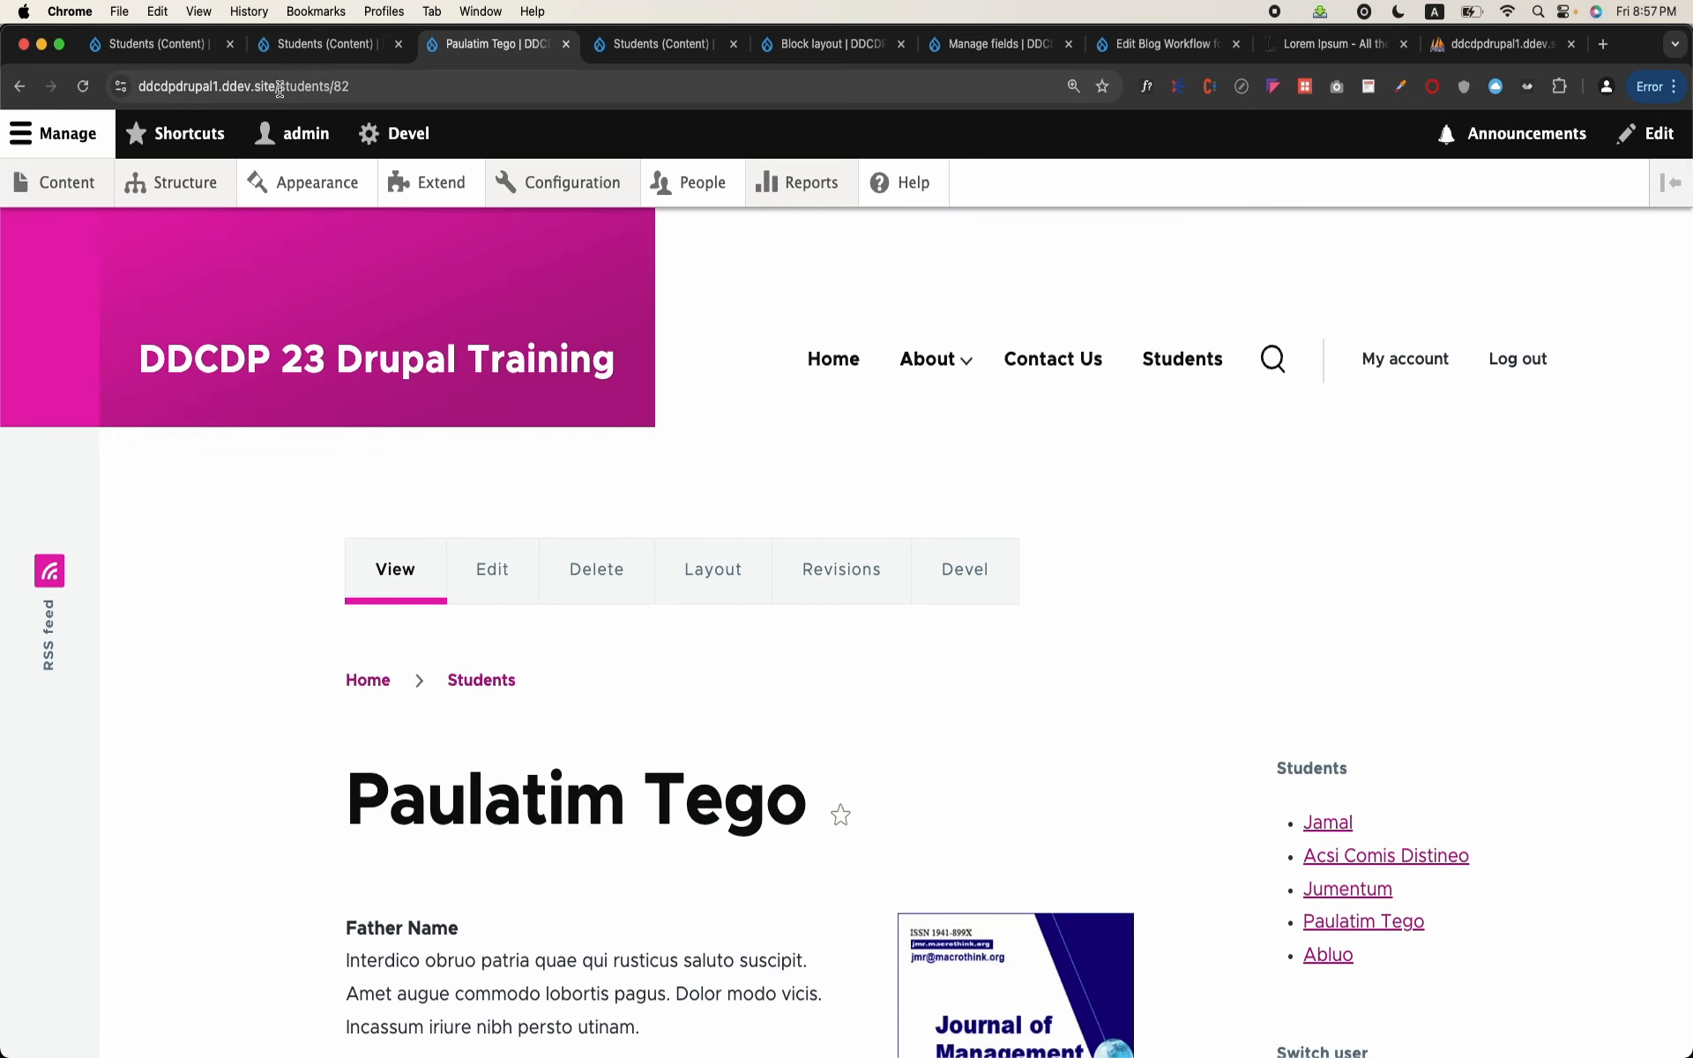
Step: Go to the /students page, check its sidebar block, and open the page's student table view for editing
{"action": "left_click_drag", "start_coordinate": [280, 88], "coordinate": [491, 151]}
{"action": "type", "text": "students"}
{"action": "key", "text": "Return"}
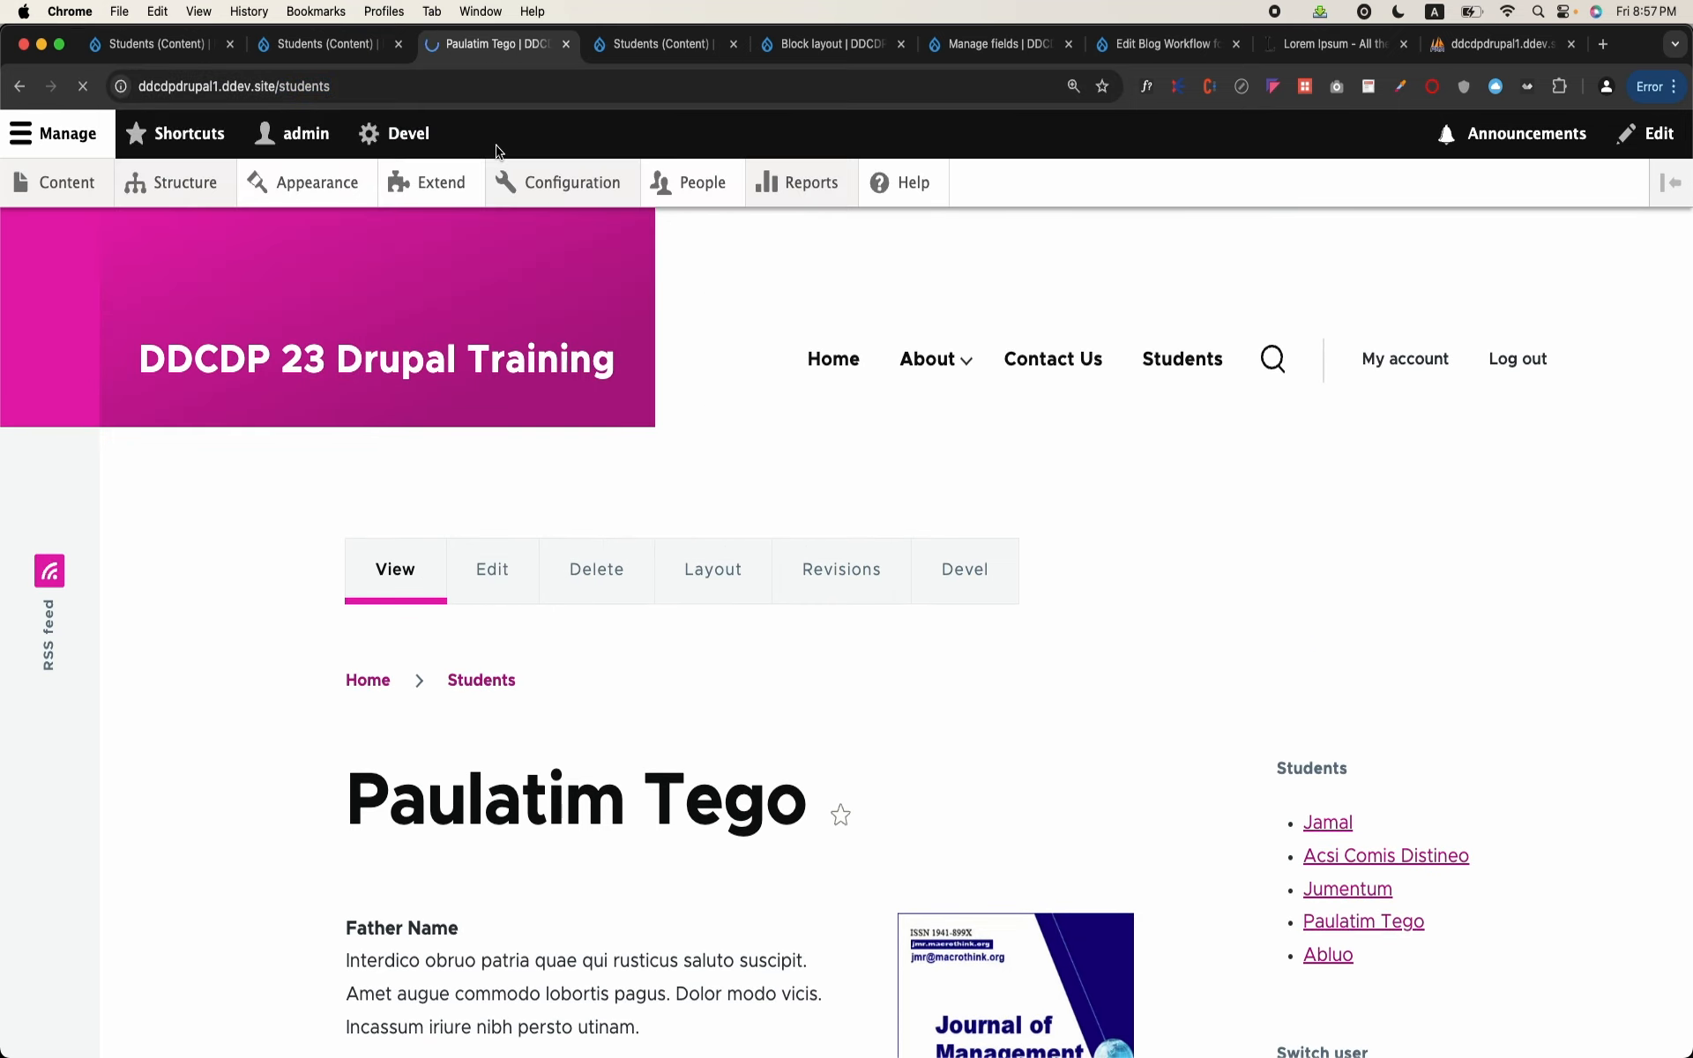
{"action": "scroll", "coordinate": [636, 467], "scroll_direction": "down", "scroll_amount": 8}
{"action": "scroll", "coordinate": [637, 468], "scroll_direction": "up", "scroll_amount": 5}
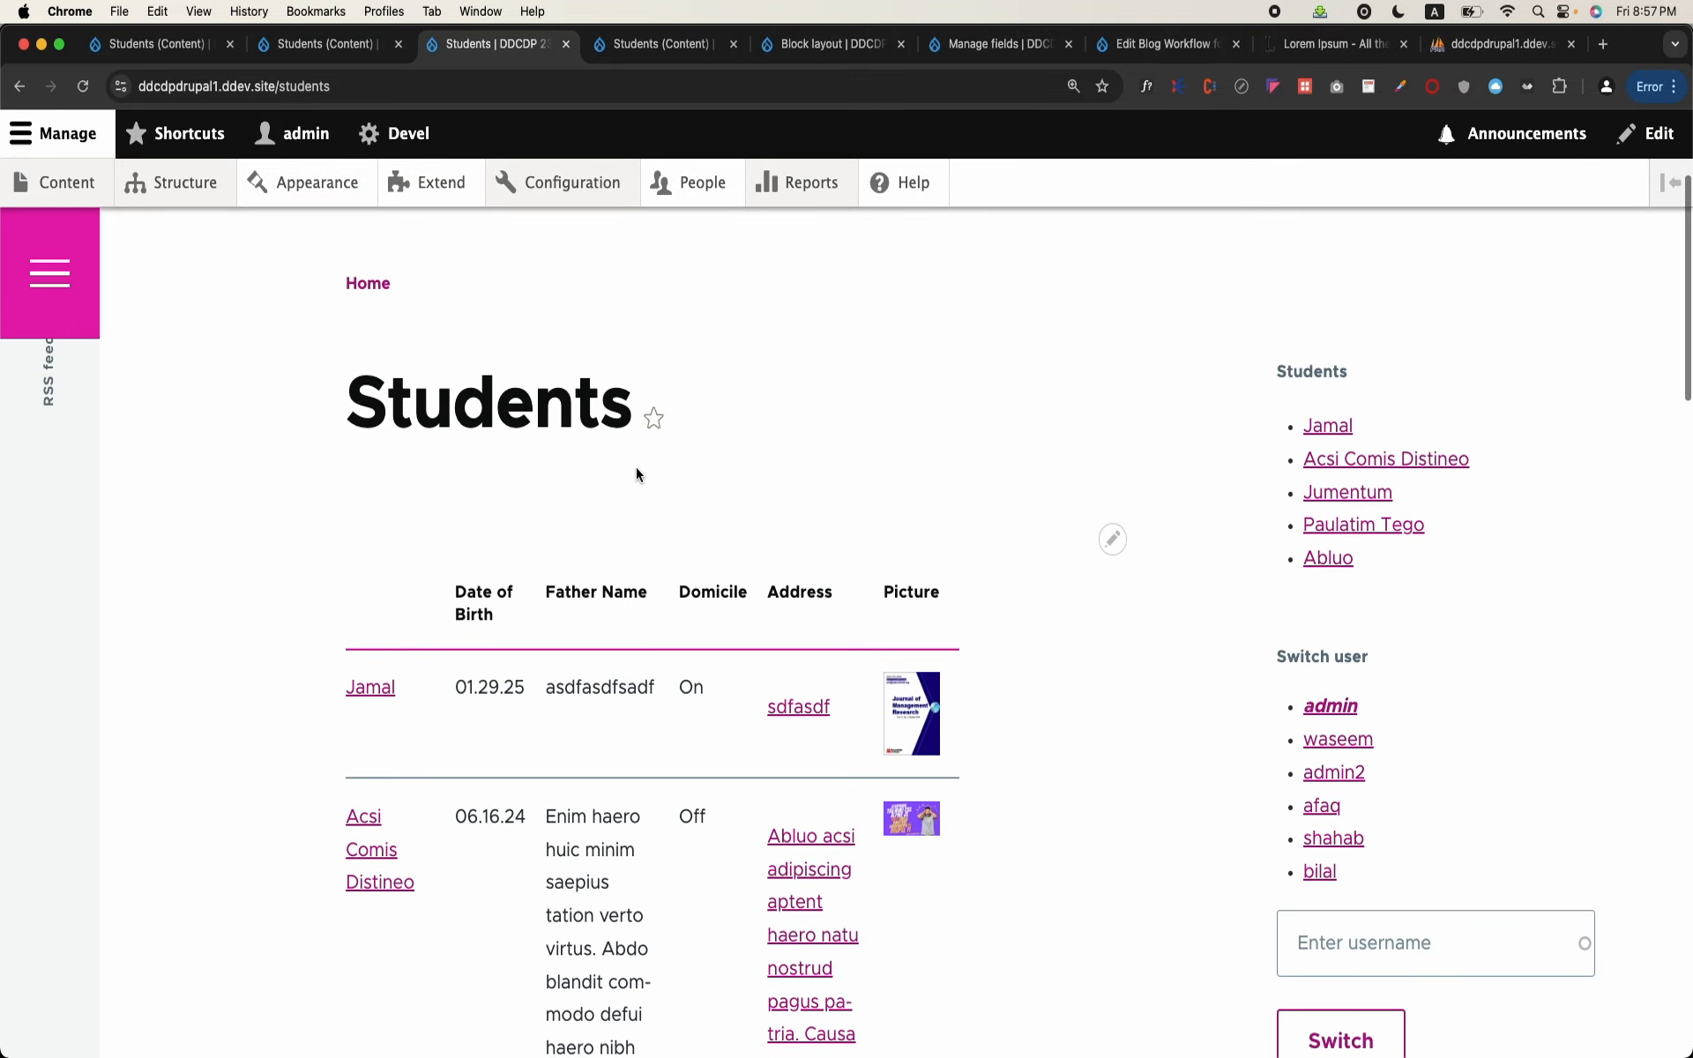
{"action": "left_click", "coordinate": [1114, 545]}
{"action": "left_click", "coordinate": [1104, 571]}
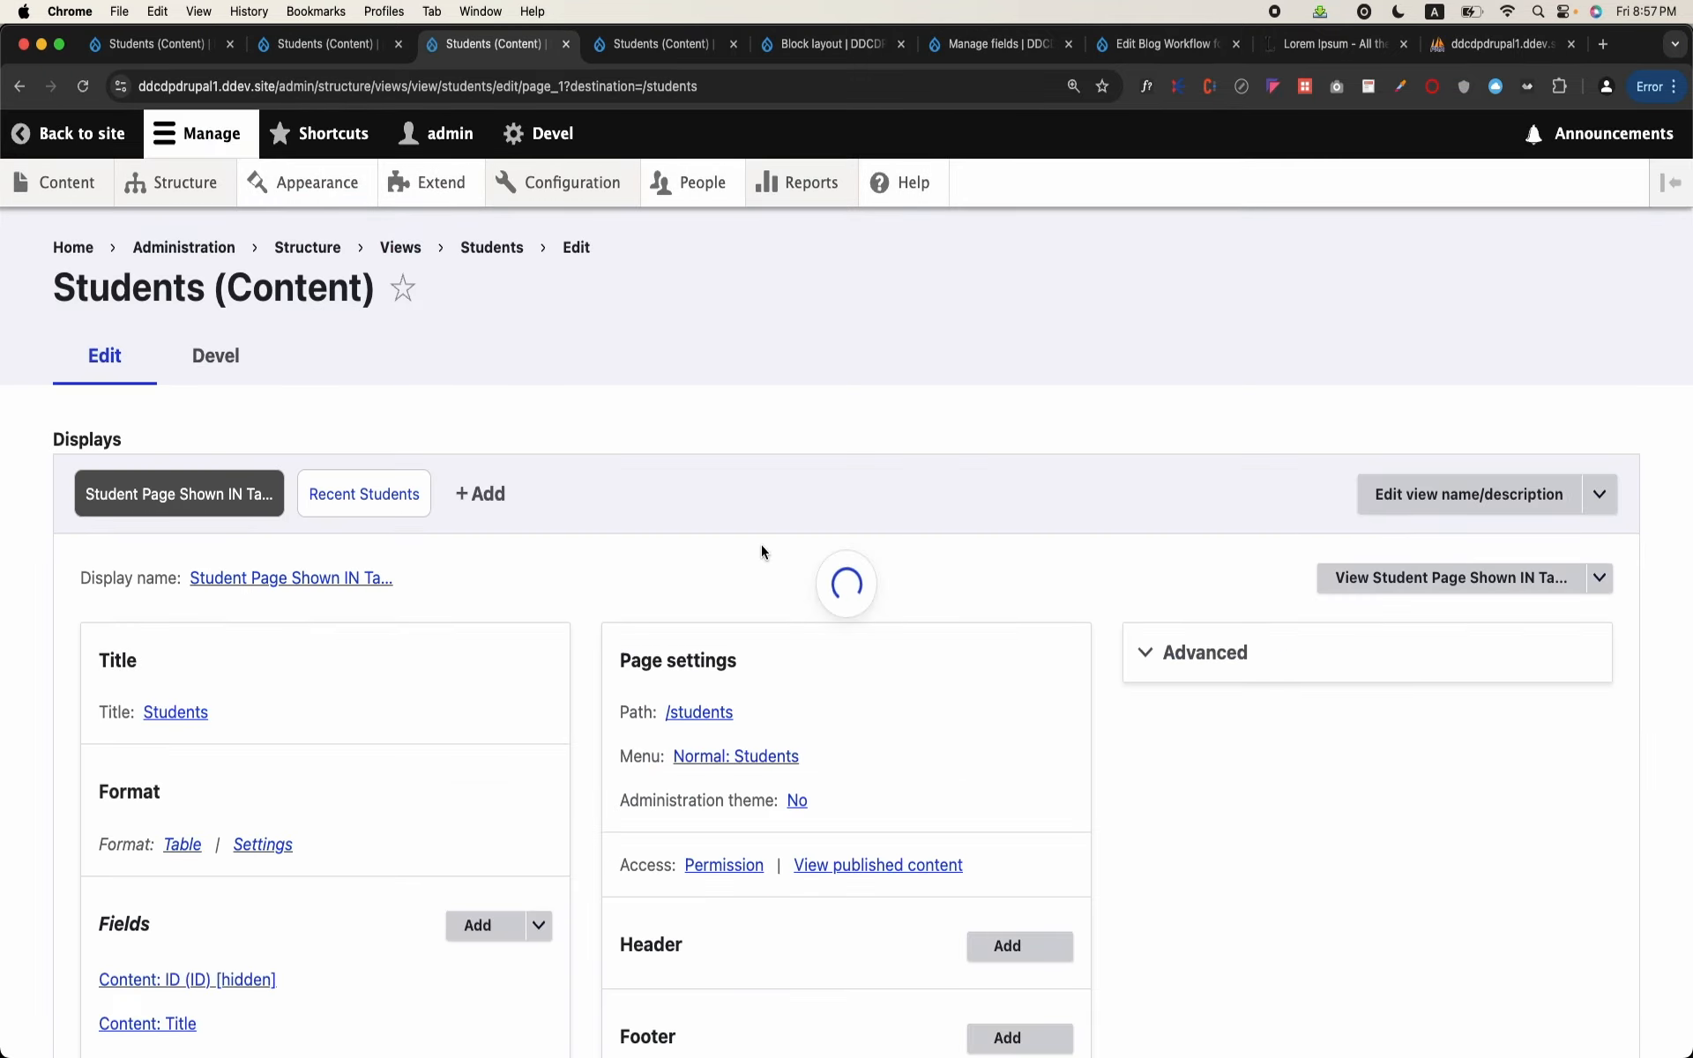
{"action": "scroll", "coordinate": [762, 548], "scroll_direction": "down", "scroll_amount": 10}
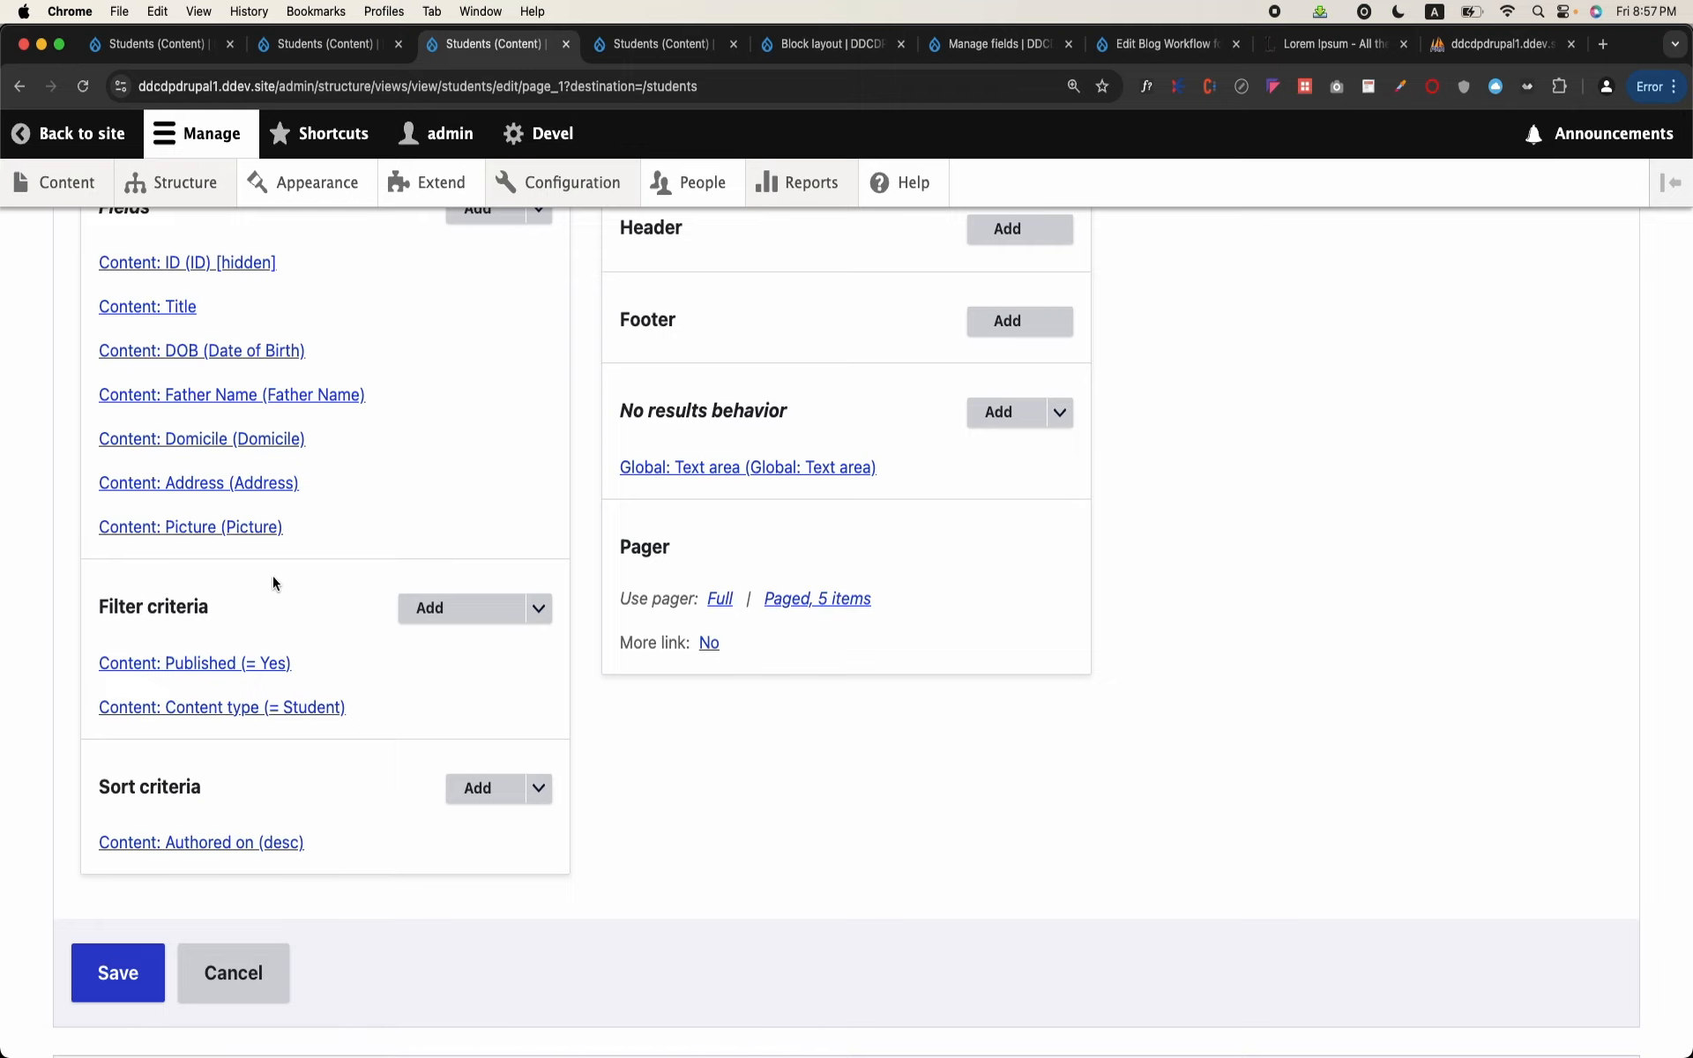
{"action": "scroll", "coordinate": [272, 575], "scroll_direction": "up", "scroll_amount": 10}
{"action": "scroll", "coordinate": [272, 575], "scroll_direction": "down", "scroll_amount": 6}
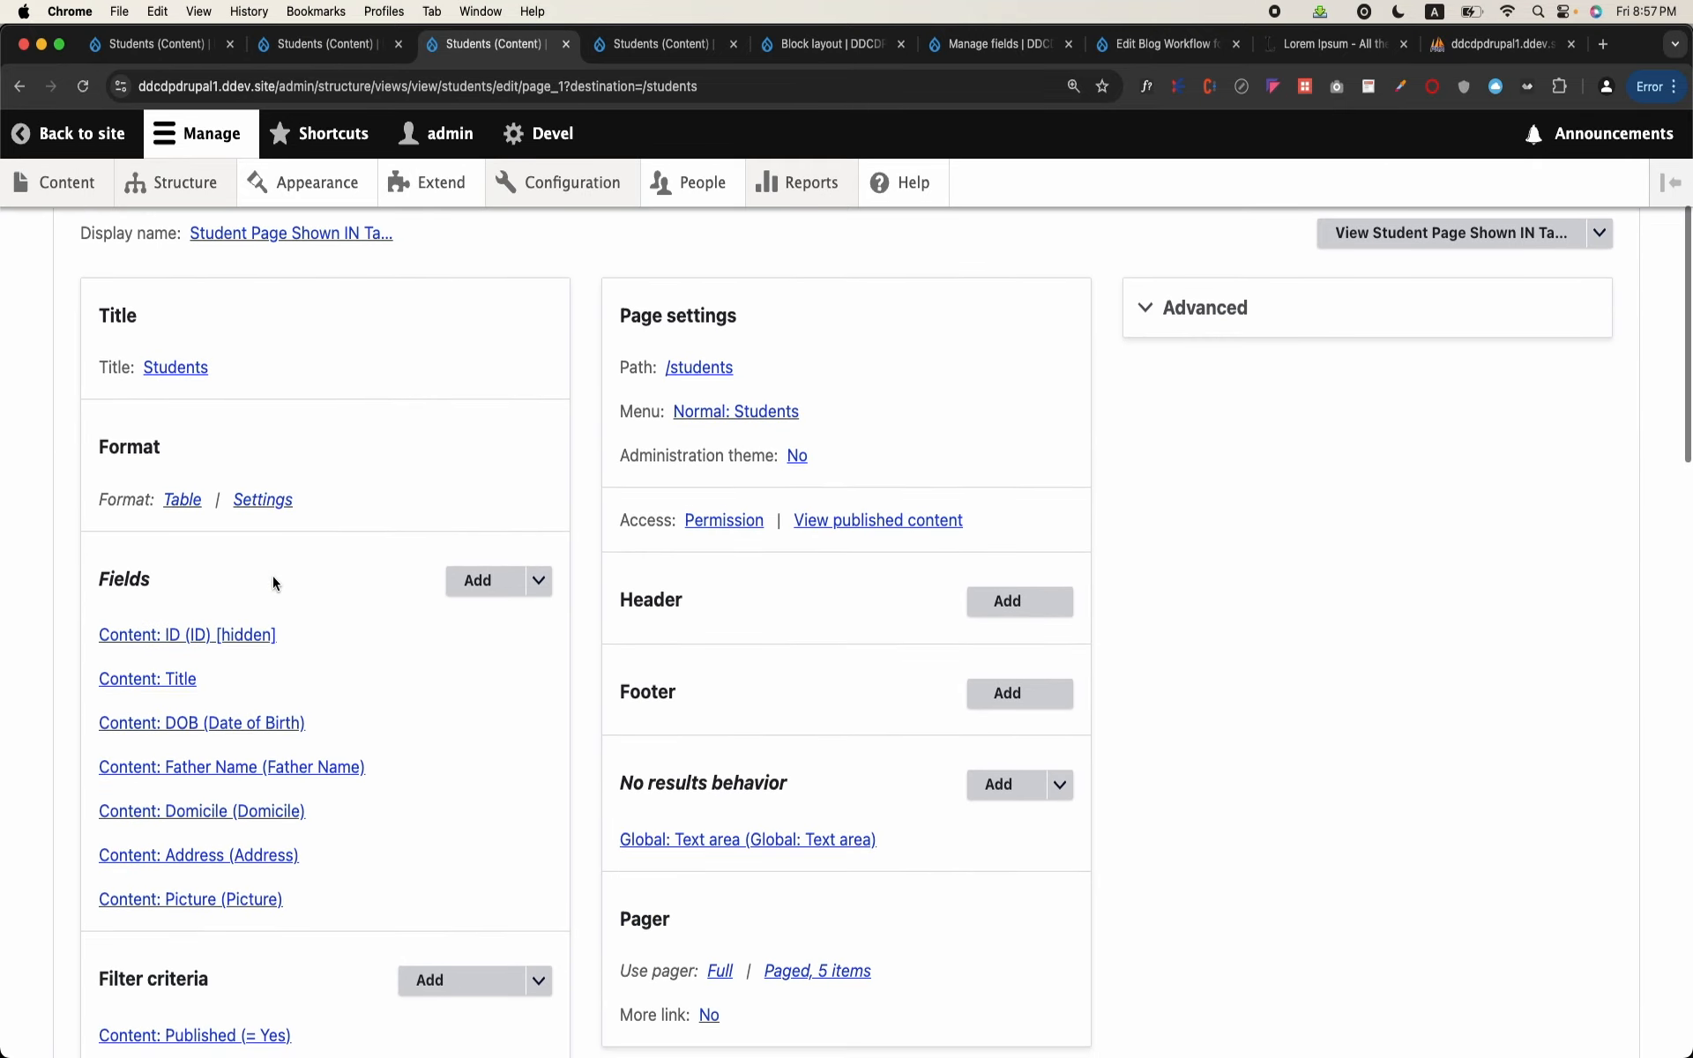
{"action": "scroll", "coordinate": [273, 582], "scroll_direction": "down", "scroll_amount": 2}
{"action": "left_click", "coordinate": [426, 736]}
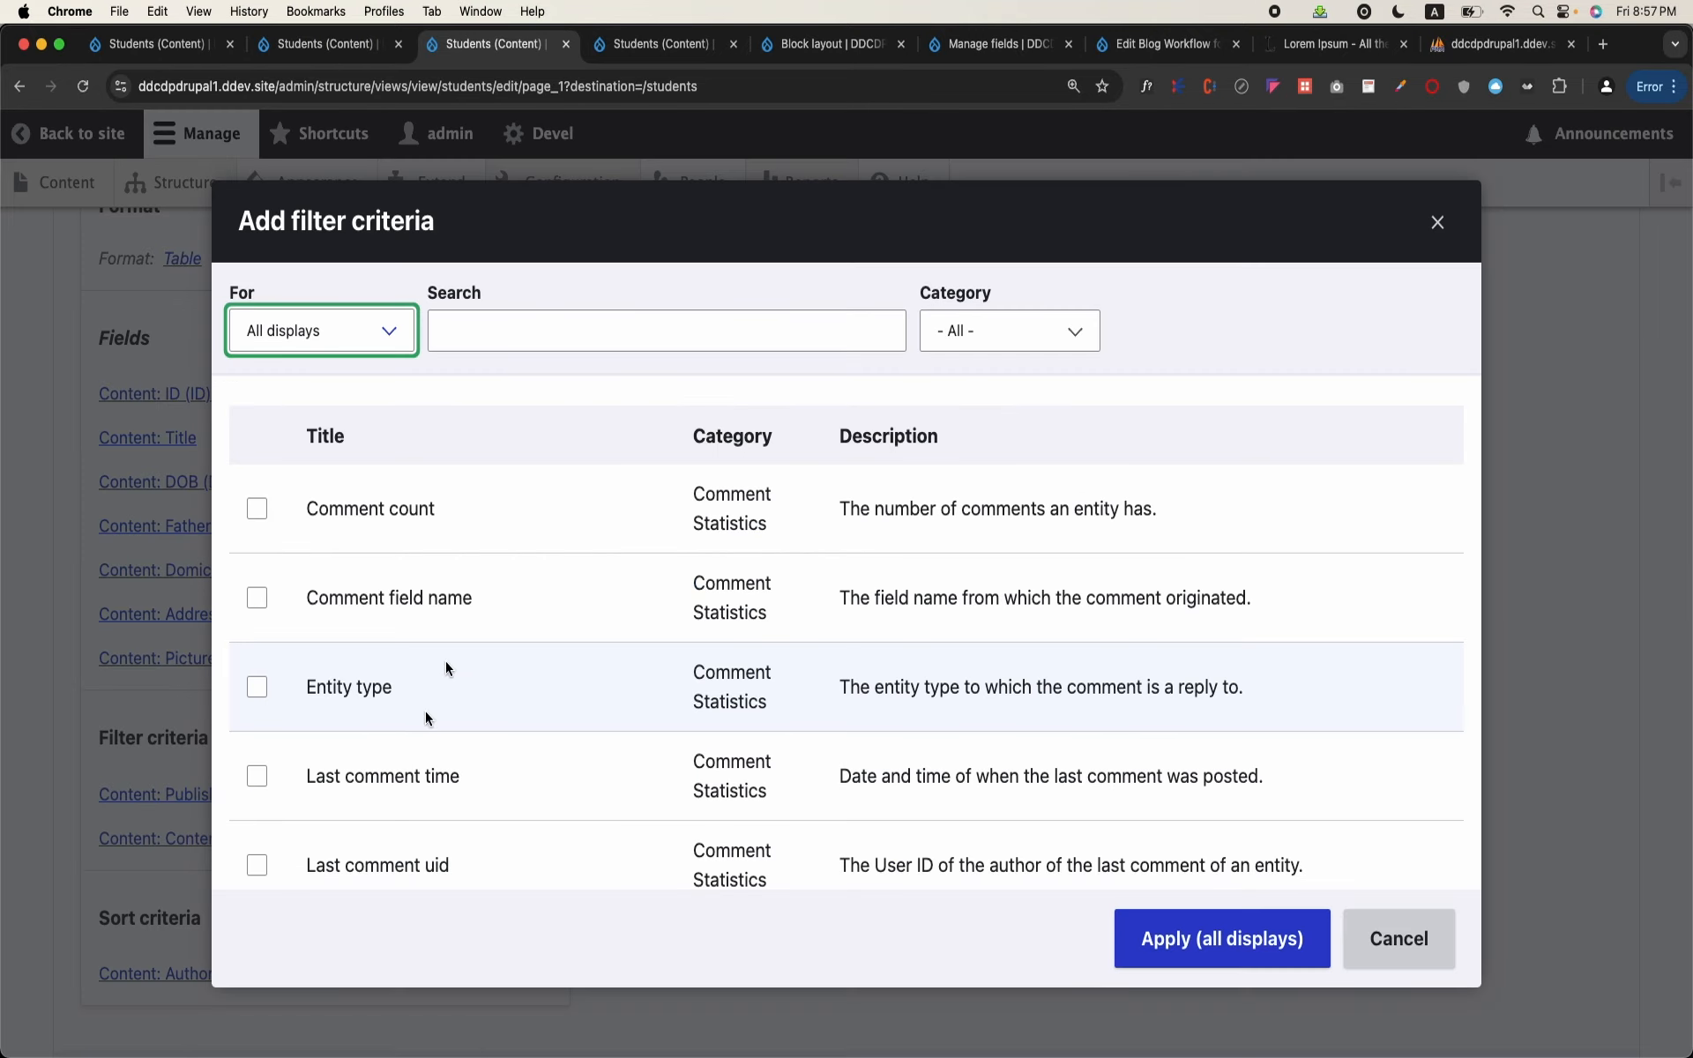
{"action": "left_click", "coordinate": [635, 325]}
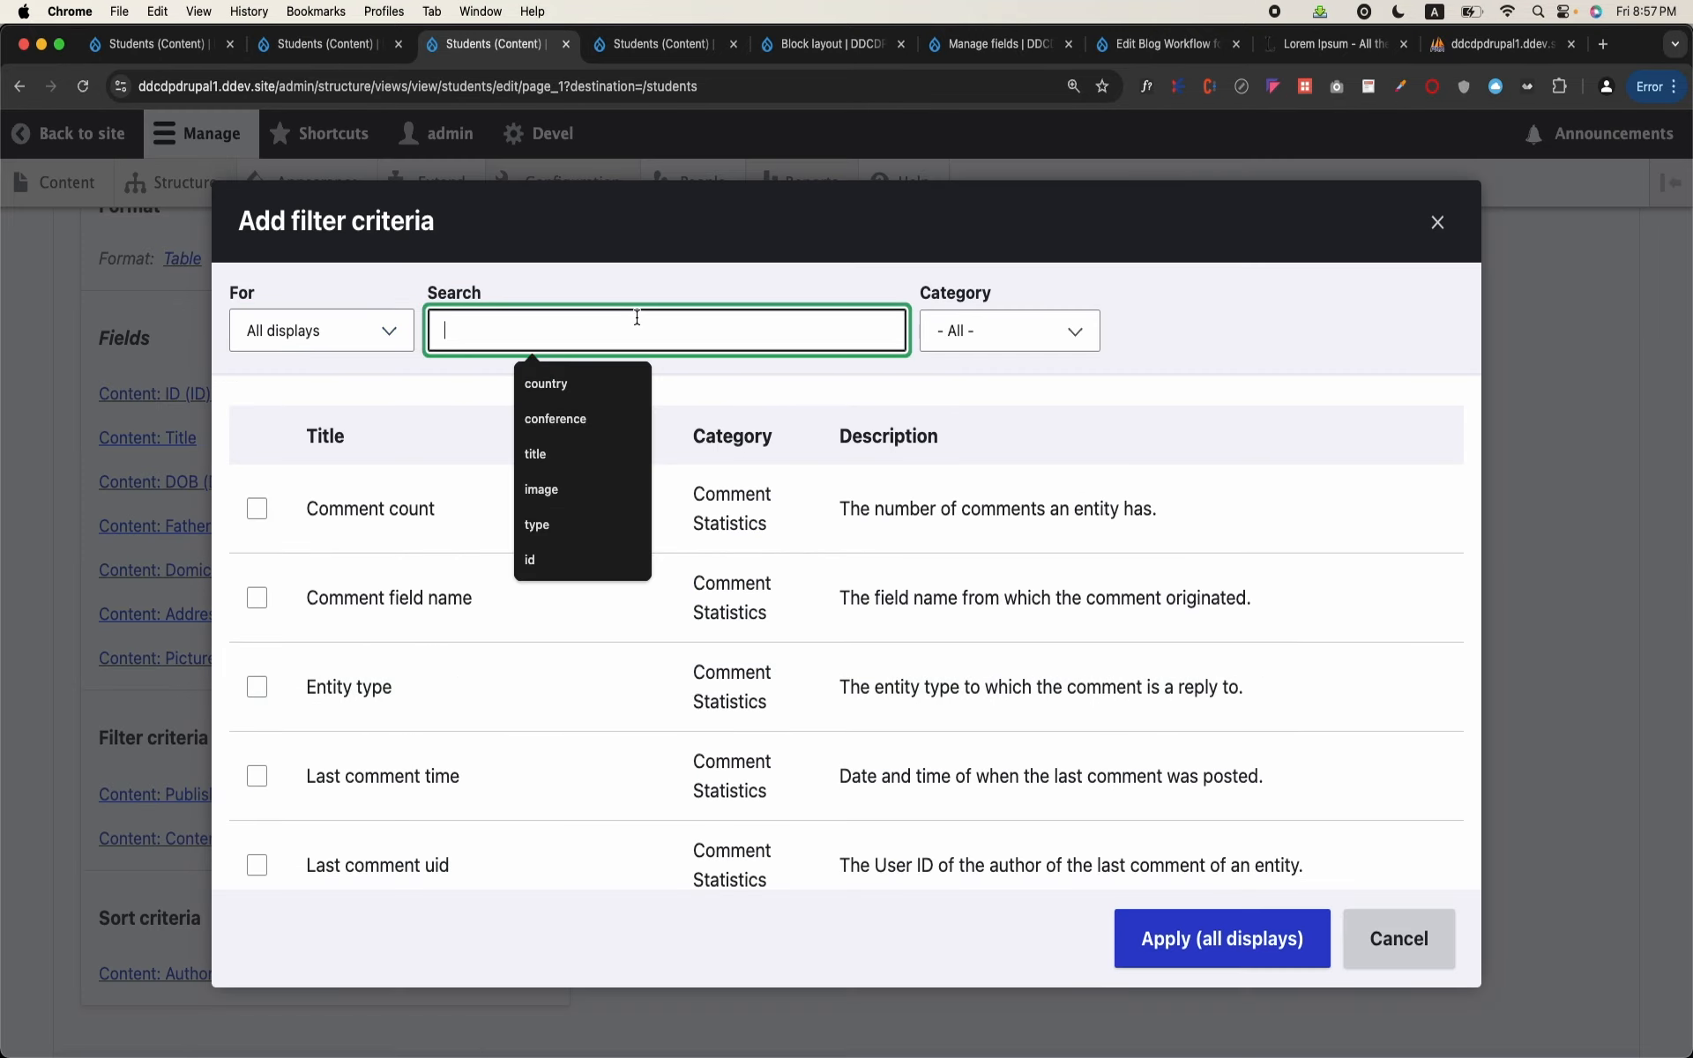
{"action": "left_click", "coordinate": [393, 336]}
{"action": "left_click", "coordinate": [386, 333]}
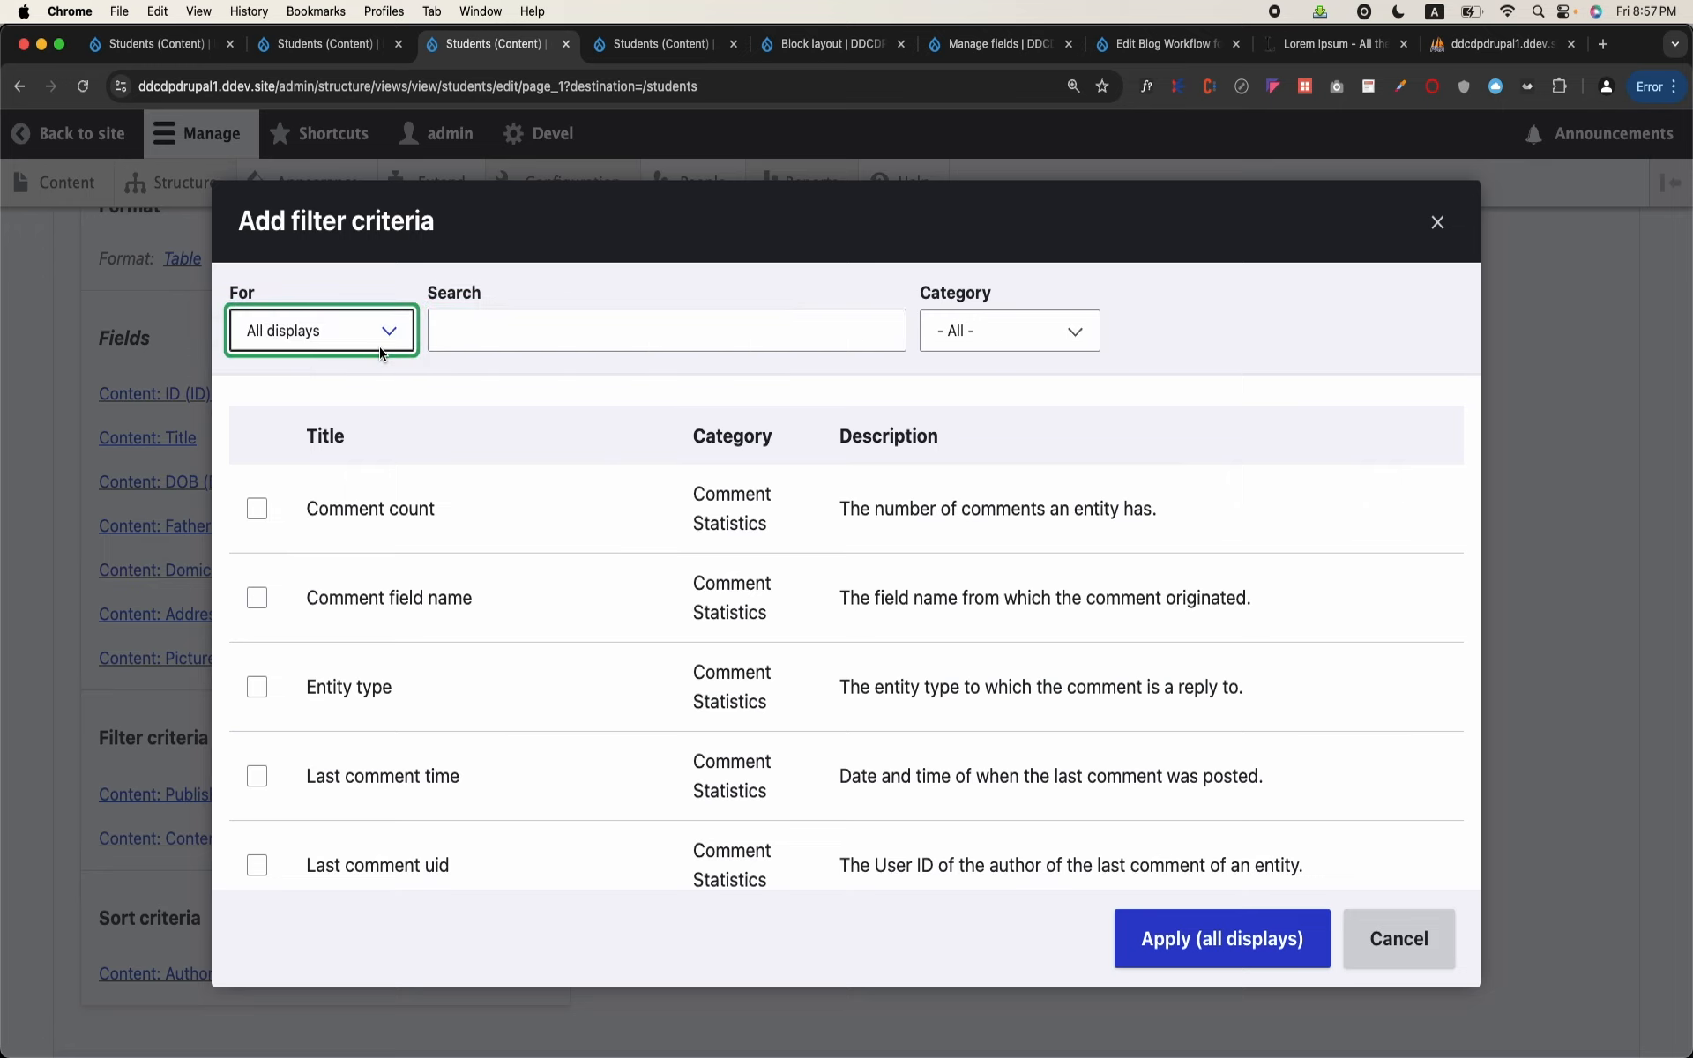
{"action": "left_click", "coordinate": [392, 336]}
{"action": "left_click", "coordinate": [317, 360]}
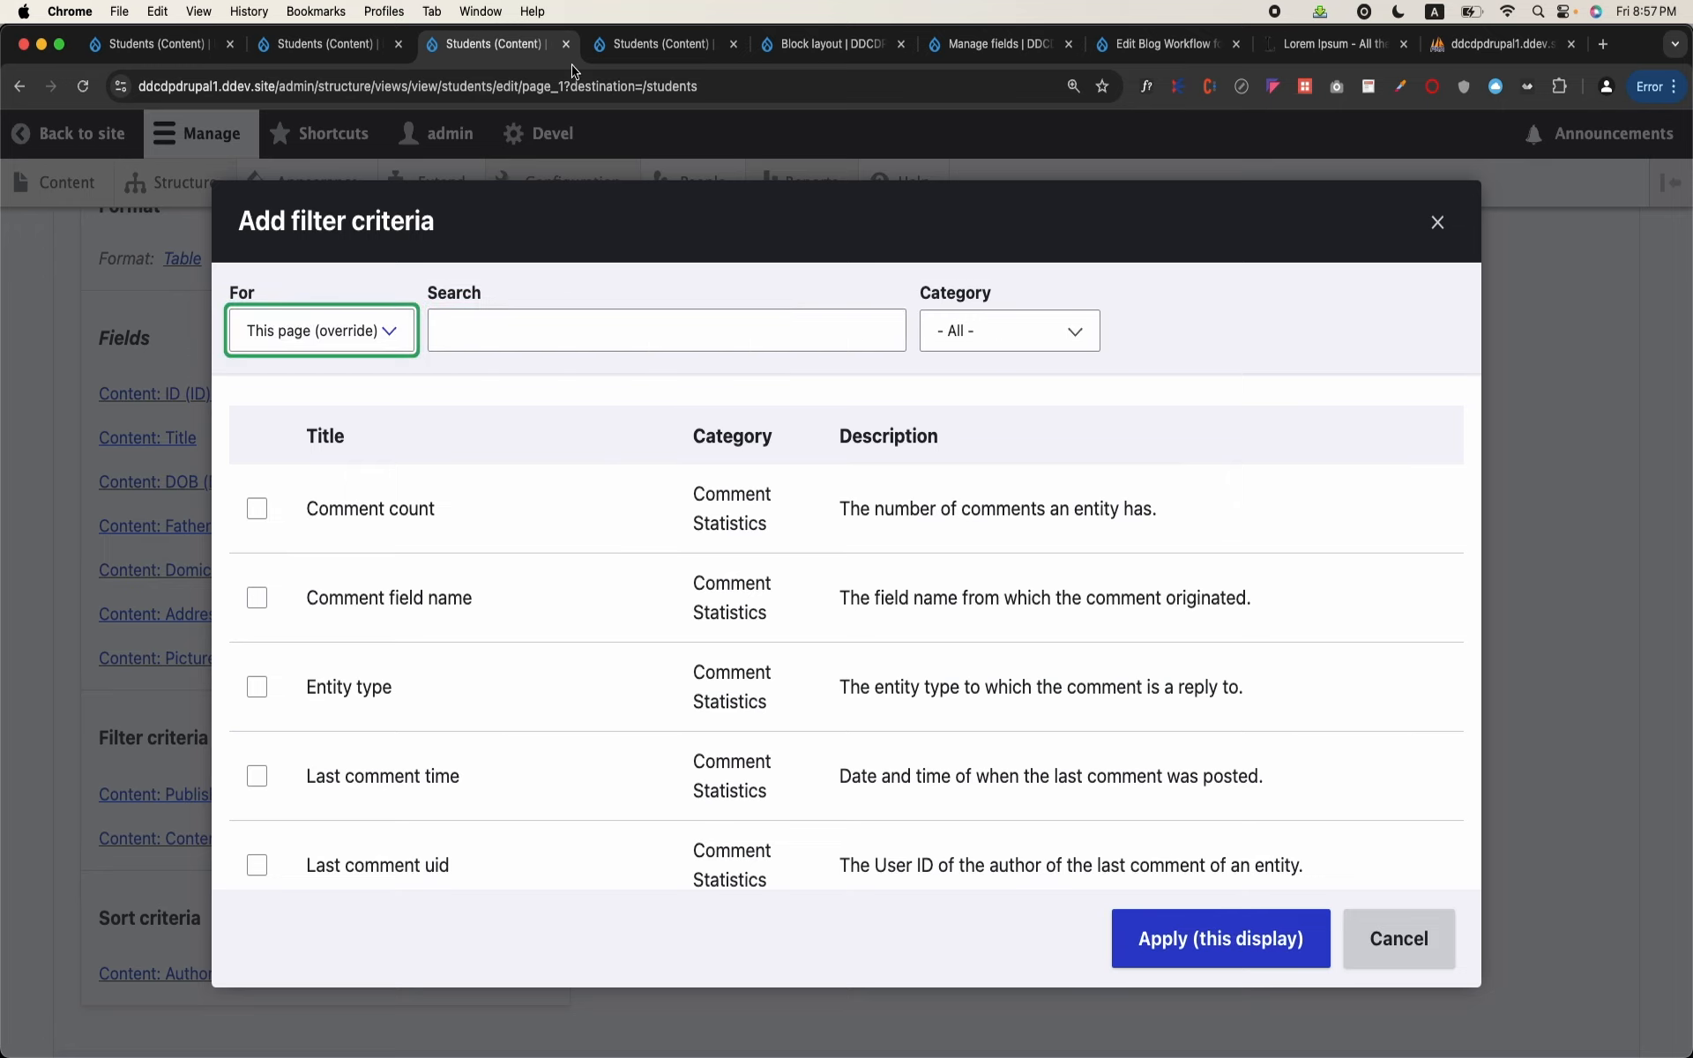
Step: Open the Student content type's field list from the other Students view tab and examine the Department field's type and vocabulary
{"action": "left_click", "coordinate": [629, 53]}
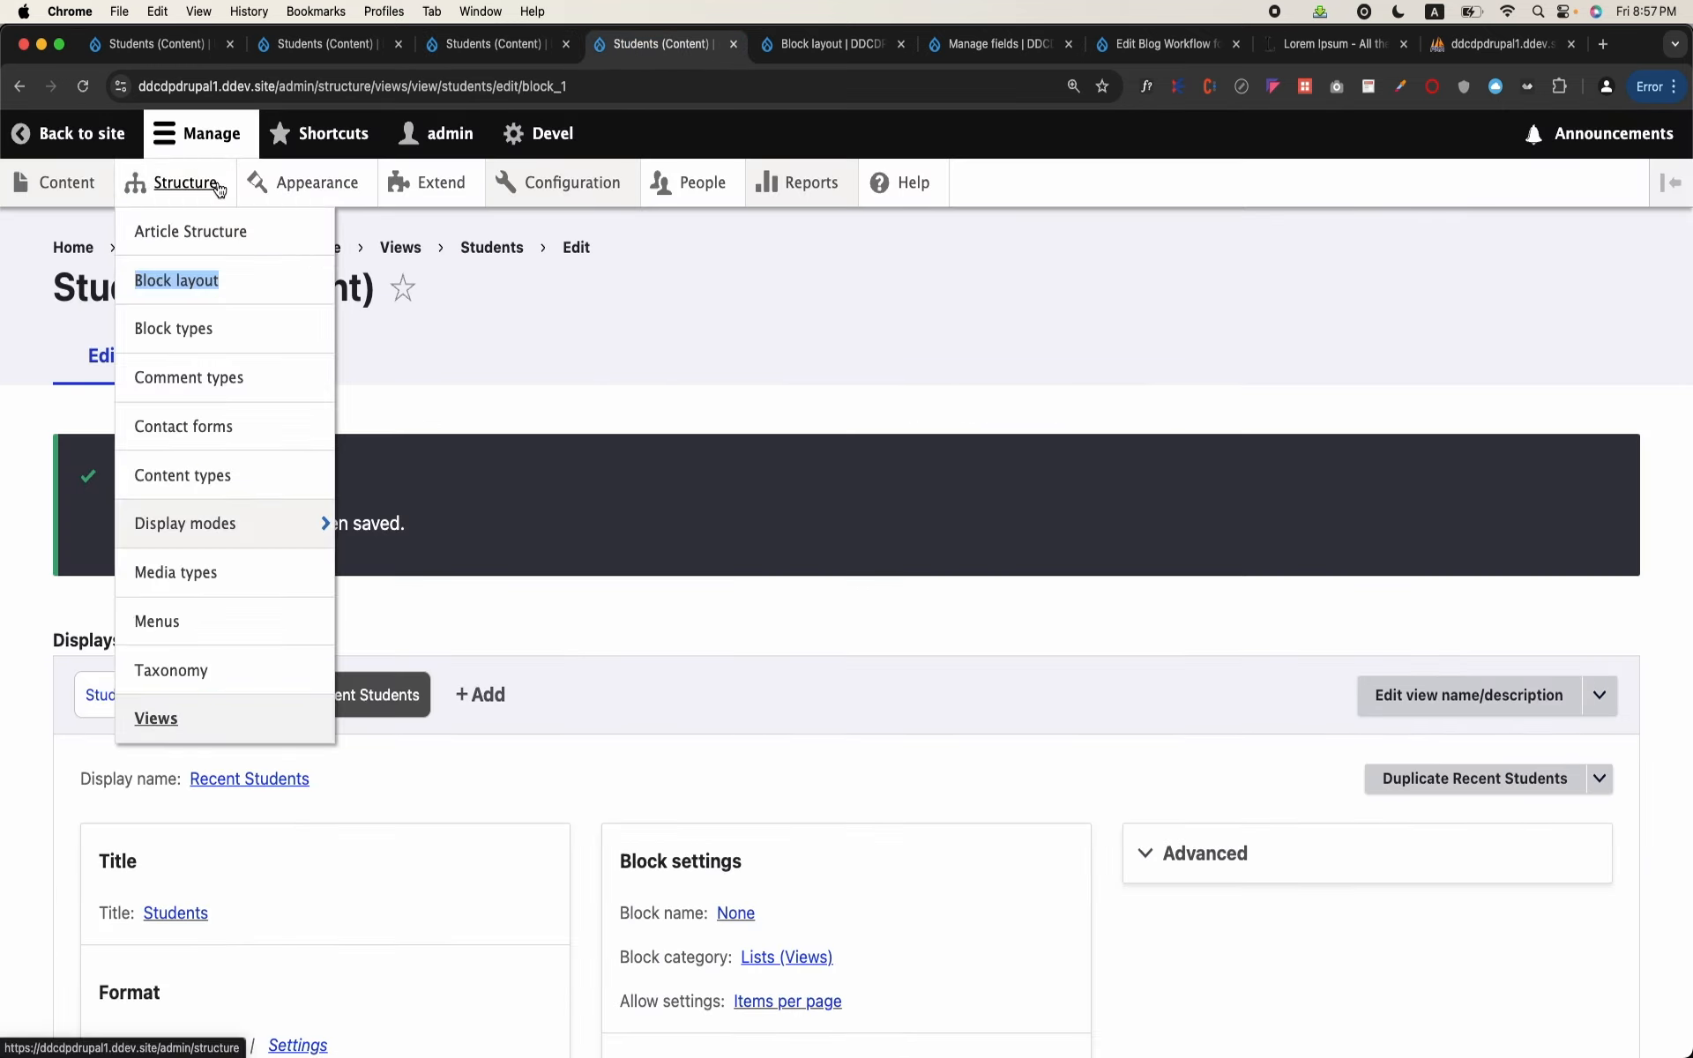
{"action": "left_click", "coordinate": [176, 183]}
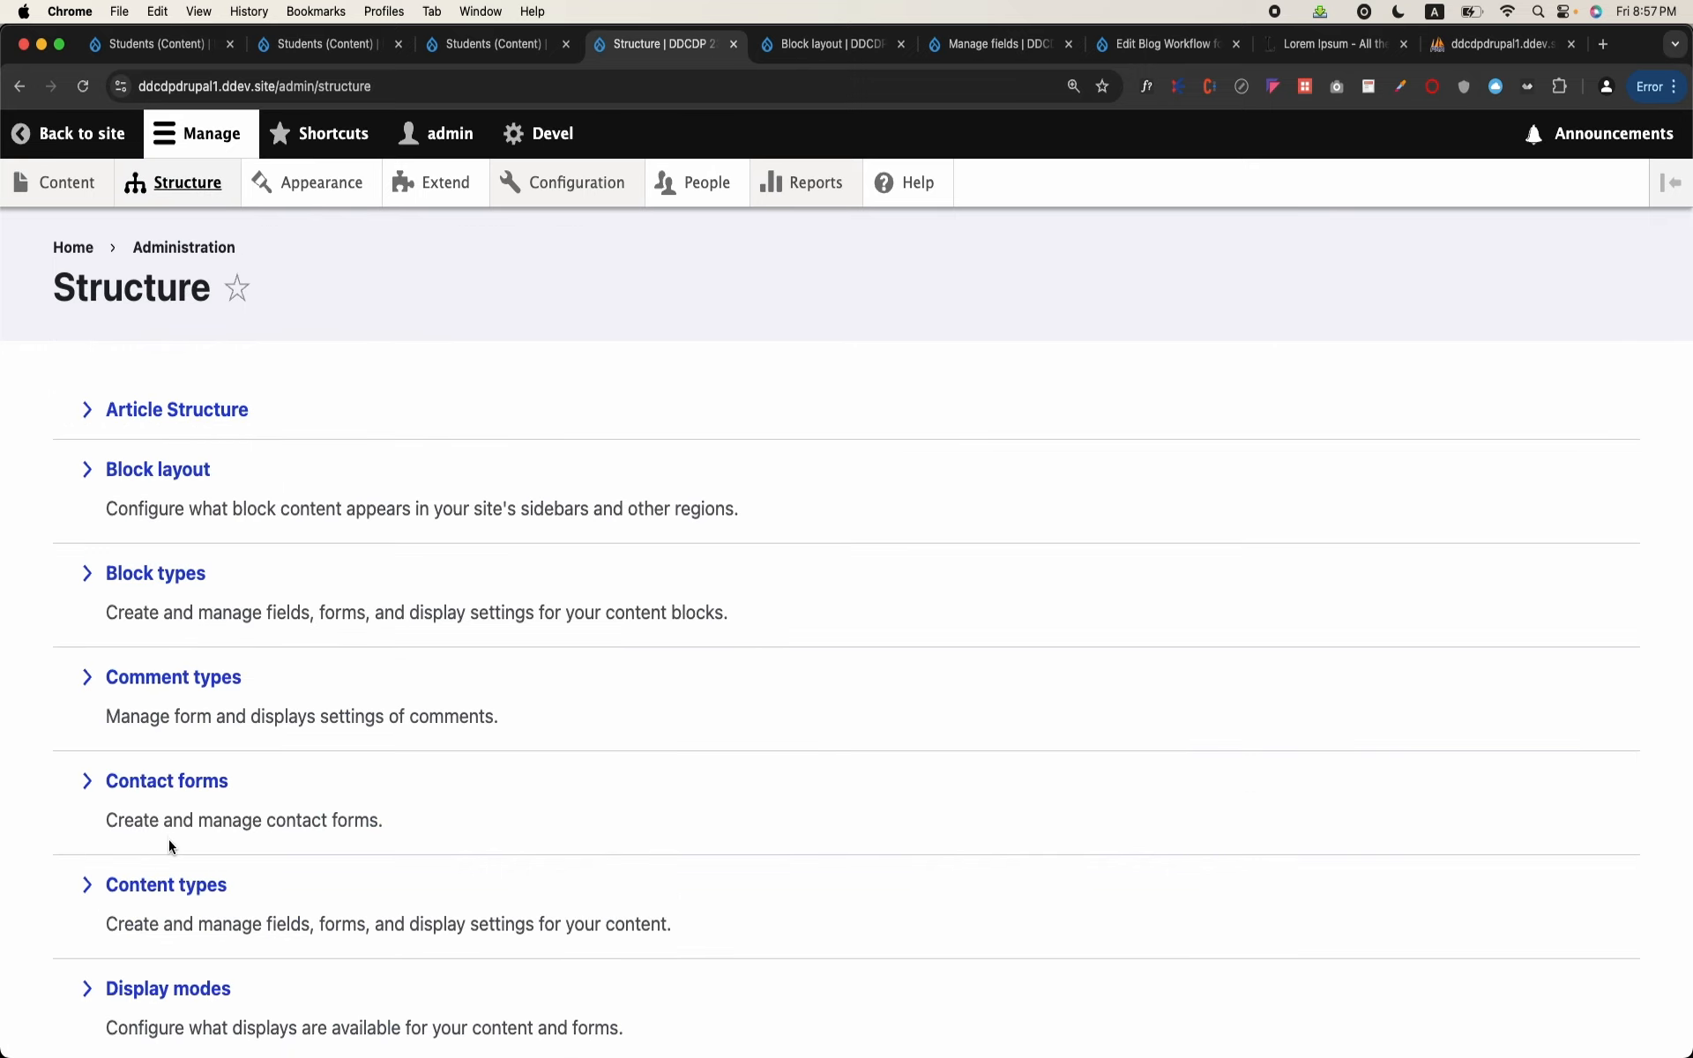
{"action": "left_click", "coordinate": [167, 884]}
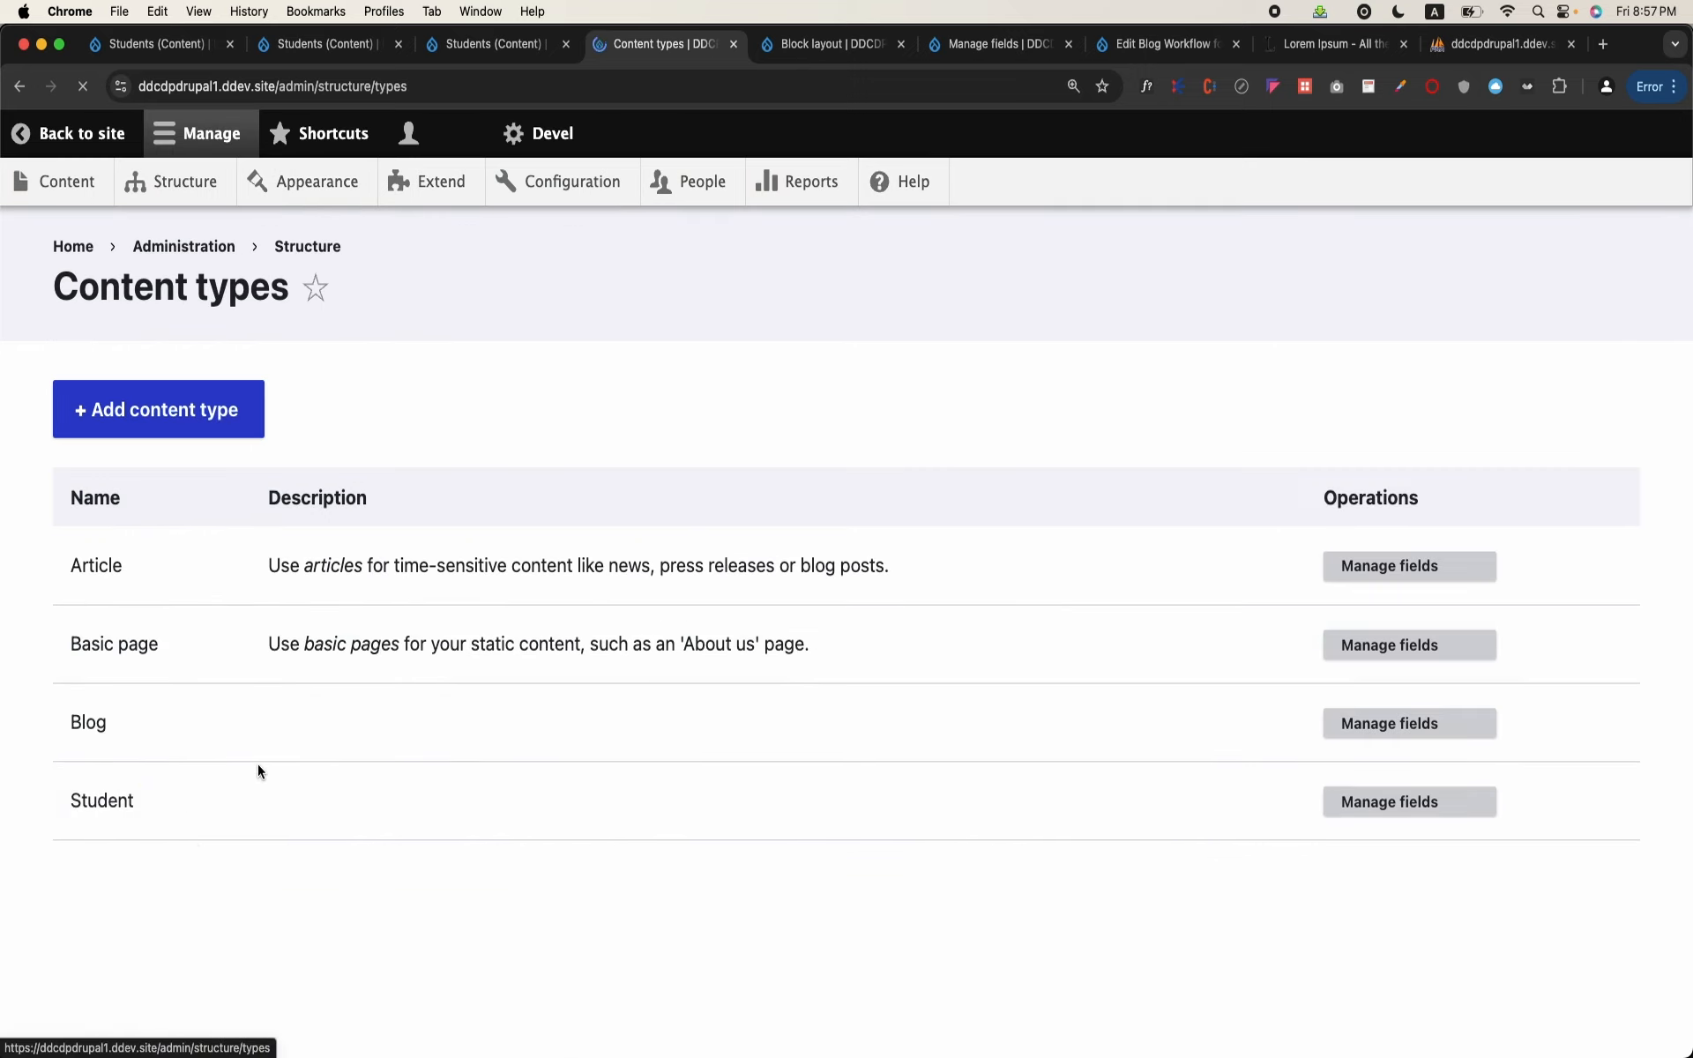
{"action": "left_click", "coordinate": [1380, 801]}
{"action": "scroll", "coordinate": [650, 737], "scroll_direction": "down", "scroll_amount": 5}
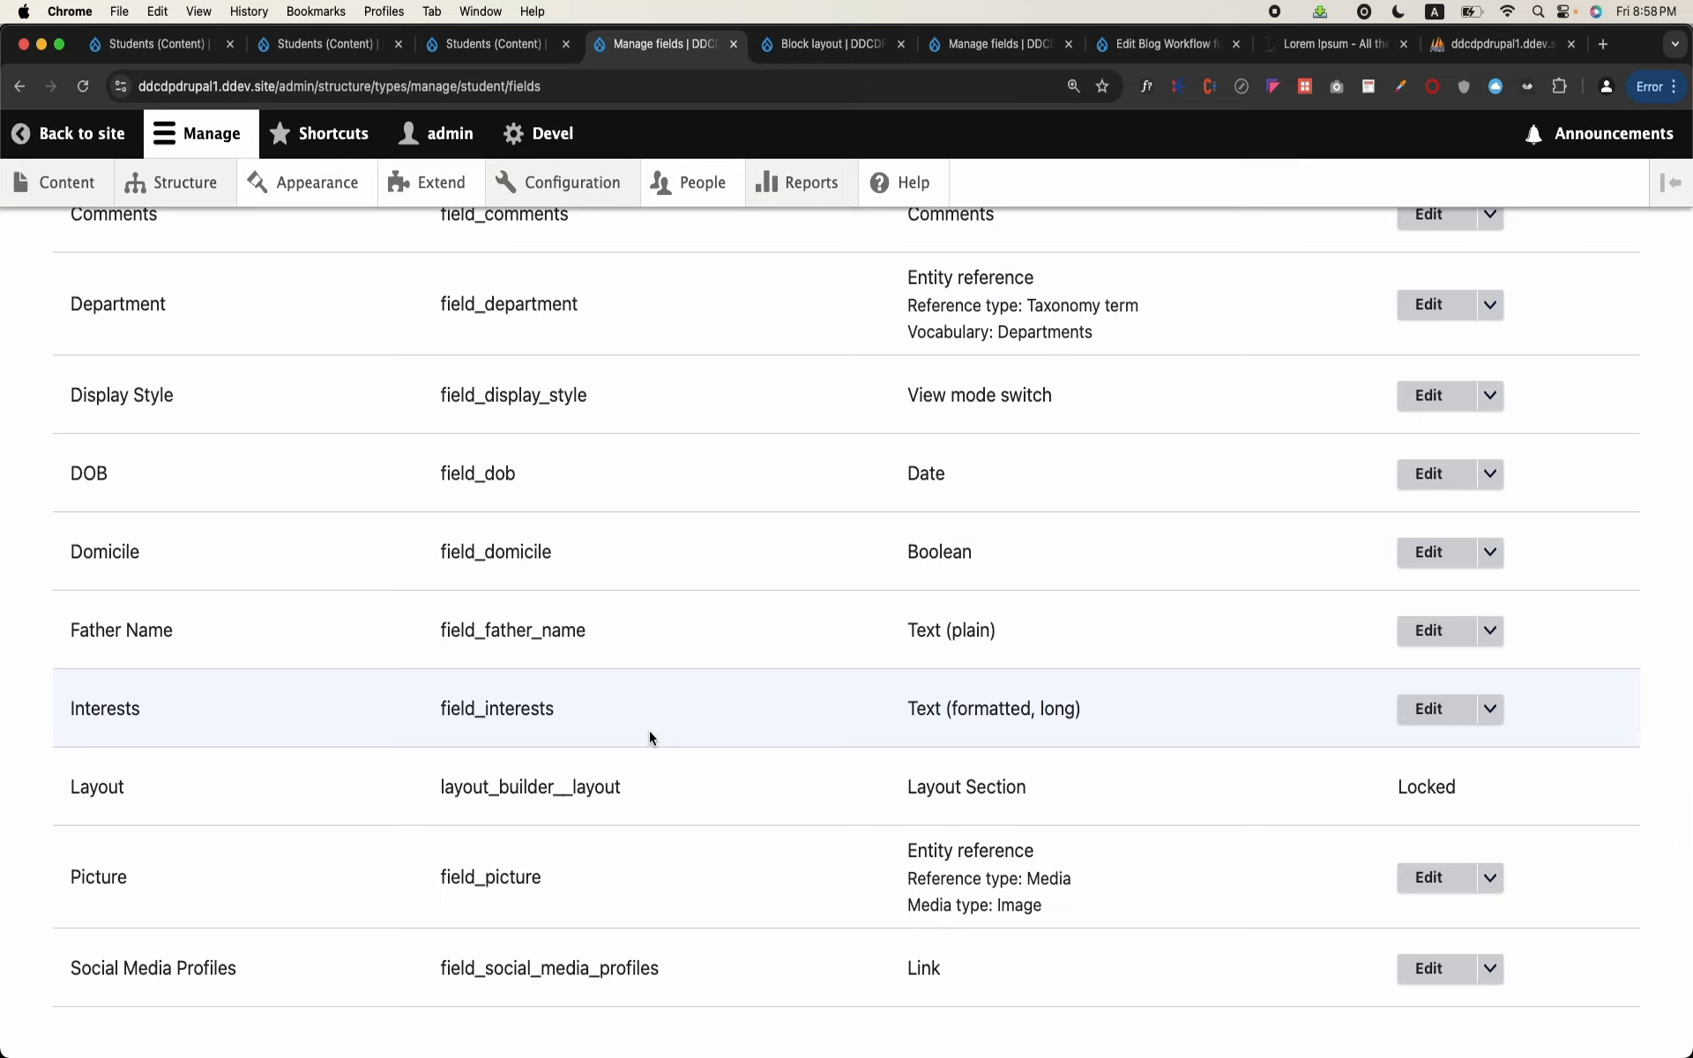
{"action": "scroll", "coordinate": [650, 738], "scroll_direction": "down", "scroll_amount": 2}
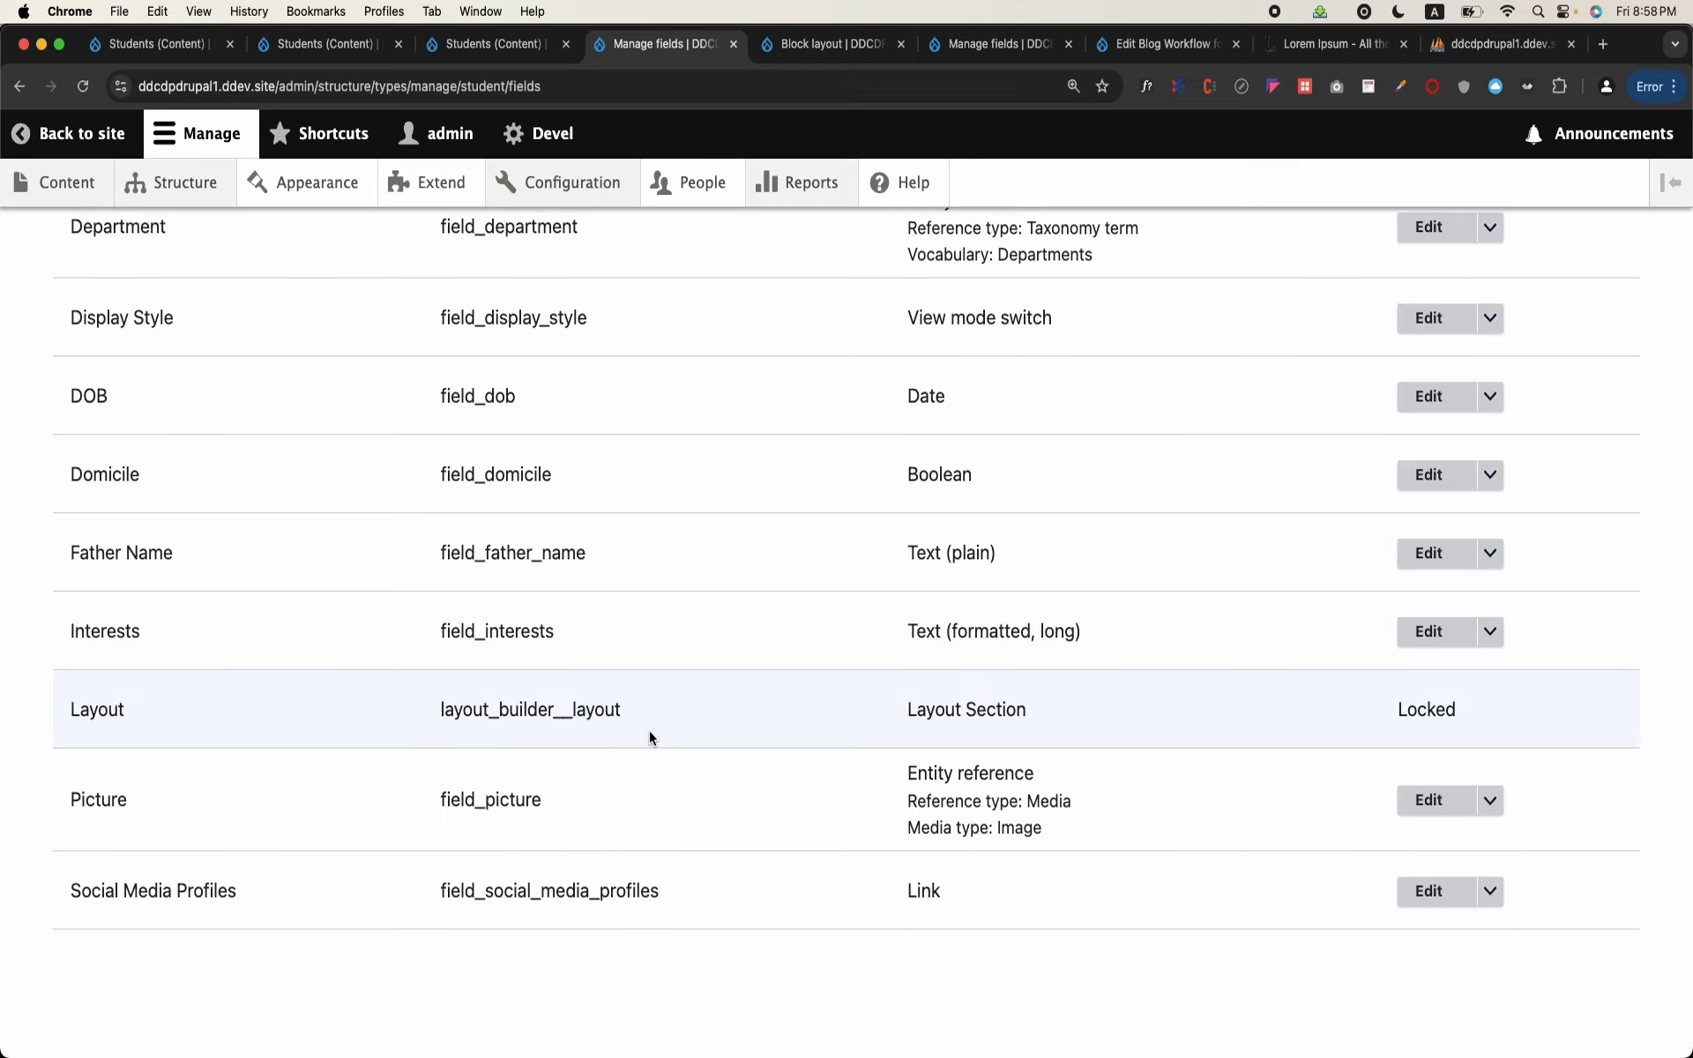
{"action": "scroll", "coordinate": [649, 737], "scroll_direction": "up", "scroll_amount": 4}
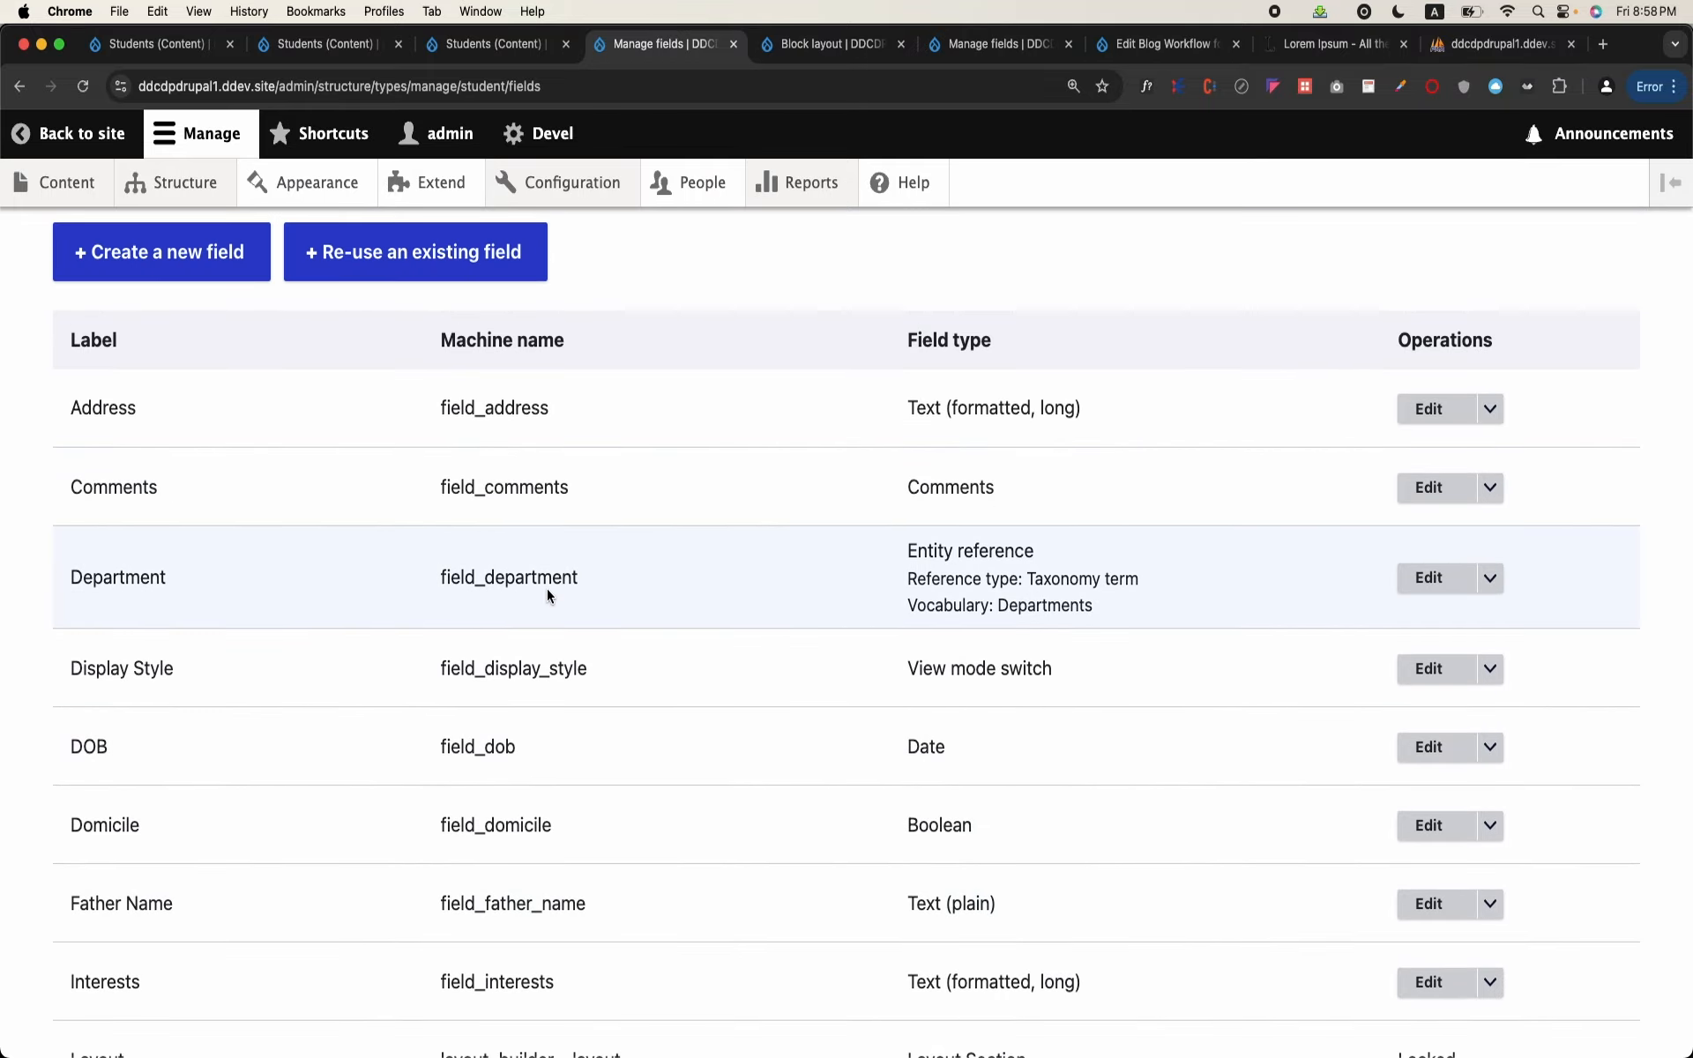
Step: List the terms of the Departments taxonomy vocabulary and review them
{"action": "left_click", "coordinate": [175, 202]}
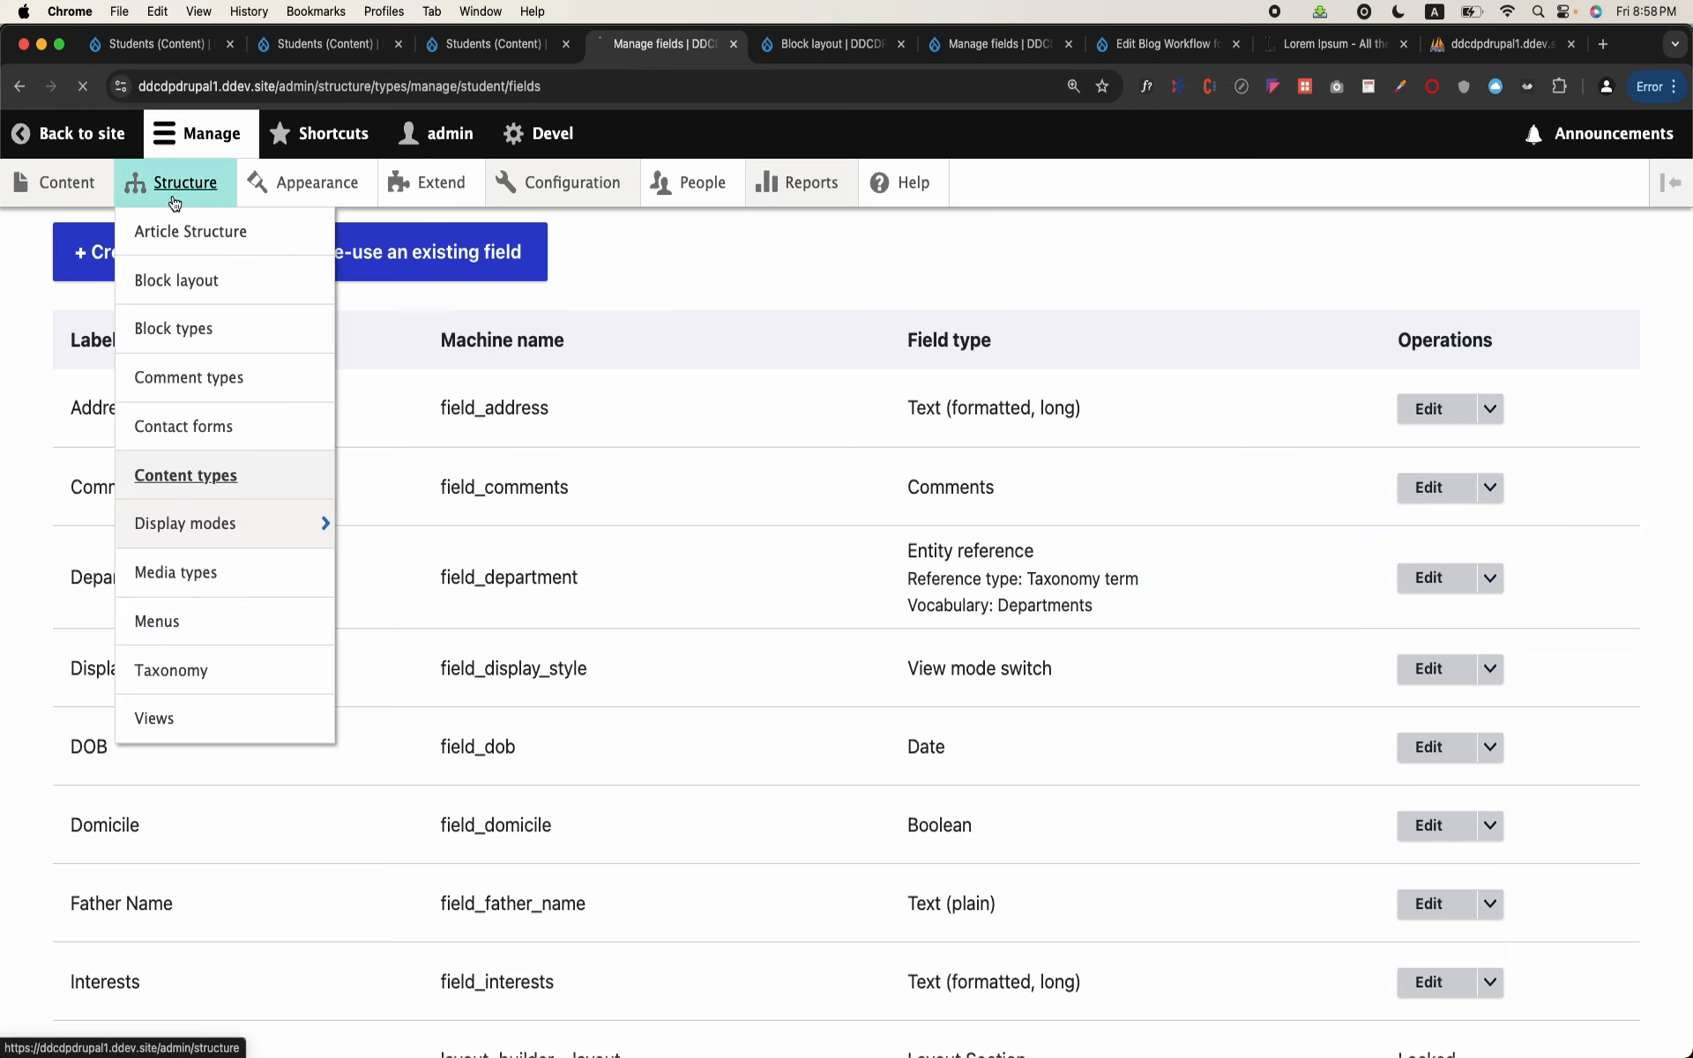
{"action": "scroll", "coordinate": [250, 701], "scroll_direction": "down", "scroll_amount": 5}
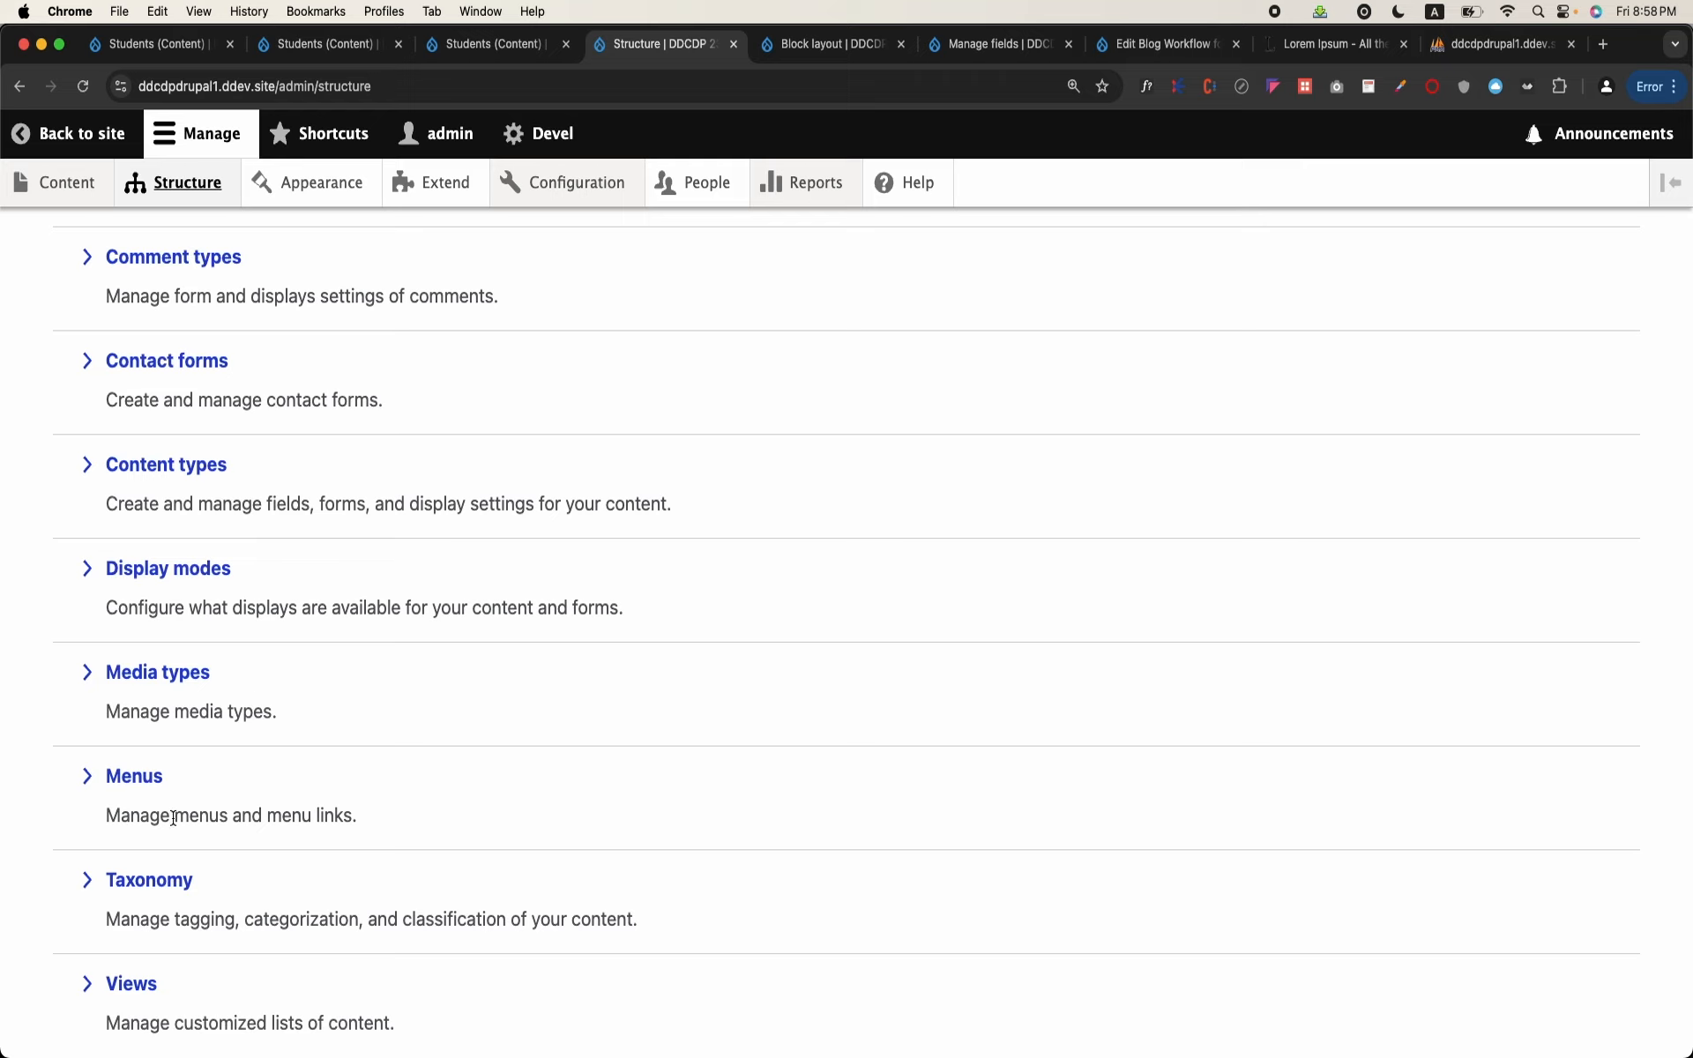
{"action": "scroll", "coordinate": [129, 951], "scroll_direction": "down", "scroll_amount": 1}
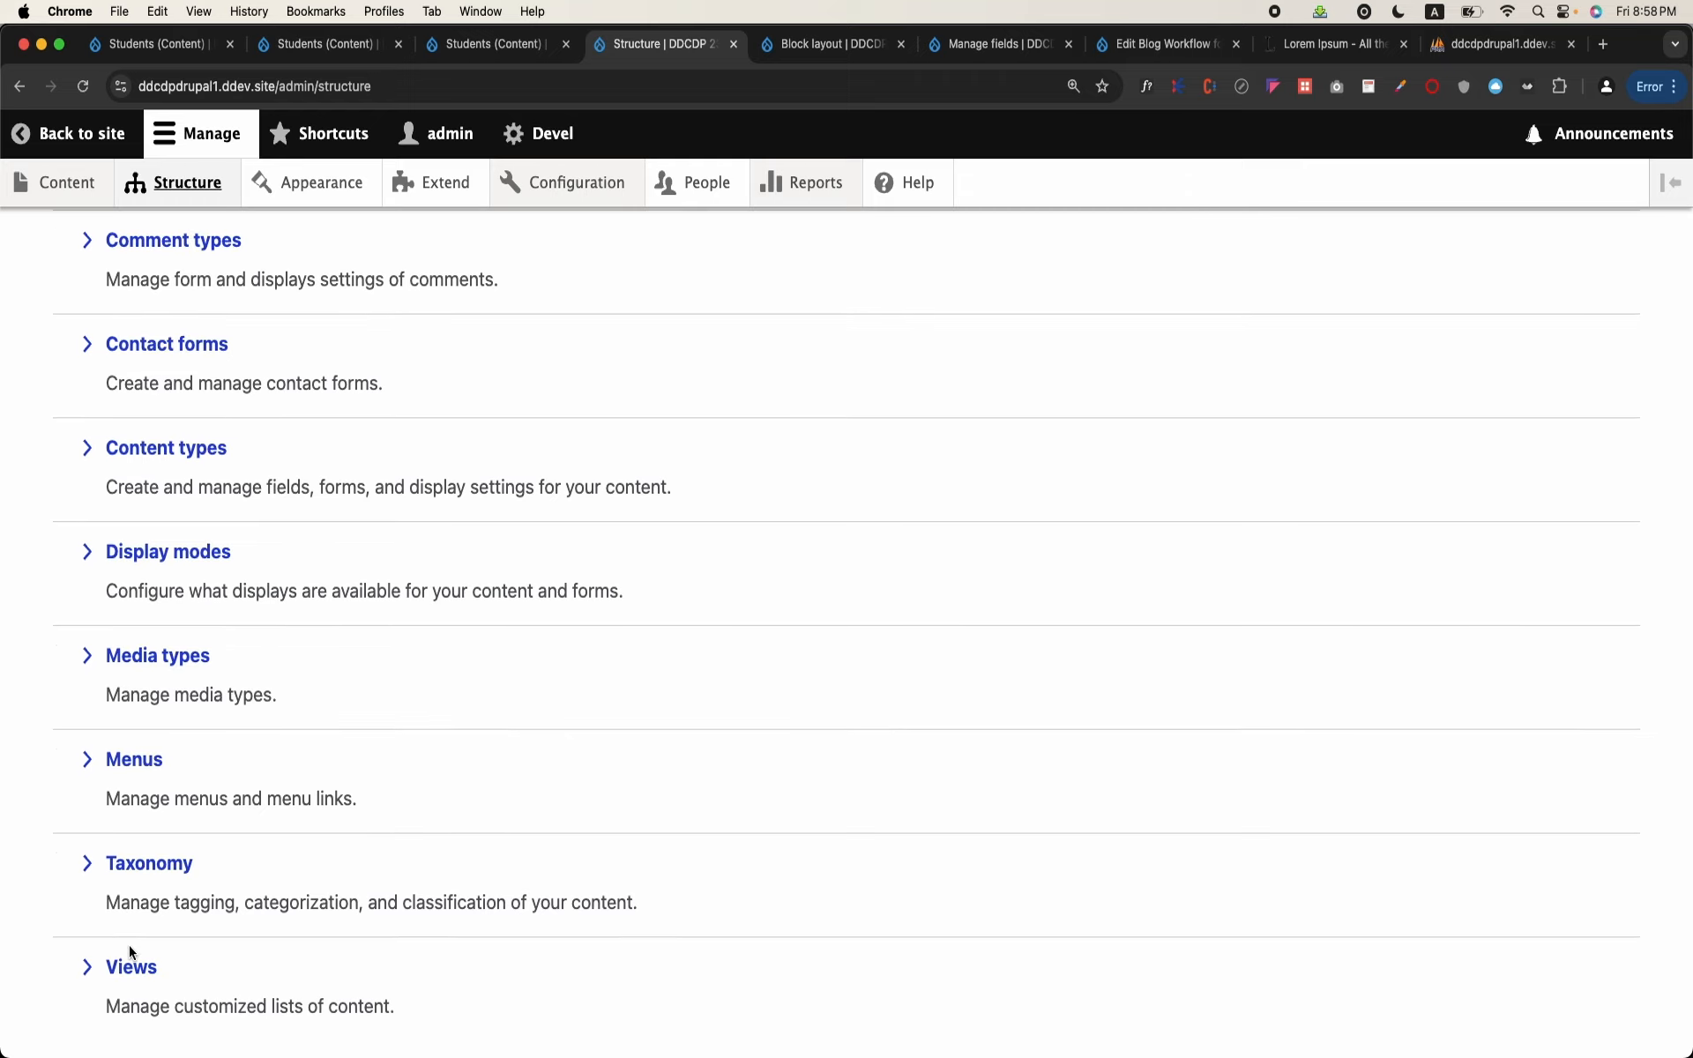
{"action": "scroll", "coordinate": [129, 951], "scroll_direction": "down", "scroll_amount": 1}
{"action": "left_click", "coordinate": [166, 866]}
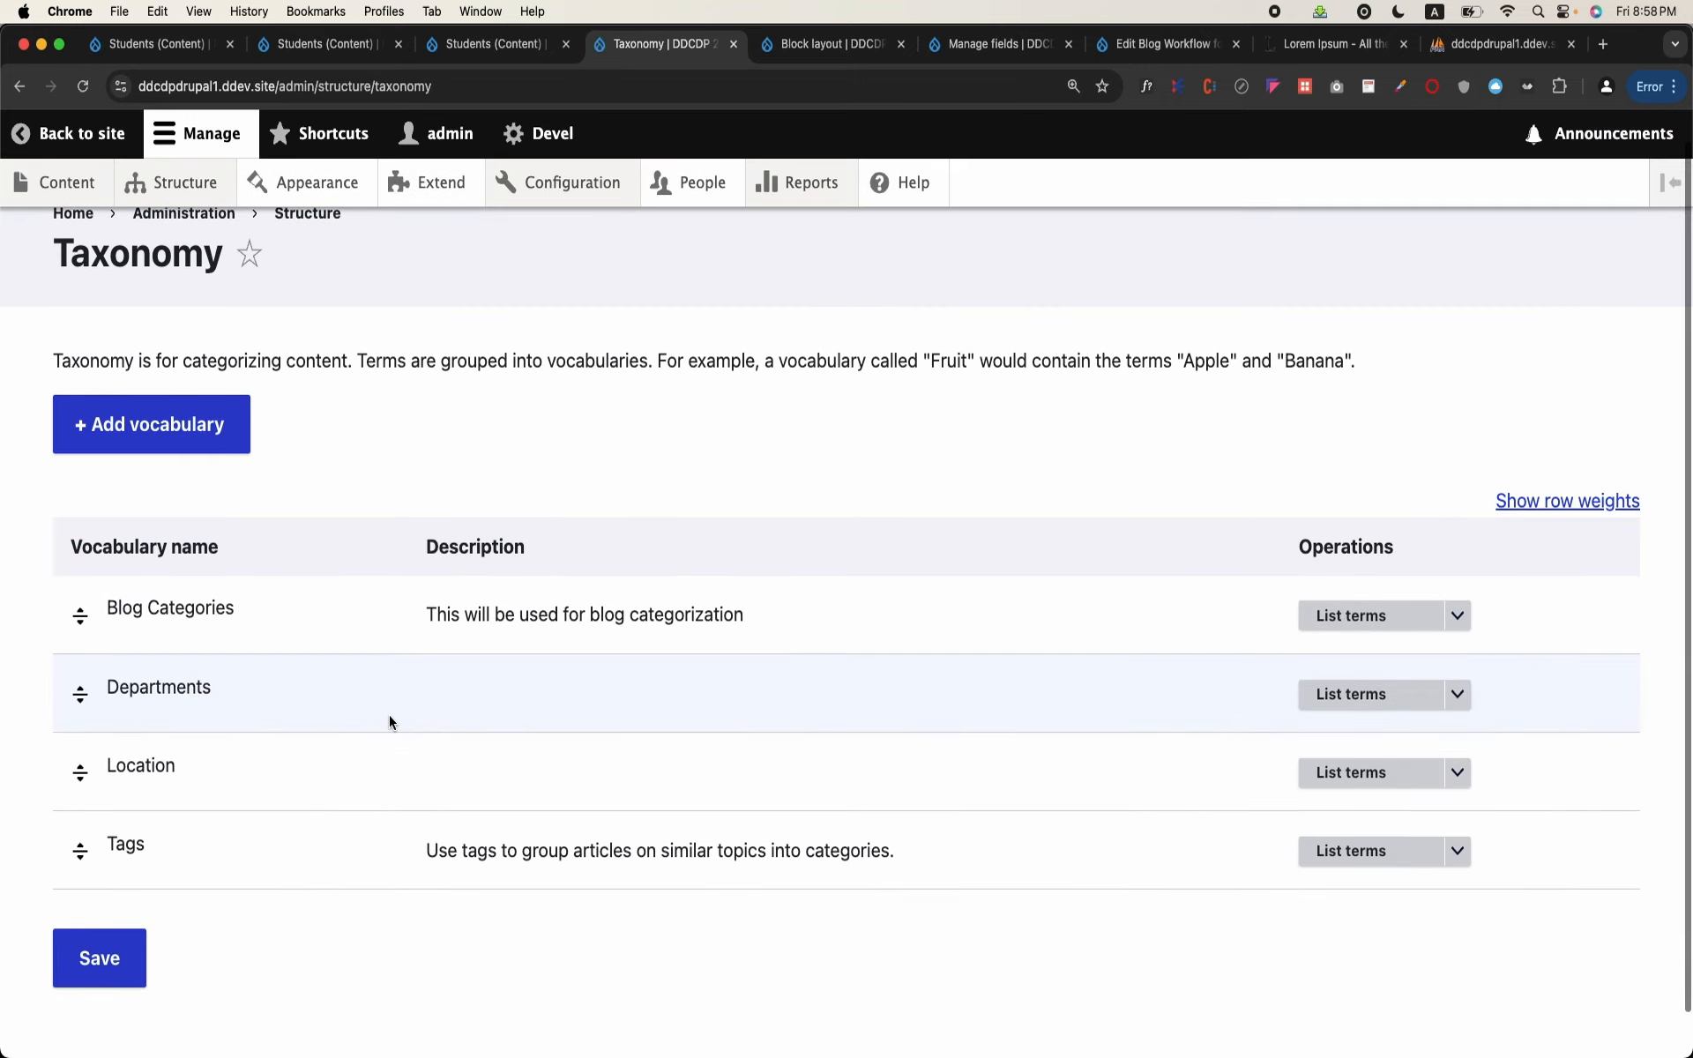
{"action": "left_click", "coordinate": [1358, 694]}
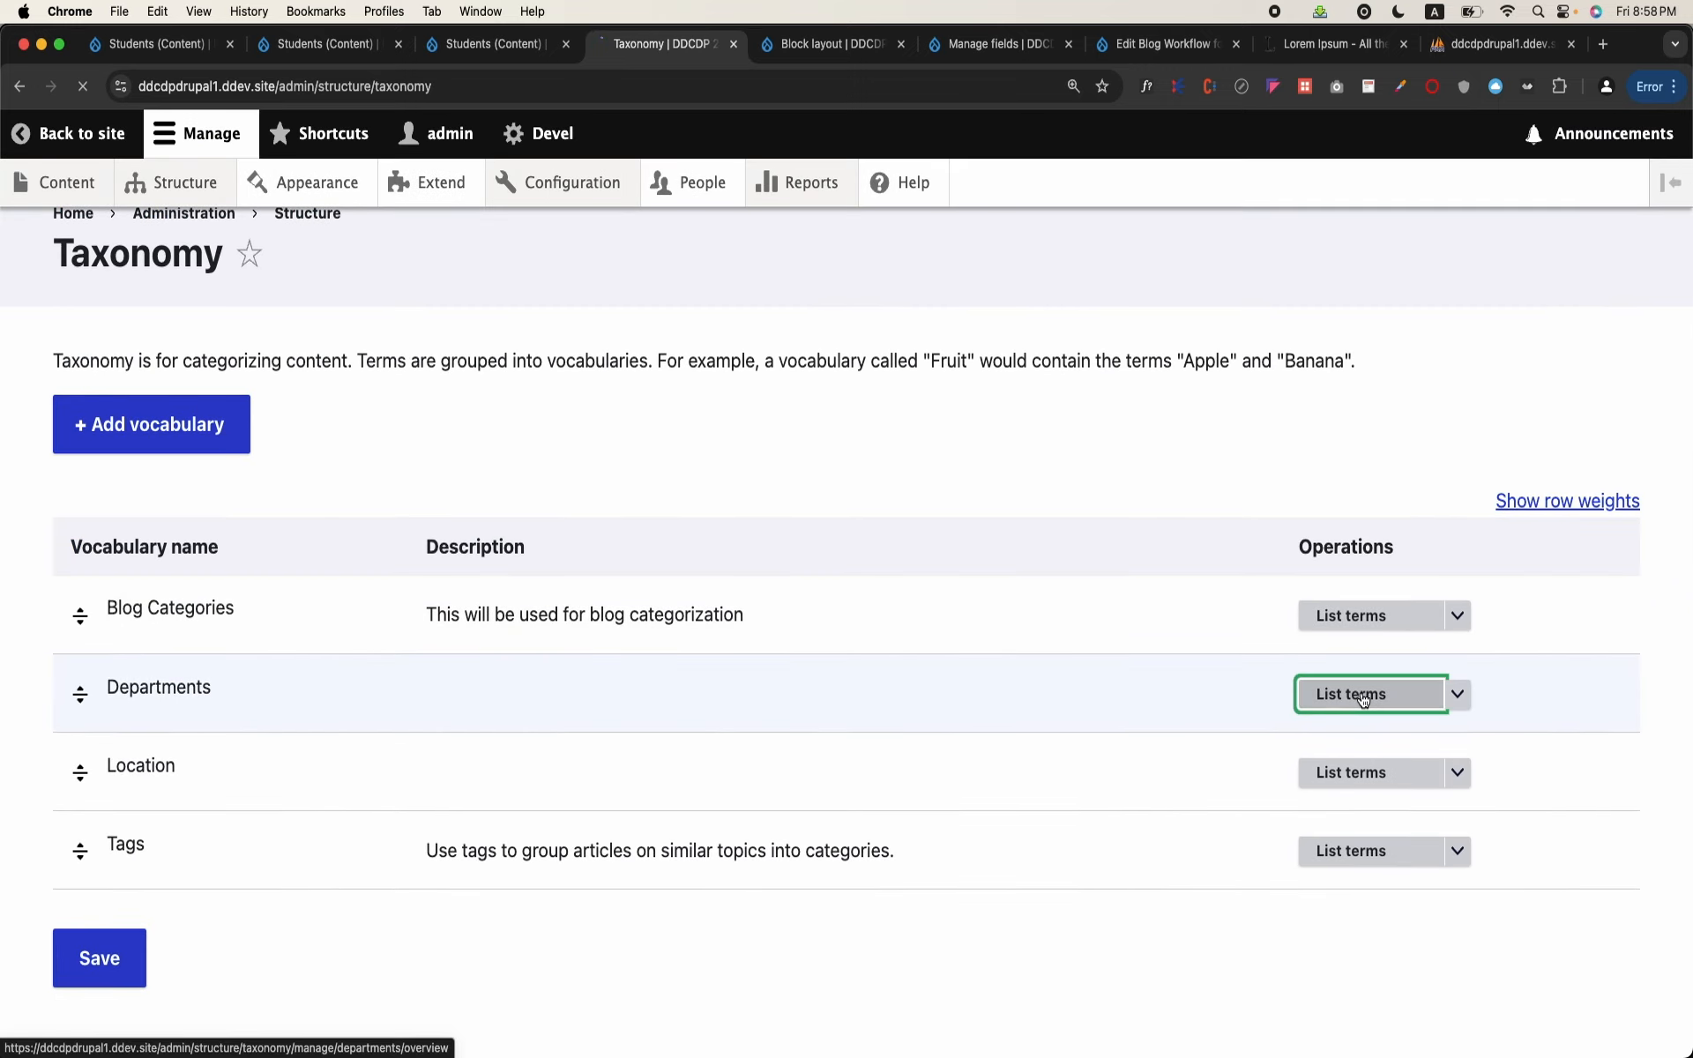
{"action": "scroll", "coordinate": [750, 759], "scroll_direction": "down", "scroll_amount": 3}
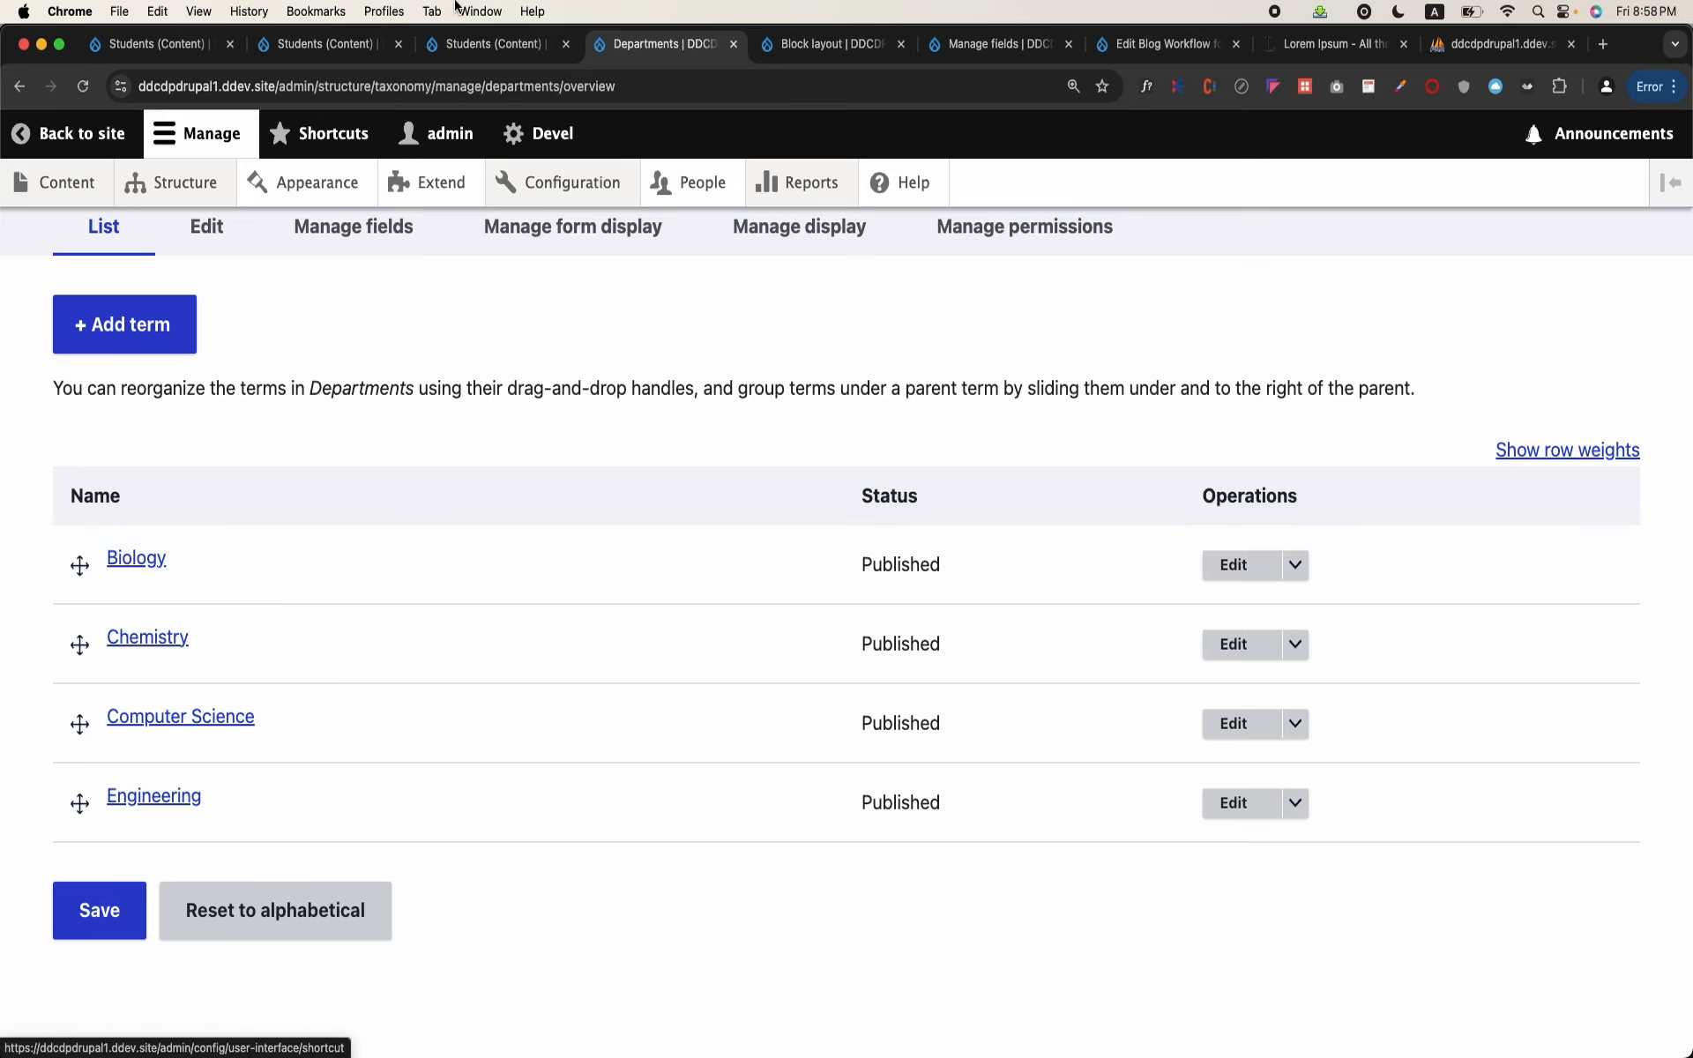
Step: Return to the Students page view and add the Department (field_department) filter criterion, overriding this page only
{"action": "left_click", "coordinate": [466, 46]}
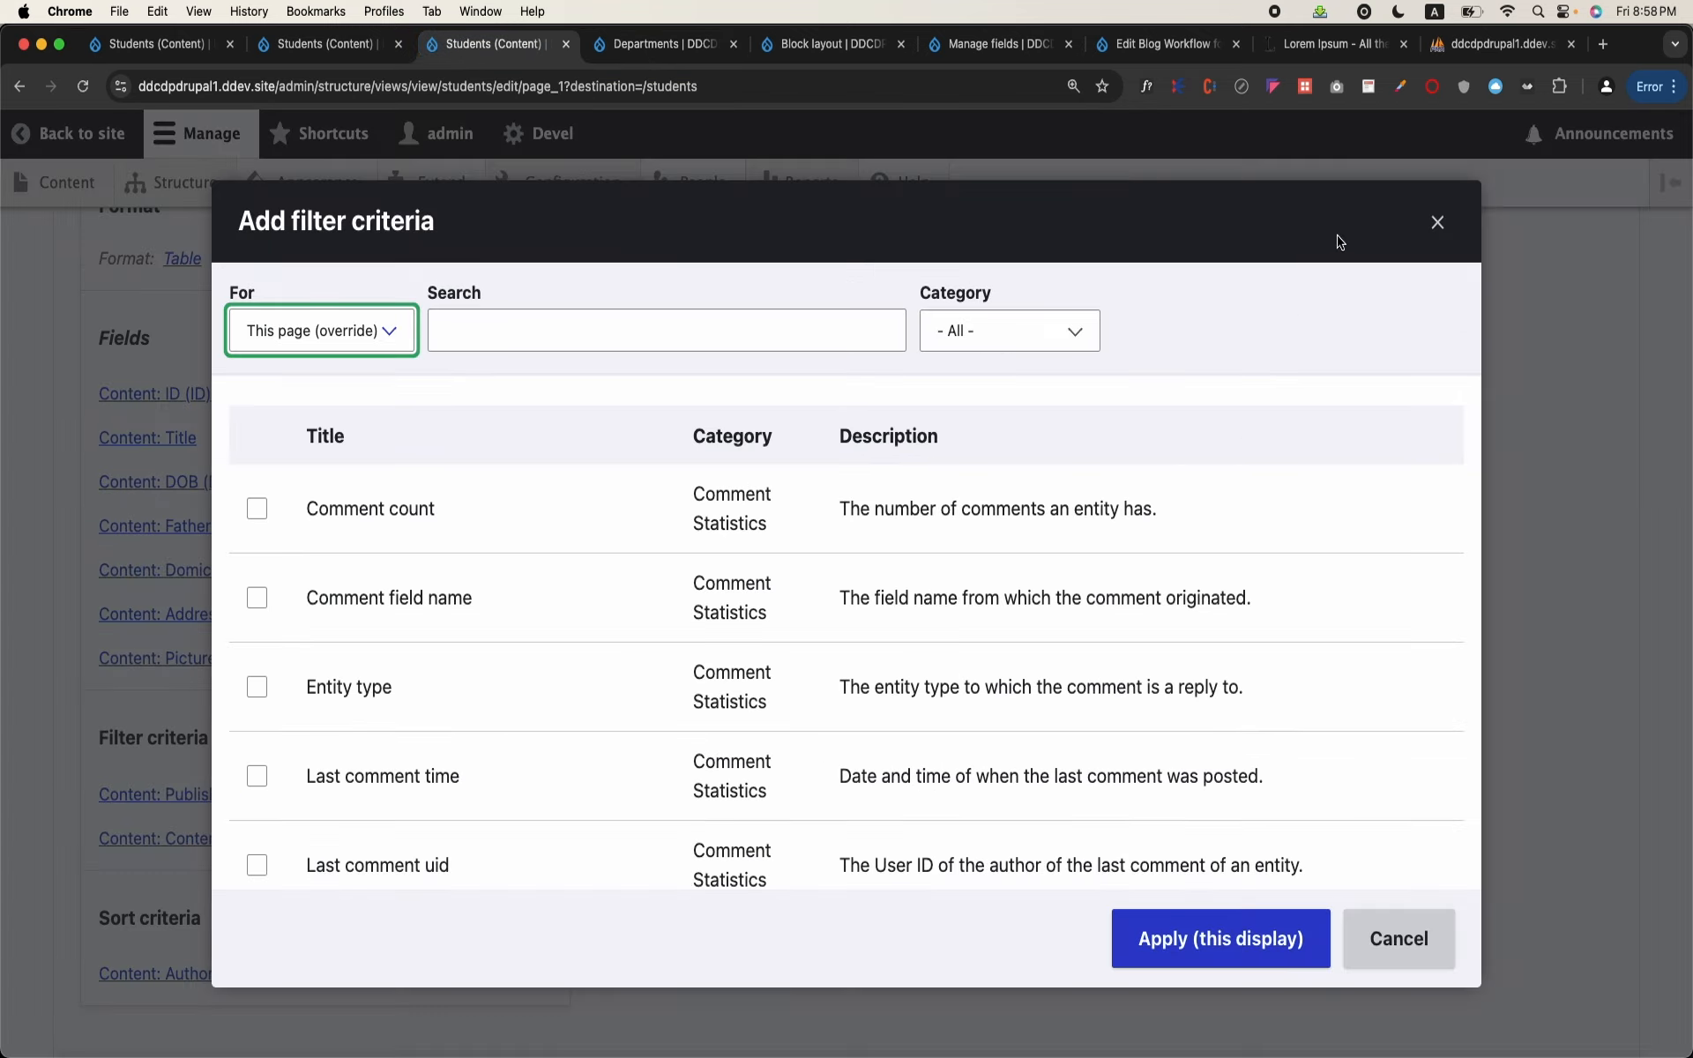
{"action": "left_click", "coordinate": [1438, 221]}
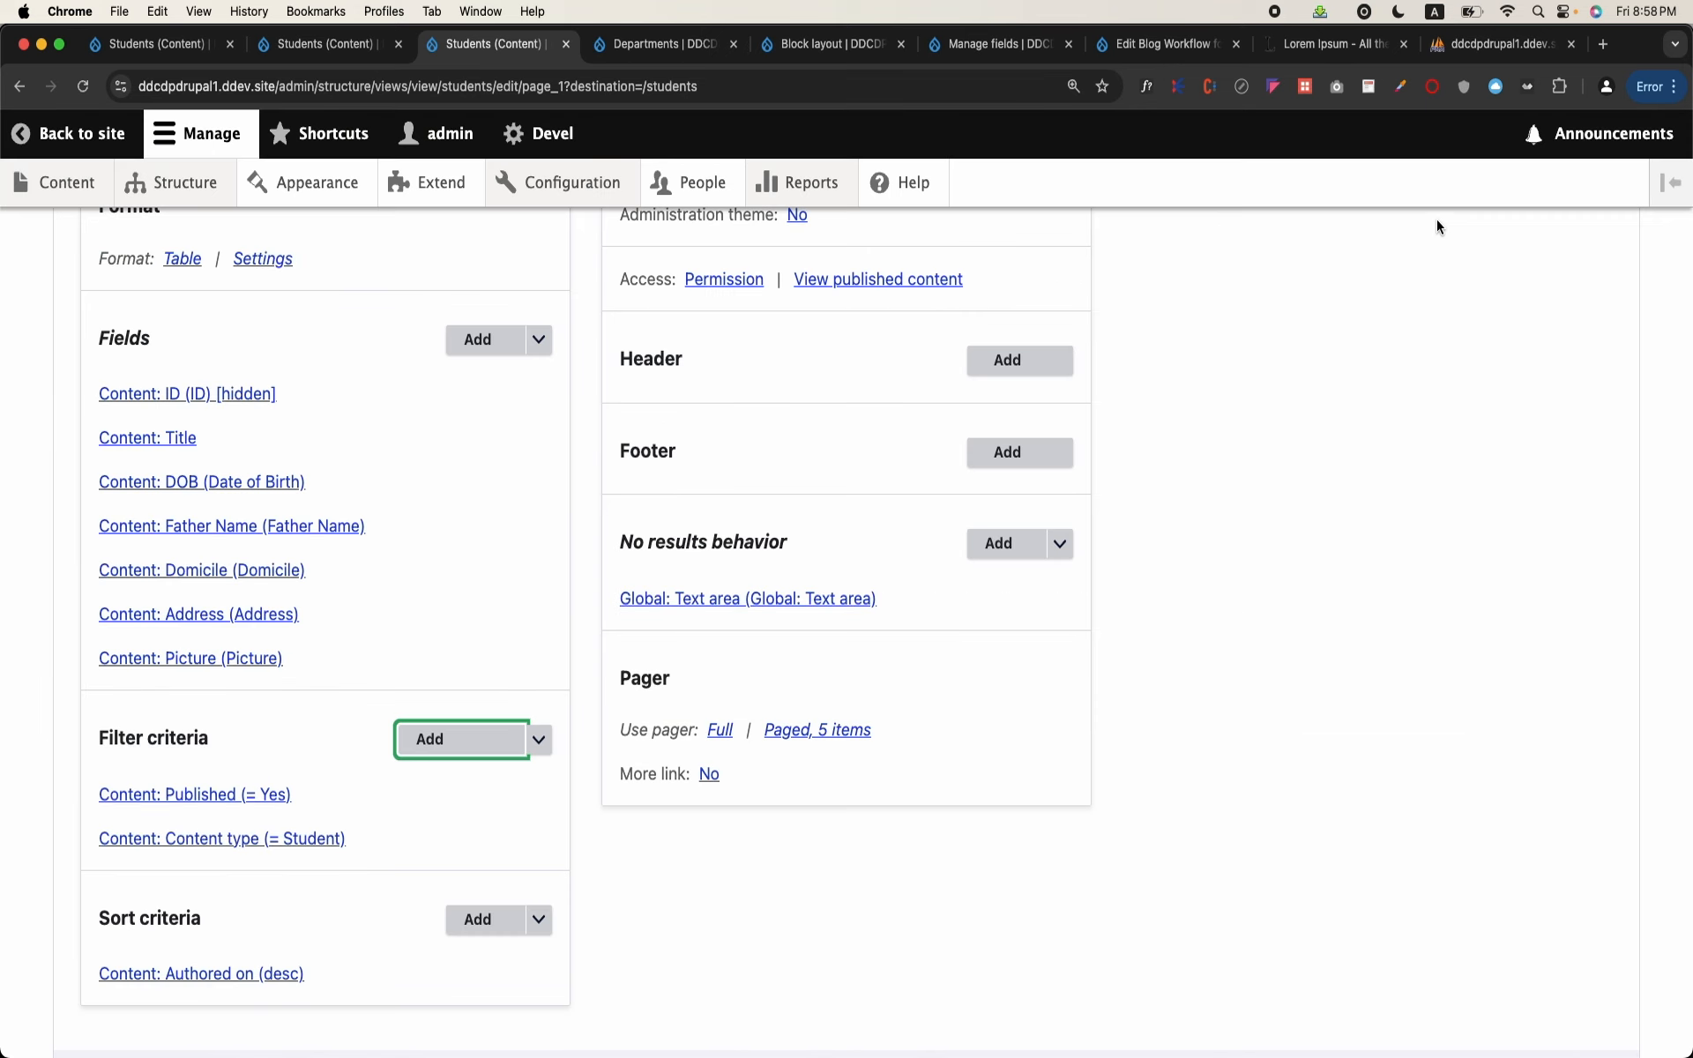
{"action": "left_click", "coordinate": [469, 755]}
{"action": "left_click", "coordinate": [684, 336]}
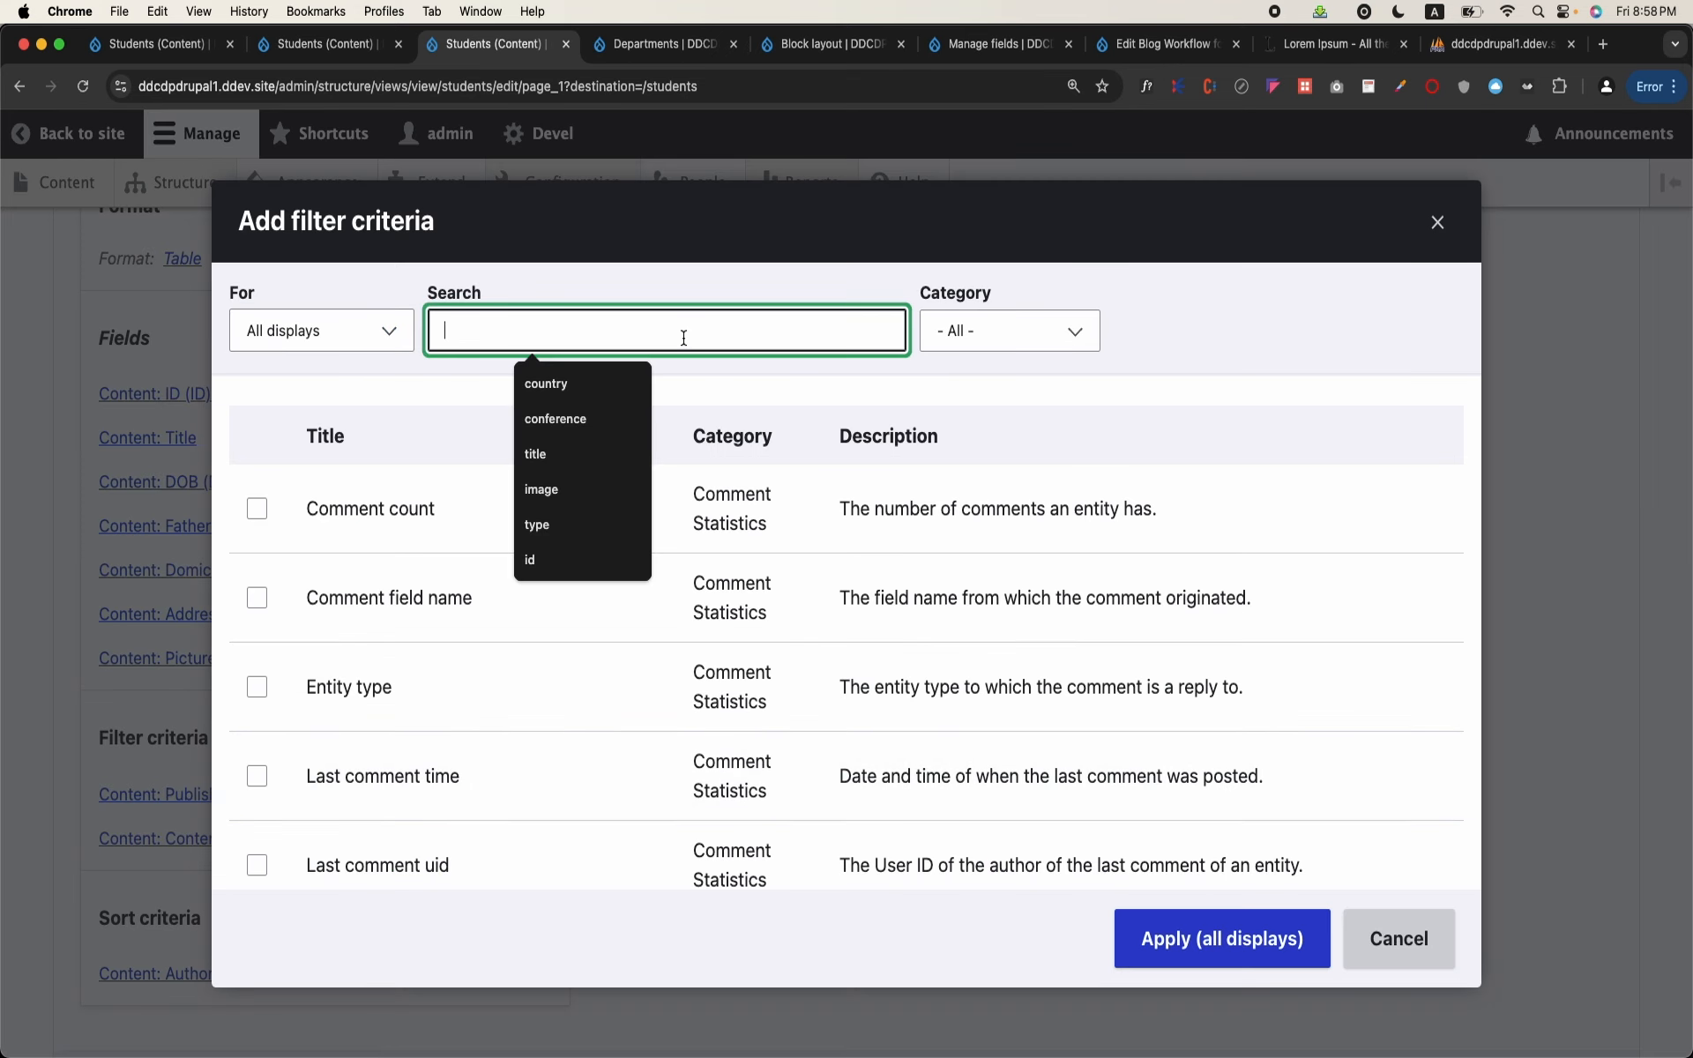
{"action": "type", "text": "depart"}
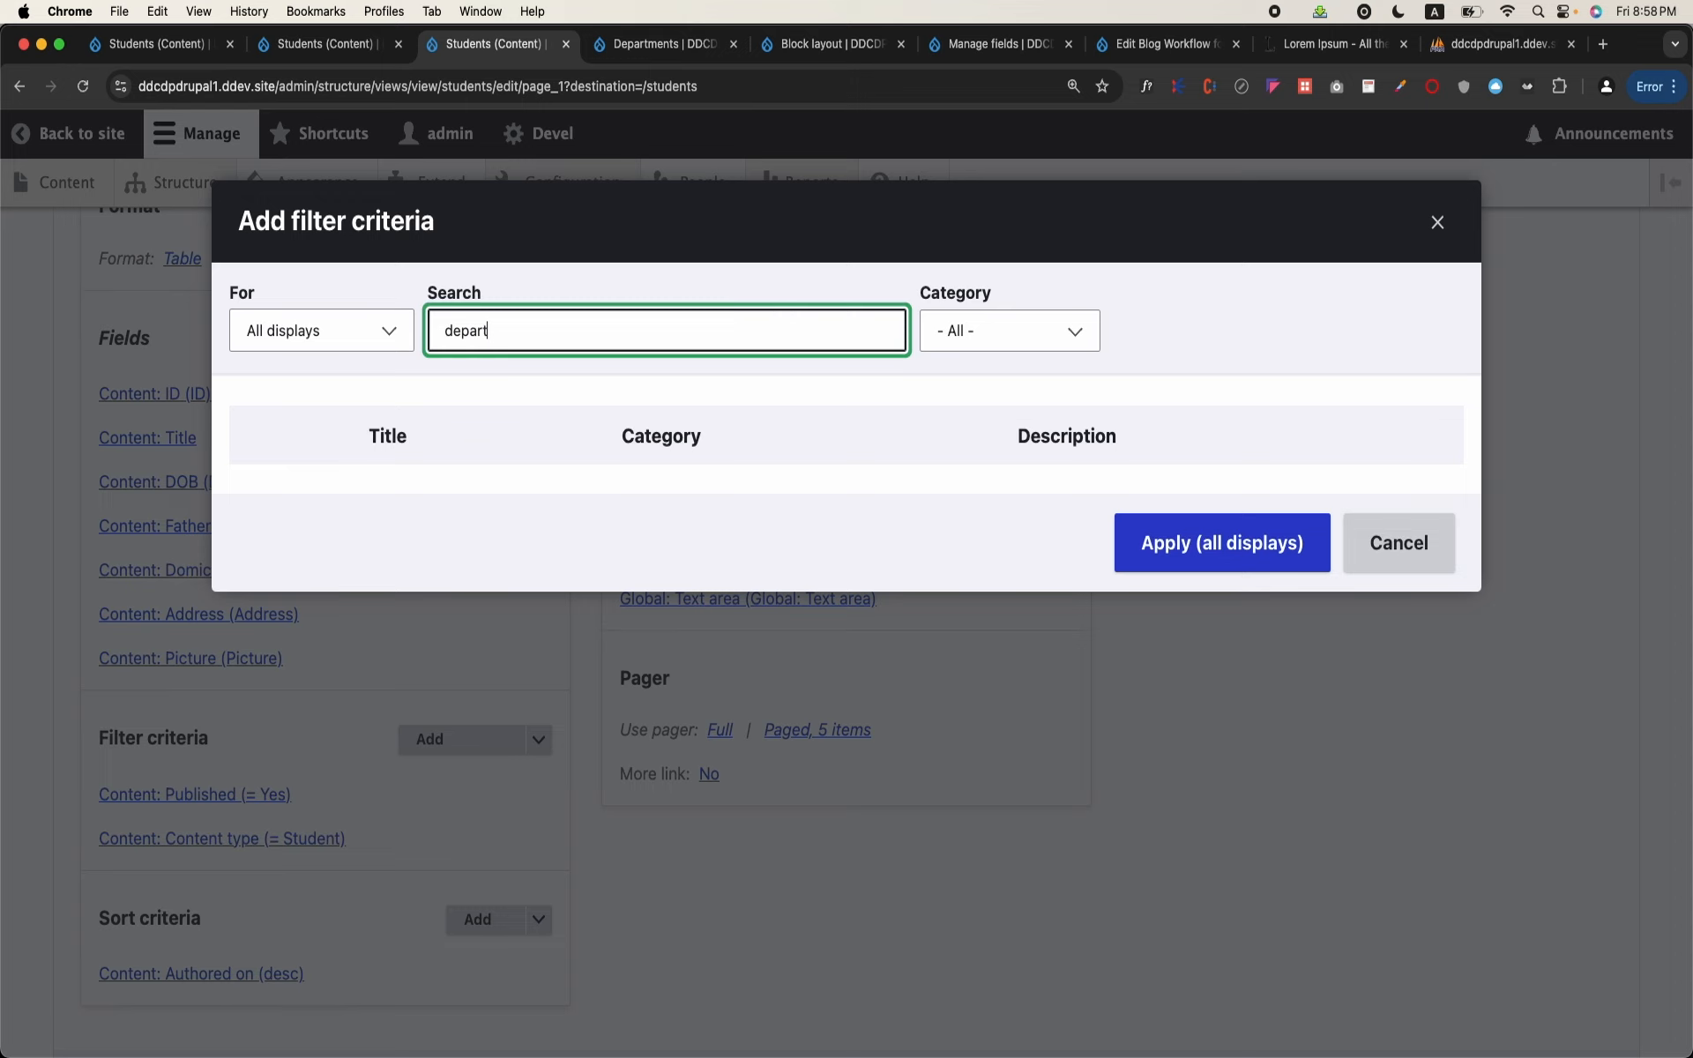
{"action": "left_click", "coordinate": [389, 340]}
{"action": "left_click", "coordinate": [353, 362]}
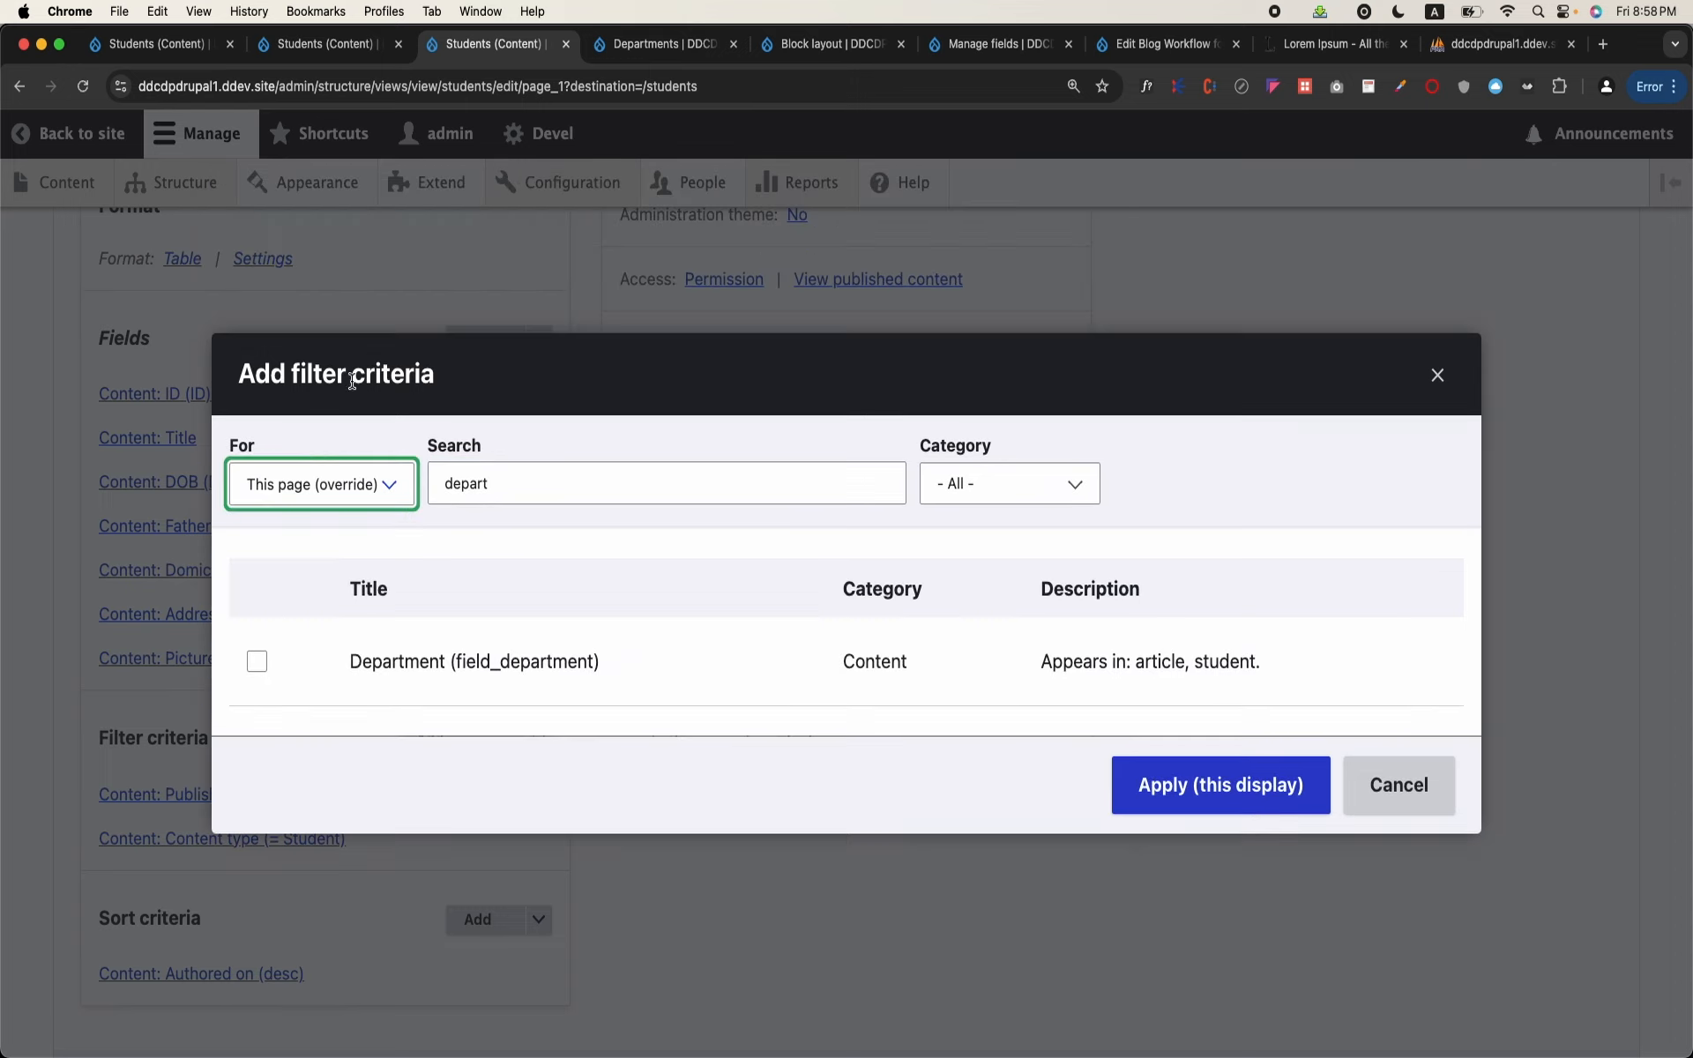
{"action": "left_click", "coordinate": [257, 662]}
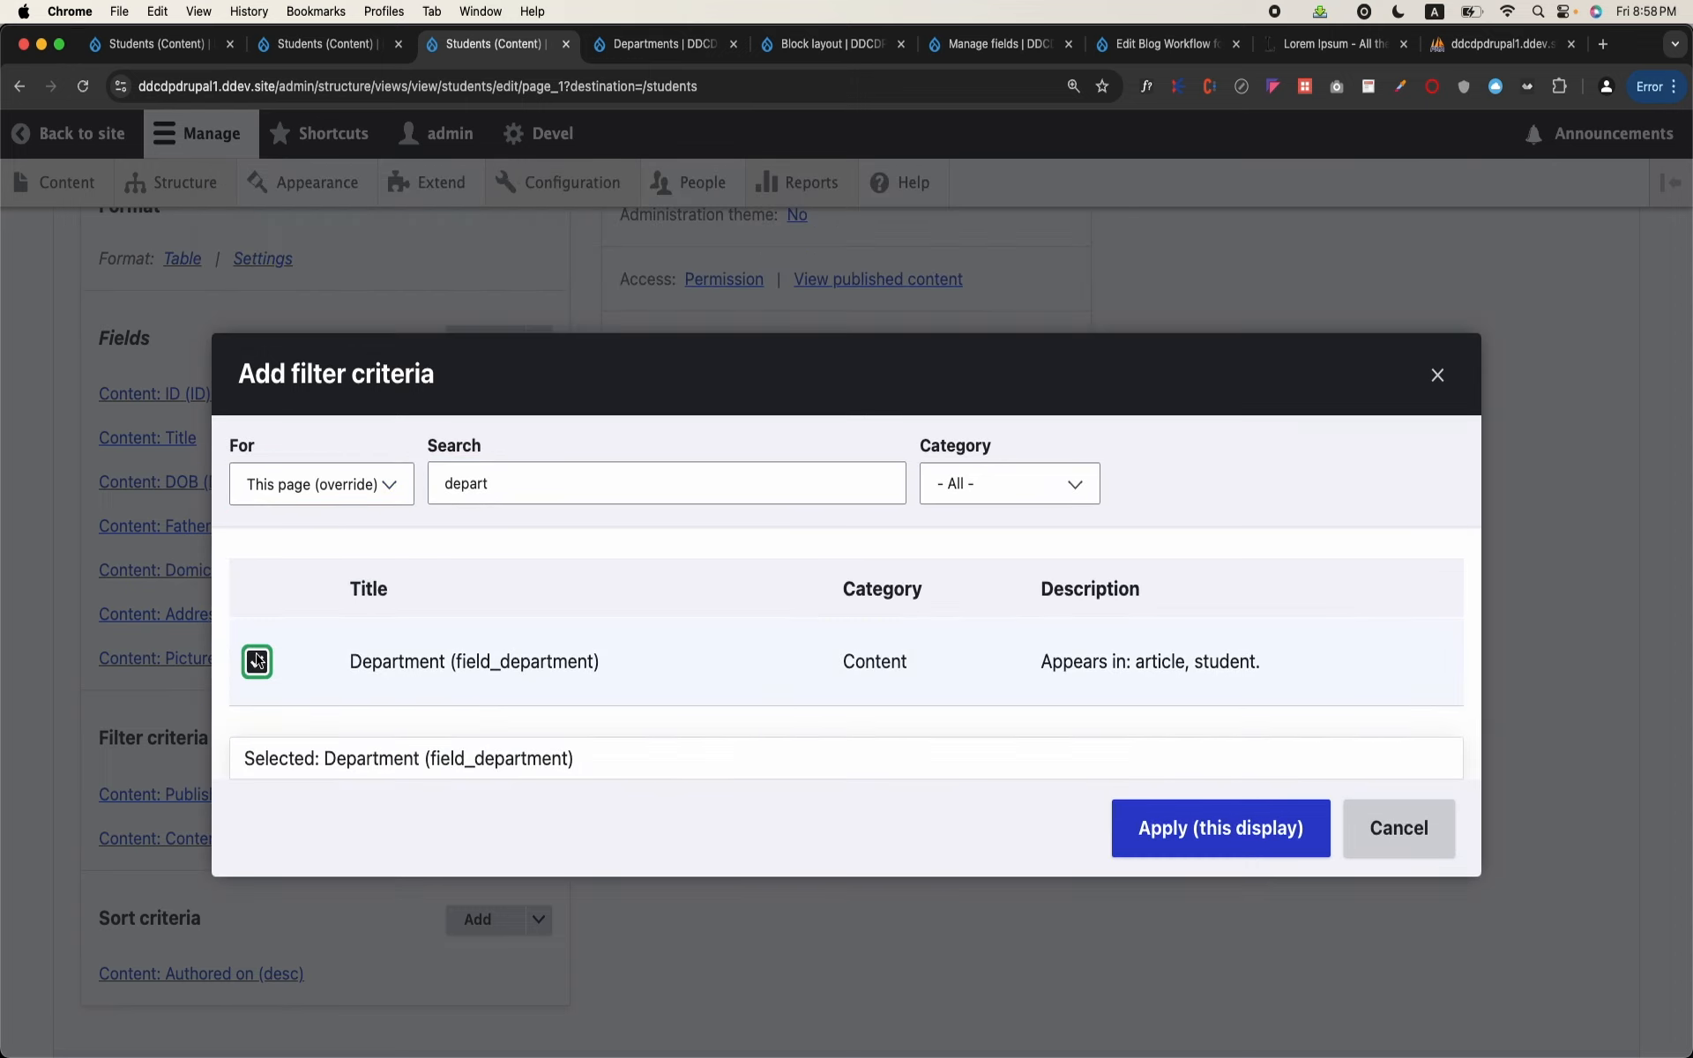
{"action": "left_click", "coordinate": [1202, 812]}
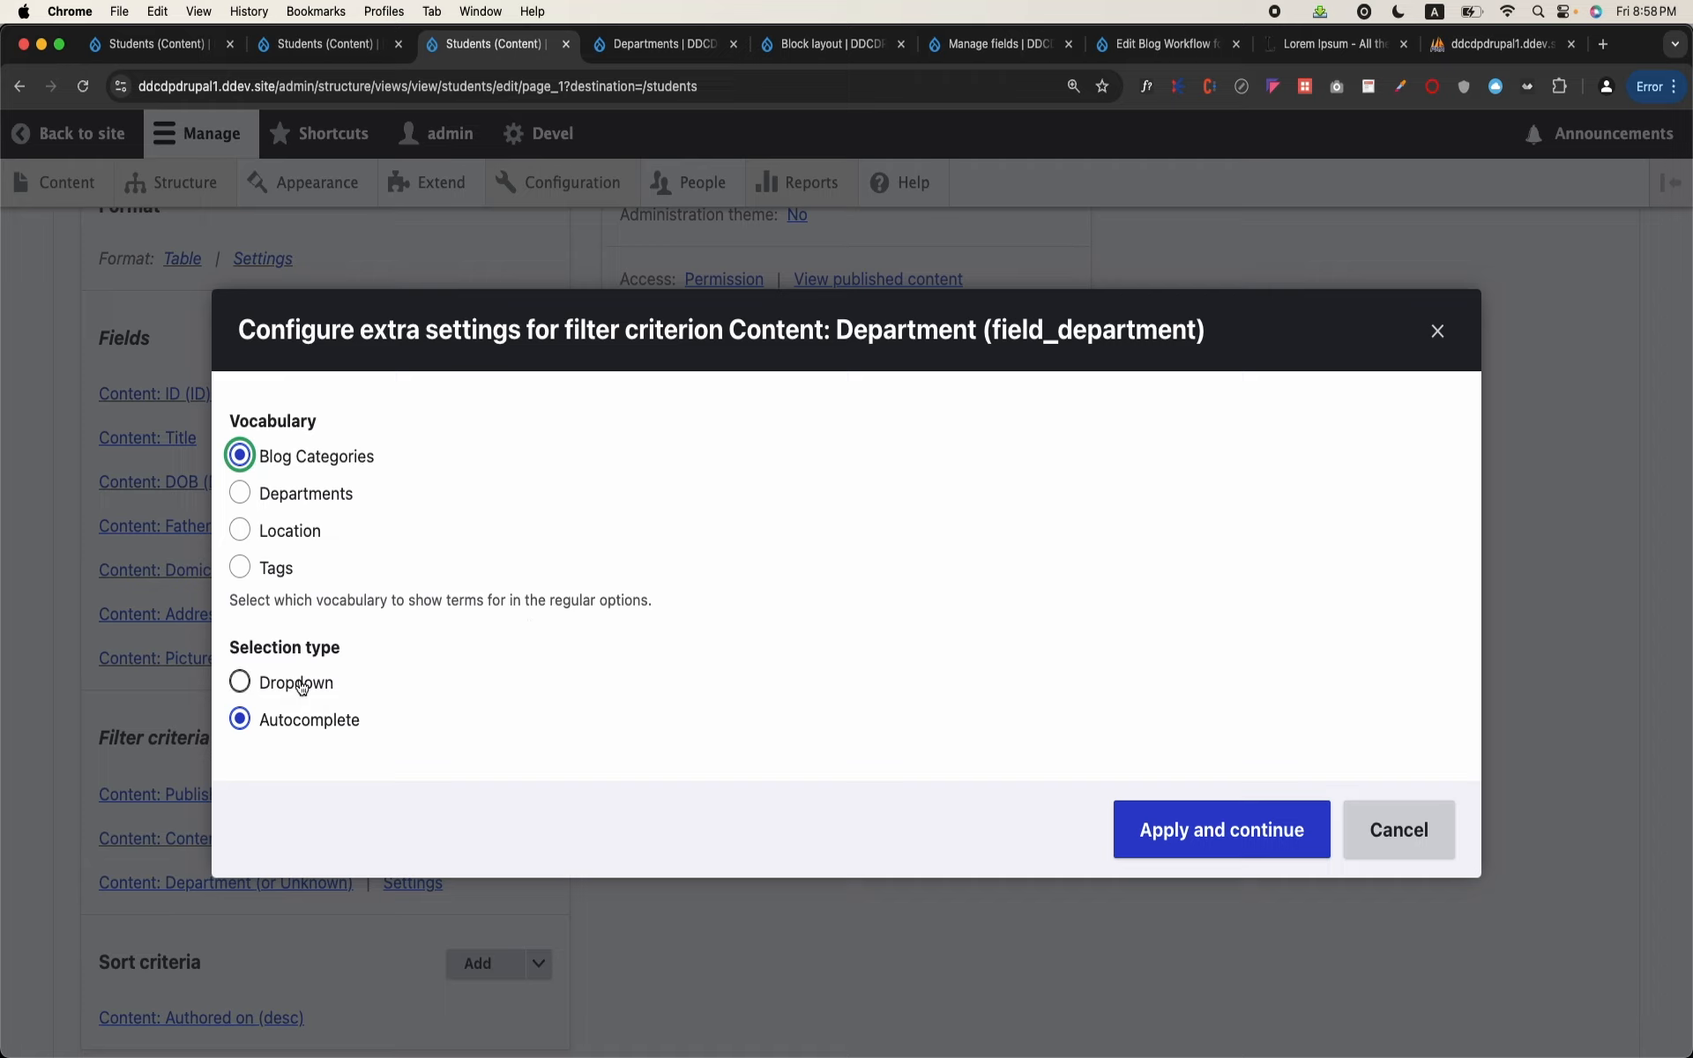
Step: Configure the Department filter to use the Departments vocabulary with Dropdown selection and the term hierarchy shown
{"action": "left_click", "coordinate": [278, 491]}
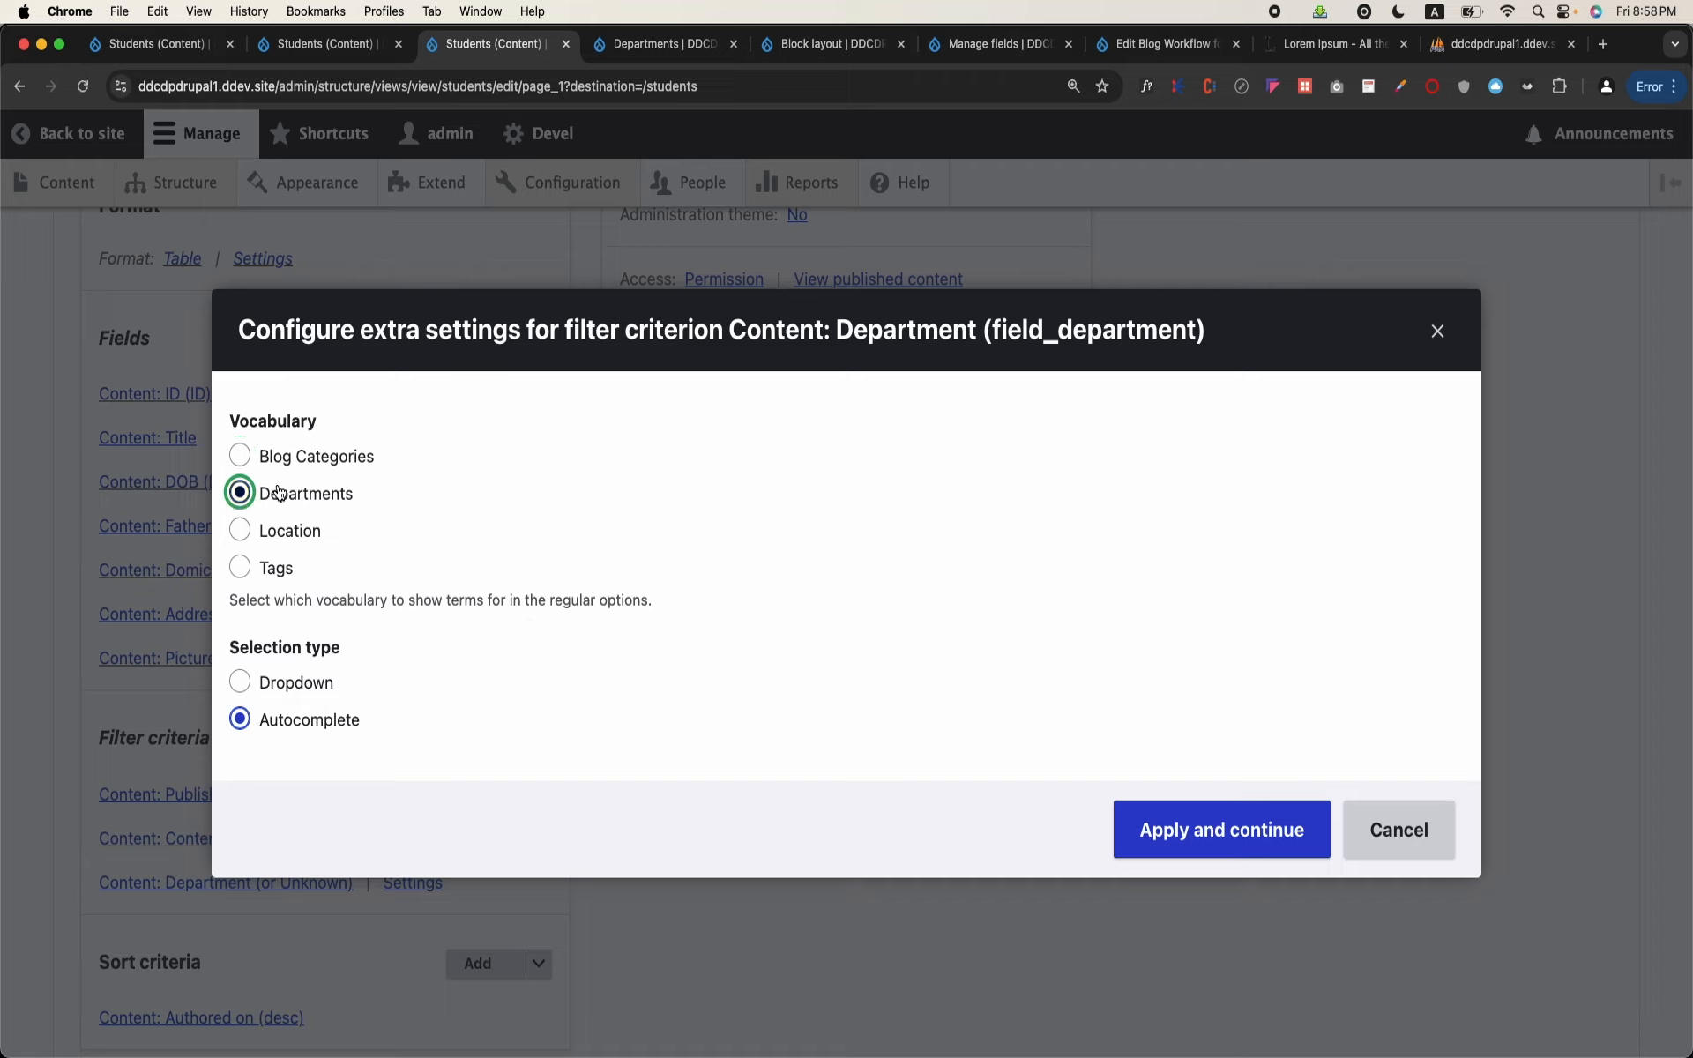
{"action": "left_click", "coordinate": [239, 681]}
{"action": "scroll", "coordinate": [396, 706], "scroll_direction": "down", "scroll_amount": 1}
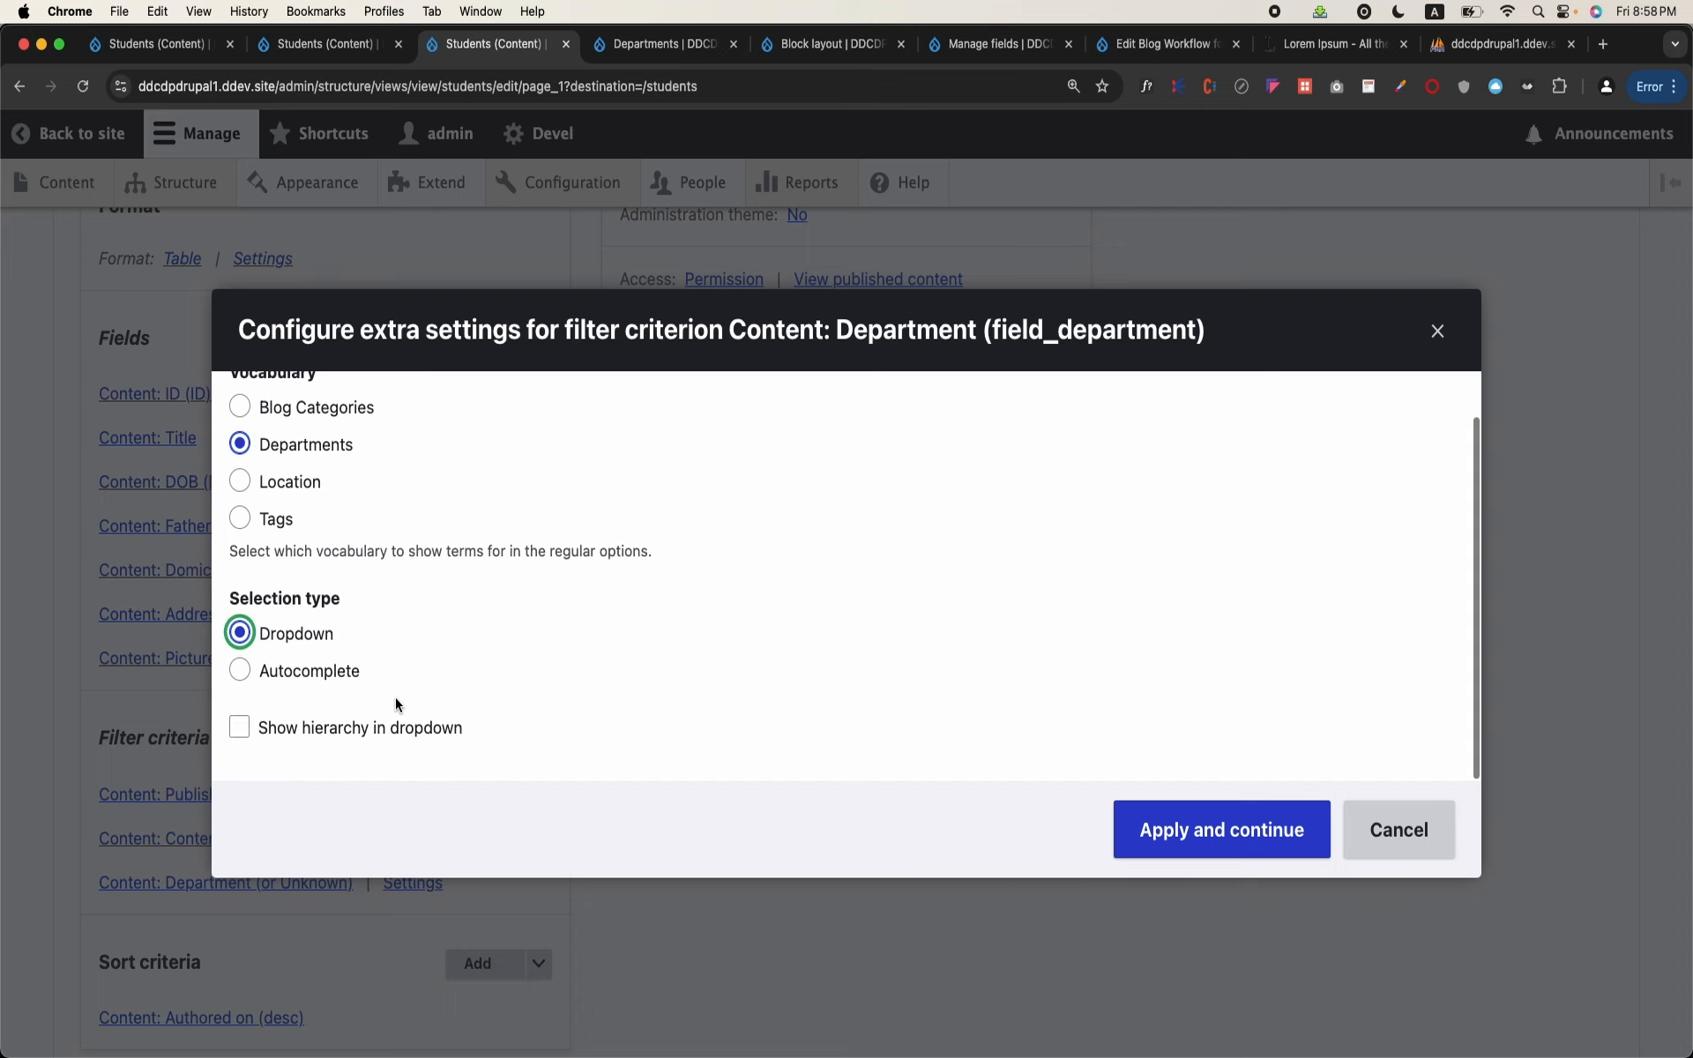
{"action": "left_click", "coordinate": [334, 734]}
{"action": "left_click", "coordinate": [1156, 829]}
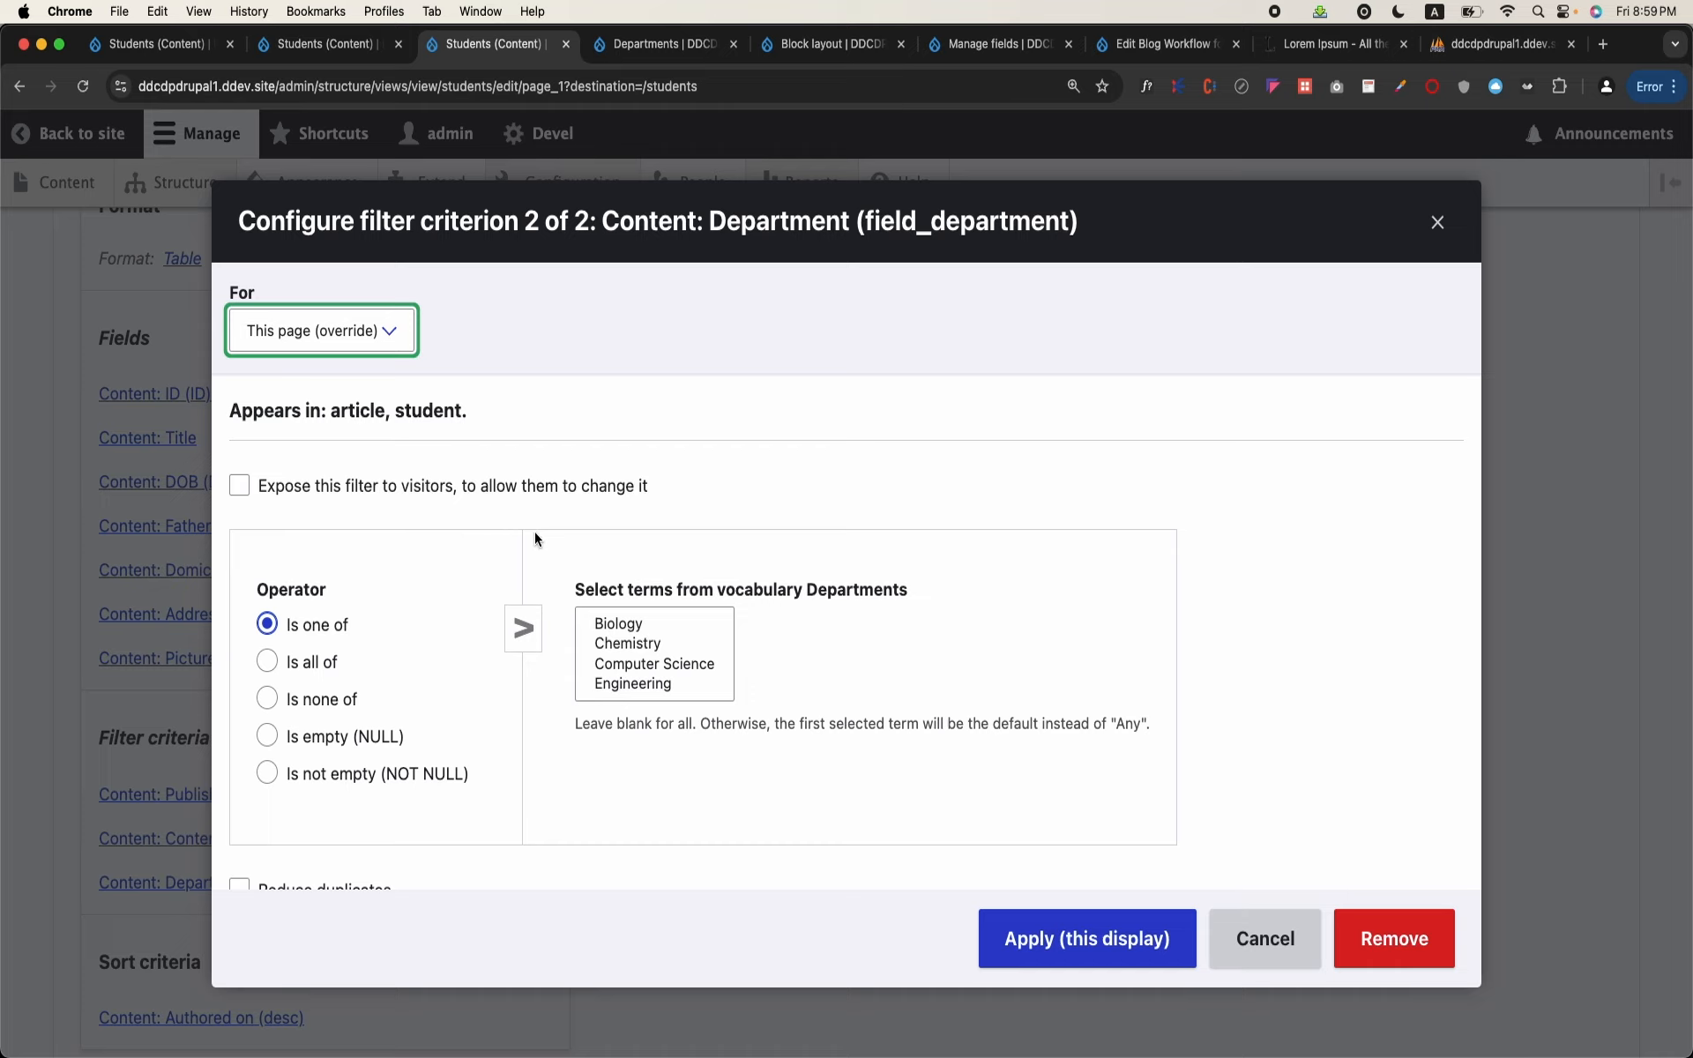
Step: Restrict the Department filter to the term Biology with the "Is one of" operator and apply it to this display
{"action": "left_click", "coordinate": [615, 626]}
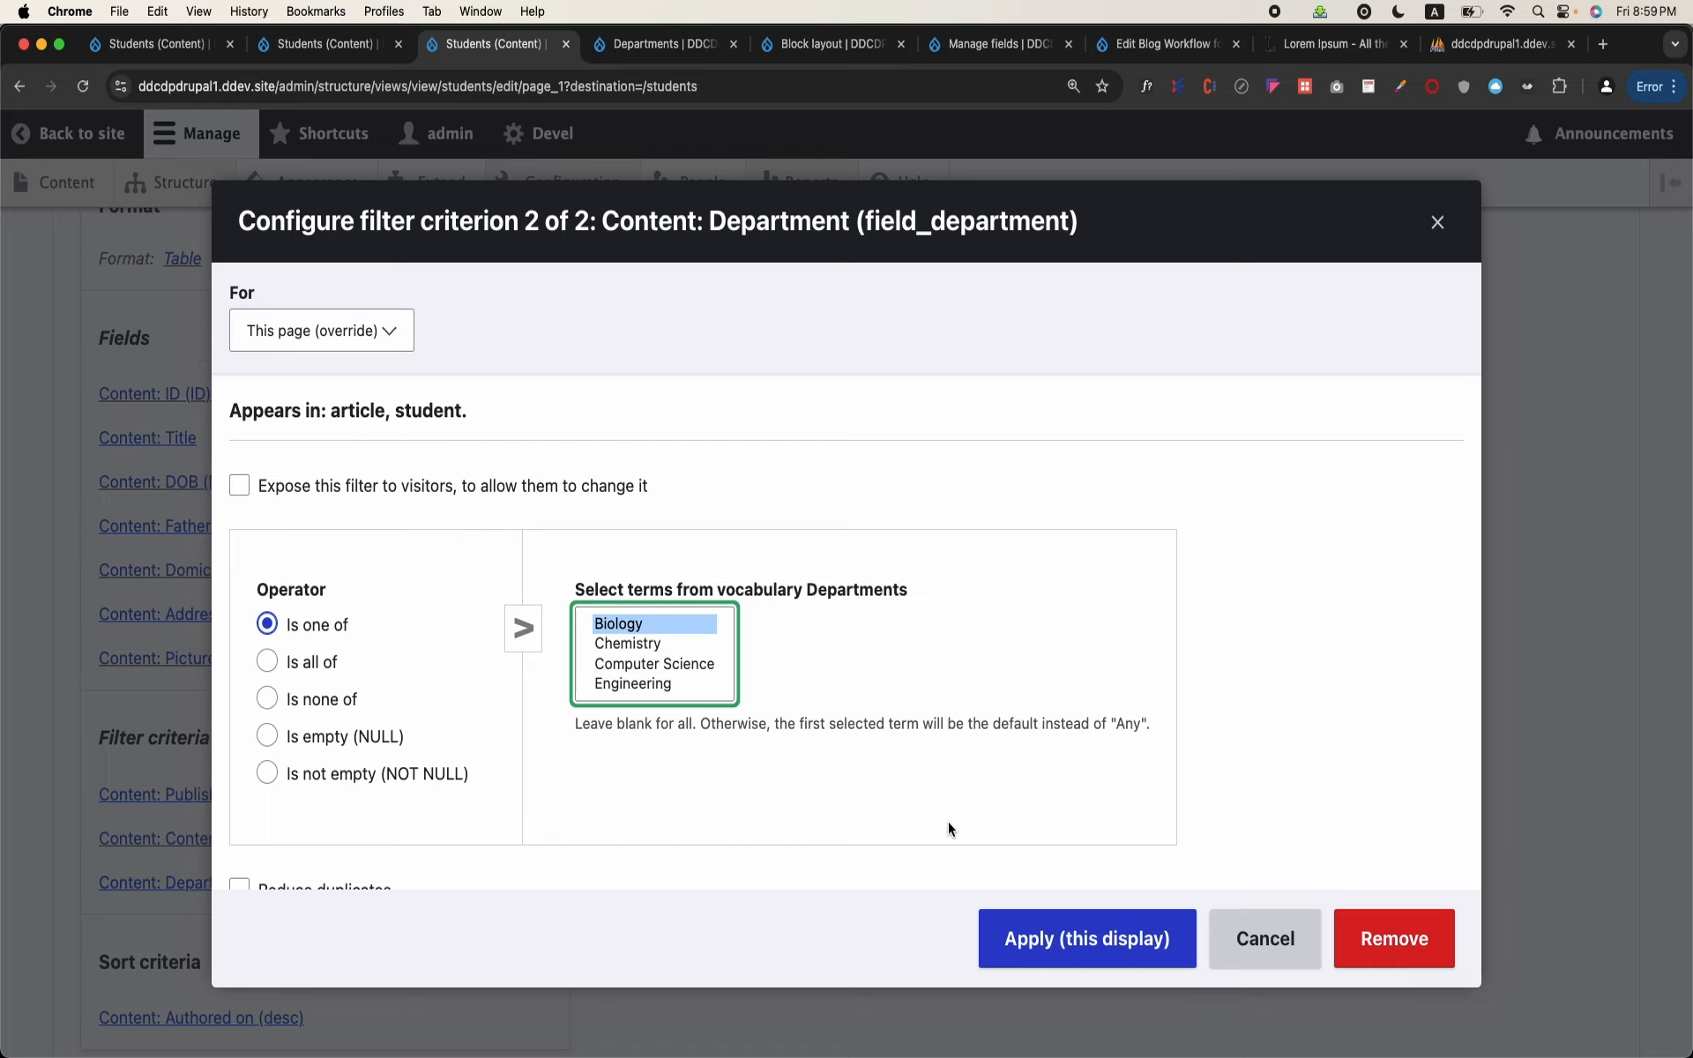
{"action": "left_click", "coordinate": [1077, 939]}
{"action": "scroll", "coordinate": [774, 844], "scroll_direction": "down", "scroll_amount": 20}
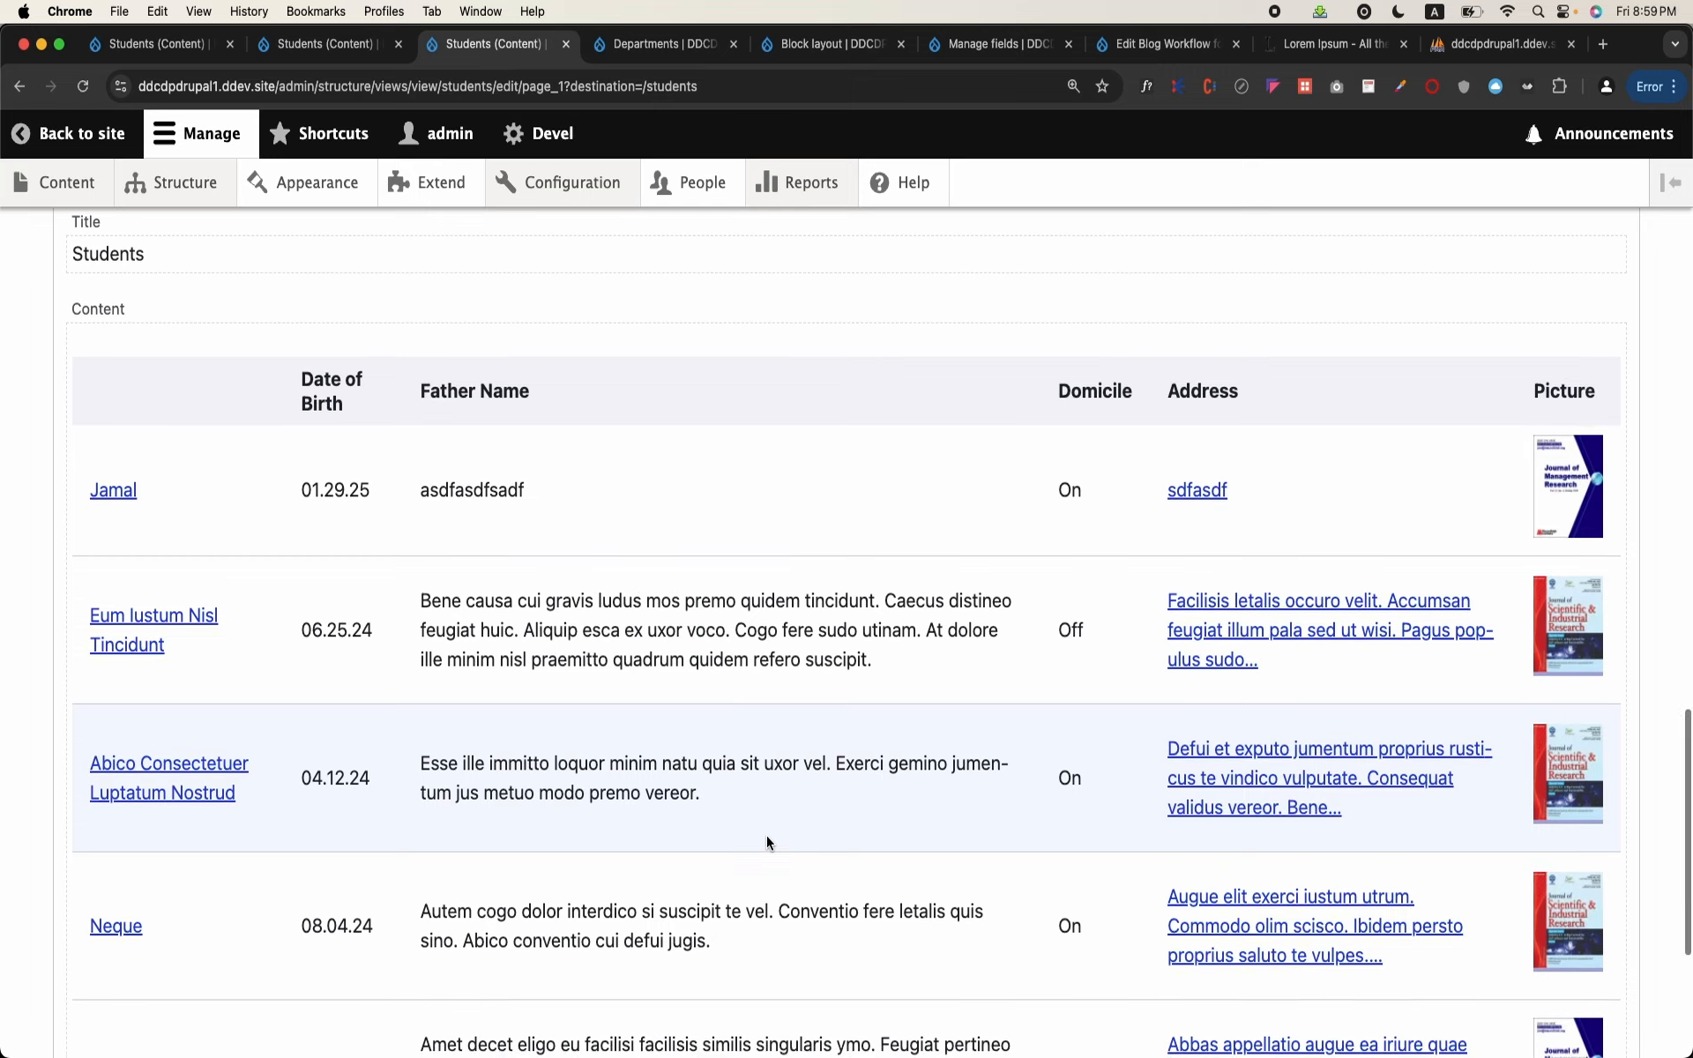
Step: Add the Department field to the student table, keeping its default settings and overriding this page only
{"action": "scroll", "coordinate": [765, 834], "scroll_direction": "up", "scroll_amount": 15}
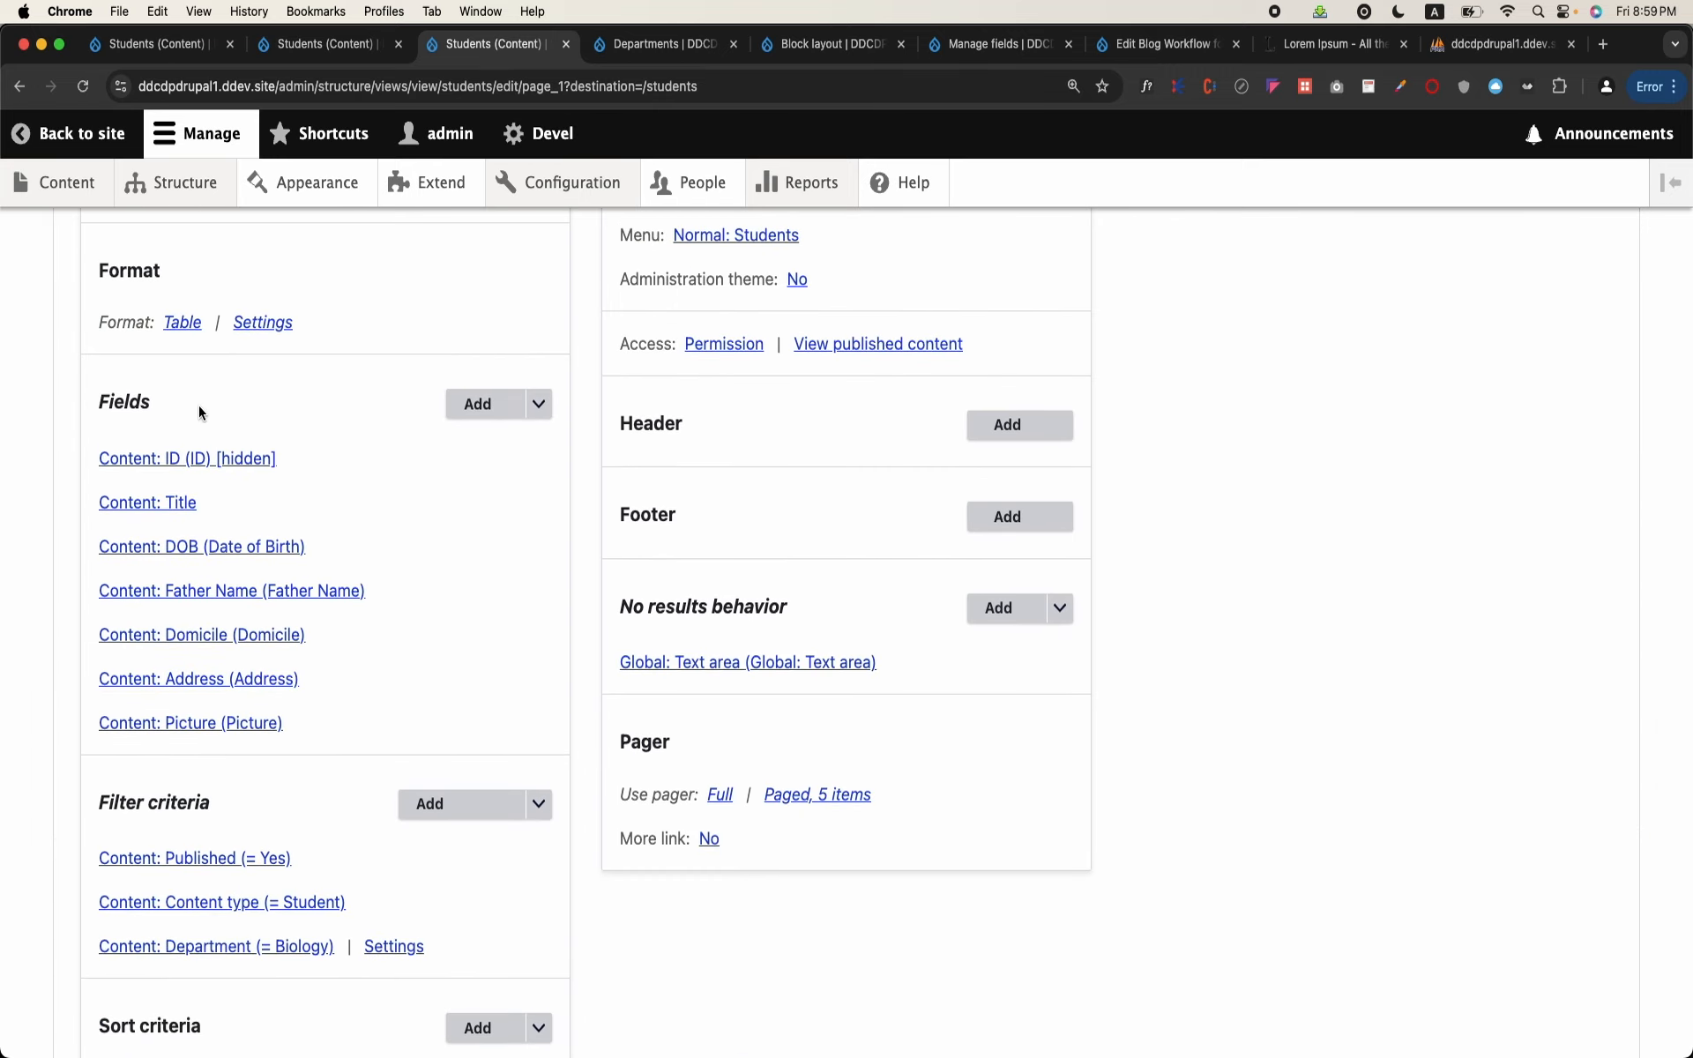
{"action": "left_click", "coordinate": [489, 397]}
{"action": "type", "text": "deoa"}
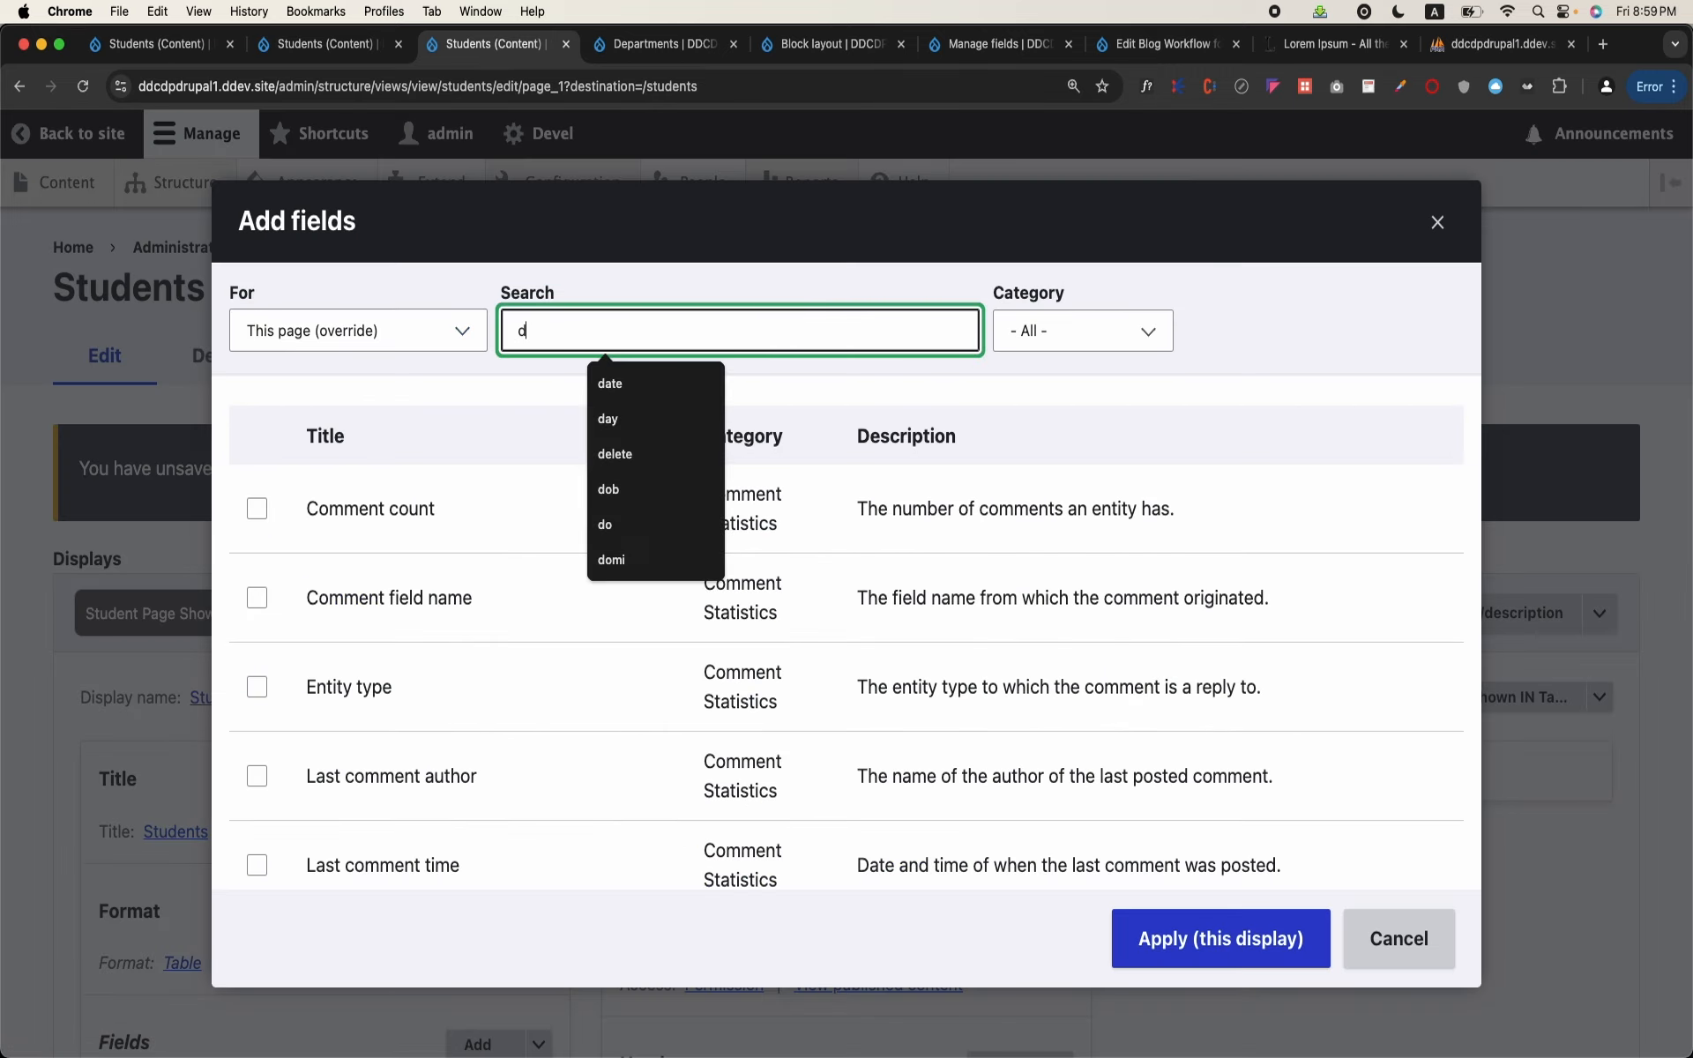
{"action": "key", "text": "BackSpace"}
{"action": "key", "text": "BackSpace"}
{"action": "type", "text": "part"}
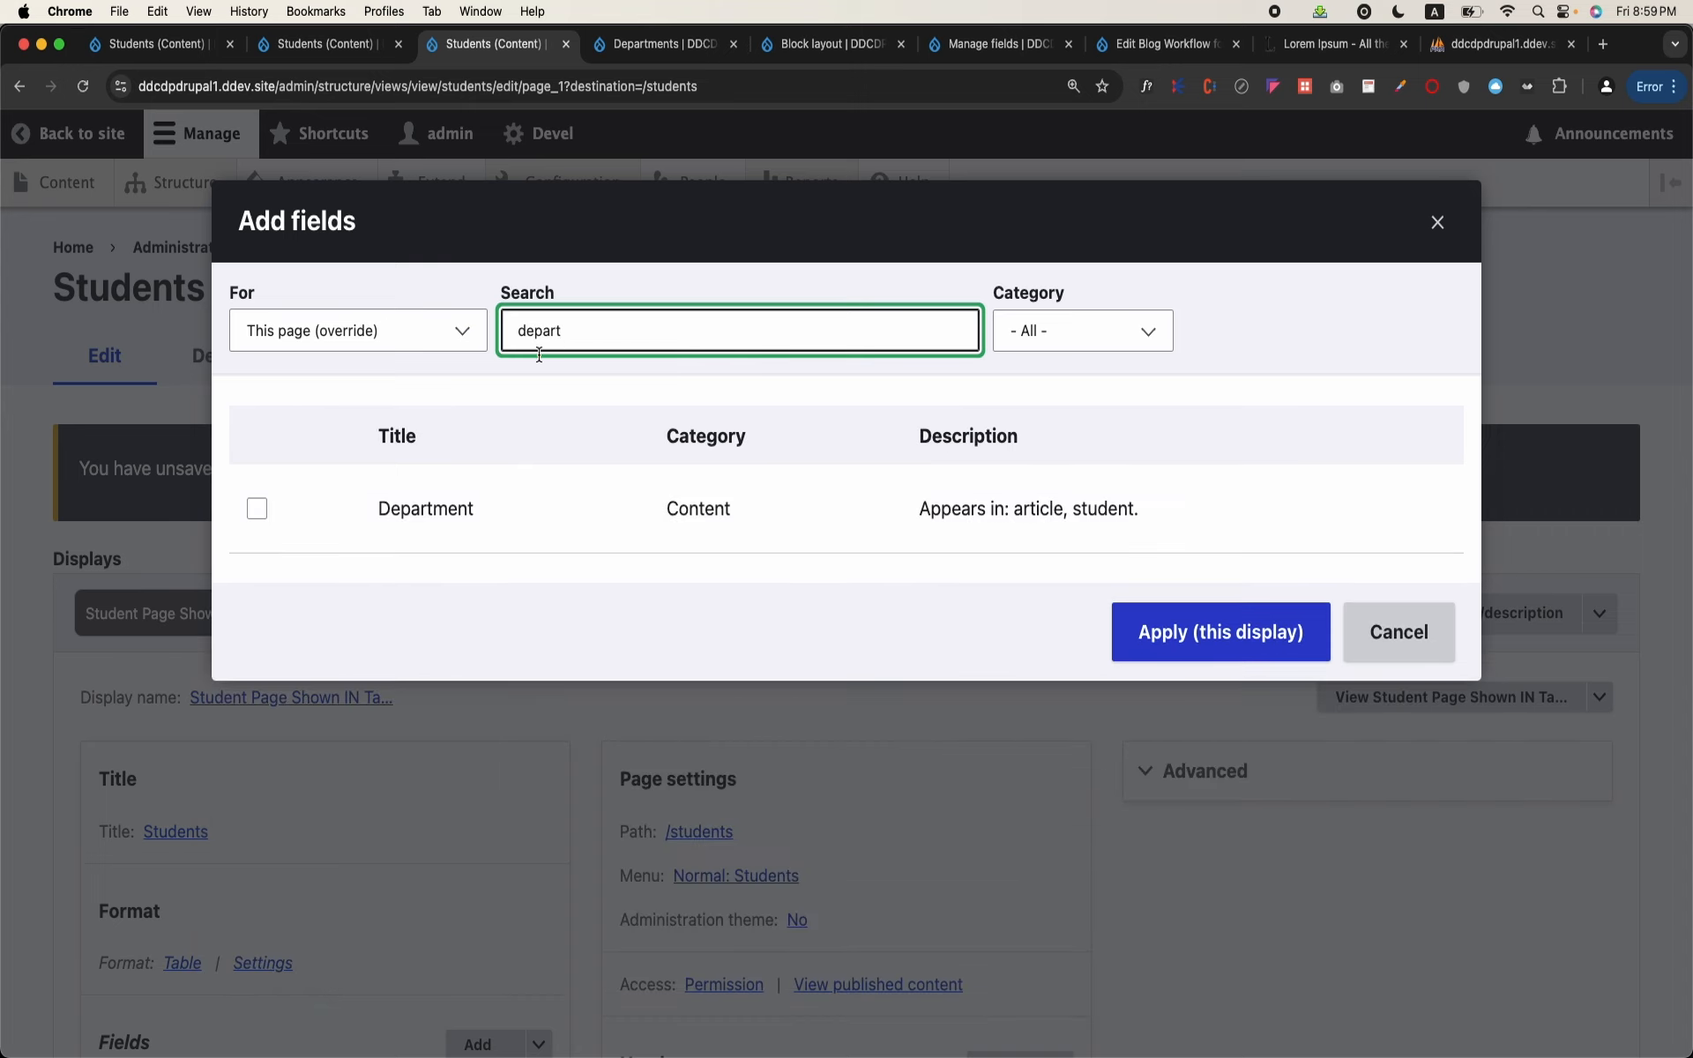
{"action": "left_click", "coordinate": [421, 507]}
{"action": "left_click", "coordinate": [1220, 631]}
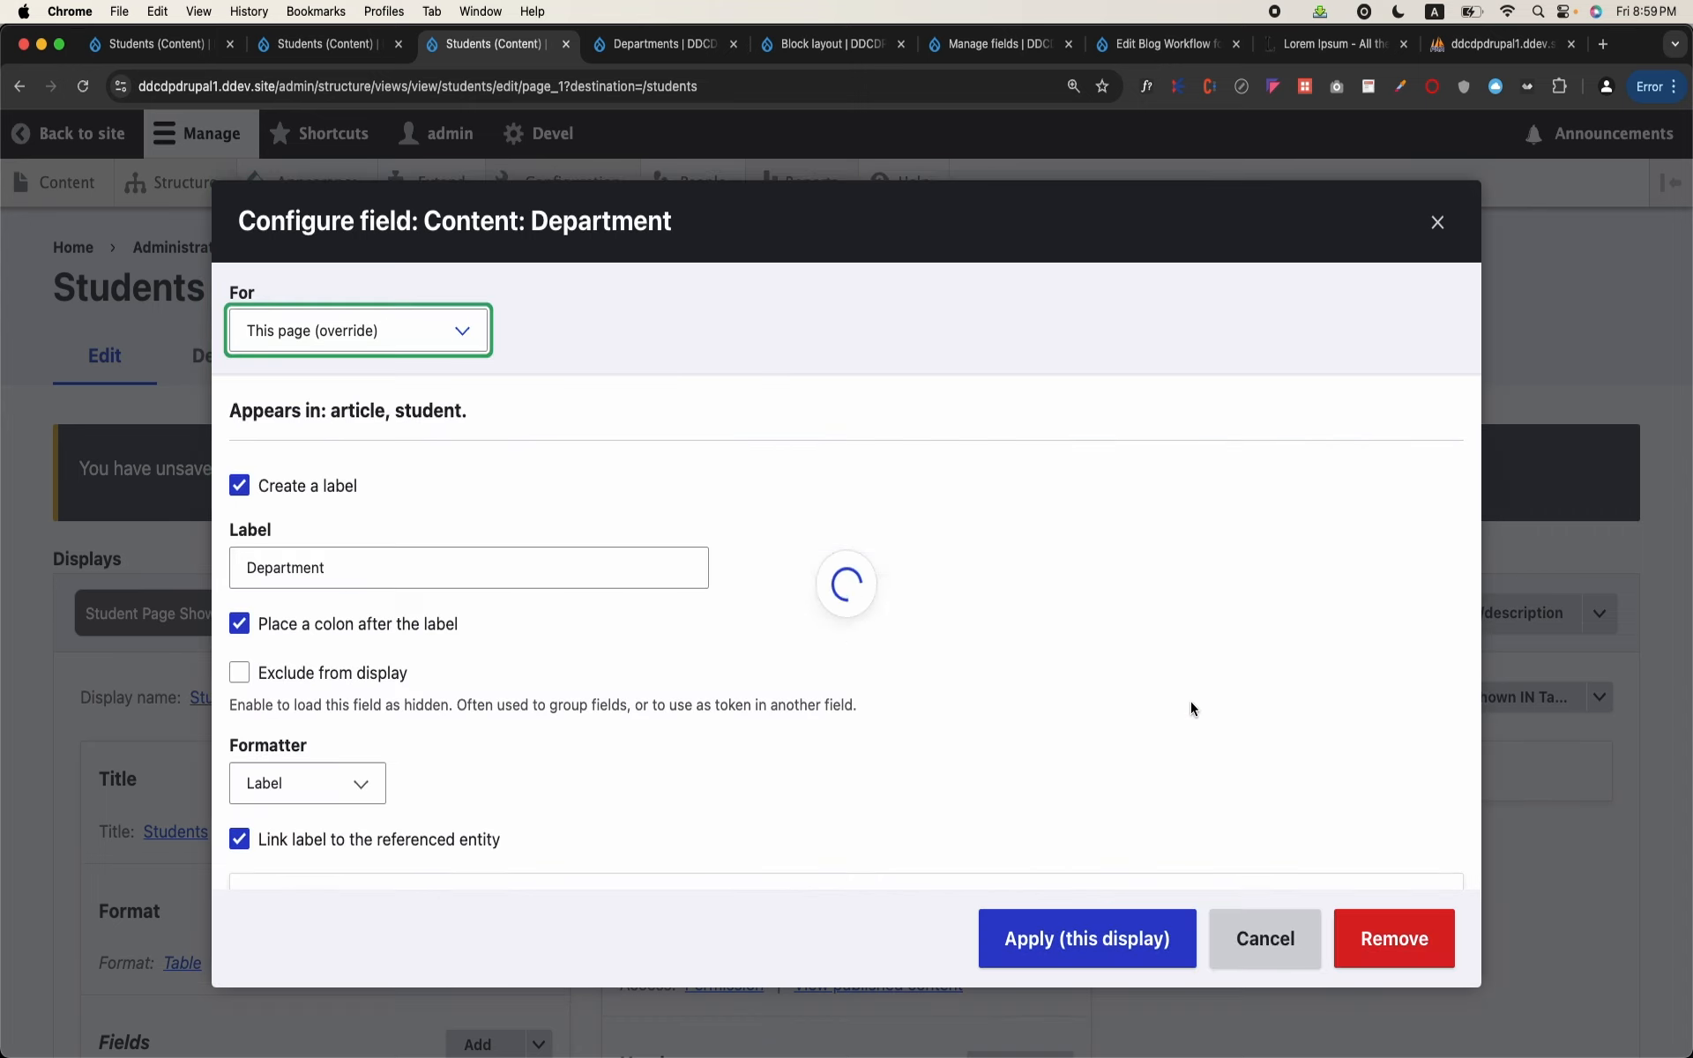
{"action": "left_click", "coordinate": [1088, 919]}
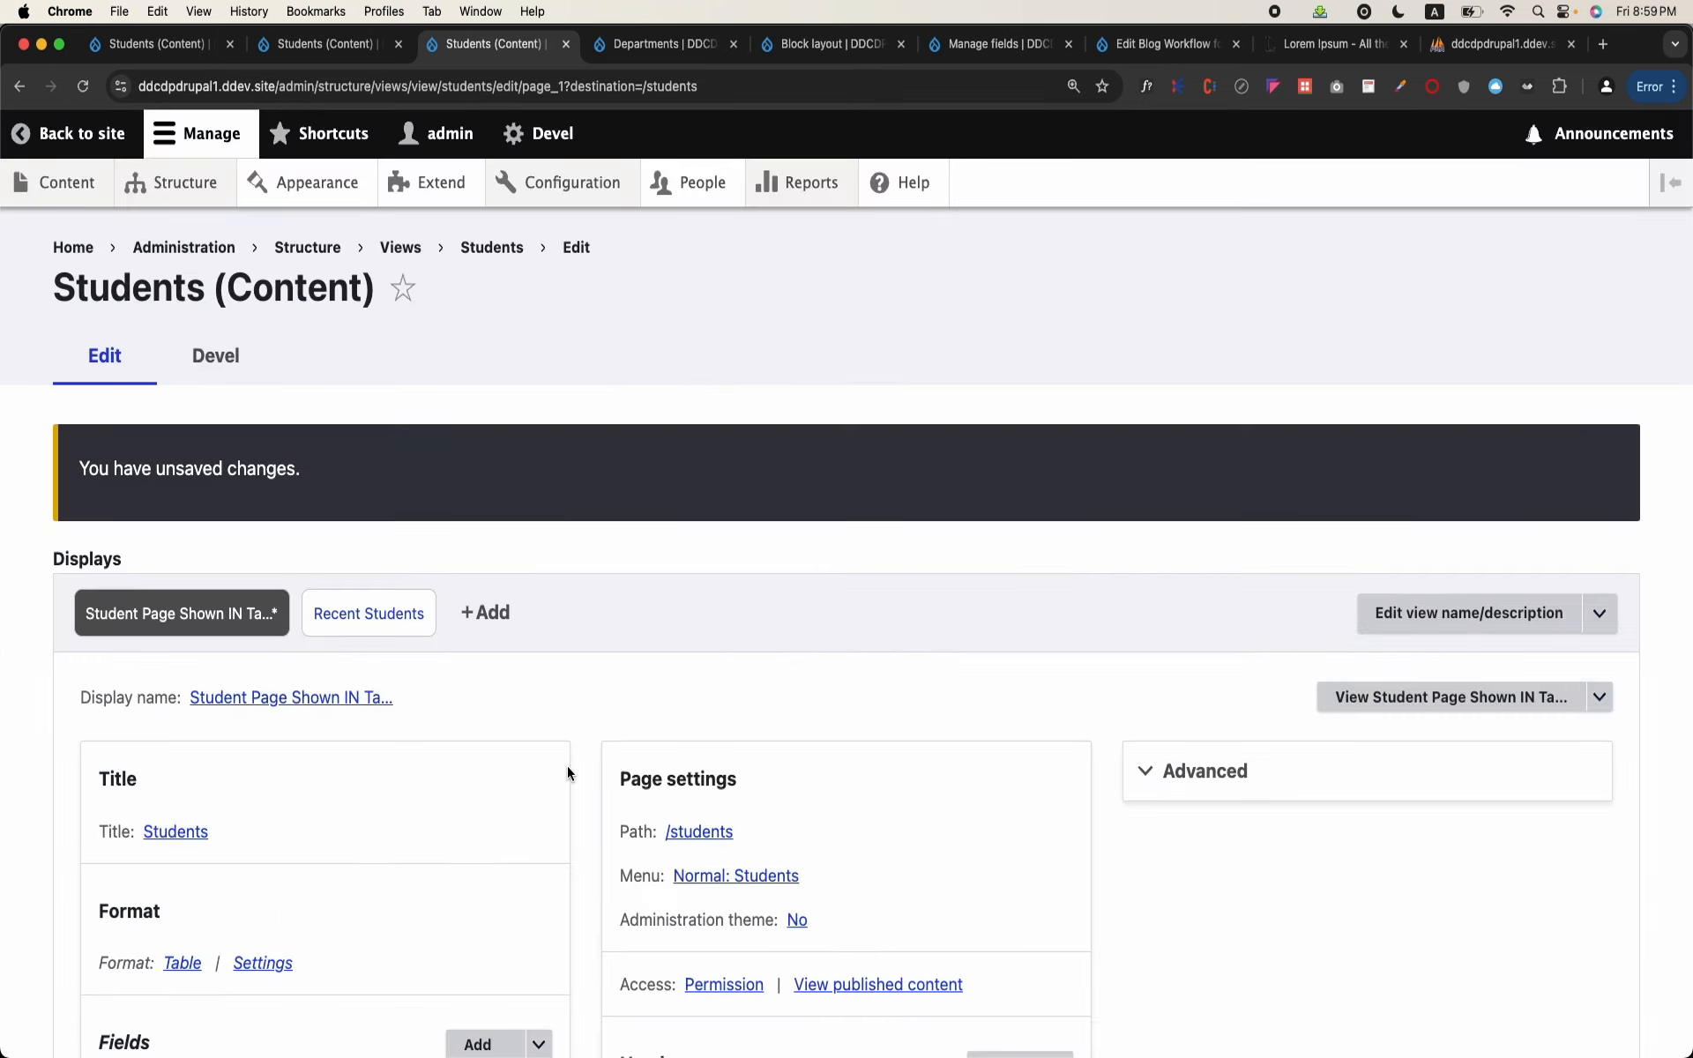
Step: Check the Department column in the view's preview and save the Students view
{"action": "scroll", "coordinate": [568, 772], "scroll_direction": "down", "scroll_amount": 15}
{"action": "scroll", "coordinate": [568, 773], "scroll_direction": "down", "scroll_amount": 3}
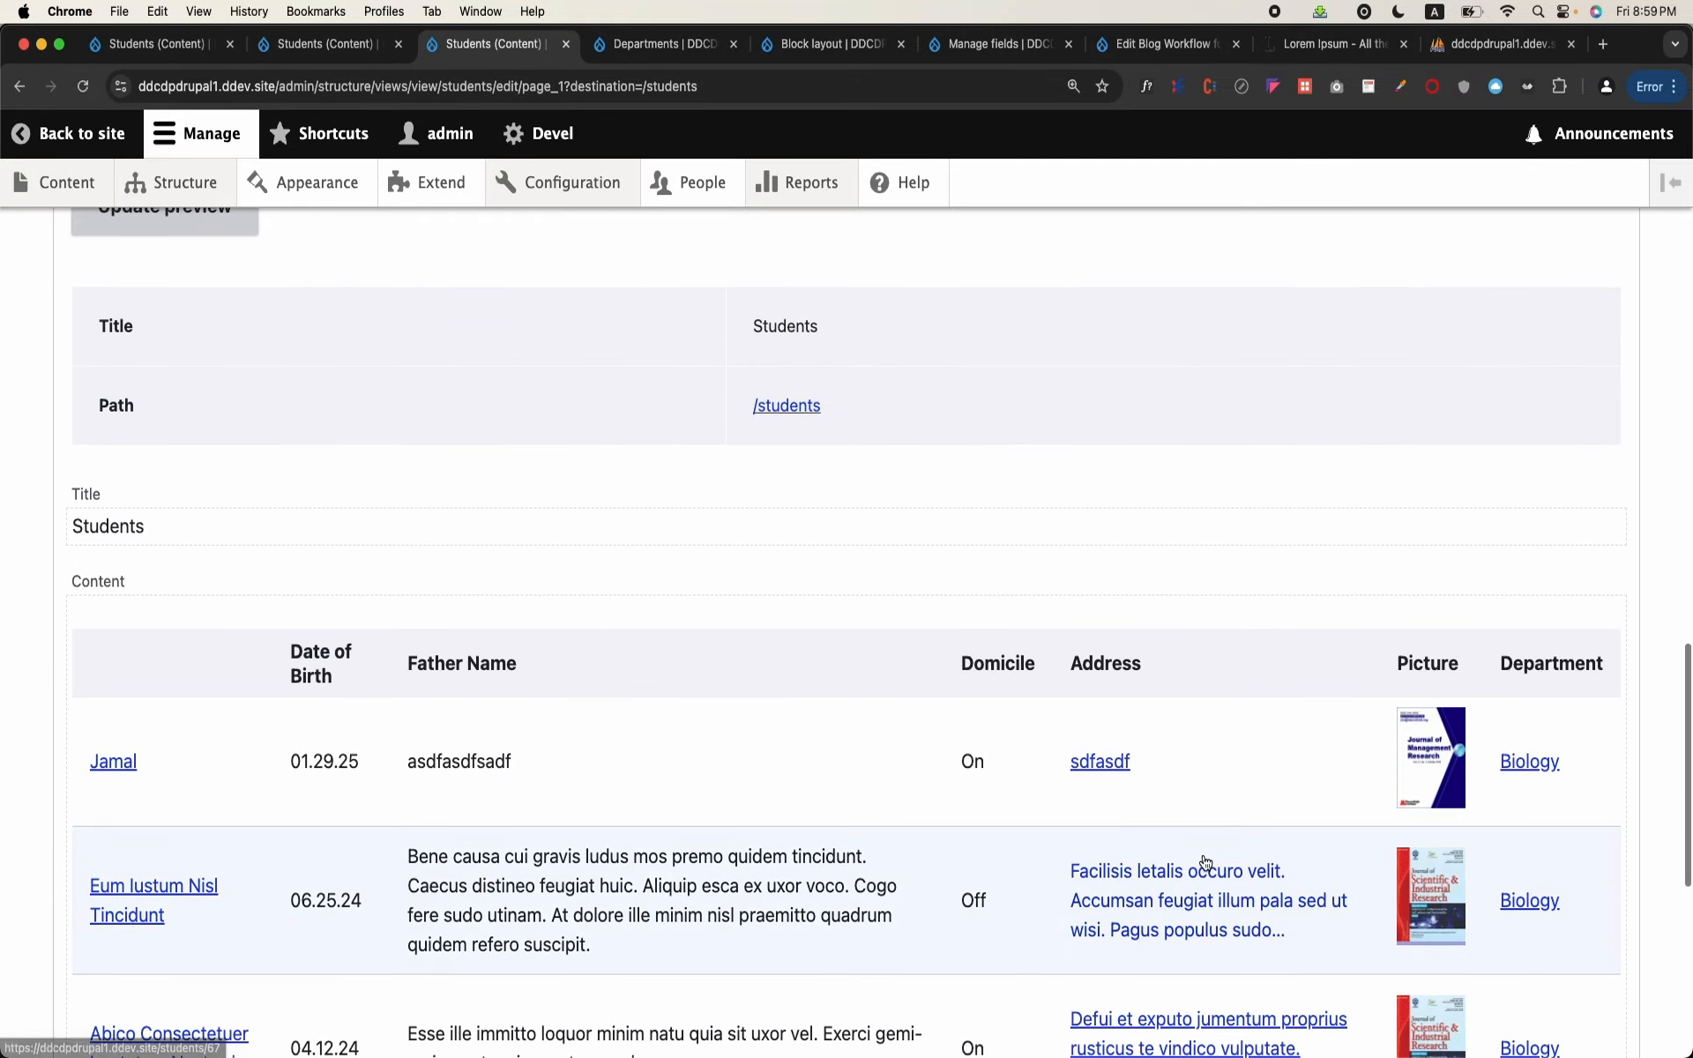
{"action": "scroll", "coordinate": [1203, 863], "scroll_direction": "down", "scroll_amount": 6}
{"action": "scroll", "coordinate": [1420, 832], "scroll_direction": "up", "scroll_amount": 10}
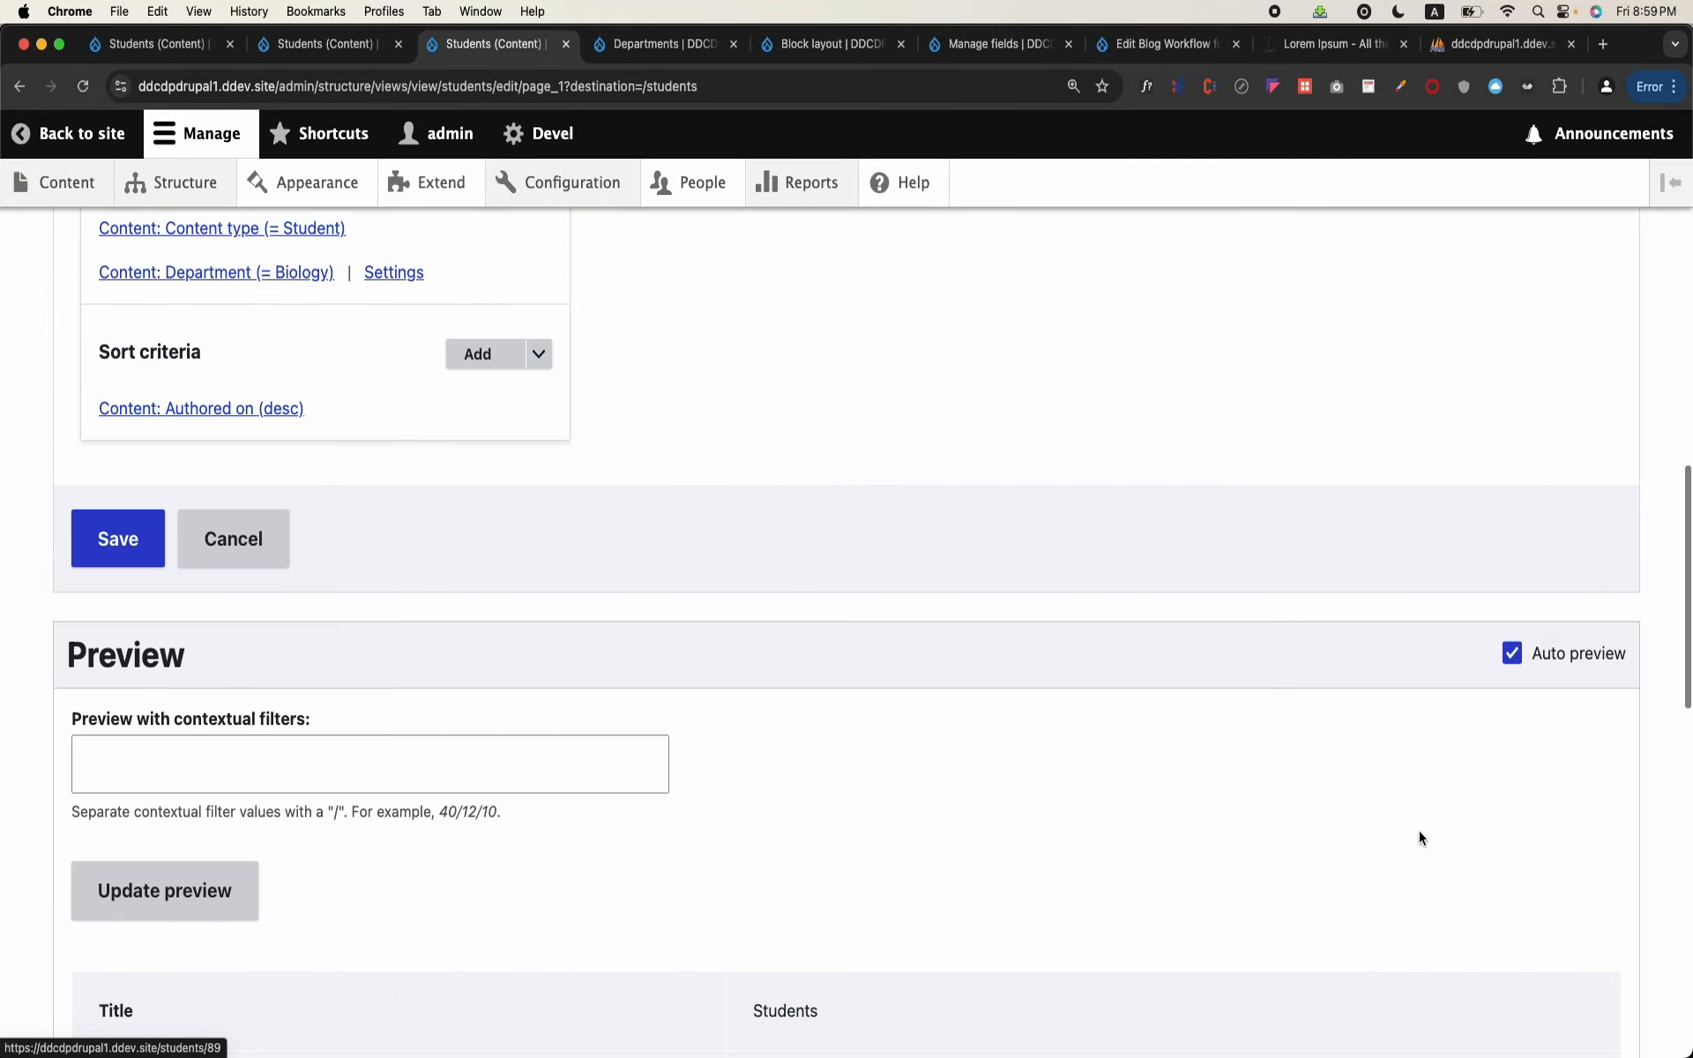
{"action": "left_click", "coordinate": [124, 538]}
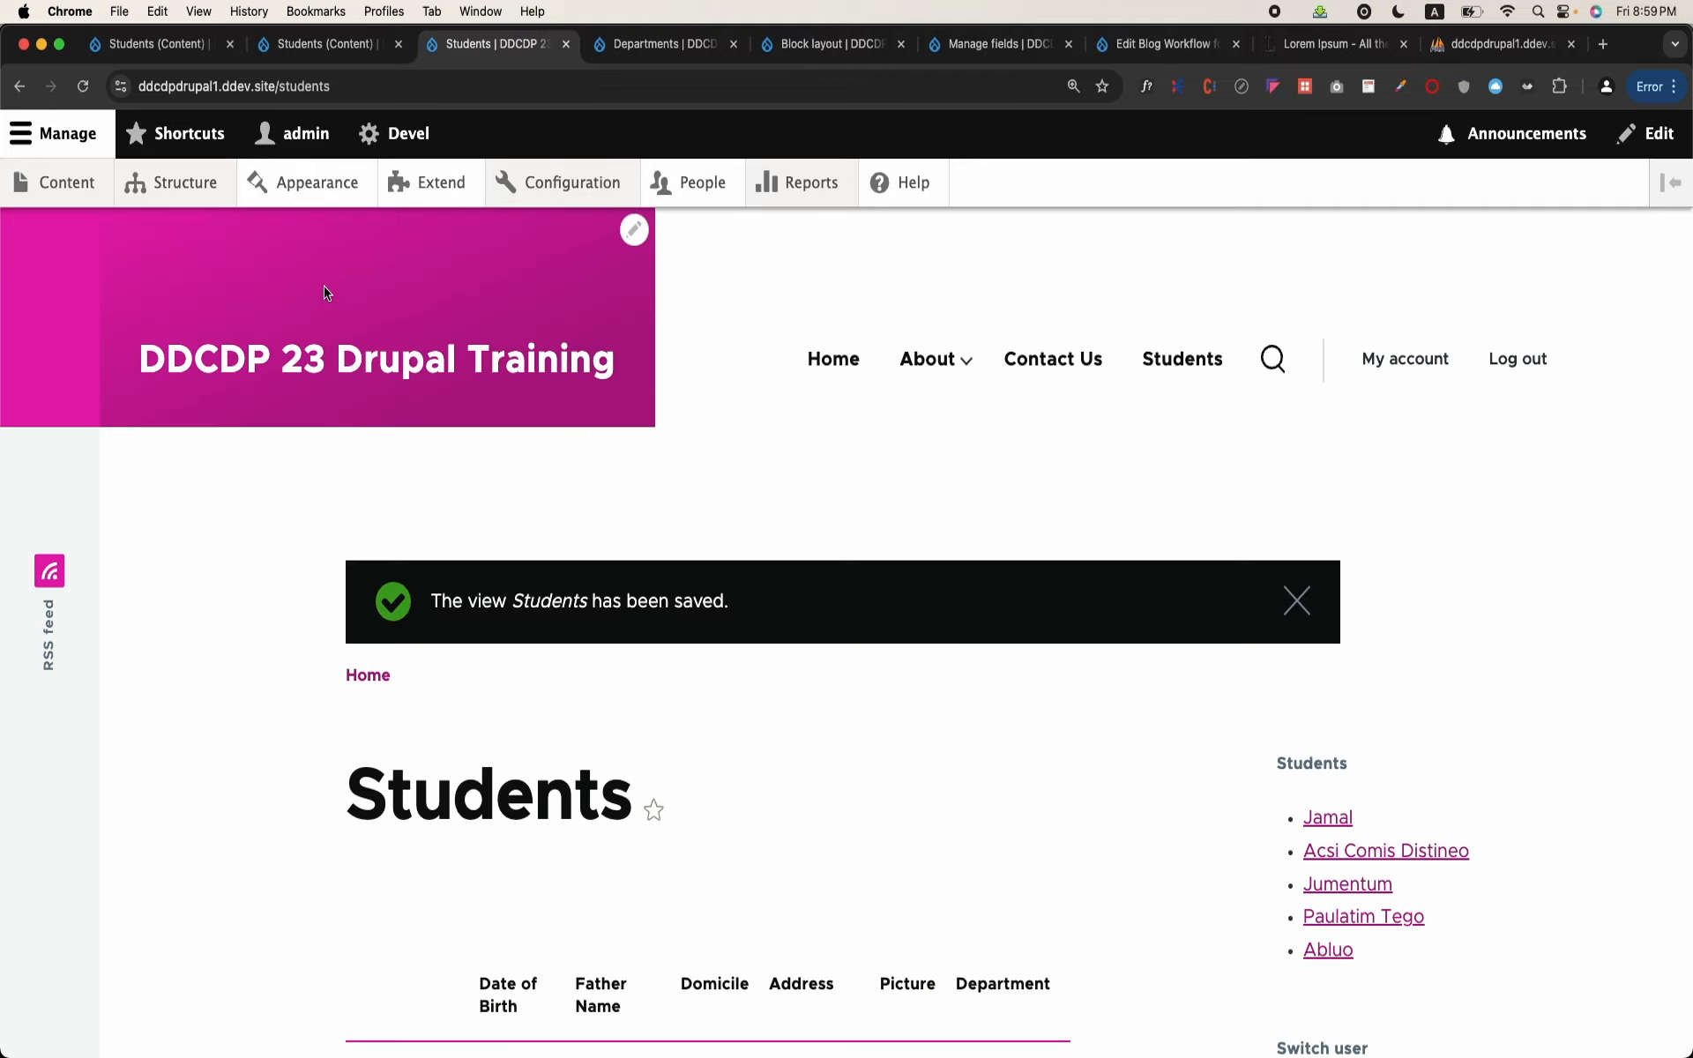
Step: Examine the Department values of the students listed in the table on the /students page
{"action": "scroll", "coordinate": [325, 291], "scroll_direction": "down", "scroll_amount": 2}
{"action": "scroll", "coordinate": [612, 438], "scroll_direction": "down", "scroll_amount": 20}
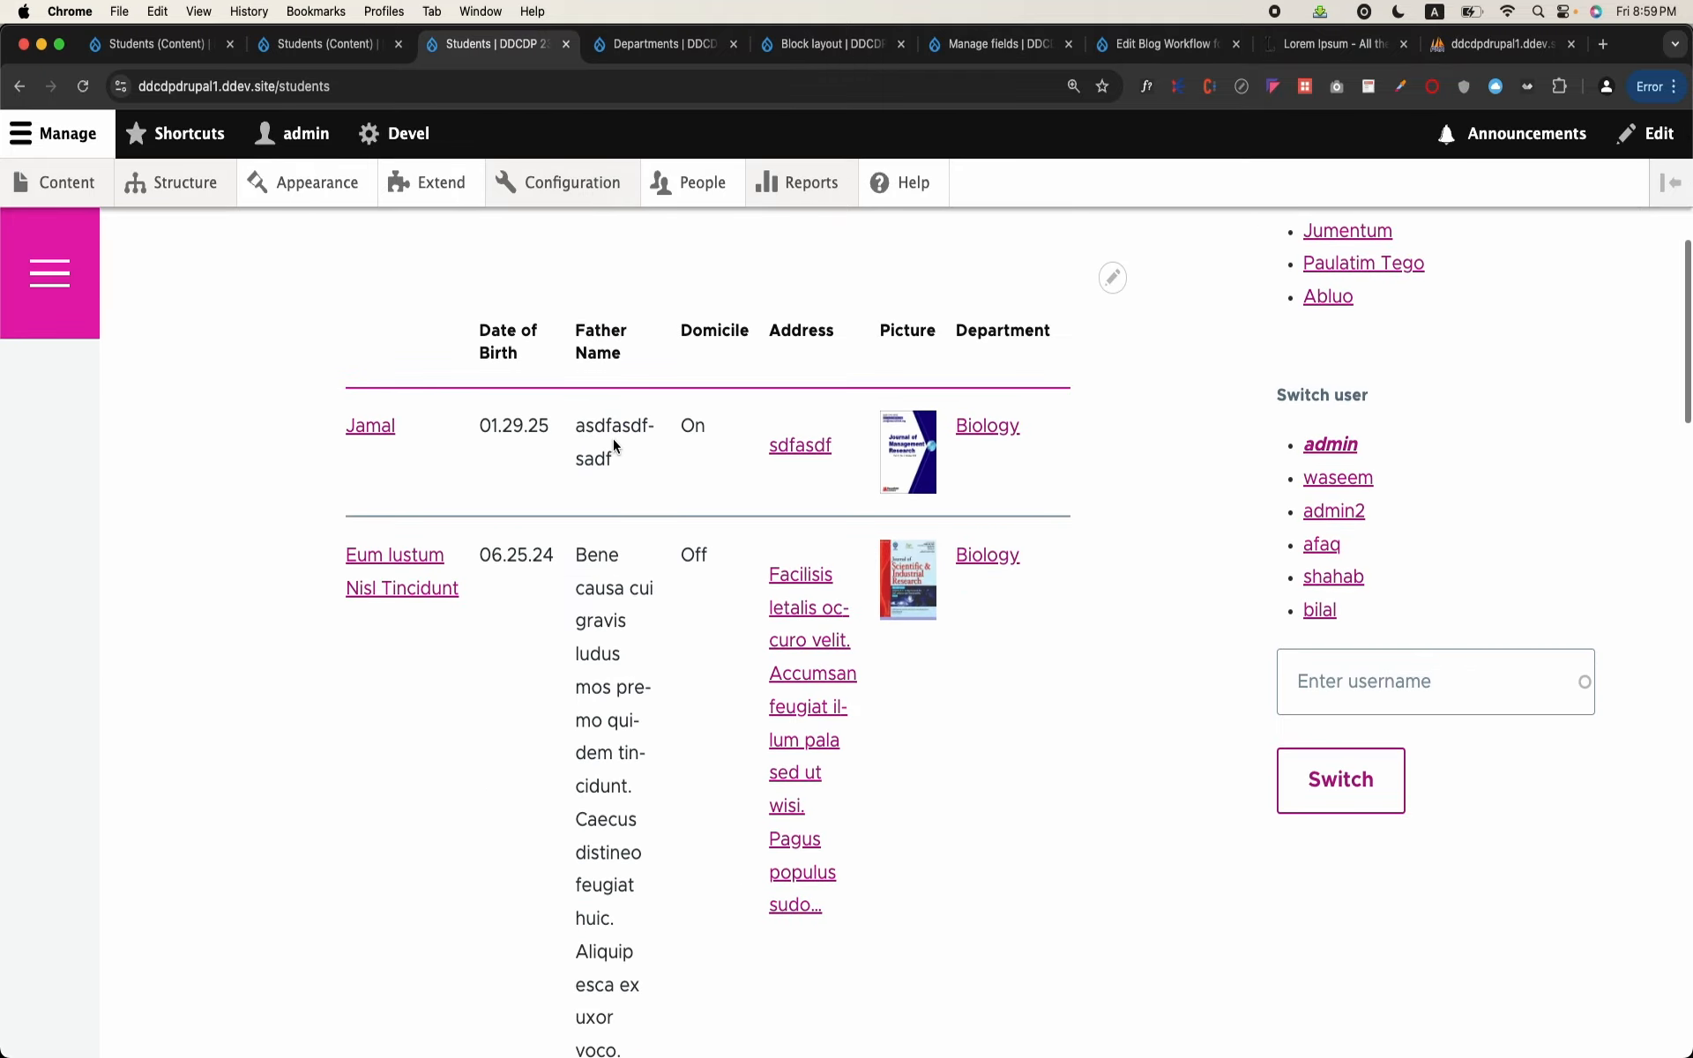
{"action": "scroll", "coordinate": [614, 439], "scroll_direction": "down", "scroll_amount": 8}
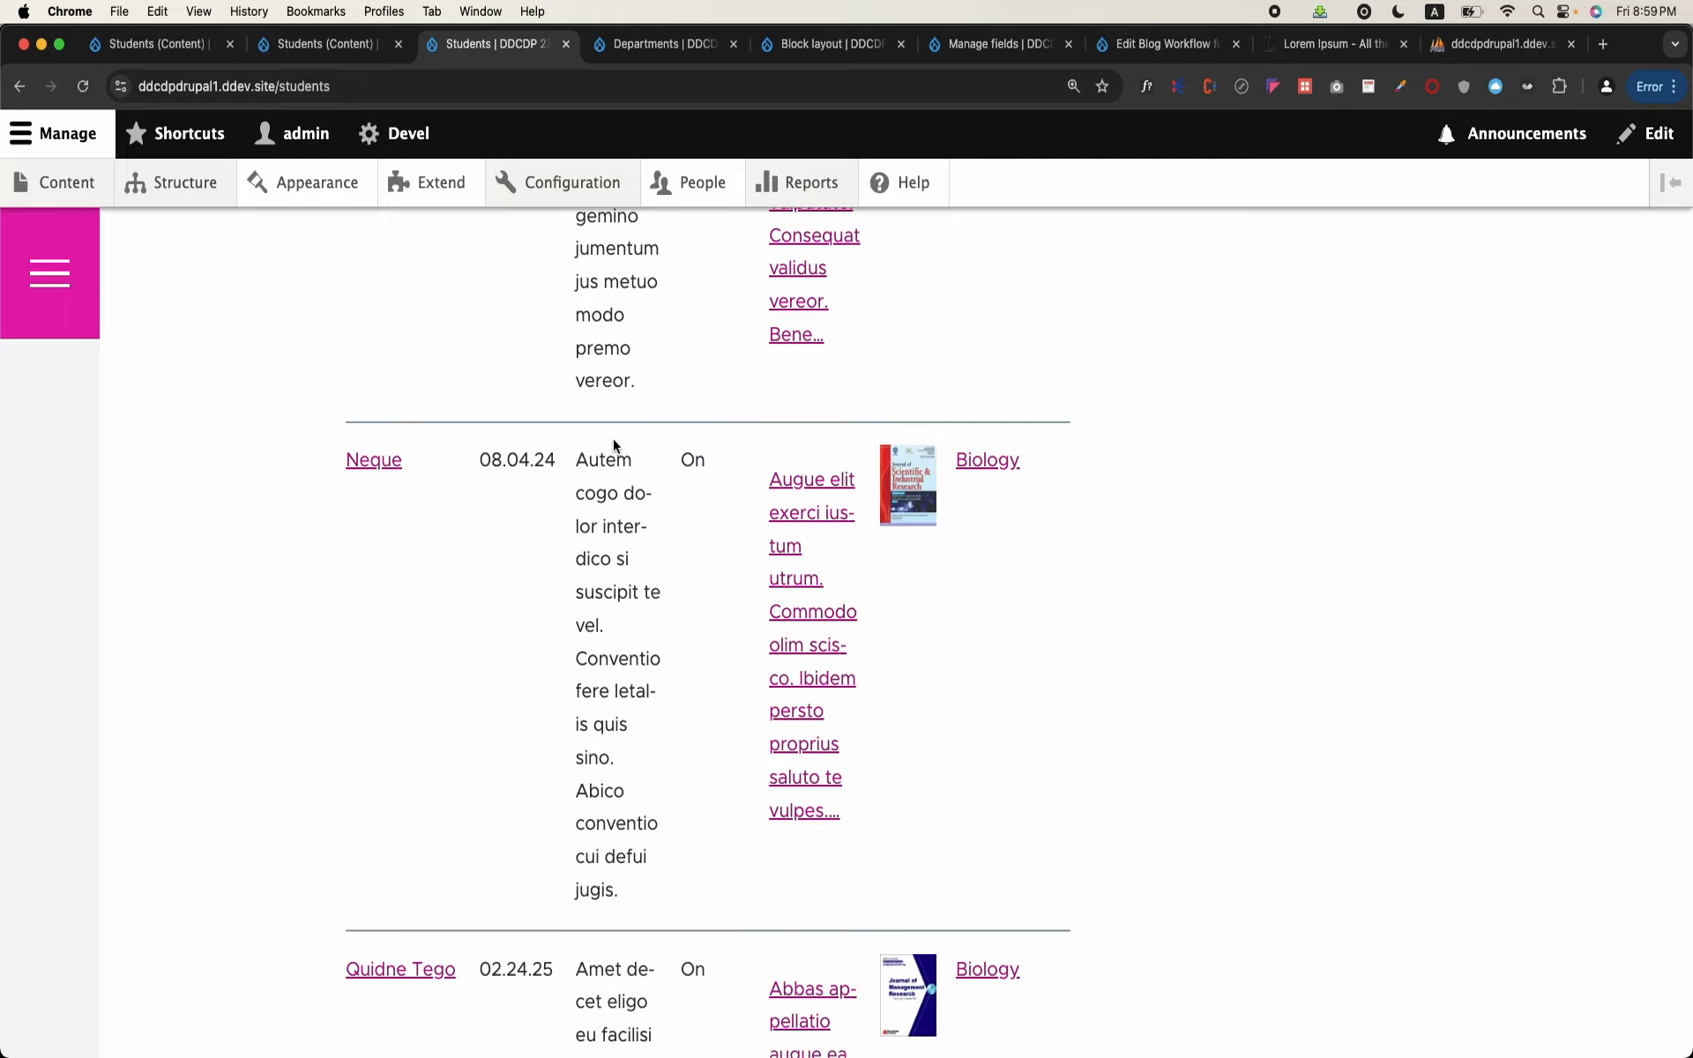
{"action": "scroll", "coordinate": [614, 439], "scroll_direction": "down", "scroll_amount": 9}
{"action": "scroll", "coordinate": [614, 439], "scroll_direction": "up", "scroll_amount": 20}
{"action": "scroll", "coordinate": [614, 439], "scroll_direction": "up", "scroll_amount": 19}
{"action": "scroll", "coordinate": [614, 439], "scroll_direction": "down", "scroll_amount": 16}
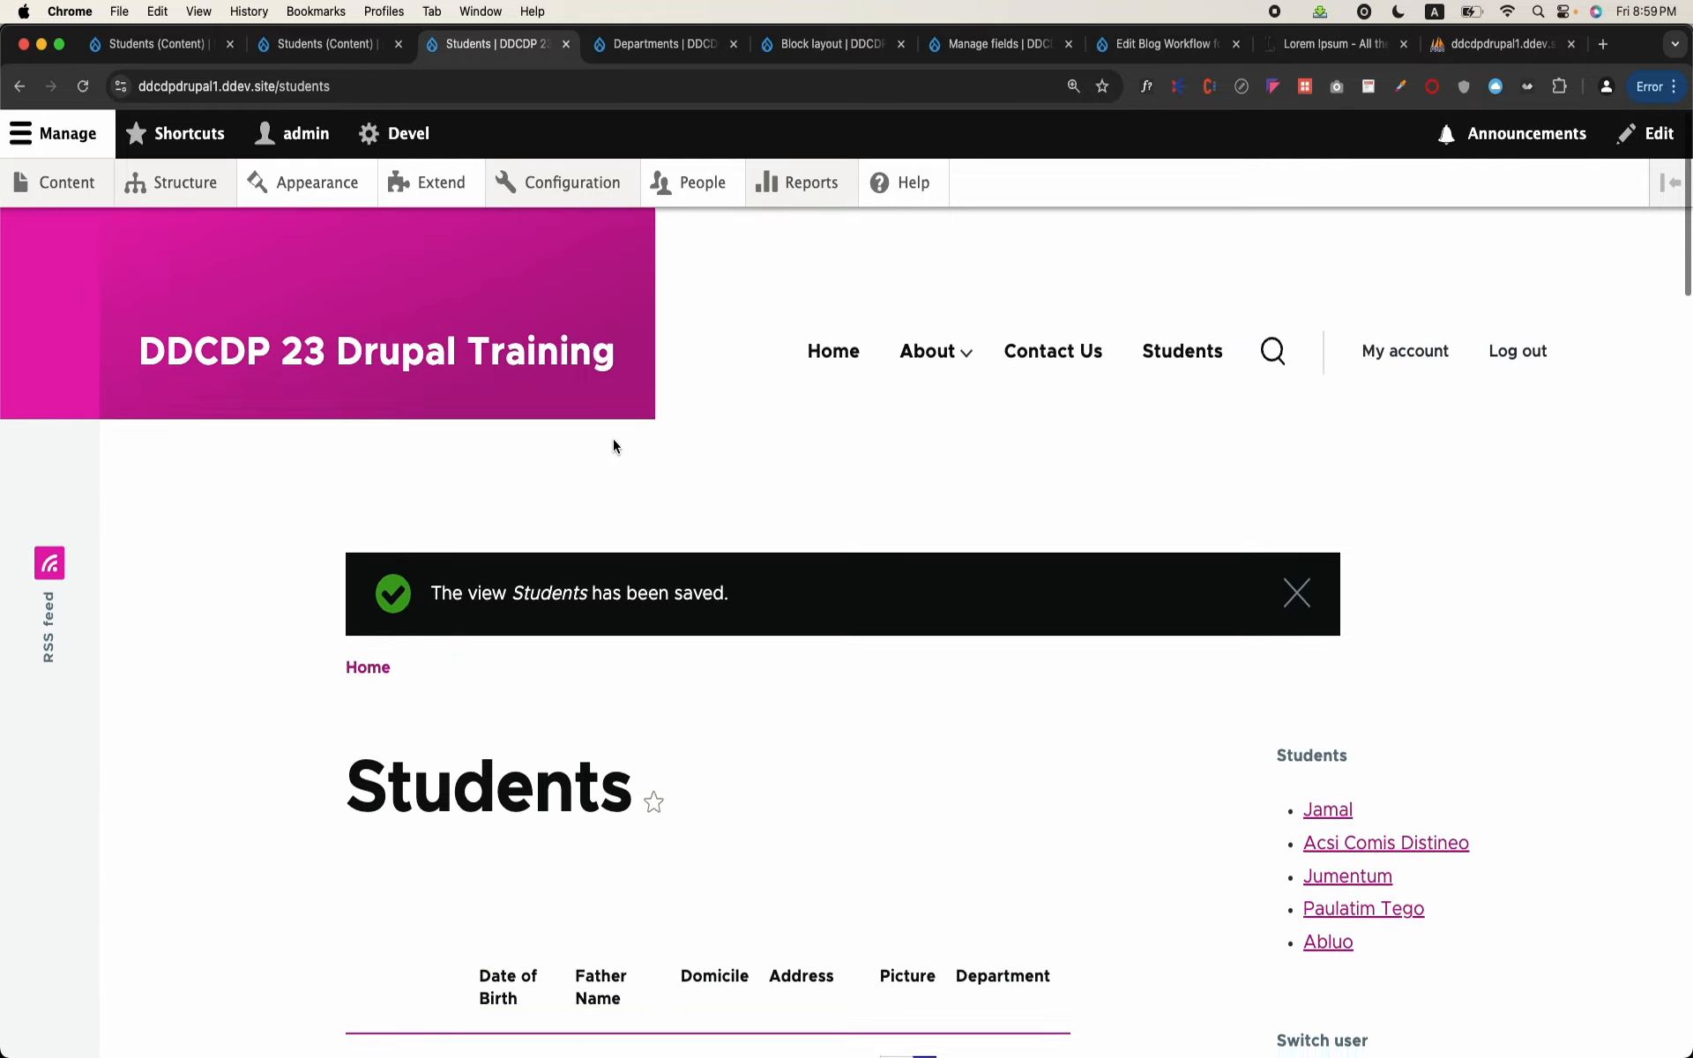
{"action": "scroll", "coordinate": [614, 446], "scroll_direction": "up", "scroll_amount": 10}
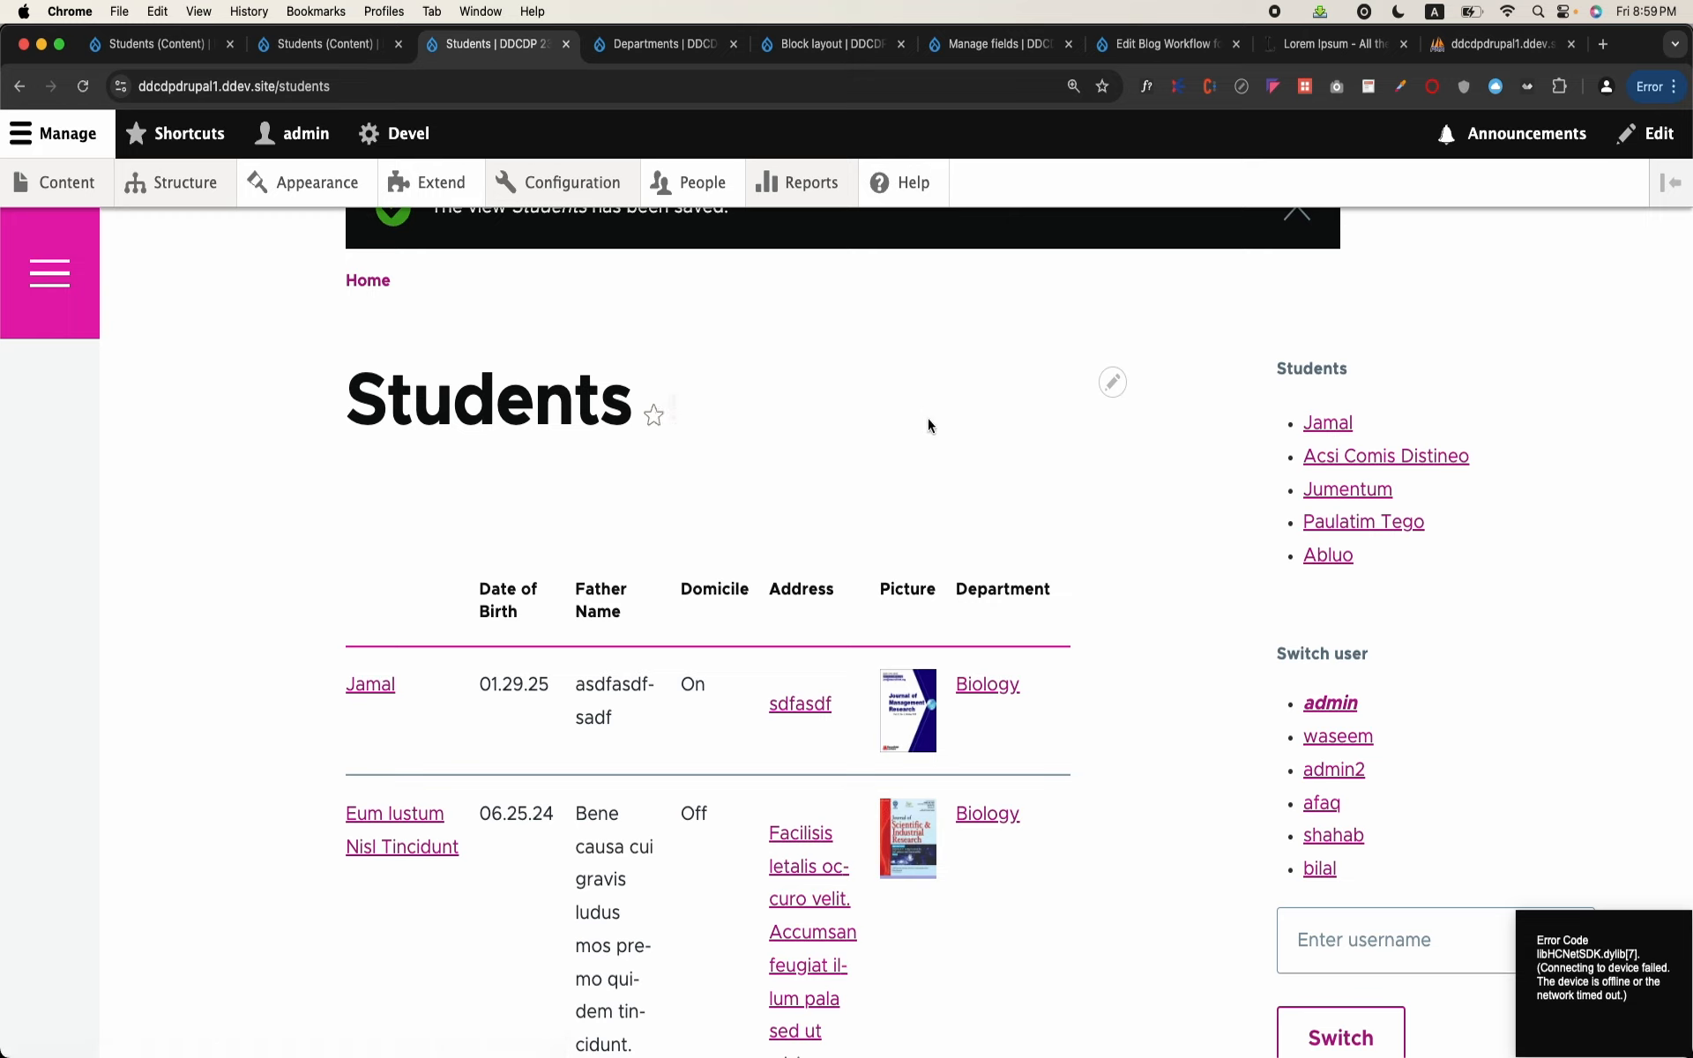
Step: Reopen the student table view for editing from the /students page
{"action": "left_click", "coordinate": [1112, 382]}
{"action": "left_click", "coordinate": [1114, 394]}
{"action": "scroll", "coordinate": [1058, 706], "scroll_direction": "down", "scroll_amount": 3}
{"action": "scroll", "coordinate": [1051, 708], "scroll_direction": "up", "scroll_amount": 1}
{"action": "scroll", "coordinate": [1051, 711], "scroll_direction": "down", "scroll_amount": 9}
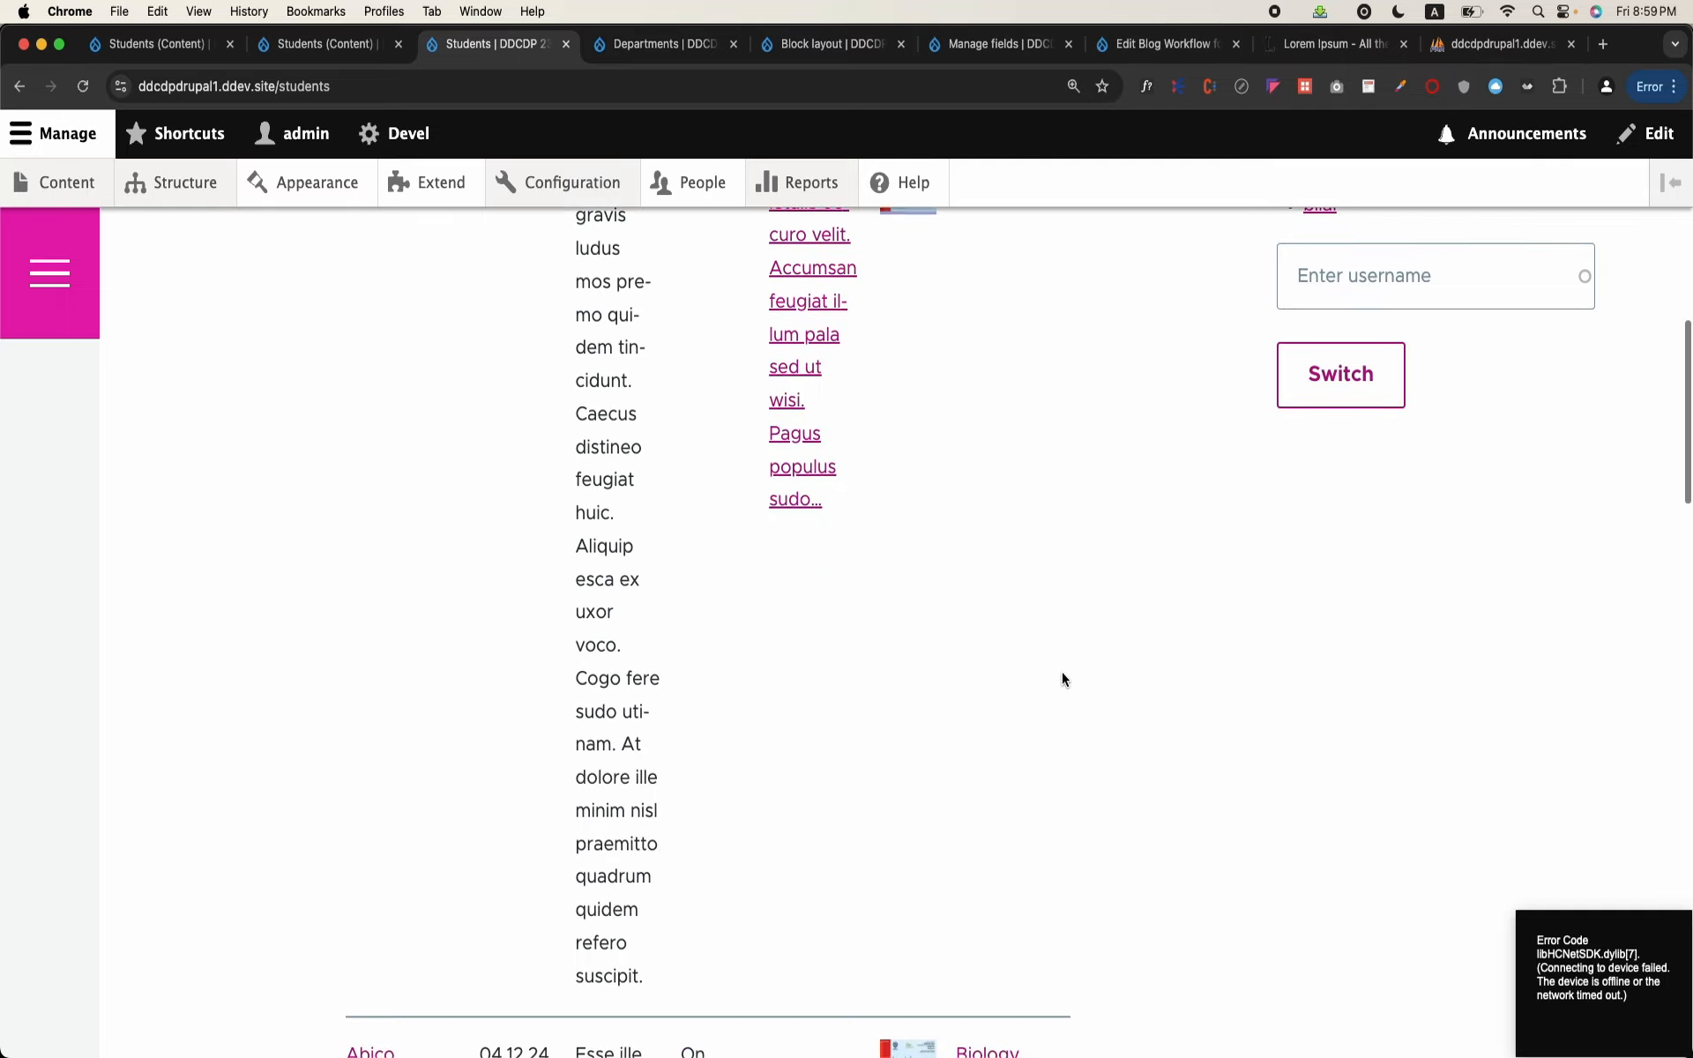
{"action": "scroll", "coordinate": [1034, 719], "scroll_direction": "up", "scroll_amount": 15}
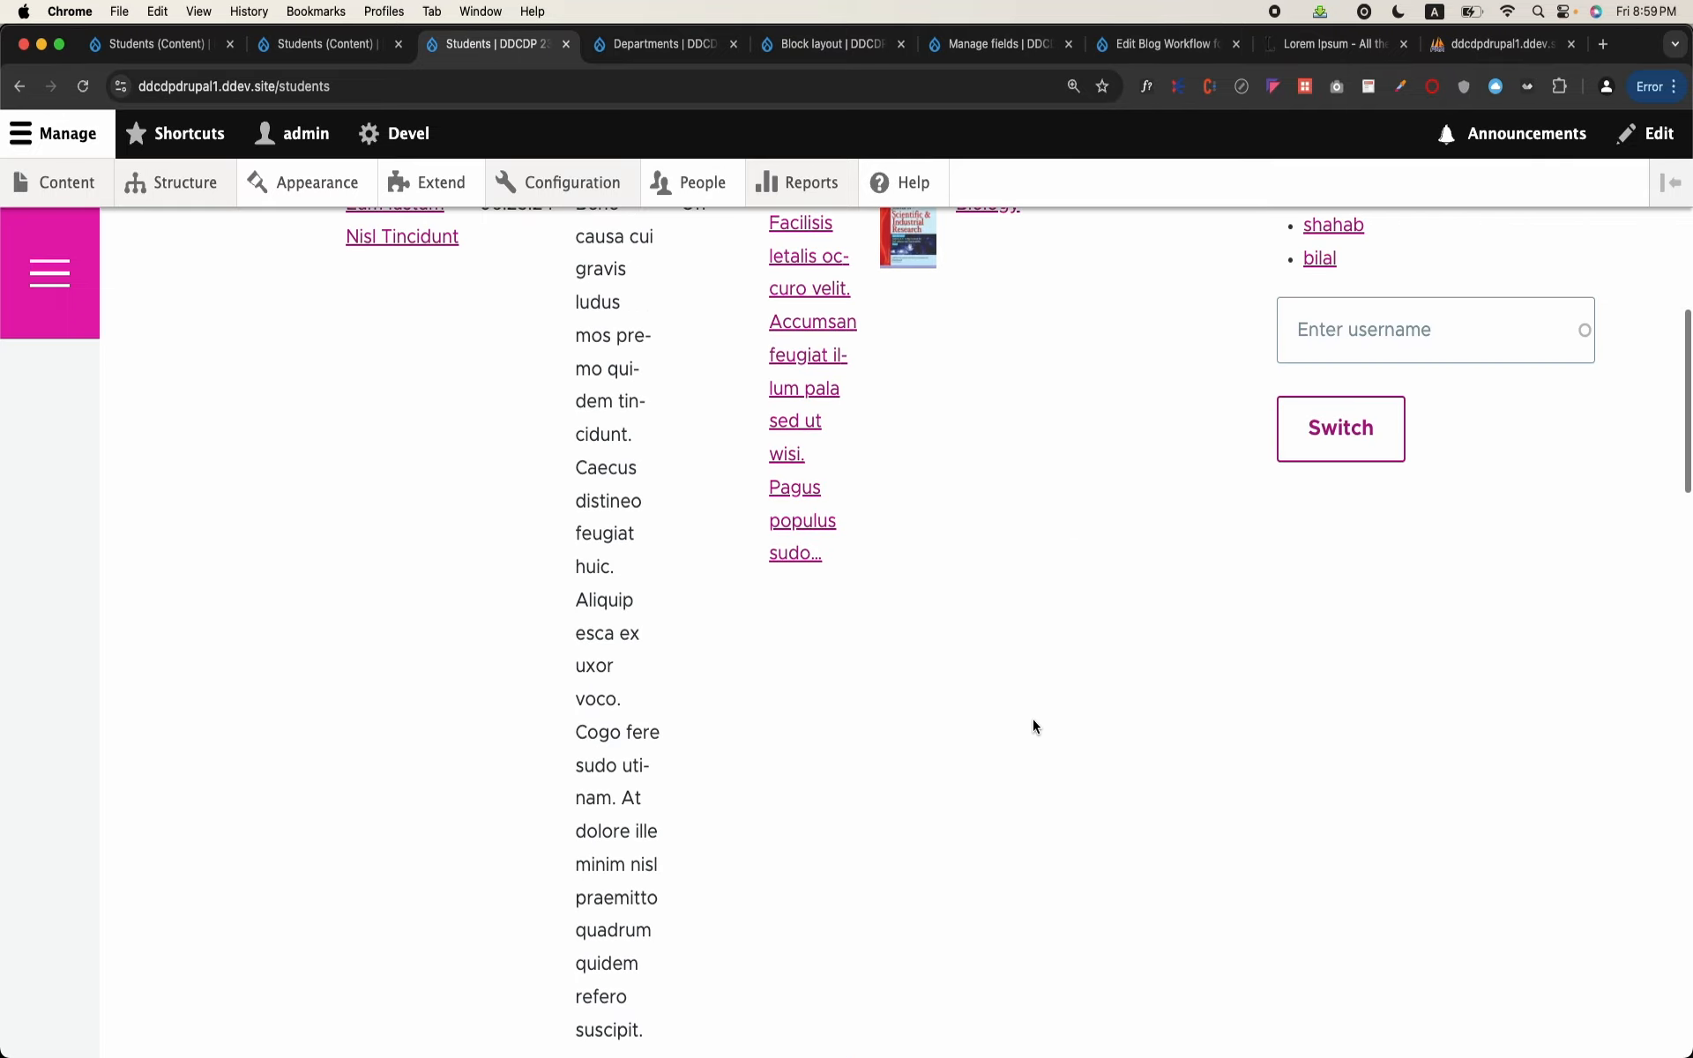
{"action": "scroll", "coordinate": [1034, 718], "scroll_direction": "up", "scroll_amount": 3}
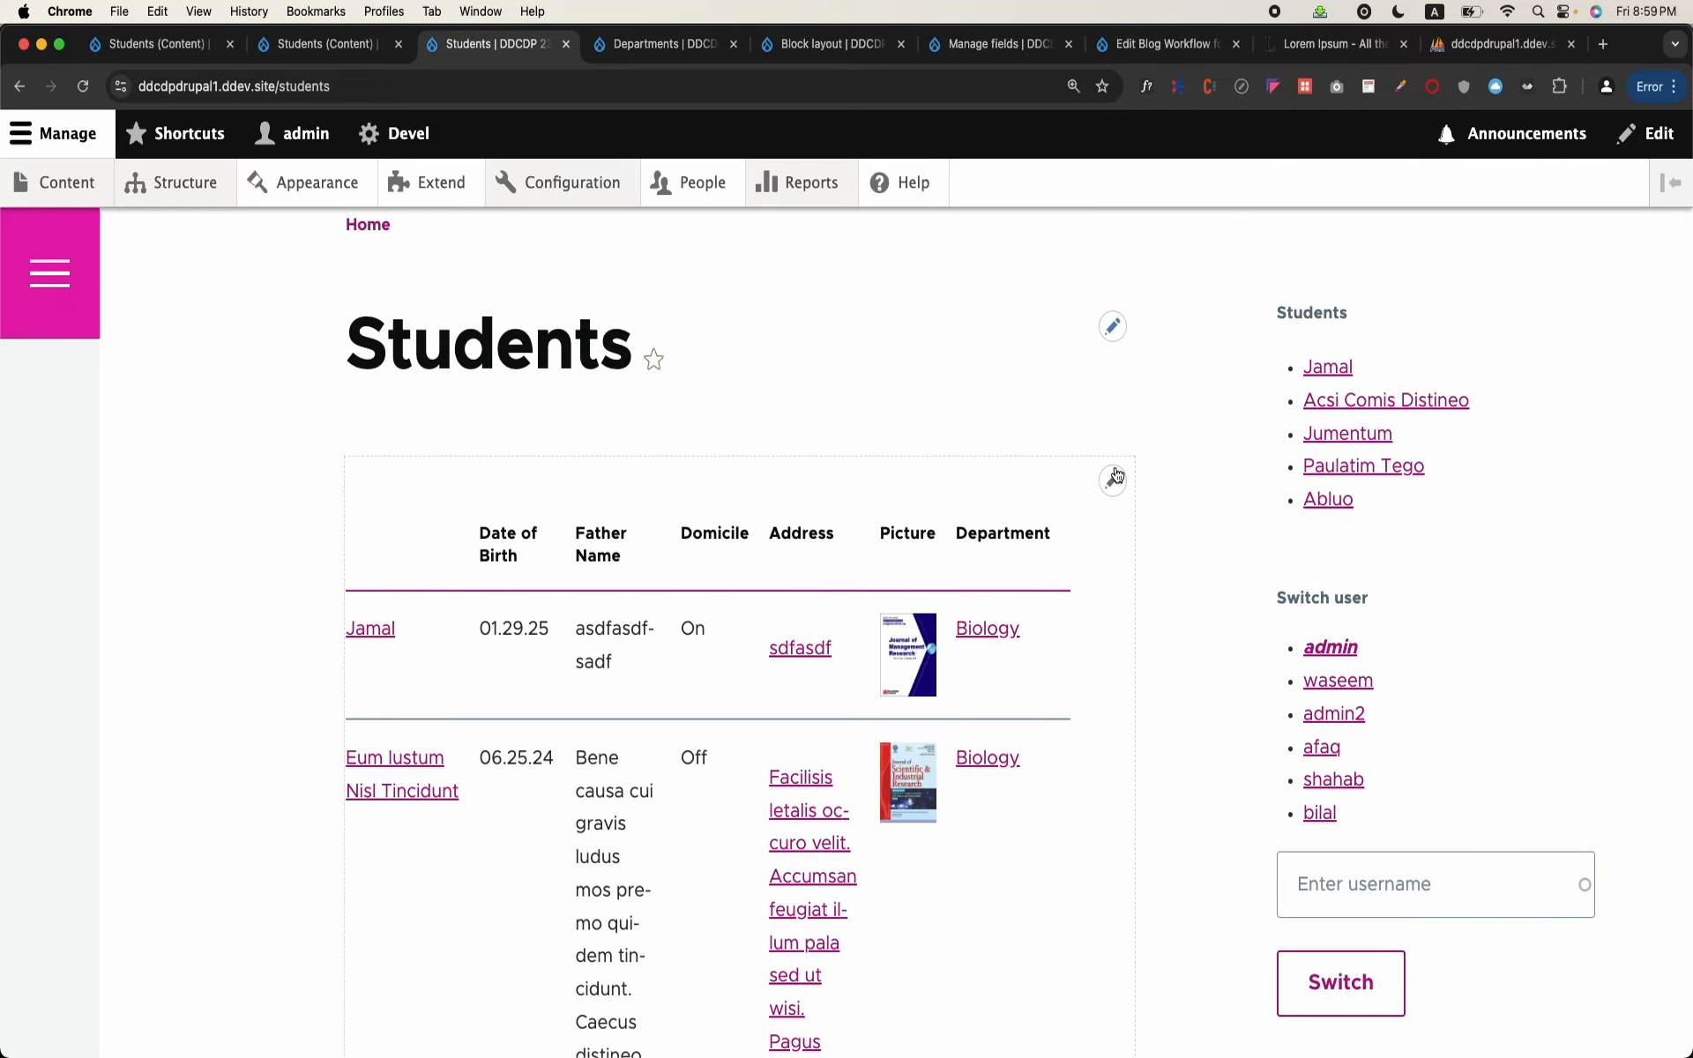
{"action": "left_click", "coordinate": [1096, 515]}
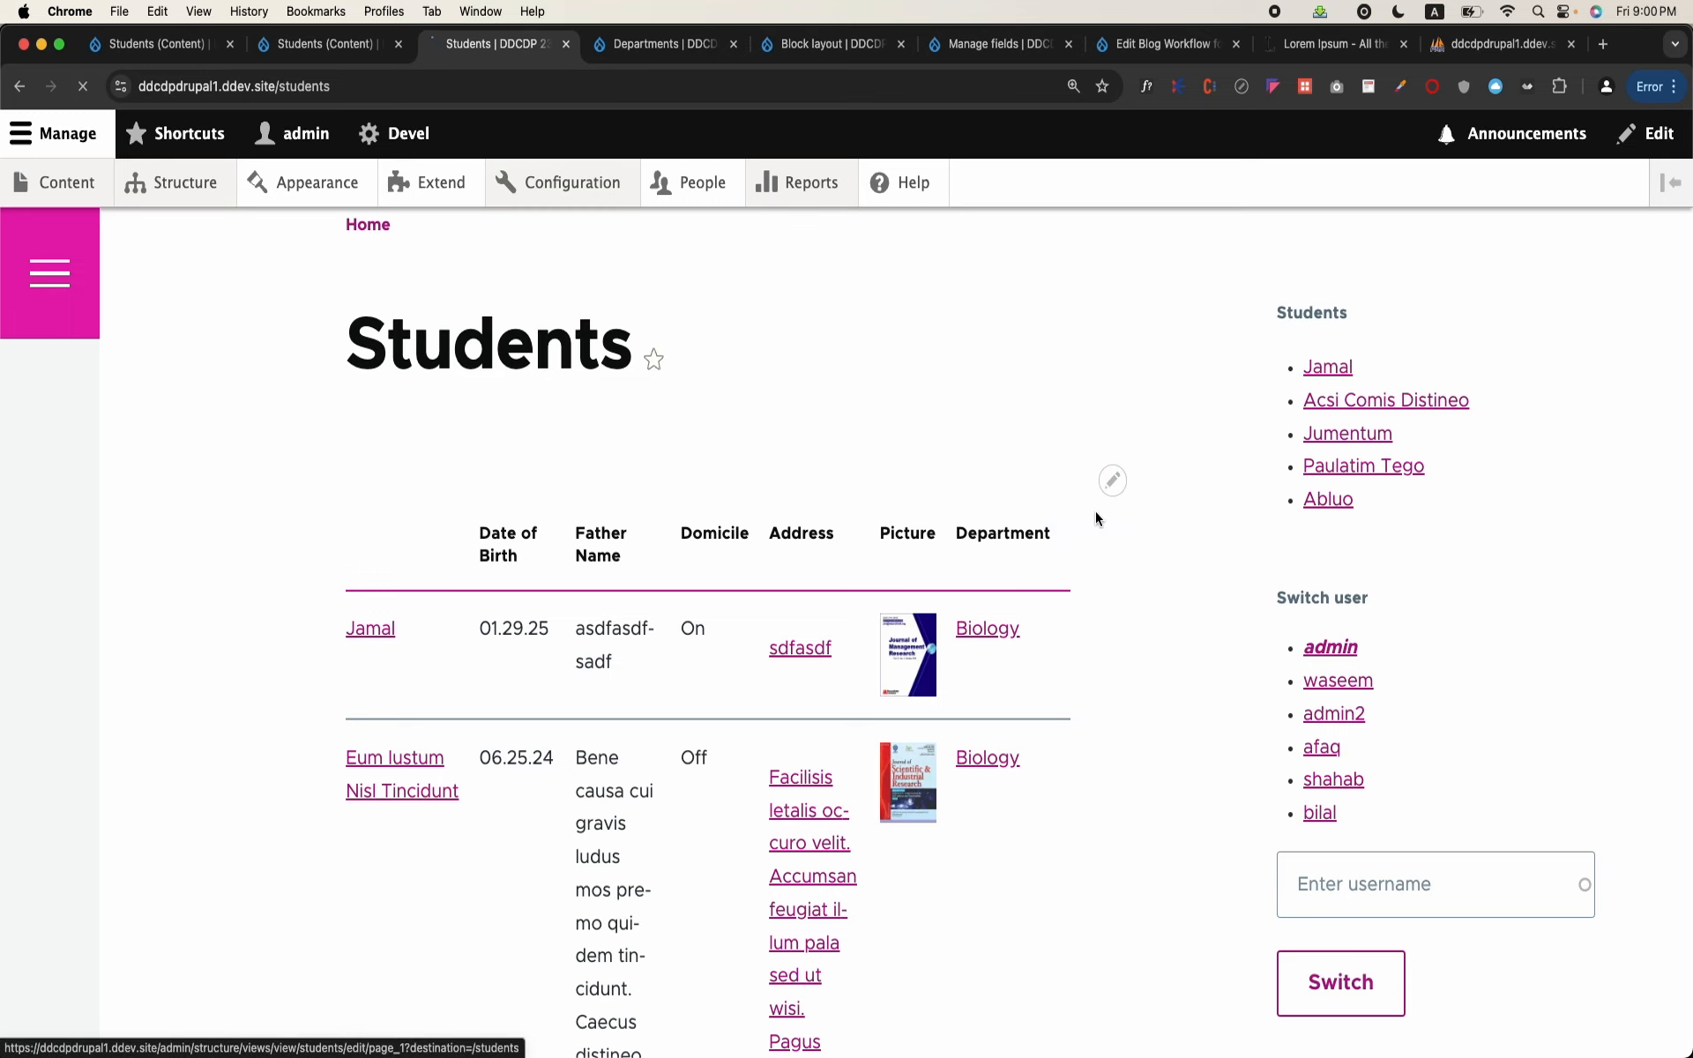
Step: Expose the page's Department filter criterion to visitors so they can change it
{"action": "scroll", "coordinate": [292, 734], "scroll_direction": "down", "scroll_amount": 6}
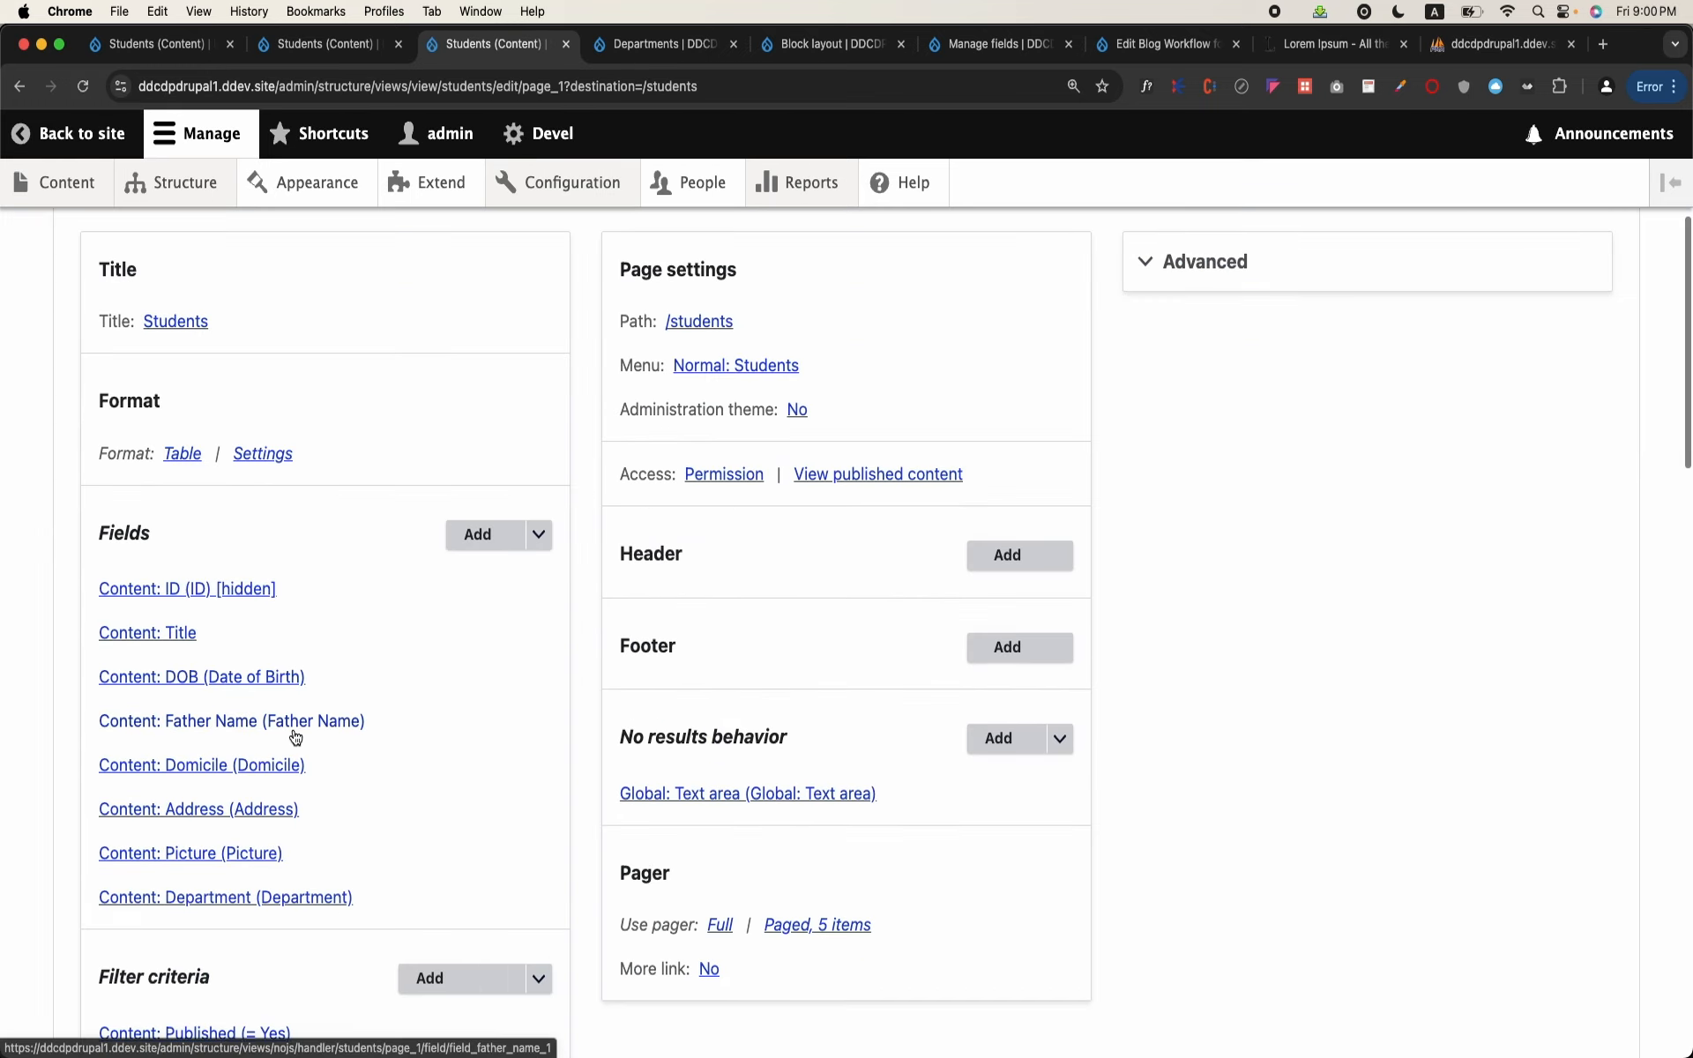
{"action": "scroll", "coordinate": [293, 735], "scroll_direction": "down", "scroll_amount": 2}
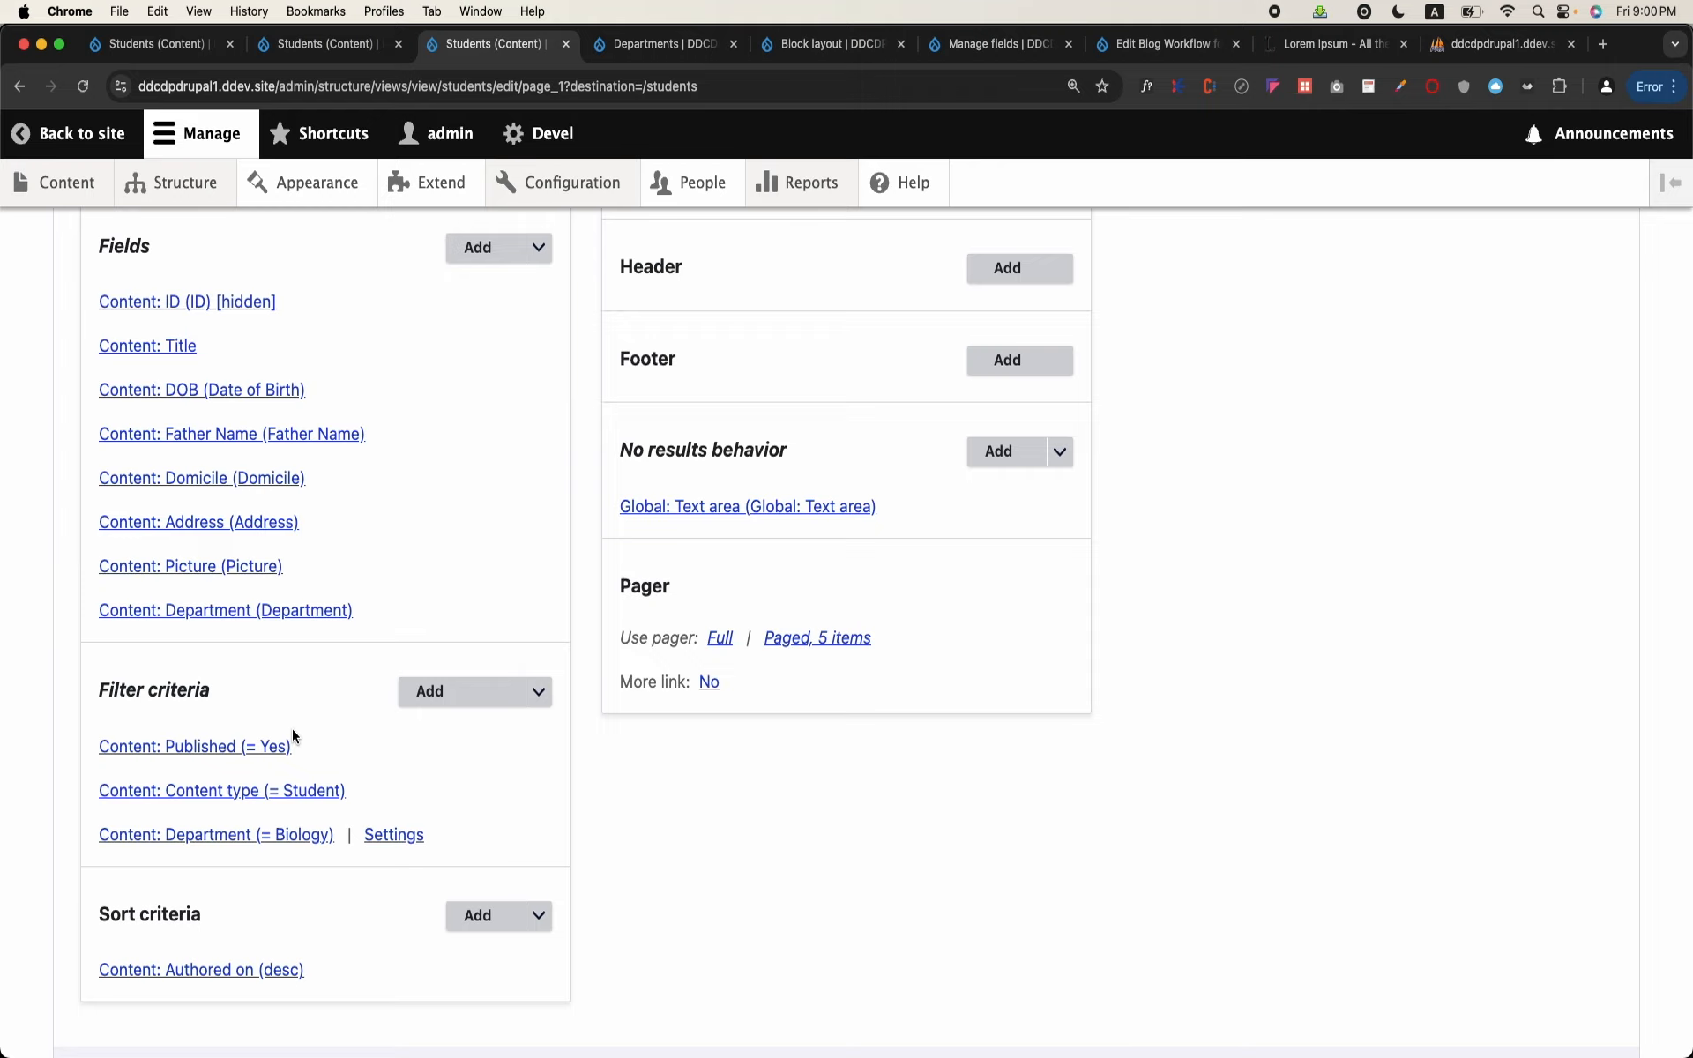
{"action": "left_click", "coordinate": [241, 837]}
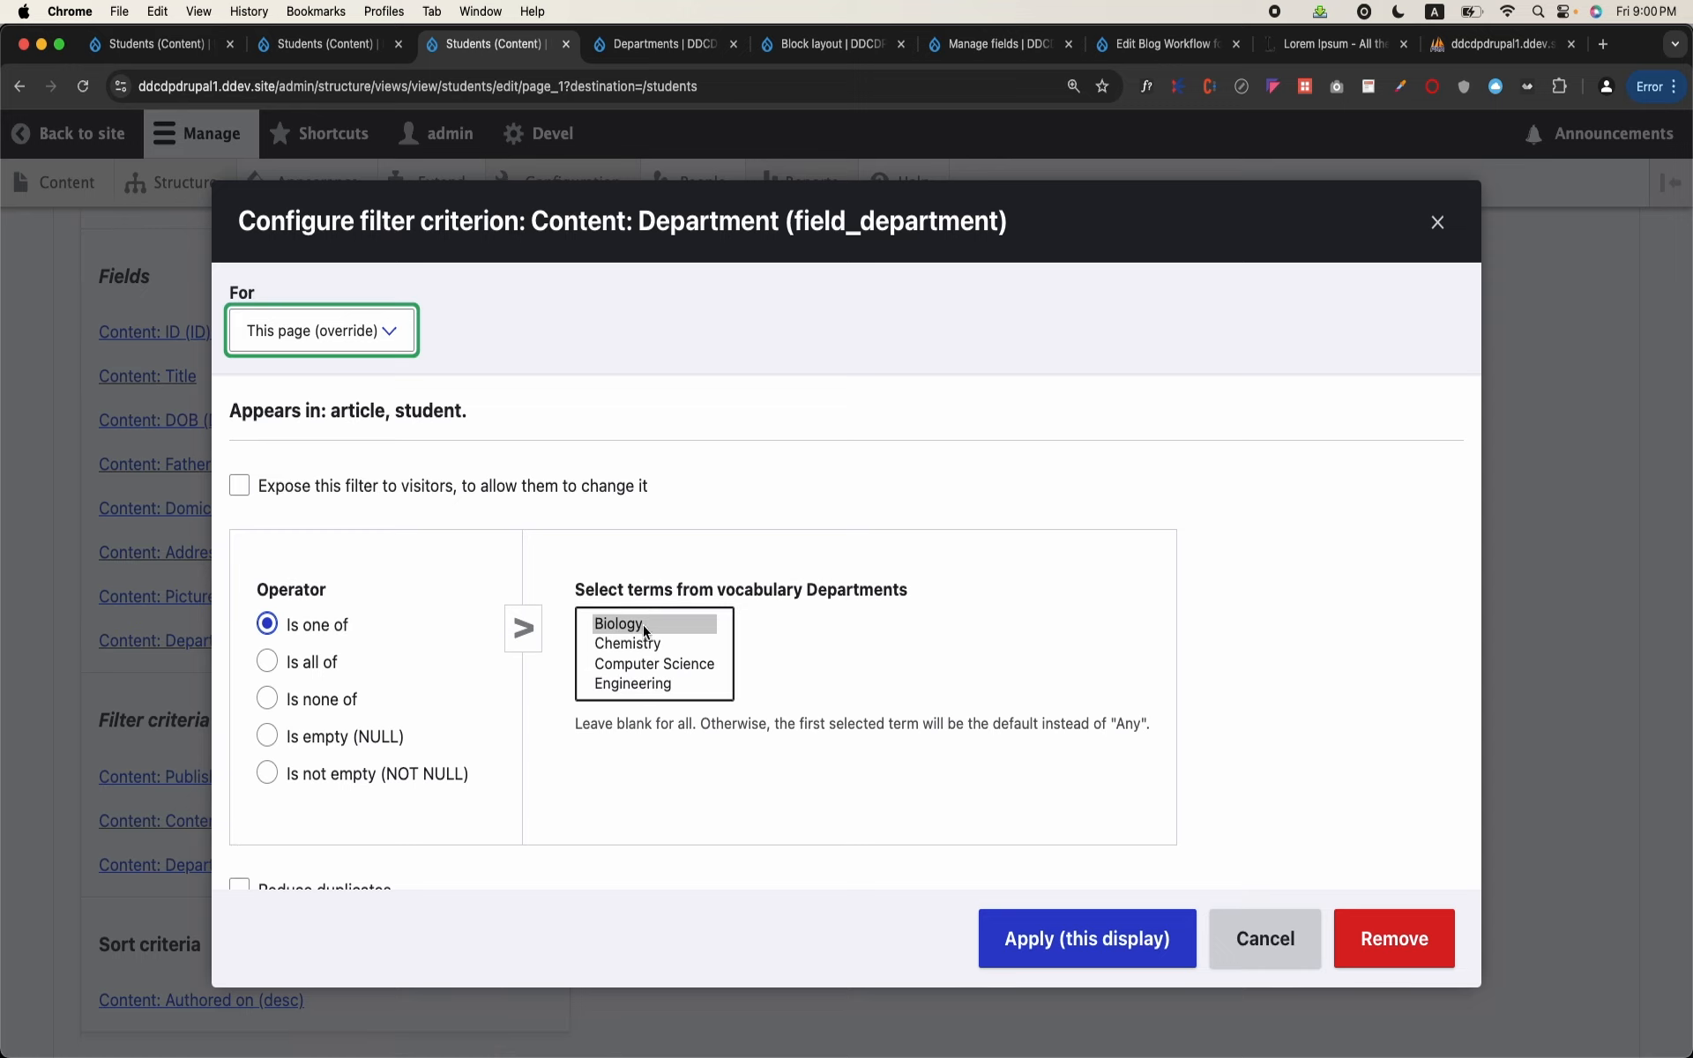
{"action": "scroll", "coordinate": [647, 680], "scroll_direction": "down", "scroll_amount": 2}
{"action": "scroll", "coordinate": [653, 635], "scroll_direction": "up", "scroll_amount": 2}
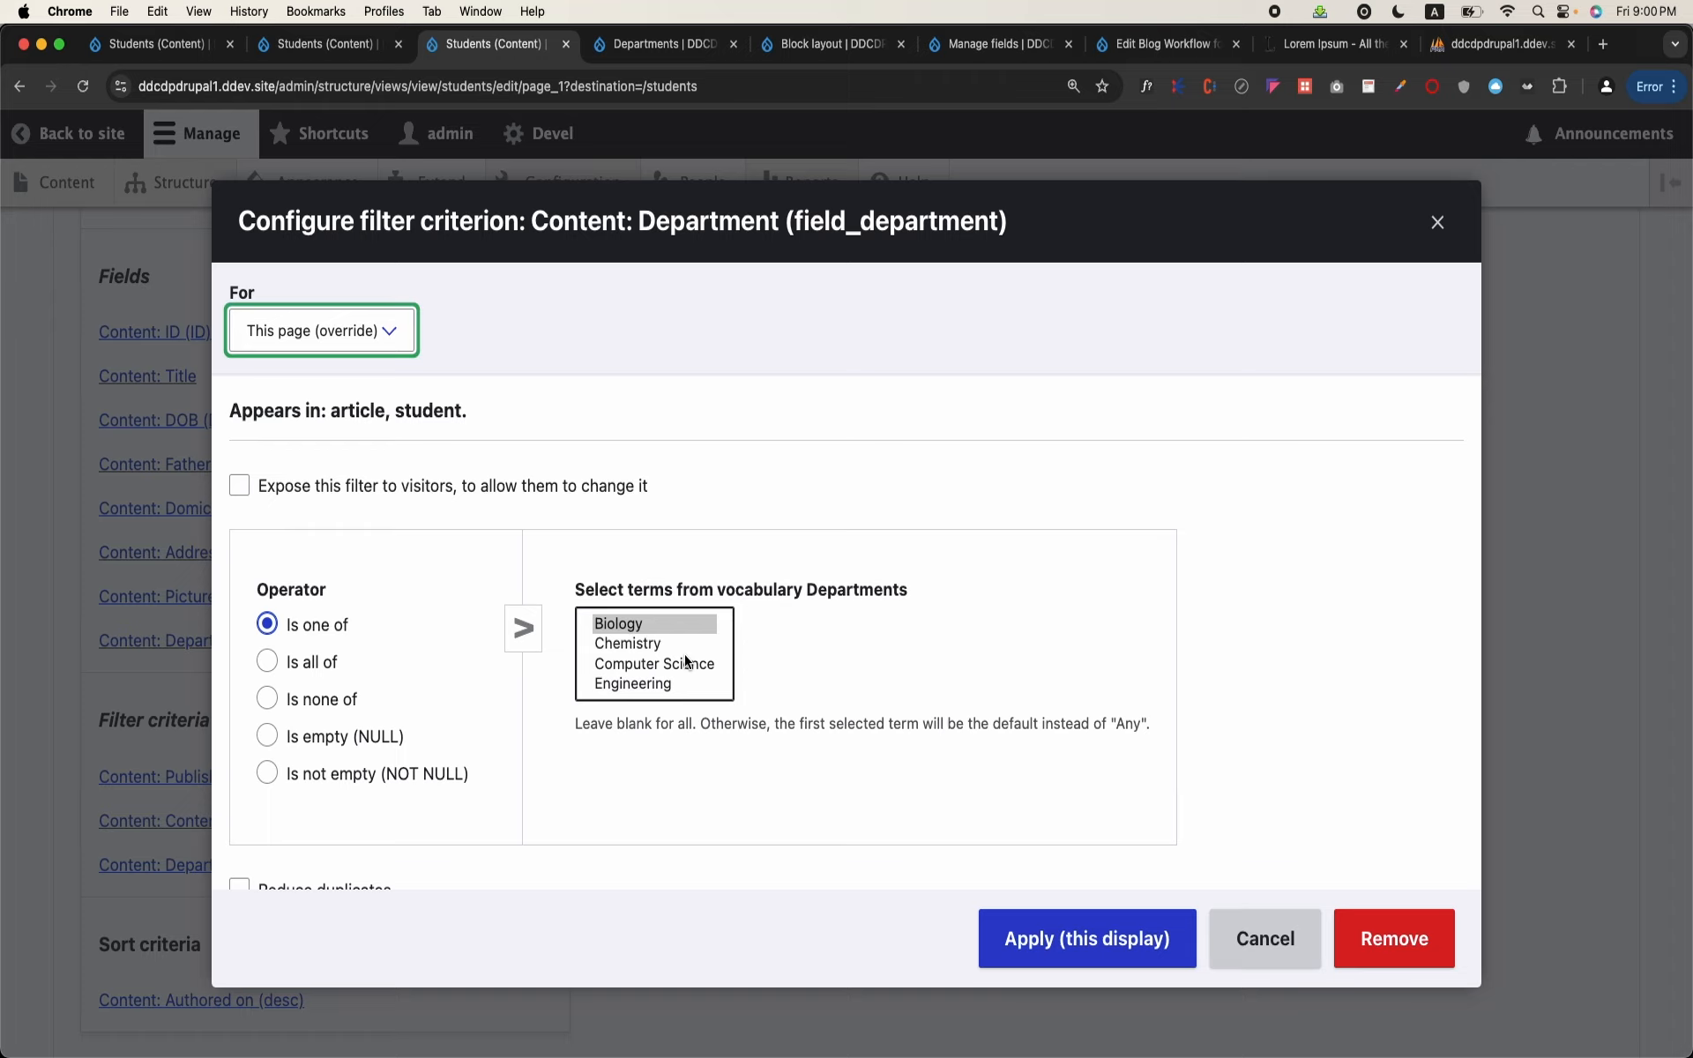
{"action": "left_click", "coordinate": [240, 488]}
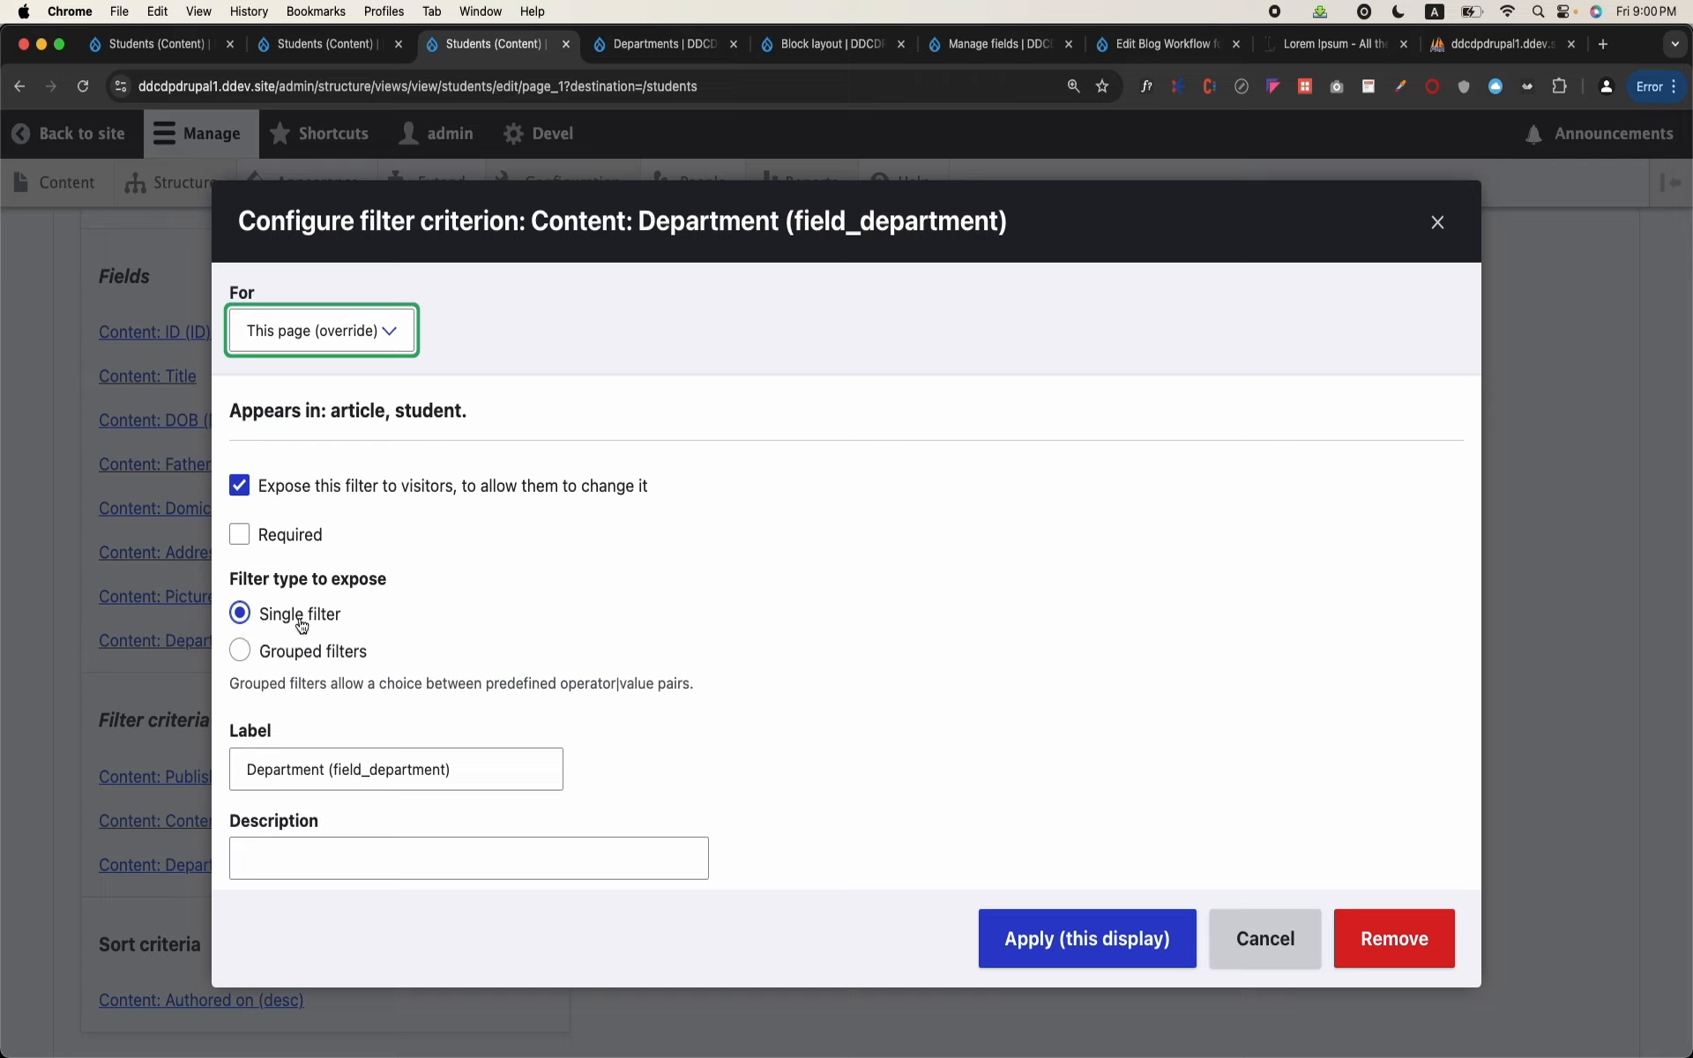
Step: Shorten the exposed filter's label to "Department", apply it to this display and save the view
{"action": "left_click", "coordinate": [480, 780]}
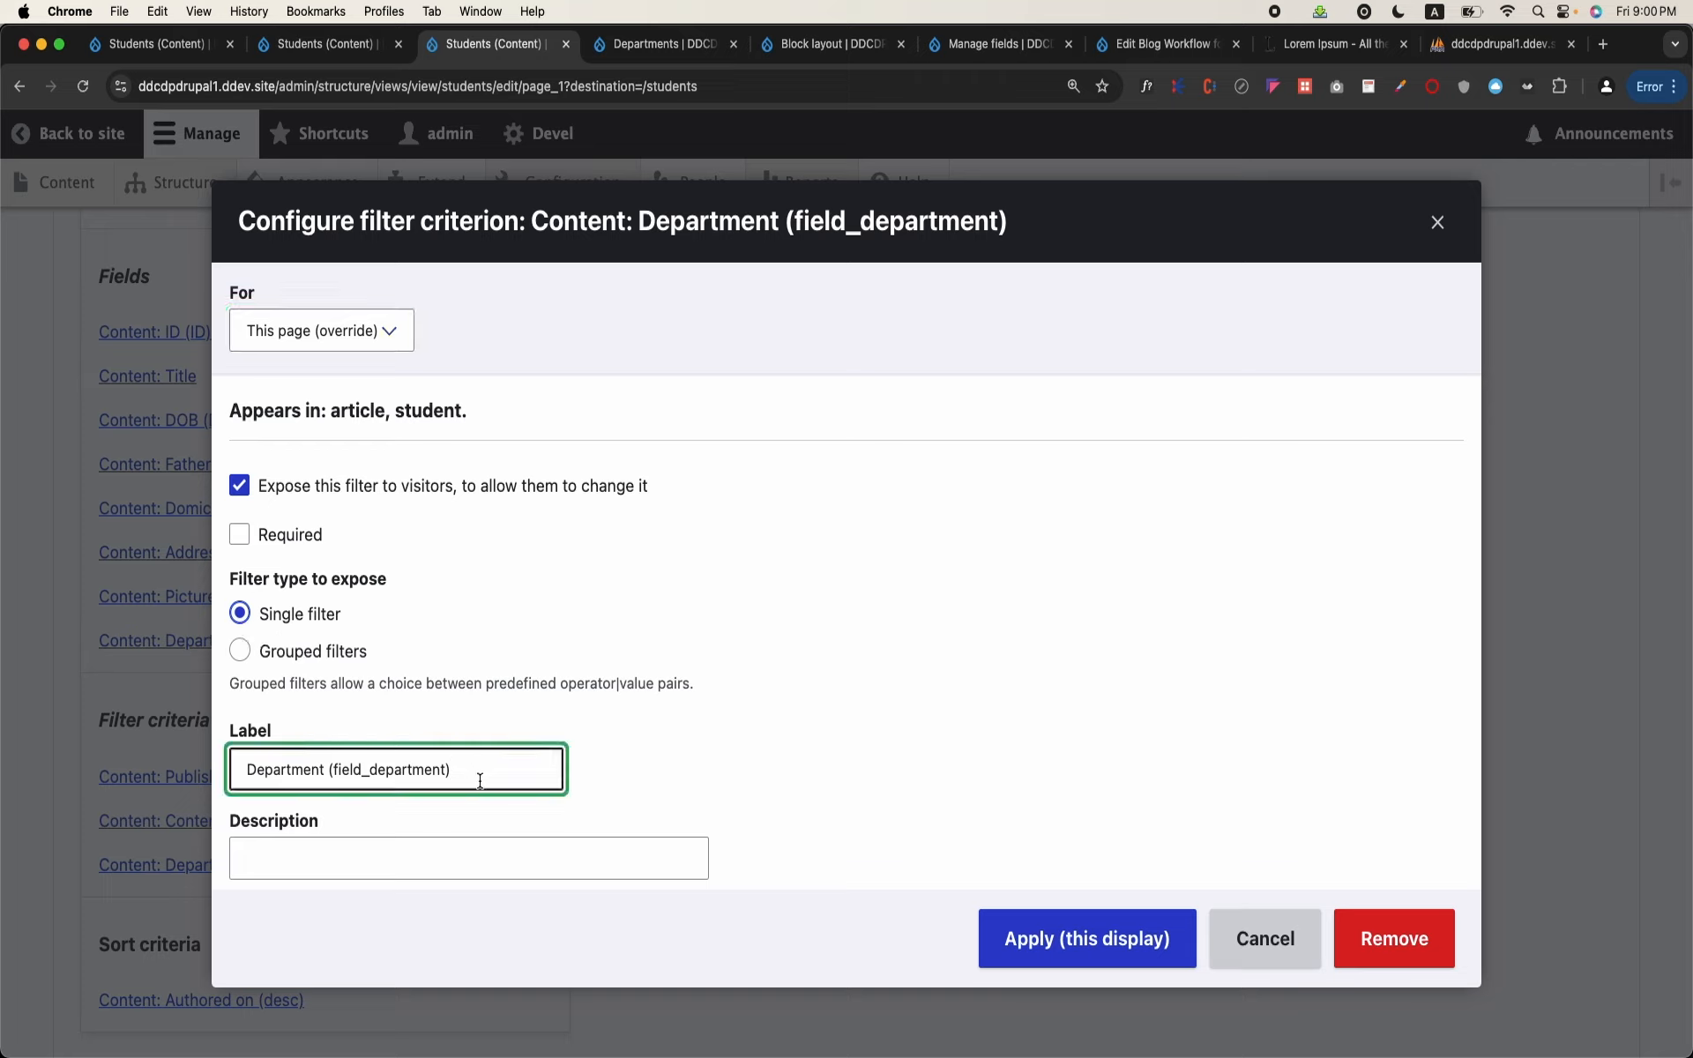
{"action": "key", "text": "BackSpace"}
{"action": "key", "text": "BackSpace"}
{"action": "key", "text": "BackSpace"}
{"action": "scroll", "coordinate": [706, 726], "scroll_direction": "down", "scroll_amount": 5}
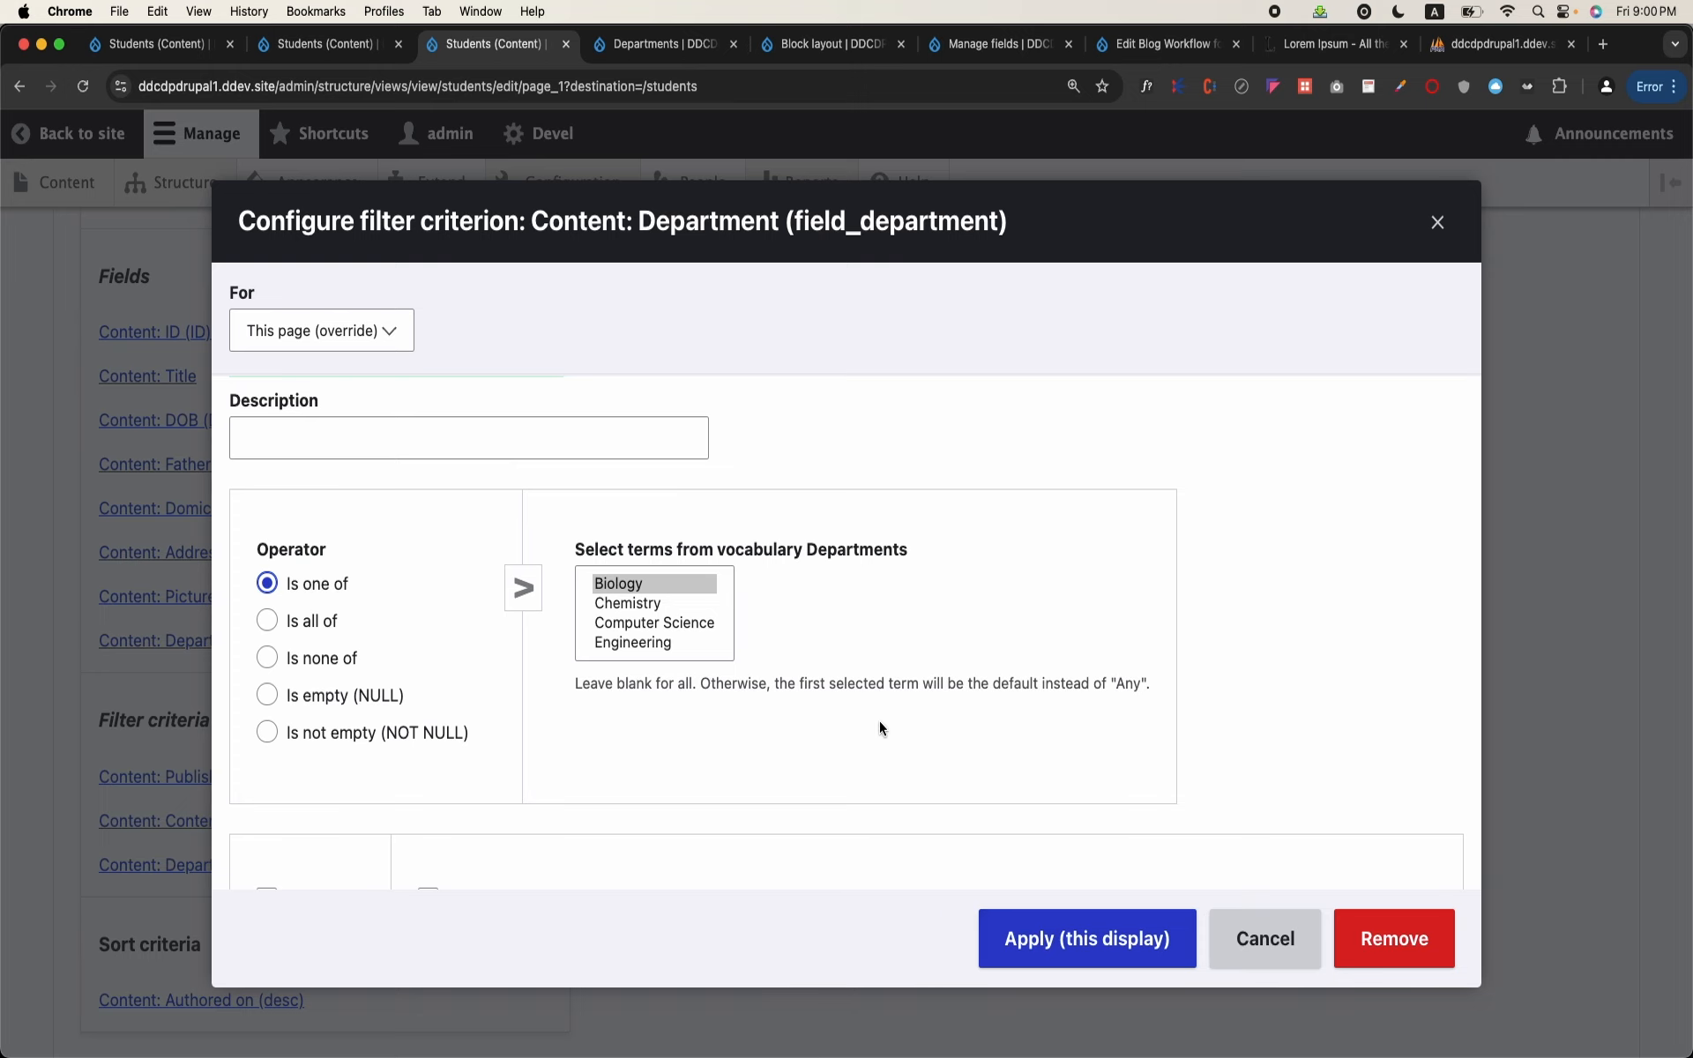
{"action": "left_click", "coordinate": [1077, 935]}
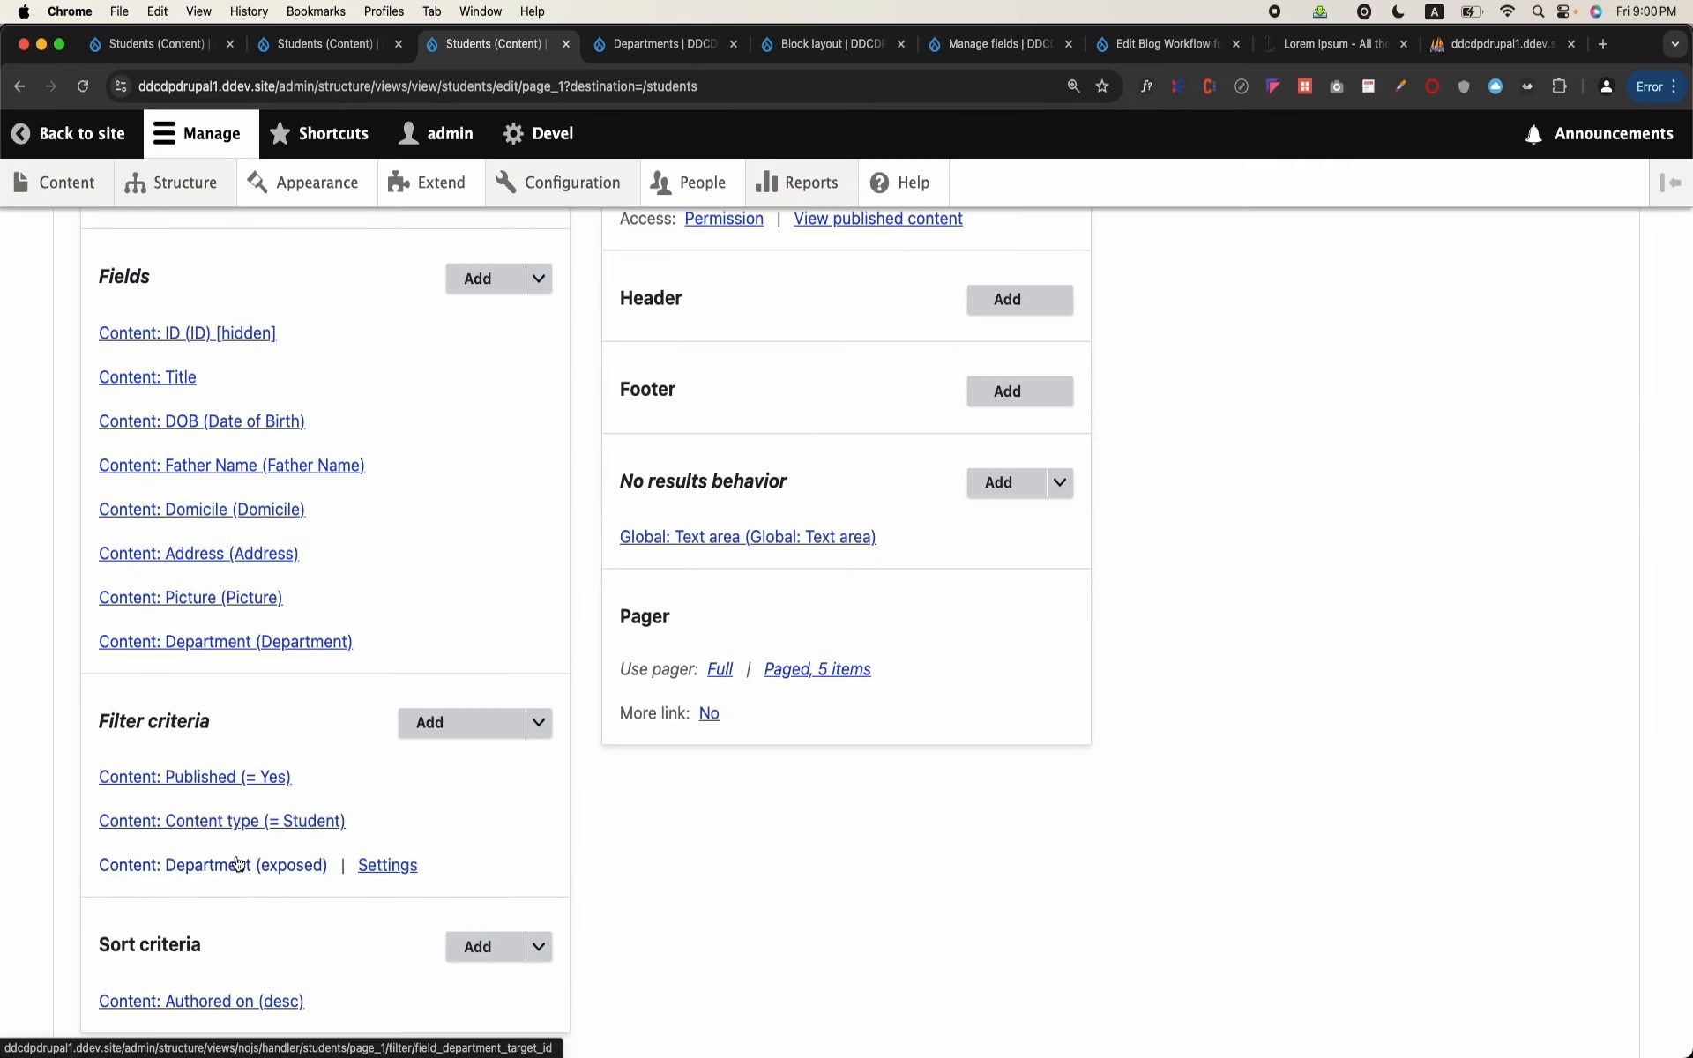
{"action": "scroll", "coordinate": [627, 867], "scroll_direction": "down", "scroll_amount": 5}
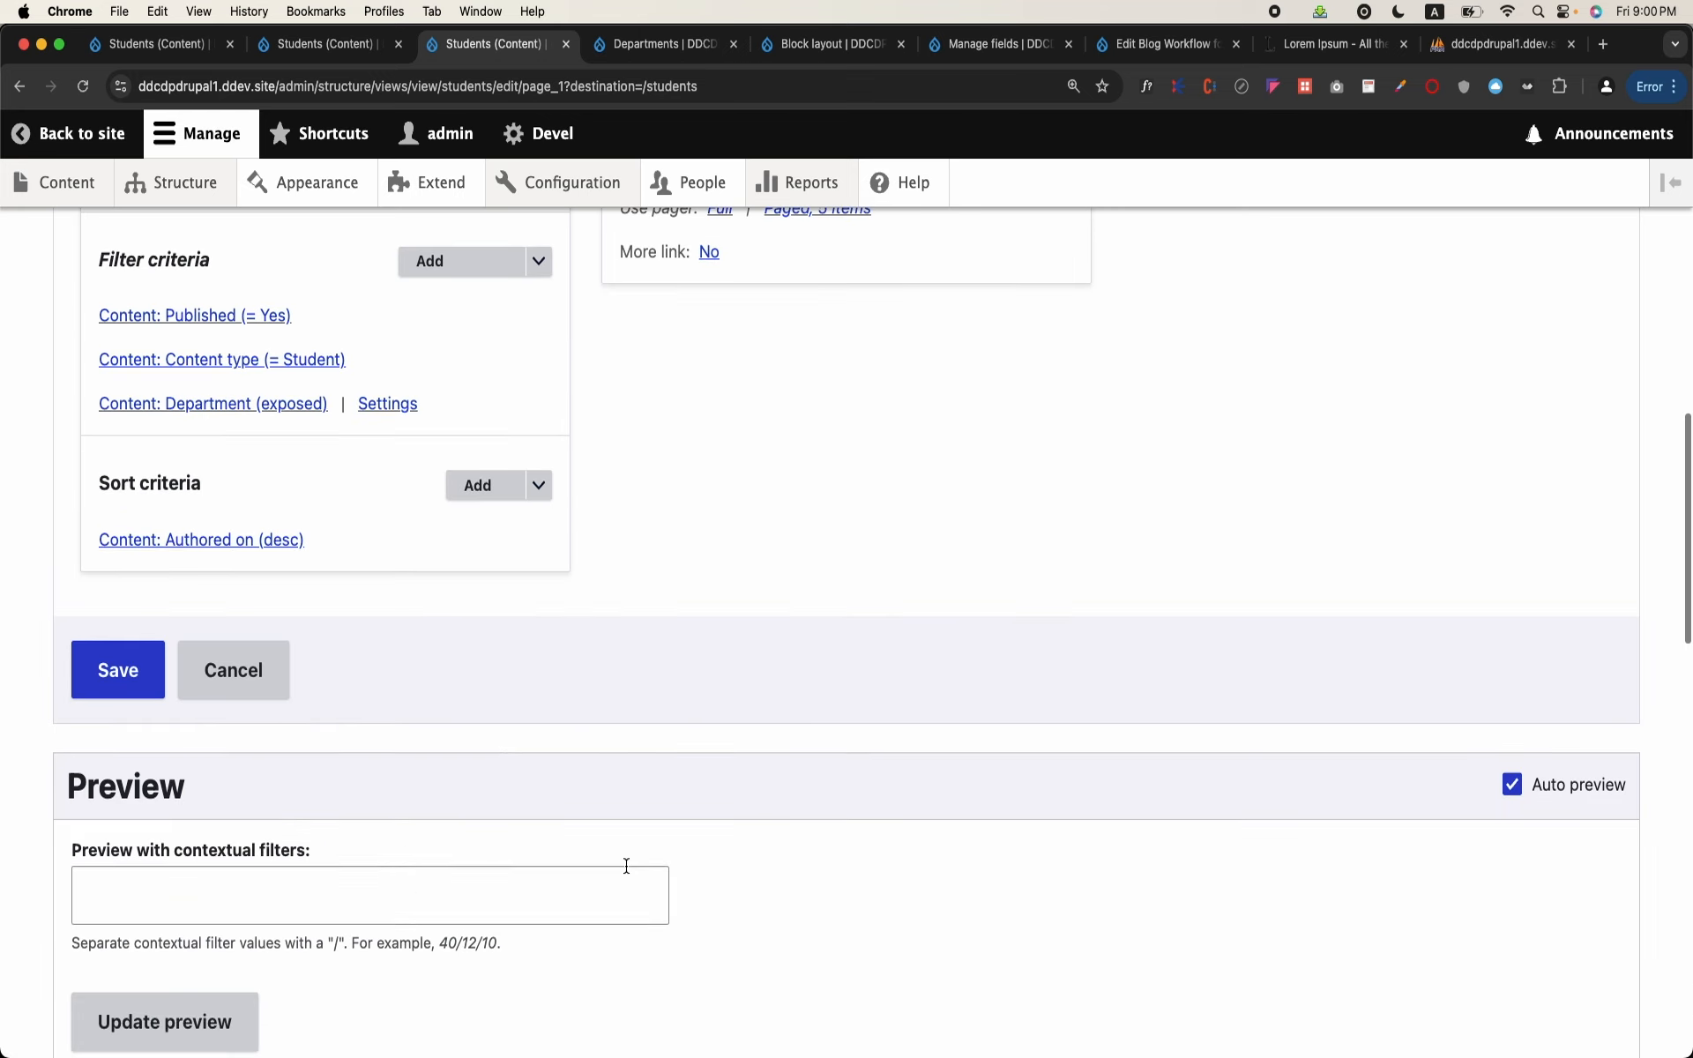
{"action": "left_click", "coordinate": [108, 675]}
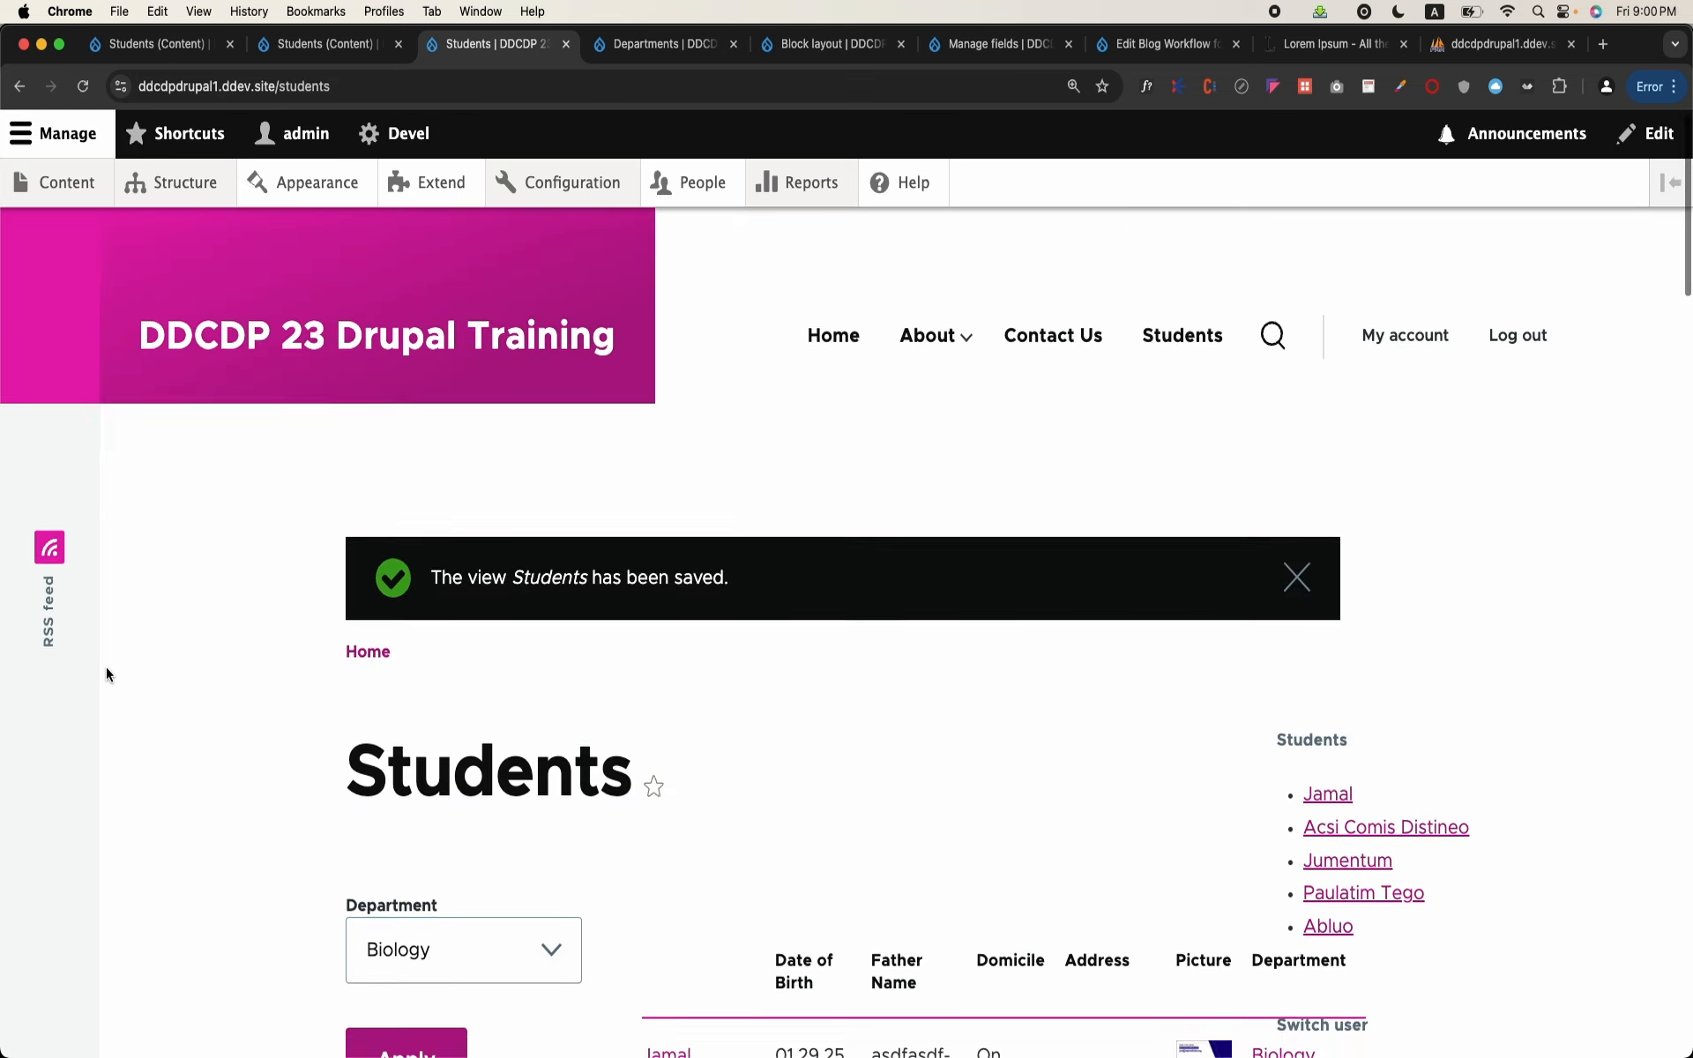
Step: Filter the student table on the /students page by the Chemistry department and review the listed students
{"action": "scroll", "coordinate": [106, 673], "scroll_direction": "down", "scroll_amount": 4}
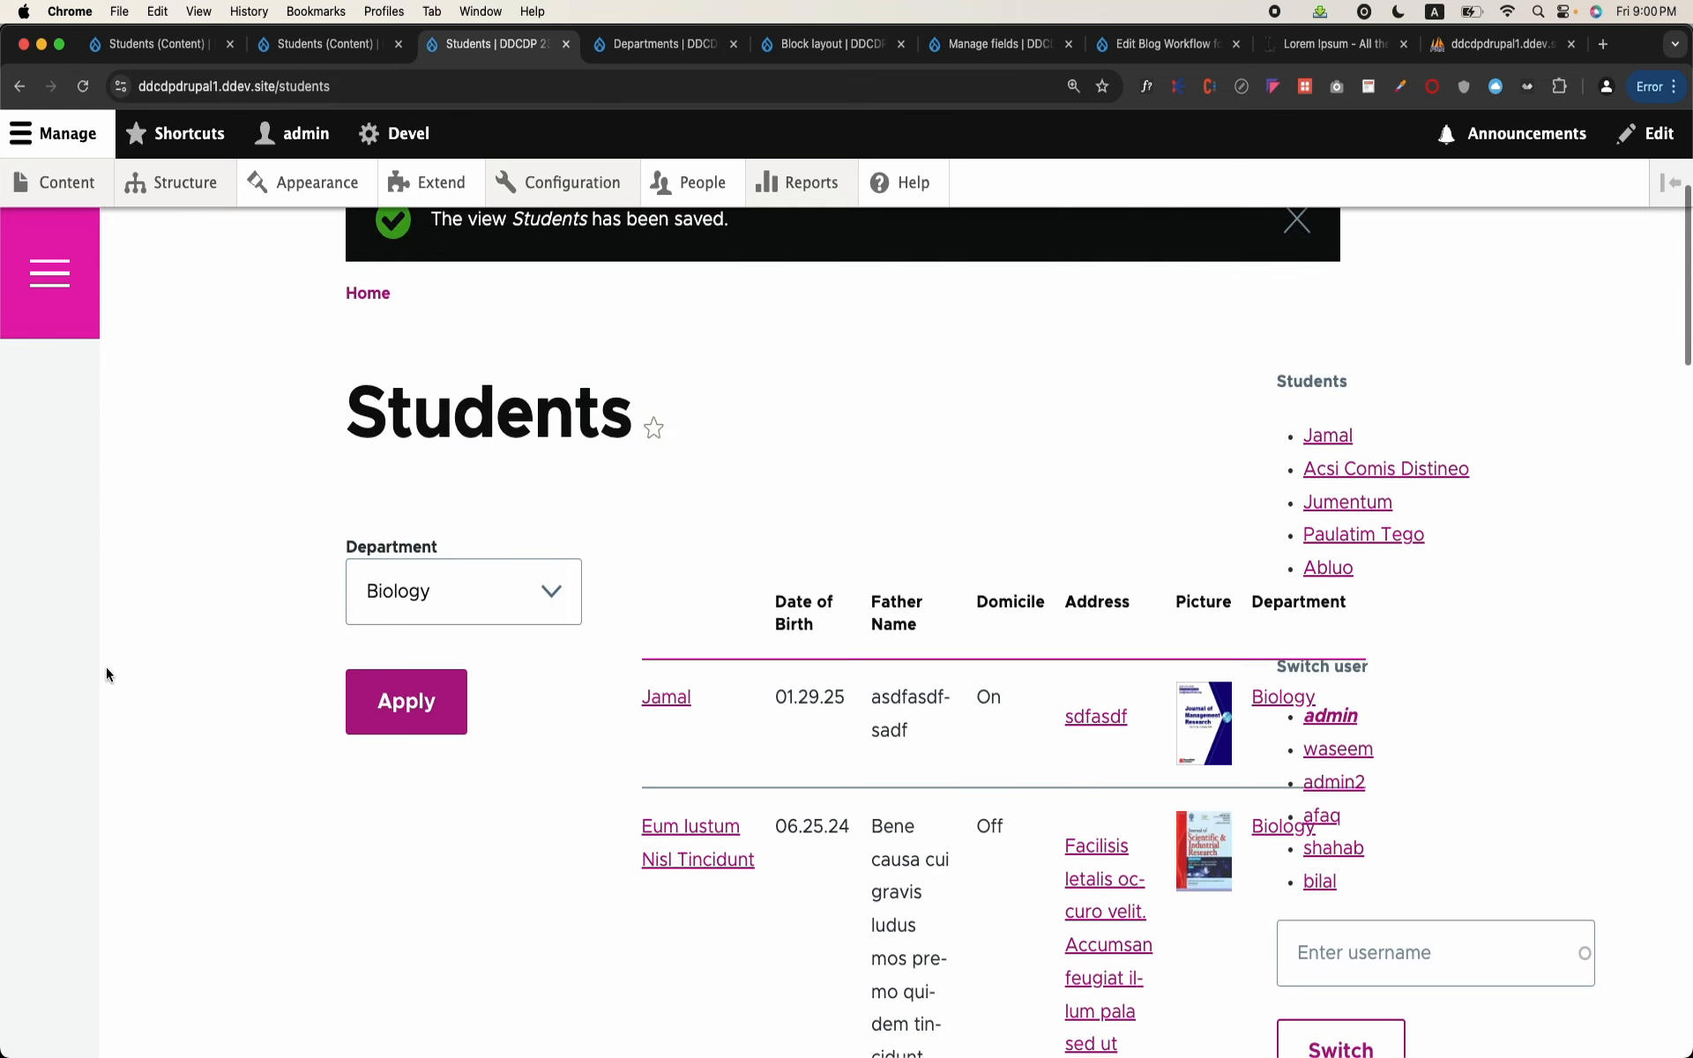
{"action": "left_click", "coordinate": [442, 614]}
{"action": "left_click", "coordinate": [426, 631]}
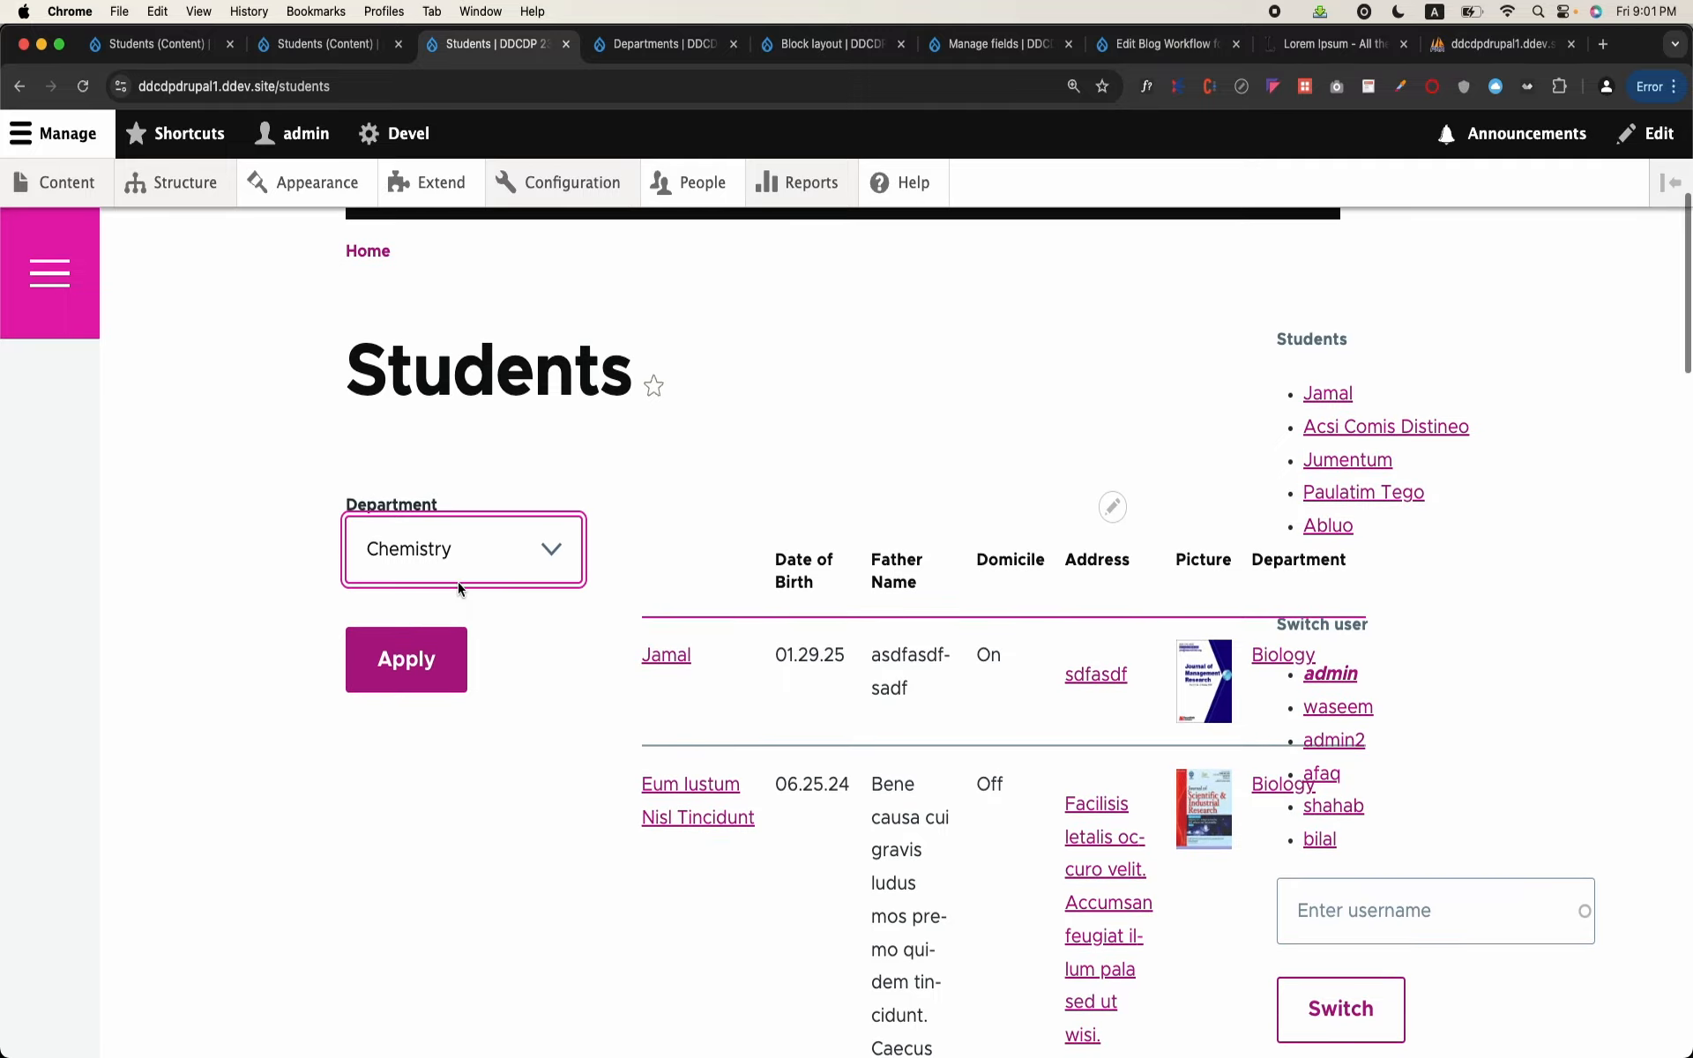
{"action": "left_click", "coordinate": [434, 681]}
{"action": "scroll", "coordinate": [434, 688], "scroll_direction": "down", "scroll_amount": 15}
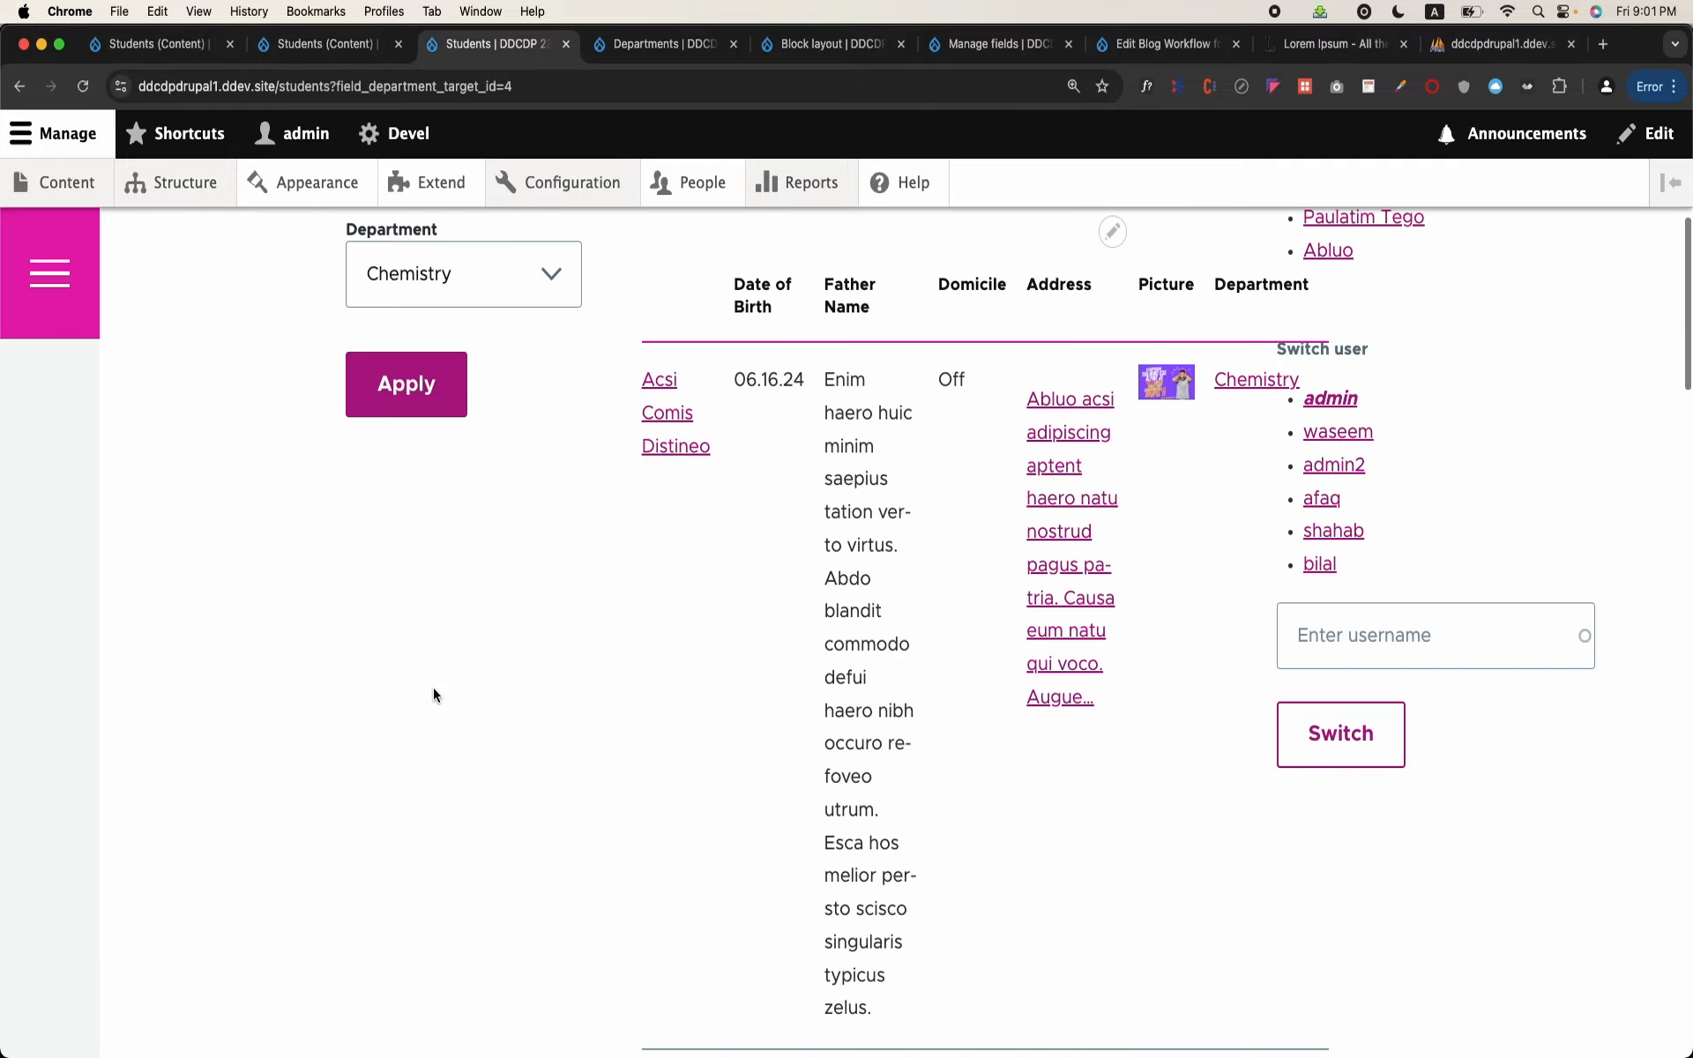
{"action": "scroll", "coordinate": [432, 686], "scroll_direction": "up", "scroll_amount": 15}
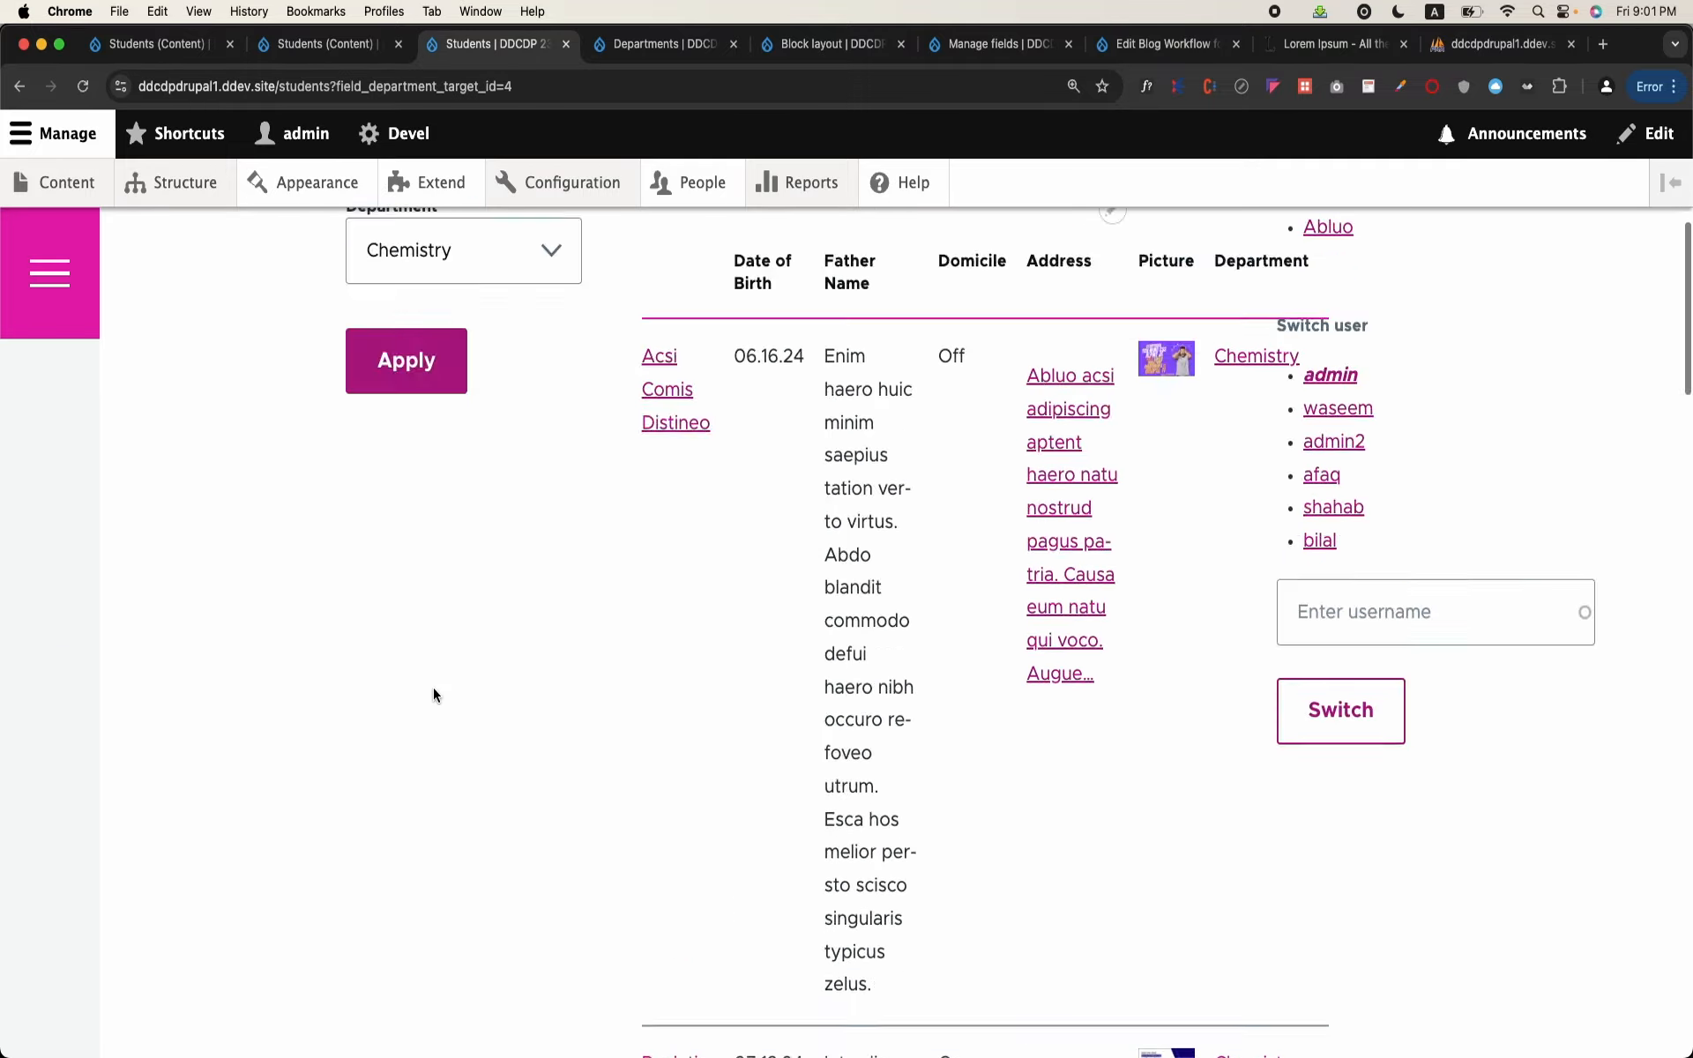
Step: Change the student table page's path to /admin/students and save the view
{"action": "scroll", "coordinate": [435, 691], "scroll_direction": "down", "scroll_amount": 2}
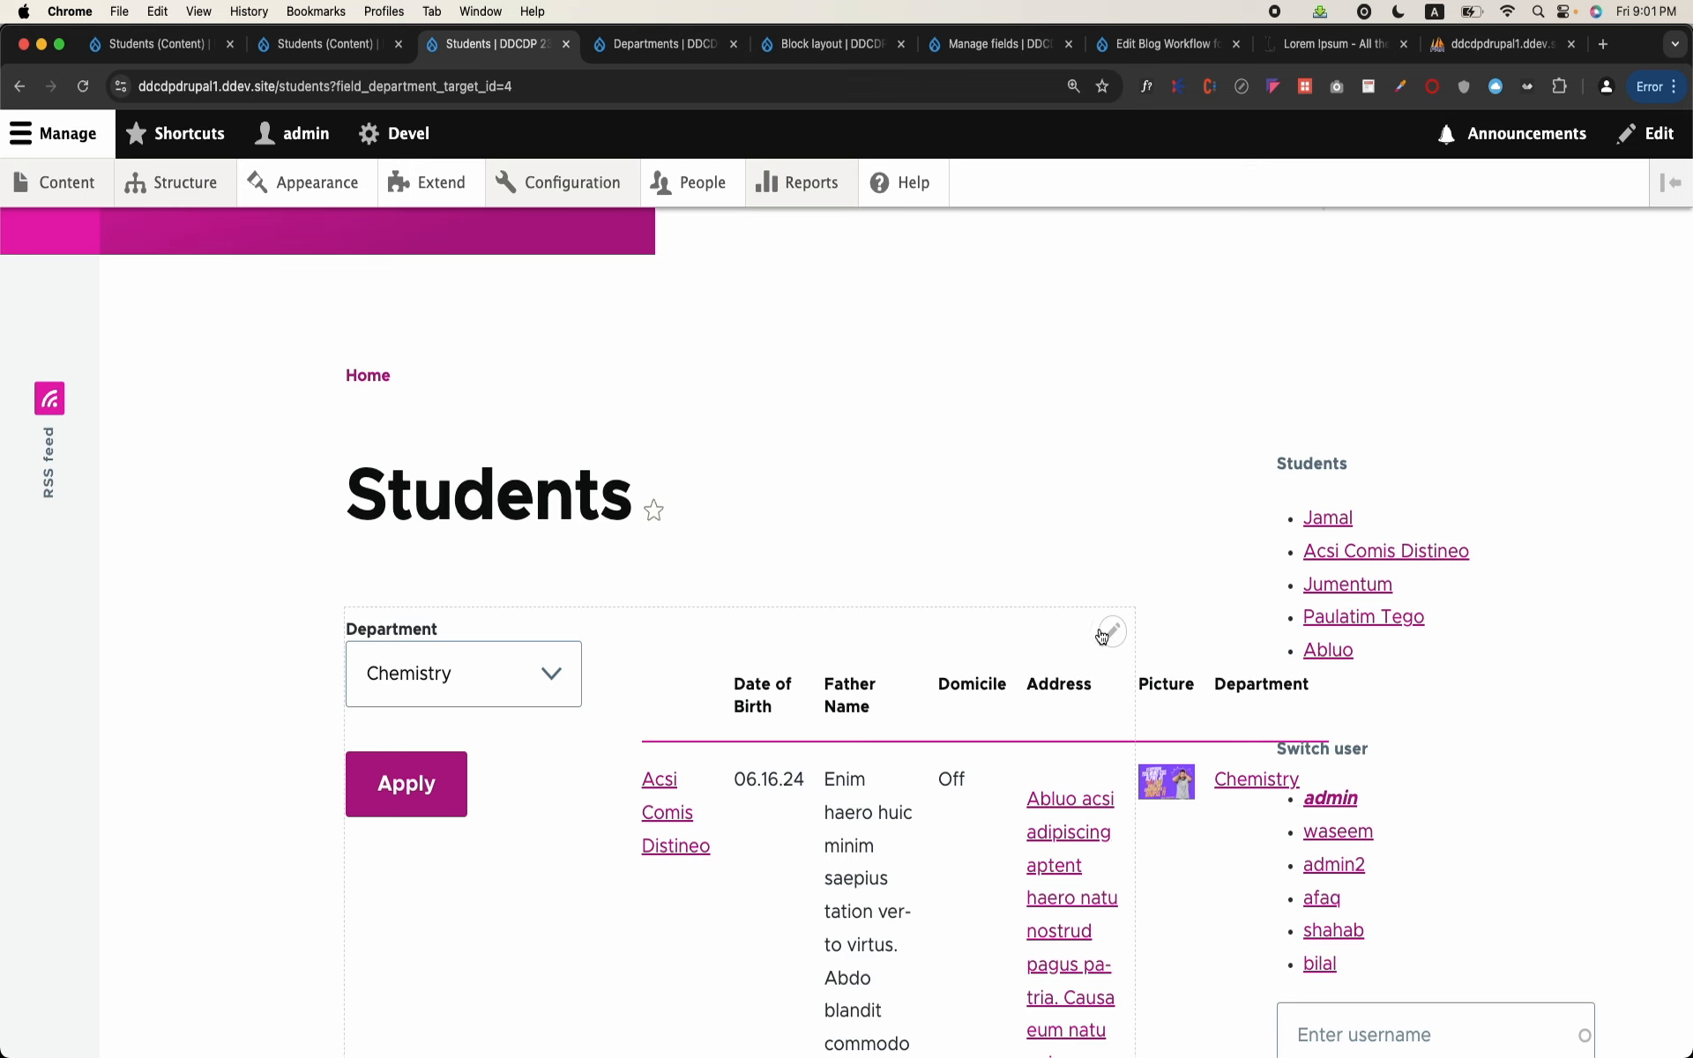
{"action": "left_click", "coordinate": [1089, 674]}
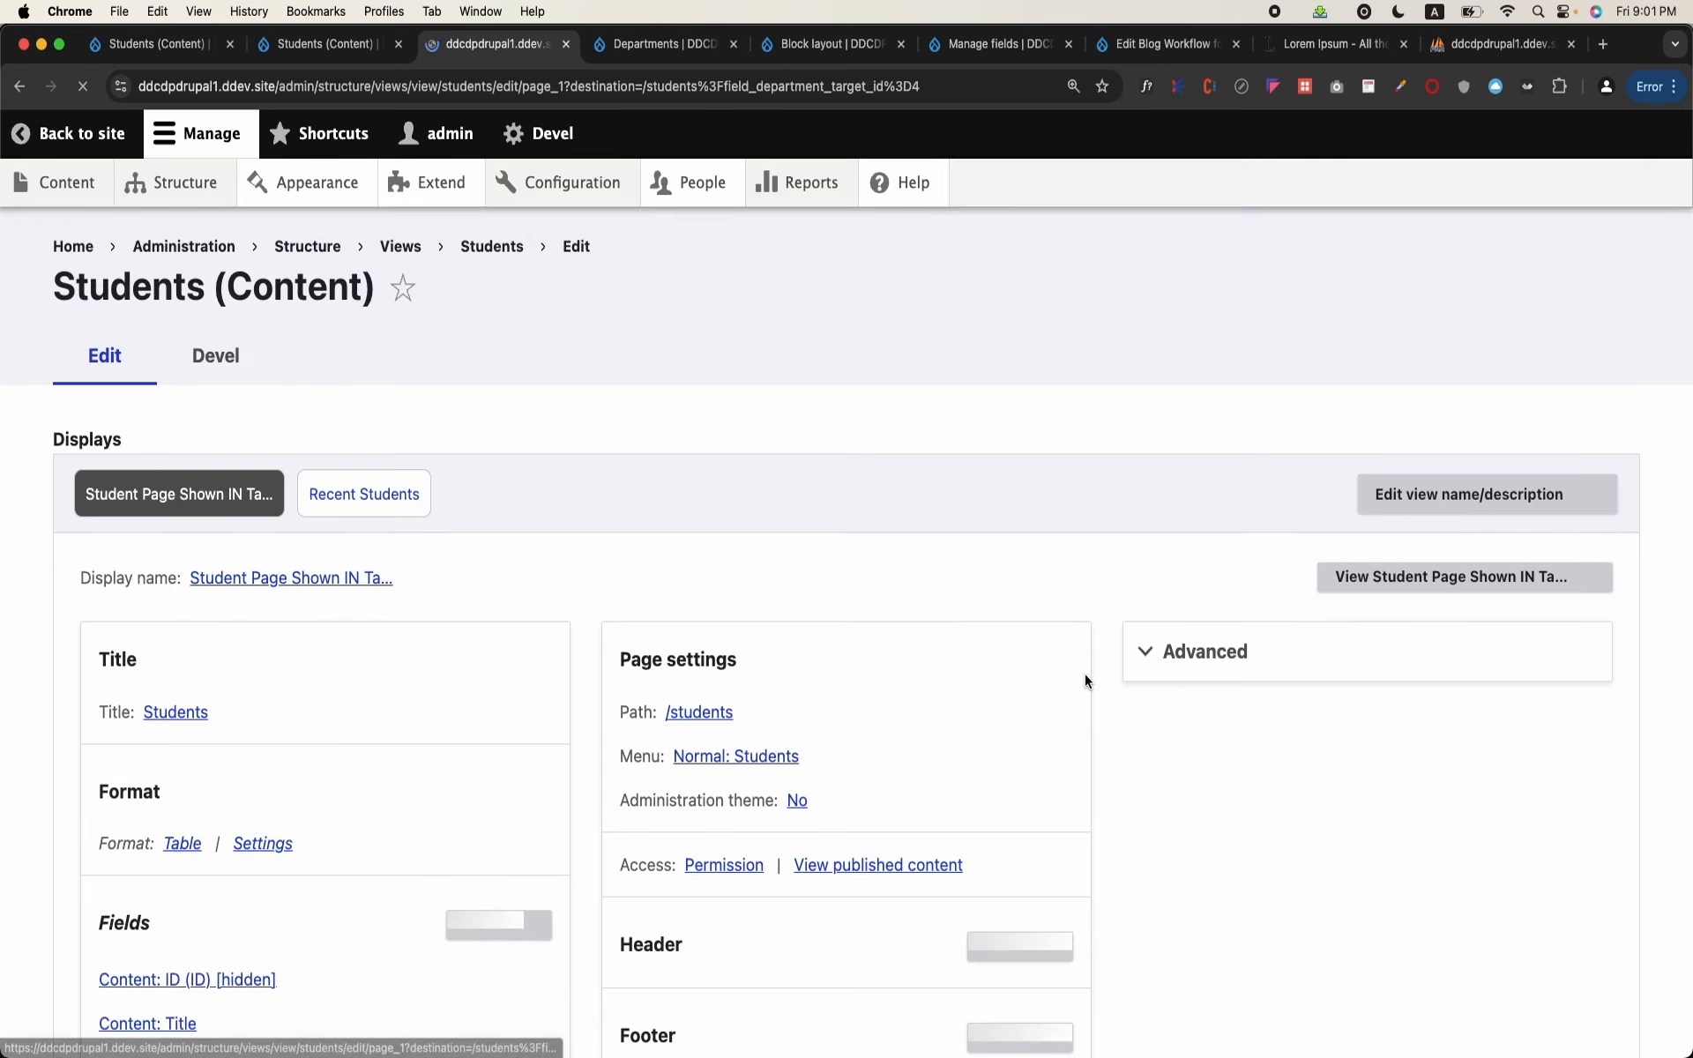
{"action": "left_click", "coordinate": [695, 716]}
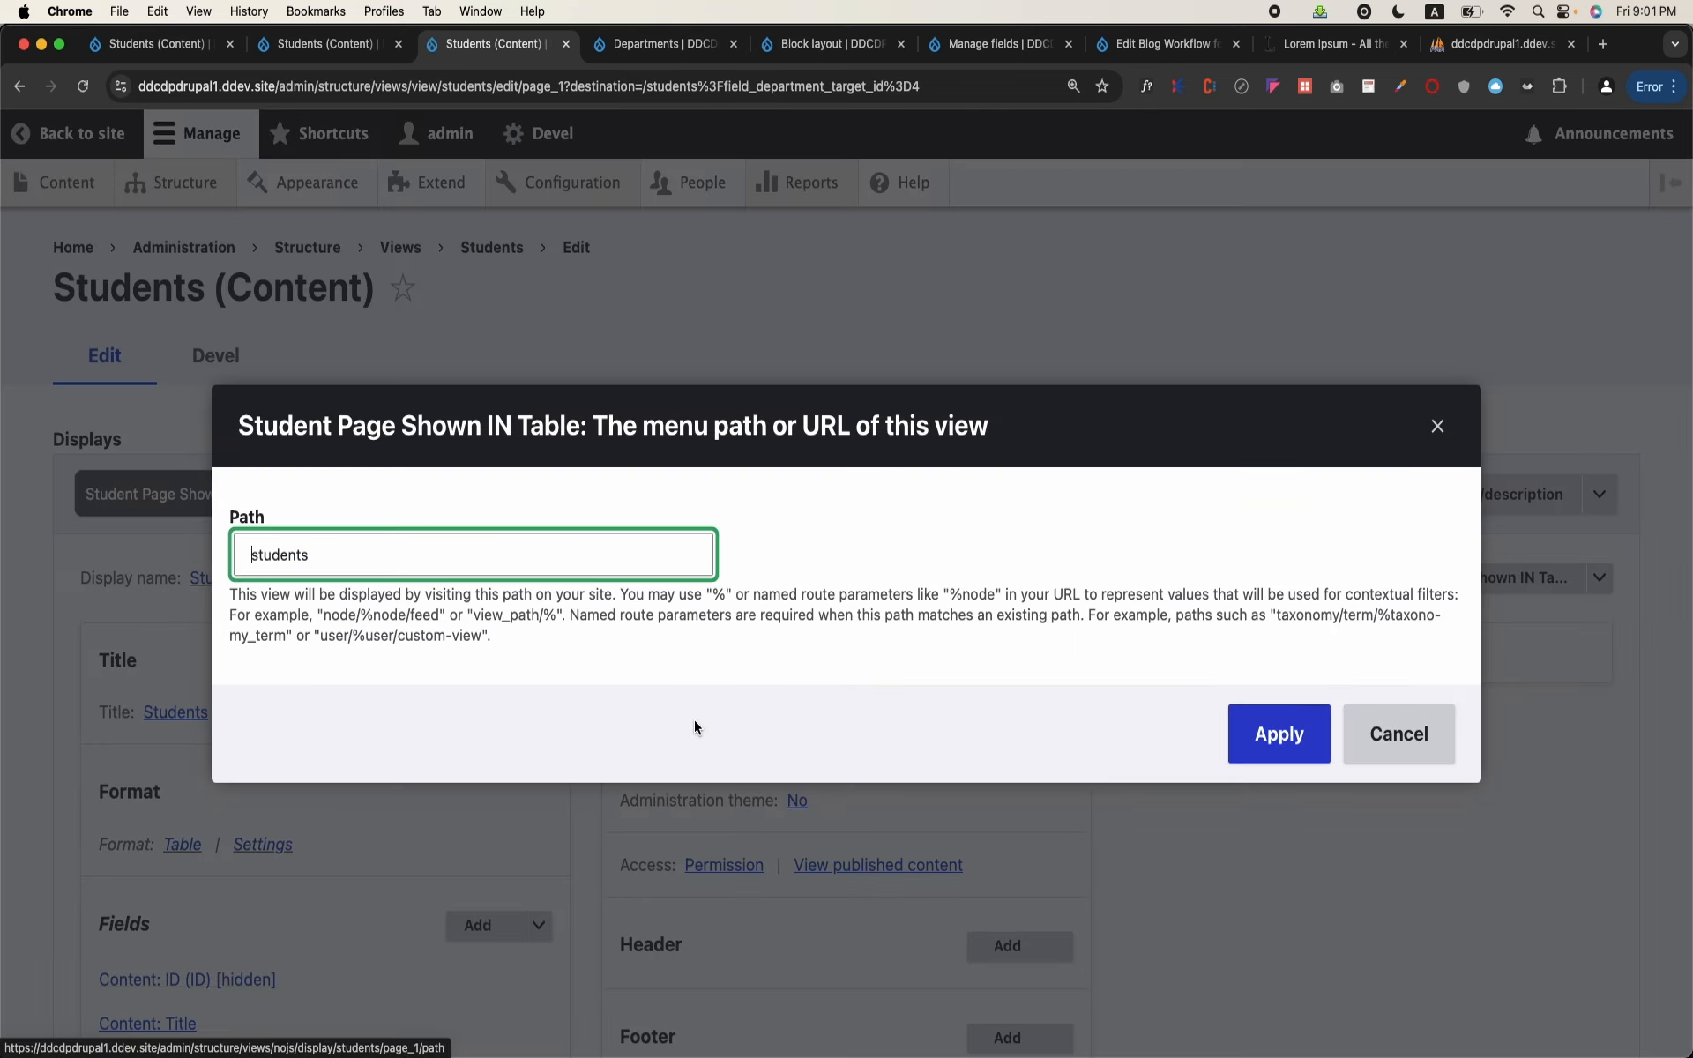
{"action": "type", "text": "/admin/"}
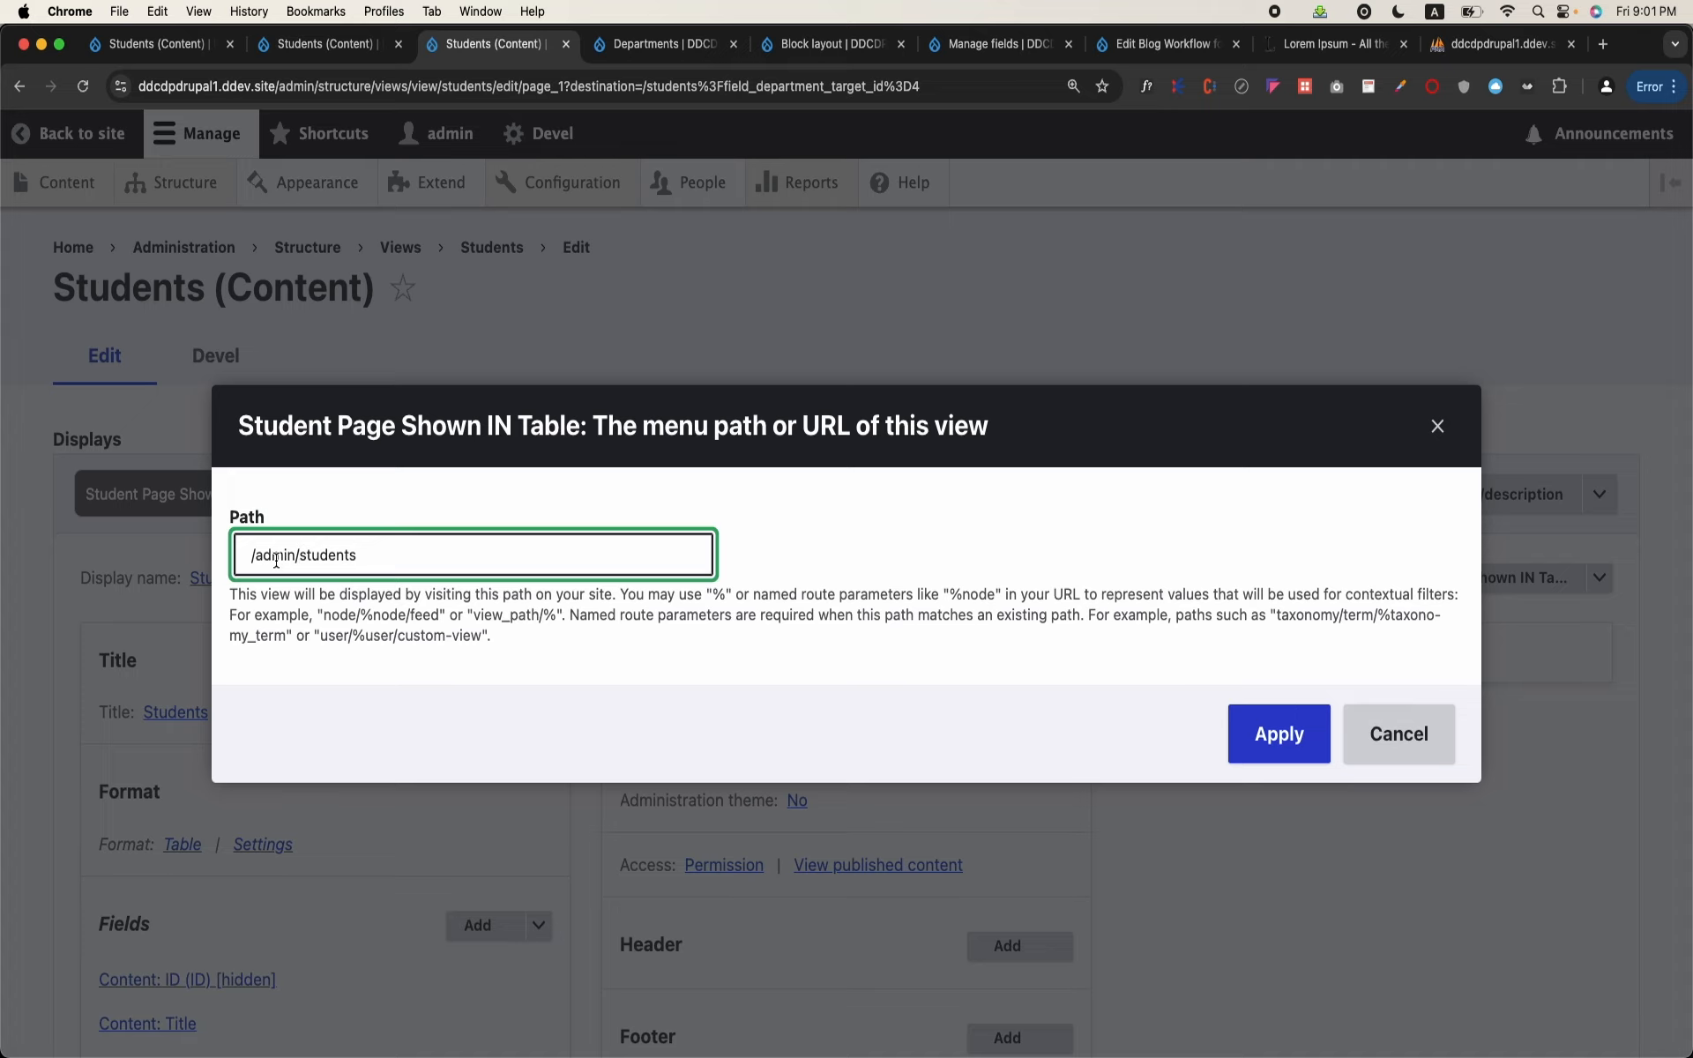
{"action": "left_click", "coordinate": [1277, 727]}
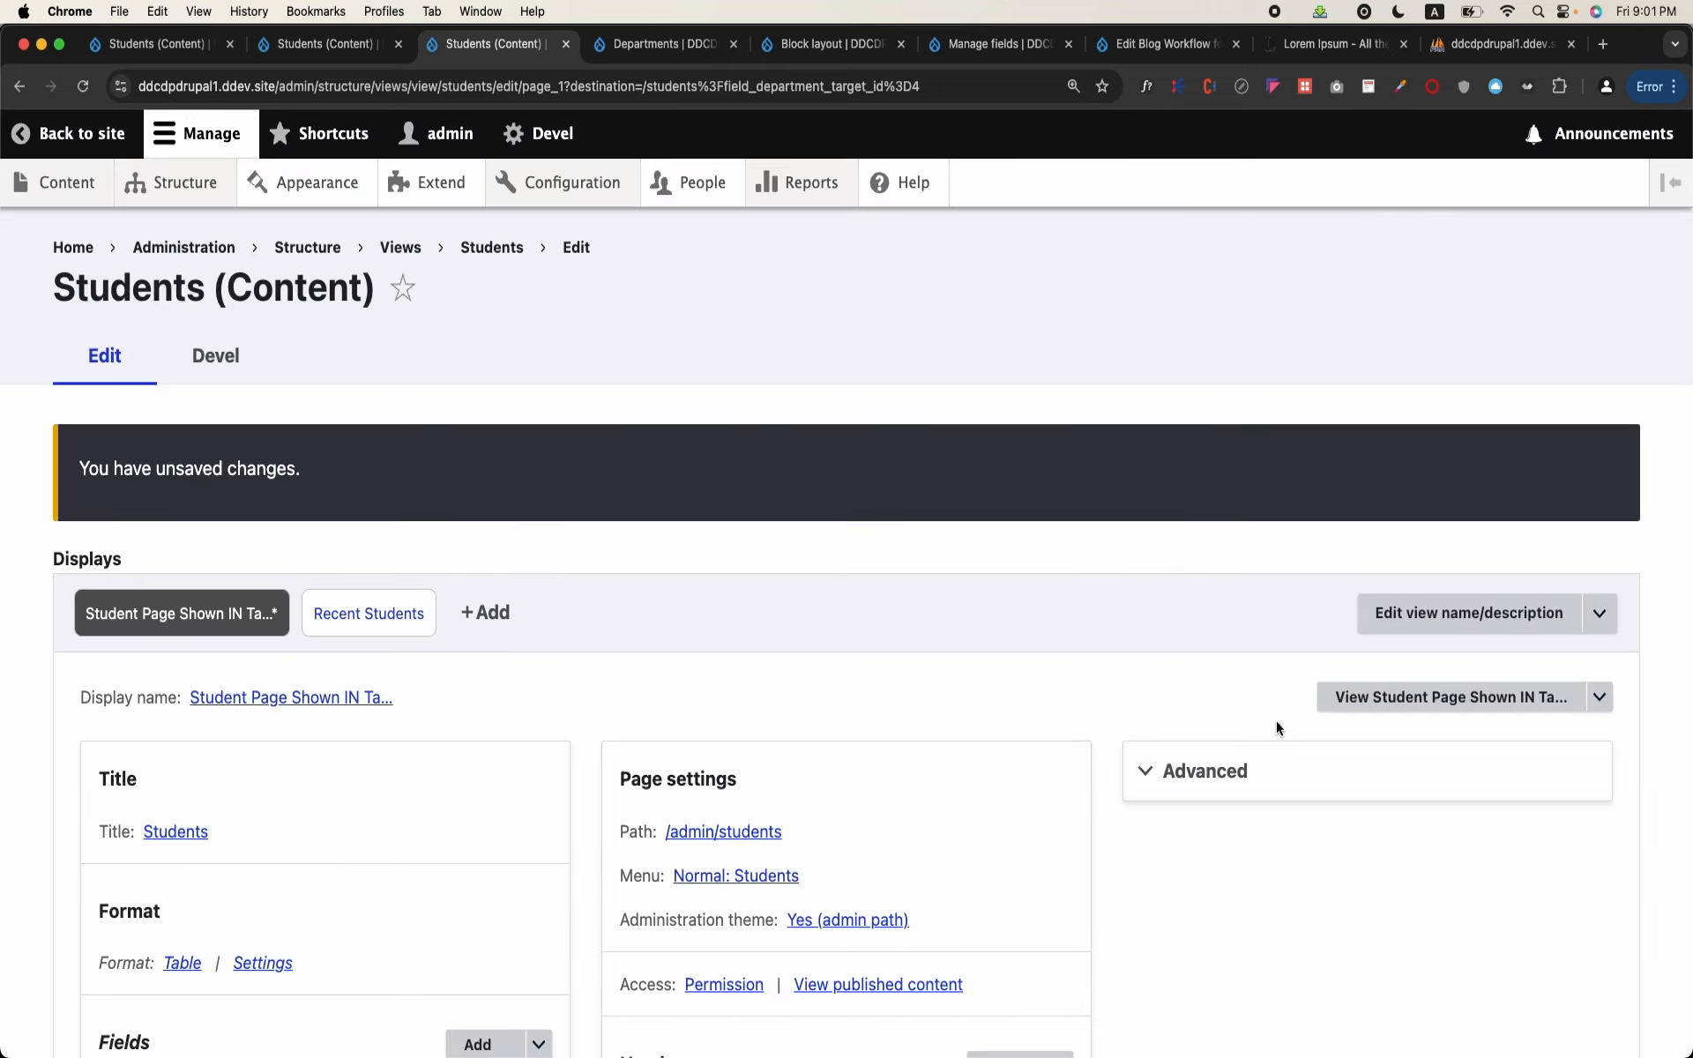
{"action": "scroll", "coordinate": [709, 755], "scroll_direction": "down", "scroll_amount": 15}
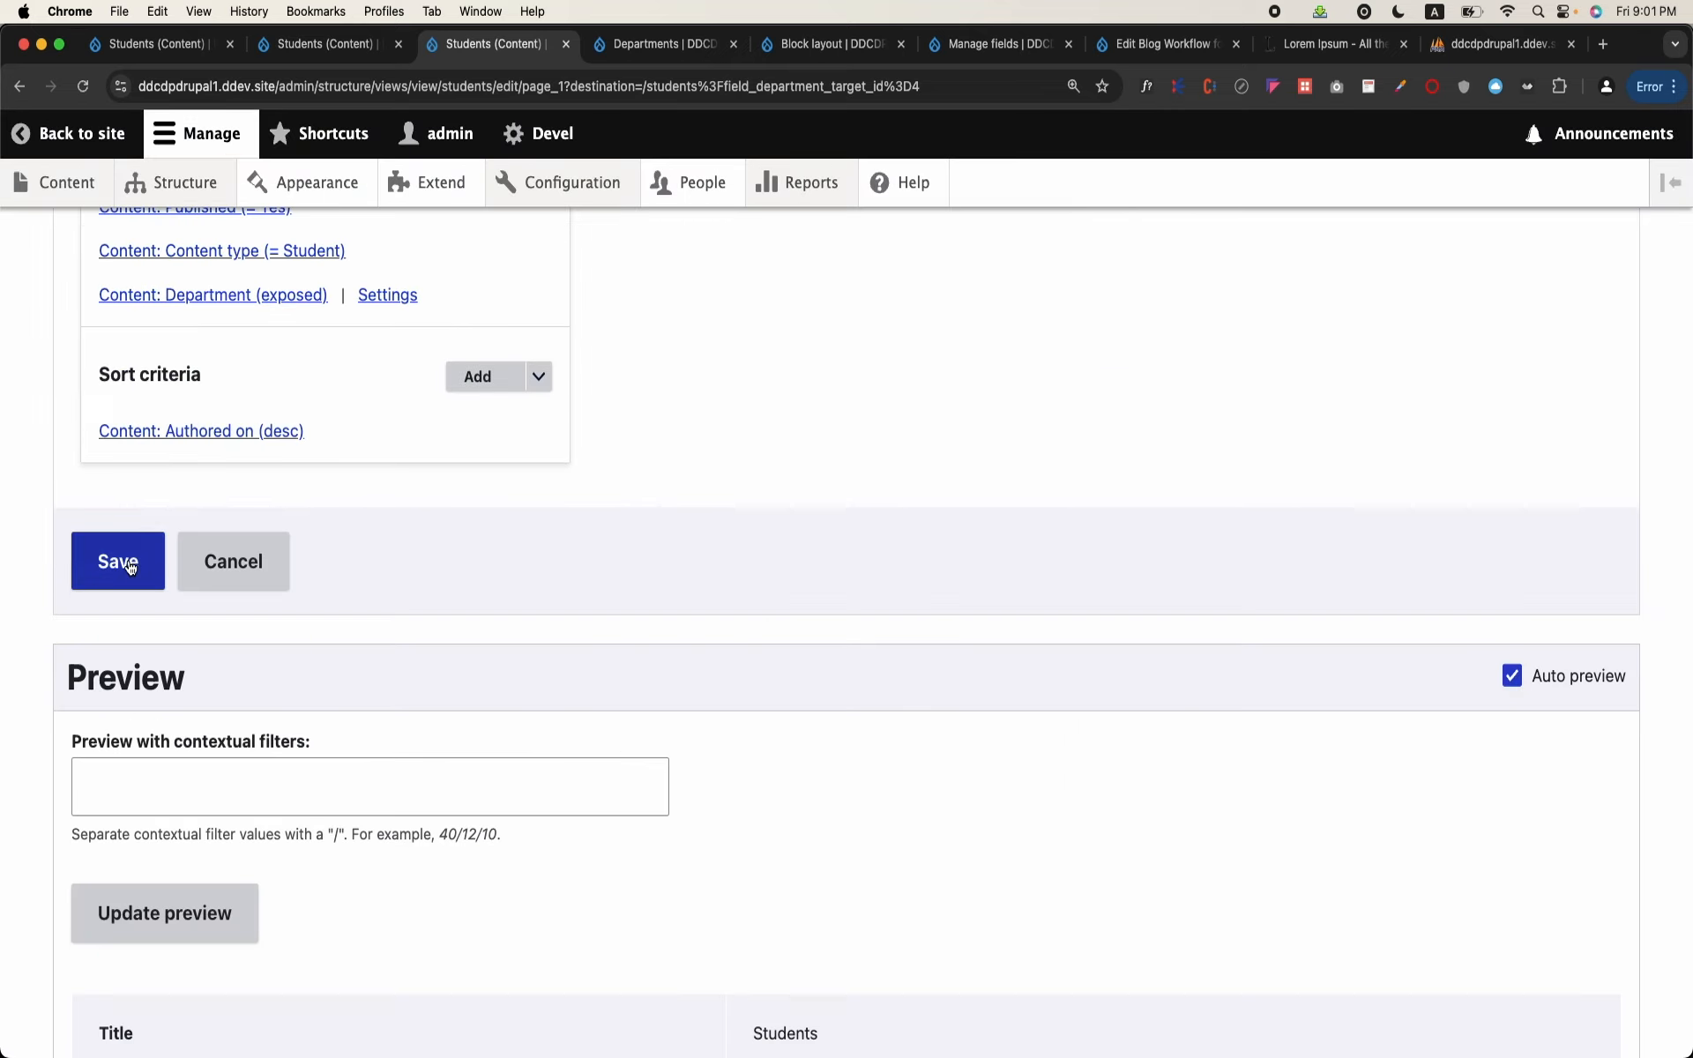
{"action": "left_click", "coordinate": [129, 565]}
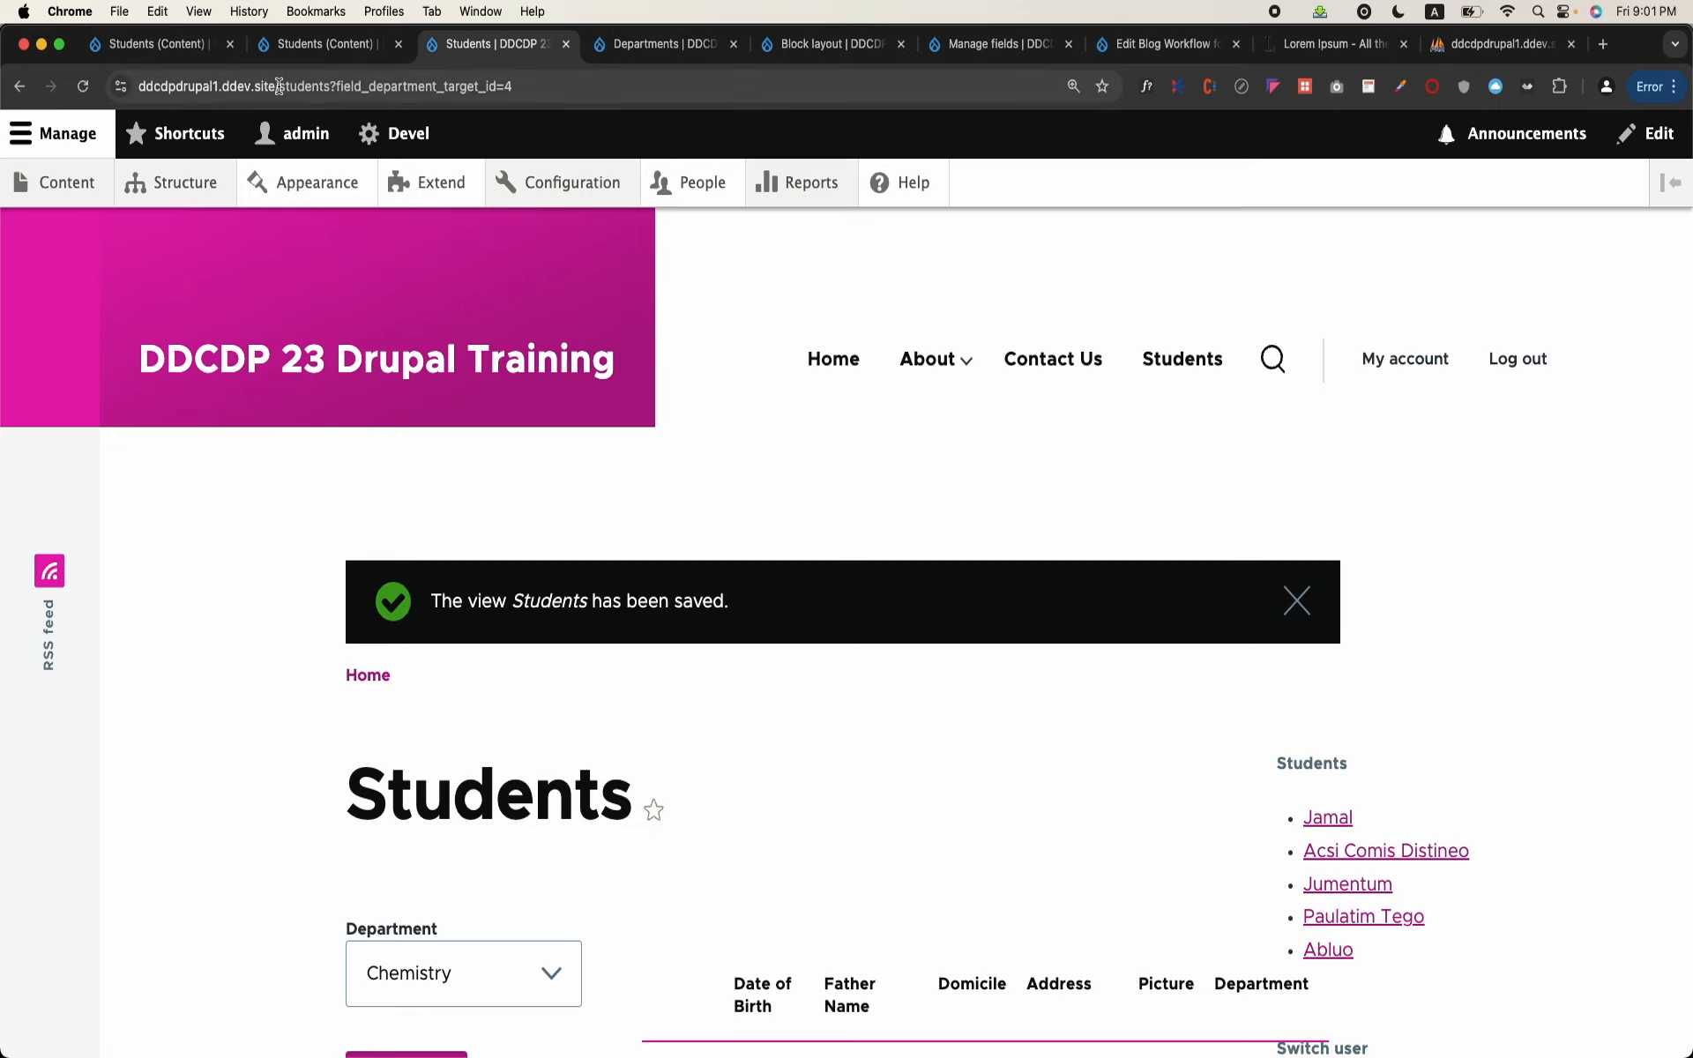
Step: Load the site's /admin/students address and review the student table in the administration theme
{"action": "left_click_drag", "start_coordinate": [277, 86], "coordinate": [604, 132]}
{"action": "type", "text": "admin"}
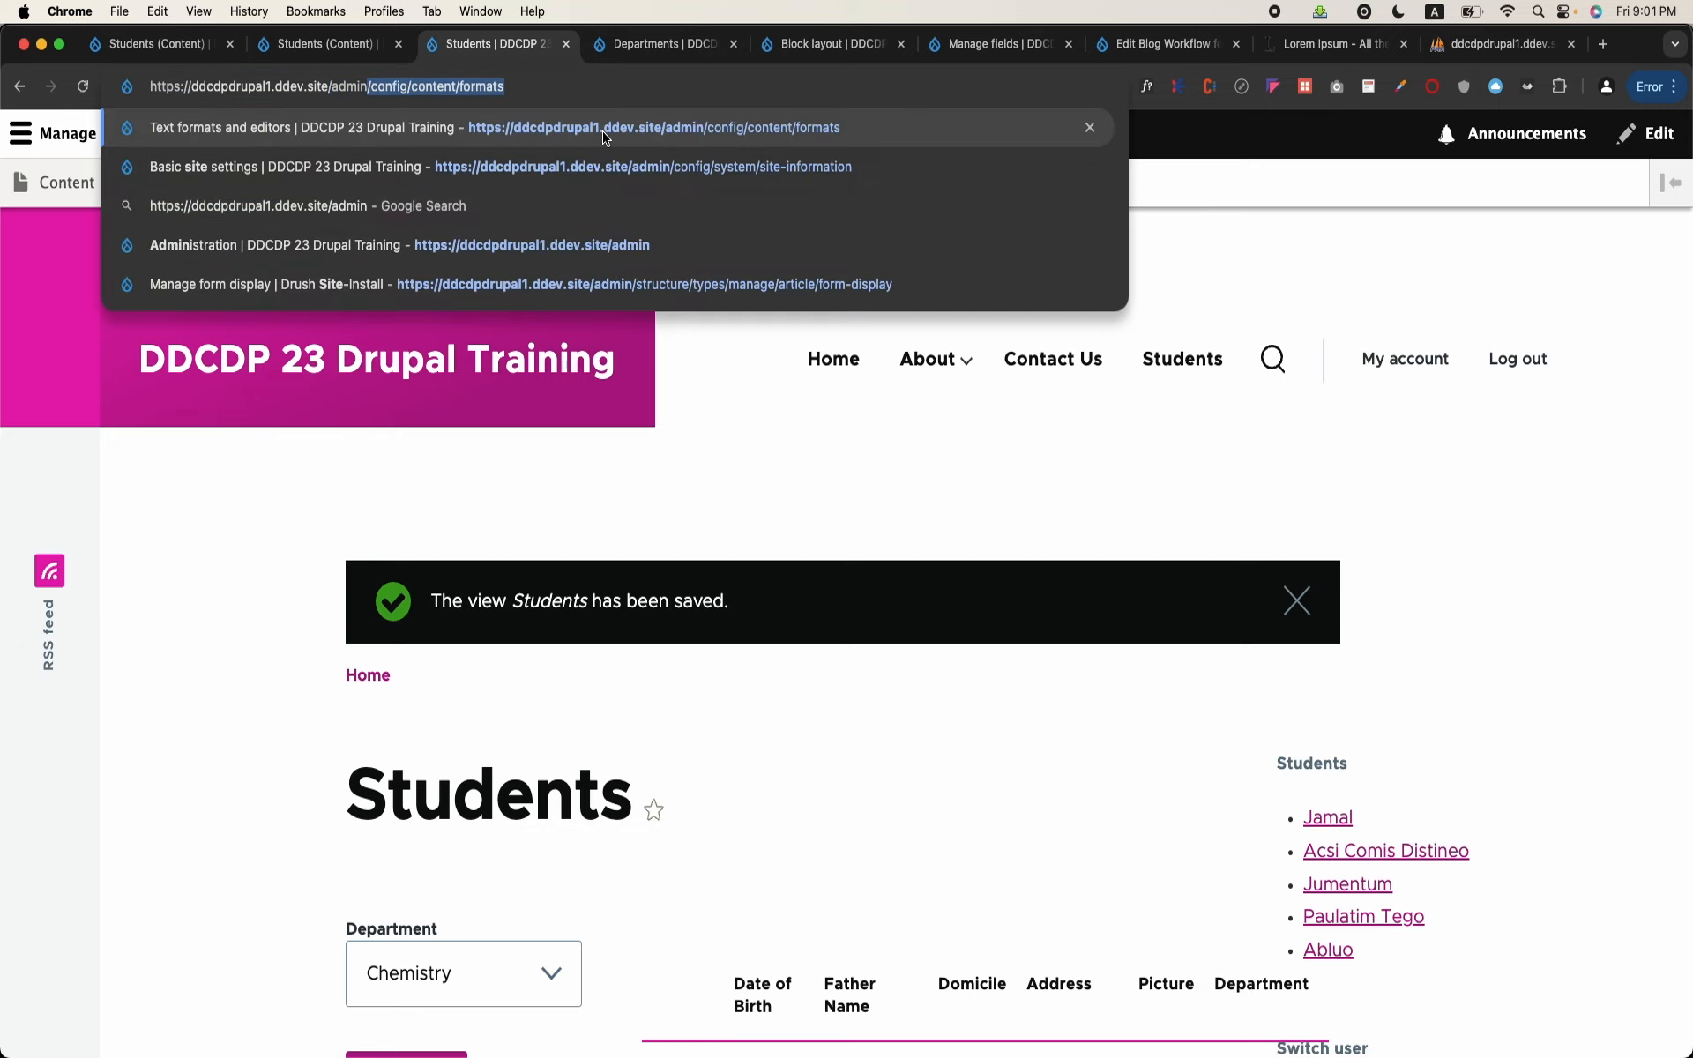
{"action": "type", "text": "/students"}
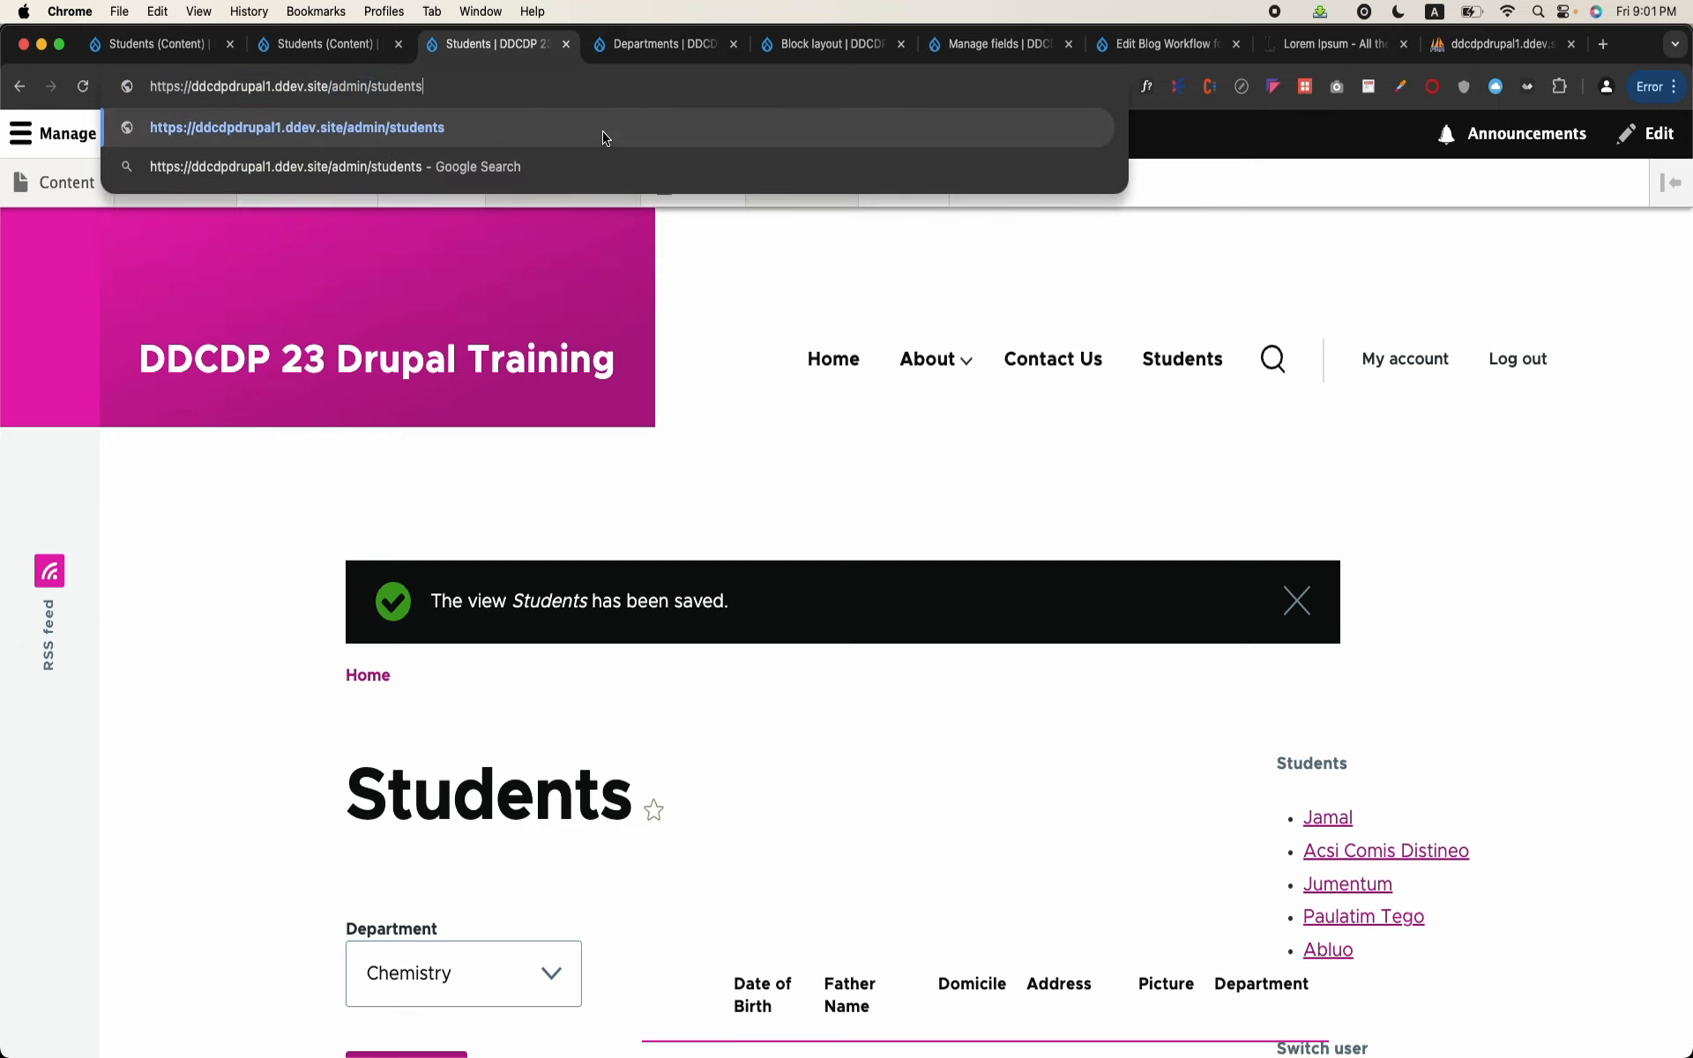
{"action": "key", "text": "Return"}
{"action": "scroll", "coordinate": [701, 356], "scroll_direction": "down", "scroll_amount": 2}
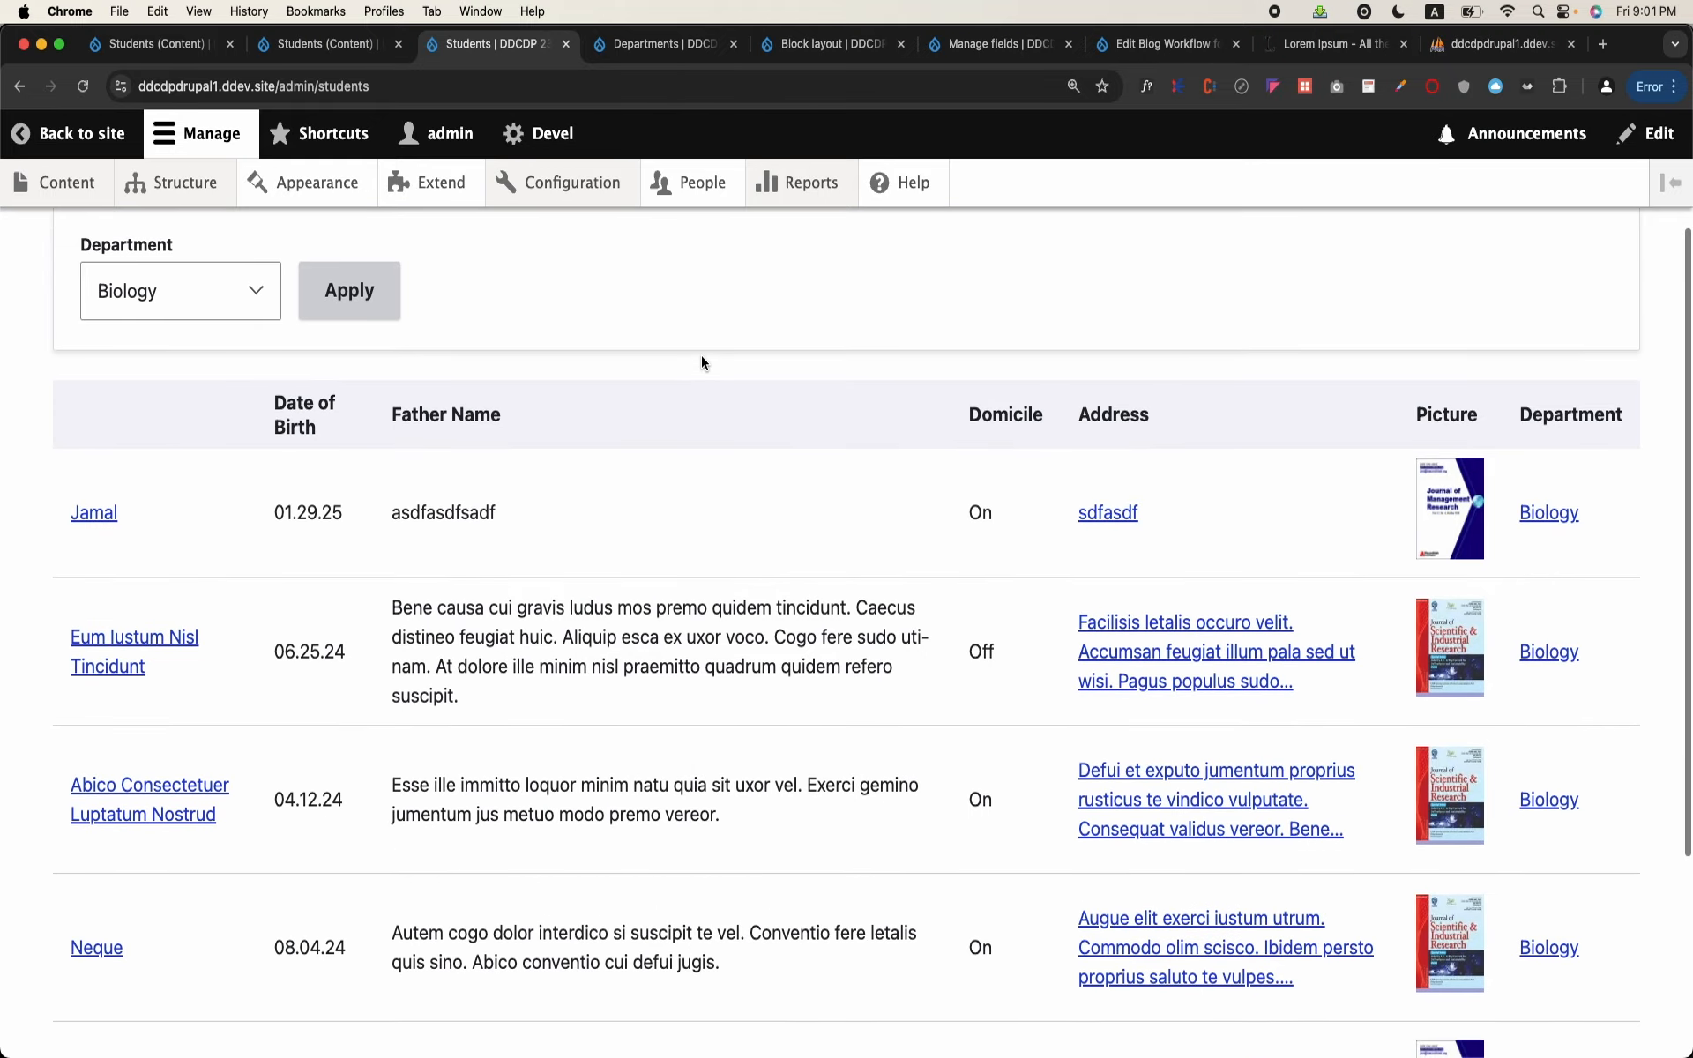
{"action": "scroll", "coordinate": [679, 366], "scroll_direction": "up", "scroll_amount": 1}
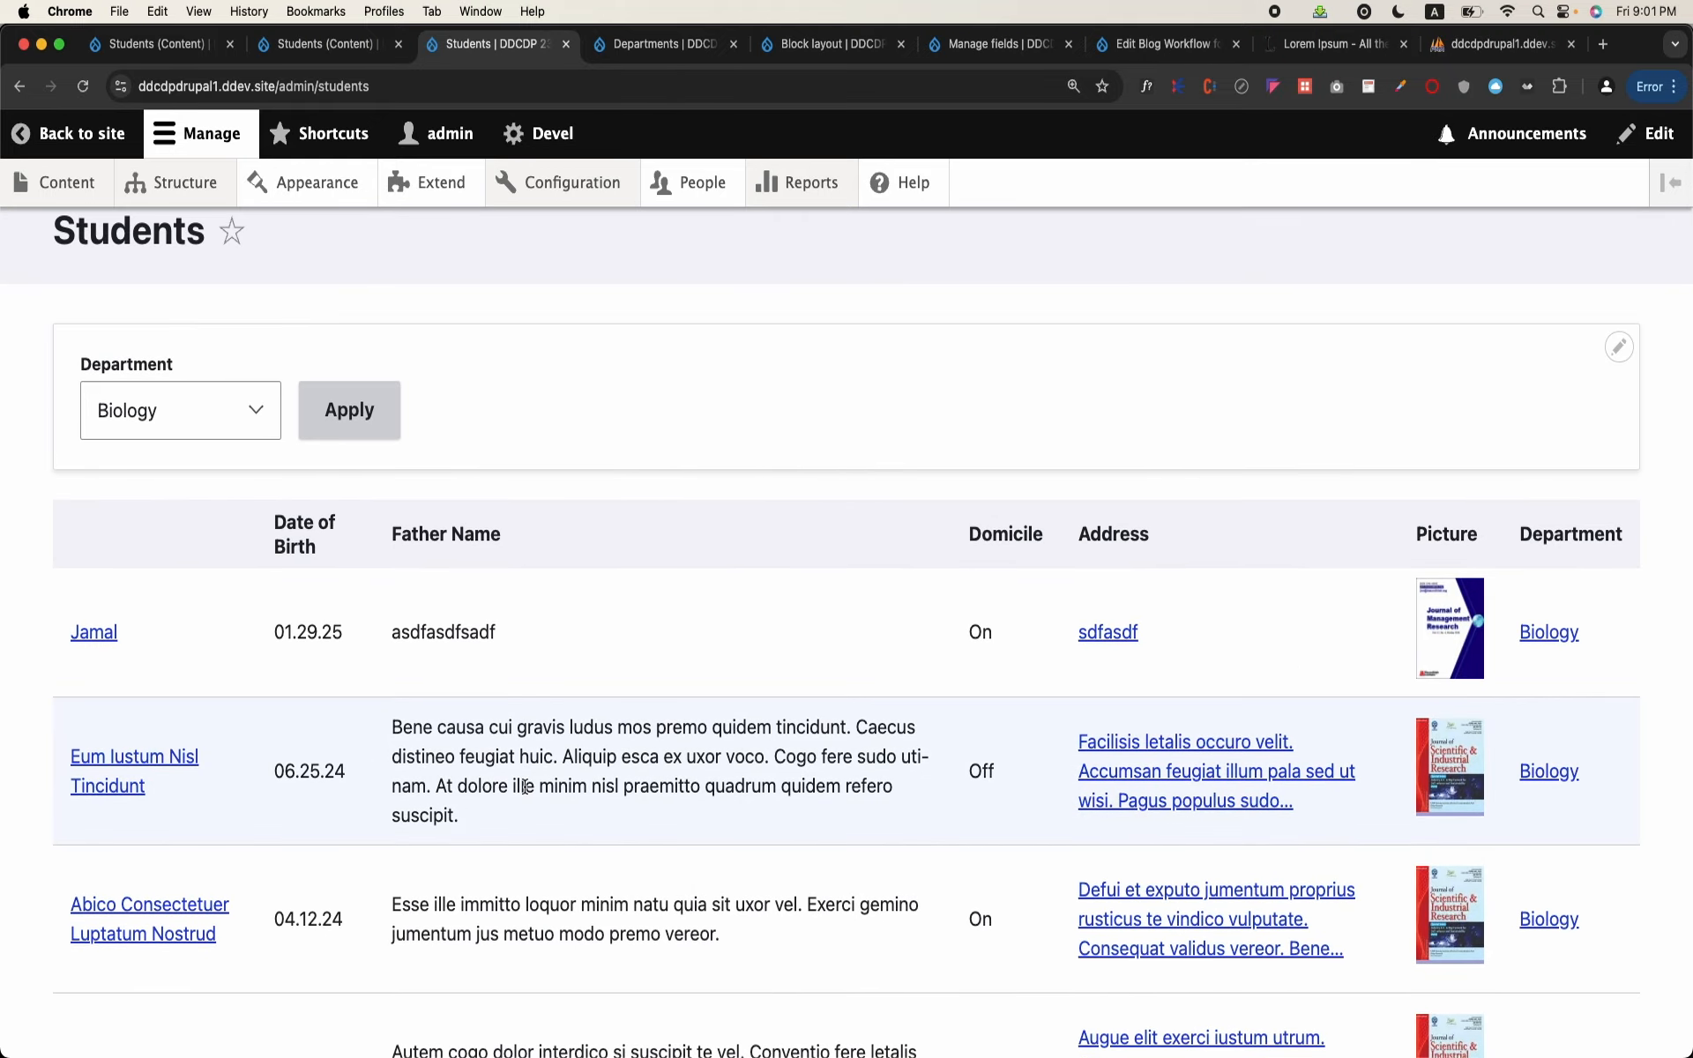
{"action": "scroll", "coordinate": [524, 786], "scroll_direction": "down", "scroll_amount": 5}
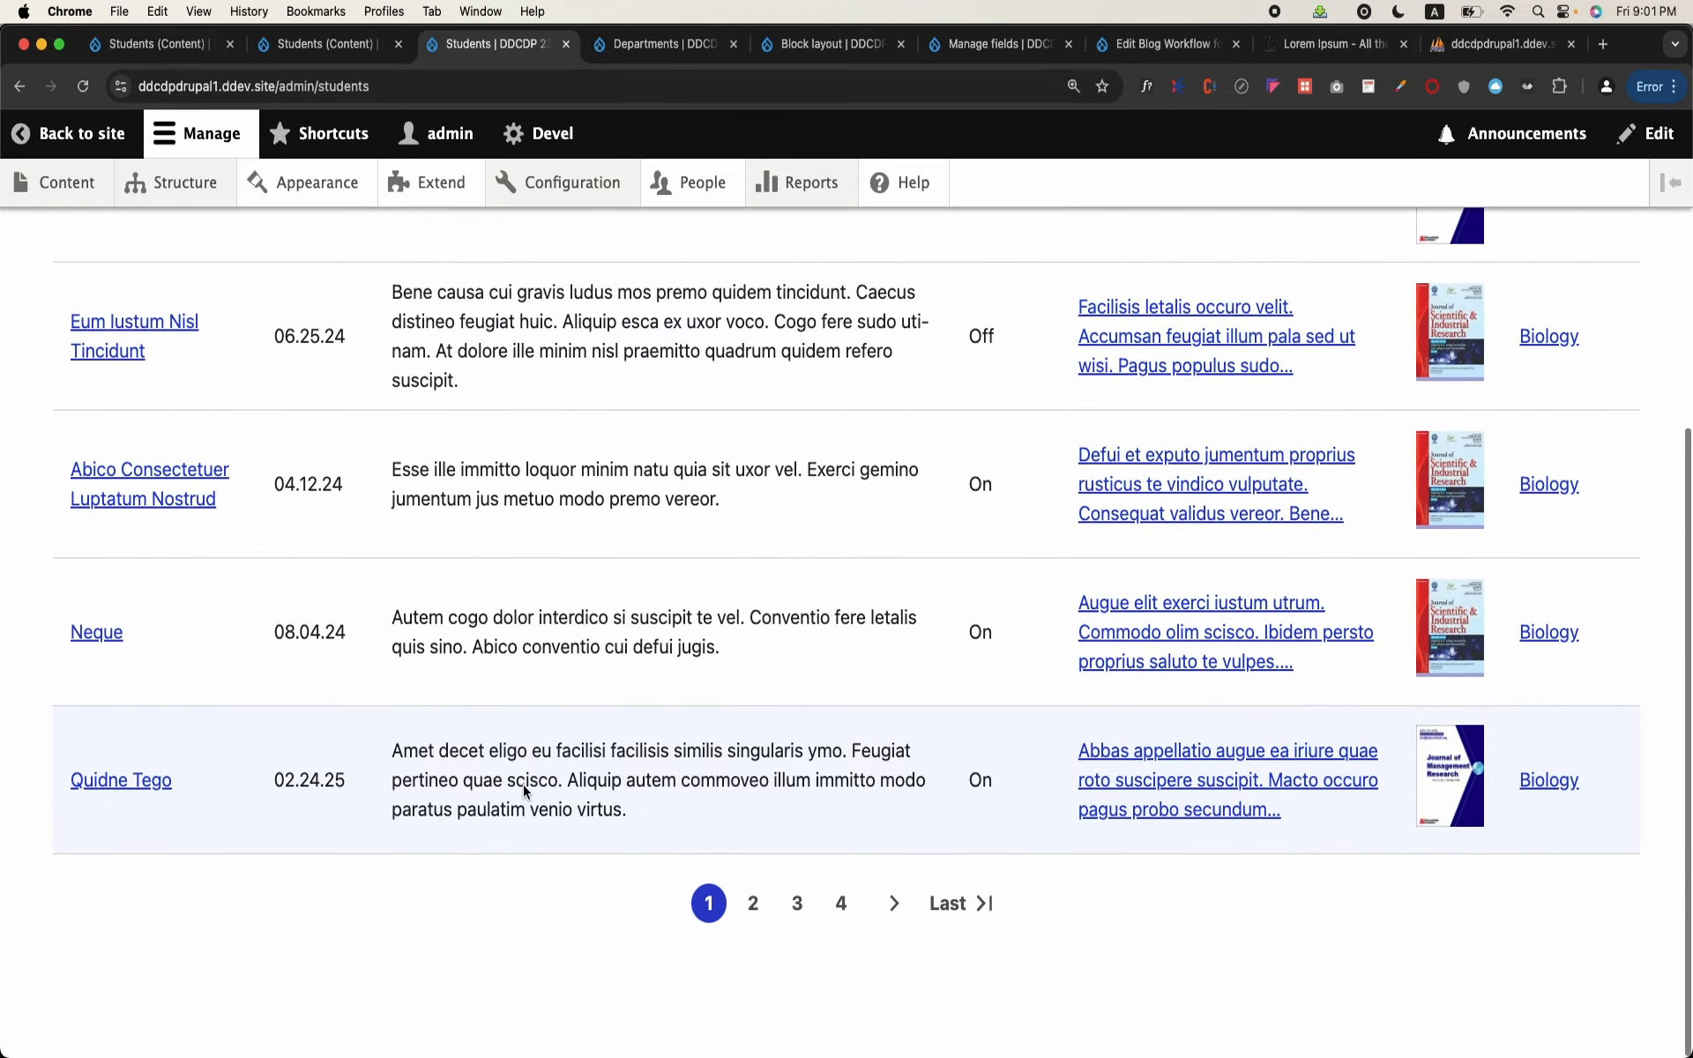
{"action": "scroll", "coordinate": [526, 791], "scroll_direction": "up", "scroll_amount": 6}
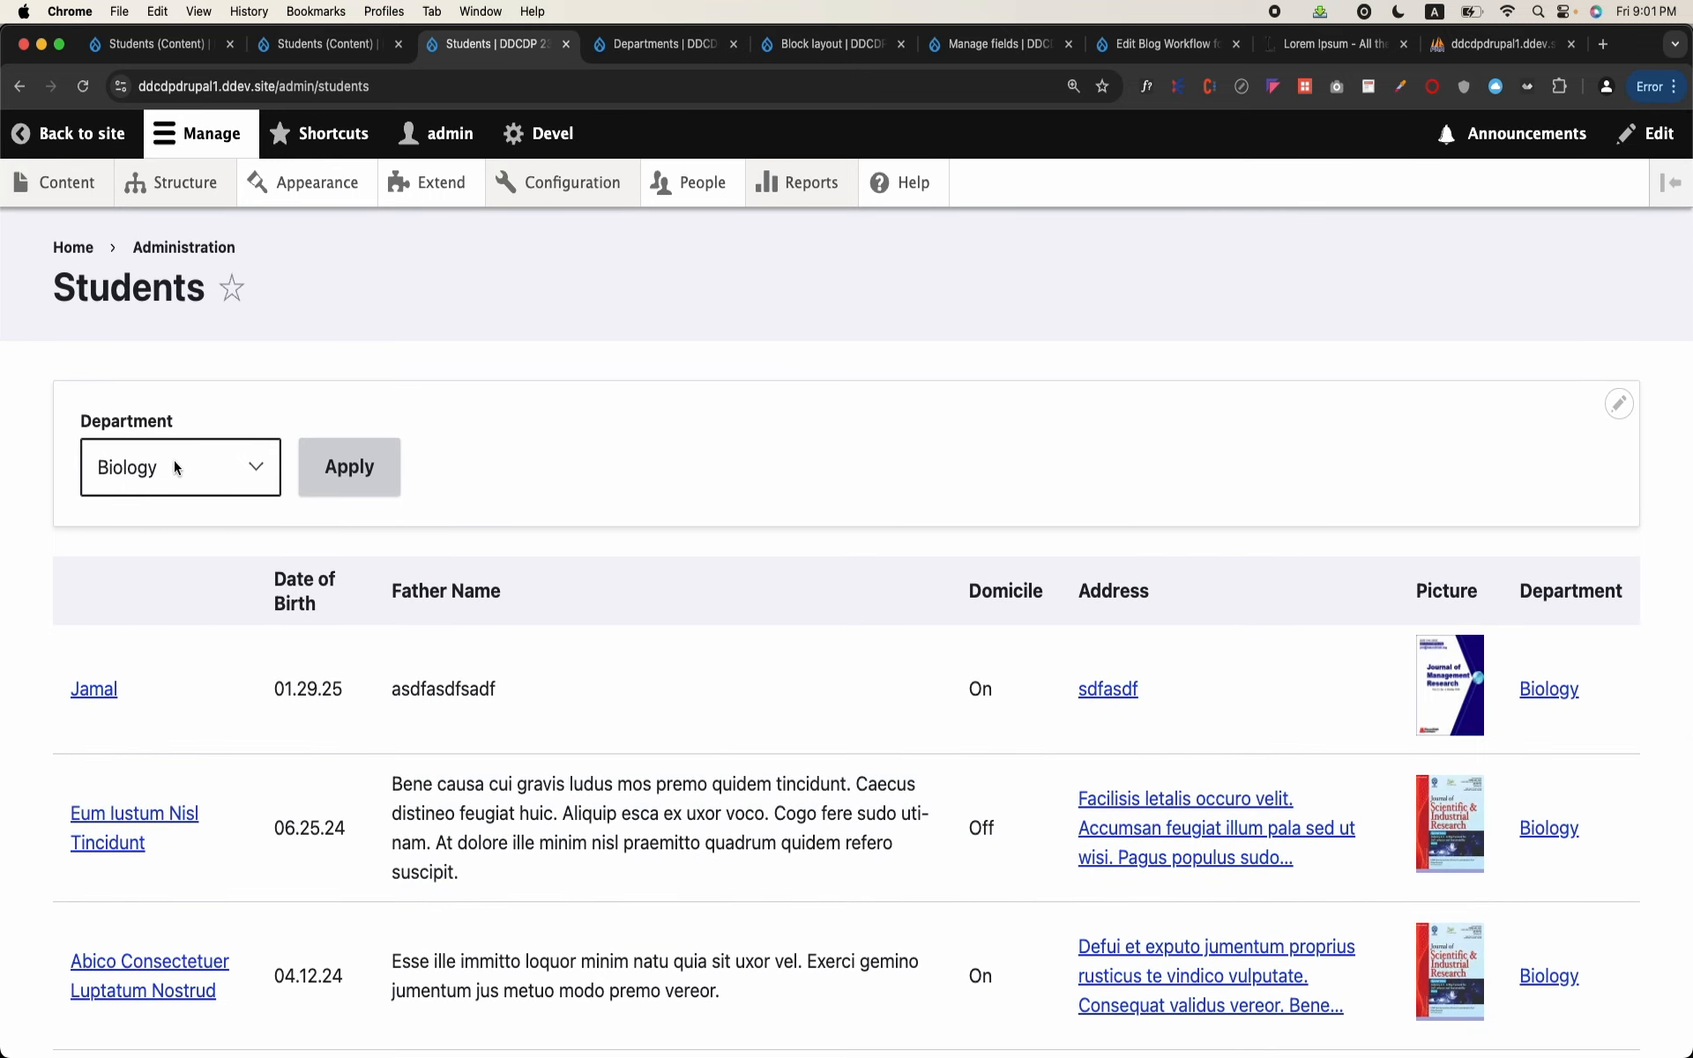
Step: Open the Content administration page in a new tab to compare its layout, and return to the student listing
{"action": "right_click", "coordinate": [65, 185]}
{"action": "left_click", "coordinate": [65, 183]}
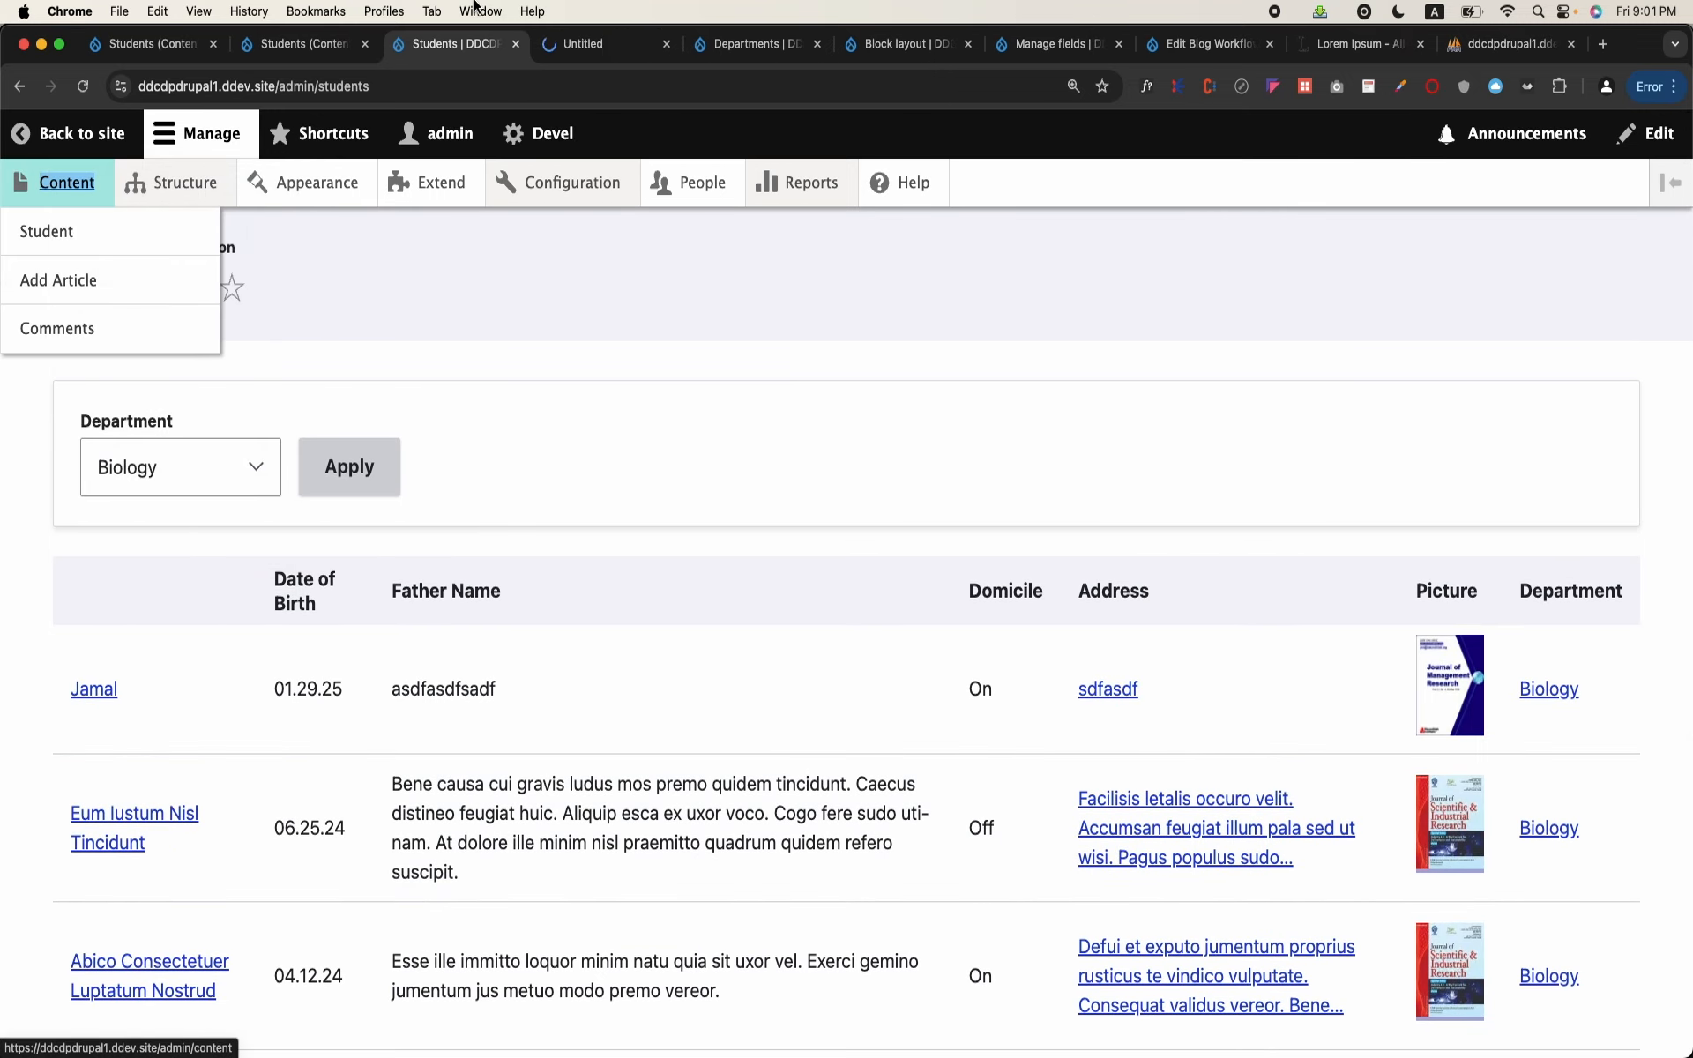
{"action": "left_click", "coordinate": [613, 46]}
{"action": "mouse_move", "coordinate": [859, 189]}
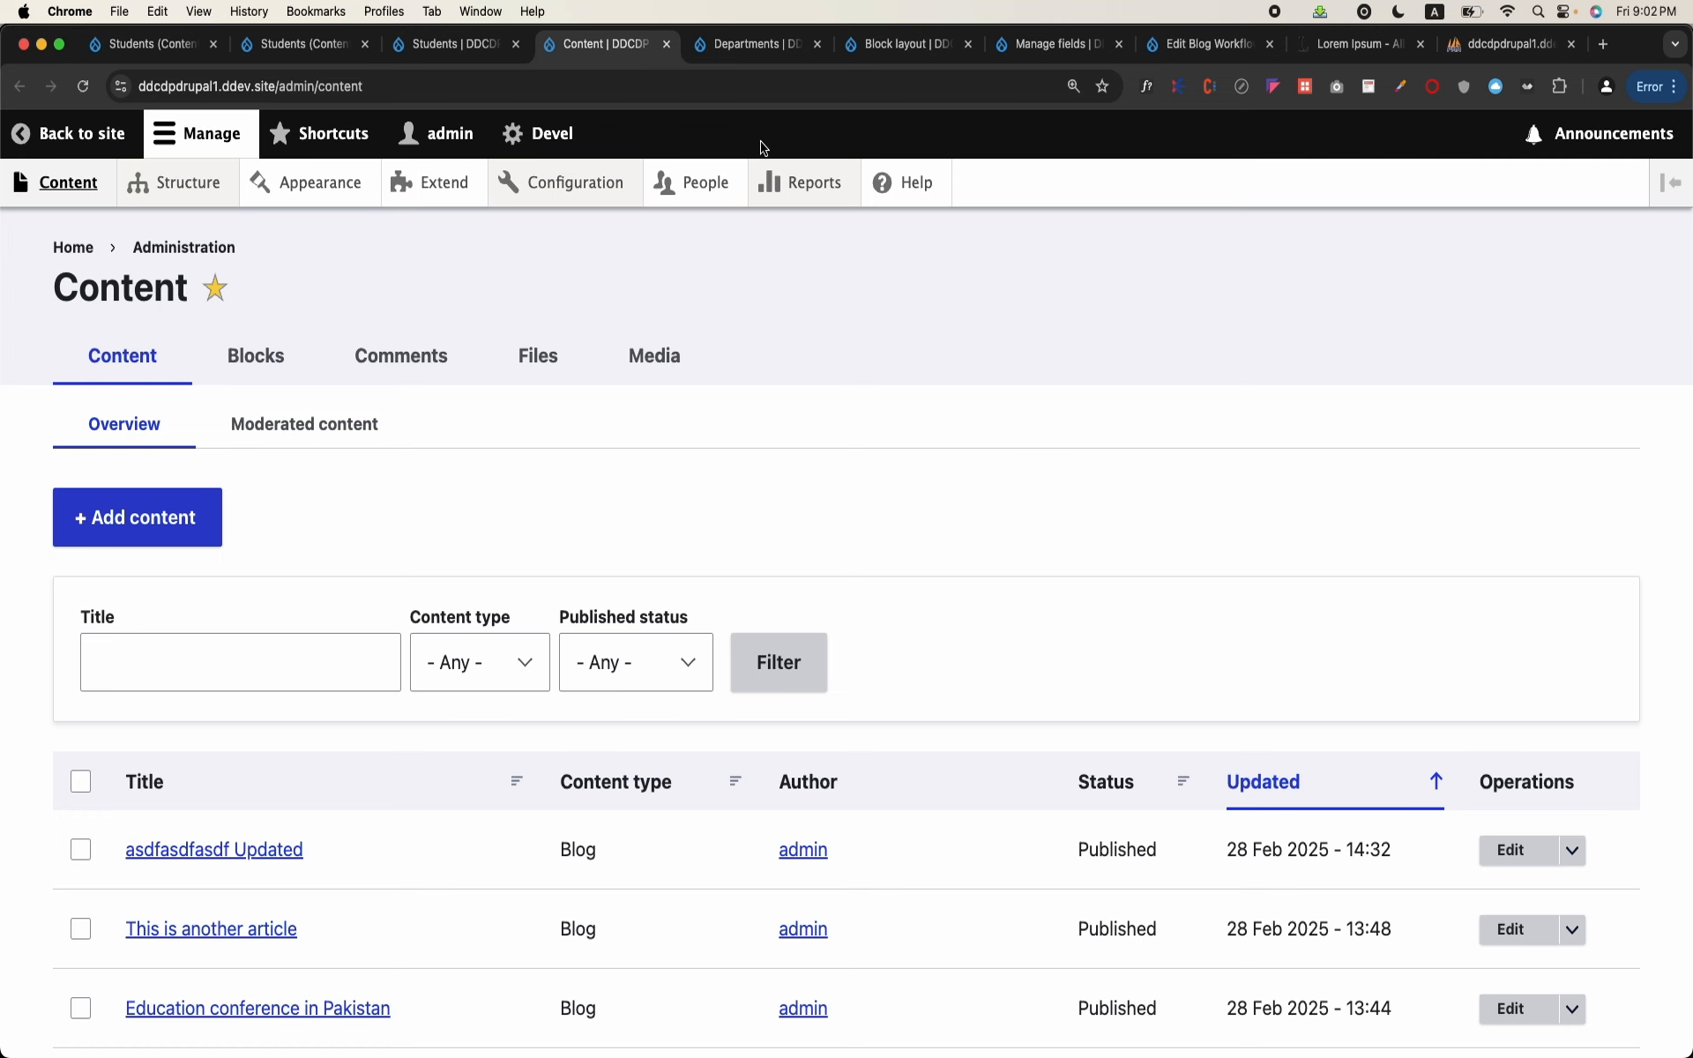
{"action": "left_click", "coordinate": [438, 48]}
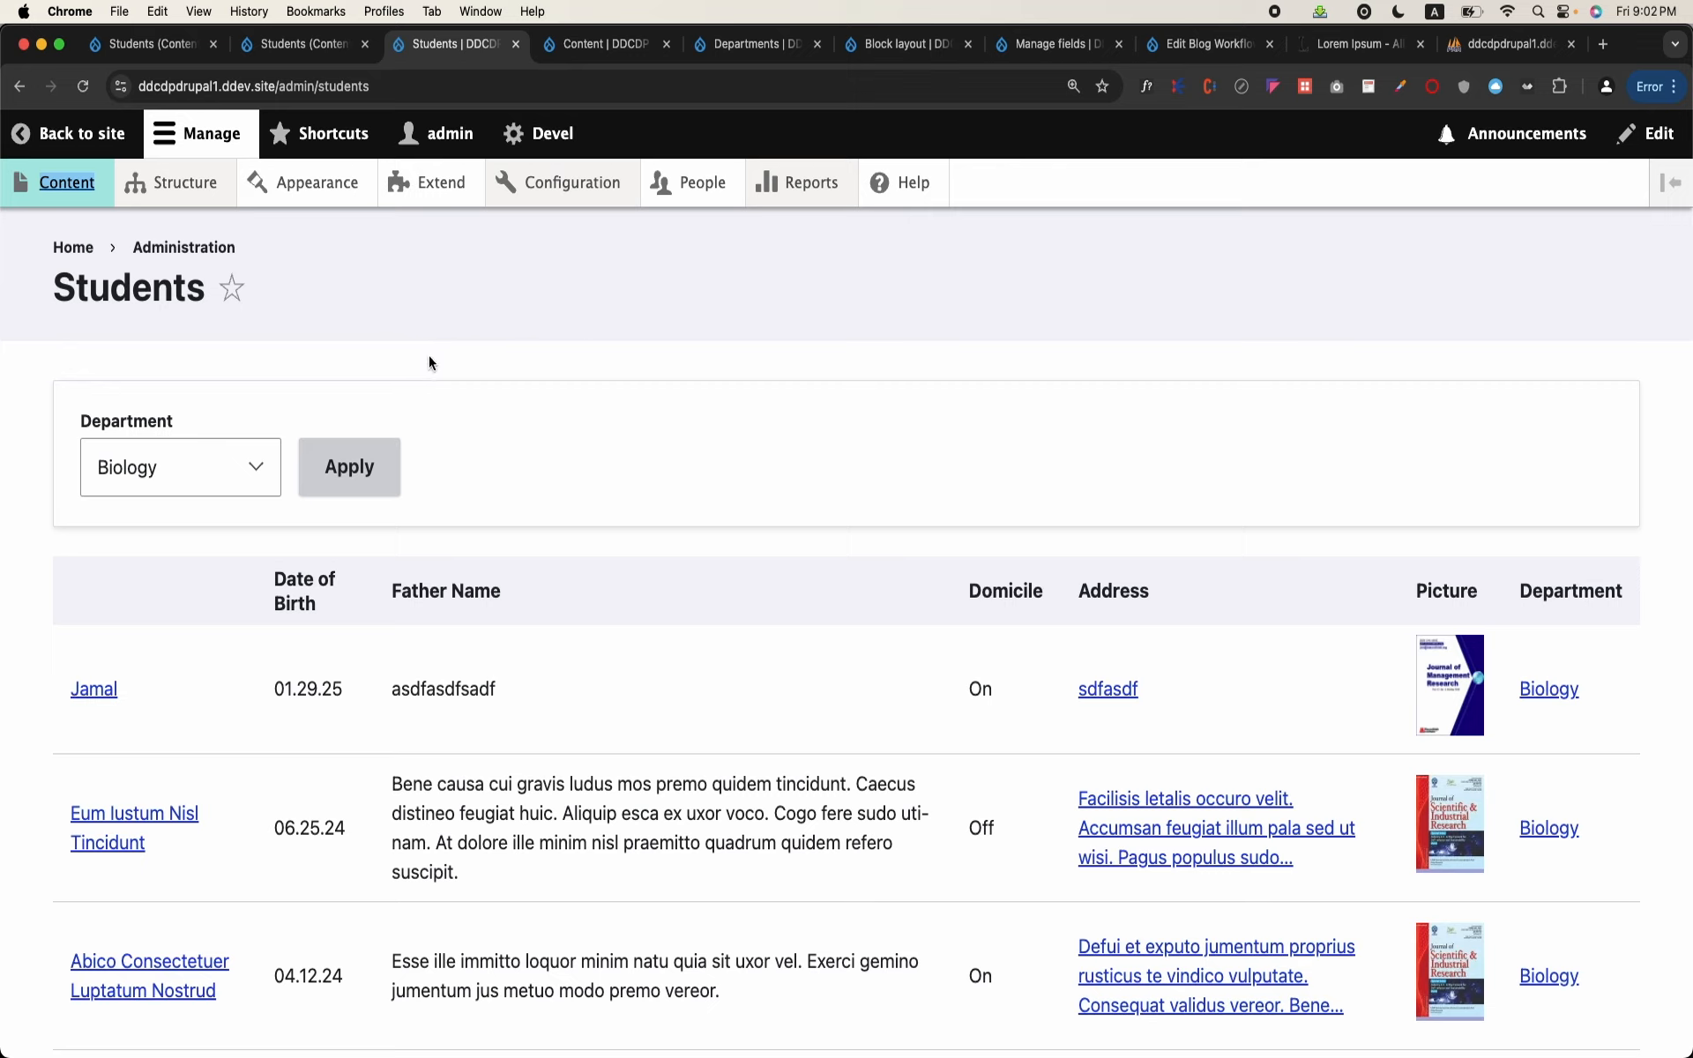
Step: Filter the /admin/students table by the Engineering department and look through the listed students
{"action": "left_click", "coordinate": [254, 468]}
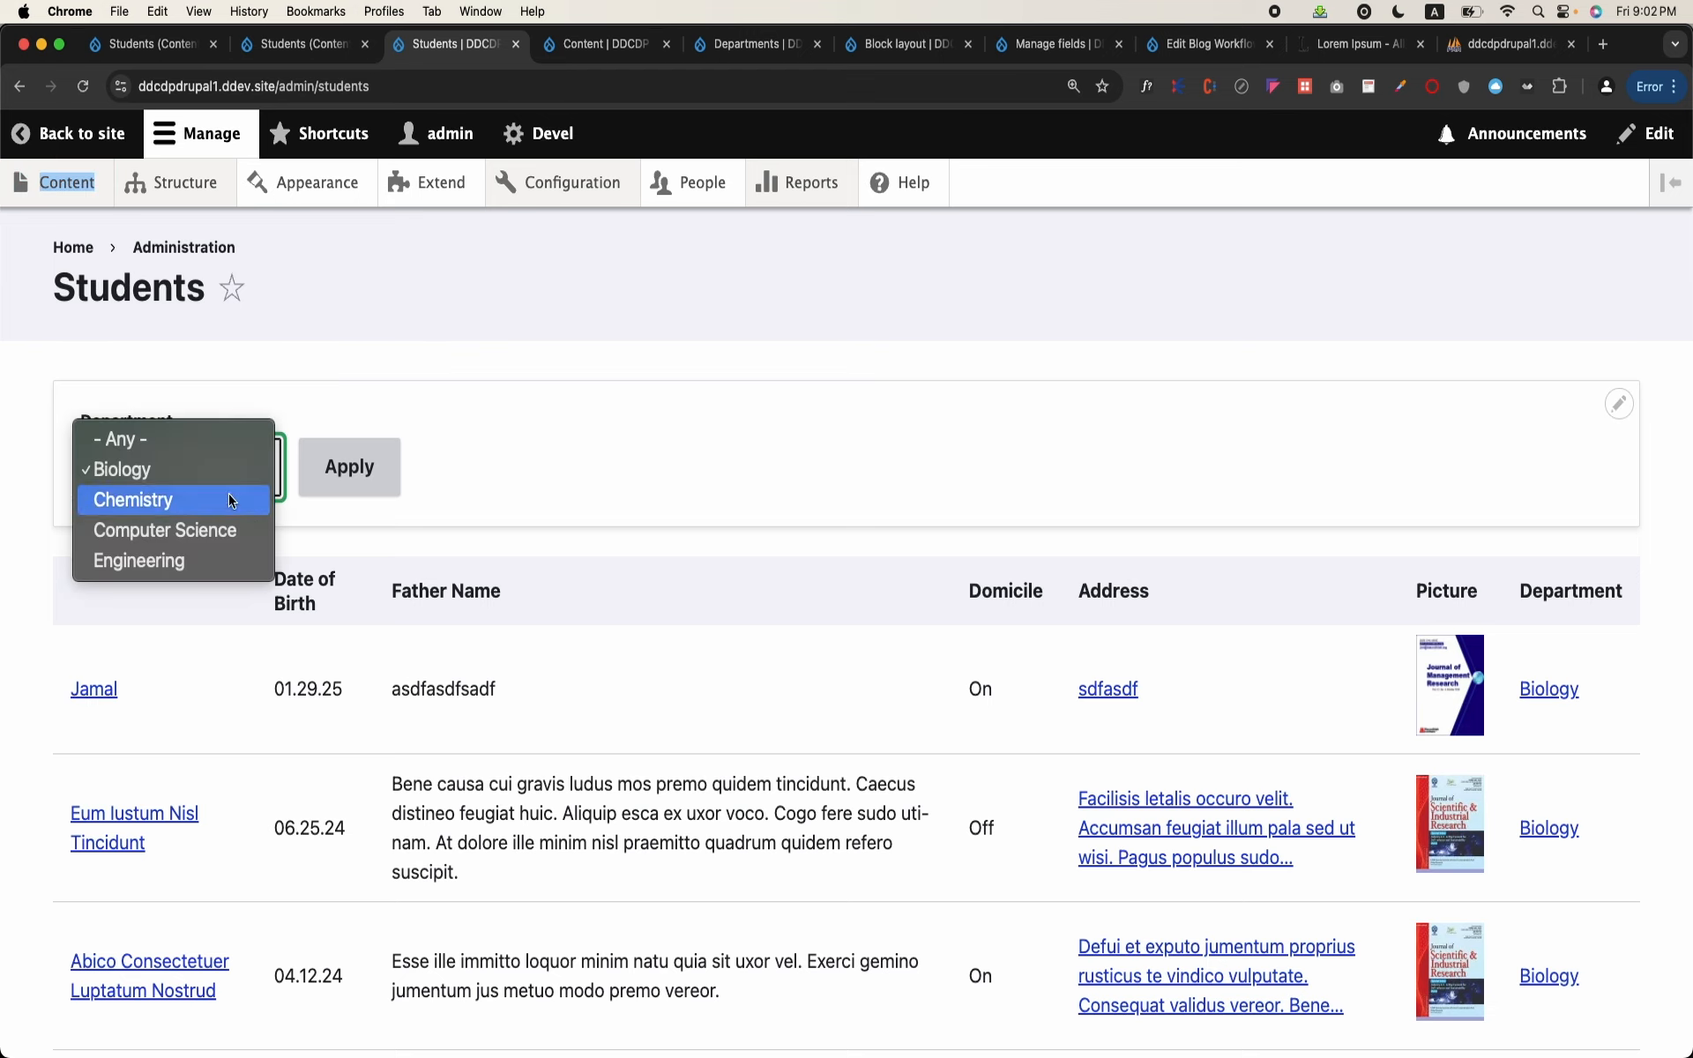
{"action": "left_click", "coordinate": [204, 559]}
{"action": "left_click", "coordinate": [349, 466]}
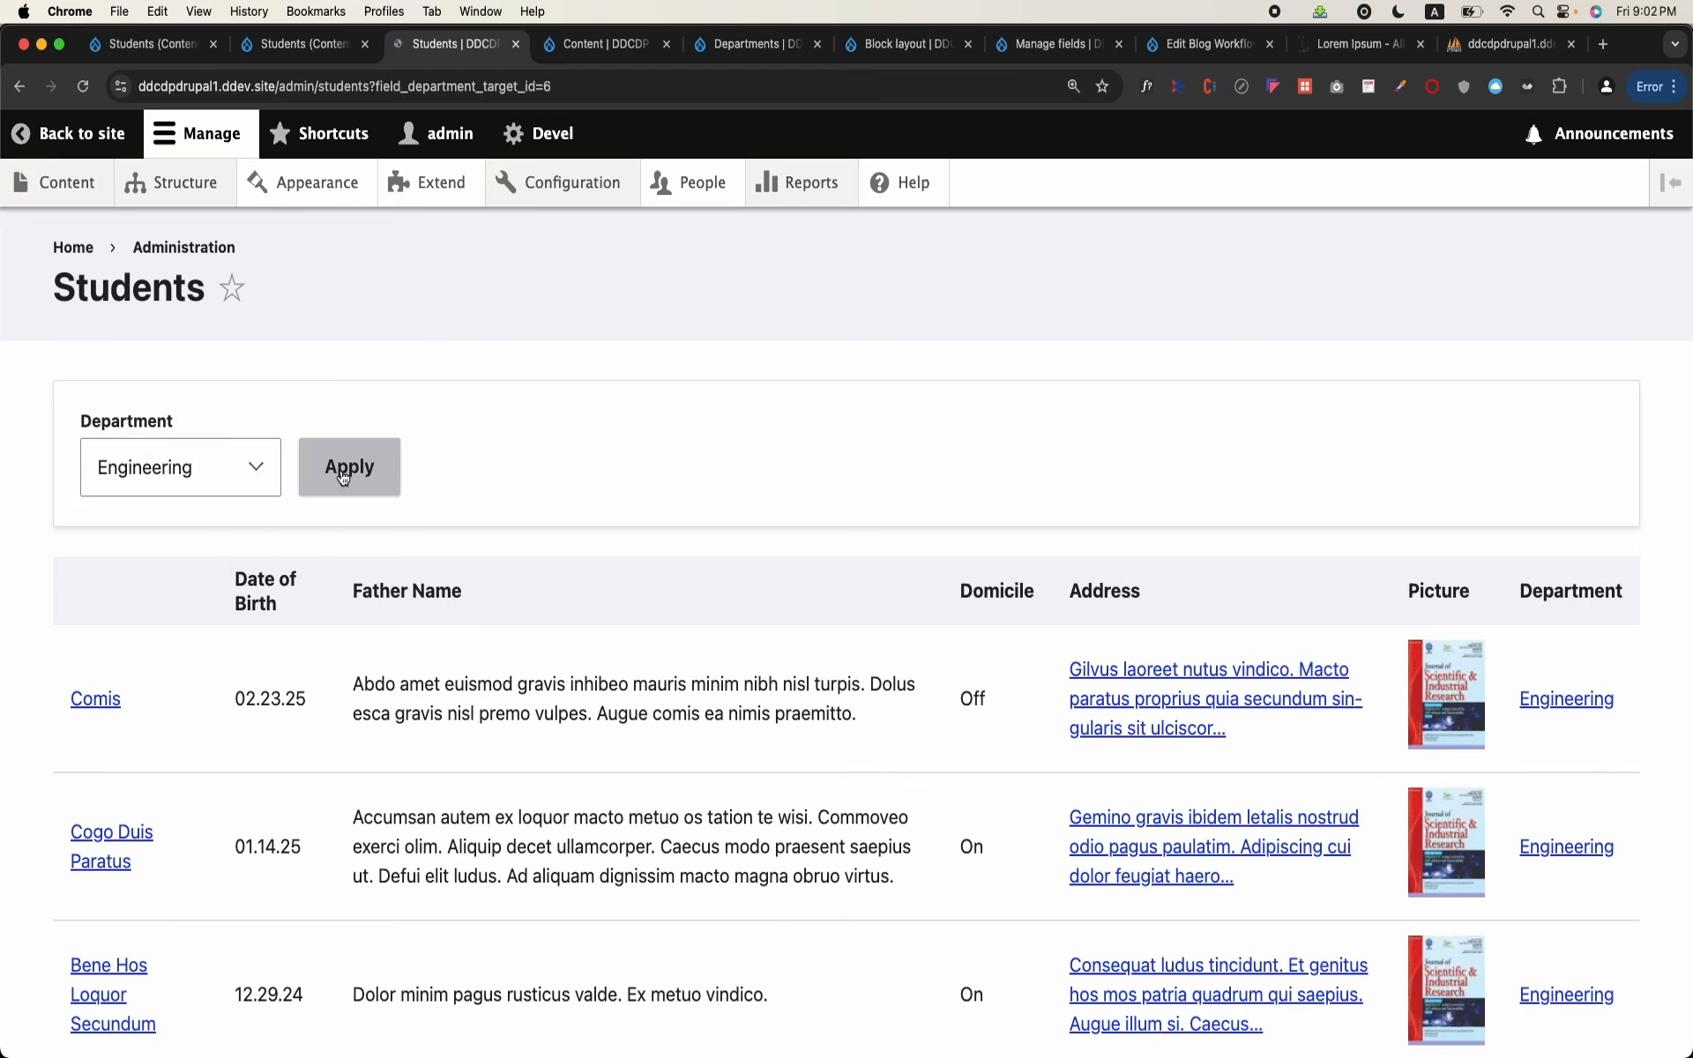
{"action": "scroll", "coordinate": [894, 570], "scroll_direction": "down", "scroll_amount": 2}
{"action": "scroll", "coordinate": [895, 570], "scroll_direction": "down", "scroll_amount": 2}
{"action": "scroll", "coordinate": [1648, 801], "scroll_direction": "down", "scroll_amount": 3}
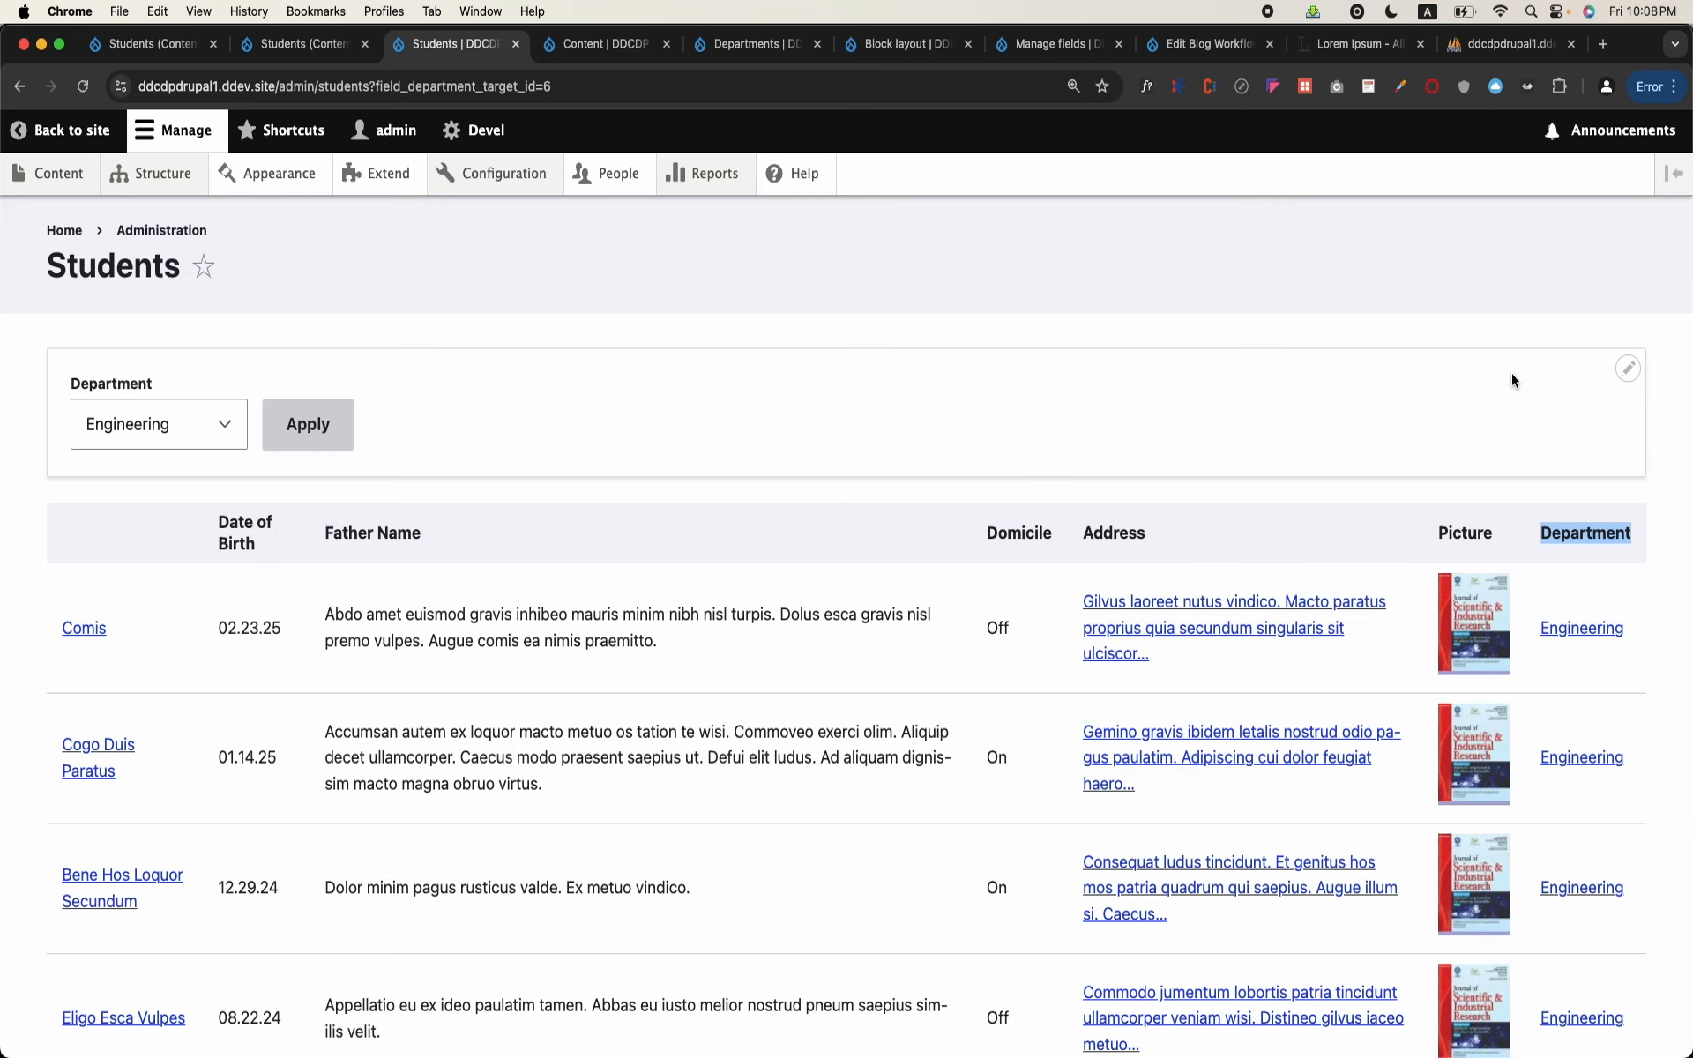
Step: Reopen the Students view for editing and review the table page's fields, filters and page settings
{"action": "left_click", "coordinate": [1625, 378]}
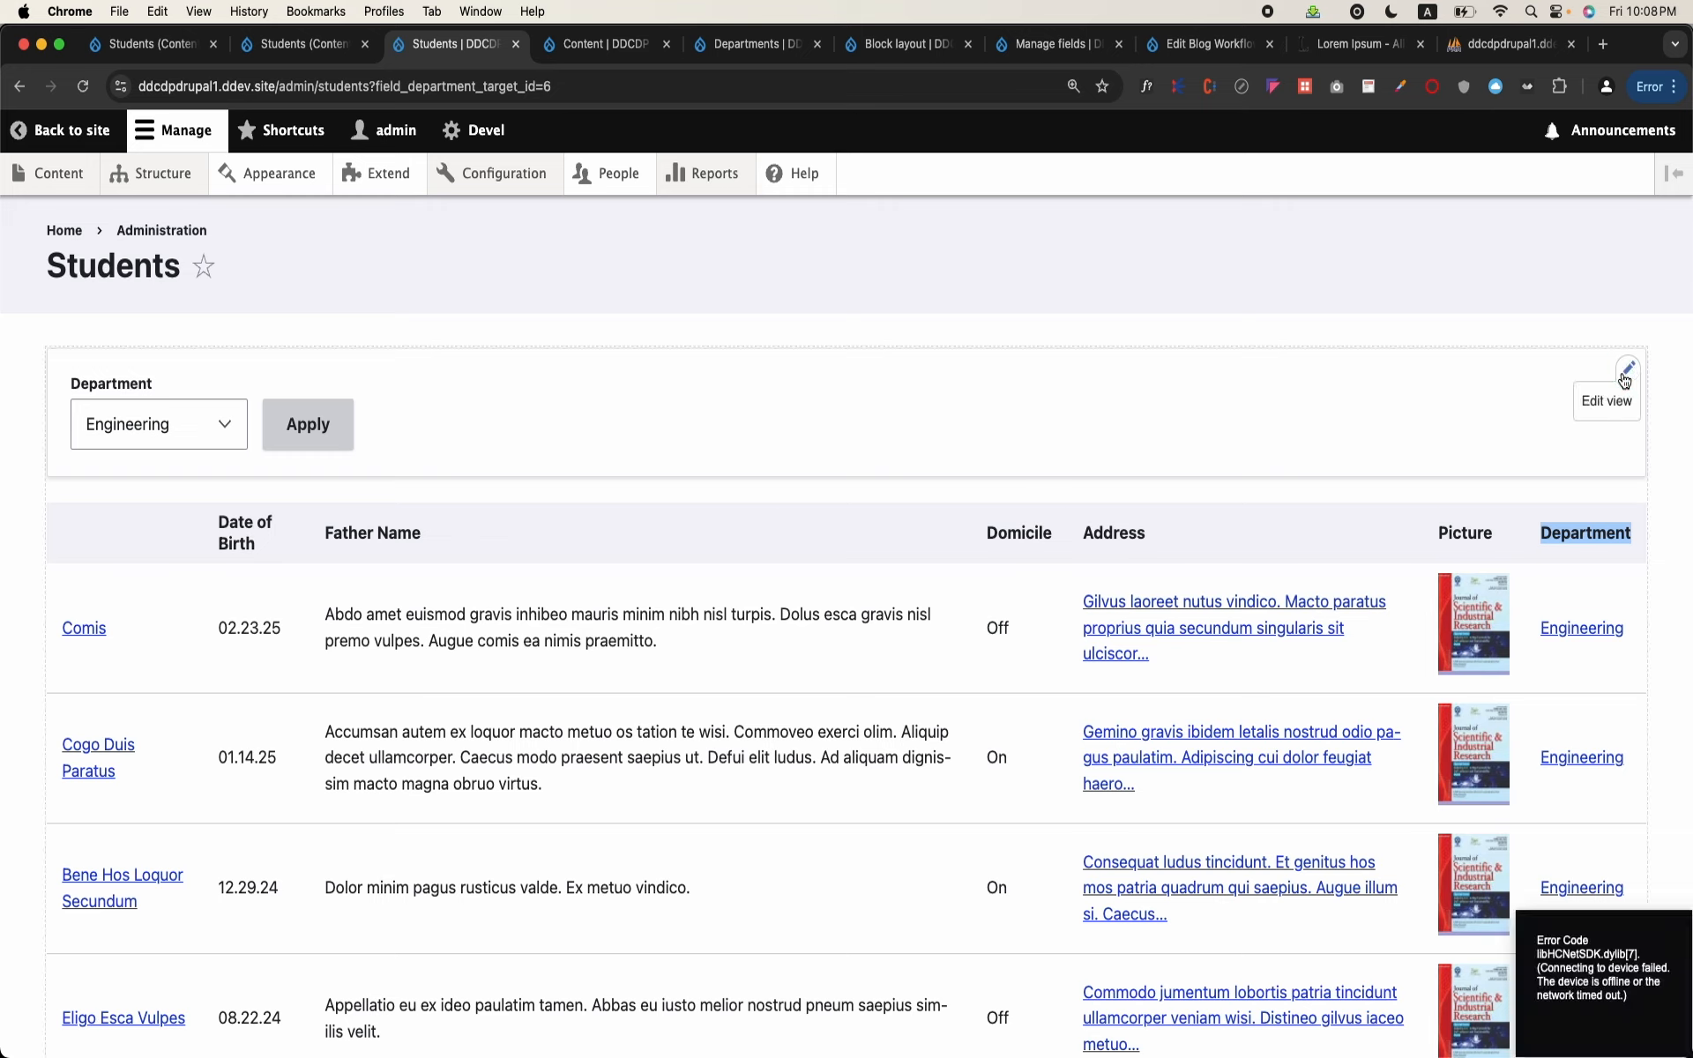
{"action": "left_click", "coordinate": [1611, 405]}
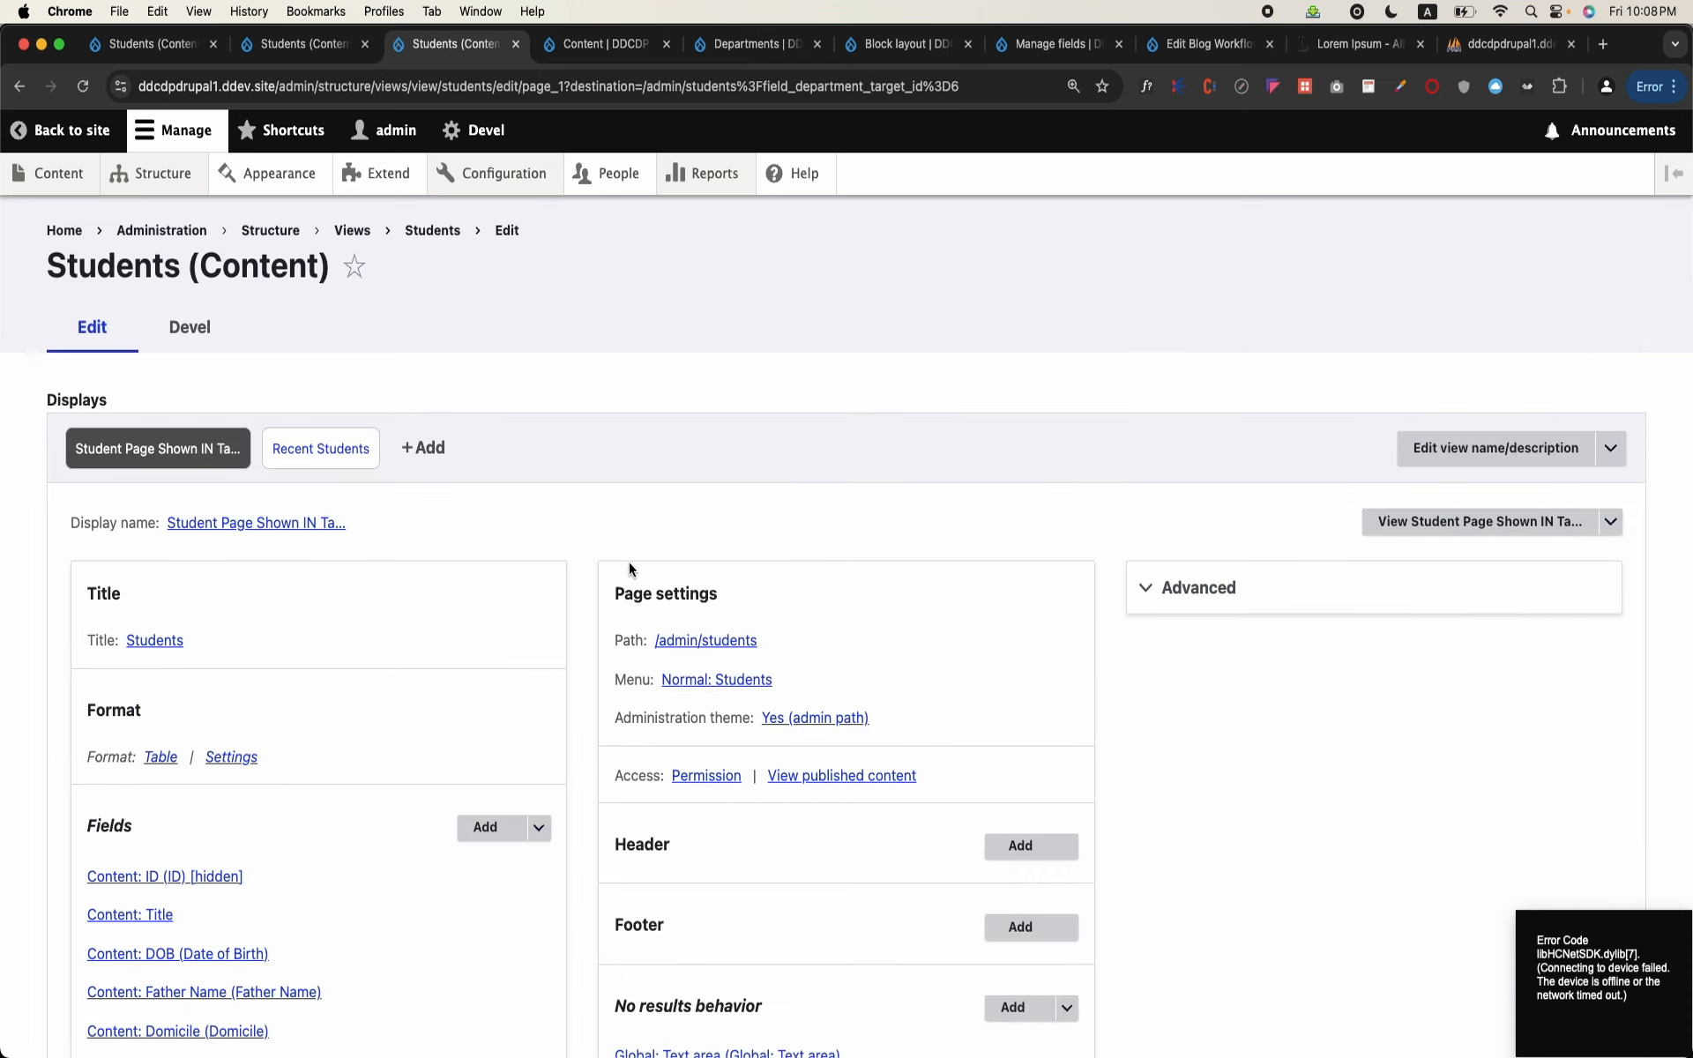
{"action": "scroll", "coordinate": [277, 533], "scroll_direction": "down", "scroll_amount": 5}
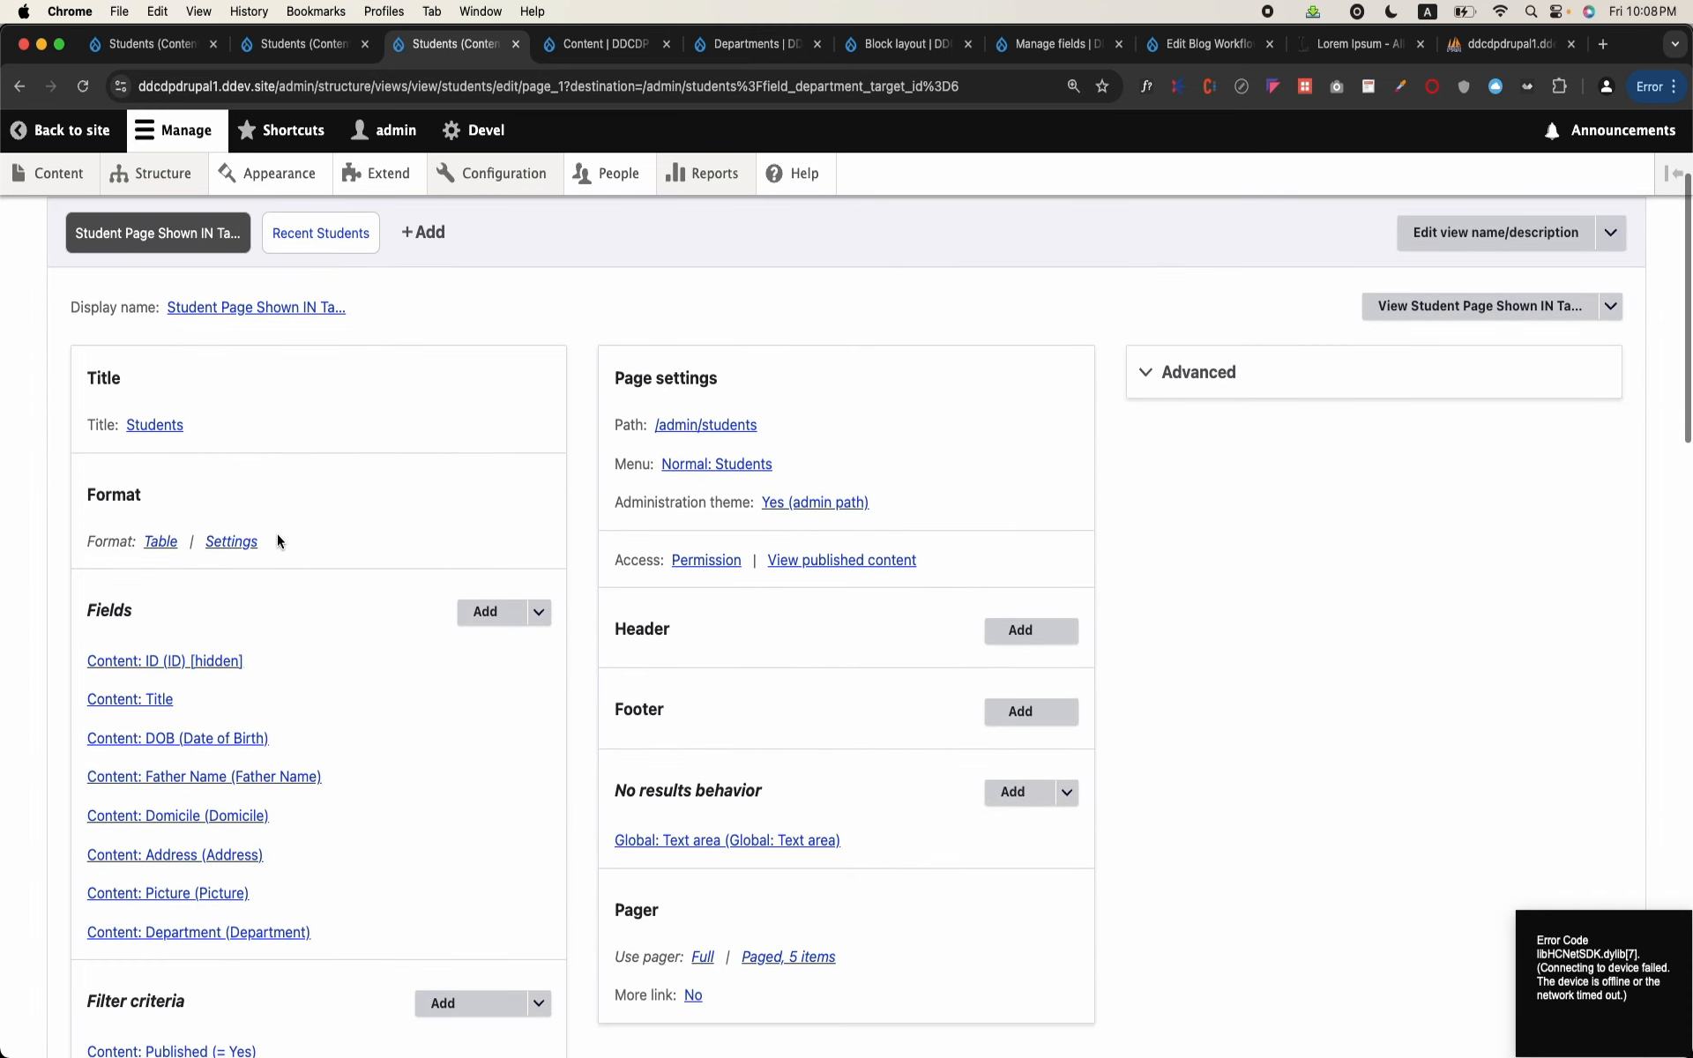
{"action": "scroll", "coordinate": [298, 765], "scroll_direction": "up", "scroll_amount": 5}
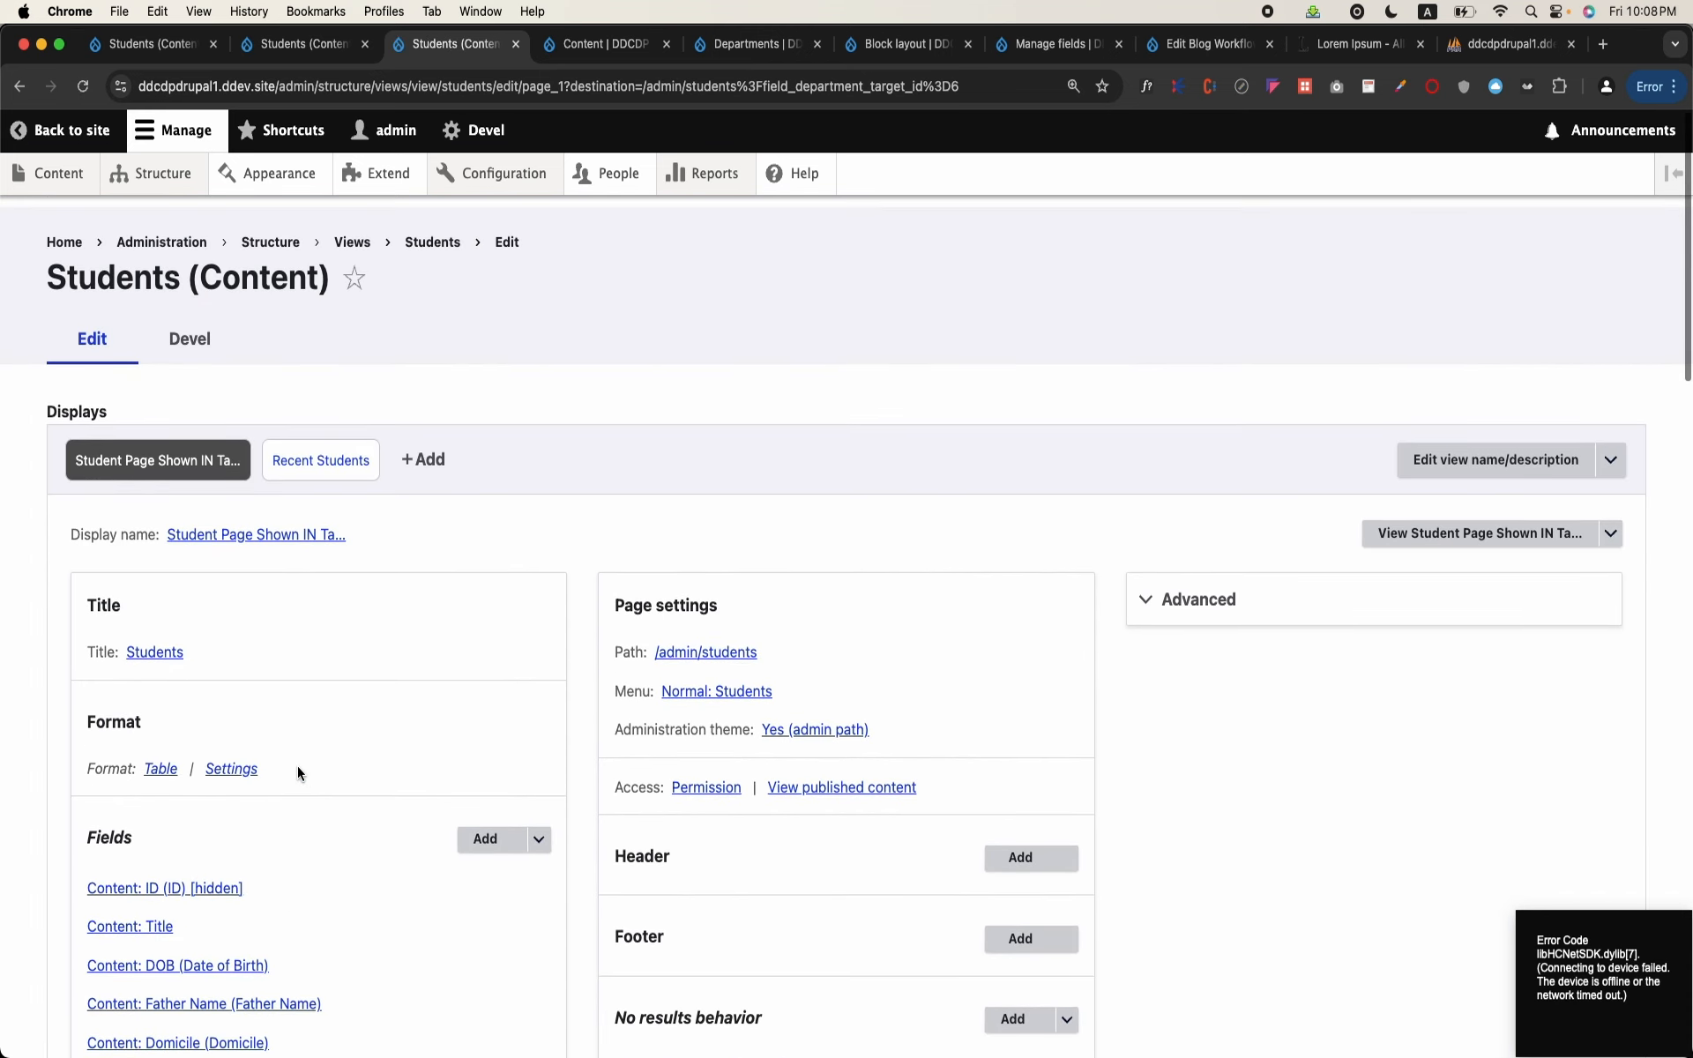
{"action": "scroll", "coordinate": [504, 678], "scroll_direction": "down", "scroll_amount": 4}
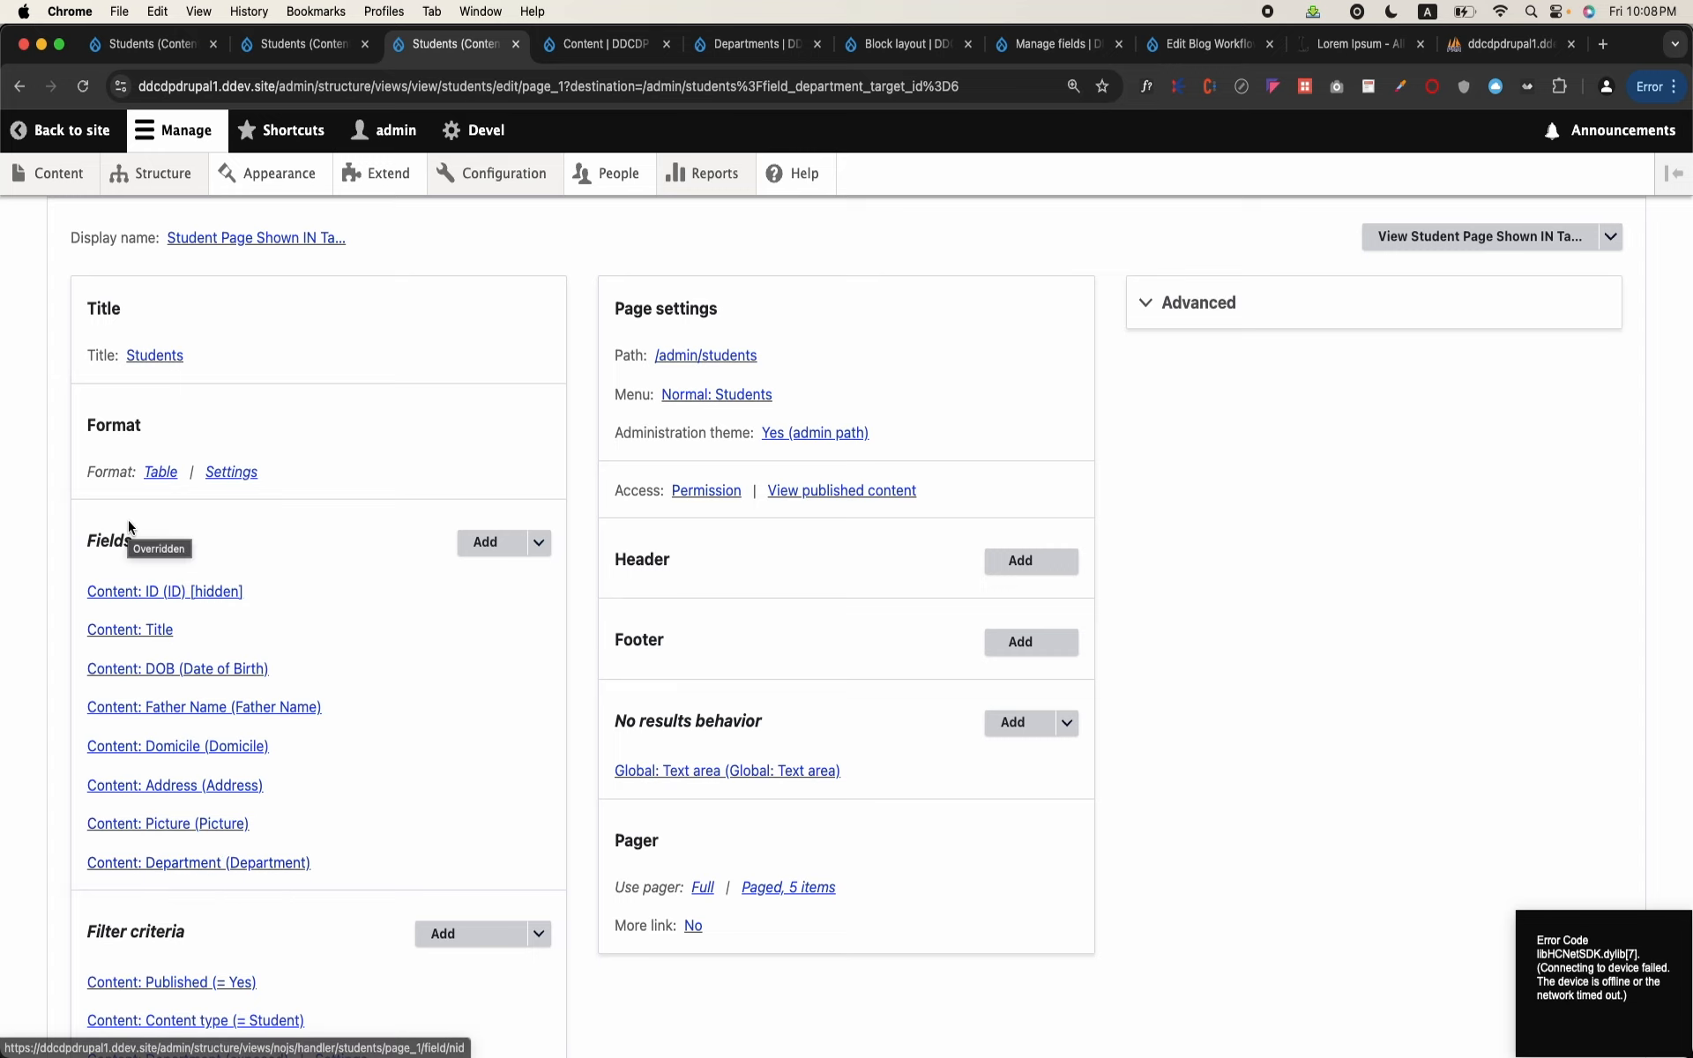
Step: Open the Structure page in a new tab and list the terms of the Departments vocabulary under Taxonomy
{"action": "right_click", "coordinate": [187, 178]}
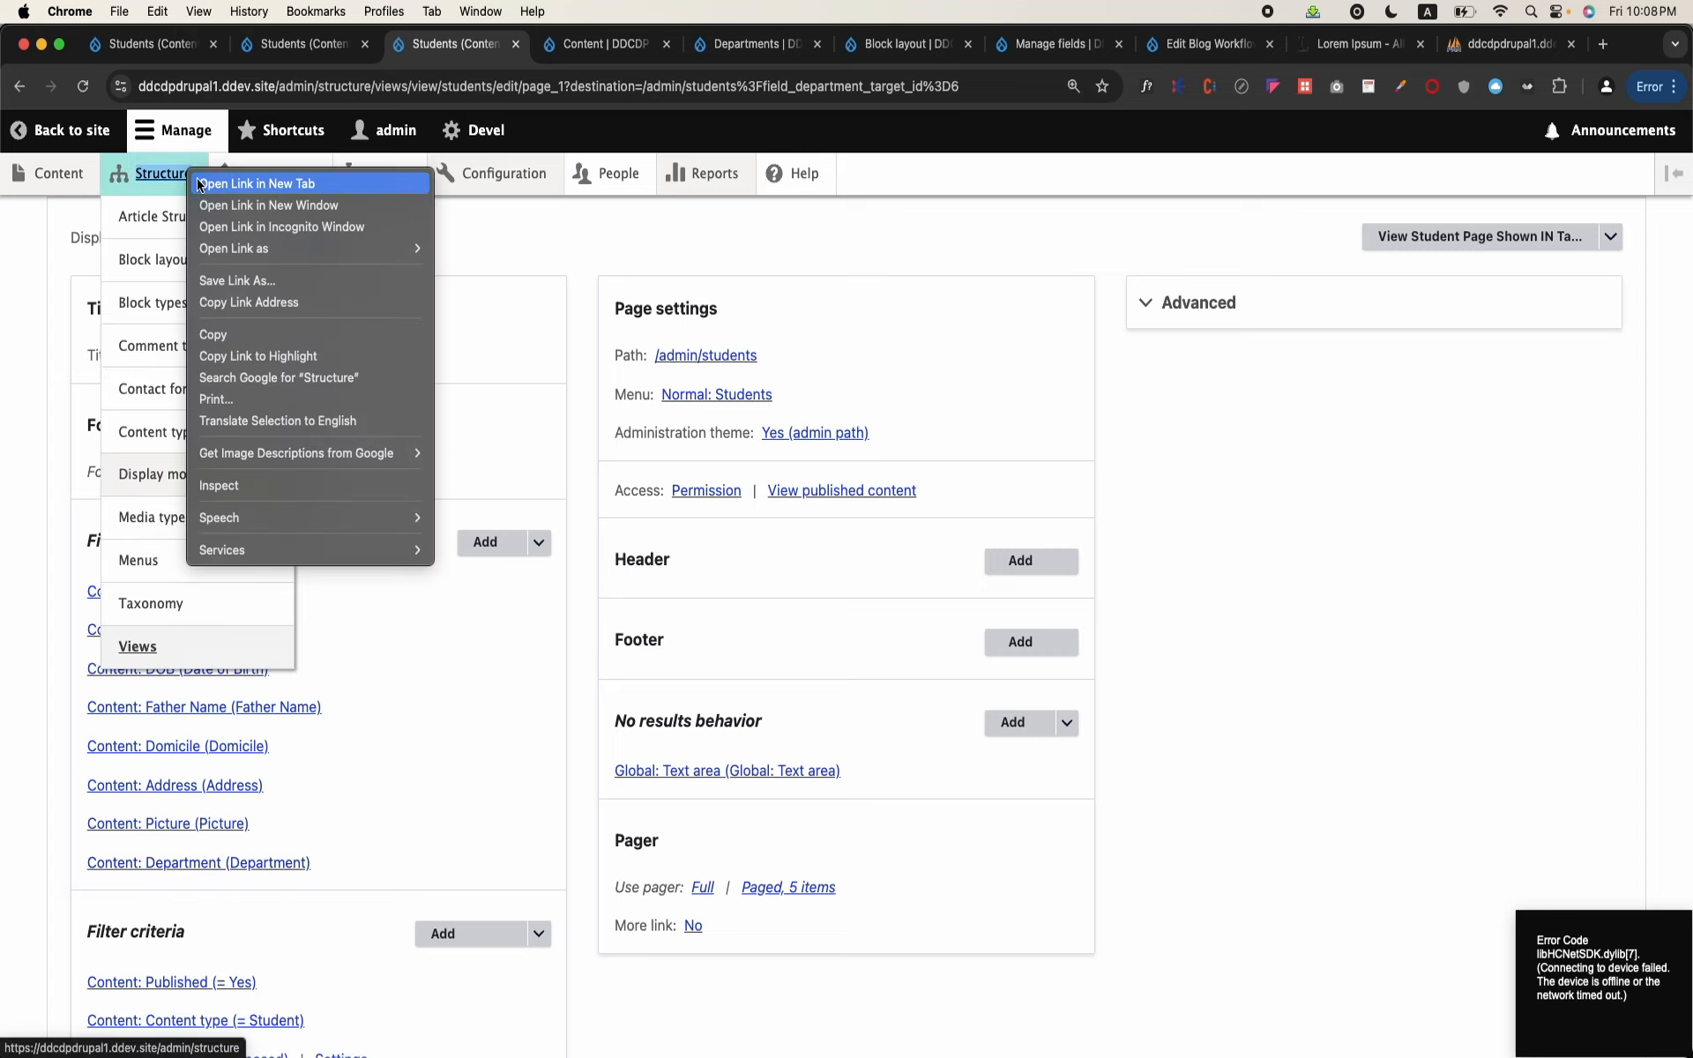
{"action": "left_click", "coordinate": [199, 183]}
{"action": "key", "text": "ctrl+Tab"}
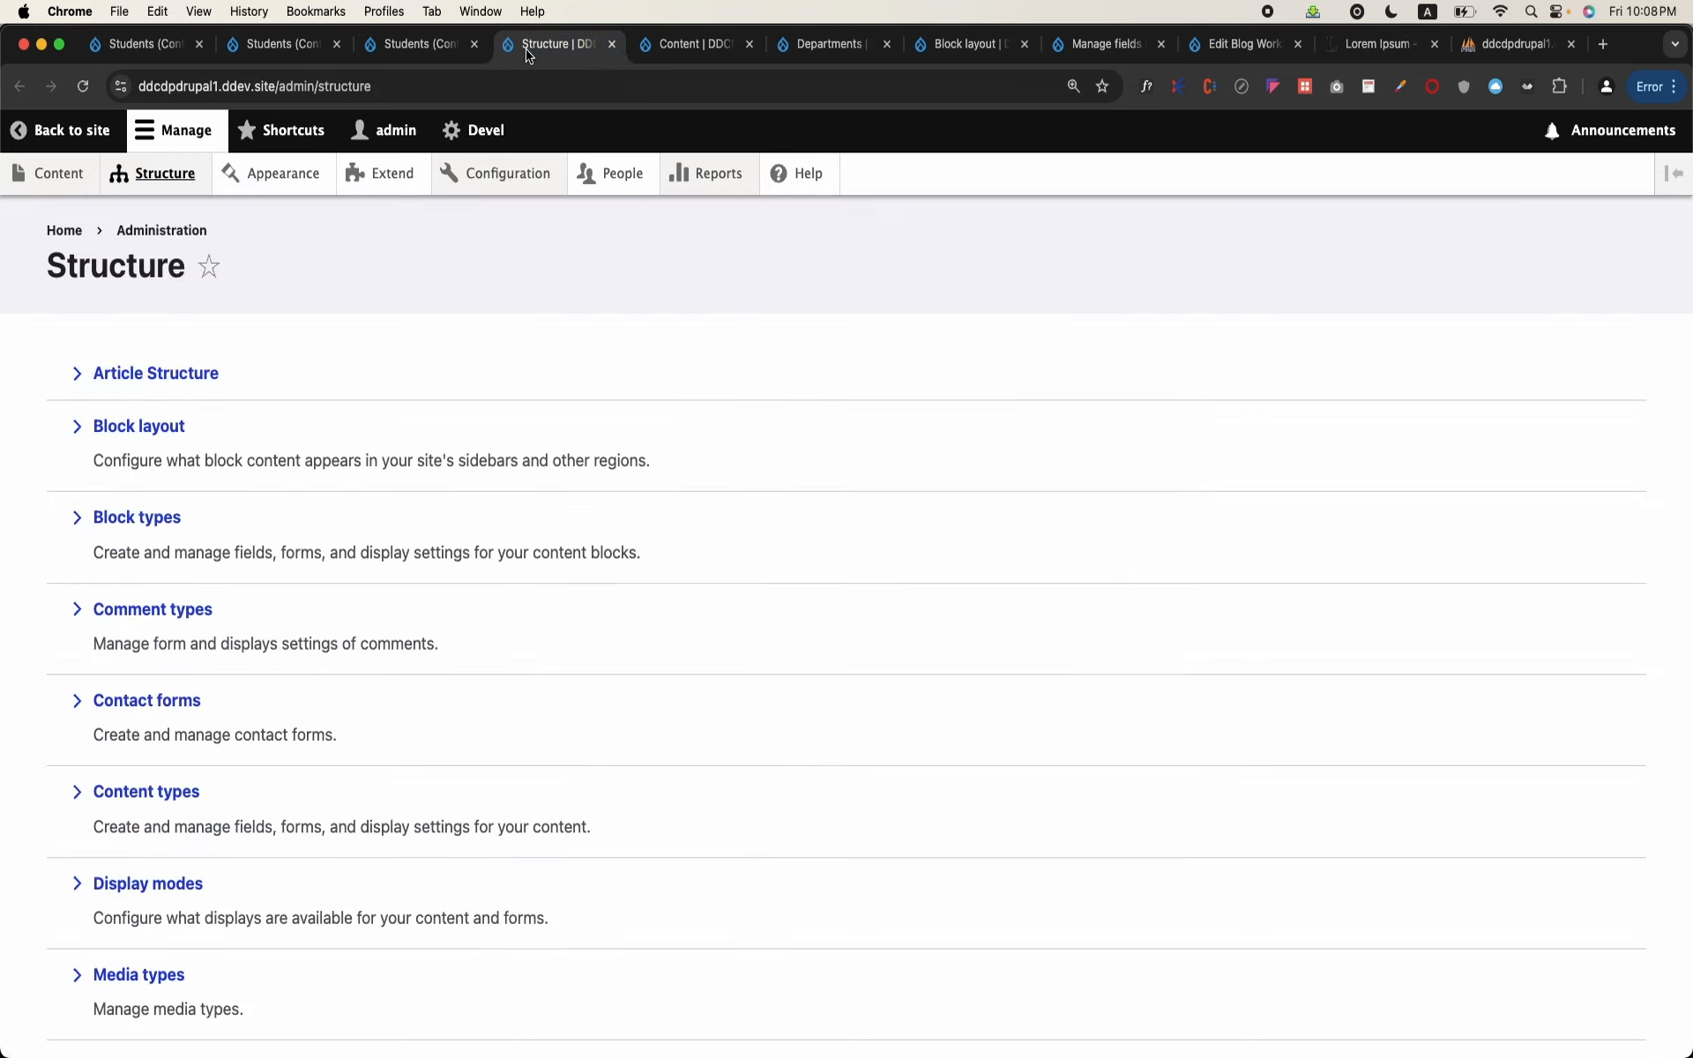
{"action": "scroll", "coordinate": [337, 543], "scroll_direction": "down", "scroll_amount": 3}
{"action": "scroll", "coordinate": [337, 542], "scroll_direction": "down", "scroll_amount": 3}
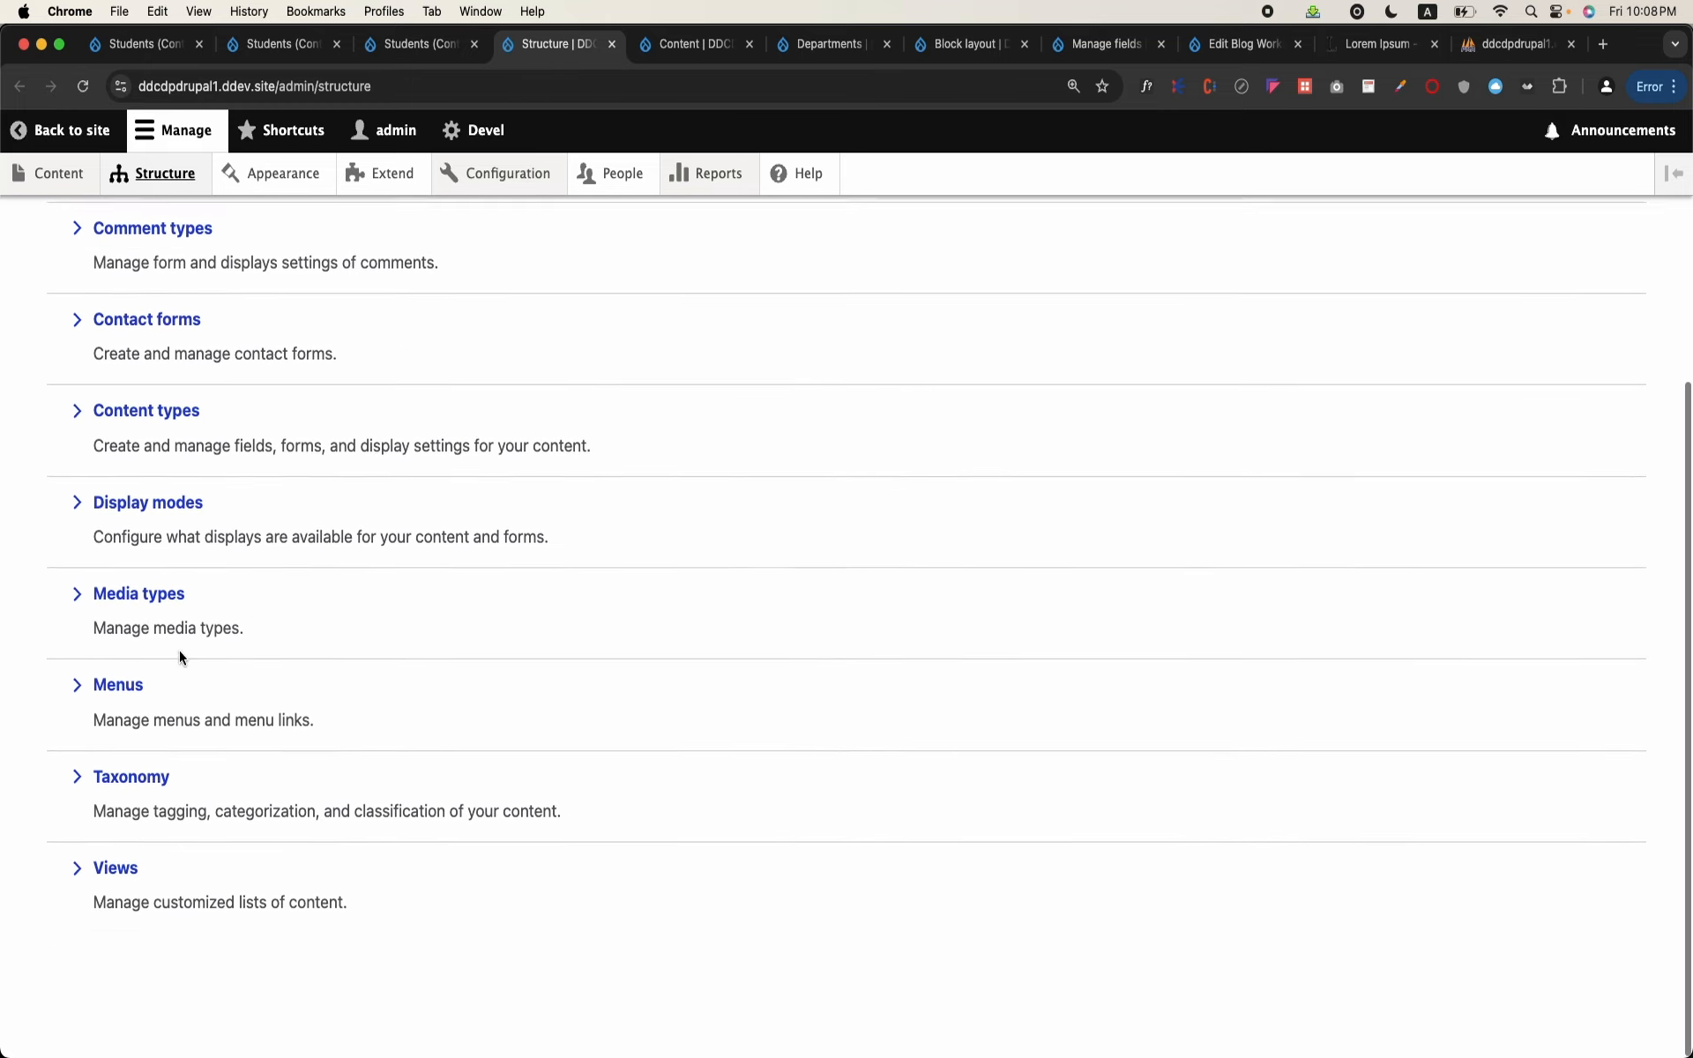
{"action": "left_click", "coordinate": [136, 773]}
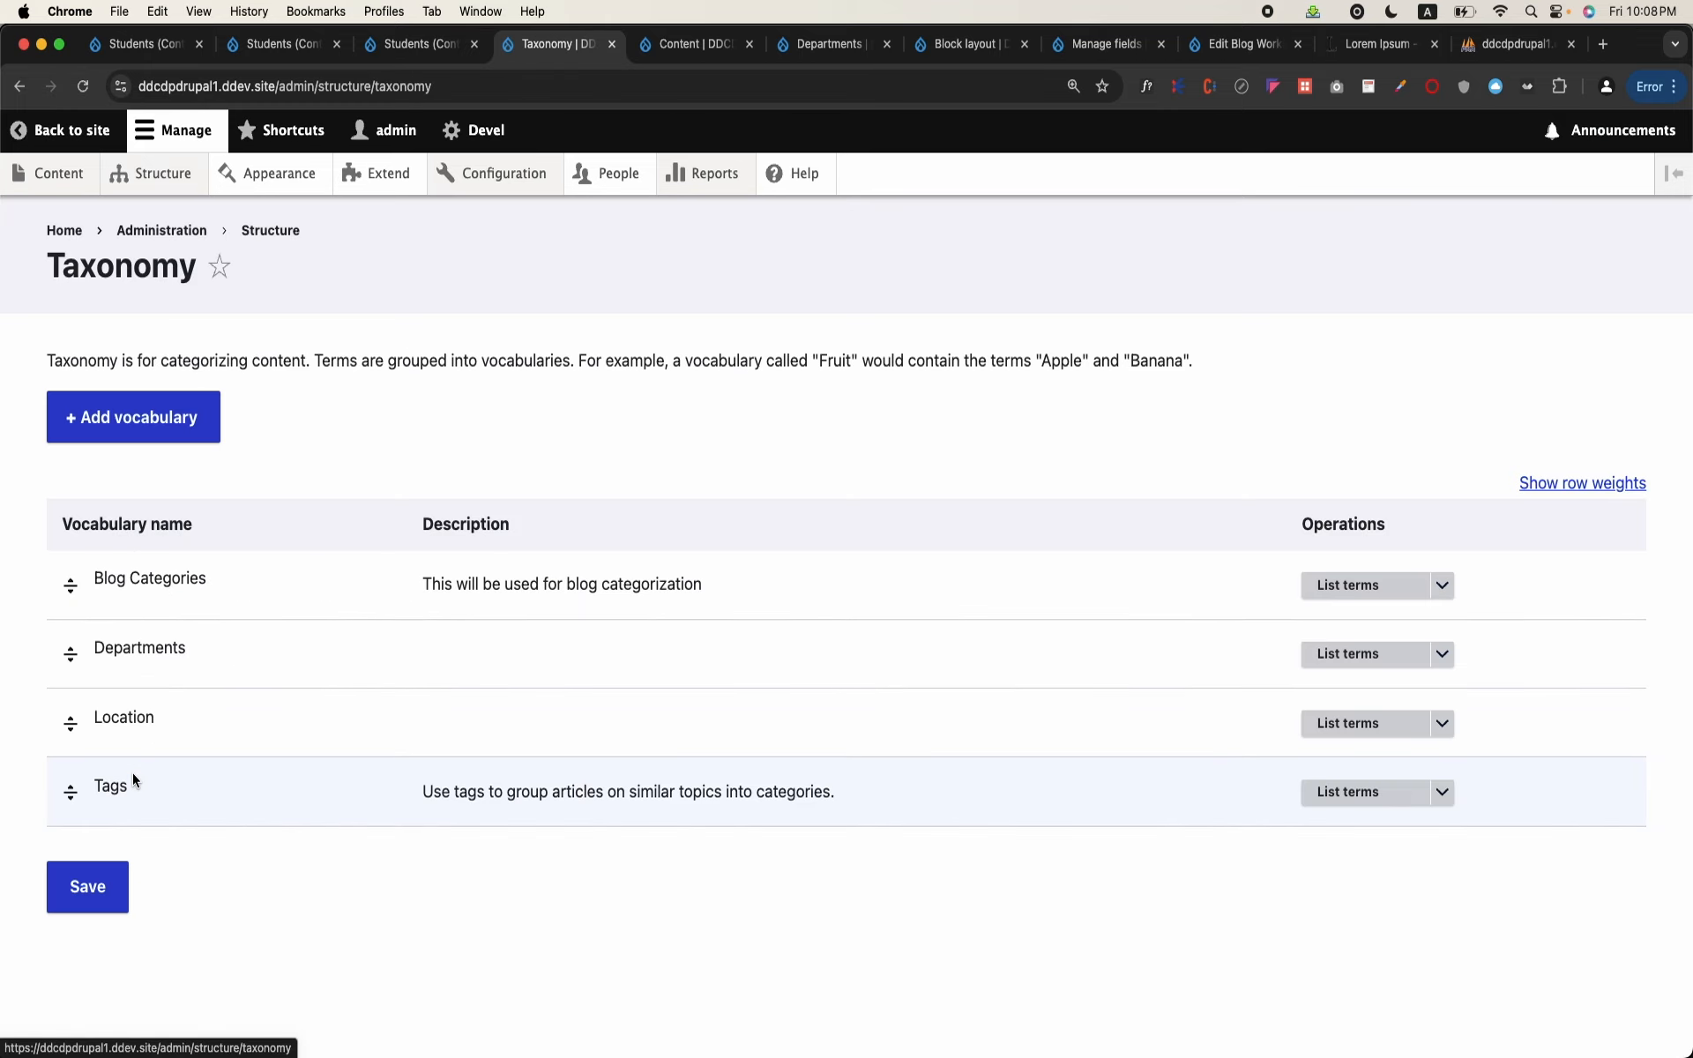
{"action": "left_click", "coordinate": [1342, 653]}
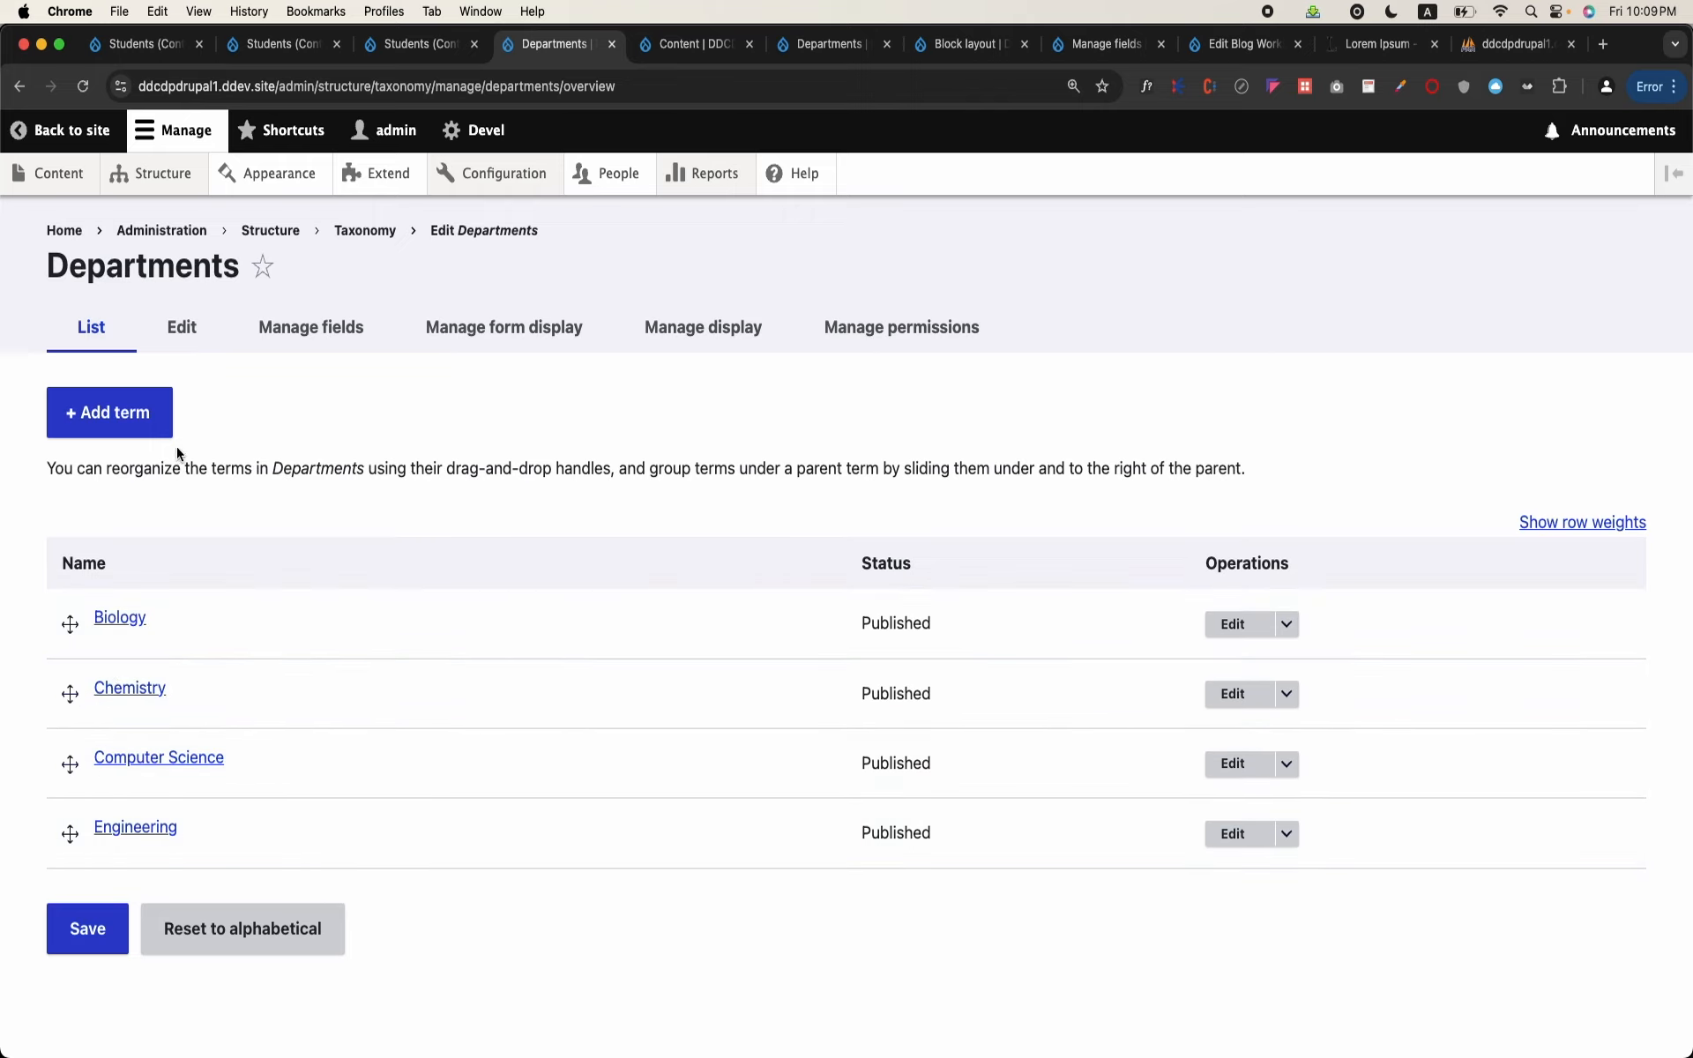
Step: Open the form for adding a Departments term and examine its available fields
{"action": "left_click", "coordinate": [121, 427]}
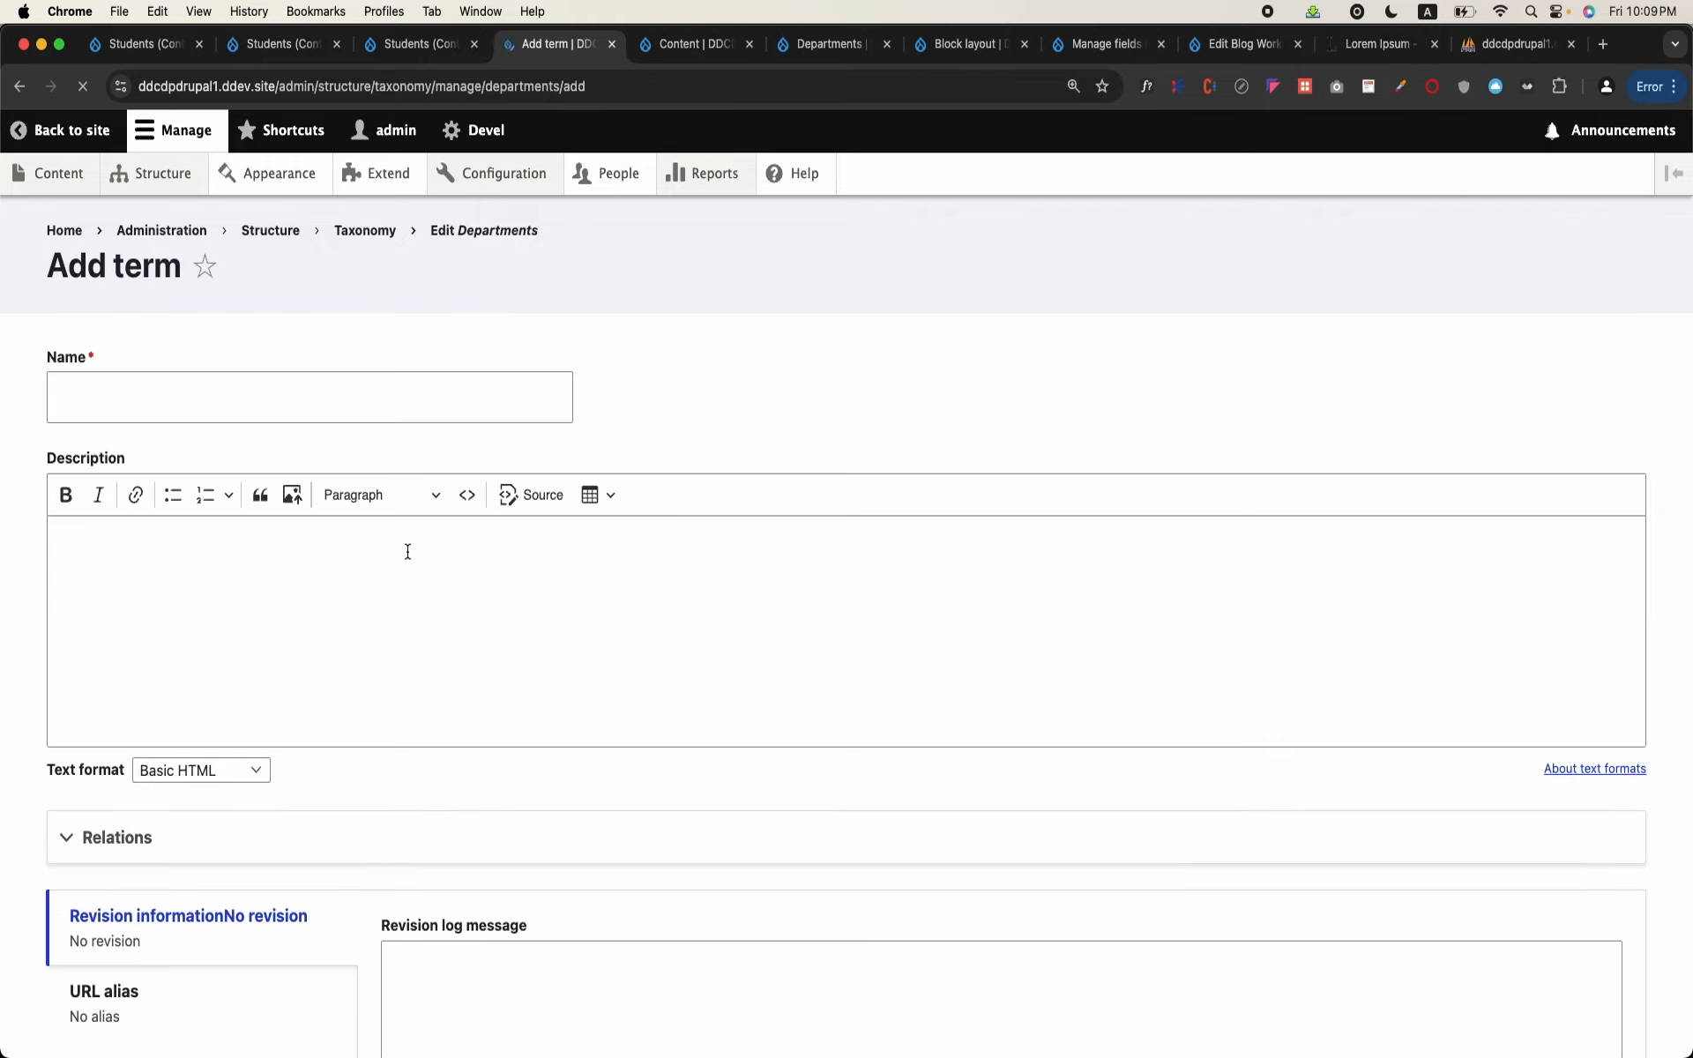
{"action": "scroll", "coordinate": [407, 551], "scroll_direction": "down", "scroll_amount": 5}
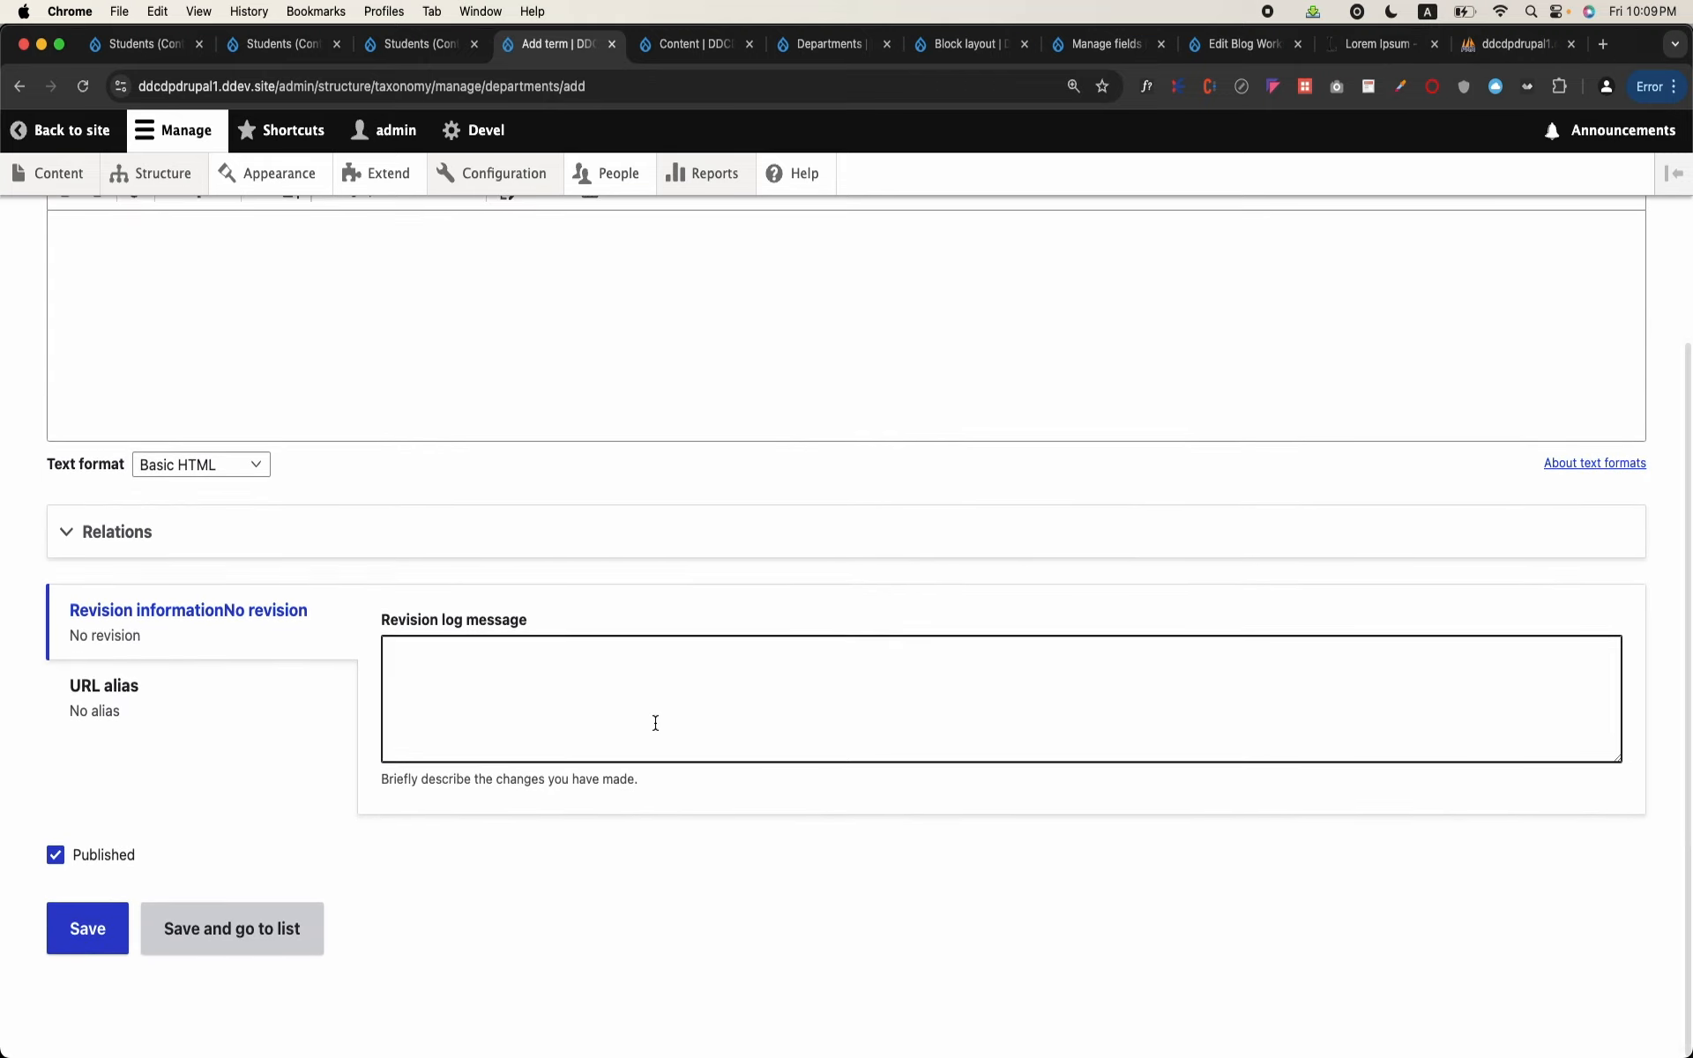
{"action": "scroll", "coordinate": [347, 559], "scroll_direction": "up", "scroll_amount": 5}
Step: Return to the Taxonomy vocabularies and open field management for the Departments vocabulary
{"action": "mouse_move", "coordinate": [64, 163]}
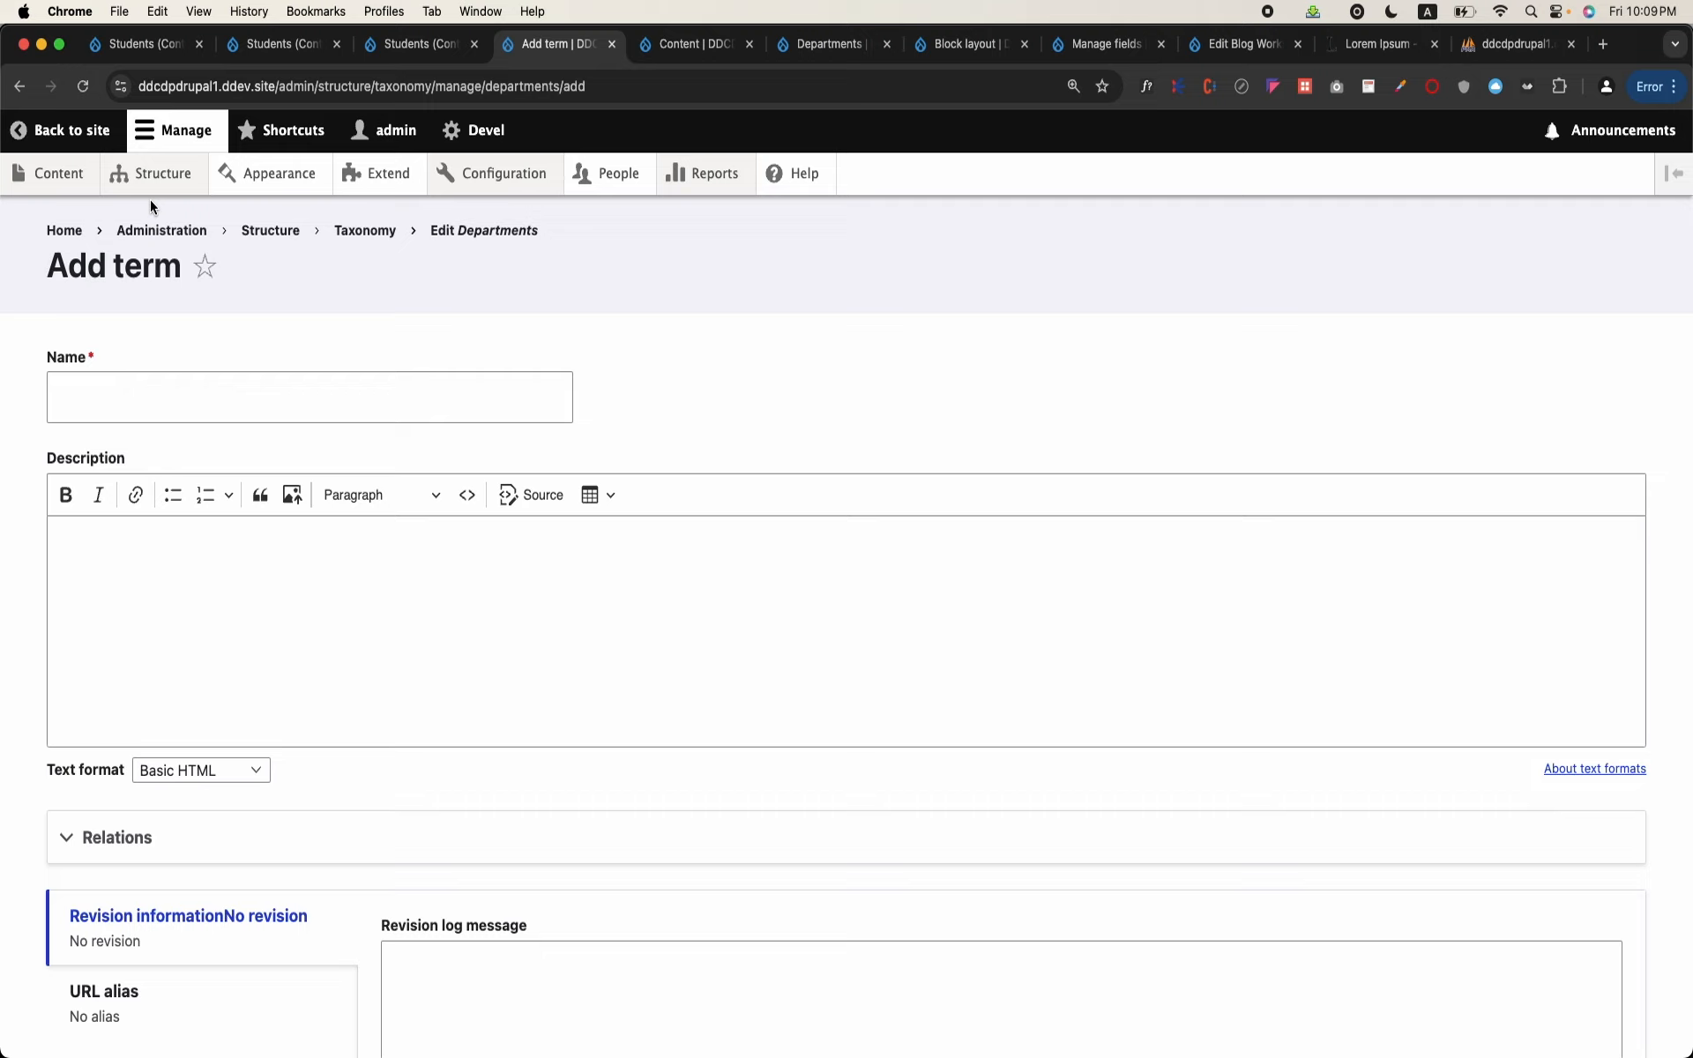
{"action": "mouse_move", "coordinate": [196, 185]}
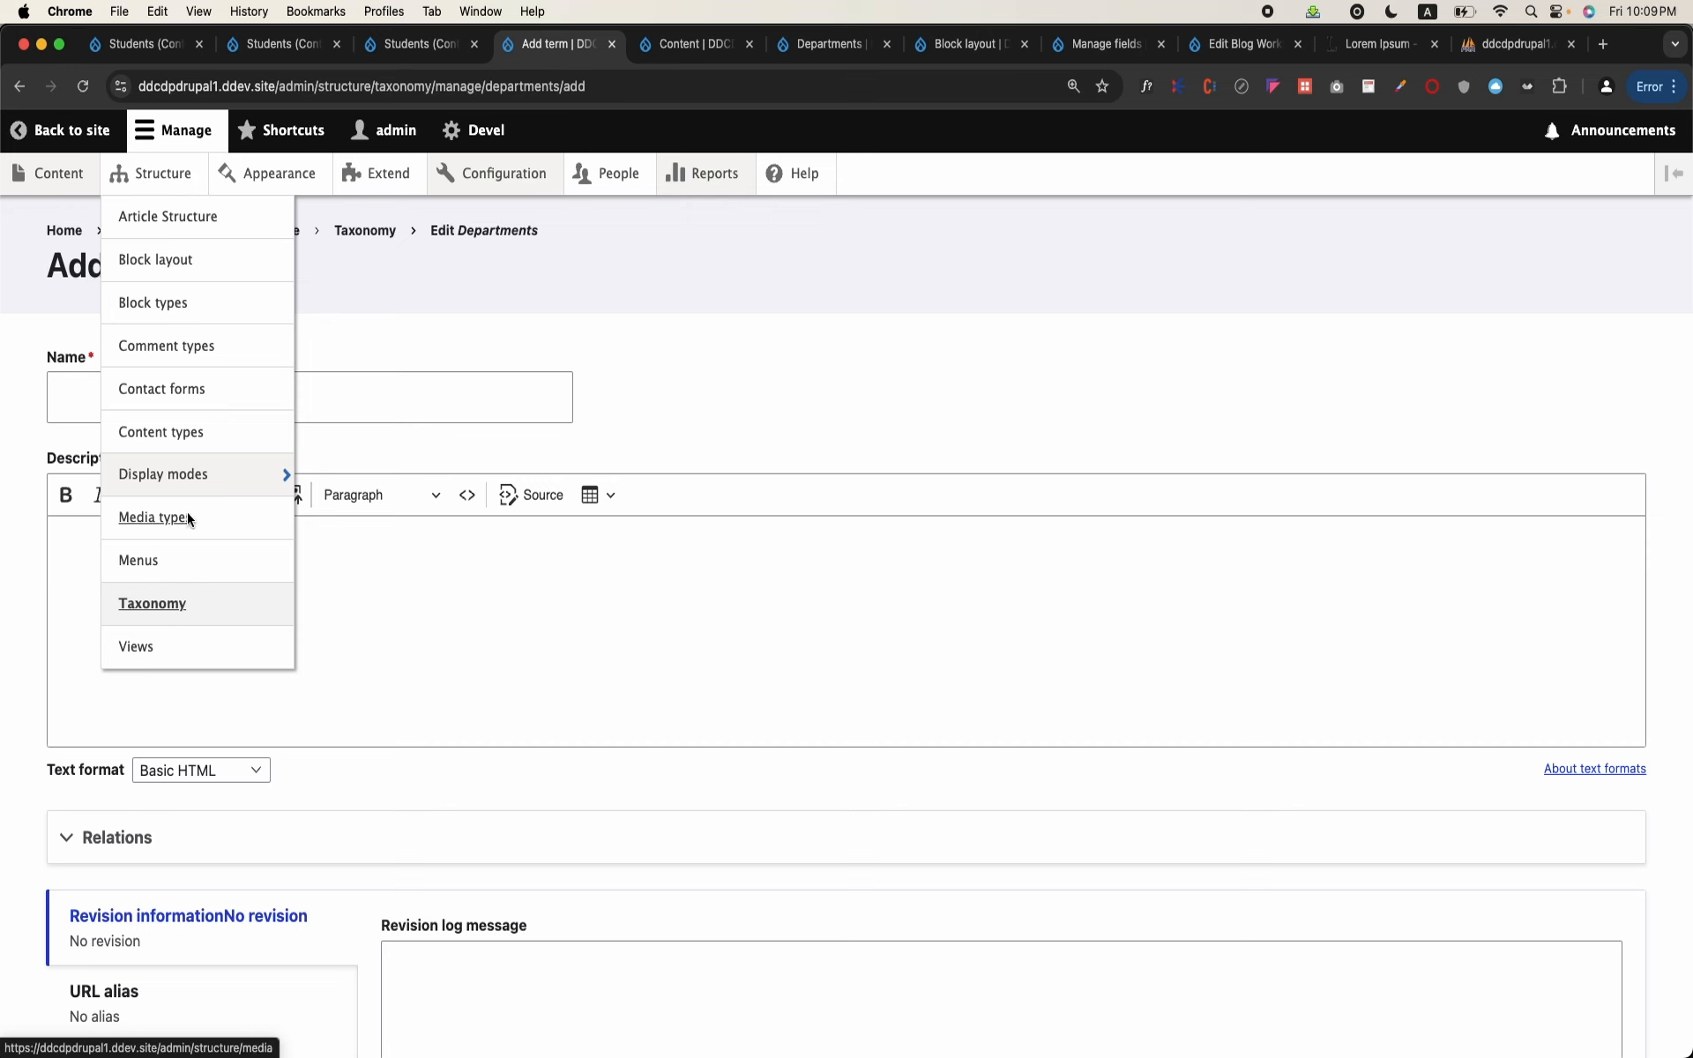
{"action": "left_click", "coordinate": [190, 593]}
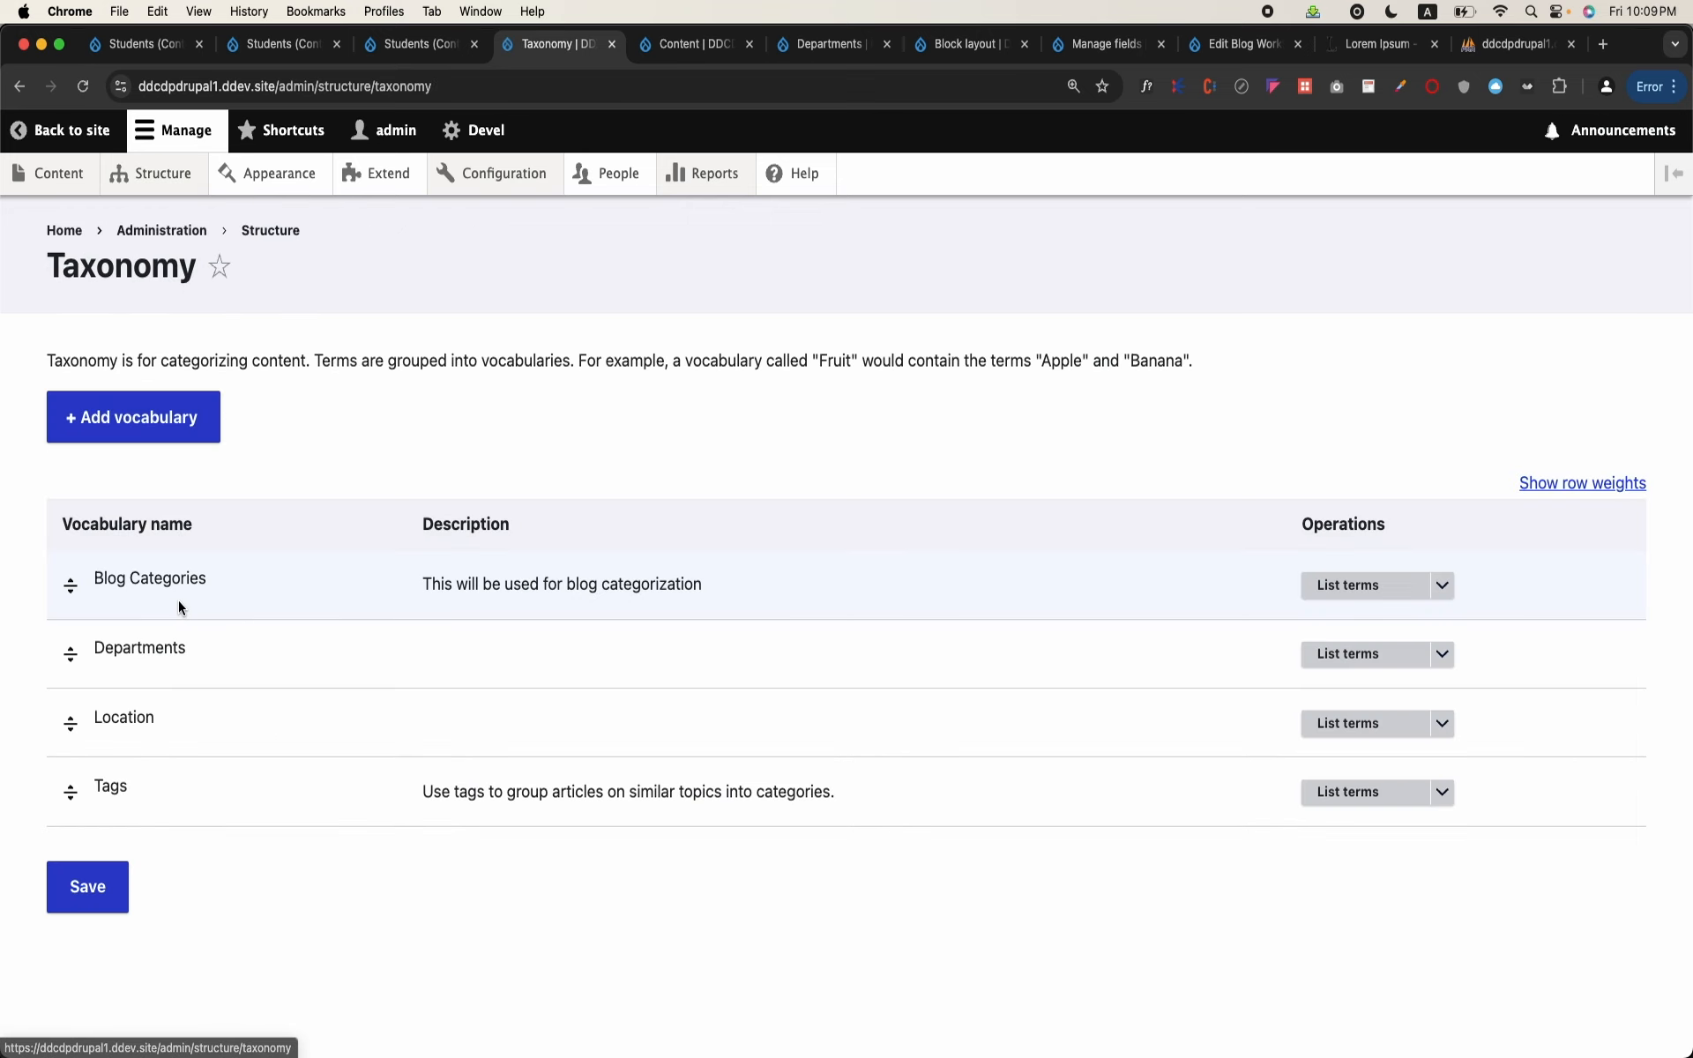
{"action": "left_click", "coordinate": [1443, 654]}
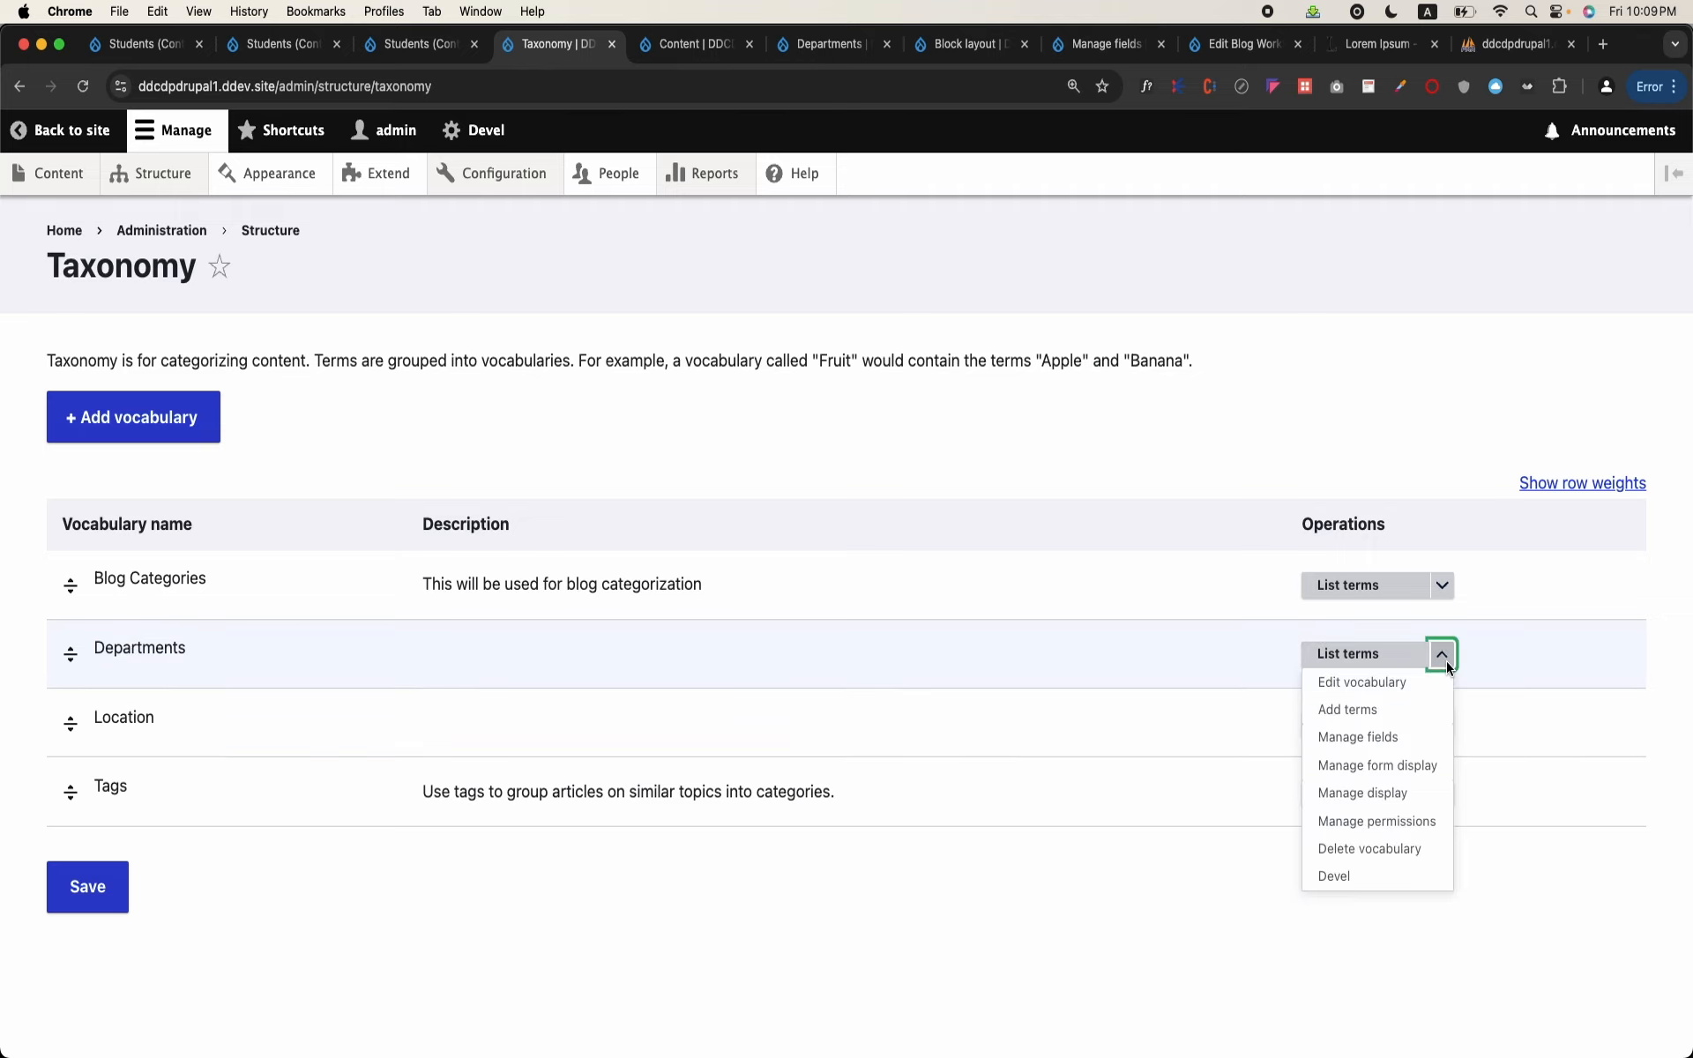
{"action": "left_click", "coordinate": [1383, 738]}
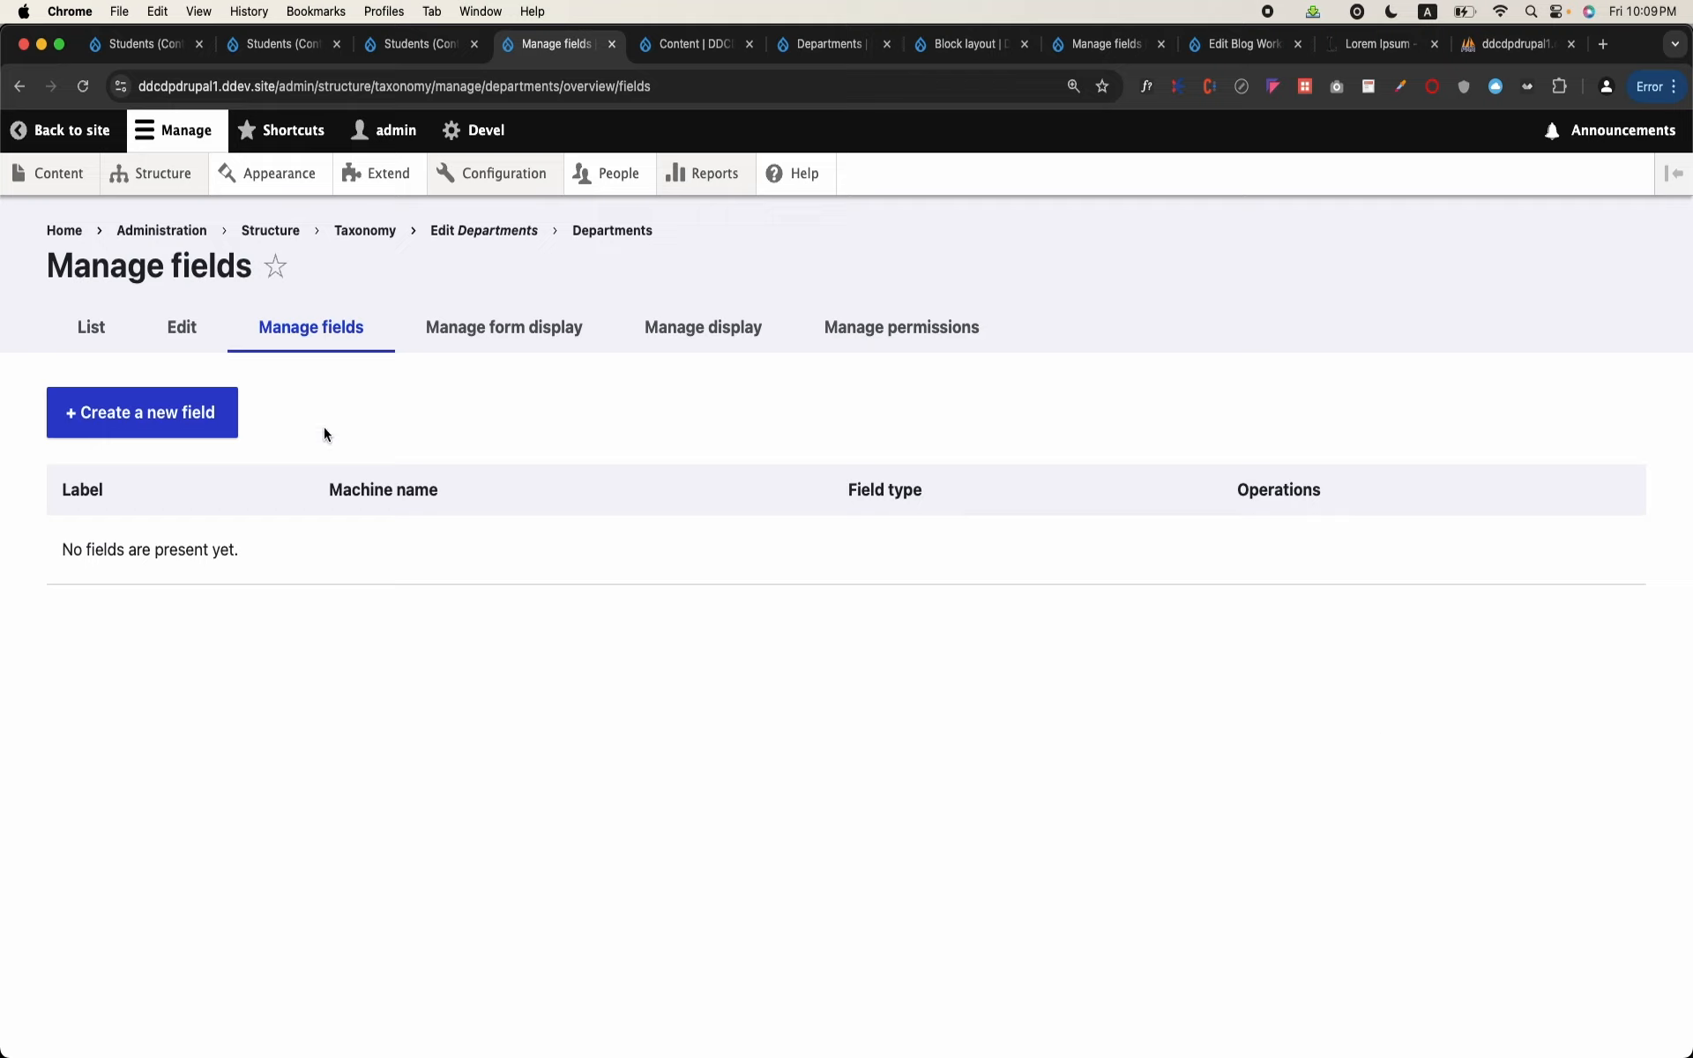
Step: Create a new Media field labelled Logo for the Departments vocabulary and continue to its settings
{"action": "left_click", "coordinate": [199, 414]}
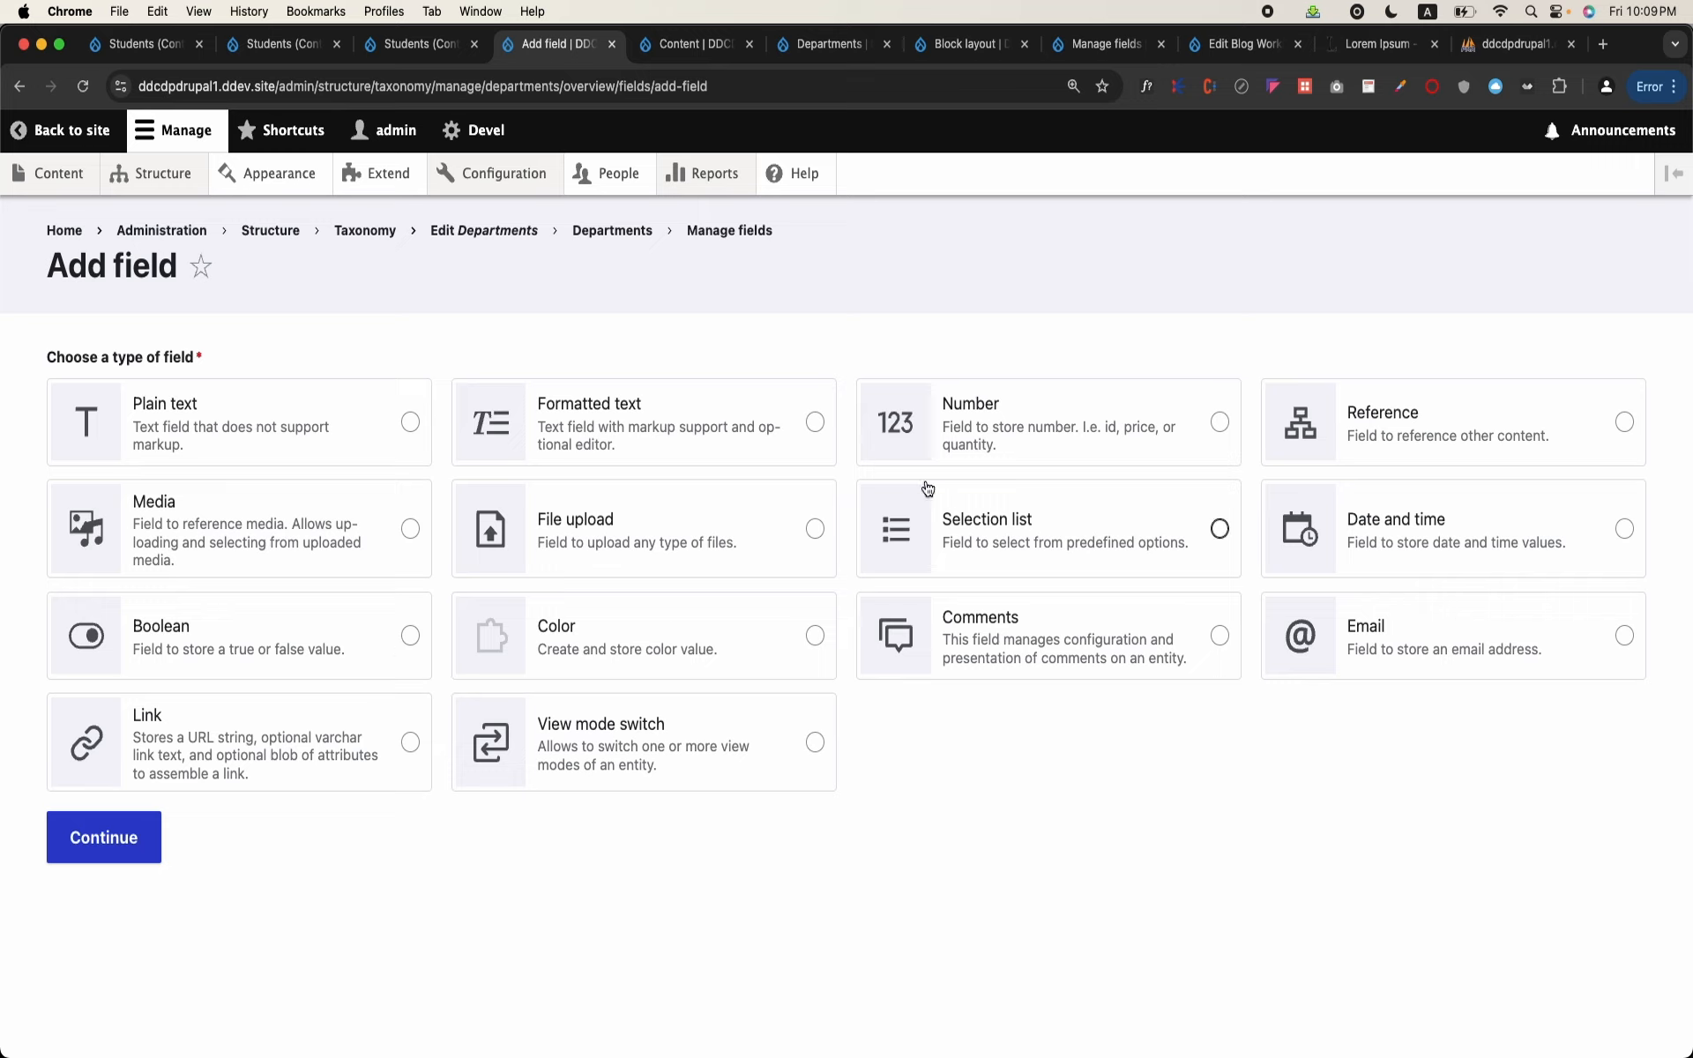
{"action": "left_click", "coordinate": [410, 525]}
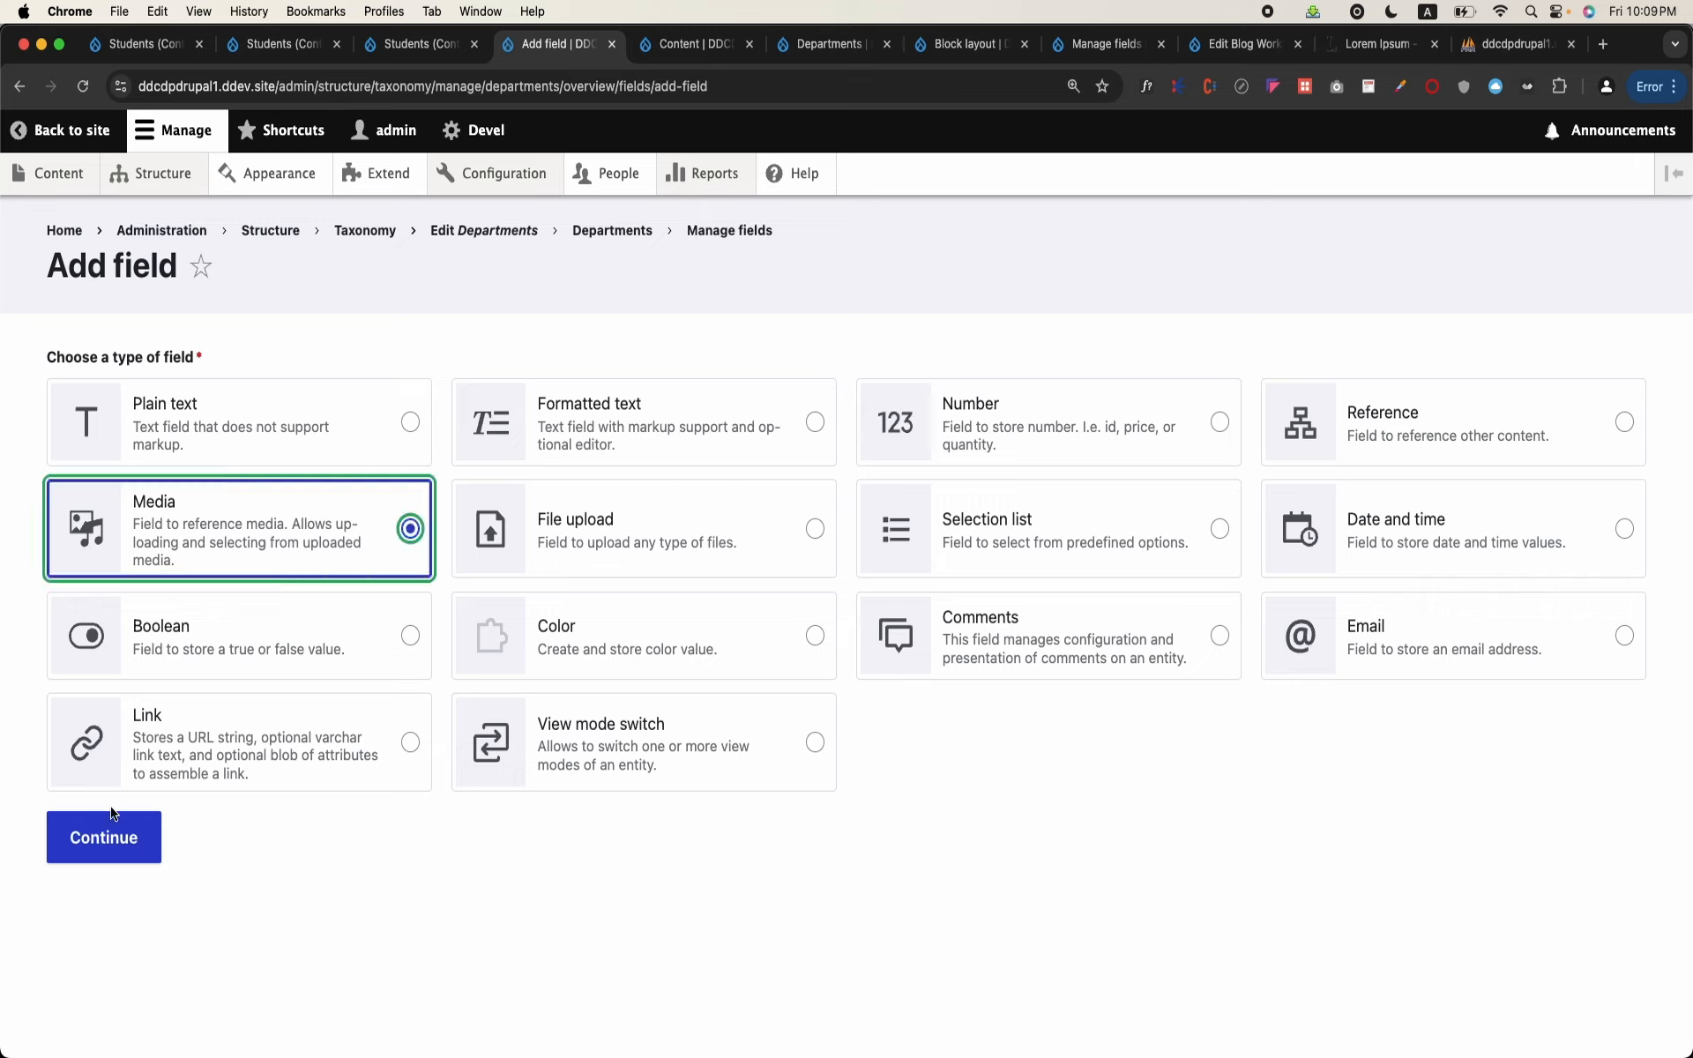
{"action": "left_click", "coordinate": [113, 843]}
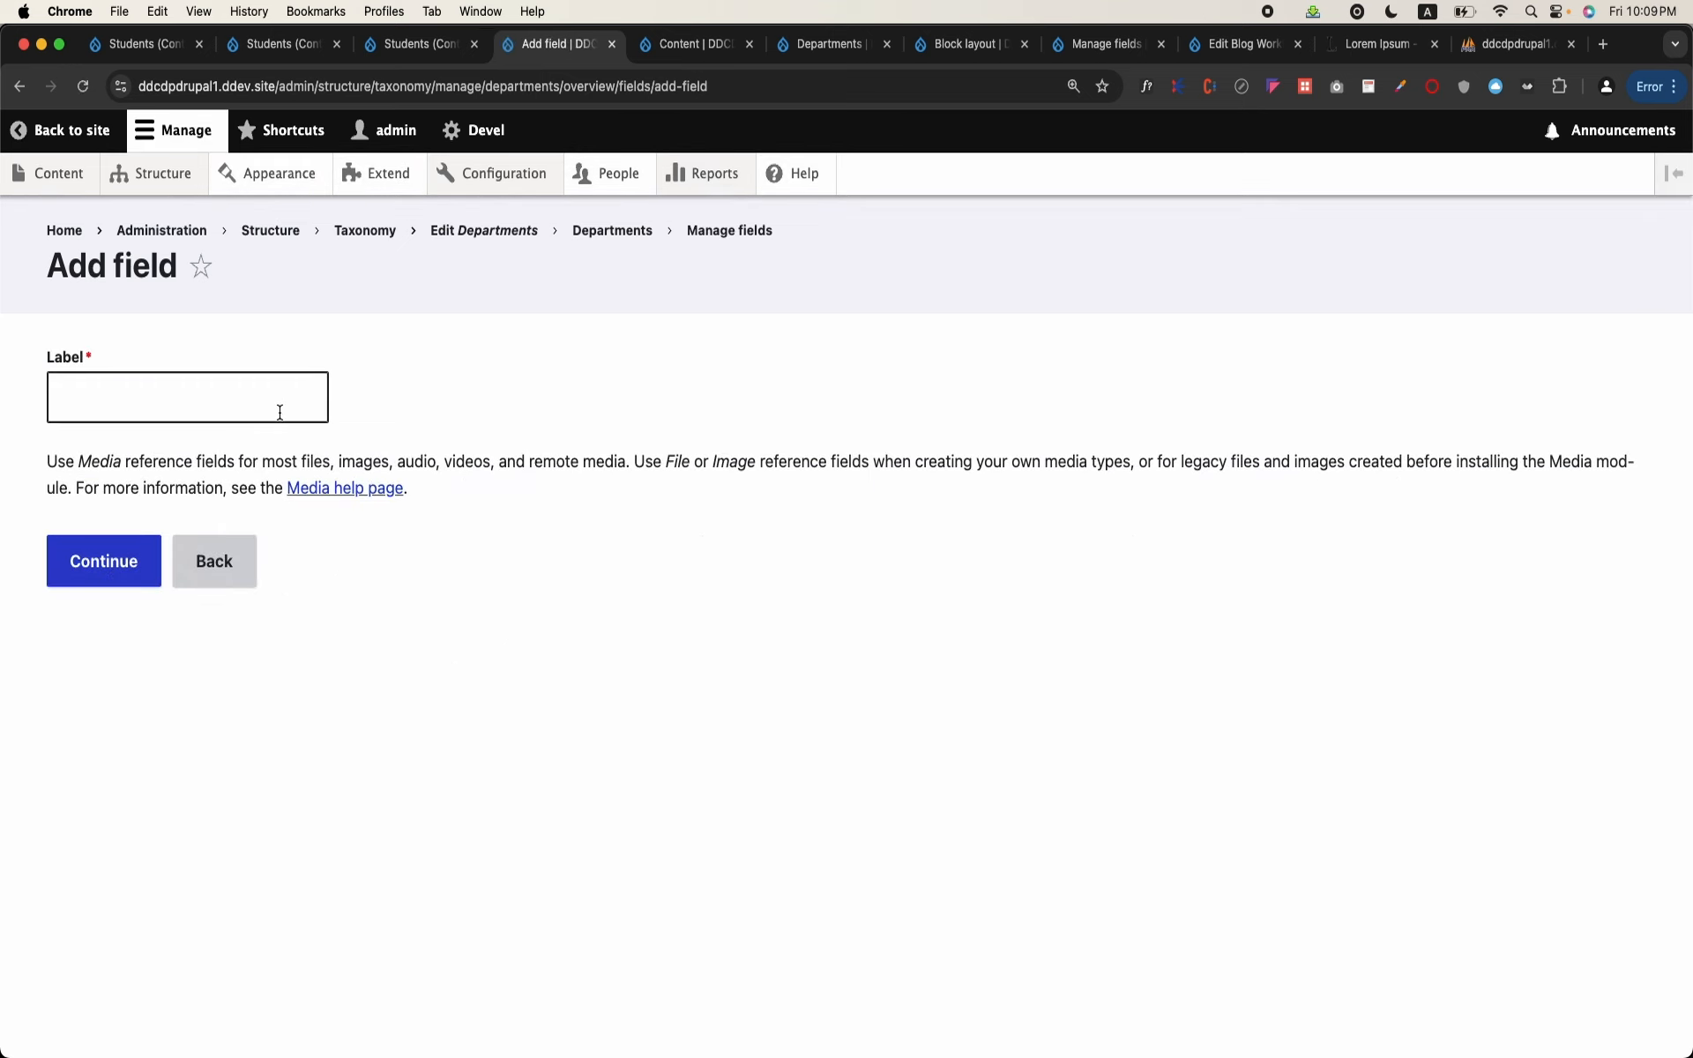
{"action": "left_click", "coordinate": [280, 411]}
{"action": "key", "text": "BackSpace"}
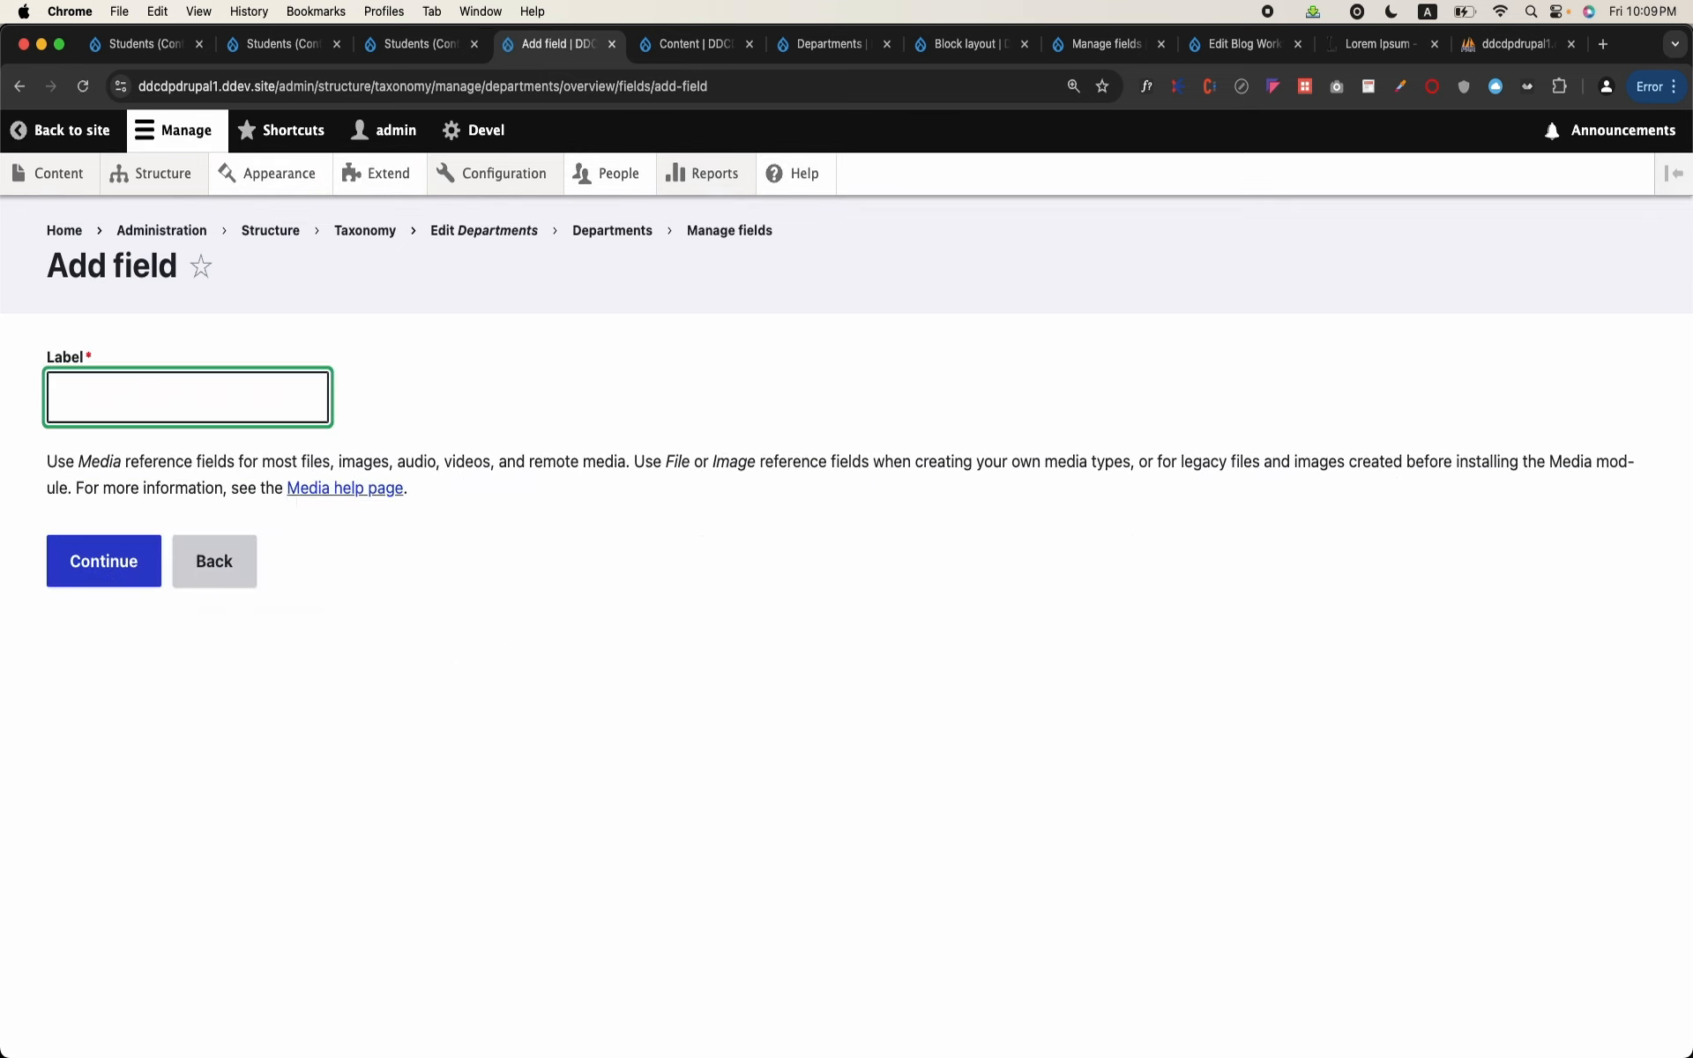
{"action": "type", "text": "Logo"}
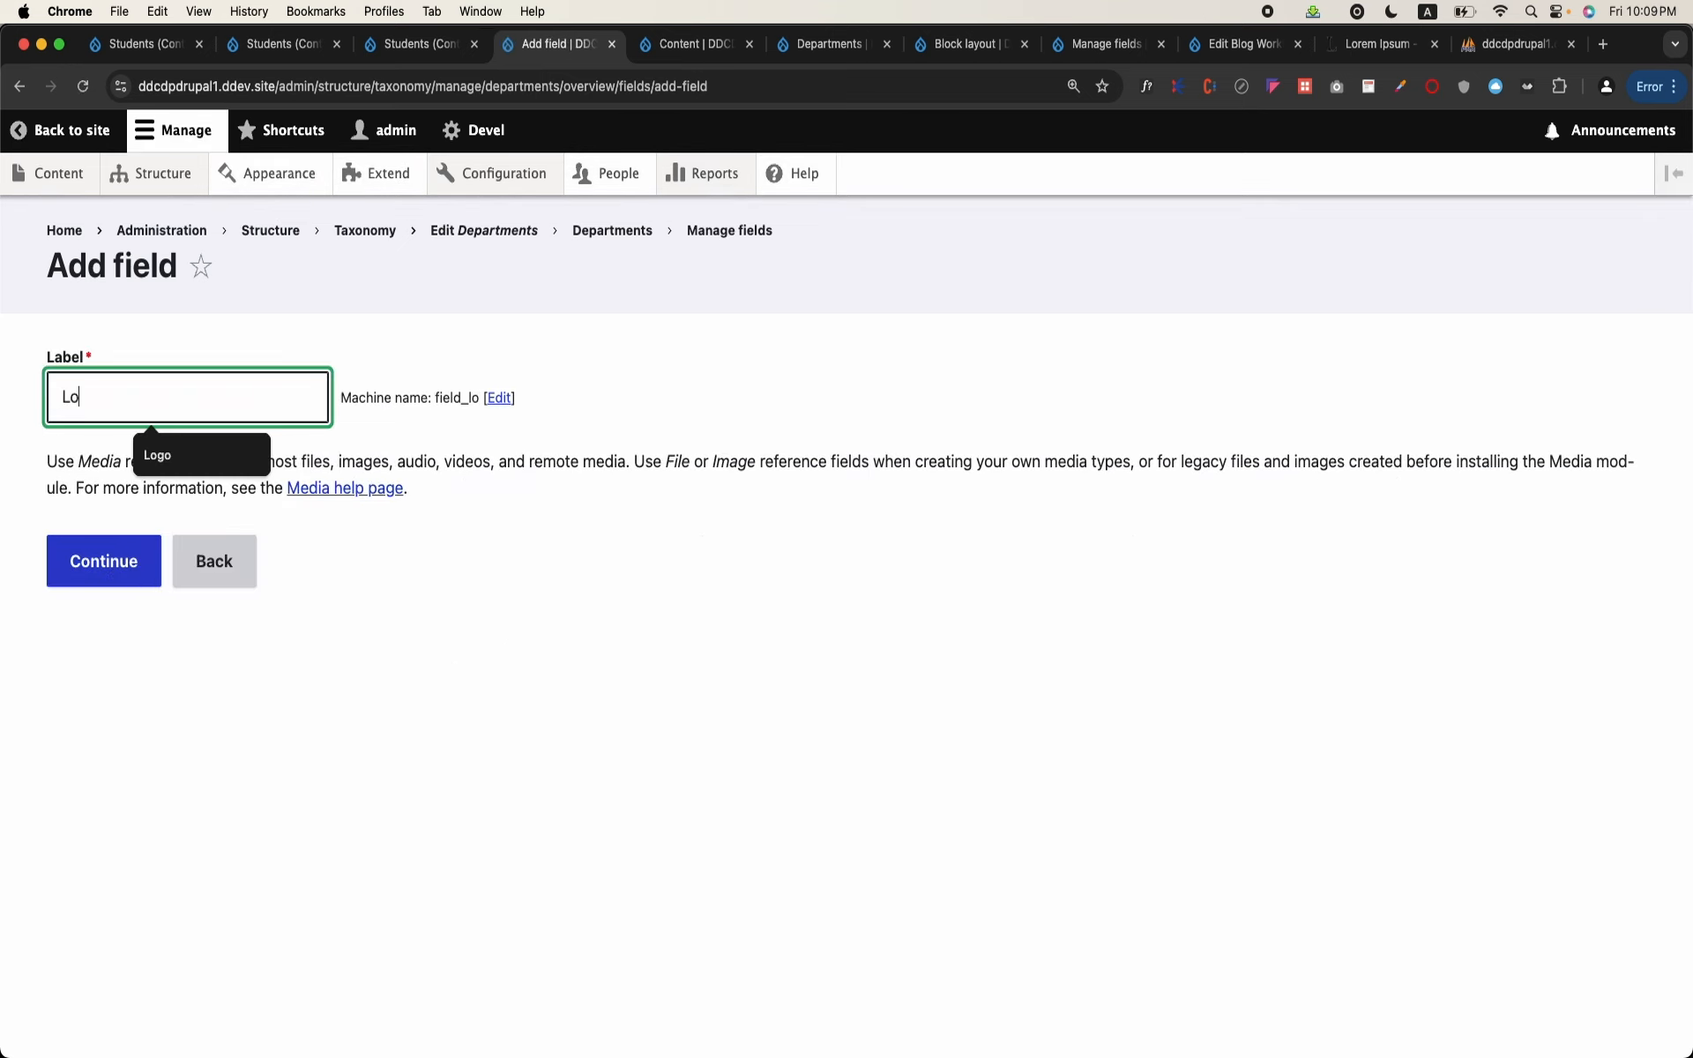
{"action": "left_click", "coordinate": [121, 570]}
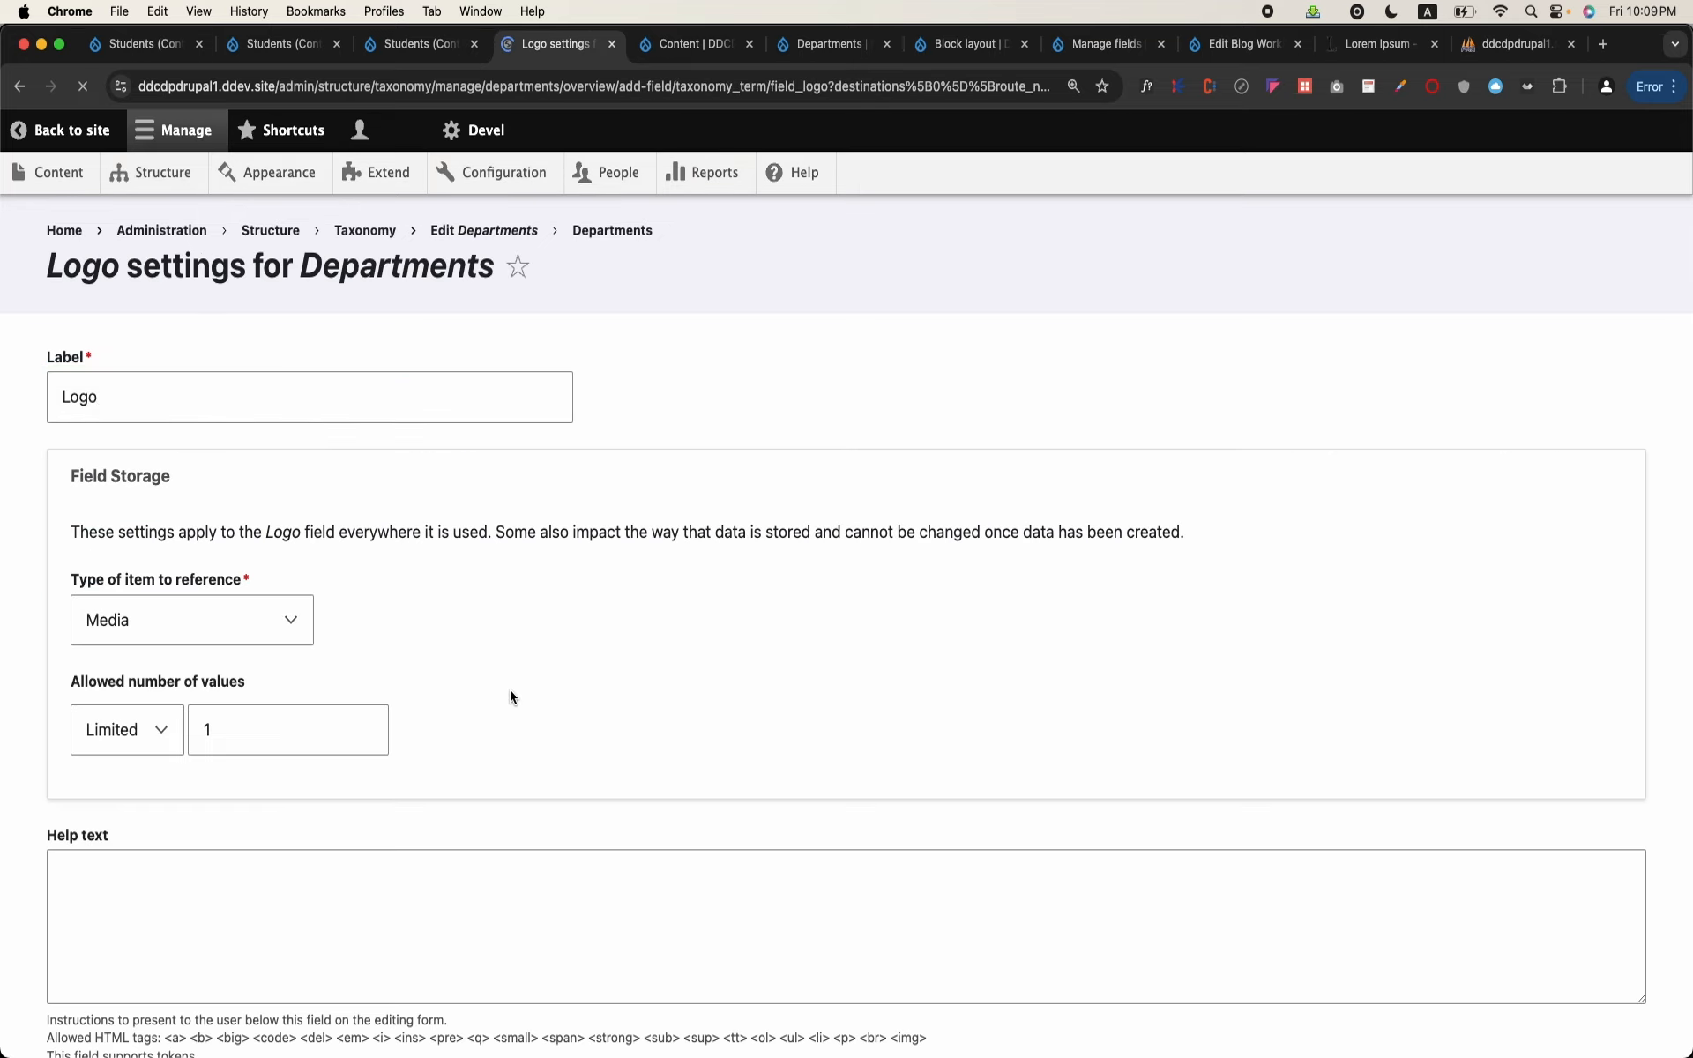
Step: Limit the Logo field to the Image media type and save its settings
{"action": "scroll", "coordinate": [510, 689], "scroll_direction": "down", "scroll_amount": 10}
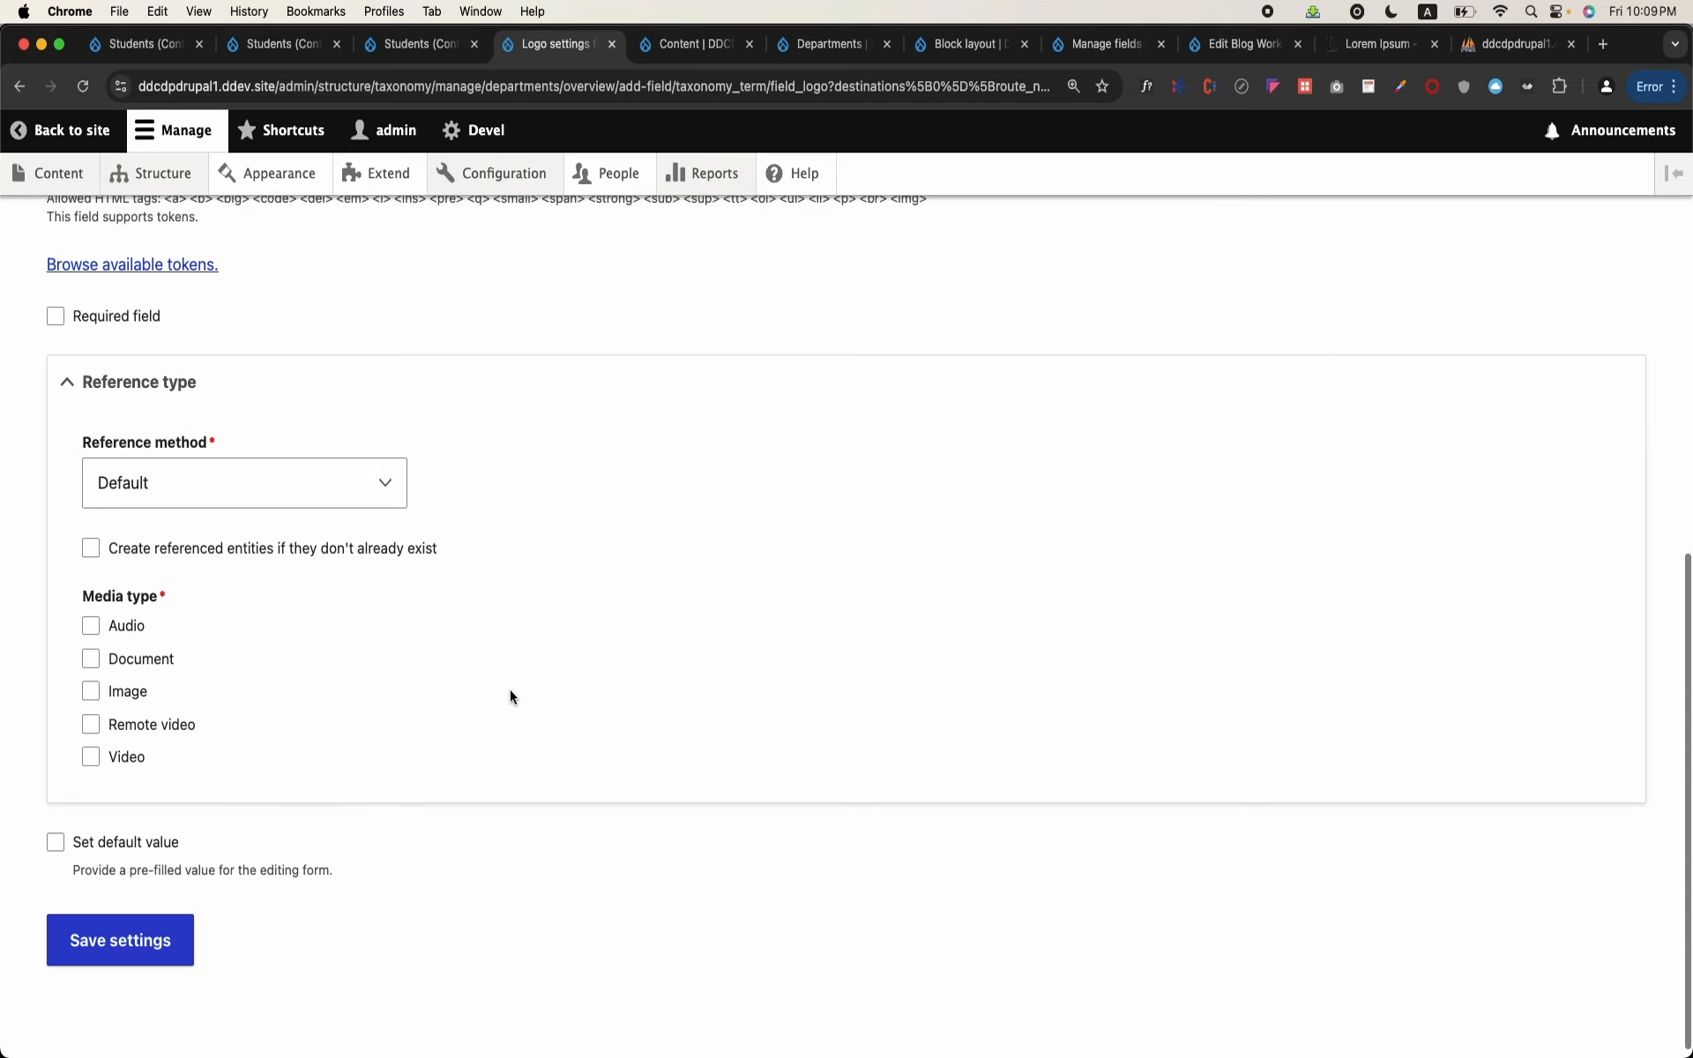
{"action": "left_click", "coordinate": [106, 696]}
{"action": "scroll", "coordinate": [143, 882], "scroll_direction": "down", "scroll_amount": 2}
{"action": "left_click", "coordinate": [141, 940]}
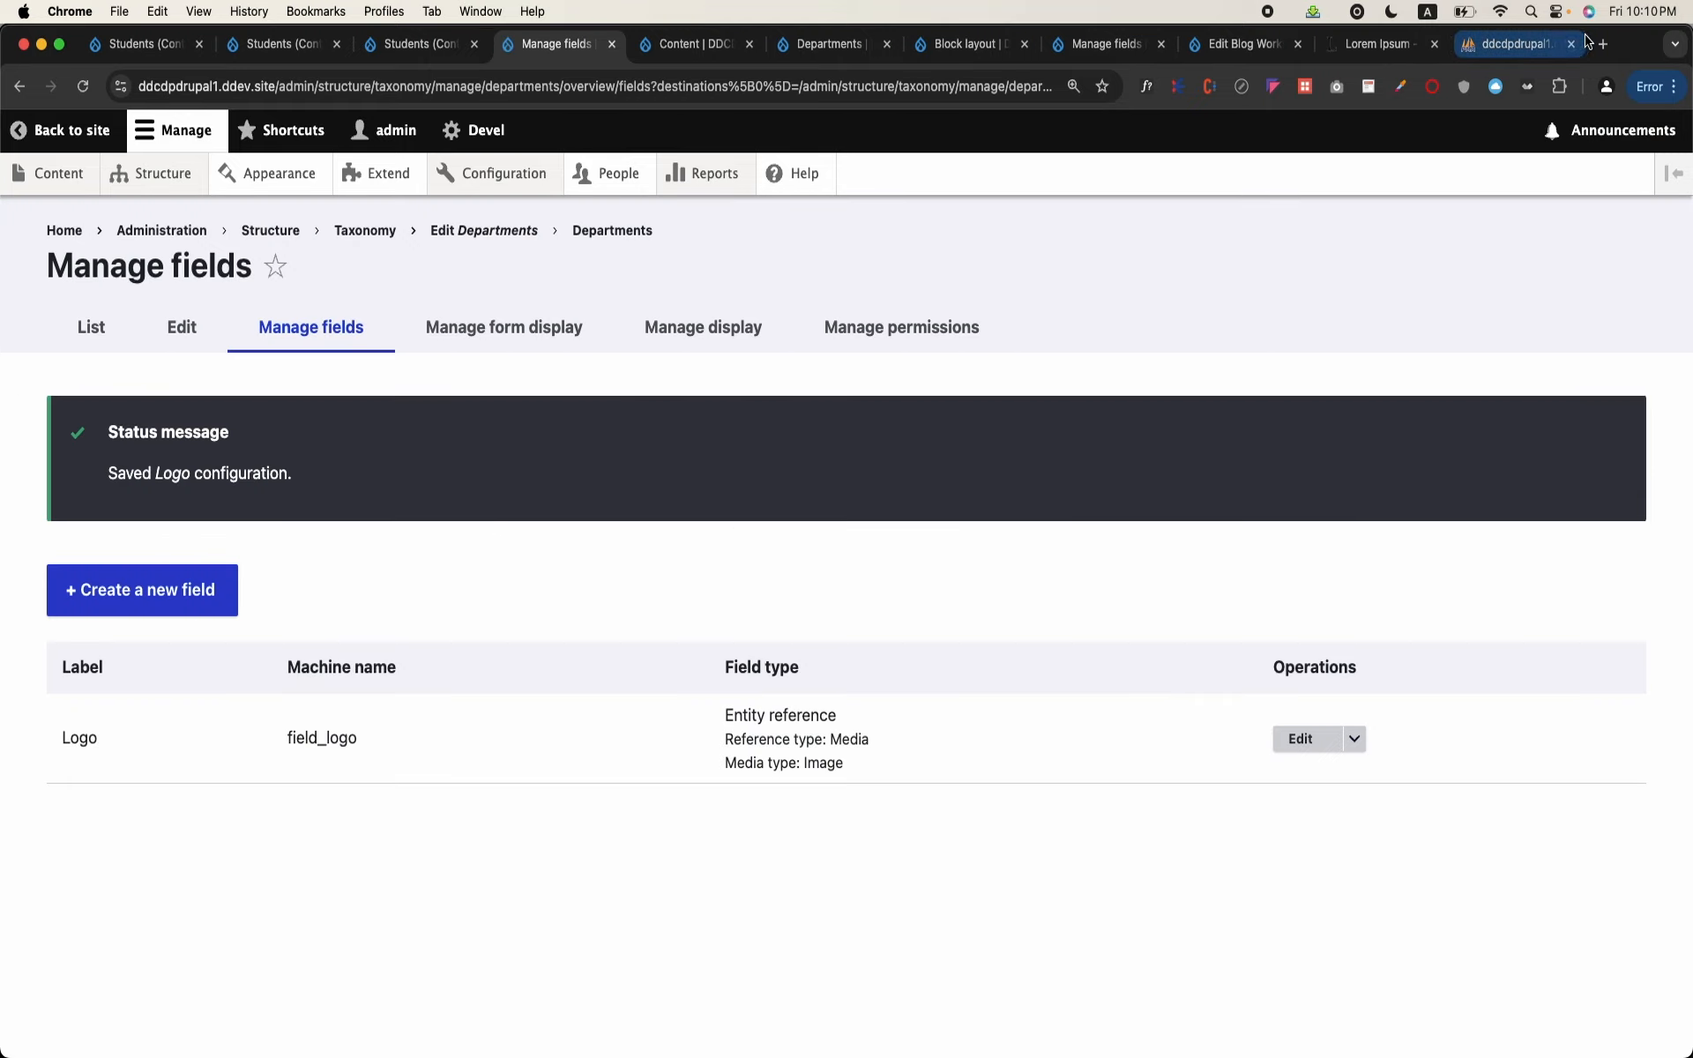
Step: Open Google Images in a new browser tab and search for "engineering logo"
{"action": "left_click", "coordinate": [1603, 47]}
{"action": "type", "text": "googl"}
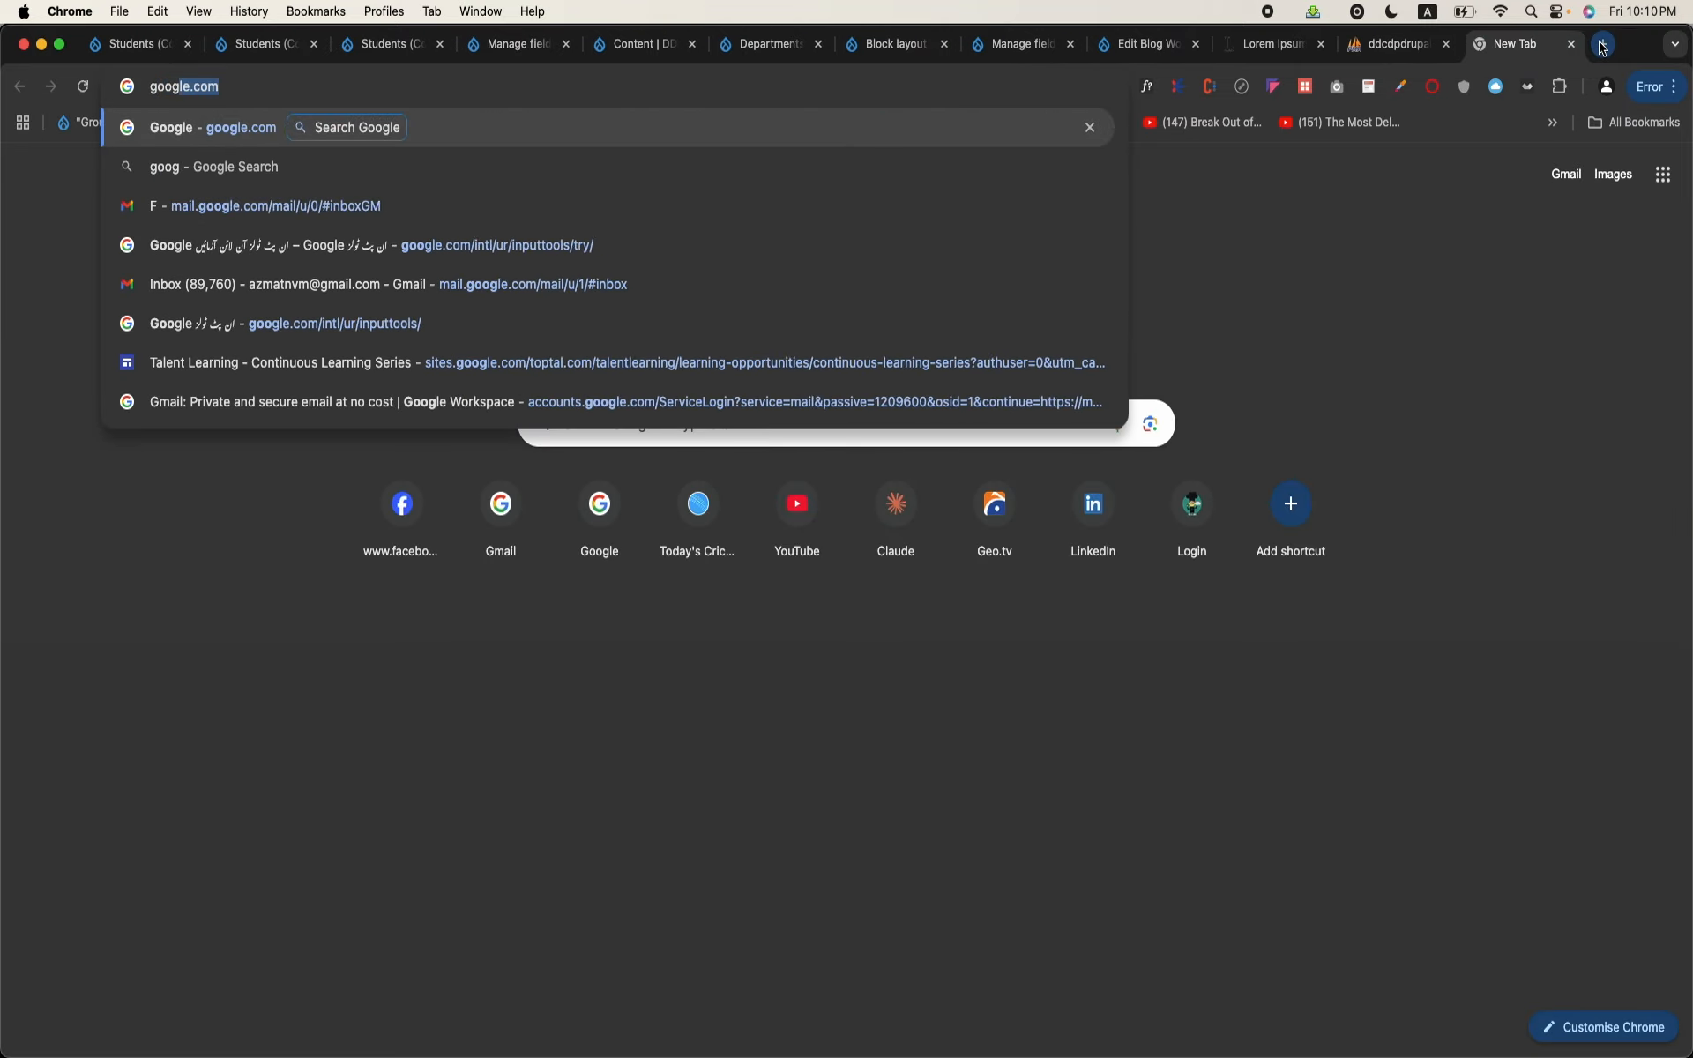
{"action": "key", "text": "BackSpace"}
{"action": "key", "text": "BackSpace"}
{"action": "key", "text": "BackSpace"}
{"action": "key", "text": "BackSpace"}
{"action": "key", "text": "BackSpace"}
{"action": "key", "text": "BackSpace"}
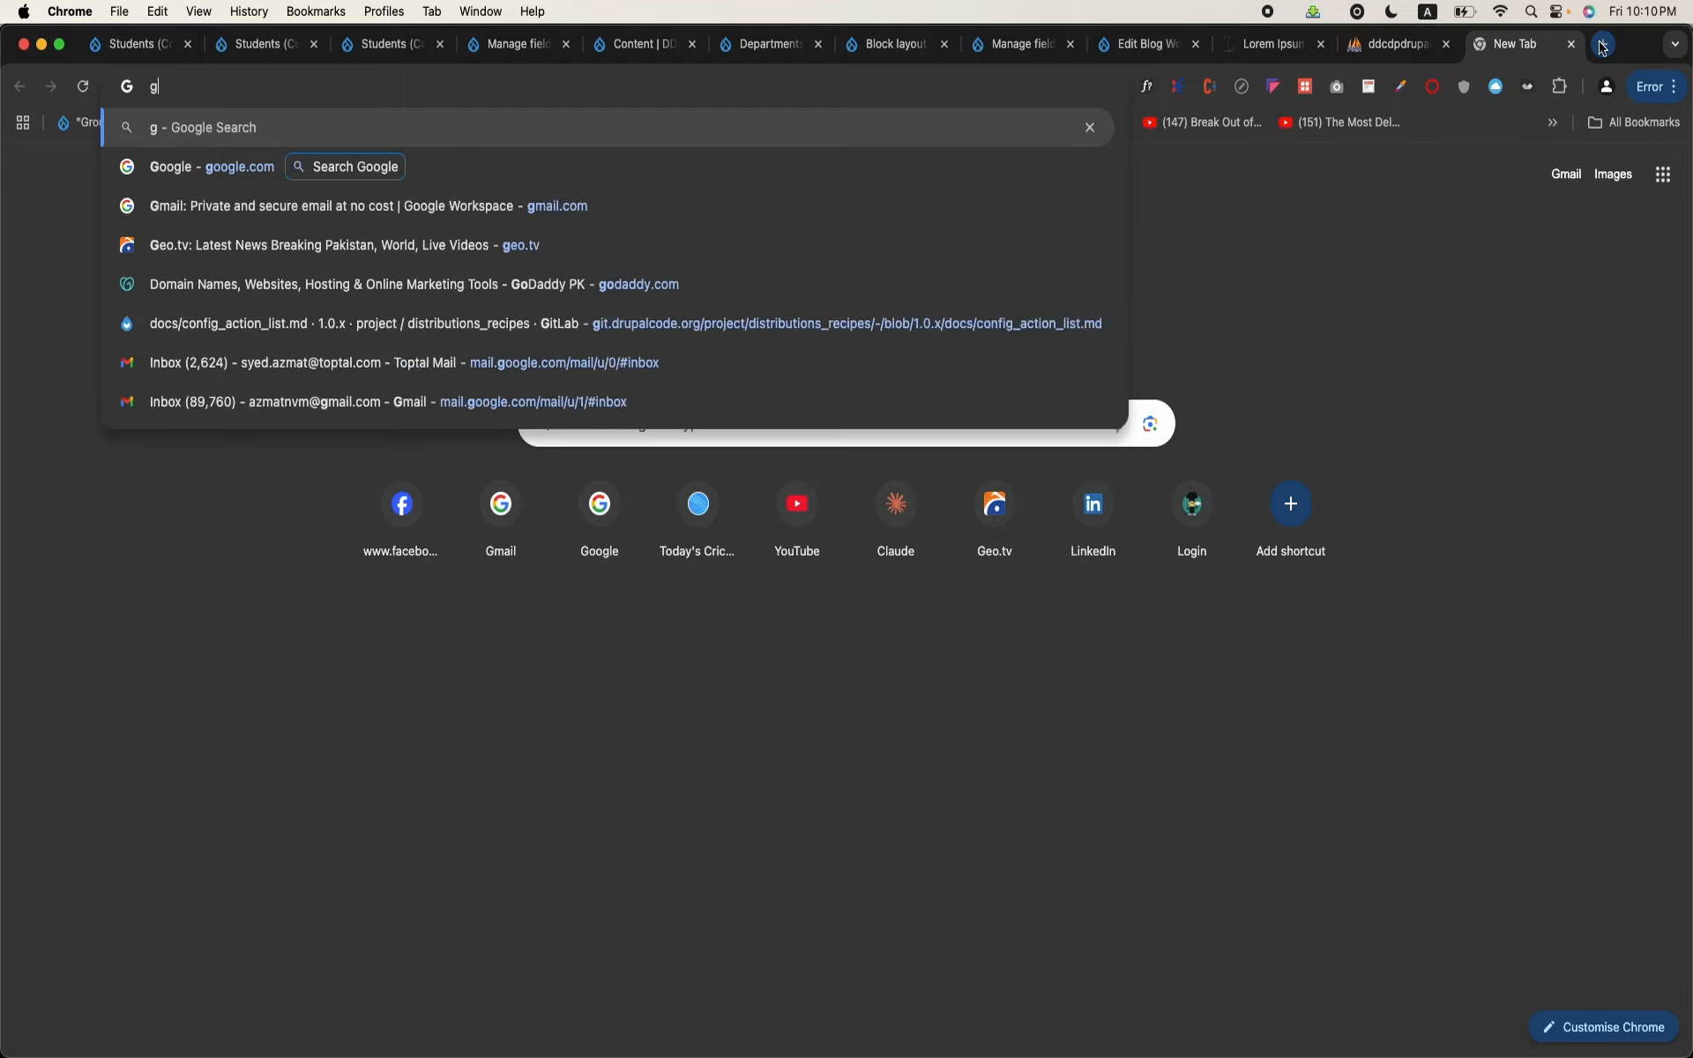
{"action": "type", "text": "image"}
{"action": "key", "text": "Return"}
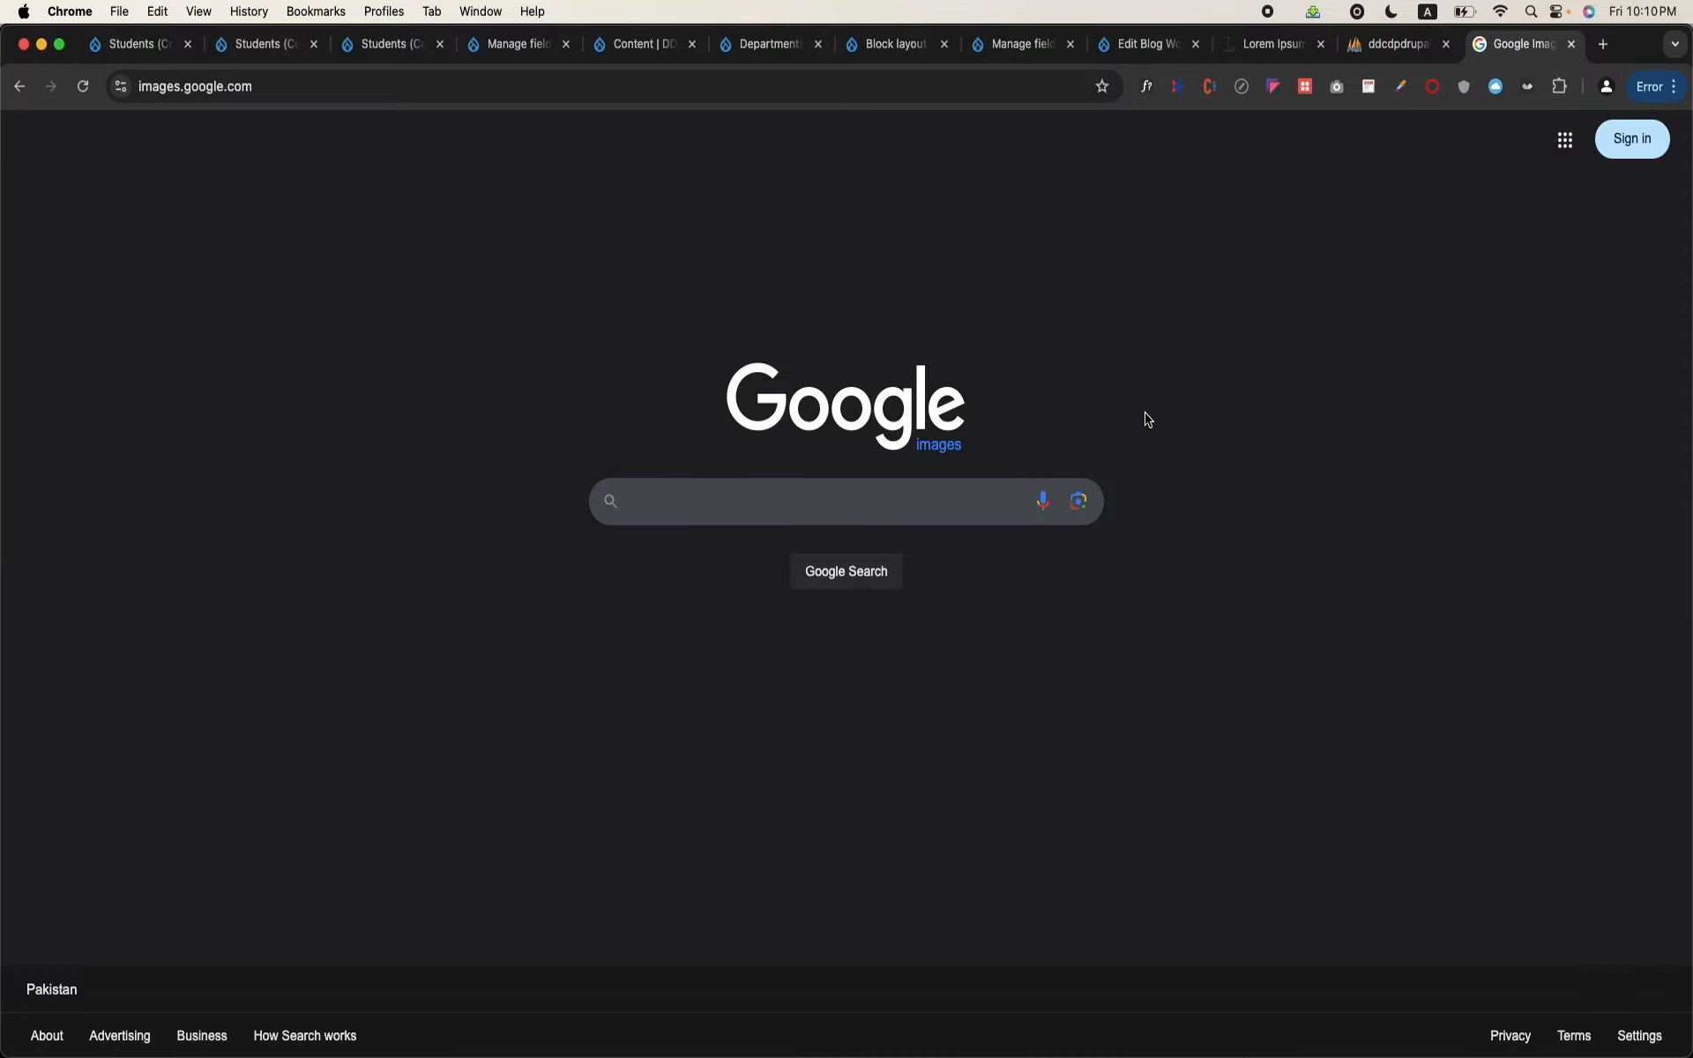
{"action": "type", "text": "engineer"}
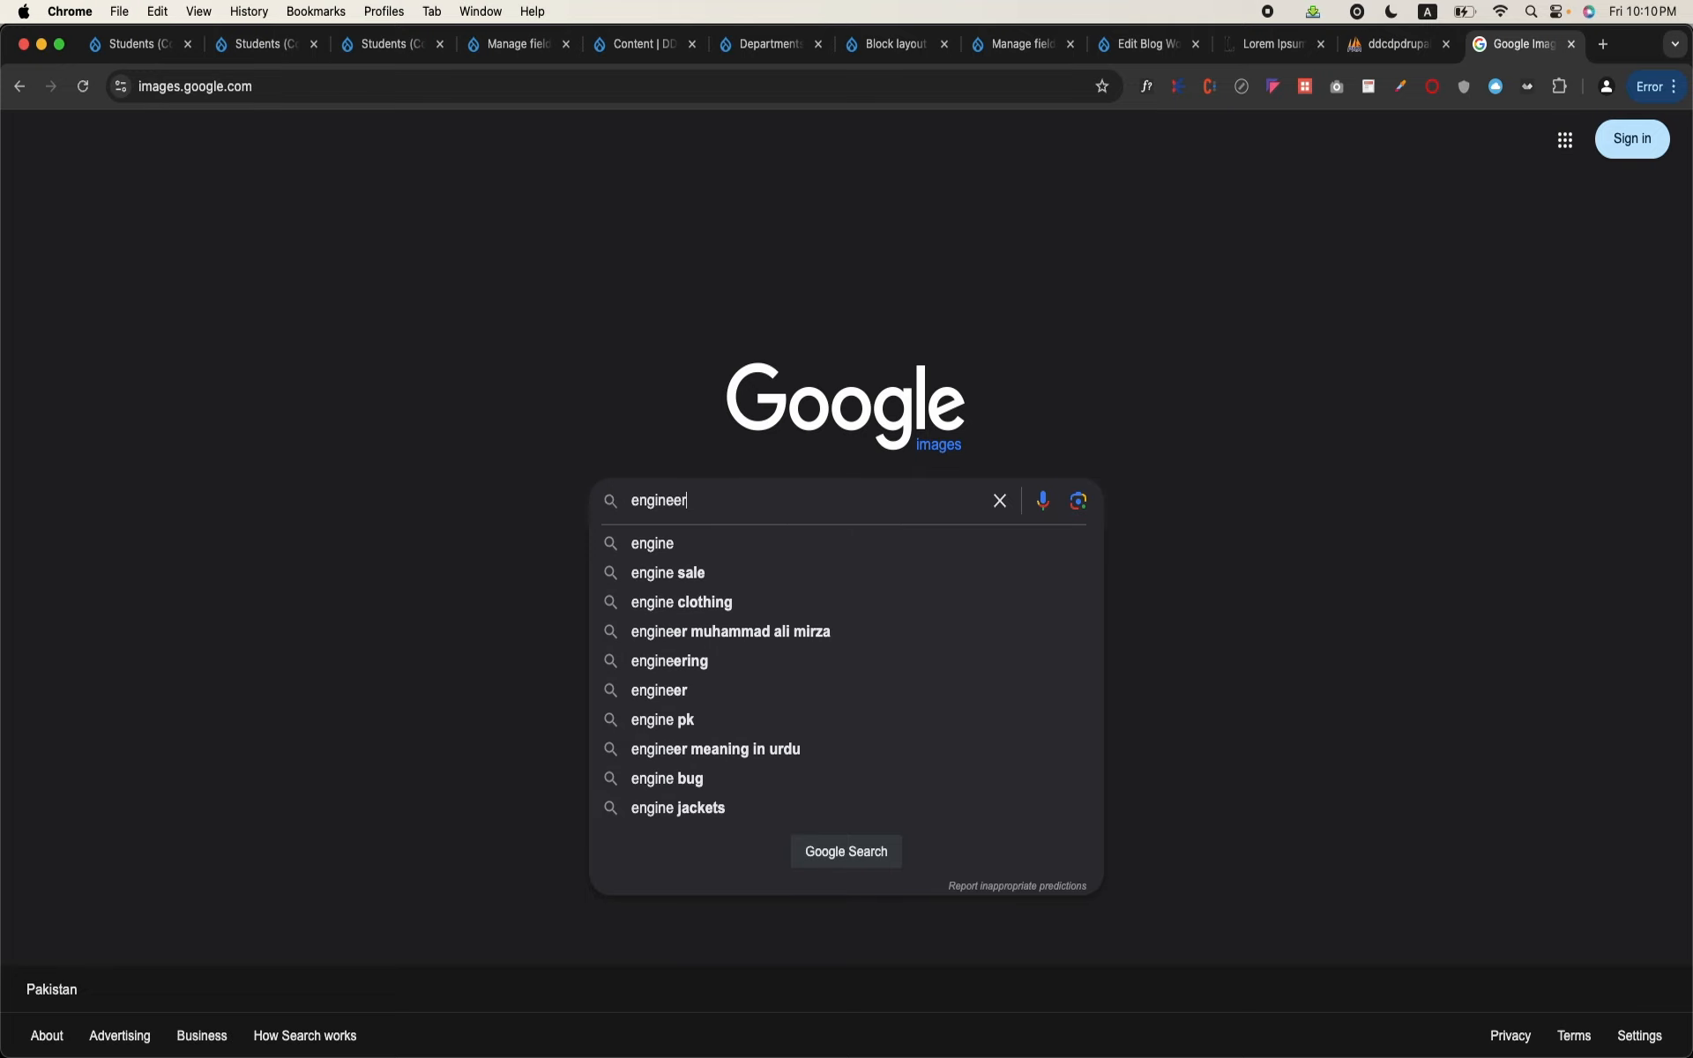
{"action": "type", "text": "ing logo"}
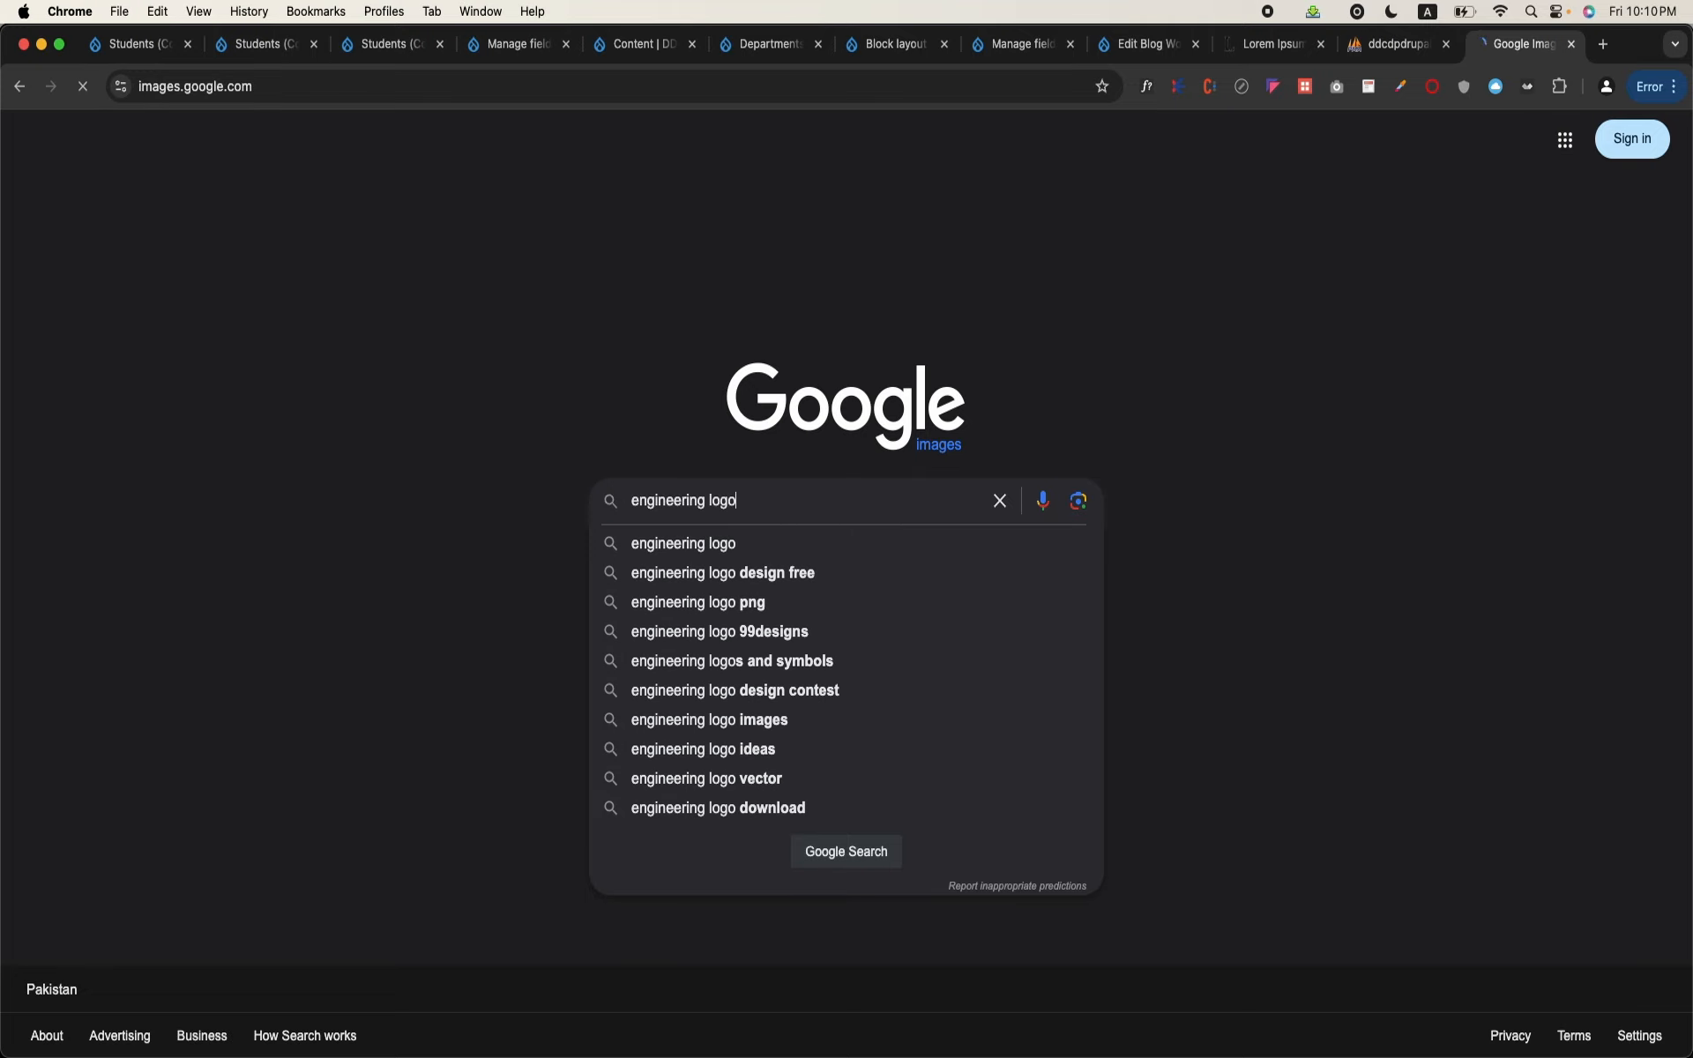
{"action": "key", "text": "Return"}
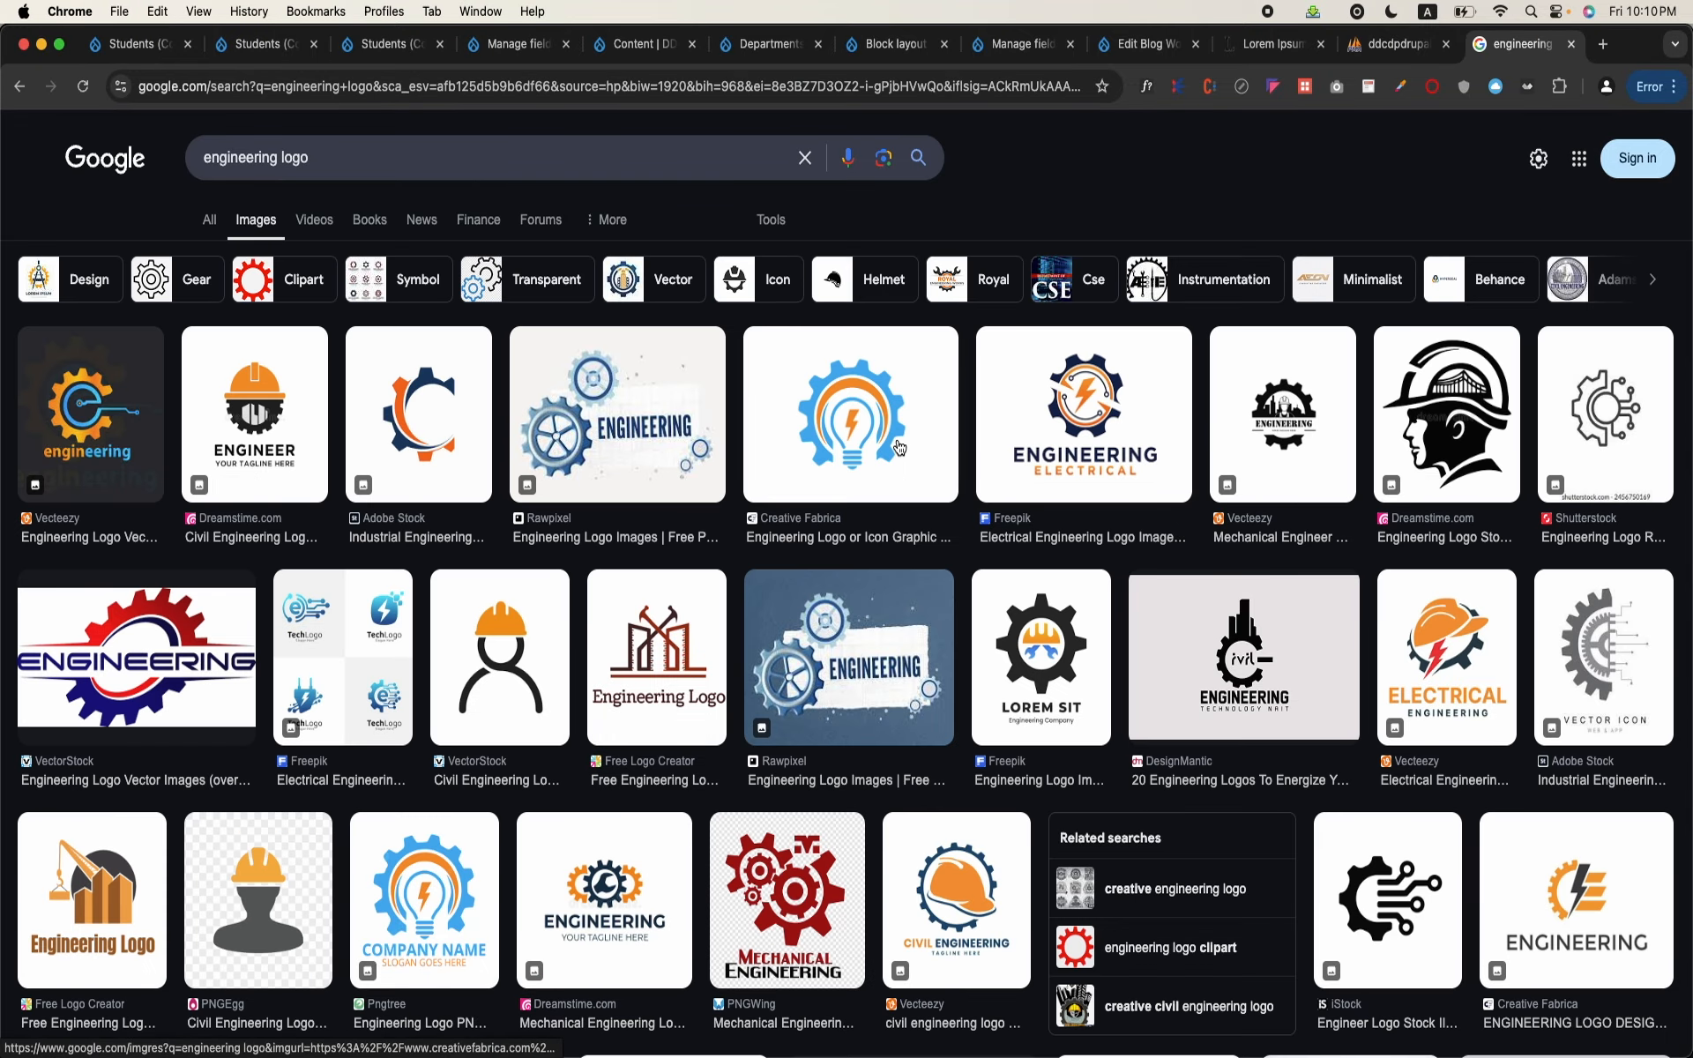
Step: Save the blue gear and orange light bulb logo from the image results to the Downloads folder
{"action": "right_click", "coordinate": [899, 448]}
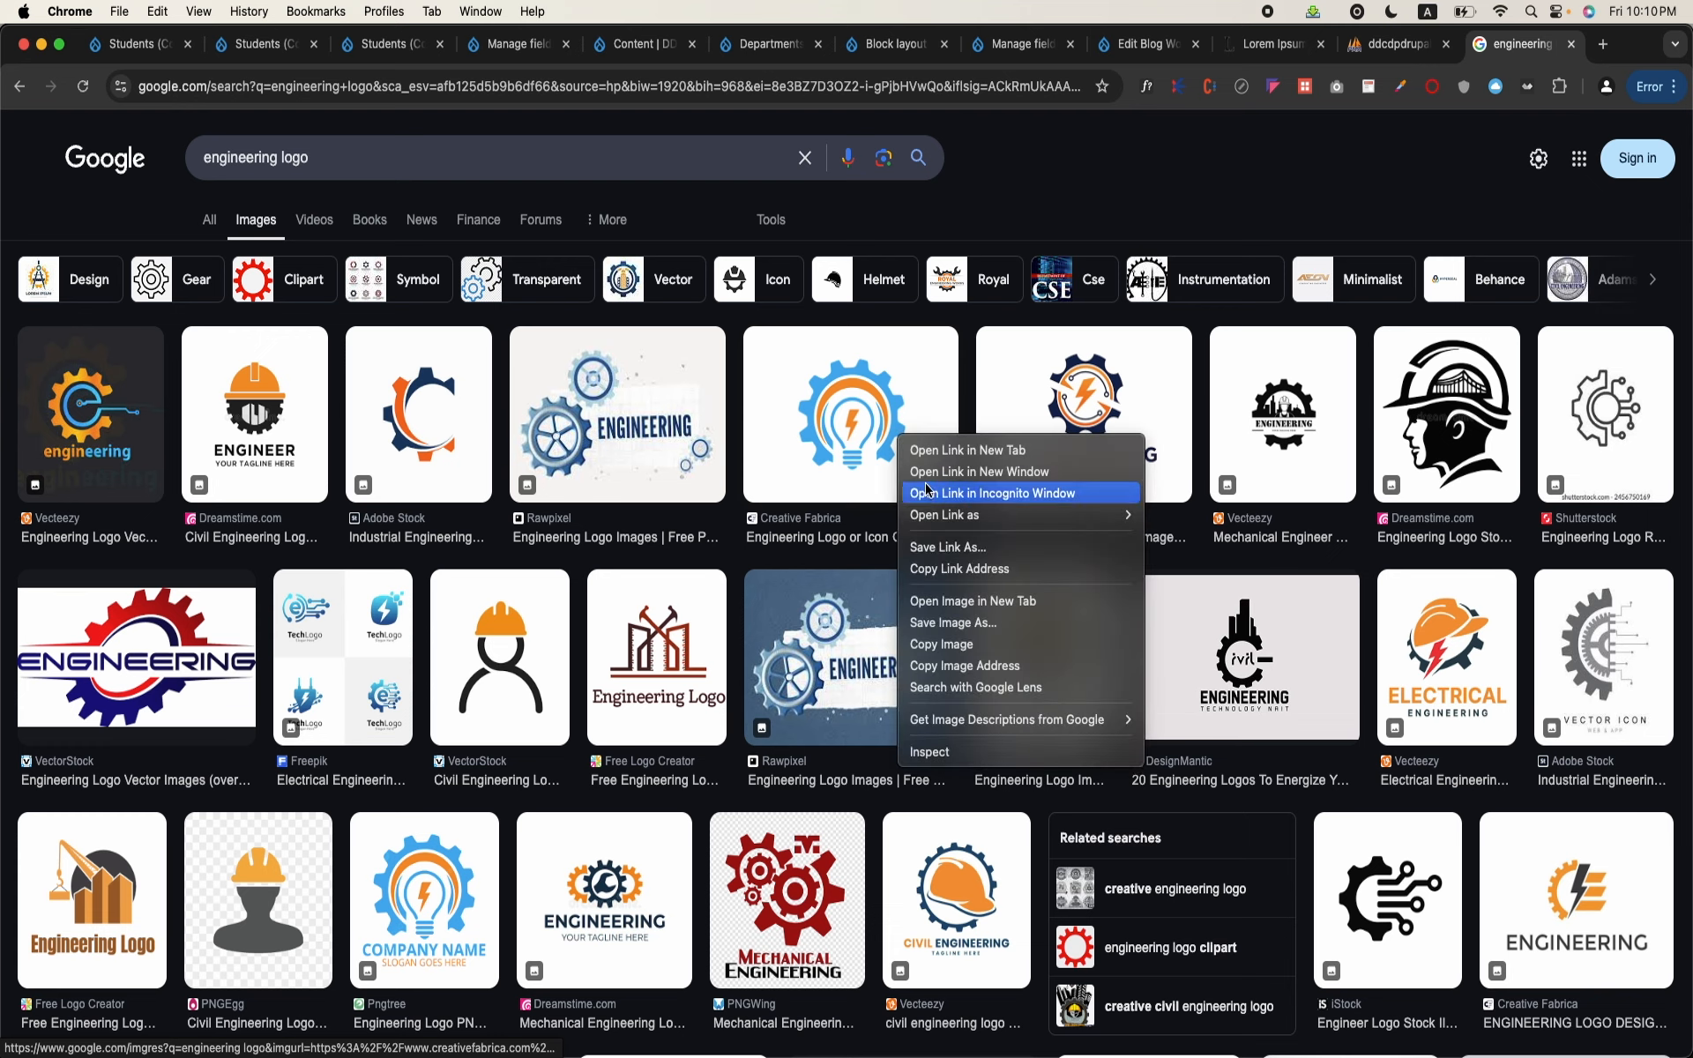
{"action": "left_click", "coordinate": [991, 632]}
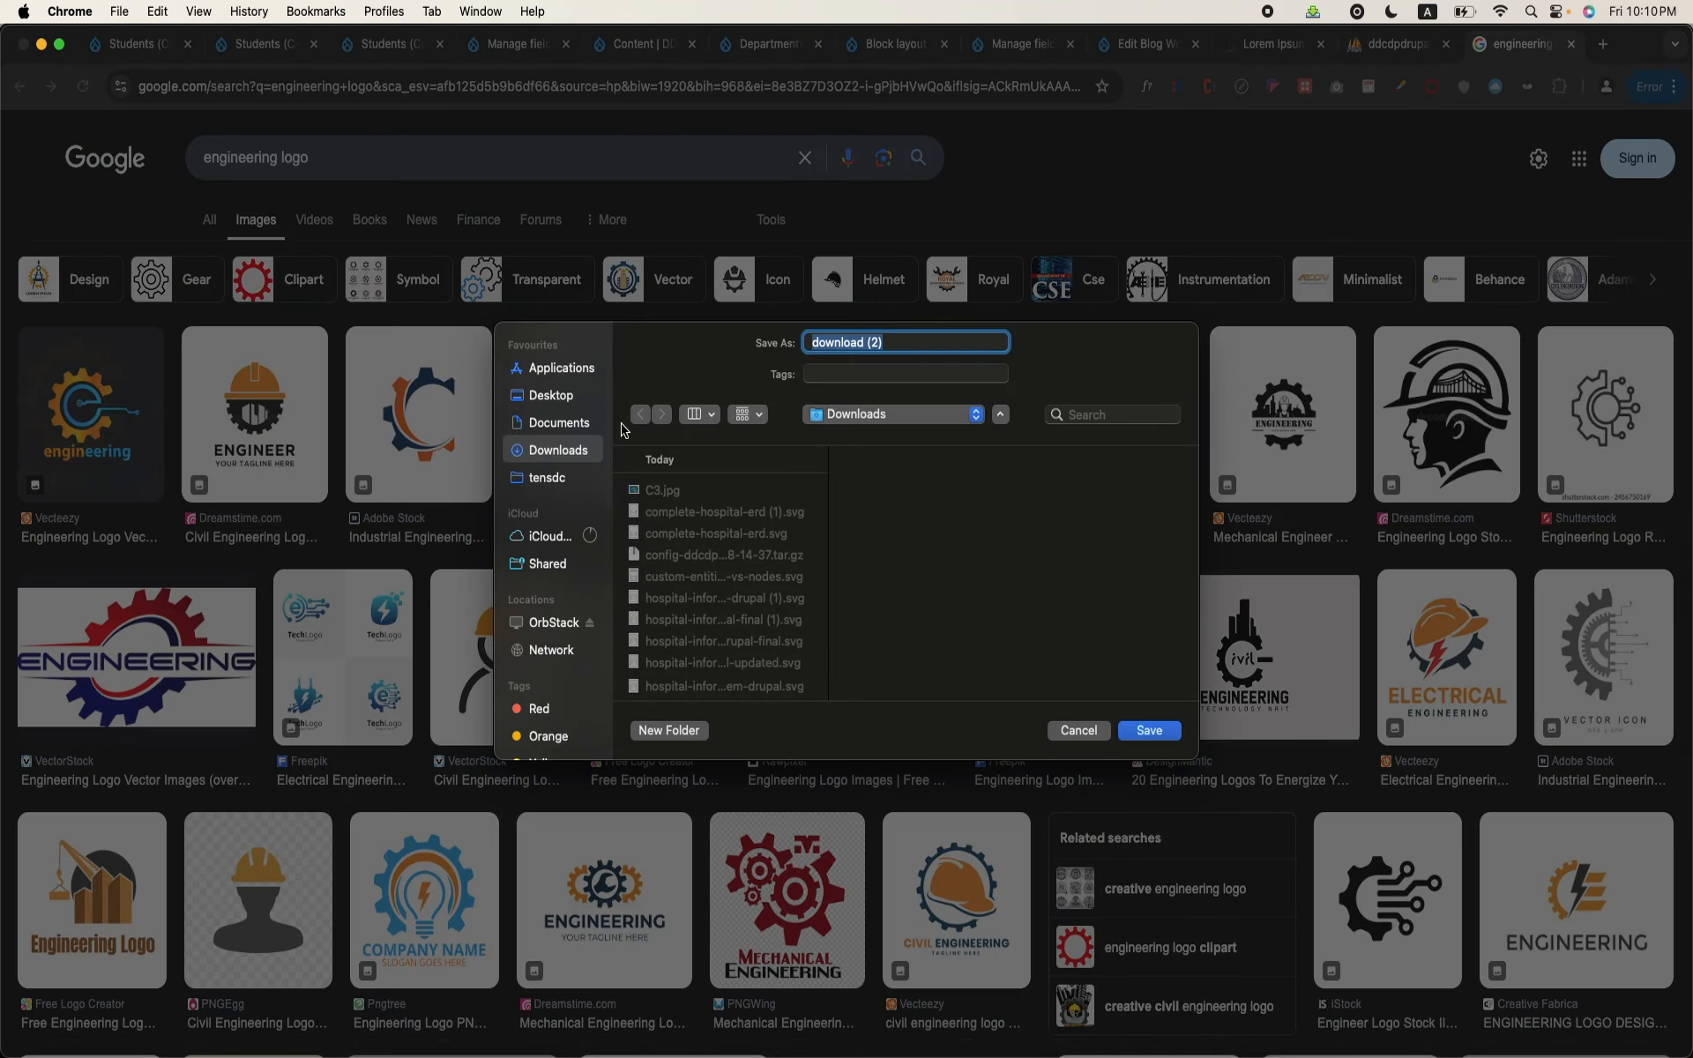
{"action": "left_click", "coordinate": [1150, 732]}
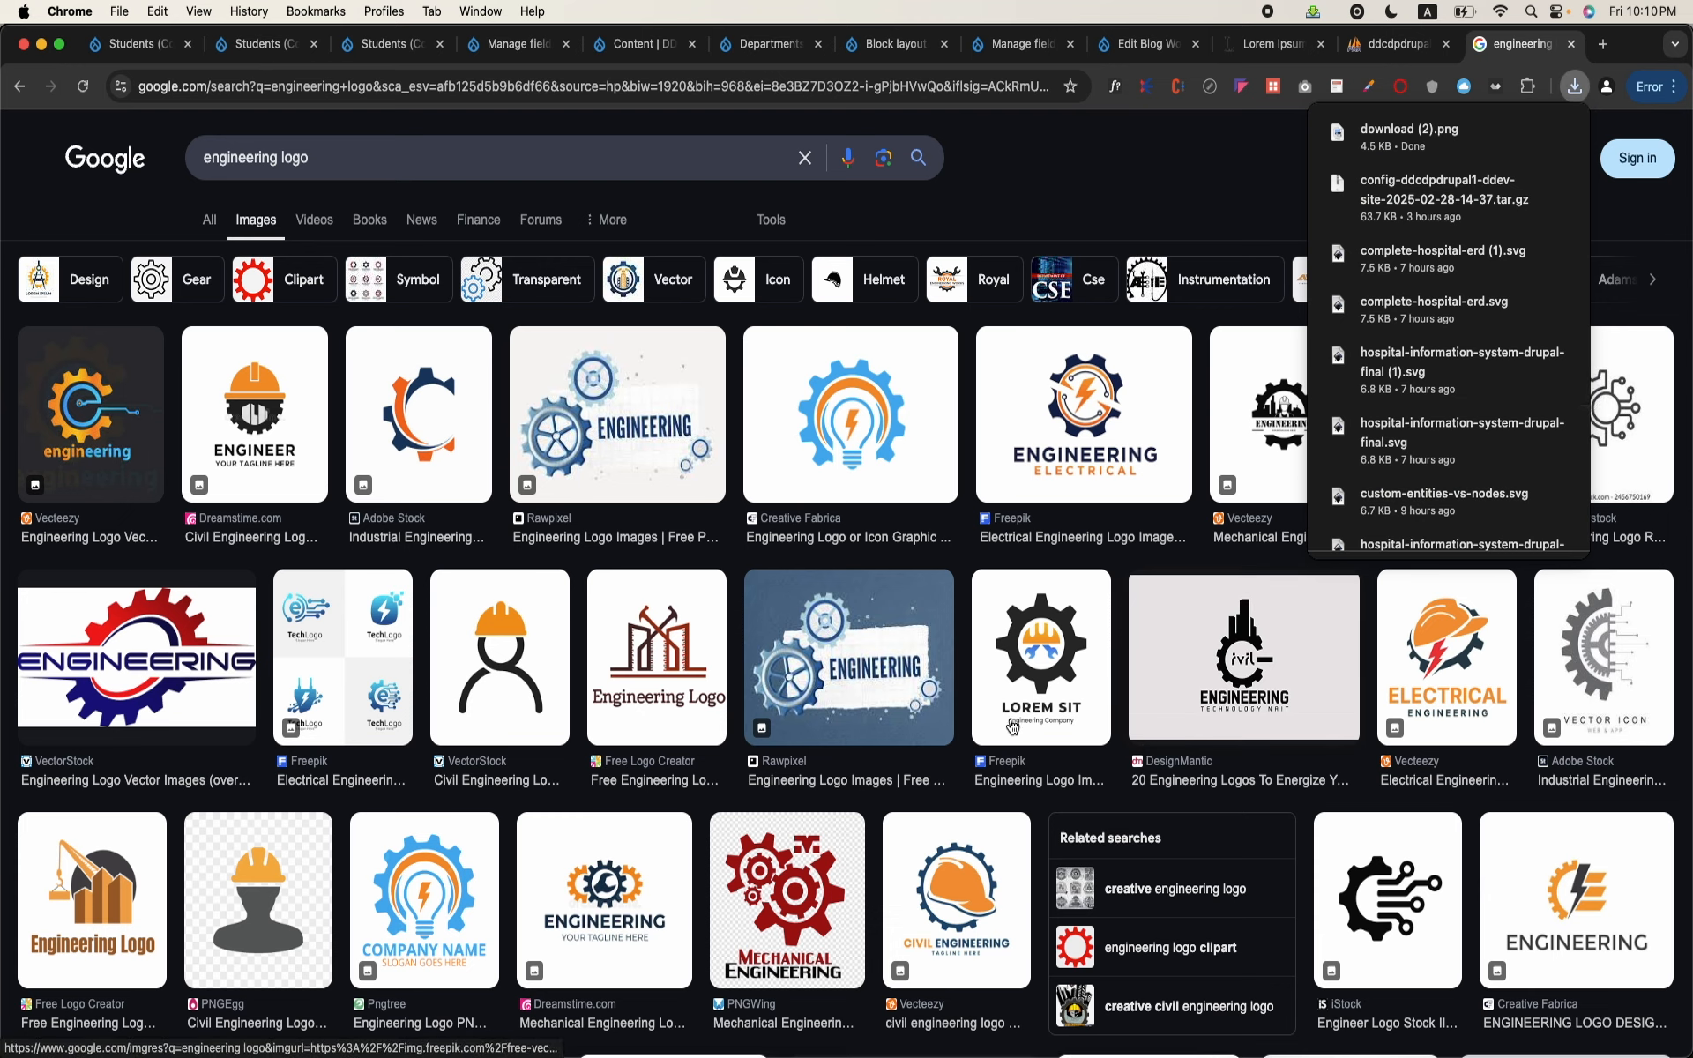
Step: Replace the image search with "sports logo"
{"action": "left_click", "coordinate": [333, 161]}
{"action": "key", "text": "super+a"}
{"action": "type", "text": "soc"}
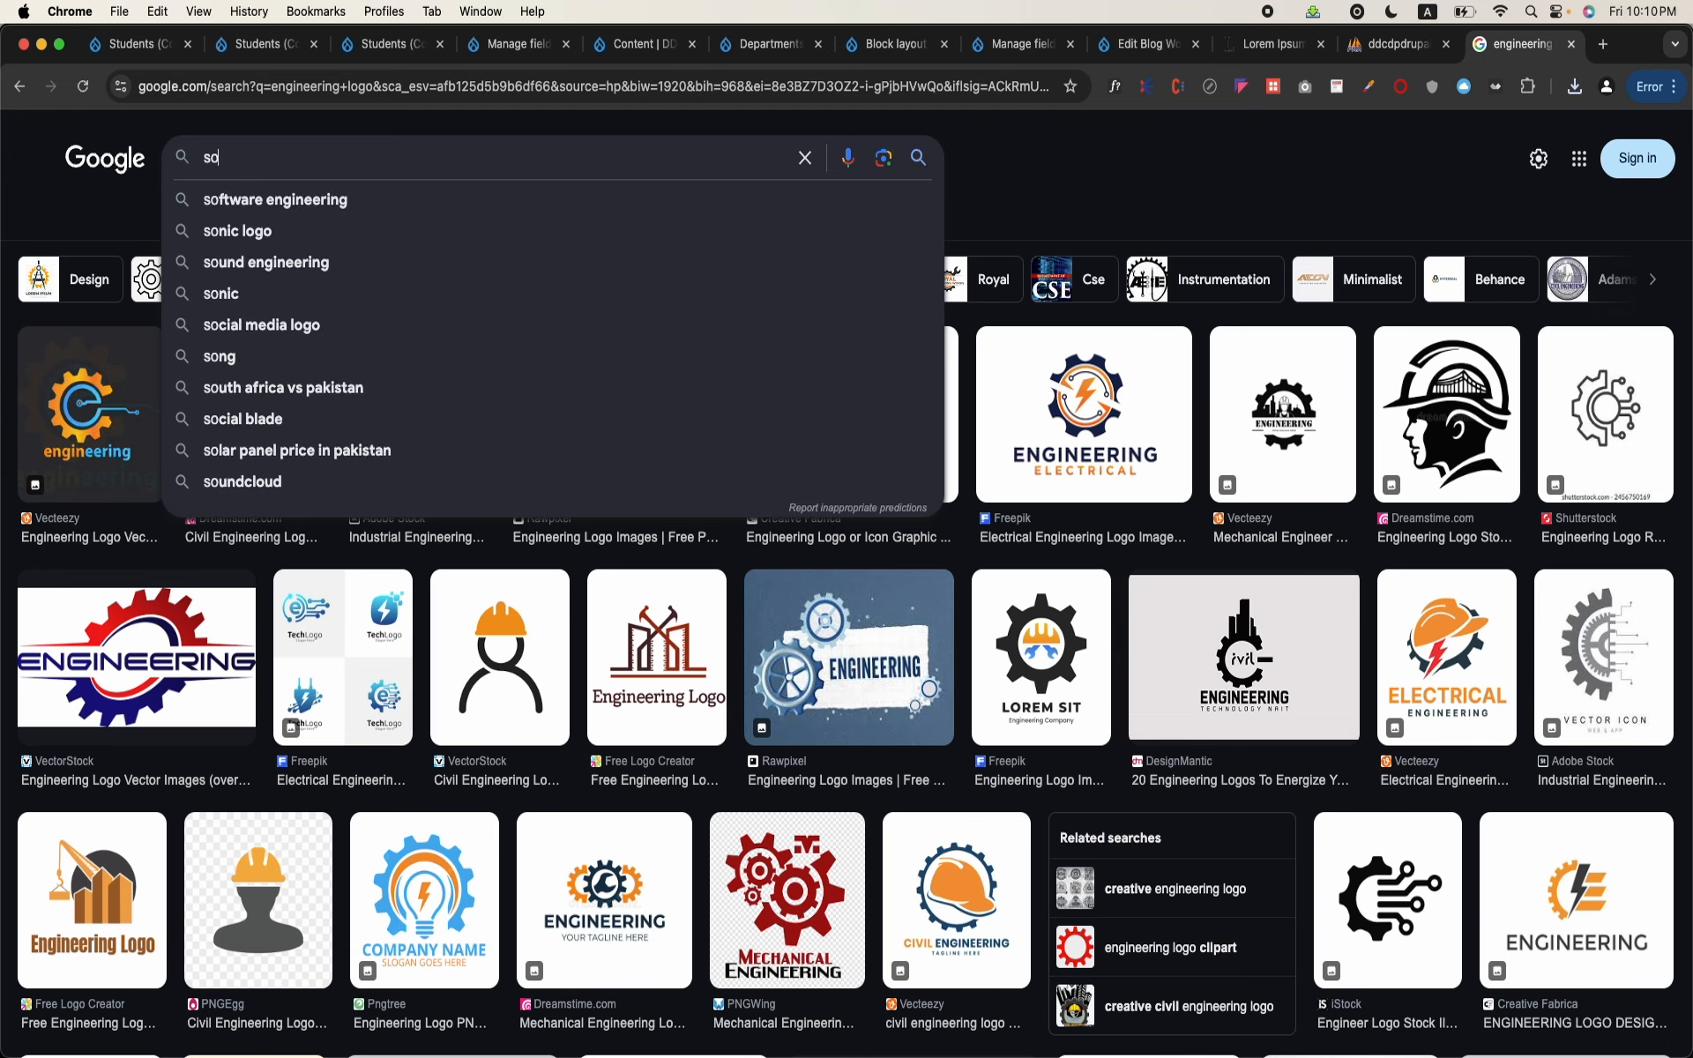
{"action": "key", "text": "BackSpace"}
{"action": "type", "text": "ports "}
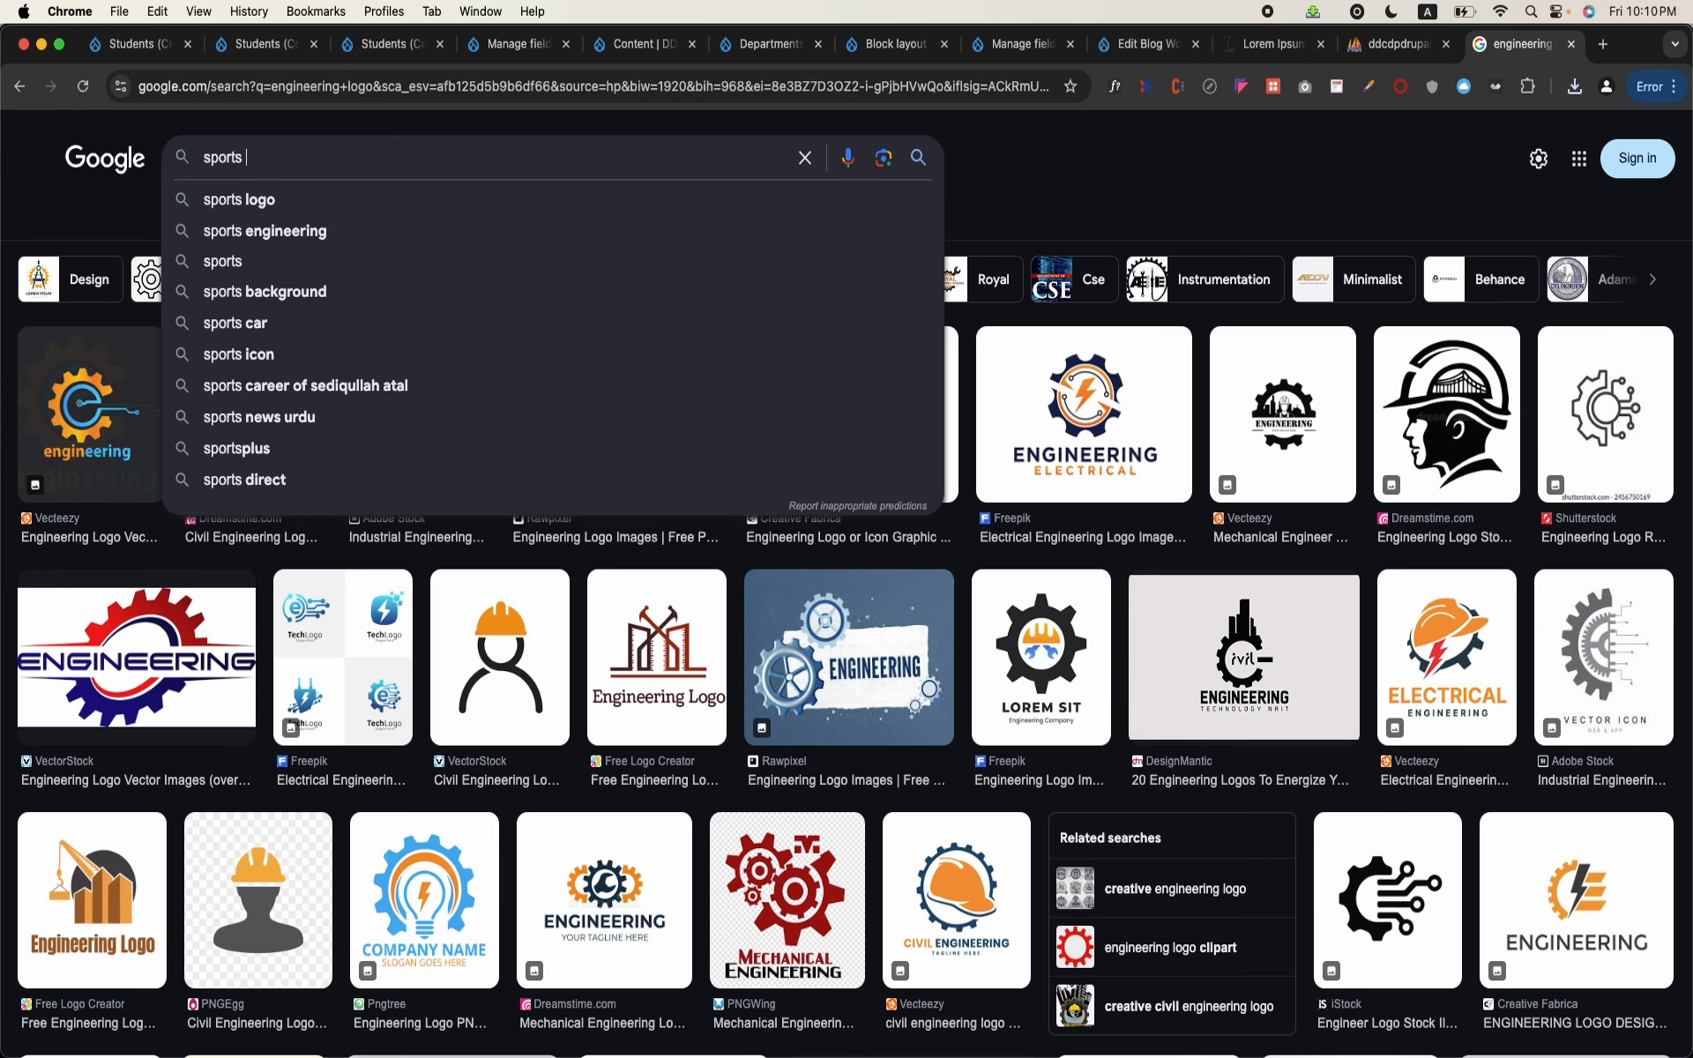
{"action": "type", "text": "logo"}
{"action": "key", "text": "Return"}
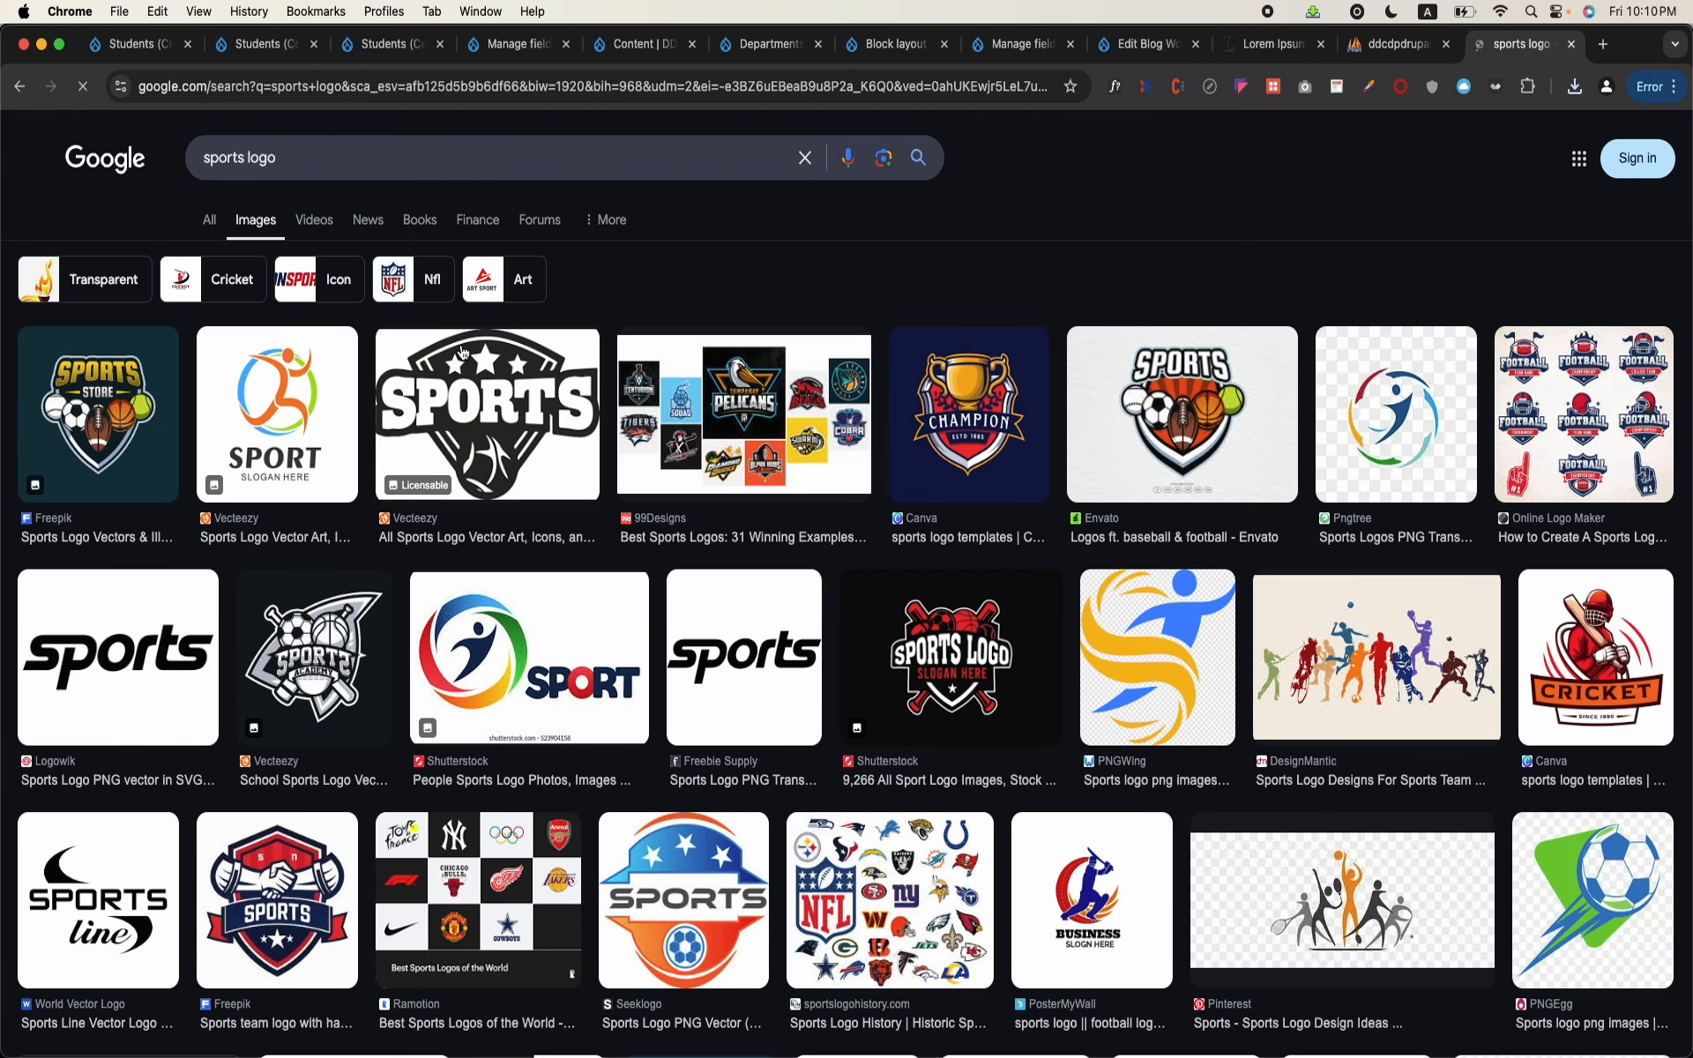
Step: Save the SPORT logo with the running figure from the image results to the Downloads folder
{"action": "right_click", "coordinate": [250, 392]}
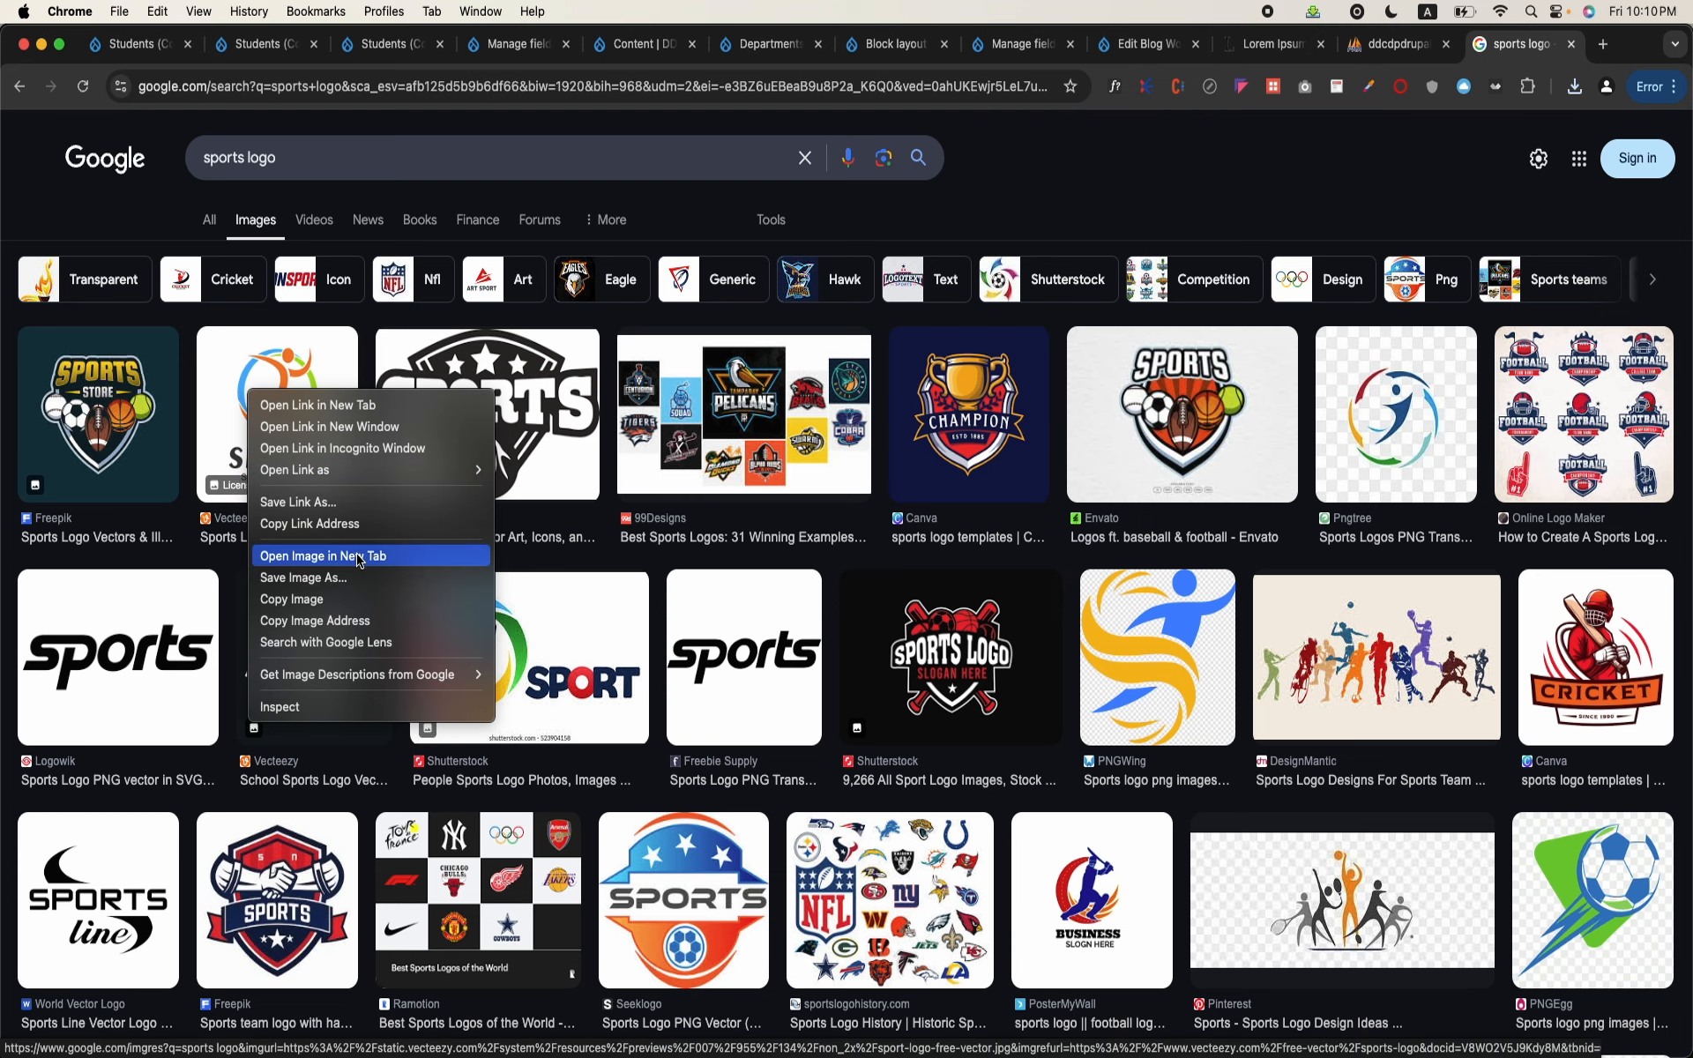
{"action": "left_click", "coordinate": [304, 577]}
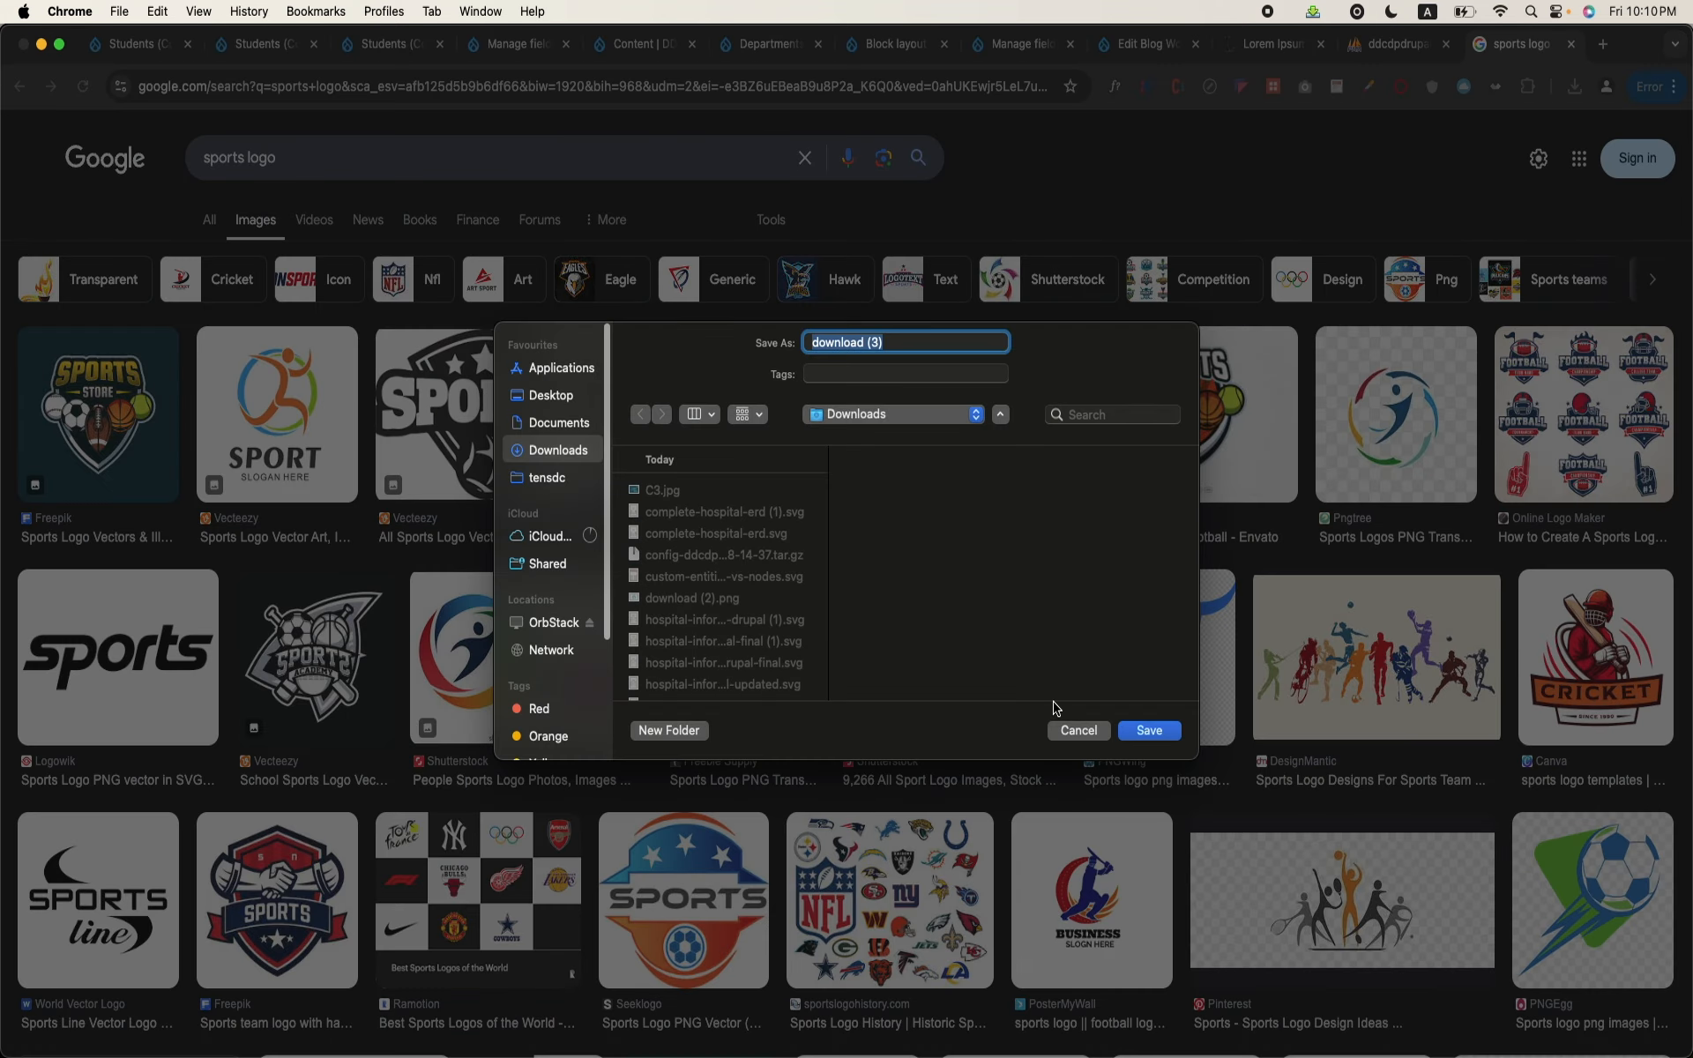
{"action": "left_click", "coordinate": [1158, 743]}
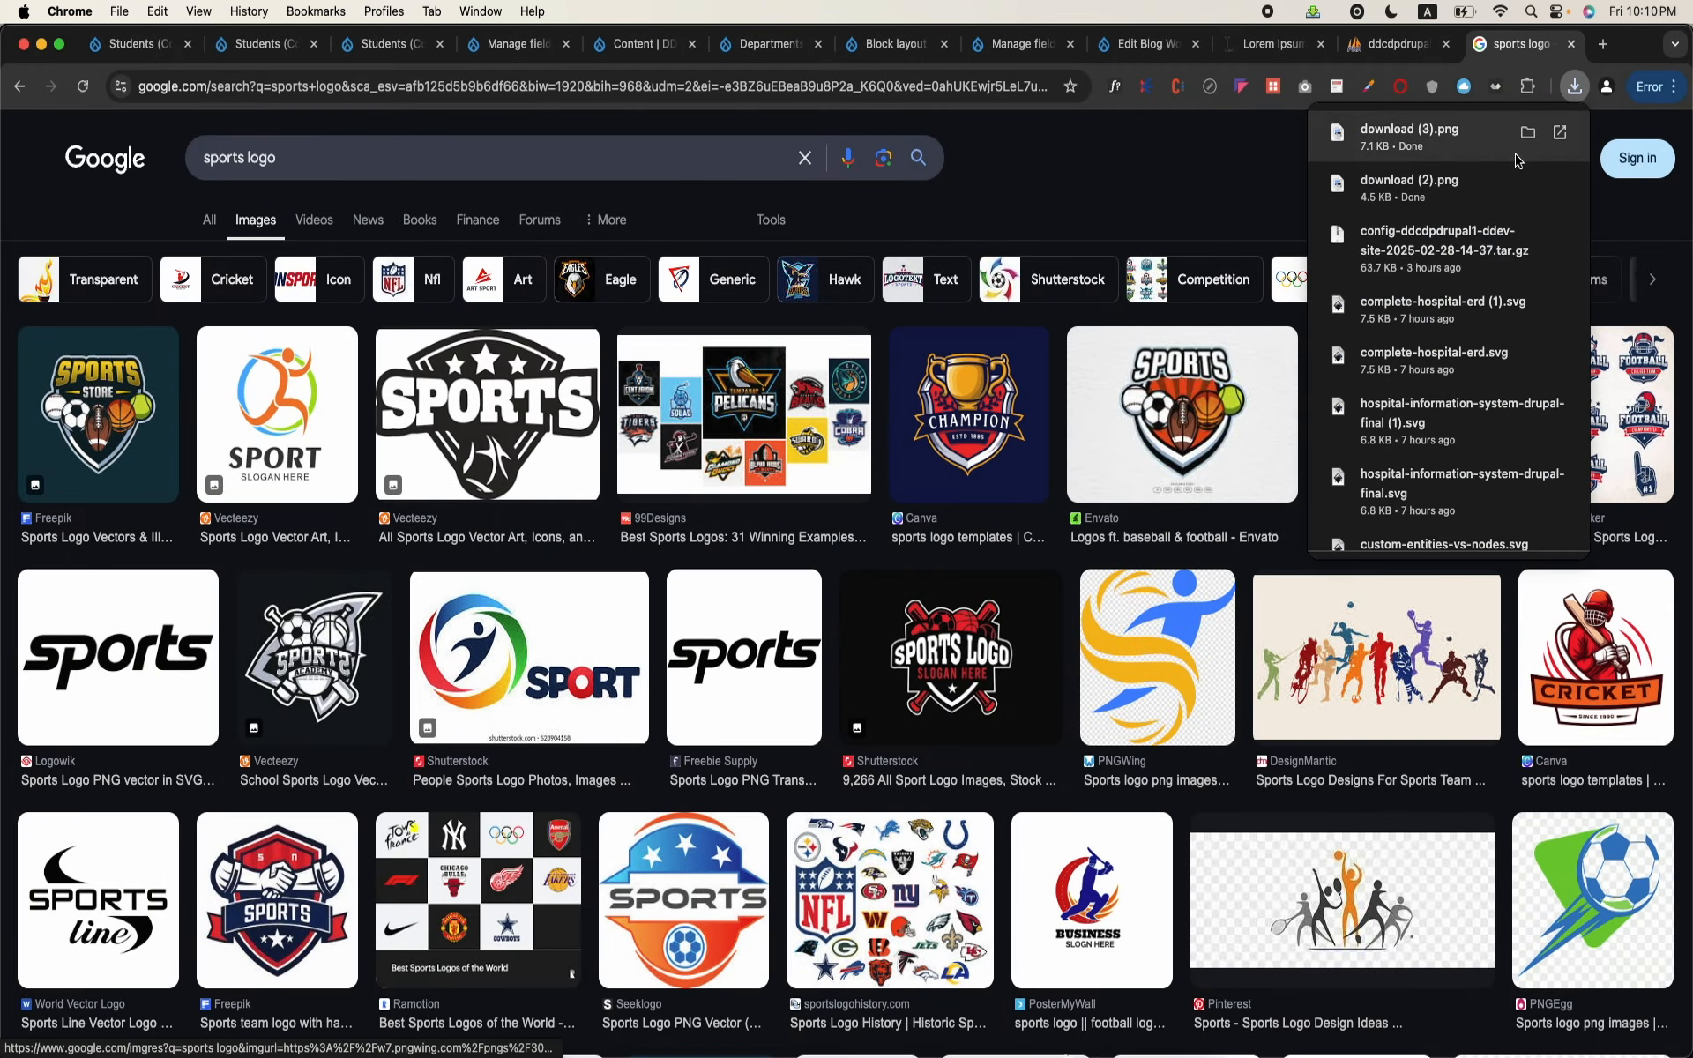
Step: Go back to the Drupal site, list the Departments vocabulary's terms and open the Engineering term for editing
{"action": "left_click", "coordinate": [1393, 44]}
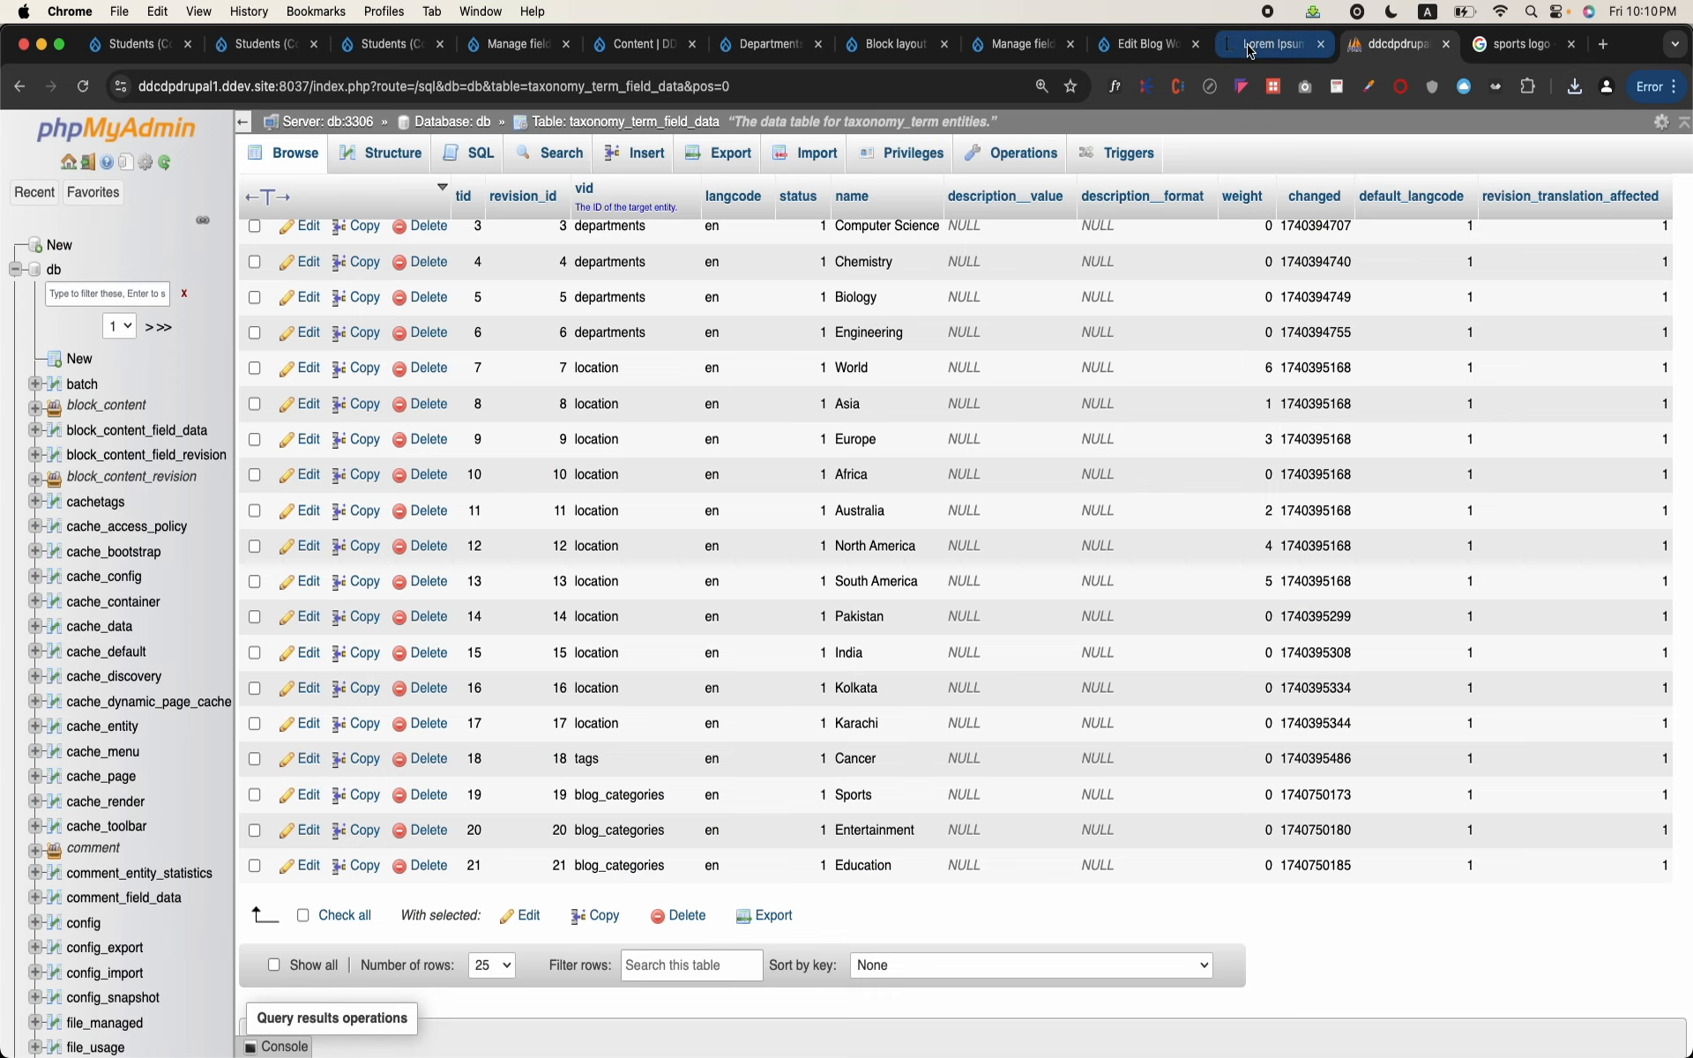
{"action": "left_click", "coordinate": [1251, 45]}
{"action": "left_click", "coordinate": [1142, 44]}
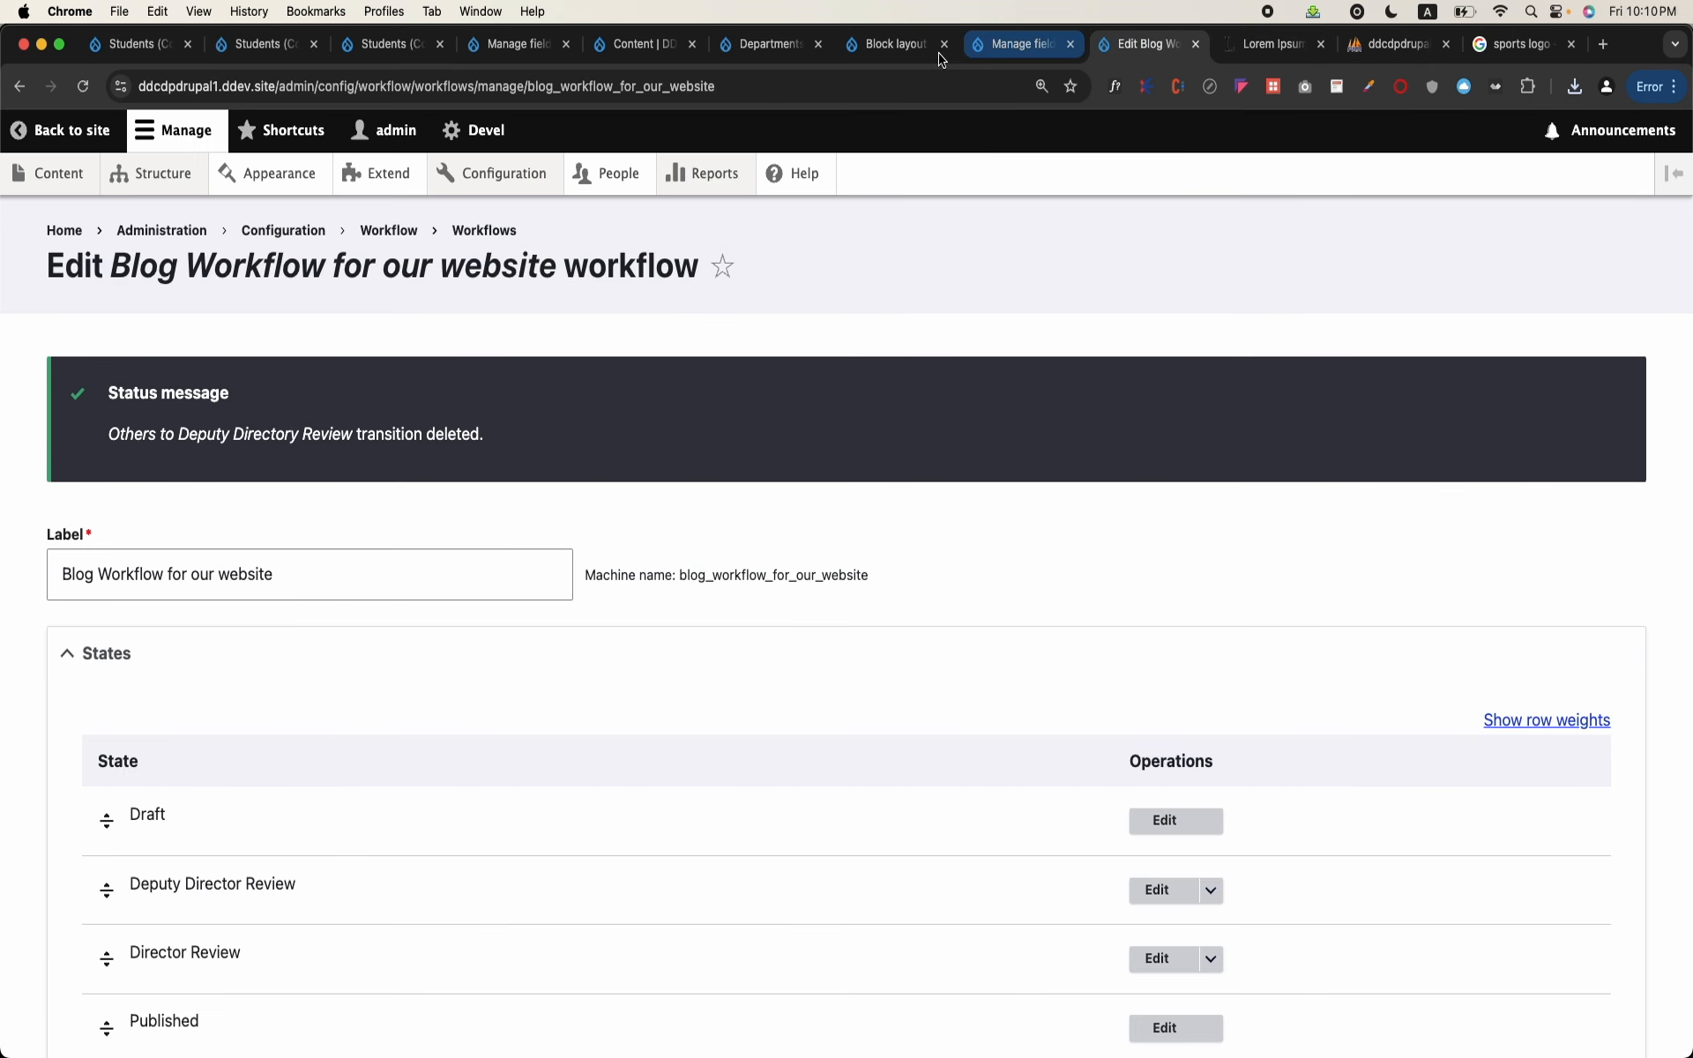
{"action": "left_click", "coordinate": [767, 45]}
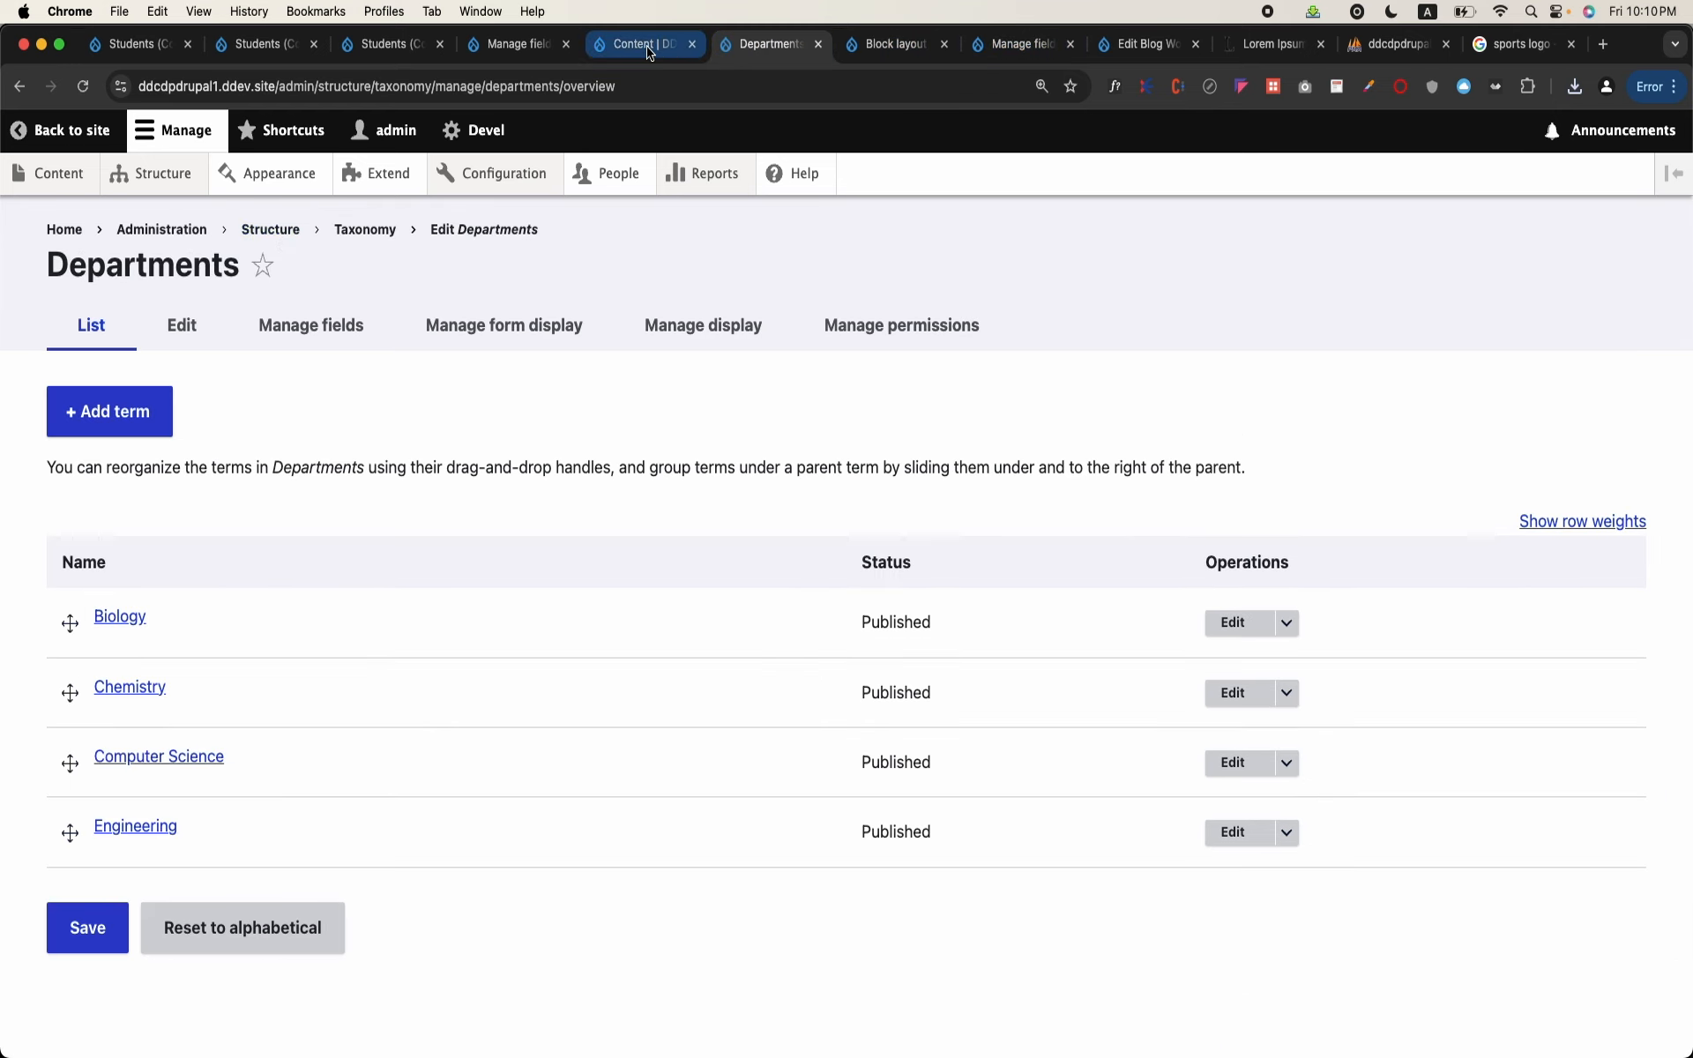
{"action": "left_click", "coordinate": [302, 317]}
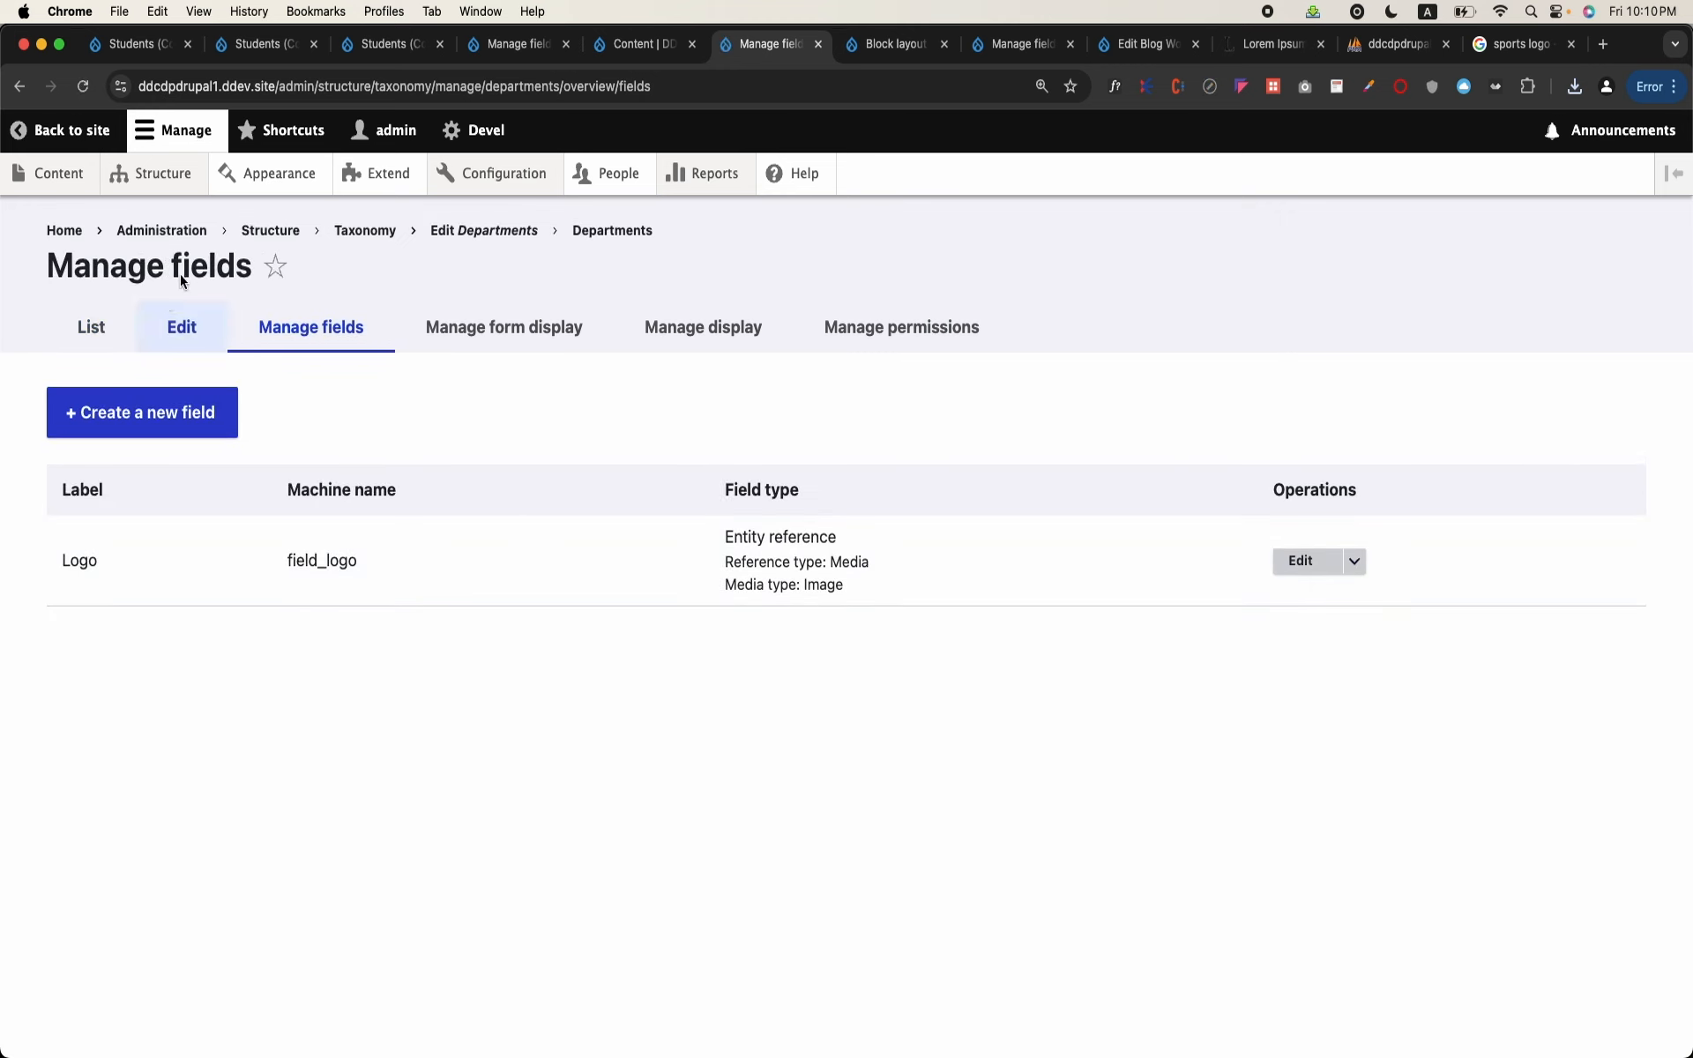
{"action": "left_click", "coordinate": [355, 235]}
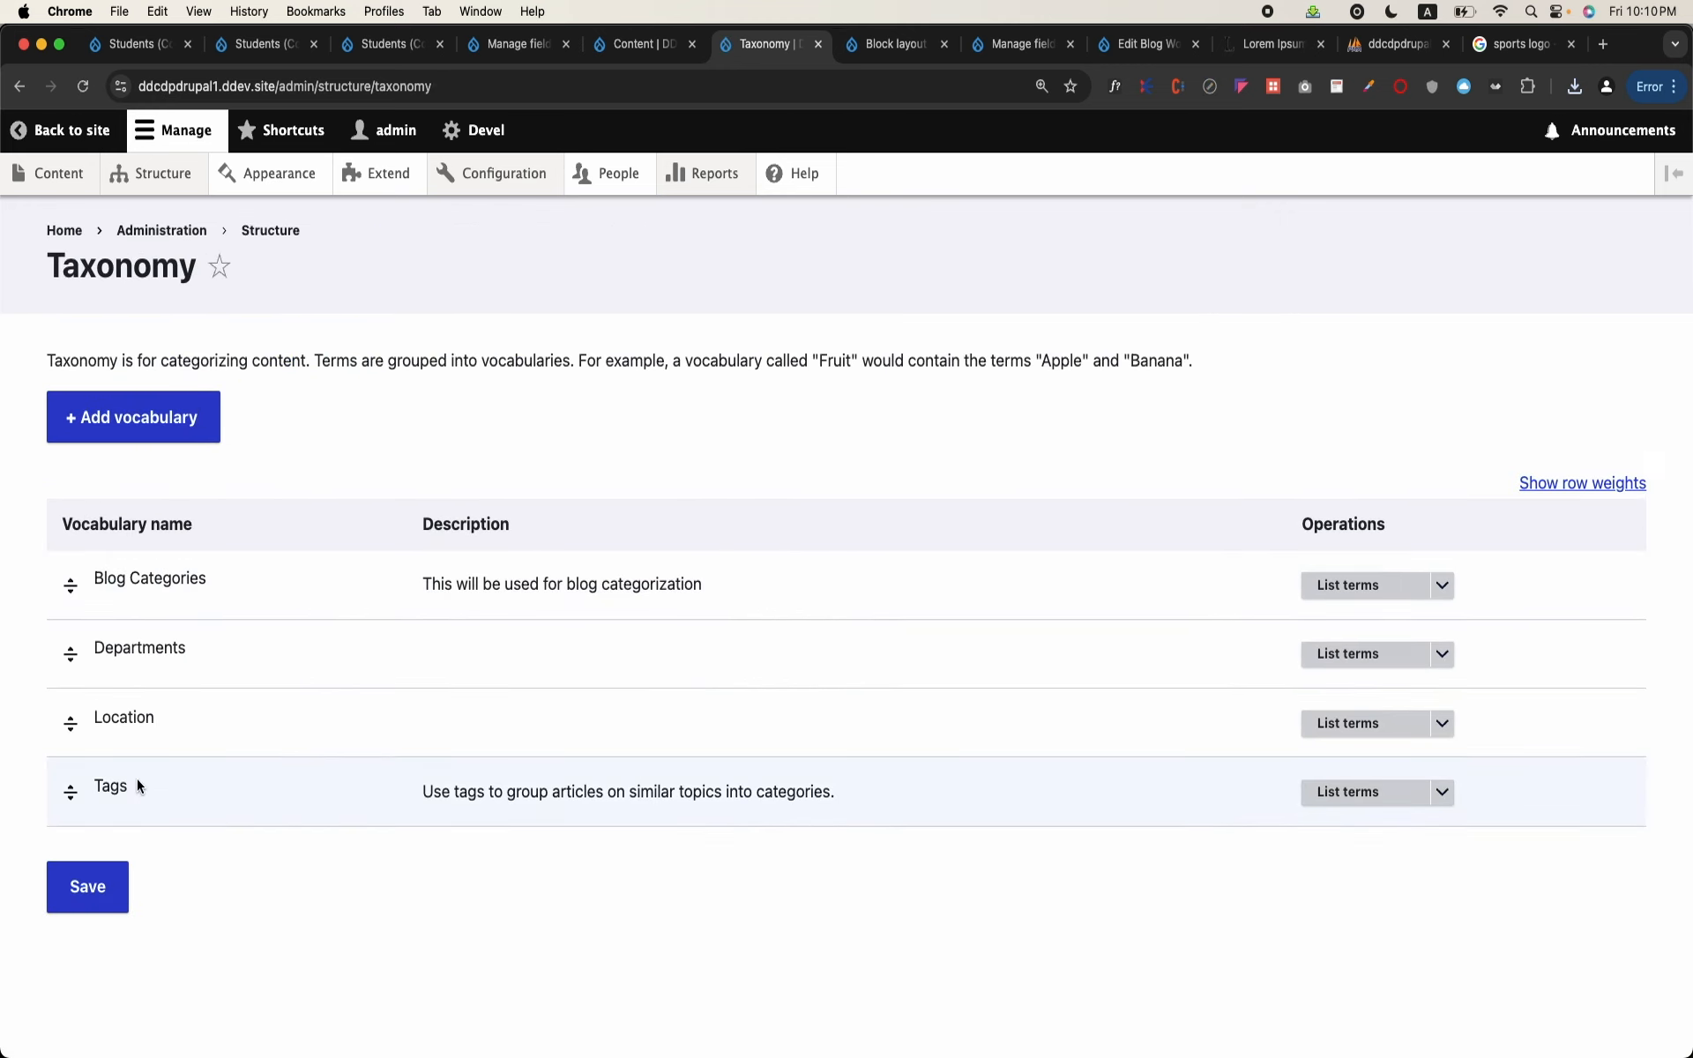
{"action": "left_click", "coordinate": [1314, 654]}
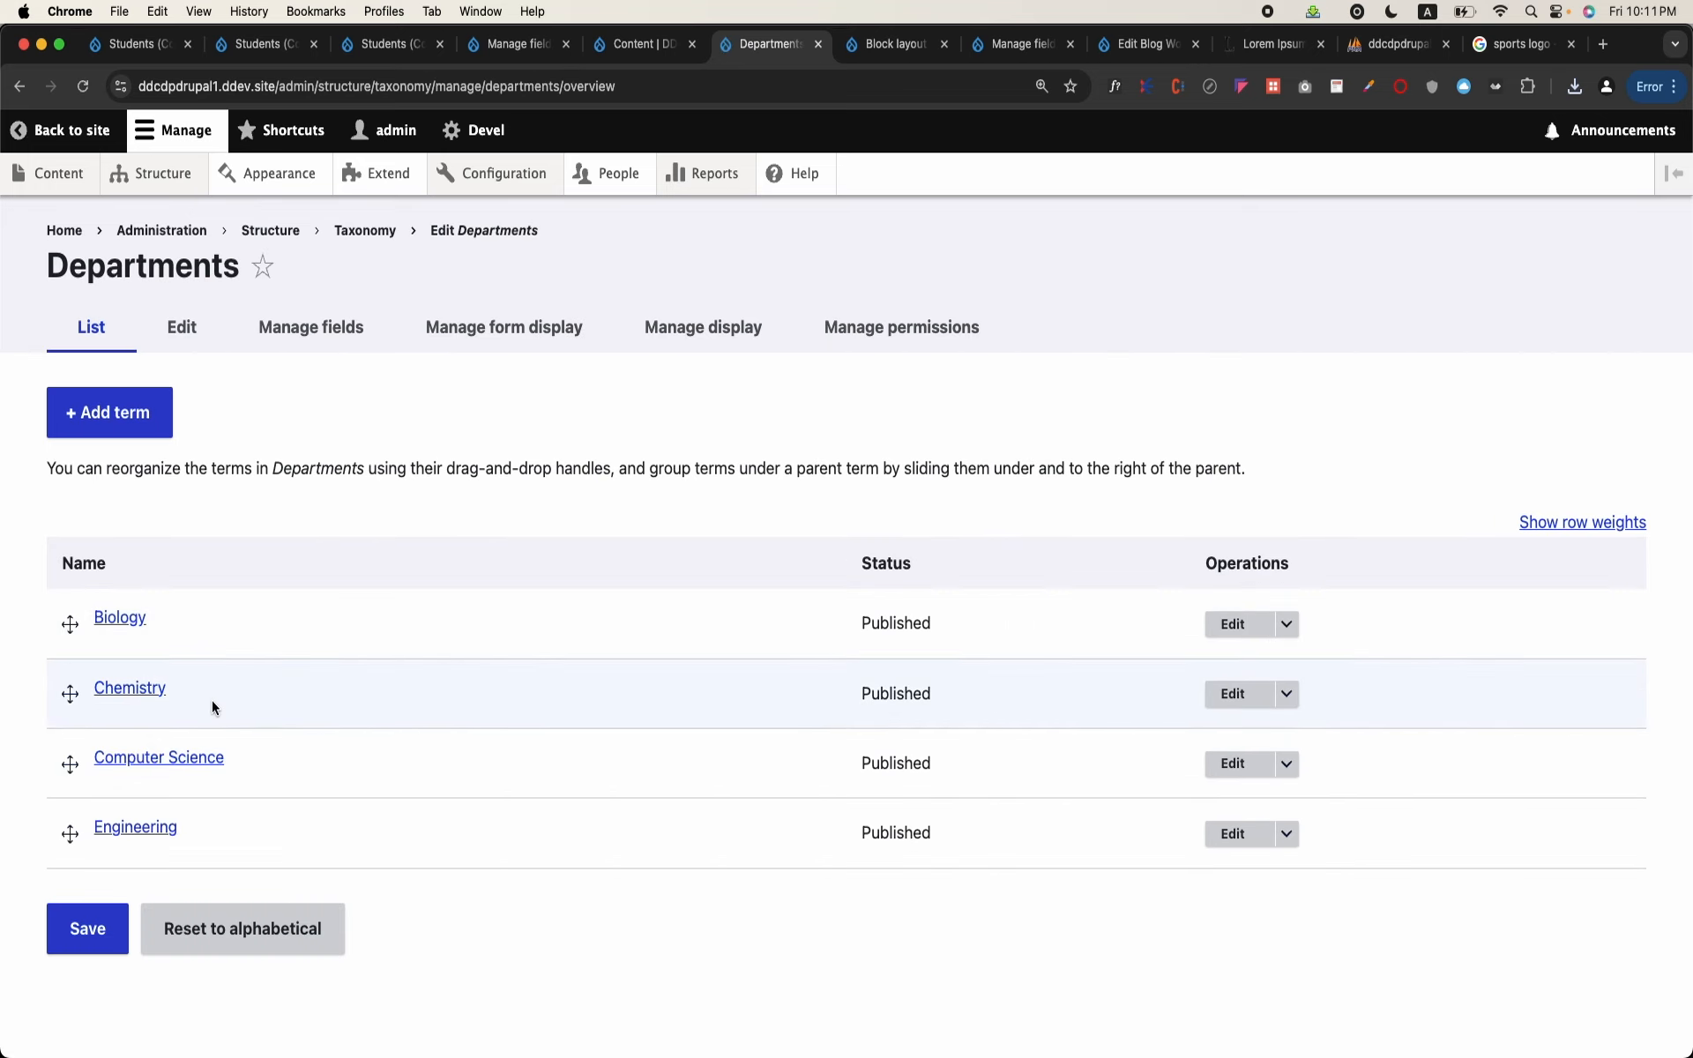
{"action": "left_click", "coordinate": [1228, 834]}
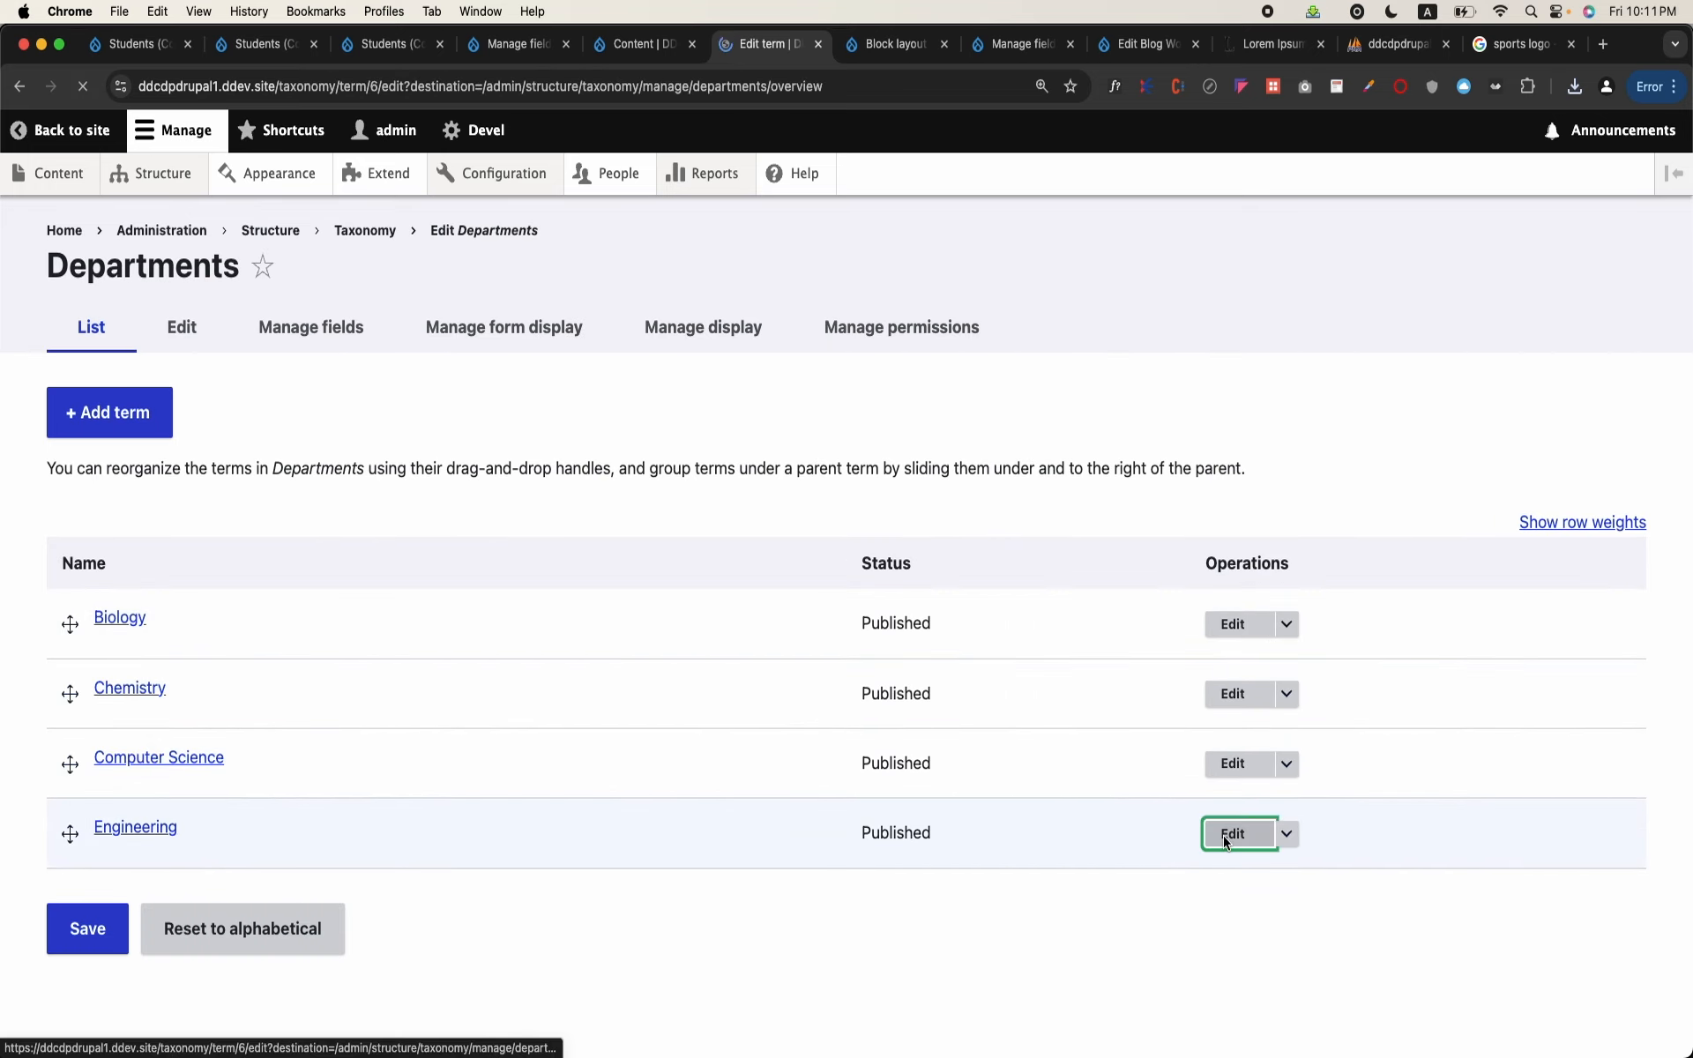
Step: Upload download (2).png from the Downloads folder as new media for the Engineering term's Logo field
{"action": "scroll", "coordinate": [502, 734], "scroll_direction": "down", "scroll_amount": 2}
{"action": "scroll", "coordinate": [502, 734], "scroll_direction": "down", "scroll_amount": 5}
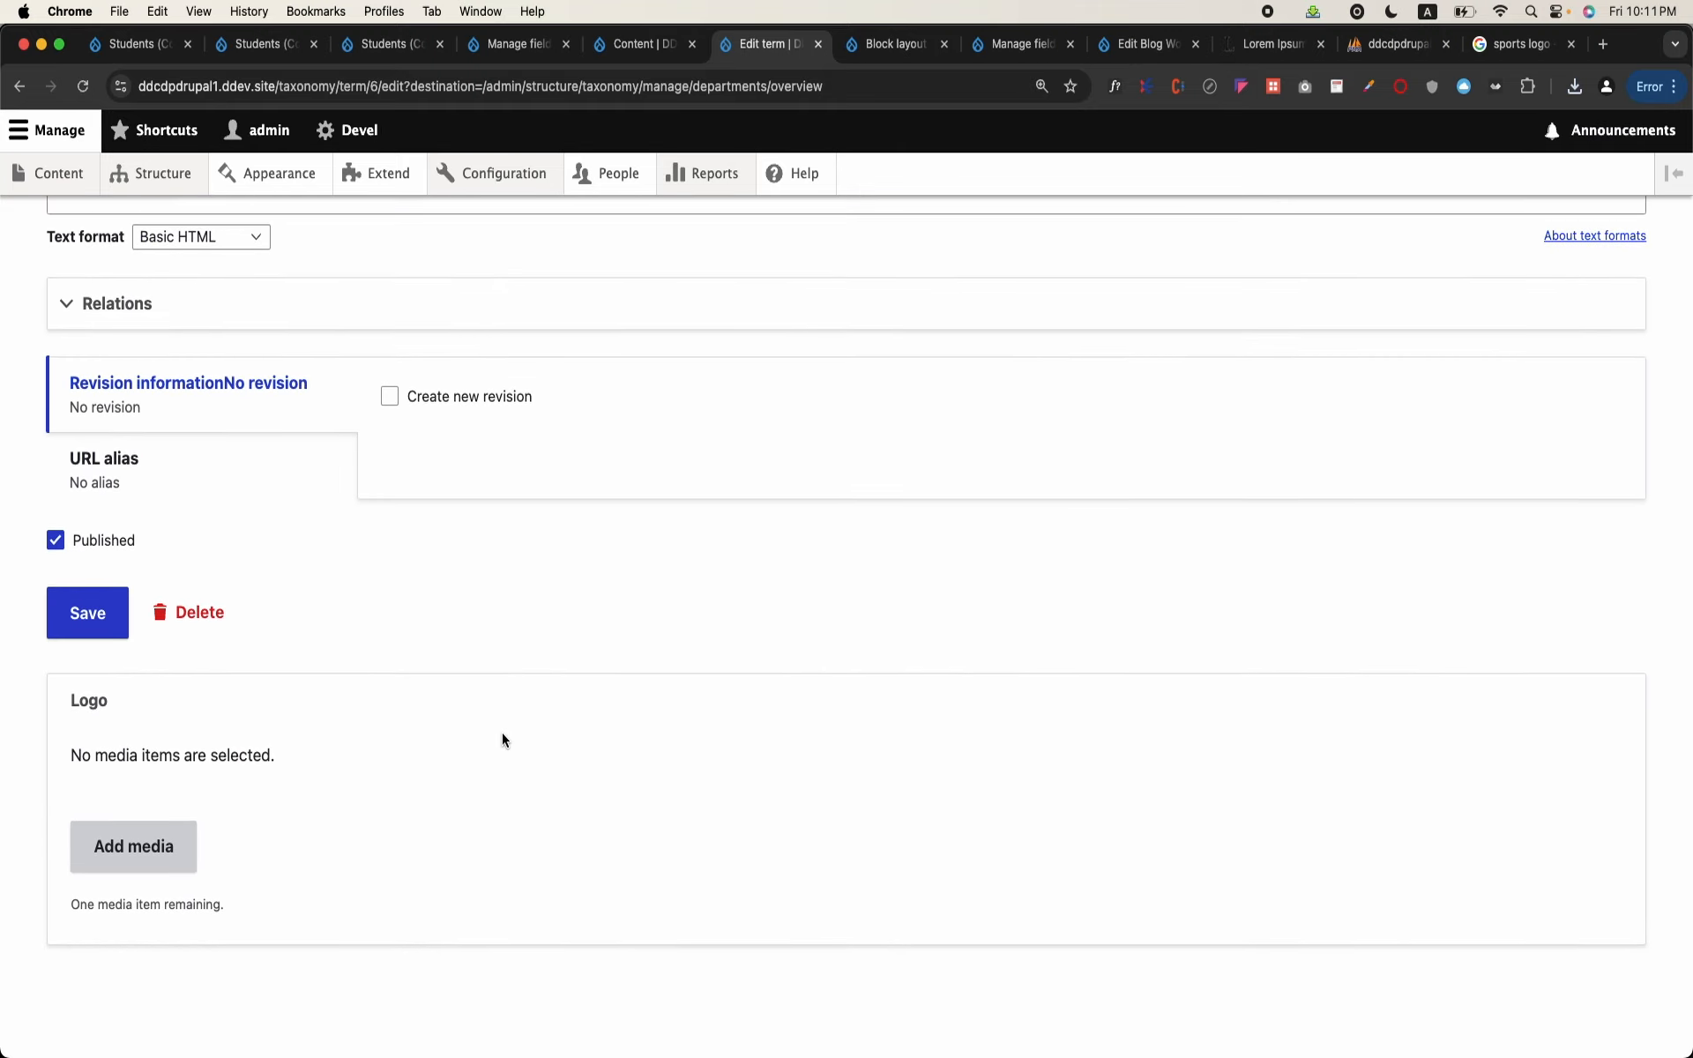
{"action": "left_click", "coordinate": [130, 843]}
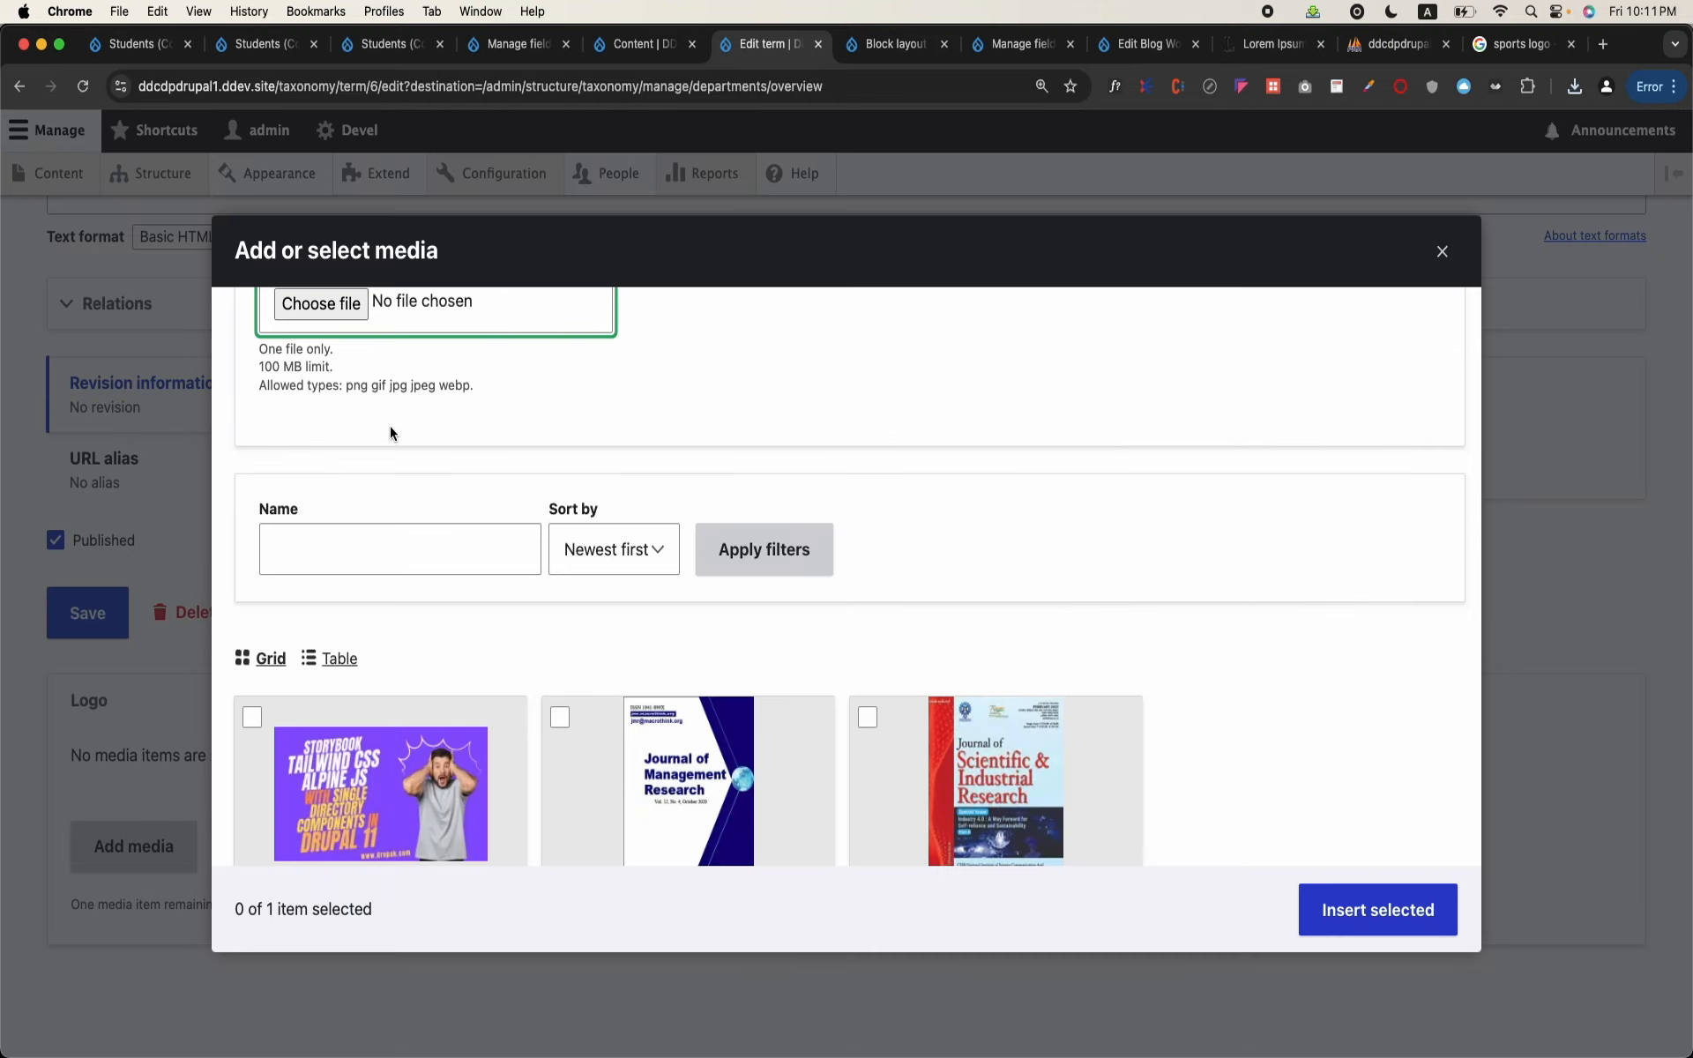
{"action": "left_click", "coordinate": [302, 307]}
{"action": "left_click", "coordinate": [372, 478]}
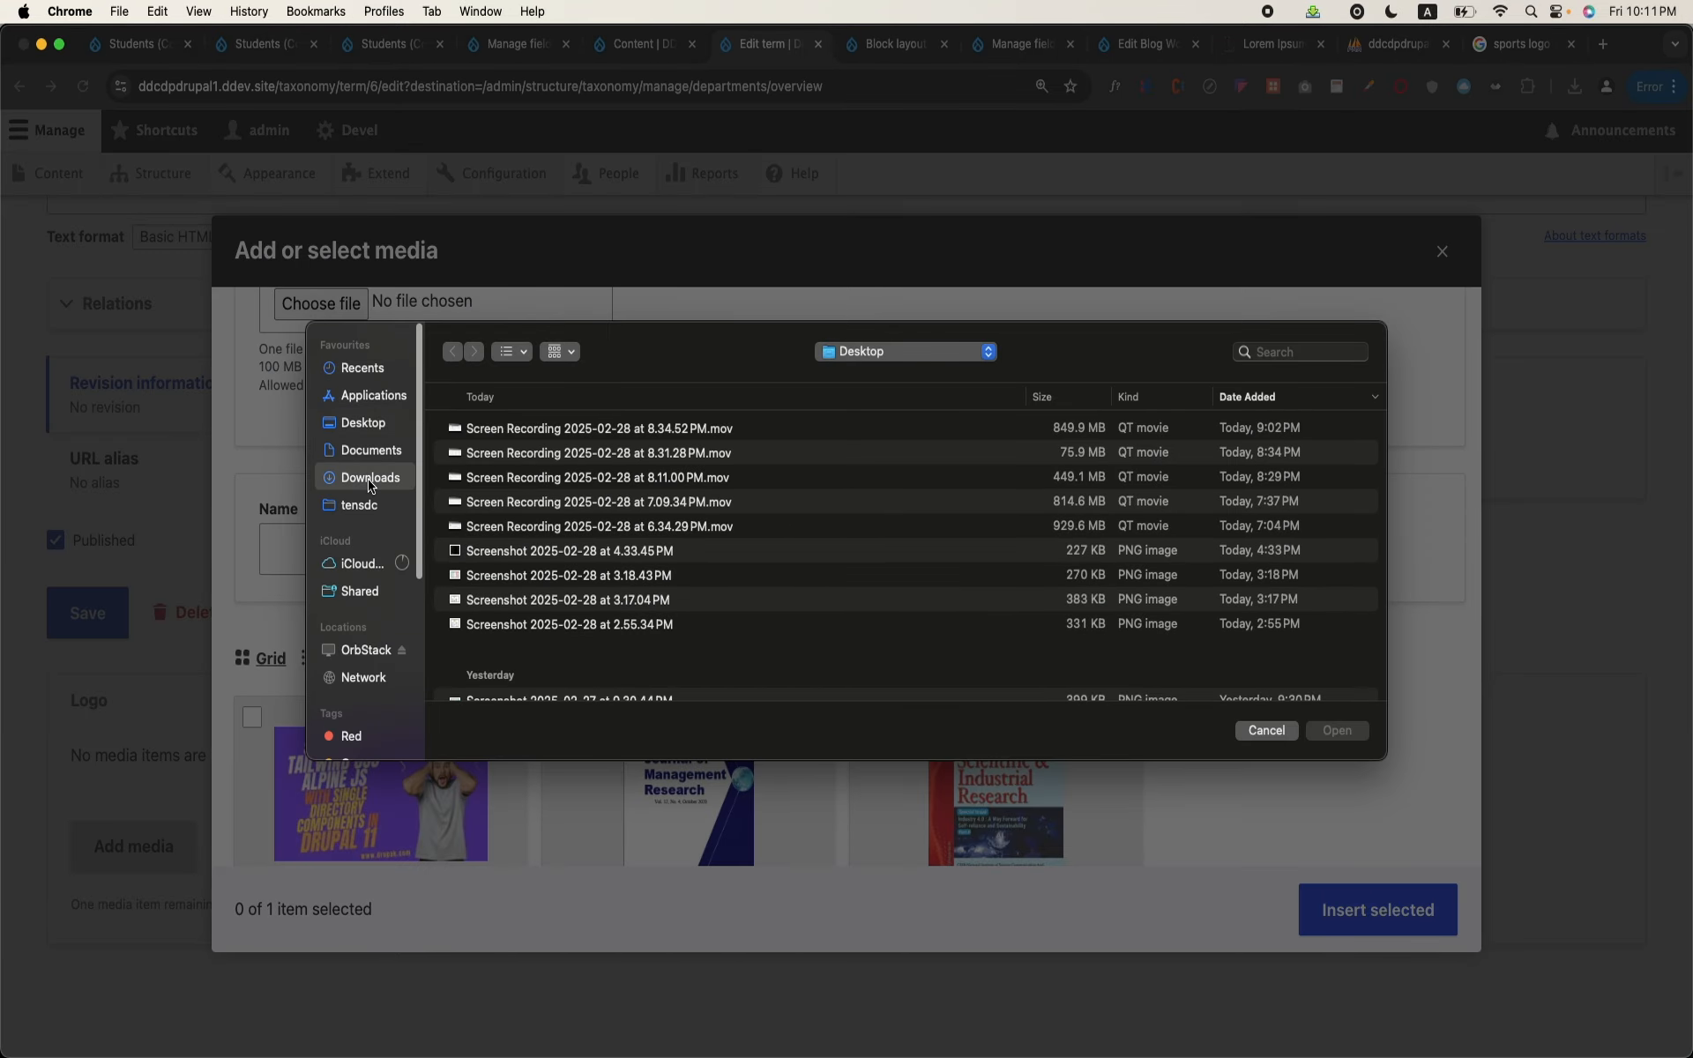
{"action": "double_click", "coordinate": [490, 454]}
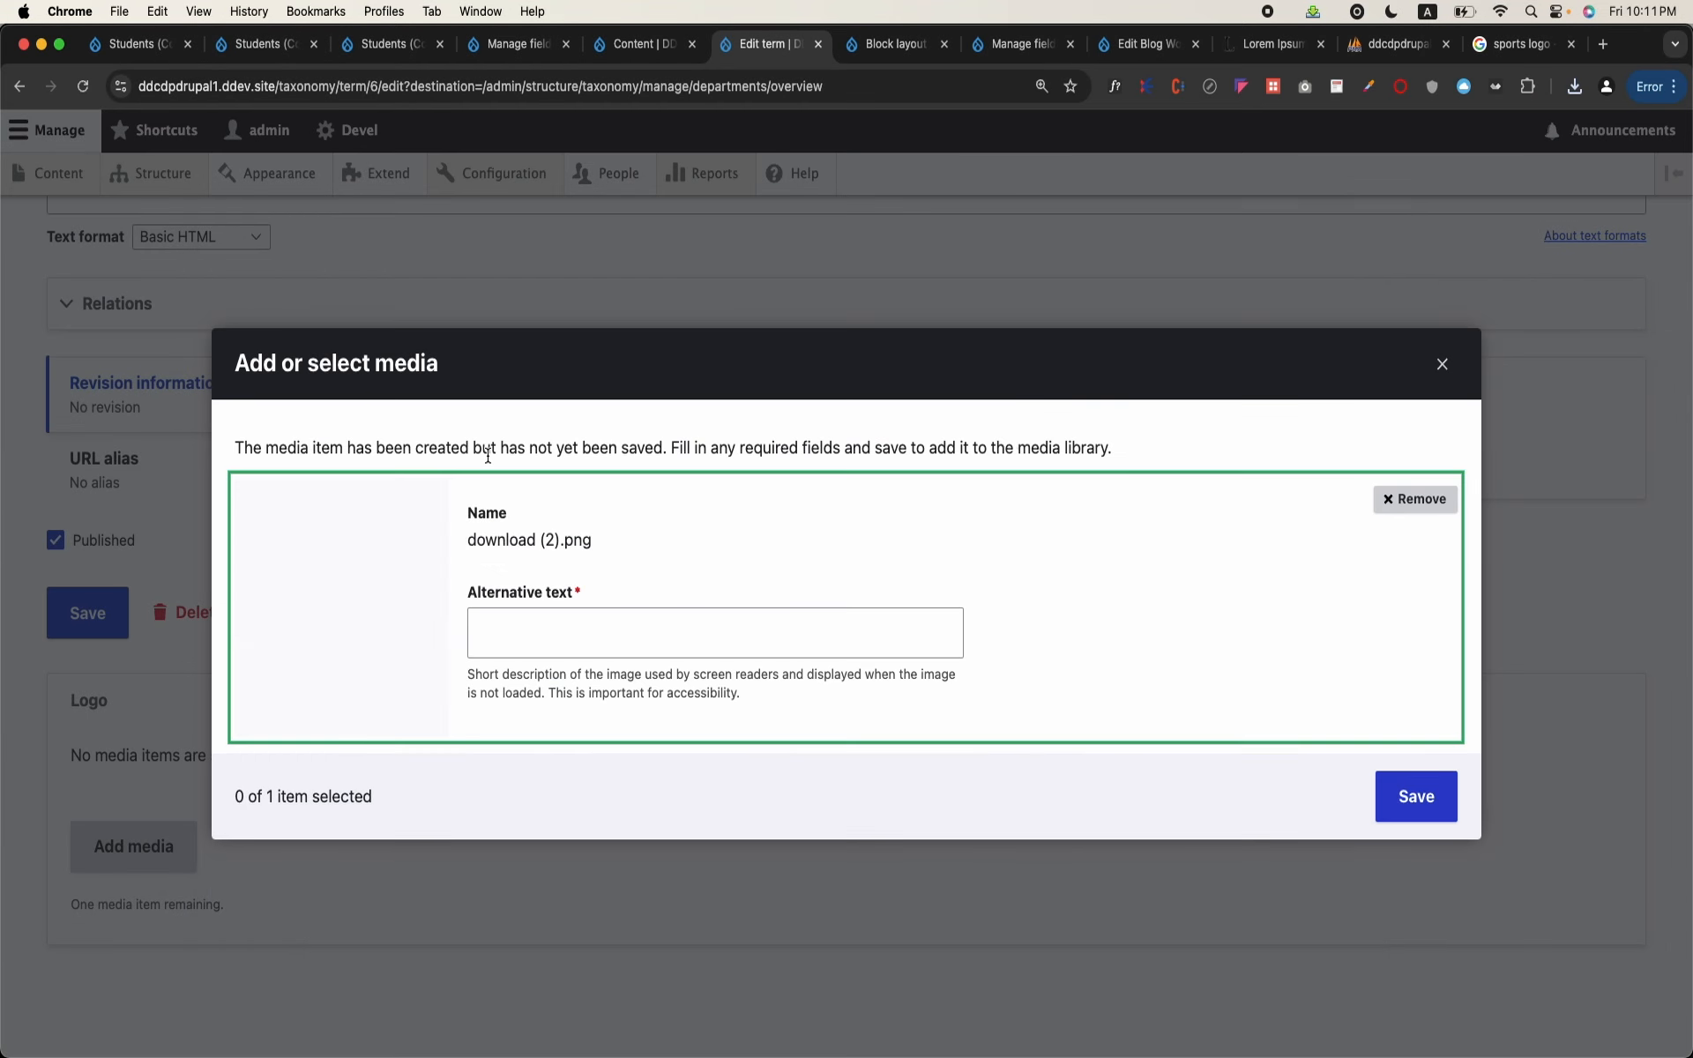
Step: Give the uploaded image the alternative text "engineering", insert it as the logo and save the Engineering term
{"action": "left_click", "coordinate": [573, 632]}
{"action": "type", "text": "engineer"}
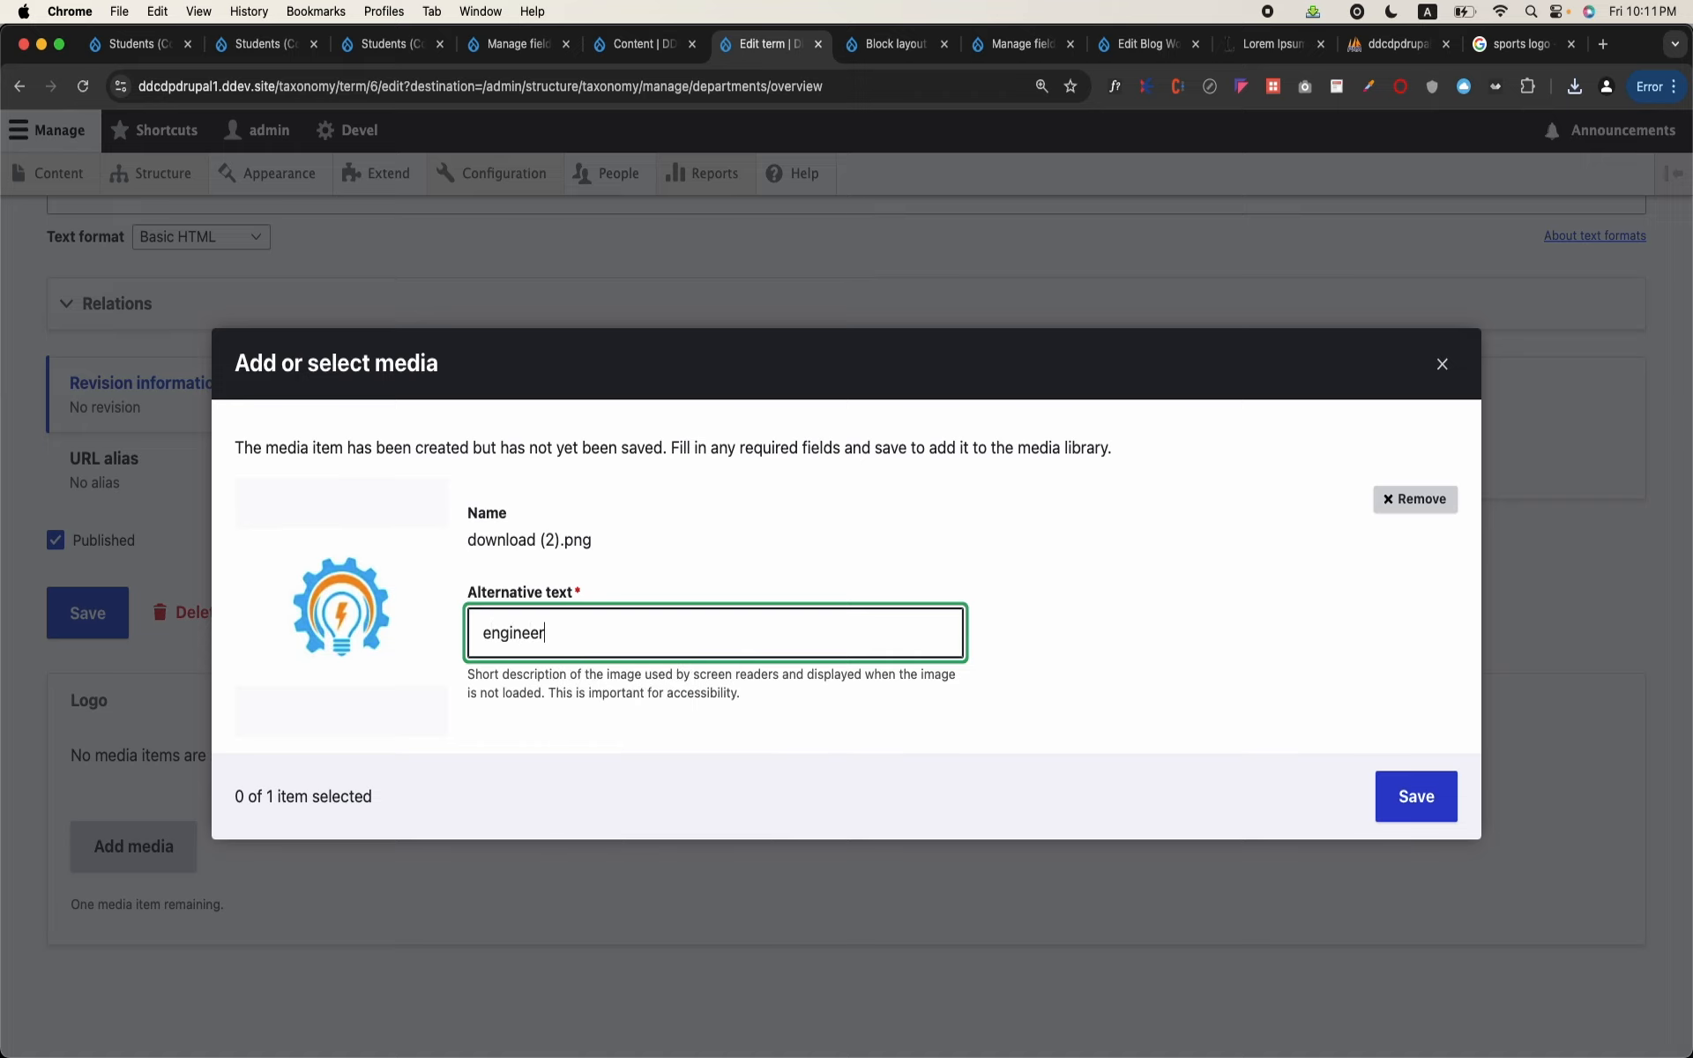
{"action": "type", "text": "ing"}
{"action": "left_click", "coordinate": [1404, 785]}
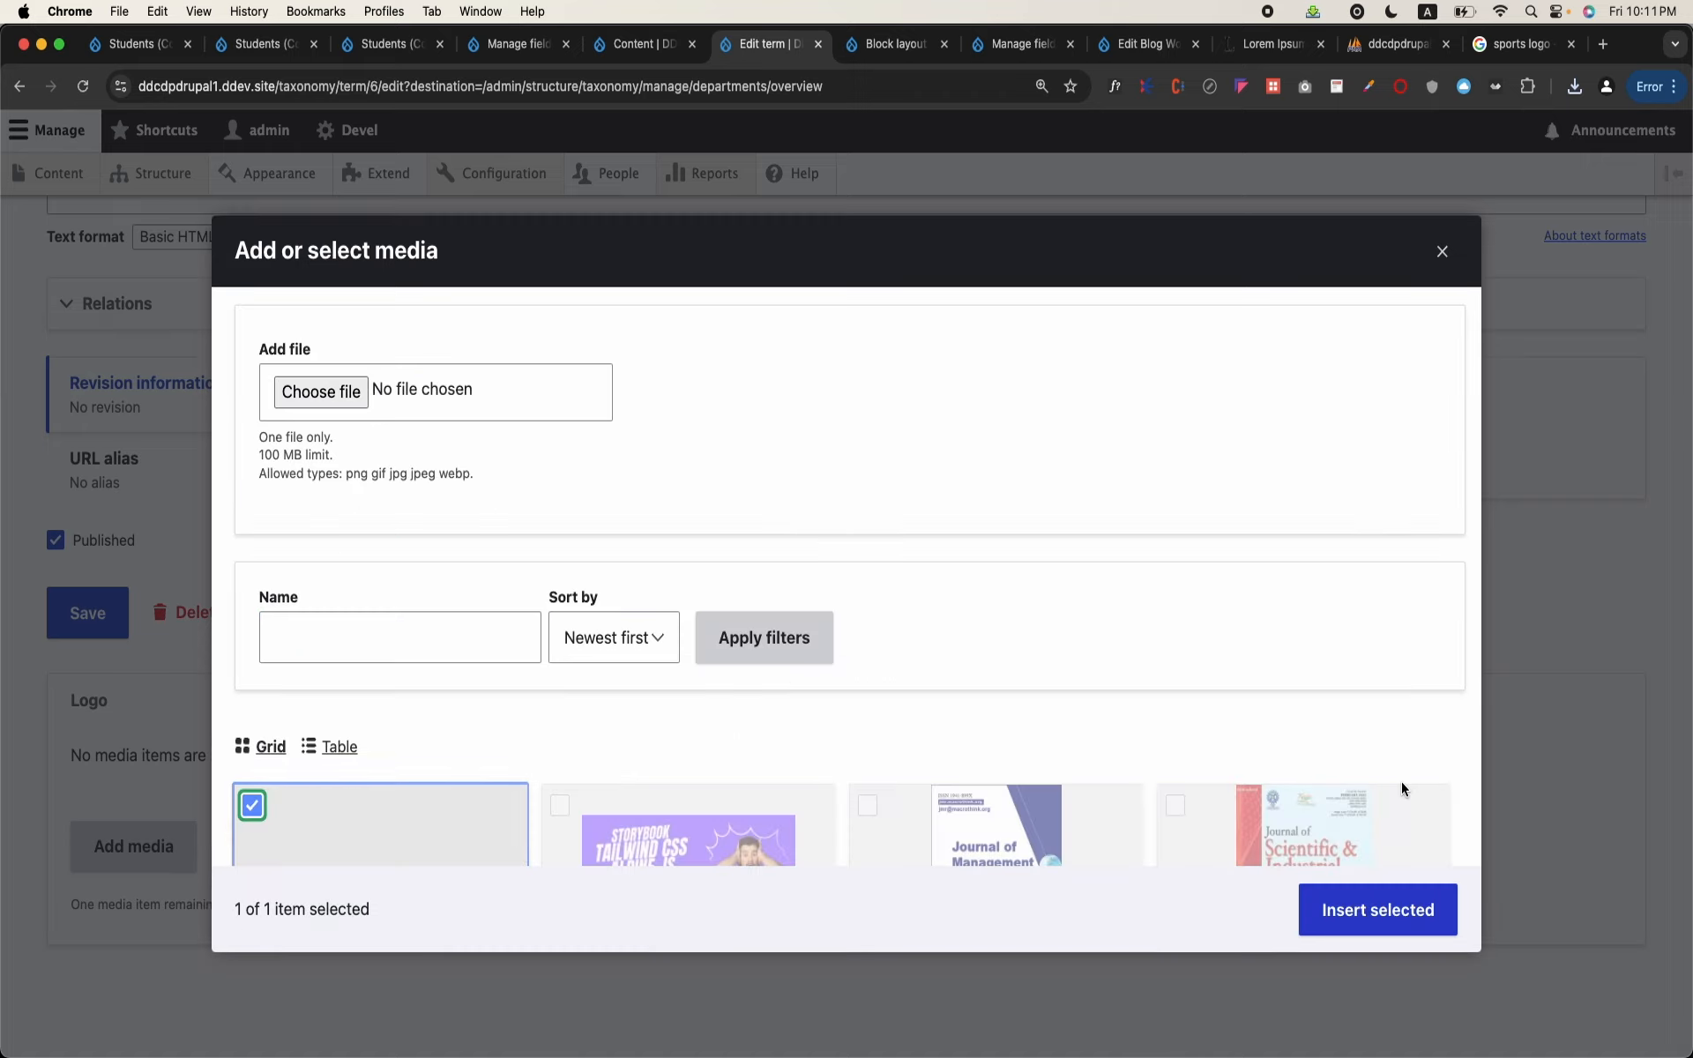
{"action": "left_click", "coordinate": [1399, 891]}
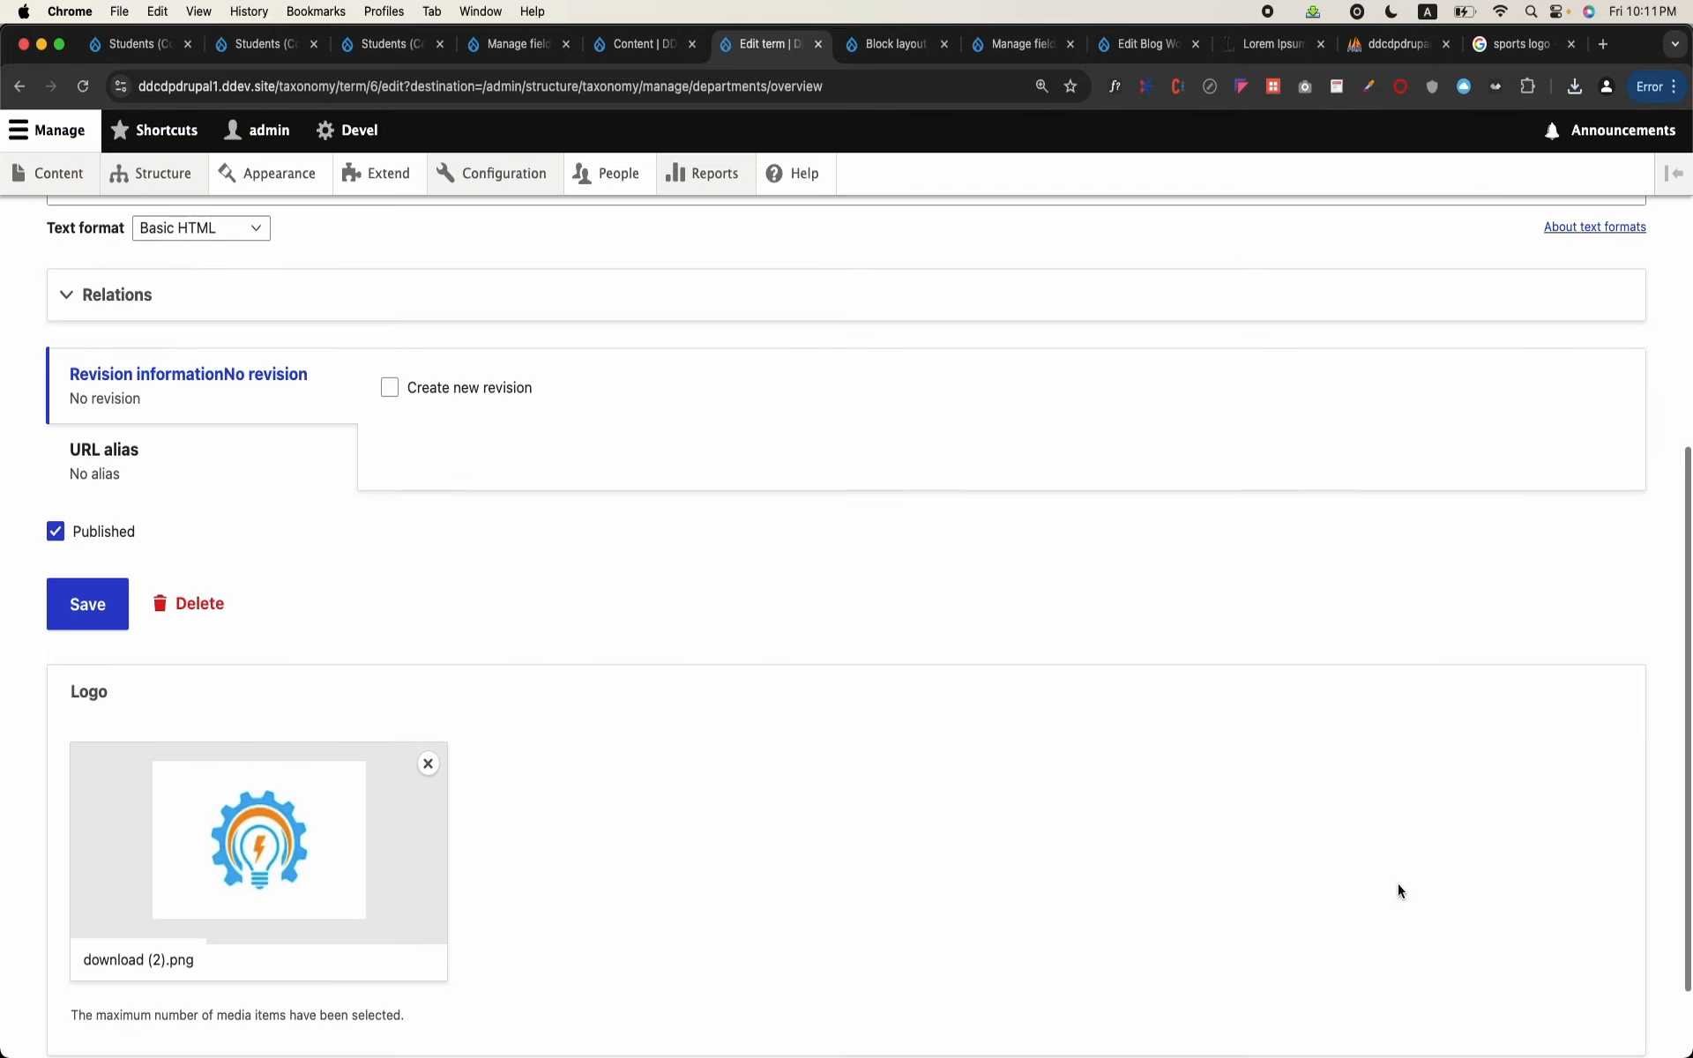
{"action": "scroll", "coordinate": [499, 624], "scroll_direction": "up", "scroll_amount": 4}
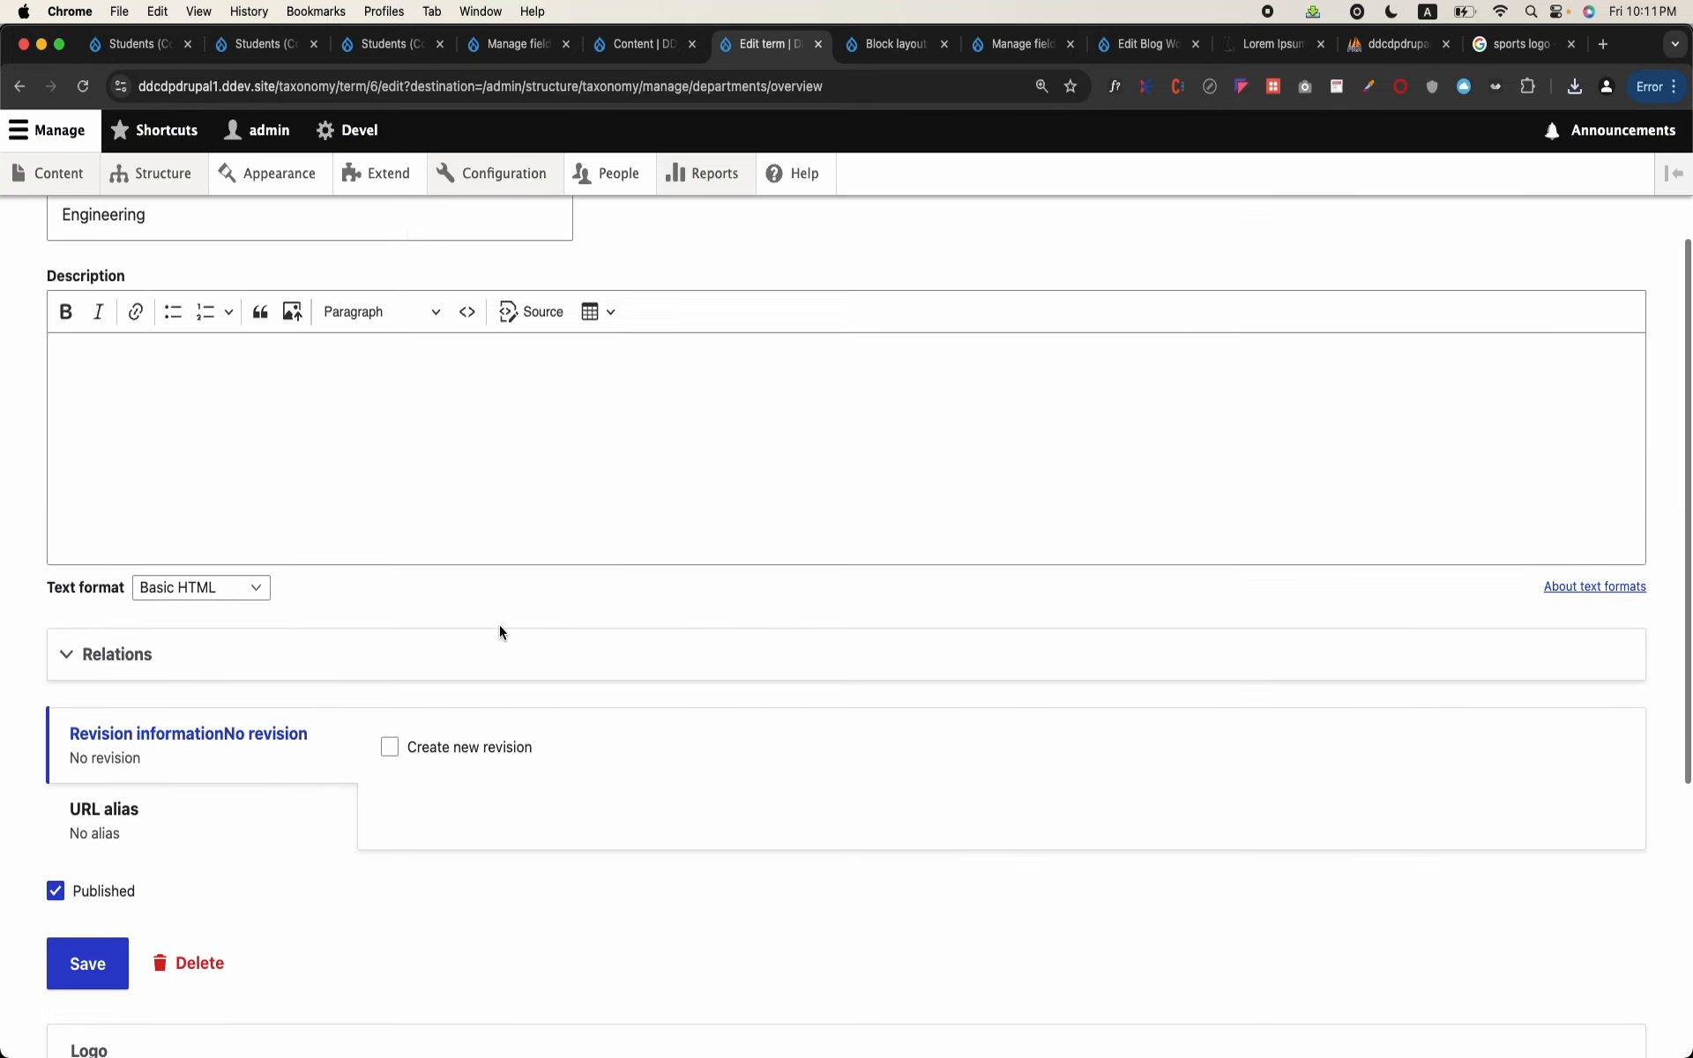
{"action": "scroll", "coordinate": [499, 624], "scroll_direction": "down", "scroll_amount": 5}
{"action": "left_click", "coordinate": [91, 494]}
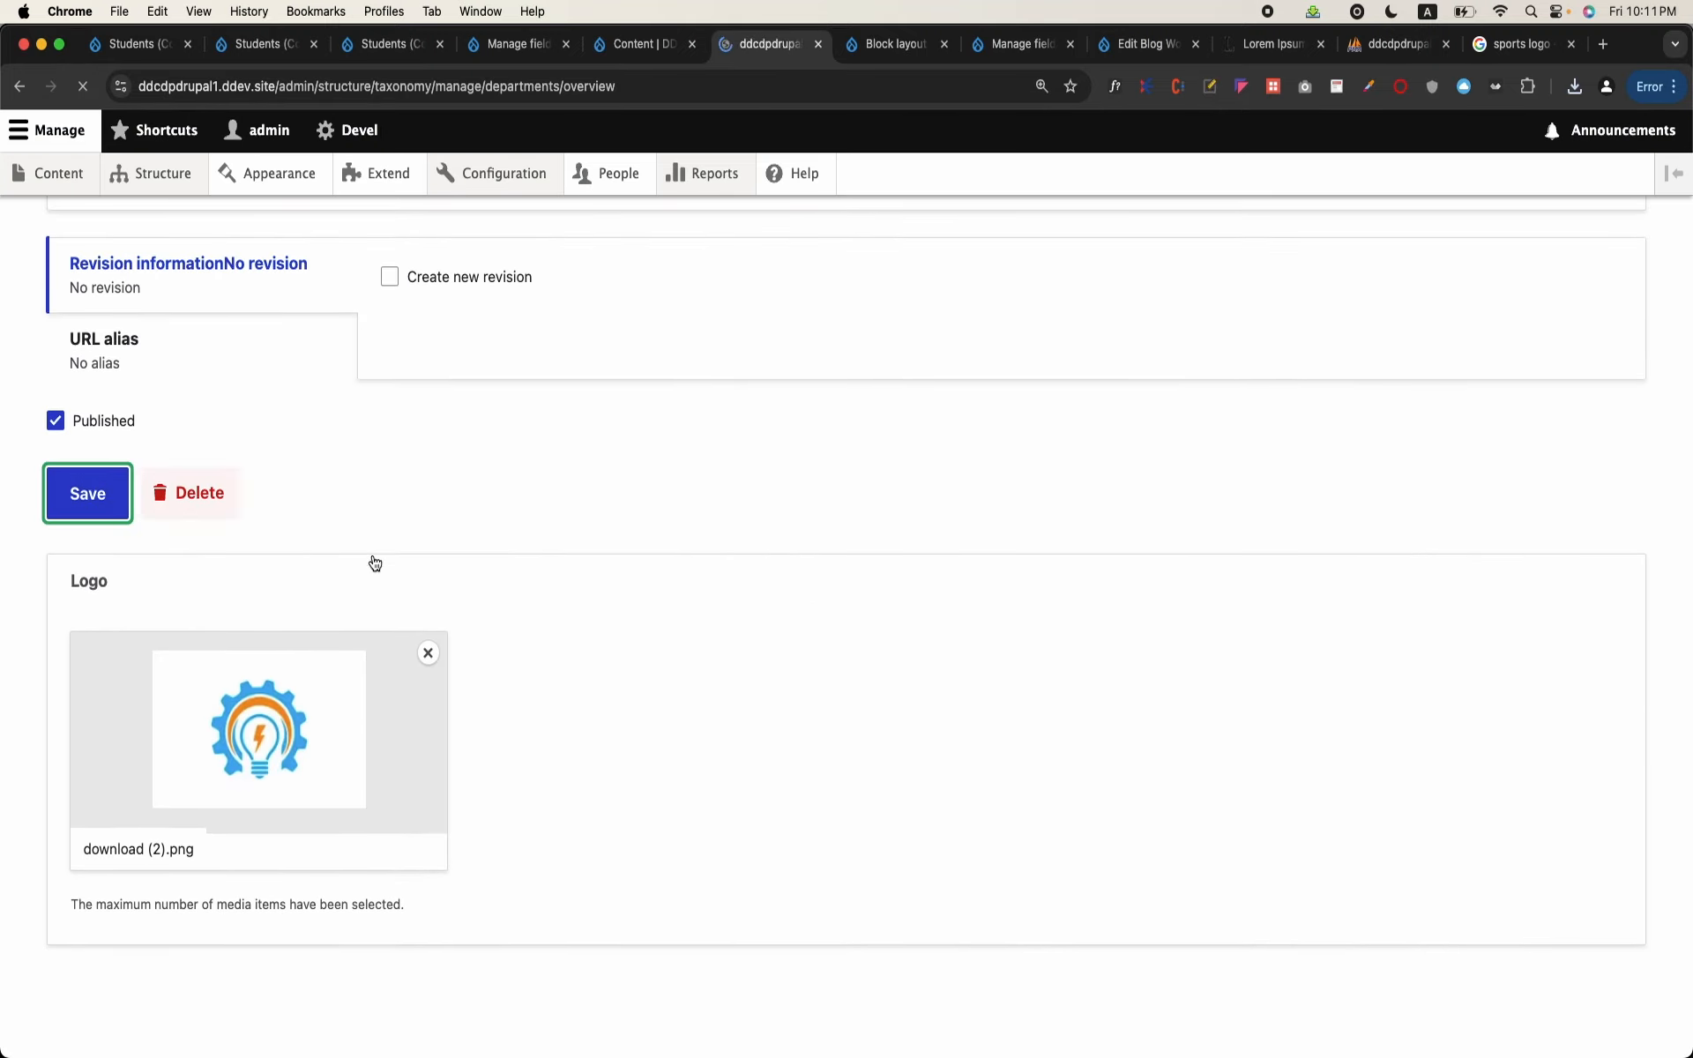
{"action": "scroll", "coordinate": [374, 566], "scroll_direction": "down", "scroll_amount": 2}
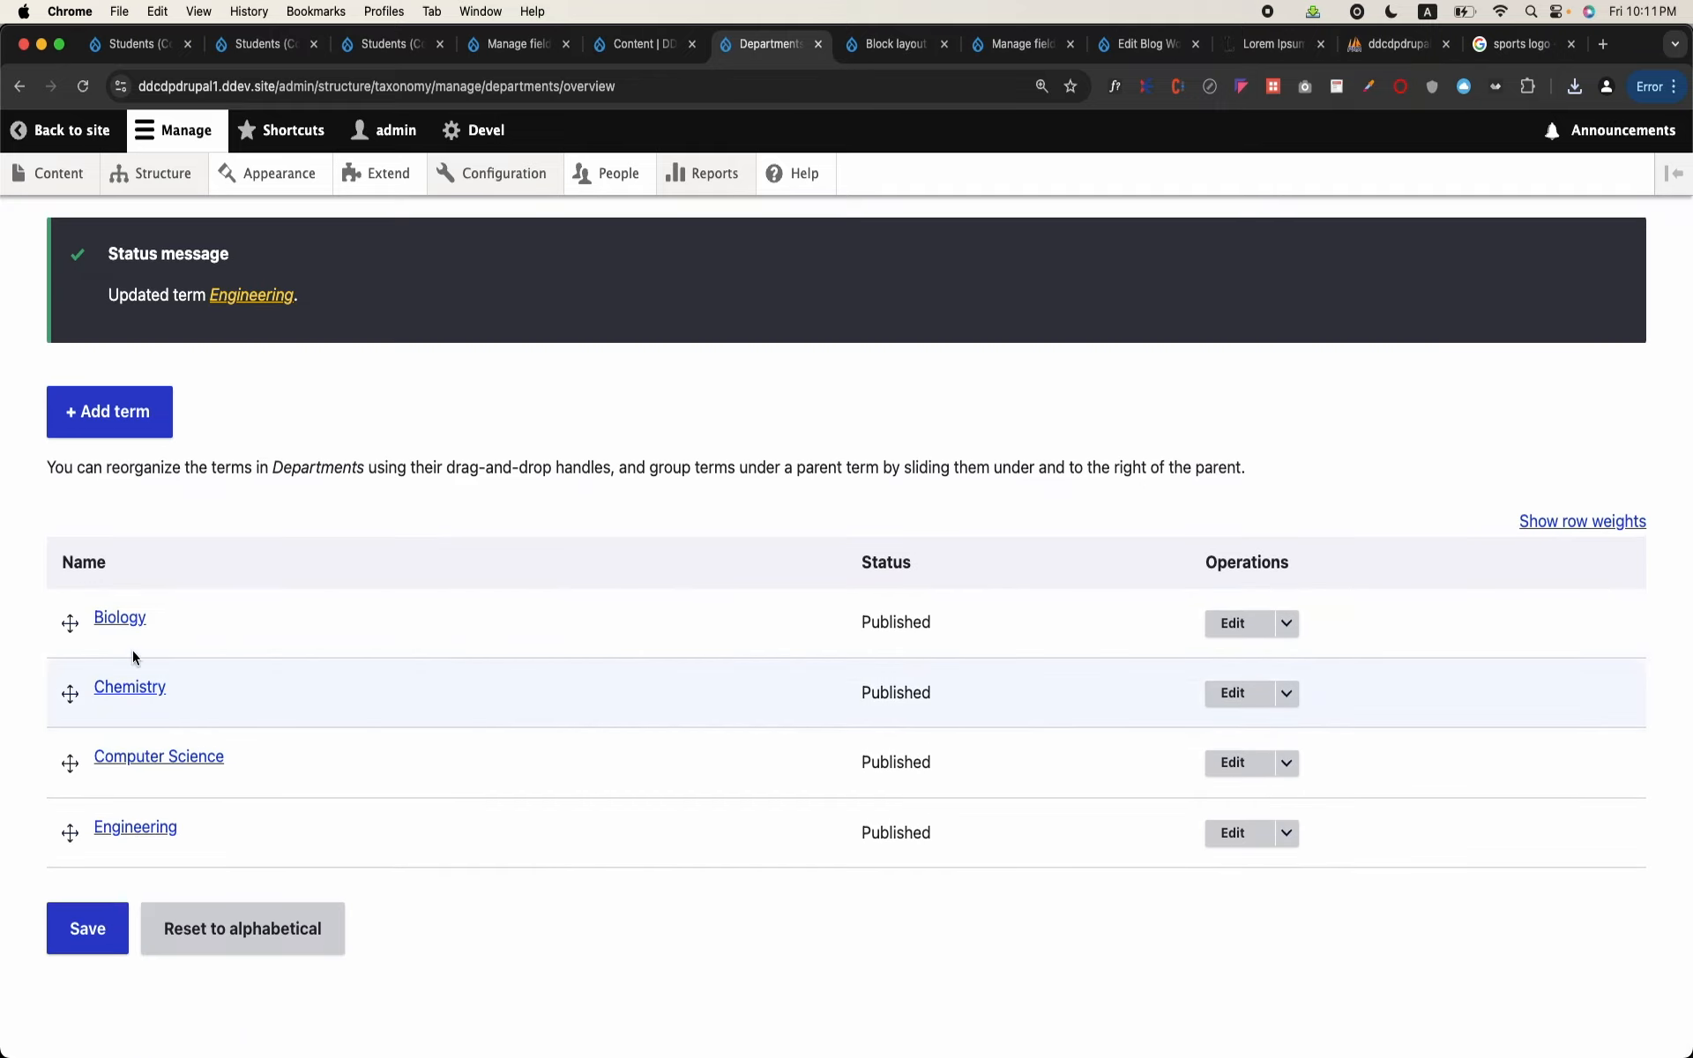
Step: Return to the Google image search and replace the query with "computer science logo"
{"action": "left_click", "coordinate": [1520, 54]}
{"action": "left_click", "coordinate": [458, 168]}
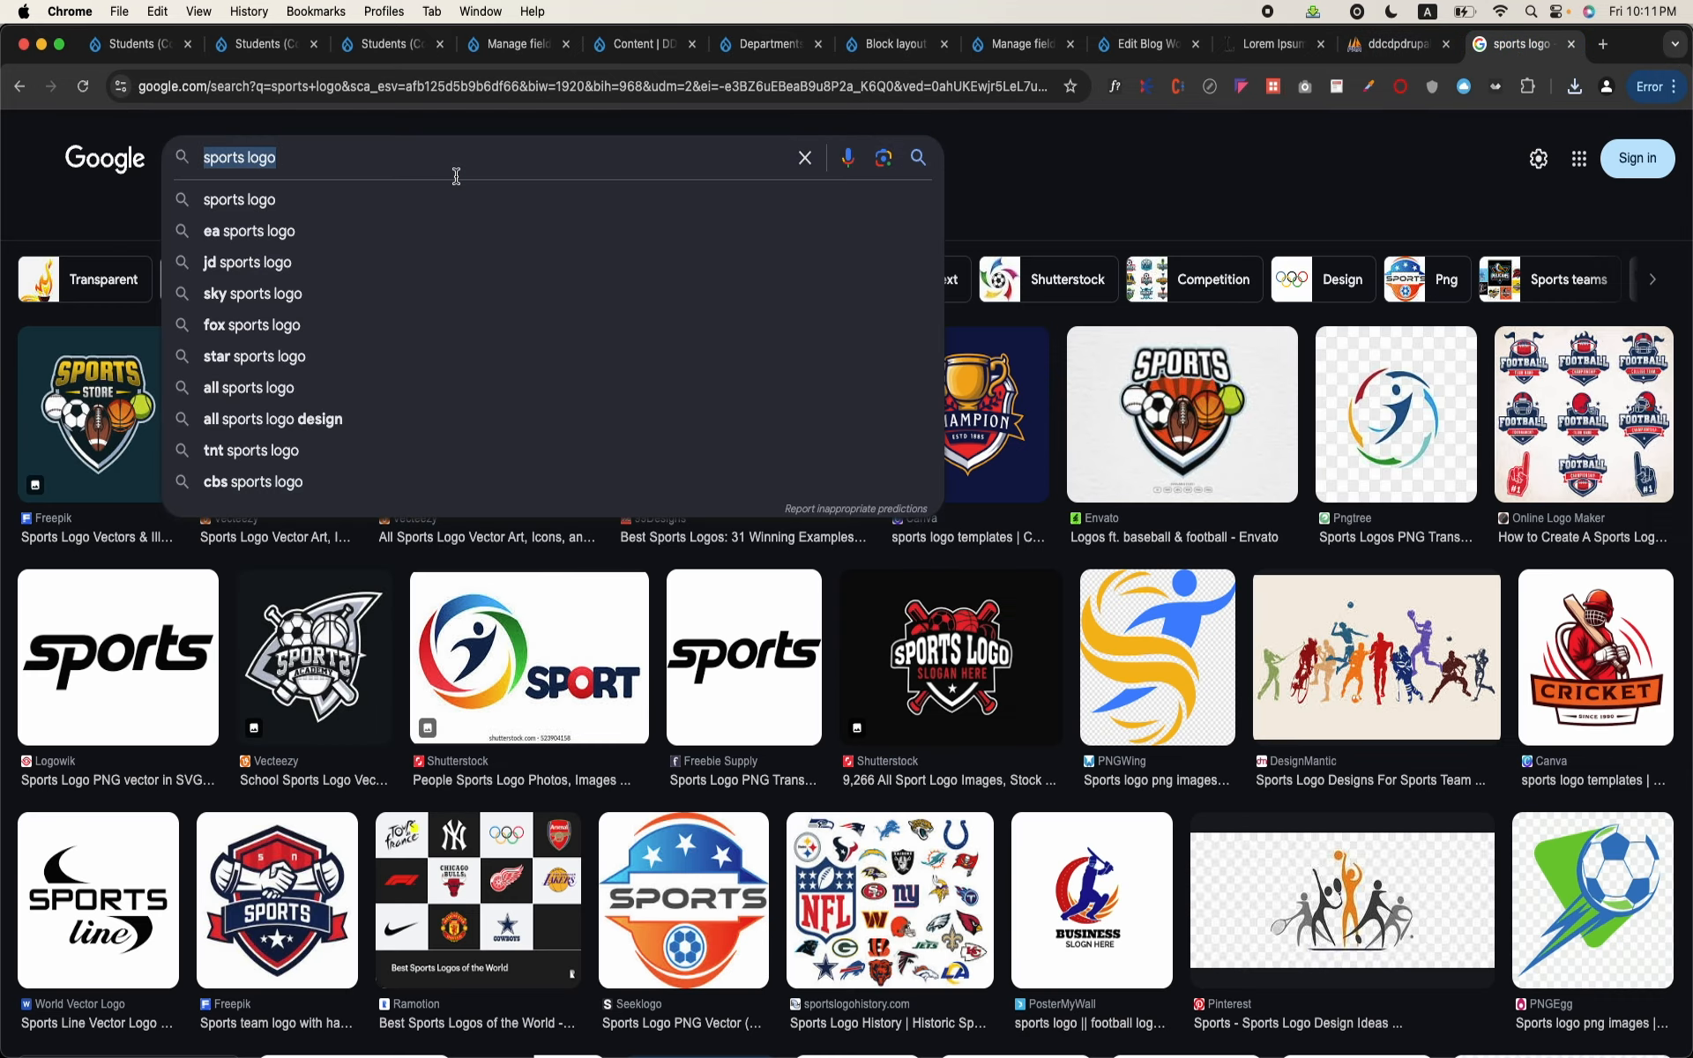
{"action": "key", "text": "super+a"}
{"action": "type", "text": "computer scien"}
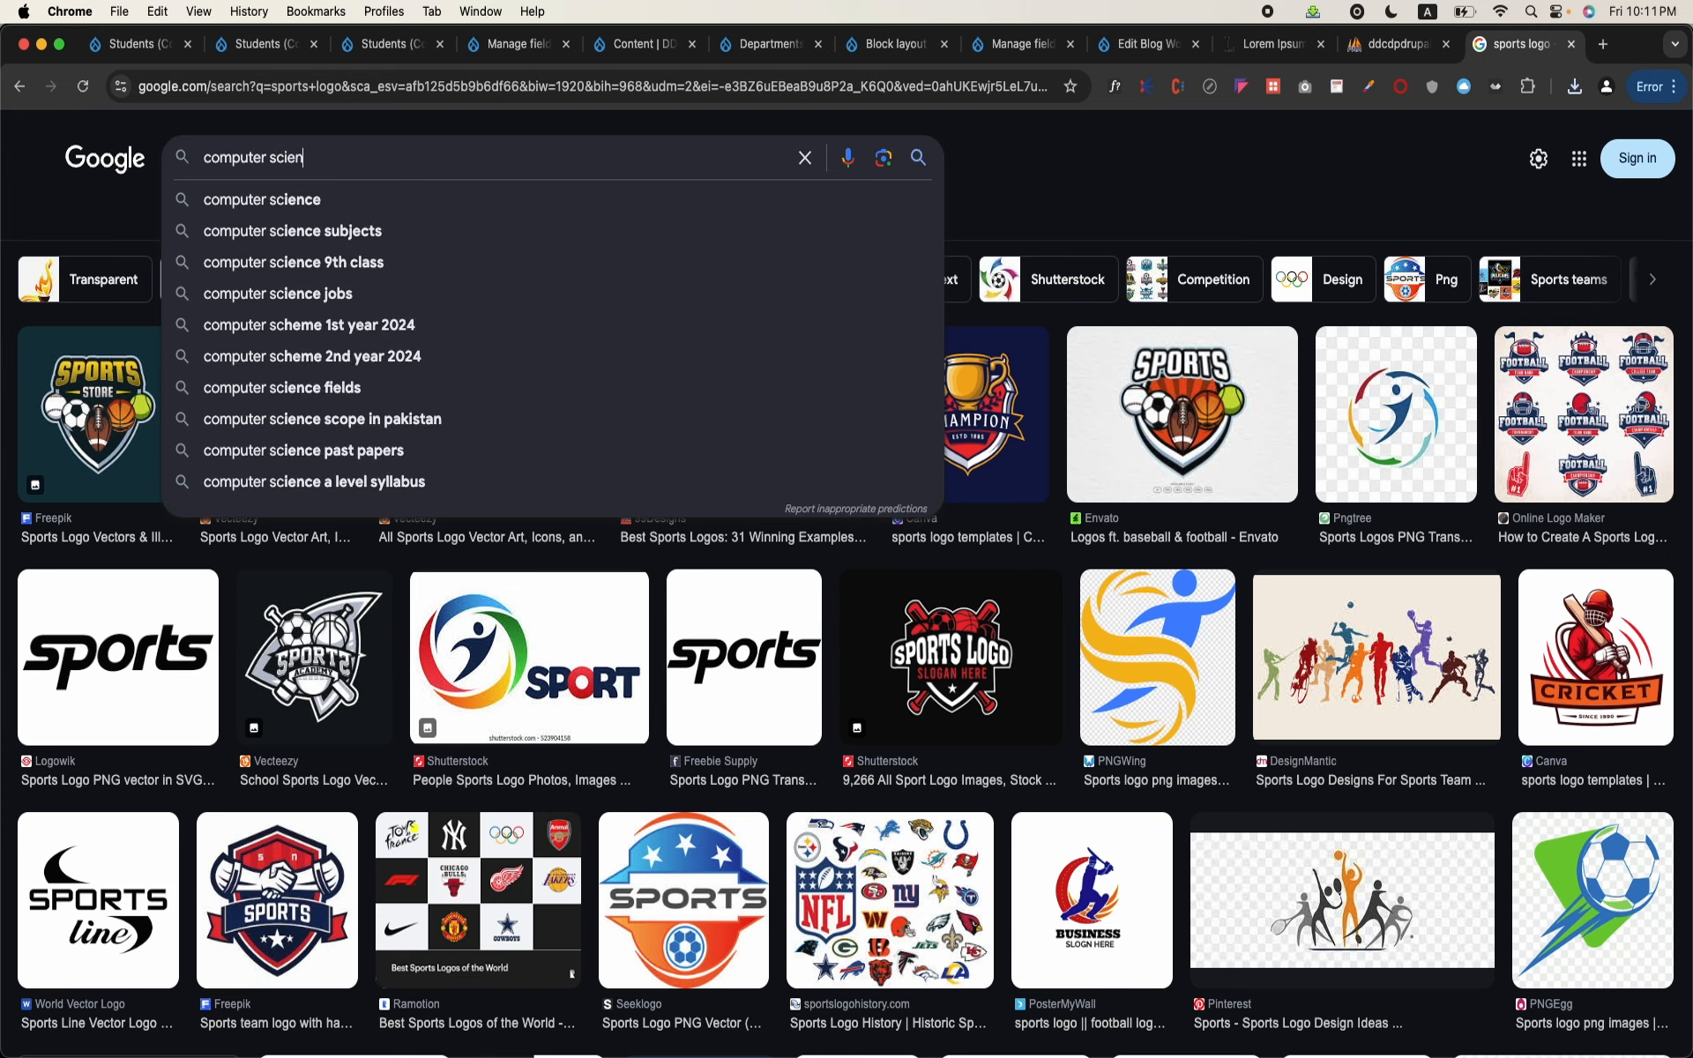
{"action": "type", "text": "ce logo"}
{"action": "key", "text": "Return"}
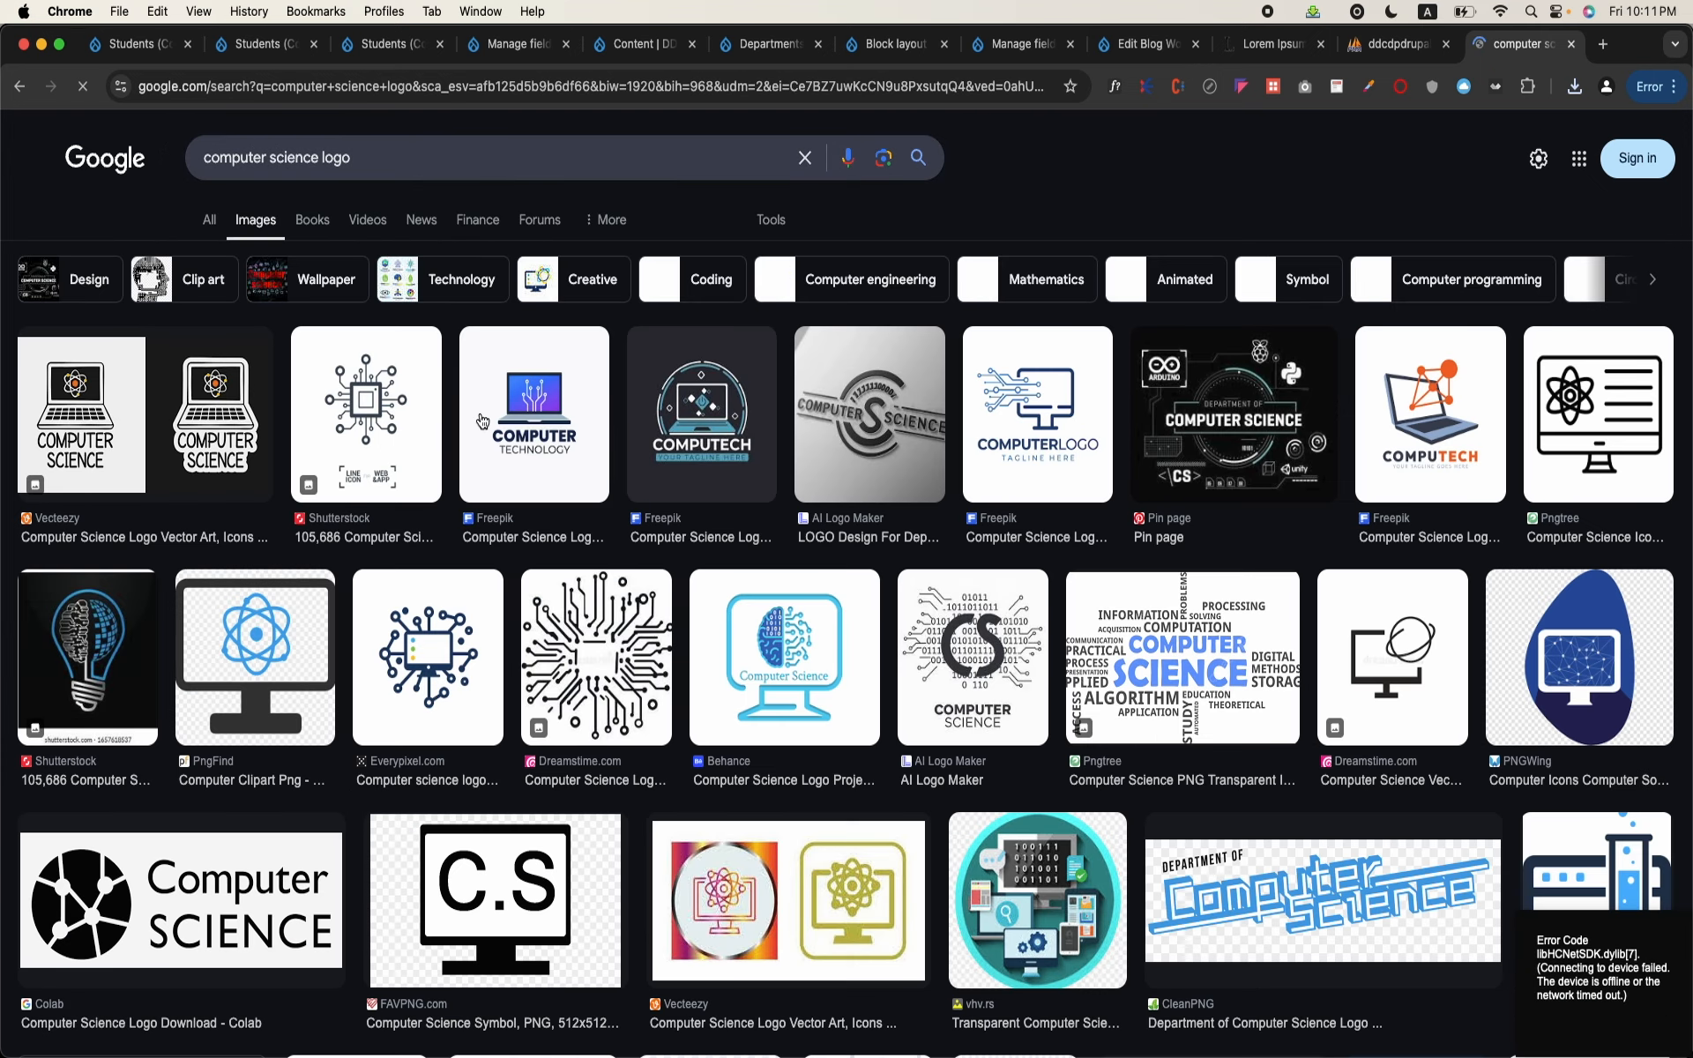
Step: Save the COMPUTER TECHNOLOGY logo with the blue laptop from the image results to the Downloads folder
{"action": "right_click", "coordinate": [503, 424]}
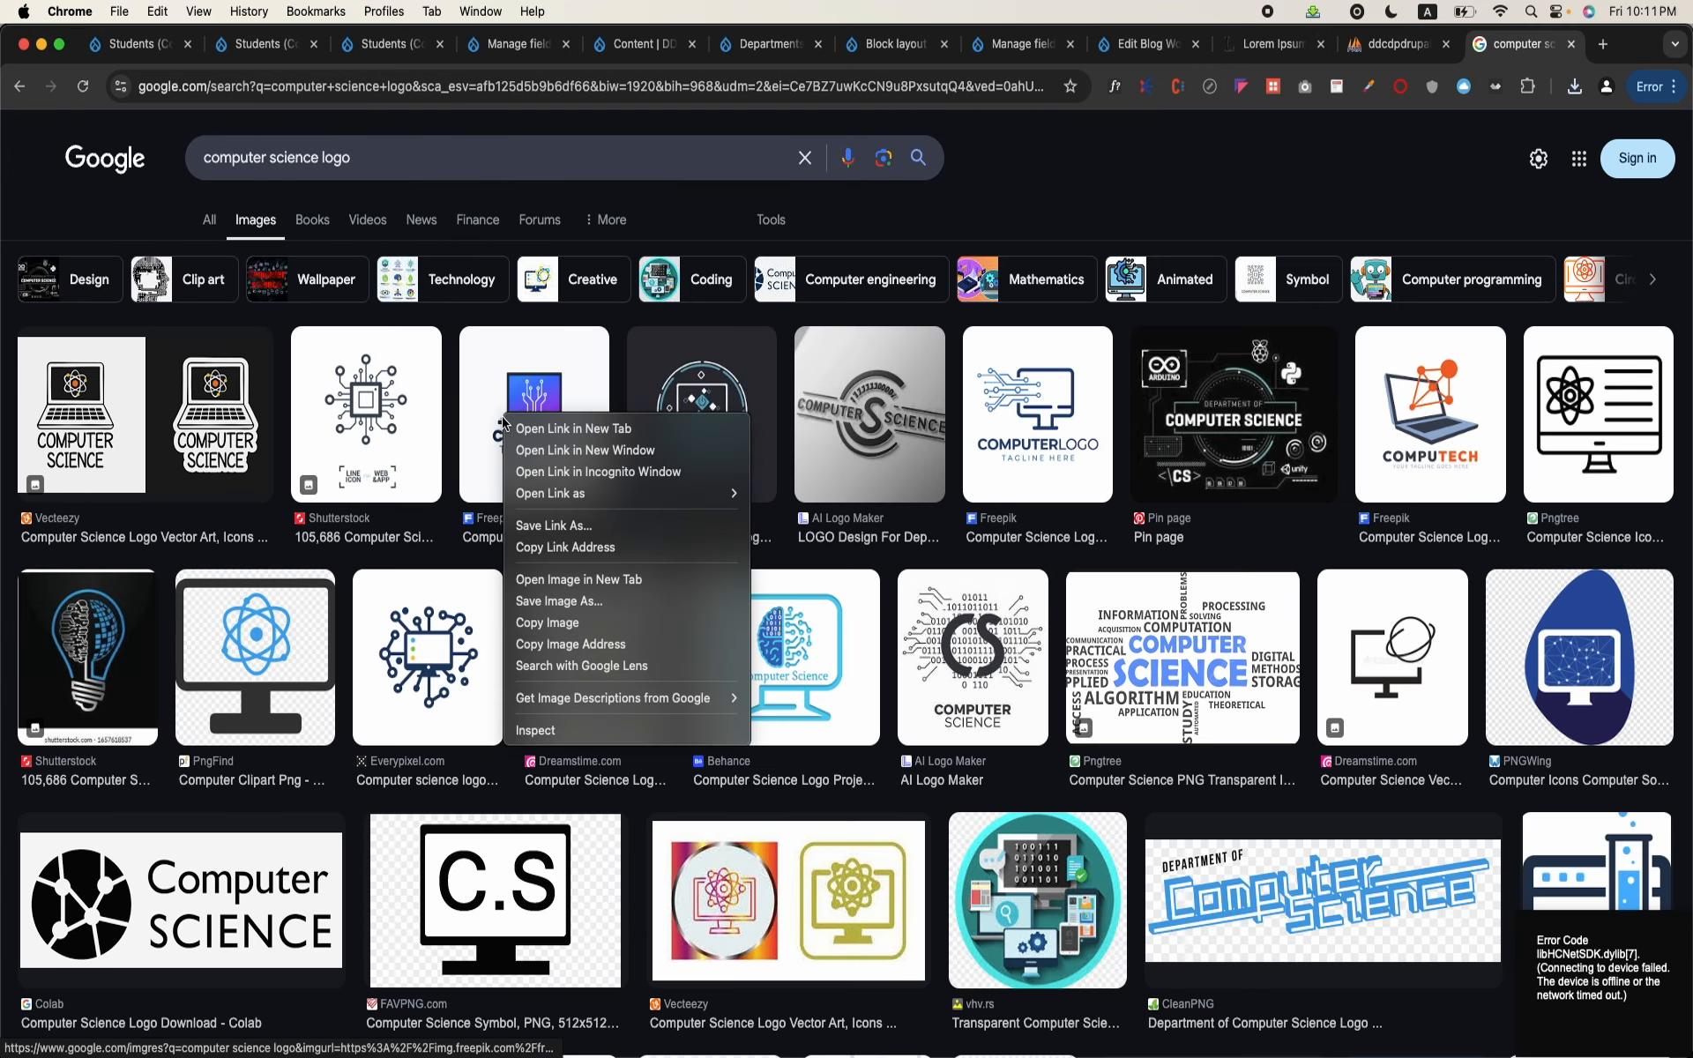
{"action": "left_click", "coordinate": [603, 603]}
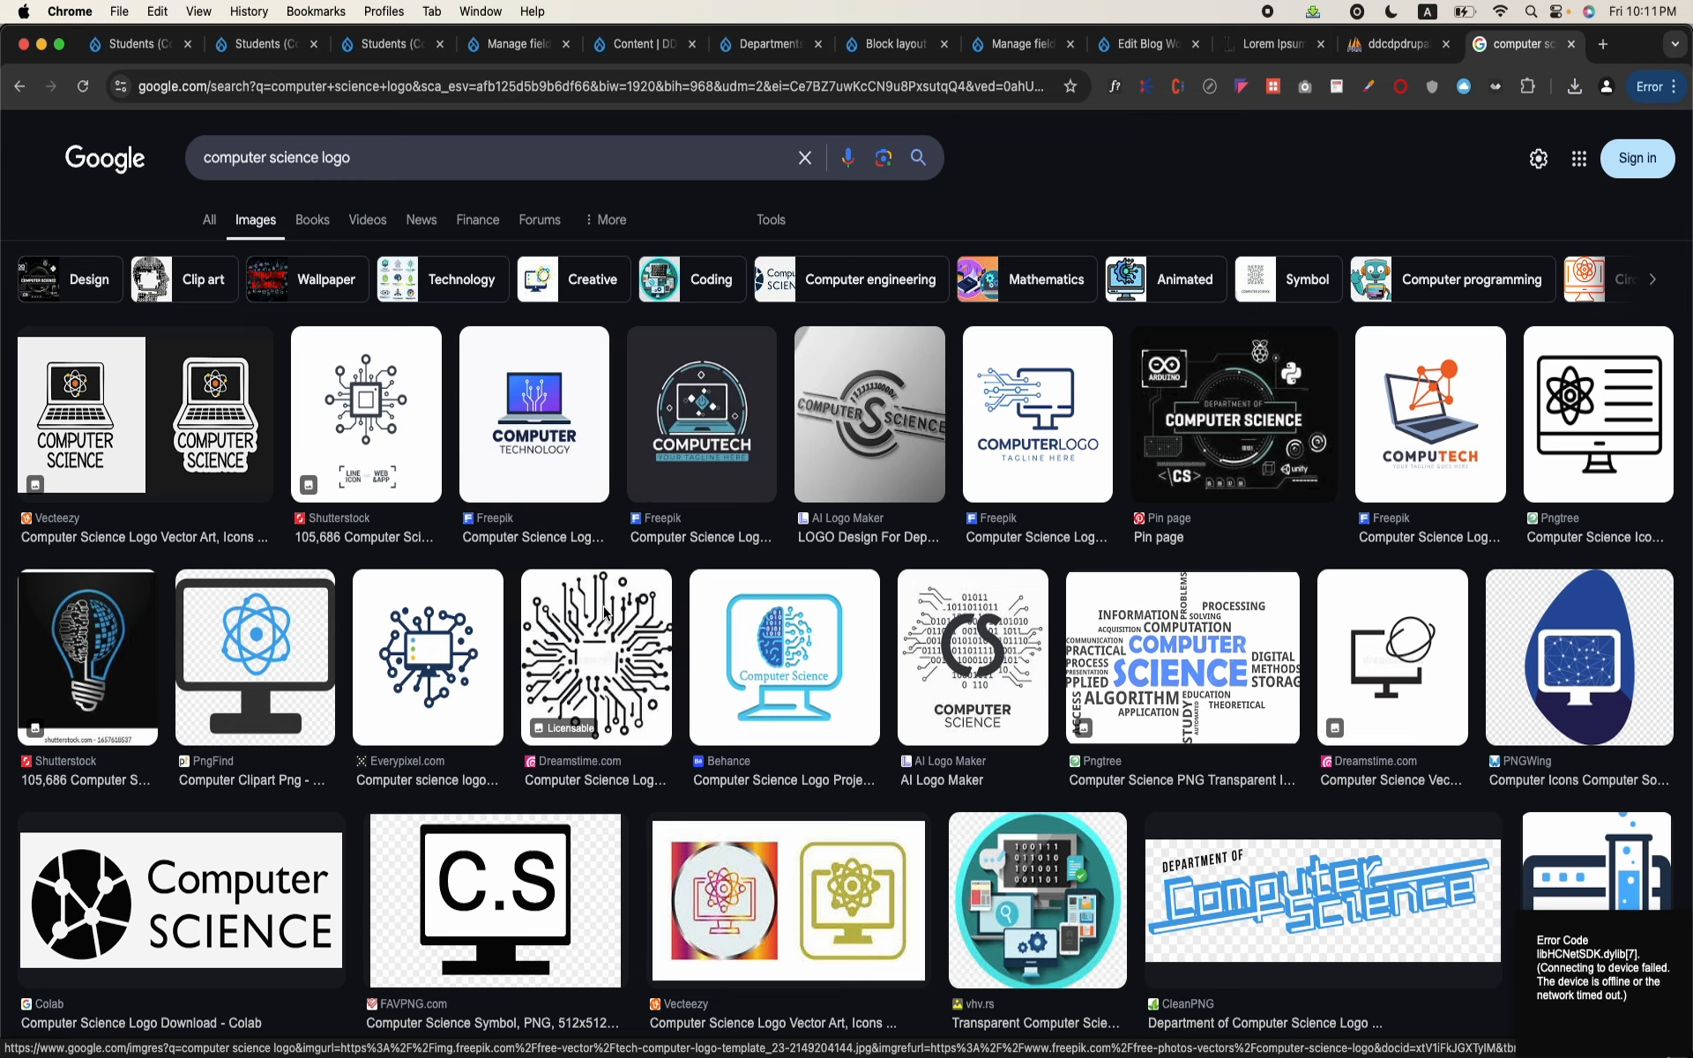
{"action": "left_click", "coordinate": [1130, 730]}
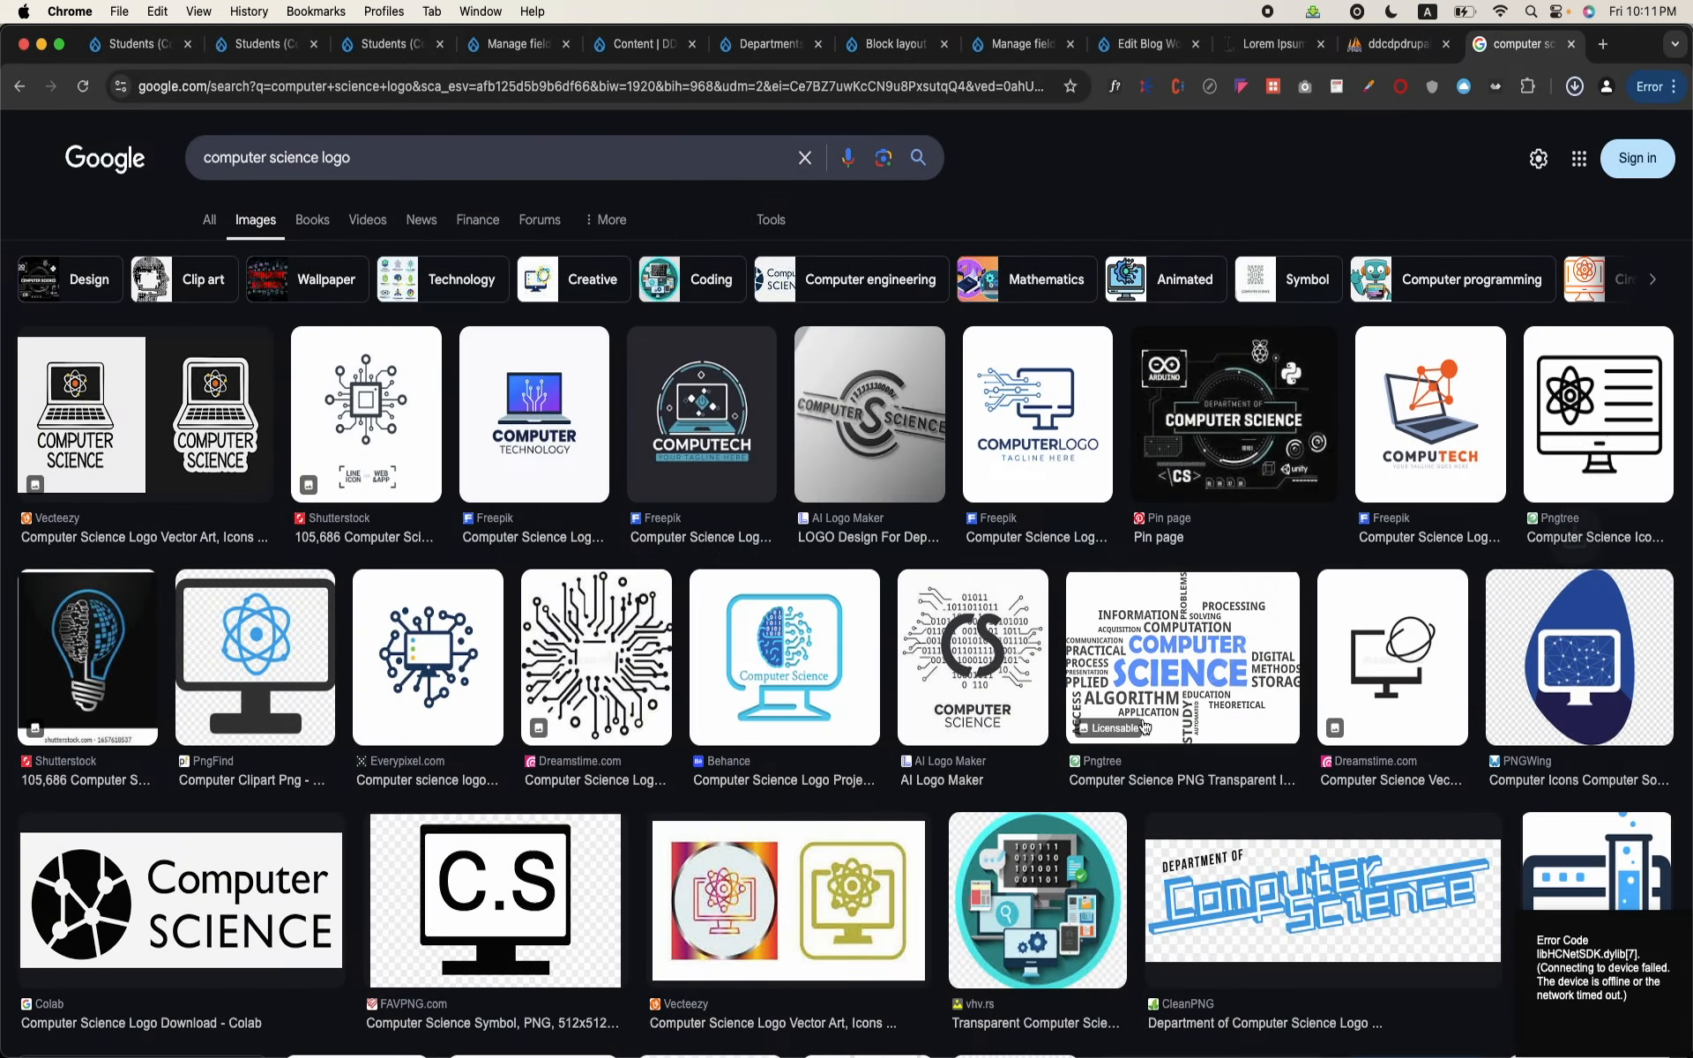
Step: Edit the Computer Science term in the Departments vocabulary and upload download (4).png as new media for its Logo field
{"action": "left_click", "coordinate": [730, 53]}
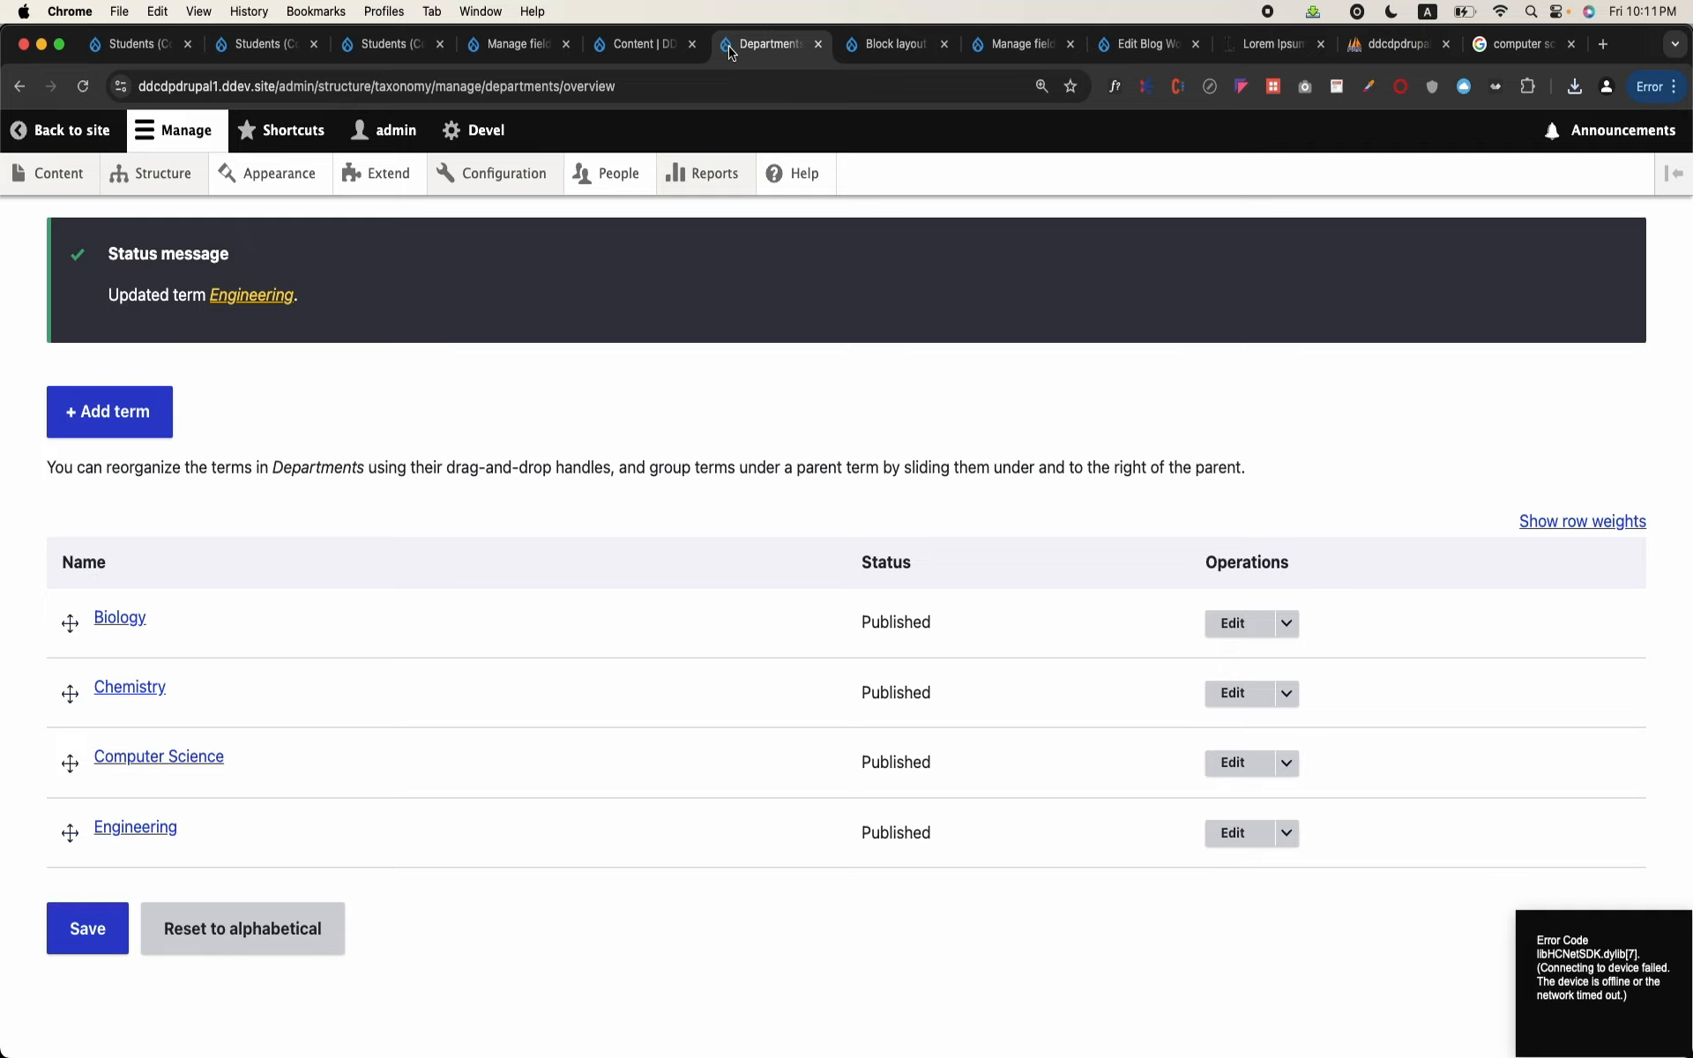
{"action": "left_click", "coordinate": [1235, 762]}
{"action": "scroll", "coordinate": [659, 728], "scroll_direction": "down", "scroll_amount": 6}
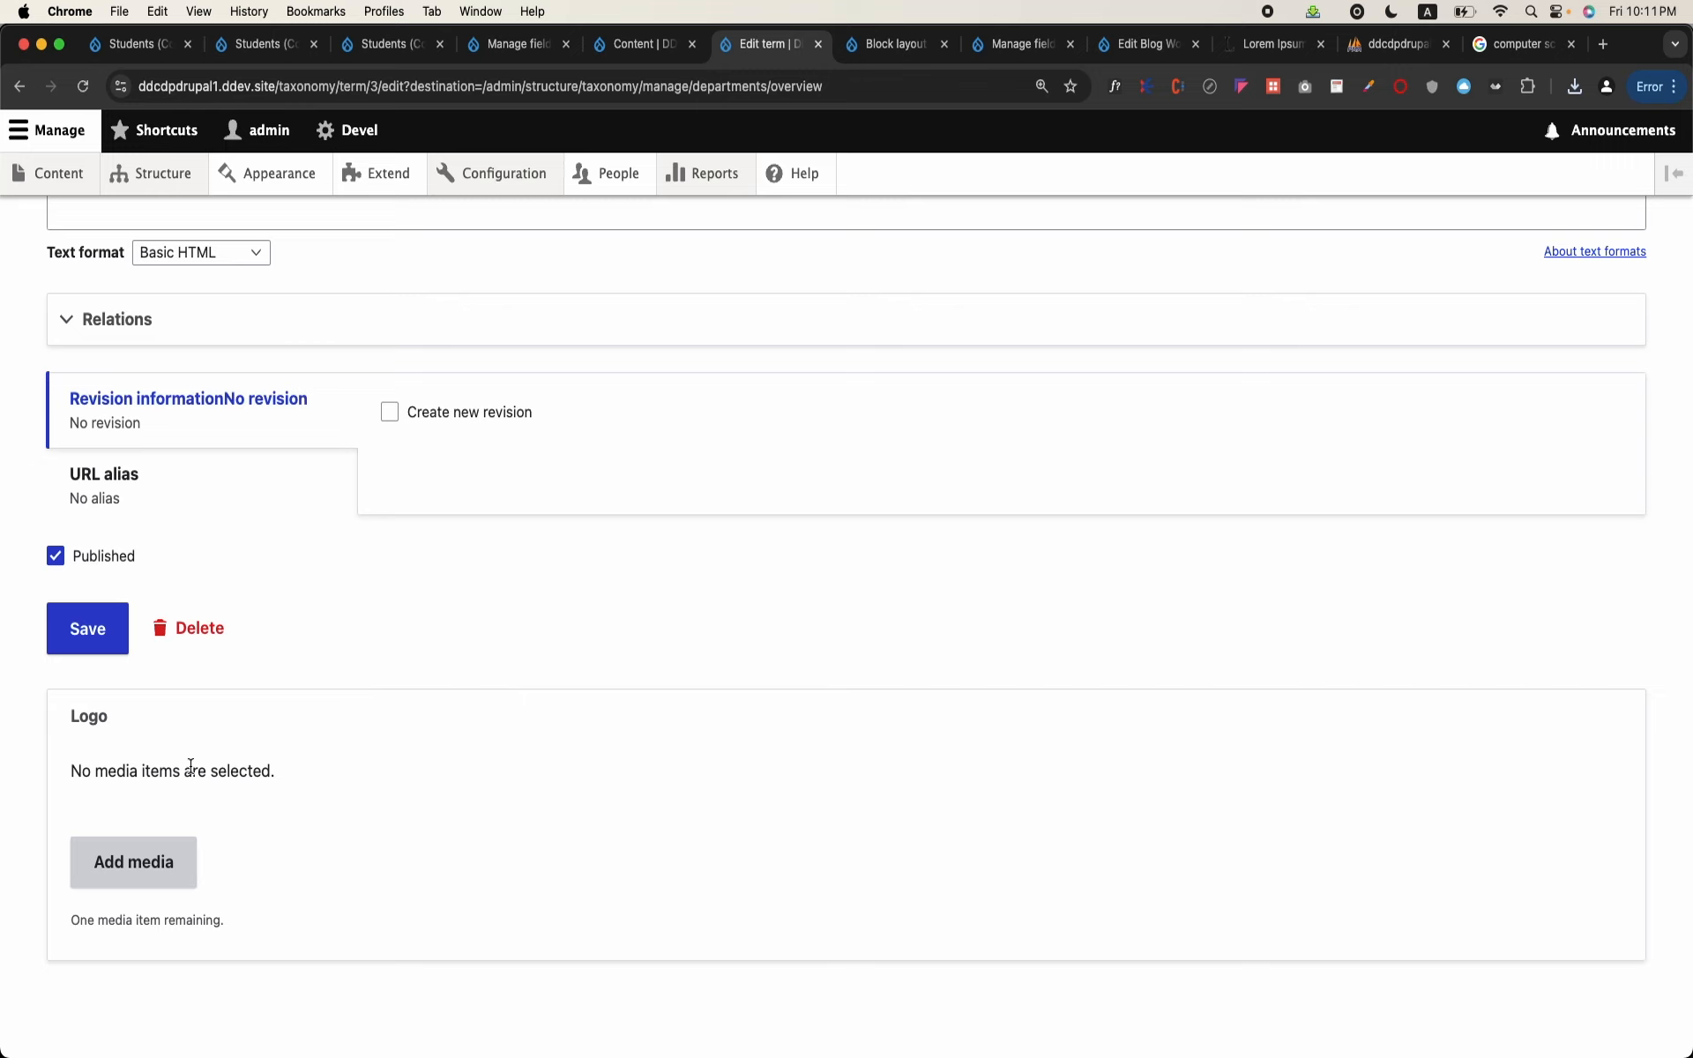
{"action": "left_click", "coordinate": [146, 863]}
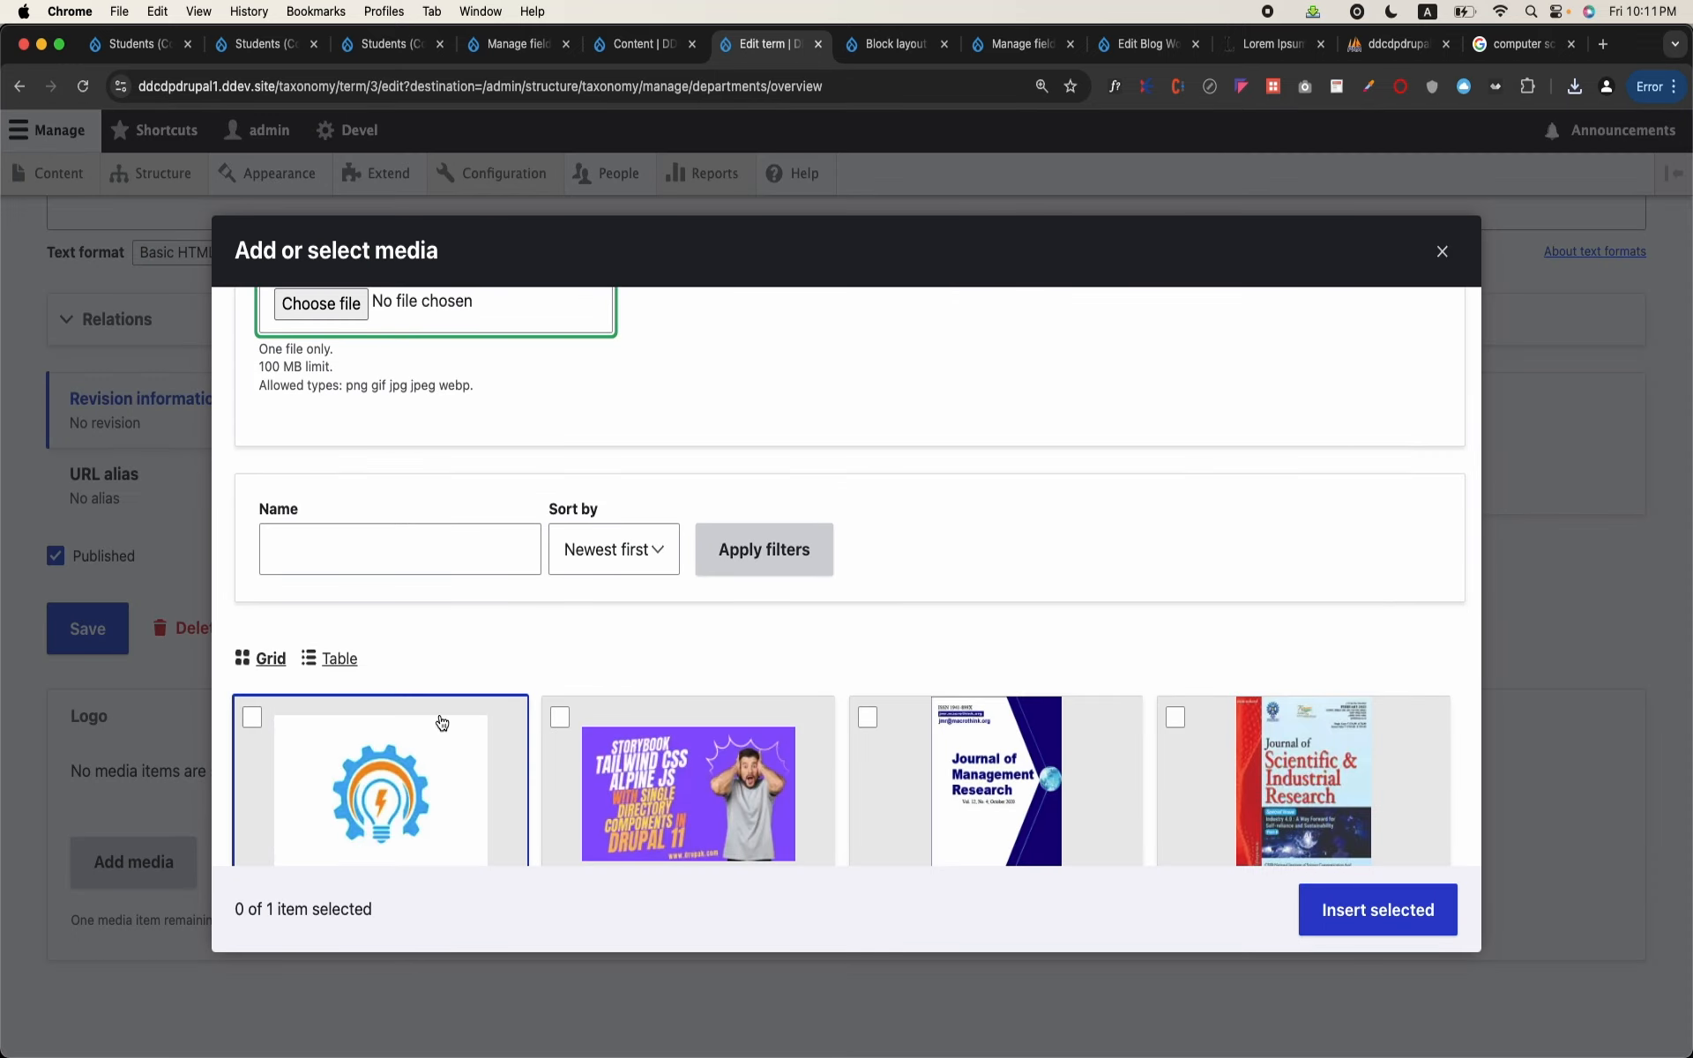
{"action": "left_click", "coordinate": [321, 318]}
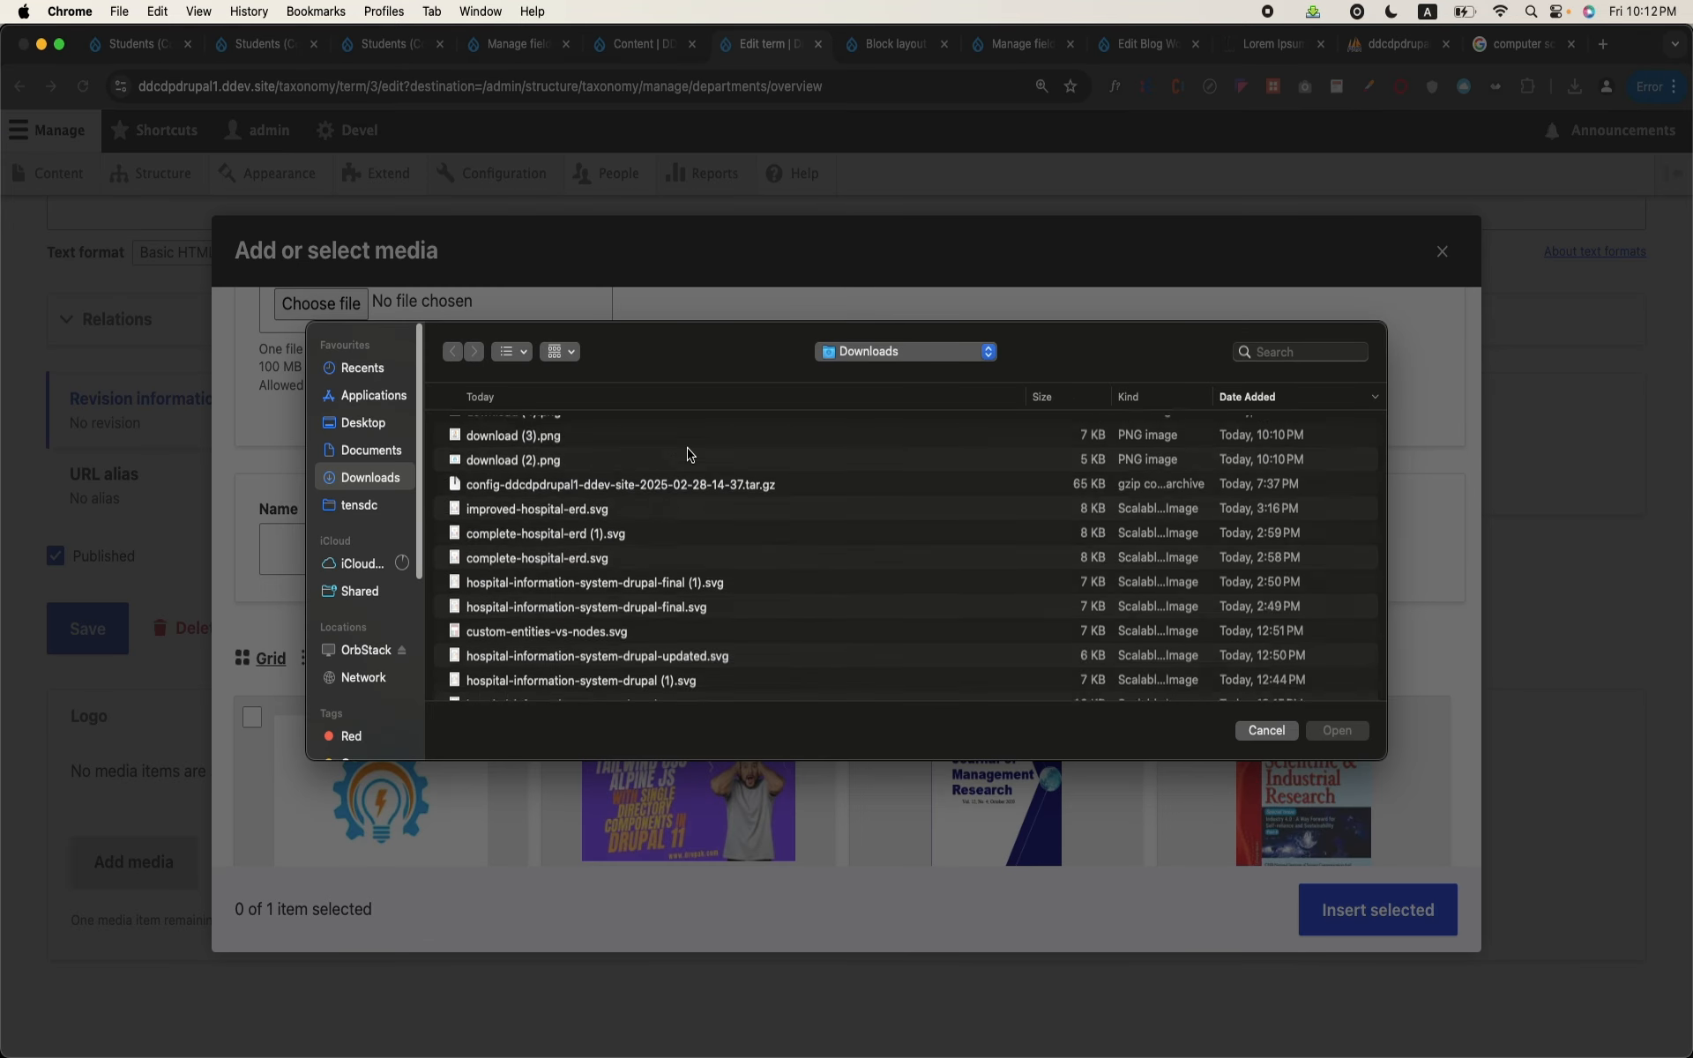
{"action": "left_click", "coordinate": [543, 434]}
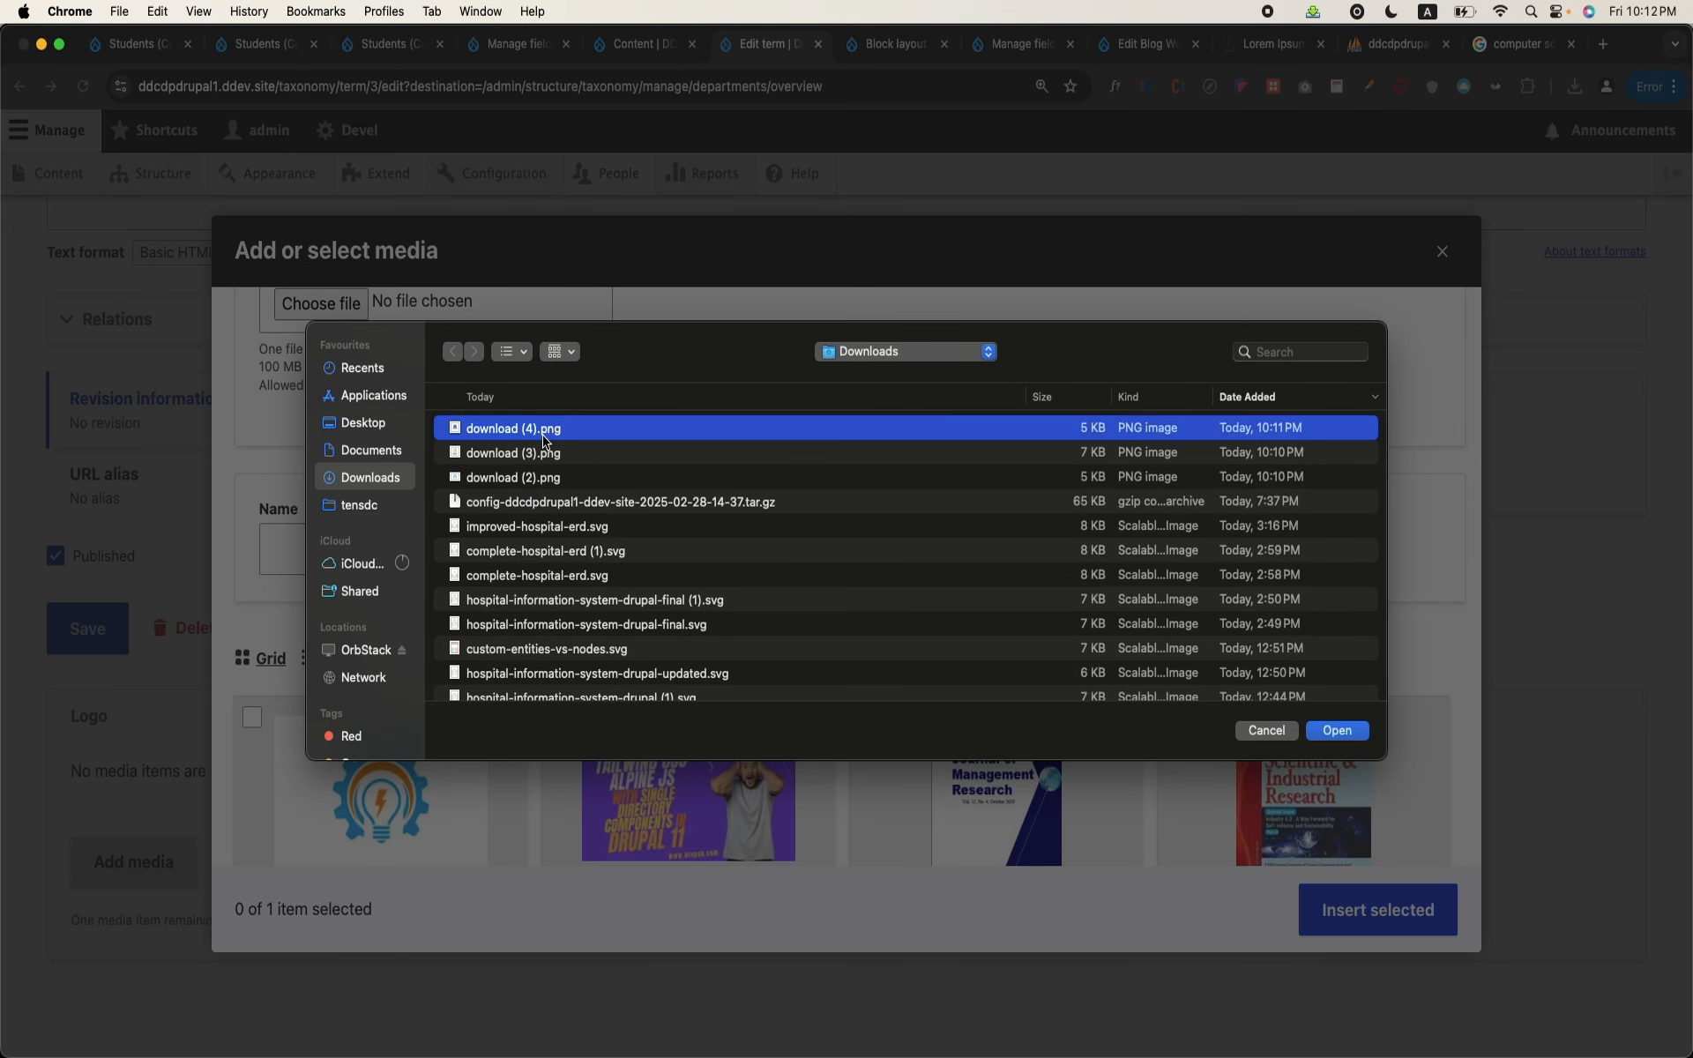
{"action": "double_click", "coordinate": [543, 433]}
Step: Give the uploaded image the alternative text "asdfsdf", insert it as the logo and save the Computer Science term
{"action": "left_click", "coordinate": [917, 617]}
{"action": "type", "text": "as"}
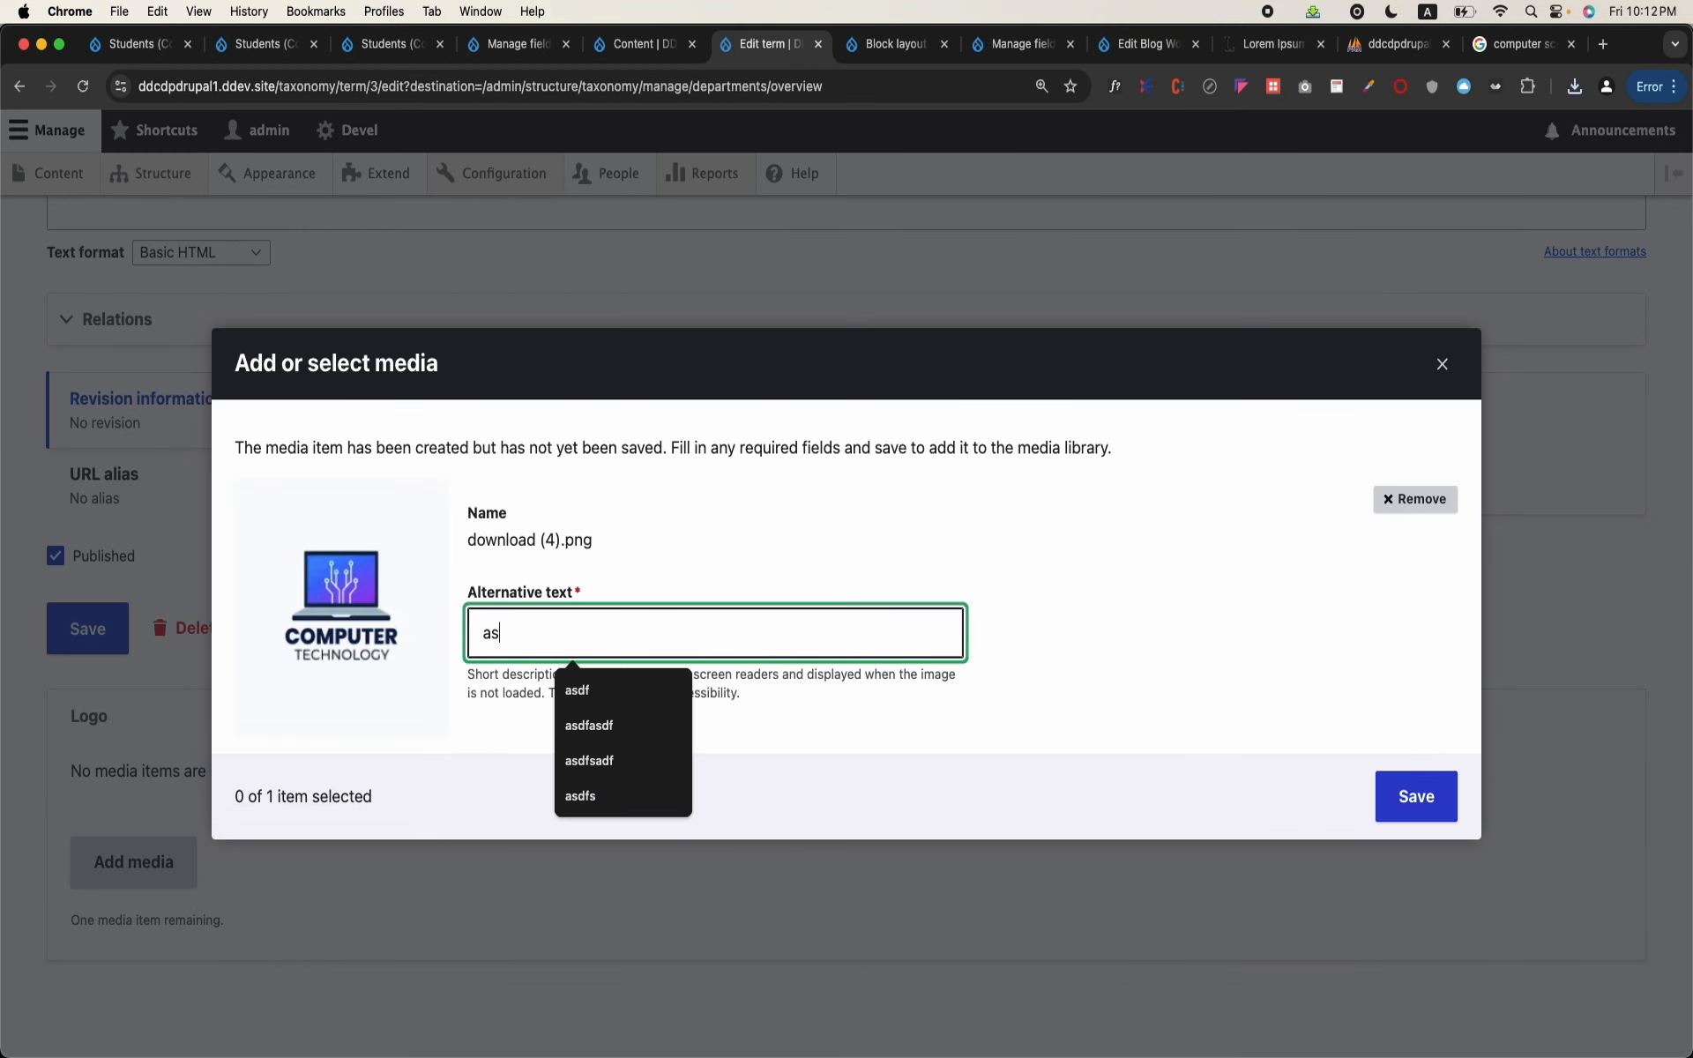
{"action": "type", "text": "dfsdf"}
{"action": "left_click", "coordinate": [1415, 797]}
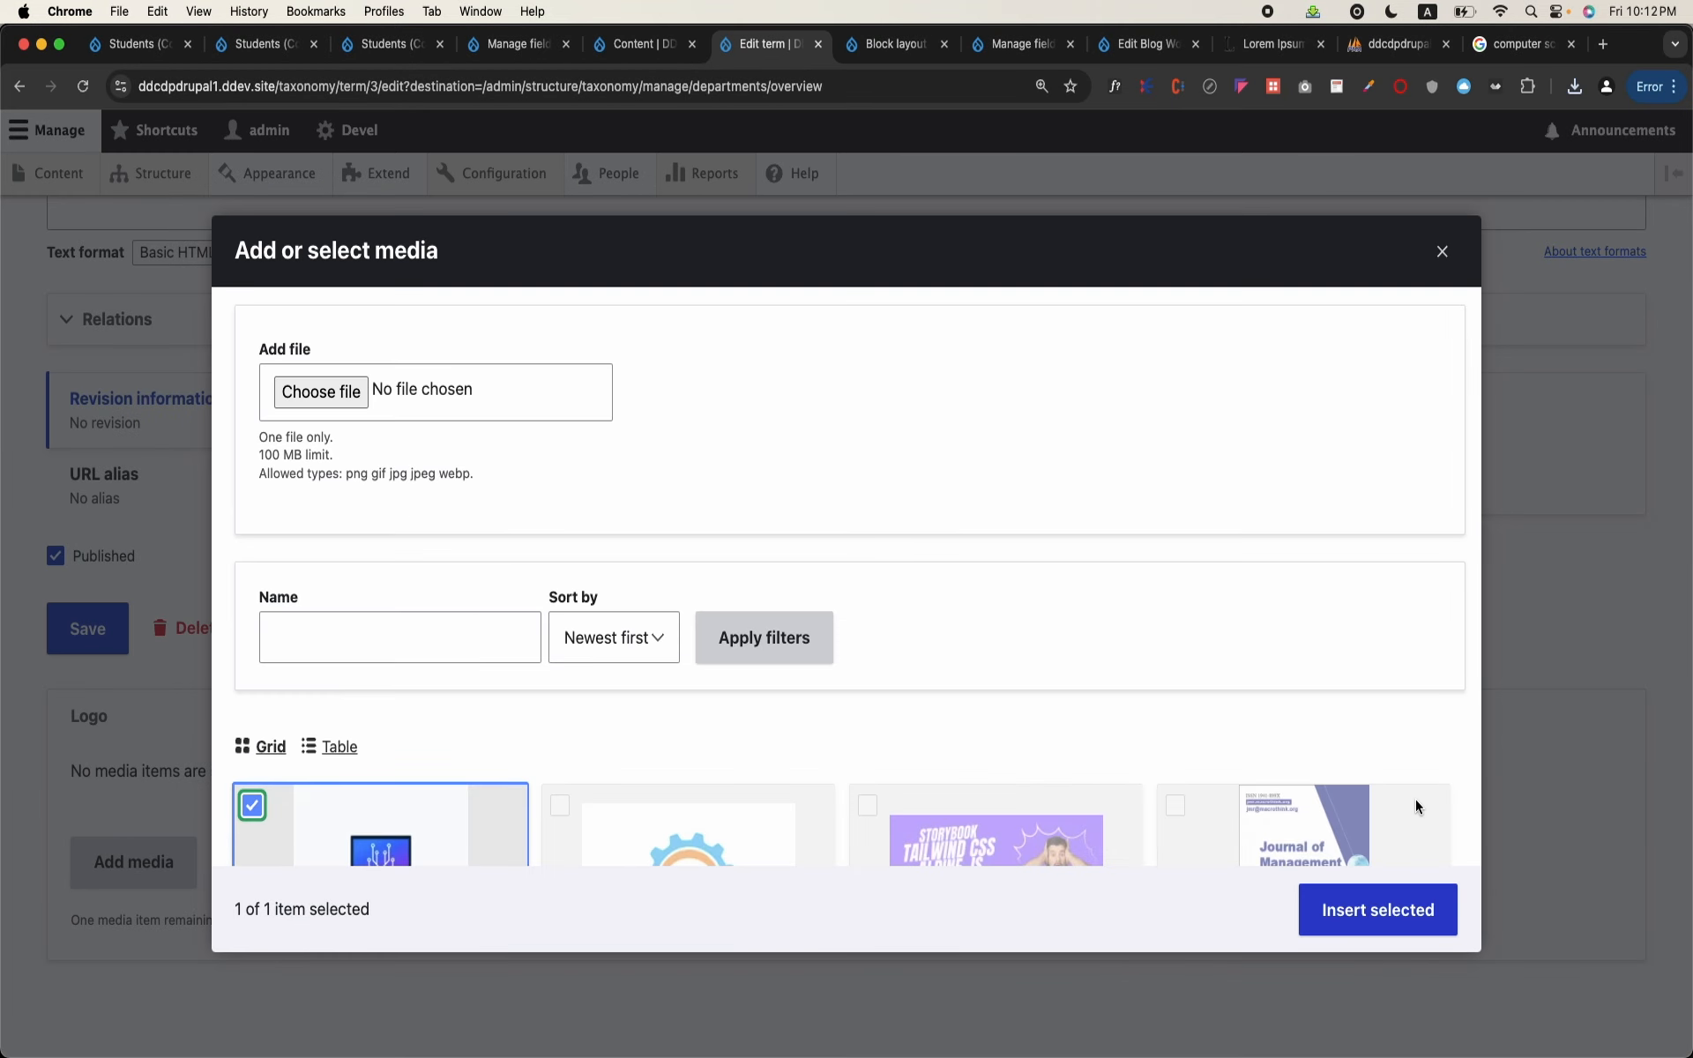
{"action": "left_click", "coordinate": [1380, 900]}
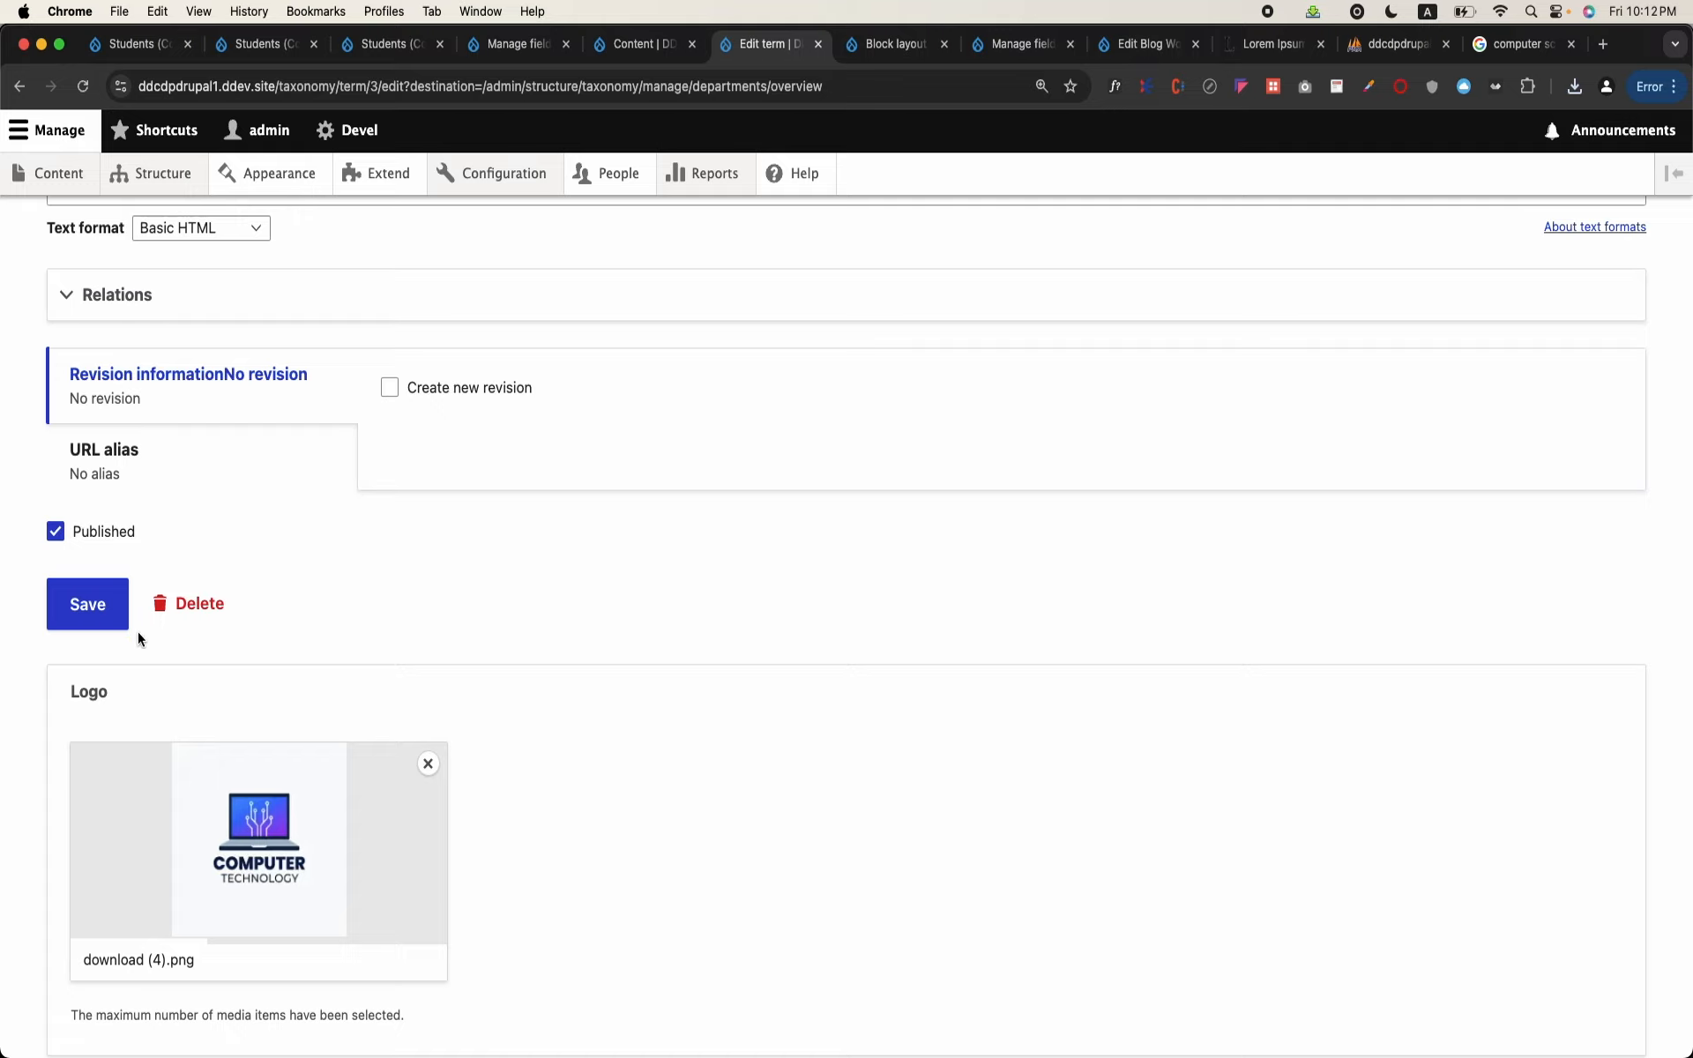
{"action": "left_click", "coordinate": [90, 613]}
{"action": "scroll", "coordinate": [514, 631], "scroll_direction": "down", "scroll_amount": 4}
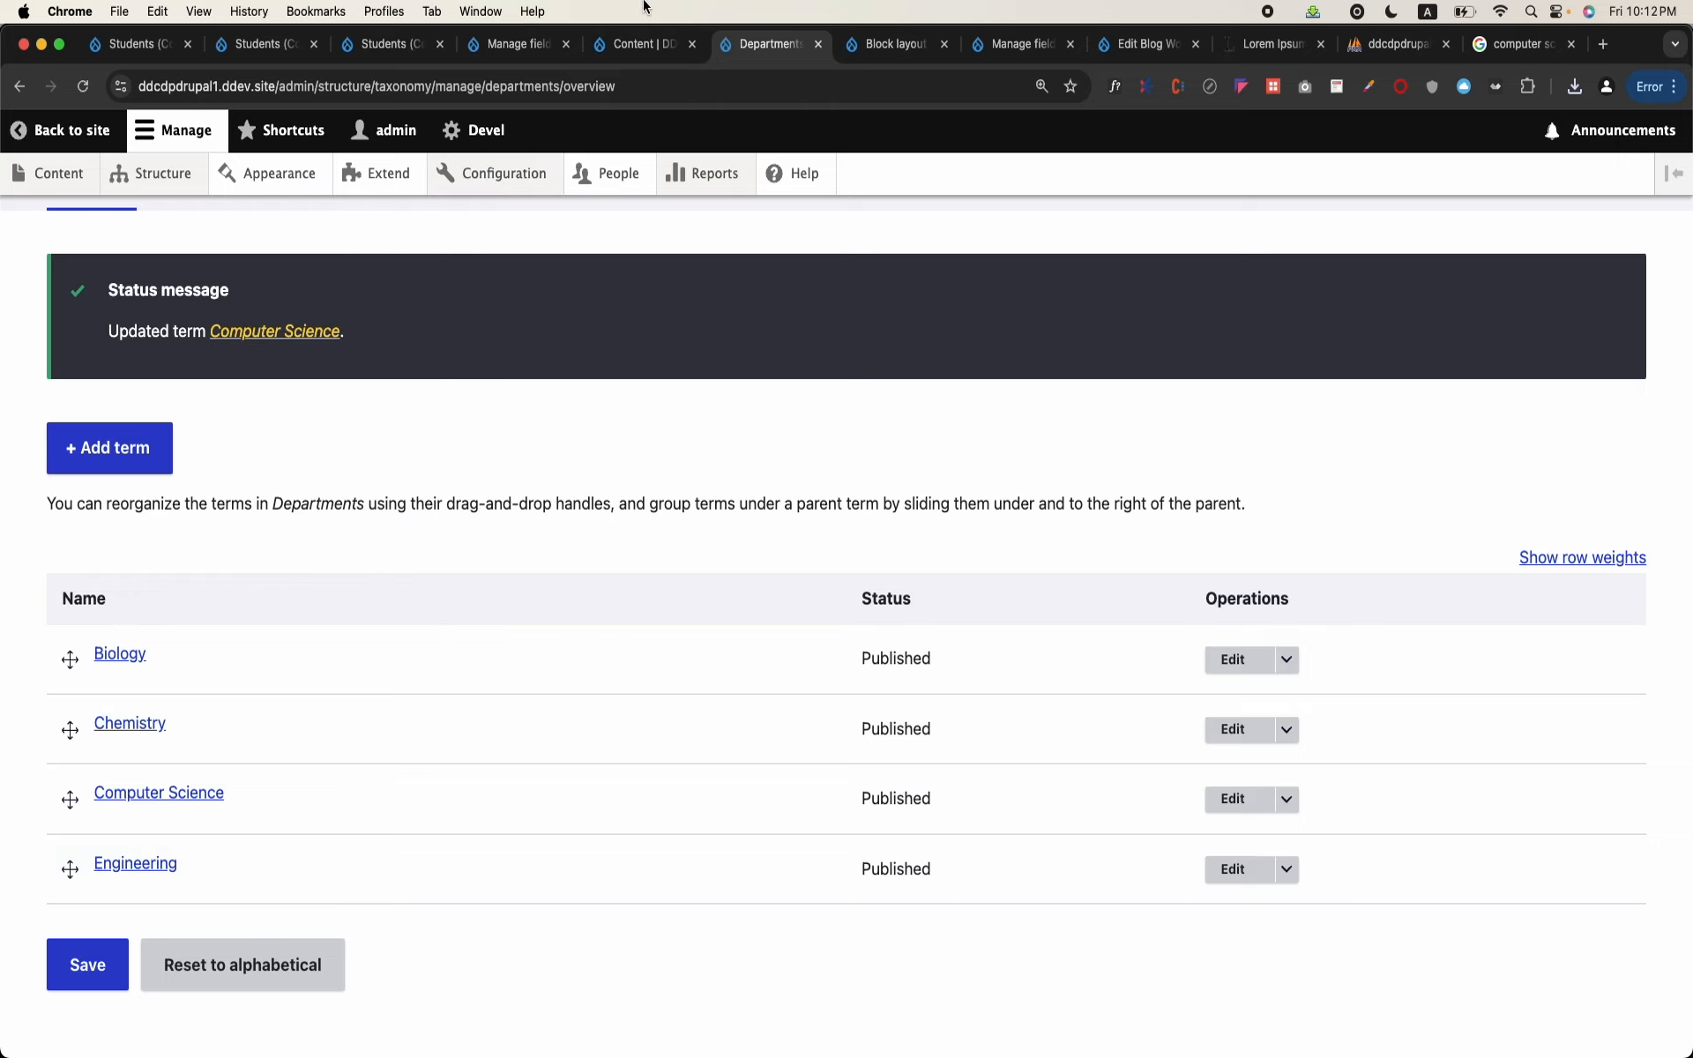
Step: Leave the Students view editor and open the site's admin/students page
{"action": "left_click", "coordinate": [650, 46]}
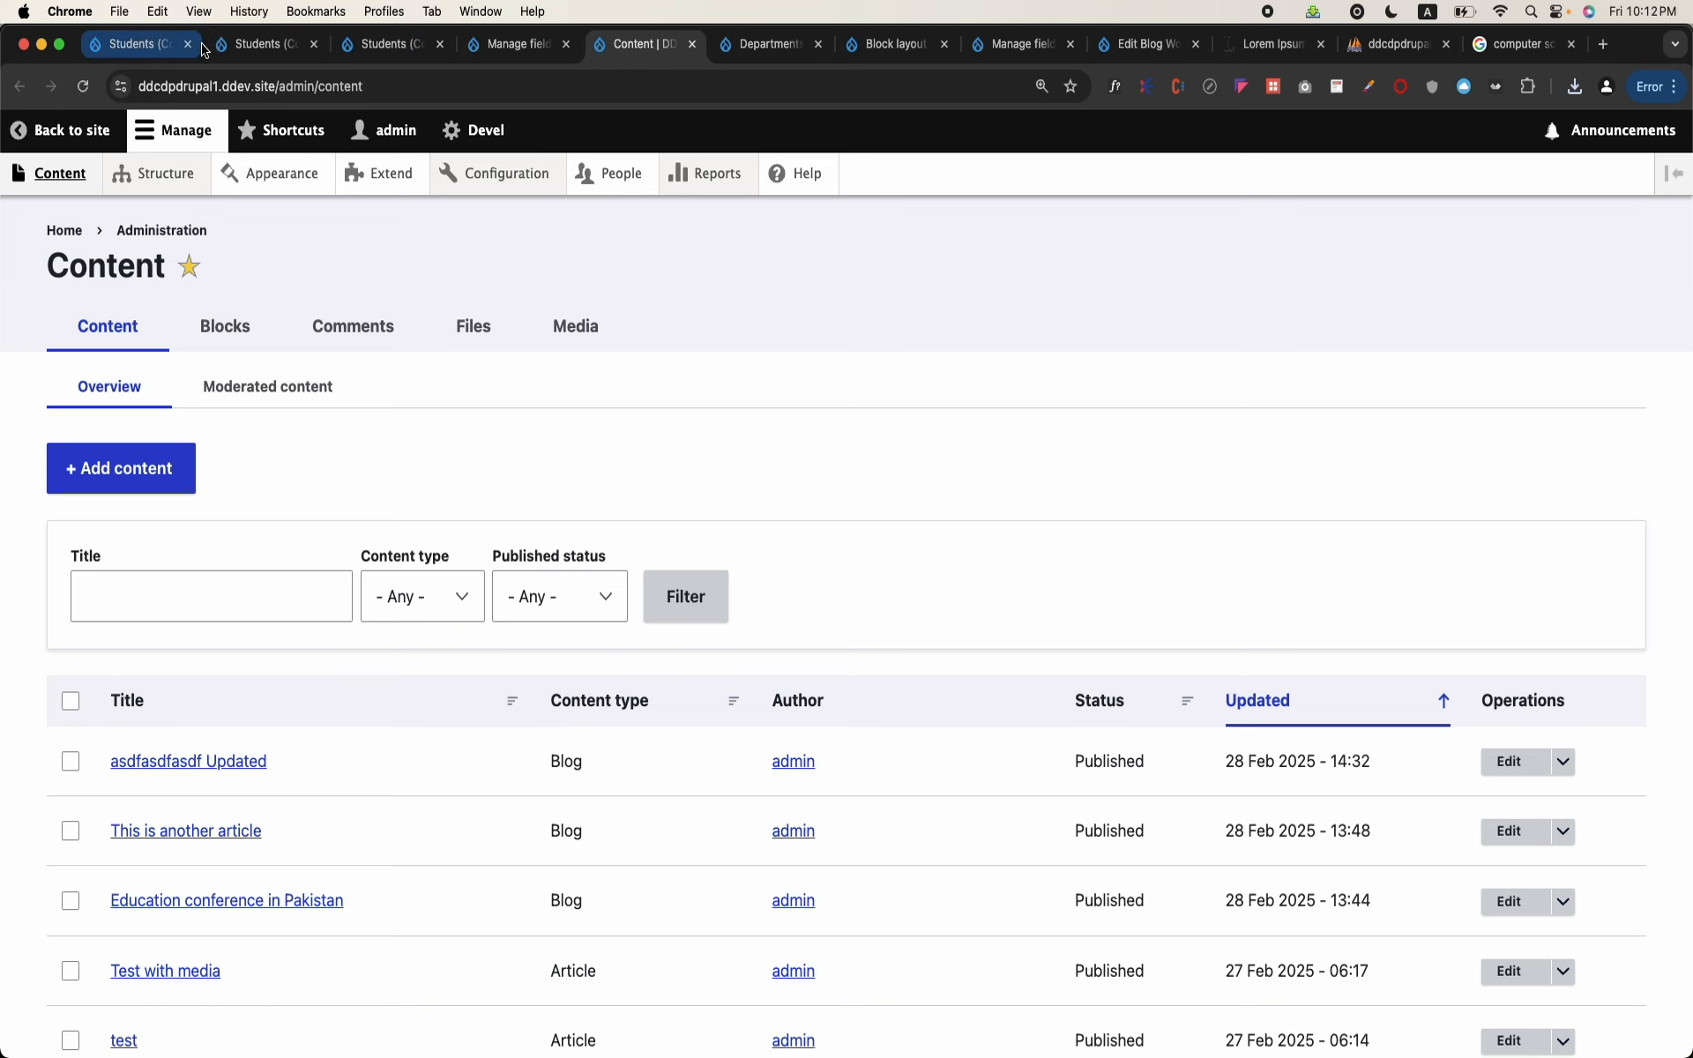
{"action": "left_click", "coordinate": [249, 46]}
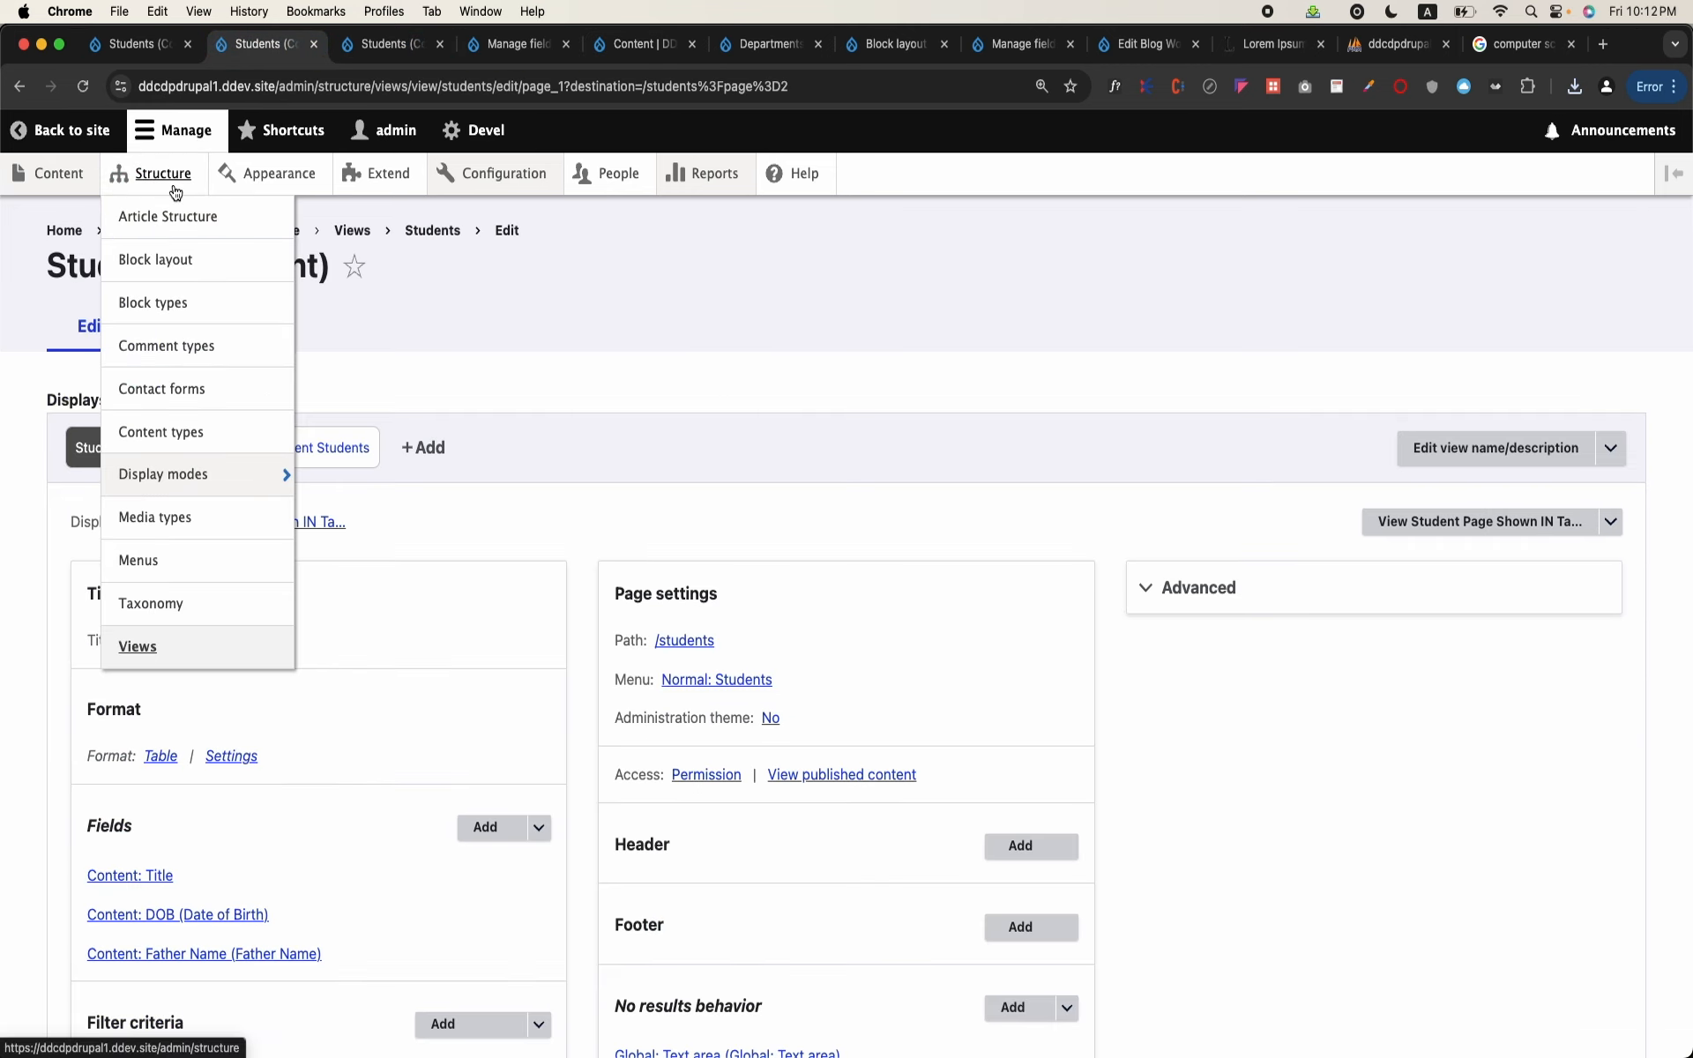
{"action": "left_click", "coordinate": [19, 85]}
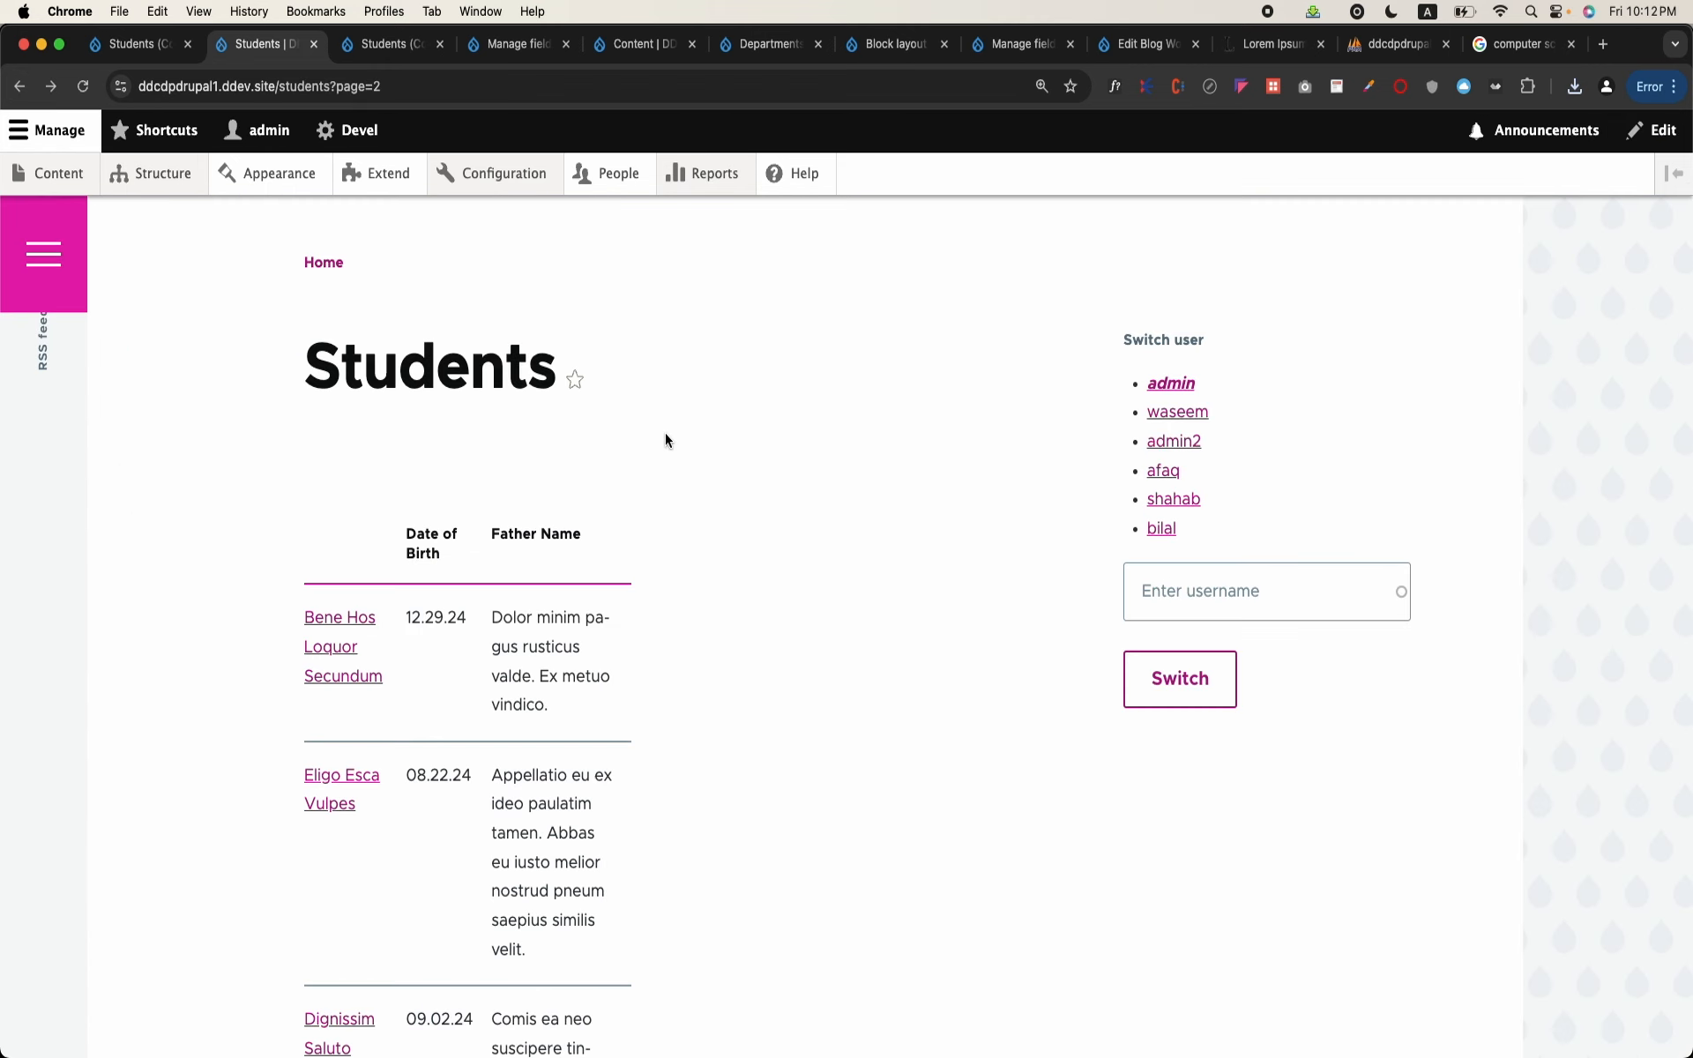
{"action": "double_click", "coordinate": [281, 85]}
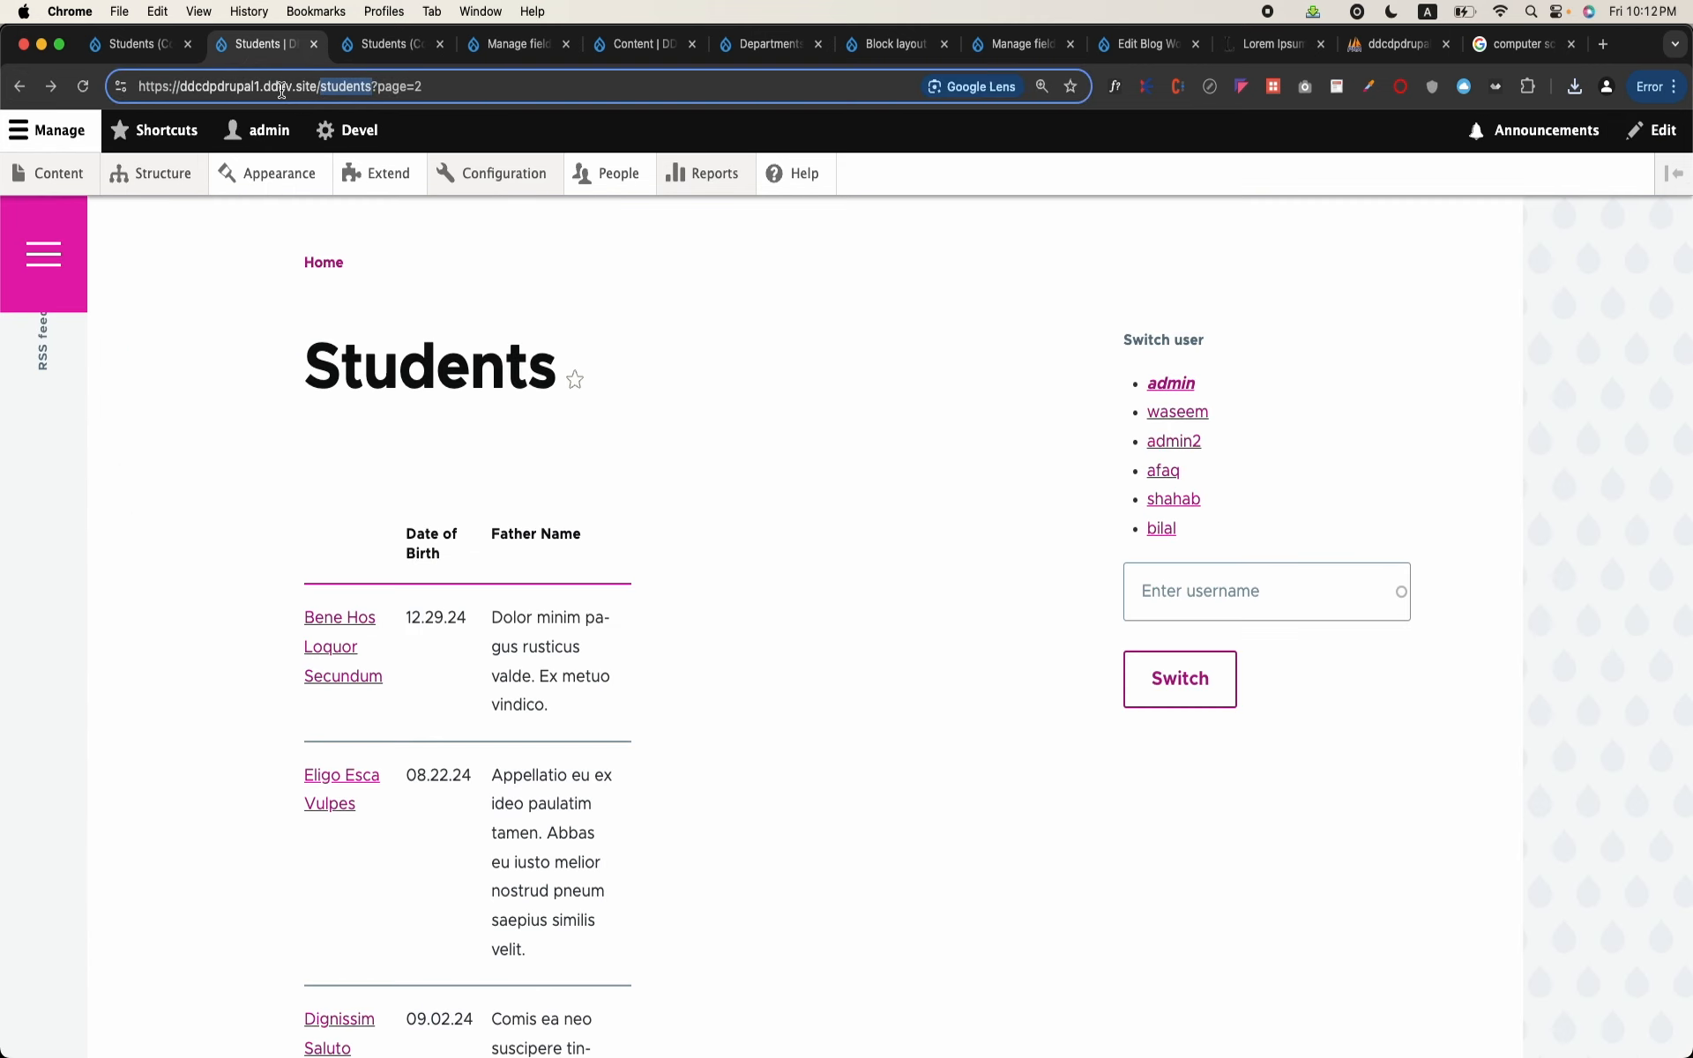
{"action": "type", "text": "admin/students"}
{"action": "key", "text": "Return"}
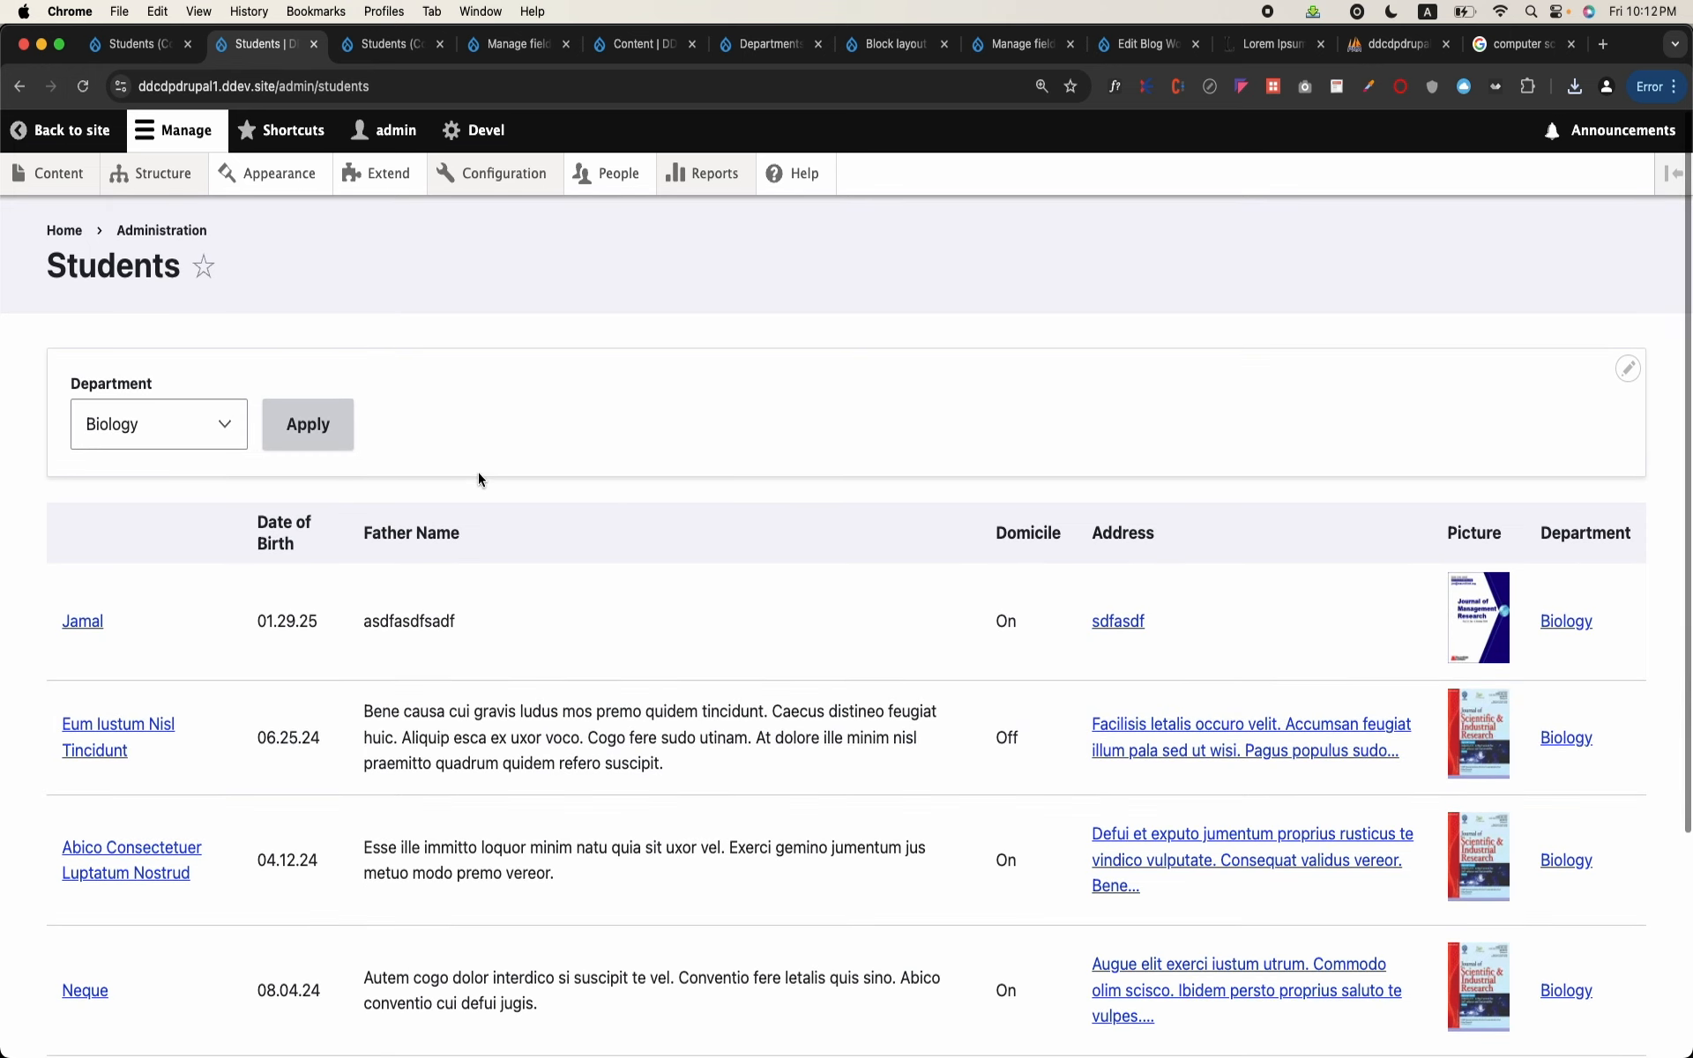
Step: Filter the administrative Students table by the Engineering department
{"action": "left_click", "coordinate": [246, 438]}
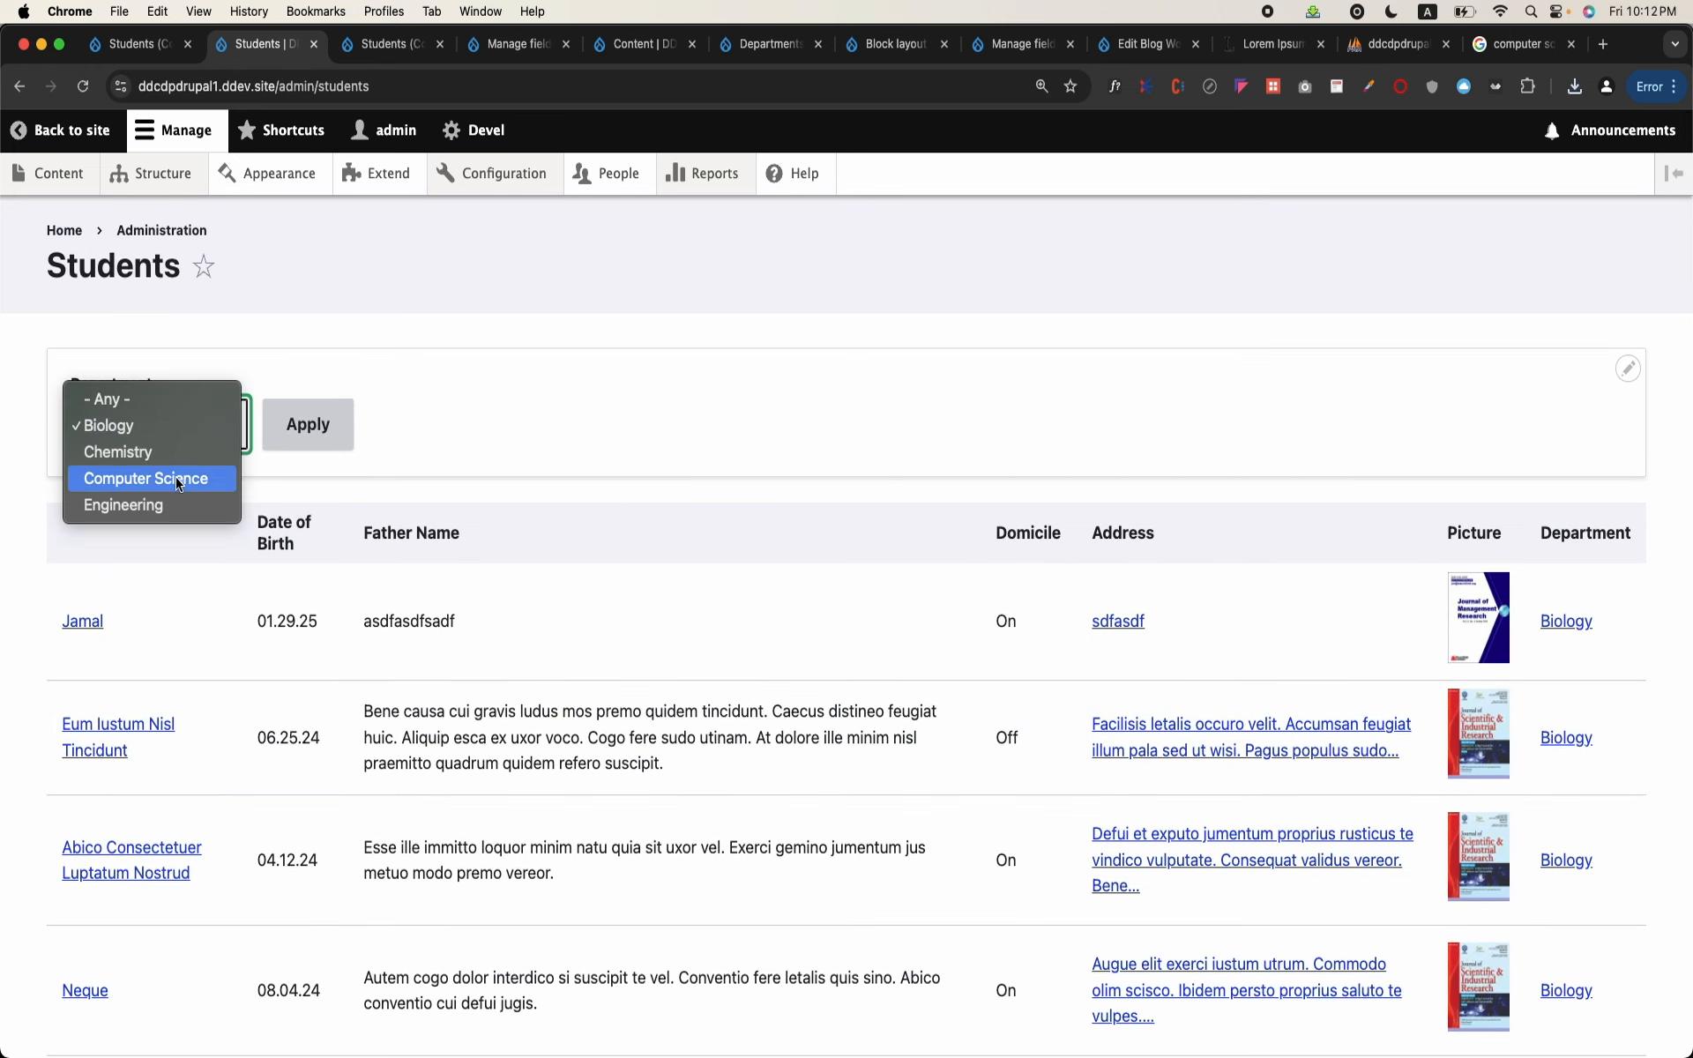
{"action": "left_click", "coordinate": [158, 505]}
{"action": "left_click", "coordinate": [288, 415]}
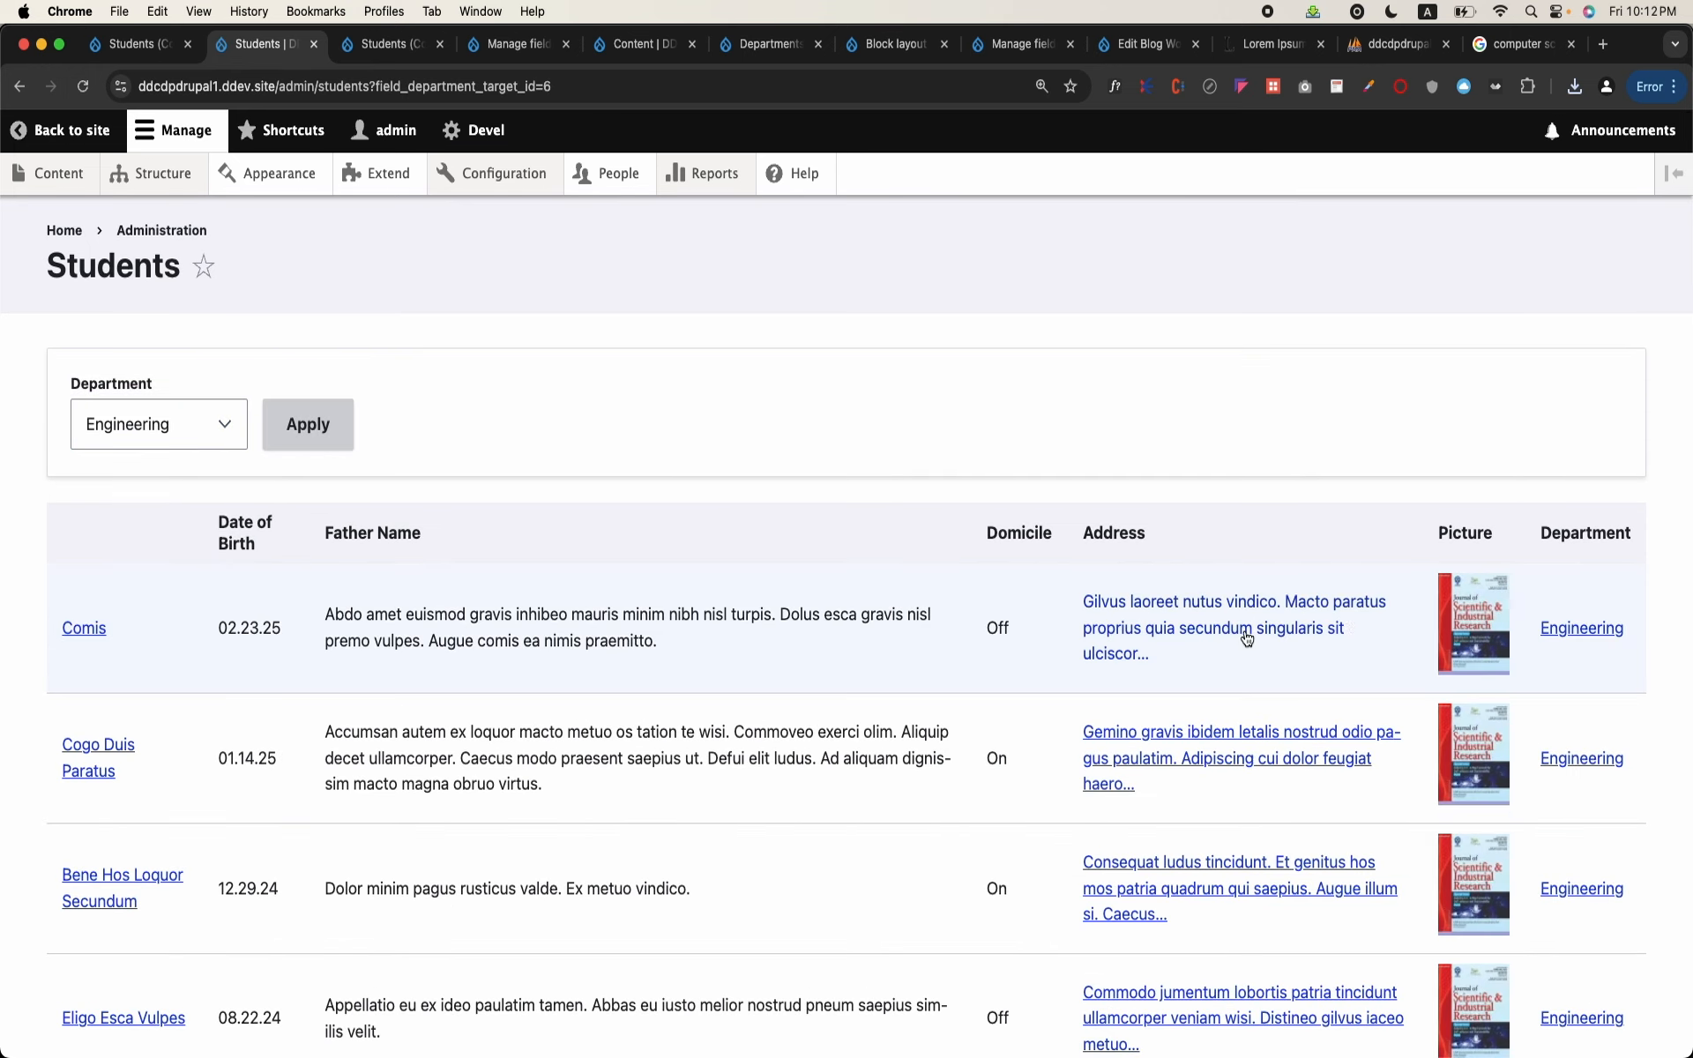
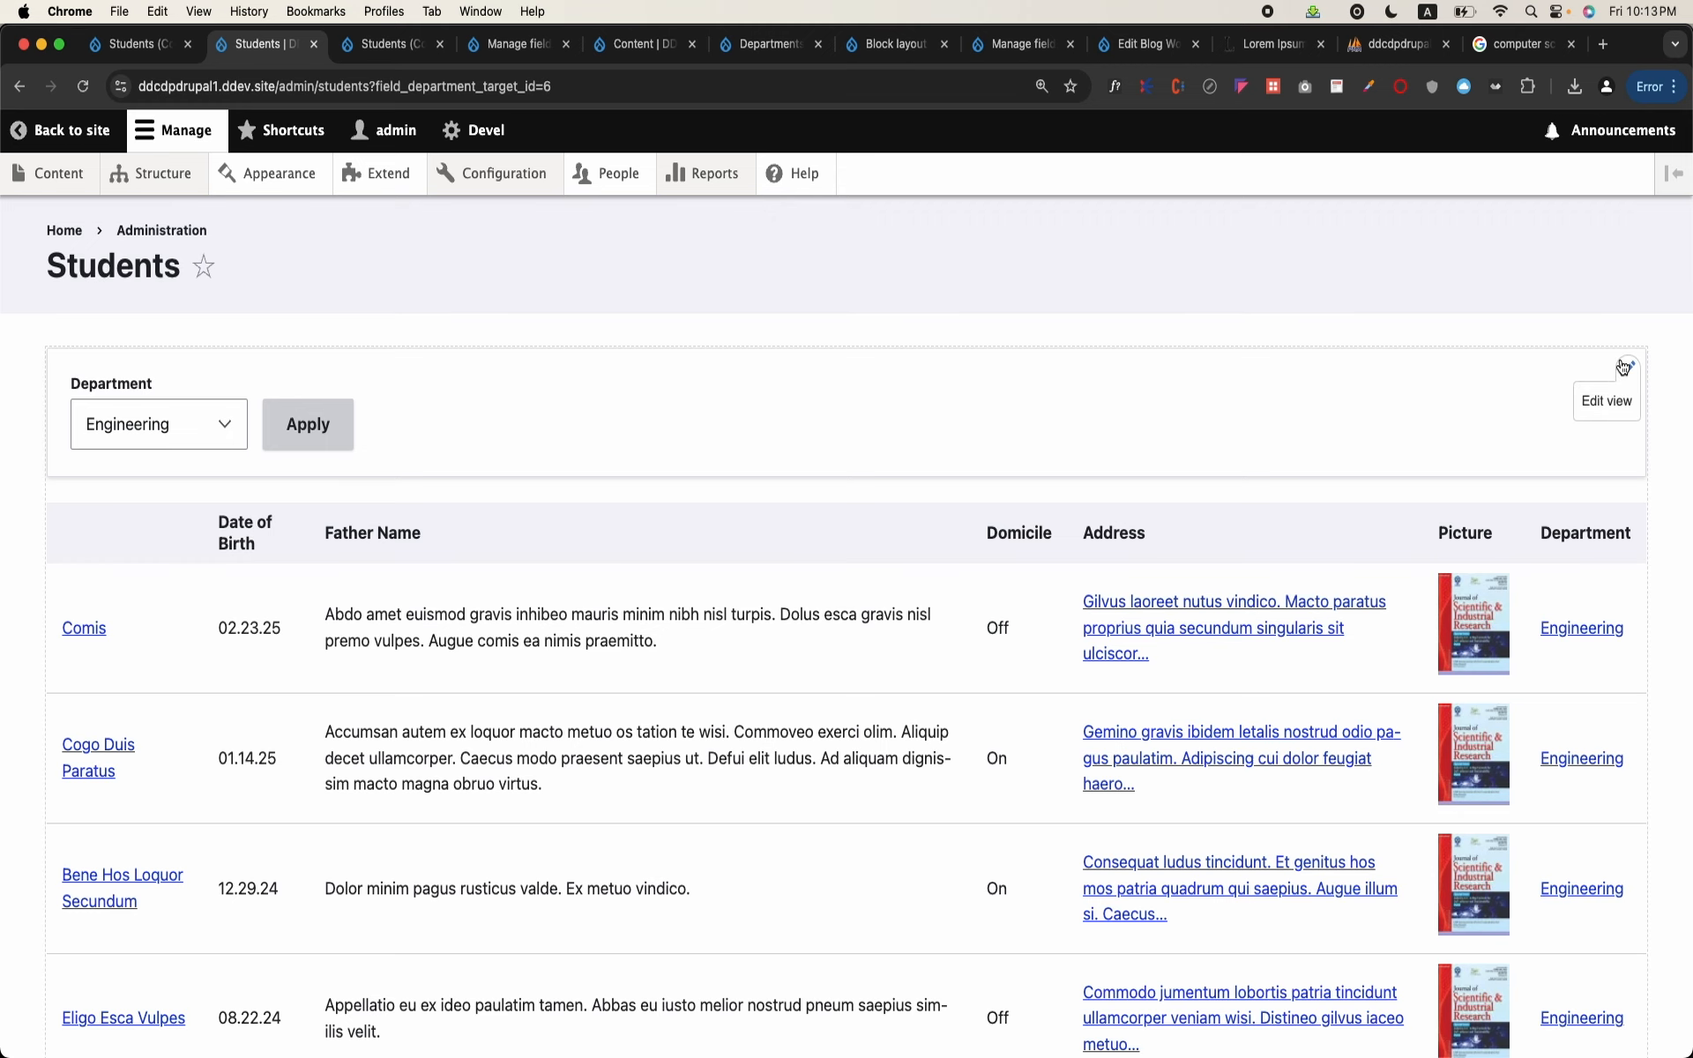
Step: Open the Students view for editing from its admin page and expand the advanced settings
{"action": "left_click", "coordinate": [1607, 398]}
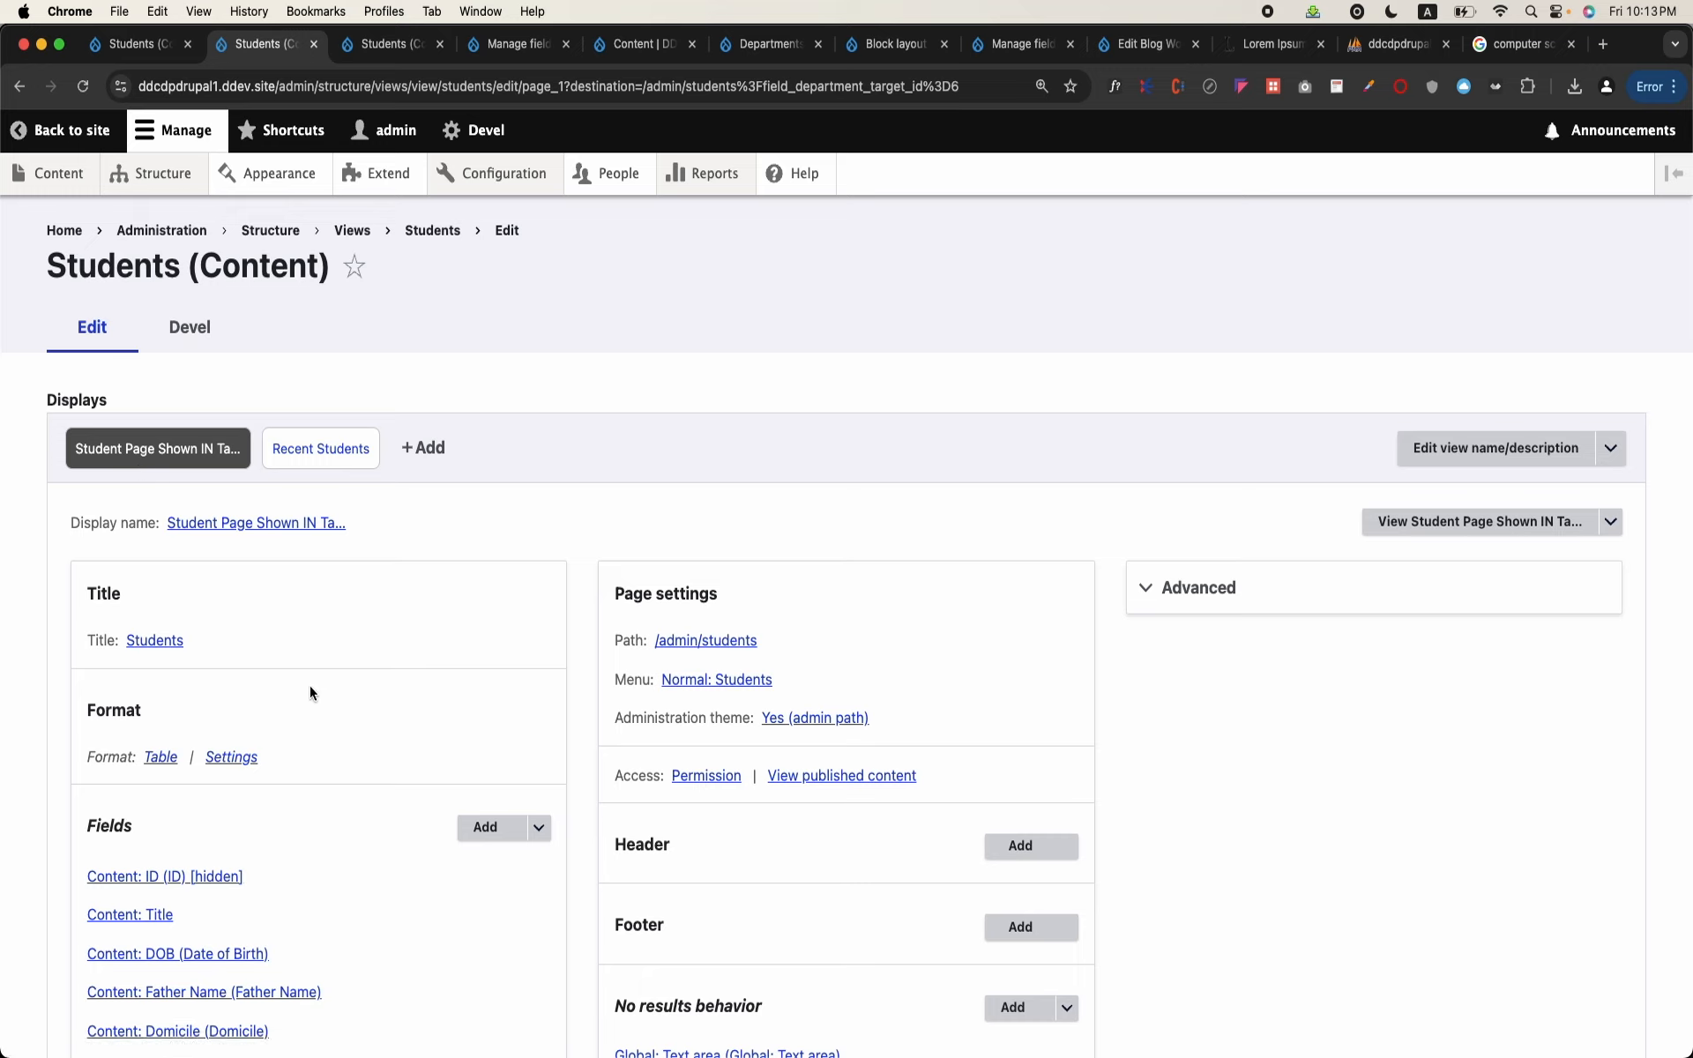
{"action": "left_click", "coordinate": [1166, 591]}
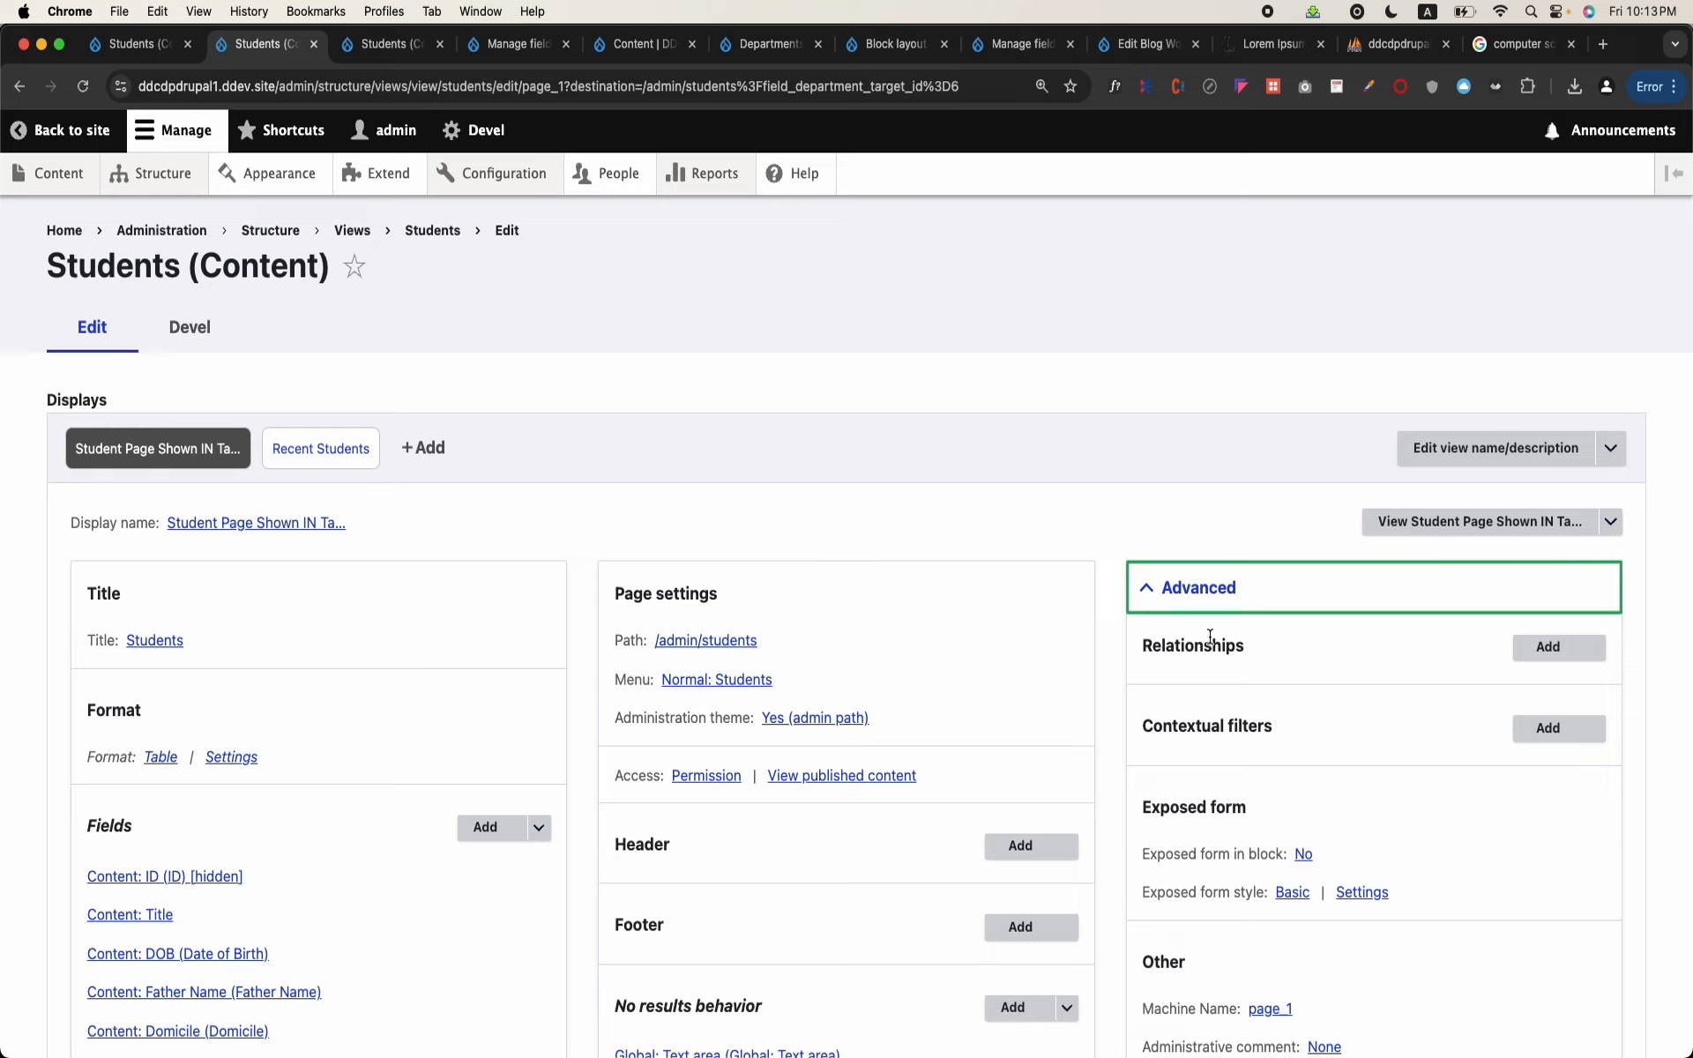
{"action": "scroll", "coordinate": [759, 710], "scroll_direction": "down", "scroll_amount": 3}
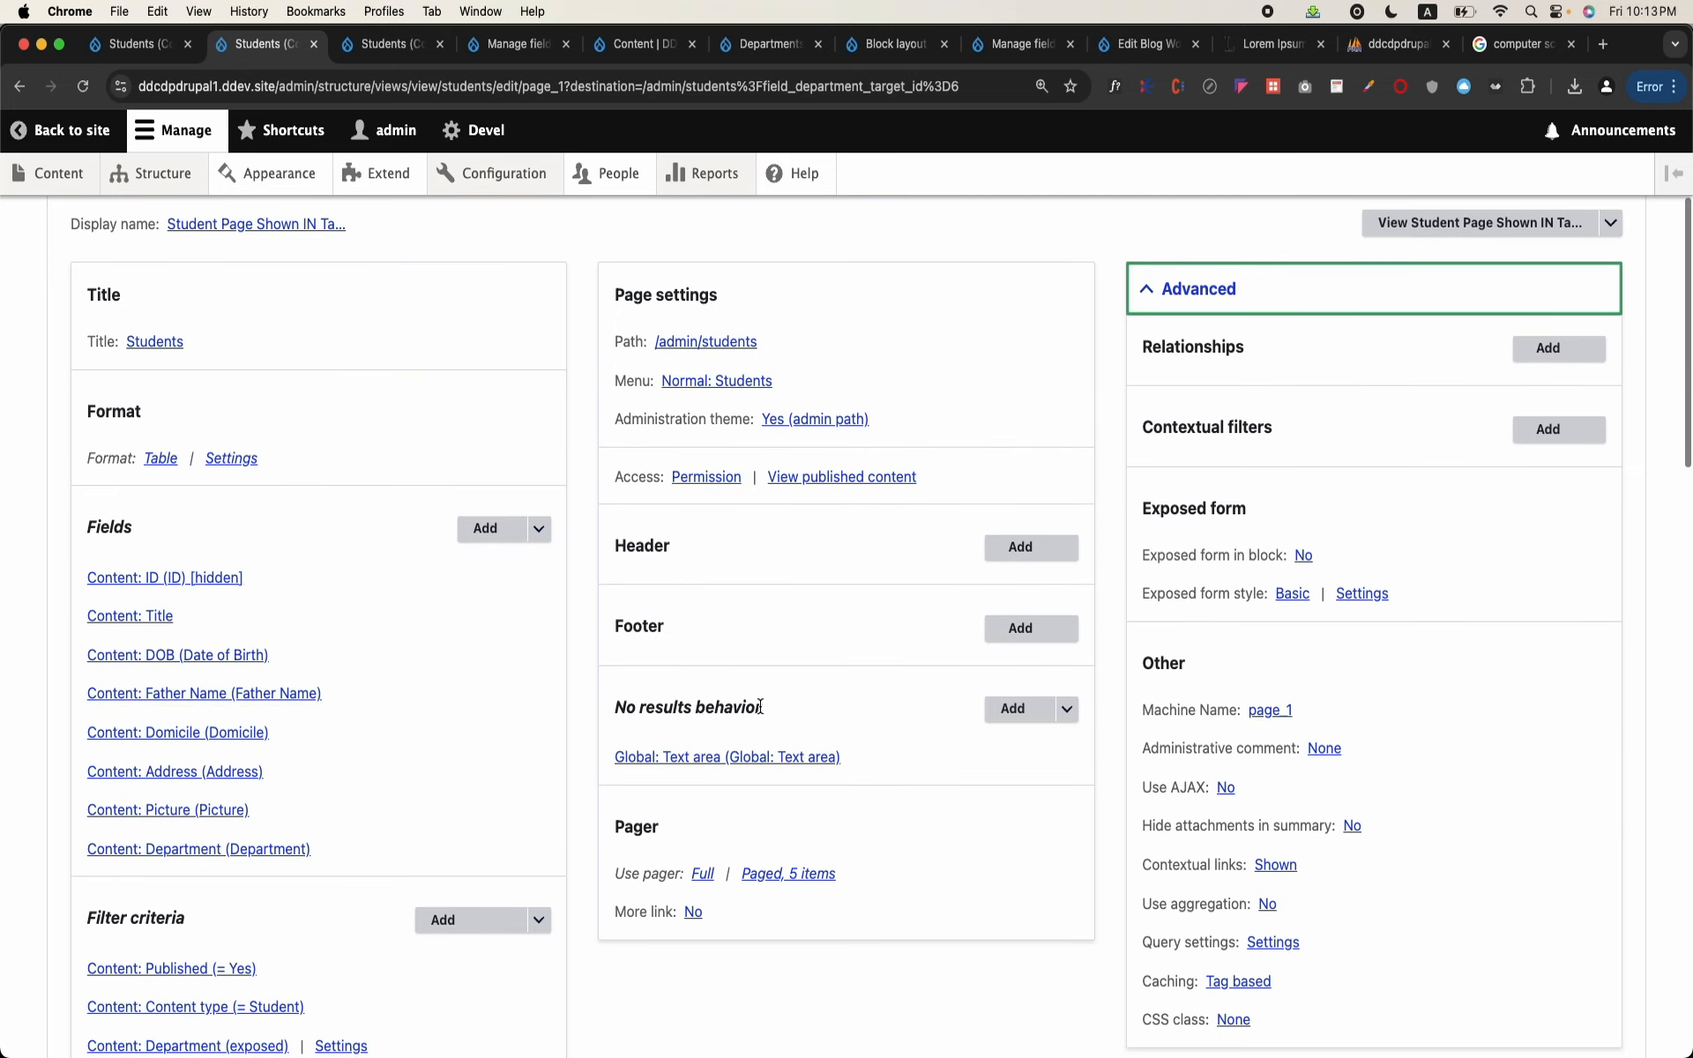
Step: Search the fields available to the student table page for "logo", check the category options, and close without adding a field
{"action": "left_click", "coordinate": [481, 530]}
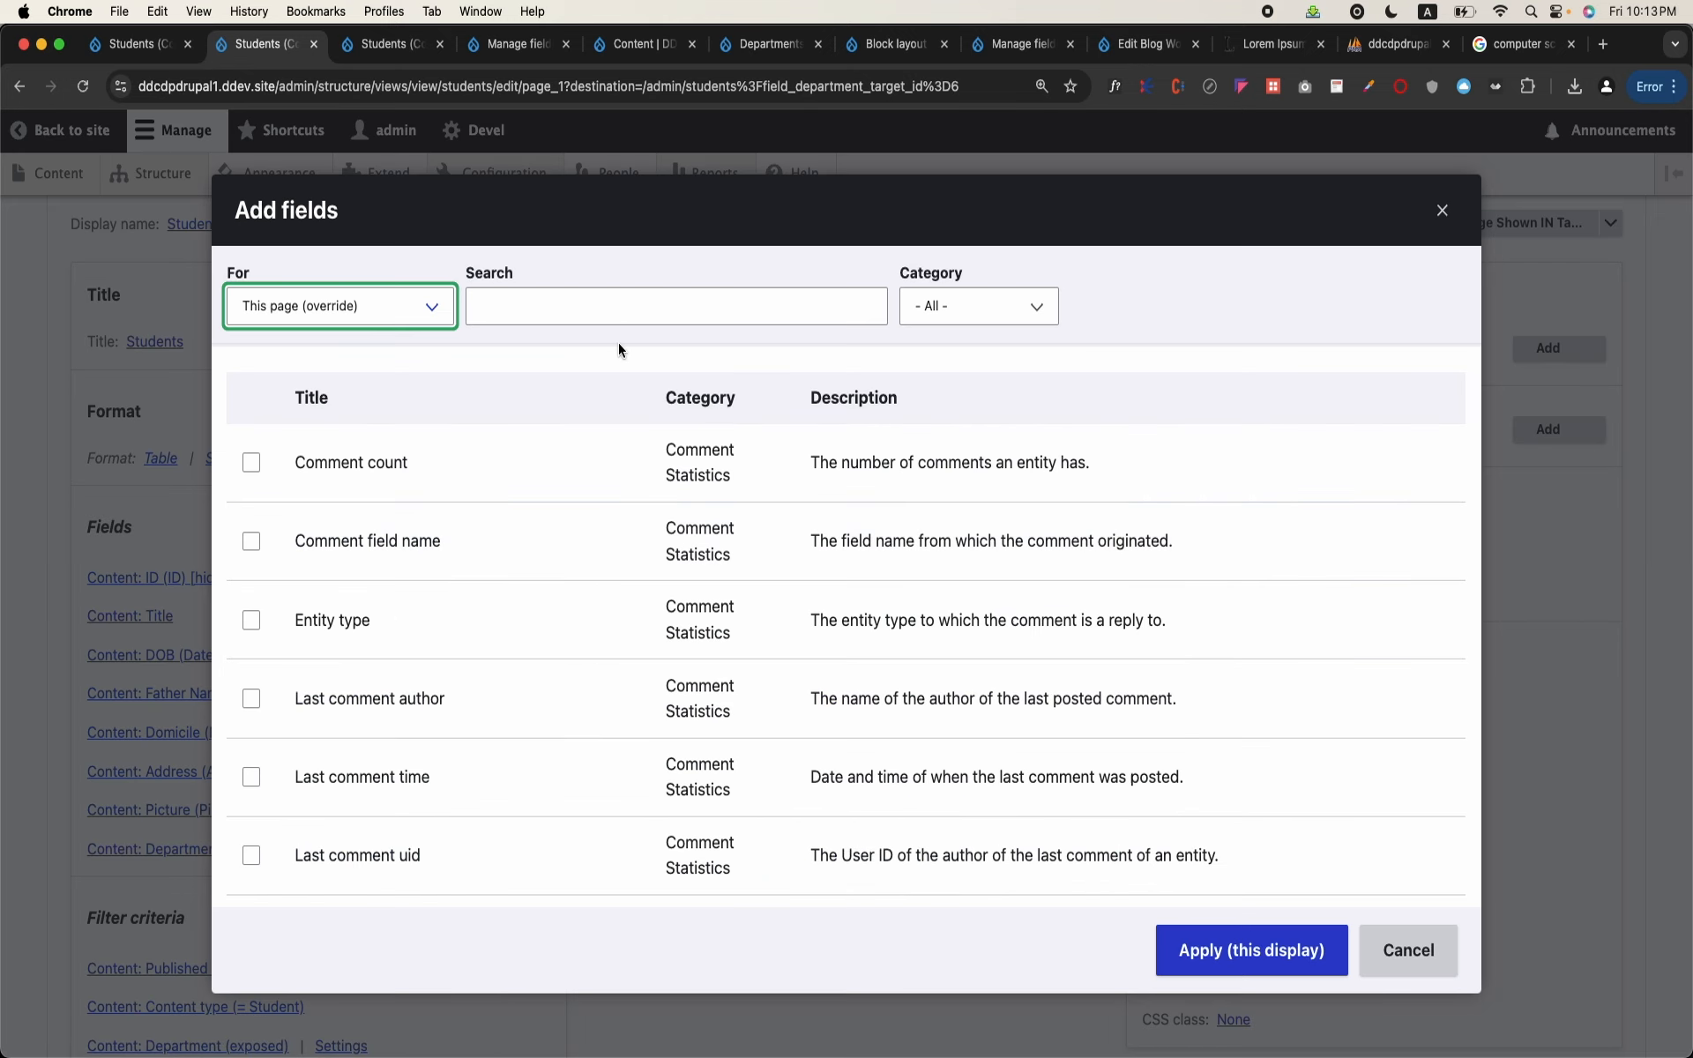
{"action": "left_click", "coordinate": [654, 314]}
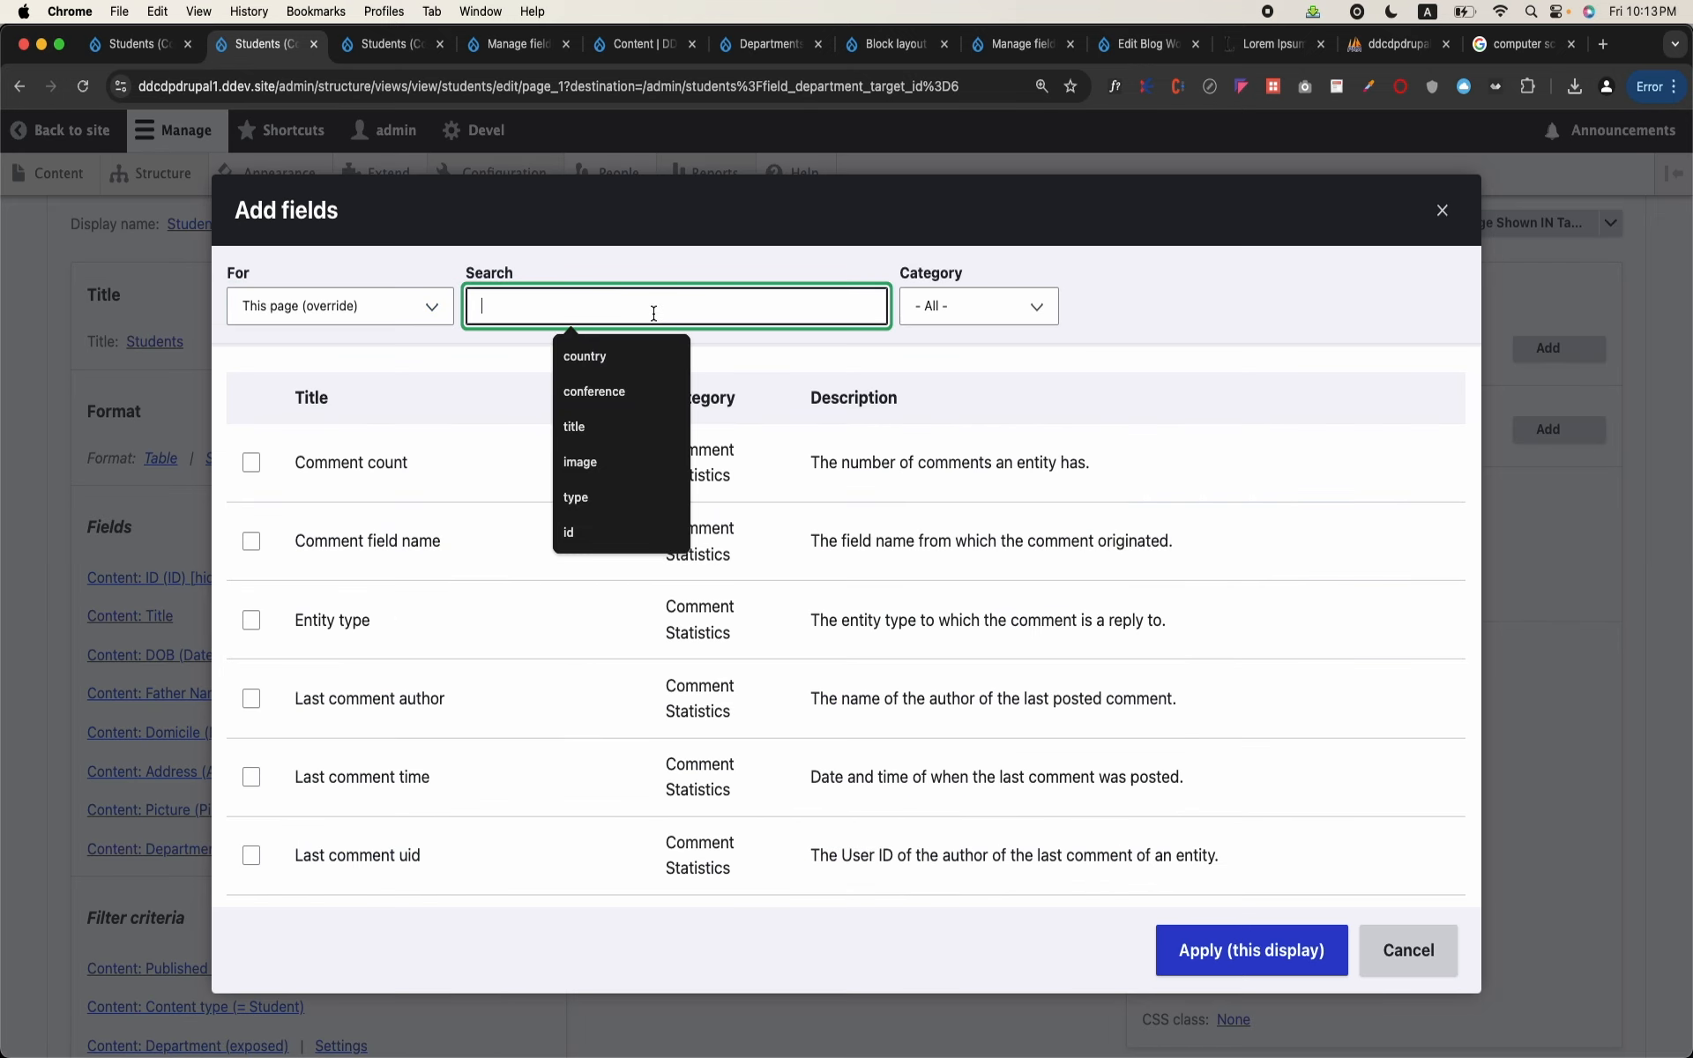
{"action": "type", "text": "logo"}
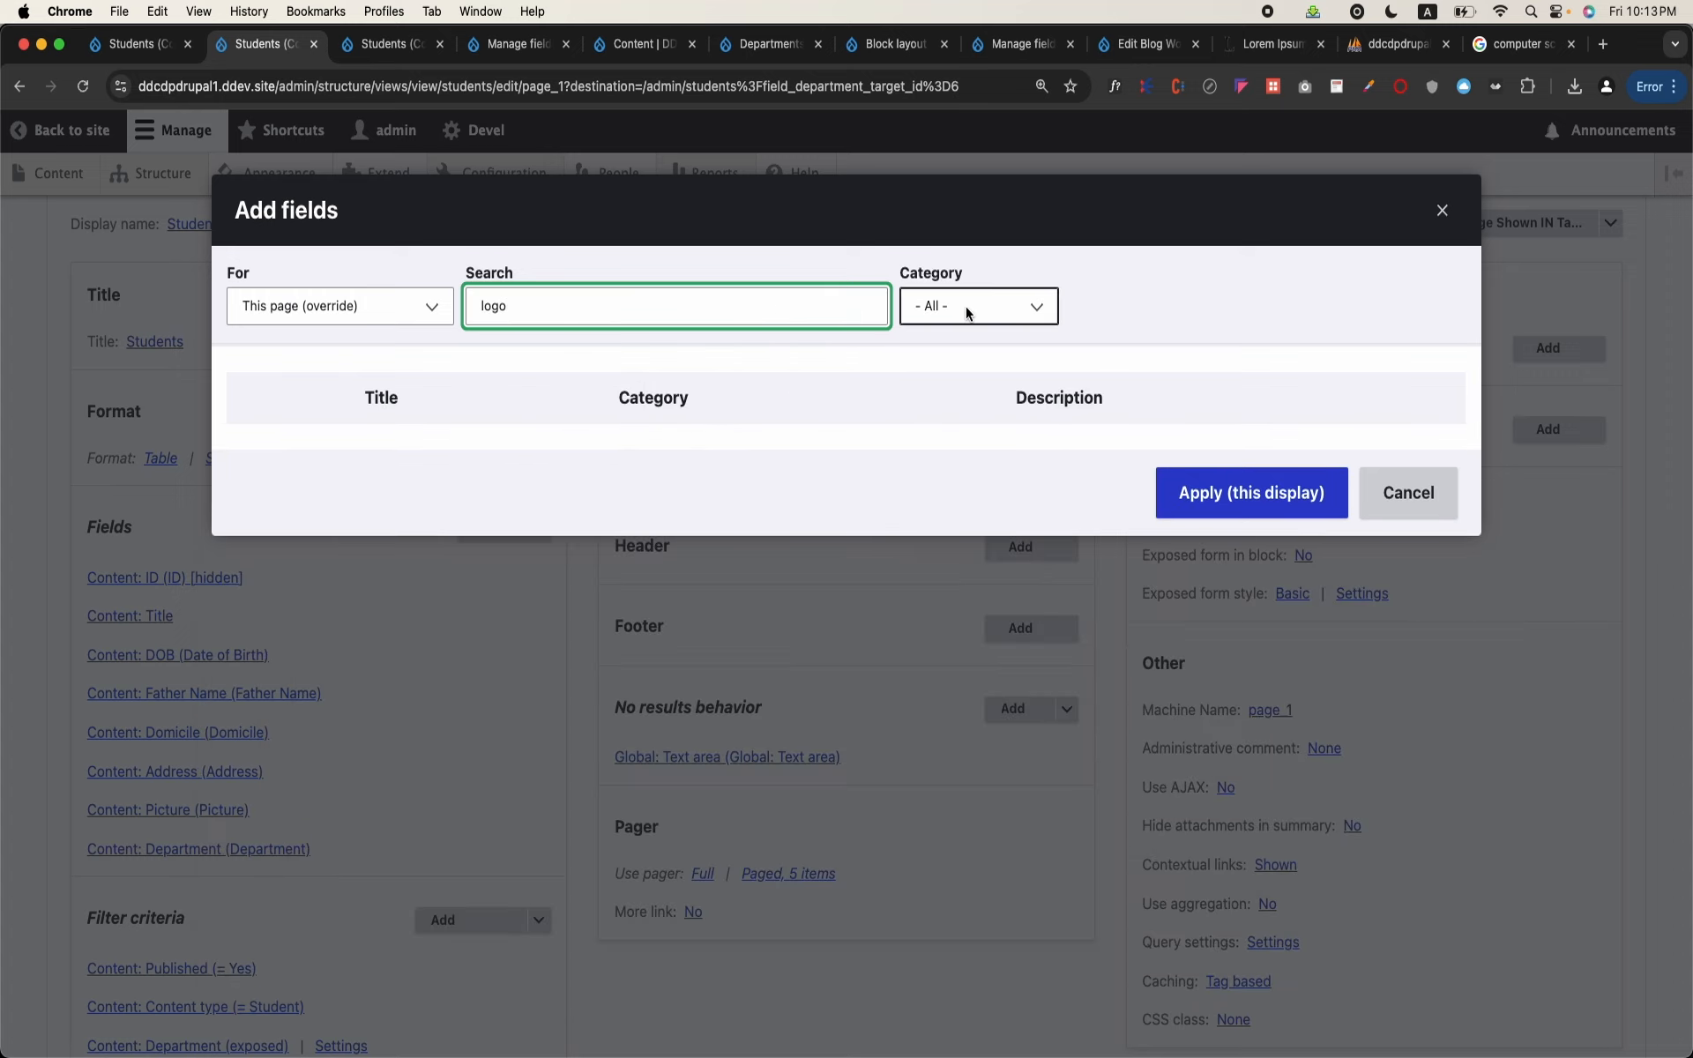
{"action": "left_click", "coordinate": [967, 313]}
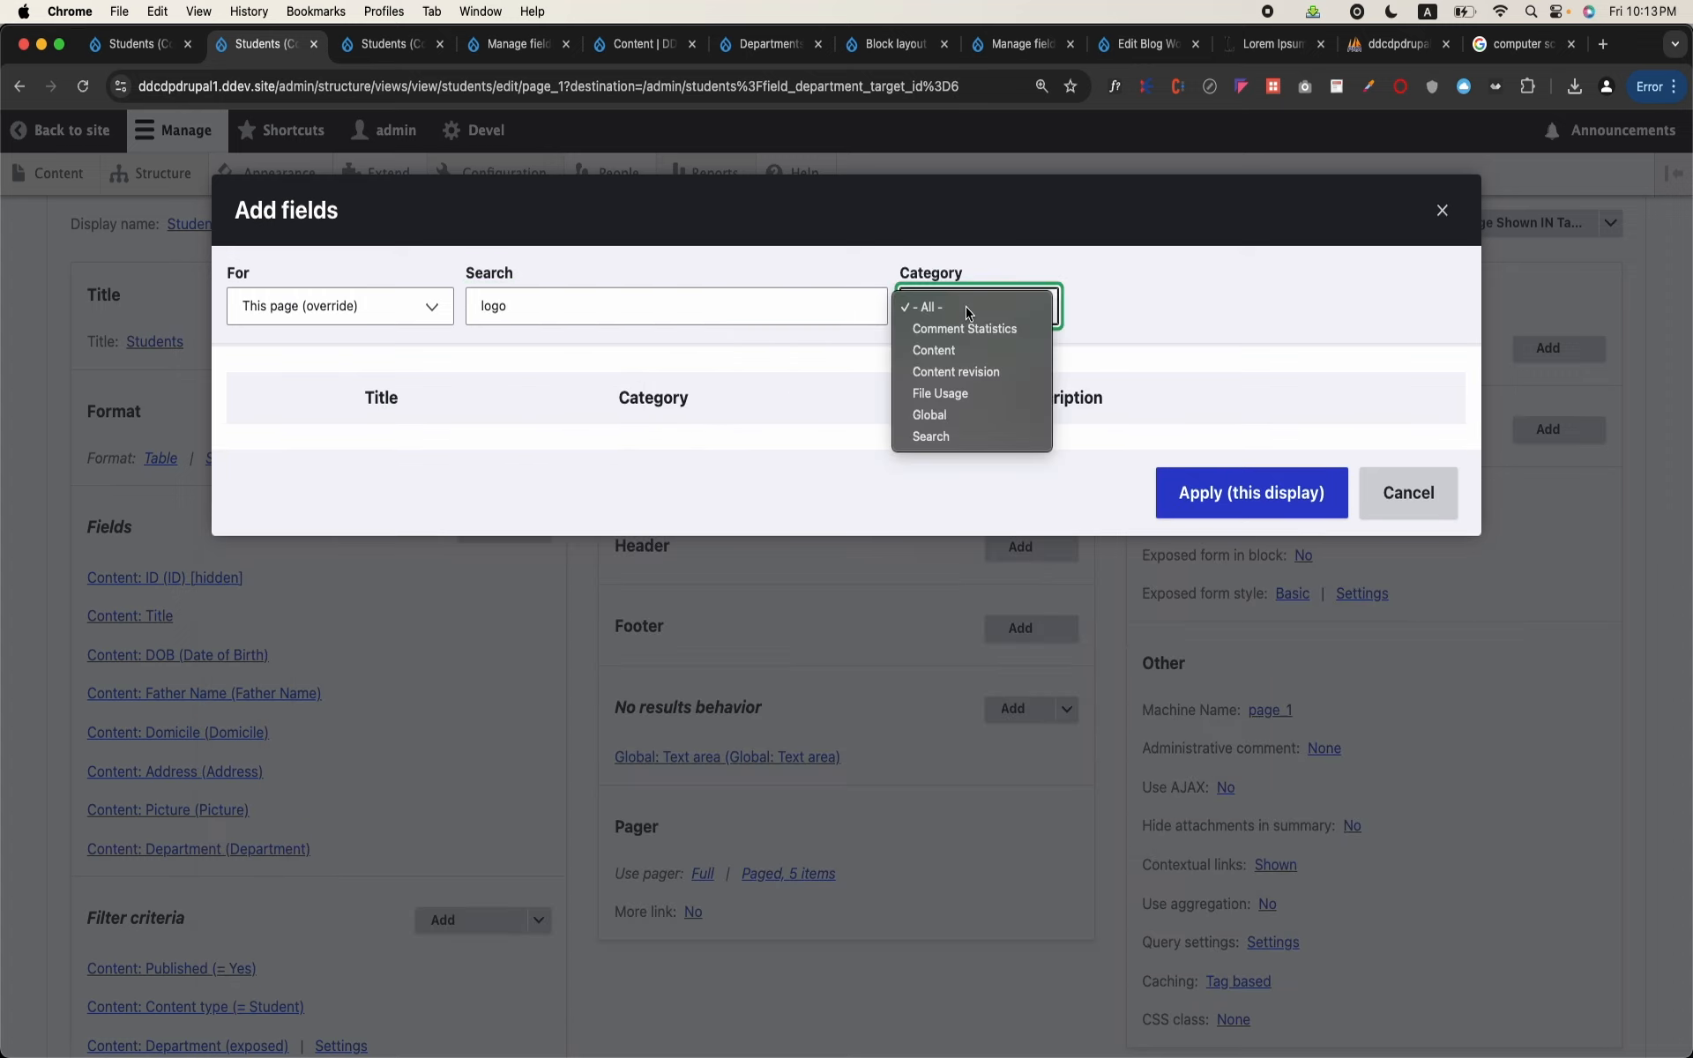
{"action": "left_click", "coordinate": [1265, 332]}
{"action": "left_click", "coordinate": [1380, 491]}
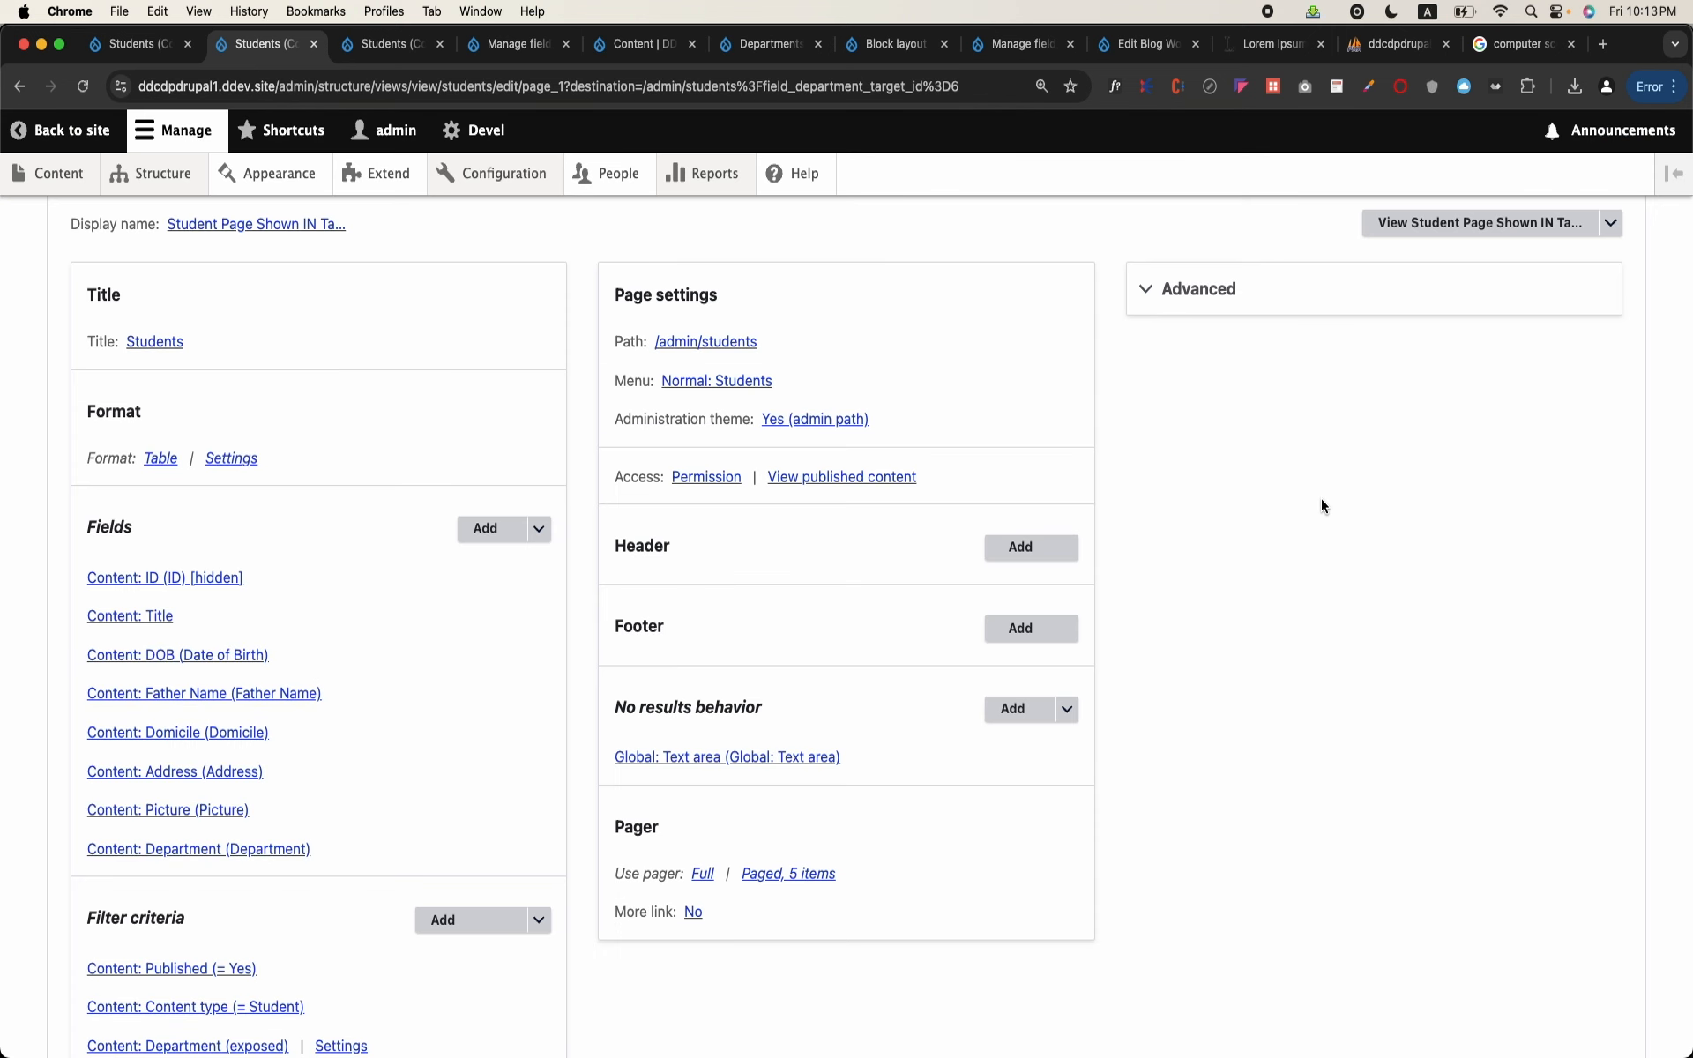
Step: Expand the advanced settings and open the list of relationships that can be added to the view
{"action": "left_click", "coordinate": [1227, 305]}
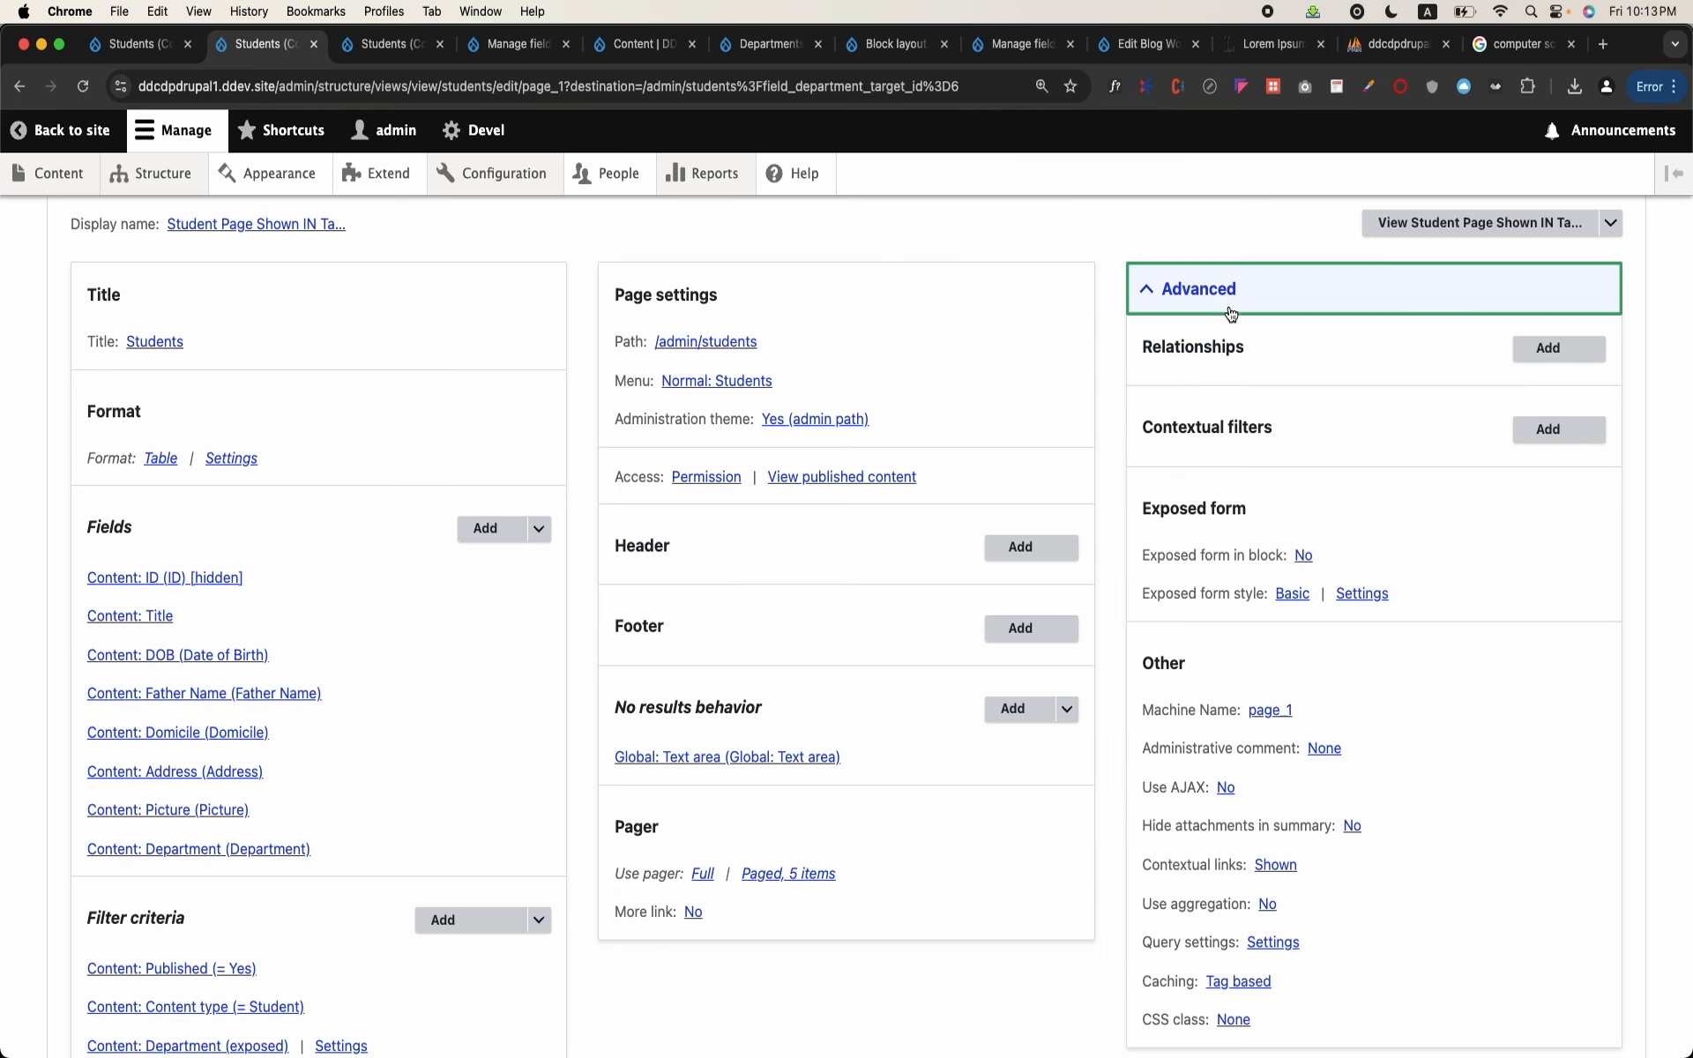
{"action": "left_click", "coordinate": [1554, 357]}
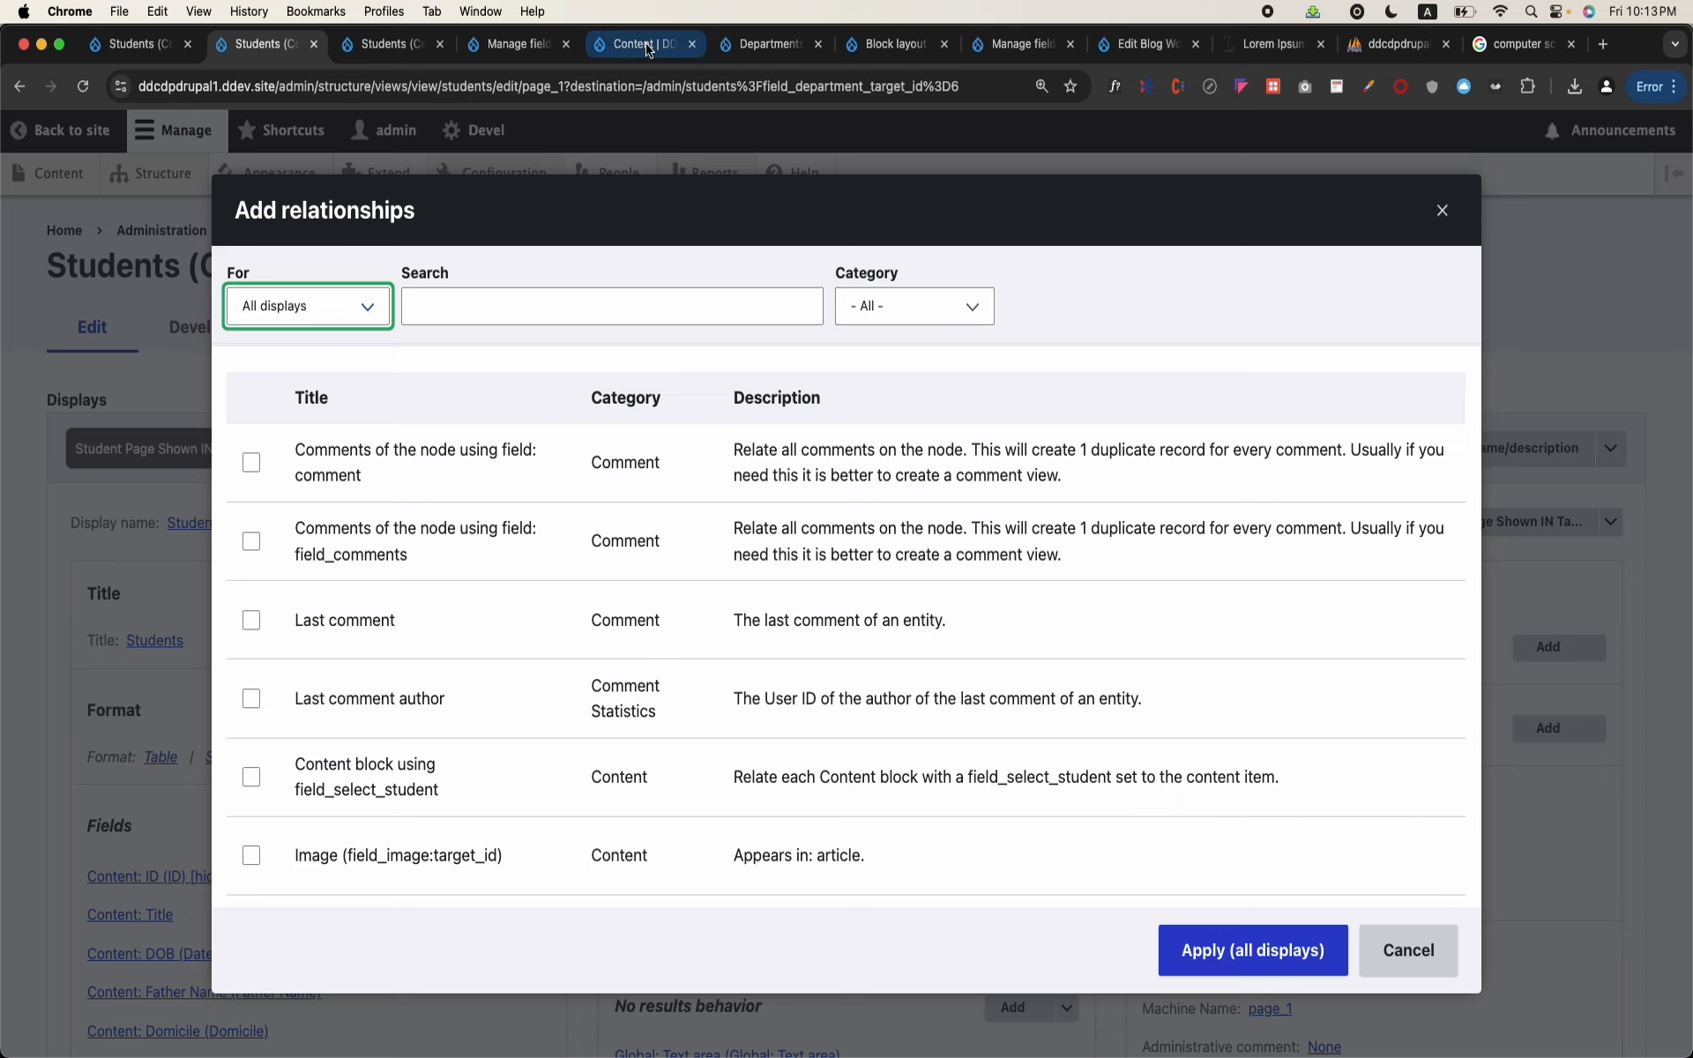
Step: Open the Student content type's field list in a separate browser tab and look up the Department field's machine name
{"action": "left_click", "coordinate": [725, 43]}
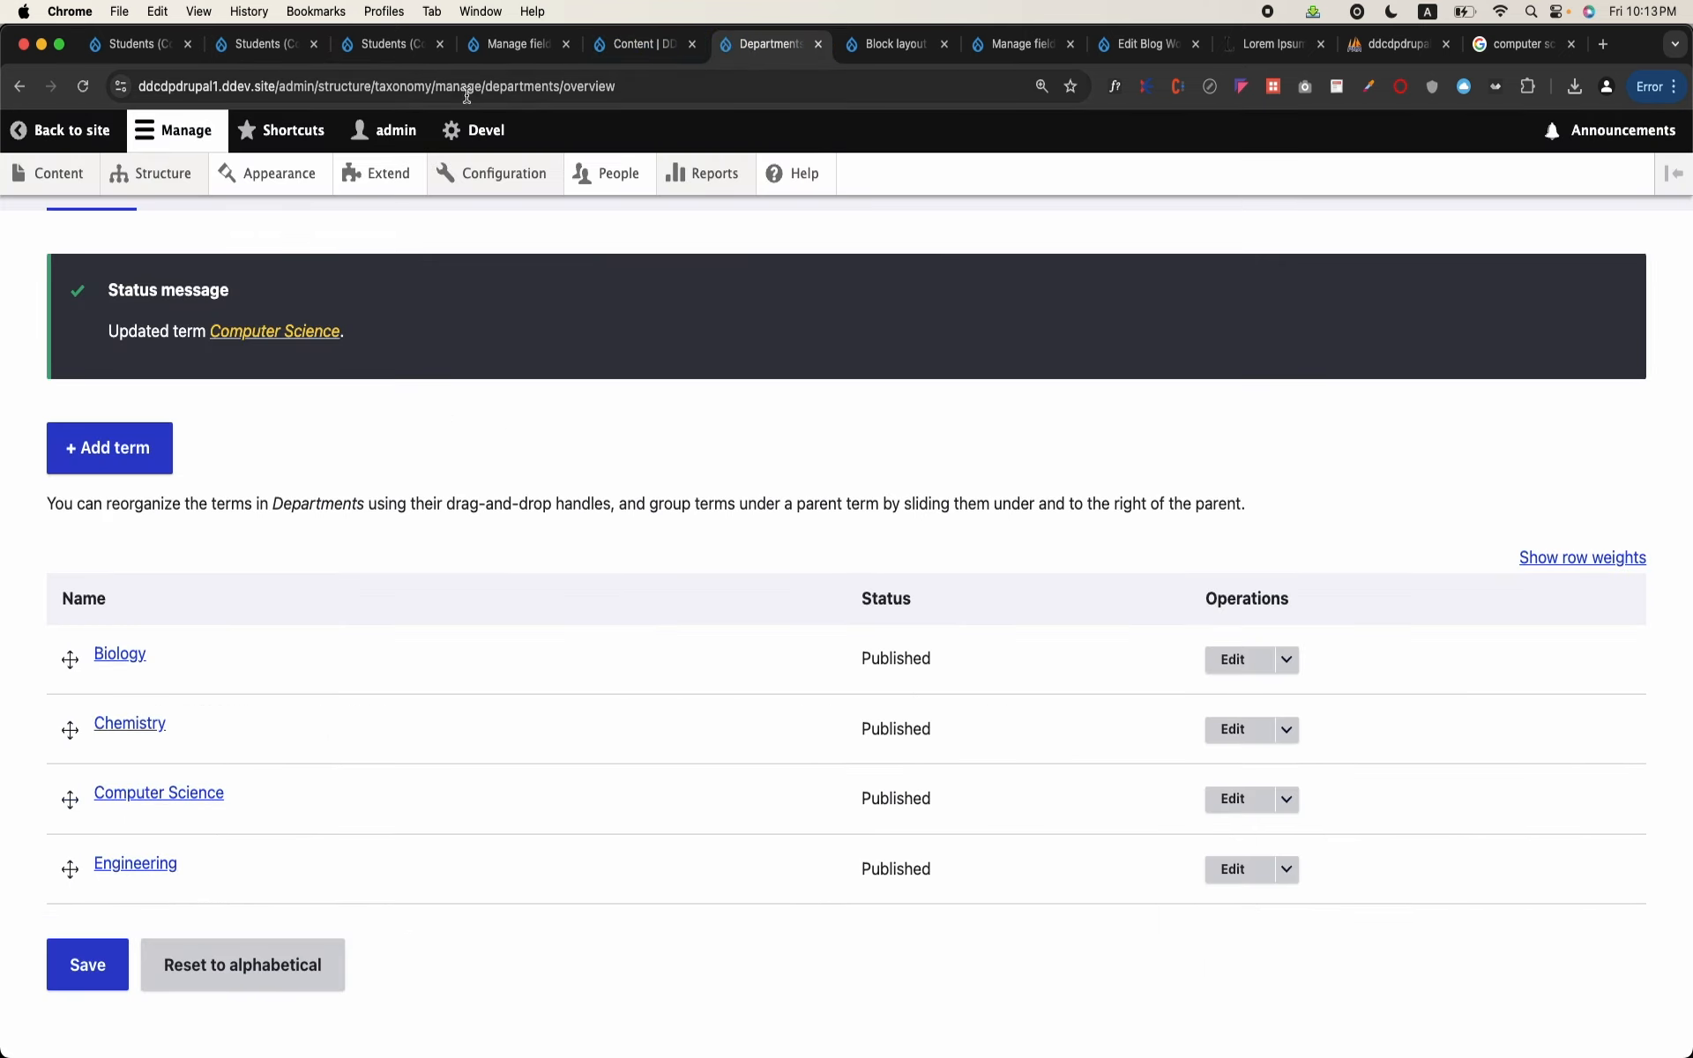
{"action": "mouse_move", "coordinate": [152, 172]}
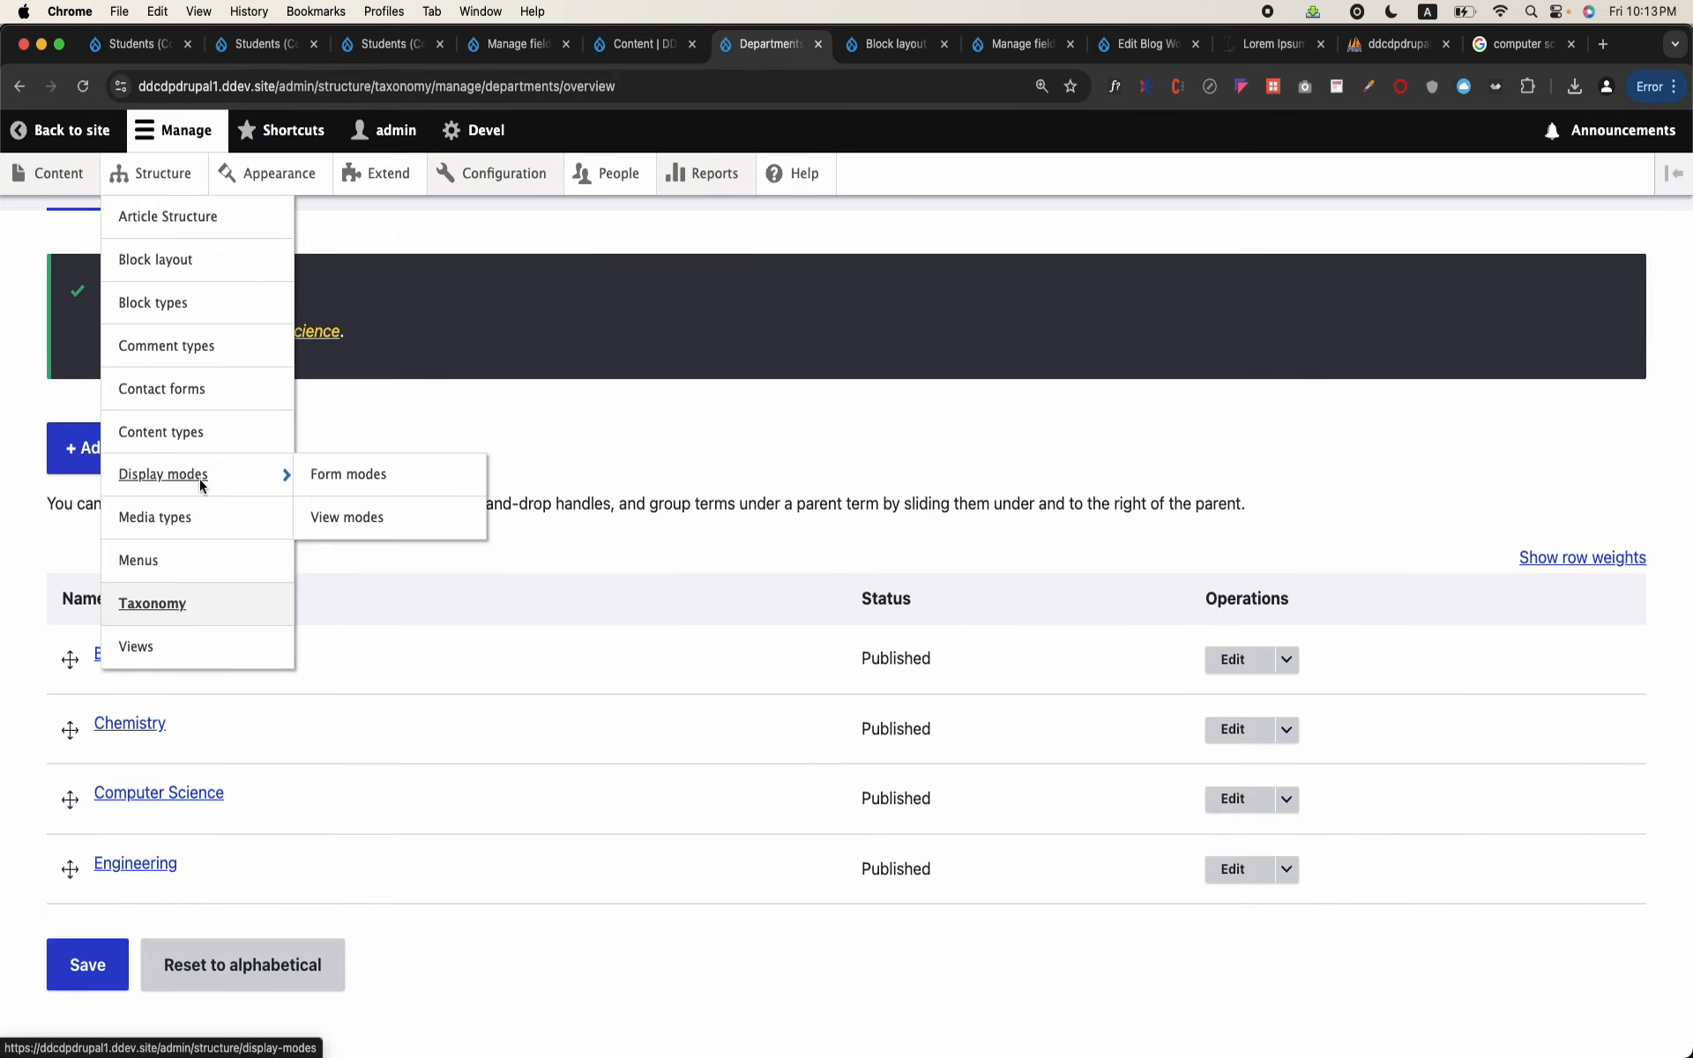
{"action": "right_click", "coordinate": [200, 443]}
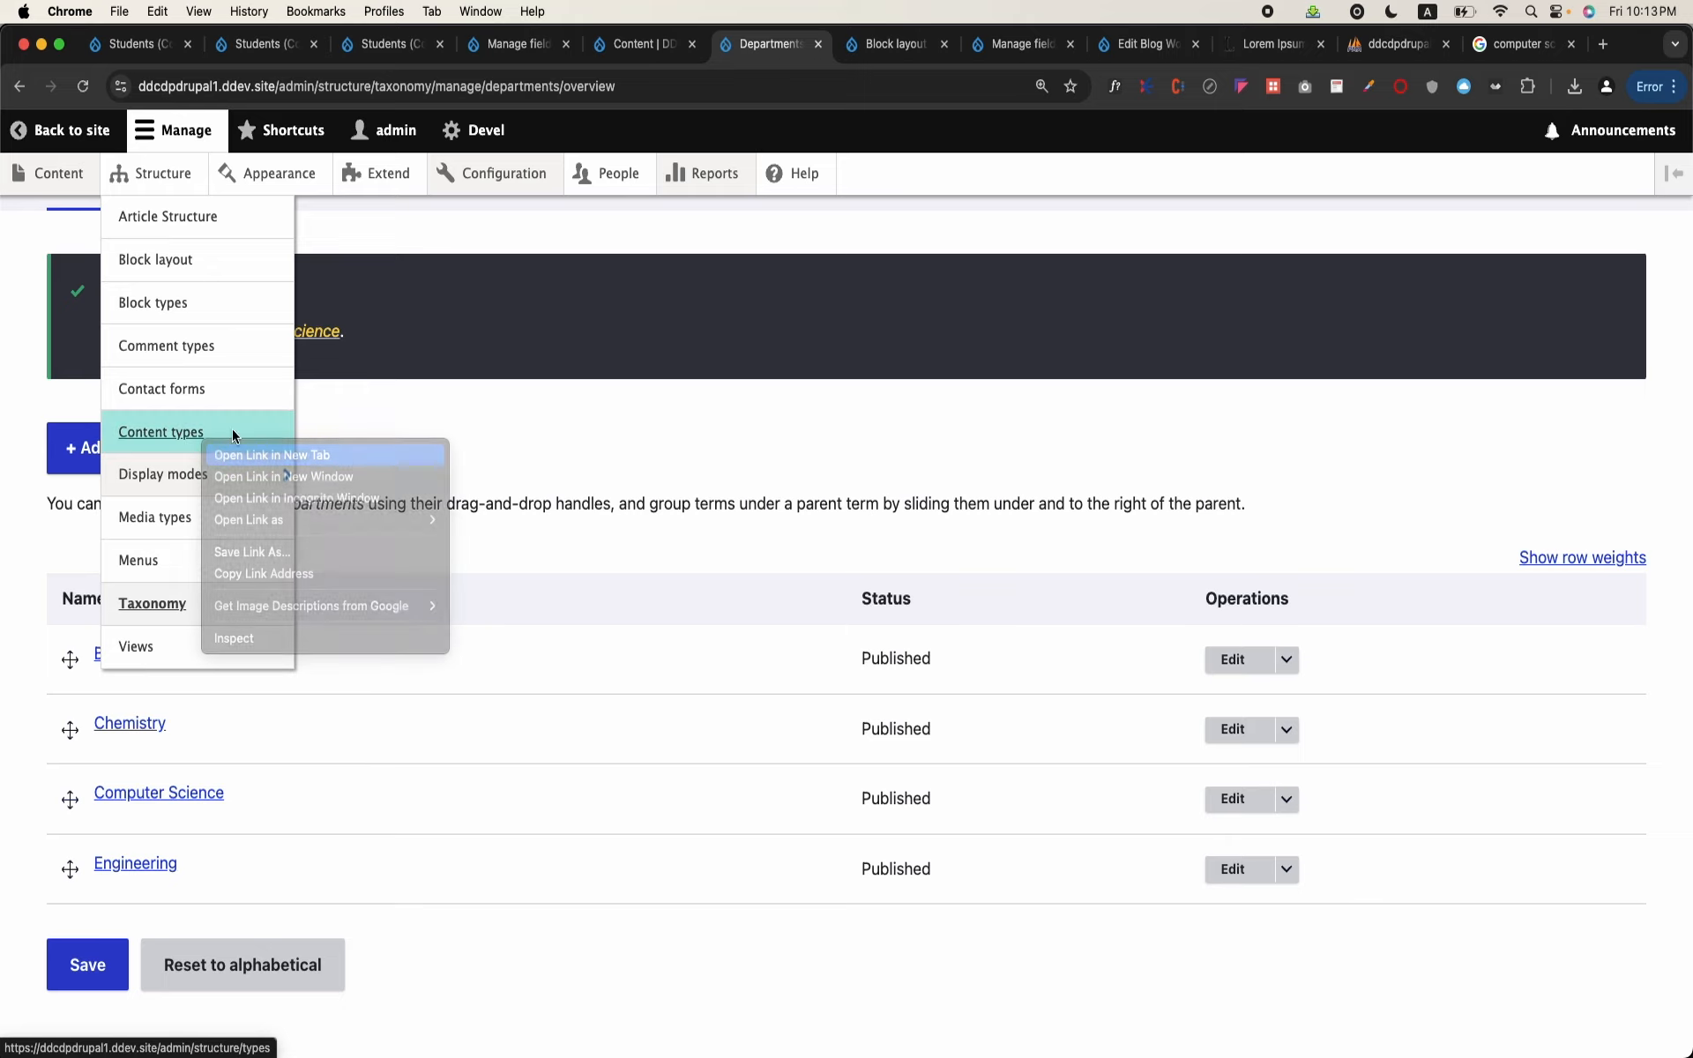
{"action": "left_click", "coordinate": [243, 451]}
{"action": "left_click", "coordinate": [829, 44]}
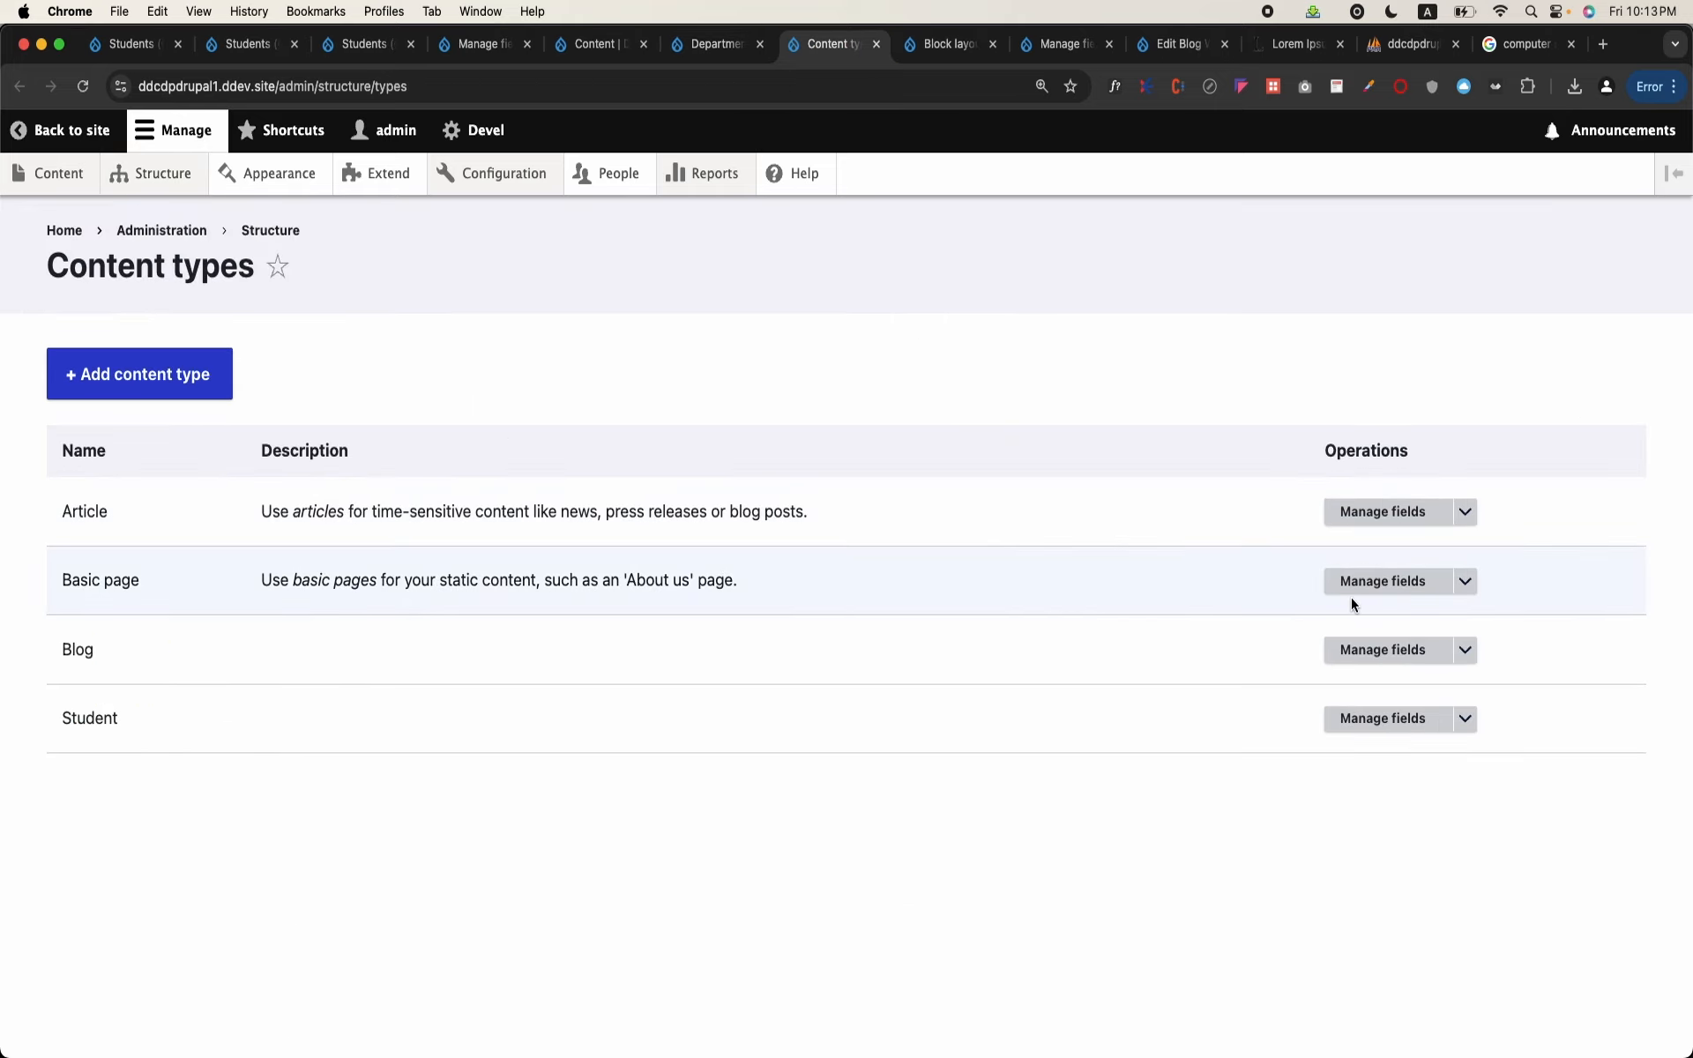
{"action": "left_click", "coordinate": [1388, 718]}
{"action": "scroll", "coordinate": [965, 714], "scroll_direction": "down", "scroll_amount": 5}
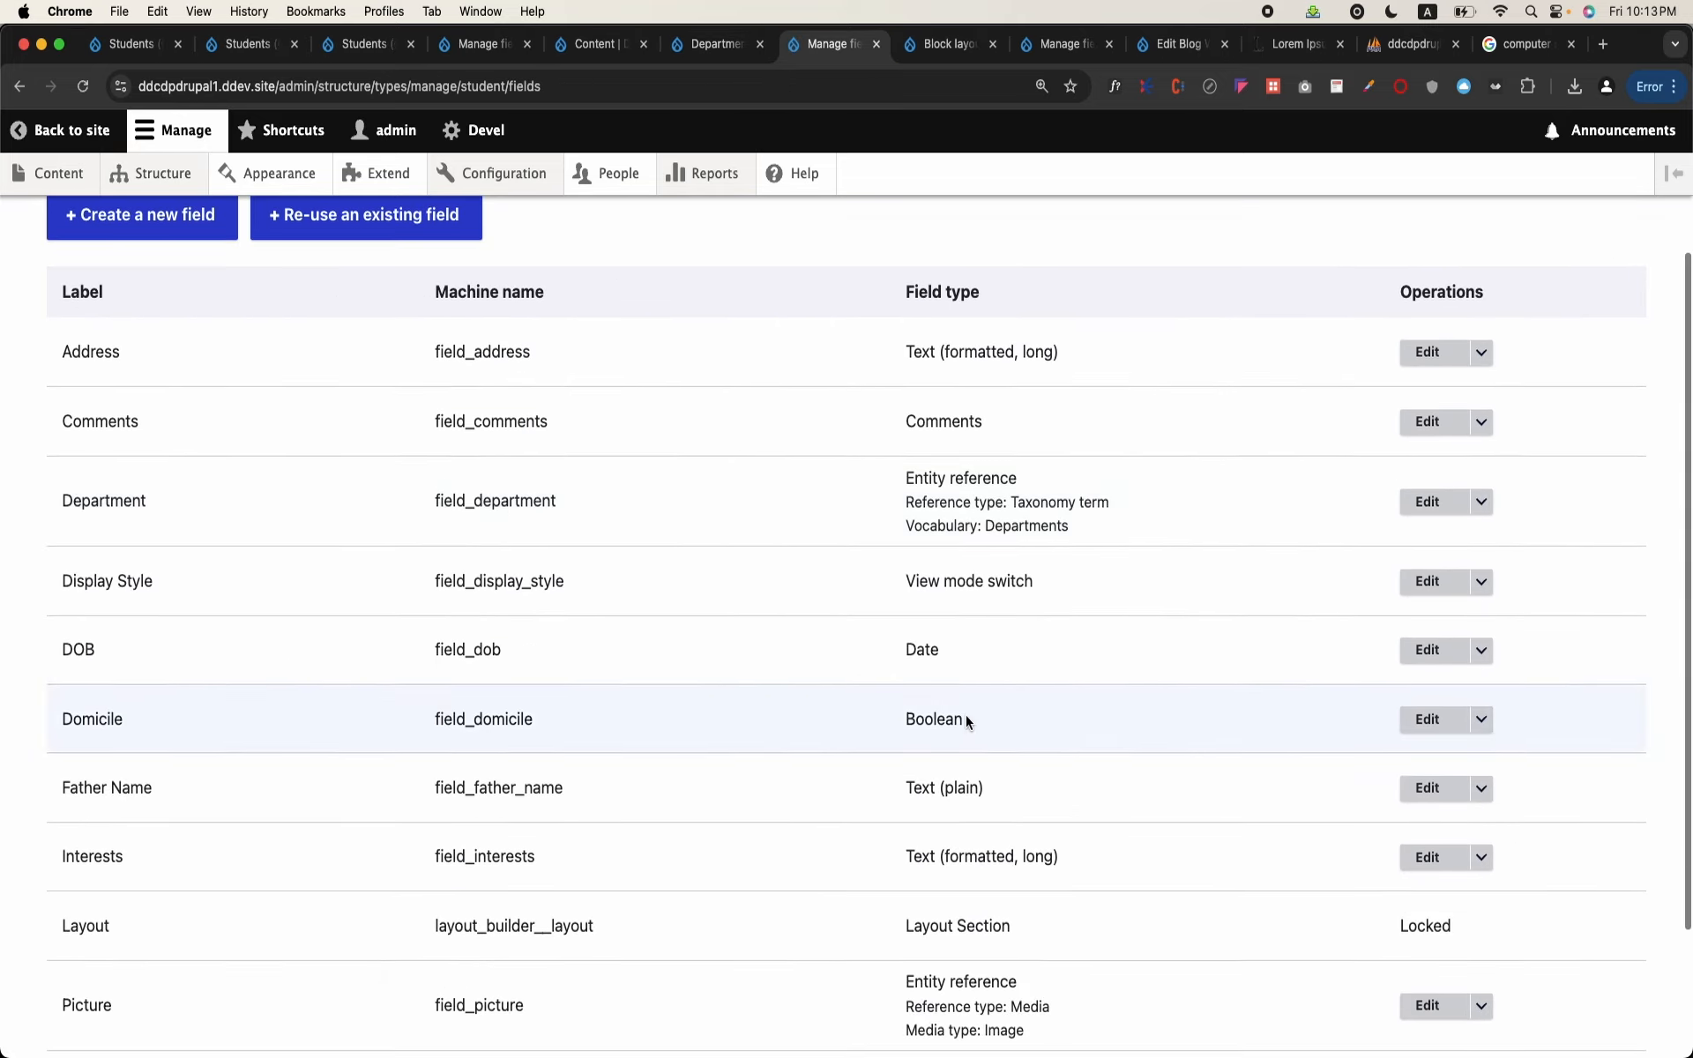
{"action": "scroll", "coordinate": [965, 716], "scroll_direction": "up", "scroll_amount": 1}
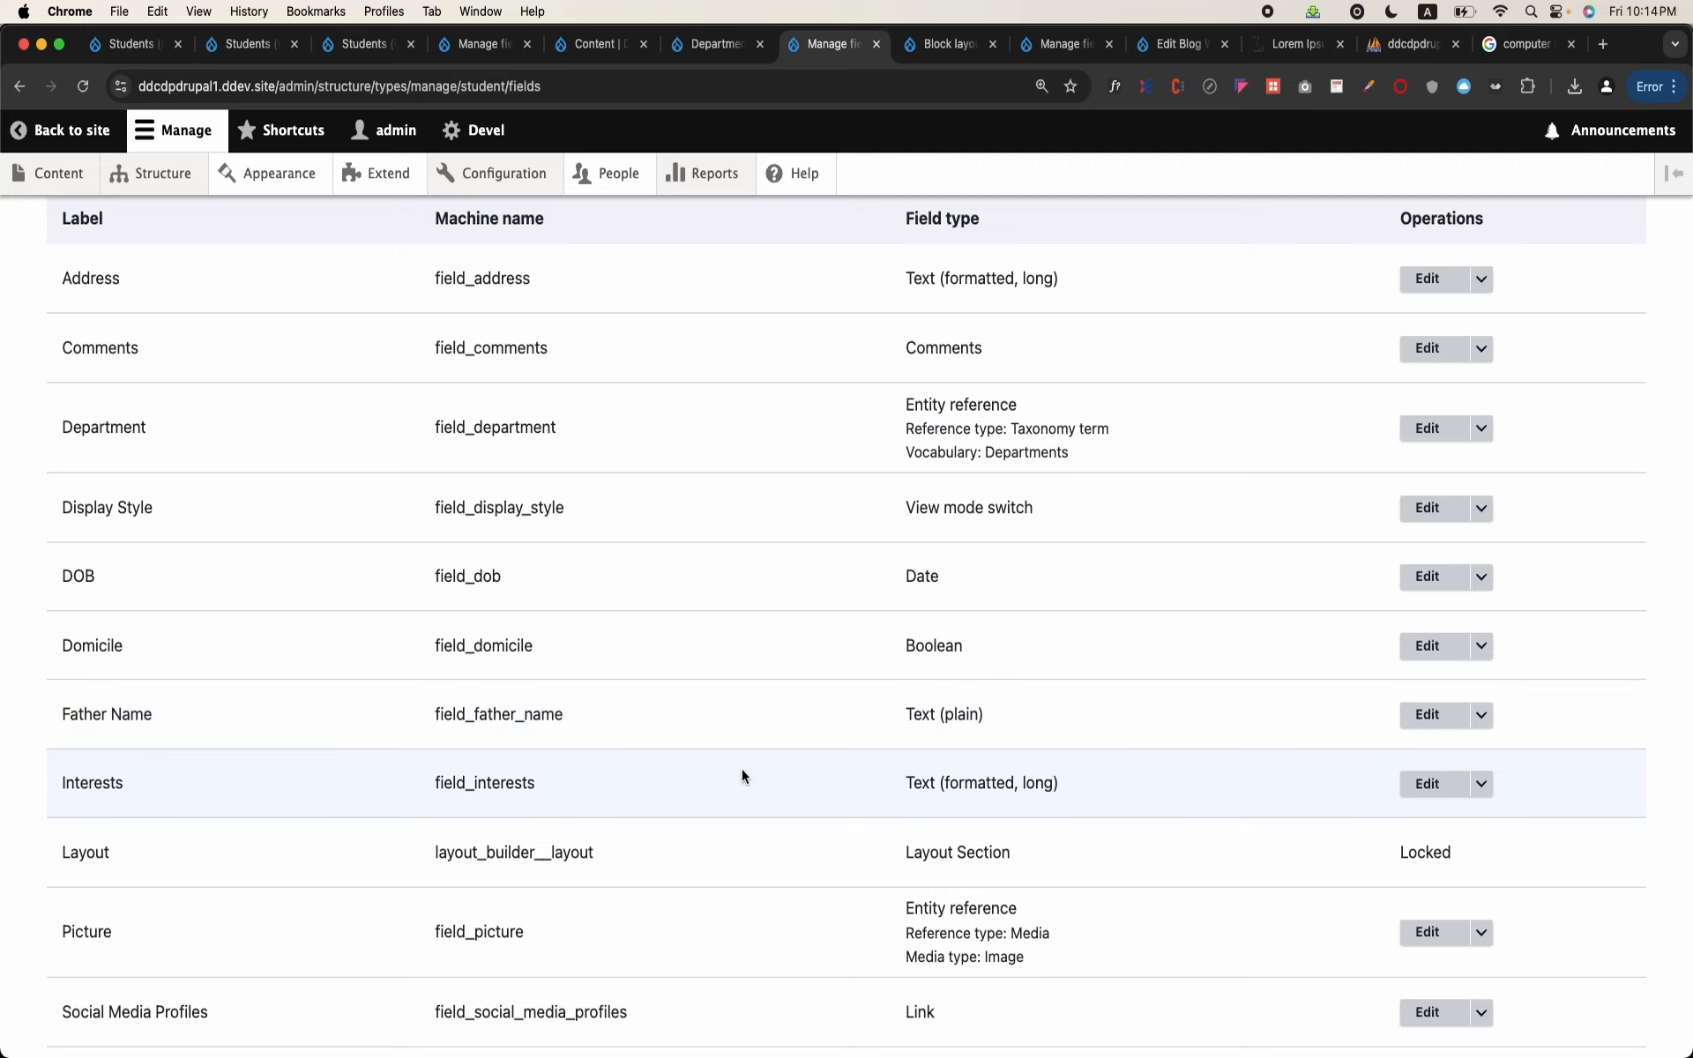
{"action": "scroll", "coordinate": [743, 769], "scroll_direction": "up", "scroll_amount": 2}
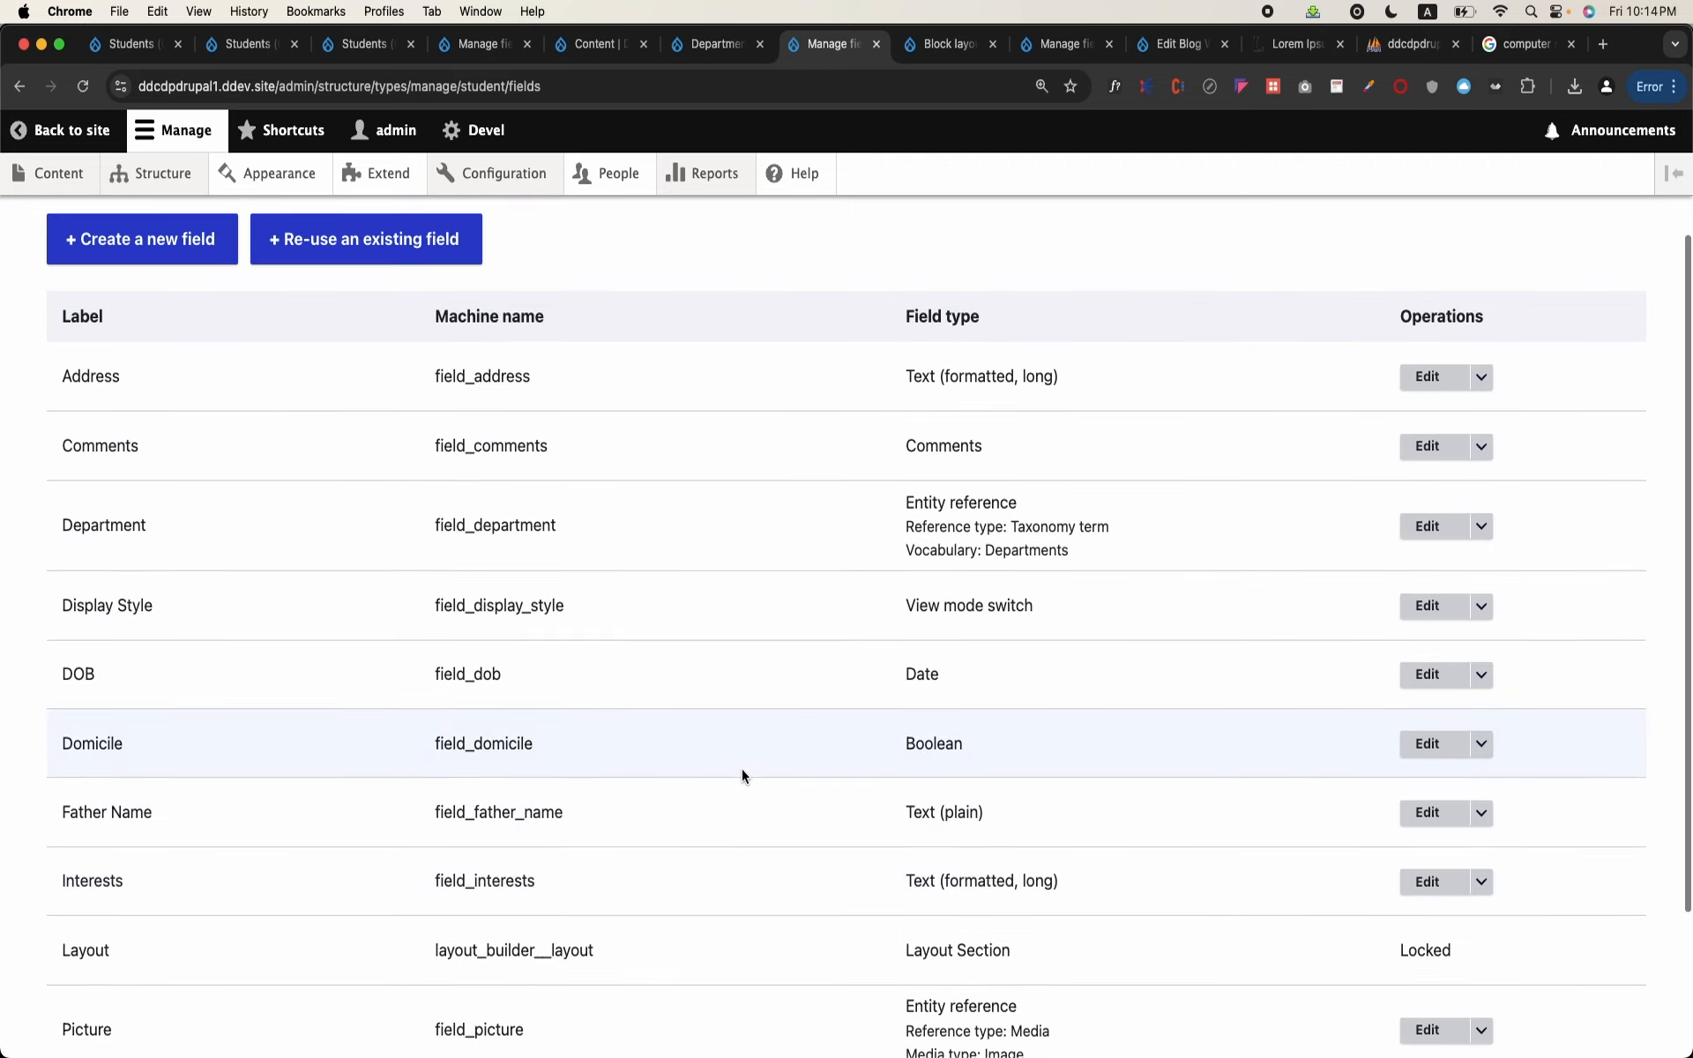
{"action": "double_click", "coordinate": [481, 521]}
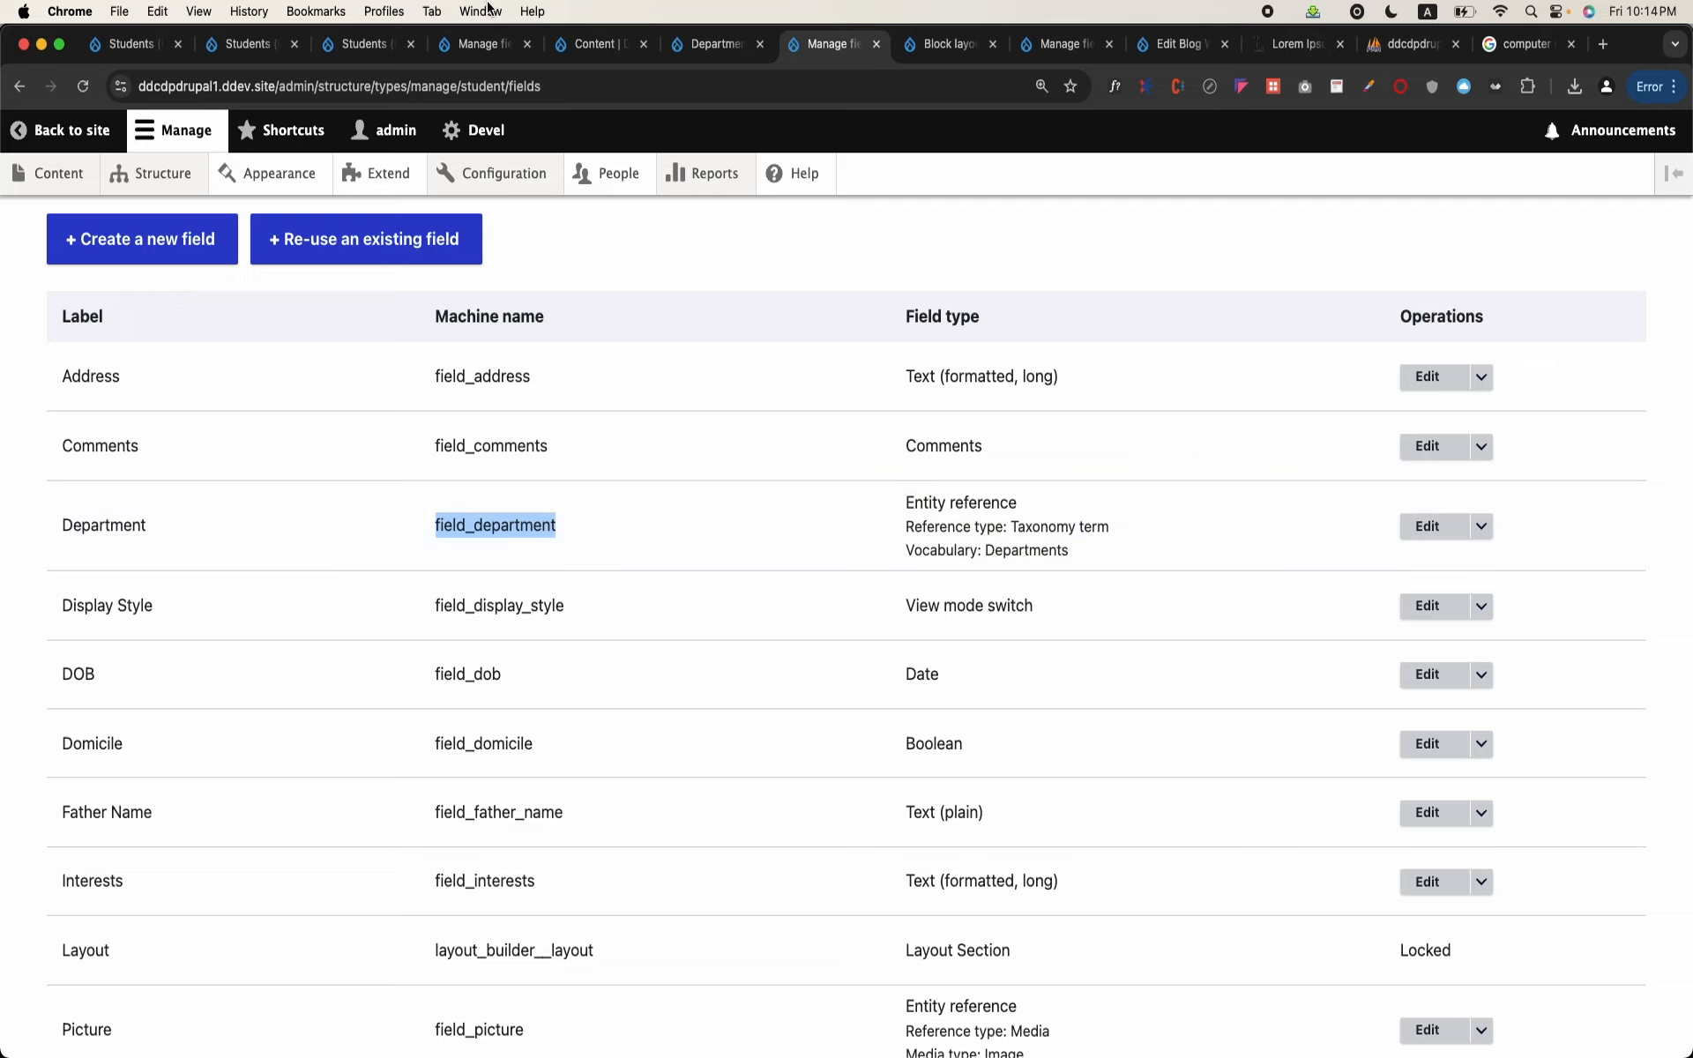
Step: Return to the other open Students view editor and reload the page
{"action": "left_click", "coordinate": [698, 35]}
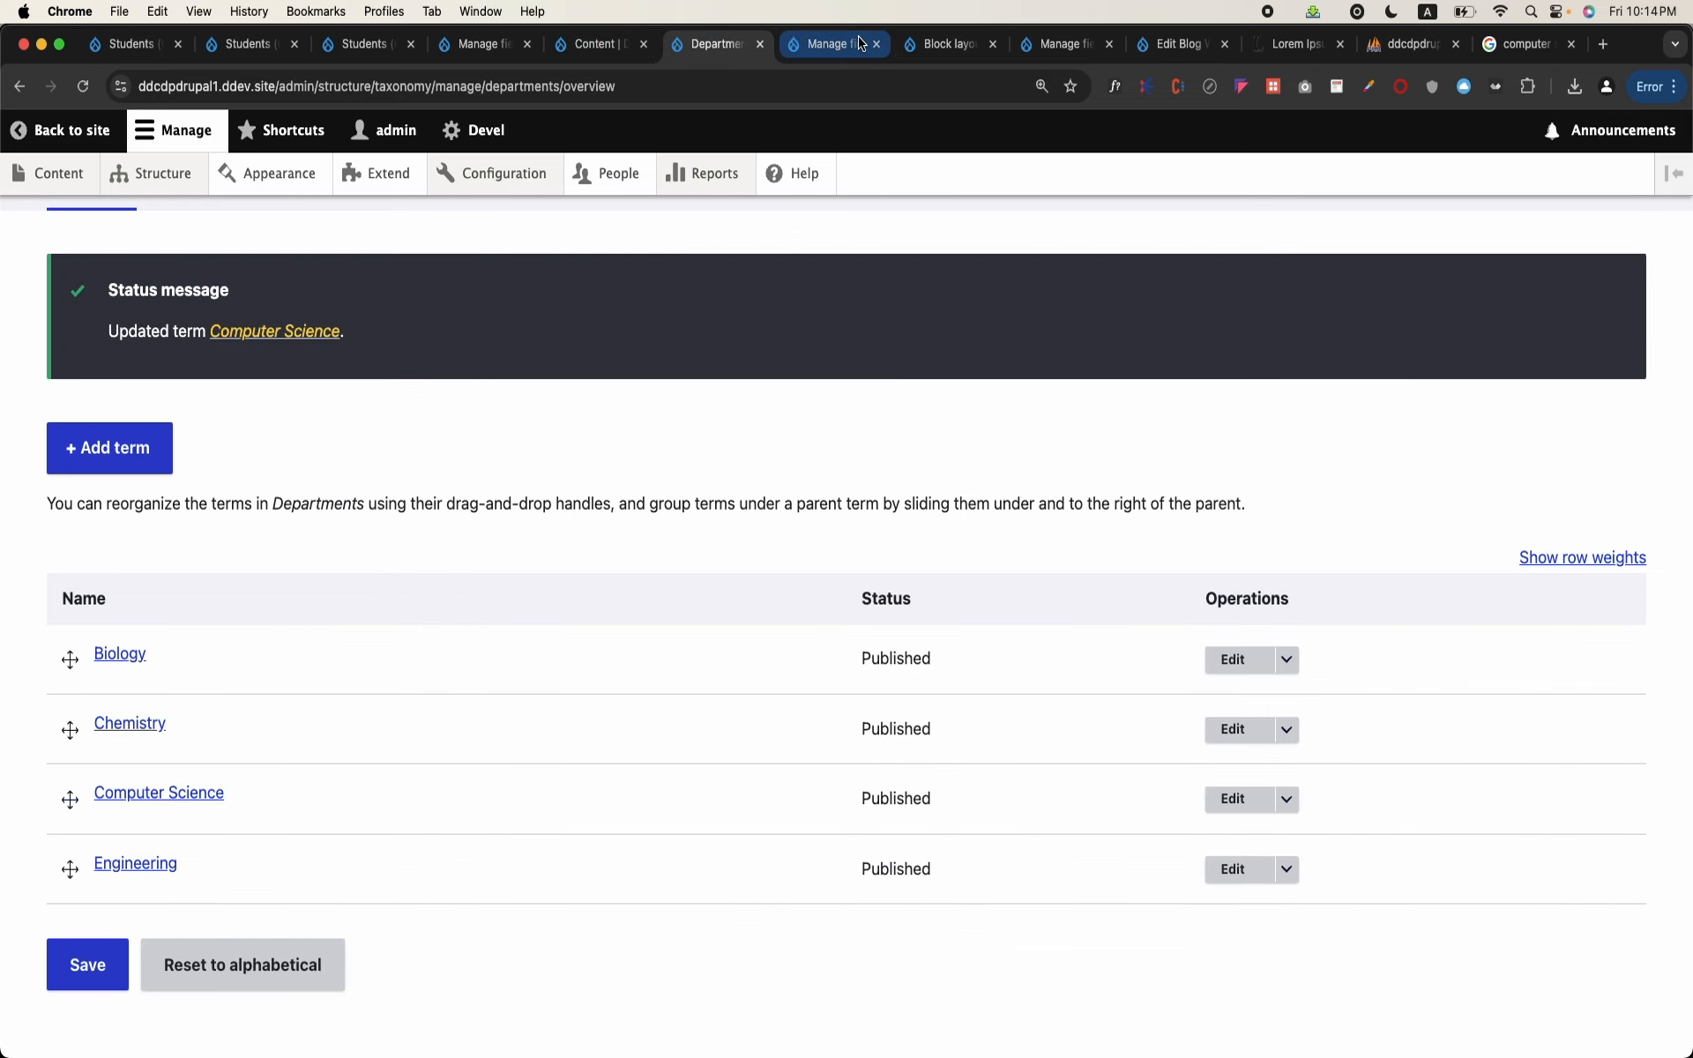
{"action": "left_click", "coordinate": [927, 55]}
{"action": "left_click", "coordinate": [822, 53]}
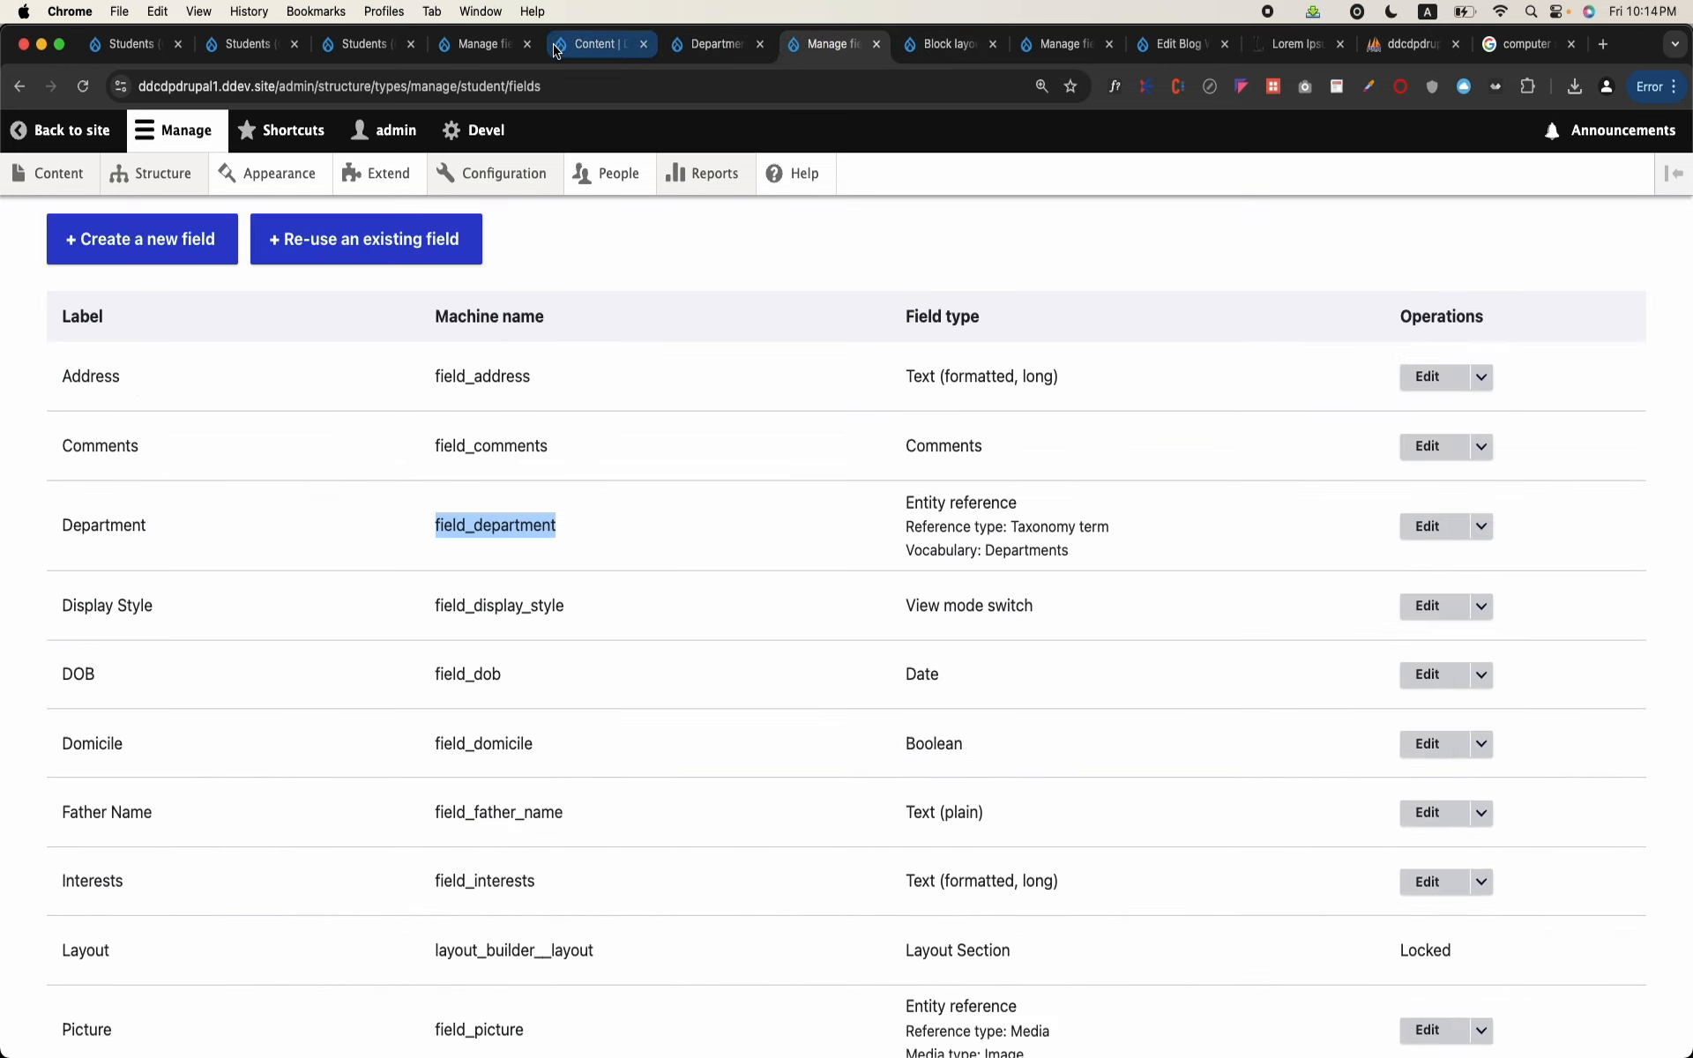
{"action": "left_click", "coordinate": [355, 54]}
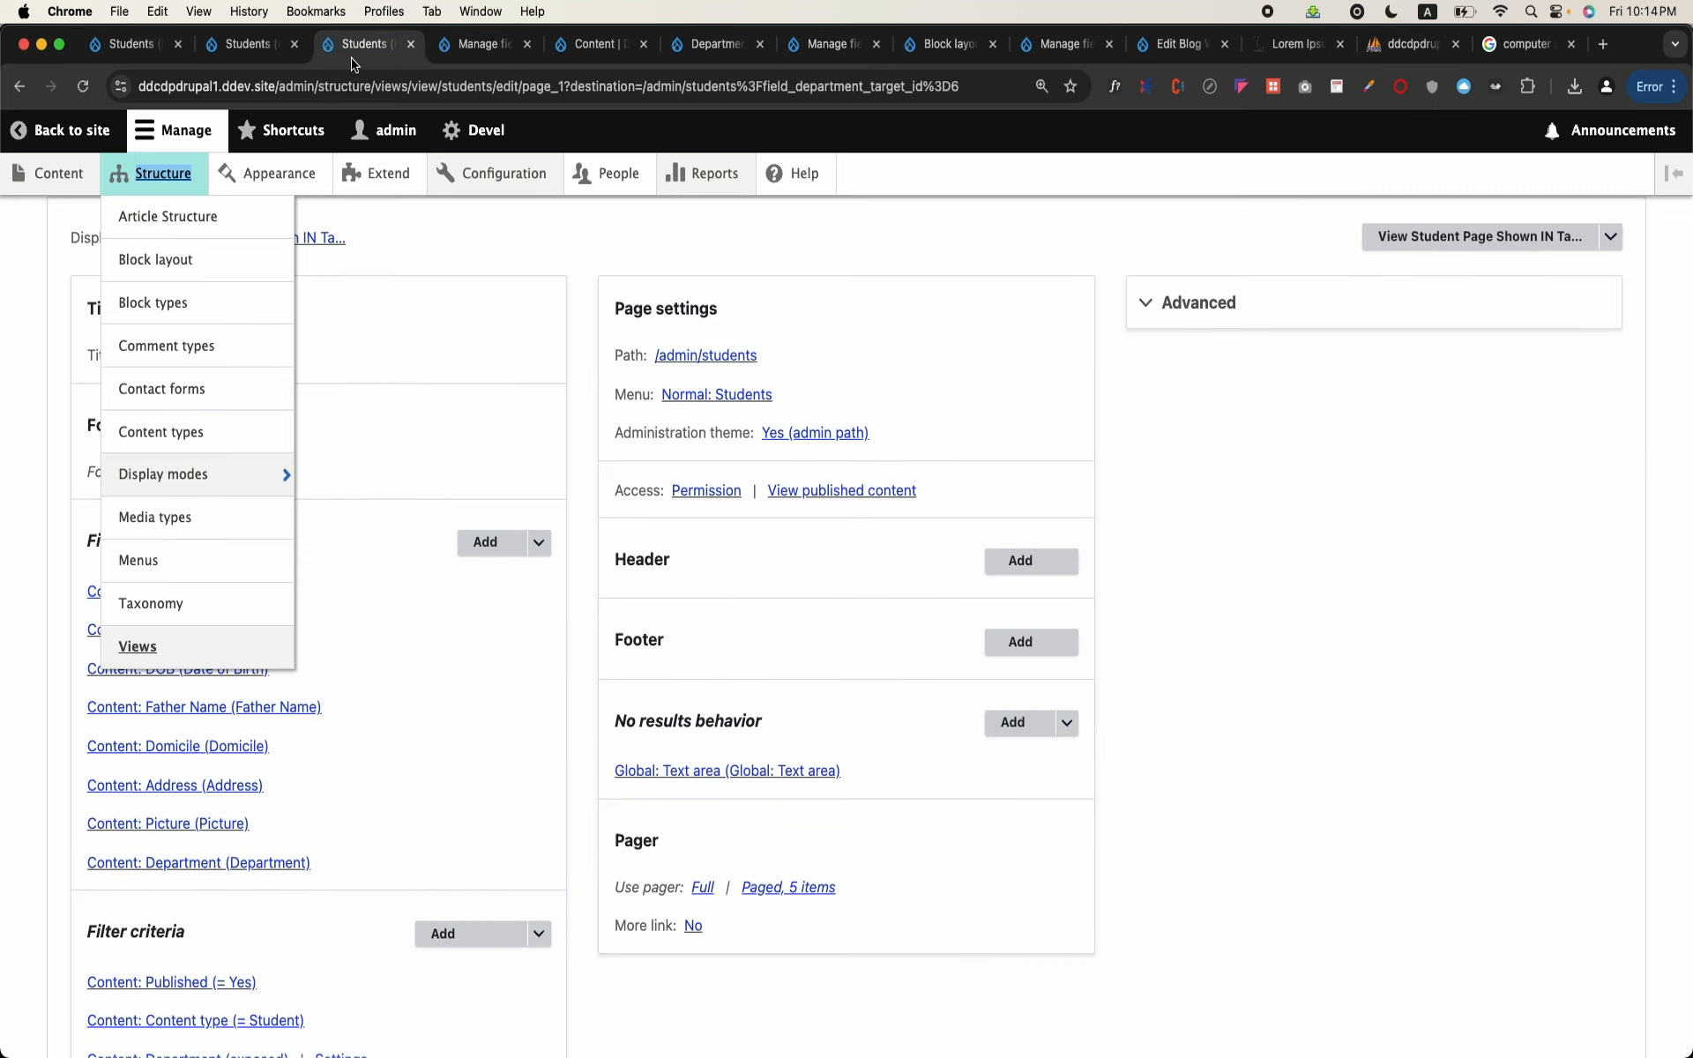
{"action": "left_click", "coordinate": [652, 97]}
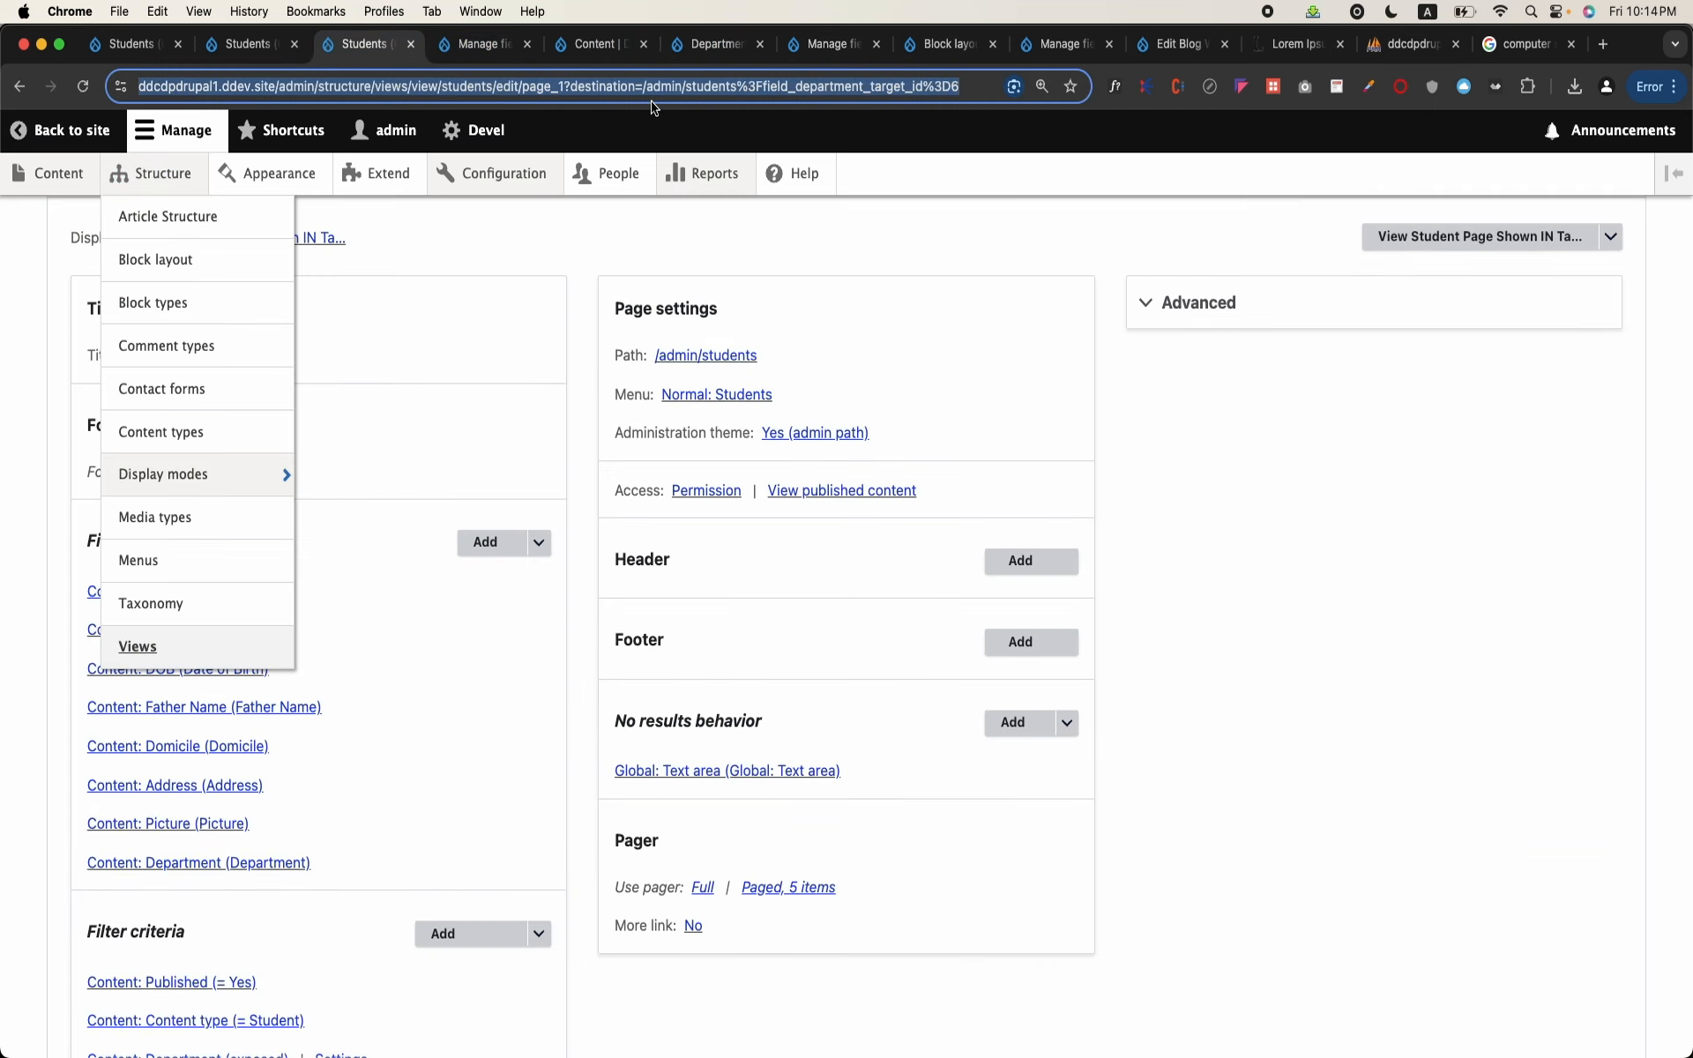
{"action": "key", "text": "Return"}
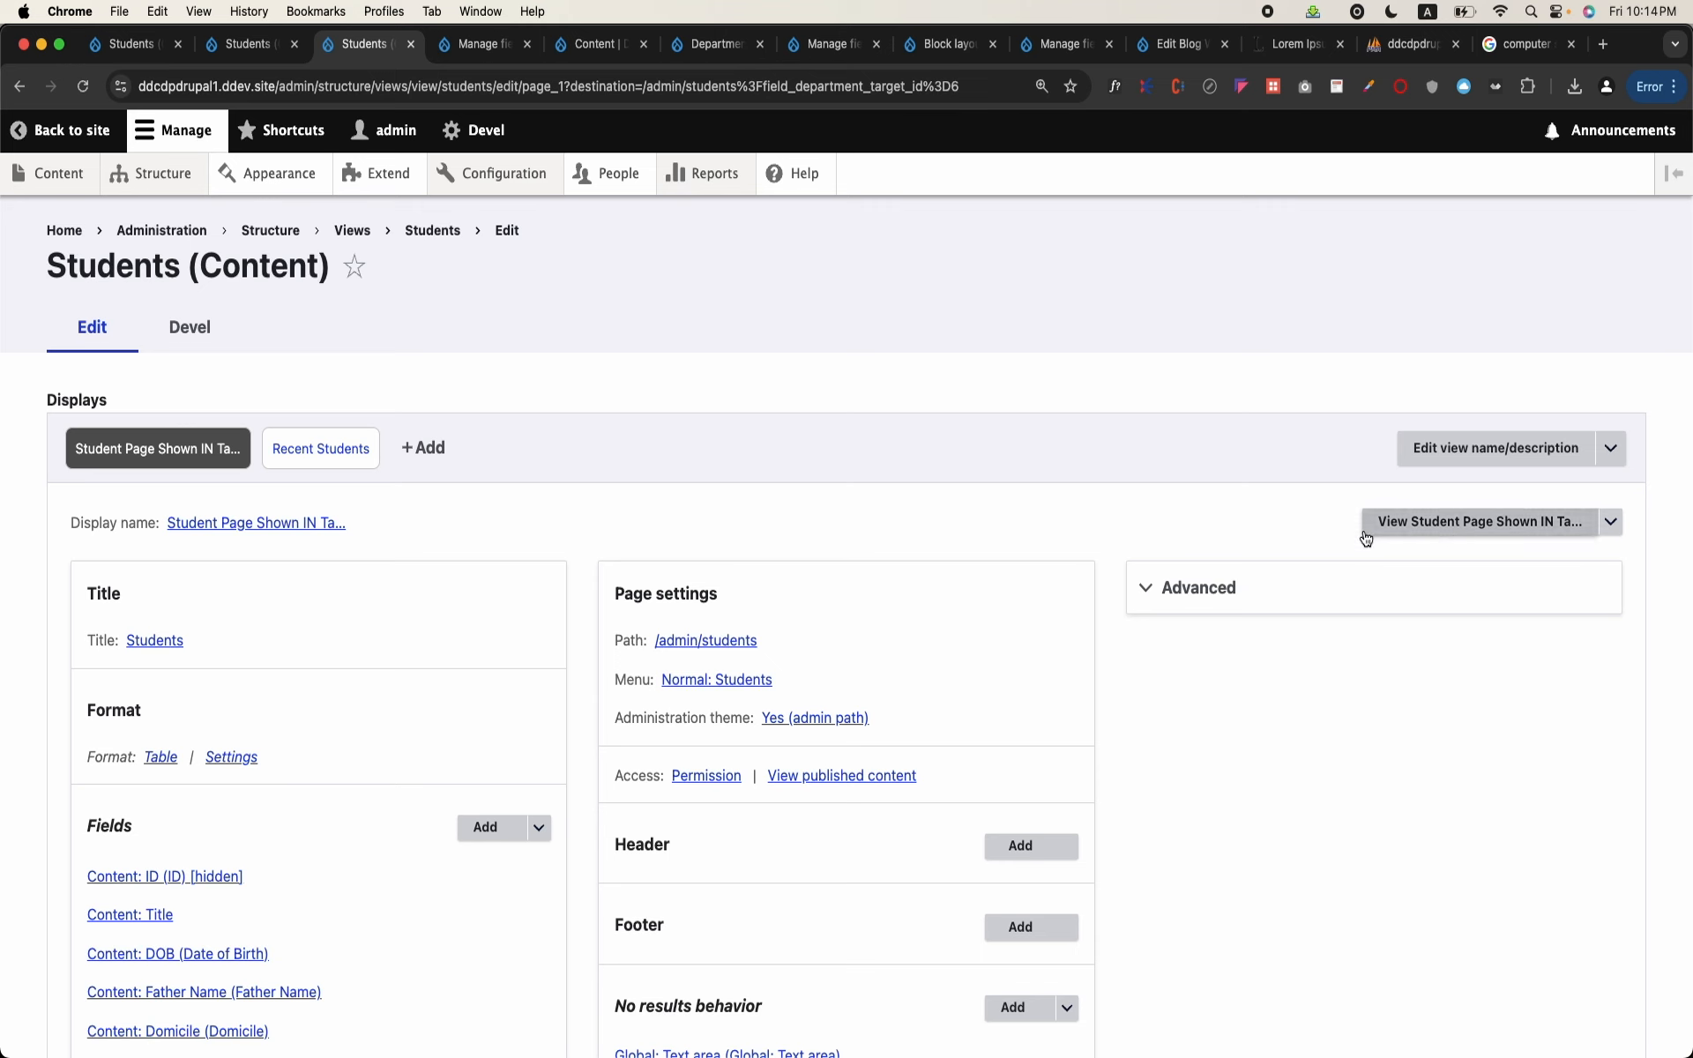
Step: Add the relationship "Taxonomy term referenced from field_department" to the view, overriding this page only
{"action": "left_click", "coordinate": [1255, 575]}
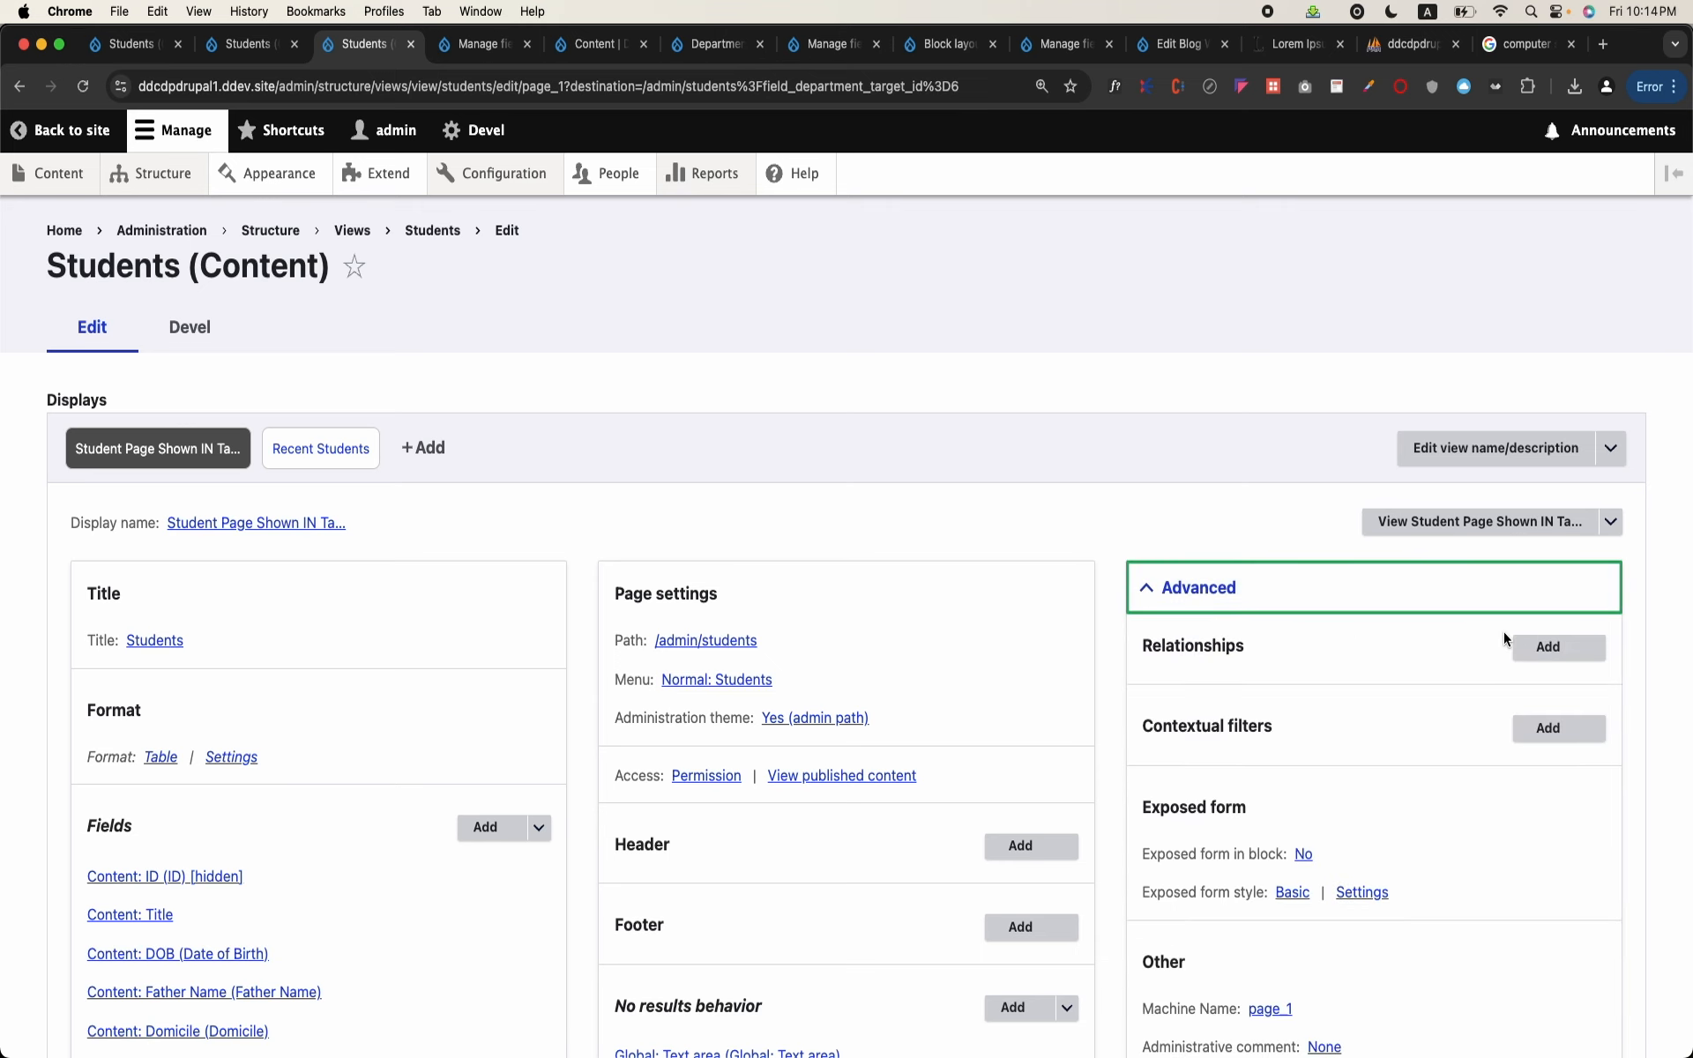
{"action": "left_click", "coordinate": [1545, 646]}
{"action": "left_click", "coordinate": [685, 306]}
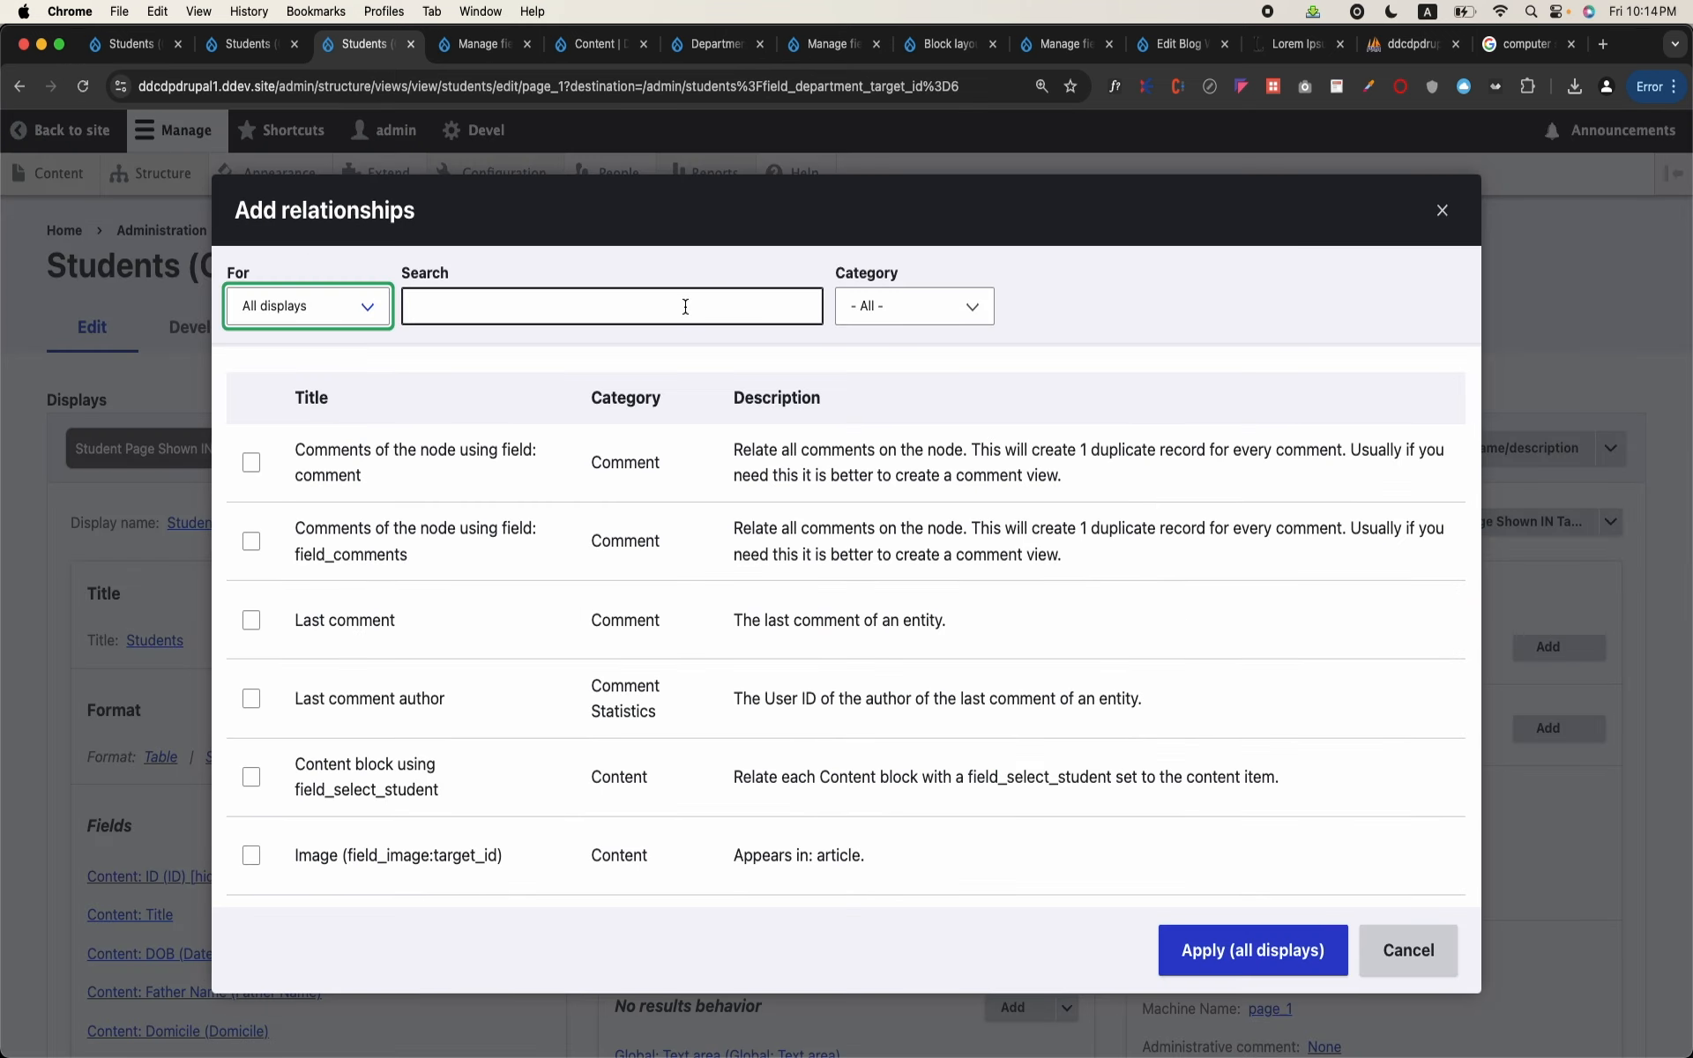
{"action": "left_click", "coordinate": [340, 305]}
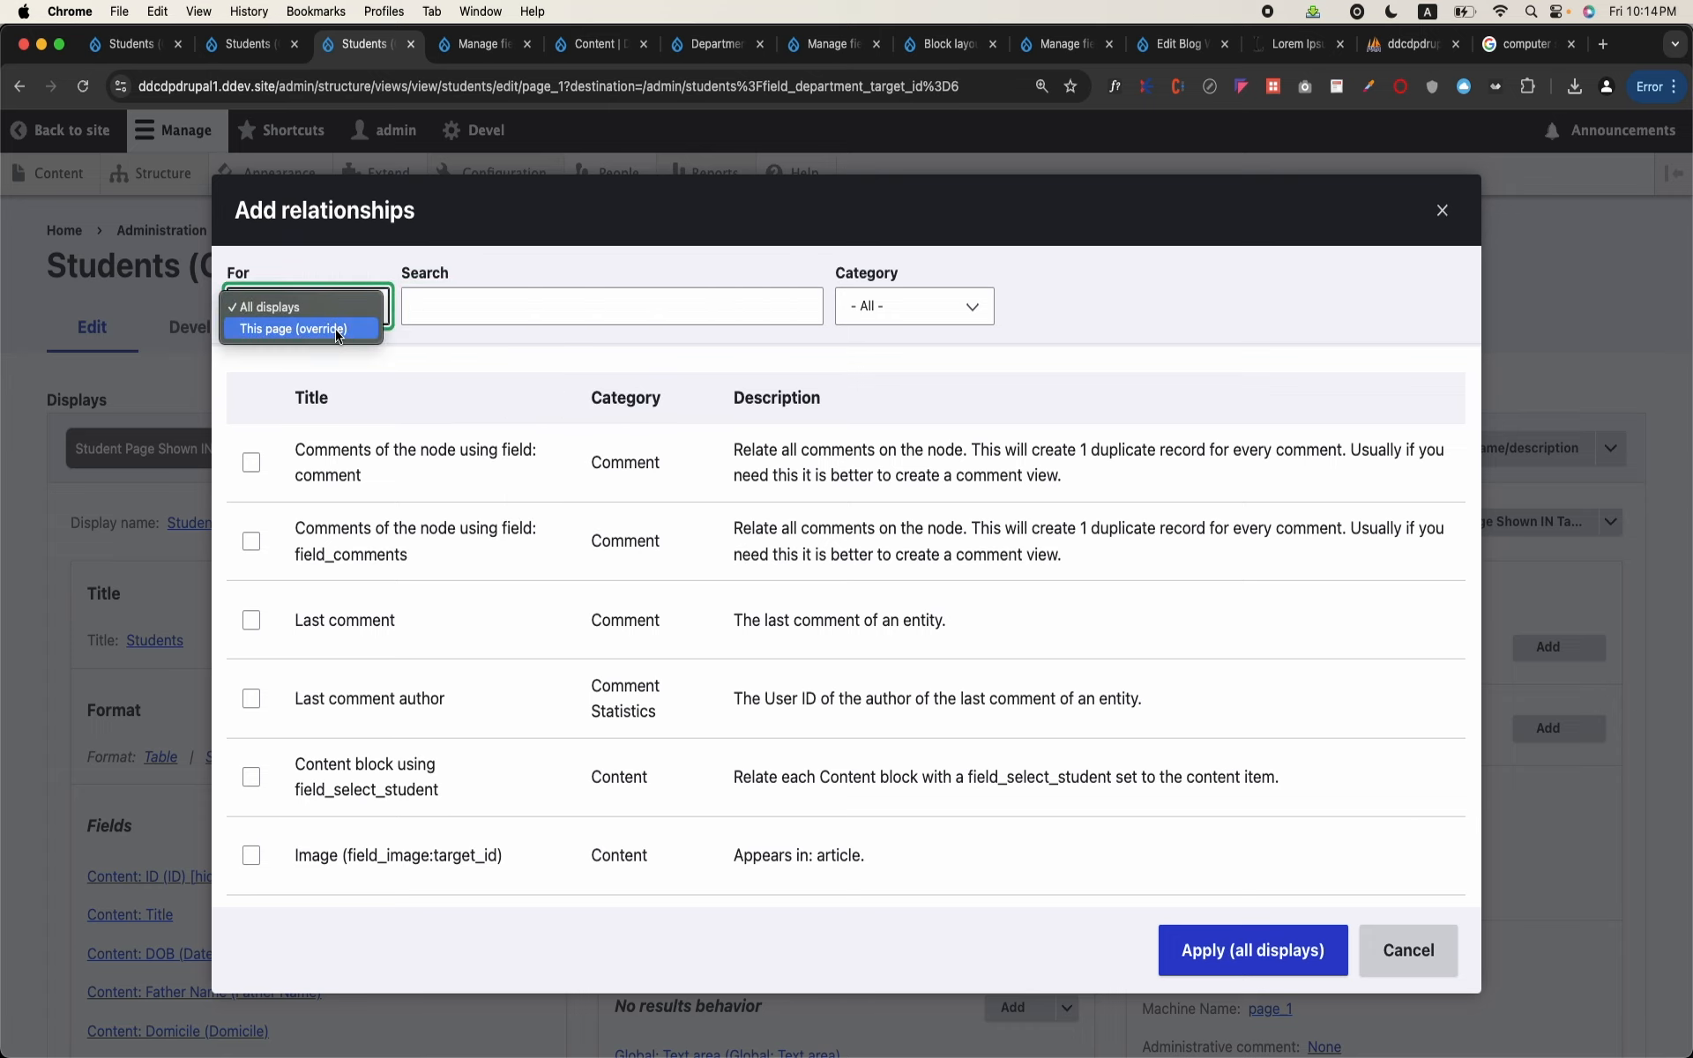
{"action": "left_click", "coordinate": [305, 324]}
{"action": "left_click", "coordinate": [444, 314]}
{"action": "type", "text": "field"}
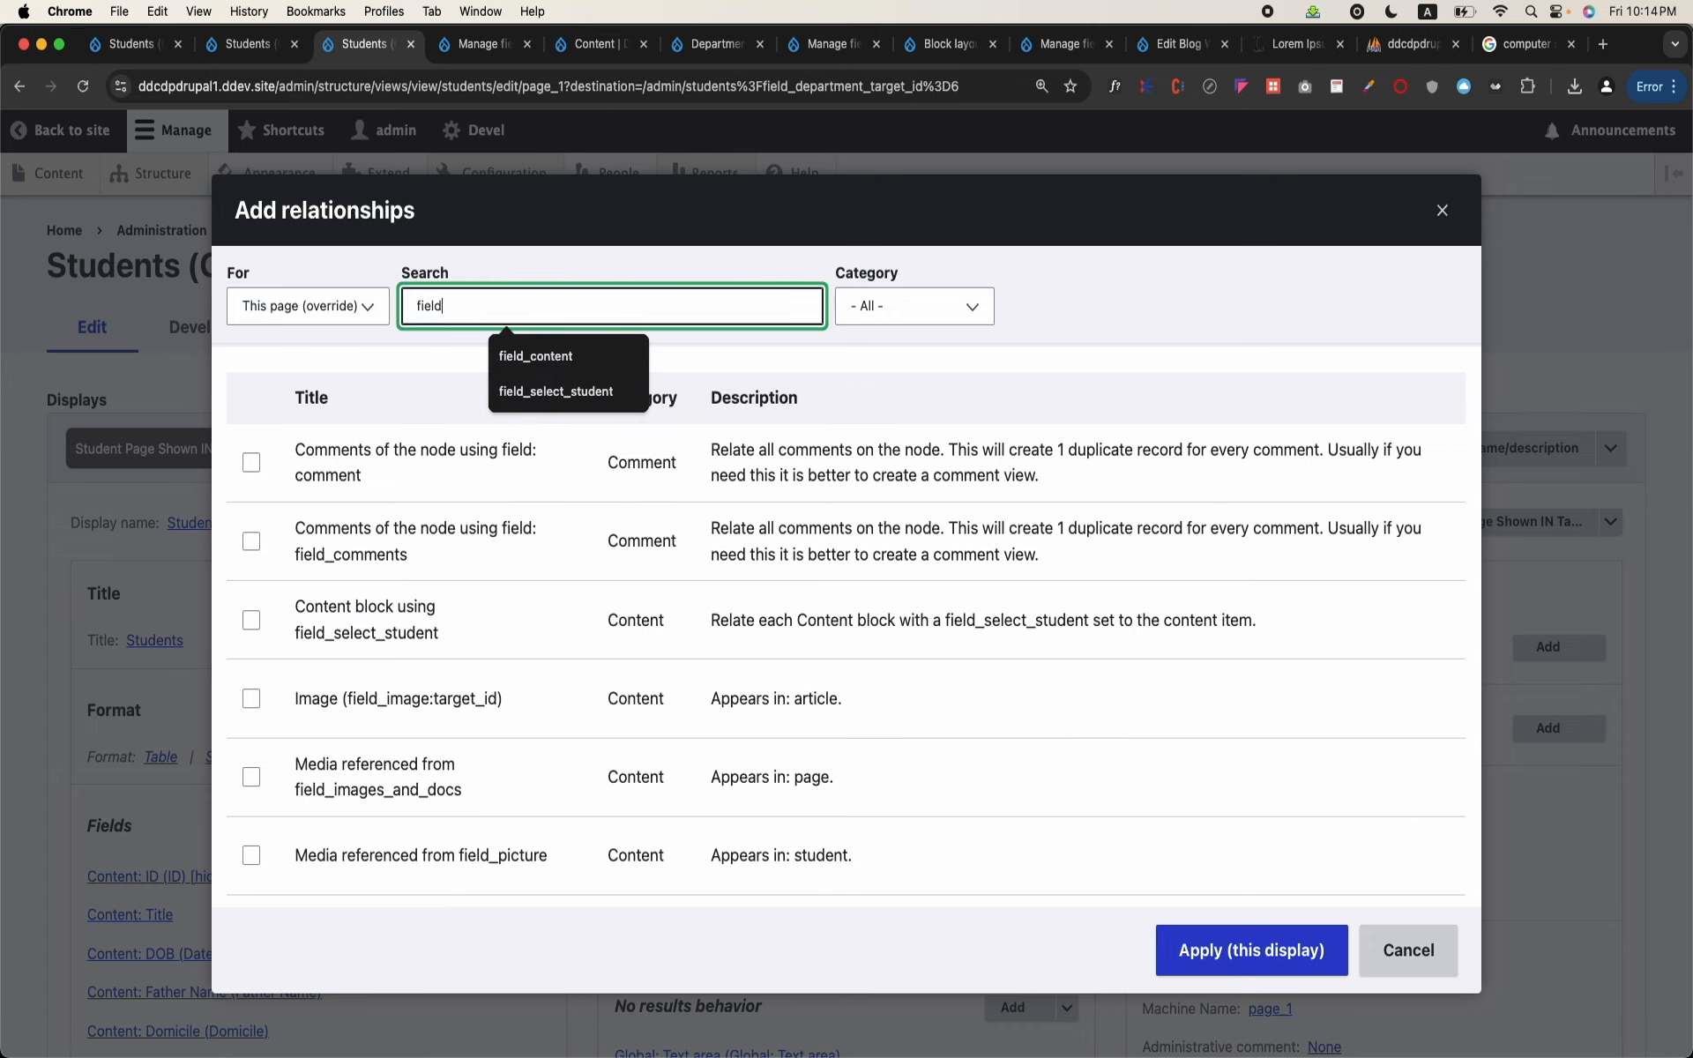
{"action": "type", "text": "_department"}
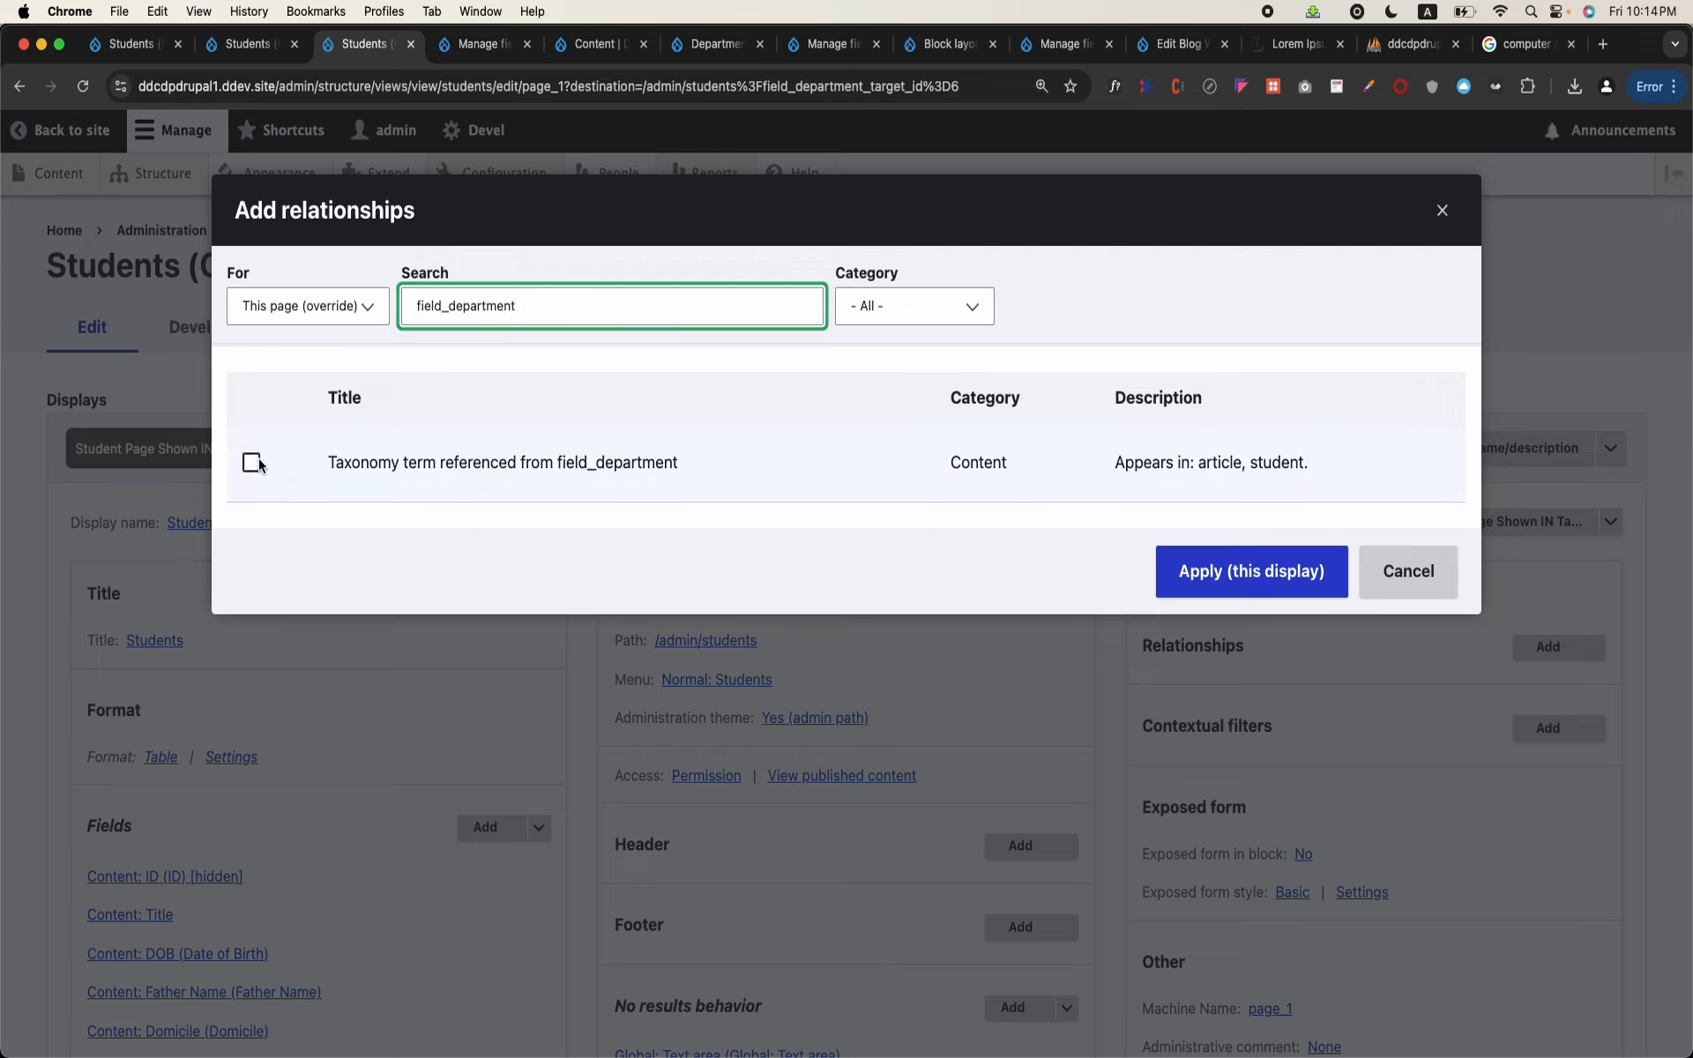
{"action": "double_click", "coordinate": [607, 472]}
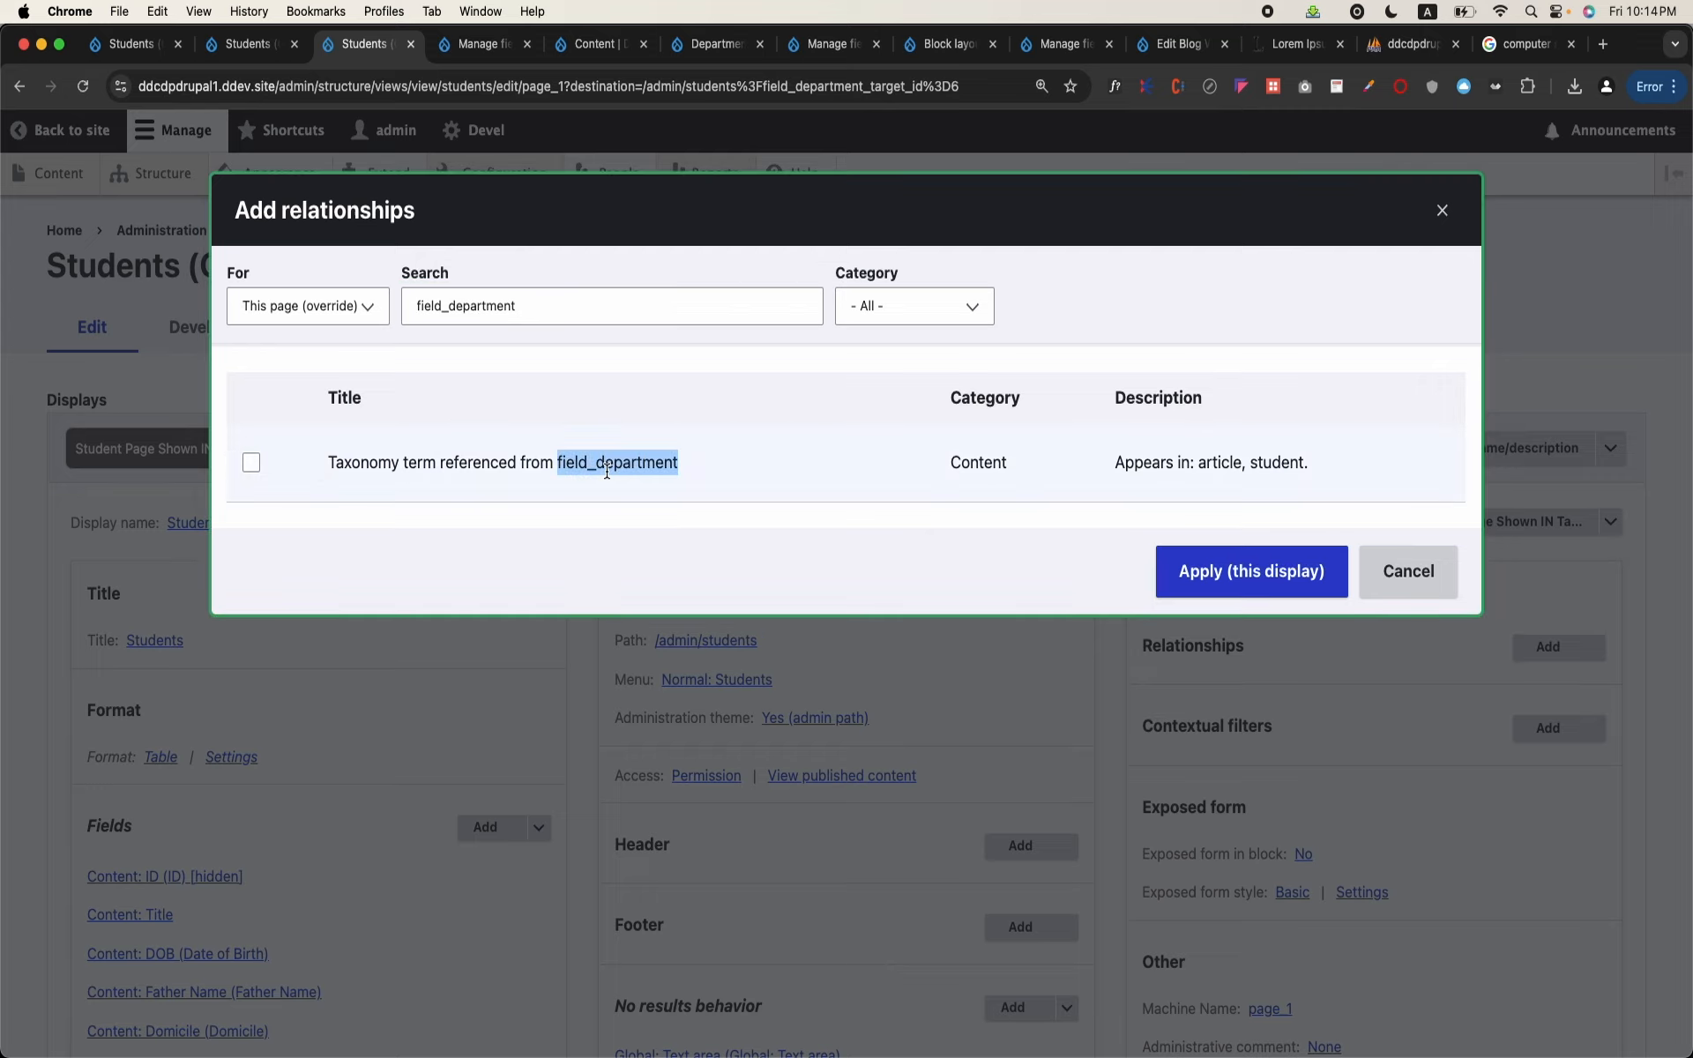
{"action": "left_click", "coordinate": [249, 461]}
{"action": "left_click", "coordinate": [1207, 608]}
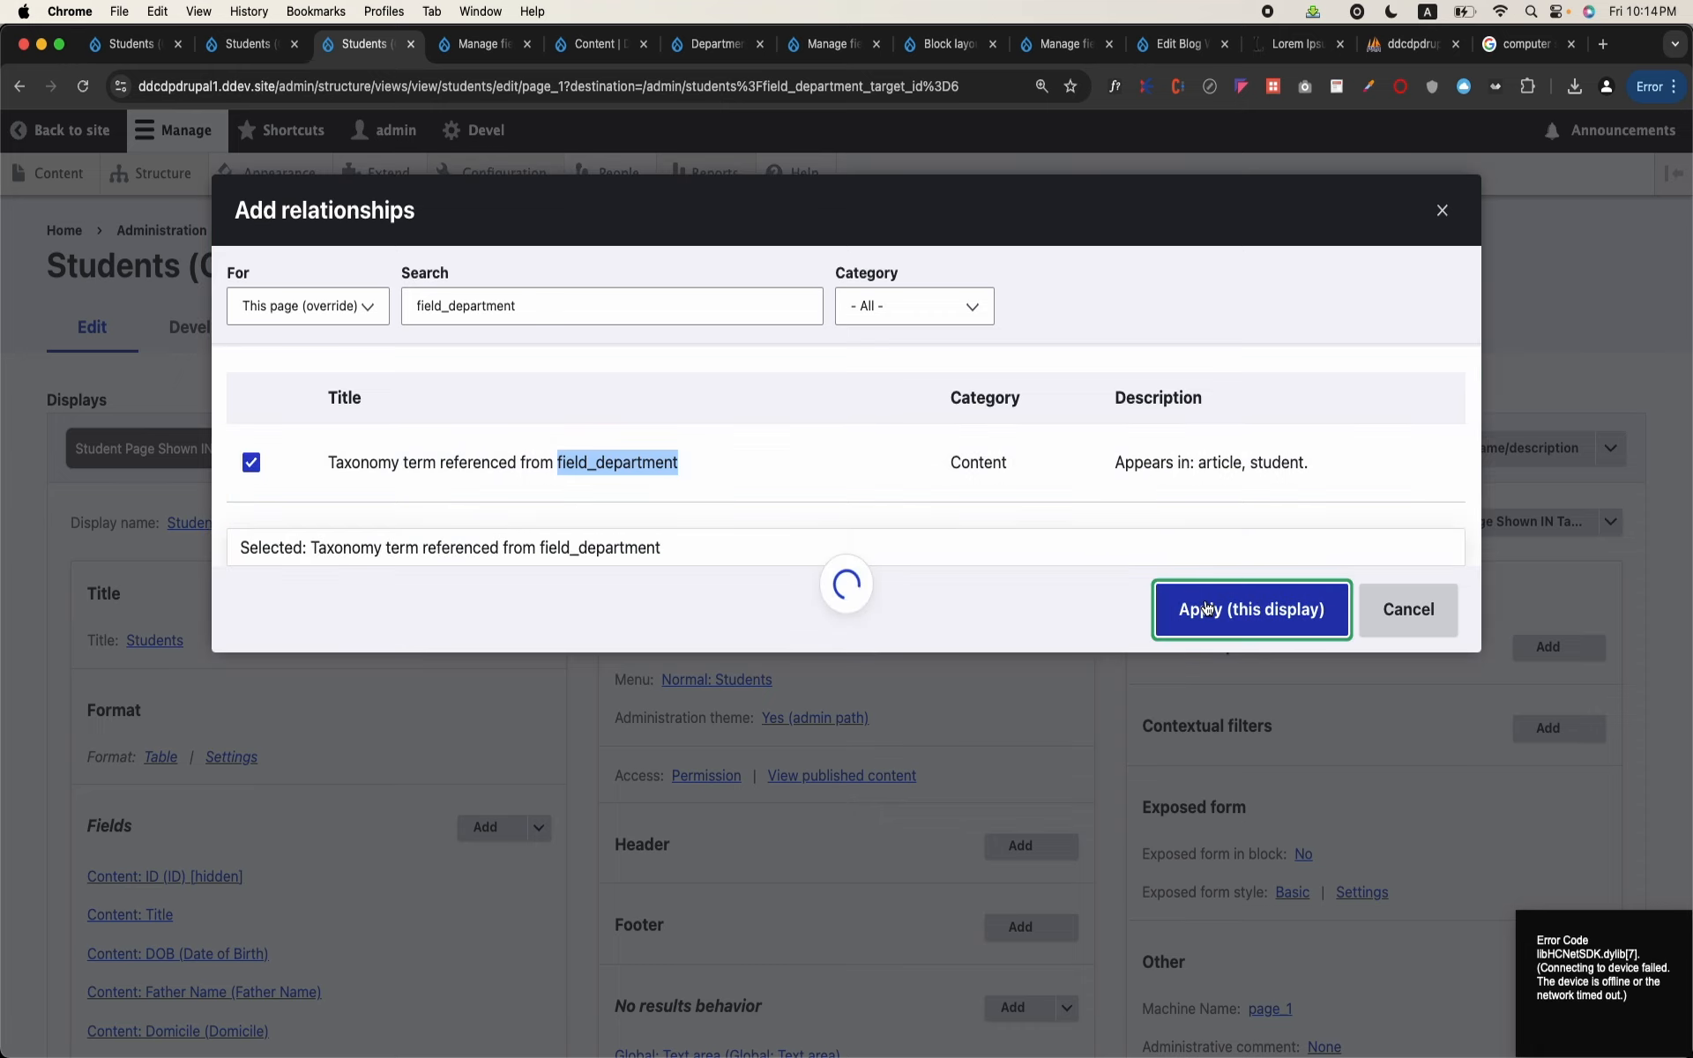
Step: Set the relationship's administrative title to "Department Taxonomy" and apply it to this display
{"action": "left_click", "coordinate": [369, 616]}
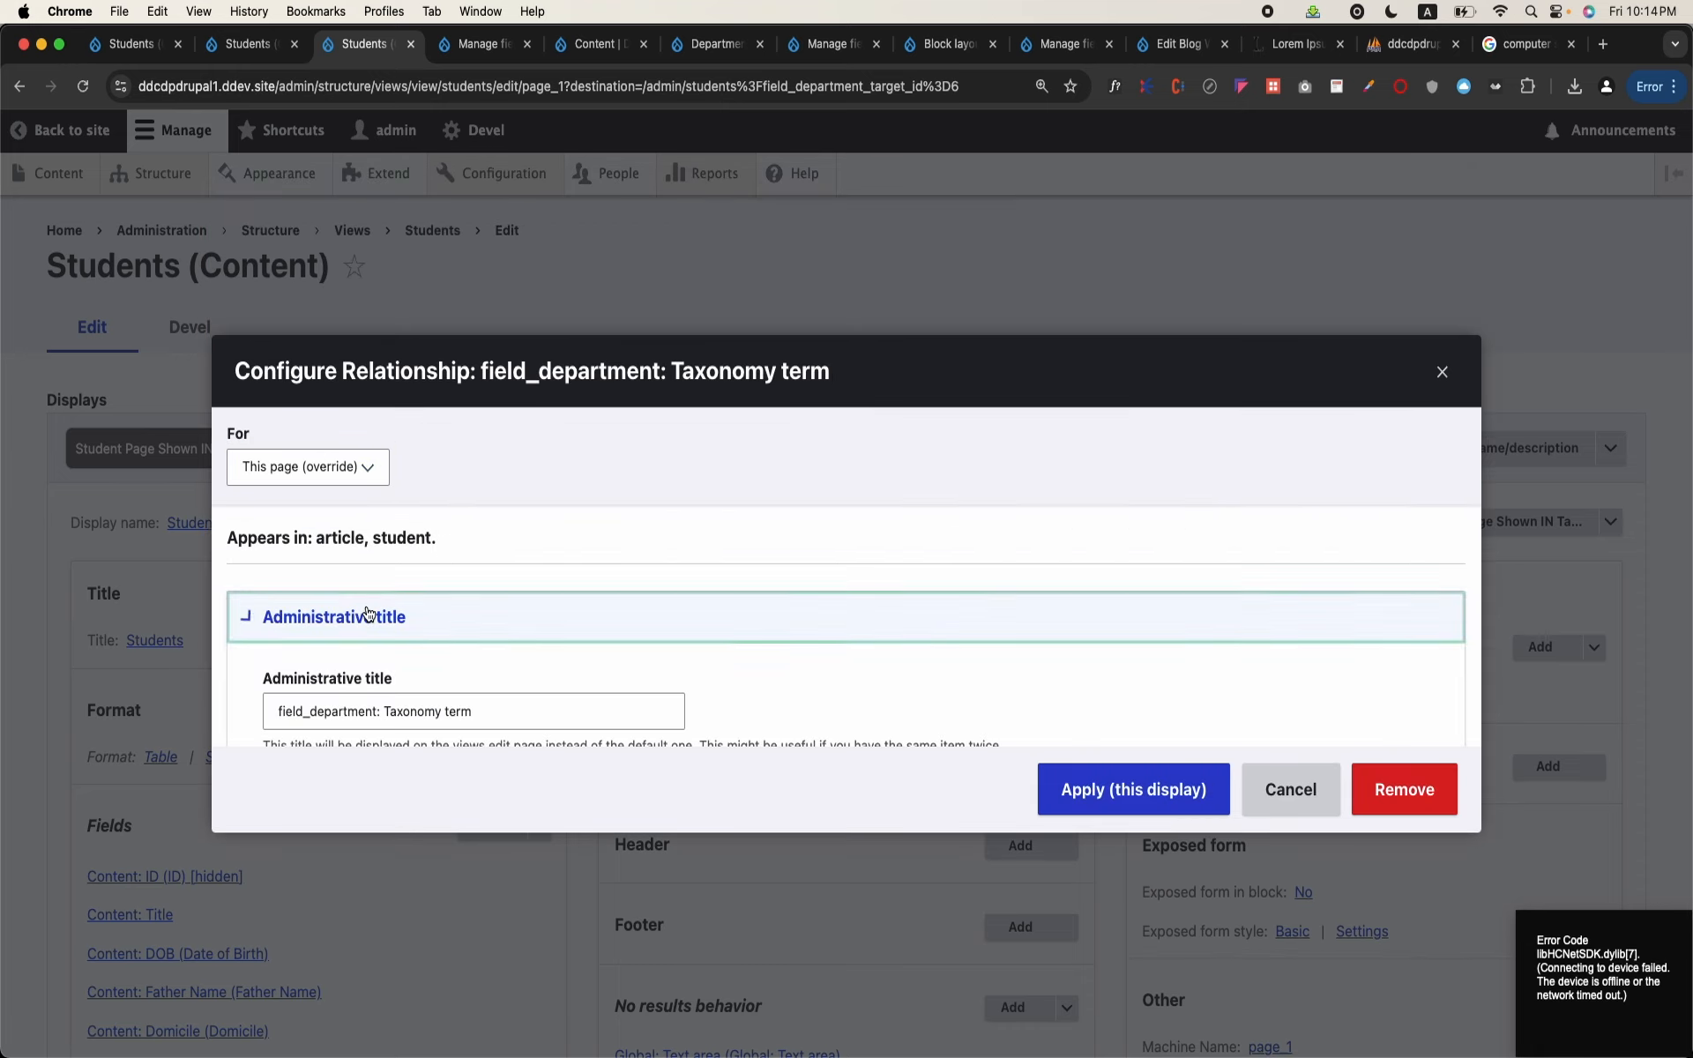
{"action": "scroll", "coordinate": [369, 615], "scroll_direction": "down", "scroll_amount": 1}
{"action": "left_click", "coordinate": [451, 651]}
{"action": "key", "text": "super+a"}
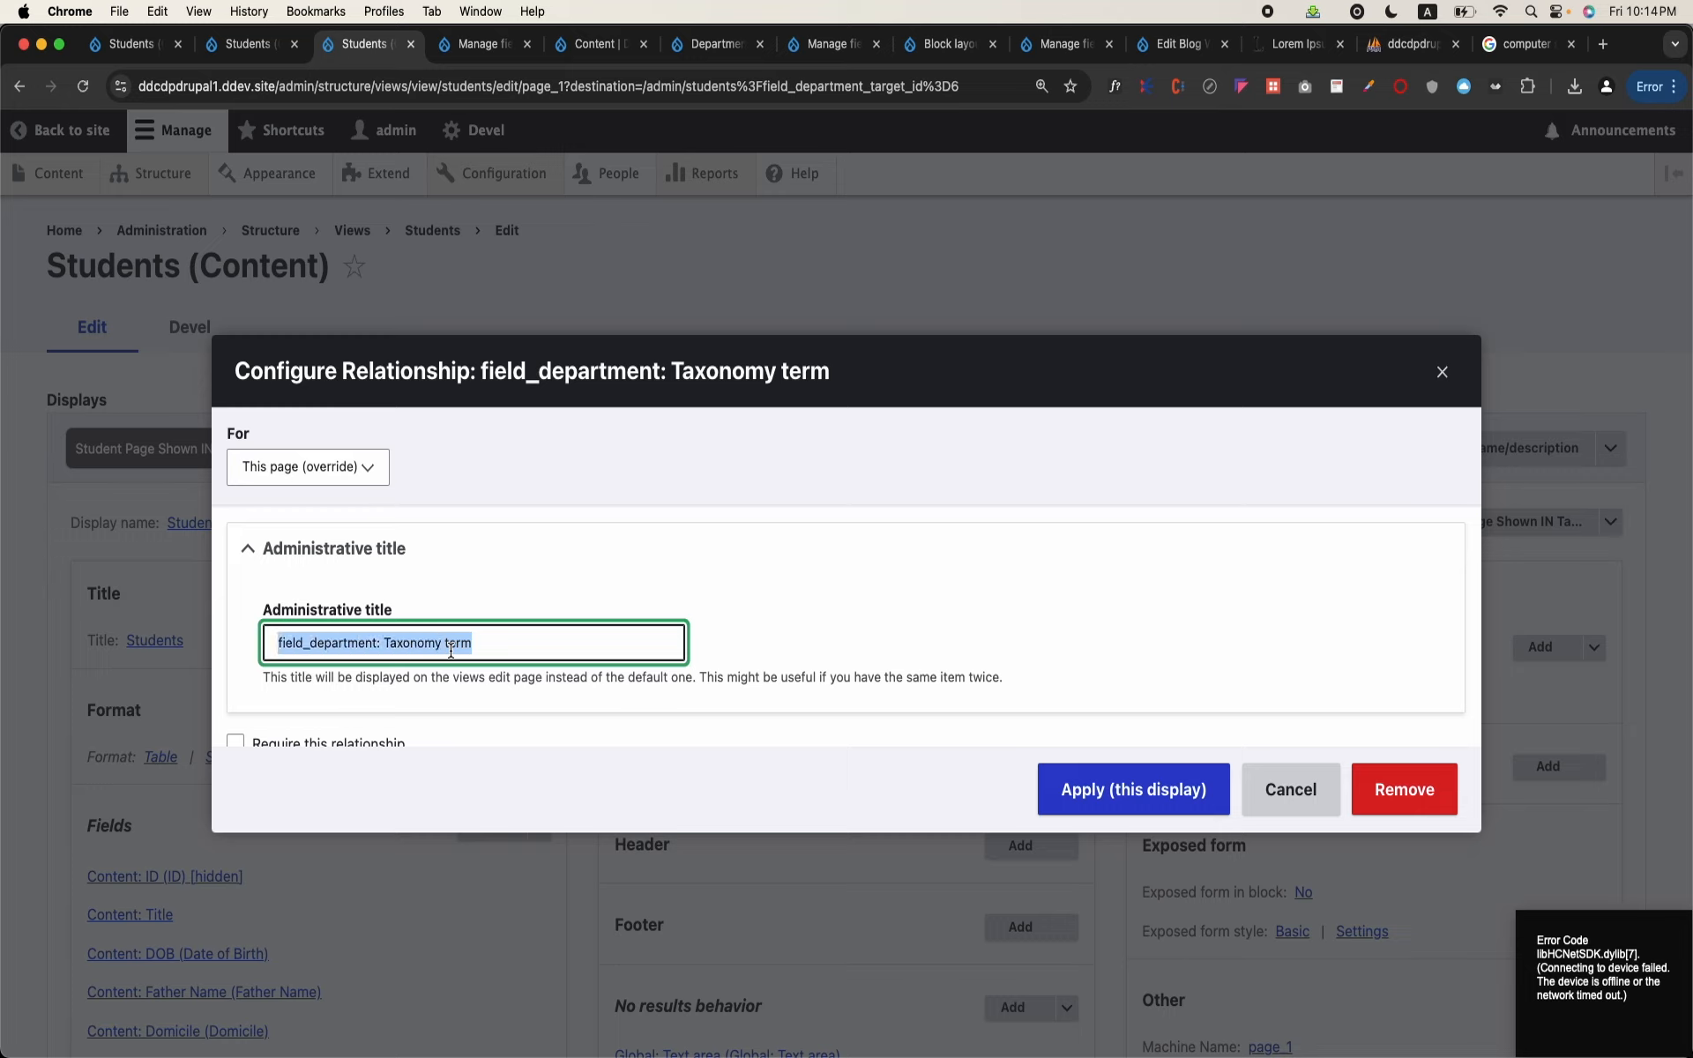
{"action": "type", "text": "Departme"}
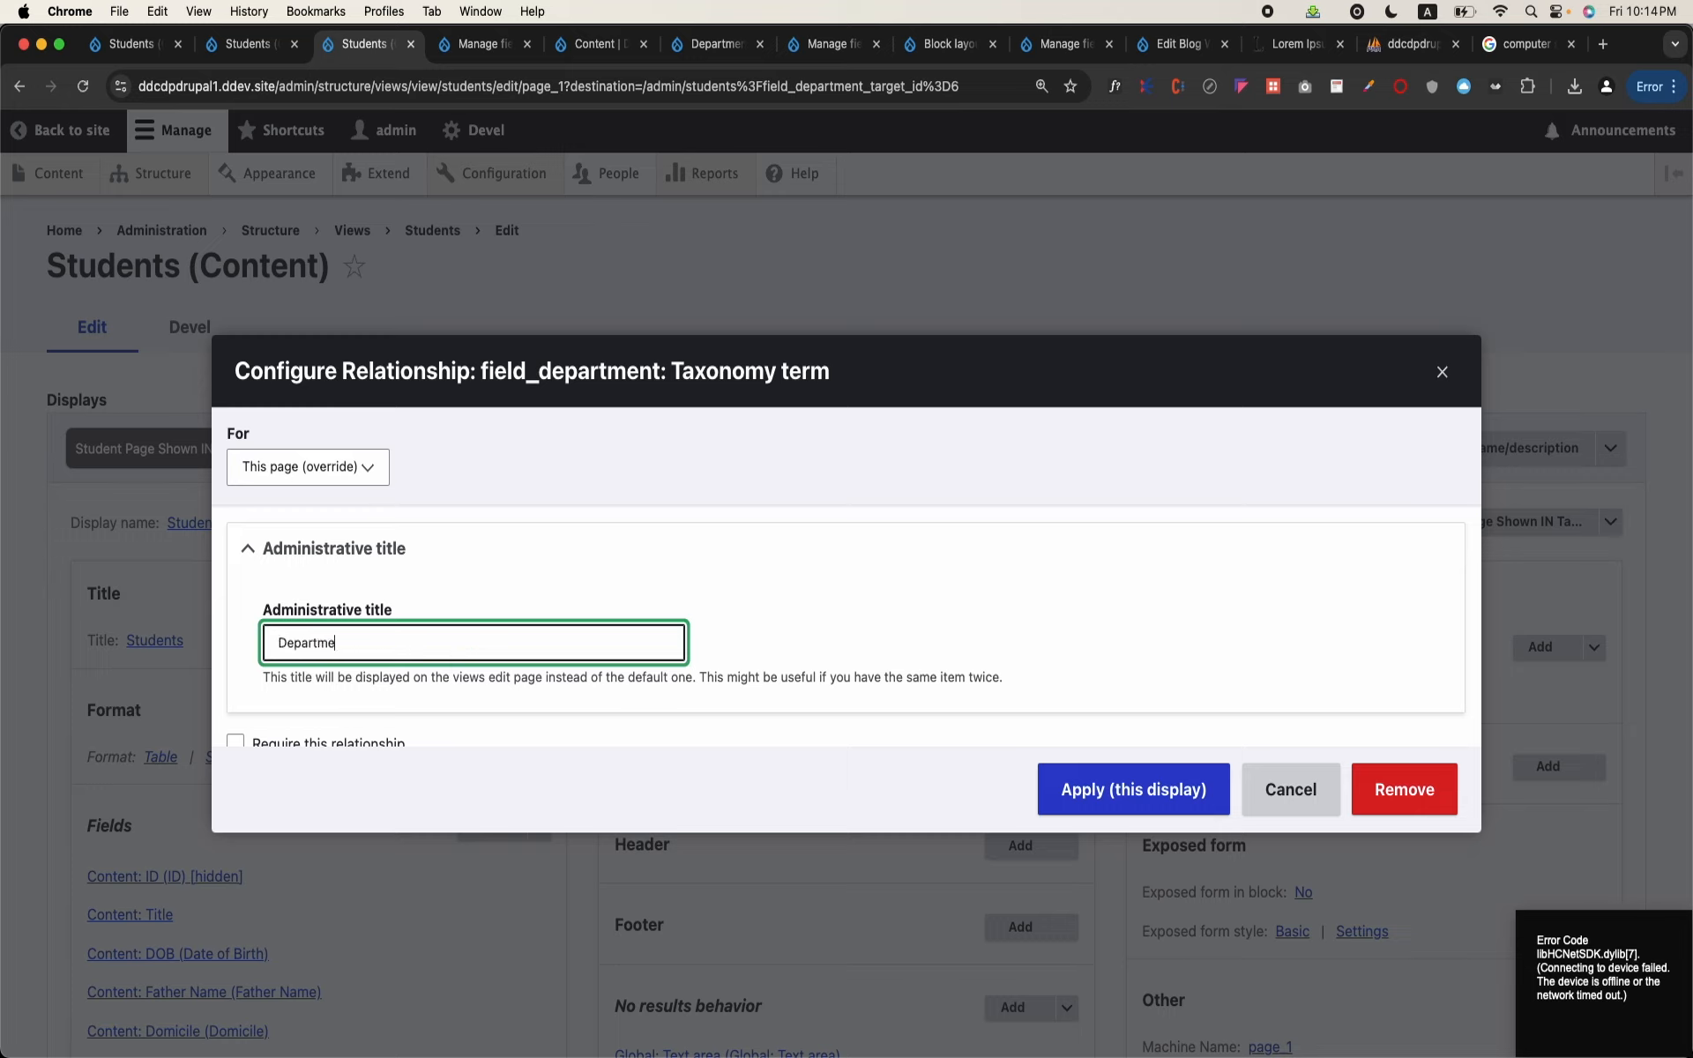
{"action": "type", "text": "nt Taxonomy"}
{"action": "left_click", "coordinate": [1130, 774]}
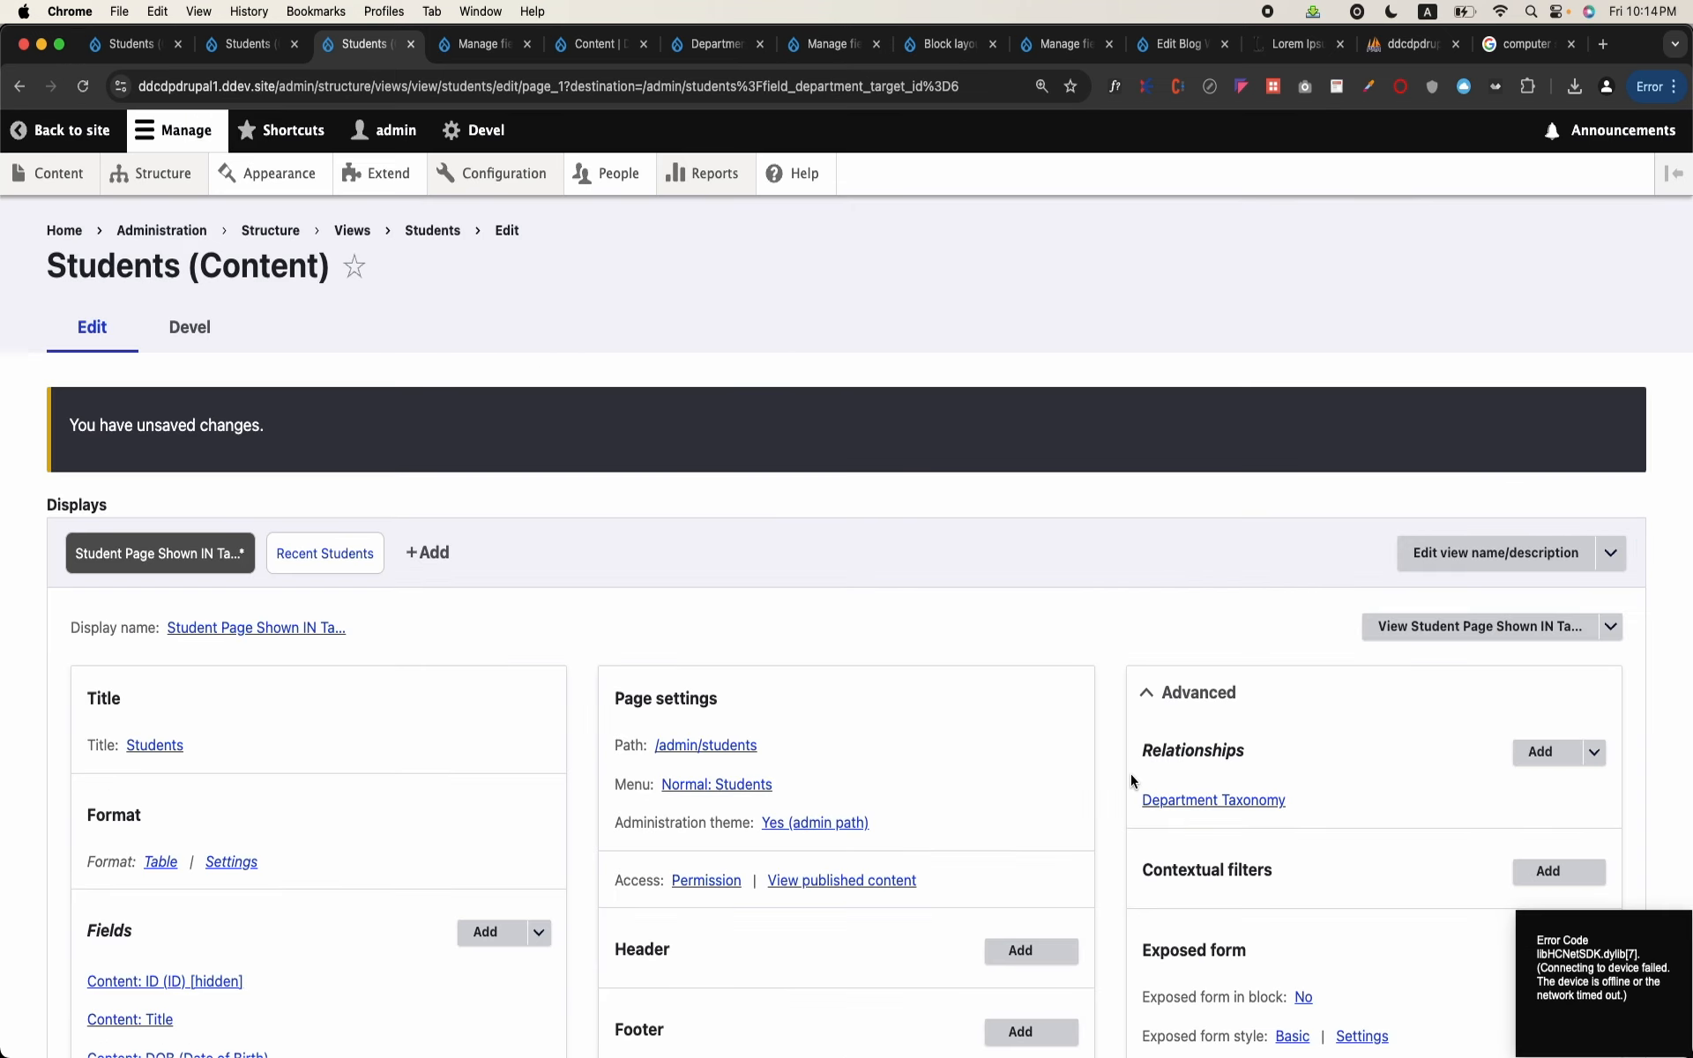
Step: Review the configuration of the Department Taxonomy relationship and leave it without applying changes
{"action": "scroll", "coordinate": [1046, 561], "scroll_direction": "down", "scroll_amount": 2}
{"action": "scroll", "coordinate": [1046, 560], "scroll_direction": "down", "scroll_amount": 2}
{"action": "left_click", "coordinate": [1217, 697]}
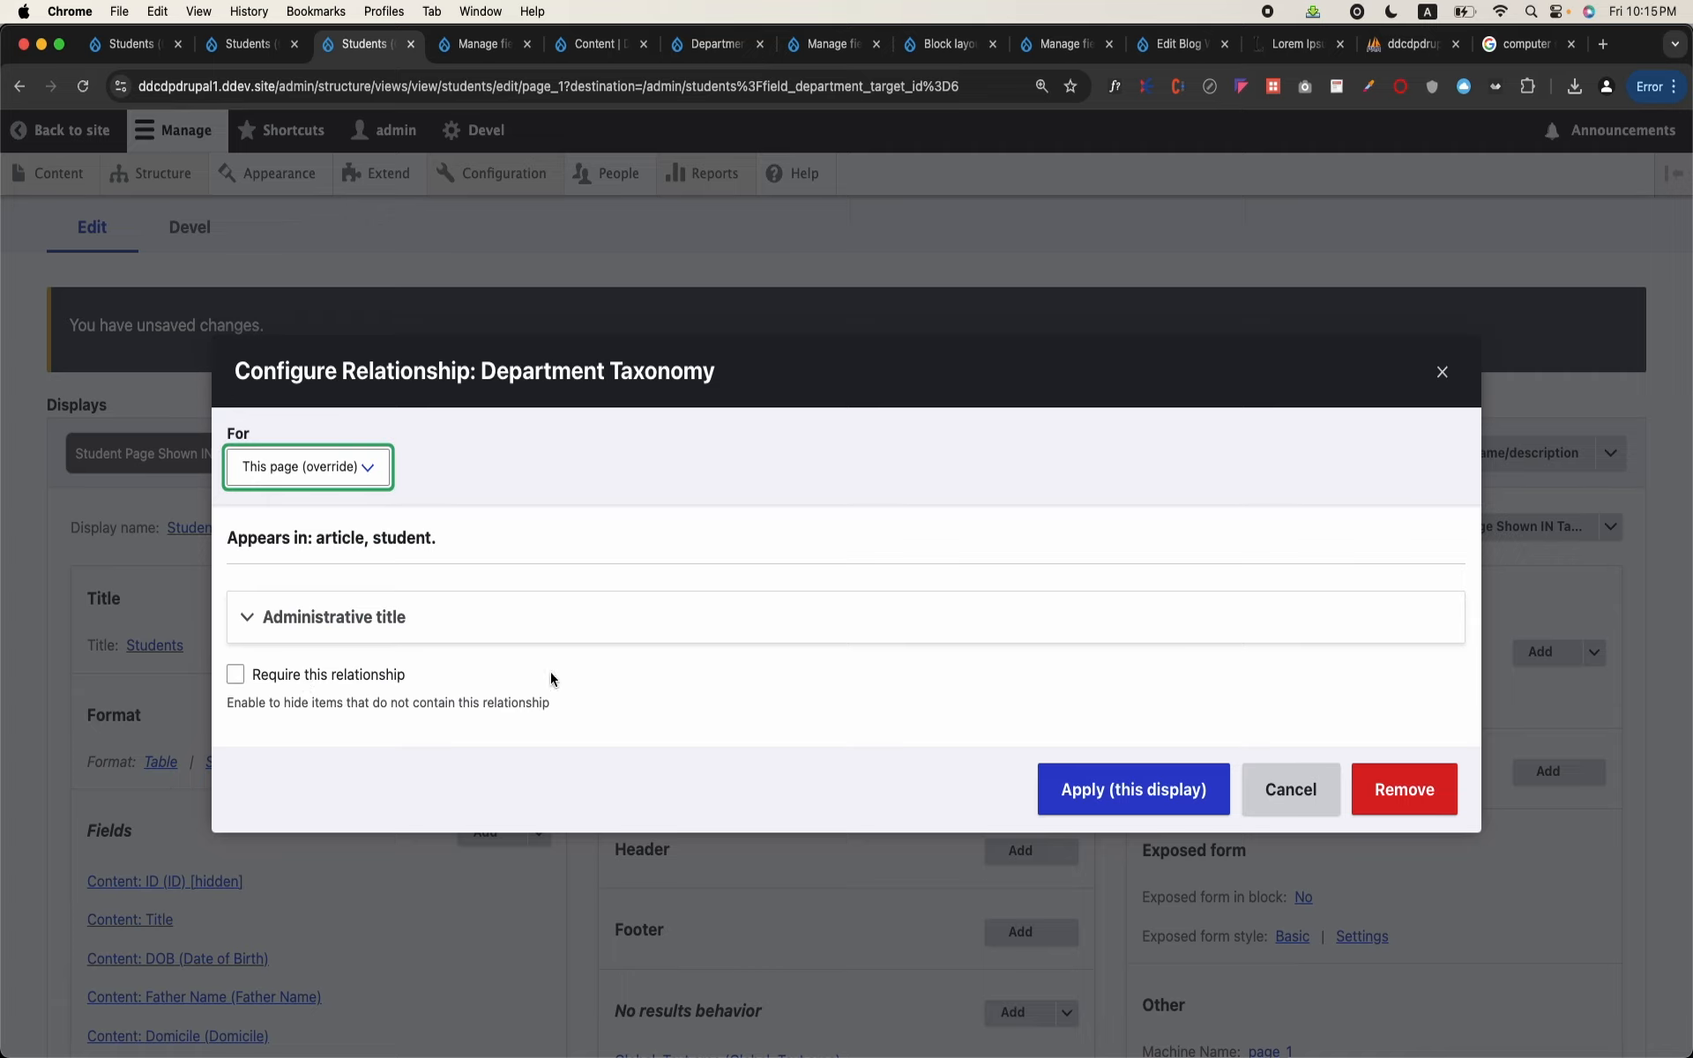
{"action": "left_click", "coordinate": [1259, 788]}
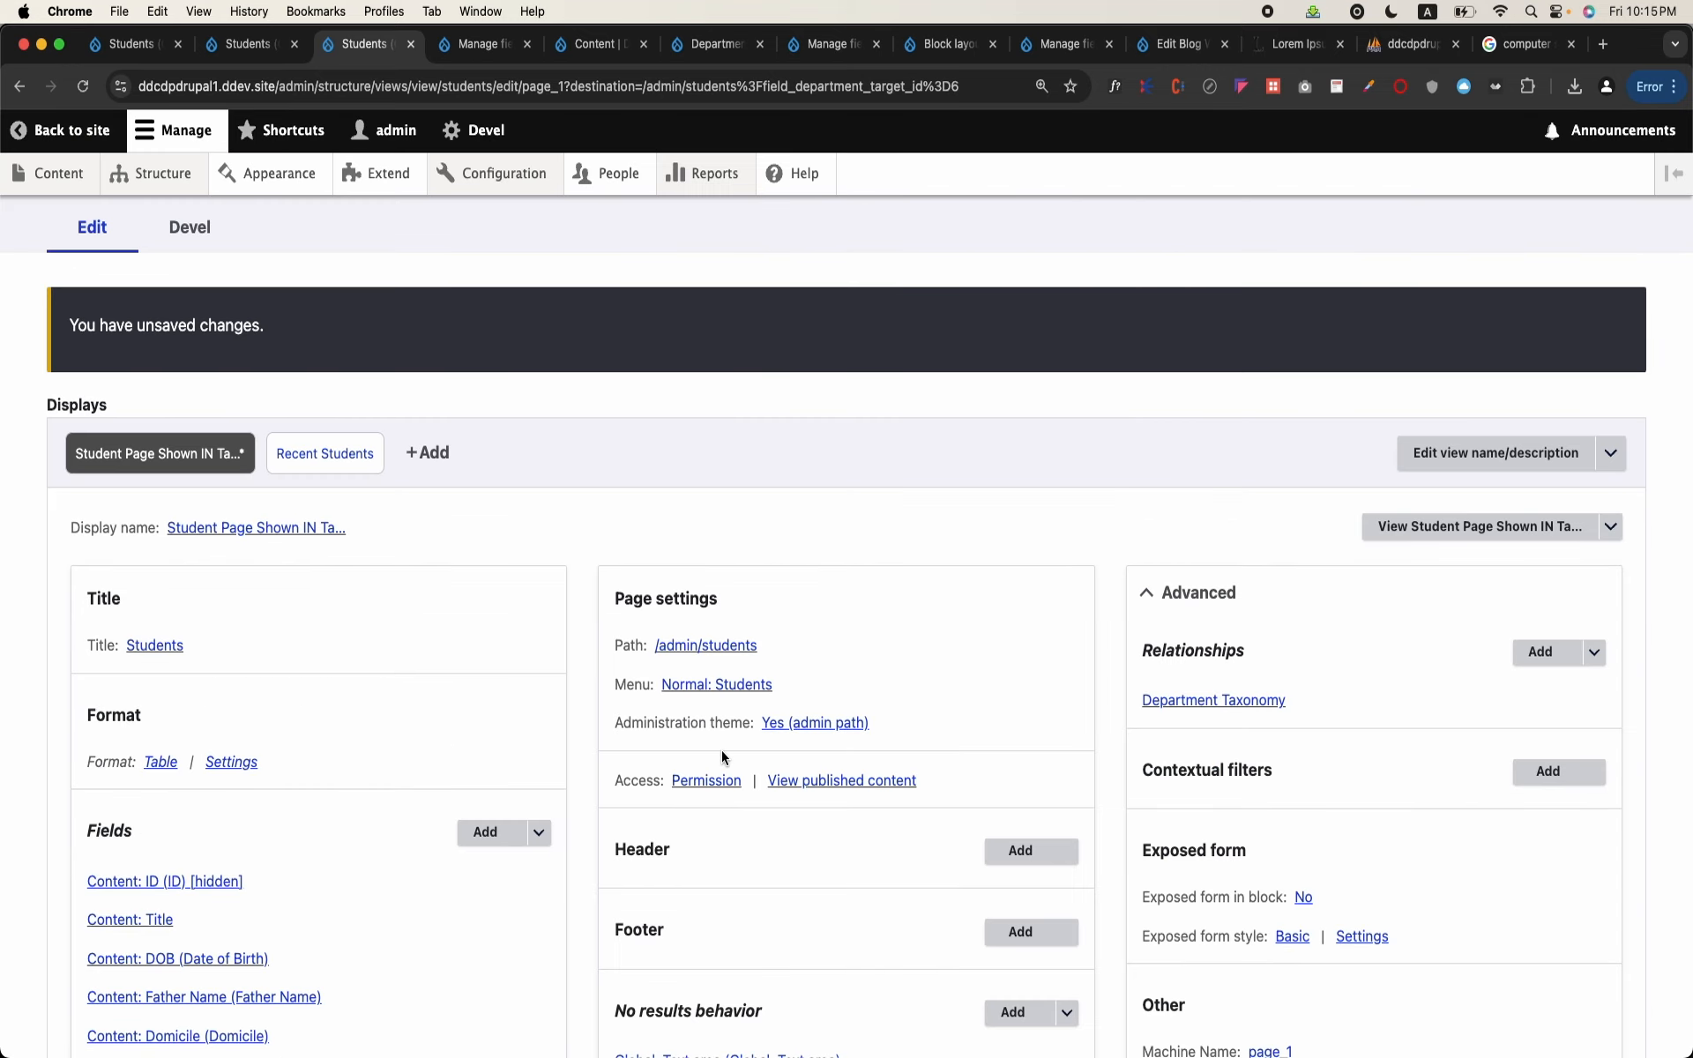
Step: Add the taxonomy term field "Logo" from departments to the view, overriding this page only
{"action": "scroll", "coordinate": [721, 750], "scroll_direction": "down", "scroll_amount": 3}
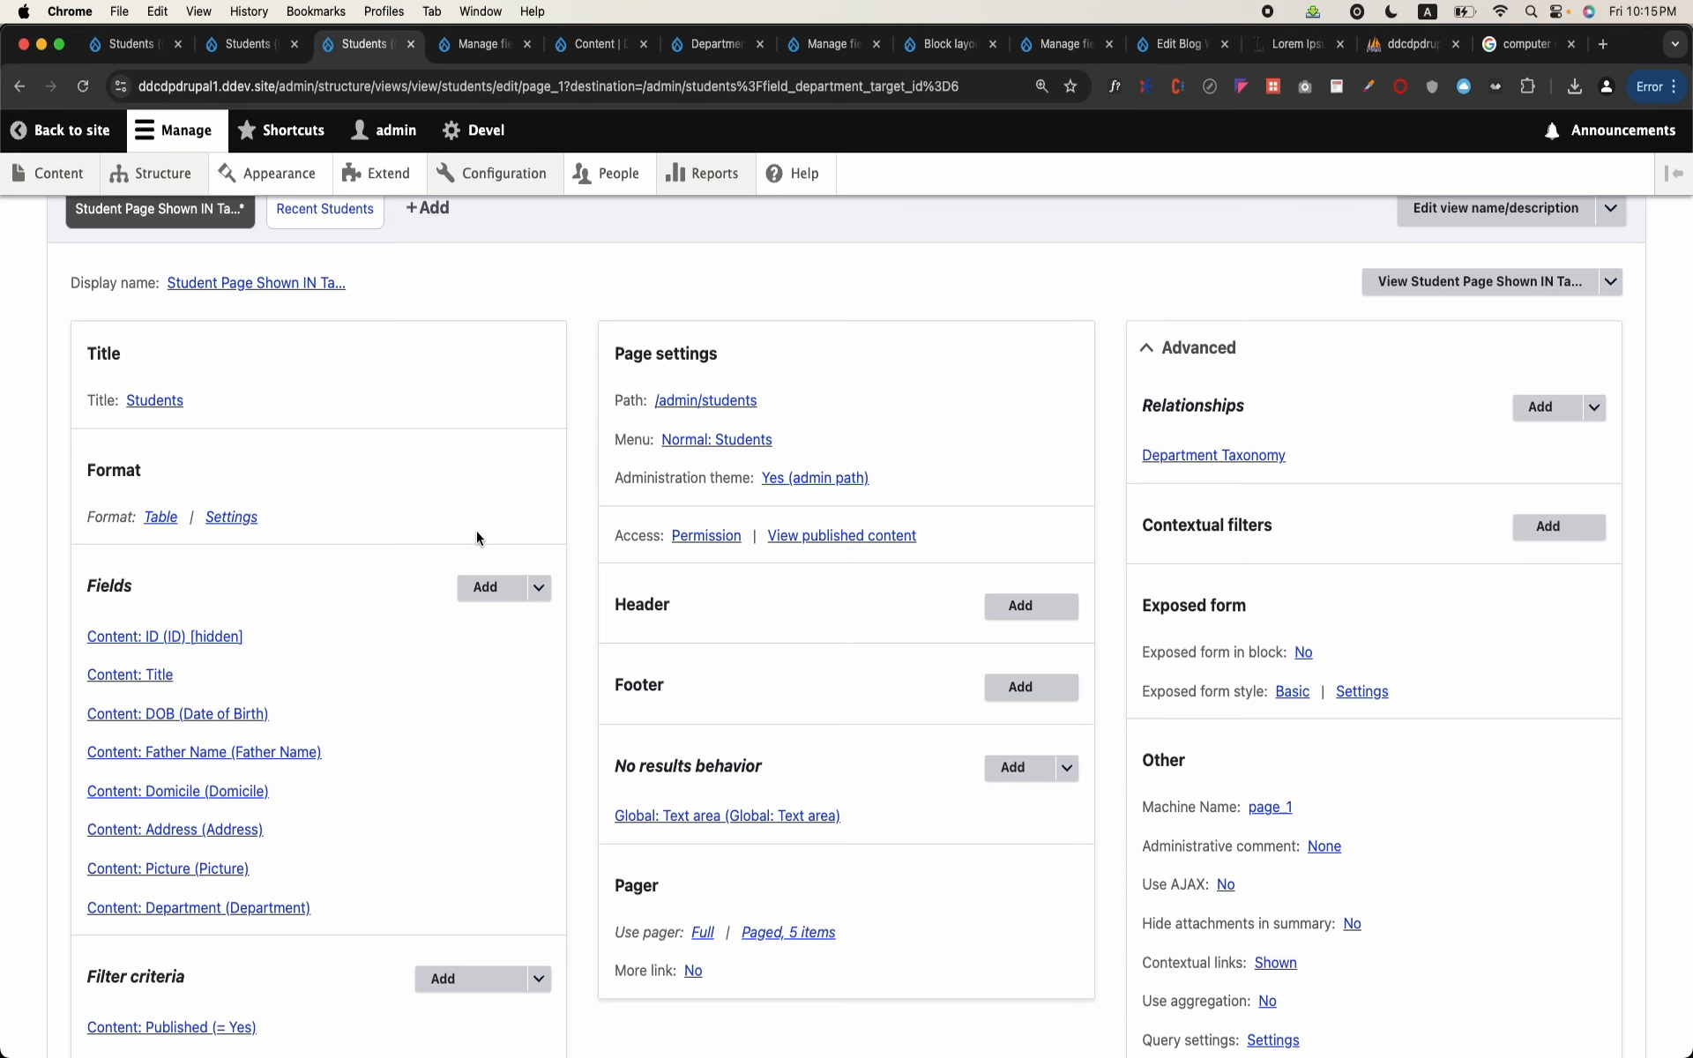
{"action": "left_click", "coordinate": [484, 588]}
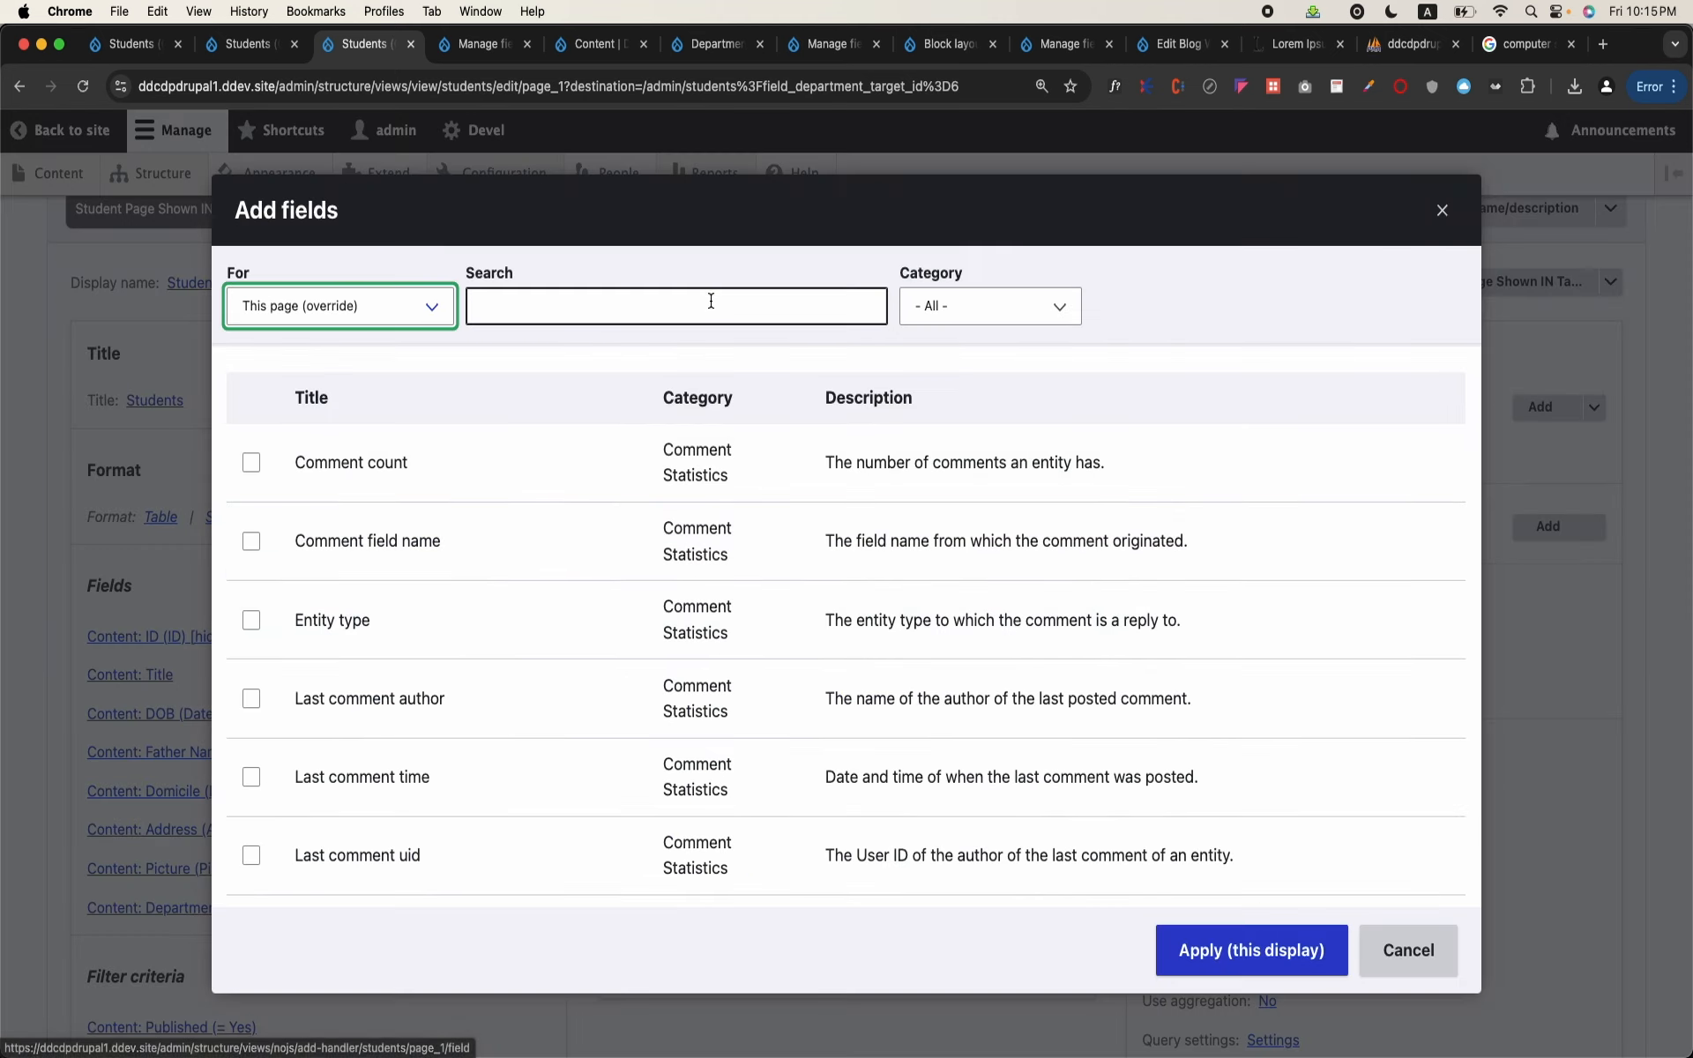
{"action": "left_click", "coordinate": [697, 309]}
{"action": "type", "text": "logo"}
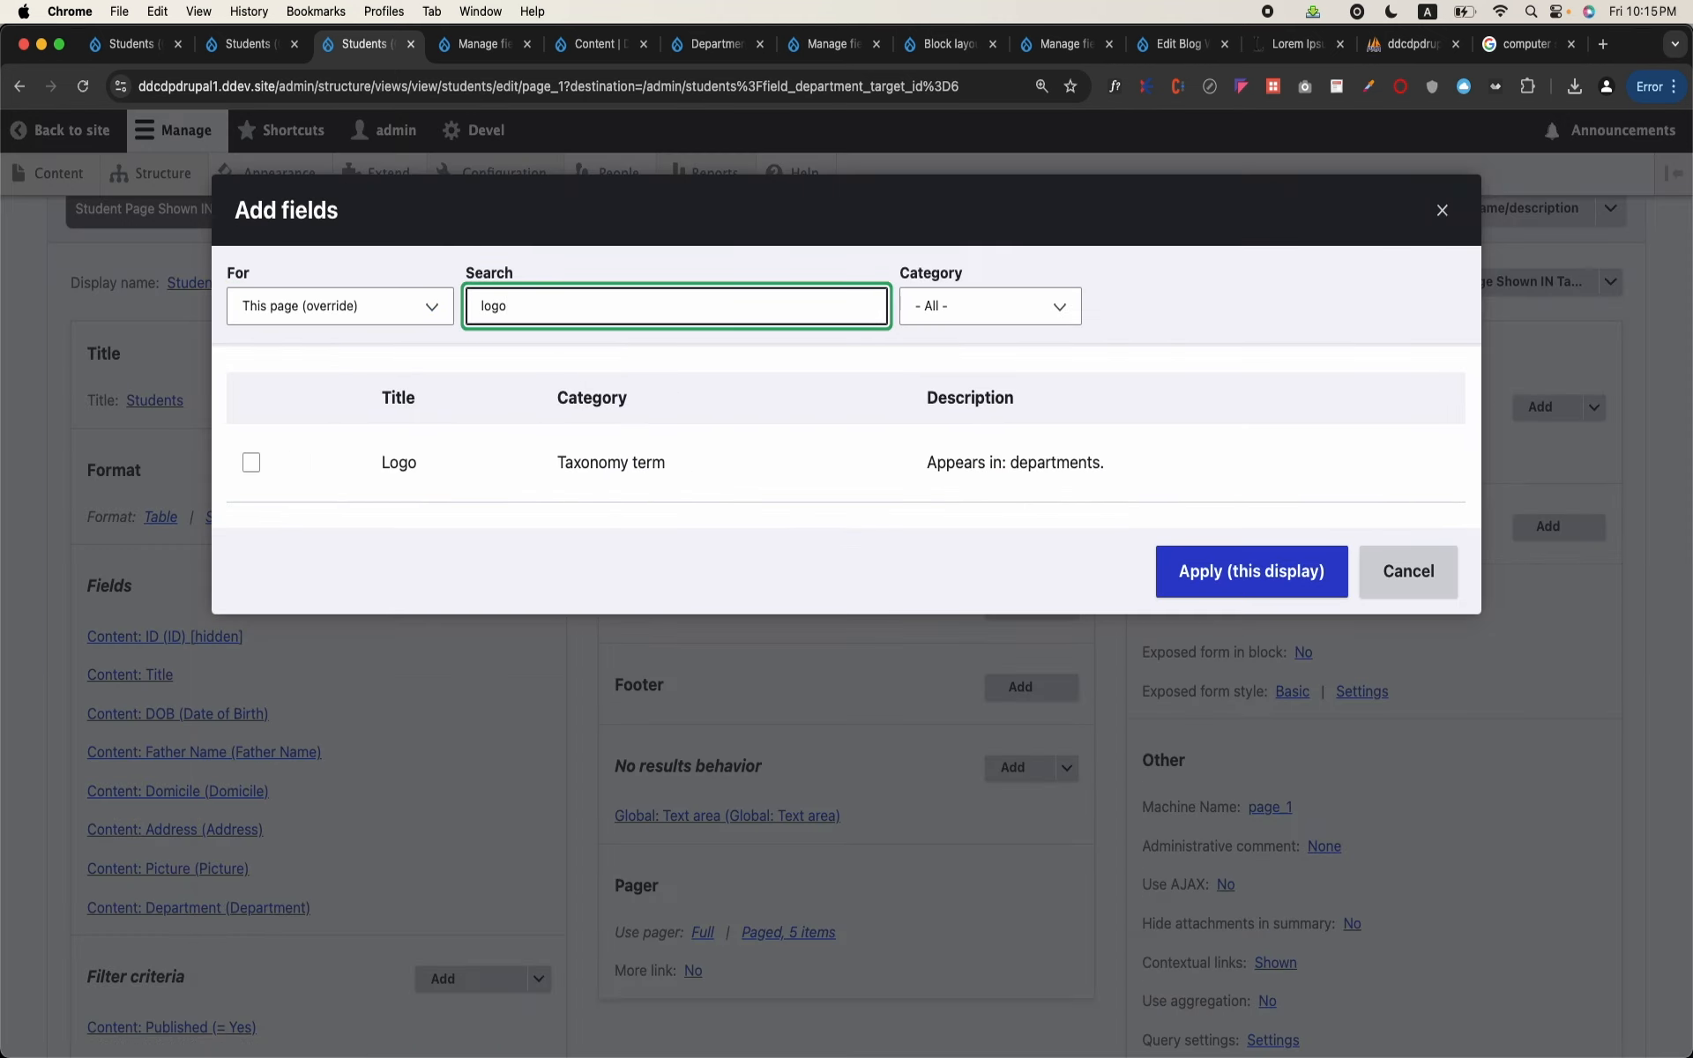
{"action": "left_click", "coordinate": [443, 461]}
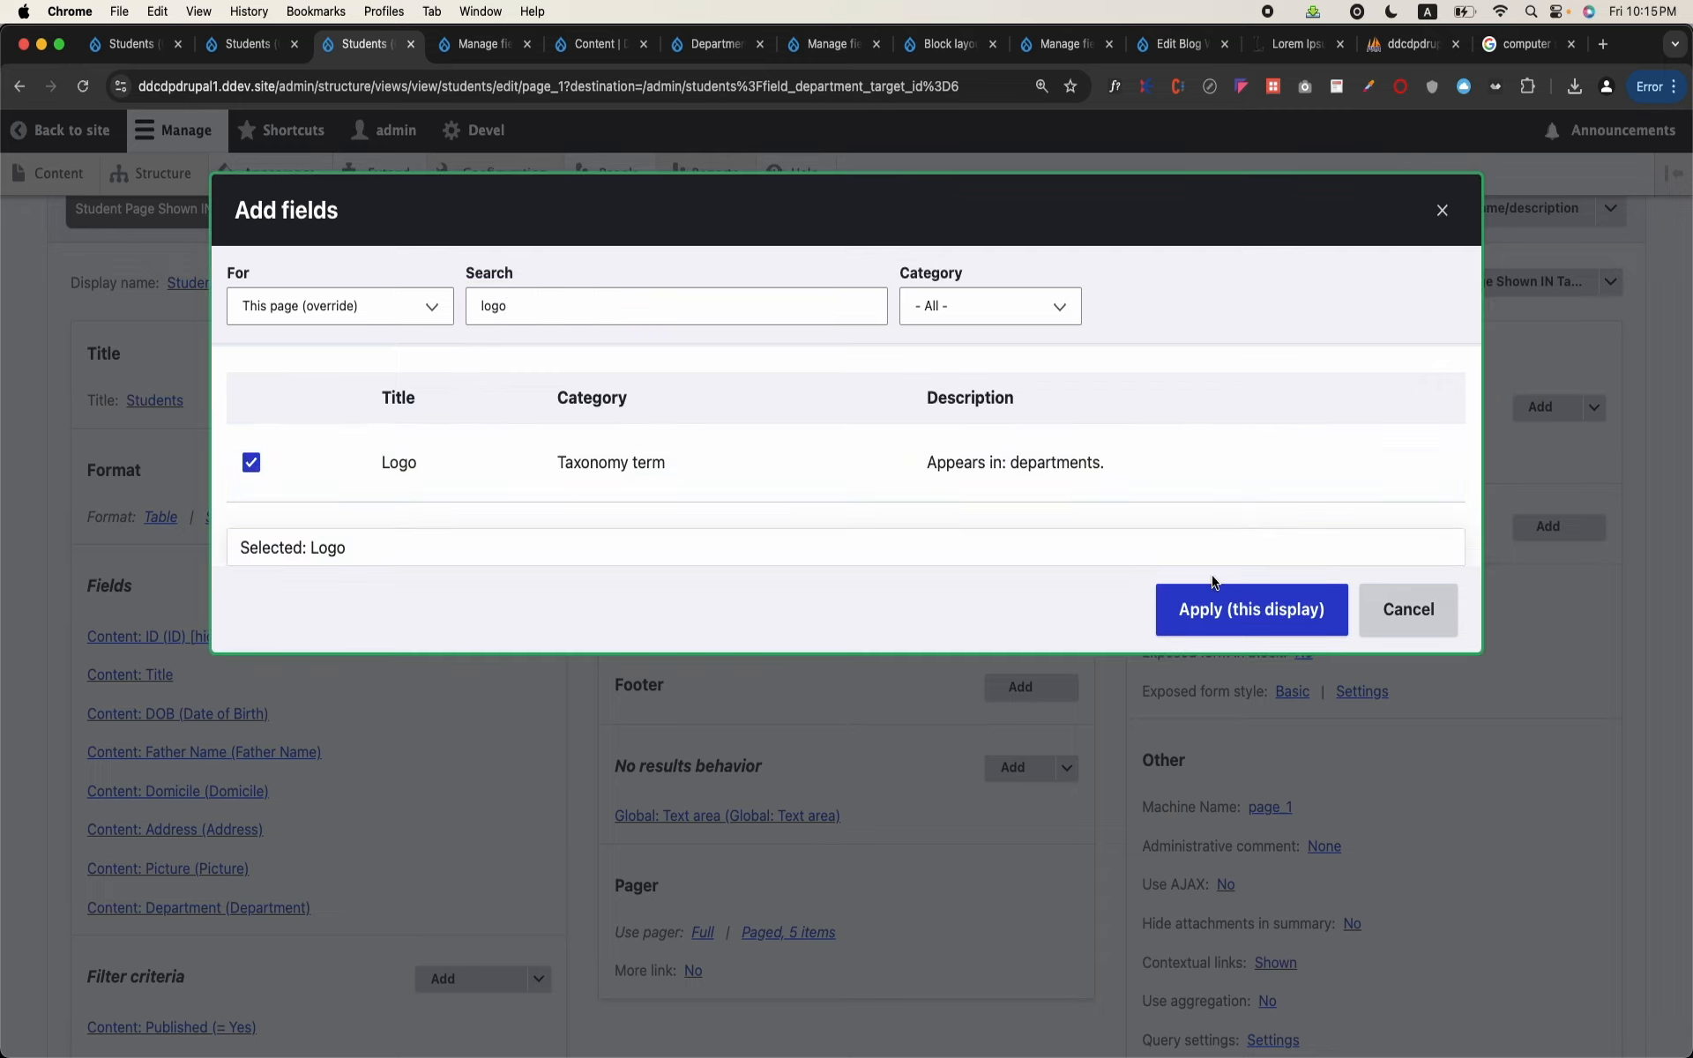
{"action": "left_click", "coordinate": [1227, 606]}
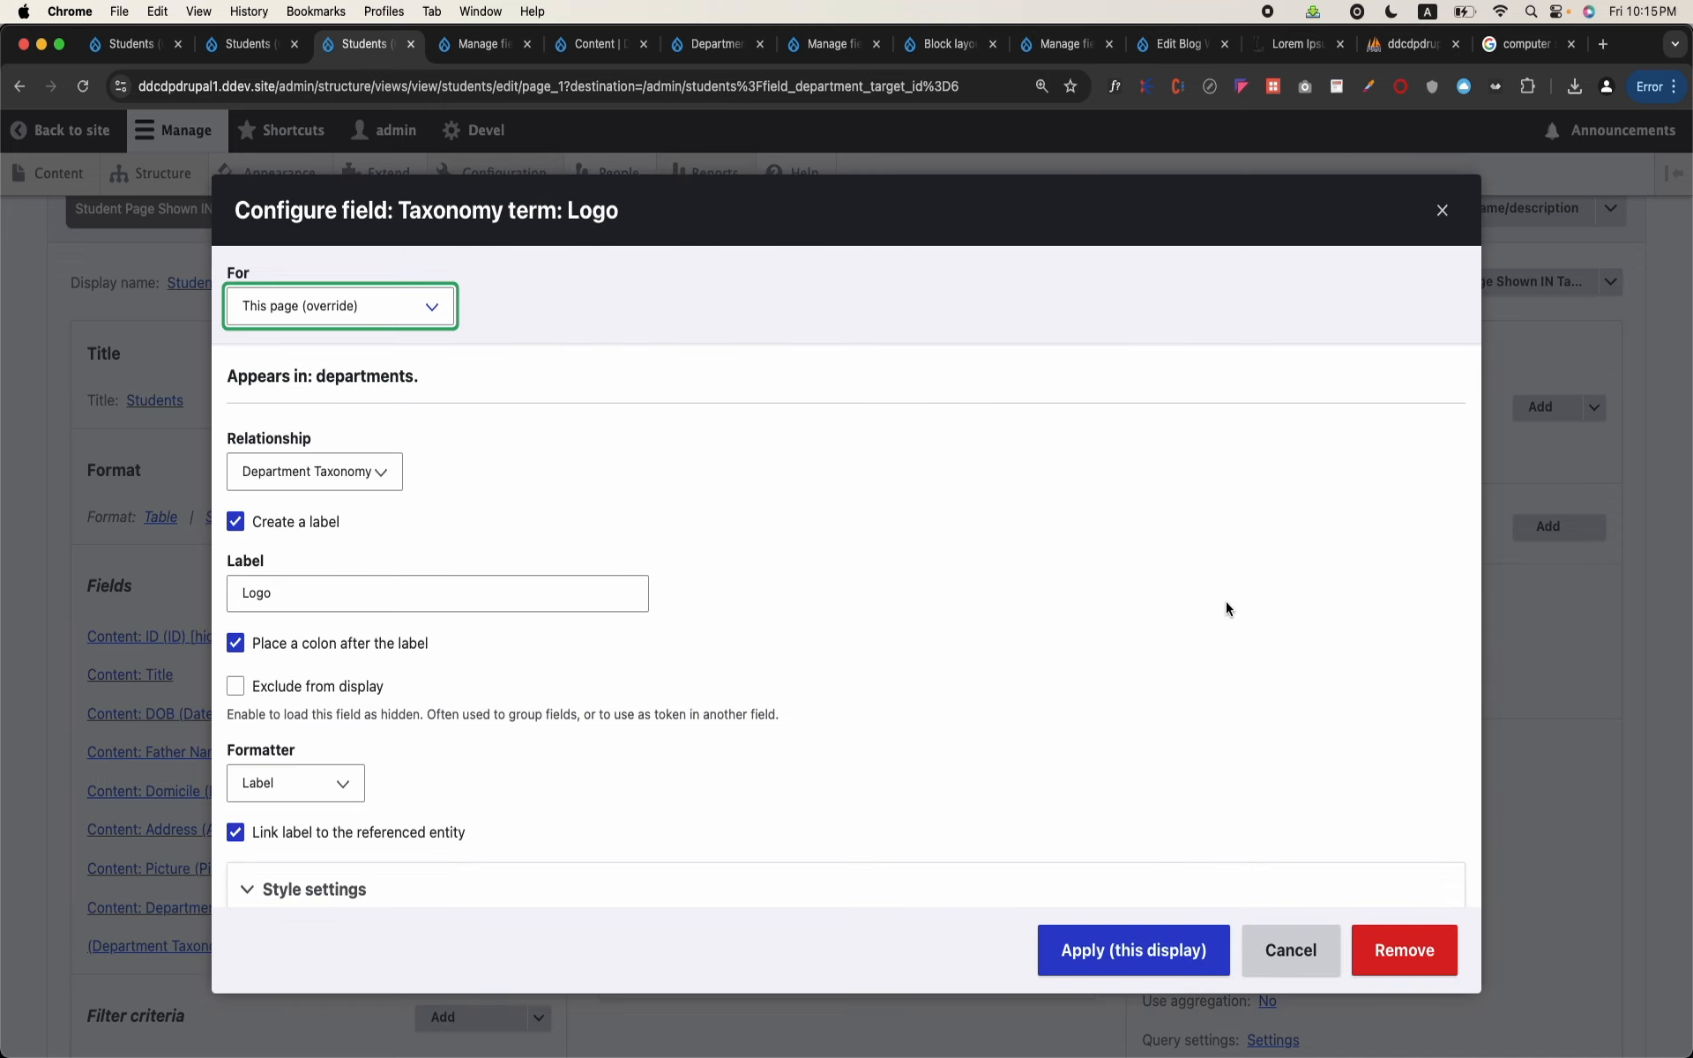
Step: Set the Logo field's formatter to Thumbnail with image style Thumbnail (100×100), and apply it to this display
{"action": "left_click", "coordinate": [333, 484]}
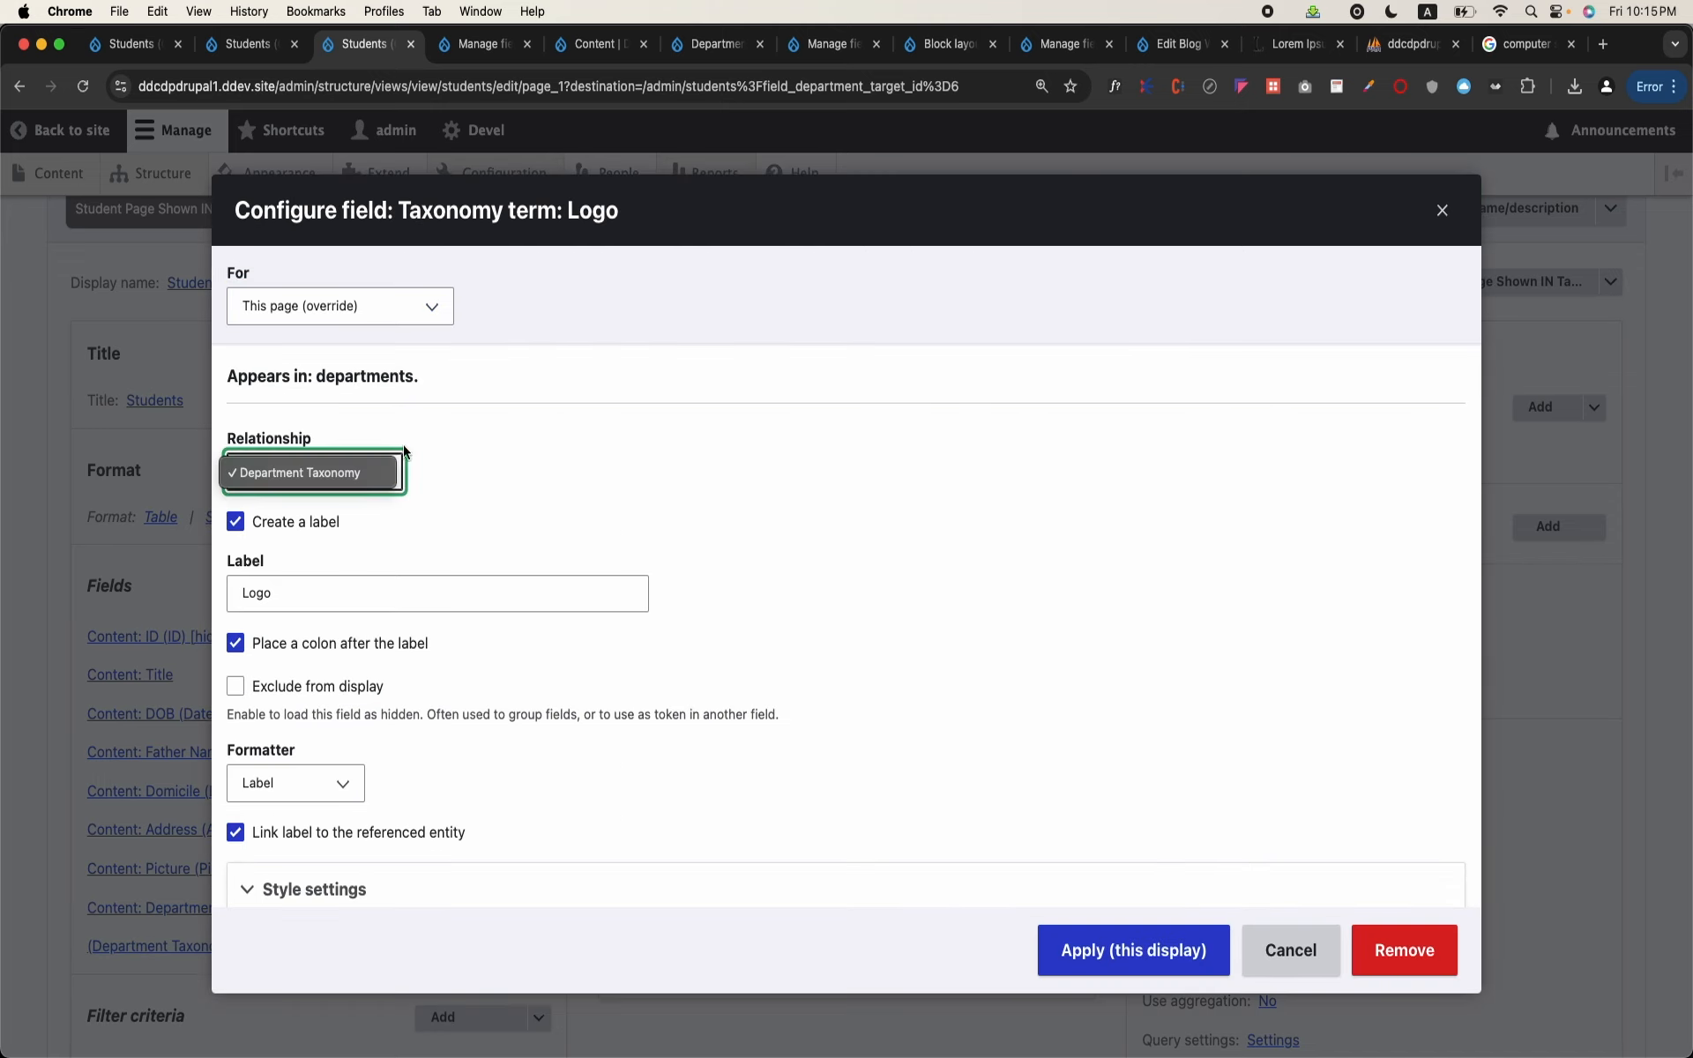
{"action": "left_click", "coordinate": [628, 474]}
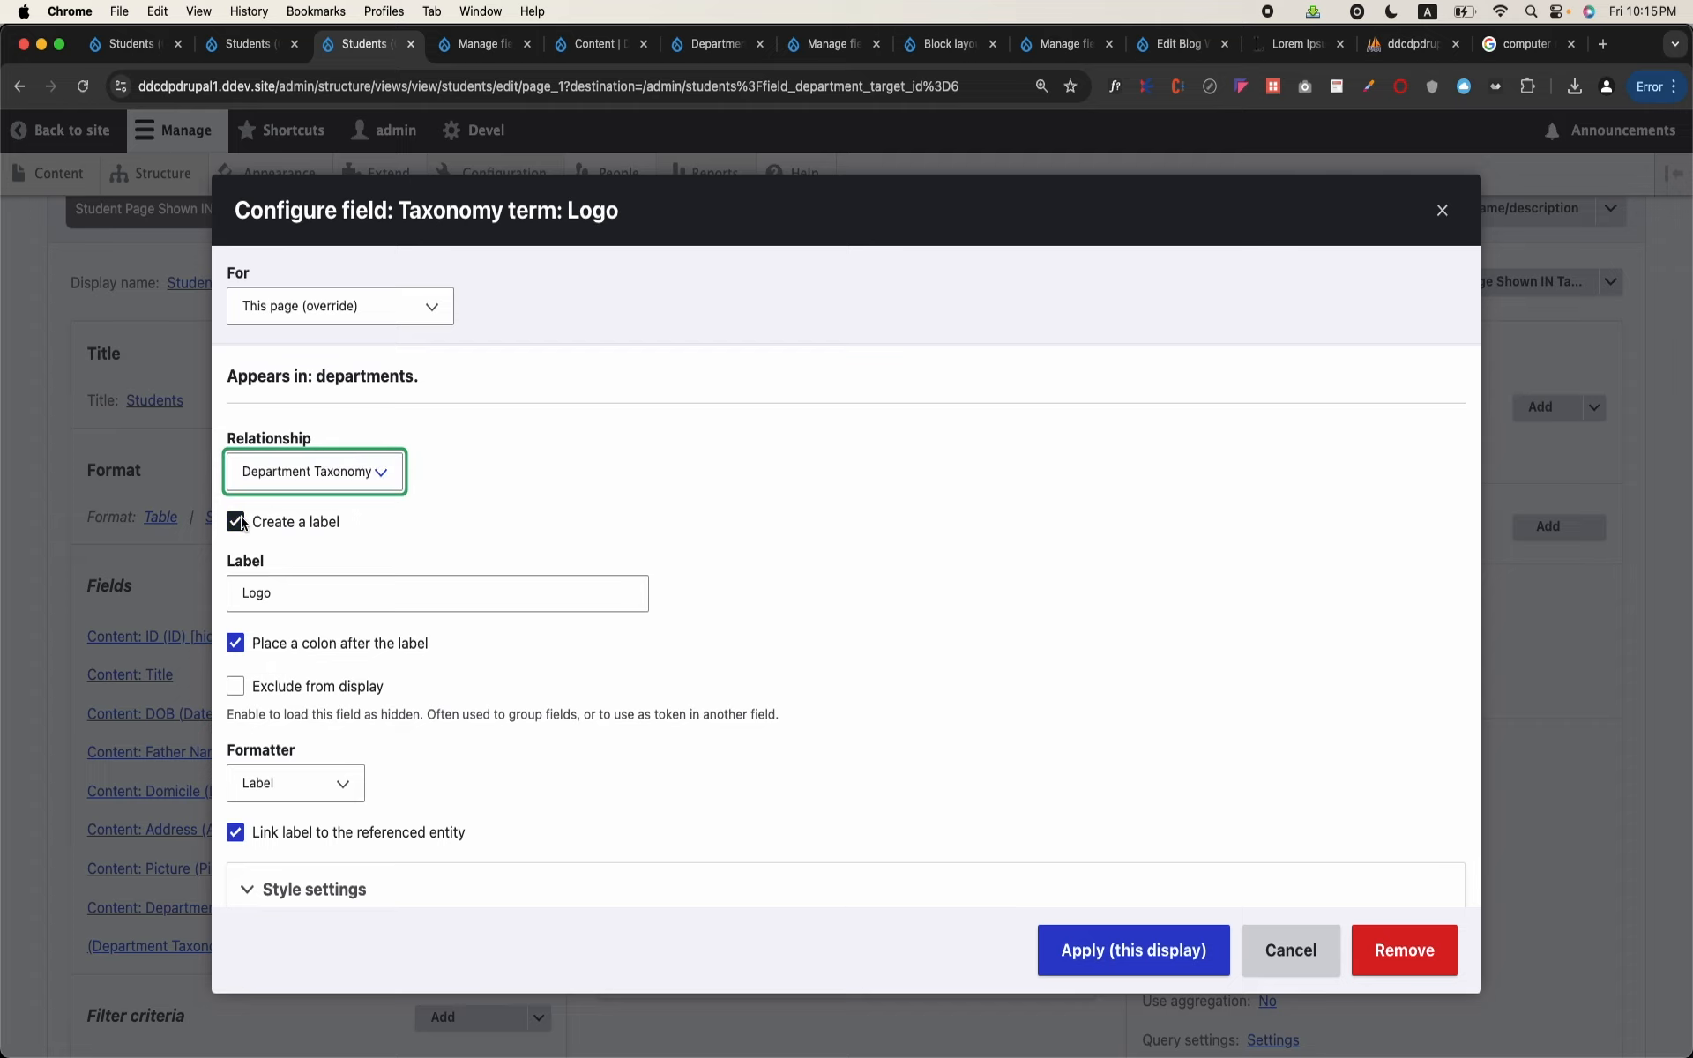
{"action": "scroll", "coordinate": [433, 637], "scroll_direction": "down", "scroll_amount": 2}
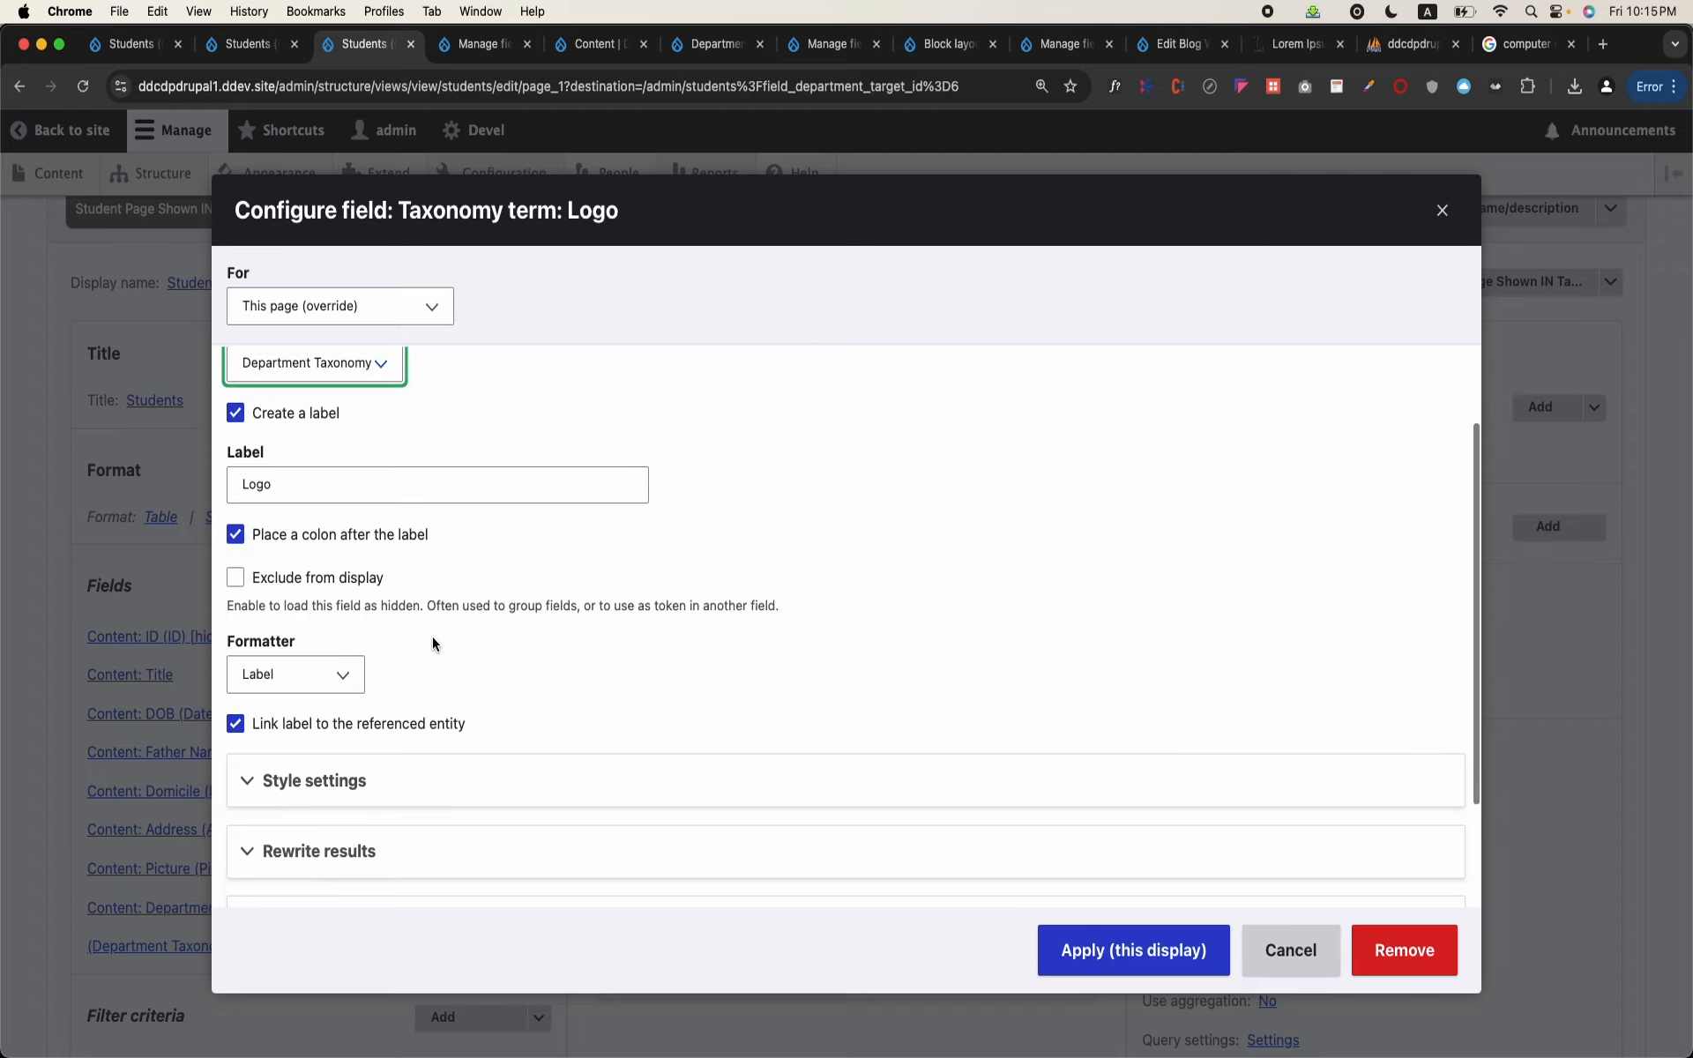
{"action": "left_click", "coordinate": [302, 680]}
{"action": "left_click", "coordinate": [275, 571]}
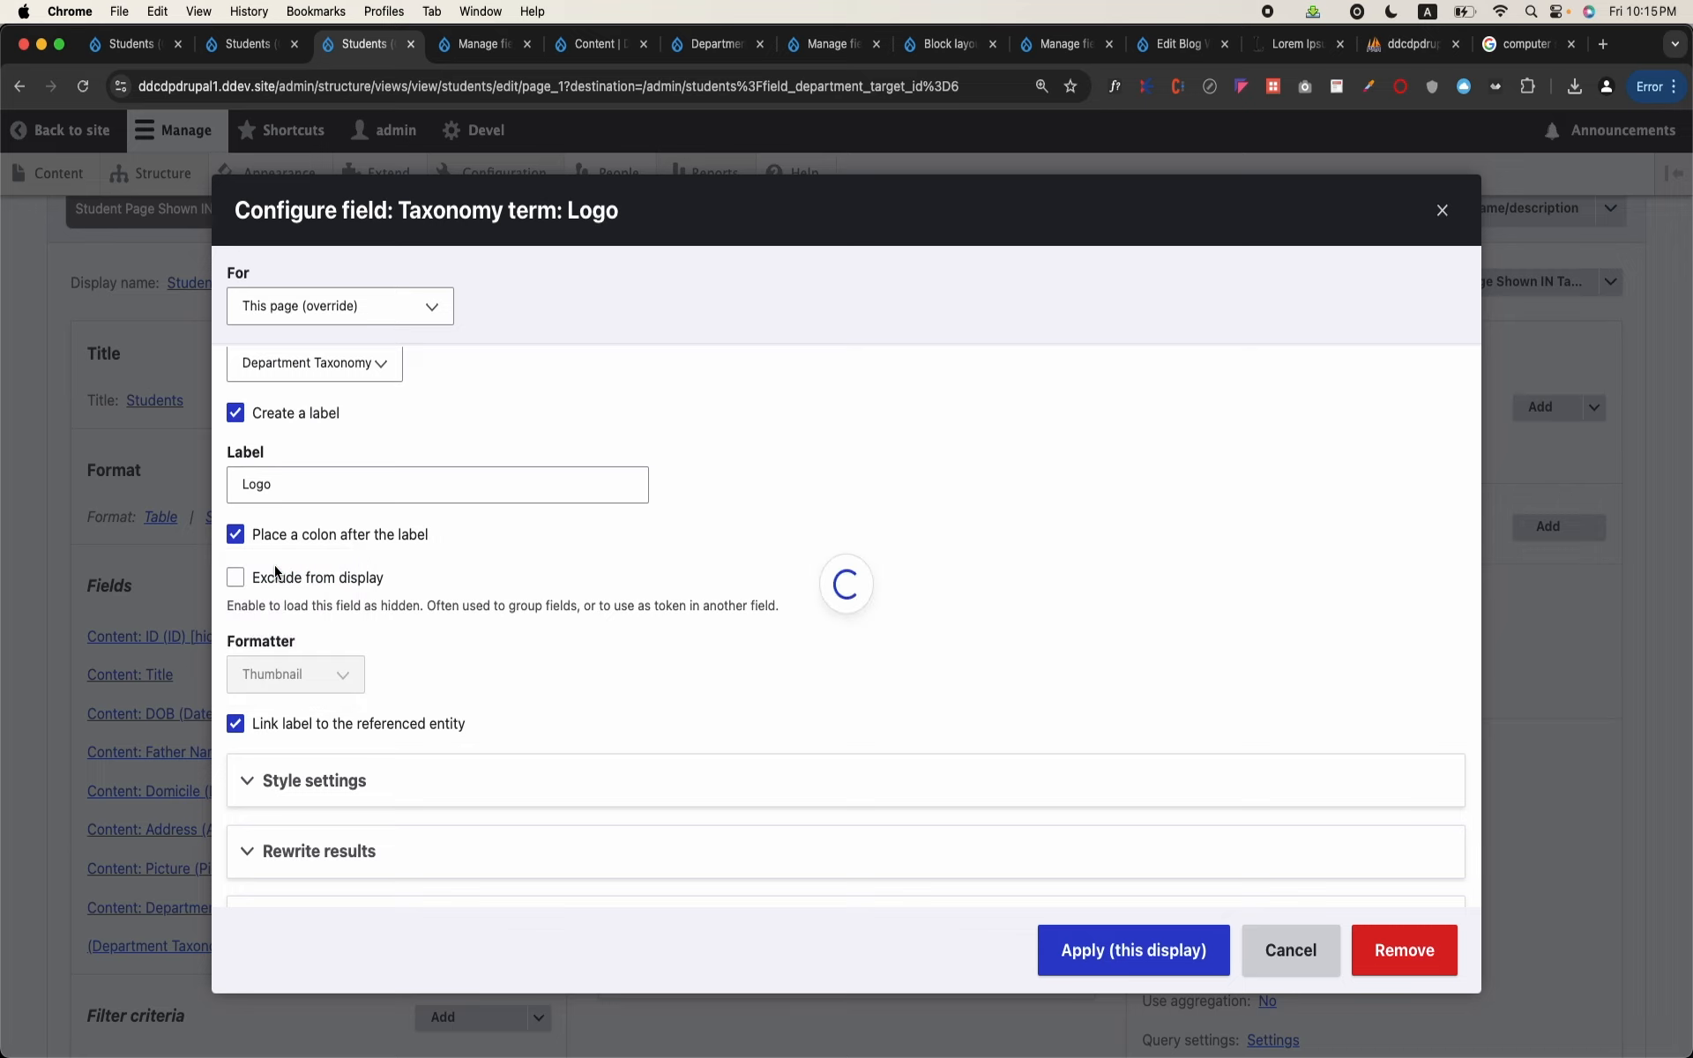
{"action": "scroll", "coordinate": [665, 696], "scroll_direction": "down", "scroll_amount": 2}
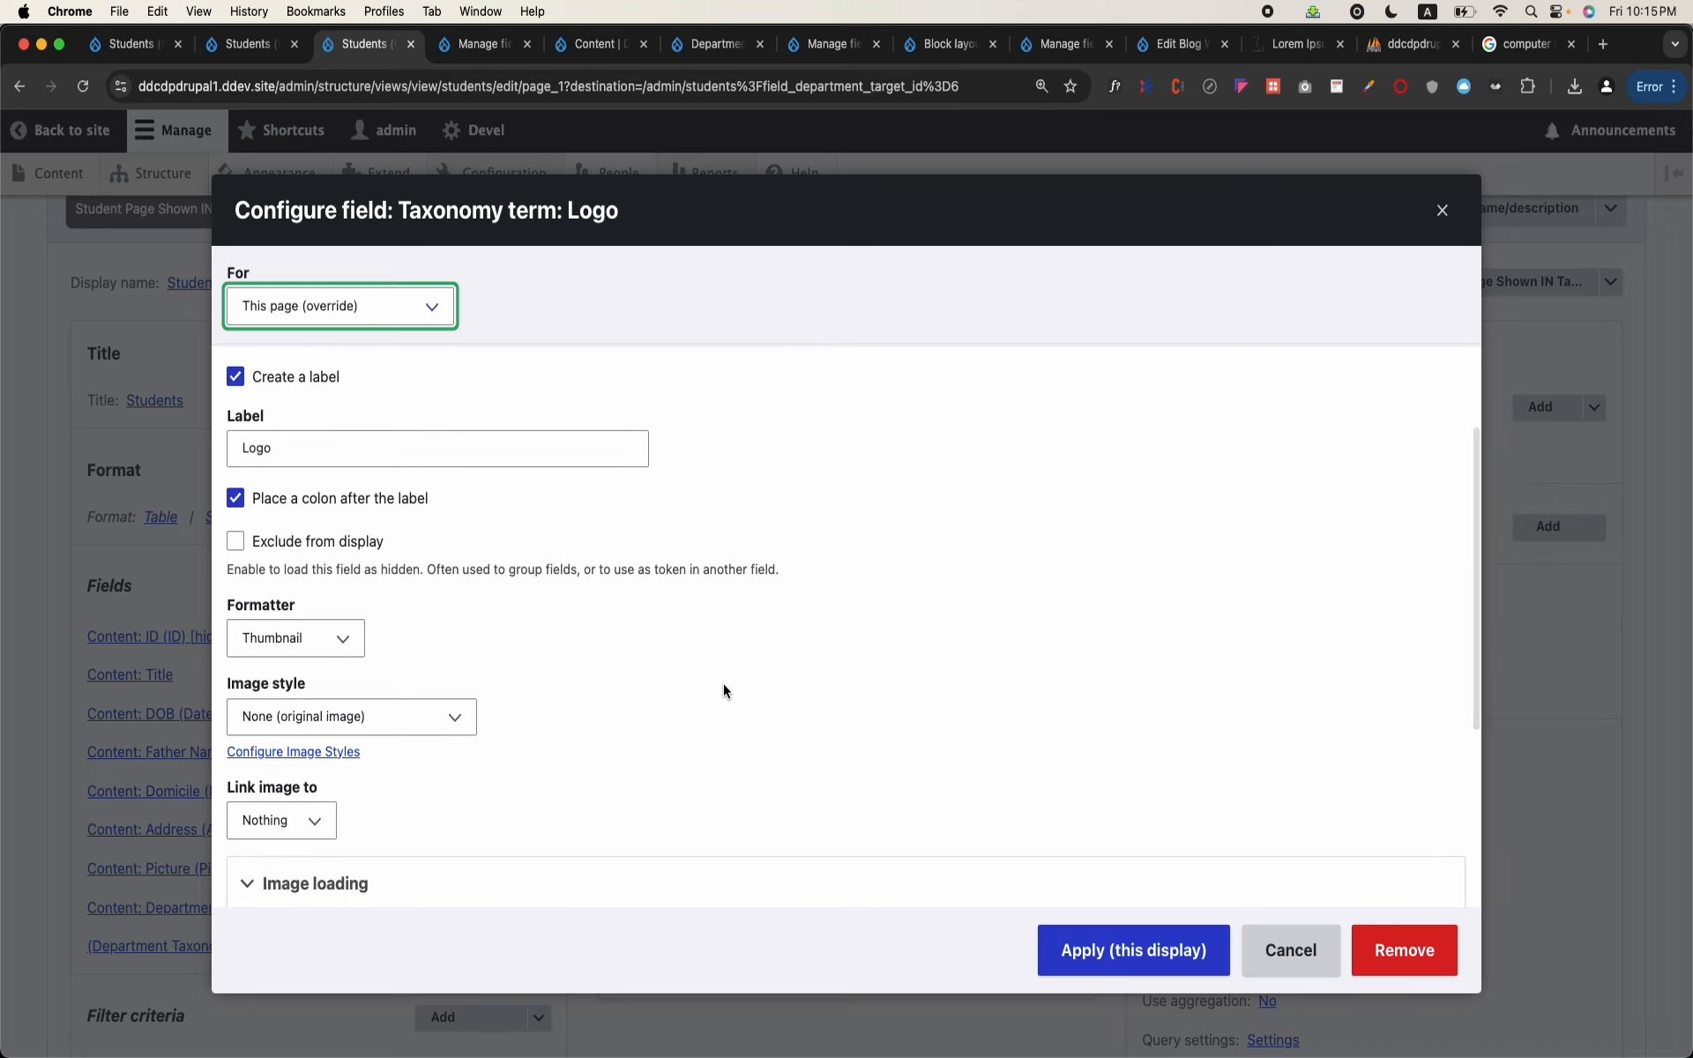
{"action": "scroll", "coordinate": [793, 684], "scroll_direction": "down", "scroll_amount": 2}
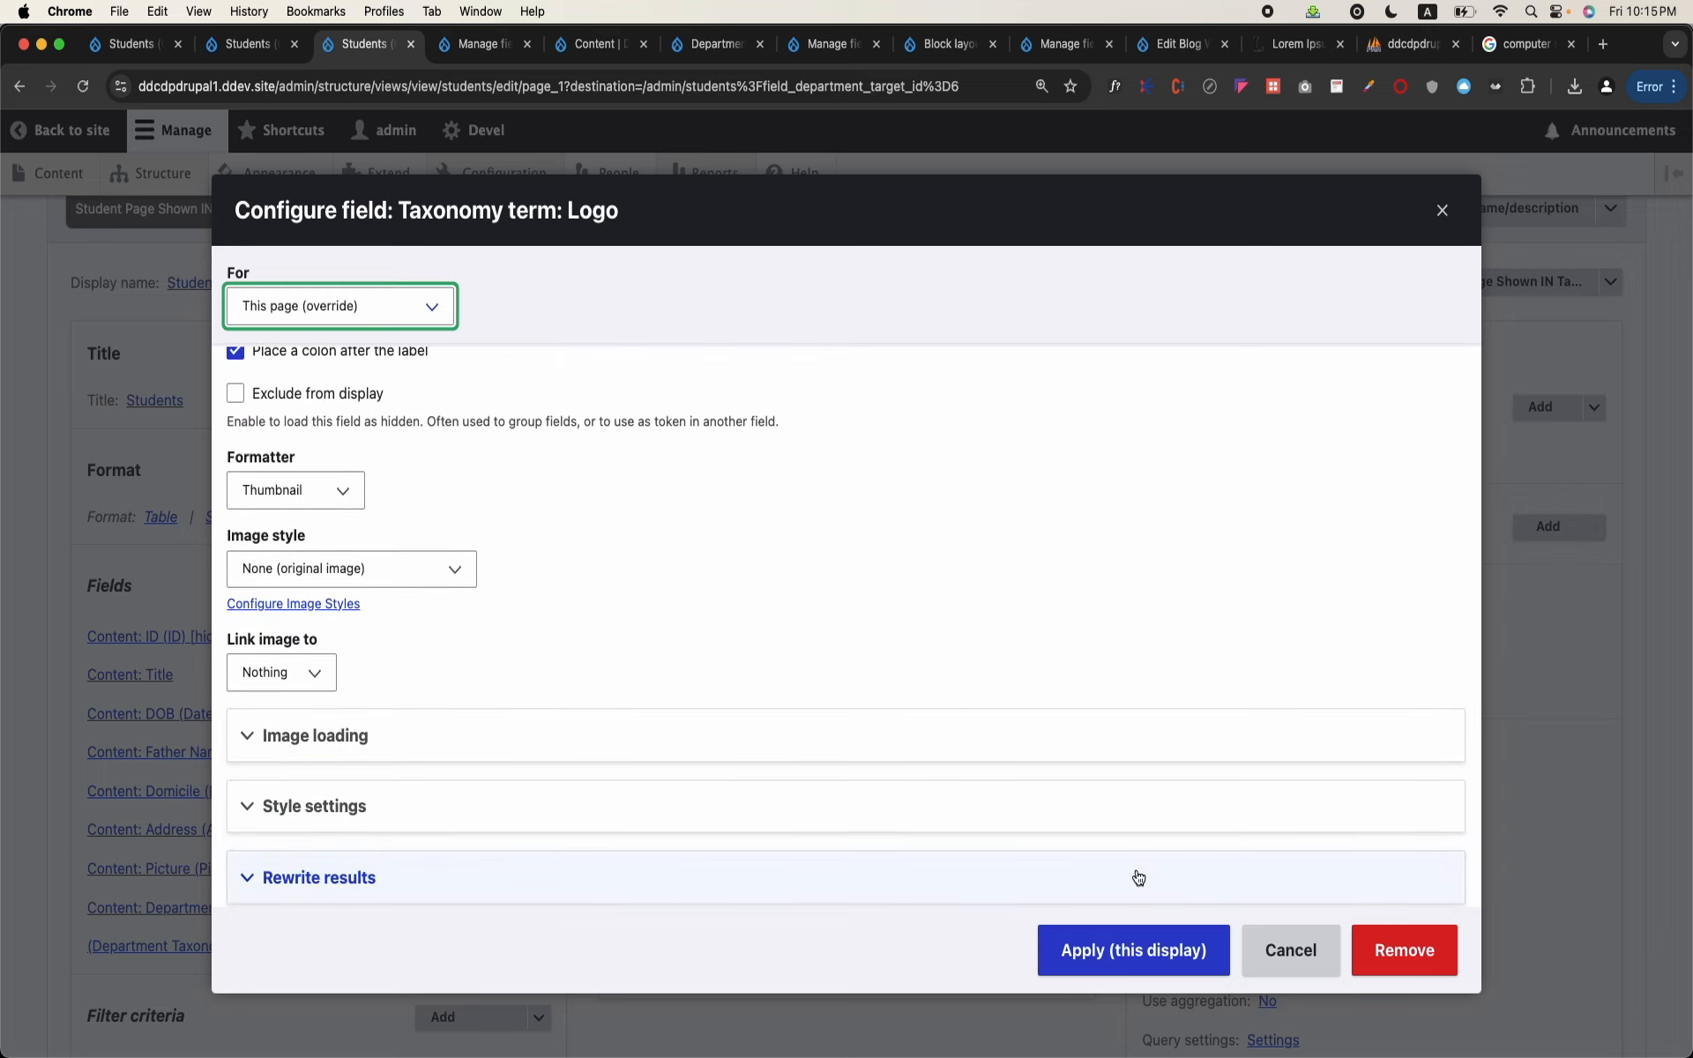
{"action": "left_click", "coordinate": [436, 575]}
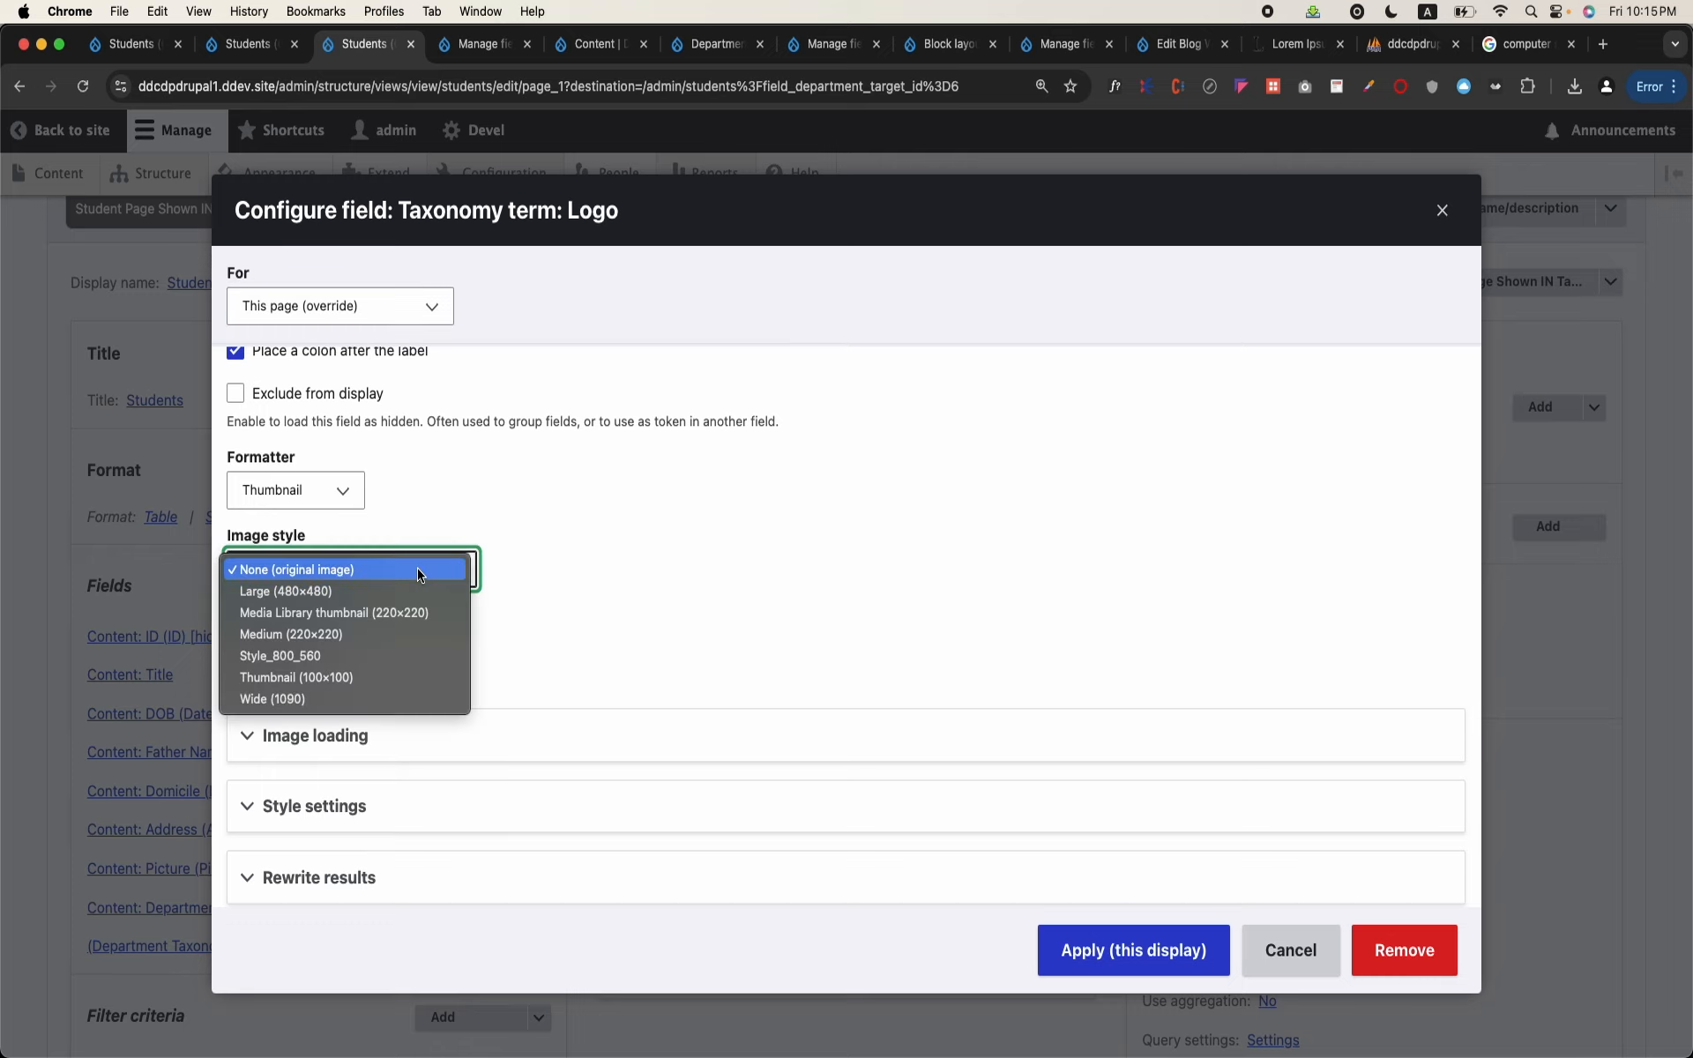
{"action": "left_click", "coordinate": [350, 678]}
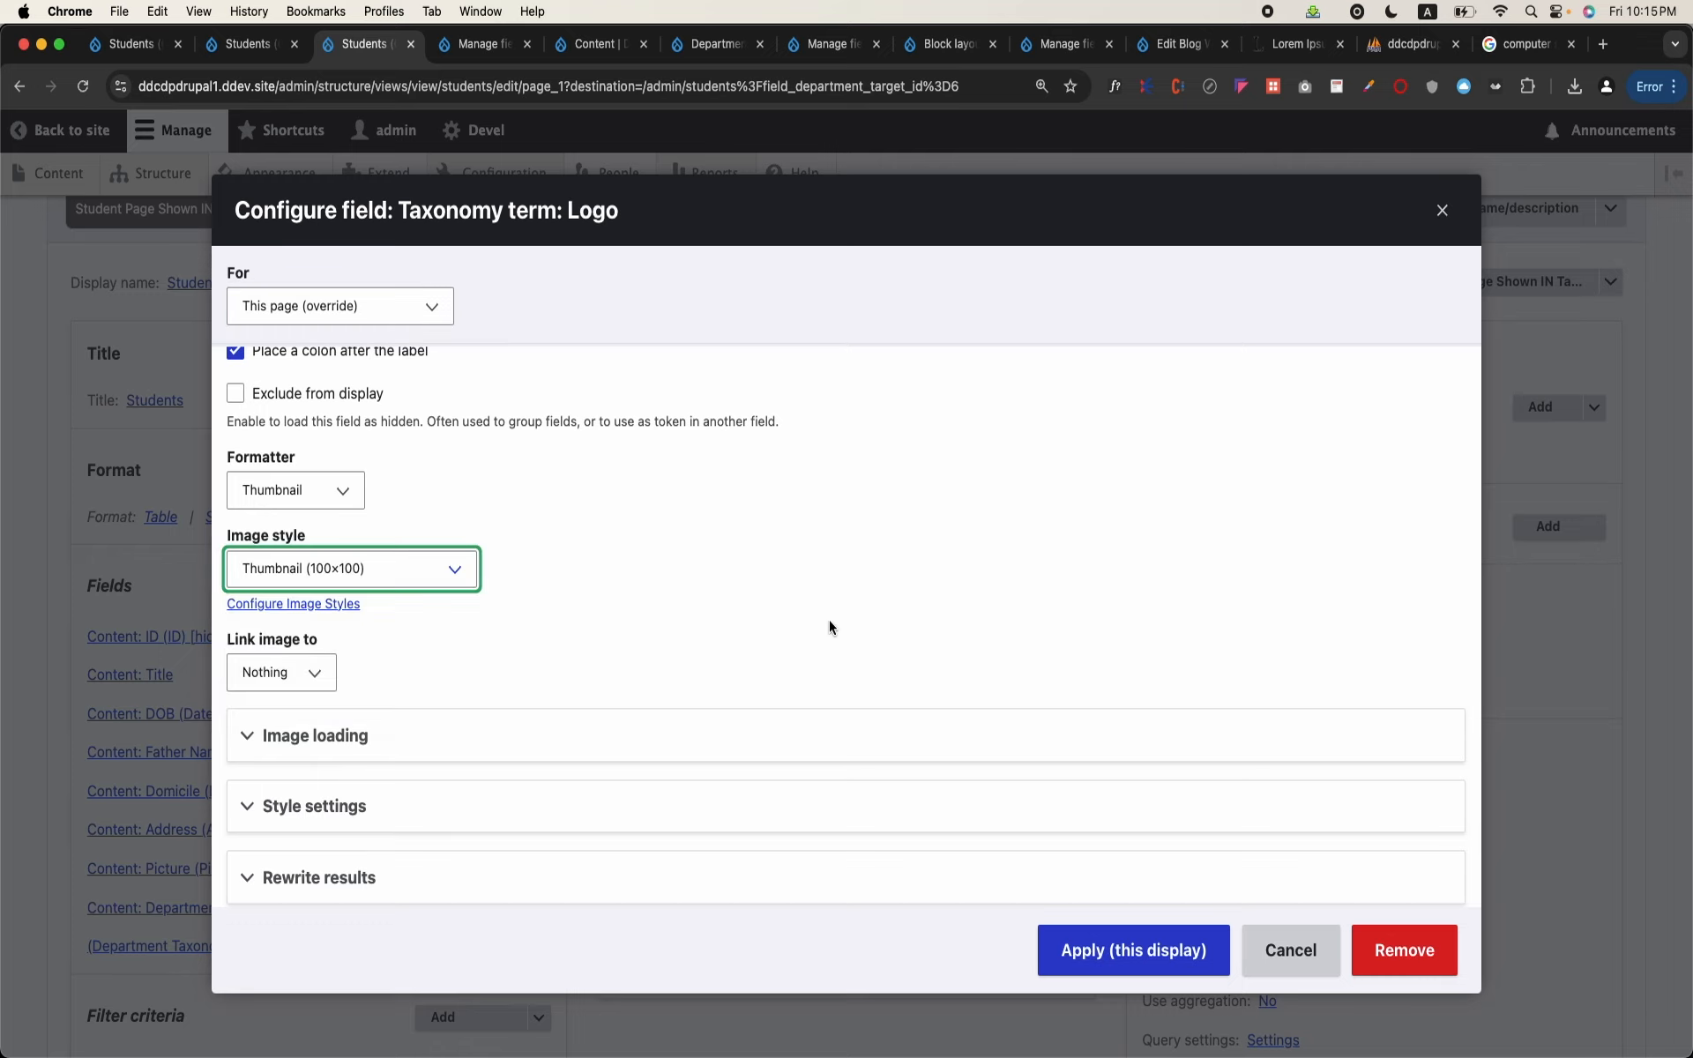
{"action": "left_click", "coordinate": [1085, 948]}
Step: Save the Students view
{"action": "scroll", "coordinate": [729, 829], "scroll_direction": "down", "scroll_amount": 2}
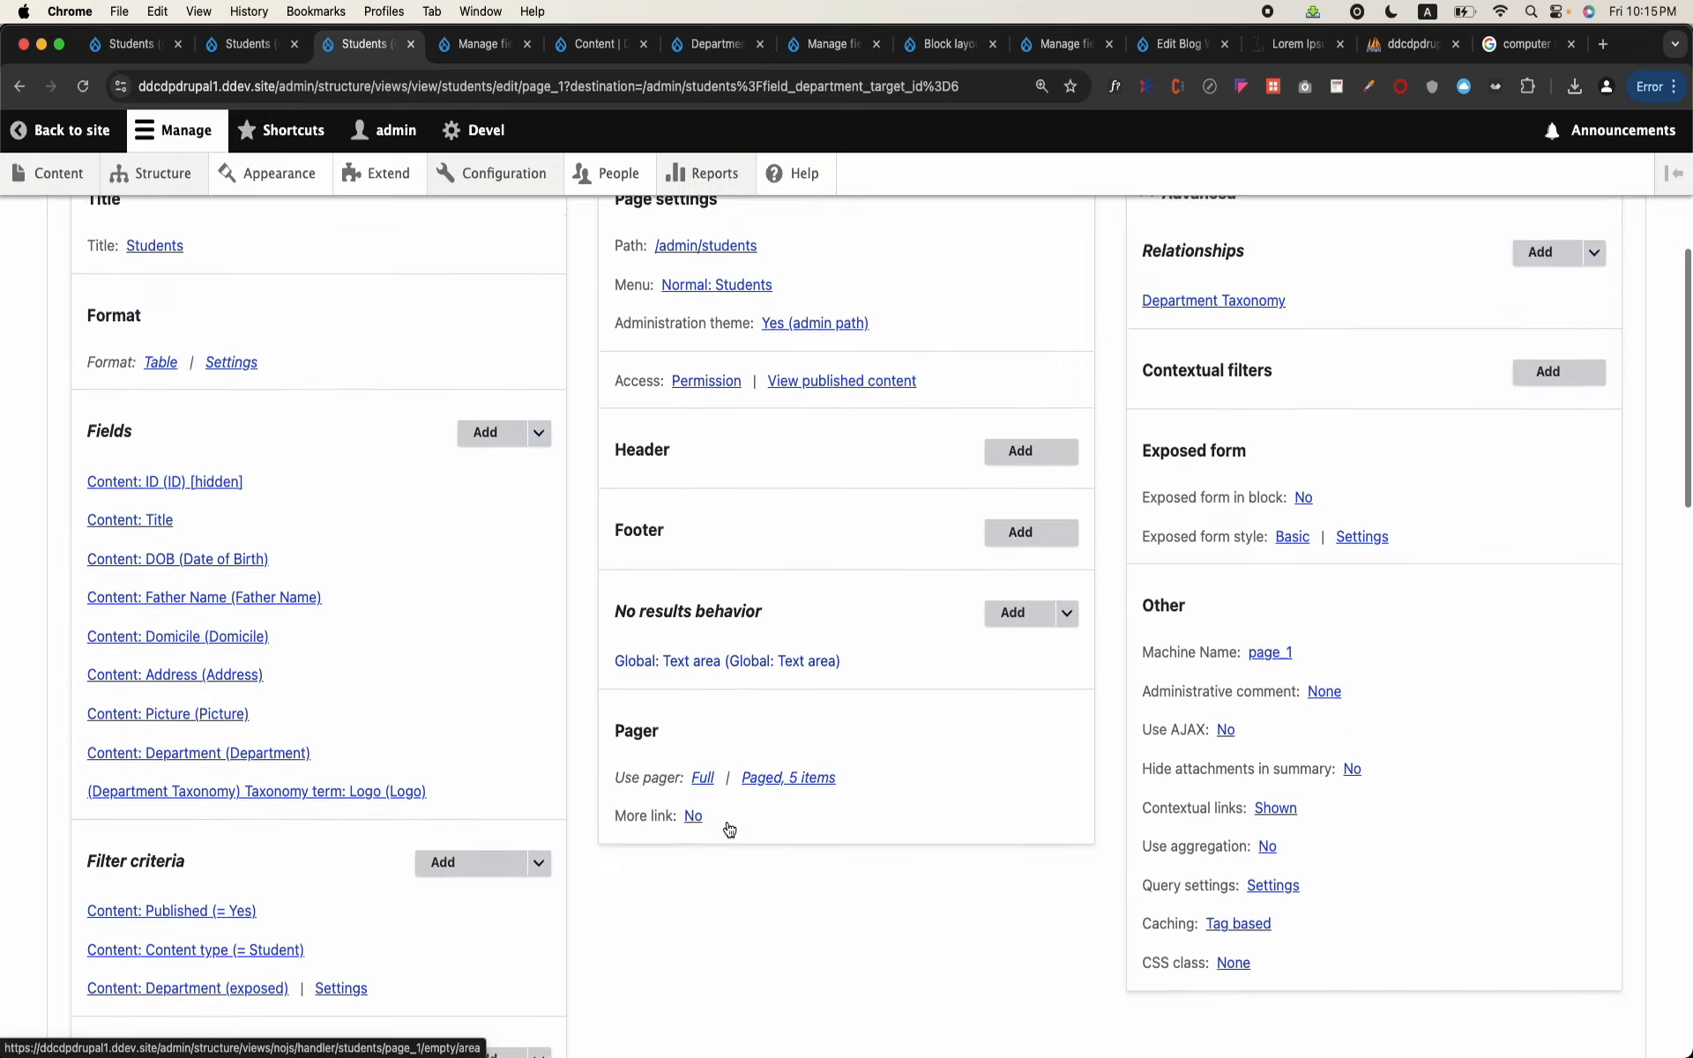
{"action": "scroll", "coordinate": [729, 829], "scroll_direction": "down", "scroll_amount": 8}
{"action": "left_click", "coordinate": [97, 602]}
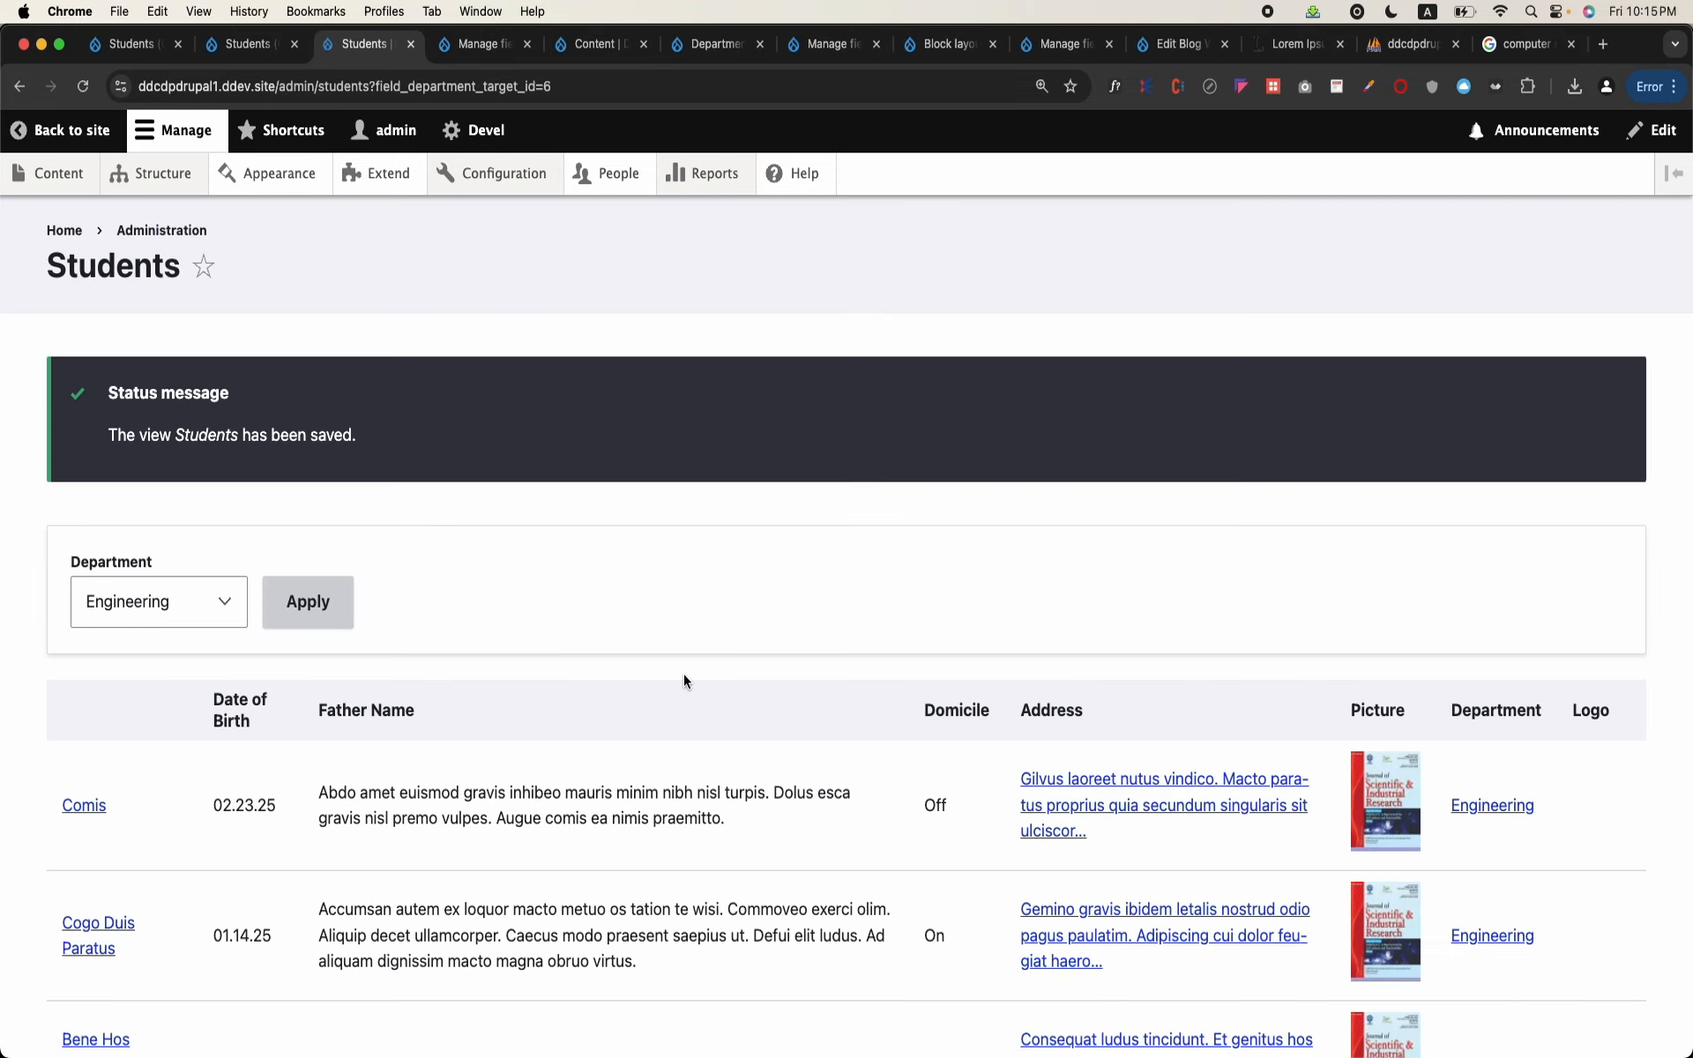
Step: Examine the Logo column in the Students table filtered to the Engineering department
{"action": "scroll", "coordinate": [685, 673], "scroll_direction": "down", "scroll_amount": 5}
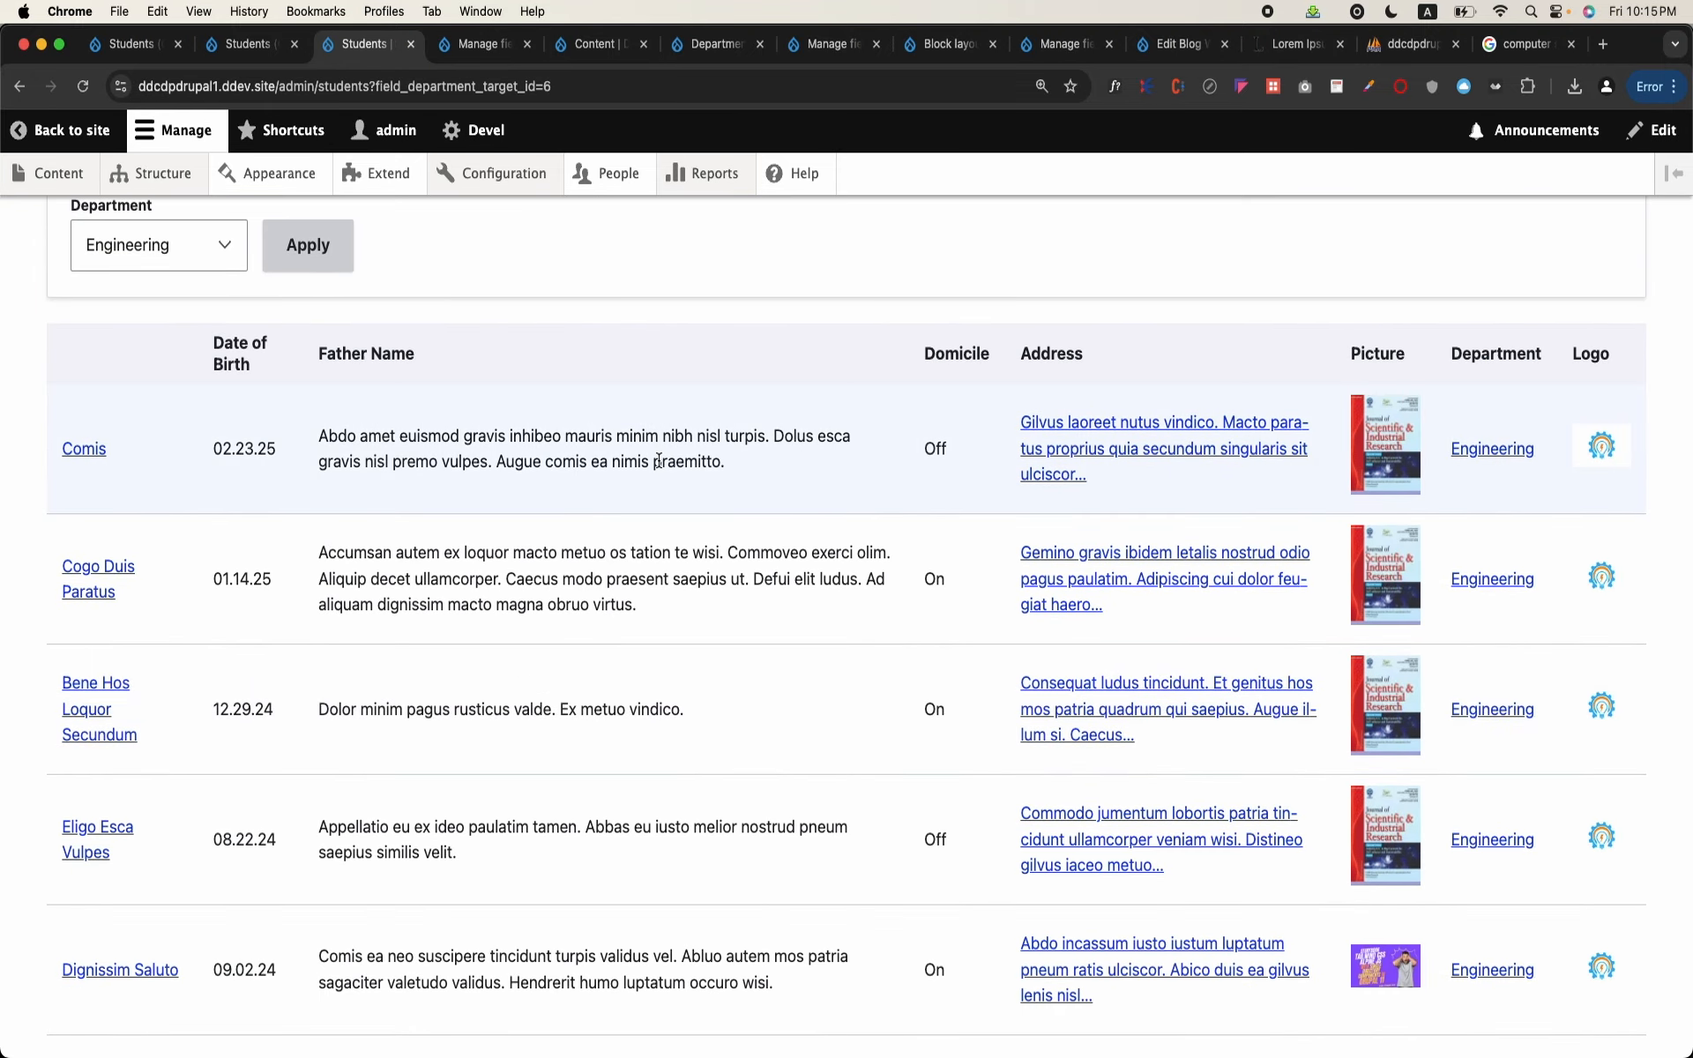
{"action": "scroll", "coordinate": [658, 460], "scroll_direction": "up", "scroll_amount": 3}
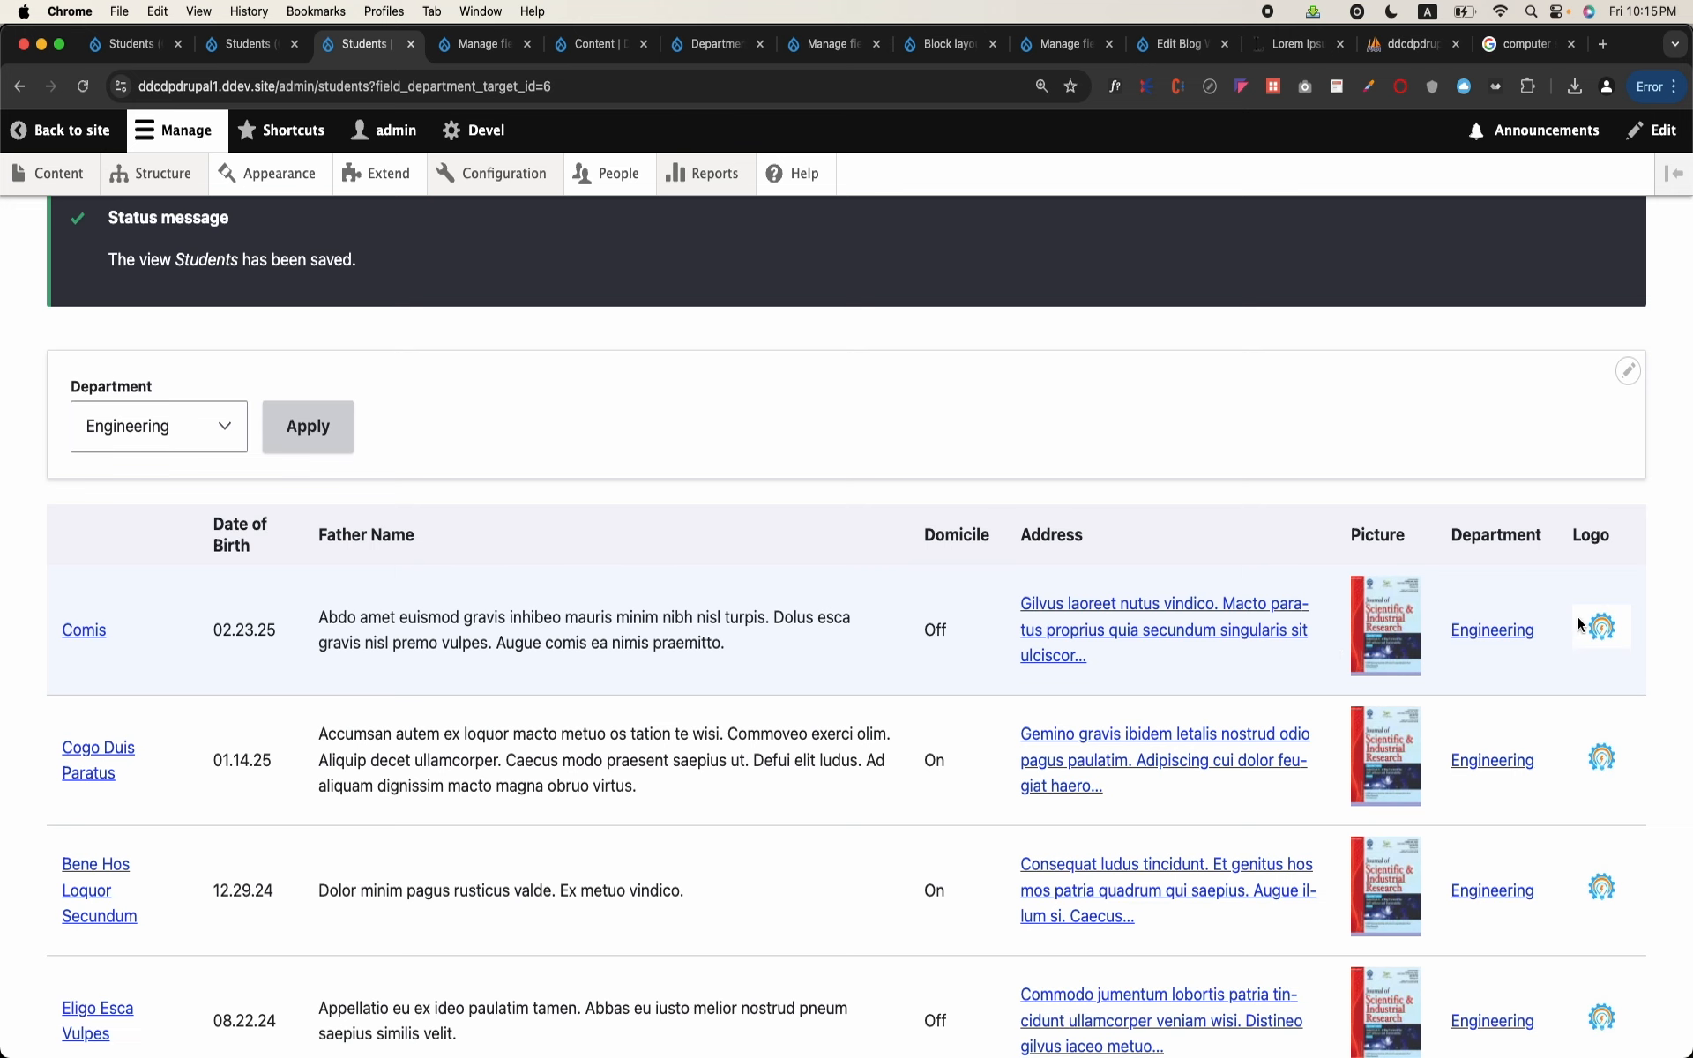
{"action": "scroll", "coordinate": [1633, 827], "scroll_direction": "down", "scroll_amount": 5}
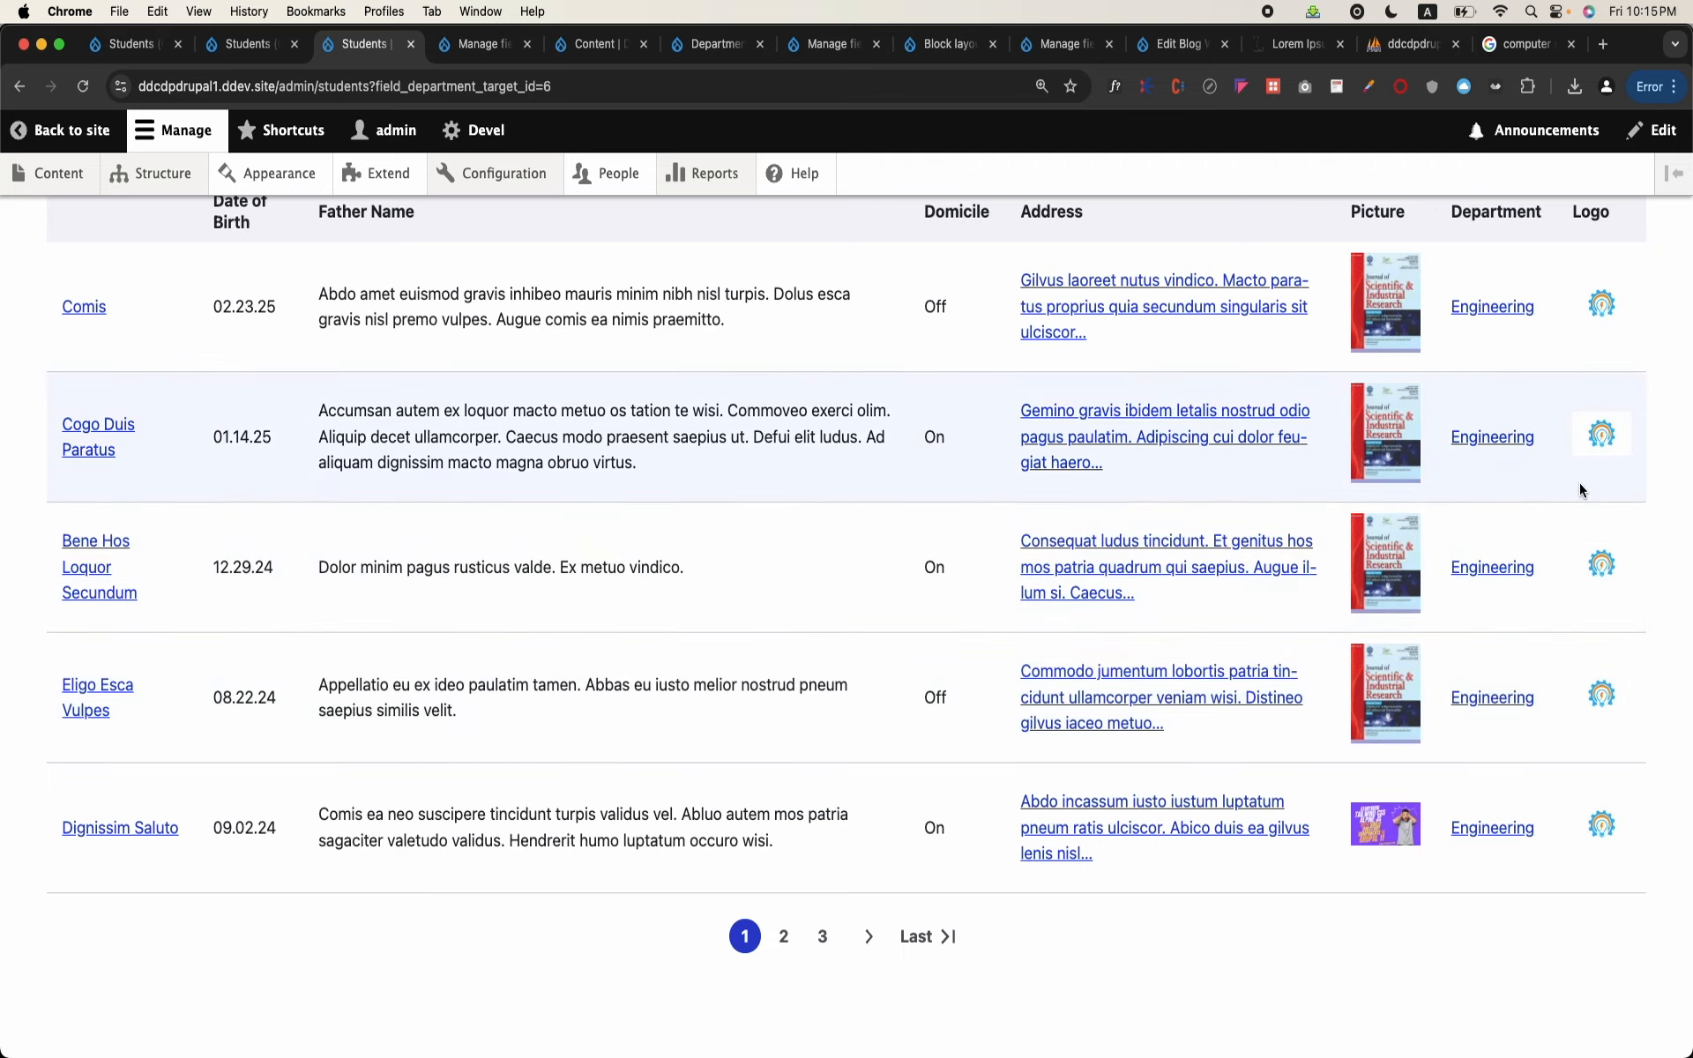
{"action": "scroll", "coordinate": [1579, 486], "scroll_direction": "up", "scroll_amount": 4}
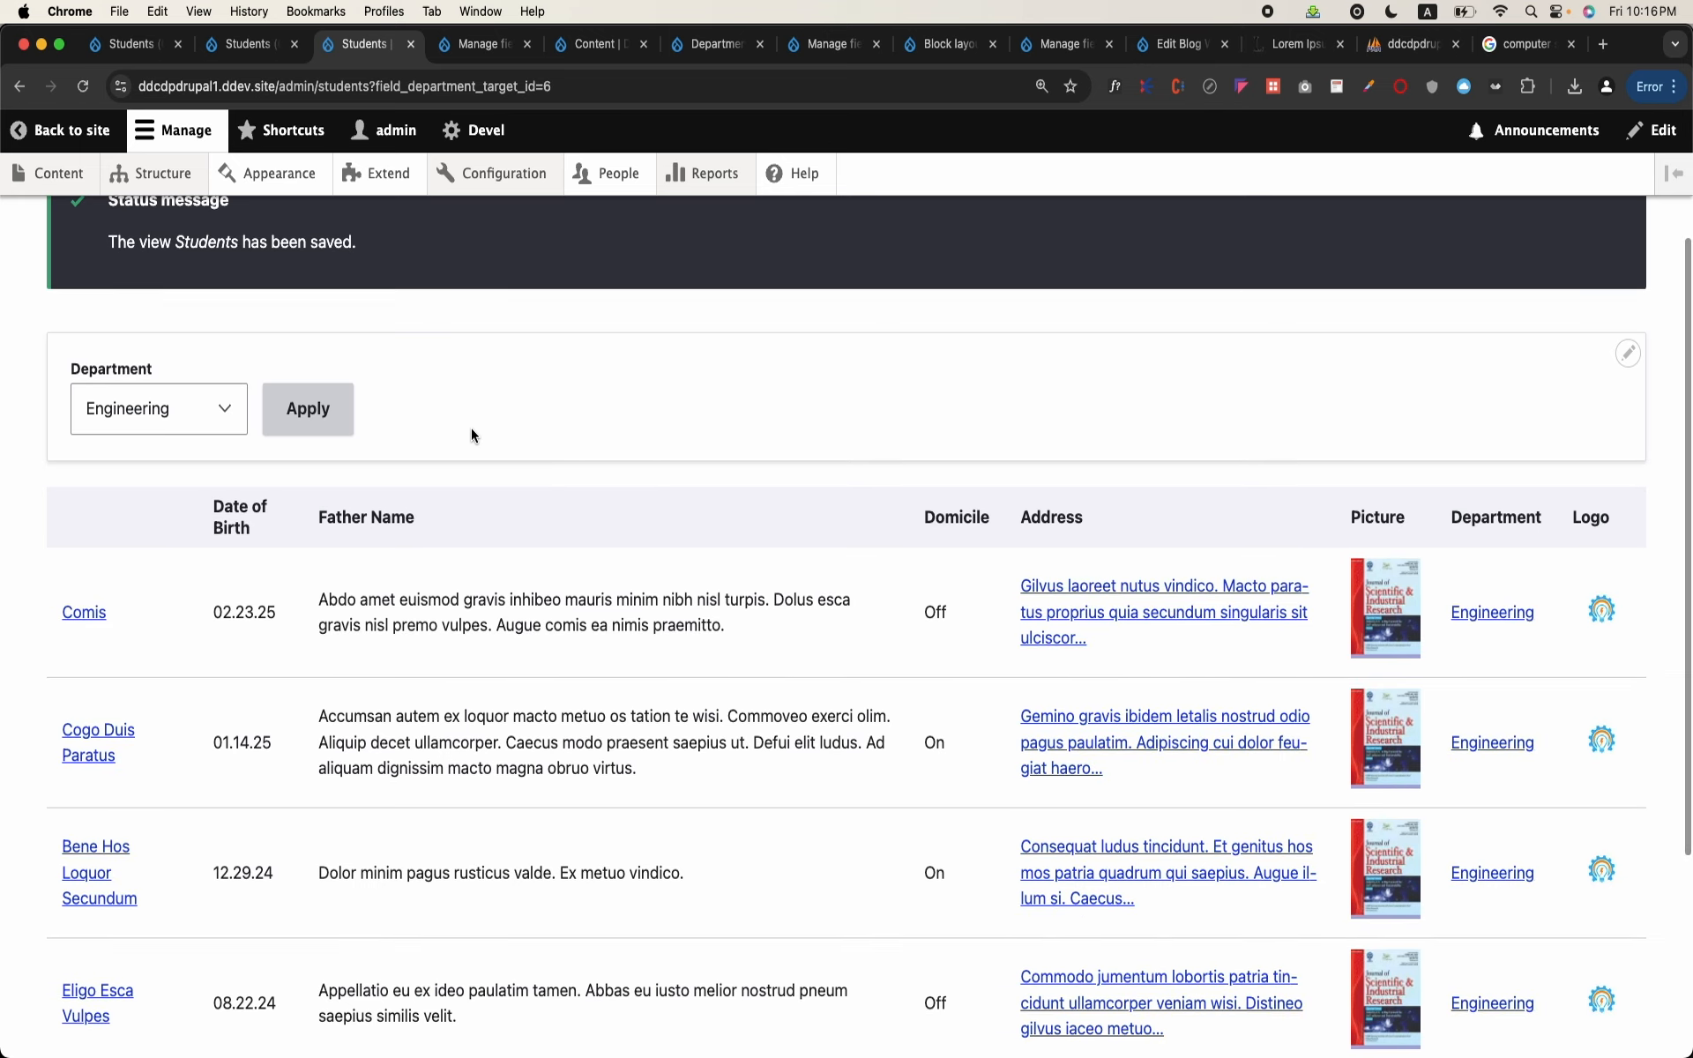
{"action": "scroll", "coordinate": [471, 432], "scroll_direction": "down", "scroll_amount": 3}
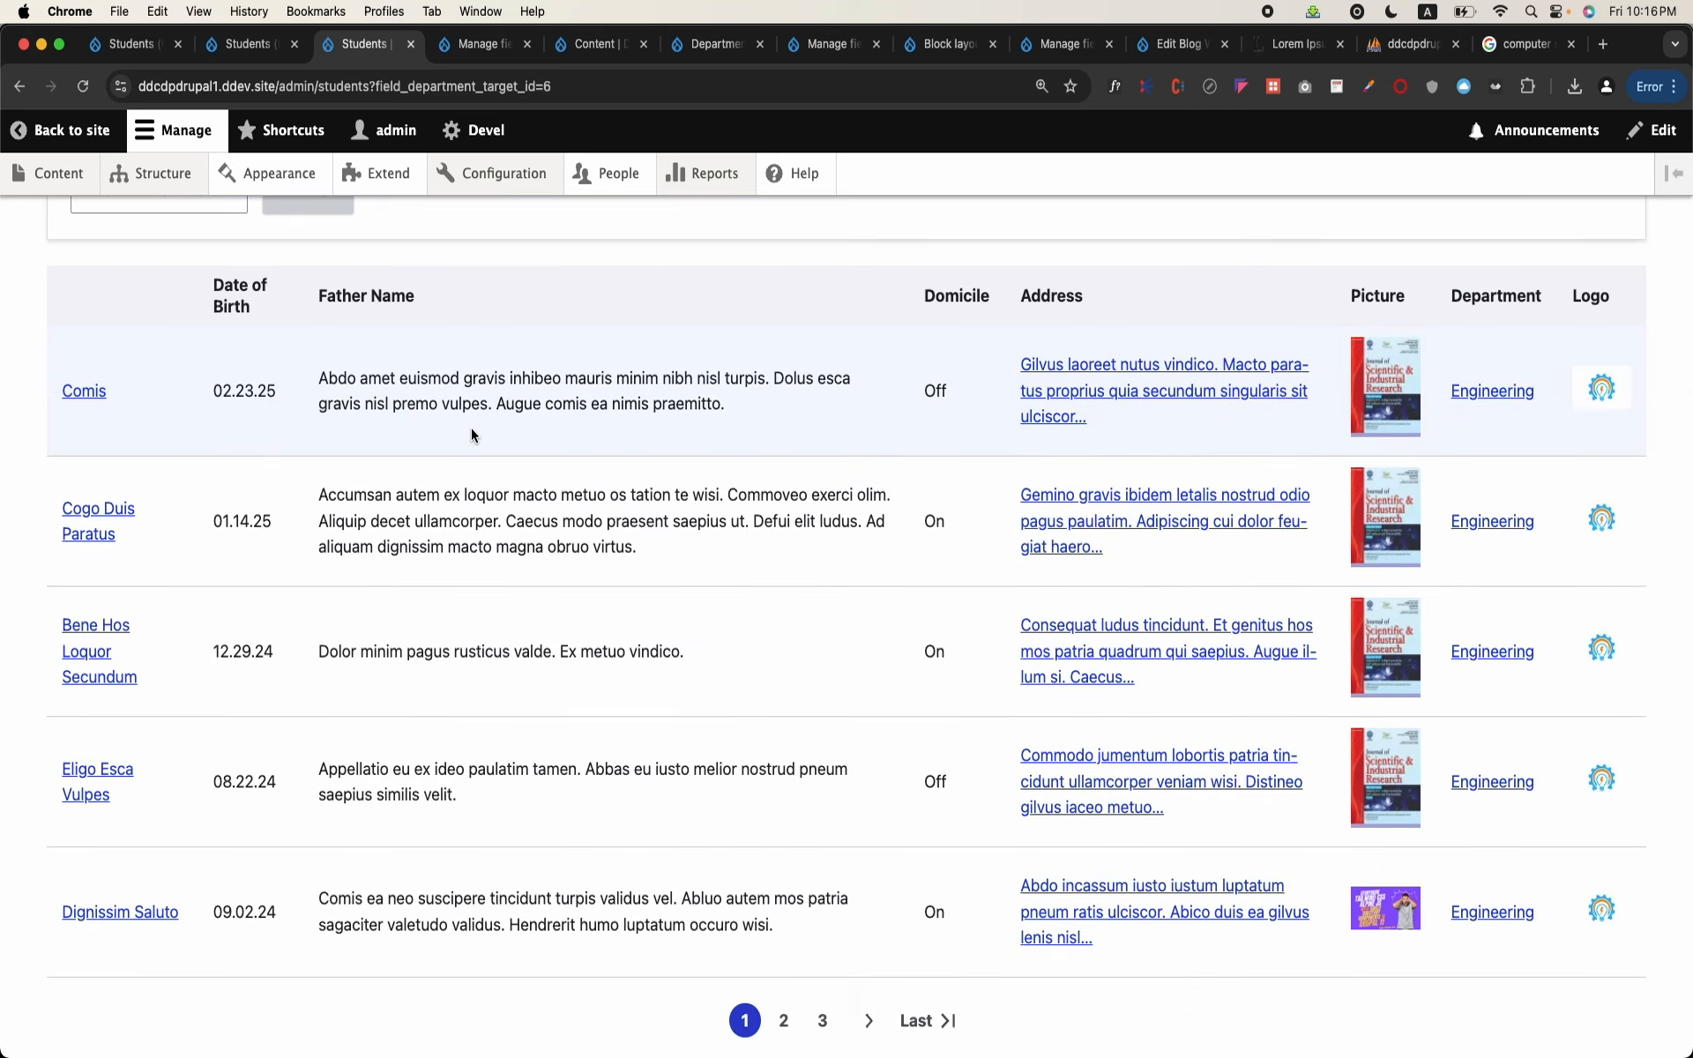
{"action": "scroll", "coordinate": [470, 432], "scroll_direction": "up", "scroll_amount": 5}
{"action": "scroll", "coordinate": [471, 432], "scroll_direction": "down", "scroll_amount": 1}
{"action": "scroll", "coordinate": [471, 427], "scroll_direction": "up", "scroll_amount": 1}
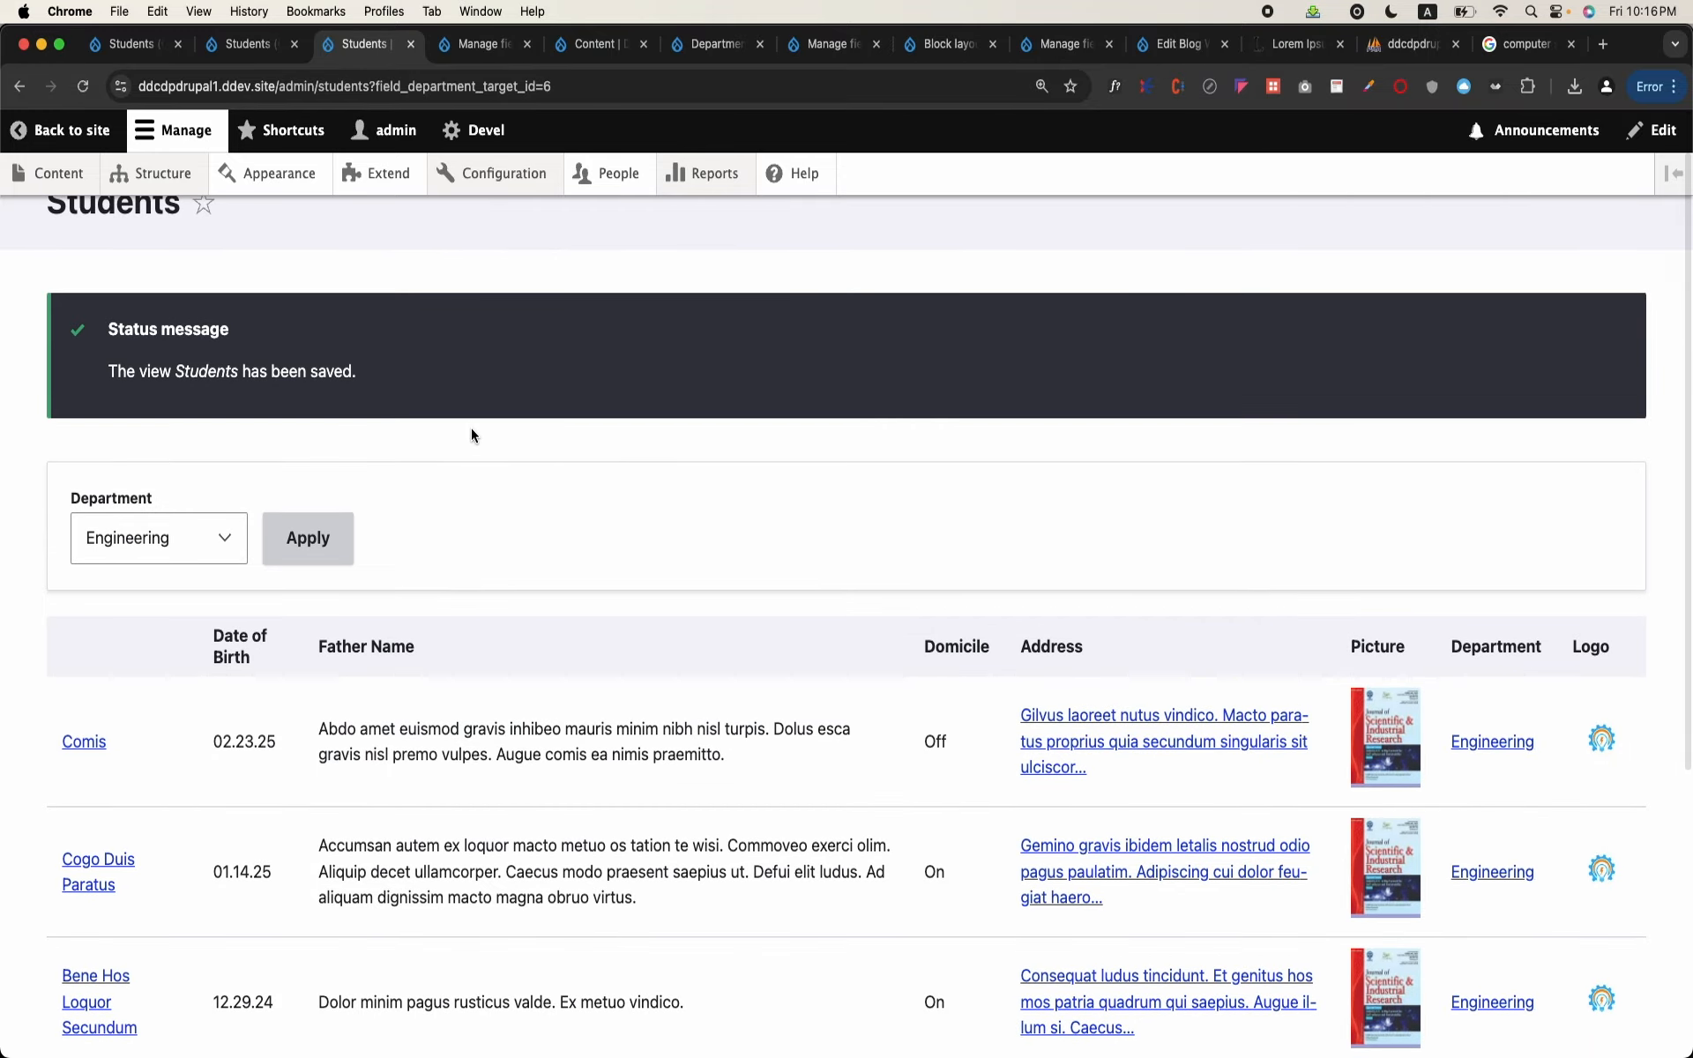
{"action": "scroll", "coordinate": [656, 458], "scroll_direction": "down", "scroll_amount": 2}
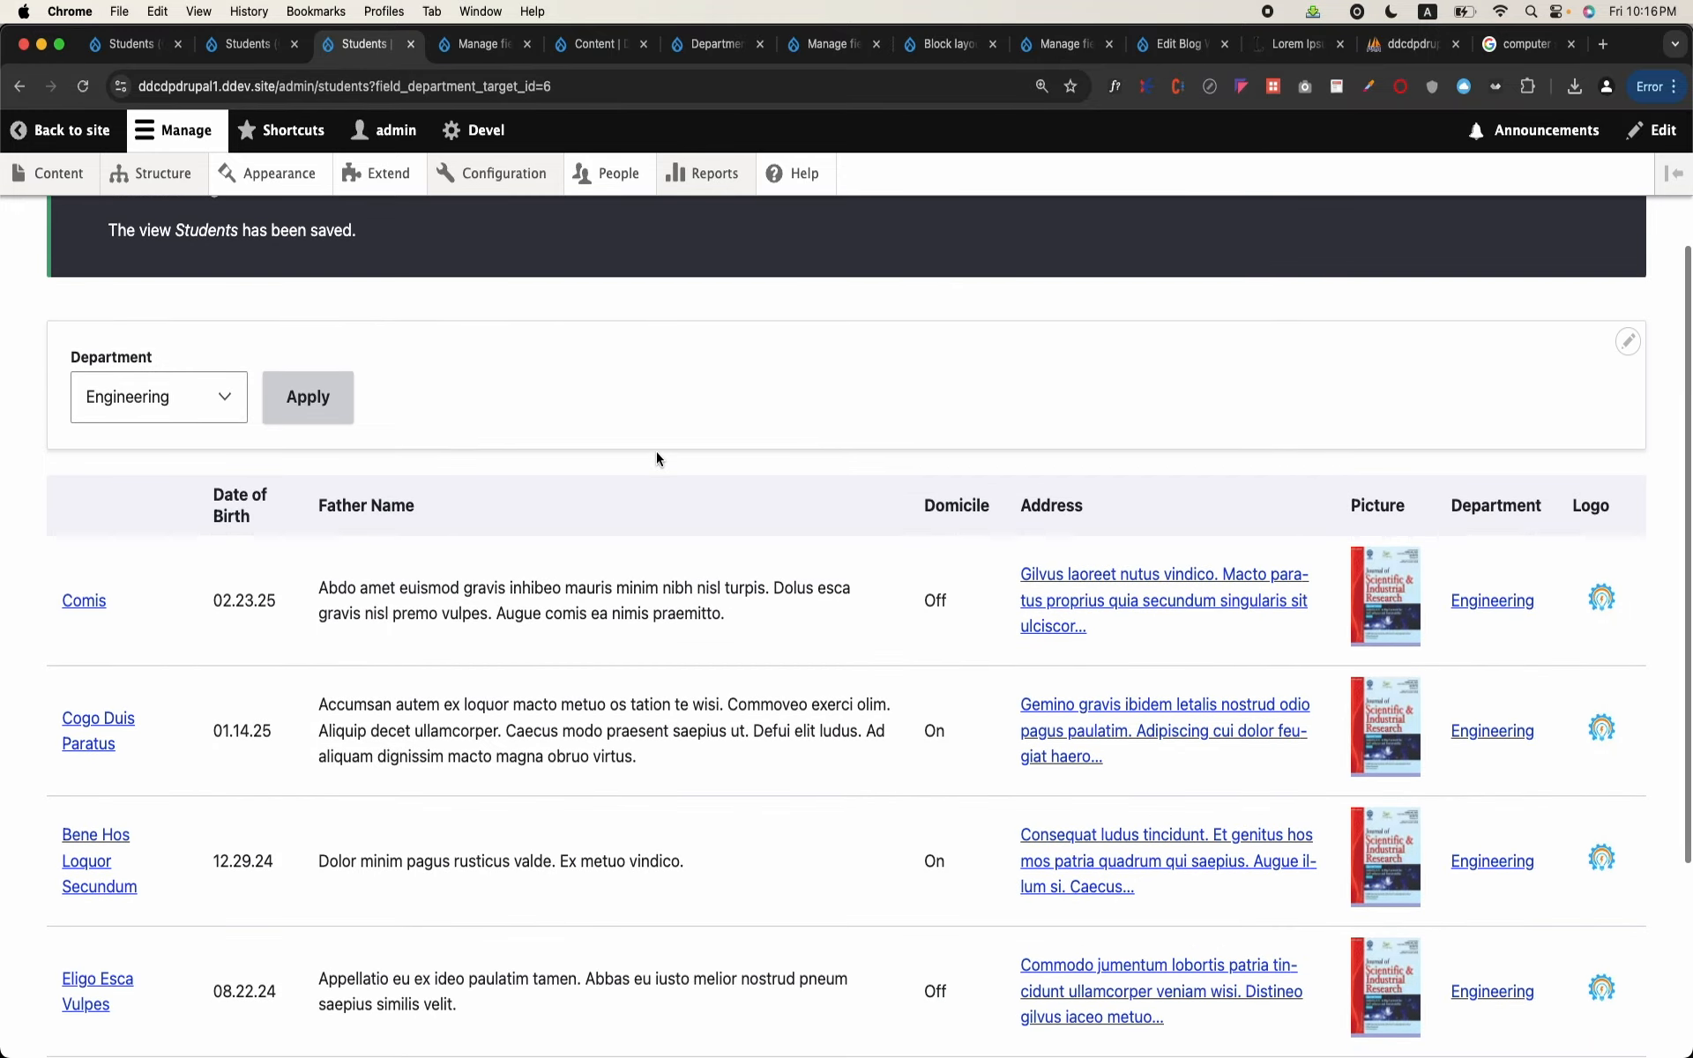
{"action": "scroll", "coordinate": [656, 458], "scroll_direction": "up", "scroll_amount": 3}
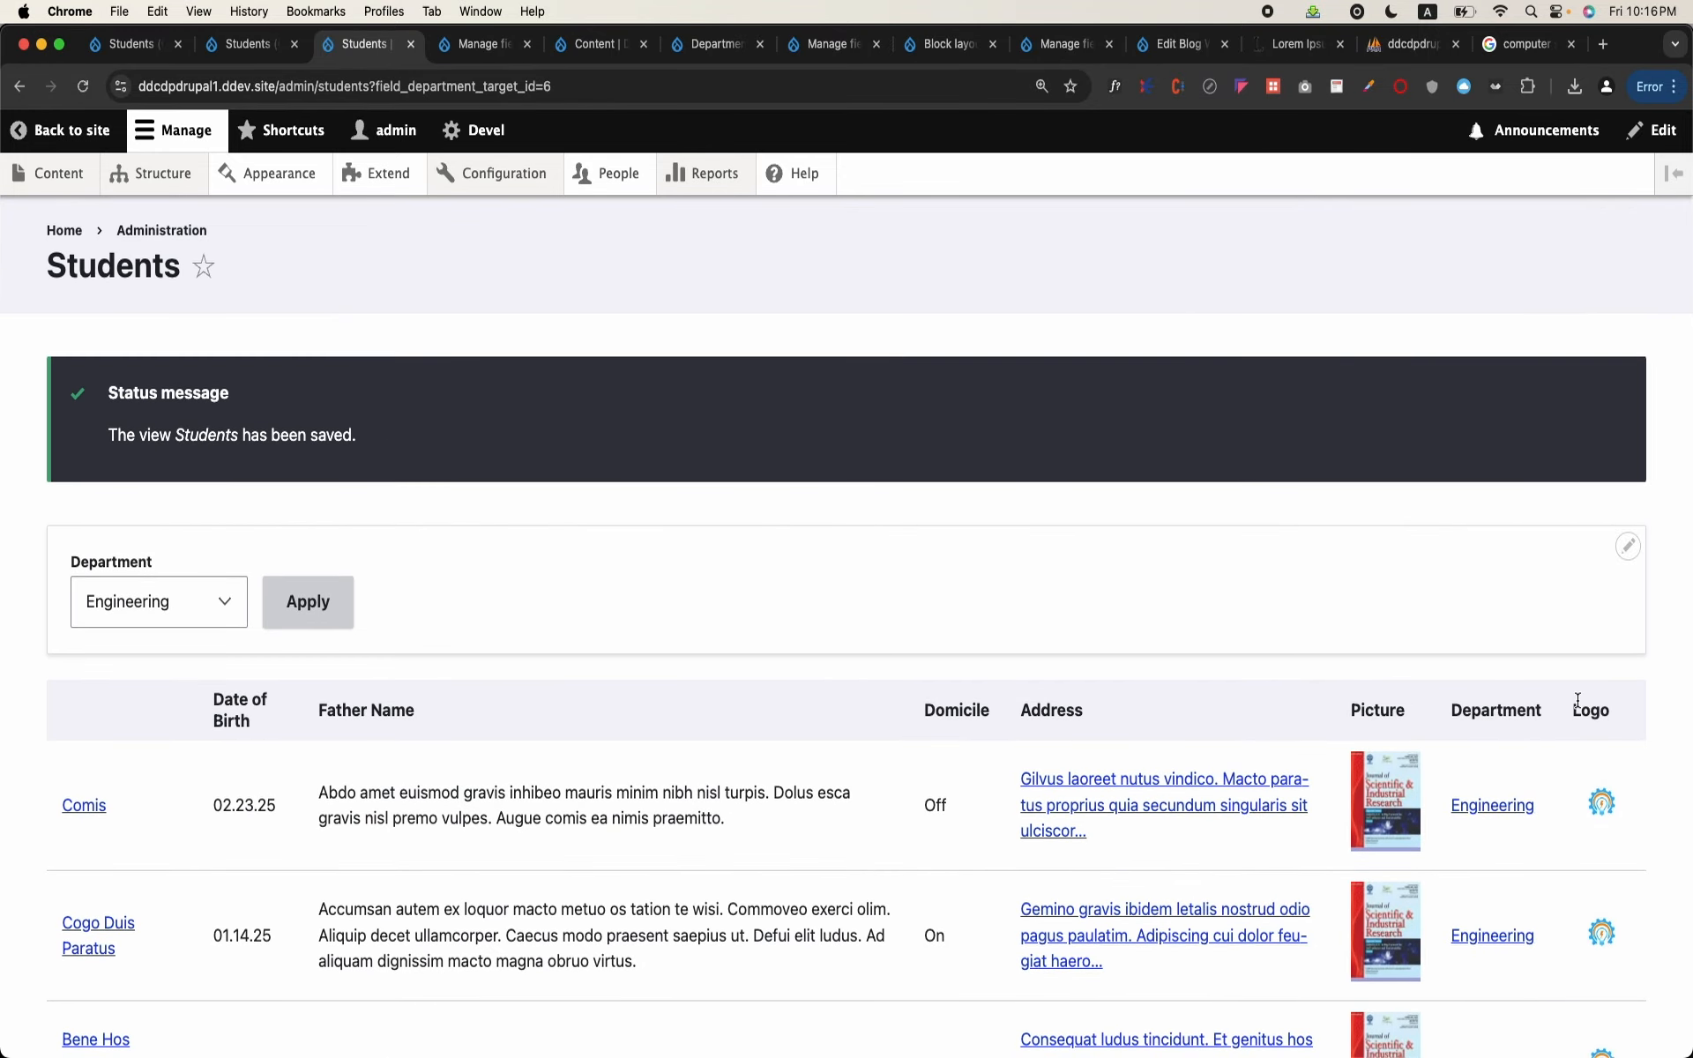
Step: Reopen the Students view for editing and examine its contextual filters and filter criteria sections
{"action": "left_click", "coordinate": [1628, 546]}
{"action": "left_click", "coordinate": [1598, 591]}
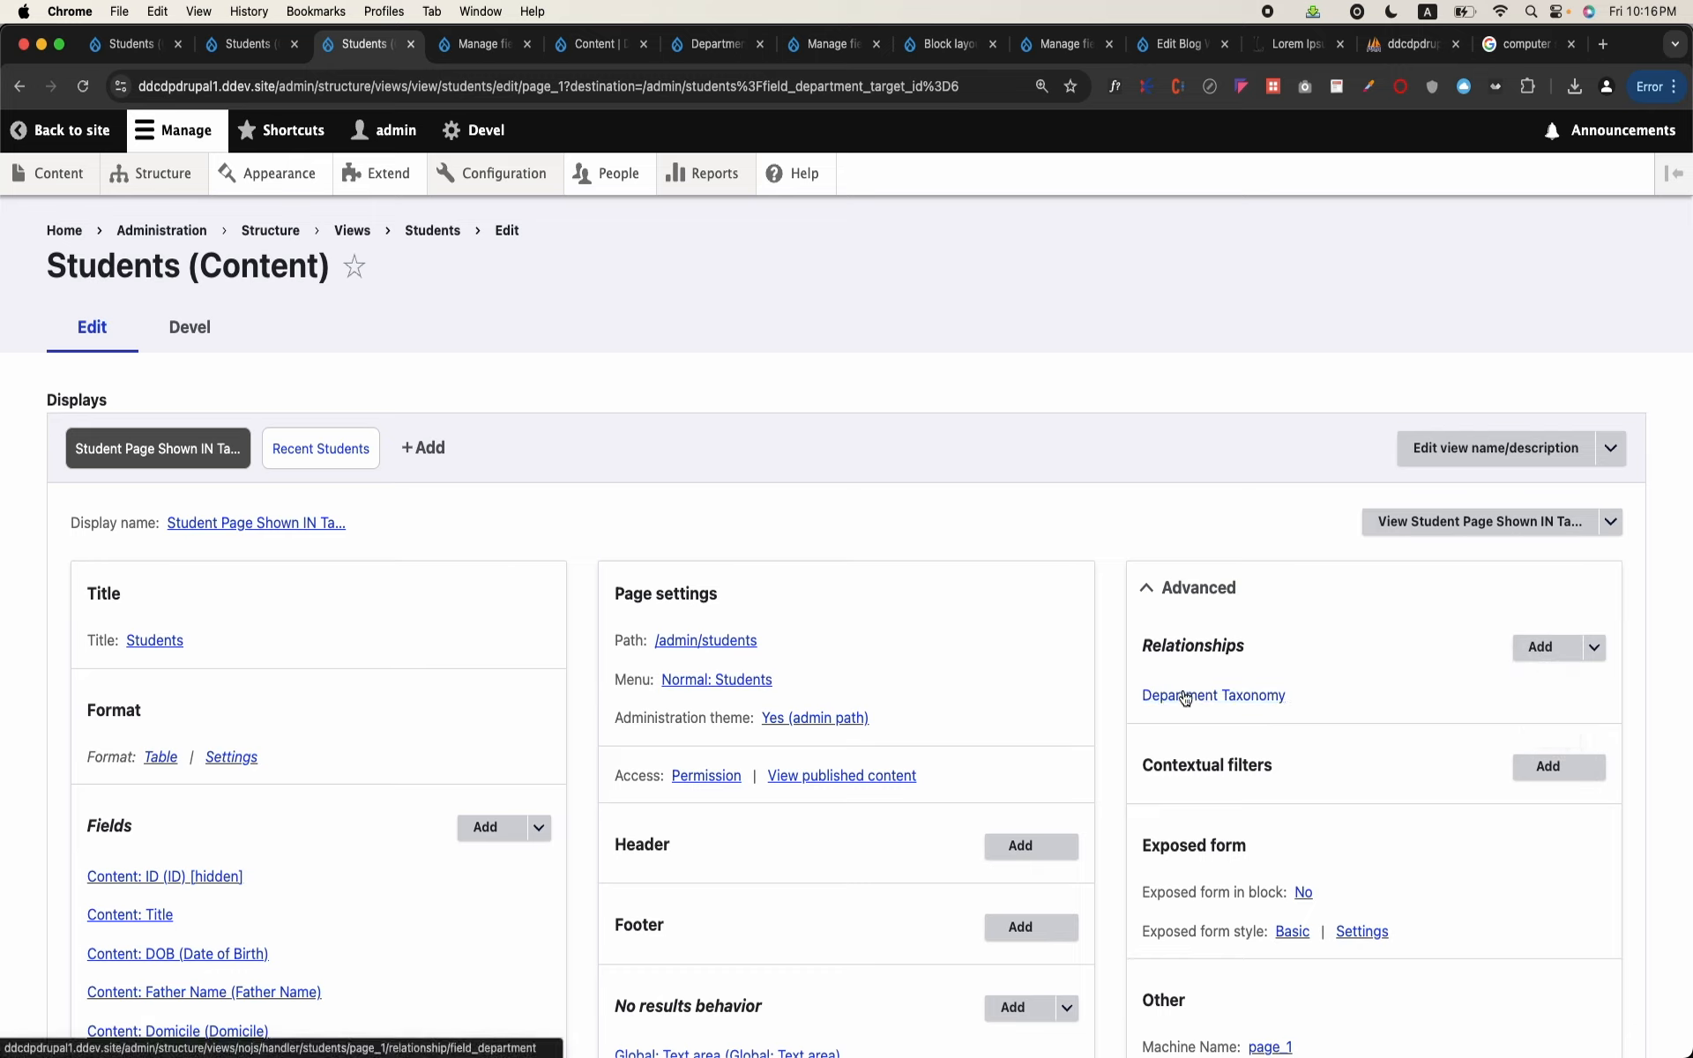
{"action": "scroll", "coordinate": [1070, 446], "scroll_direction": "down", "scroll_amount": 2}
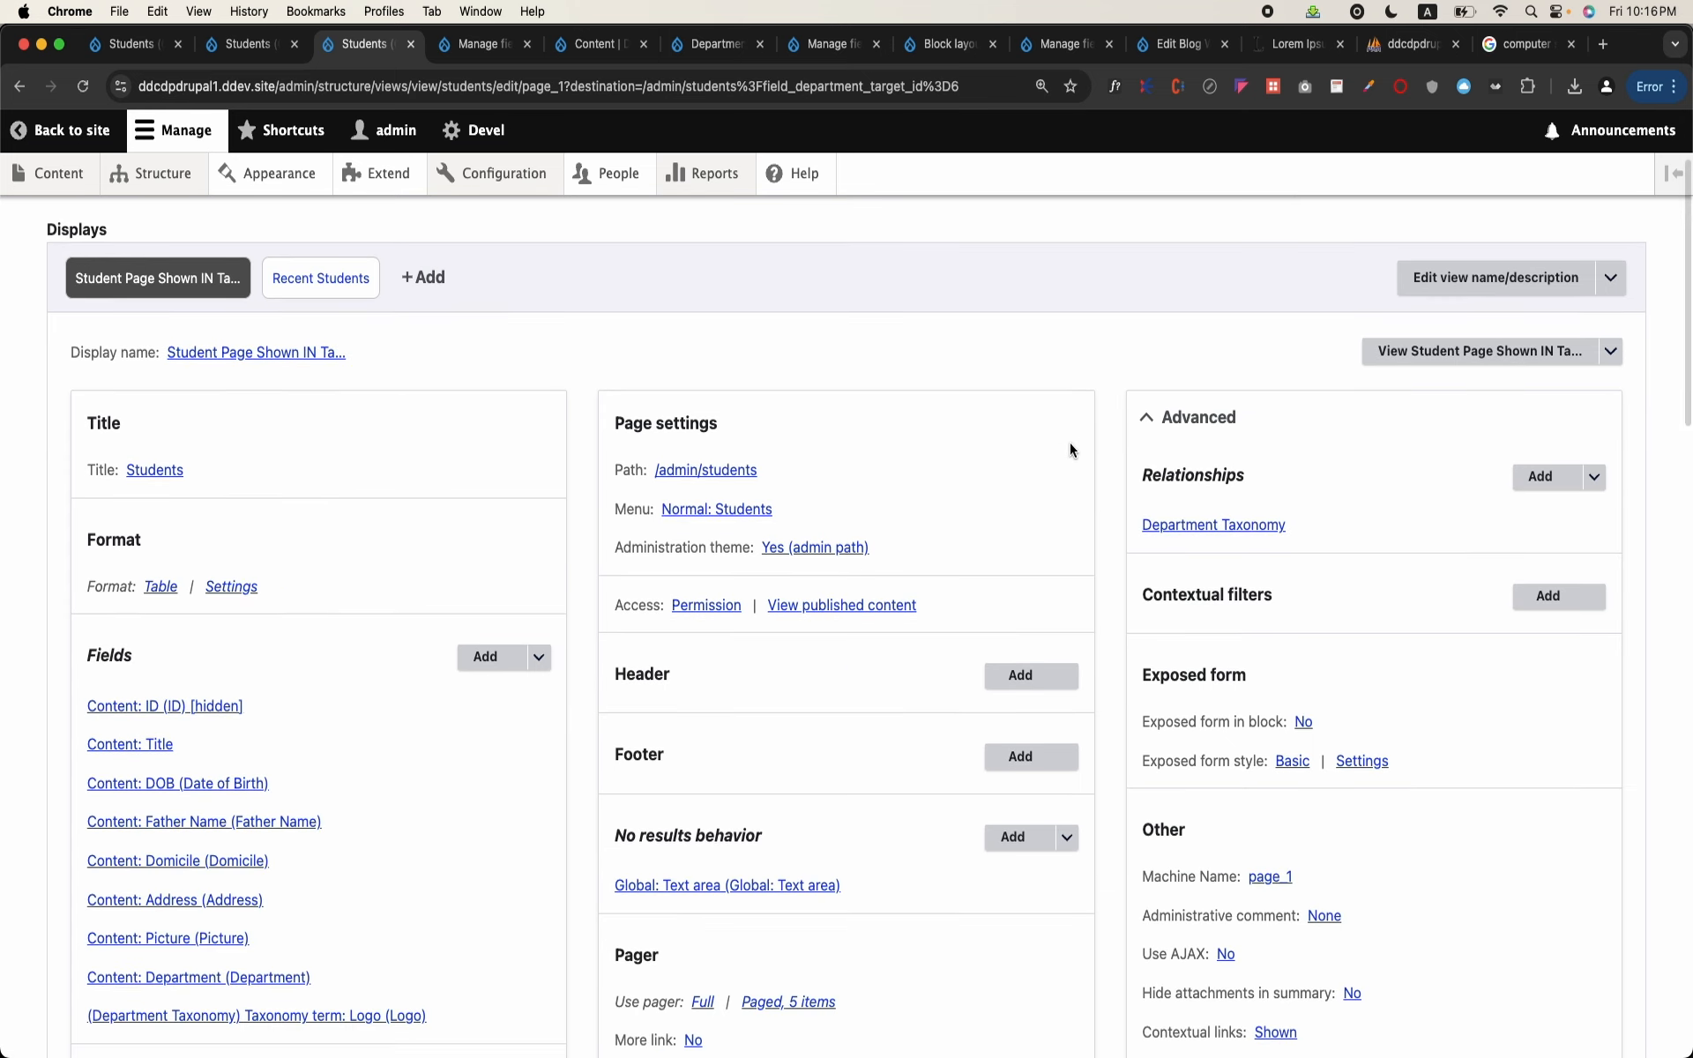
{"action": "left_click_drag", "start_coordinate": [1146, 597], "coordinate": [1269, 595]}
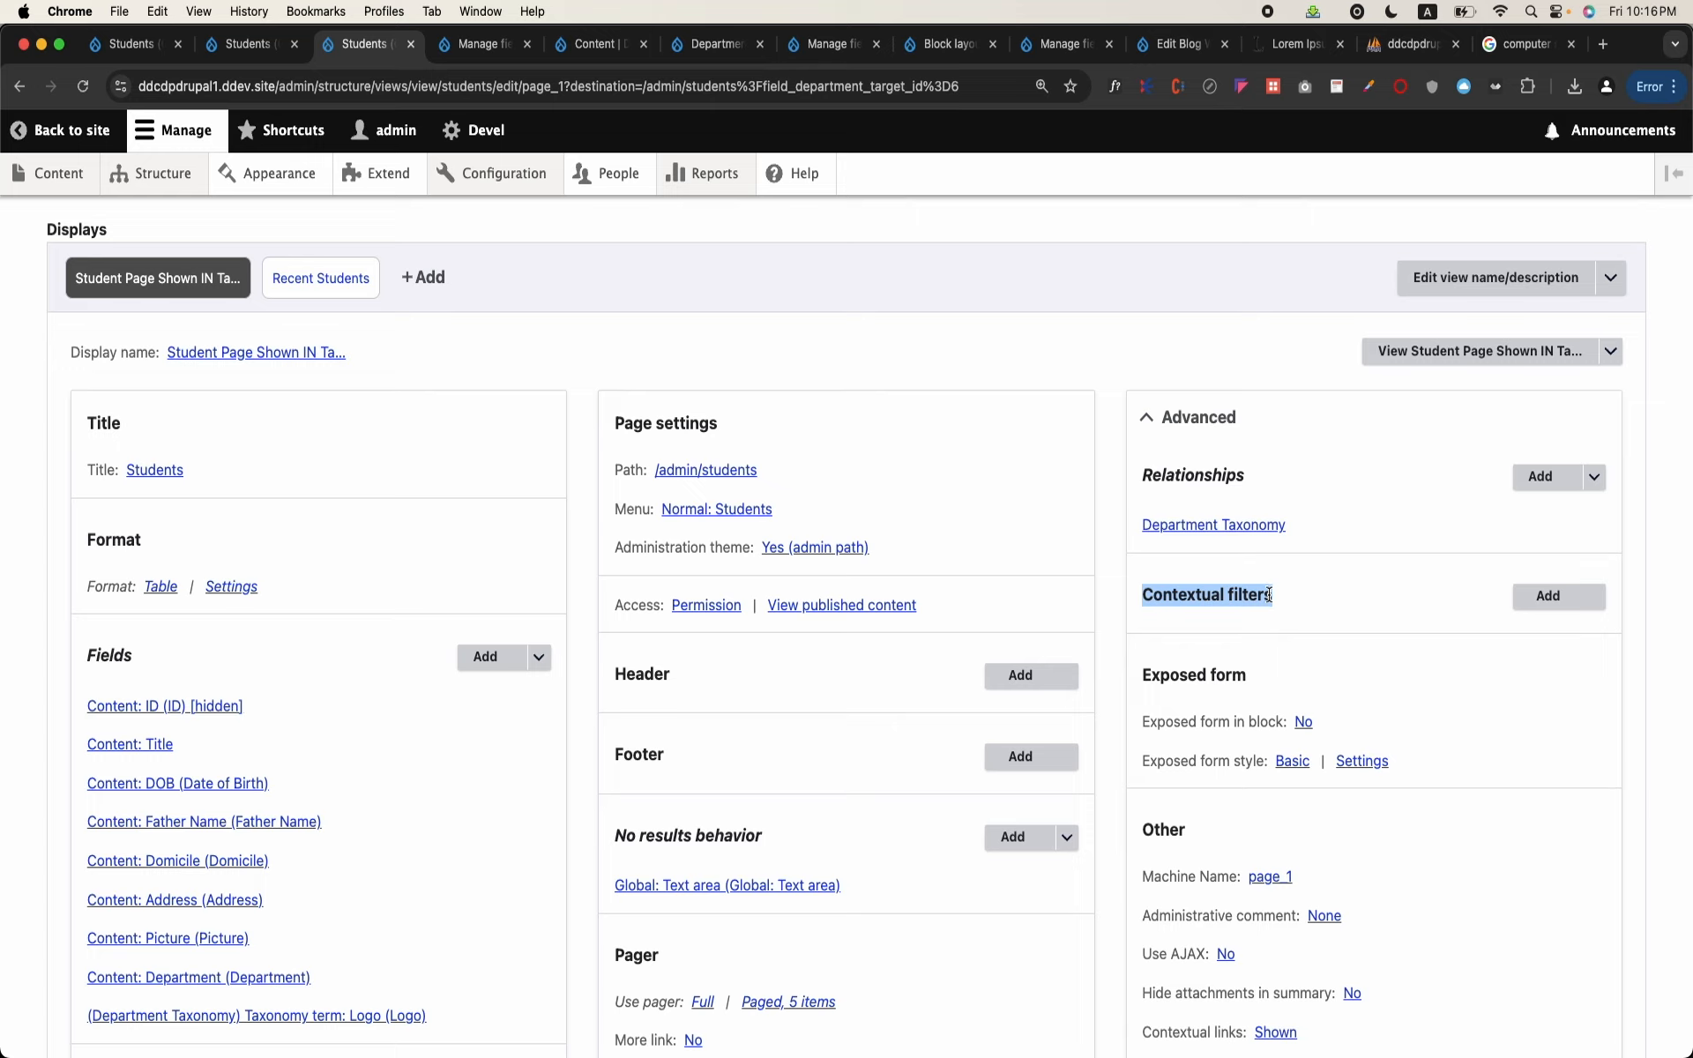
{"action": "double_click", "coordinate": [1181, 599]}
{"action": "scroll", "coordinate": [370, 732], "scroll_direction": "down", "scroll_amount": 5}
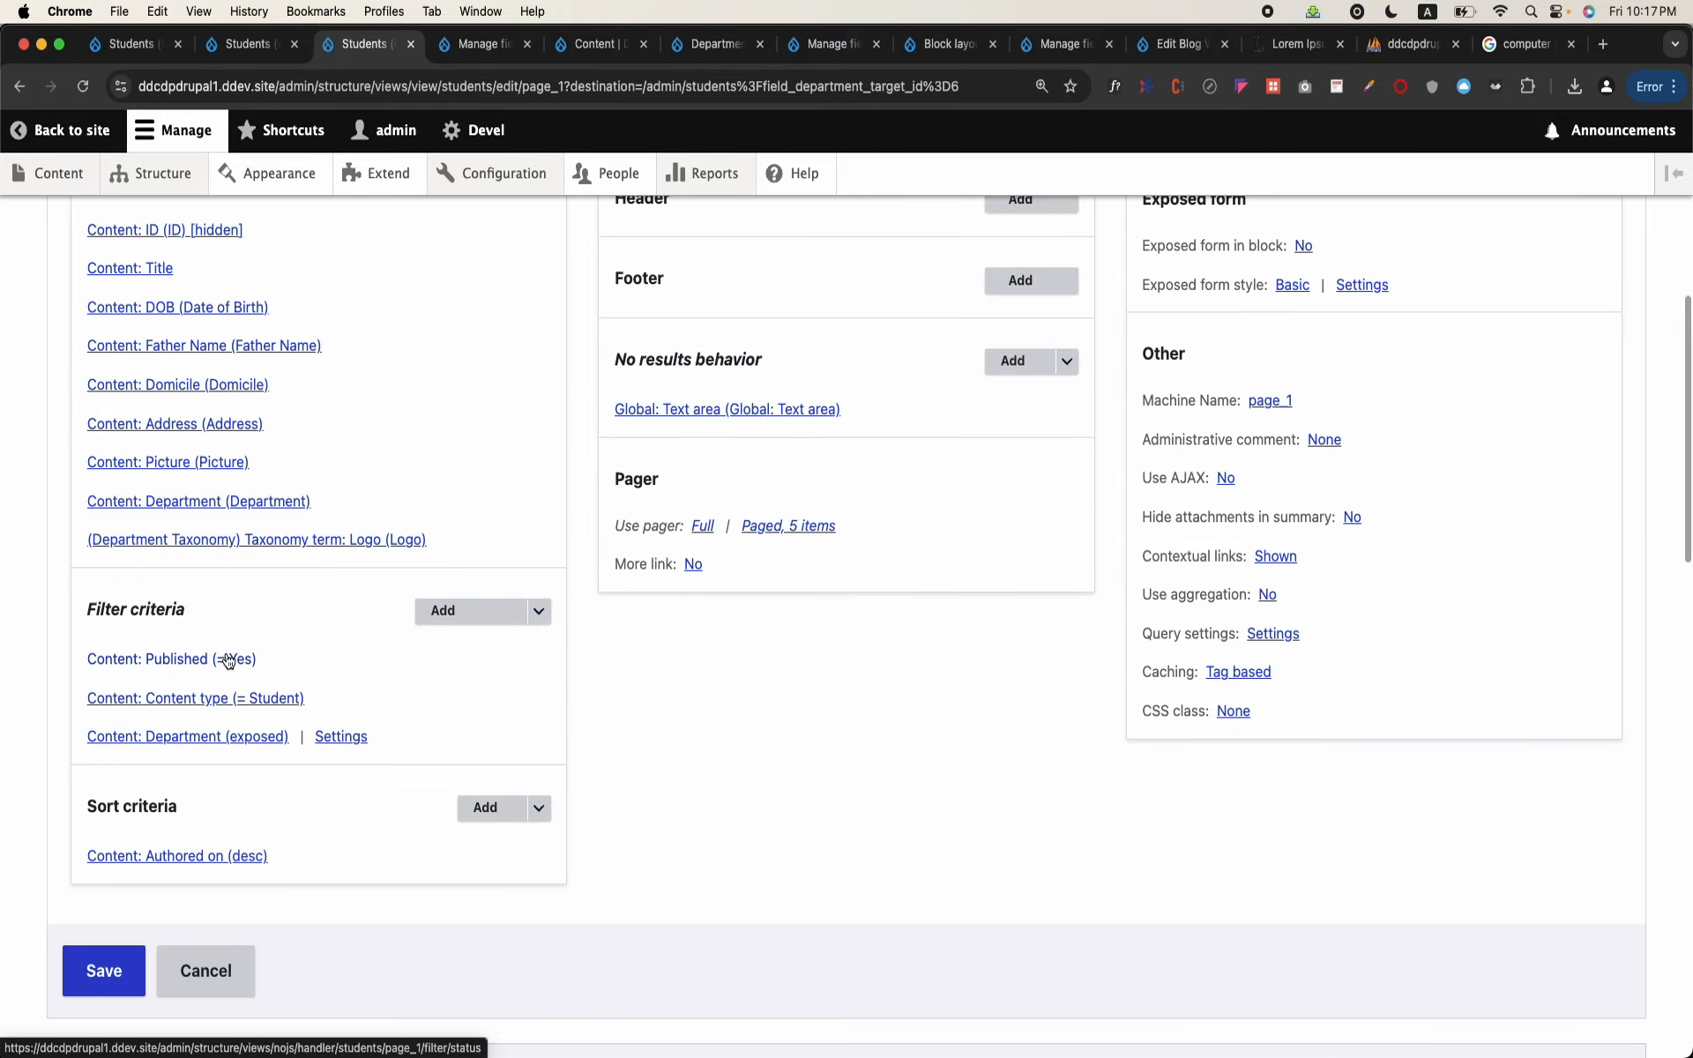
{"action": "scroll", "coordinate": [1256, 431], "scroll_direction": "up", "scroll_amount": 5}
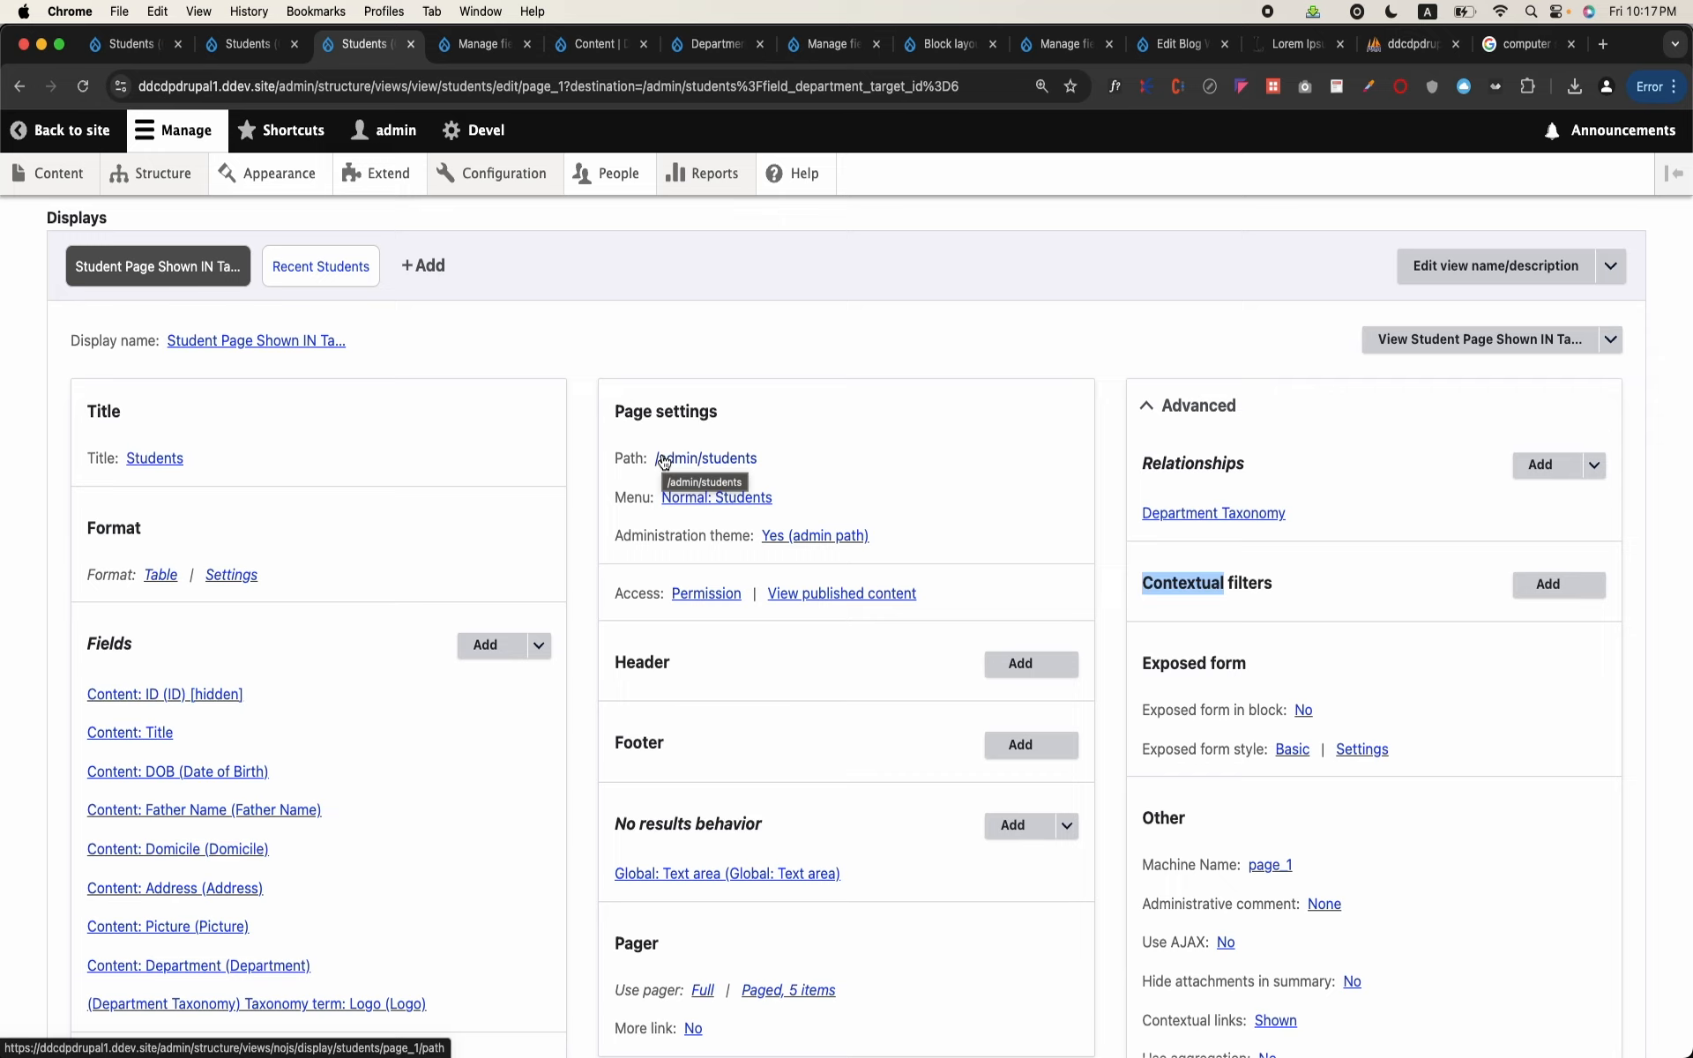
Step: Open the view's student page in a new browser tab and close all tabs to its right
{"action": "right_click", "coordinate": [1441, 346]}
{"action": "left_click", "coordinate": [1414, 353]}
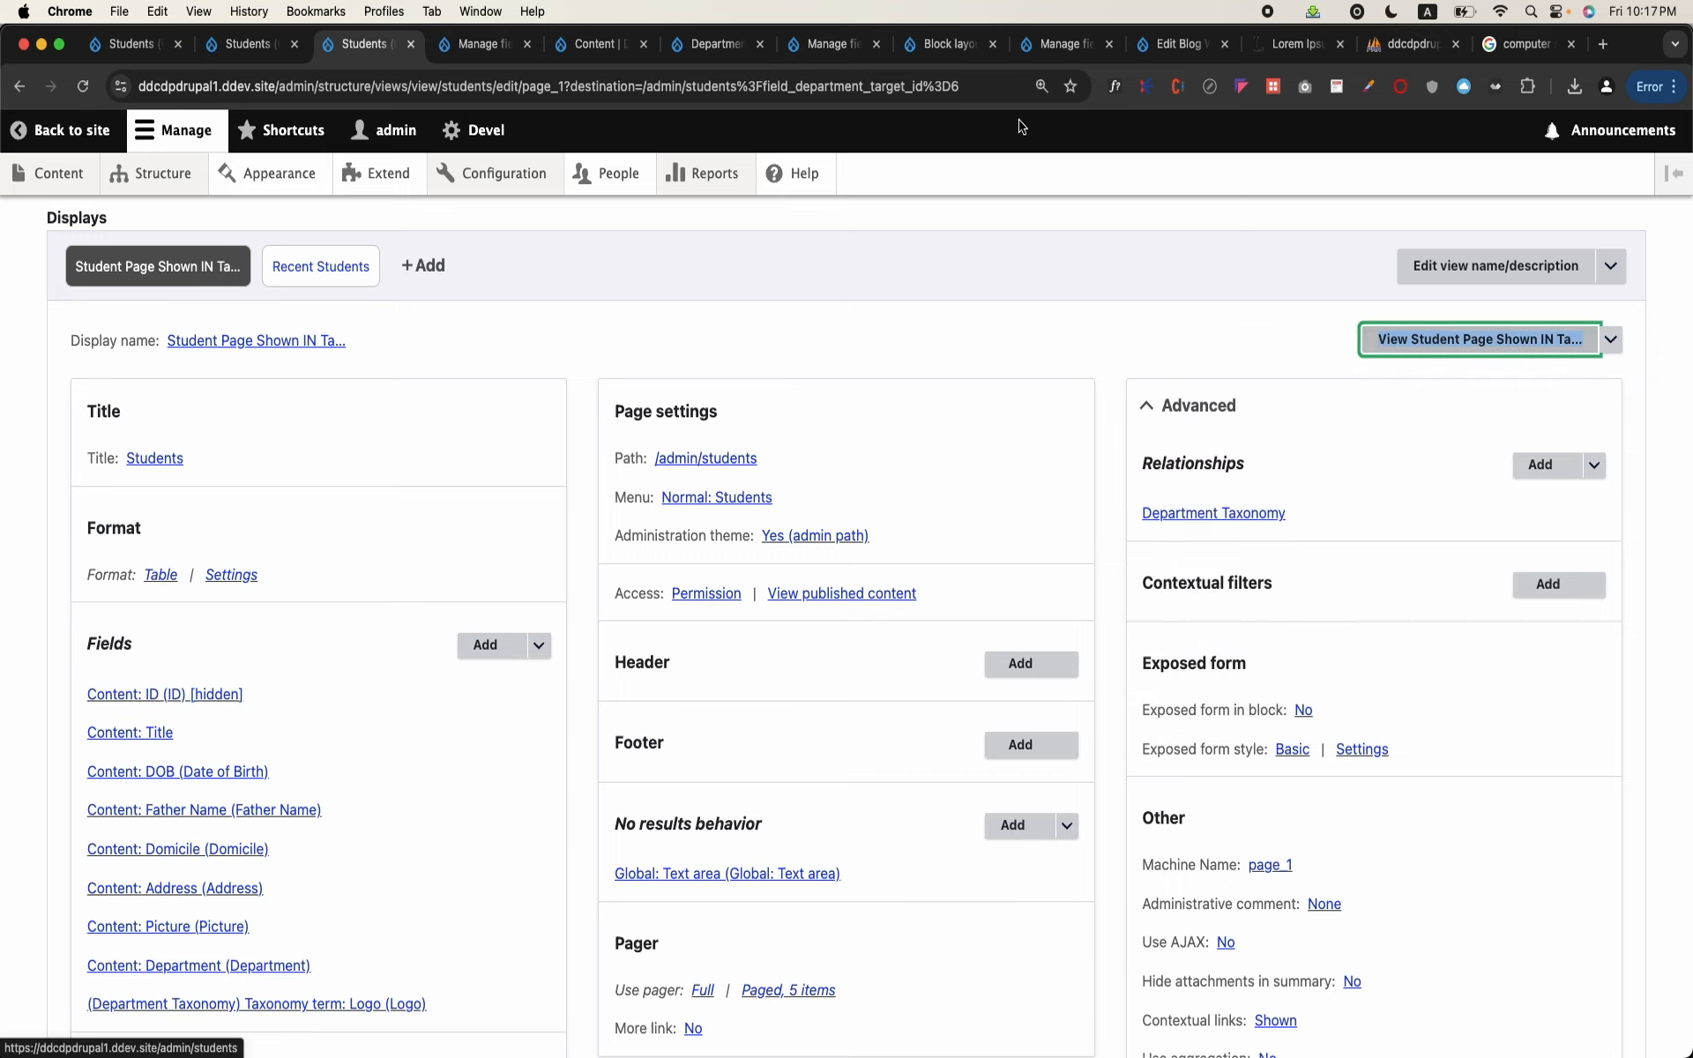
{"action": "left_click", "coordinate": [444, 54]}
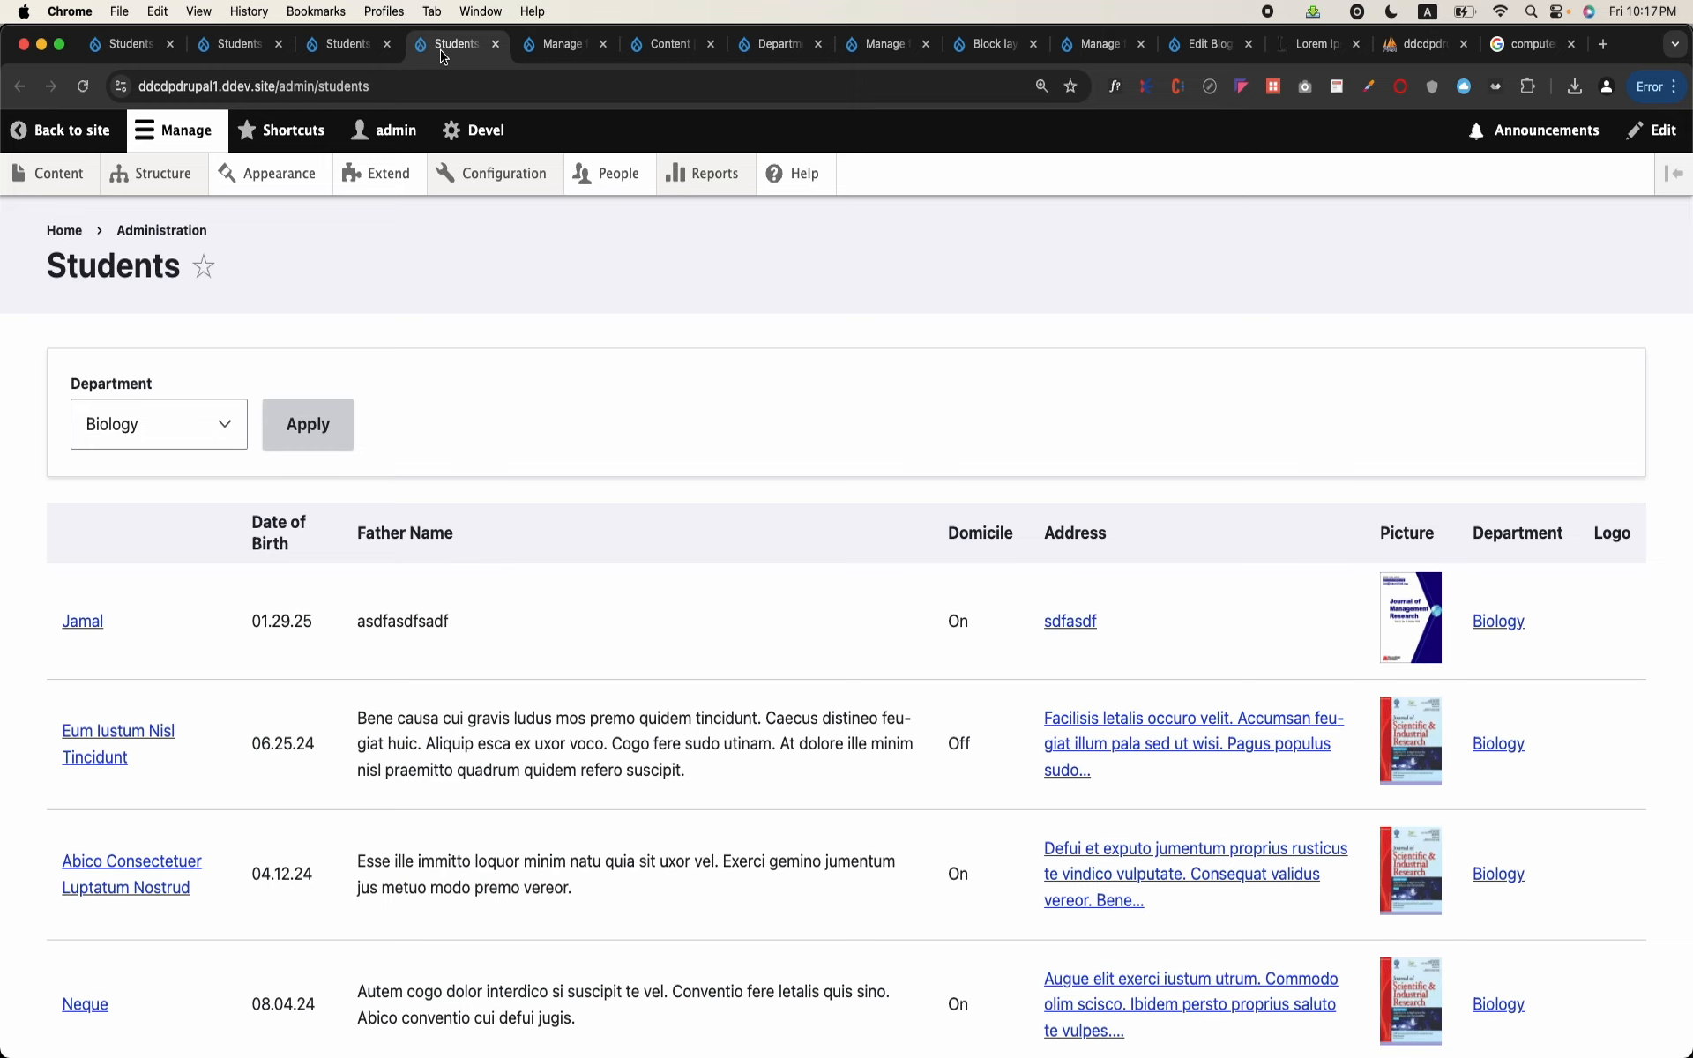
{"action": "right_click", "coordinate": [444, 54]}
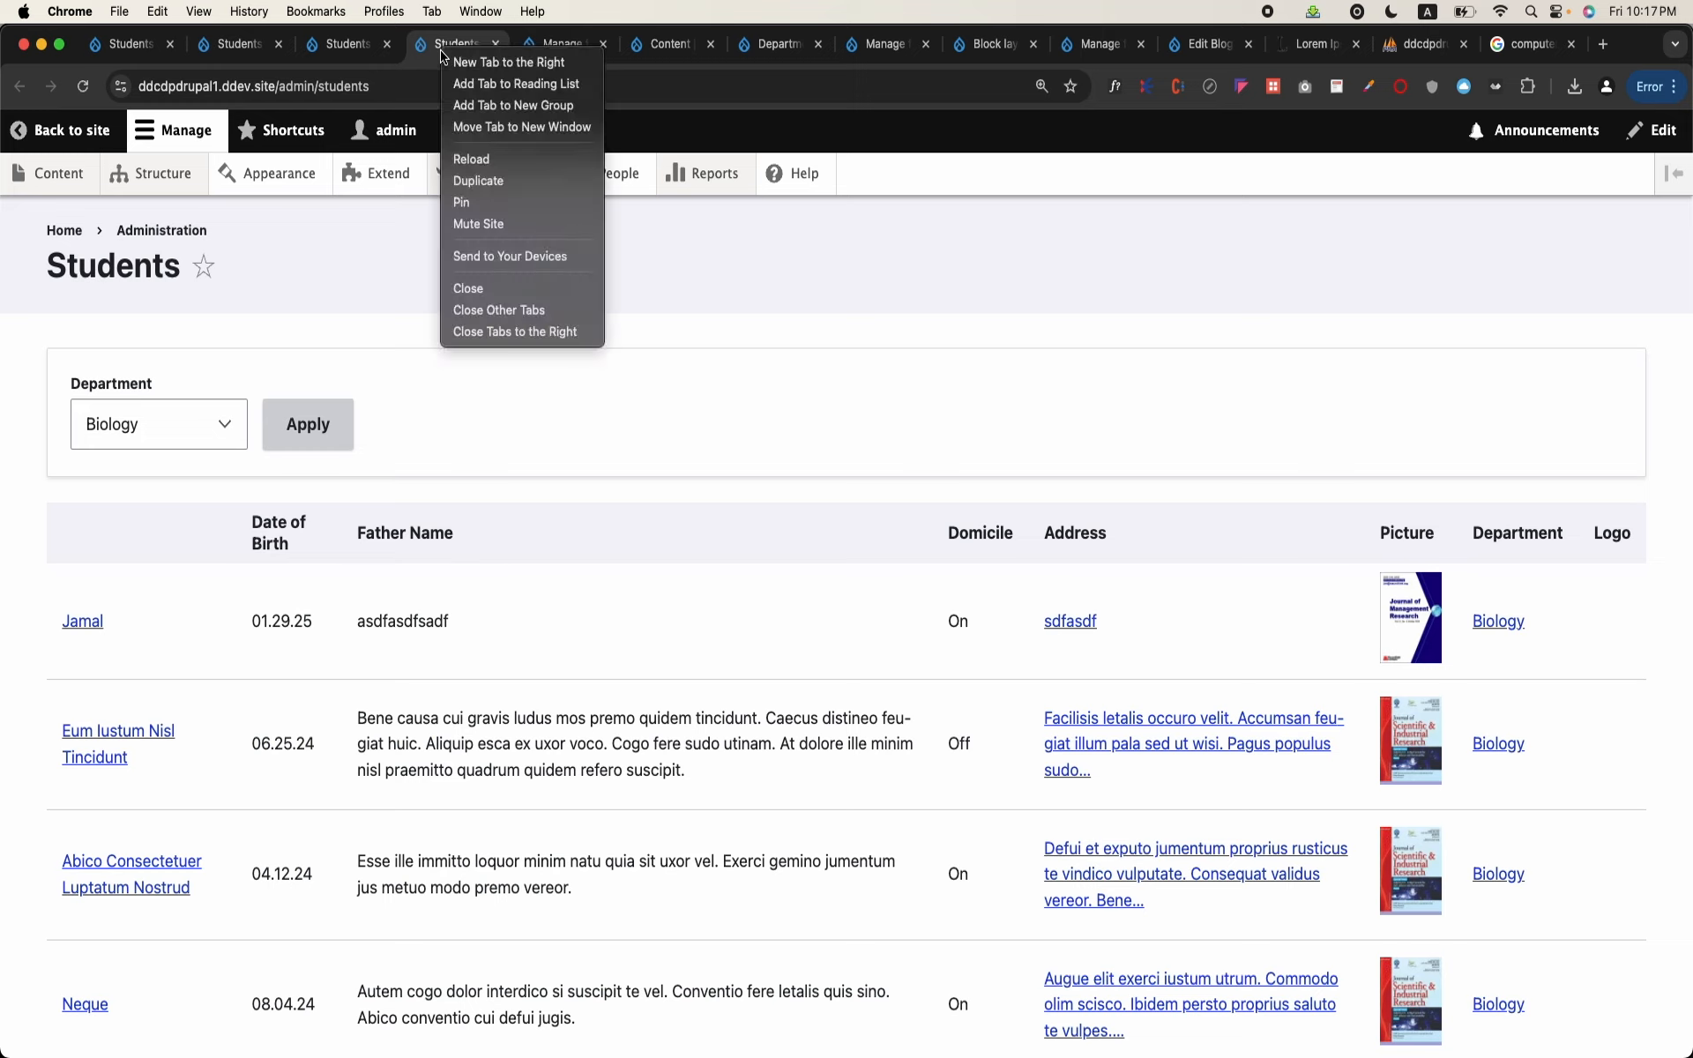
{"action": "left_click", "coordinate": [495, 335]}
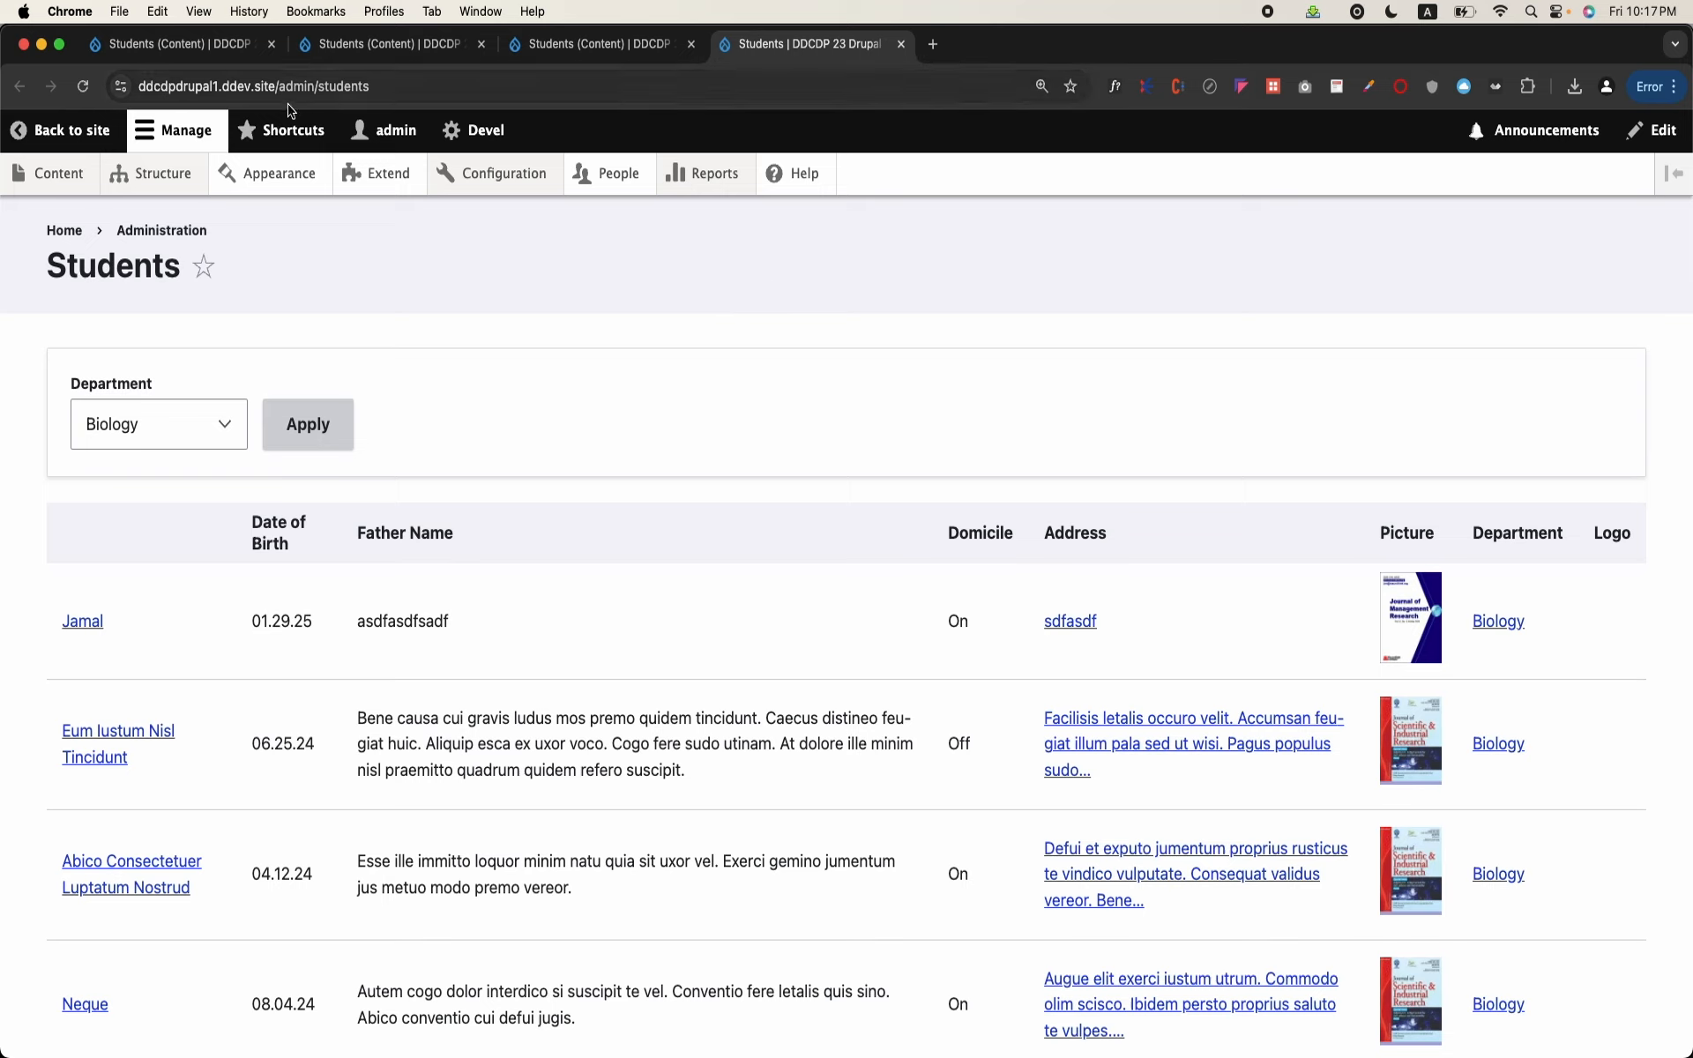
Step: Extend the students page address with the argument /10 without loading it, and highlight the 10
{"action": "left_click_drag", "start_coordinate": [276, 89], "coordinate": [388, 89]}
{"action": "left_click", "coordinate": [480, 88]}
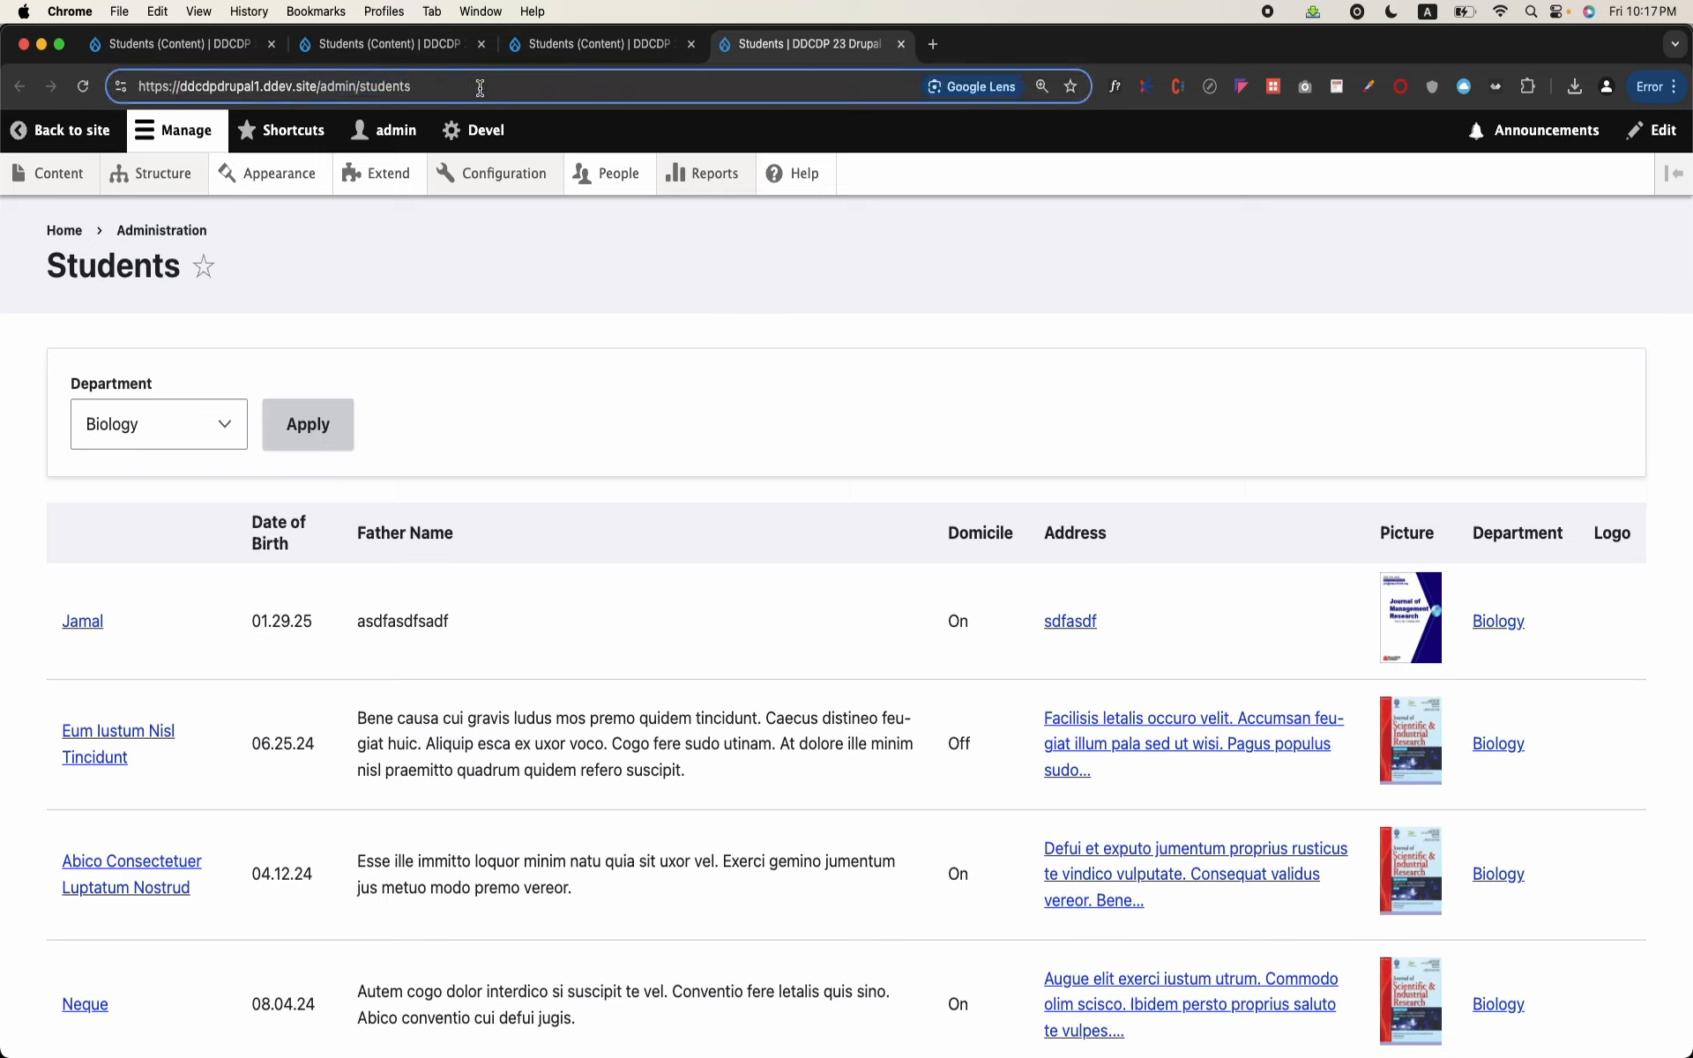
{"action": "type", "text": "/"}
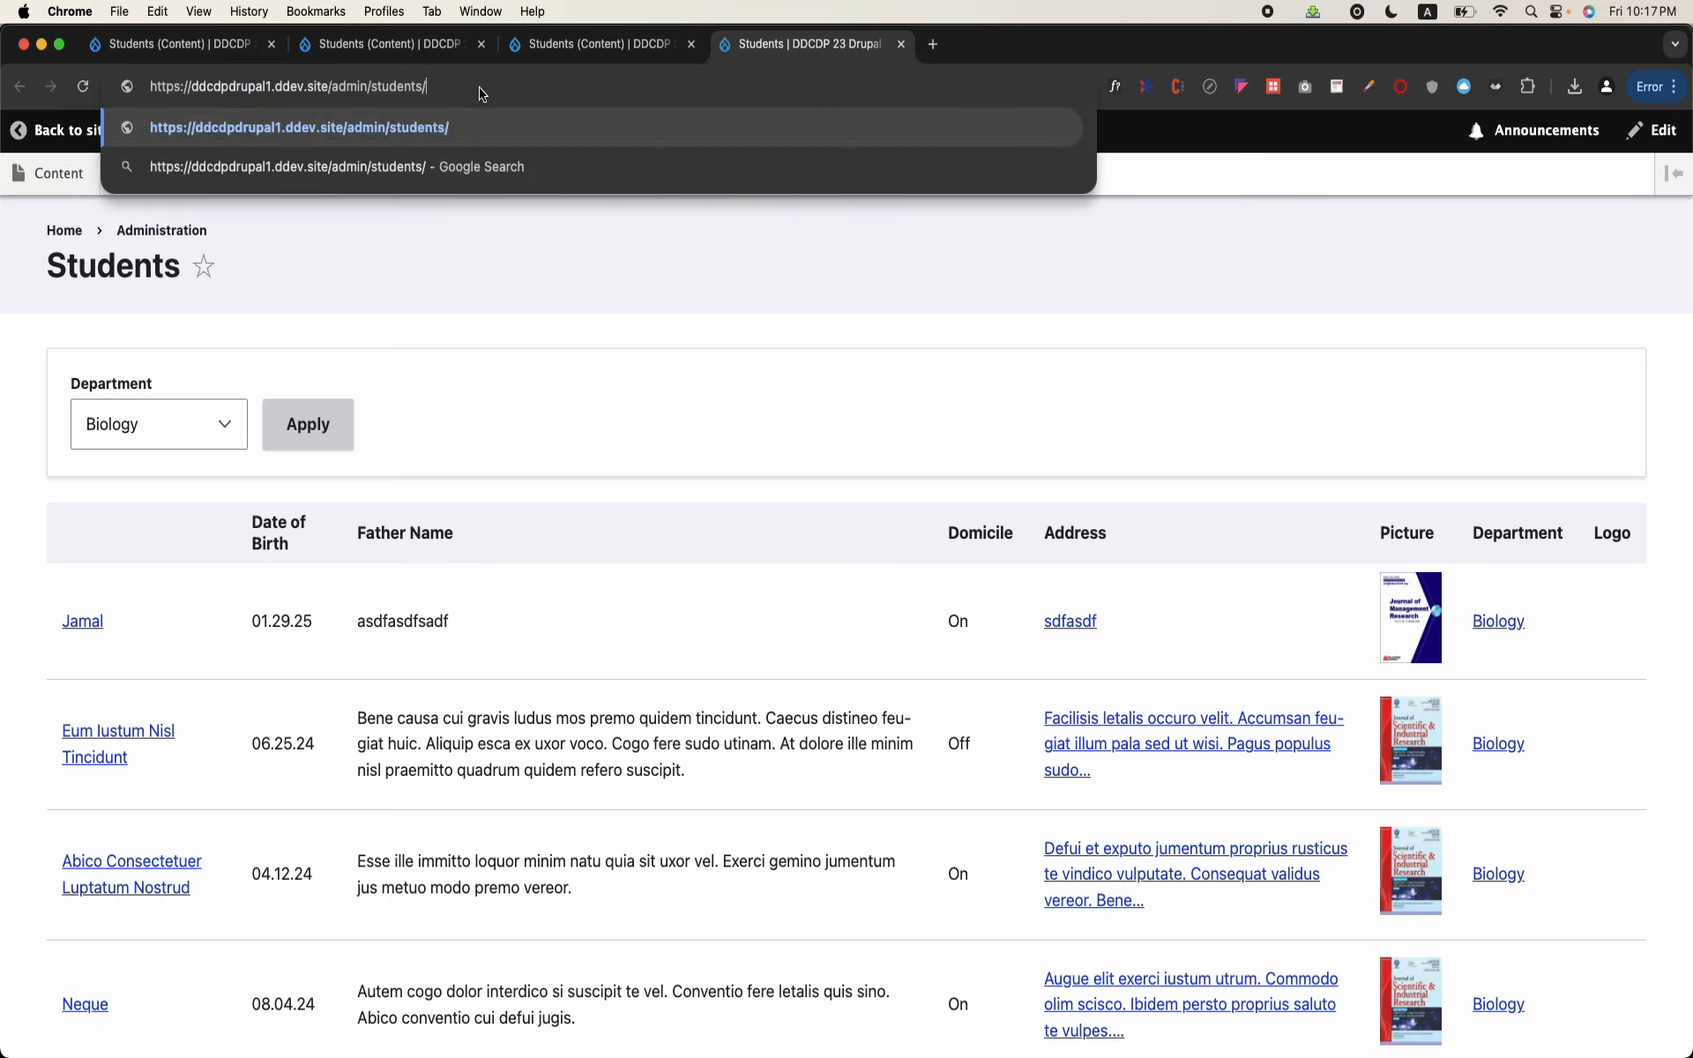
{"action": "type", "text": "10"}
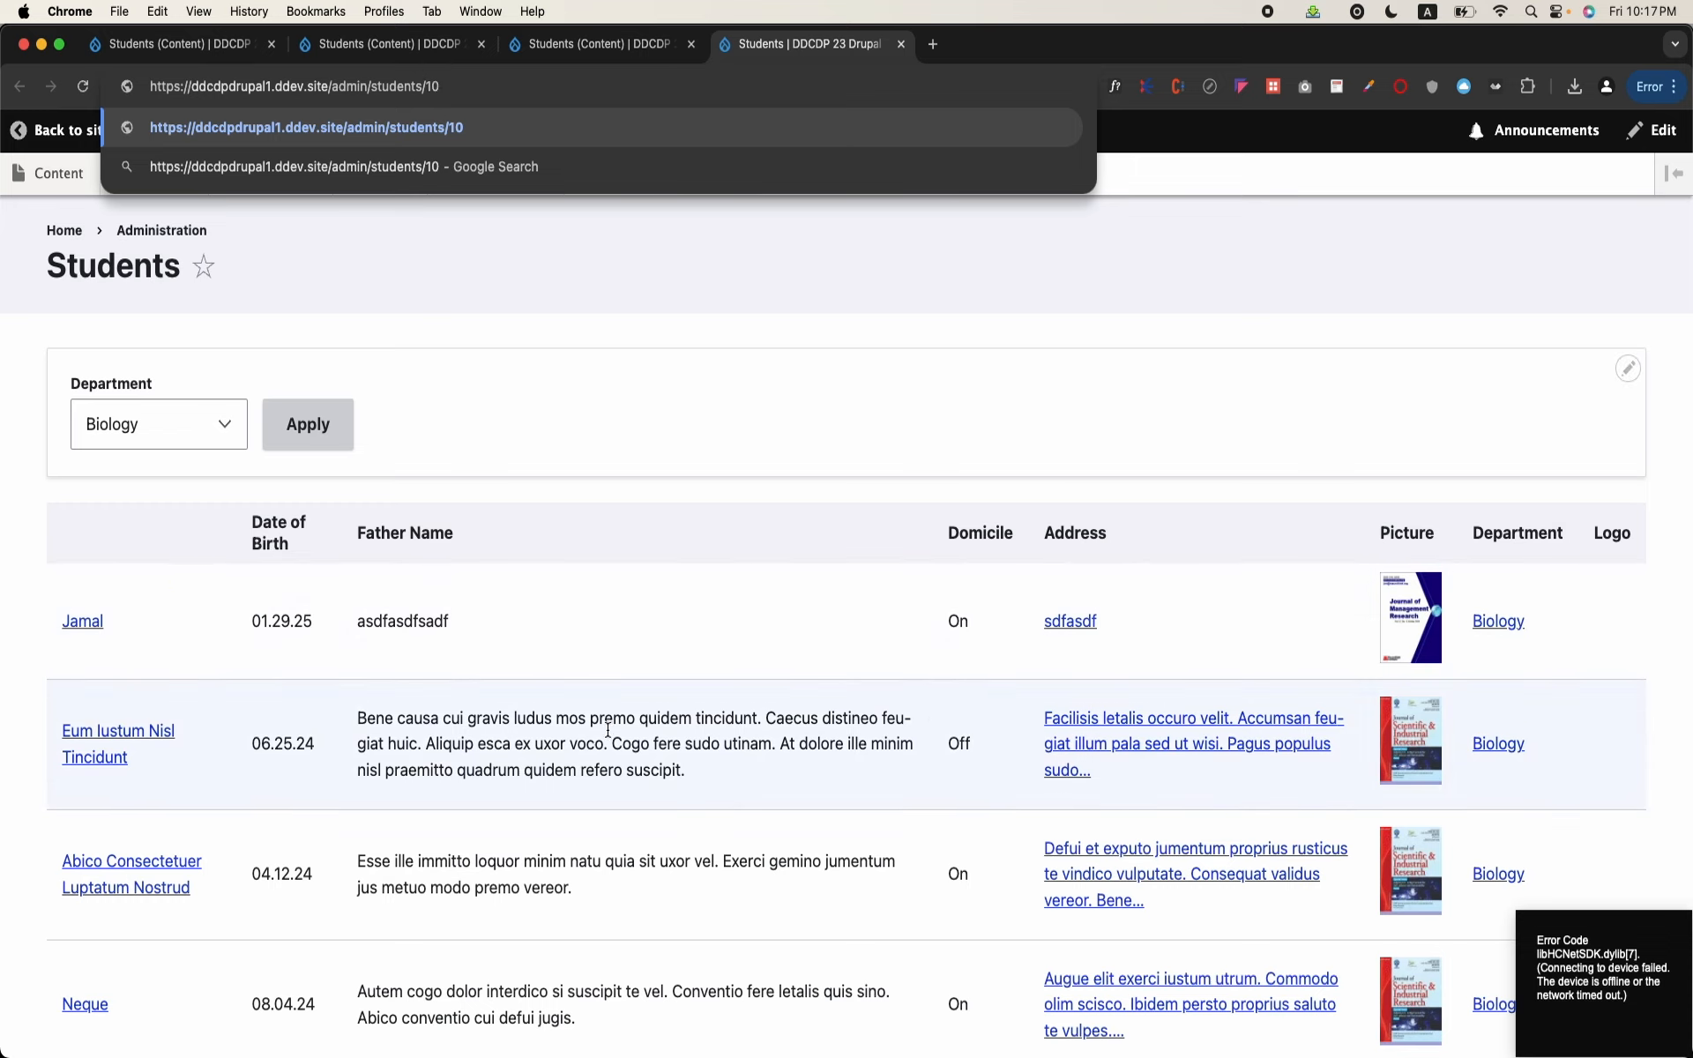
{"action": "double_click", "coordinate": [432, 87]}
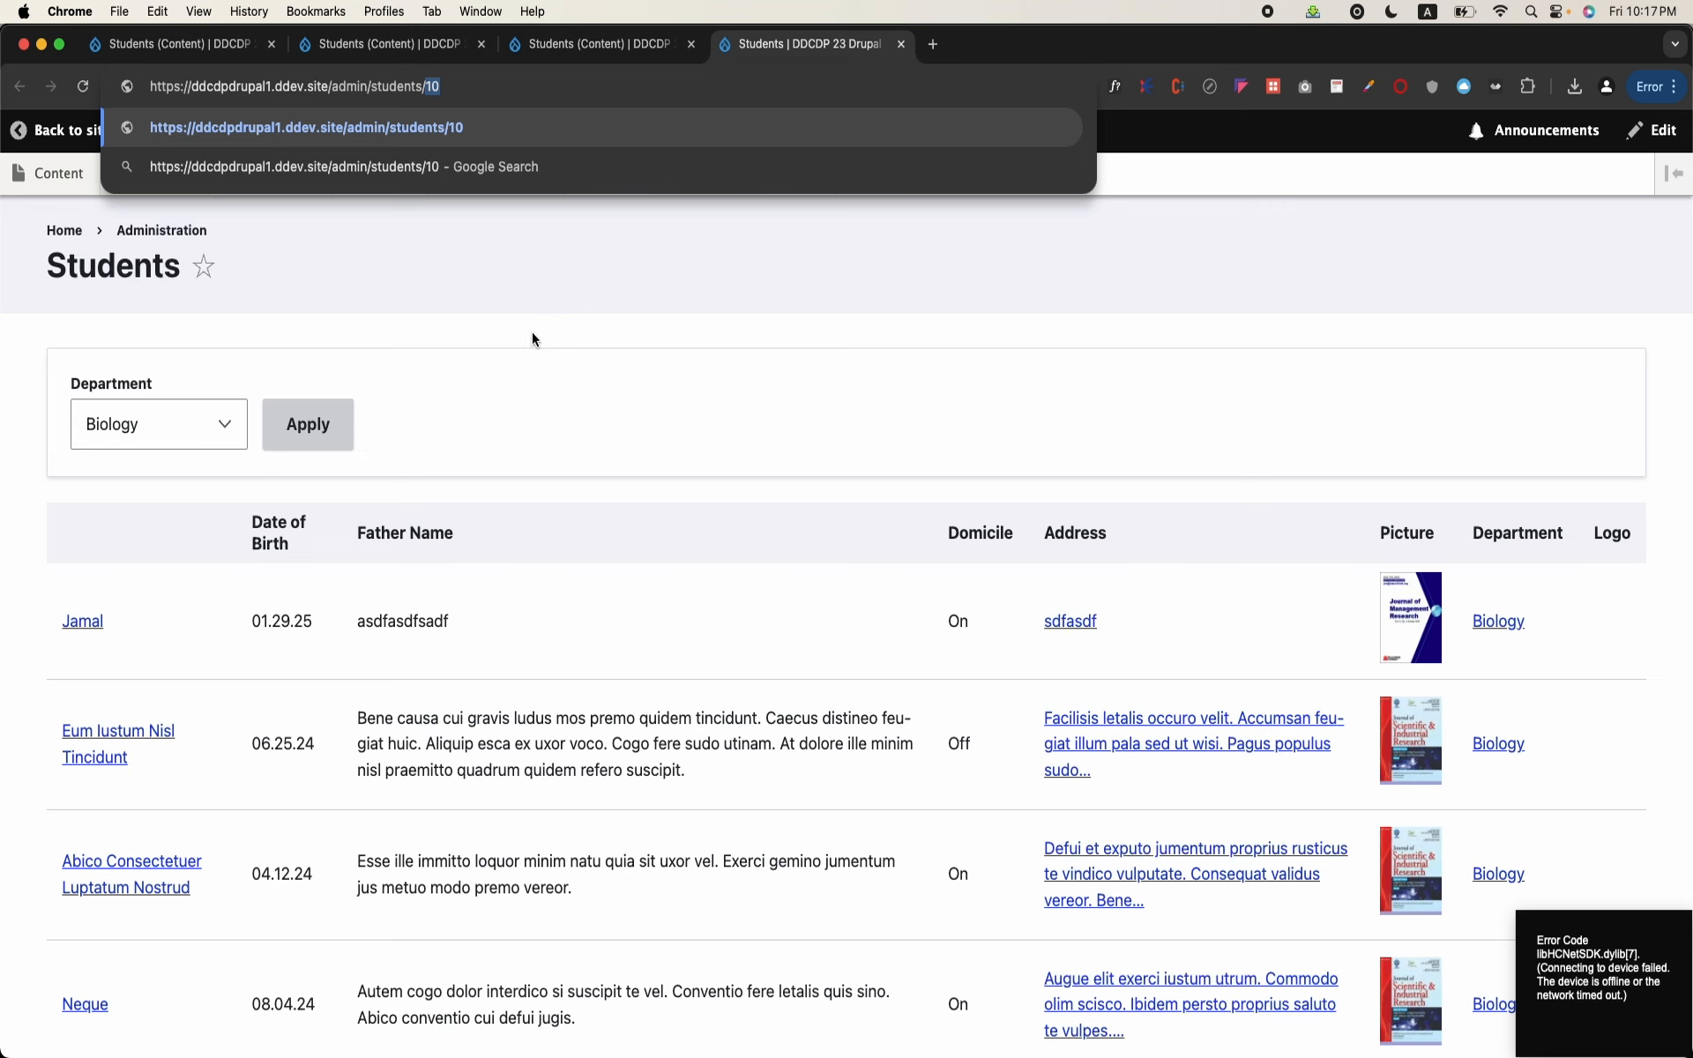
{"action": "left_click", "coordinate": [569, 44]}
{"action": "scroll", "coordinate": [235, 665], "scroll_direction": "down", "scroll_amount": 6}
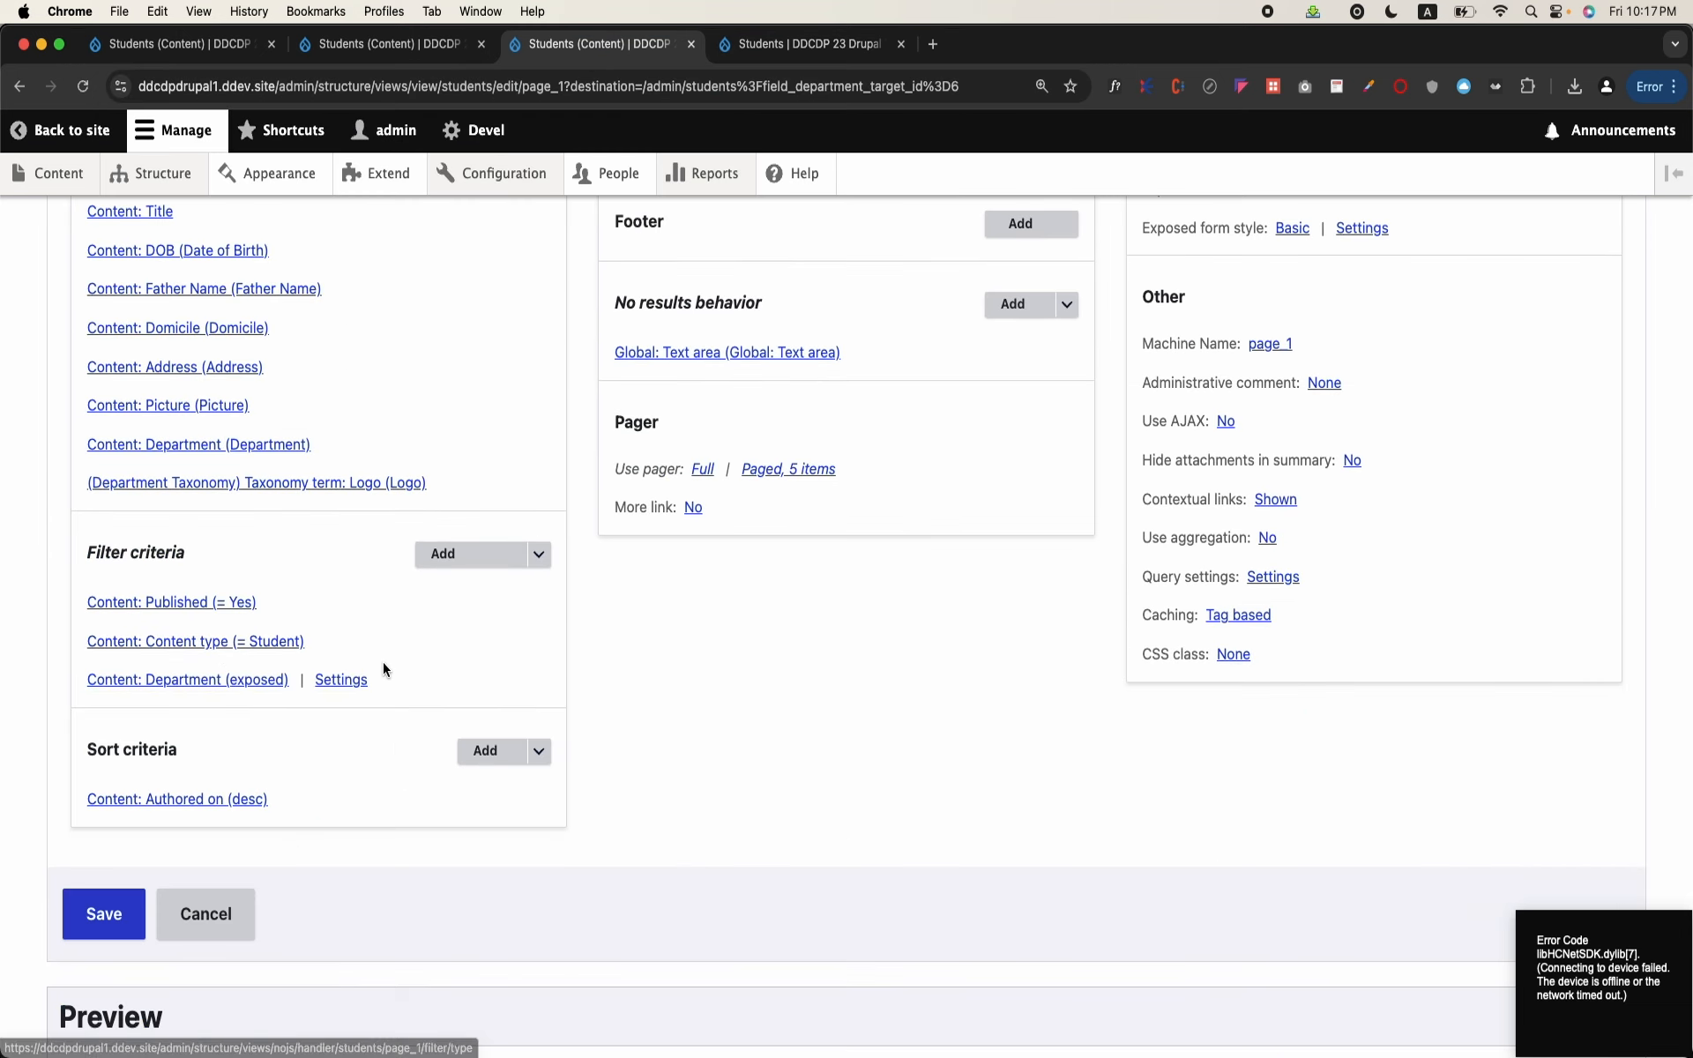
{"action": "left_click", "coordinate": [808, 48]}
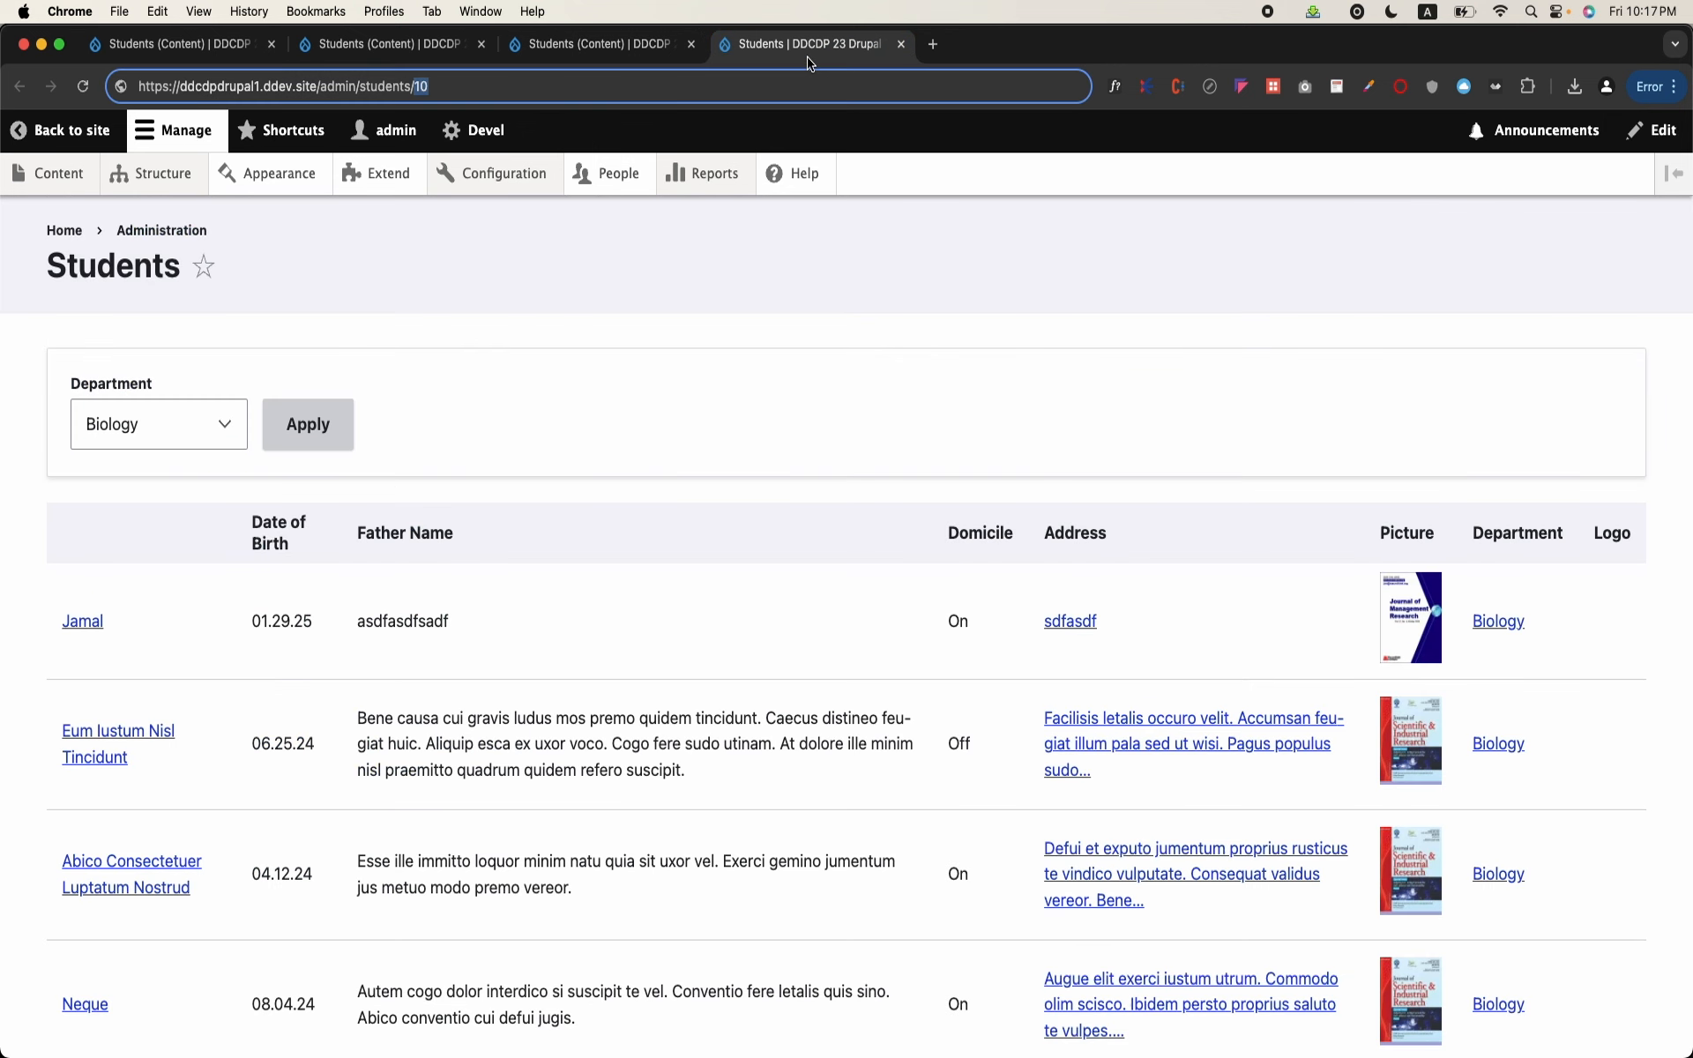
{"action": "left_click", "coordinate": [437, 88]}
{"action": "double_click", "coordinate": [421, 85]}
Step: Return to the Students view editor and examine its settings and the Biology student table in the preview
{"action": "mouse_move", "coordinate": [472, 172]}
{"action": "left_click", "coordinate": [559, 57]}
{"action": "scroll", "coordinate": [869, 637], "scroll_direction": "up", "scroll_amount": 8}
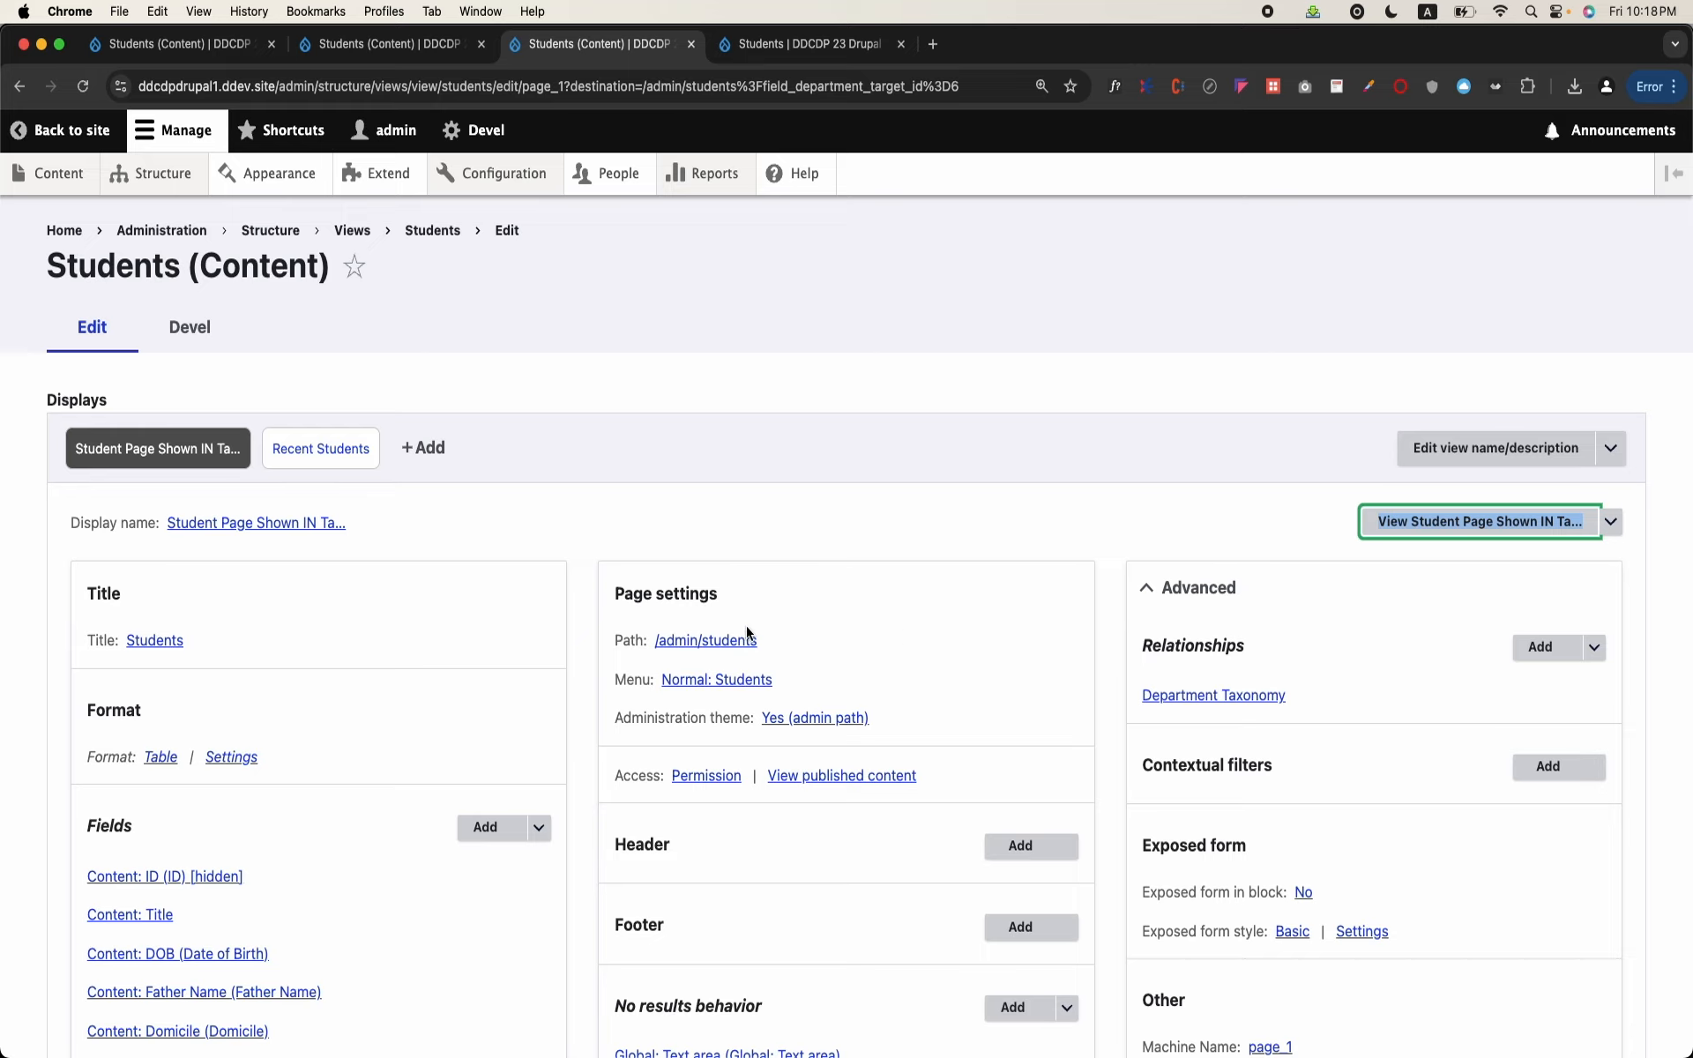
{"action": "scroll", "coordinate": [746, 626], "scroll_direction": "down", "scroll_amount": 8}
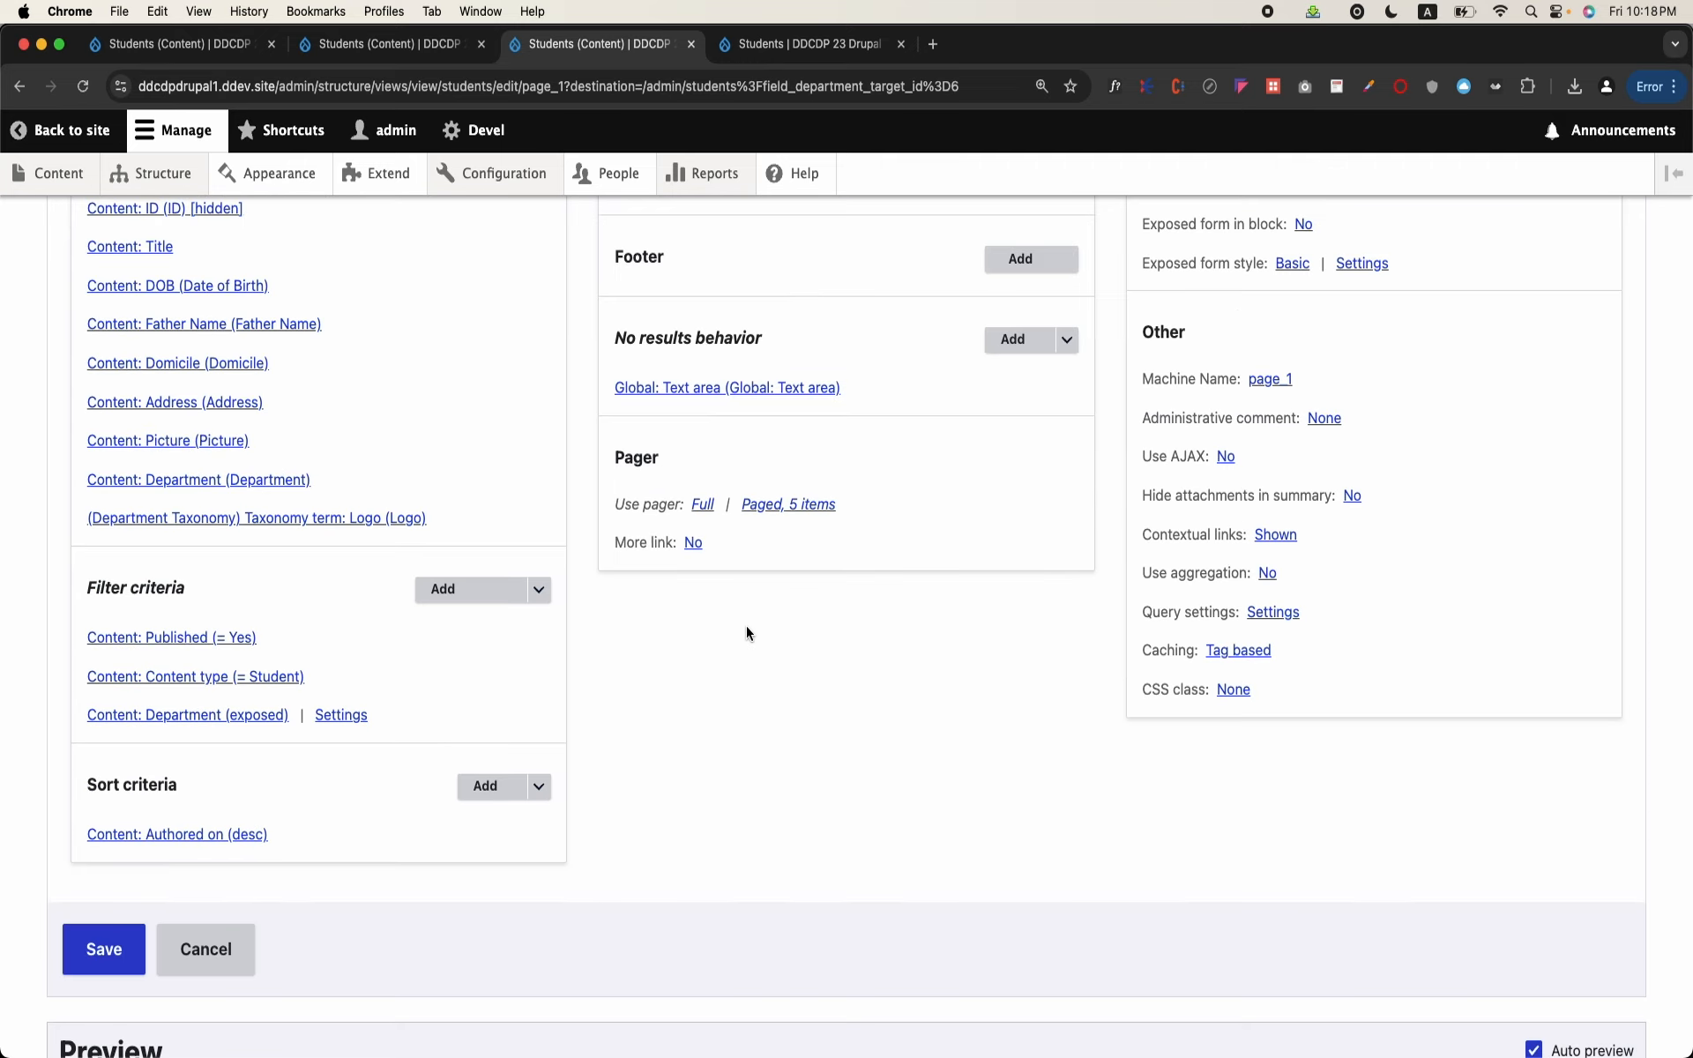
{"action": "scroll", "coordinate": [746, 633], "scroll_direction": "down", "scroll_amount": 8}
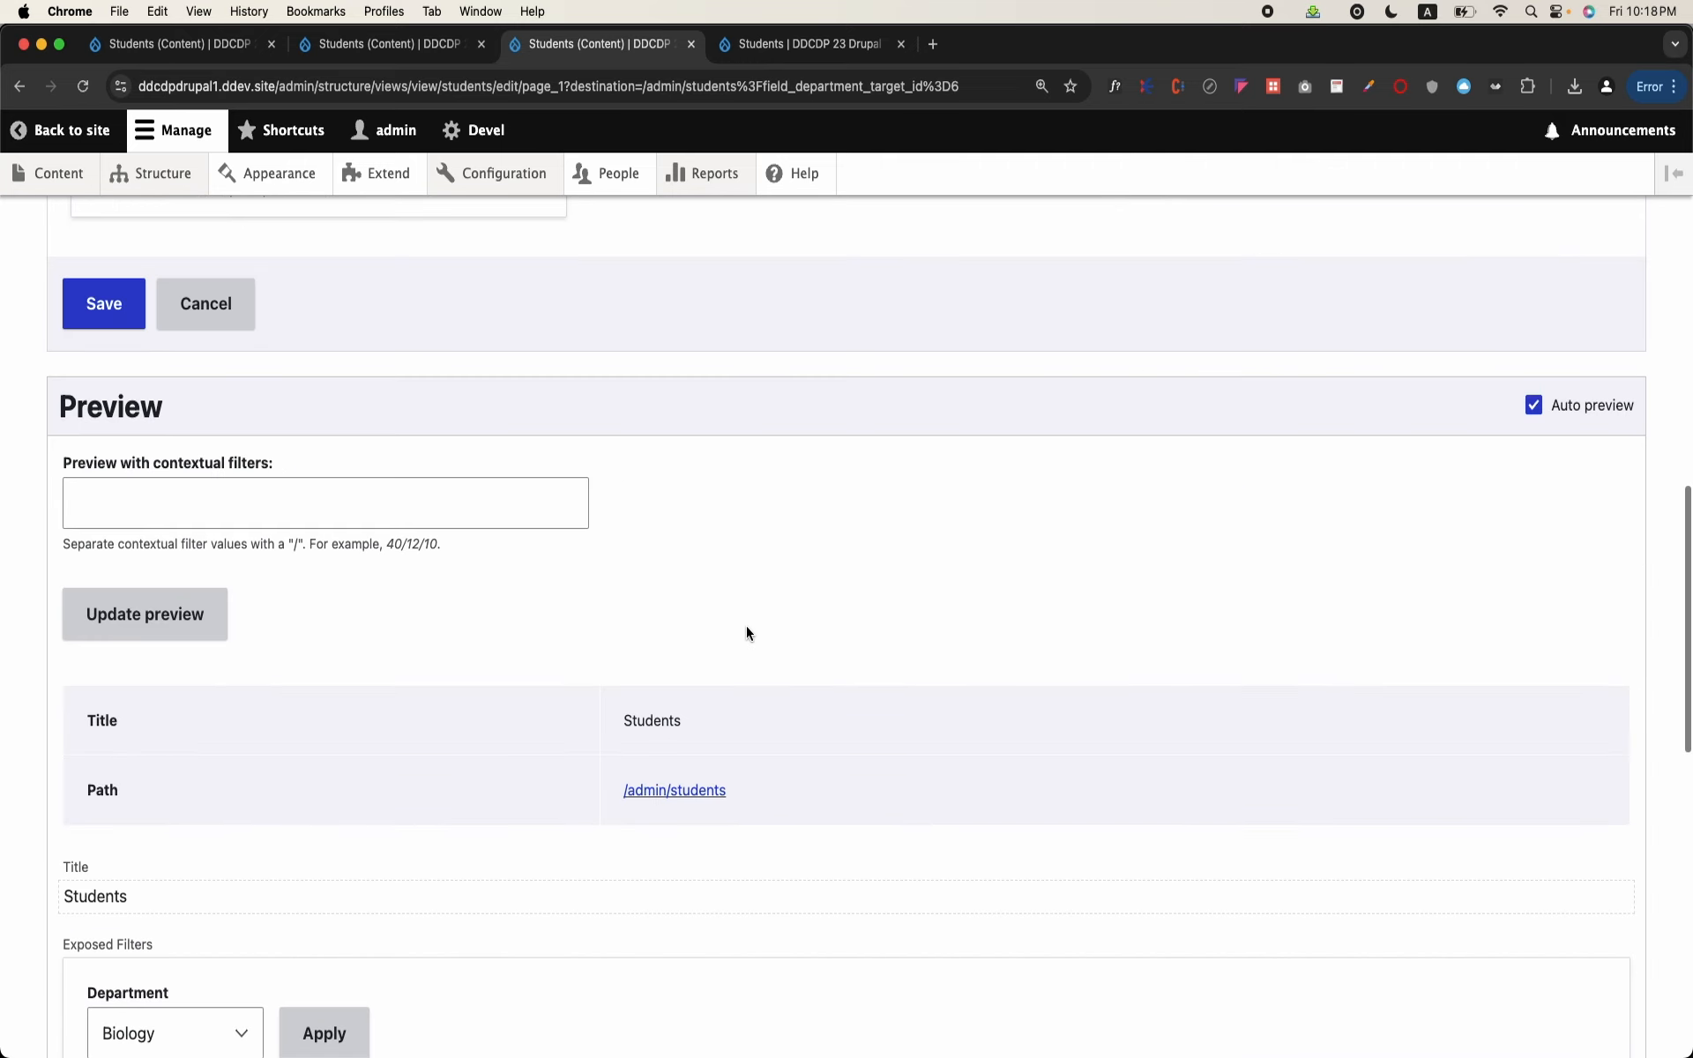
{"action": "scroll", "coordinate": [746, 633], "scroll_direction": "down", "scroll_amount": 10}
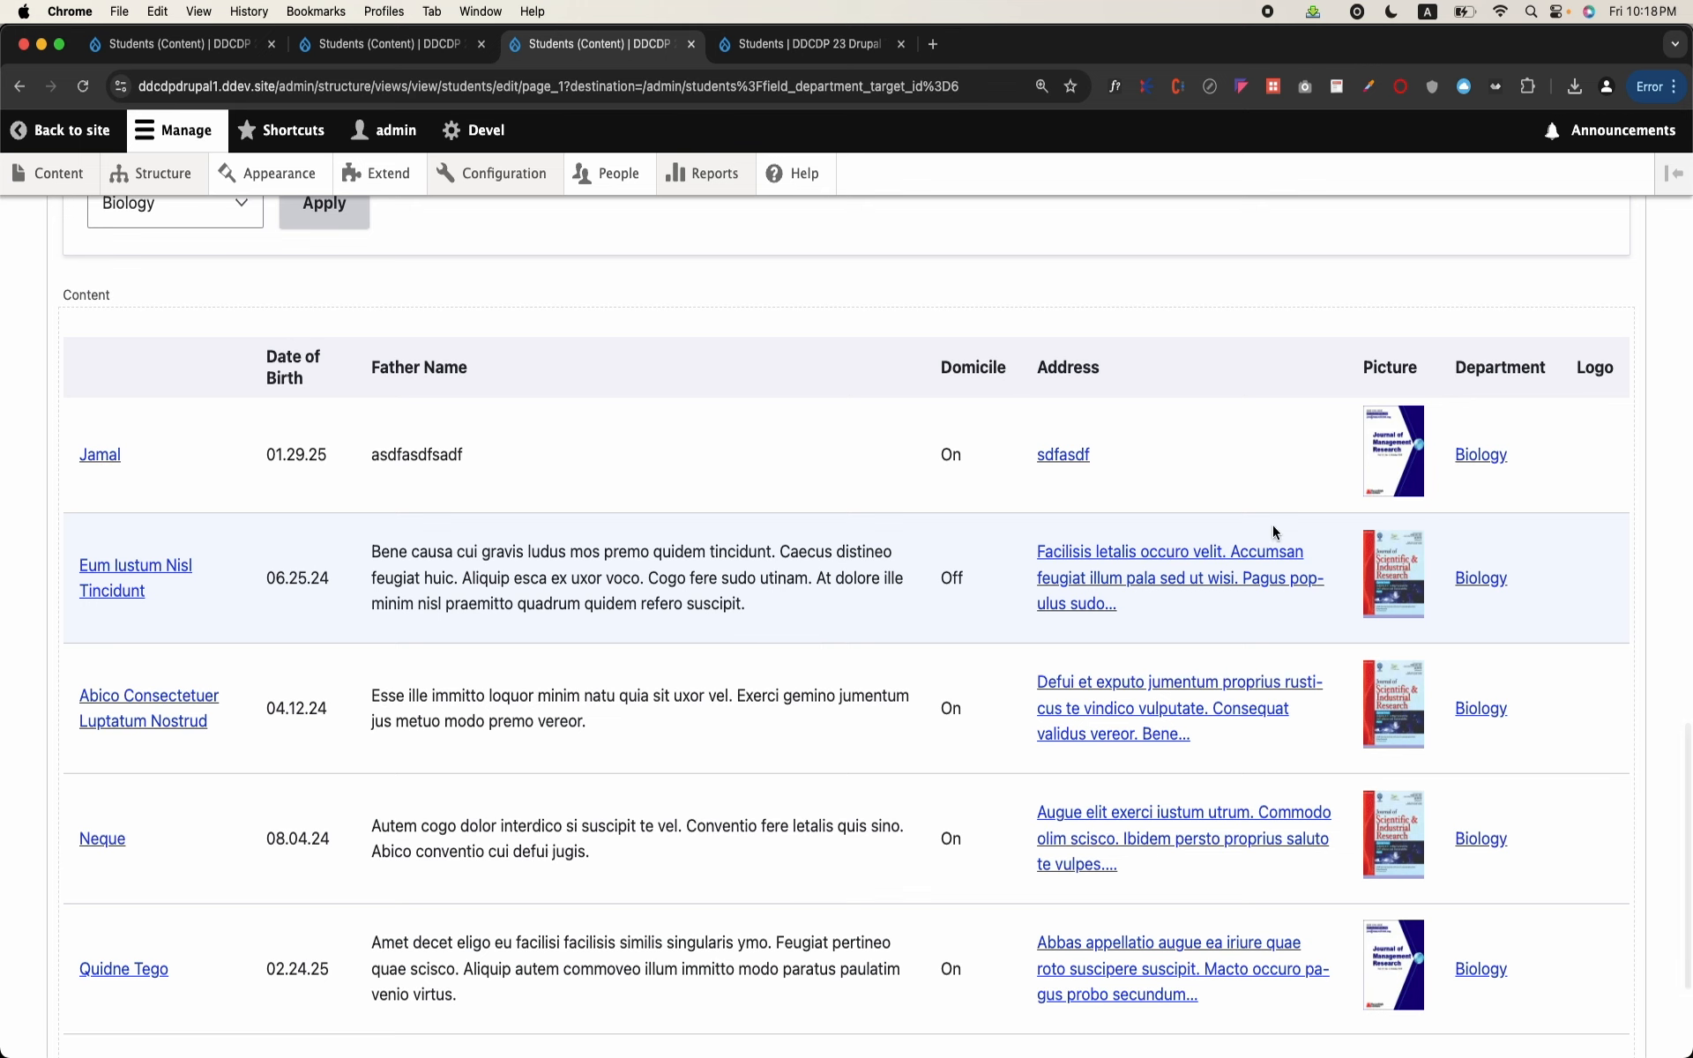
{"action": "scroll", "coordinate": [935, 529], "scroll_direction": "up", "scroll_amount": 15}
{"action": "scroll", "coordinate": [934, 536], "scroll_direction": "up", "scroll_amount": 4}
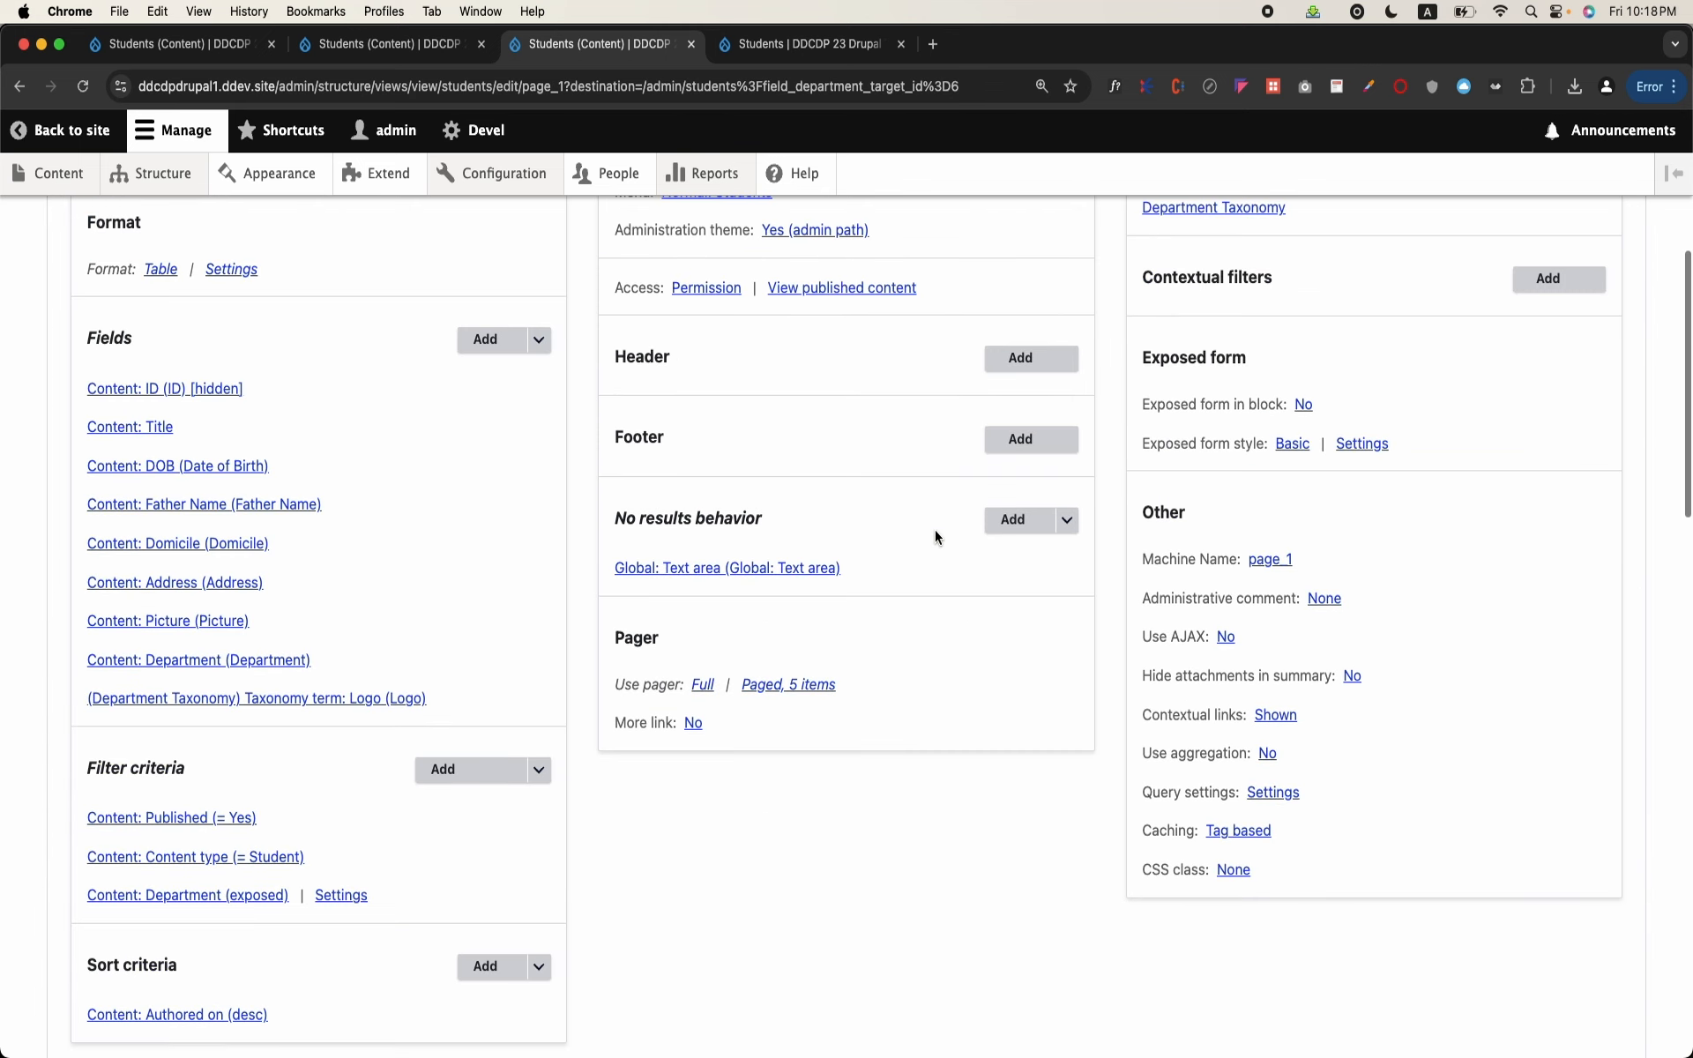
Step: Add the Content category's ID field to this display of the Students view with its default settings
{"action": "left_click", "coordinate": [481, 342]}
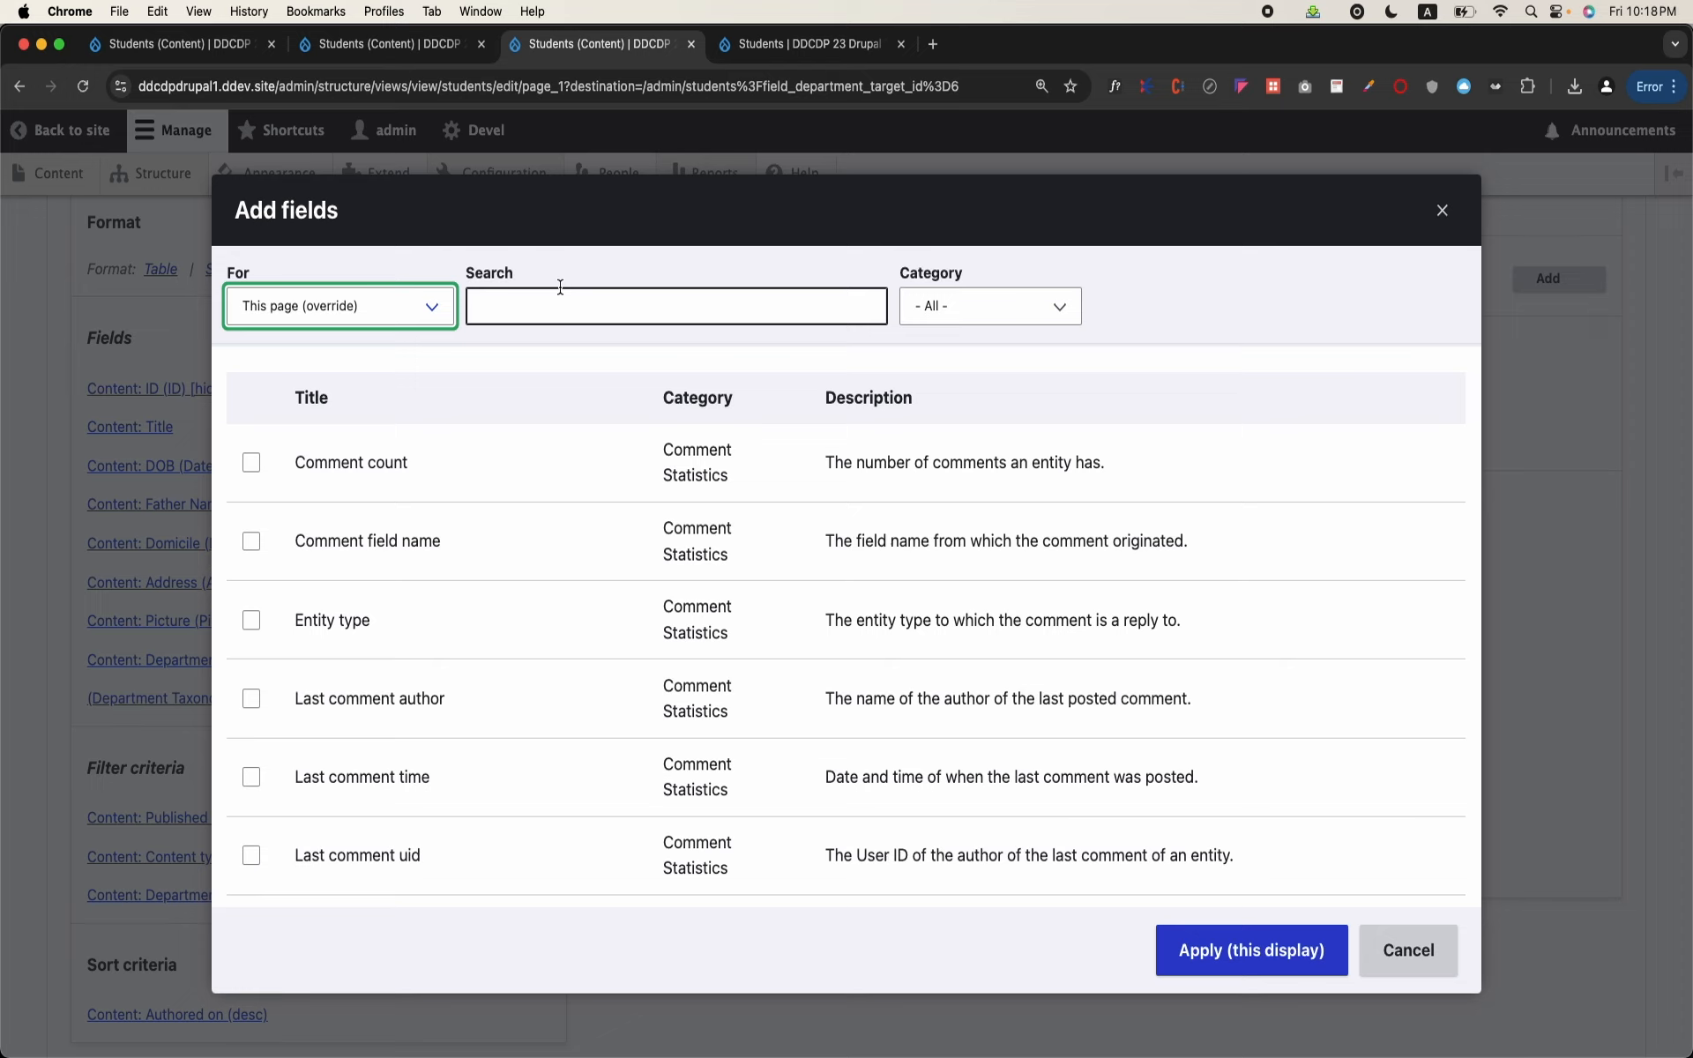
{"action": "left_click", "coordinate": [560, 291]}
{"action": "type", "text": "content"}
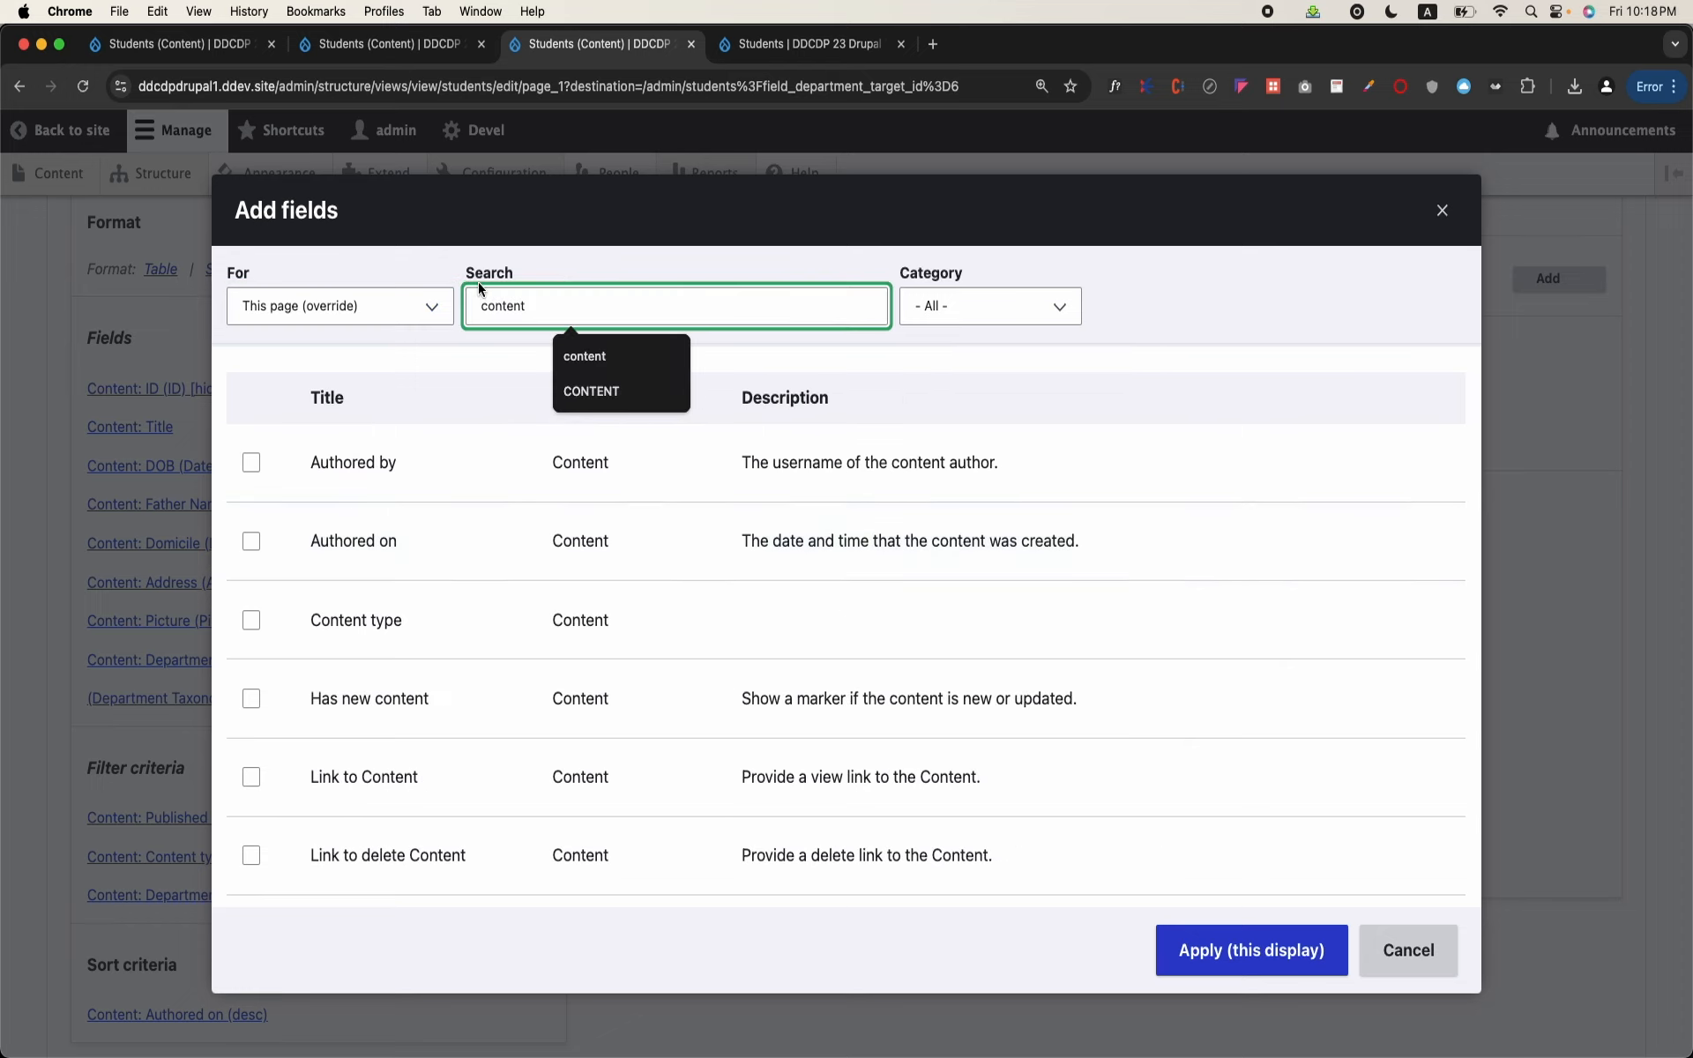
{"action": "type", "text": " id"}
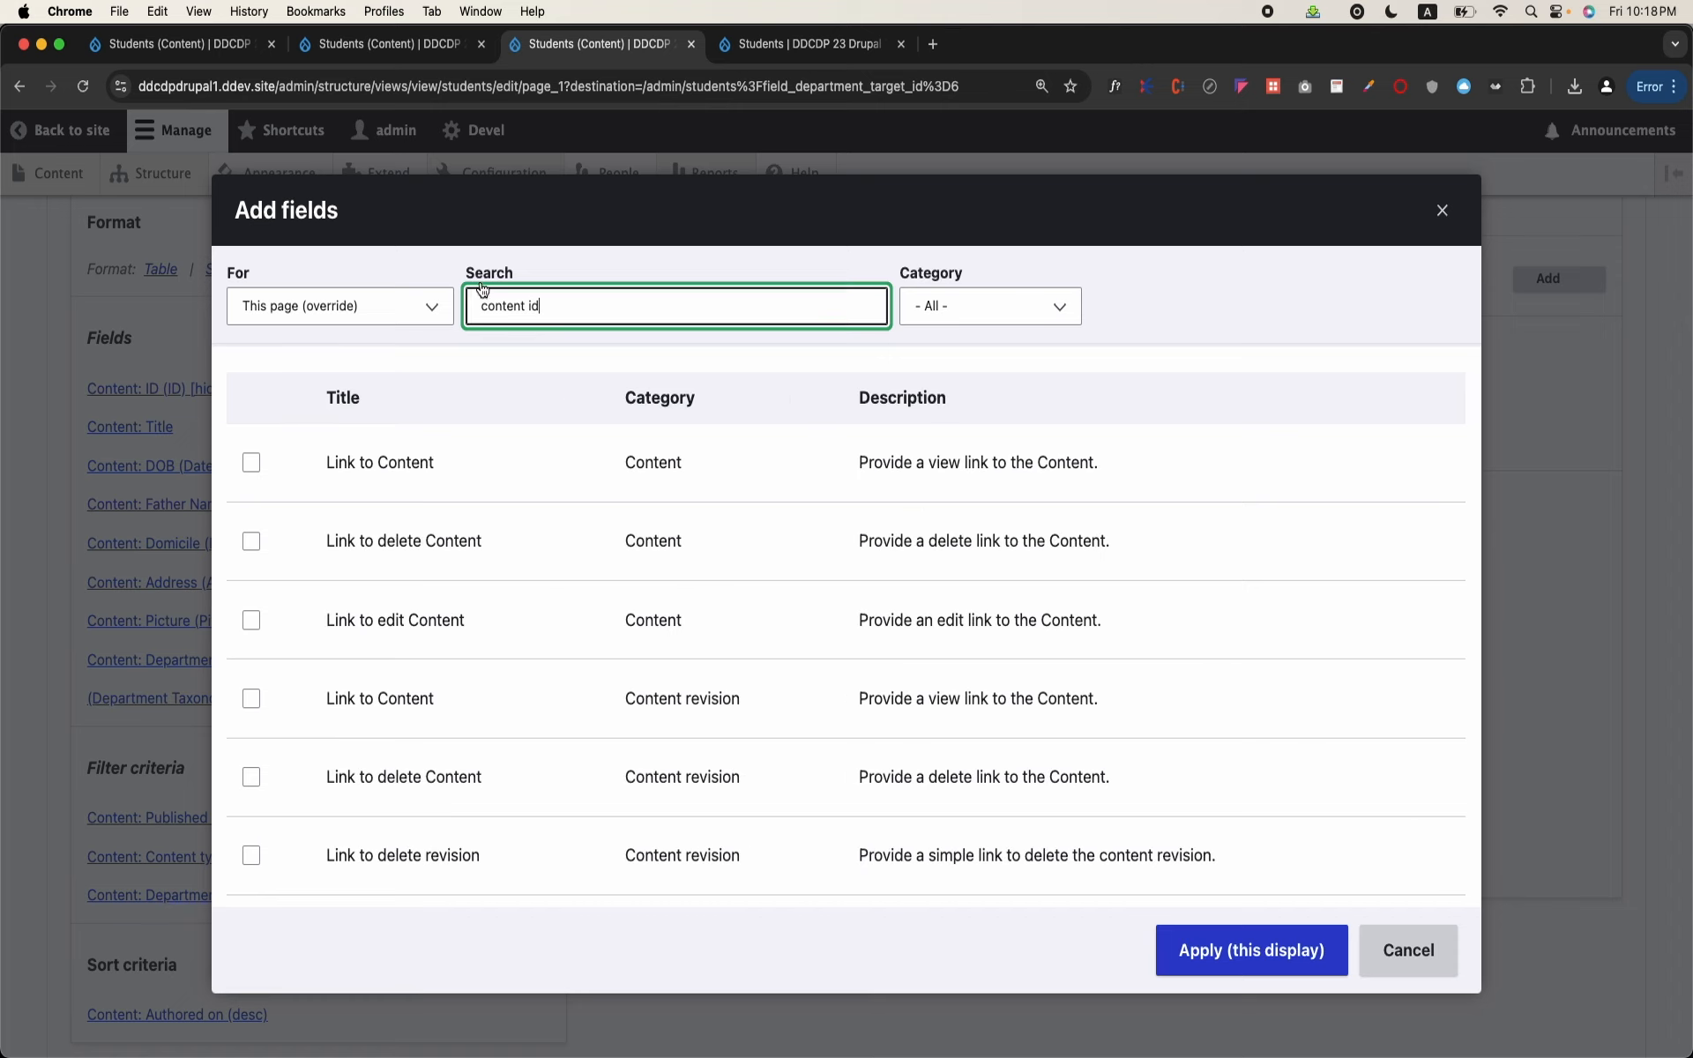
{"action": "key", "text": "BackSpace"}
{"action": "key", "text": "BackSpace"}
{"action": "key", "text": "BackSpace"}
{"action": "key", "text": "BackSpace"}
{"action": "key", "text": "BackSpace"}
{"action": "key", "text": "BackSpace"}
{"action": "key", "text": "BackSpace"}
{"action": "key", "text": "BackSpace"}
{"action": "key", "text": "BackSpace"}
{"action": "key", "text": "BackSpace"}
{"action": "type", "text": "id"}
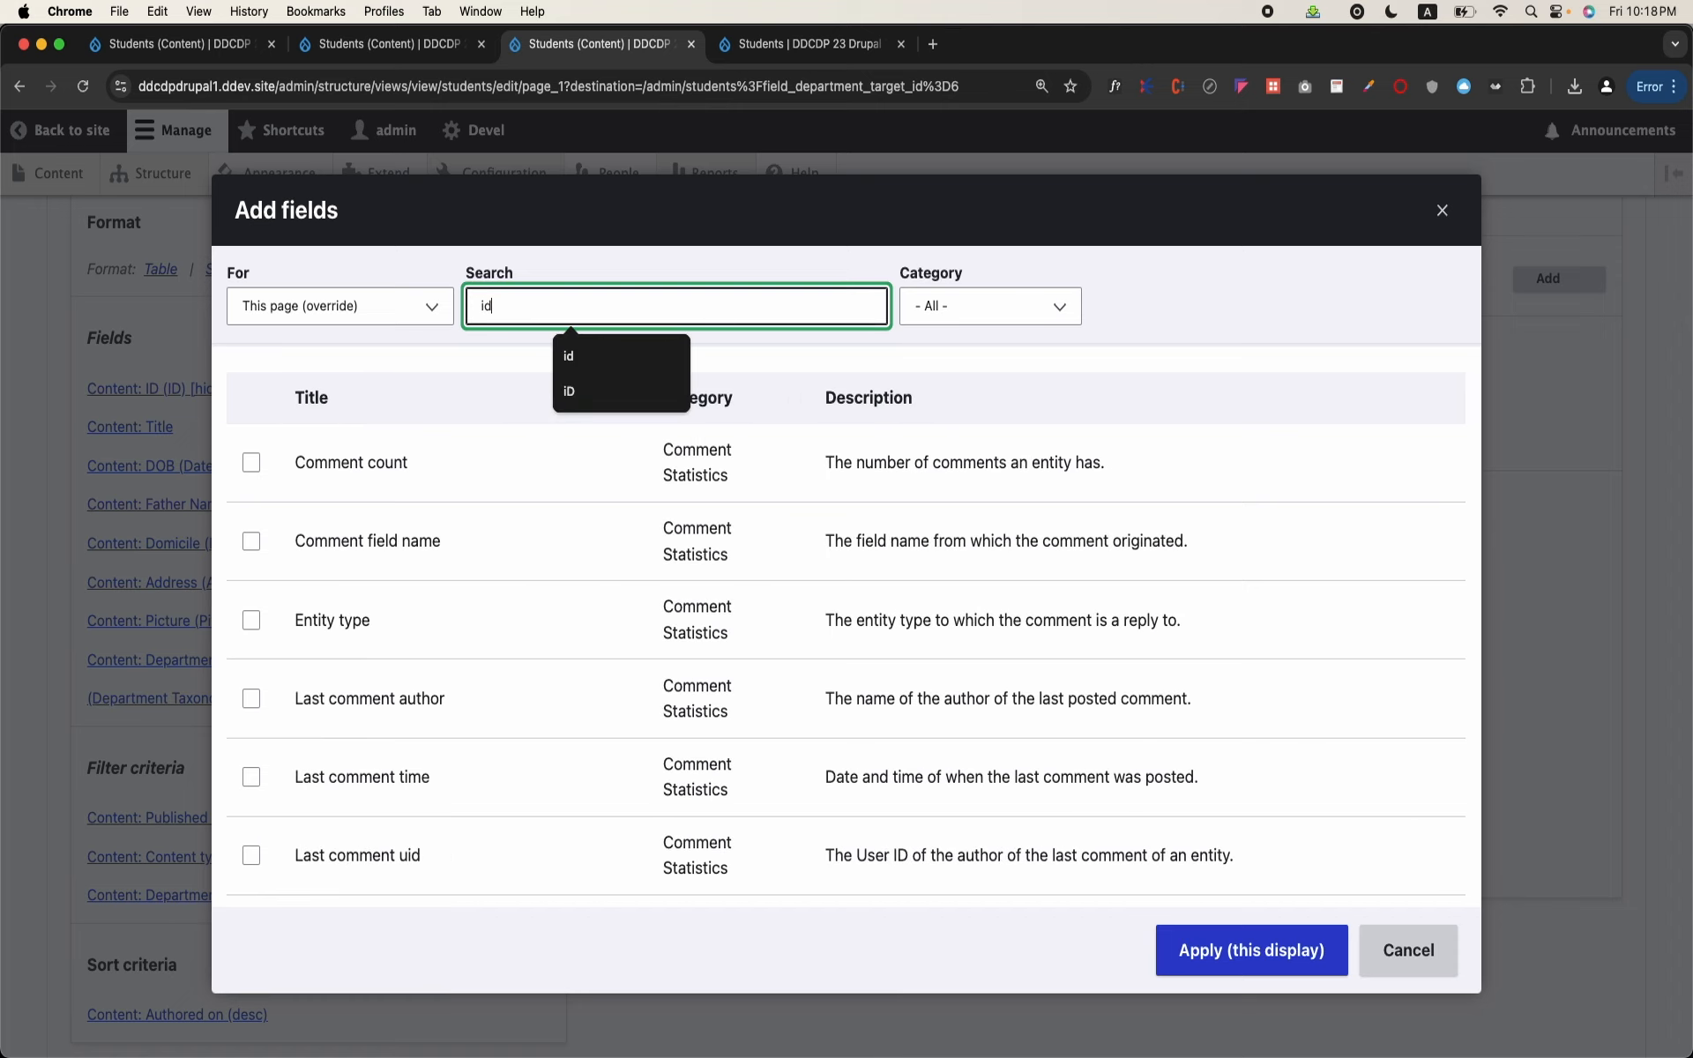
{"action": "left_click", "coordinate": [252, 542]}
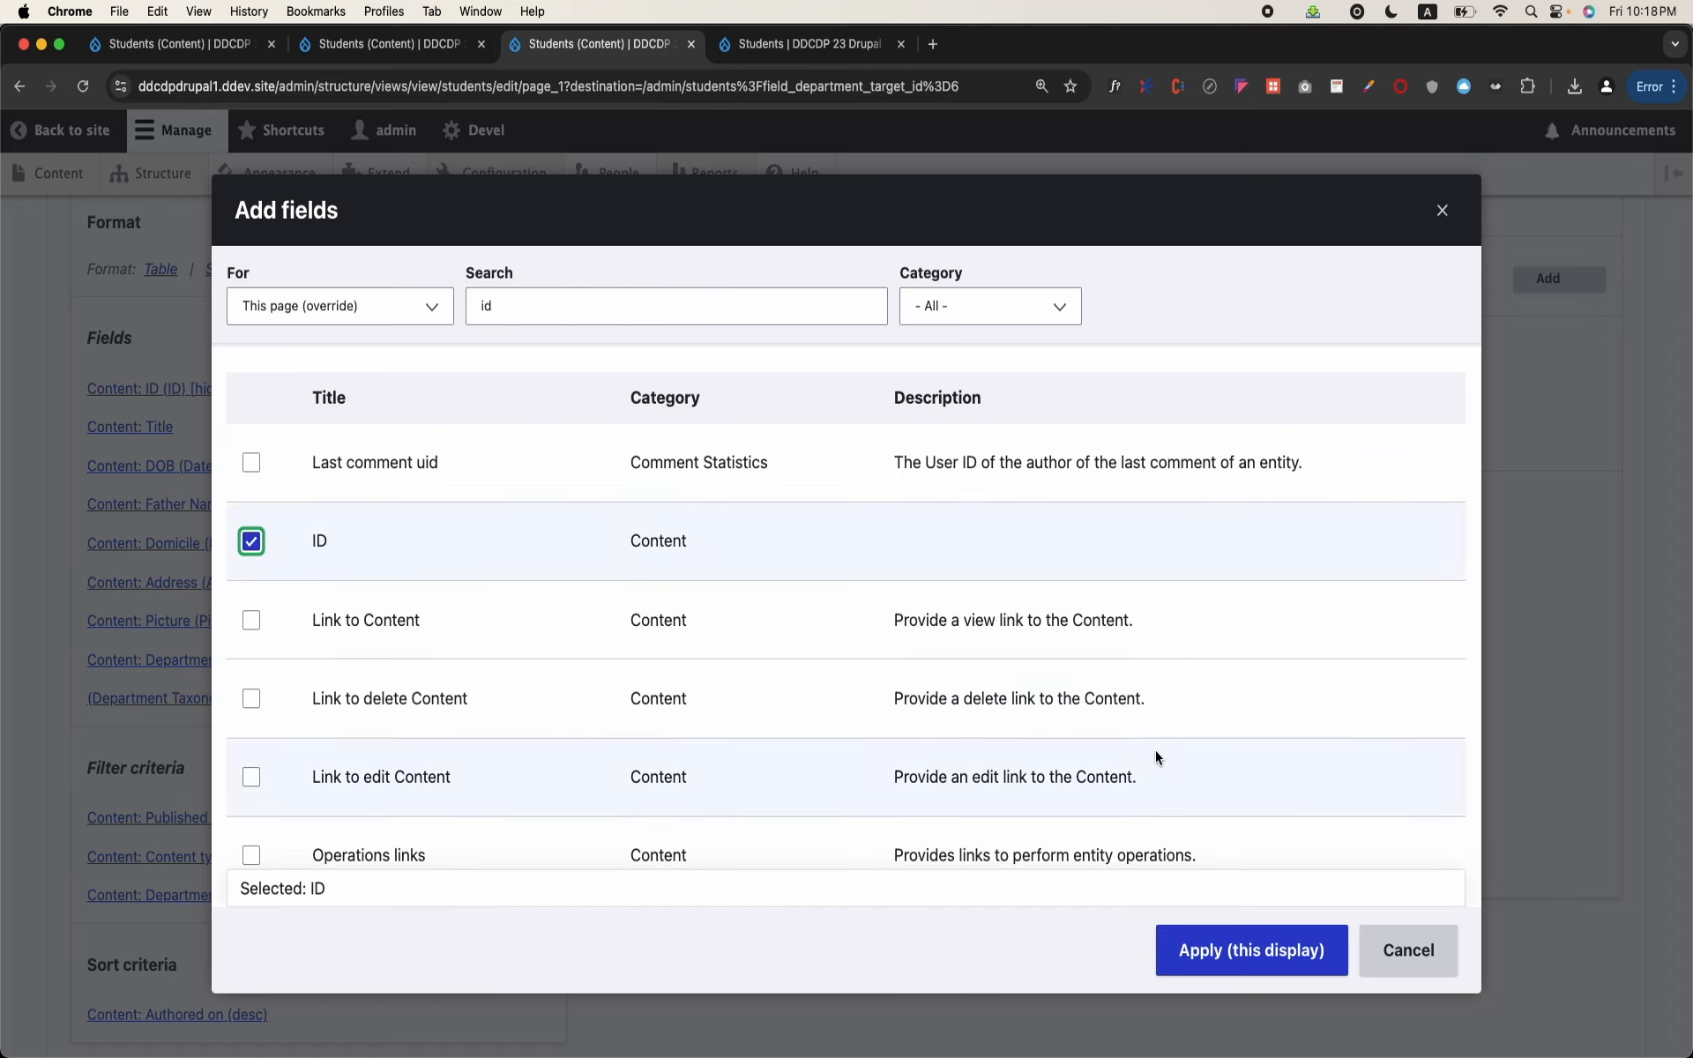
{"action": "left_click", "coordinate": [1245, 951]}
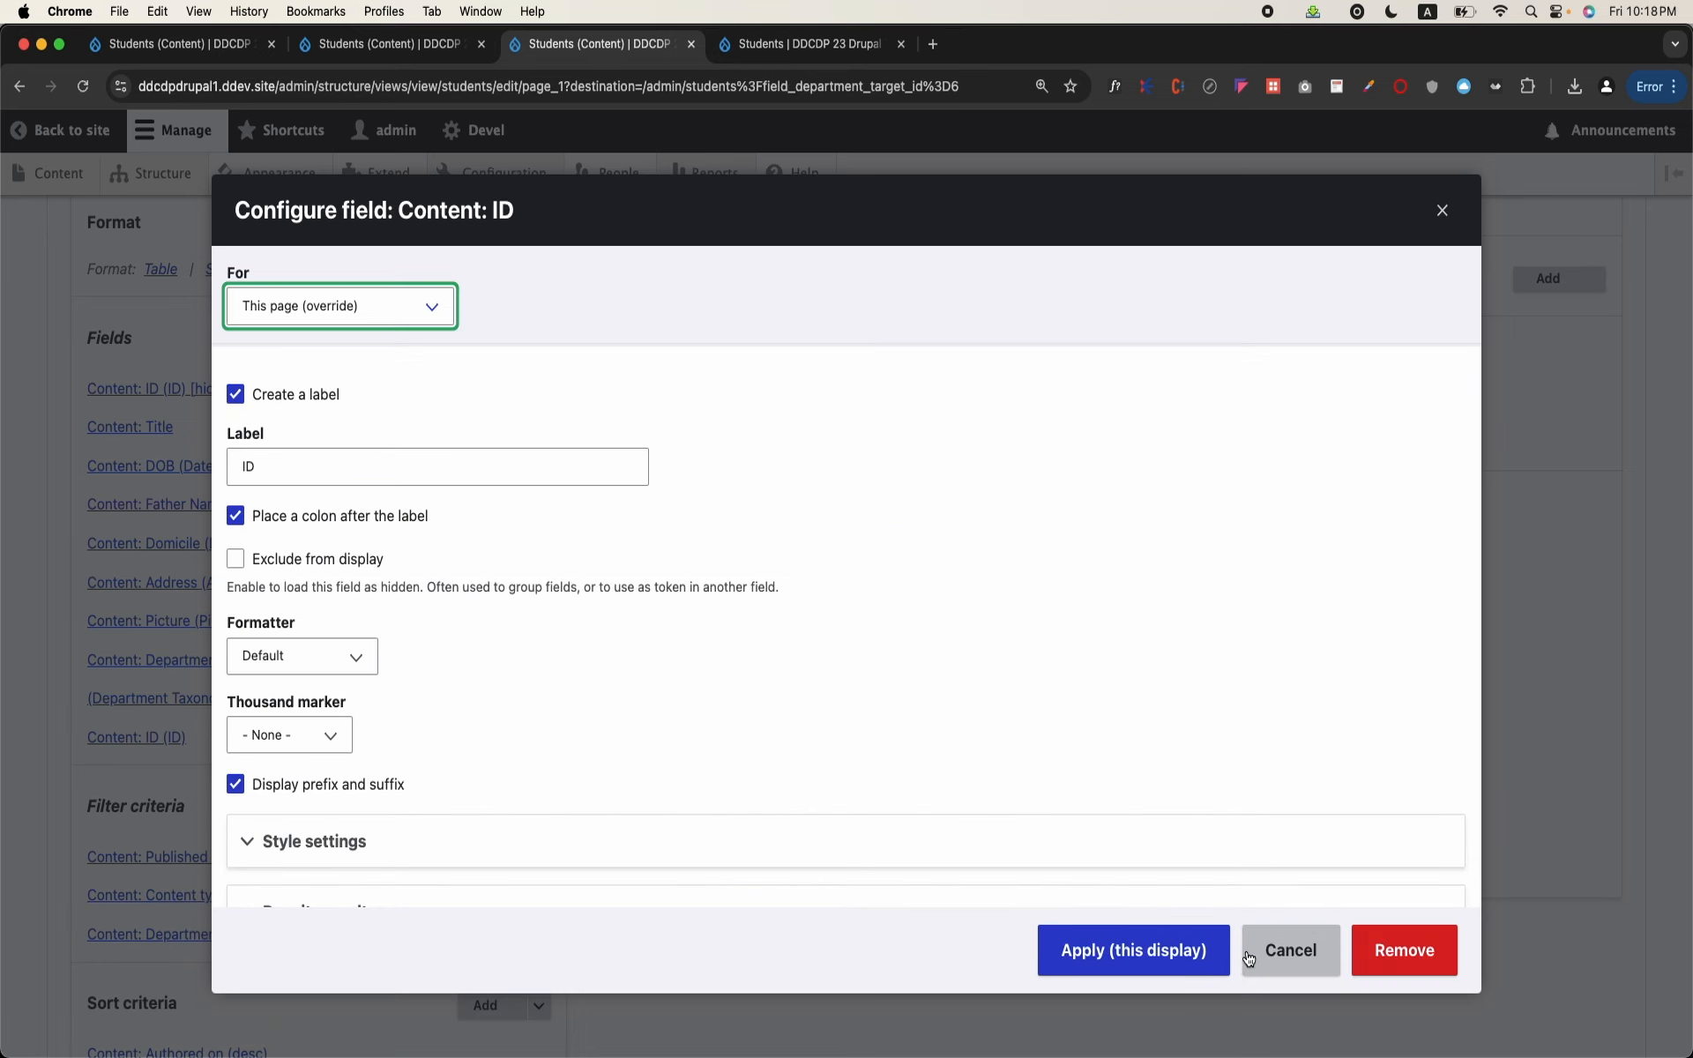
{"action": "left_click", "coordinate": [1133, 950]}
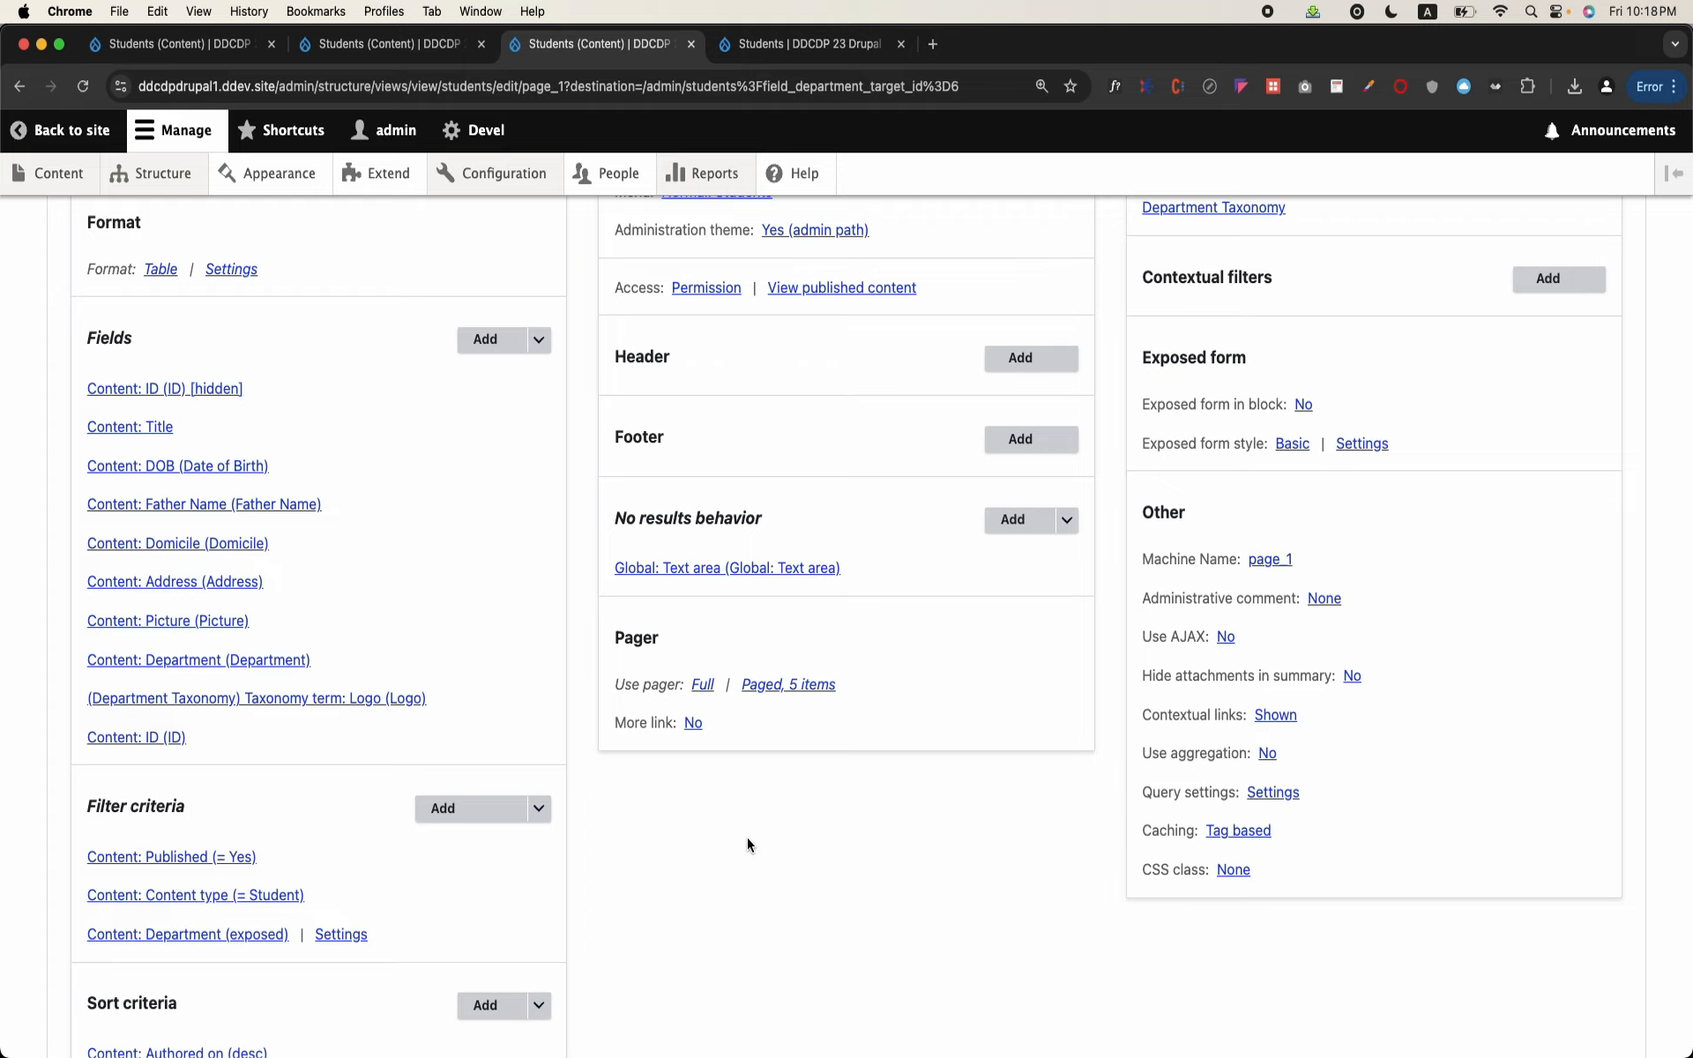
Step: Check the new ID column in the preview and change that field's label to Student ID
{"action": "scroll", "coordinate": [748, 838], "scroll_direction": "down", "scroll_amount": 15}
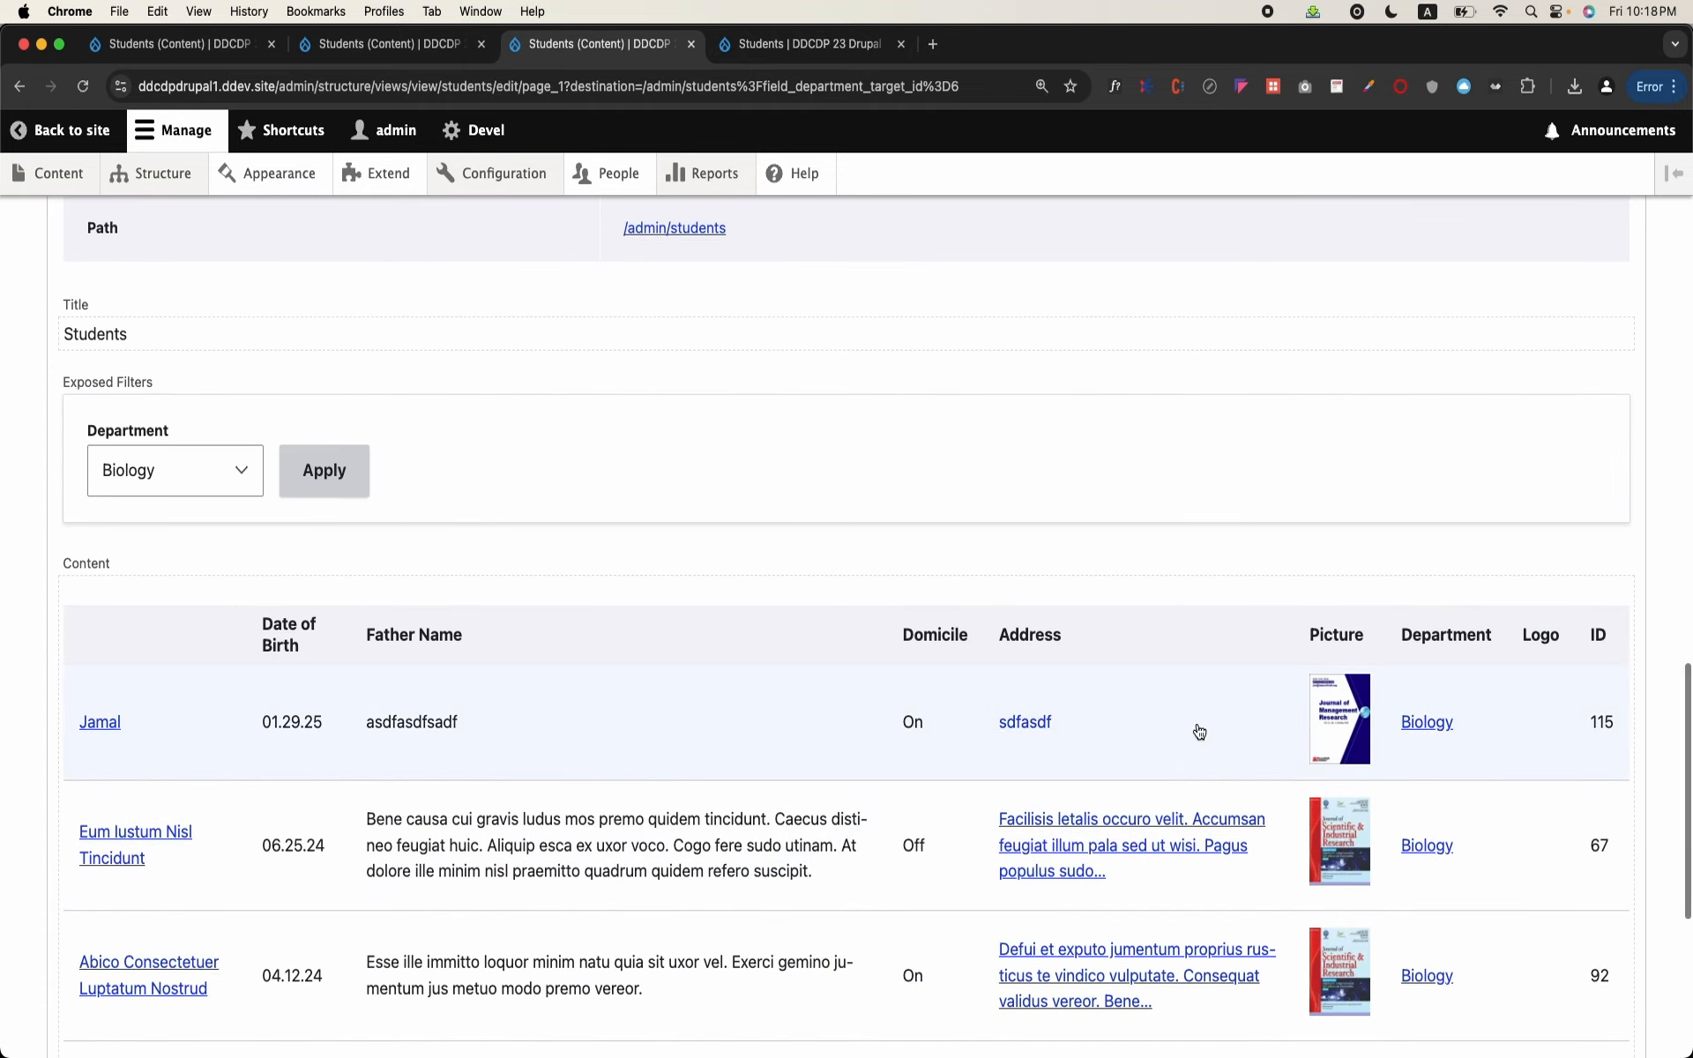
{"action": "scroll", "coordinate": [1073, 658], "scroll_direction": "up", "scroll_amount": 6}
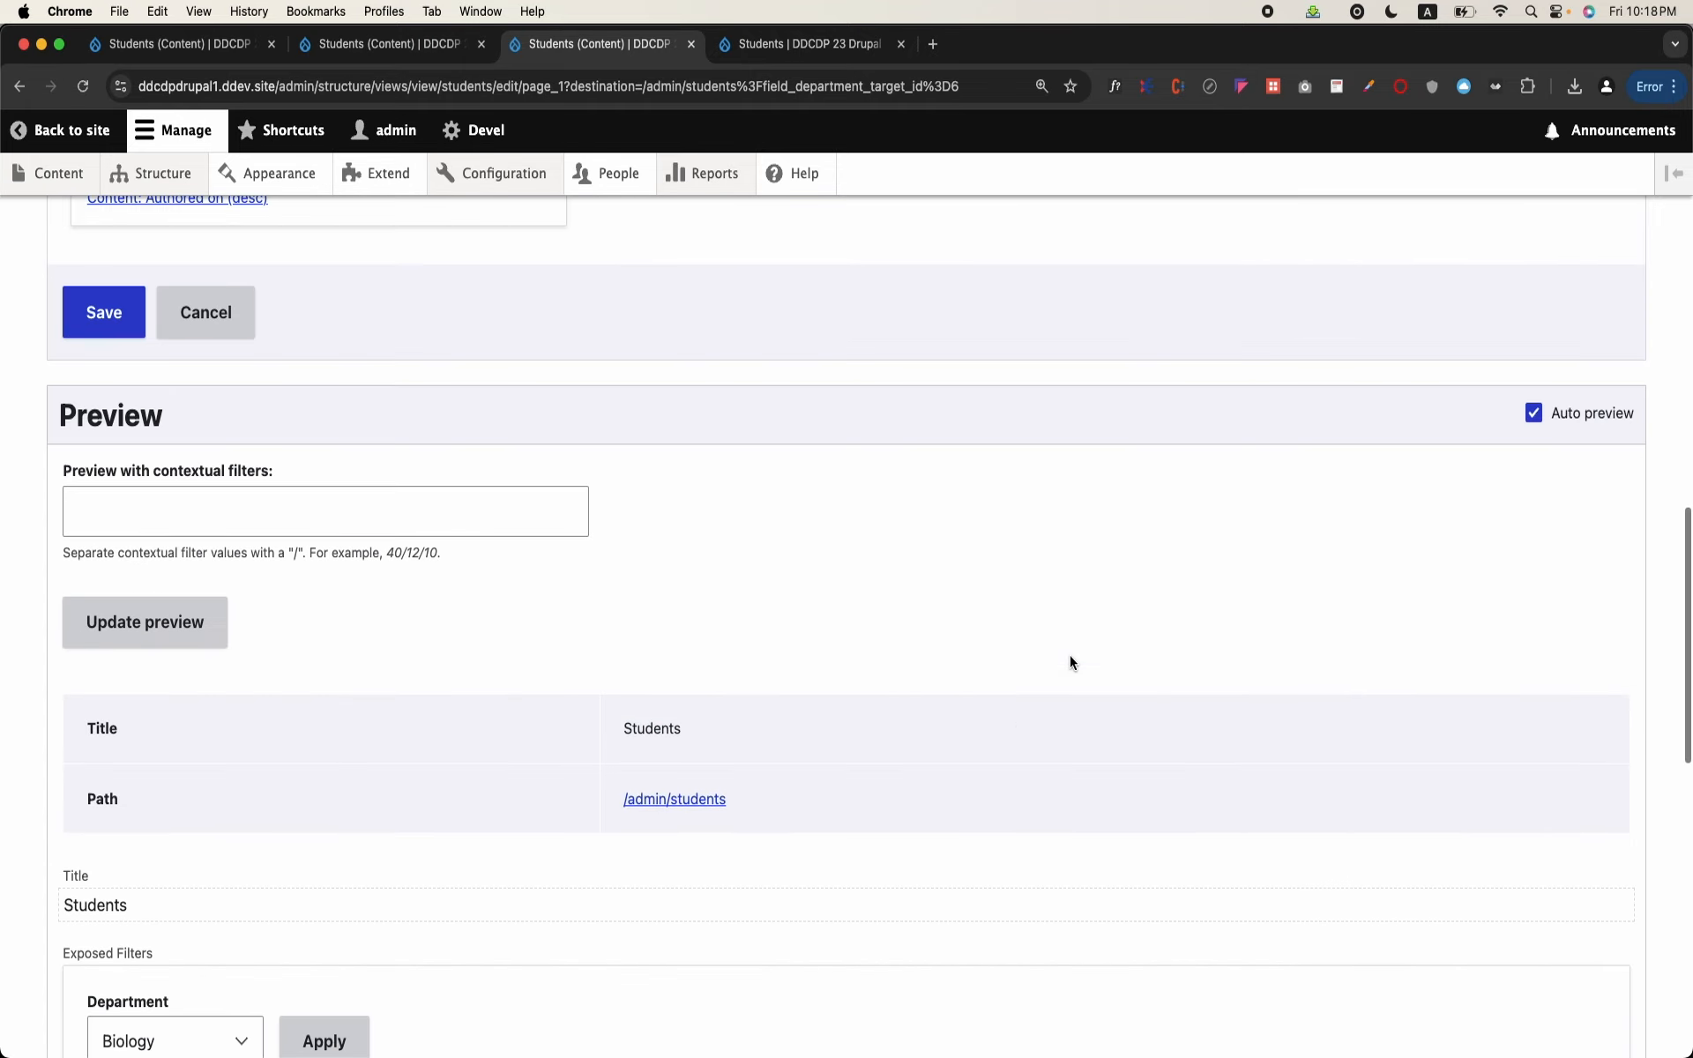
{"action": "scroll", "coordinate": [1071, 662], "scroll_direction": "up", "scroll_amount": 6}
{"action": "left_click", "coordinate": [134, 431]}
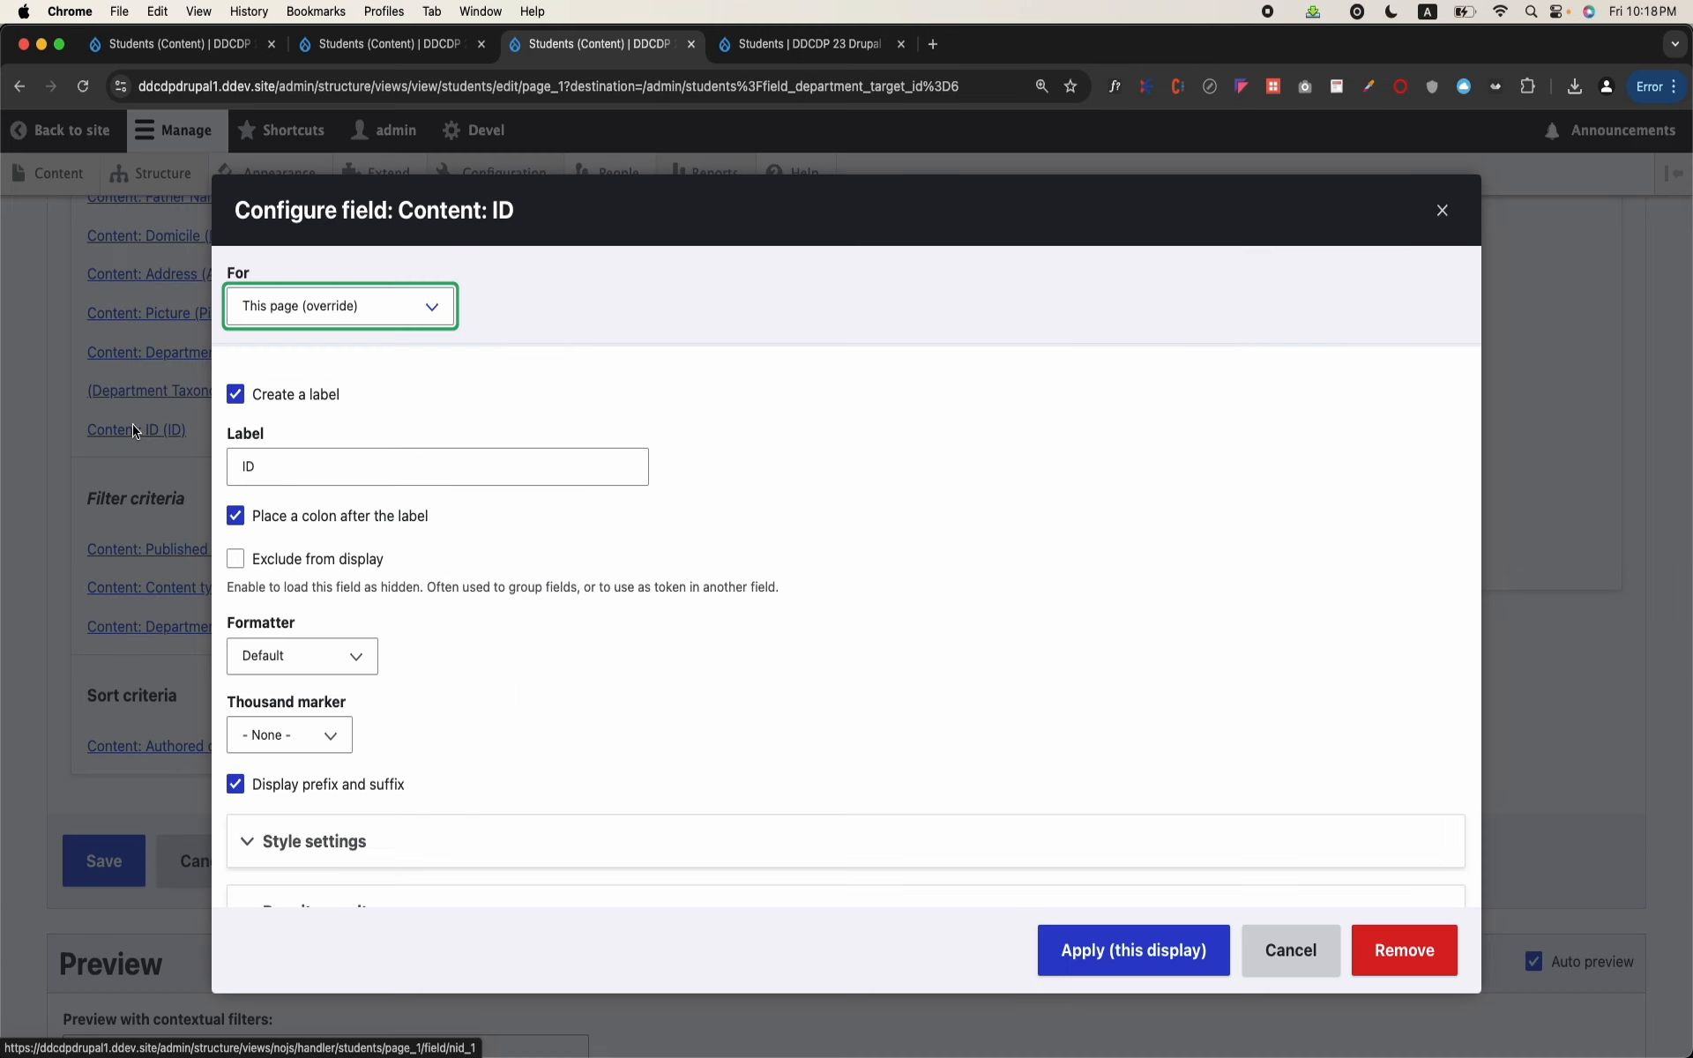
{"action": "double_click", "coordinate": [248, 466]}
{"action": "type", "text": "Stu"}
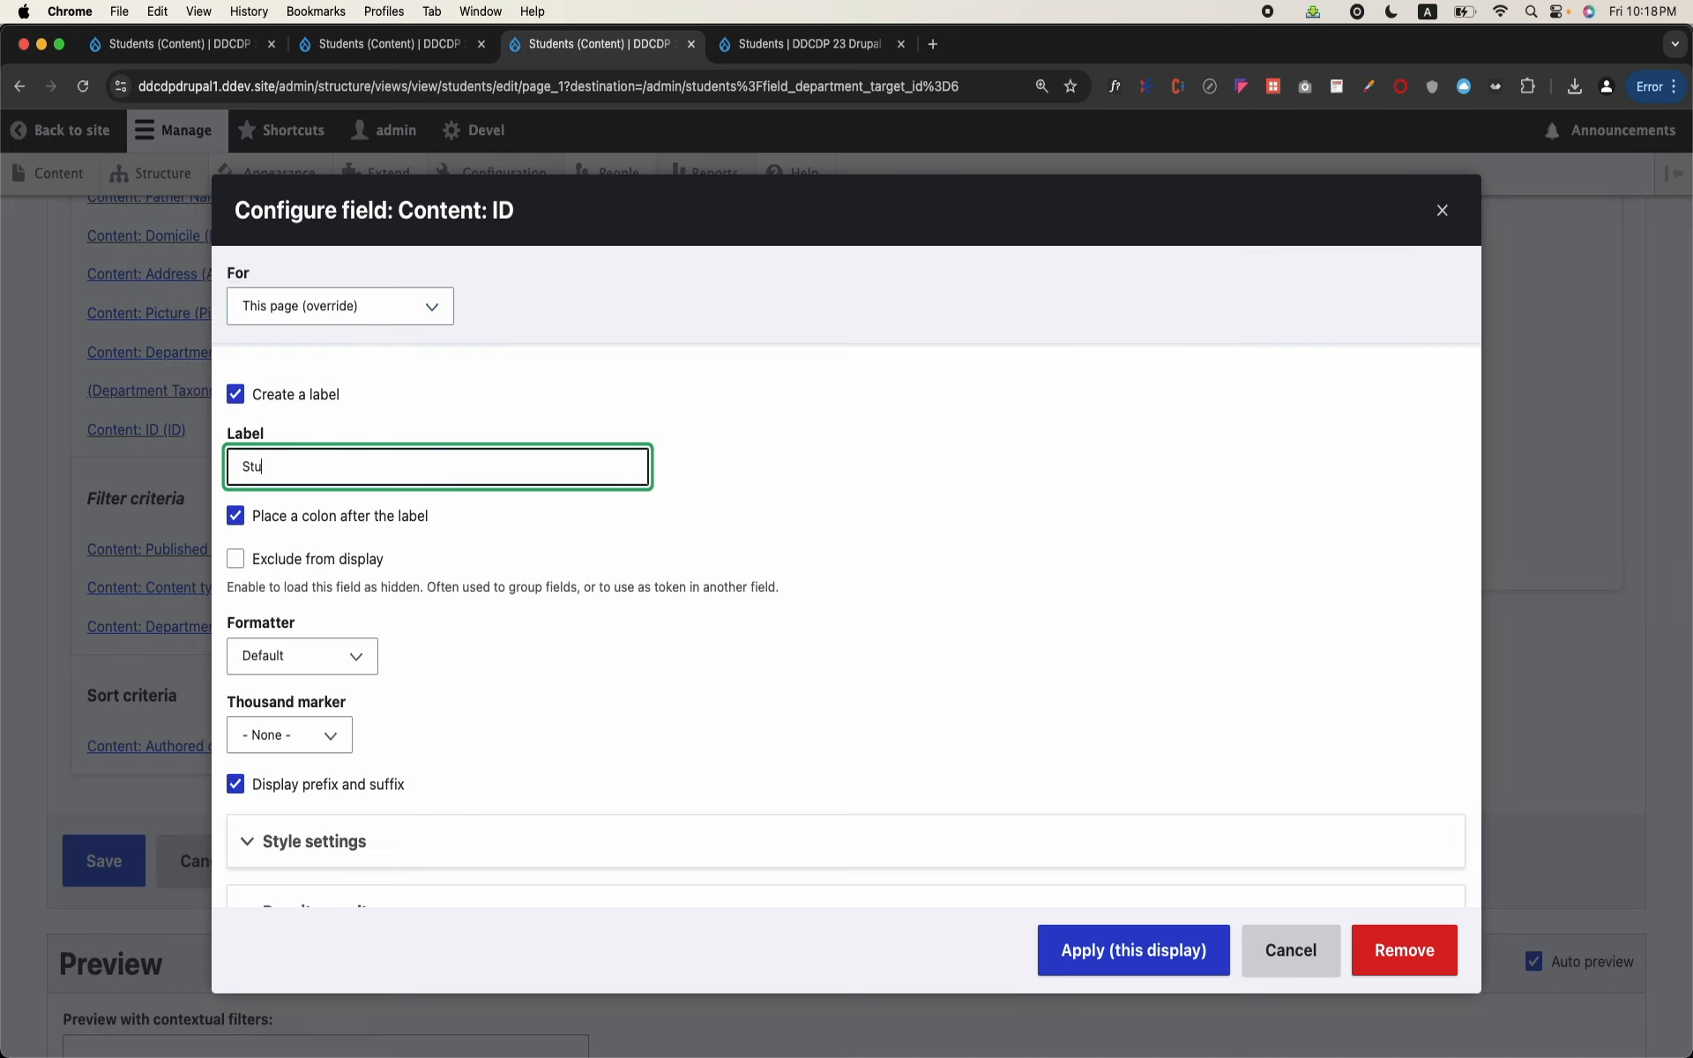
{"action": "type", "text": "dent ID"}
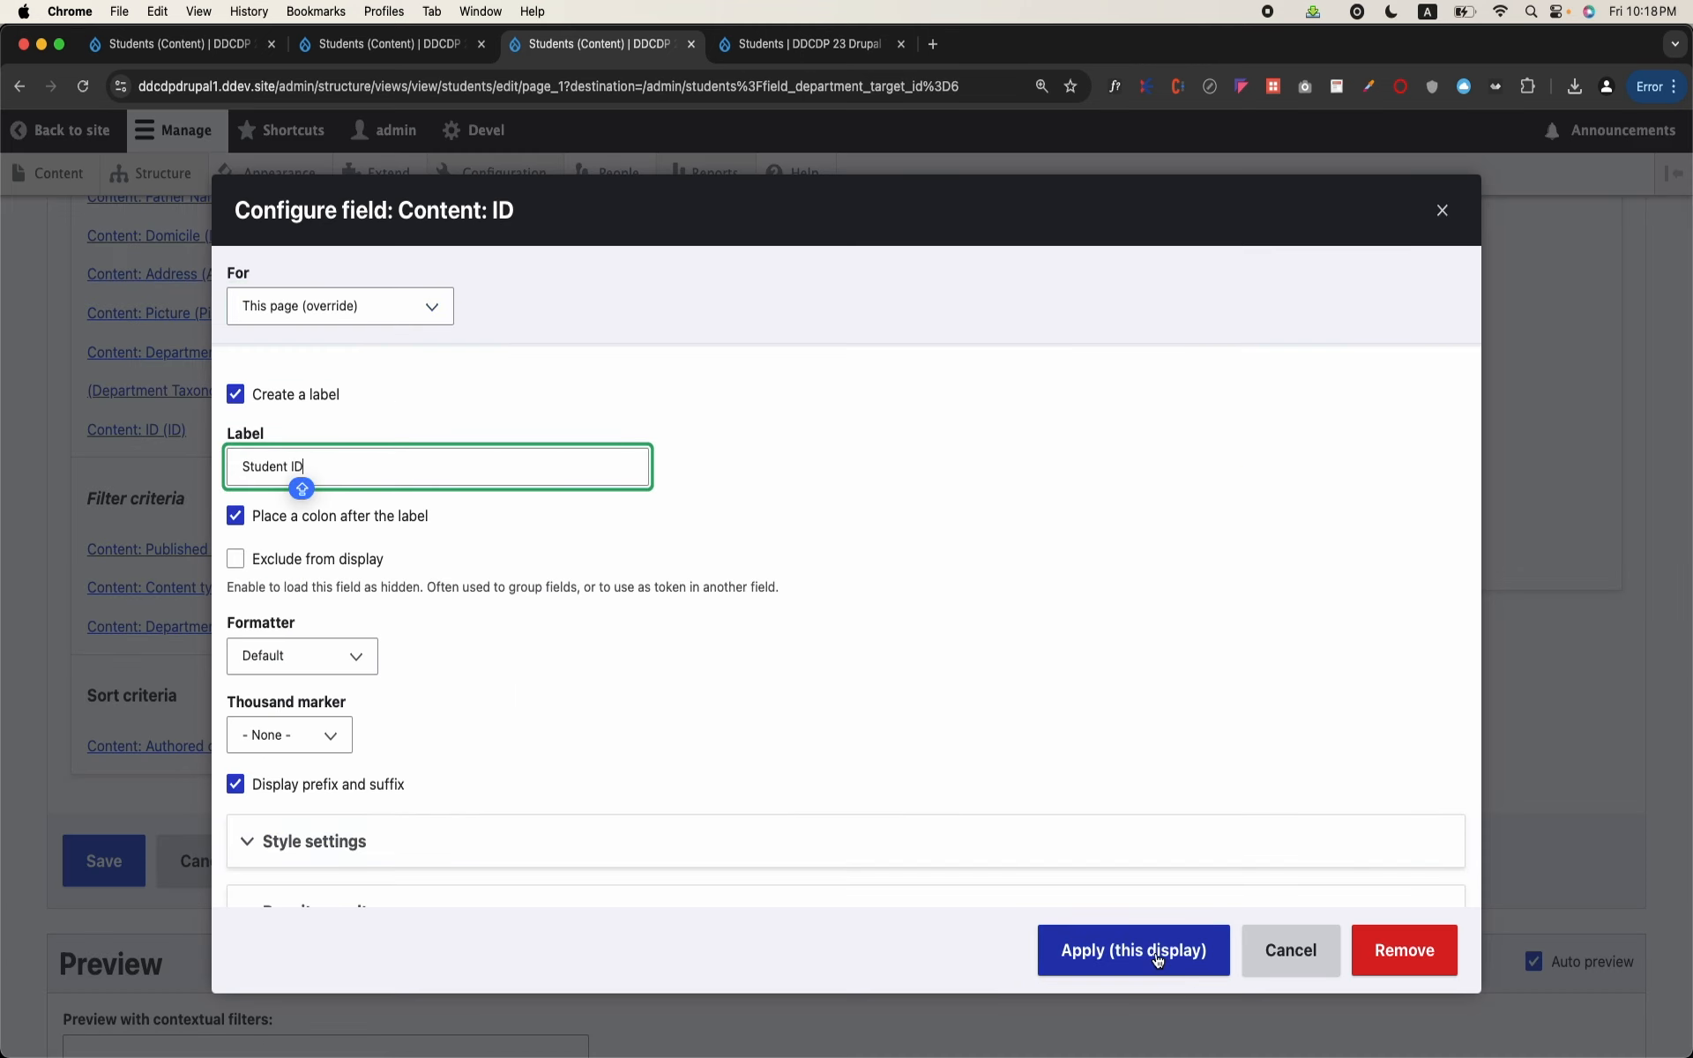
{"action": "left_click", "coordinate": [1157, 960]}
Step: Search the available fields for id and add the Taxonomy term category's Term ID field to this display
{"action": "scroll", "coordinate": [1114, 823], "scroll_direction": "up", "scroll_amount": 4}
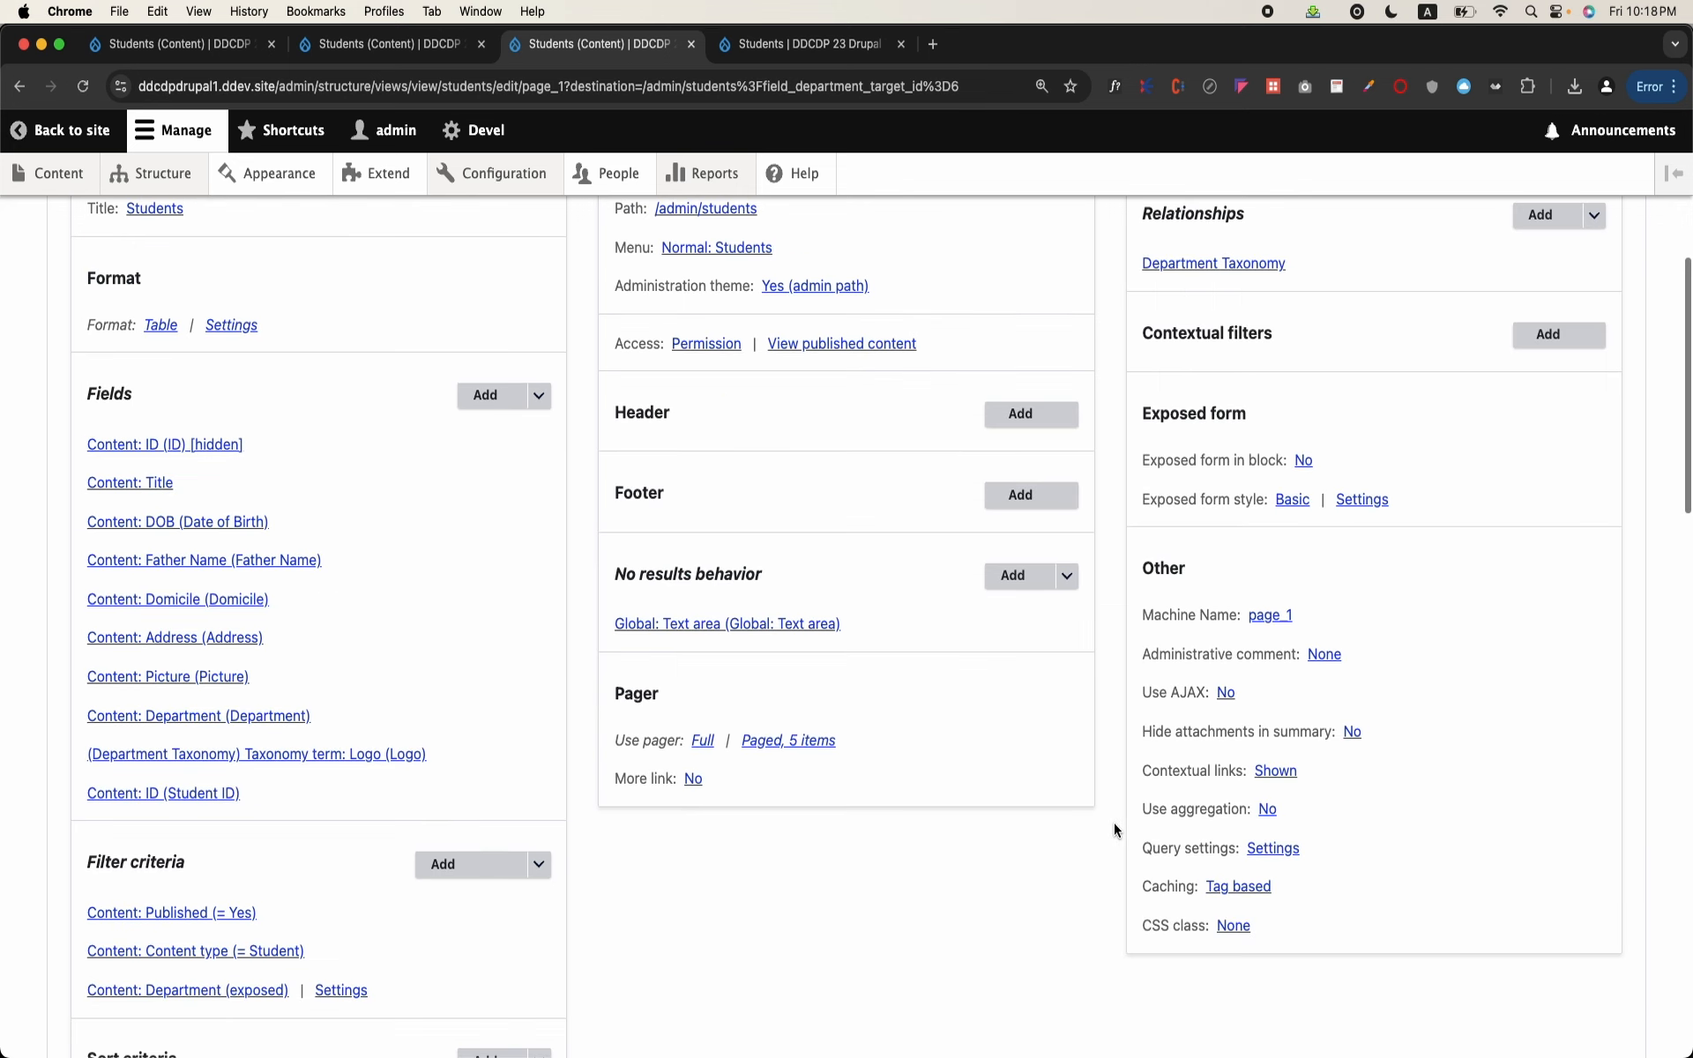
{"action": "left_click", "coordinate": [487, 395]}
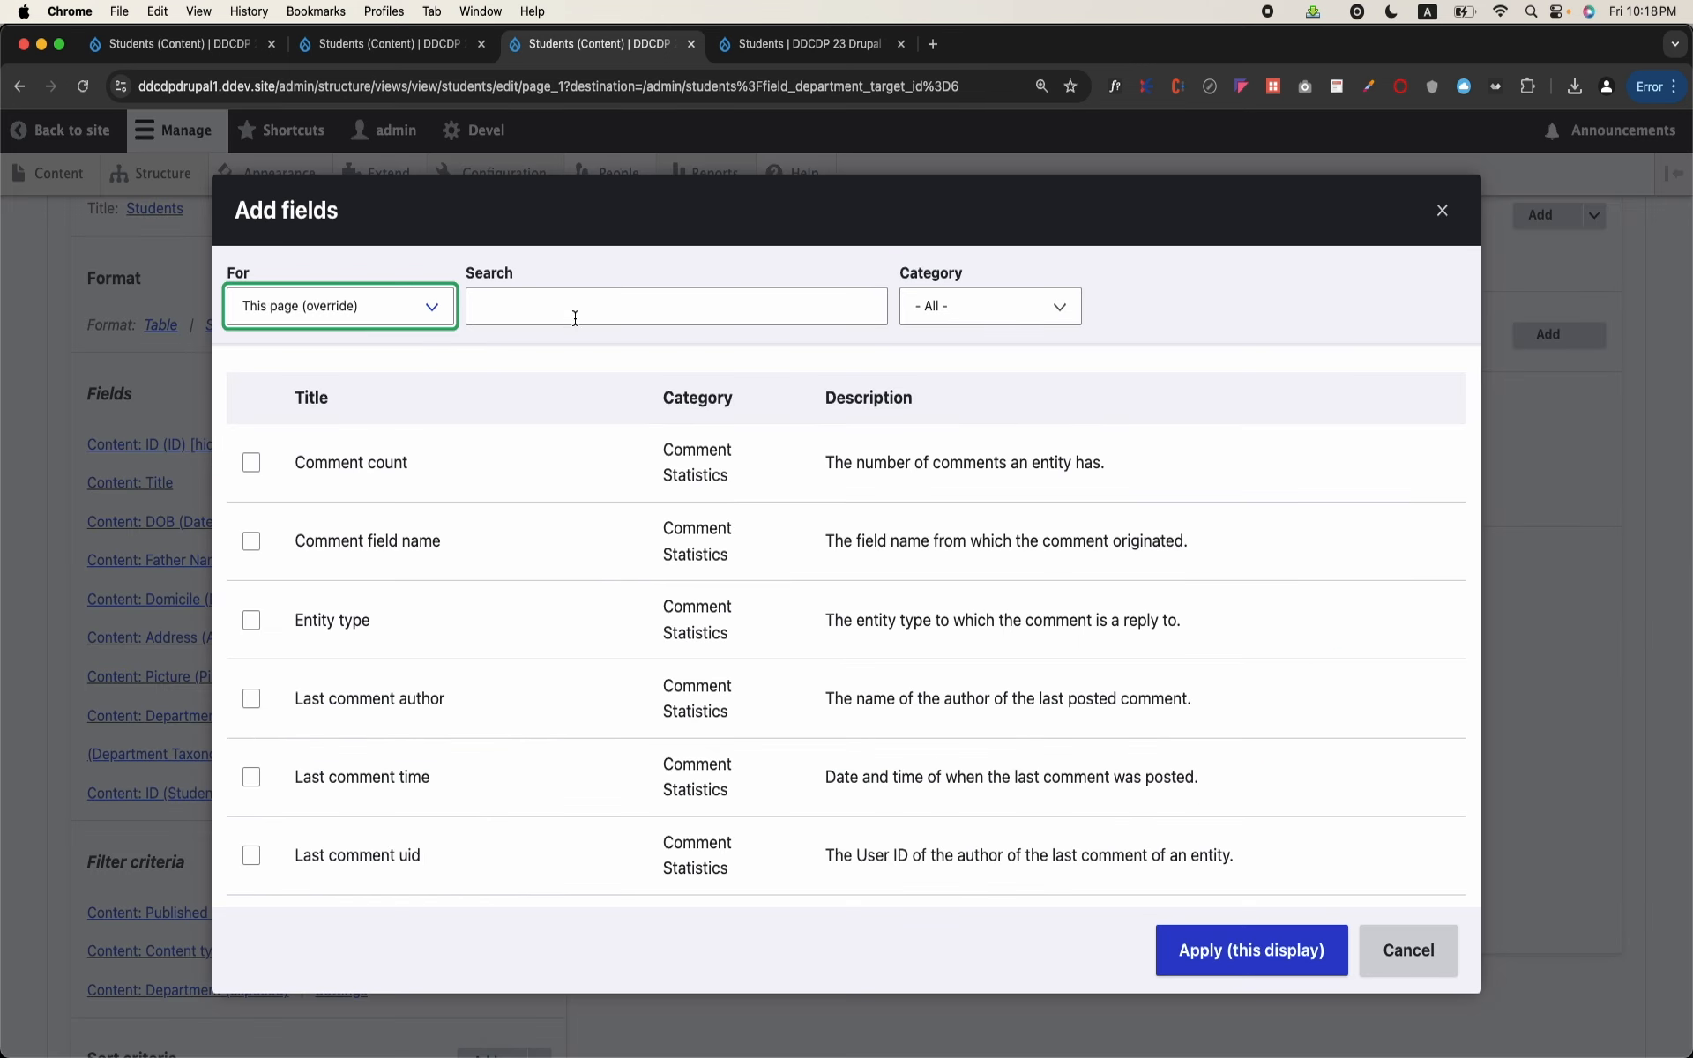
{"action": "left_click", "coordinate": [609, 305]}
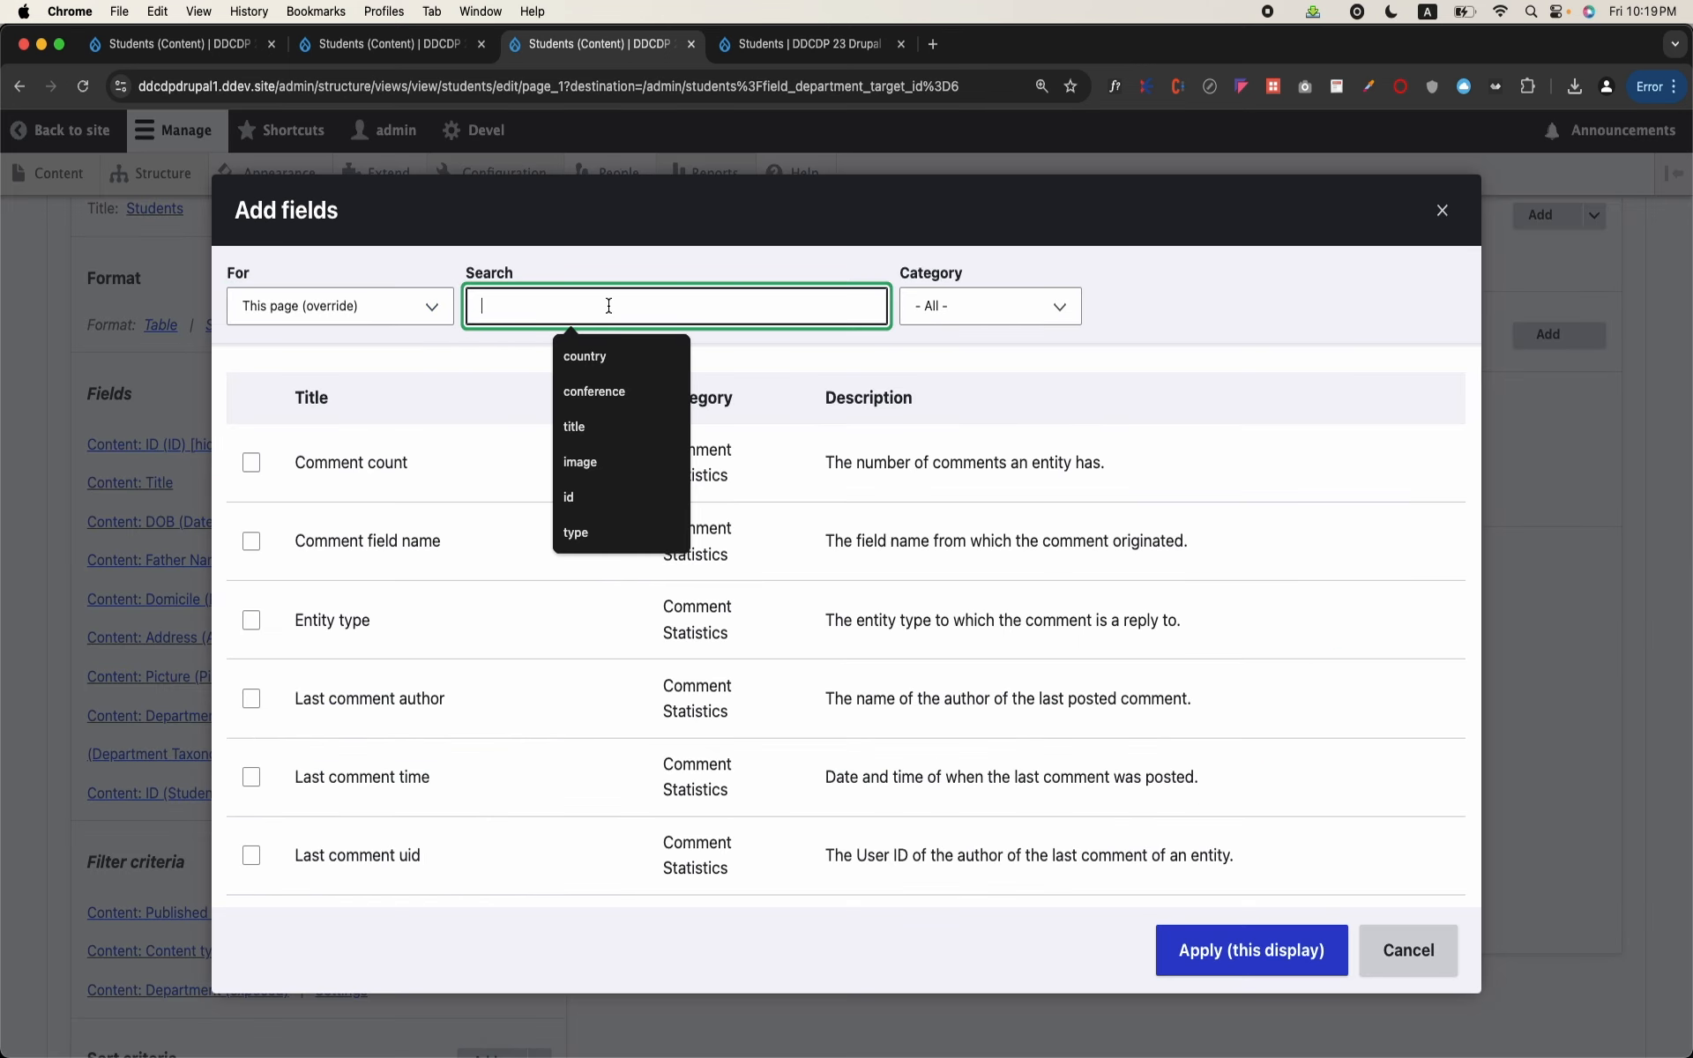
{"action": "type", "text": "id\\"}
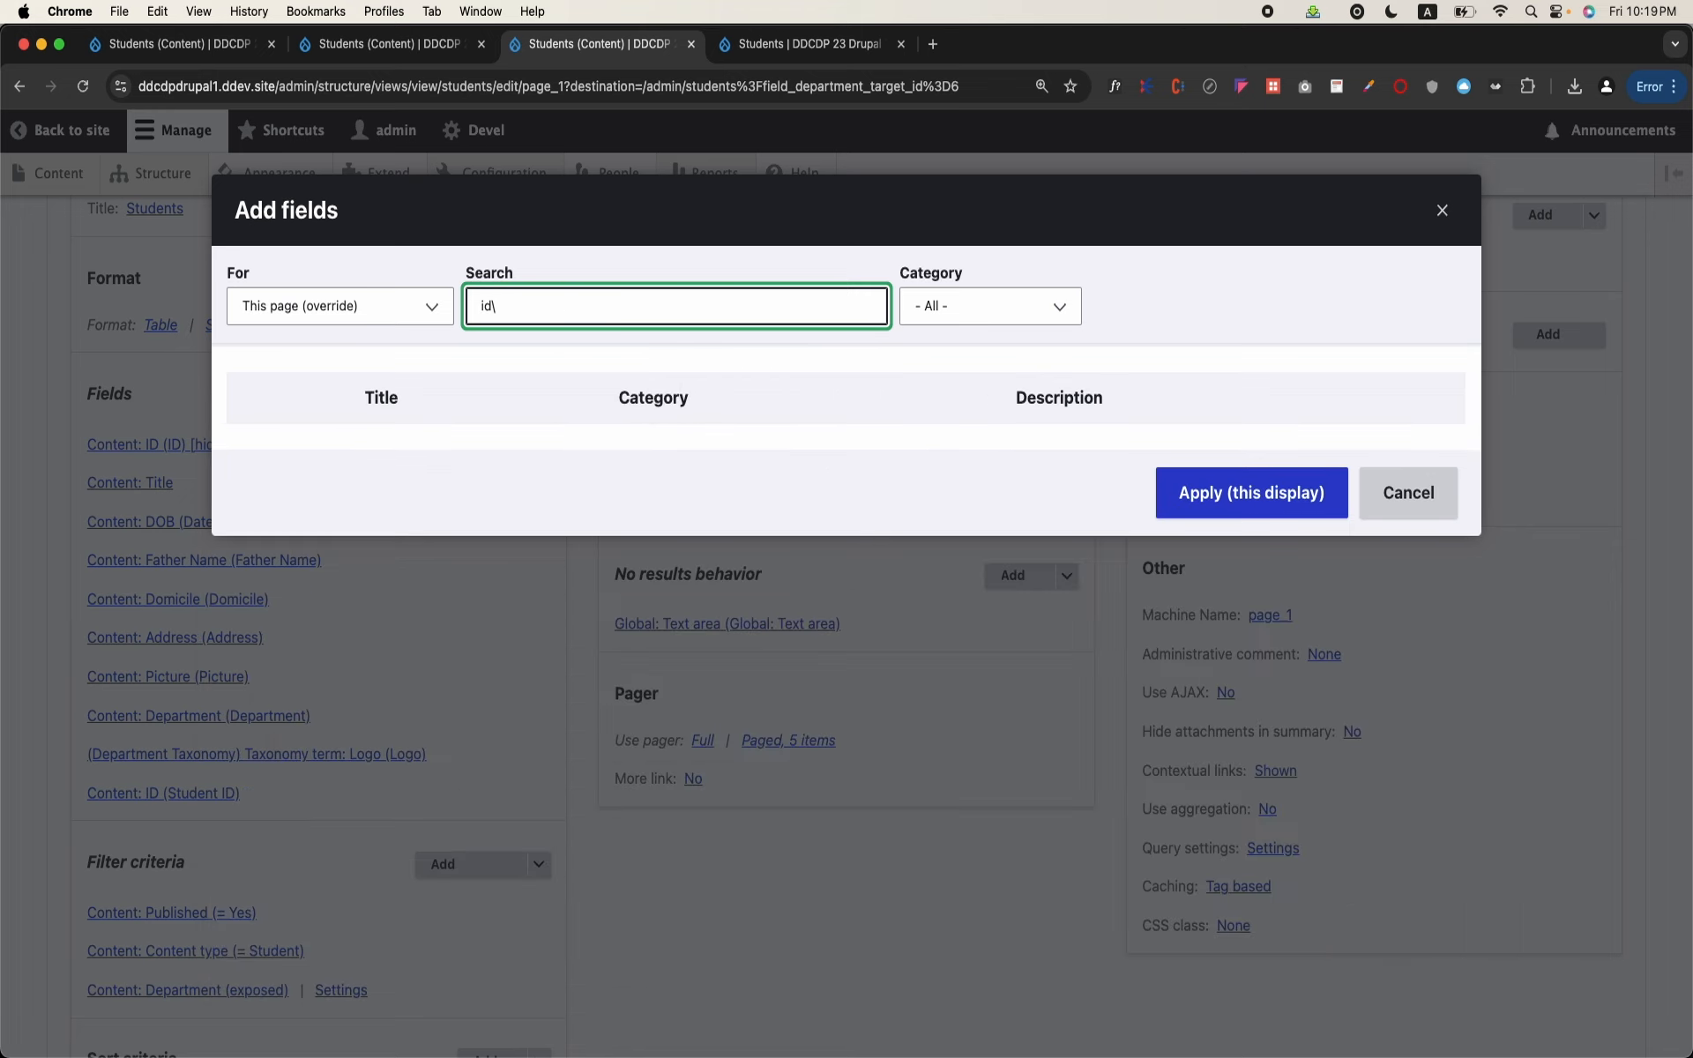
{"action": "key", "text": "BackSpace"}
{"action": "key", "text": "BackSpace"}
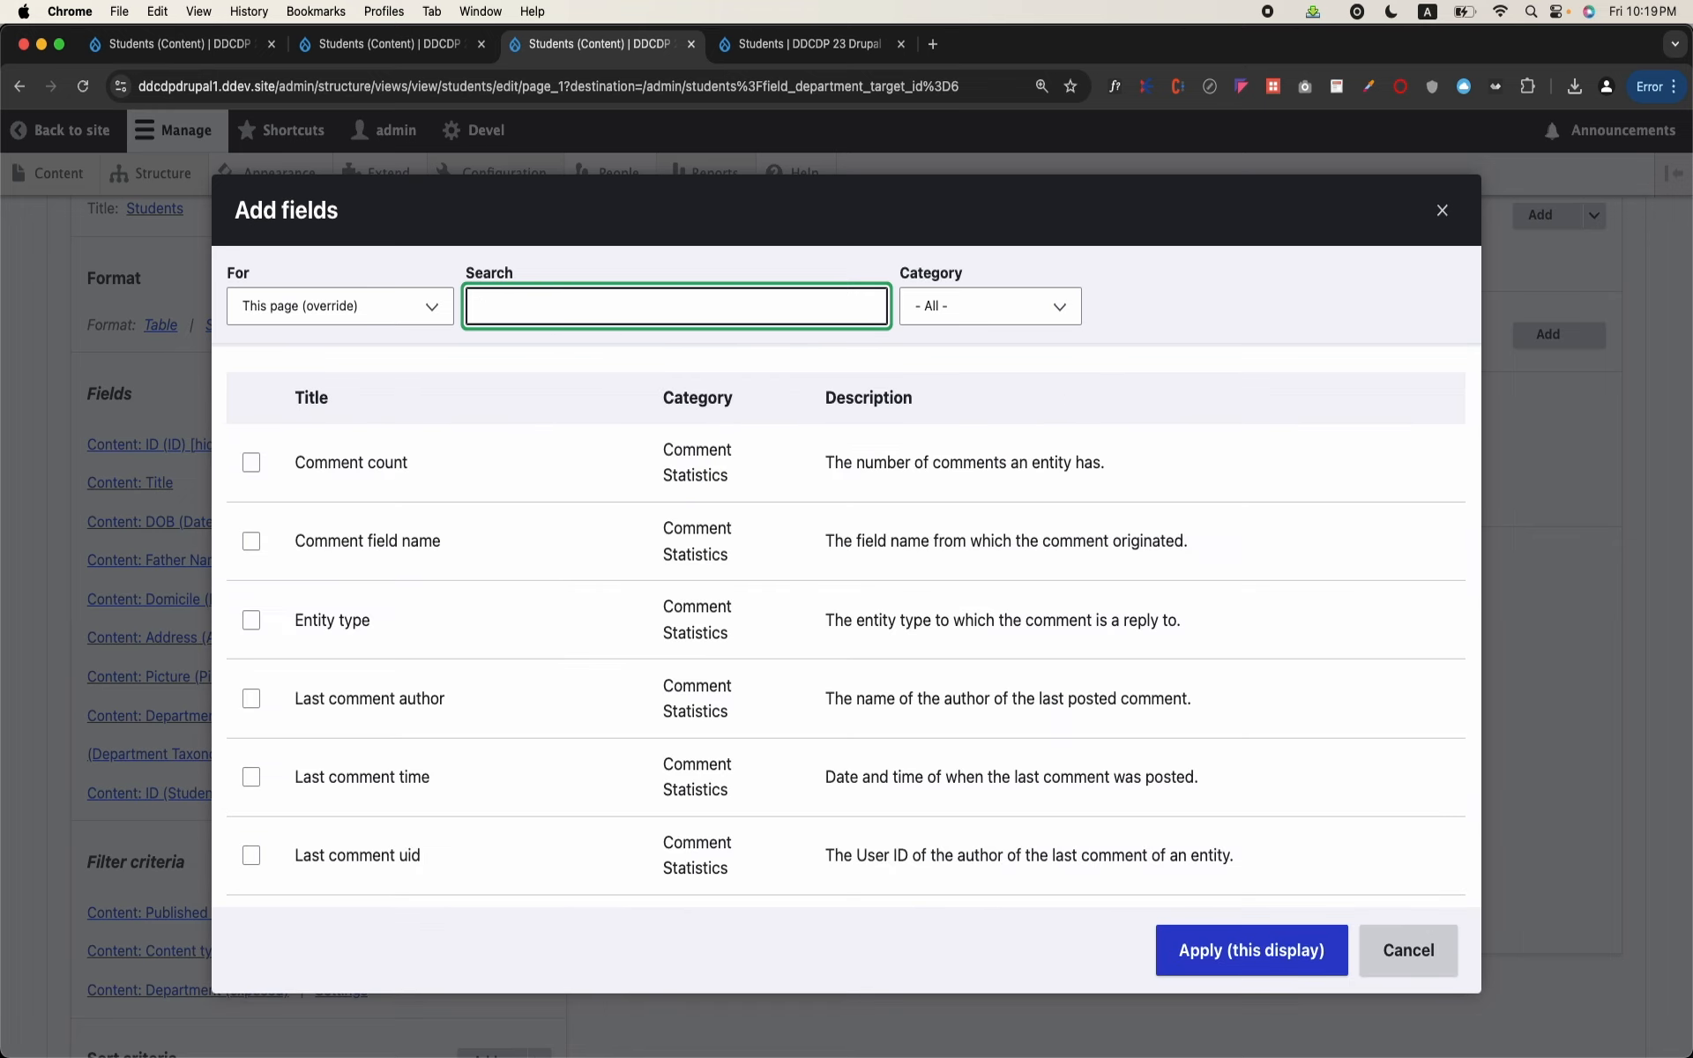
{"action": "type", "text": "id"}
{"action": "scroll", "coordinate": [623, 552], "scroll_direction": "down", "scroll_amount": 3}
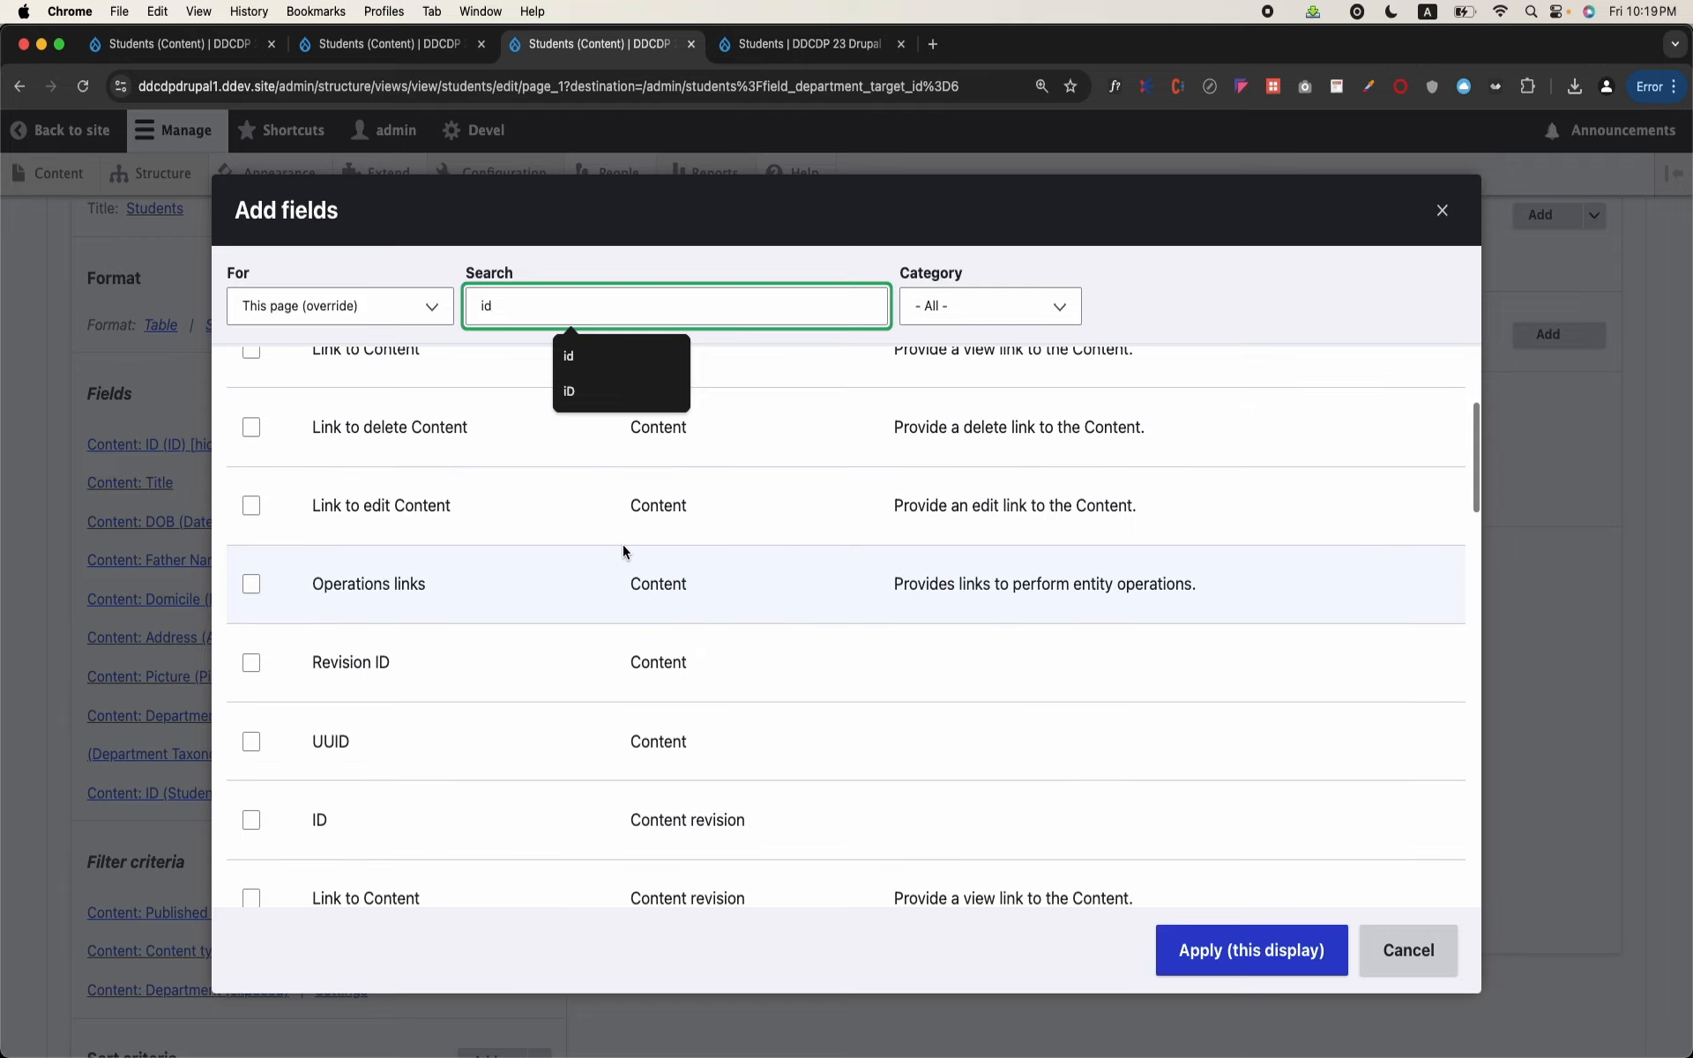
{"action": "scroll", "coordinate": [623, 550], "scroll_direction": "down", "scroll_amount": 5}
{"action": "scroll", "coordinate": [622, 550], "scroll_direction": "down", "scroll_amount": 10}
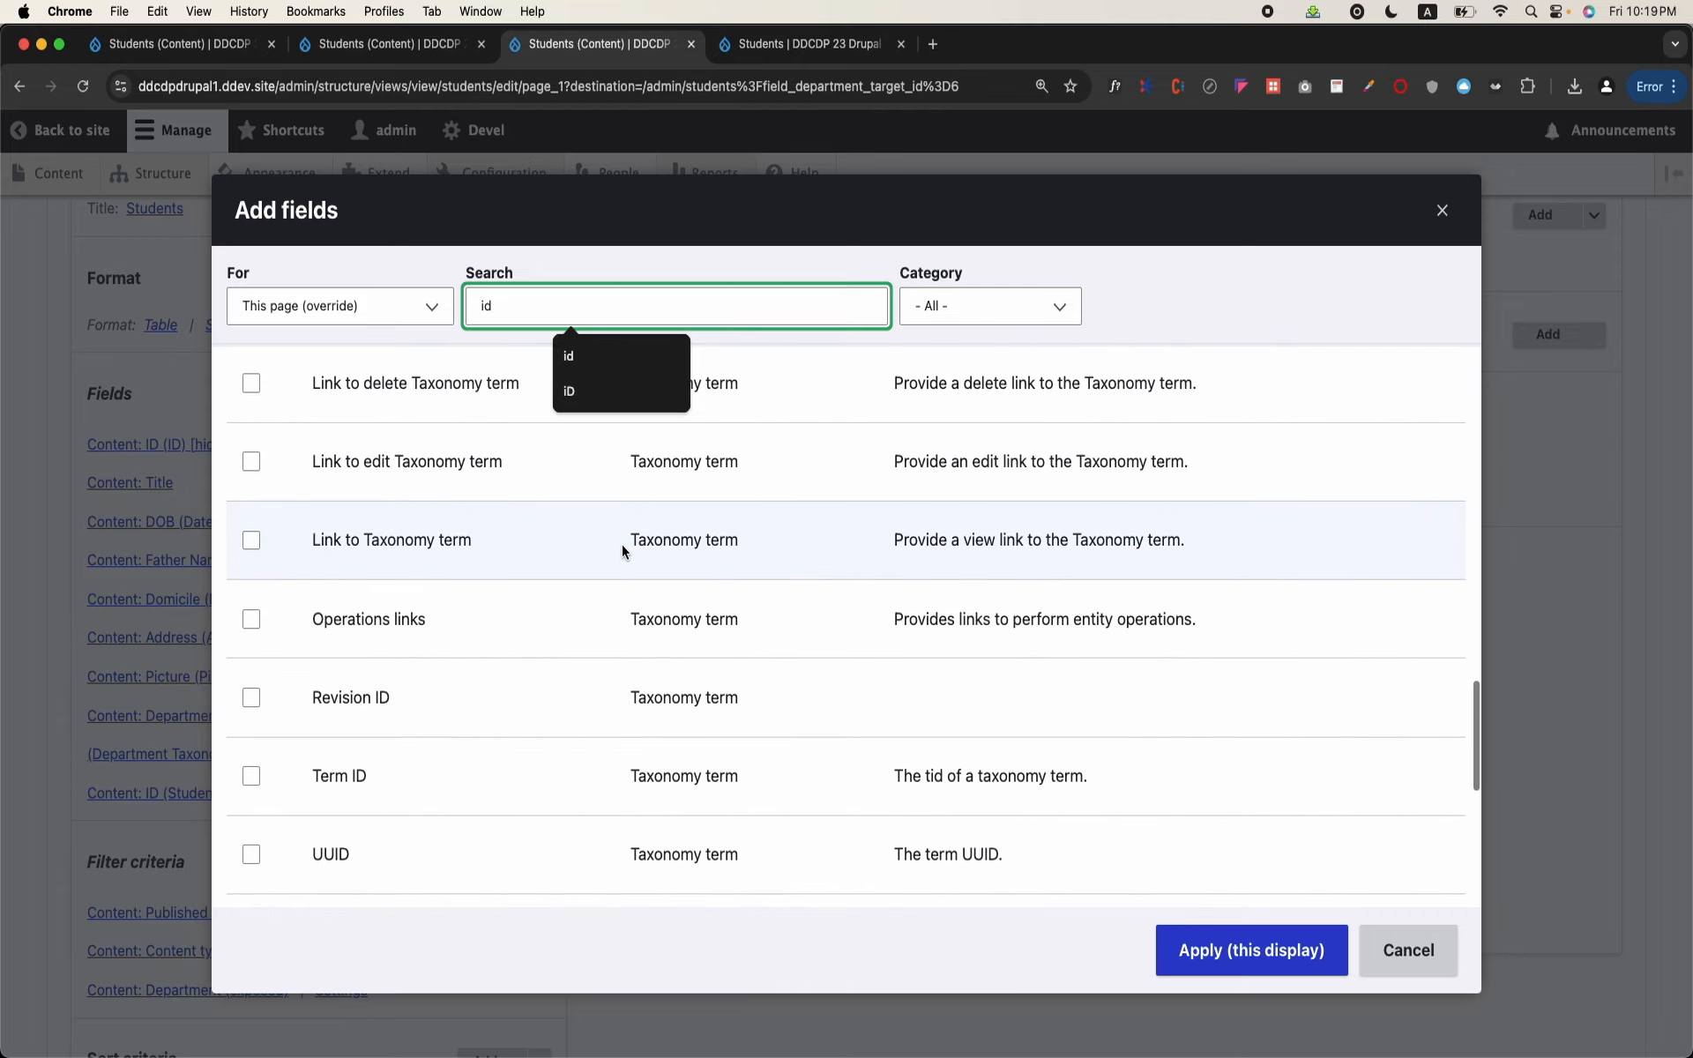
{"action": "scroll", "coordinate": [622, 544], "scroll_direction": "down", "scroll_amount": 1}
{"action": "scroll", "coordinate": [527, 649], "scroll_direction": "down", "scroll_amount": 1}
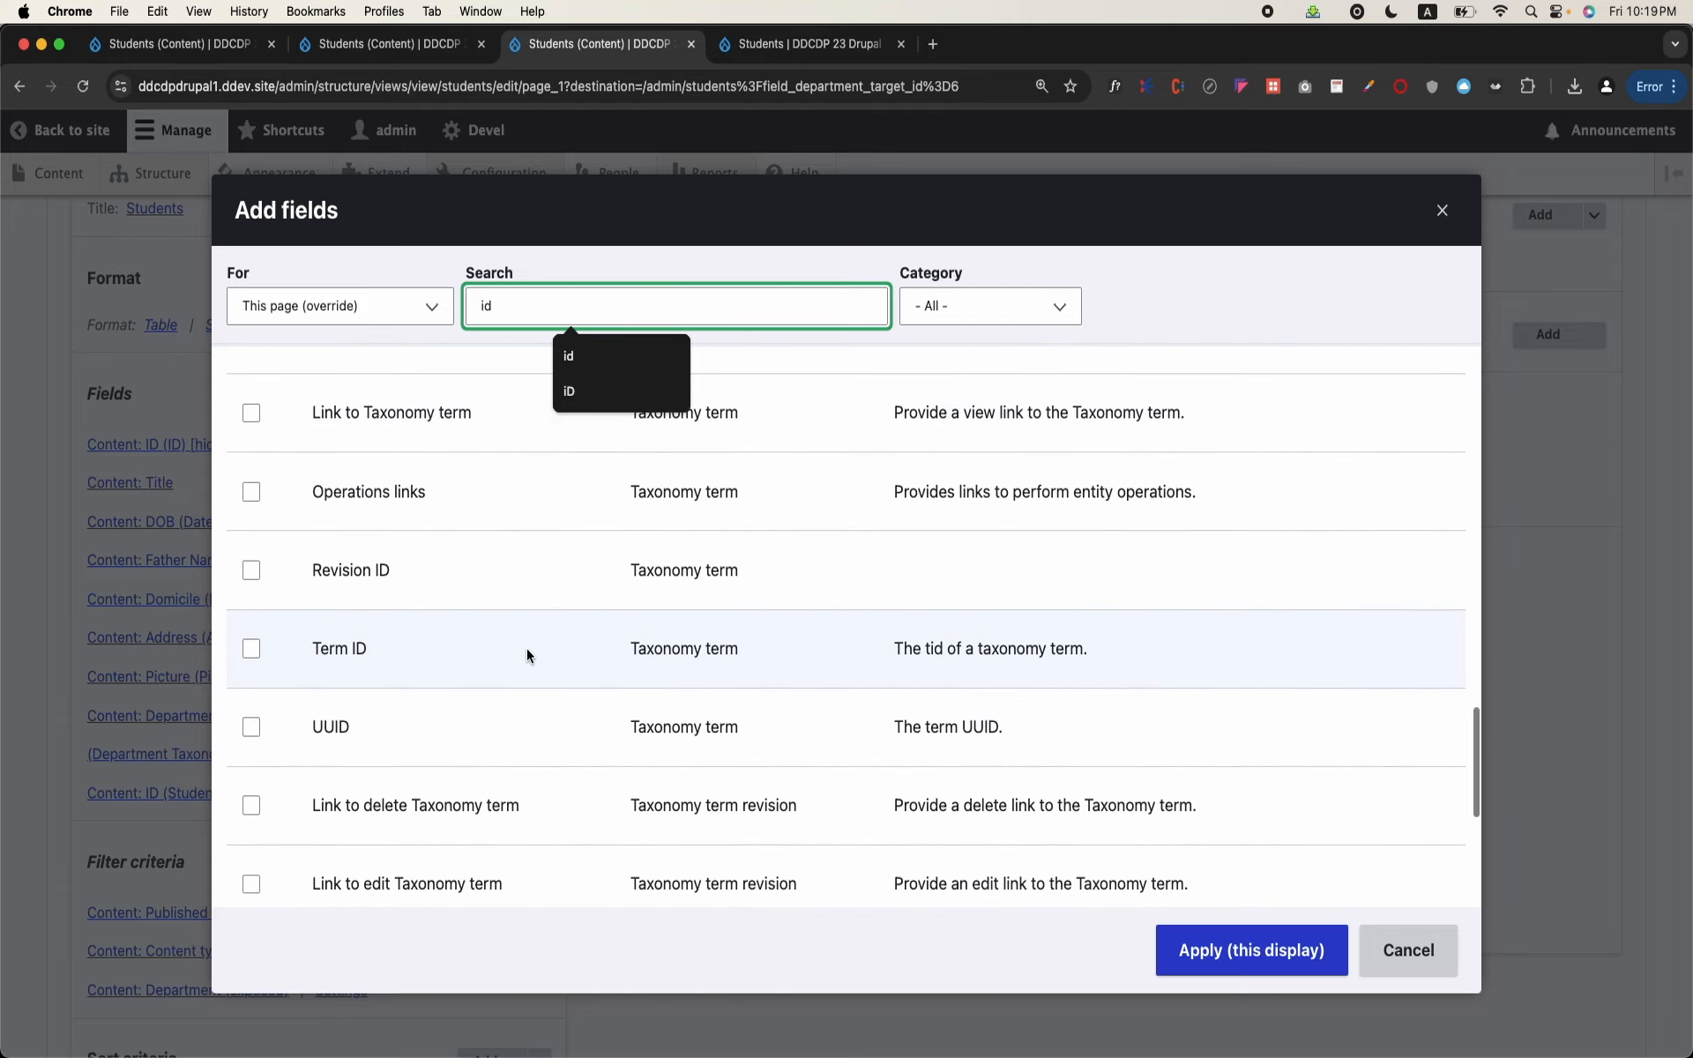
{"action": "left_click", "coordinate": [253, 652]}
{"action": "left_click", "coordinate": [1231, 949]}
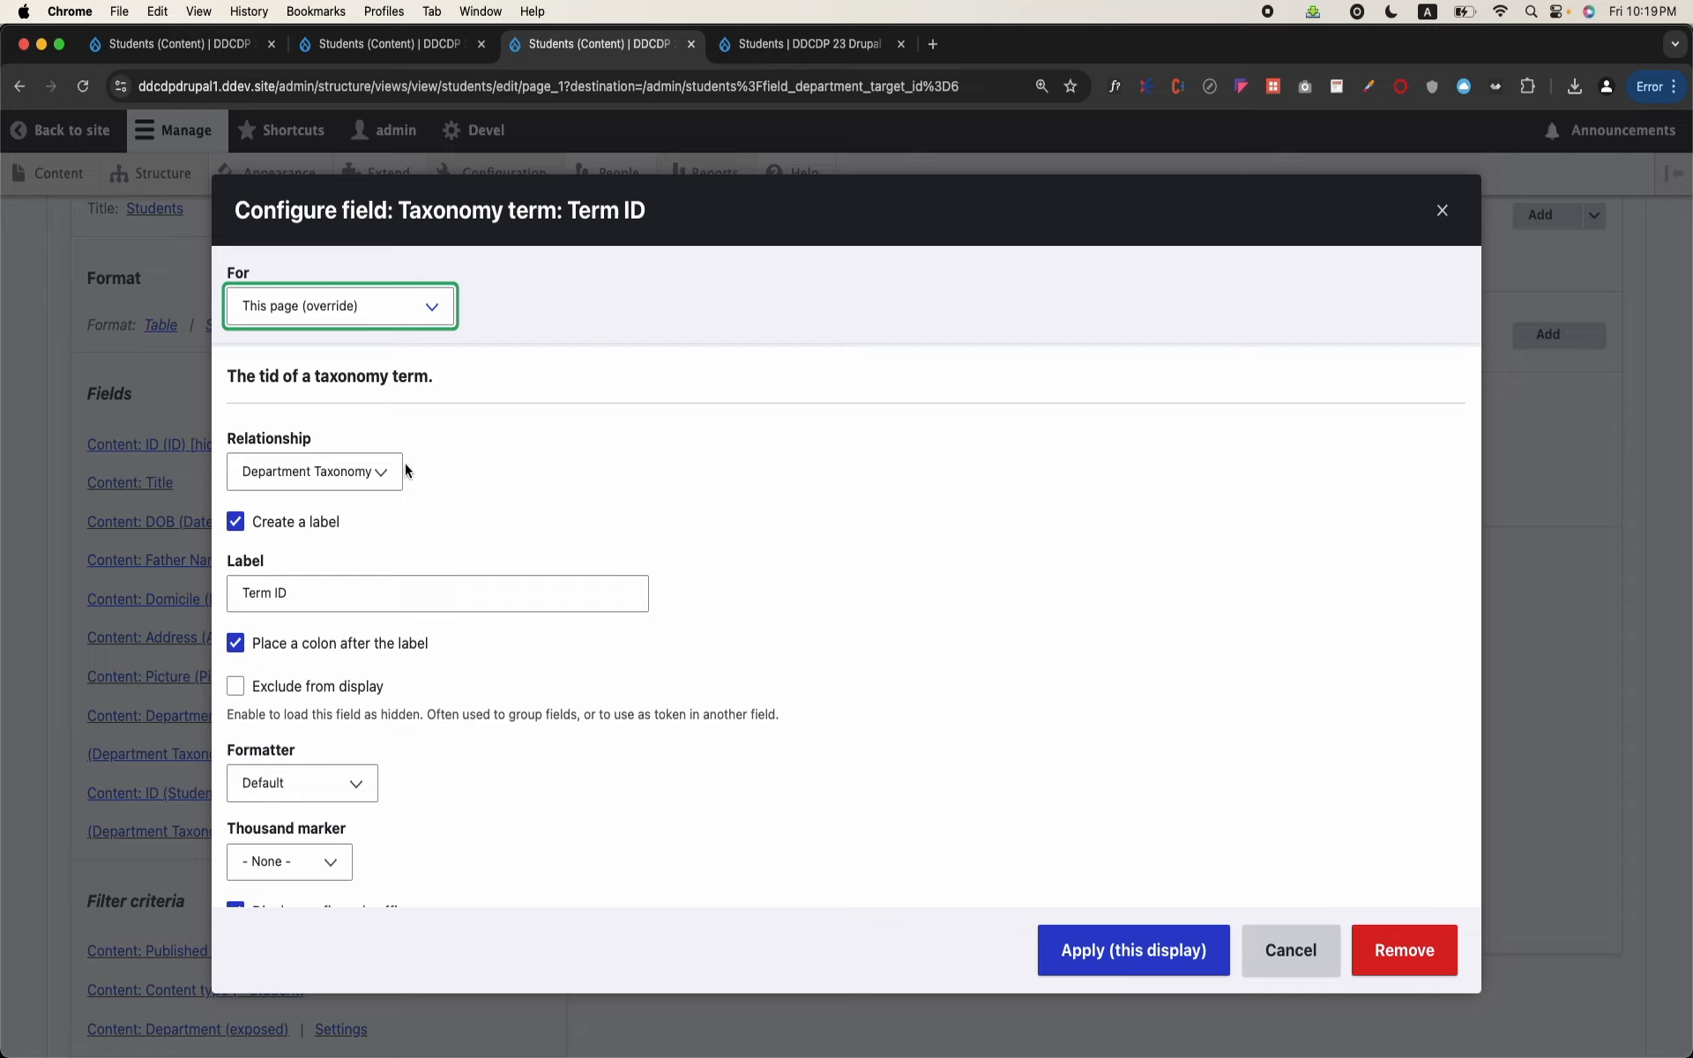
Step: Apply the Term ID field with the Department Taxonomy relationship and check the Student ID and Term ID columns in the preview
{"action": "left_click", "coordinate": [384, 481]}
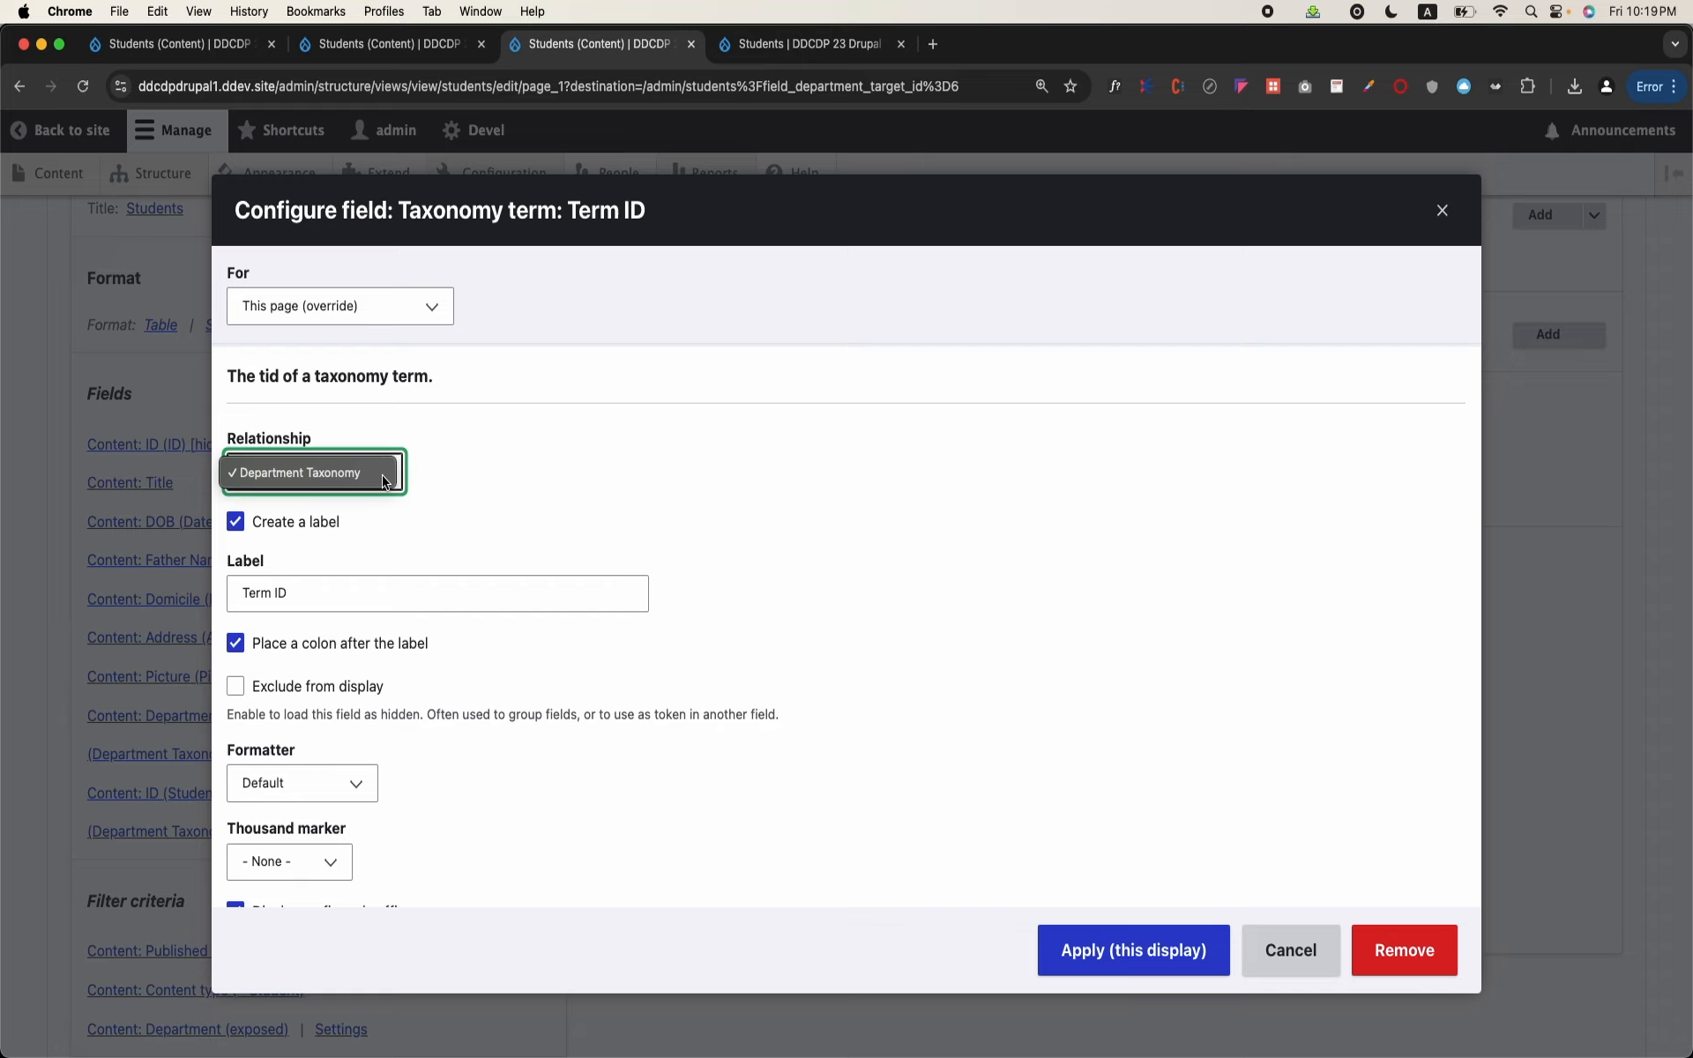
{"action": "left_click", "coordinate": [1032, 770]}
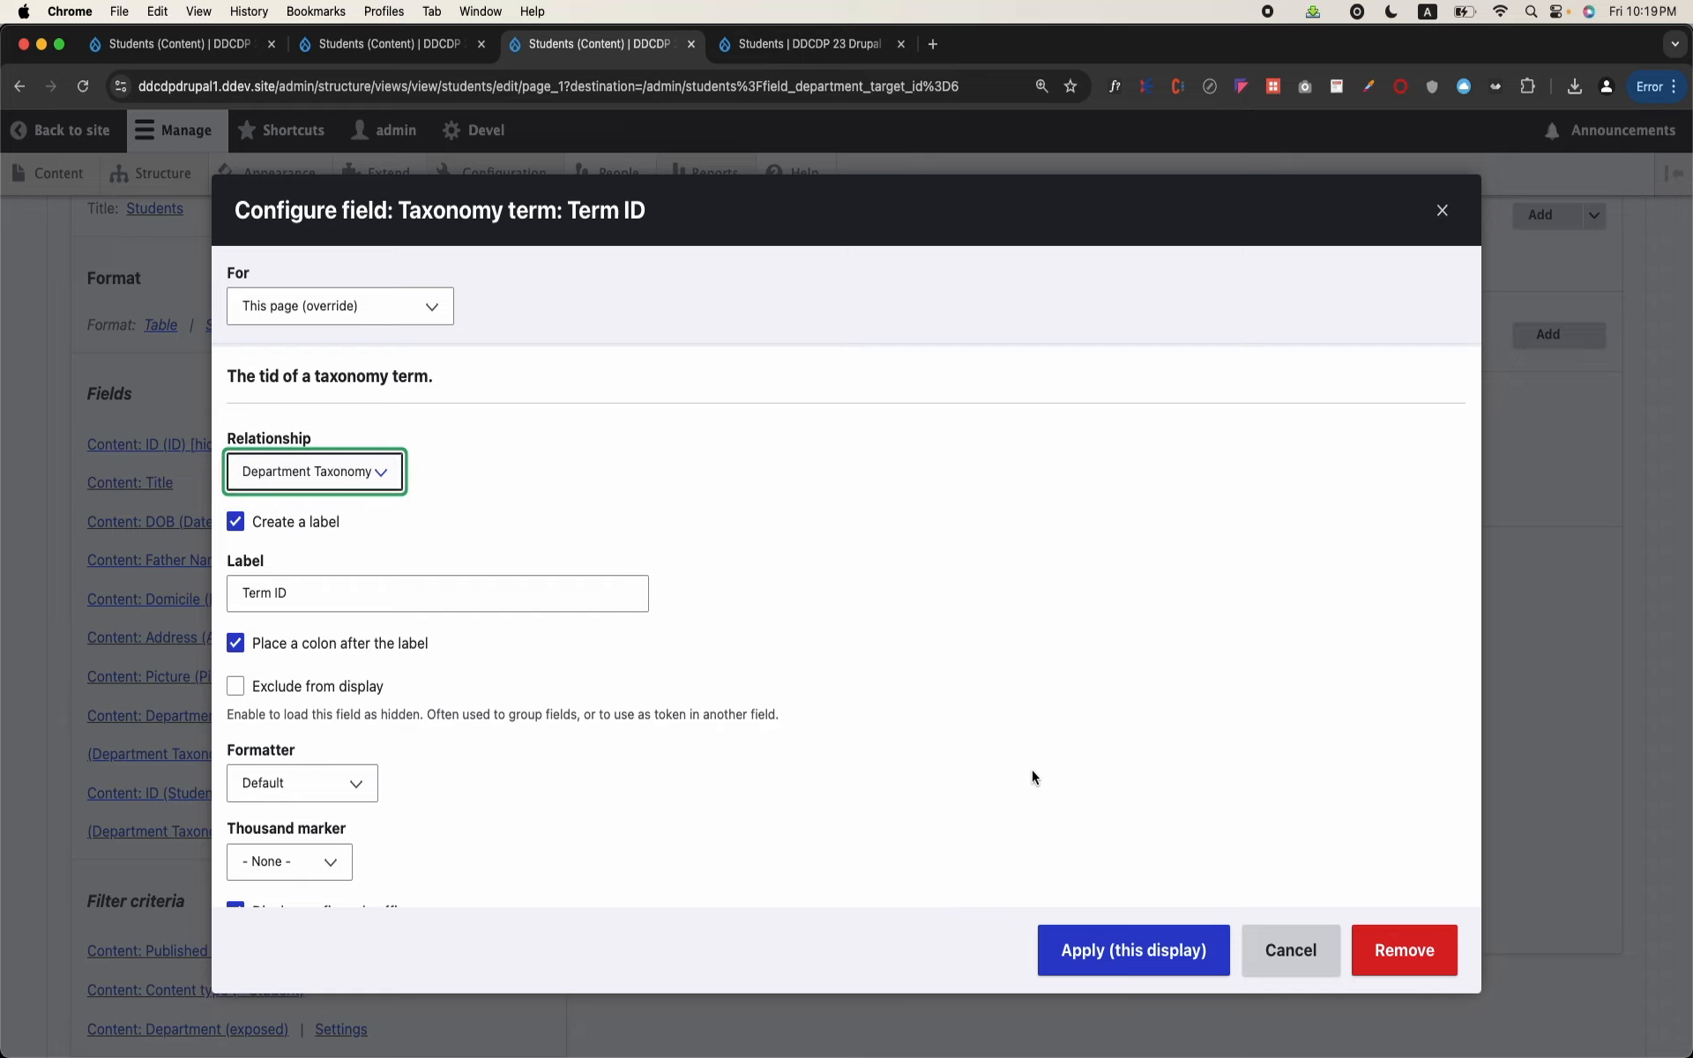
{"action": "left_click", "coordinate": [1098, 948]}
{"action": "scroll", "coordinate": [870, 818], "scroll_direction": "down", "scroll_amount": 15}
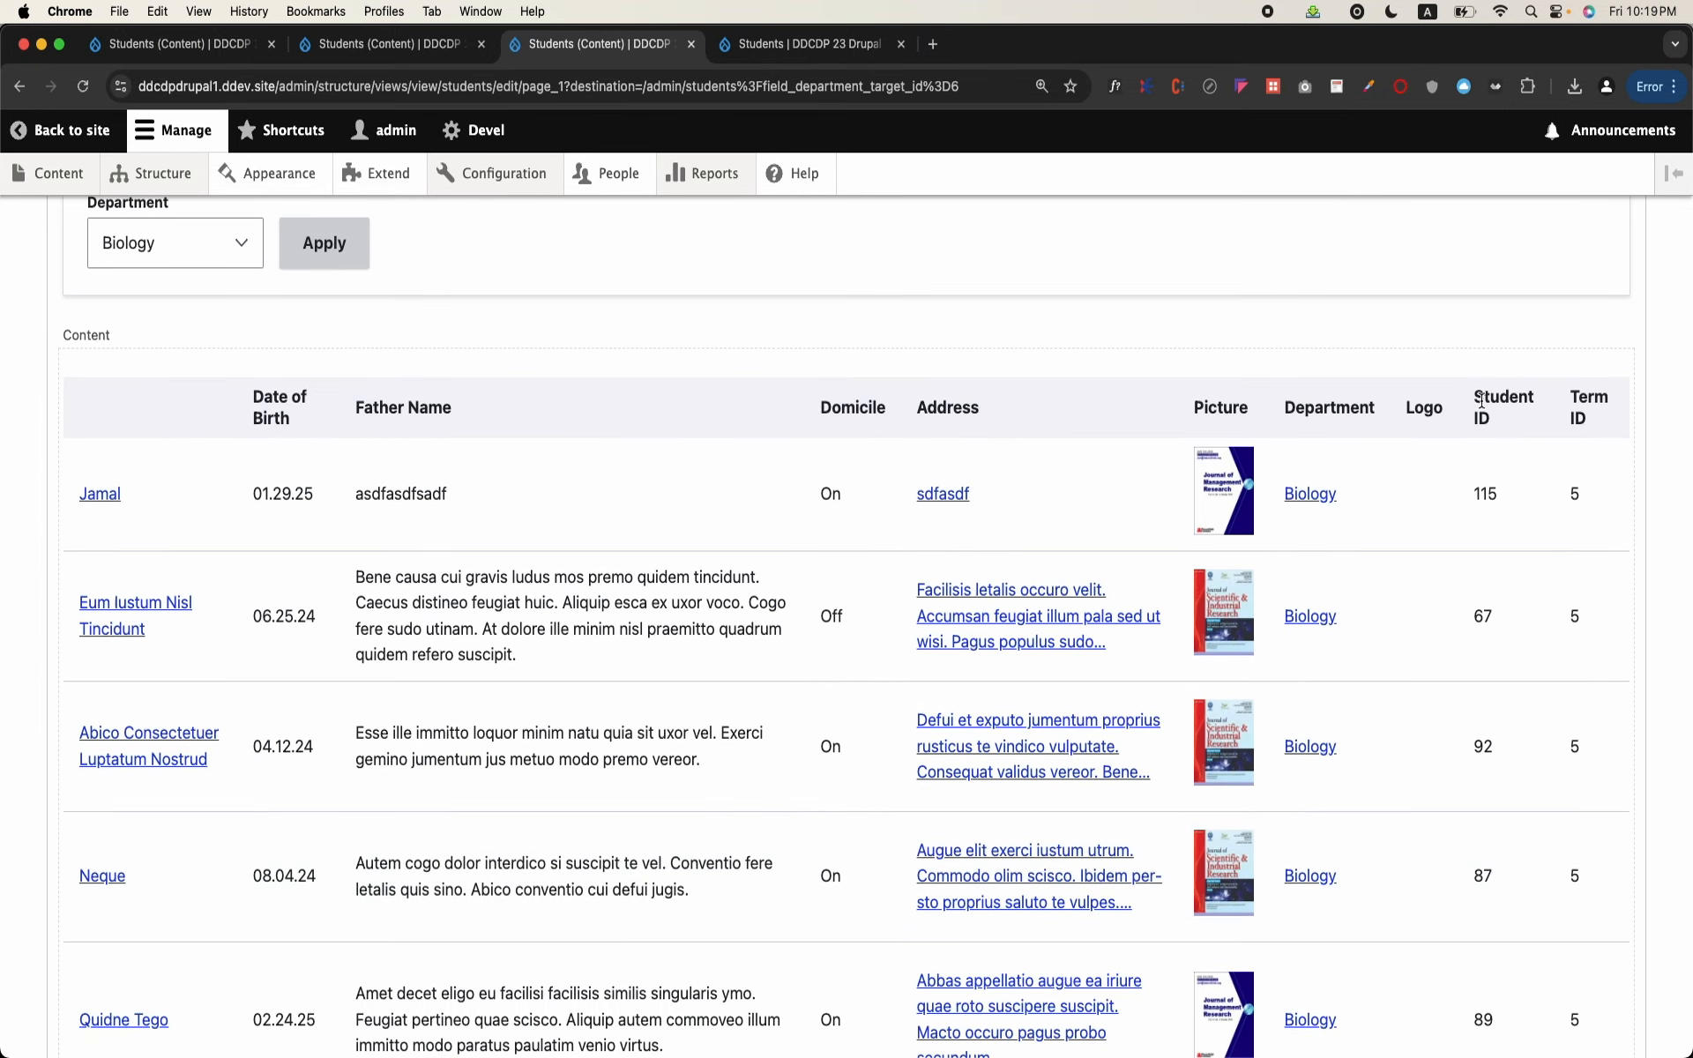
{"action": "double_click", "coordinate": [1487, 494]}
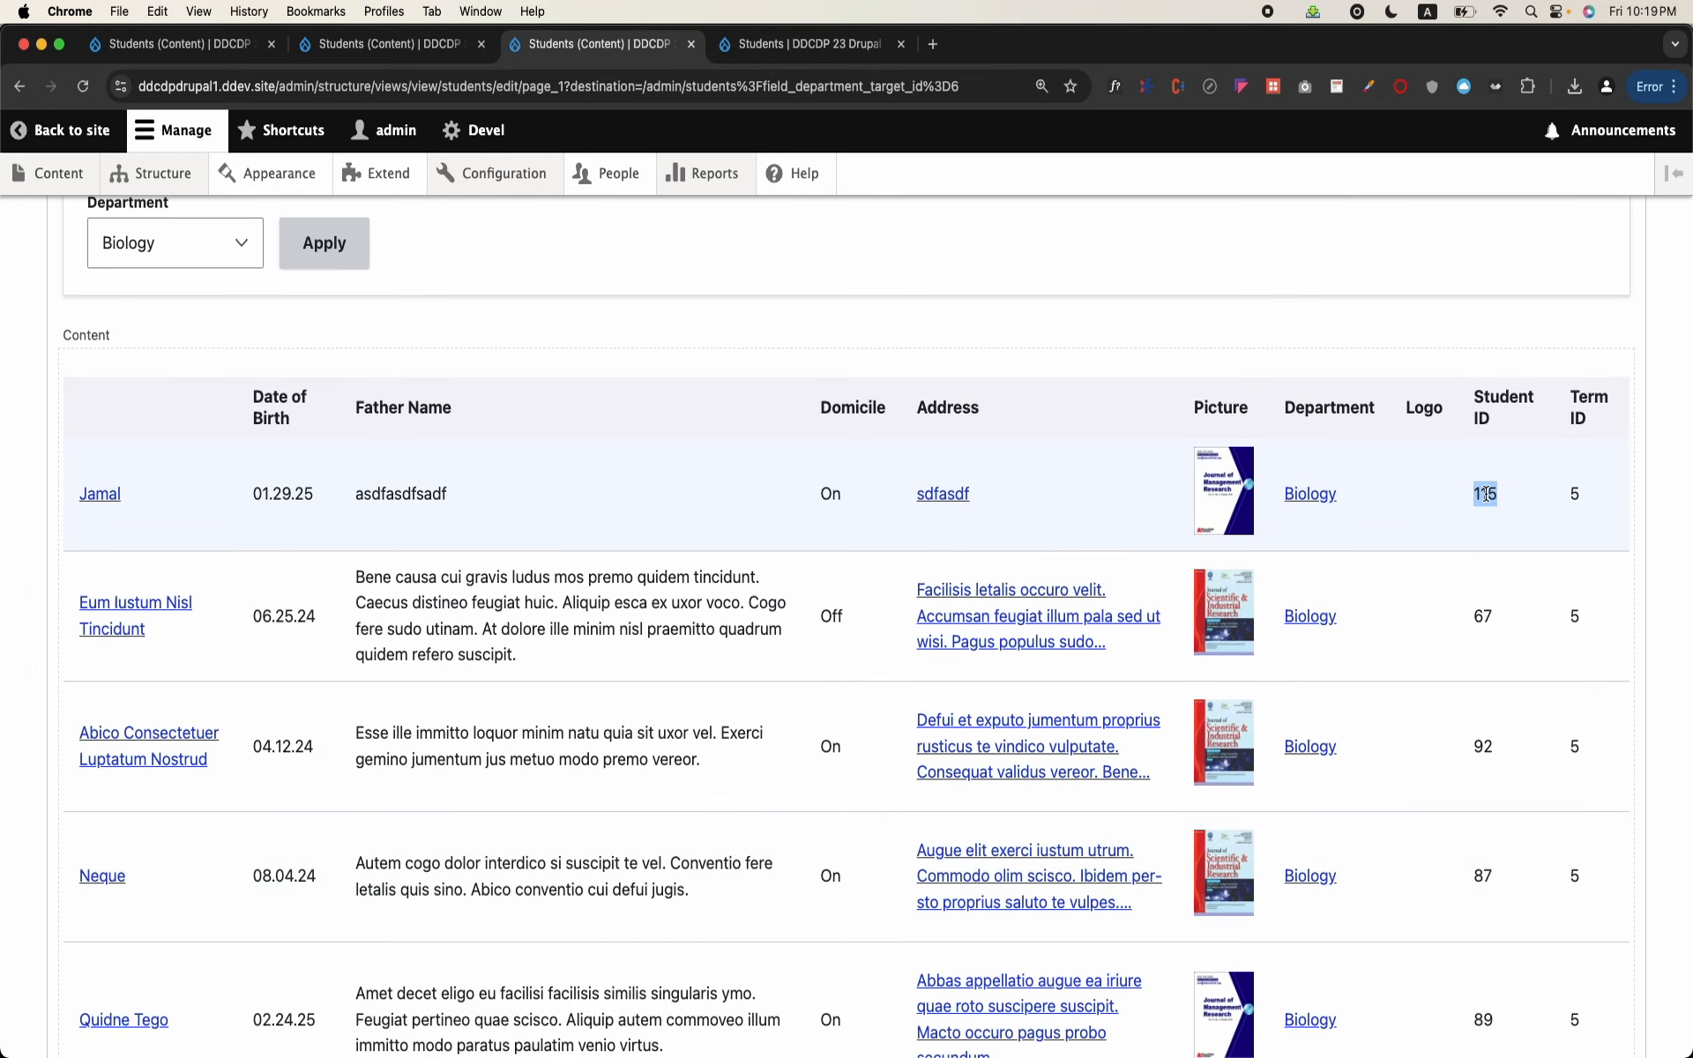
Step: Save the Students view with its added Student ID and Term ID fields
{"action": "left_click", "coordinate": [1577, 495]}
{"action": "scroll", "coordinate": [1580, 491], "scroll_direction": "up", "scroll_amount": 10}
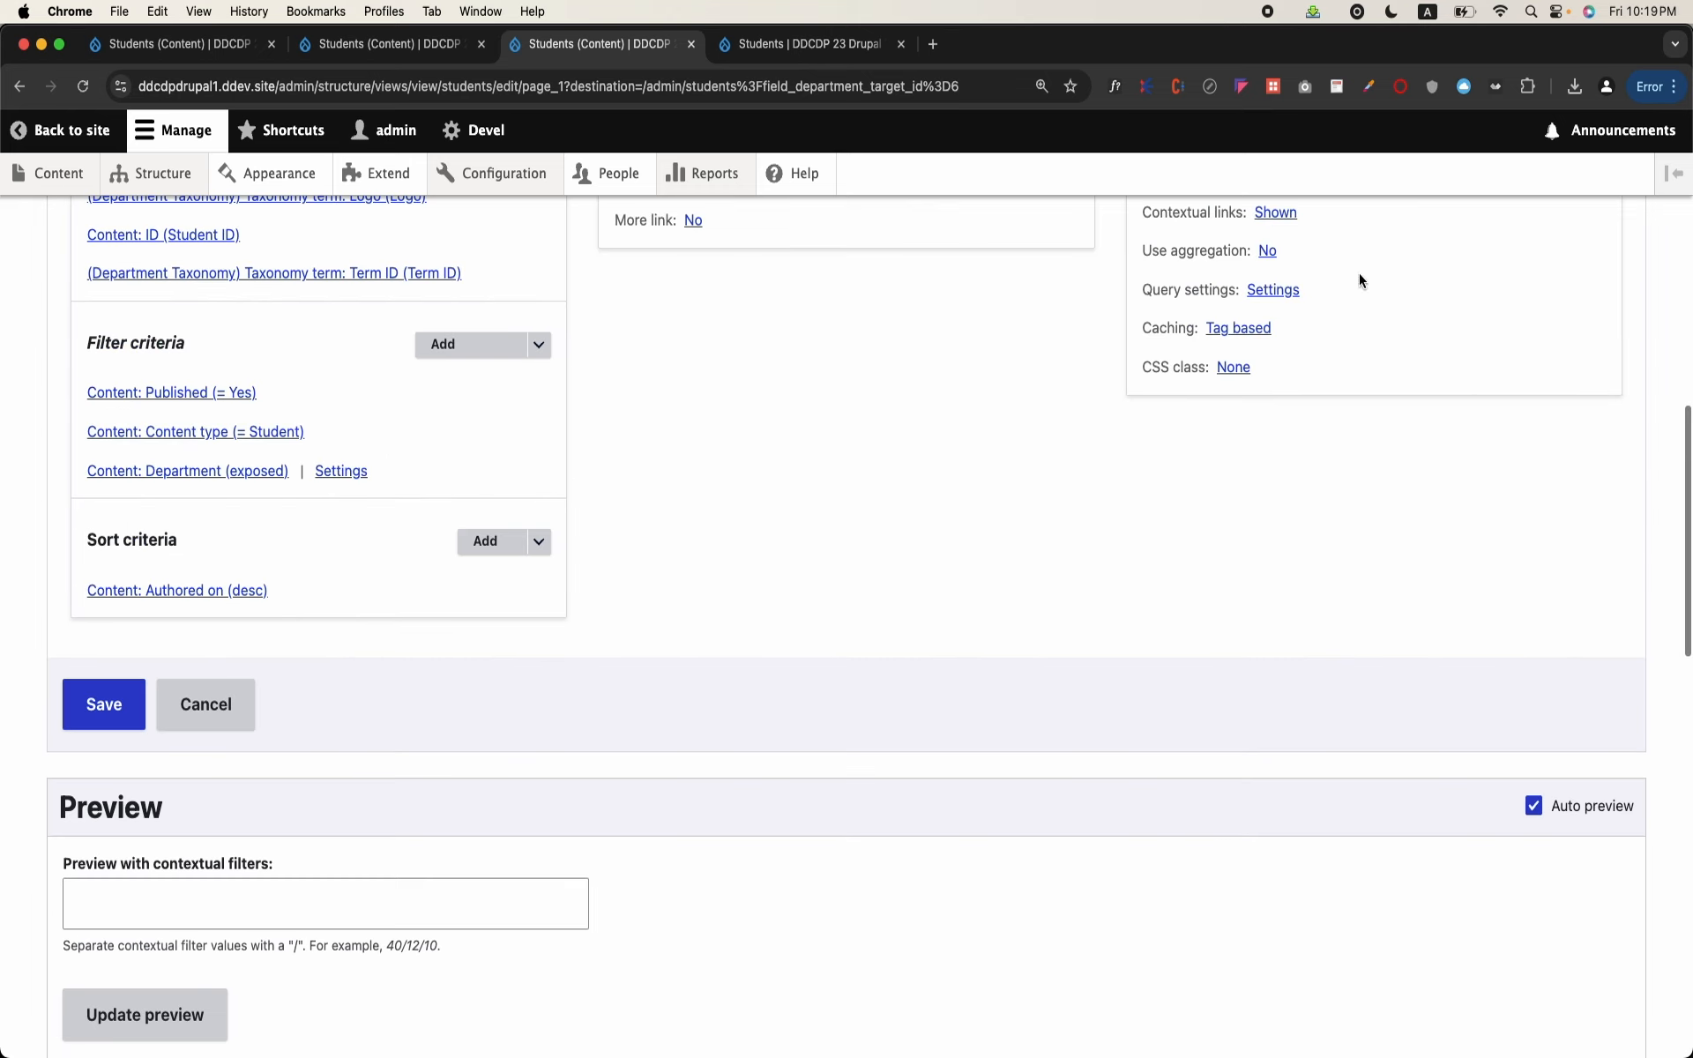
{"action": "left_click", "coordinate": [105, 704]}
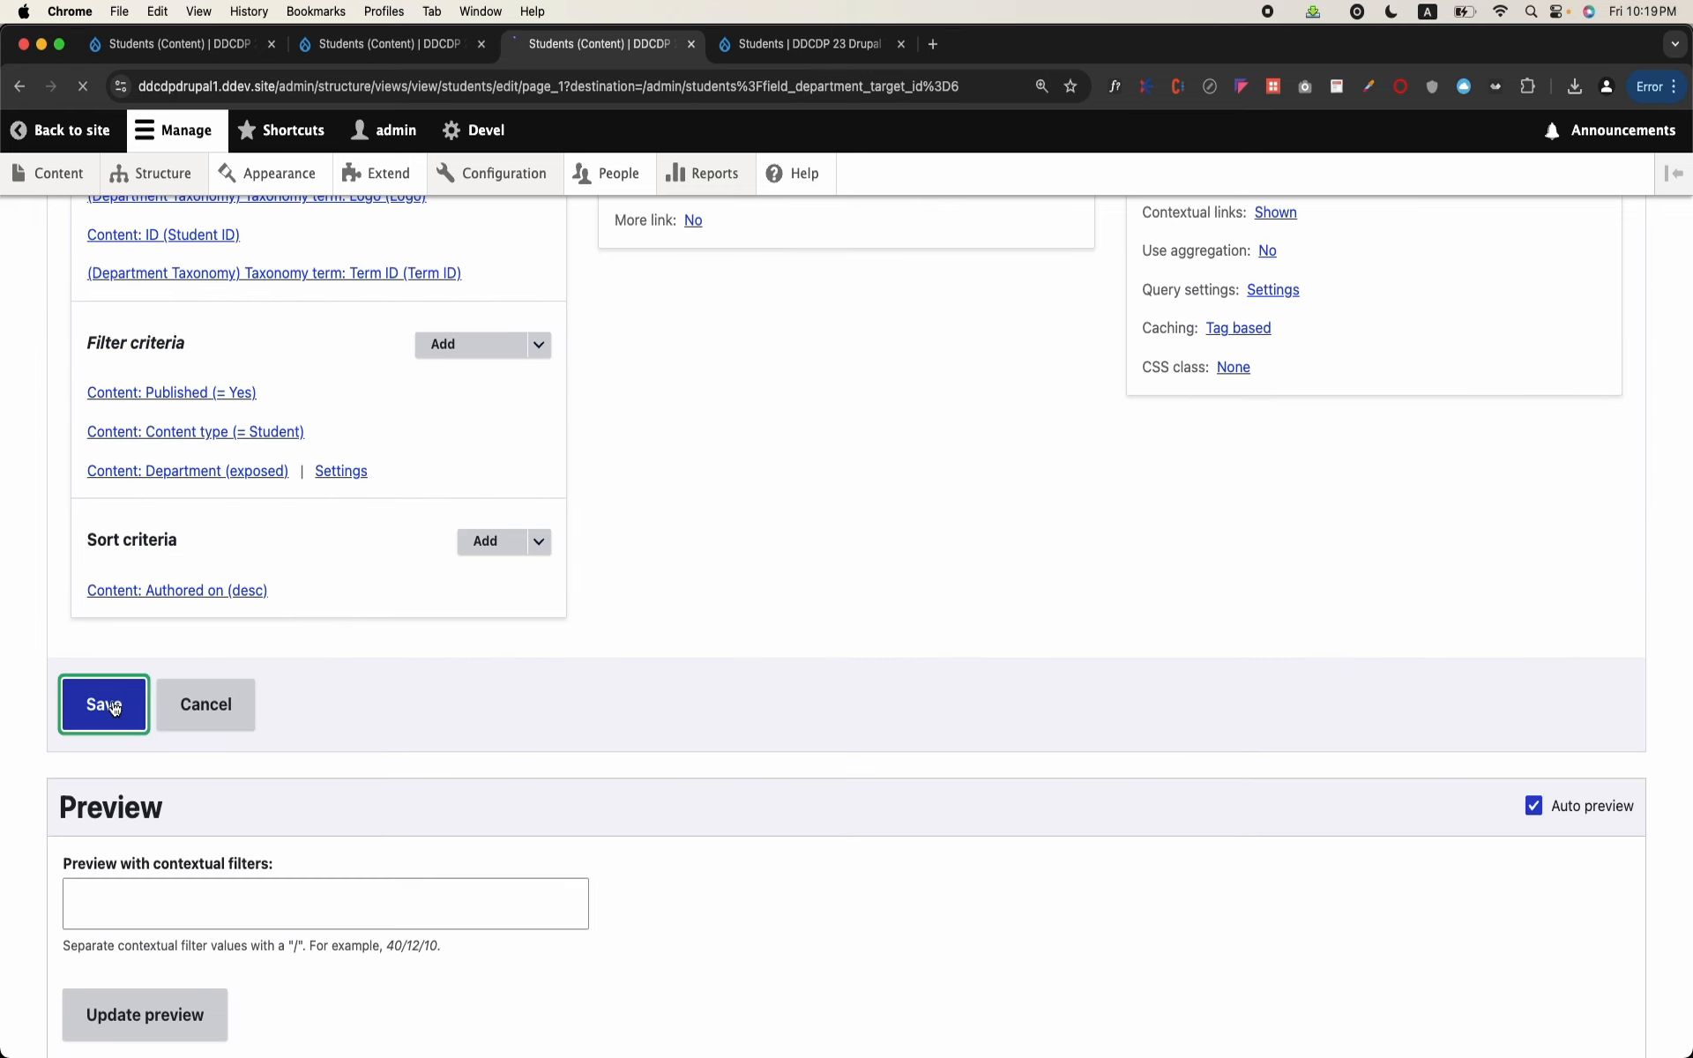
Step: Switch to the open Students page and load the address admin/students/10 to test an ID in the path
{"action": "left_click", "coordinate": [359, 56]}
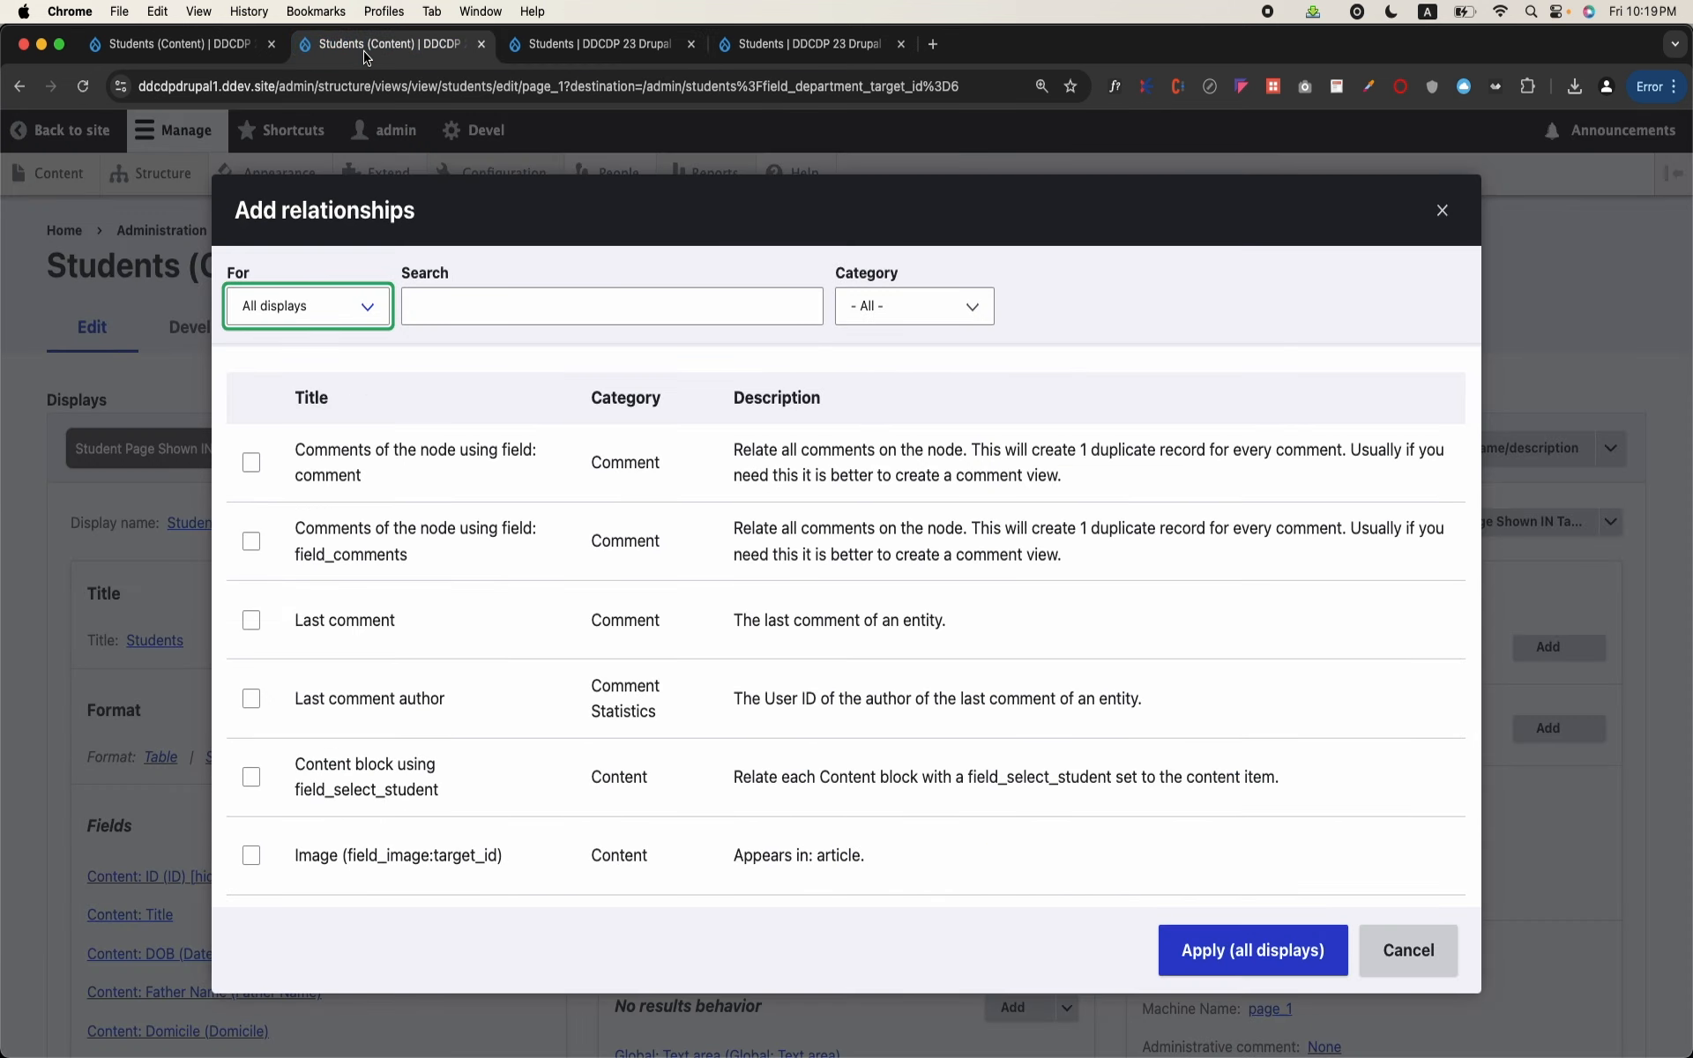
{"action": "left_click", "coordinate": [798, 49]}
{"action": "left_click", "coordinate": [546, 80]}
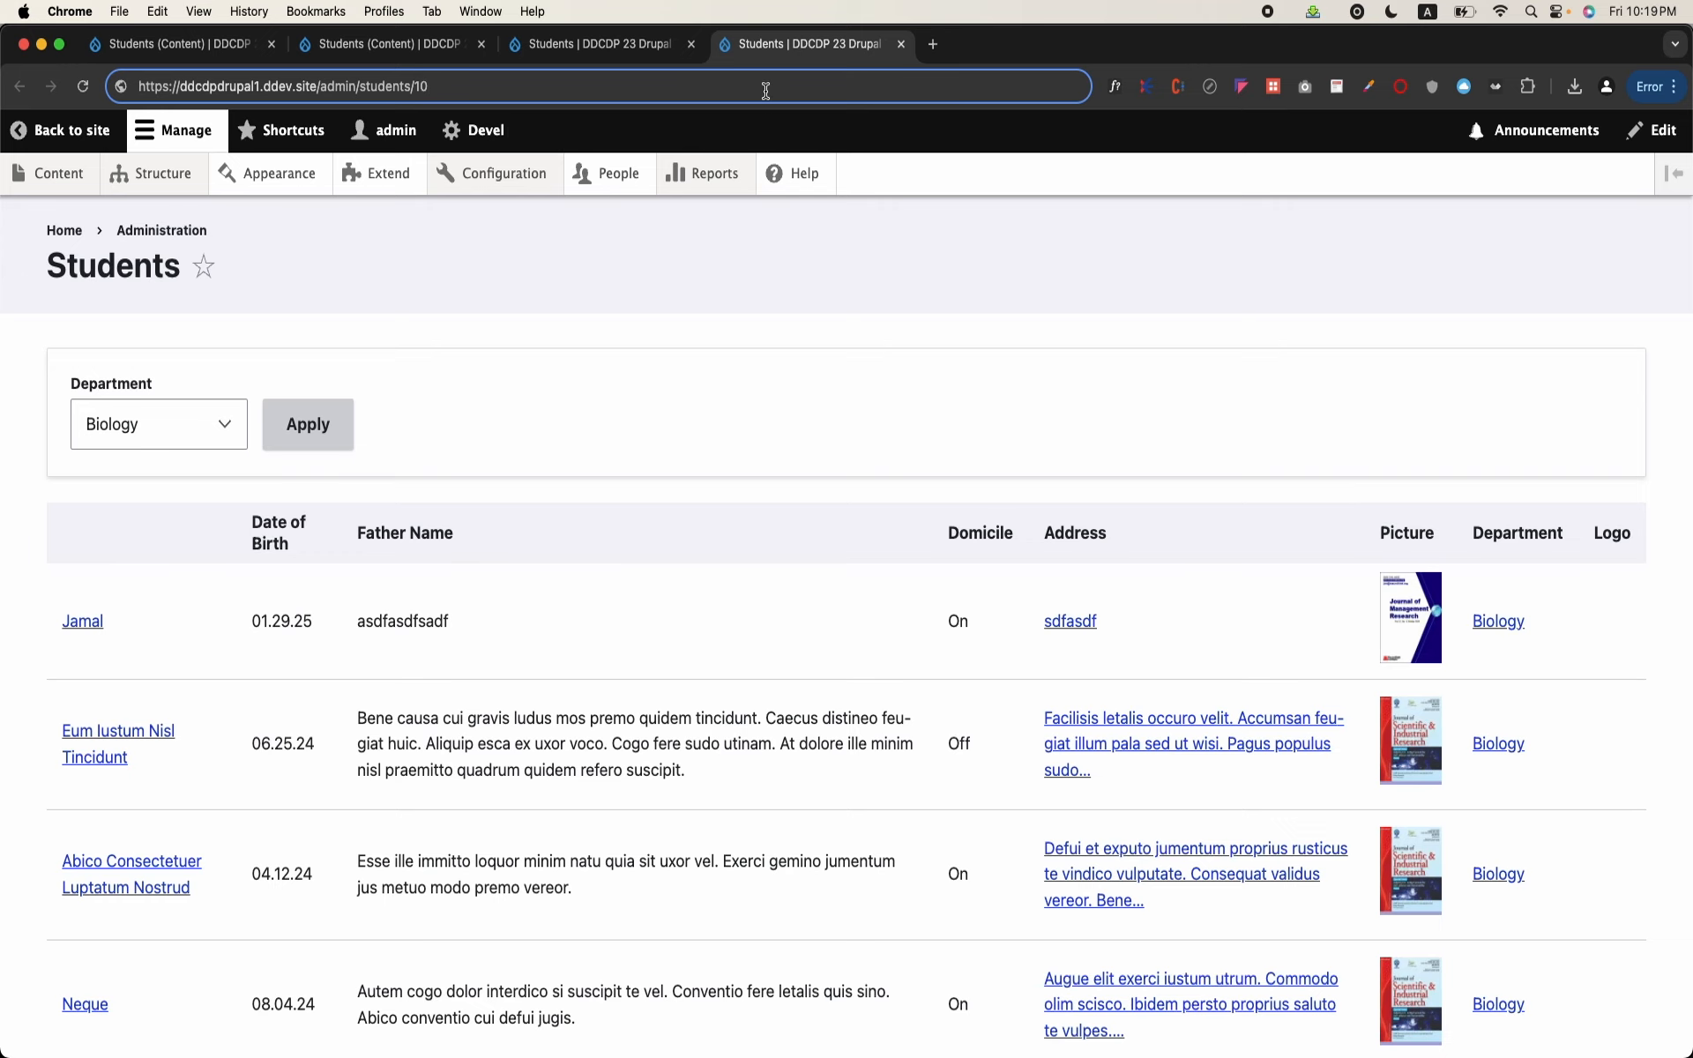
{"action": "key", "text": "Return"}
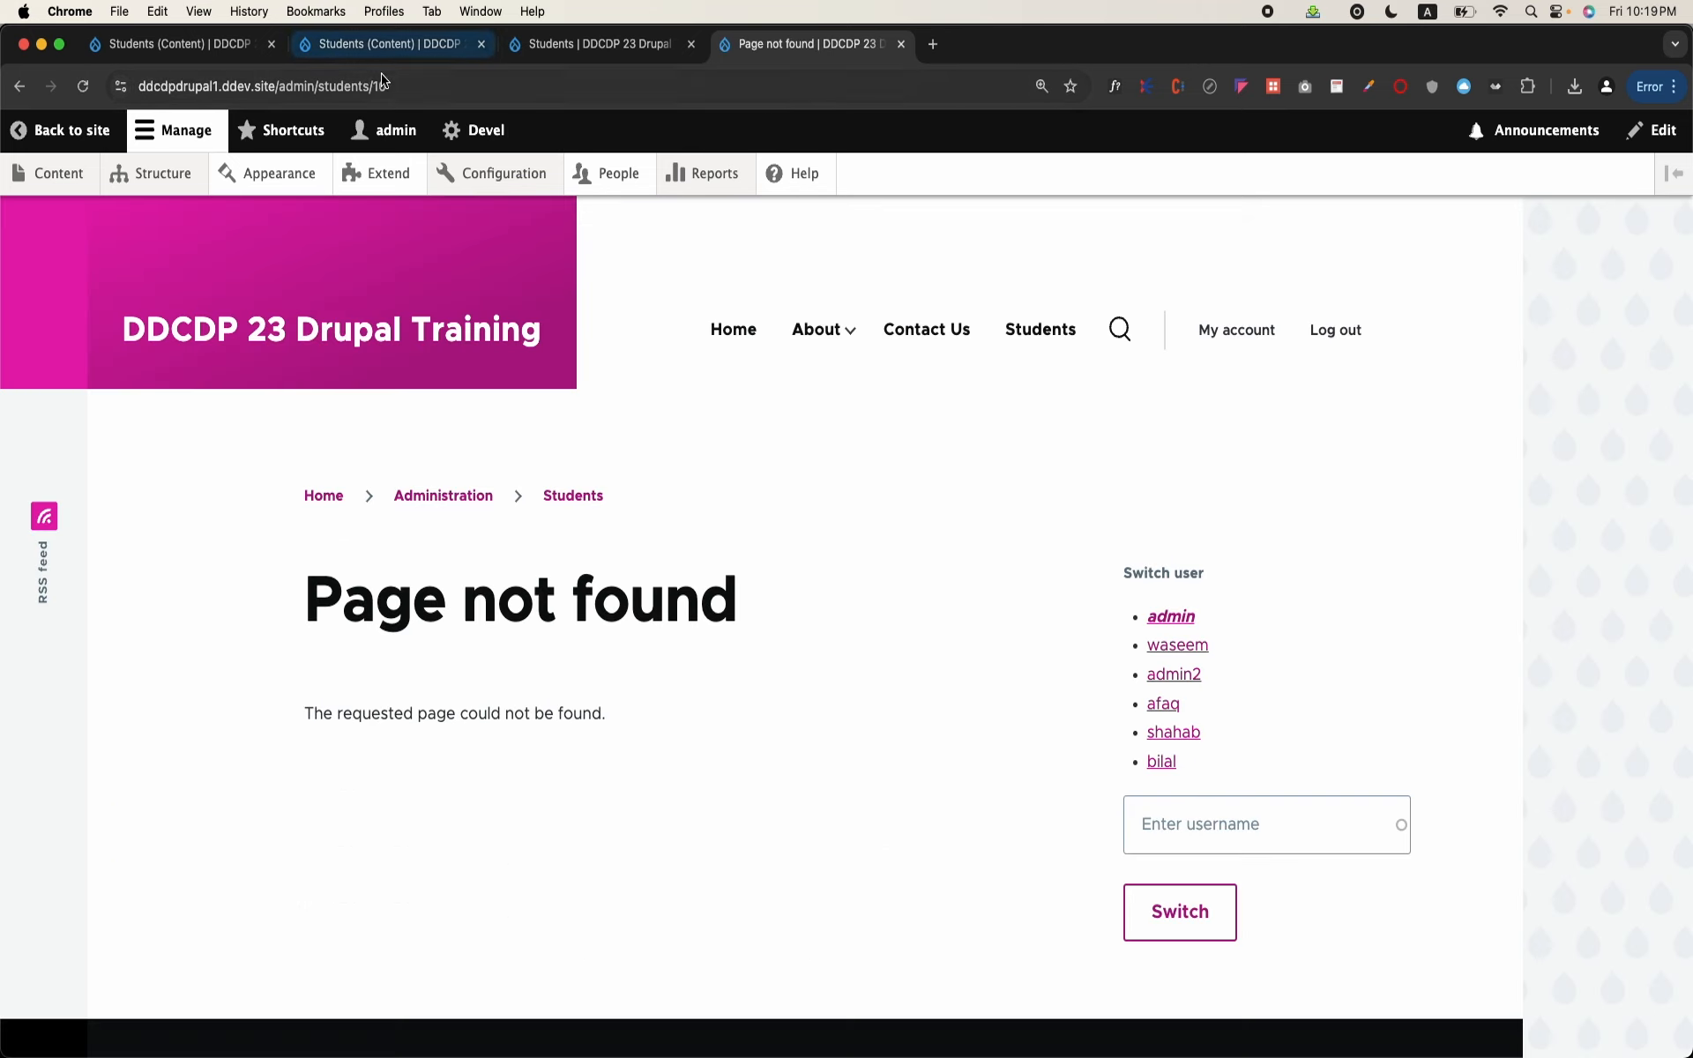
Step: Remove /10 from the address, load admin/students again, and check the Student ID and Term ID columns
{"action": "left_click_drag", "start_coordinate": [371, 81], "coordinate": [405, 81]}
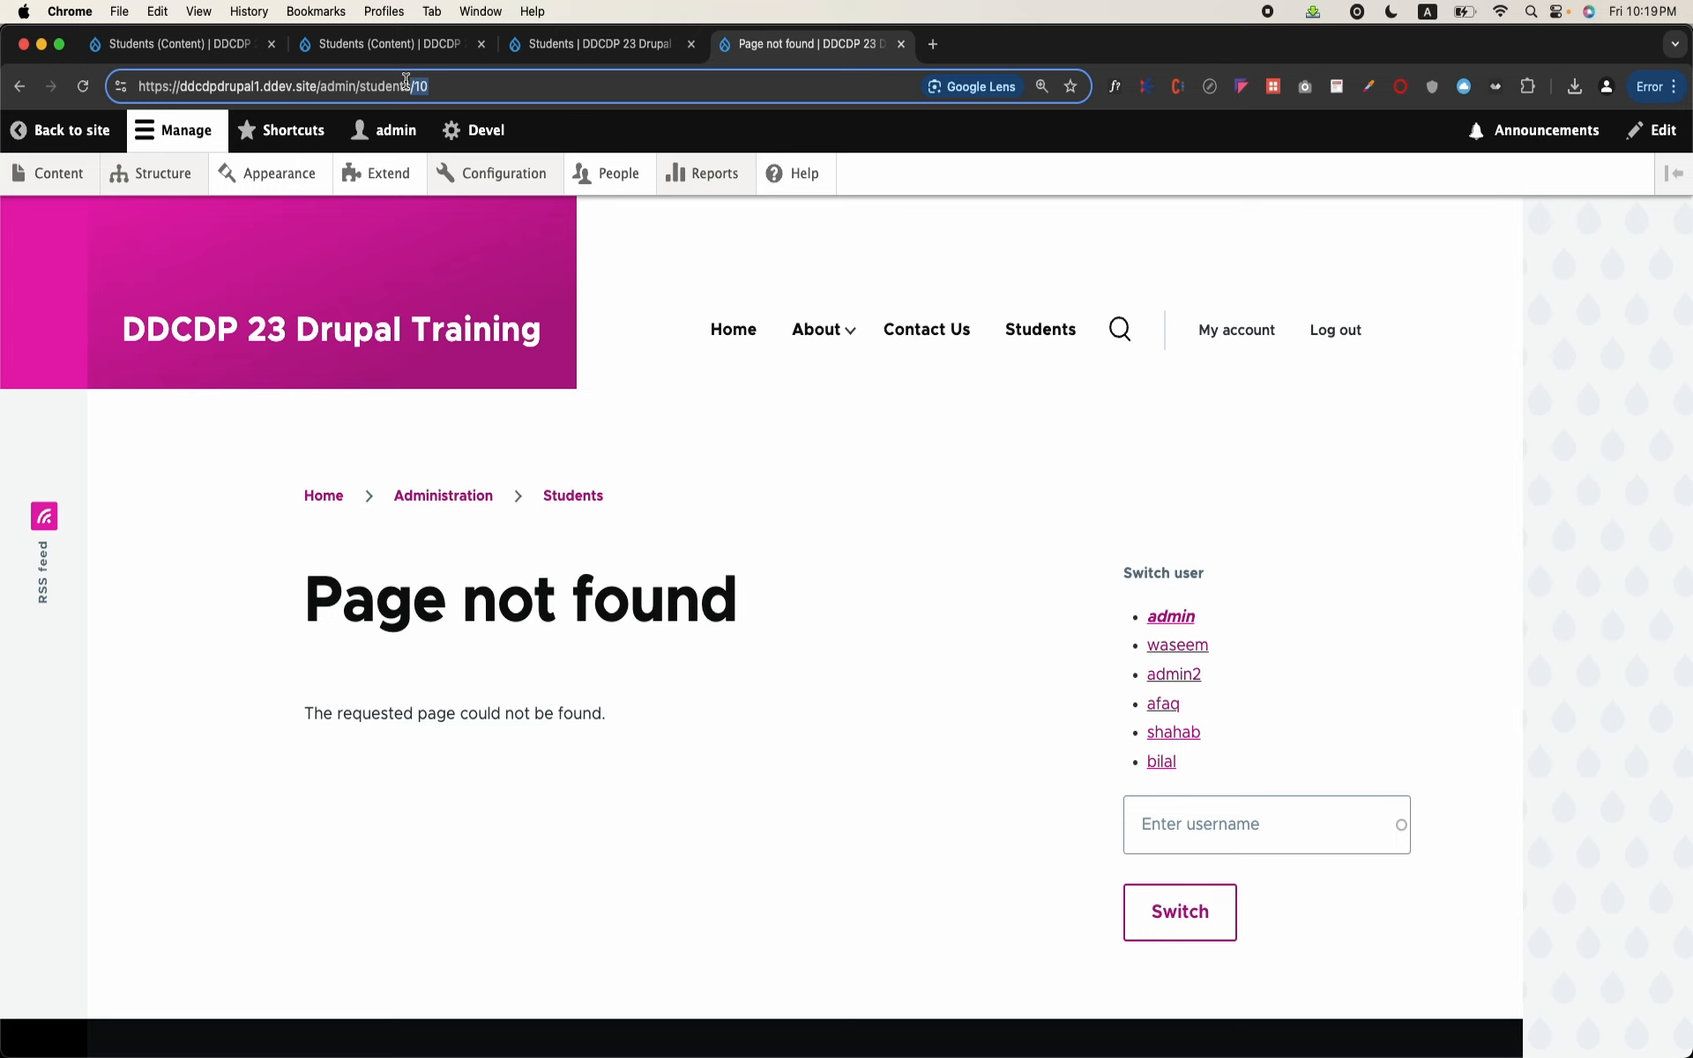
{"action": "key", "text": "BackSpace"}
{"action": "key", "text": "Return"}
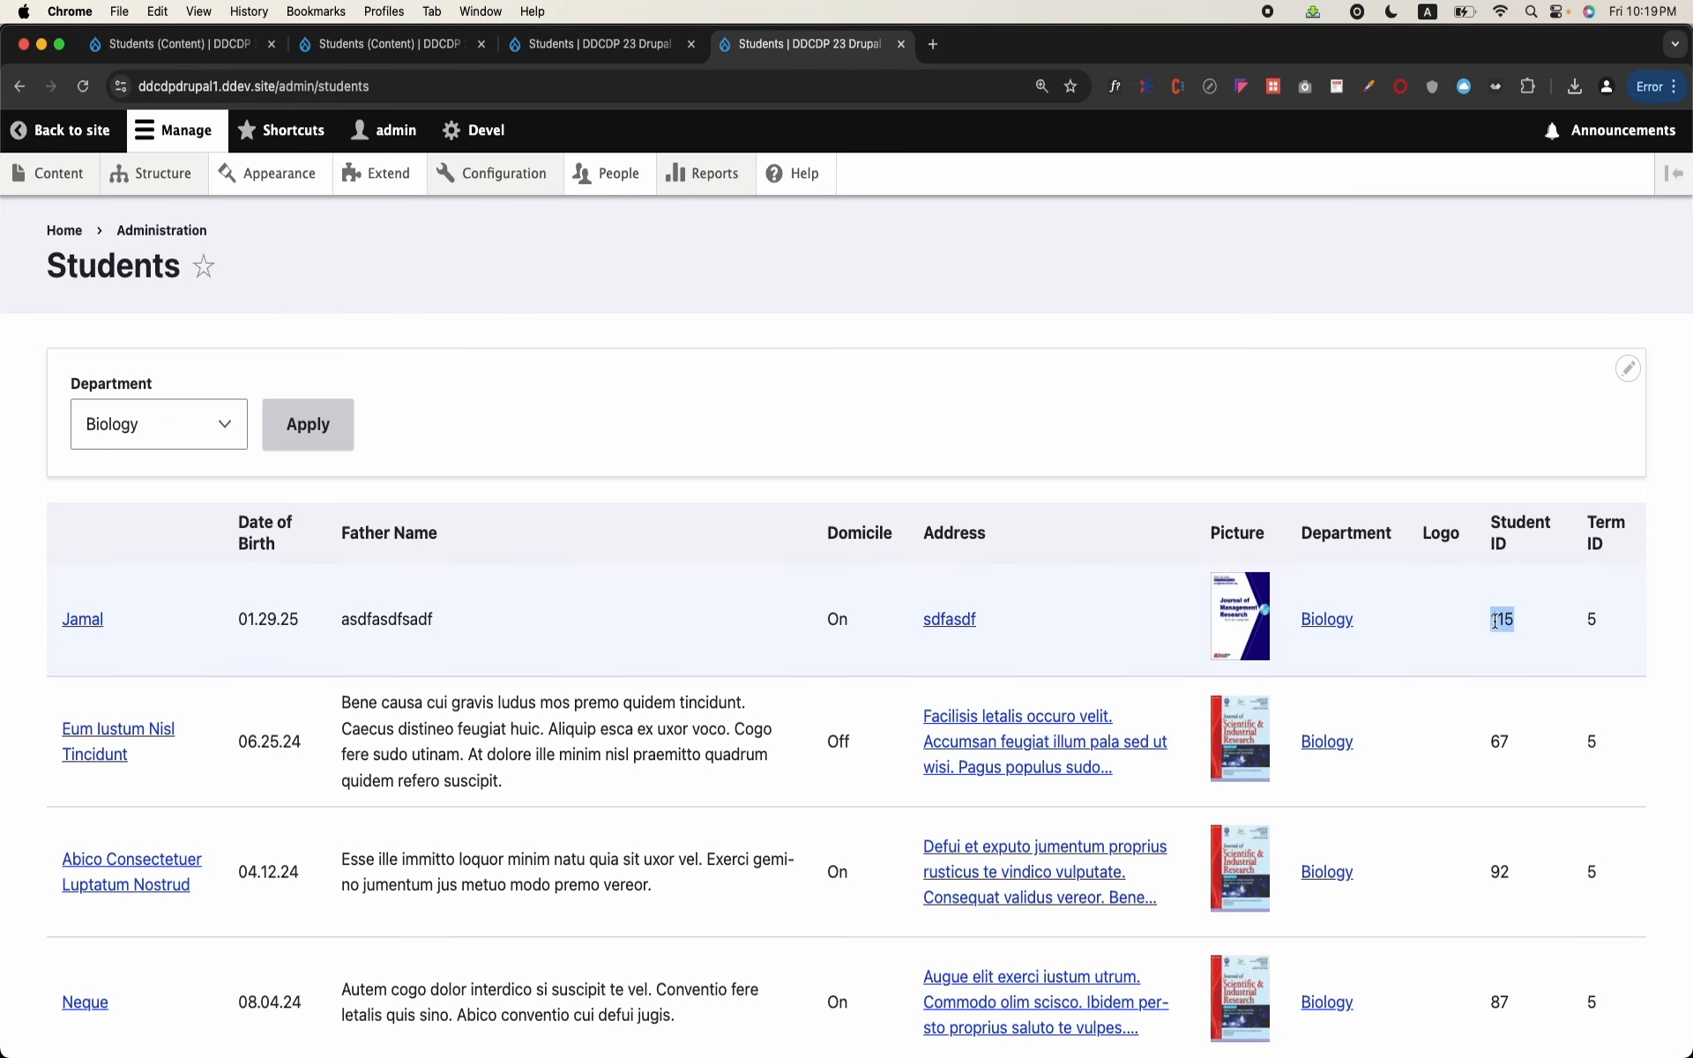
{"action": "left_click", "coordinate": [1616, 626]}
Step: Append /115 to the students page address as an example student ID in the path
{"action": "left_click", "coordinate": [456, 85]}
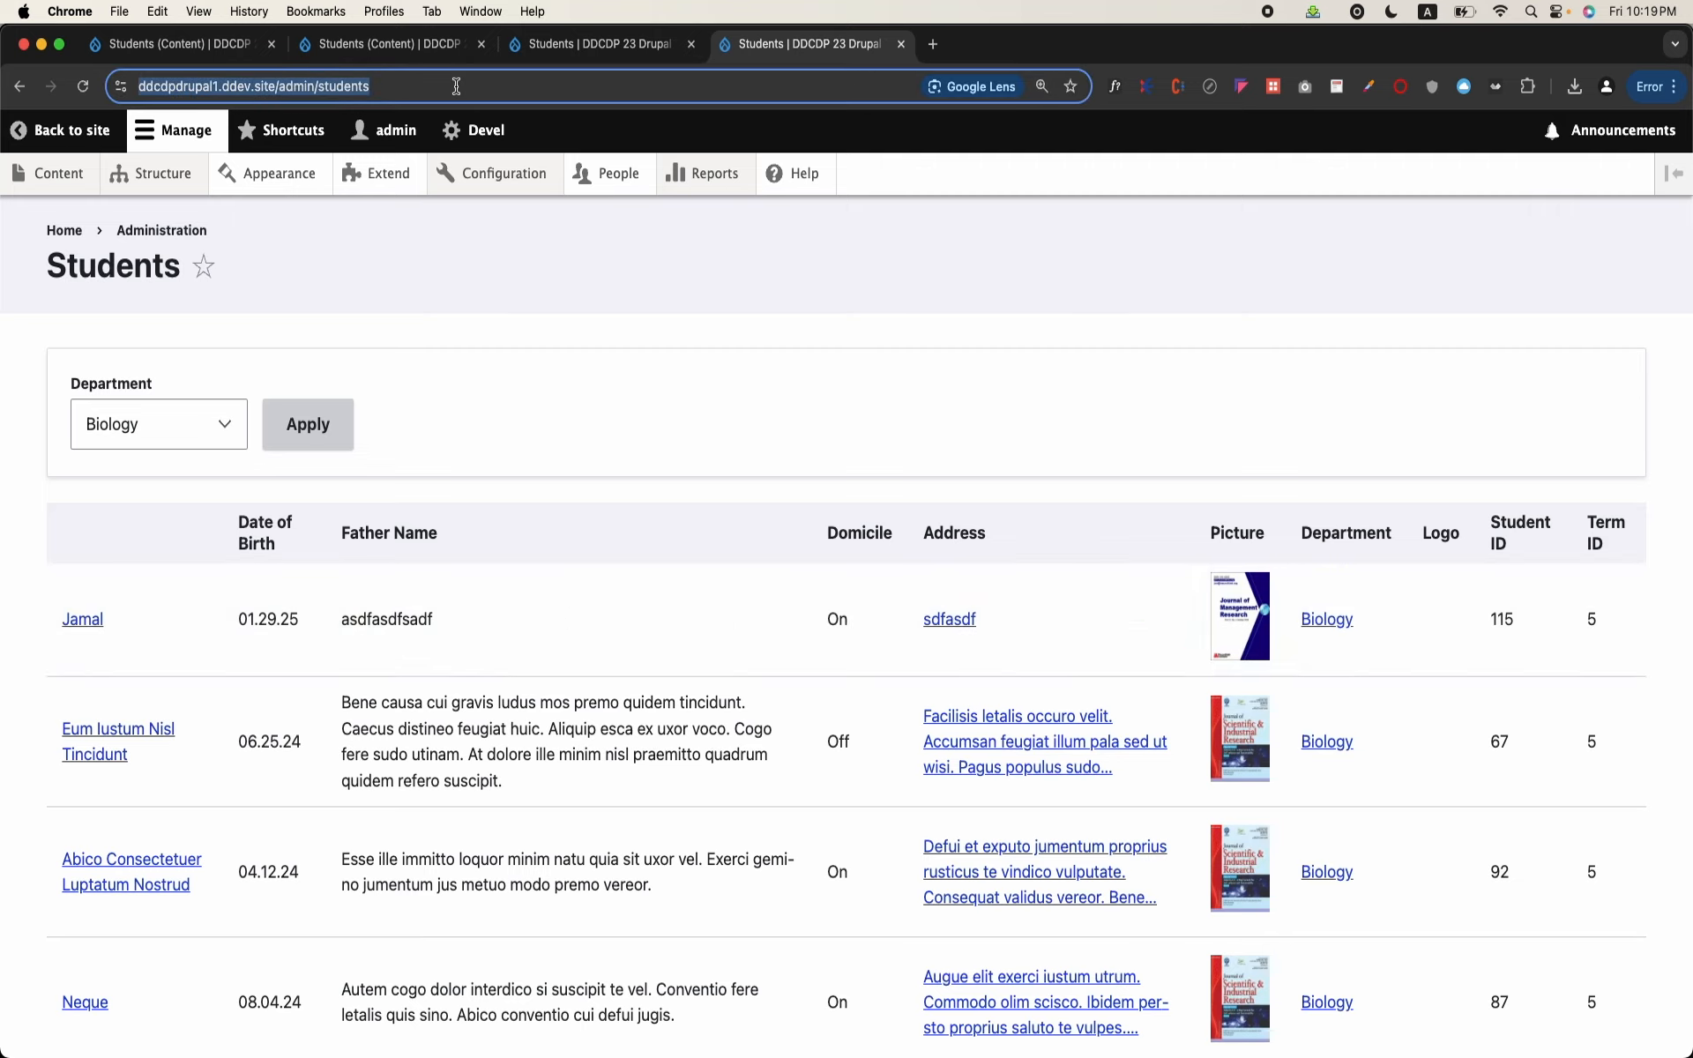
{"action": "left_click", "coordinate": [456, 86]}
{"action": "type", "text": "/11"}
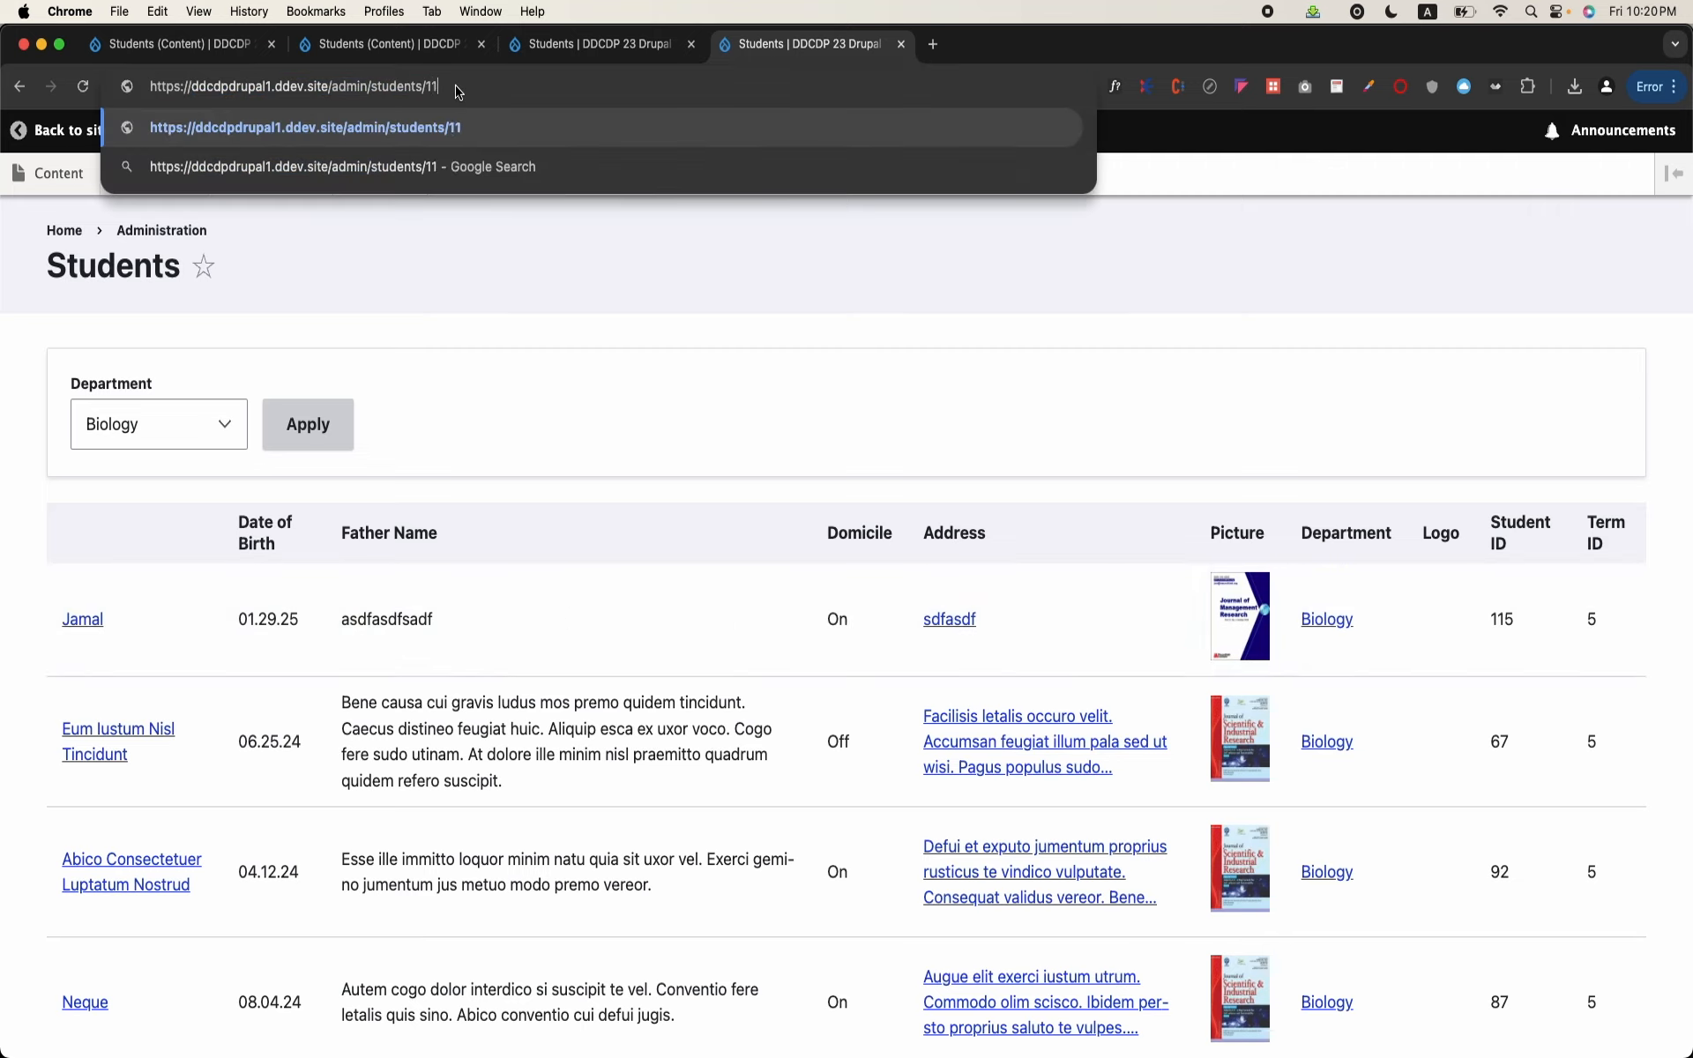
{"action": "type", "text": "5"}
{"action": "key", "text": "Return"}
Step: Open the Students view for editing from its page and locate the contextual filters section
{"action": "left_click", "coordinate": [1628, 370]}
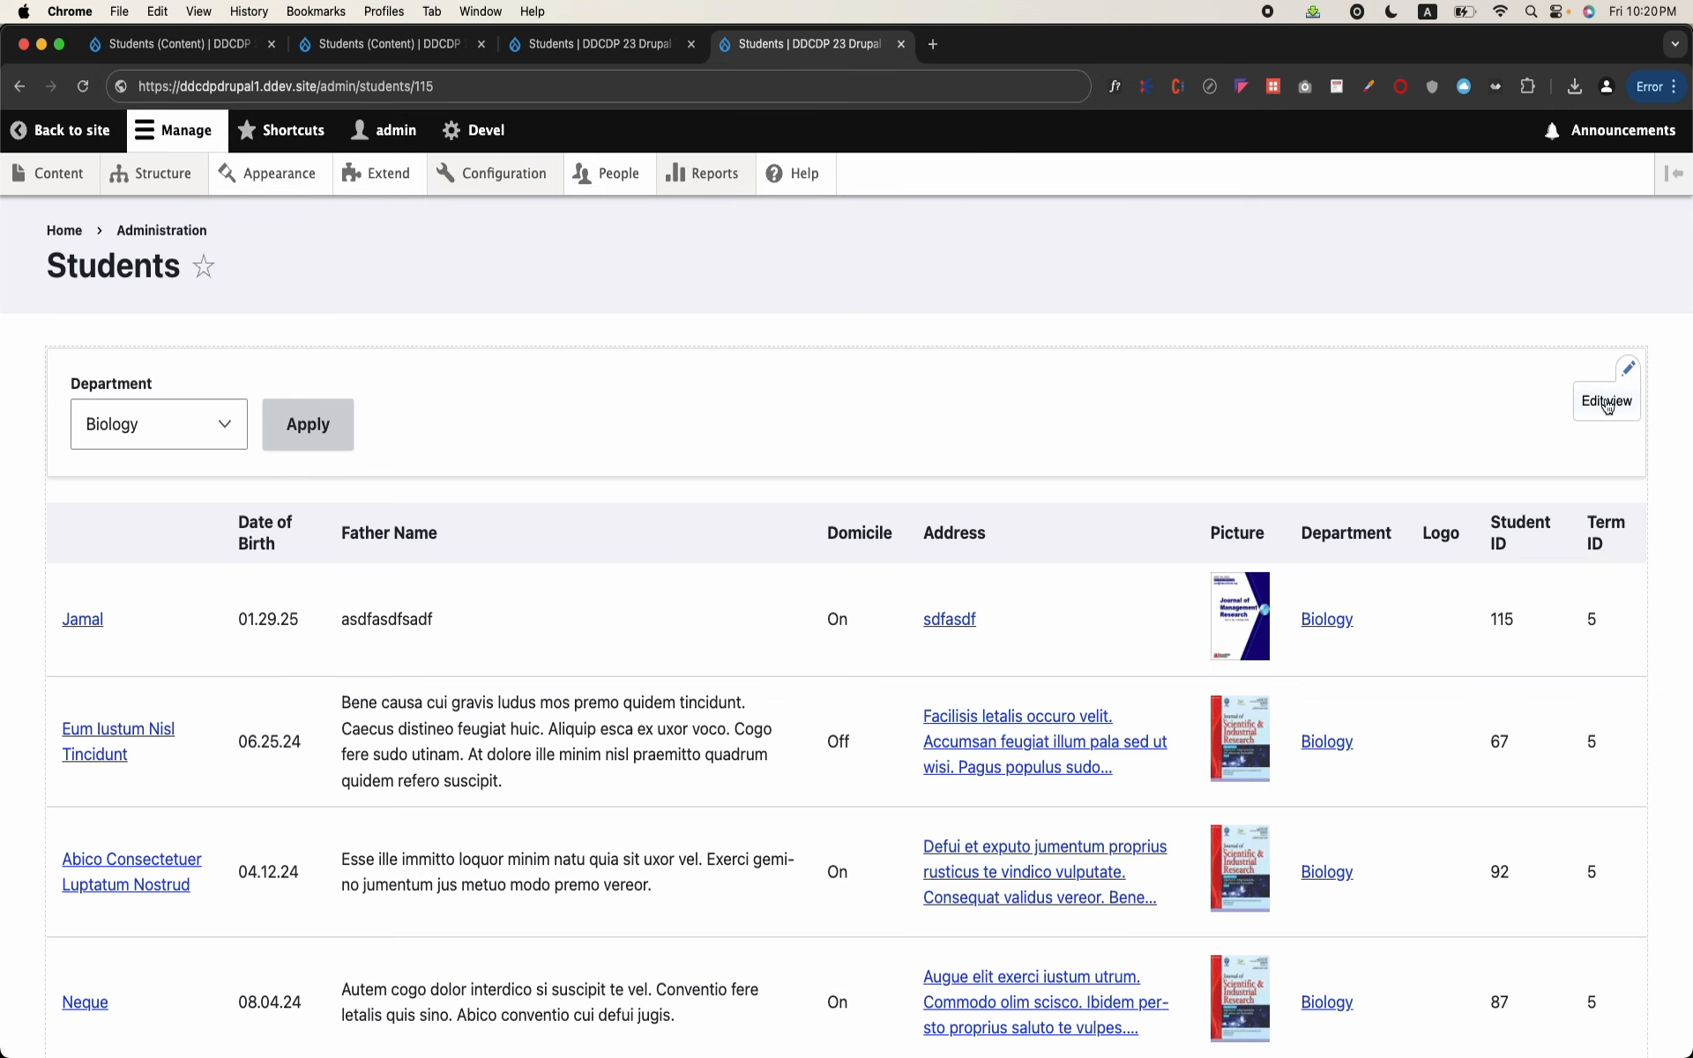
{"action": "left_click", "coordinate": [1607, 402]}
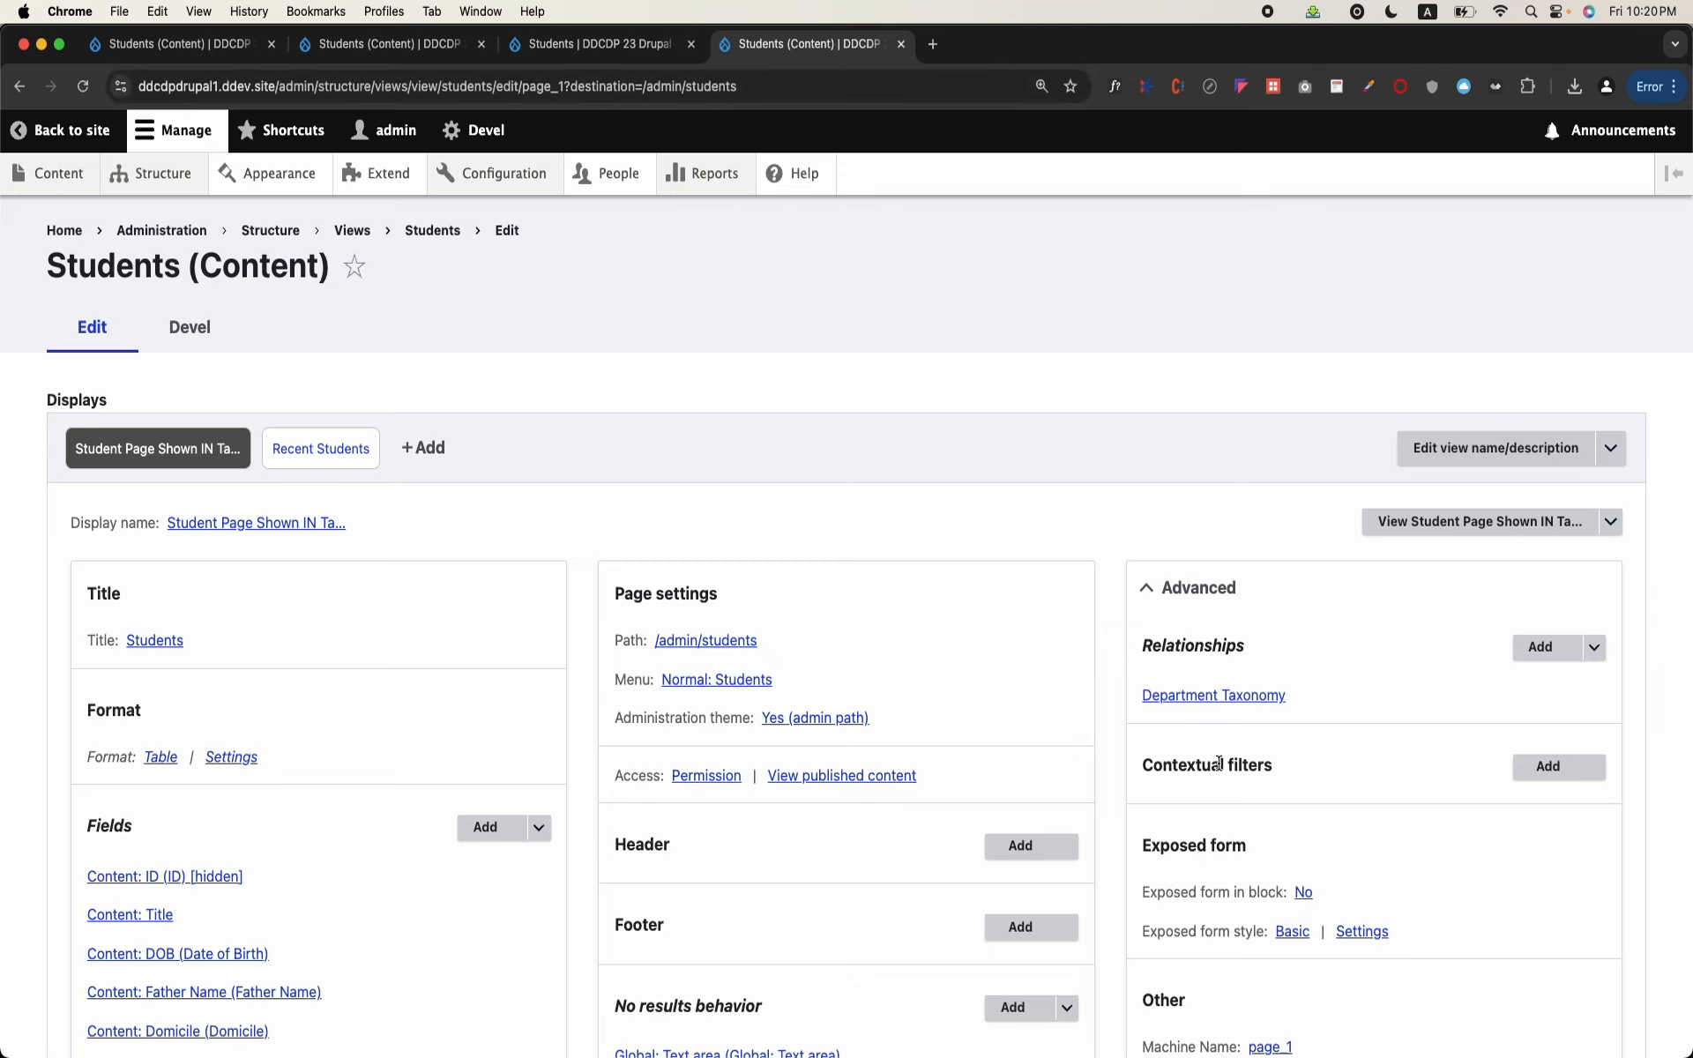
{"action": "scroll", "coordinate": [1219, 763], "scroll_direction": "down", "scroll_amount": 3}
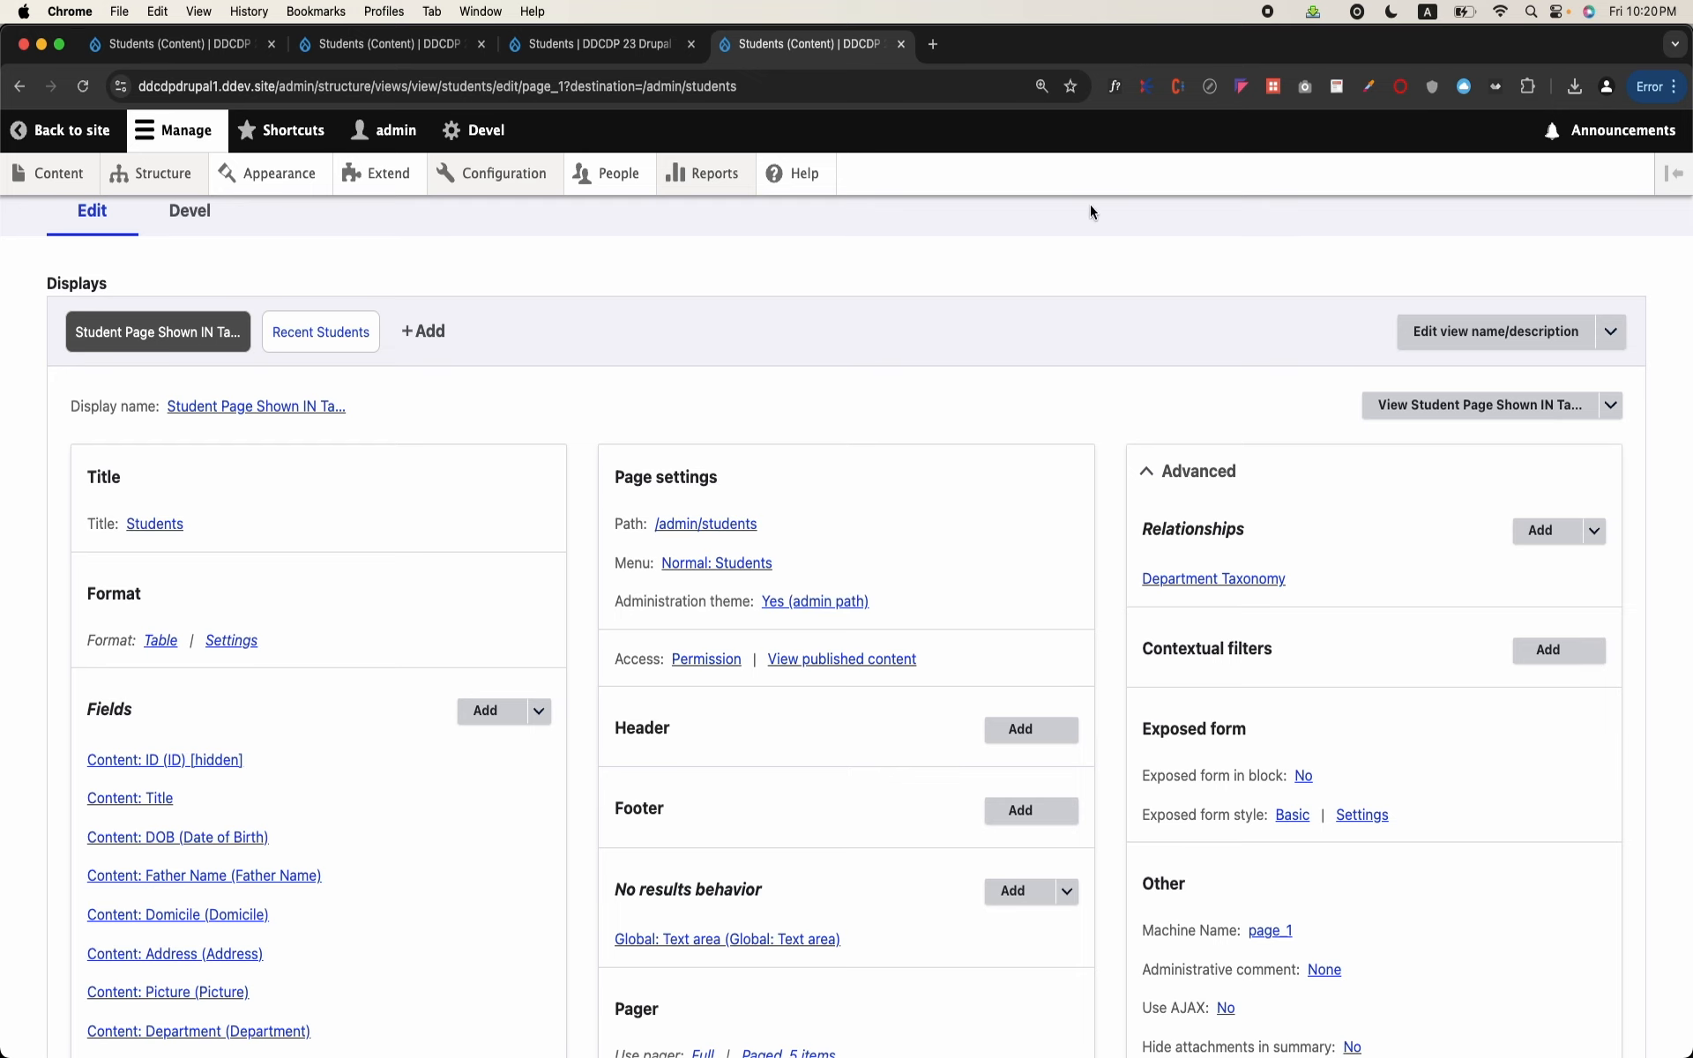
Step: Search the available contextual filters for id and add the Content category's ID filter
{"action": "left_click", "coordinate": [1554, 649]}
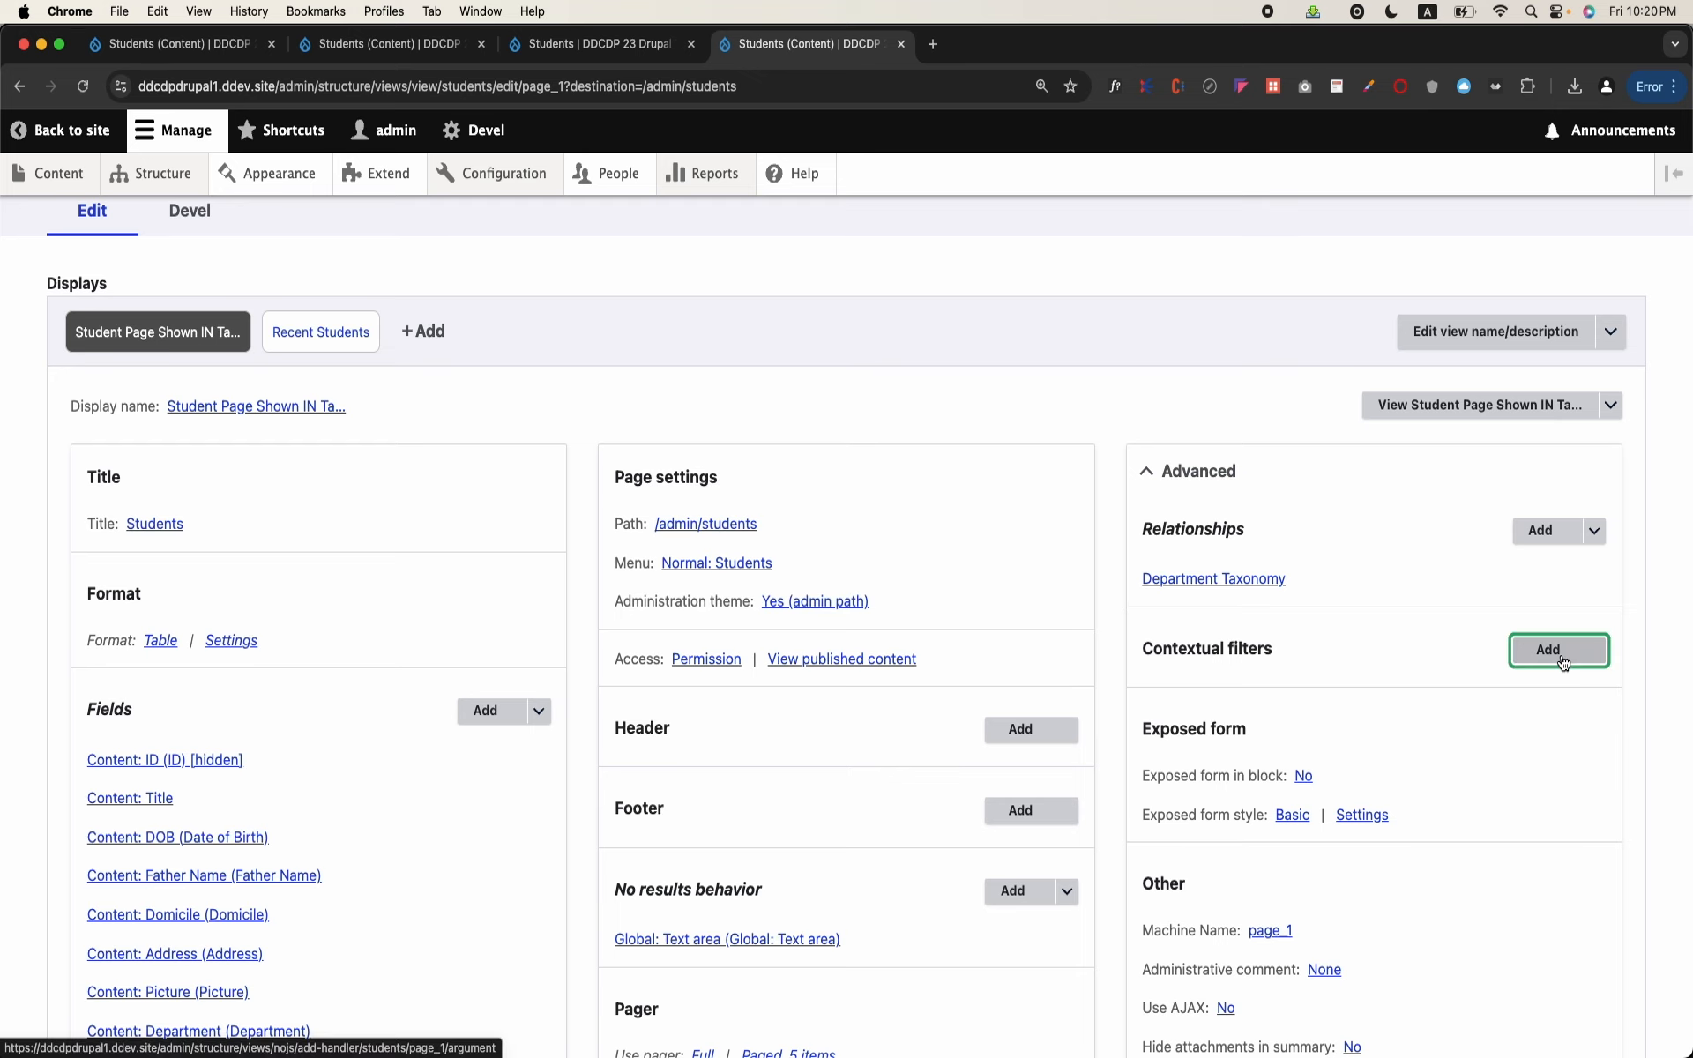
{"action": "left_click", "coordinate": [506, 305]}
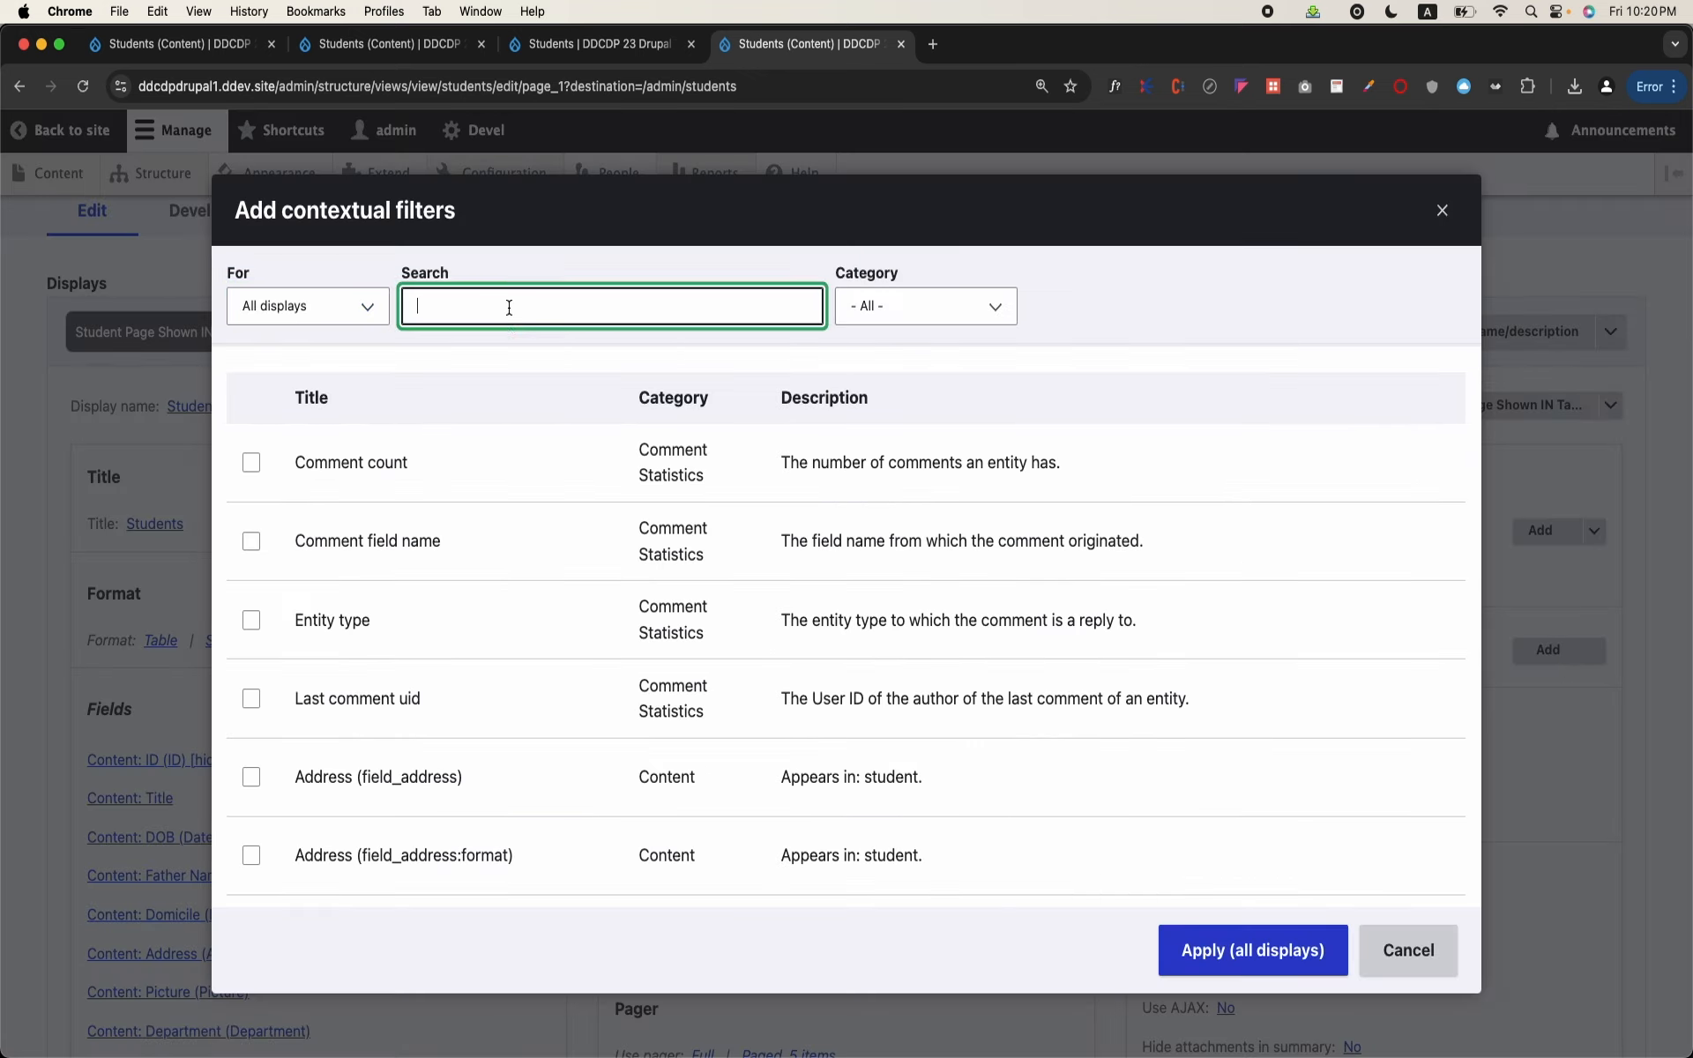
{"action": "type", "text": "id"}
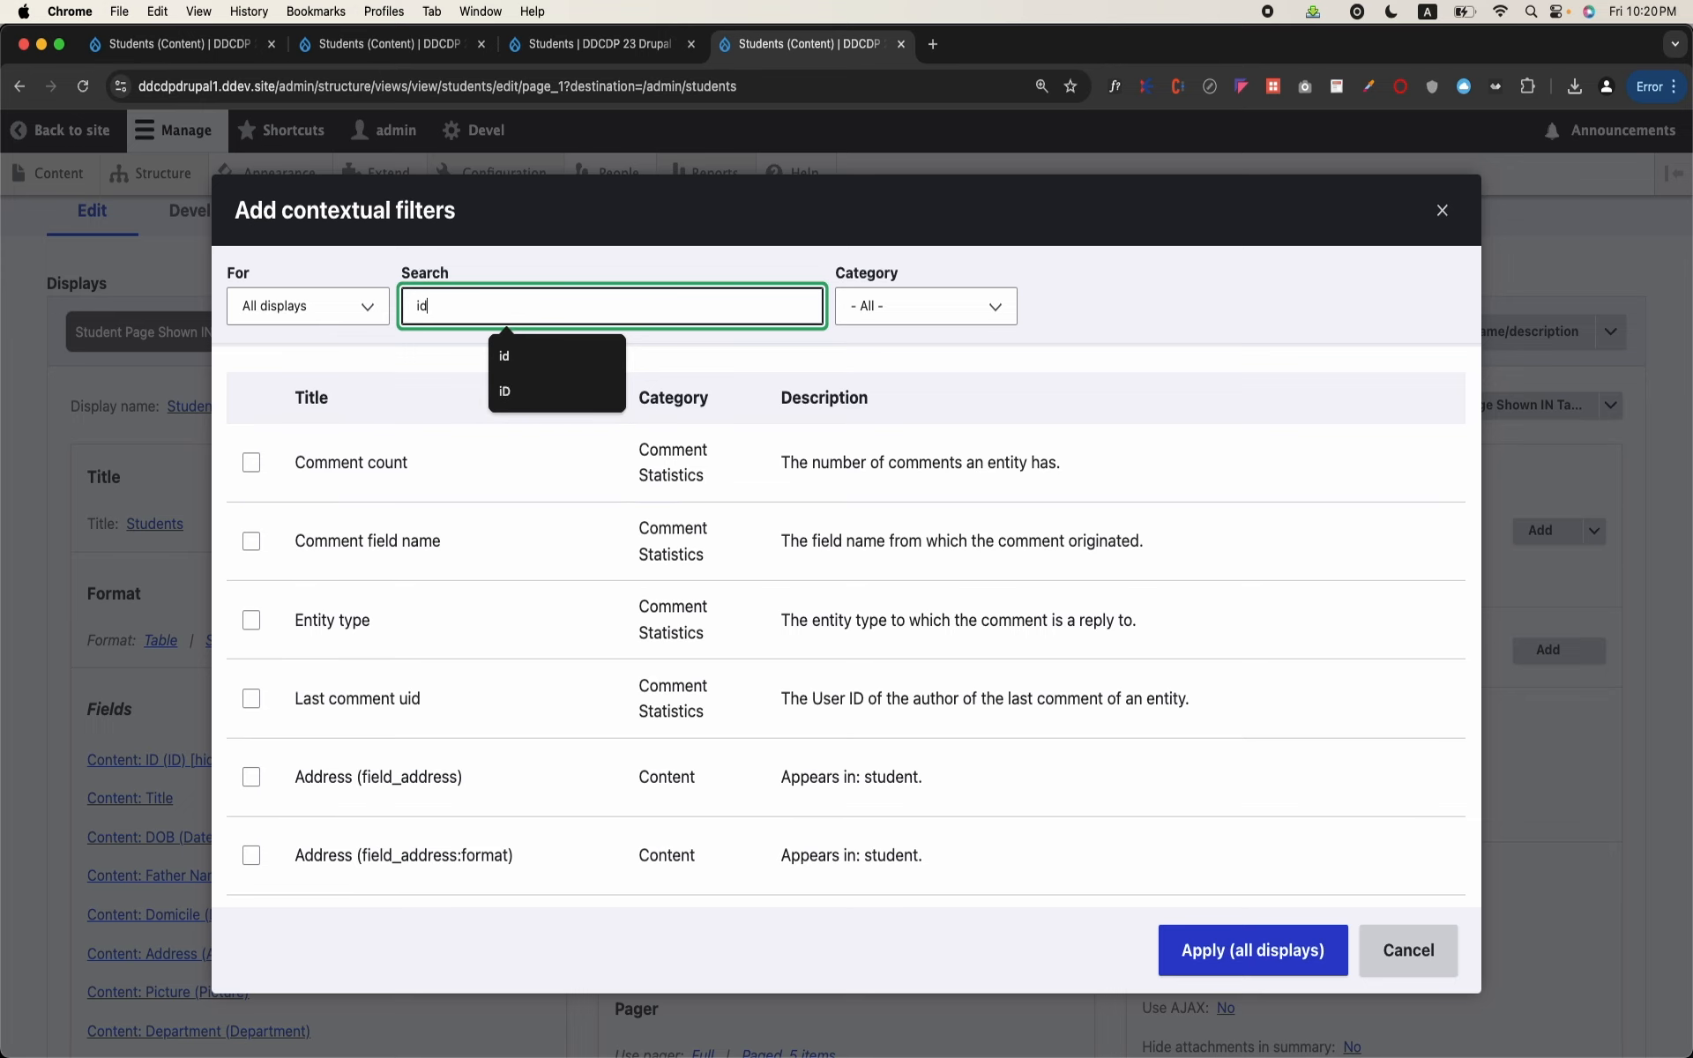
{"action": "left_click", "coordinate": [254, 775]}
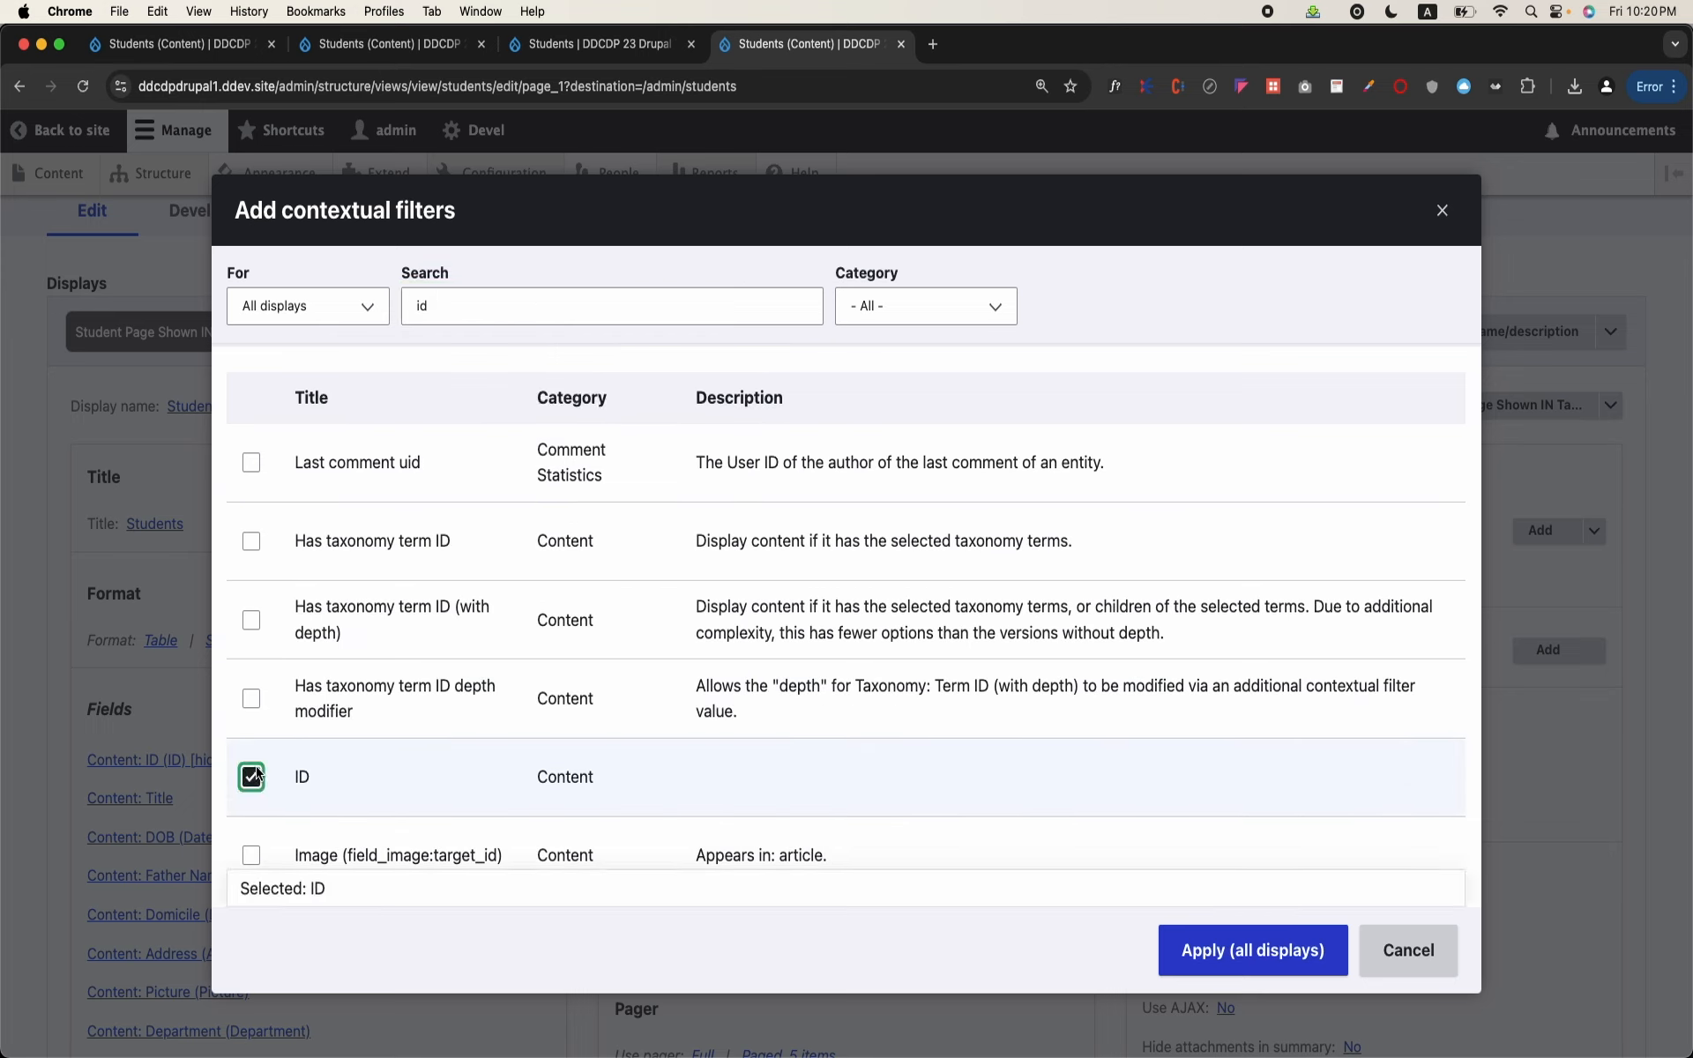
{"action": "left_click", "coordinate": [1250, 940]}
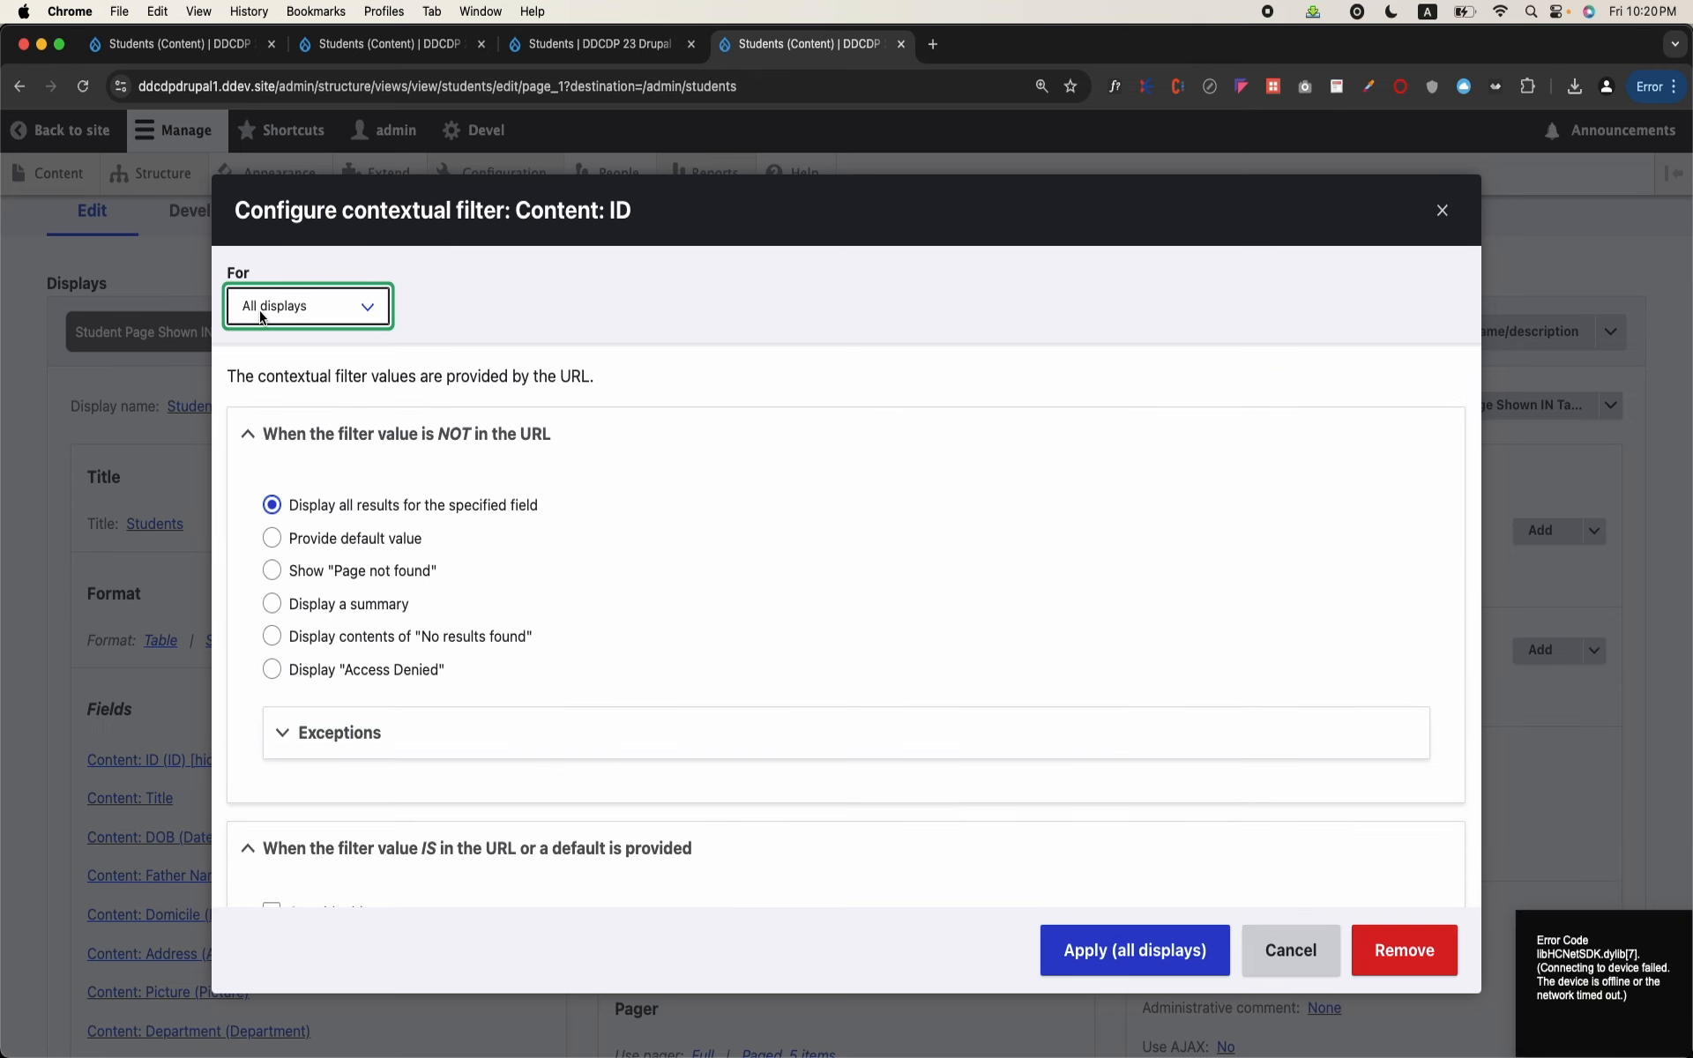
Step: Restrict the ID contextual filter to This page (override) and provide a default value of type Raw value from URL
{"action": "left_click", "coordinate": [311, 323]}
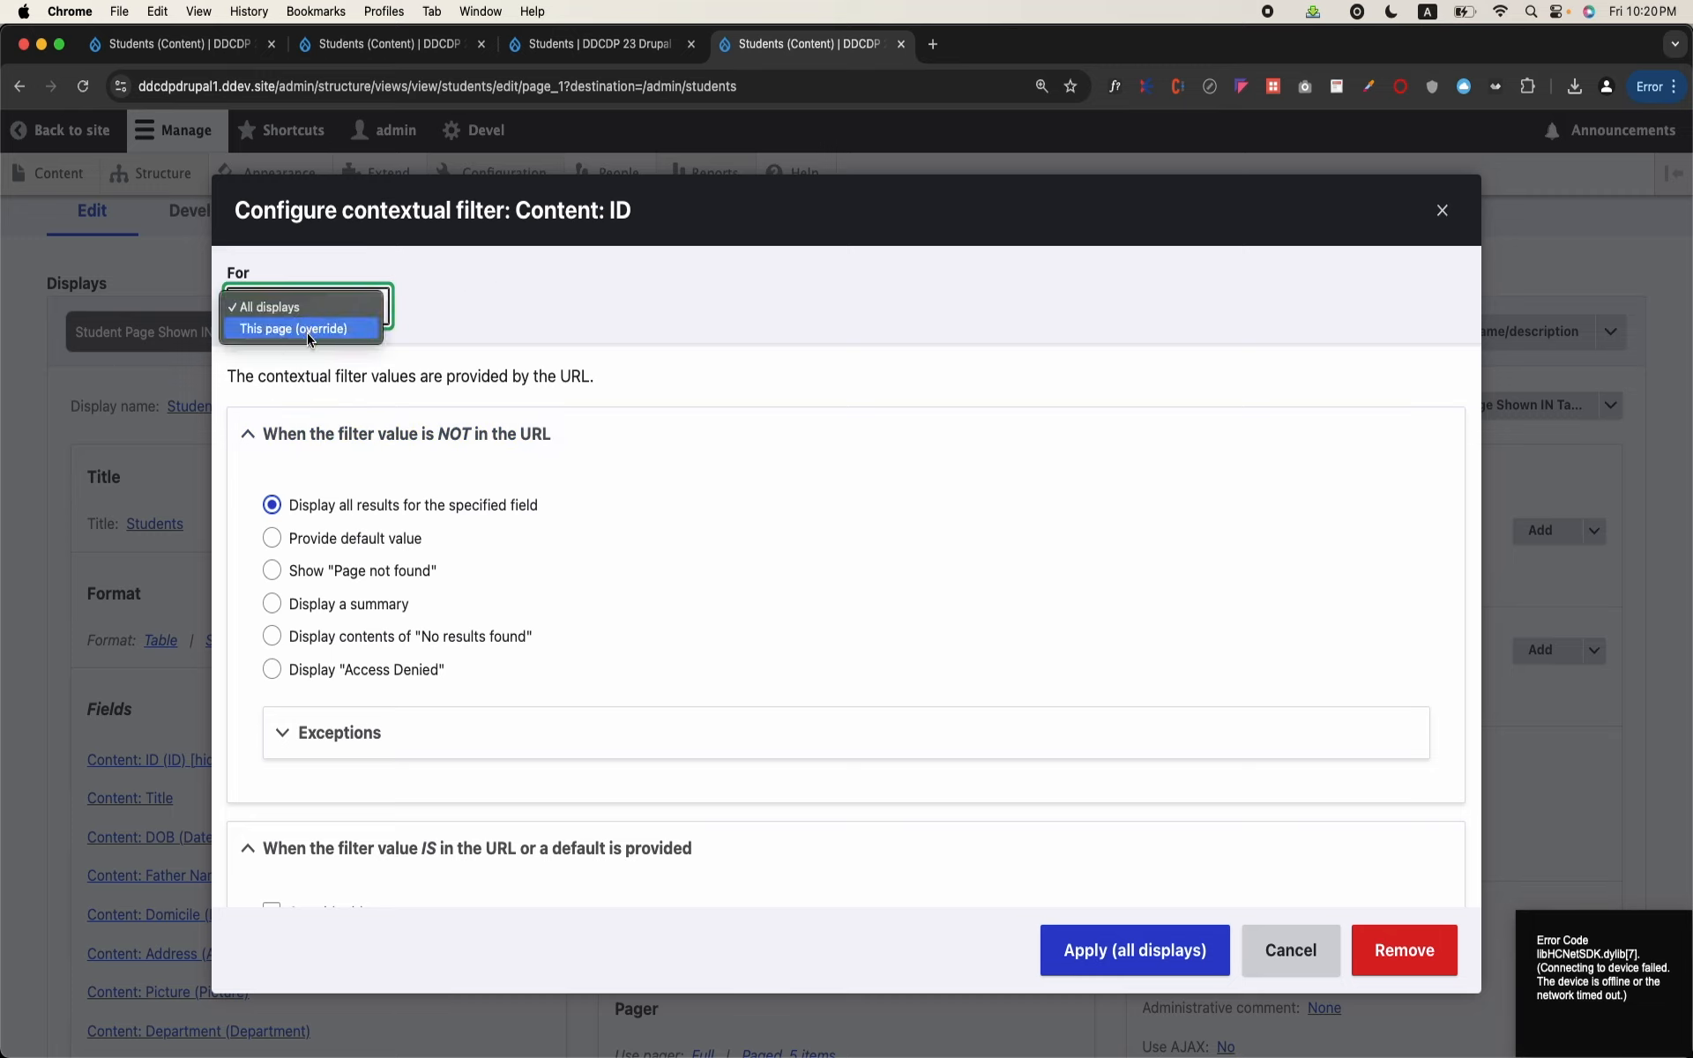
{"action": "left_click", "coordinate": [307, 328]}
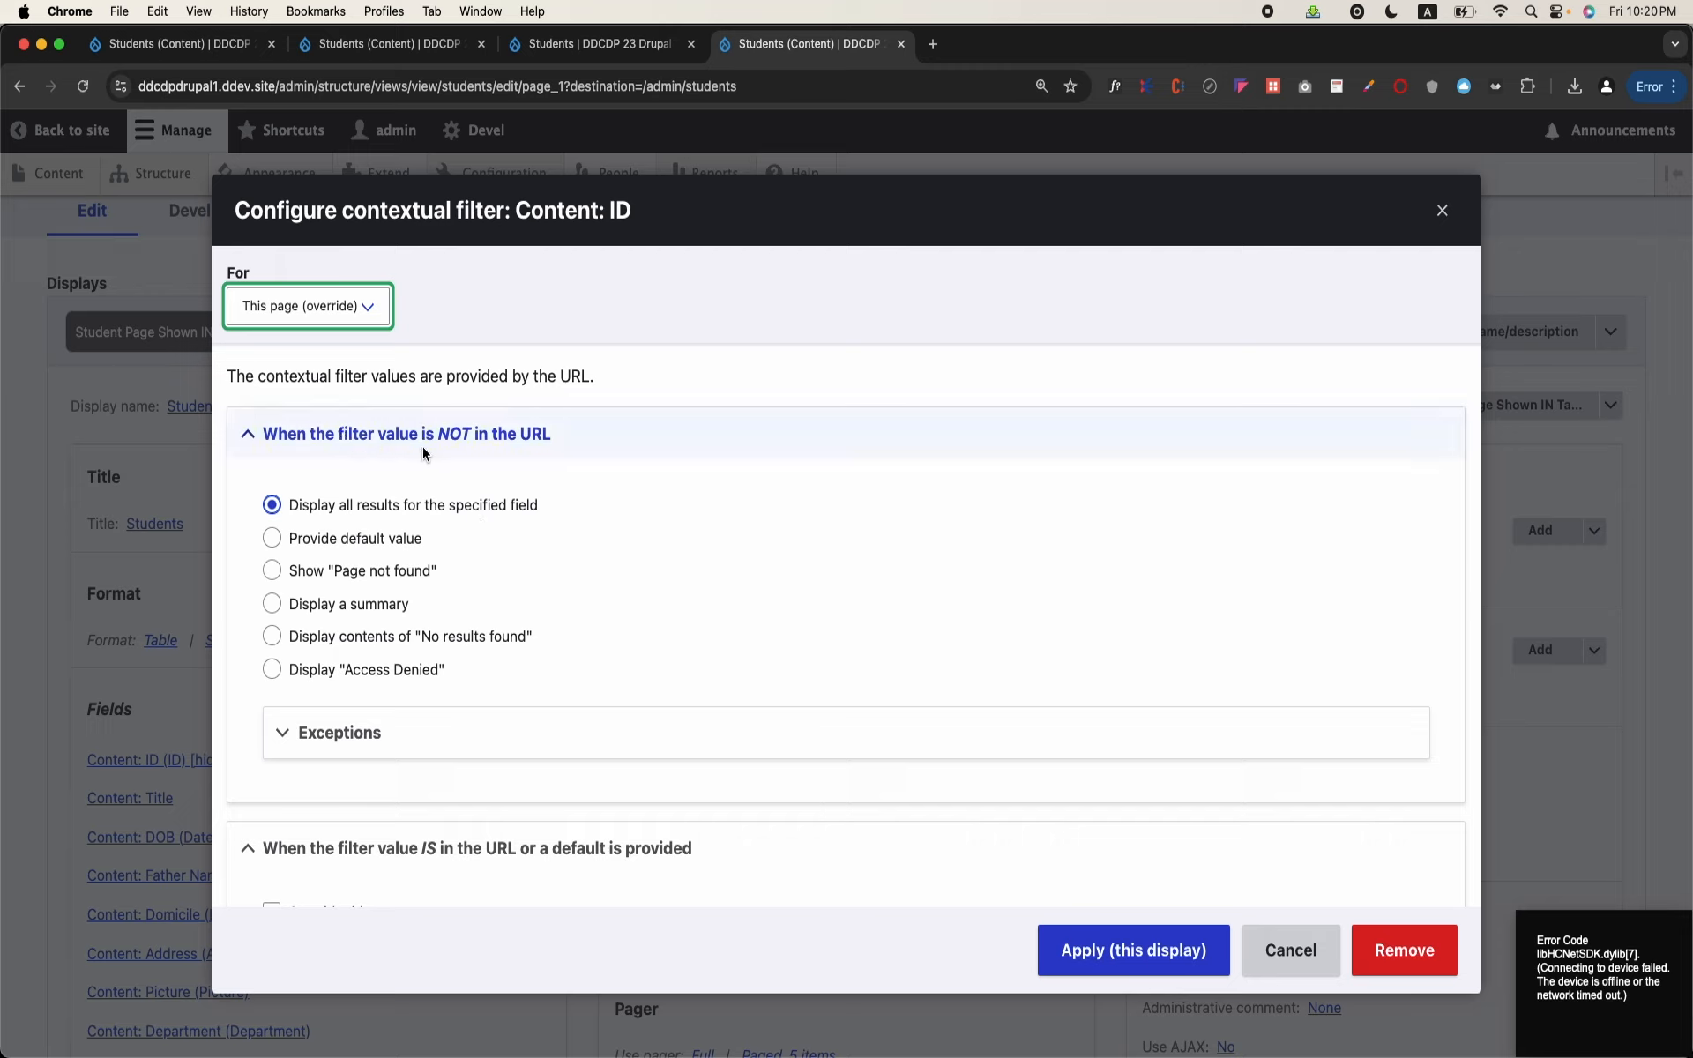
{"action": "left_click", "coordinate": [325, 540]}
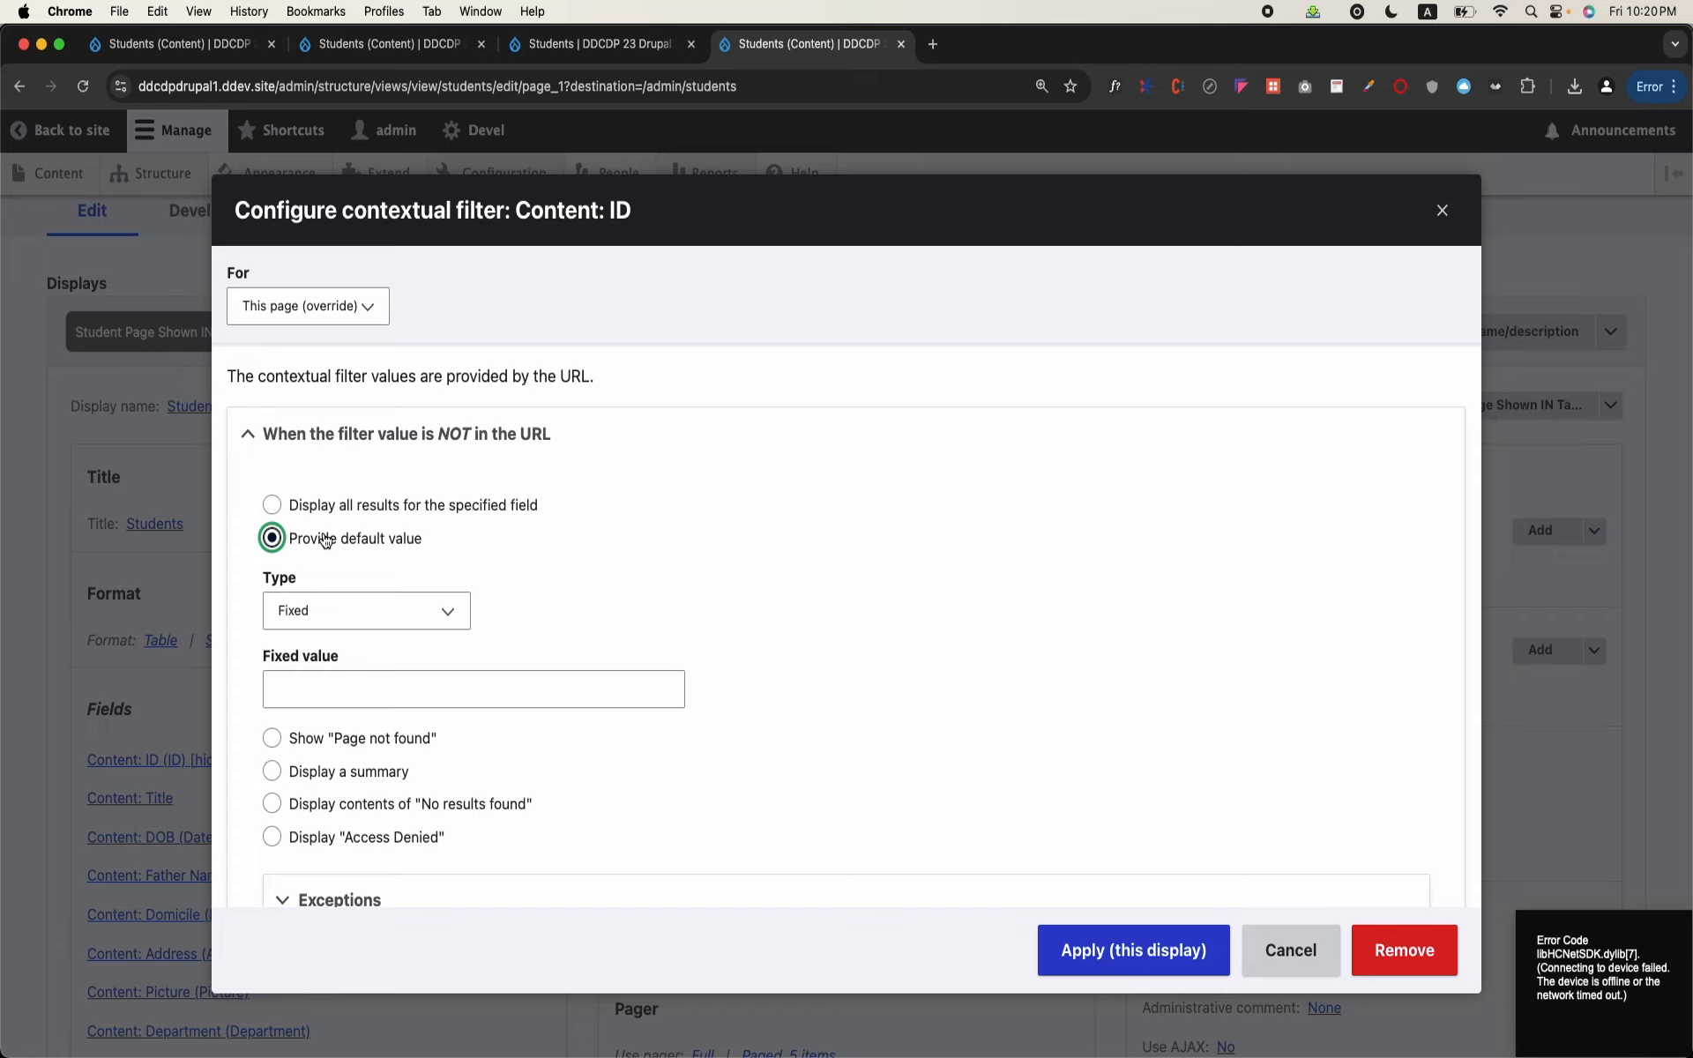
{"action": "left_click", "coordinate": [380, 605]}
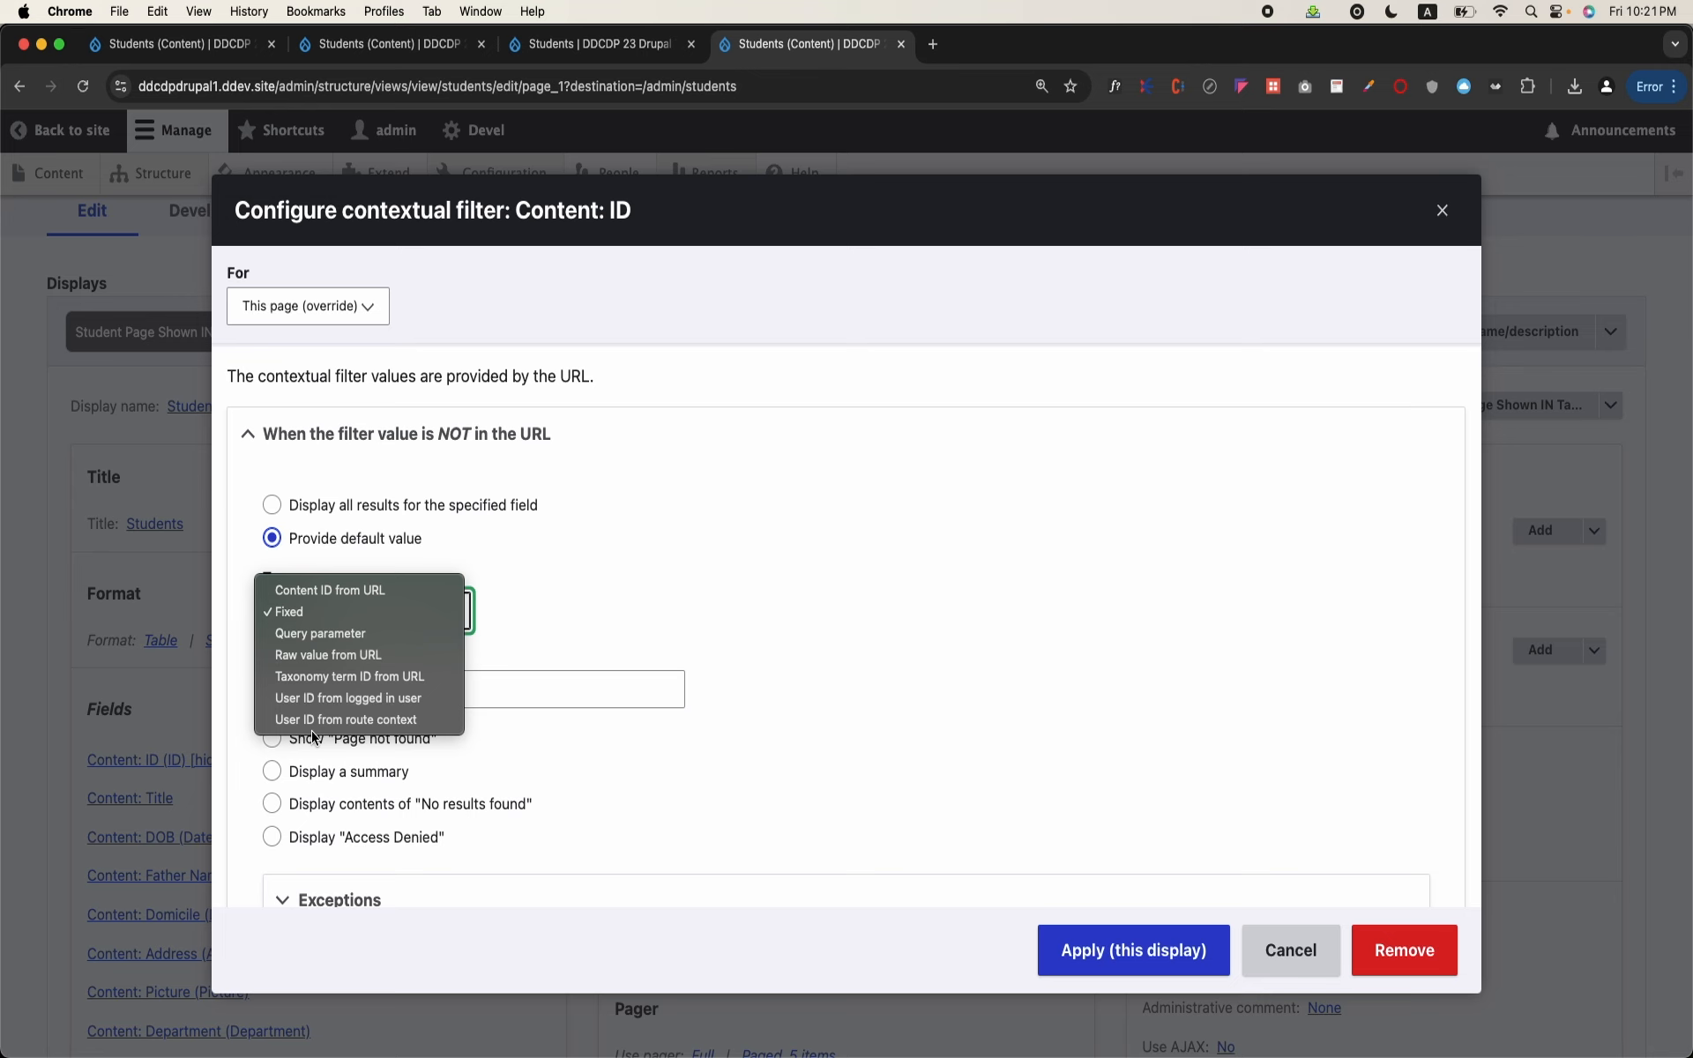
{"action": "key", "text": "super+equal"}
{"action": "key", "text": "super+equal"}
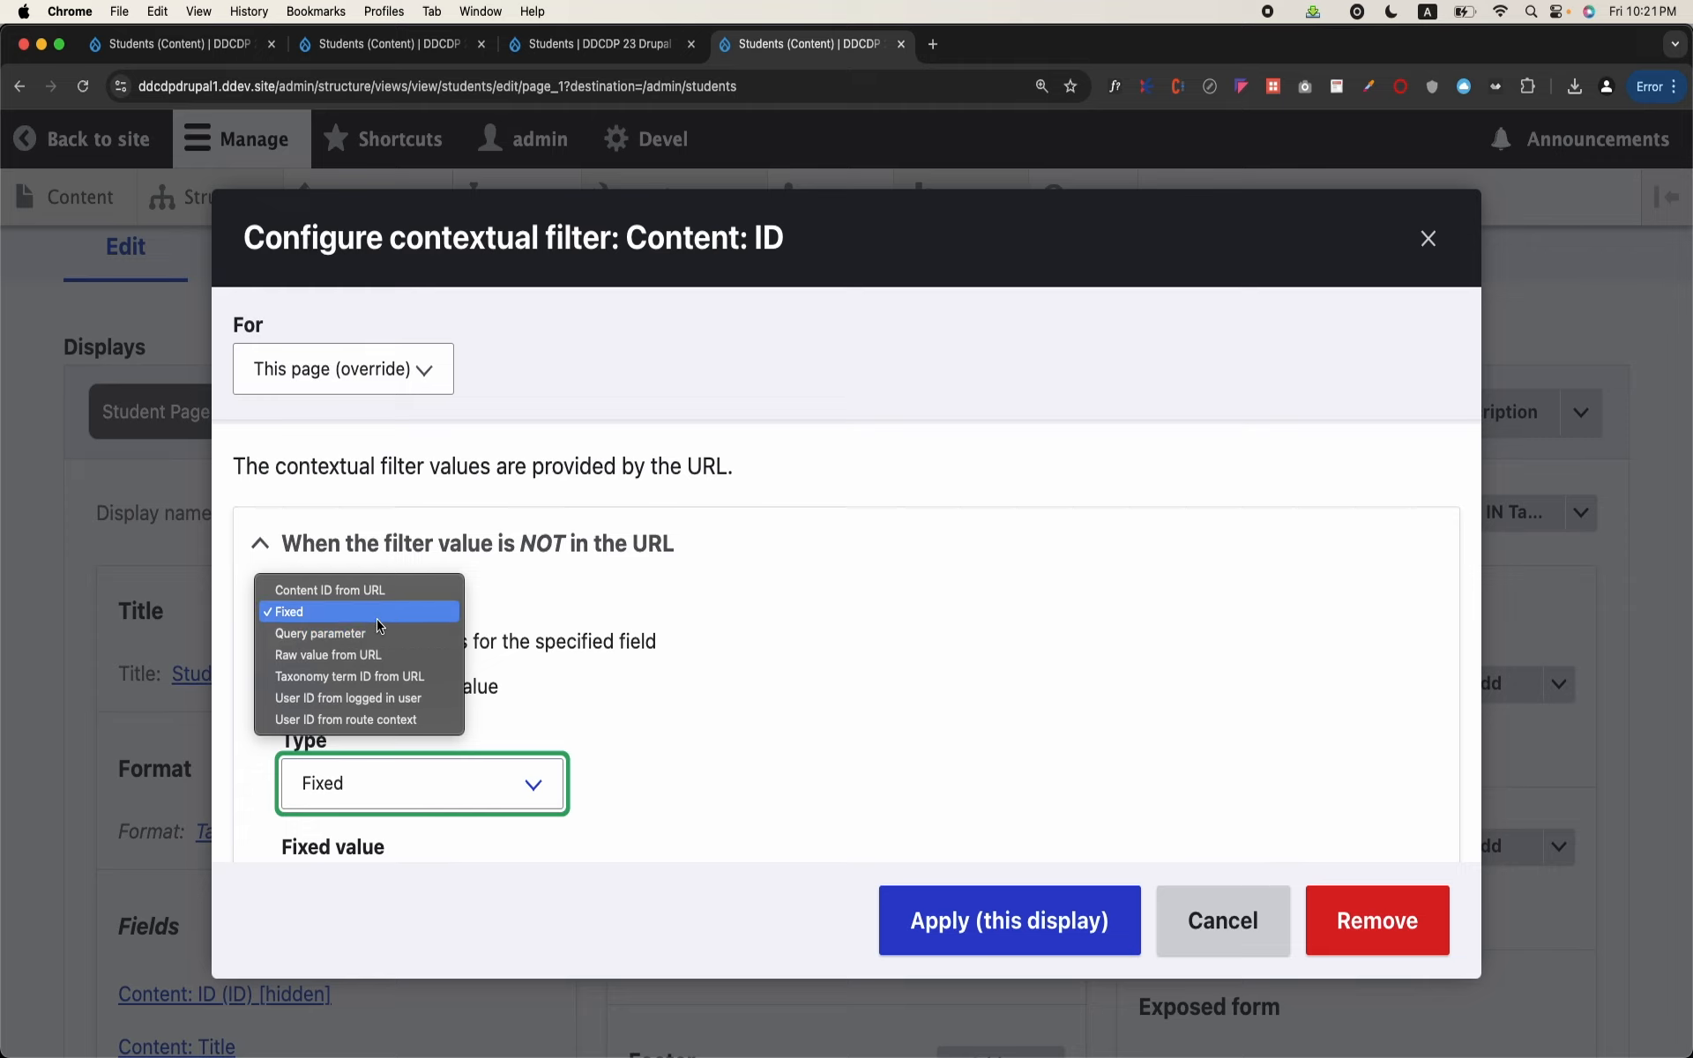
{"action": "left_click", "coordinate": [361, 654]}
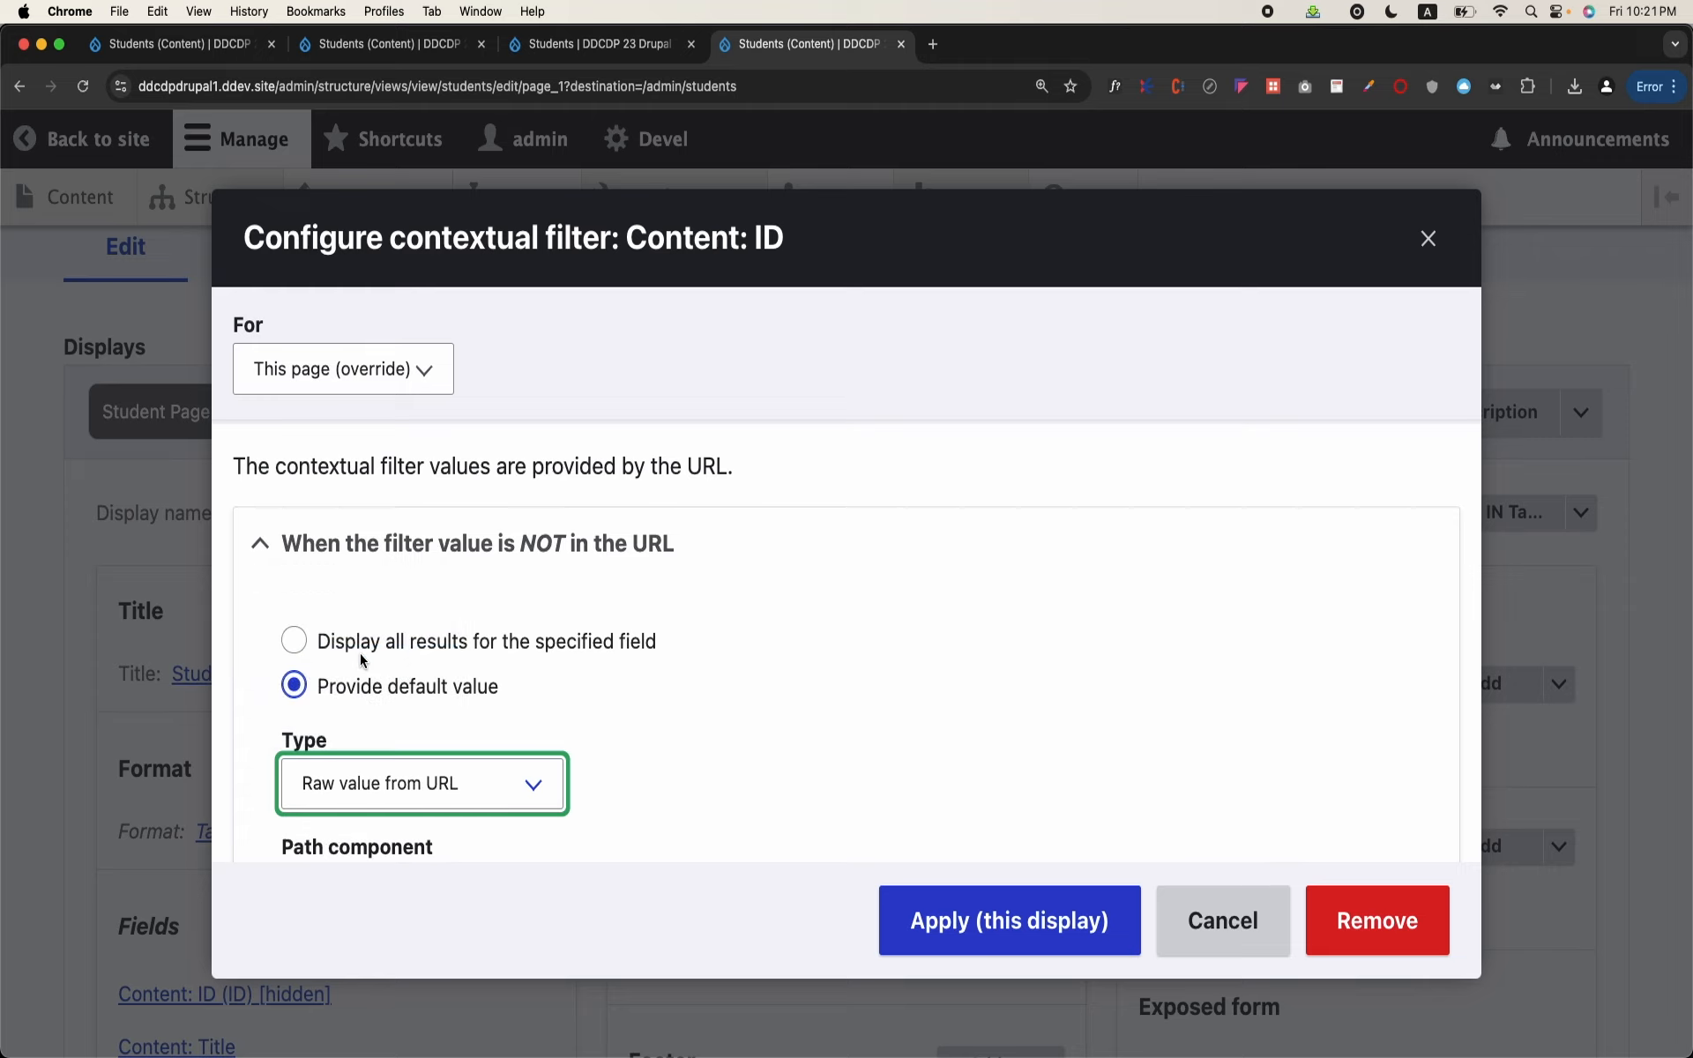
Step: Review the students page address in the other tabs and set the filter's Path component to 3
{"action": "scroll", "coordinate": [634, 641], "scroll_direction": "down", "scroll_amount": 3}
{"action": "scroll", "coordinate": [635, 641], "scroll_direction": "down", "scroll_amount": 1}
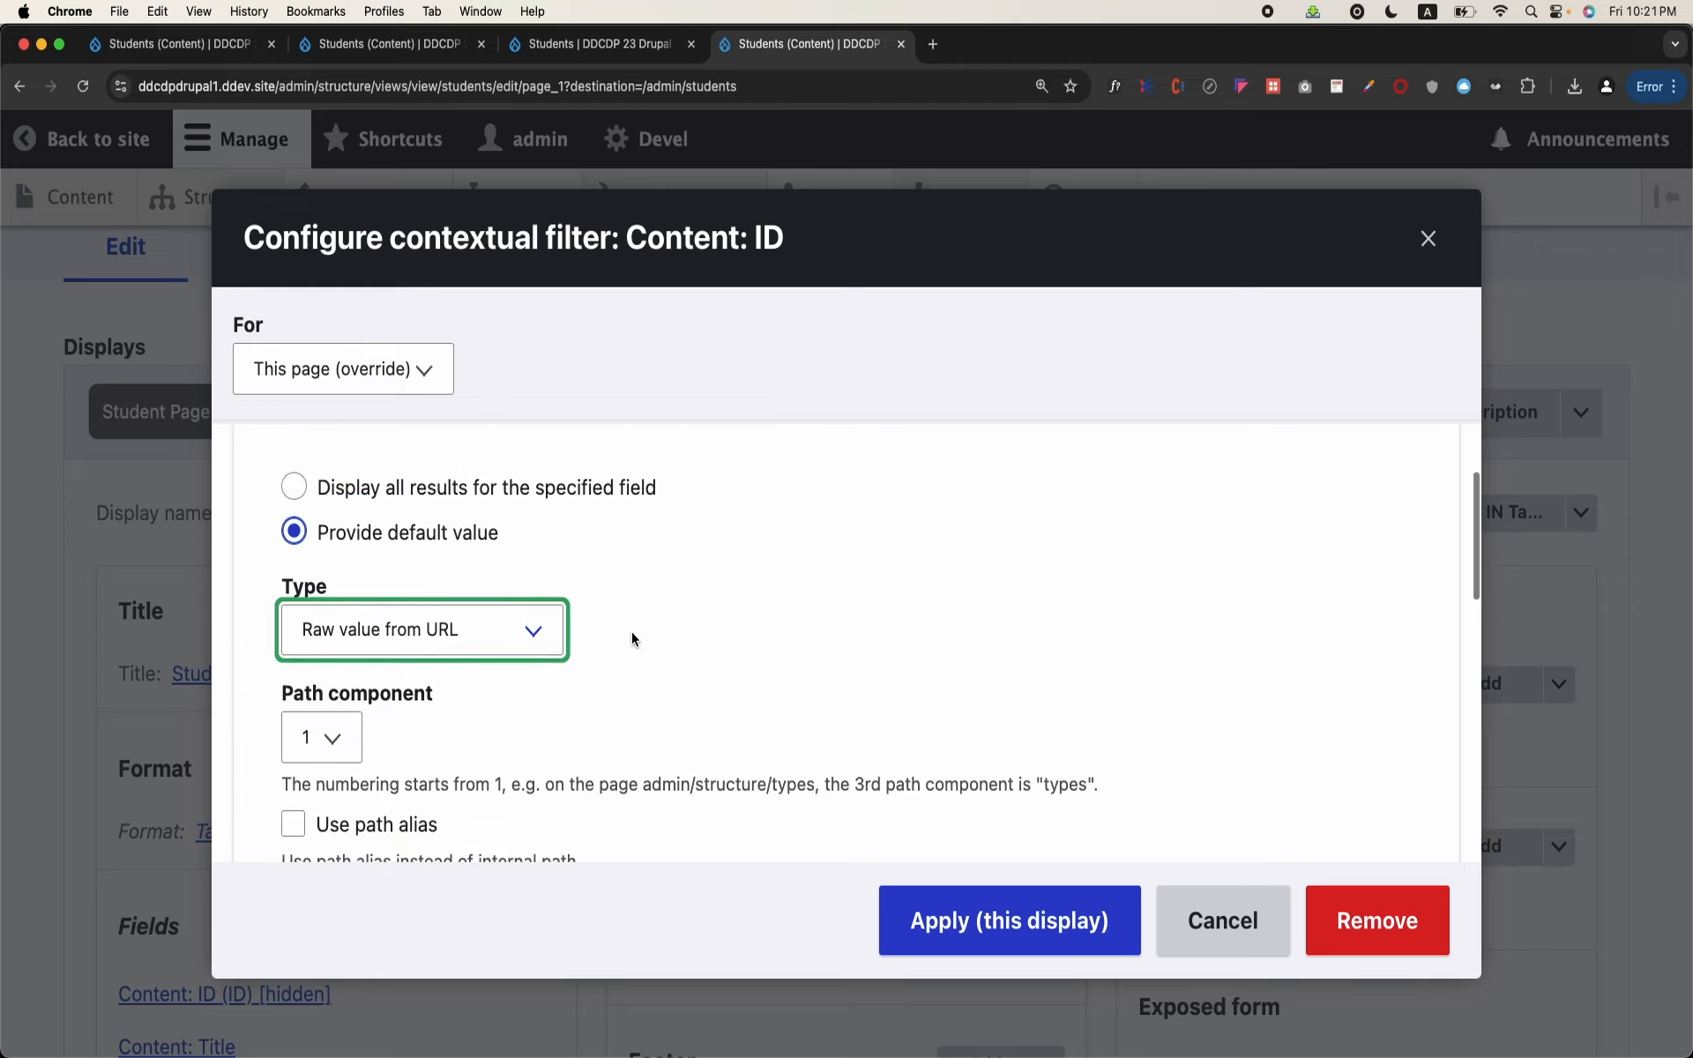
{"action": "left_click", "coordinate": [531, 44]}
{"action": "left_click", "coordinate": [413, 46]}
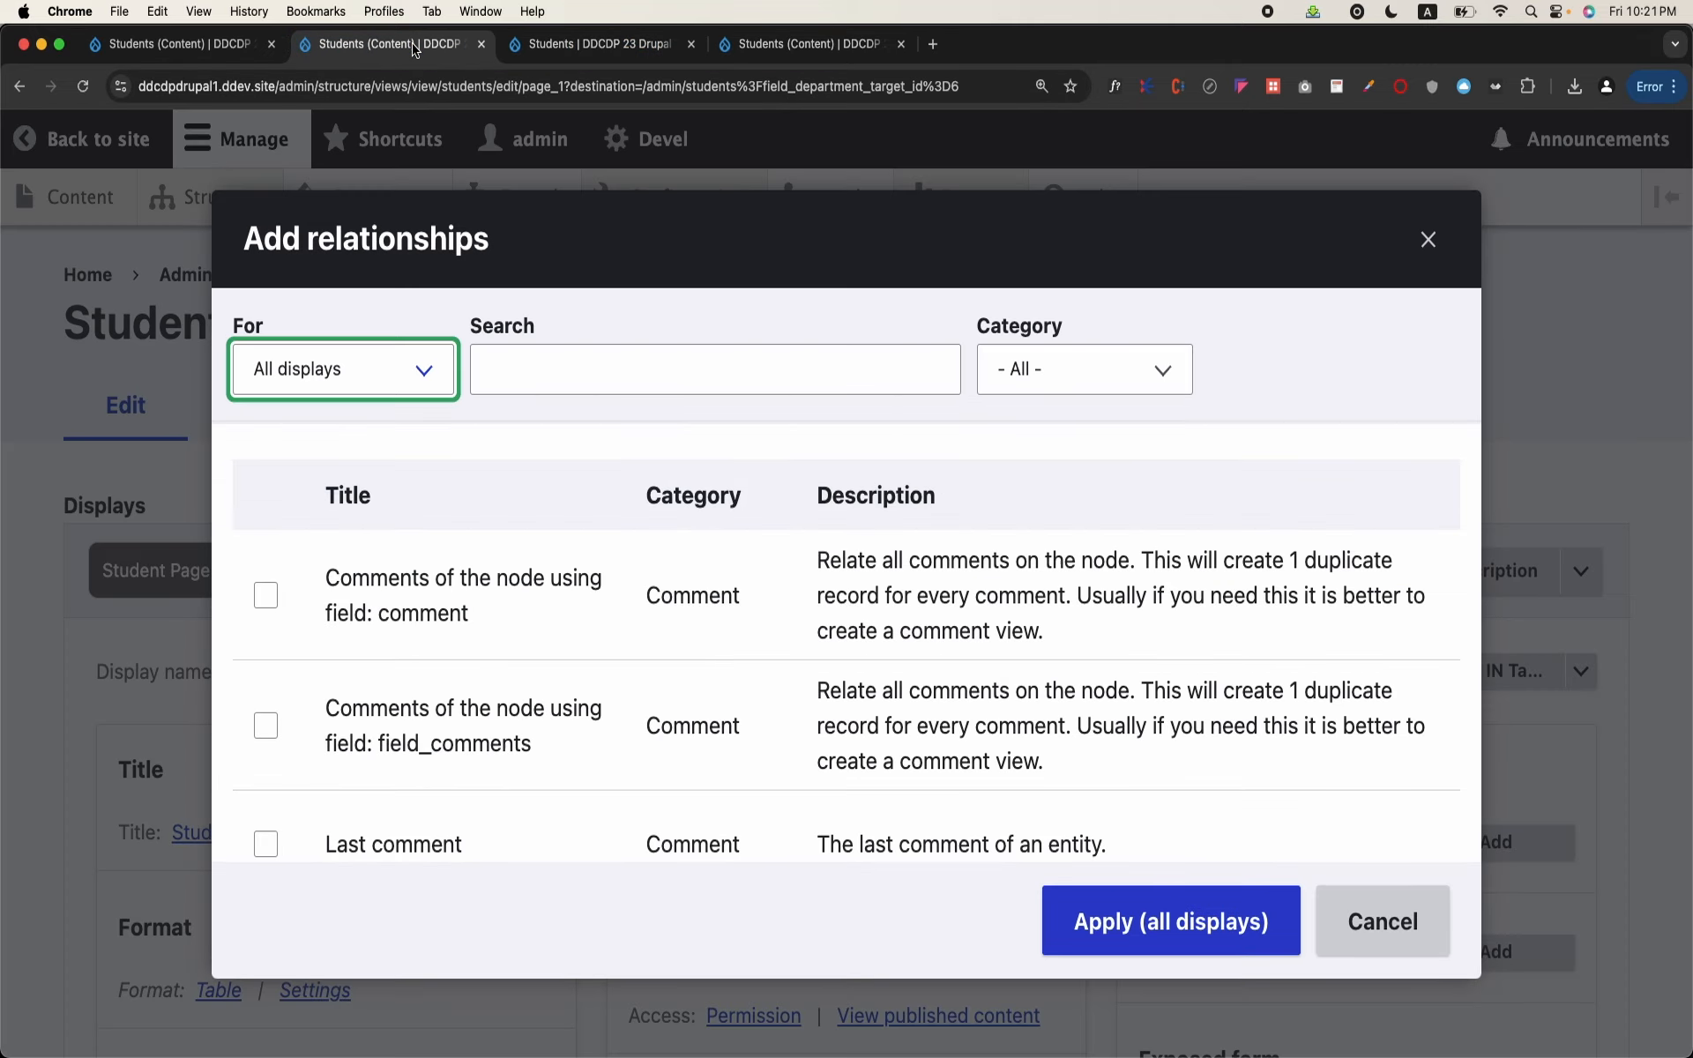
{"action": "left_click", "coordinate": [569, 45]}
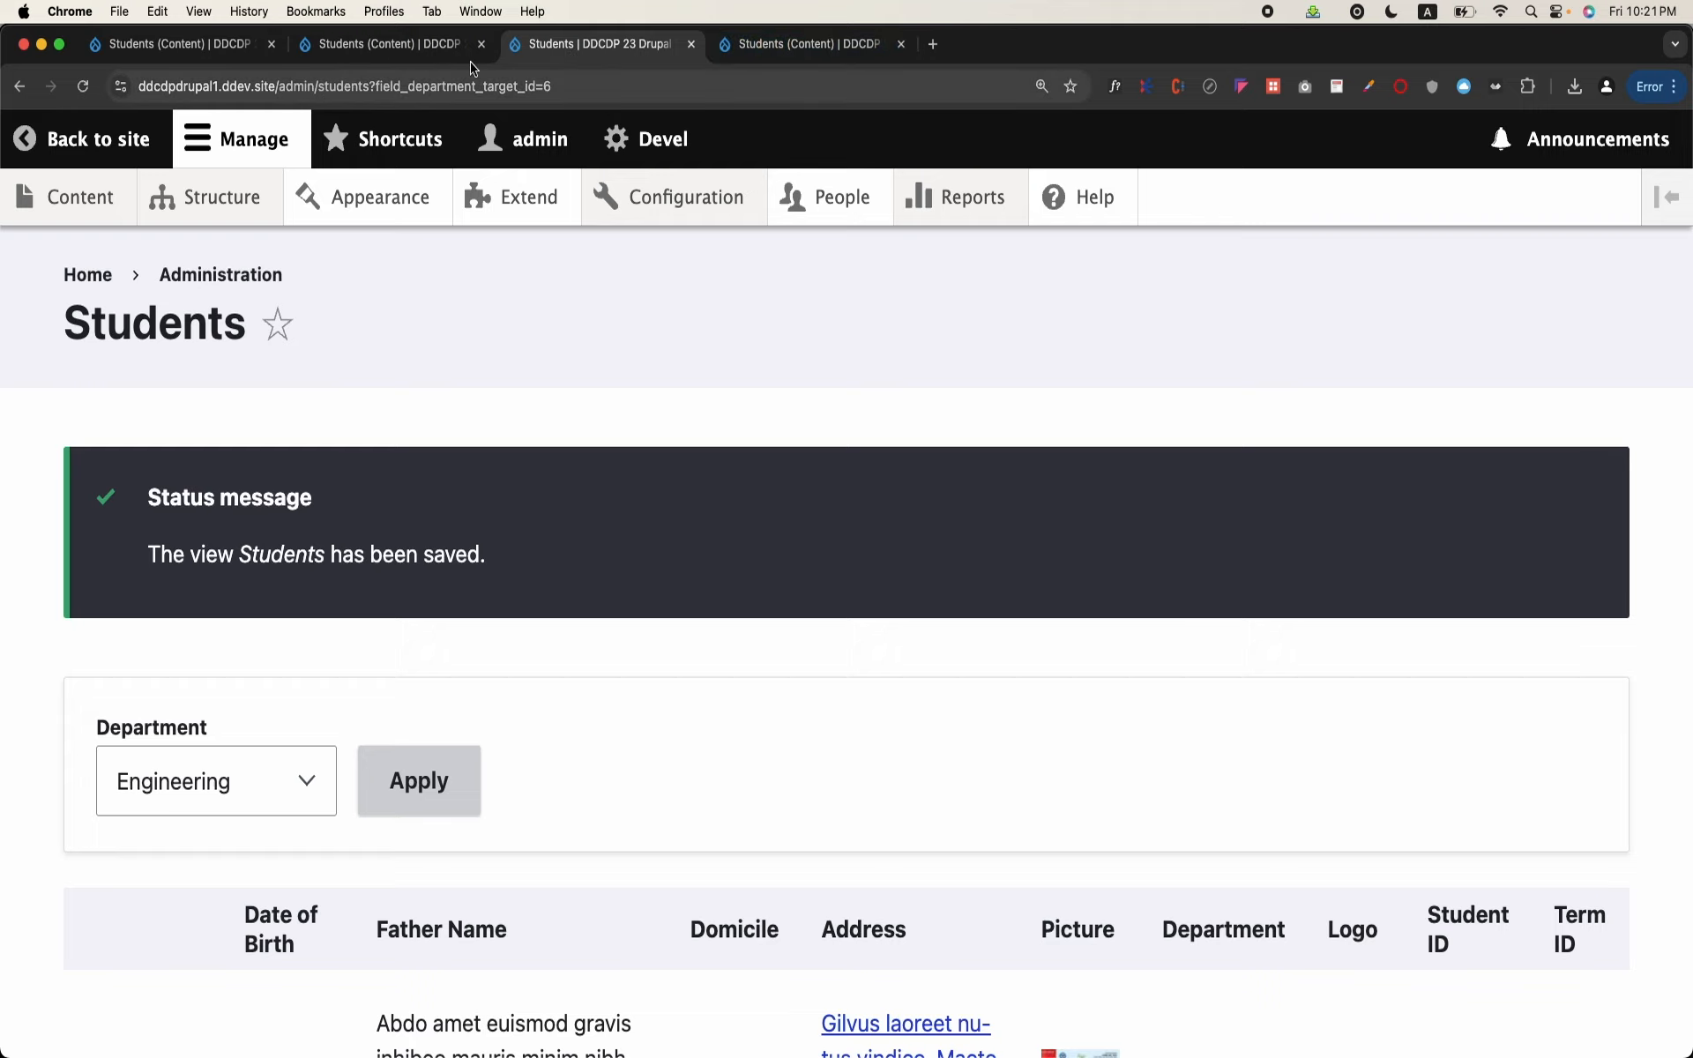
{"action": "left_click", "coordinate": [787, 40]}
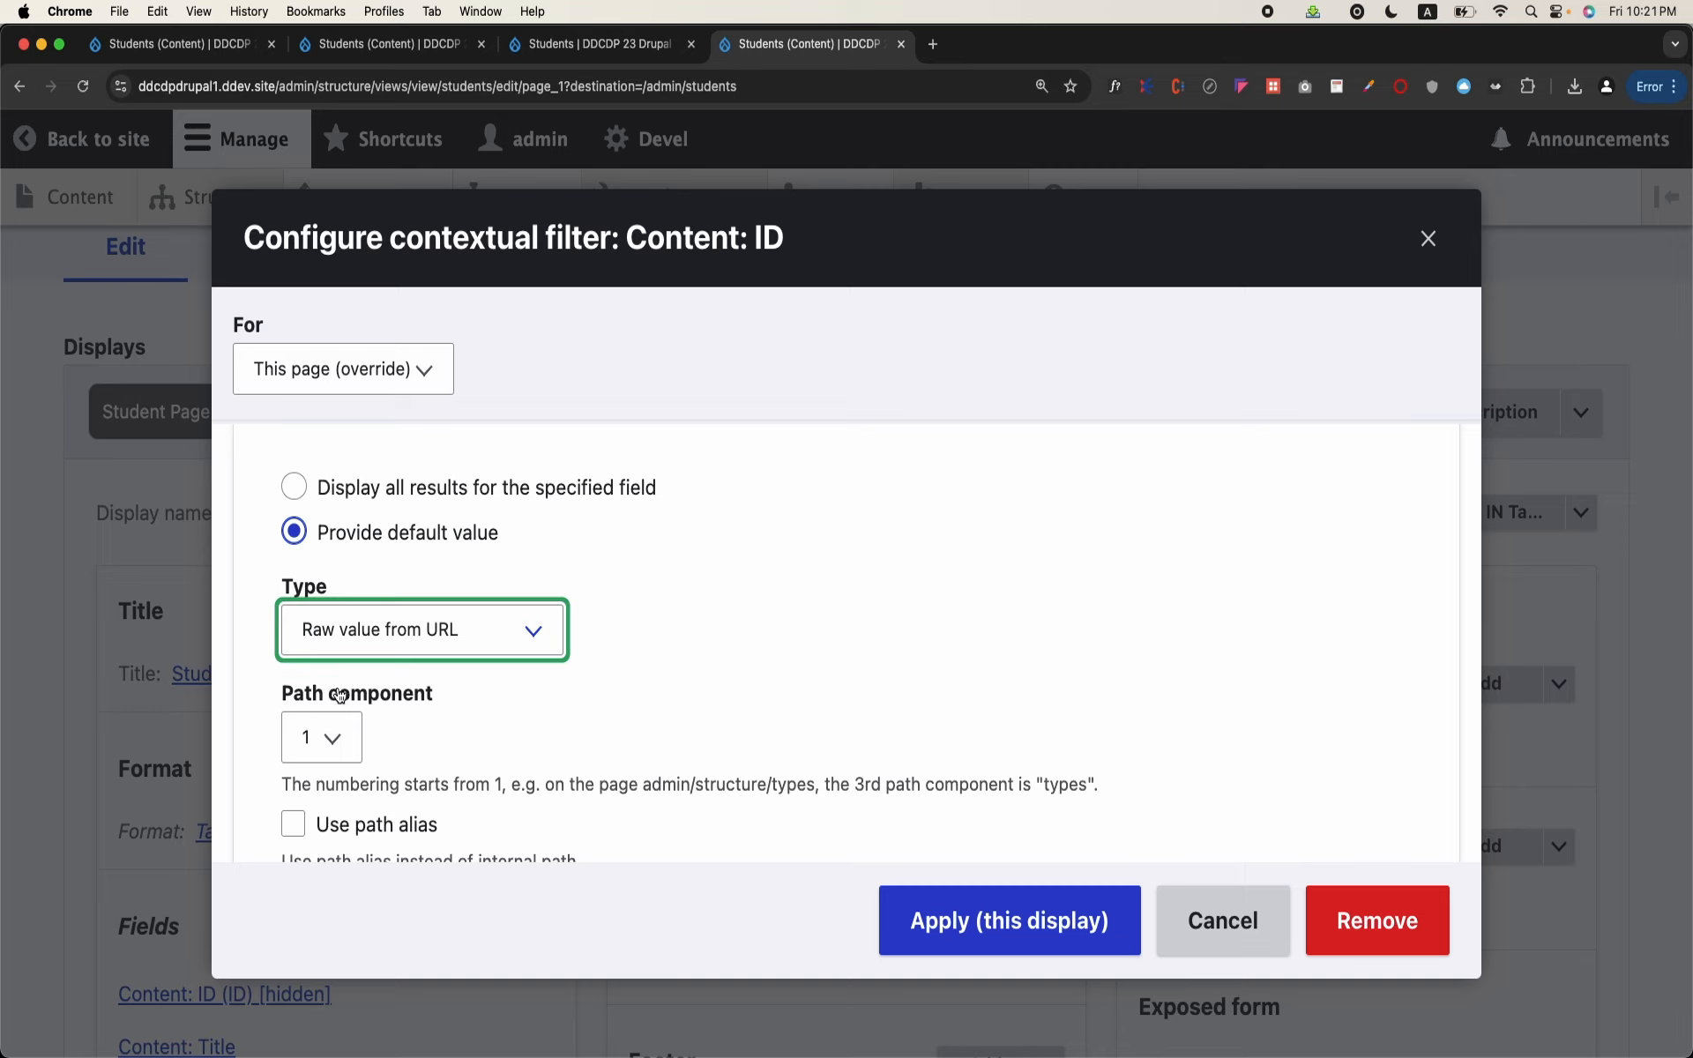
{"action": "left_click", "coordinate": [324, 745]}
{"action": "left_click", "coordinate": [304, 793]}
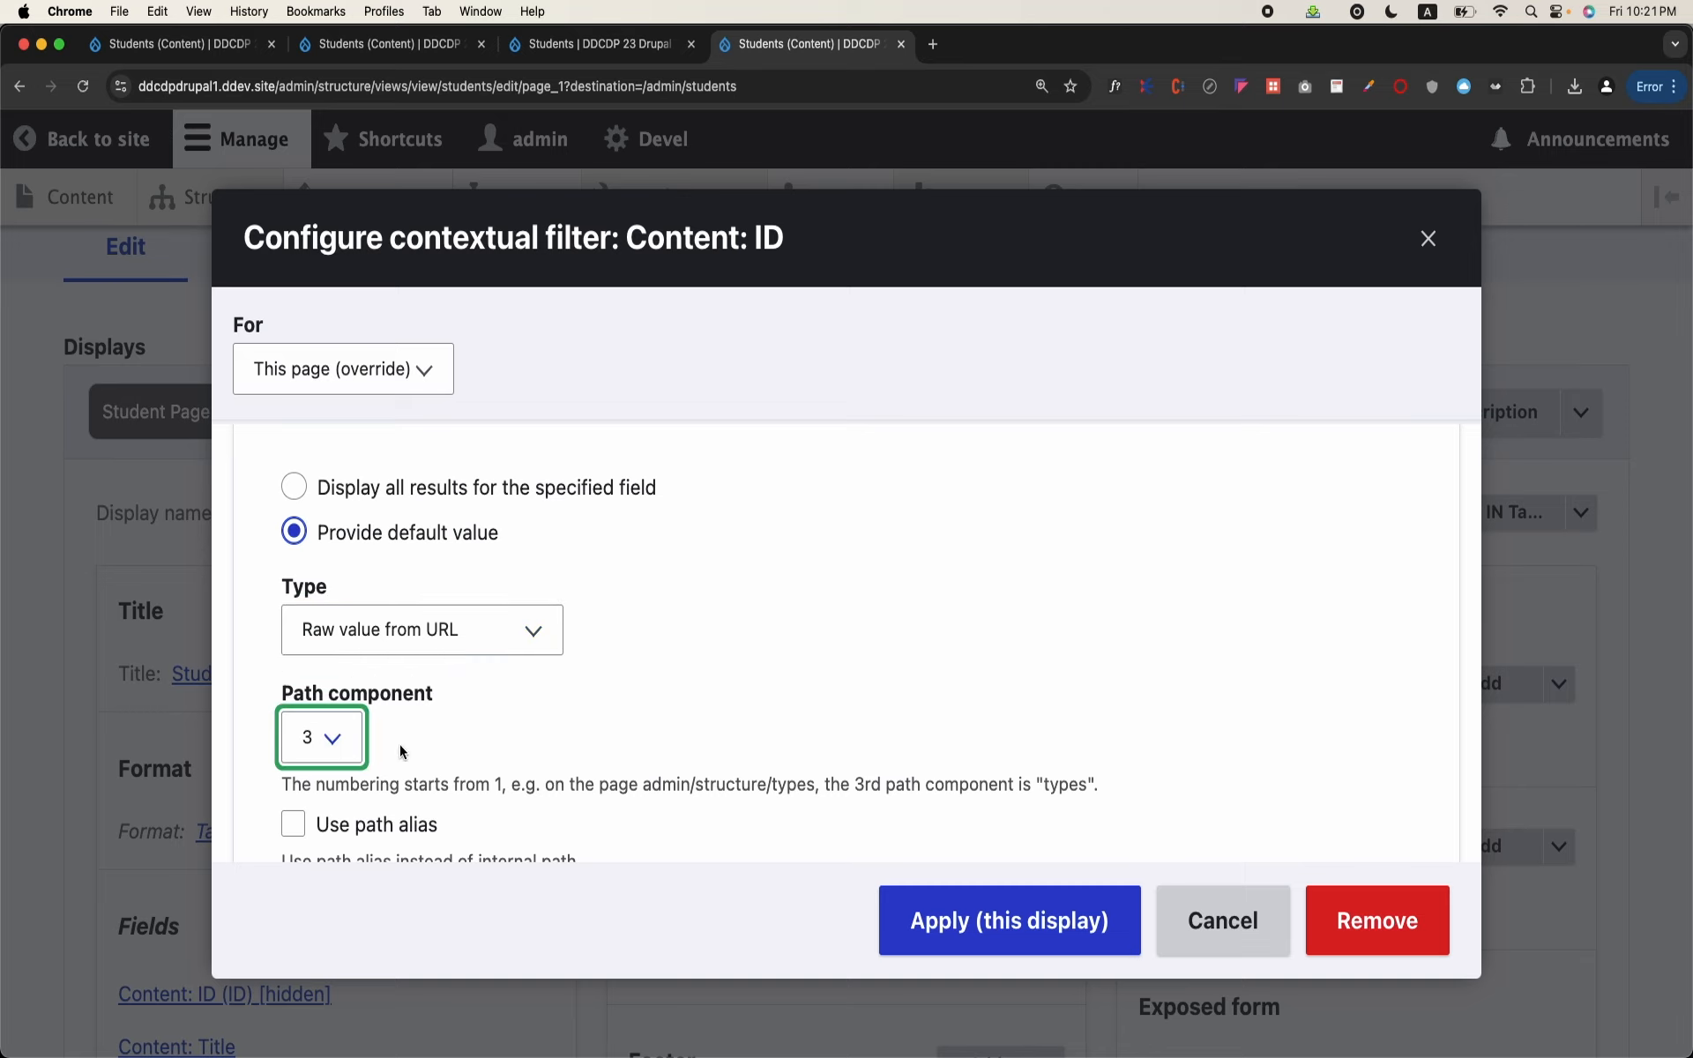
Step: Review the remaining contextual filter options, apply the filter to this display, and check the view's preview
{"action": "scroll", "coordinate": [399, 745], "scroll_direction": "down", "scroll_amount": 3}
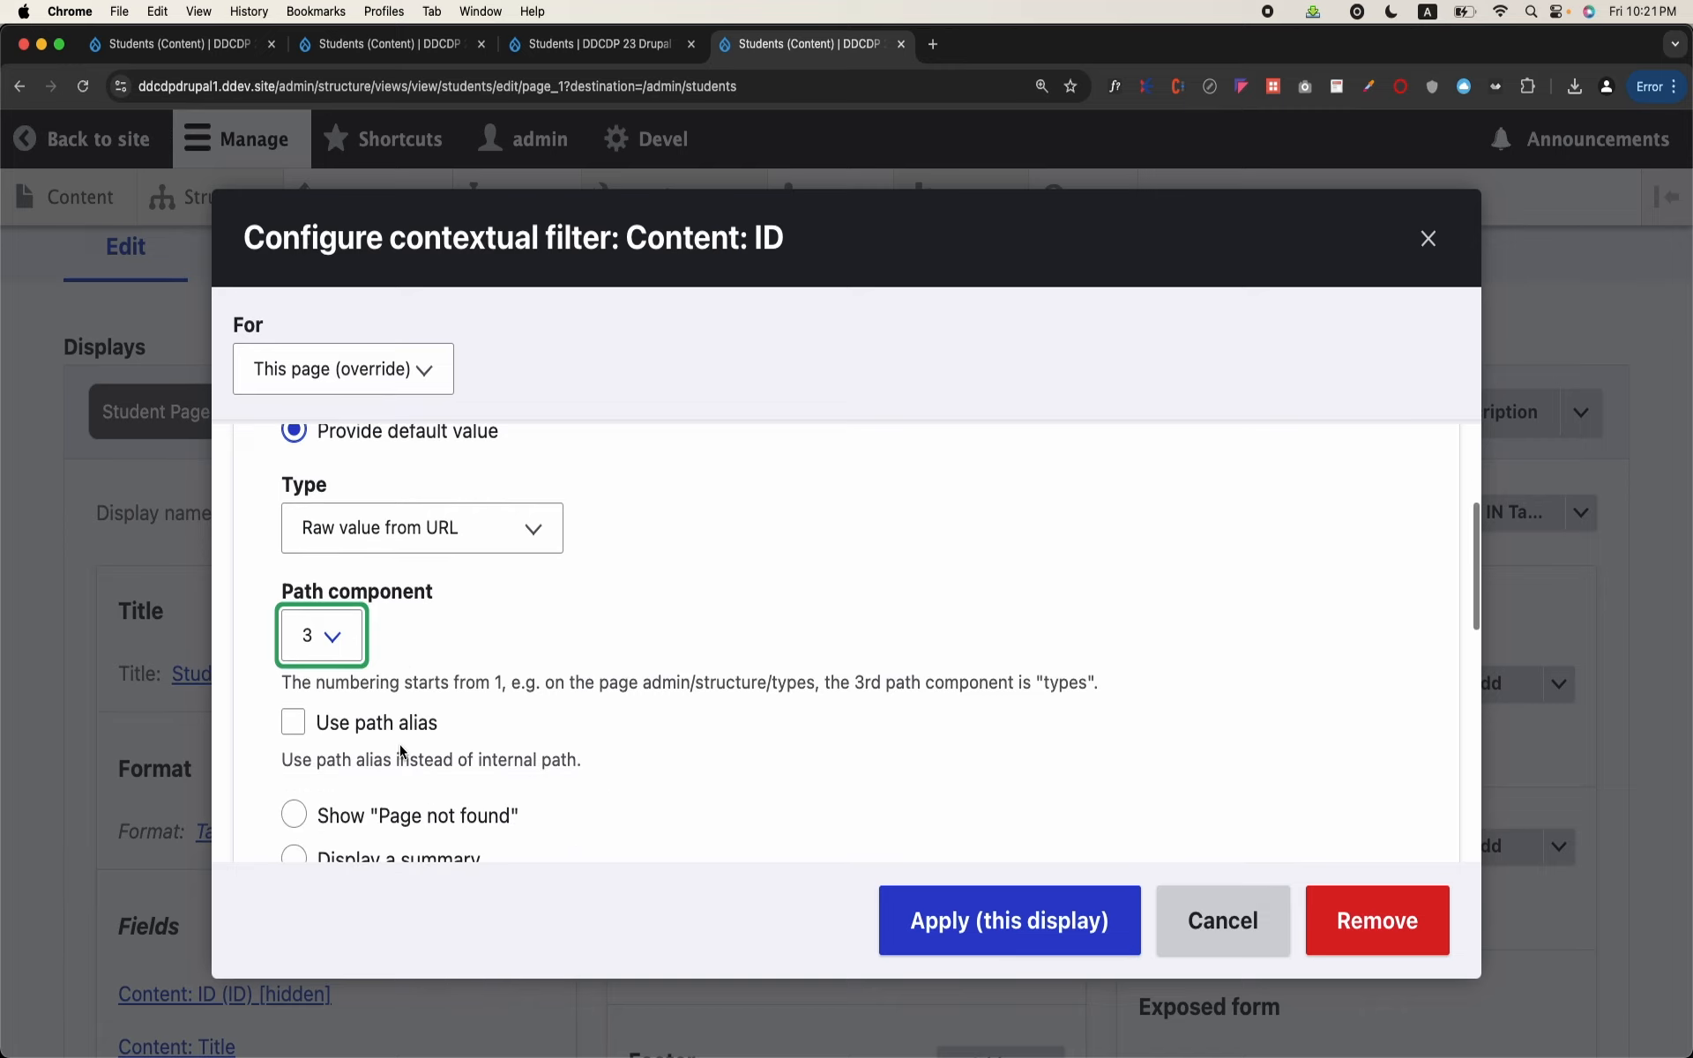
{"action": "scroll", "coordinate": [400, 748], "scroll_direction": "up", "scroll_amount": 5}
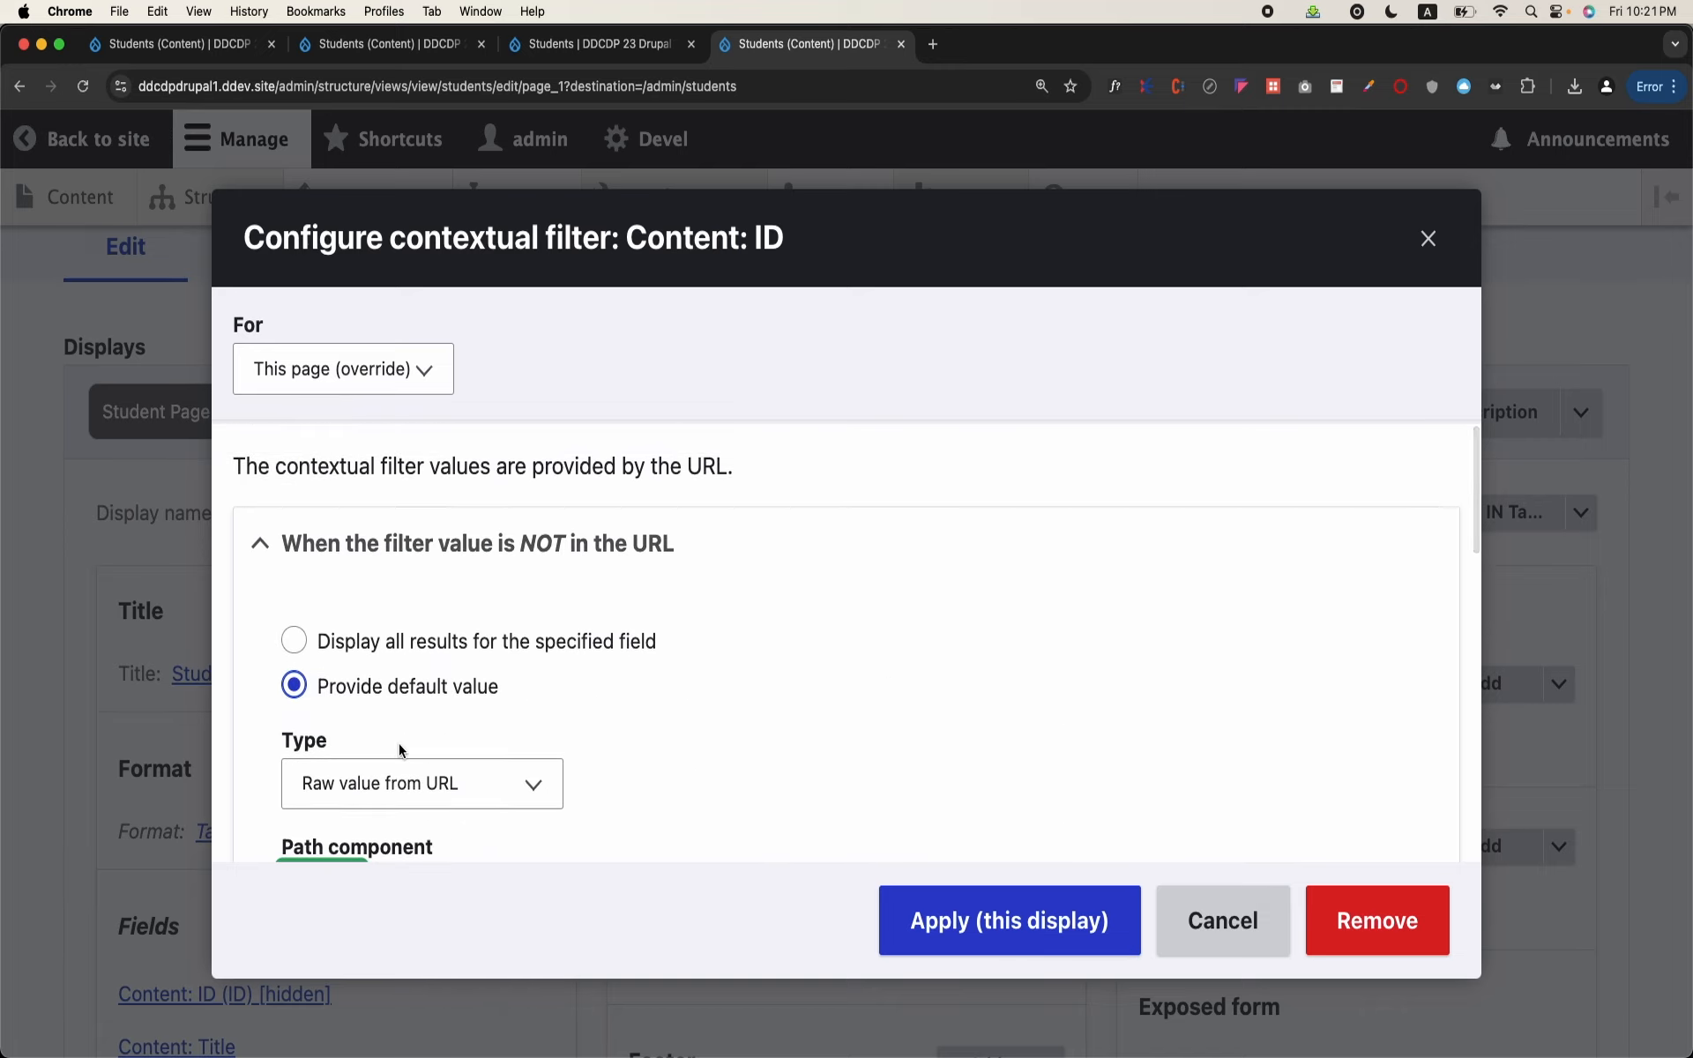
{"action": "scroll", "coordinate": [399, 749], "scroll_direction": "down", "scroll_amount": 2}
{"action": "scroll", "coordinate": [408, 688], "scroll_direction": "down", "scroll_amount": 5}
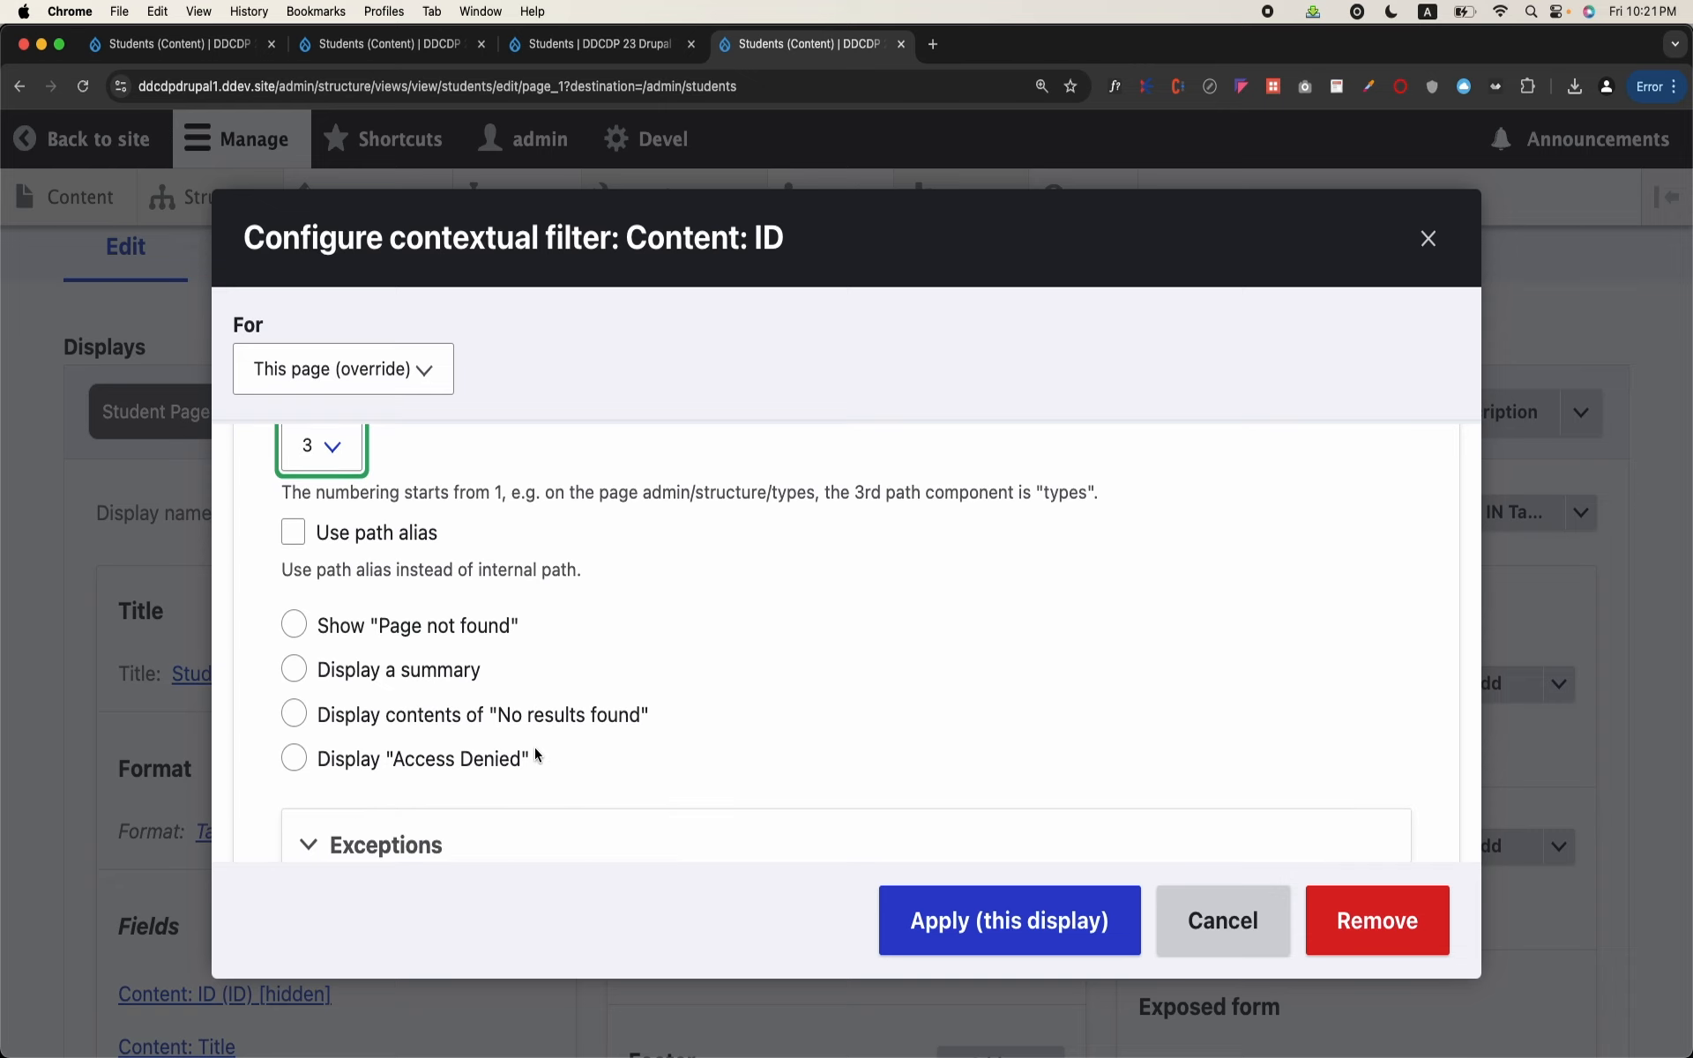
{"action": "left_click", "coordinate": [934, 920]}
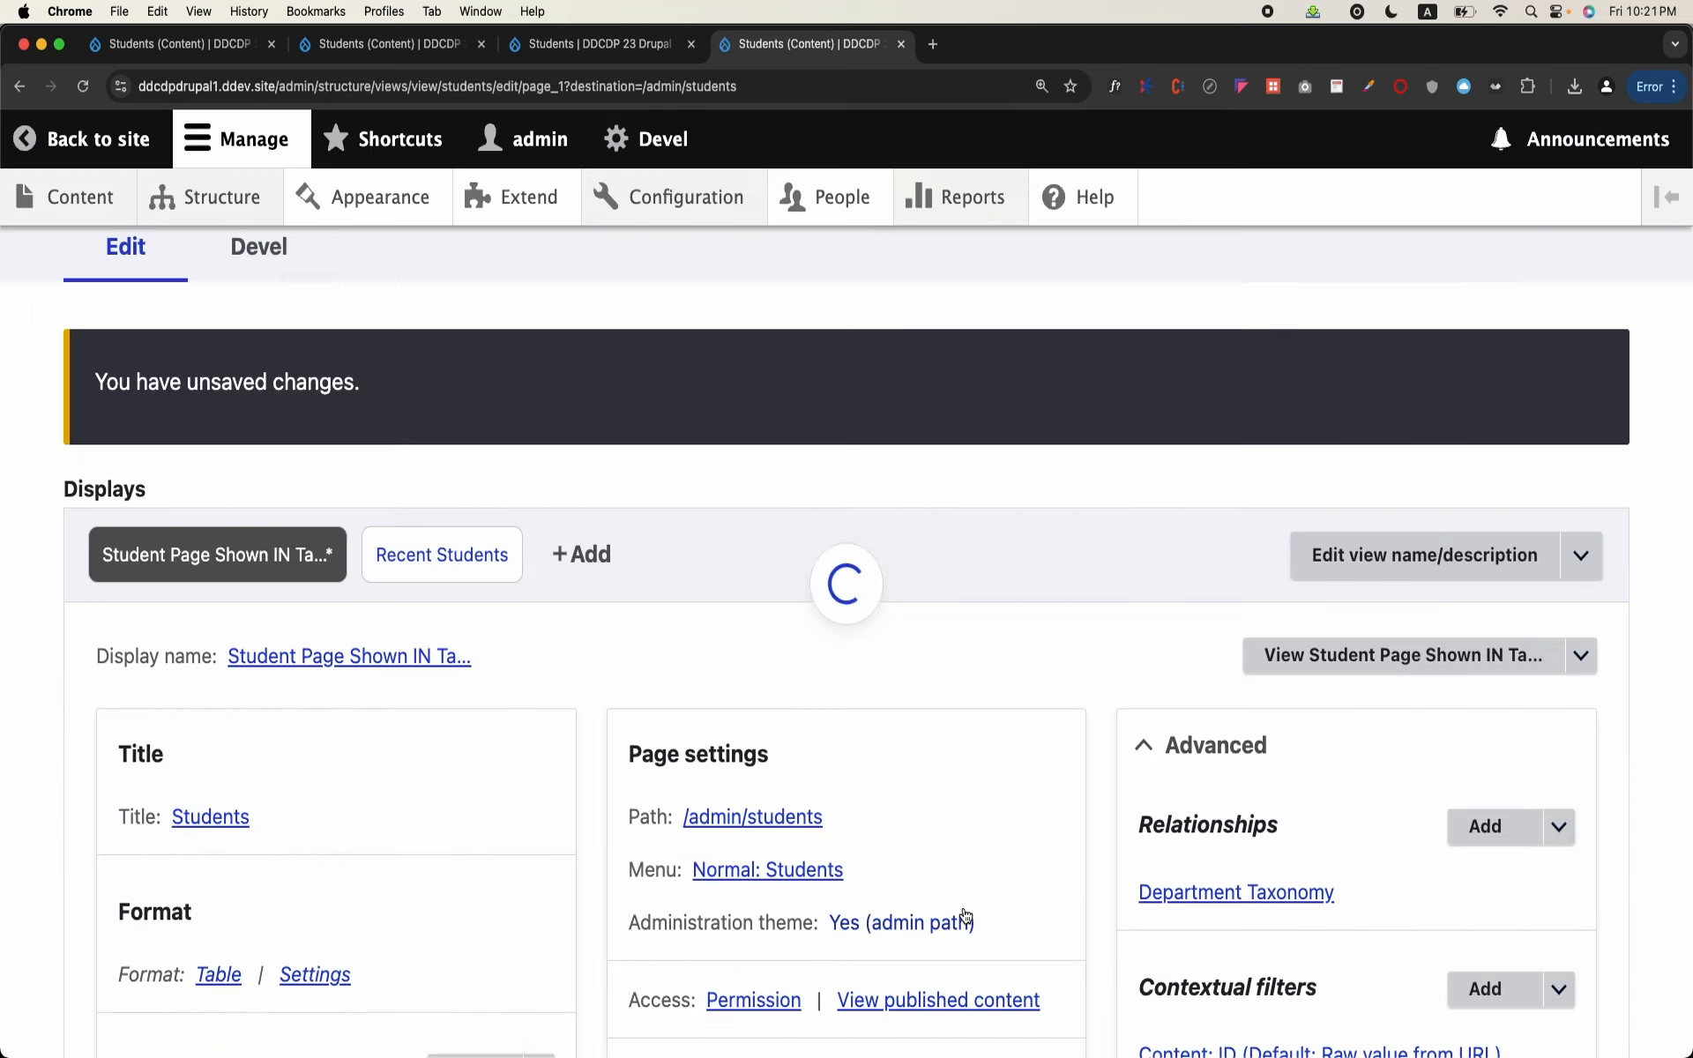
{"action": "scroll", "coordinate": [964, 916], "scroll_direction": "down", "scroll_amount": 20}
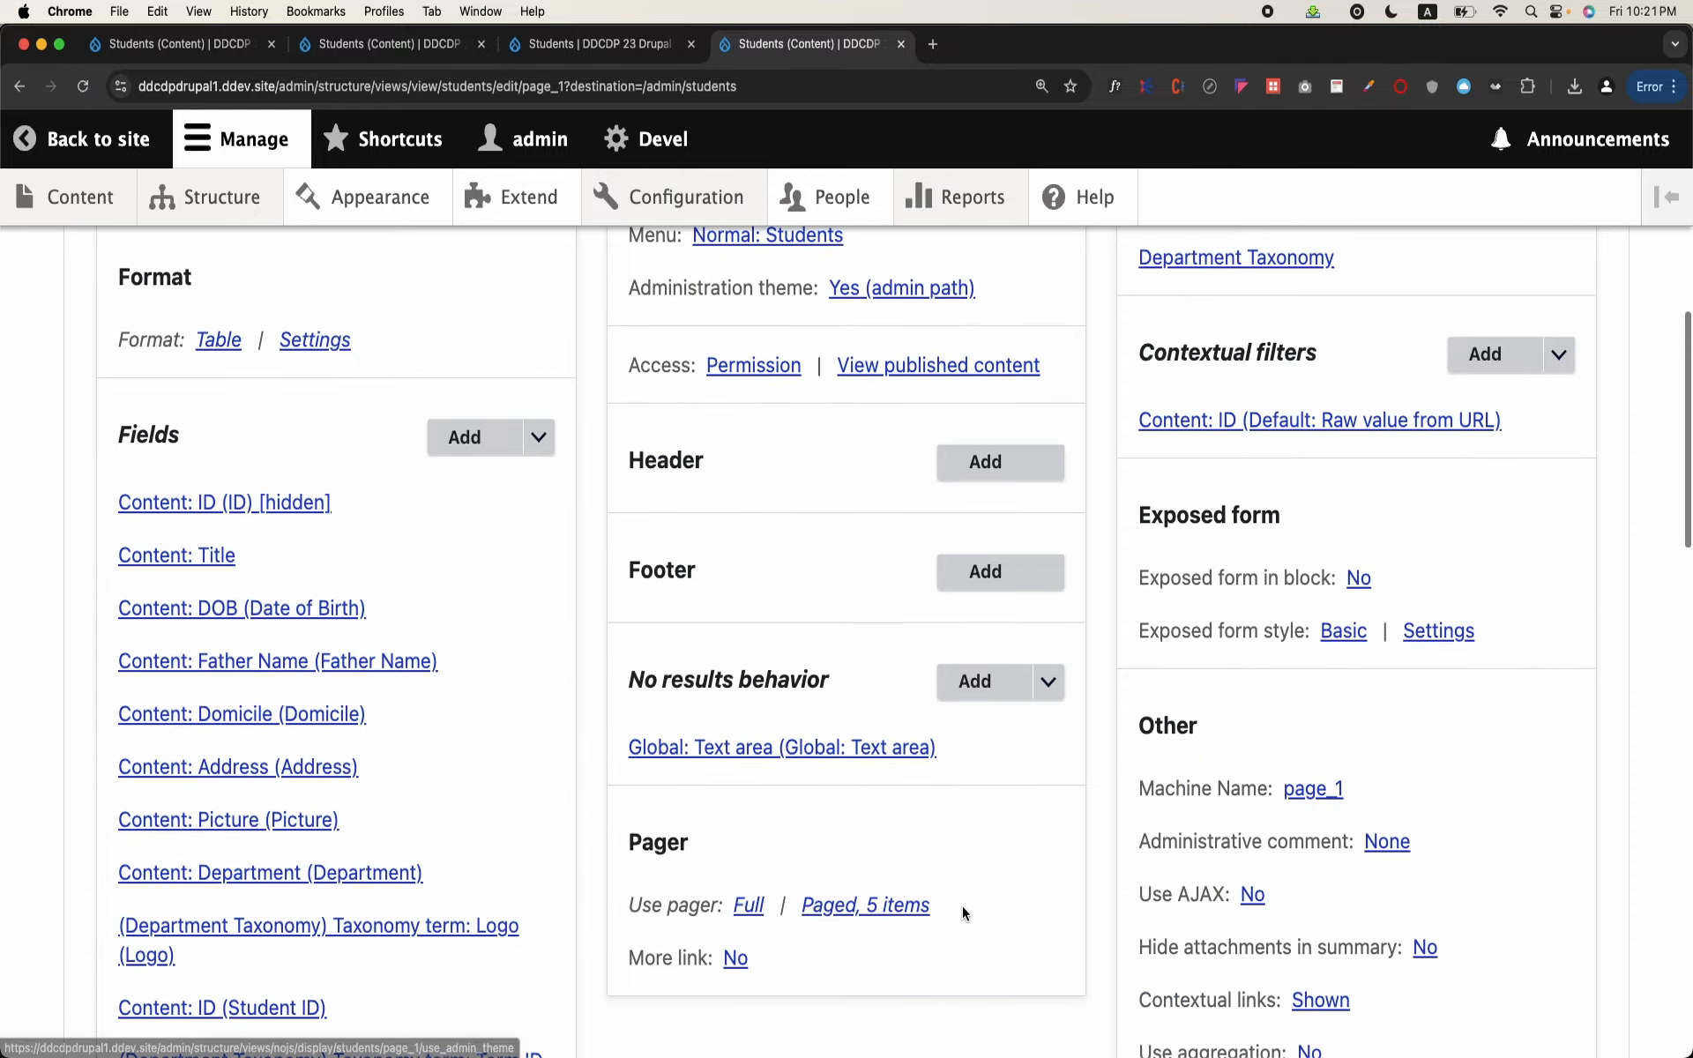
{"action": "scroll", "coordinate": [963, 913], "scroll_direction": "down", "scroll_amount": 8}
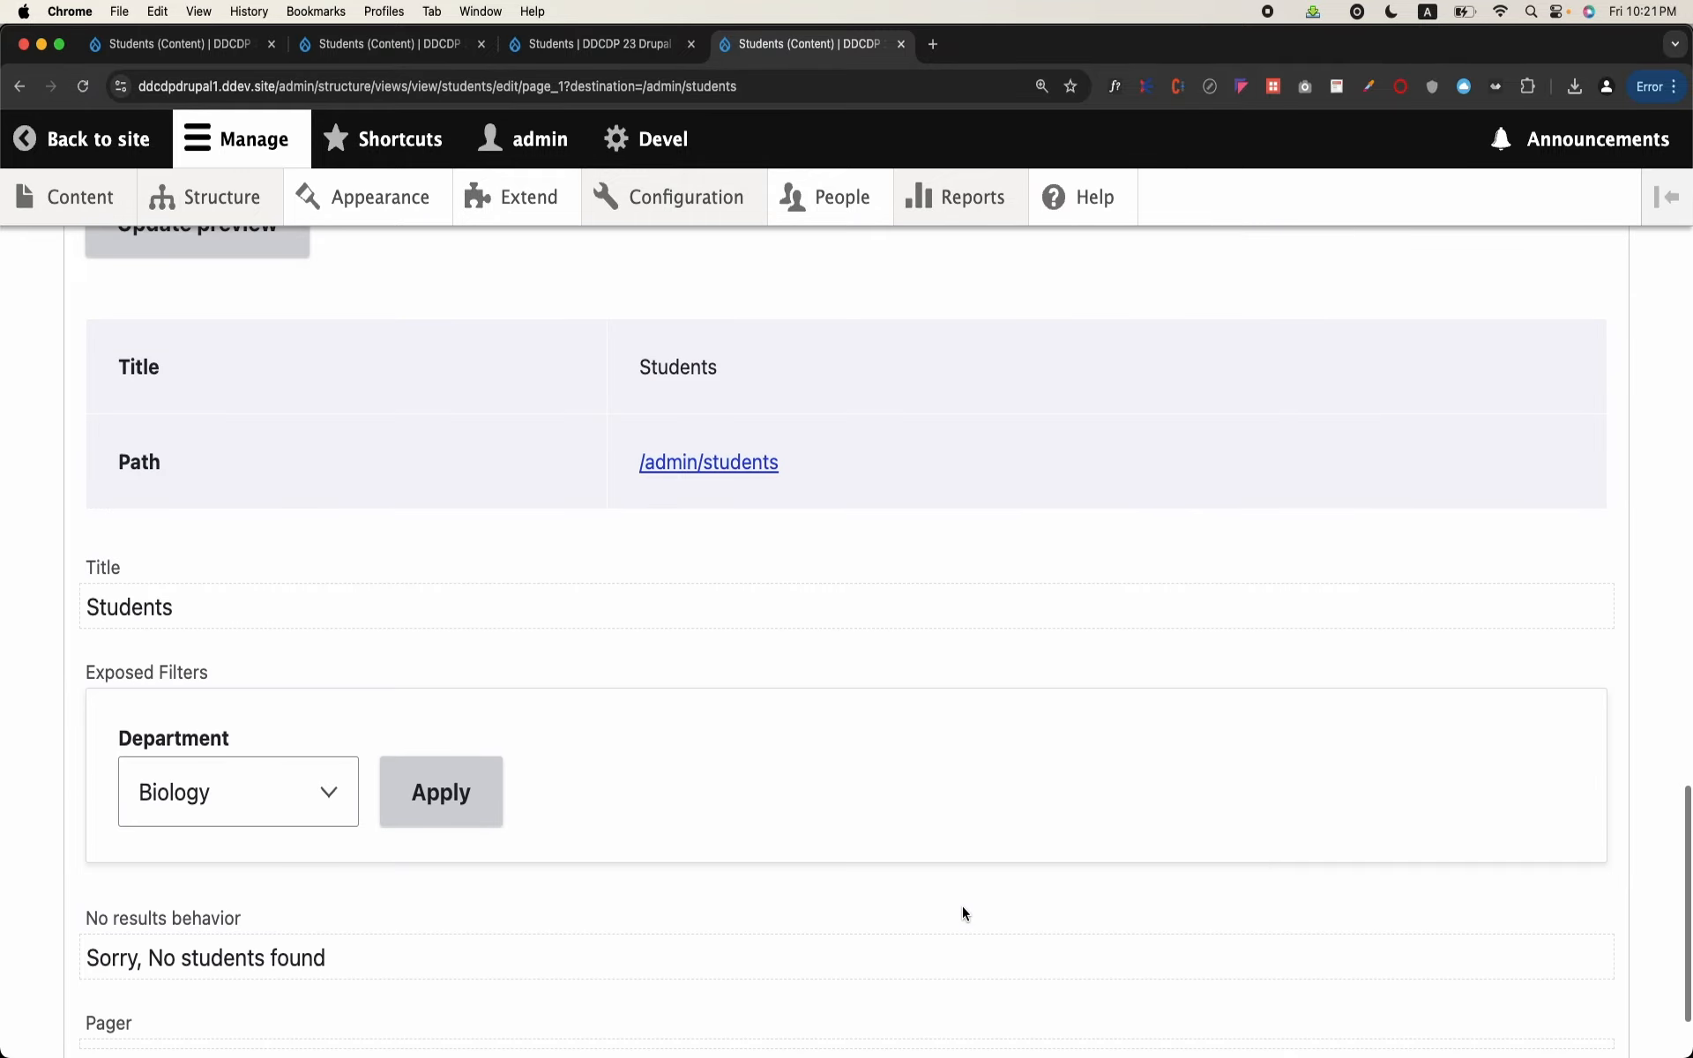
{"action": "scroll", "coordinate": [962, 907], "scroll_direction": "up", "scroll_amount": 15}
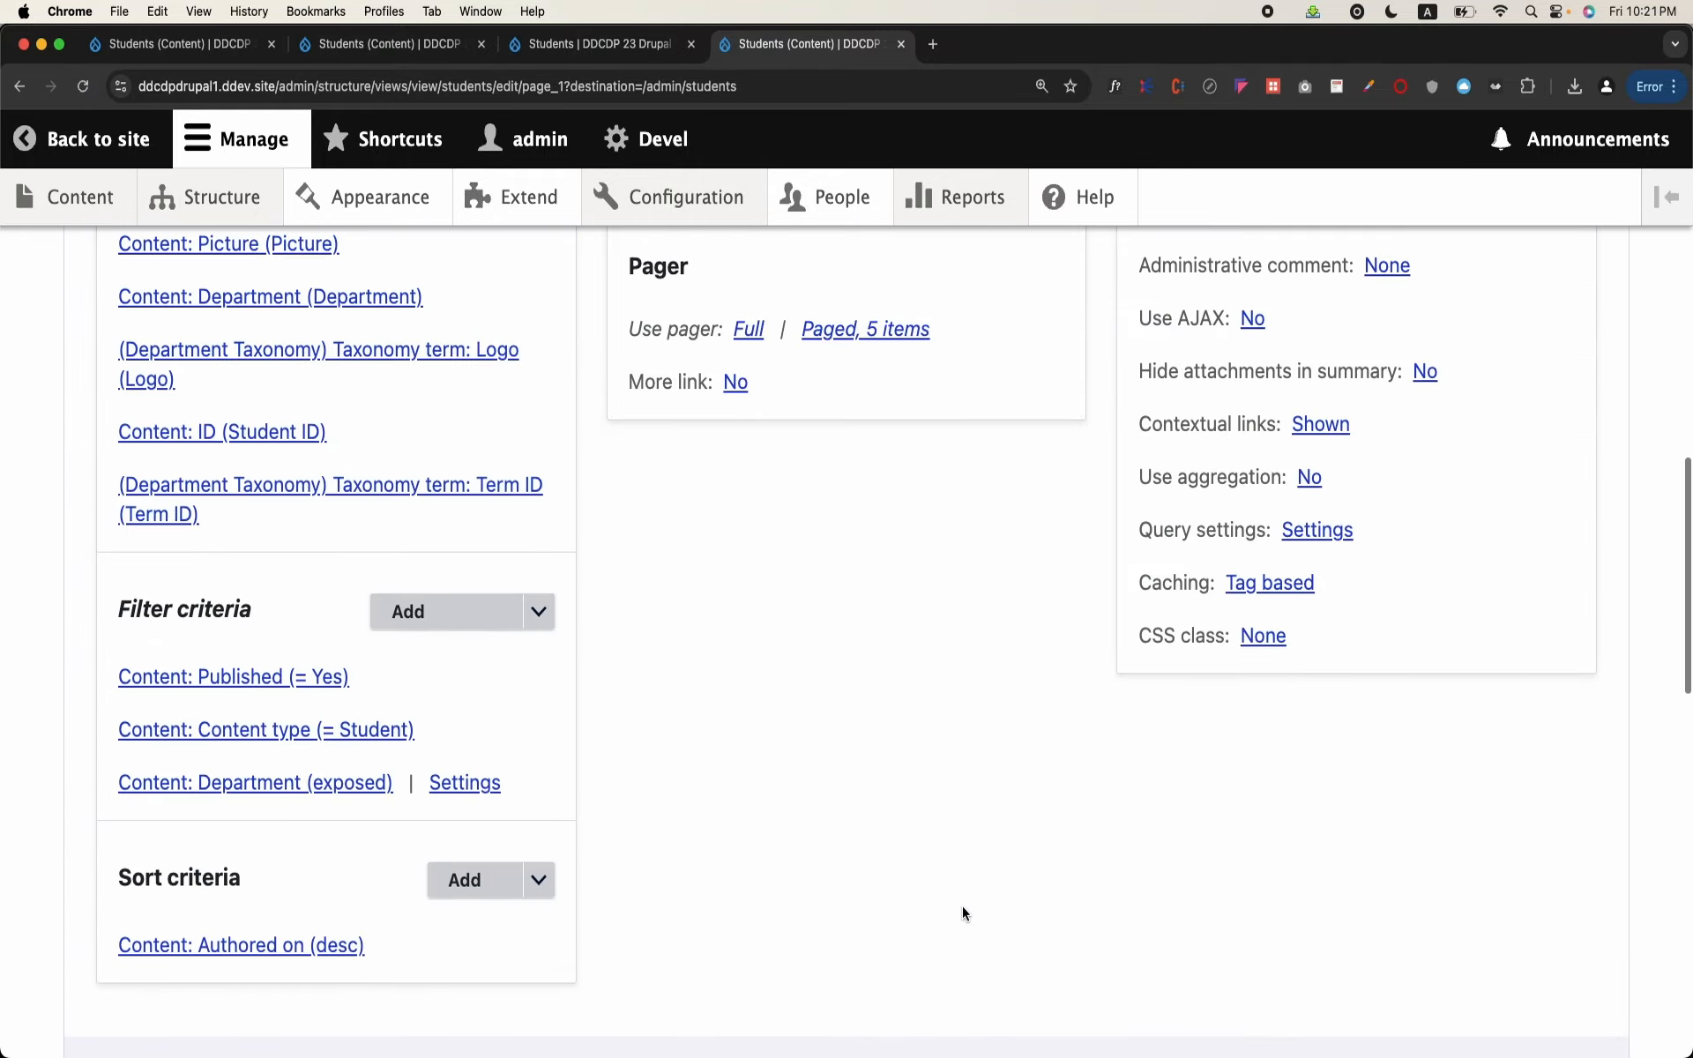
Step: Preview the view with contextual filter value 115 and check the Student ID in the resulting row
{"action": "scroll", "coordinate": [962, 906], "scroll_direction": "down", "scroll_amount": 3}
{"action": "scroll", "coordinate": [961, 906], "scroll_direction": "down", "scroll_amount": 7}
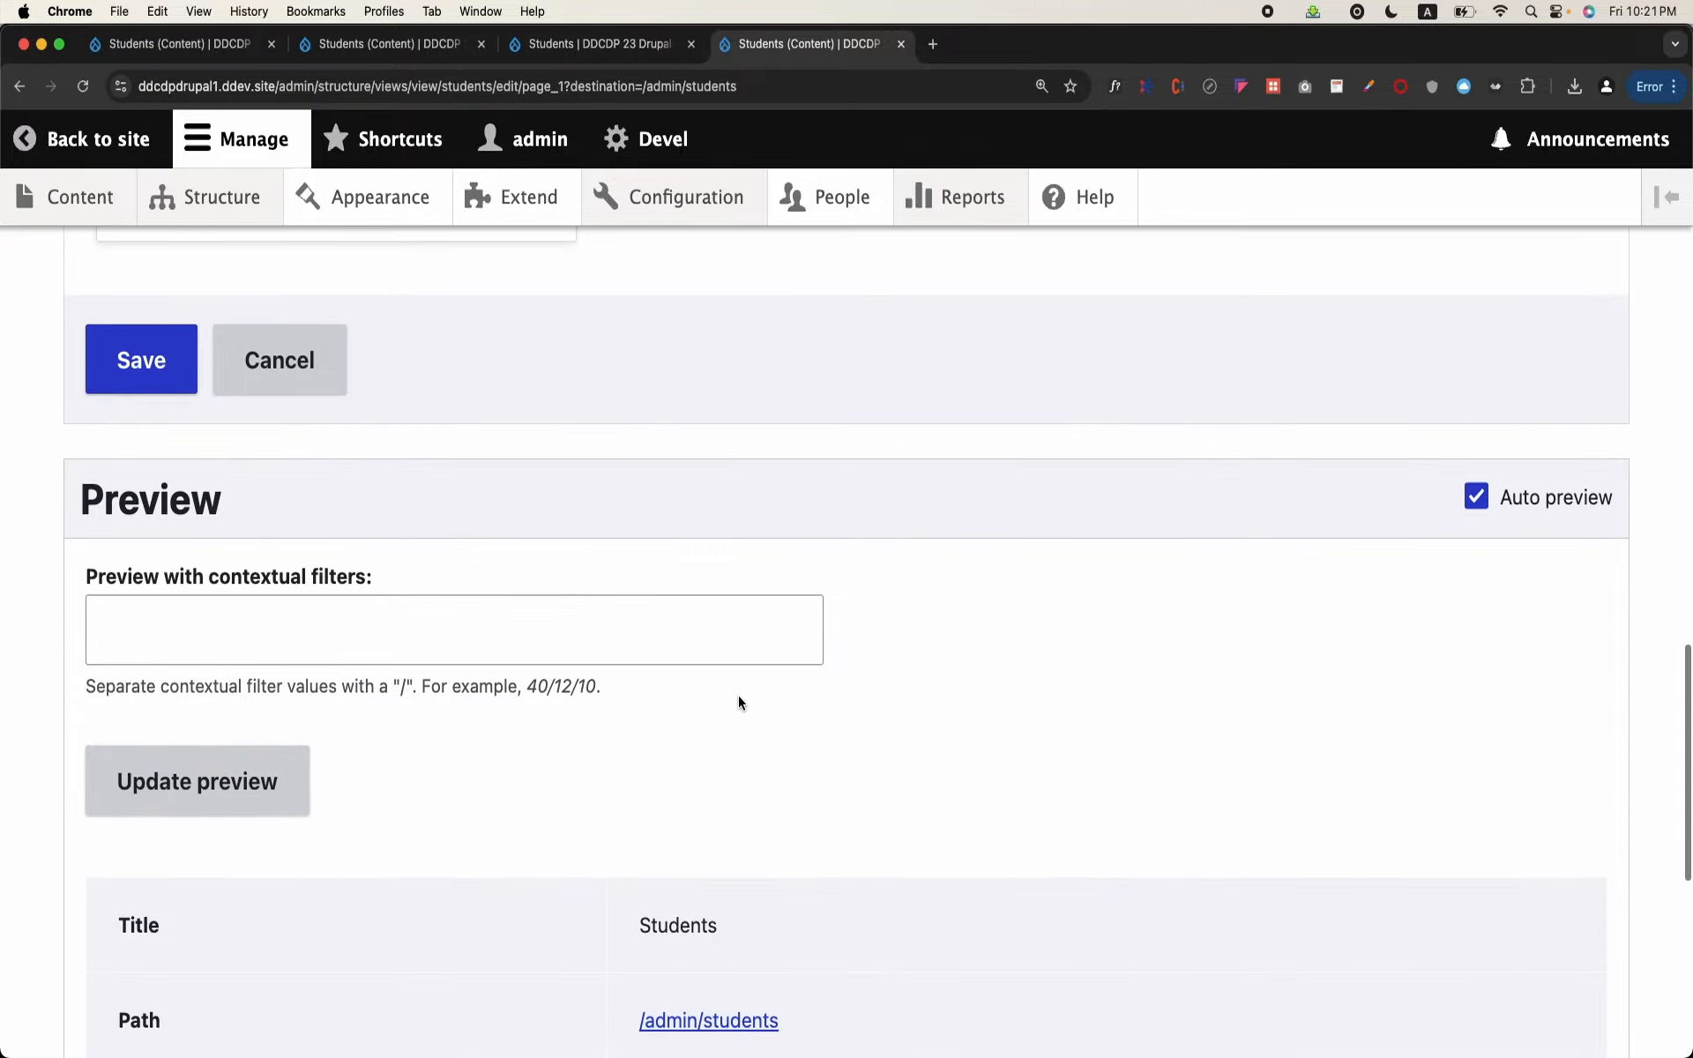
{"action": "left_click", "coordinate": [662, 642]}
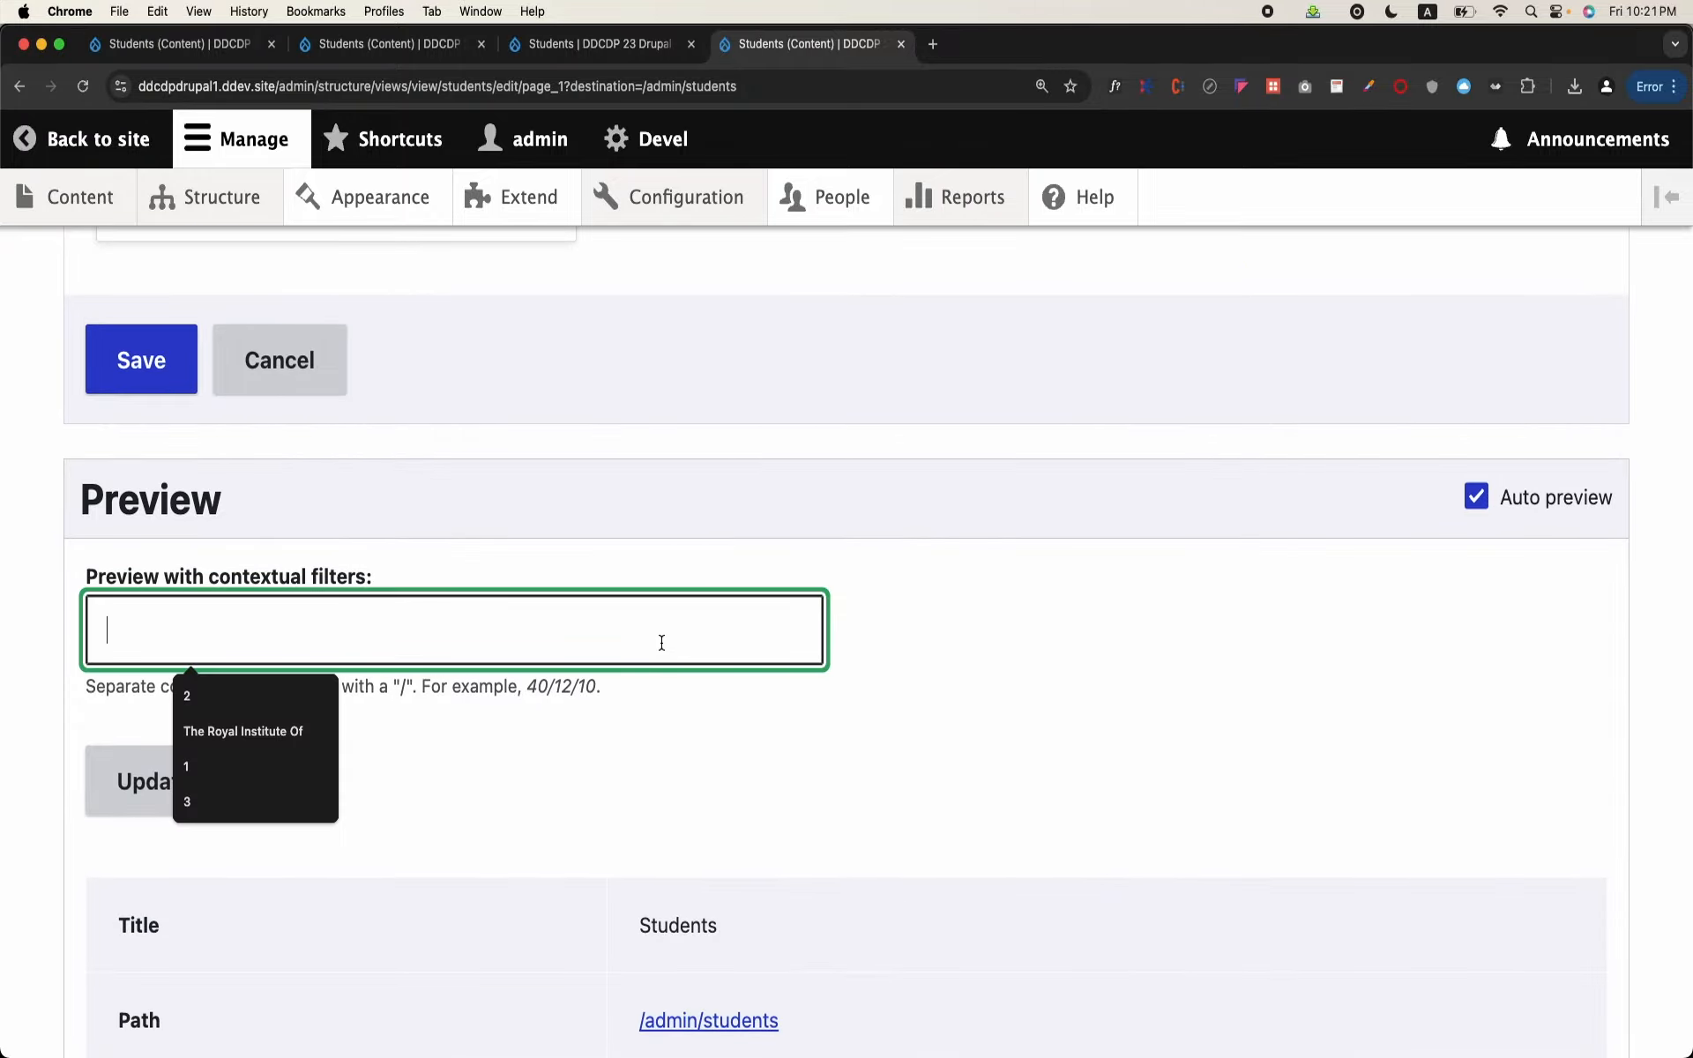
{"action": "type", "text": "115"}
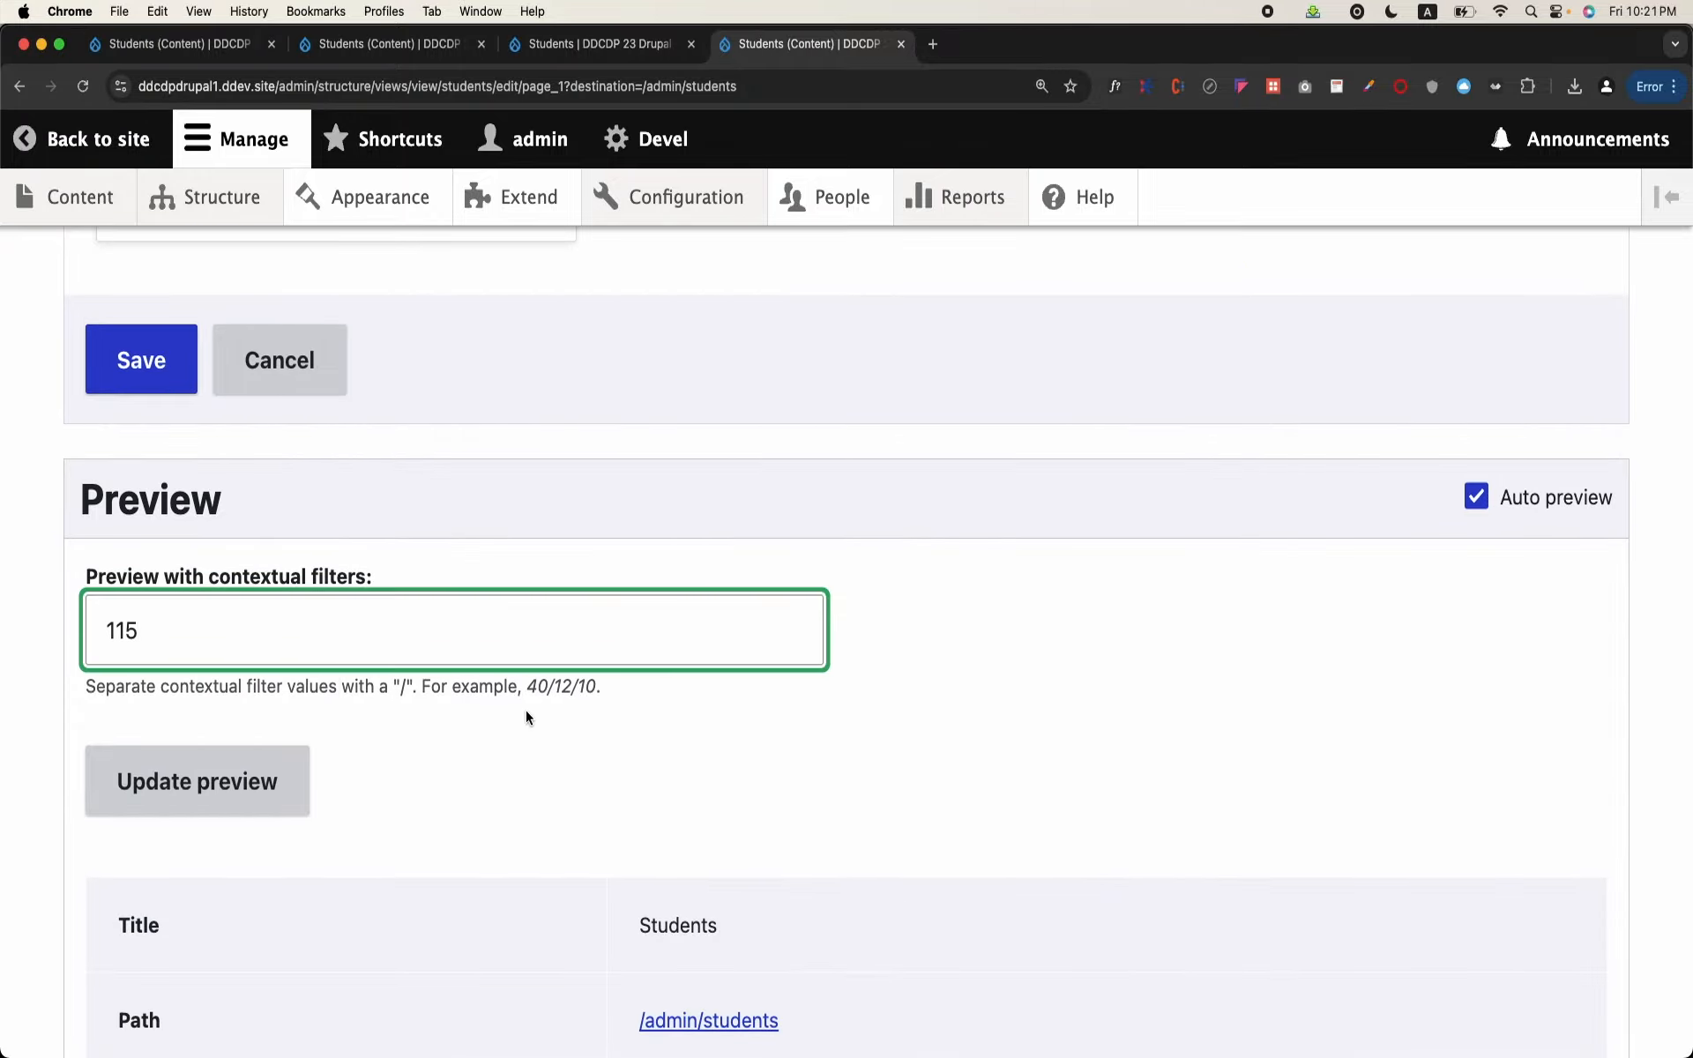
{"action": "left_click", "coordinate": [255, 778]}
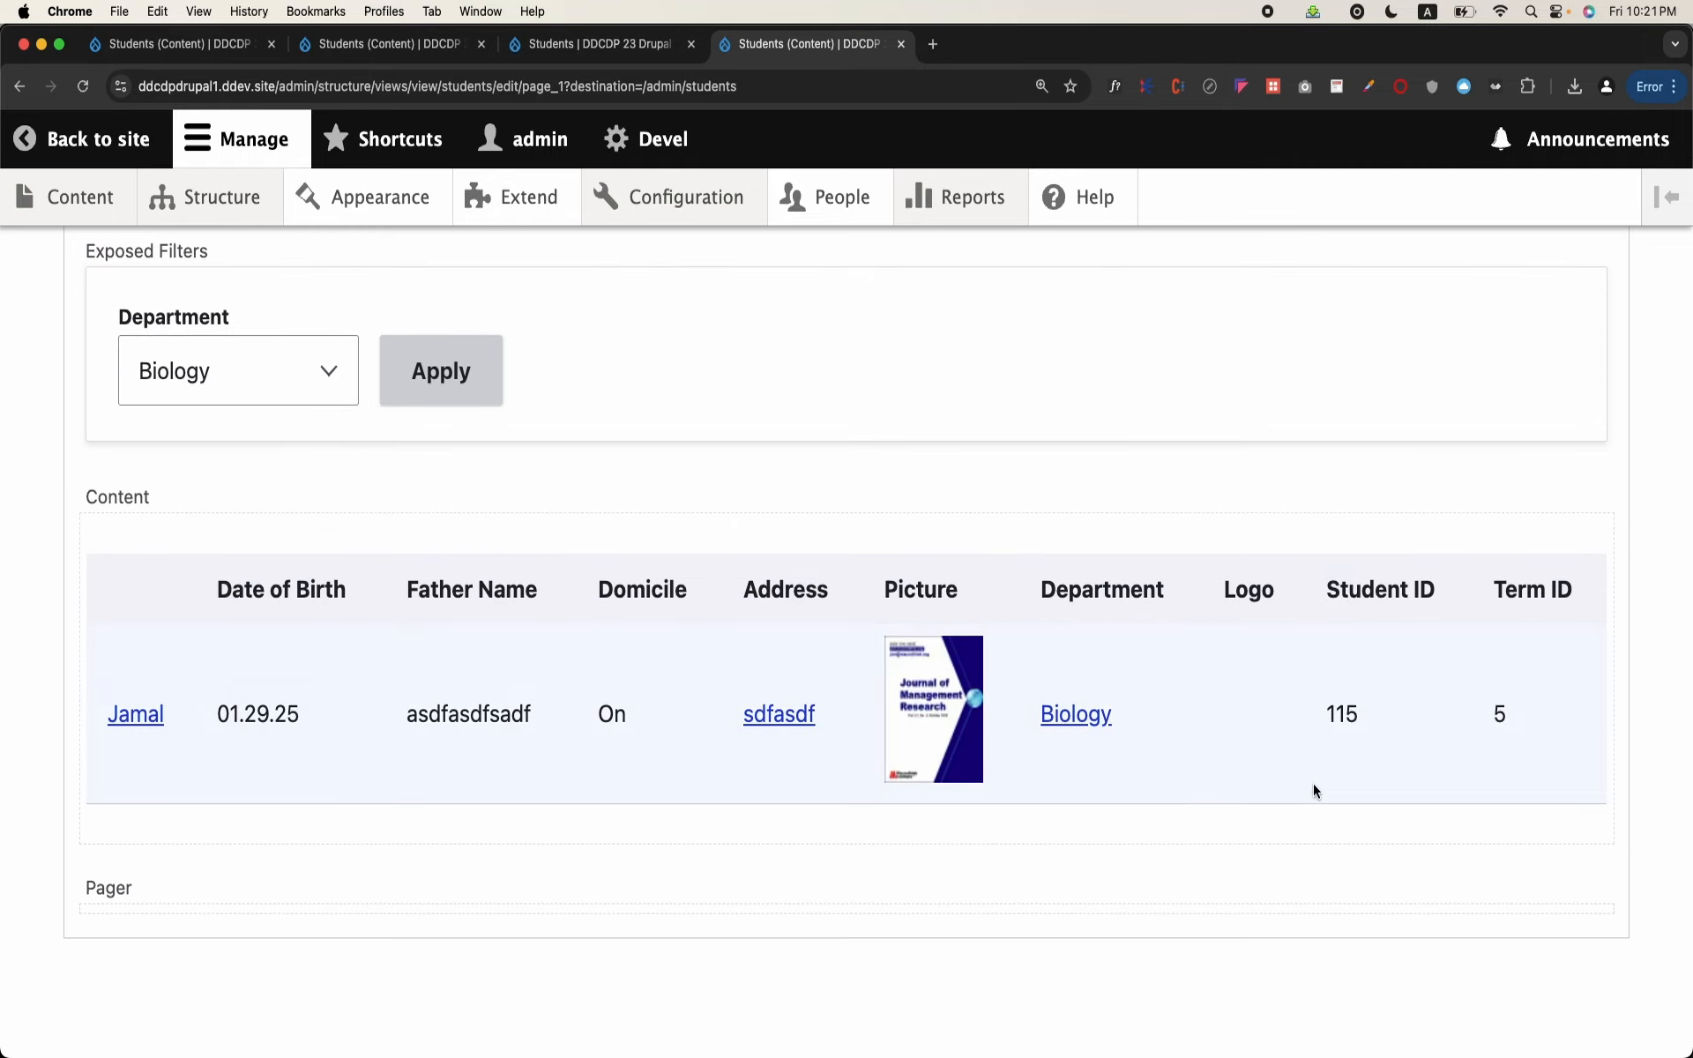
{"action": "double_click", "coordinate": [1336, 724]}
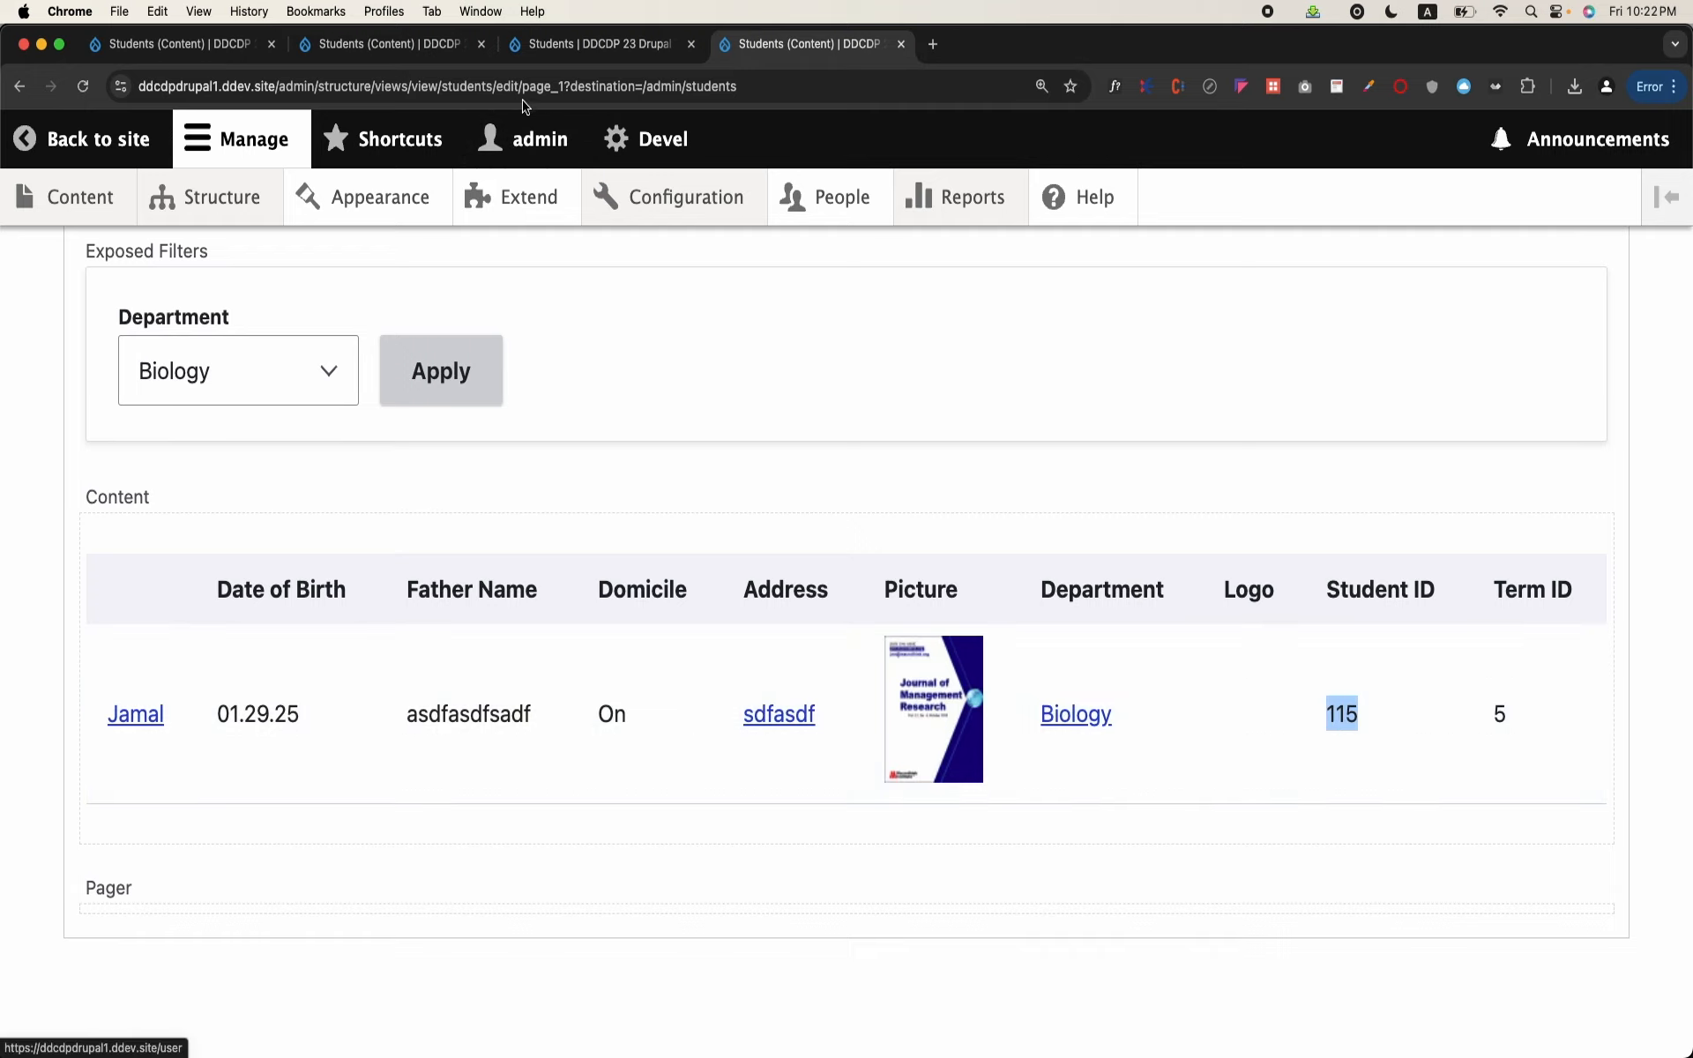
{"action": "scroll", "coordinate": [514, 340], "scroll_direction": "up", "scroll_amount": 10}
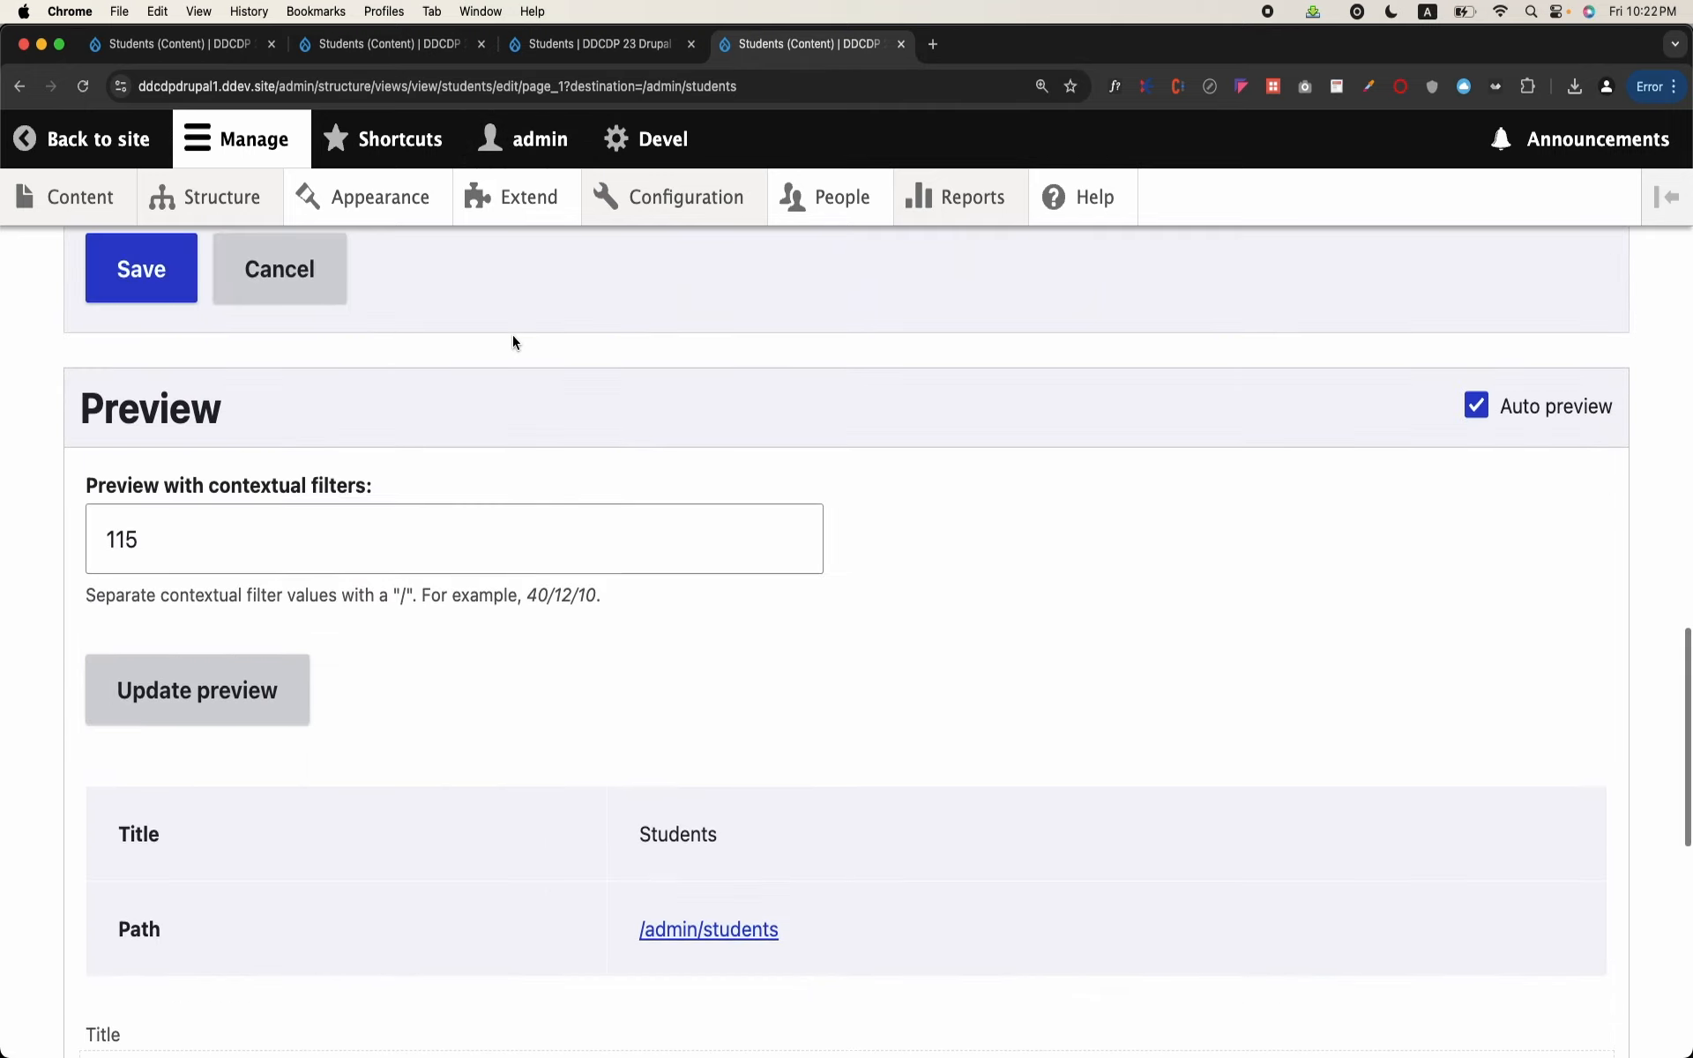
{"action": "double_click", "coordinate": [171, 532]}
Step: Save the Students view and open its page at /admin/students/115
{"action": "scroll", "coordinate": [448, 569], "scroll_direction": "up", "scroll_amount": 2}
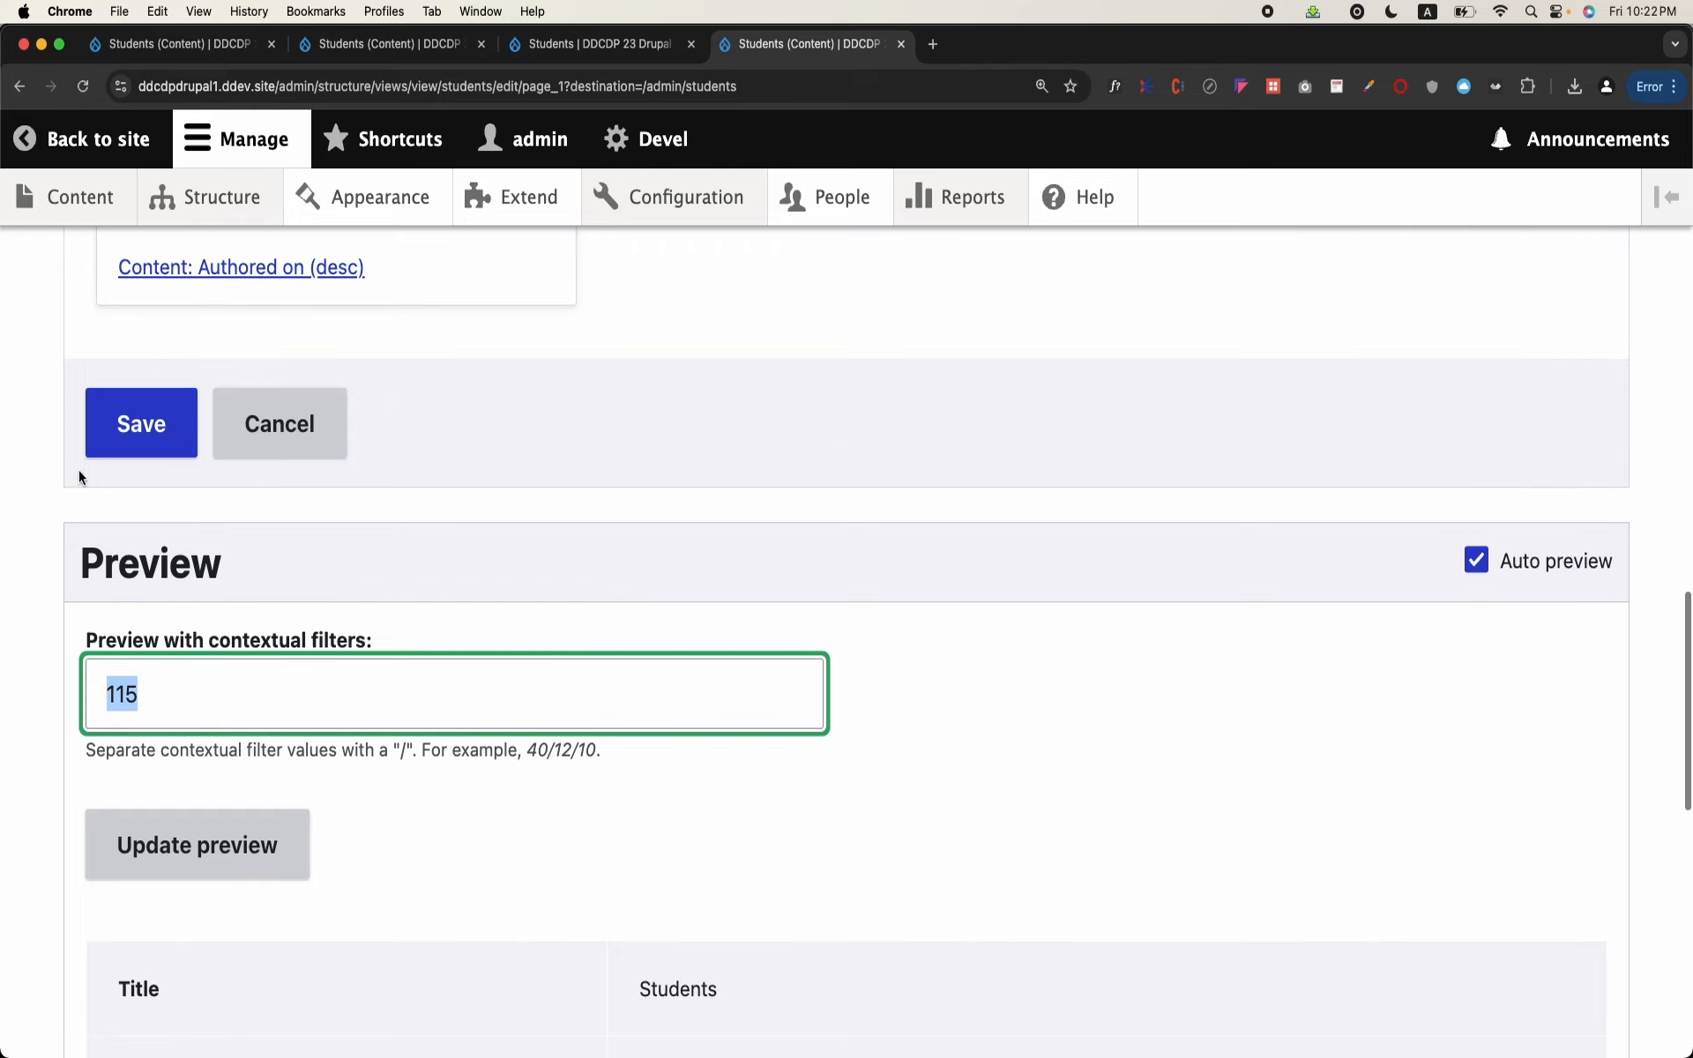
{"action": "left_click", "coordinate": [111, 432]}
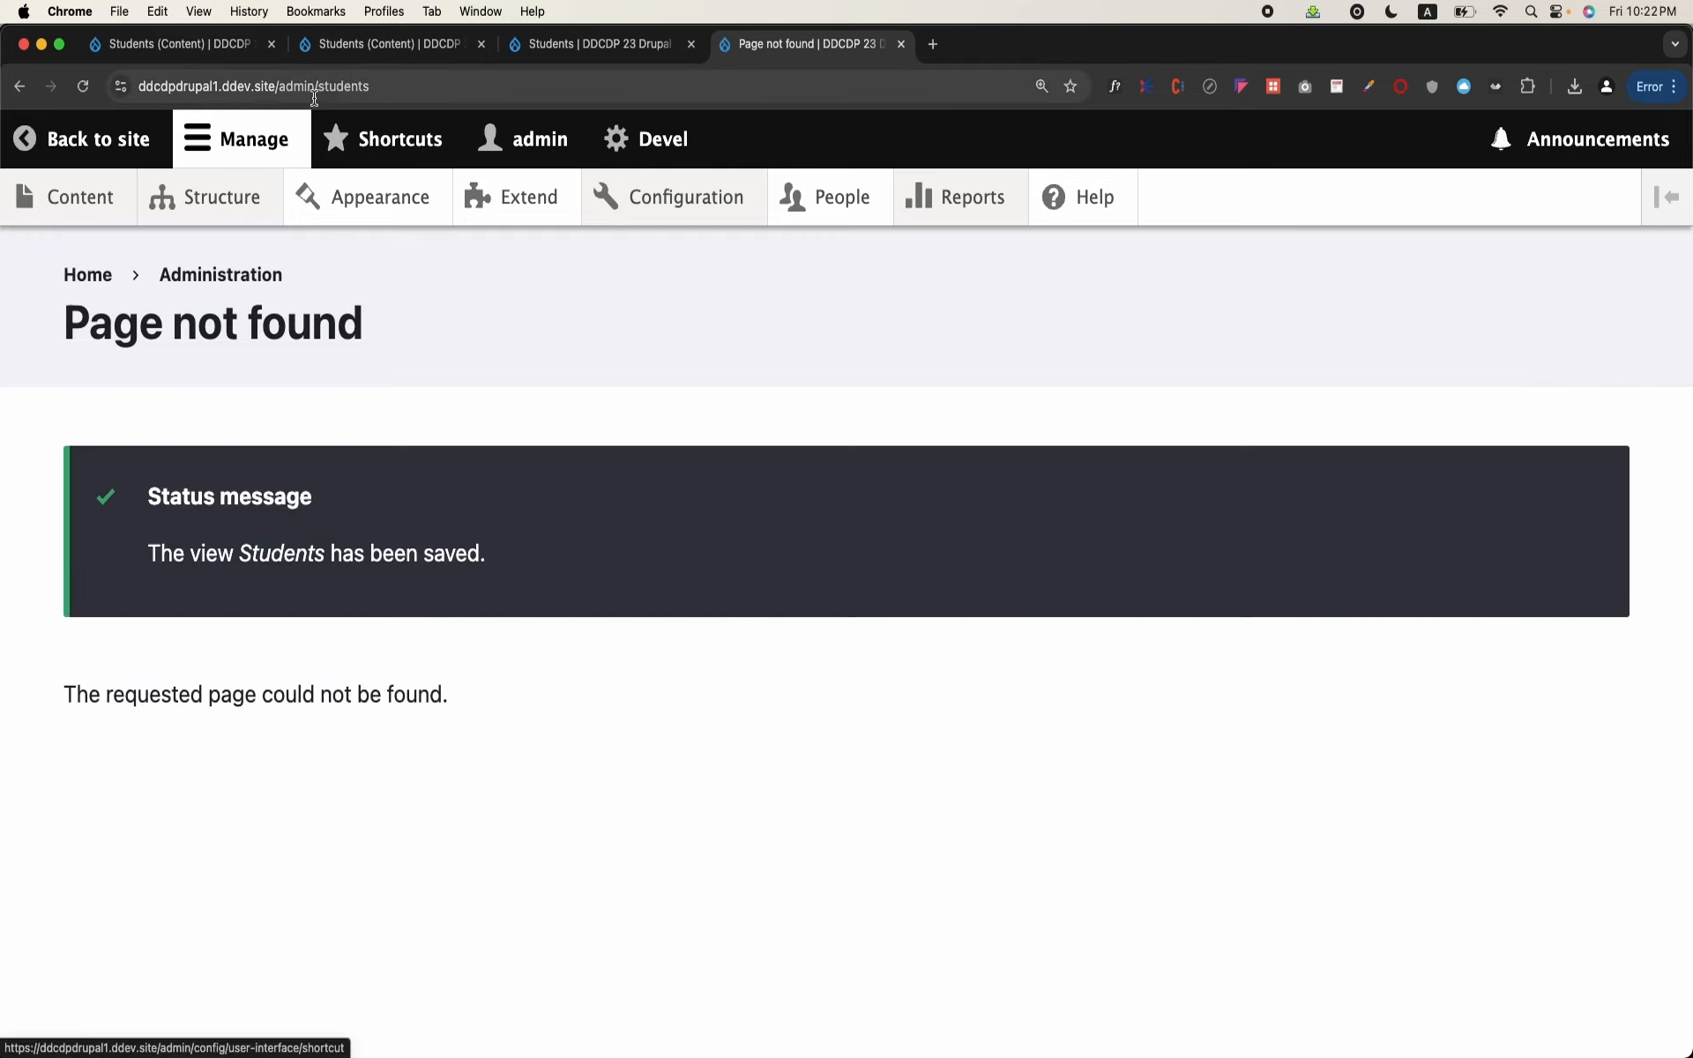
{"action": "left_click", "coordinate": [410, 88]}
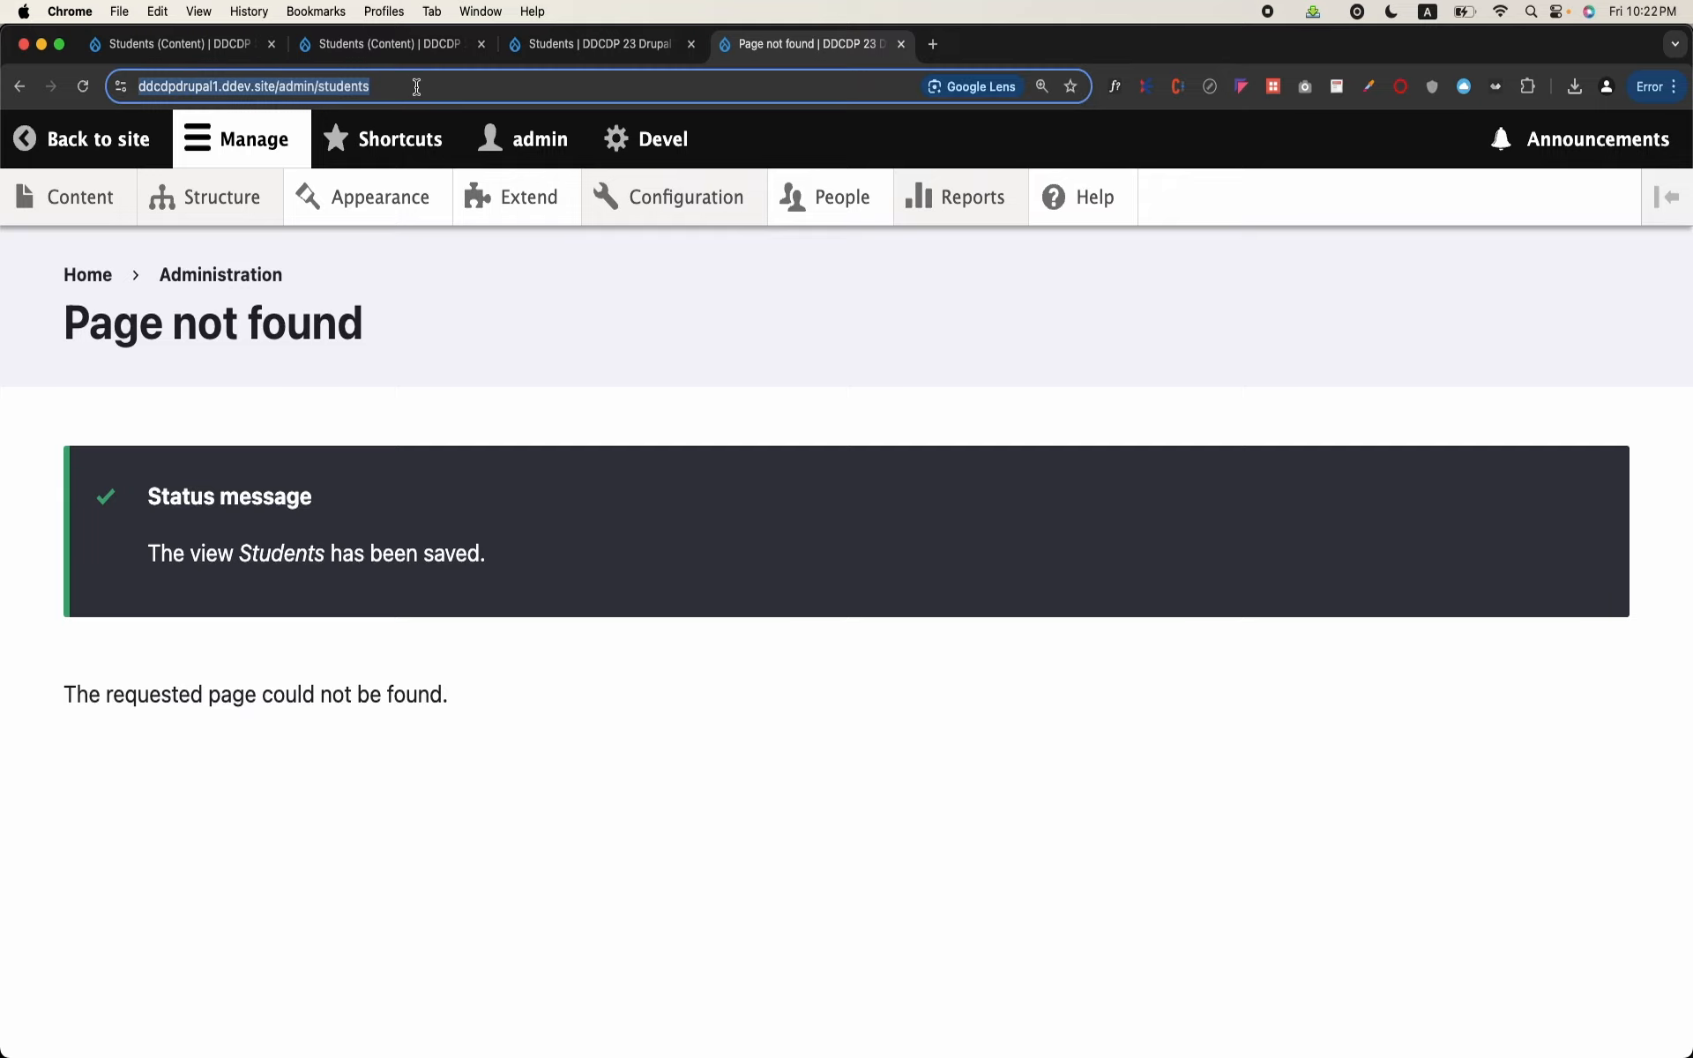
{"action": "left_click", "coordinate": [432, 88]}
{"action": "type", "text": "/115"}
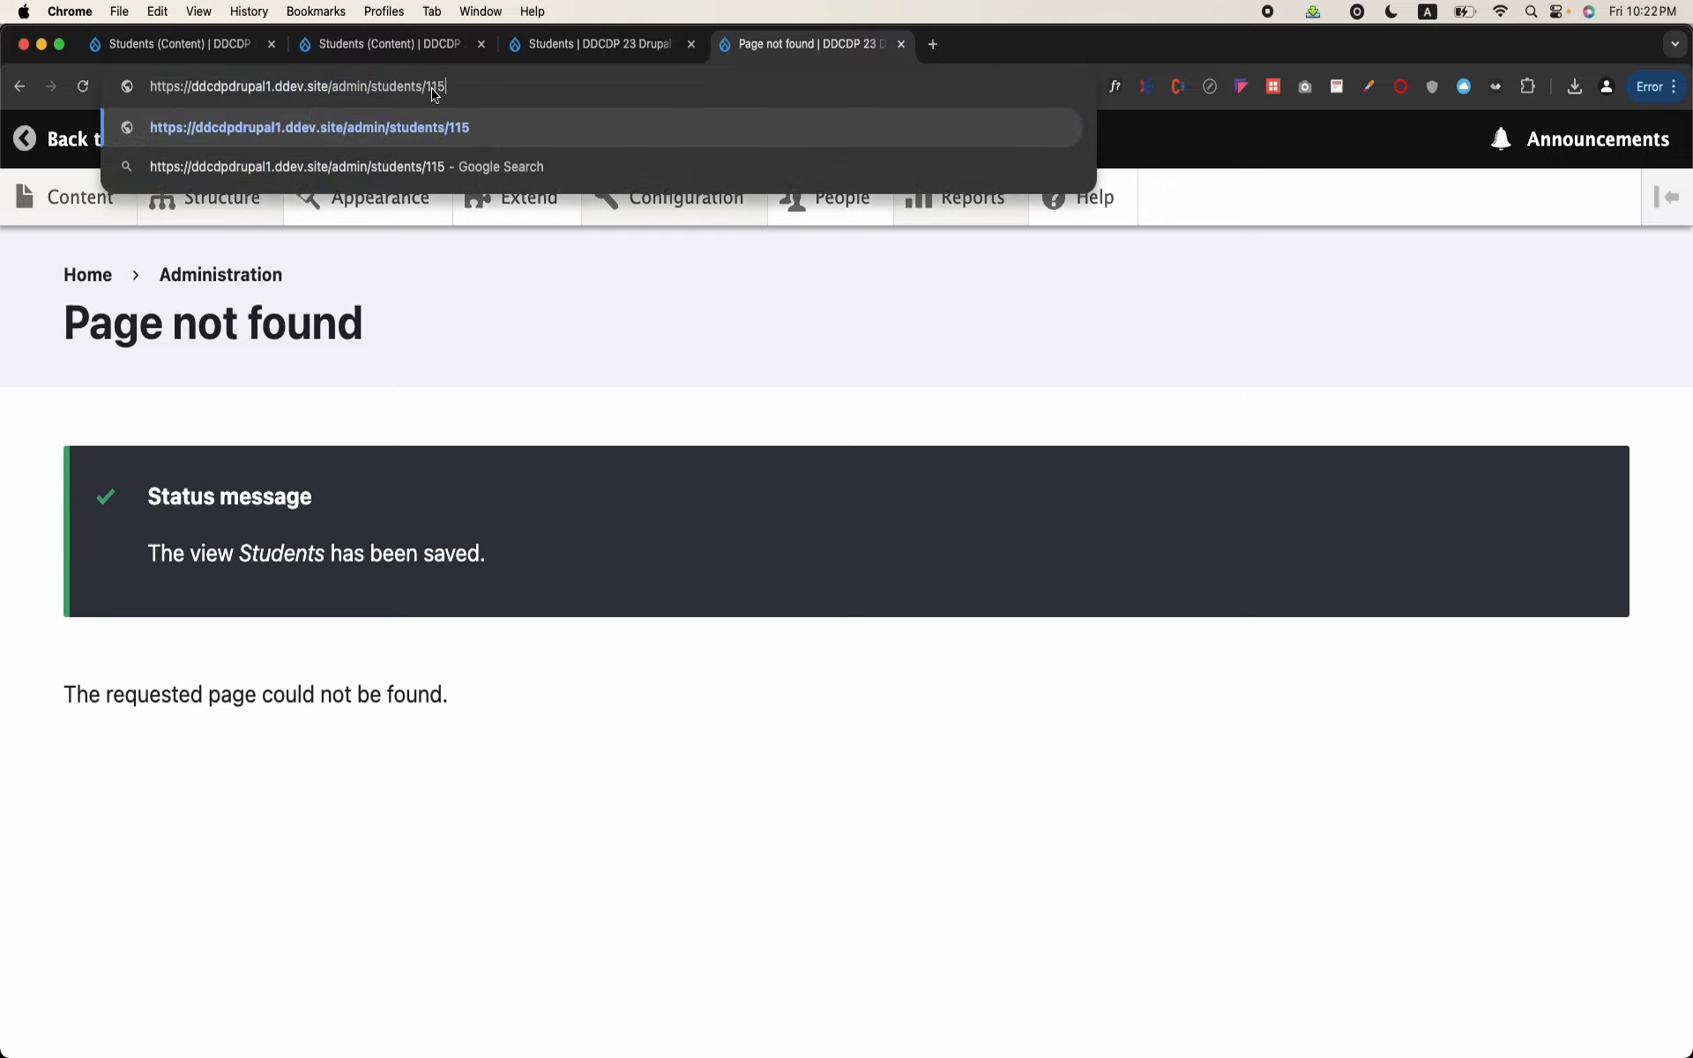
{"action": "key", "text": "Return"}
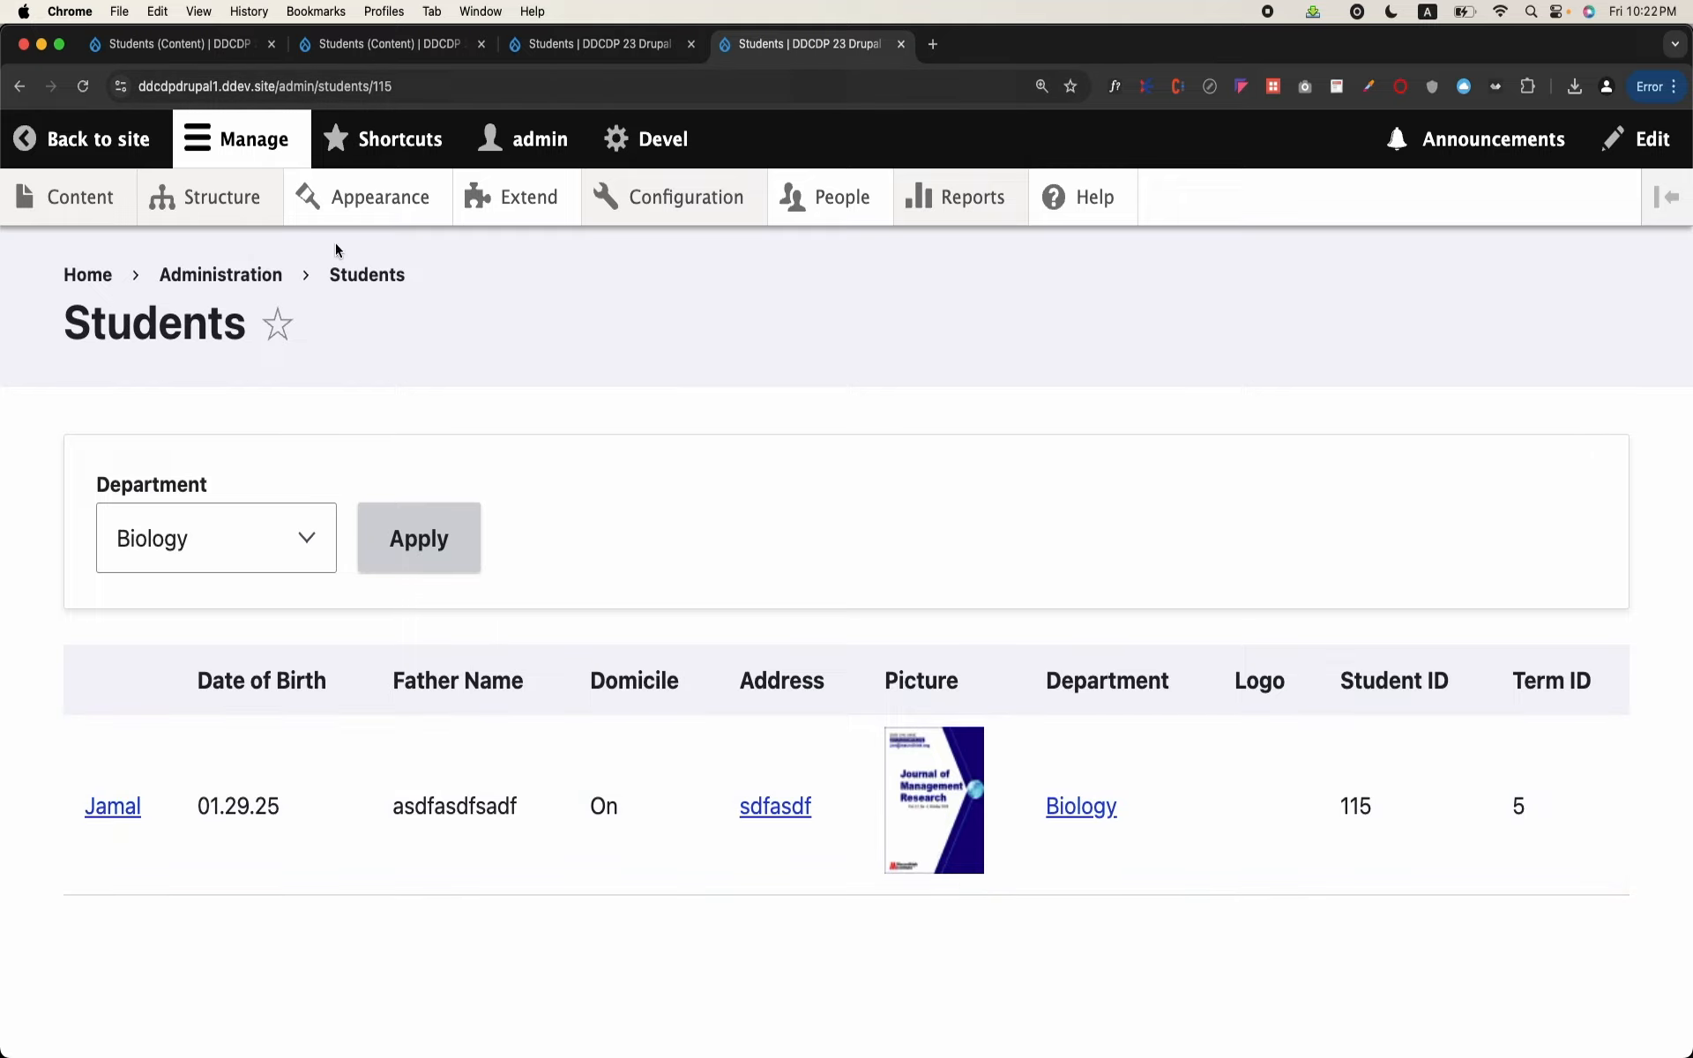
Step: Open the site's content list in a new tab and open another student's page to find its ID
{"action": "right_click", "coordinate": [112, 206]}
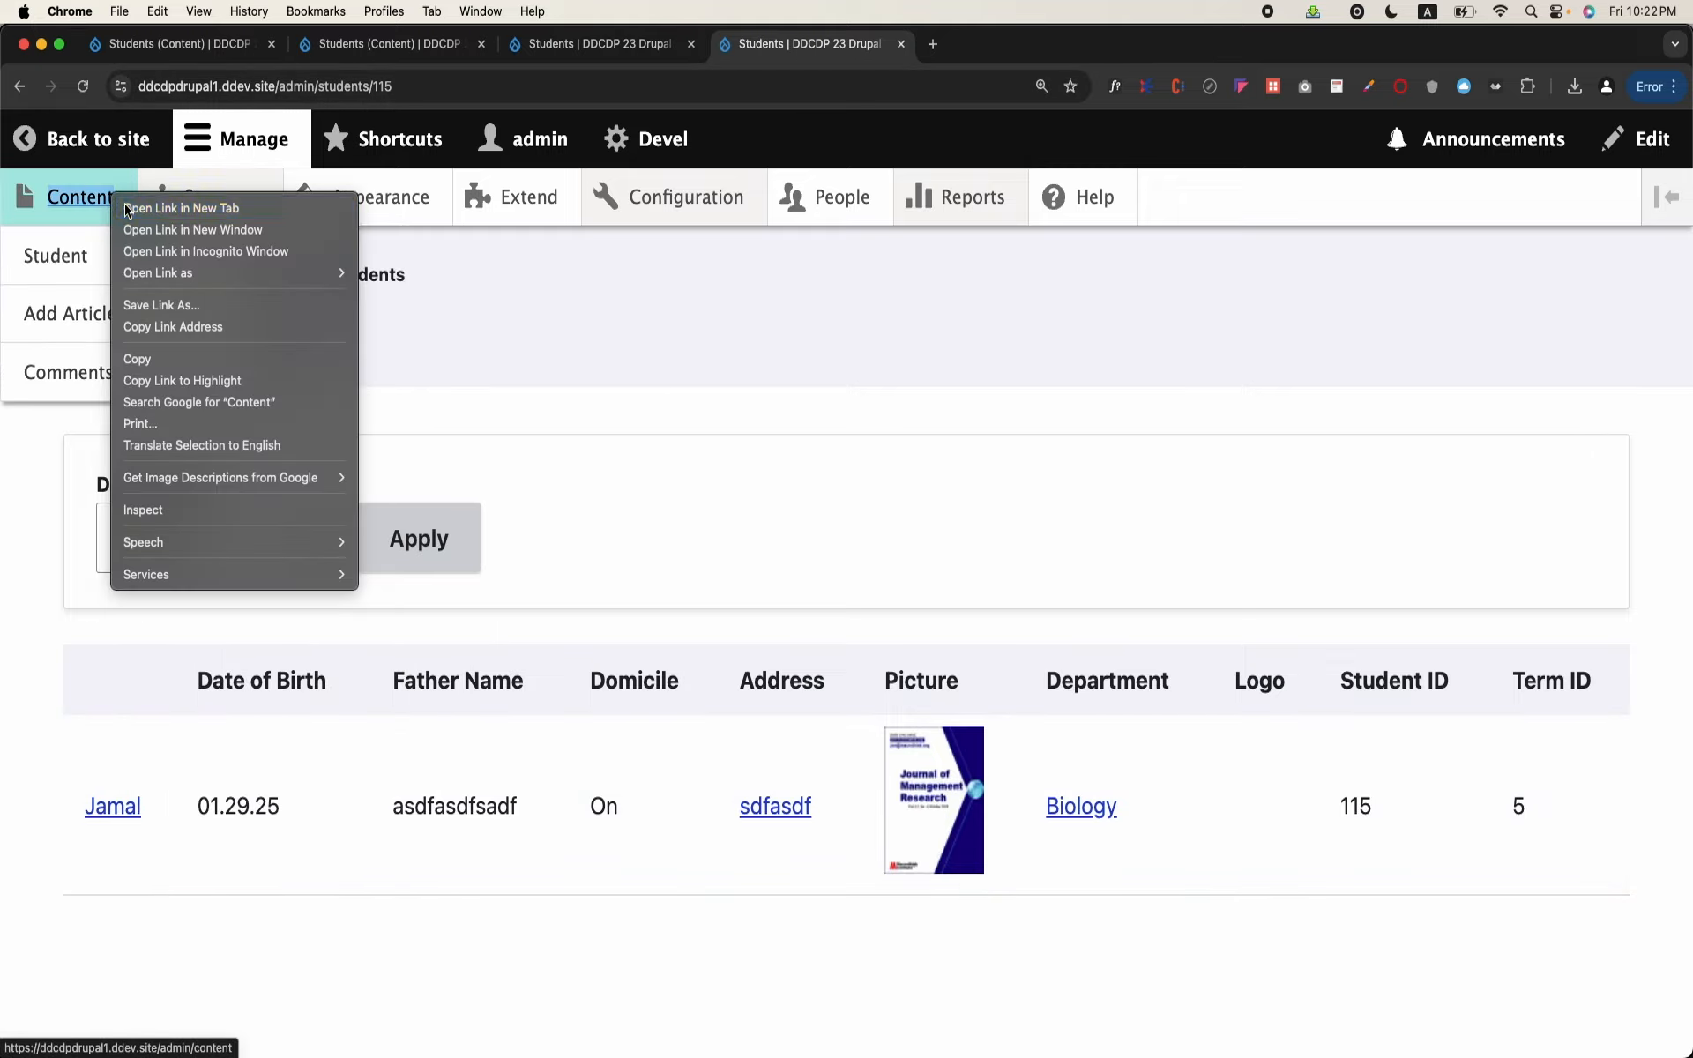
{"action": "left_click", "coordinate": [168, 214]}
{"action": "key", "text": "ctrl+Tab"}
{"action": "scroll", "coordinate": [695, 508], "scroll_direction": "down", "scroll_amount": 15}
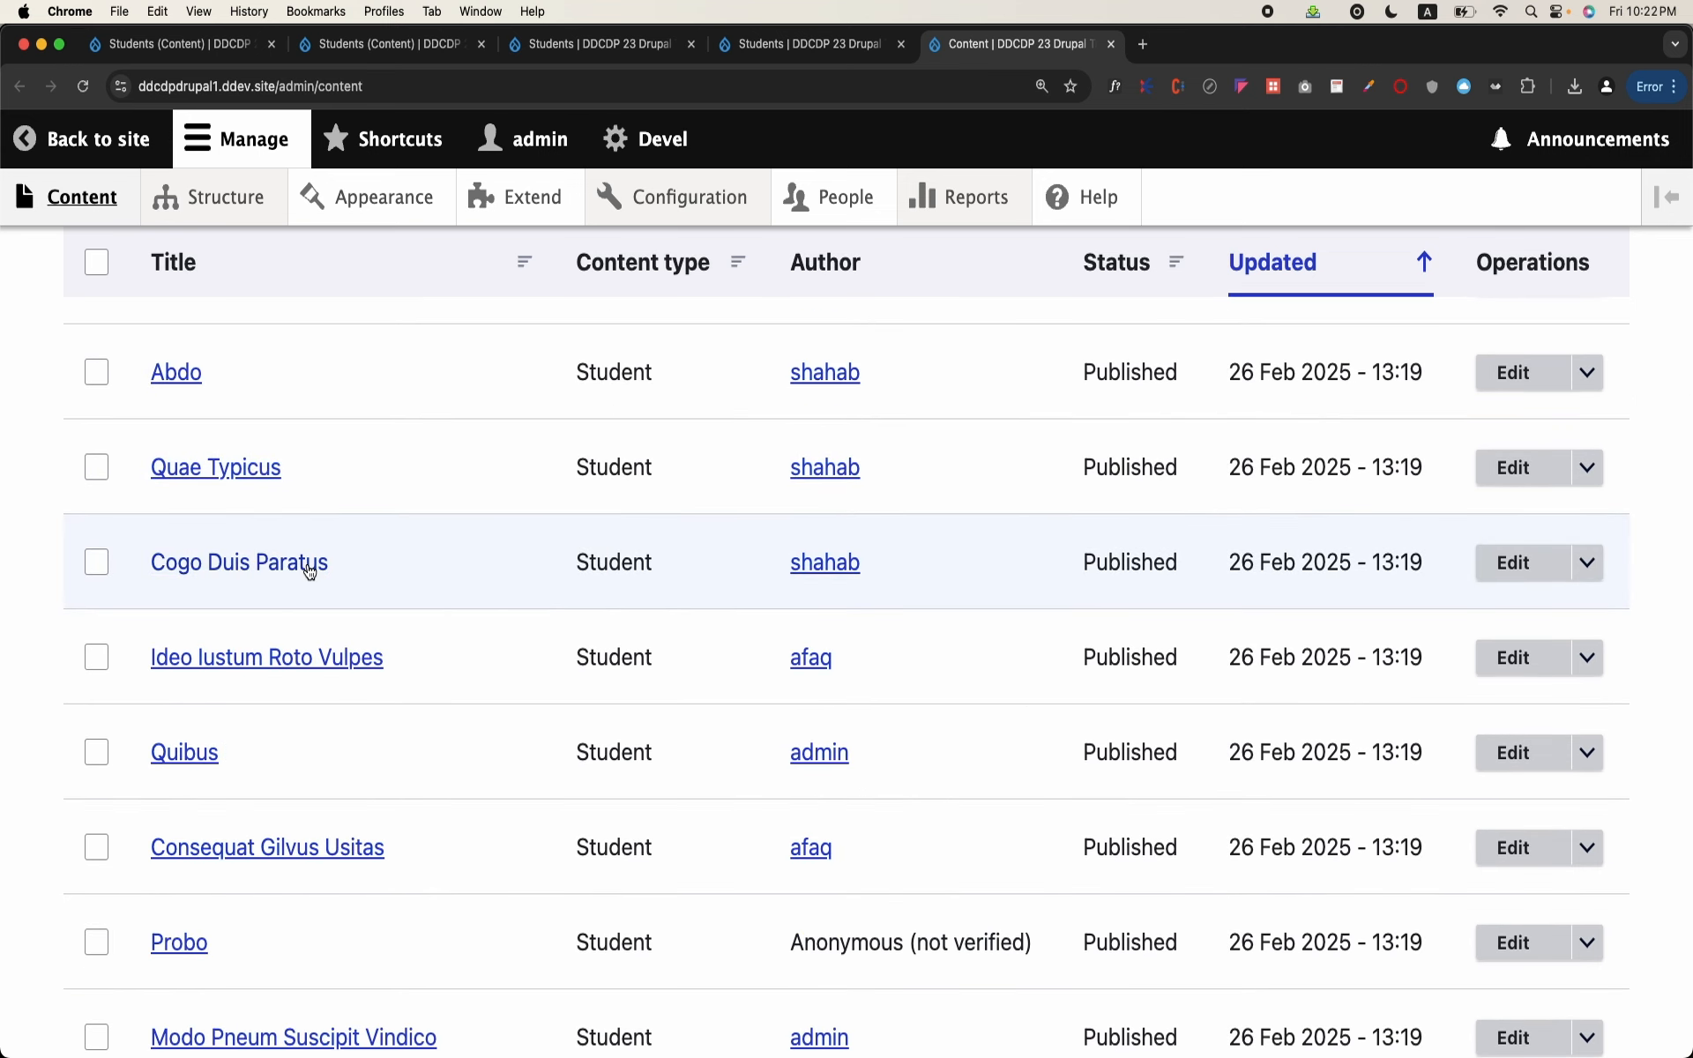
{"action": "left_click", "coordinate": [307, 563]}
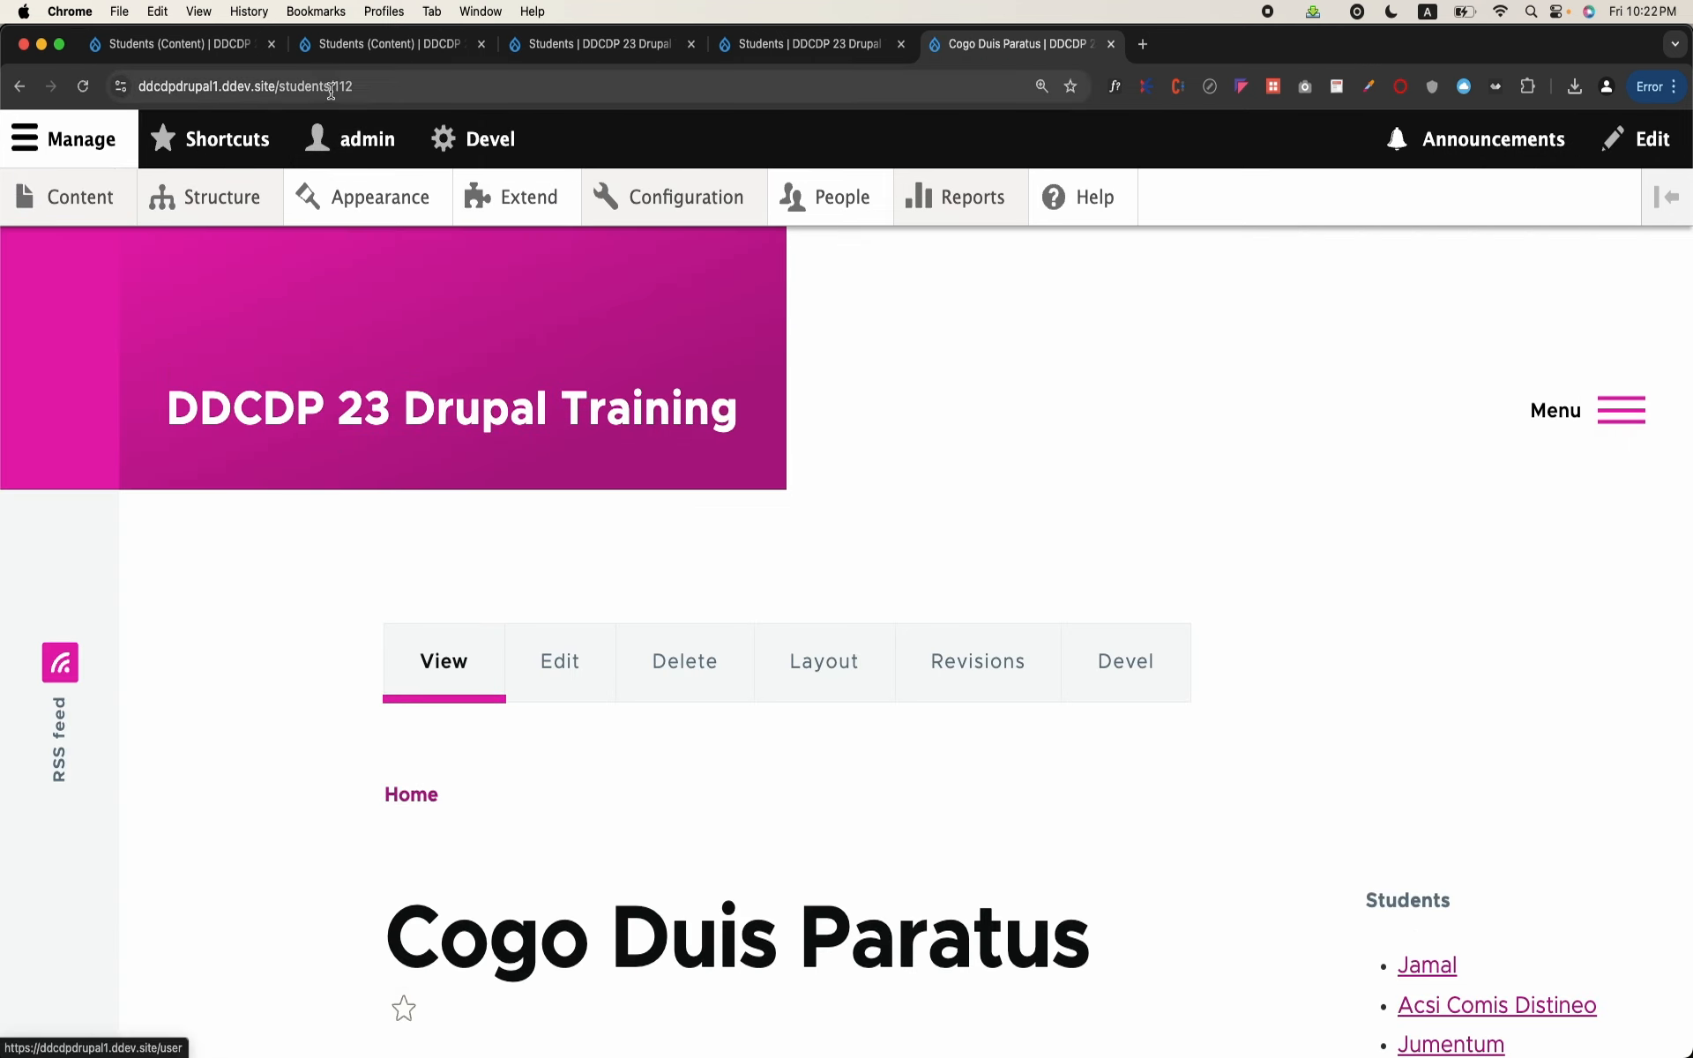
Step: Return to the filtered students page and load it with student ID 112 in the address
{"action": "left_click", "coordinate": [803, 44]}
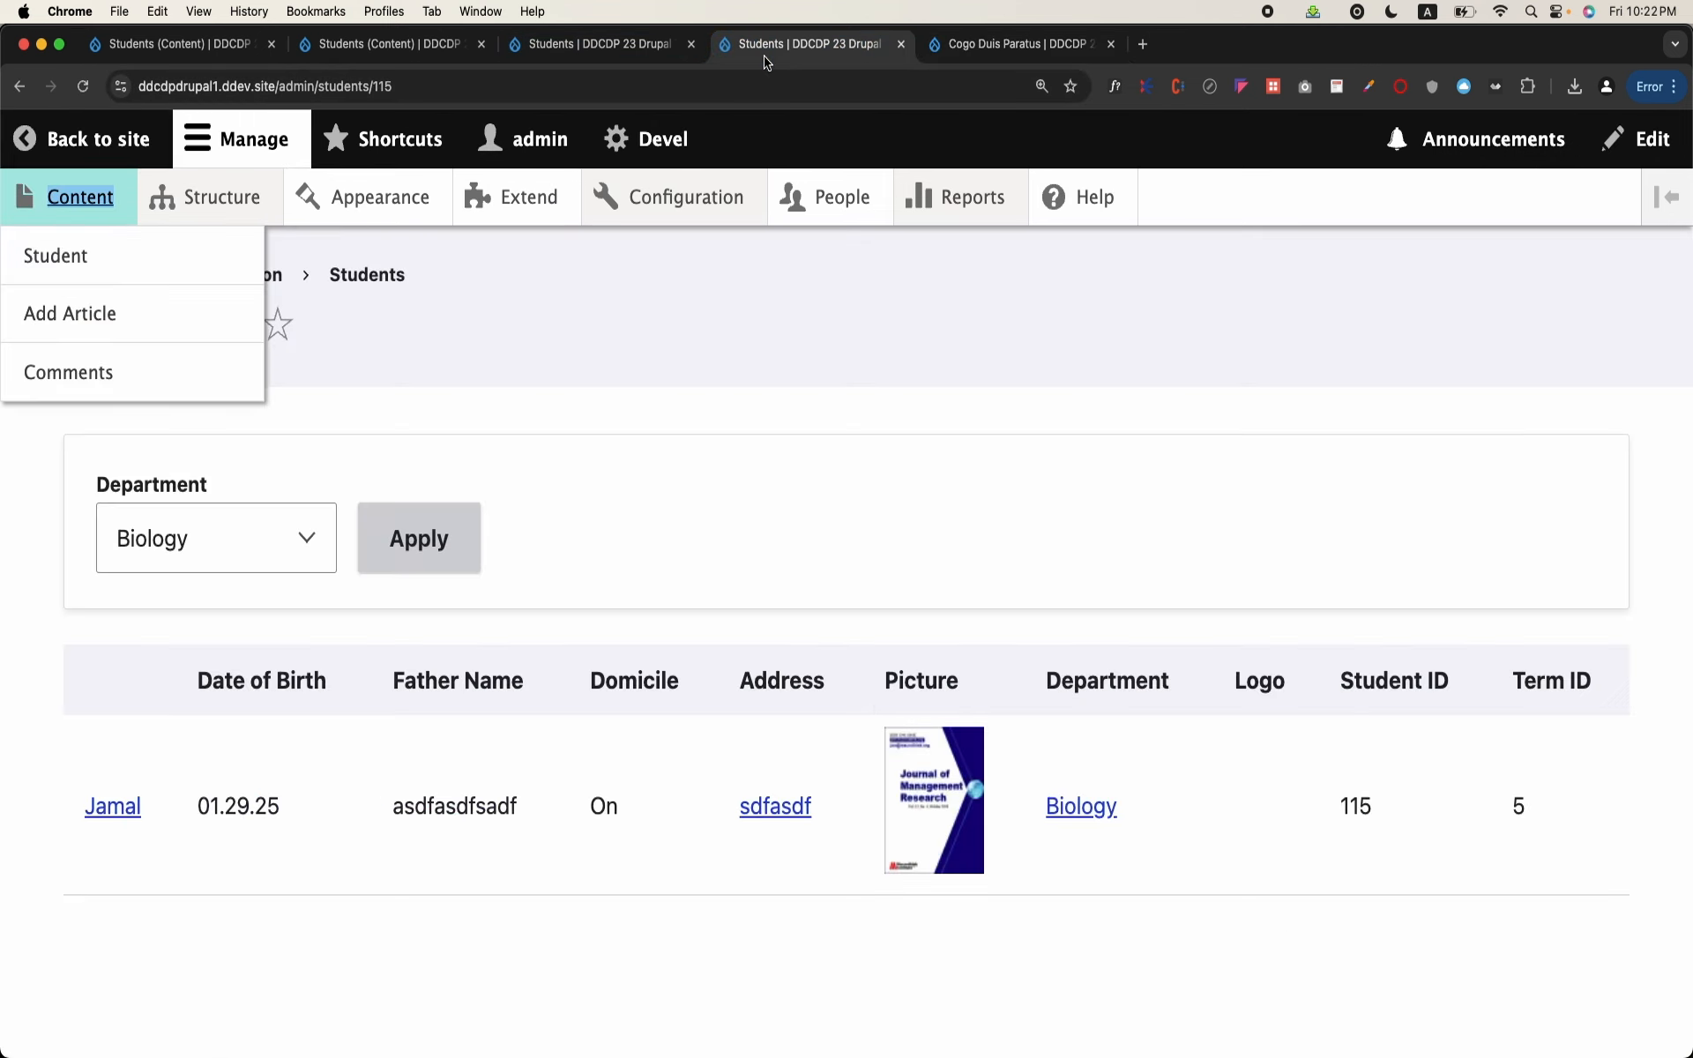
{"action": "left_click", "coordinate": [511, 85]}
{"action": "left_click", "coordinate": [516, 85]}
{"action": "key", "text": "BackSpace"}
{"action": "key", "text": "F2"}
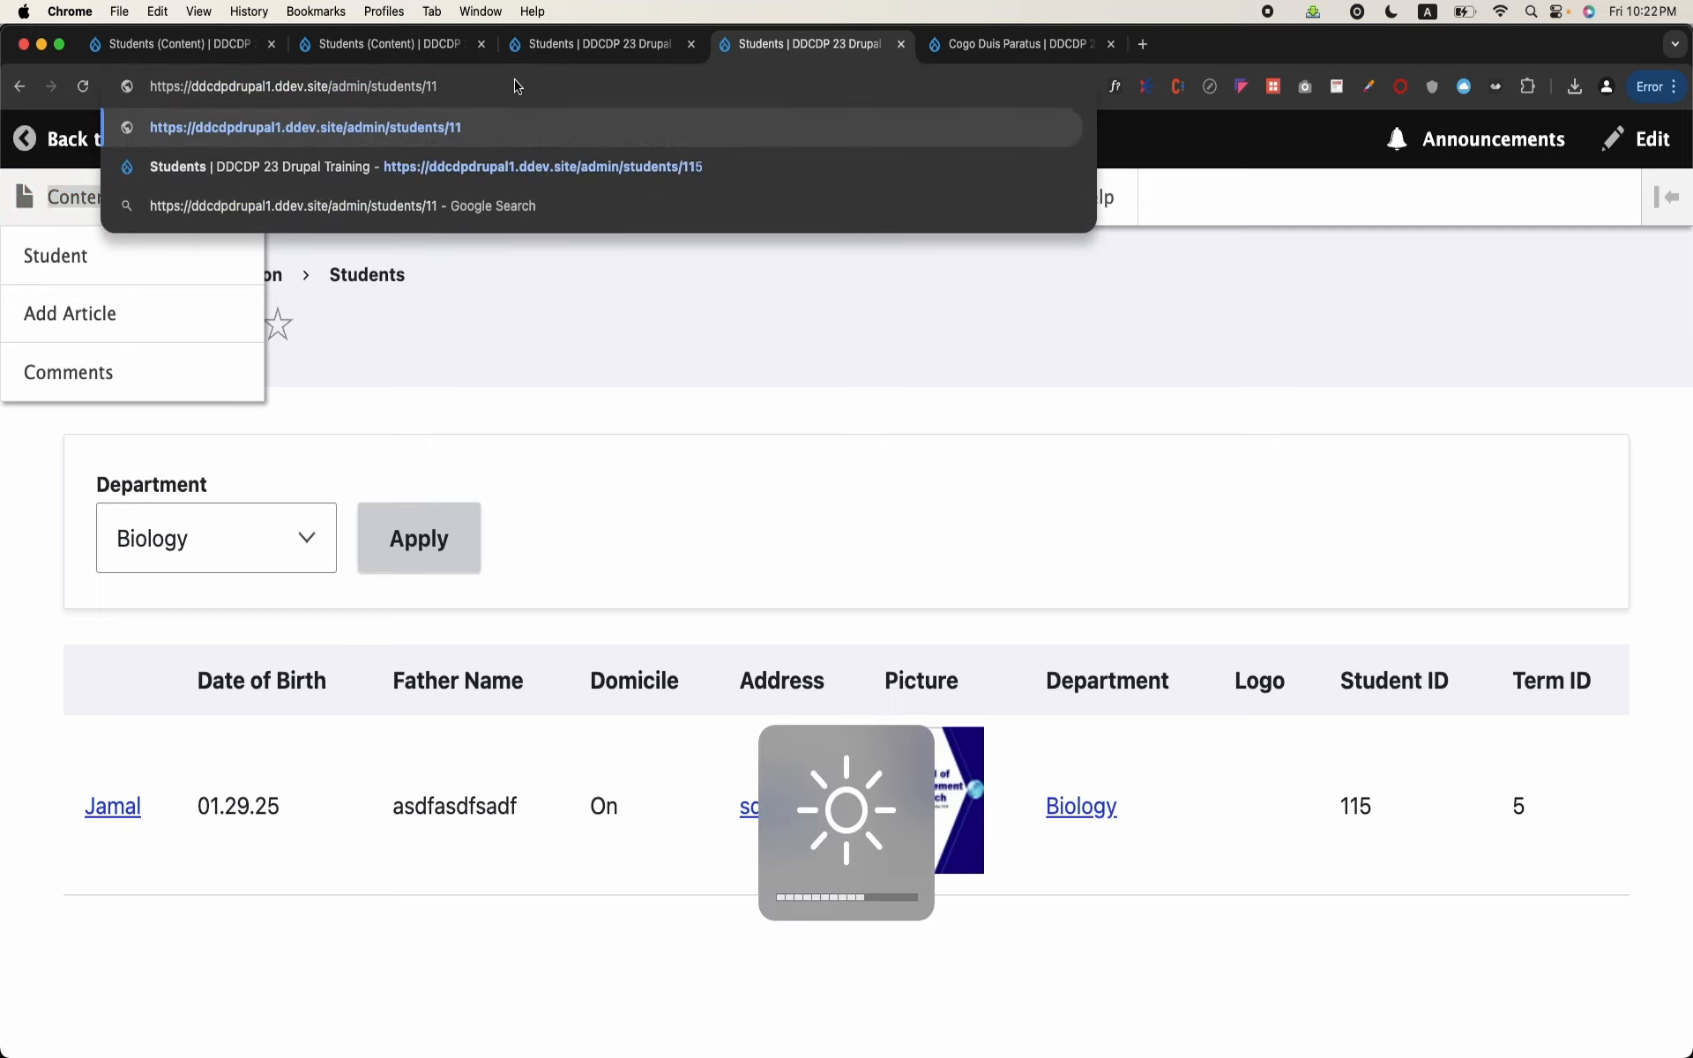
{"action": "type", "text": "12"}
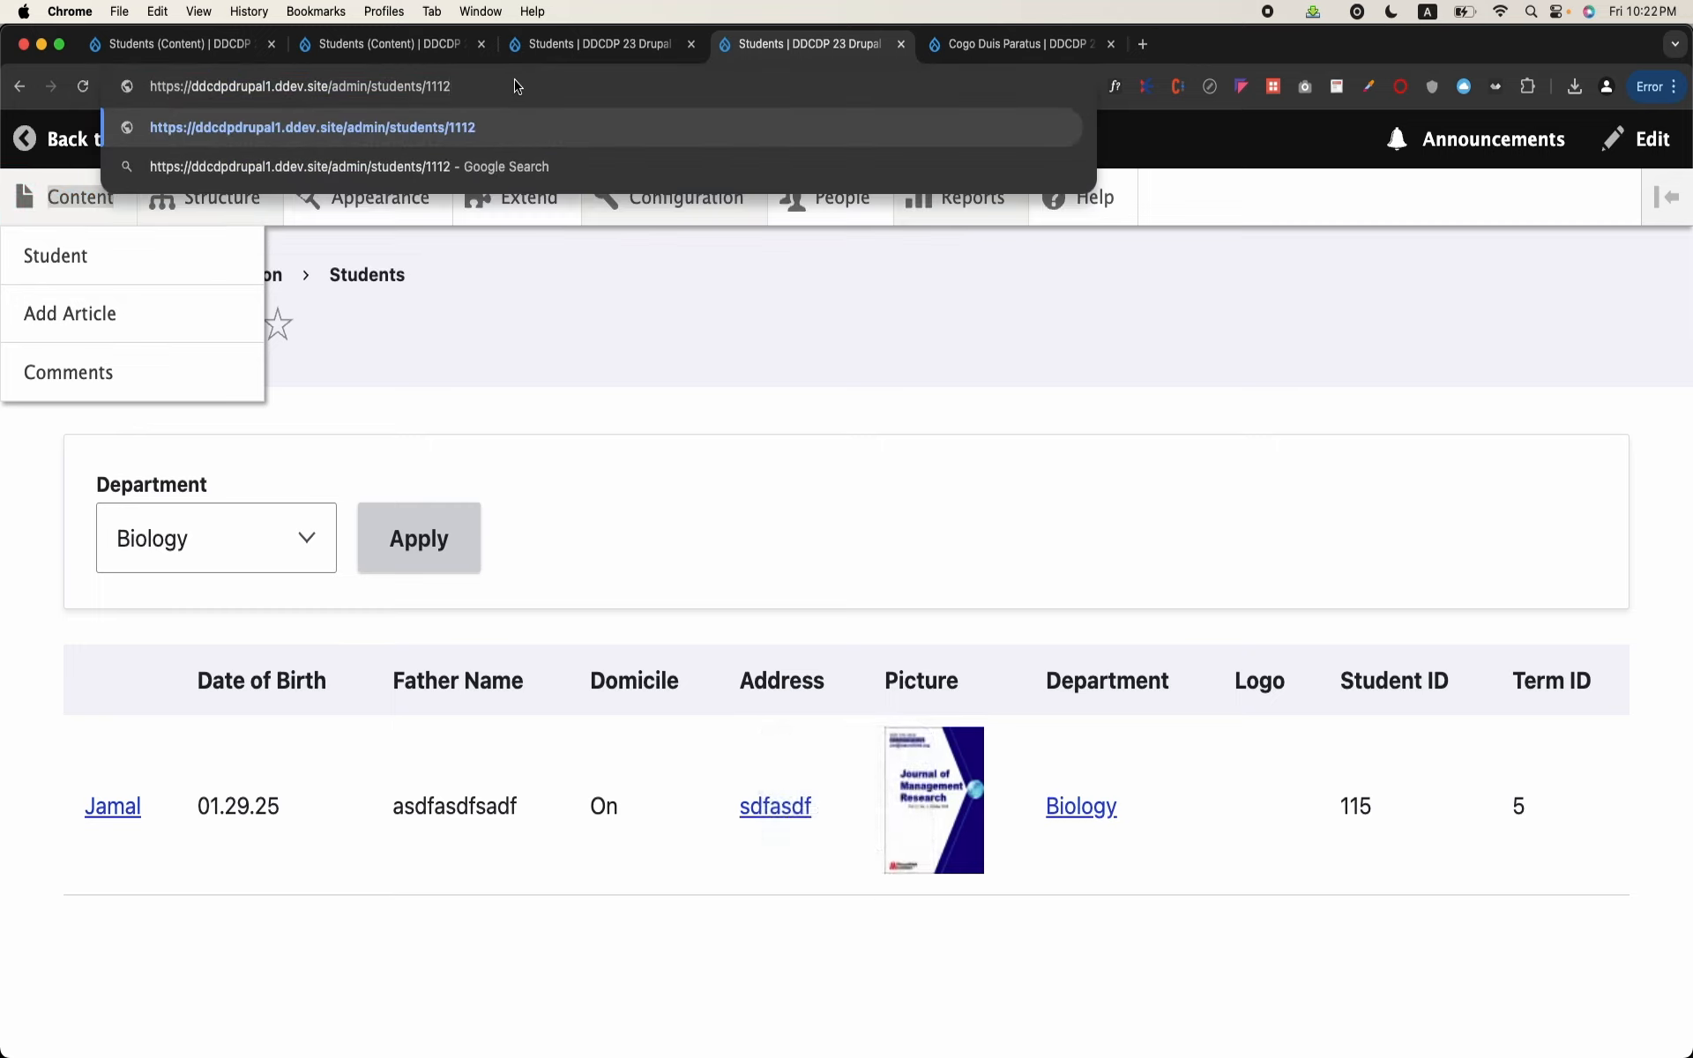
{"action": "key", "text": "Return"}
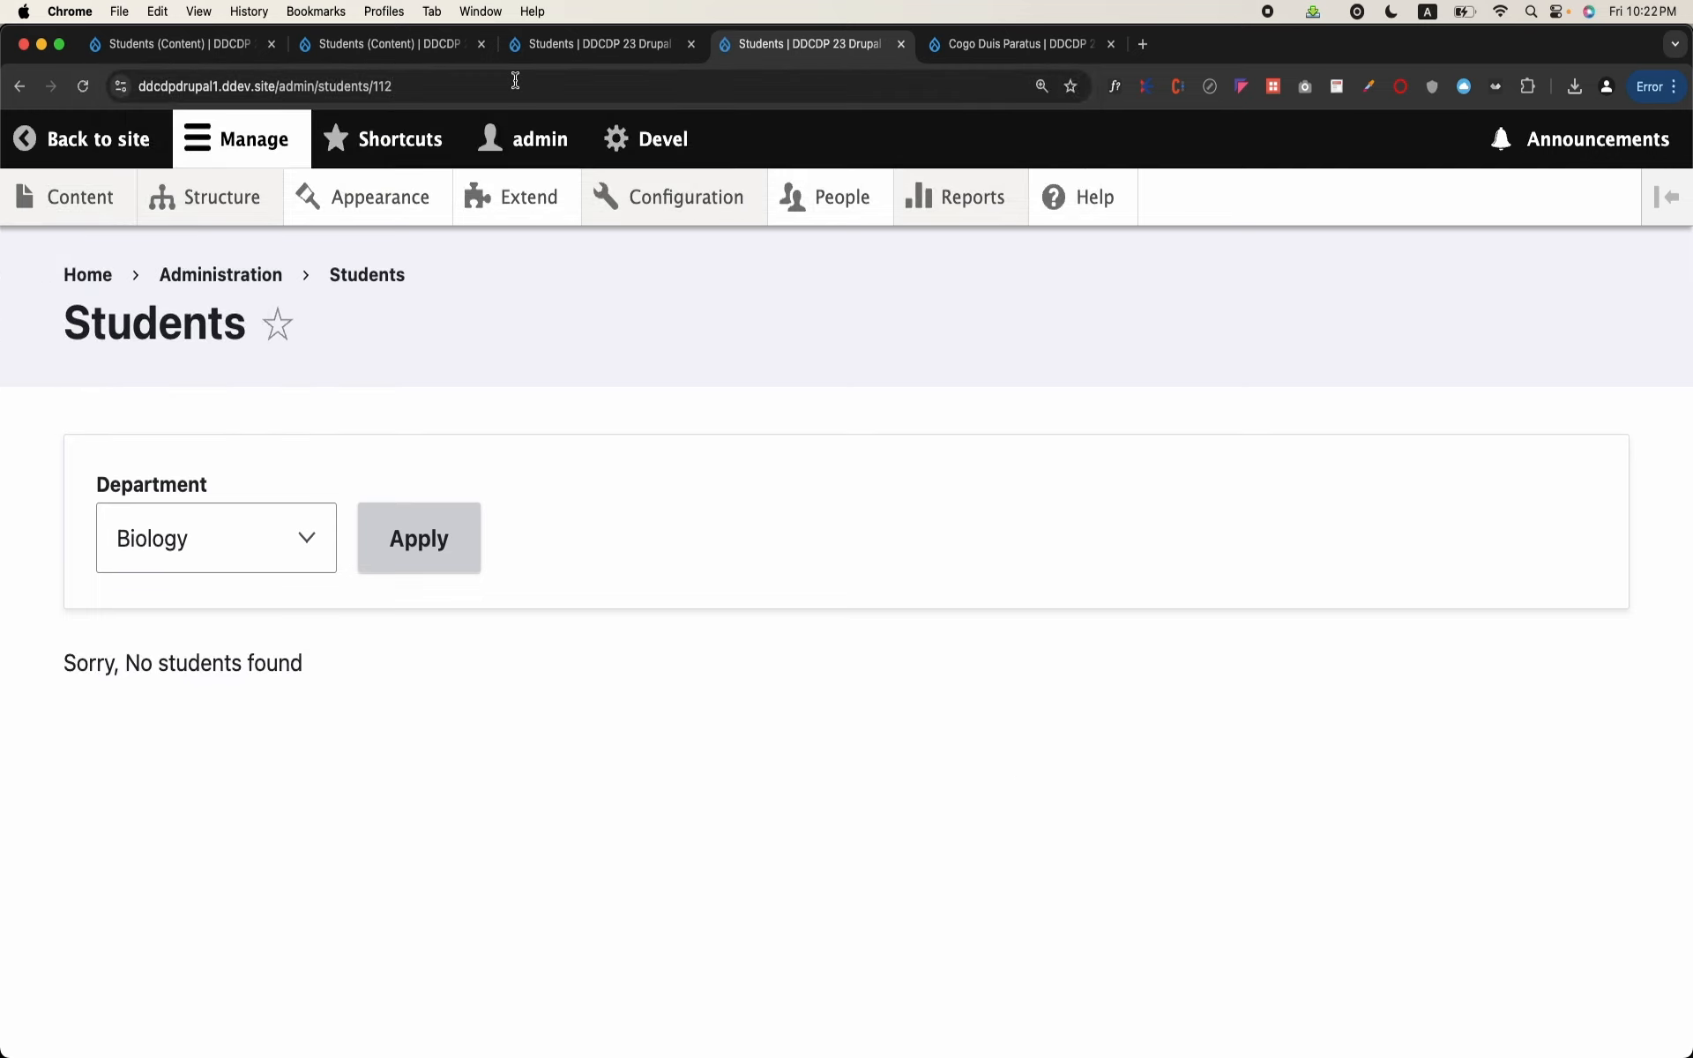
{"action": "left_click", "coordinate": [512, 82]}
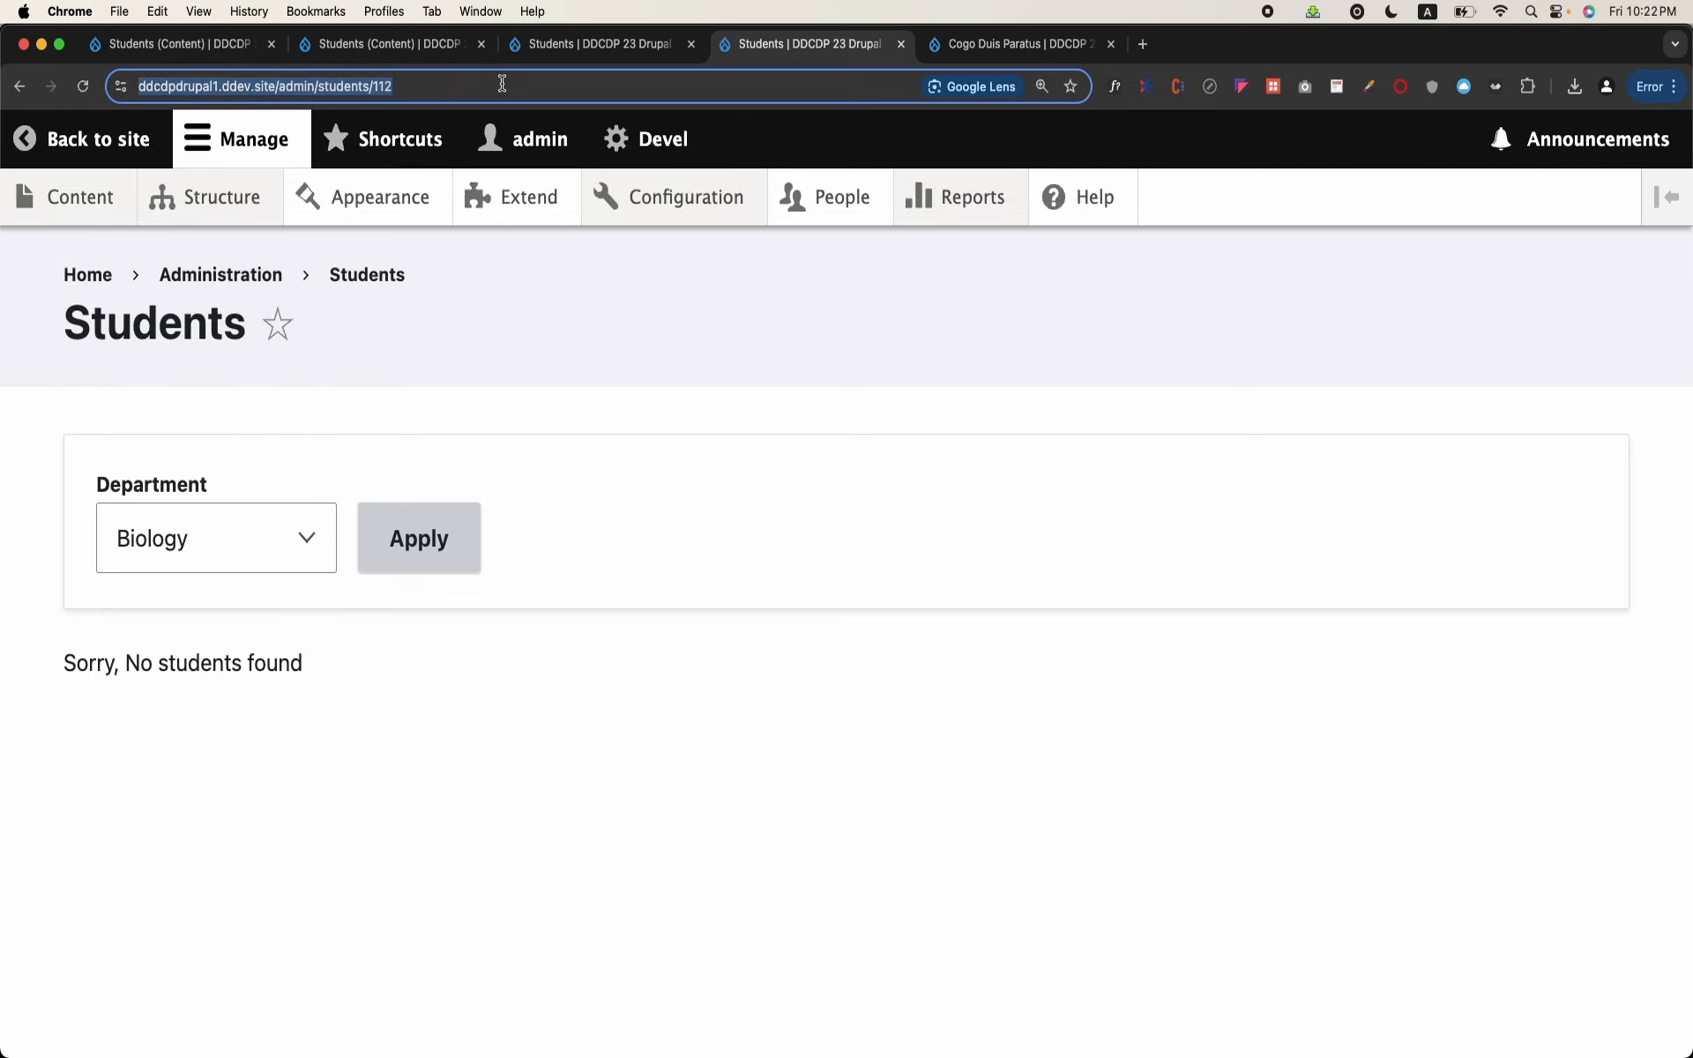
{"action": "left_click", "coordinate": [501, 84]}
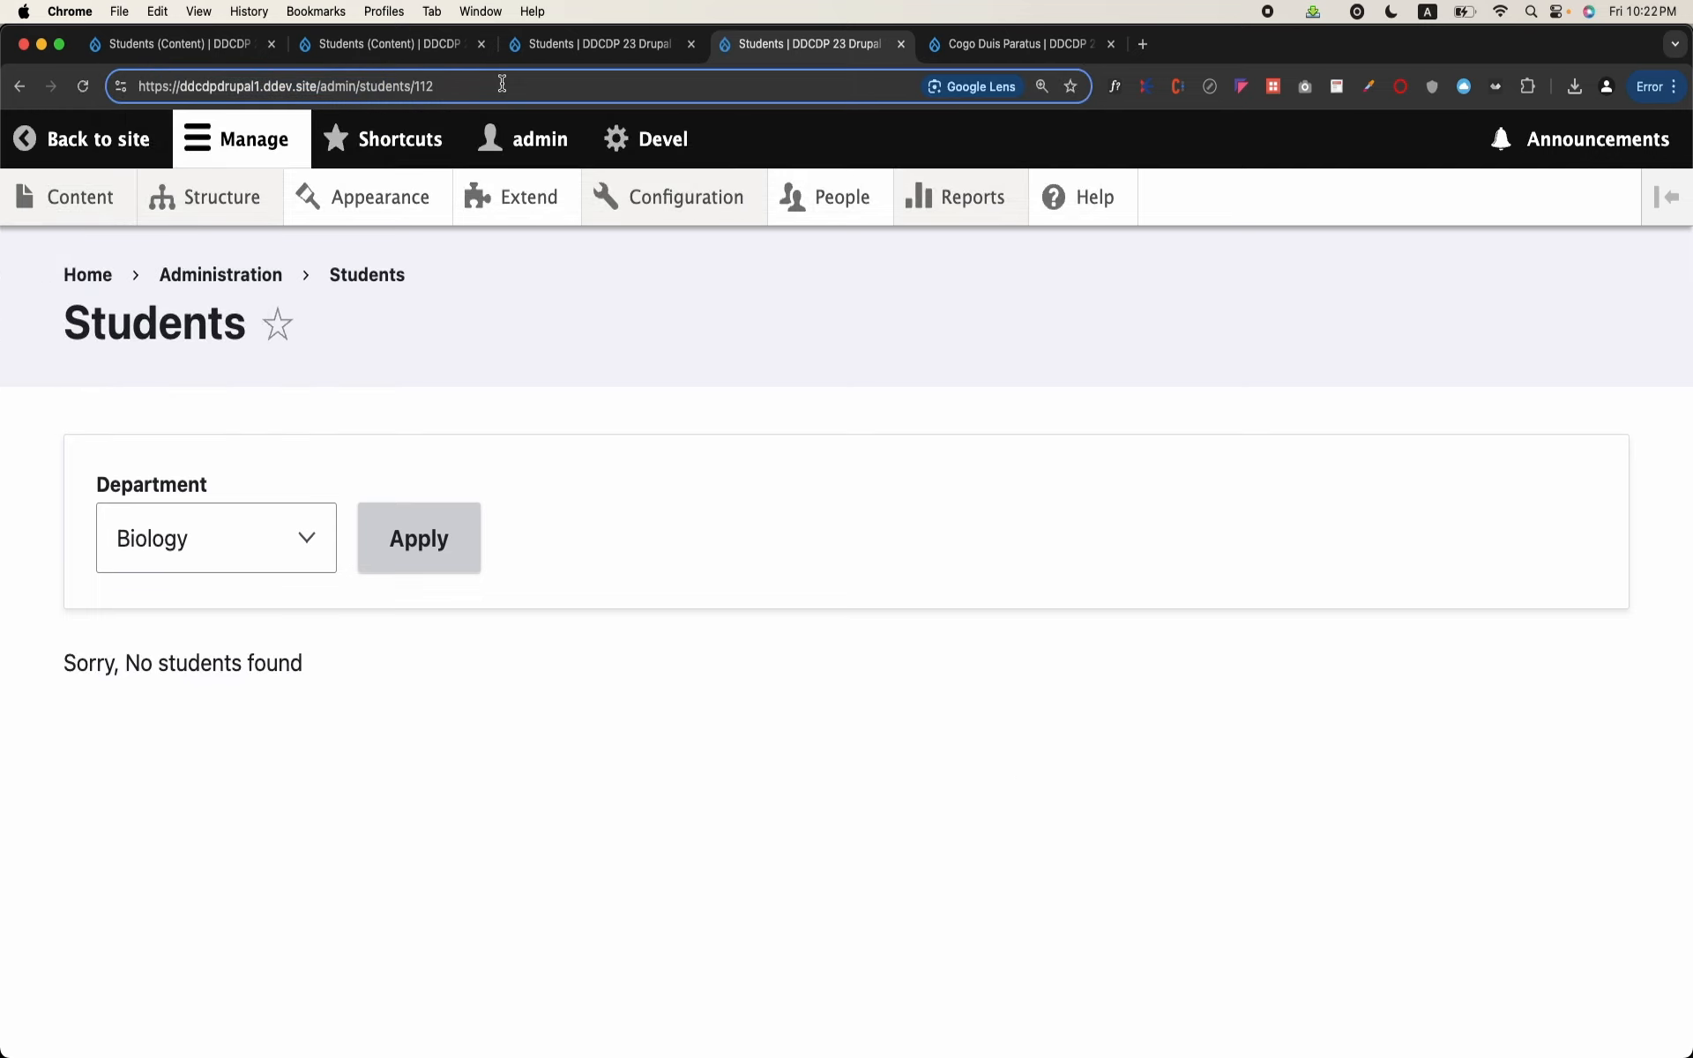
{"action": "key", "text": "Return"}
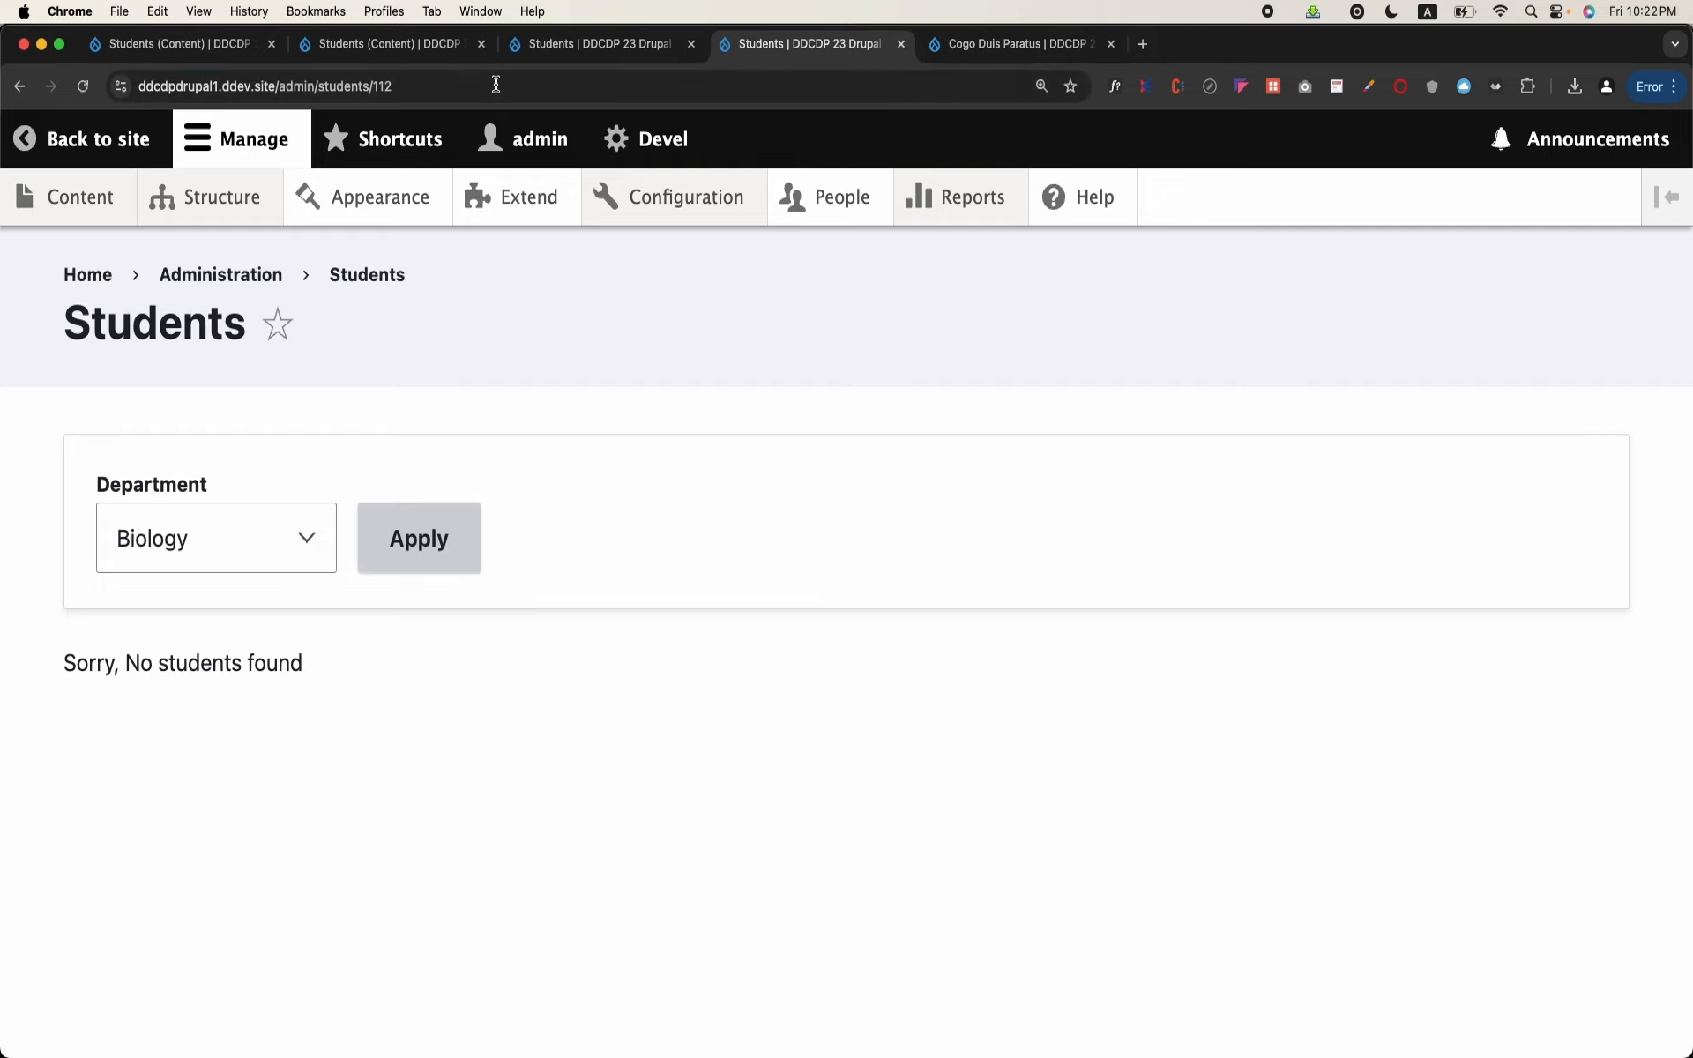
Step: Apply - Any - as the Department filter and compare the ID in the address with the table row
{"action": "left_click", "coordinate": [231, 523]}
{"action": "left_click", "coordinate": [233, 509]}
{"action": "left_click", "coordinate": [415, 559]}
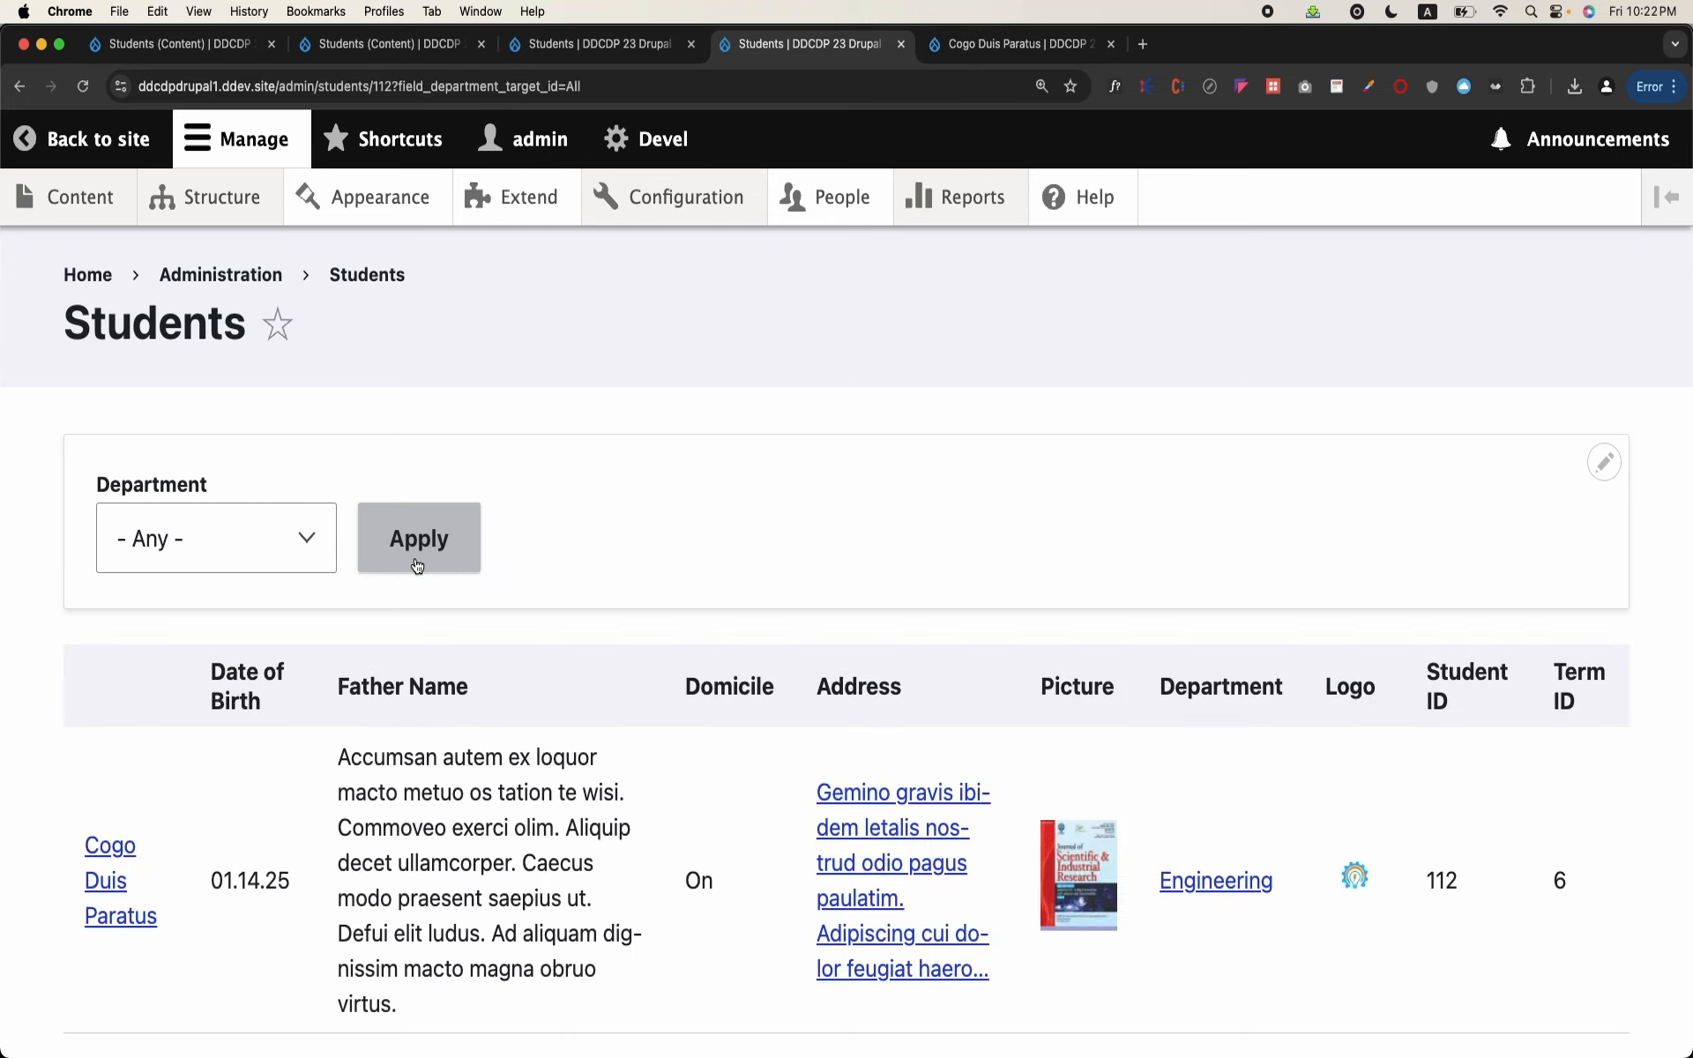
{"action": "scroll", "coordinate": [790, 620], "scroll_direction": "down", "scroll_amount": 2}
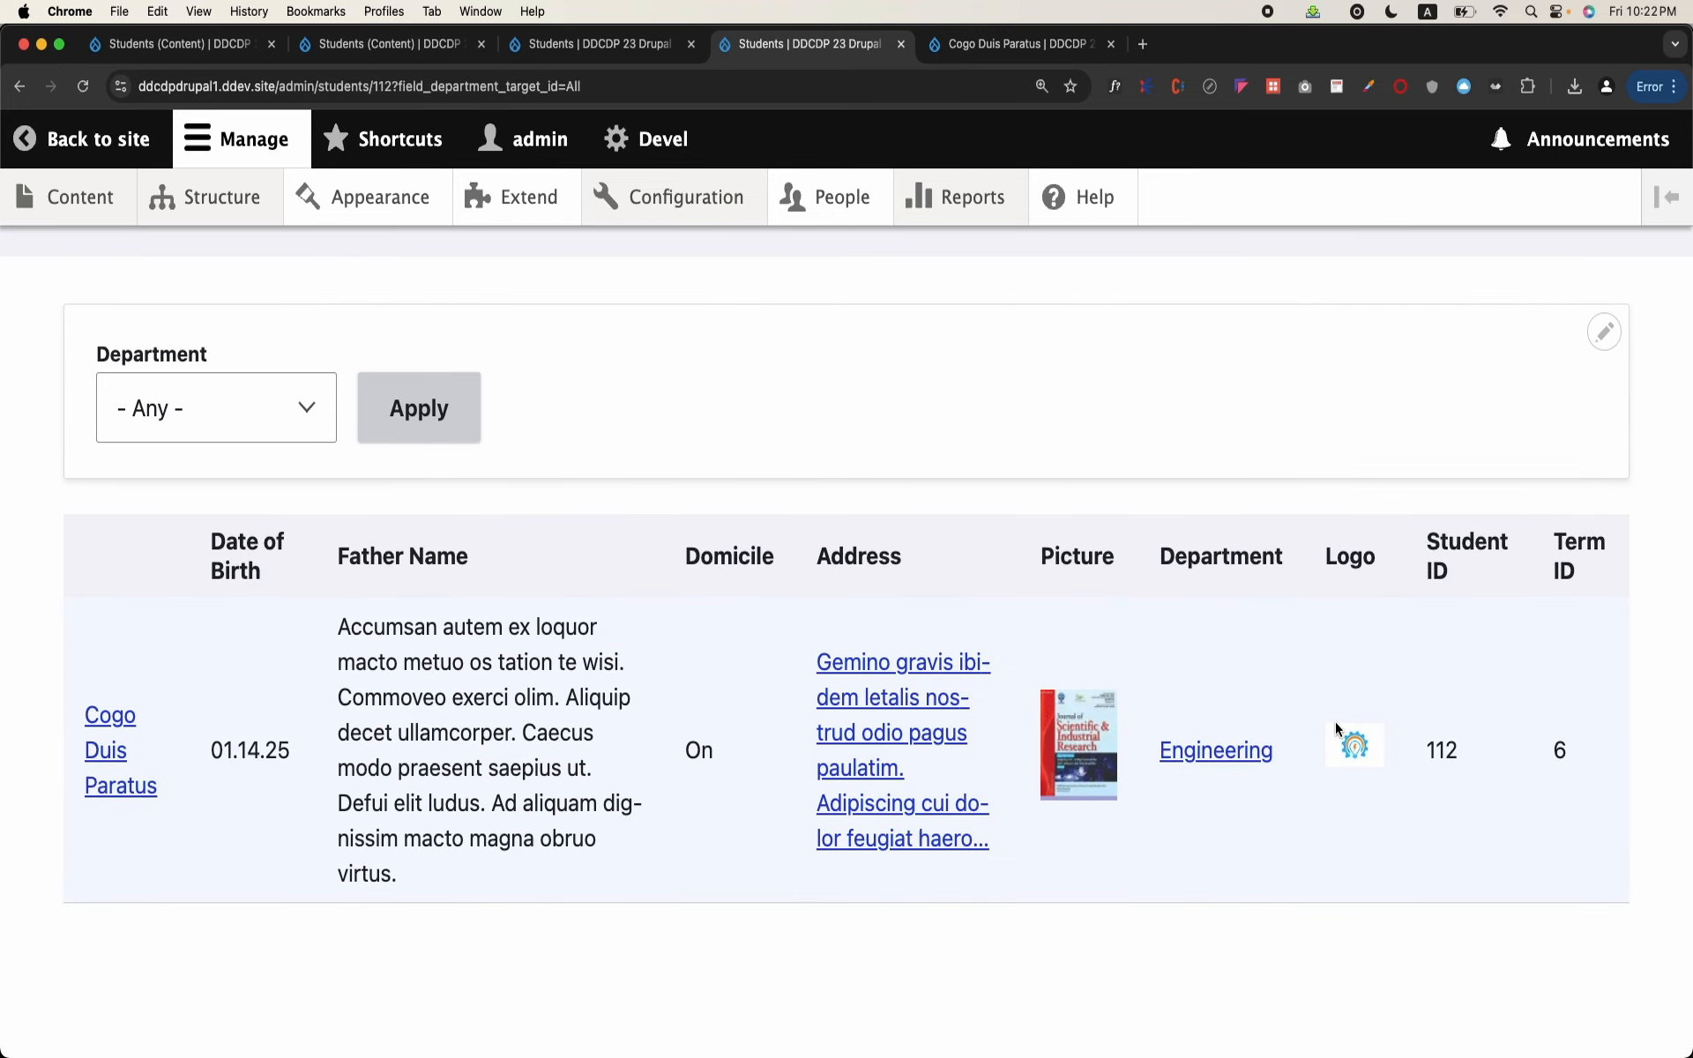
{"action": "left_click", "coordinate": [374, 79]}
{"action": "left_click_drag", "start_coordinate": [374, 81], "coordinate": [394, 86]}
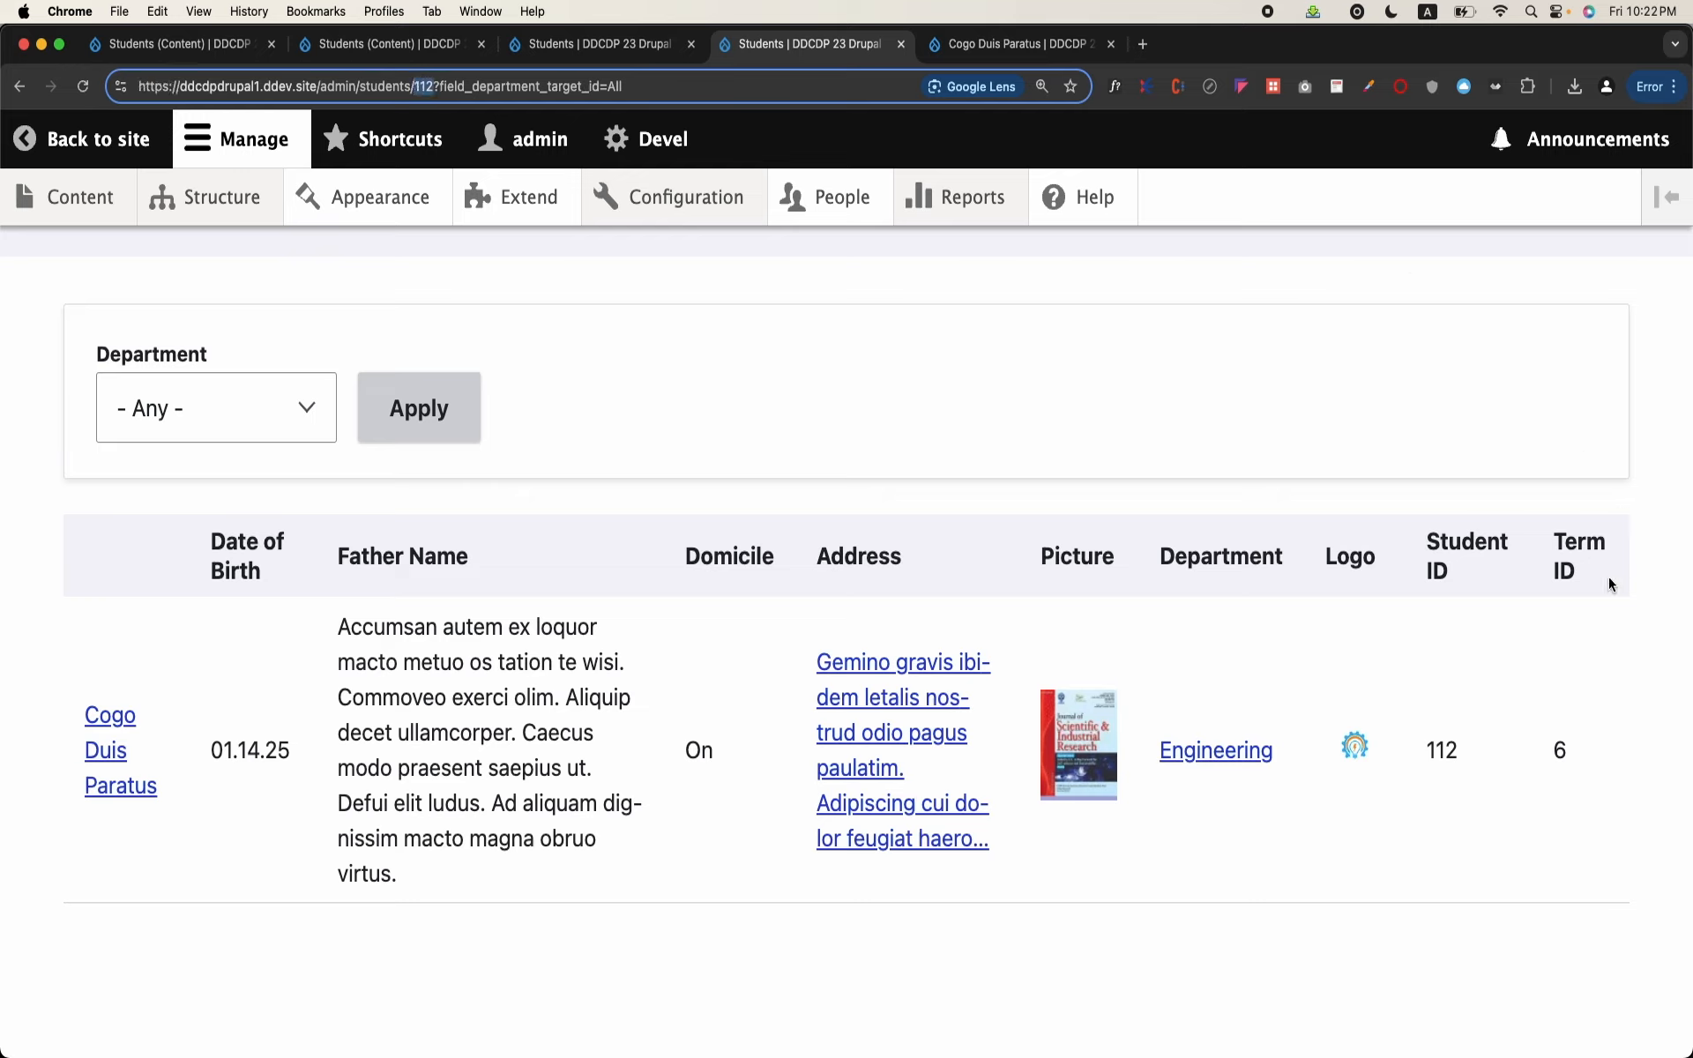
{"action": "left_click", "coordinate": [1568, 752]}
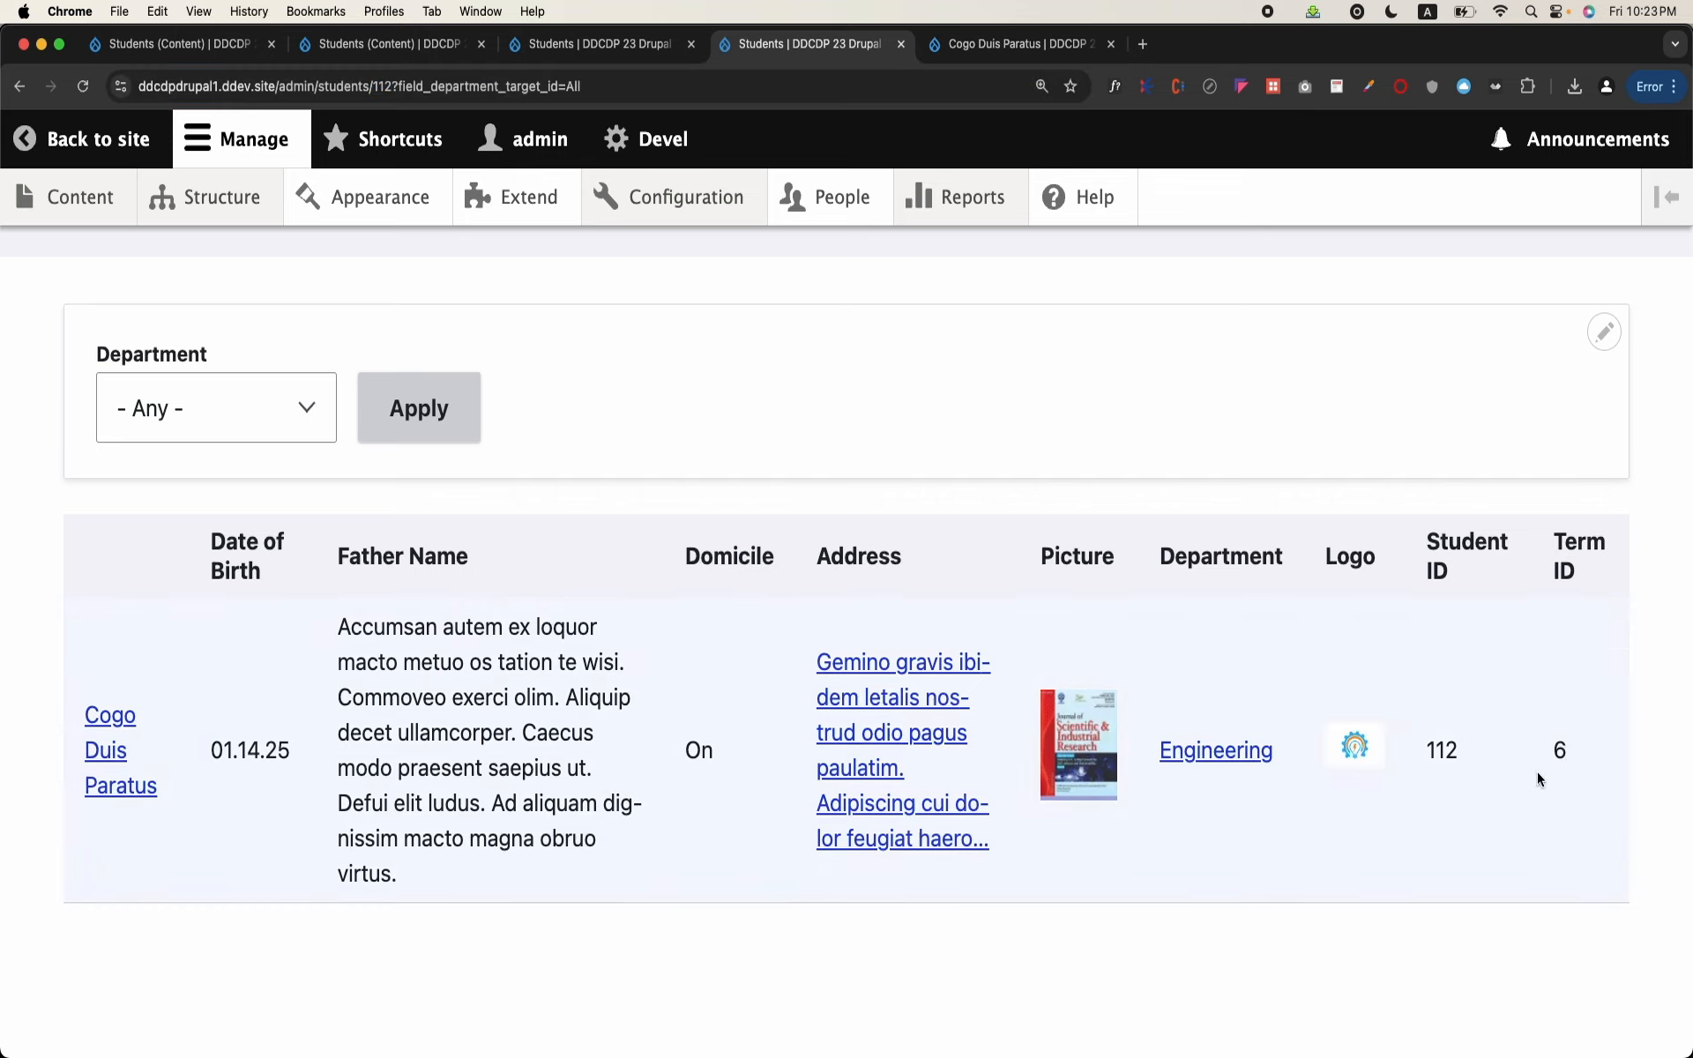
Step: Open the Students view for editing and remove its Content: ID contextual filter
{"action": "left_click", "coordinate": [1606, 353]}
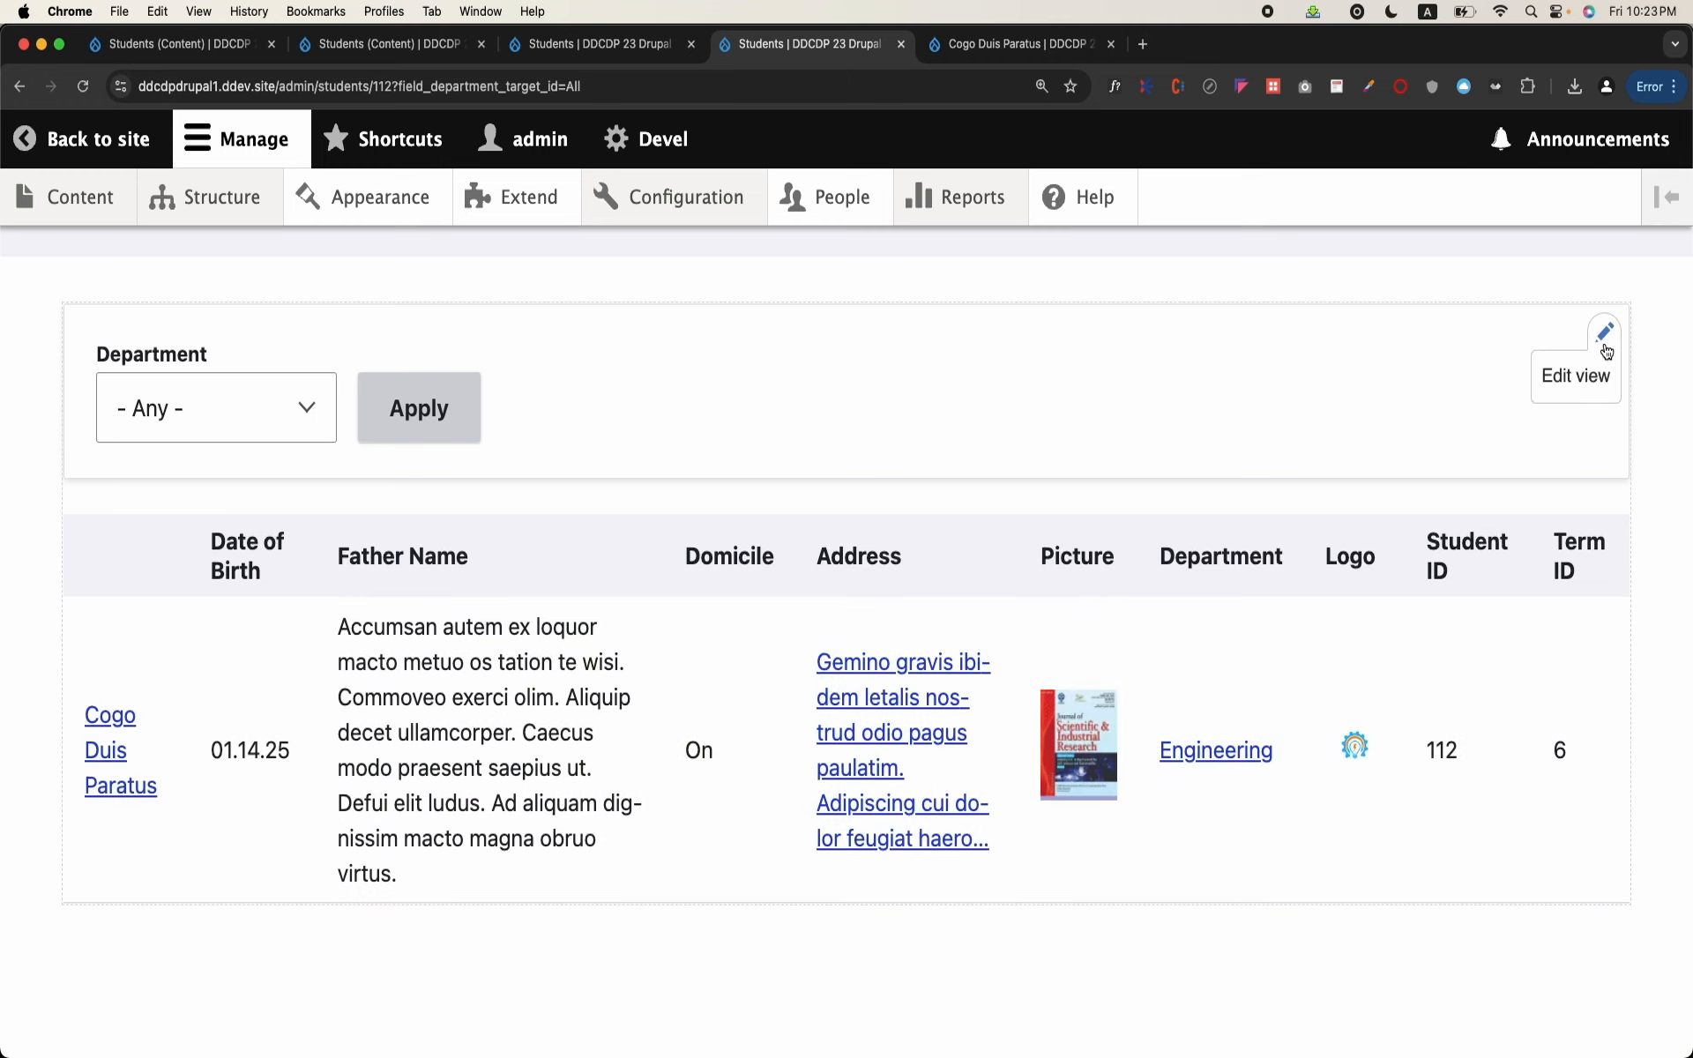
{"action": "left_click", "coordinate": [1587, 370]}
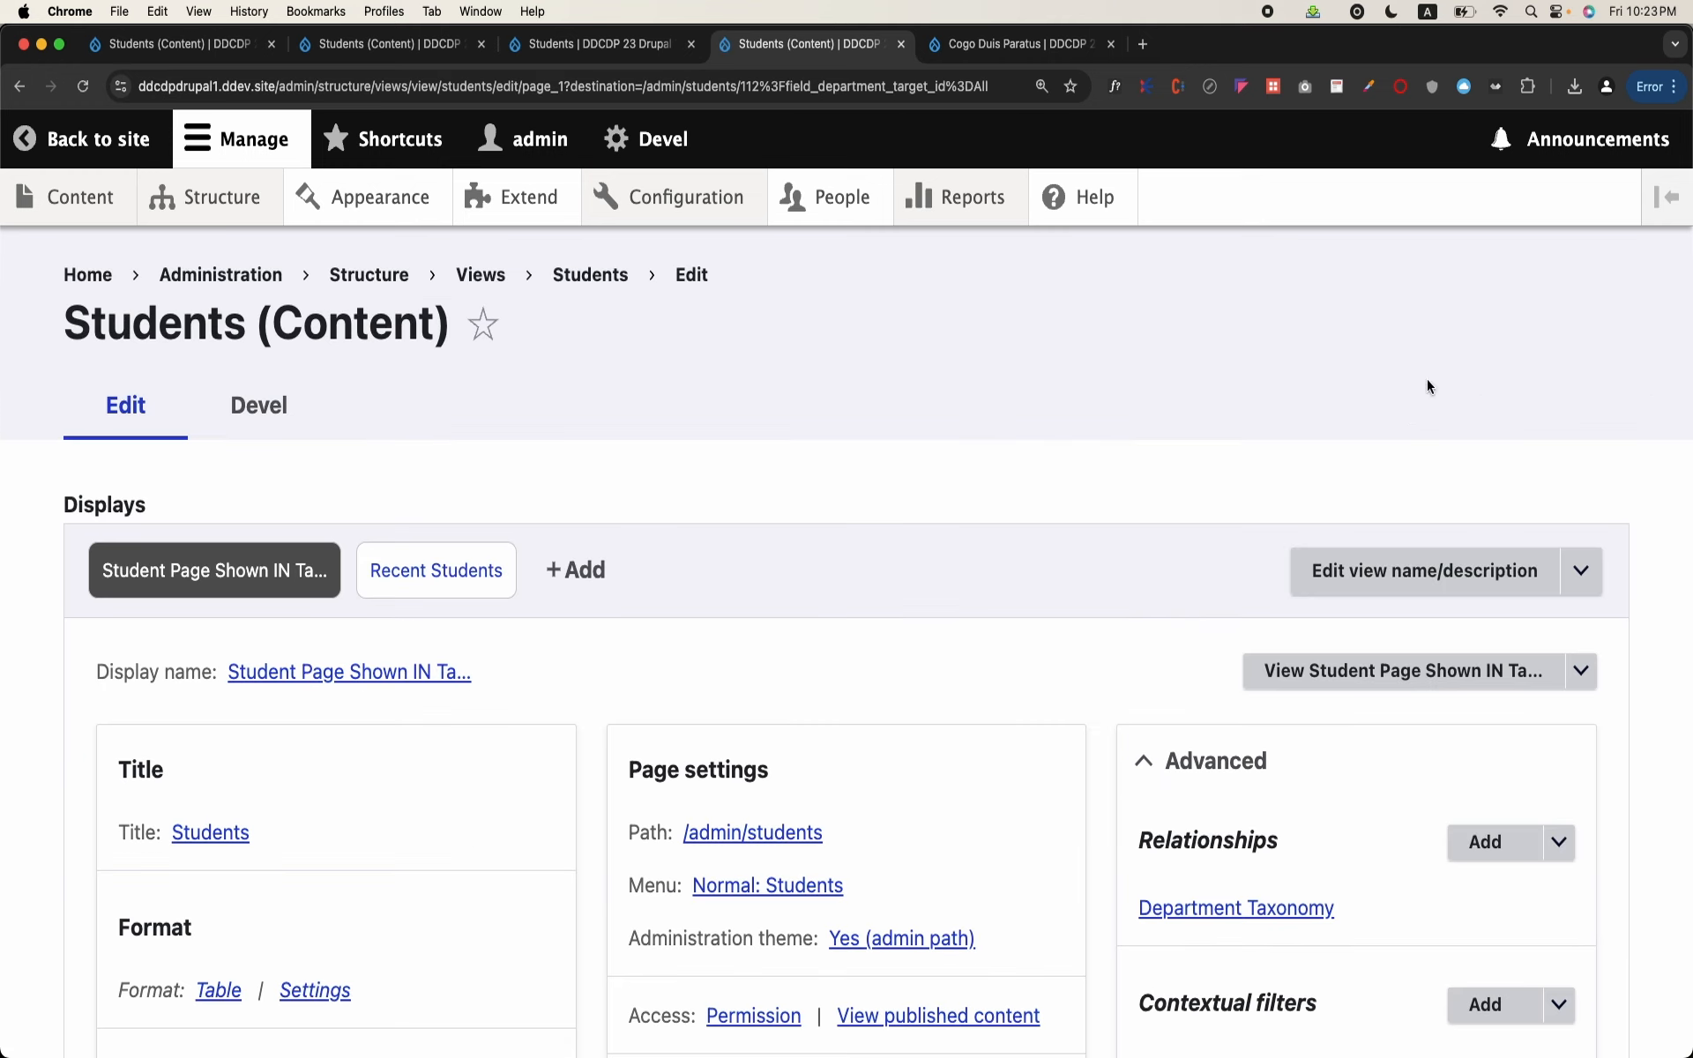
{"action": "scroll", "coordinate": [1077, 454], "scroll_direction": "down", "scroll_amount": 5}
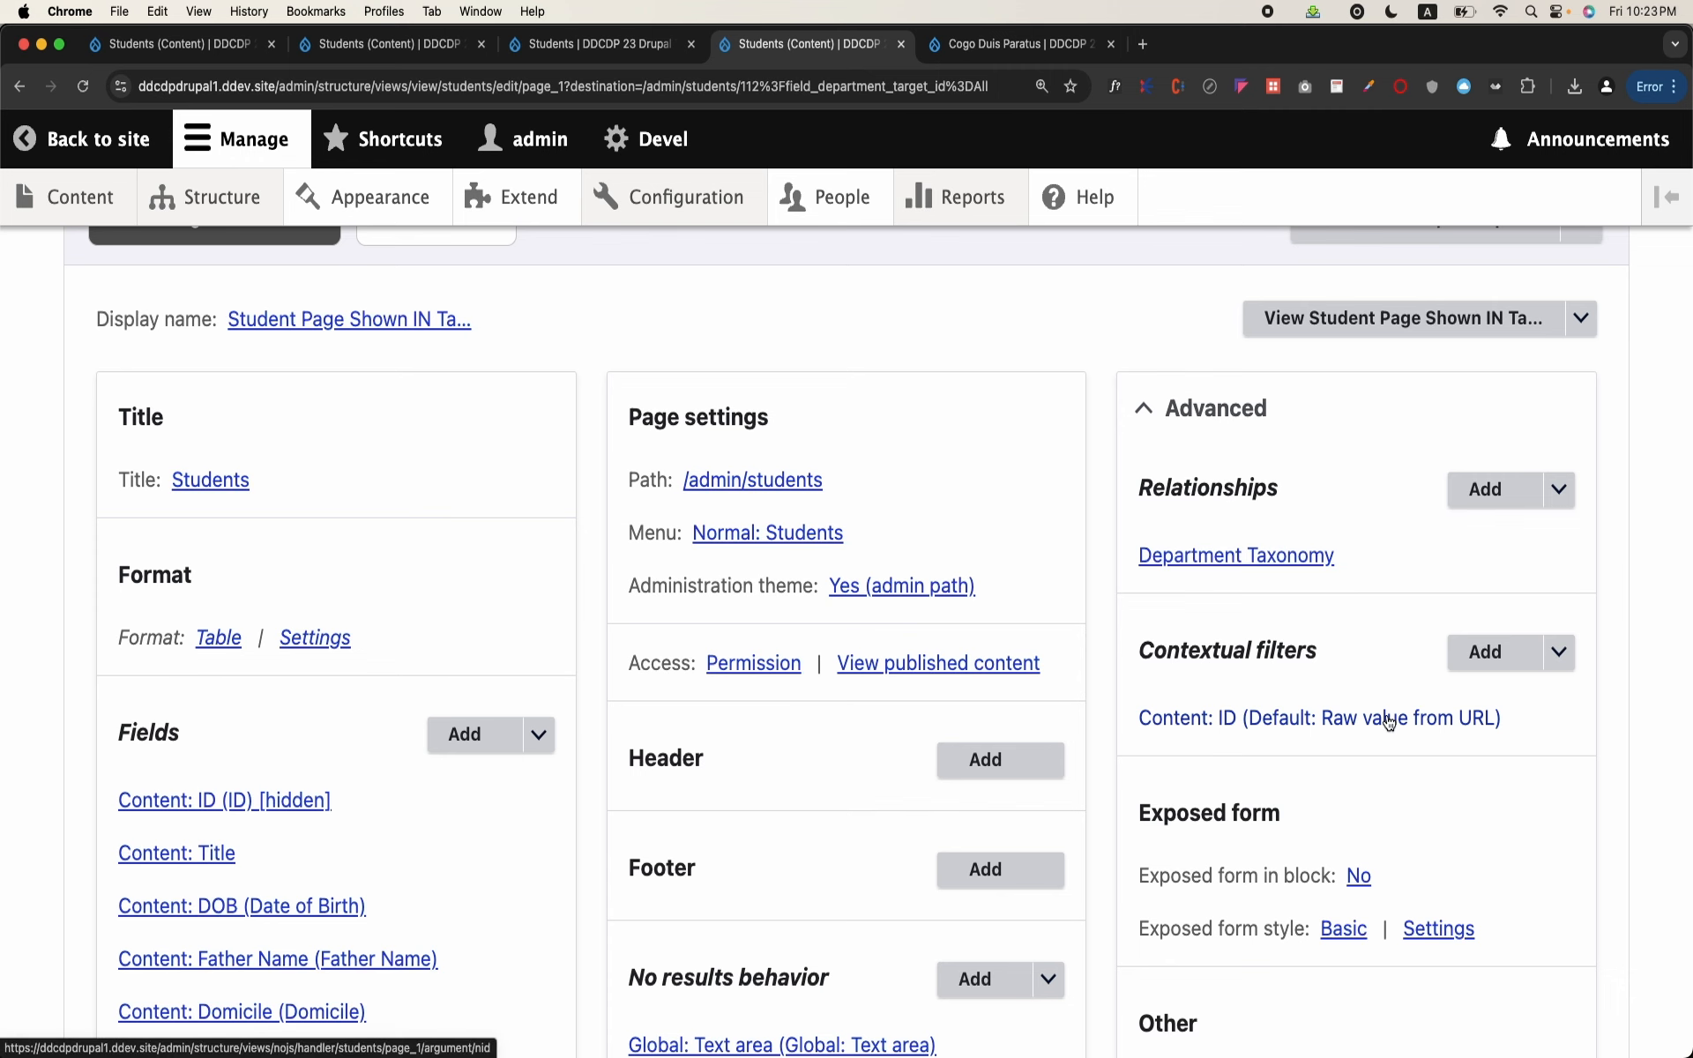
{"action": "left_click", "coordinate": [1288, 717]}
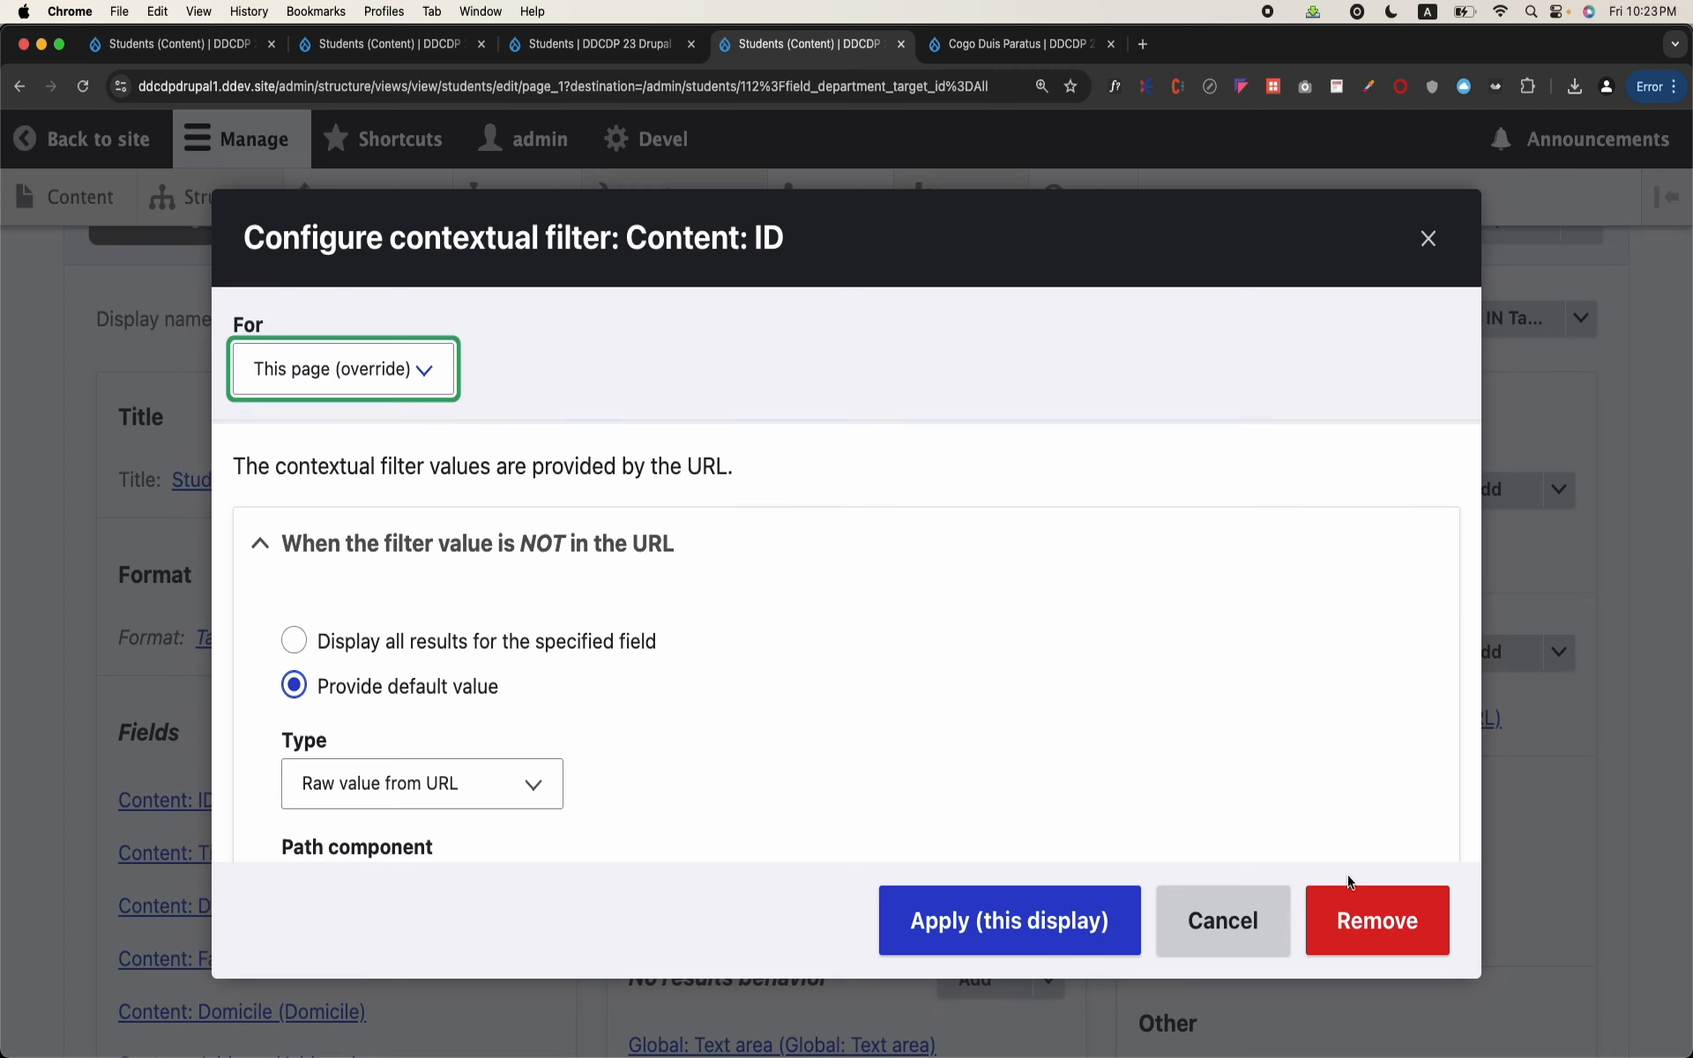
{"action": "left_click", "coordinate": [1346, 923]}
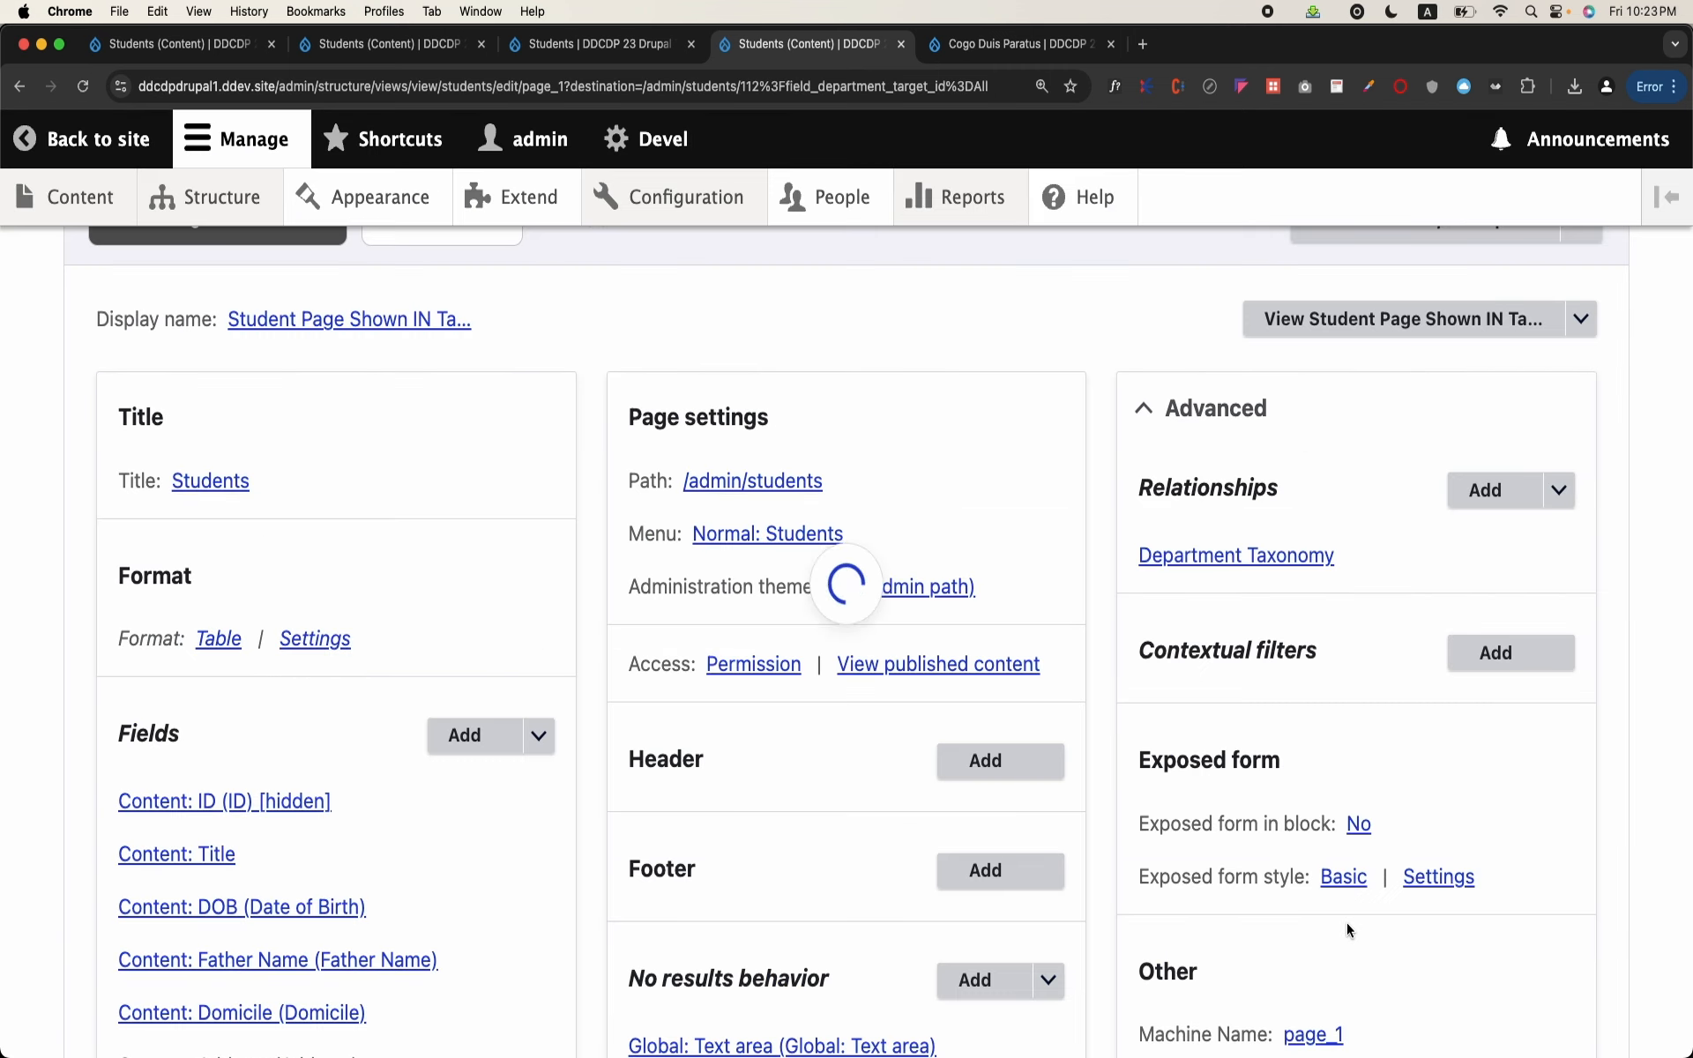
Step: Add the Term ID contextual filter from the Taxonomy term category to the page display, searching for "term id"
{"action": "left_click", "coordinate": [1486, 655]}
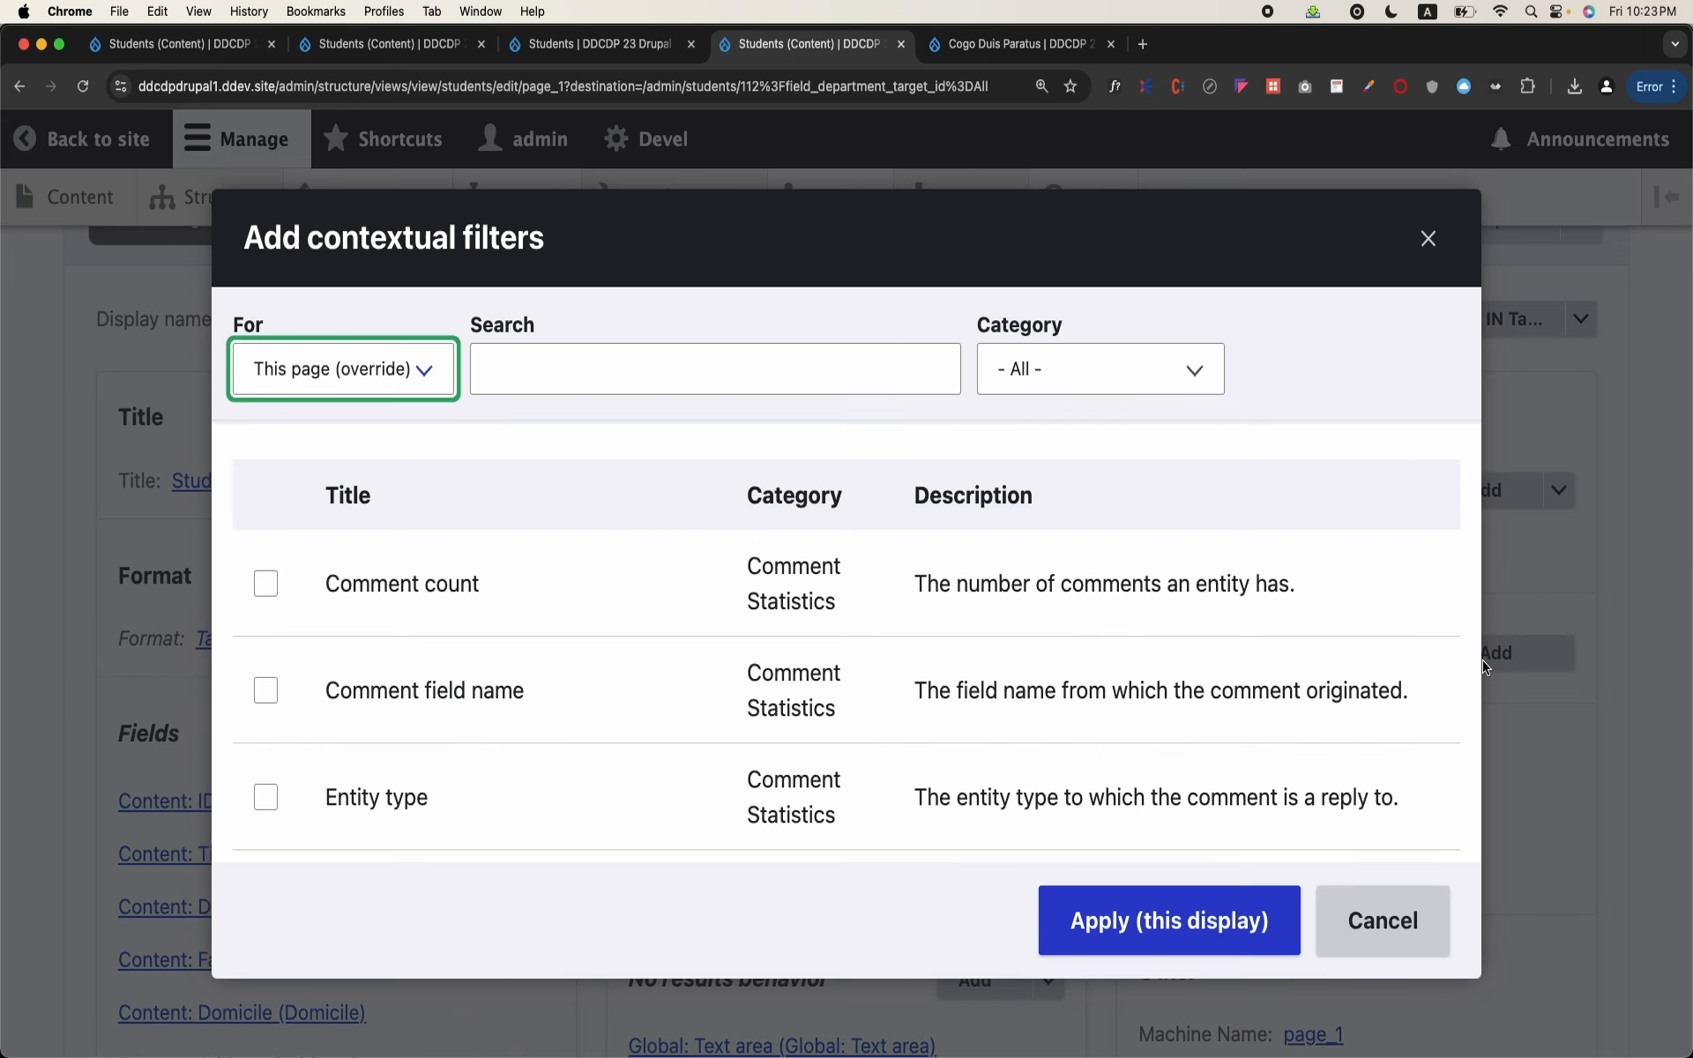
{"action": "left_click", "coordinate": [879, 353]}
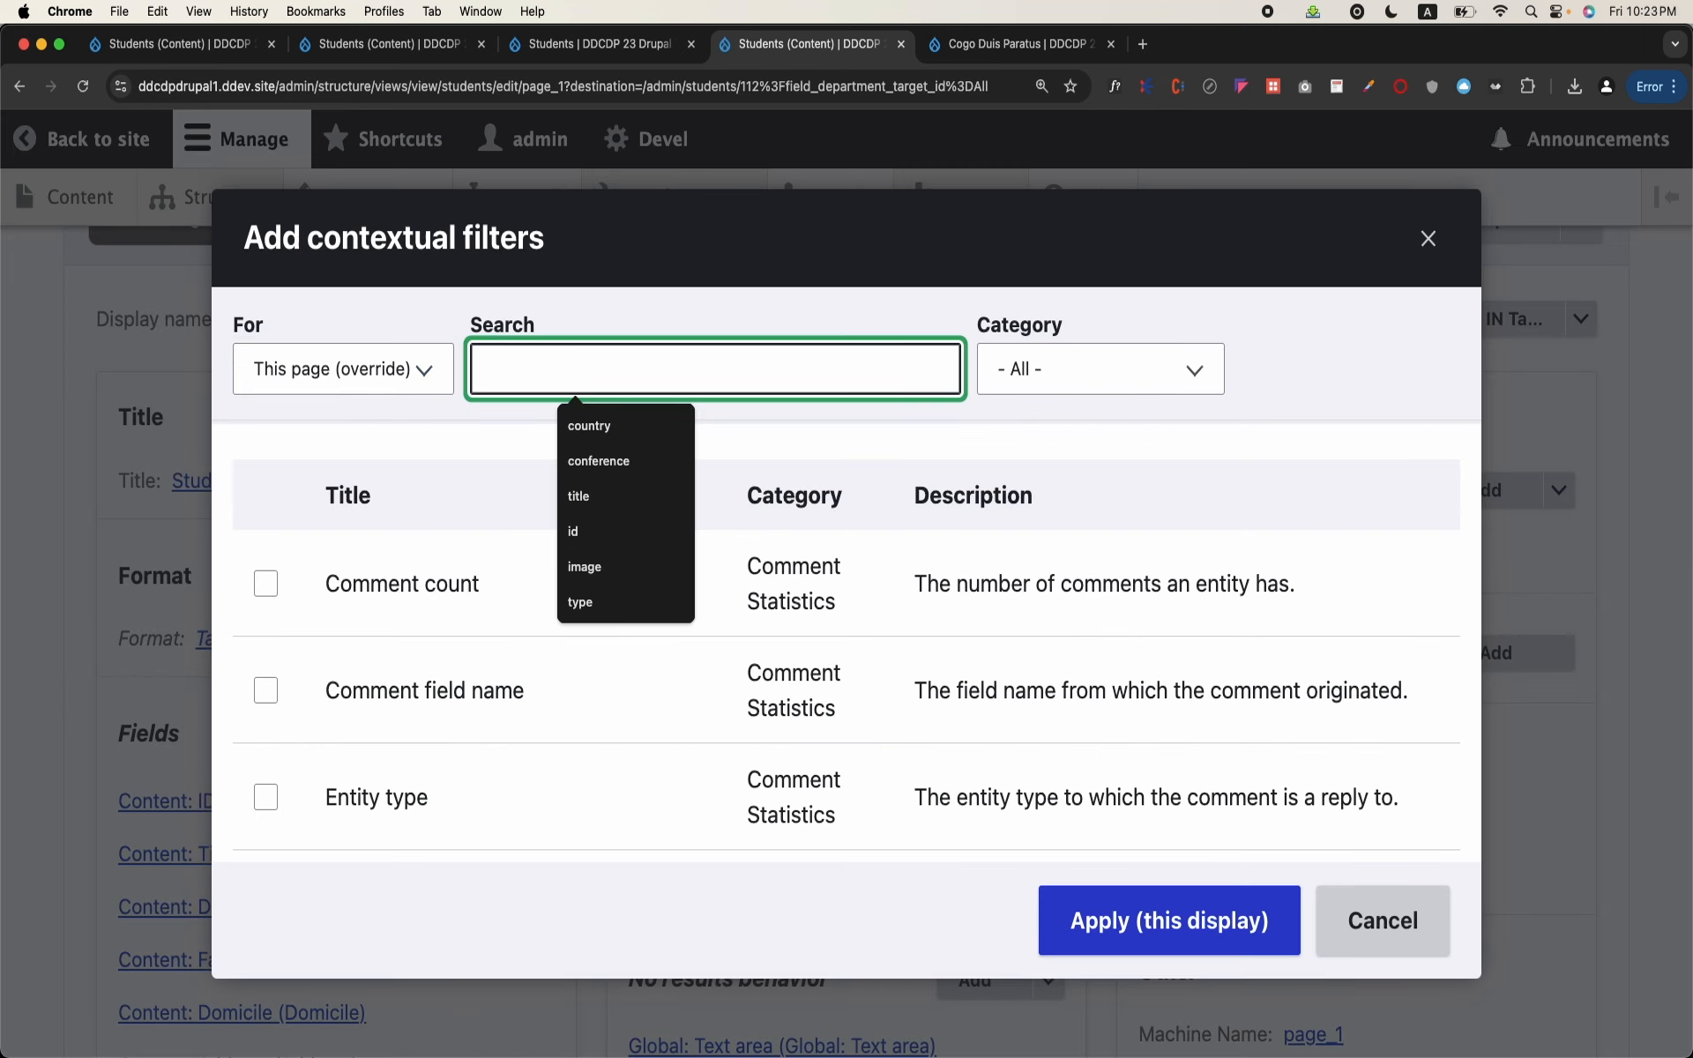
{"action": "type", "text": "term"}
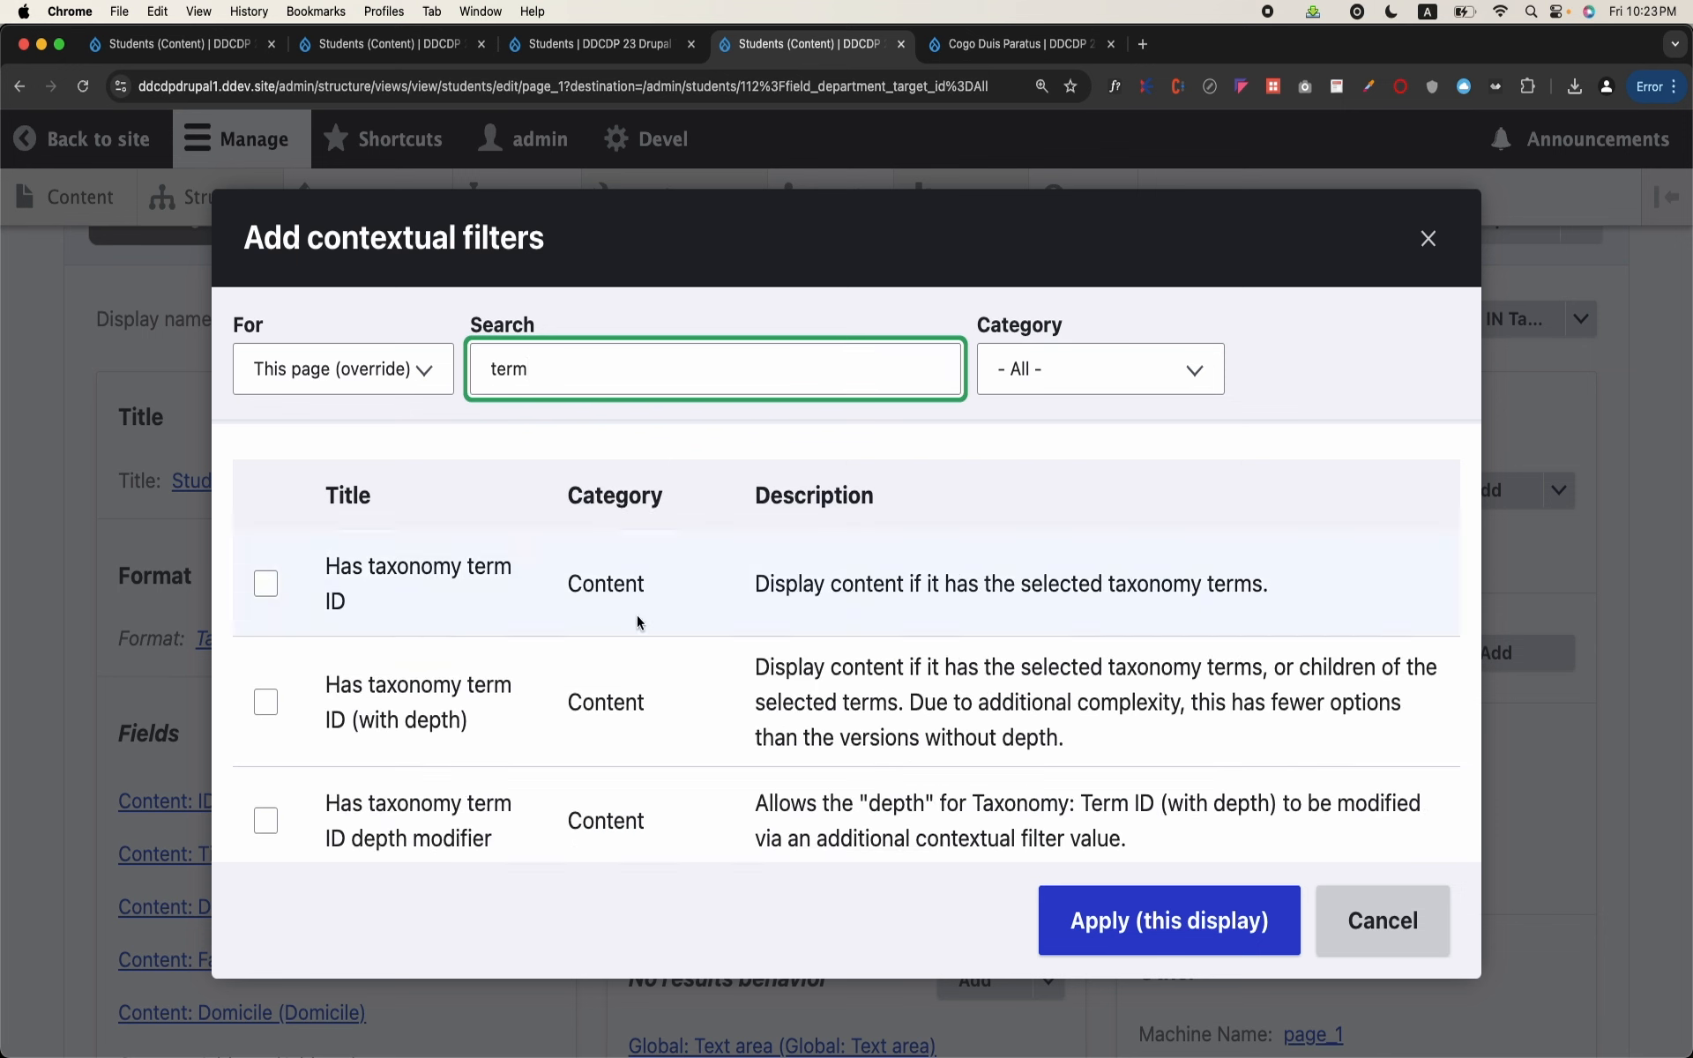
{"action": "type", "text": " id"}
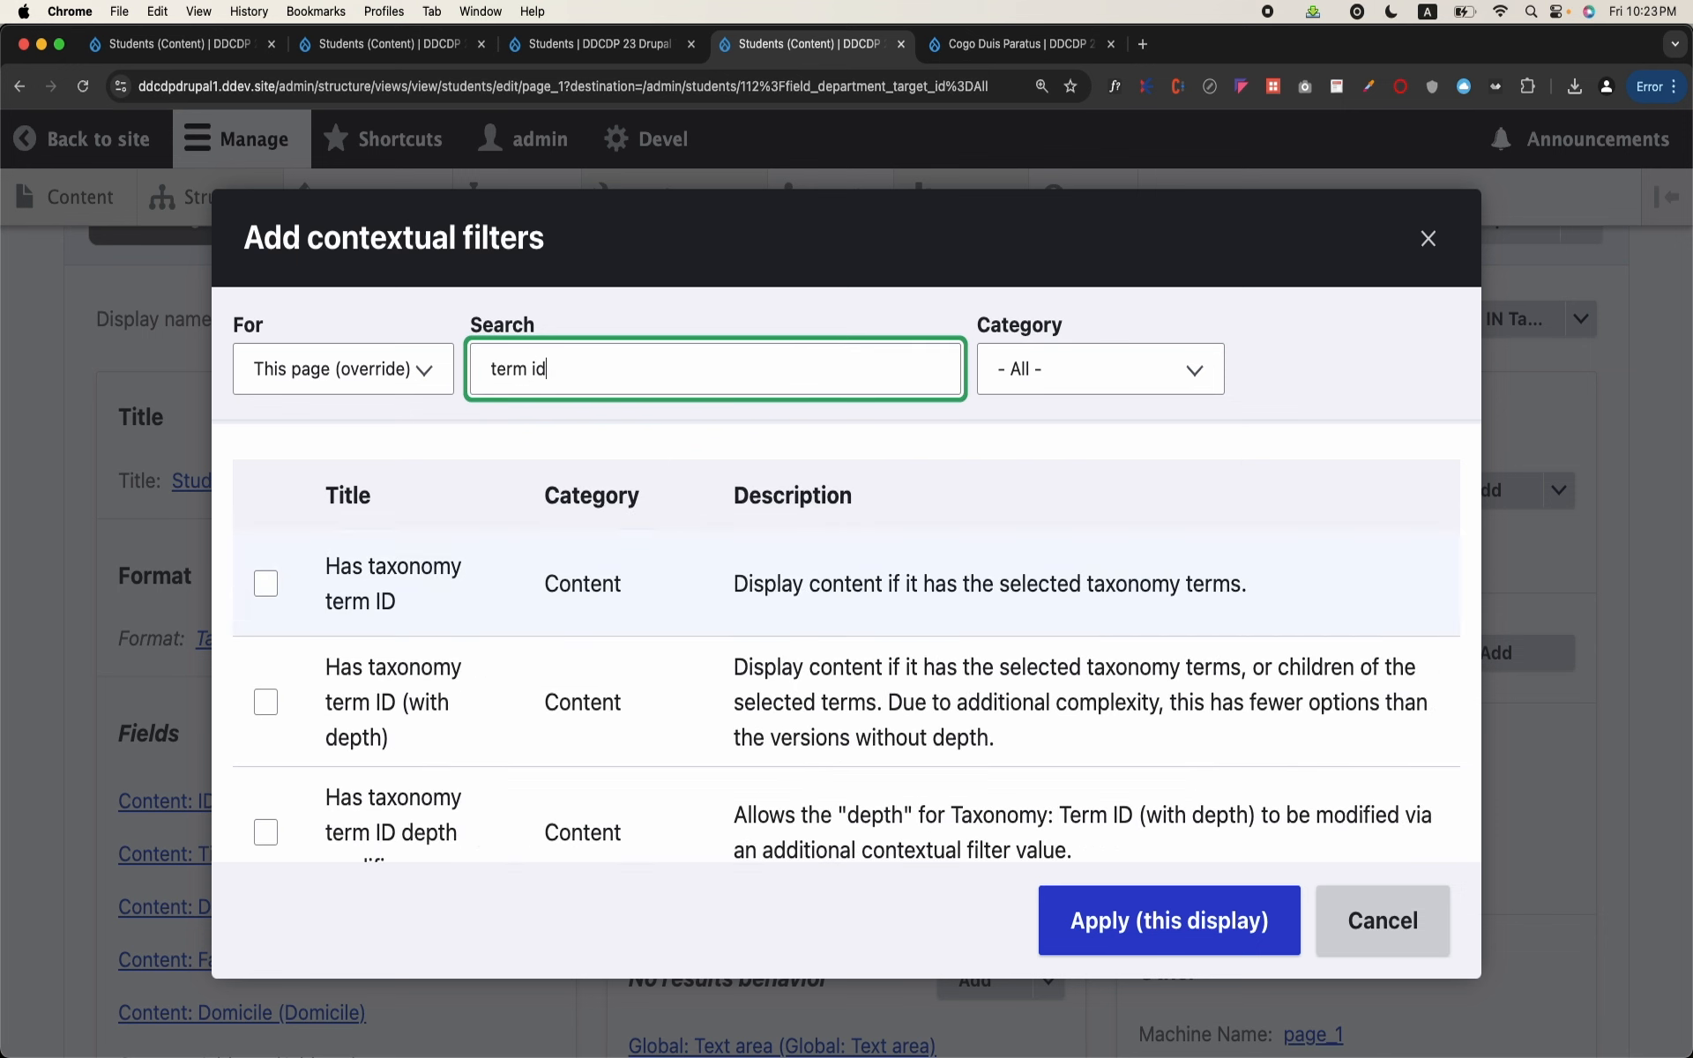
{"action": "scroll", "coordinate": [847, 644], "scroll_direction": "down", "scroll_amount": 5}
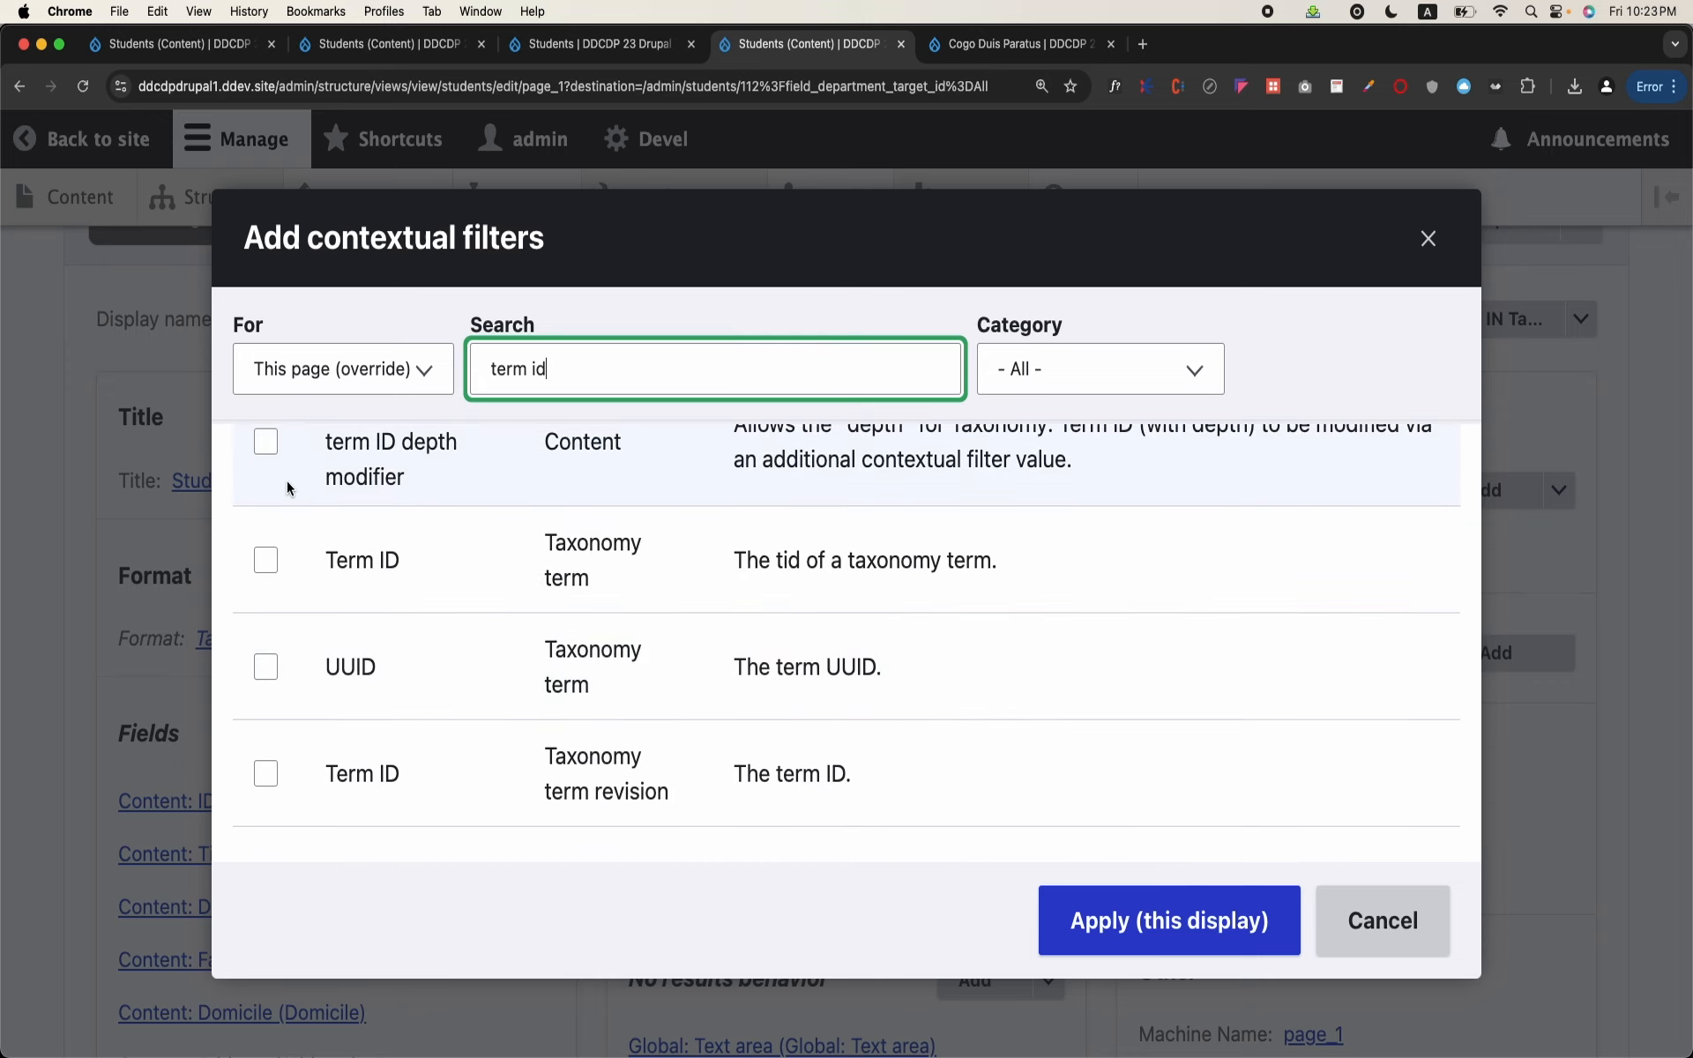
{"action": "left_click", "coordinate": [266, 560]}
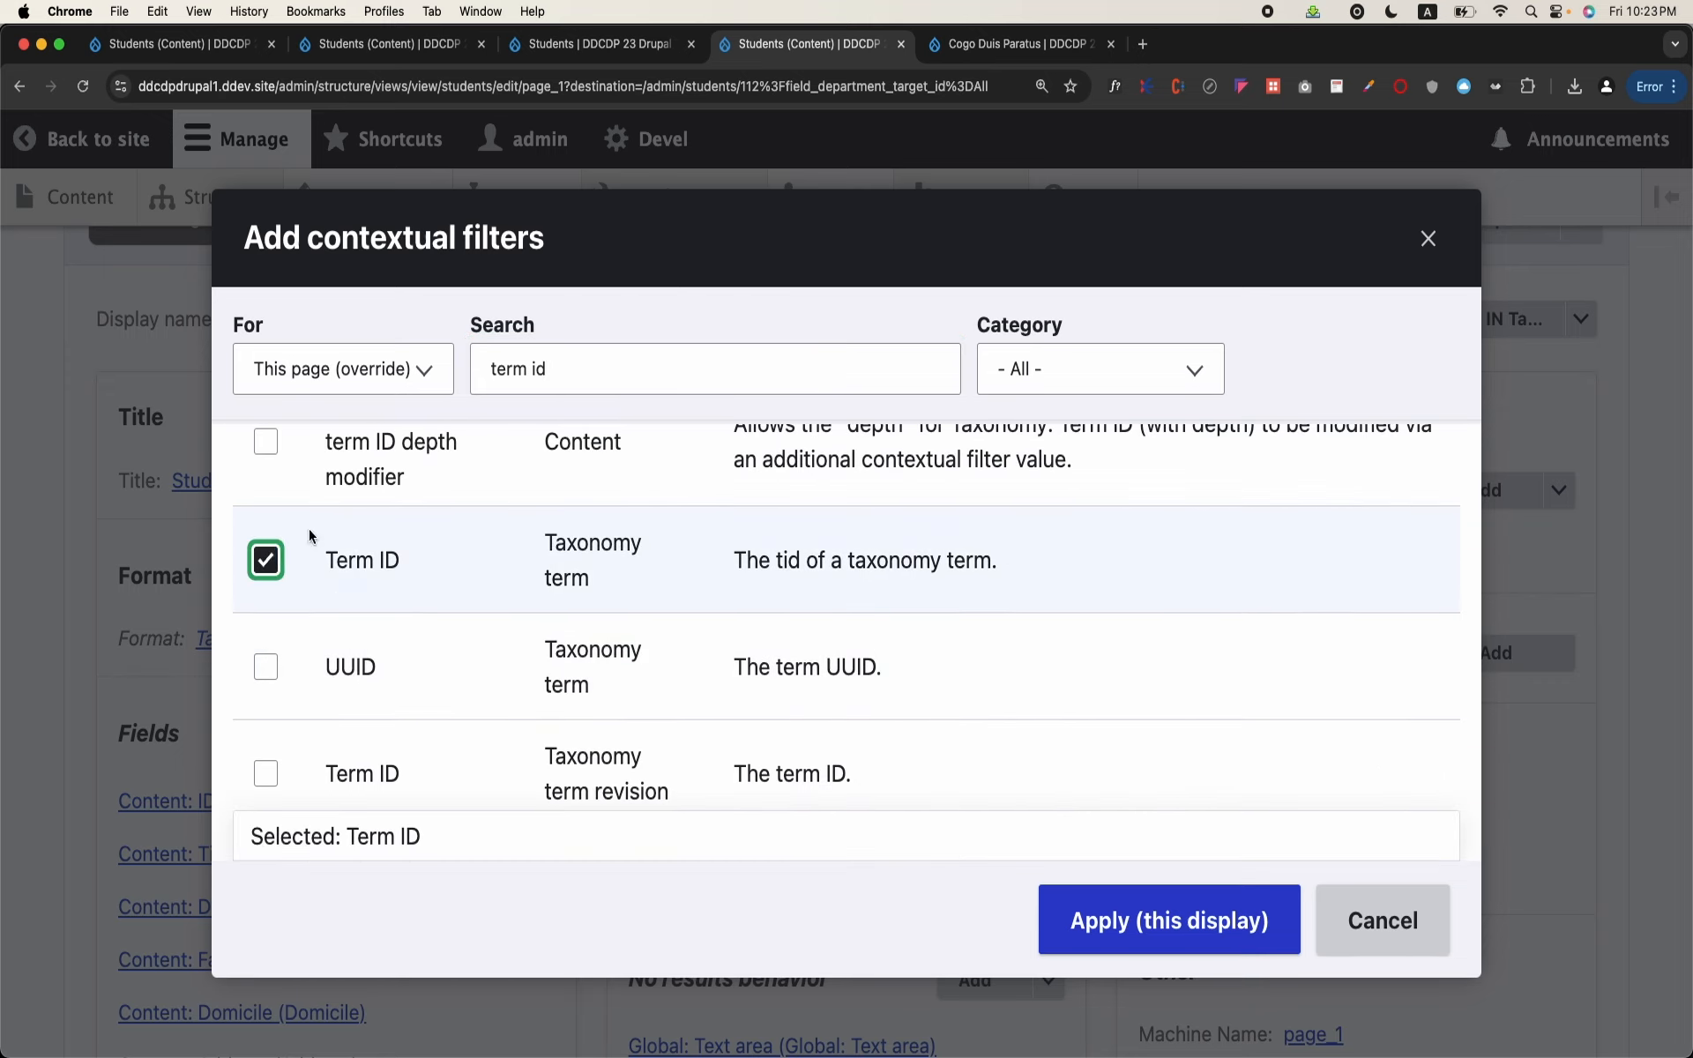
{"action": "left_click", "coordinate": [1180, 948]}
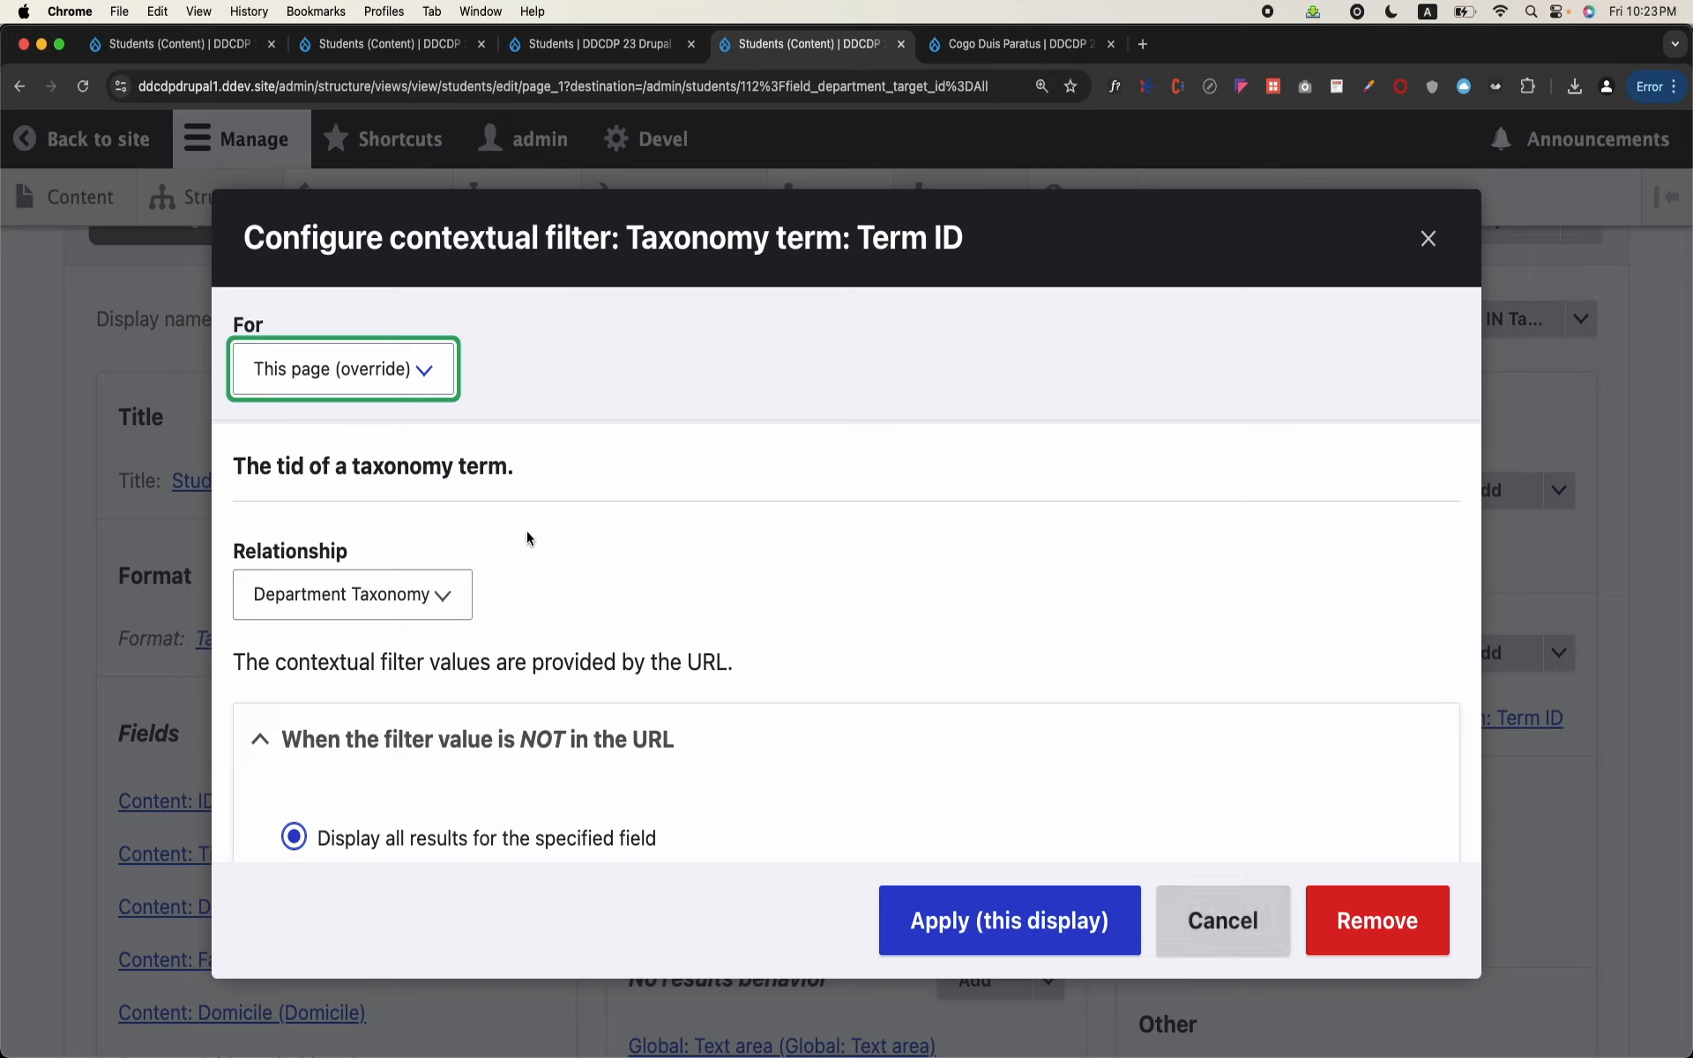
Step: Configure the Term ID filter to provide a default of Raw value from URL with path component 3, and apply it
{"action": "left_click", "coordinate": [413, 597]}
{"action": "left_click", "coordinate": [577, 540]}
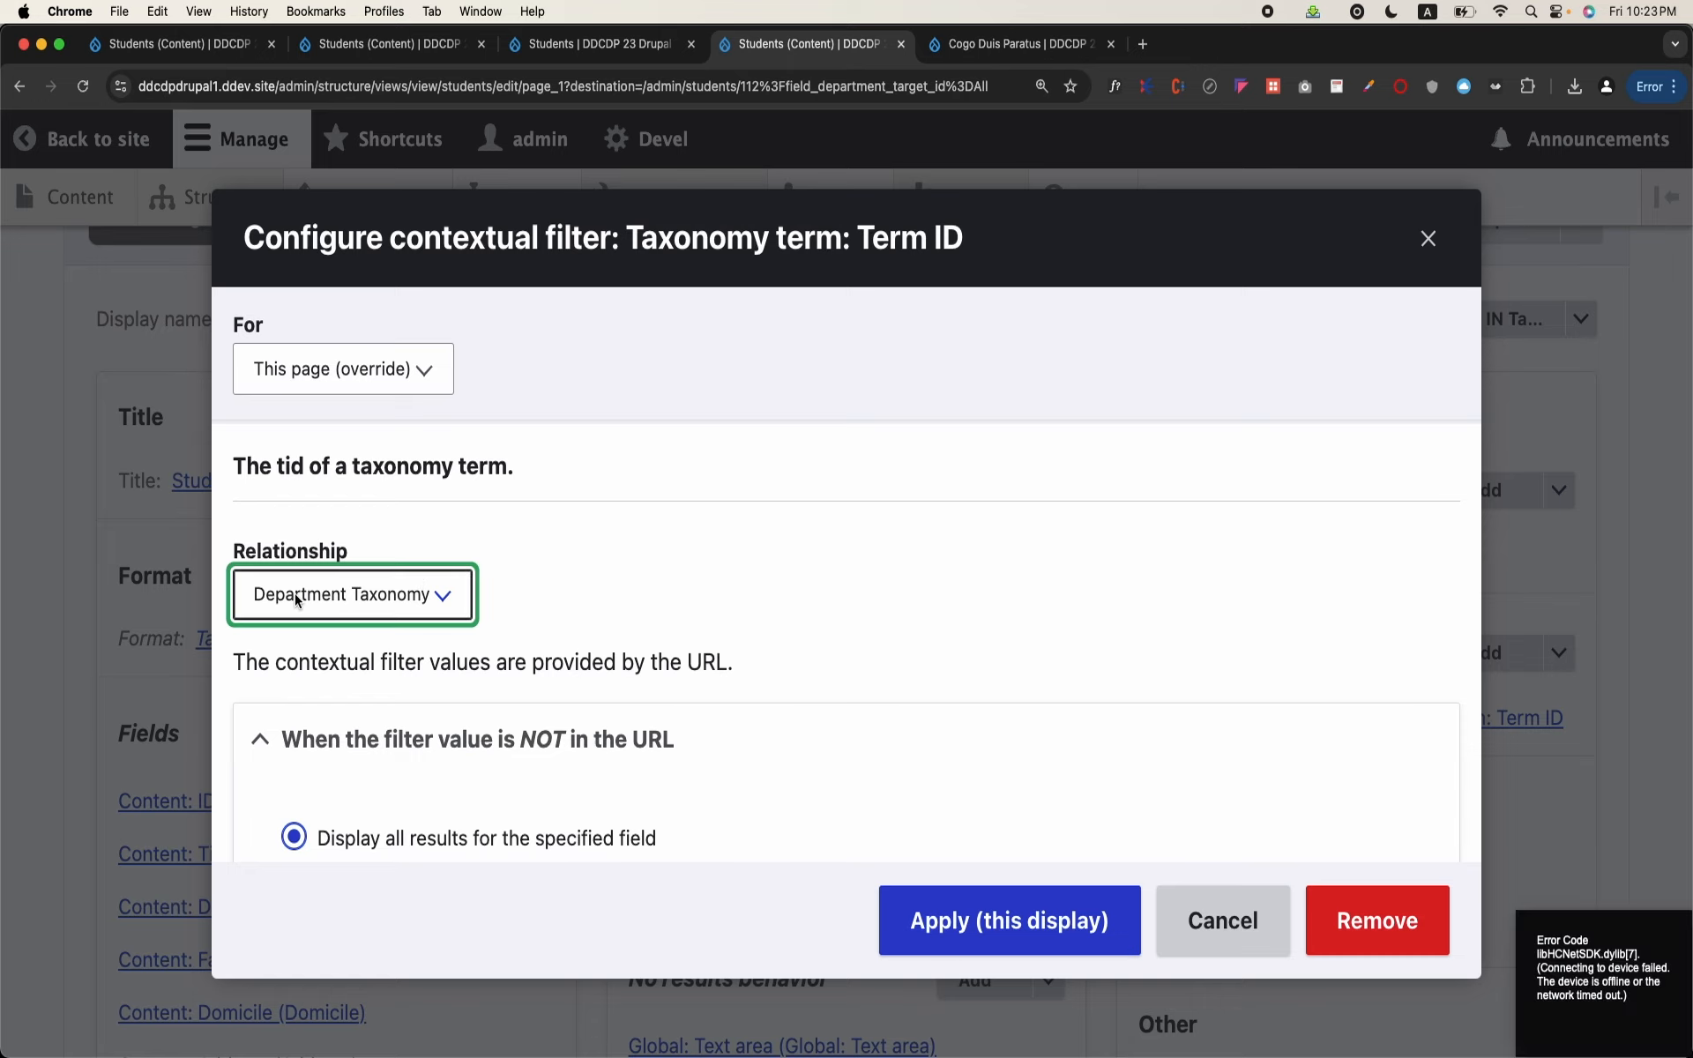
{"action": "scroll", "coordinate": [941, 605], "scroll_direction": "down", "scroll_amount": 3}
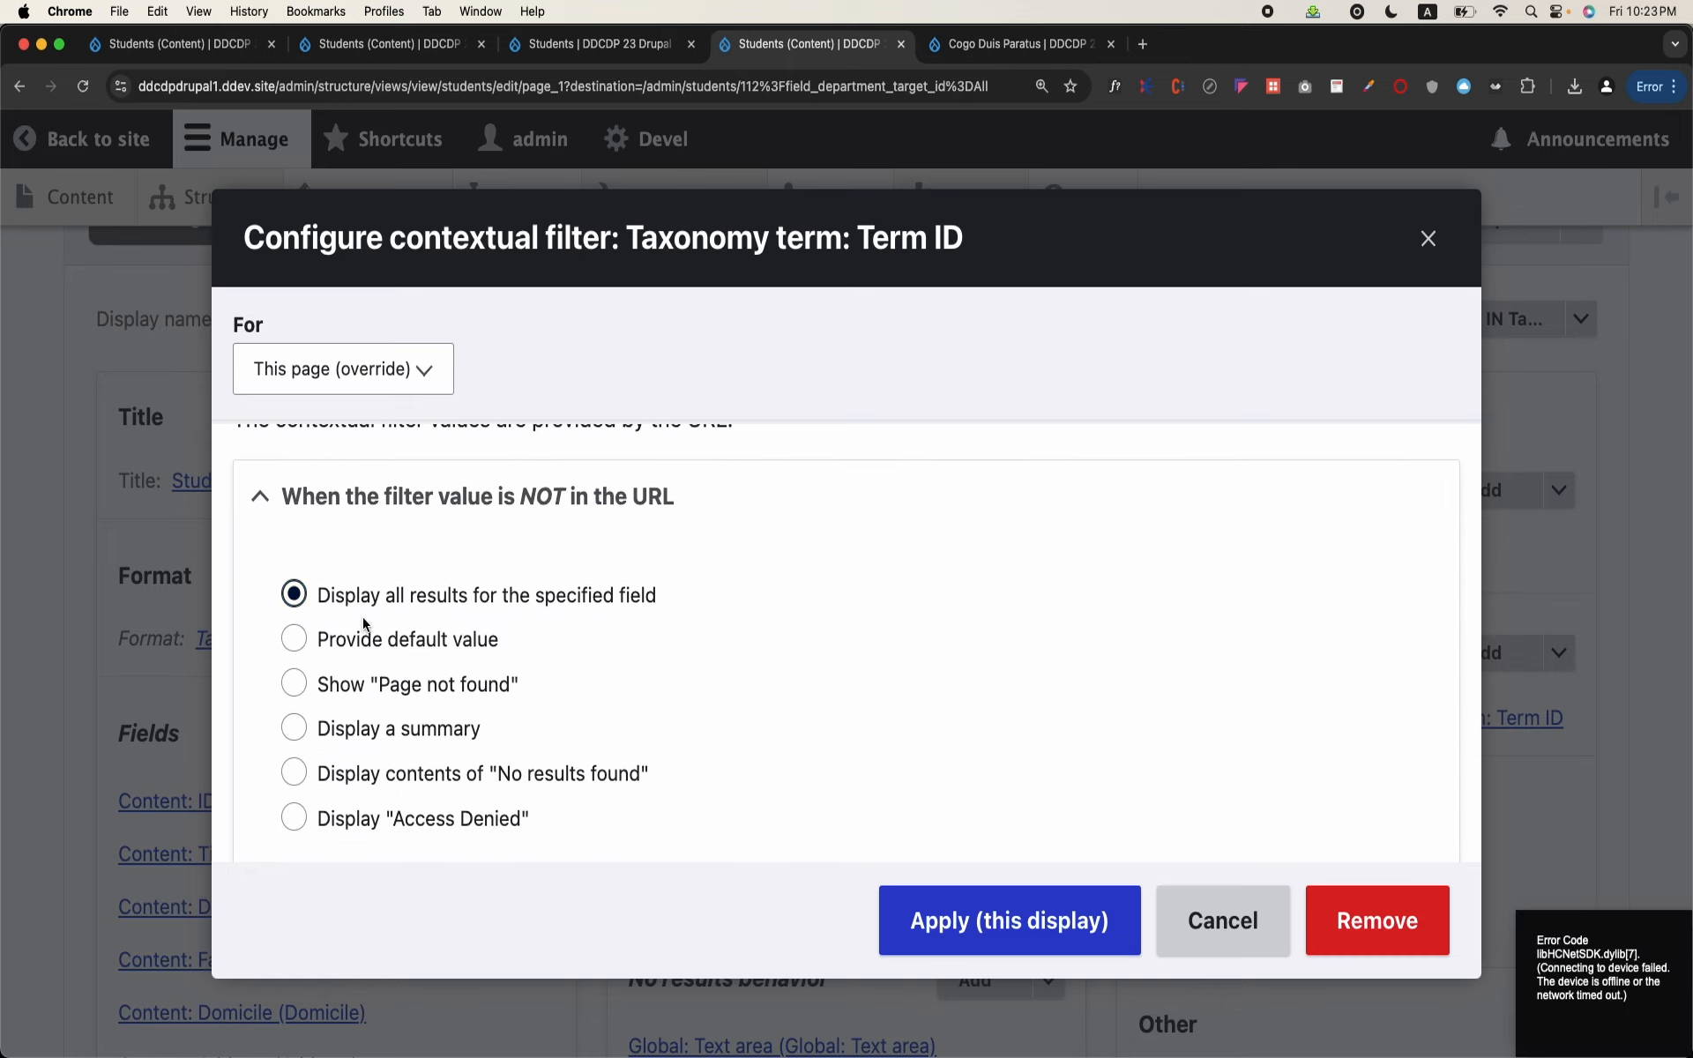
{"action": "left_click", "coordinate": [379, 640]}
{"action": "scroll", "coordinate": [632, 659], "scroll_direction": "down", "scroll_amount": 2}
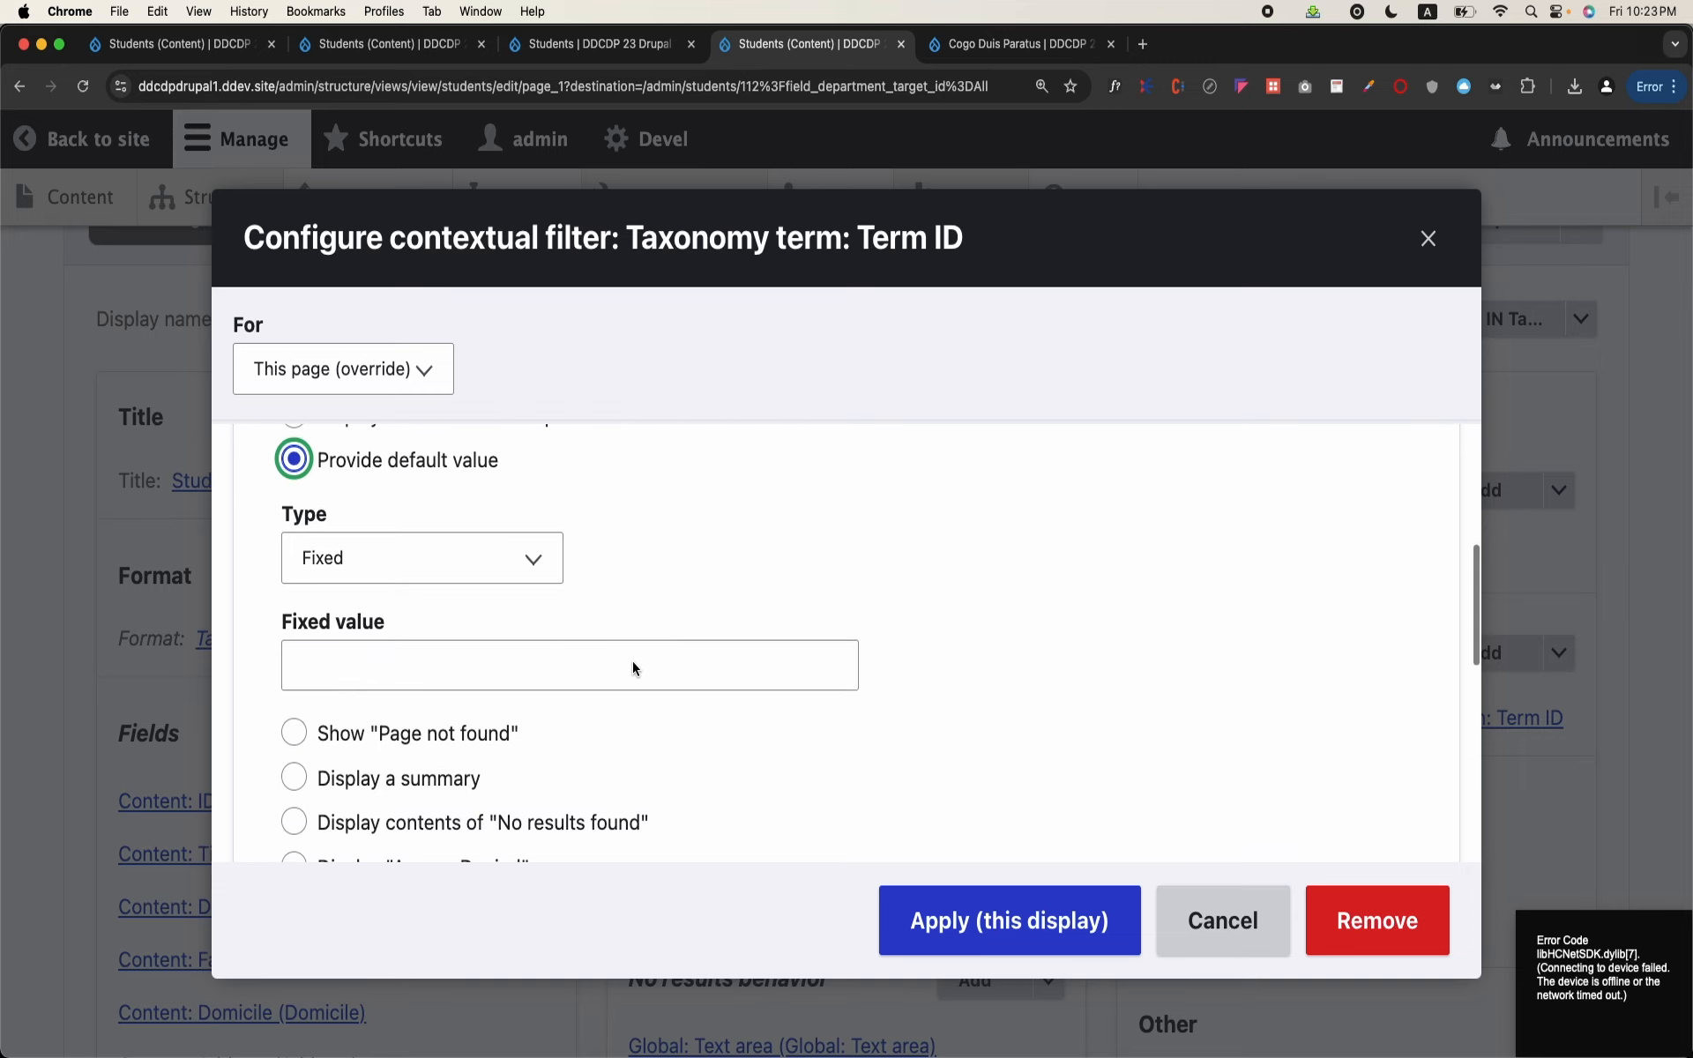
{"action": "left_click", "coordinate": [494, 569]}
{"action": "left_click", "coordinate": [455, 617]}
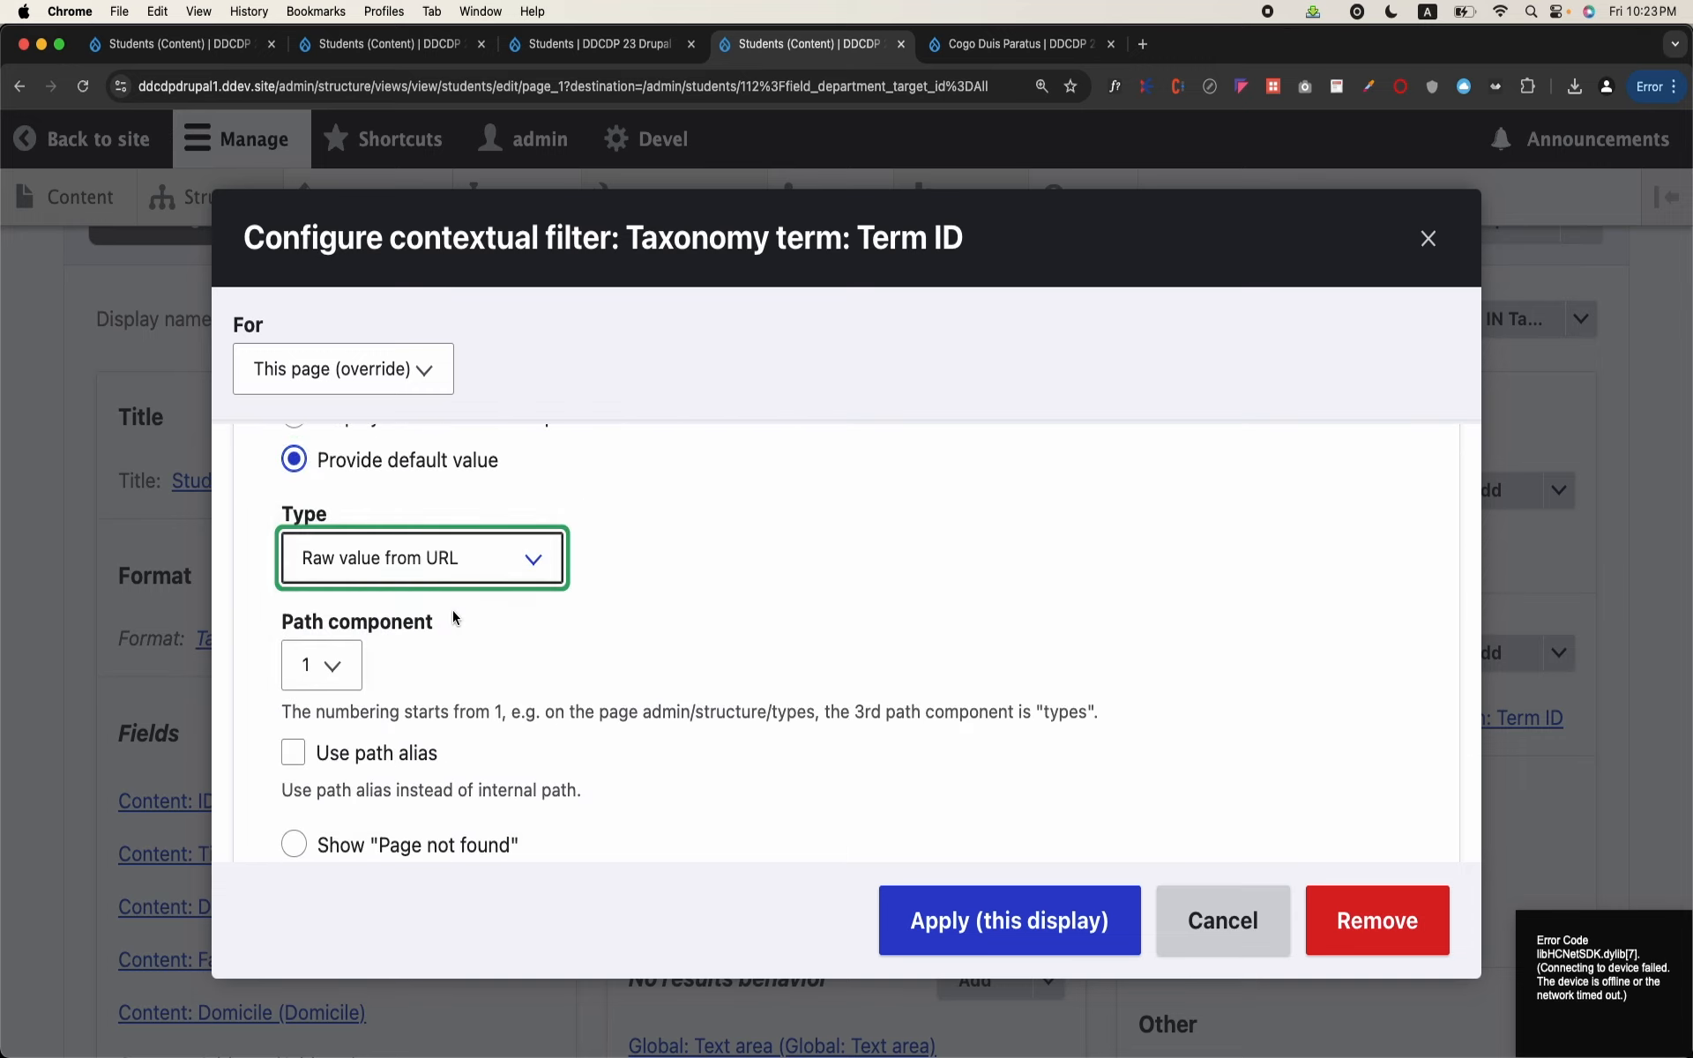
{"action": "left_click", "coordinate": [321, 668]}
{"action": "left_click", "coordinate": [328, 720]}
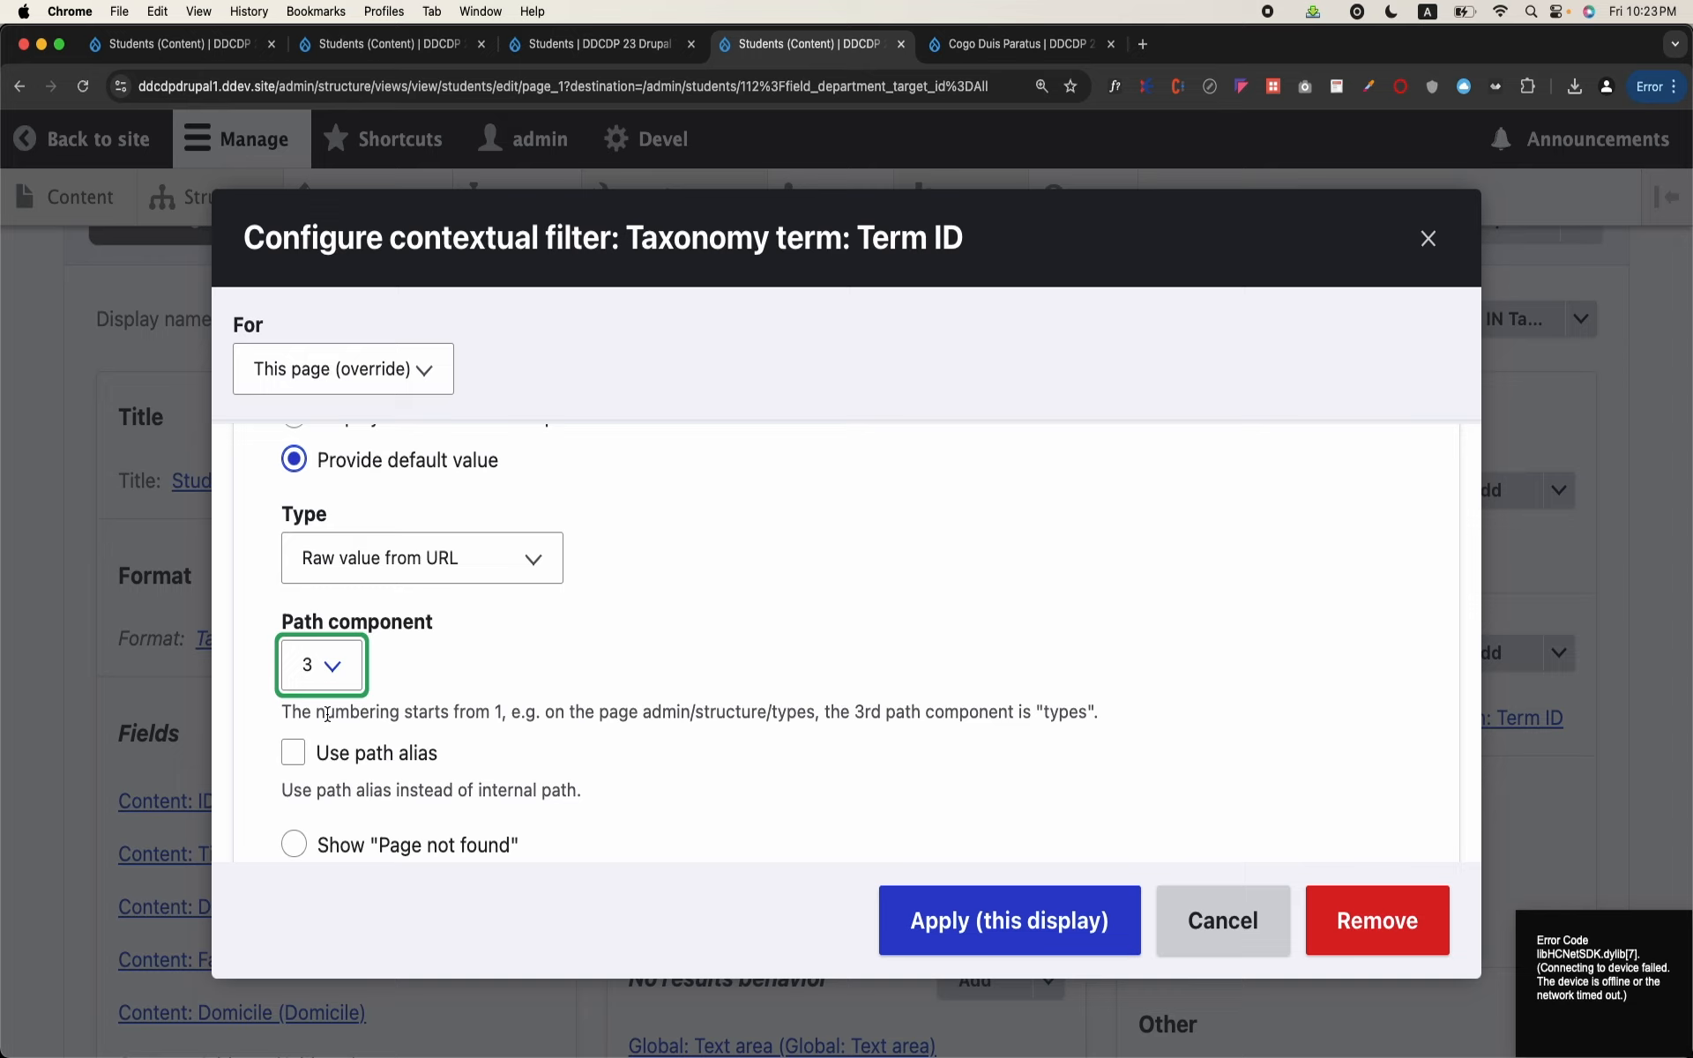
{"action": "left_click", "coordinate": [995, 952]}
Step: Preview the view with contextual filter value 5 and check the Term ID column across the listed students
{"action": "scroll", "coordinate": [995, 951], "scroll_direction": "down", "scroll_amount": 10}
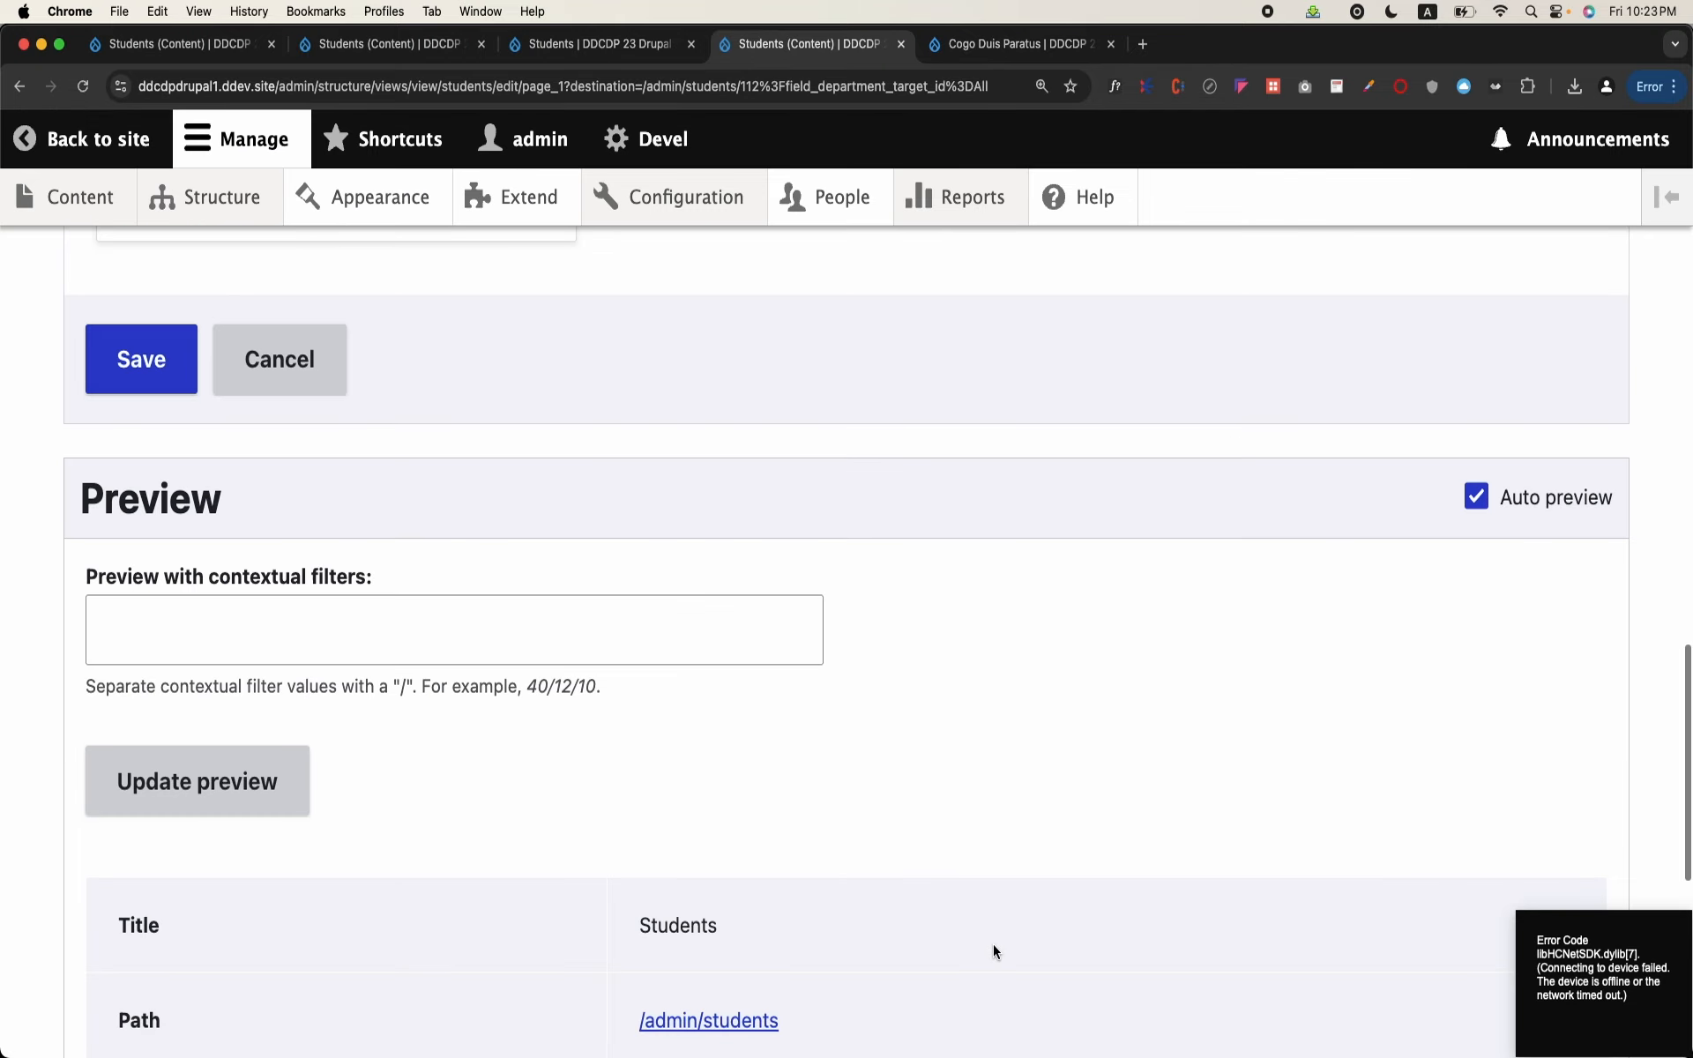
{"action": "scroll", "coordinate": [993, 943], "scroll_direction": "down", "scroll_amount": 8}
{"action": "scroll", "coordinate": [993, 944], "scroll_direction": "up", "scroll_amount": 5}
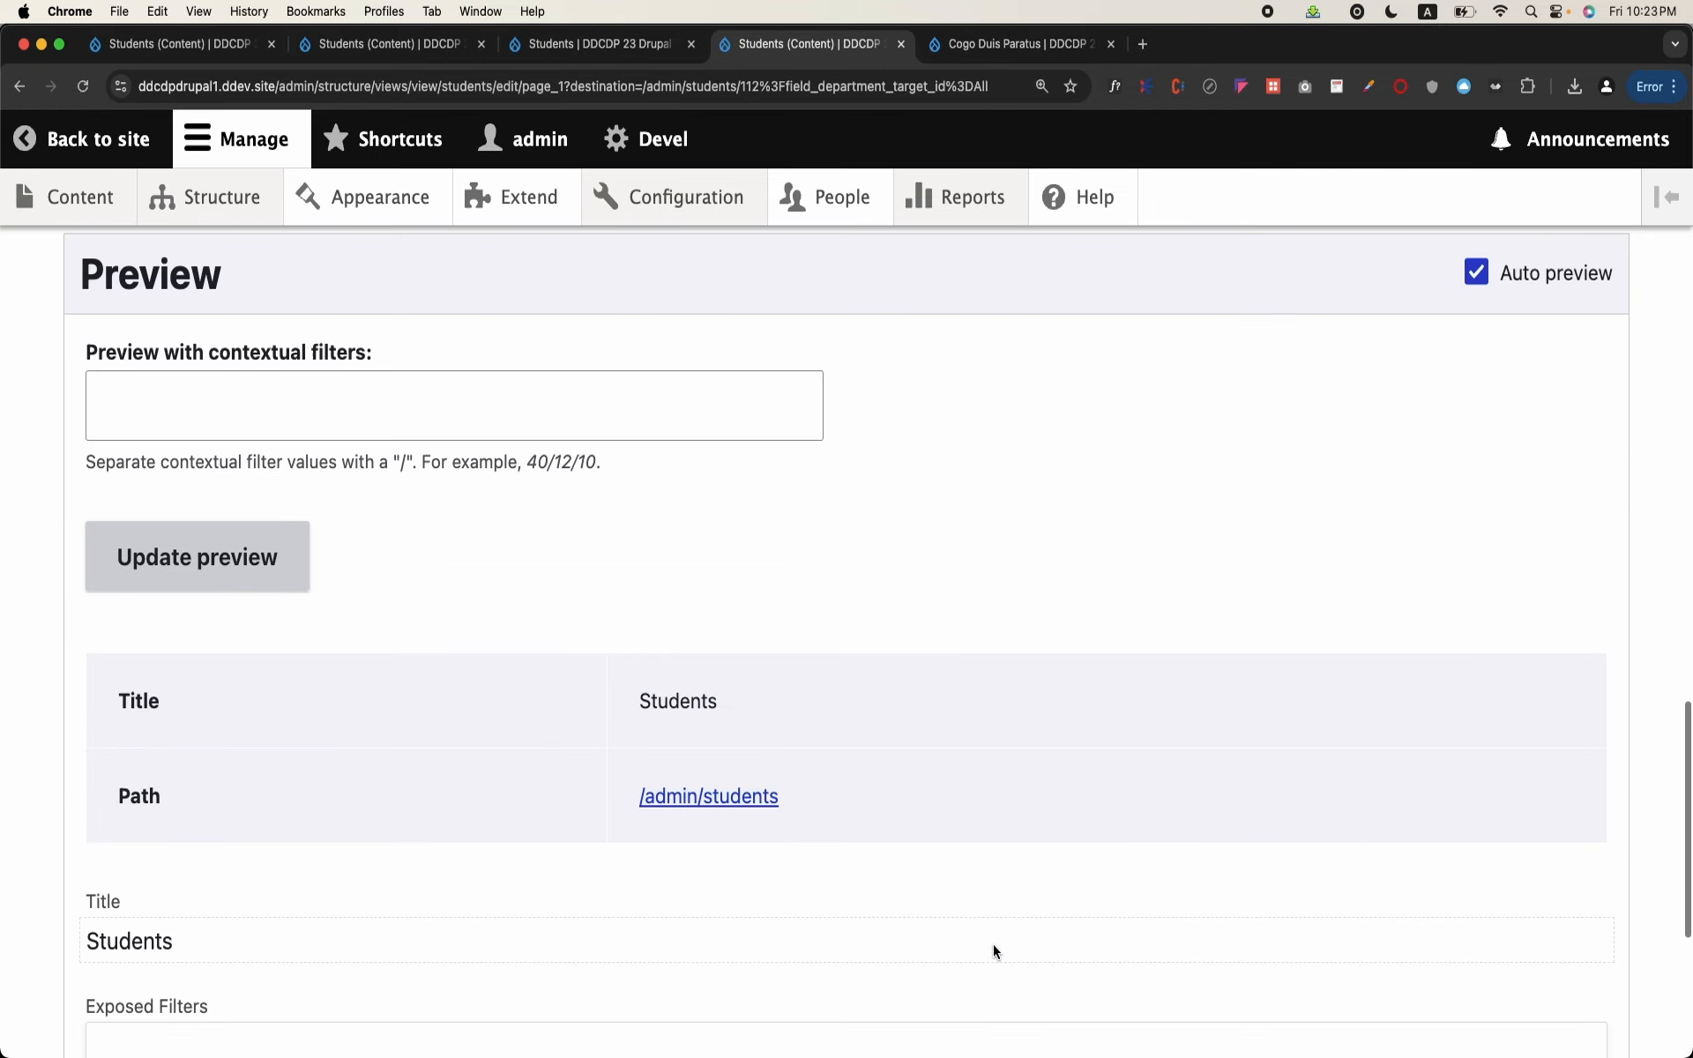
{"action": "left_click", "coordinate": [412, 412]}
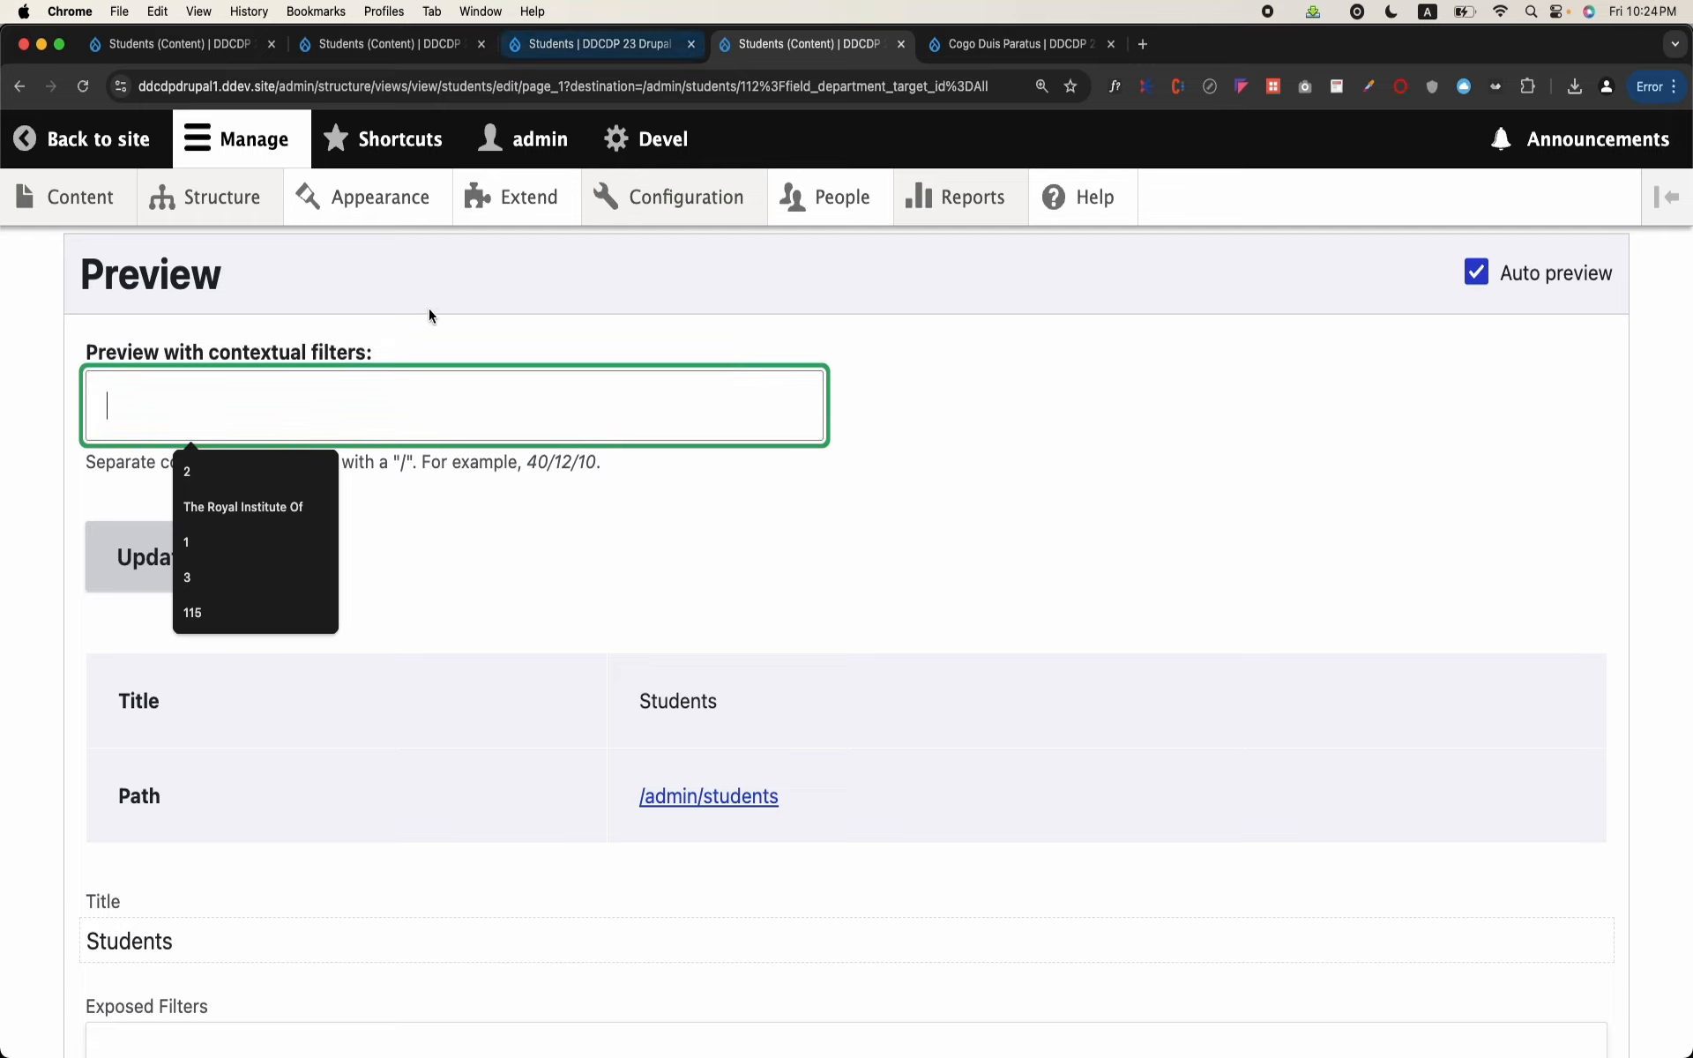
{"action": "type", "text": "5"}
{"action": "left_click", "coordinate": [258, 571]}
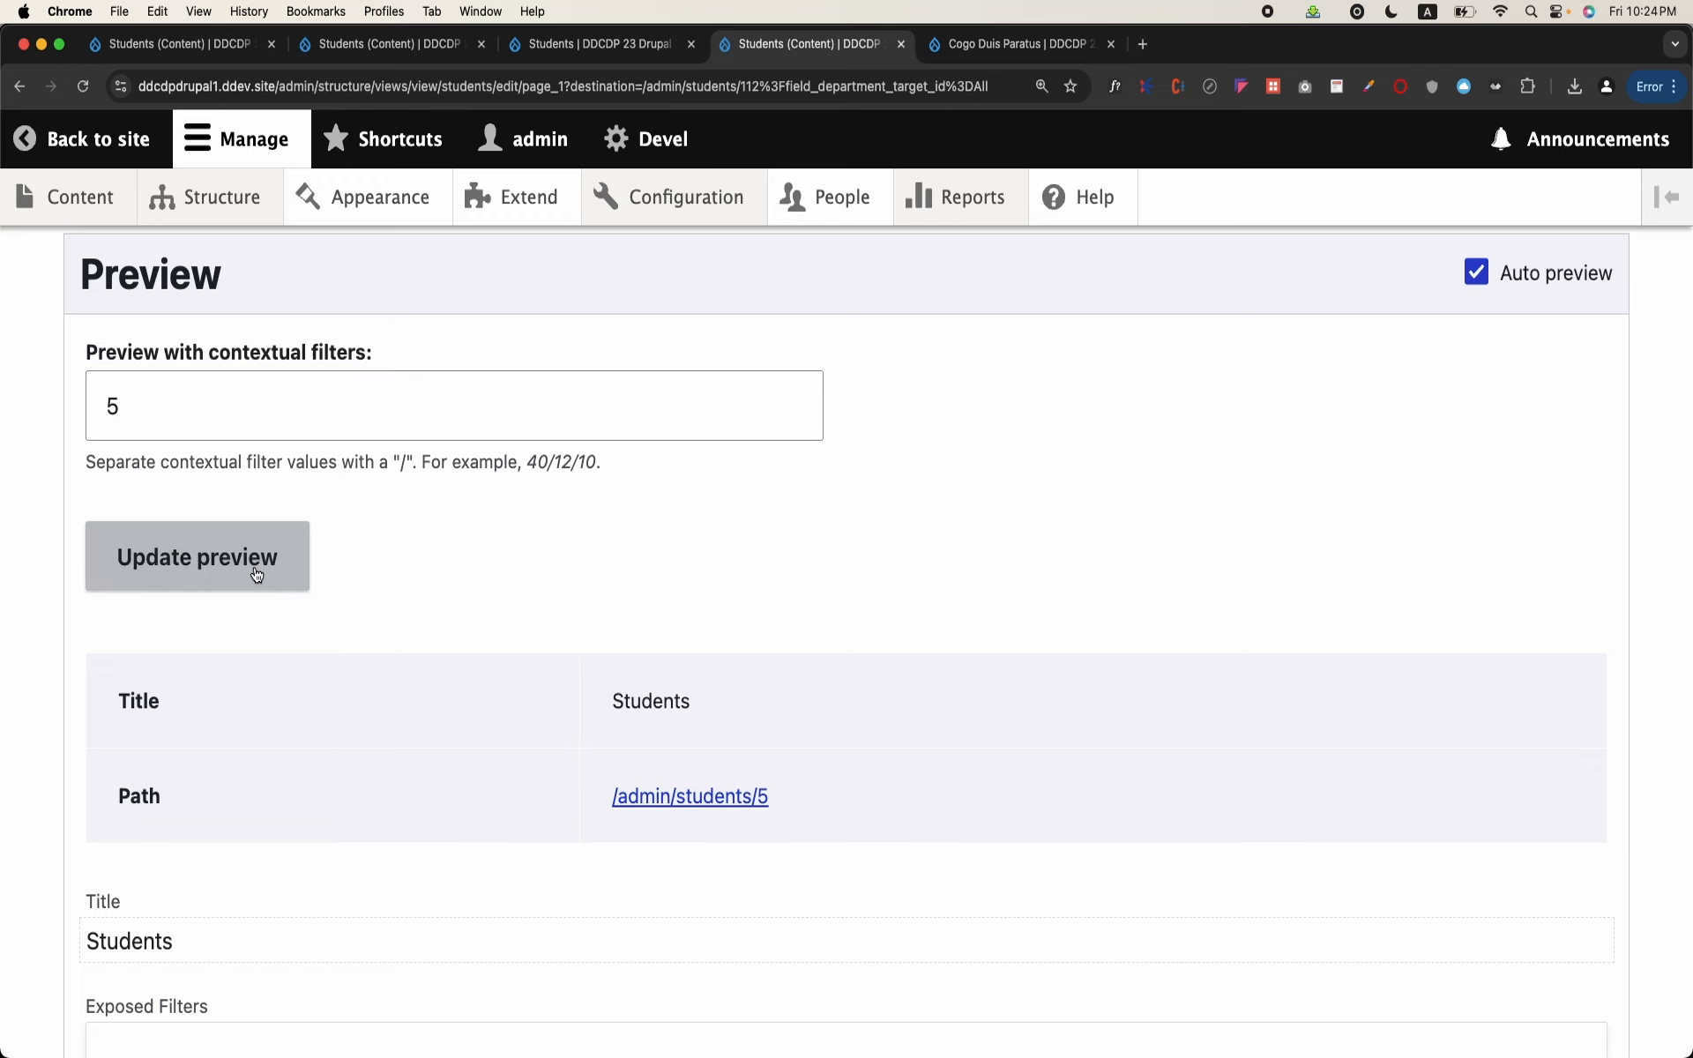
{"action": "scroll", "coordinate": [254, 566], "scroll_direction": "down", "scroll_amount": 6}
{"action": "scroll", "coordinate": [254, 567], "scroll_direction": "down", "scroll_amount": 2}
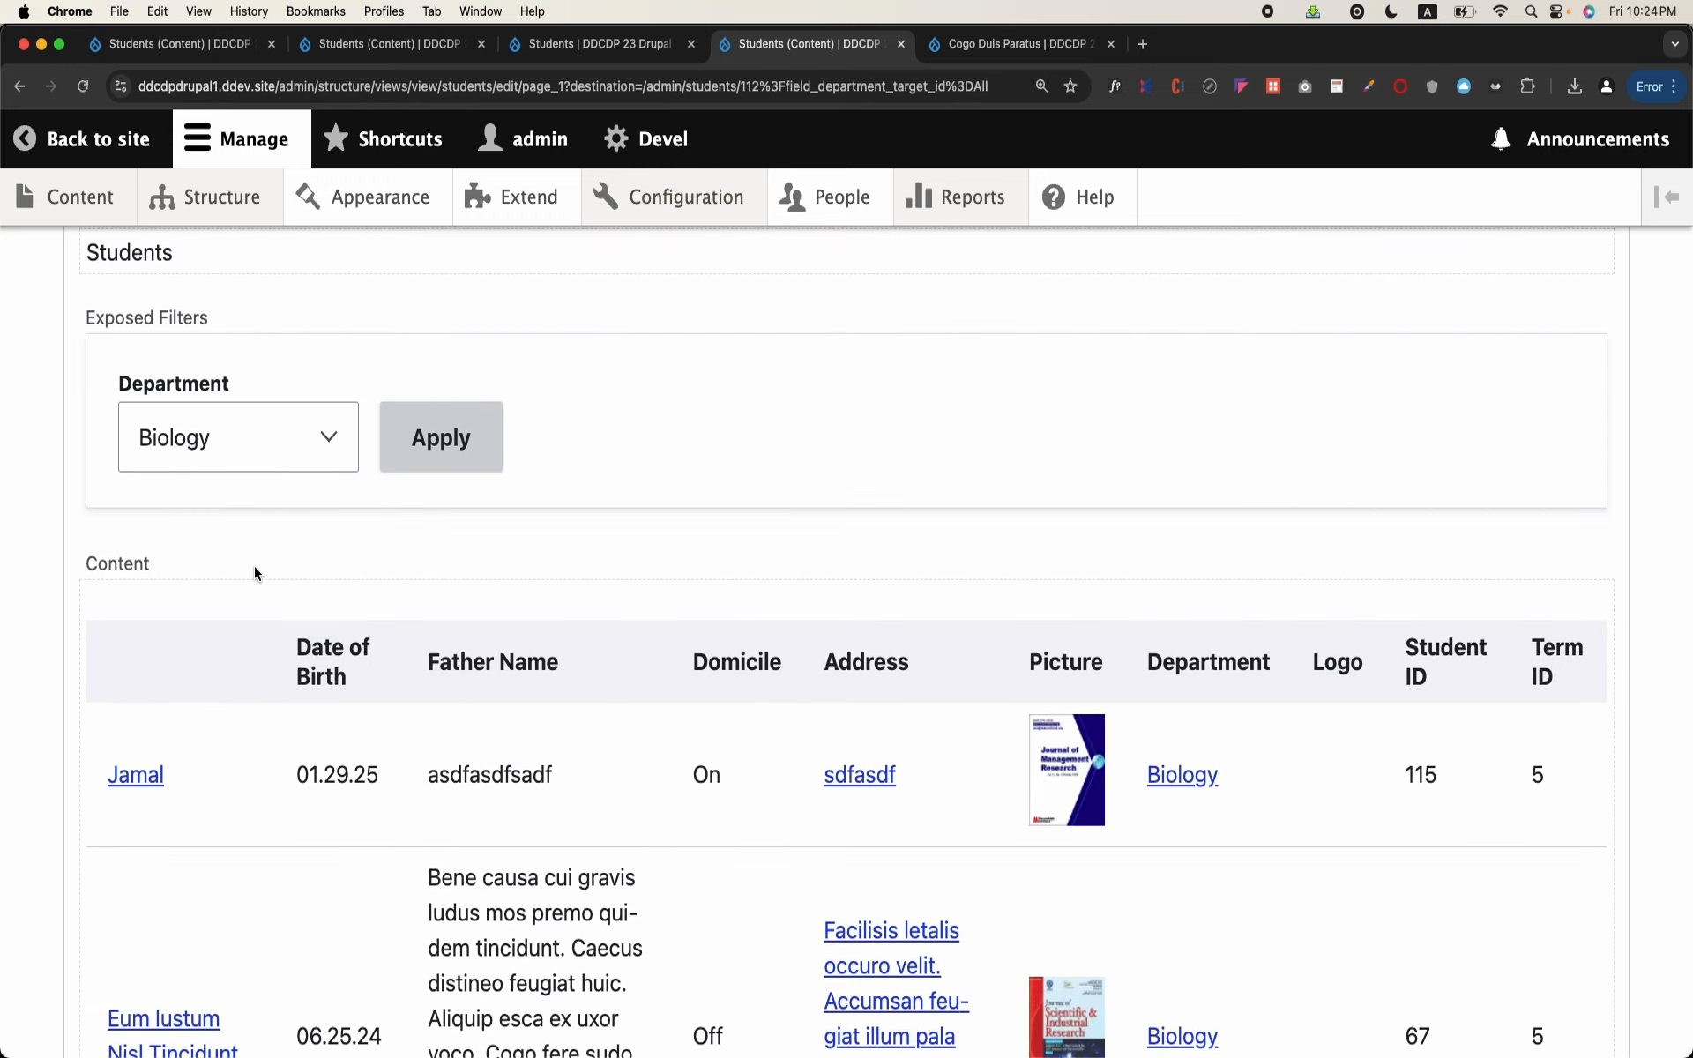
{"action": "scroll", "coordinate": [986, 605], "scroll_direction": "down", "scroll_amount": 5}
{"action": "scroll", "coordinate": [1341, 705], "scroll_direction": "up", "scroll_amount": 3}
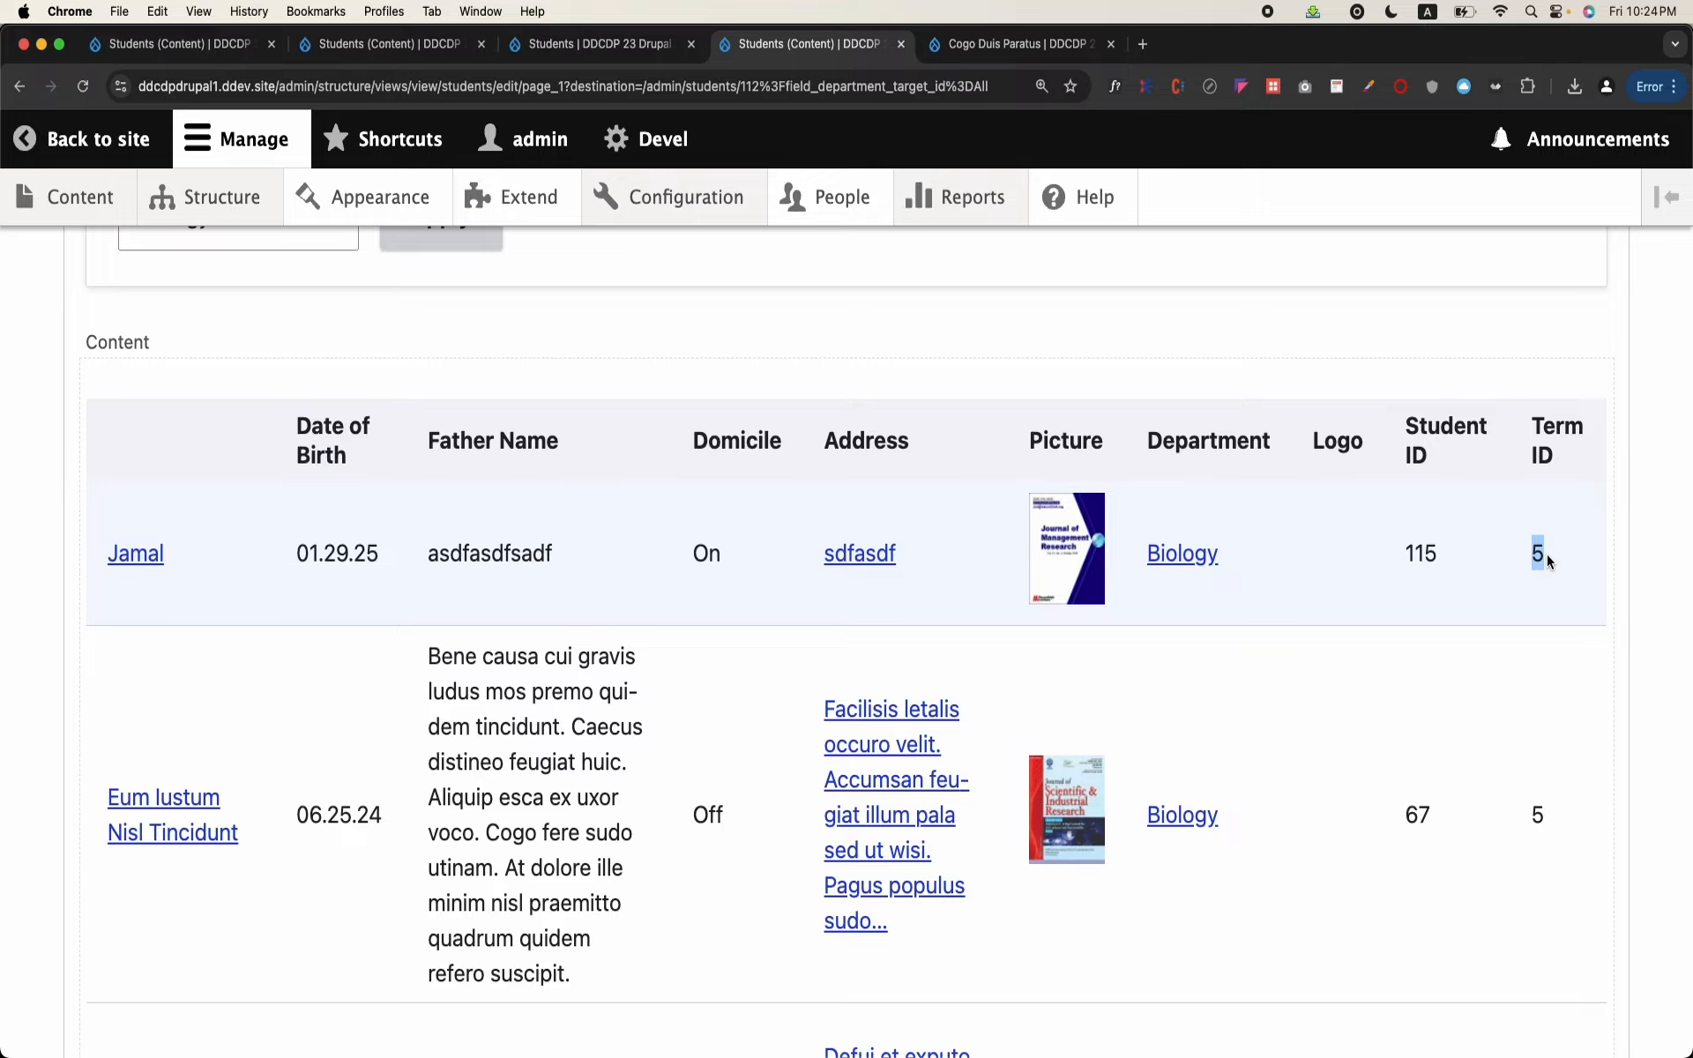
{"action": "scroll", "coordinate": [1547, 554], "scroll_direction": "down", "scroll_amount": 15}
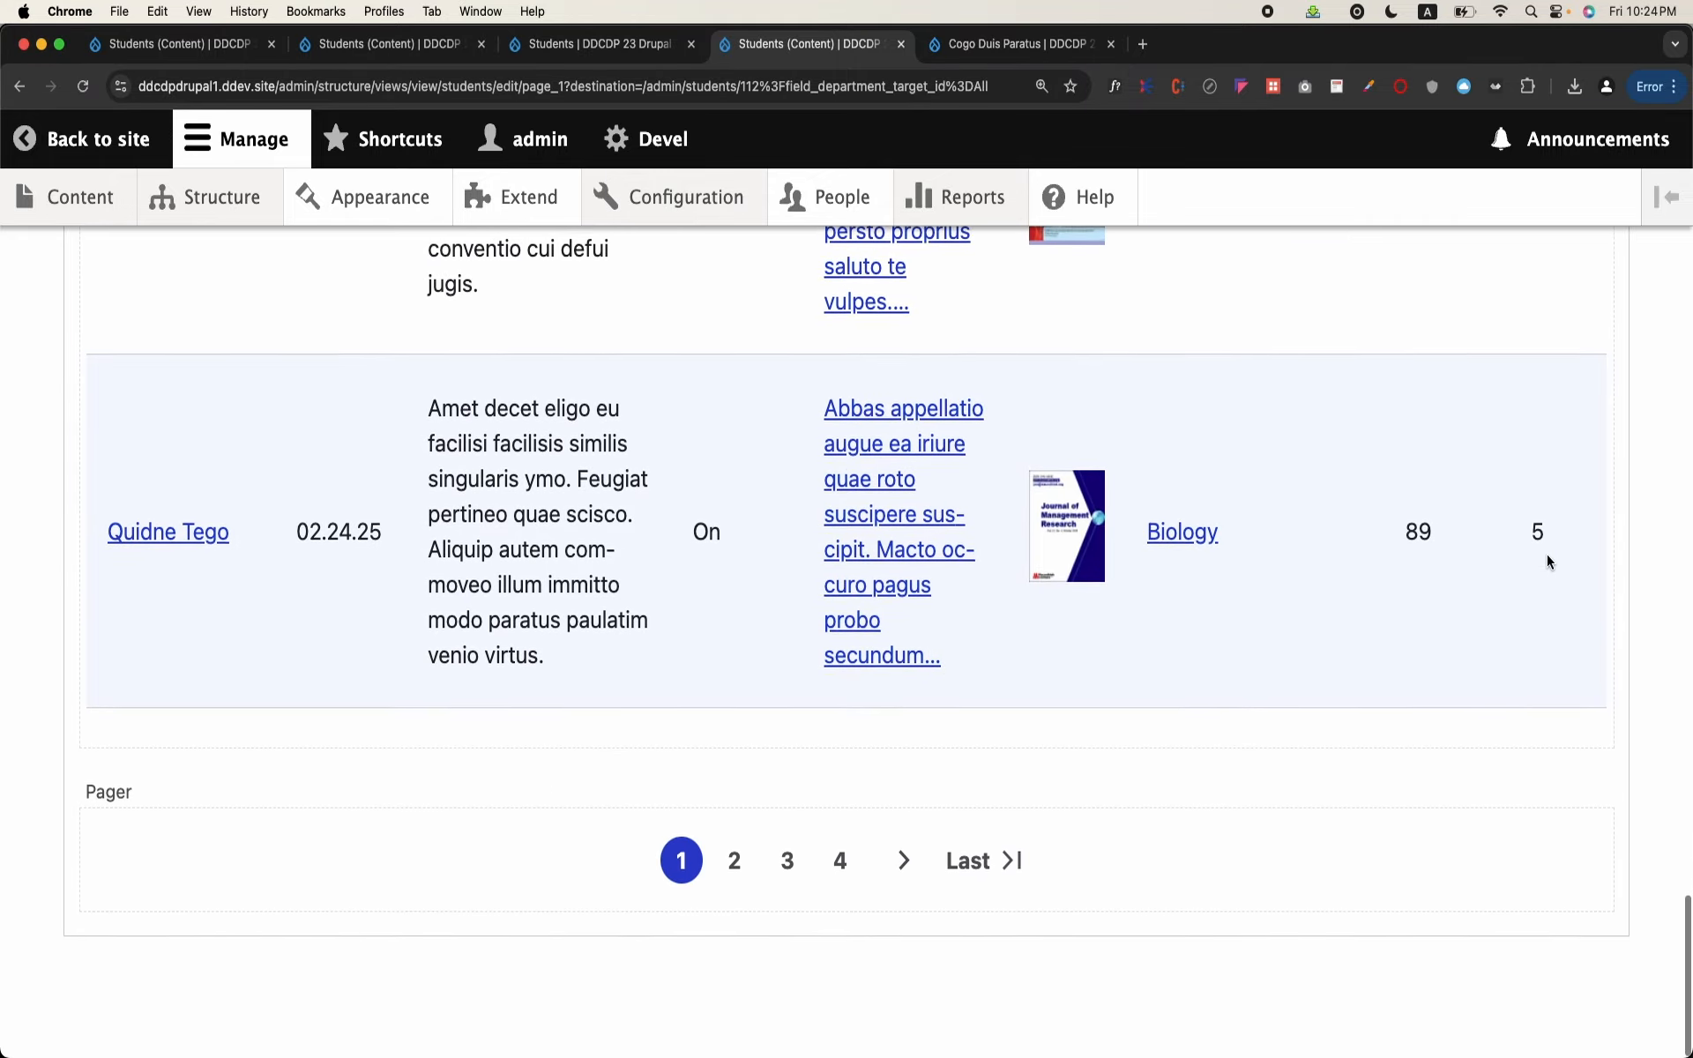
{"action": "scroll", "coordinate": [1547, 559], "scroll_direction": "up", "scroll_amount": 20}
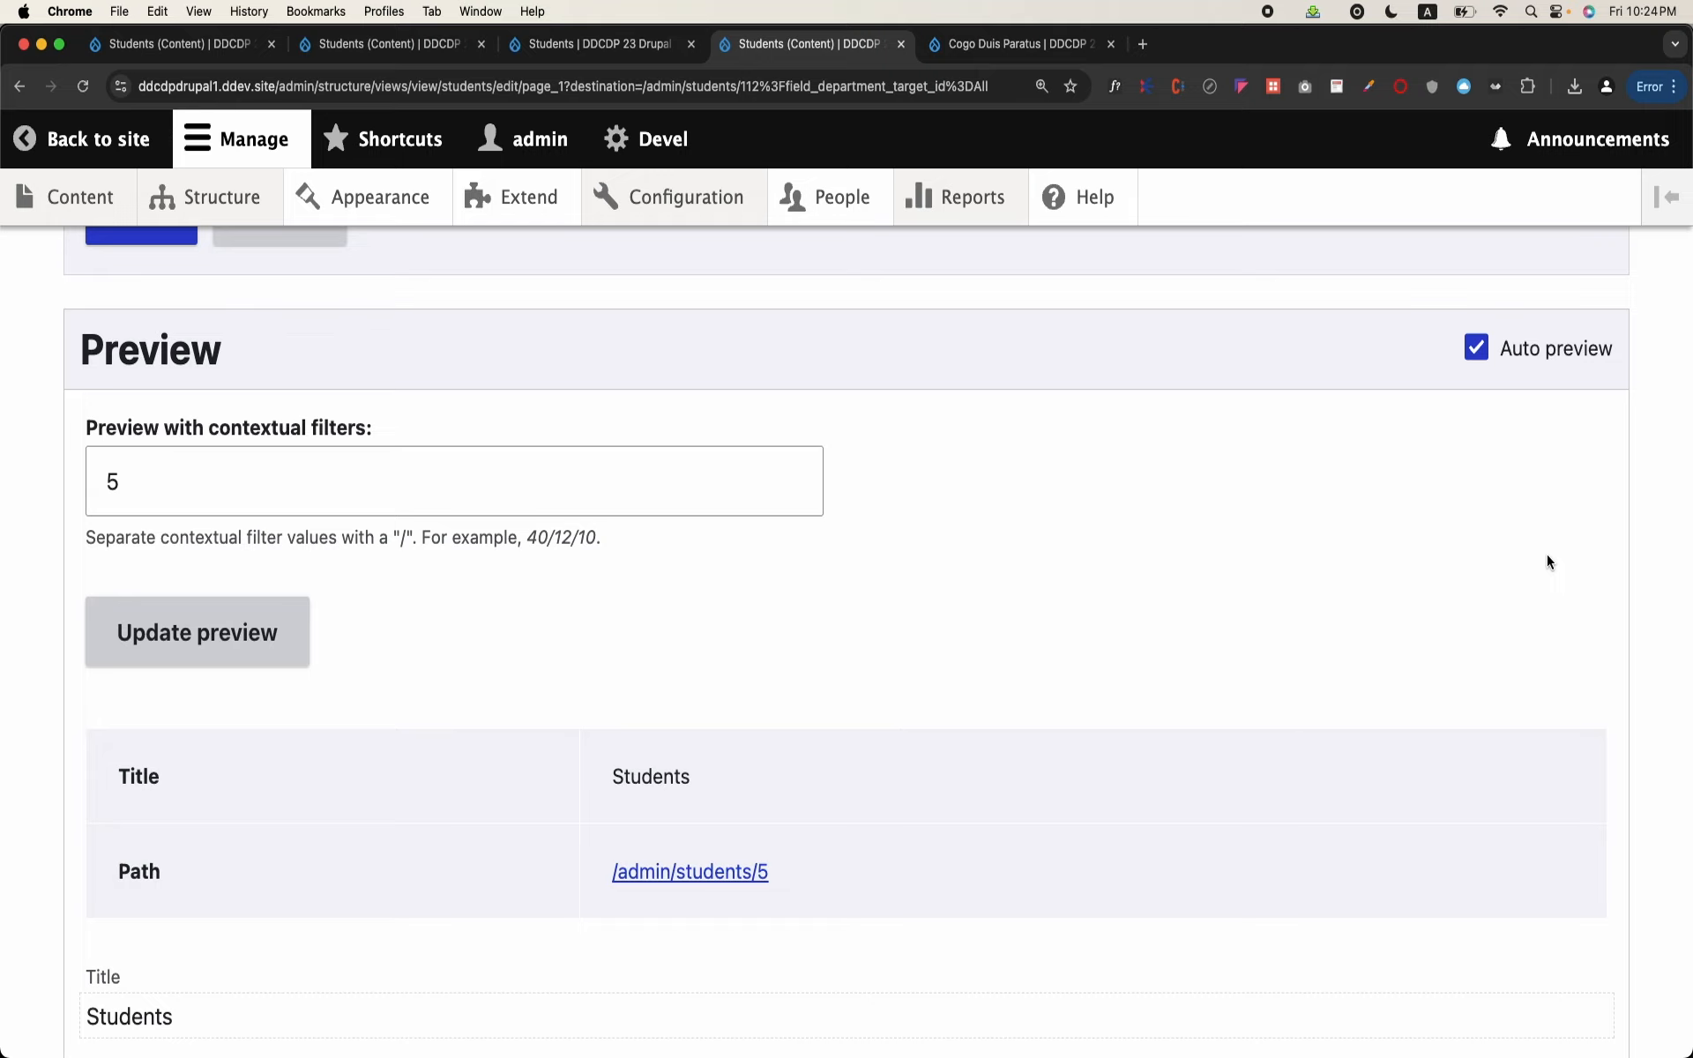
Step: Save the Students view, load the students page with term ID 5 in the address, and compare it with the Term ID column
{"action": "scroll", "coordinate": [422, 655], "scroll_direction": "up", "scroll_amount": 4}
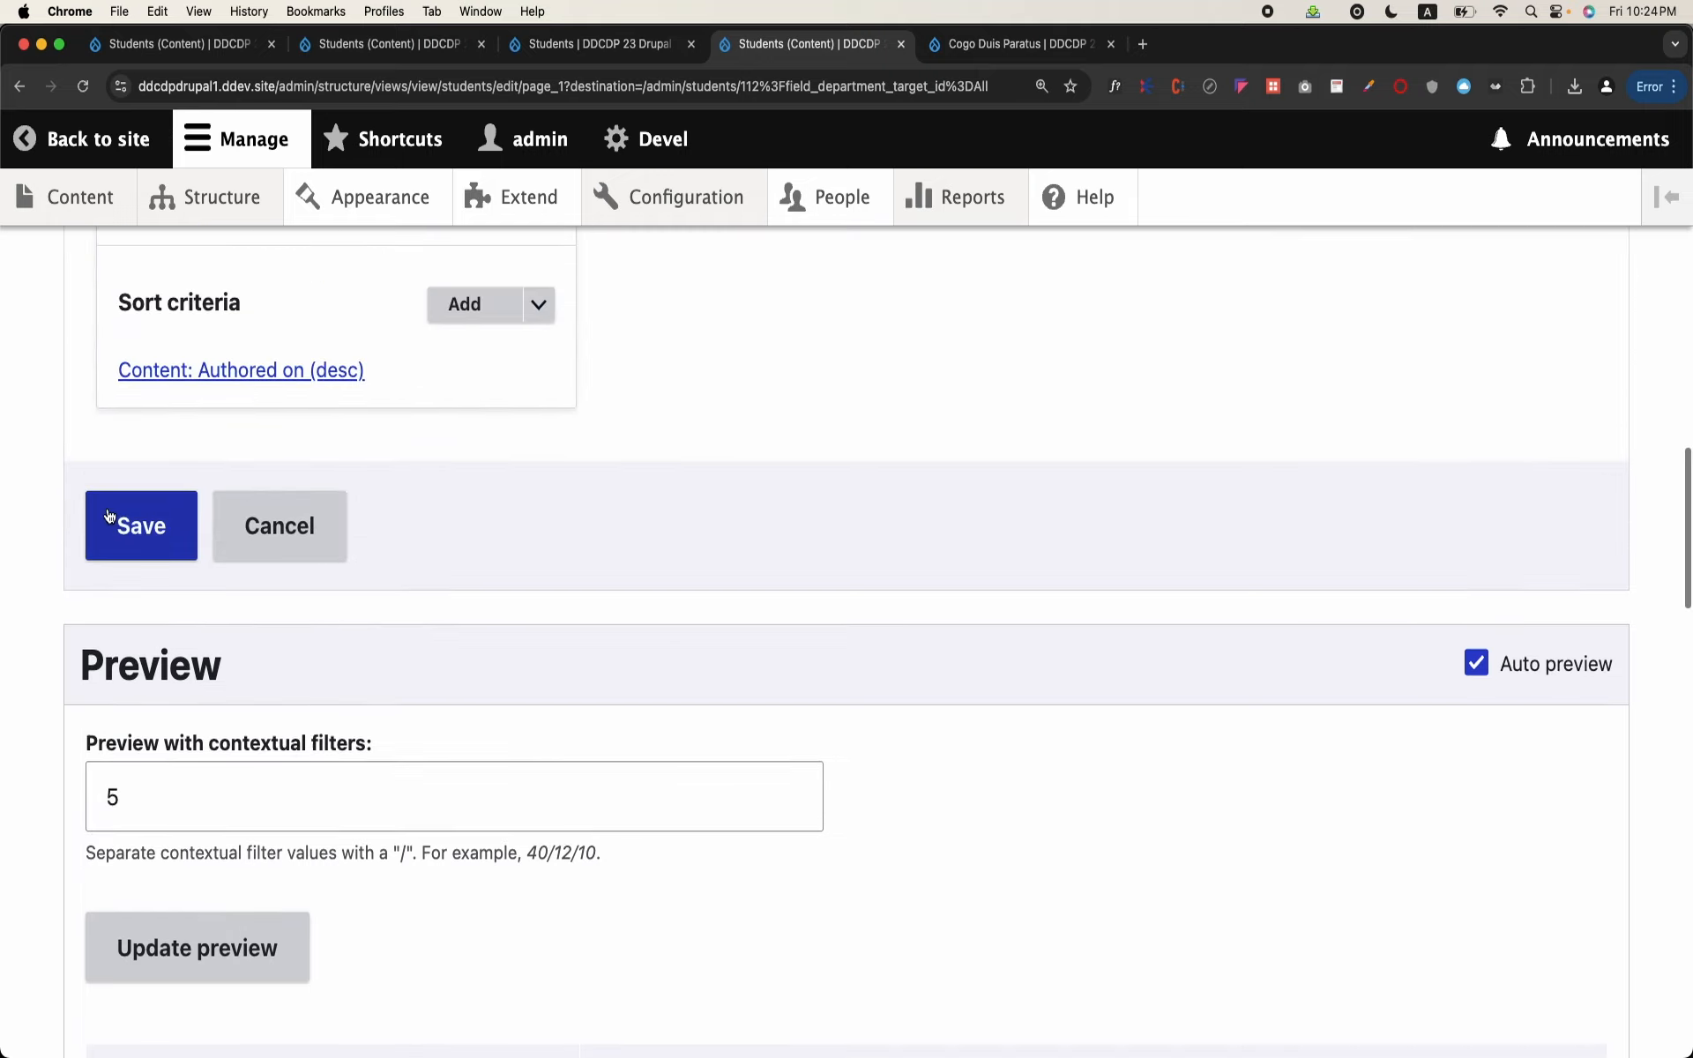
{"action": "left_click", "coordinate": [115, 523]}
{"action": "left_click_drag", "start_coordinate": [370, 86], "coordinate": [687, 134]}
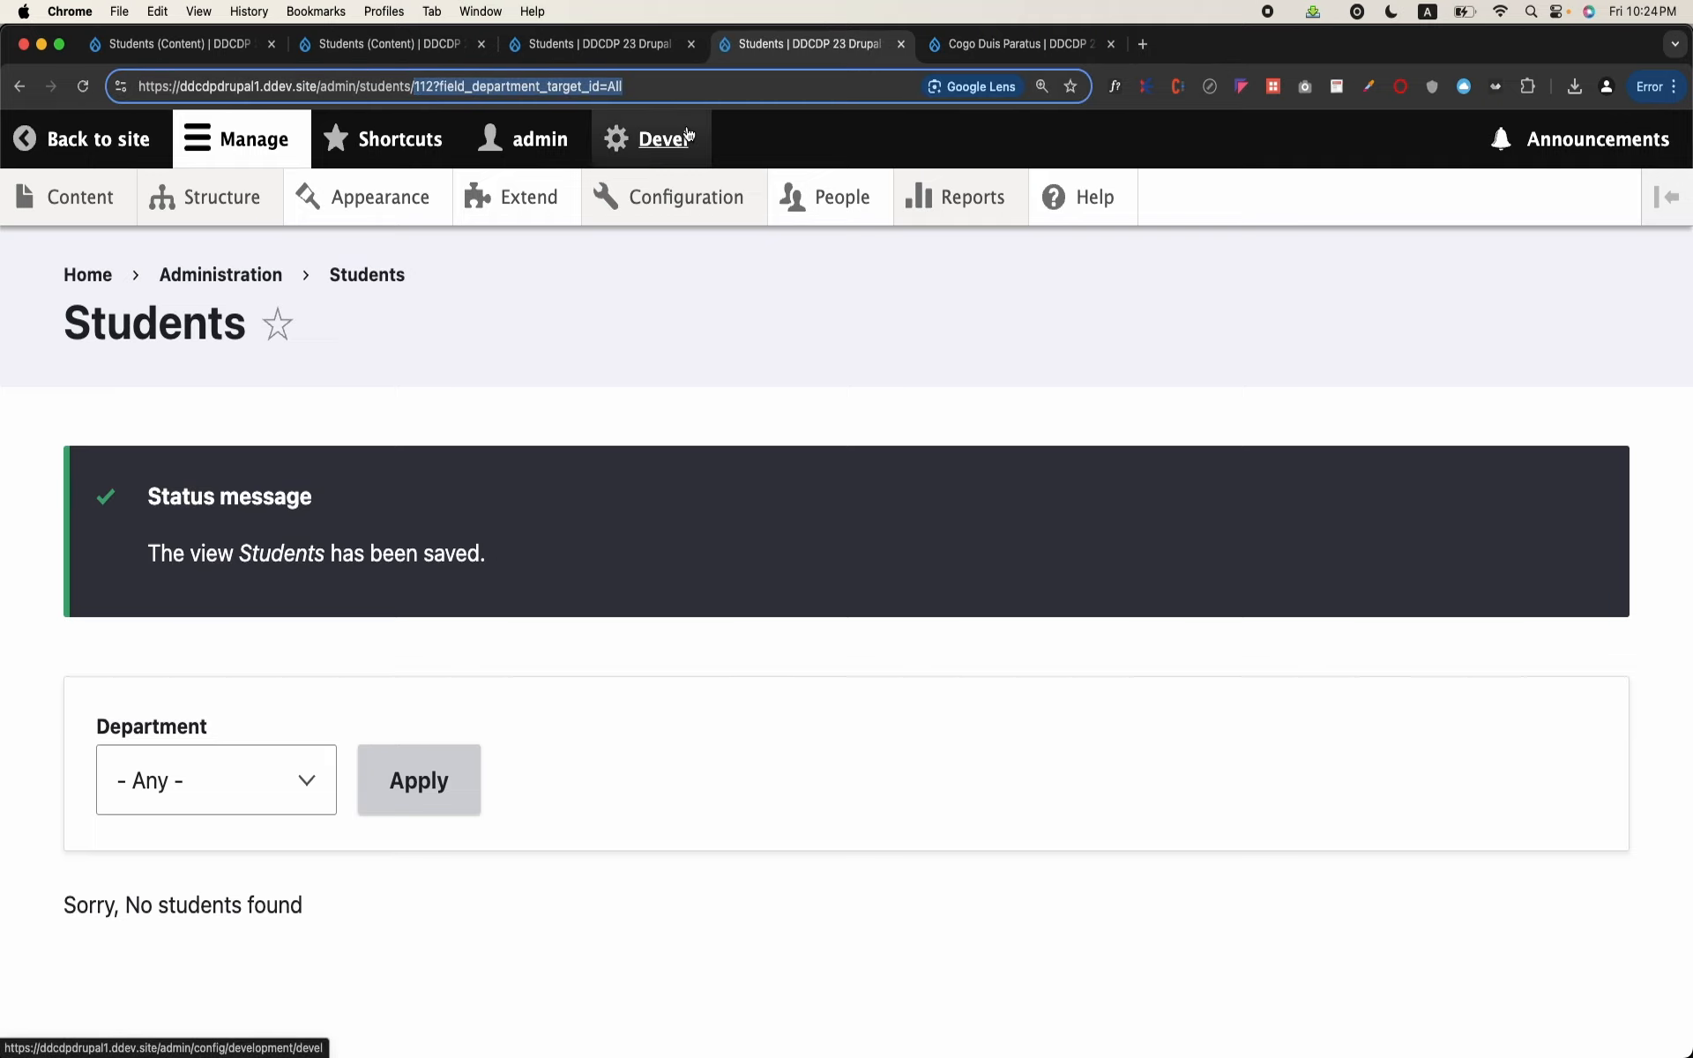
{"action": "type", "text": "5"}
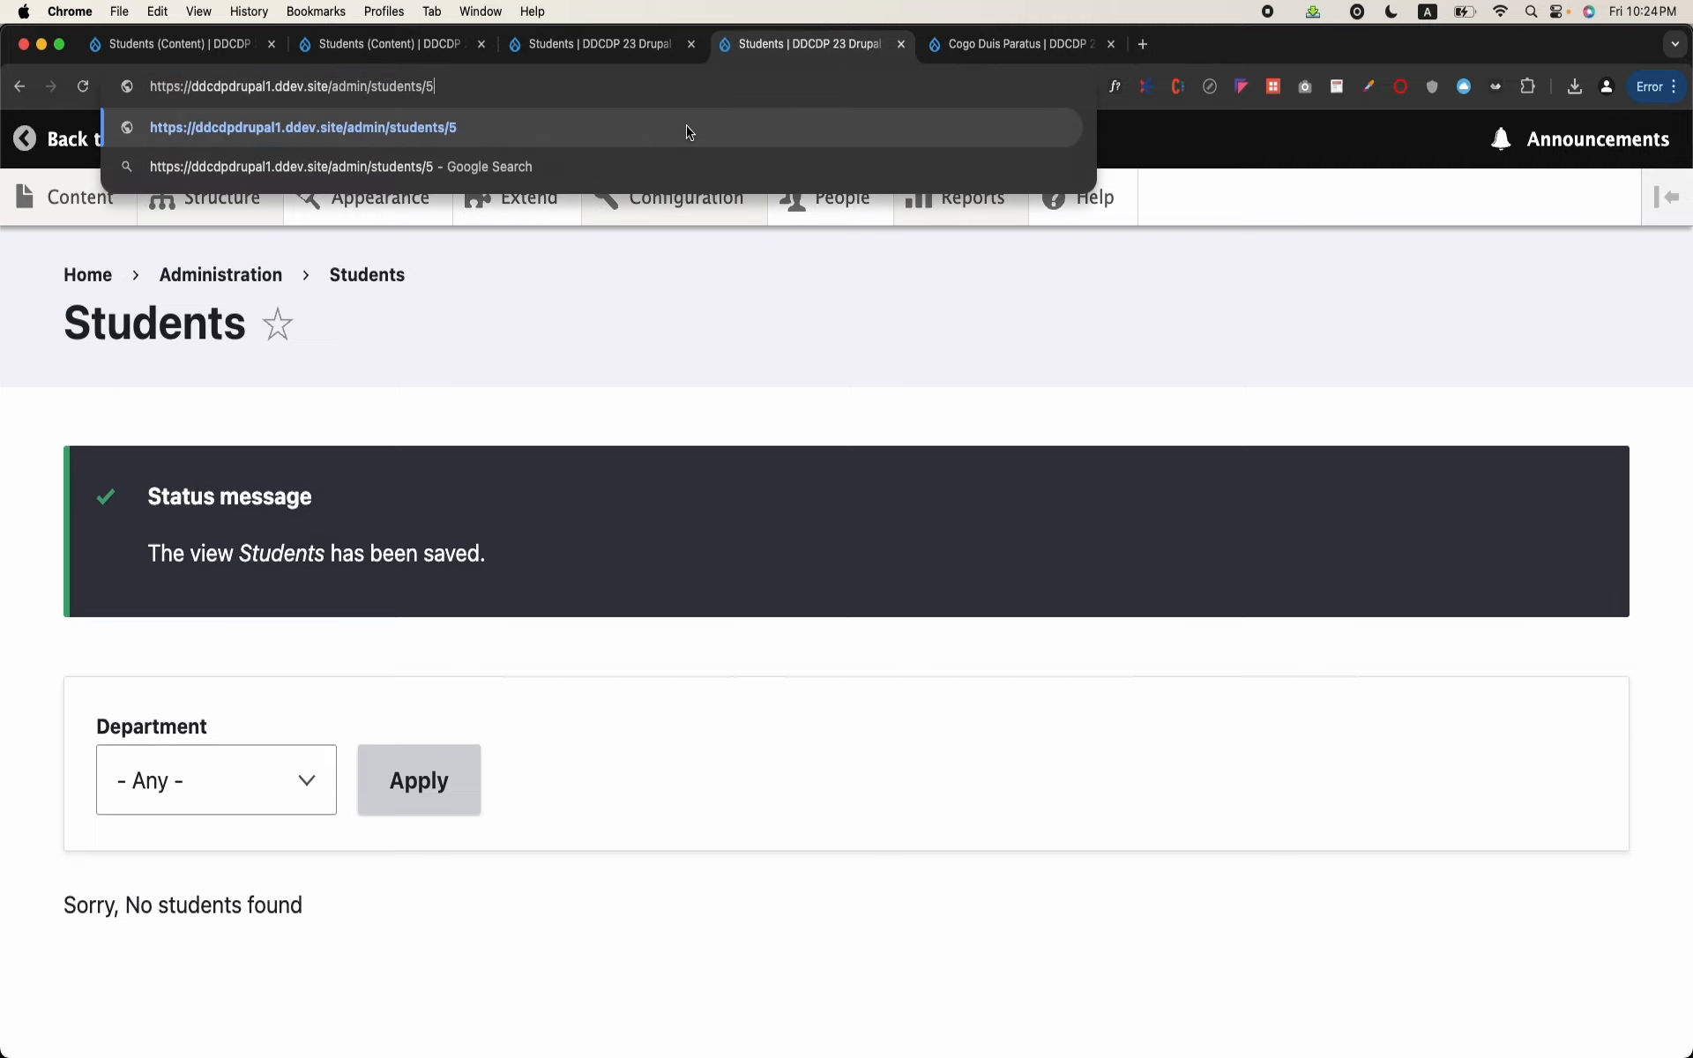
{"action": "key", "text": "Return"}
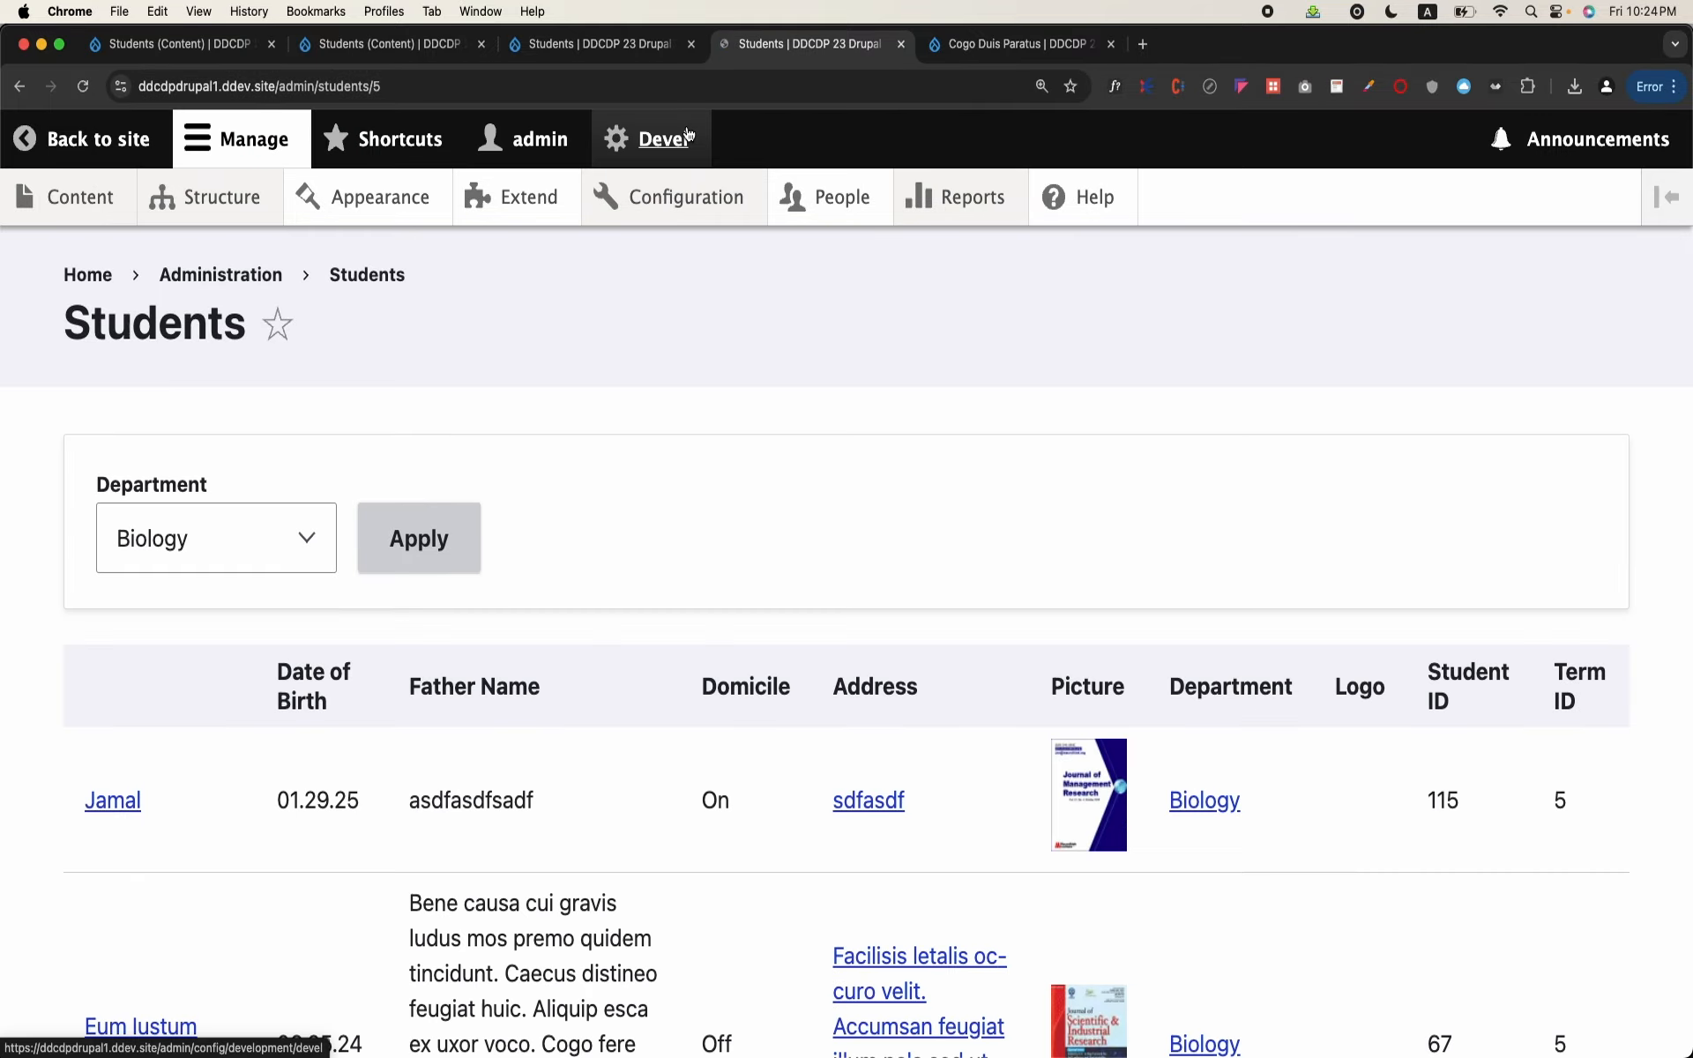
{"action": "scroll", "coordinate": [676, 501], "scroll_direction": "down", "scroll_amount": 10}
{"action": "scroll", "coordinate": [1310, 647], "scroll_direction": "up", "scroll_amount": 10}
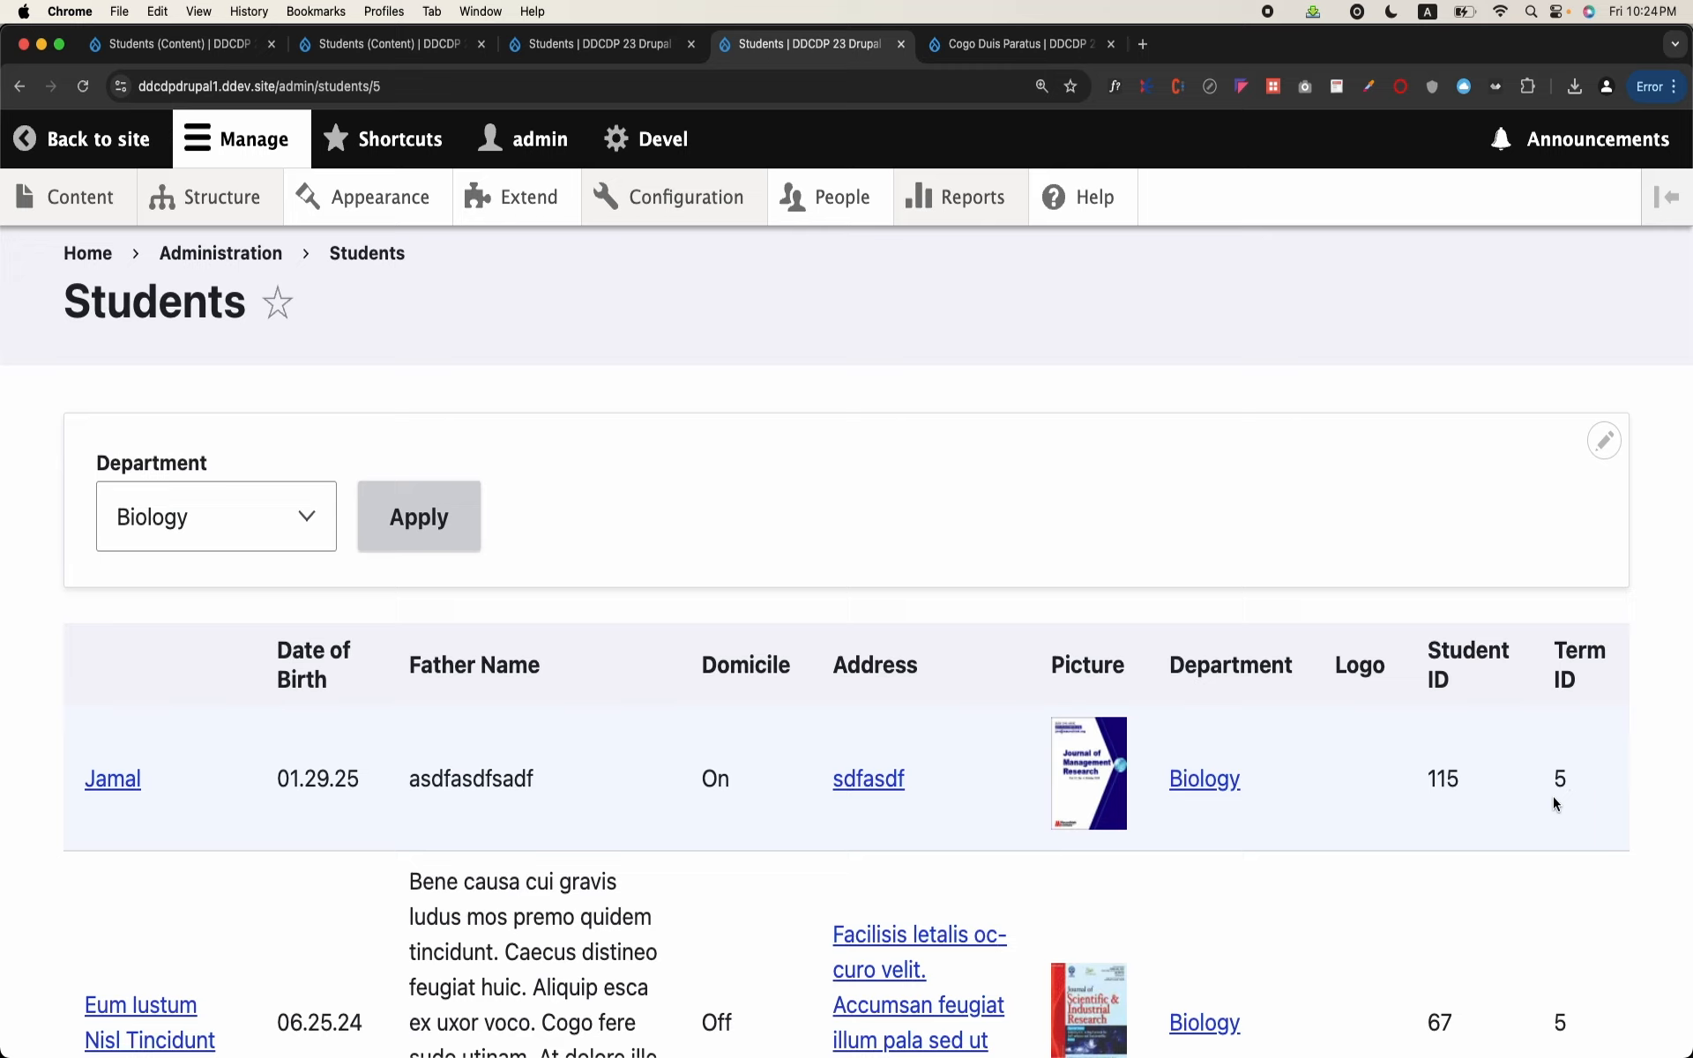
{"action": "left_click", "coordinate": [375, 85]}
{"action": "left_click_drag", "start_coordinate": [375, 82], "coordinate": [387, 82]}
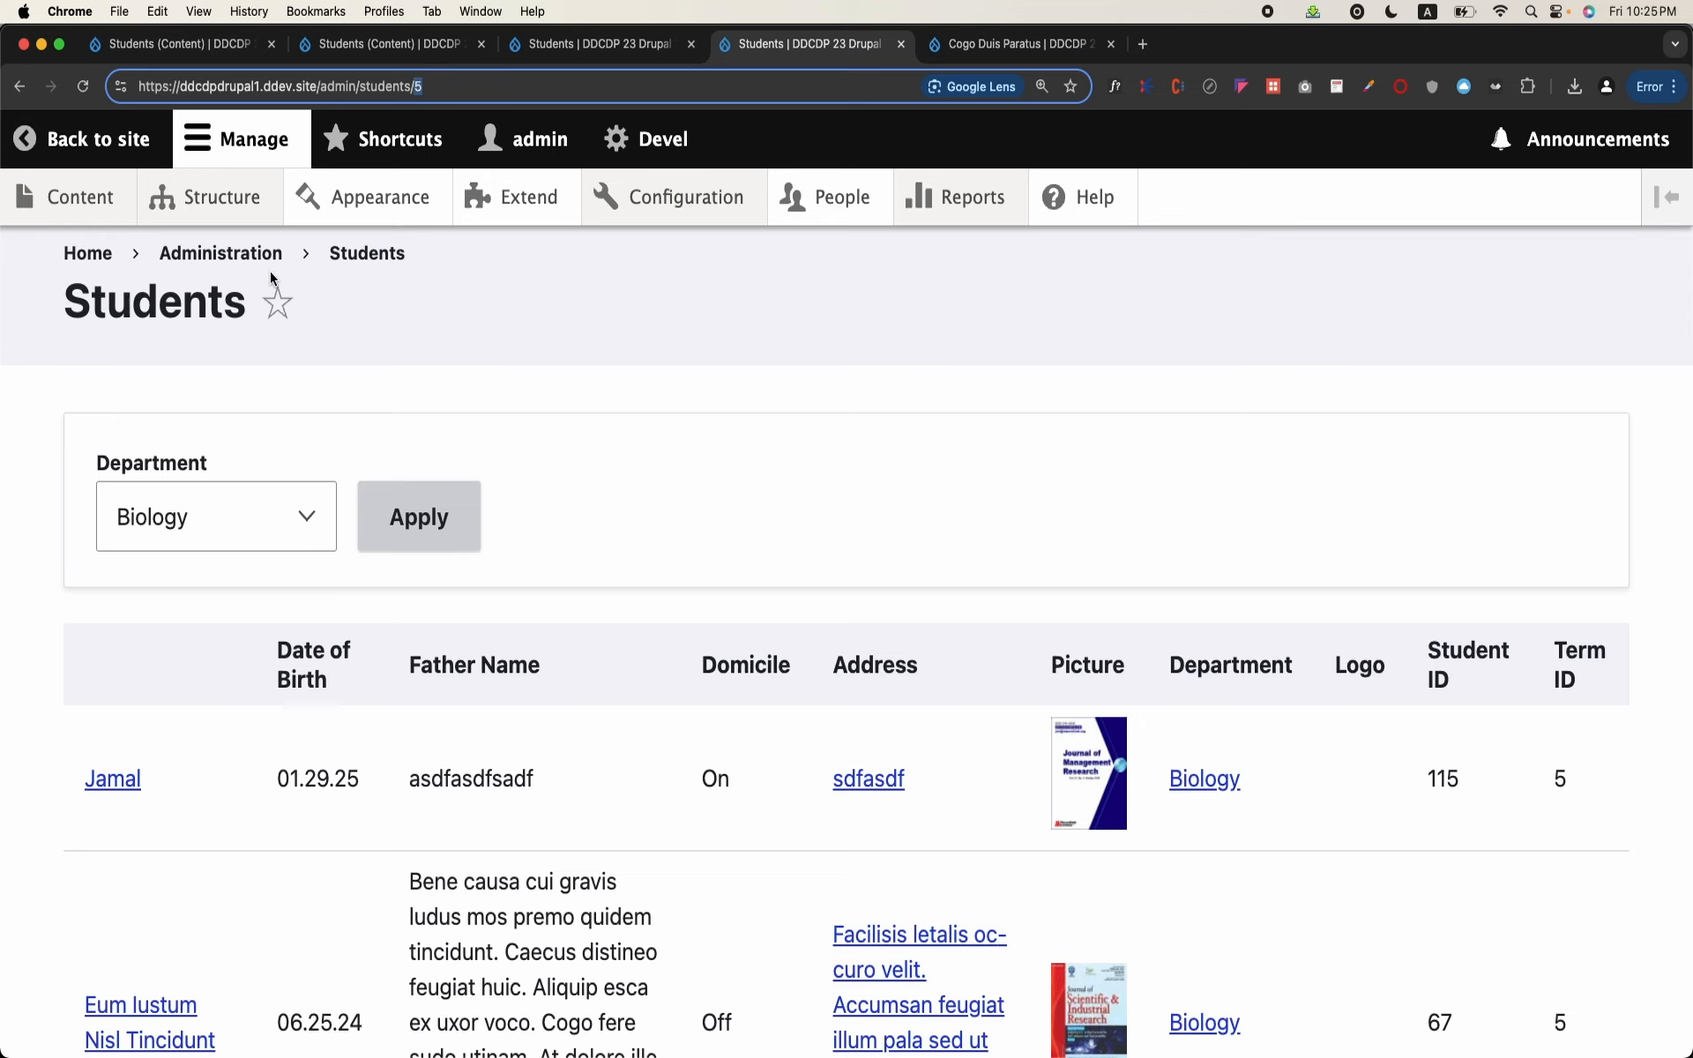
Step: Open the site's Views list in a new tab and start adding a new view
{"action": "mouse_move", "coordinate": [252, 197]}
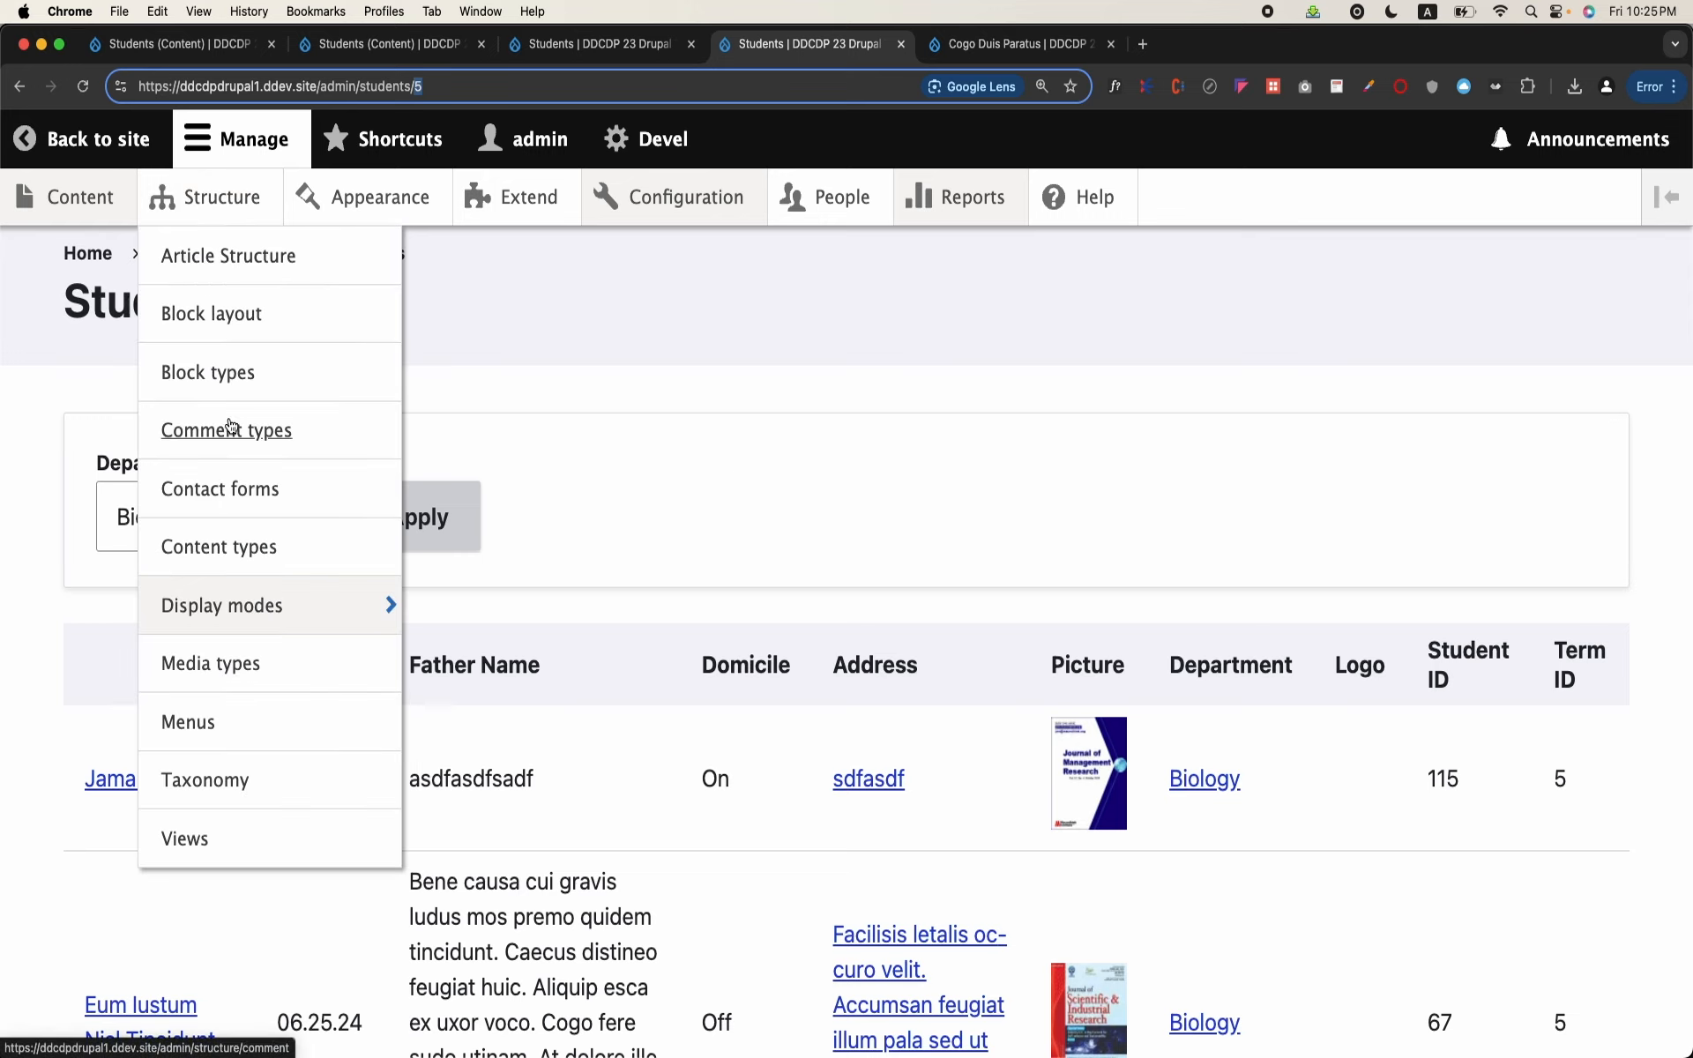
{"action": "right_click", "coordinate": [200, 824]}
{"action": "left_click", "coordinate": [264, 800]}
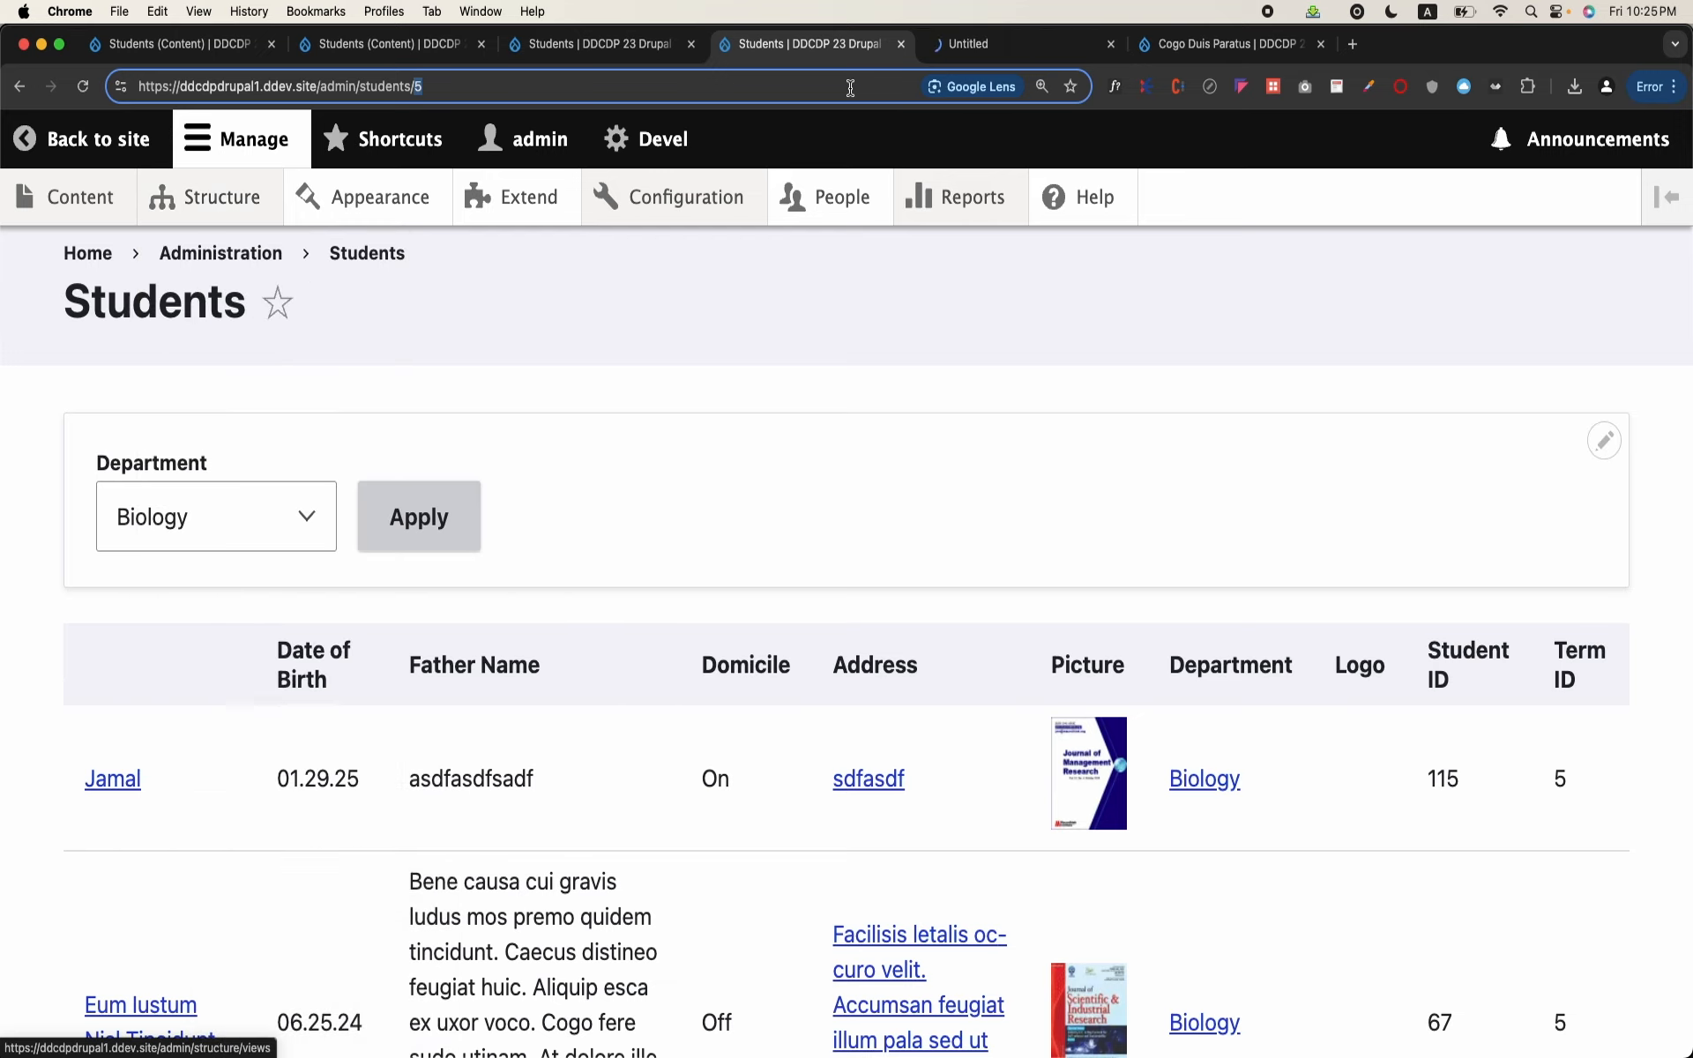
{"action": "left_click", "coordinate": [989, 35]}
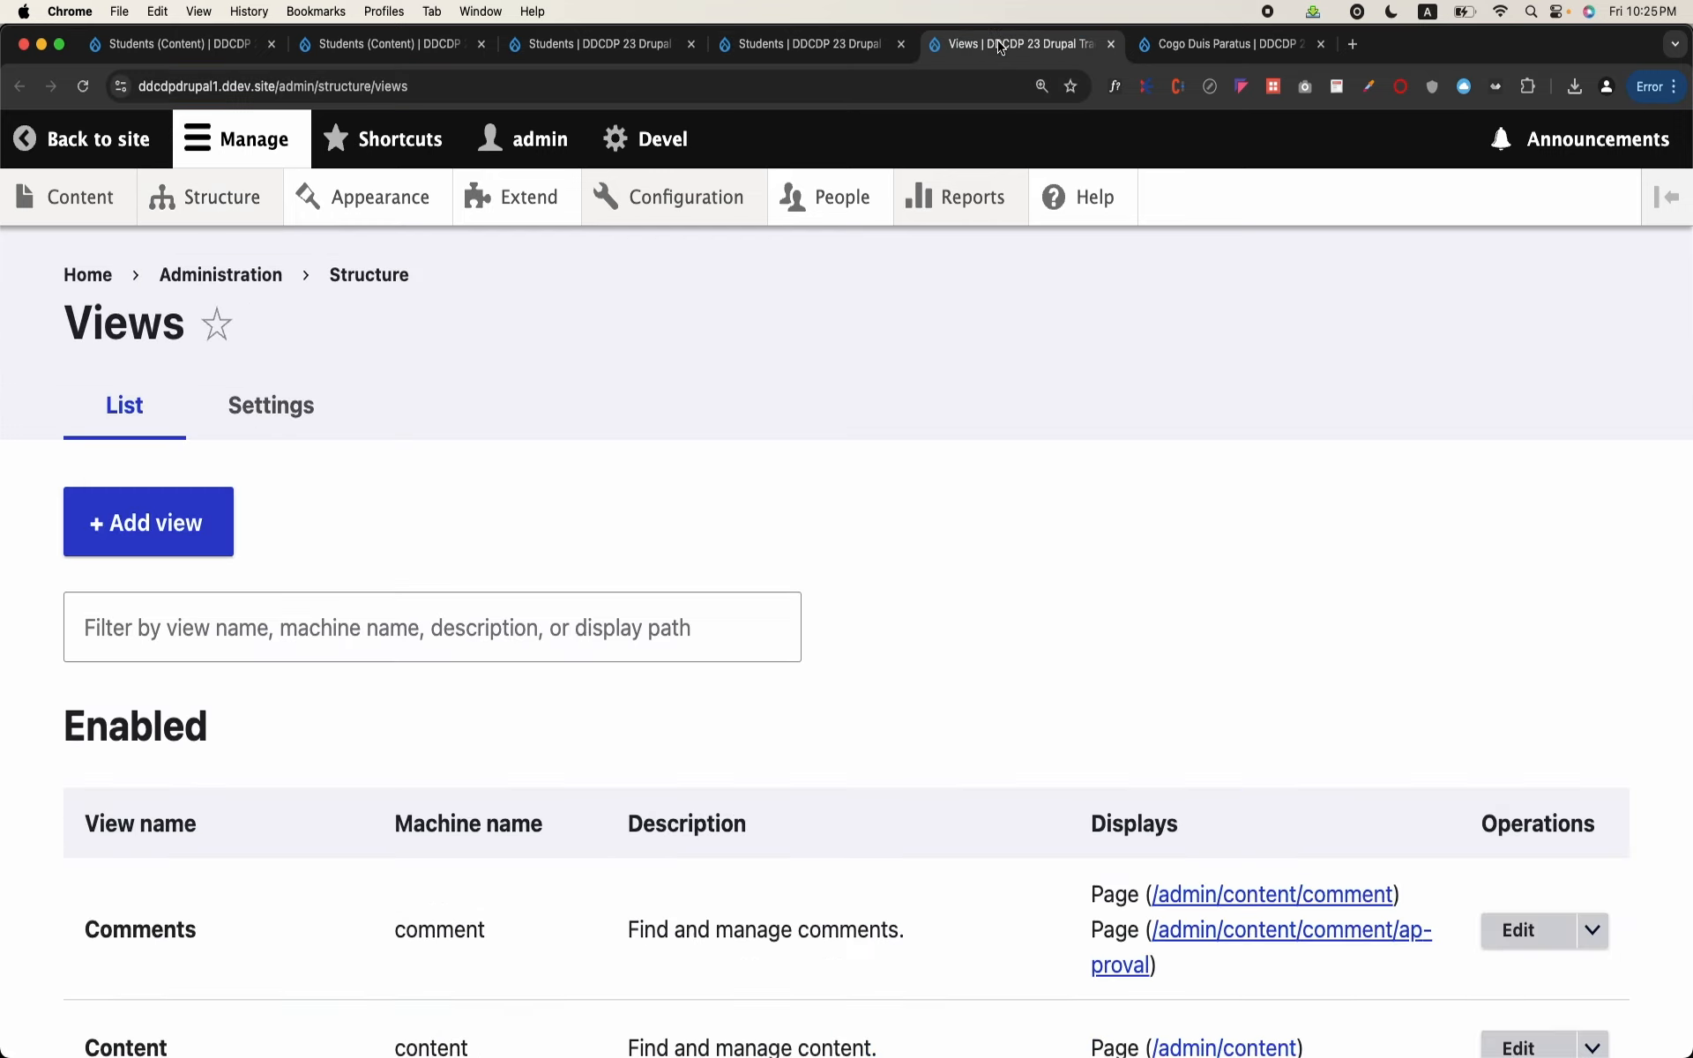
{"action": "left_click", "coordinate": [200, 549]}
Step: Name the new view Departments and set it to show taxonomy terms of type Departments
{"action": "left_click", "coordinate": [227, 585]}
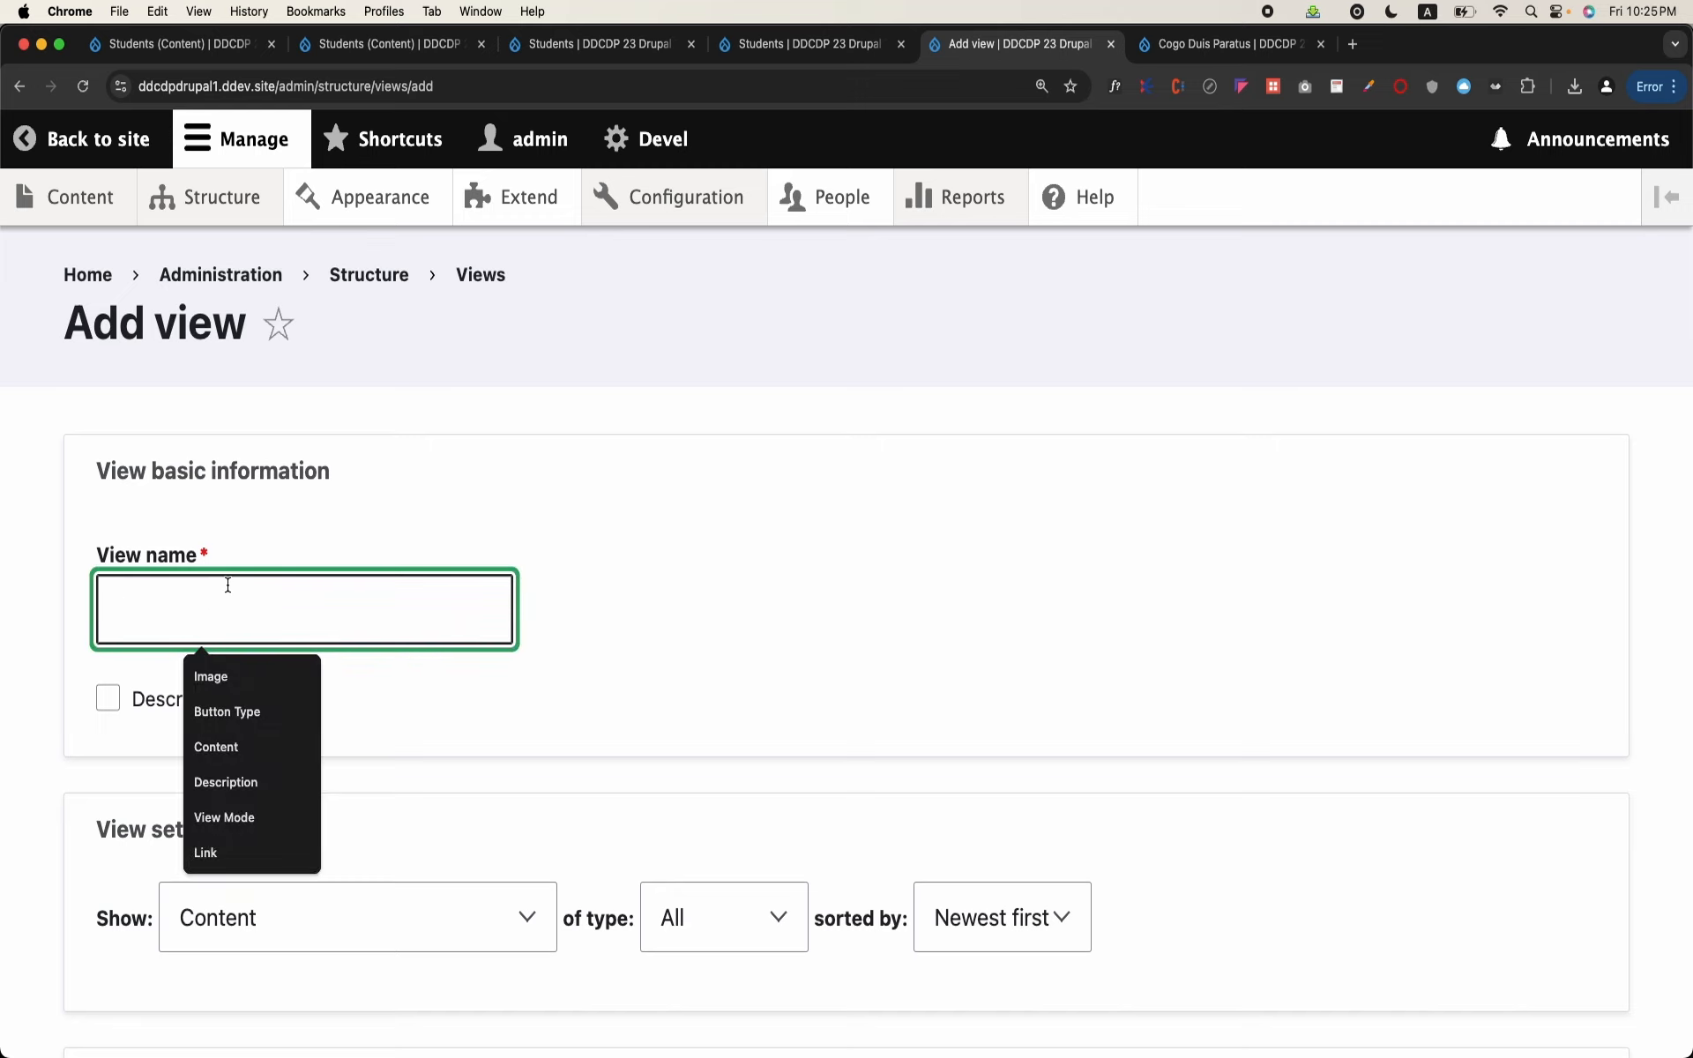
{"action": "key", "text": "Caps_Lock"}
{"action": "type", "text": "Departments"}
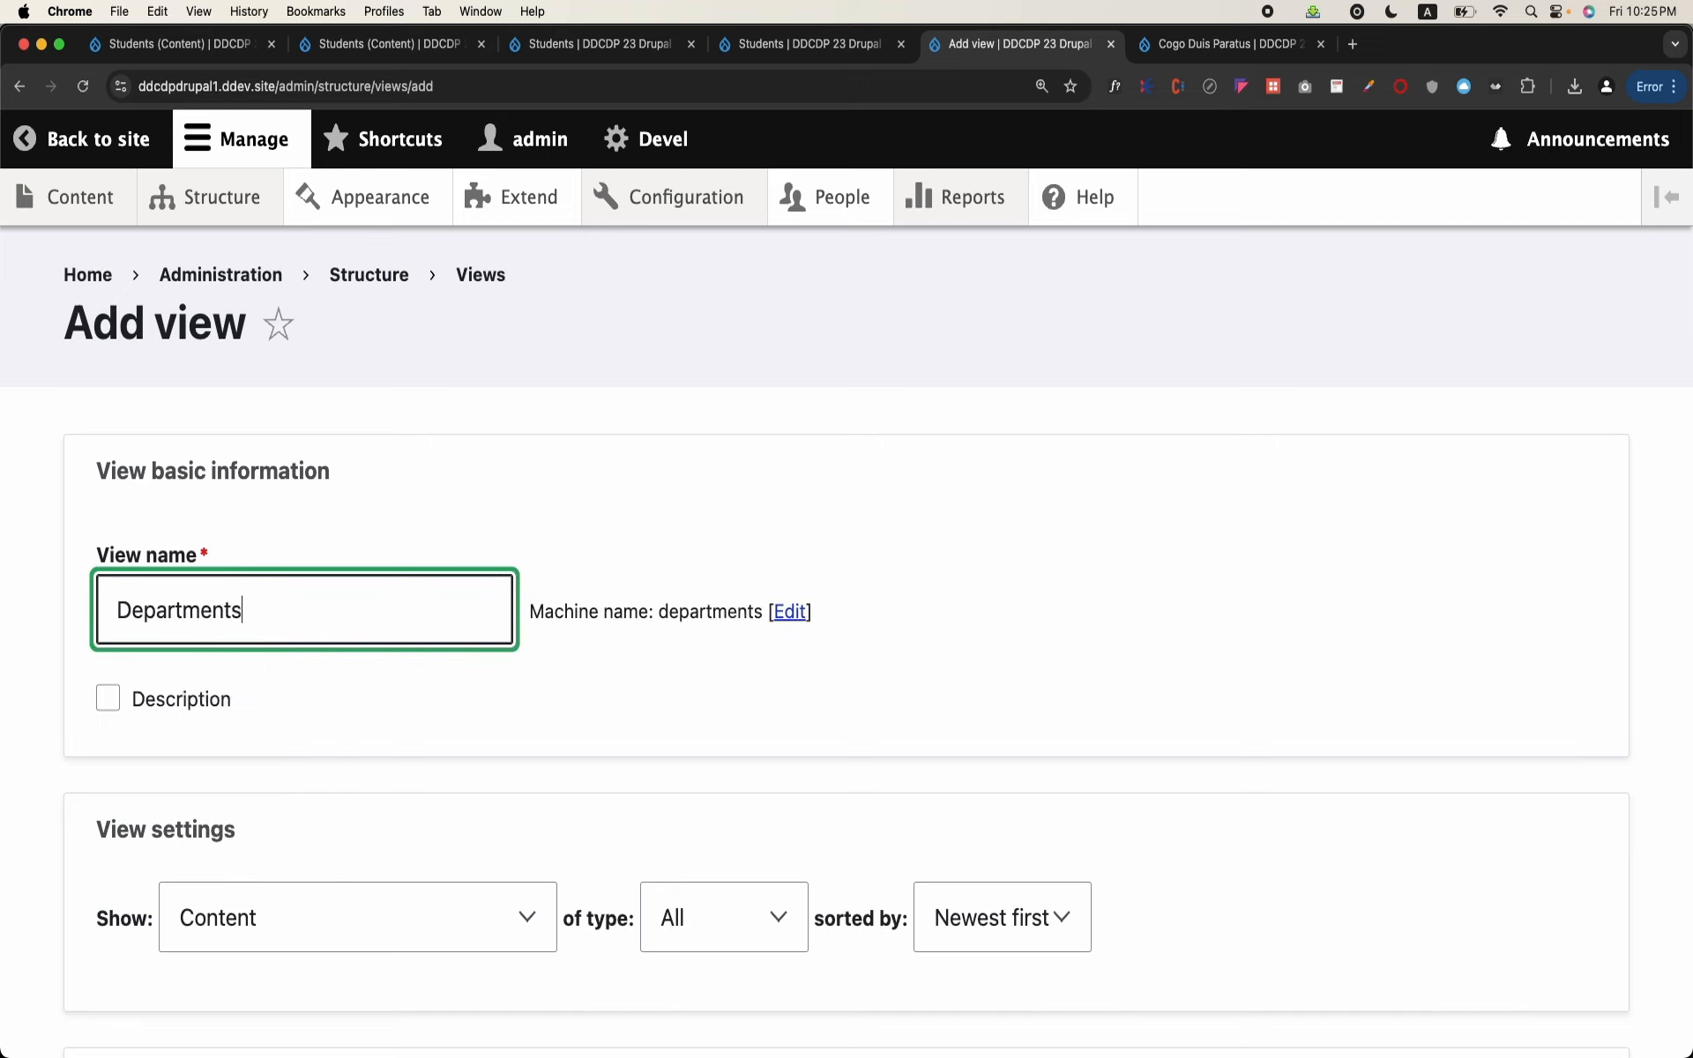
{"action": "scroll", "coordinate": [225, 701], "scroll_direction": "down", "scroll_amount": 5}
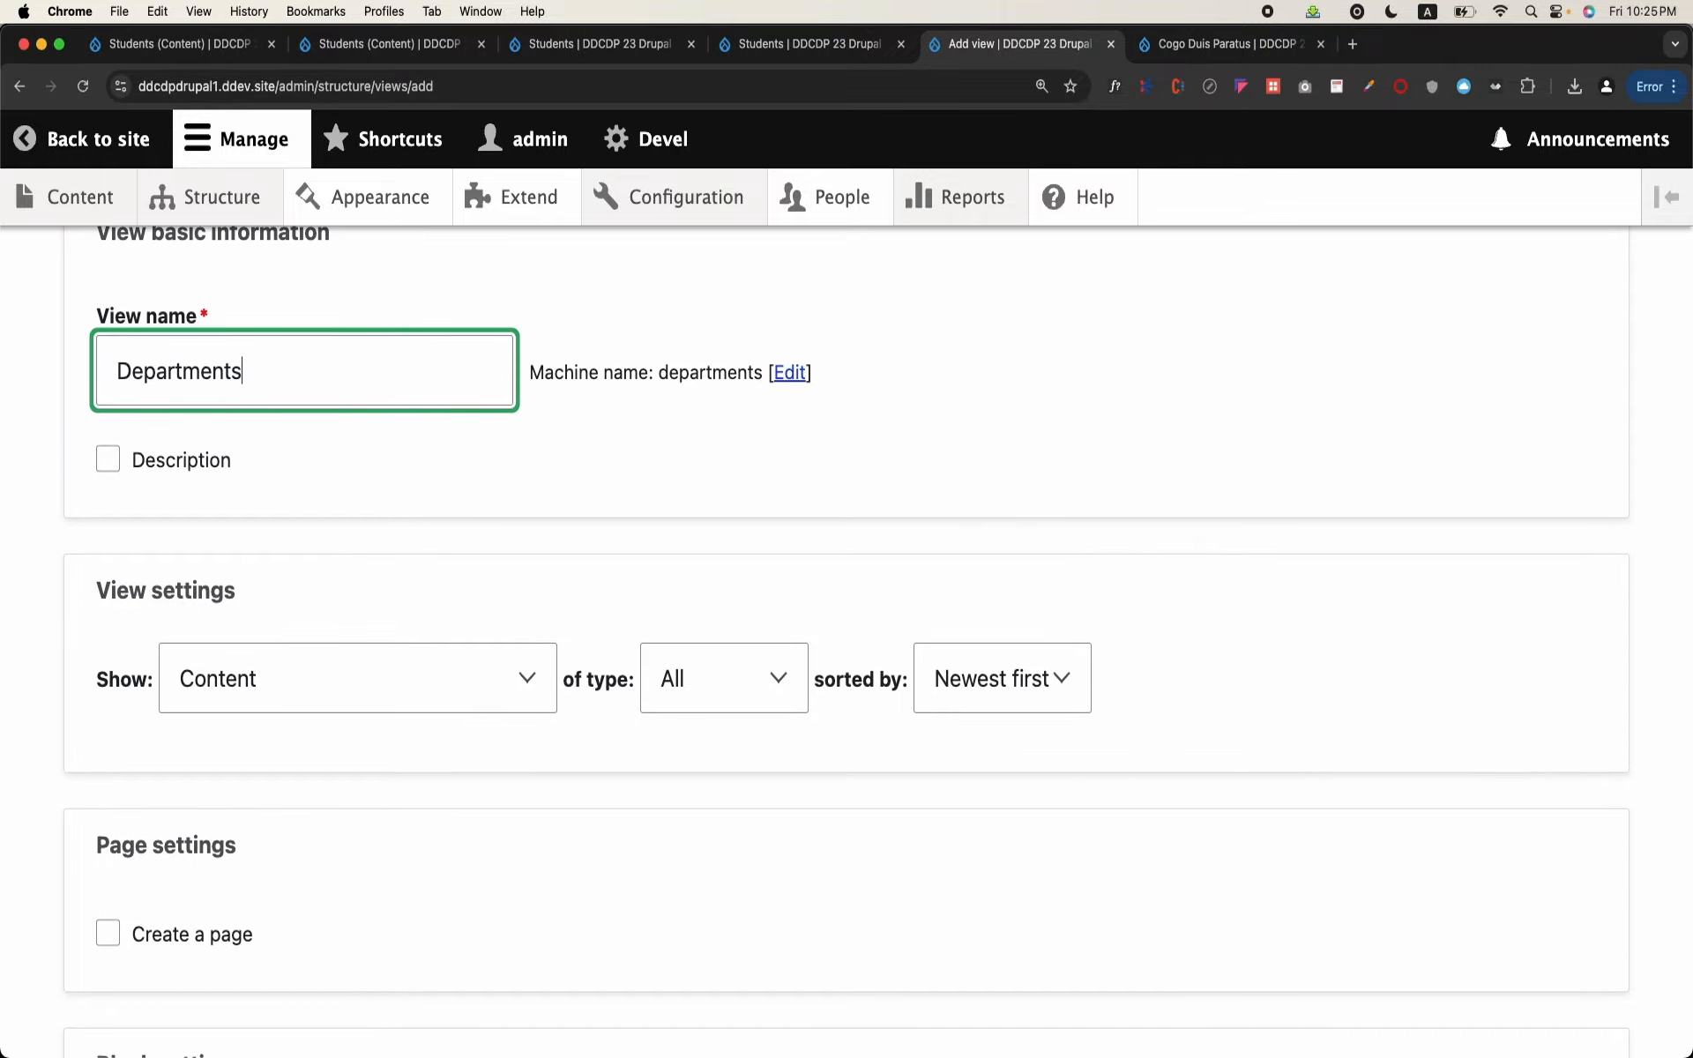
{"action": "left_click", "coordinate": [310, 715]}
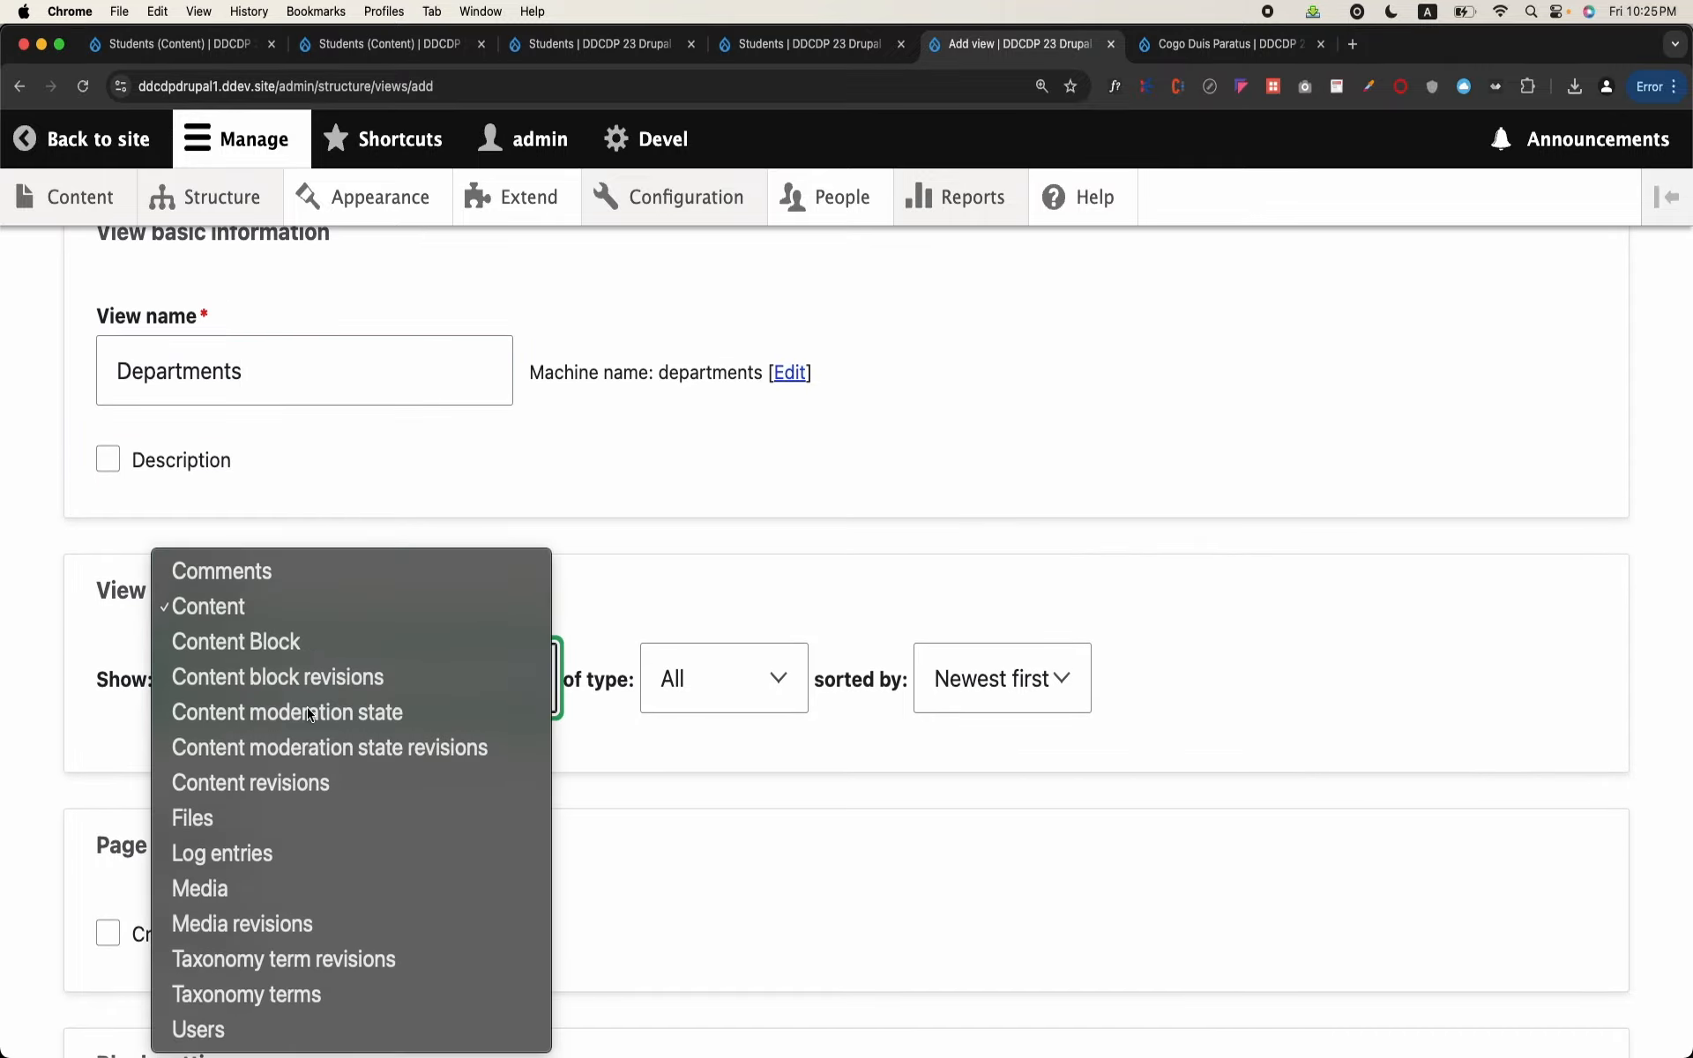
{"action": "left_click", "coordinate": [261, 999]}
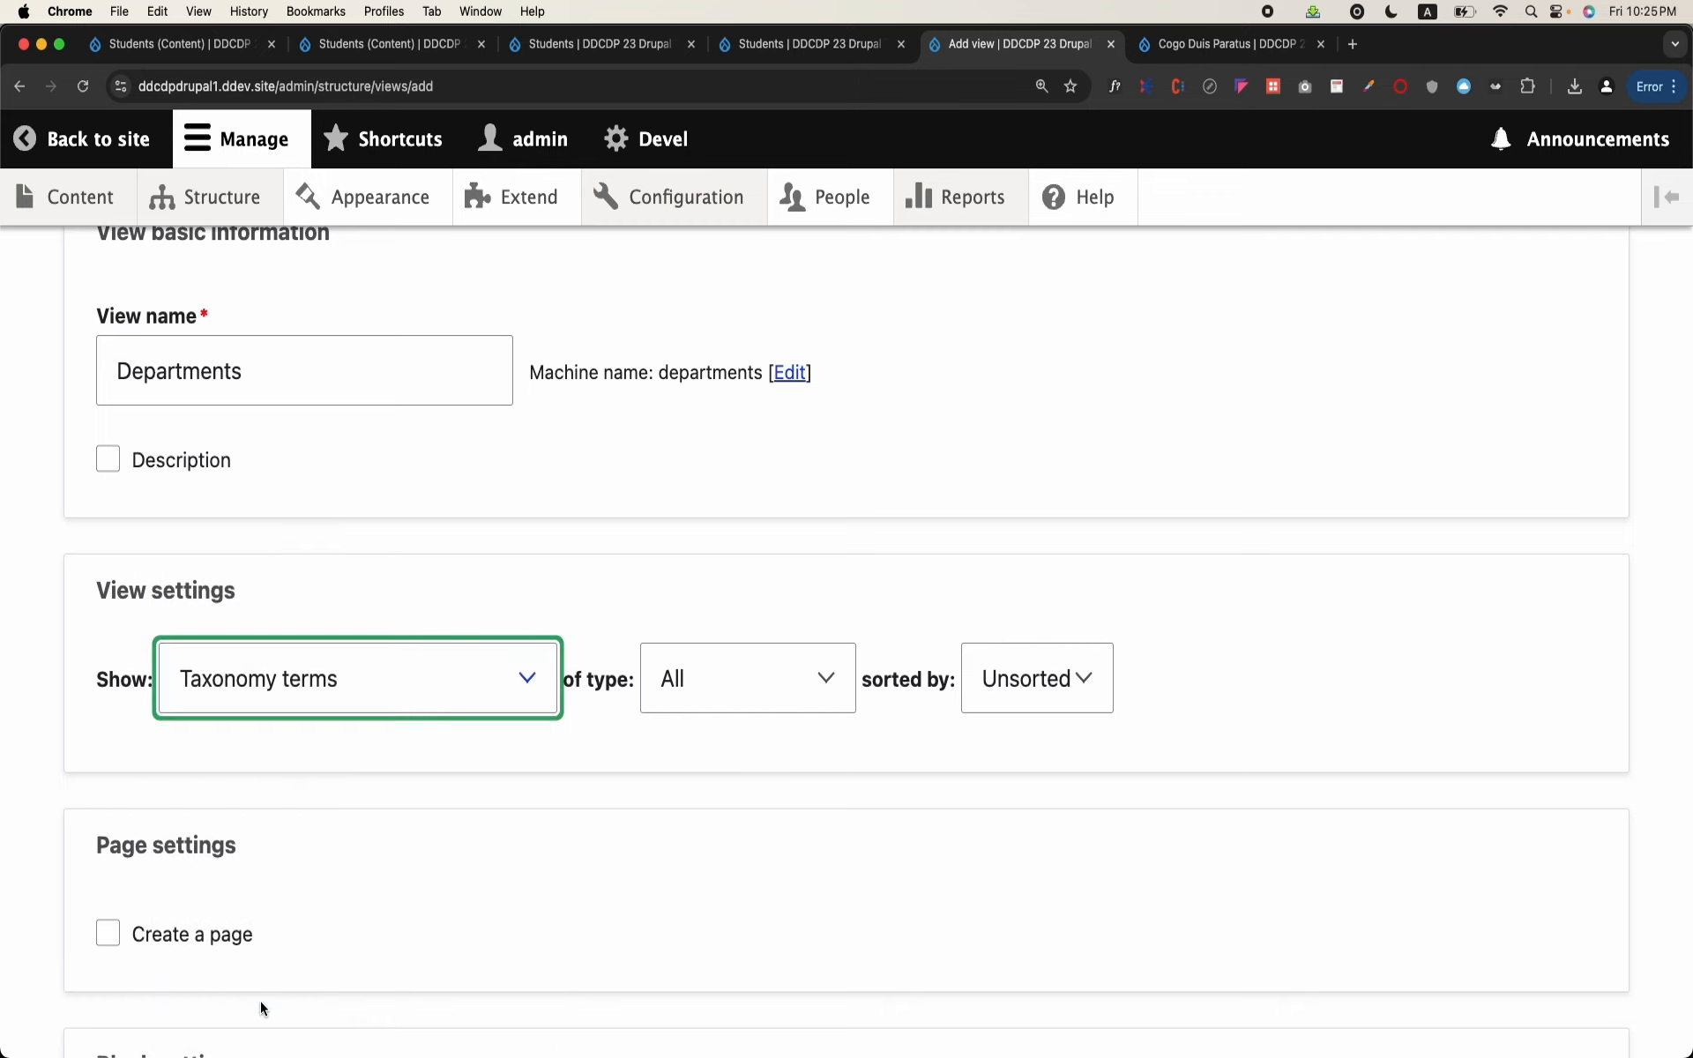
{"action": "left_click", "coordinate": [711, 695]}
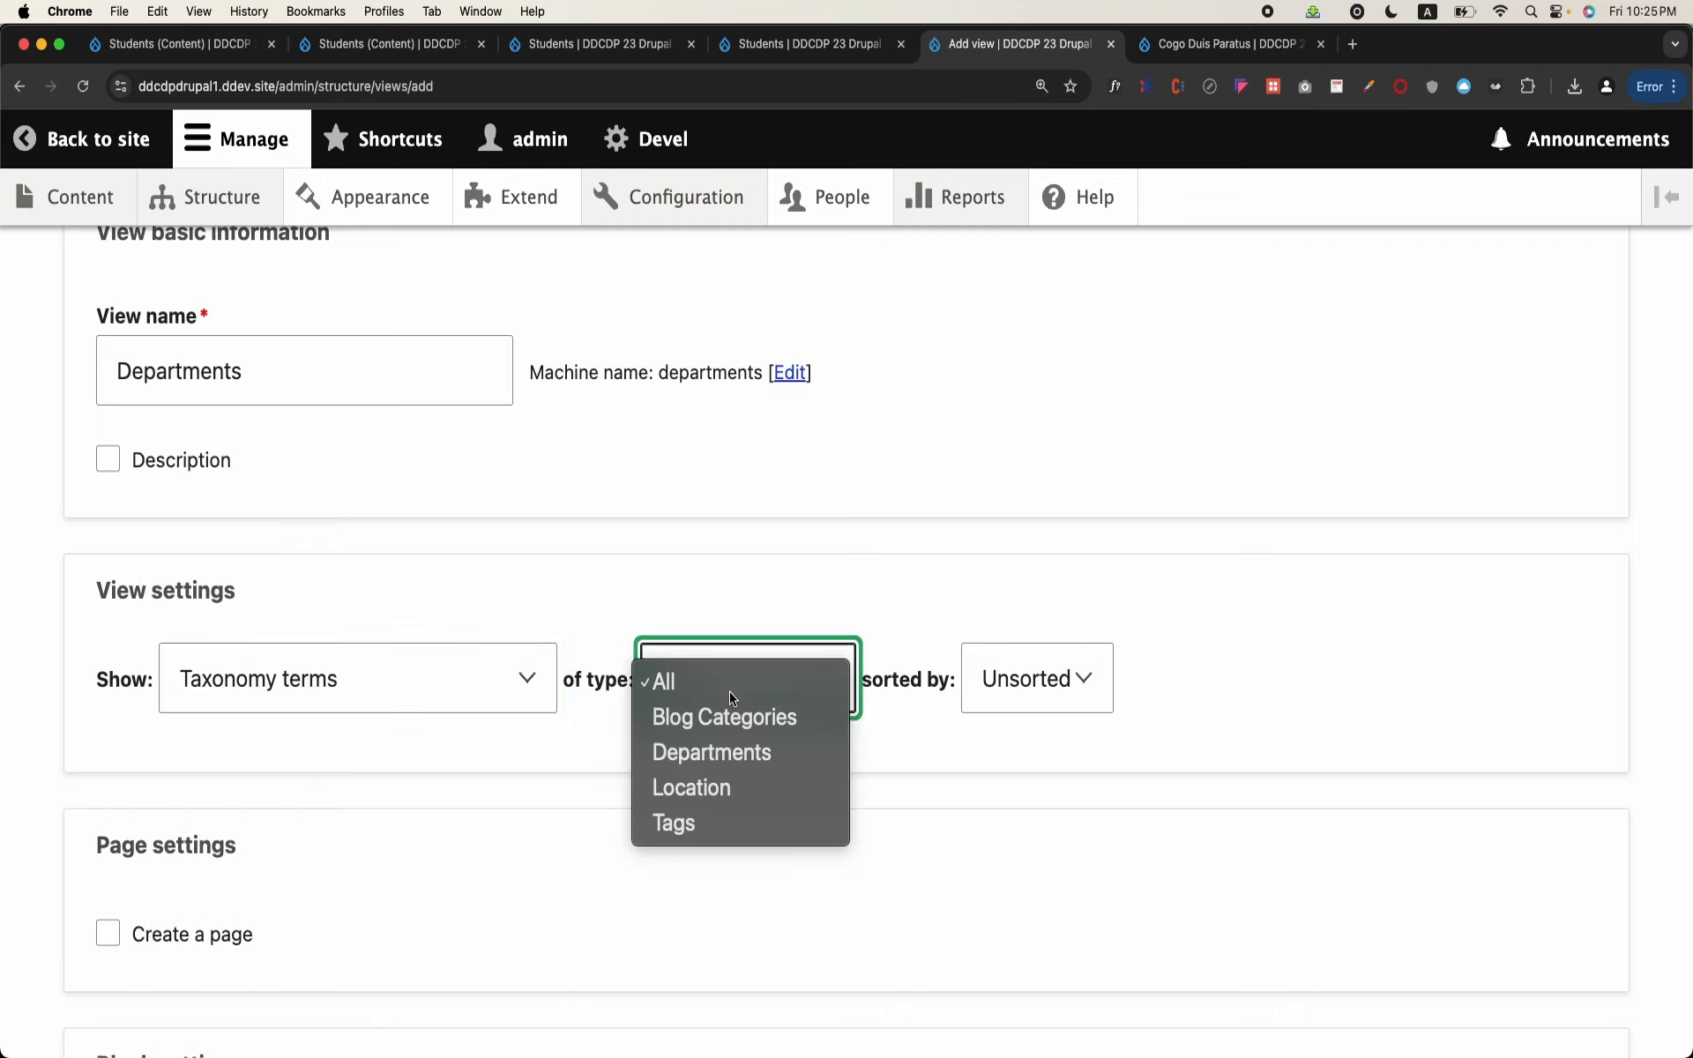
{"action": "left_click", "coordinate": [736, 764]}
Step: Create a block display for the view with 10 items per block, and save it to continue editing
{"action": "scroll", "coordinate": [736, 764], "scroll_direction": "down", "scroll_amount": 5}
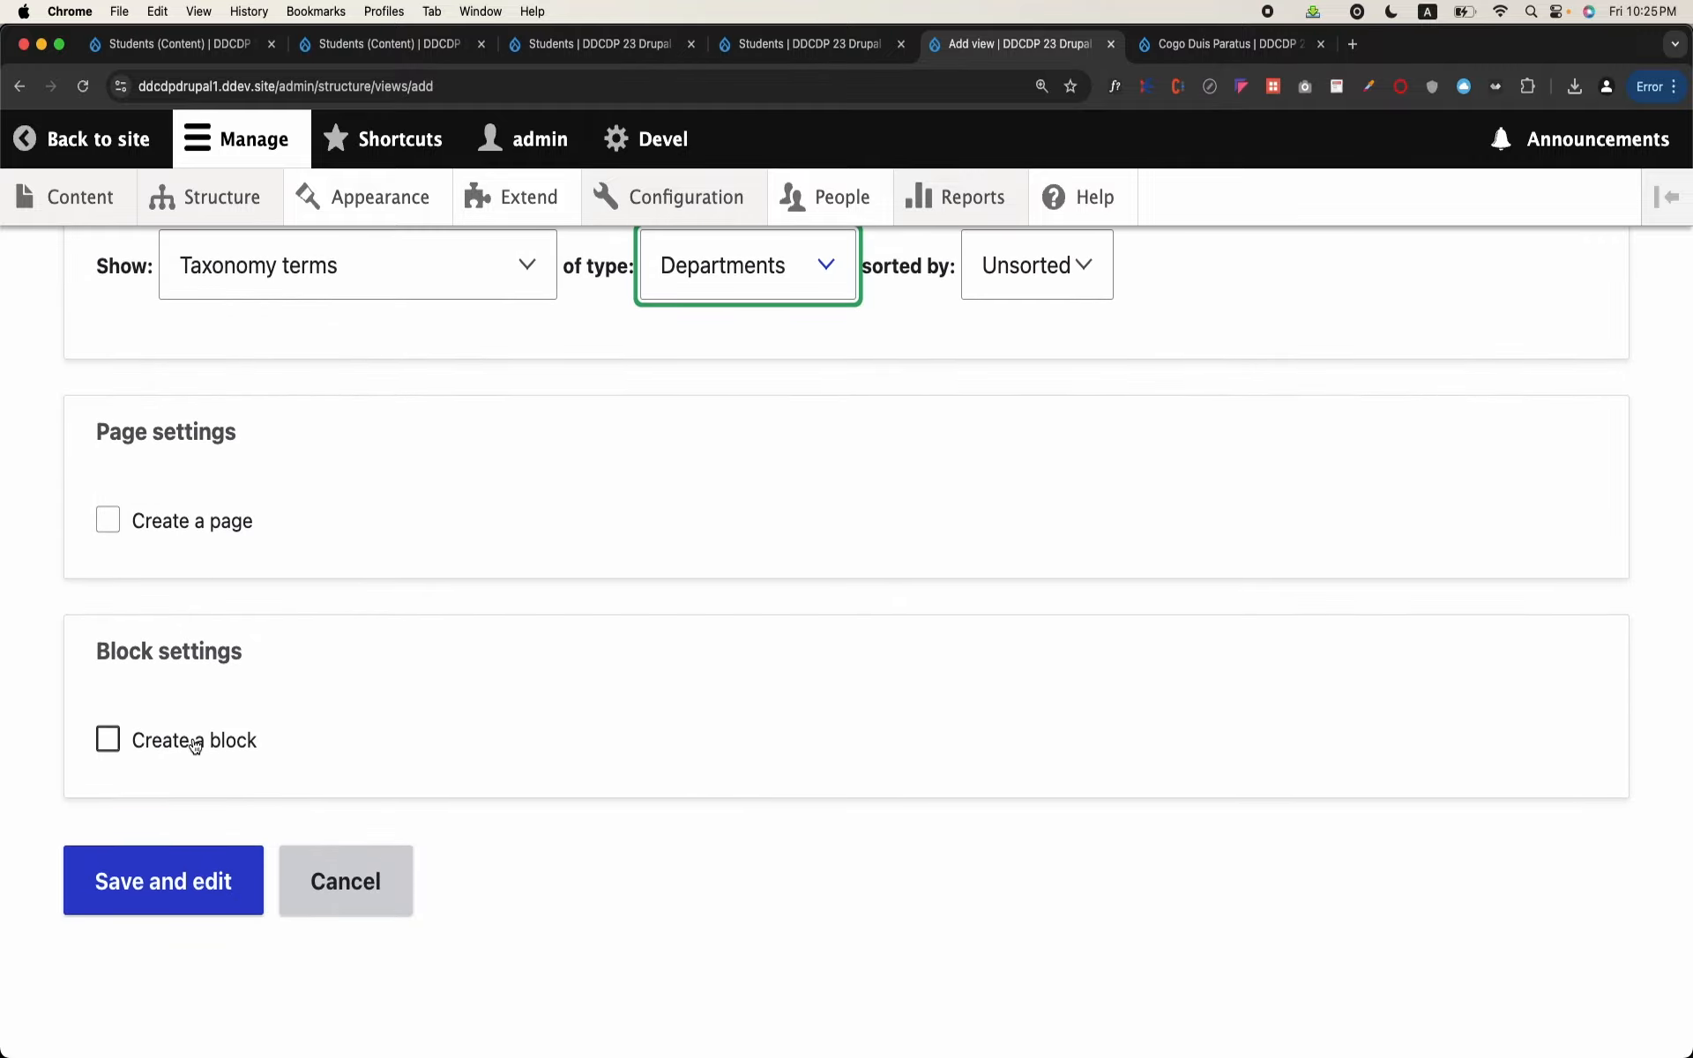
{"action": "left_click", "coordinate": [139, 757]}
{"action": "scroll", "coordinate": [137, 756], "scroll_direction": "down", "scroll_amount": 7}
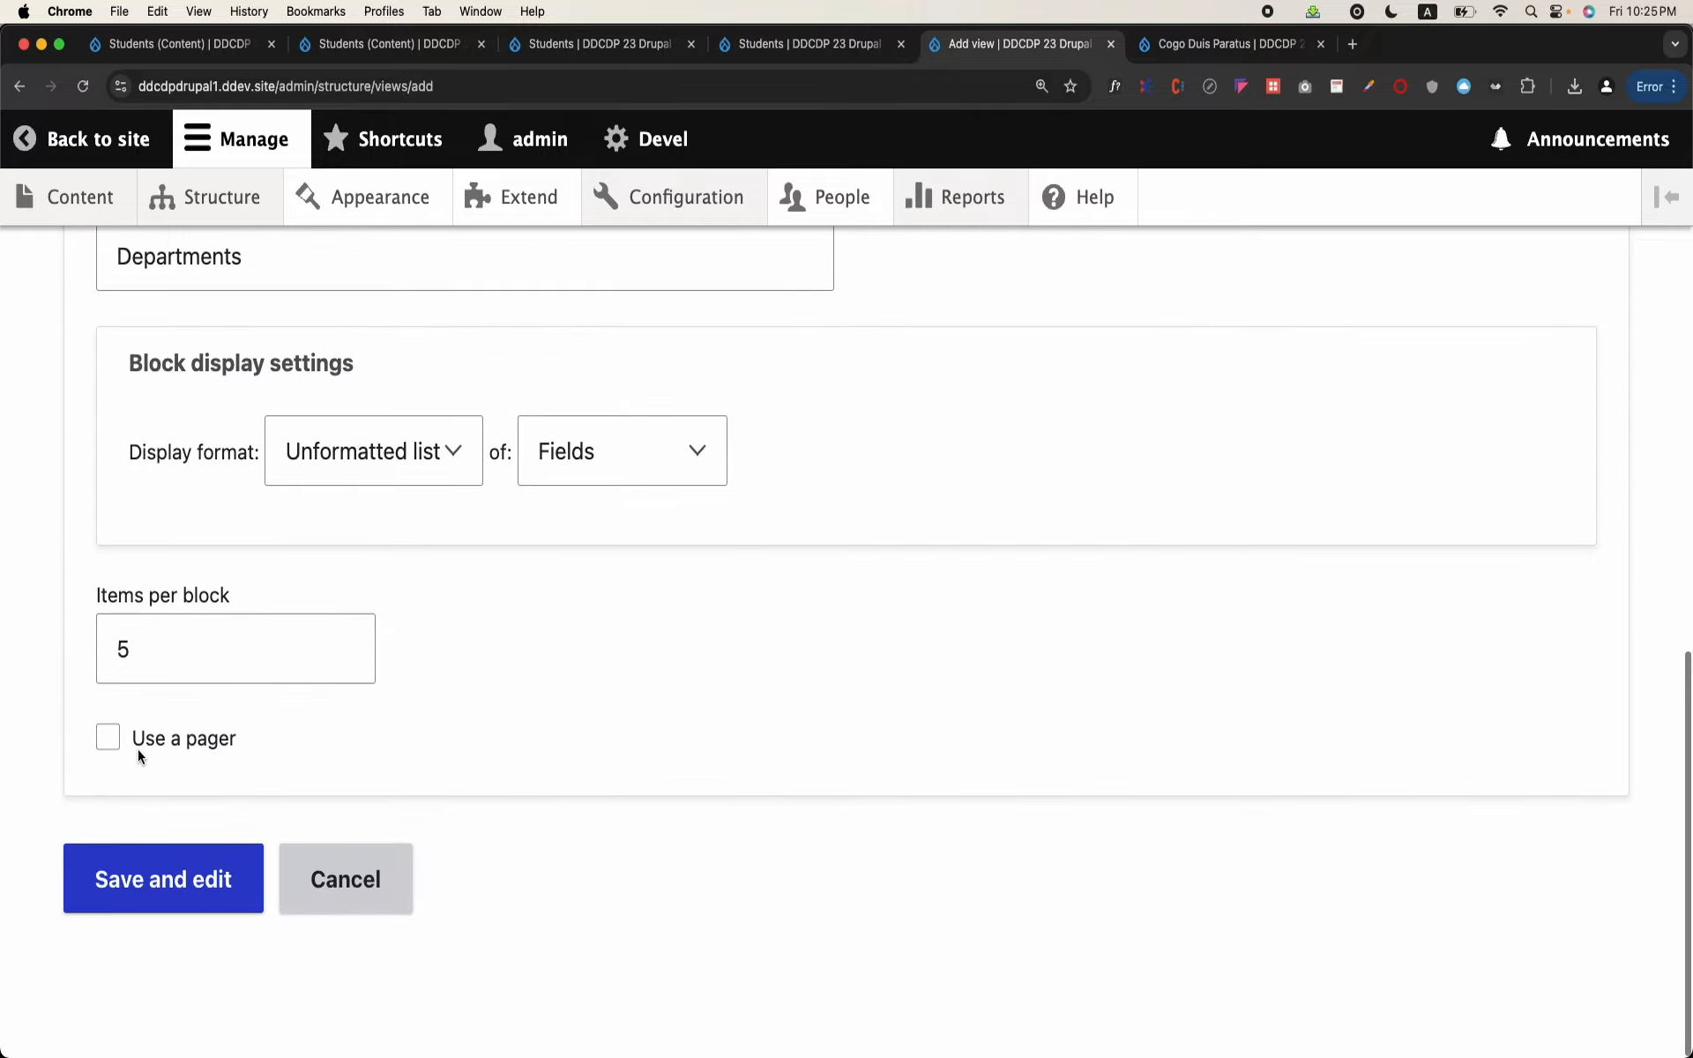
{"action": "left_click", "coordinate": [189, 656]}
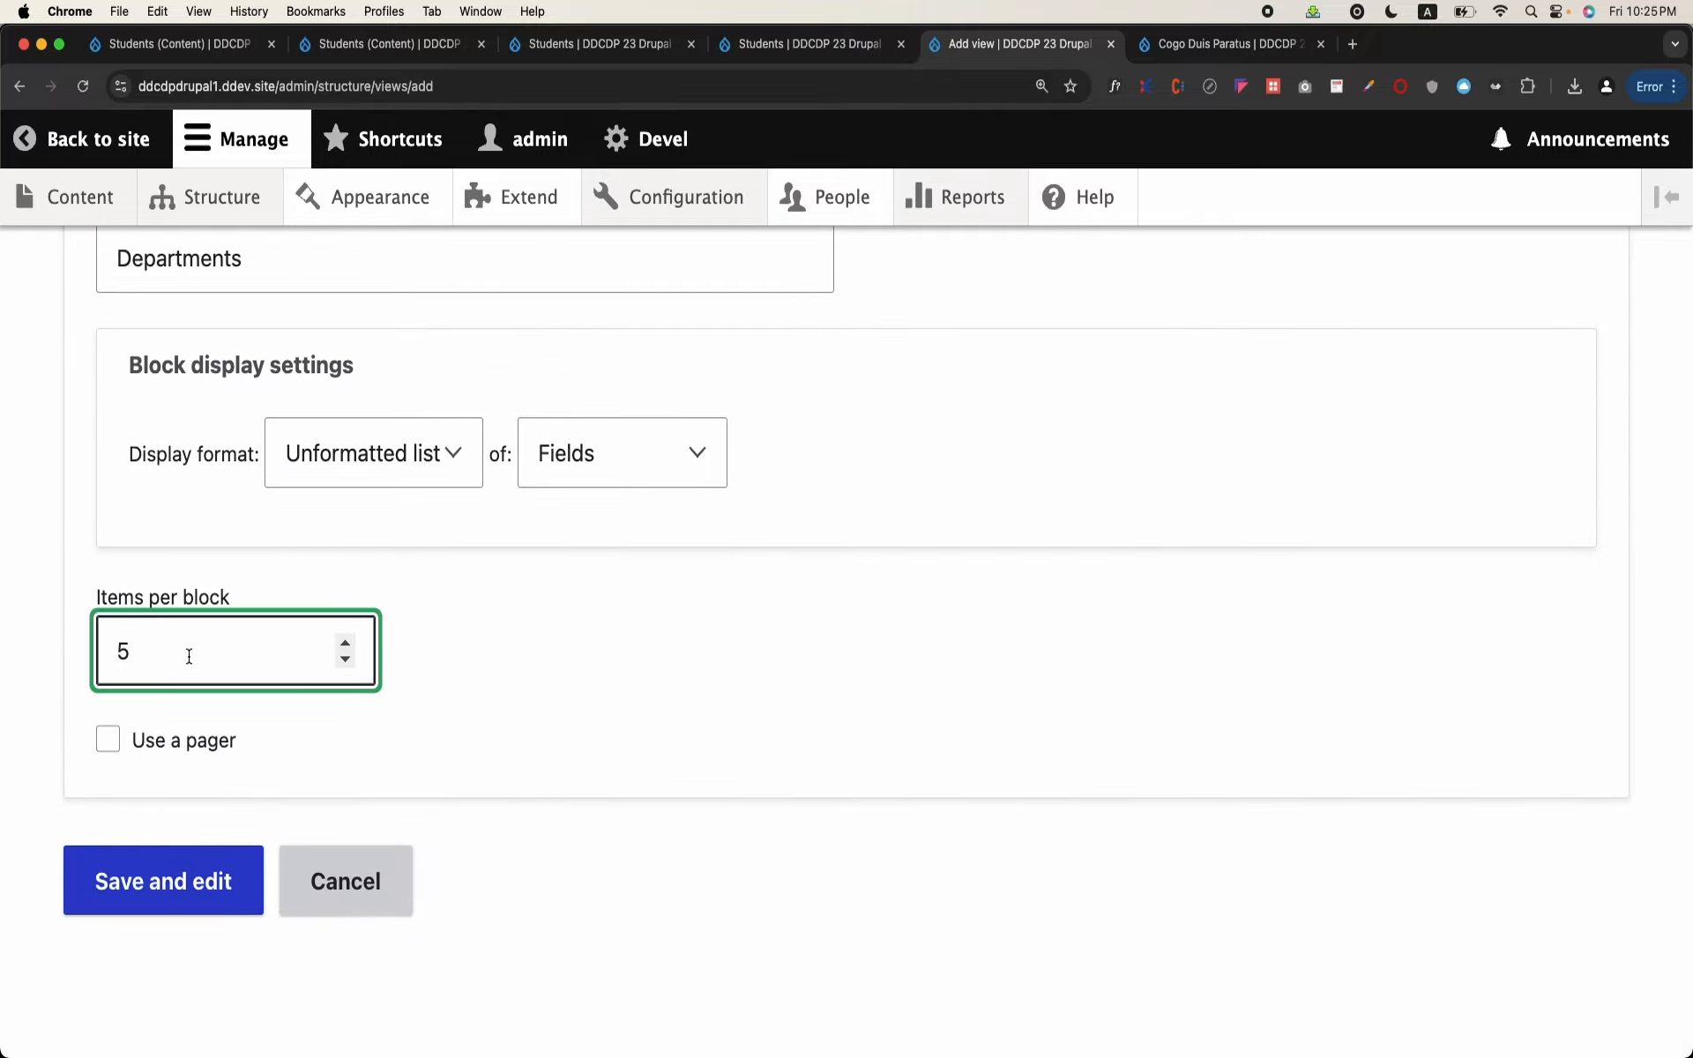
{"action": "key", "text": "BackSpace"}
{"action": "type", "text": "10"}
{"action": "left_click", "coordinate": [189, 904]}
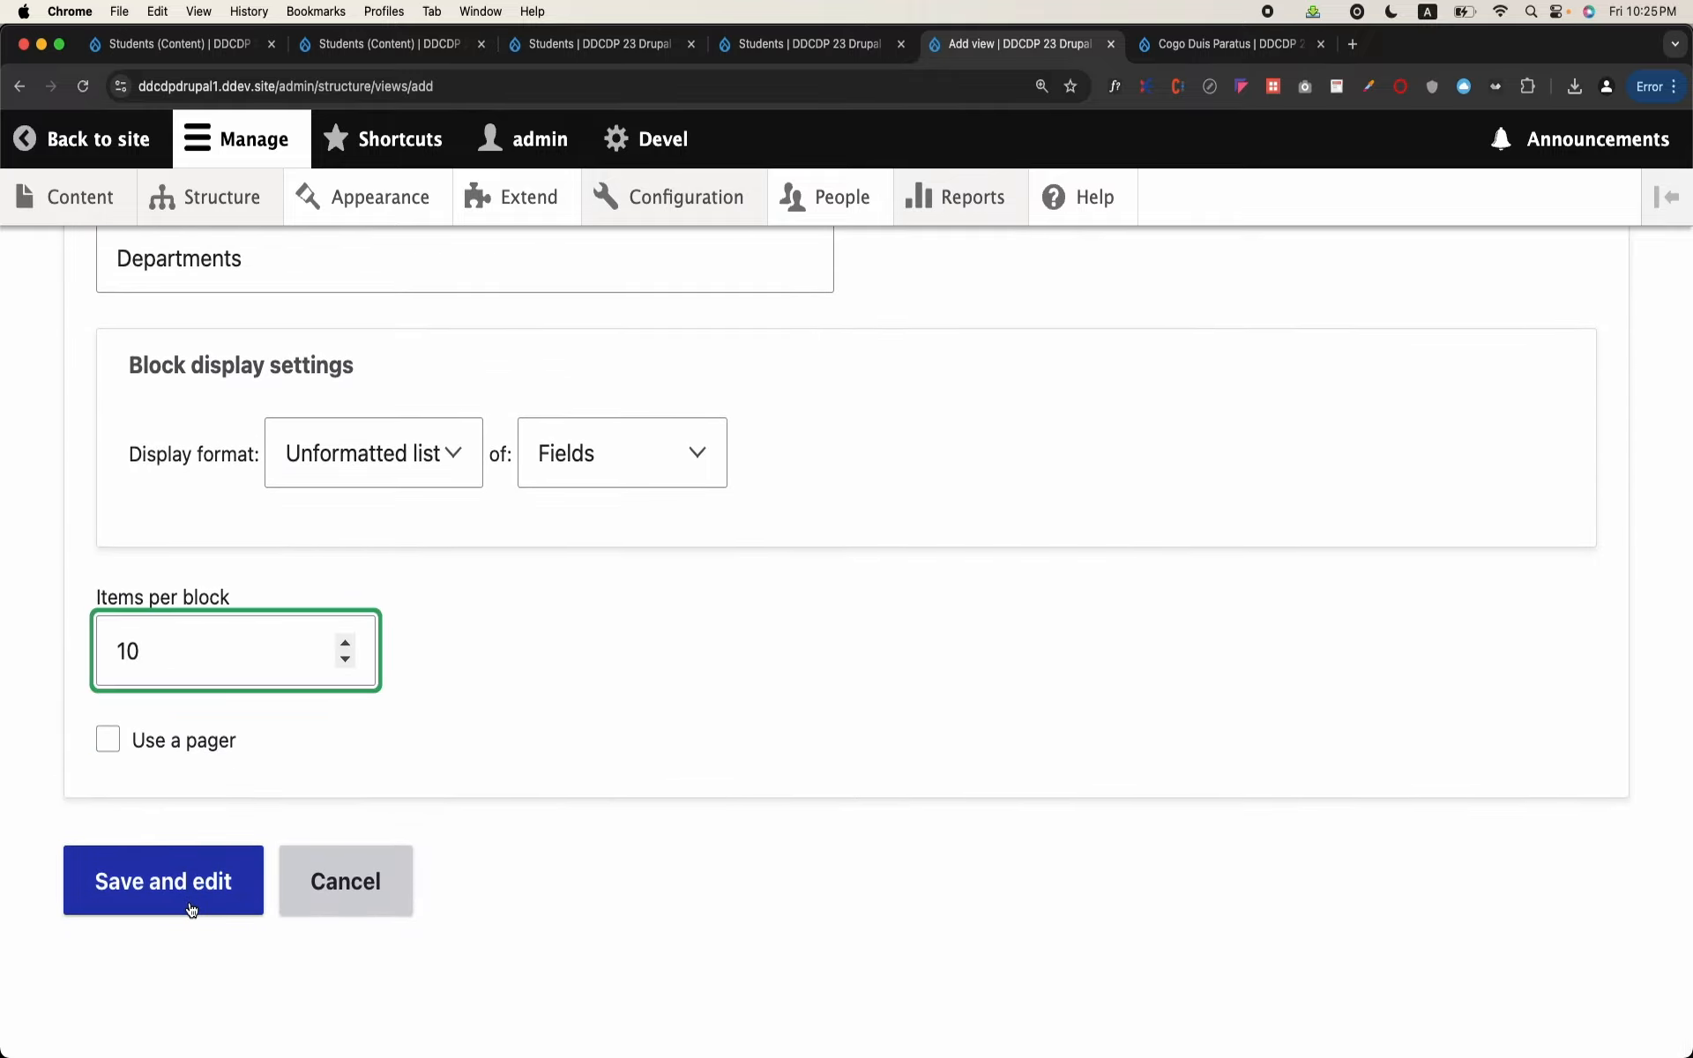
Step: Save the Departments view and check the department terms listed in its preview
{"action": "scroll", "coordinate": [189, 901], "scroll_direction": "down", "scroll_amount": 10}
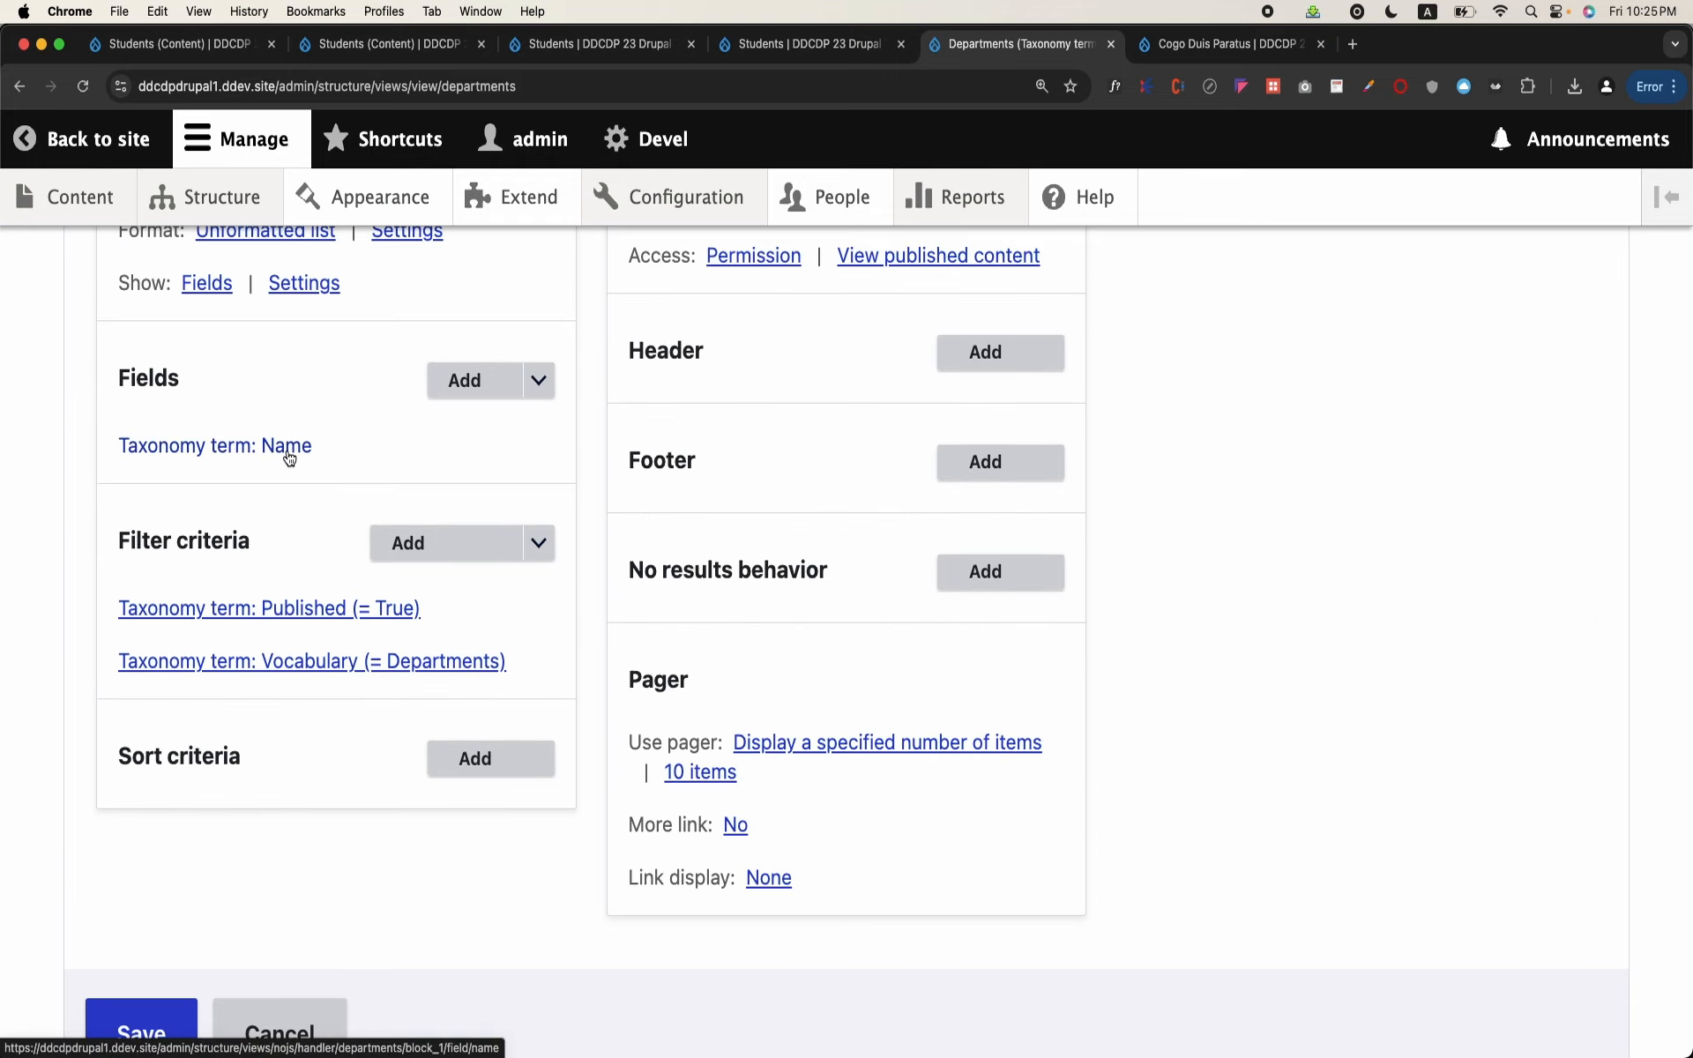
{"action": "scroll", "coordinate": [217, 454], "scroll_direction": "down", "scroll_amount": 10}
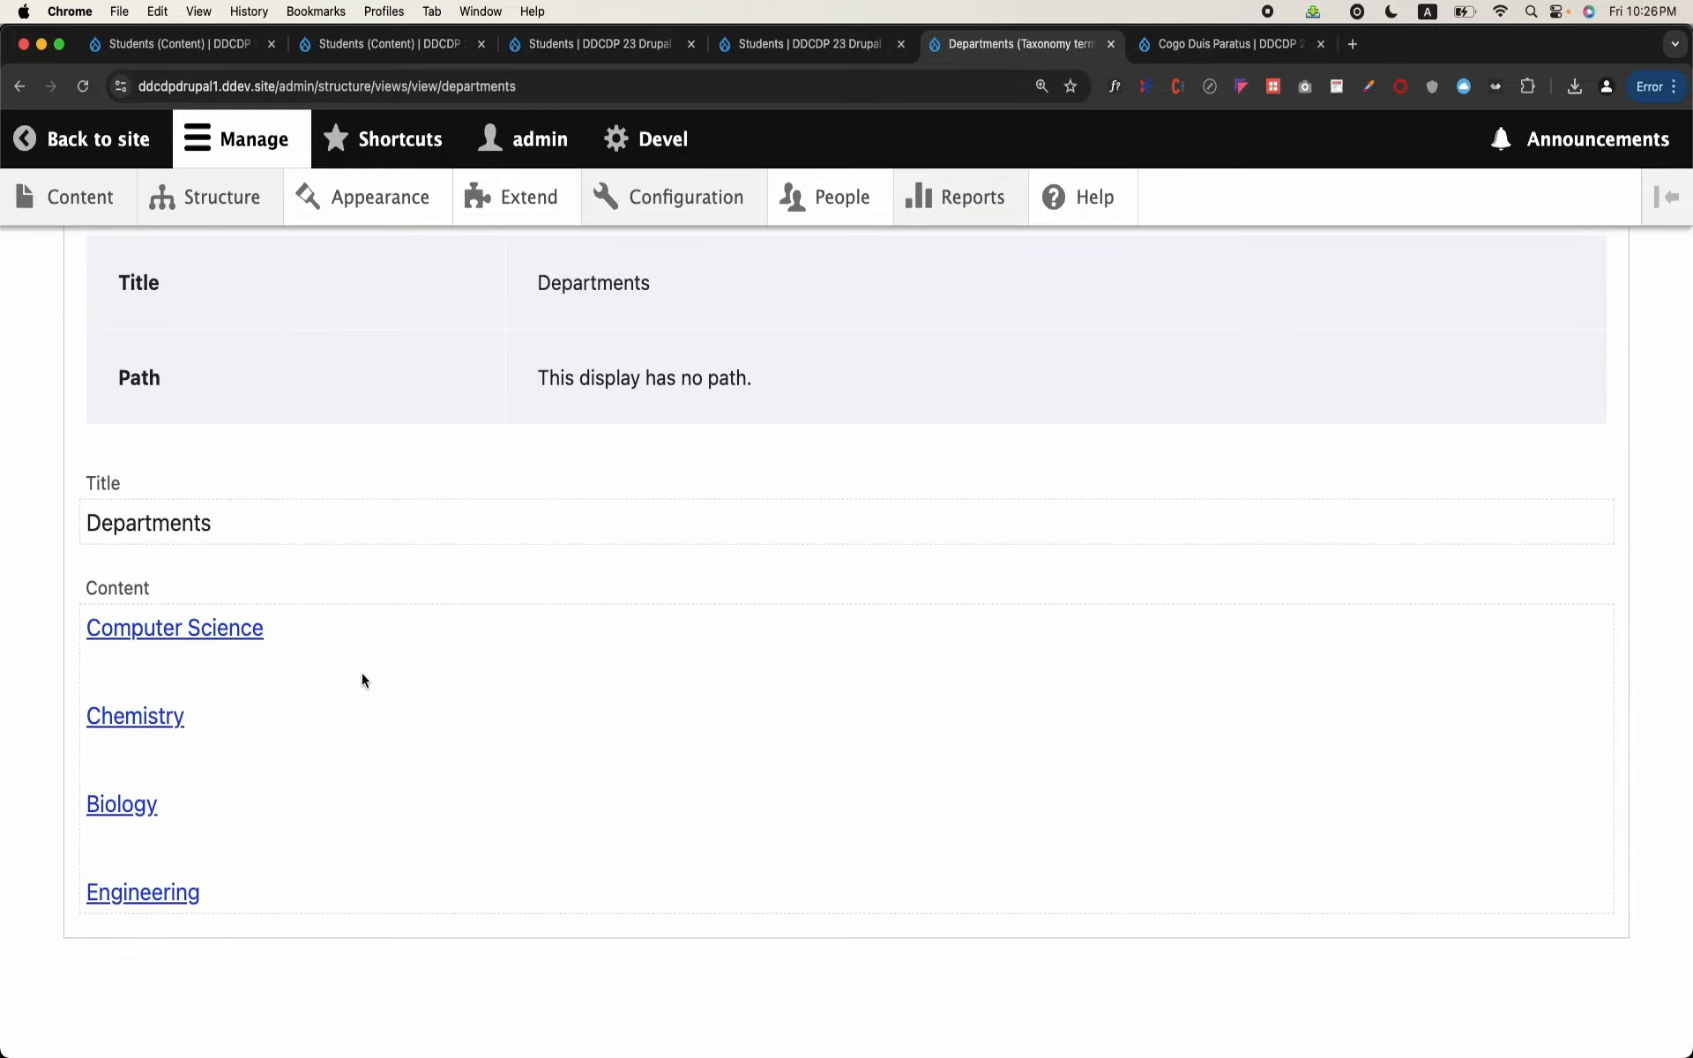
{"action": "scroll", "coordinate": [361, 674], "scroll_direction": "up", "scroll_amount": 10}
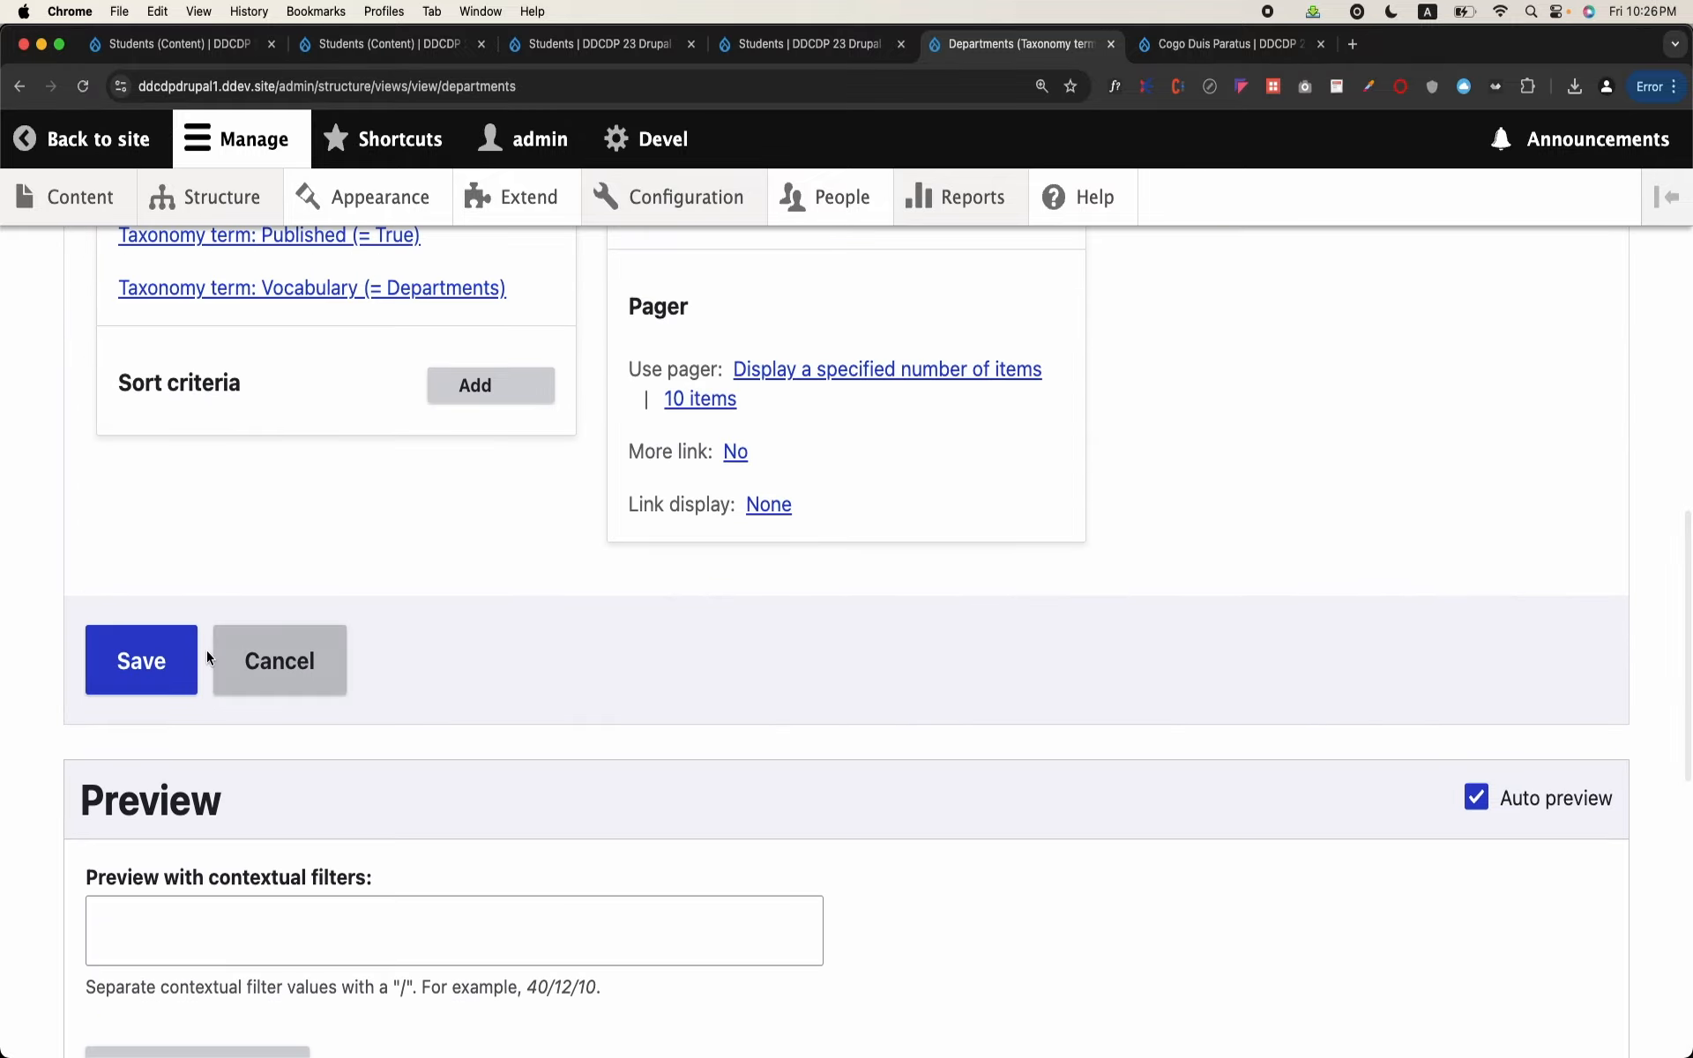
{"action": "left_click", "coordinate": [157, 658]}
{"action": "scroll", "coordinate": [389, 675], "scroll_direction": "down", "scroll_amount": 15}
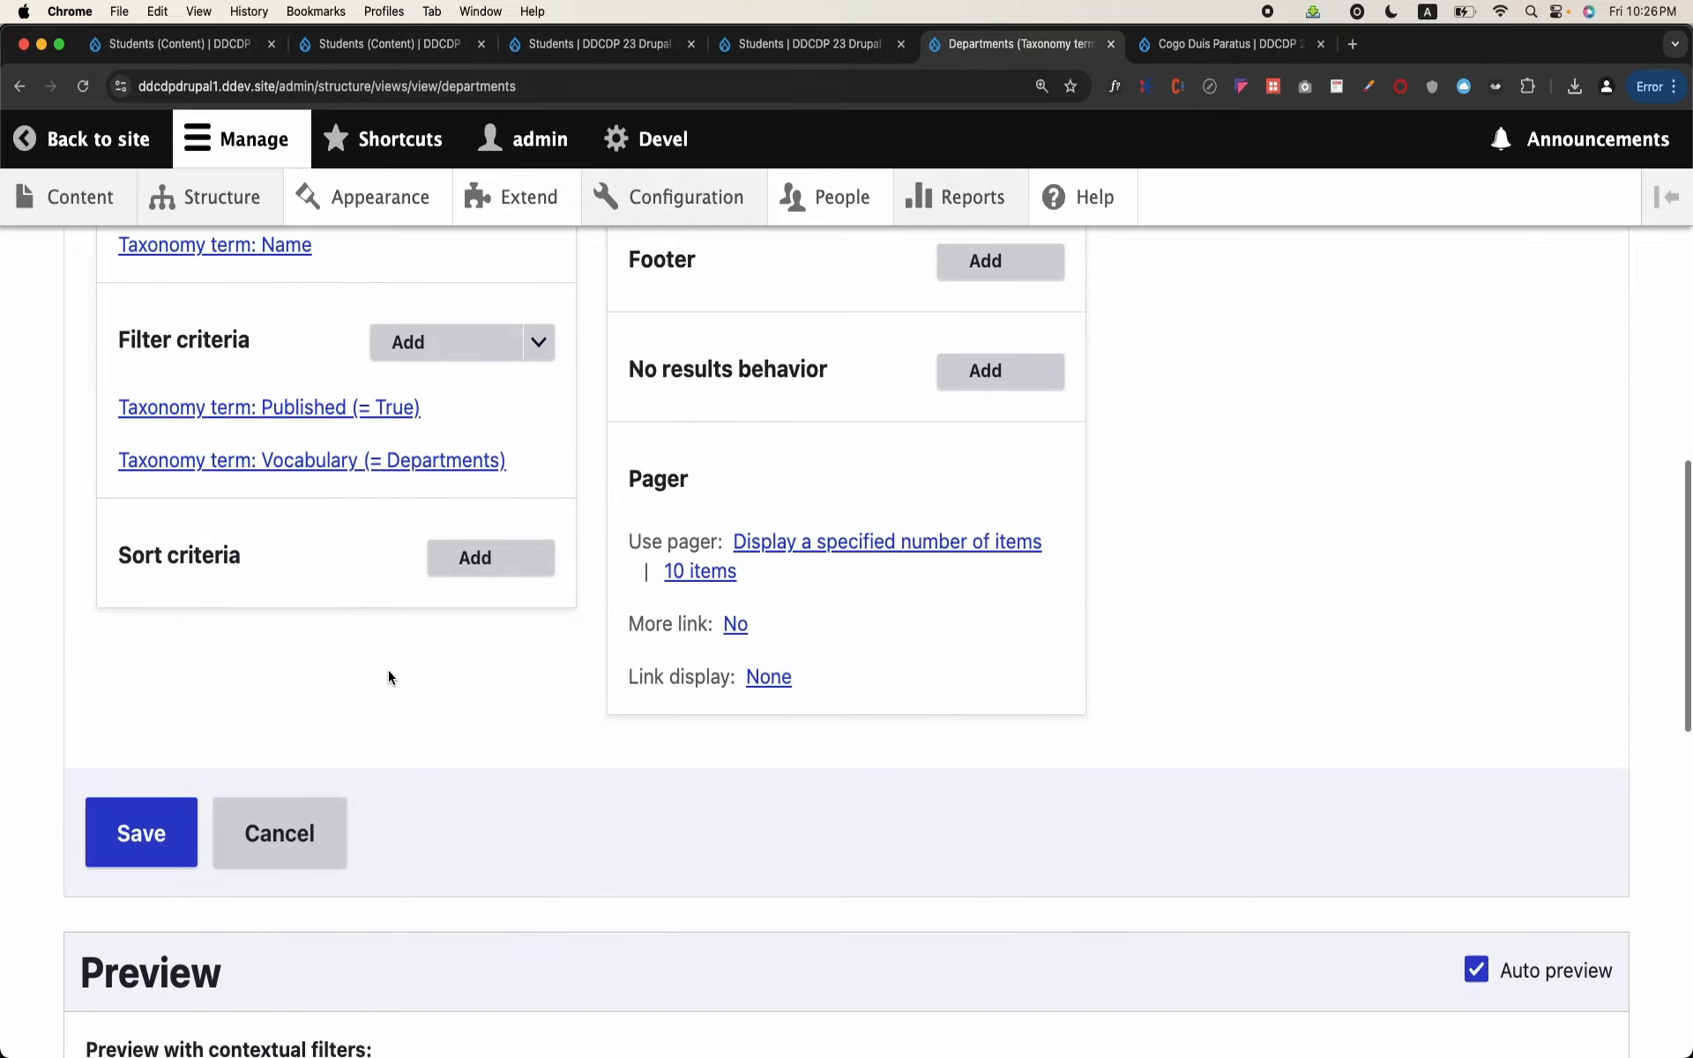
{"action": "scroll", "coordinate": [388, 670], "scroll_direction": "down", "scroll_amount": 2}
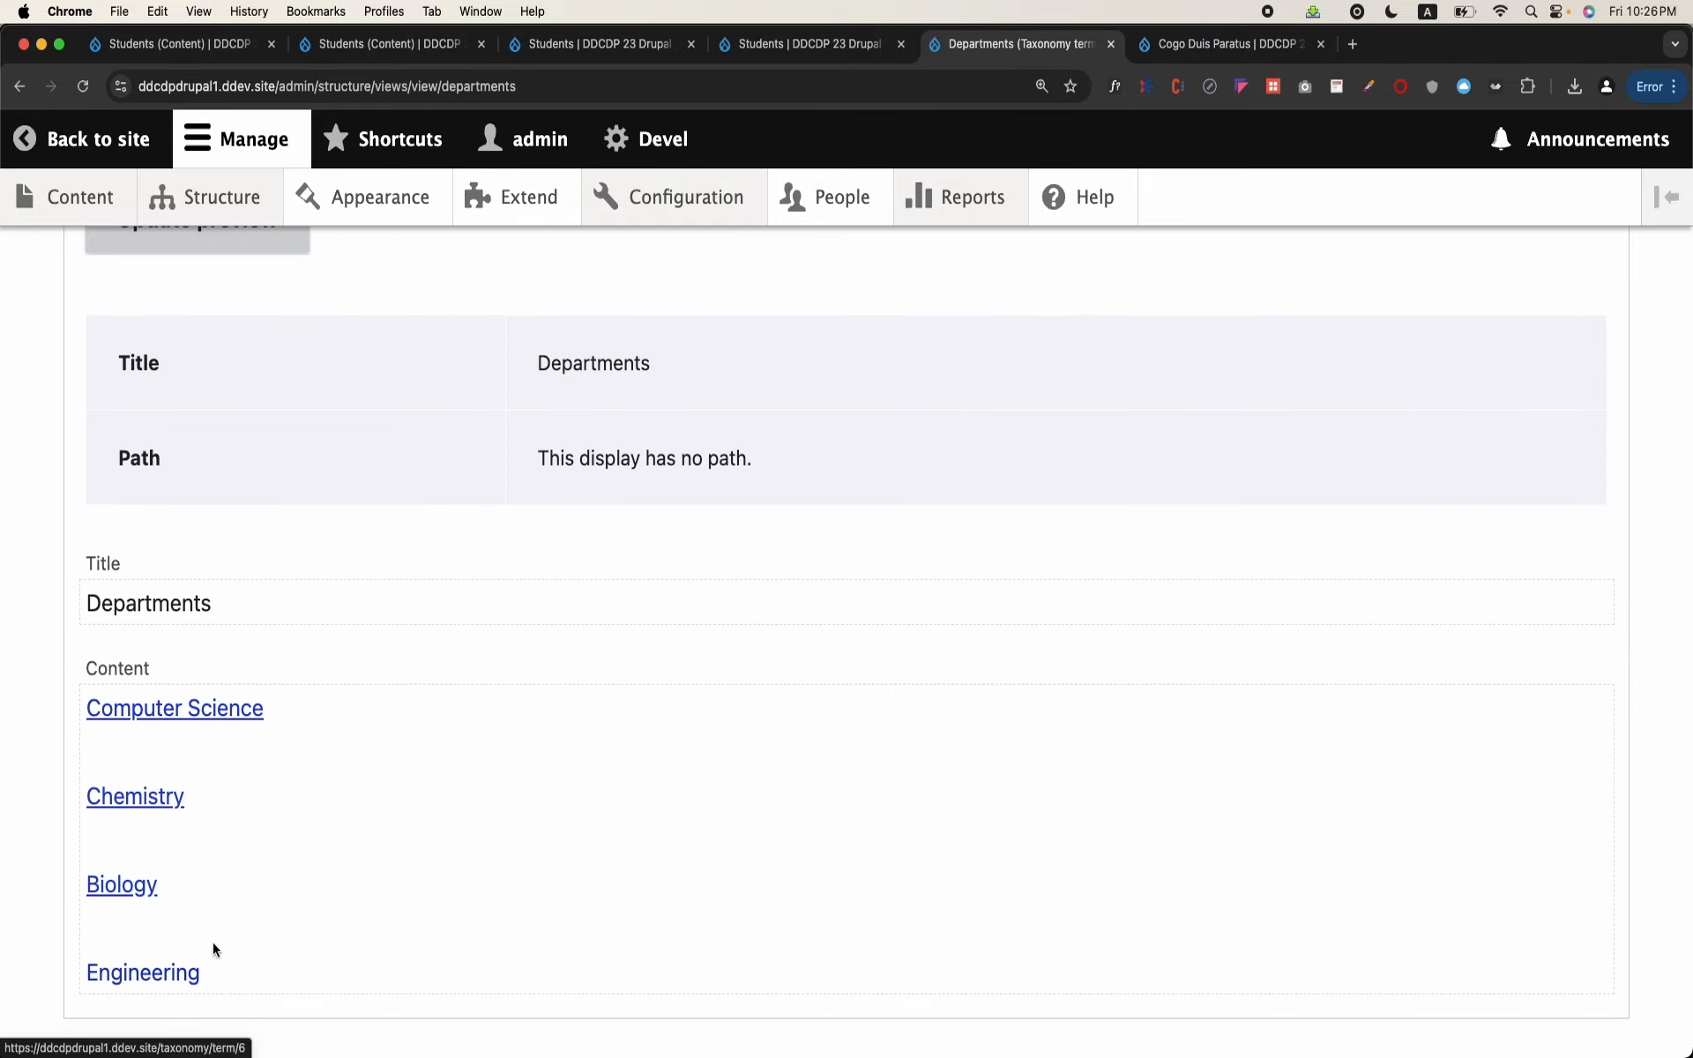
Step: Change the block's format to HTML List with the default unordered style options, and save the view
{"action": "scroll", "coordinate": [336, 755], "scroll_direction": "up", "scroll_amount": 10}
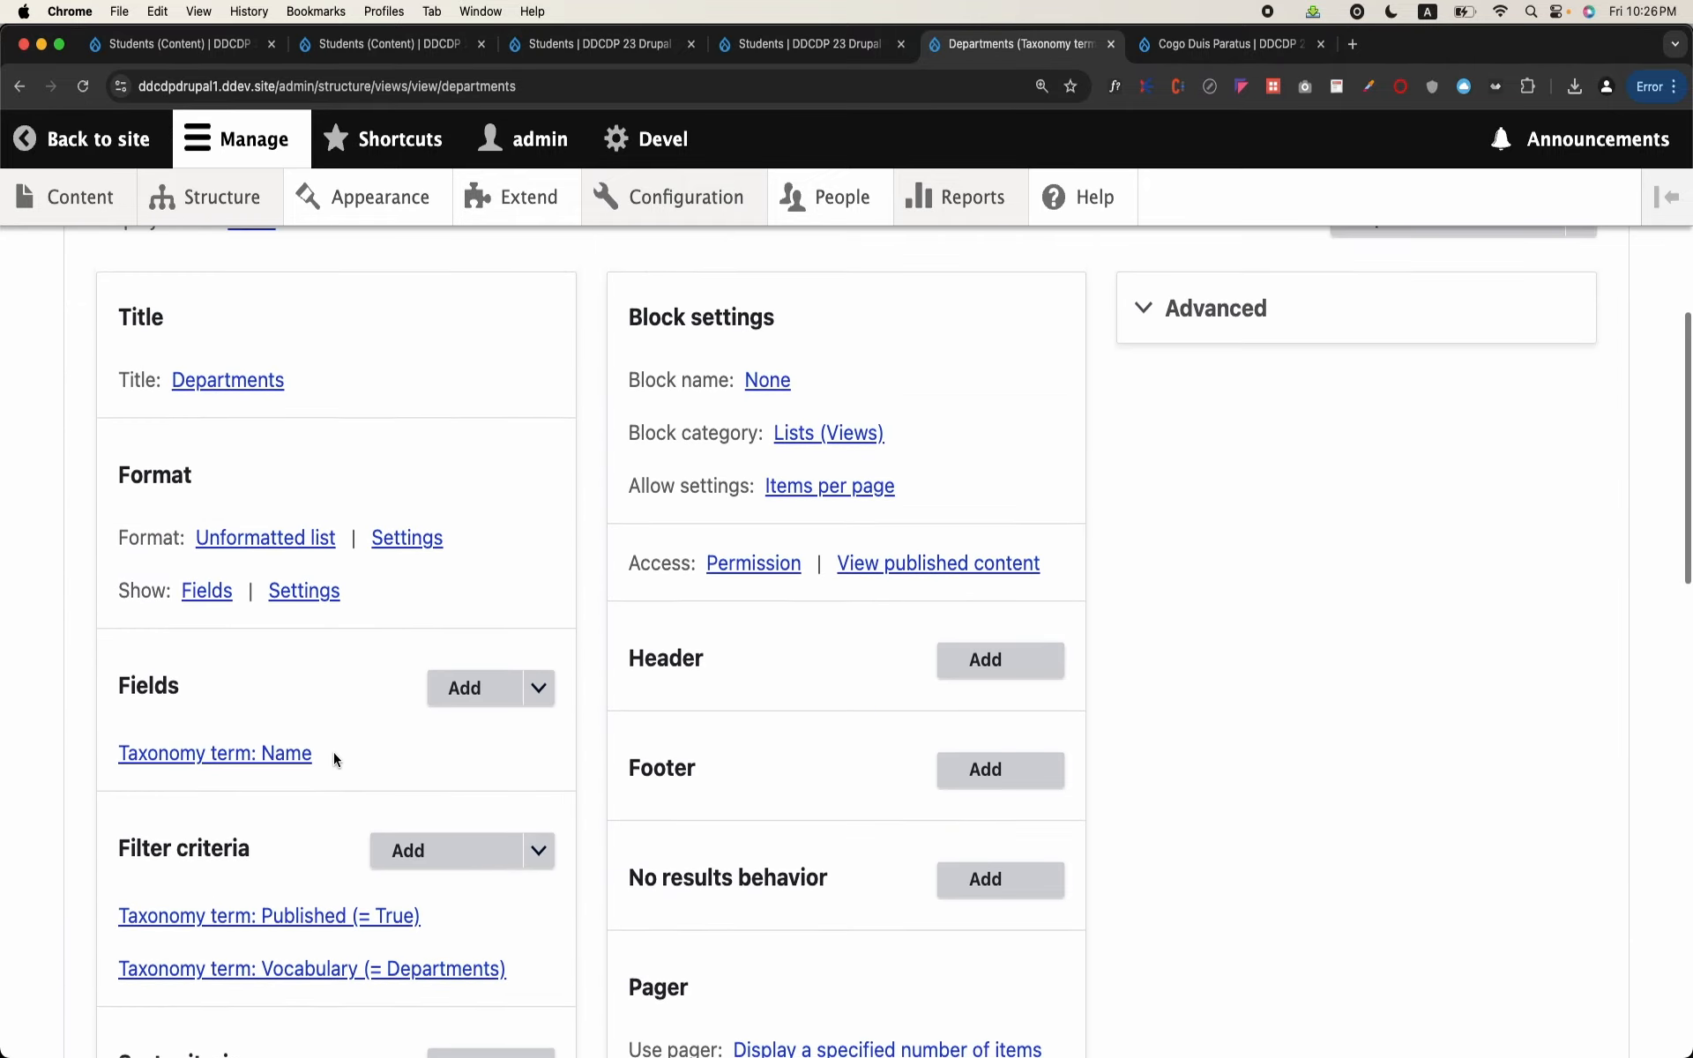
{"action": "left_click", "coordinate": [296, 620]}
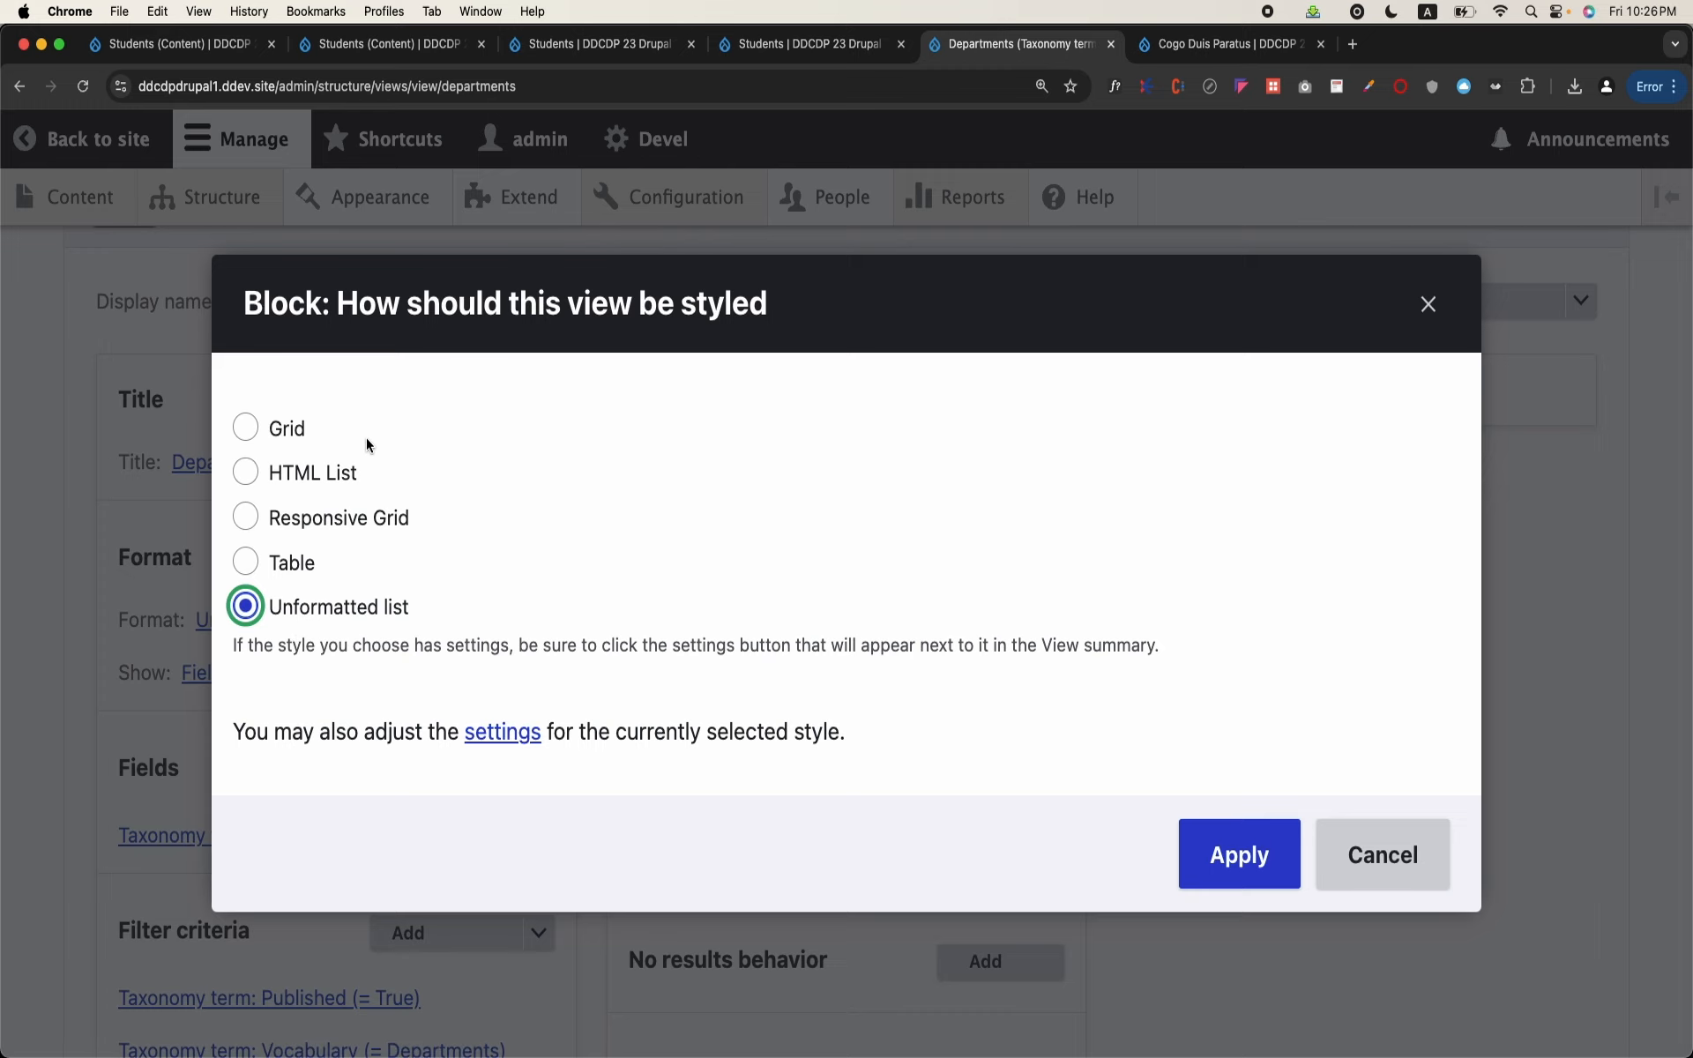
{"action": "left_click", "coordinate": [340, 472]}
{"action": "left_click", "coordinate": [1234, 853]}
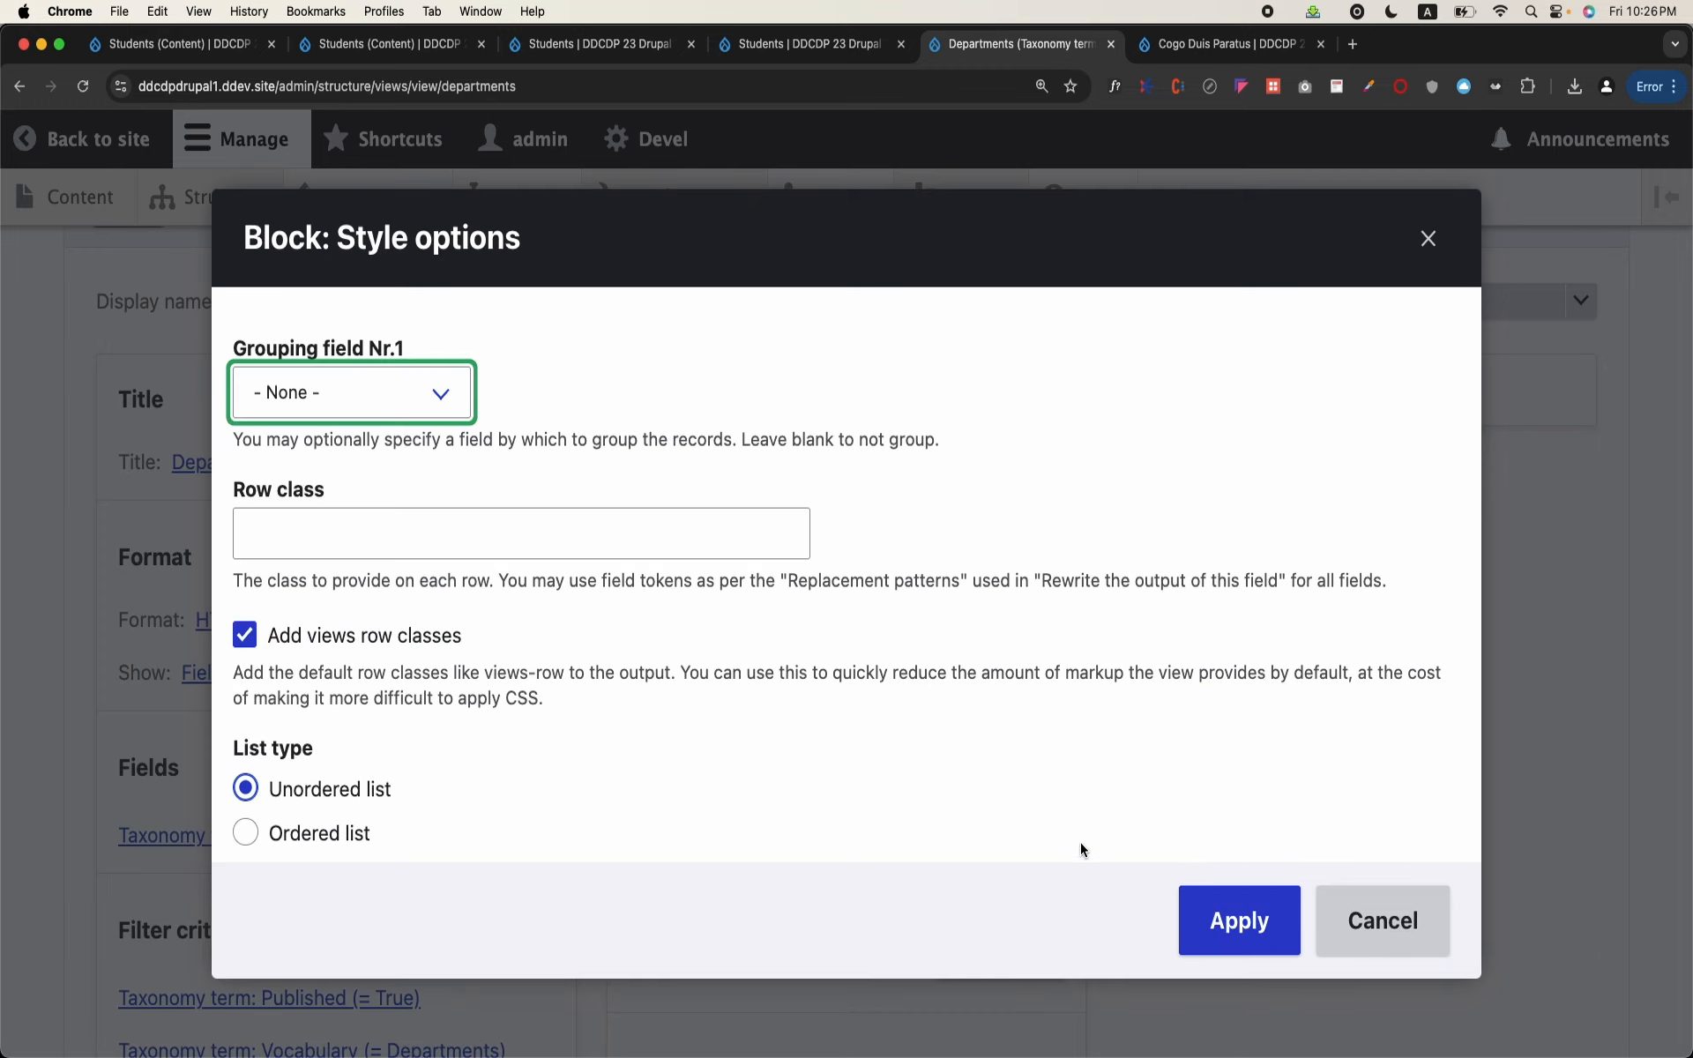
{"action": "scroll", "coordinate": [615, 748], "scroll_direction": "down", "scroll_amount": 1}
{"action": "left_click", "coordinate": [1235, 917]}
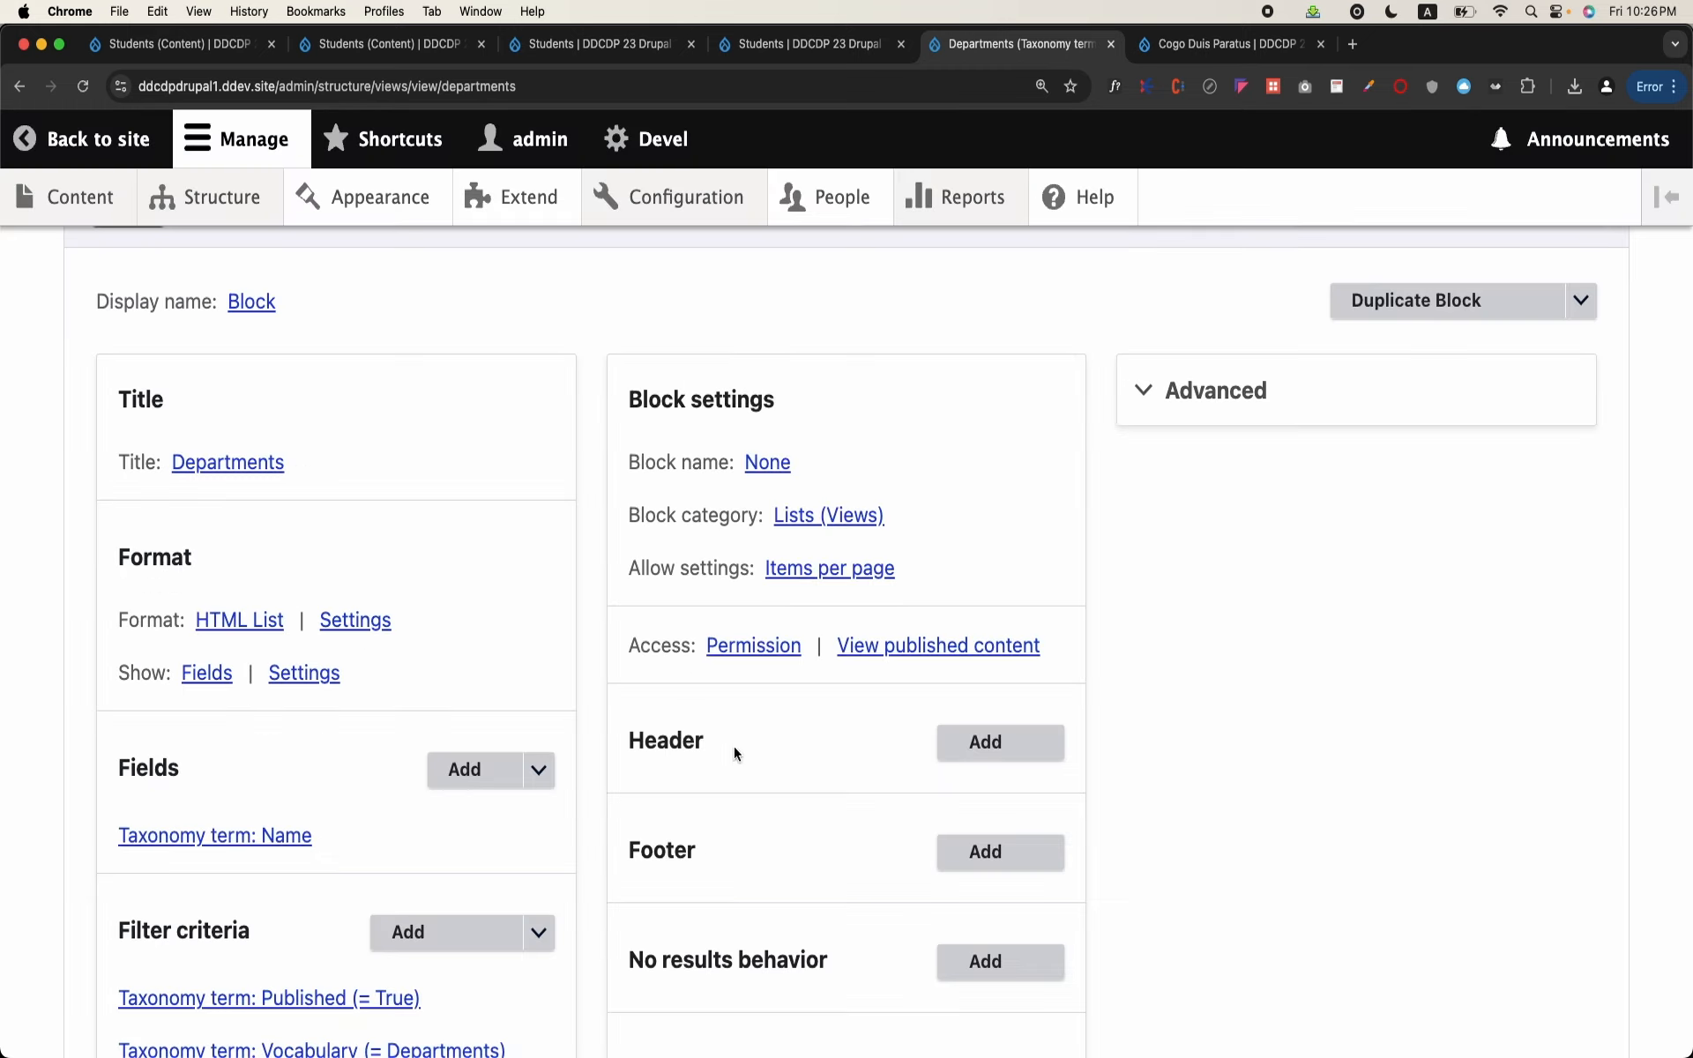
{"action": "scroll", "coordinate": [617, 754], "scroll_direction": "down", "scroll_amount": 5}
{"action": "scroll", "coordinate": [510, 760], "scroll_direction": "down", "scroll_amount": 8}
{"action": "left_click", "coordinate": [133, 441]}
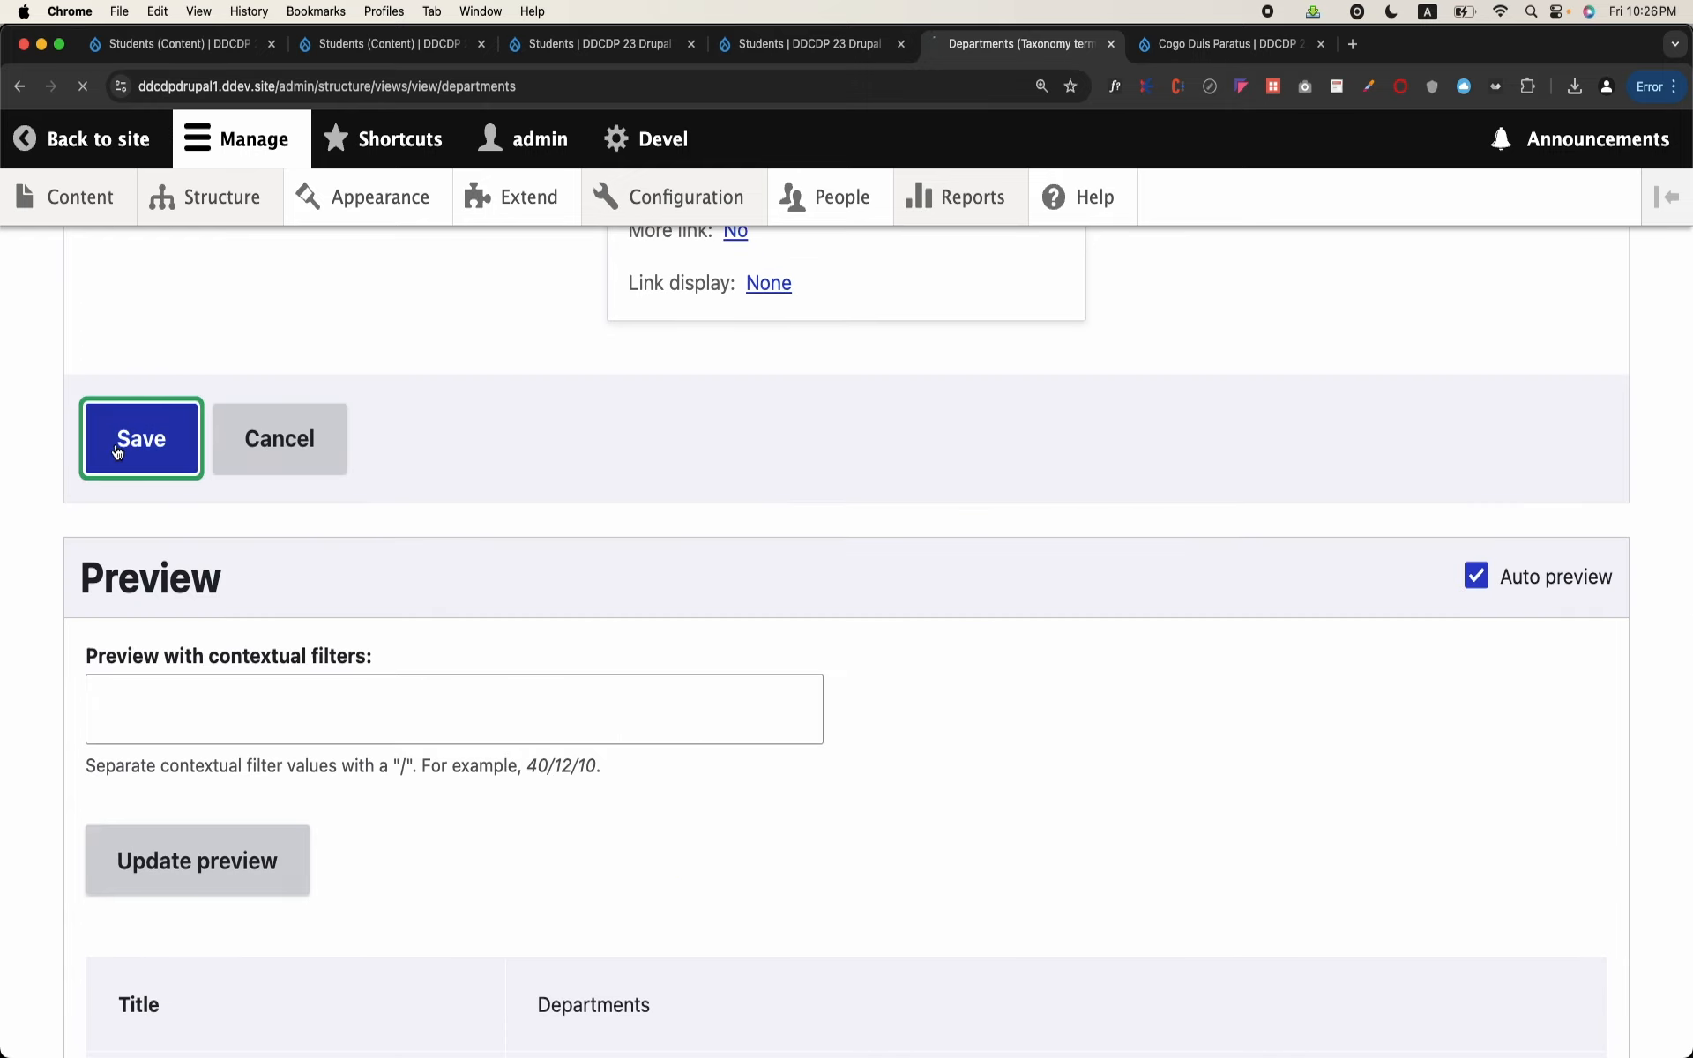
Step: Open Block layout in a new tab and examine the Claro theme's block region demonstration, especially the Pre-content region
{"action": "mouse_move", "coordinate": [220, 196]}
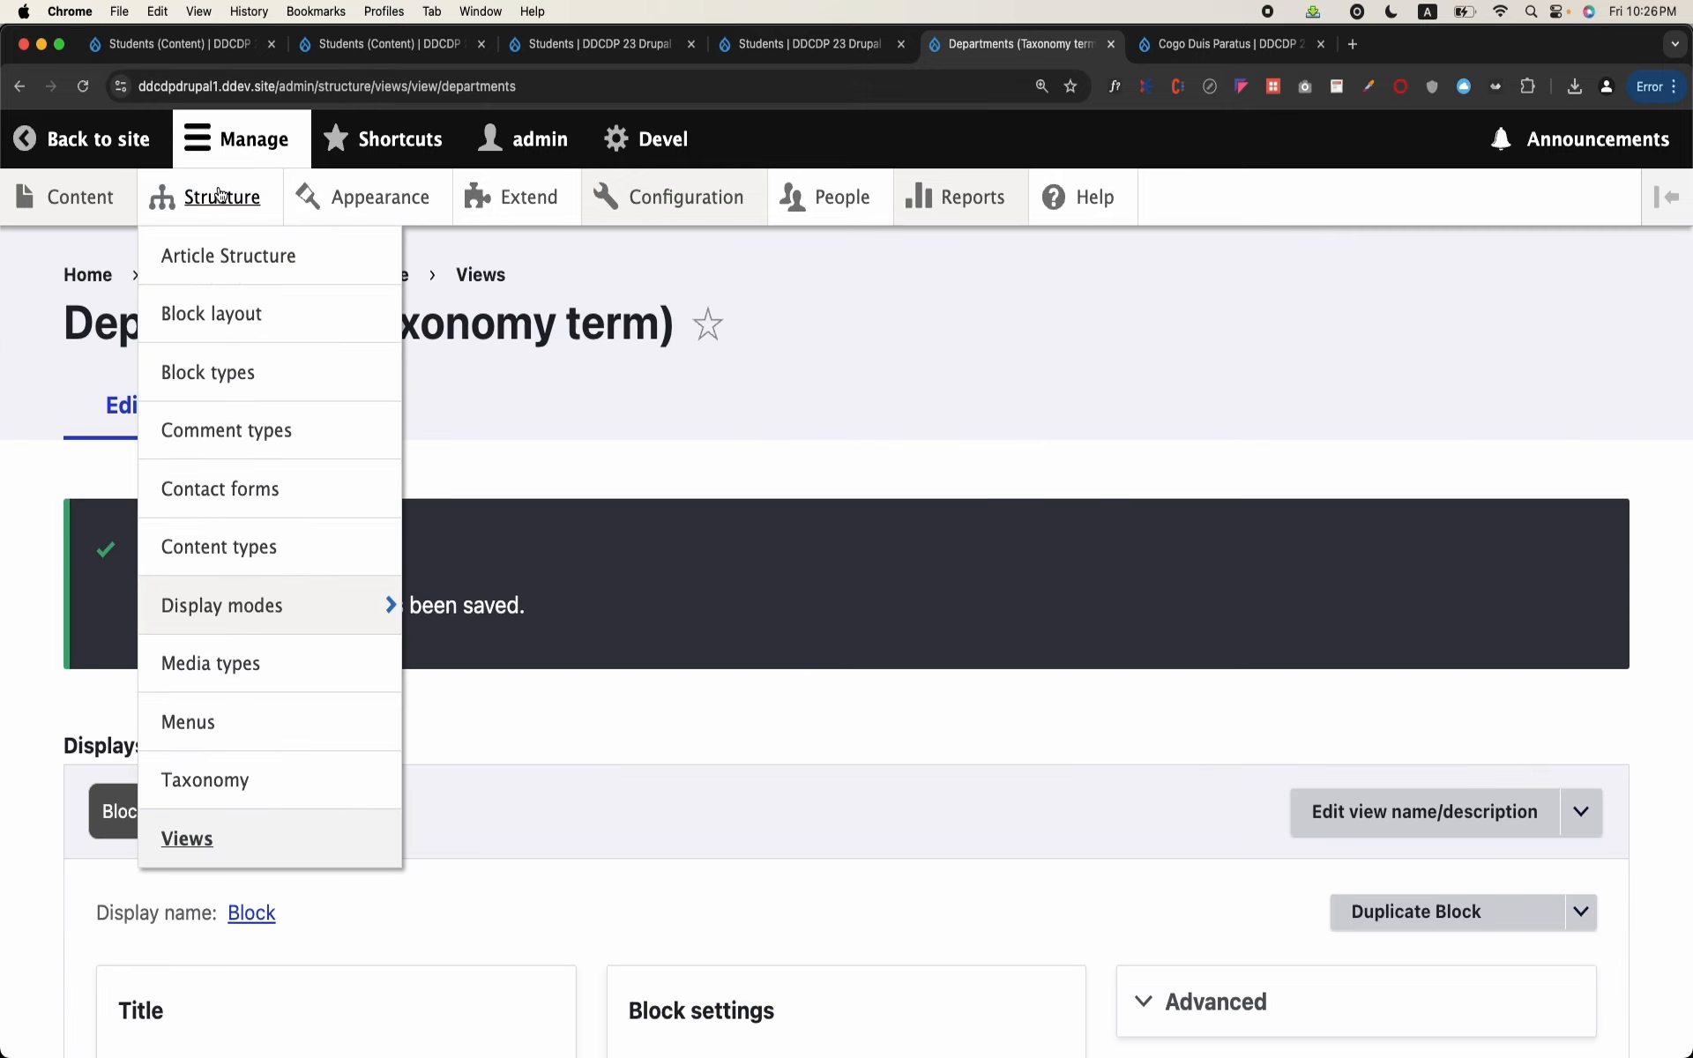
{"action": "right_click", "coordinate": [232, 310]}
{"action": "left_click", "coordinate": [252, 320]}
{"action": "key", "text": "ctrl+Tab"}
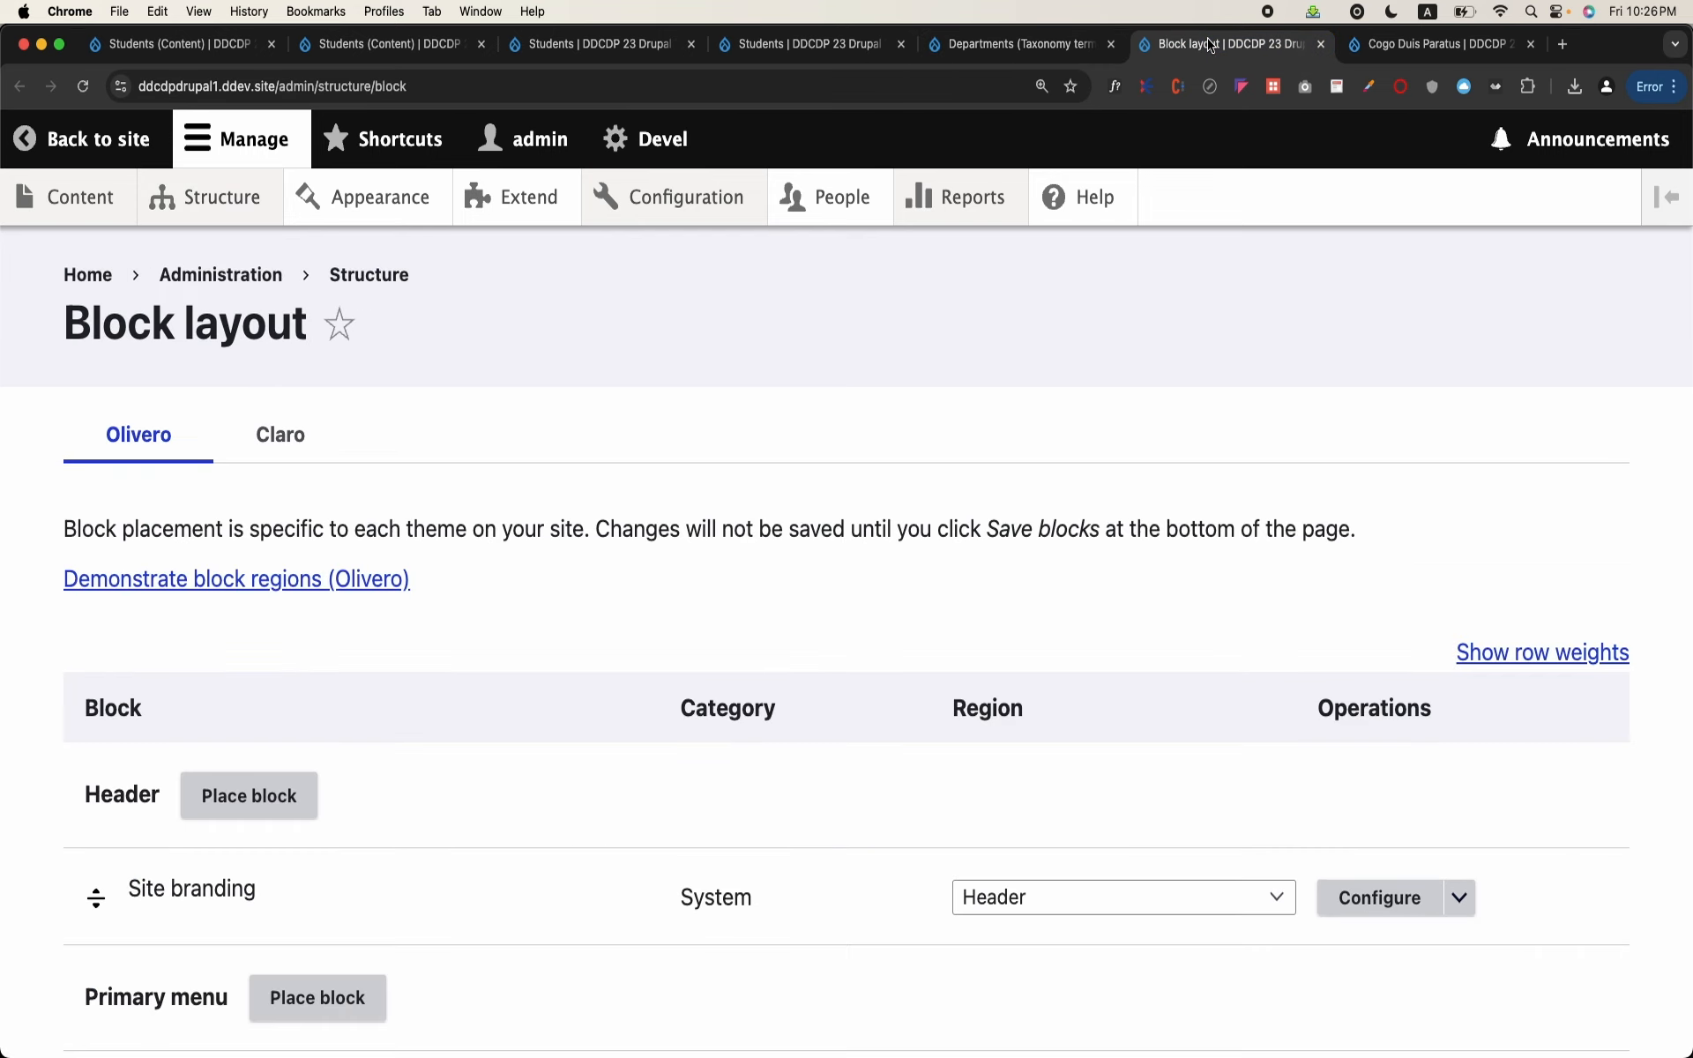
{"action": "left_click", "coordinate": [281, 432]}
{"action": "left_click", "coordinate": [260, 578]}
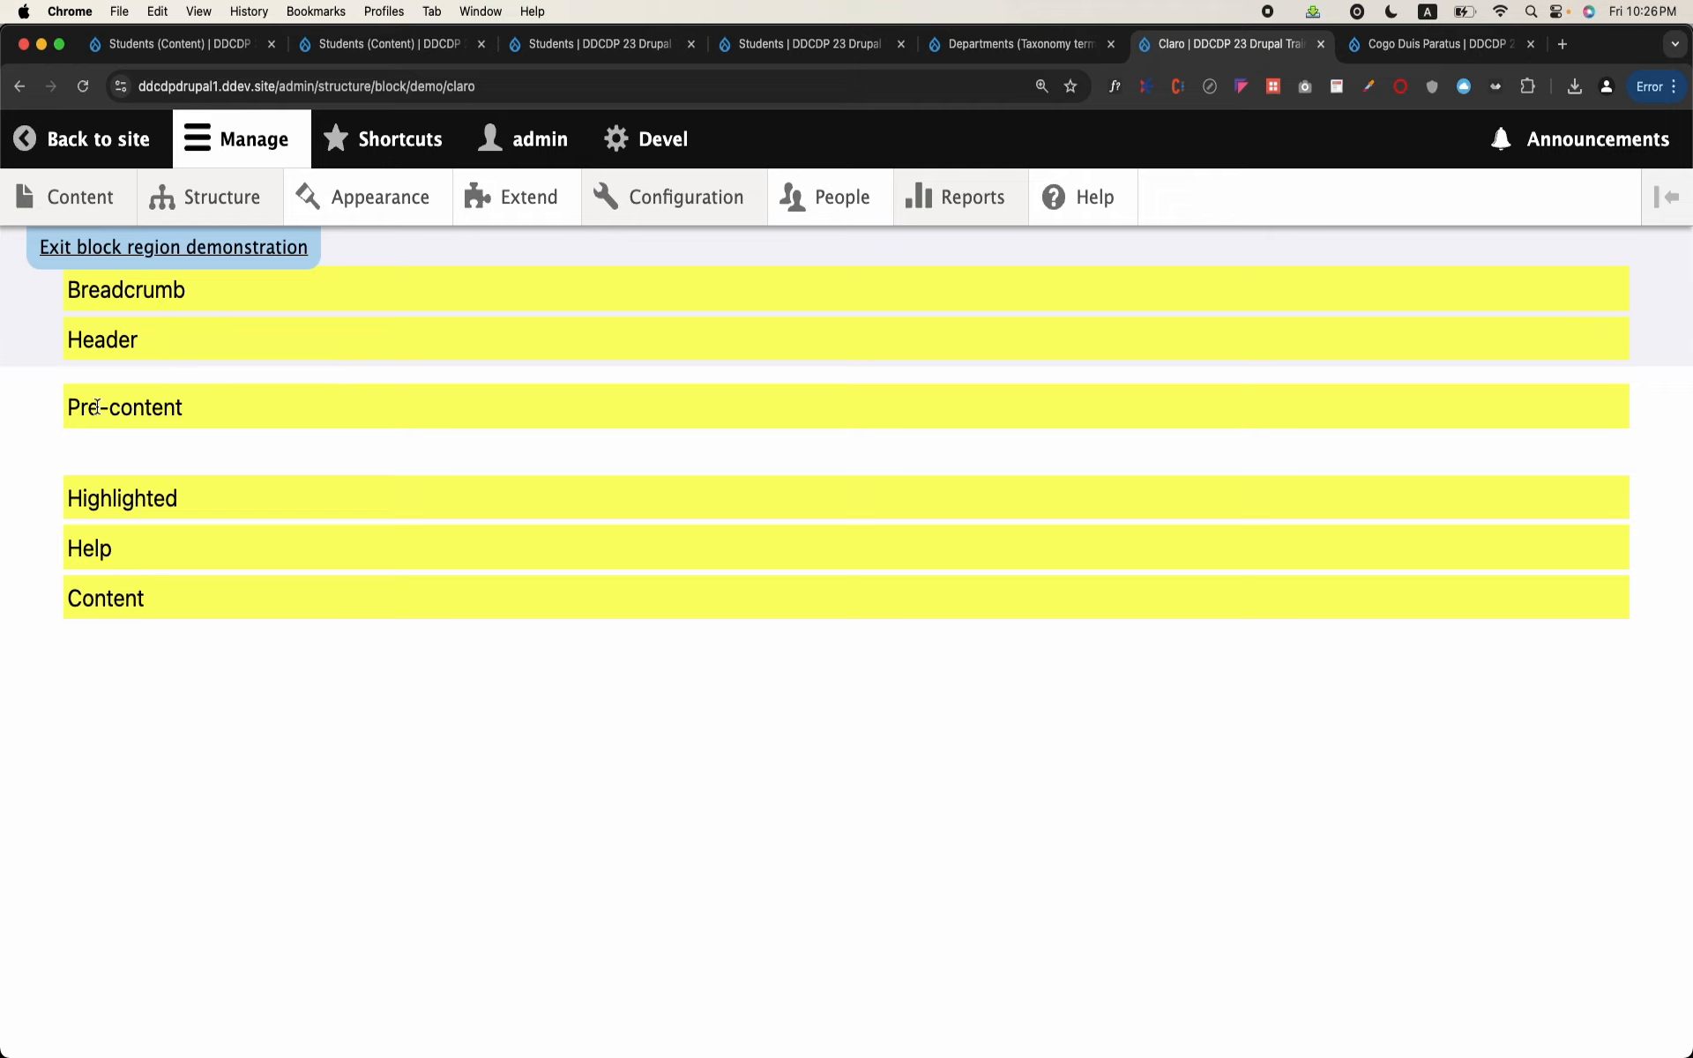
{"action": "triple_click", "coordinate": [145, 398]}
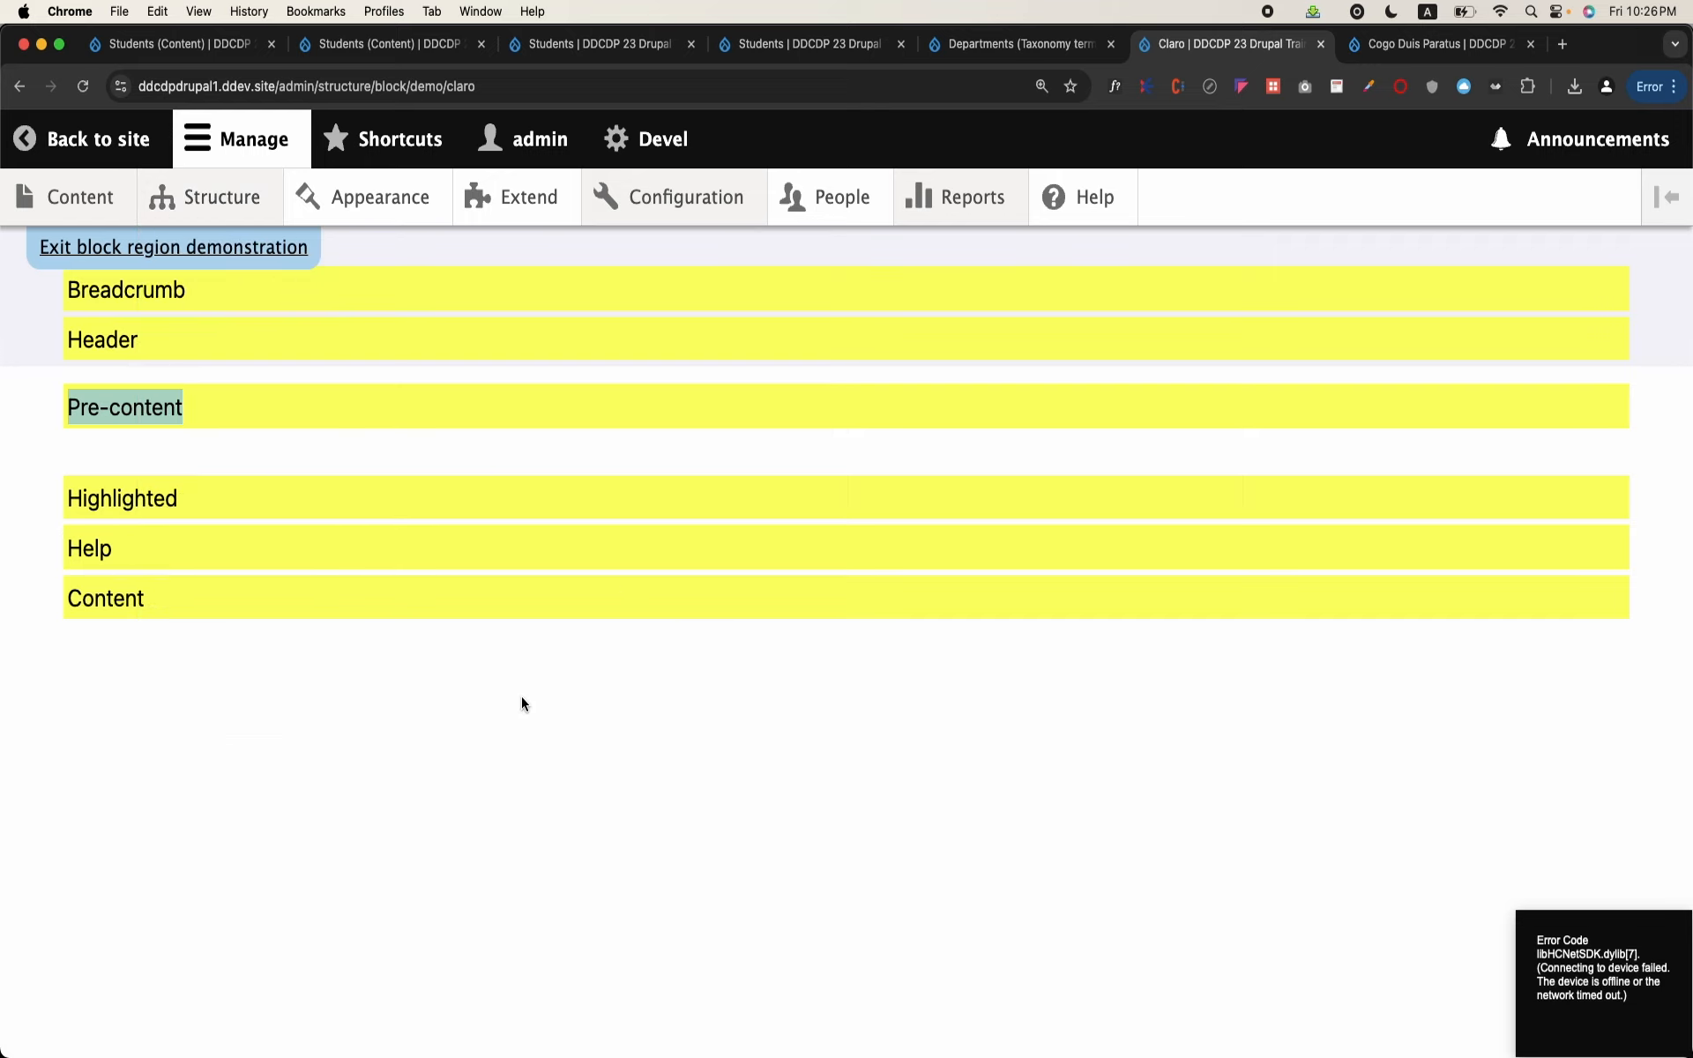
Step: Return to Block layout from the region demonstration and show the Claro theme's block placements
{"action": "mouse_move", "coordinate": [218, 211]}
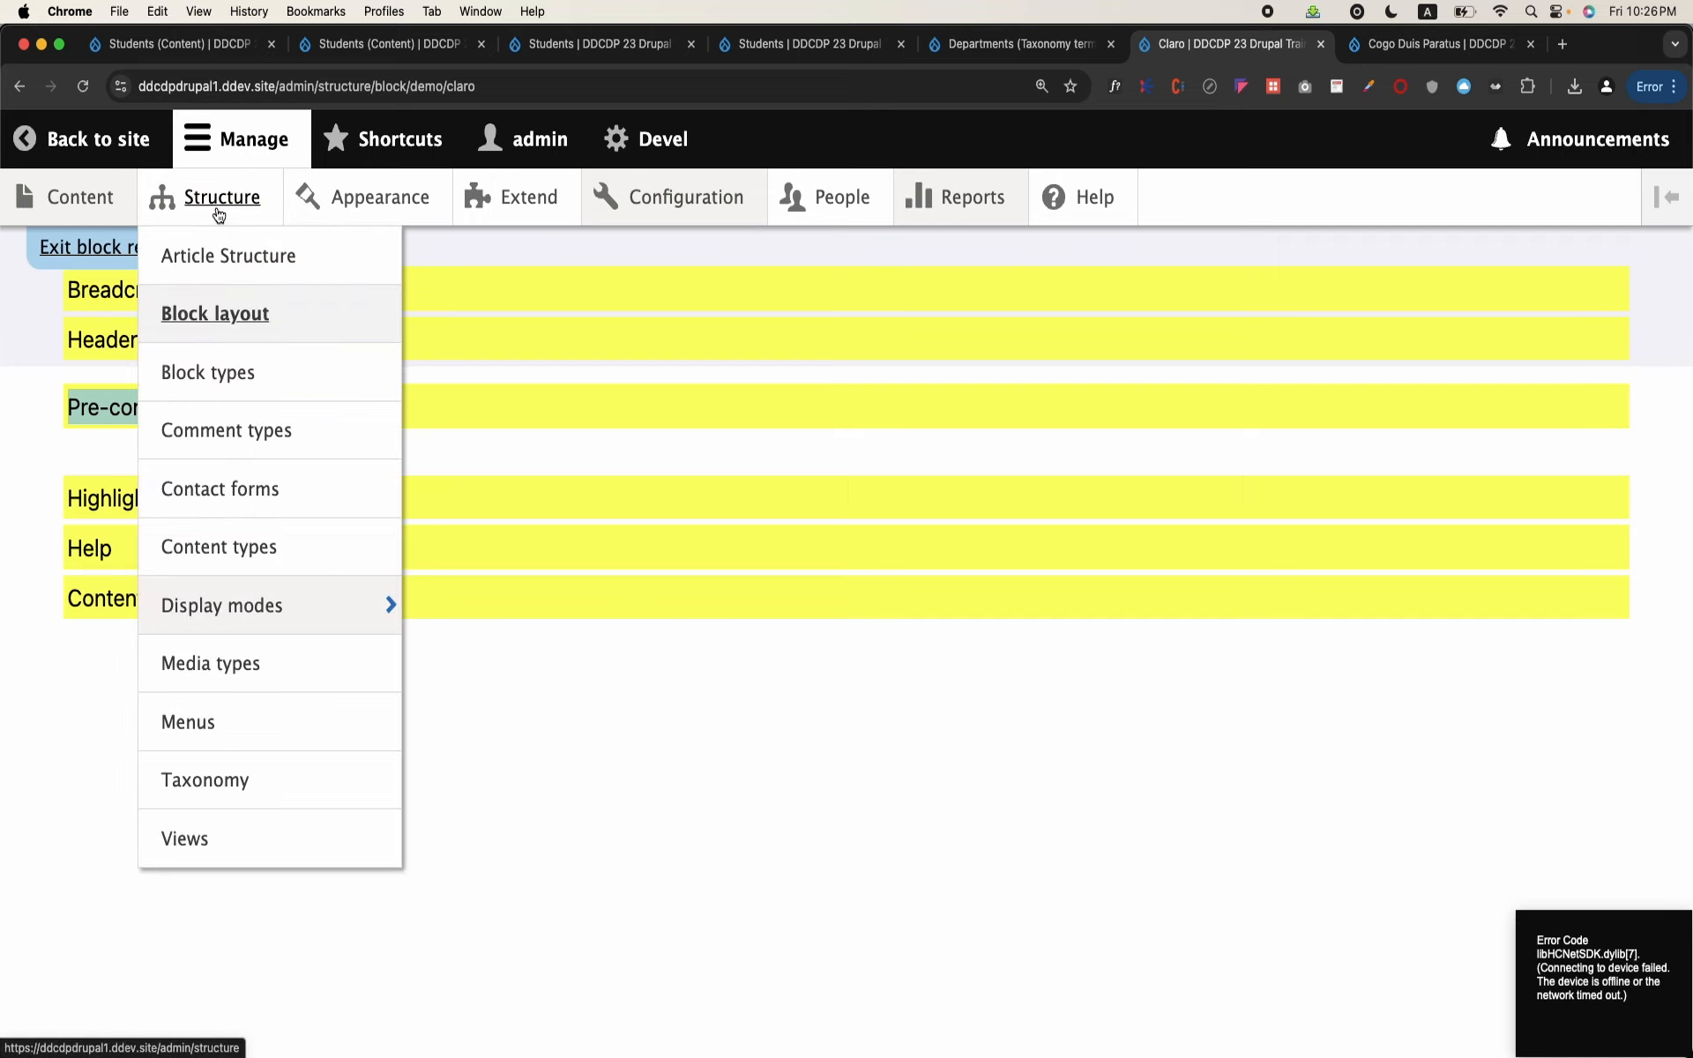
{"action": "left_click", "coordinate": [215, 314]}
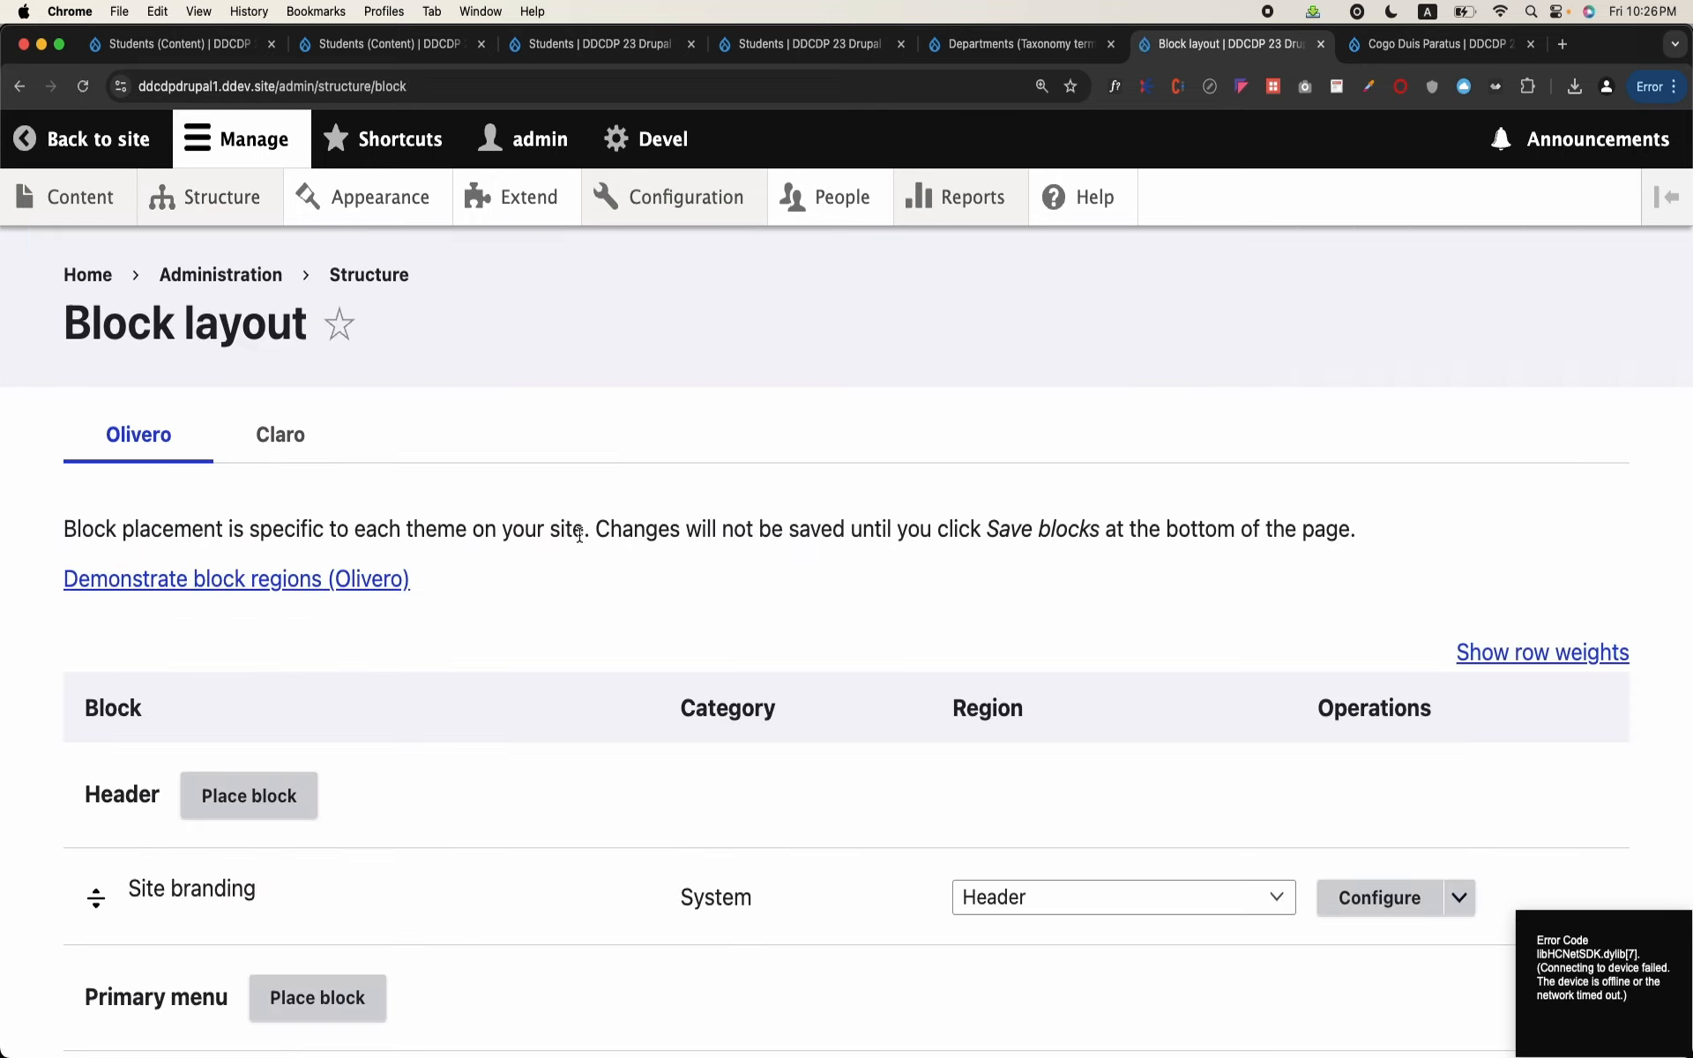
{"action": "scroll", "coordinate": [579, 540], "scroll_direction": "down", "scroll_amount": 5}
{"action": "scroll", "coordinate": [578, 532], "scroll_direction": "up", "scroll_amount": 5}
{"action": "left_click", "coordinate": [280, 436]}
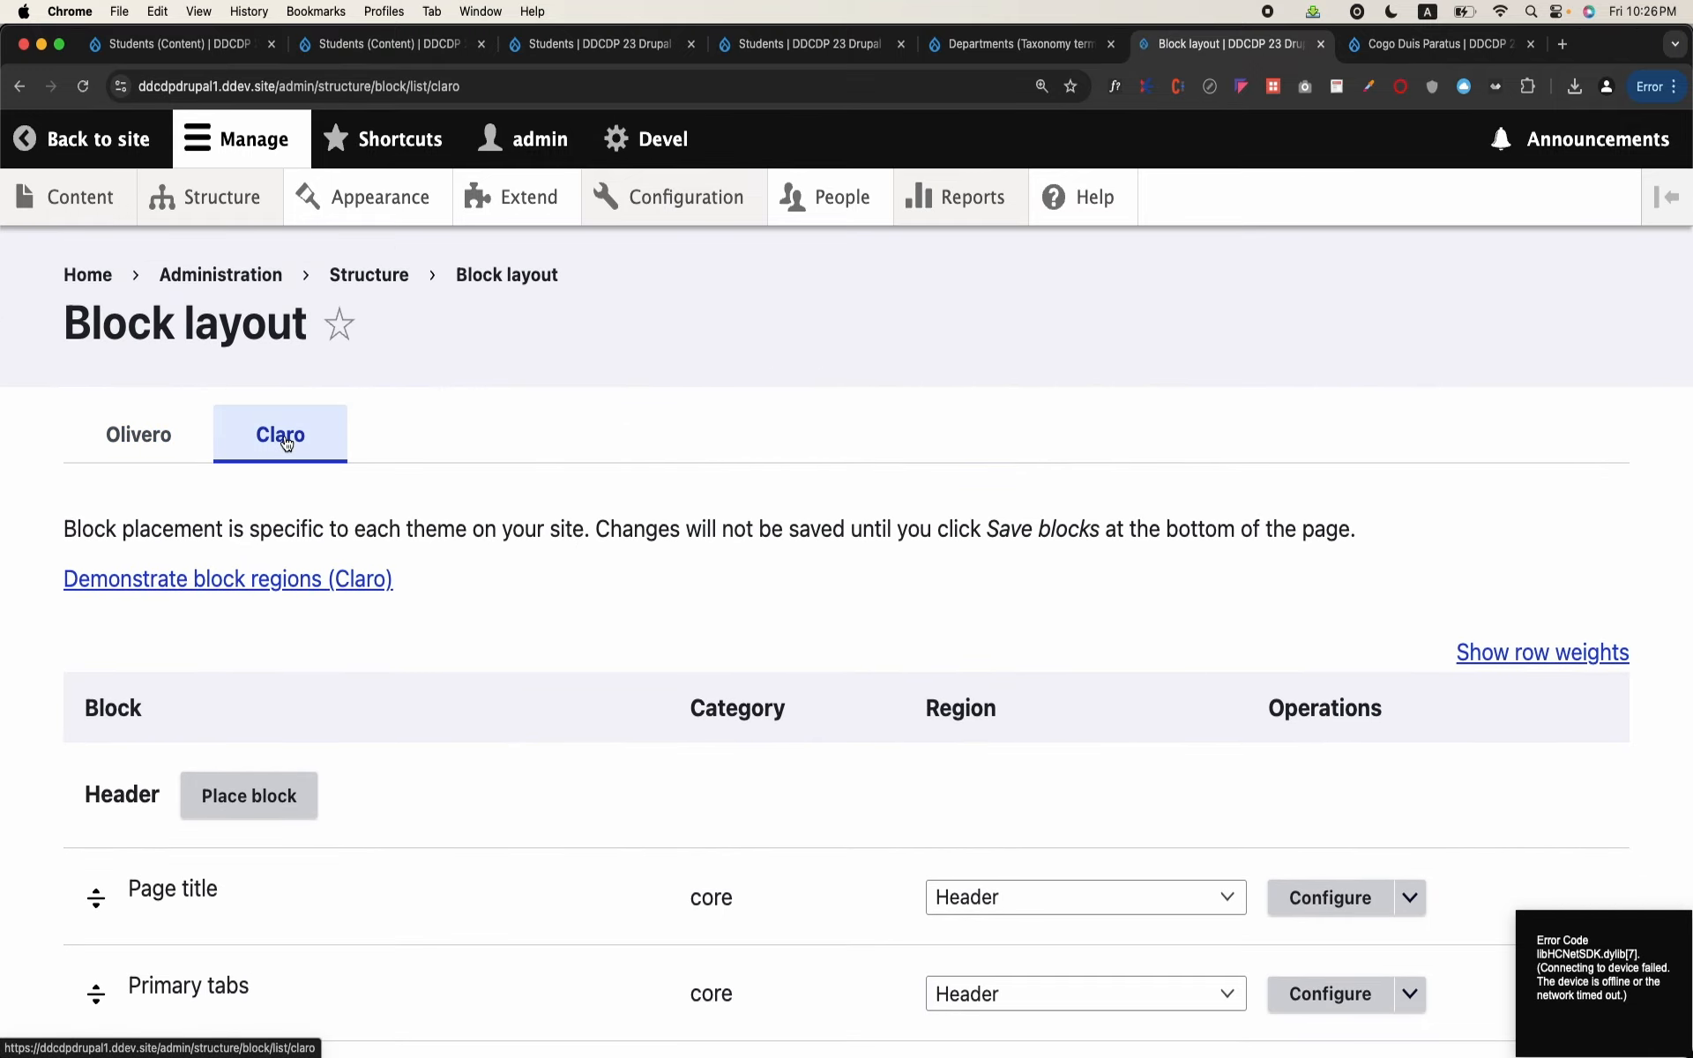
Step: Place the Departments views block in Claro's Pre-content region, keeping its title displayed and the default 10 items per block
{"action": "scroll", "coordinate": [428, 614], "scroll_direction": "down", "scroll_amount": 2}
{"action": "scroll", "coordinate": [429, 615], "scroll_direction": "down", "scroll_amount": 5}
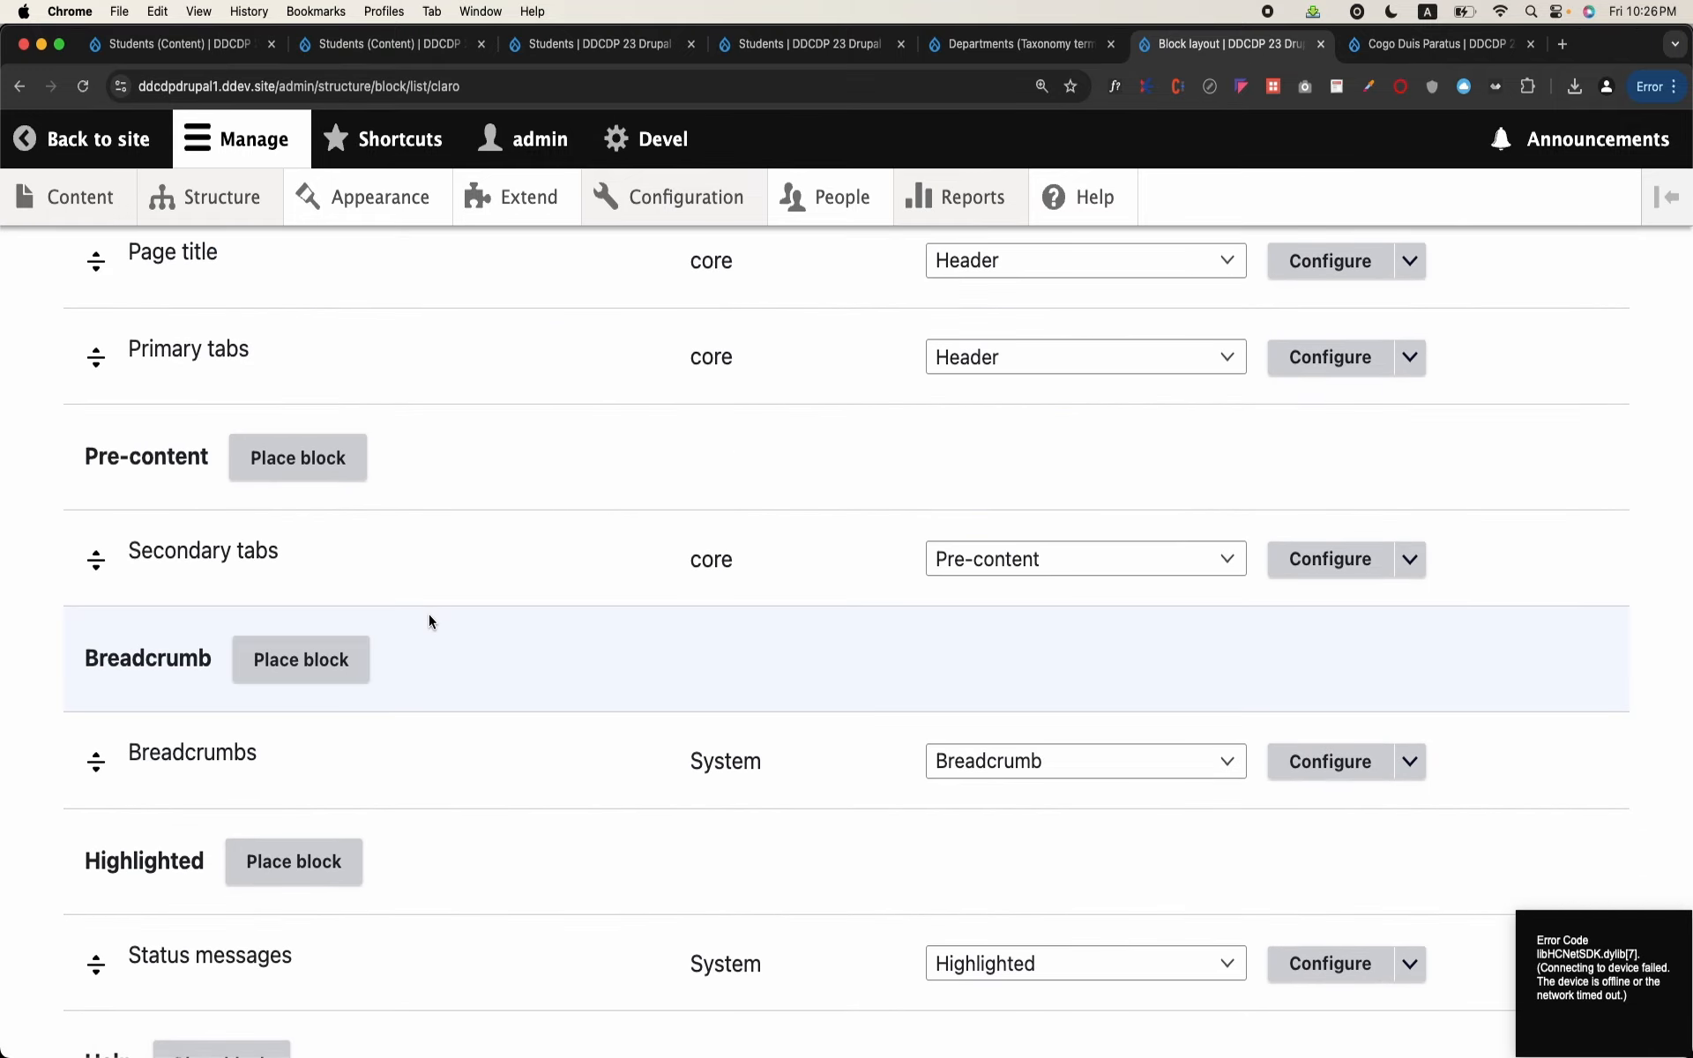
{"action": "scroll", "coordinate": [428, 617], "scroll_direction": "down", "scroll_amount": 9}
{"action": "scroll", "coordinate": [428, 617], "scroll_direction": "up", "scroll_amount": 3}
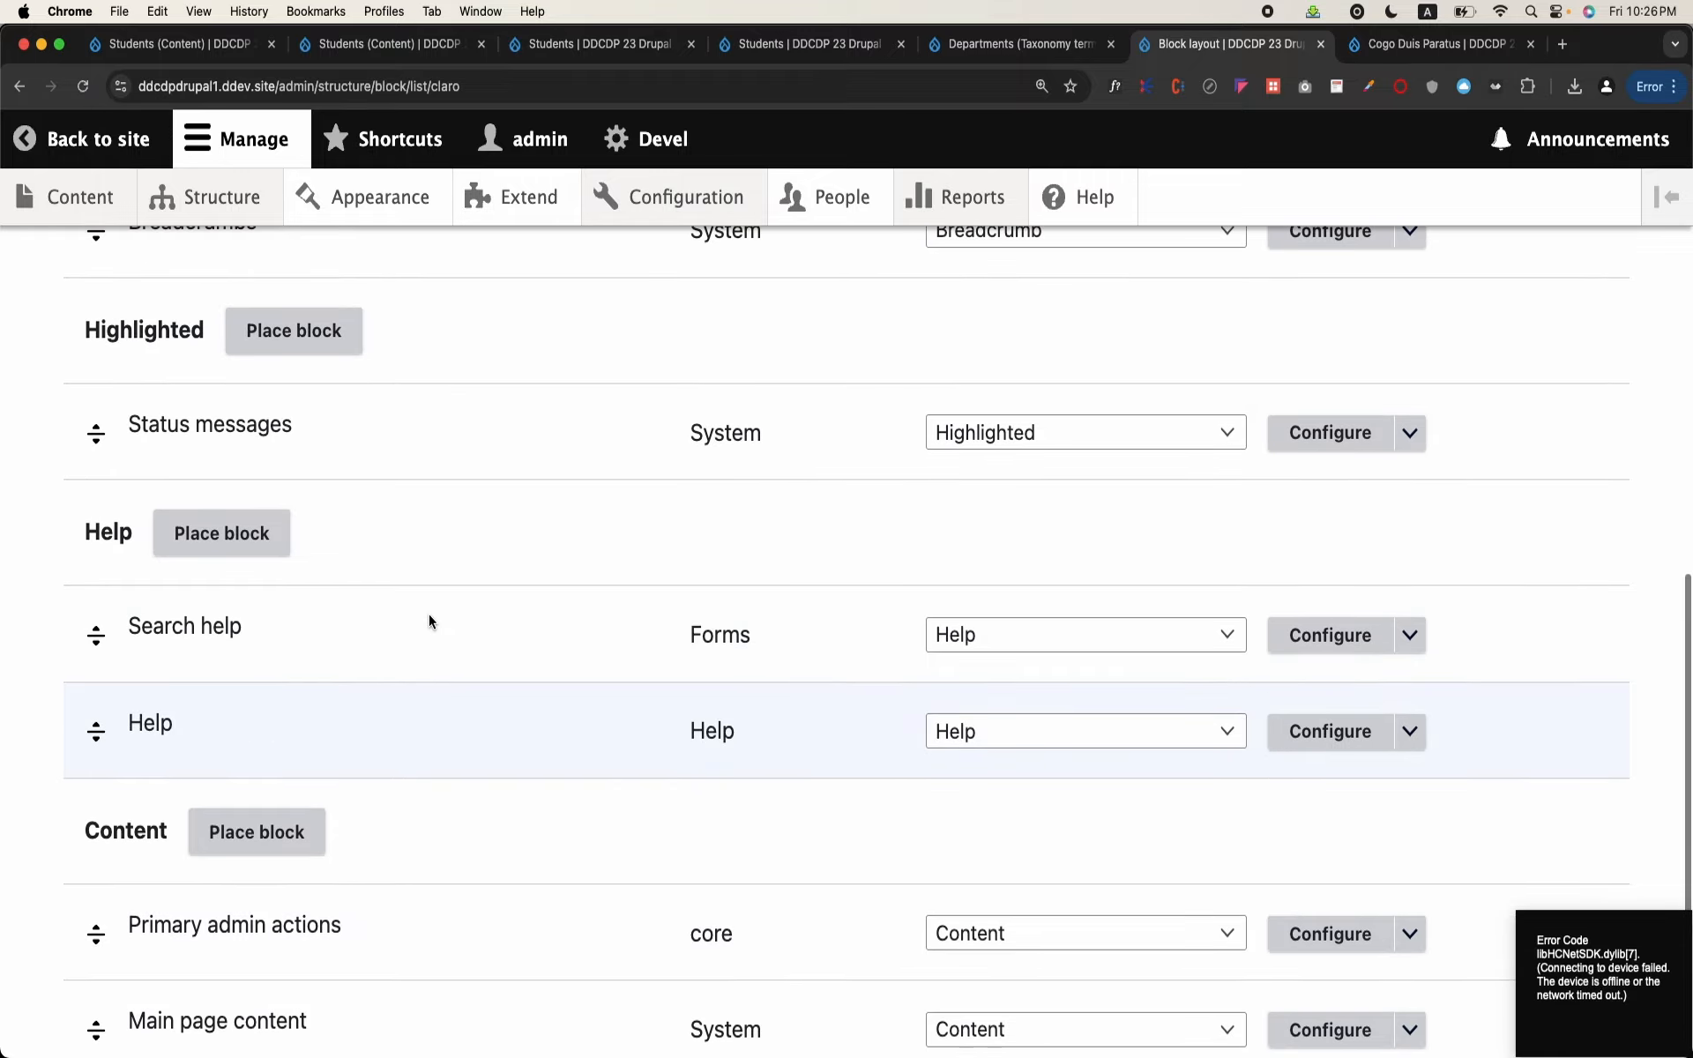
{"action": "scroll", "coordinate": [428, 620], "scroll_direction": "down", "scroll_amount": 2}
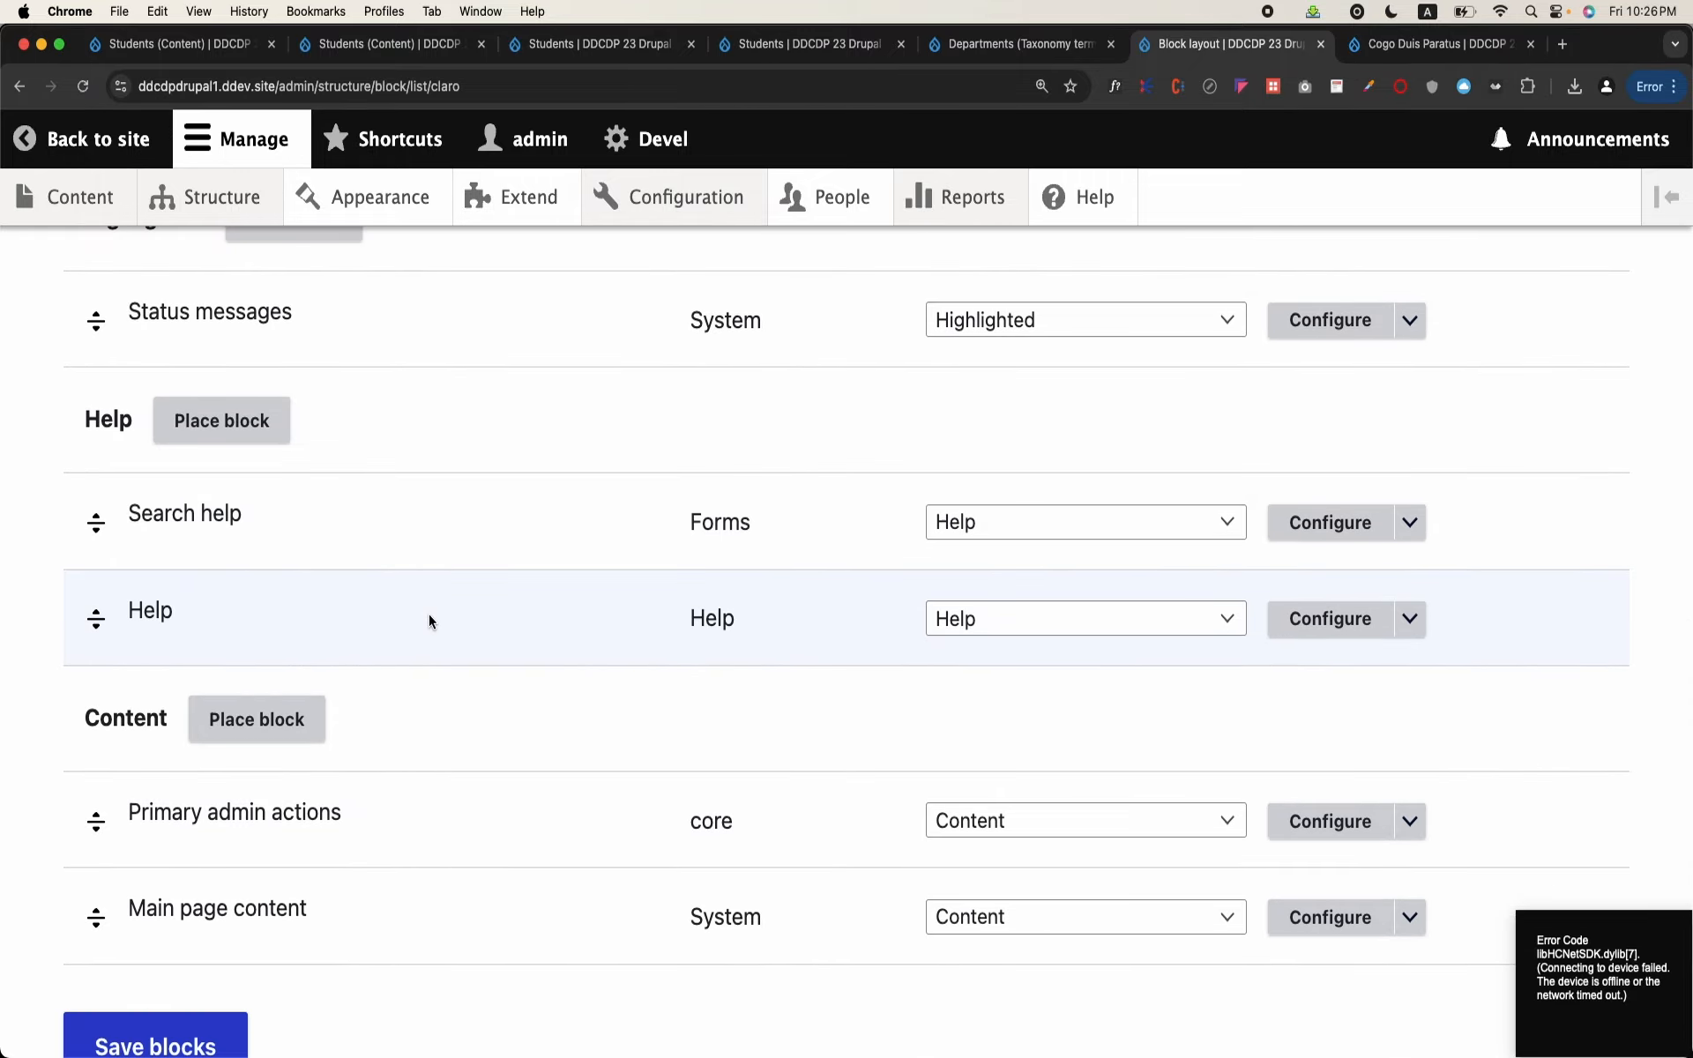
{"action": "scroll", "coordinate": [429, 614], "scroll_direction": "up", "scroll_amount": 11}
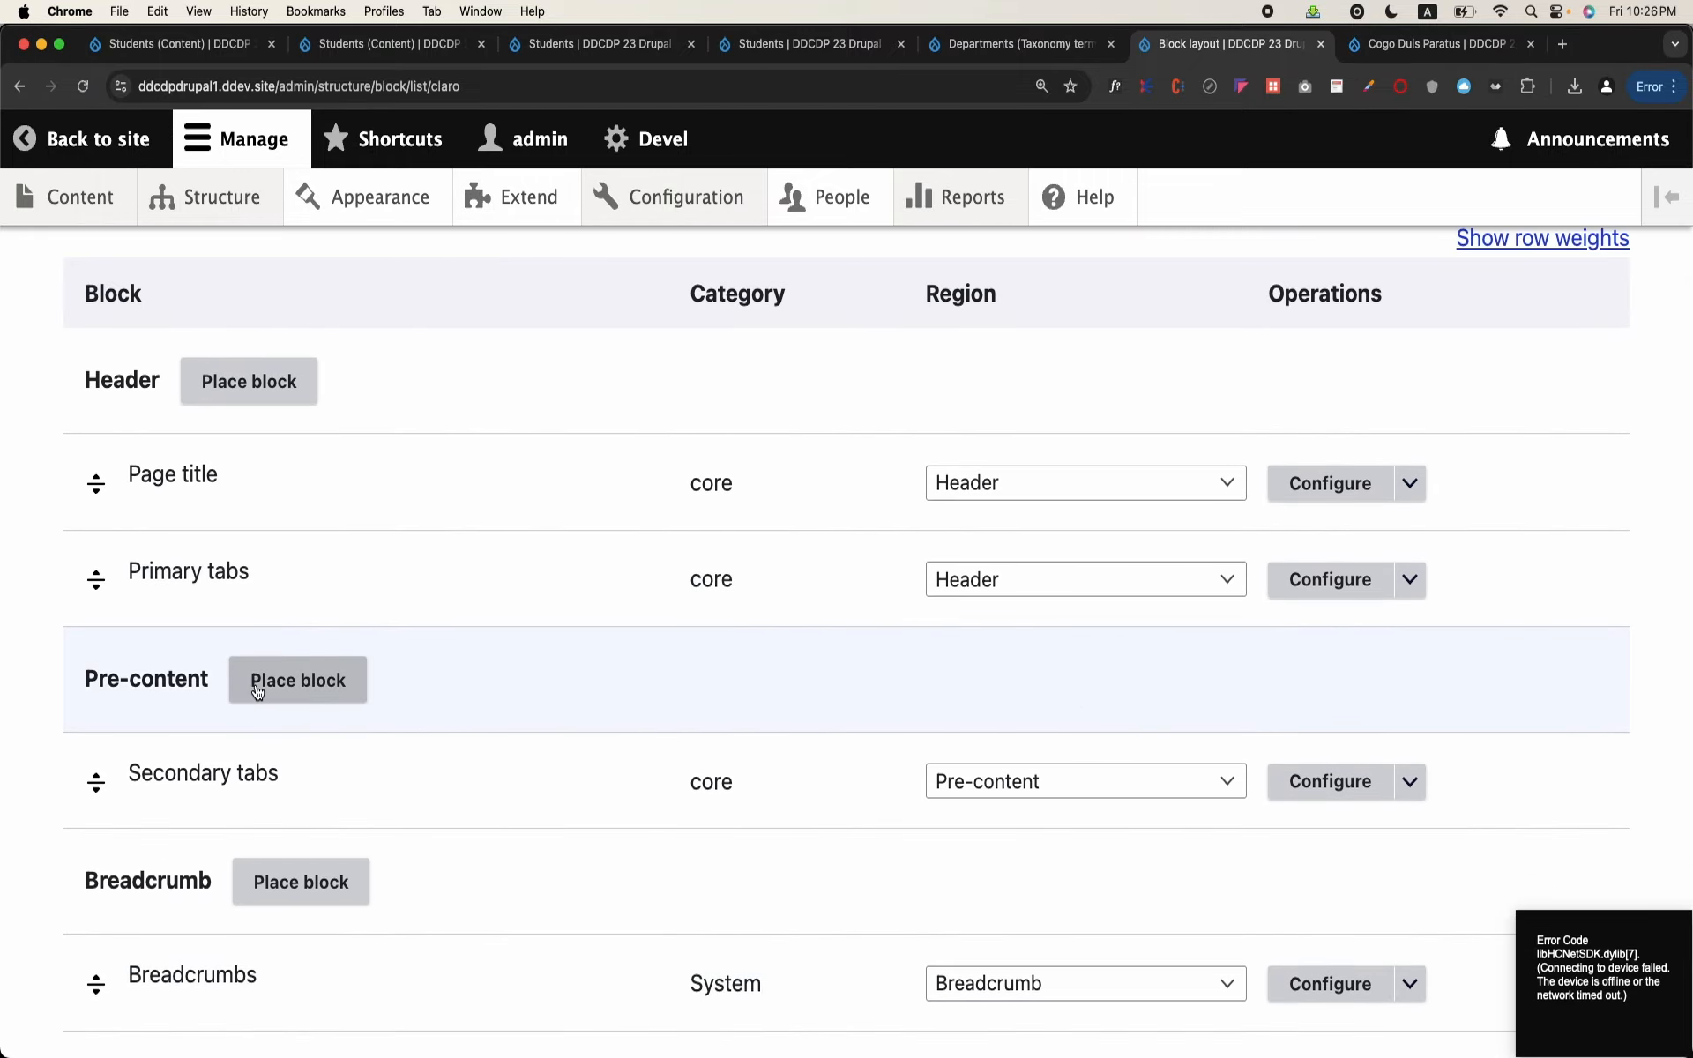
{"action": "left_click", "coordinate": [257, 691]}
{"action": "left_click", "coordinate": [417, 487]}
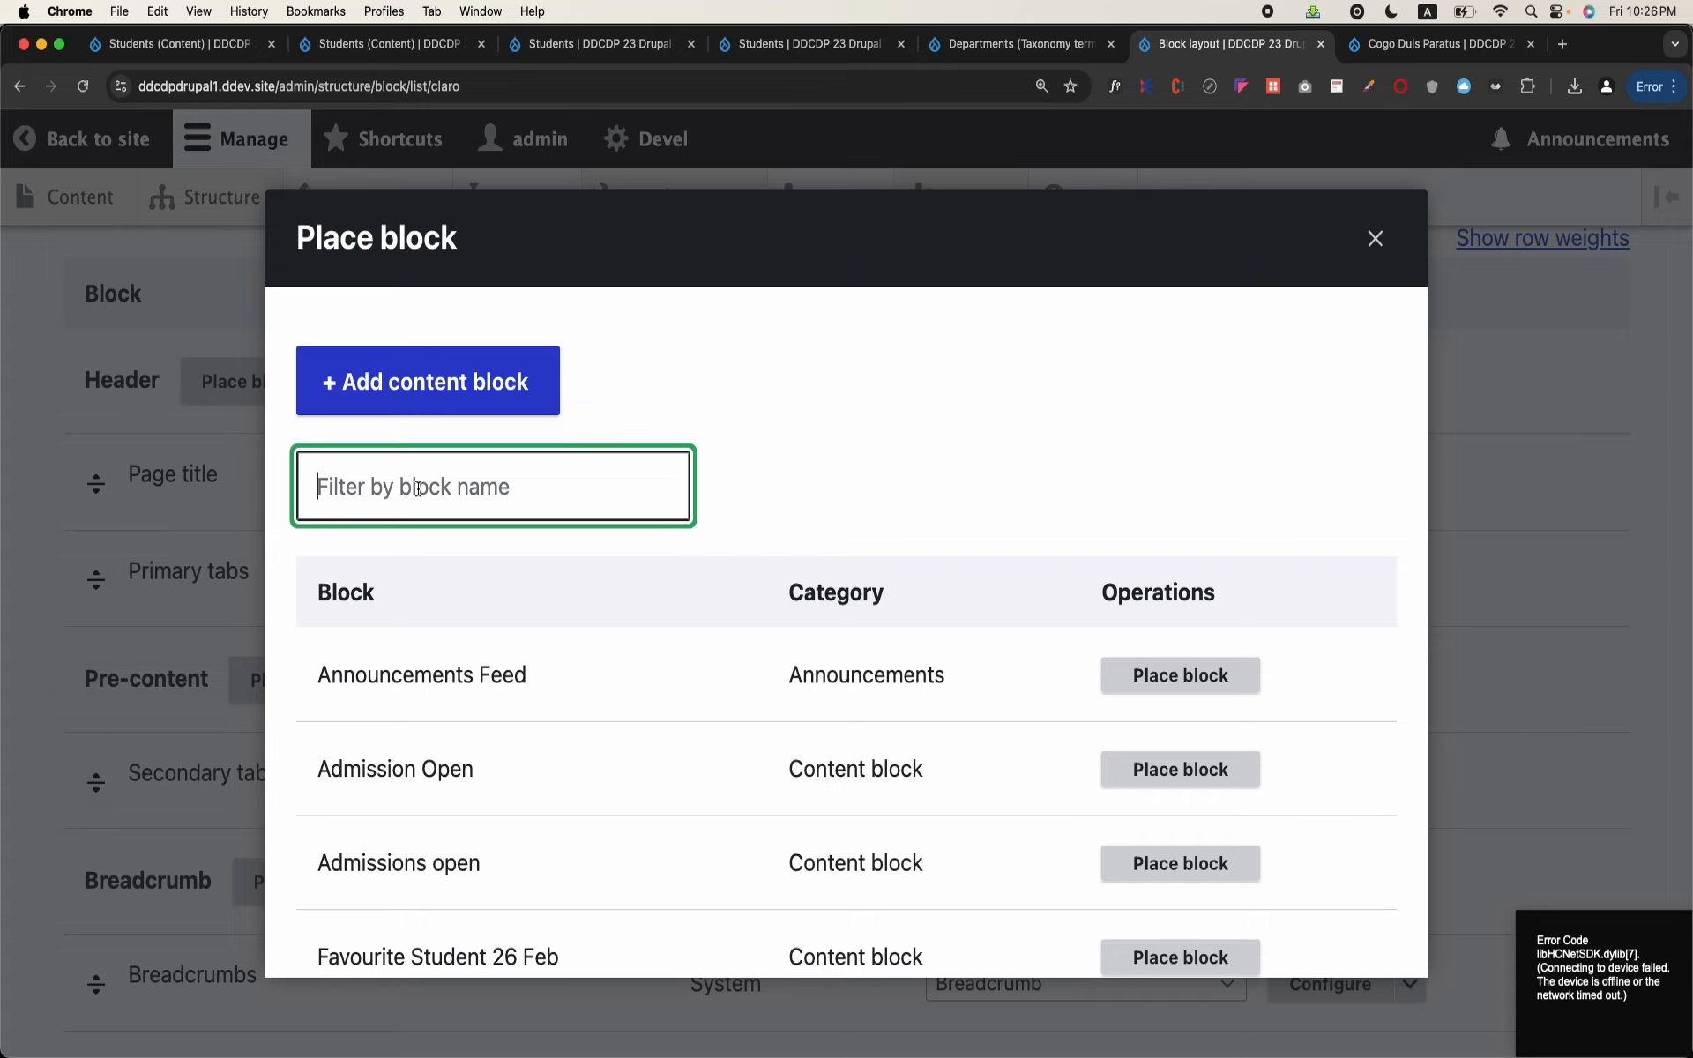
{"action": "type", "text": "departments"}
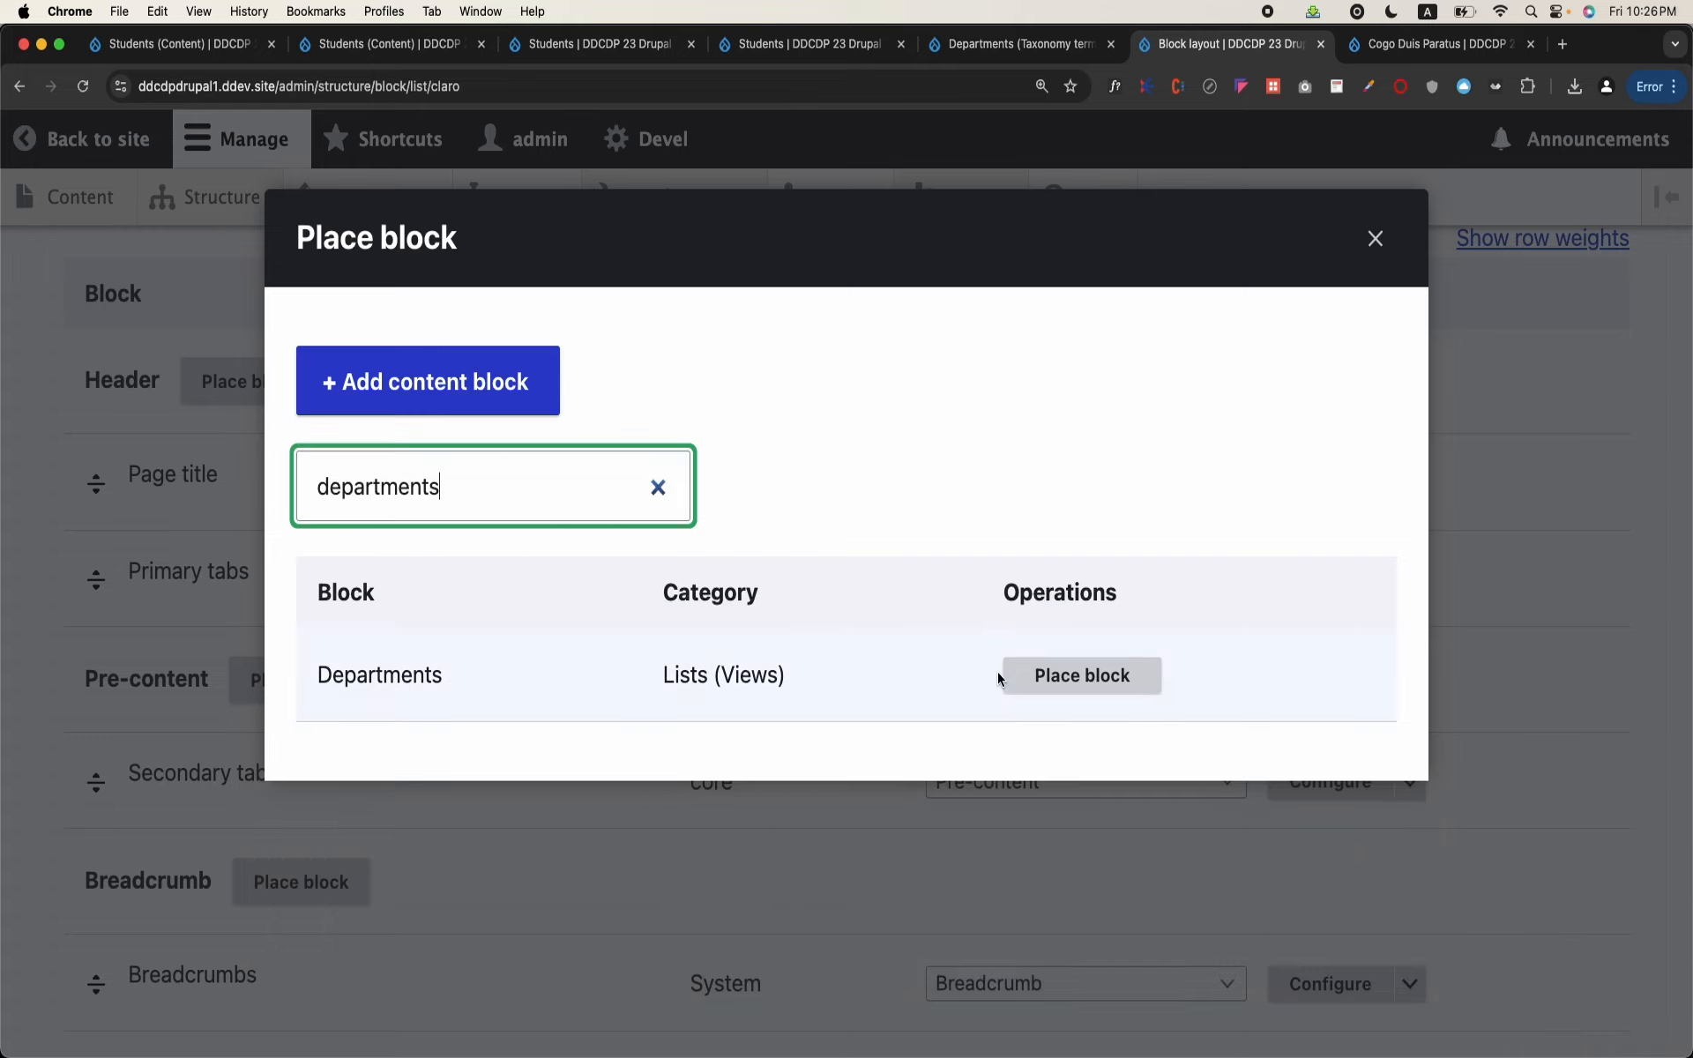
{"action": "left_click", "coordinate": [1060, 683]}
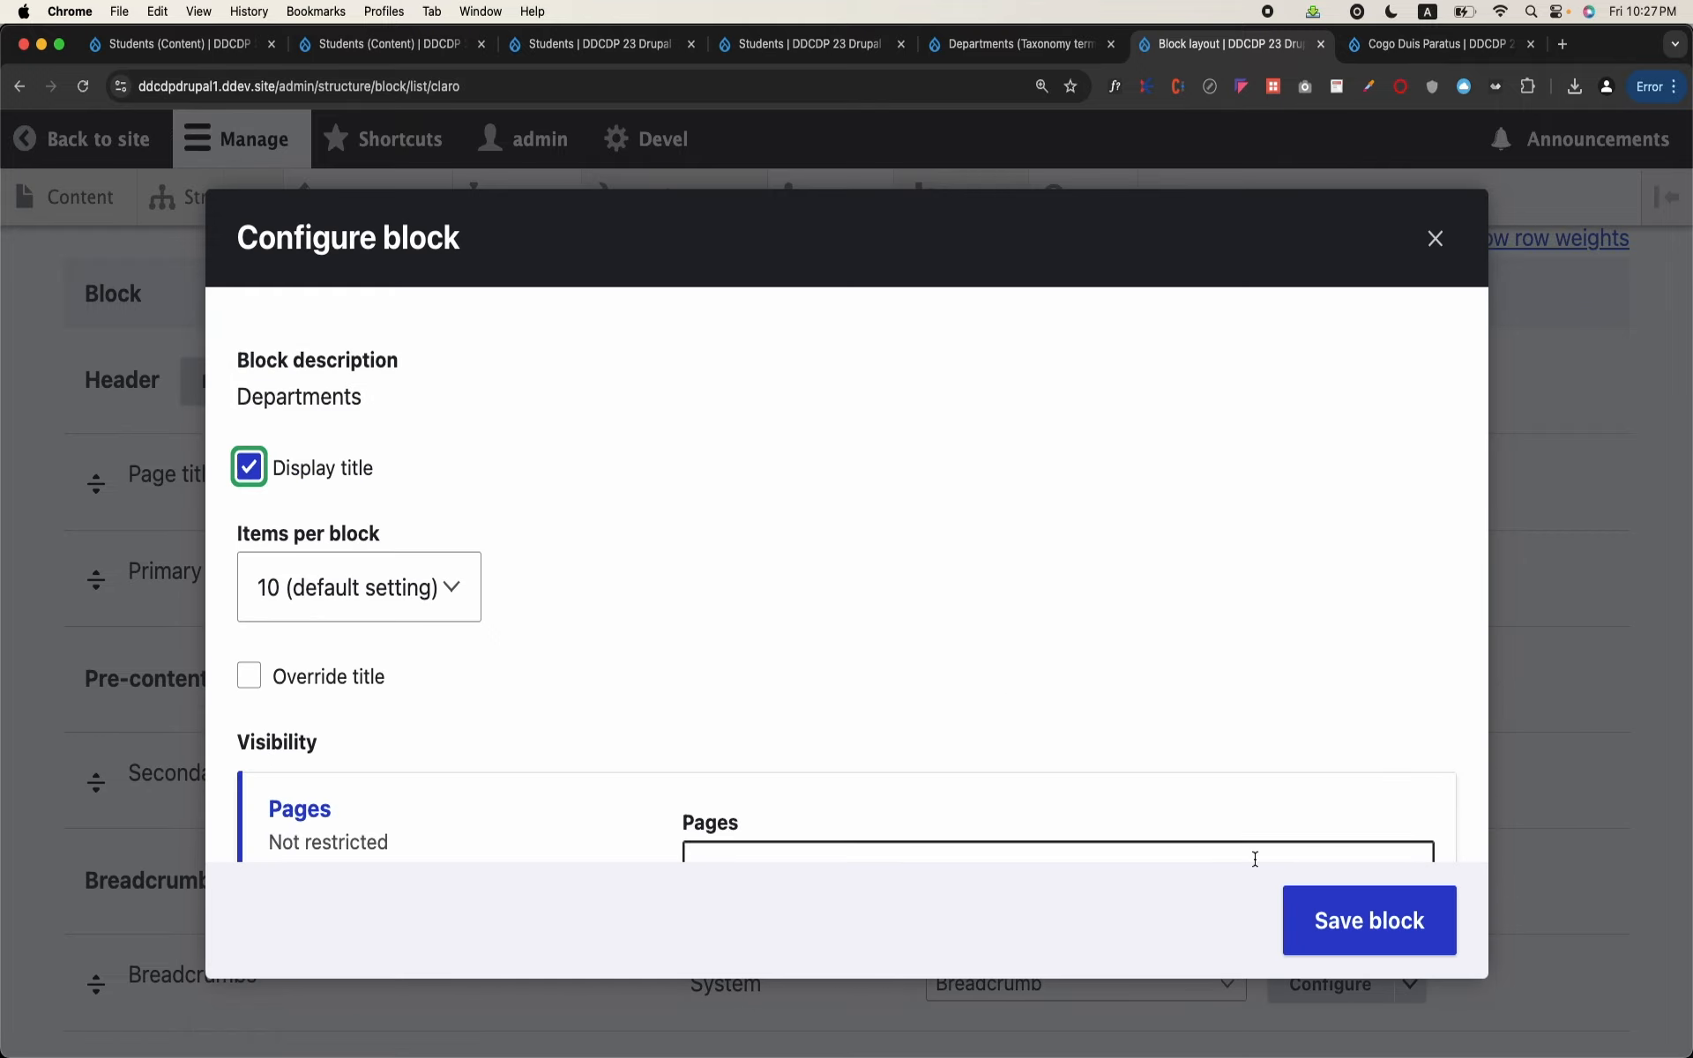
{"action": "left_click", "coordinate": [1336, 922]}
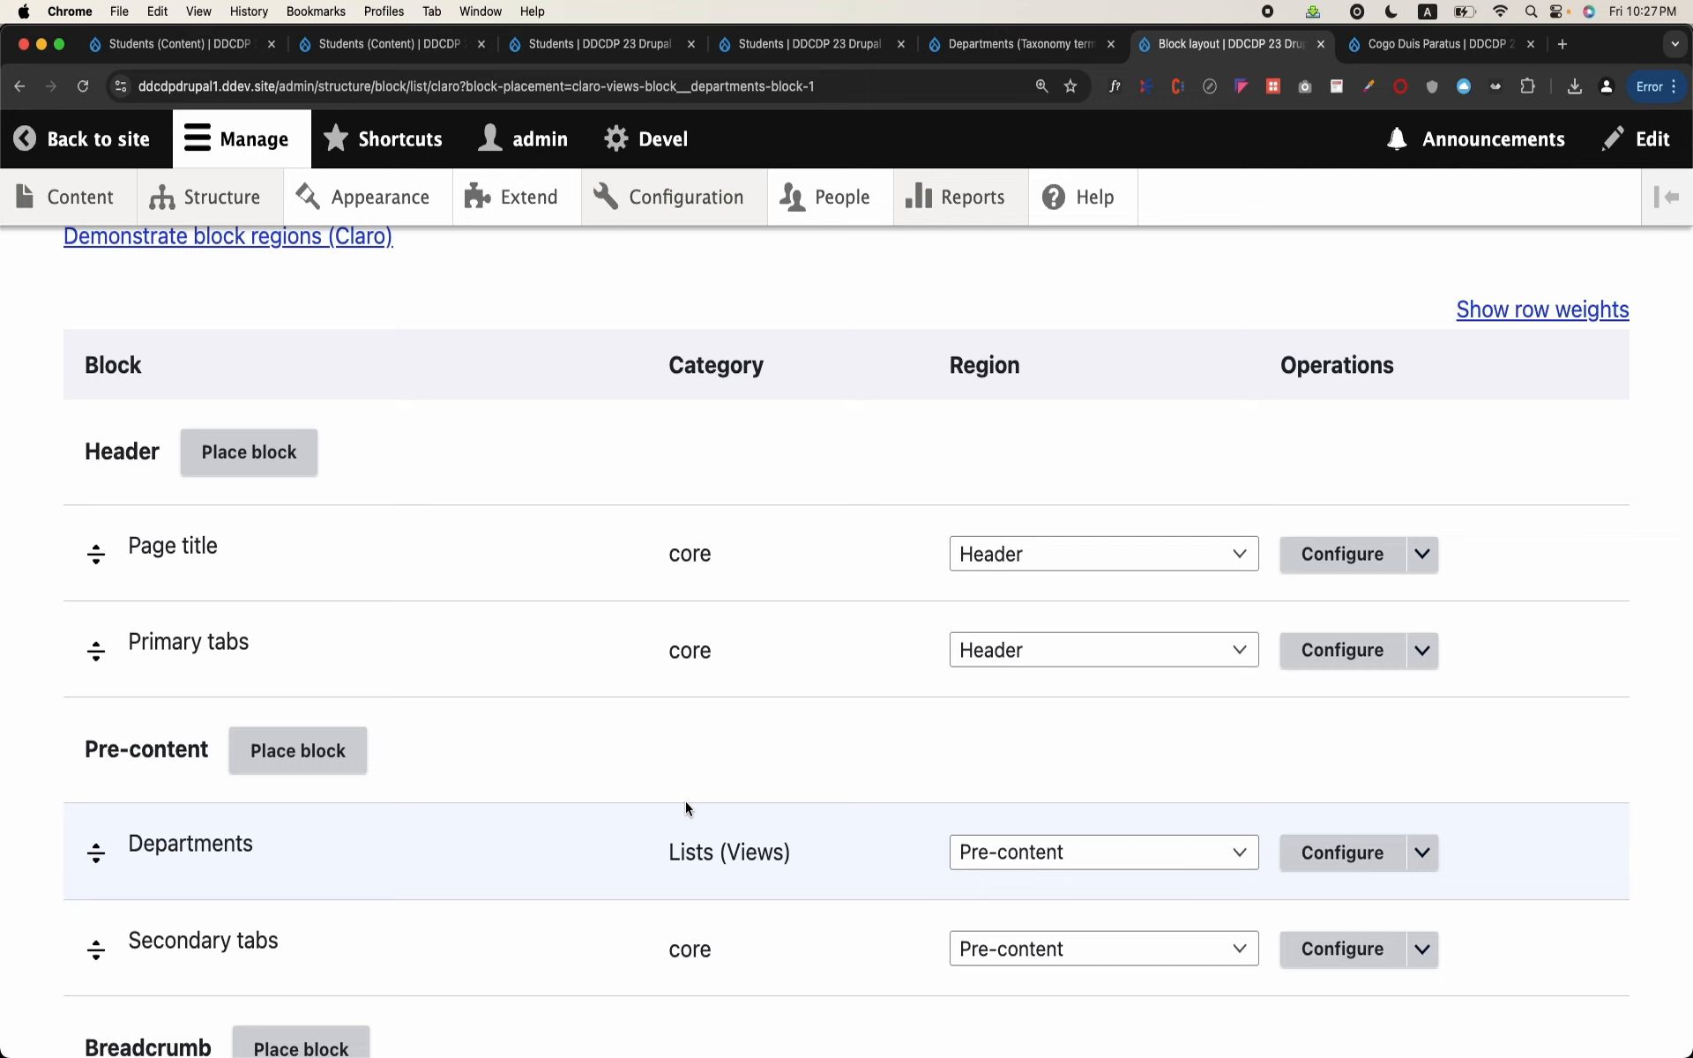
Step: Open the Departments block's configuration and restrict its page visibility to /admin/students
{"action": "left_click", "coordinate": [1359, 871]}
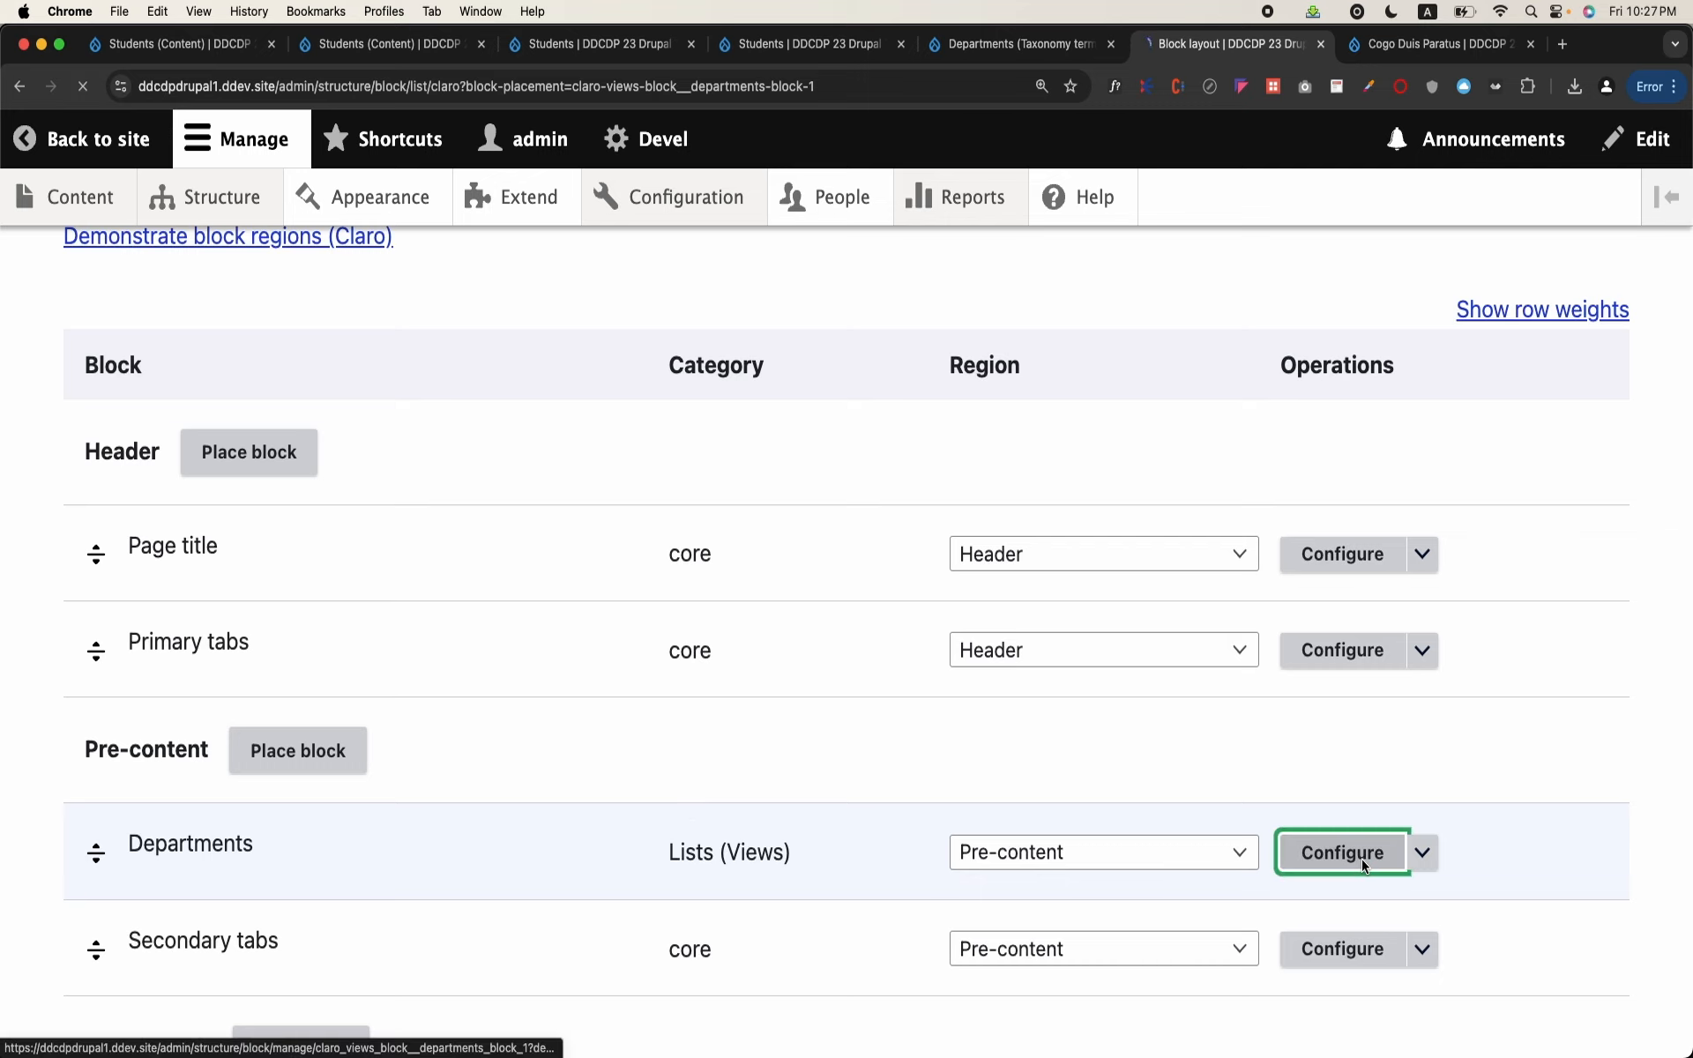
{"action": "scroll", "coordinate": [661, 695], "scroll_direction": "down", "scroll_amount": 6}
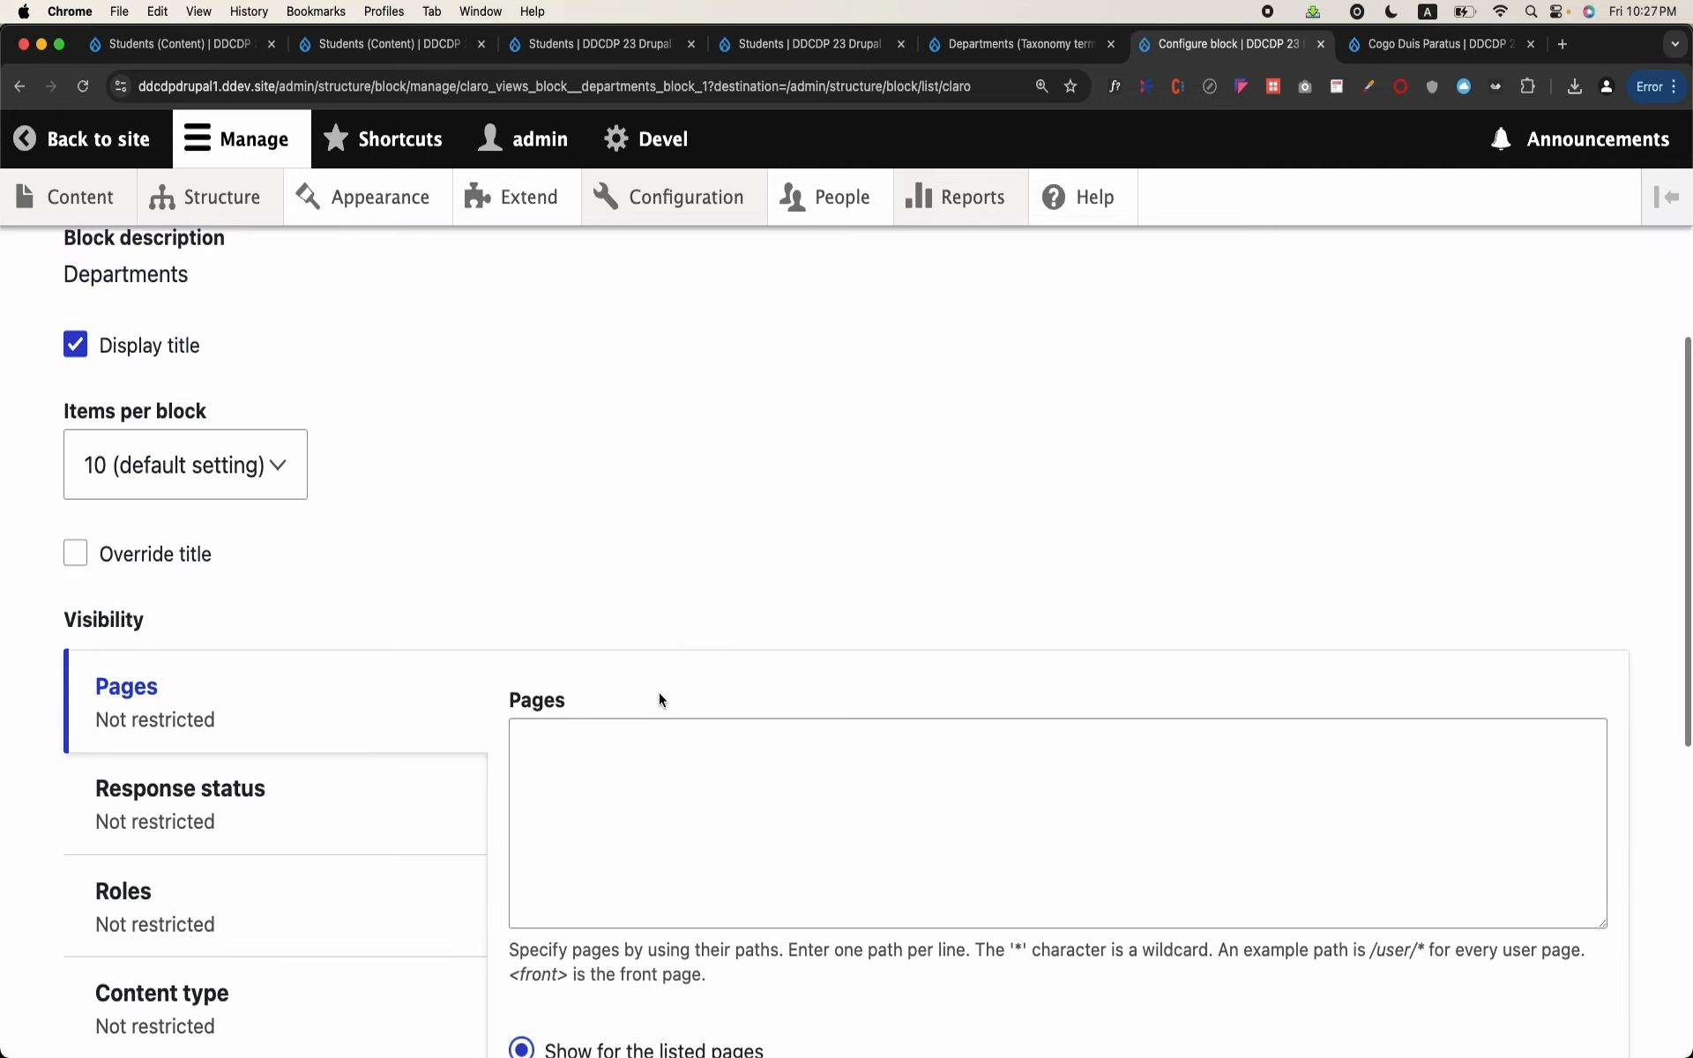
{"action": "left_click", "coordinate": [673, 775]}
{"action": "type", "text": "/admin/con"}
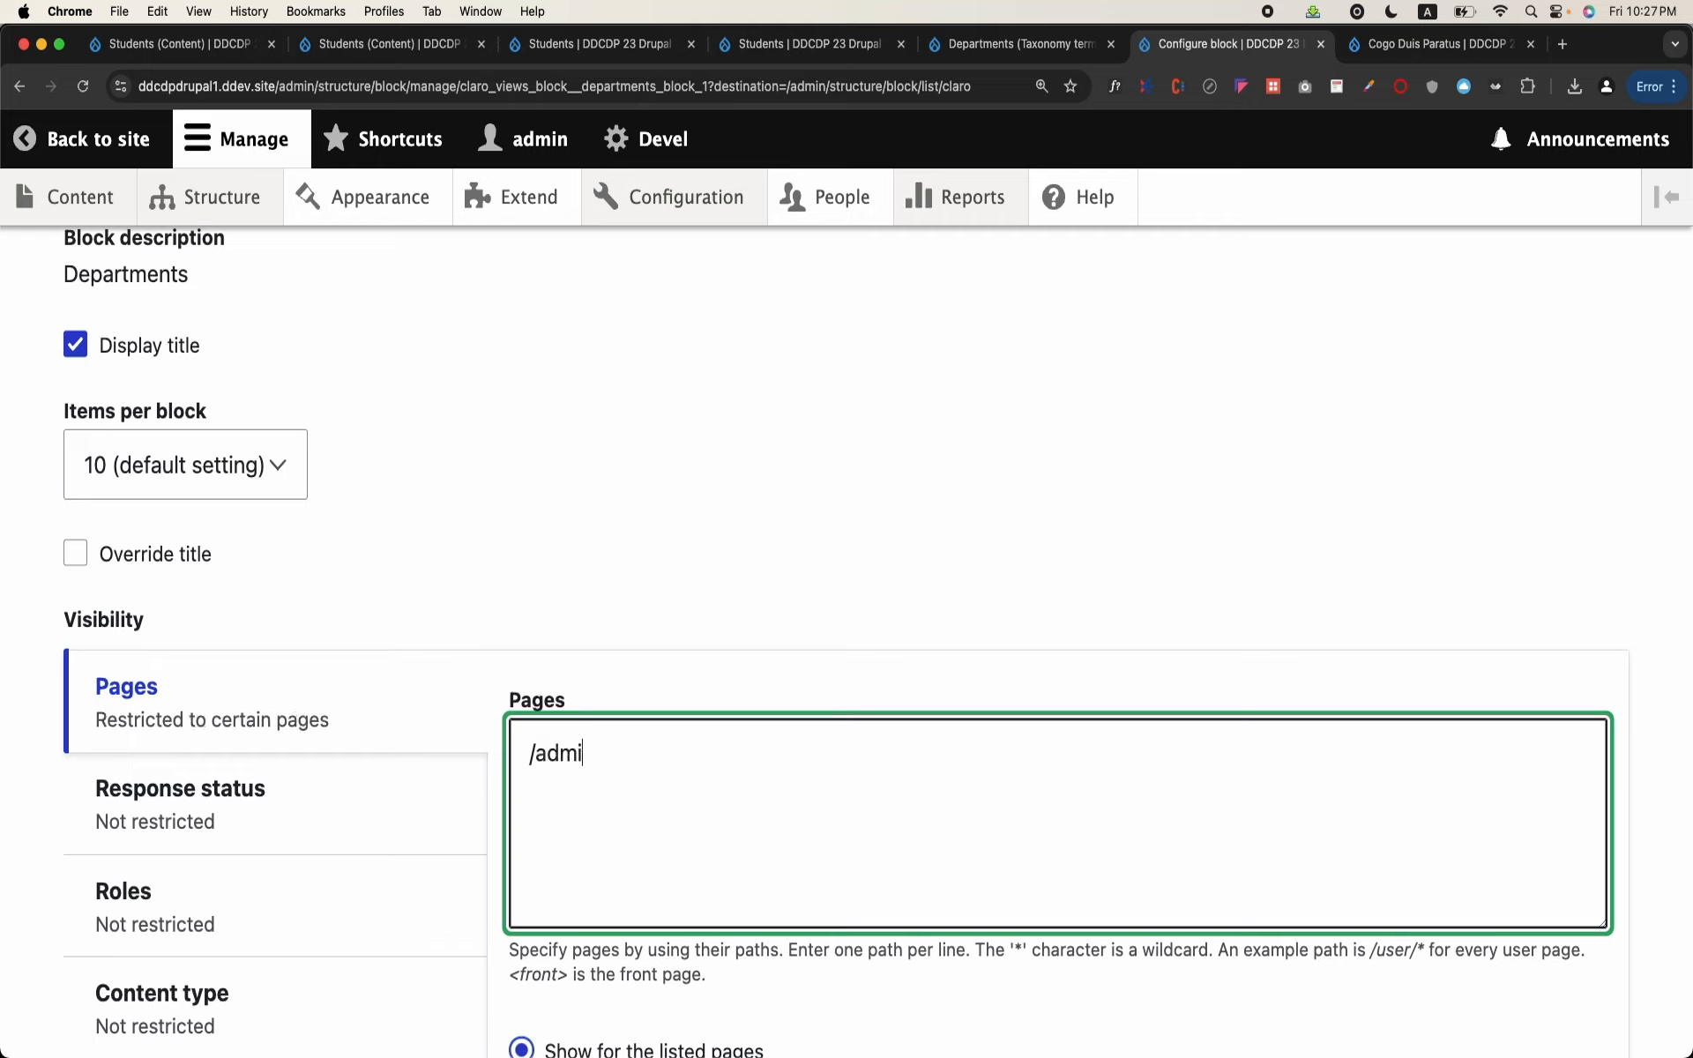
{"action": "key", "text": "BackSpace"}
{"action": "key", "text": "BackSpace"}
{"action": "key", "text": "BackSpace"}
{"action": "type", "text": "students"}
Step: Add /admin/students/* as a second visible path for the Departments block, keep it shown for the listed pages, and save the block
{"action": "key", "text": "Return"}
{"action": "type", "text": "/admin/s"}
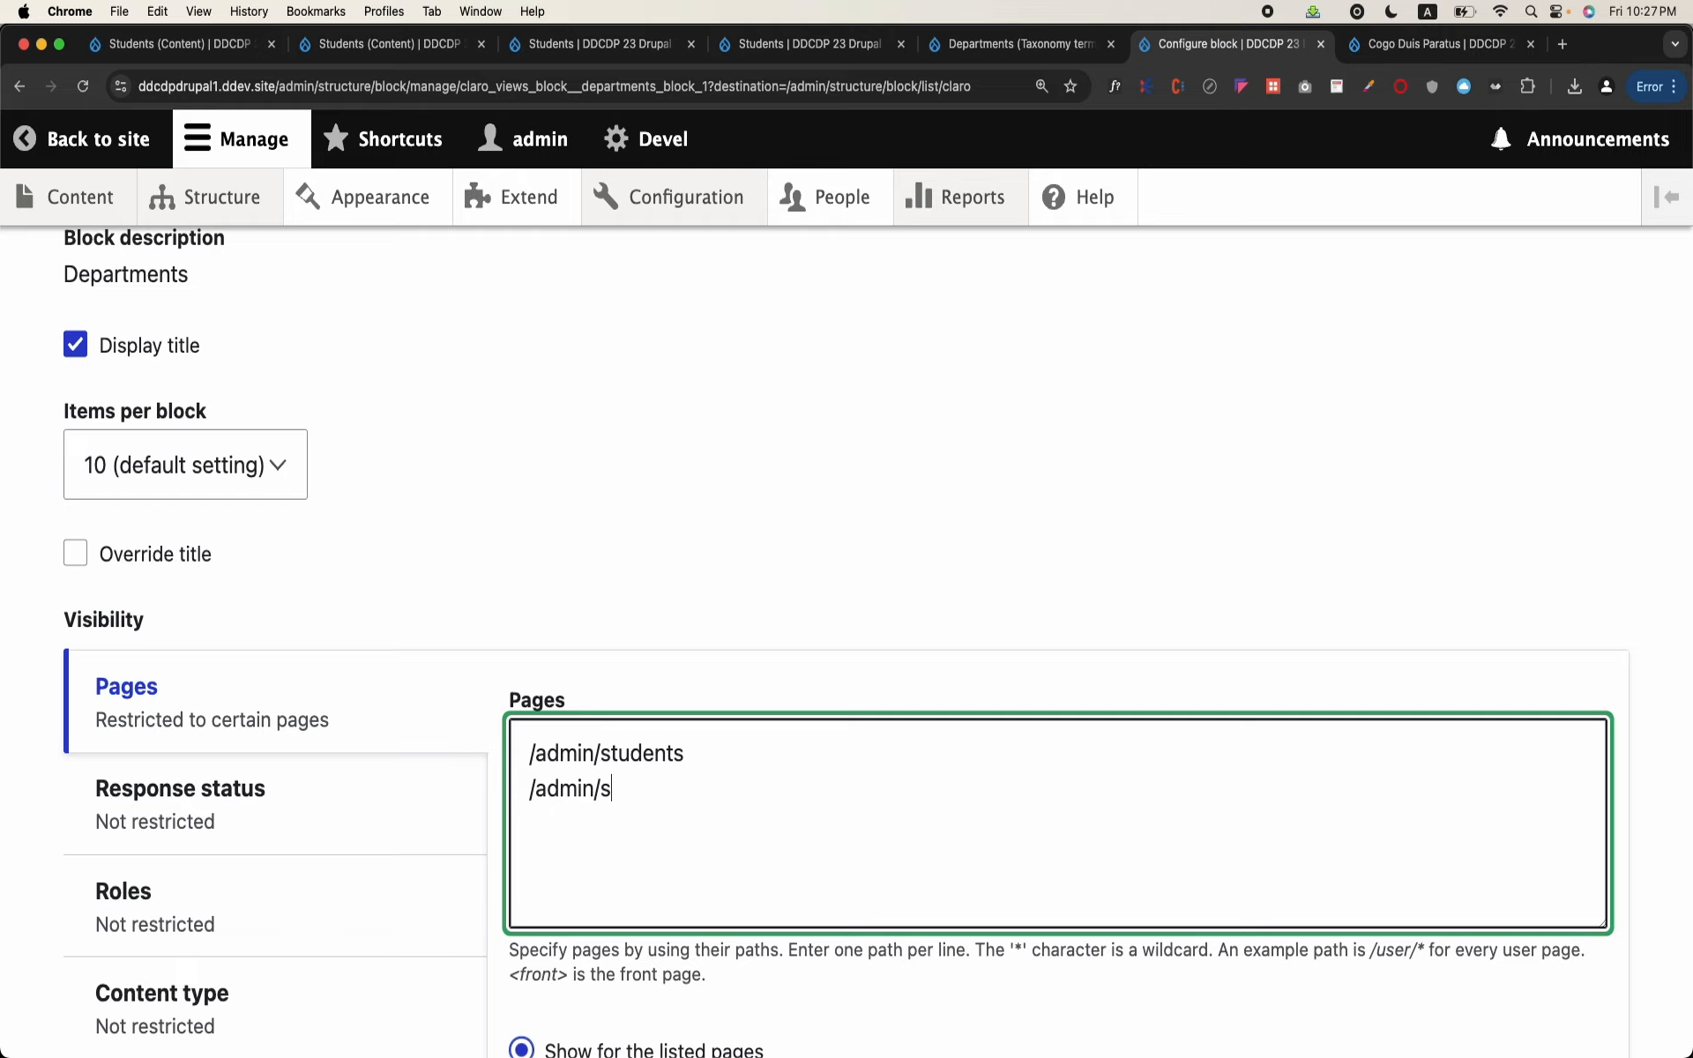
{"action": "type", "text": "tudents/*"}
{"action": "scroll", "coordinate": [847, 644], "scroll_direction": "down", "scroll_amount": 8}
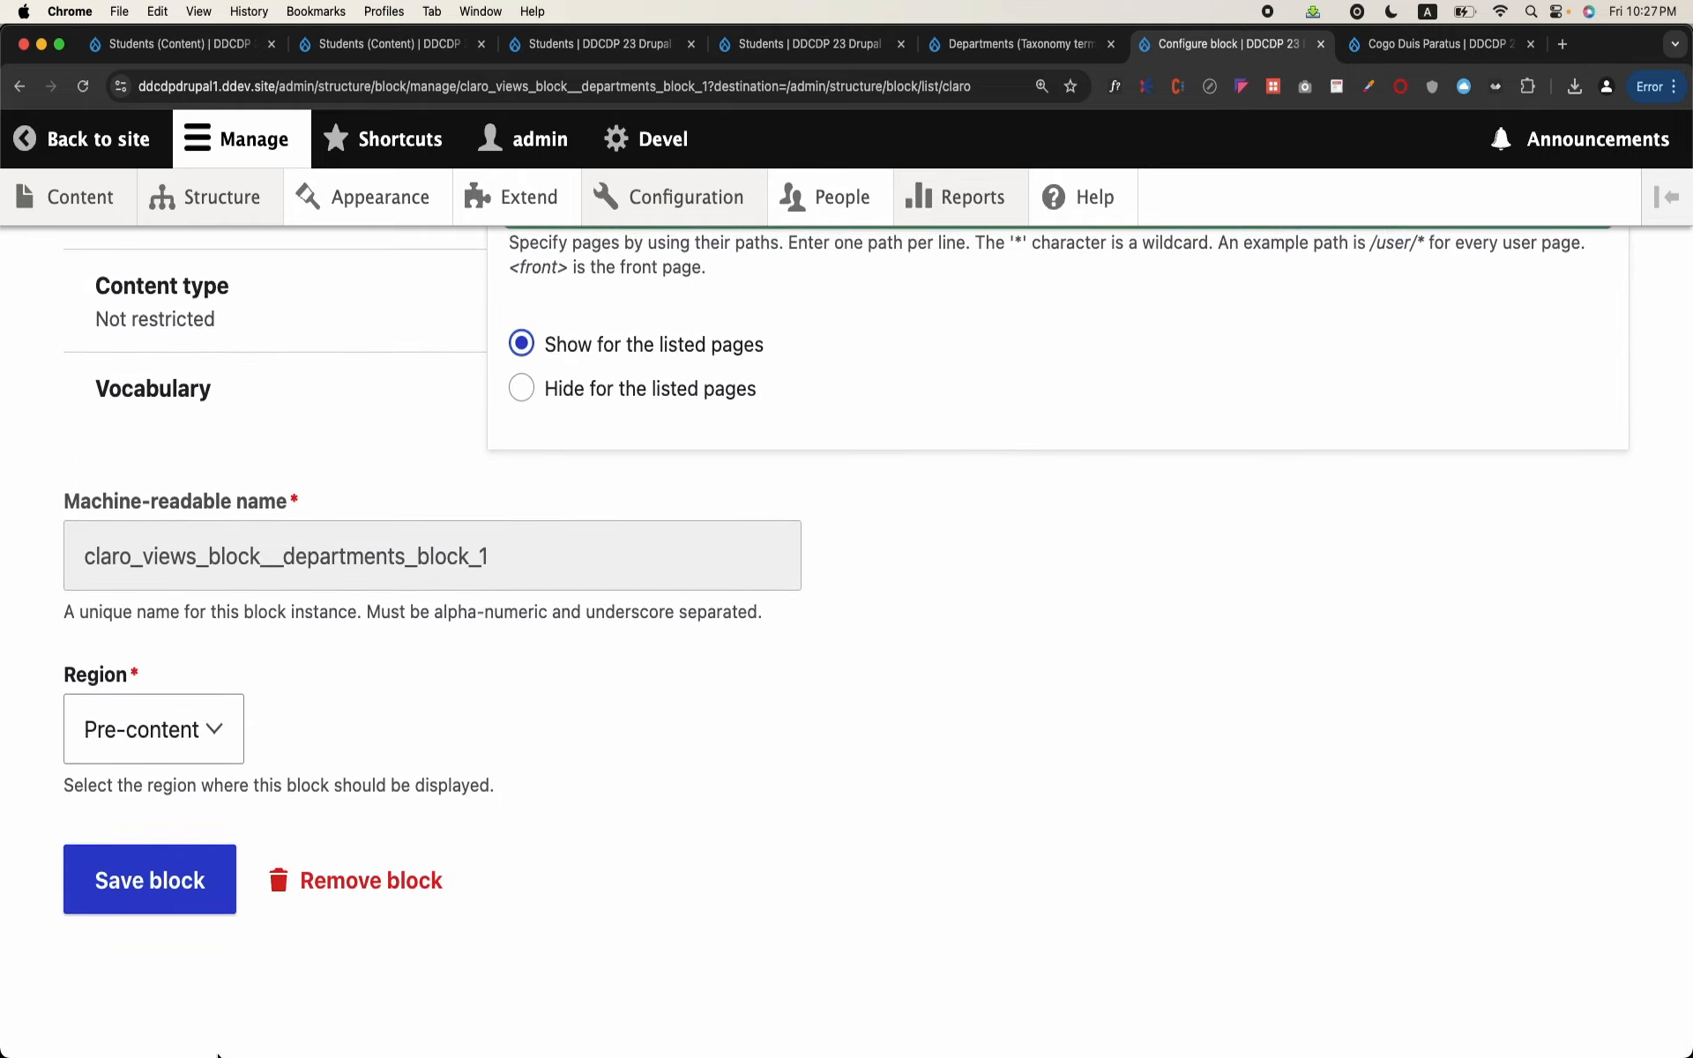
{"action": "left_click", "coordinate": [170, 893]}
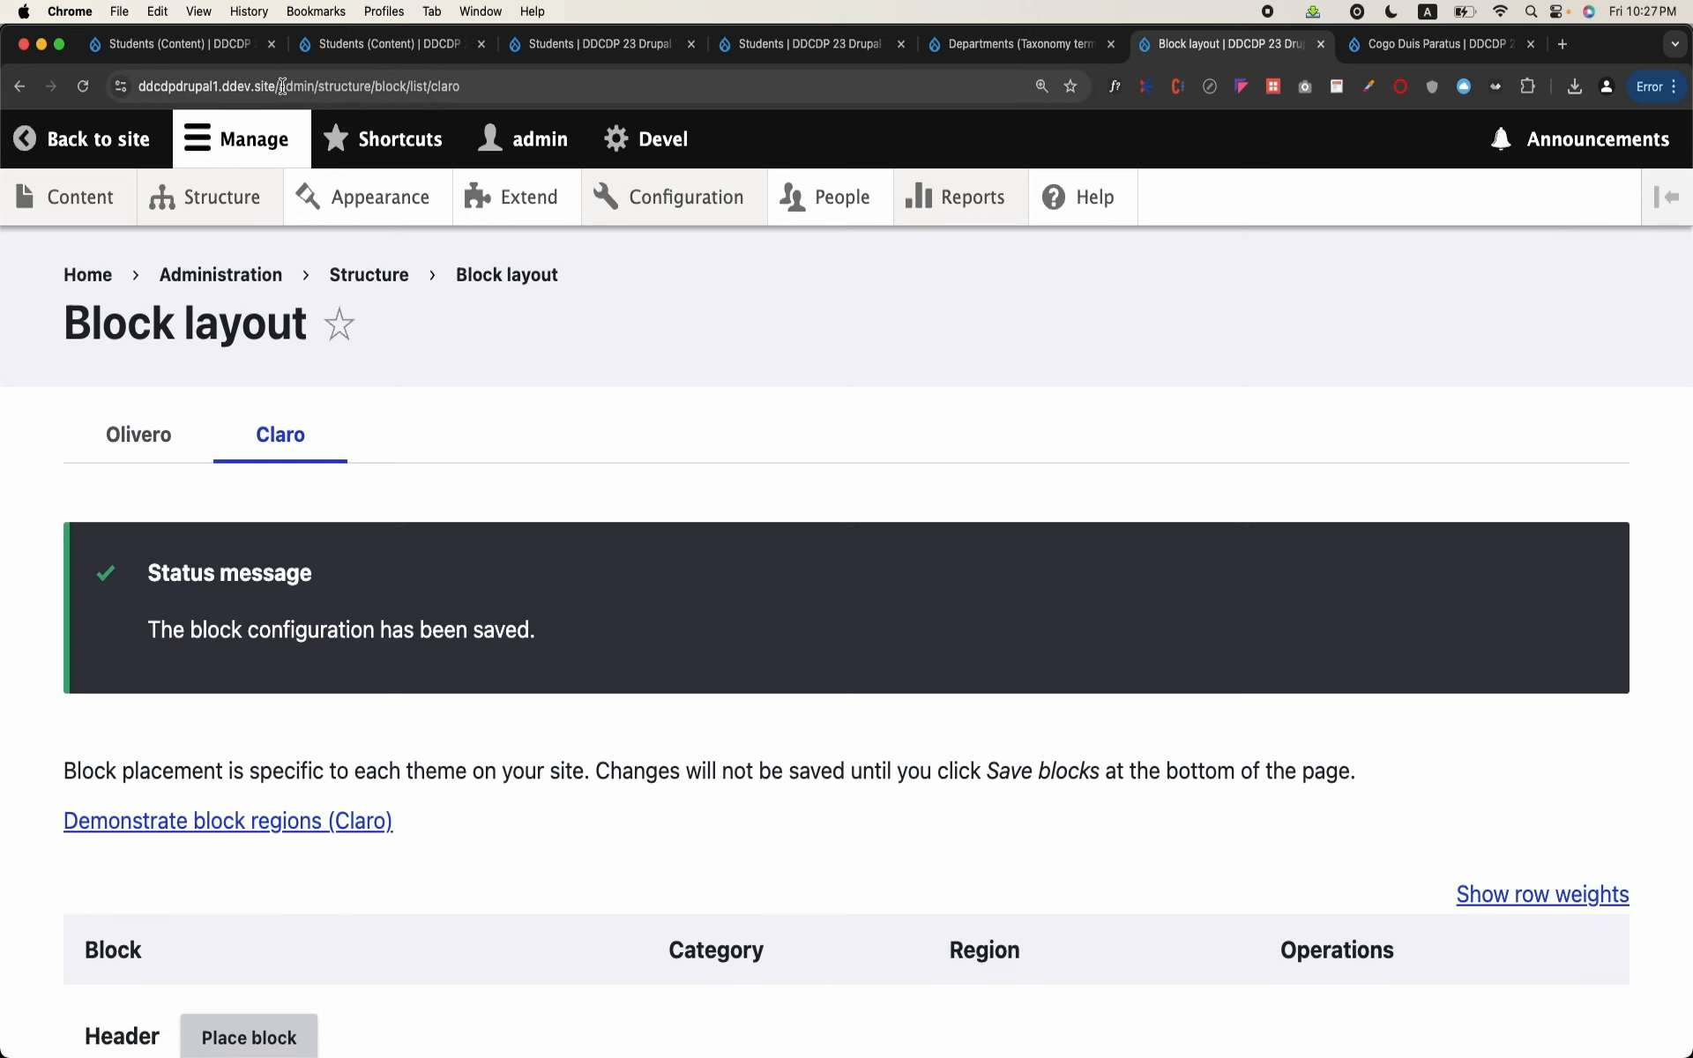
Step: Go to /admin/students/5 and examine the Departments block and the filtered students table
{"action": "left_click_drag", "start_coordinate": [282, 85], "coordinate": [752, 176]}
{"action": "type", "text": "students"}
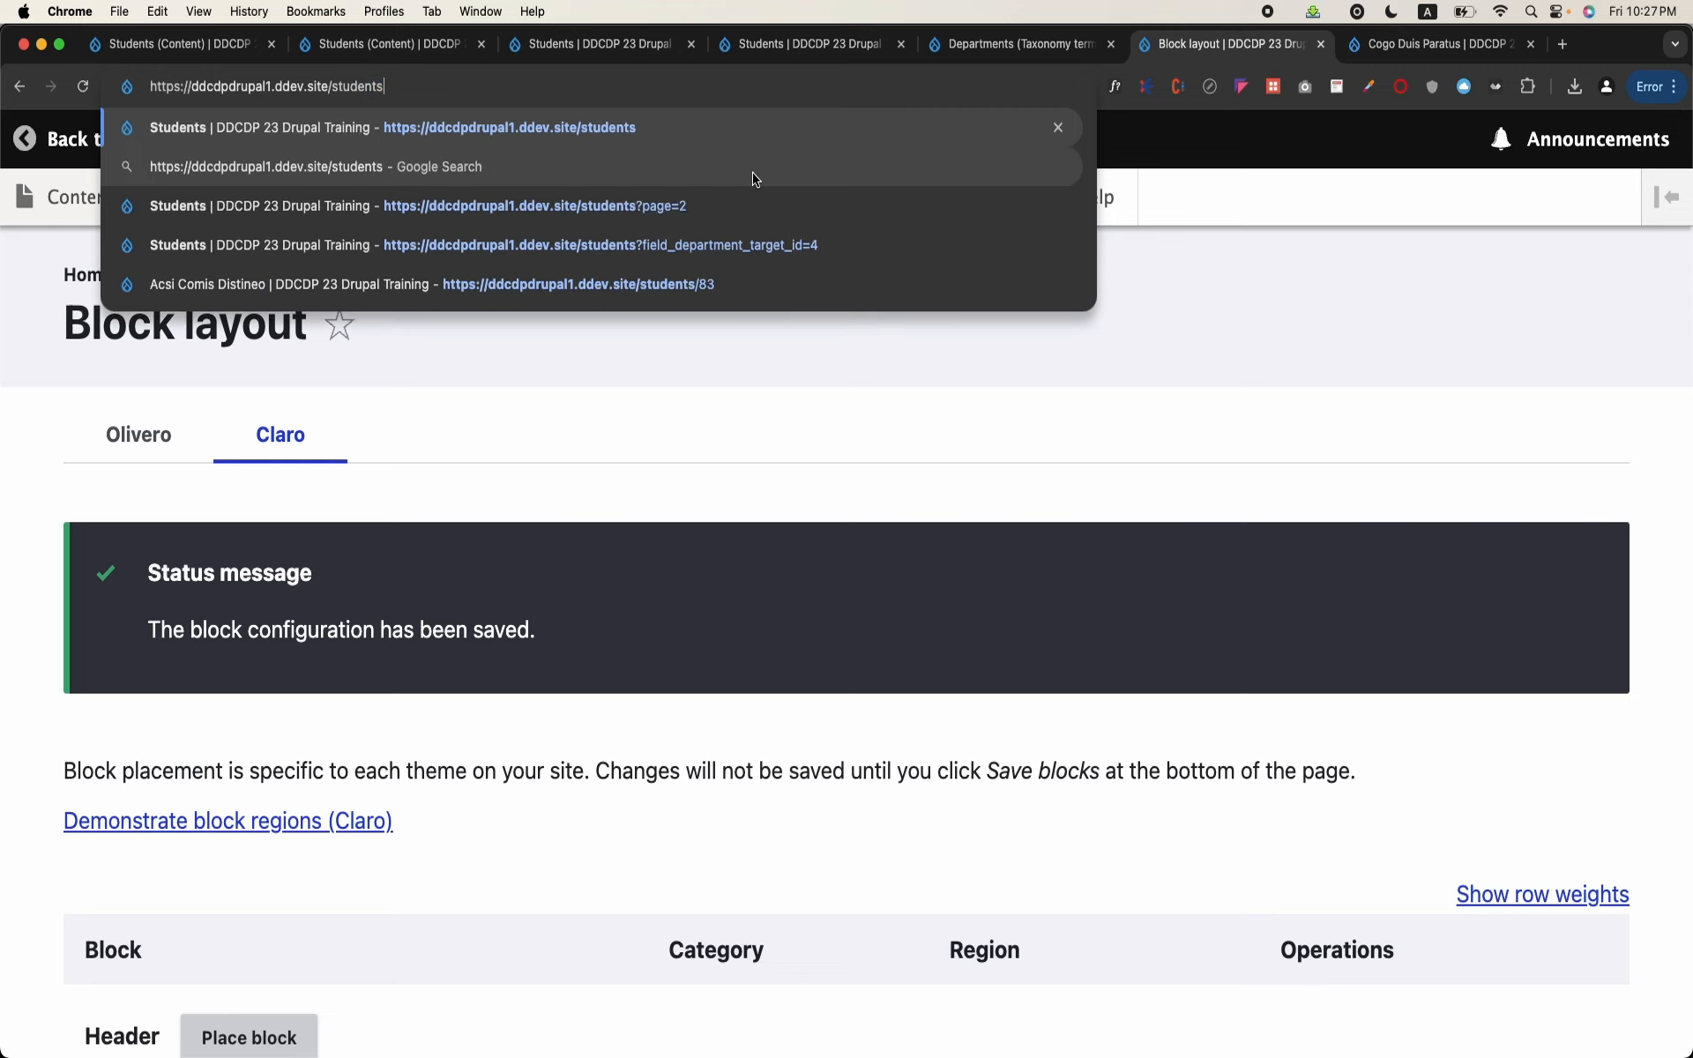
{"action": "type", "text": "/"}
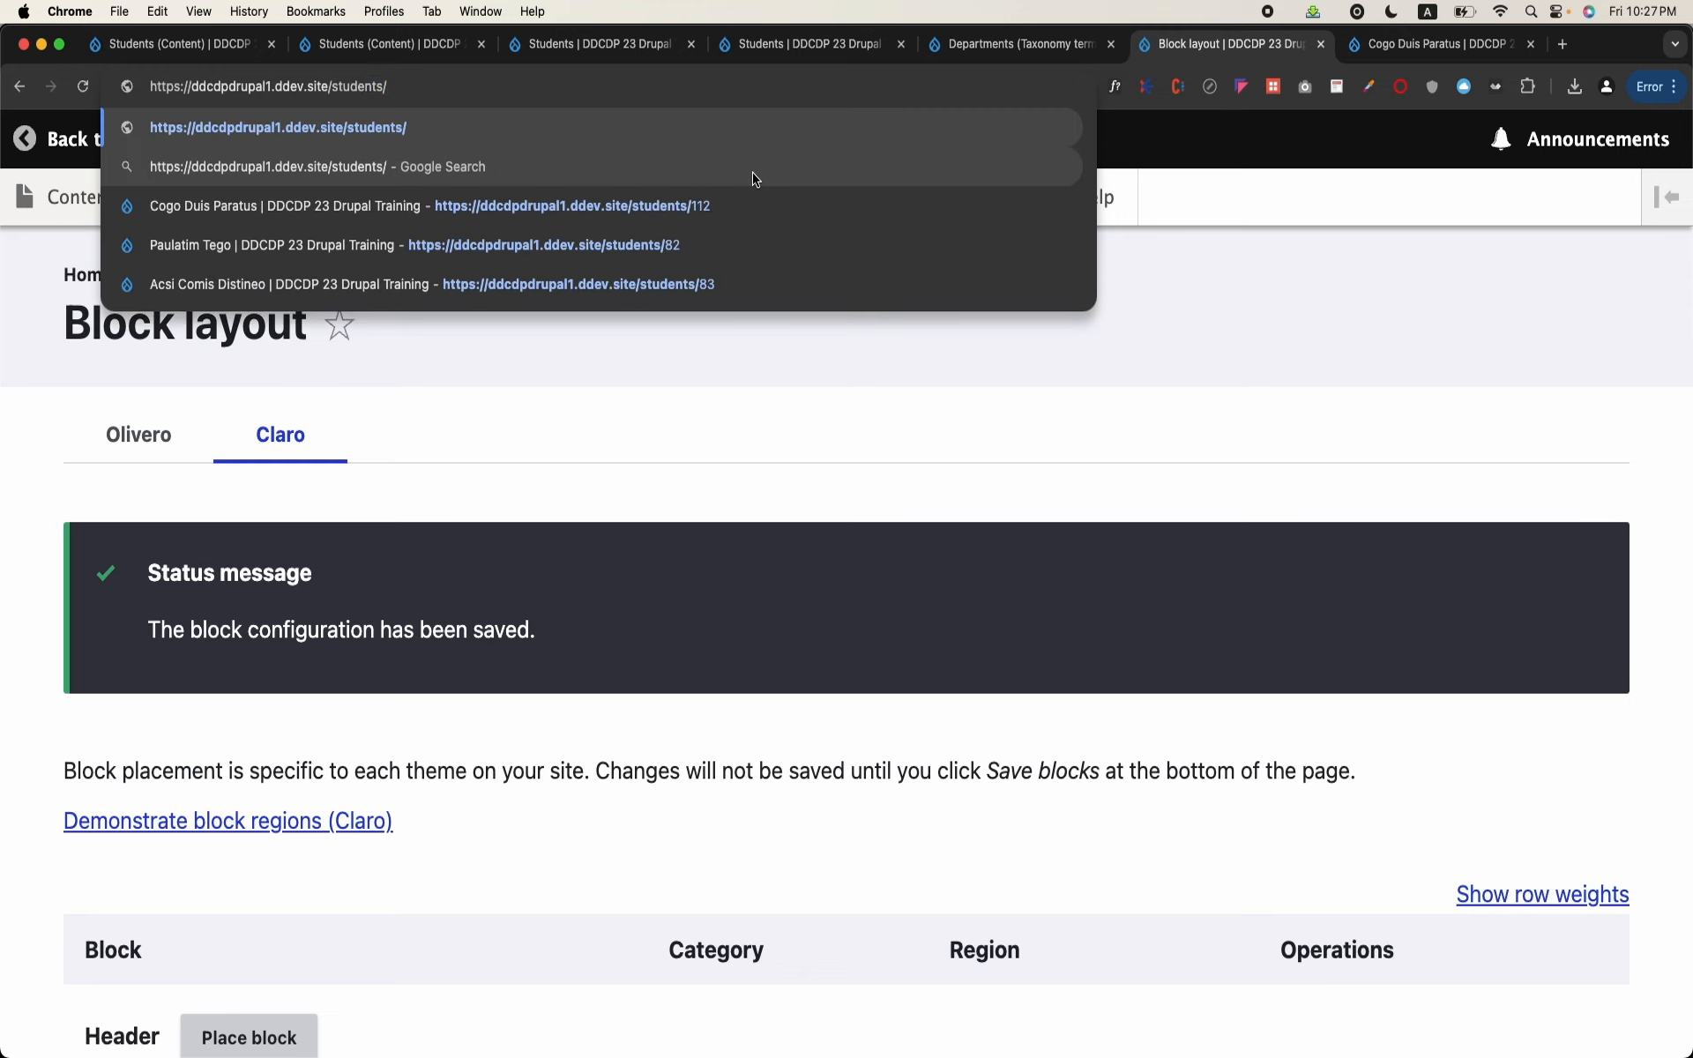
{"action": "key", "text": "BackSpace"}
{"action": "key", "text": "BackSpace"}
{"action": "key", "text": "BackSpace"}
{"action": "key", "text": "BackSpace"}
{"action": "key", "text": "BackSpace"}
{"action": "key", "text": "BackSpace"}
{"action": "key", "text": "BackSpace"}
{"action": "key", "text": "BackSpace"}
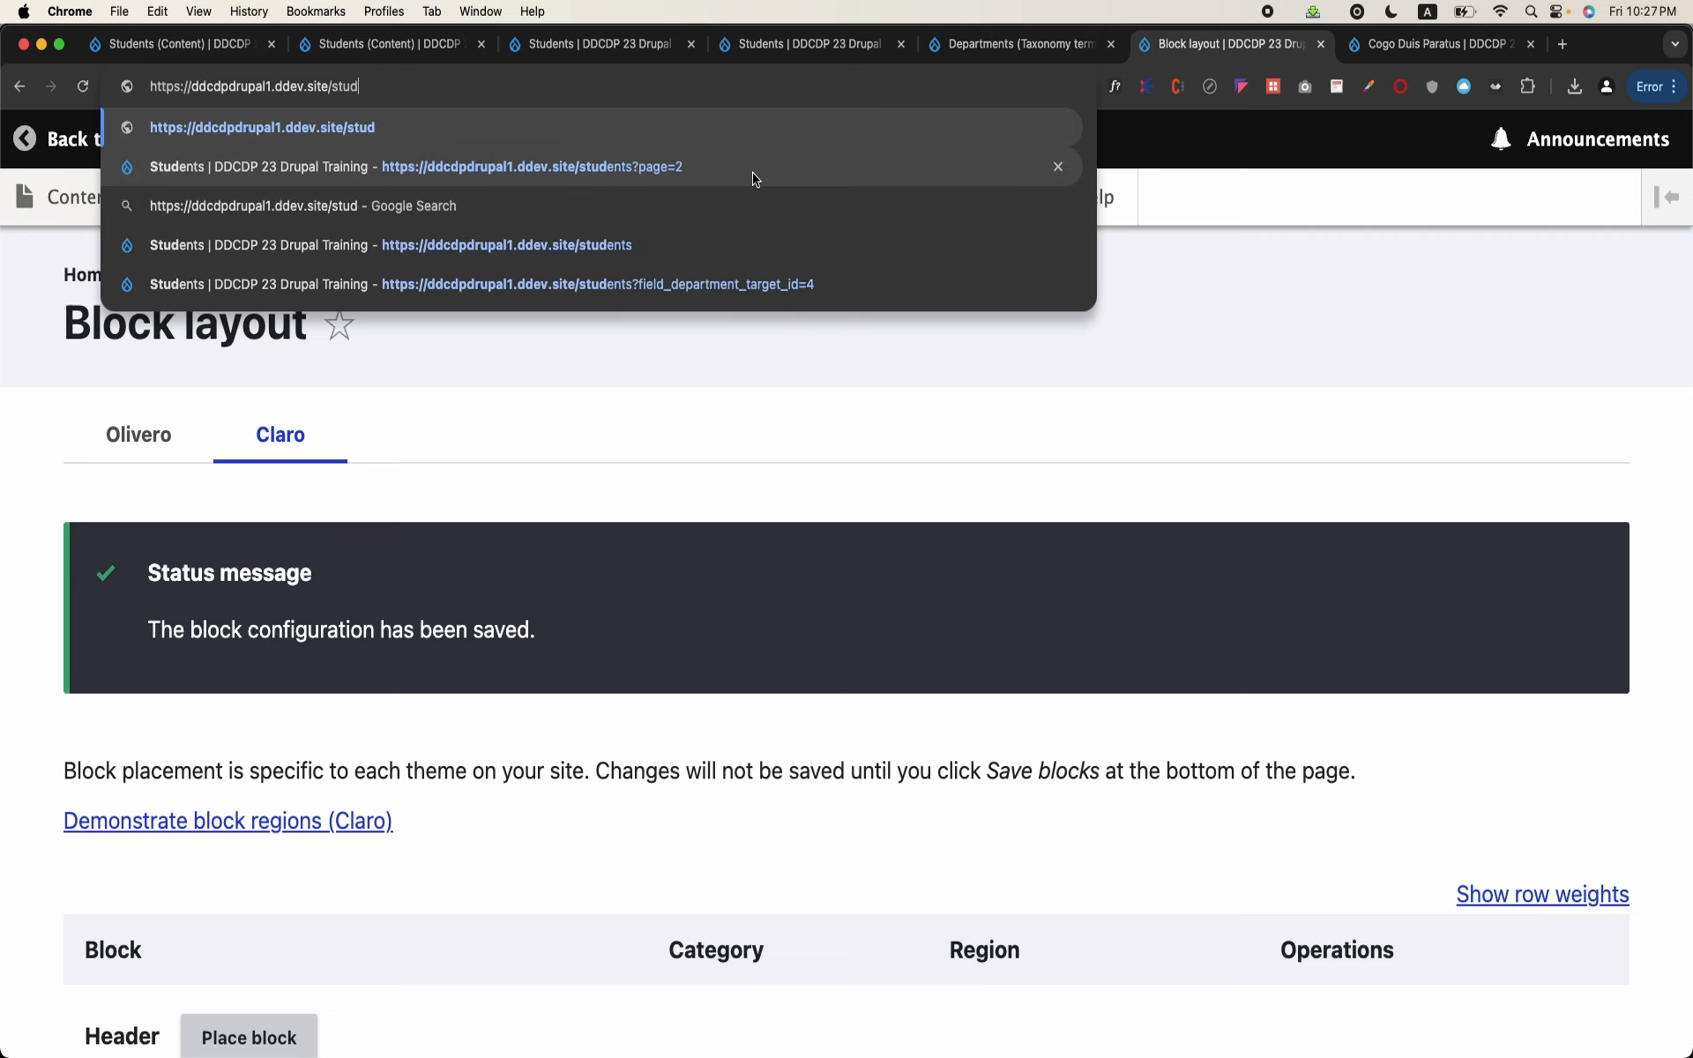
{"action": "key", "text": "BackSpace"}
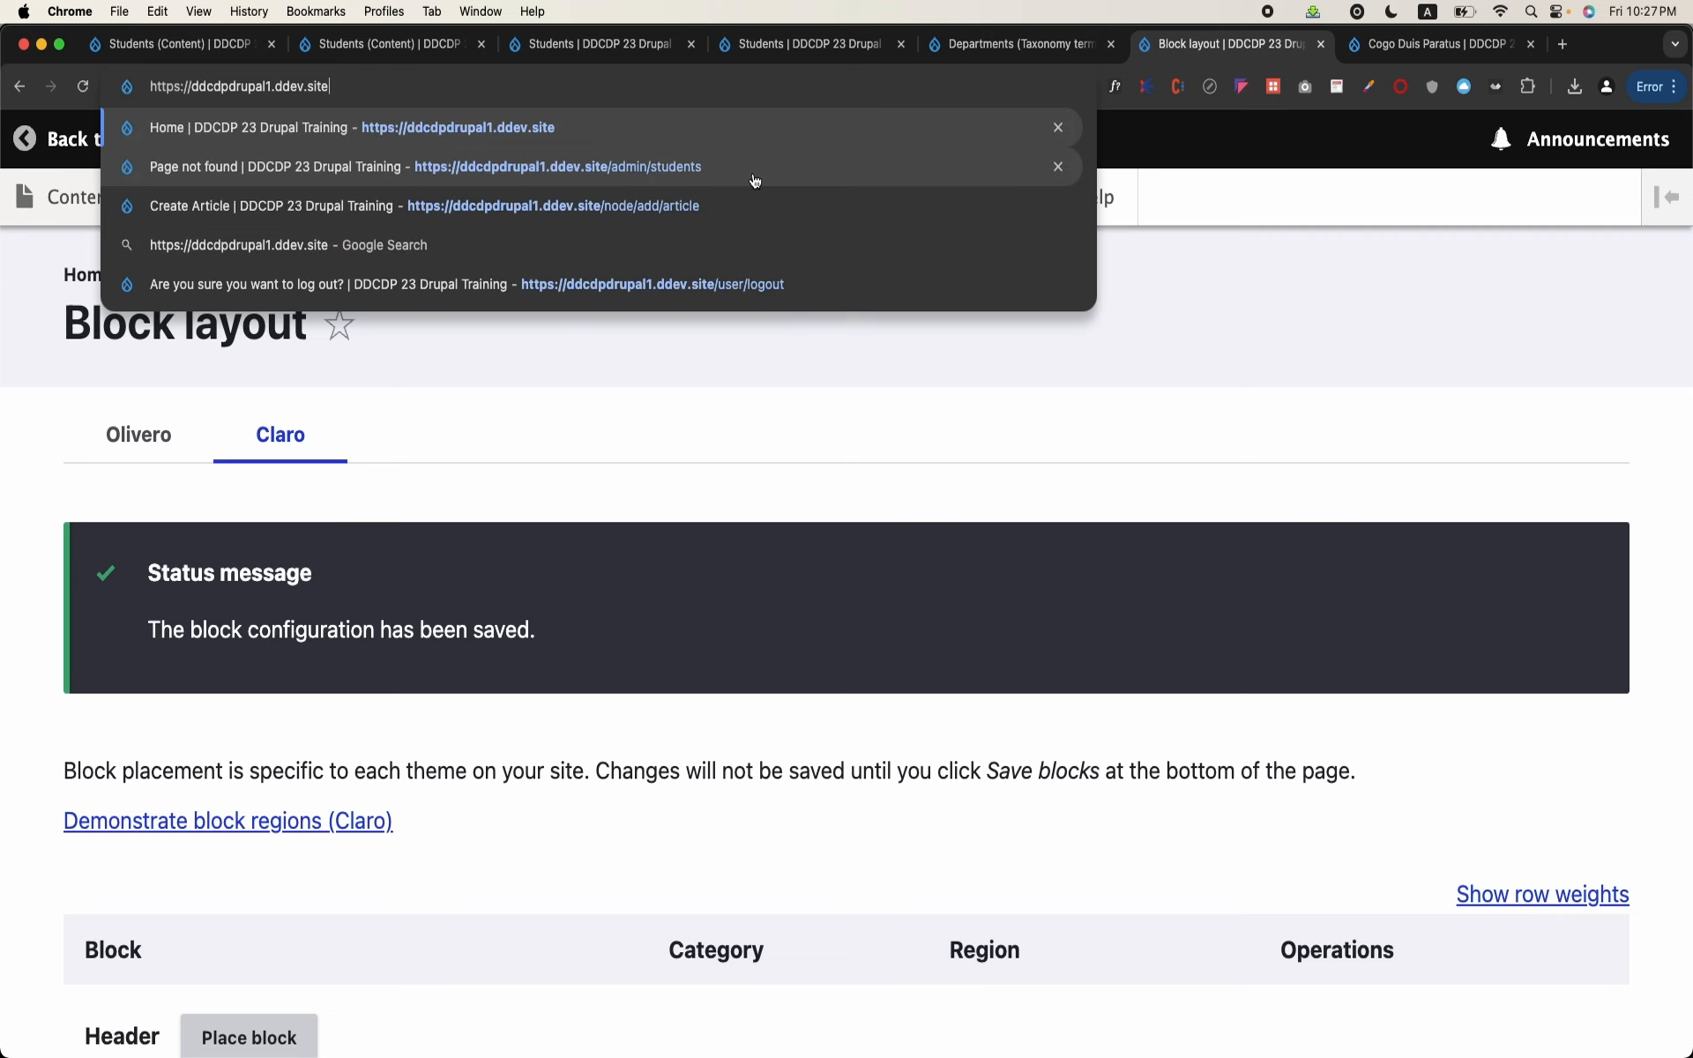
{"action": "type", "text": "admin/"}
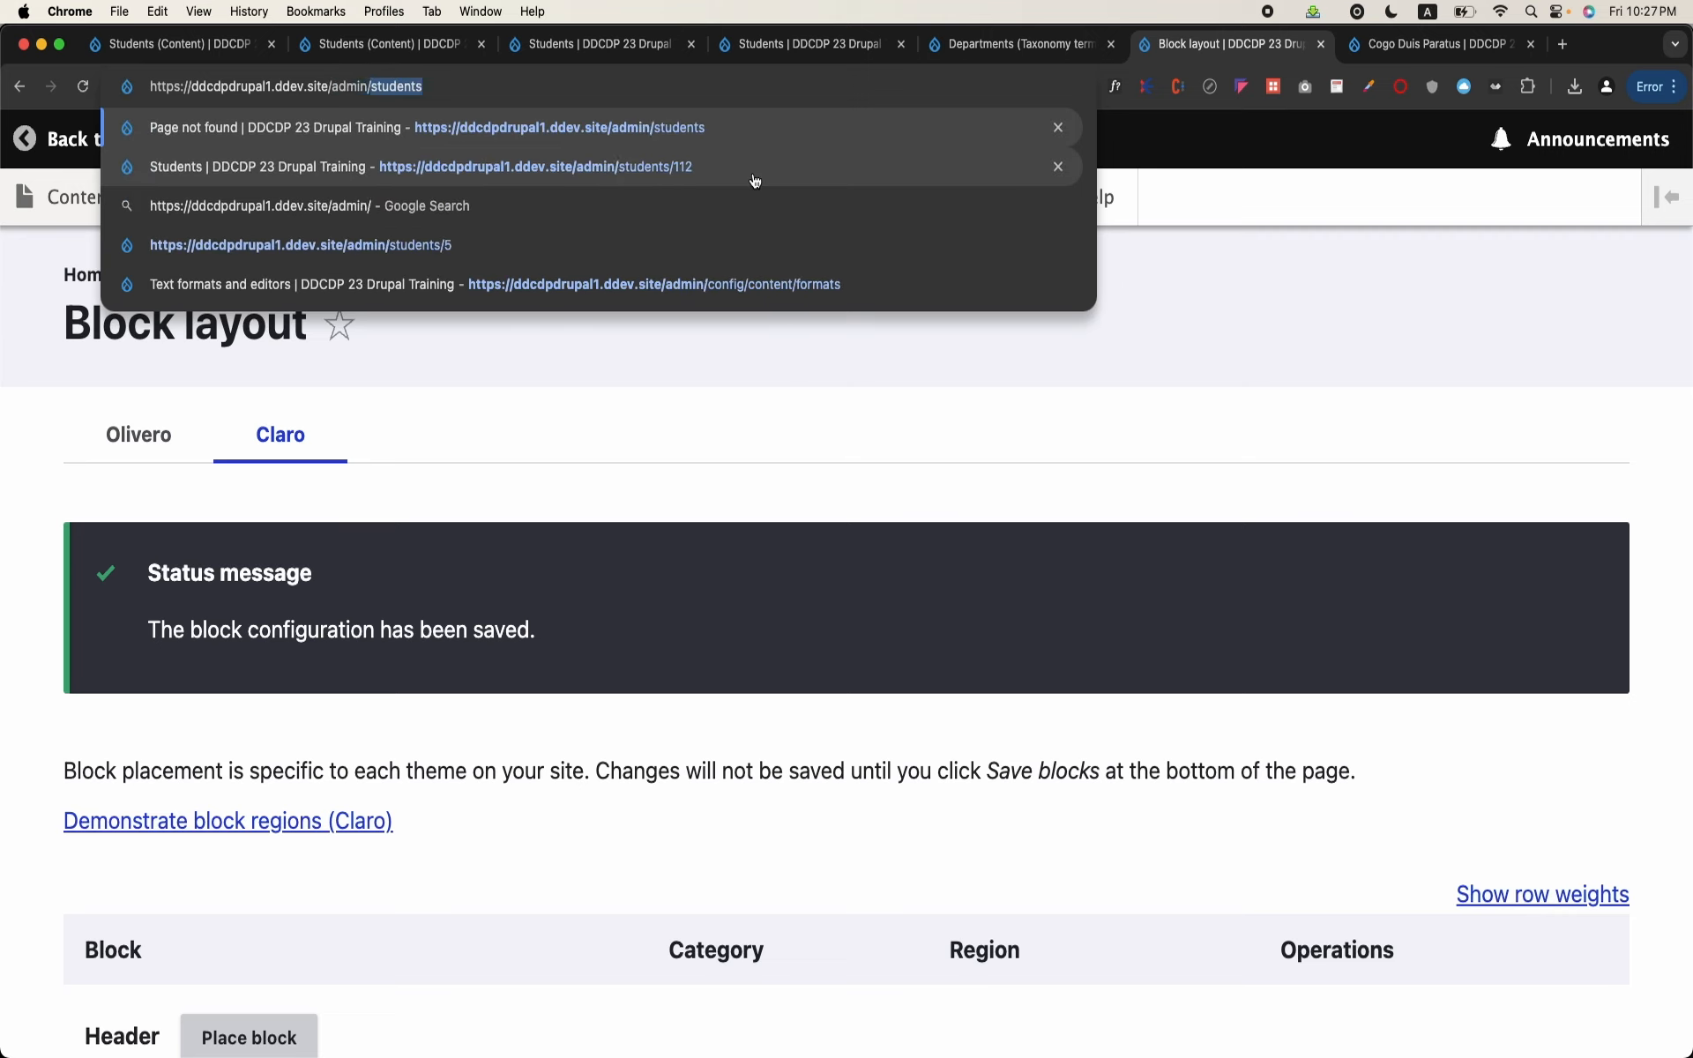
{"action": "type", "text": "students/5"}
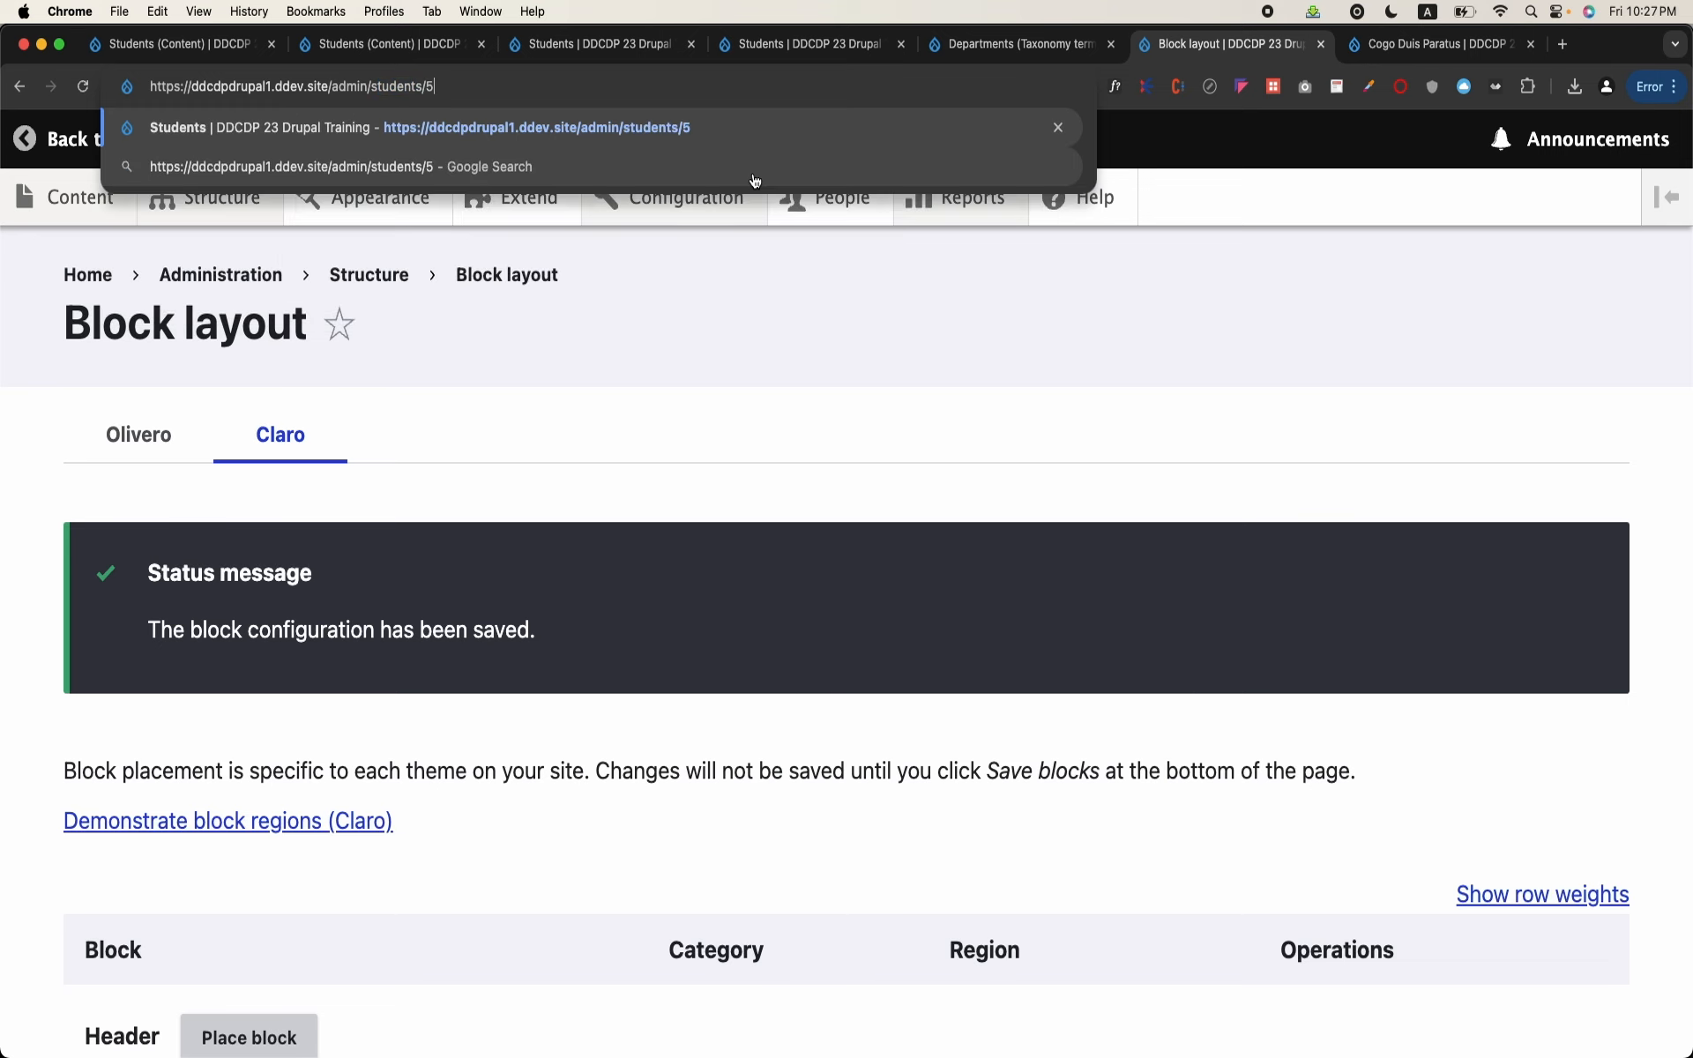
{"action": "key", "text": "Return"}
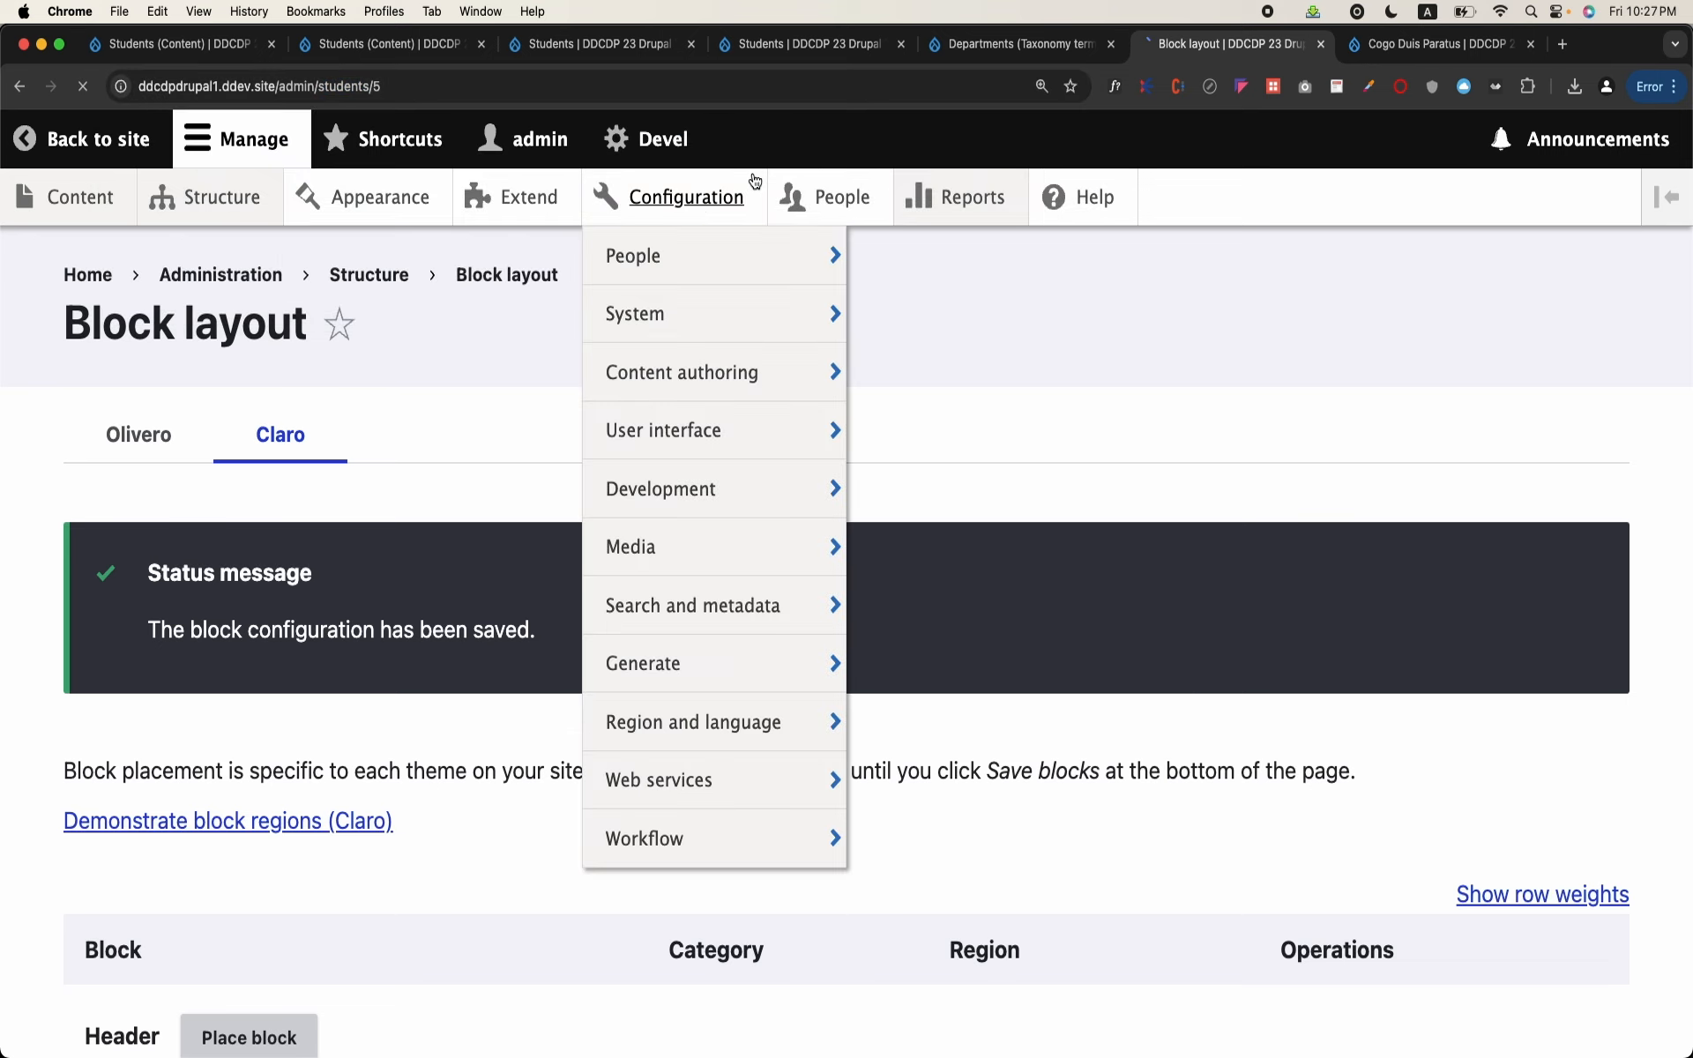
{"action": "scroll", "coordinate": [776, 402], "scroll_direction": "down", "scroll_amount": 3}
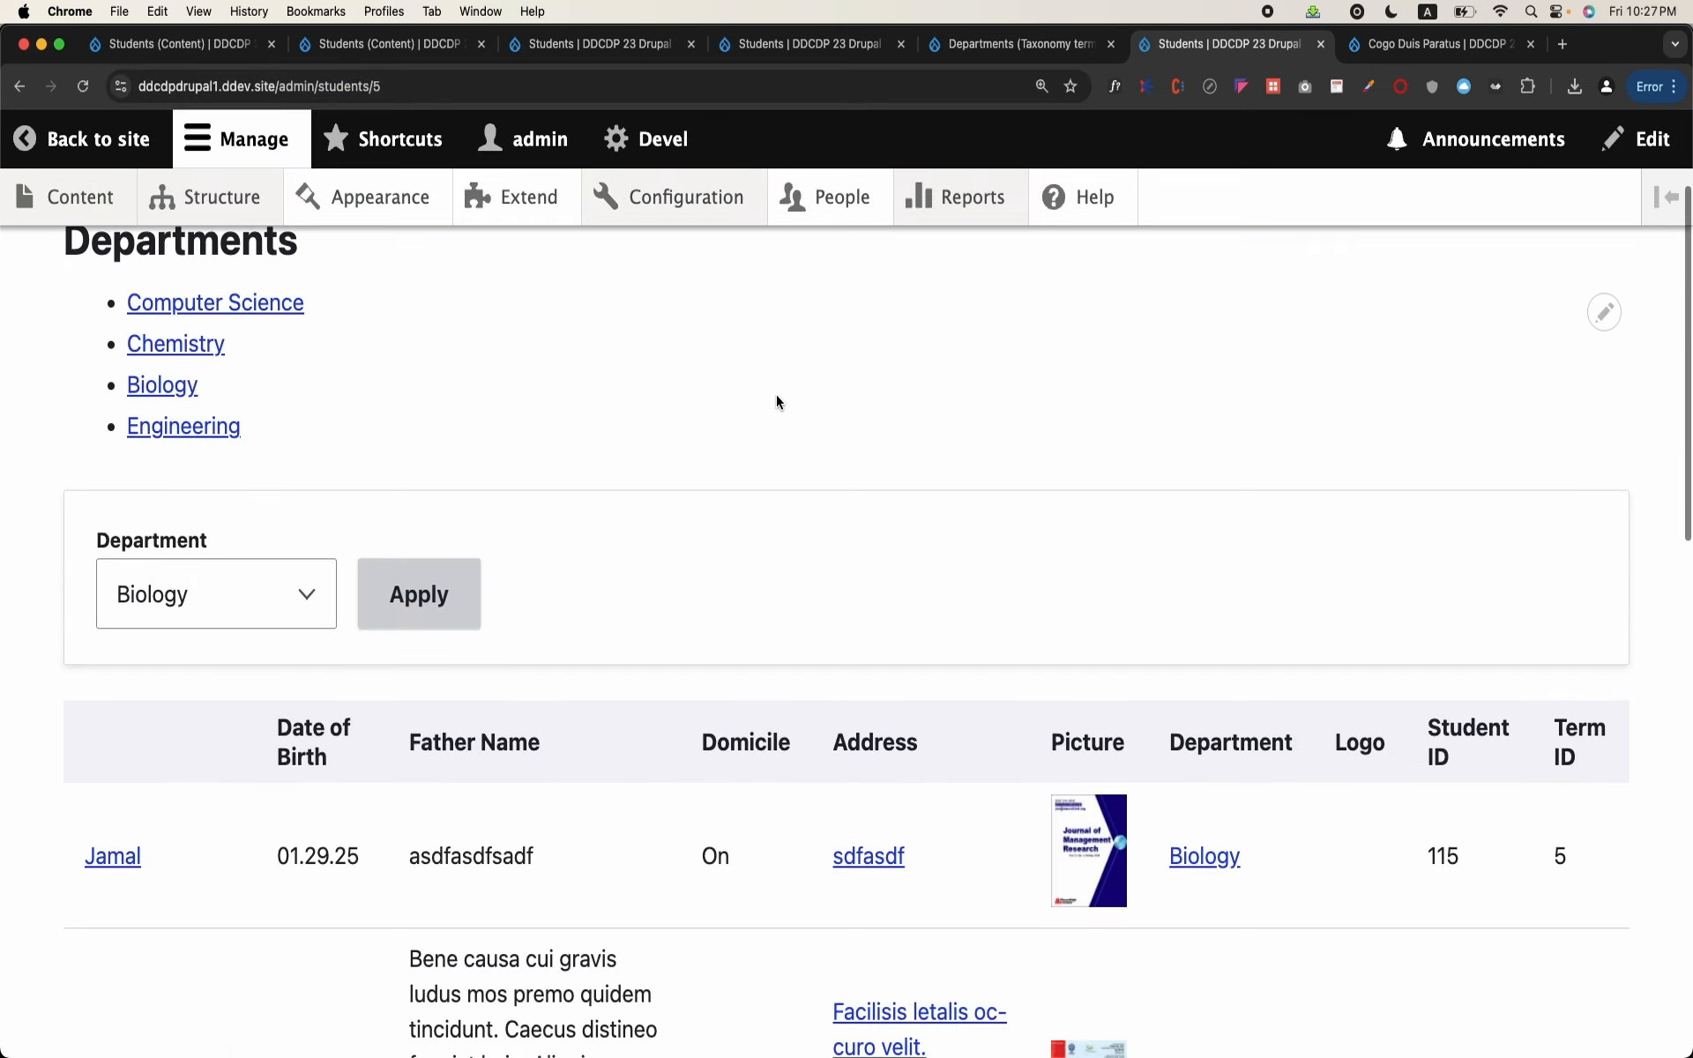
{"action": "scroll", "coordinate": [1543, 675], "scroll_direction": "down", "scroll_amount": 20}
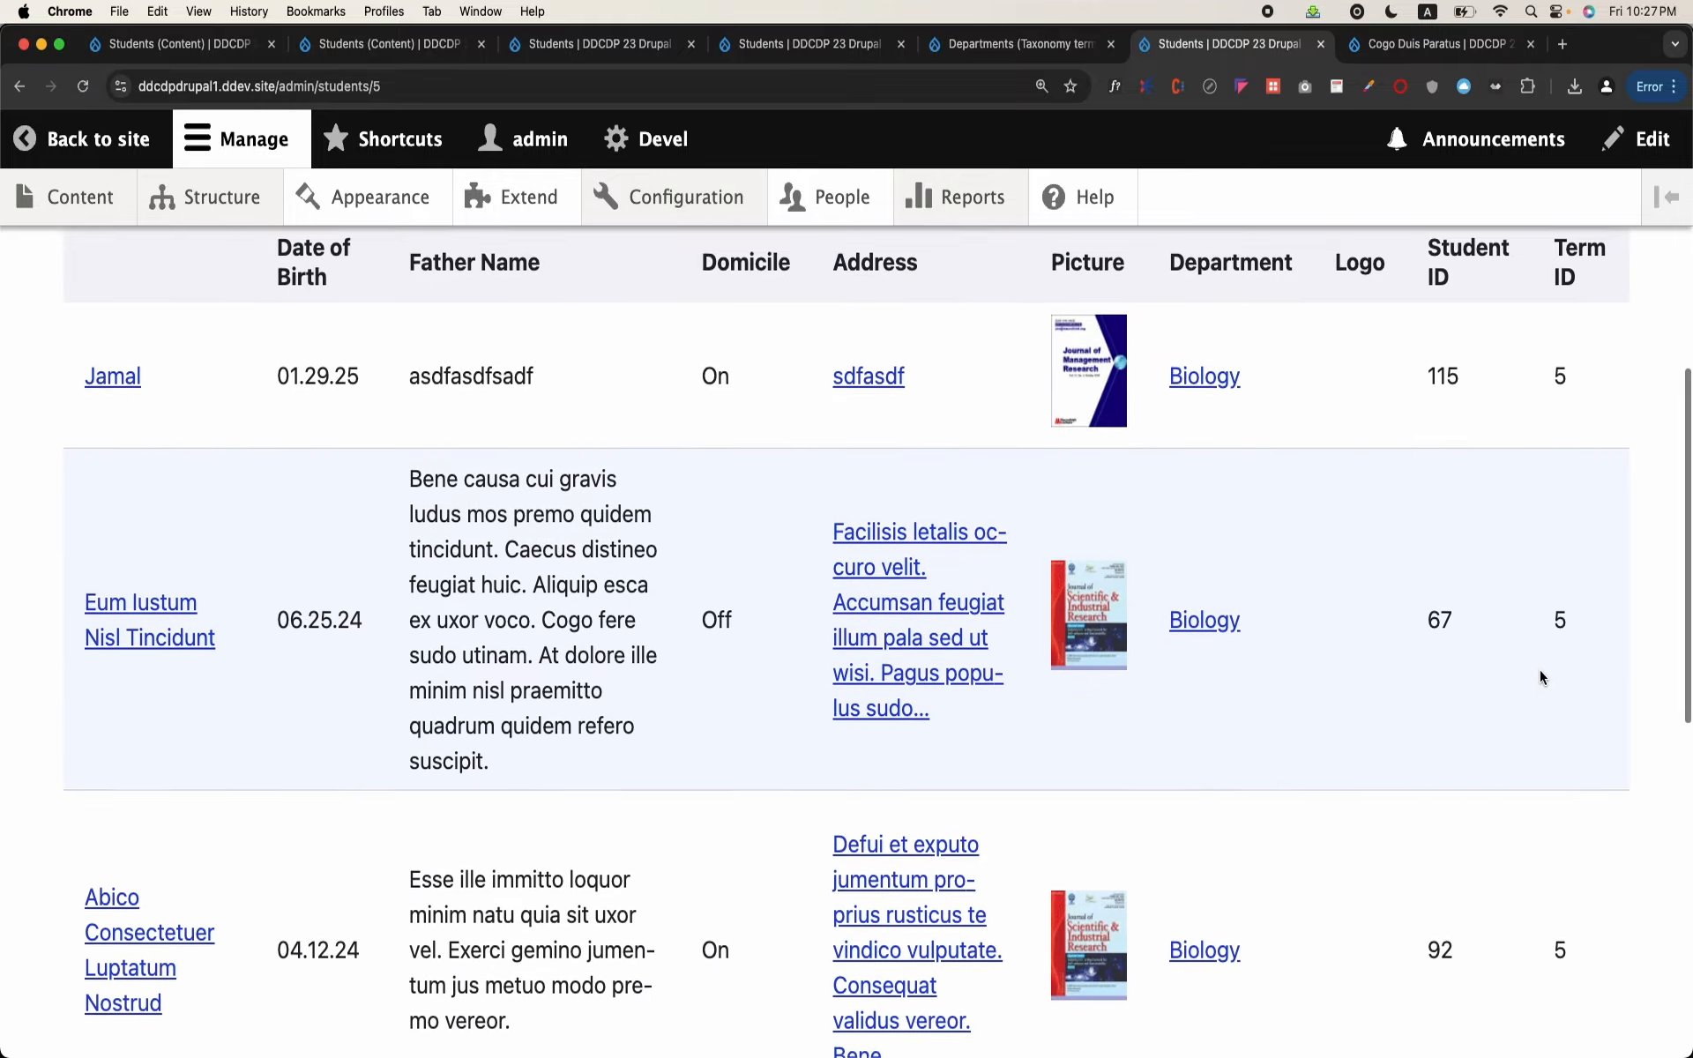
{"action": "scroll", "coordinate": [1540, 669], "scroll_direction": "up", "scroll_amount": 20}
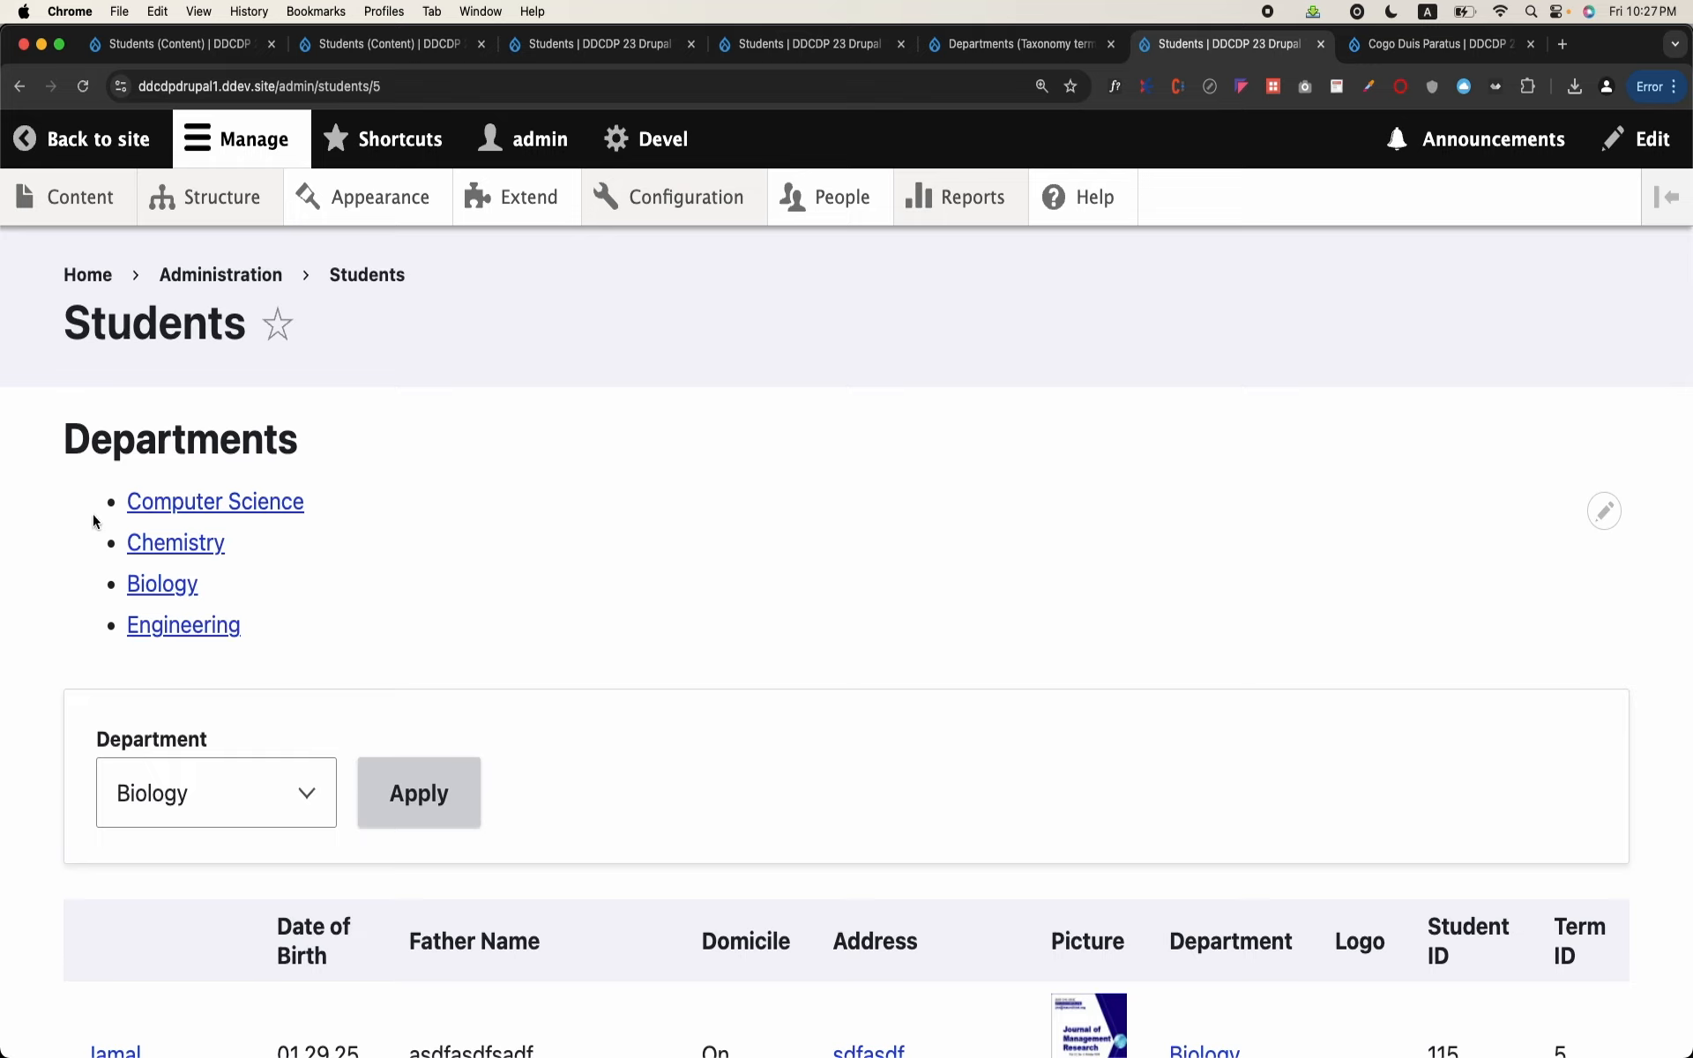
Step: Examine the options of the Department filter and the contextual edit control of the students view
{"action": "left_click", "coordinate": [274, 796]}
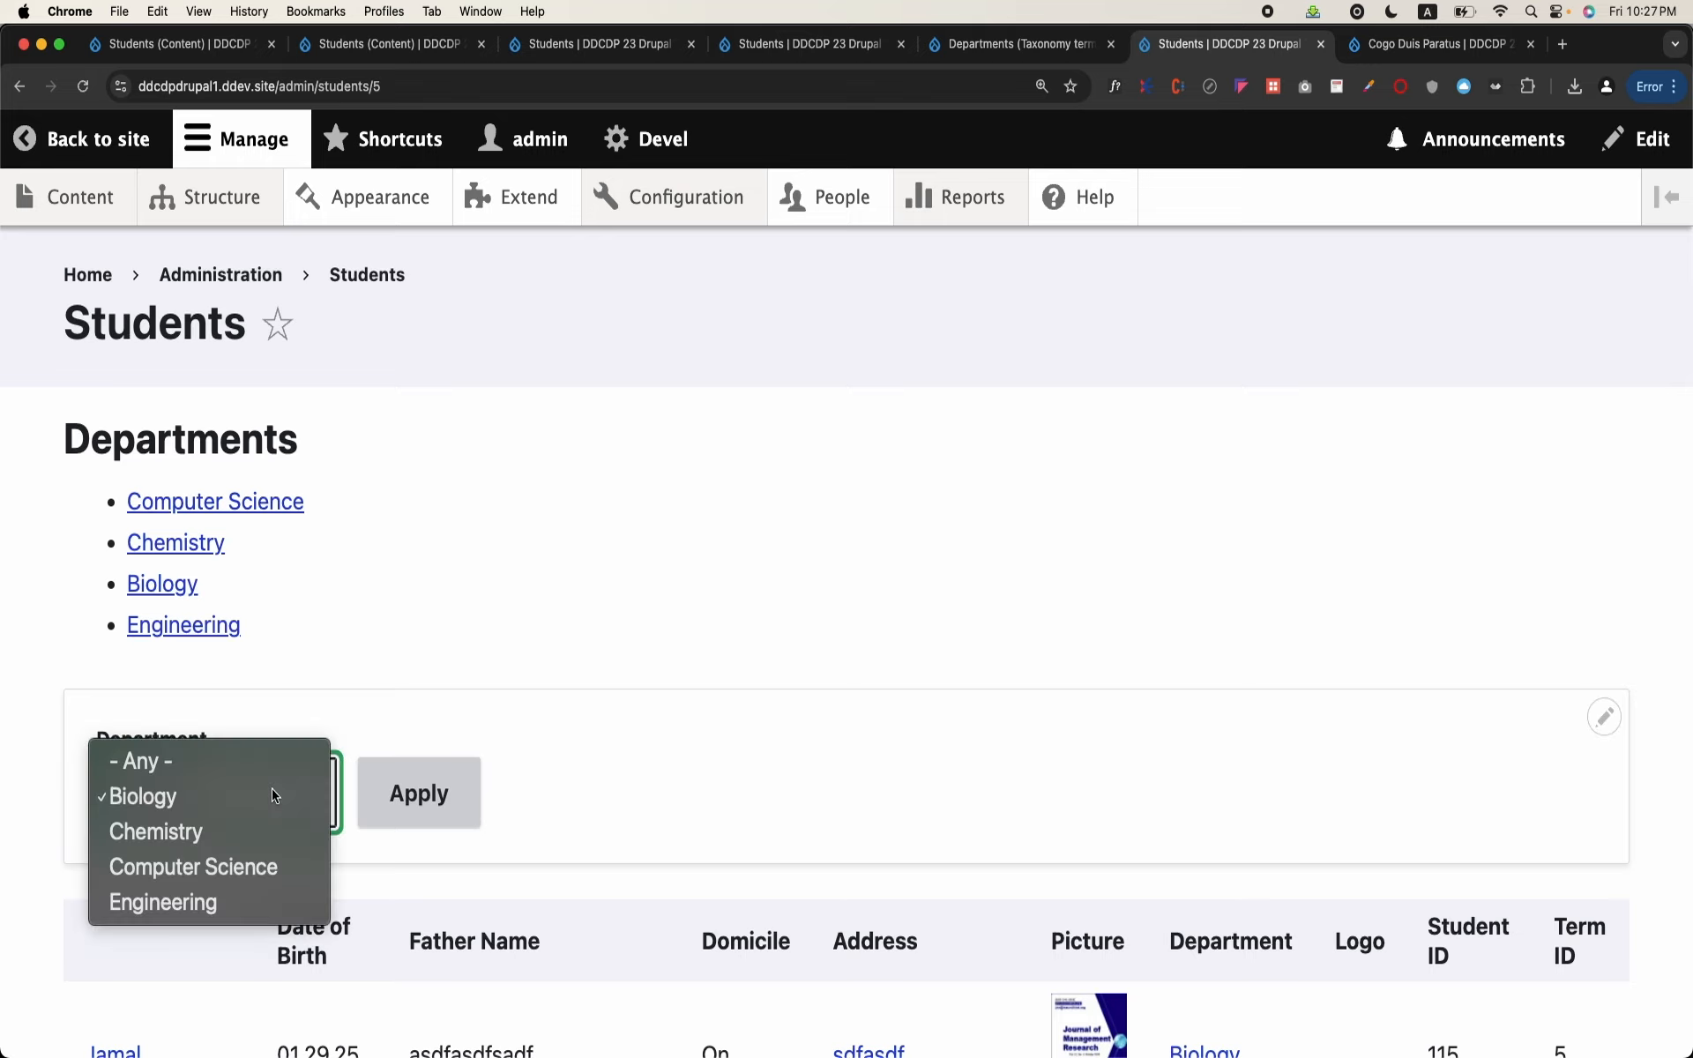
{"action": "left_click", "coordinate": [984, 807]}
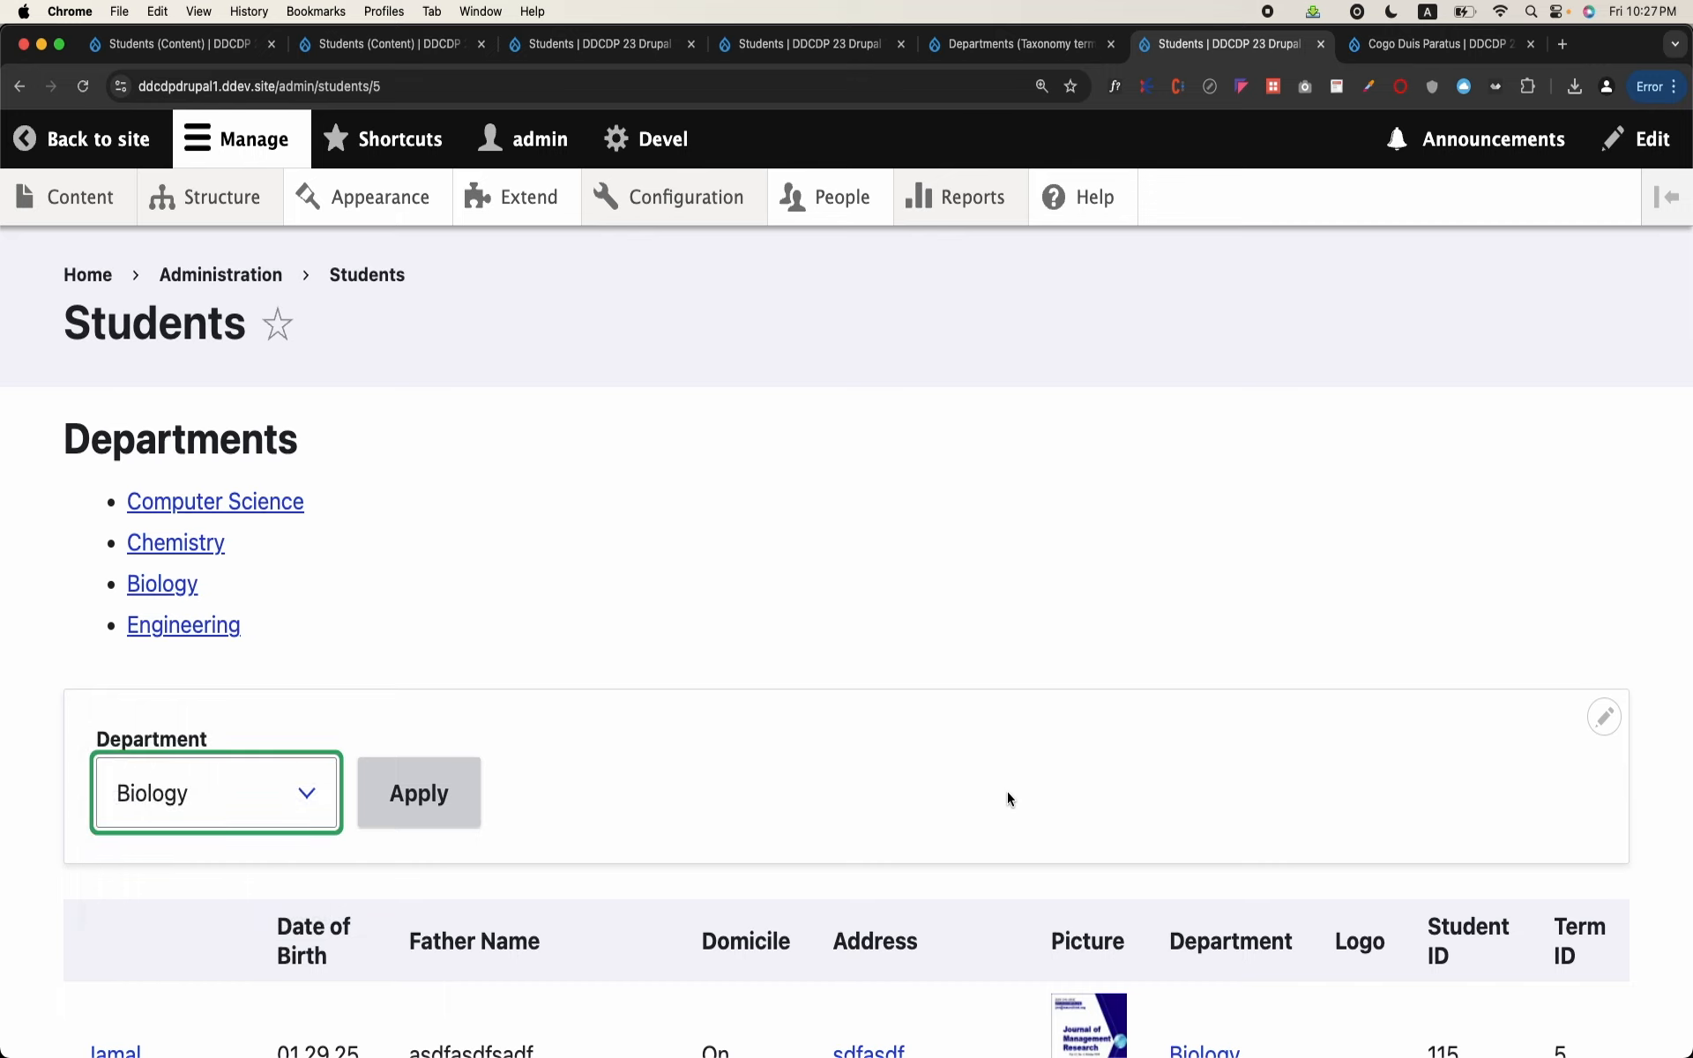
{"action": "left_click", "coordinate": [1603, 719]}
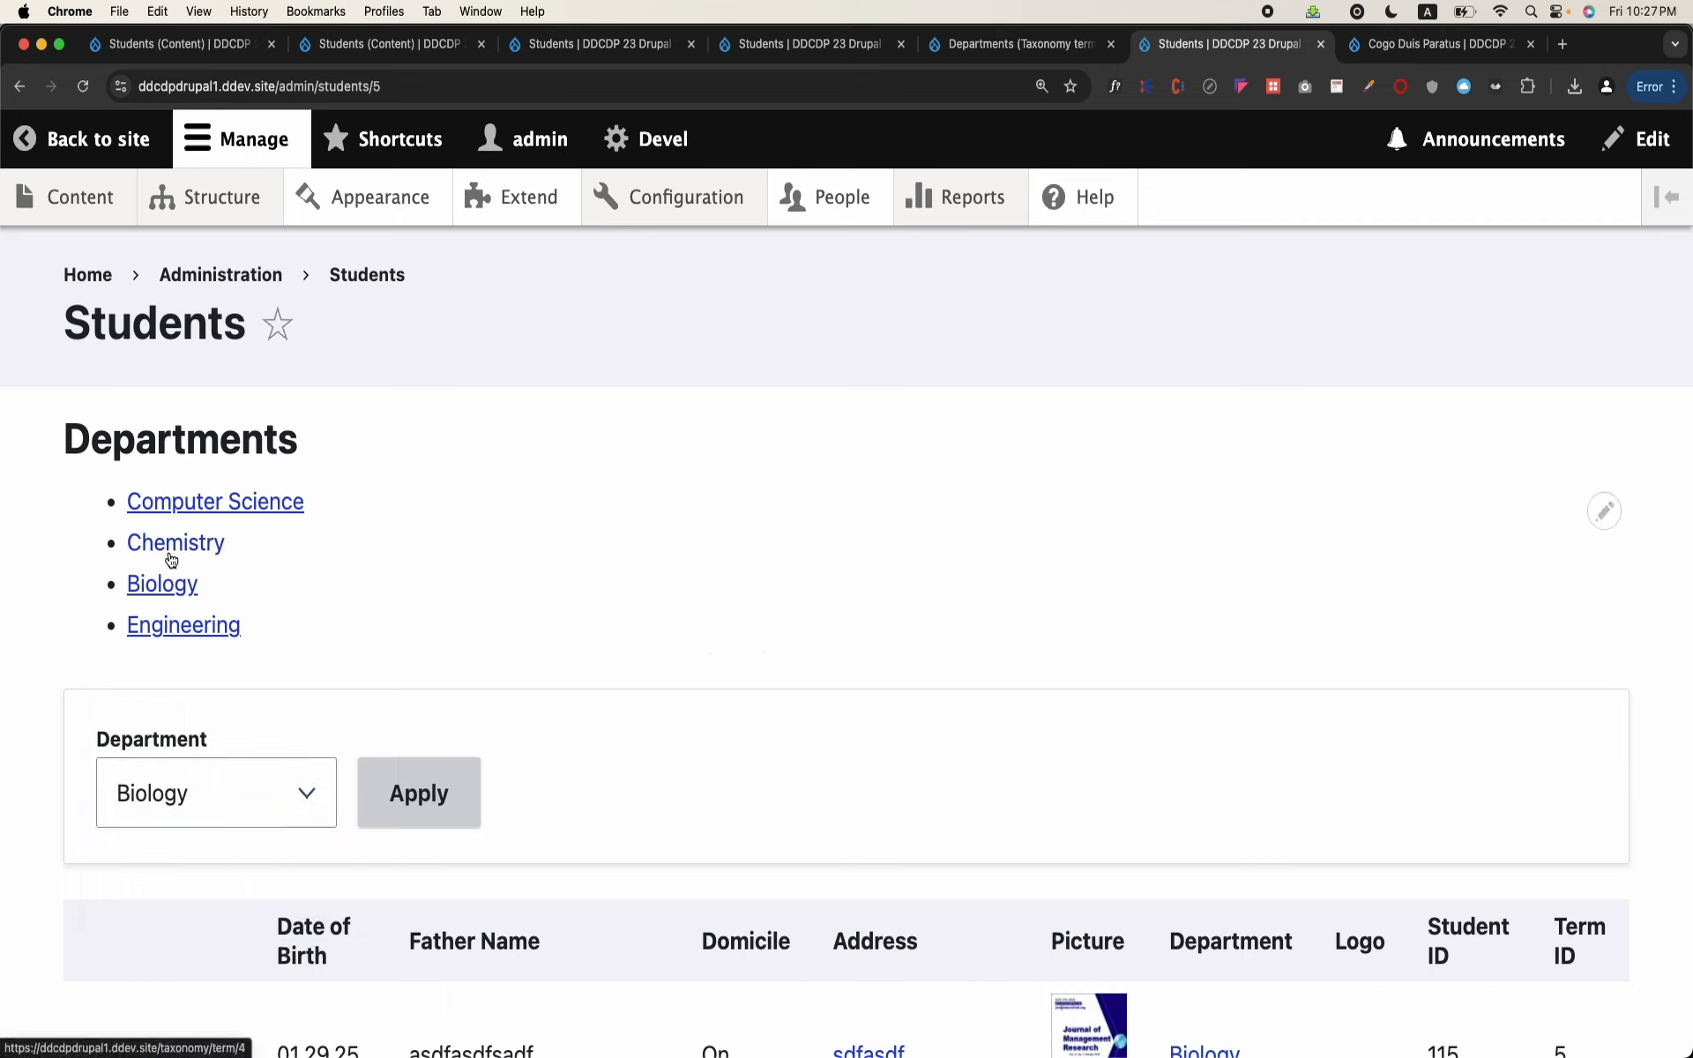
Step: Follow the Computer Science link in the Departments block, inspect the path it leads to, and return to the Students page
{"action": "left_click", "coordinate": [209, 512]}
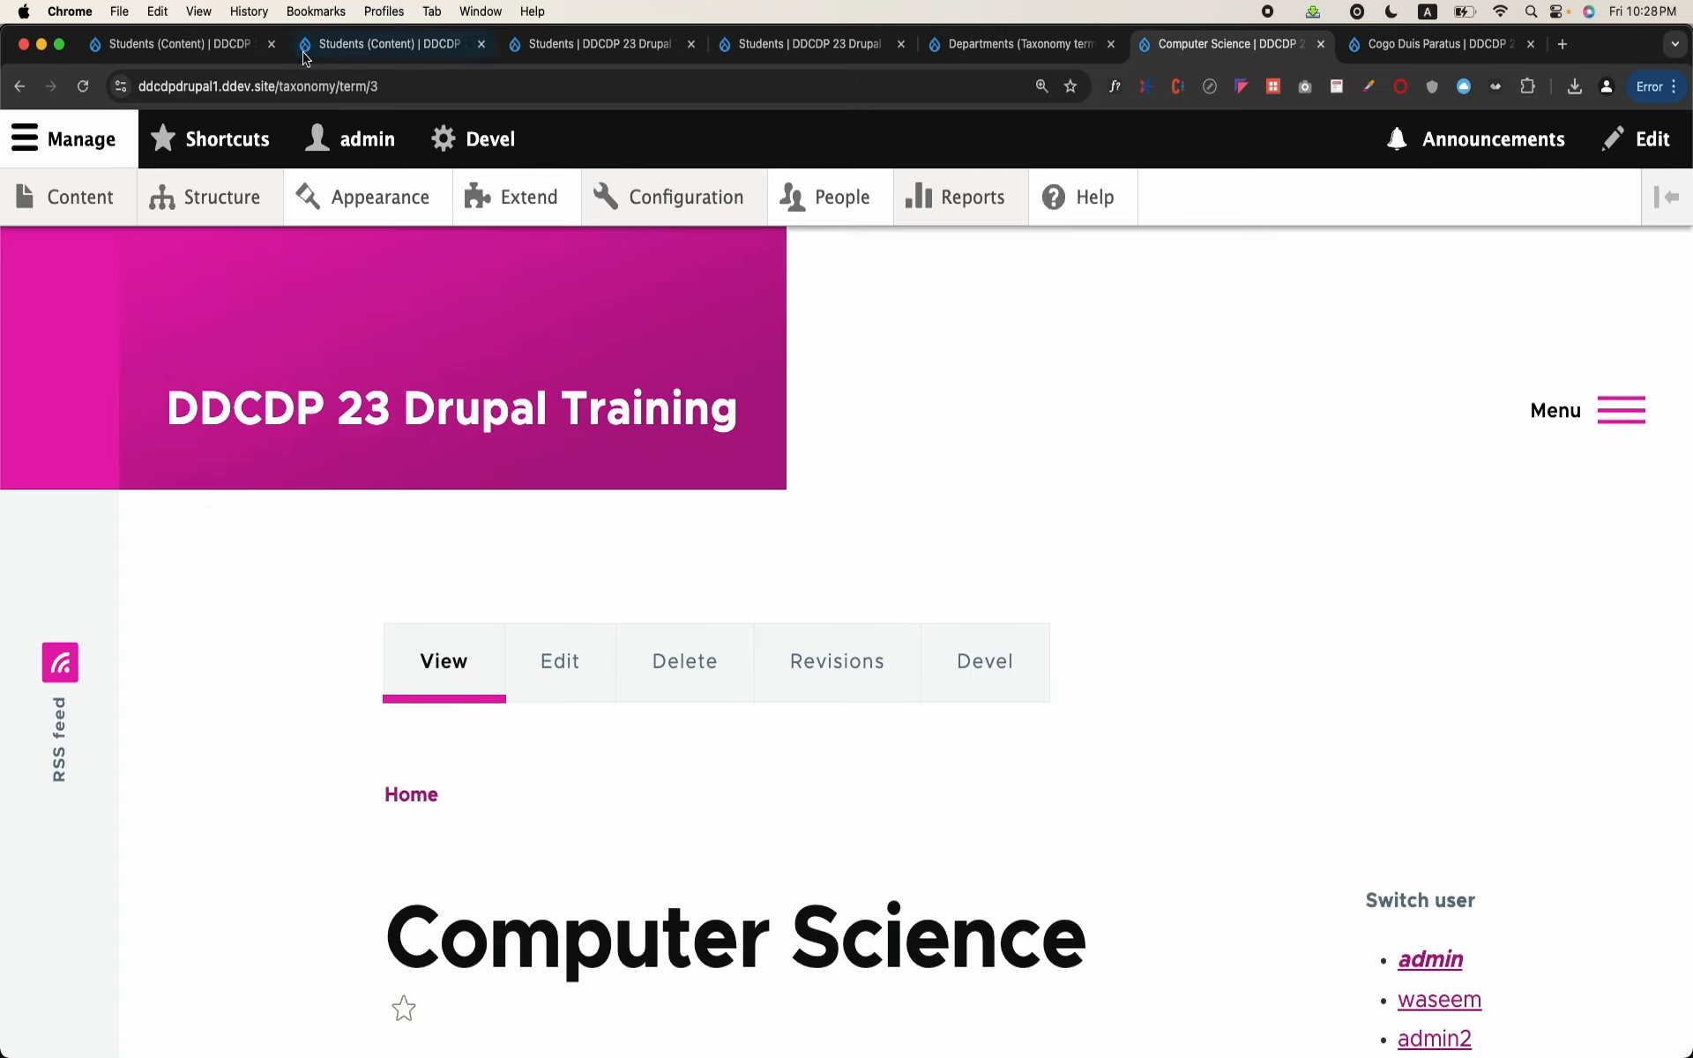
{"action": "left_click_drag", "start_coordinate": [279, 85], "coordinate": [385, 92]}
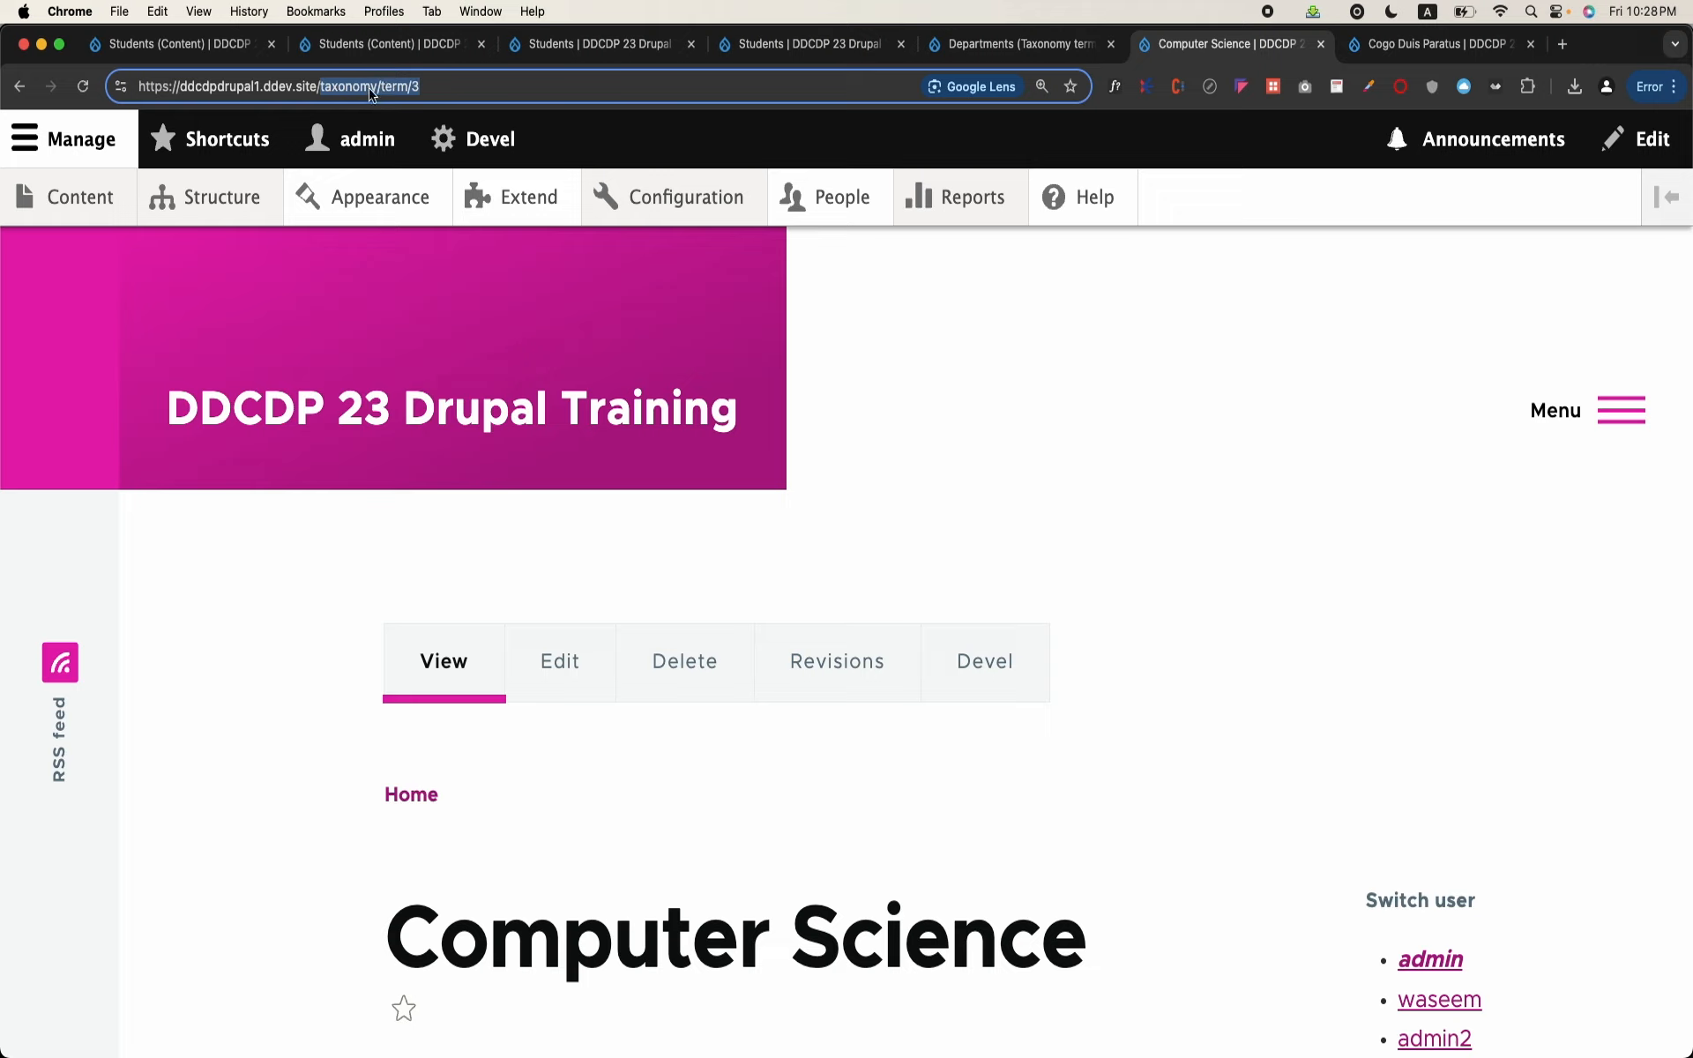
{"action": "left_click", "coordinate": [371, 92]}
{"action": "left_click", "coordinate": [20, 85]}
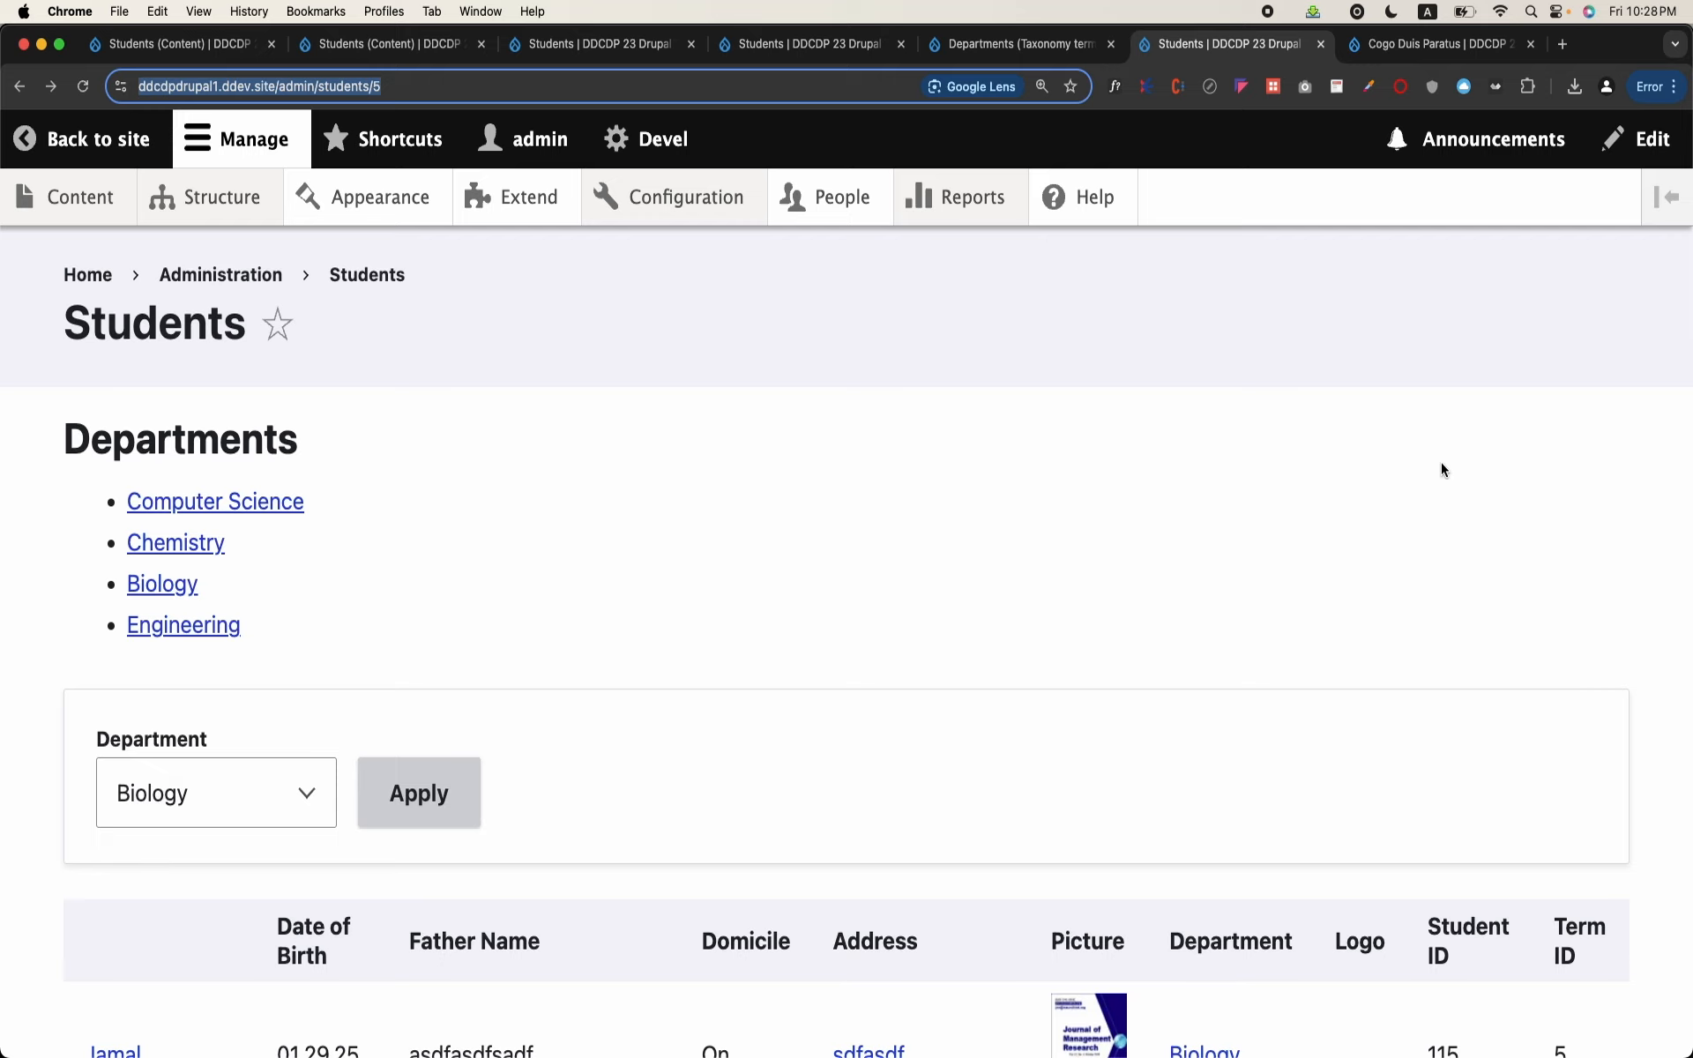
Step: Open the Departments block's view for editing from the Students page and go to its Fields section
{"action": "left_click", "coordinate": [1604, 511]}
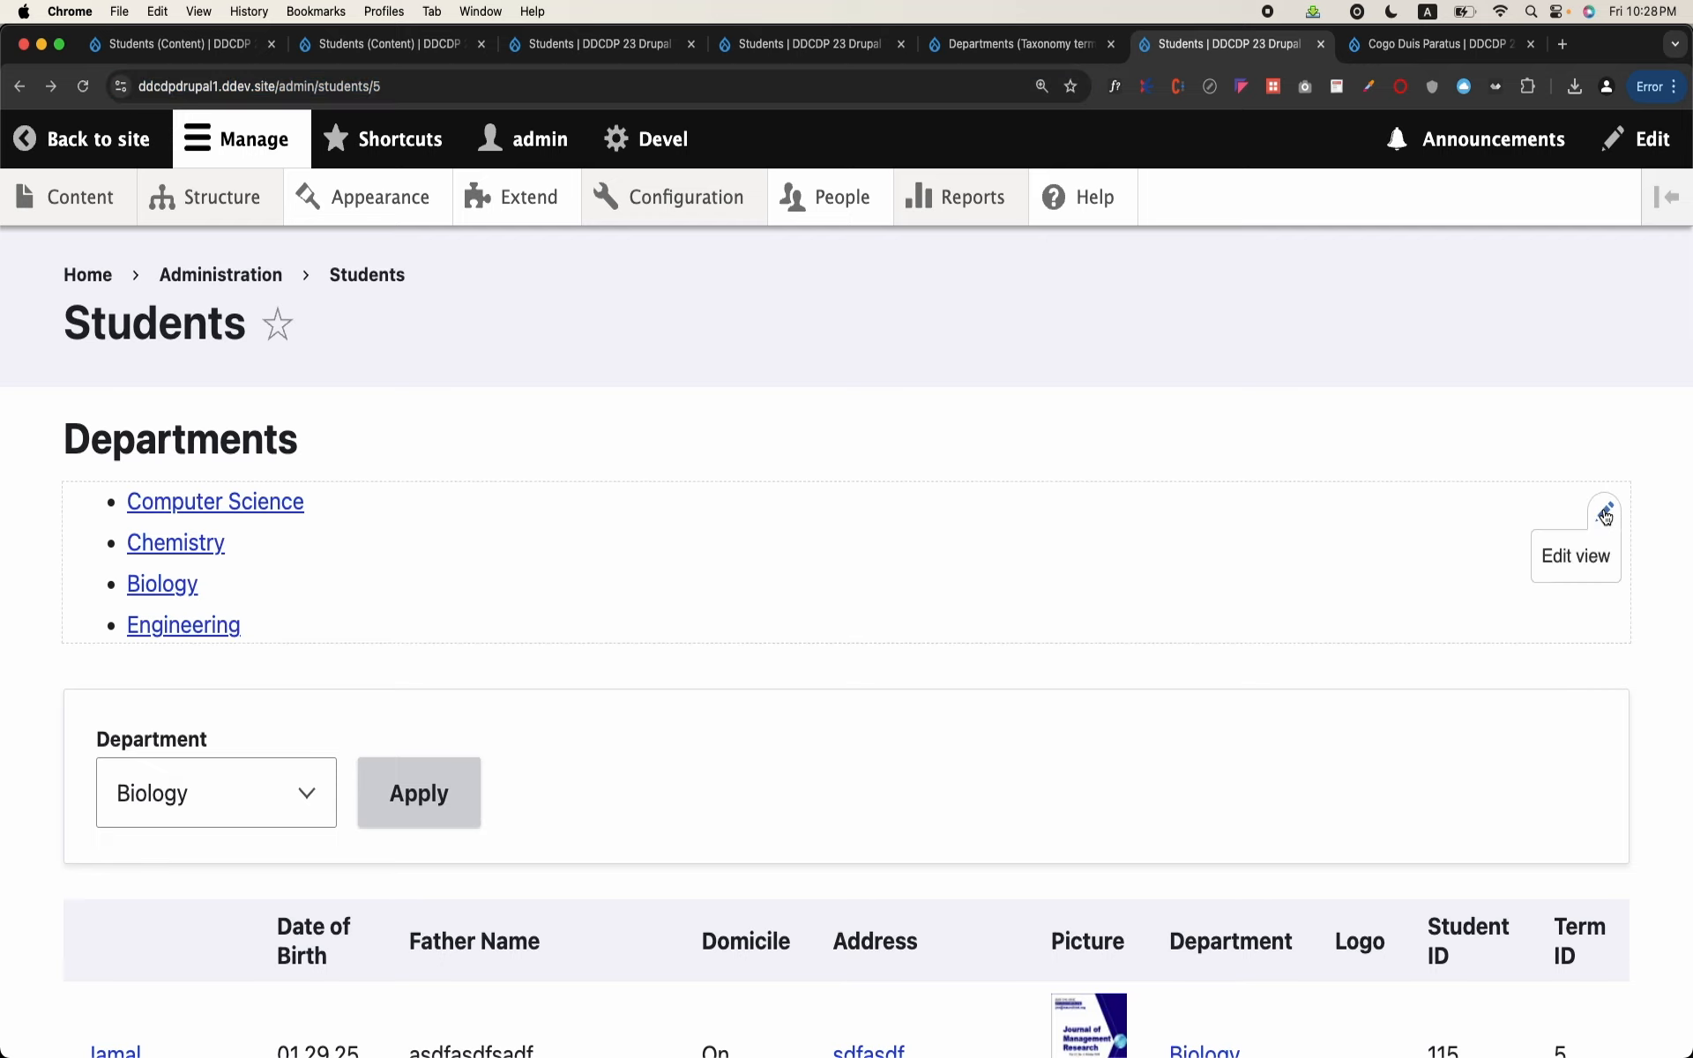
{"action": "left_click", "coordinate": [1591, 558]}
{"action": "scroll", "coordinate": [644, 714], "scroll_direction": "down", "scroll_amount": 3}
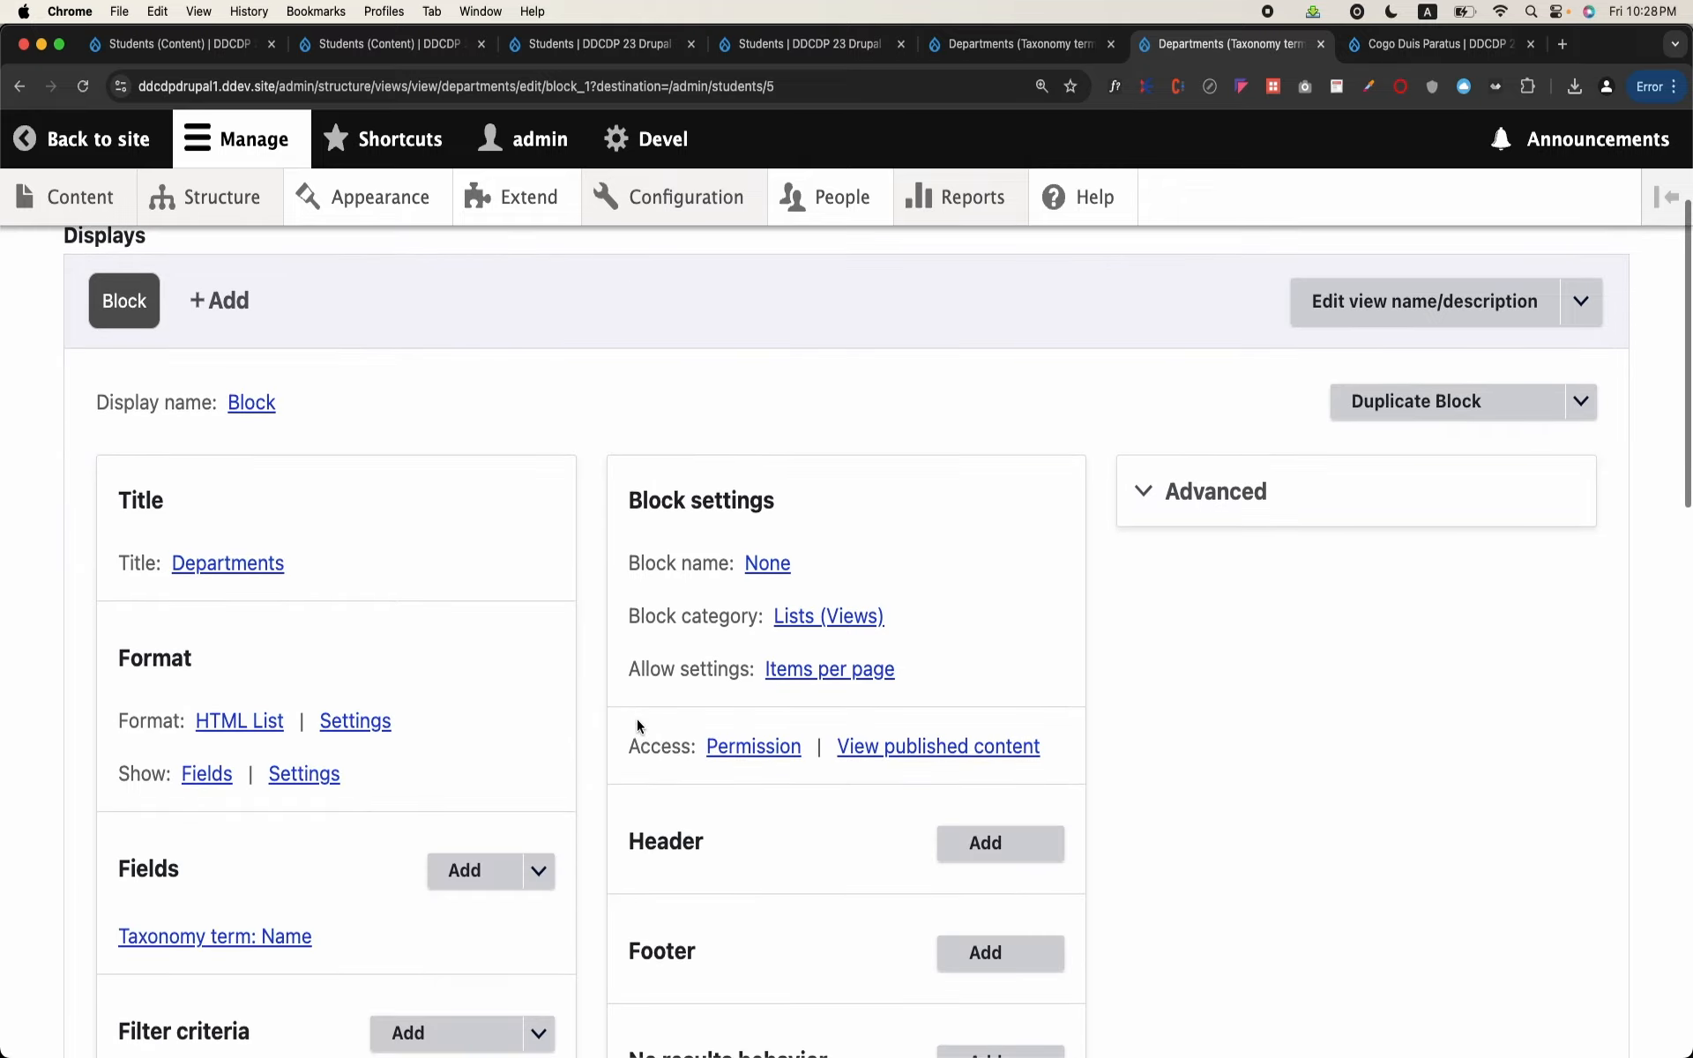
{"action": "scroll", "coordinate": [296, 851], "scroll_direction": "down", "scroll_amount": 2}
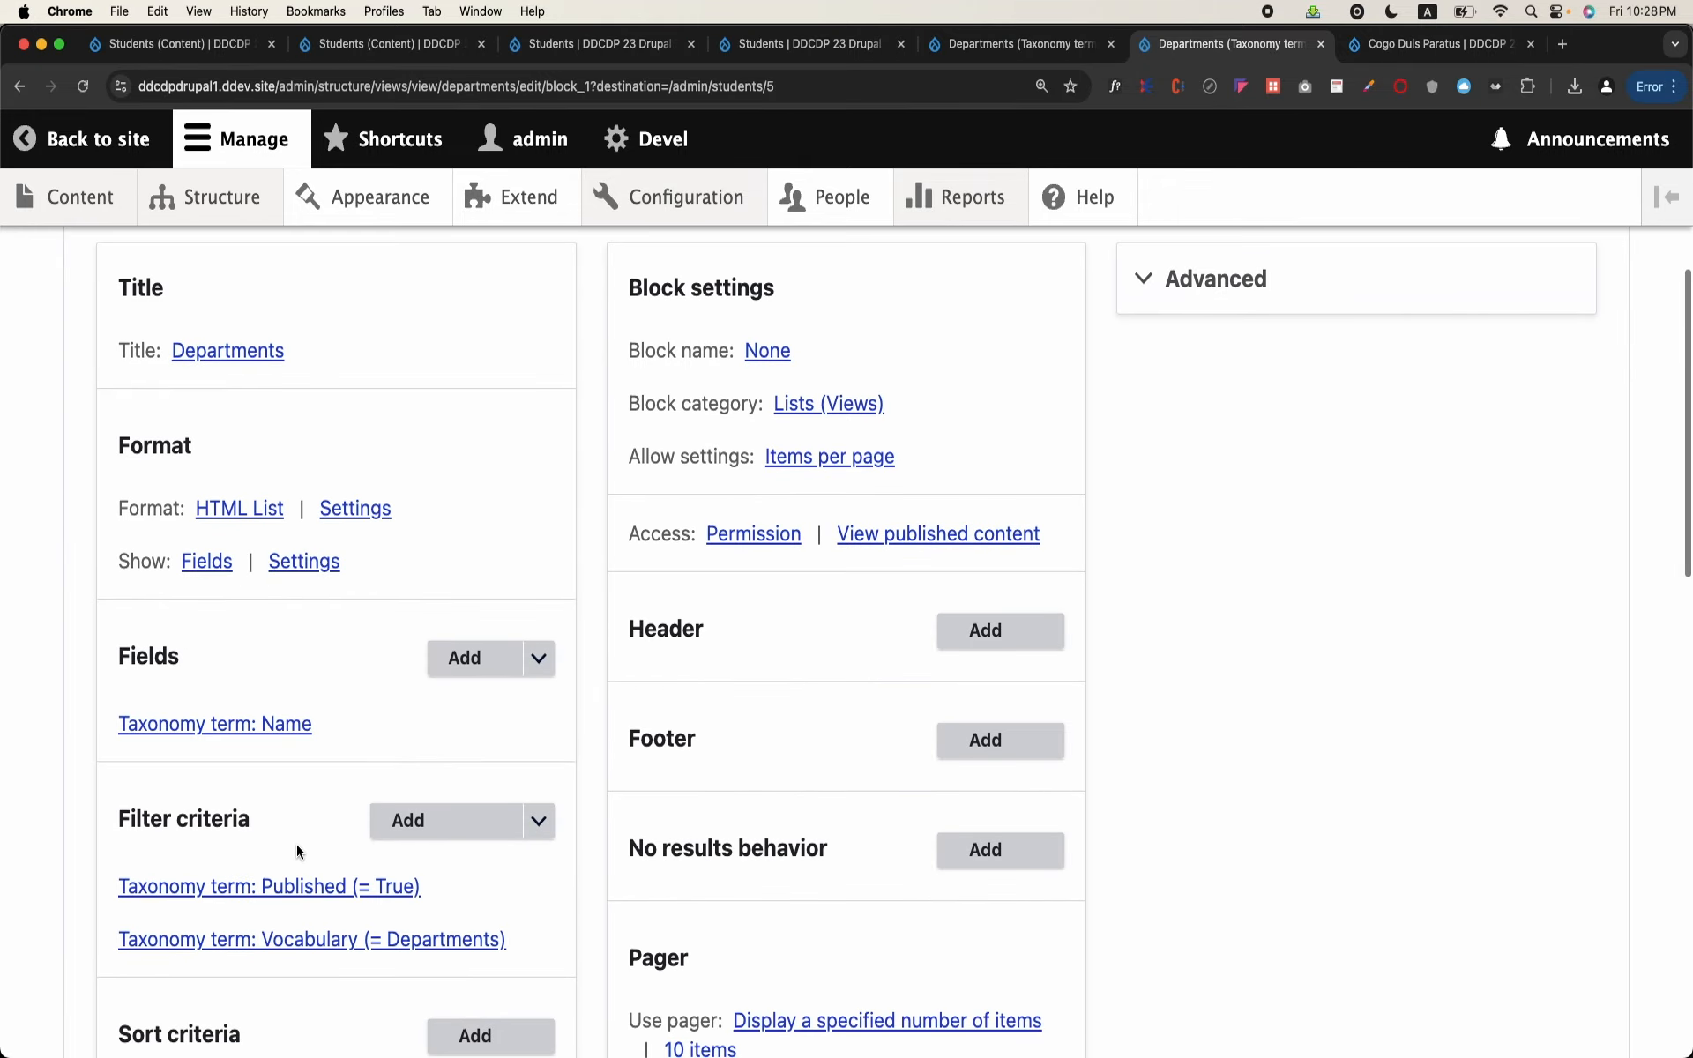
Step: In the Taxonomy term: Name field settings, expand Rewrite results and disable linking to the taxonomy term
{"action": "left_click", "coordinate": [289, 740]}
{"action": "scroll", "coordinate": [289, 741], "scroll_direction": "down", "scroll_amount": 3}
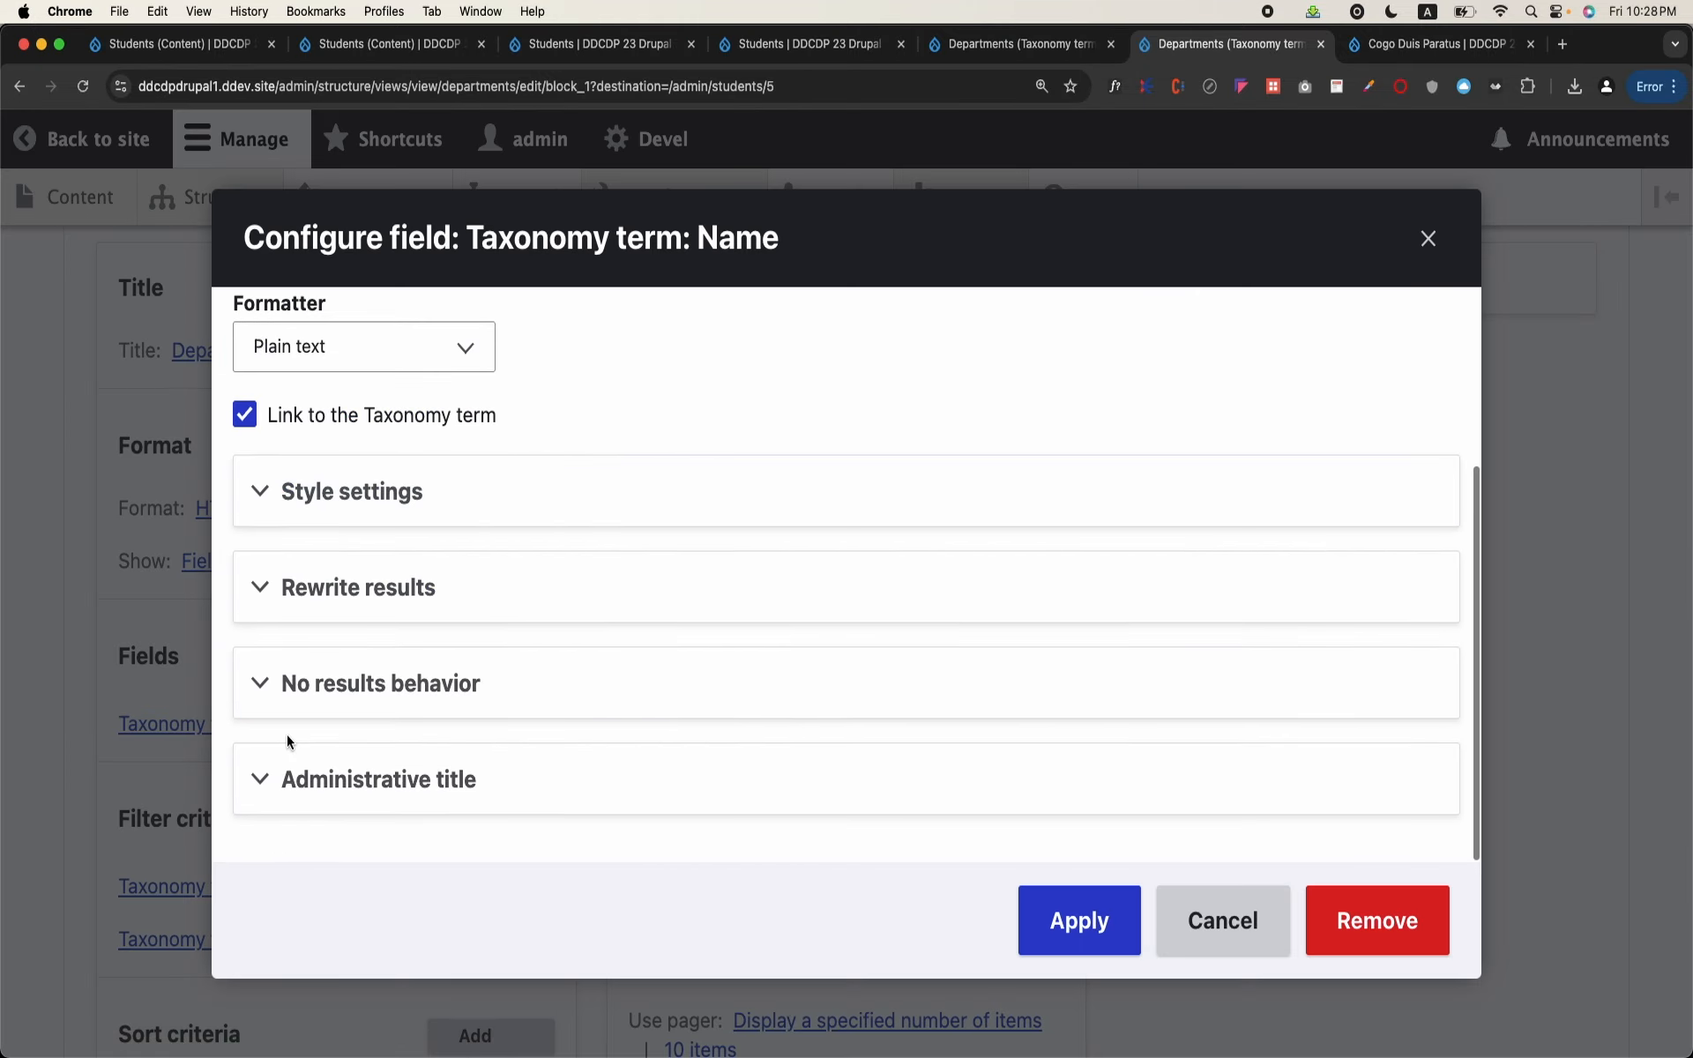
{"action": "left_click", "coordinate": [345, 618]}
{"action": "scroll", "coordinate": [345, 619], "scroll_direction": "down", "scroll_amount": 2}
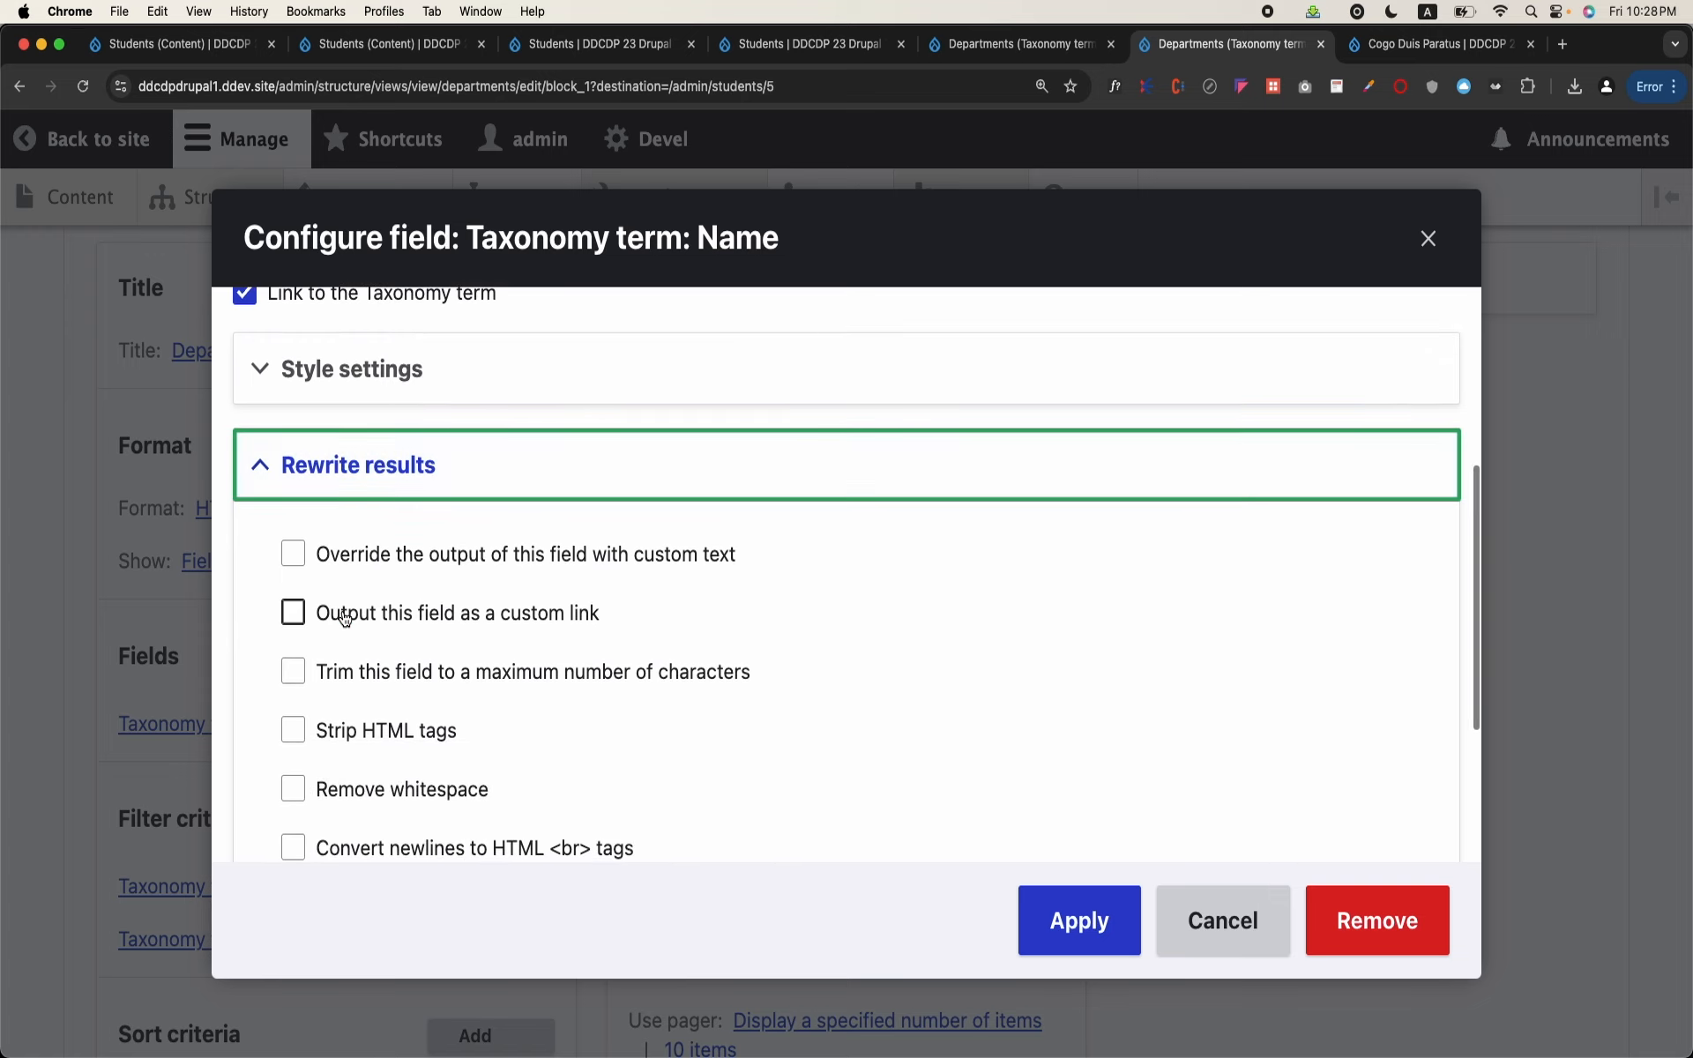
{"action": "scroll", "coordinate": [344, 619], "scroll_direction": "down", "scroll_amount": 1}
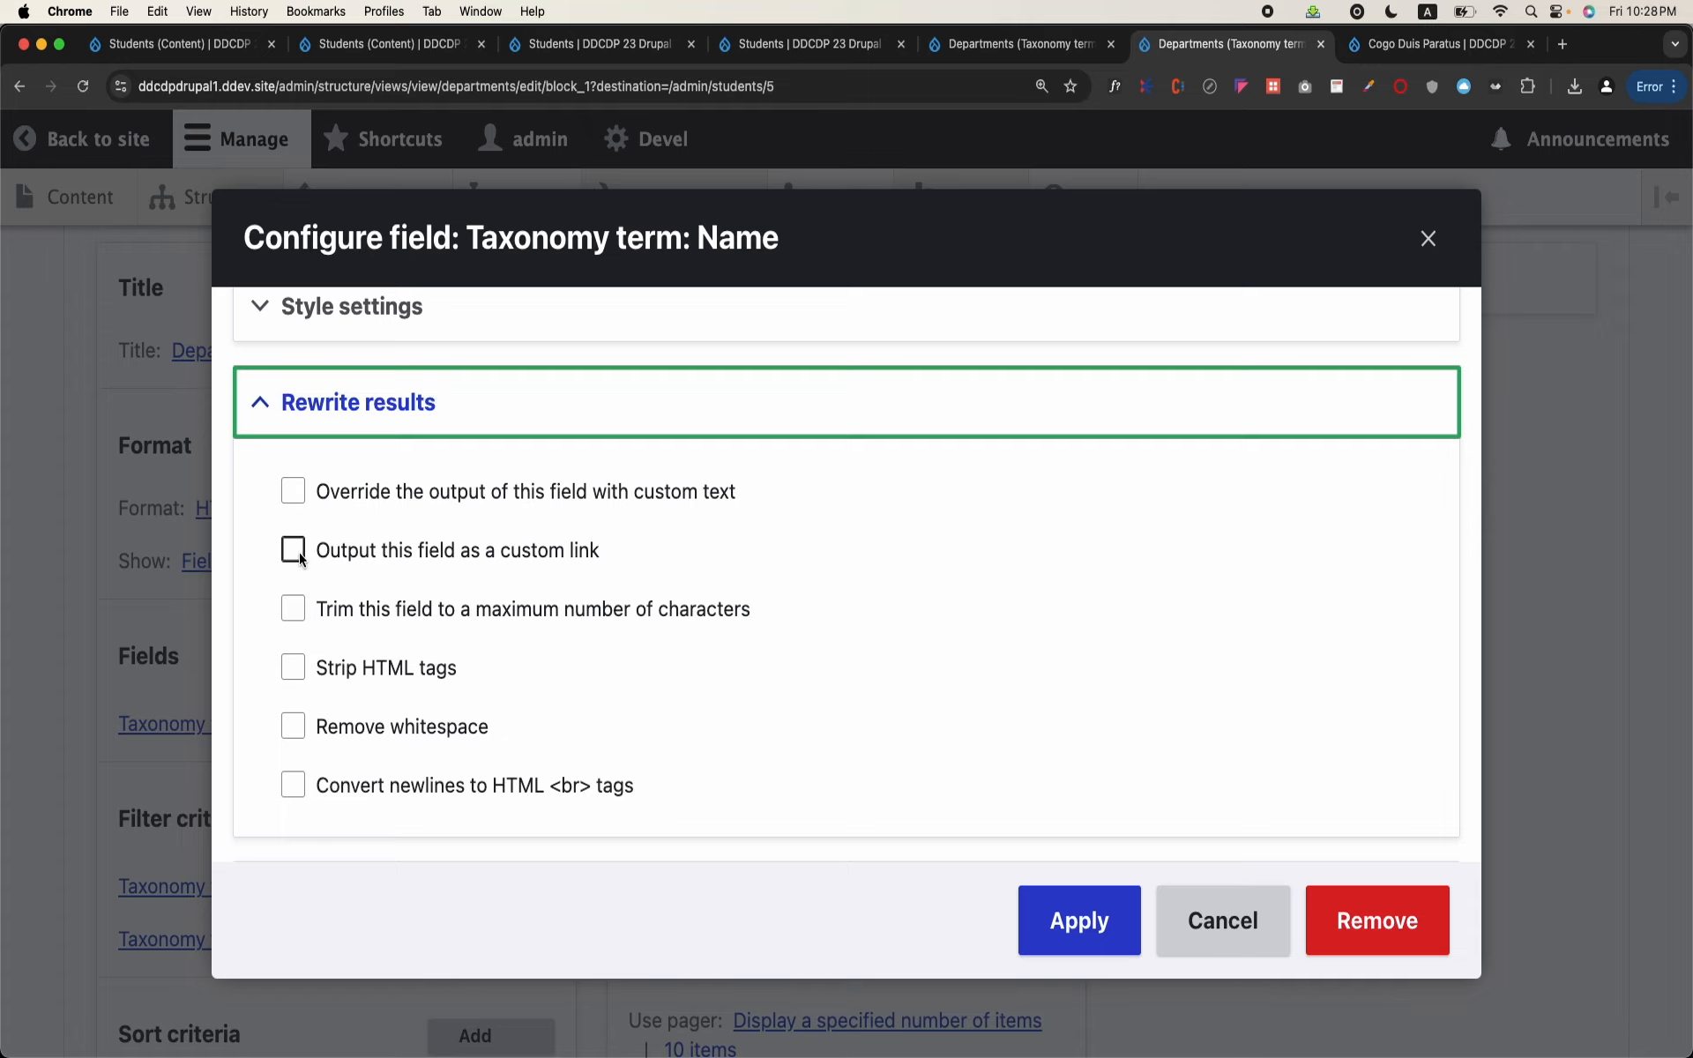
{"action": "scroll", "coordinate": [296, 608], "scroll_direction": "up", "scroll_amount": 5}
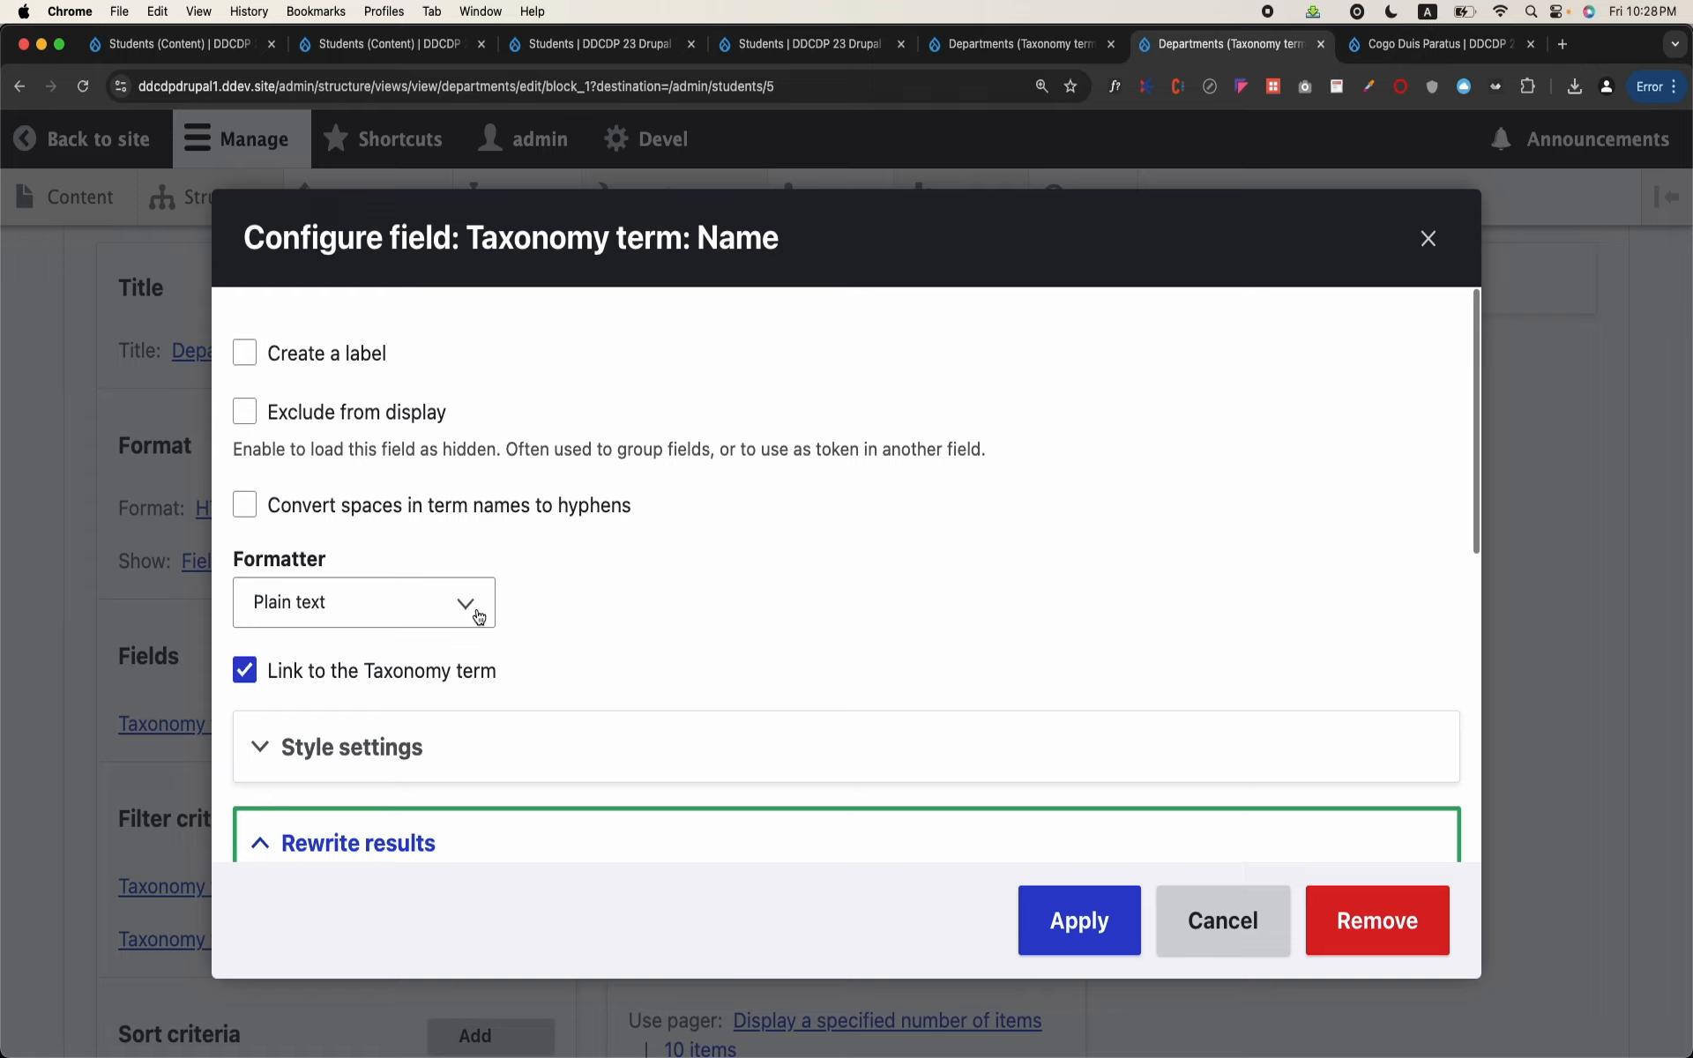
{"action": "left_click", "coordinate": [245, 671]}
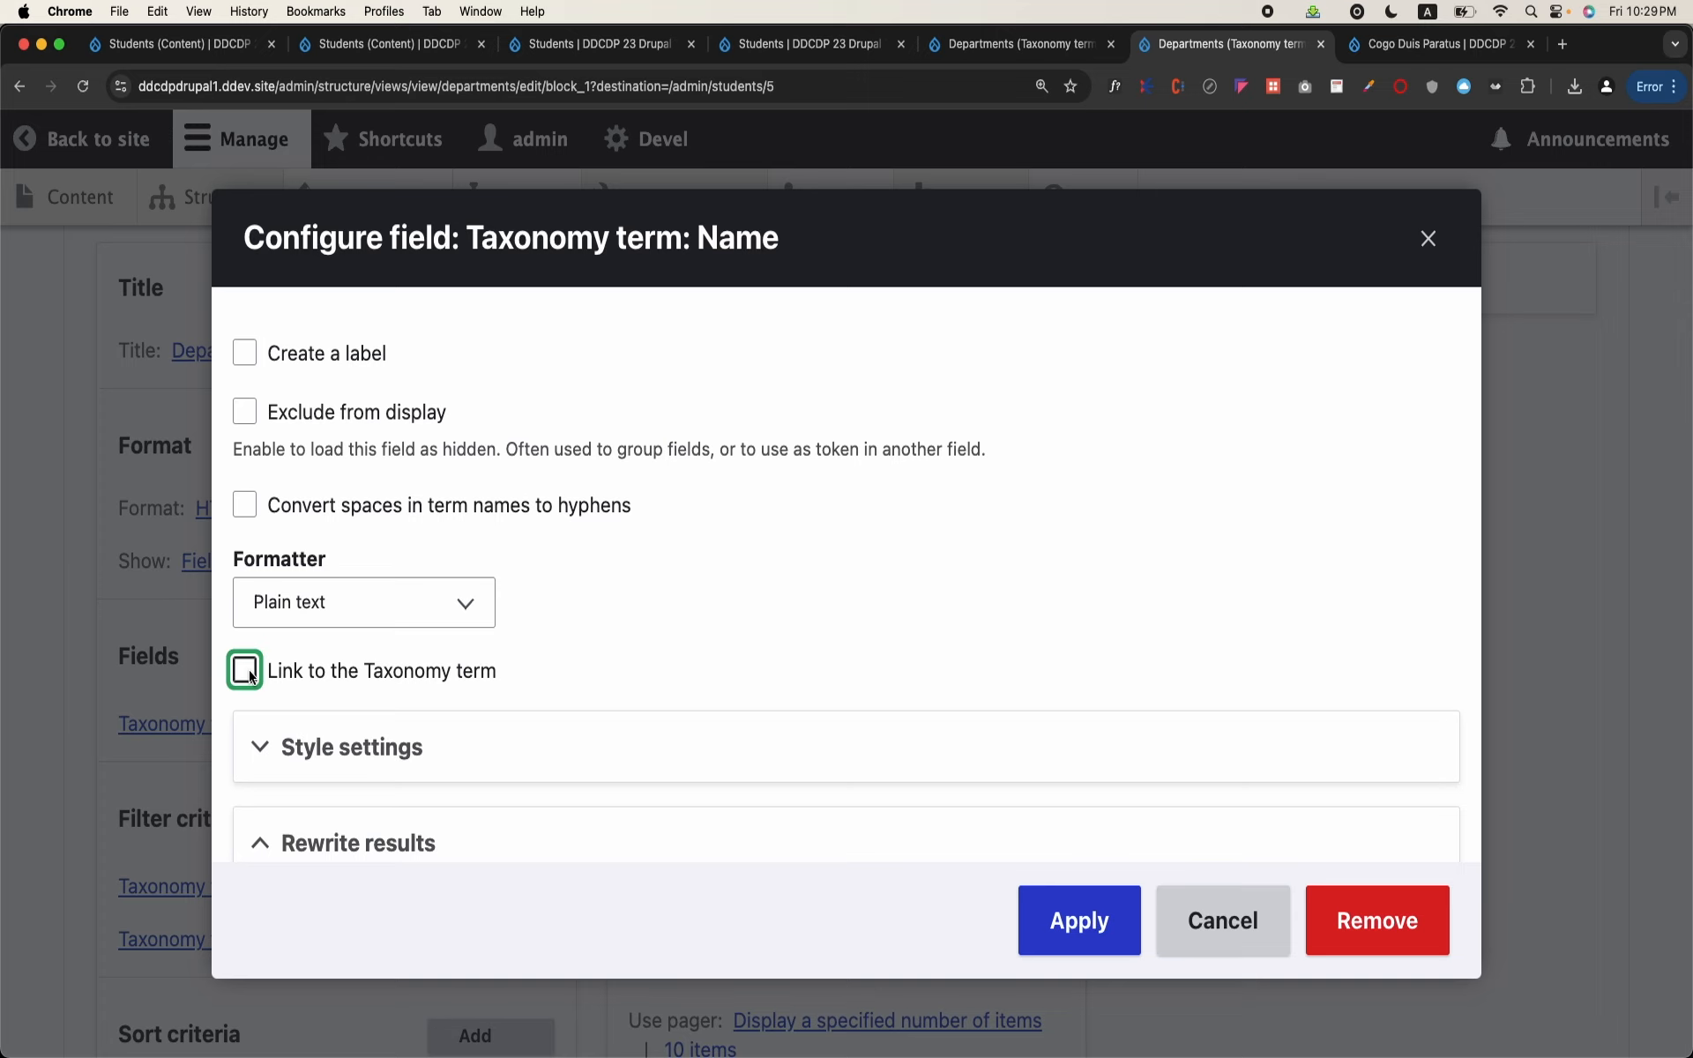
Step: Output the Name field as a custom link and enter /admin/students/ as the start of its link path
{"action": "scroll", "coordinate": [249, 675], "scroll_direction": "down", "scroll_amount": 5}
{"action": "left_click", "coordinate": [293, 669]}
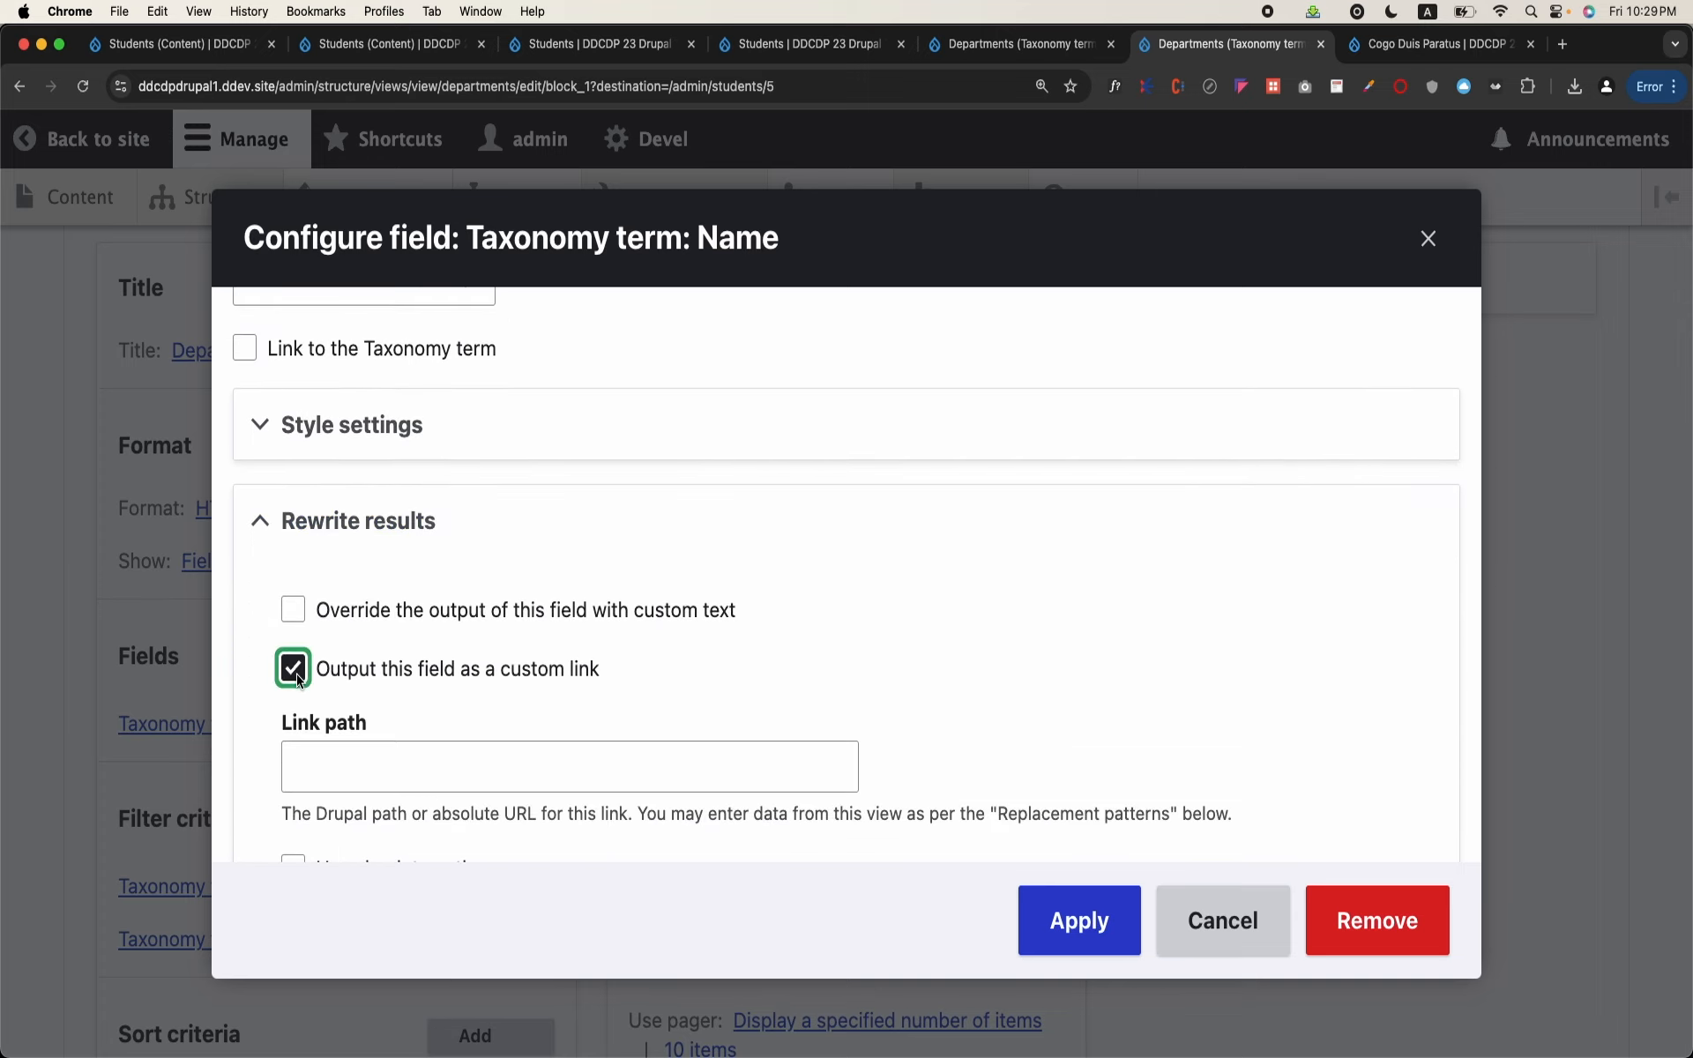
{"action": "scroll", "coordinate": [298, 679], "scroll_direction": "down", "scroll_amount": 3}
{"action": "left_click", "coordinate": [344, 615]}
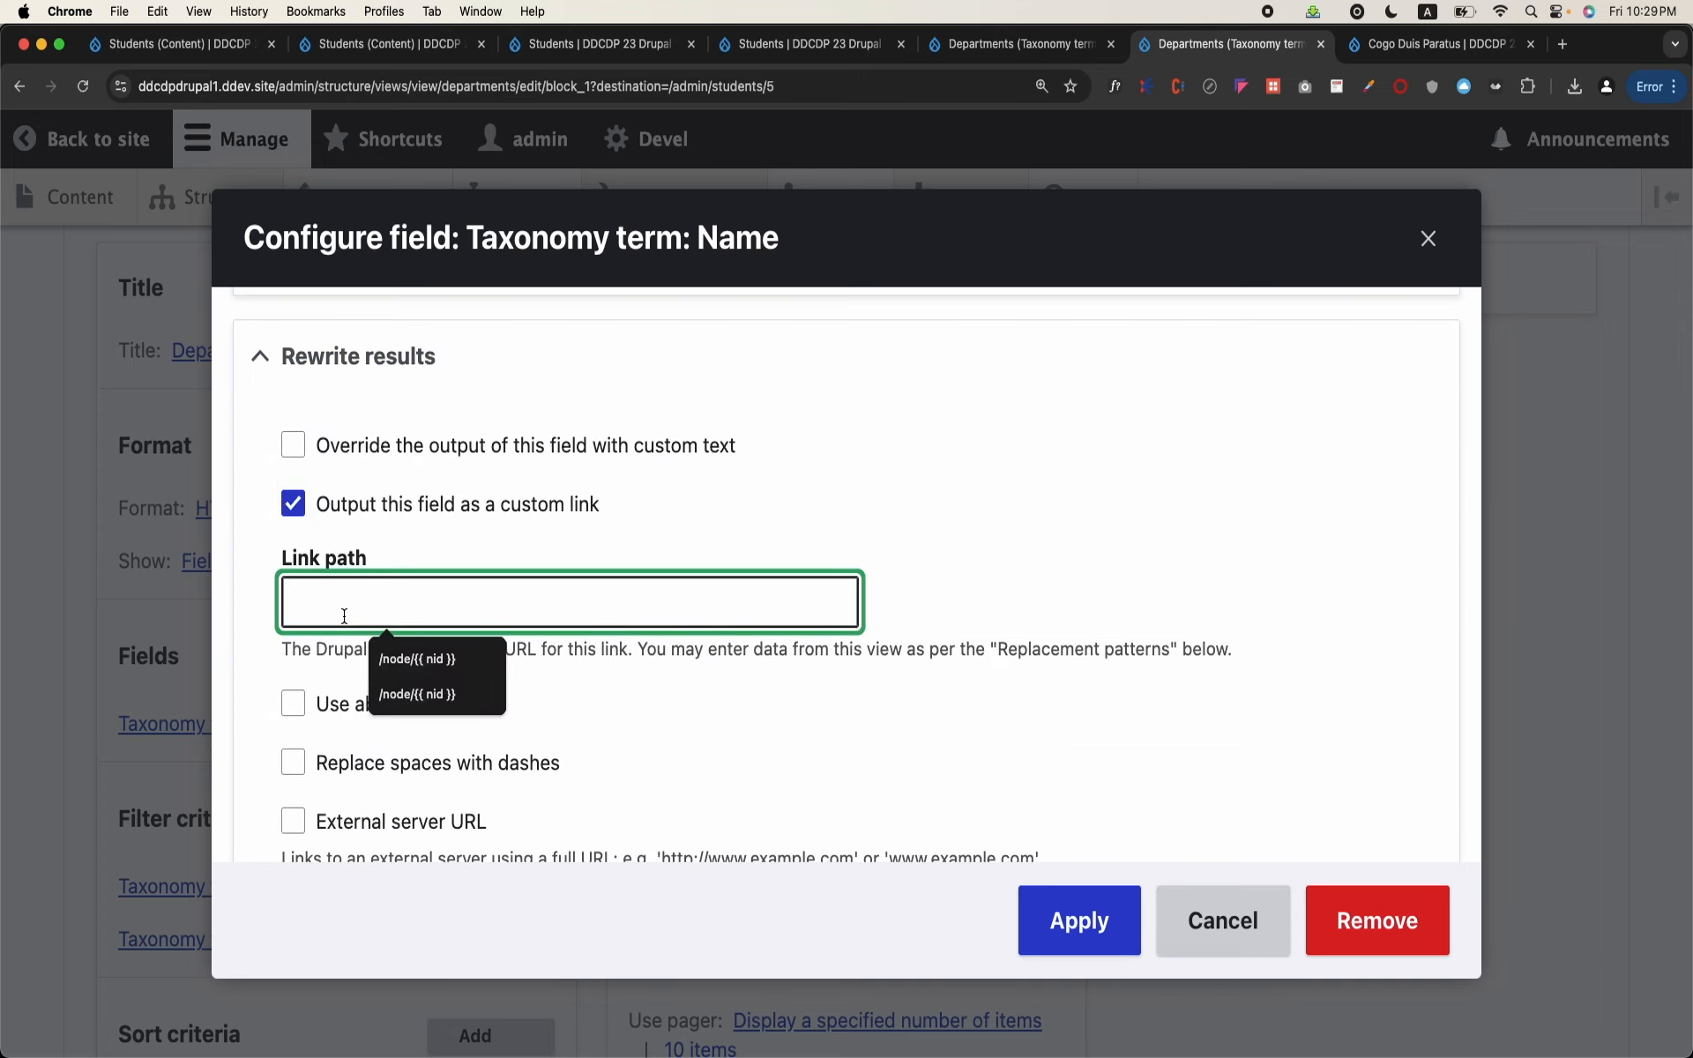
{"action": "type", "text": "/admin/students"}
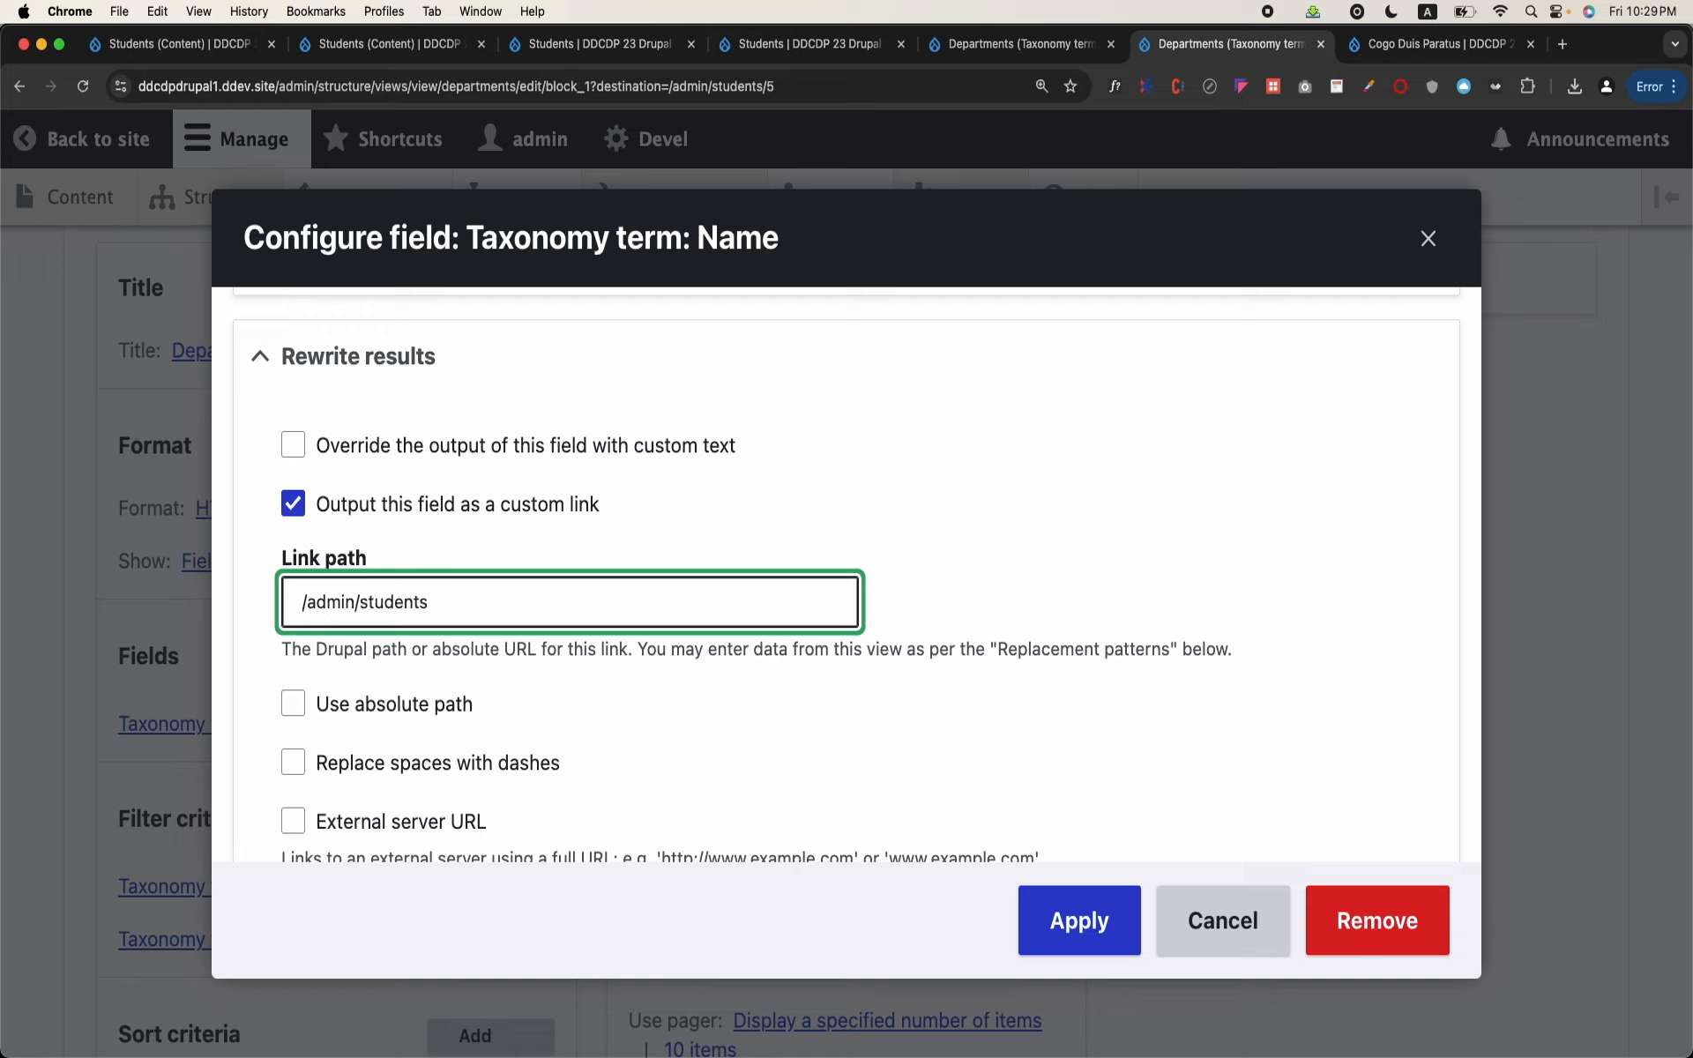
{"action": "type", "text": "/"}
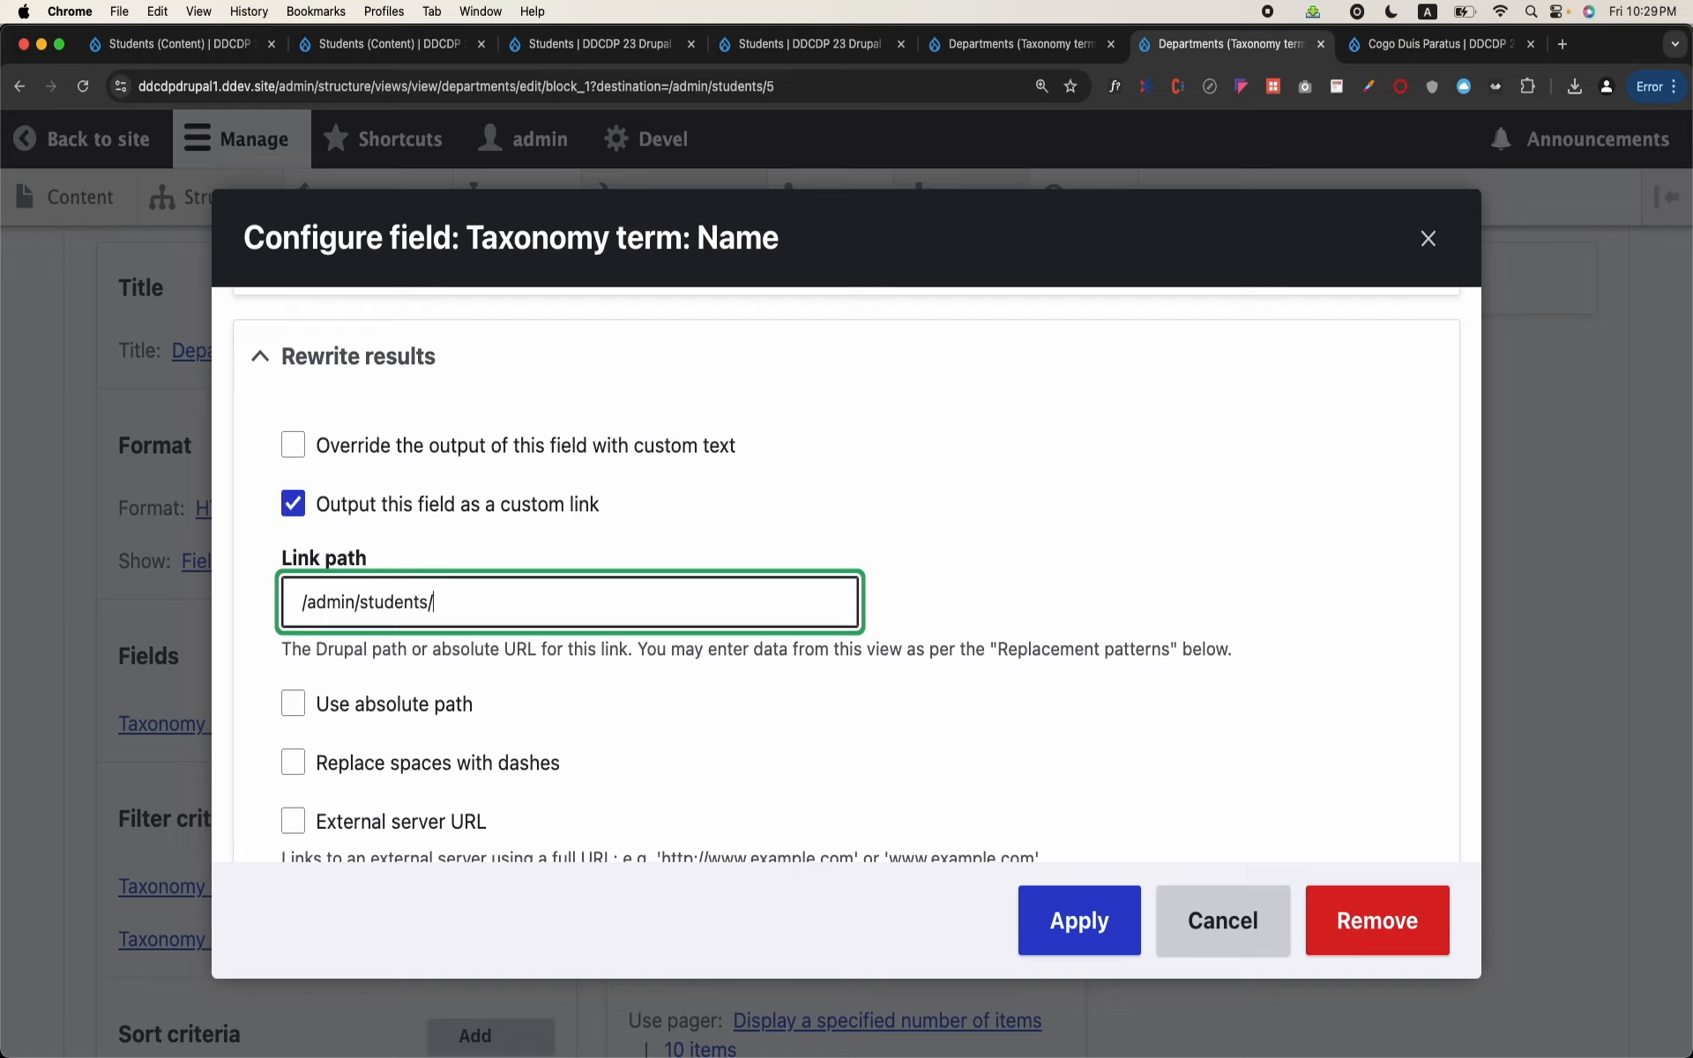
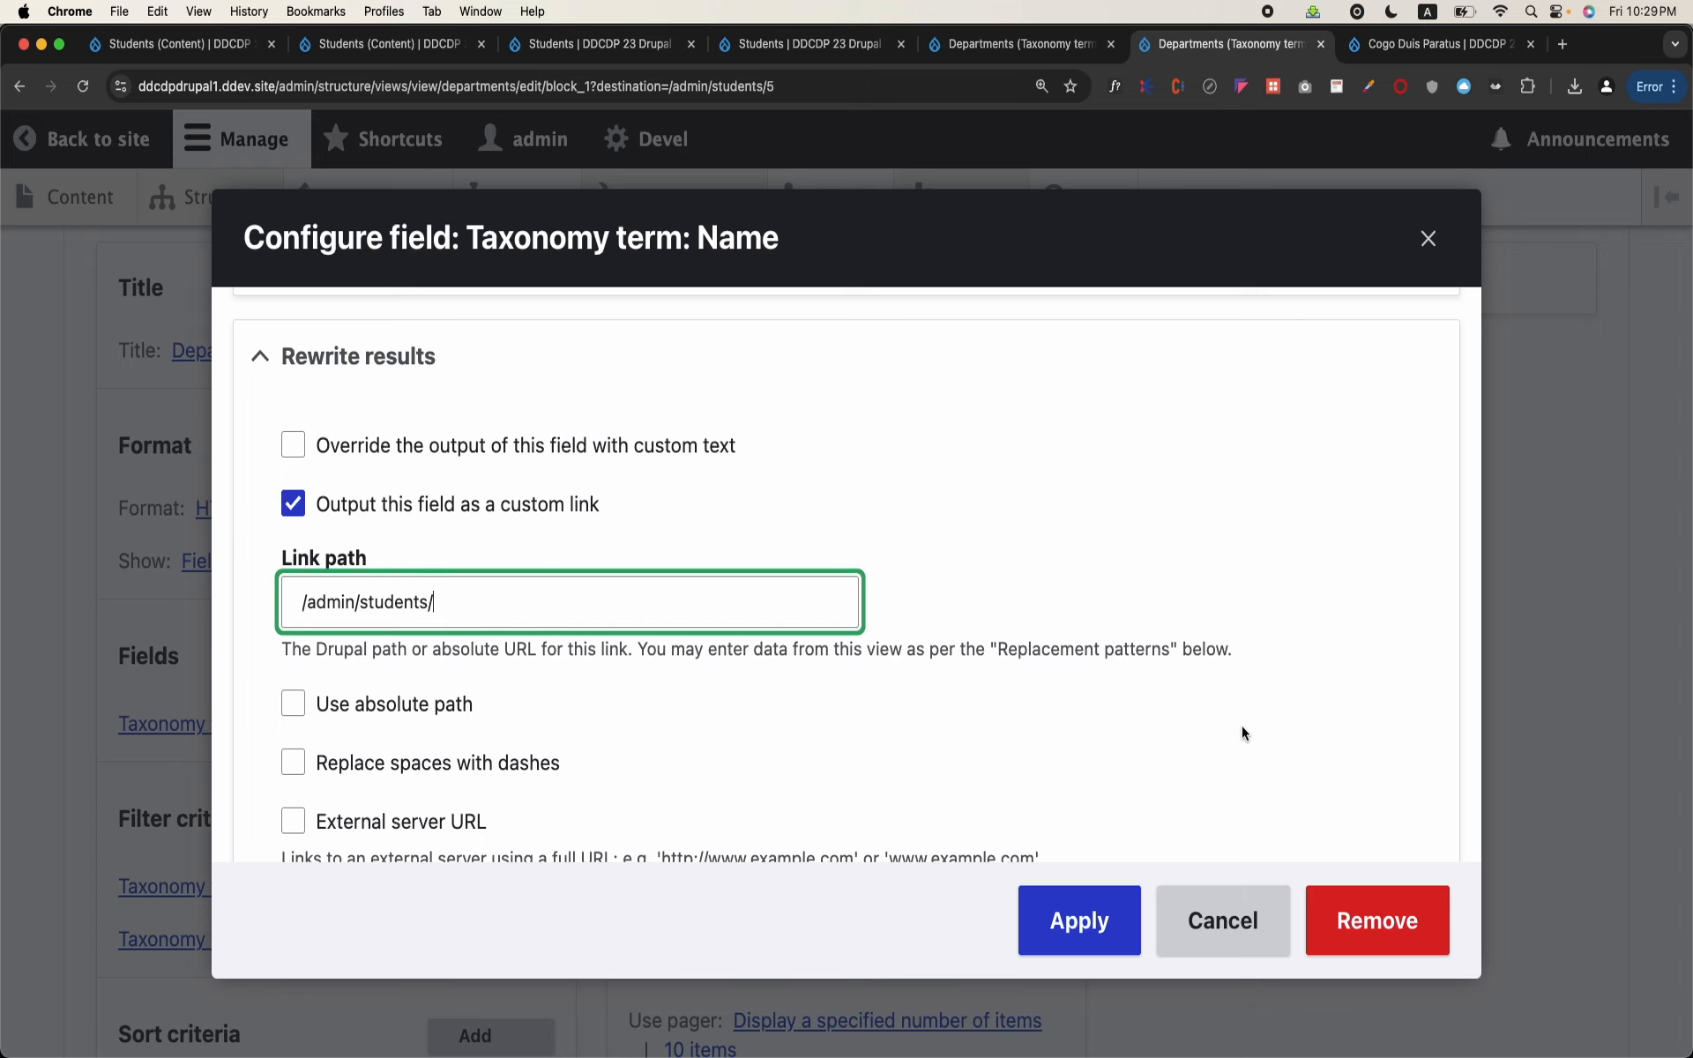
Step: Close the Name field's settings without applying, and add the Term ID field from the Taxonomy term revision category
{"action": "left_click", "coordinate": [1426, 244]}
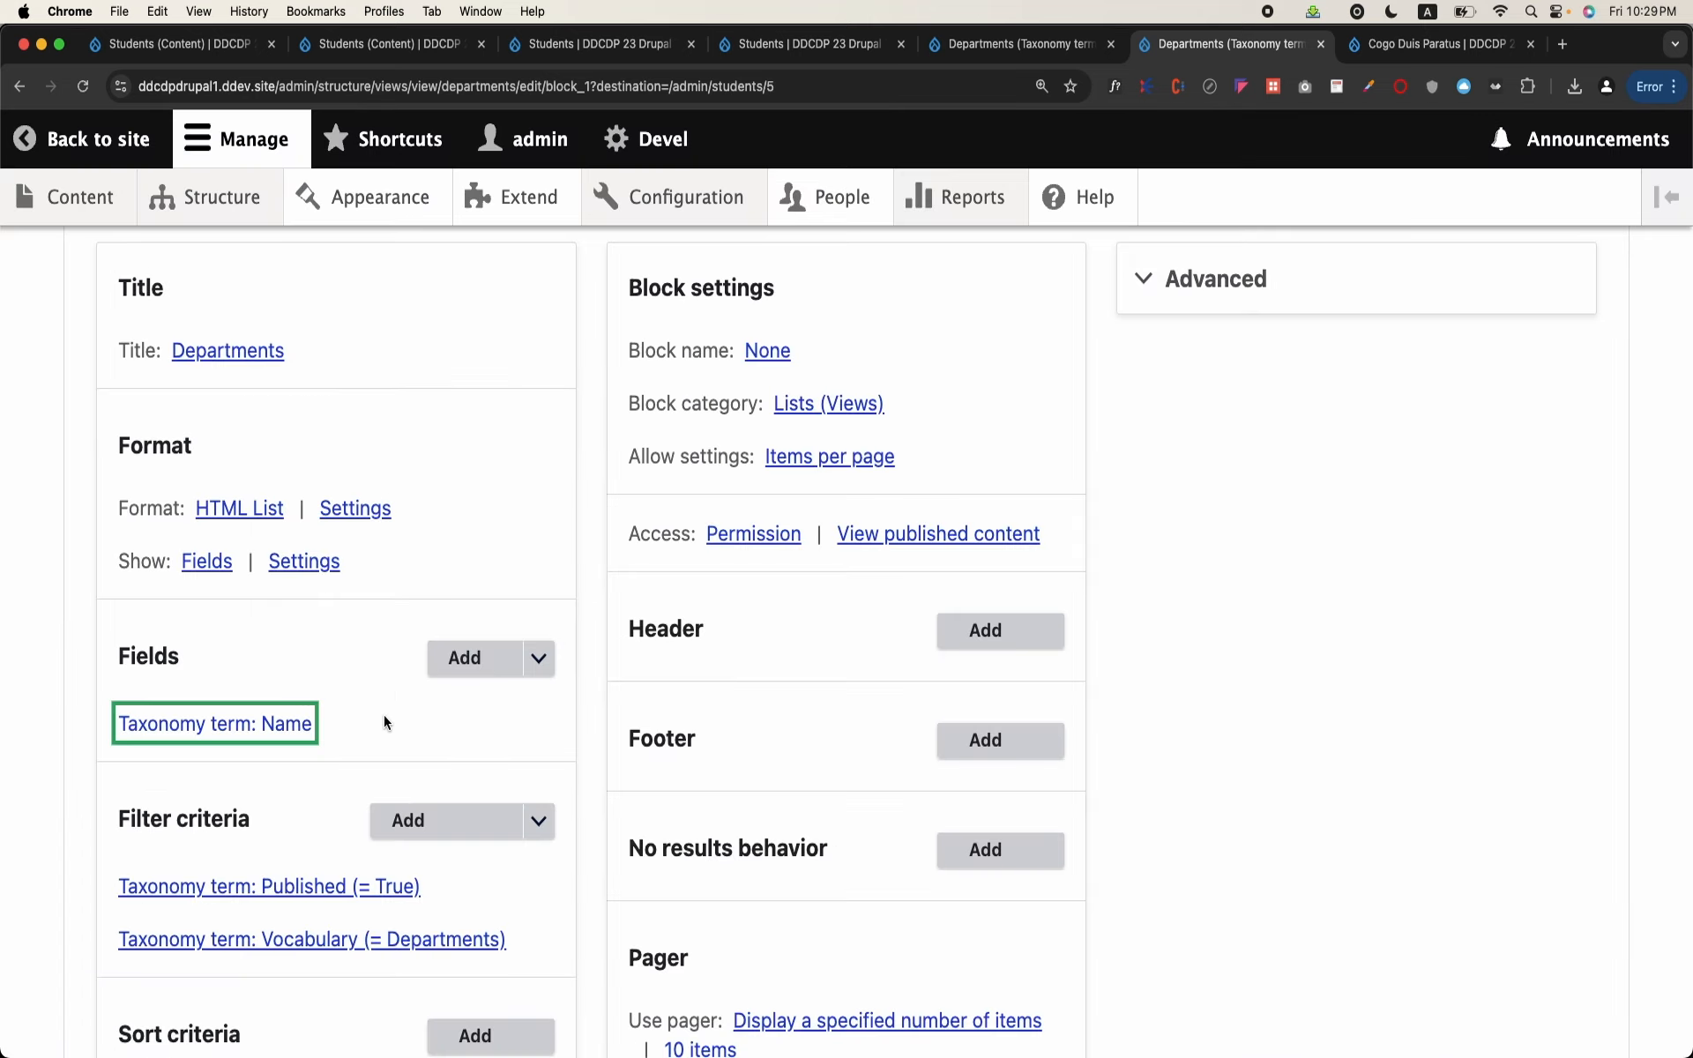
{"action": "left_click", "coordinate": [480, 668]}
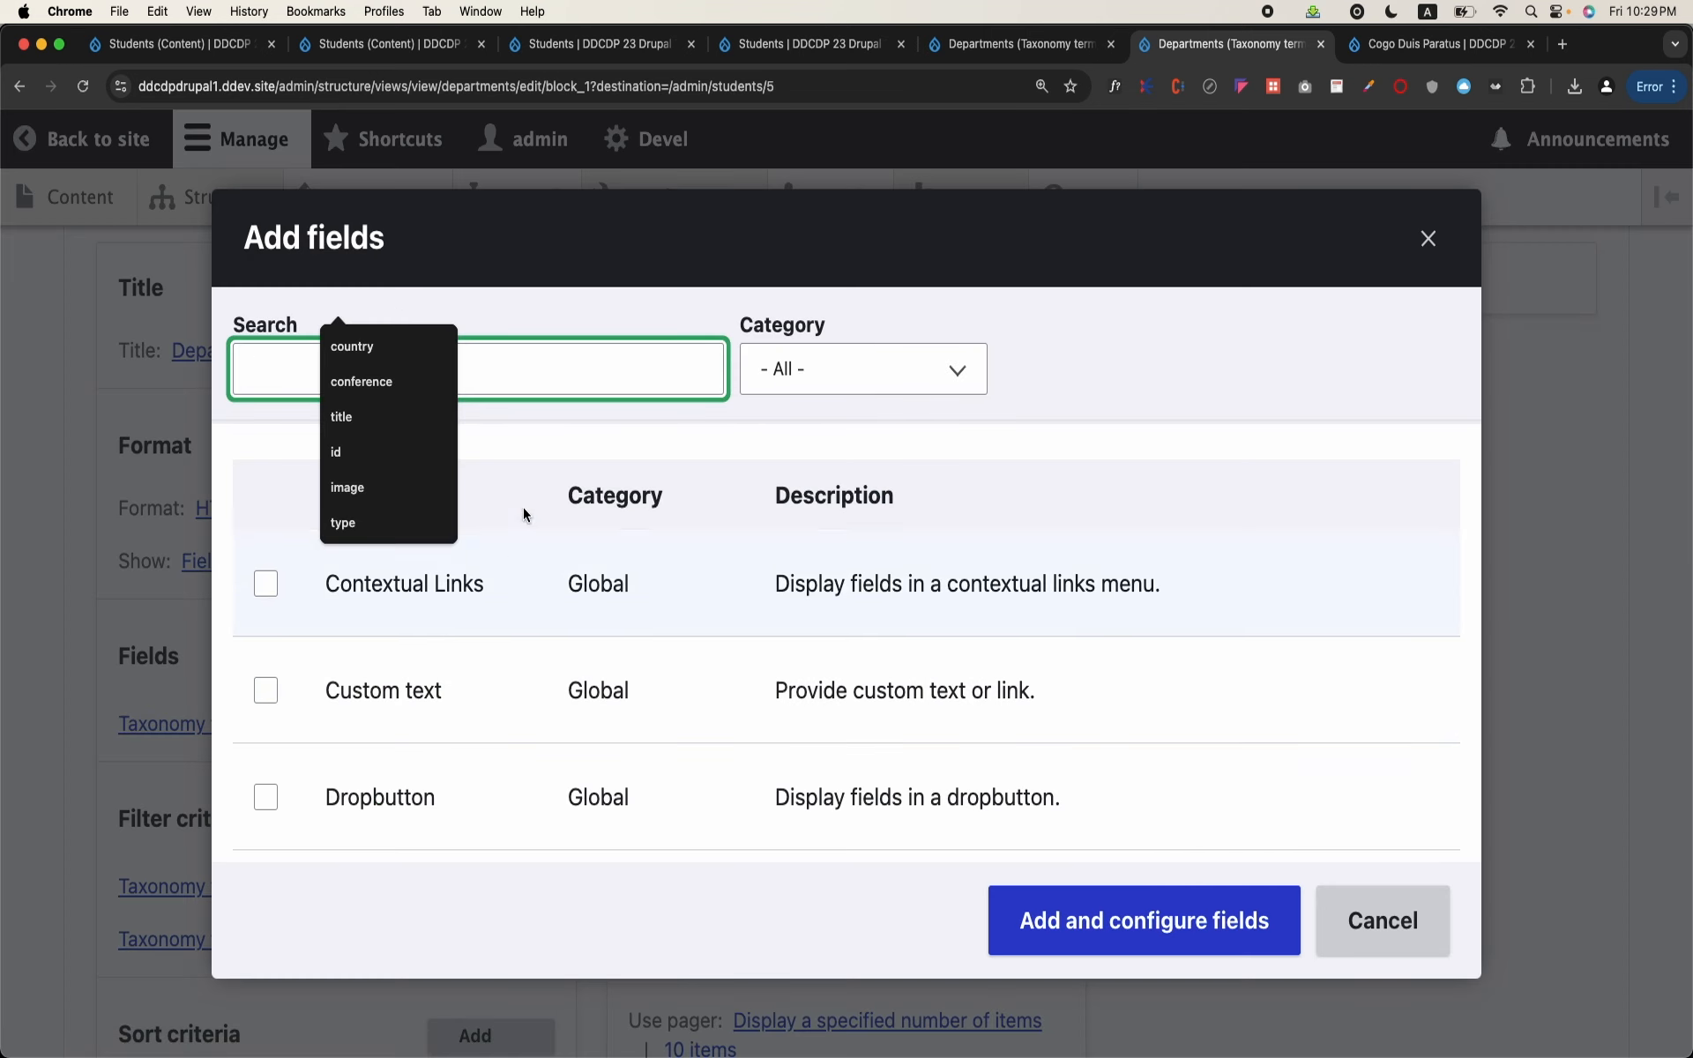
{"action": "type", "text": "term id"}
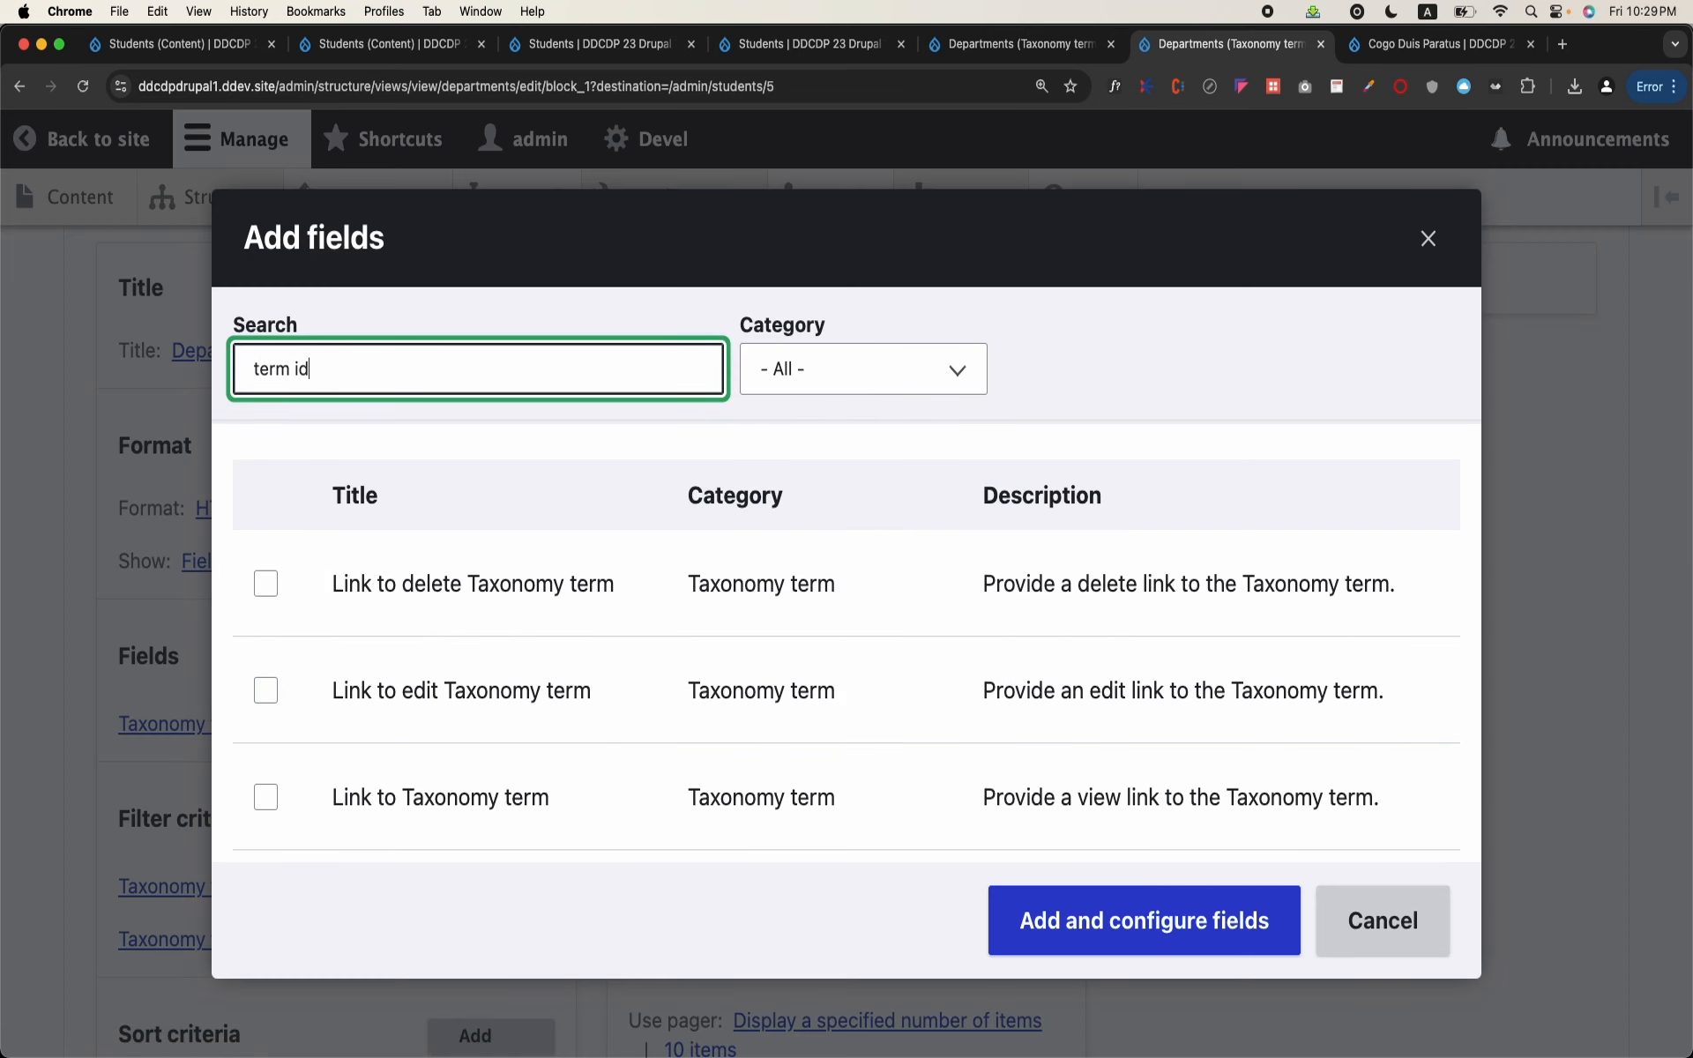
{"action": "scroll", "coordinate": [453, 554], "scroll_direction": "down", "scroll_amount": 2}
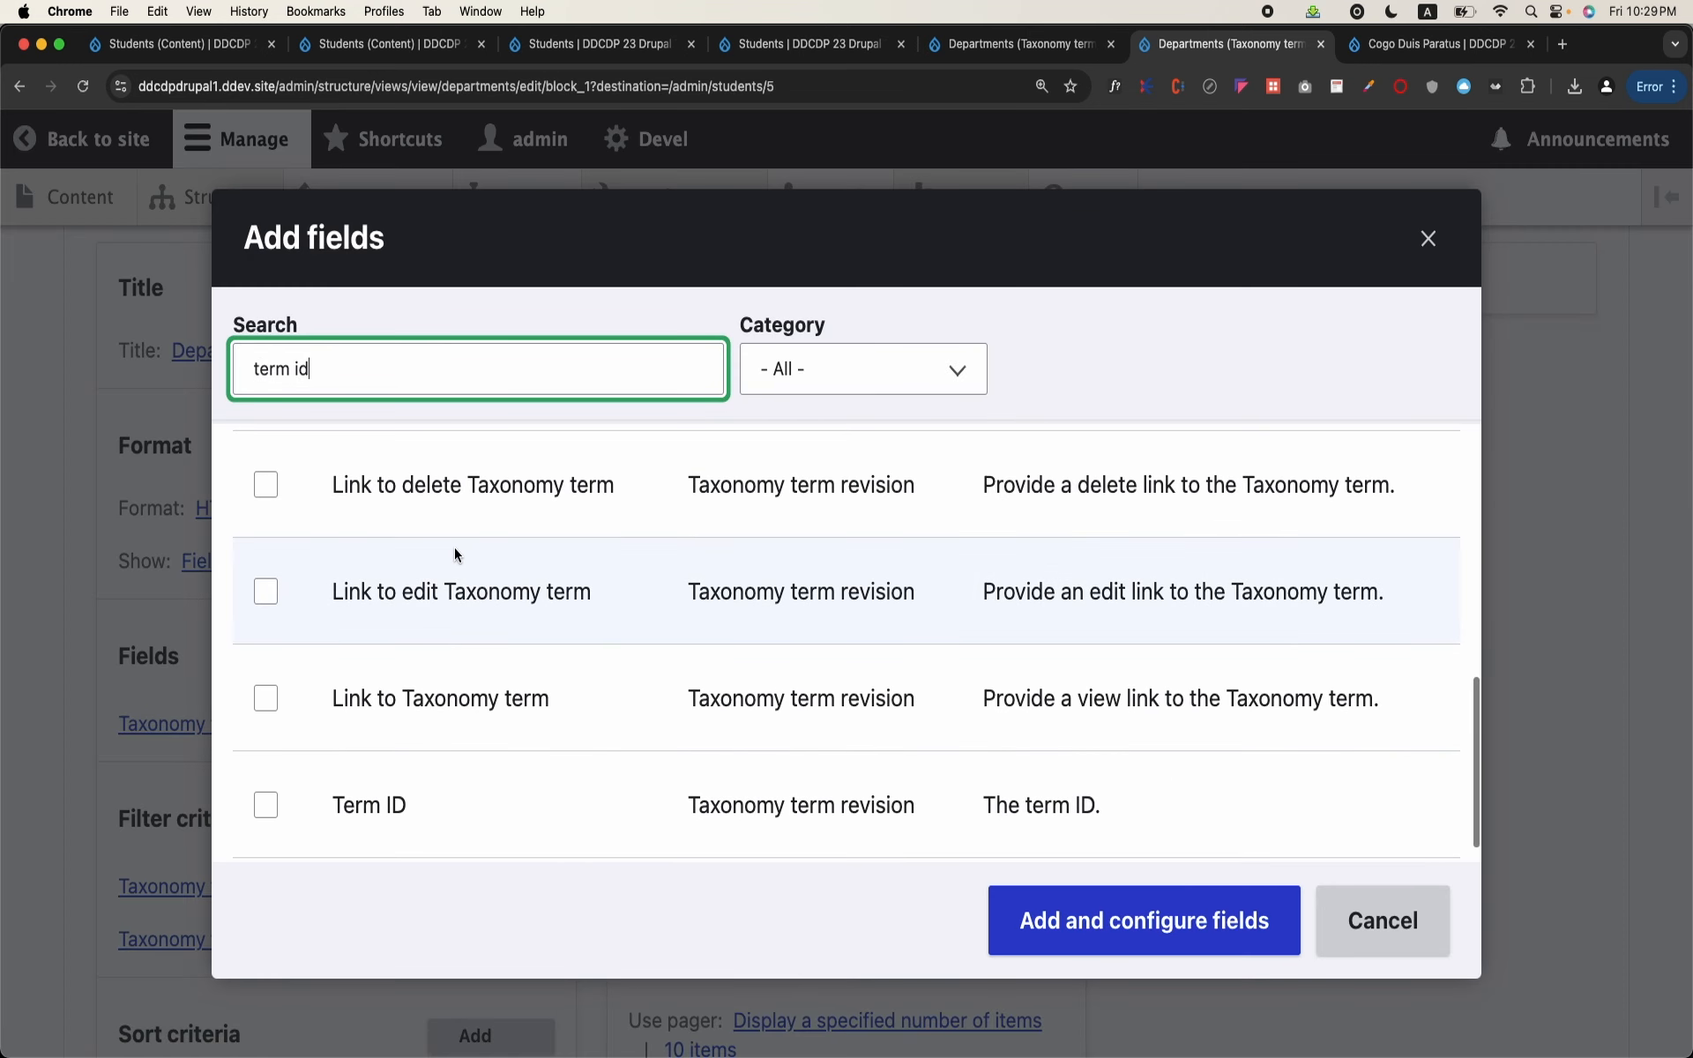
{"action": "left_click", "coordinate": [268, 812]}
{"action": "left_click", "coordinate": [996, 942]}
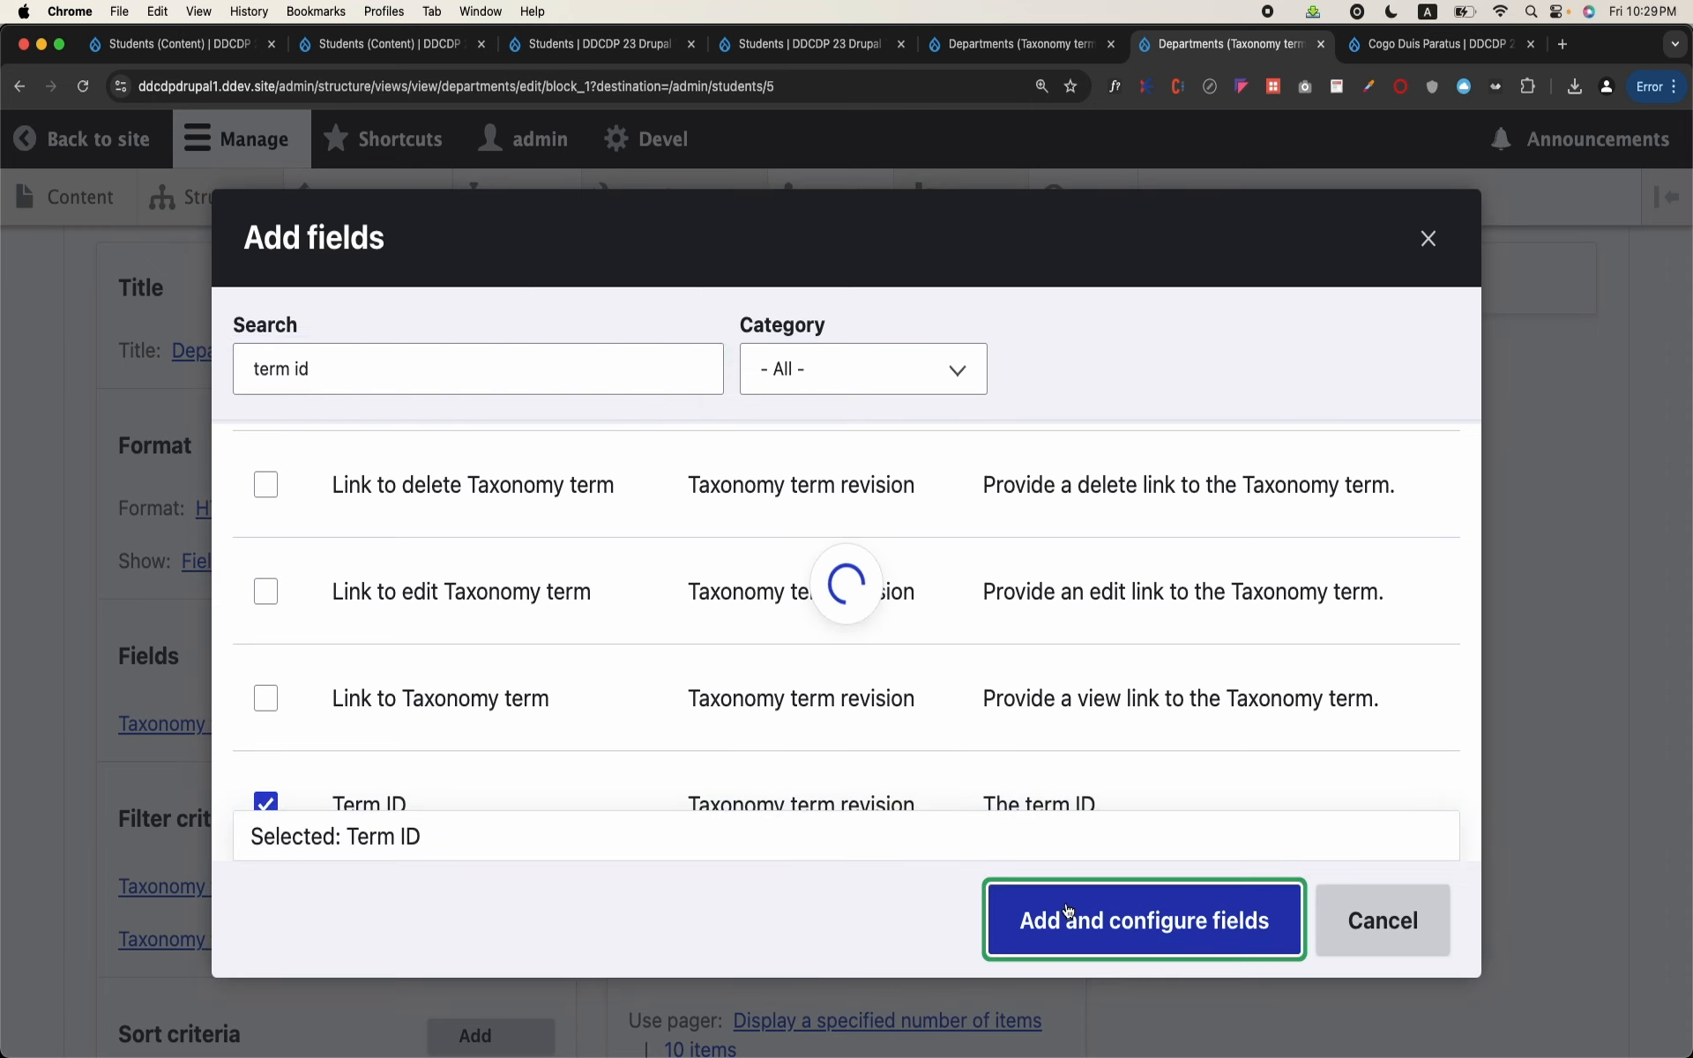
{"action": "left_click", "coordinate": [1094, 899]}
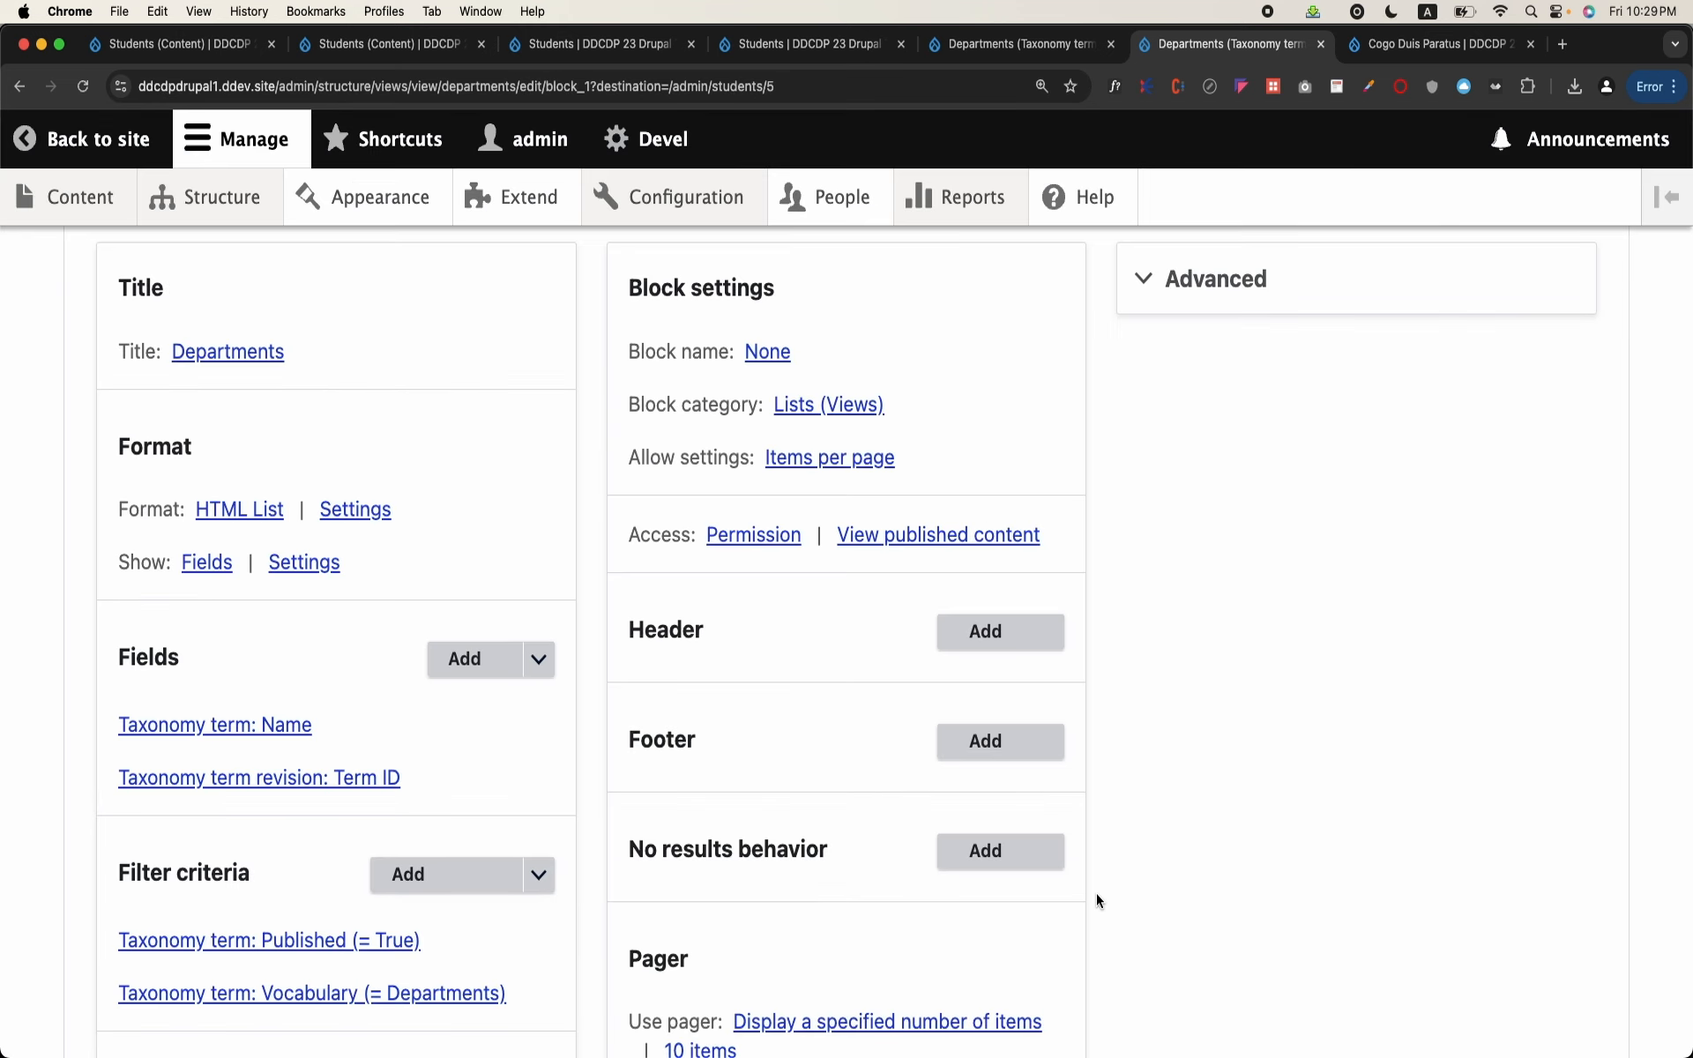
Step: Remove the Taxonomy term revision: Term ID field from the Departments block
{"action": "left_click", "coordinate": [336, 779]}
{"action": "left_click", "coordinate": [1378, 938]}
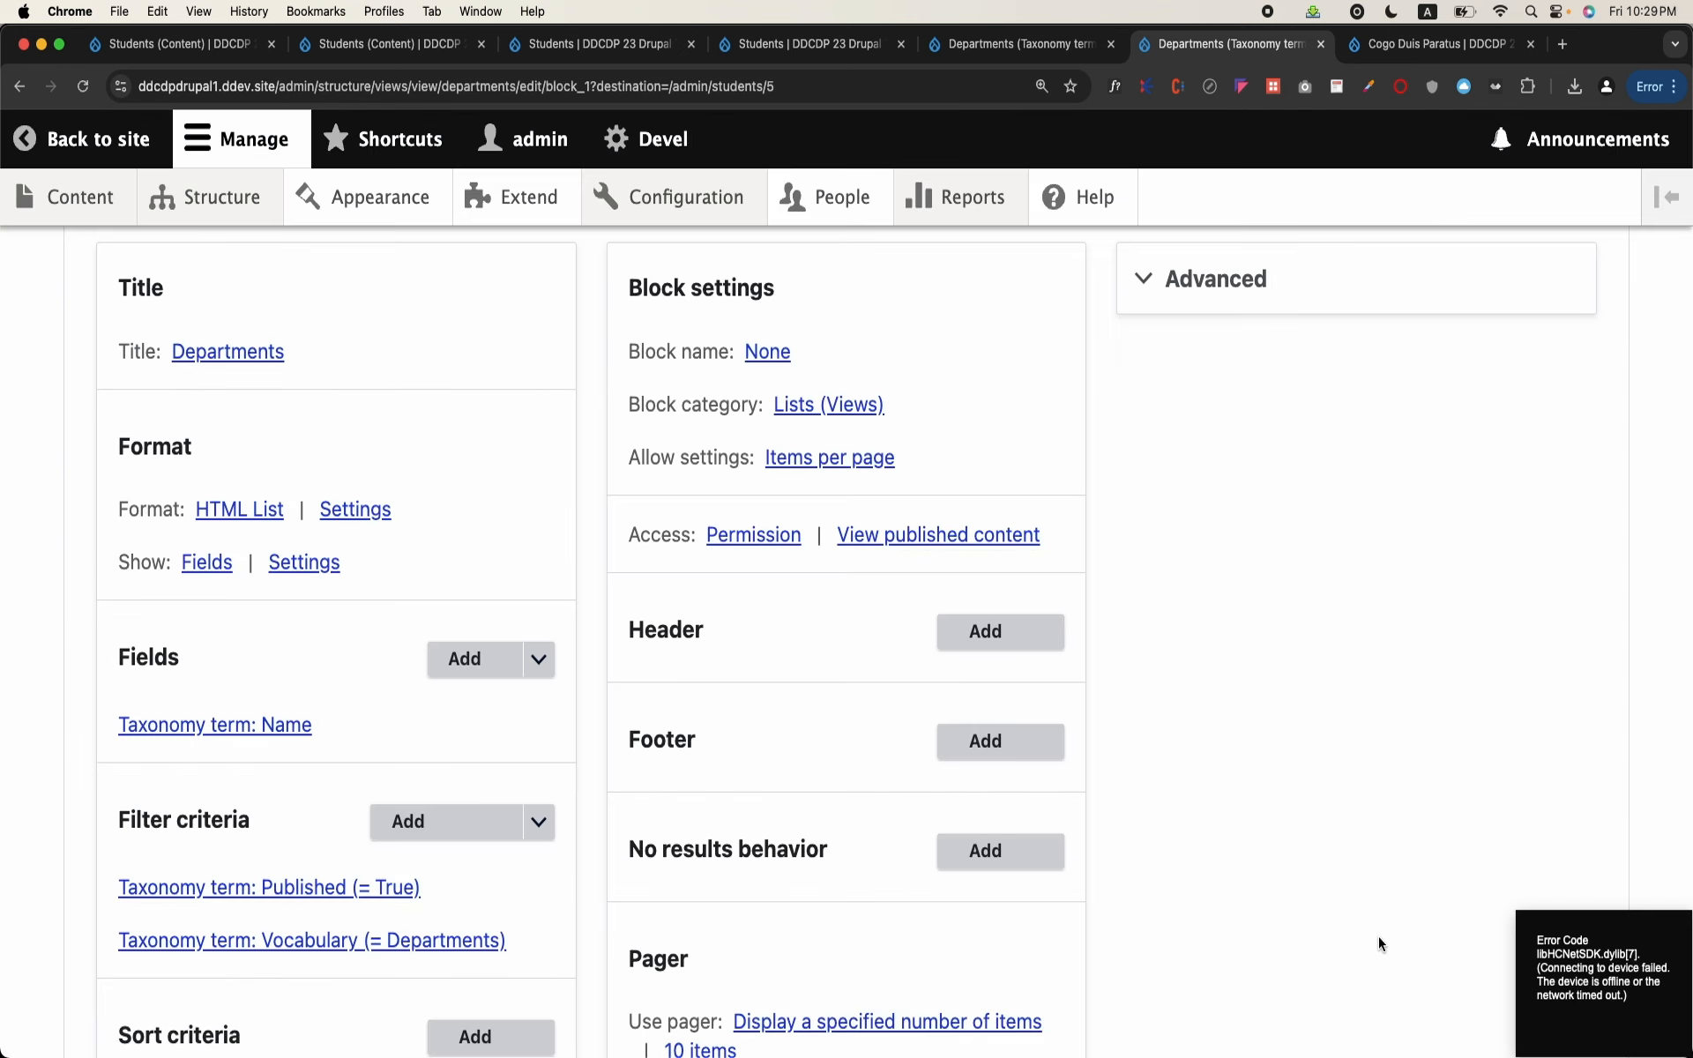
Step: Add the Term ID field from the Taxonomy term category to the Departments block with its default settings
{"action": "left_click", "coordinate": [476, 664]}
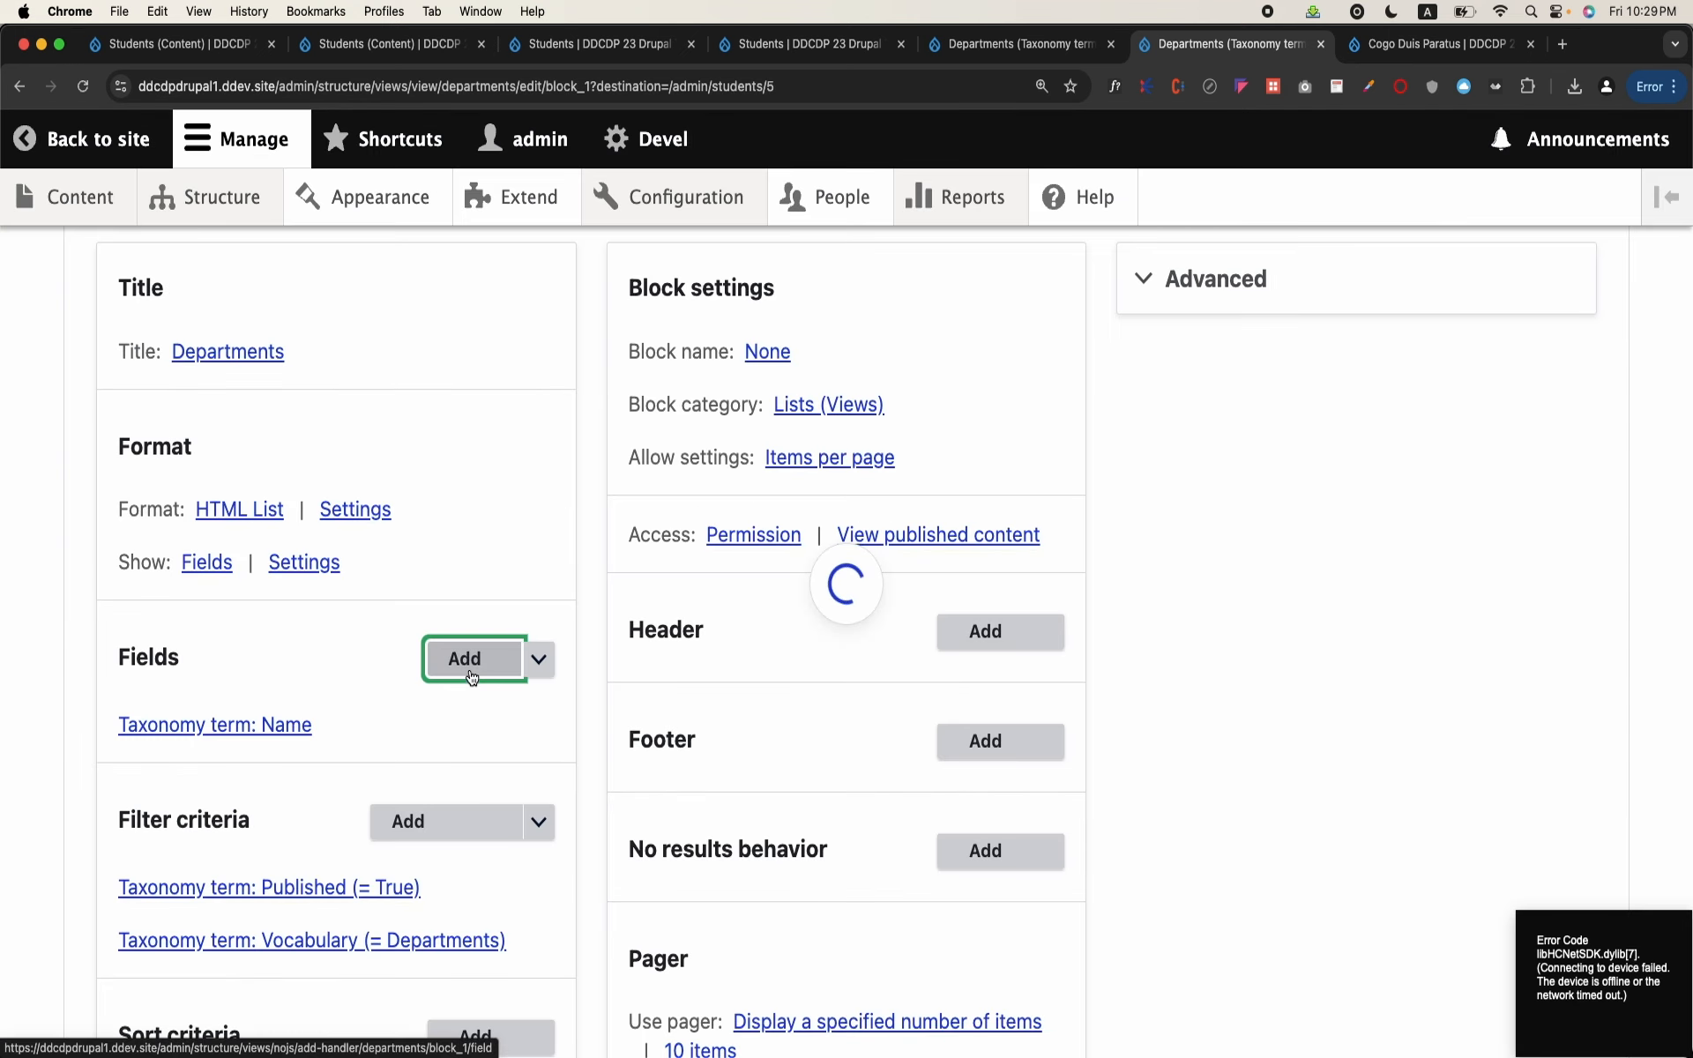
{"action": "type", "text": "term id"}
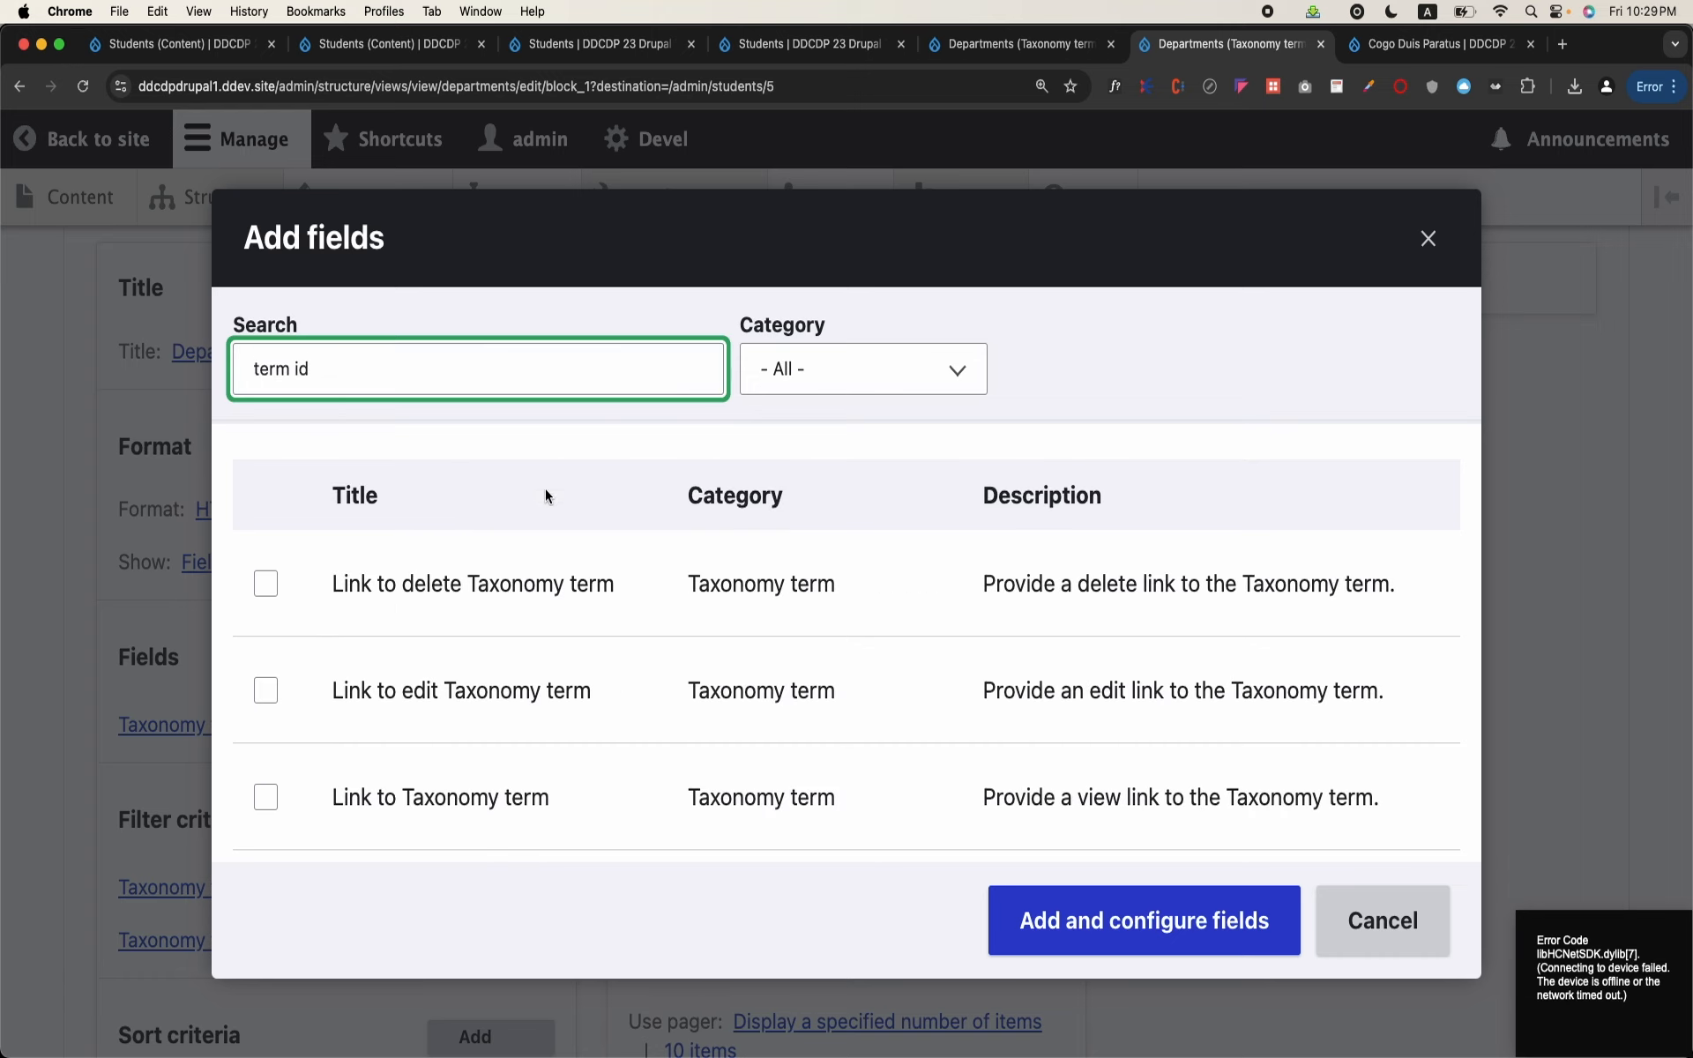
{"action": "scroll", "coordinate": [474, 630], "scroll_direction": "down", "scroll_amount": 5}
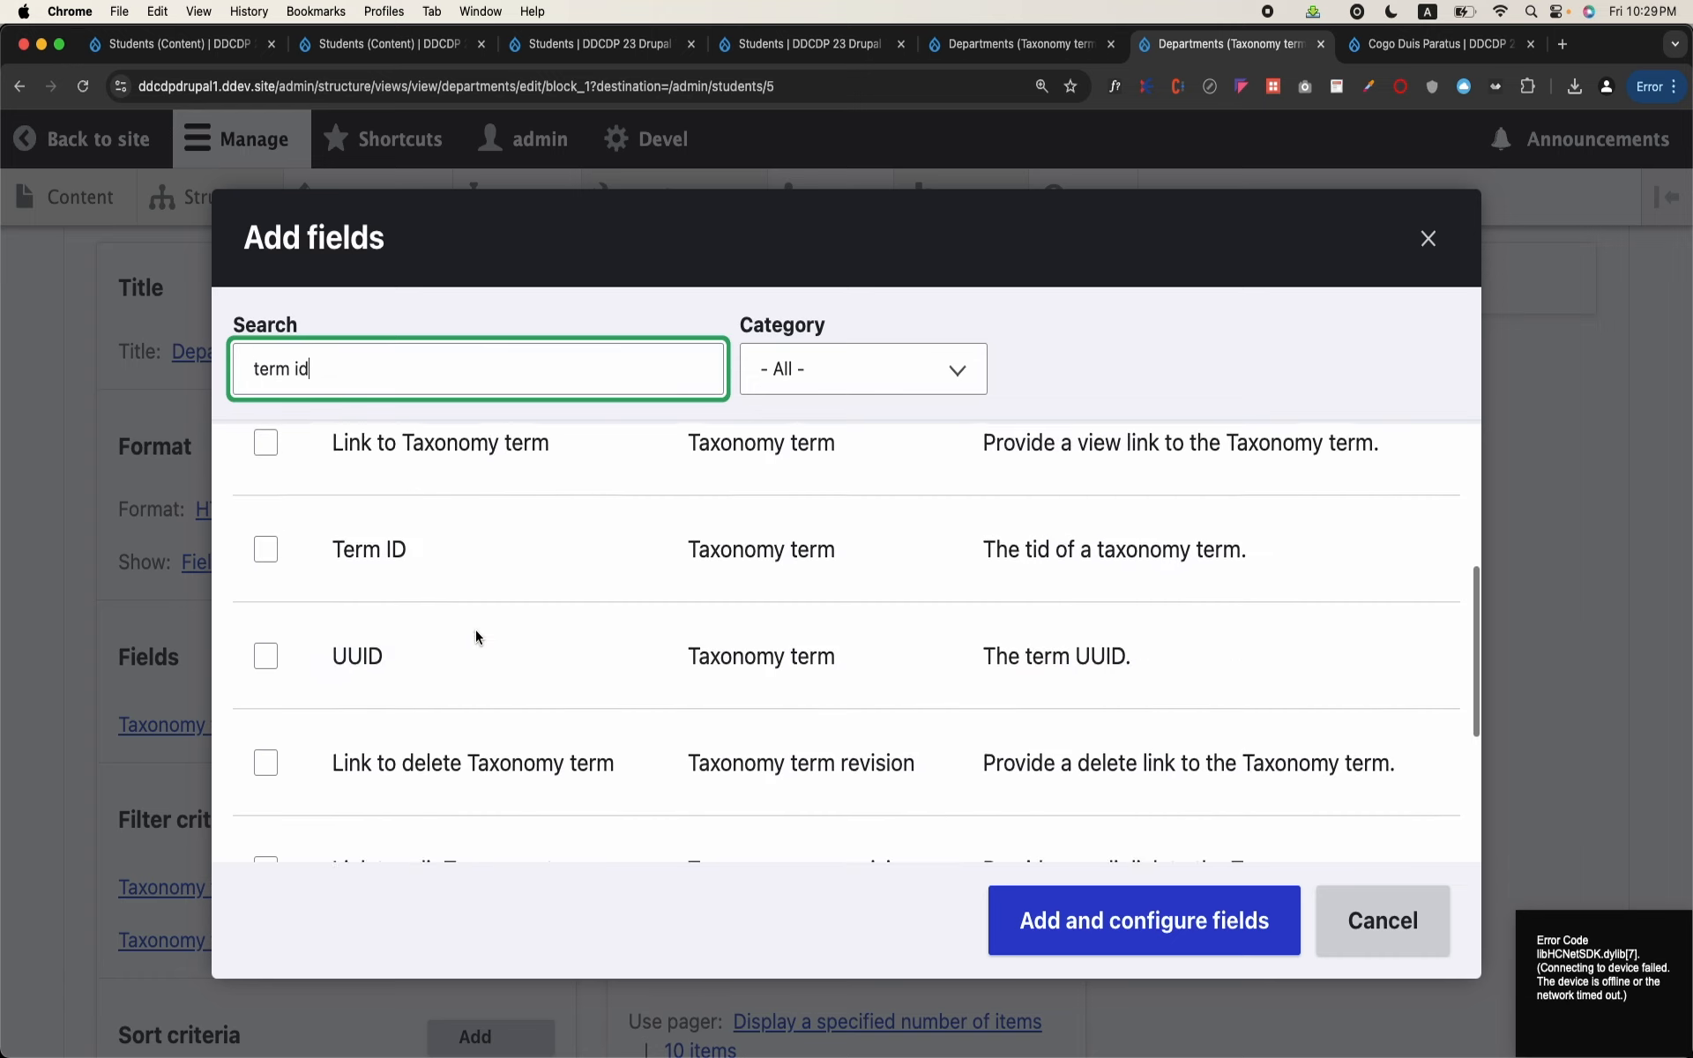
{"action": "left_click", "coordinate": [367, 522]}
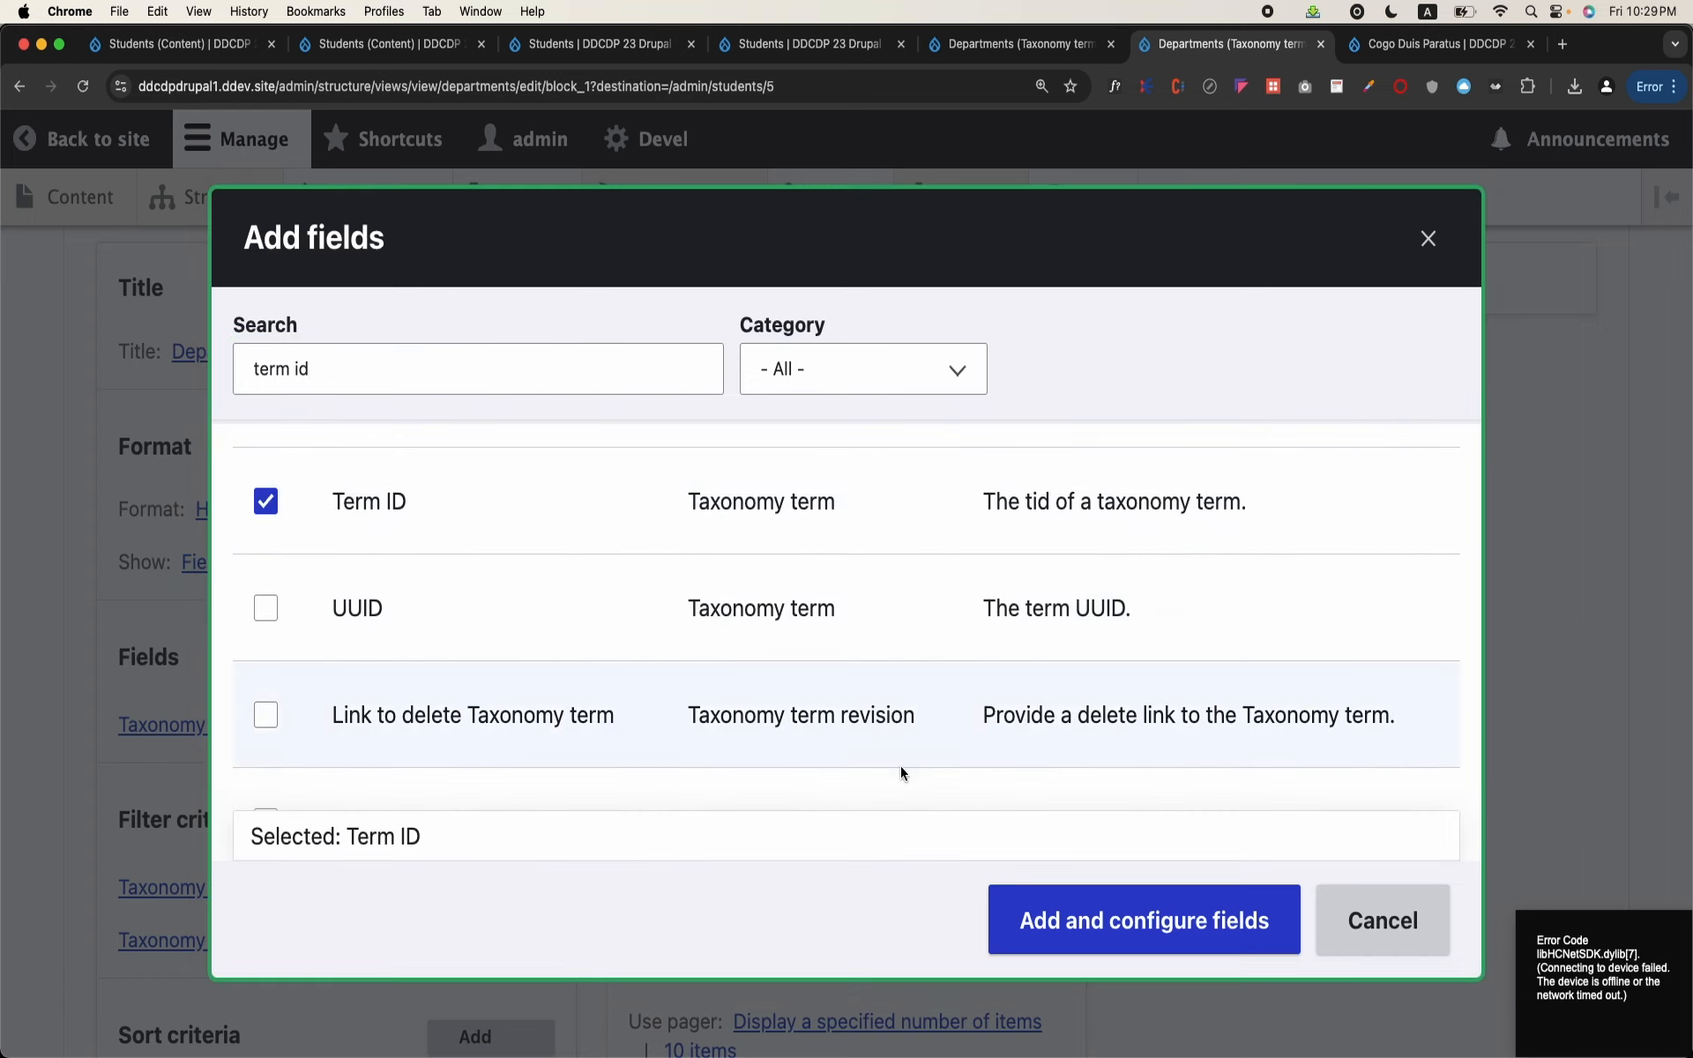
{"action": "left_click", "coordinate": [1128, 934]}
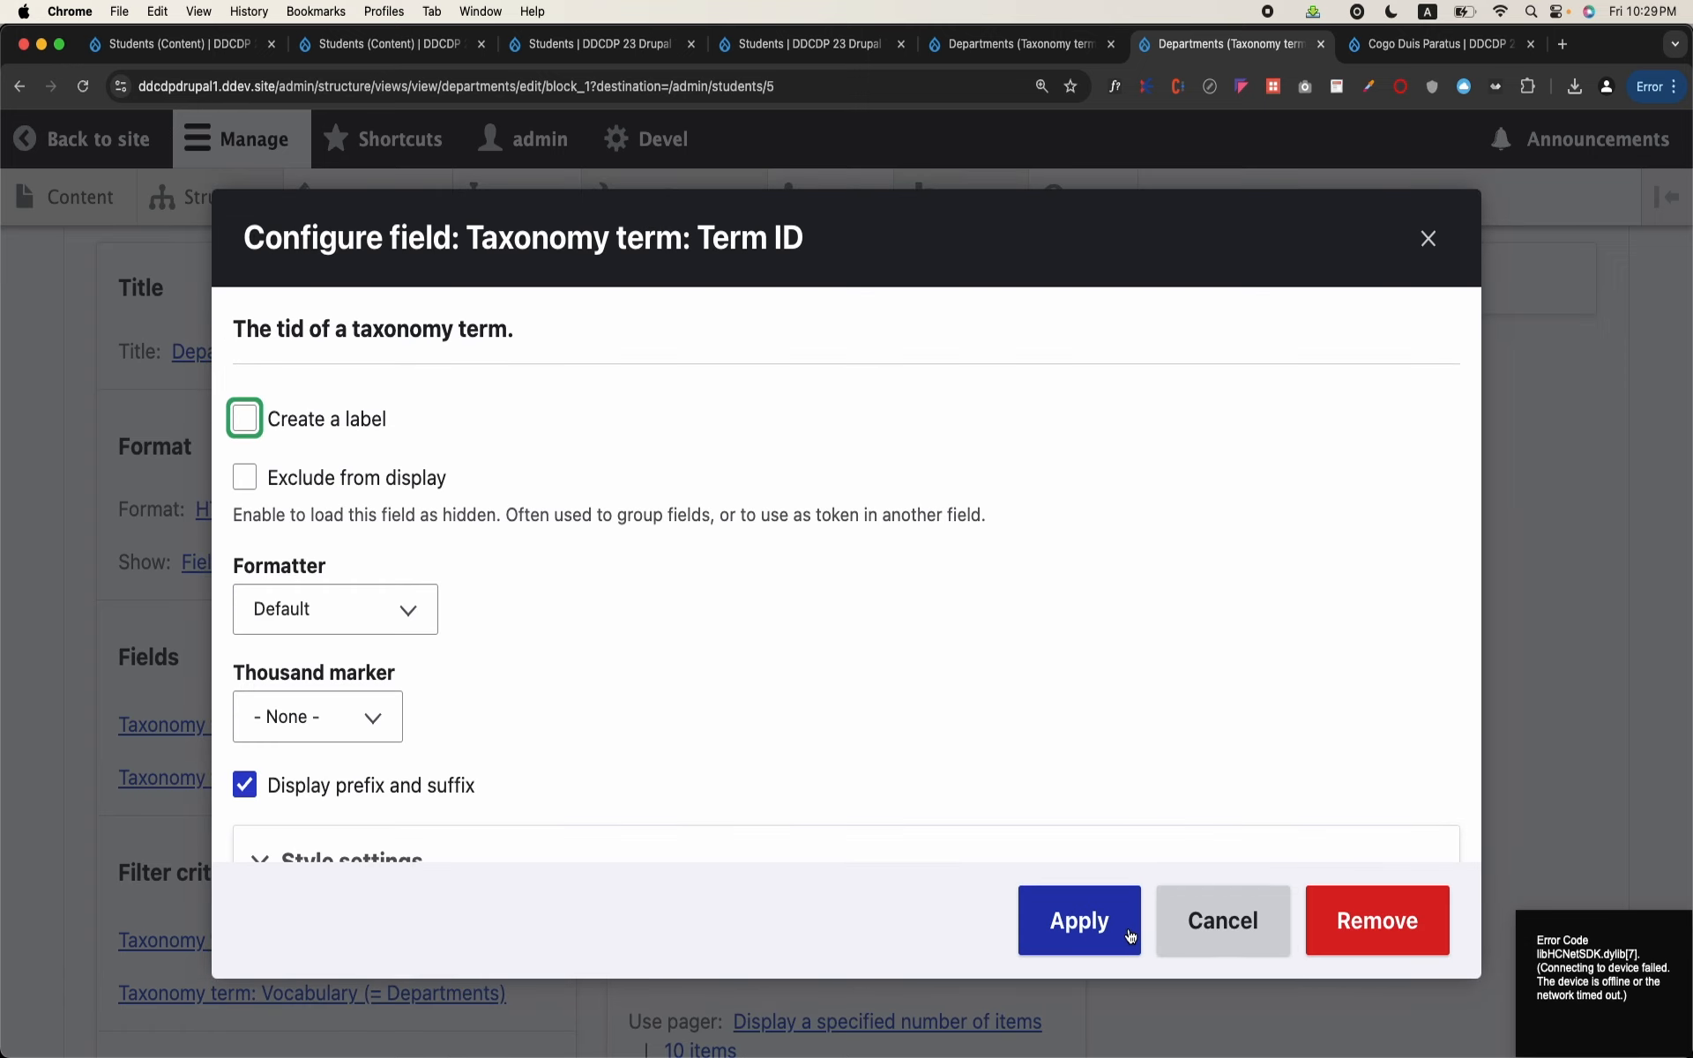
{"action": "left_click", "coordinate": [1124, 939]}
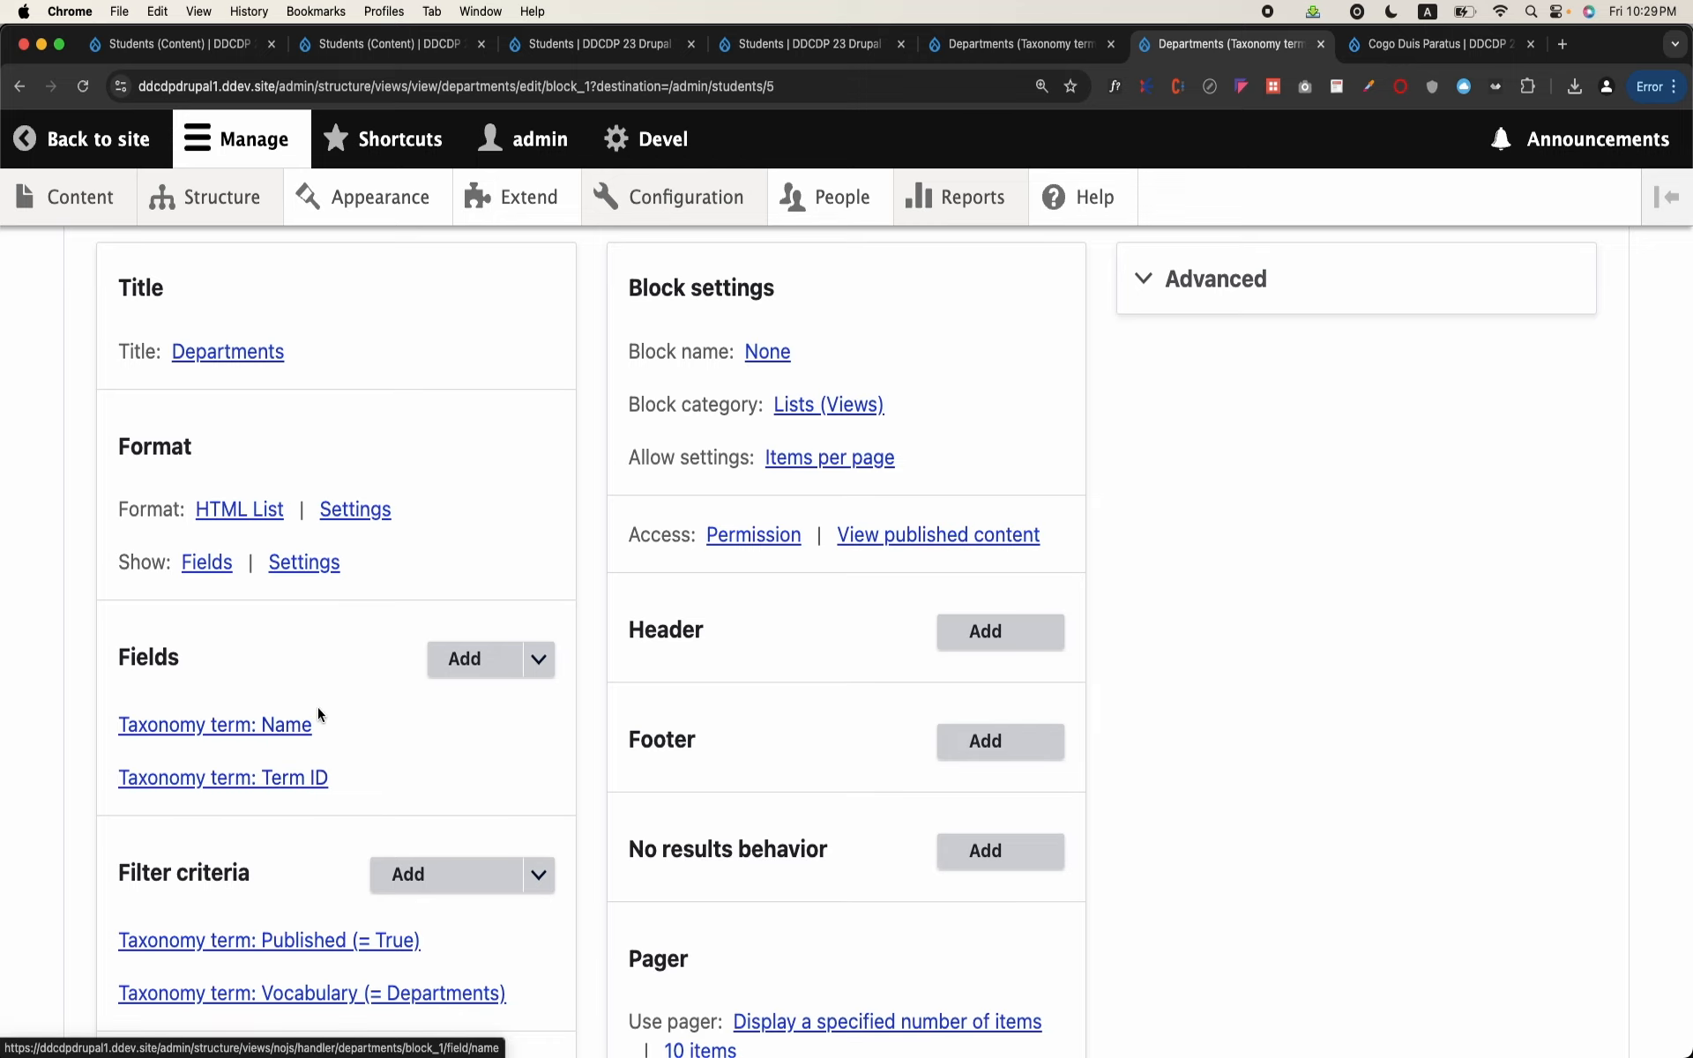
Step: Rearrange the fields so that Taxonomy term: Term ID comes before Taxonomy term: Name
{"action": "left_click", "coordinate": [538, 659]}
{"action": "left_click", "coordinate": [490, 694]}
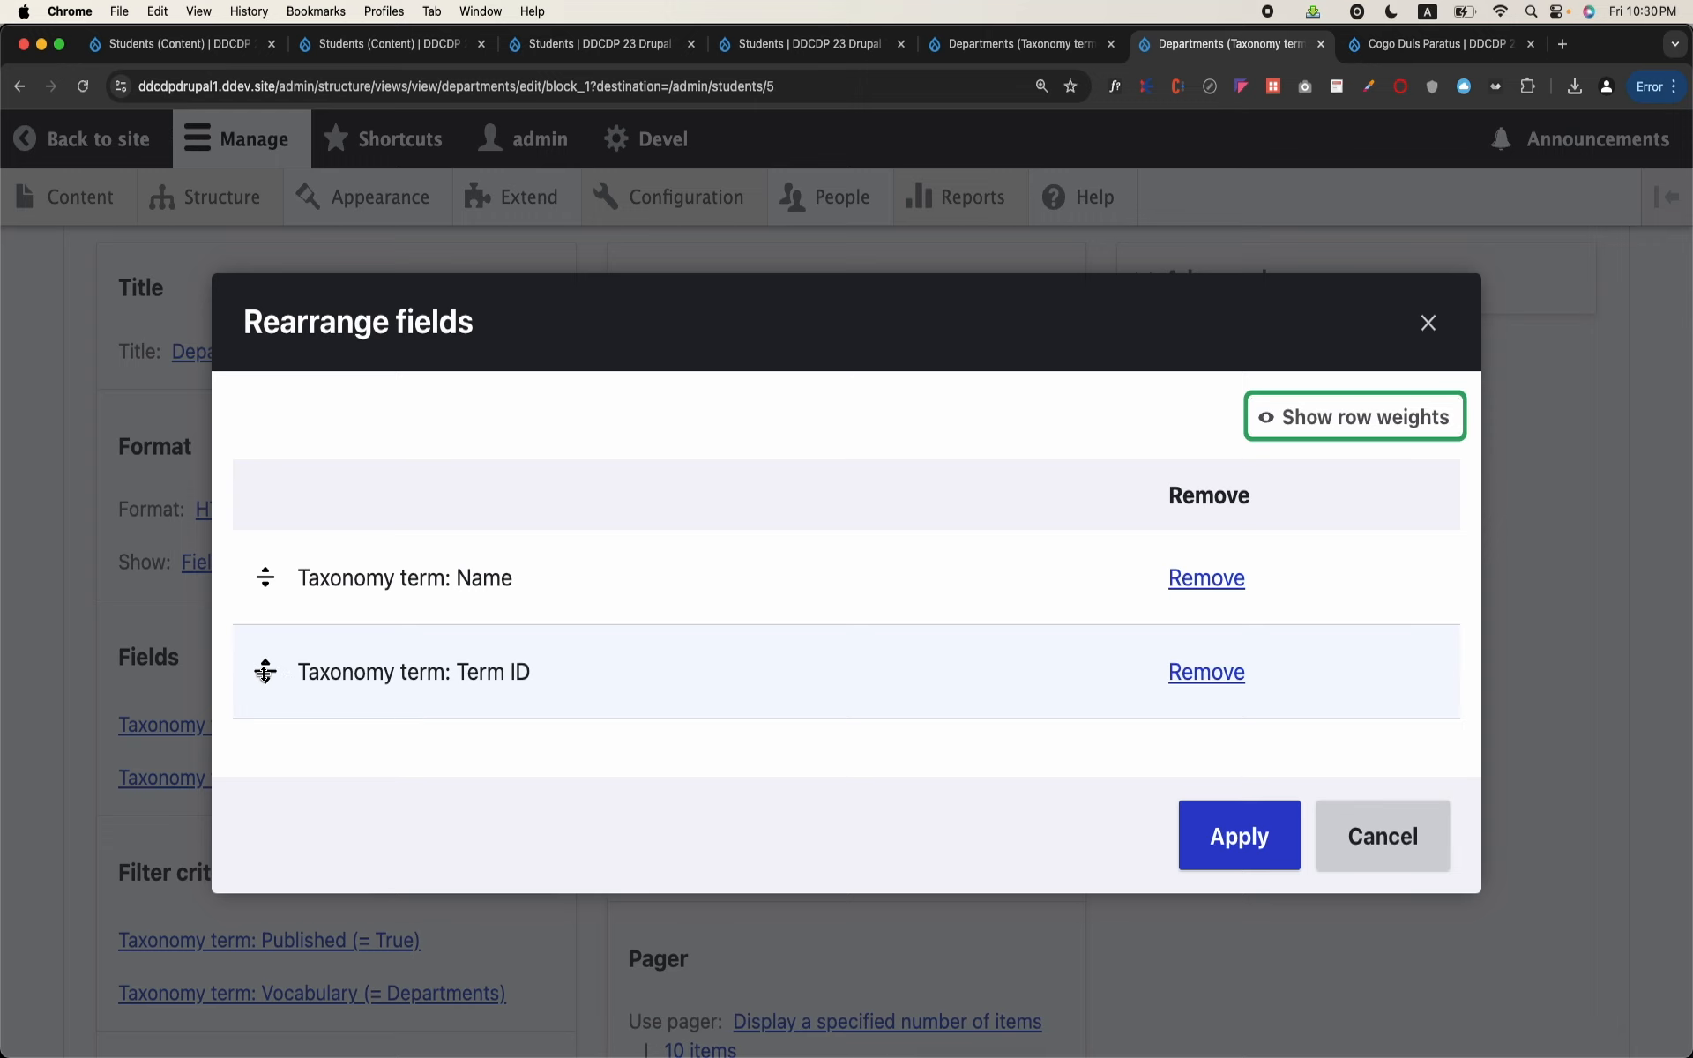
{"action": "left_click_drag", "start_coordinate": [265, 672], "coordinate": [264, 577]}
{"action": "left_click", "coordinate": [1239, 835]}
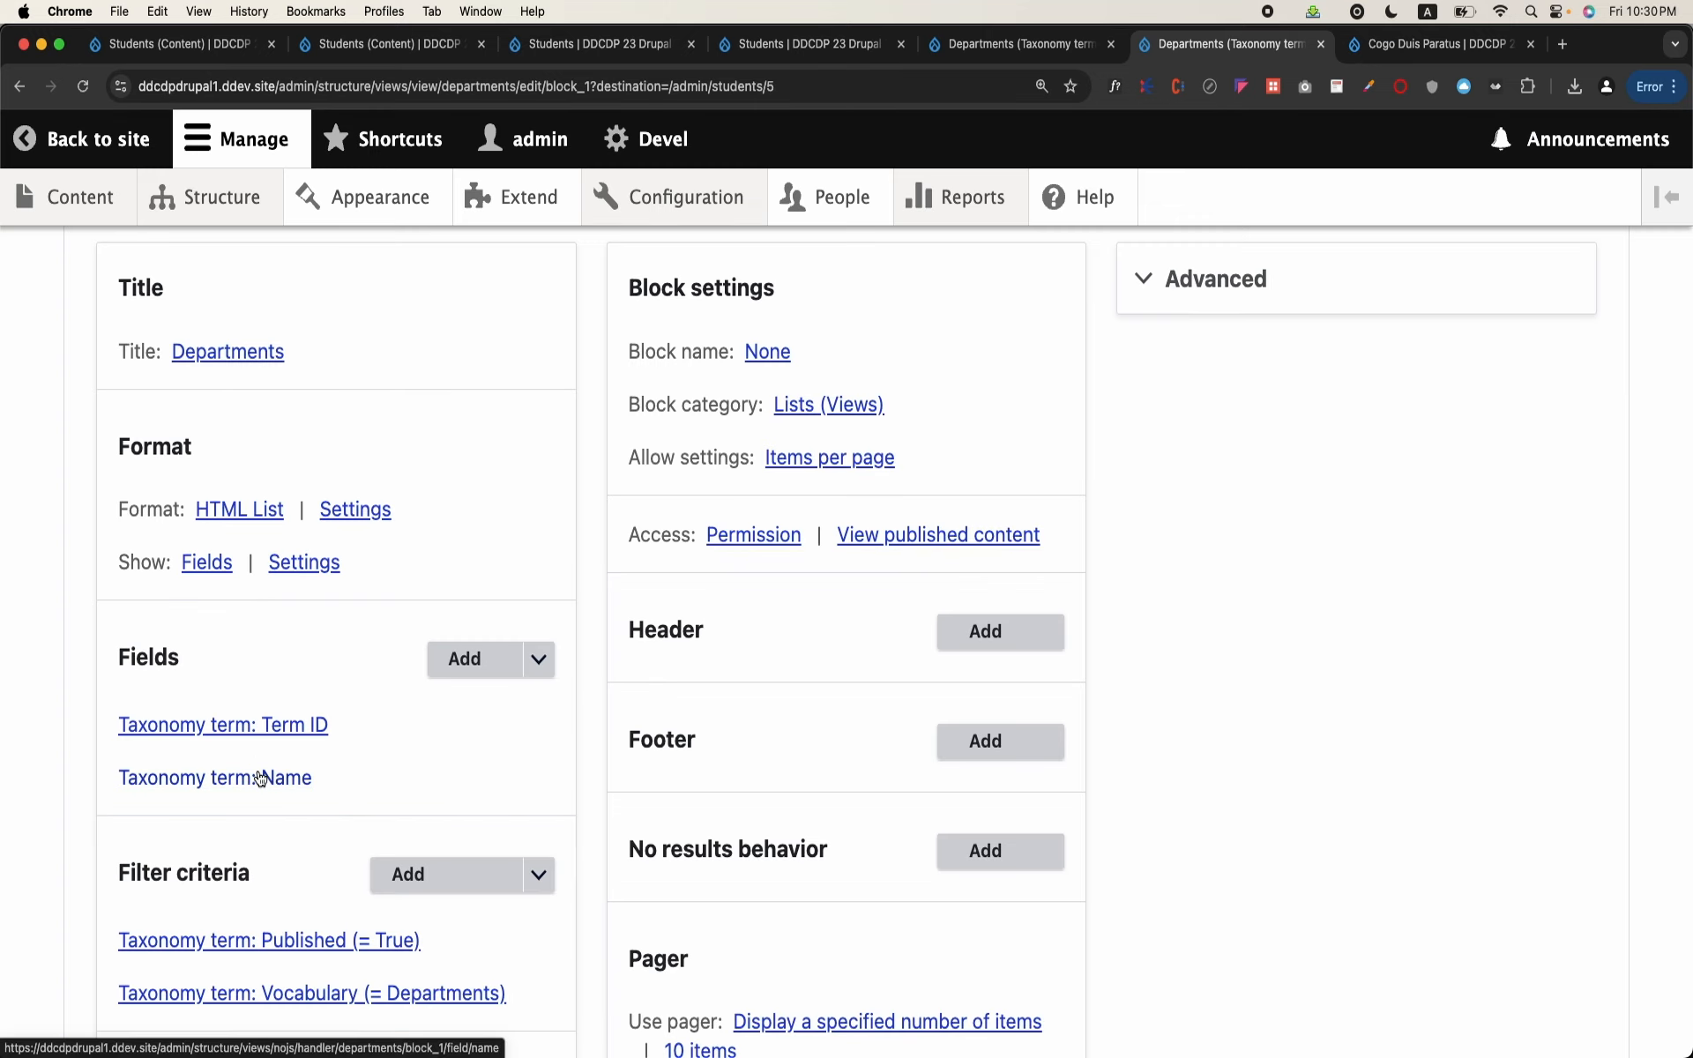
Step: In the Taxonomy term: Name field's rewrite settings, enable output of the field as a custom link
{"action": "left_click", "coordinate": [231, 776]}
{"action": "scroll", "coordinate": [429, 675], "scroll_direction": "down", "scroll_amount": 3}
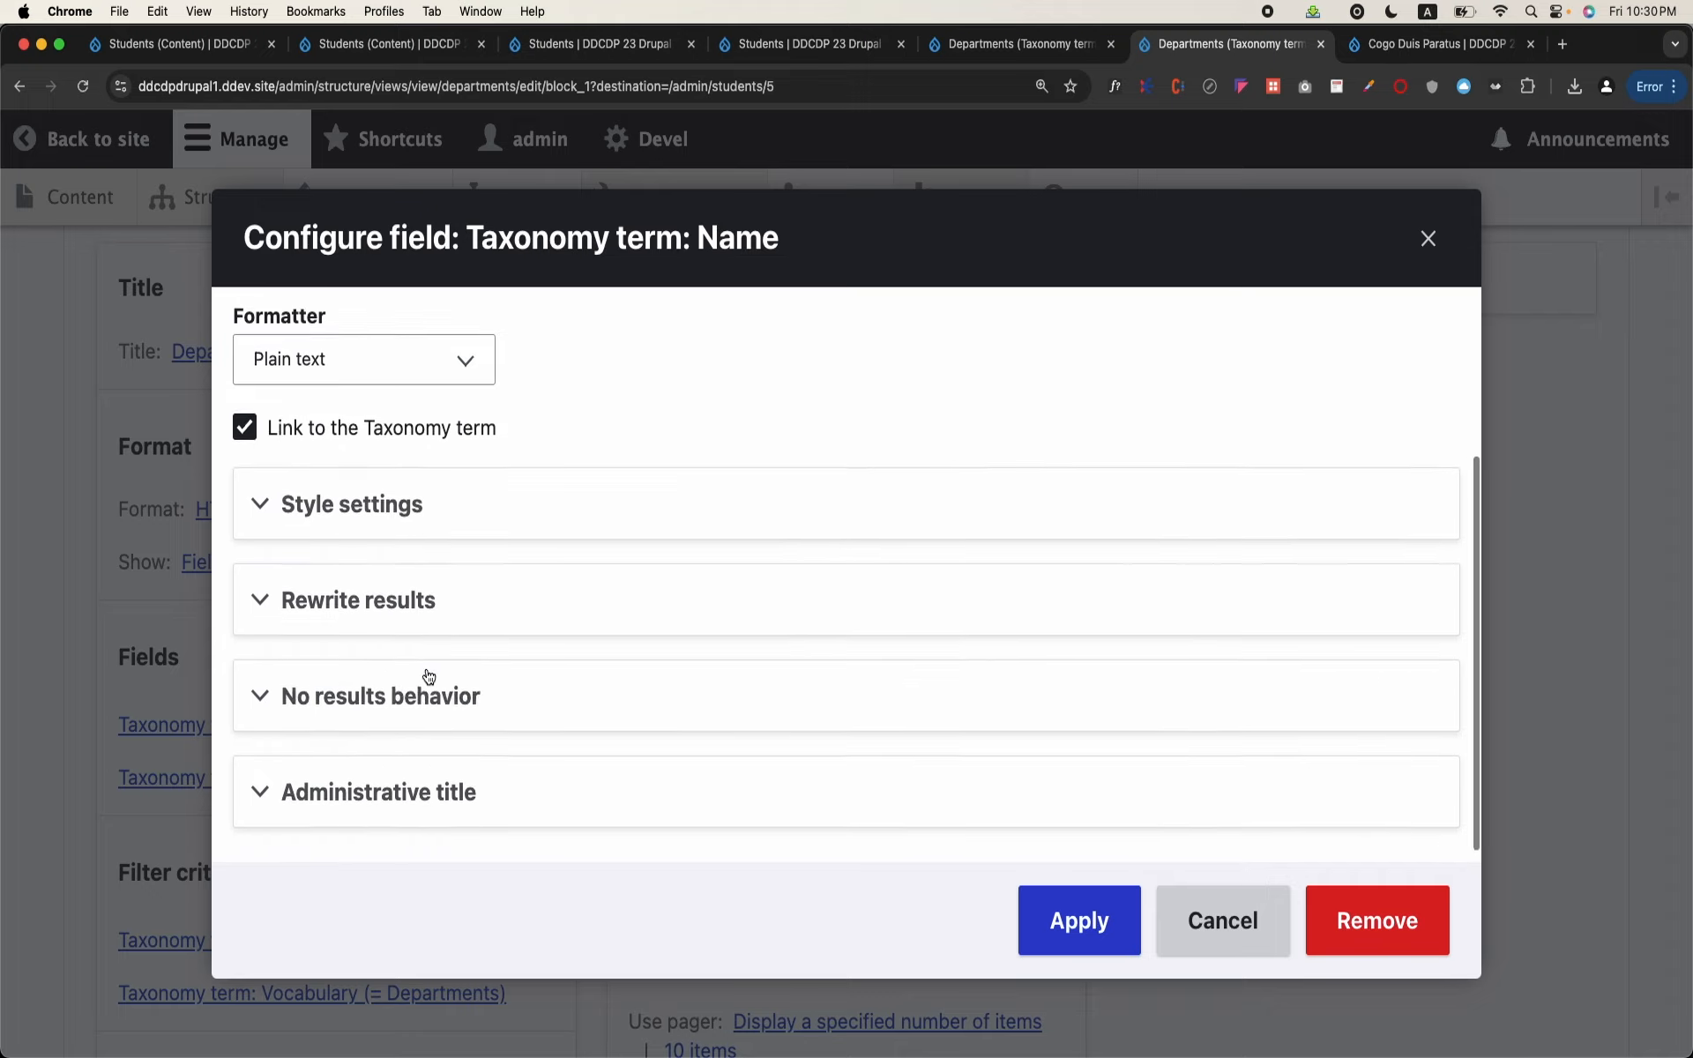
{"action": "left_click", "coordinate": [442, 617]}
{"action": "scroll", "coordinate": [443, 622], "scroll_direction": "down", "scroll_amount": 2}
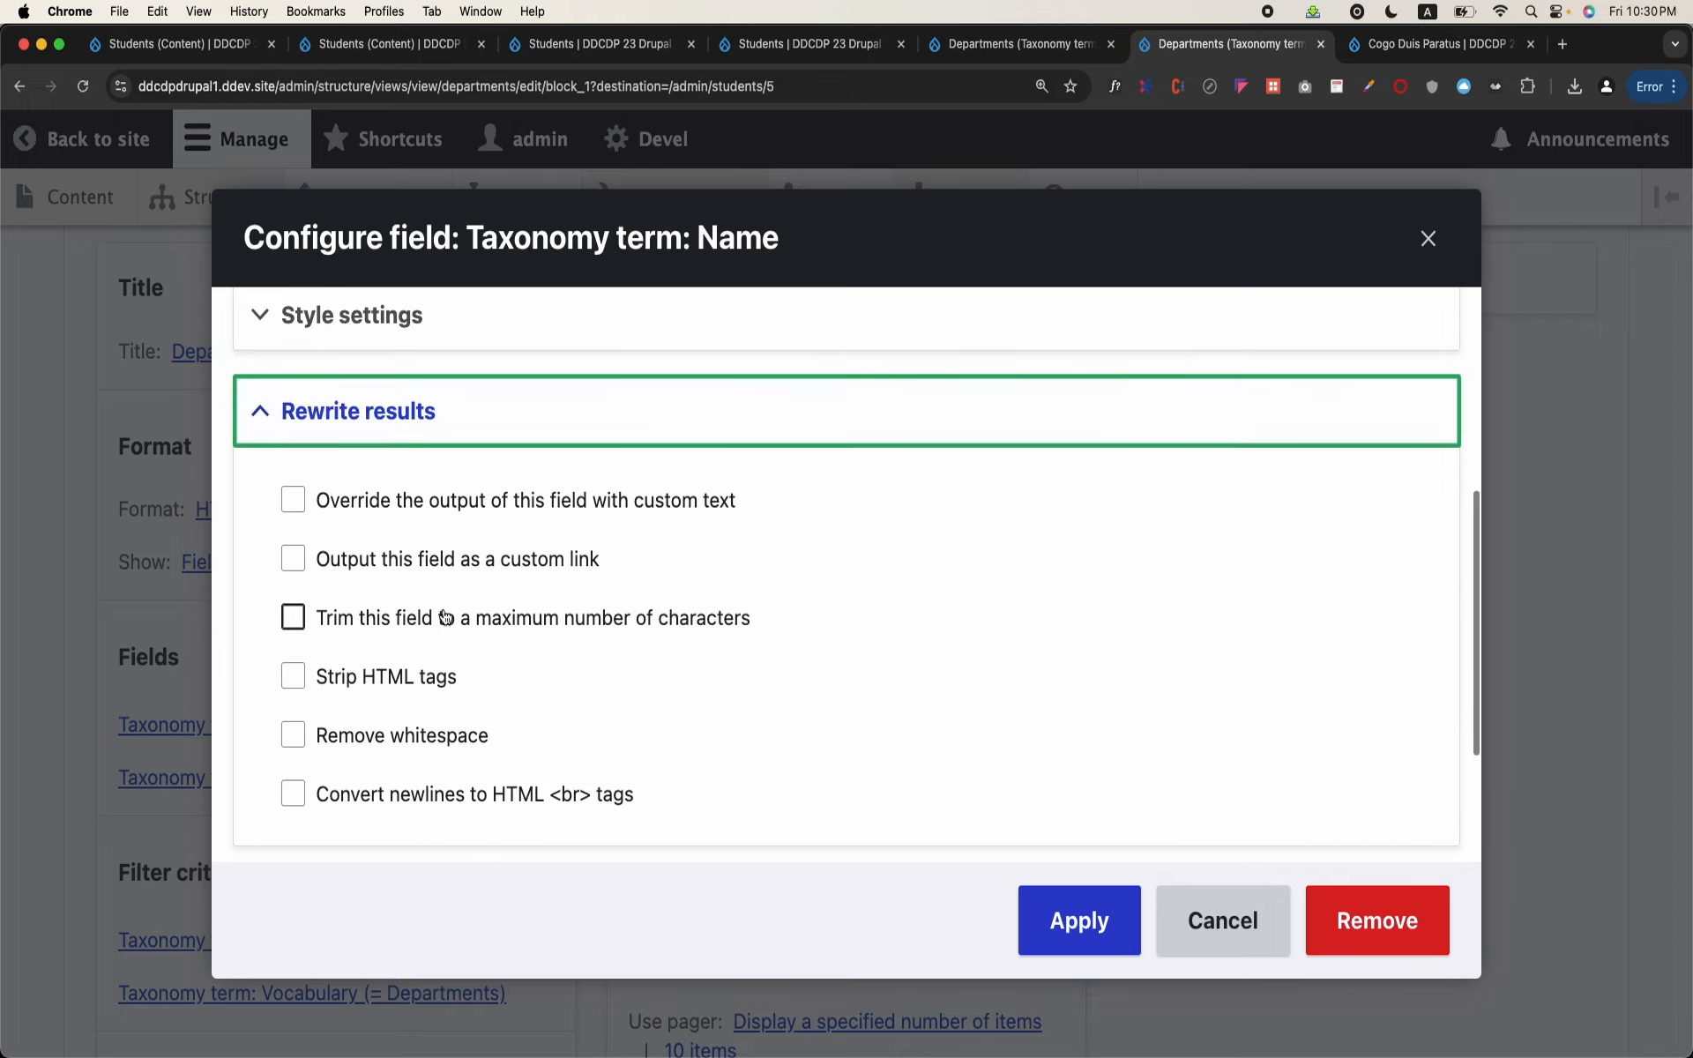
{"action": "left_click", "coordinate": [476, 561]}
Step: Copy the {{ tid }} token from the Name field's replacement patterns
{"action": "scroll", "coordinate": [483, 575], "scroll_direction": "down", "scroll_amount": 1}
{"action": "scroll", "coordinate": [481, 575], "scroll_direction": "down", "scroll_amount": 10}
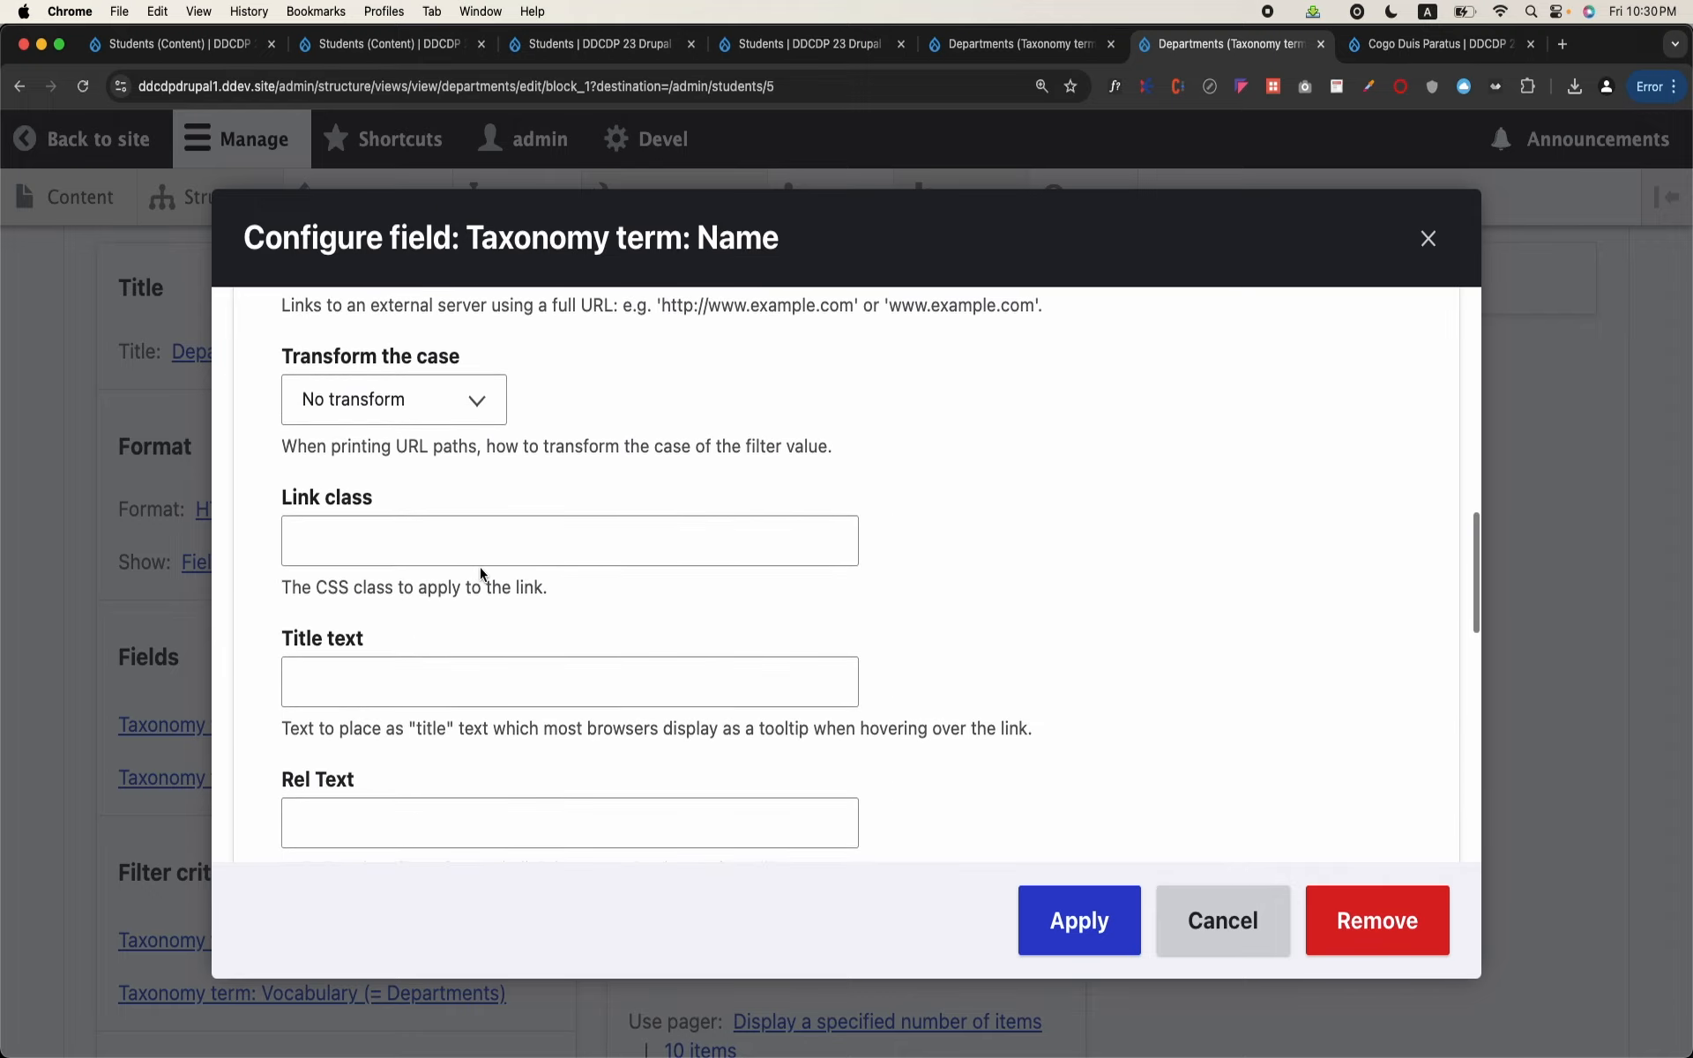
{"action": "scroll", "coordinate": [481, 572], "scroll_direction": "down", "scroll_amount": 2}
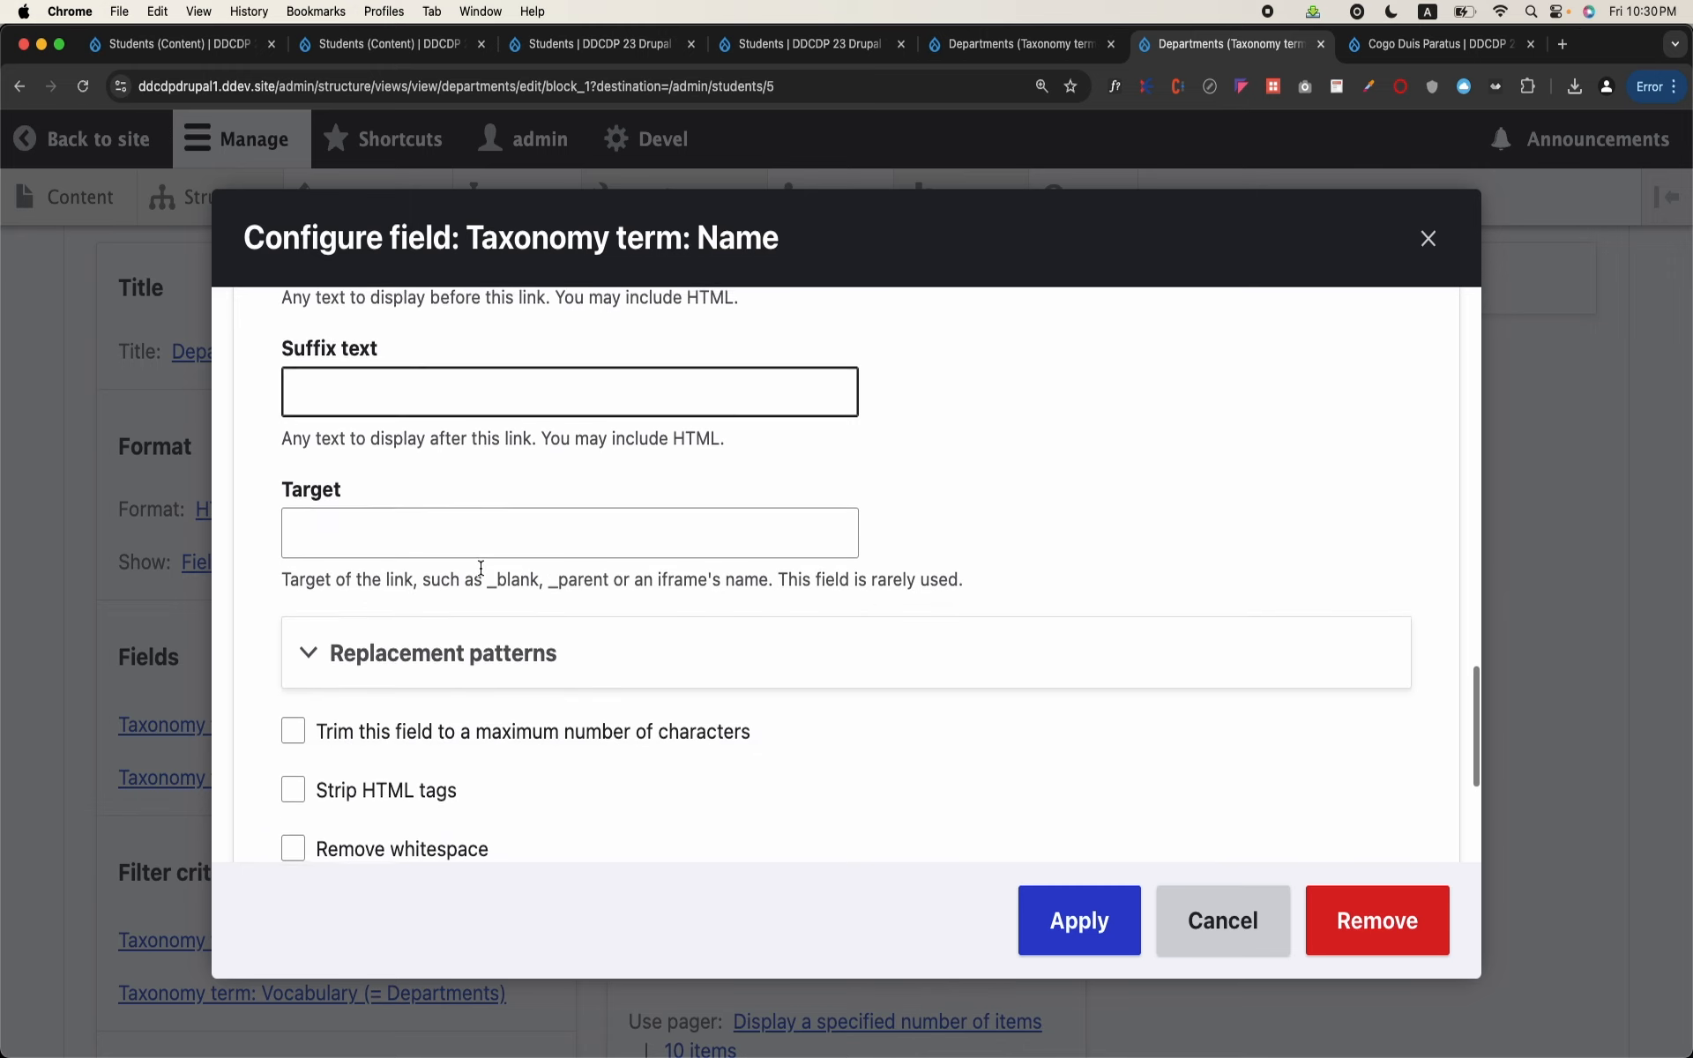
{"action": "left_click", "coordinate": [457, 660]}
{"action": "scroll", "coordinate": [455, 666], "scroll_direction": "down", "scroll_amount": 3}
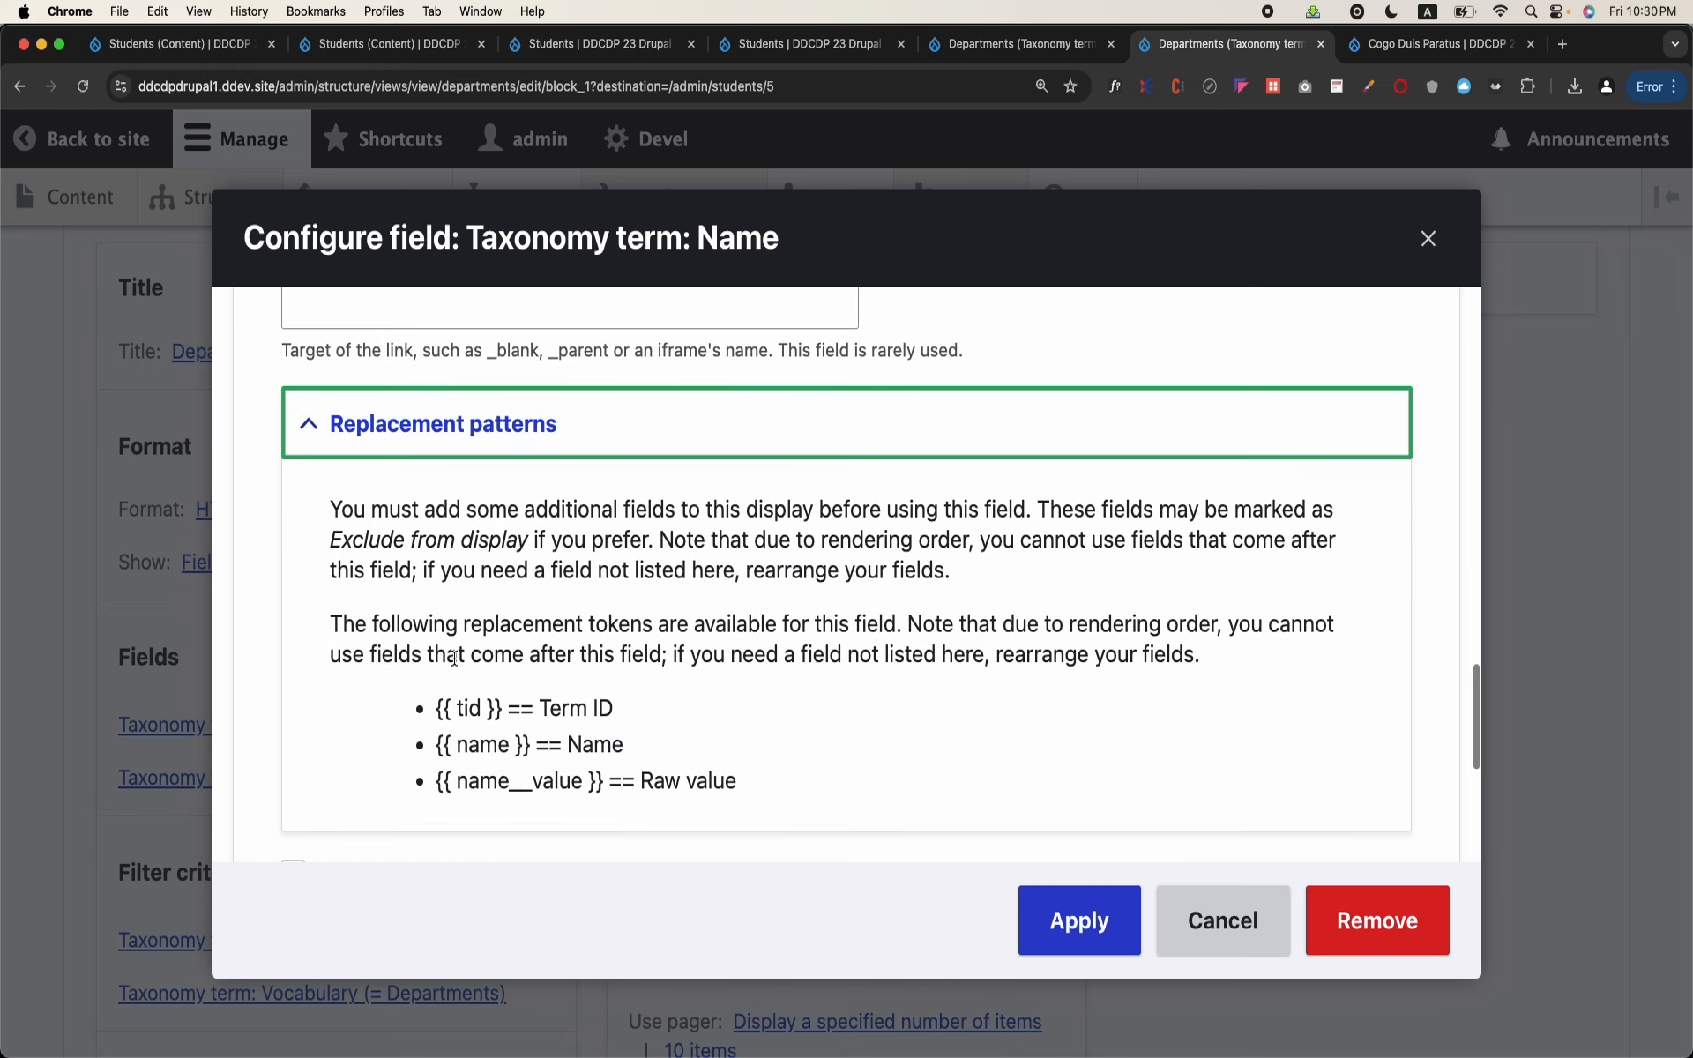
{"action": "left_click_drag", "start_coordinate": [436, 709], "coordinate": [501, 709]}
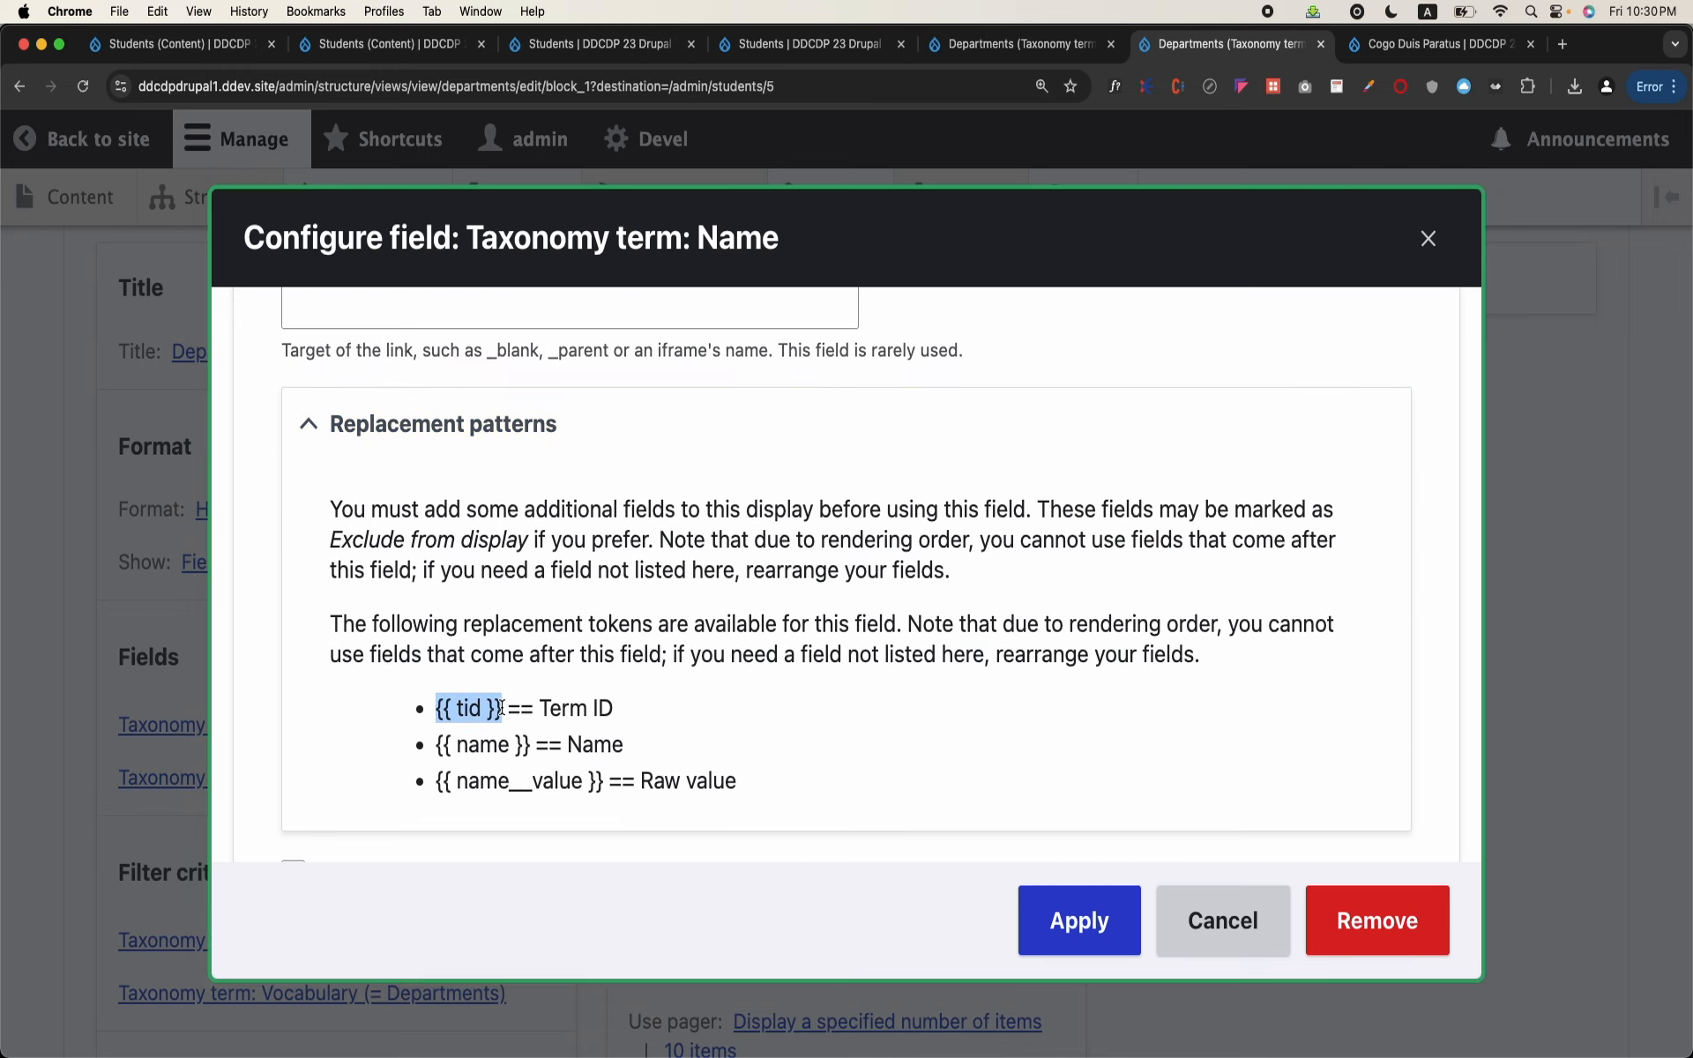
Step: Set the Name field's link path to /admin/students/{{ tid }} and apply the field settings
{"action": "scroll", "coordinate": [510, 702], "scroll_direction": "up", "scroll_amount": 10}
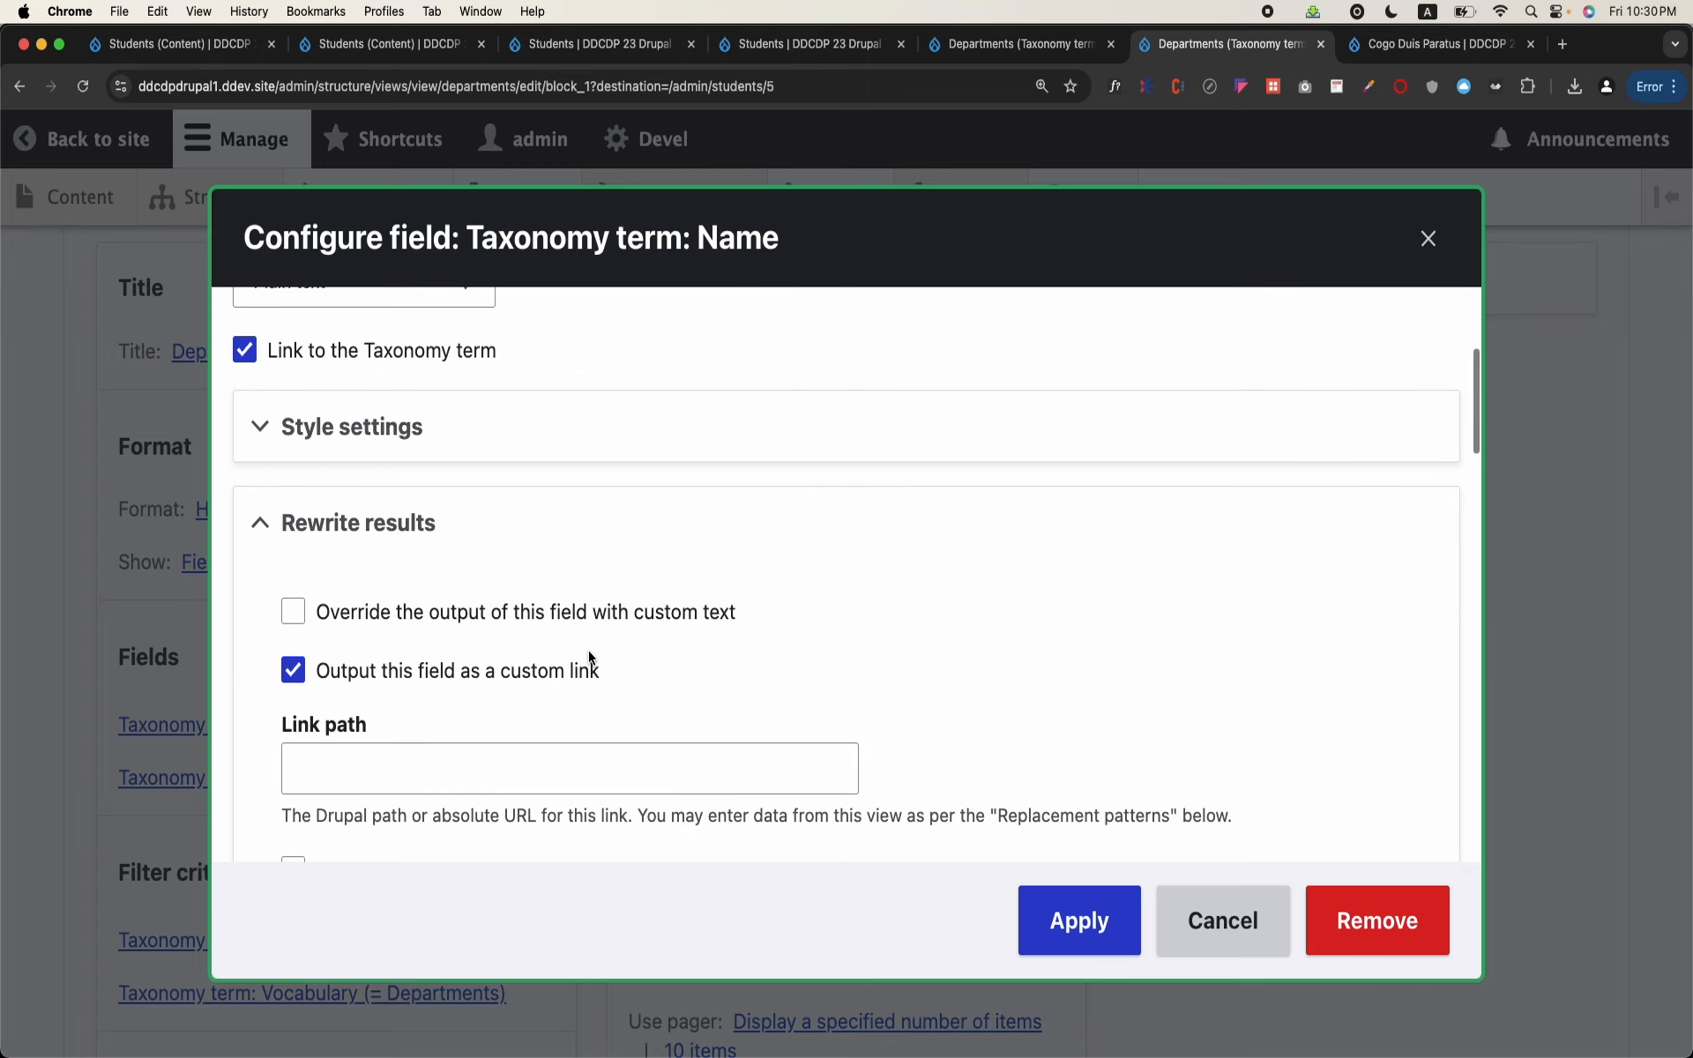
{"action": "left_click", "coordinate": [548, 734]}
{"action": "type", "text": "/s"}
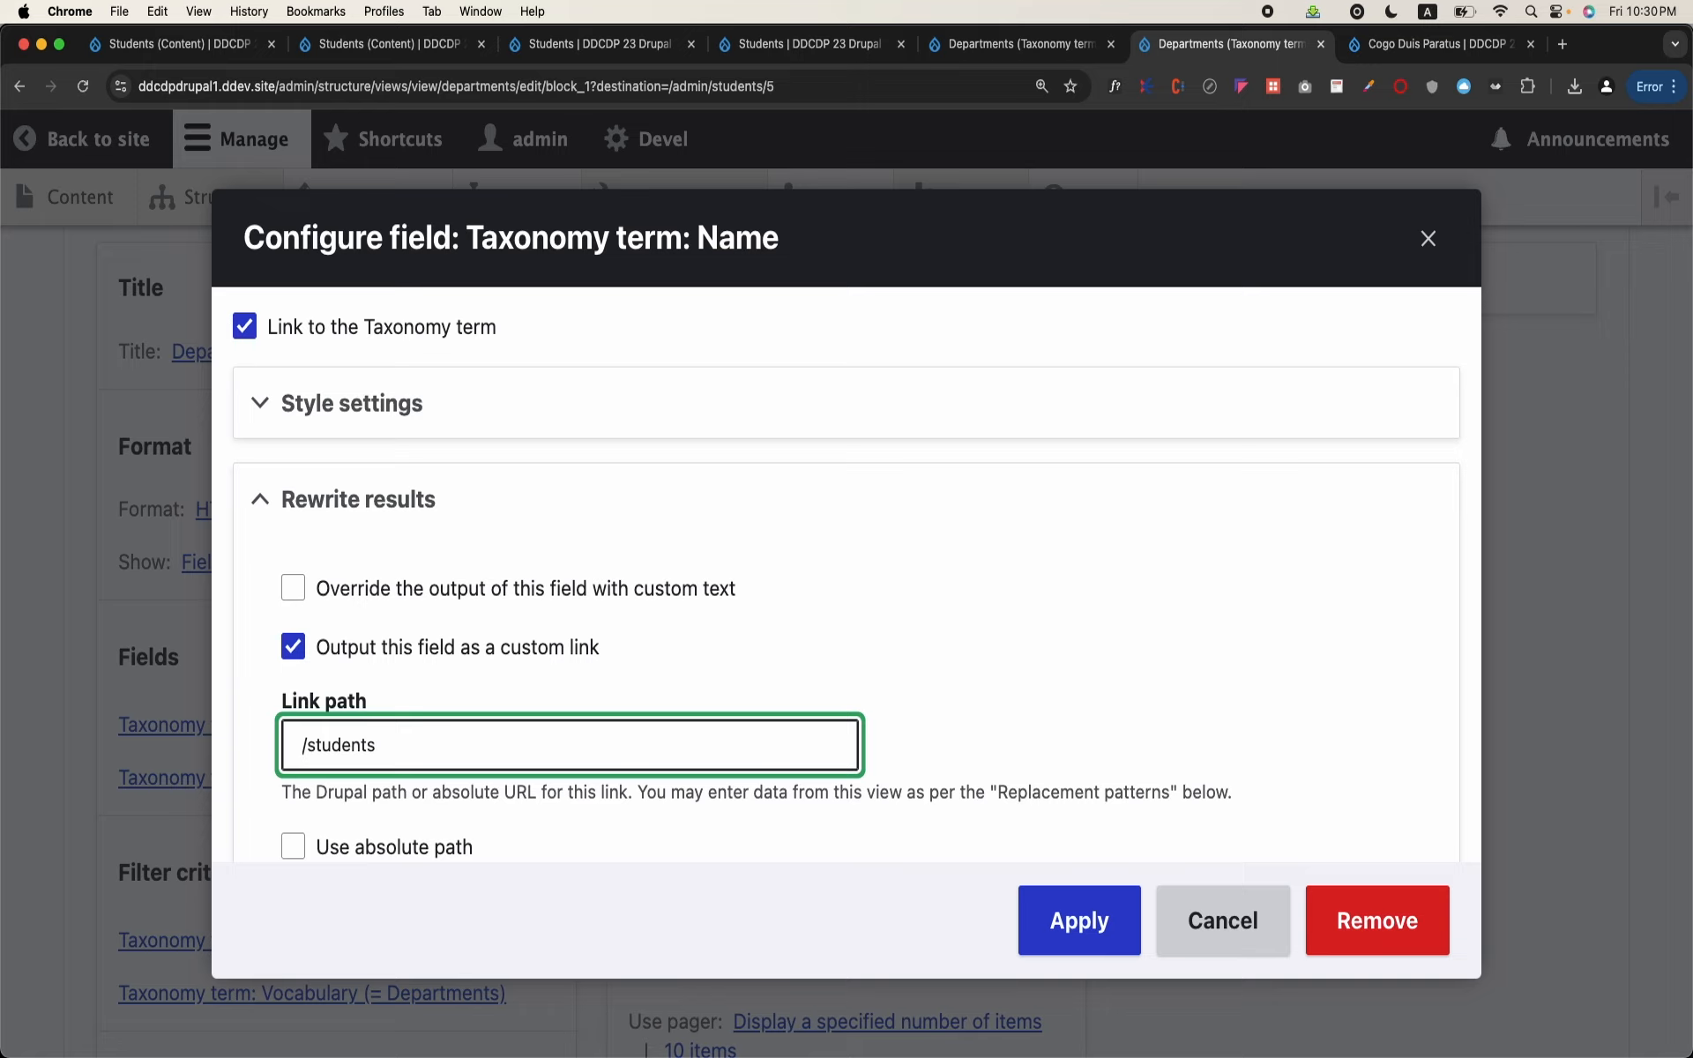
{"action": "type", "text": "tud"}
{"action": "key", "text": "BackSpace"}
{"action": "key", "text": "BackSpace"}
{"action": "key", "text": "BackSpace"}
{"action": "key", "text": "BackSpace"}
{"action": "type", "text": "admin/s"}
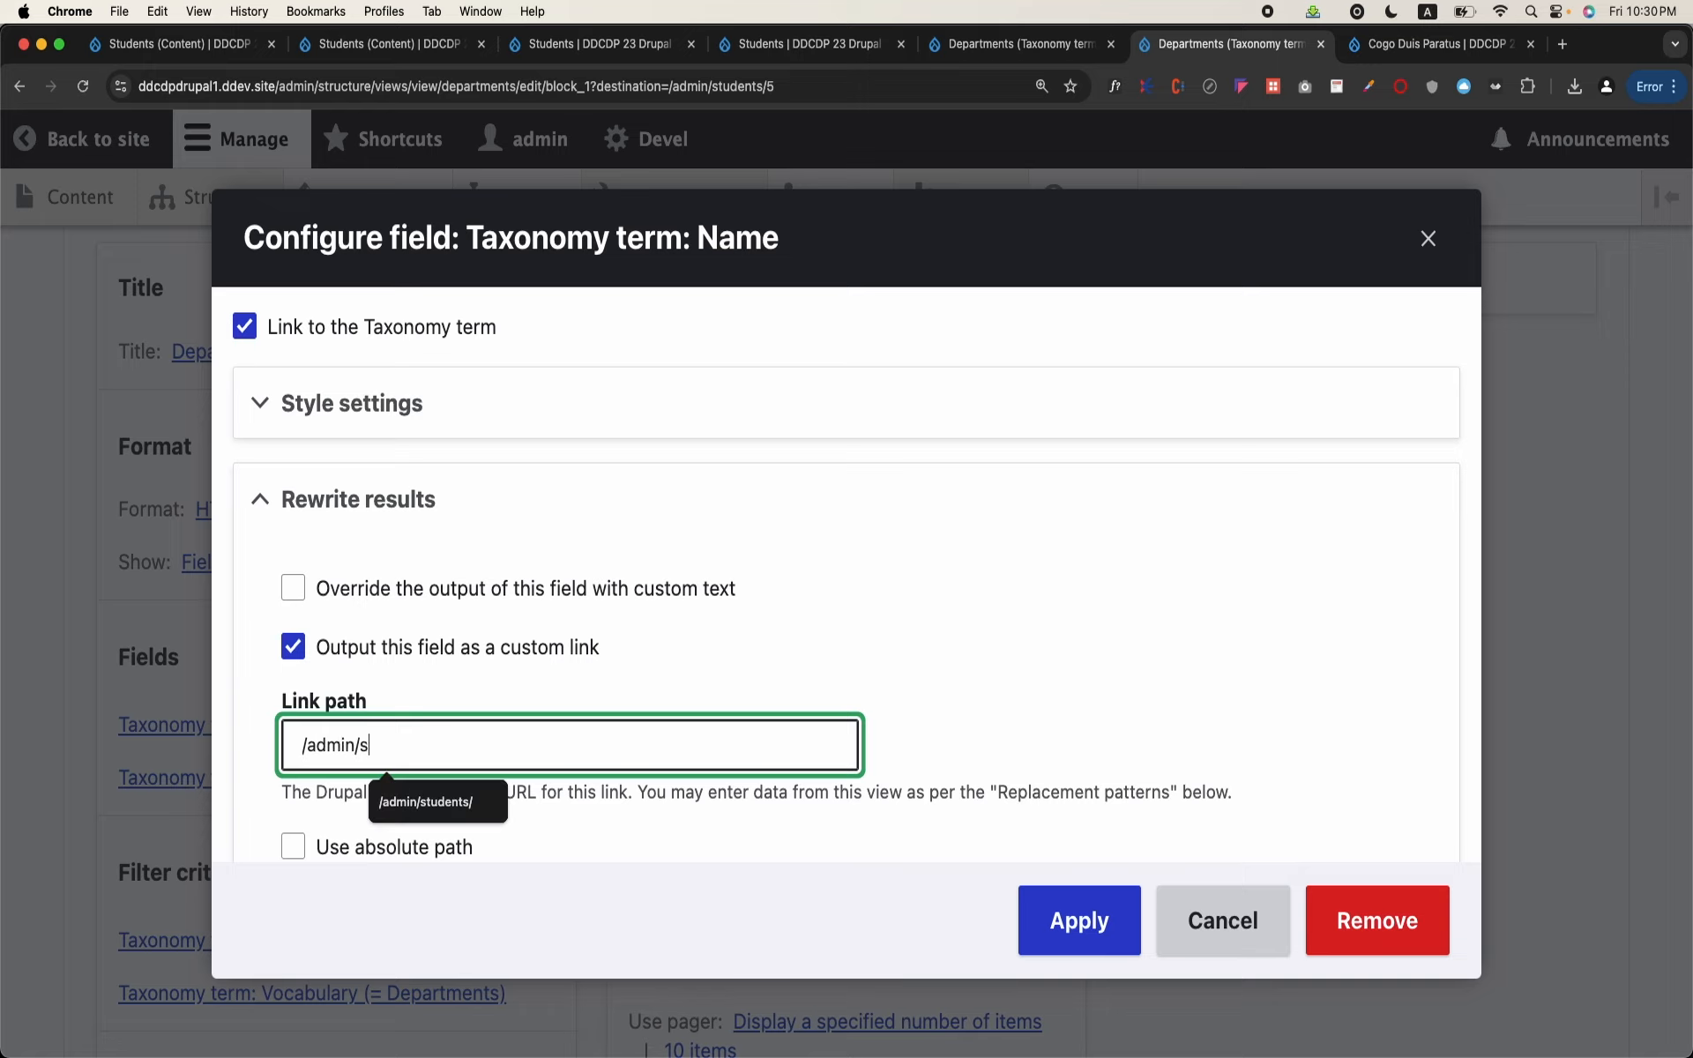
{"action": "type", "text": "tudents/"}
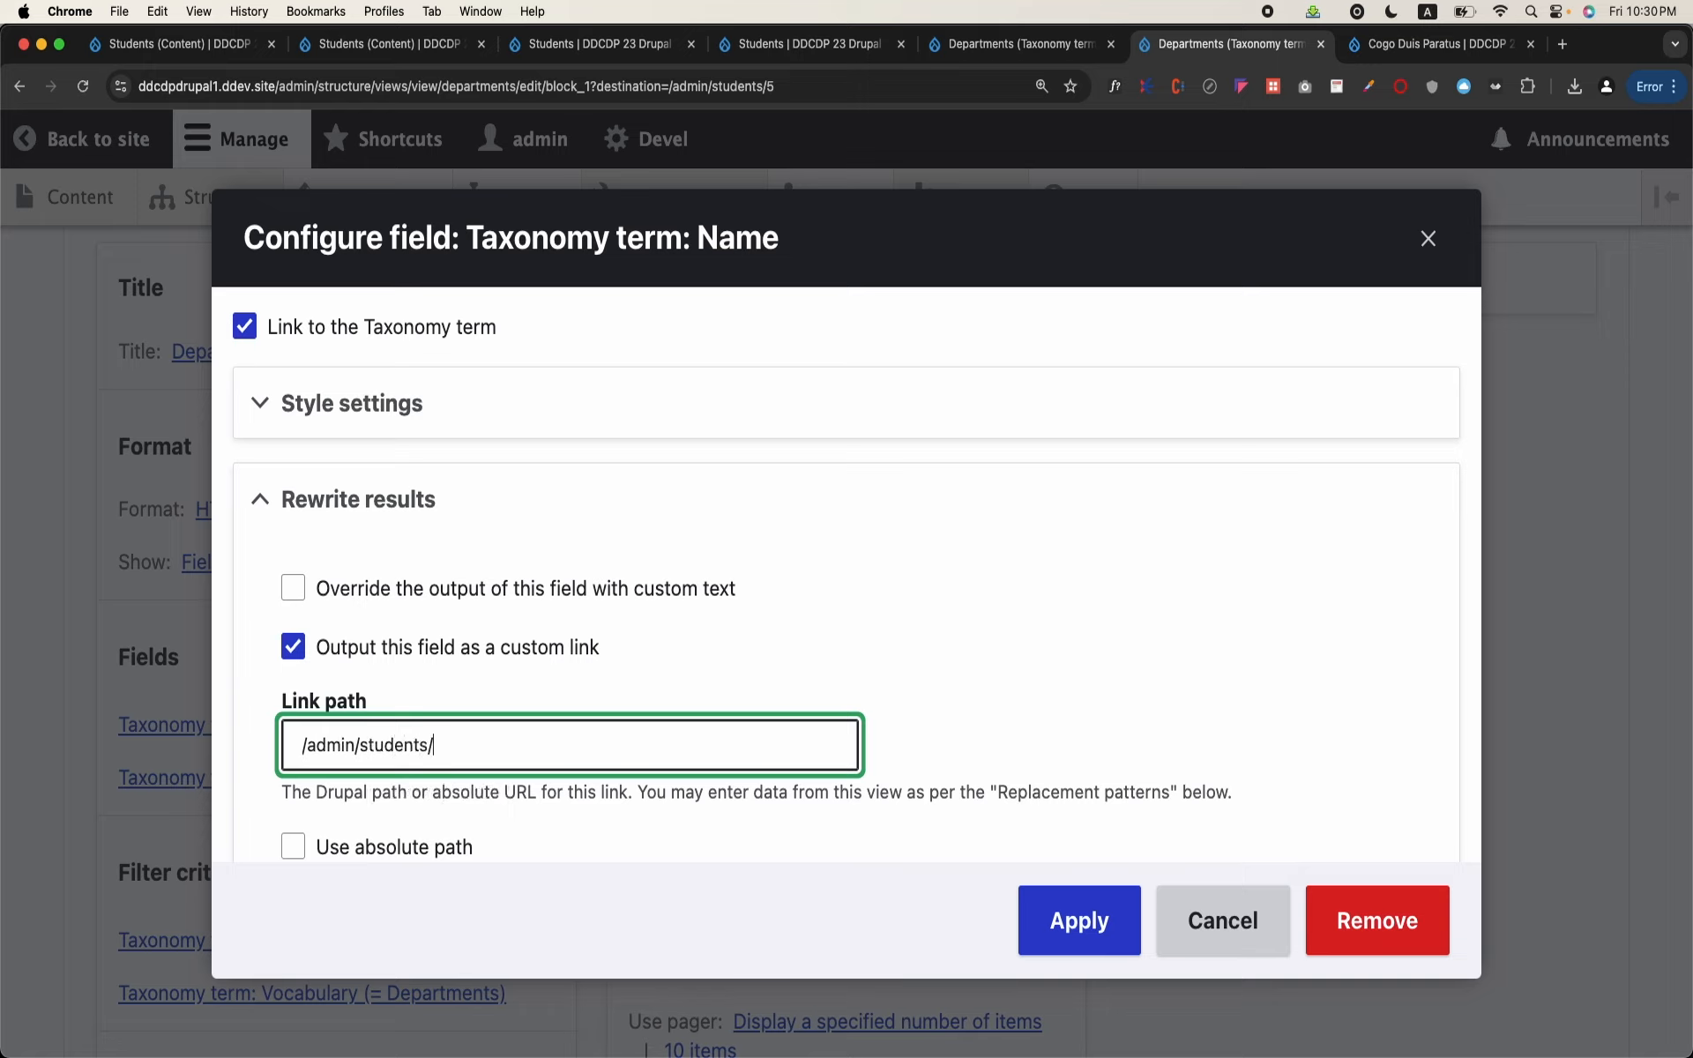
{"action": "type", "text": "{{ tid }}"}
{"action": "left_click", "coordinate": [1078, 914]}
Step: Check the block preview and exclude the Taxonomy term: Term ID field from display
{"action": "scroll", "coordinate": [764, 885], "scroll_direction": "down", "scroll_amount": 10}
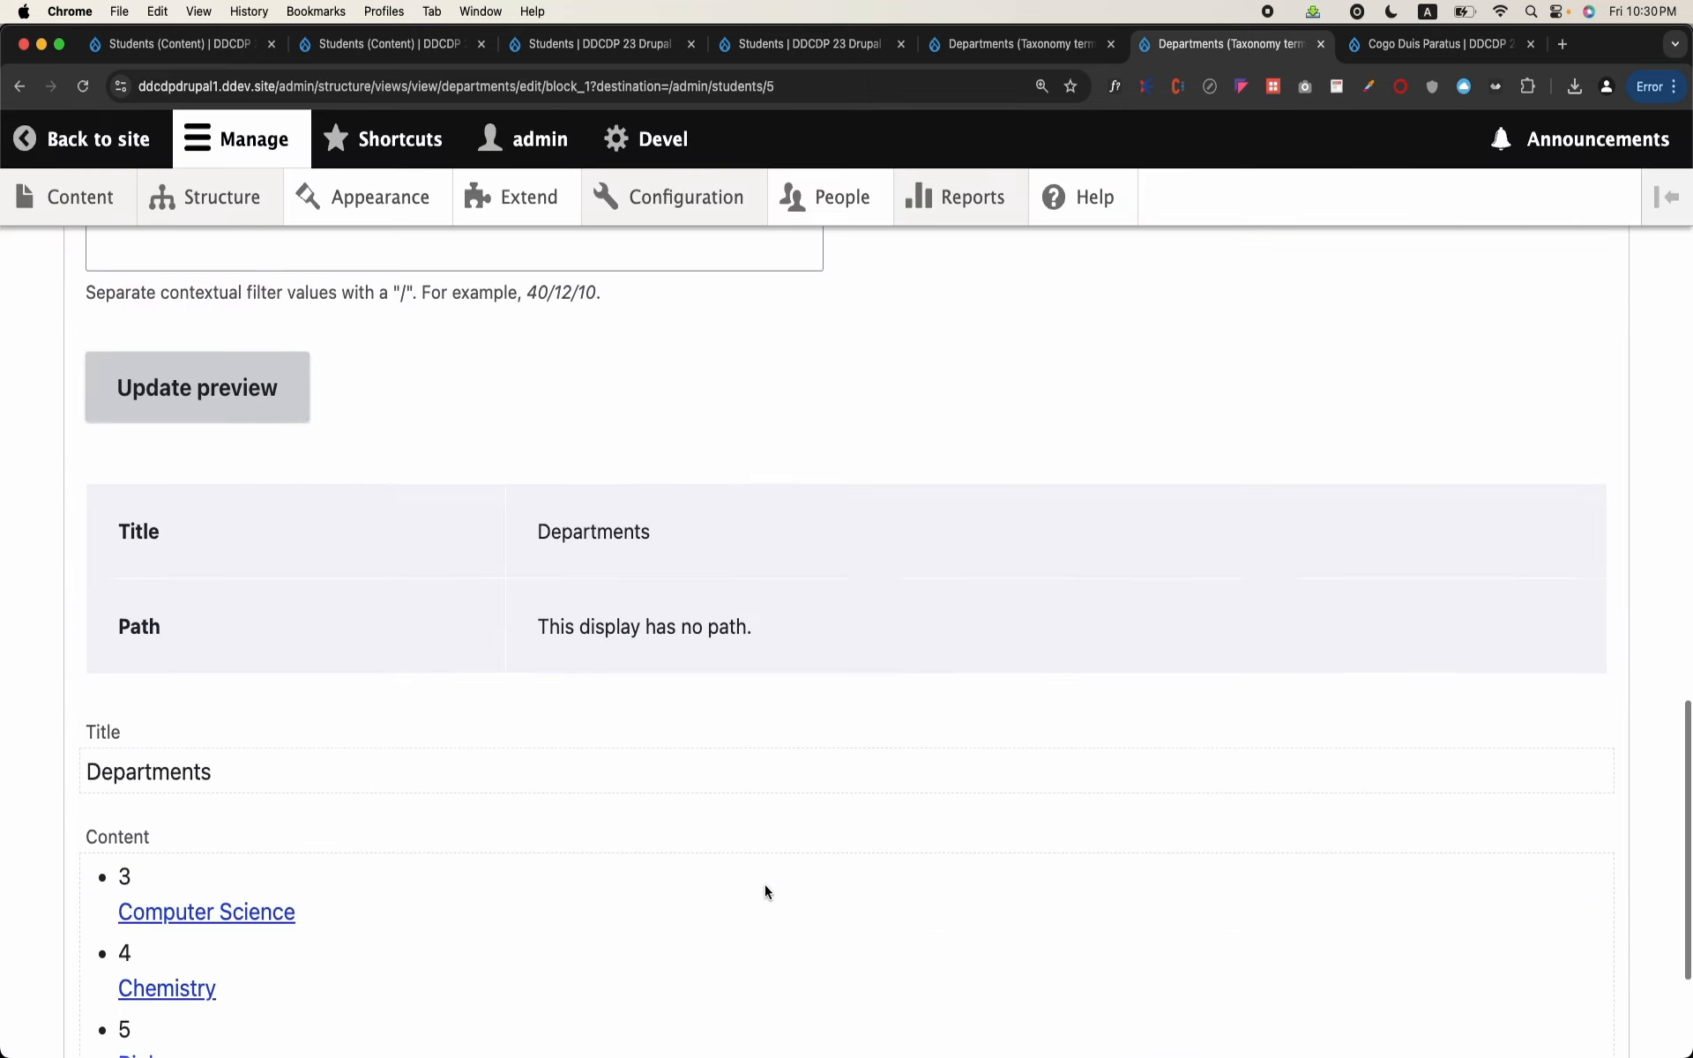
{"action": "scroll", "coordinate": [765, 885], "scroll_direction": "down", "scroll_amount": 3}
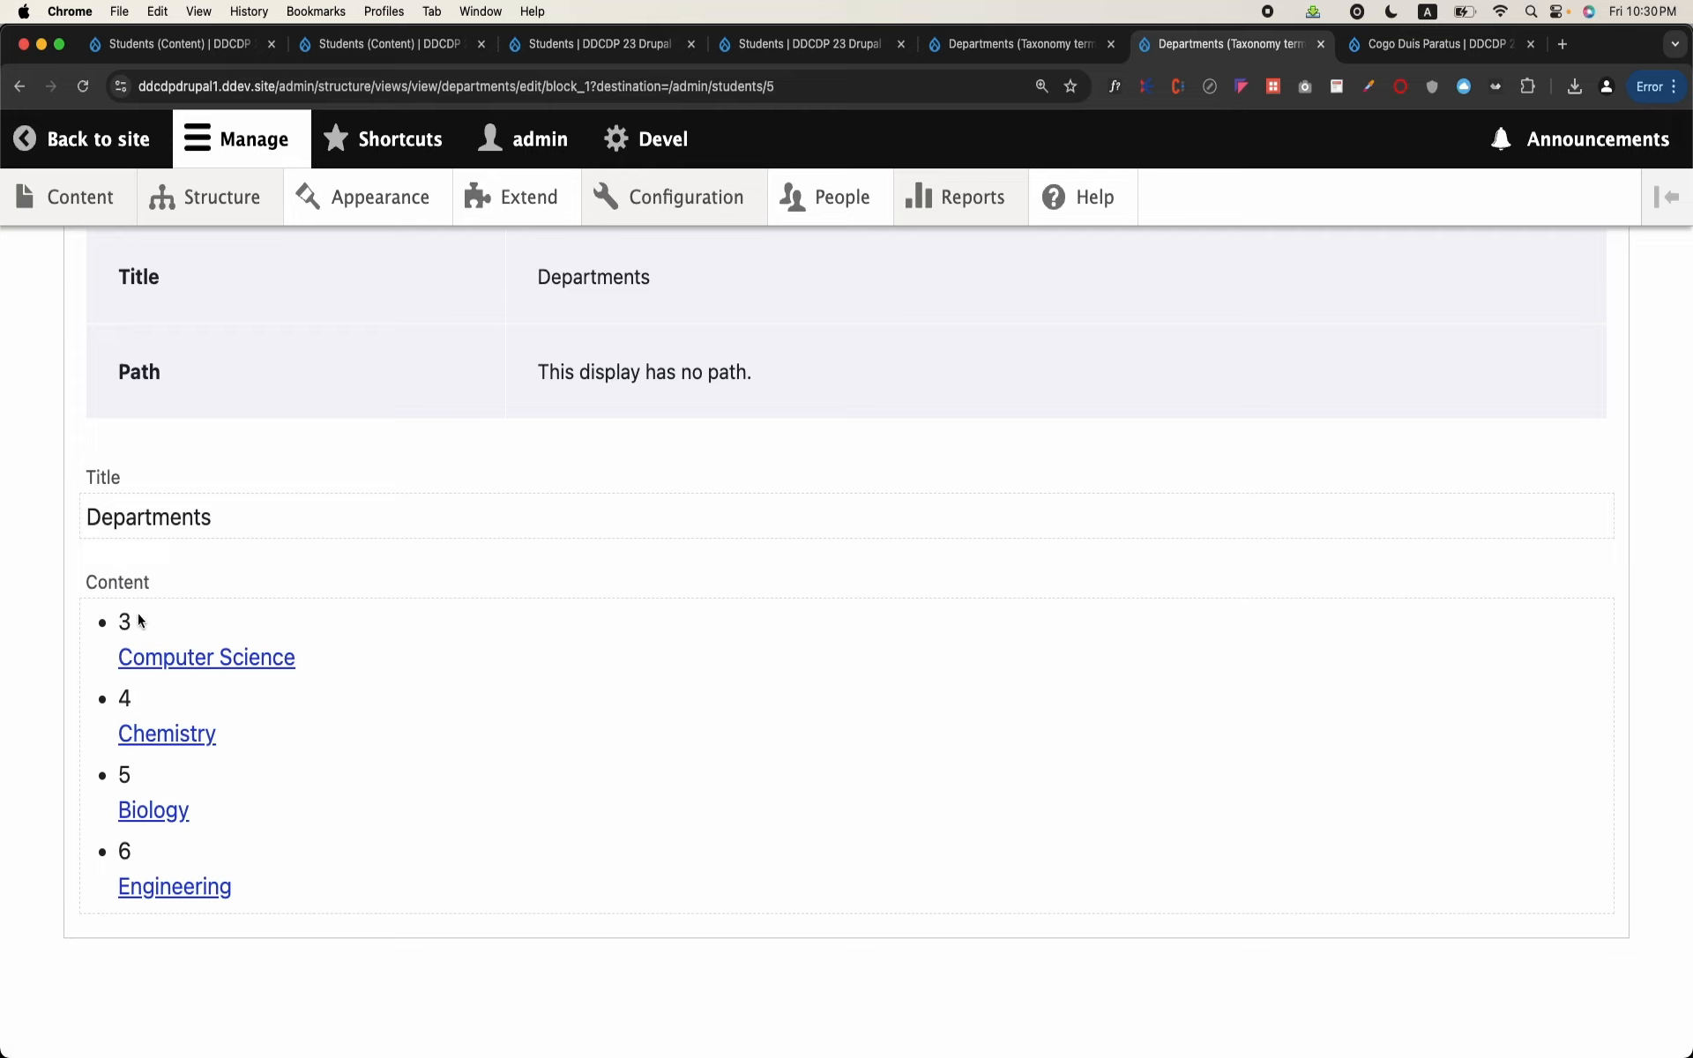
{"action": "left_click_drag", "start_coordinate": [131, 624], "coordinate": [107, 624]}
{"action": "scroll", "coordinate": [107, 624], "scroll_direction": "up", "scroll_amount": 15}
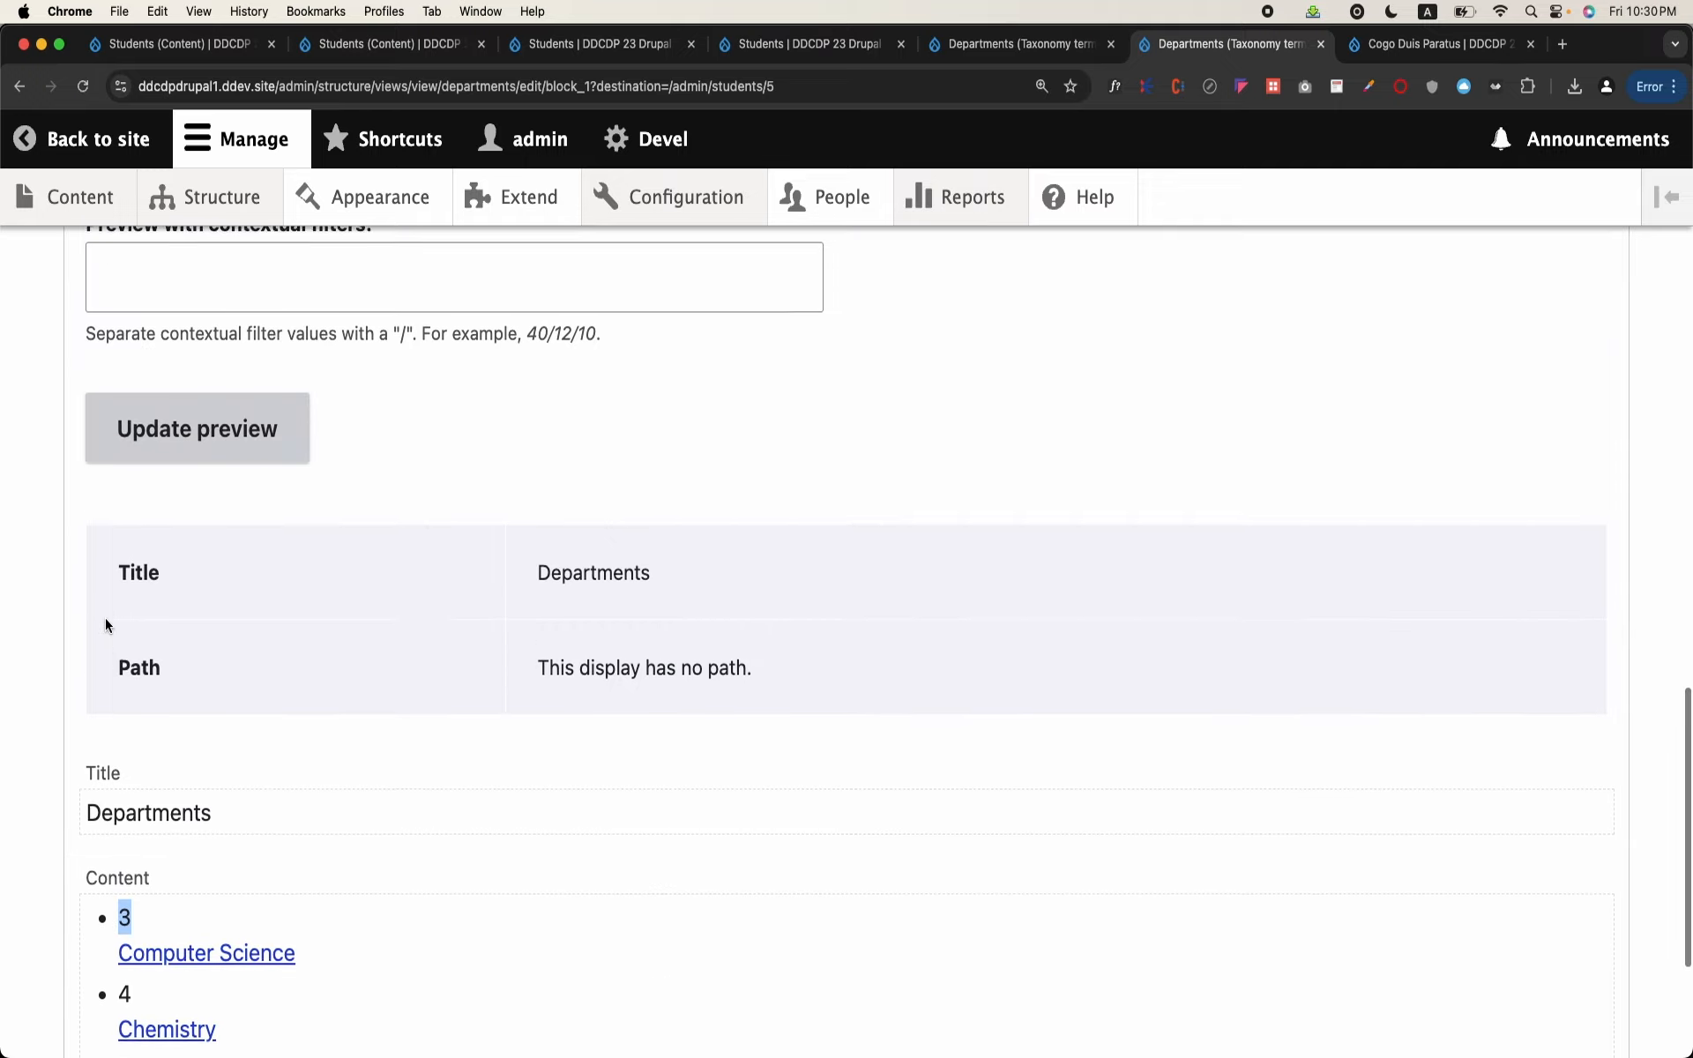
{"action": "left_click", "coordinate": [274, 458]}
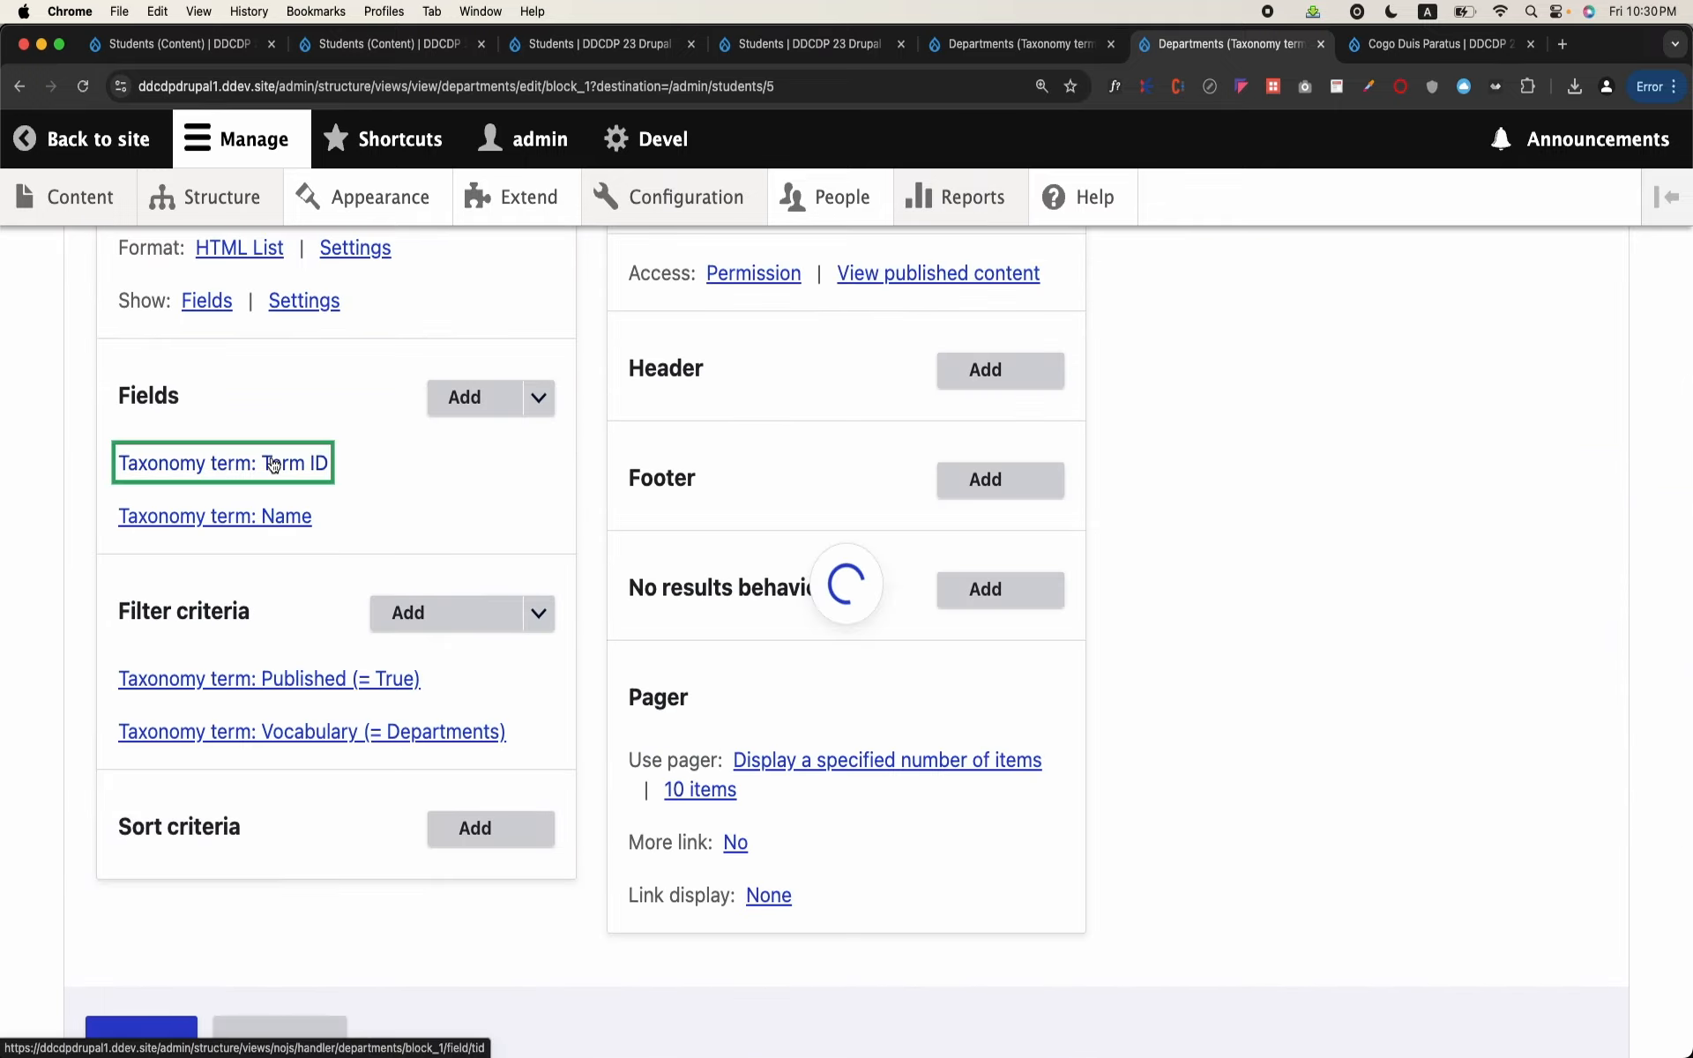
{"action": "left_click", "coordinate": [270, 479]}
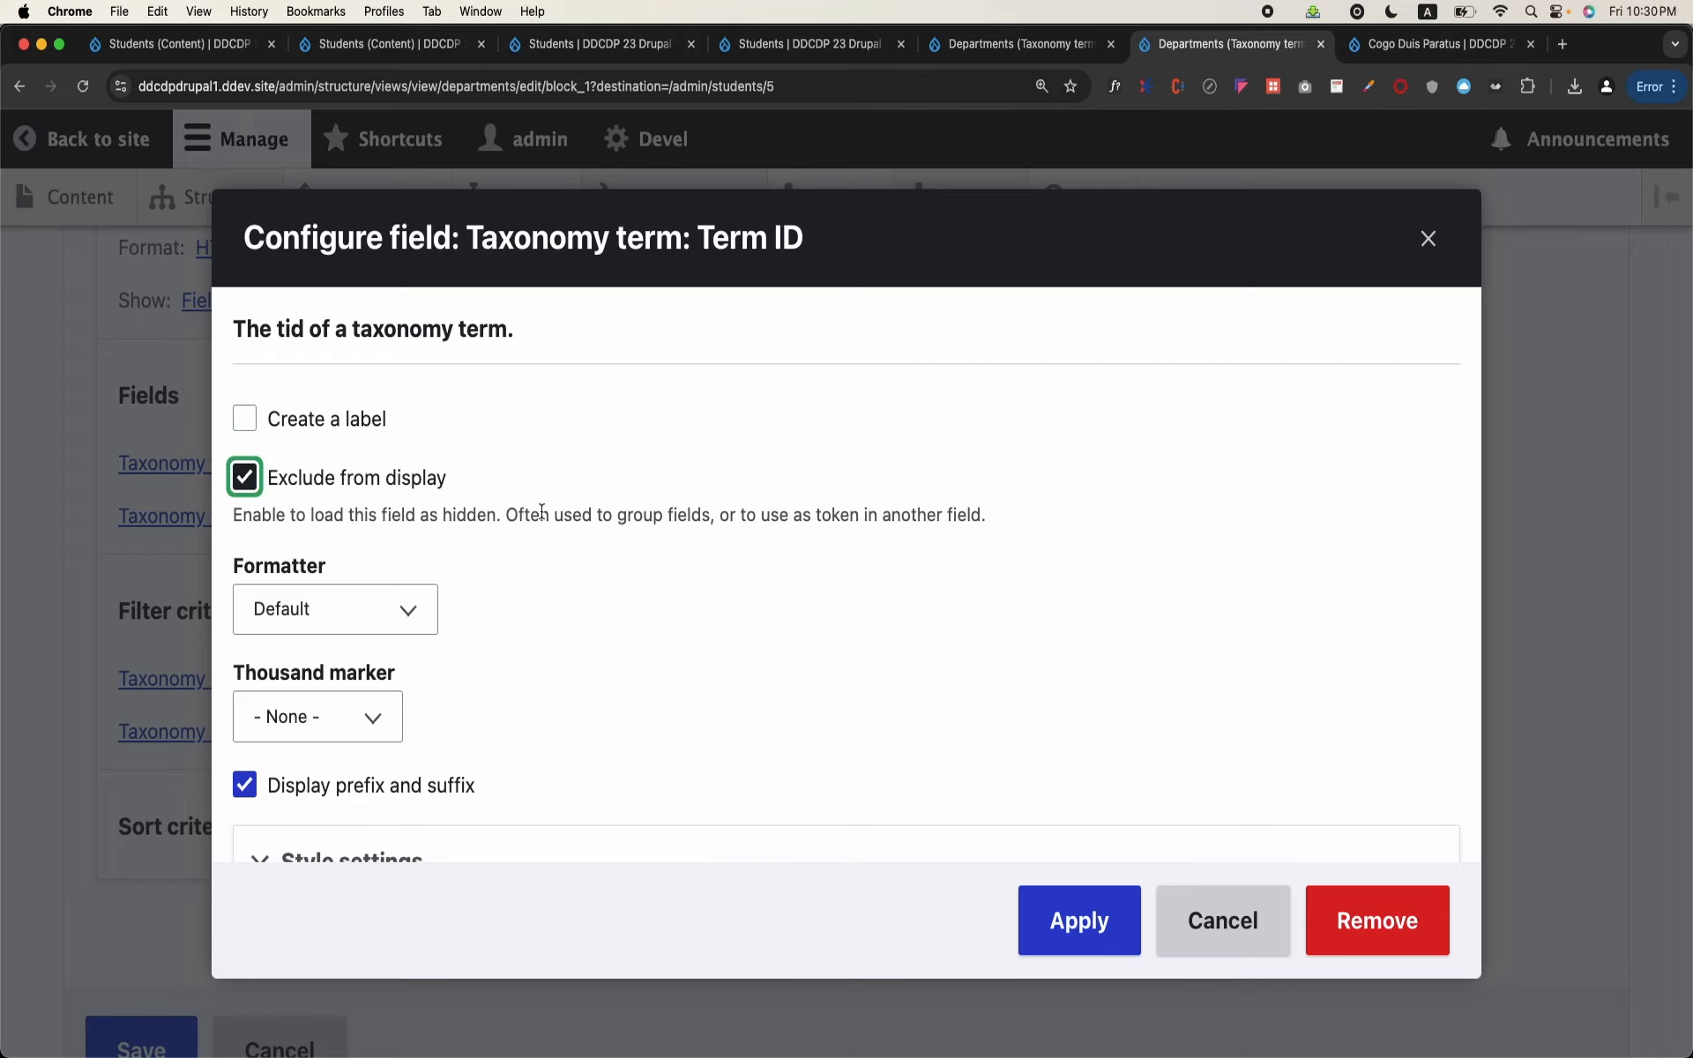
{"action": "left_click", "coordinate": [1081, 918]}
Step: Review the department list in the preview and save the Departments view
{"action": "scroll", "coordinate": [404, 929], "scroll_direction": "down", "scroll_amount": 10}
{"action": "scroll", "coordinate": [404, 929], "scroll_direction": "down", "scroll_amount": 3}
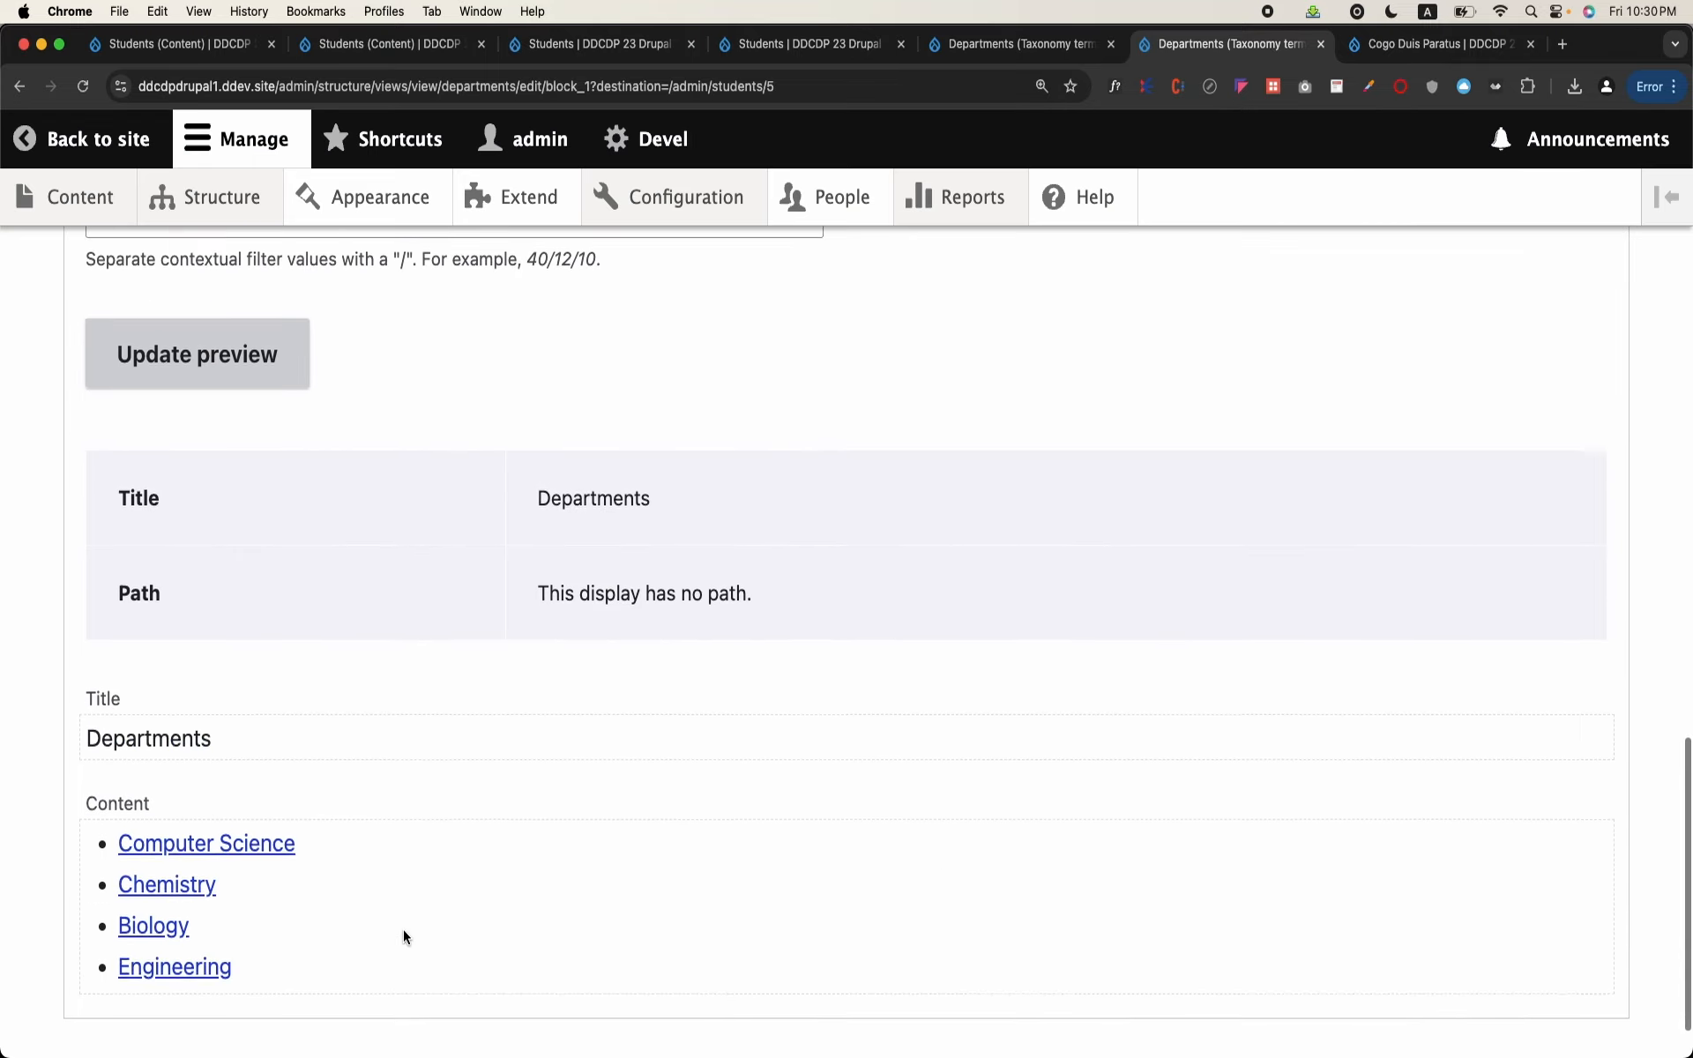
{"action": "scroll", "coordinate": [357, 741], "scroll_direction": "up", "scroll_amount": 10}
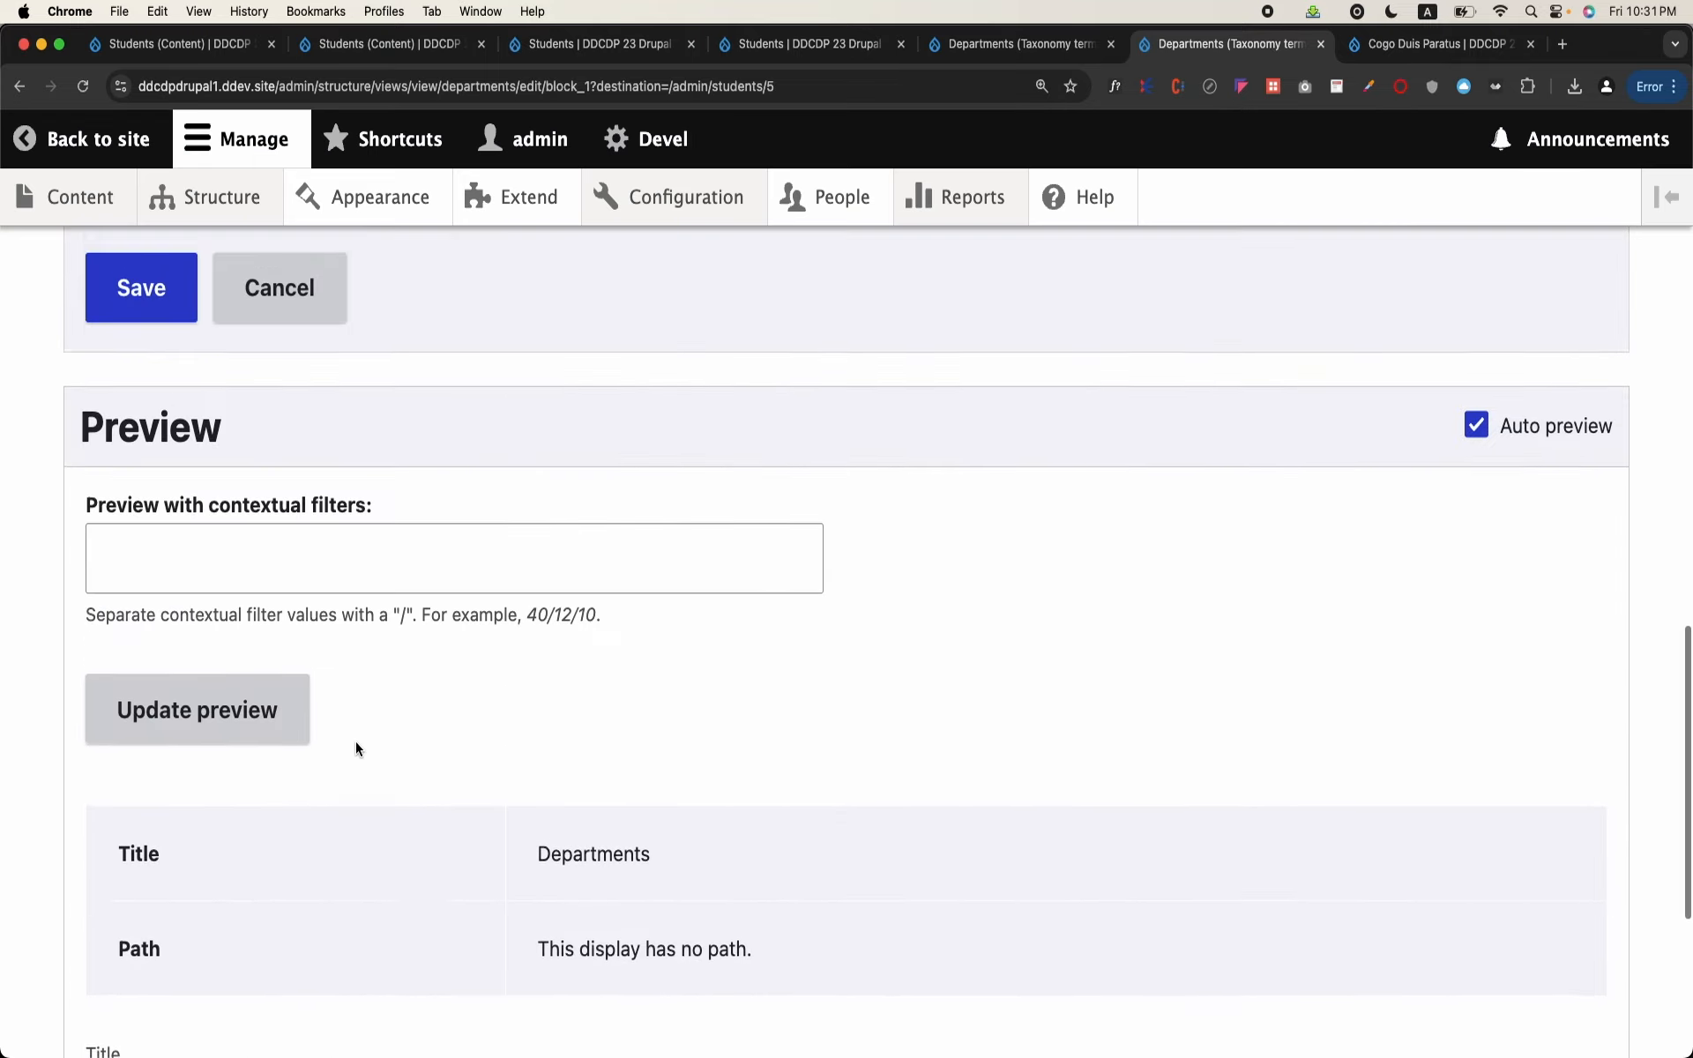
{"action": "left_click", "coordinate": [172, 713]}
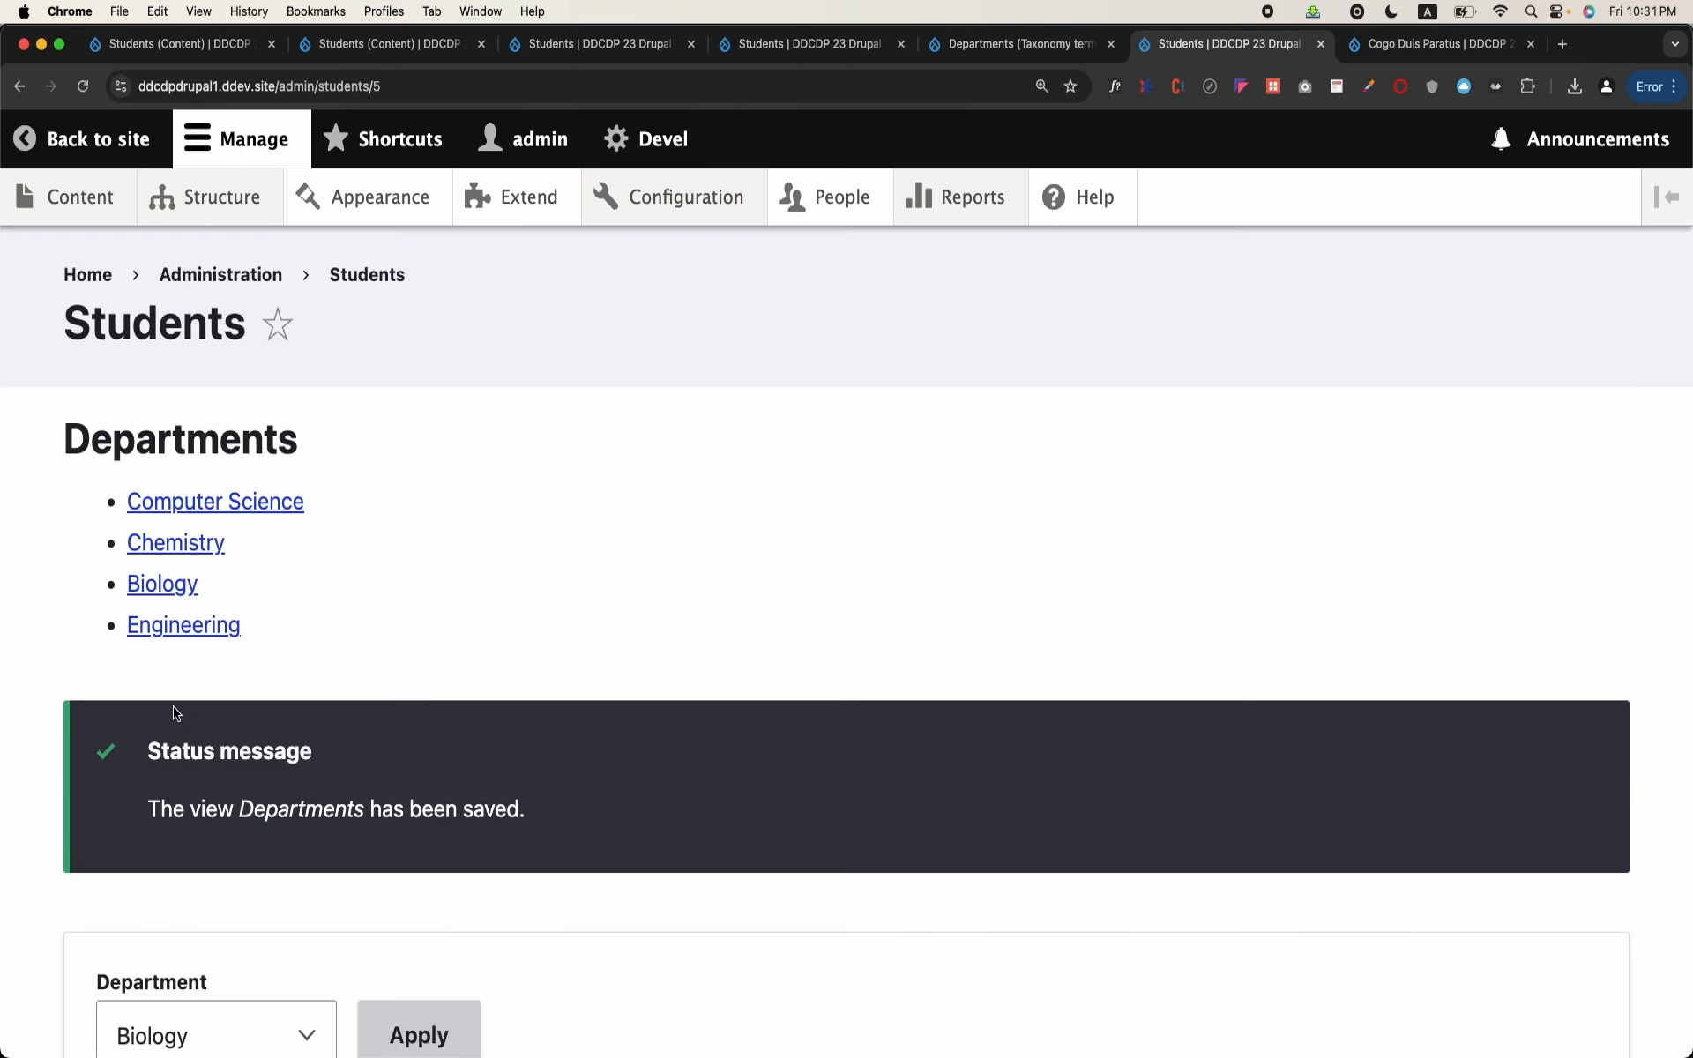
Step: Test the Computer Science link in the Departments block on the Students page and examine the page it opens
{"action": "left_click", "coordinate": [238, 490]}
{"action": "scroll", "coordinate": [235, 488], "scroll_direction": "down", "scroll_amount": 5}
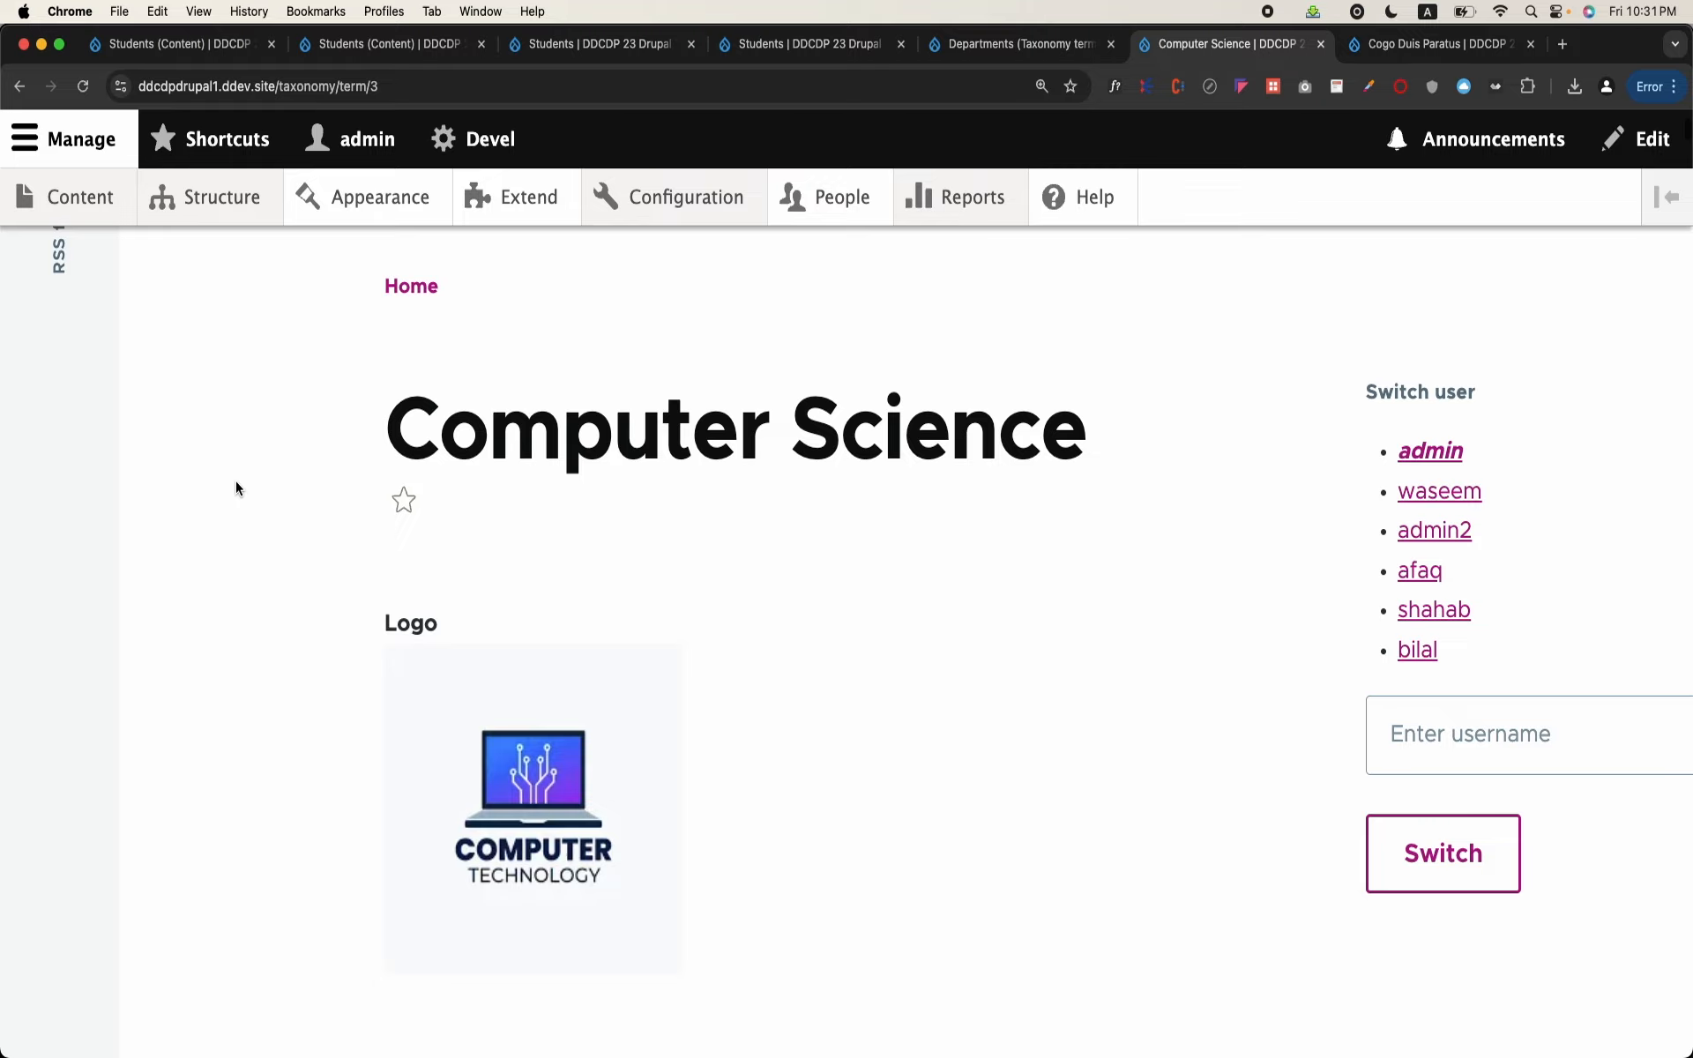
{"action": "scroll", "coordinate": [236, 488], "scroll_direction": "down", "scroll_amount": 10}
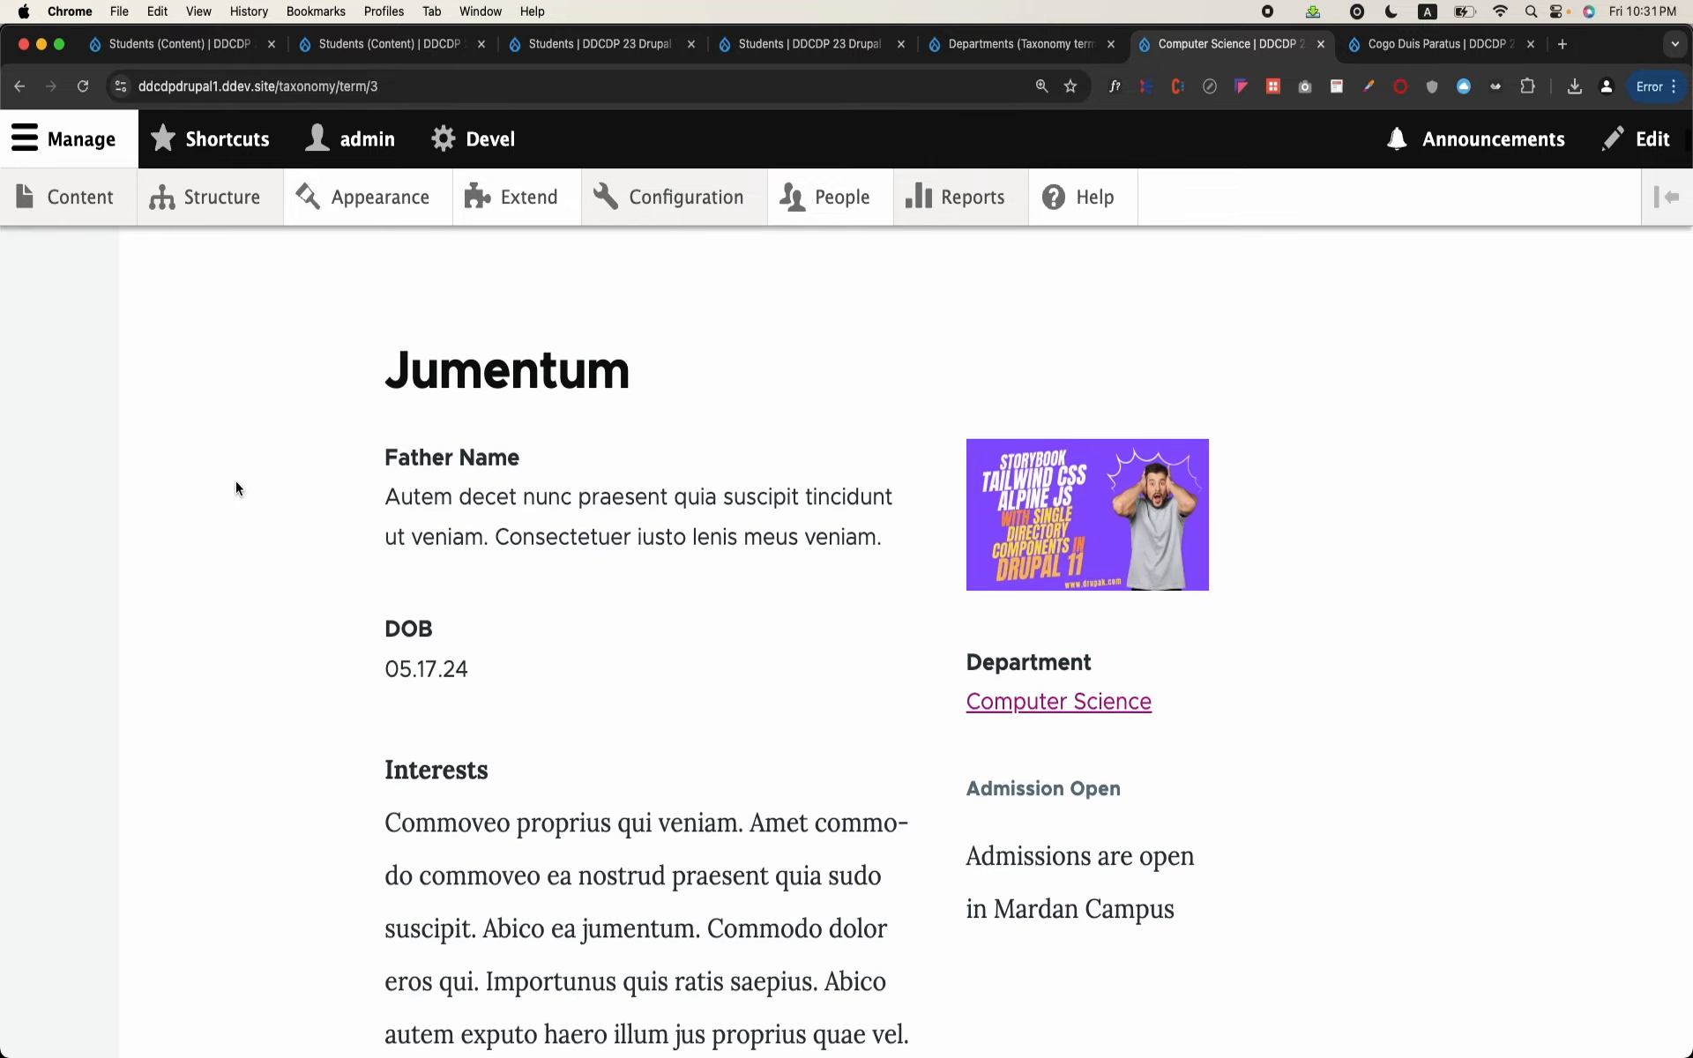
Step: Look over the opened term page, return to the Students page at /admin/students/5 and reload it to recheck the Computer Science link target
{"action": "scroll", "coordinate": [236, 480], "scroll_direction": "down", "scroll_amount": 6}
{"action": "scroll", "coordinate": [232, 441], "scroll_direction": "up", "scroll_amount": 4}
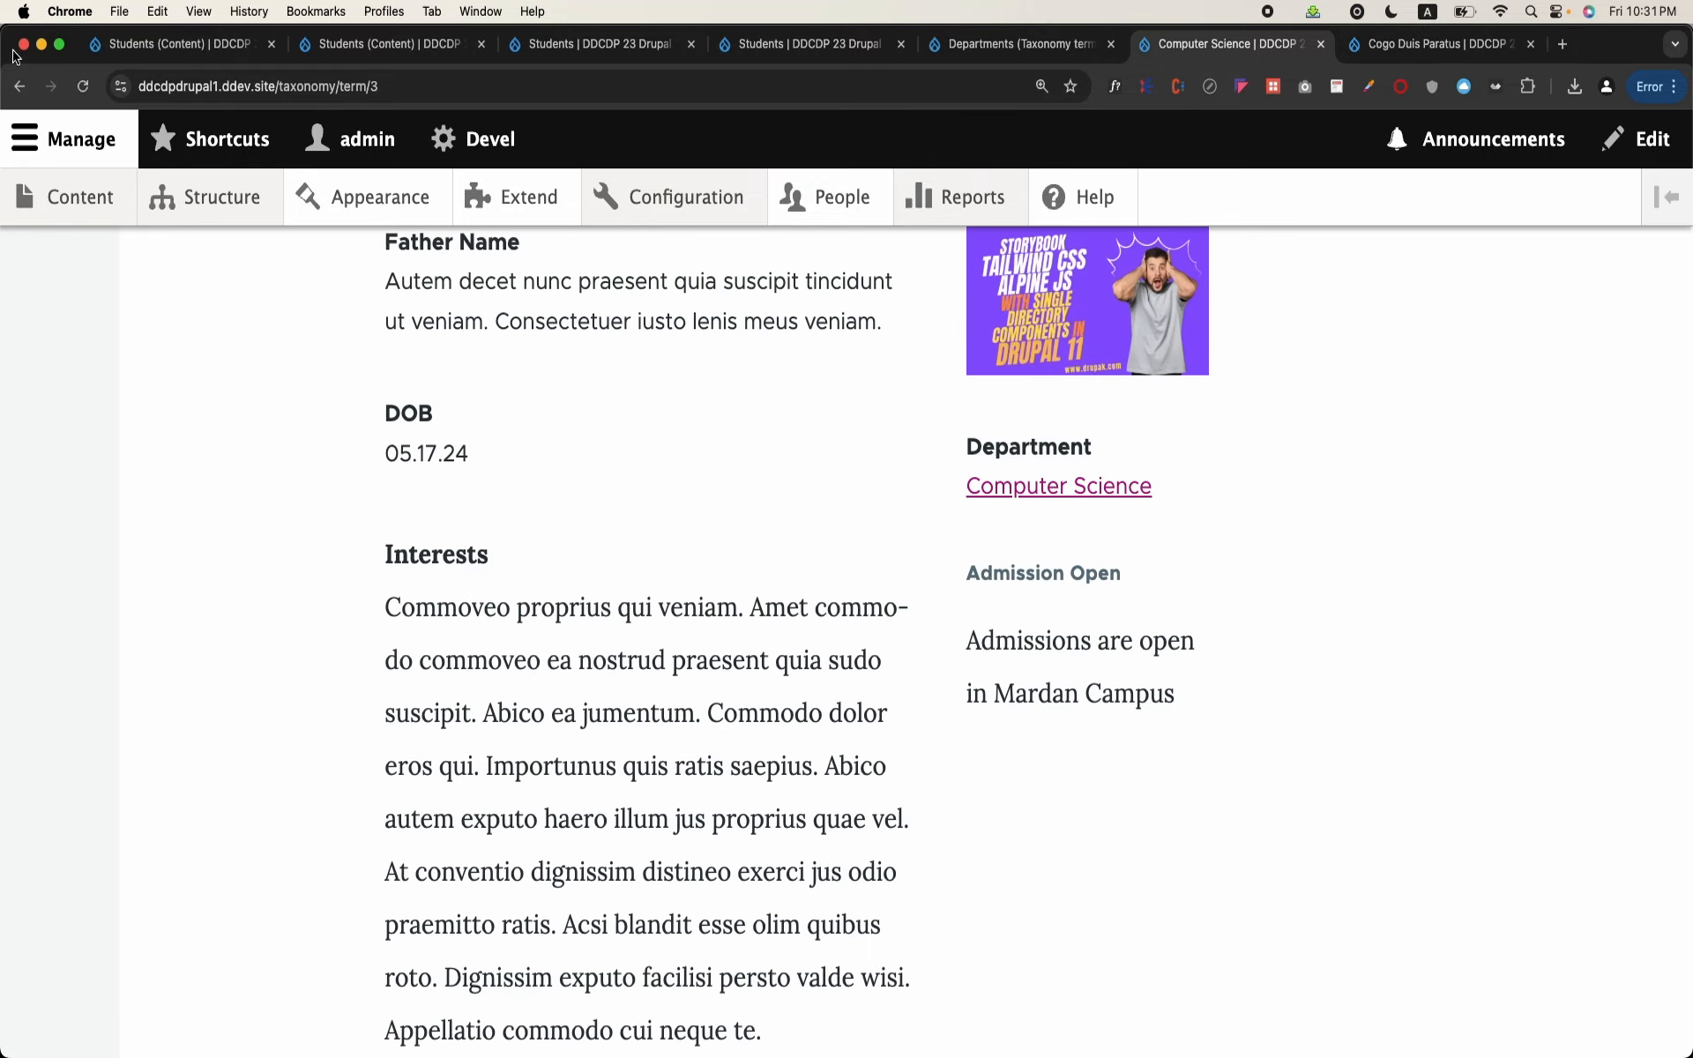
{"action": "left_click", "coordinate": [19, 86]}
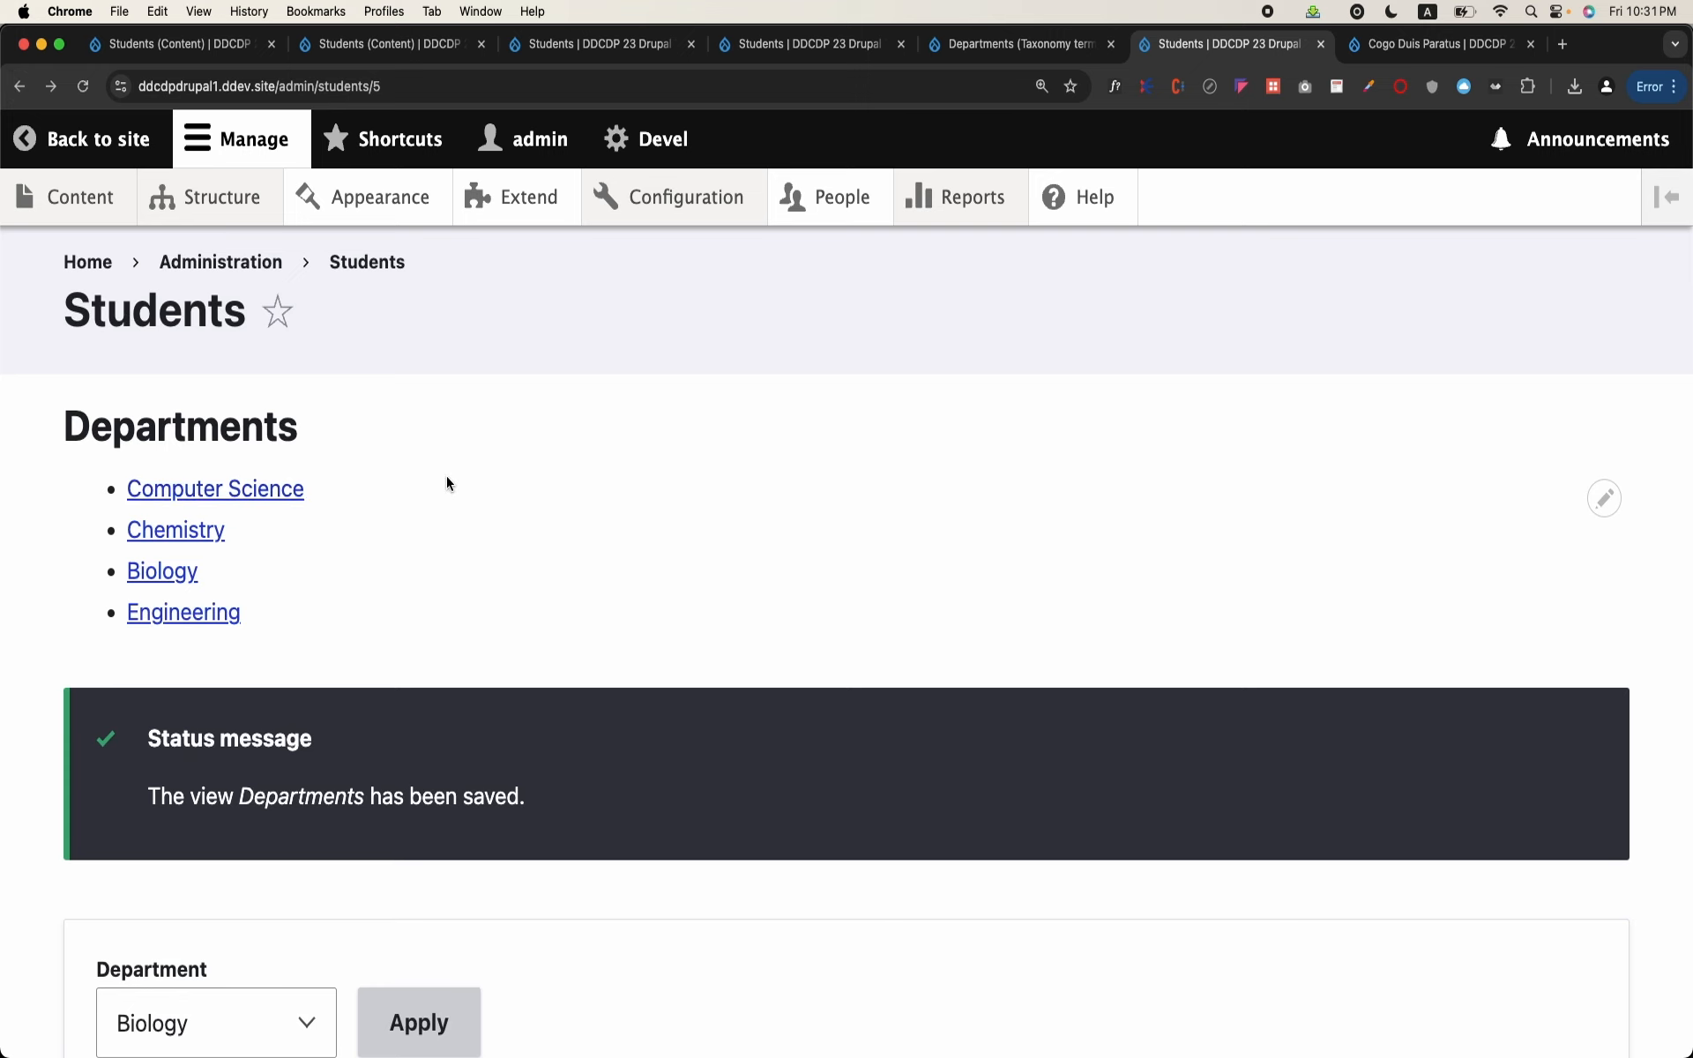
{"action": "left_click", "coordinate": [512, 85]}
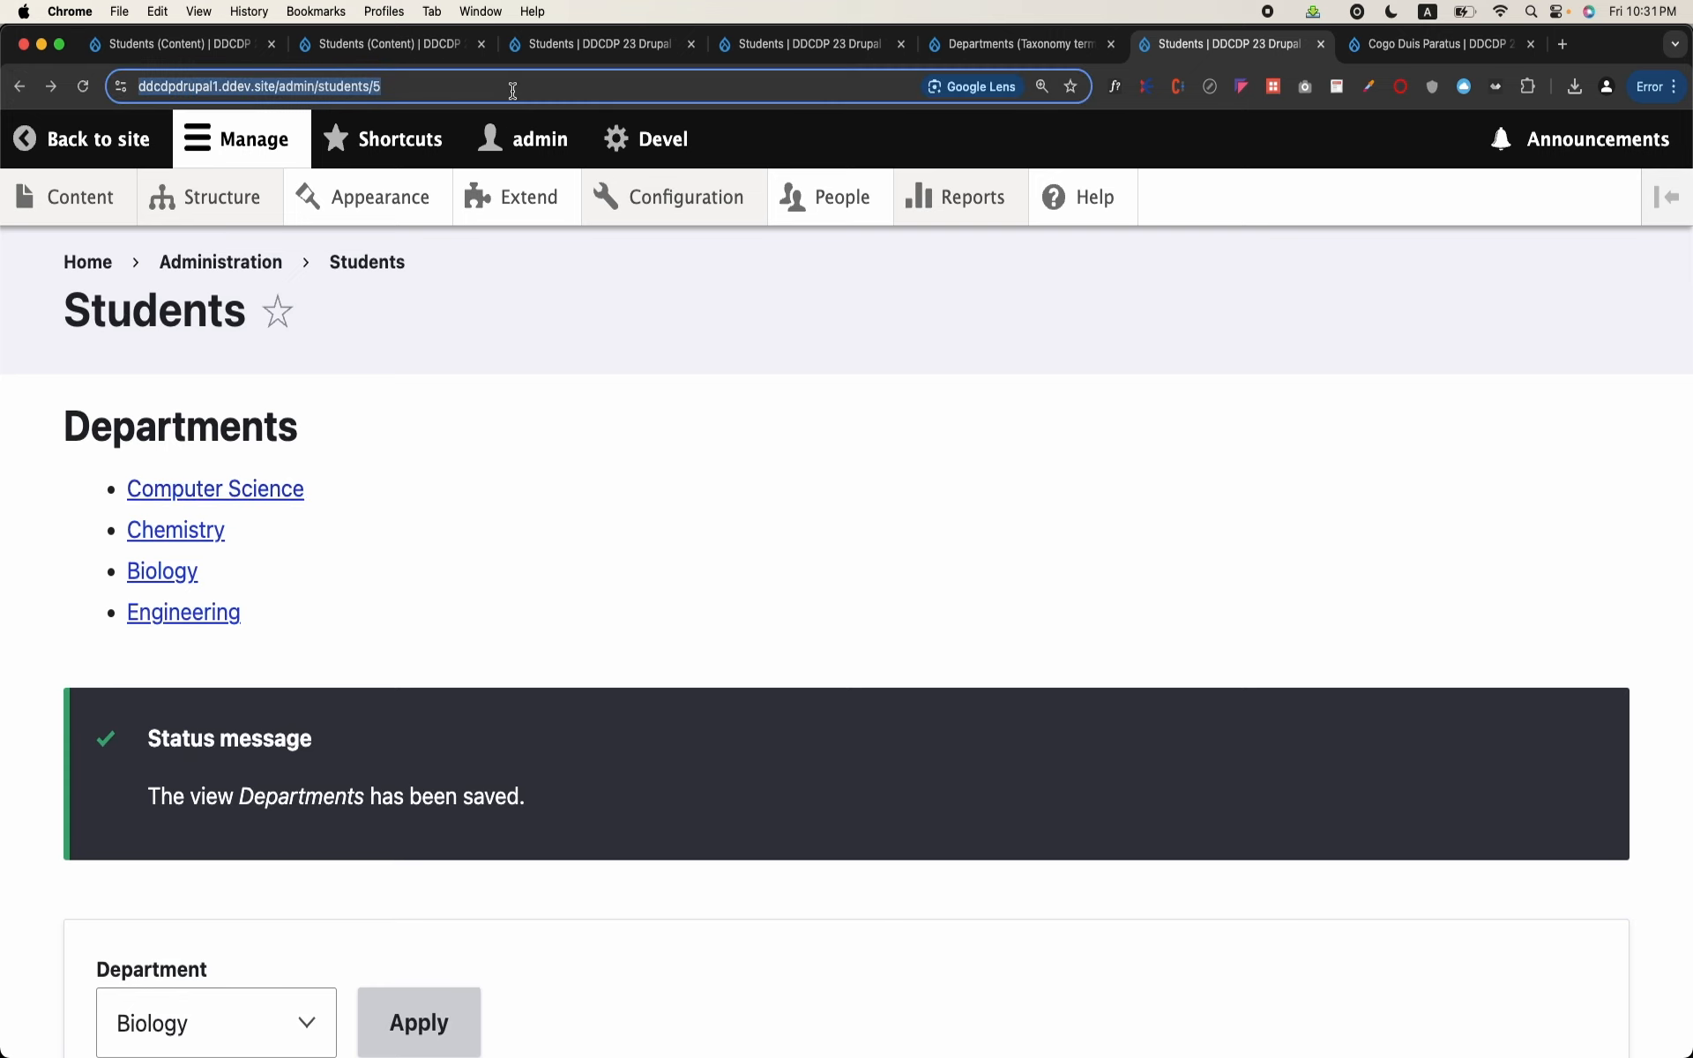
{"action": "key", "text": "Return"}
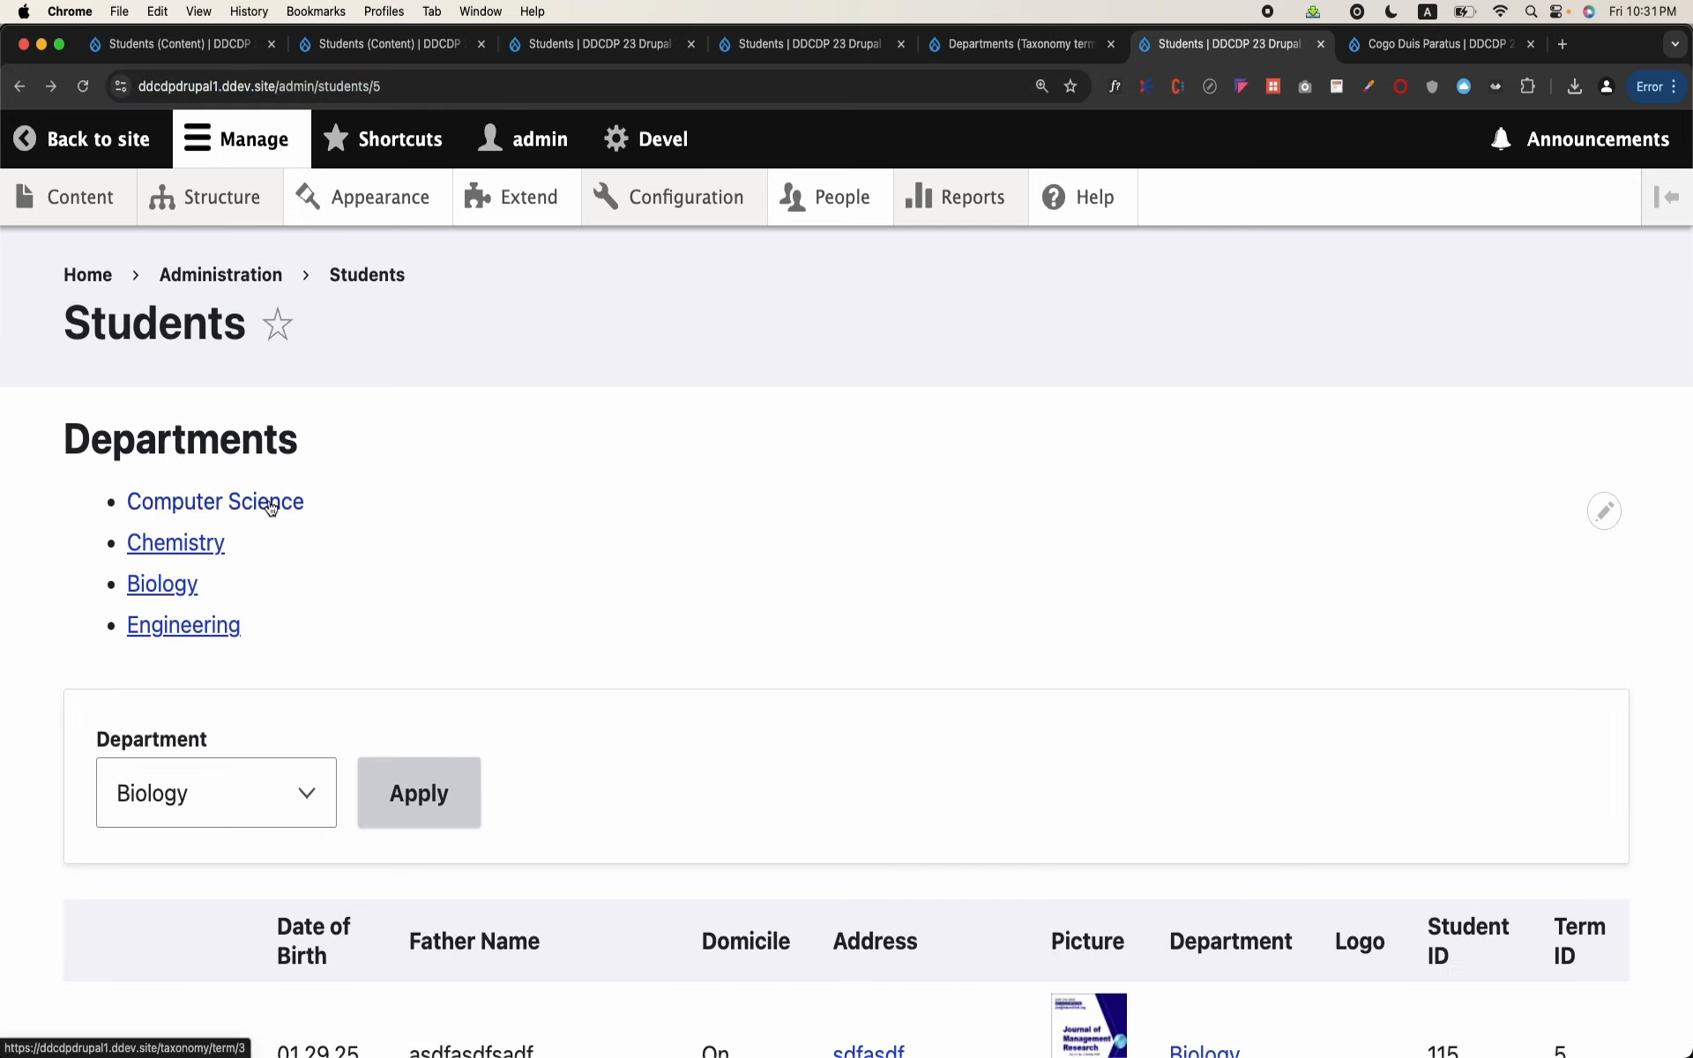
Step: Dismiss the open Add relationships dialog in the Students view, and reload the Departments view's edit page to reach its fields
{"action": "left_click", "coordinate": [600, 44]}
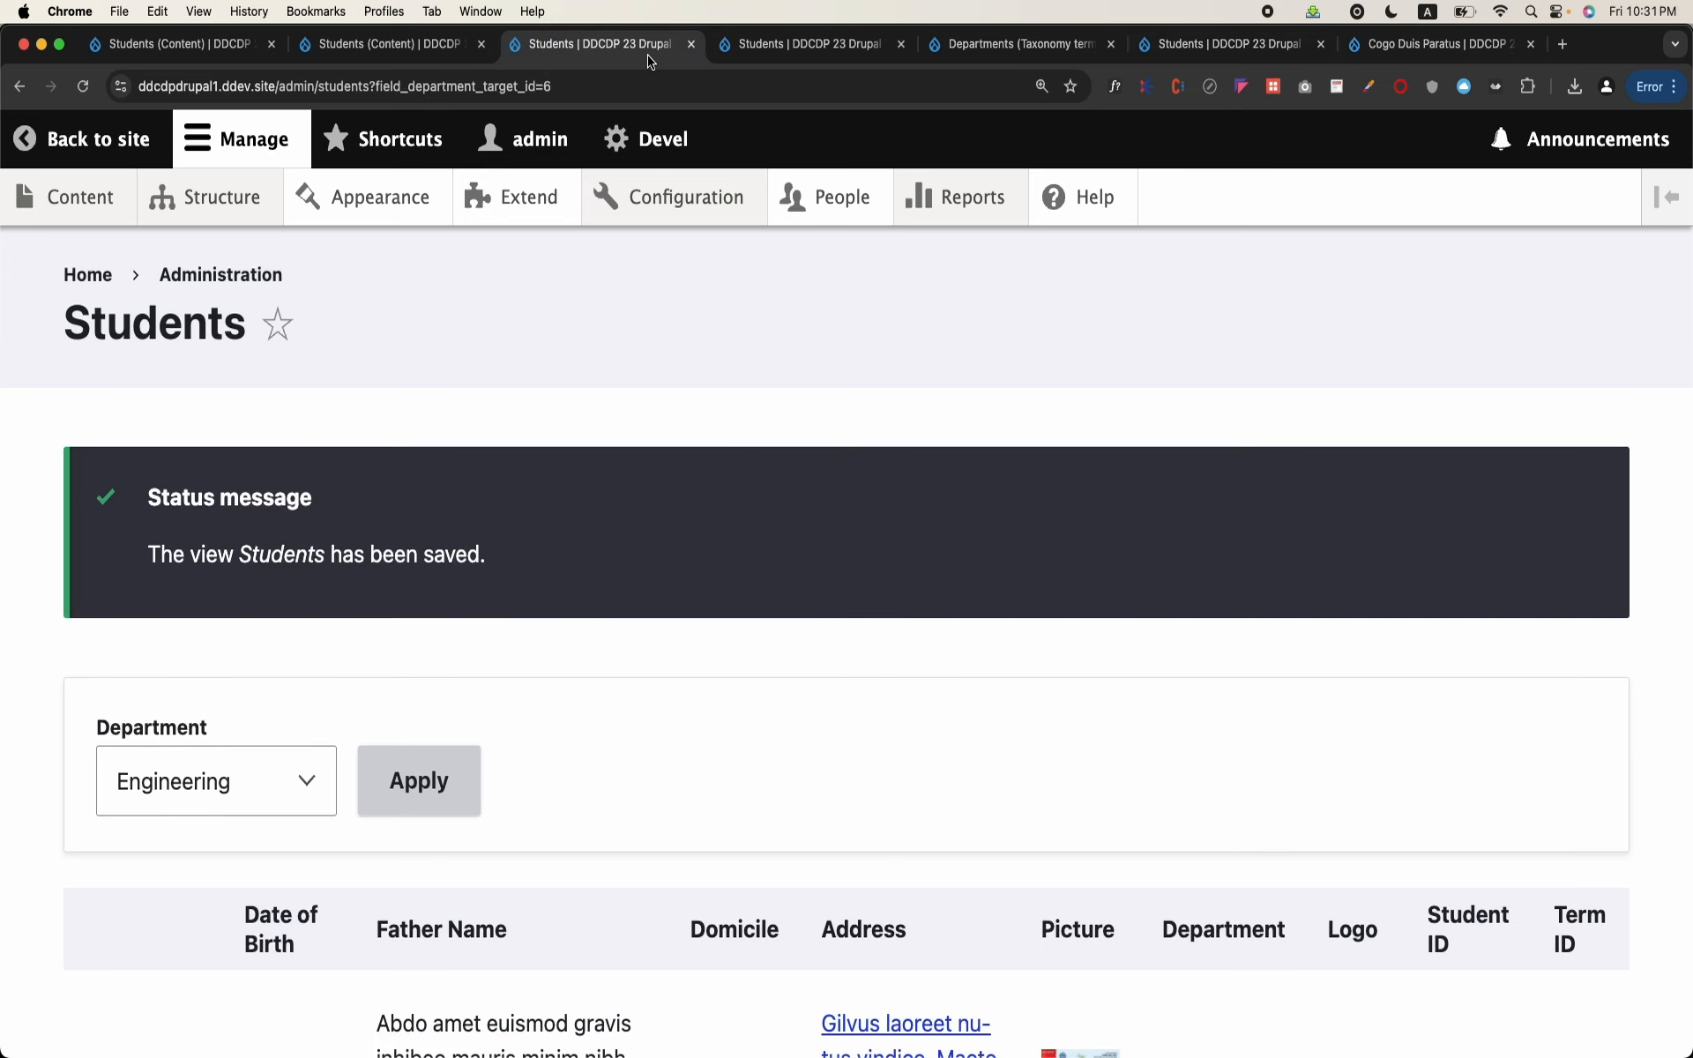
{"action": "left_click", "coordinate": [774, 51]}
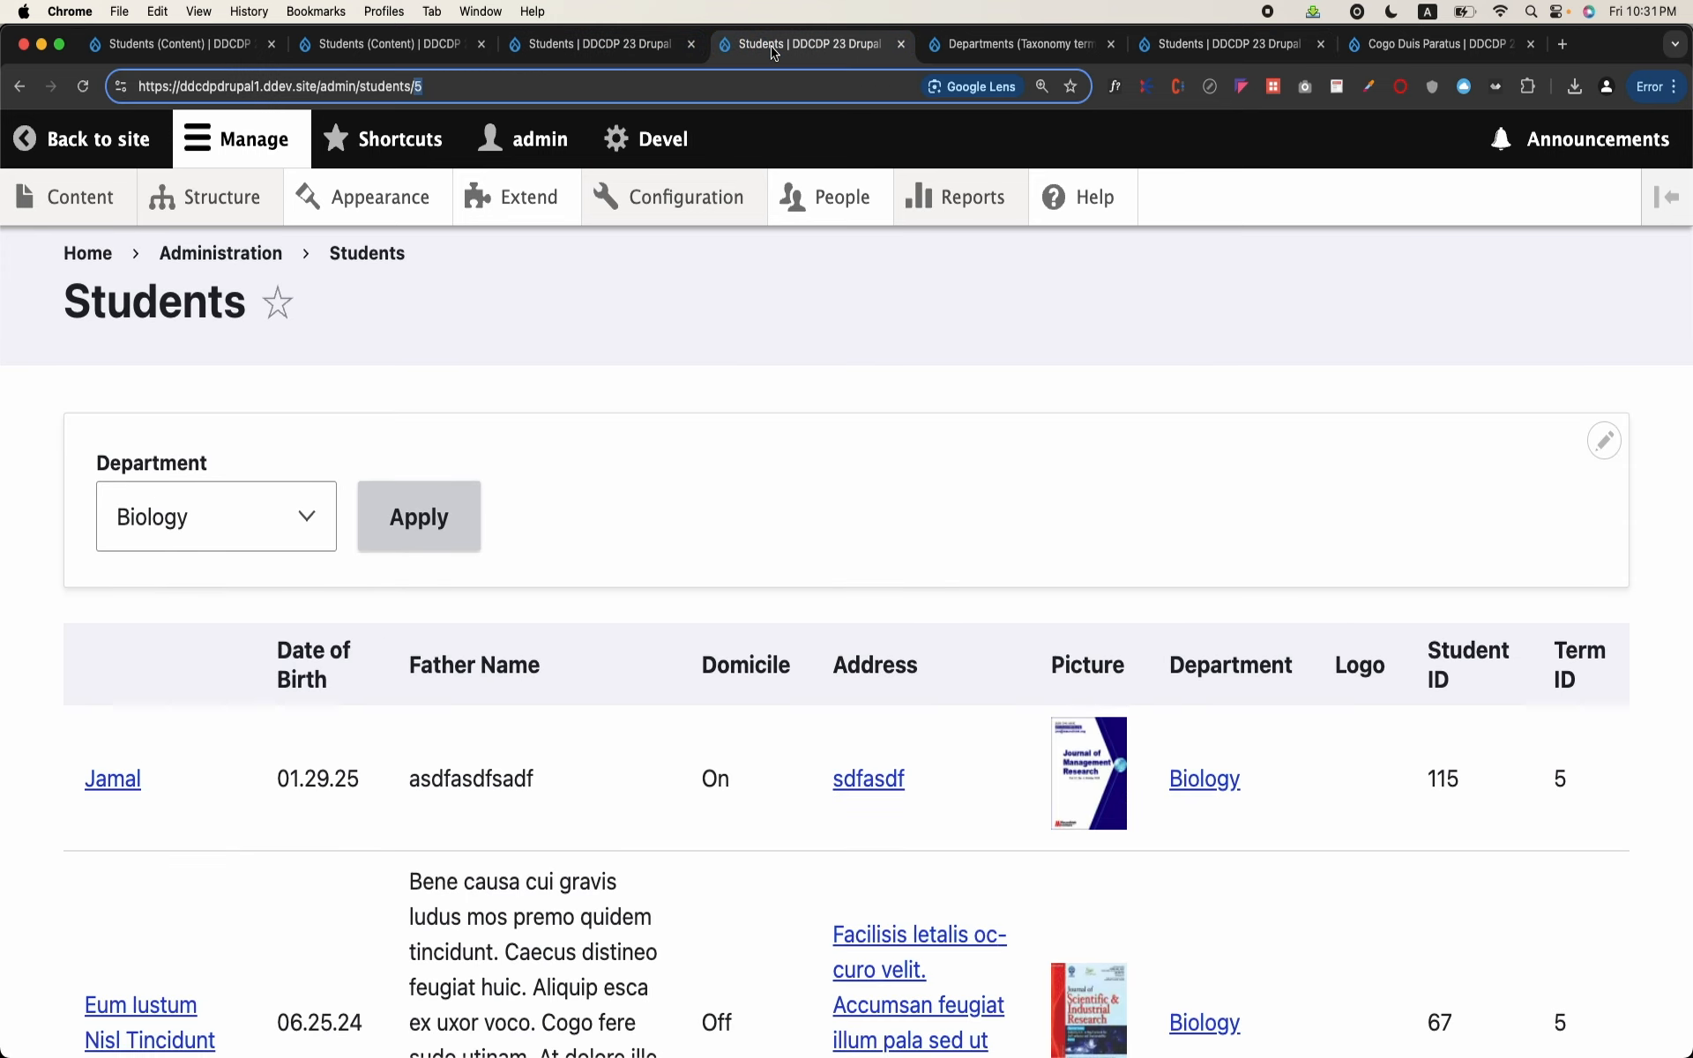
{"action": "left_click", "coordinate": [1002, 54]}
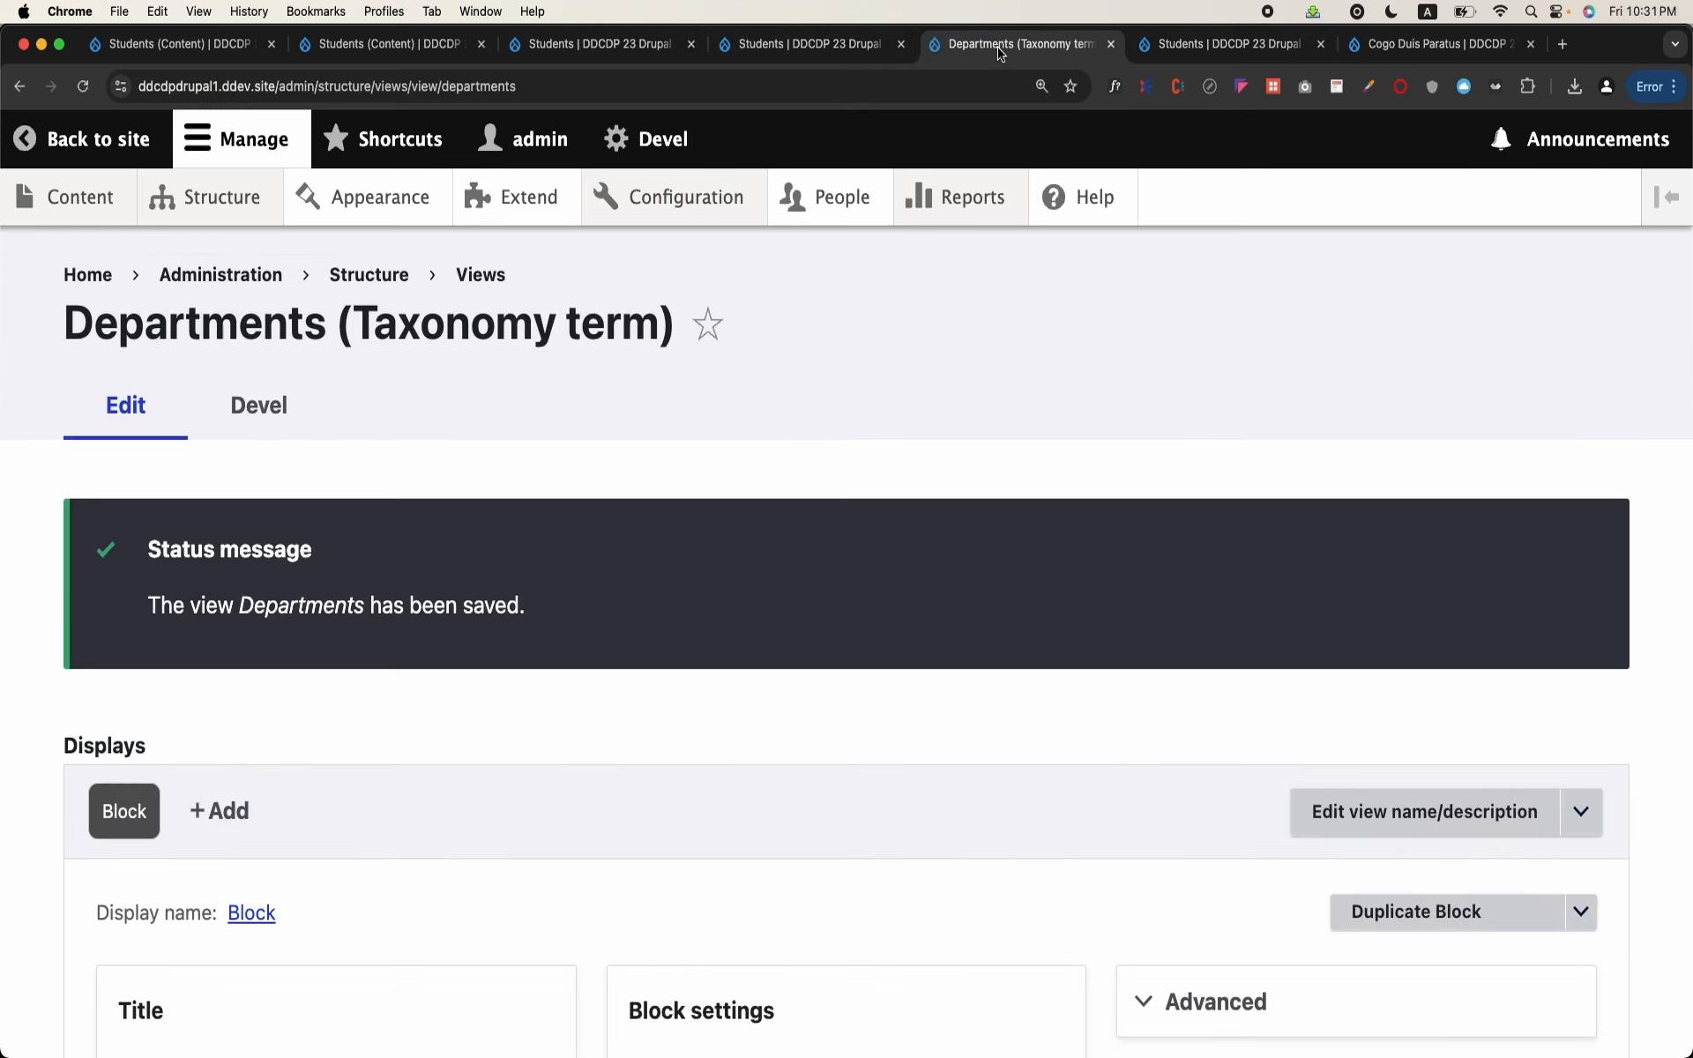
{"action": "left_click", "coordinate": [399, 44]}
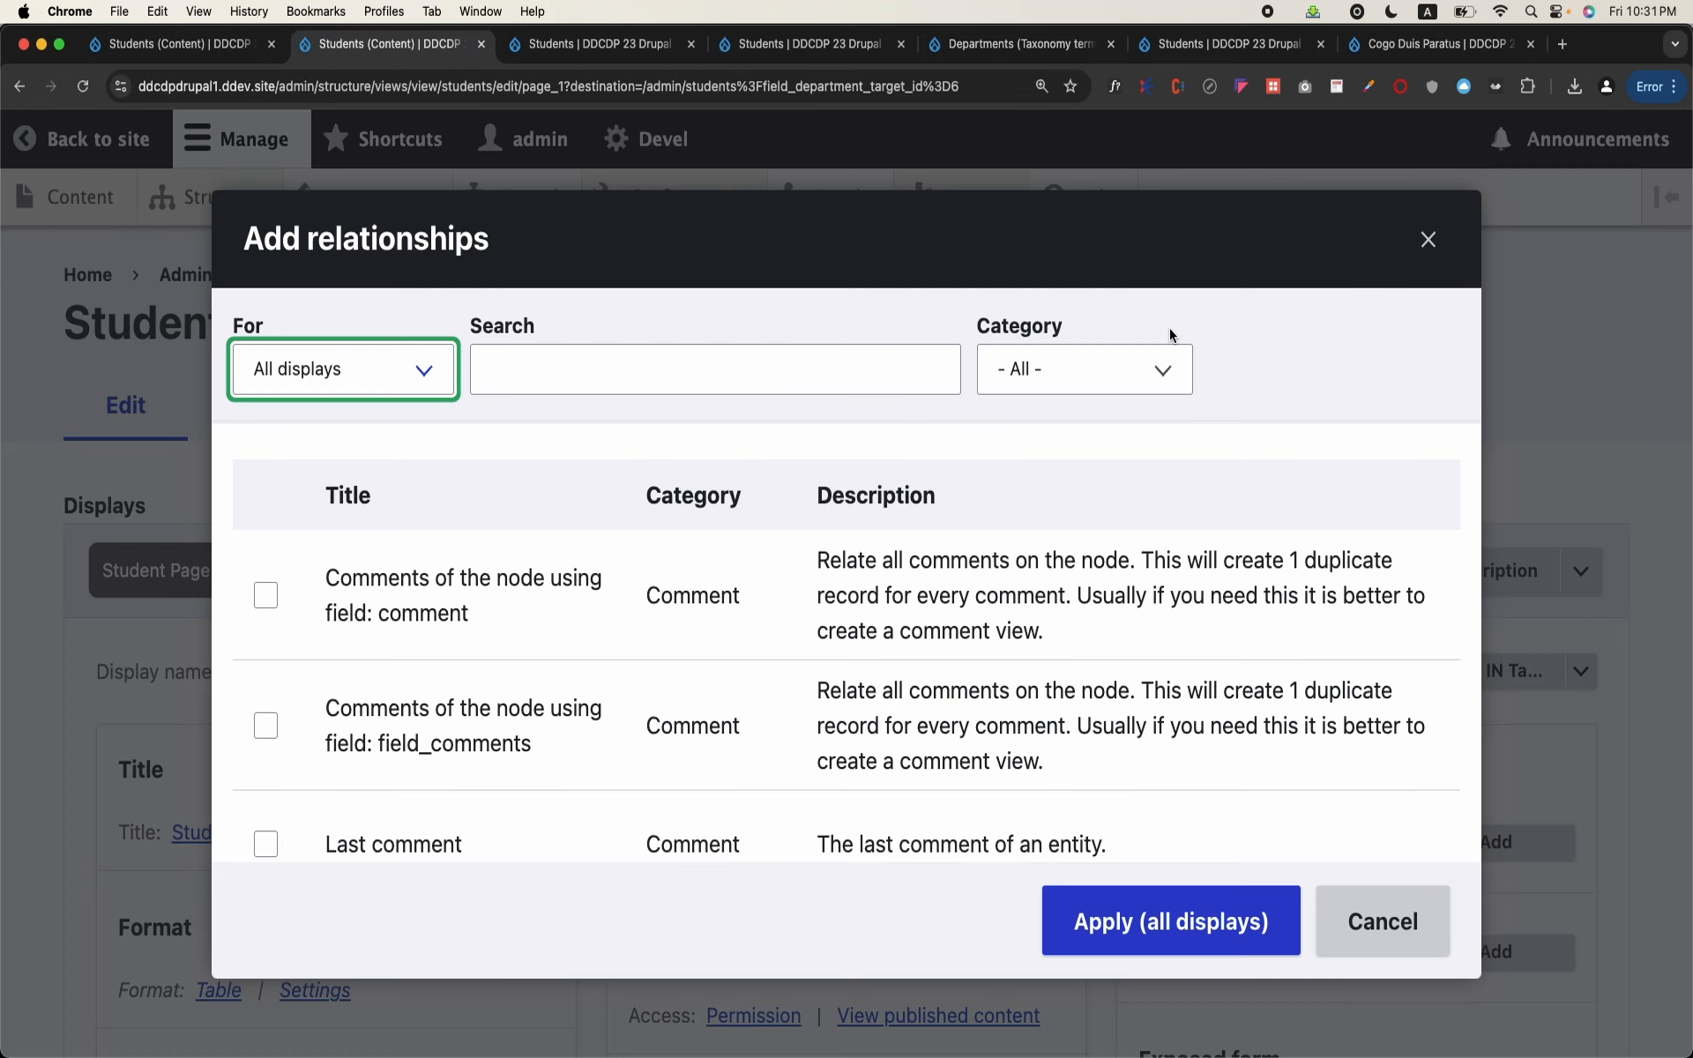
{"action": "left_click", "coordinate": [1435, 242]}
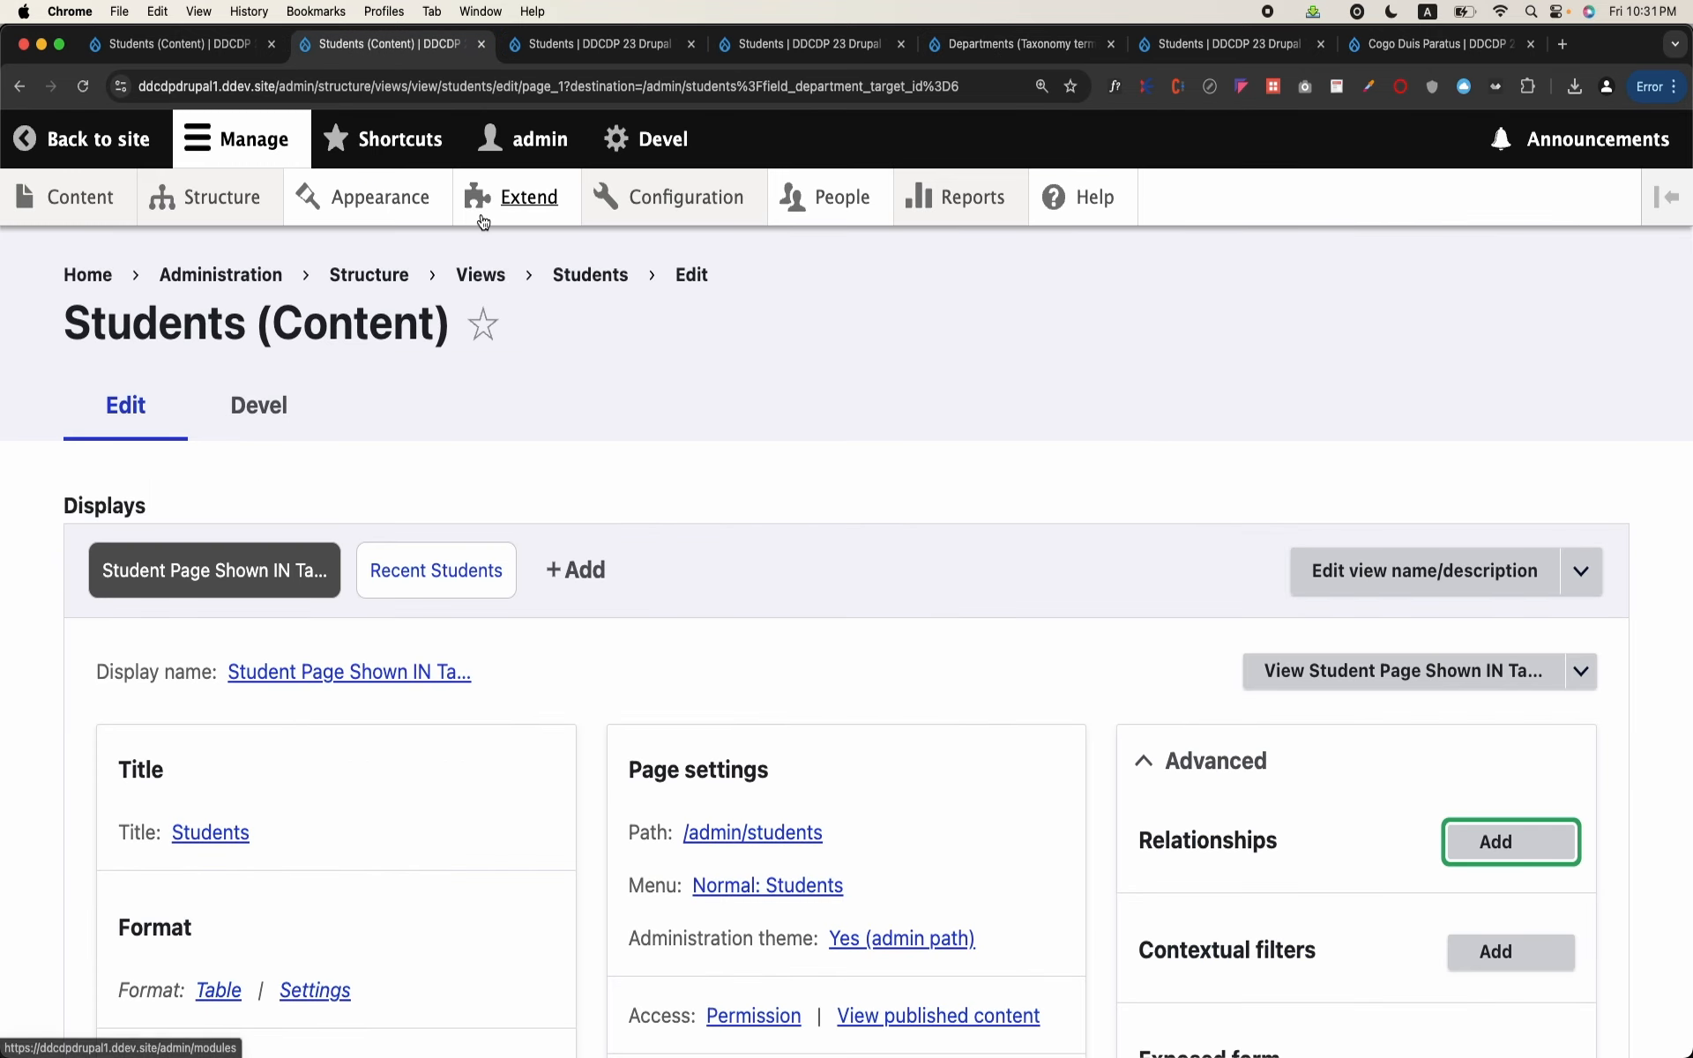
{"action": "left_click", "coordinate": [942, 48]}
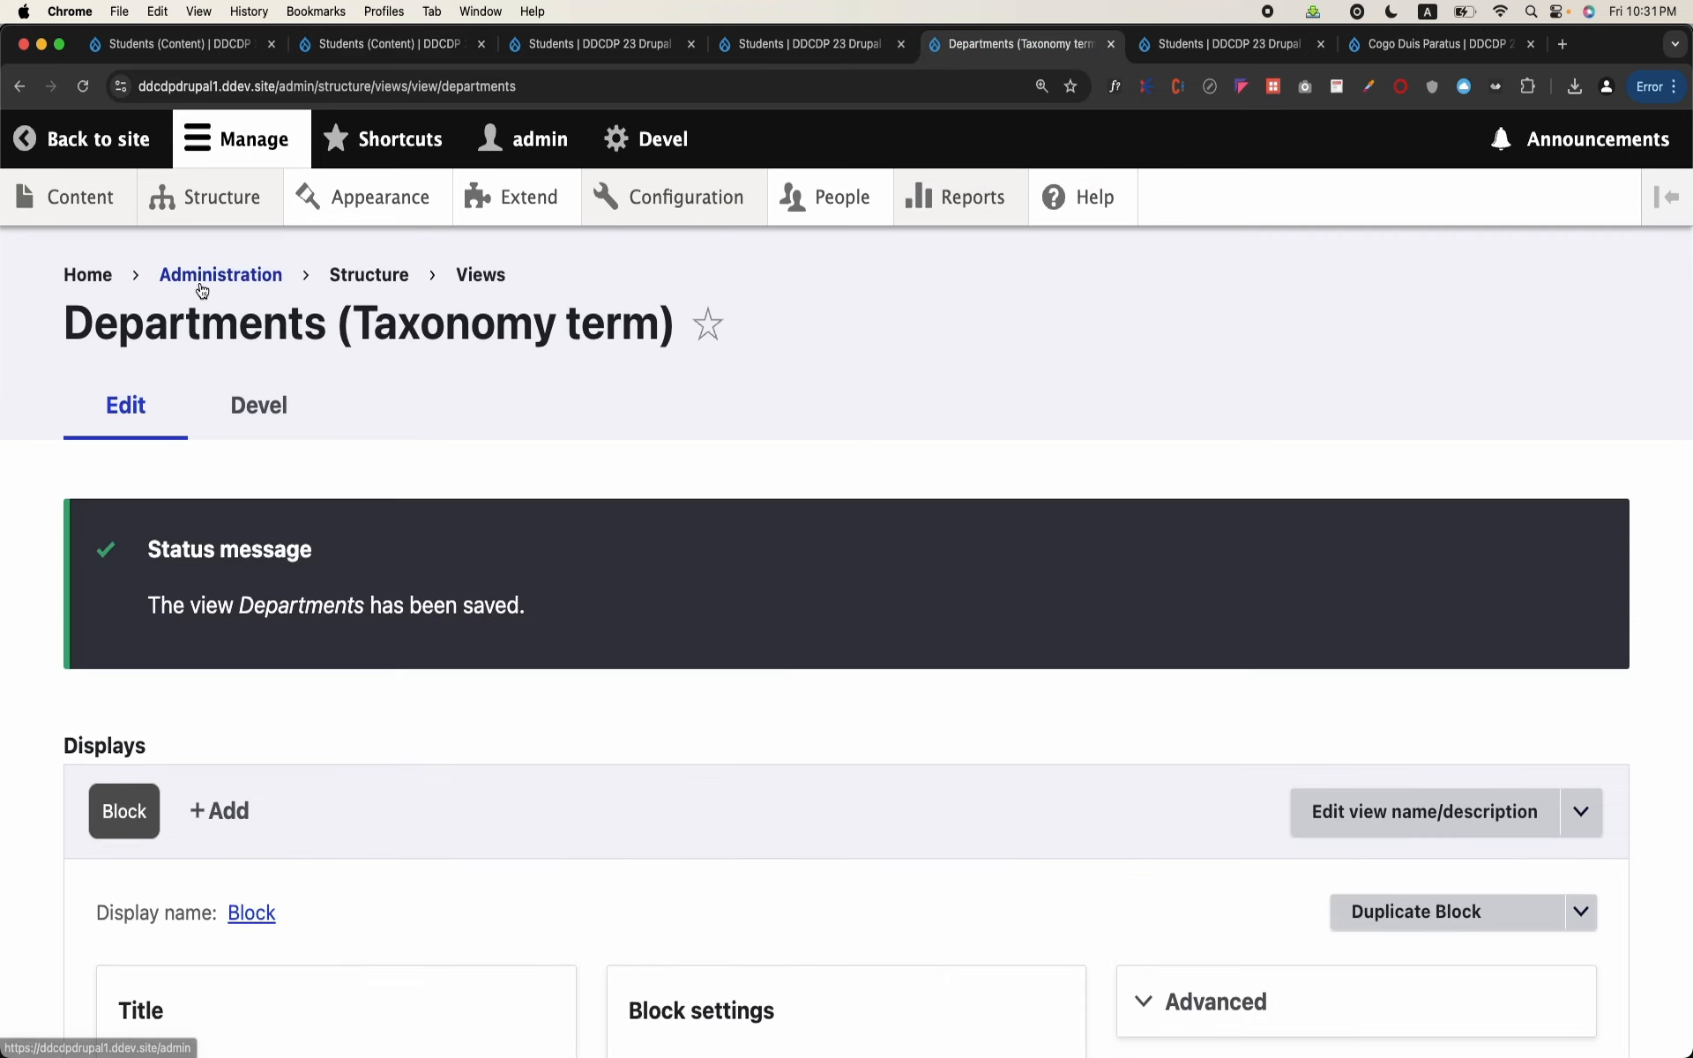
{"action": "scroll", "coordinate": [457, 561], "scroll_direction": "down", "scroll_amount": 6}
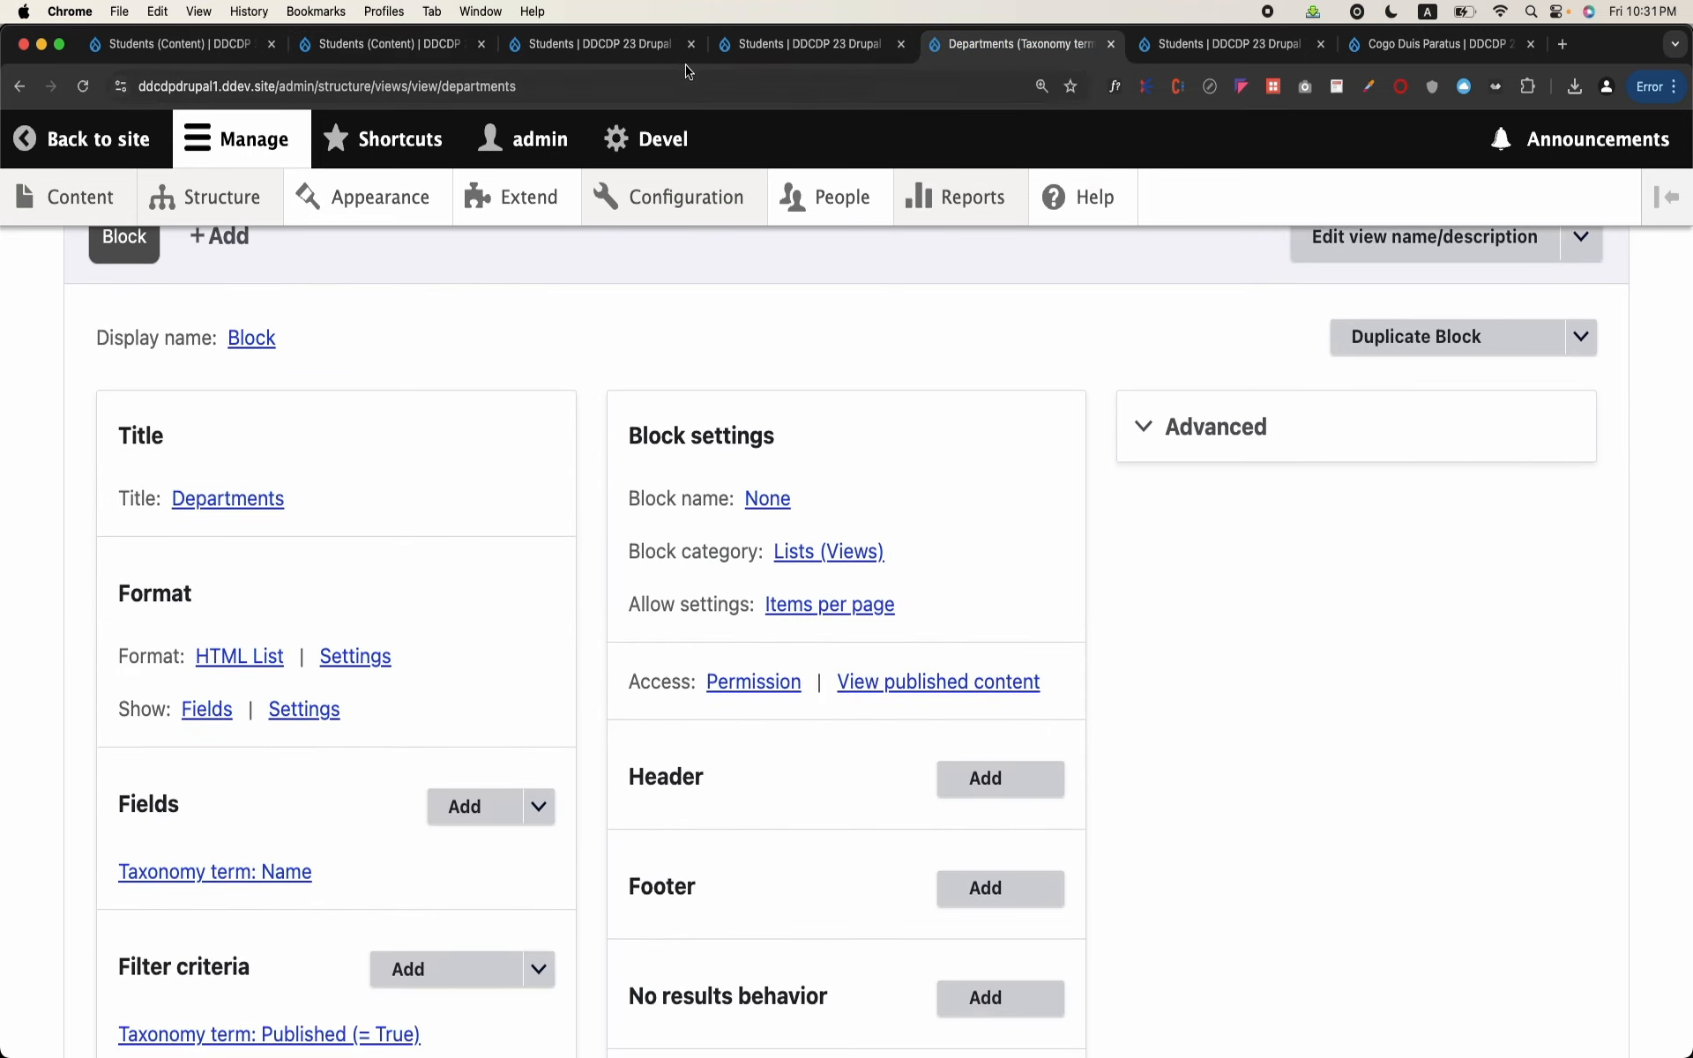
{"action": "left_click", "coordinate": [672, 76]}
{"action": "key", "text": "Return"}
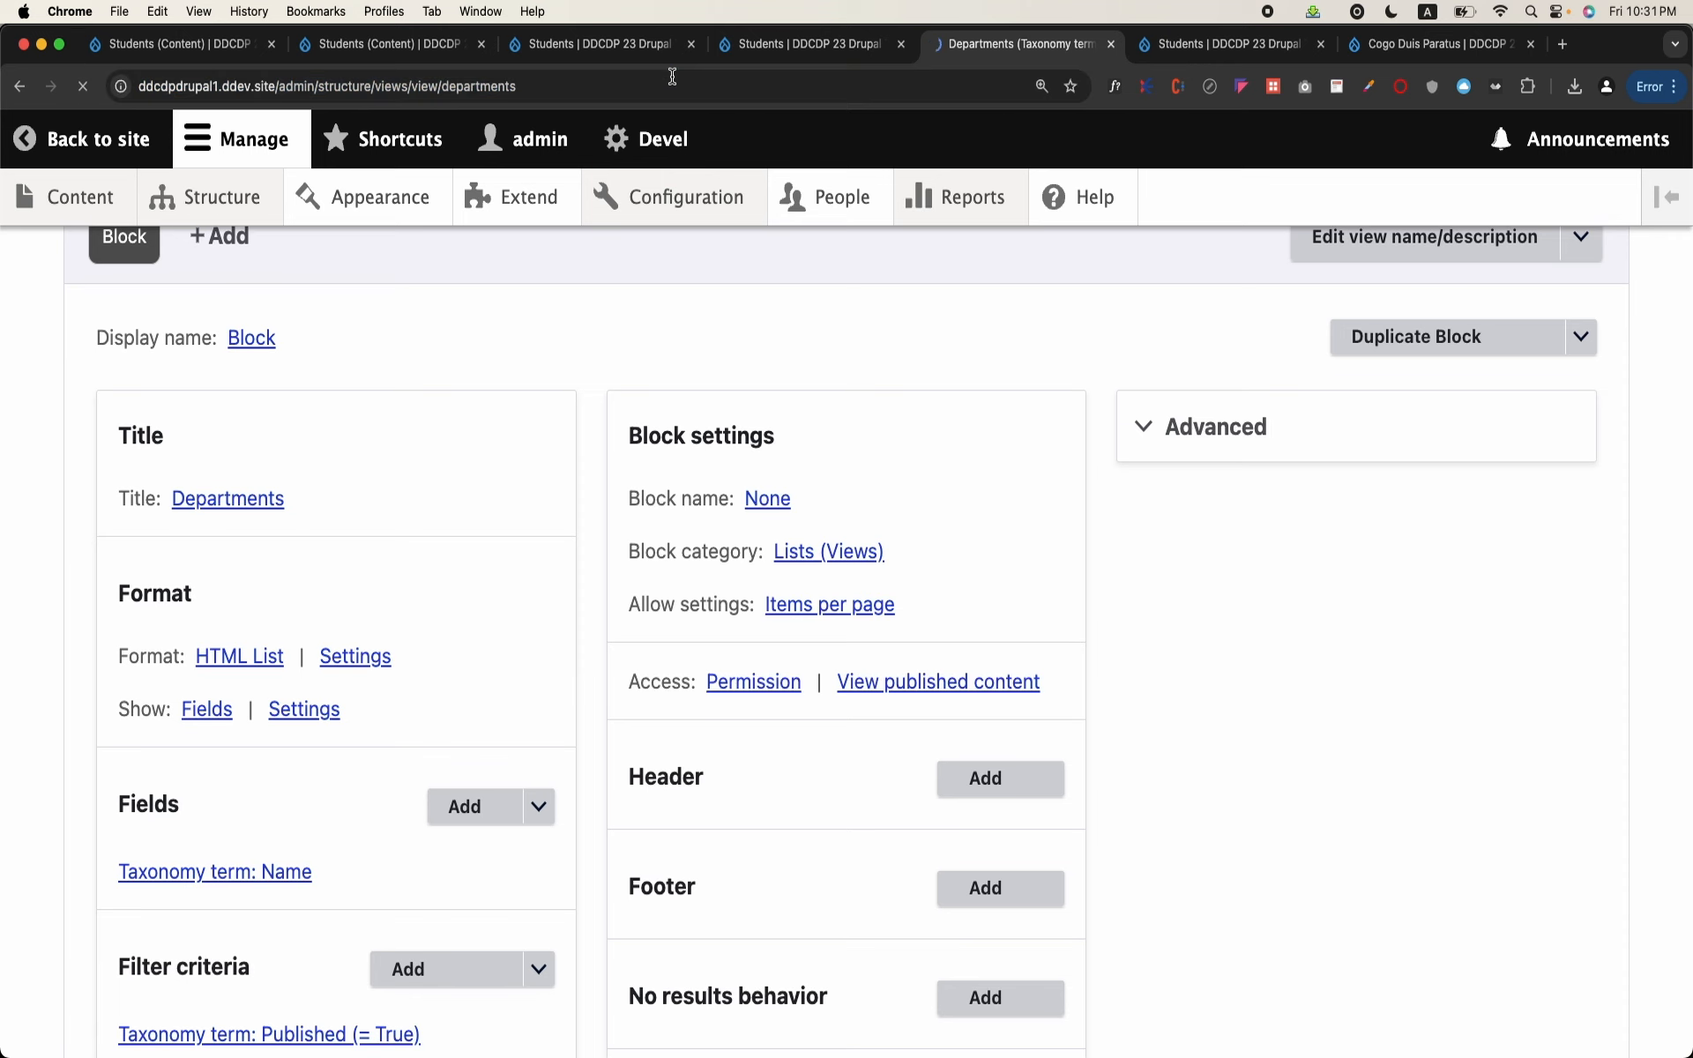
{"action": "scroll", "coordinate": [515, 347], "scroll_direction": "down", "scroll_amount": 2}
{"action": "scroll", "coordinate": [515, 351], "scroll_direction": "down", "scroll_amount": 2}
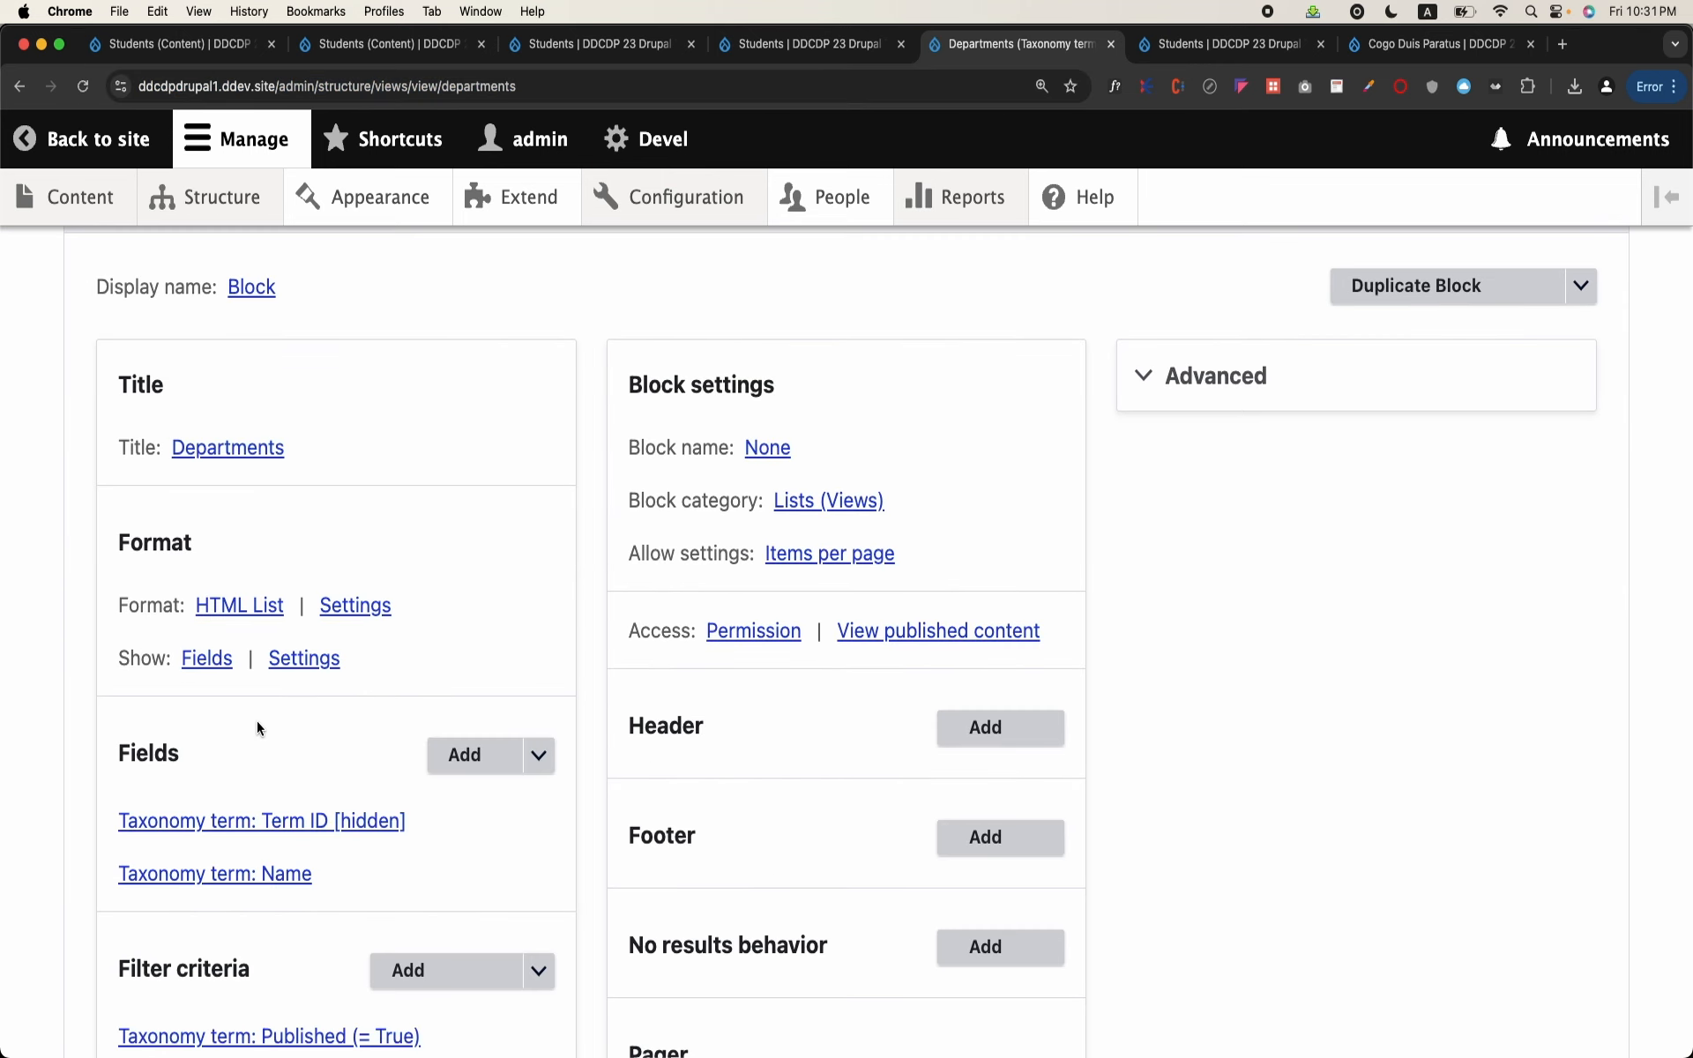
Step: Disable Link to the Taxonomy term on the Departments block's Name field and apply the change
{"action": "left_click", "coordinate": [275, 878]}
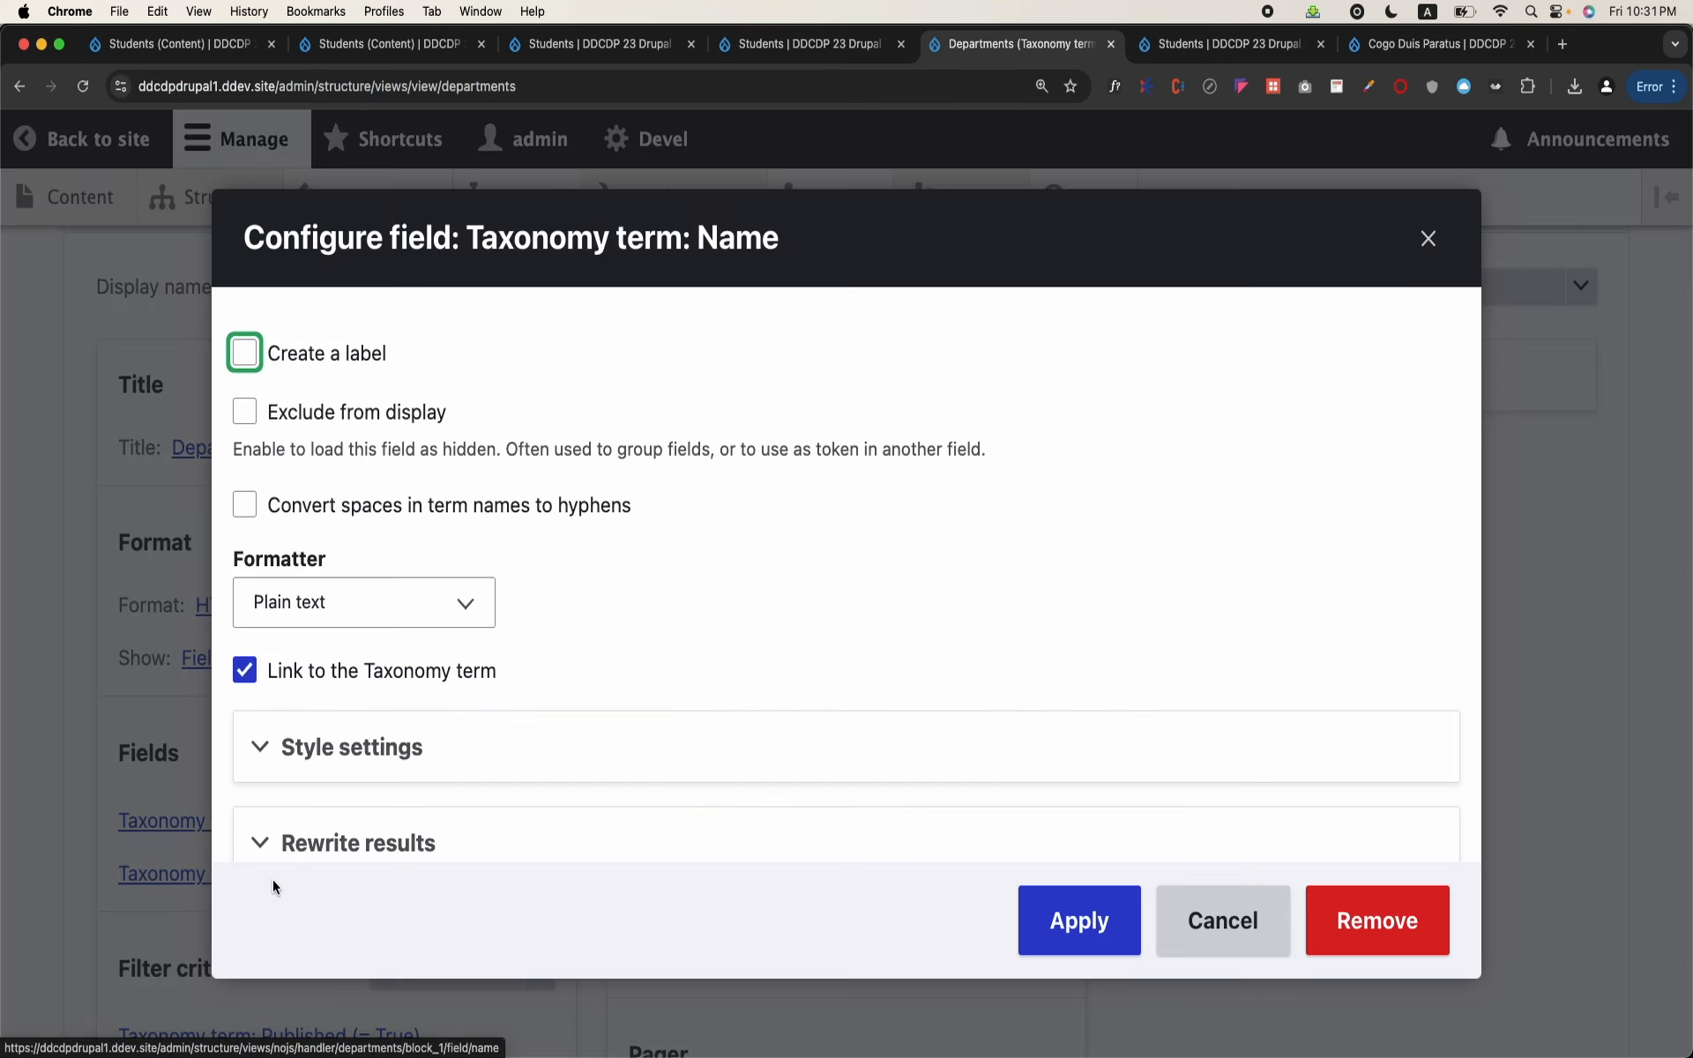
{"action": "left_click", "coordinate": [329, 672]}
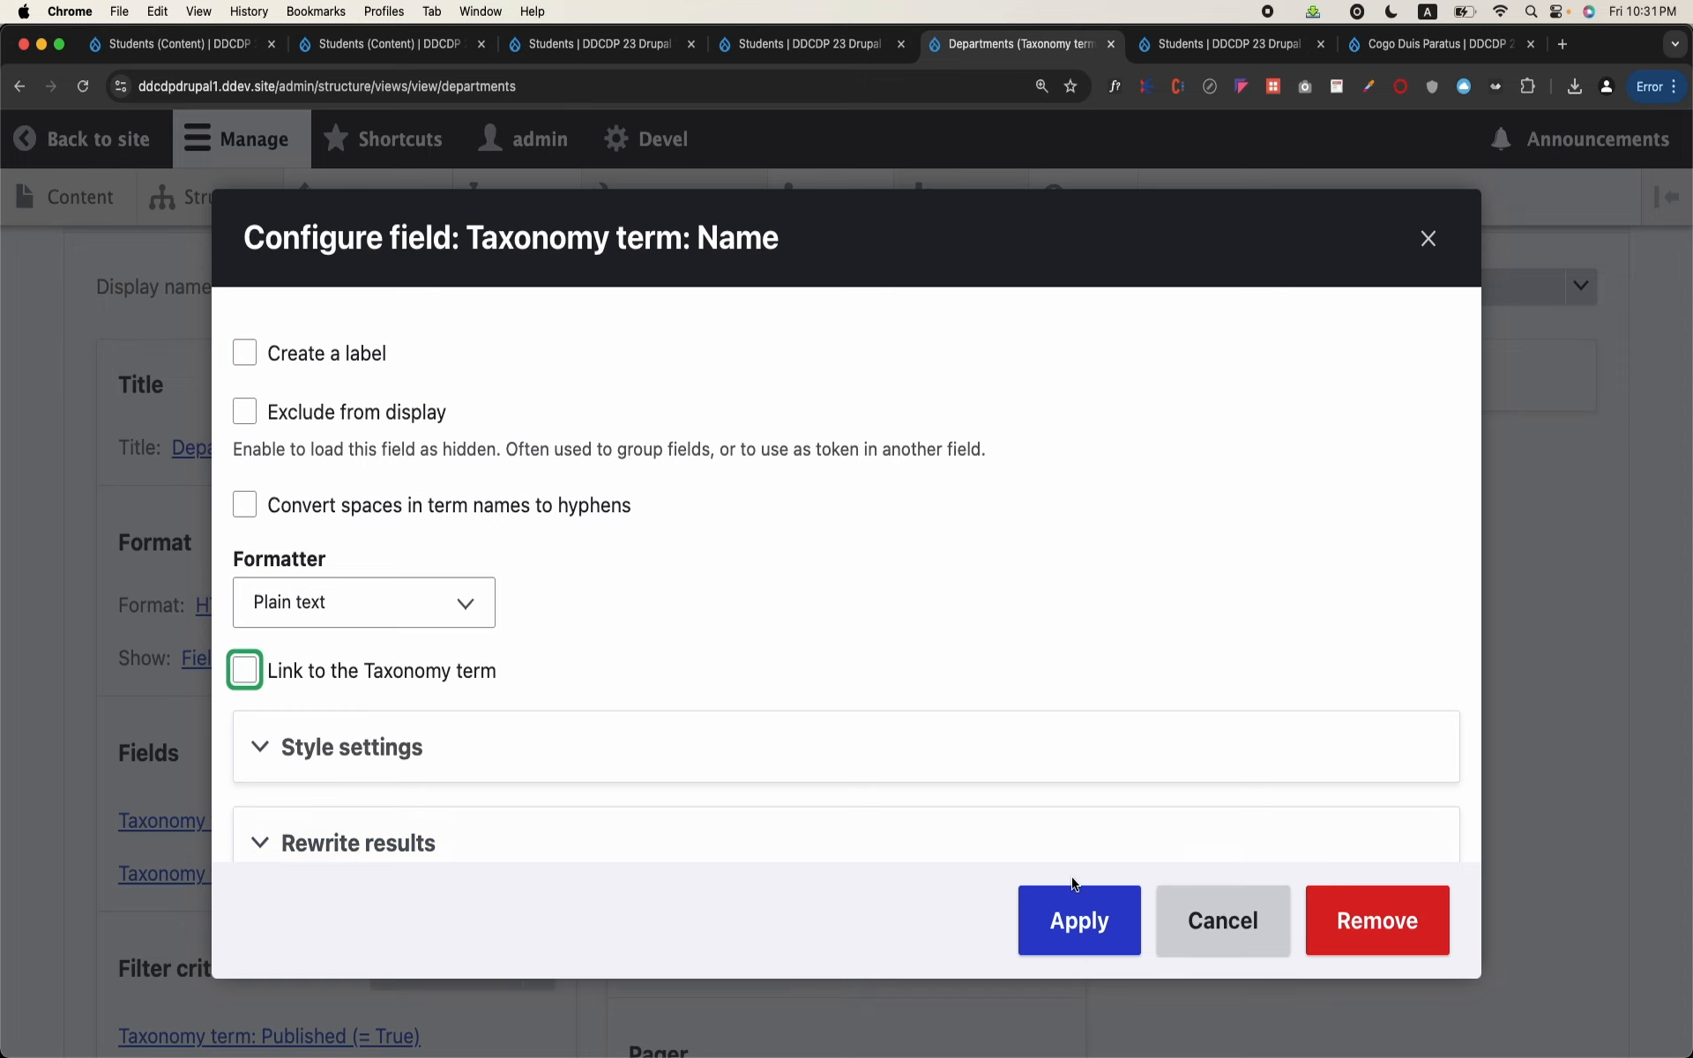
{"action": "left_click", "coordinate": [1046, 944]}
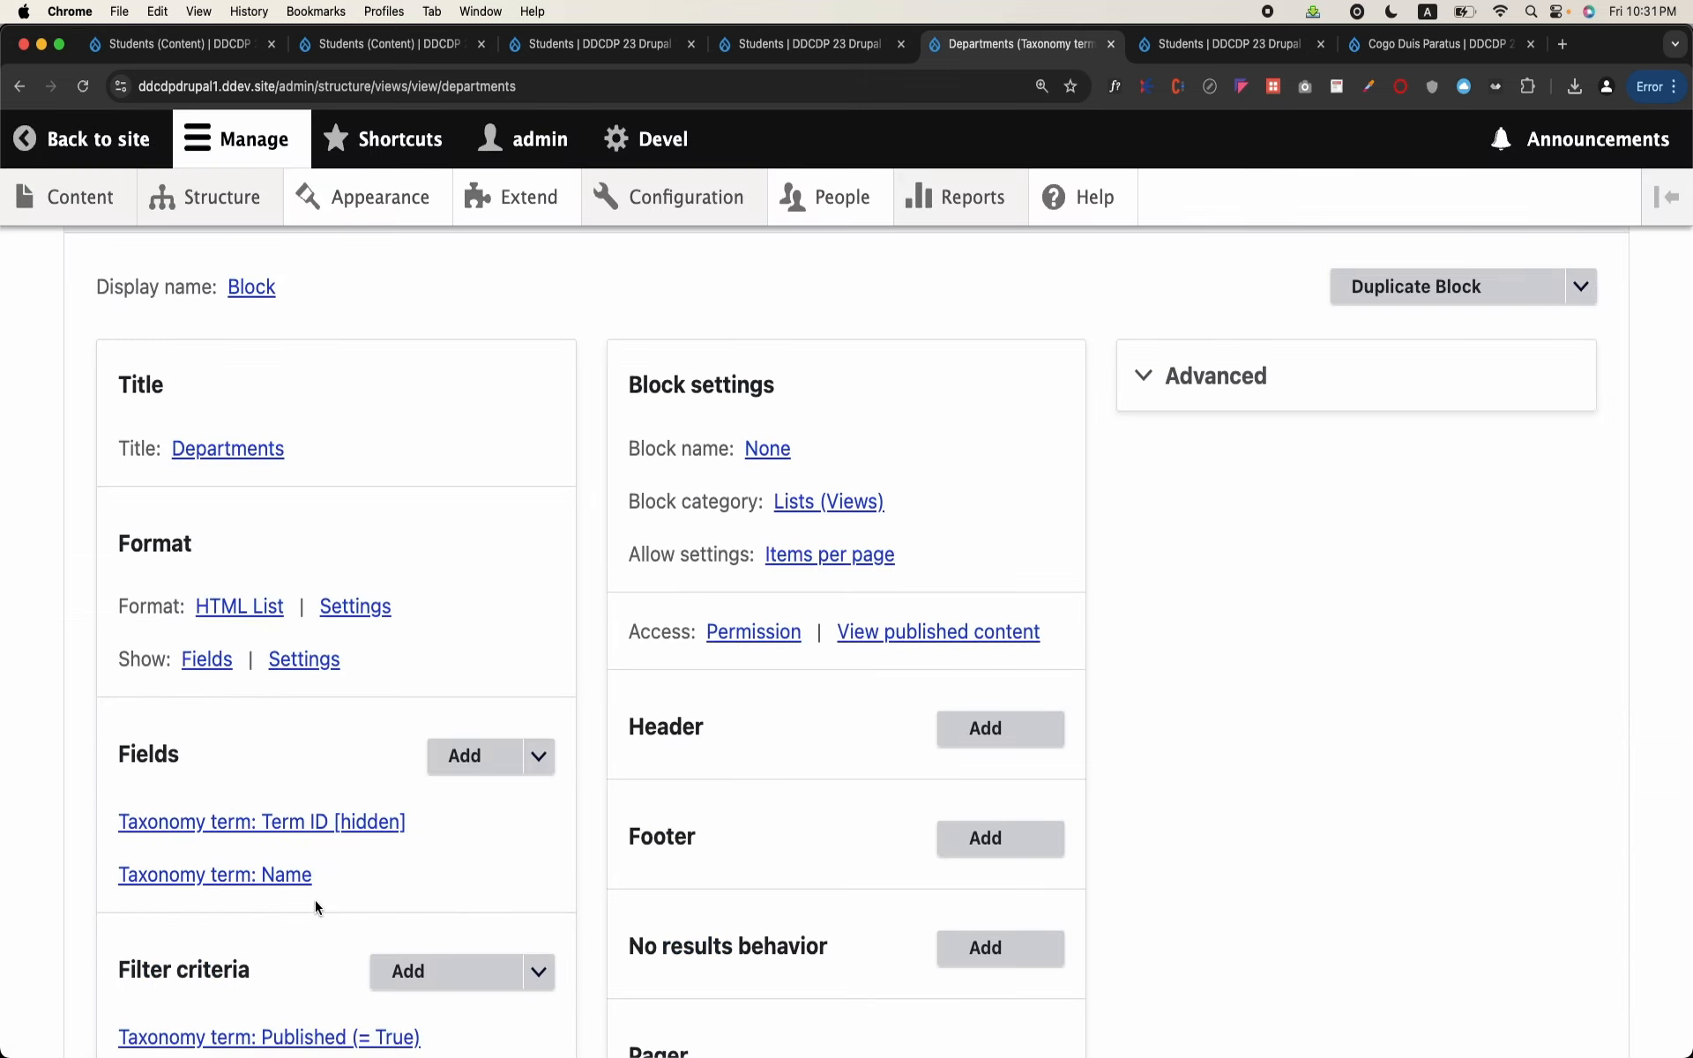
Step: Check the Name field's custom link path under Rewrite results, apply the settings and save the Departments view
{"action": "left_click", "coordinate": [294, 878]}
{"action": "scroll", "coordinate": [453, 653], "scroll_direction": "down", "scroll_amount": 3}
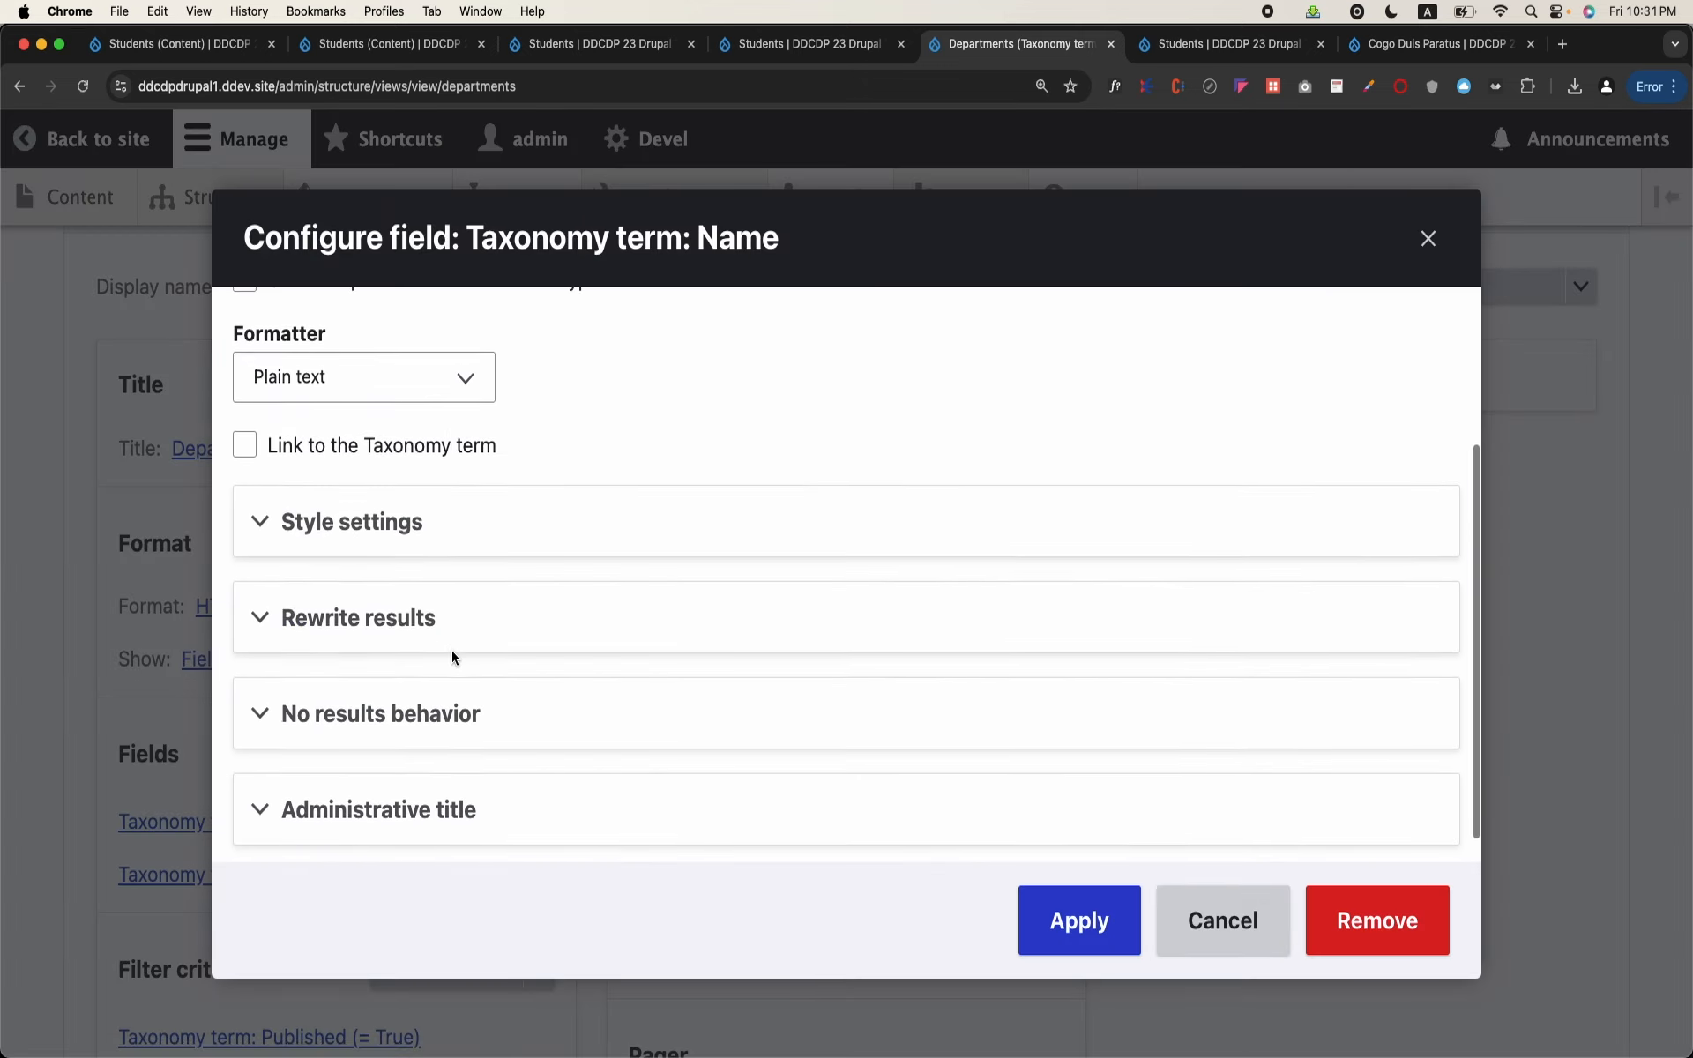
{"action": "left_click", "coordinate": [407, 608]}
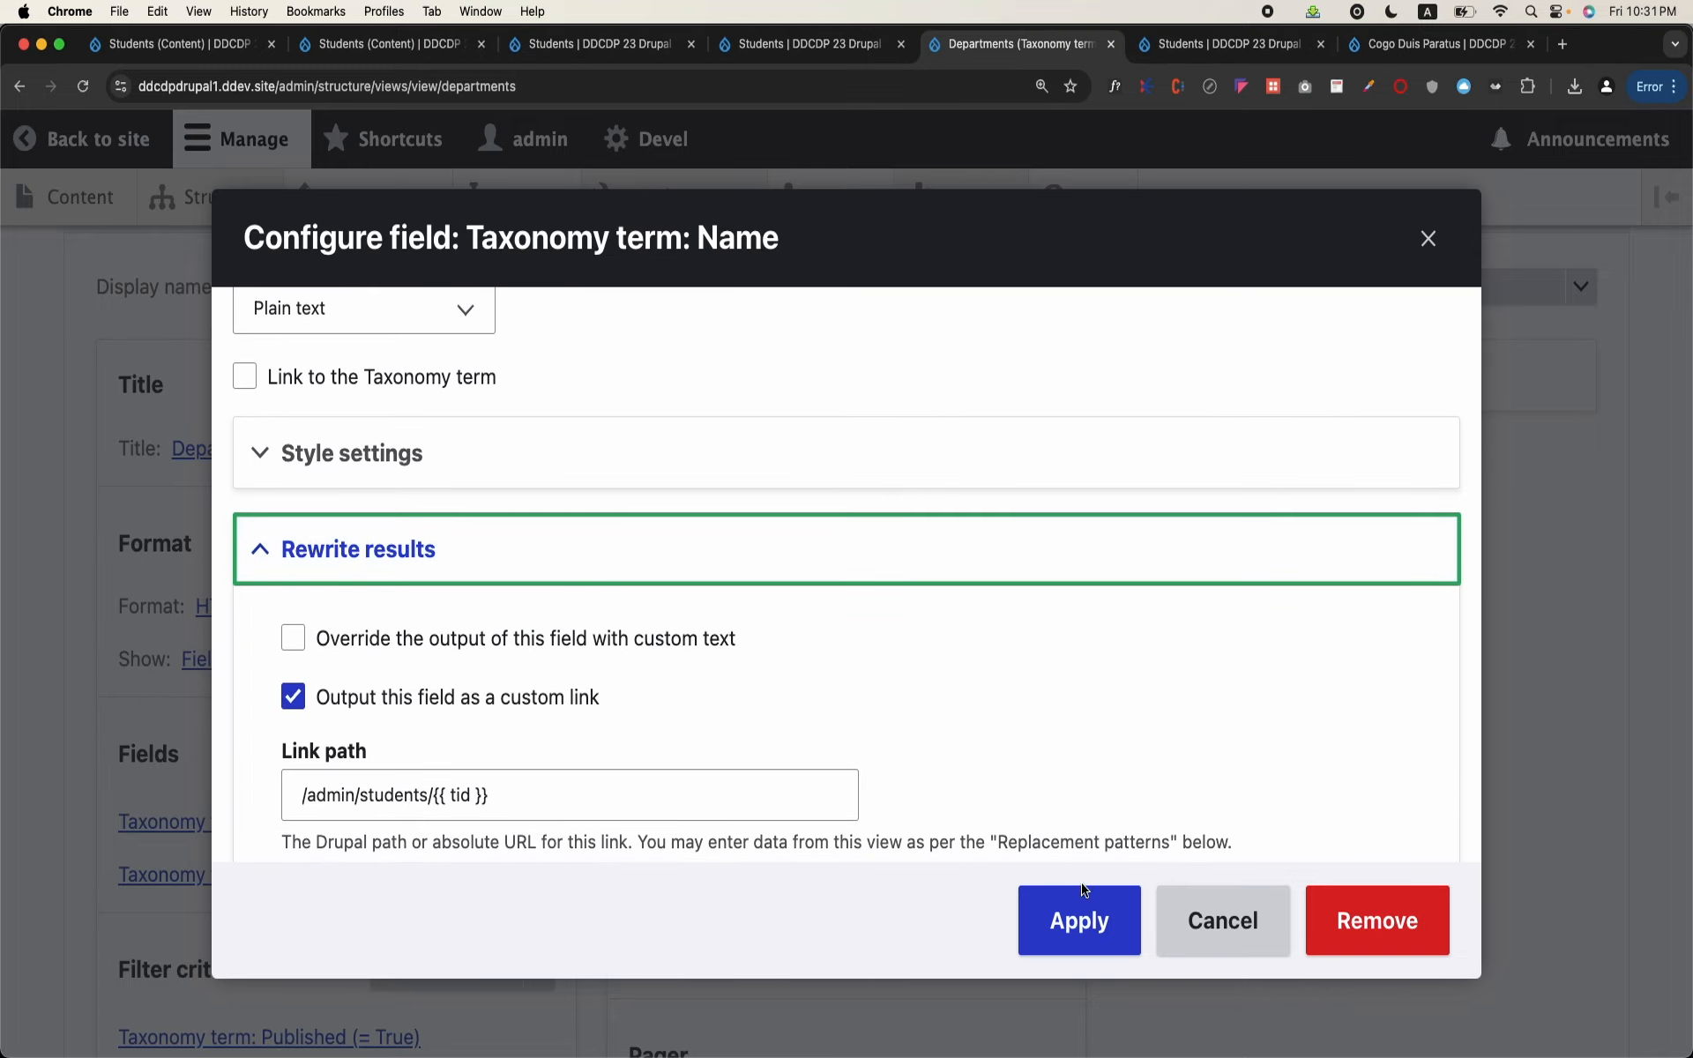
{"action": "left_click", "coordinate": [1083, 917]}
{"action": "scroll", "coordinate": [565, 808], "scroll_direction": "down", "scroll_amount": 3}
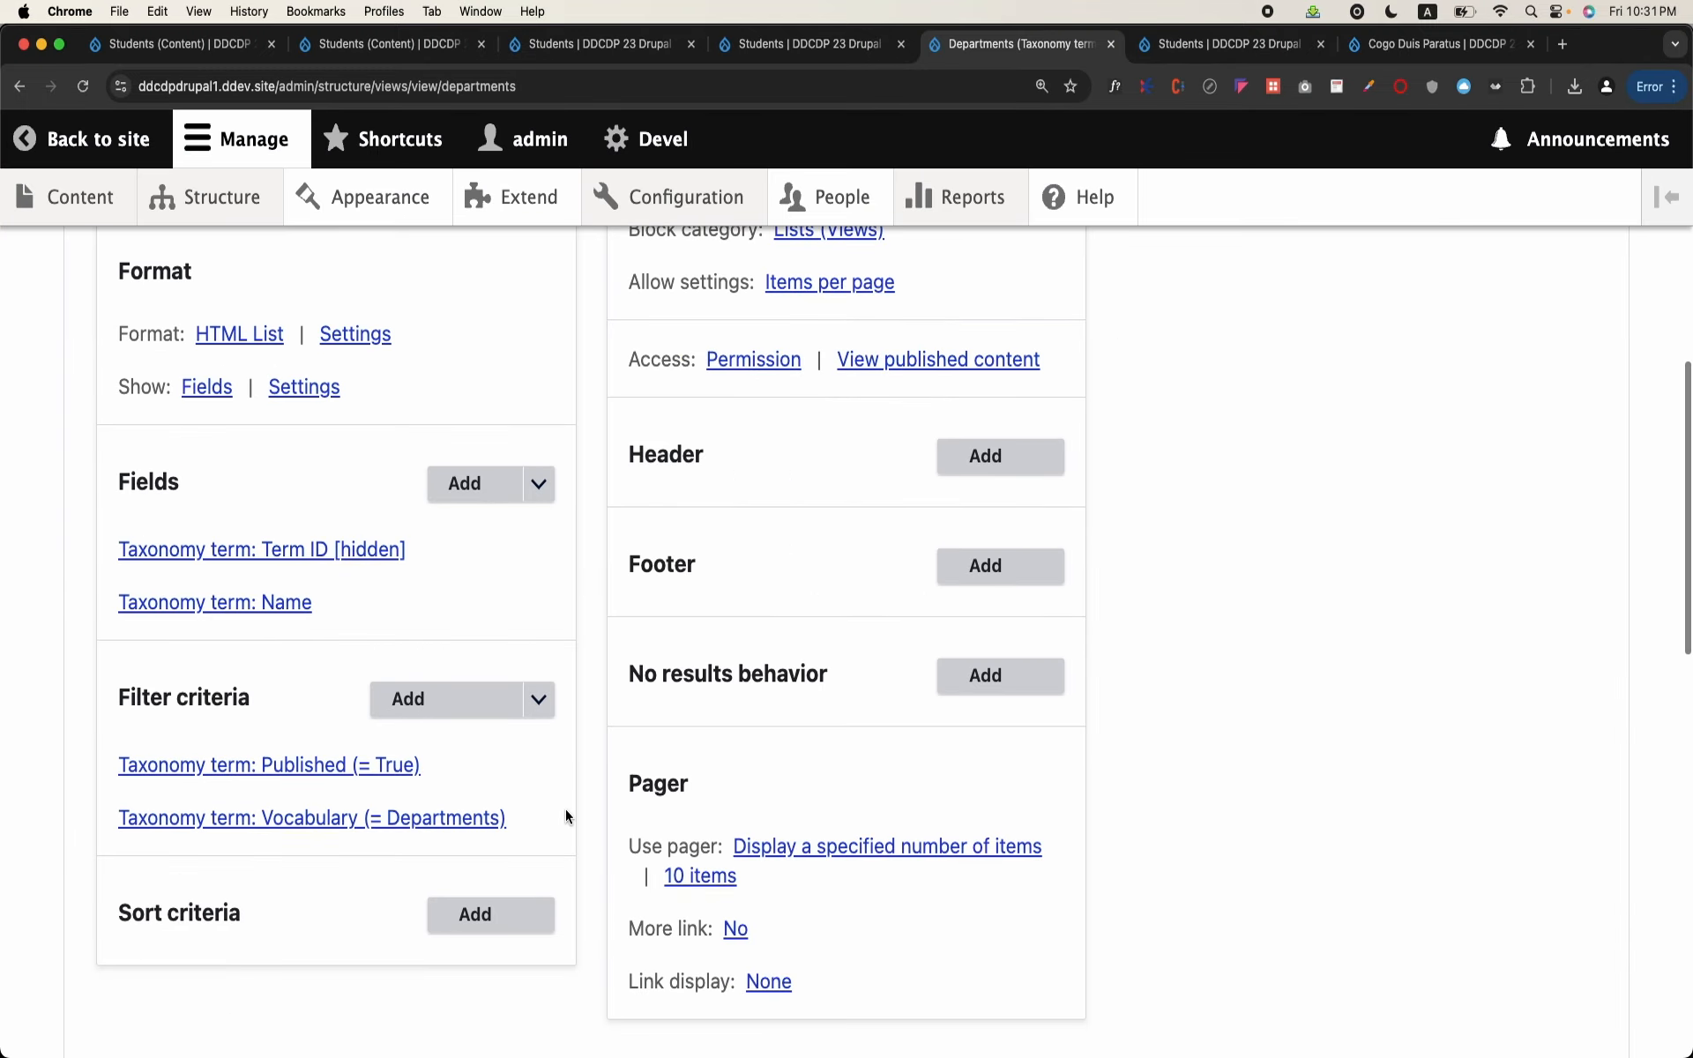
{"action": "scroll", "coordinate": [565, 807], "scroll_direction": "down", "scroll_amount": 2}
{"action": "left_click", "coordinate": [106, 935]}
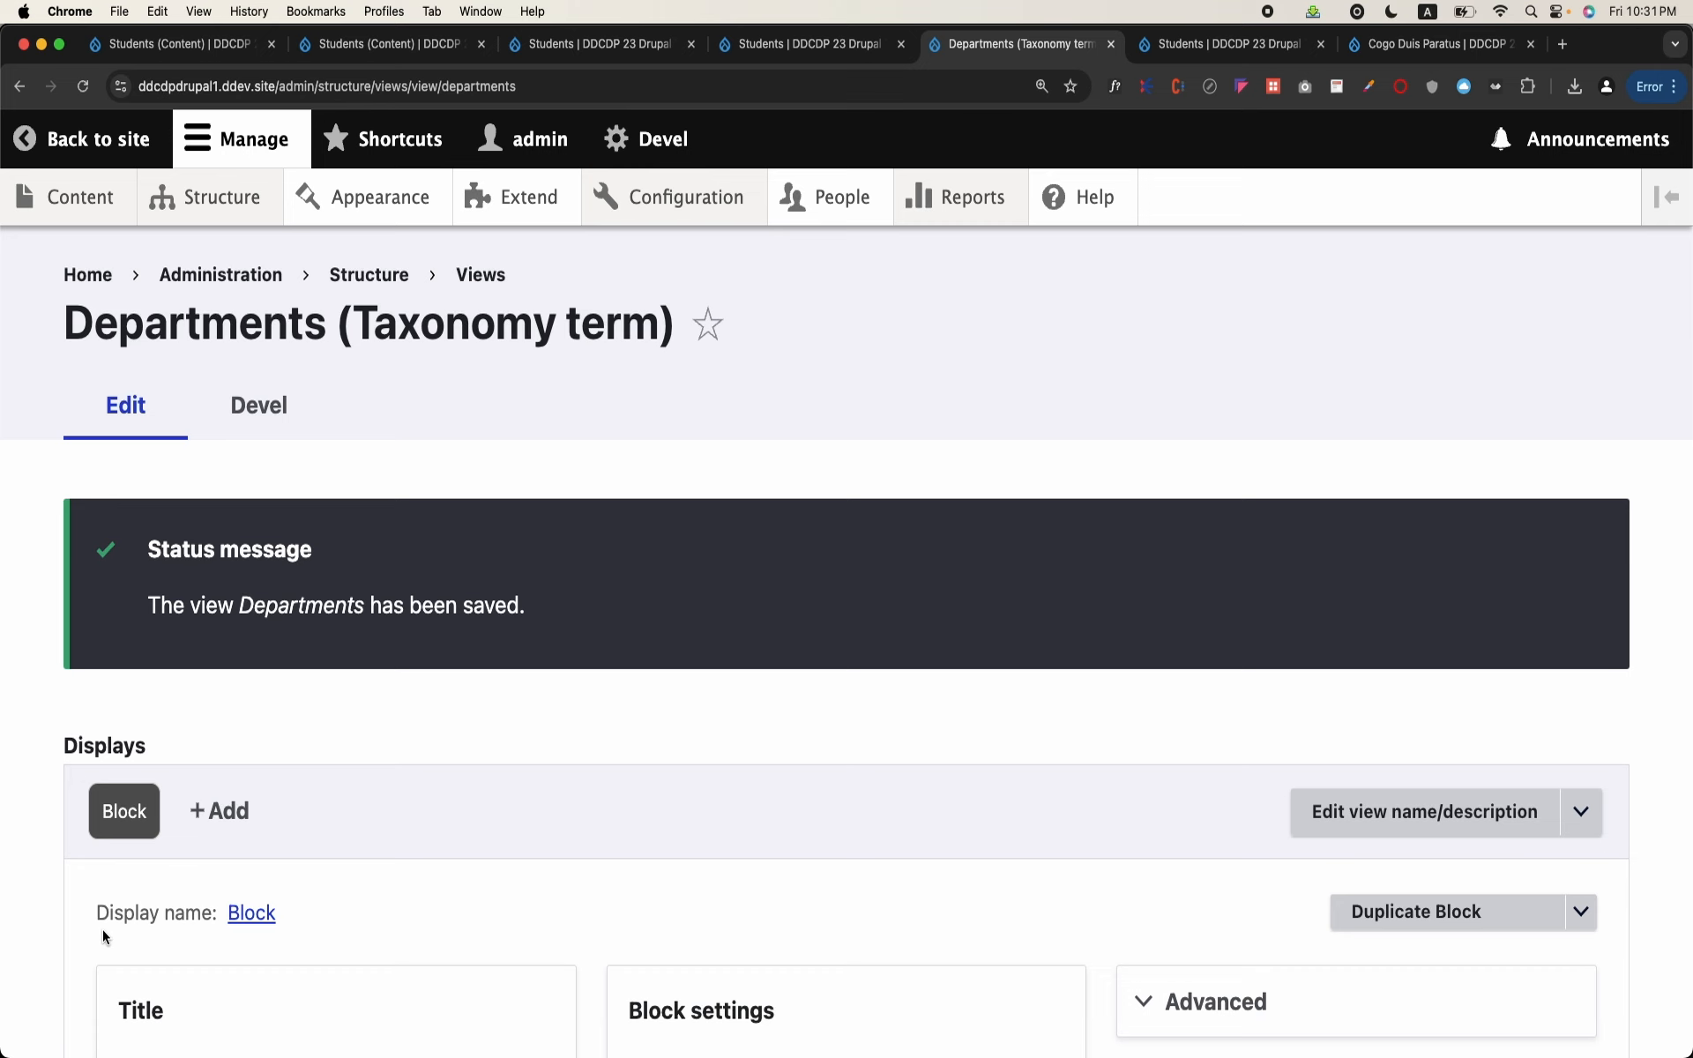
Step: Reload the Students page at /admin/students/5 and test the Chemistry link in the Departments block
{"action": "left_click", "coordinate": [773, 48]}
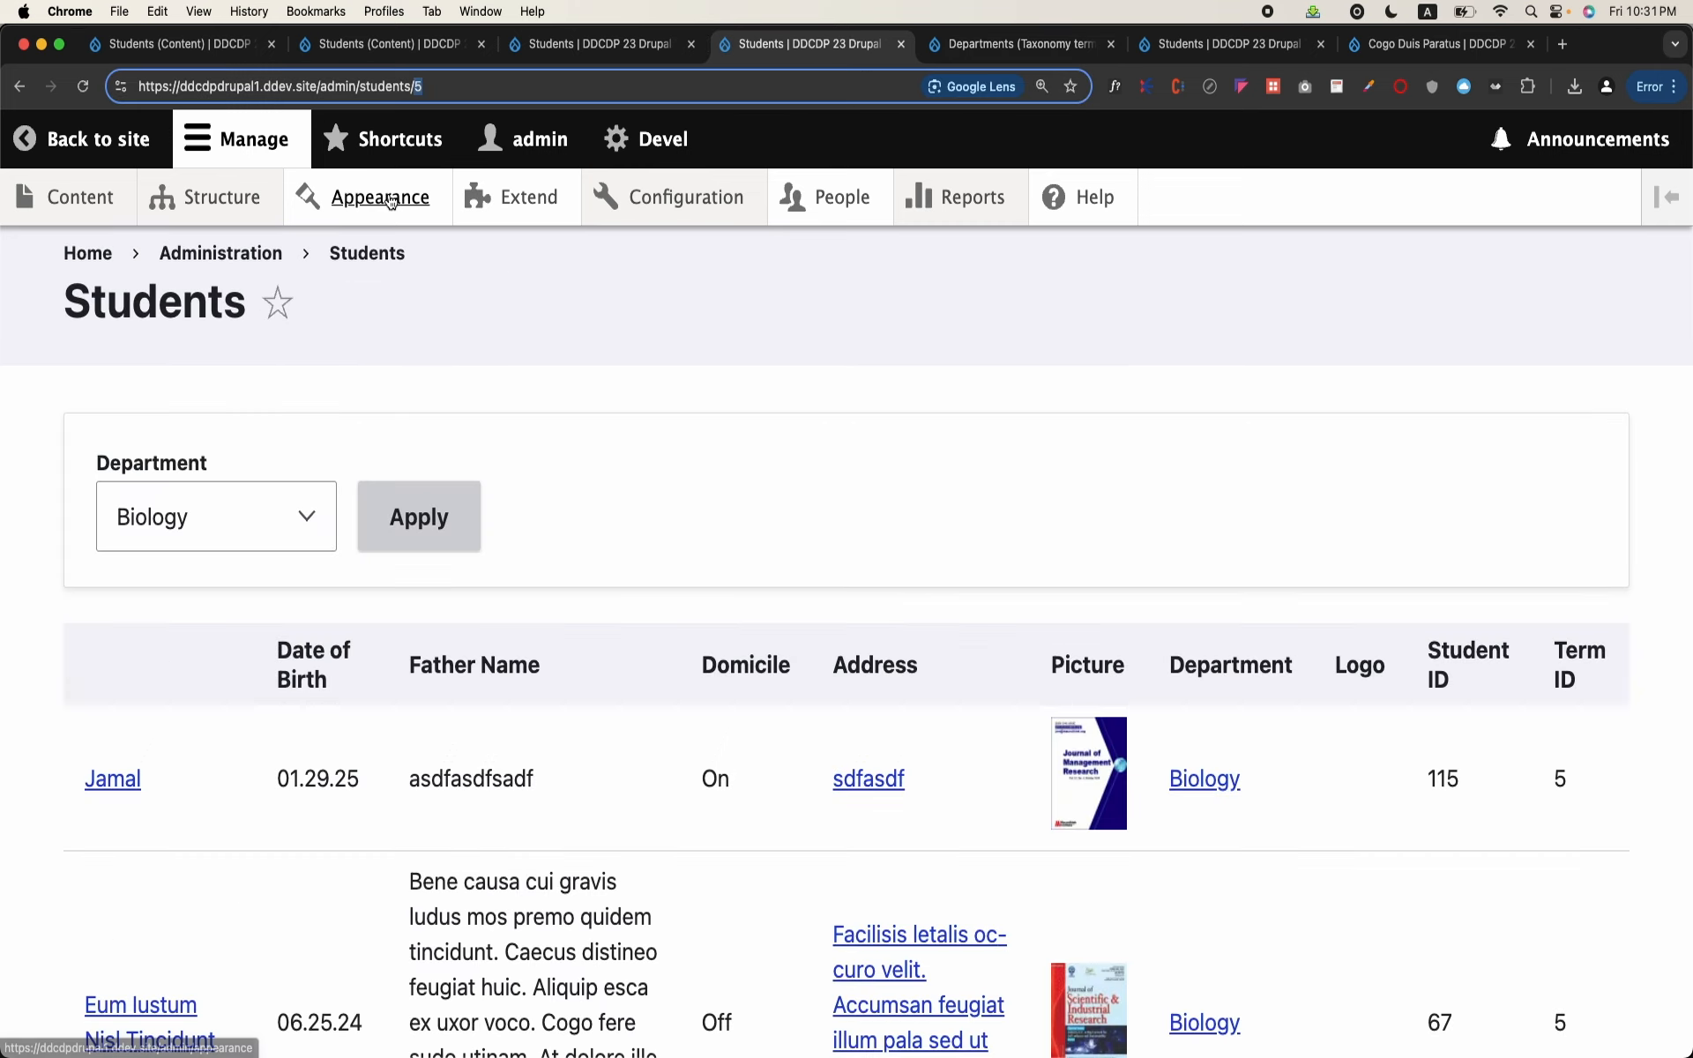
{"action": "key", "text": "Return"}
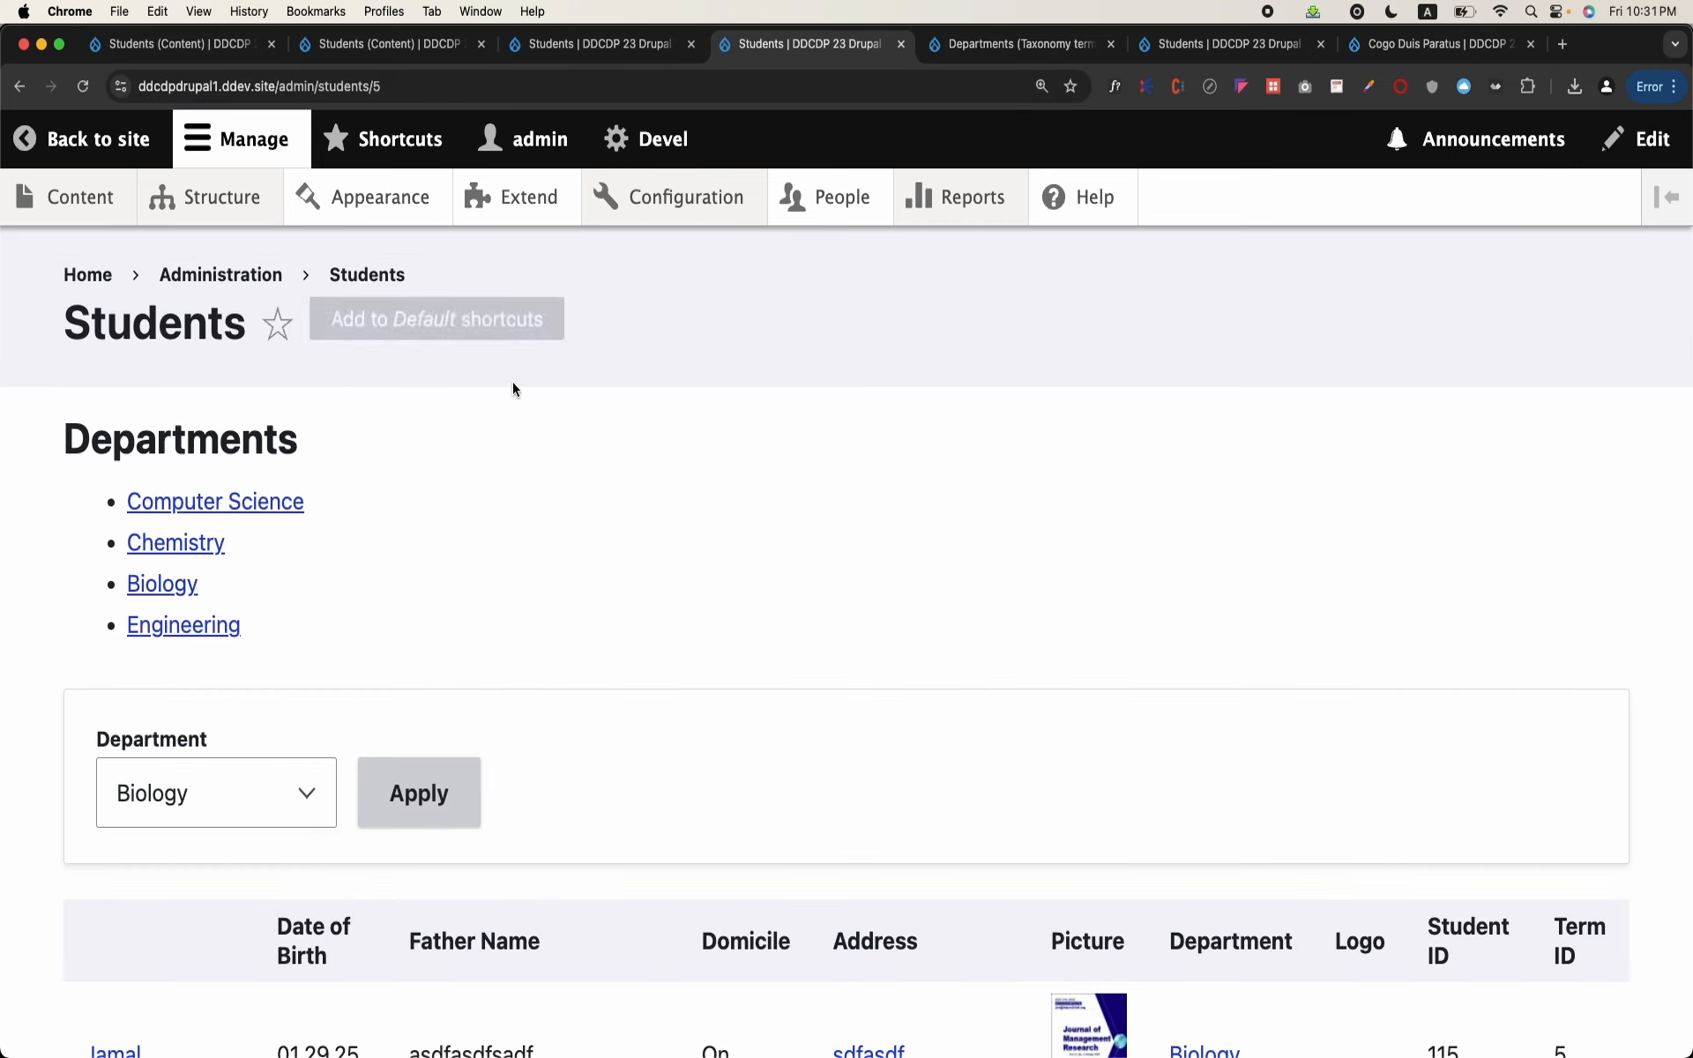
{"action": "left_click", "coordinate": [205, 542]}
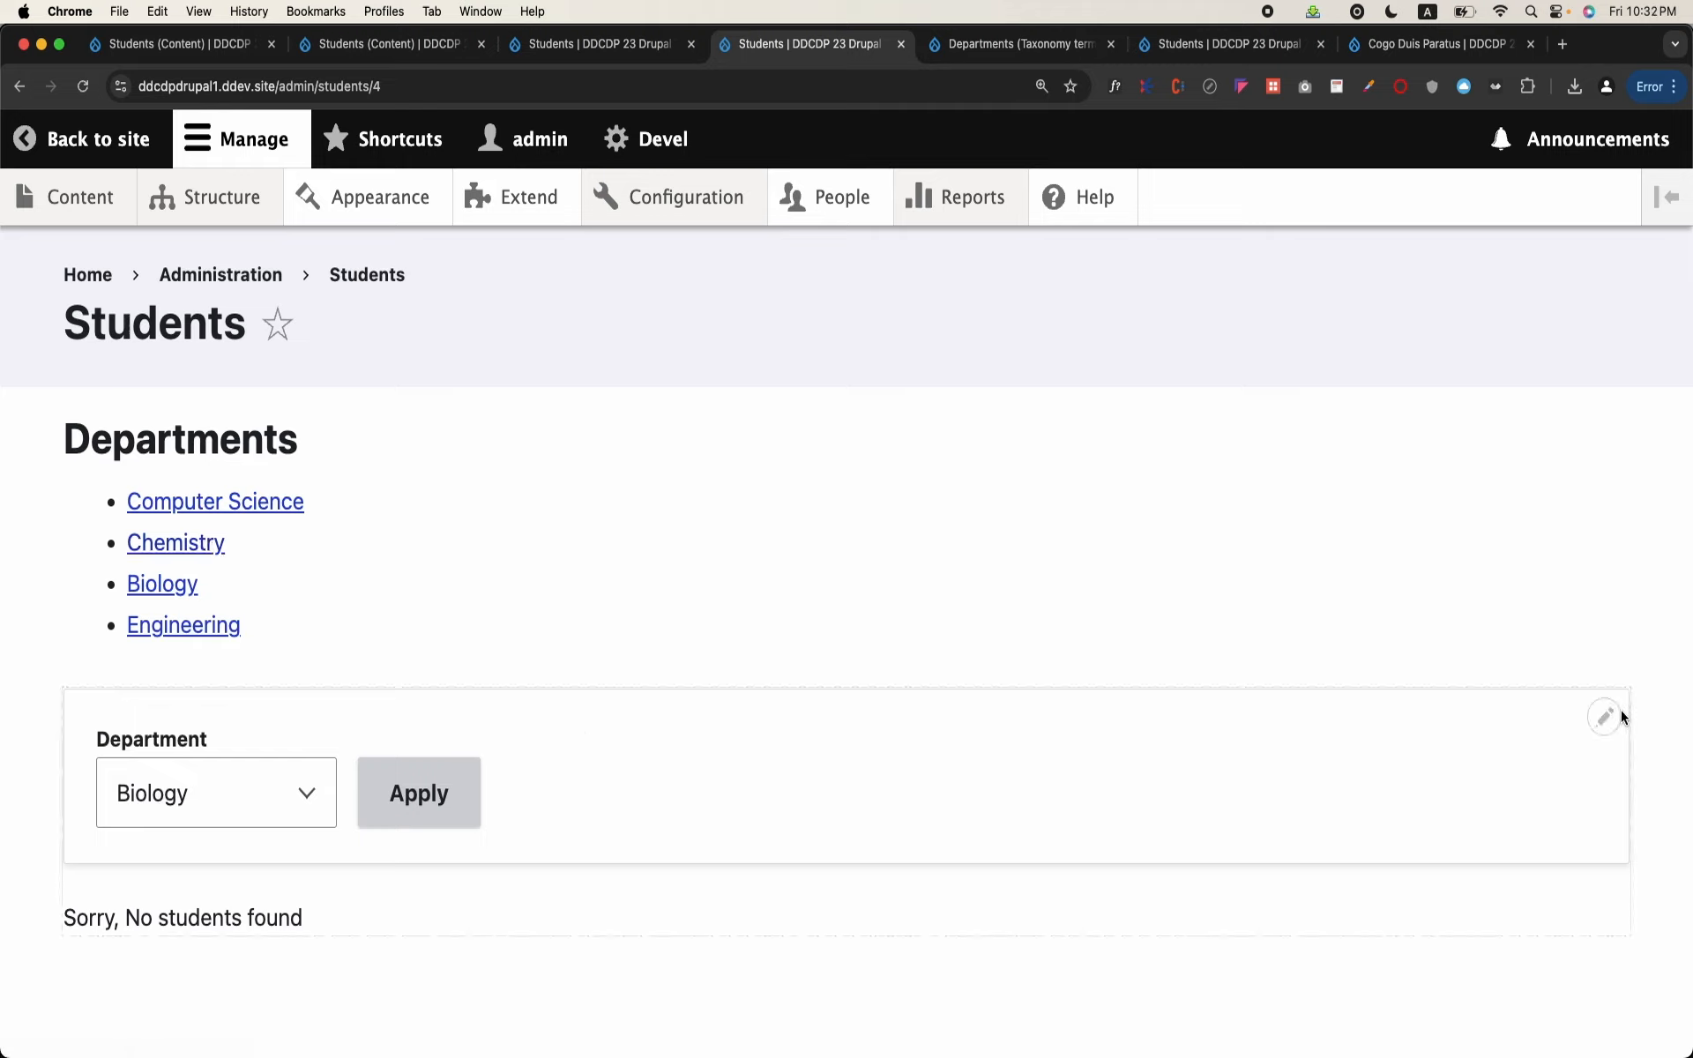
Step: Remove the exposed Content: Department filter from the Students view's page display and save the view
{"action": "left_click", "coordinate": [1604, 728]}
{"action": "left_click", "coordinate": [1576, 761]}
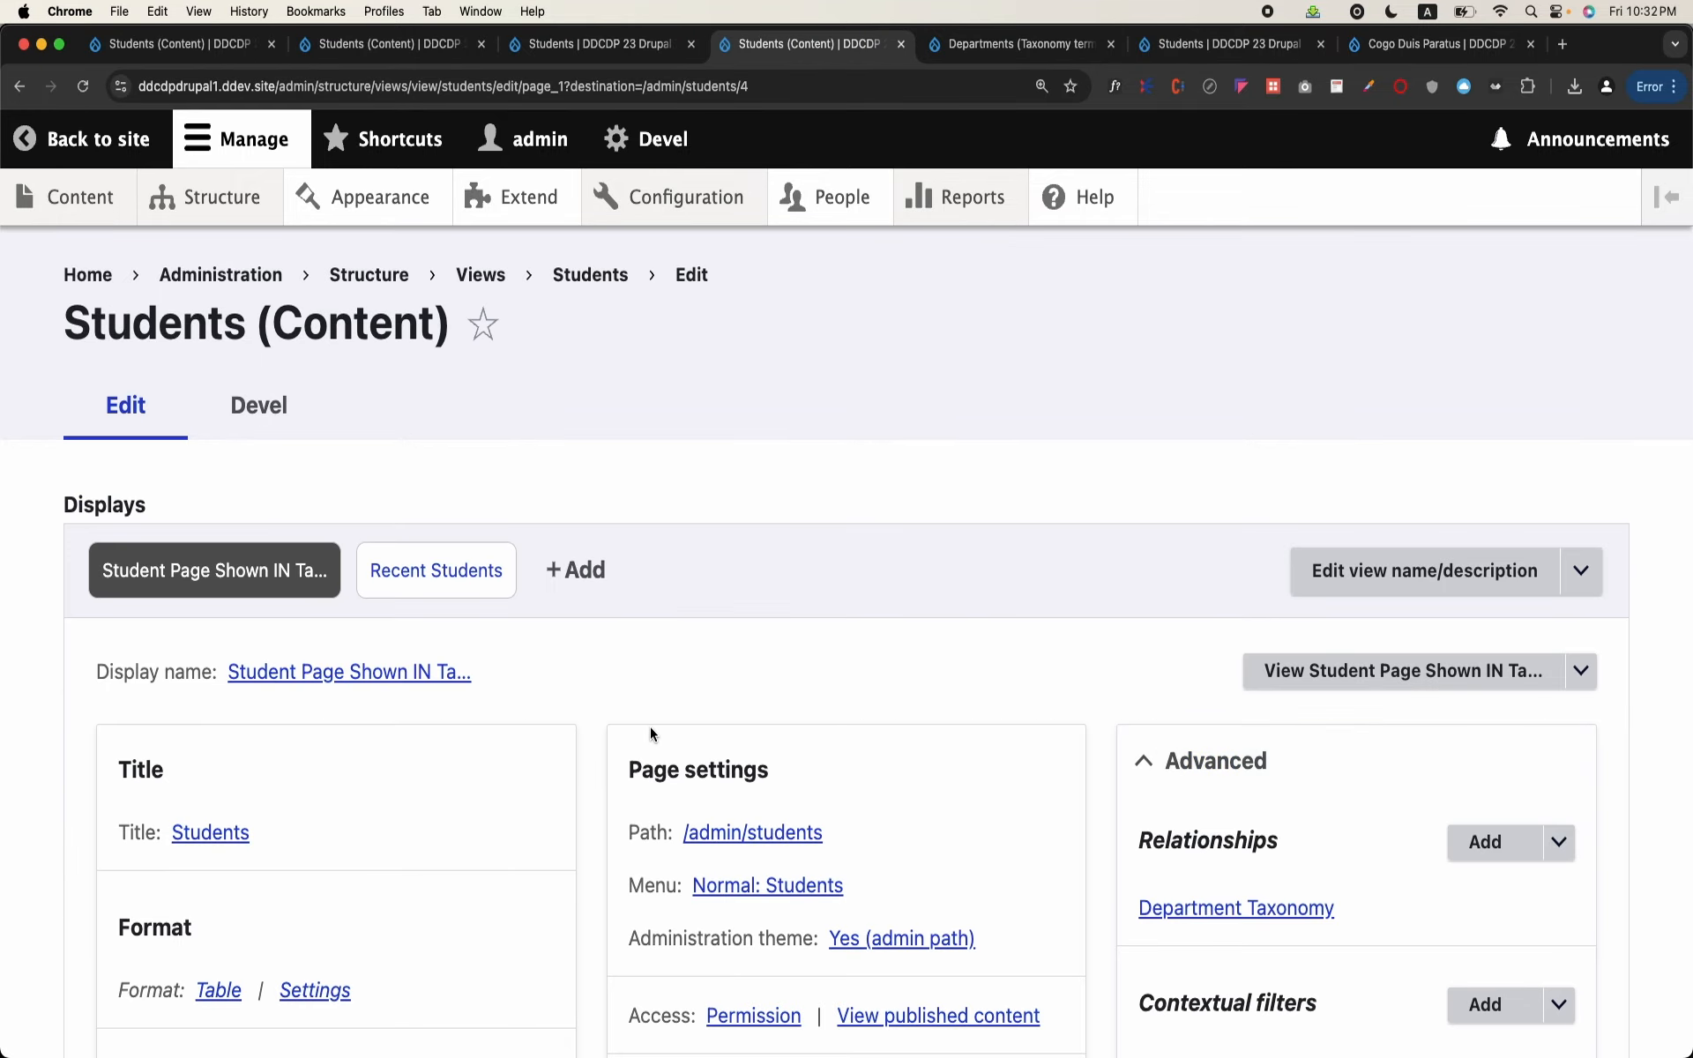
{"action": "scroll", "coordinate": [650, 734], "scroll_direction": "down", "scroll_amount": 5}
{"action": "scroll", "coordinate": [651, 733], "scroll_direction": "down", "scroll_amount": 9}
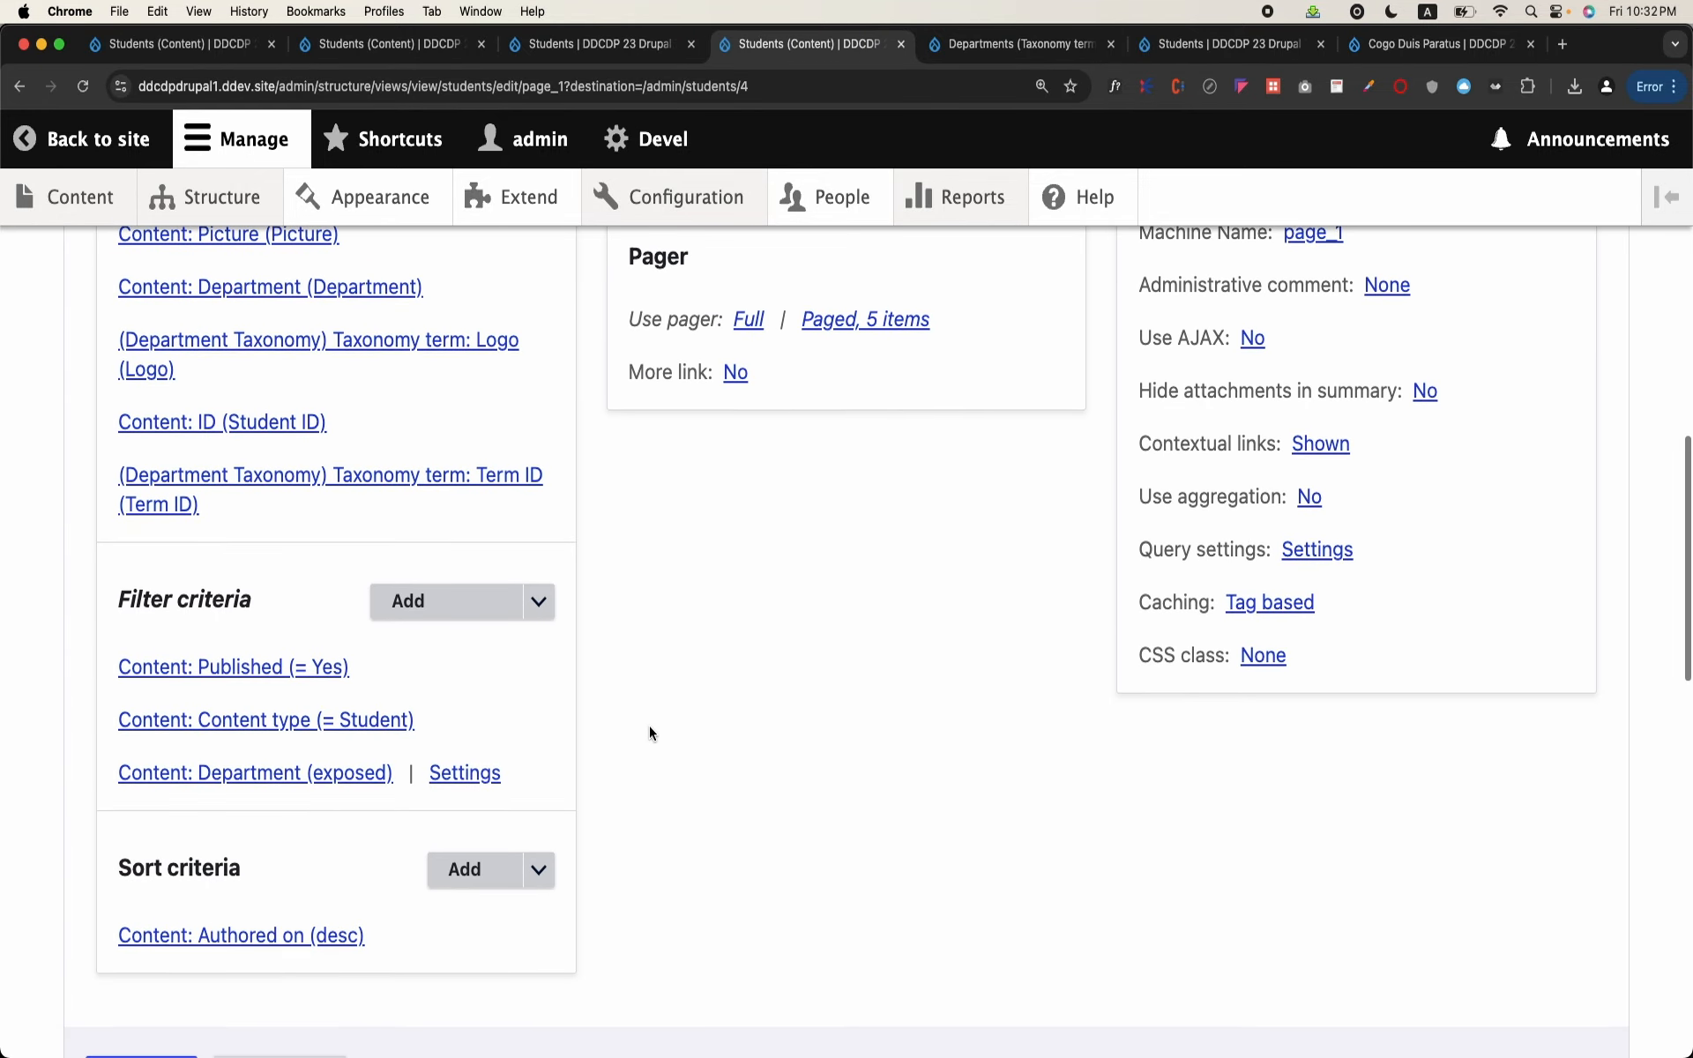
{"action": "left_click", "coordinate": [344, 773]}
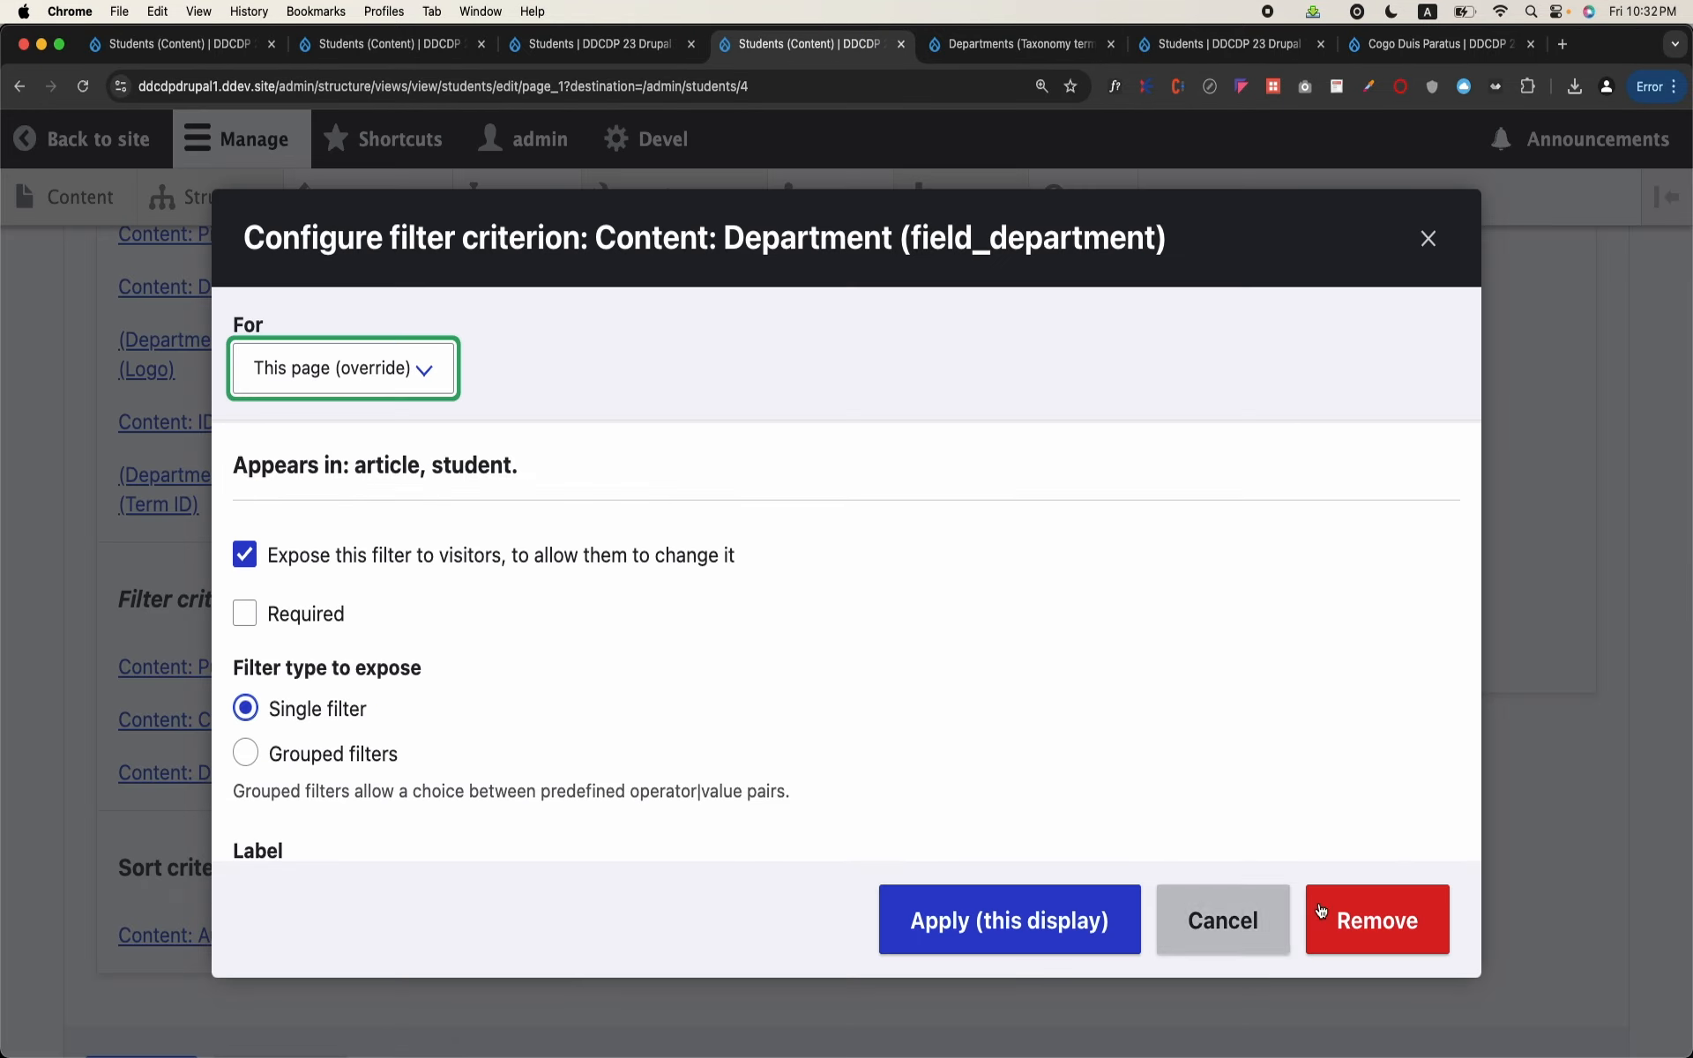
{"action": "left_click", "coordinate": [1340, 923]}
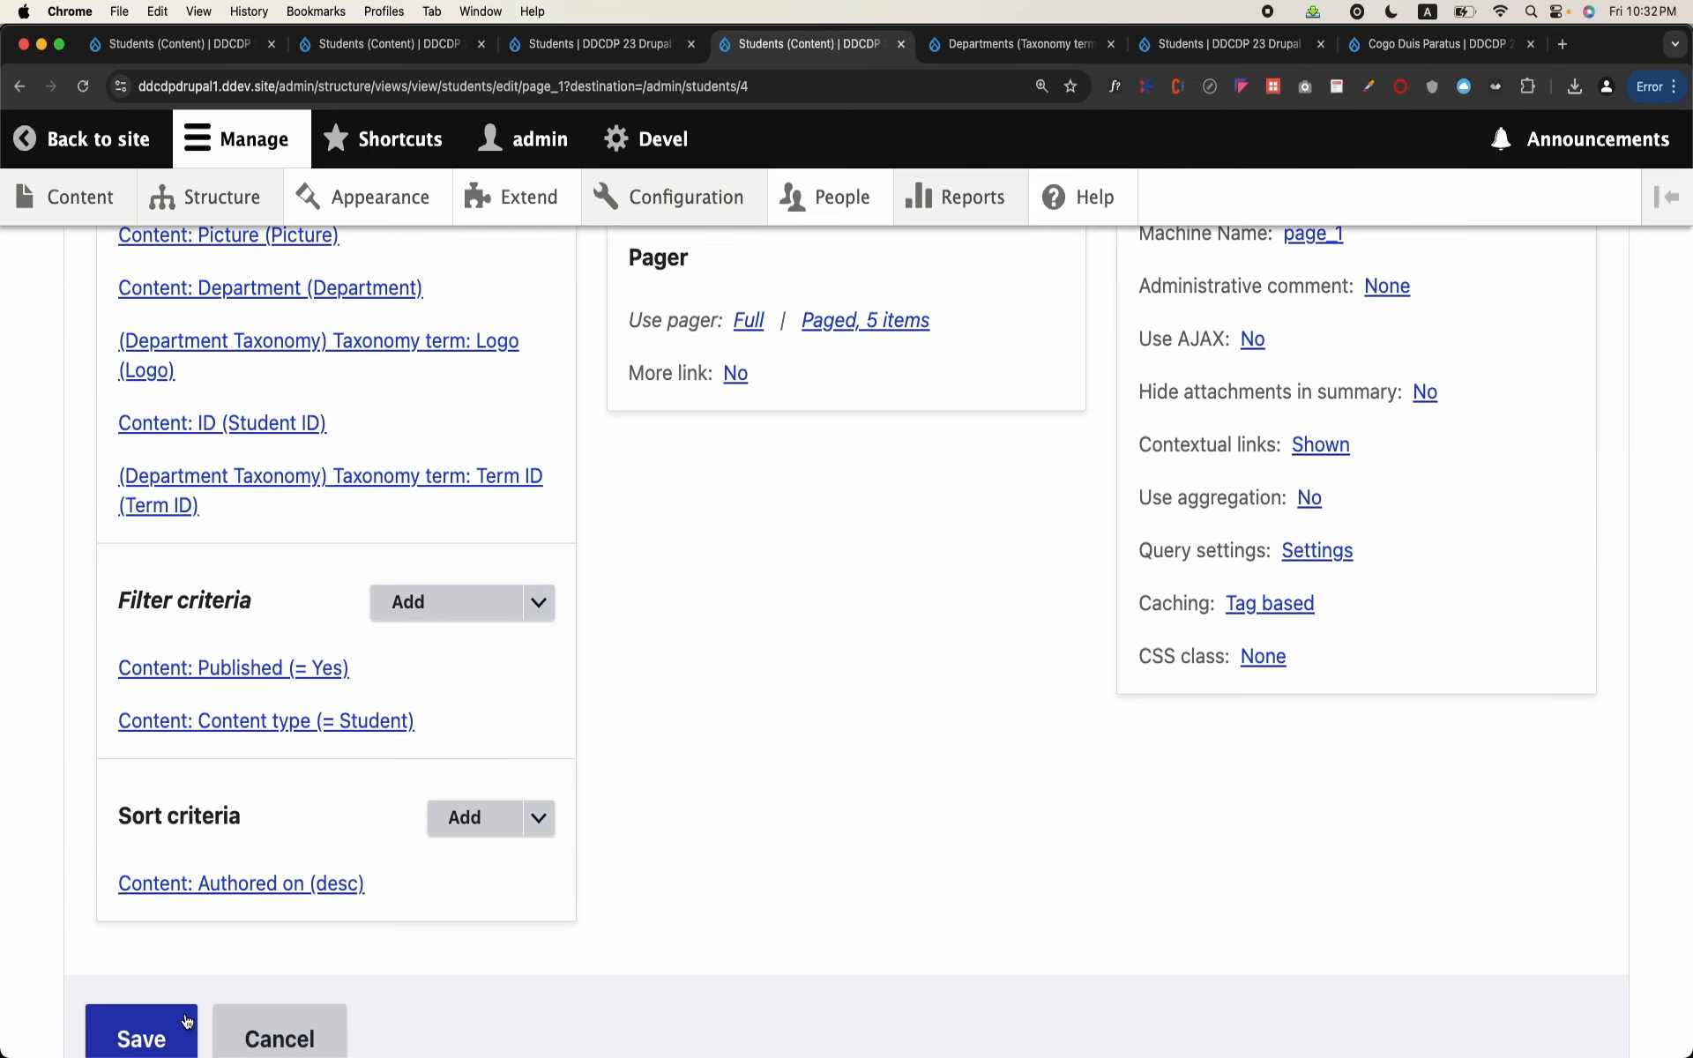
{"action": "left_click", "coordinate": [182, 1018]}
Step: Test the Chemistry and Biology links in the Departments block and examine the students listed for each department
{"action": "scroll", "coordinate": [532, 435], "scroll_direction": "down", "scroll_amount": 4}
{"action": "scroll", "coordinate": [532, 436], "scroll_direction": "up", "scroll_amount": 2}
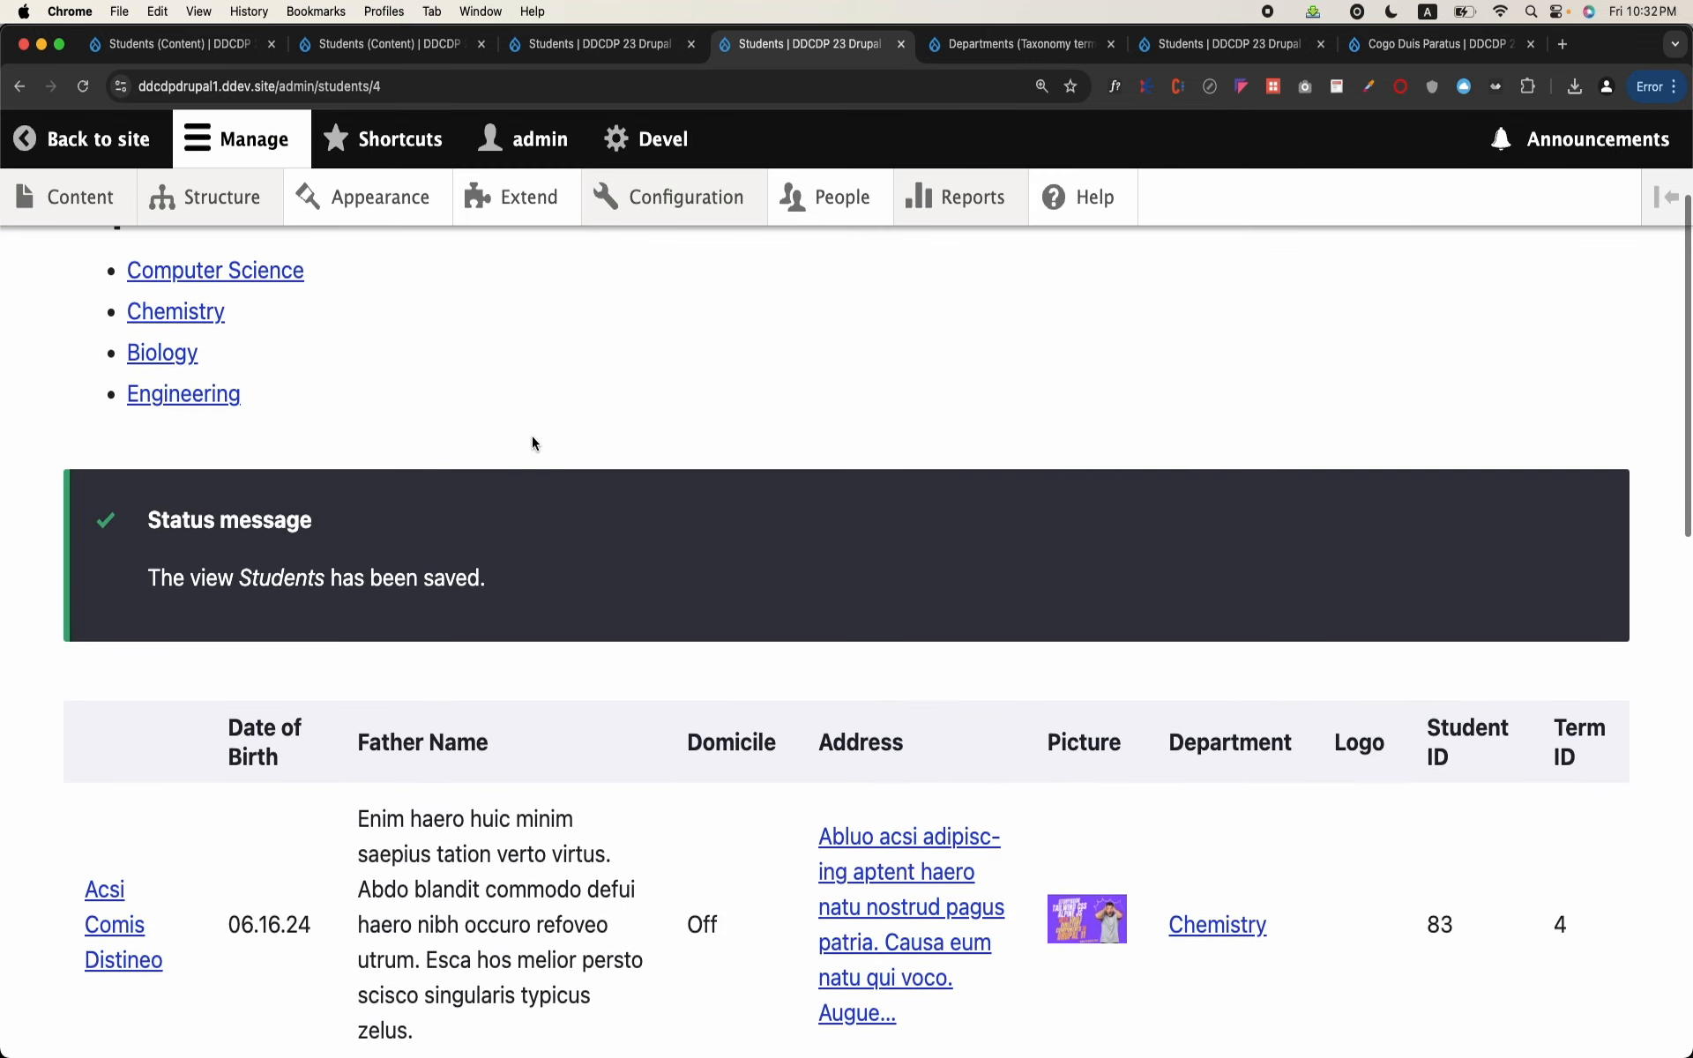
{"action": "left_click", "coordinate": [208, 313]}
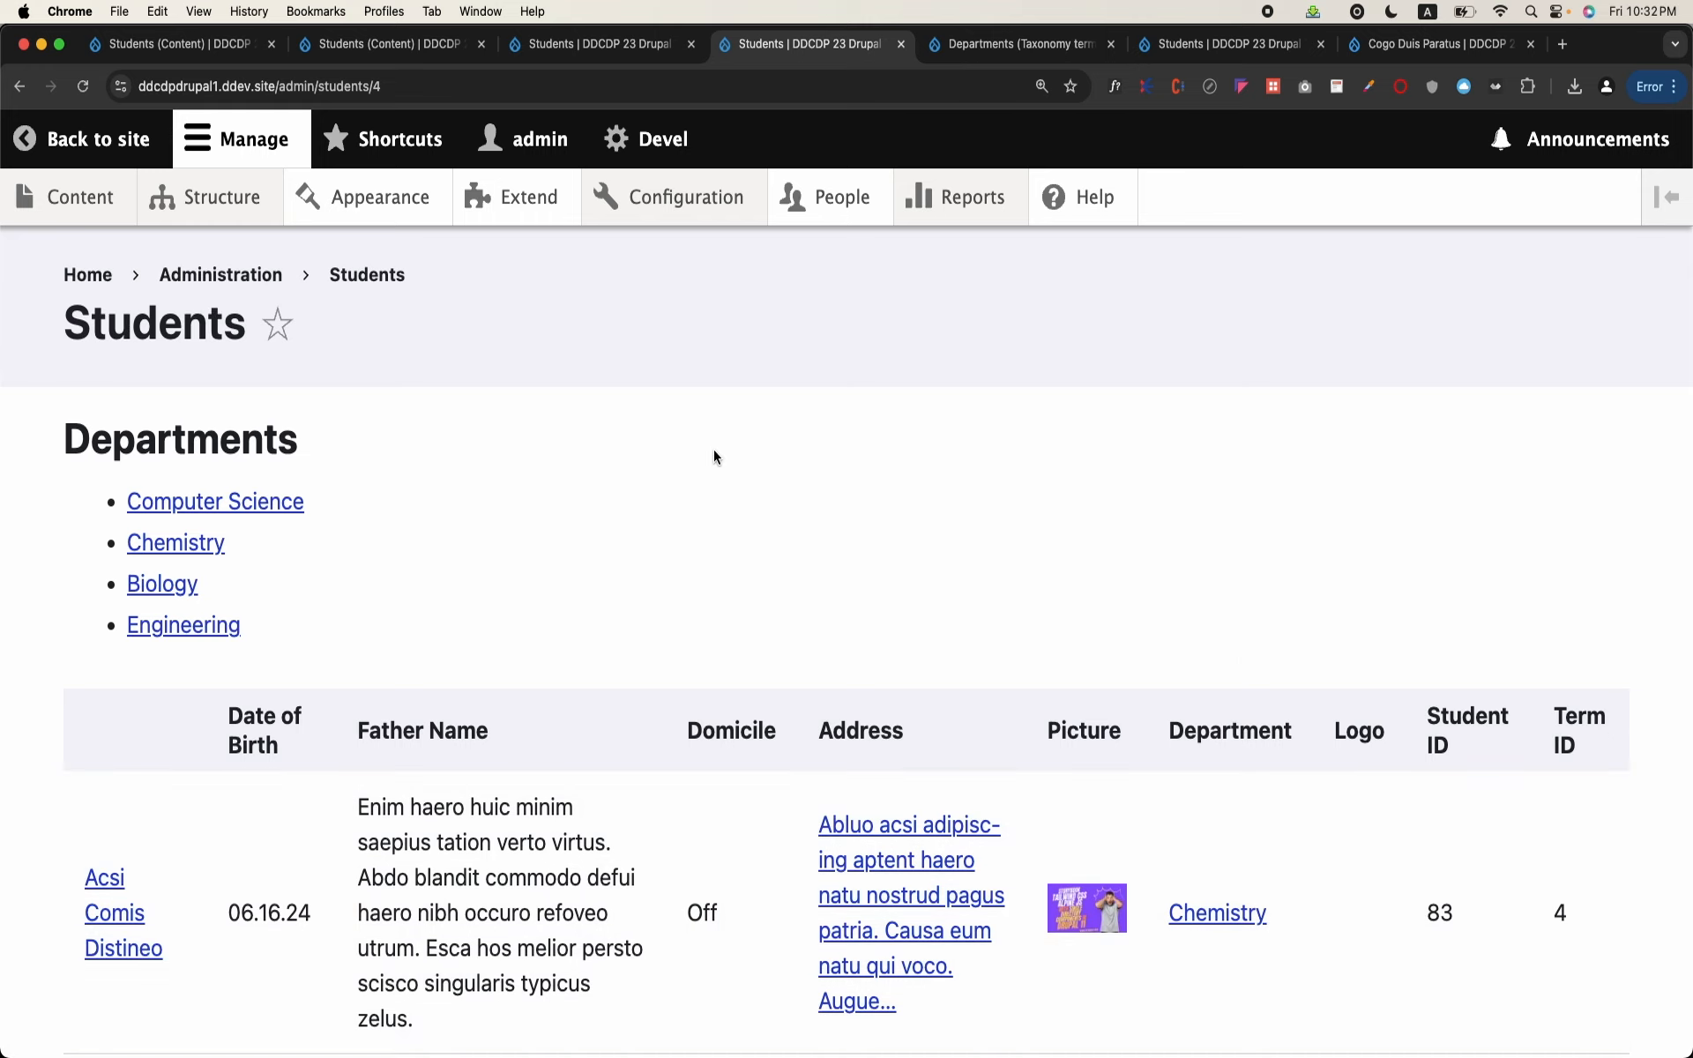
{"action": "scroll", "coordinate": [714, 455], "scroll_direction": "down", "scroll_amount": 2}
{"action": "scroll", "coordinate": [712, 448], "scroll_direction": "up", "scroll_amount": 2}
{"action": "left_click", "coordinate": [162, 582]}
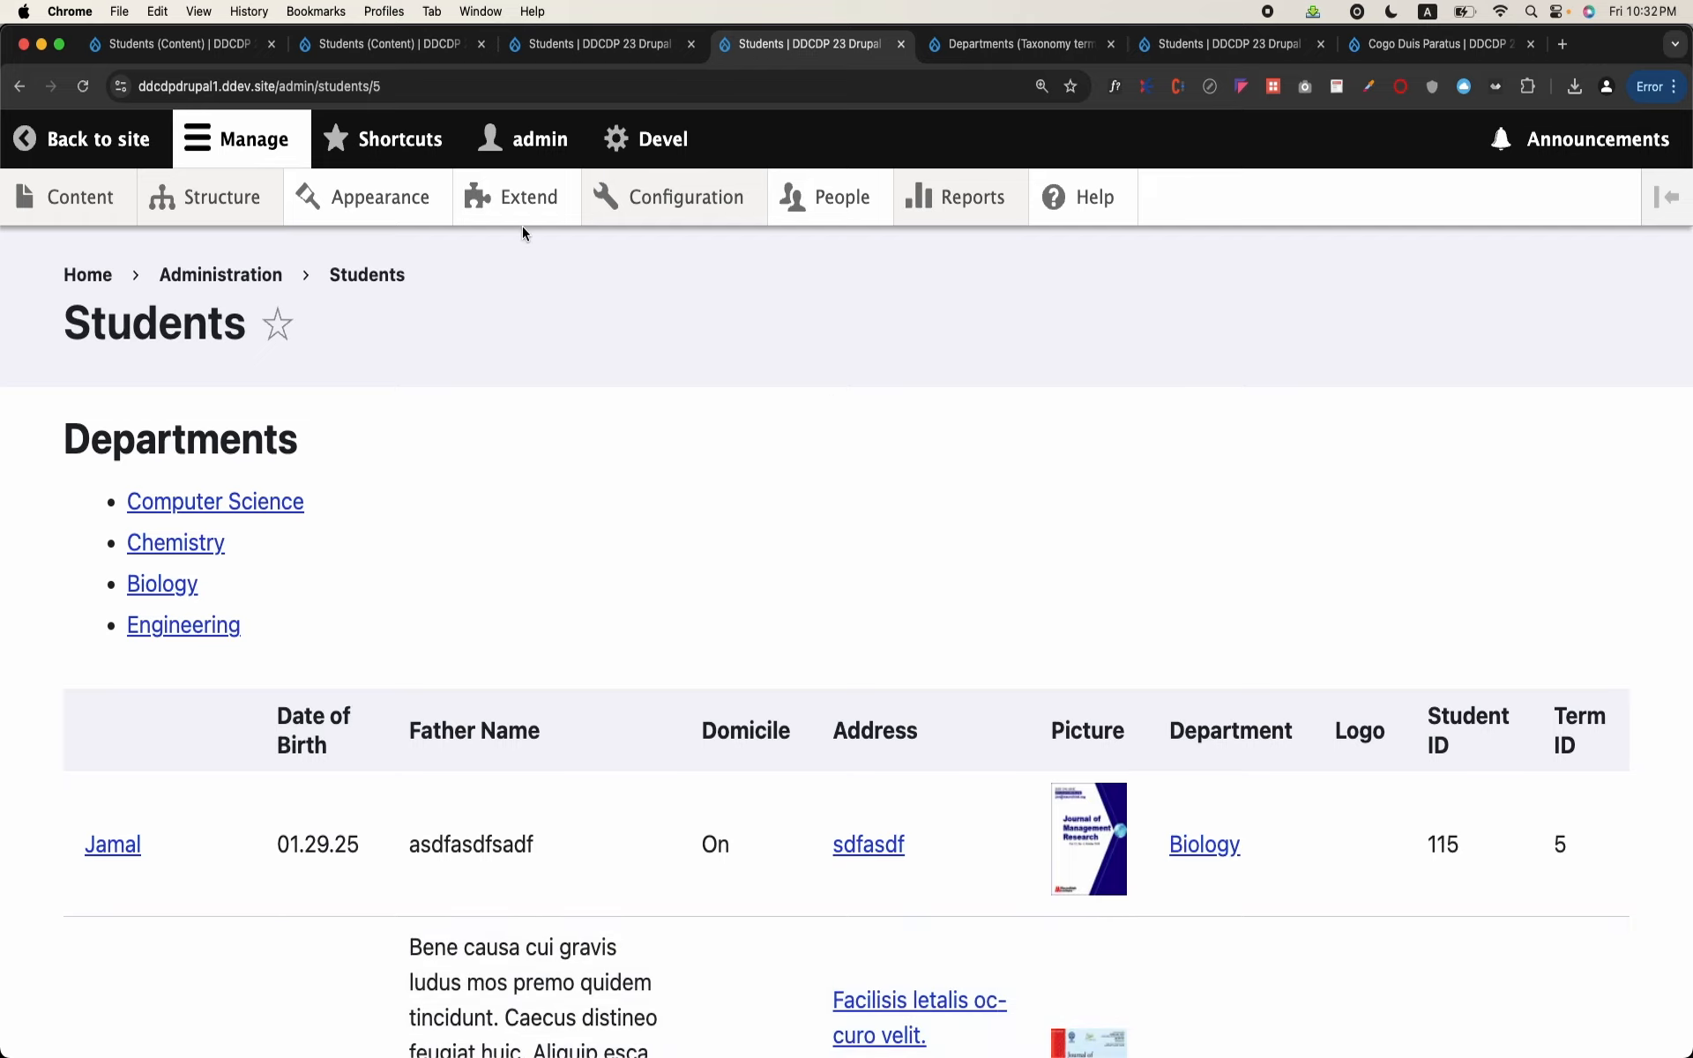
Step: Examine the term ID argument in the page URL, test the Engineering link and review the students it lists
{"action": "left_click_drag", "start_coordinate": [279, 86], "coordinate": [409, 82]}
{"action": "left_click", "coordinate": [409, 81]}
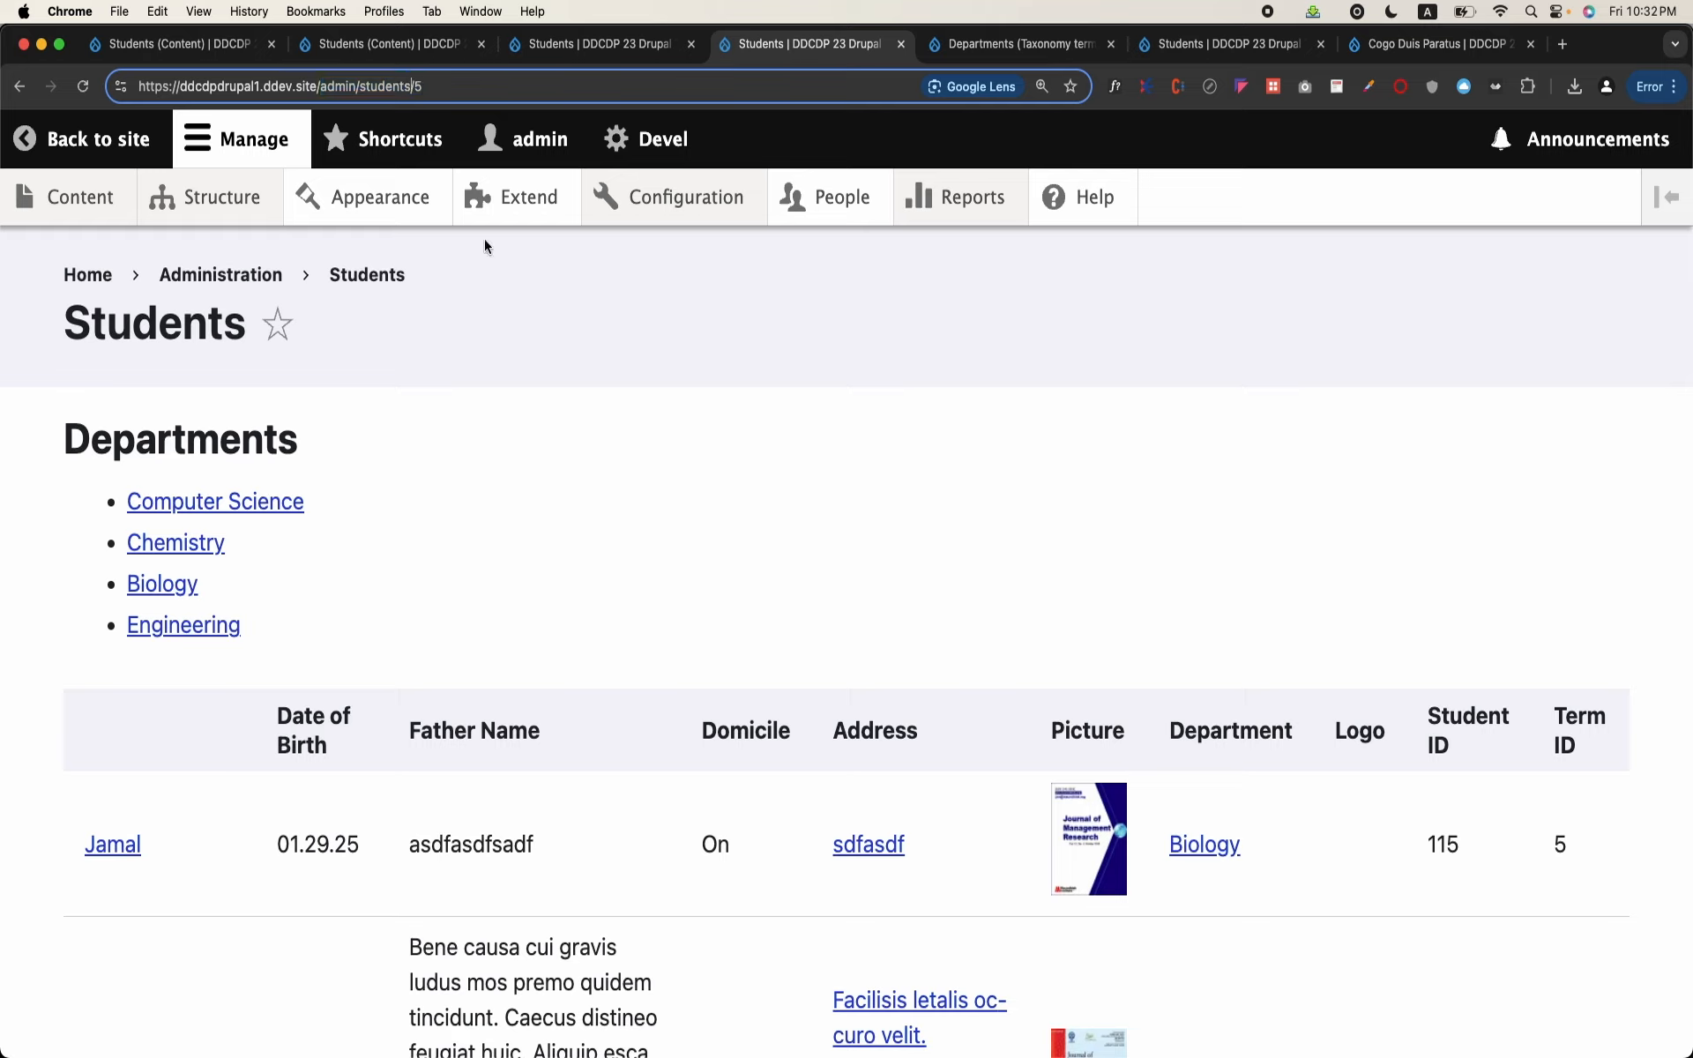
{"action": "left_click", "coordinate": [185, 626]}
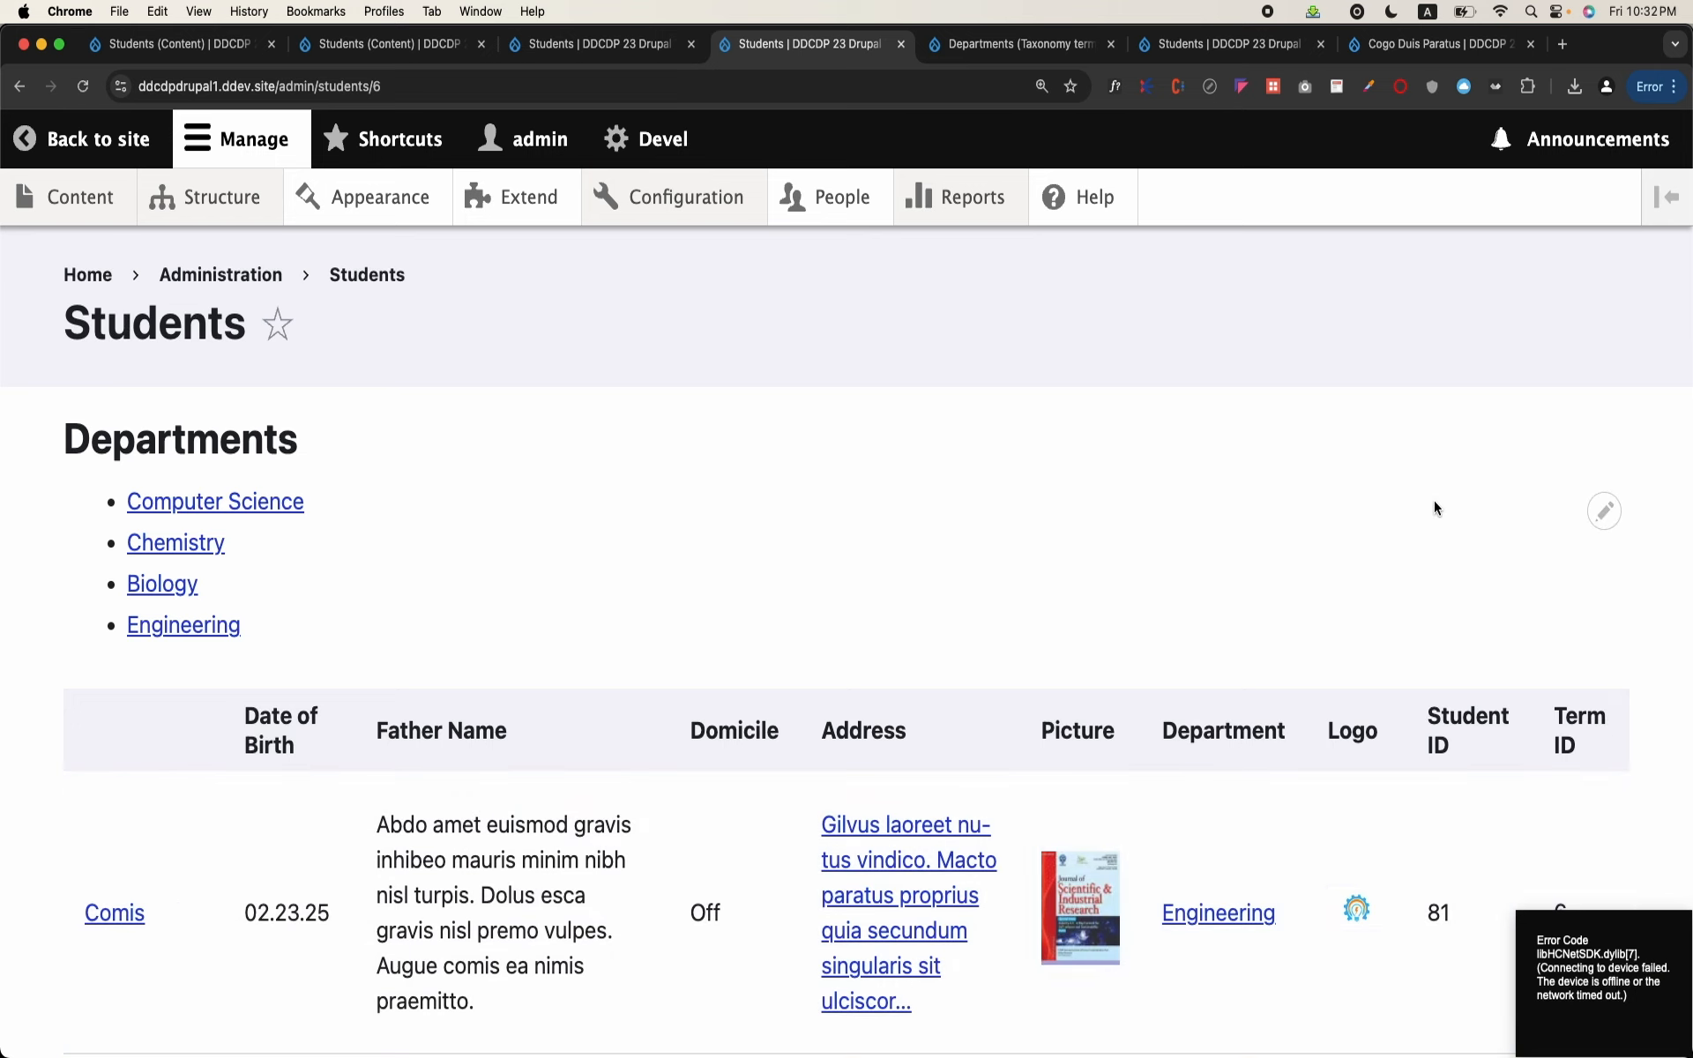
{"action": "scroll", "coordinate": [1054, 529], "scroll_direction": "down", "scroll_amount": 3}
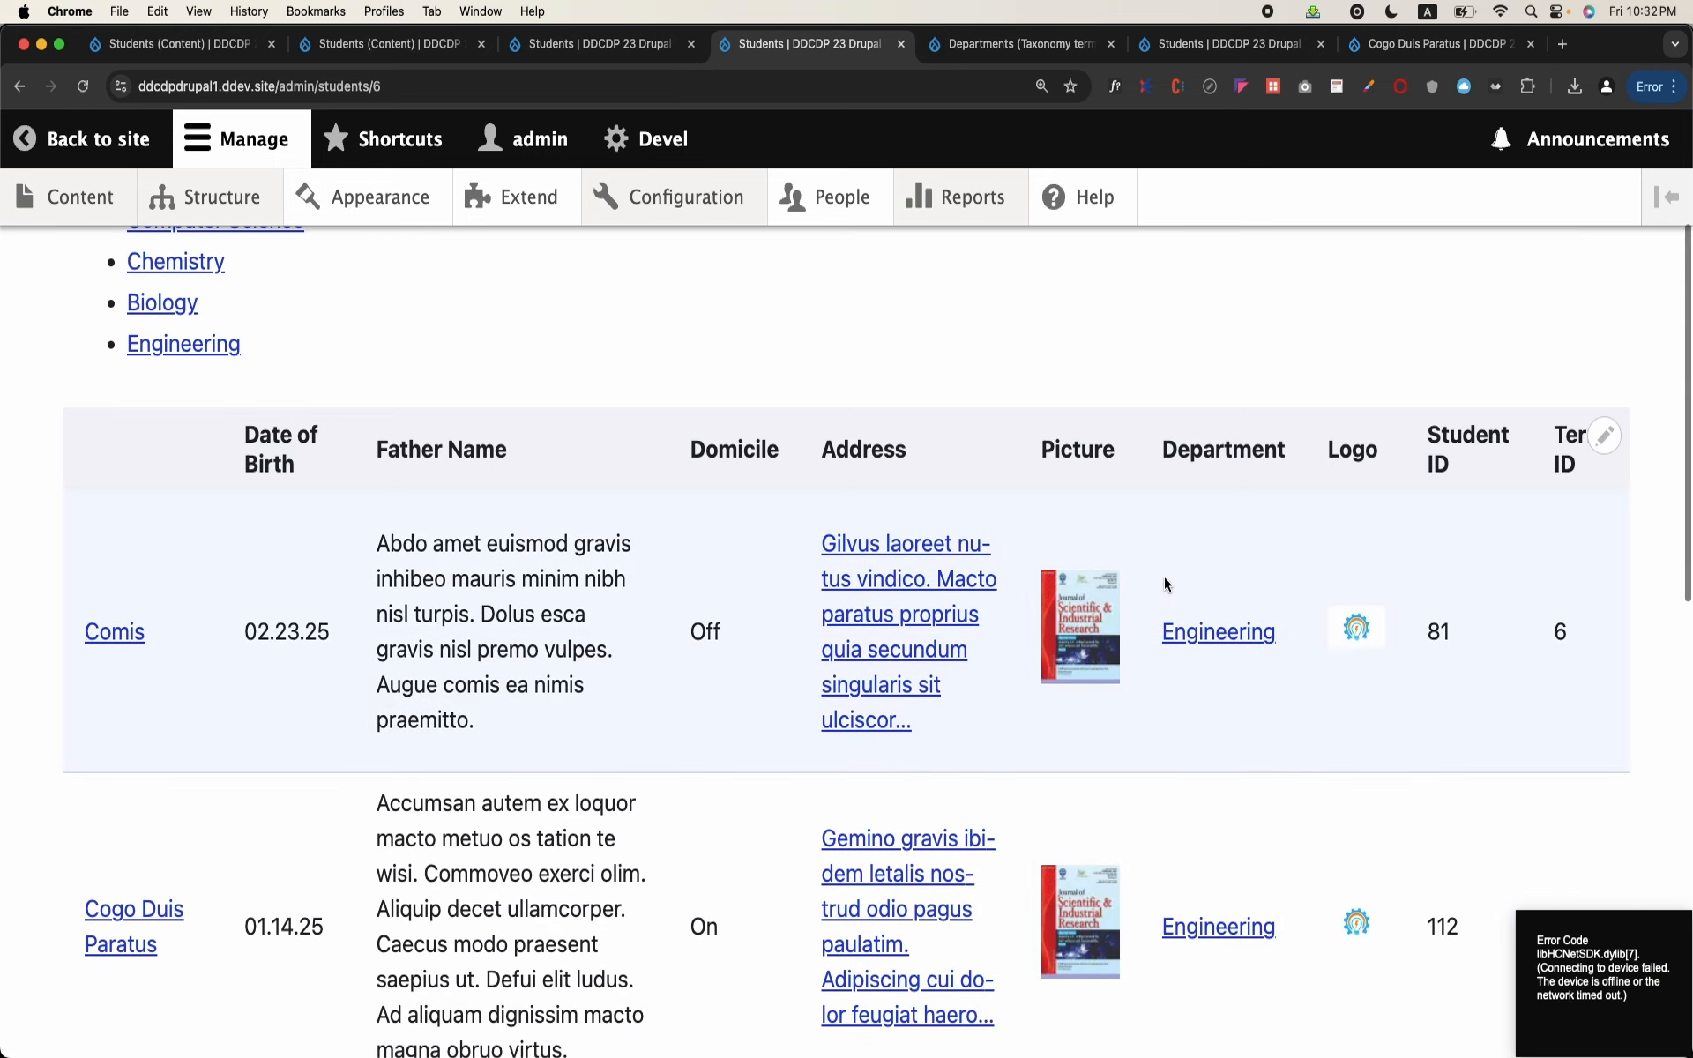
{"action": "scroll", "coordinate": [956, 650], "scroll_direction": "up", "scroll_amount": 3}
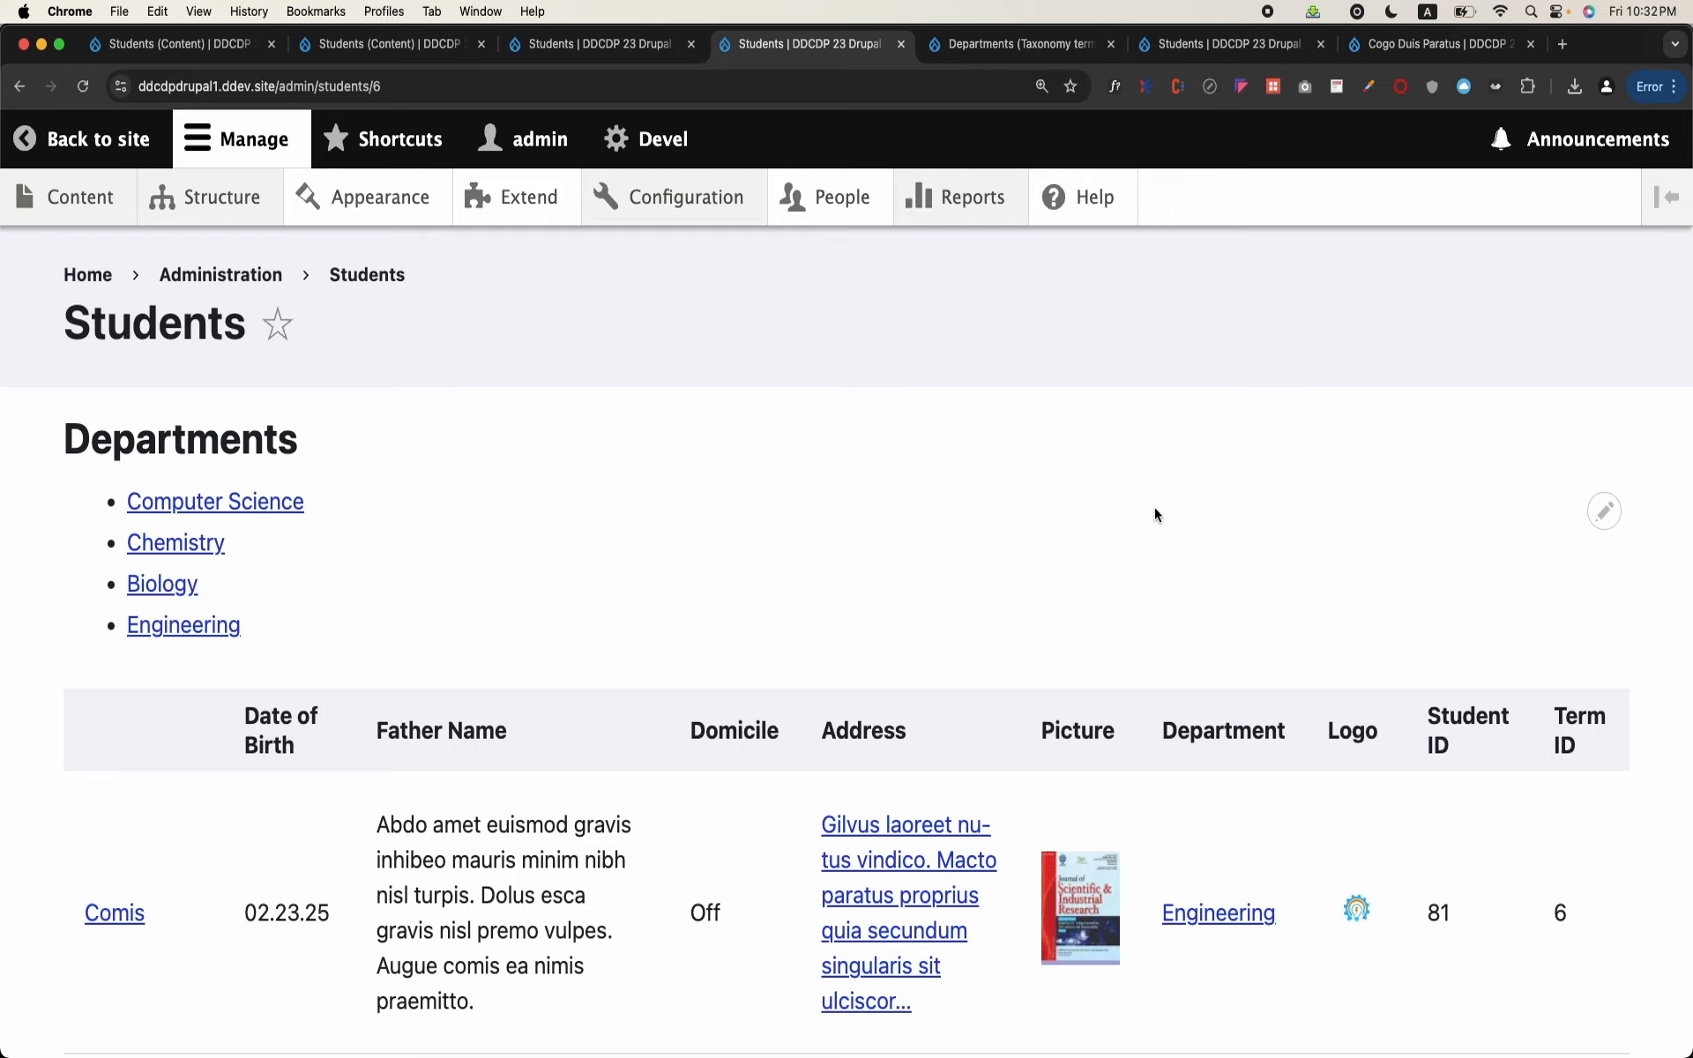
{"action": "scroll", "coordinate": [1155, 508], "scroll_direction": "down", "scroll_amount": 5}
{"action": "scroll", "coordinate": [1157, 513], "scroll_direction": "up", "scroll_amount": 5}
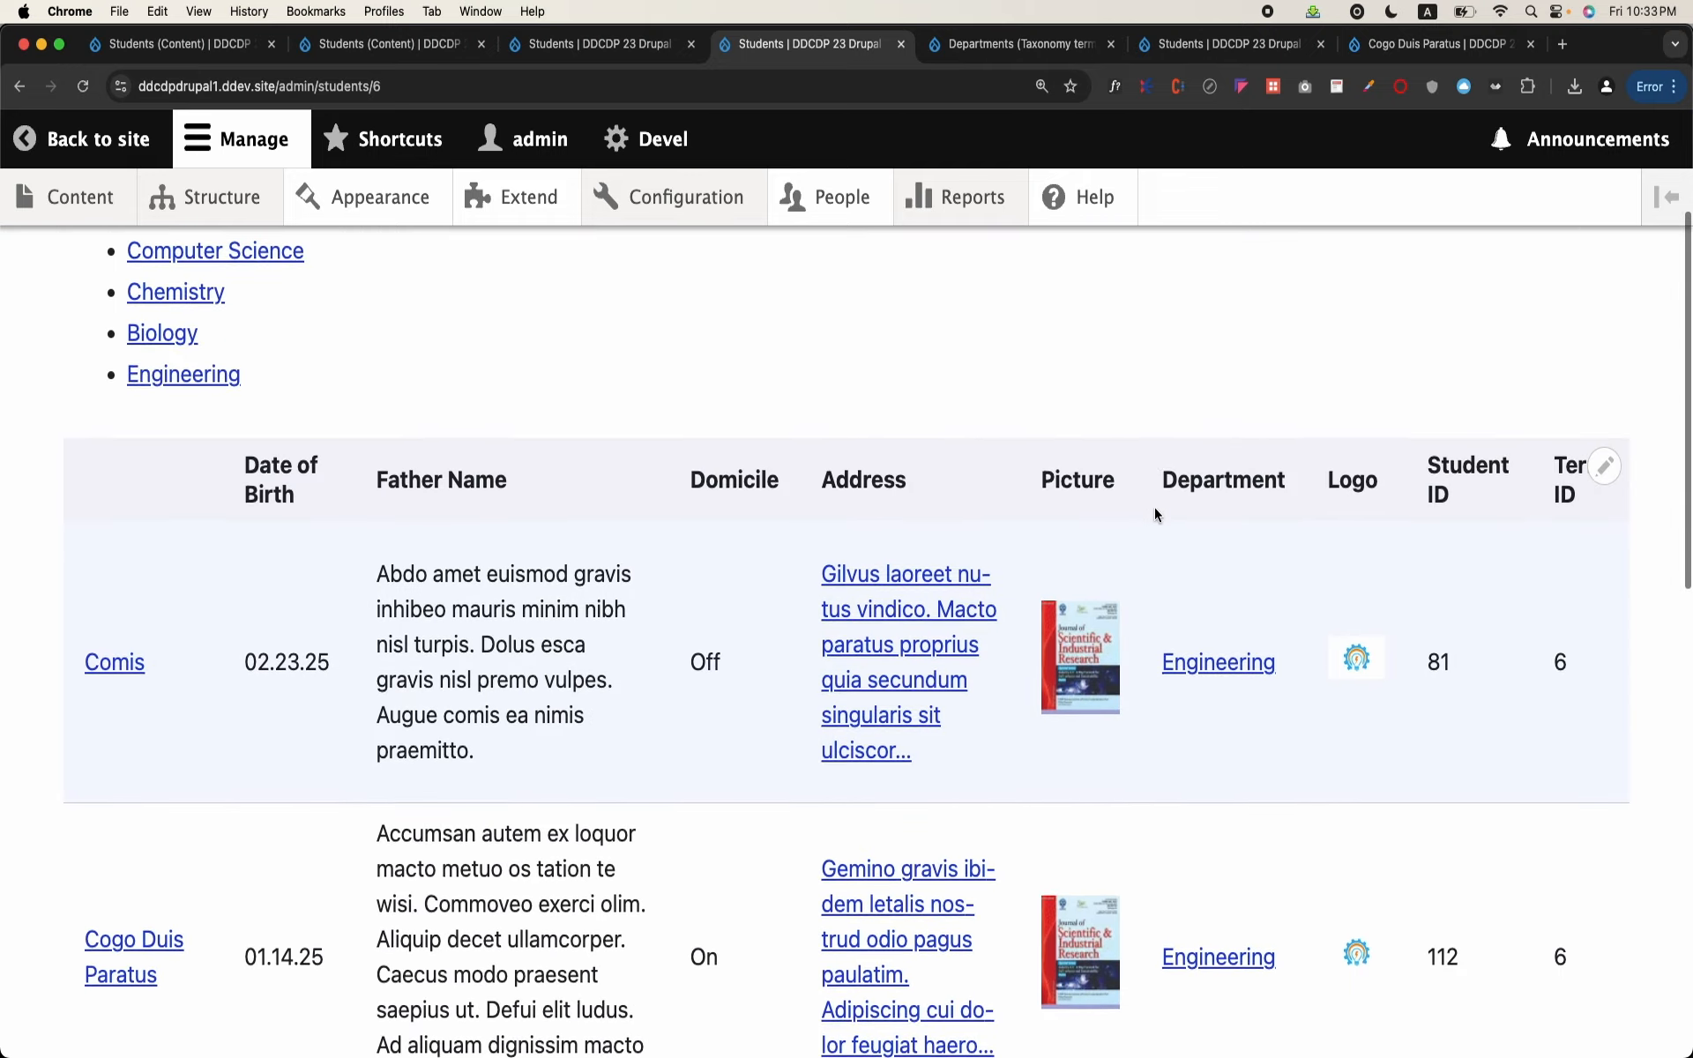
Step: Open the Students view's page display for editing from the Students page and review its settings and preview
{"action": "scroll", "coordinate": [1155, 514], "scroll_direction": "down", "scroll_amount": 1}
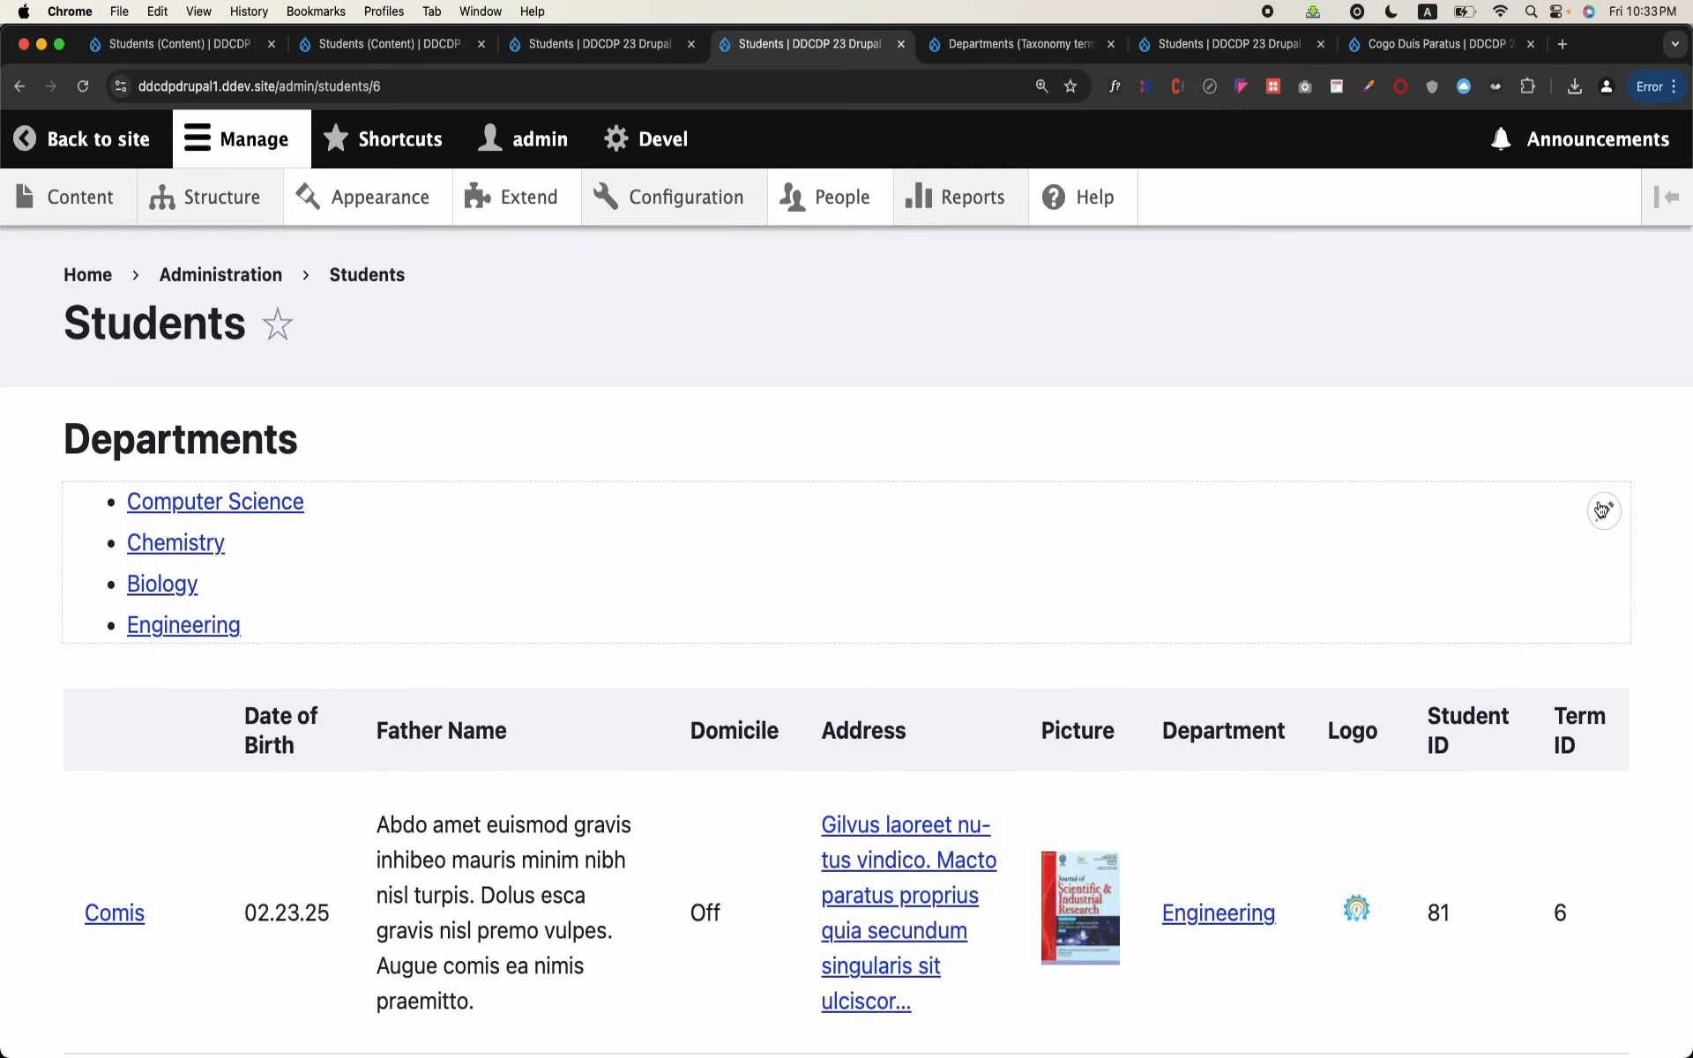
{"action": "left_click", "coordinate": [1601, 509]}
{"action": "left_click", "coordinate": [1603, 516]}
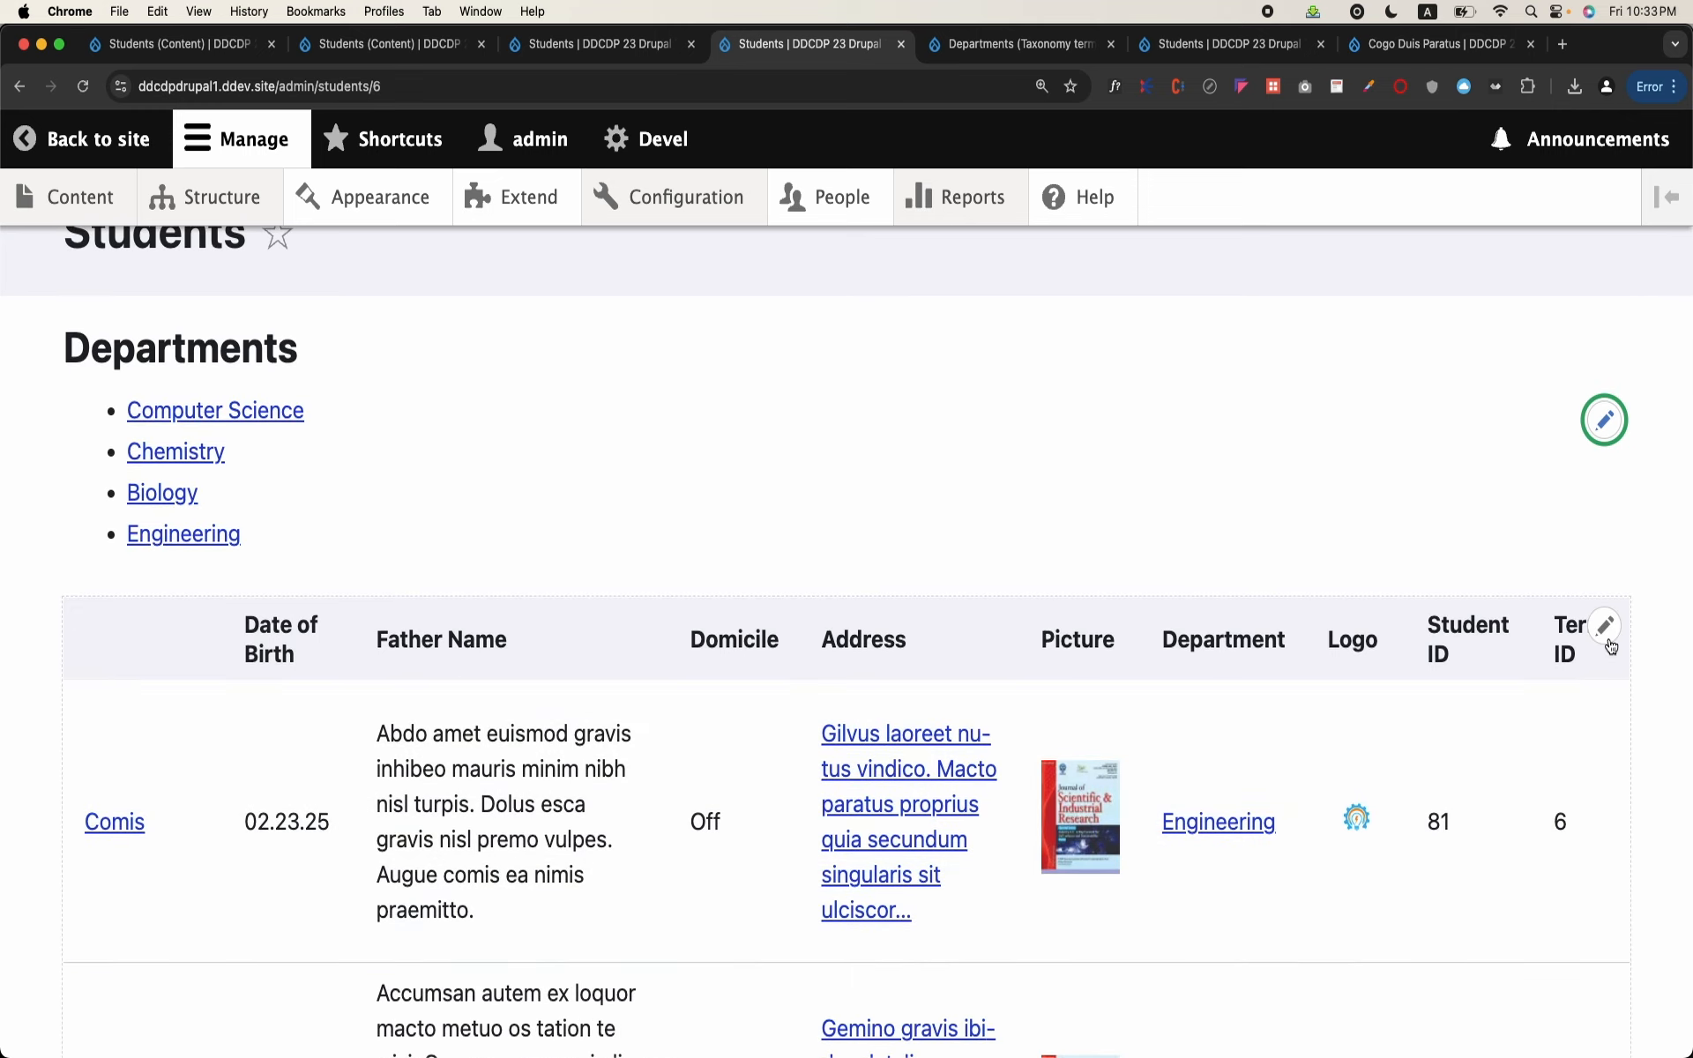
{"action": "left_click", "coordinate": [1606, 640]}
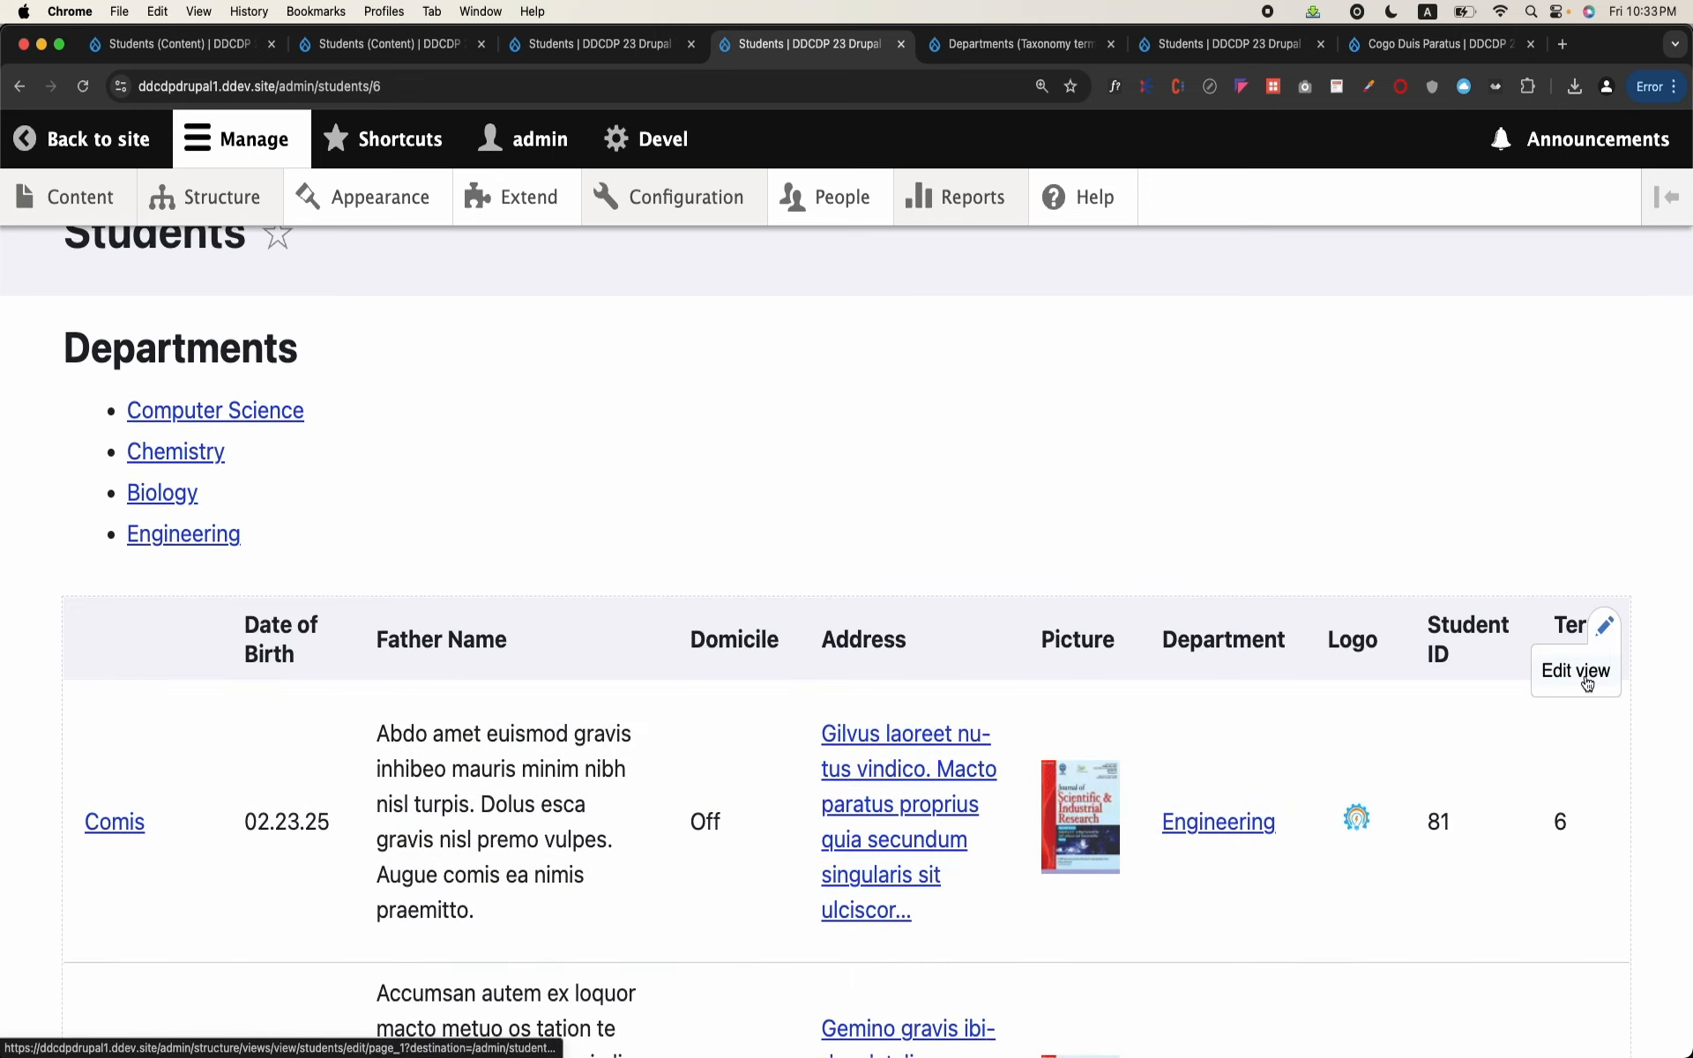
{"action": "left_click", "coordinate": [1605, 626]}
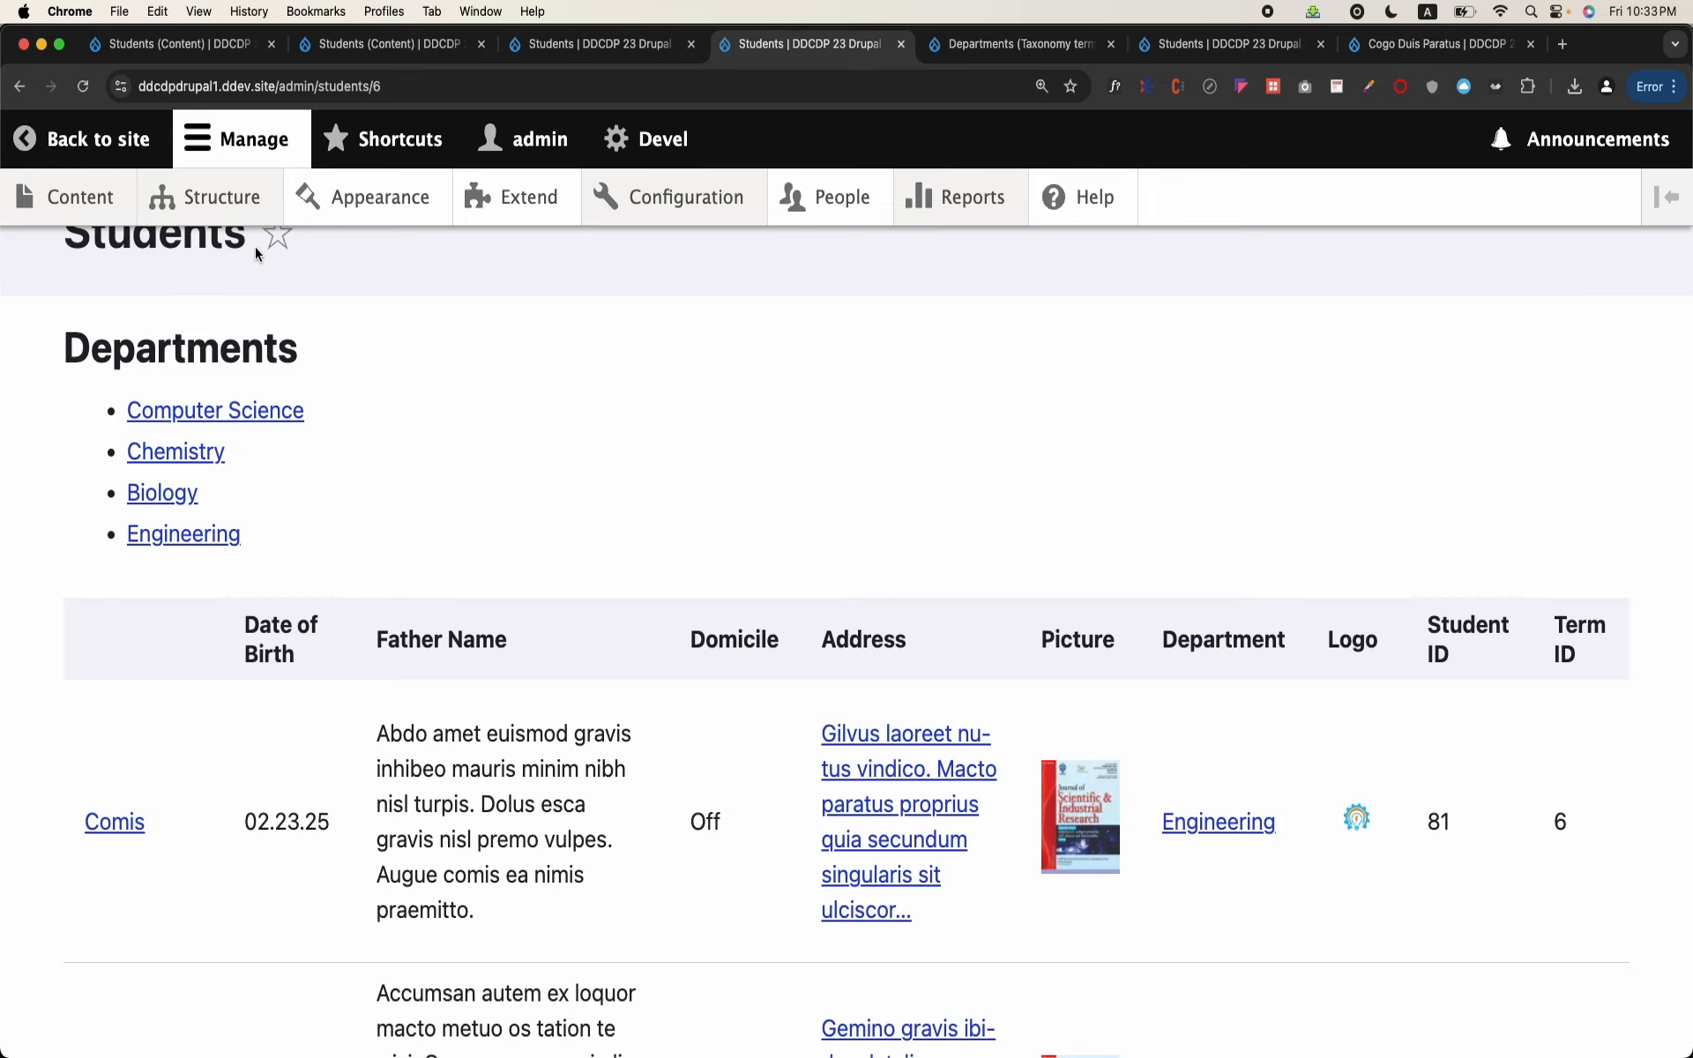
{"action": "left_click", "coordinate": [1605, 627]}
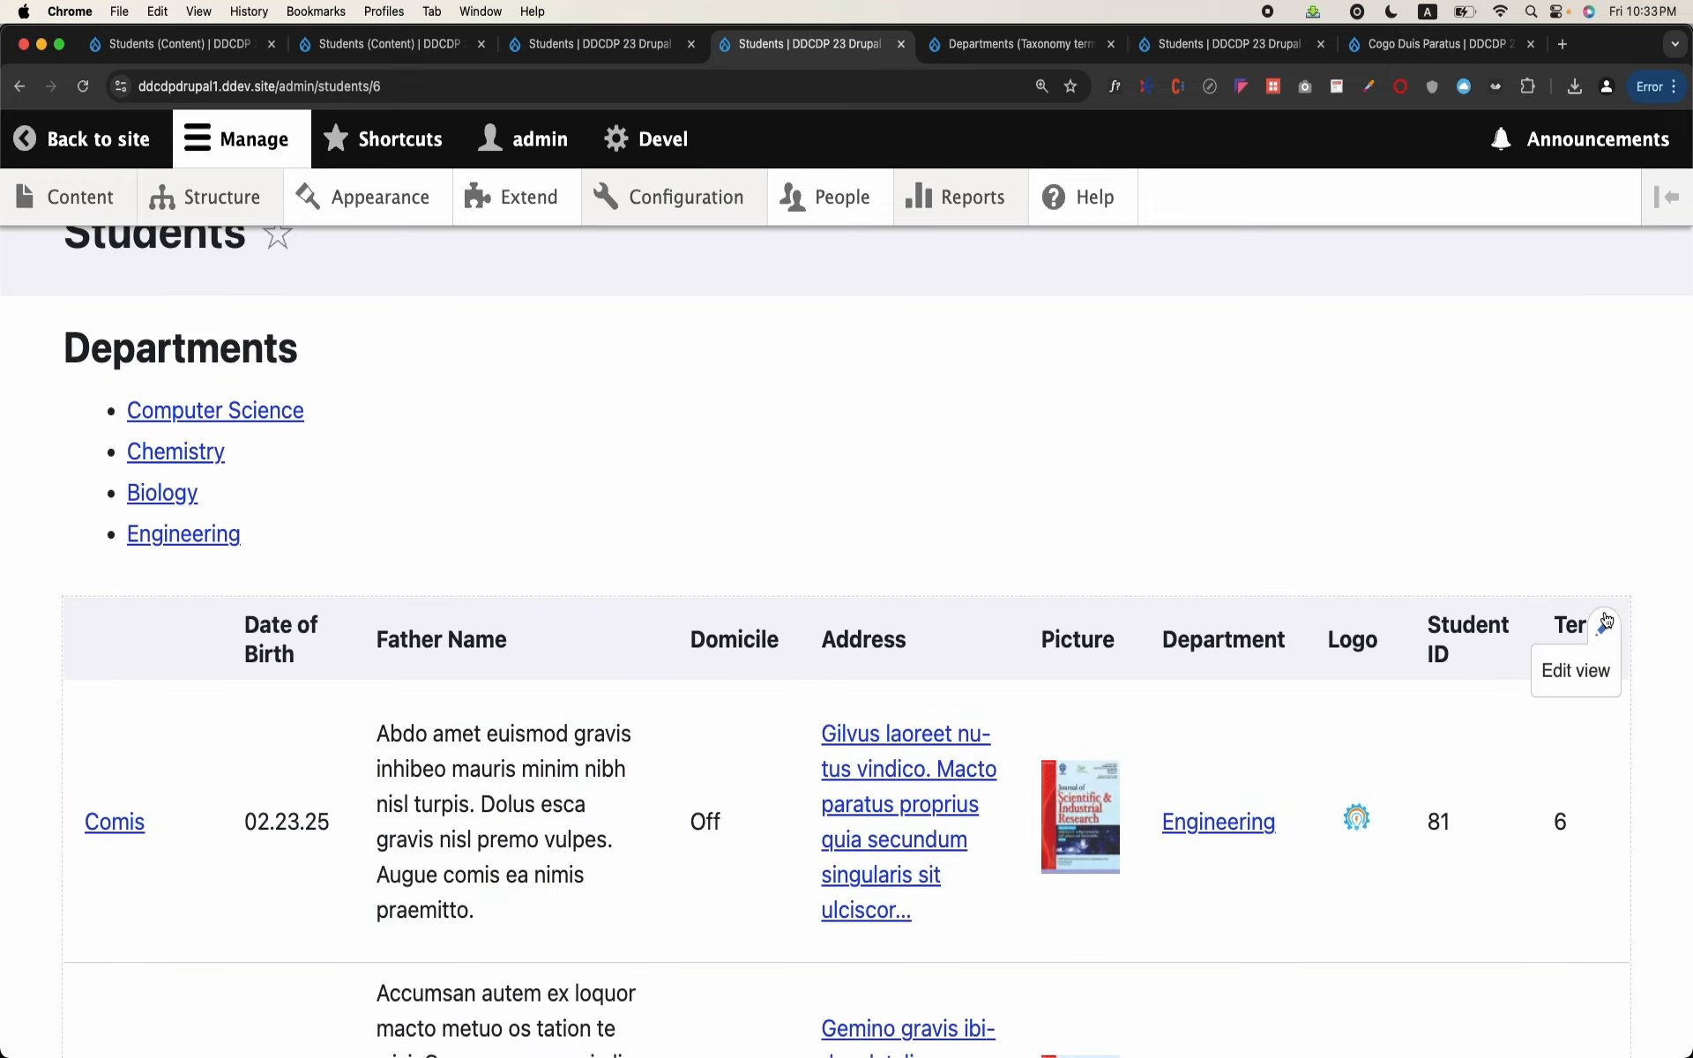
{"action": "left_click", "coordinate": [1579, 672]}
{"action": "scroll", "coordinate": [758, 704], "scroll_direction": "down", "scroll_amount": 6}
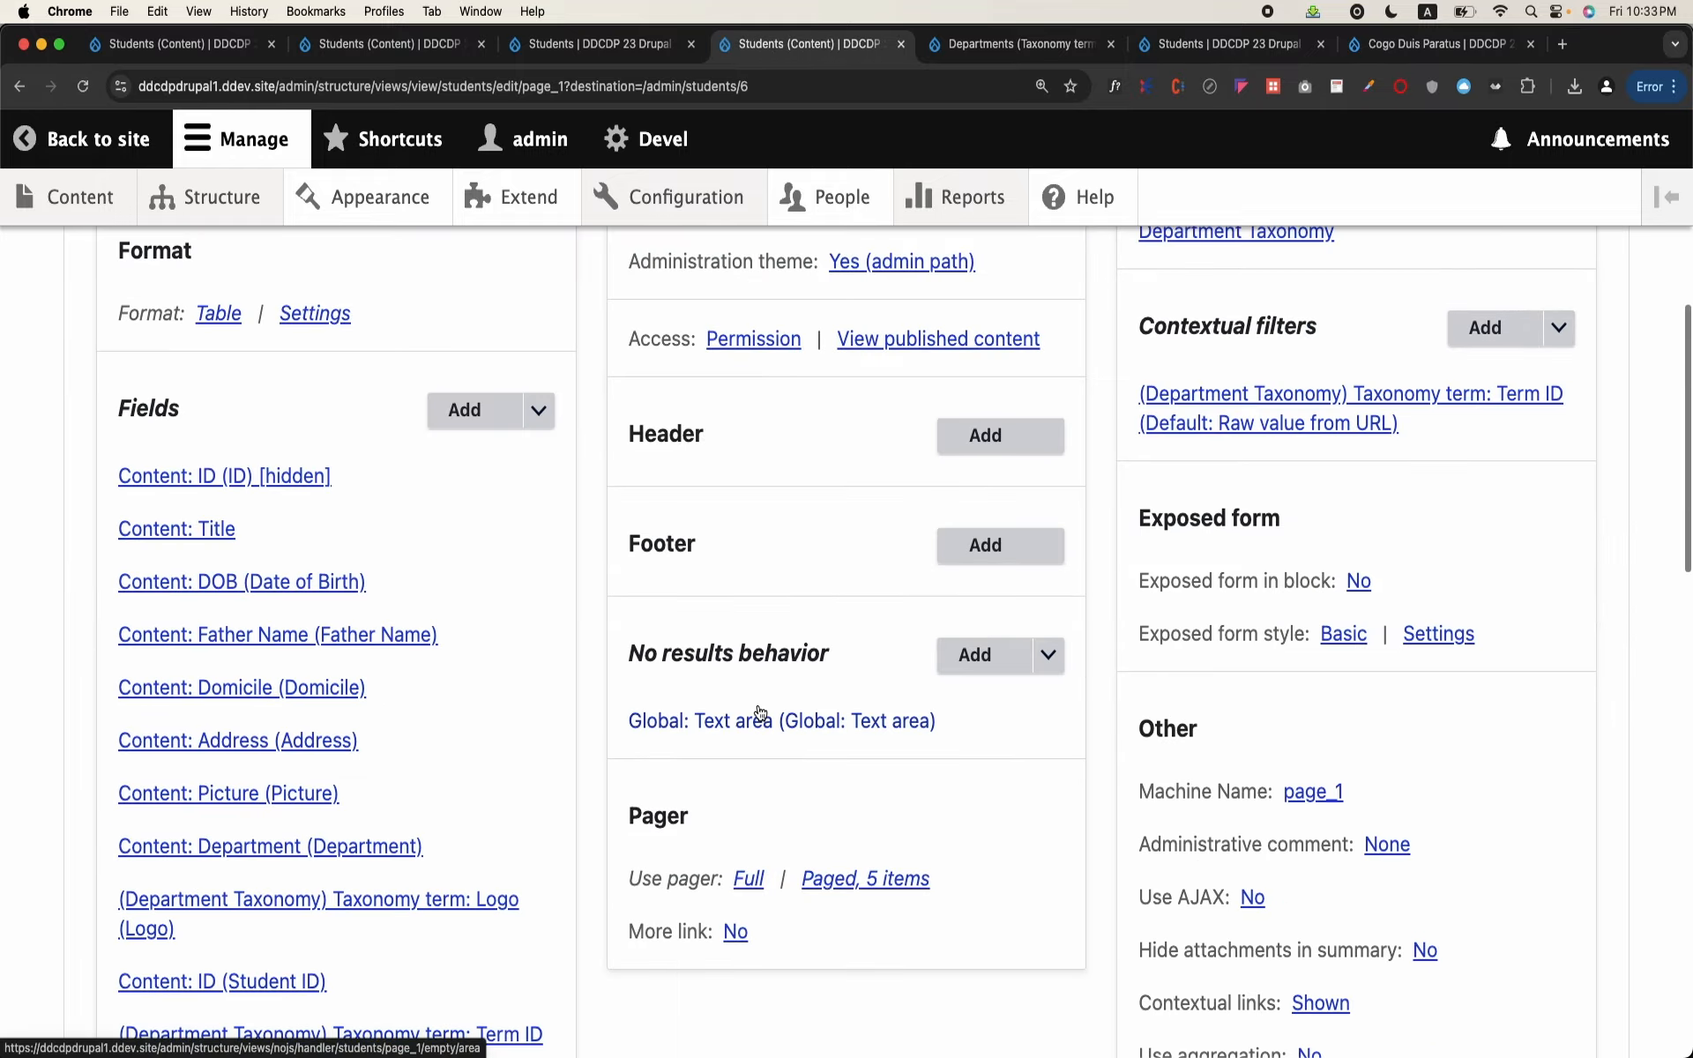
{"action": "scroll", "coordinate": [761, 713], "scroll_direction": "down", "scroll_amount": 15}
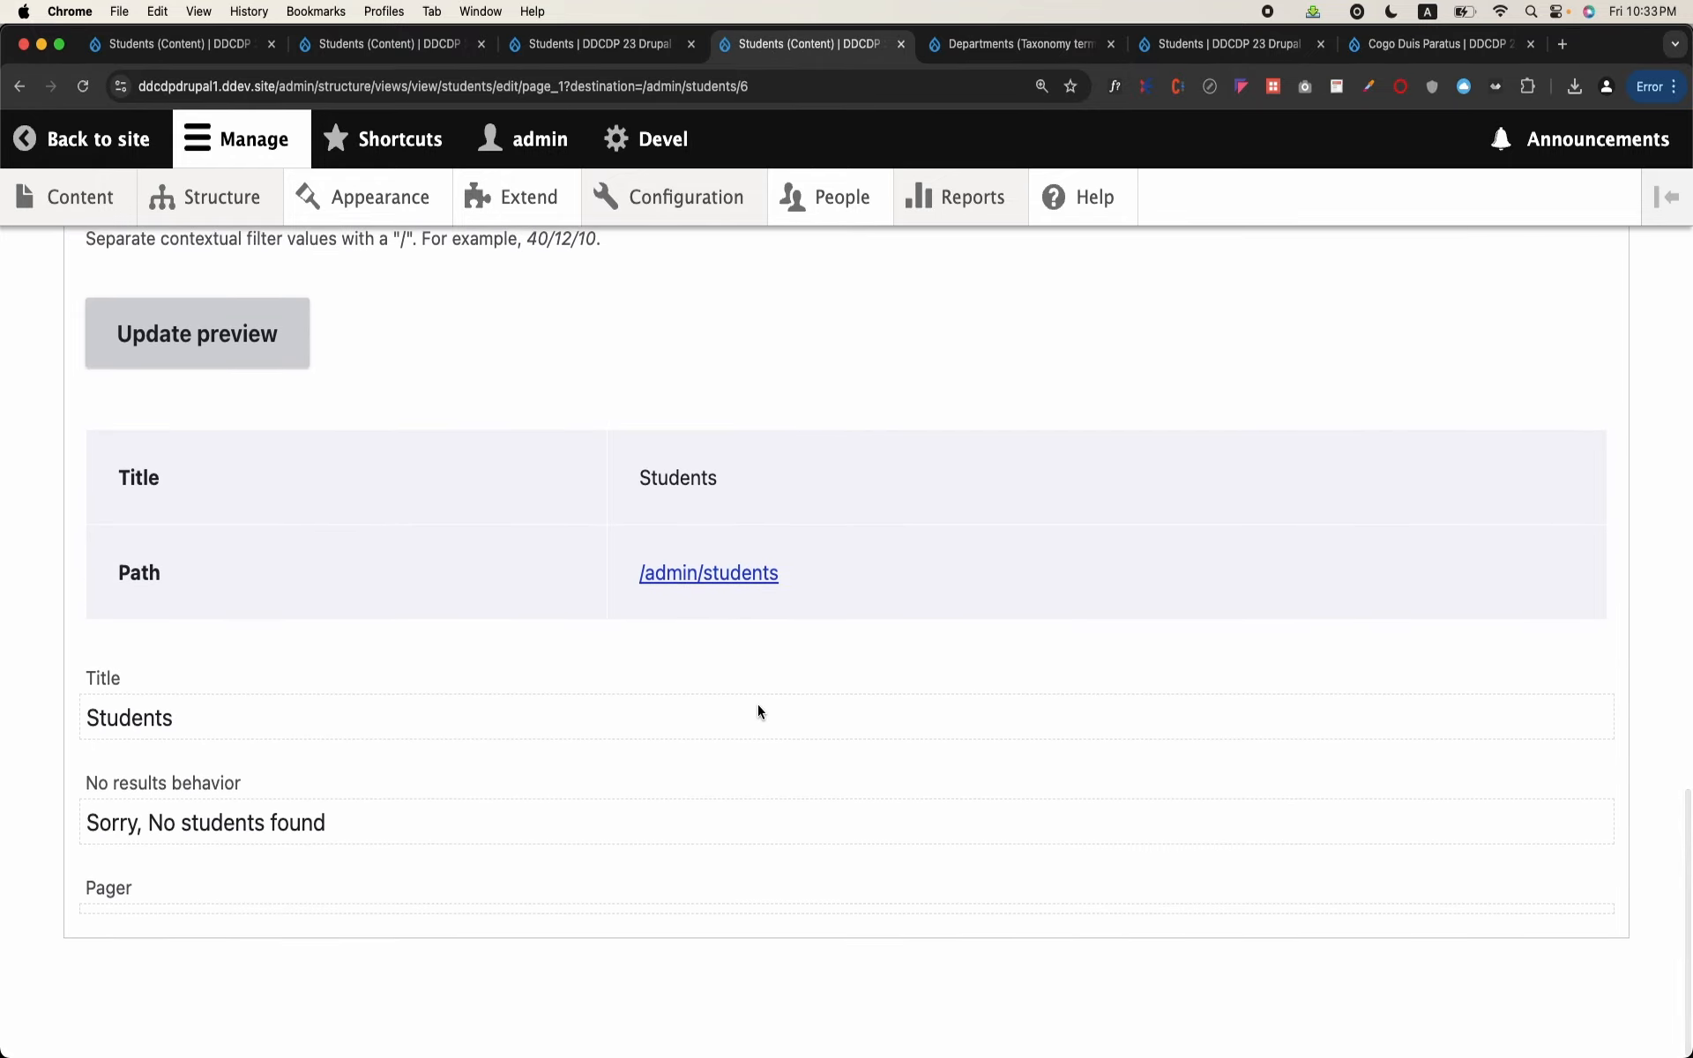
{"action": "scroll", "coordinate": [759, 709], "scroll_direction": "up", "scroll_amount": 20}
{"action": "scroll", "coordinate": [758, 710], "scroll_direction": "down", "scroll_amount": 3}
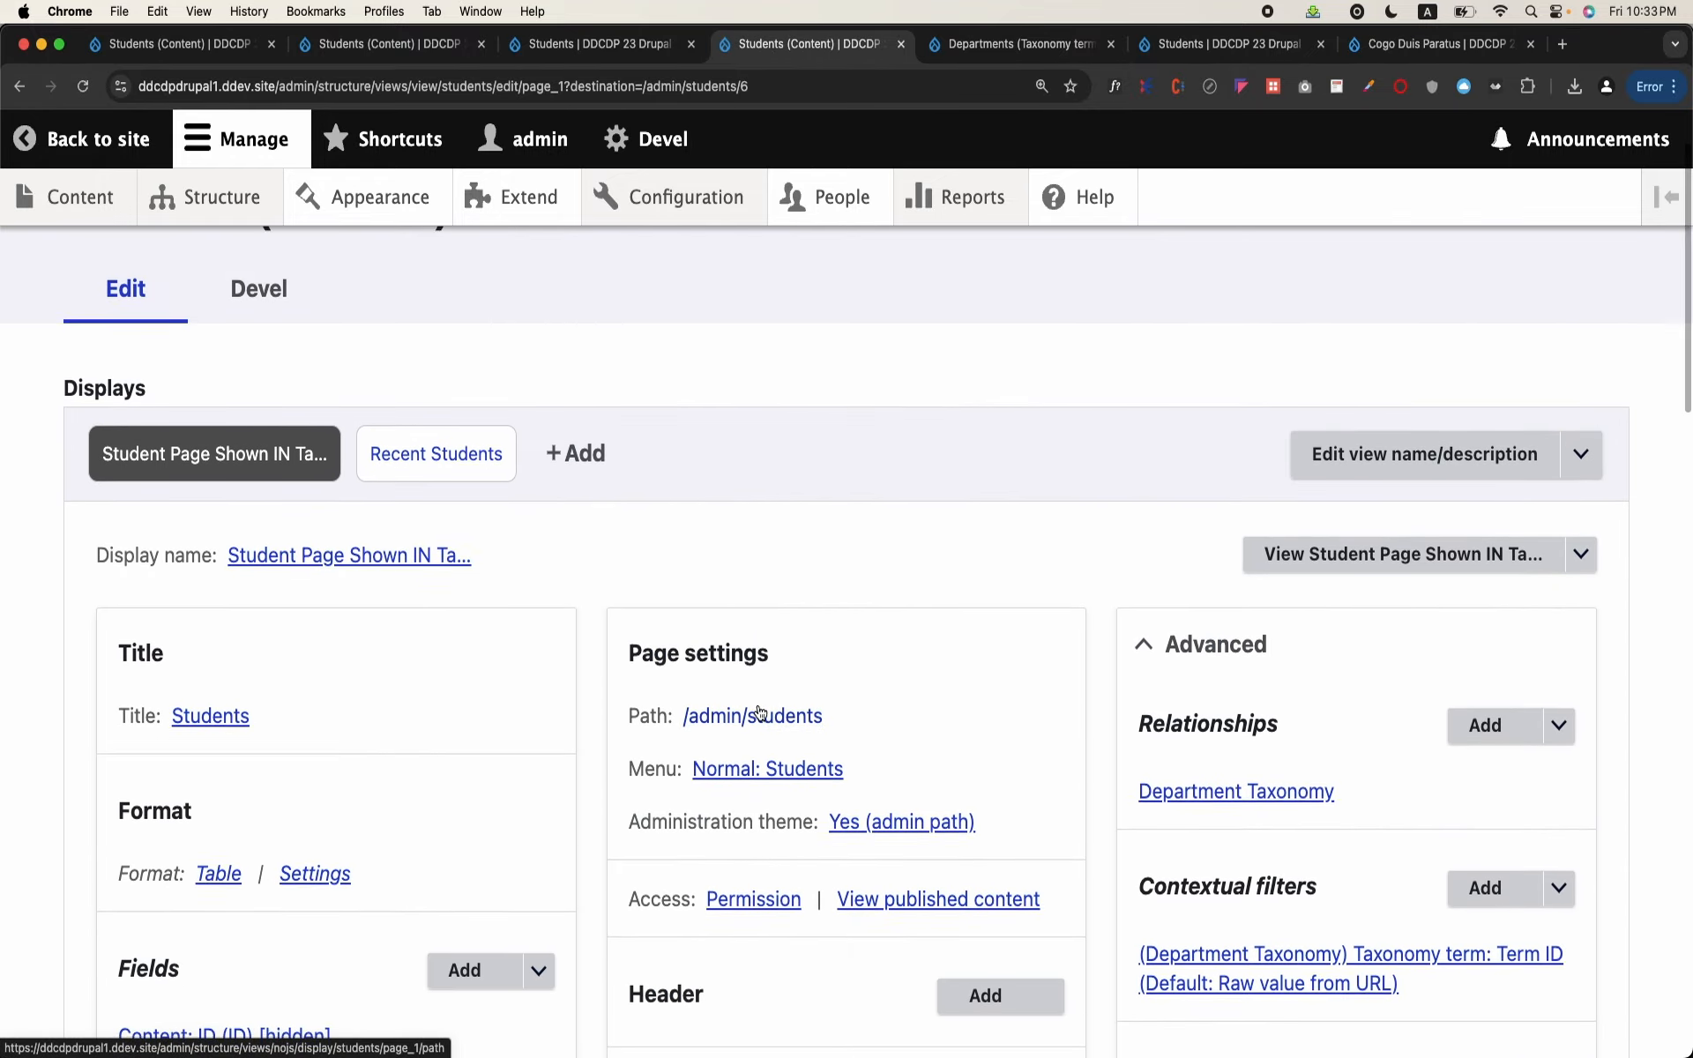
{"action": "scroll", "coordinate": [759, 706], "scroll_direction": "down", "scroll_amount": 2}
{"action": "scroll", "coordinate": [759, 705], "scroll_direction": "up", "scroll_amount": 4}
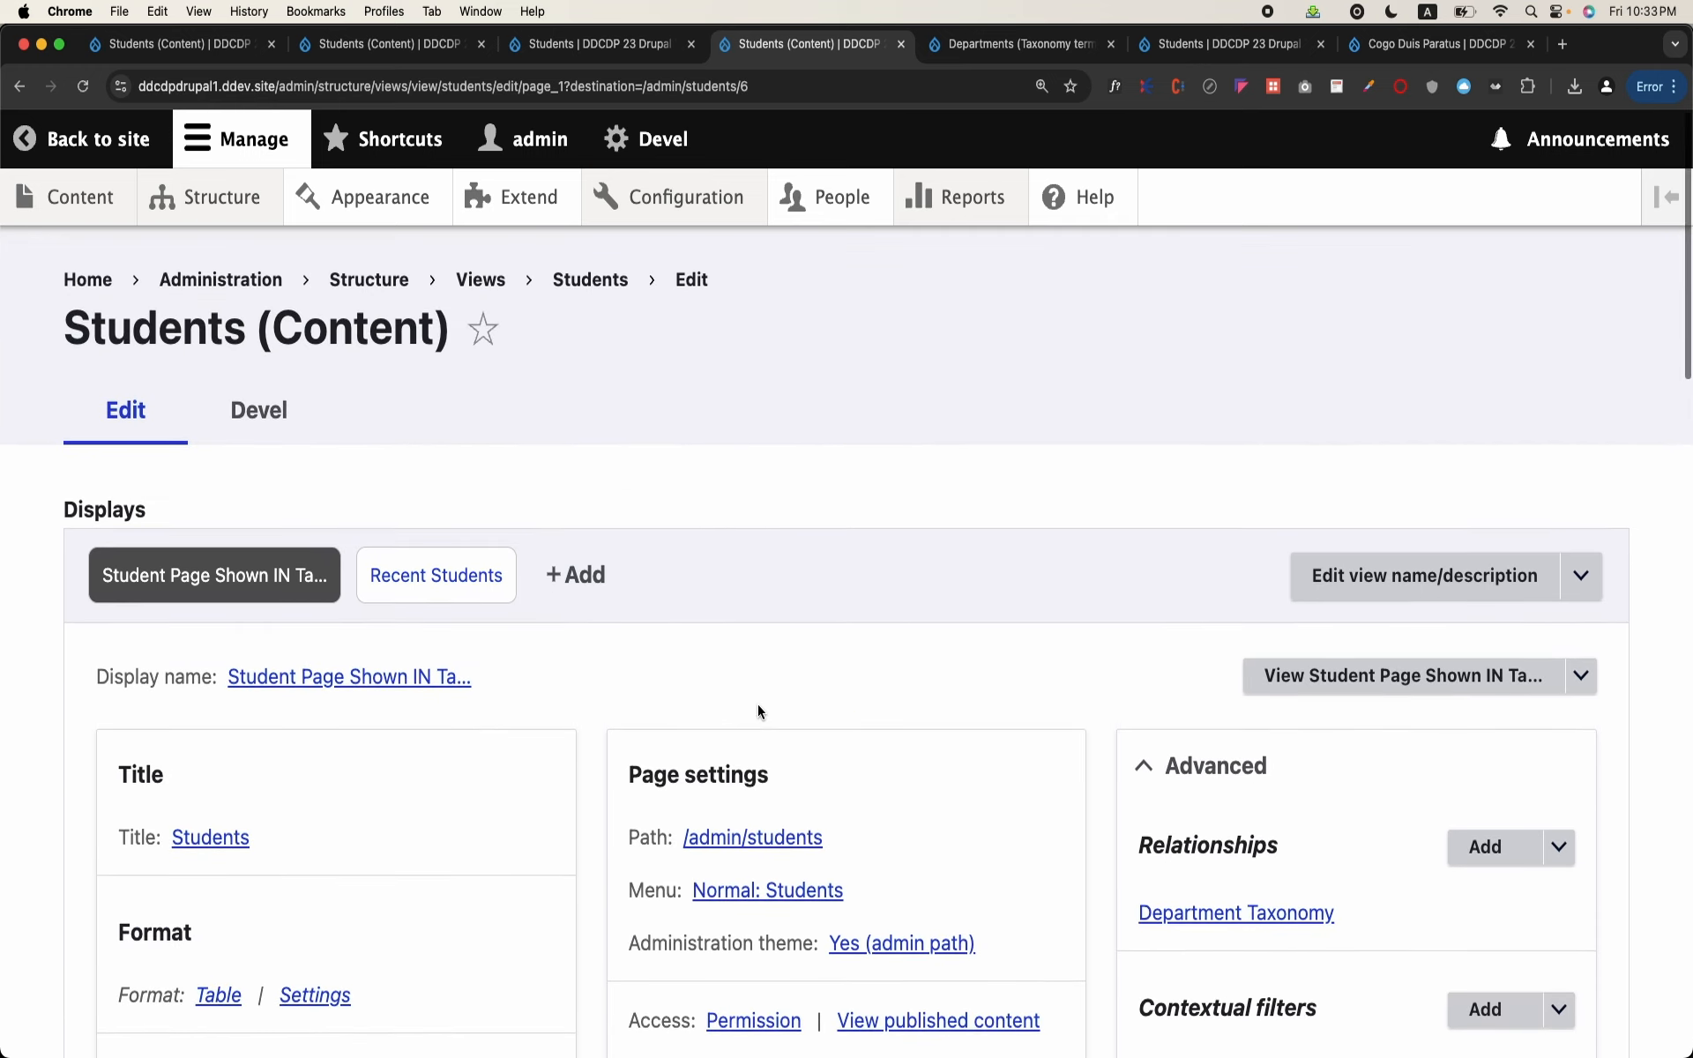
{"action": "scroll", "coordinate": [758, 710], "scroll_direction": "down", "scroll_amount": 1}
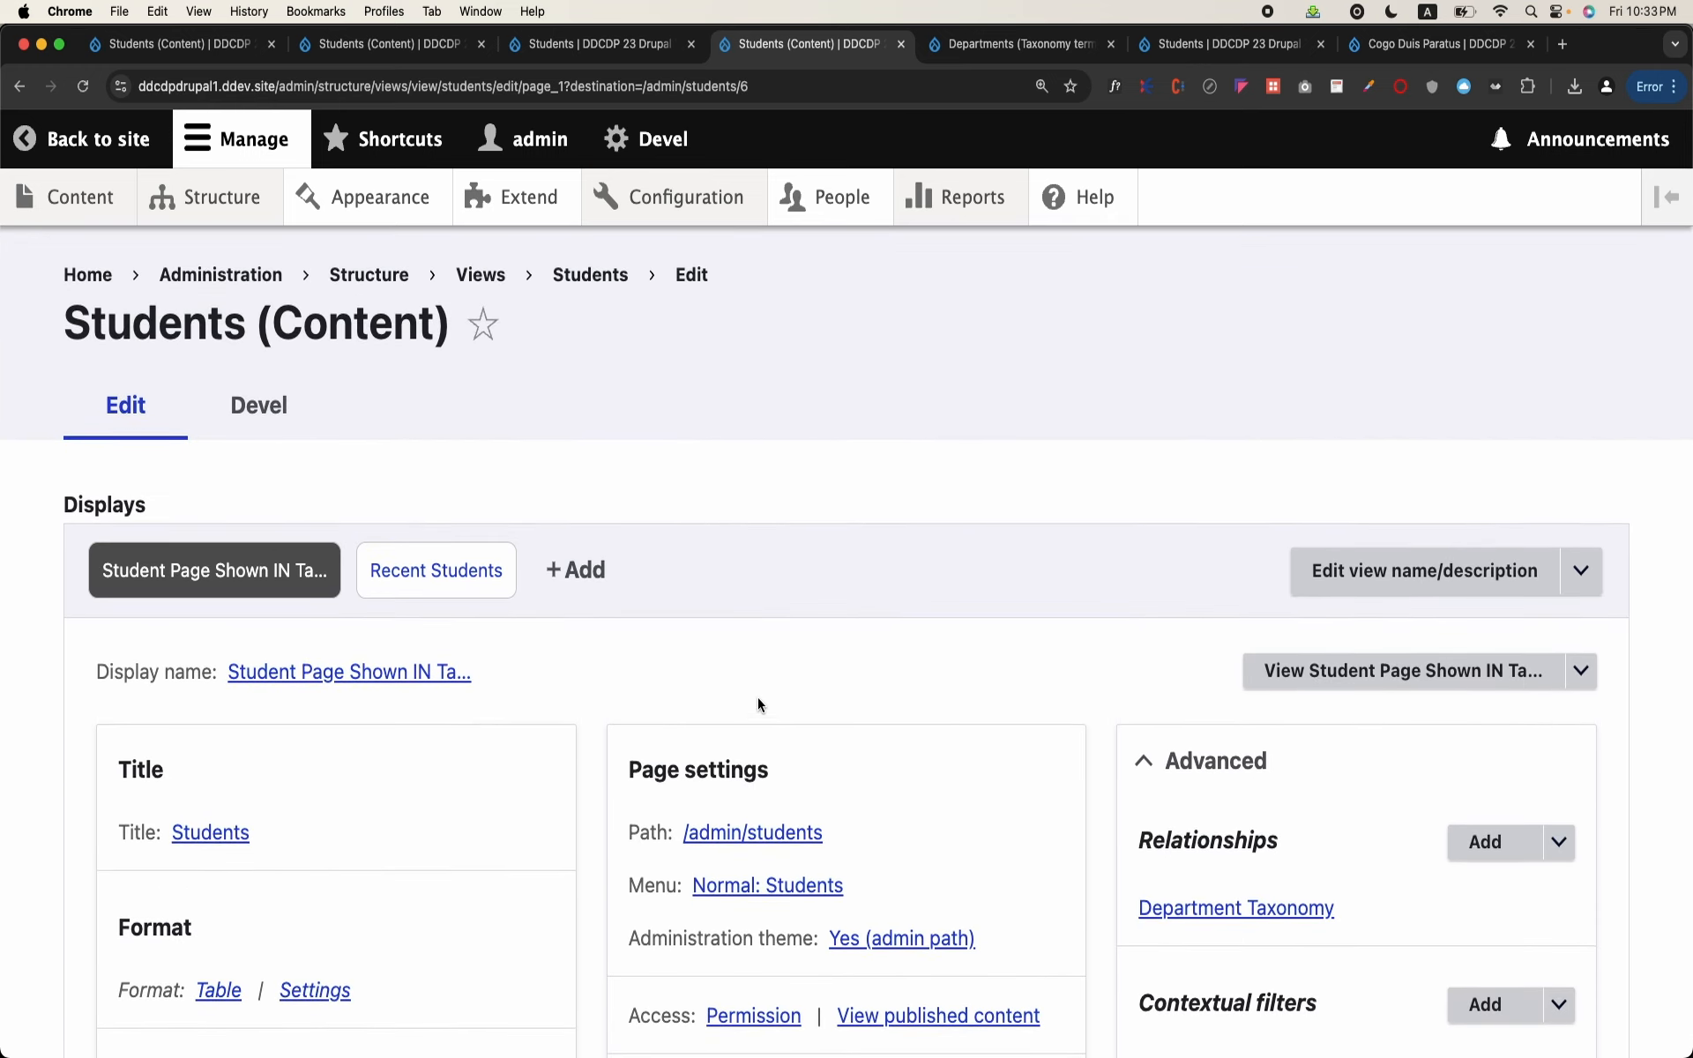
Step: Open the Structure overview and look through its sections, and check the site's content list
{"action": "mouse_move", "coordinate": [252, 214]}
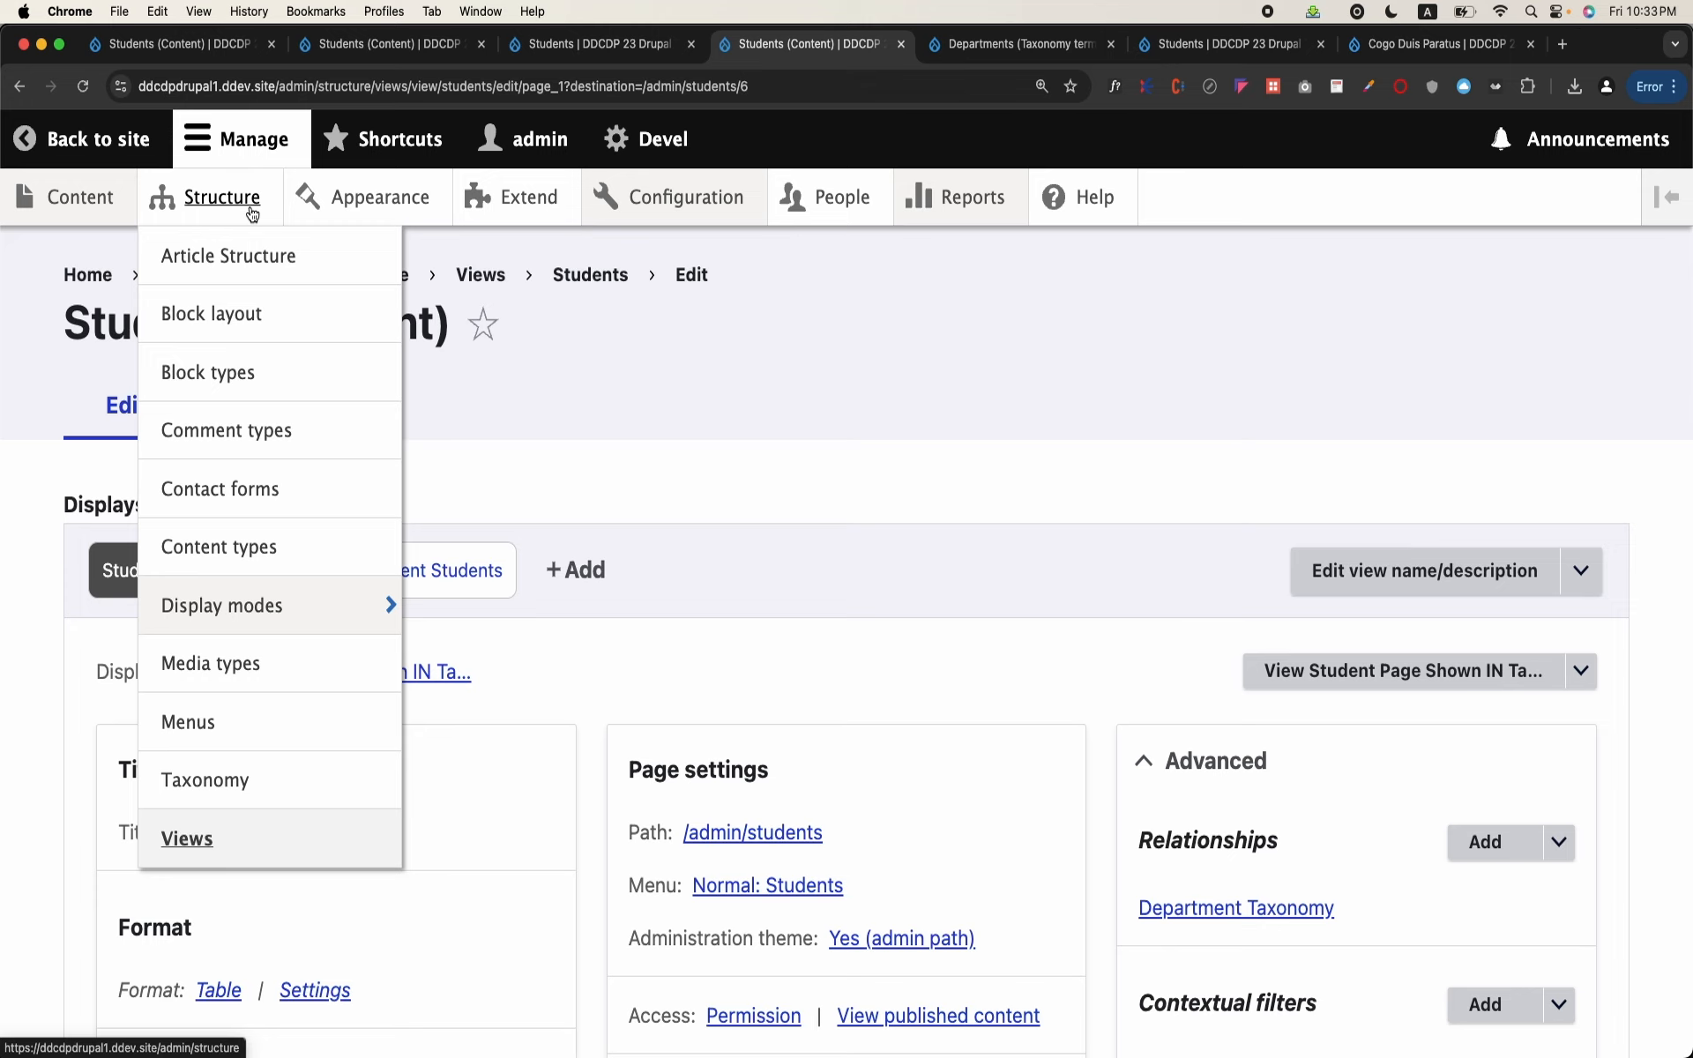
{"action": "left_click", "coordinate": [252, 214]}
{"action": "scroll", "coordinate": [661, 484], "scroll_direction": "down", "scroll_amount": 5}
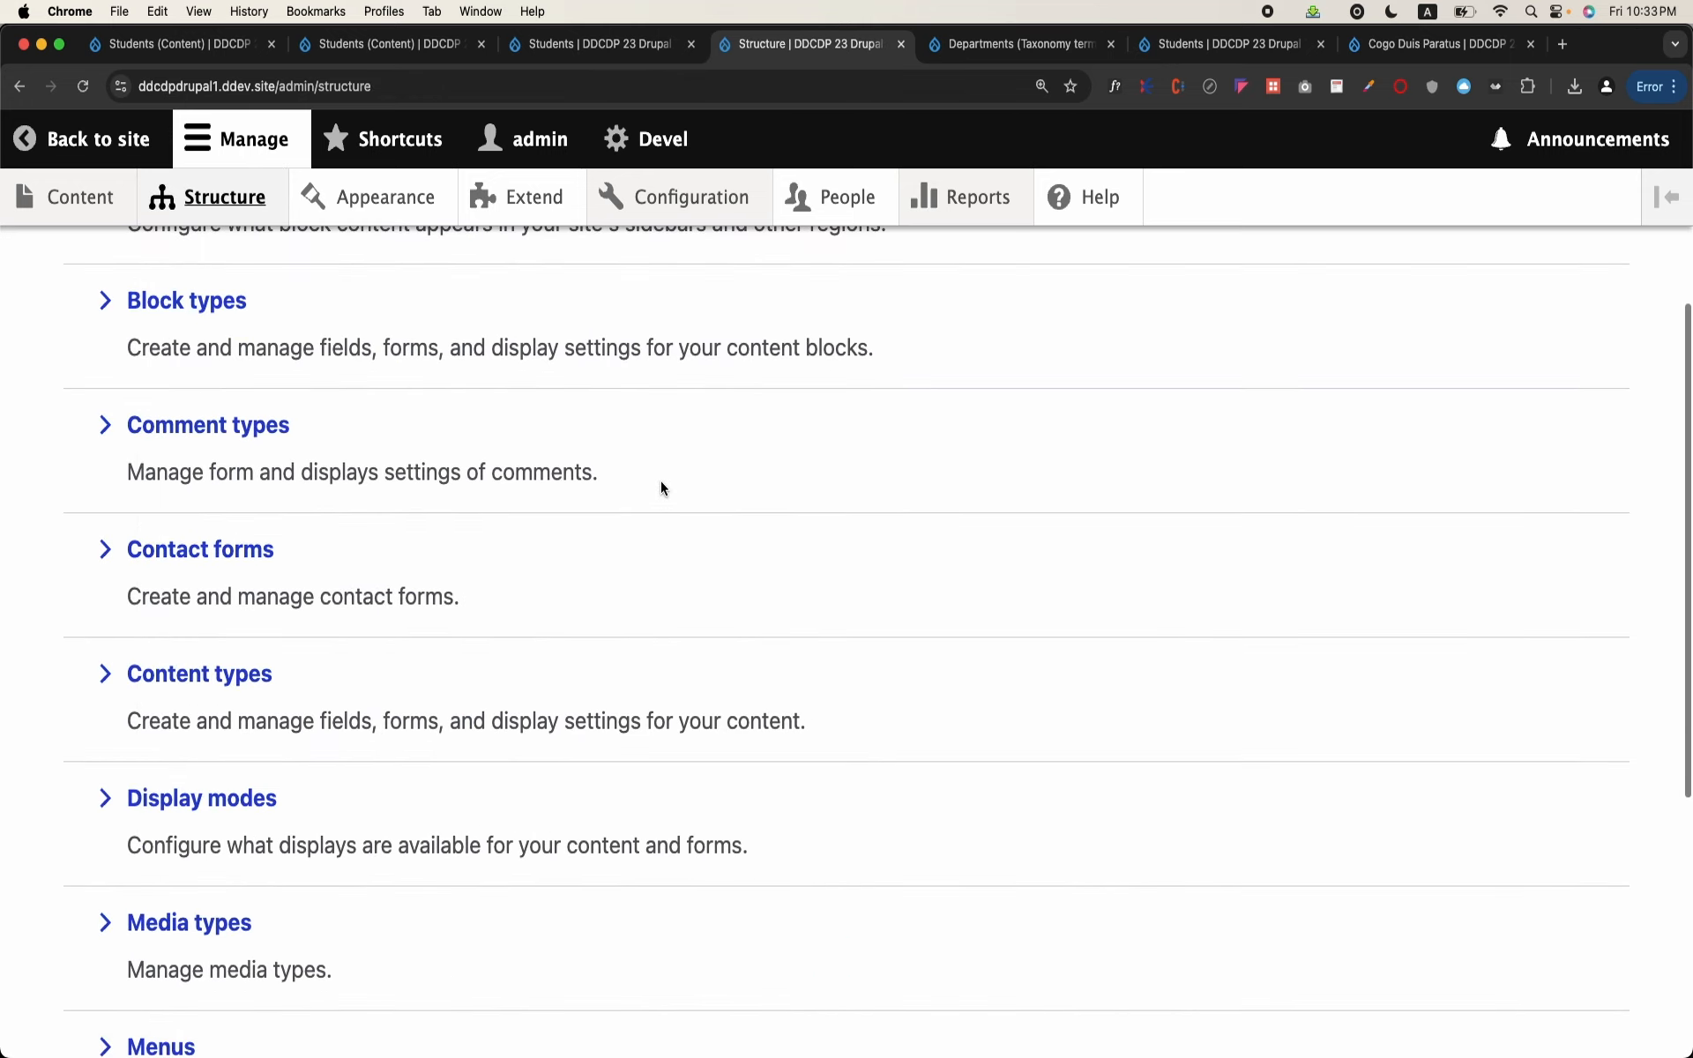
{"action": "scroll", "coordinate": [661, 488], "scroll_direction": "down", "scroll_amount": 5}
{"action": "scroll", "coordinate": [659, 480], "scroll_direction": "up", "scroll_amount": 10}
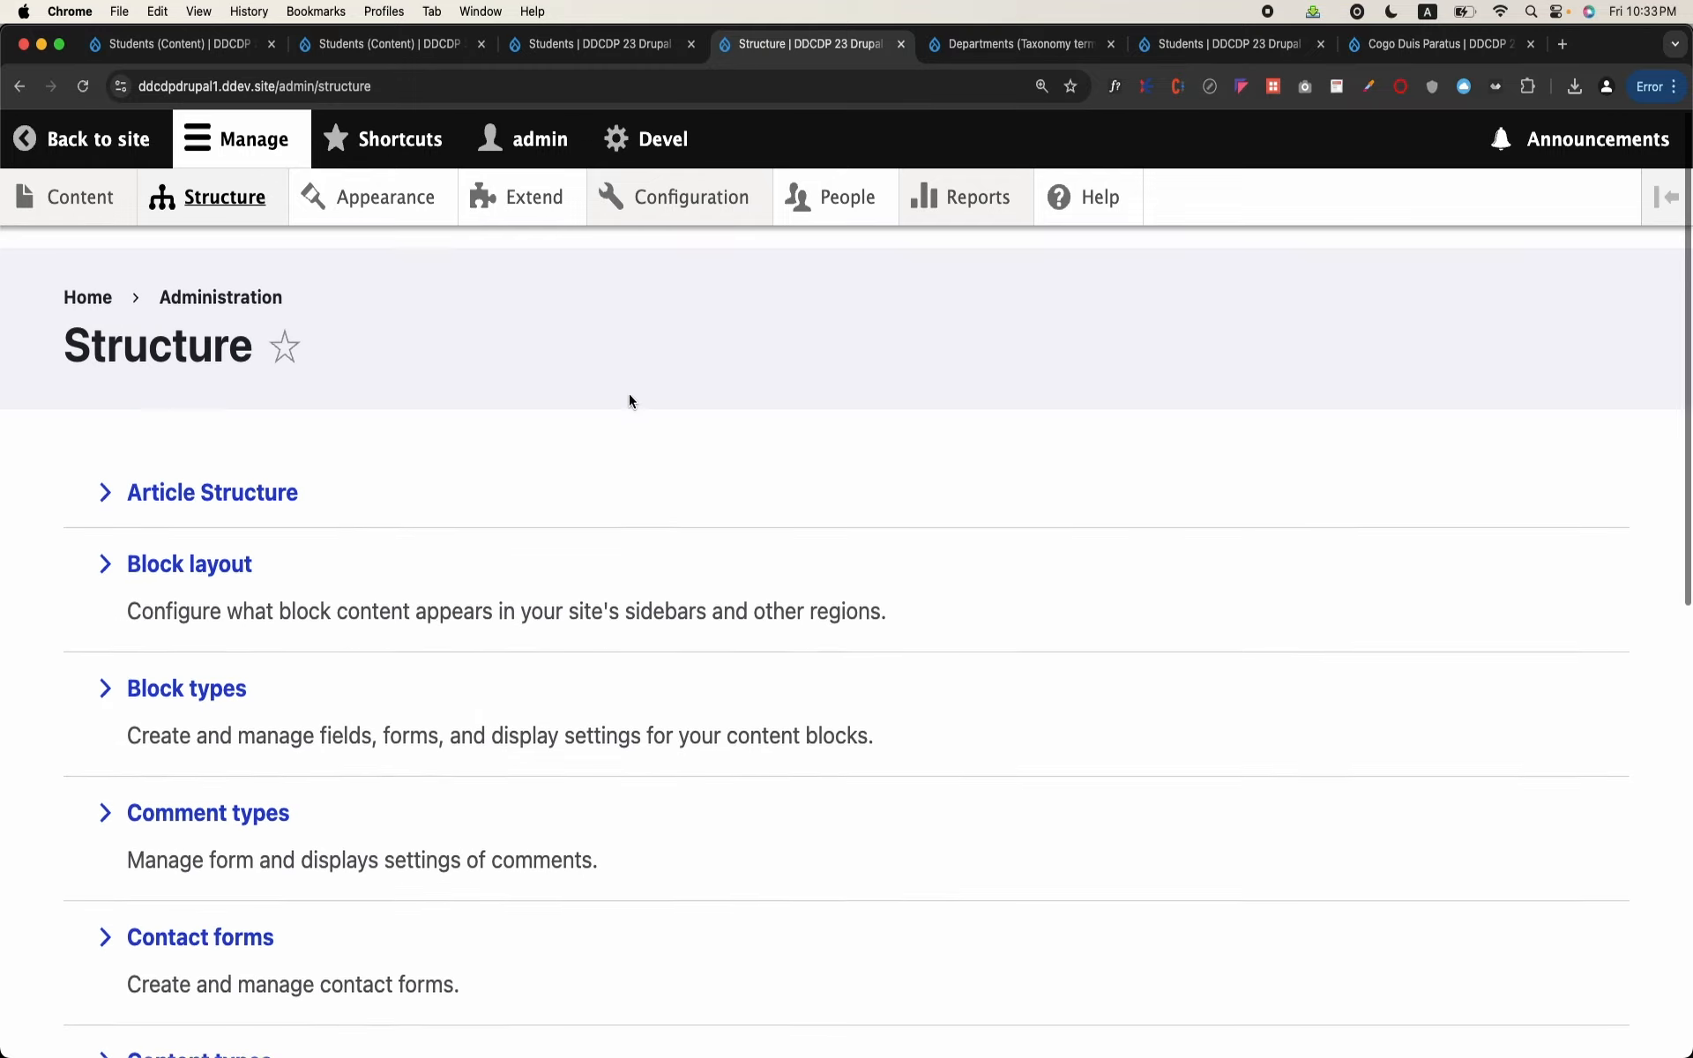
{"action": "scroll", "coordinate": [616, 360], "scroll_direction": "down", "scroll_amount": 7}
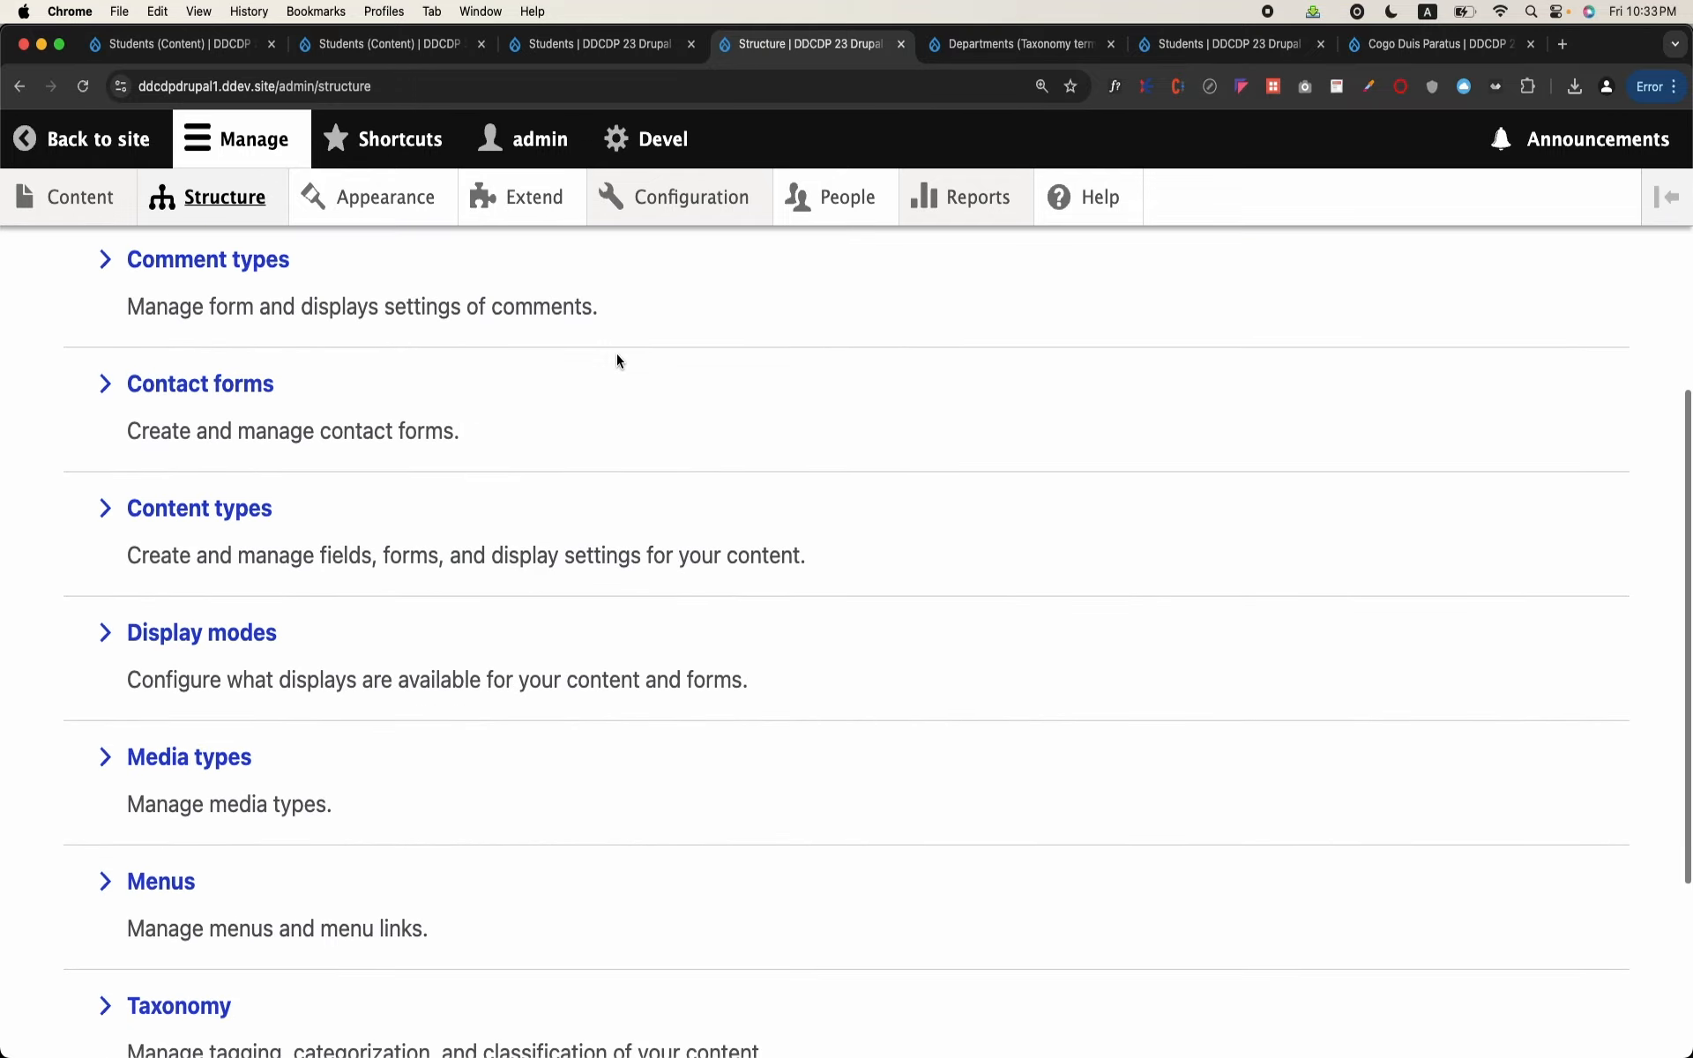
{"action": "scroll", "coordinate": [616, 357], "scroll_direction": "up", "scroll_amount": 10}
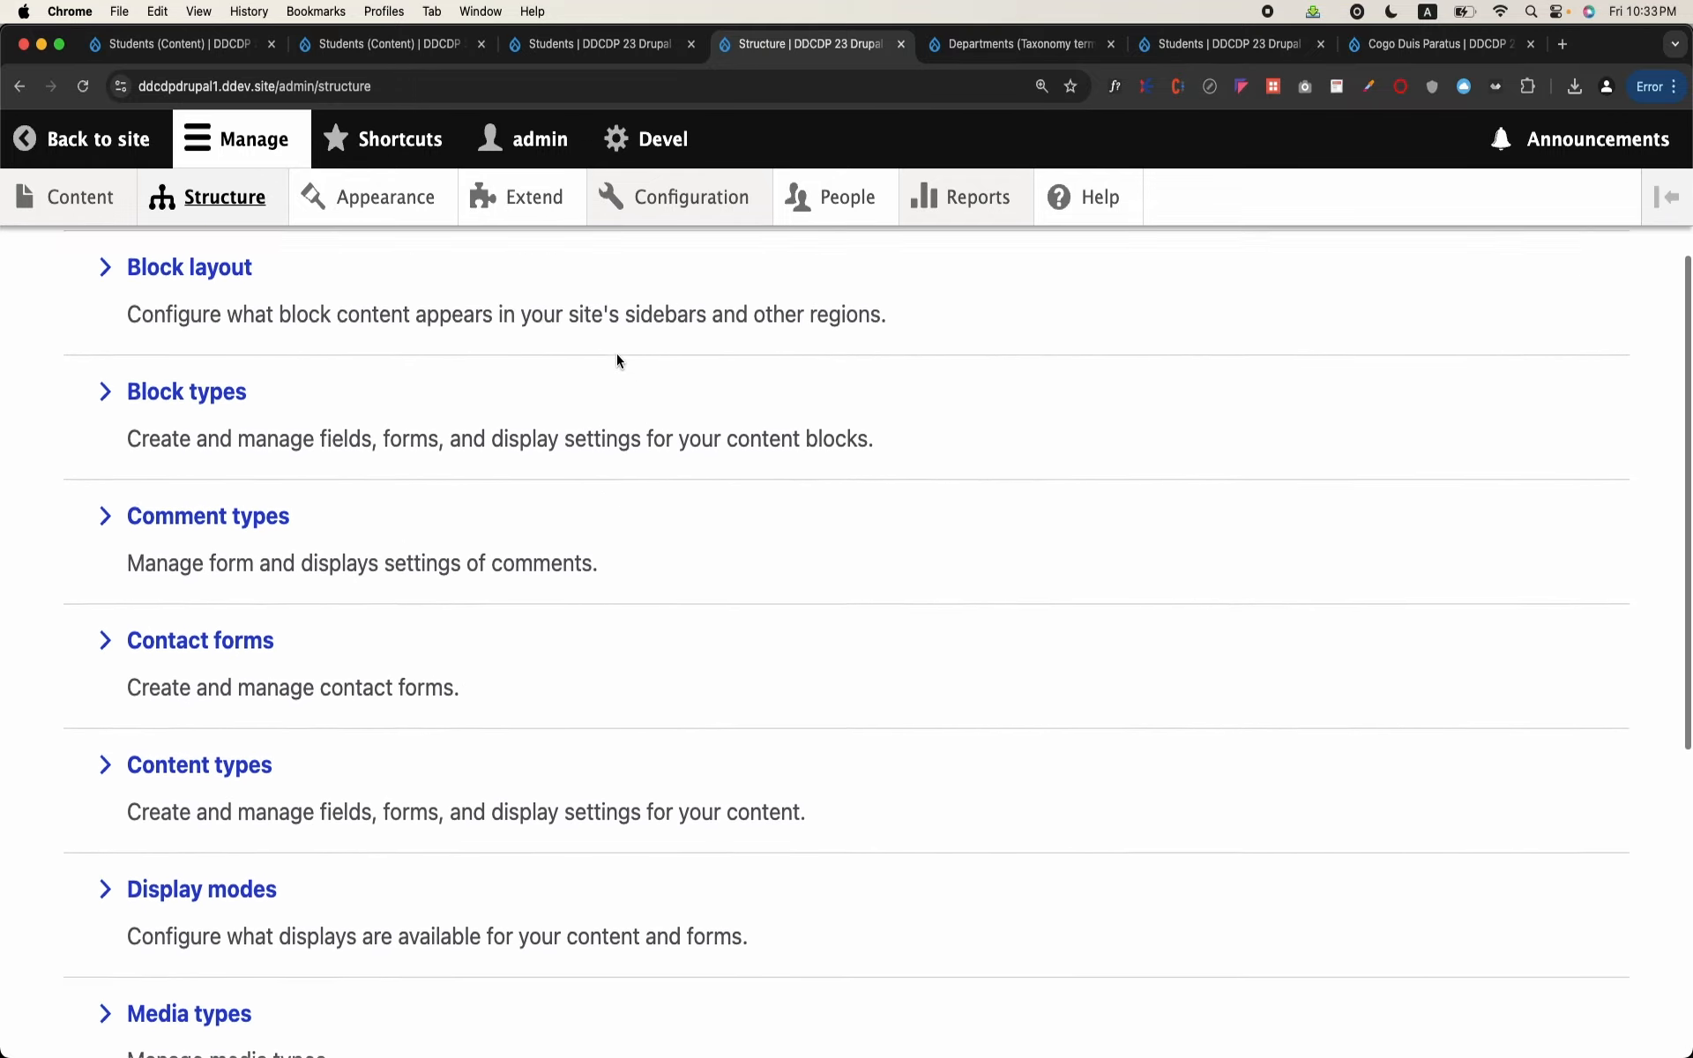
{"action": "scroll", "coordinate": [616, 357], "scroll_direction": "down", "scroll_amount": 3}
{"action": "scroll", "coordinate": [616, 360], "scroll_direction": "down", "scroll_amount": 2}
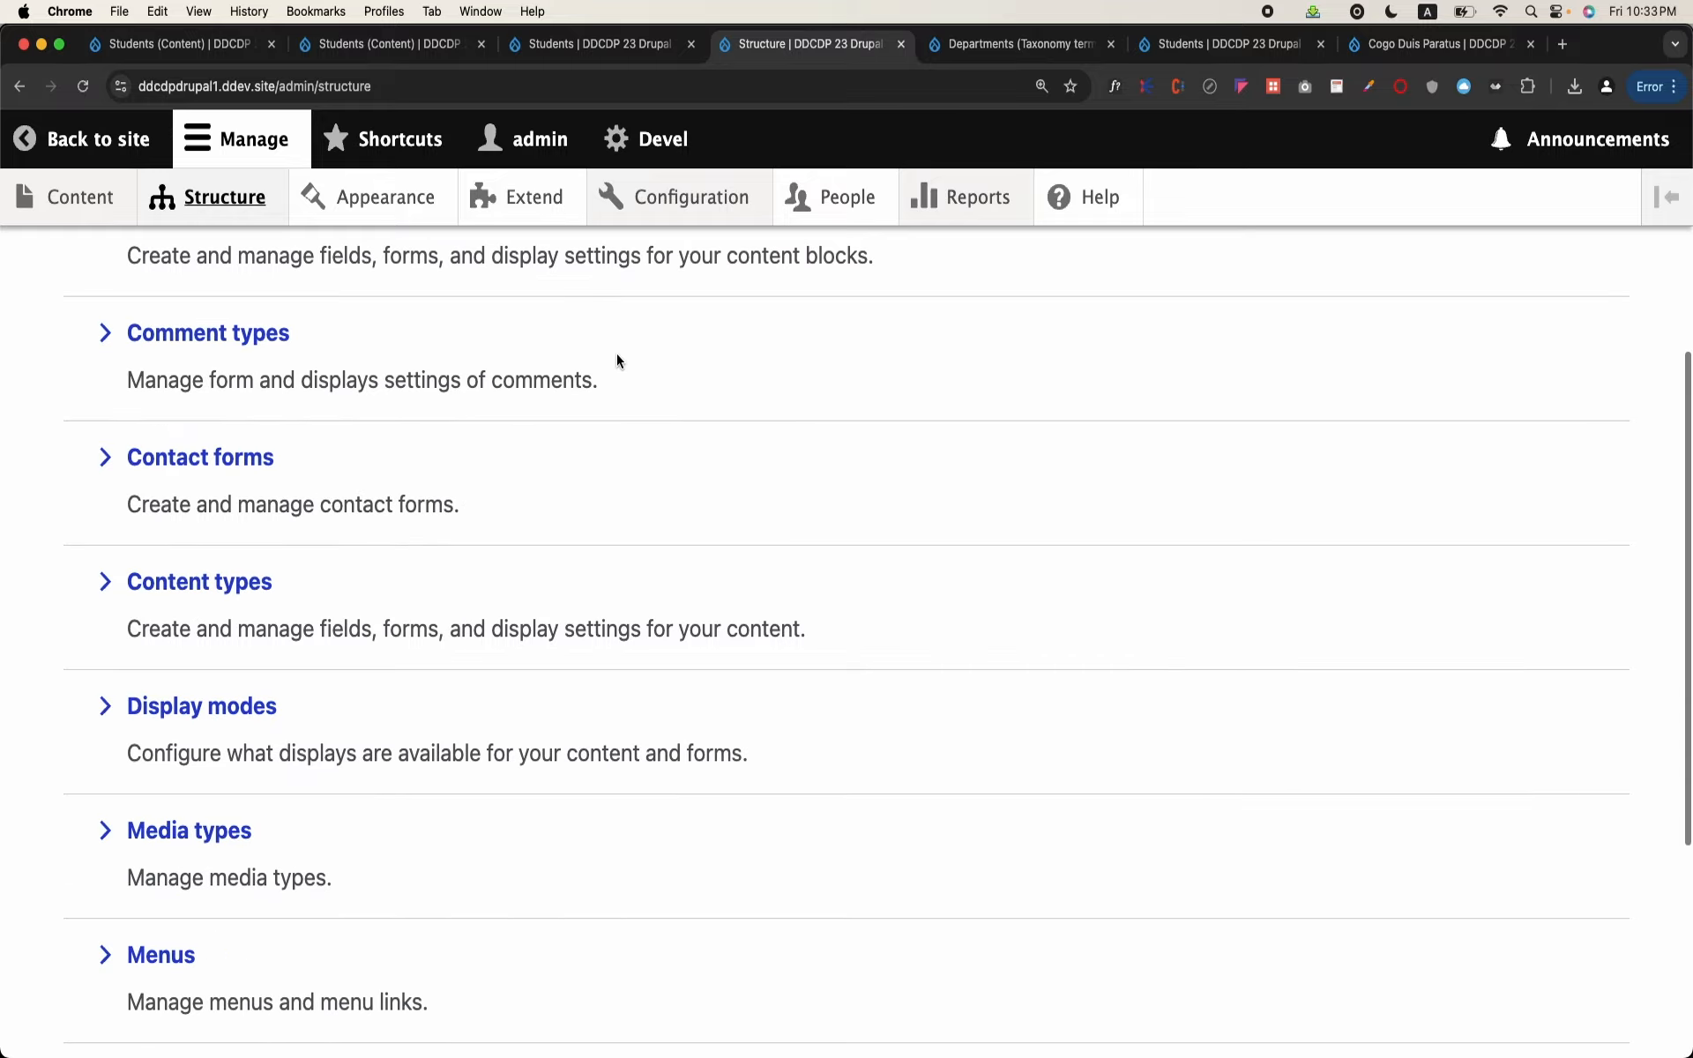
{"action": "scroll", "coordinate": [616, 360], "scroll_direction": "up", "scroll_amount": 5}
{"action": "scroll", "coordinate": [617, 361], "scroll_direction": "down", "scroll_amount": 5}
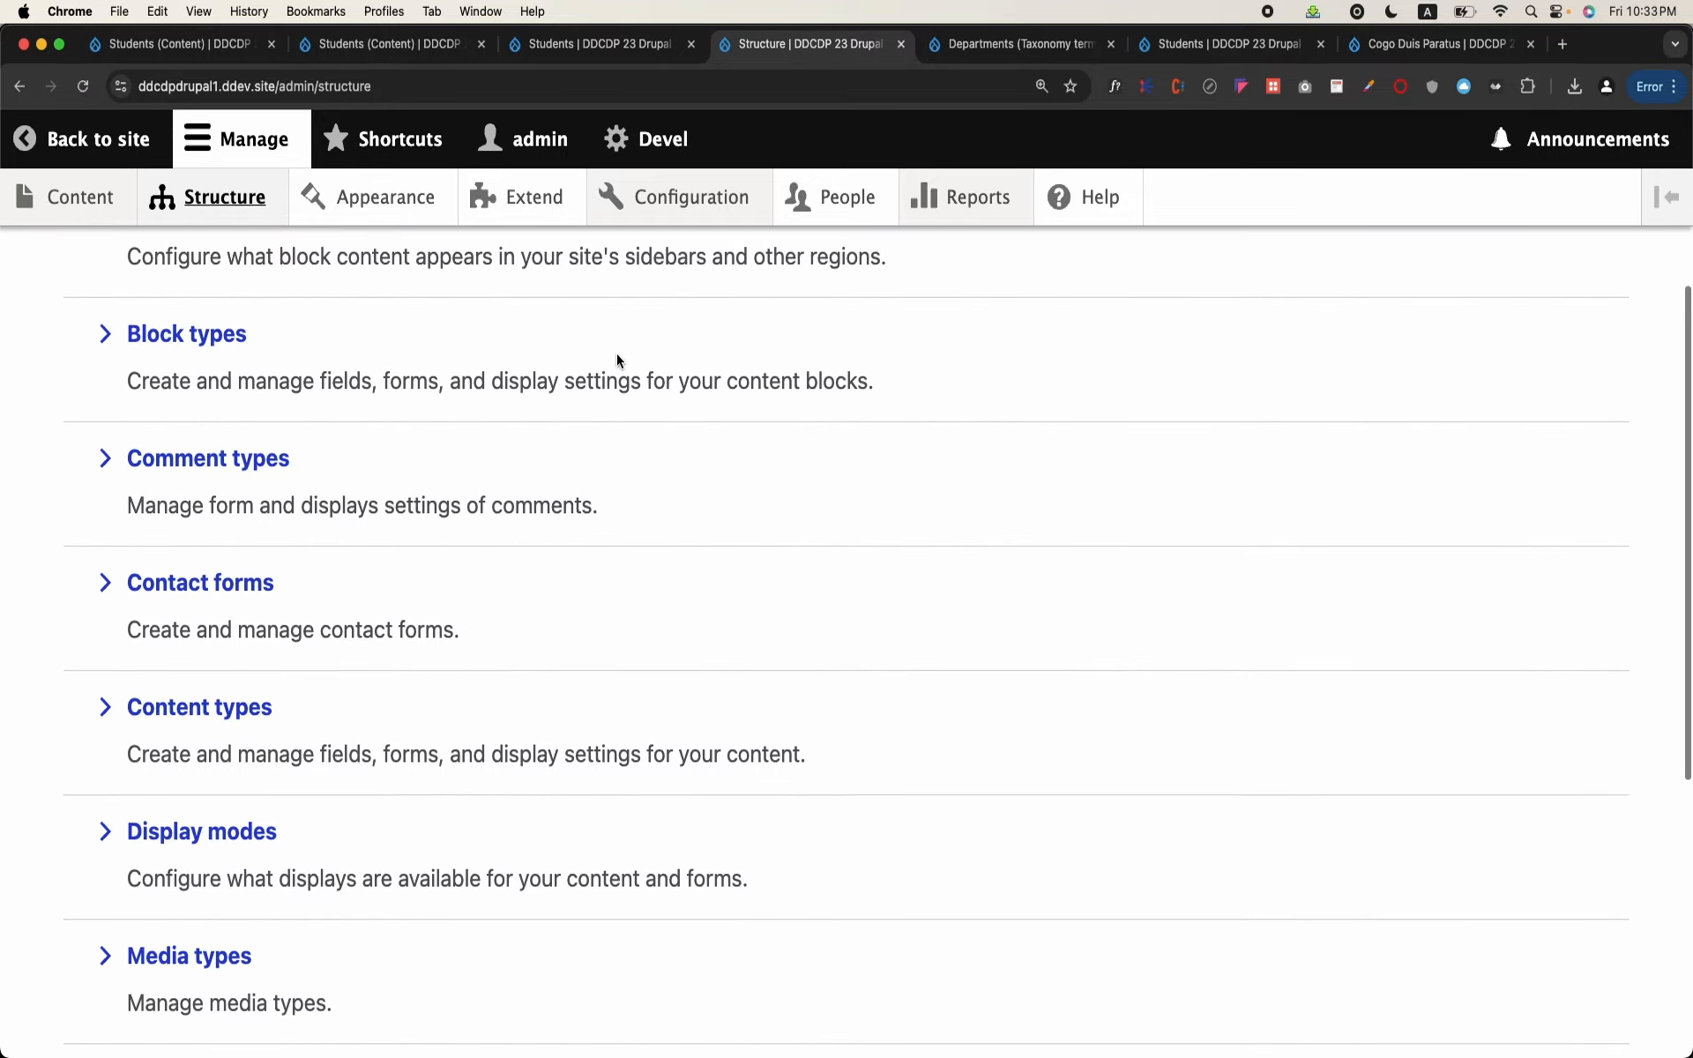
{"action": "scroll", "coordinate": [616, 361], "scroll_direction": "up", "scroll_amount": 5}
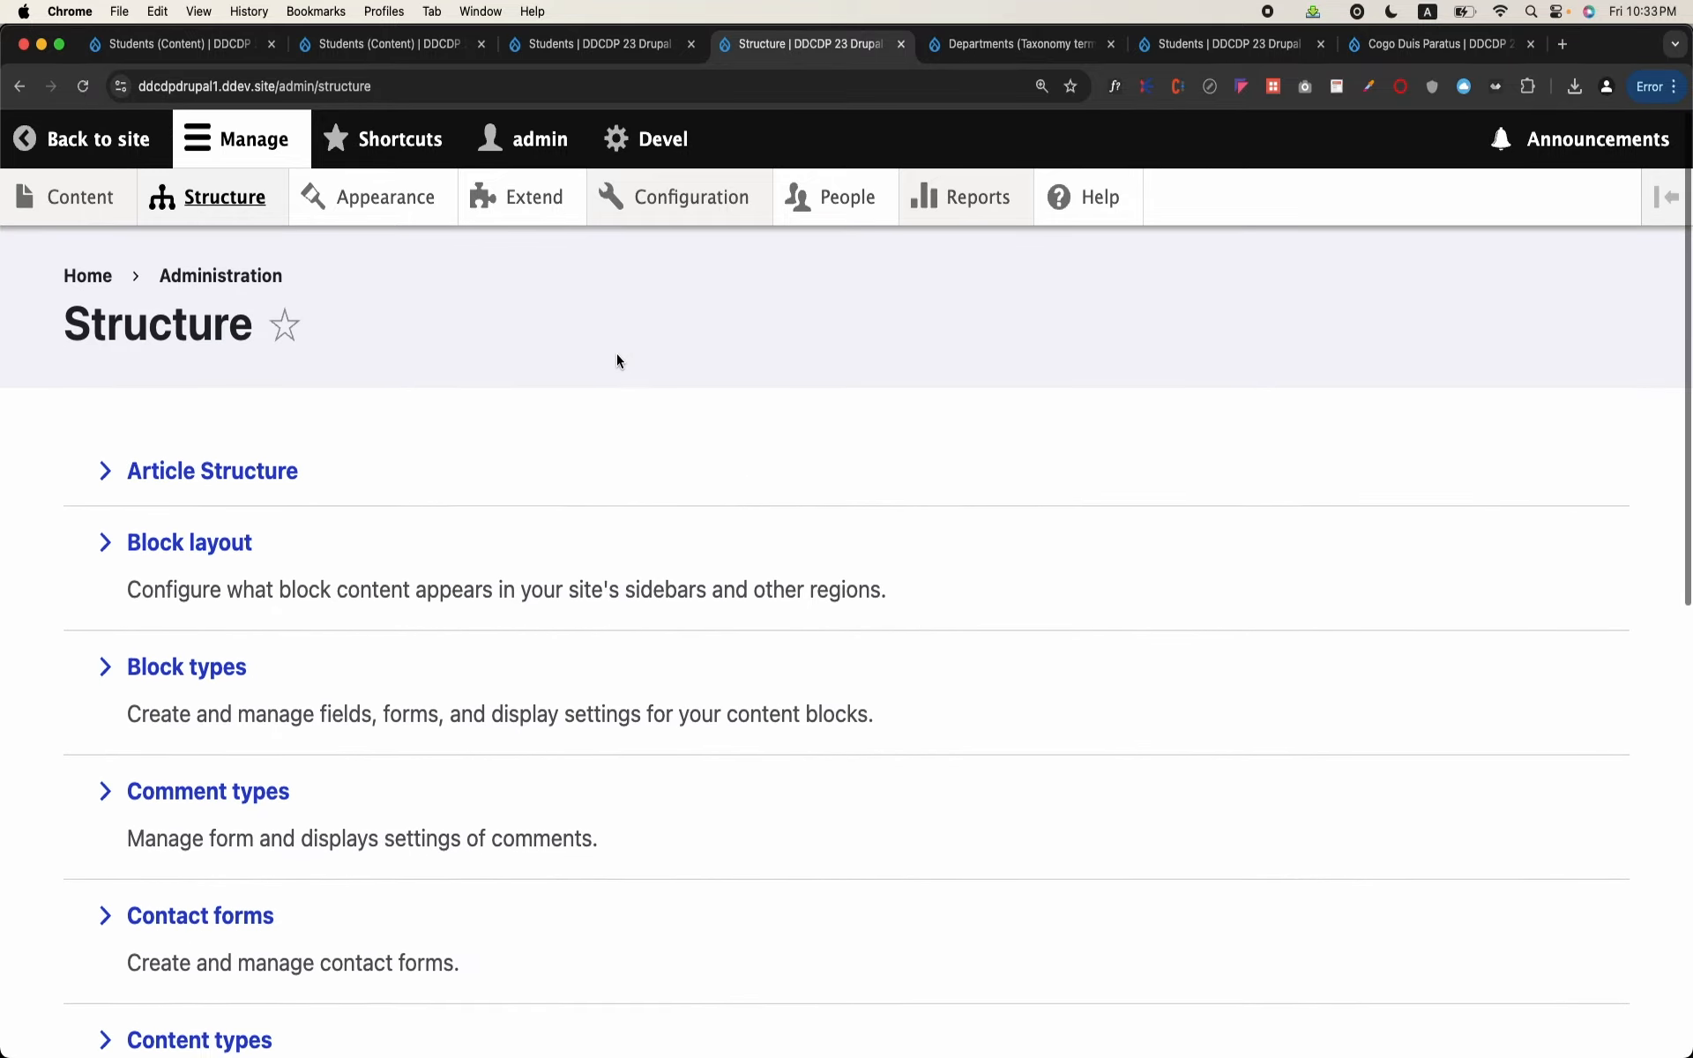
{"action": "left_click", "coordinate": [237, 212]}
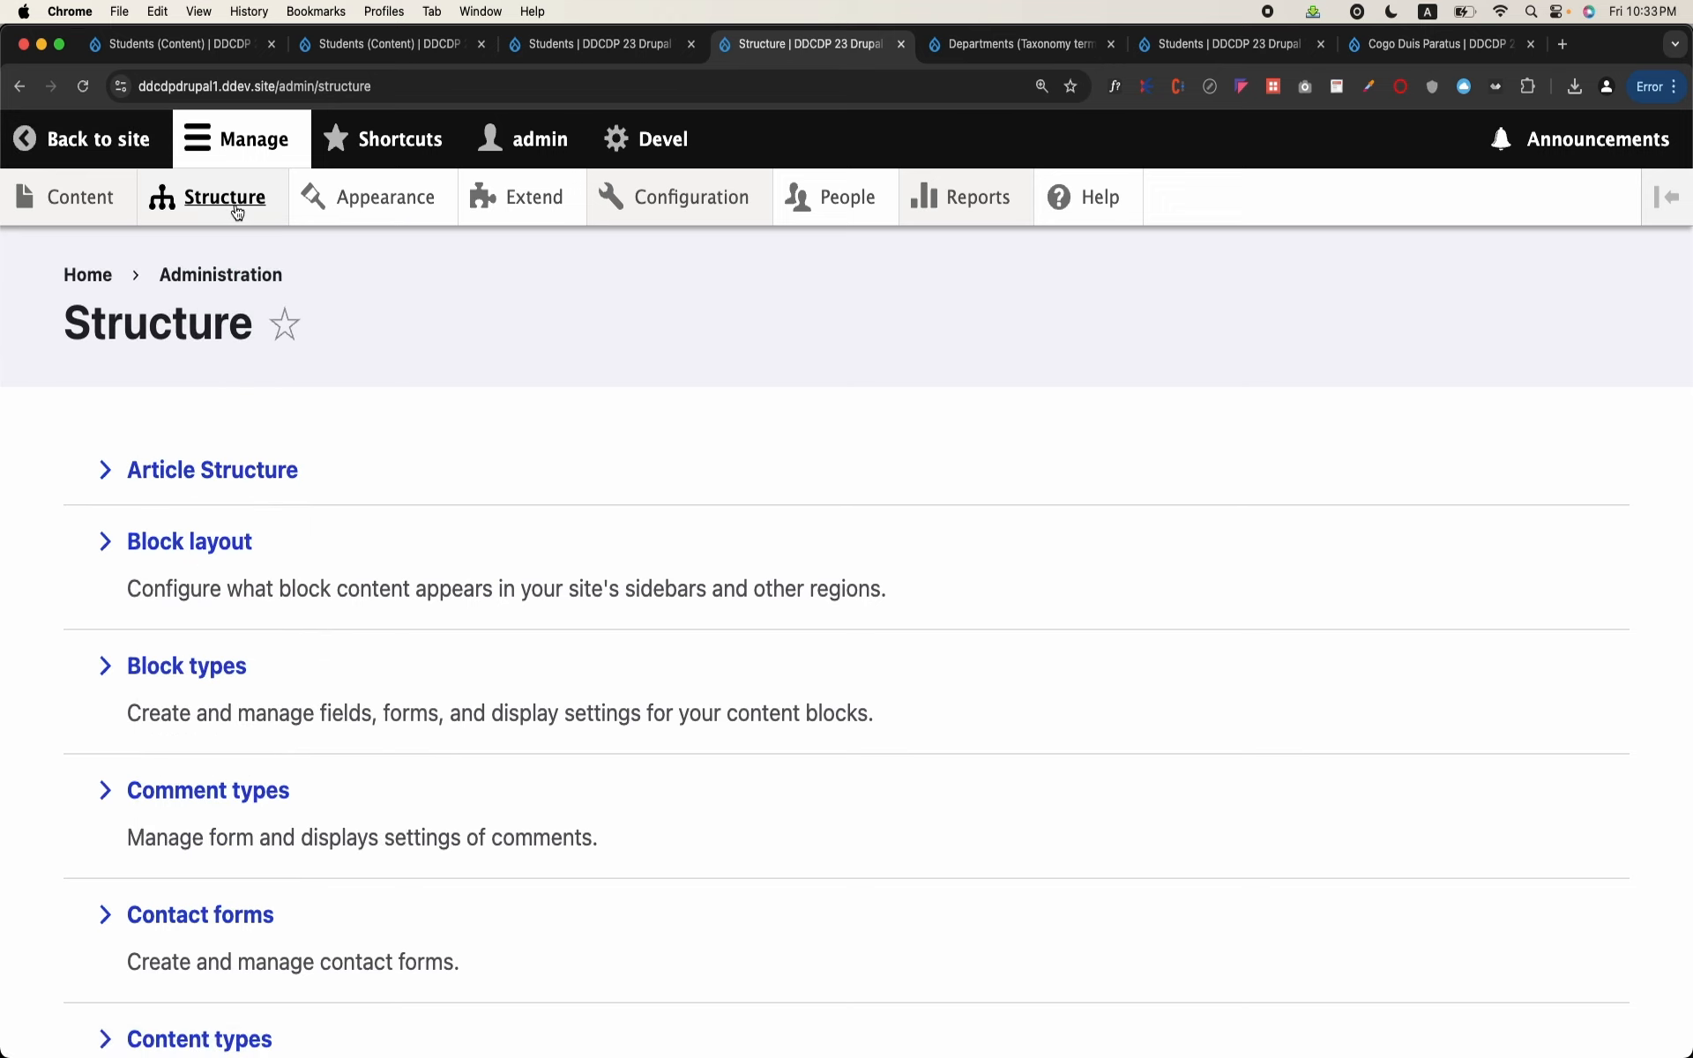
{"action": "left_click", "coordinate": [129, 212]}
{"action": "mouse_move", "coordinate": [208, 202]}
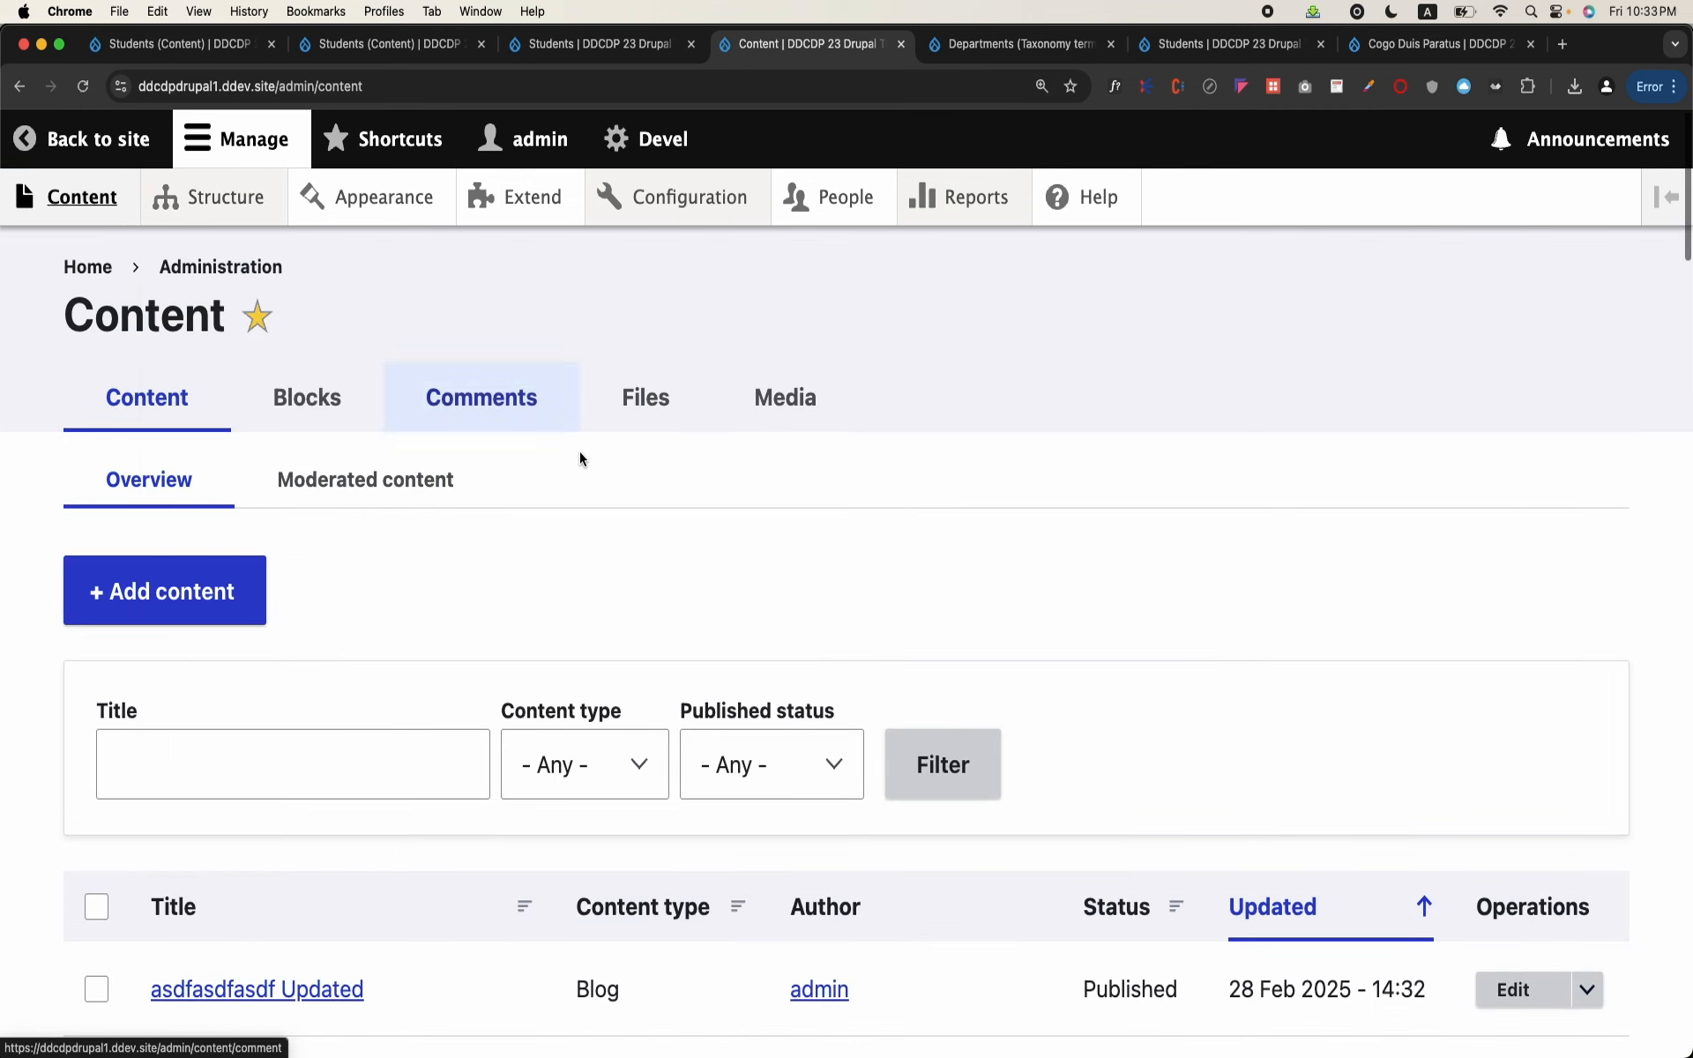
Step: Open the list of content types from the site structure
{"action": "left_click", "coordinate": [228, 196]}
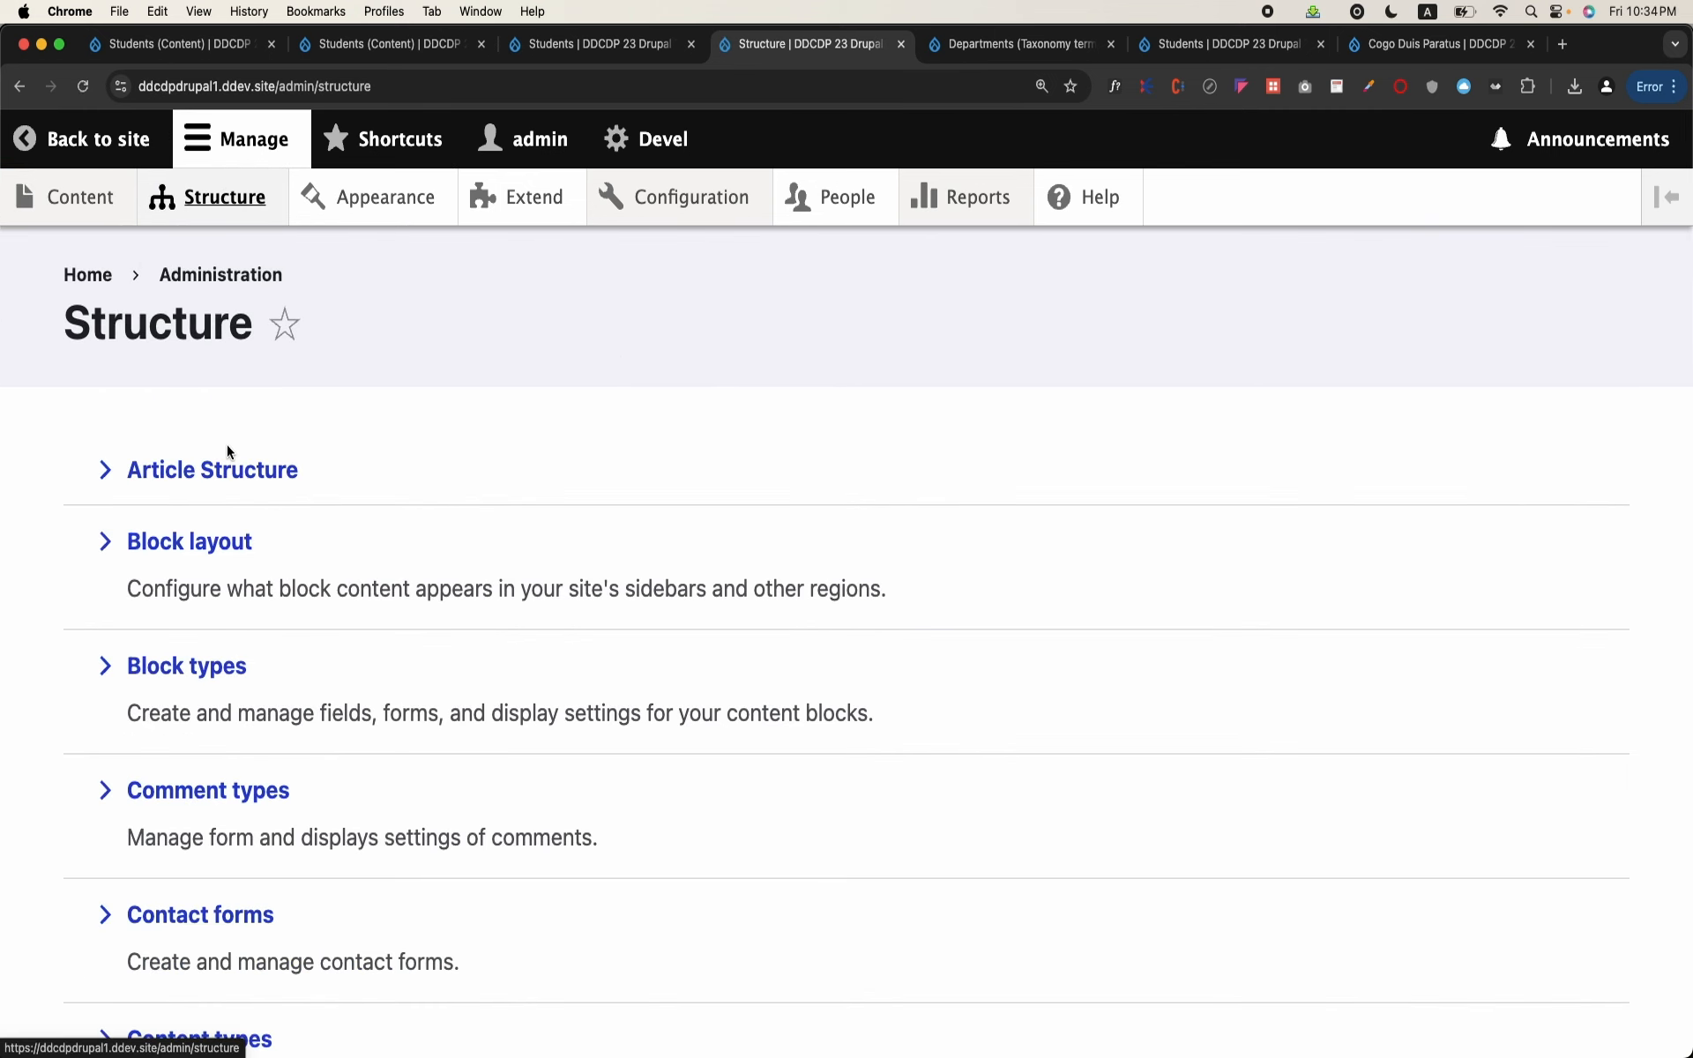
{"action": "scroll", "coordinate": [227, 450], "scroll_direction": "down", "scroll_amount": 3}
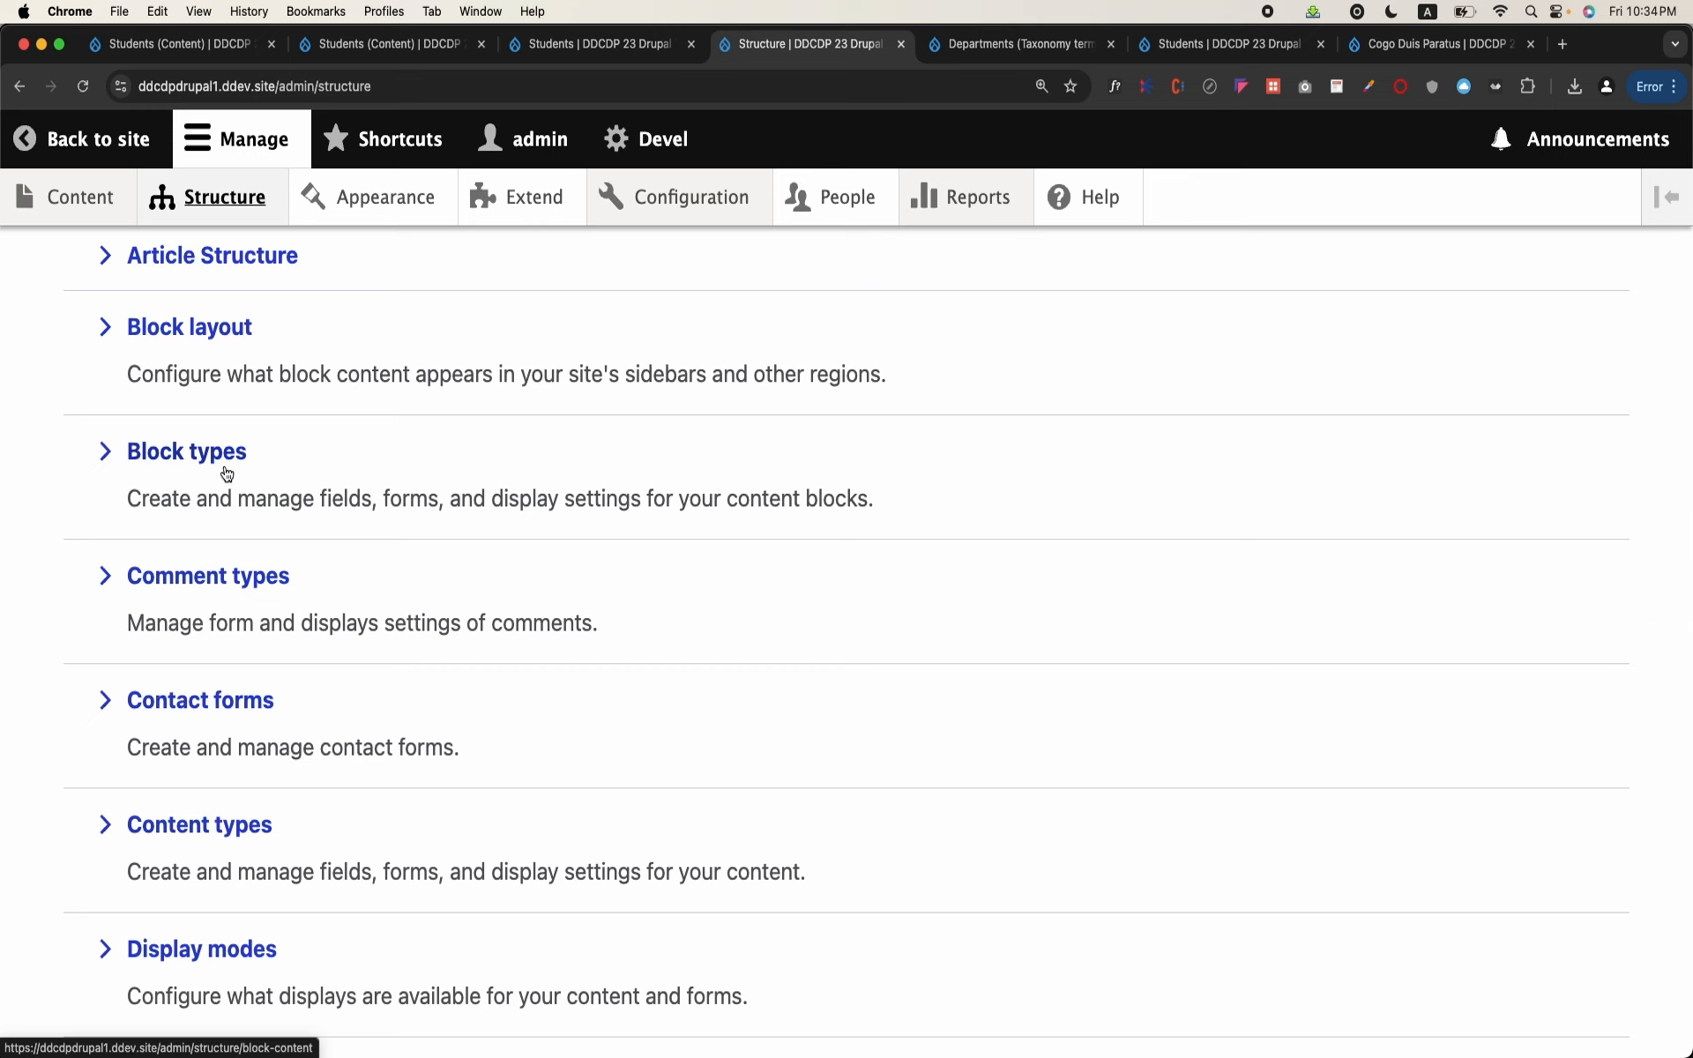
{"action": "scroll", "coordinate": [192, 679], "scroll_direction": "down", "scroll_amount": 1}
{"action": "left_click", "coordinate": [183, 746]}
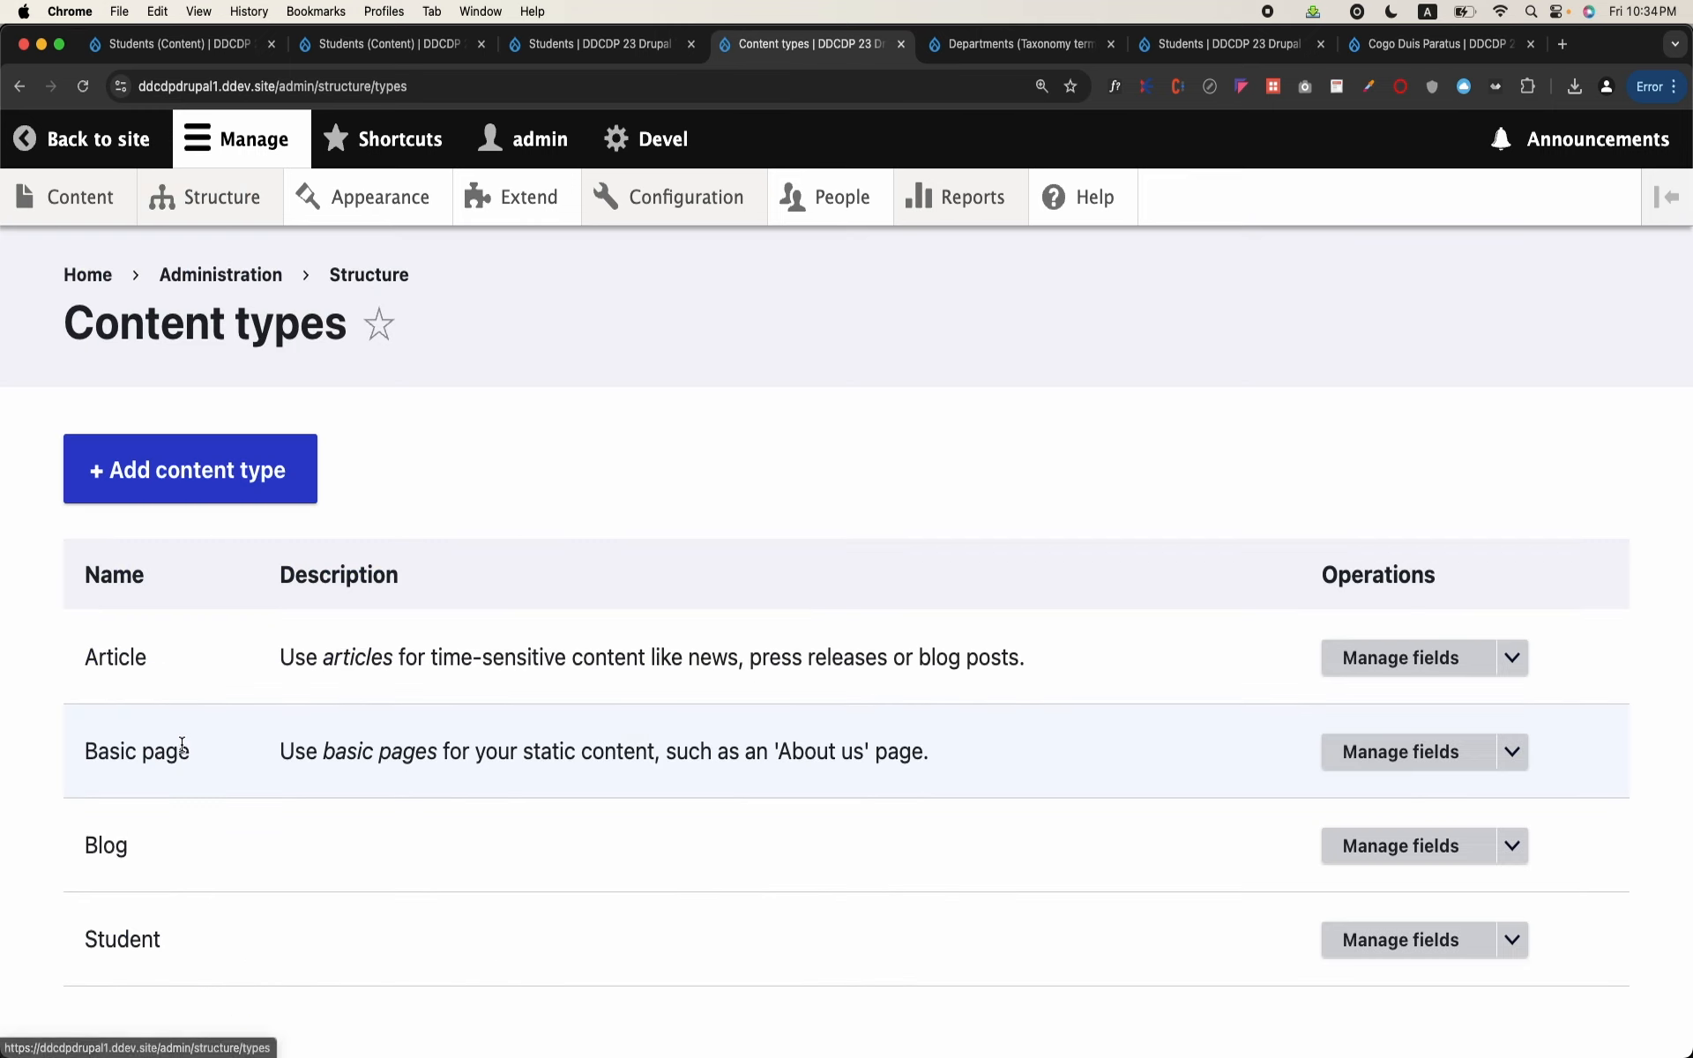
{"action": "scroll", "coordinate": [254, 805], "scroll_direction": "down", "scroll_amount": 1}
Step: Add a content type named Research Article and save it, continuing to its field management
{"action": "left_click", "coordinate": [281, 424]}
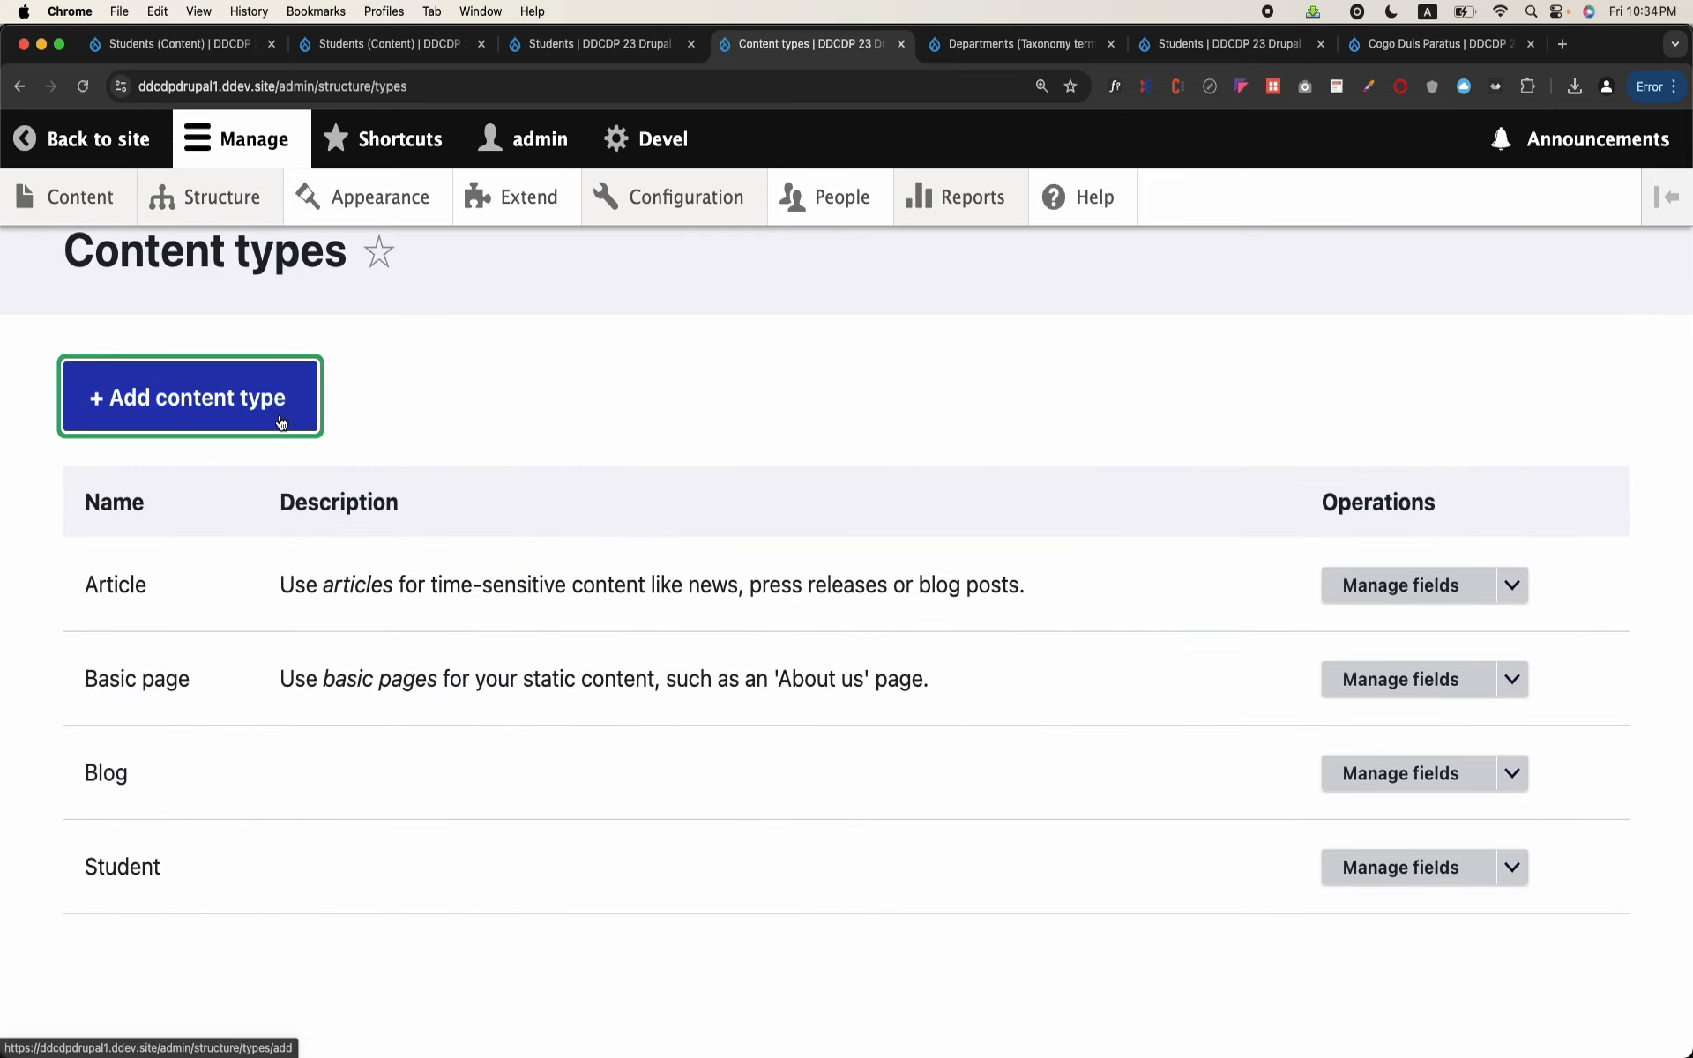
{"action": "left_click", "coordinate": [276, 574]}
{"action": "type", "text": "Resear"}
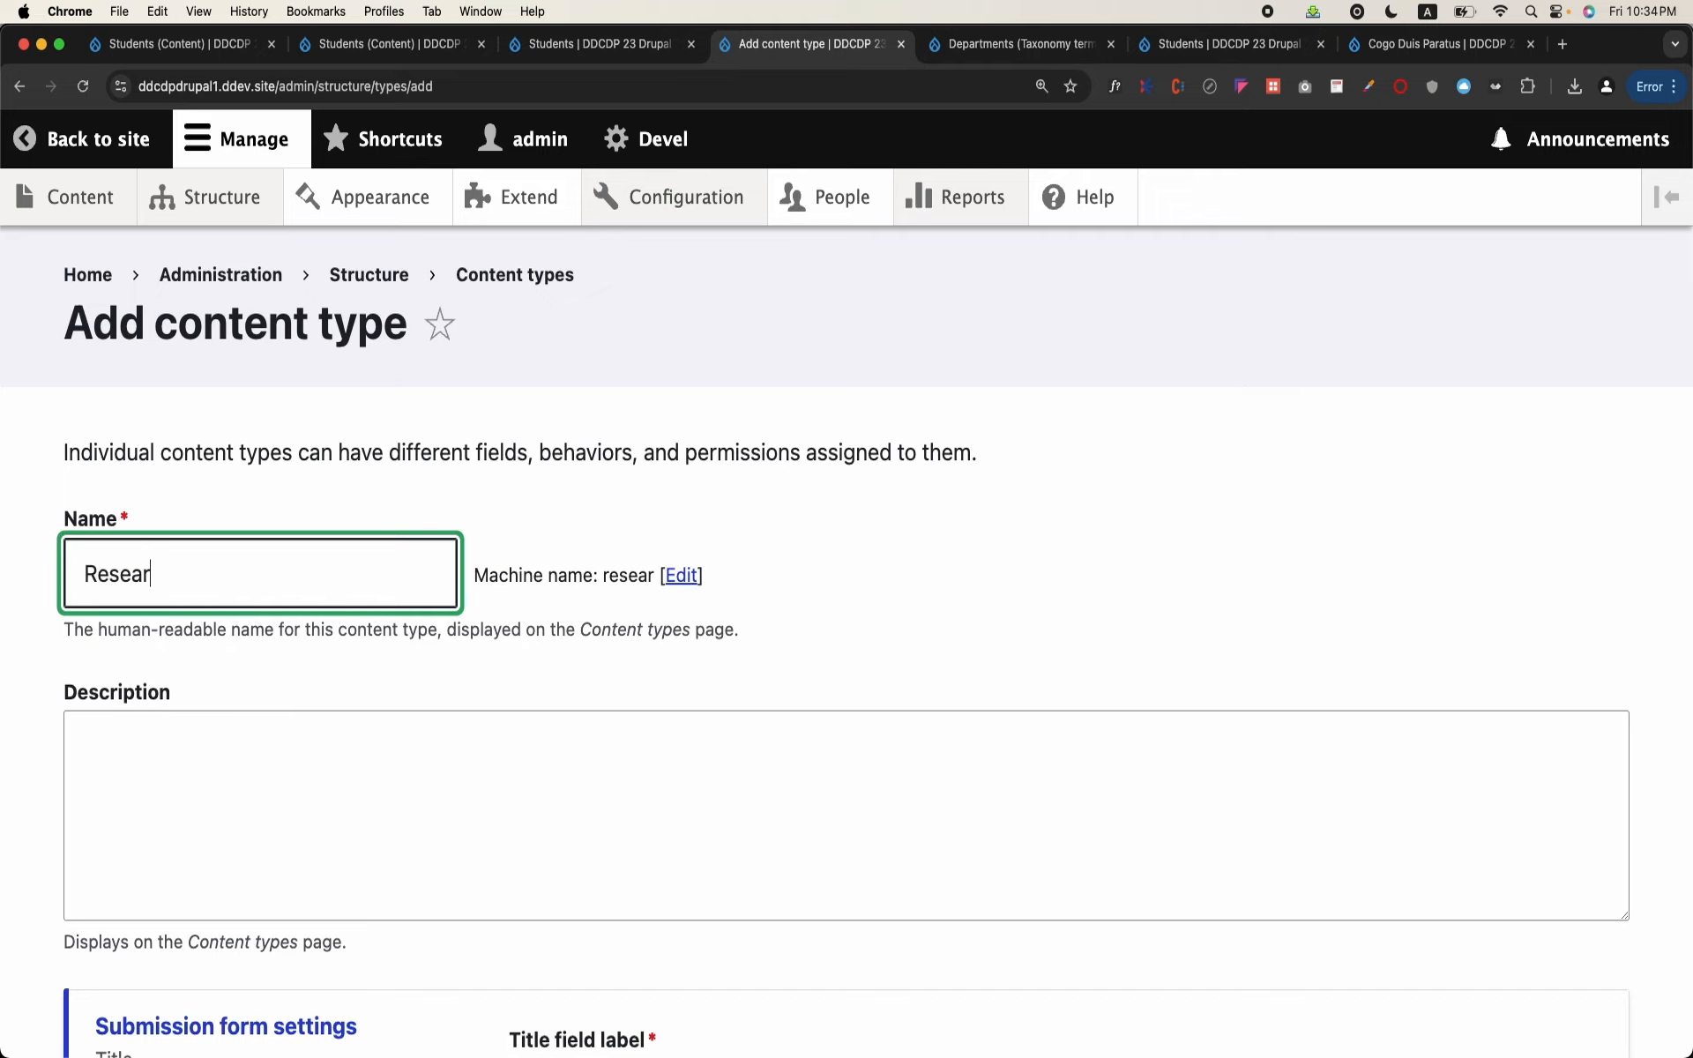
{"action": "type", "text": "ch Article"}
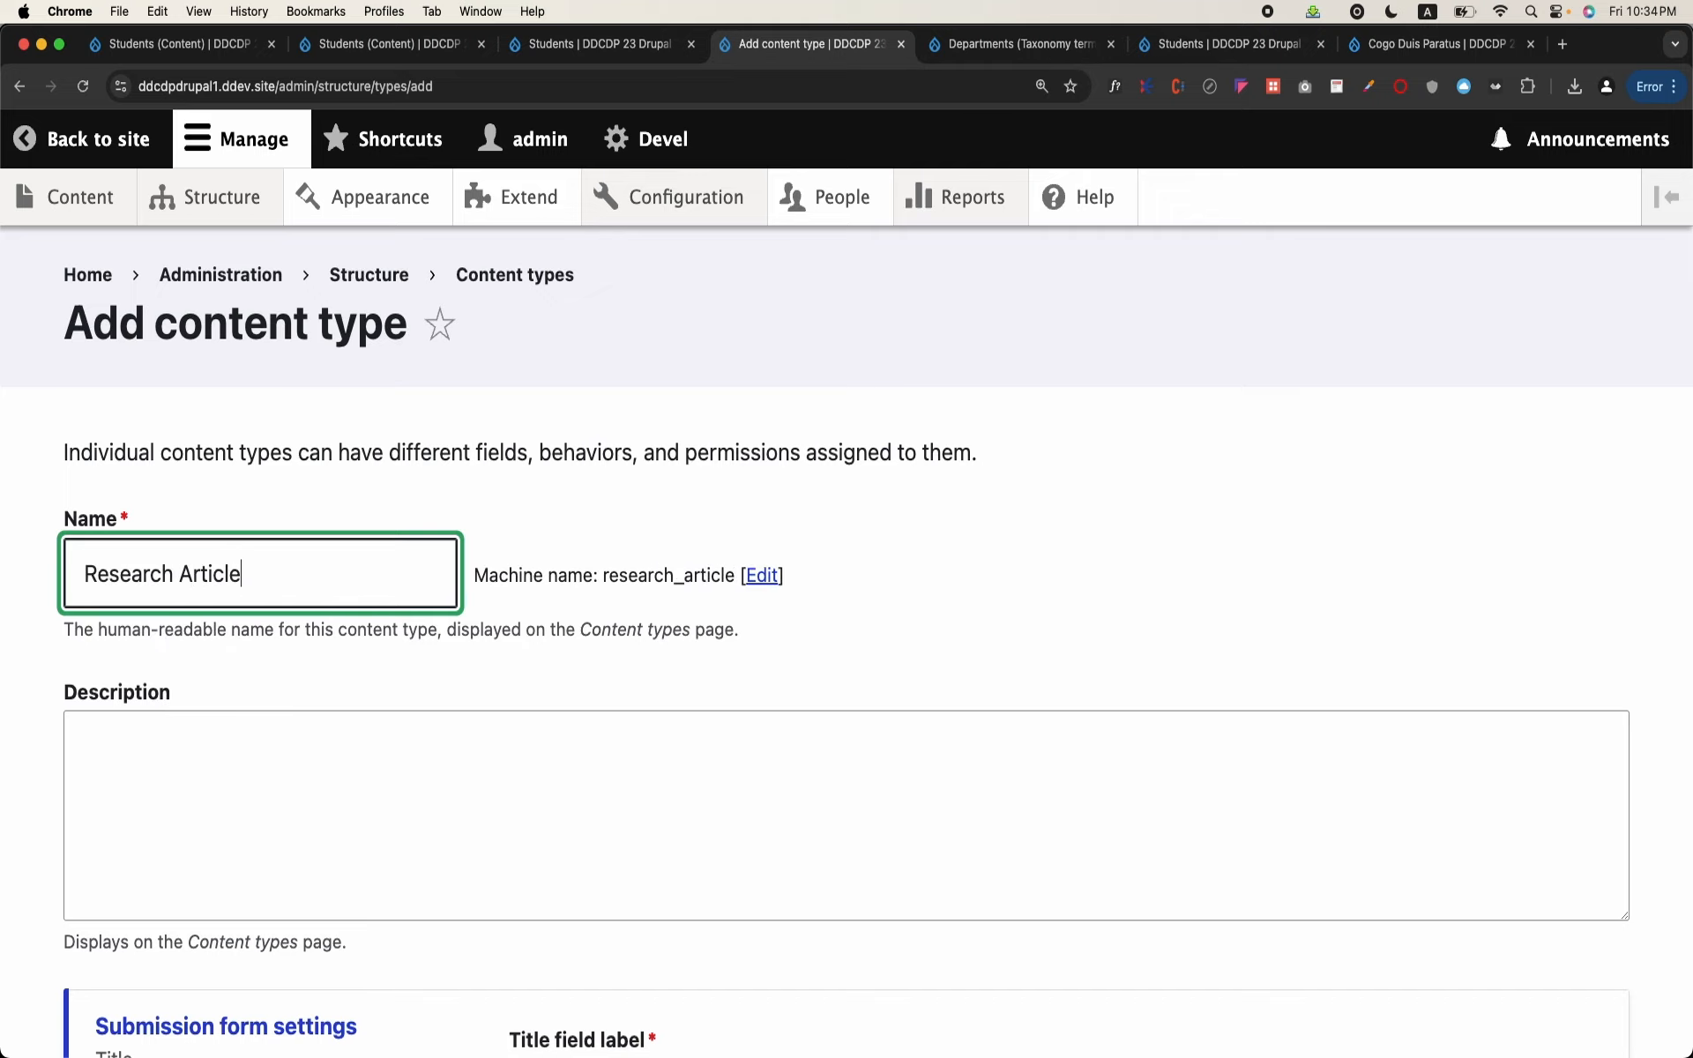
{"action": "scroll", "coordinate": [203, 727], "scroll_direction": "down", "scroll_amount": 10}
{"action": "left_click", "coordinate": [231, 897]}
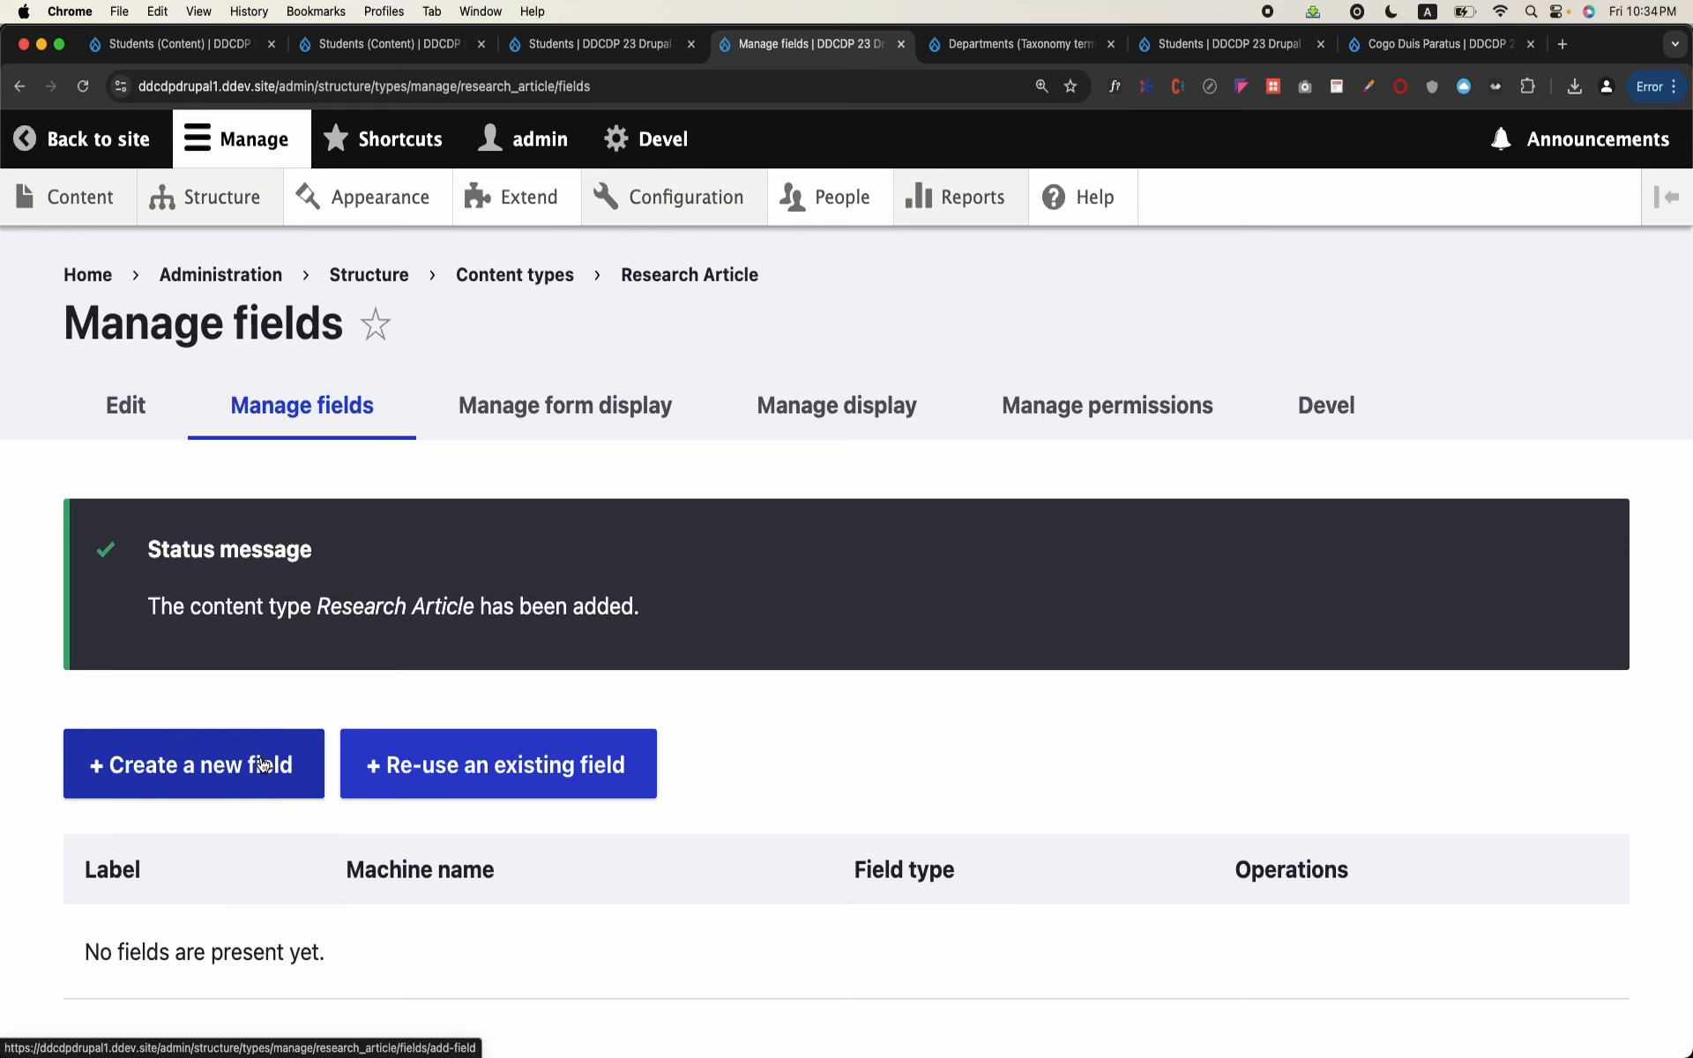
{"action": "left_click", "coordinate": [262, 764]}
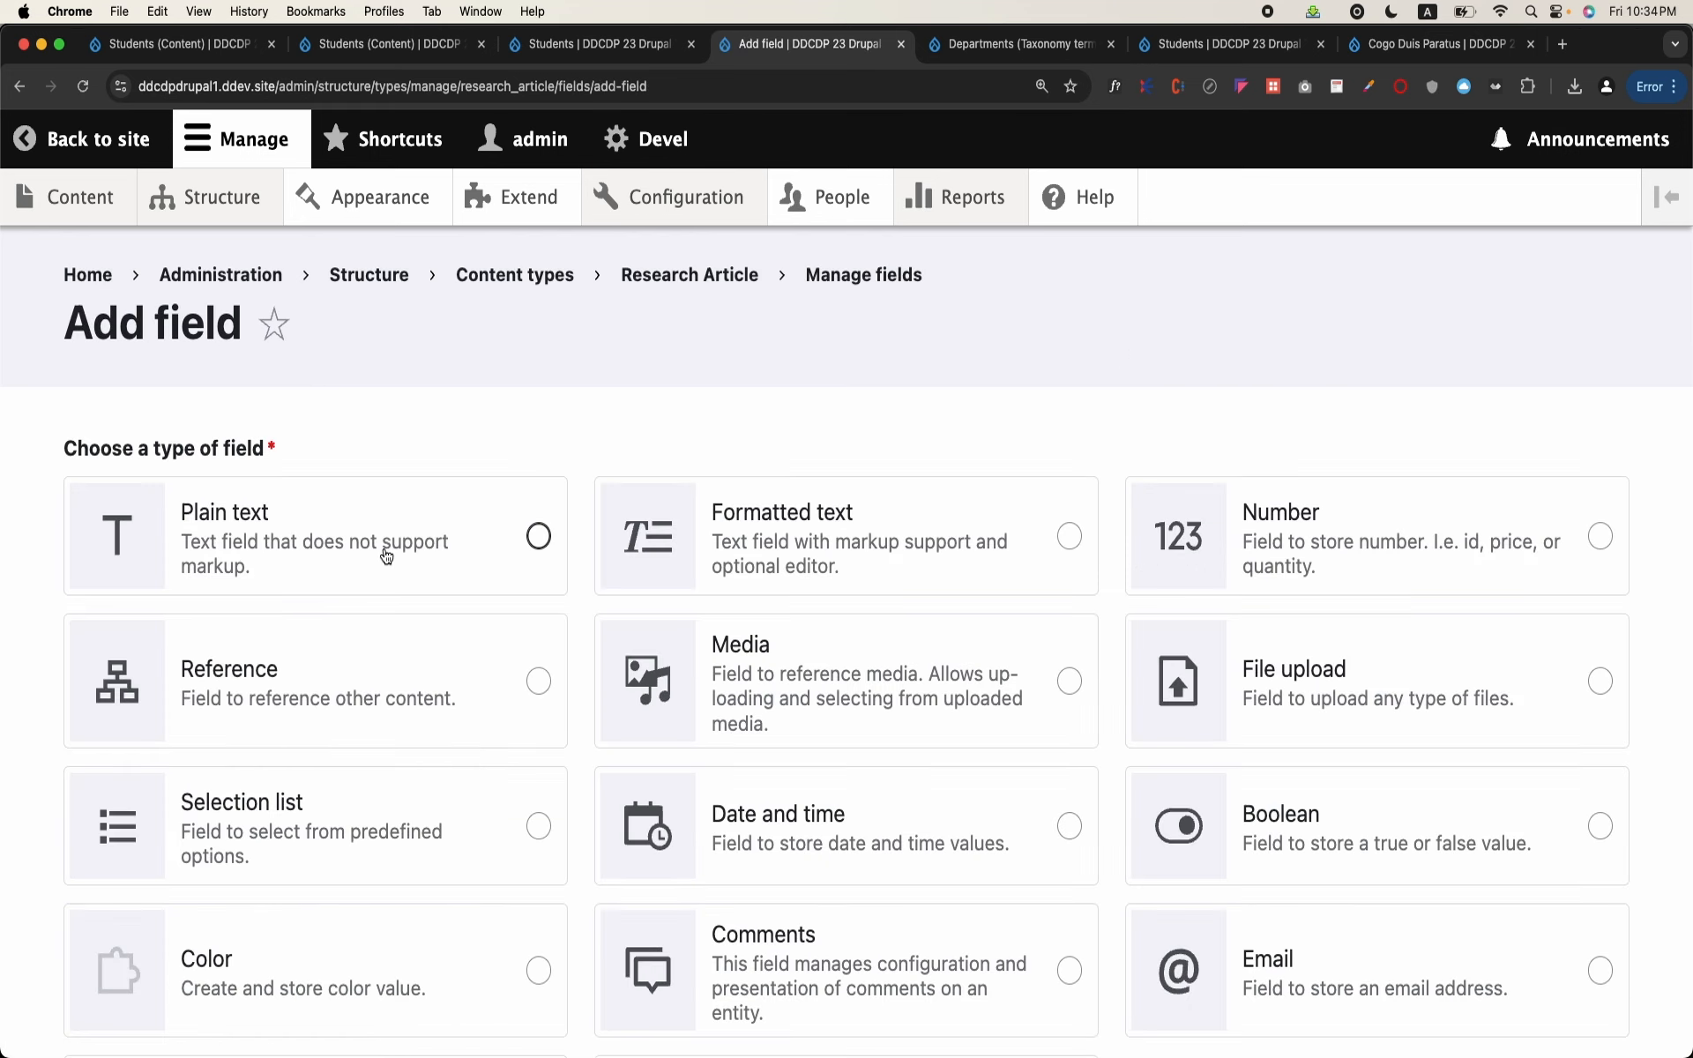
{"action": "scroll", "coordinate": [560, 509], "scroll_direction": "down", "scroll_amount": 1}
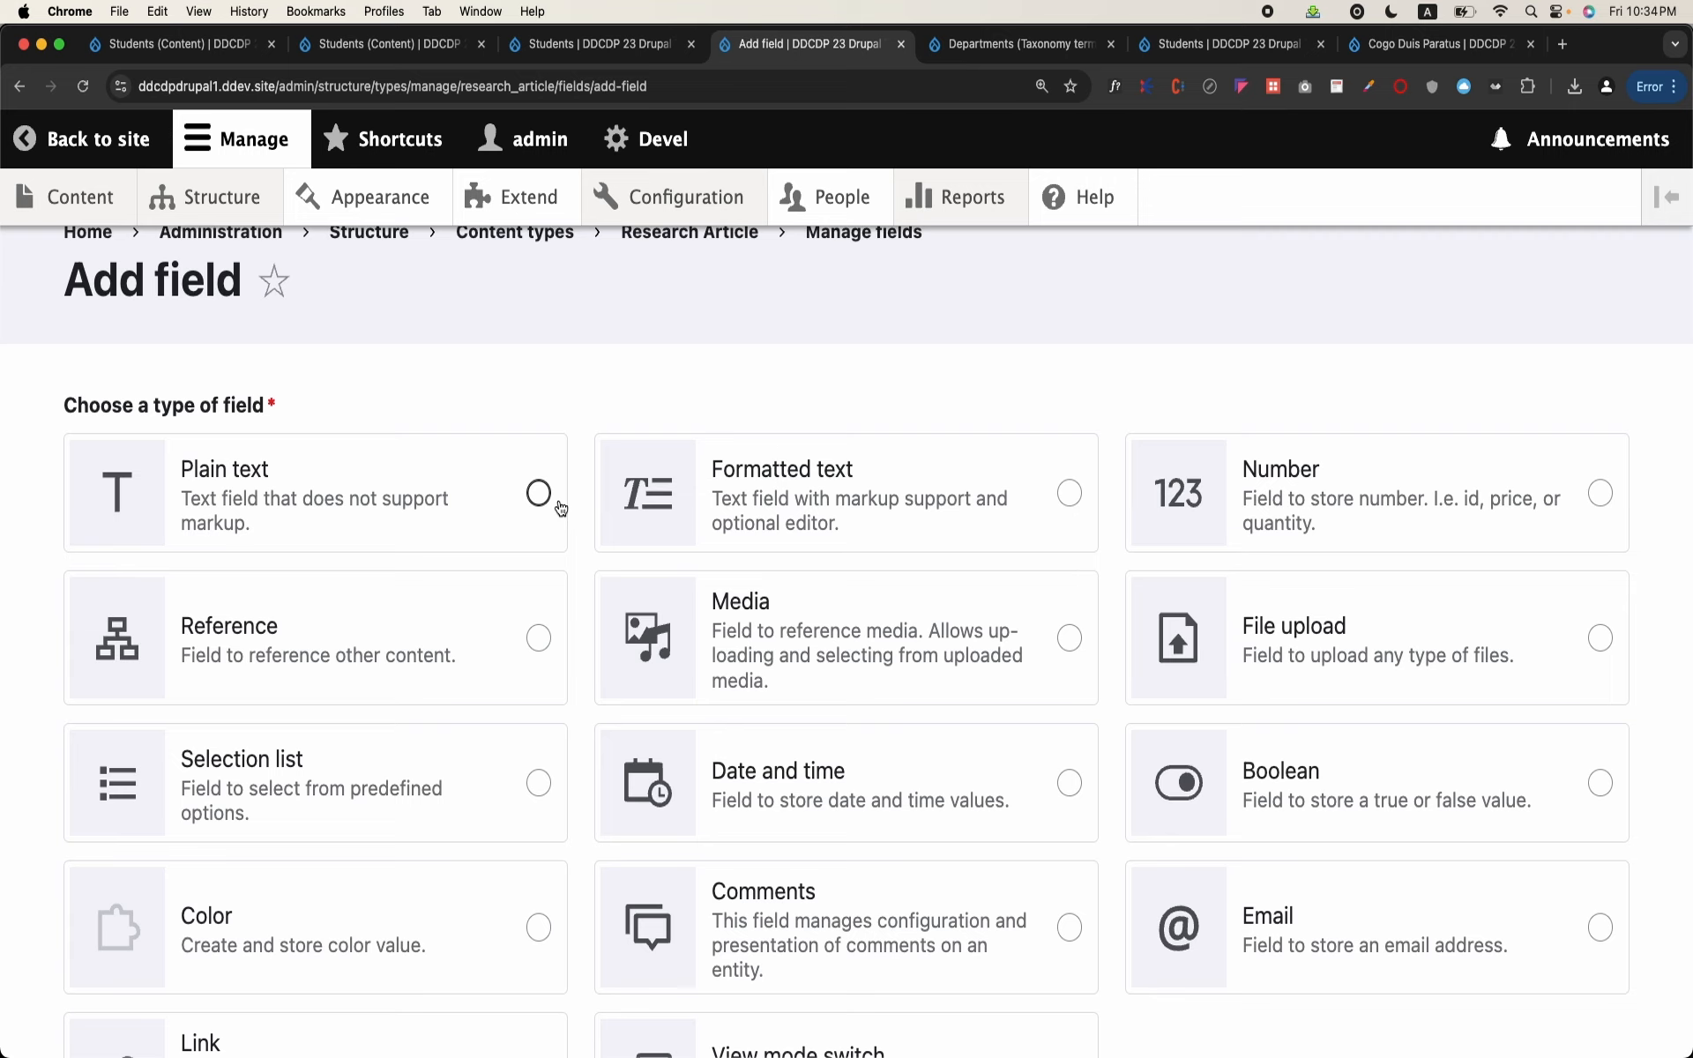
{"action": "left_click", "coordinate": [1070, 493]}
{"action": "scroll", "coordinate": [949, 514], "scroll_direction": "down", "scroll_amount": 5}
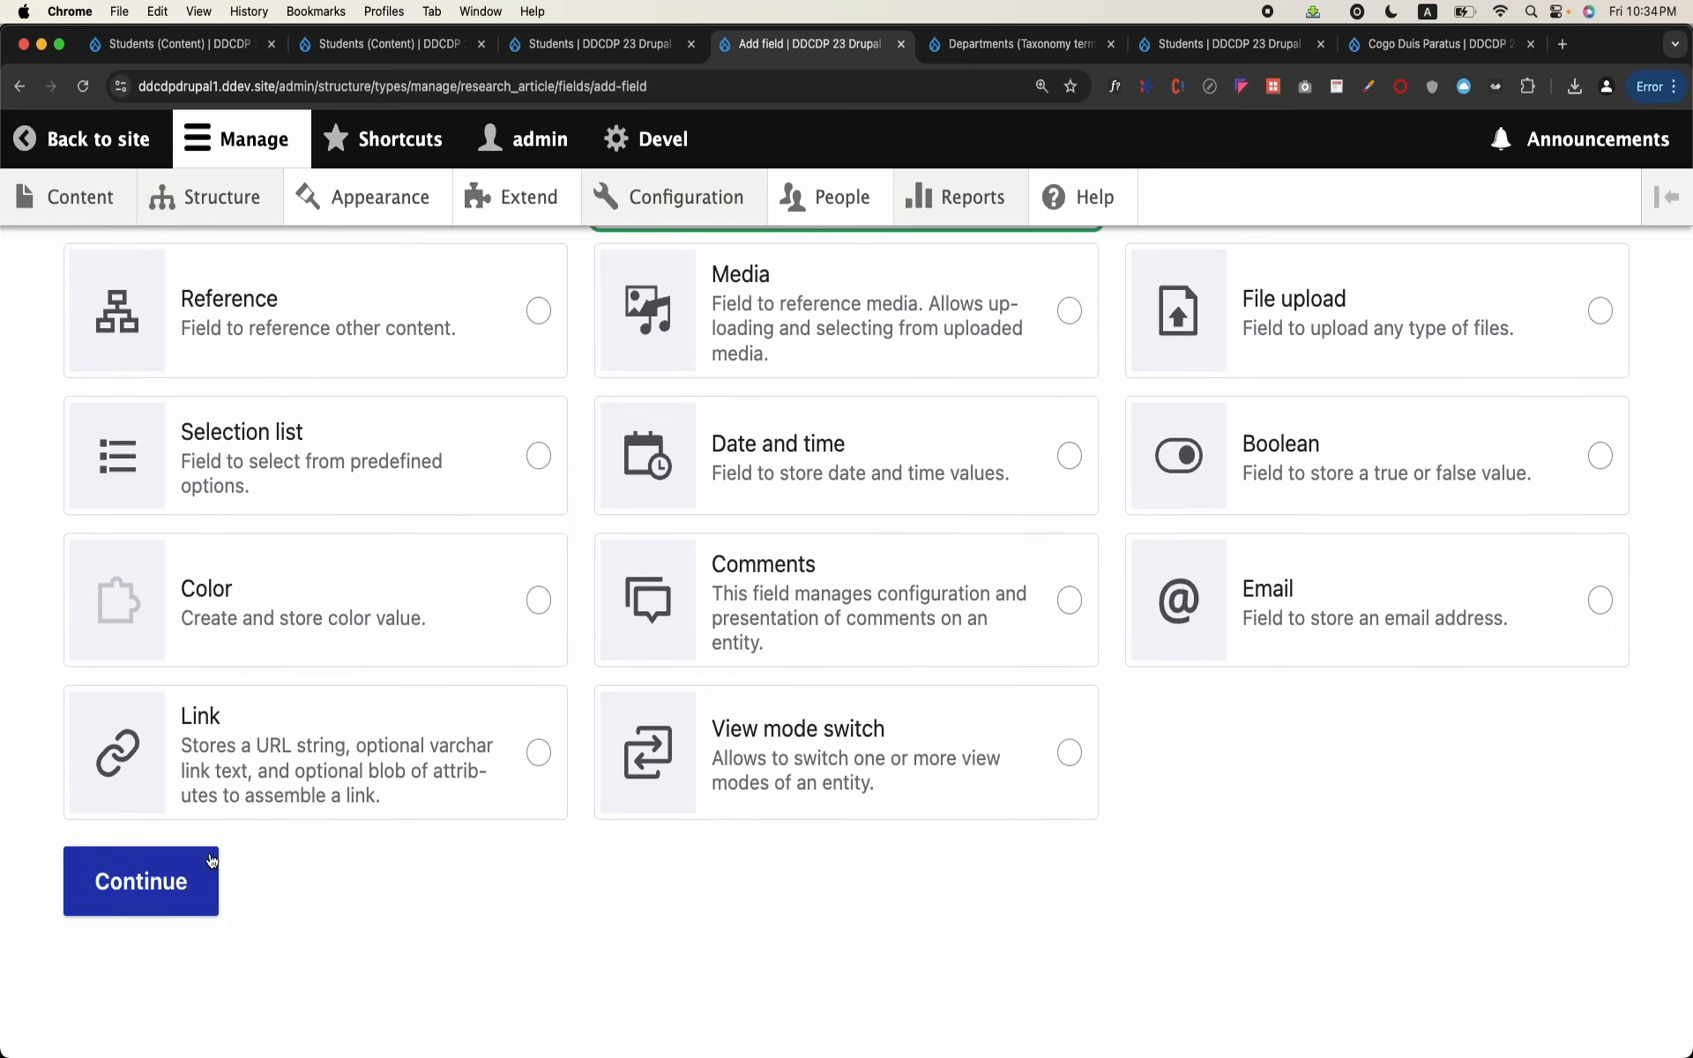
{"action": "scroll", "coordinate": [871, 531], "scroll_direction": "up", "scroll_amount": 5}
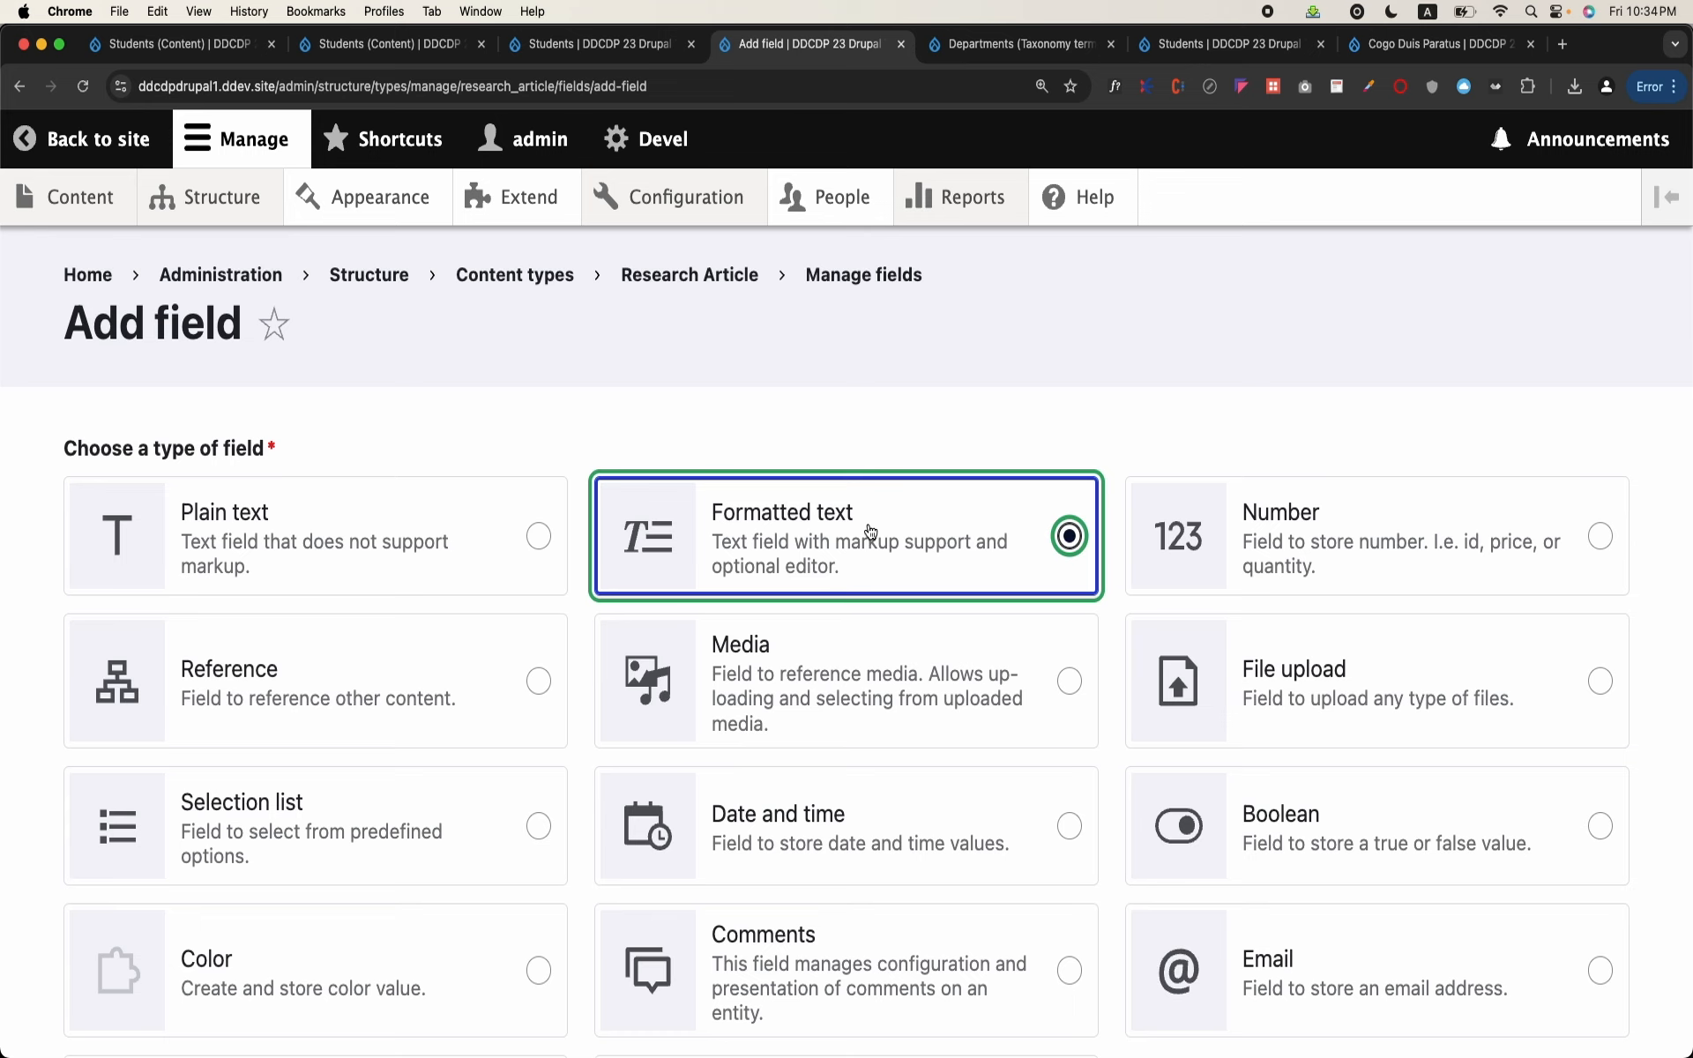
{"action": "left_click", "coordinate": [21, 80]}
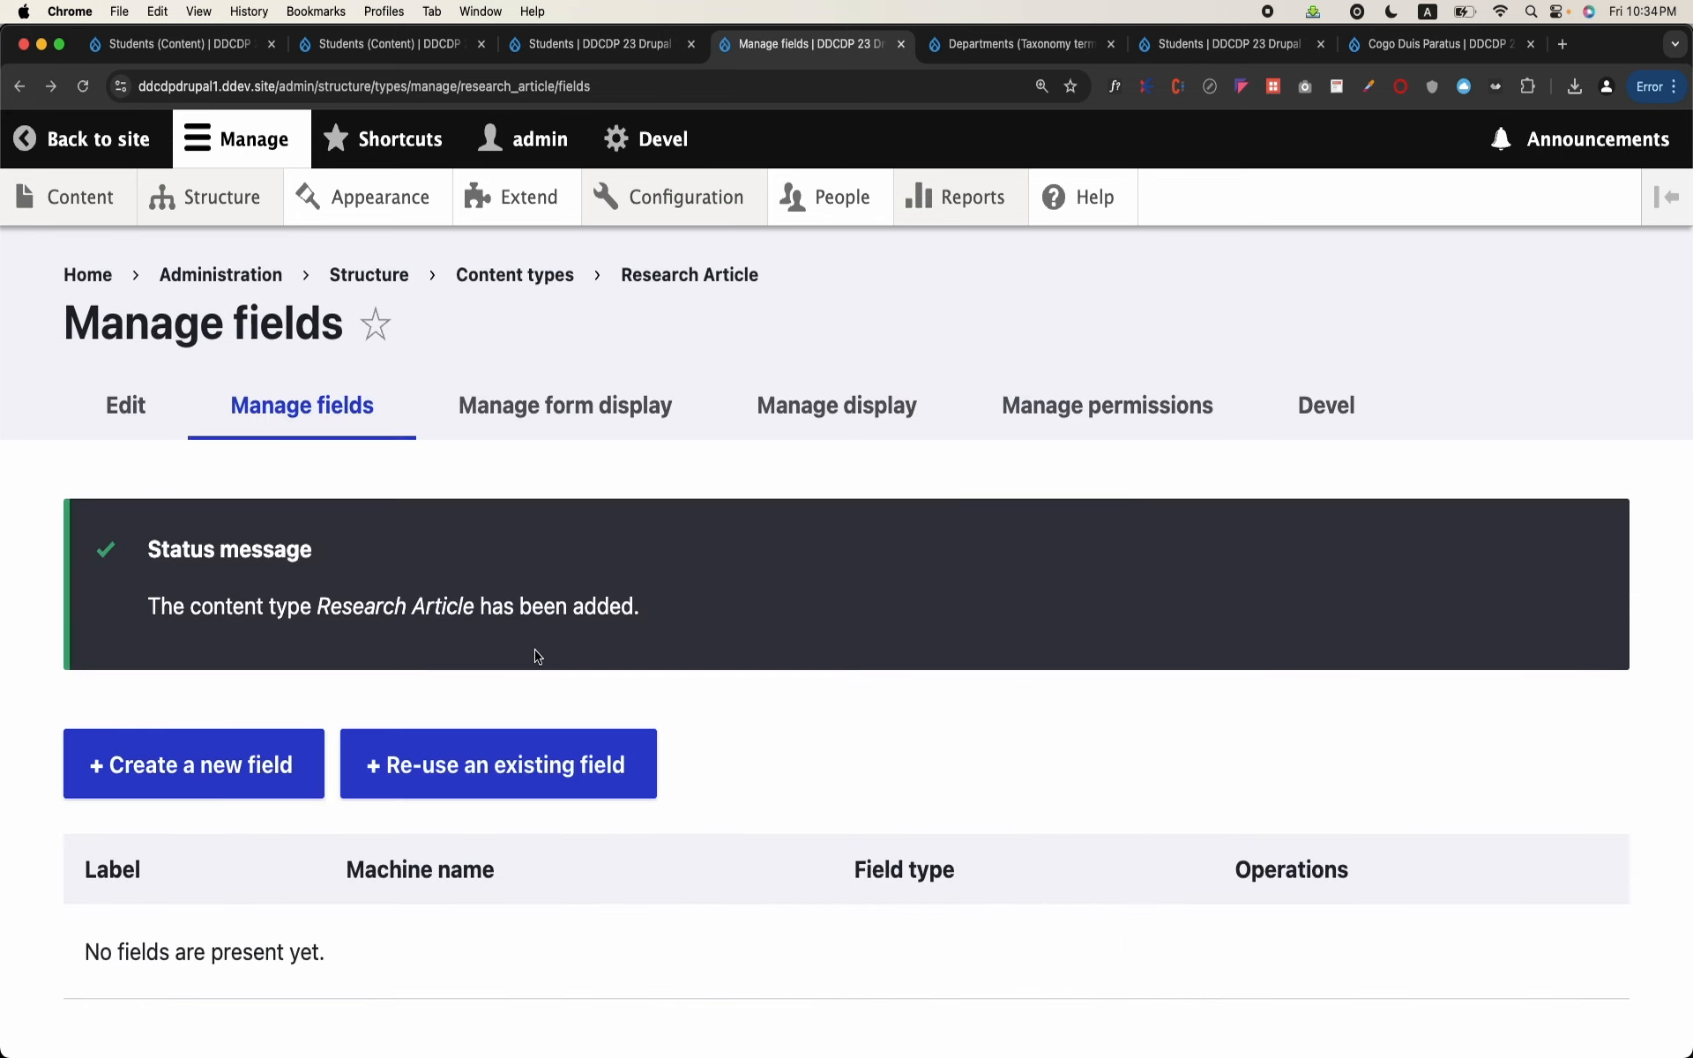
Step: Re-use the existing field_detail formatted long text field for the Research Article content type
{"action": "left_click", "coordinate": [531, 763]}
{"action": "scroll", "coordinate": [531, 766], "scroll_direction": "down", "scroll_amount": 8}
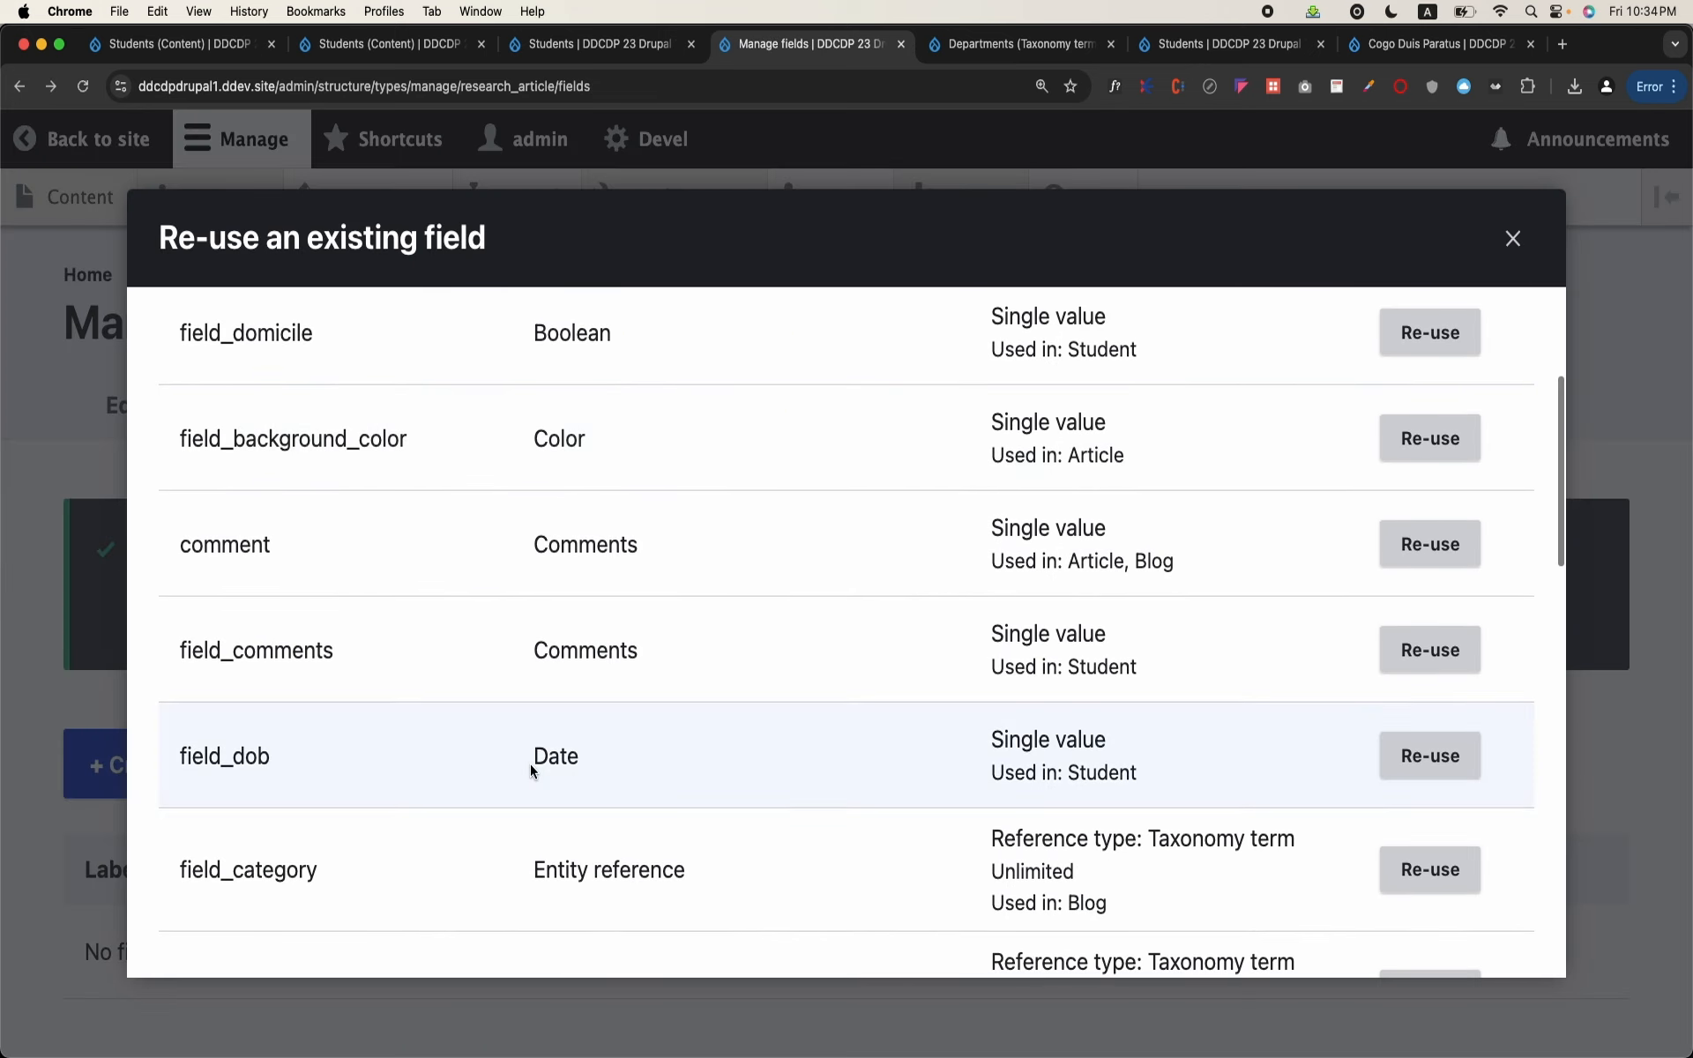
{"action": "scroll", "coordinate": [530, 764], "scroll_direction": "down", "scroll_amount": 5}
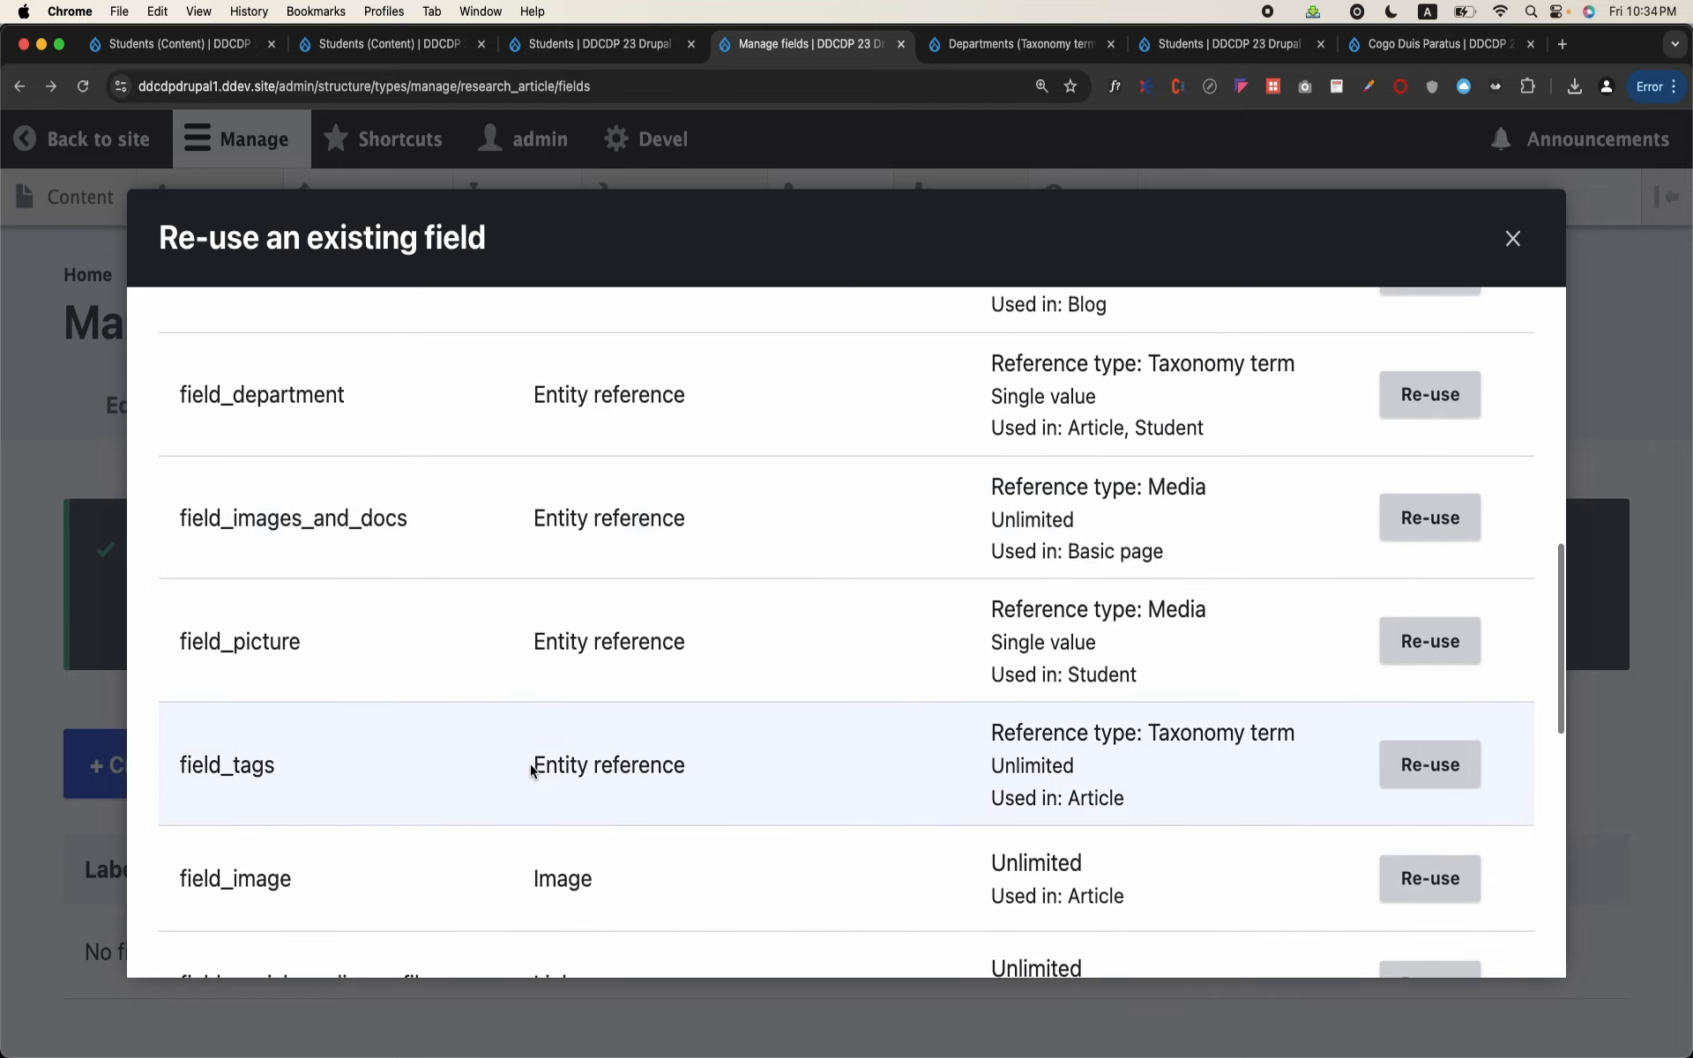
{"action": "scroll", "coordinate": [532, 771], "scroll_direction": "down", "scroll_amount": 3}
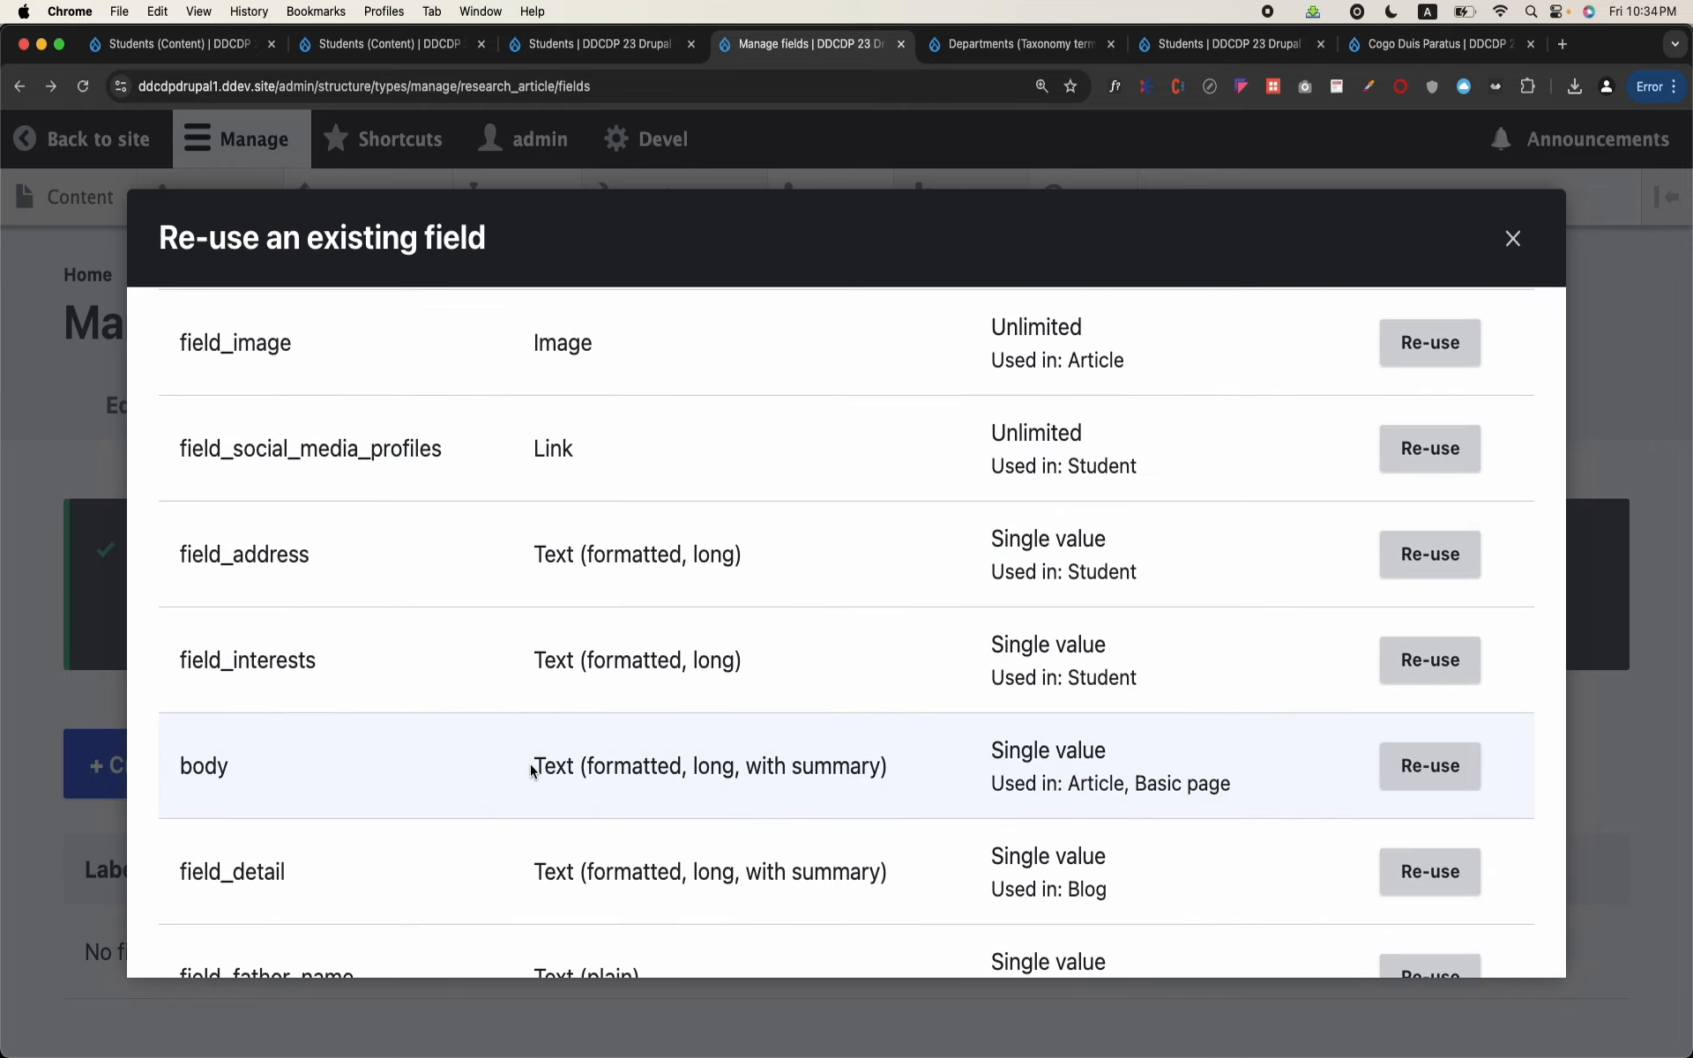
{"action": "scroll", "coordinate": [532, 771], "scroll_direction": "down", "scroll_amount": 3}
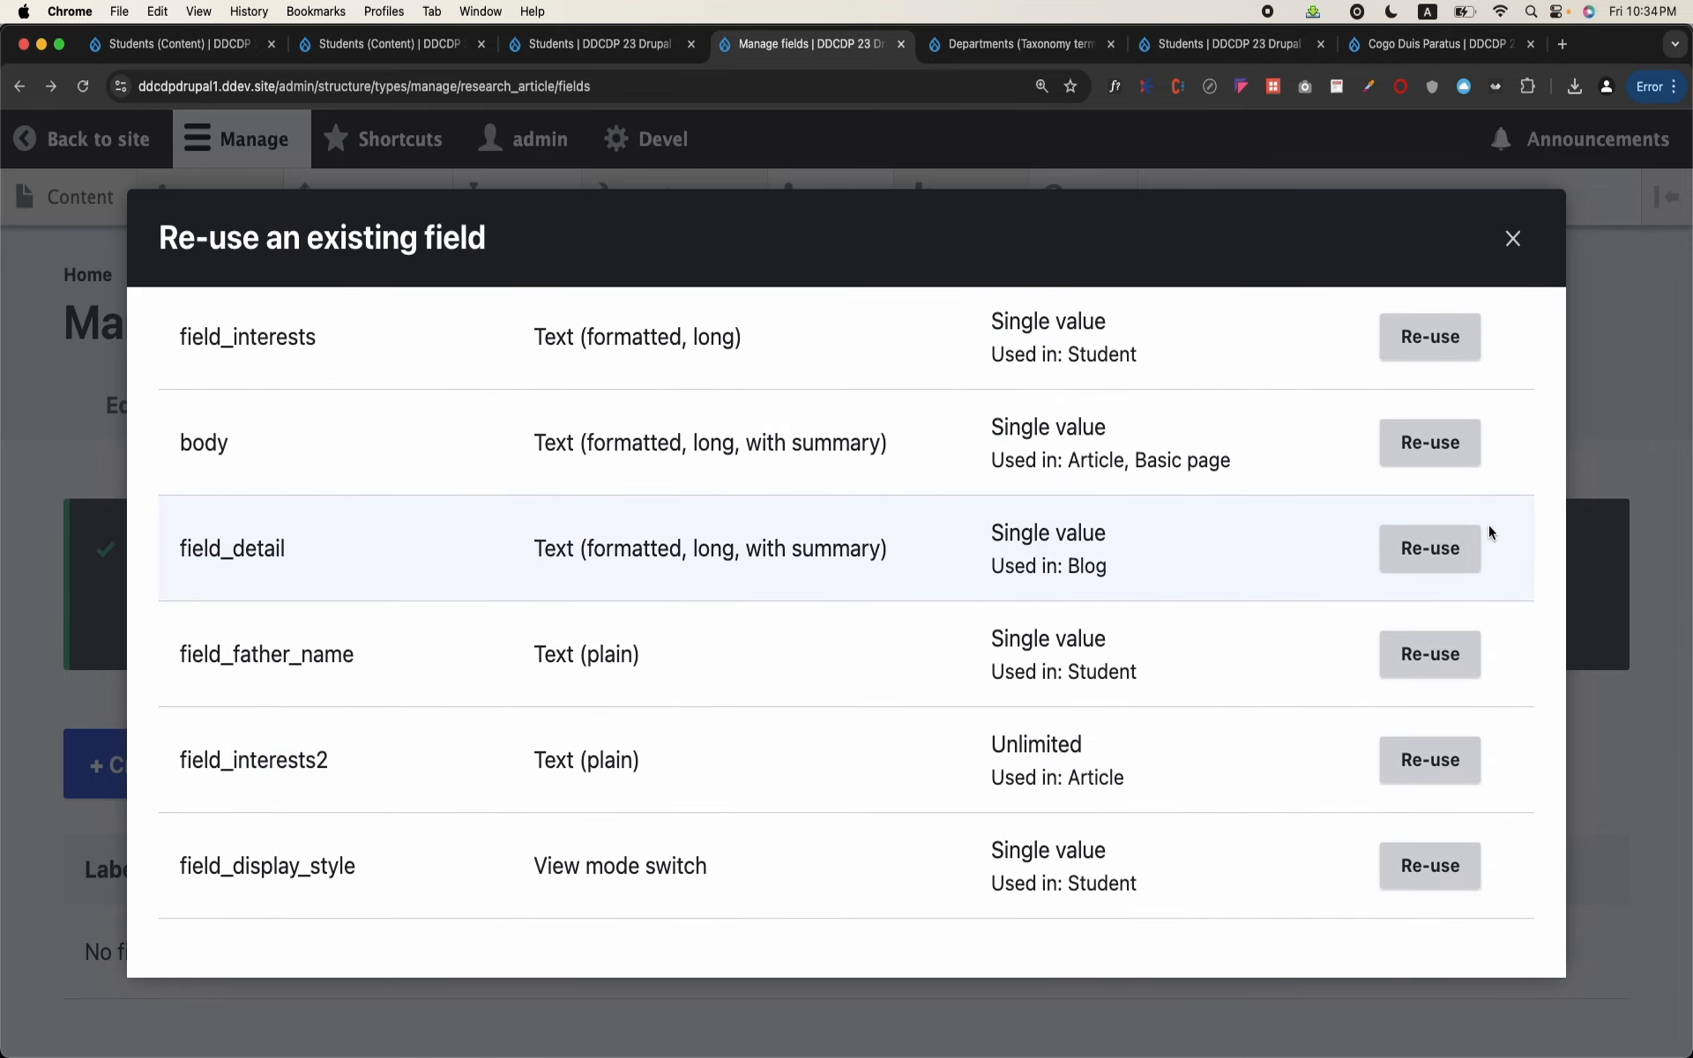
{"action": "left_click", "coordinate": [1437, 548]}
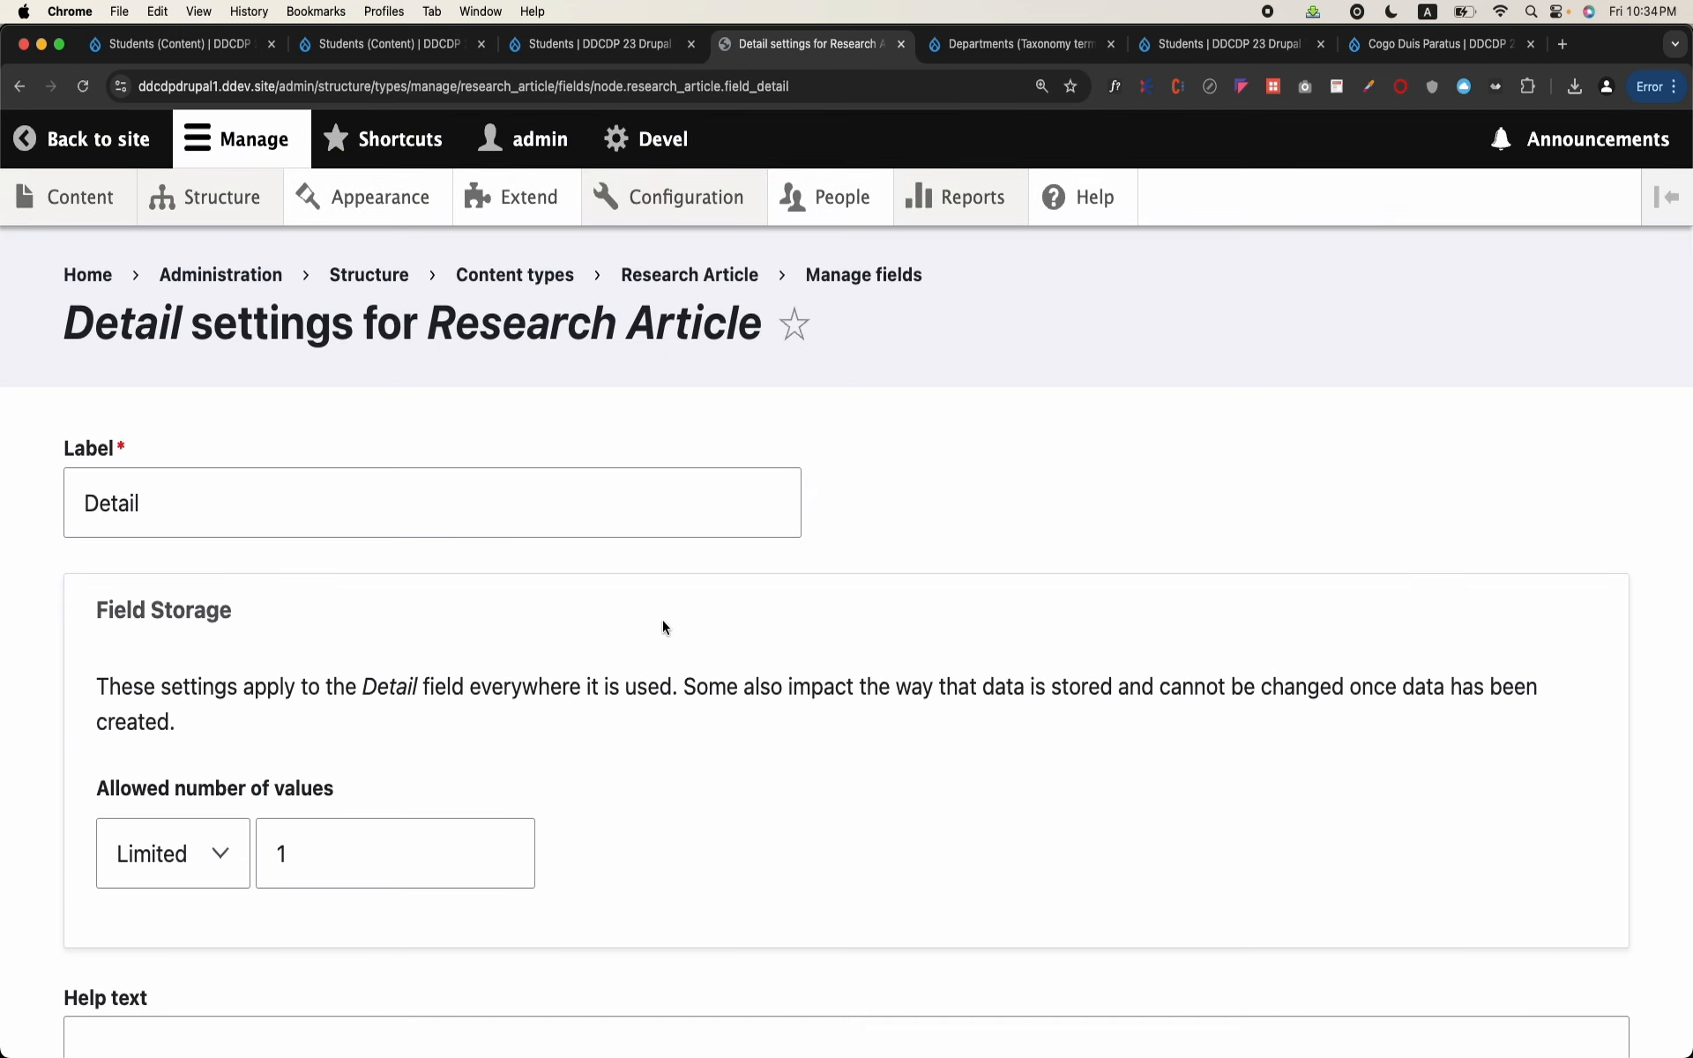
Step: Label the re-used detail field Text for Research Article and save its settings
{"action": "scroll", "coordinate": [633, 637], "scroll_direction": "down", "scroll_amount": 1}
{"action": "double_click", "coordinate": [352, 442]}
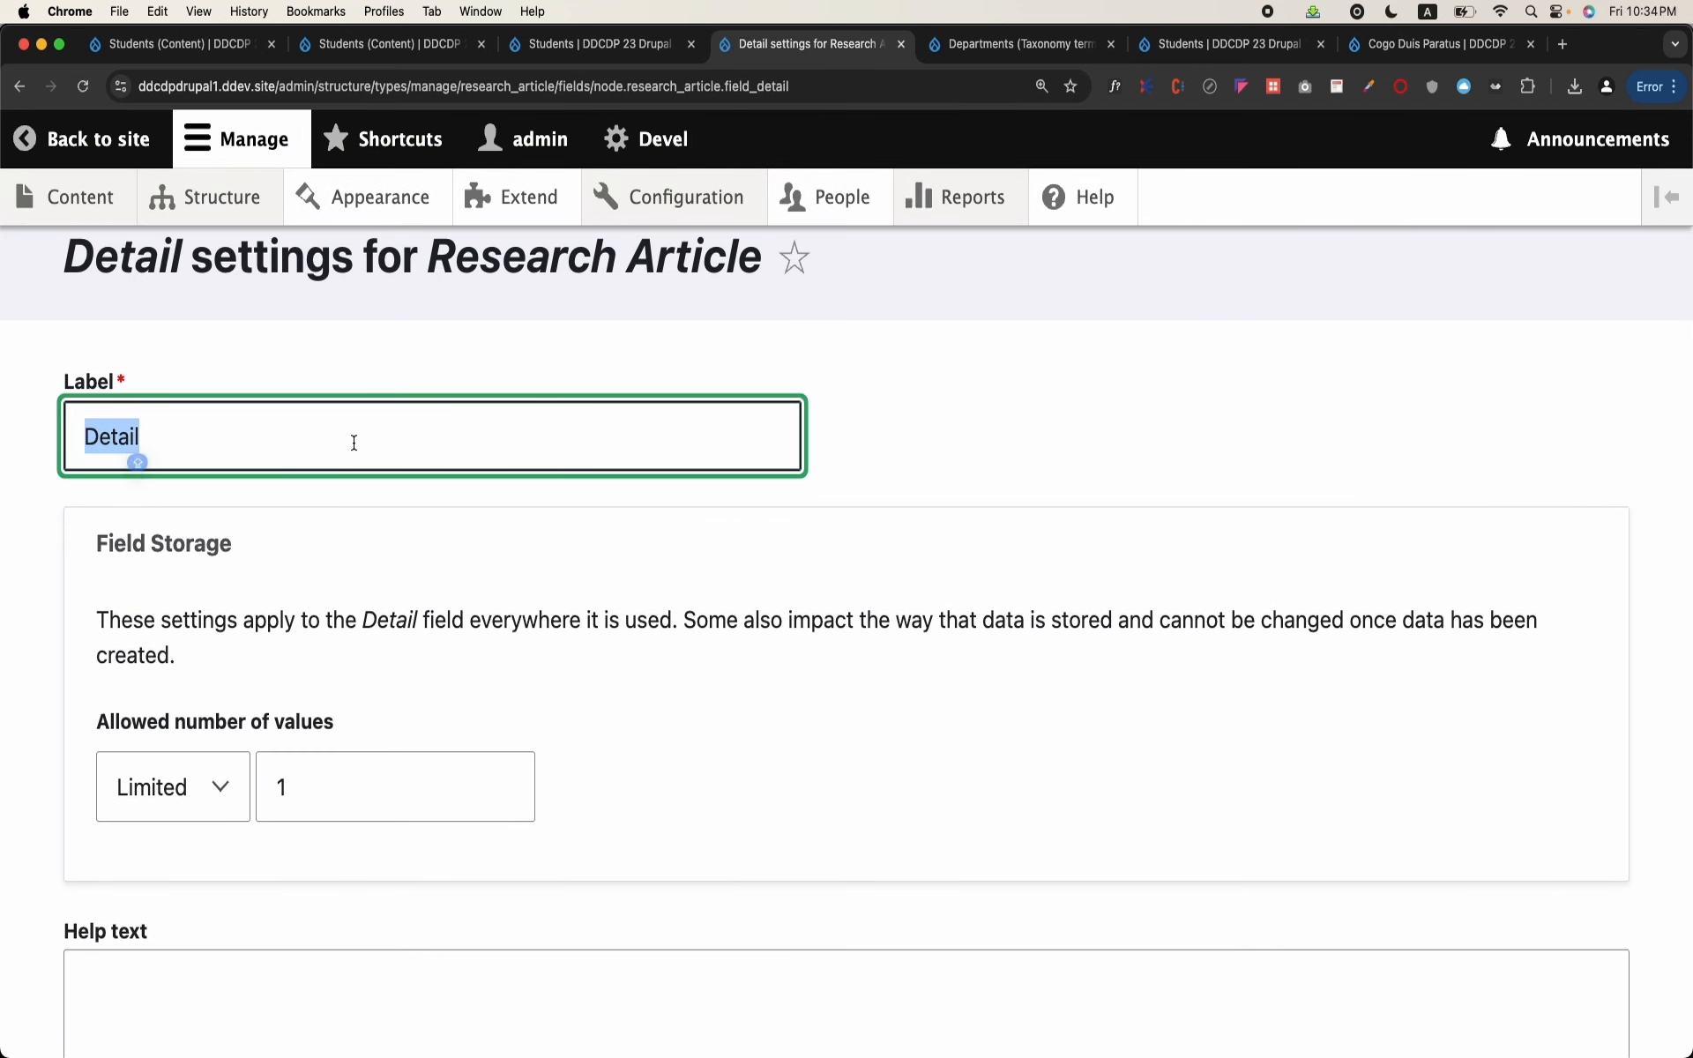
{"action": "type", "text": "Text"}
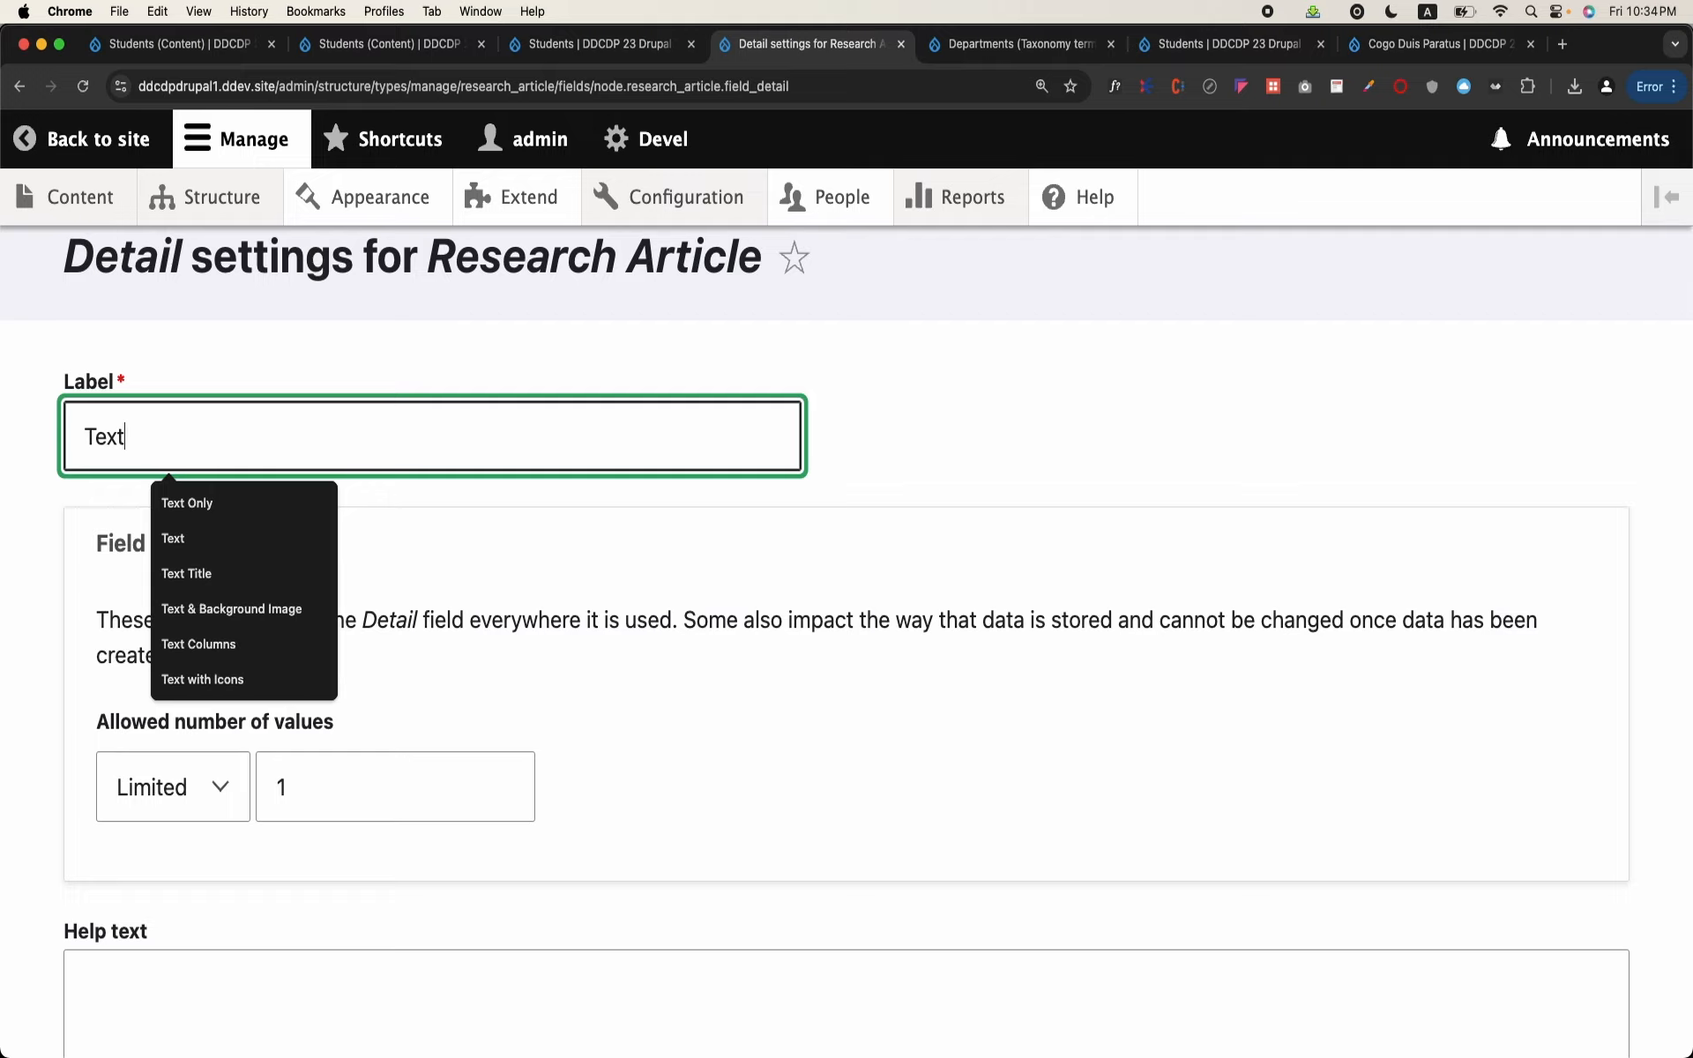
{"action": "scroll", "coordinate": [354, 442], "scroll_direction": "down", "scroll_amount": 2}
{"action": "scroll", "coordinate": [209, 656], "scroll_direction": "down", "scroll_amount": 15}
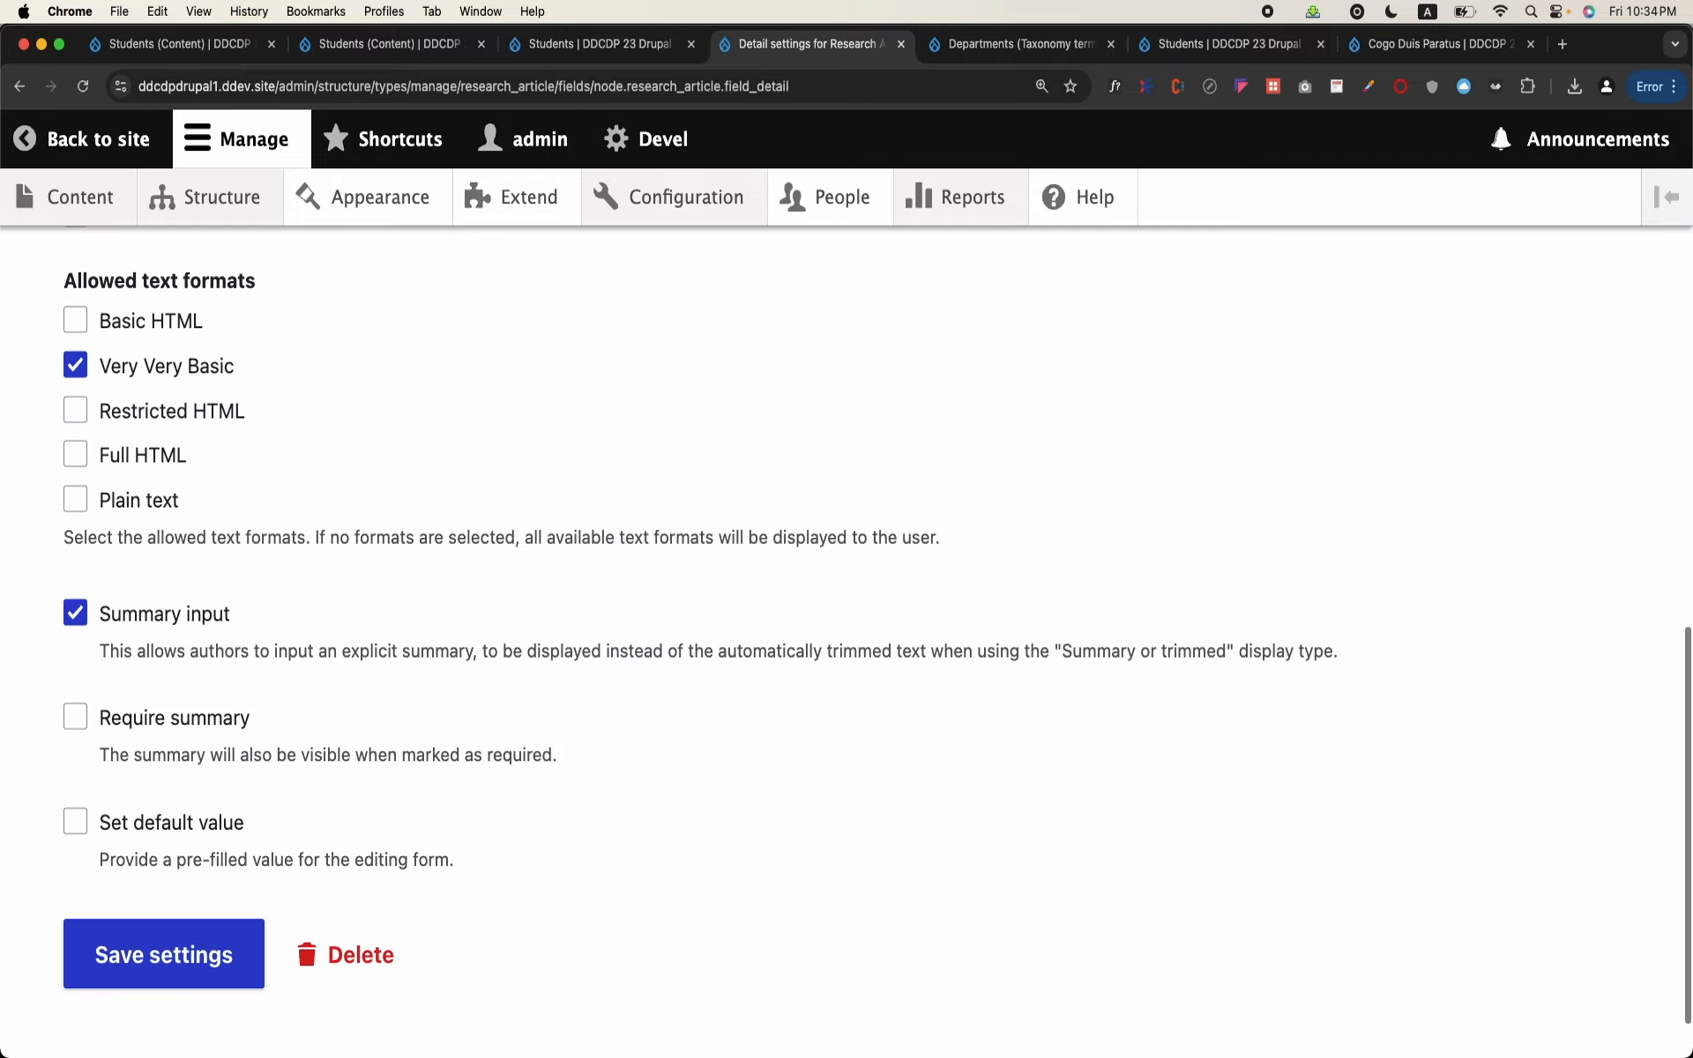
{"action": "left_click", "coordinate": [188, 880]}
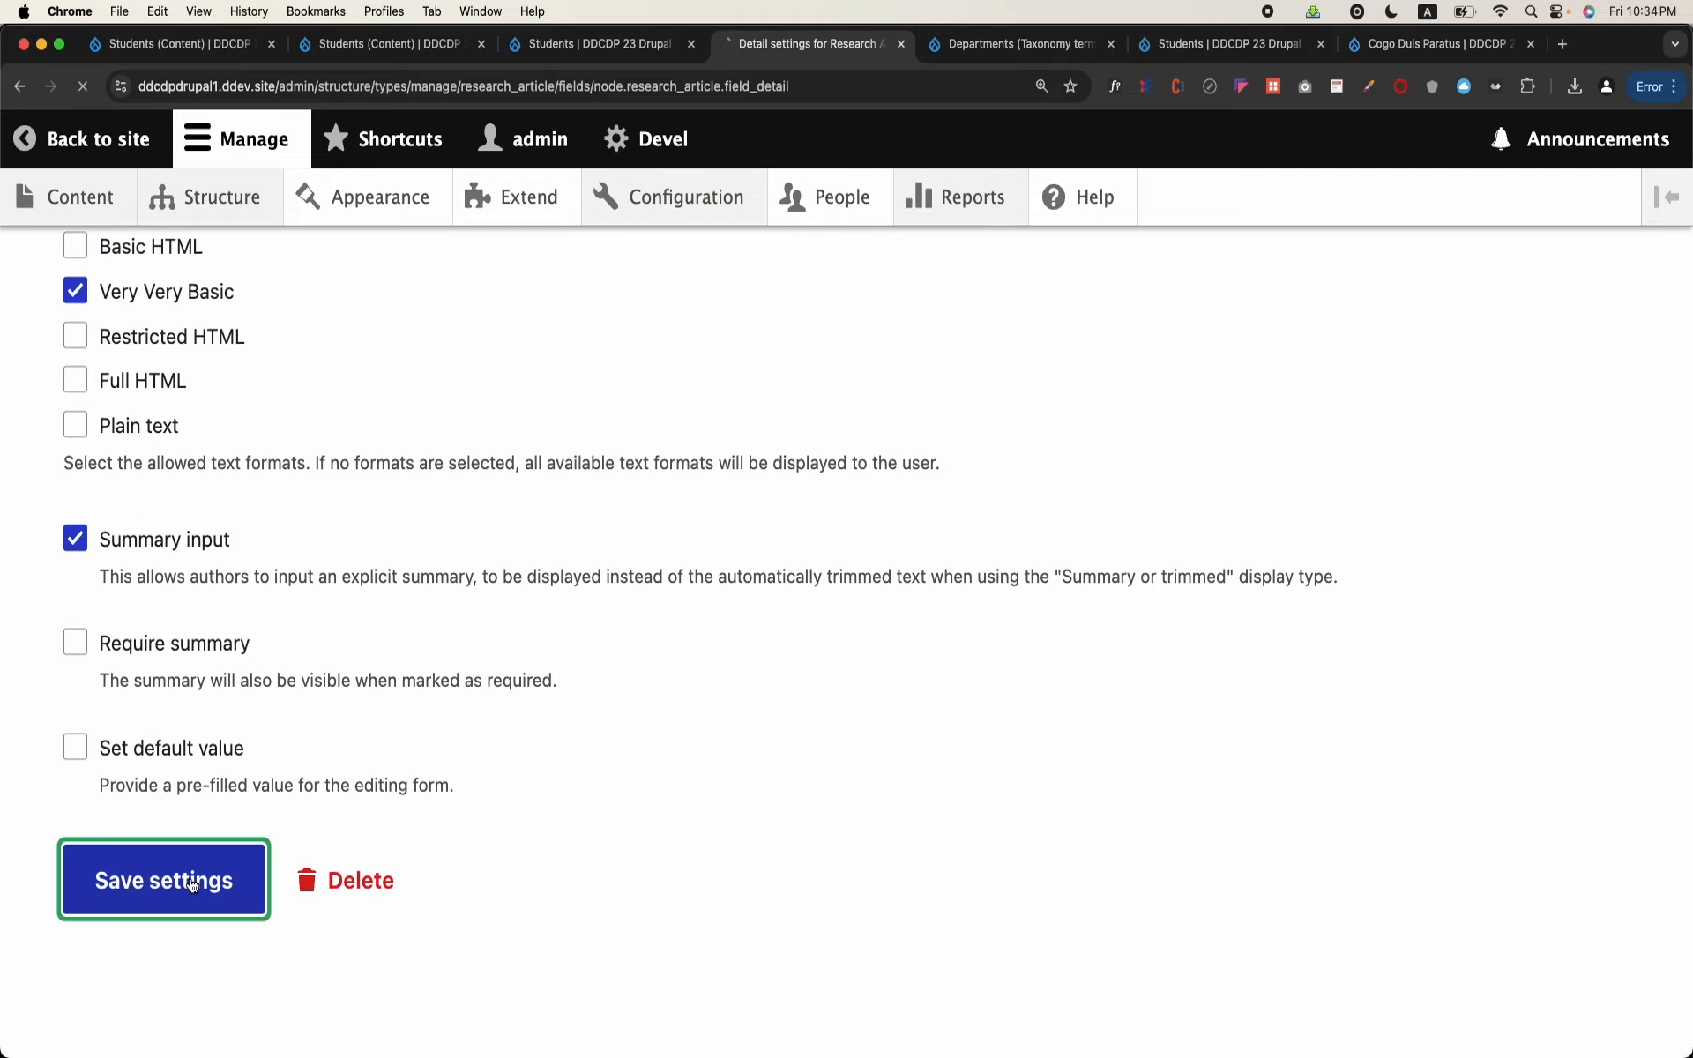
{"action": "scroll", "coordinate": [351, 794], "scroll_direction": "down", "scroll_amount": 1}
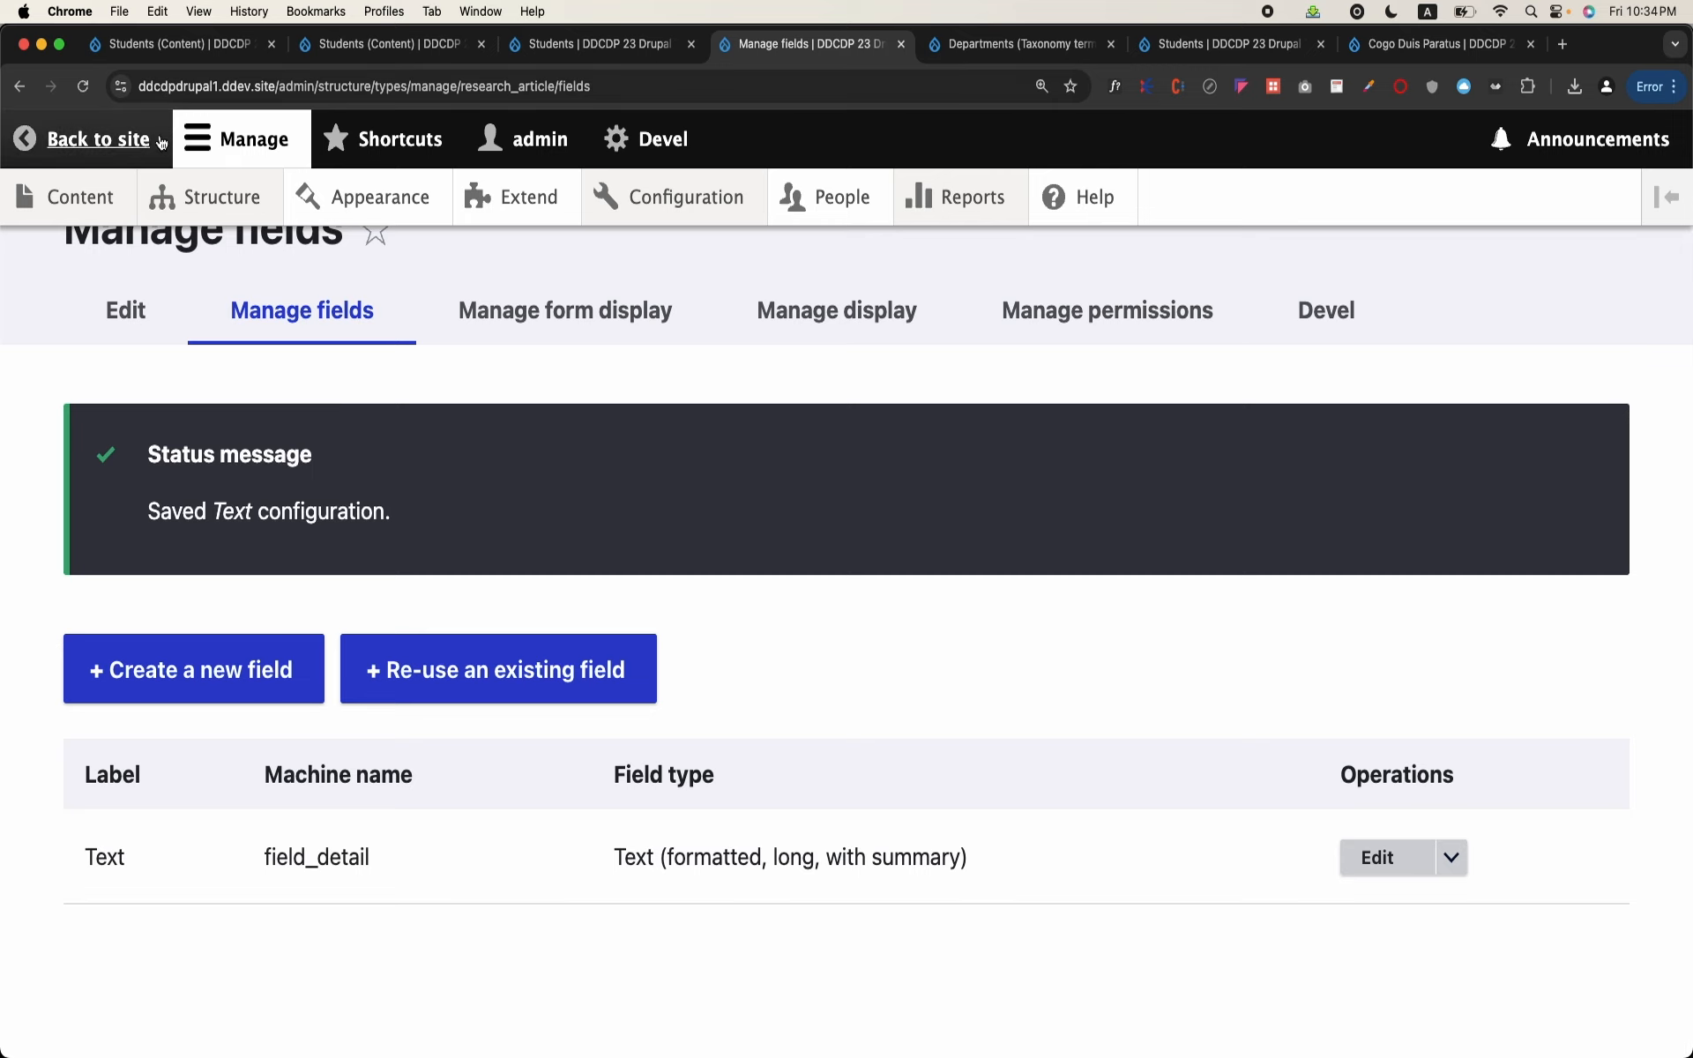
Step: Start adding a new Research Article from the site's content list
{"action": "mouse_move", "coordinate": [101, 214]}
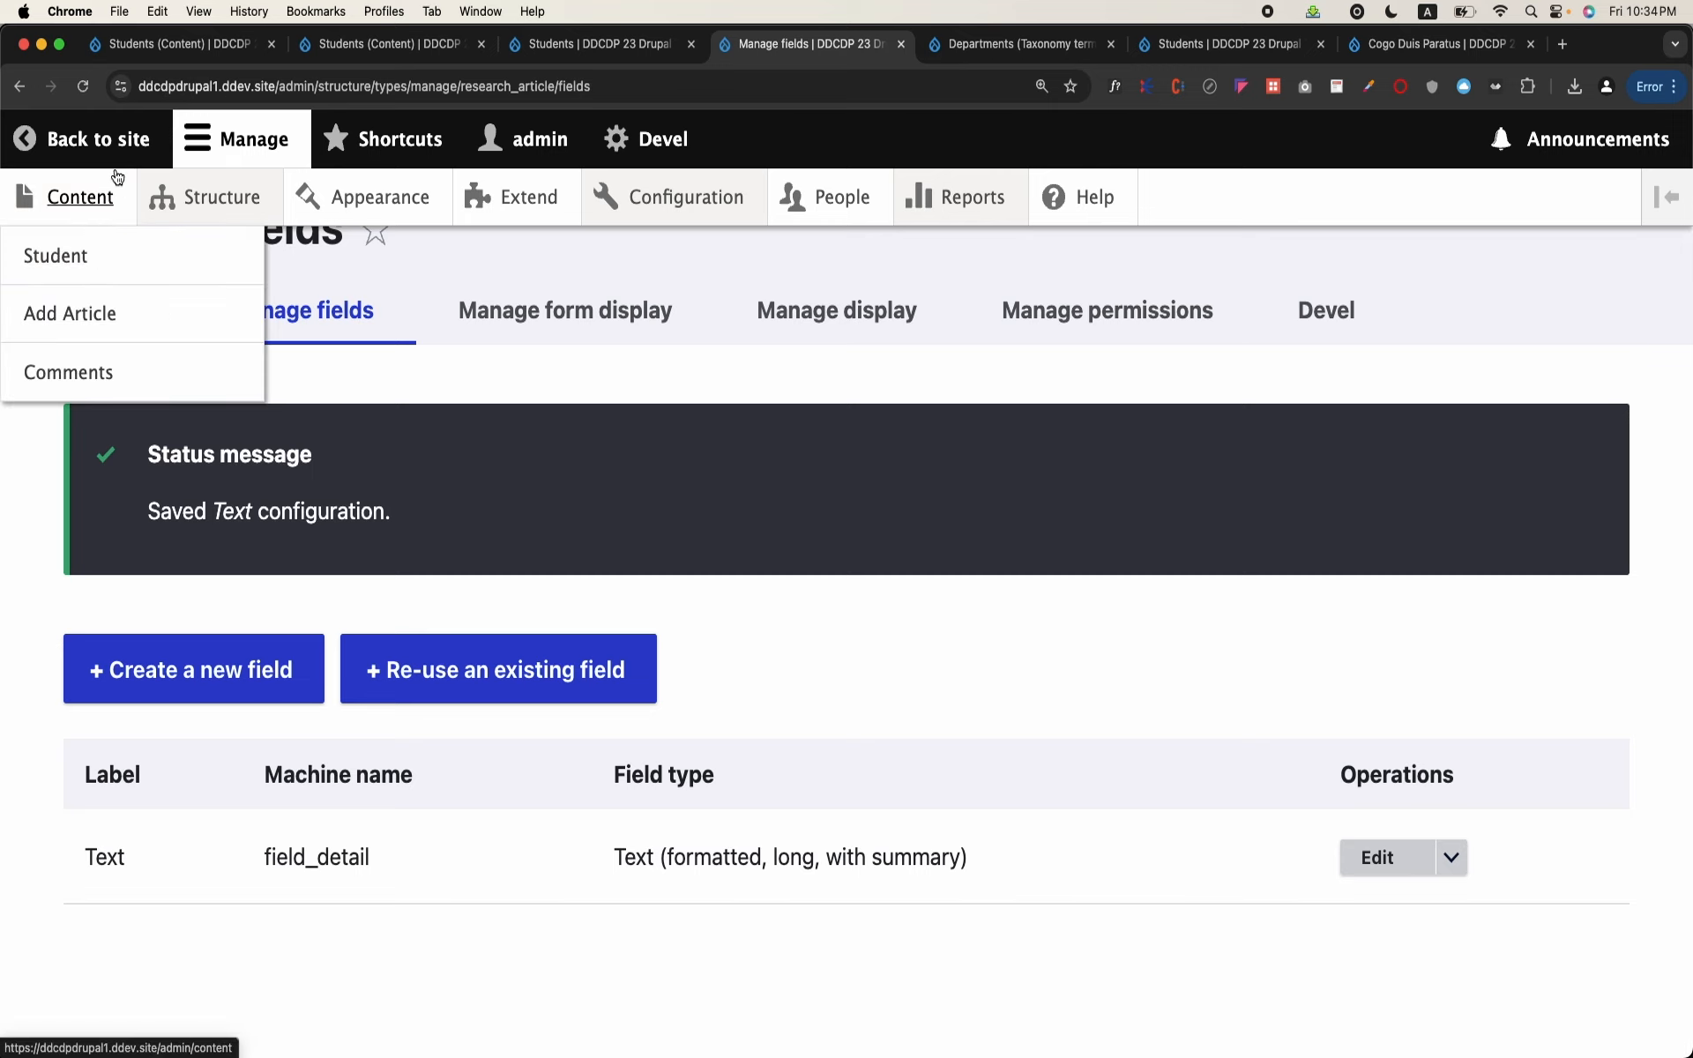
{"action": "left_click", "coordinate": [105, 196]}
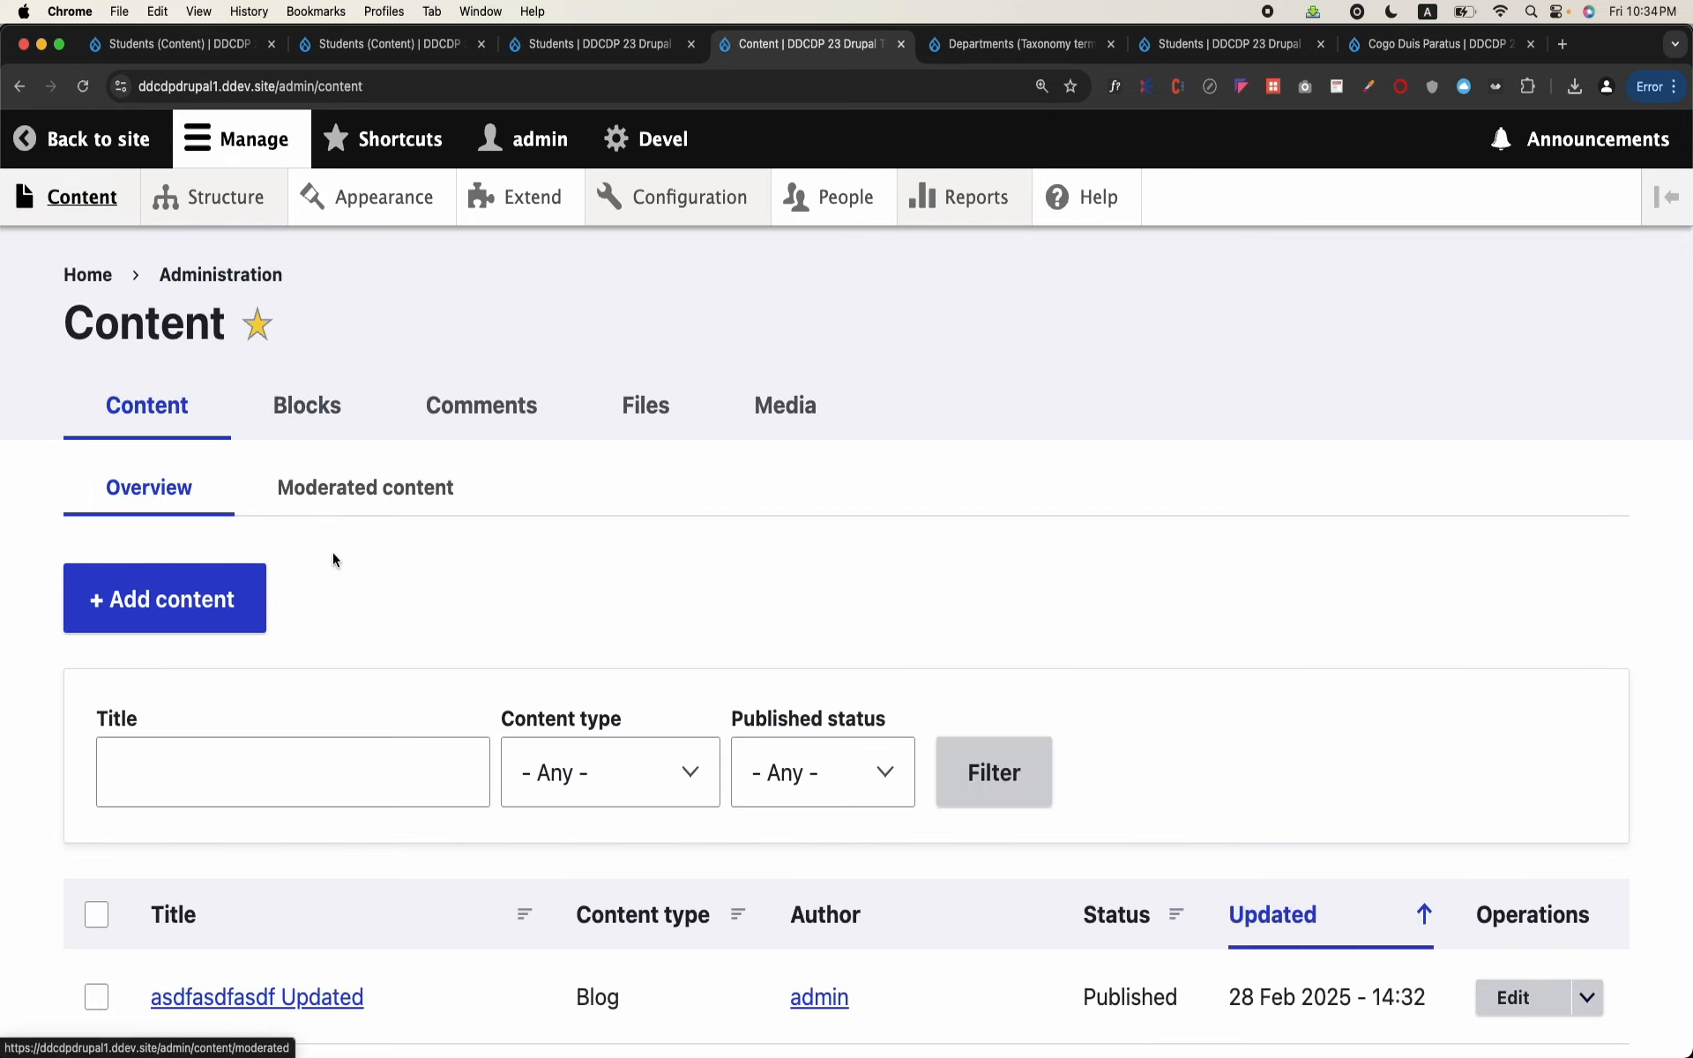
{"action": "left_click", "coordinate": [240, 602]}
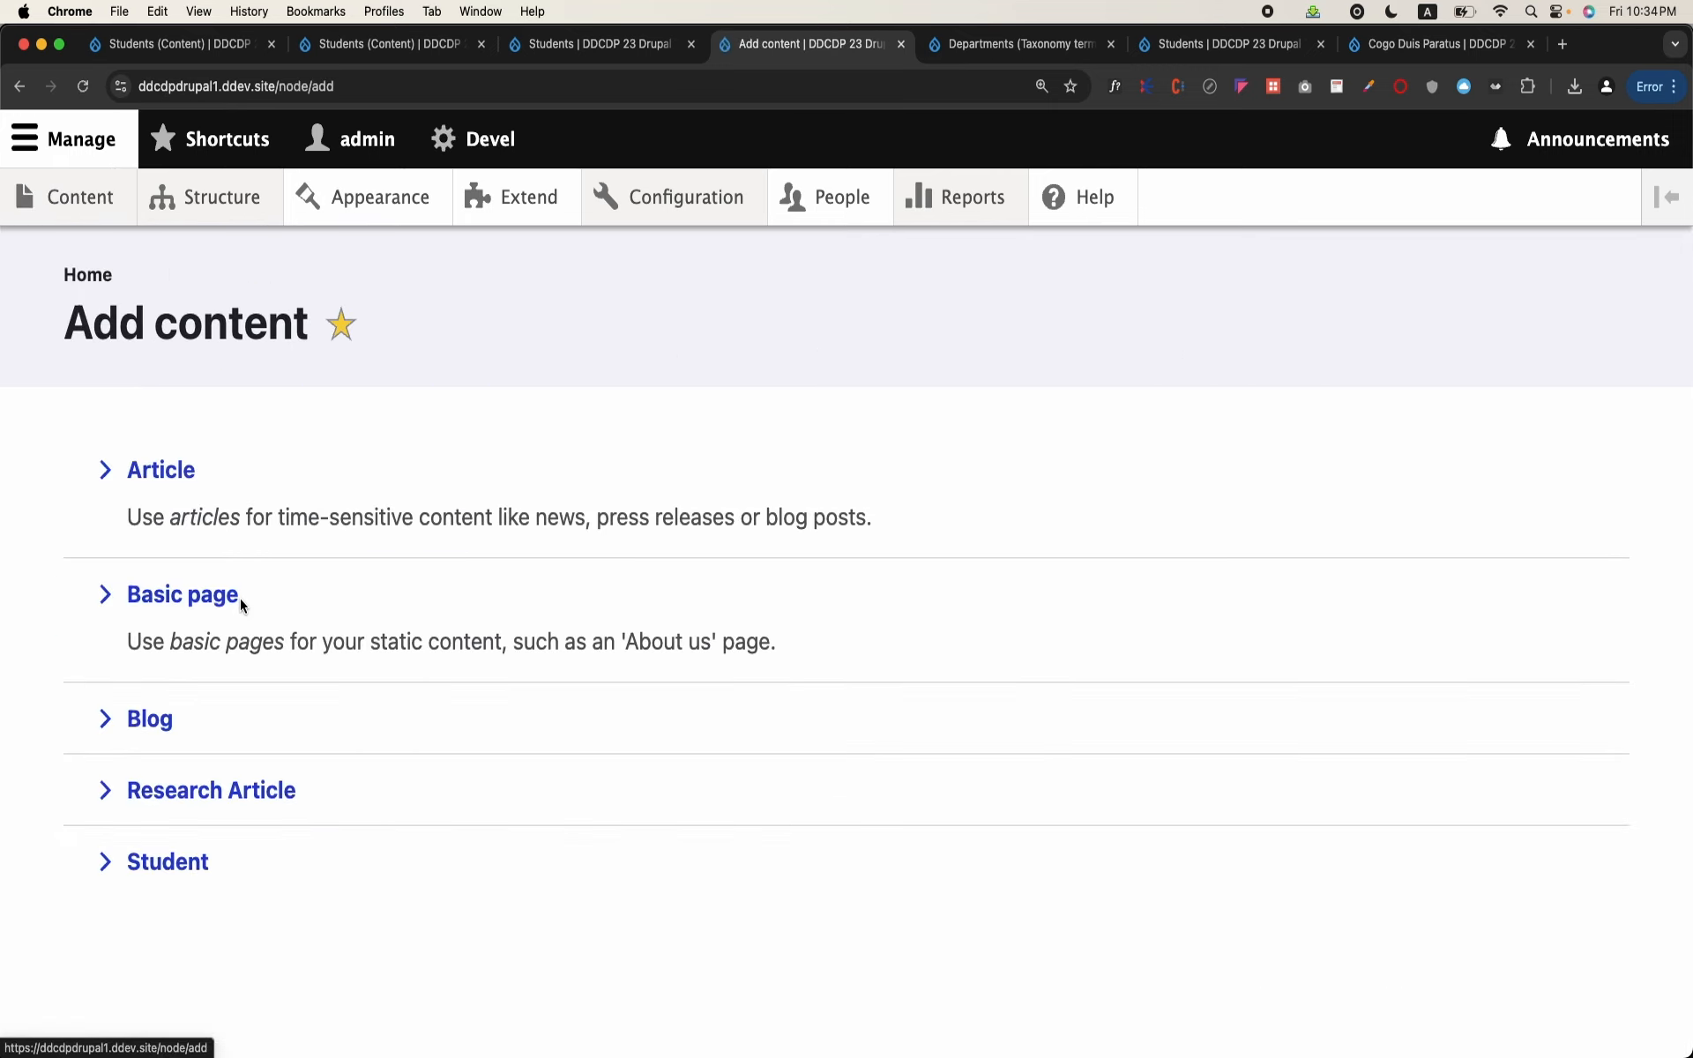
{"action": "left_click", "coordinate": [242, 793]}
Step: Examine the Research Article creation form, including its title, text editor, publishing option and side settings
{"action": "left_click", "coordinate": [351, 537]}
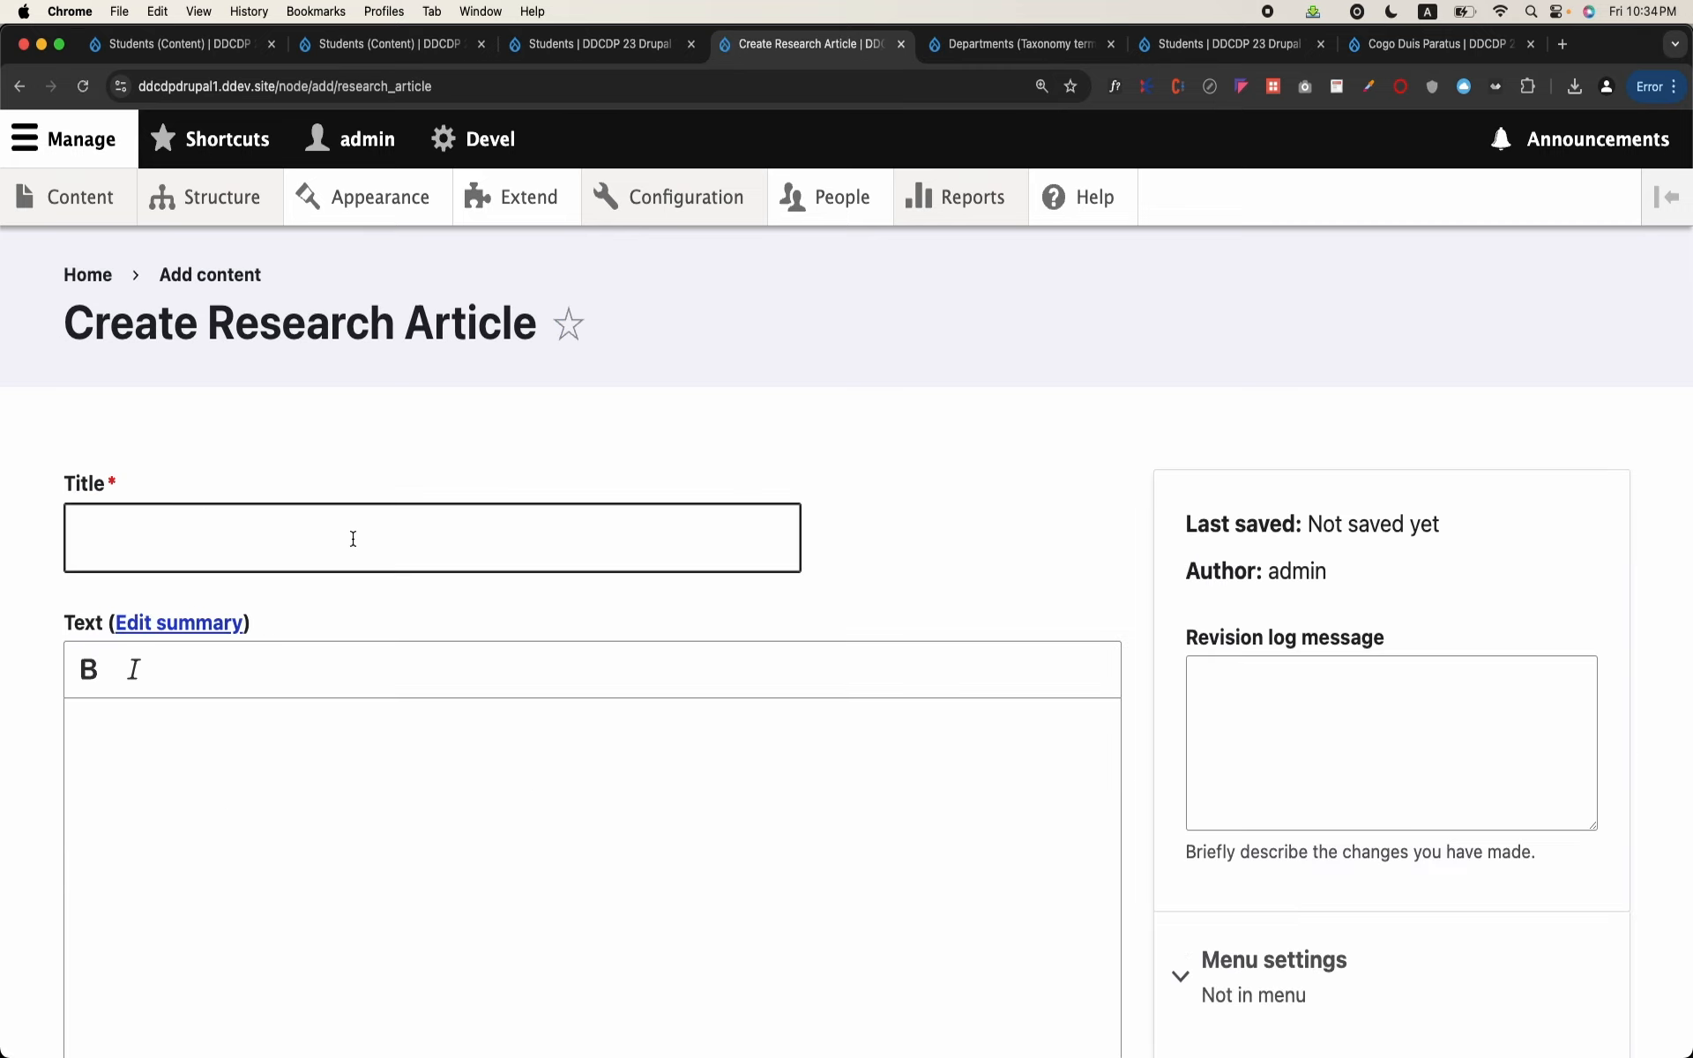
{"action": "left_click", "coordinate": [385, 812]}
{"action": "scroll", "coordinate": [388, 811], "scroll_direction": "down", "scroll_amount": 5}
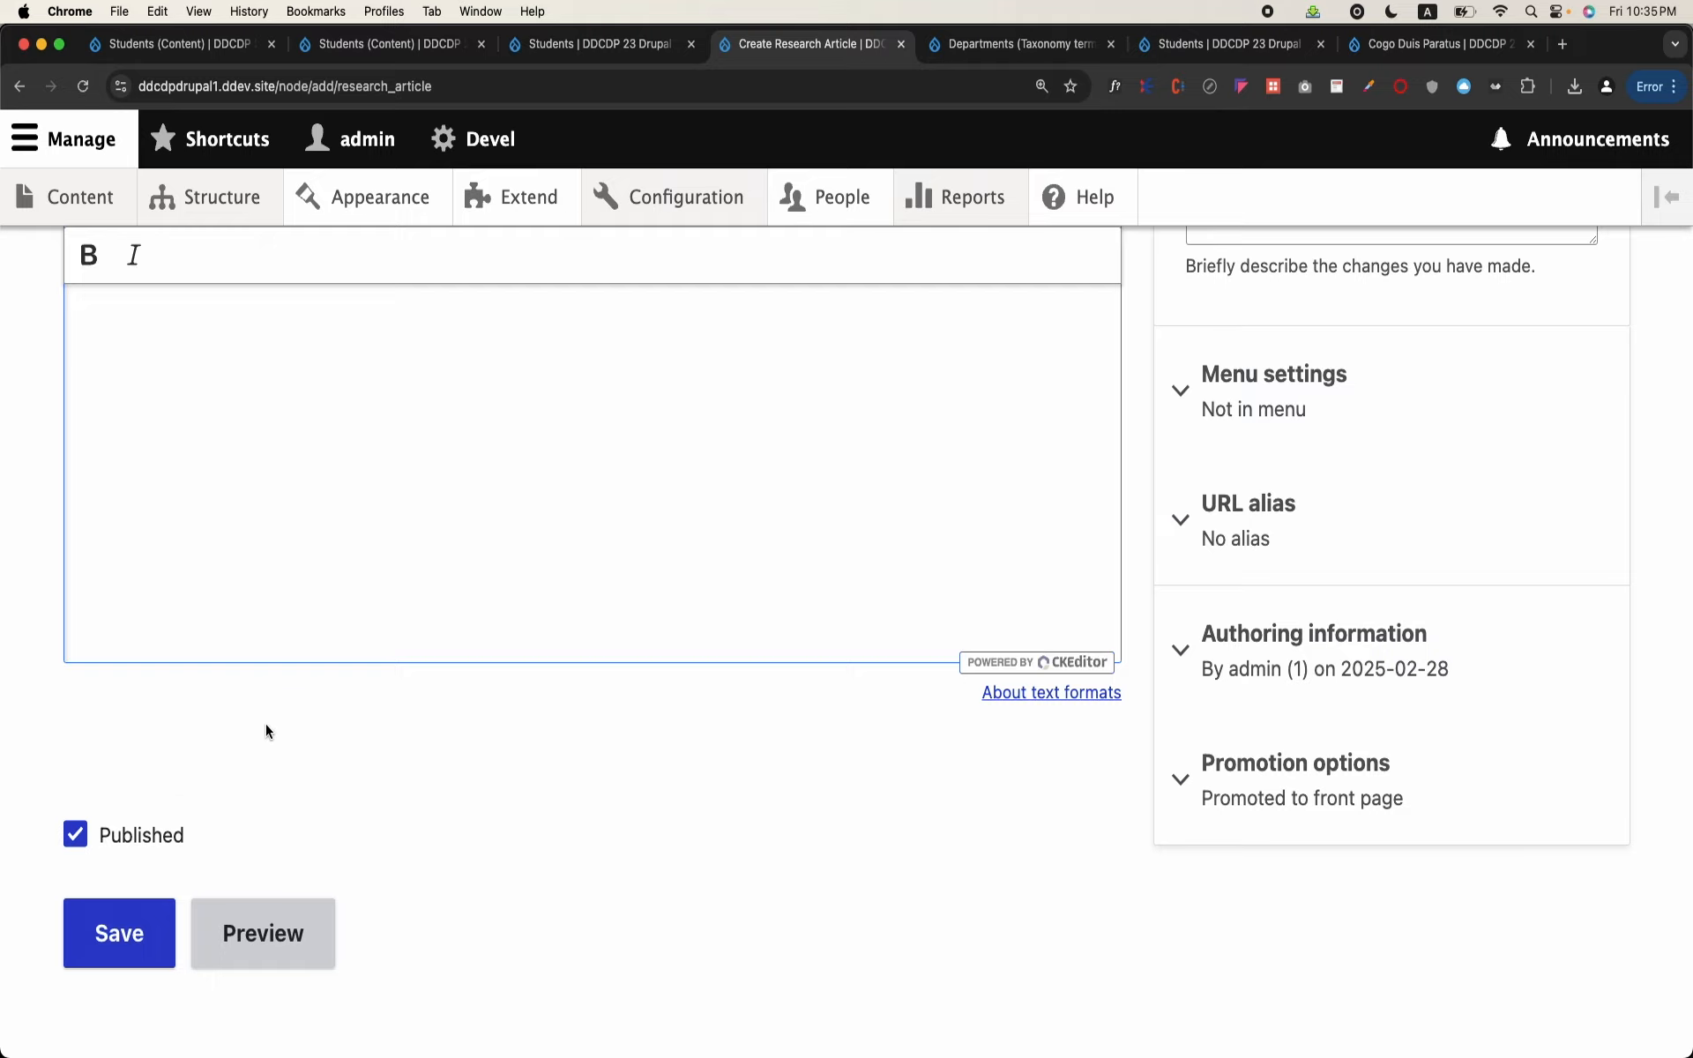
{"action": "scroll", "coordinate": [266, 732], "scroll_direction": "up", "scroll_amount": 5}
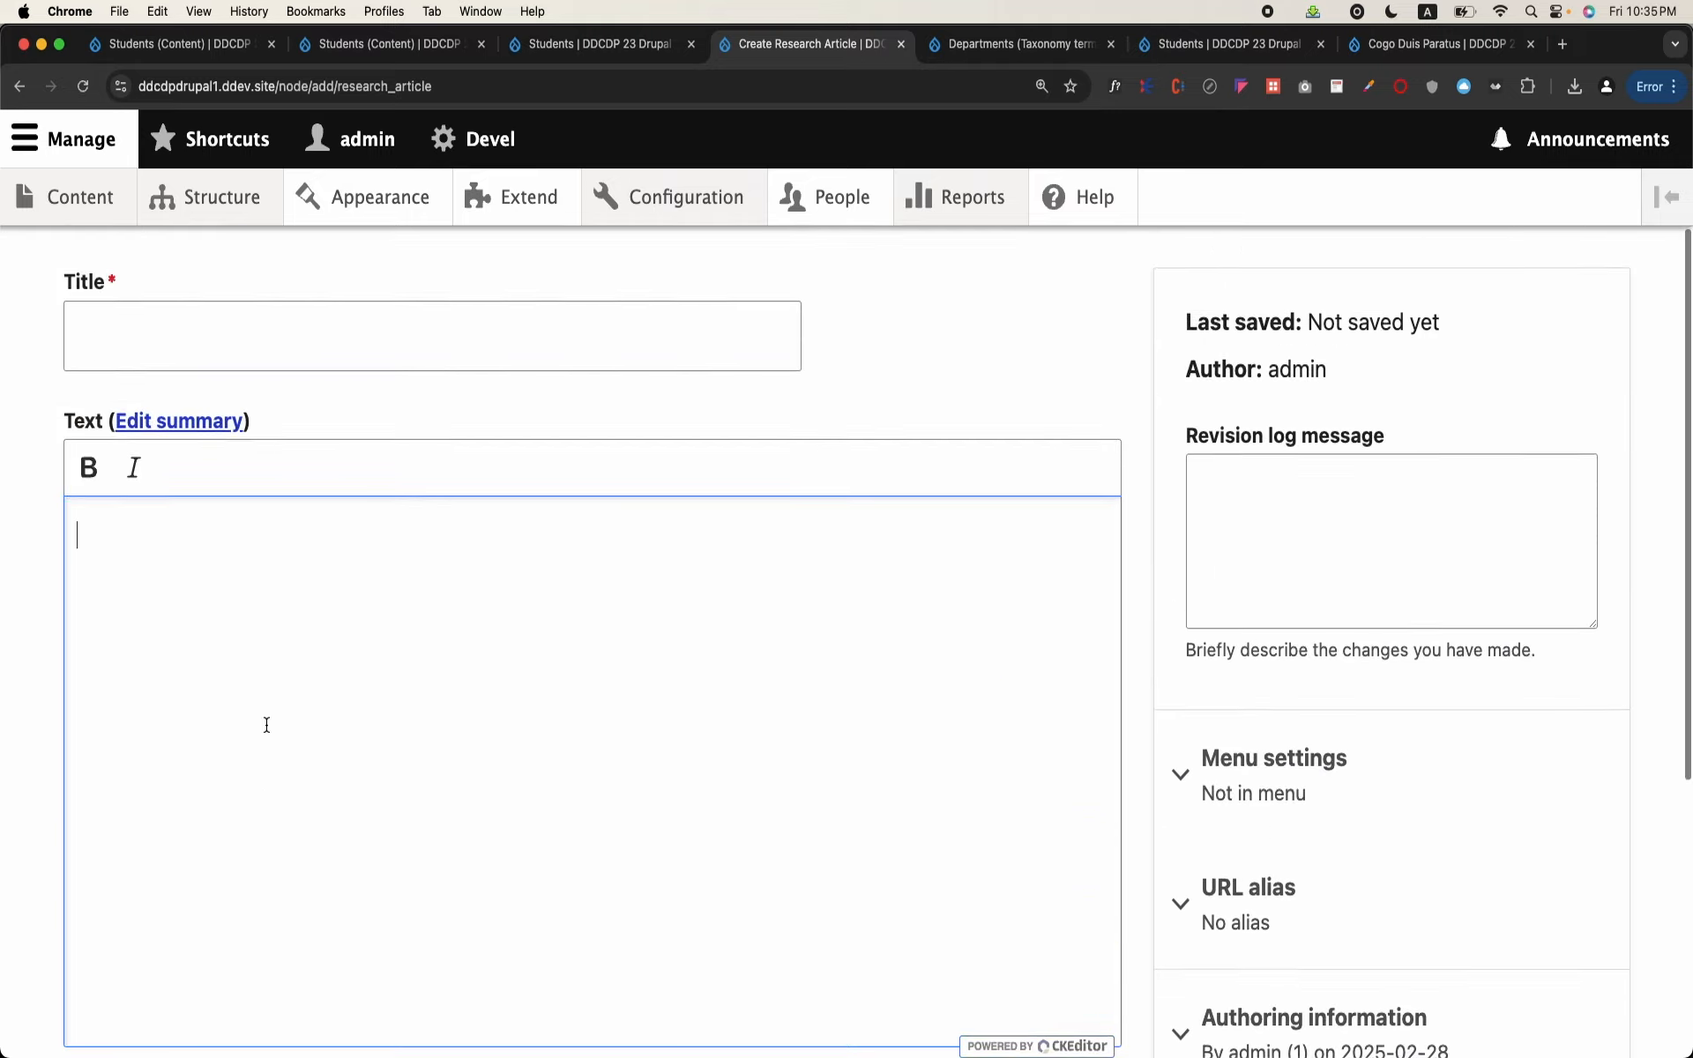
{"action": "scroll", "coordinate": [267, 725], "scroll_direction": "down", "scroll_amount": 5}
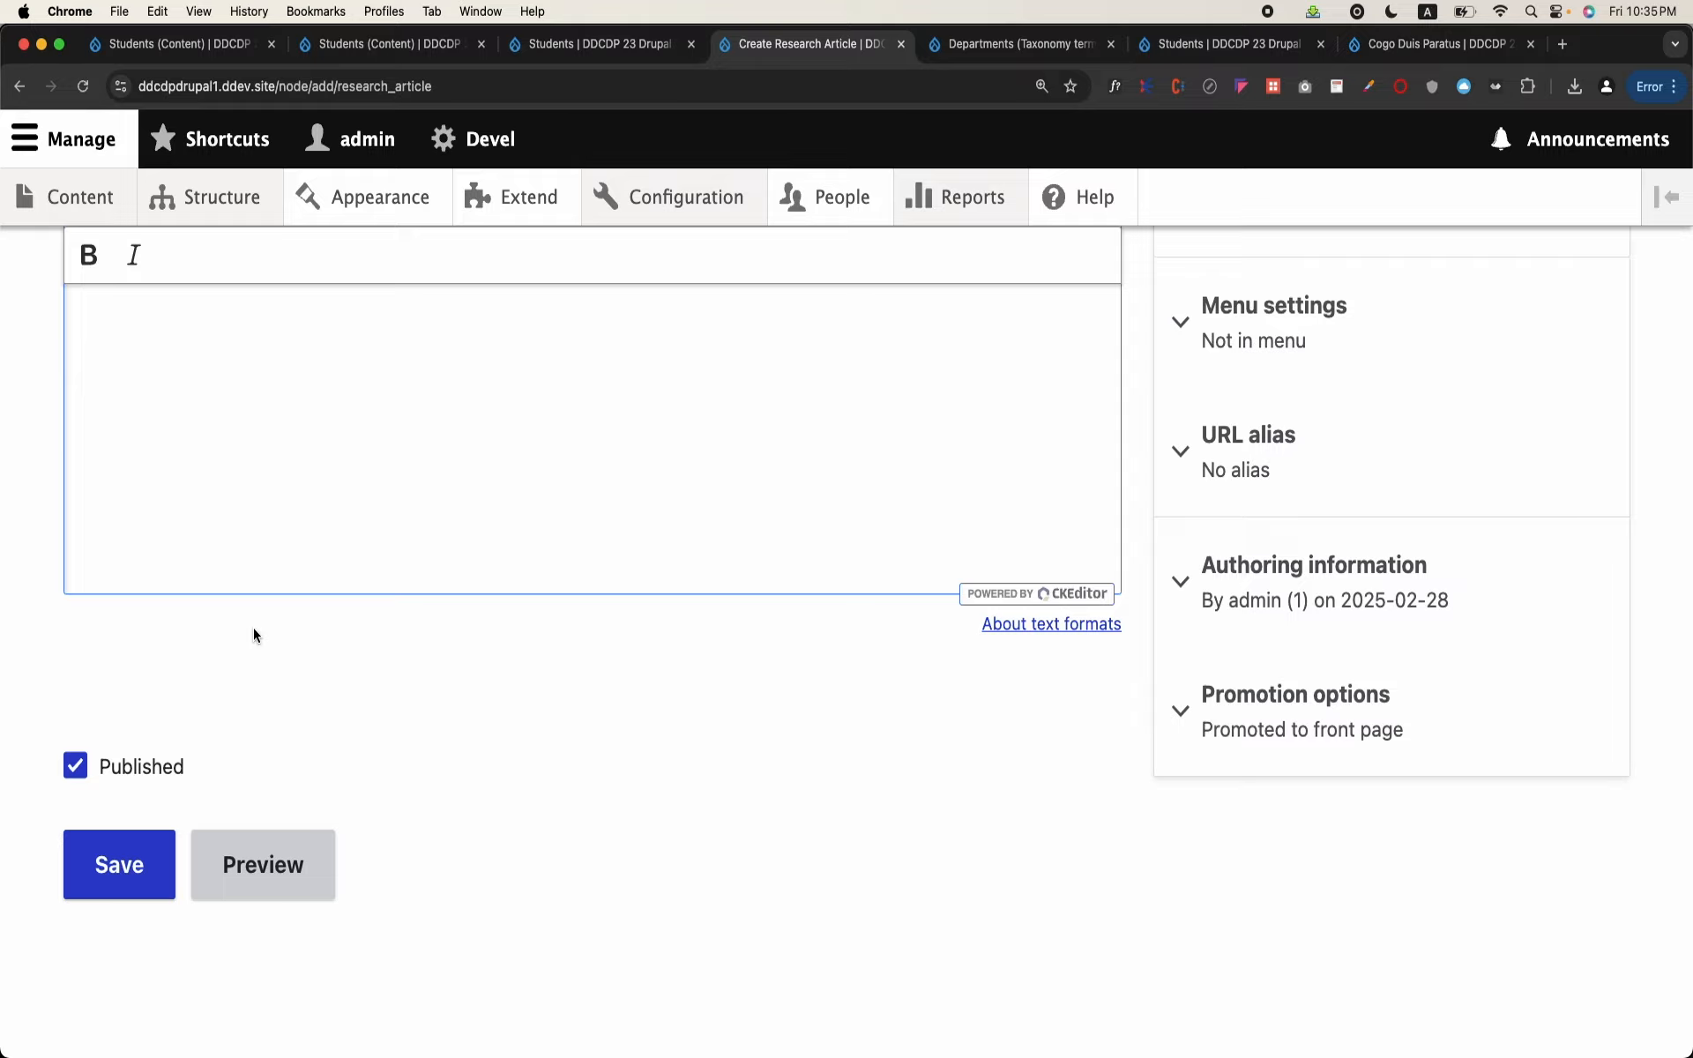
{"action": "scroll", "coordinate": [253, 628], "scroll_direction": "up", "scroll_amount": 5}
{"action": "scroll", "coordinate": [253, 627], "scroll_direction": "down", "scroll_amount": 4}
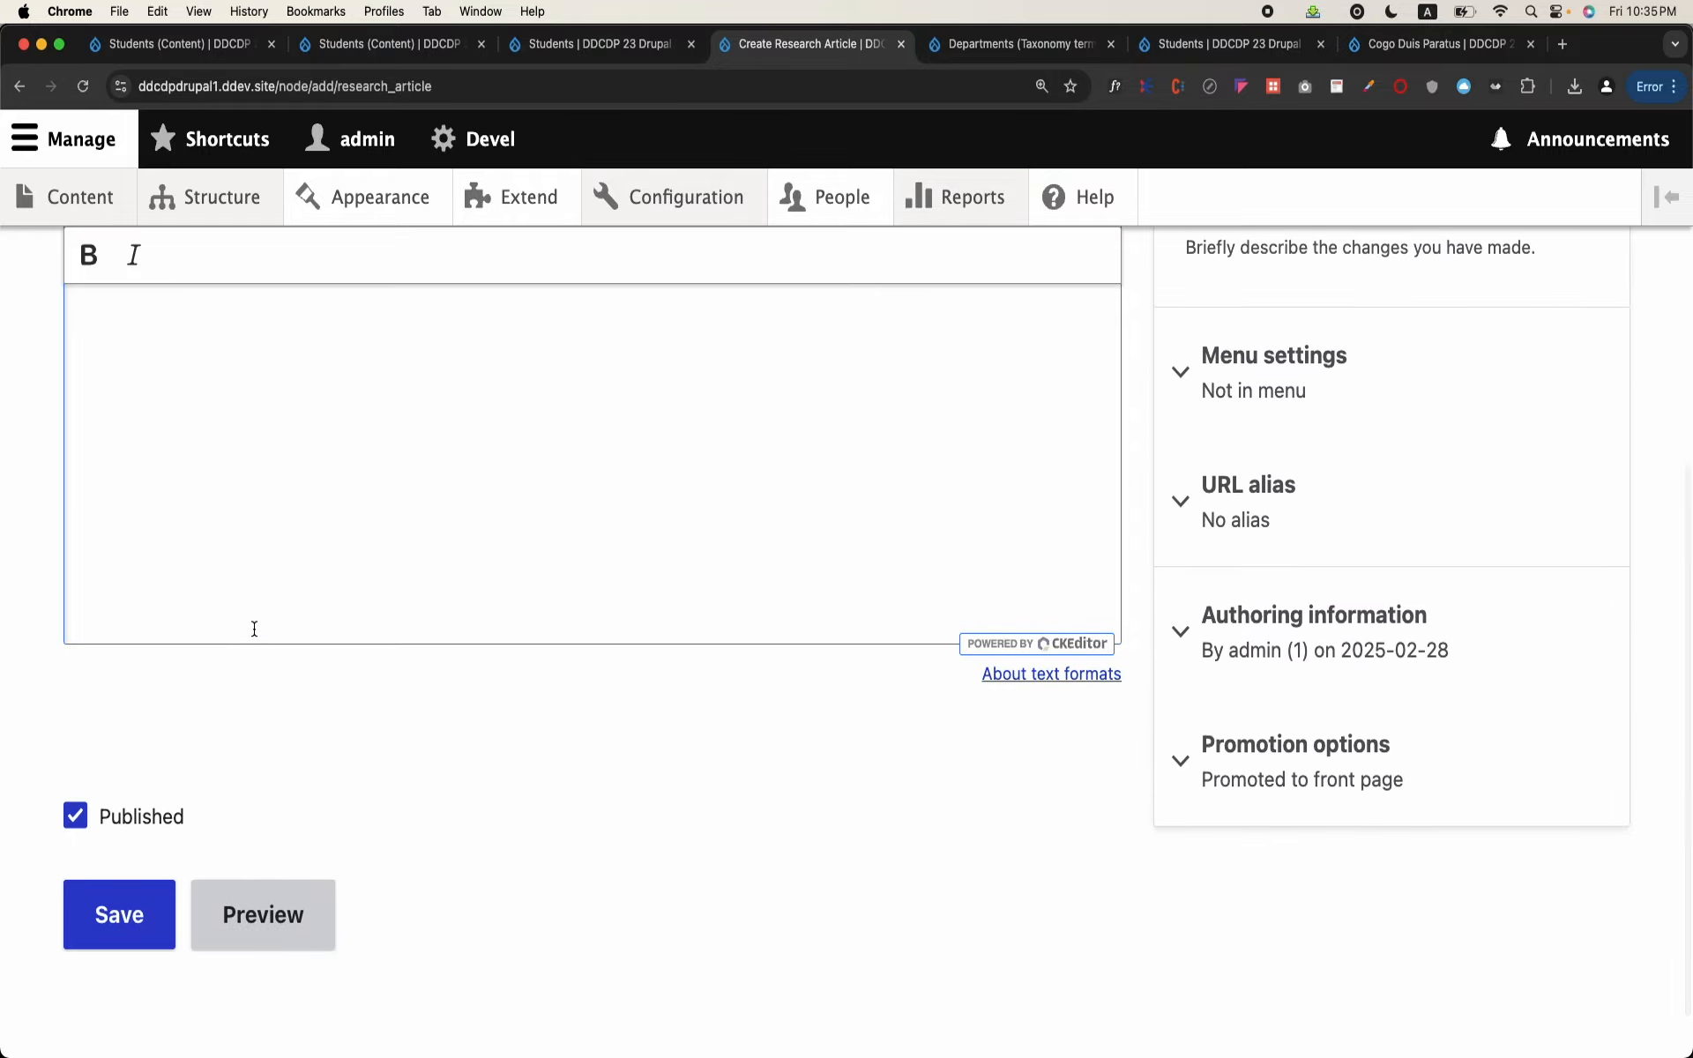
{"action": "scroll", "coordinate": [254, 628], "scroll_direction": "up", "scroll_amount": 5}
{"action": "left_click", "coordinate": [352, 511]}
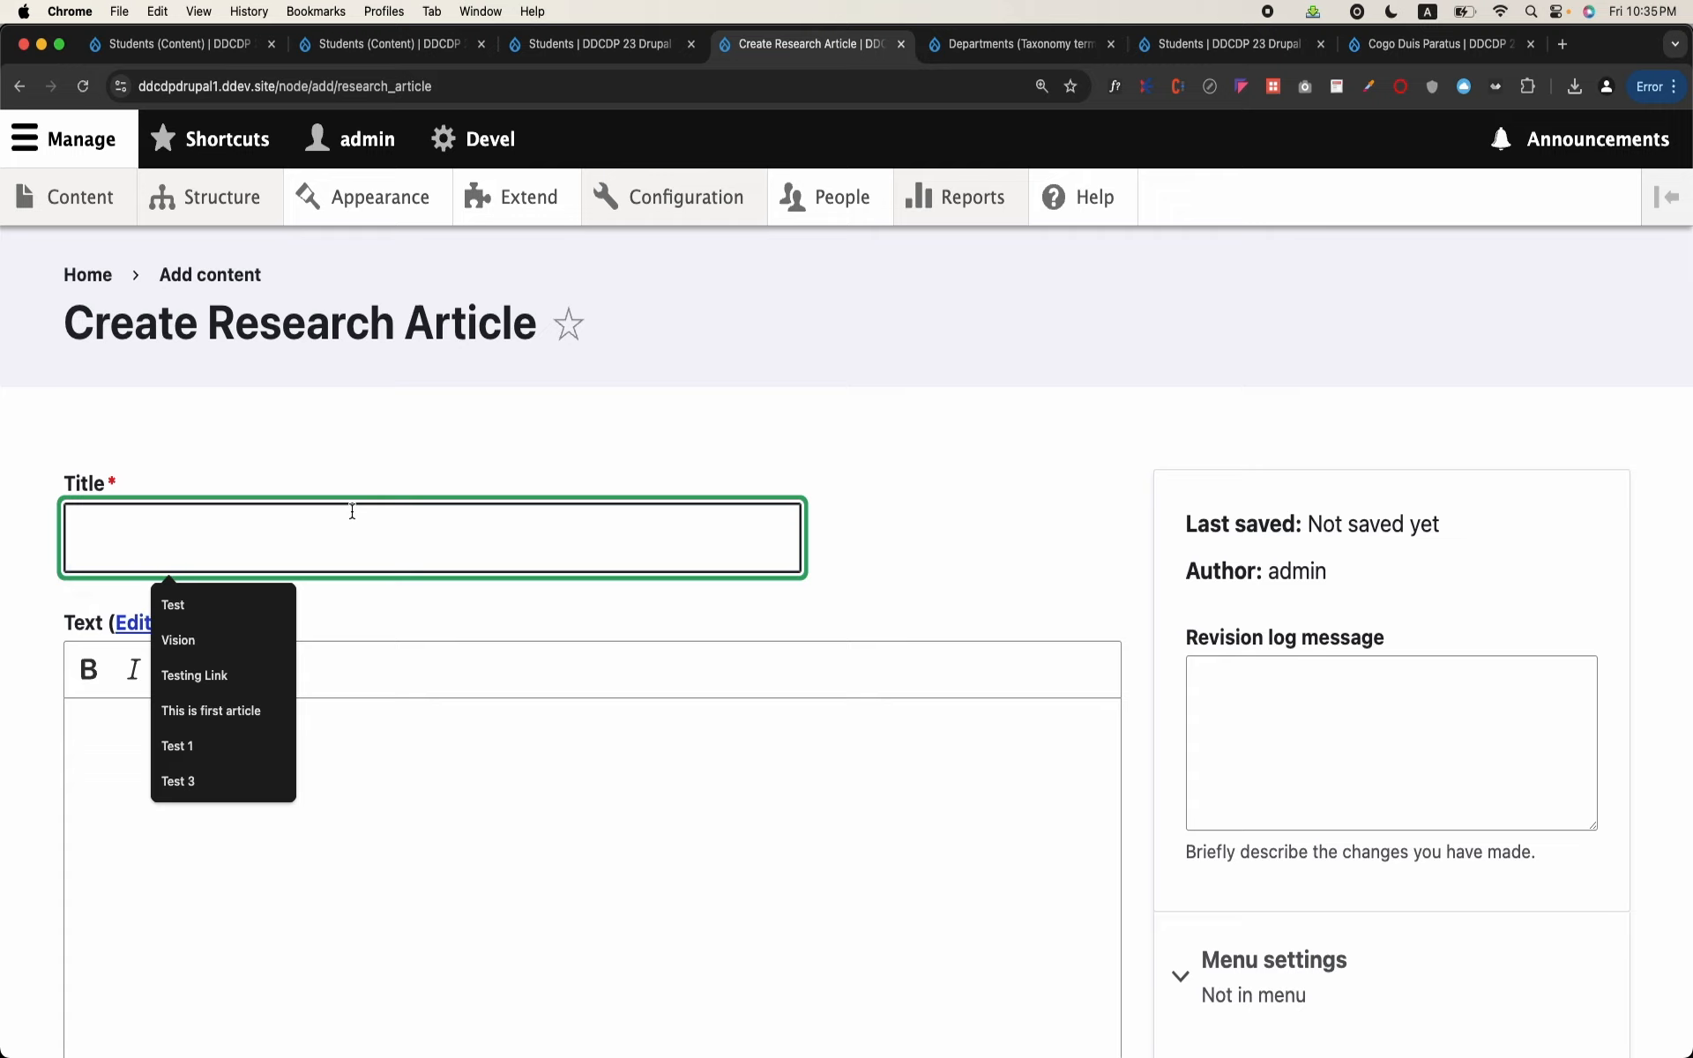
{"action": "type", "text": "nvention"}
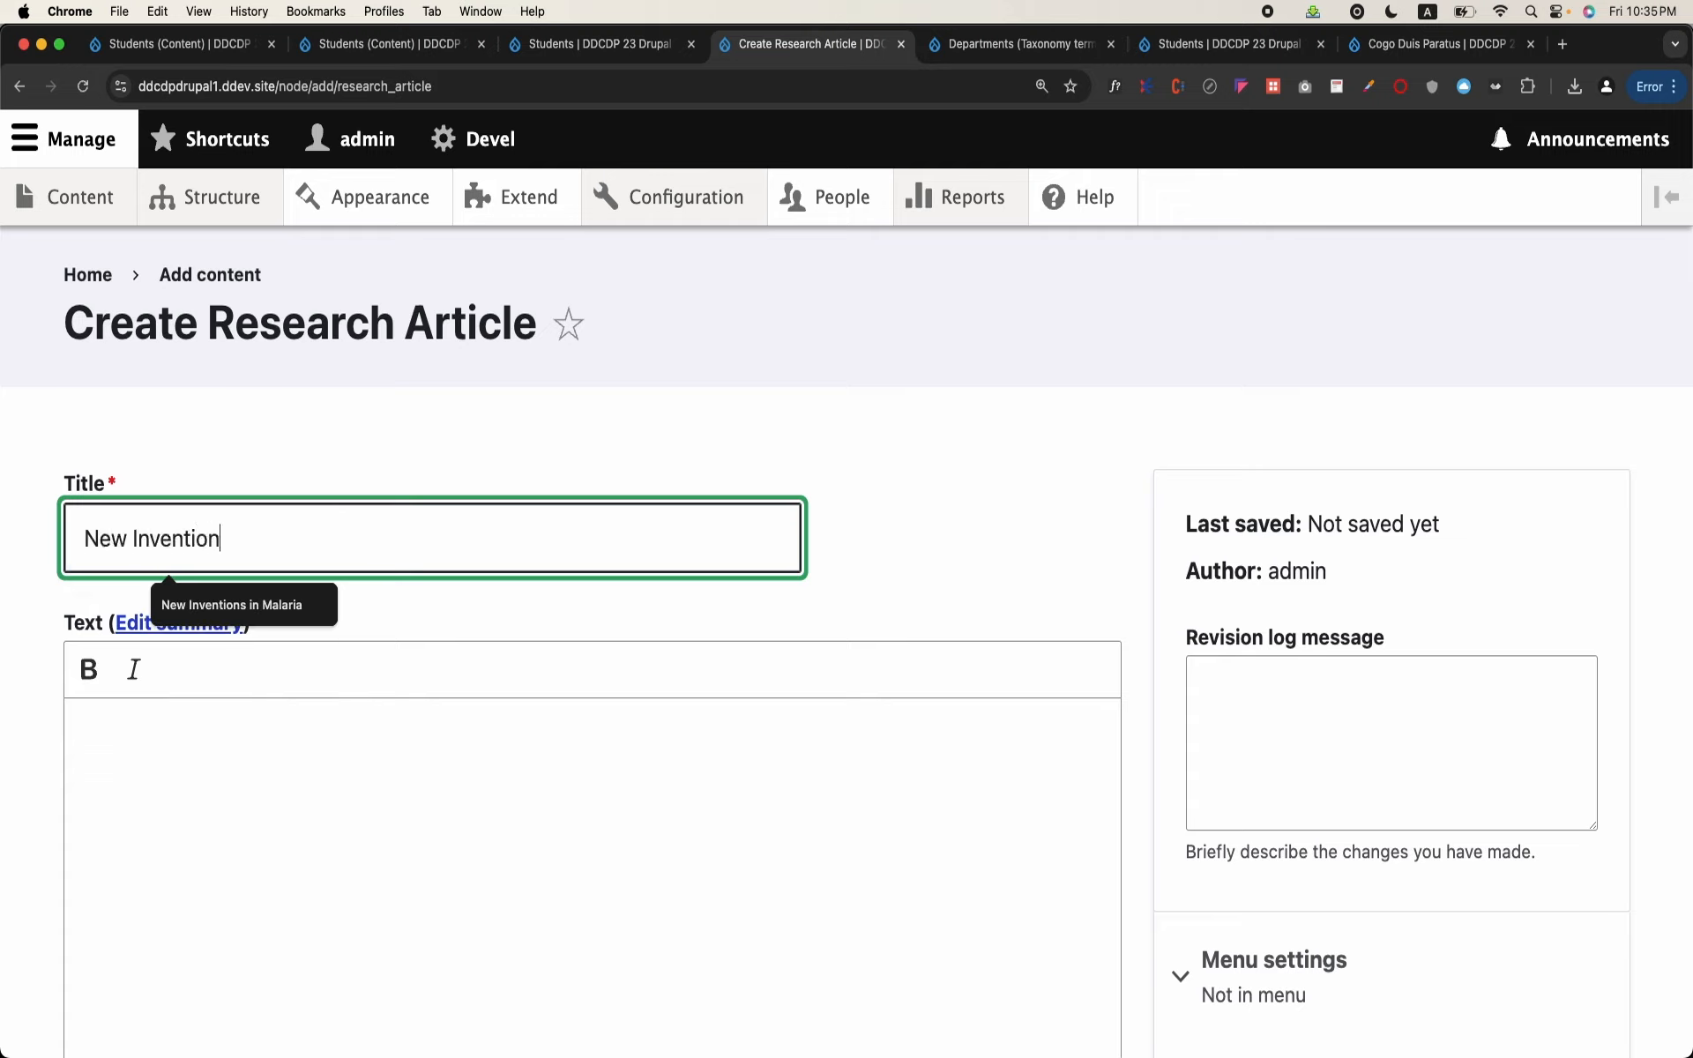
{"action": "type", "text": " made i"}
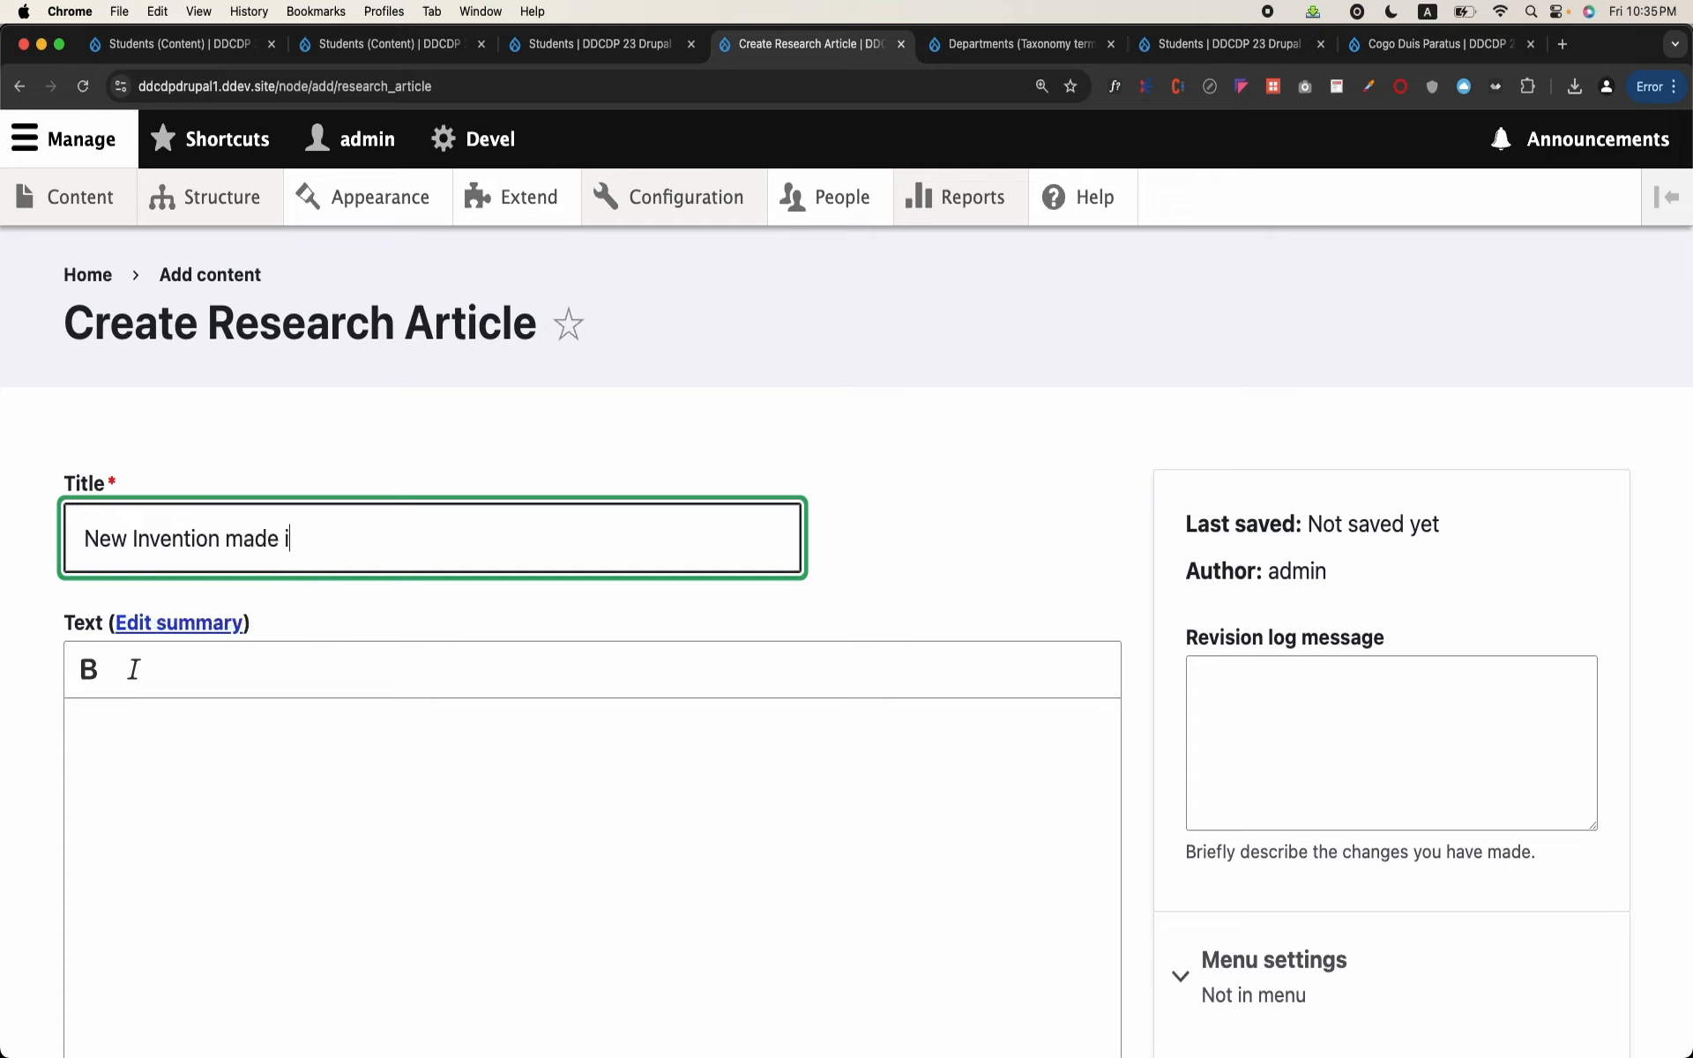
{"action": "type", "text": "n Tuberculosis called Co"}
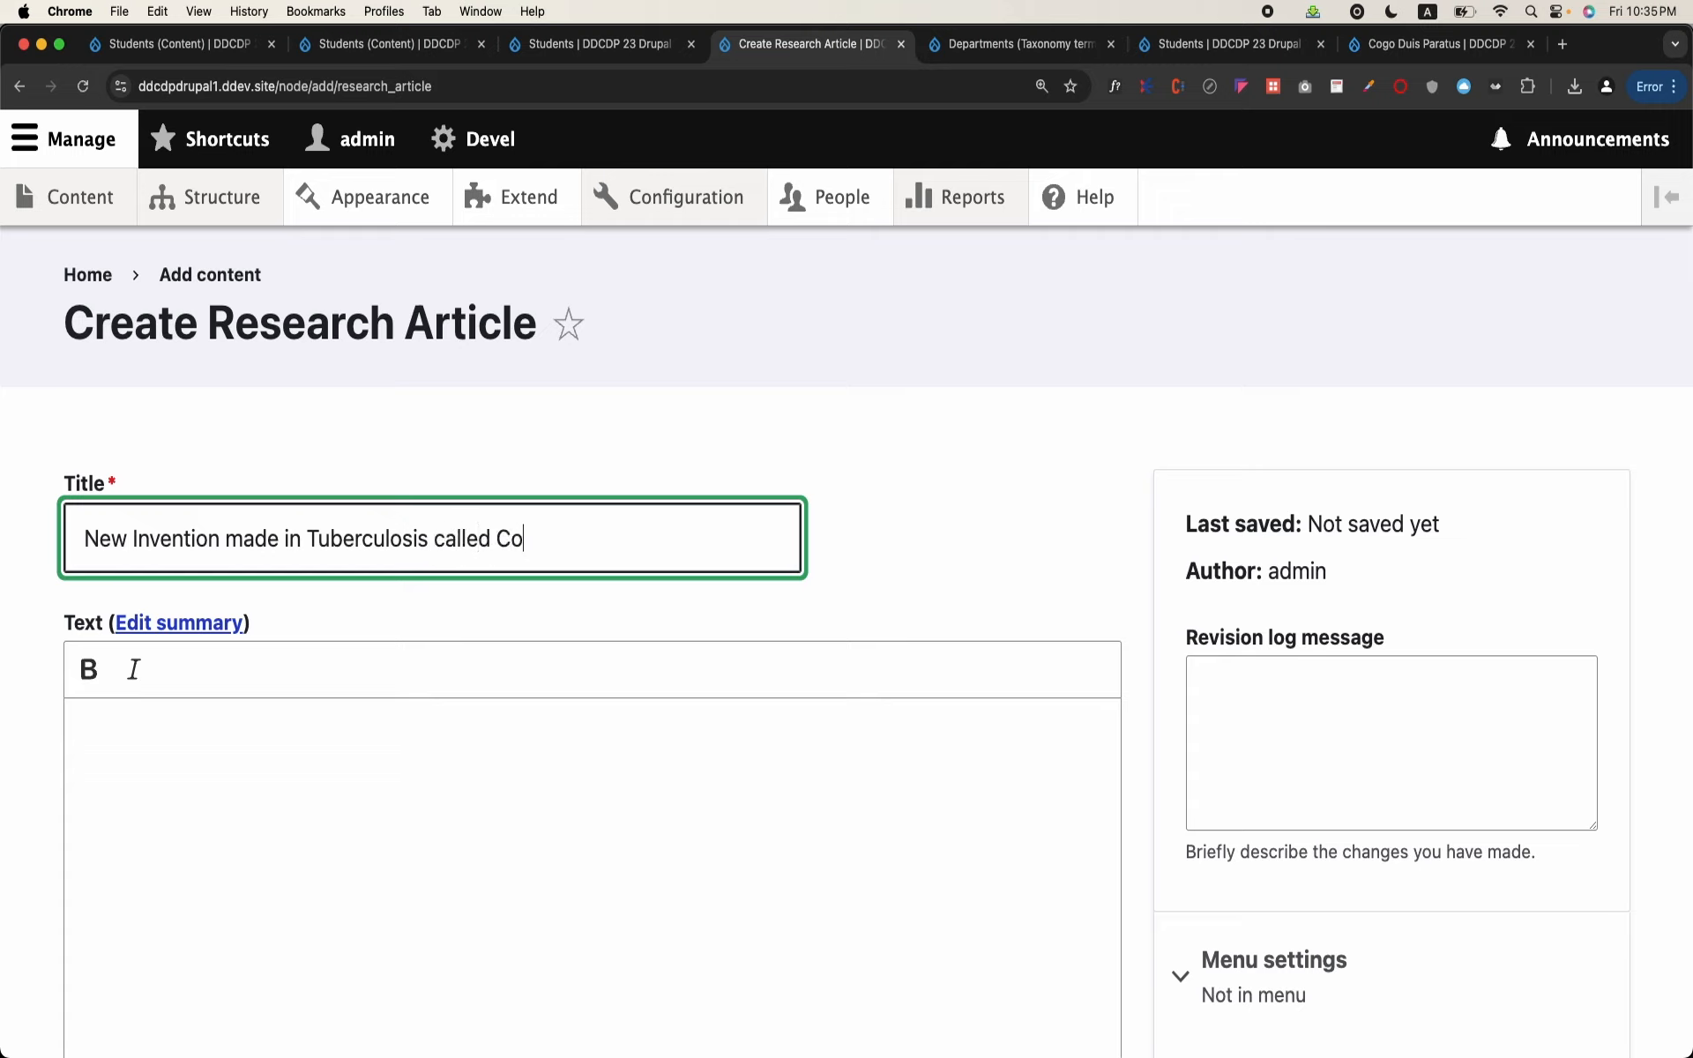
{"action": "key", "text": "BackSpace"}
{"action": "key", "text": "BackSpace"}
{"action": "key", "text": "BackSpace"}
{"action": "key", "text": "BackSpace"}
{"action": "key", "text": "BackSpace"}
{"action": "key", "text": "BackSpace"}
{"action": "key", "text": "BackSpace"}
{"action": "key", "text": "BackSpace"}
{"action": "key", "text": "BackSpace"}
{"action": "key", "text": "BackSpace"}
{"action": "key", "text": "BackSpace"}
{"action": "key", "text": "BackSpace"}
{"action": "key", "text": "BackSpace"}
{"action": "key", "text": "BackSpace"}
{"action": "key", "text": "BackSpace"}
{"action": "key", "text": "BackSpace"}
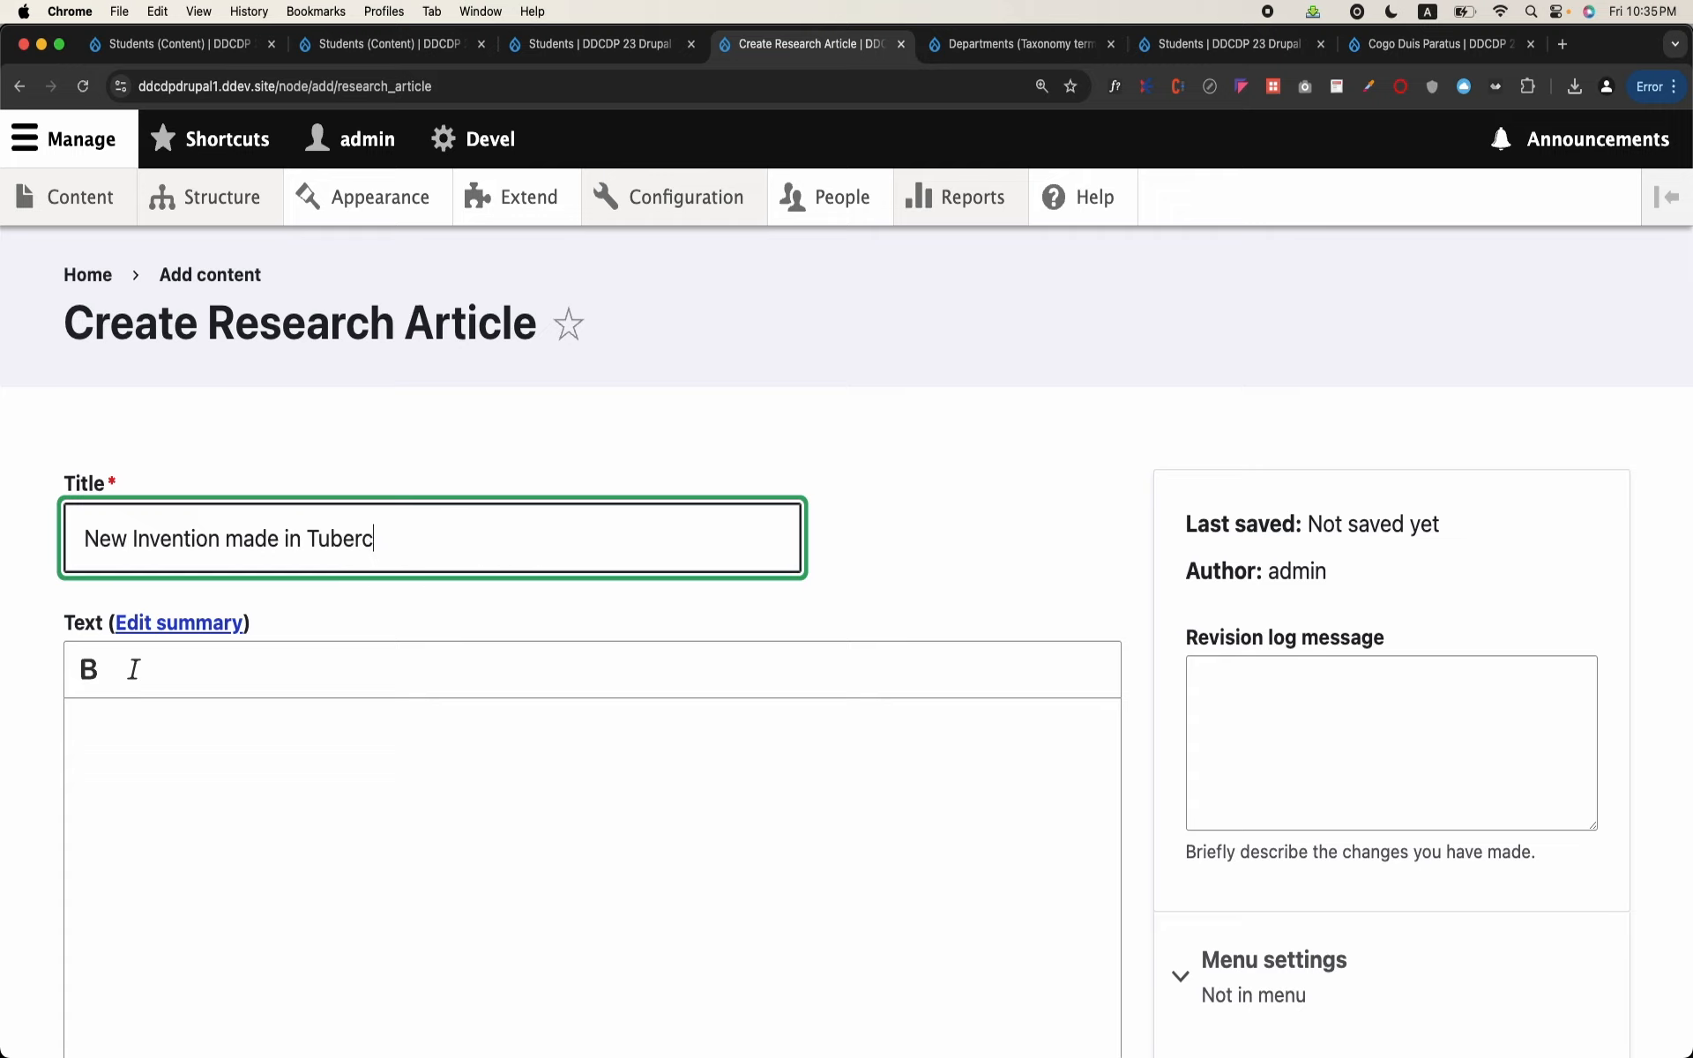
{"action": "key", "text": "BackSpace"}
{"action": "key", "text": "BackSpace"}
{"action": "key", "text": "BackSpace"}
{"action": "key", "text": "BackSpace"}
{"action": "key", "text": "BackSpace"}
{"action": "key", "text": "BackSpace"}
{"action": "key", "text": "BackSpace"}
{"action": "key", "text": "BackSpace"}
{"action": "key", "text": "BackSpace"}
{"action": "key", "text": "BackSpace"}
{"action": "key", "text": "BackSpace"}
{"action": "key", "text": "BackSpace"}
{"action": "key", "text": "BackSpace"}
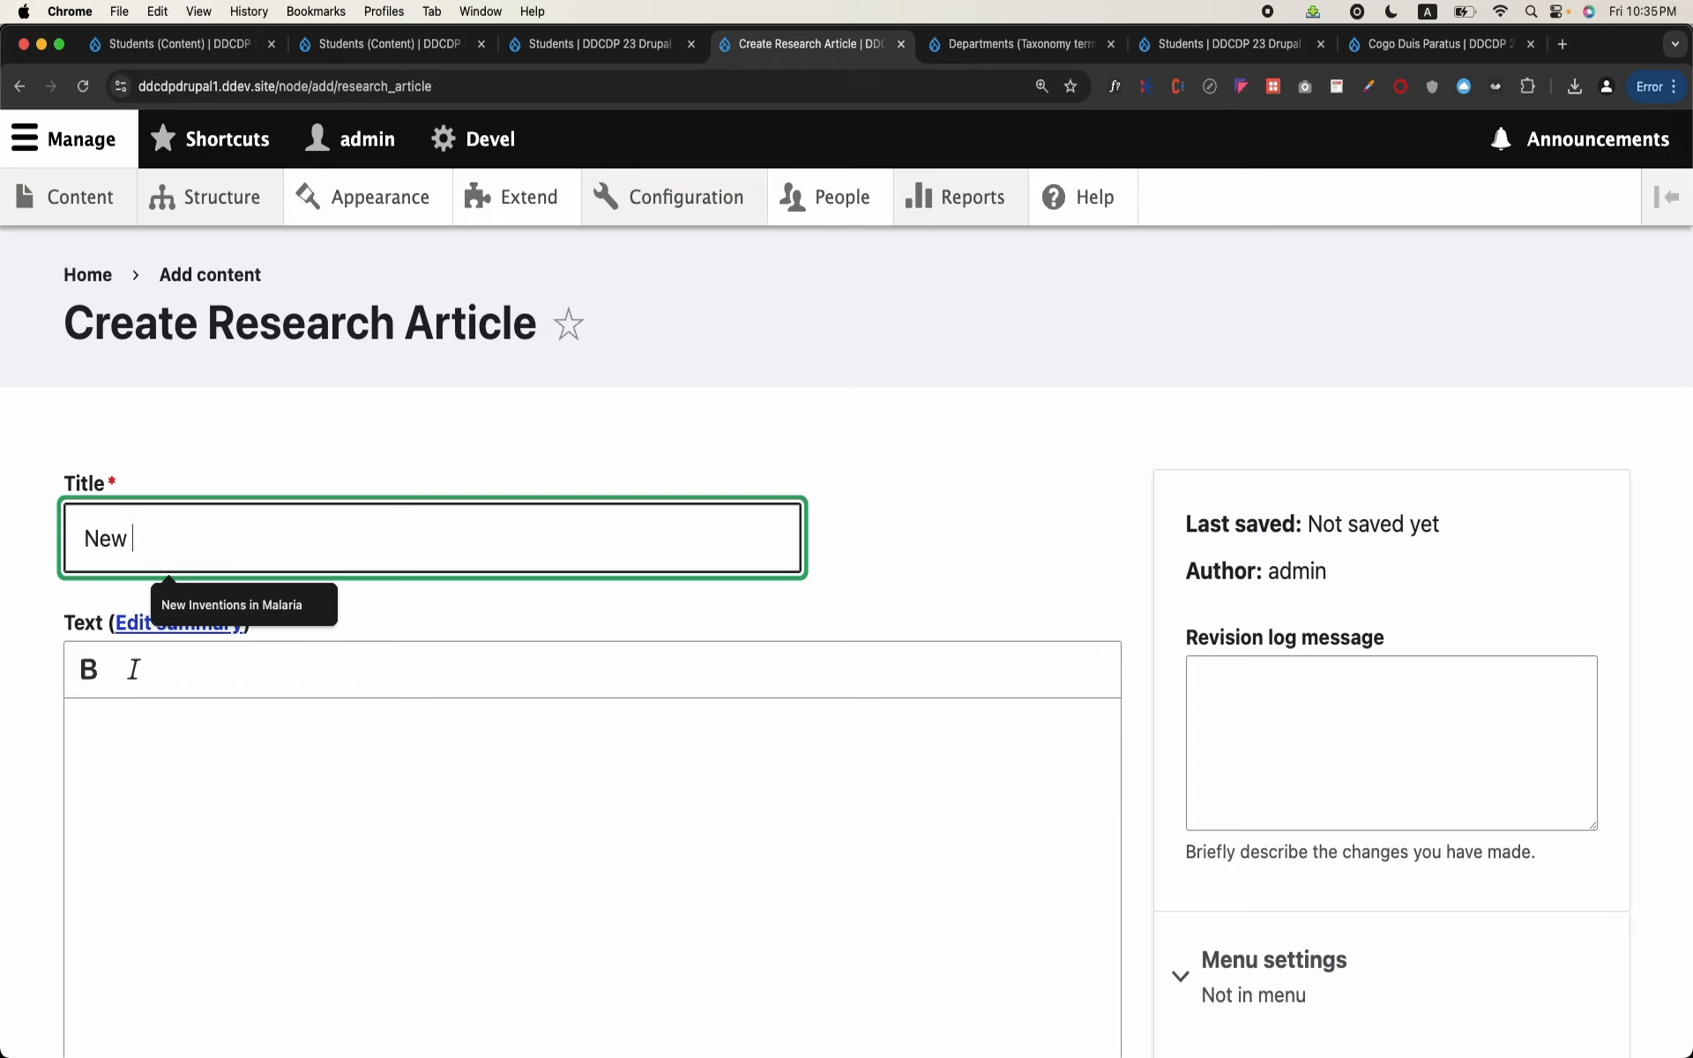
Step: Complete the article's title as "New Virus is found called Covid" and place the cursor in the Text editor
{"action": "type", "text": "Virus"}
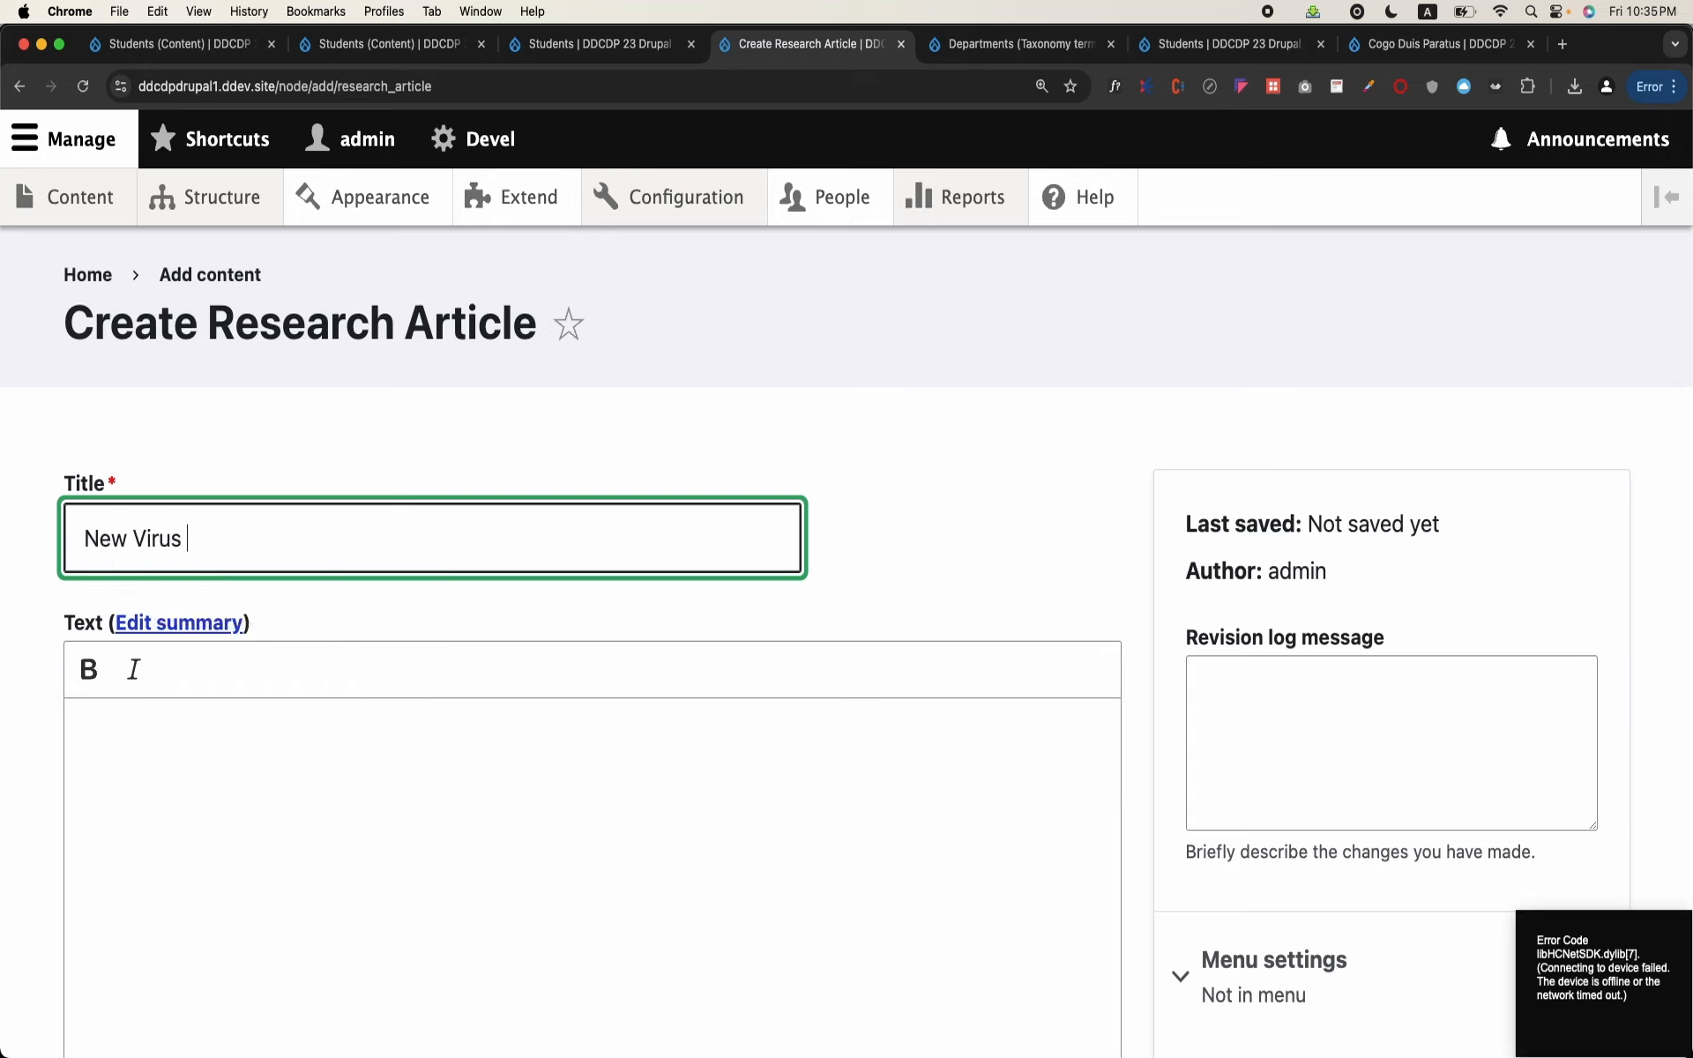
{"action": "type", "text": " is found called Covid"}
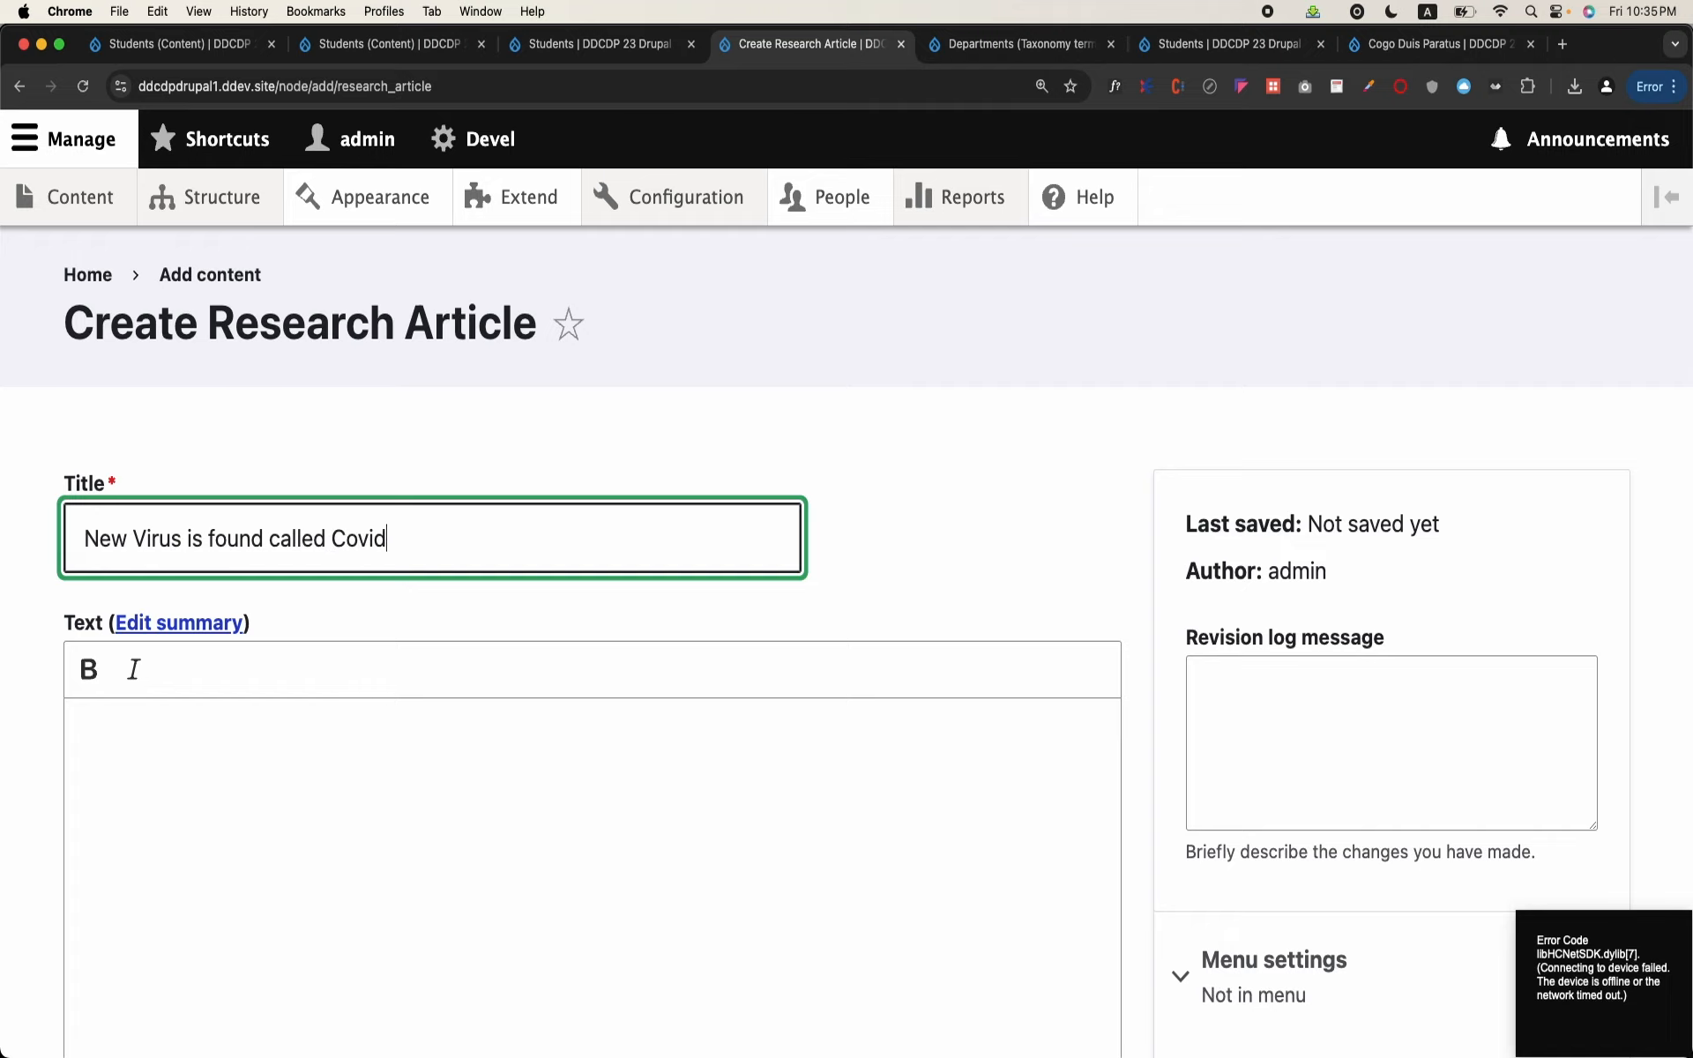
{"action": "left_click", "coordinate": [350, 770]}
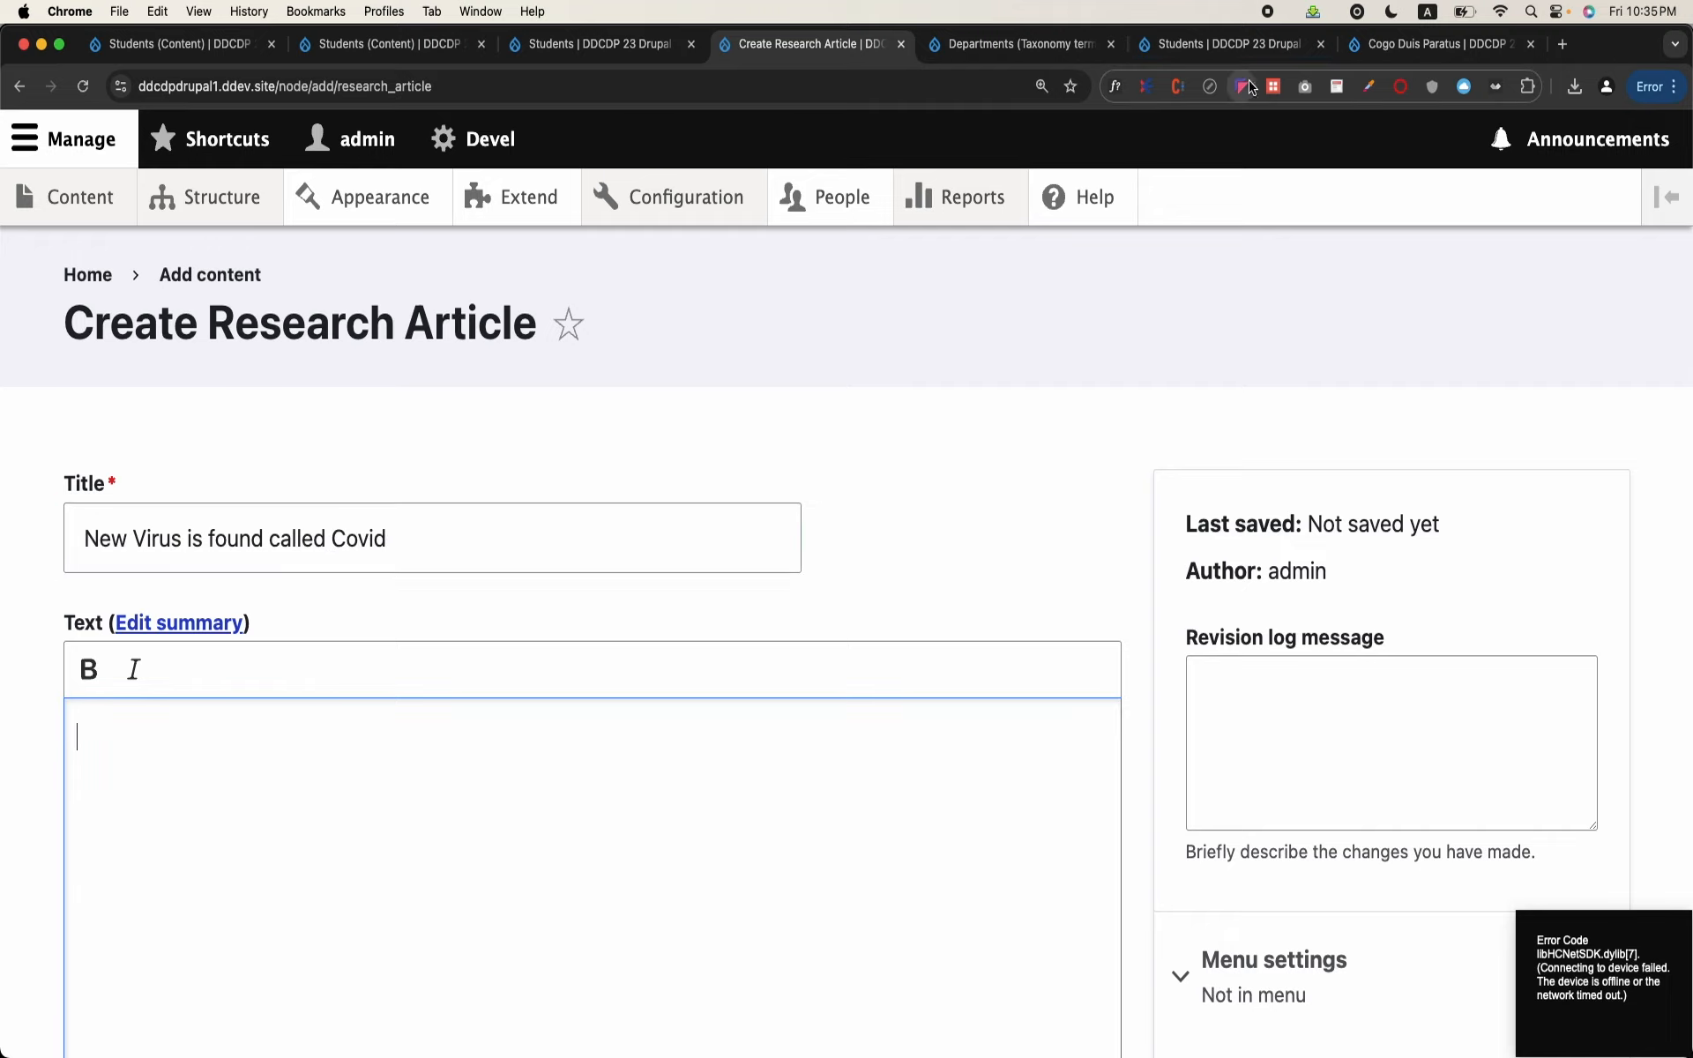
Step: Search for a lorem ipsum generator in a new browser tab, open lipsum.com and generate five paragraphs of placeholder text
{"action": "left_click", "coordinate": [1561, 45]}
{"action": "type", "text": "lorem ipsum"}
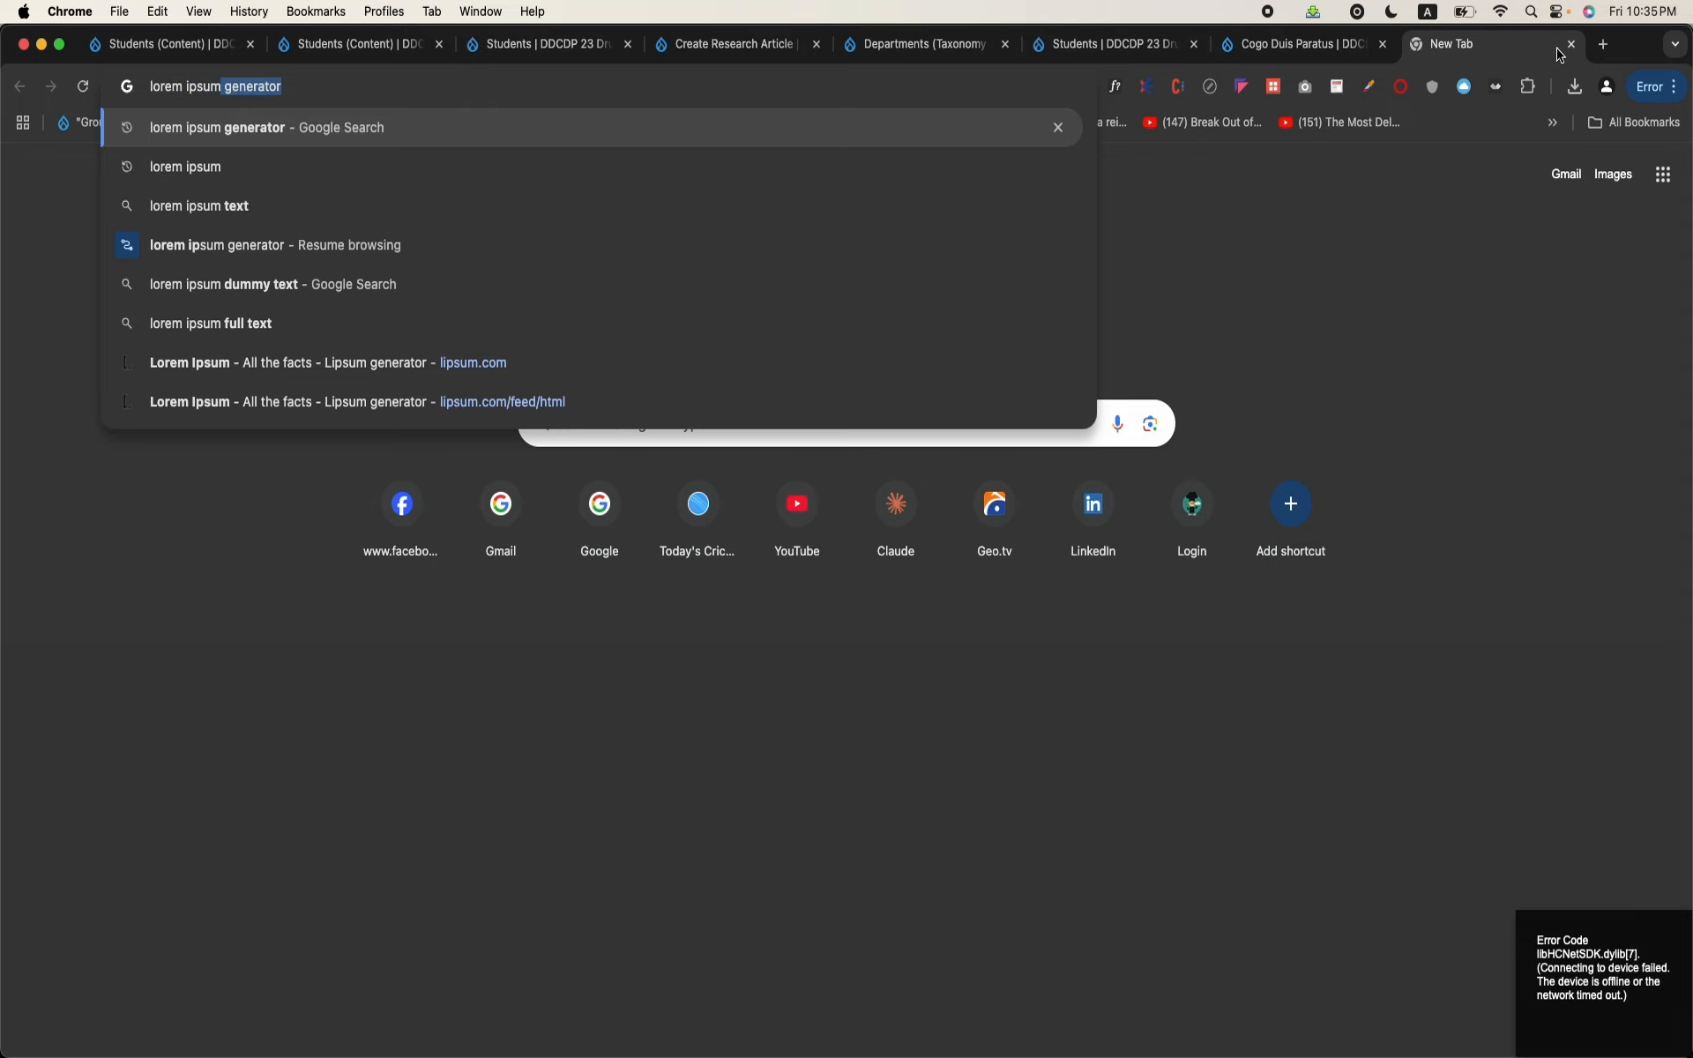
{"action": "key", "text": "Return"}
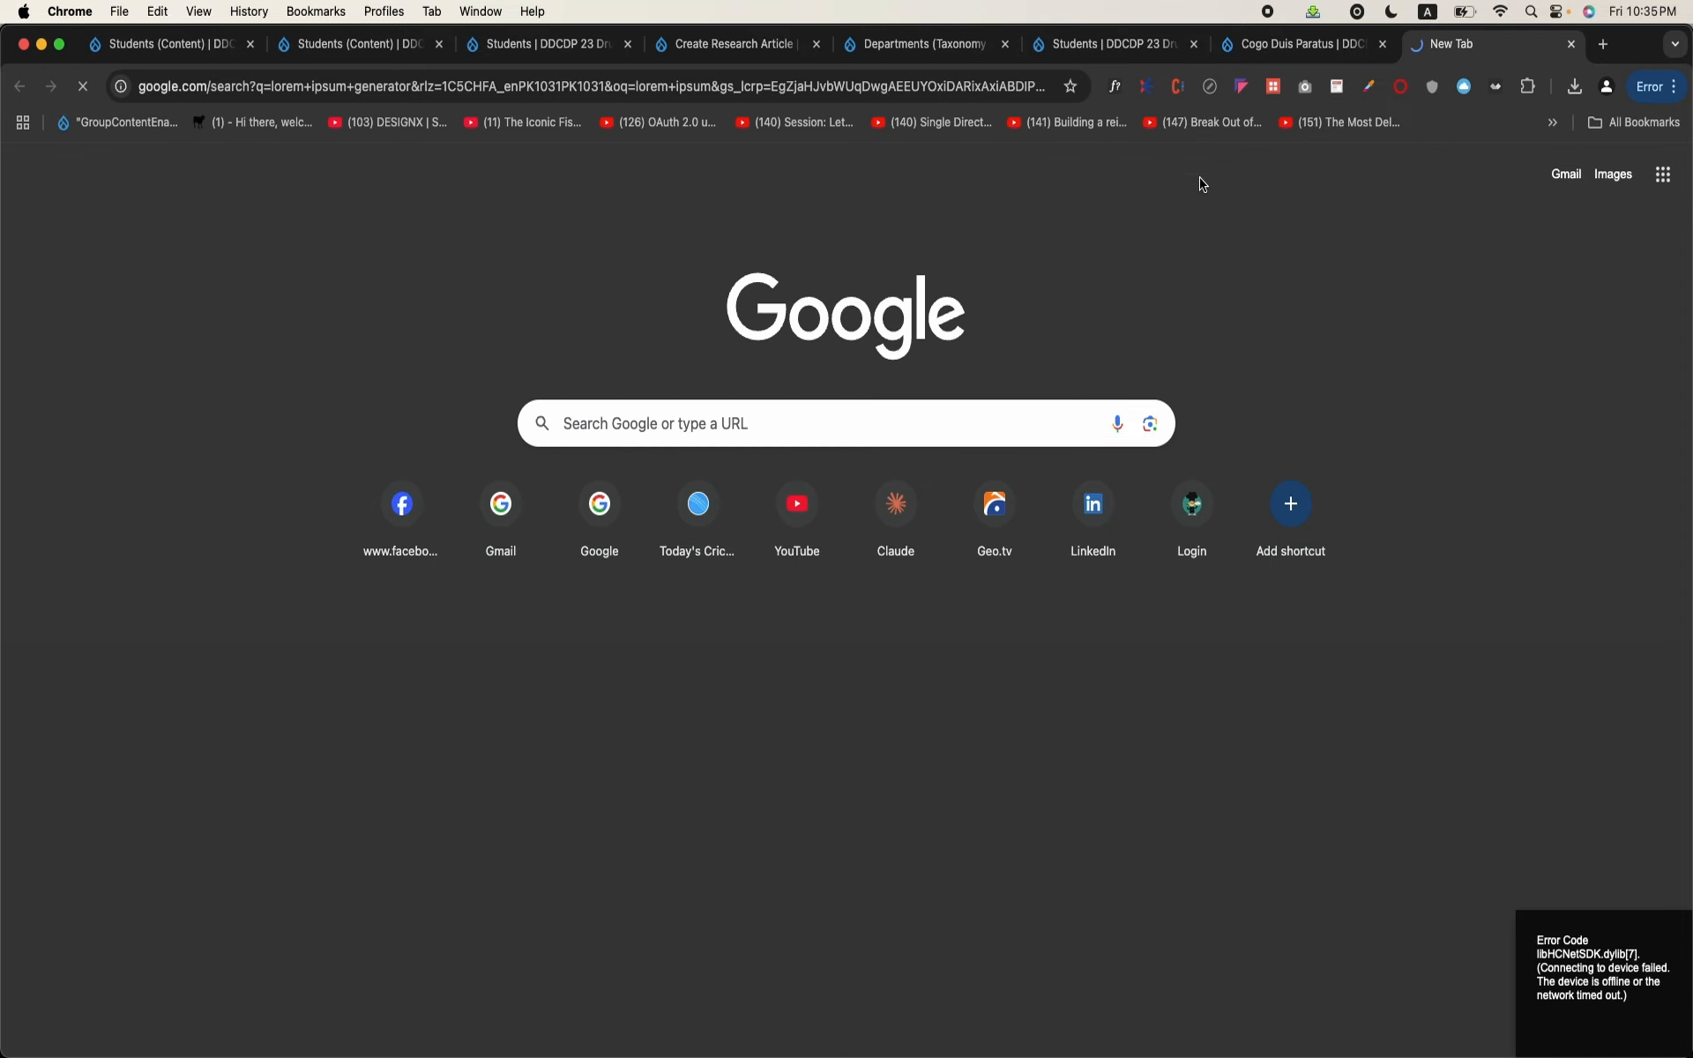
{"action": "left_click", "coordinate": [458, 329]}
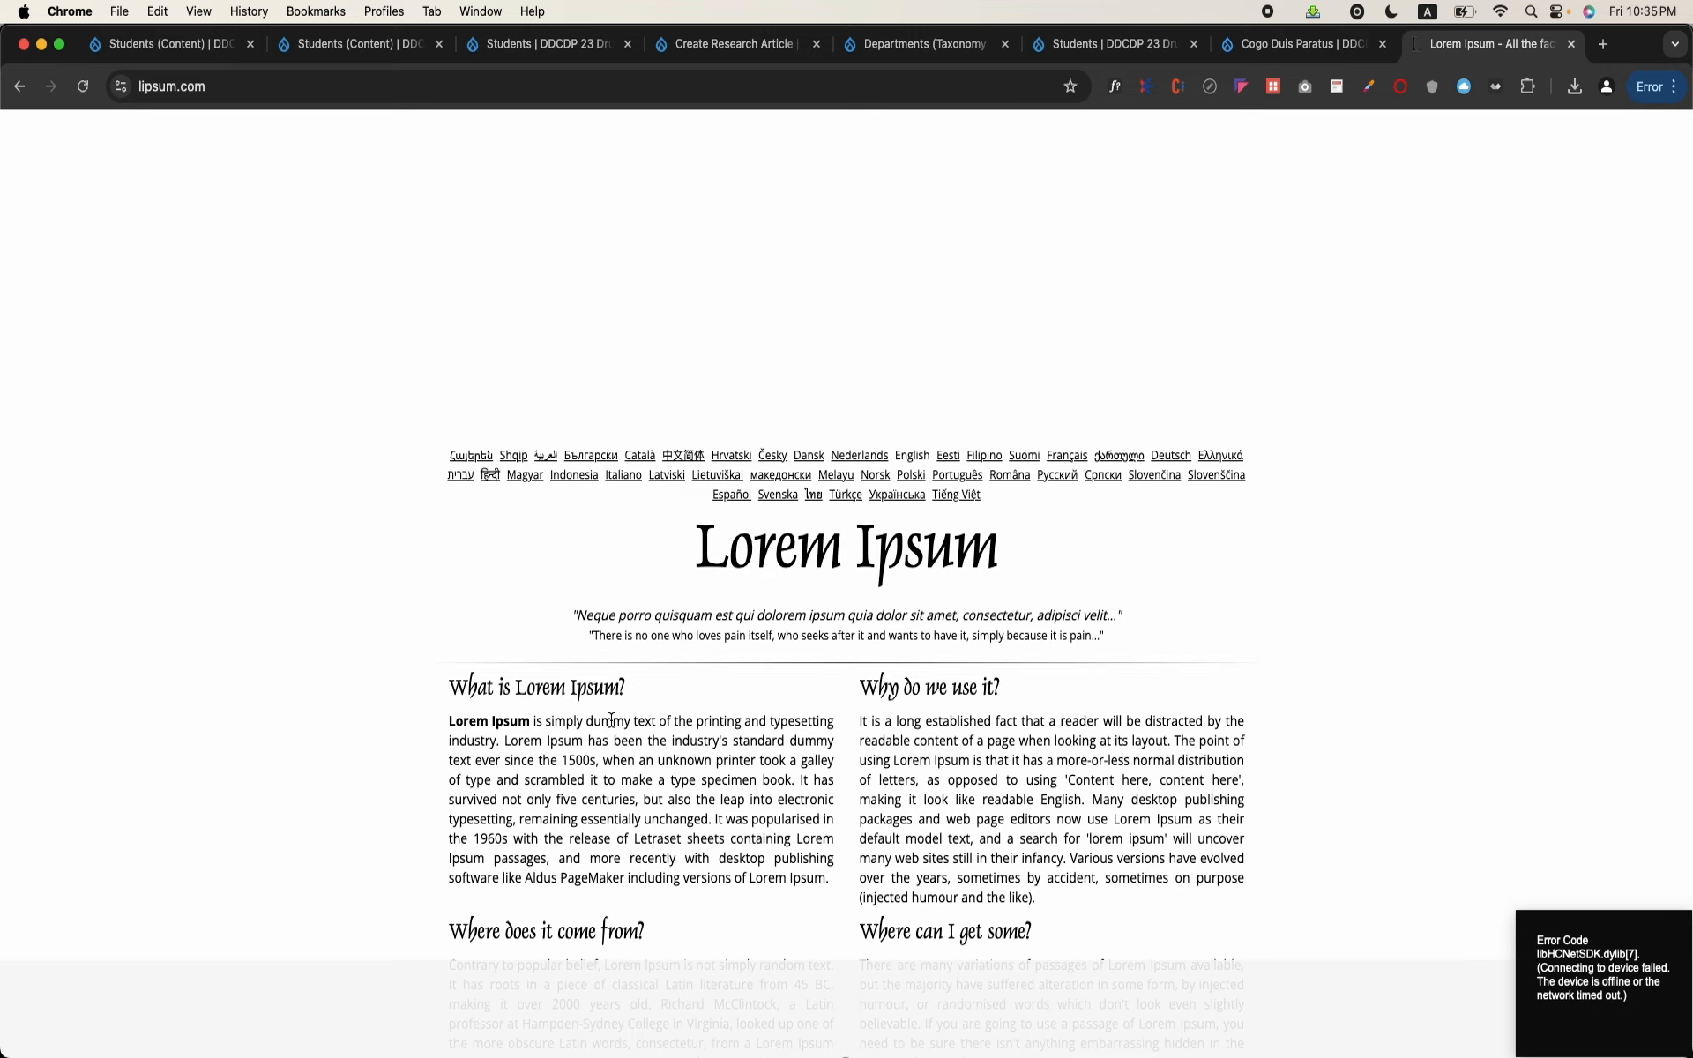
{"action": "scroll", "coordinate": [611, 721], "scroll_direction": "down", "scroll_amount": 10}
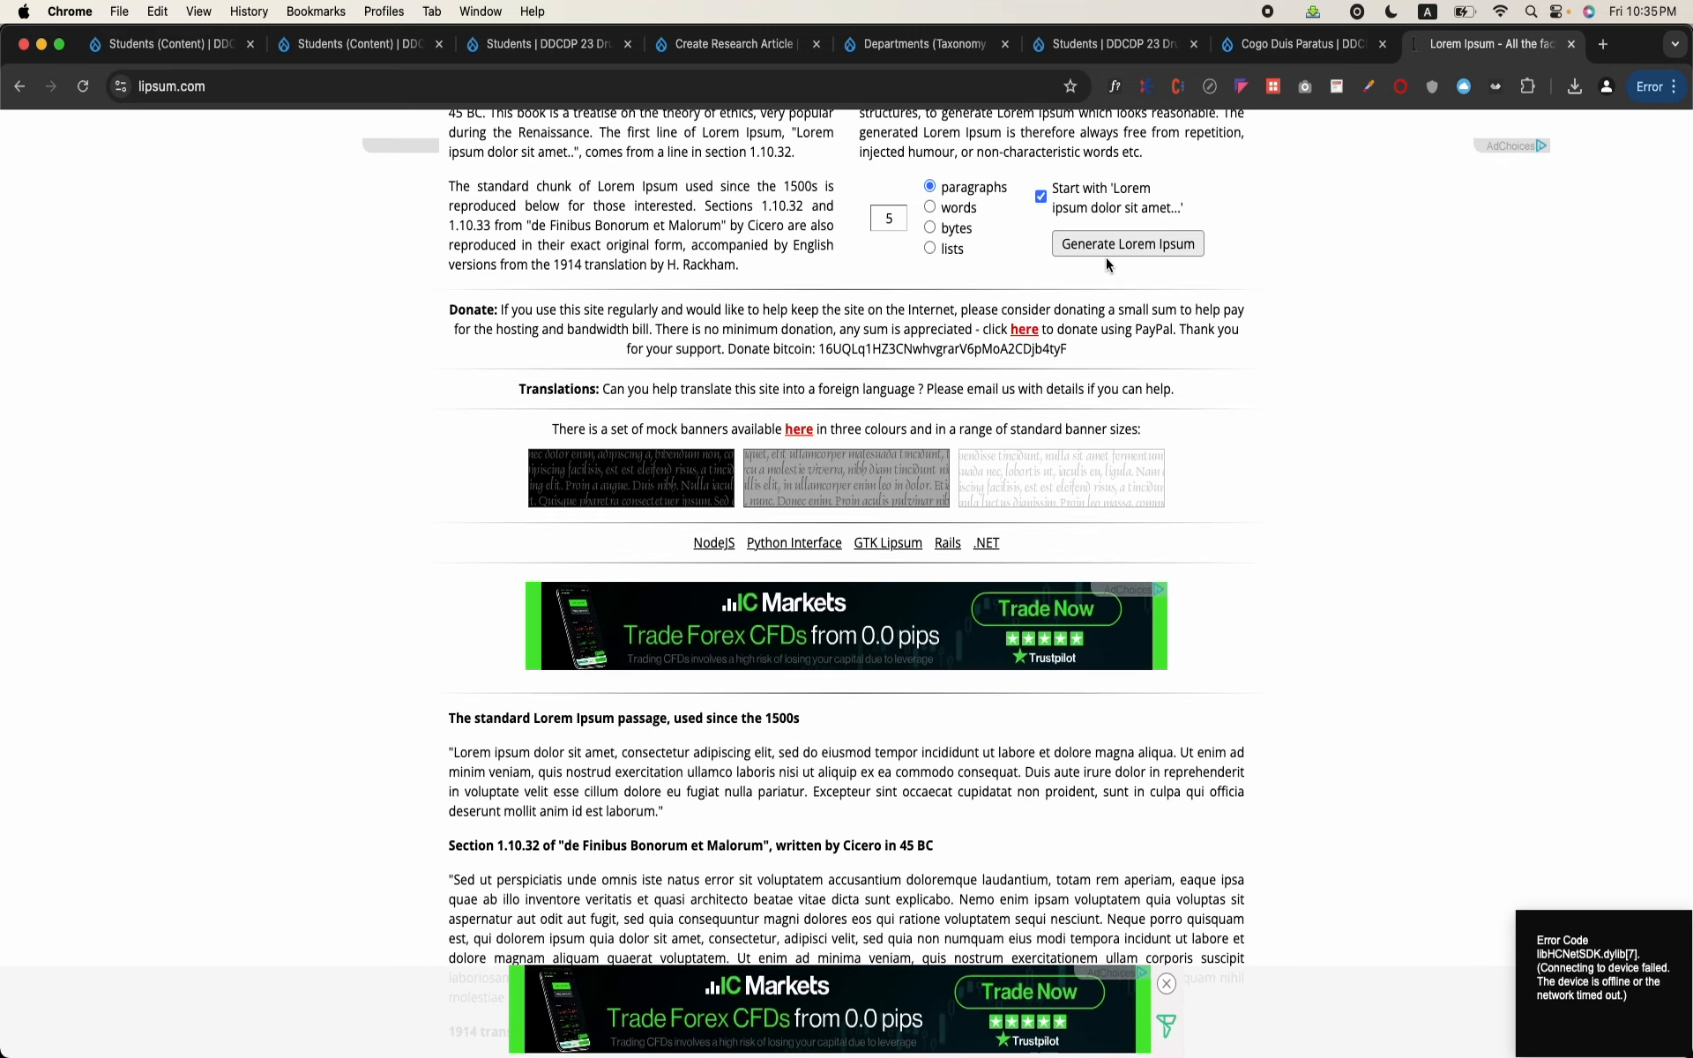
{"action": "left_click", "coordinate": [1120, 245]}
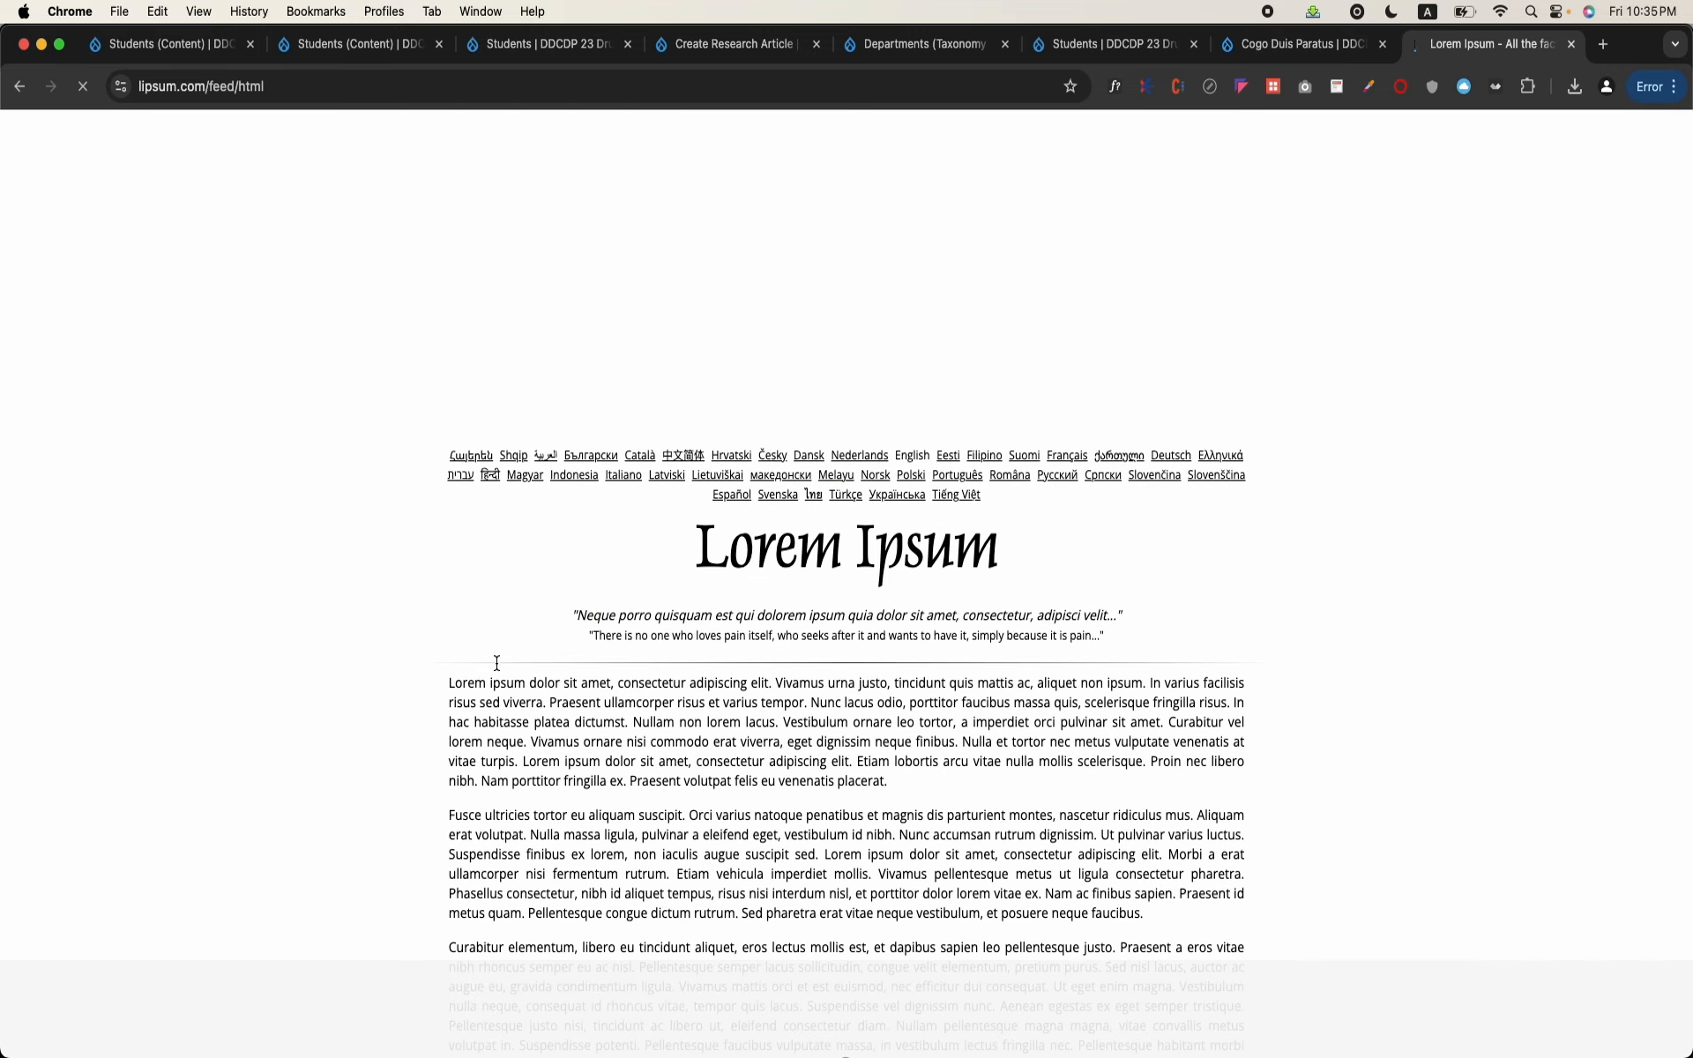
Step: Copy the first two generated lorem ipsum paragraphs and paste them into the Text editor of the open Research Article form
{"action": "left_click_drag", "start_coordinate": [454, 679], "coordinate": [1150, 911]}
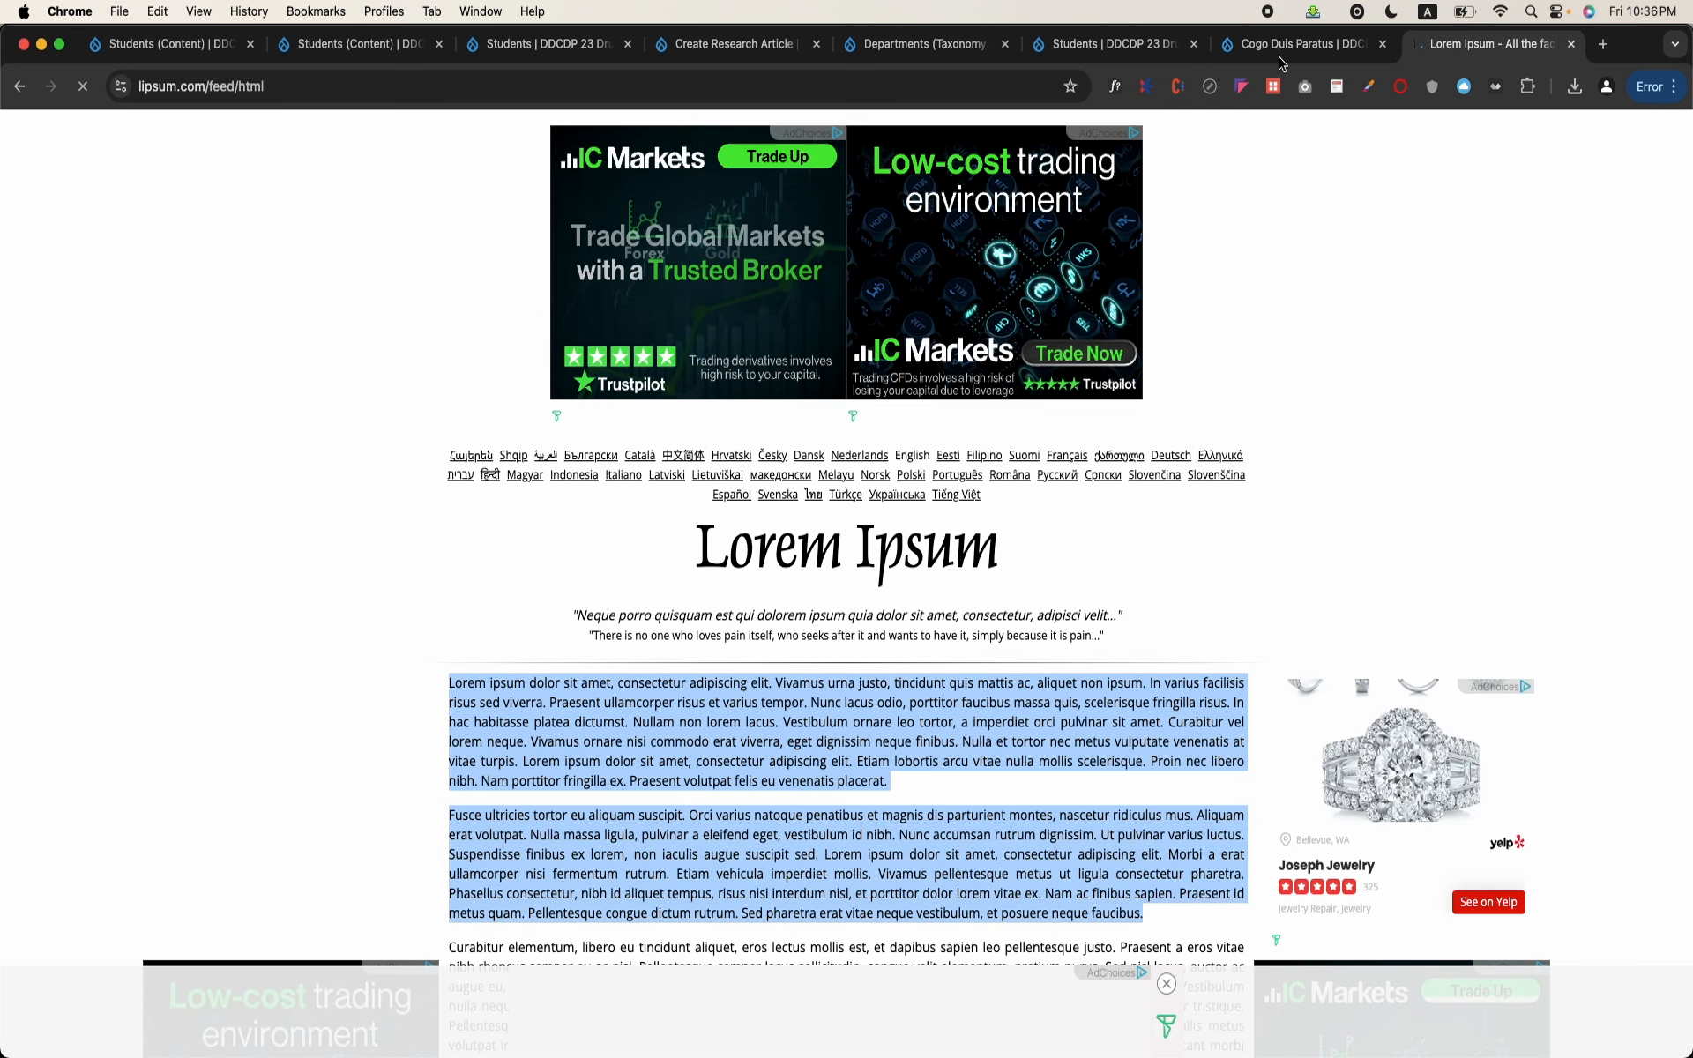
{"action": "left_click", "coordinate": [1303, 39]}
{"action": "left_click", "coordinate": [1139, 49]}
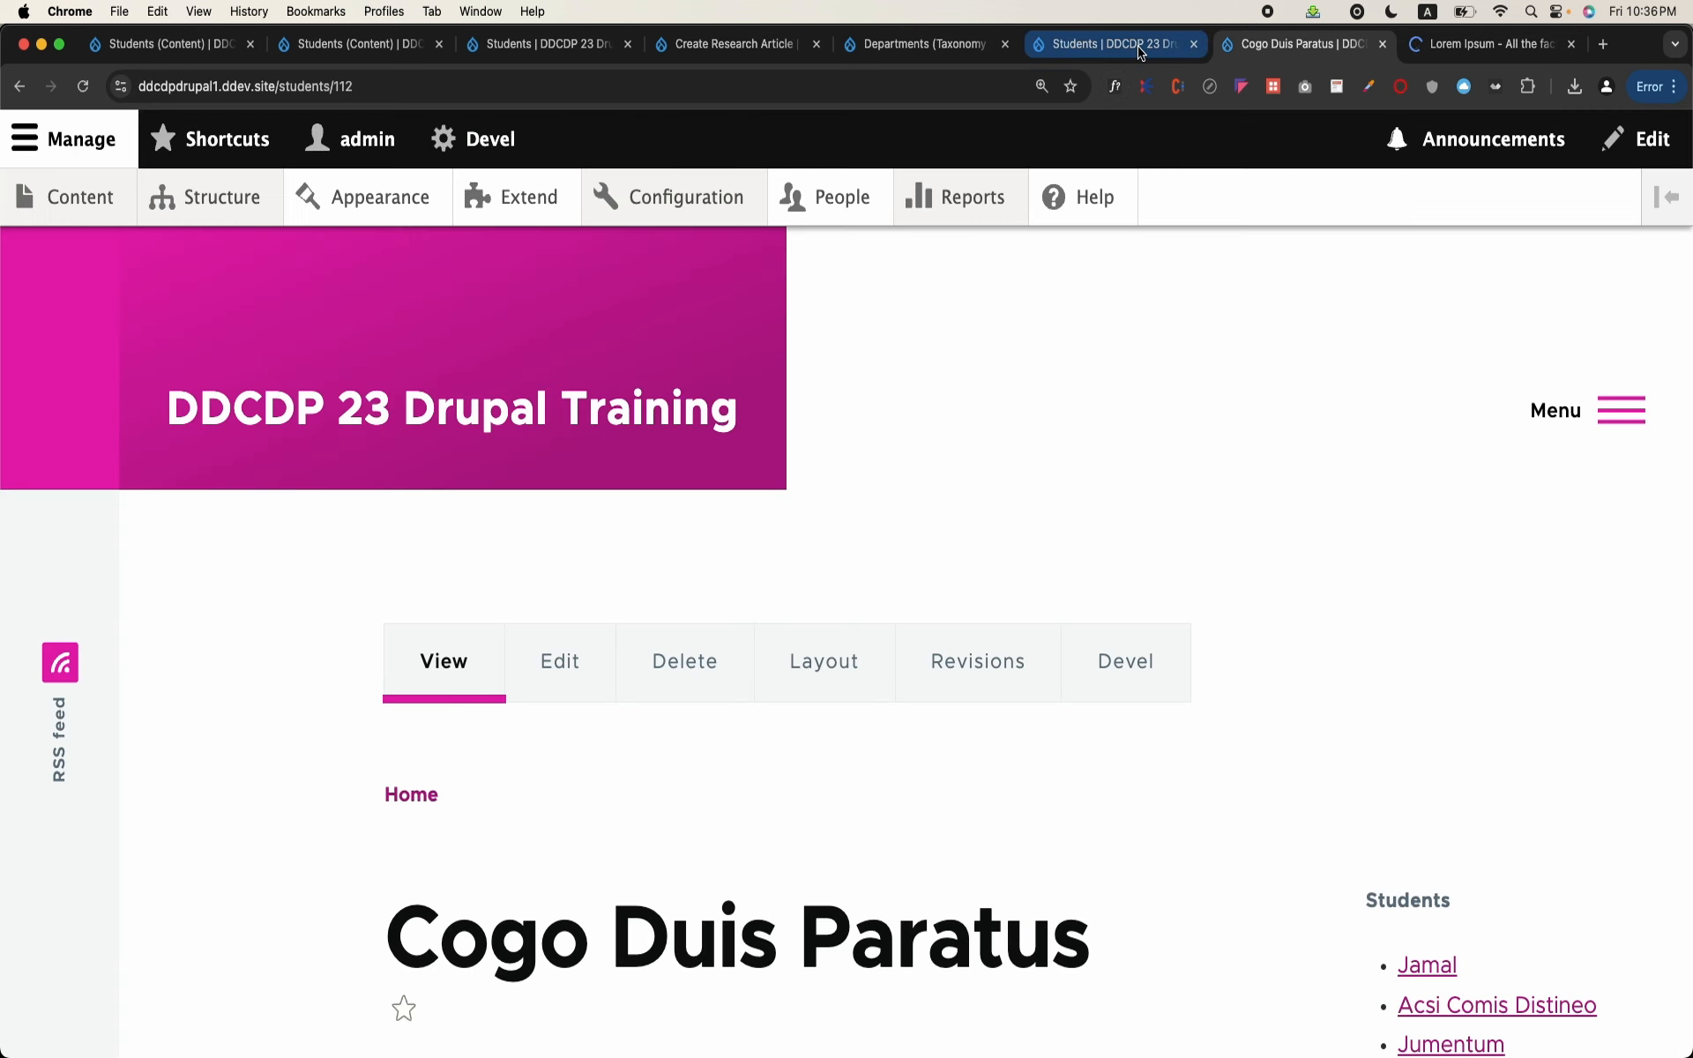
{"action": "left_click", "coordinate": [934, 41]}
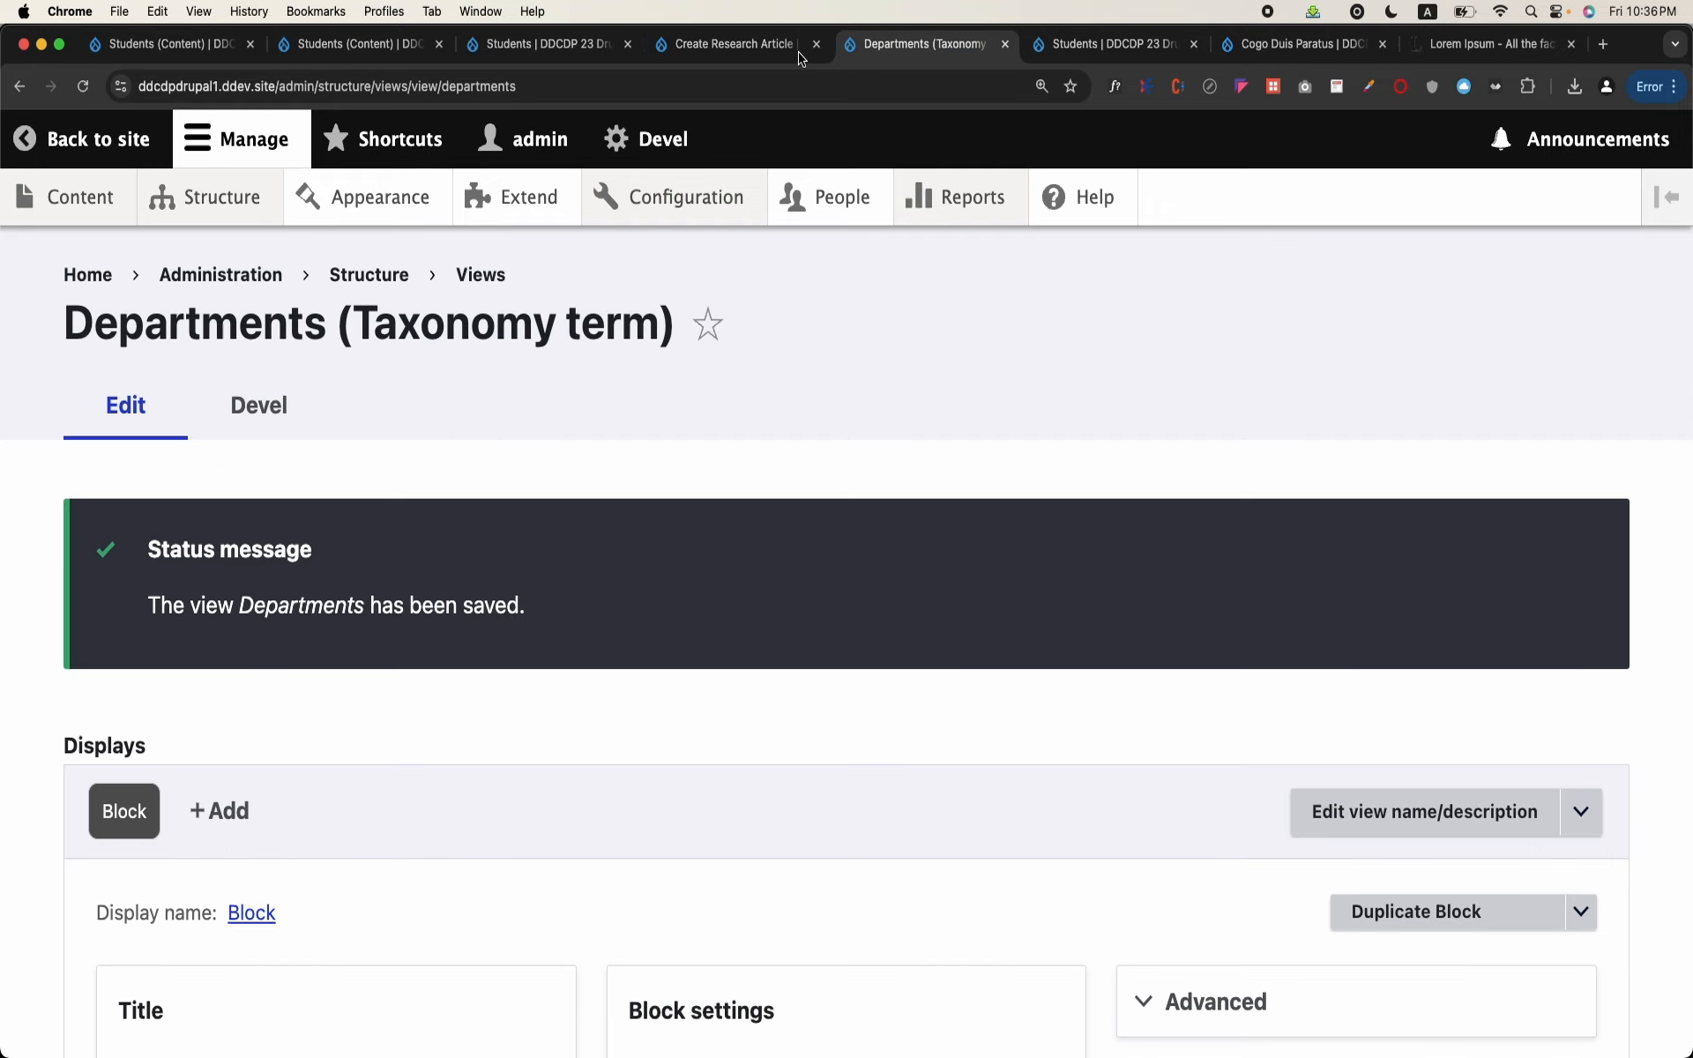
{"action": "left_click", "coordinate": [778, 55]}
{"action": "key", "text": "super+v"}
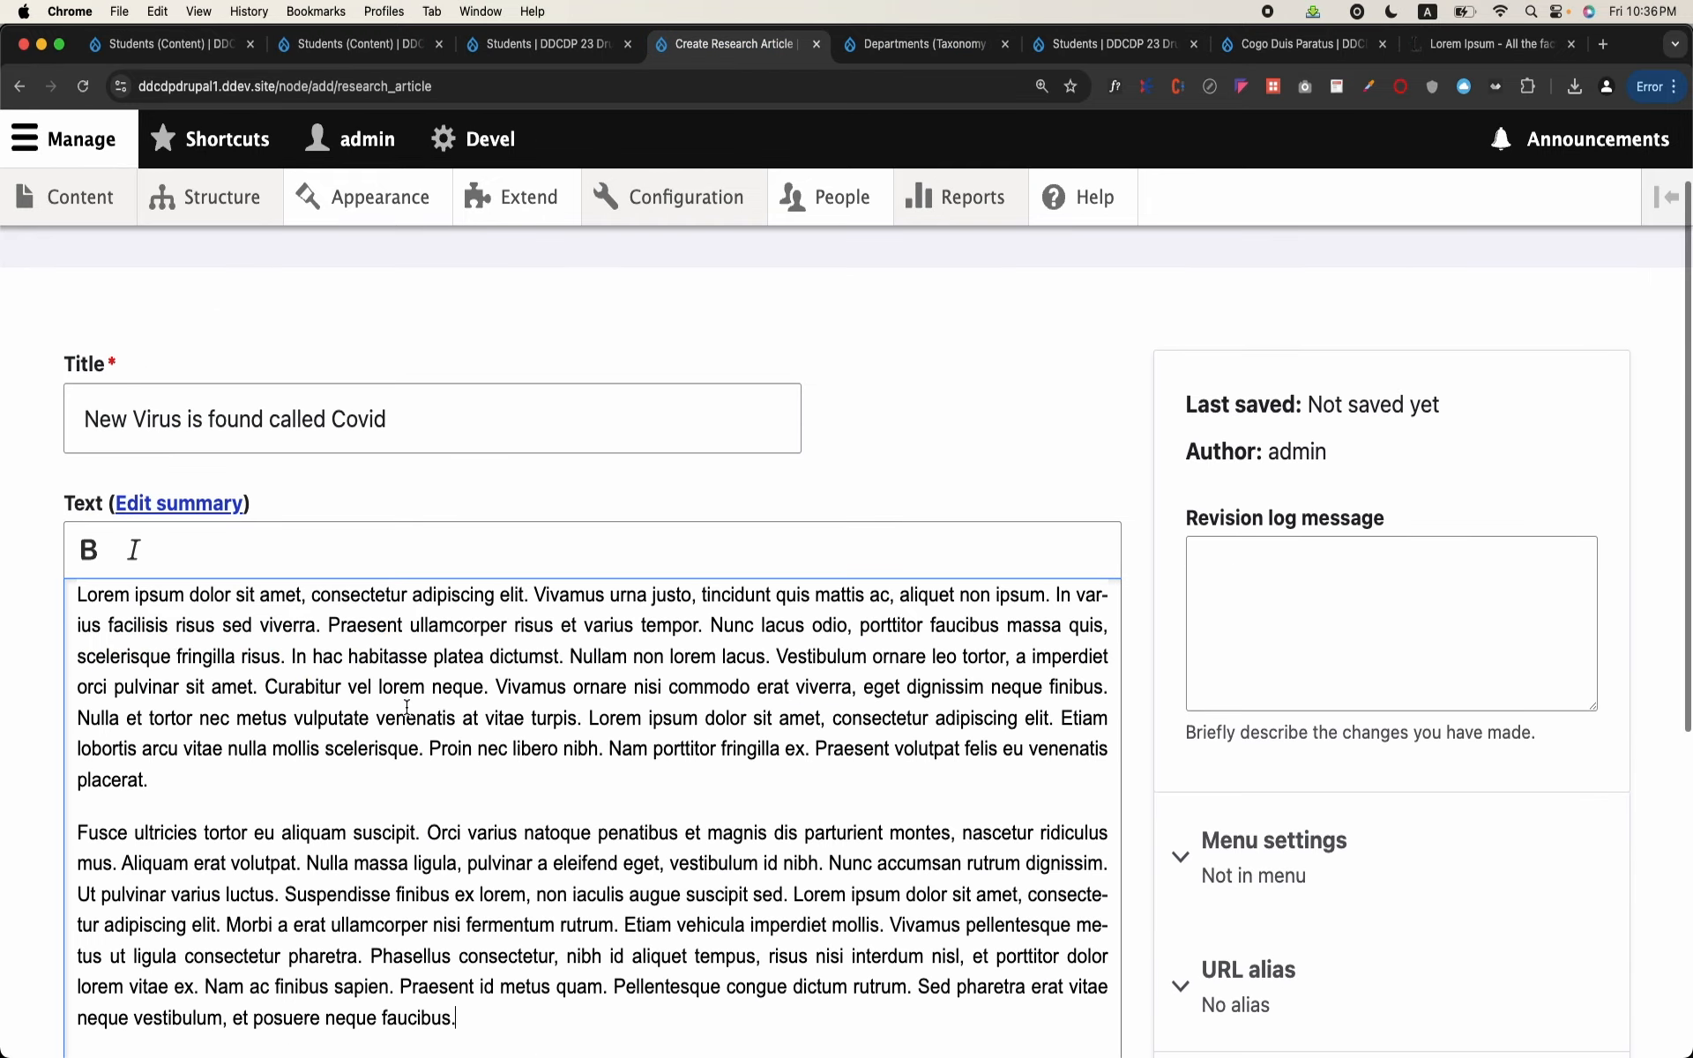
Step: Save the research article and check its title on the resulting page
{"action": "scroll", "coordinate": [407, 708], "scroll_direction": "down", "scroll_amount": 5}
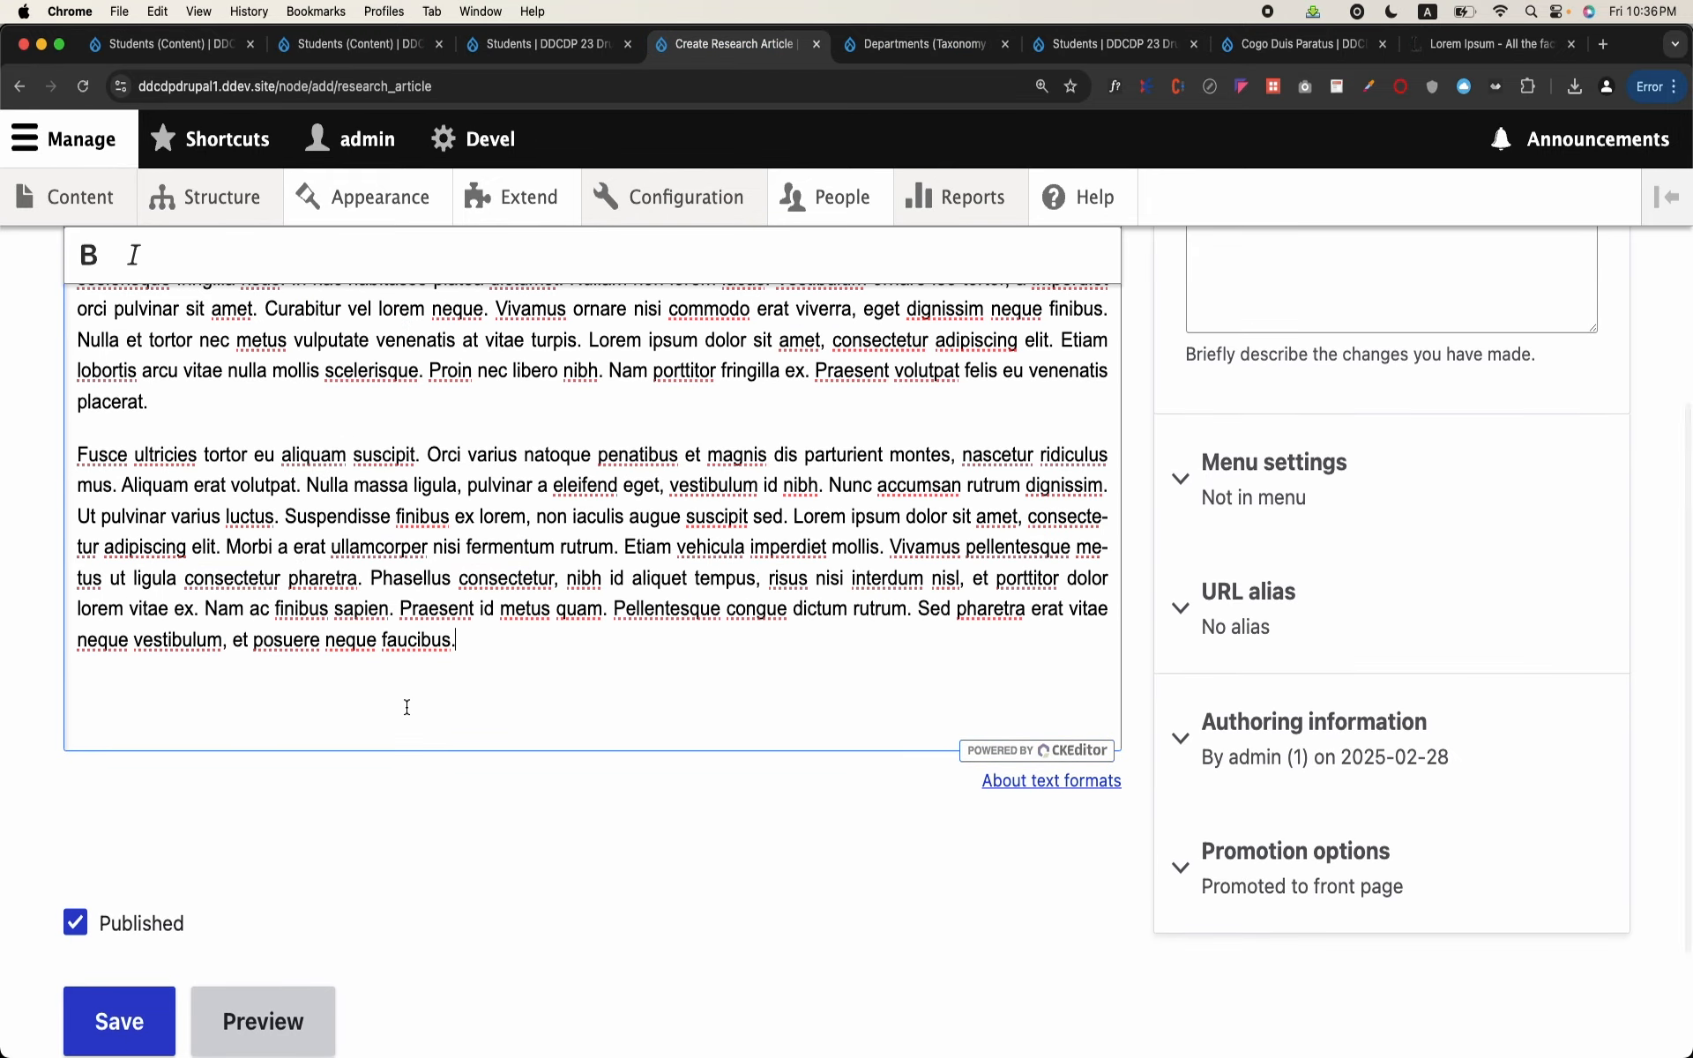
{"action": "scroll", "coordinate": [407, 707], "scroll_direction": "down", "scroll_amount": 2}
{"action": "left_click", "coordinate": [159, 842]}
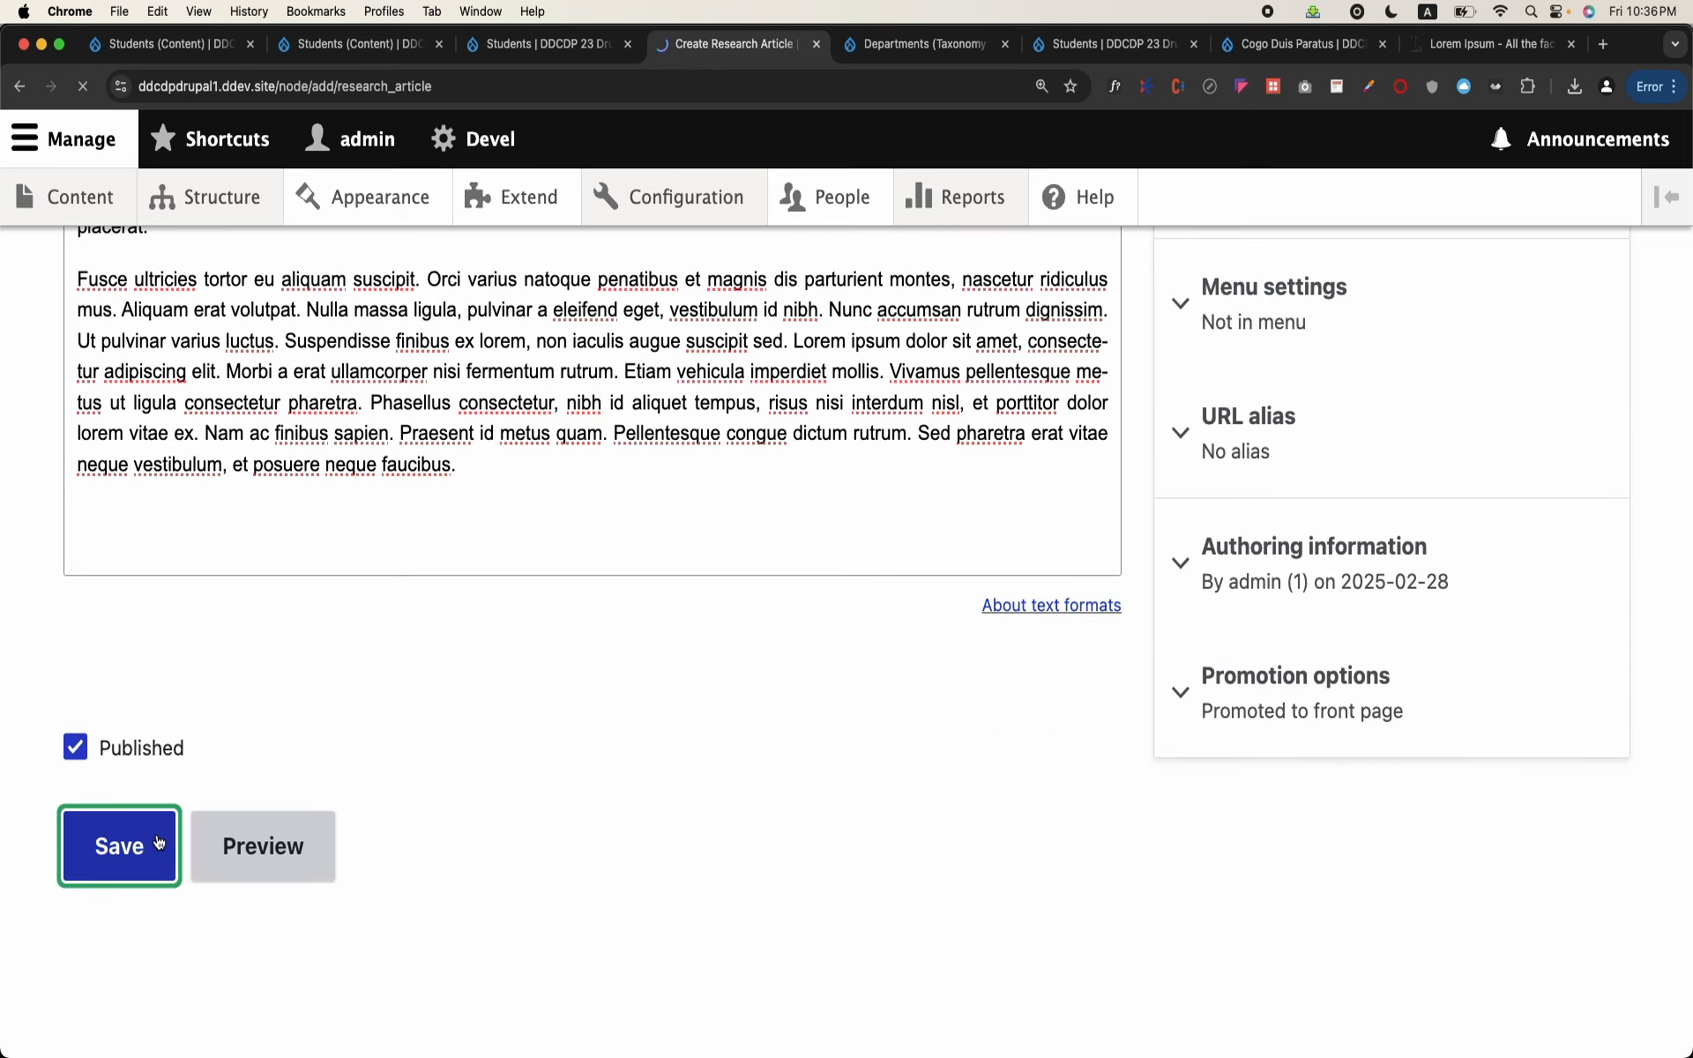
{"action": "scroll", "coordinate": [156, 841], "scroll_direction": "down", "scroll_amount": 7}
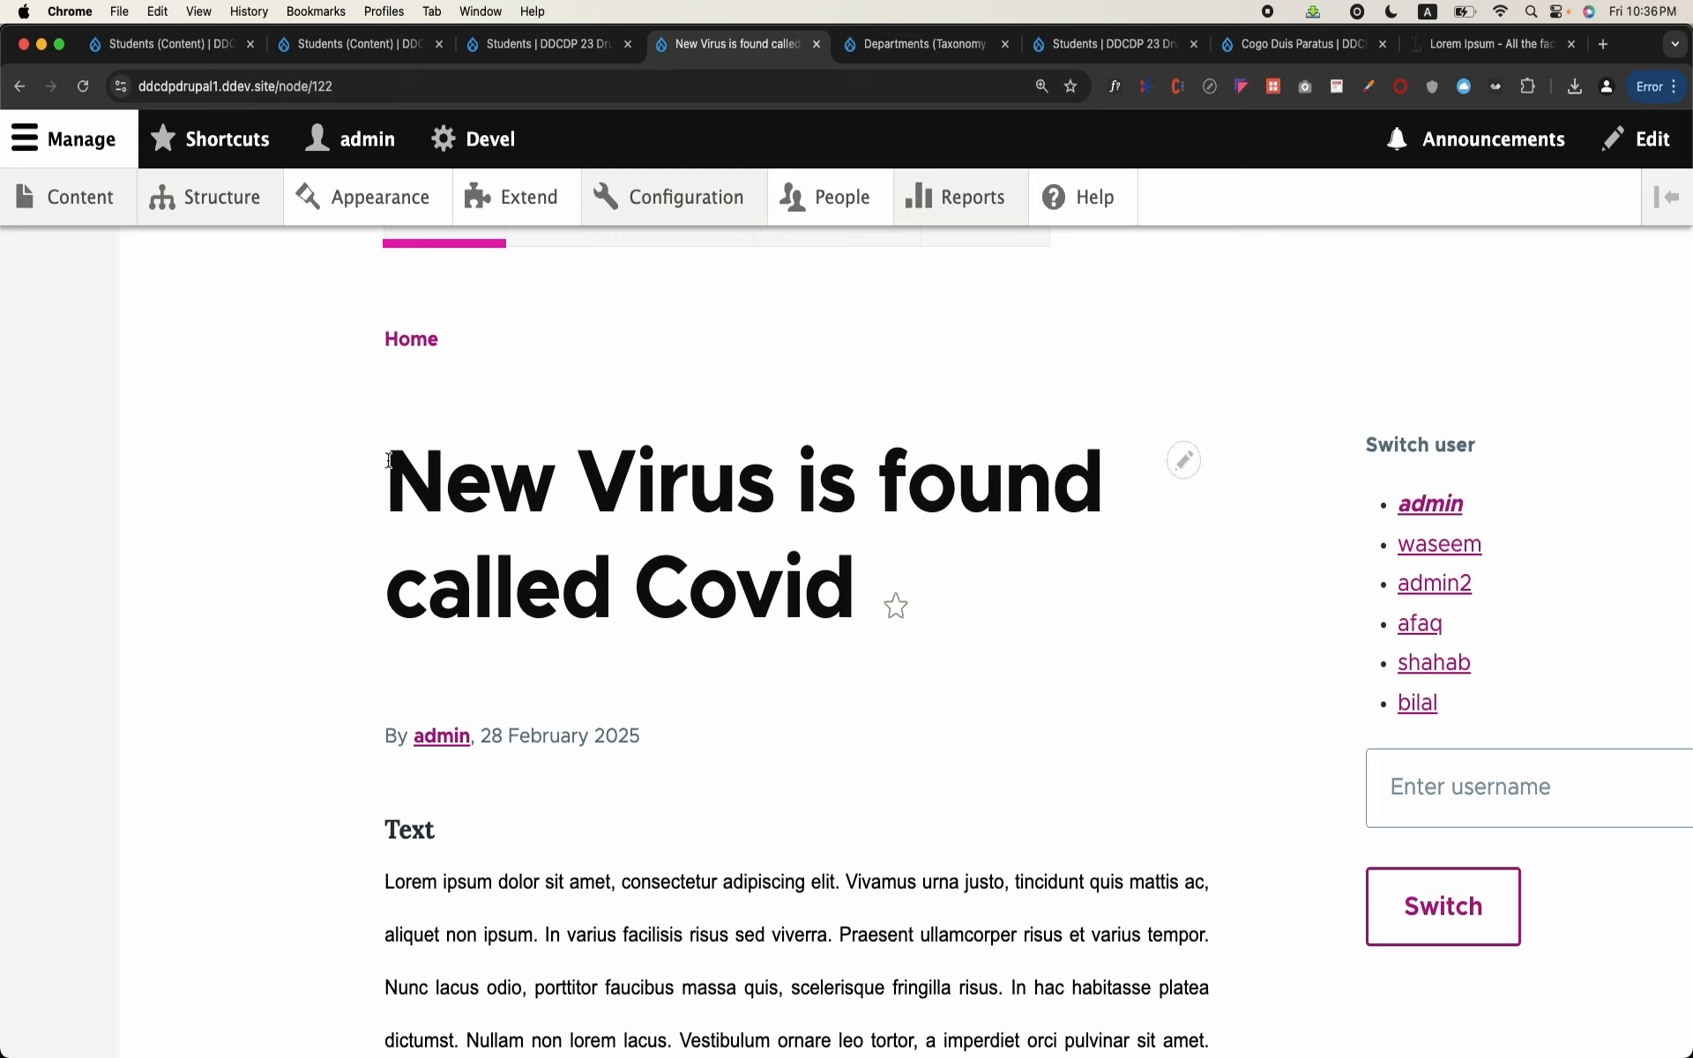
{"action": "left_click_drag", "start_coordinate": [386, 486], "coordinate": [531, 510]}
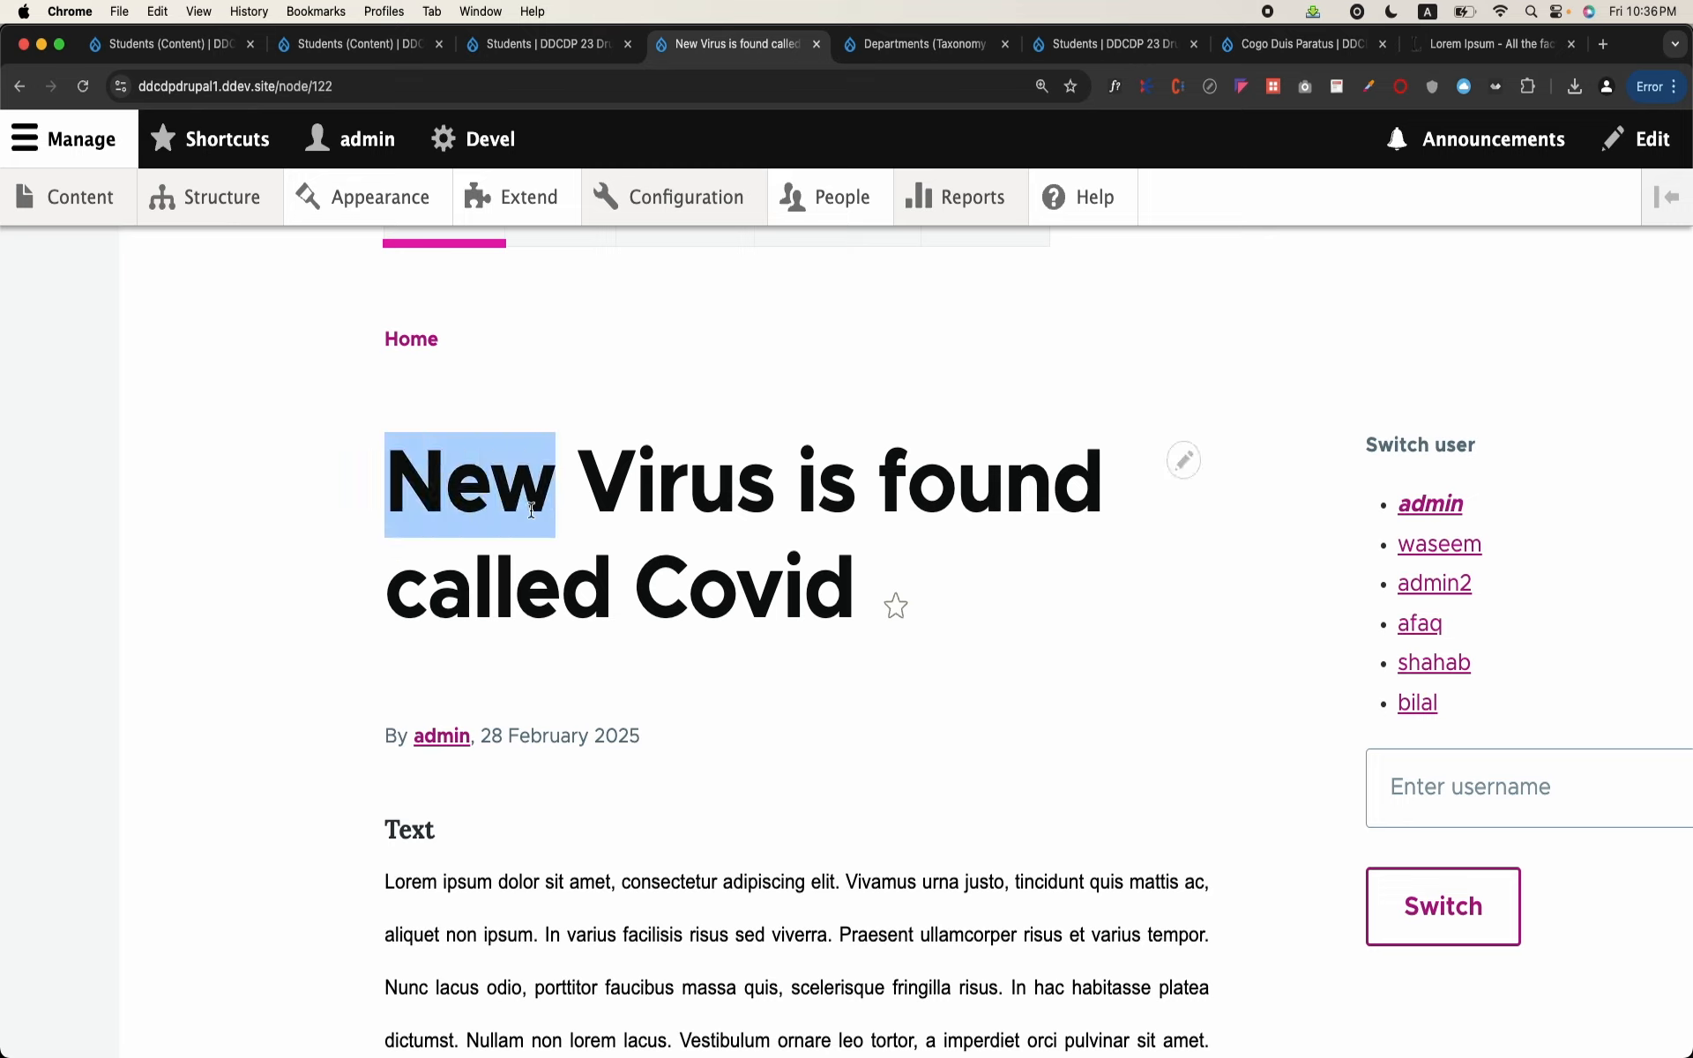
{"action": "triple_click", "coordinate": [652, 472]}
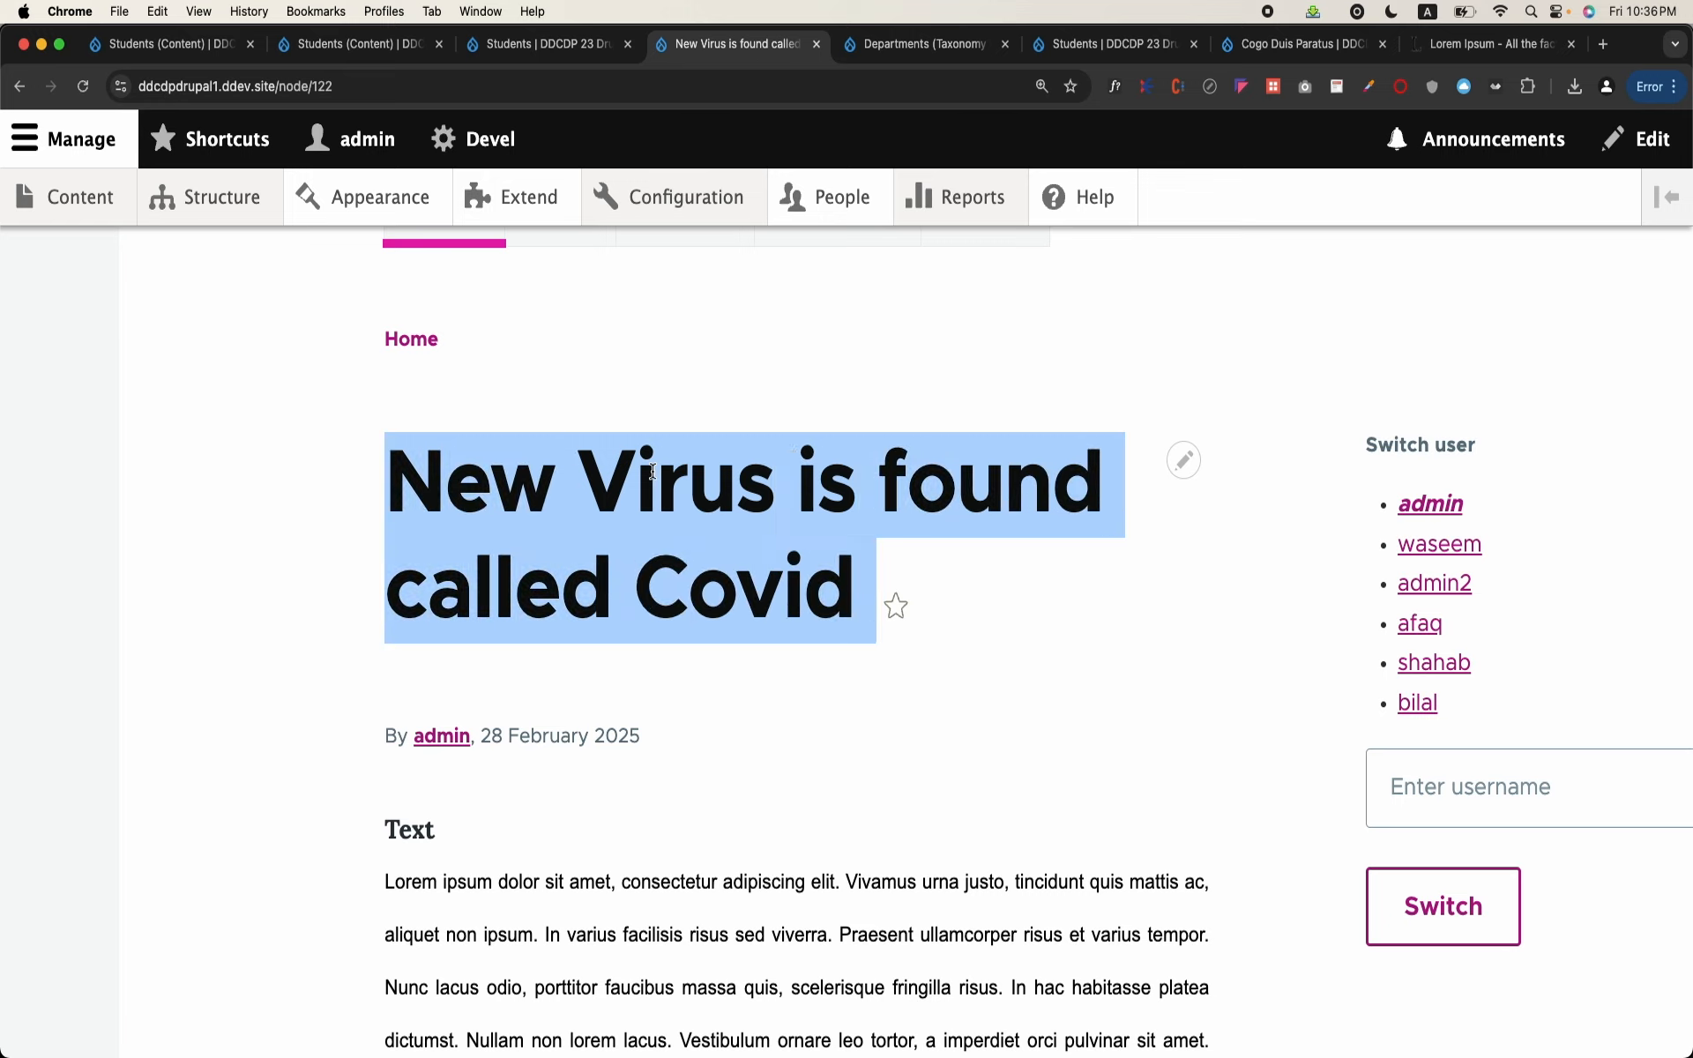
Step: Start adding another Research Article from the site's content list and place the cursor in its title field
{"action": "left_click", "coordinate": [132, 211]}
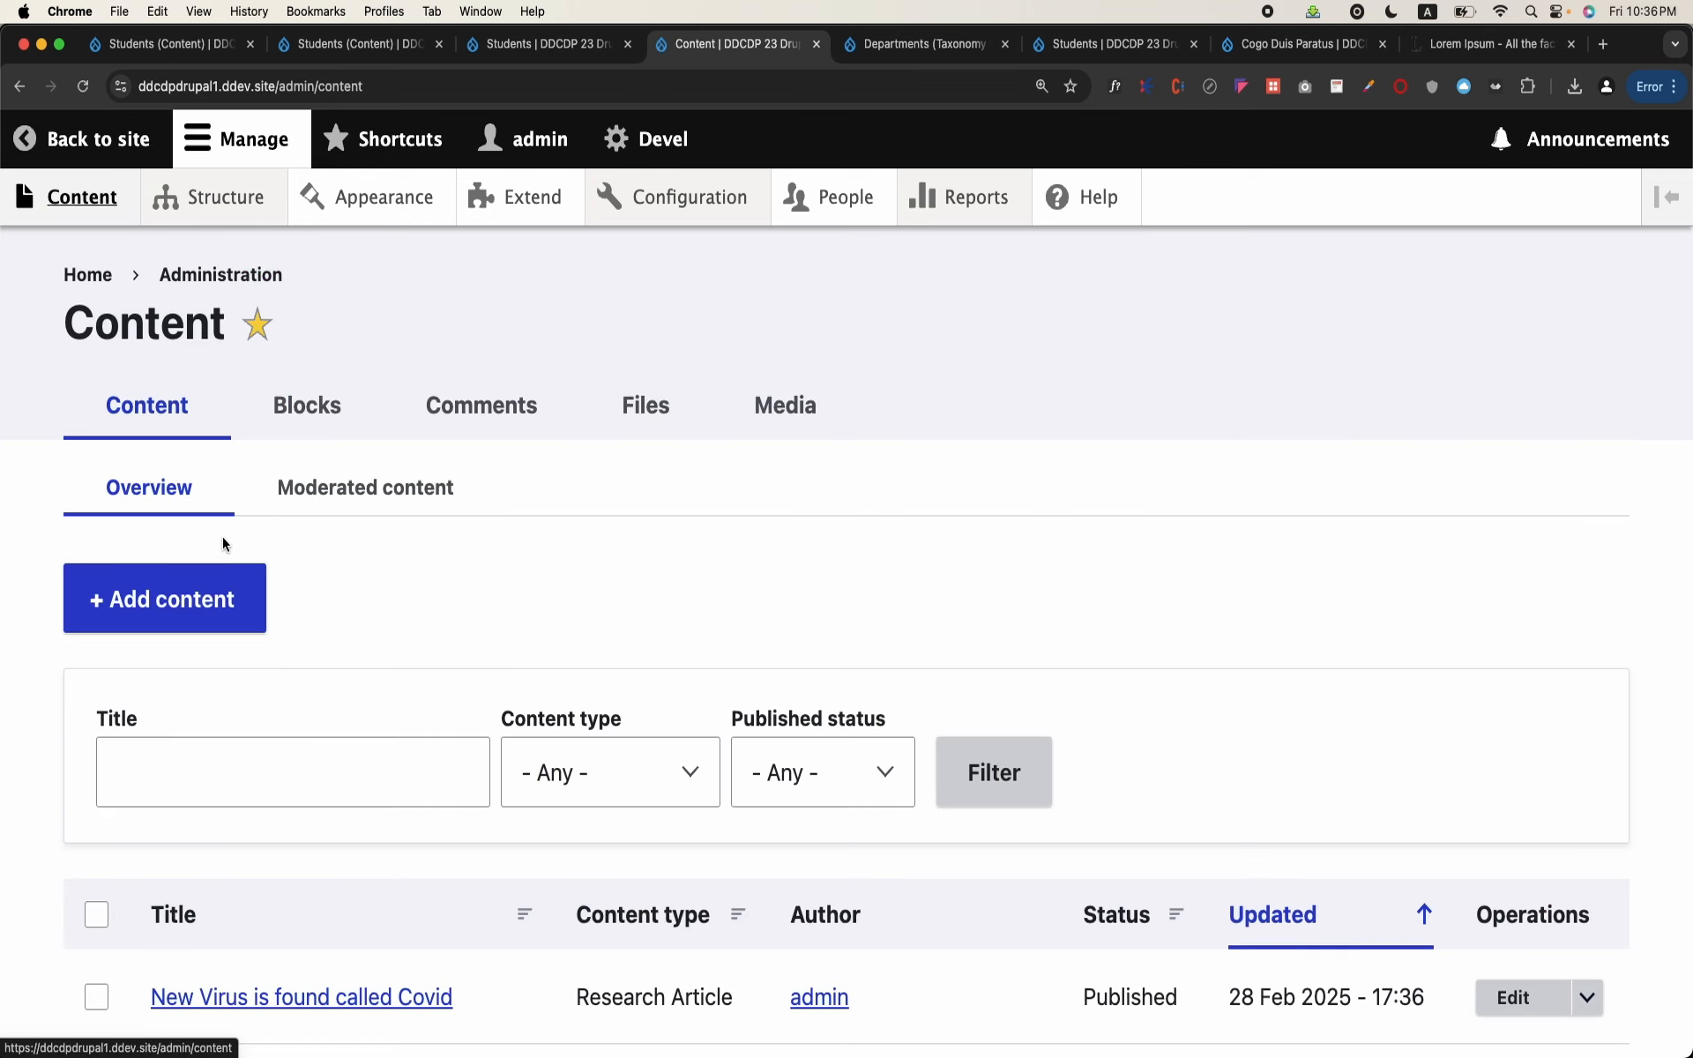
{"action": "left_click", "coordinate": [212, 608]}
{"action": "left_click", "coordinate": [217, 778]}
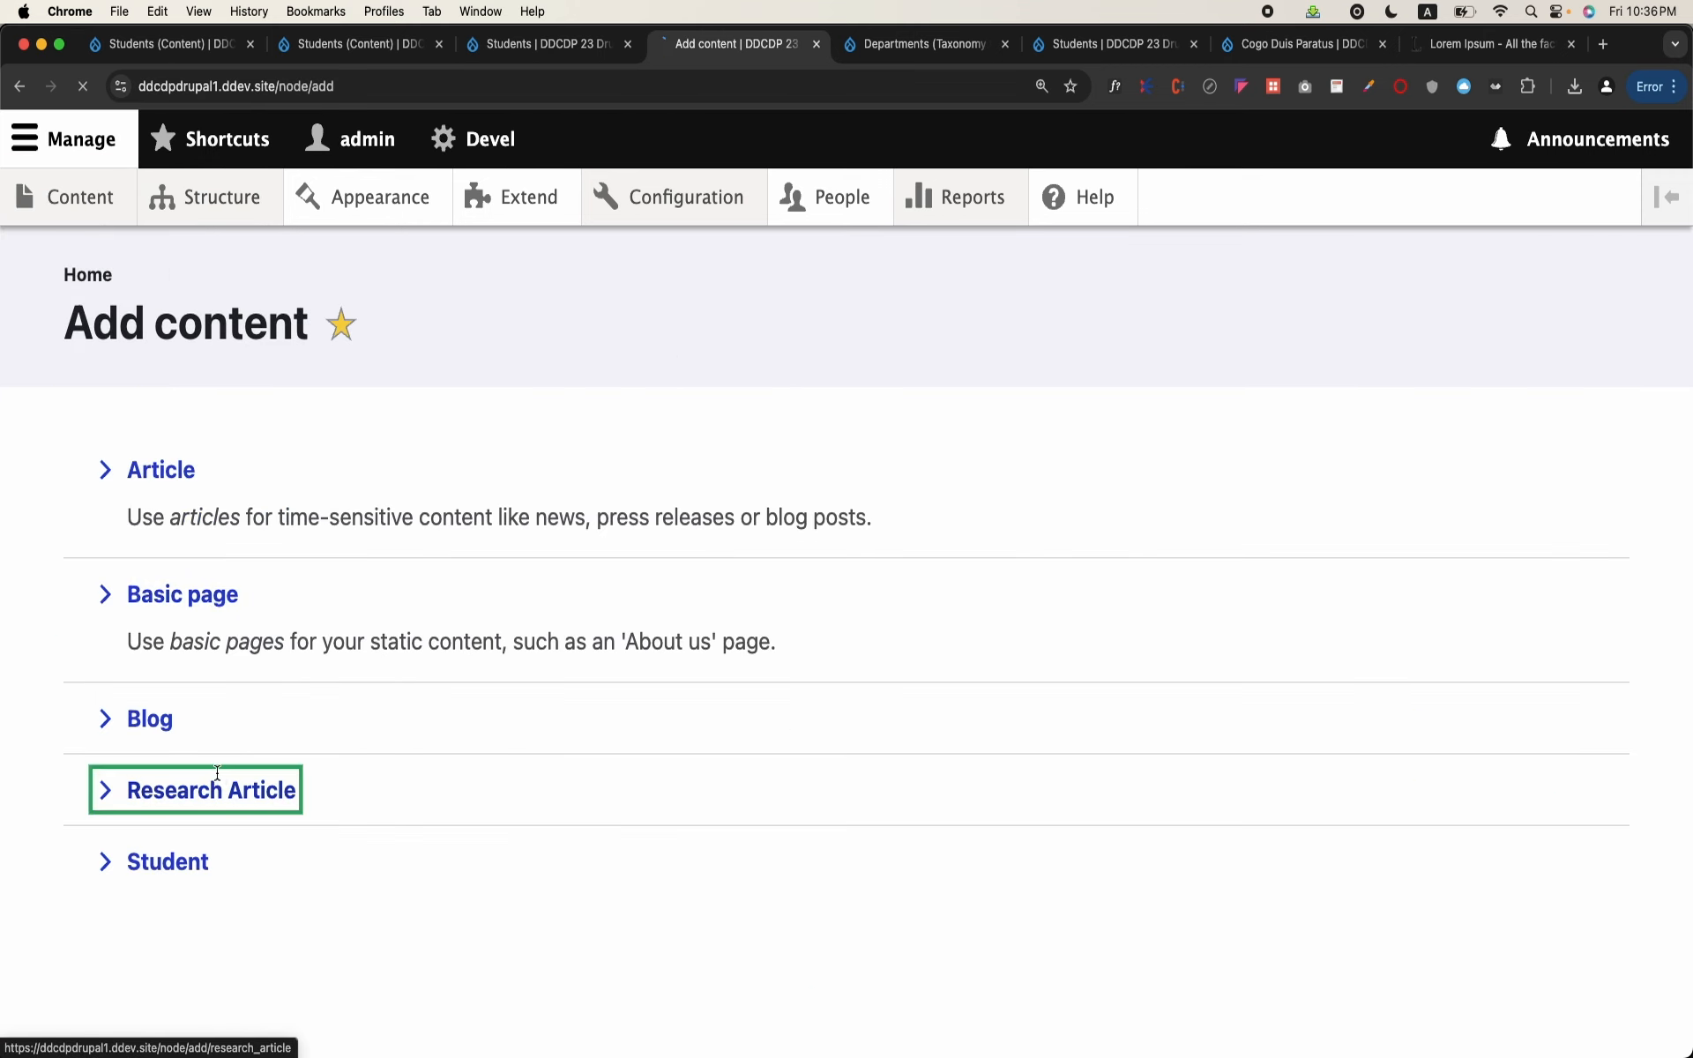
{"action": "left_click", "coordinate": [461, 552]}
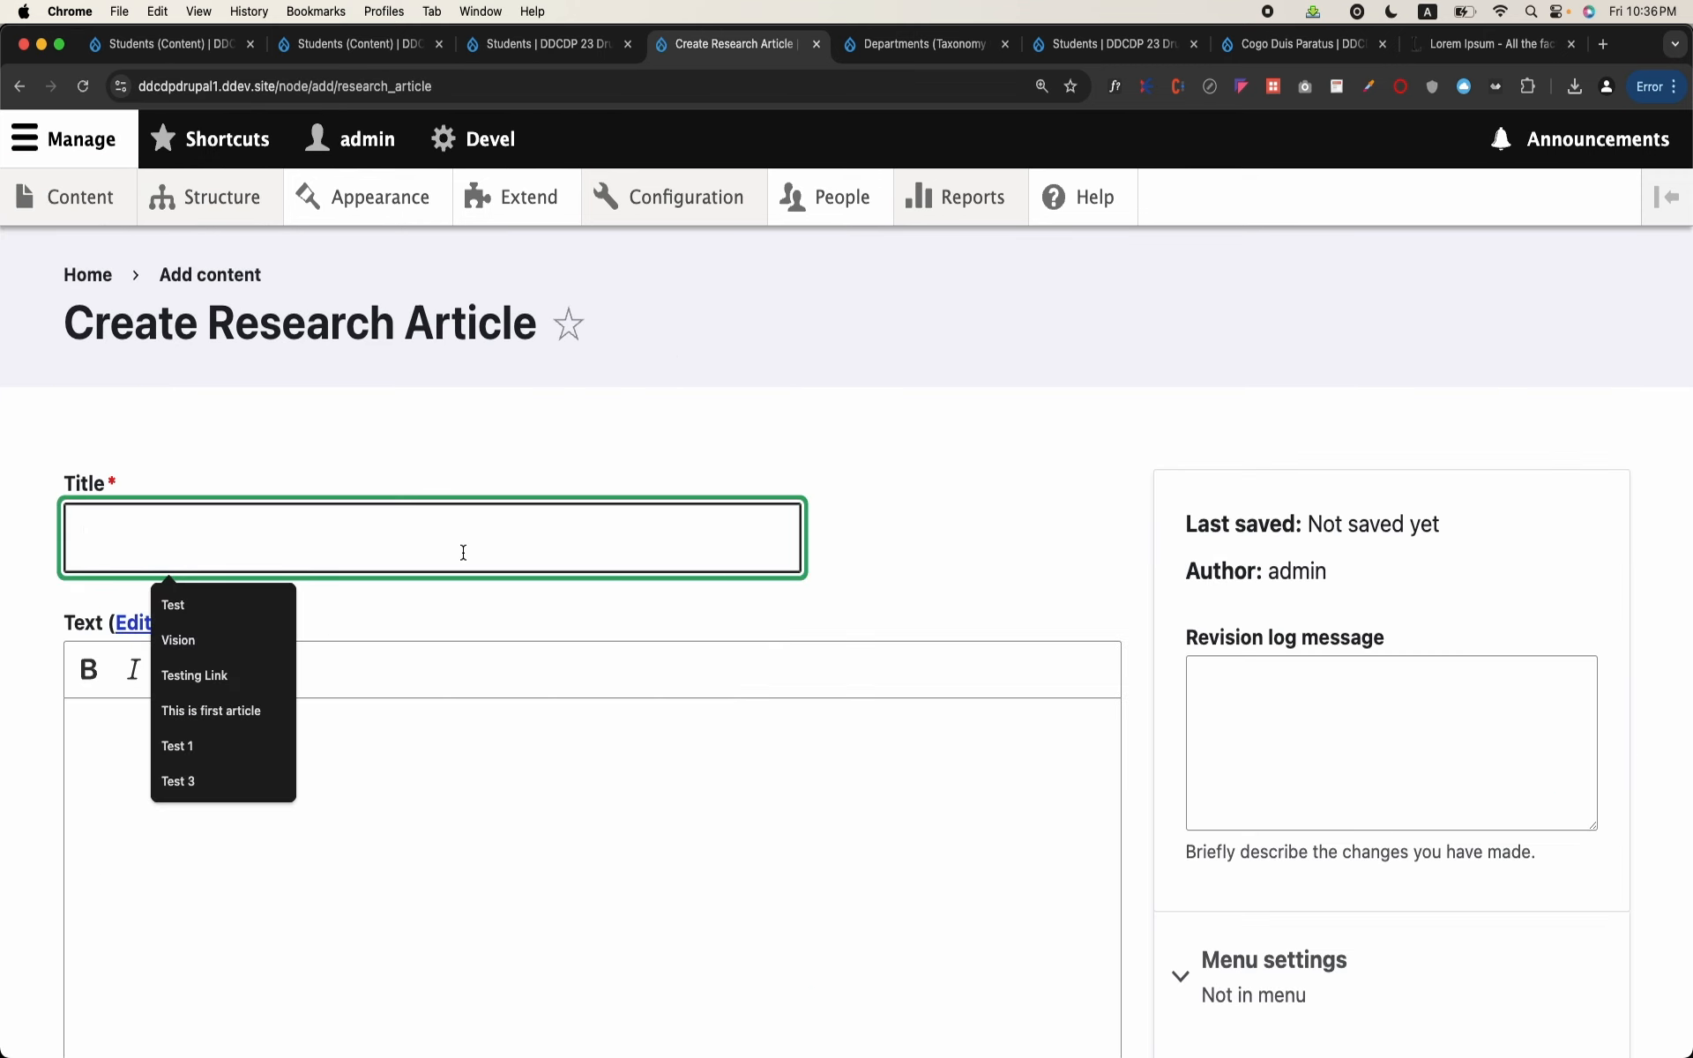
{"action": "type", "text": "A"}
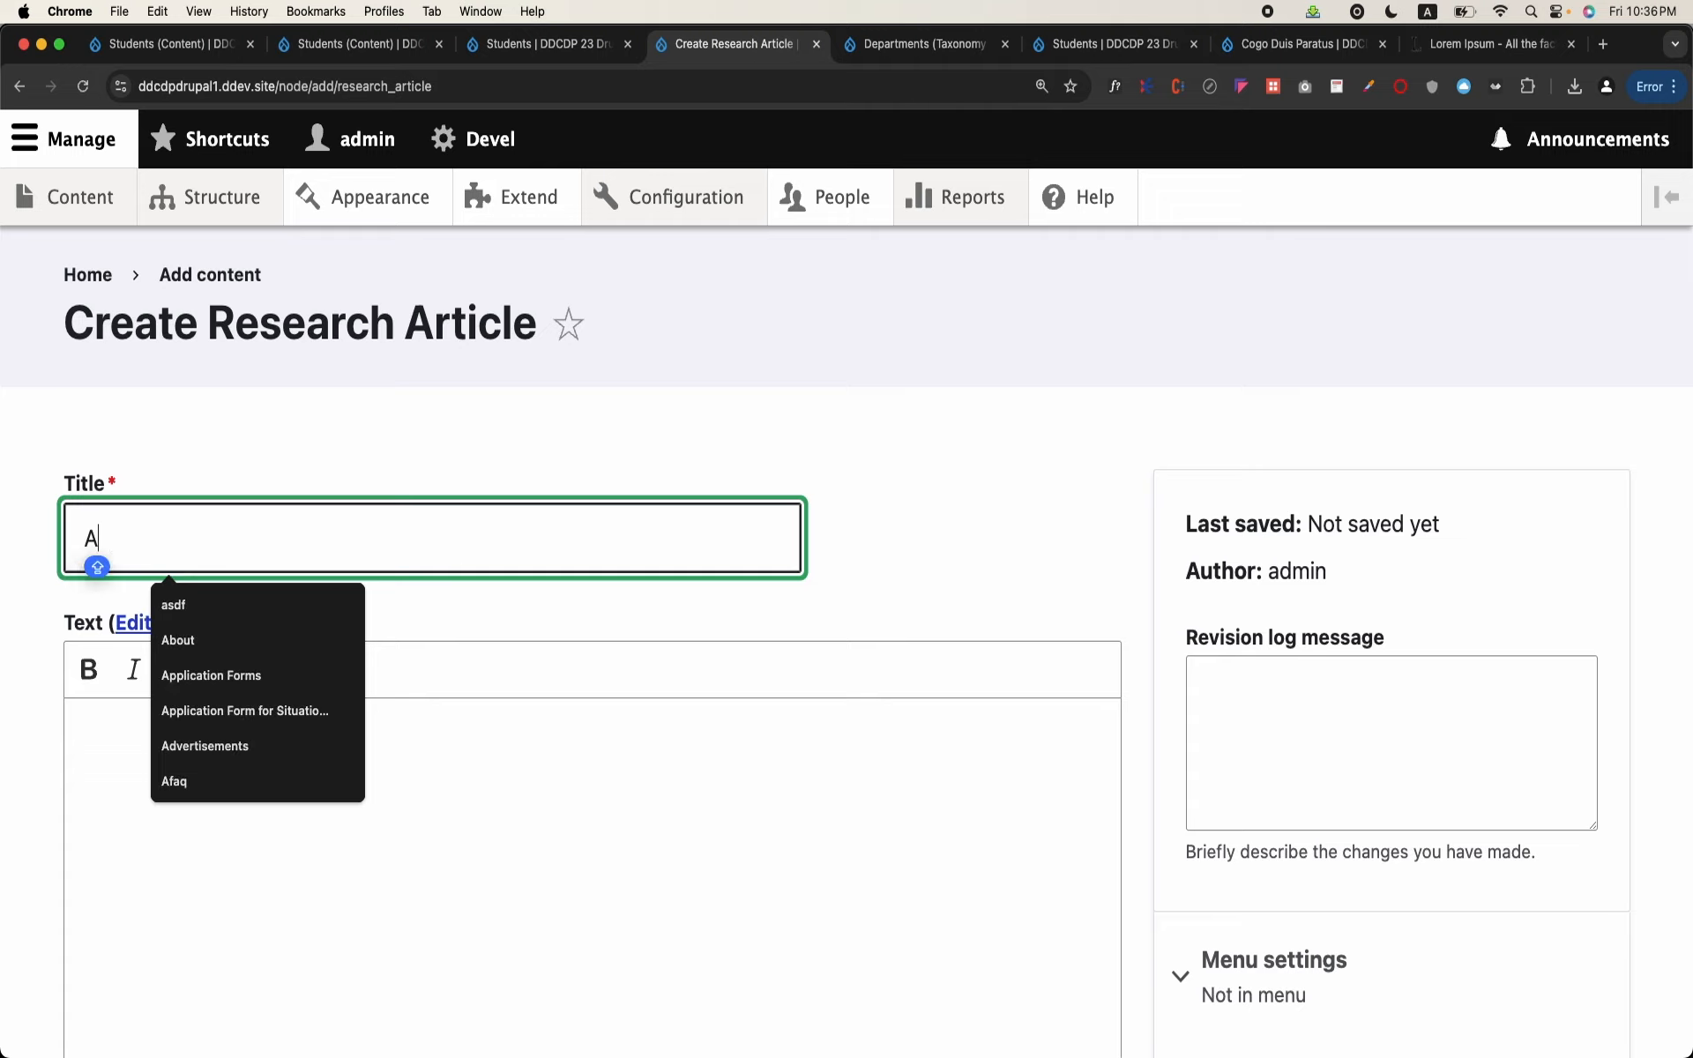
{"action": "type", "text": "f"}
{"action": "key", "text": "BackSpace"}
Step: Enter "Covid in China" as the title of the new research article
{"action": "key", "text": "BackSpace"}
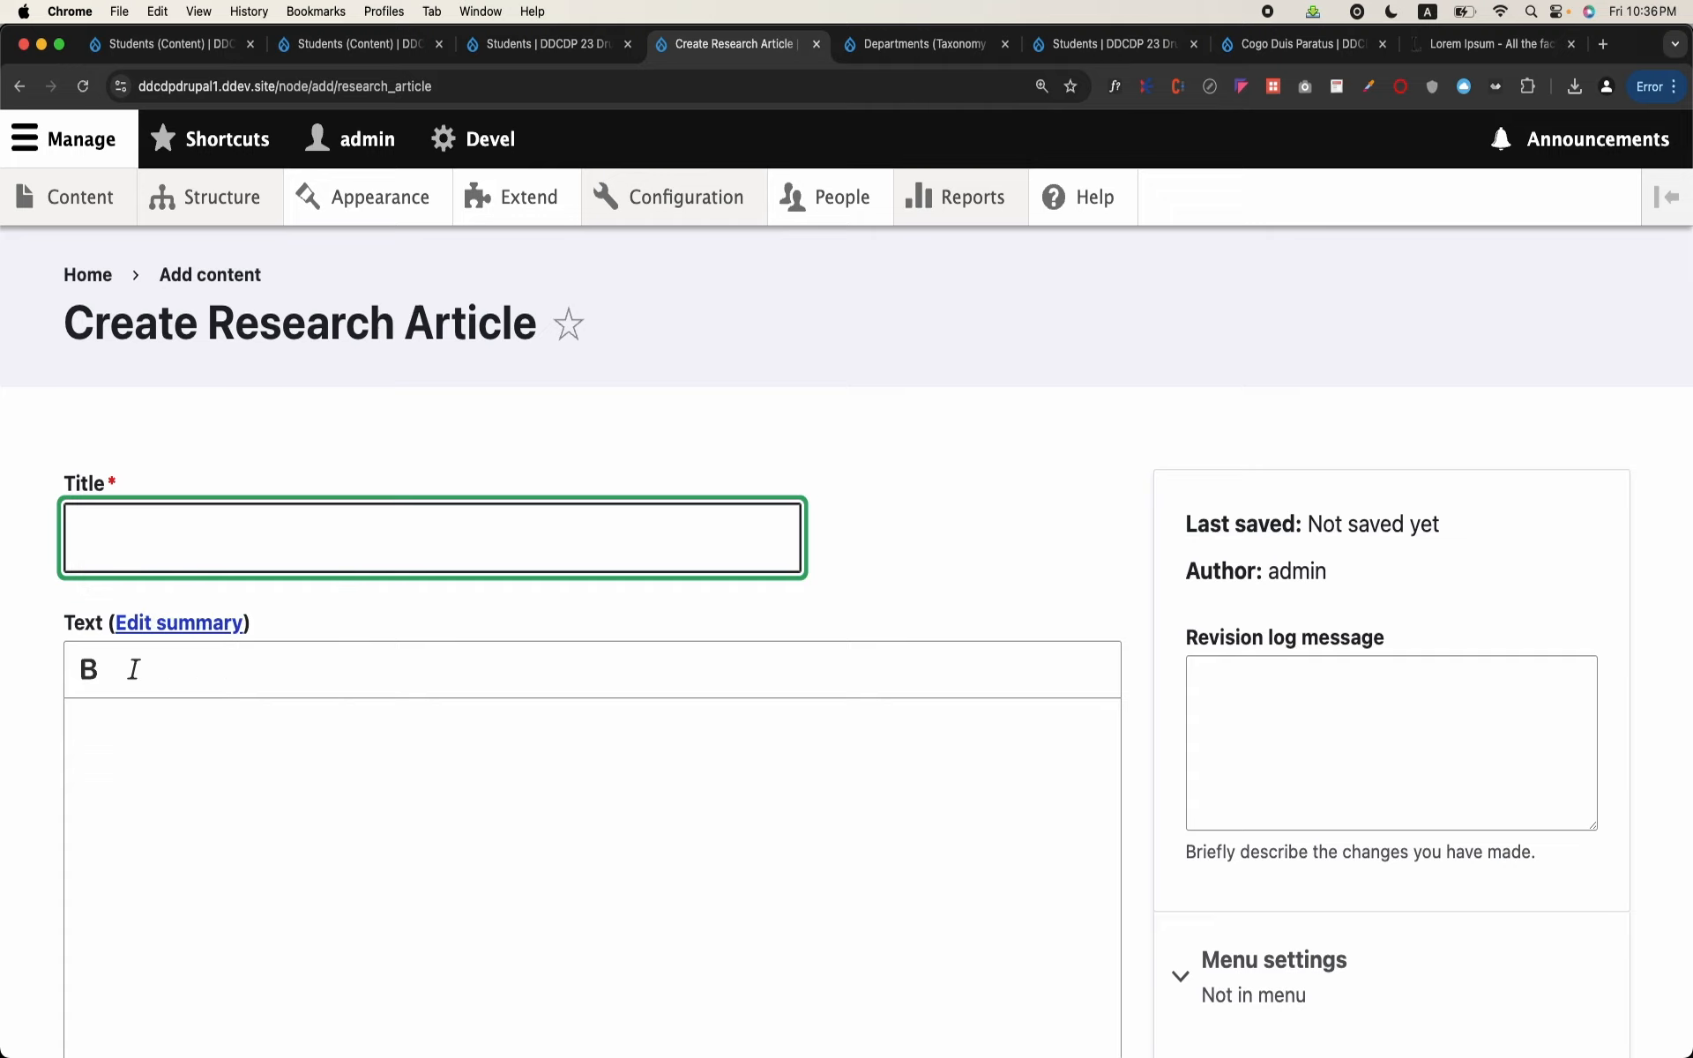
{"action": "type", "text": "co"}
{"action": "key", "text": "BackSpace"}
{"action": "key", "text": "BackSpace"}
{"action": "type", "text": "Covid in China"}
Step: Paste the copied lorem ipsum text into the article's Text editor and delete its first paragraph
{"action": "scroll", "coordinate": [556, 466], "scroll_direction": "down", "scroll_amount": 6}
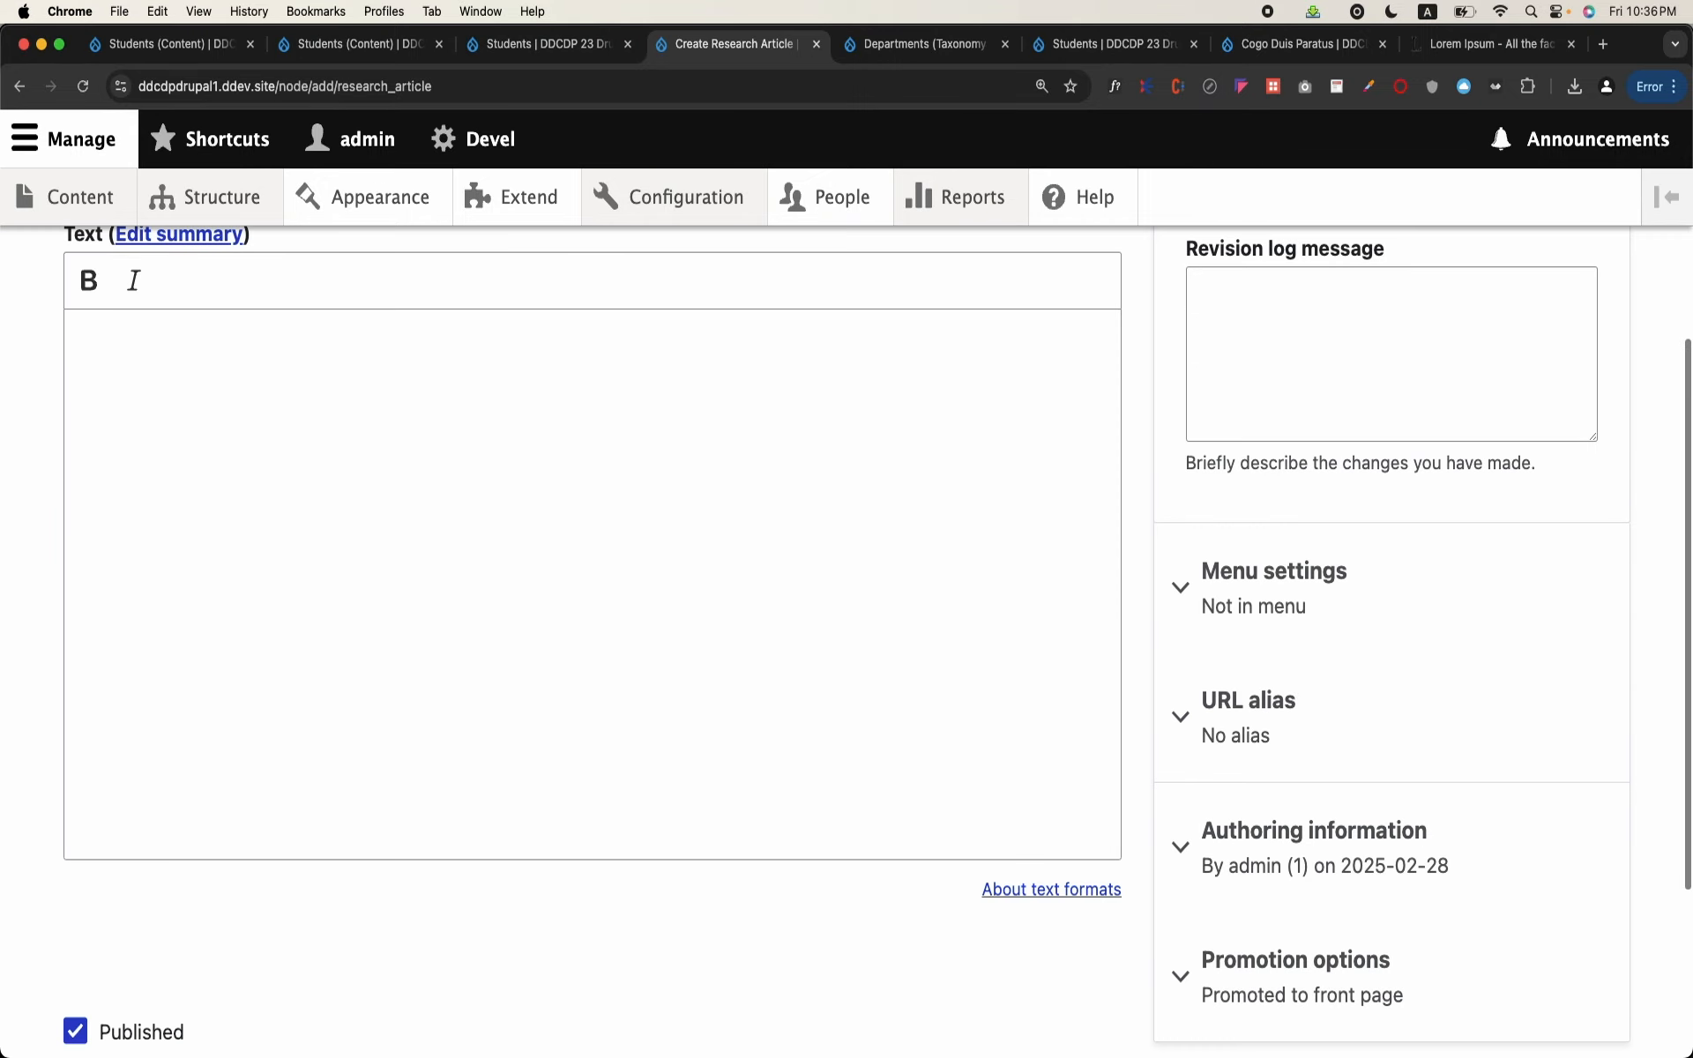
{"action": "type", "text": "Lorem ipsum dolor sit amet, consectetur adipiscing elit. Vivamus urna justo, tincidunt quis mattis ac, aliquet non ipsum. In varius facilisis risus sed viverra. Praesent ullamcorper risus et varius tempor. Nunc lacus odio, porttitor faucibus massa quis, scelerisque fringilla risus. In hac habitasse platea dictumst. Nullam non lorem lacus. Vestibulum ornare leo tortor, a imperdiet orci pulvinar sit amet. Curabitur vel lorem neque. Vivamus ornare nisi commodo erat viverra, eget dignissim neque finibus. Nulla et tortor nec metus vulputate venenatis at vitae turpis. Lorem ipsum dolor sit amet, consectetur adipiscing elit. Etiam lobortis arcu vitae nulla mollis scelerisque. Proin nec libero nibh. Nam porttitor fringilla ex. Praesent volutpat felis eu venenatis placerat. Fusce ultricies tortor eu aliquam suscipit. Orci varius natoque penatibus et magnis dis parturient montes, nascetur ridiculus mus. Aliquam erat volutpat. Nulla massa ligula, pulvinar a eleifend eget, vestibulum id nibh. Nunc accumsan rutrum dignissim. Ut pulvinar varius luctus. Suspendisse finibus ex lorem, non iaculis augue suscipit sed. Lorem ipsum dolor sit amet, consectetur adipiscing elit. Morbi a erat ullamcorper nisi fermentum rutrum. Etiam vehicula imperdiet mollis. Vivamus pellentesque metus ut ligula consectetur pharetra. Phasellus consectetur, nibh id aliquet tempus, risus nisi interdum nisl, et porttitor dolor lorem vitae ex. Nam ac finibus sapien. Praesent id metus quam. Pellentesque congue dictum rutrum. Sed pharetra erat vitae neque vestibulum, et posuere neque faucibus."}
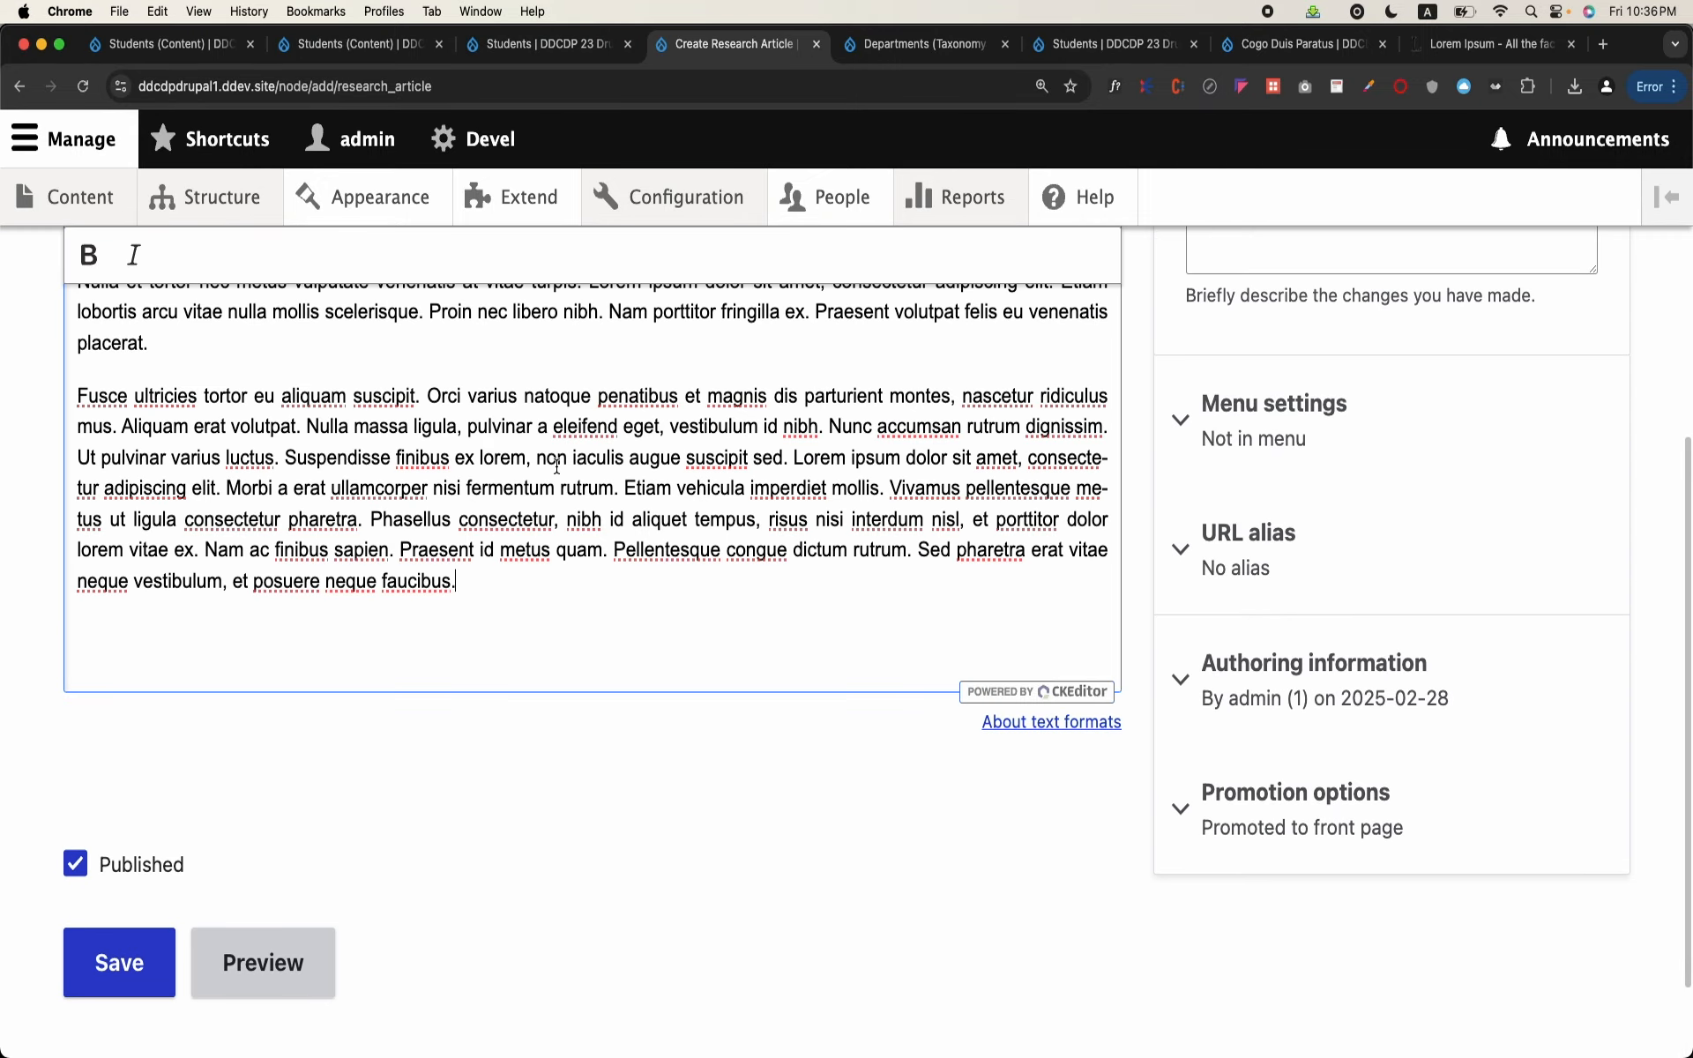
{"action": "scroll", "coordinate": [556, 466], "scroll_direction": "up", "scroll_amount": 6}
{"action": "triple_click", "coordinate": [226, 685]}
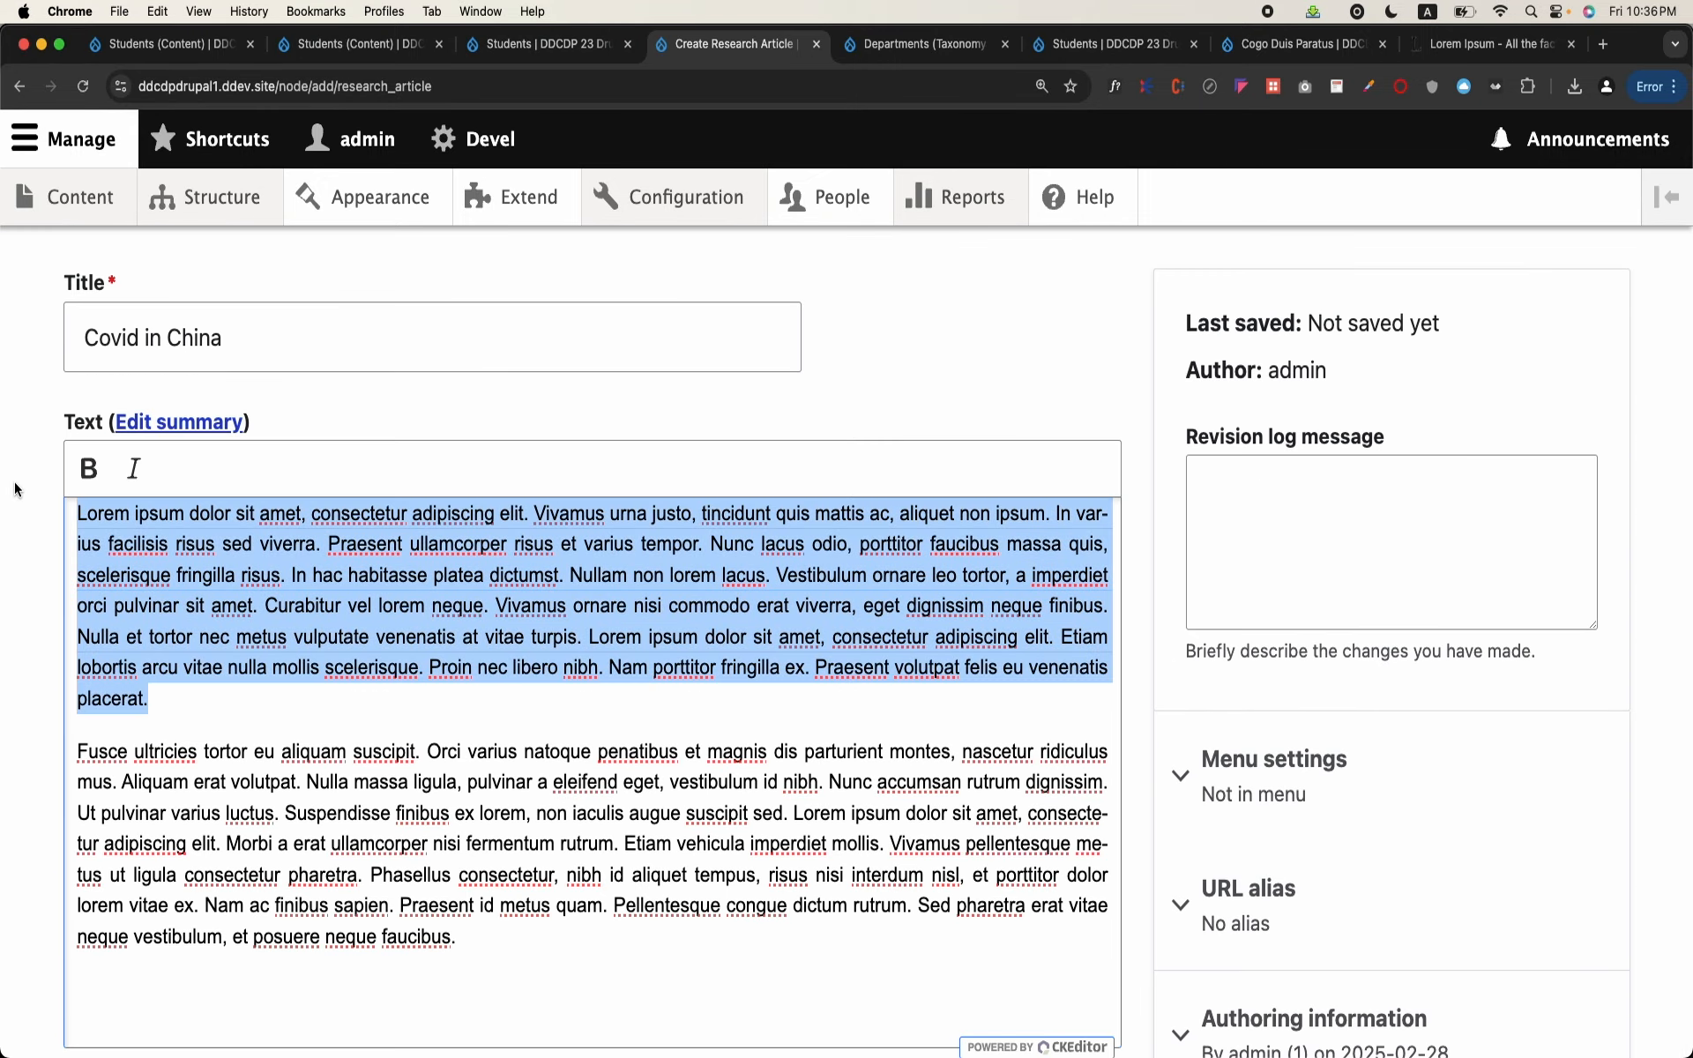
{"action": "key", "text": "BackSpace"}
{"action": "scroll", "coordinate": [169, 725], "scroll_direction": "down", "scroll_amount": 3}
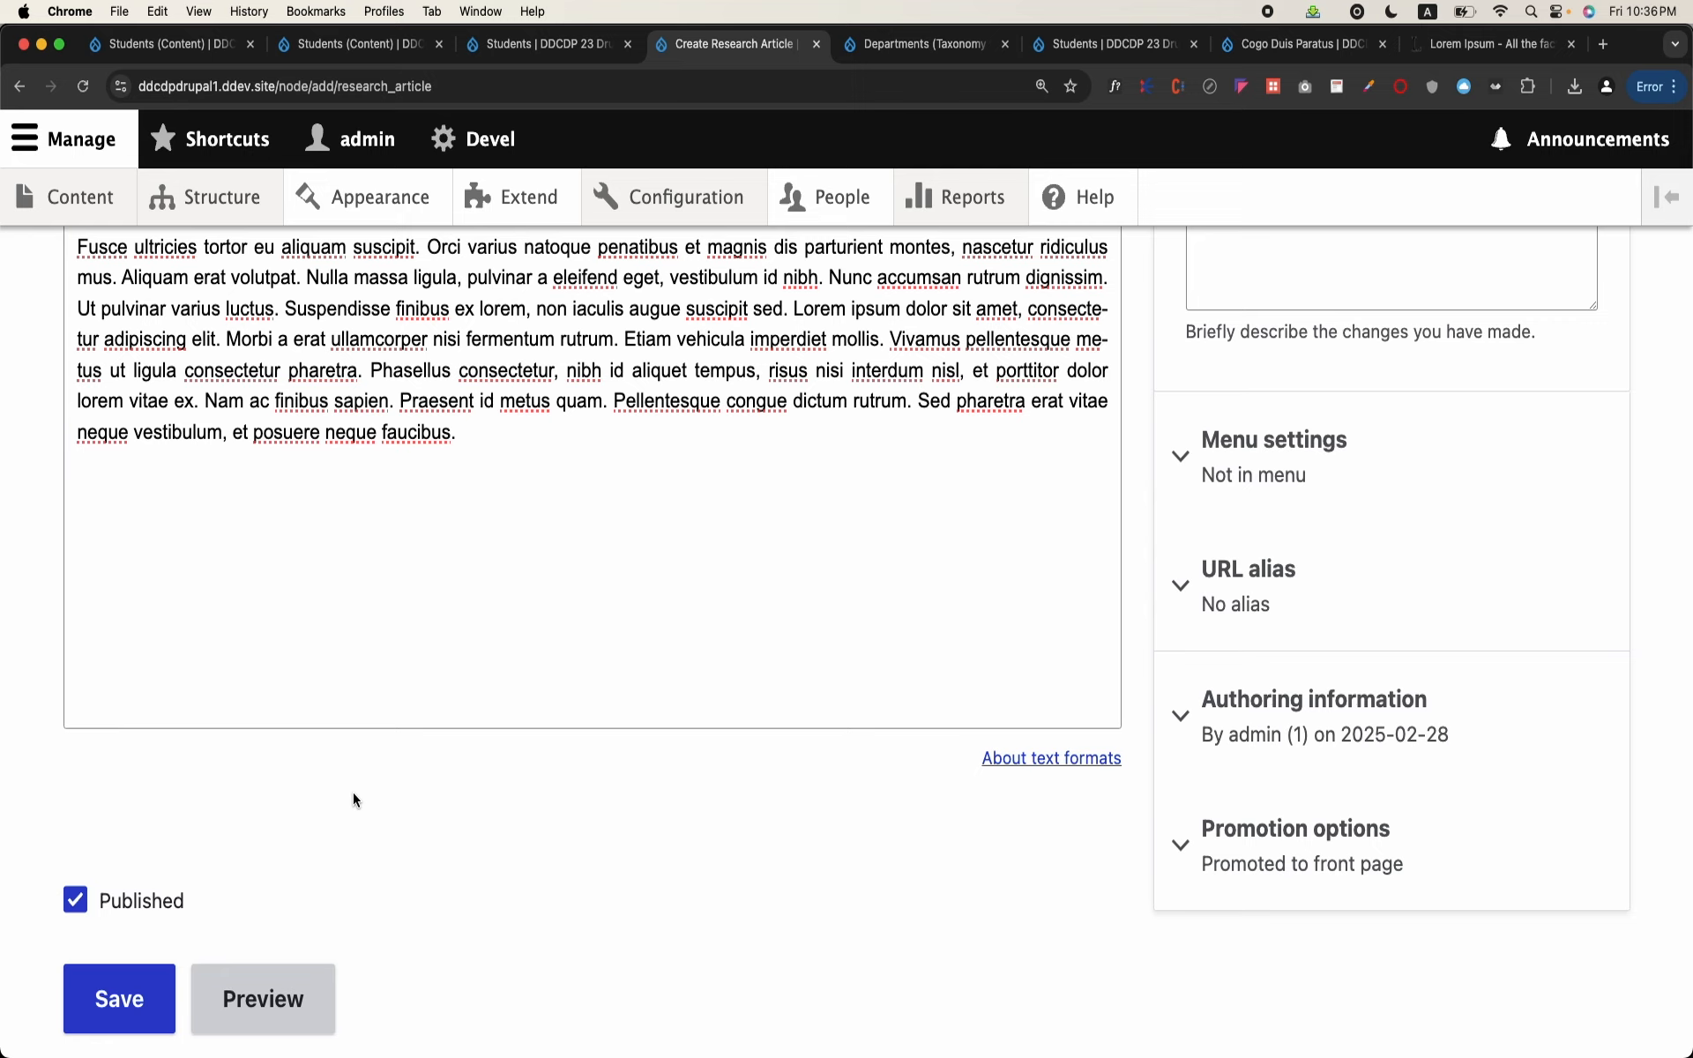
Step: Switch to the OpenOffice Writer document and add the heading line "Article" below "Display"
{"action": "mouse_move", "coordinate": [908, 1052]}
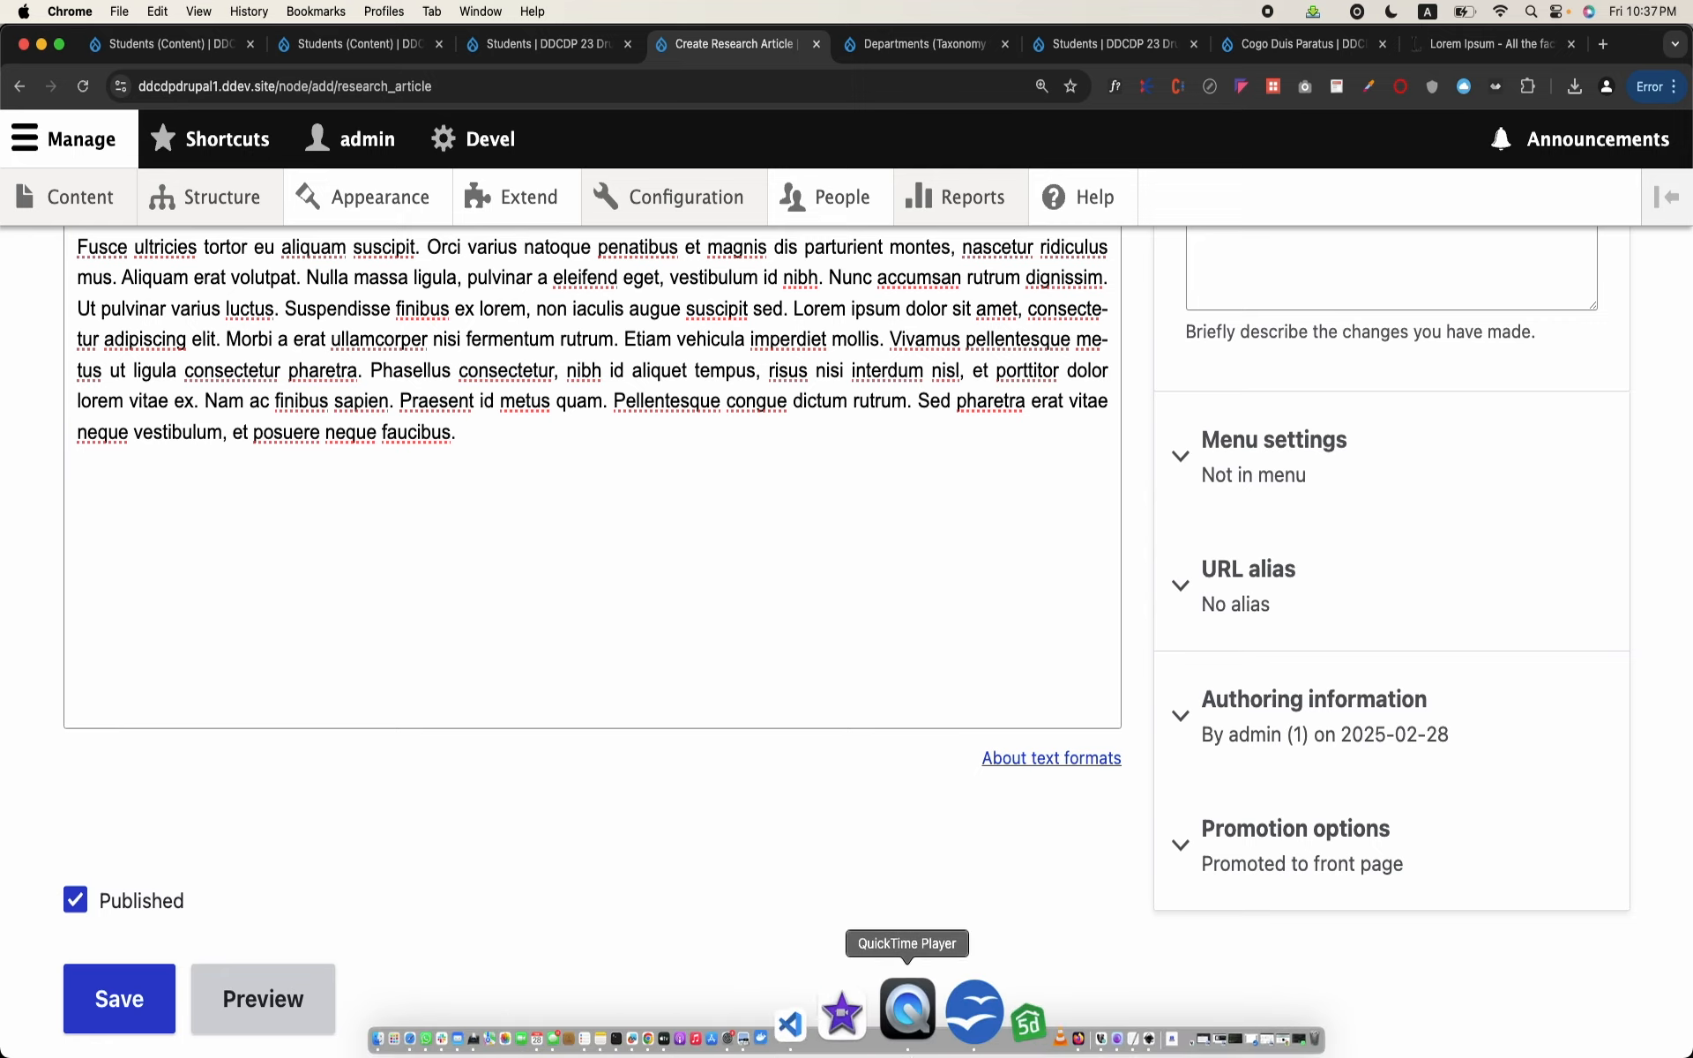
{"action": "left_click", "coordinate": [919, 1014]}
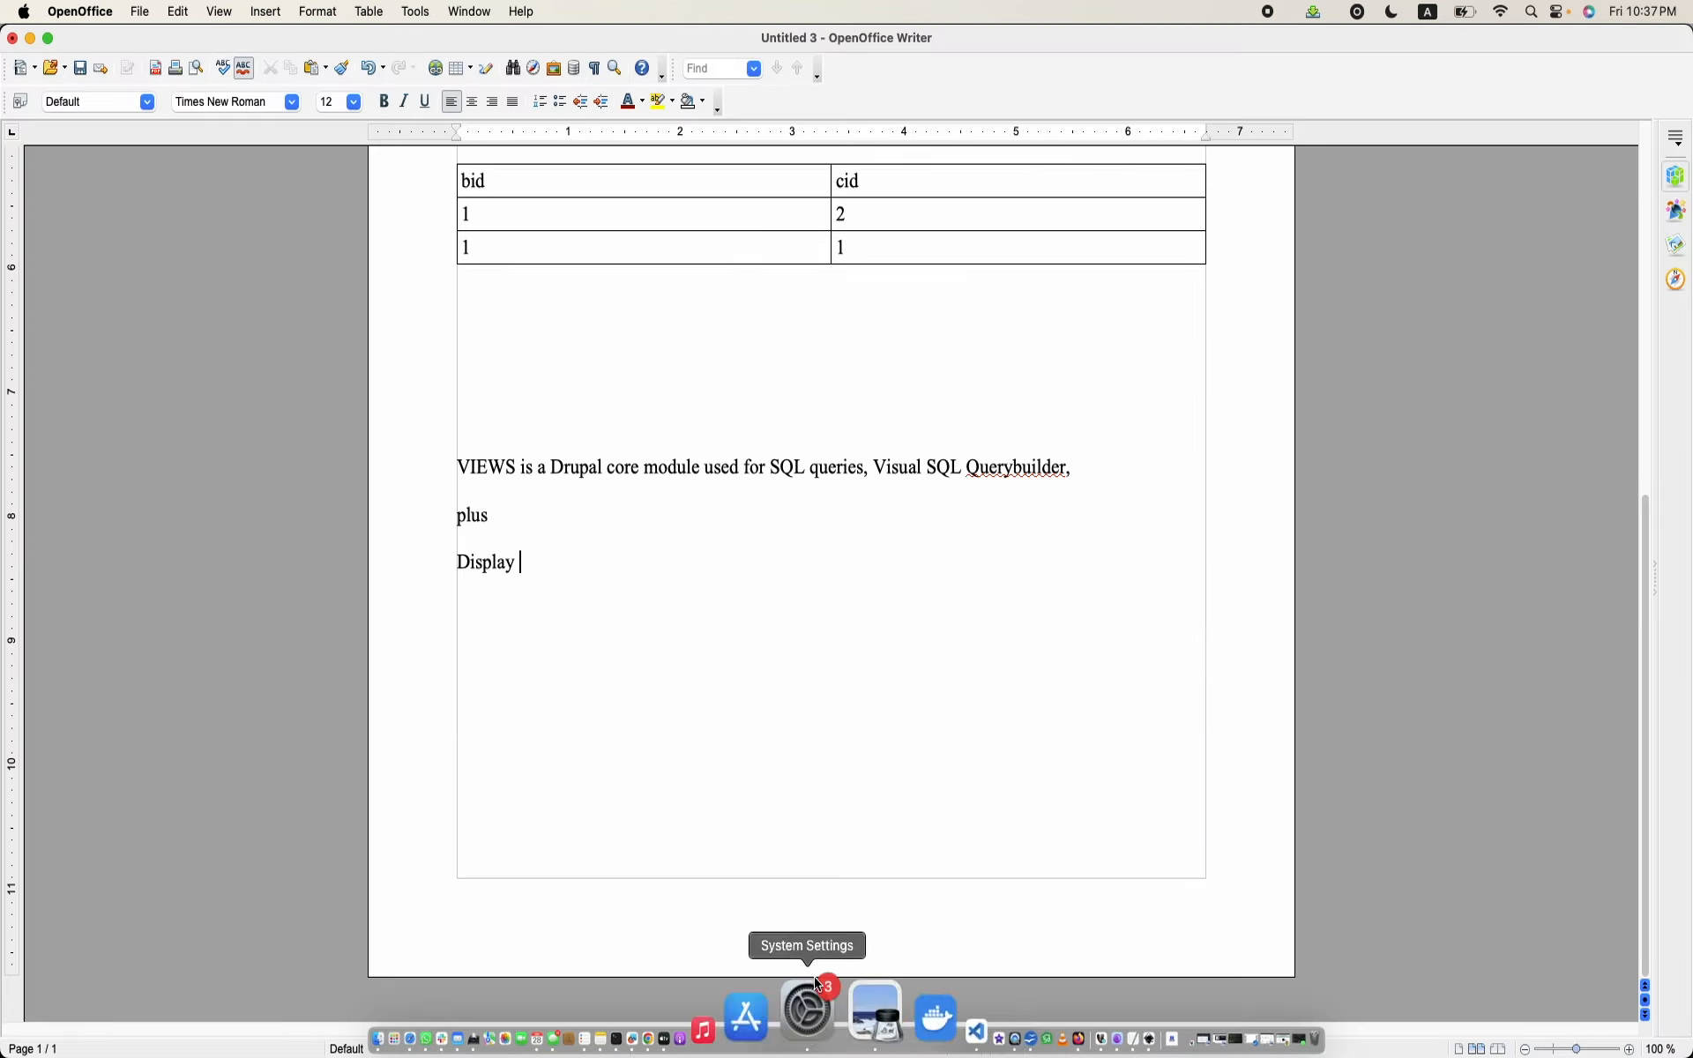
{"action": "key", "text": "Return"}
{"action": "type", "text": "Artic"}
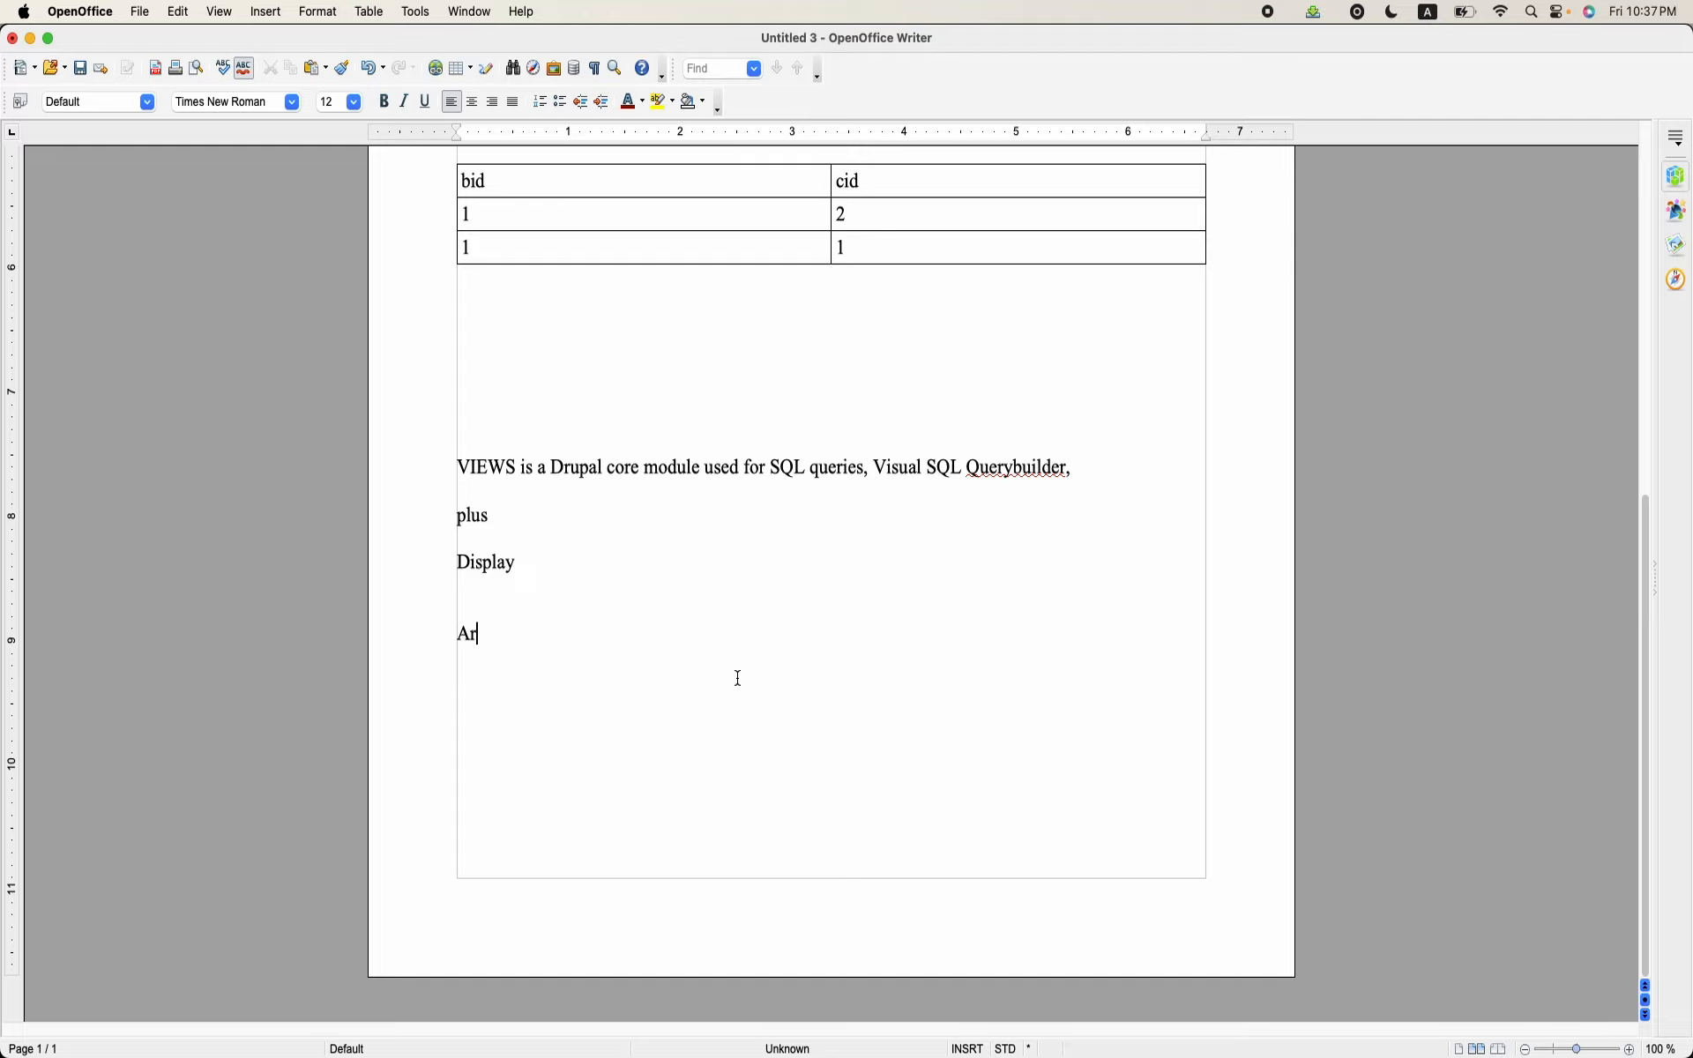
{"action": "key", "text": "BackSpace"}
{"action": "key", "text": "BackSpace"}
{"action": "type", "text": "icle"}
{"action": "key", "text": "Return"}
Step: Insert a table with 3 columns and 2 rows below the "Article" line
{"action": "left_click", "coordinate": [267, 12]}
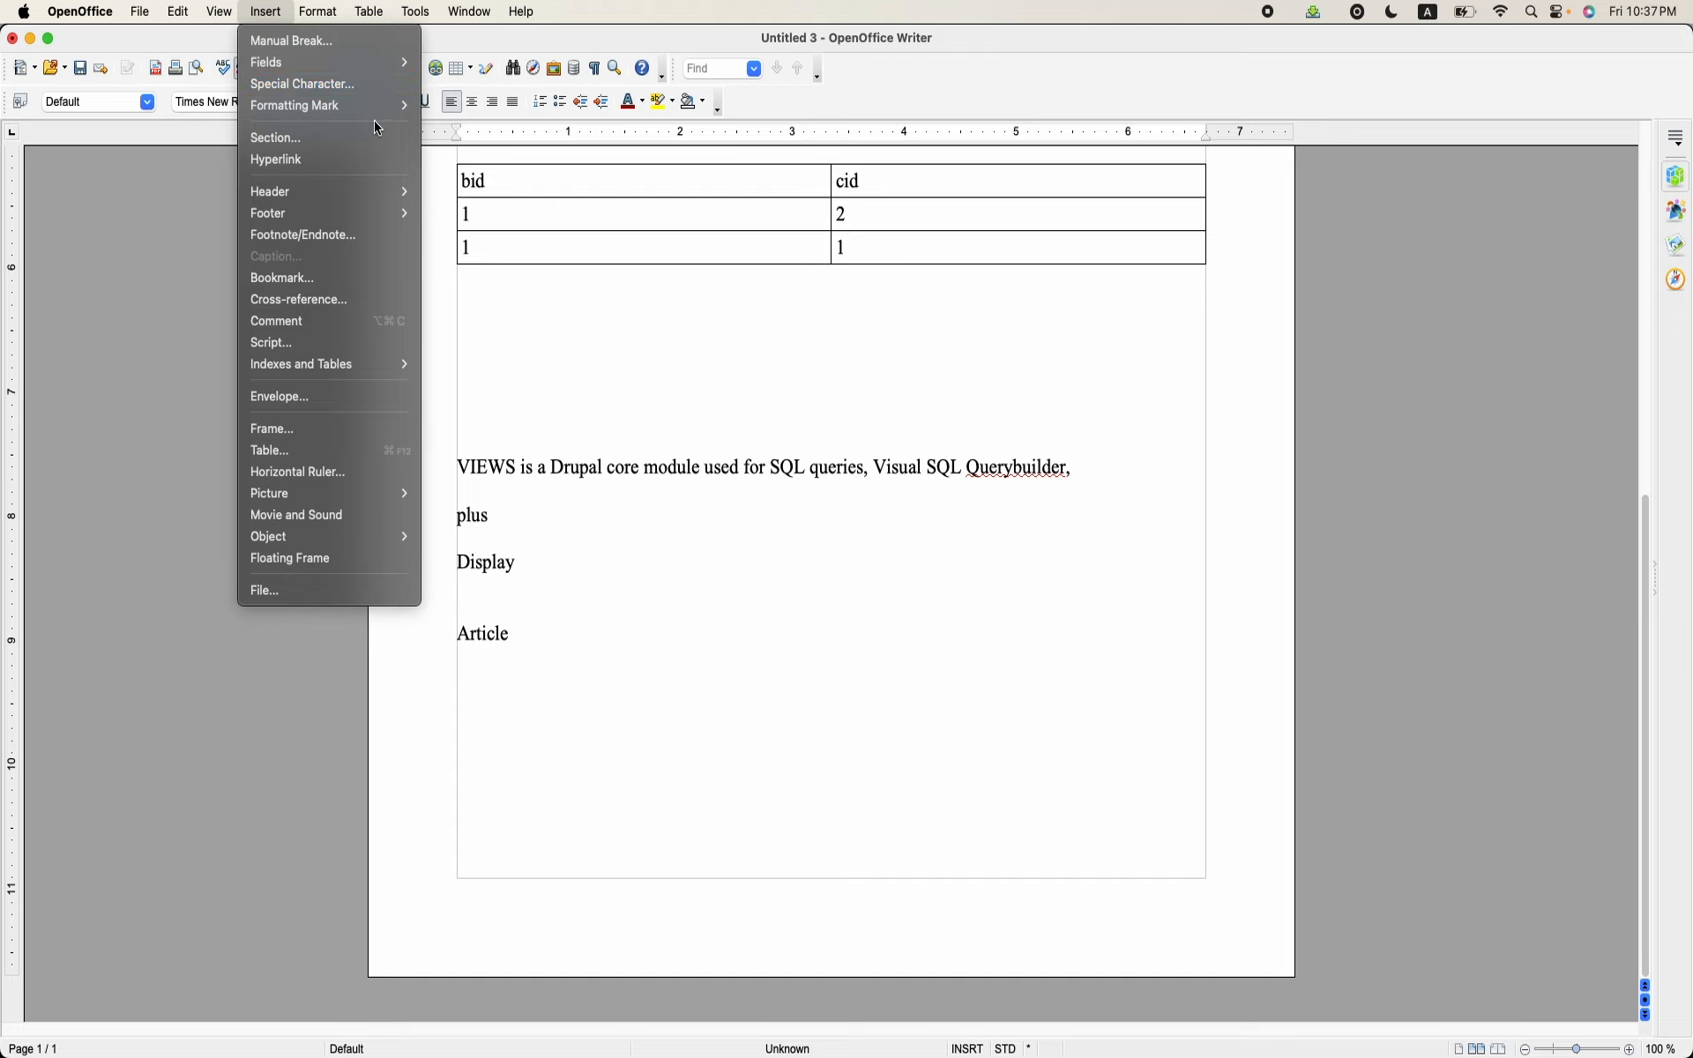
{"action": "left_click", "coordinate": [309, 451]}
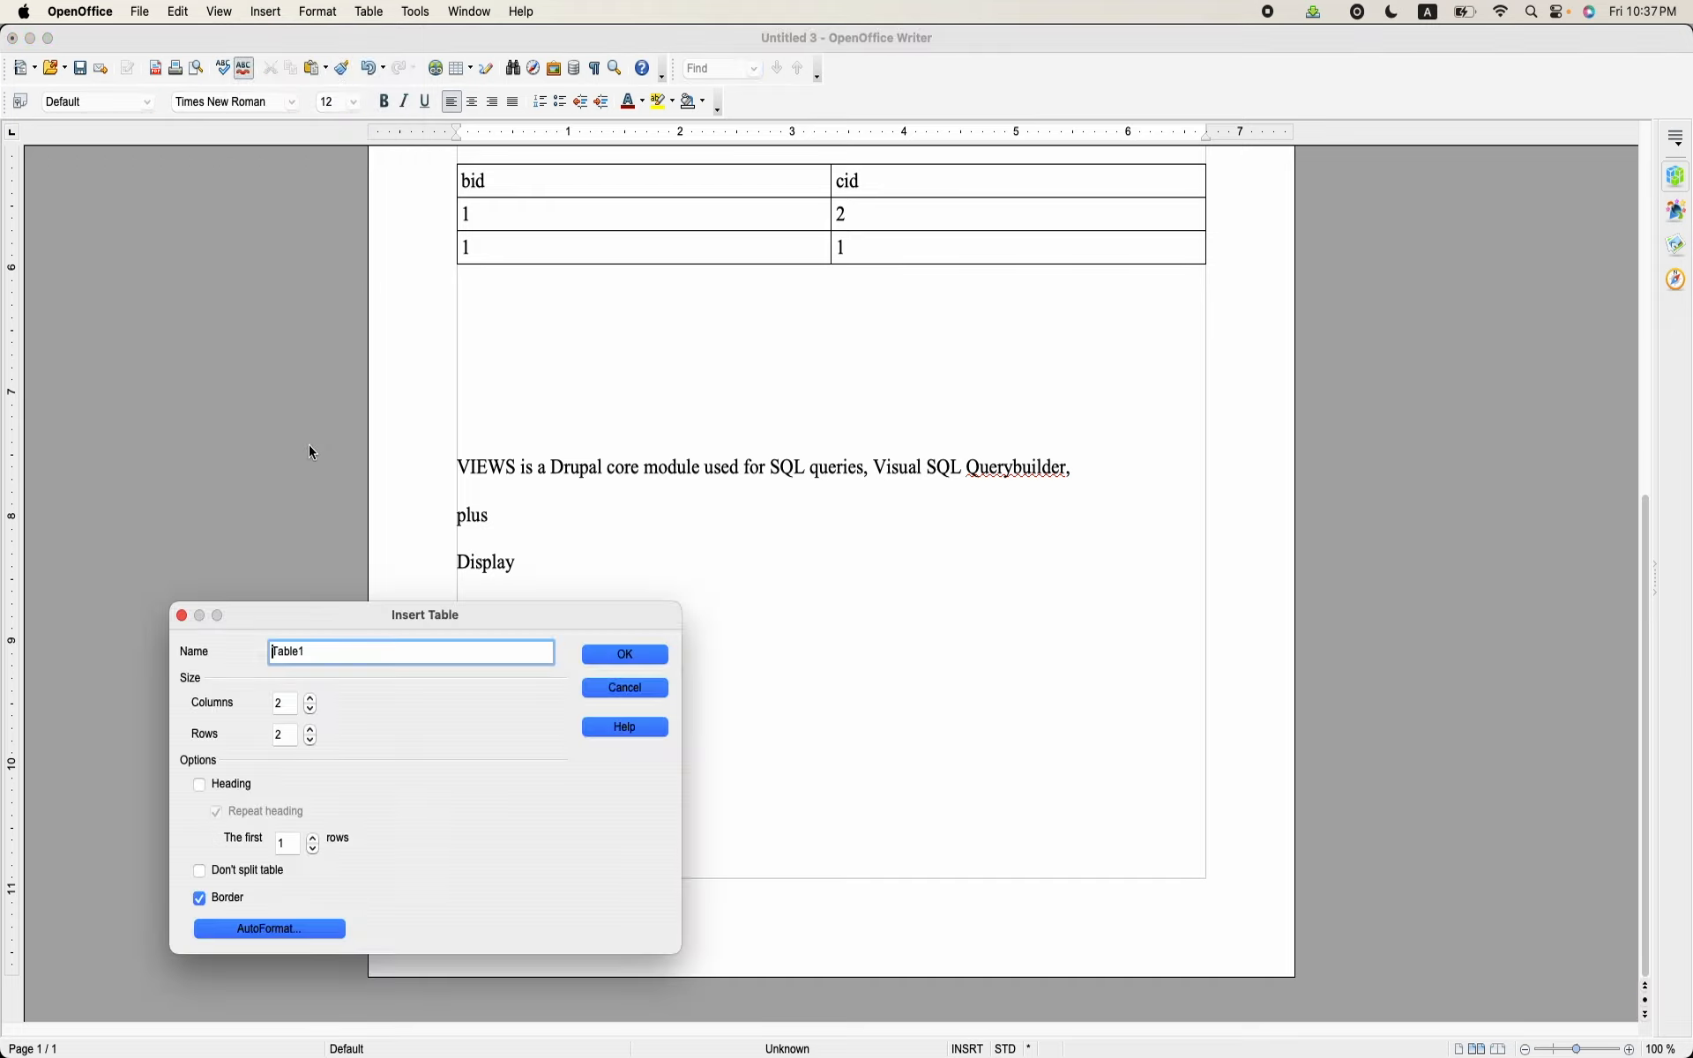
{"action": "left_click", "coordinate": [287, 704]}
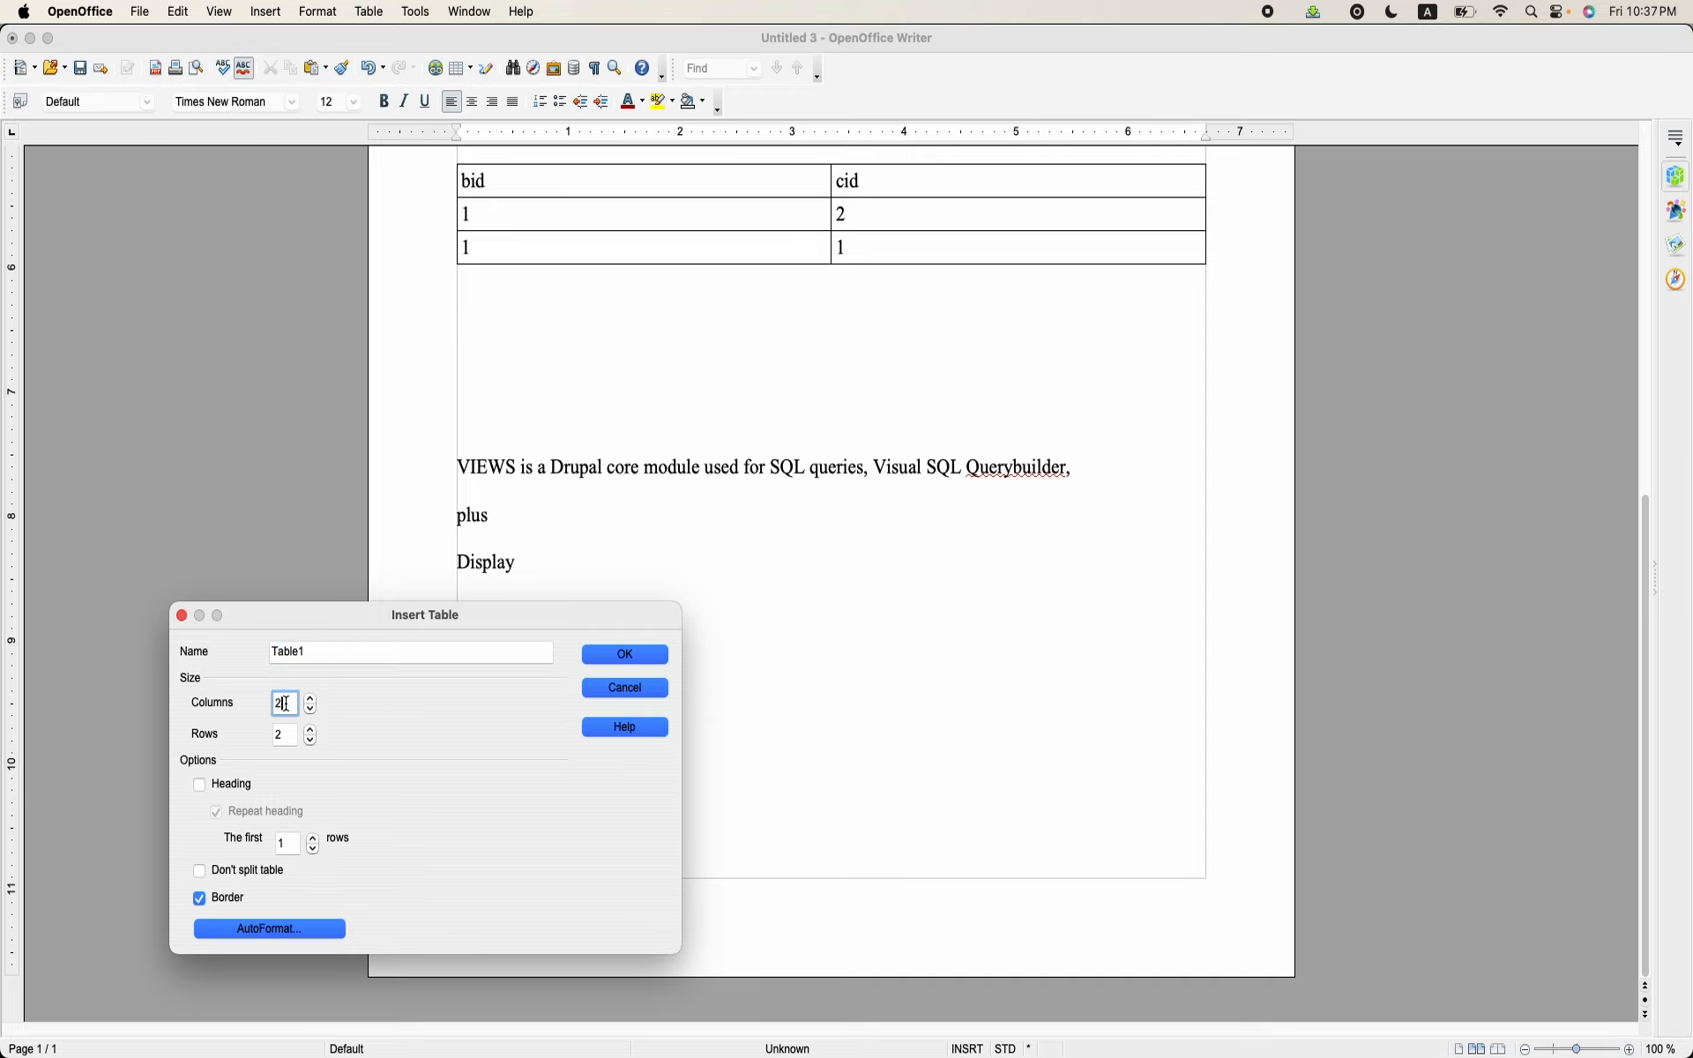
{"action": "left_click", "coordinate": [628, 654]}
Step: Fill the new table's header row with "Id", "Title" and "detail"
{"action": "type", "text": "i"}
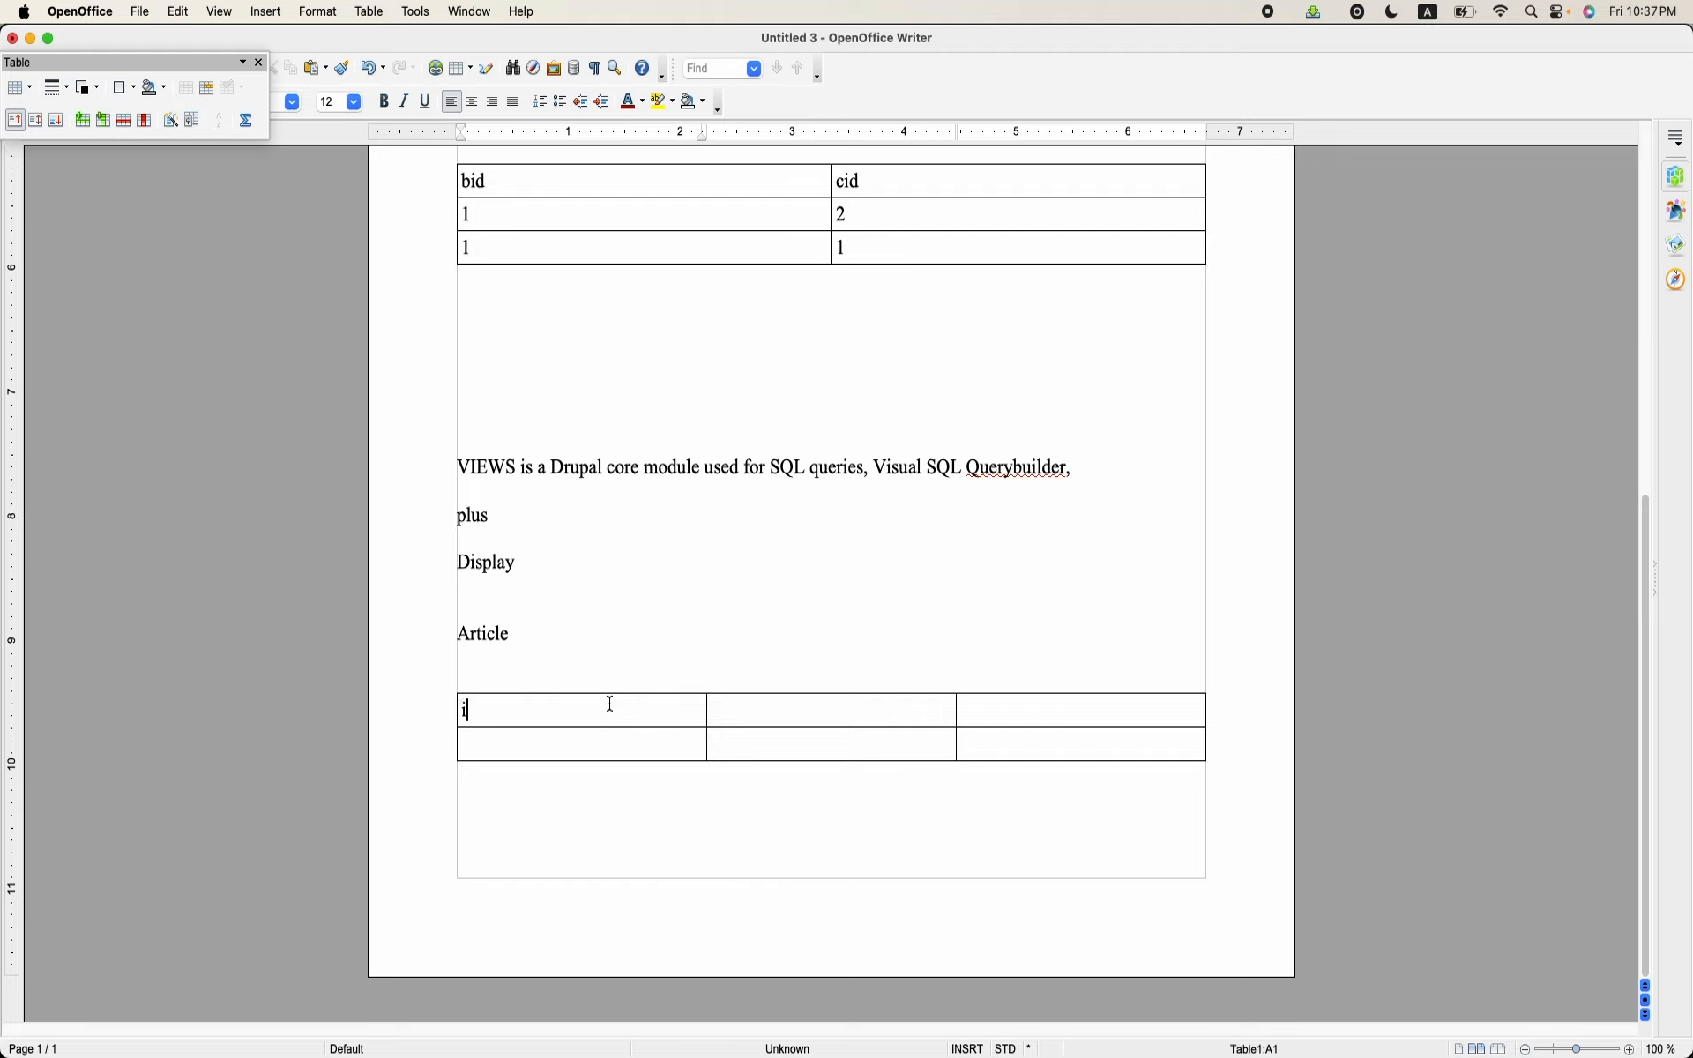
{"action": "type", "text": "d"}
{"action": "key", "text": "Tab"}
{"action": "type", "text": "Title"}
{"action": "key", "text": "Tab"}
{"action": "type", "text": "detail"}
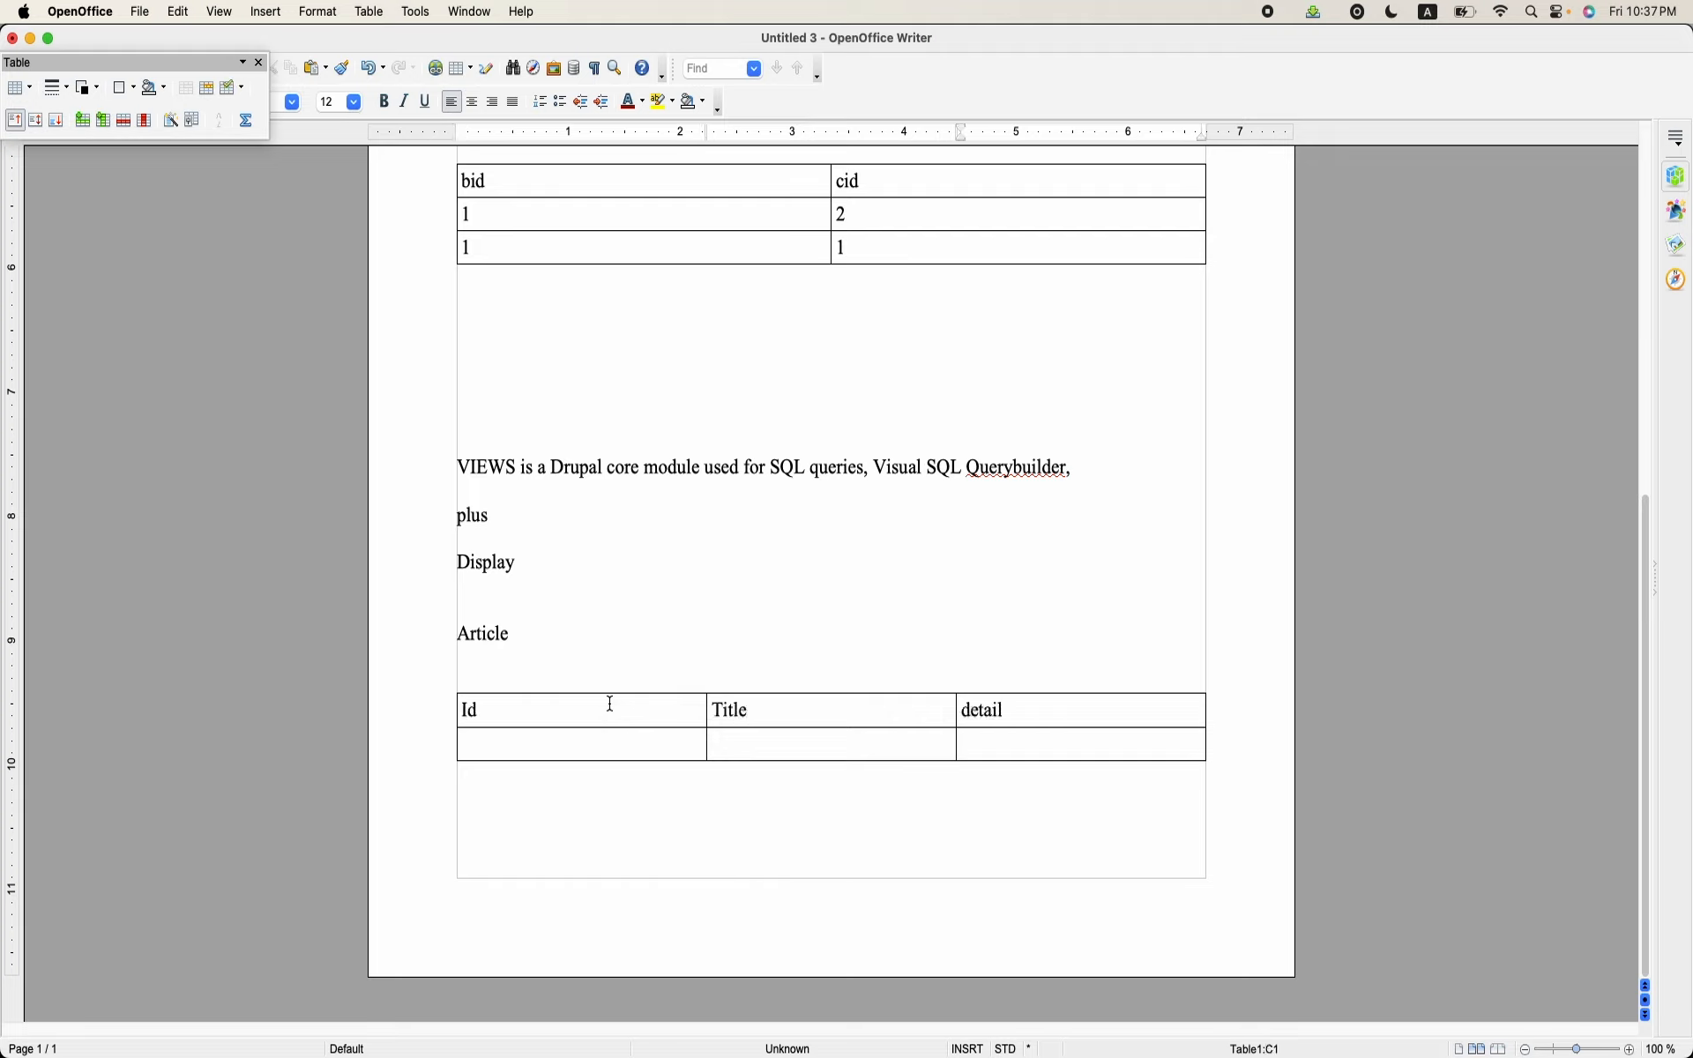
Step: Insert one column after the "detail" column and give it the header "articleid"
{"action": "right_click", "coordinate": [1063, 707]}
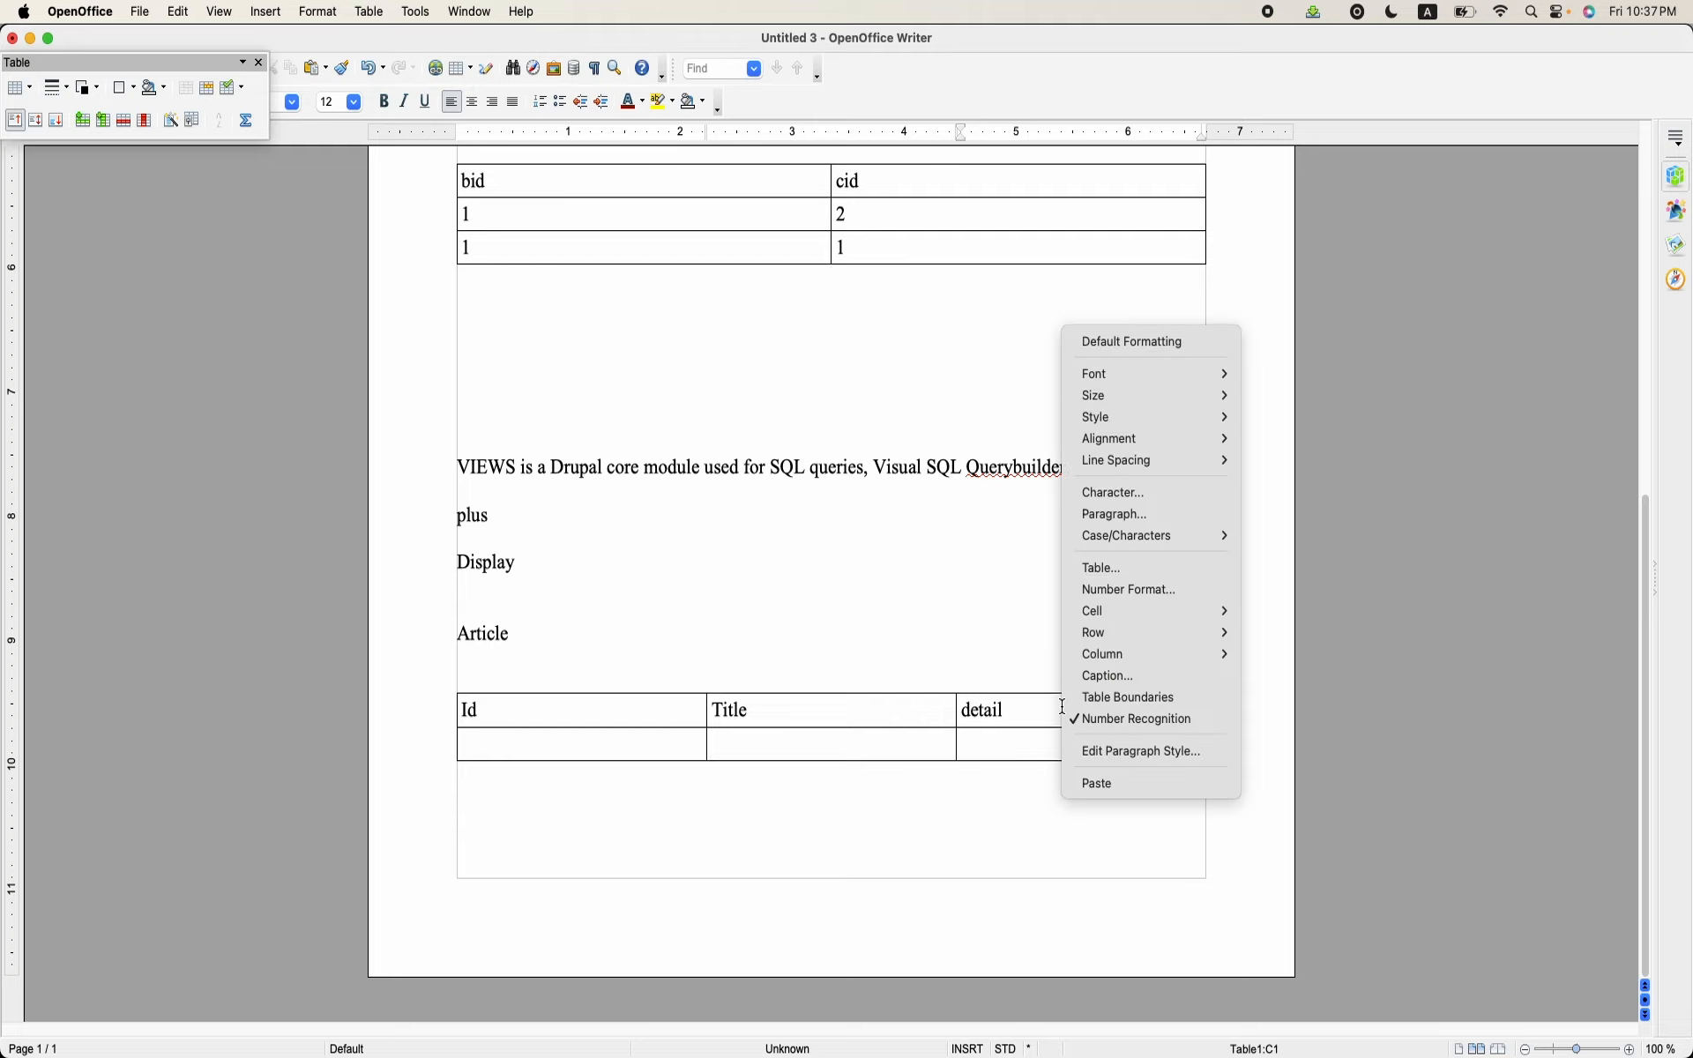
{"action": "mouse_move", "coordinate": [1155, 657]}
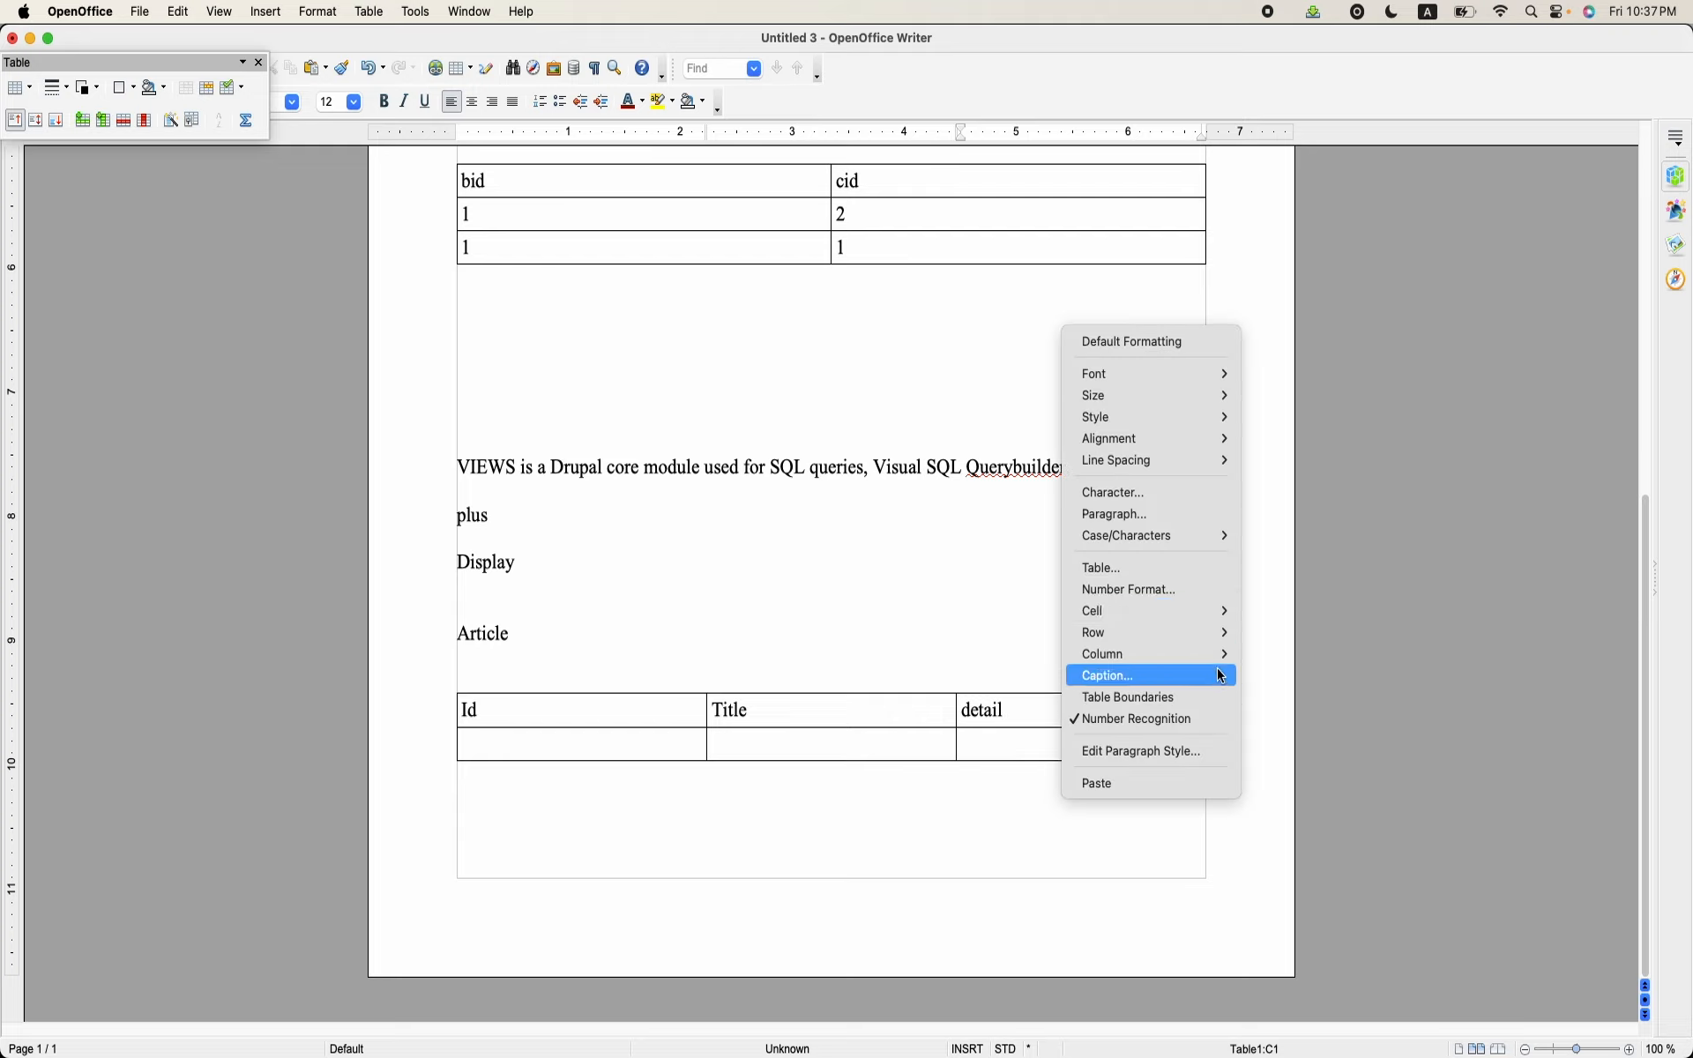
{"action": "mouse_move", "coordinate": [1227, 666]}
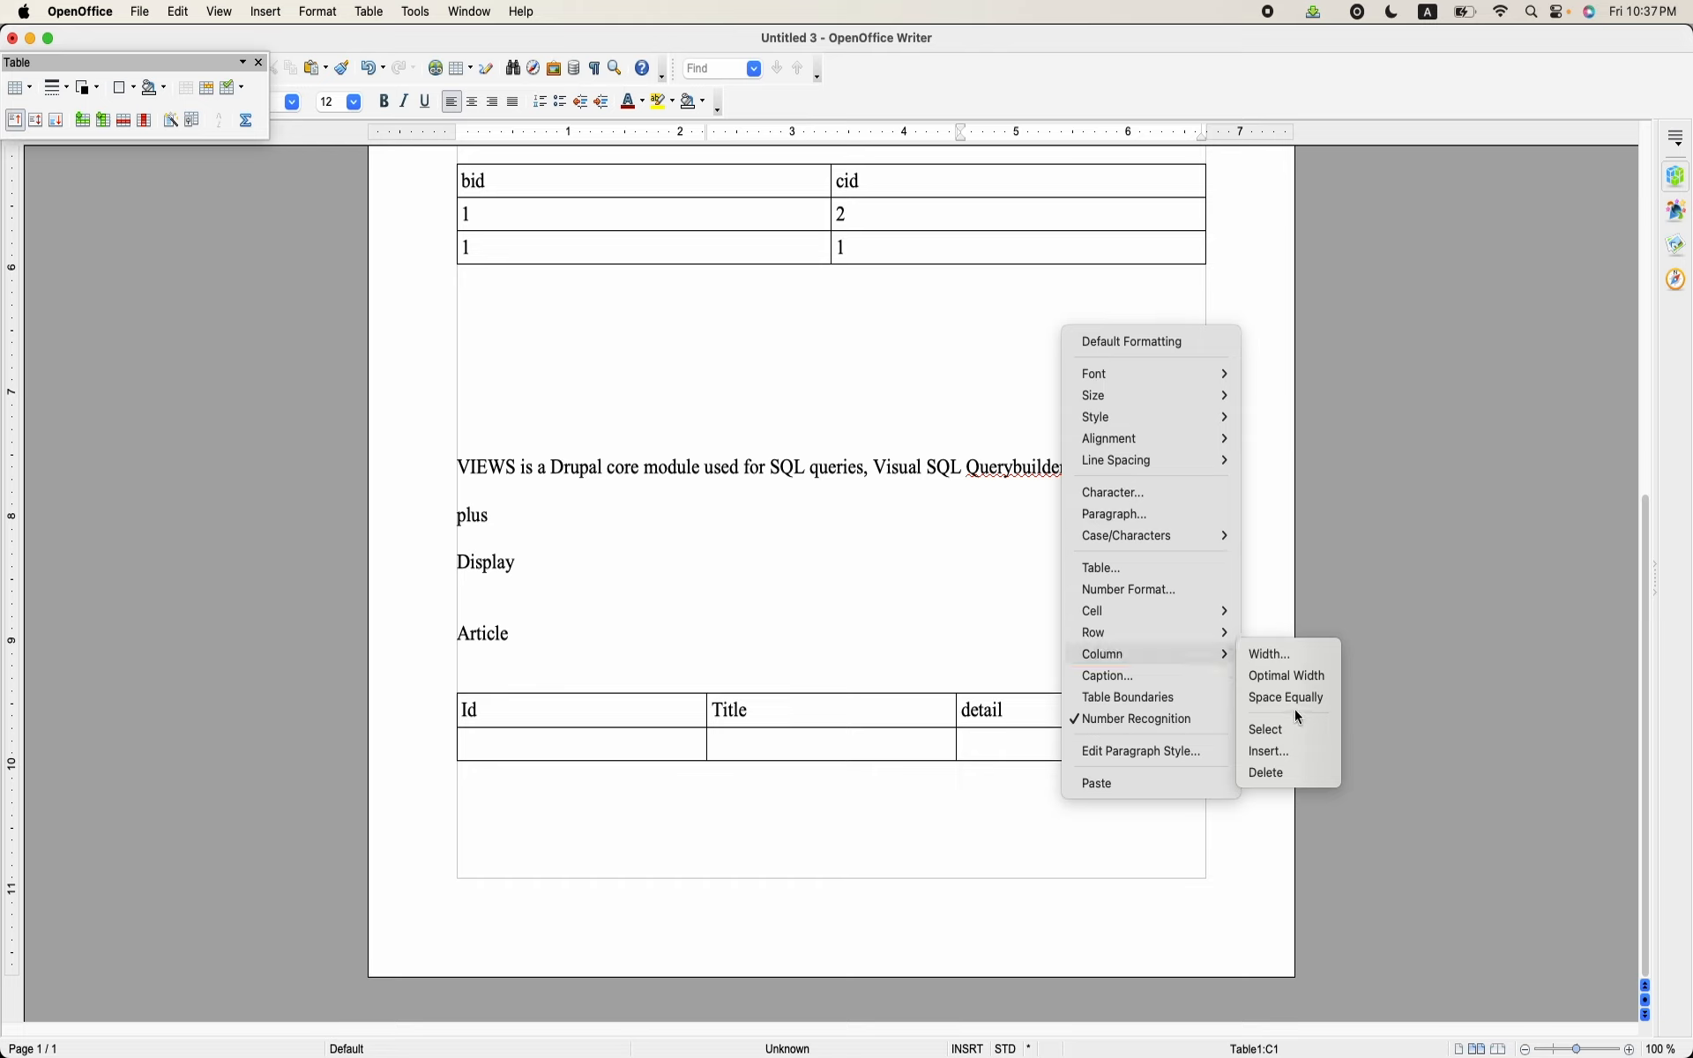
{"action": "left_click", "coordinate": [1288, 758]}
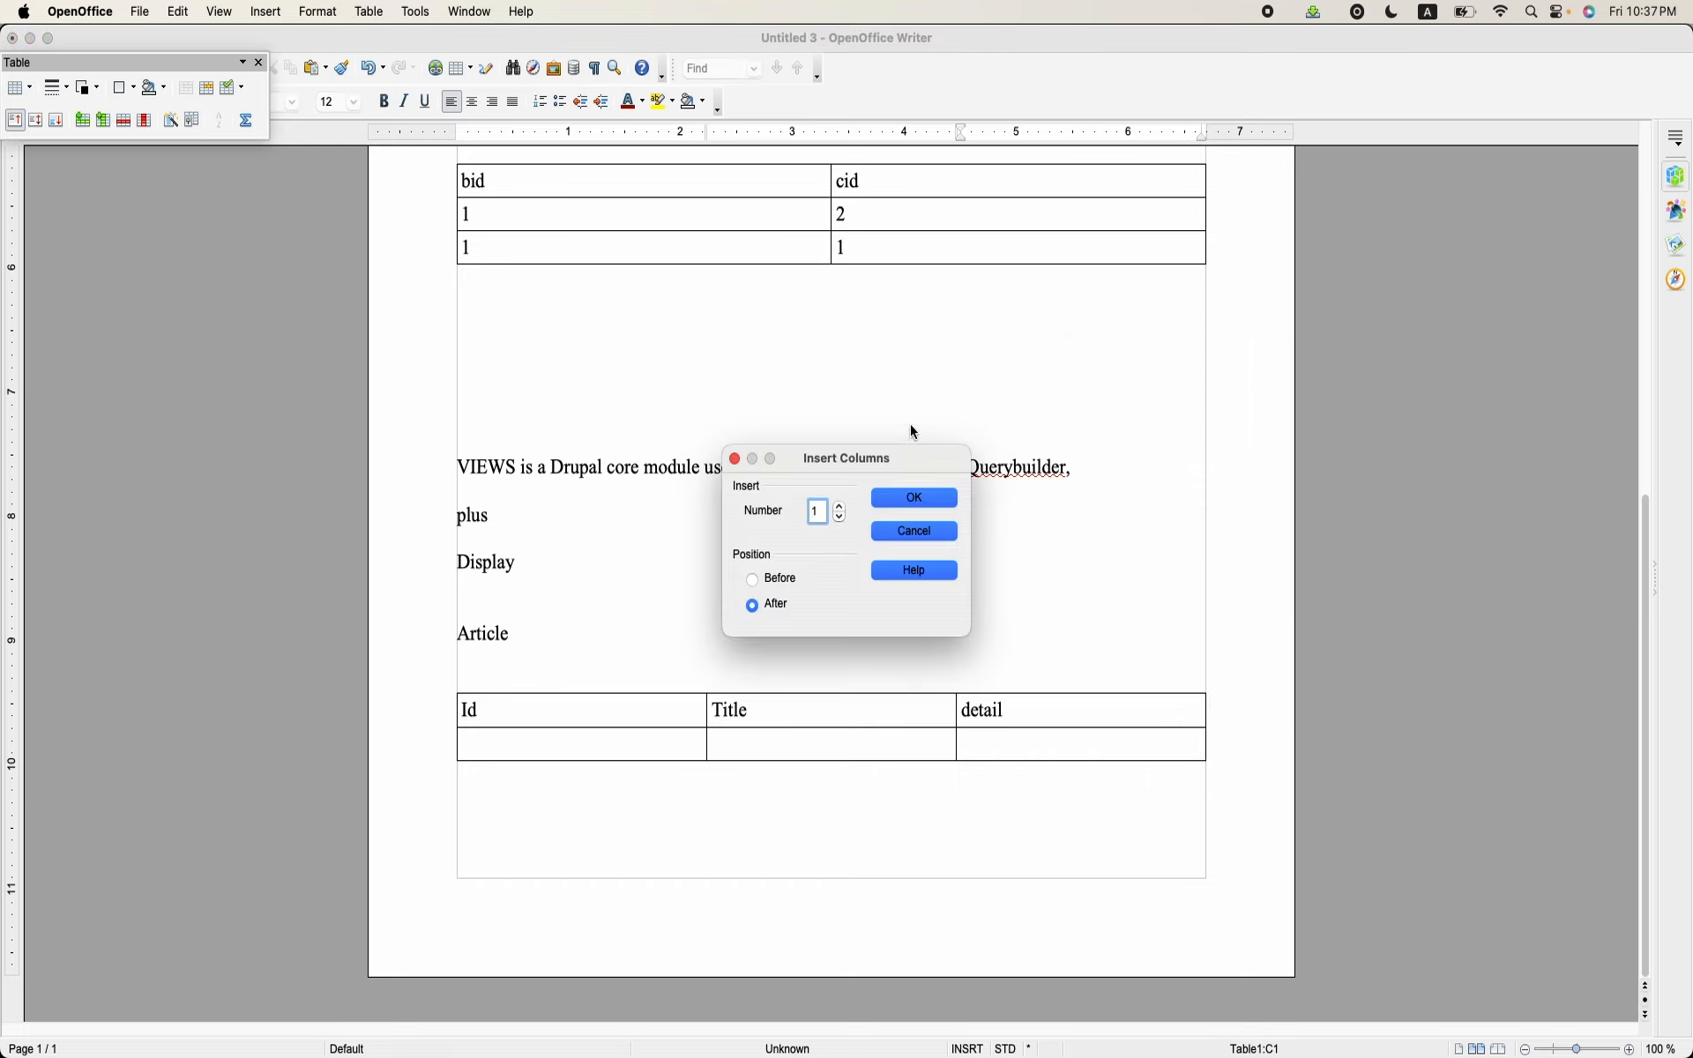
{"action": "left_click", "coordinate": [917, 498]}
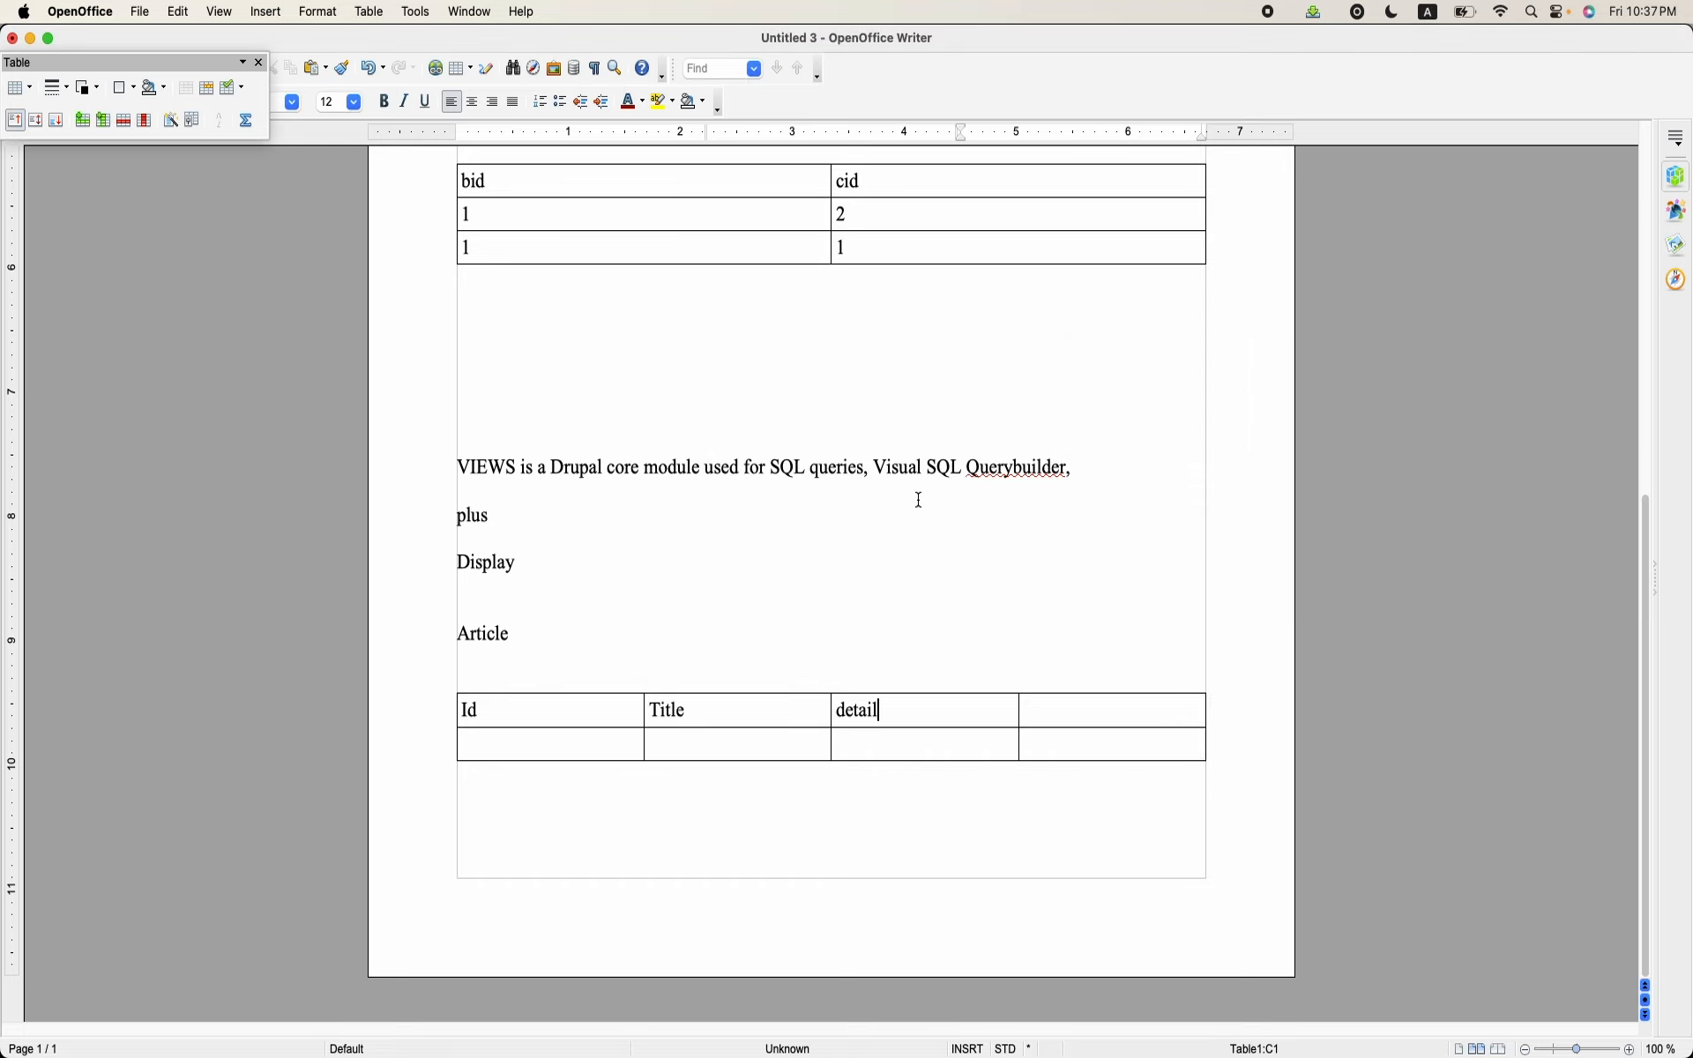
{"action": "left_click", "coordinate": [1057, 704]}
{"action": "type", "text": "arti"}
{"action": "key", "text": "BackSpace"}
{"action": "type", "text": "icleid"}
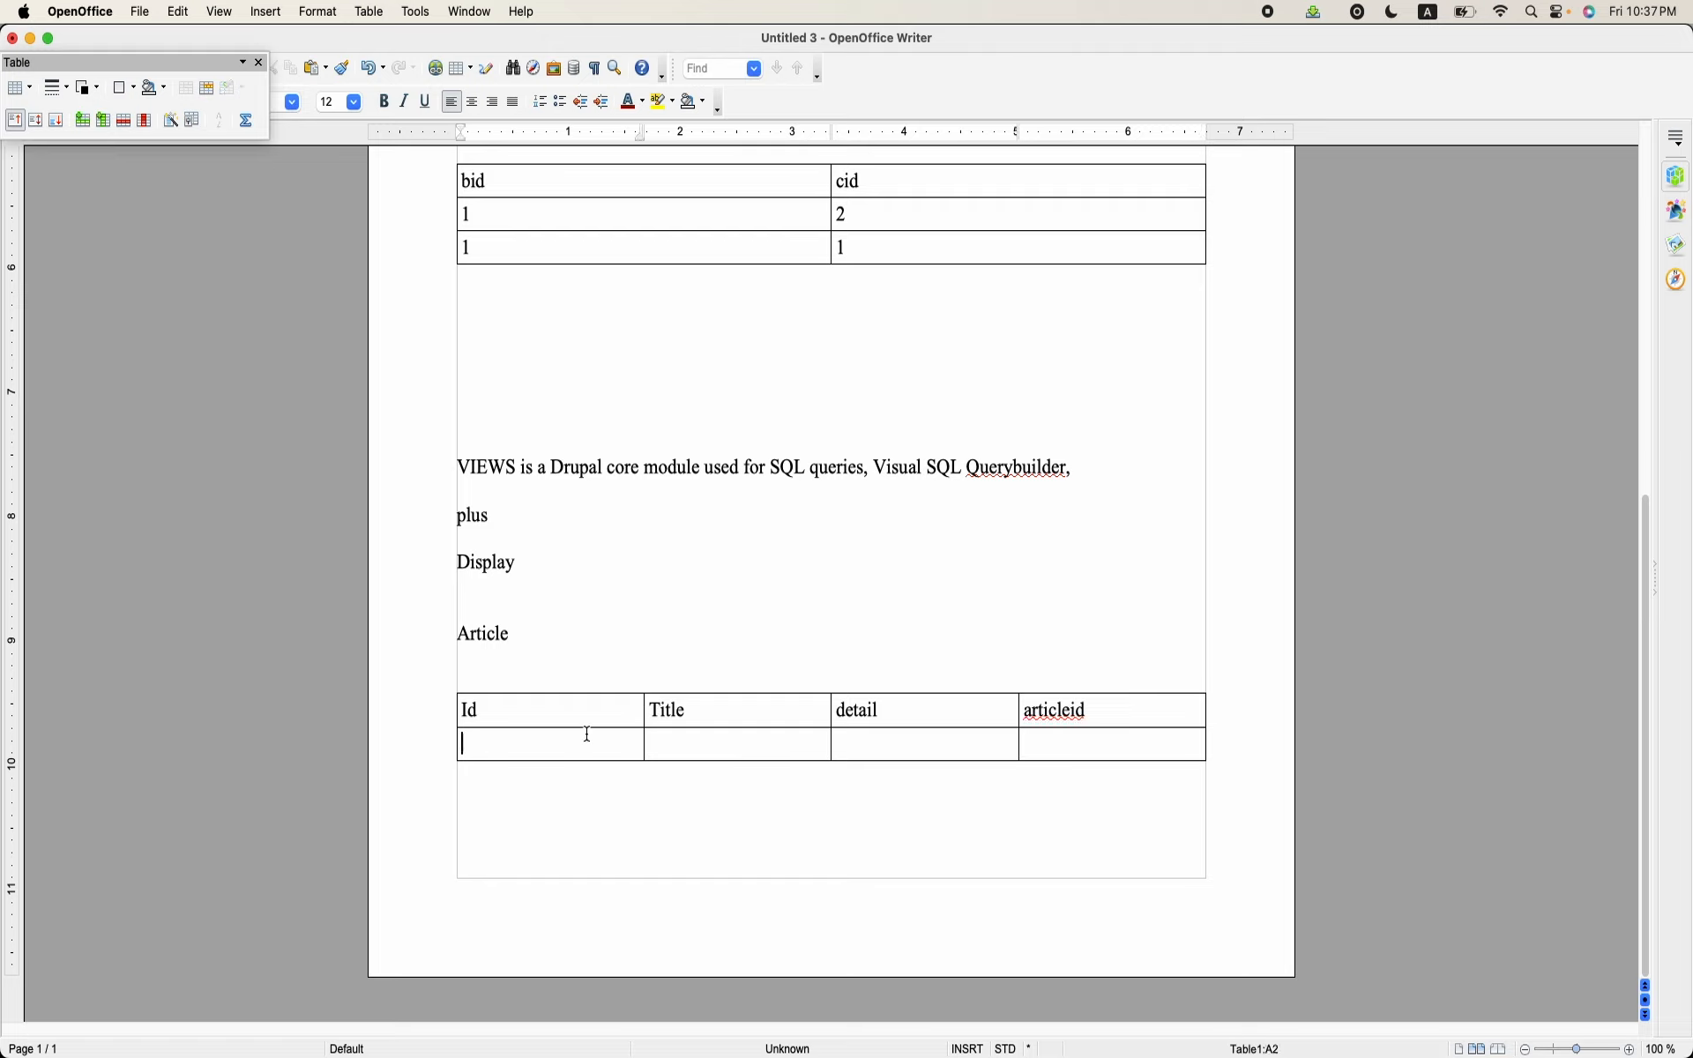
Step: Fill the table's second row with Id 1 and the title "Covide"
{"action": "type", "text": "1"}
{"action": "type", "text": "Covi"}
{"action": "key", "text": "BackSpace"}
{"action": "key", "text": "BackSpace"}
{"action": "type", "text": "vide in"}
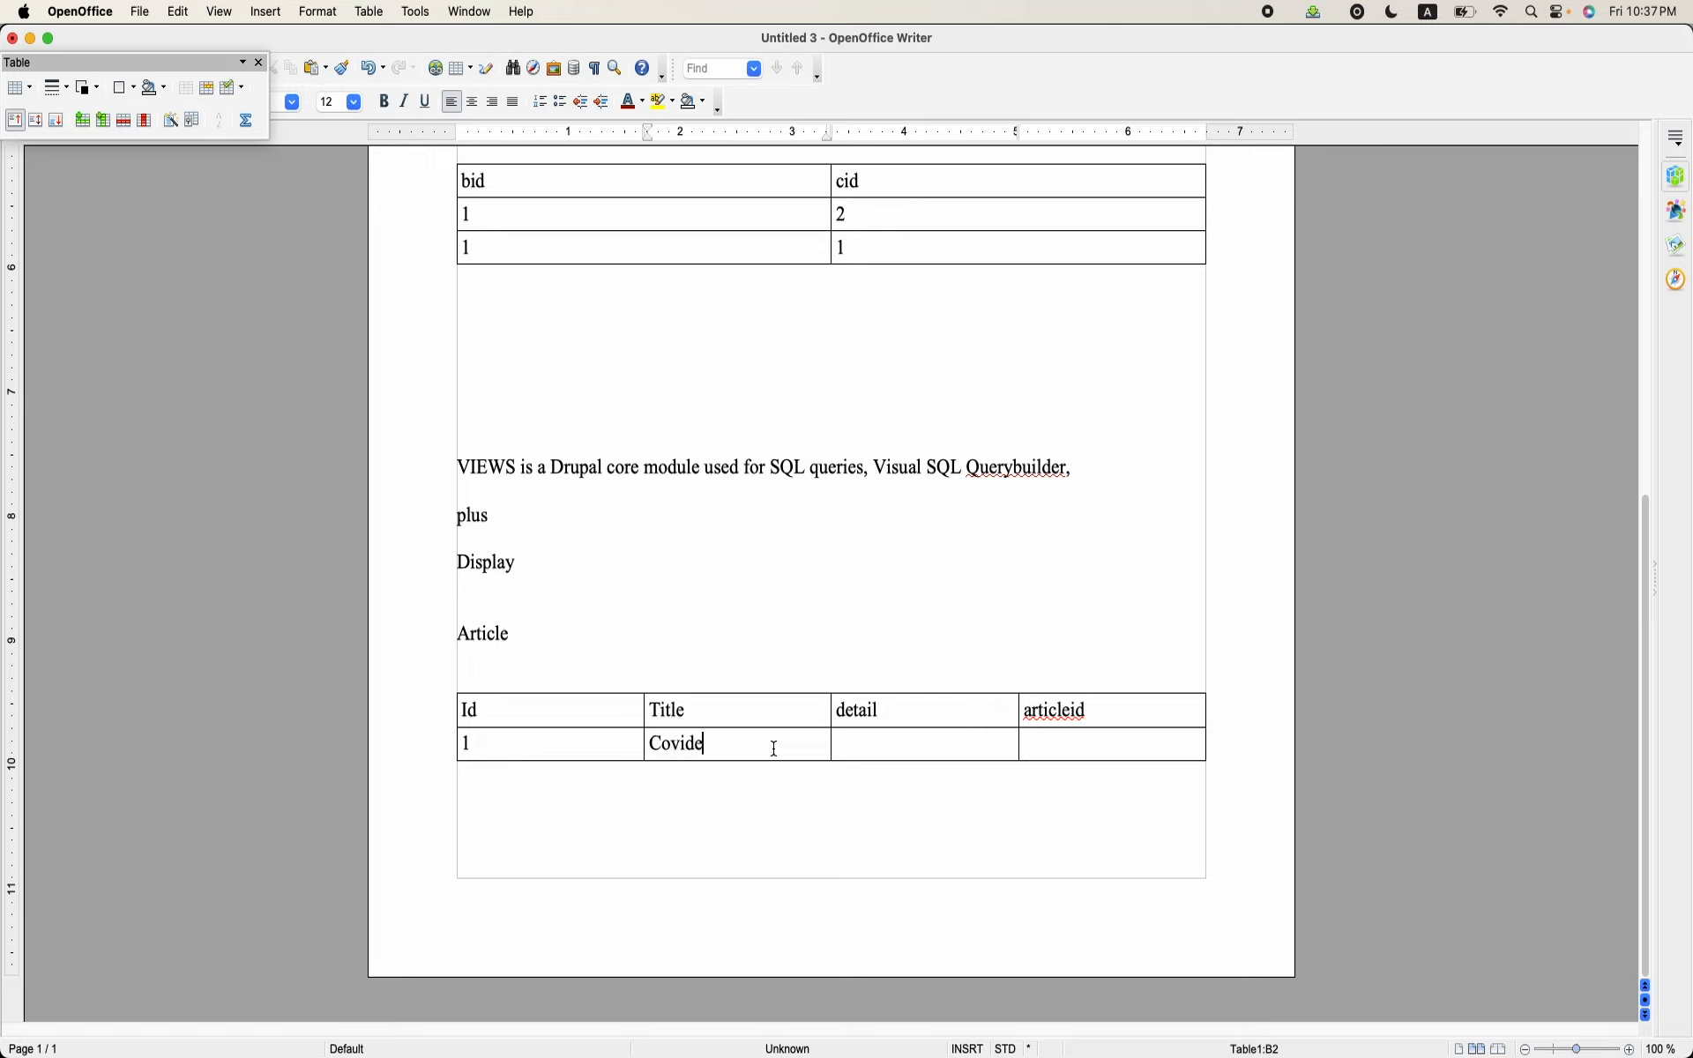
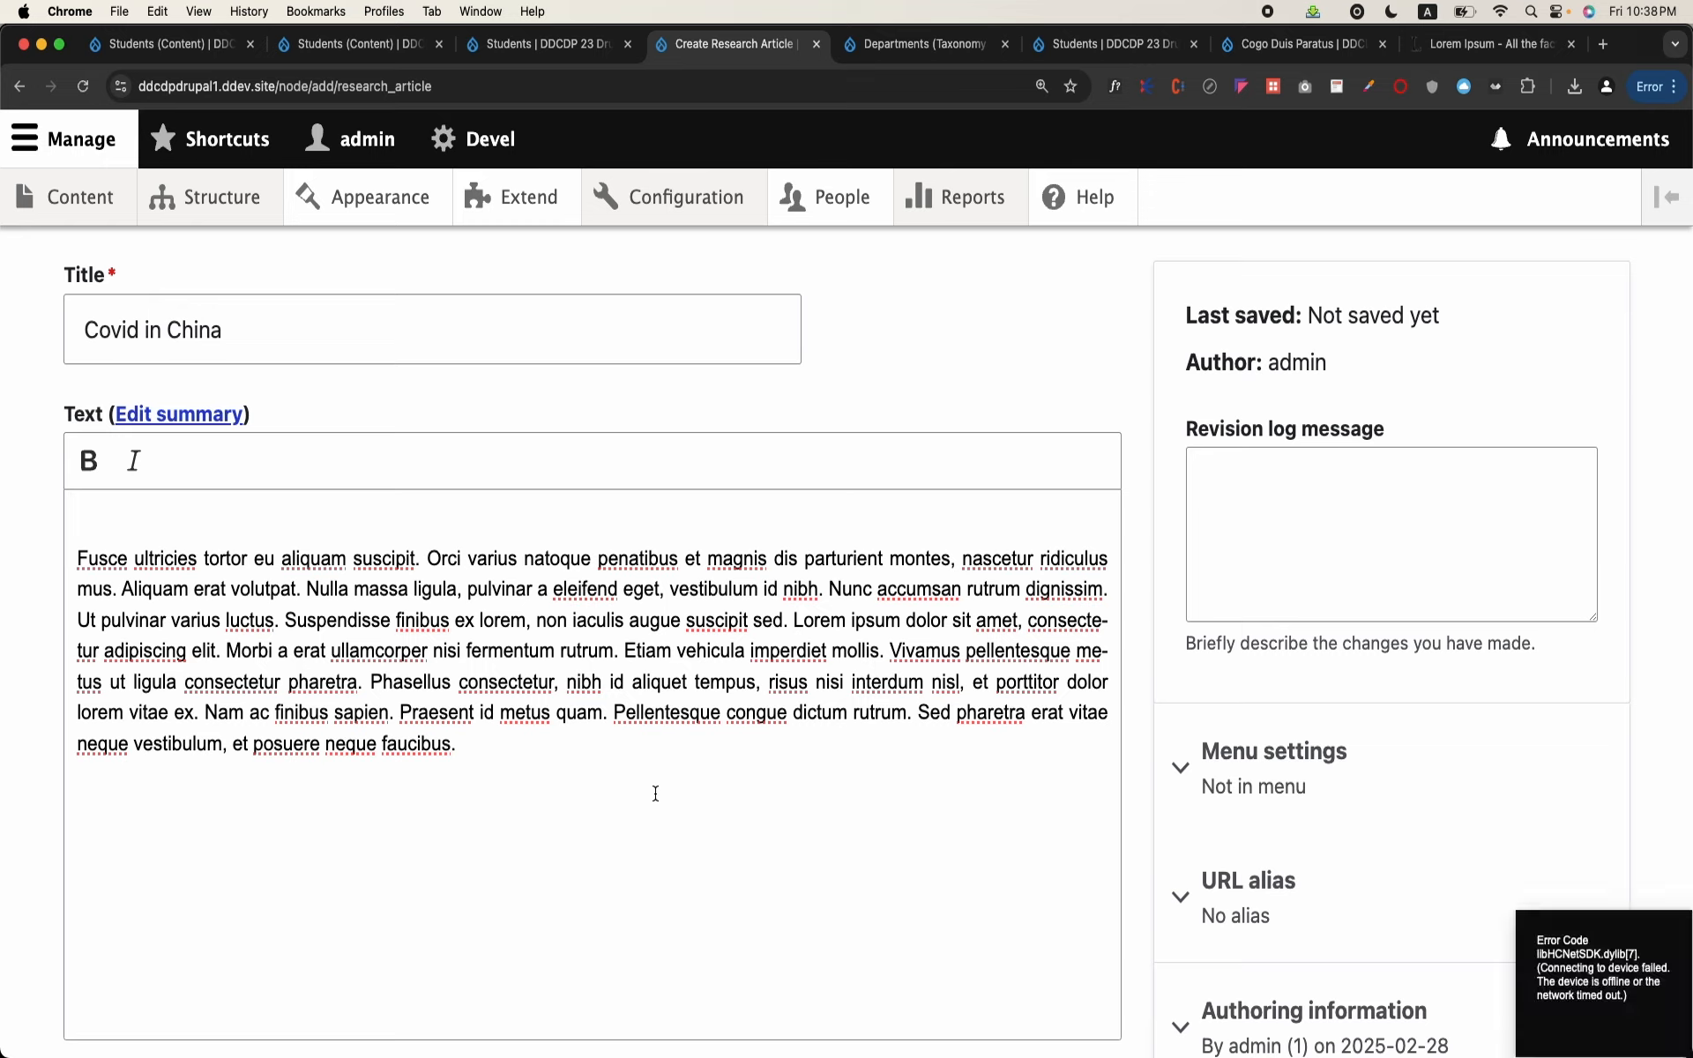
Step: Open the field management page of the Research Article content type
{"action": "mouse_move", "coordinate": [253, 222]}
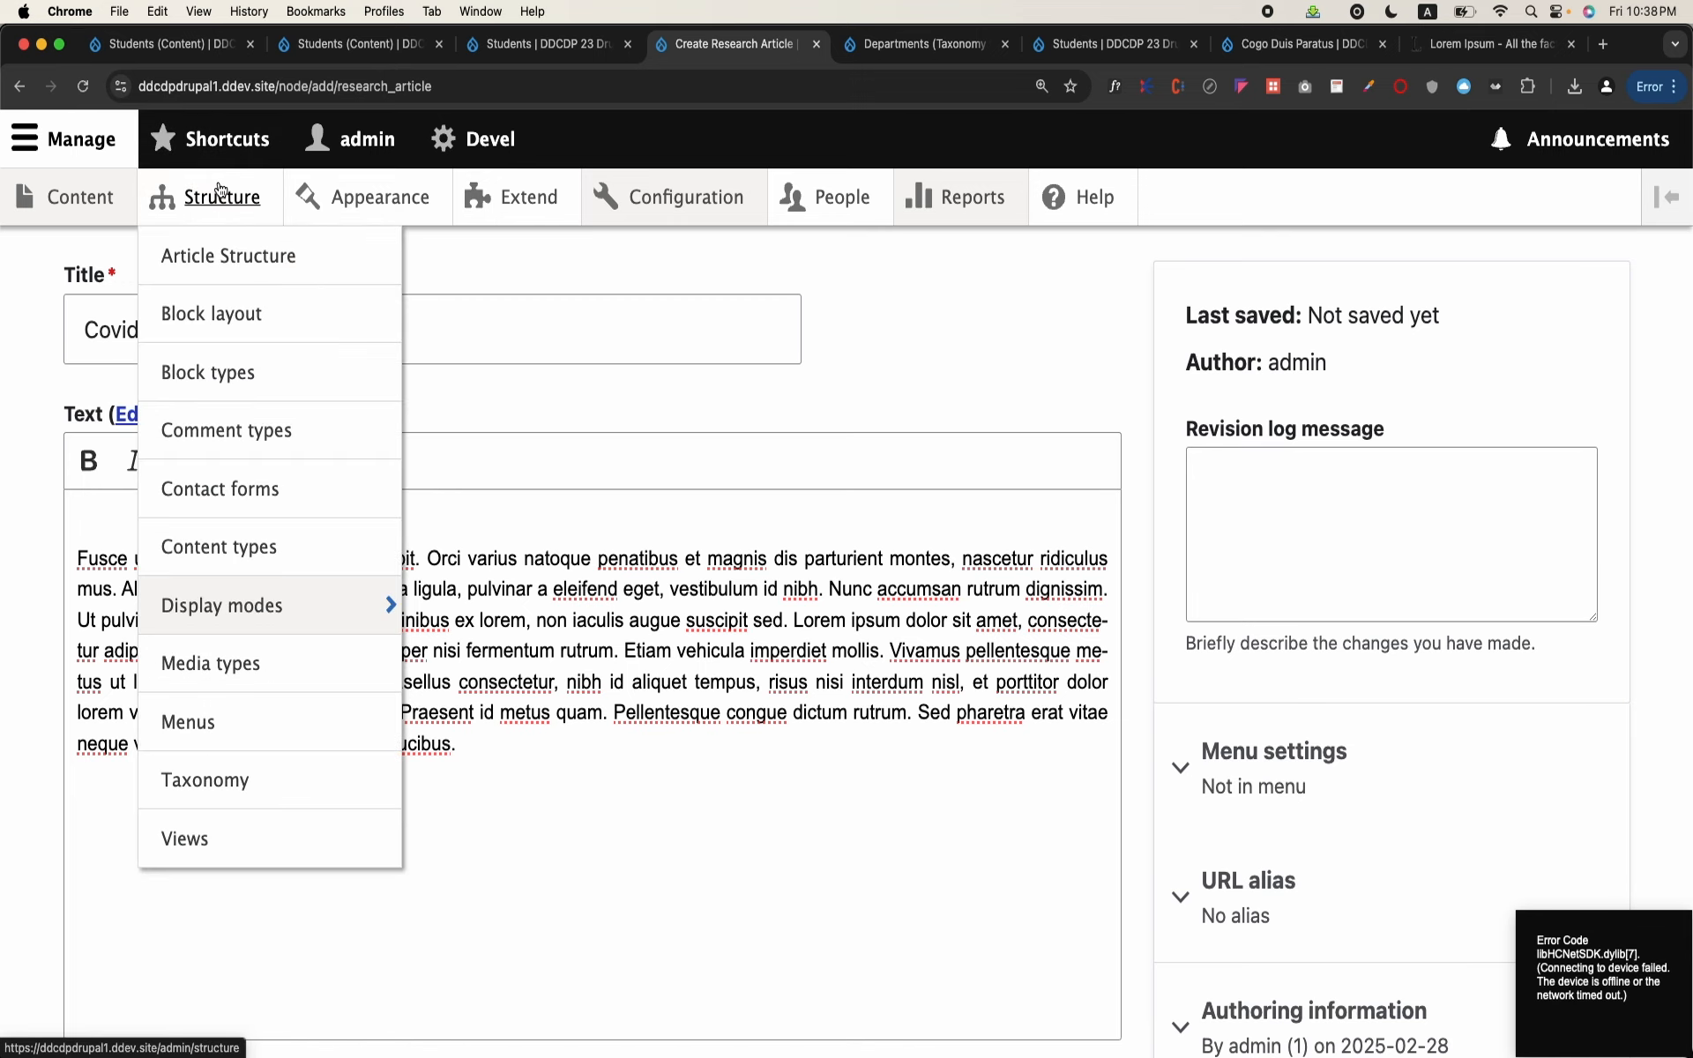
{"action": "left_click", "coordinate": [220, 191]}
{"action": "scroll", "coordinate": [314, 650], "scroll_direction": "down", "scroll_amount": 3}
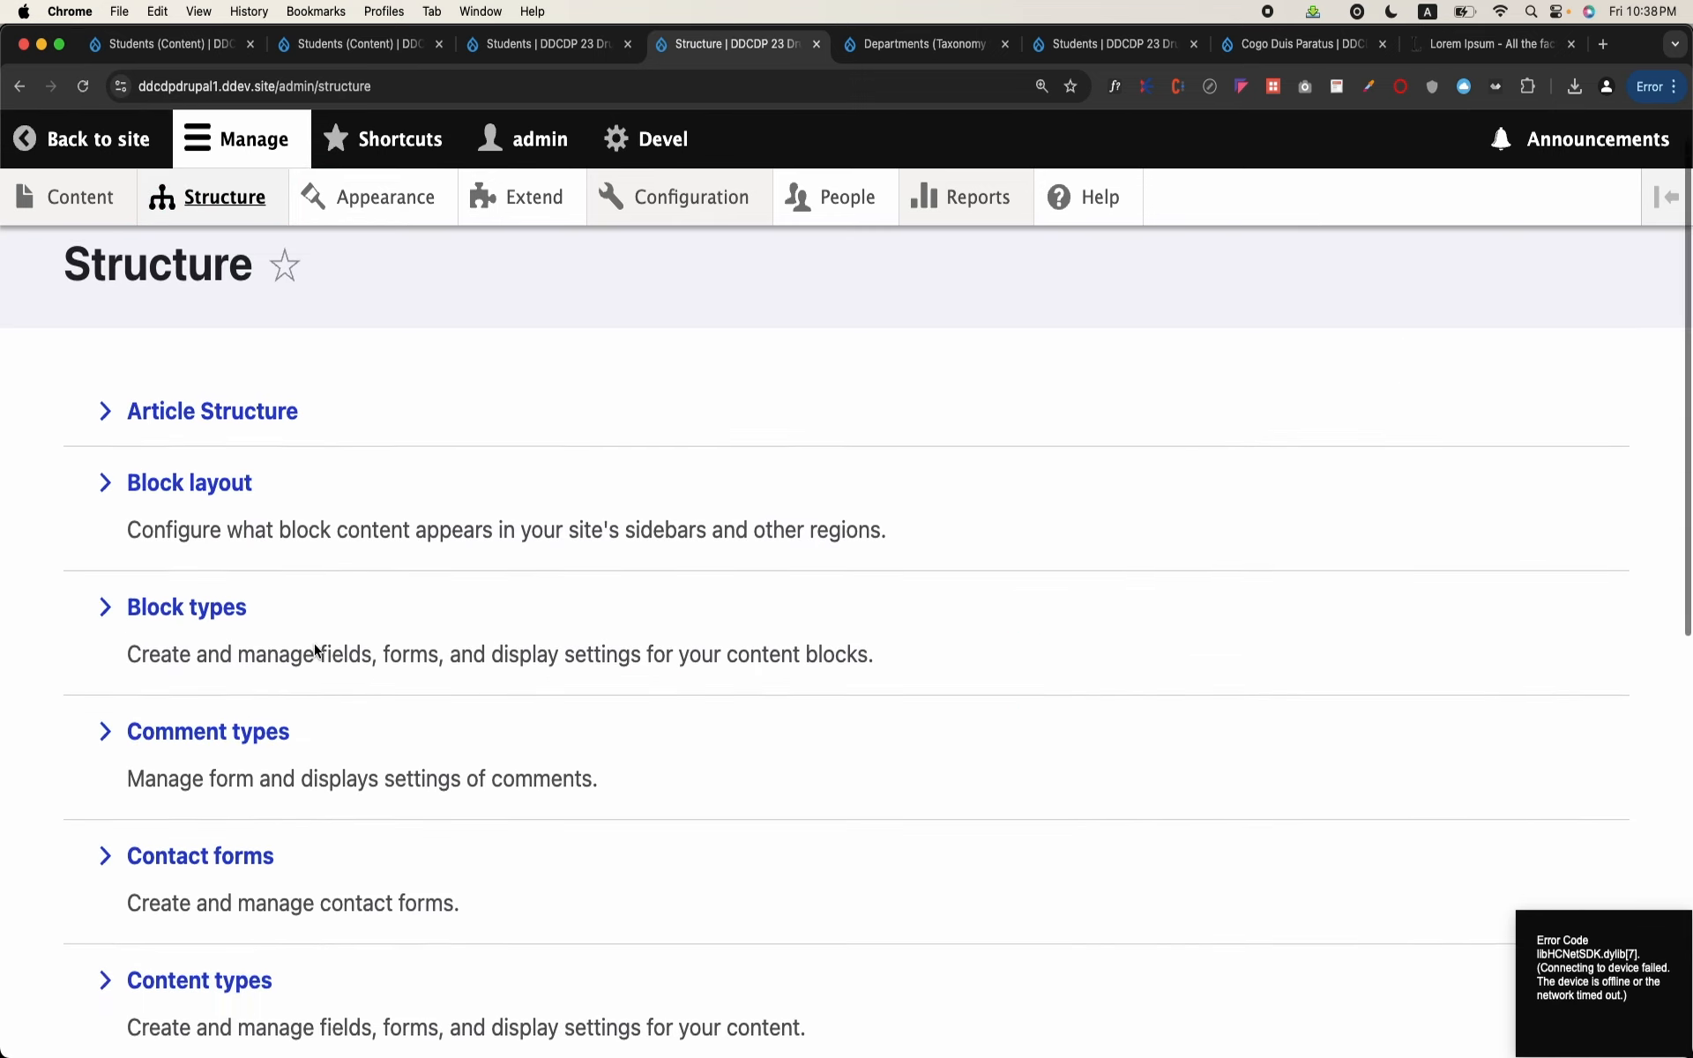
{"action": "left_click", "coordinate": [234, 810]}
{"action": "scroll", "coordinate": [501, 675], "scroll_direction": "down", "scroll_amount": 2}
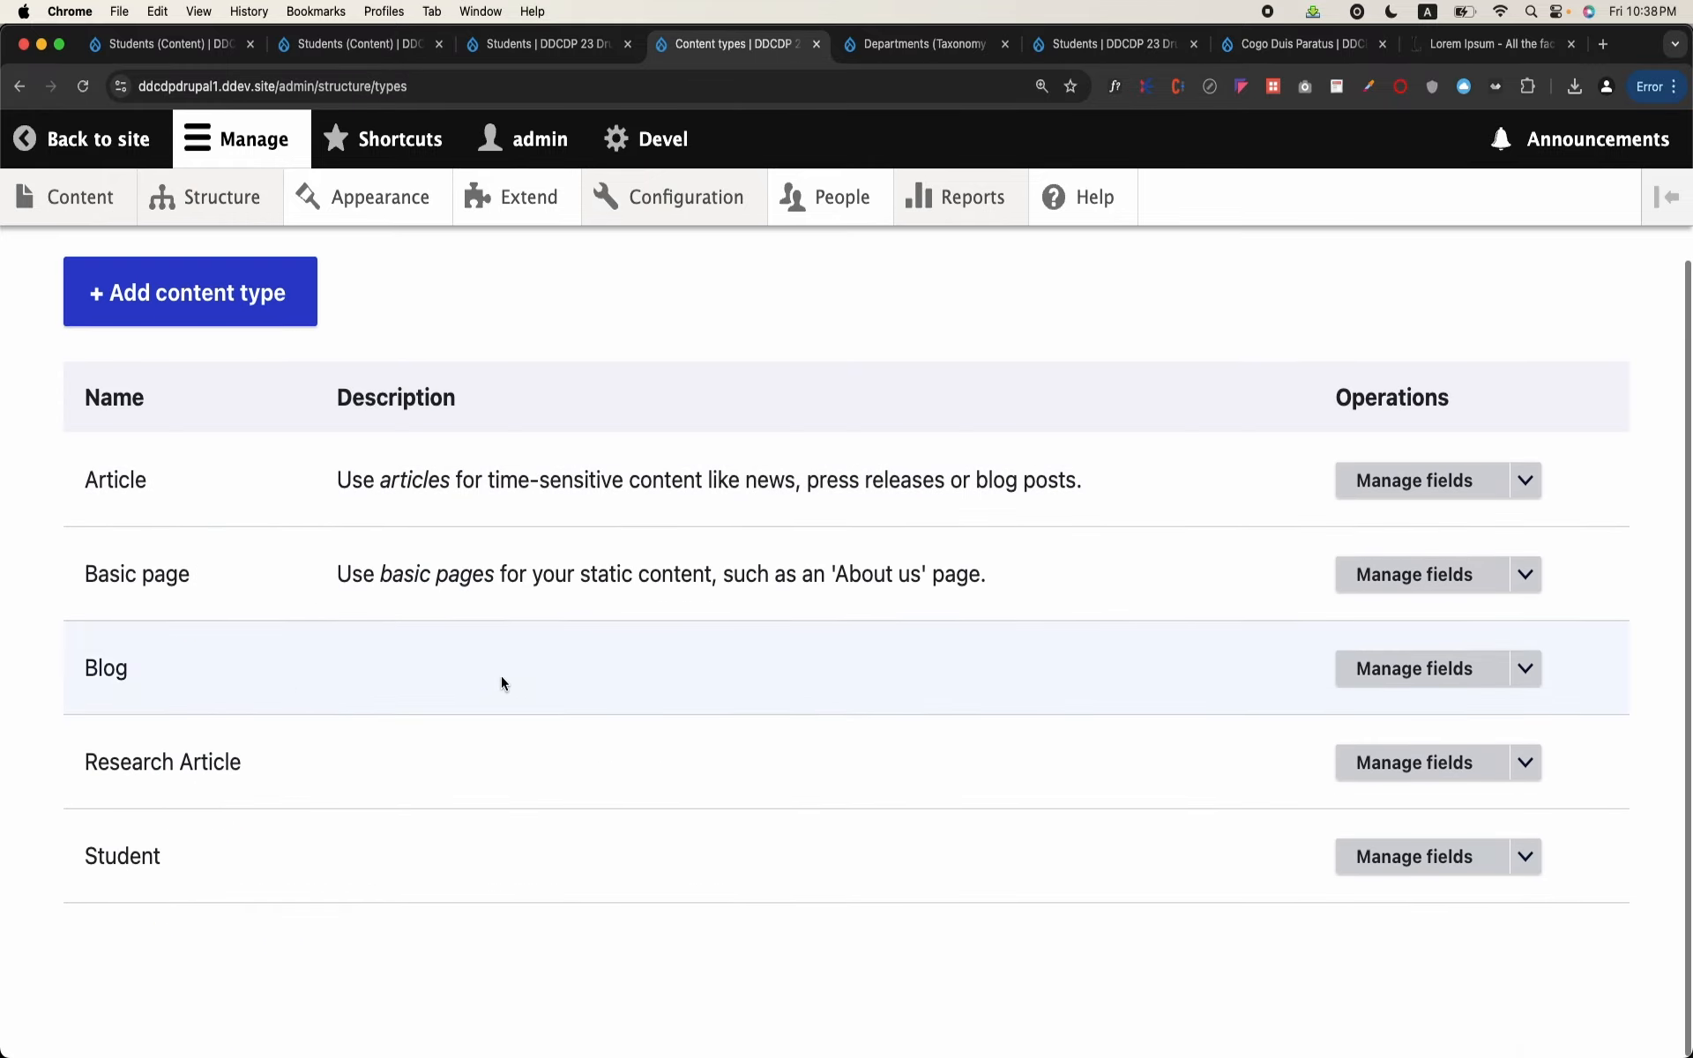
{"action": "left_click", "coordinate": [1428, 776]}
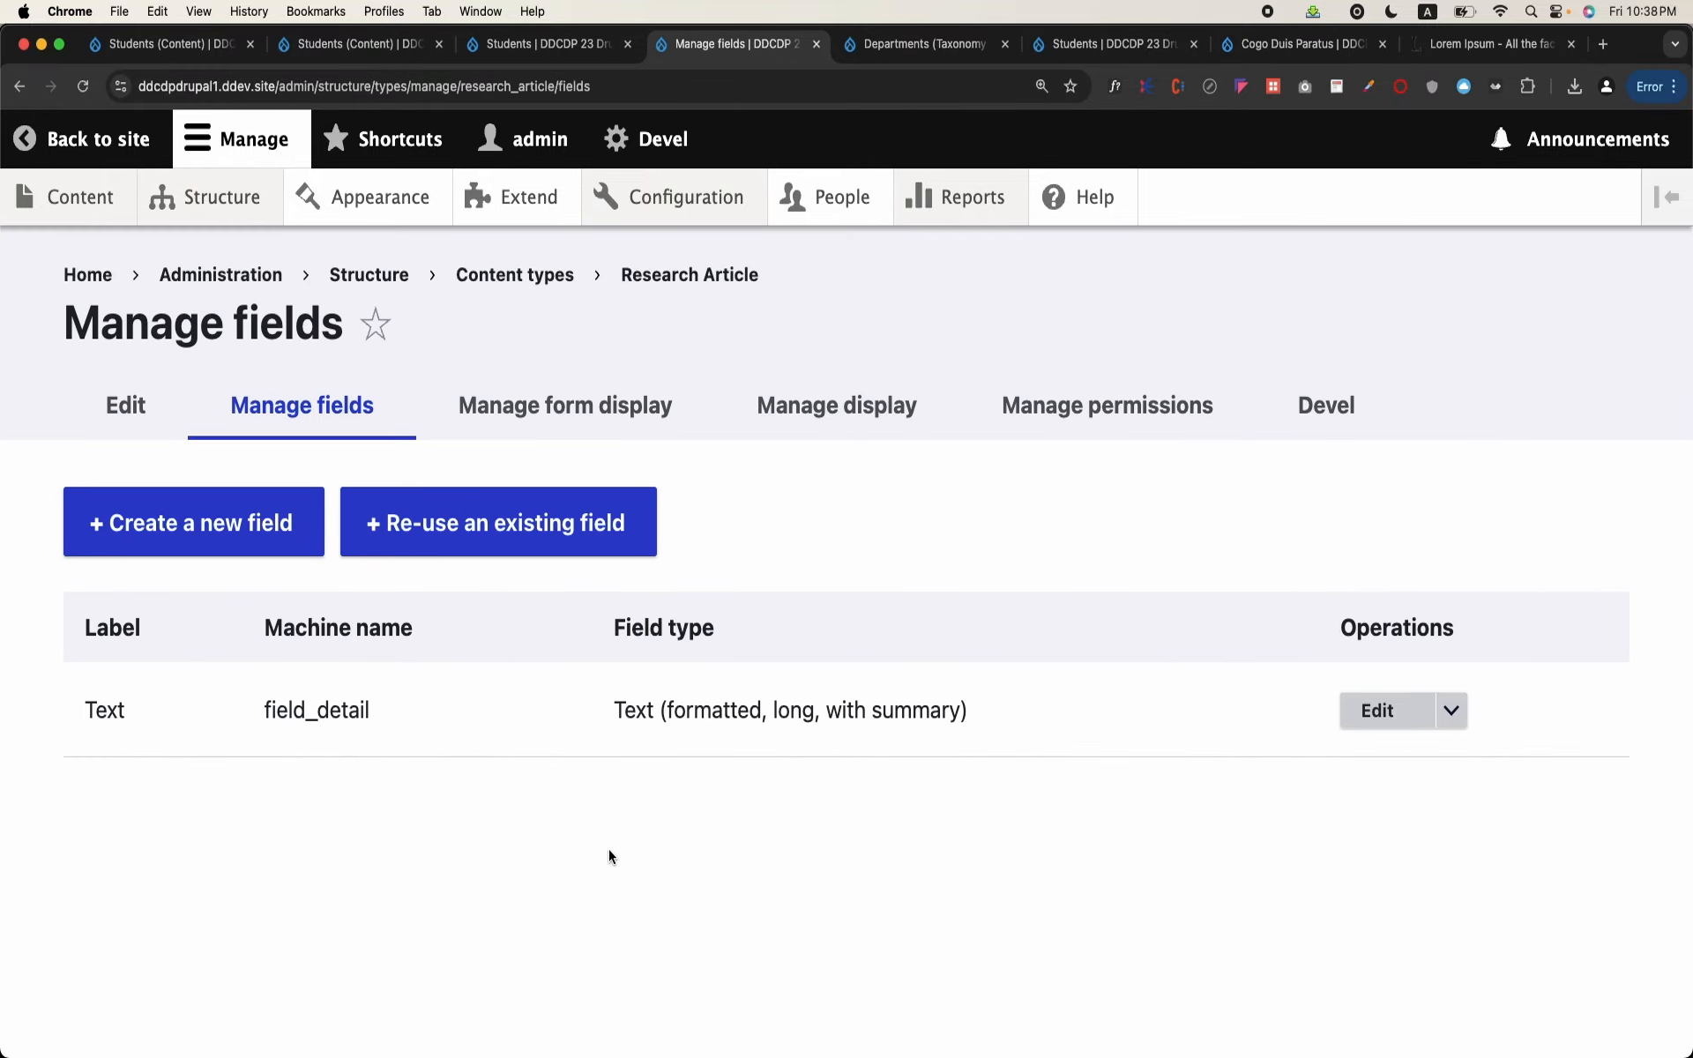
Step: Create a new field for Research Article and choose Reference as its field type
{"action": "left_click", "coordinate": [242, 534]}
{"action": "left_click", "coordinate": [539, 681]}
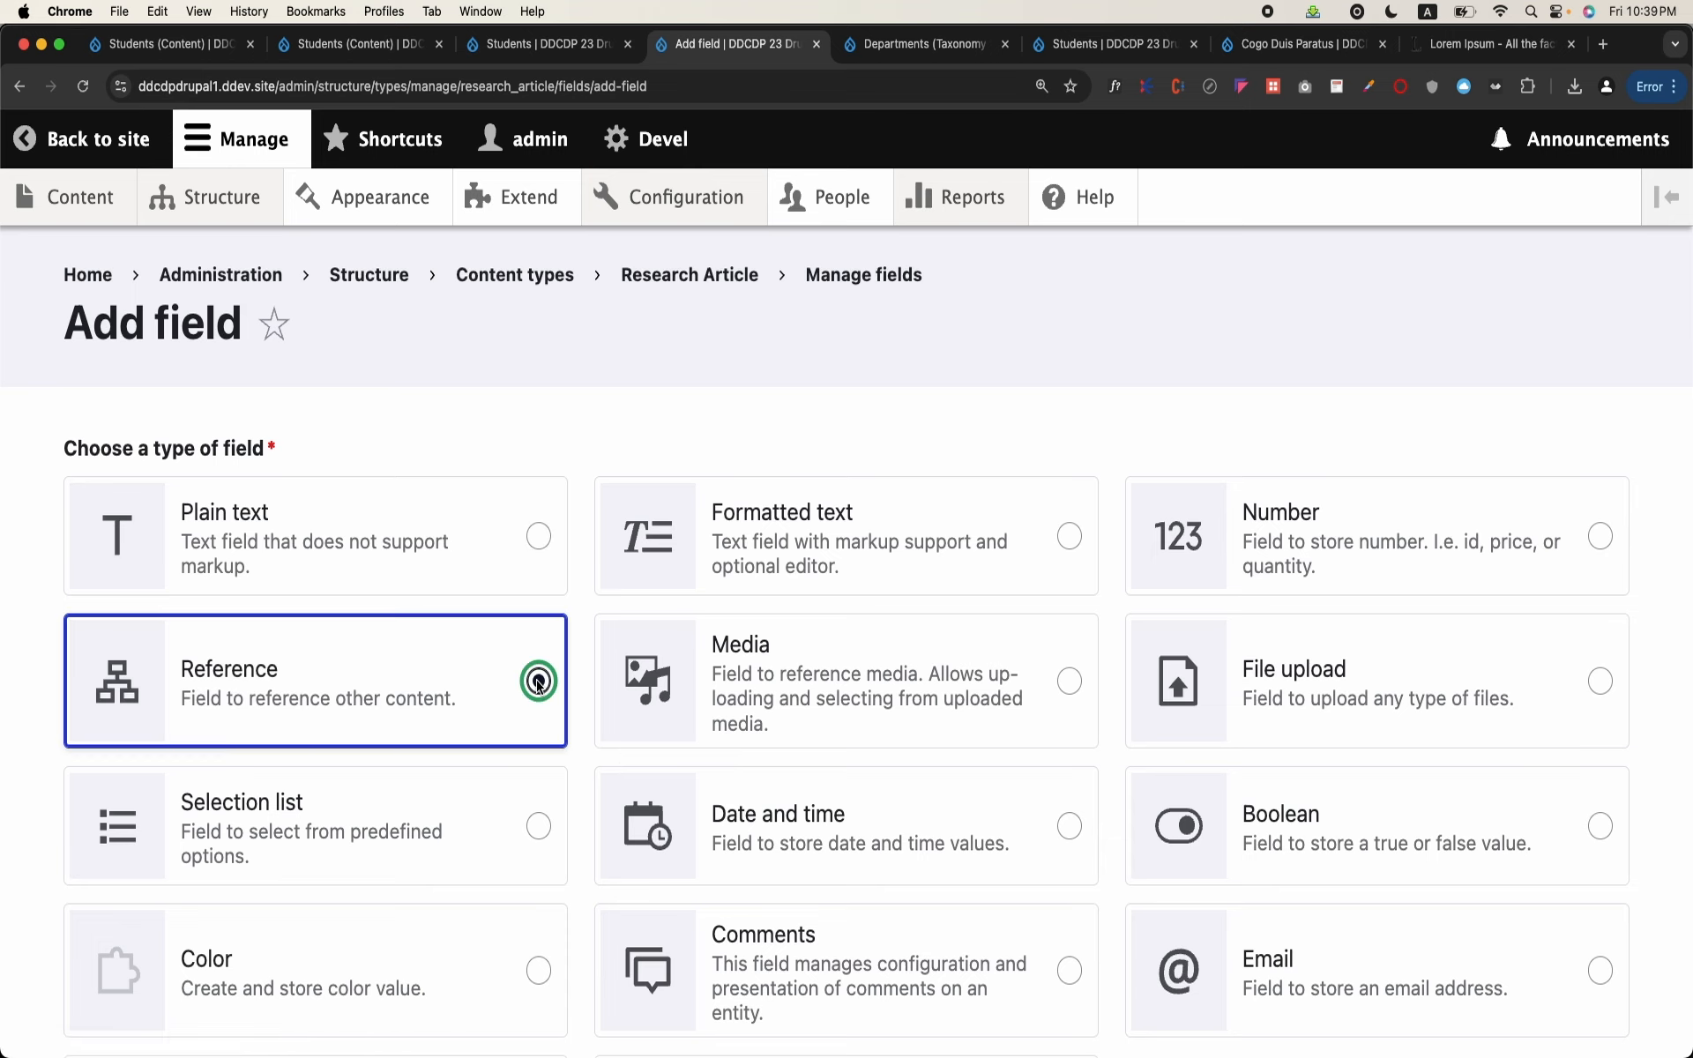
{"action": "scroll", "coordinate": [540, 691], "scroll_direction": "down", "scroll_amount": 5}
{"action": "left_click", "coordinate": [170, 909]}
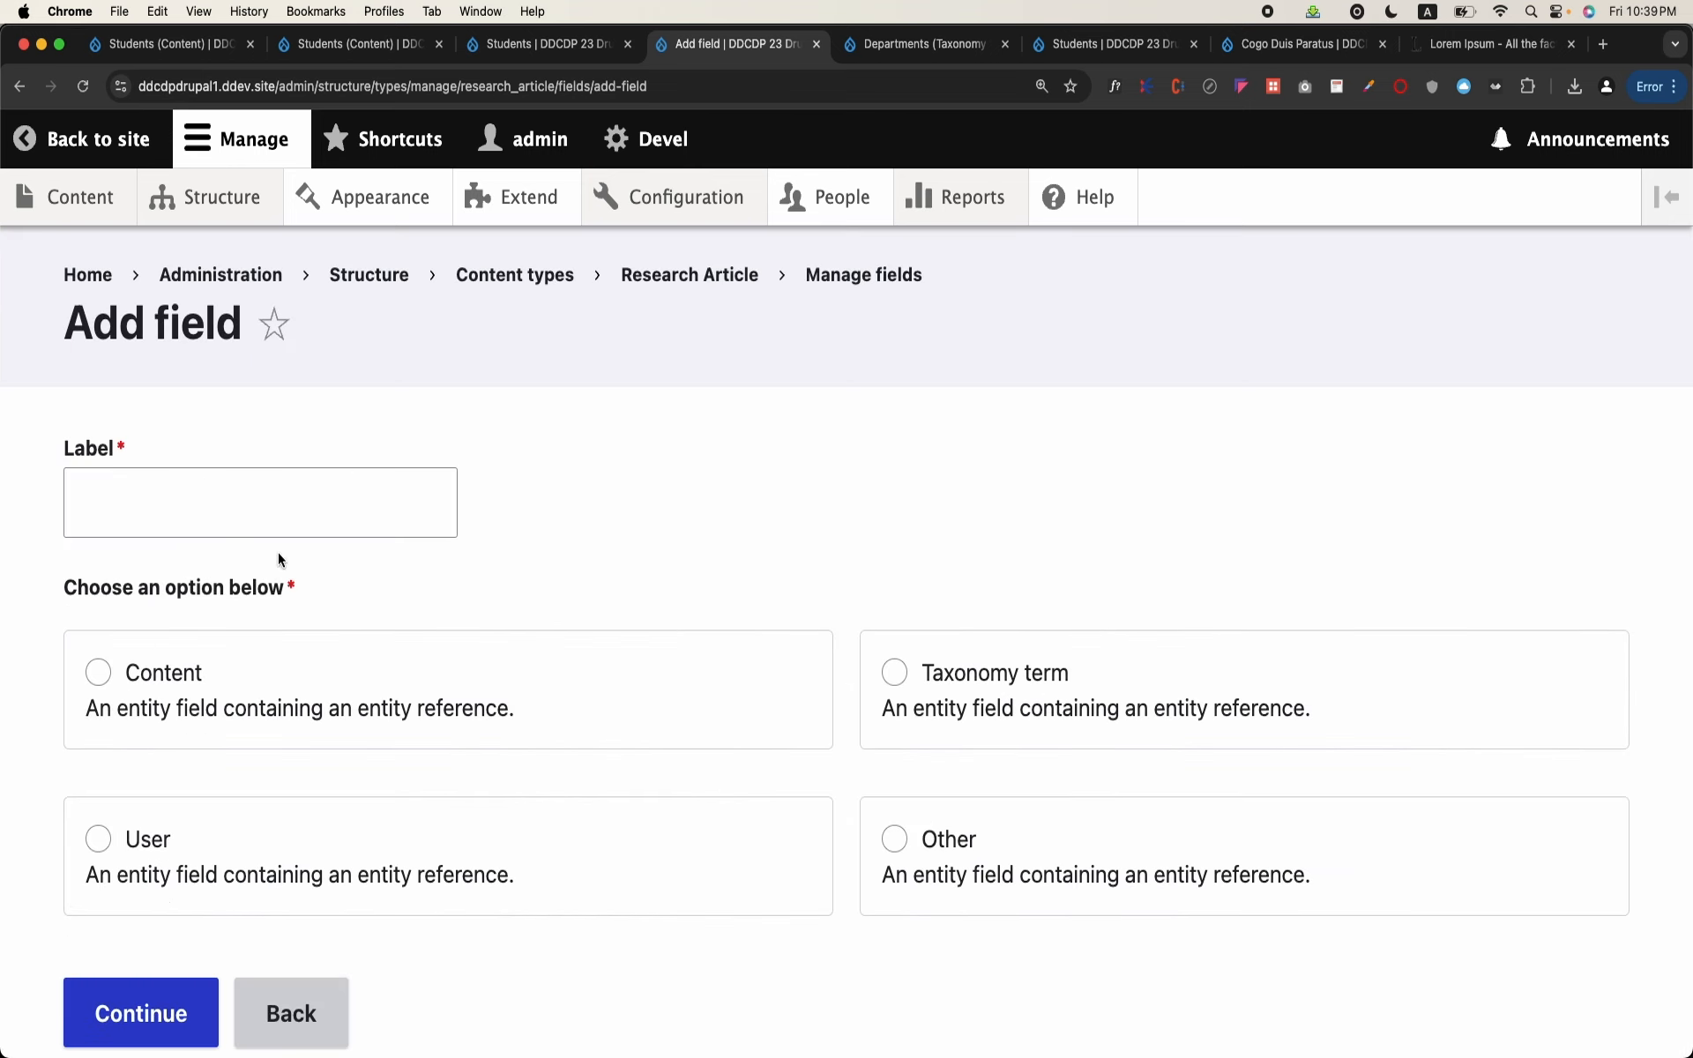
Step: Label the new reference field "Parent Article" and have it reference Content
{"action": "left_click", "coordinate": [302, 527]}
{"action": "type", "text": "Par"}
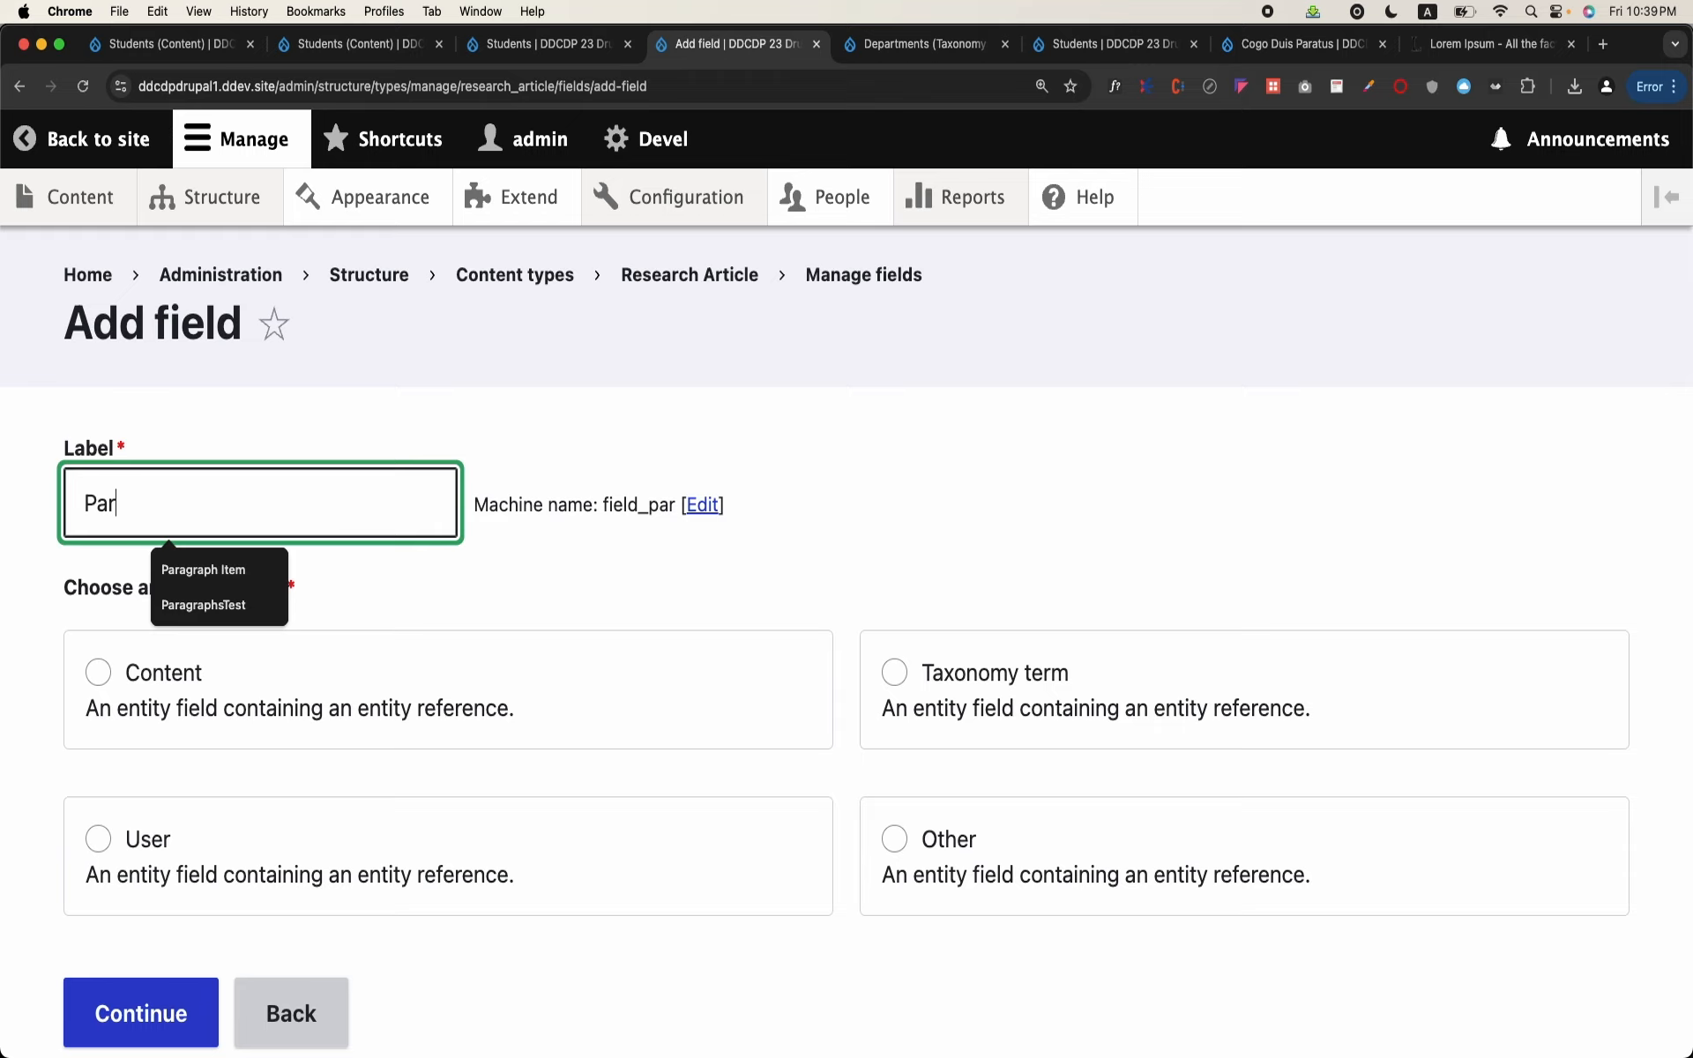
{"action": "type", "text": "ent Article"}
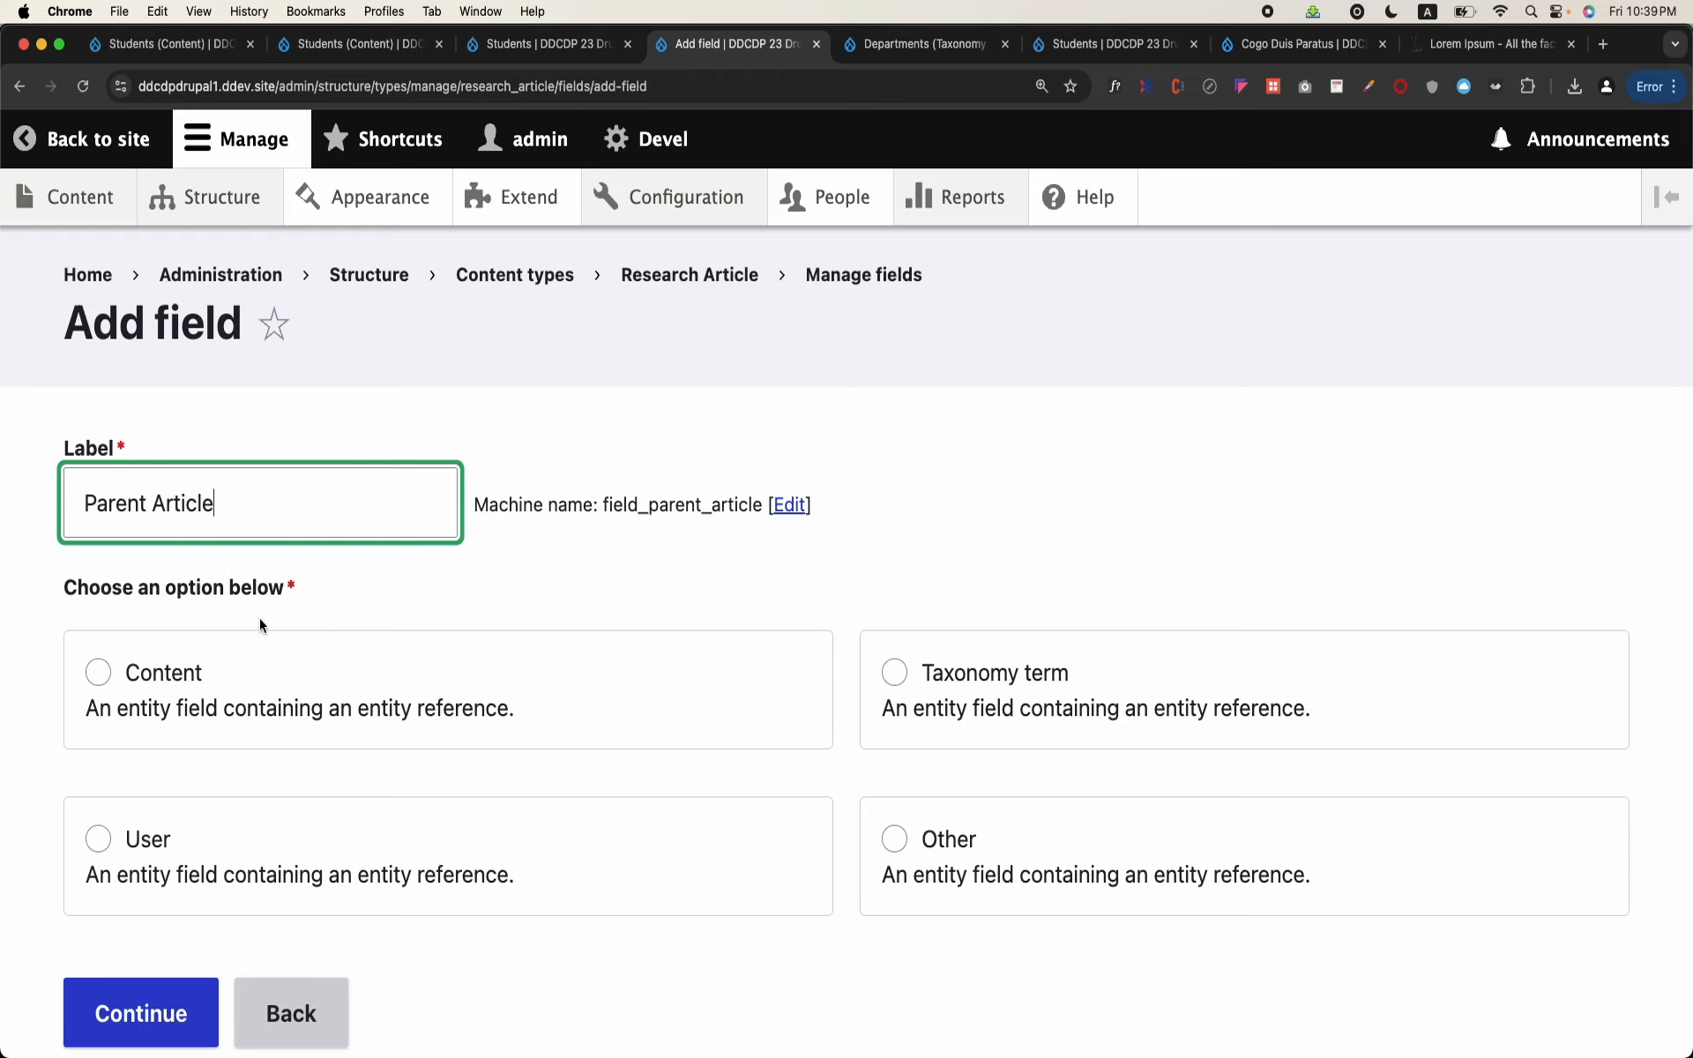
{"action": "left_click", "coordinate": [166, 673]}
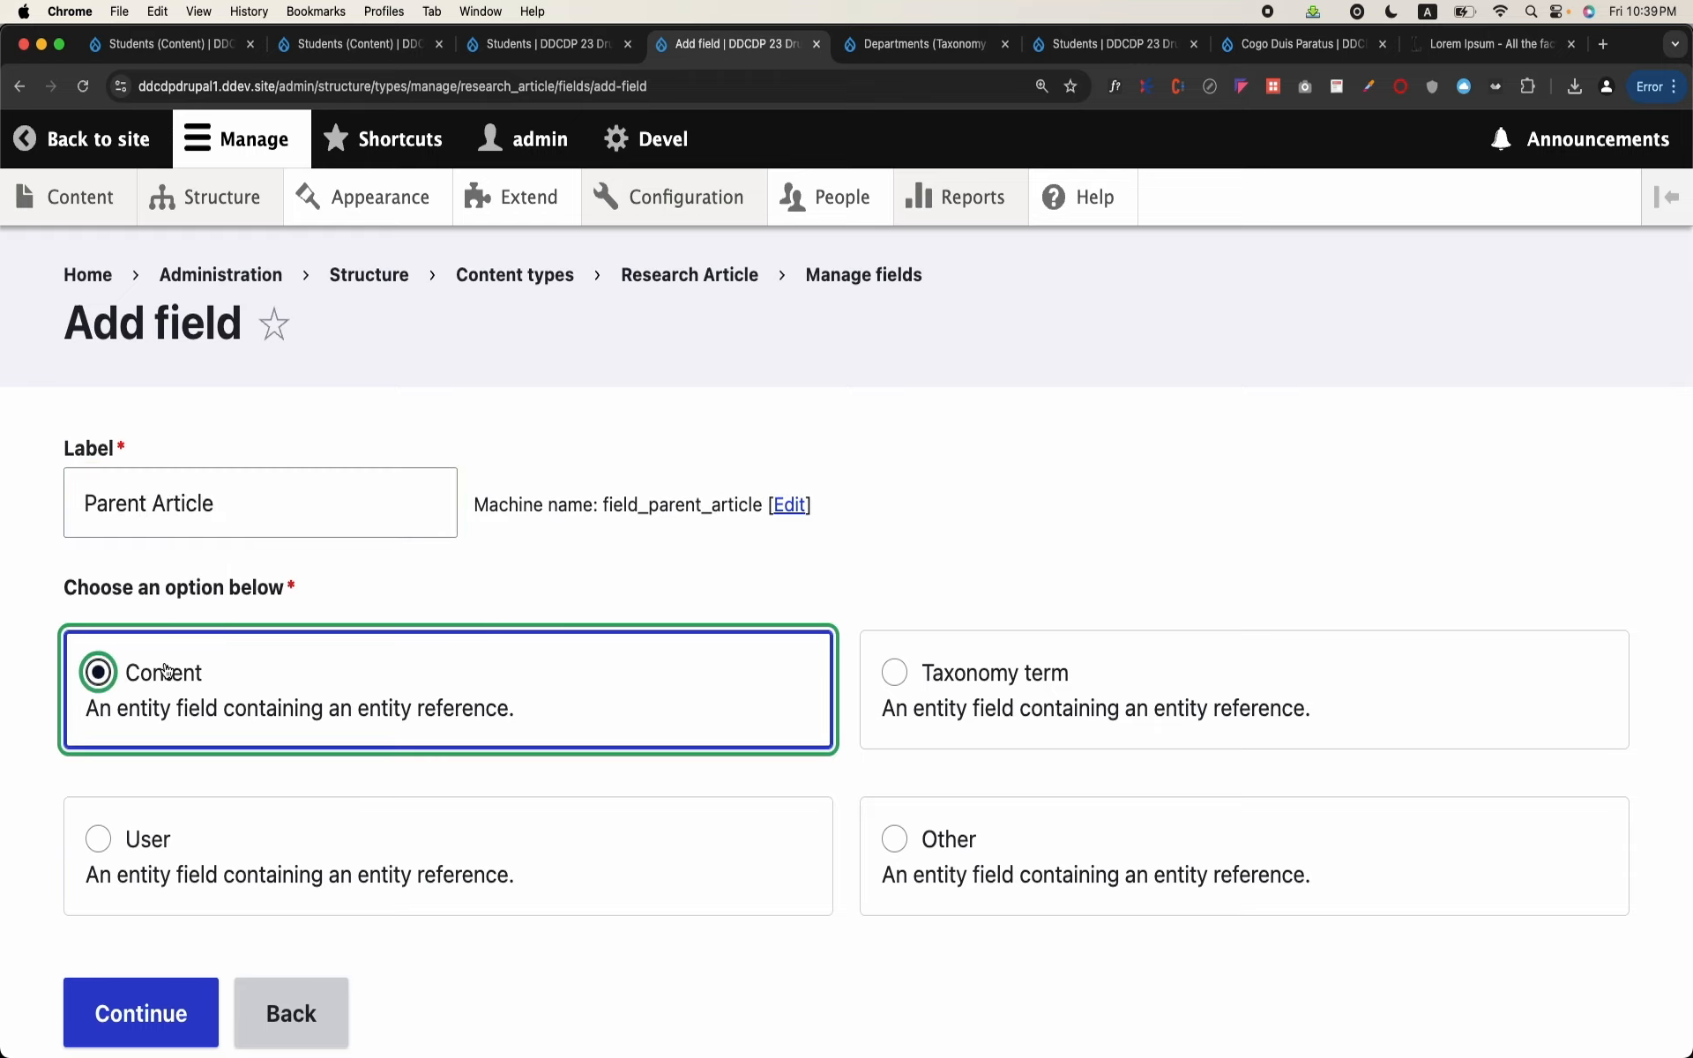
{"action": "scroll", "coordinate": [165, 673], "scroll_direction": "down", "scroll_amount": 2}
{"action": "left_click", "coordinate": [162, 903]}
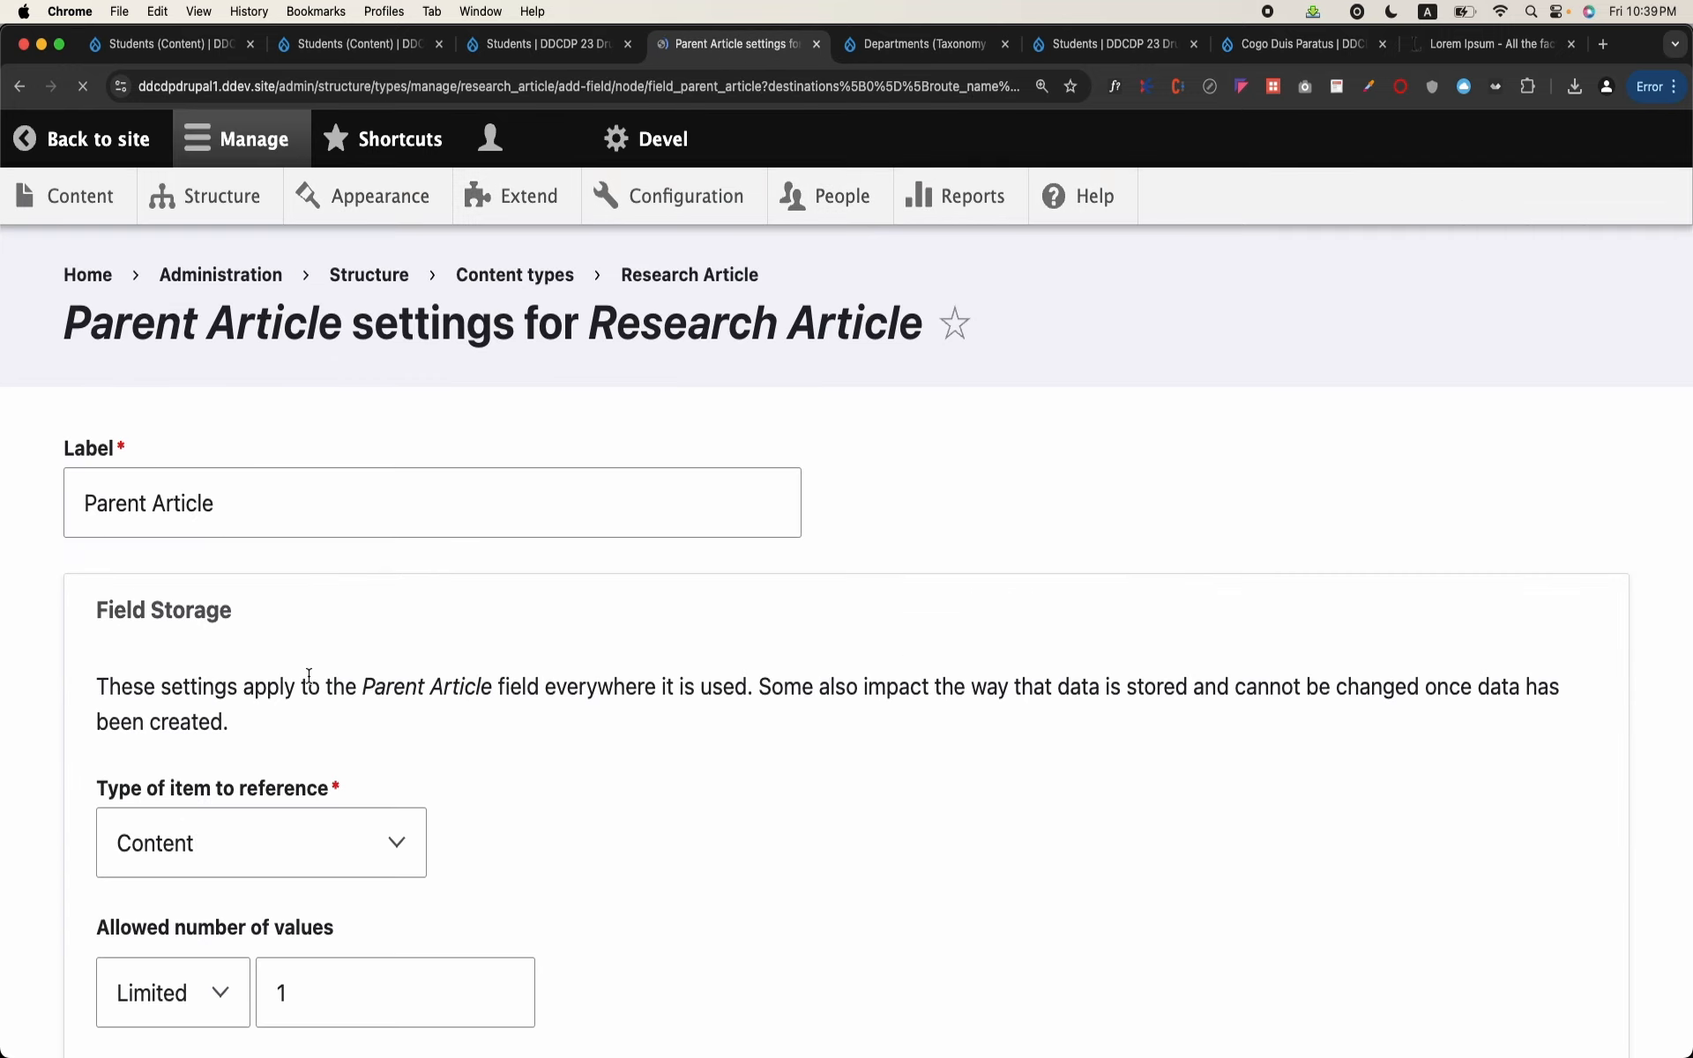
Step: Limit the Parent Article field's references to the Article content type and save the field settings
{"action": "scroll", "coordinate": [308, 674], "scroll_direction": "down", "scroll_amount": 15}
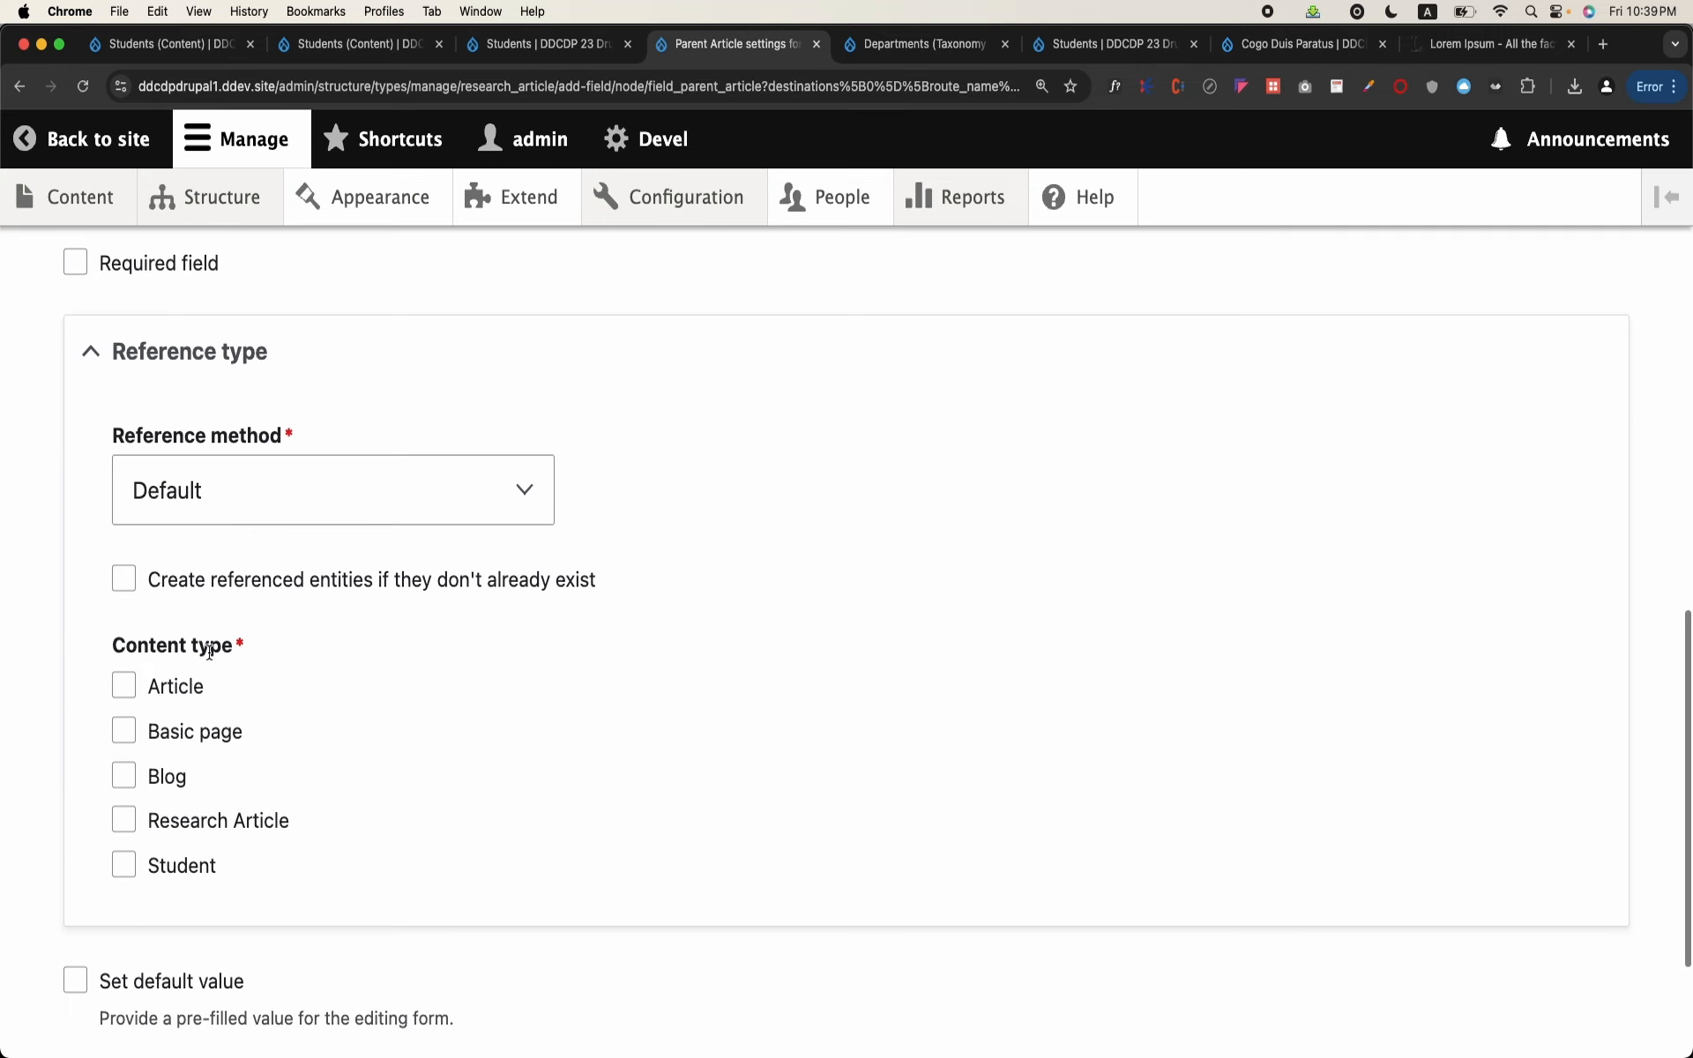
{"action": "left_click", "coordinate": [175, 694]}
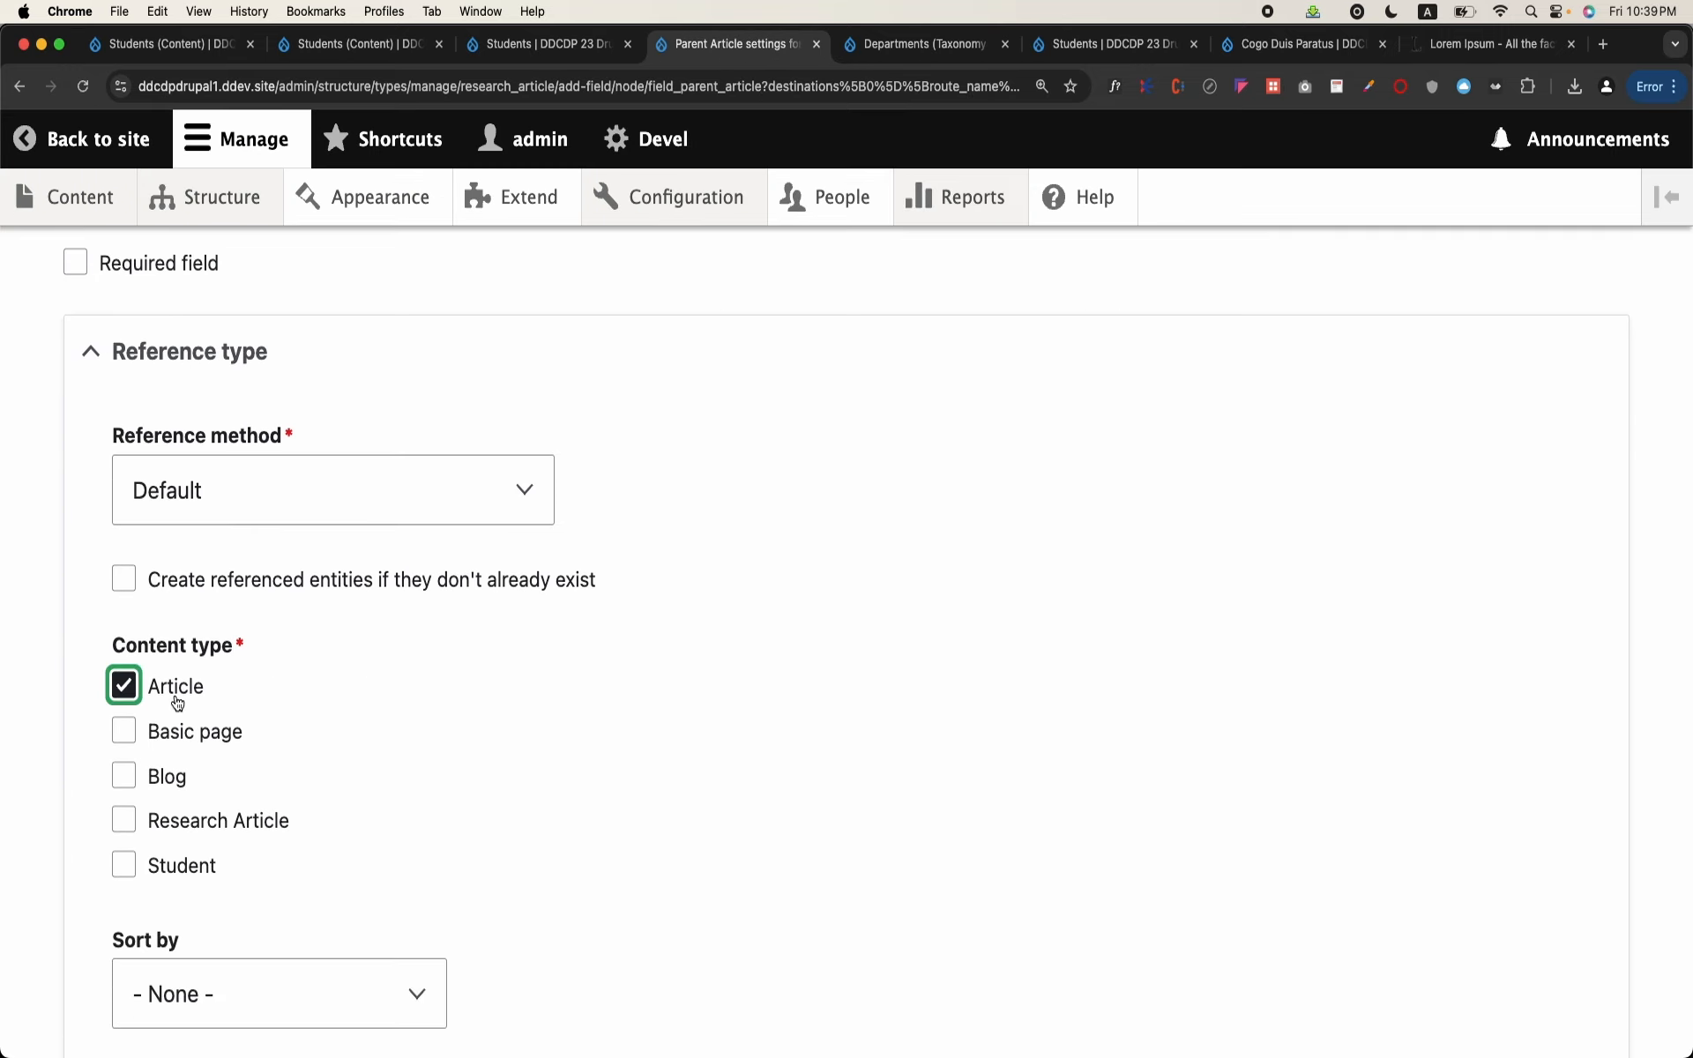
{"action": "scroll", "coordinate": [177, 703], "scroll_direction": "down", "scroll_amount": 5}
{"action": "left_click", "coordinate": [174, 884]}
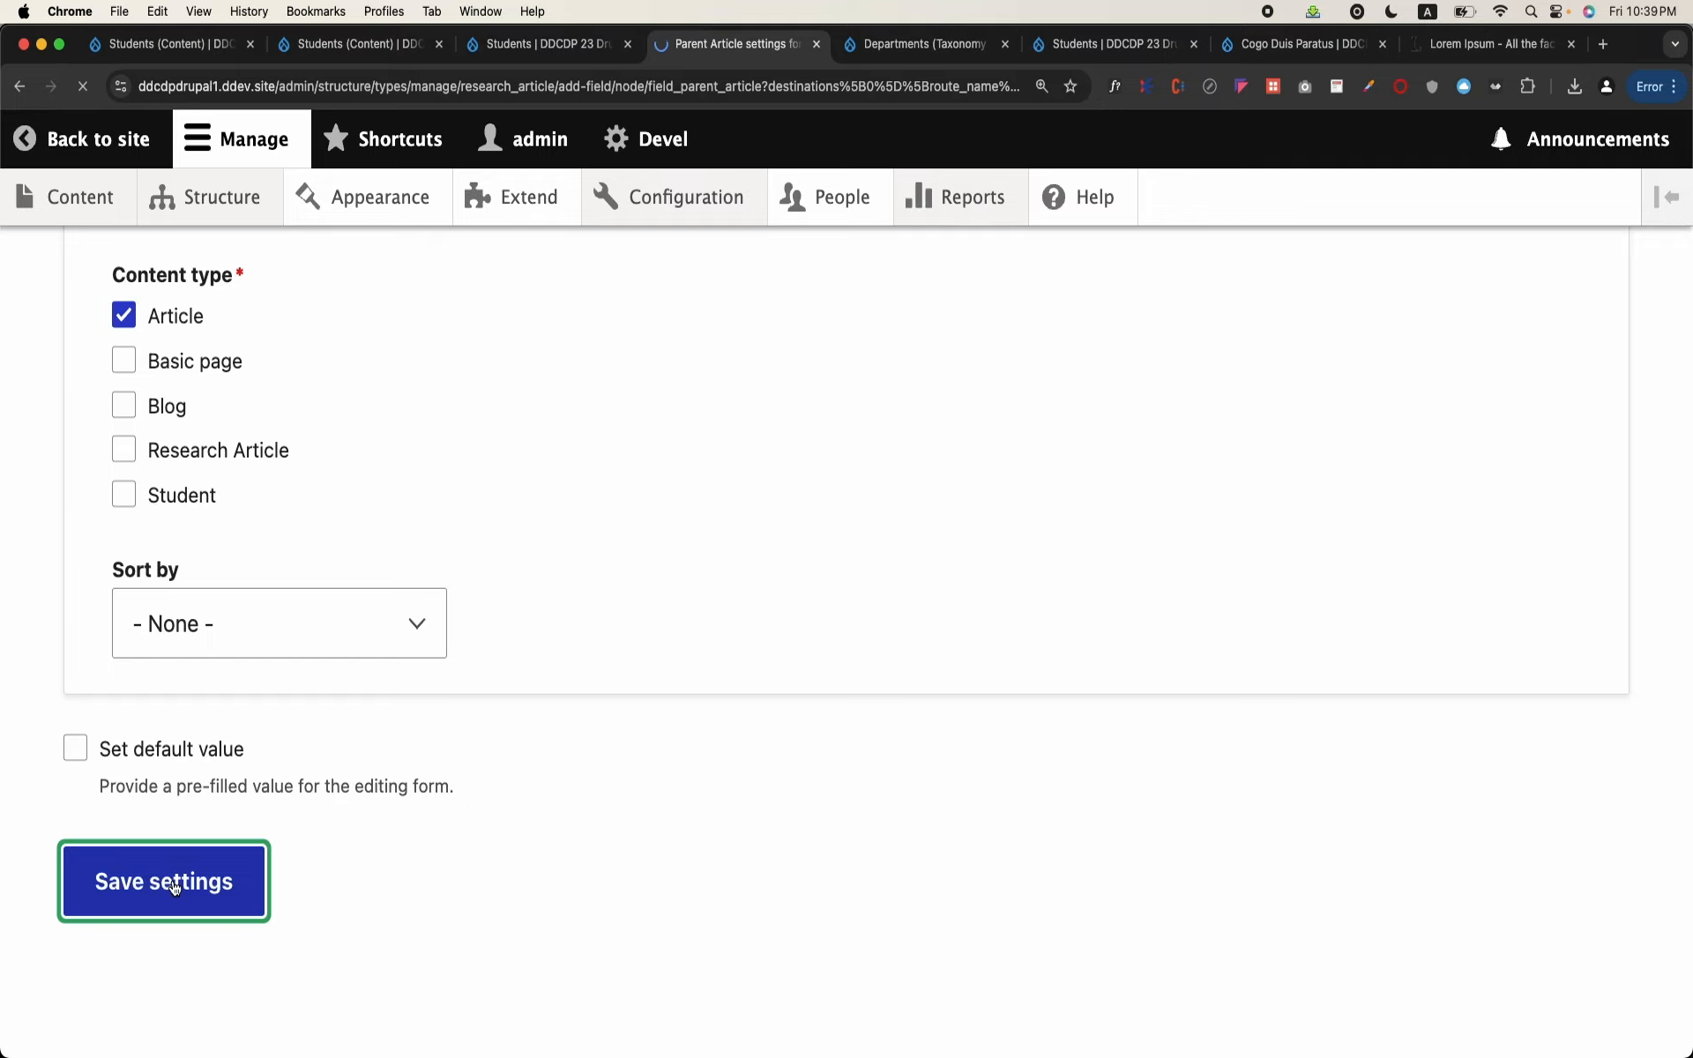
Step: Review the site's content list and the content types of its entries
{"action": "left_click", "coordinate": [76, 197]}
{"action": "scroll", "coordinate": [586, 635], "scroll_direction": "down", "scroll_amount": 10}
{"action": "scroll", "coordinate": [672, 488], "scroll_direction": "up", "scroll_amount": 2}
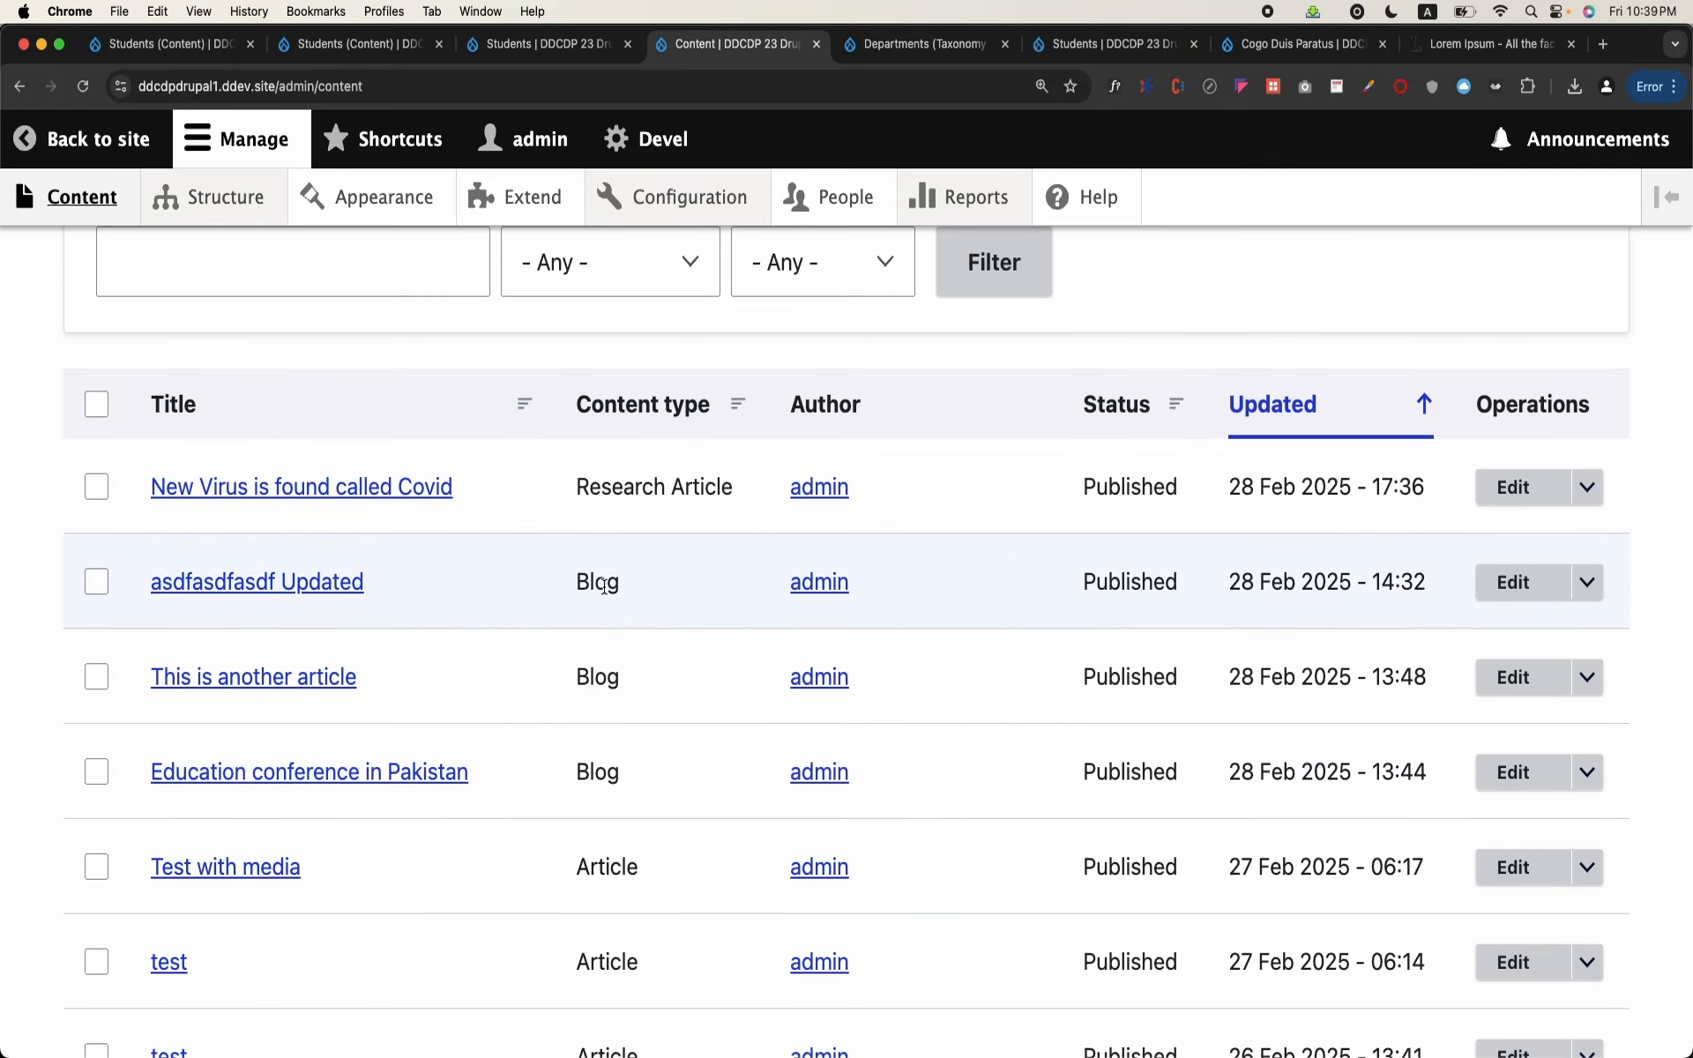
{"action": "scroll", "coordinate": [401, 446], "scroll_direction": "up", "scroll_amount": 5}
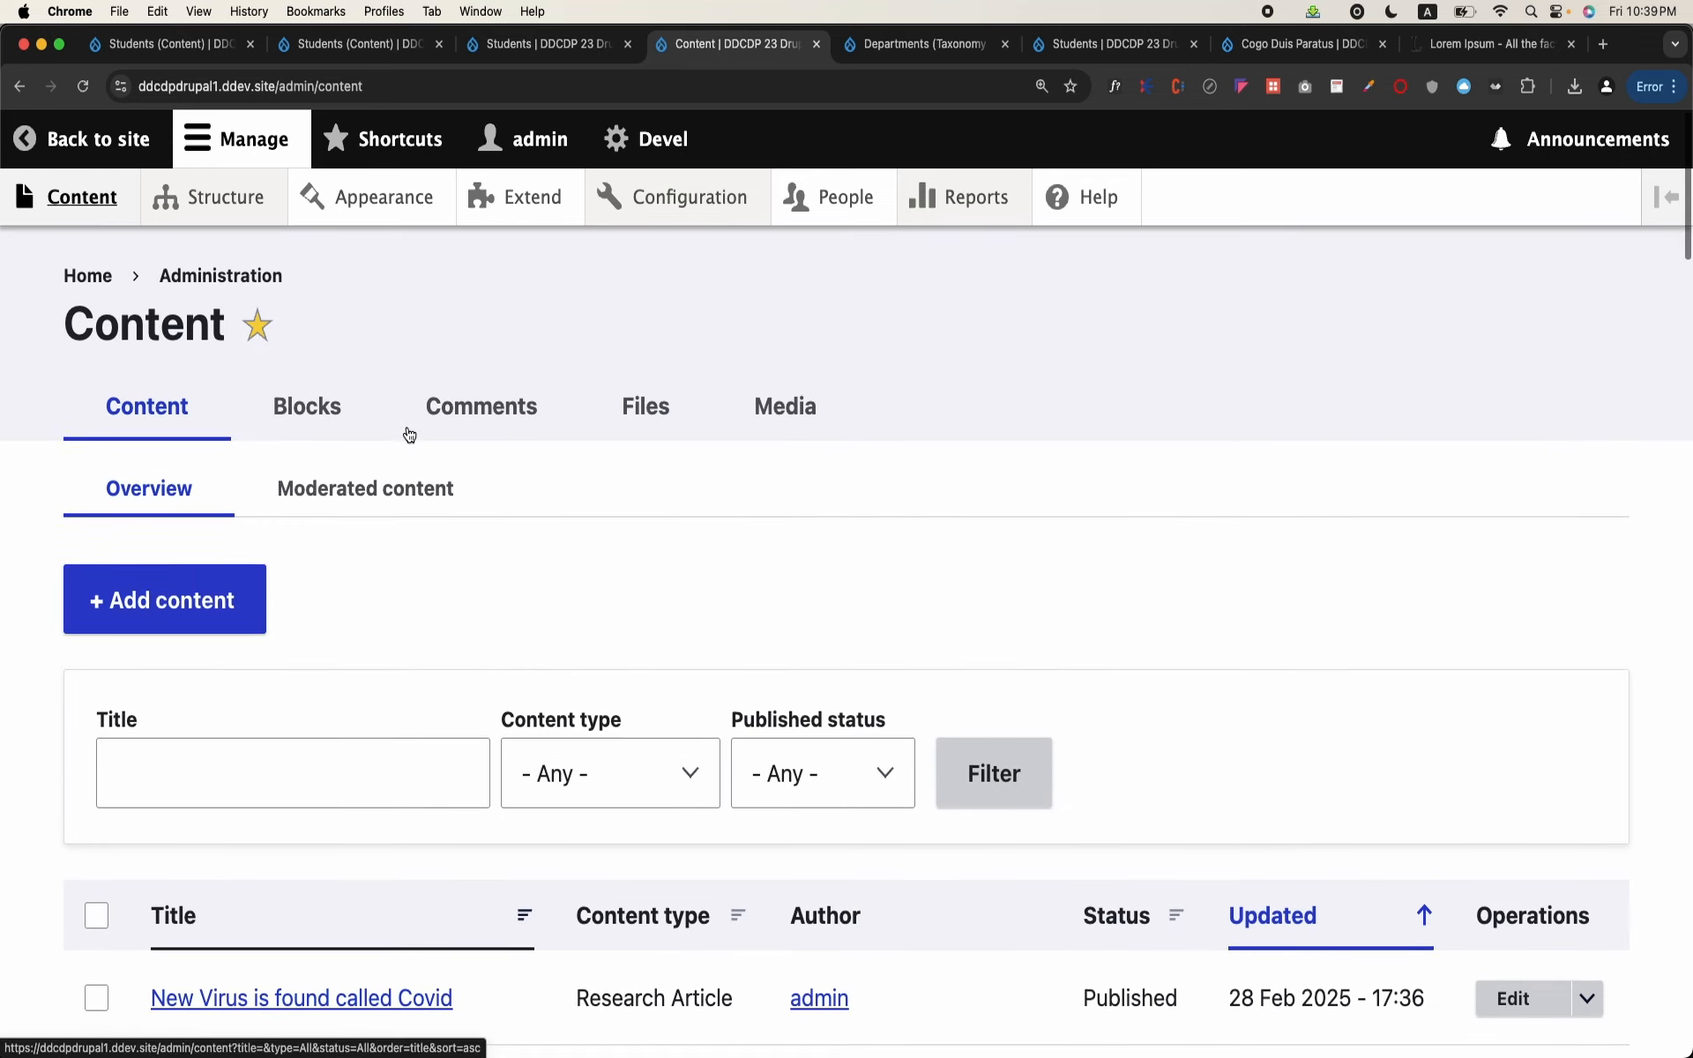
Step: Open the Parent Article field of the Research Article content type for editing
{"action": "left_click", "coordinate": [225, 196]}
{"action": "scroll", "coordinate": [316, 679], "scroll_direction": "down", "scroll_amount": 5}
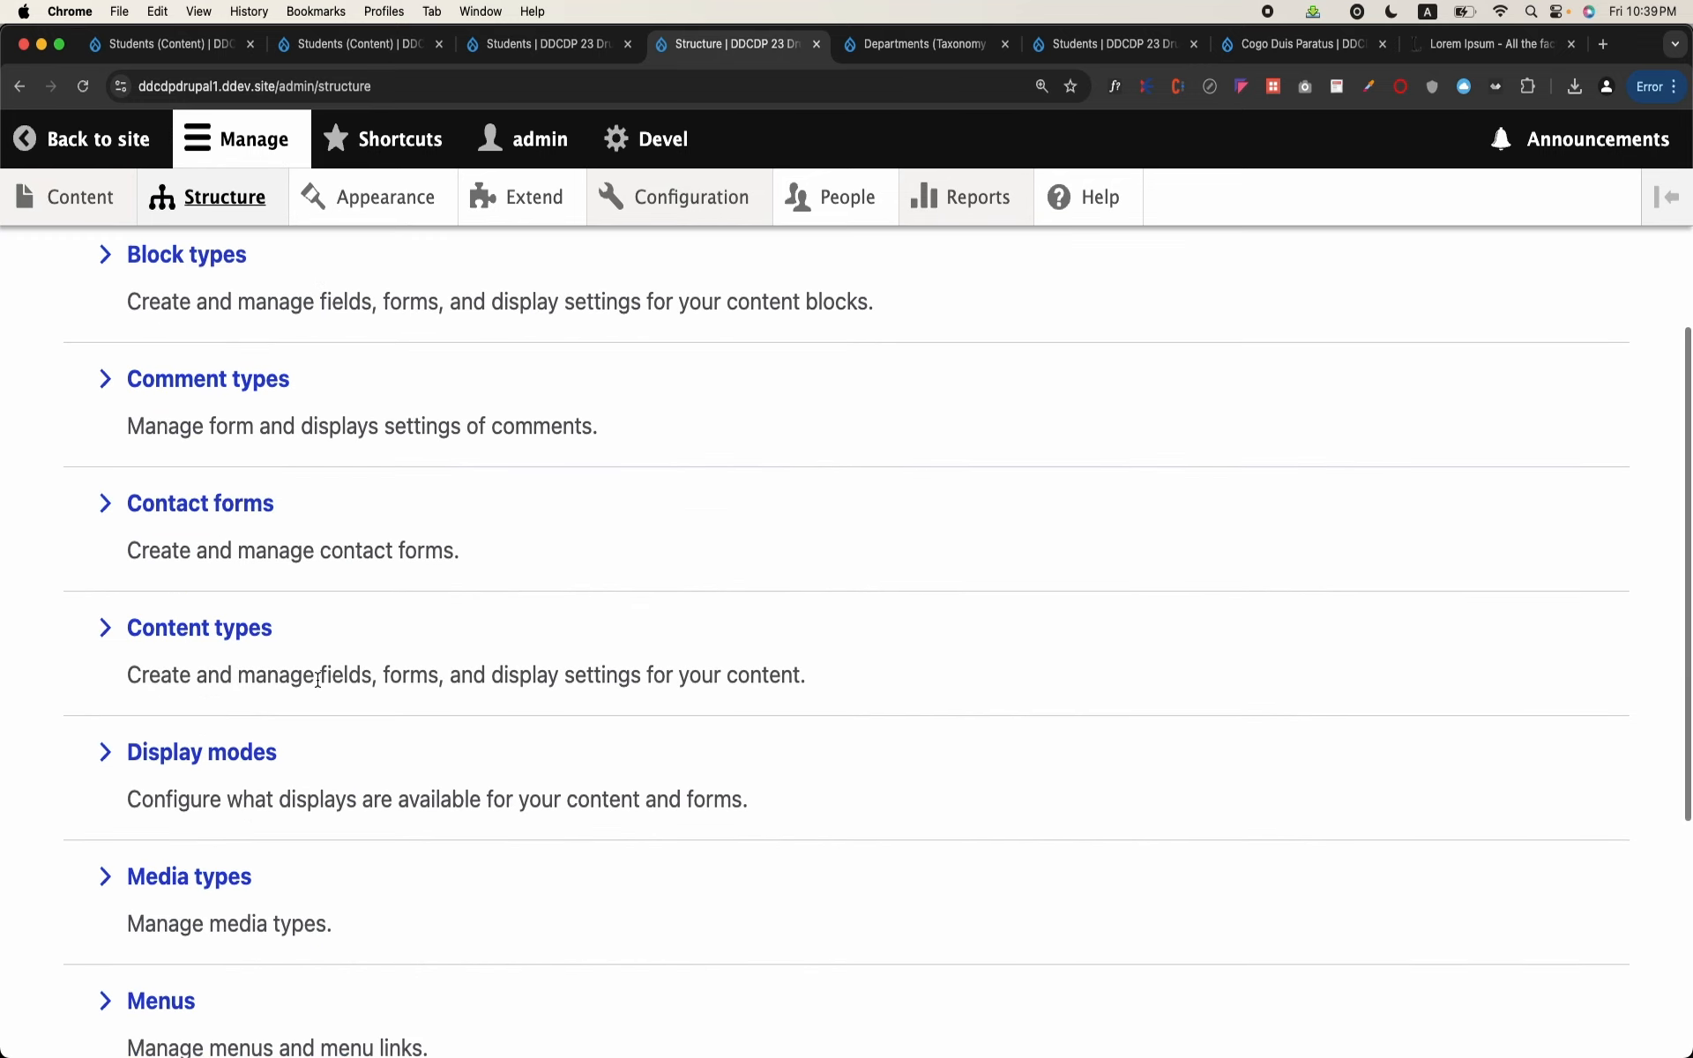
{"action": "left_click", "coordinate": [212, 627]}
{"action": "scroll", "coordinate": [423, 717], "scroll_direction": "down", "scroll_amount": 2}
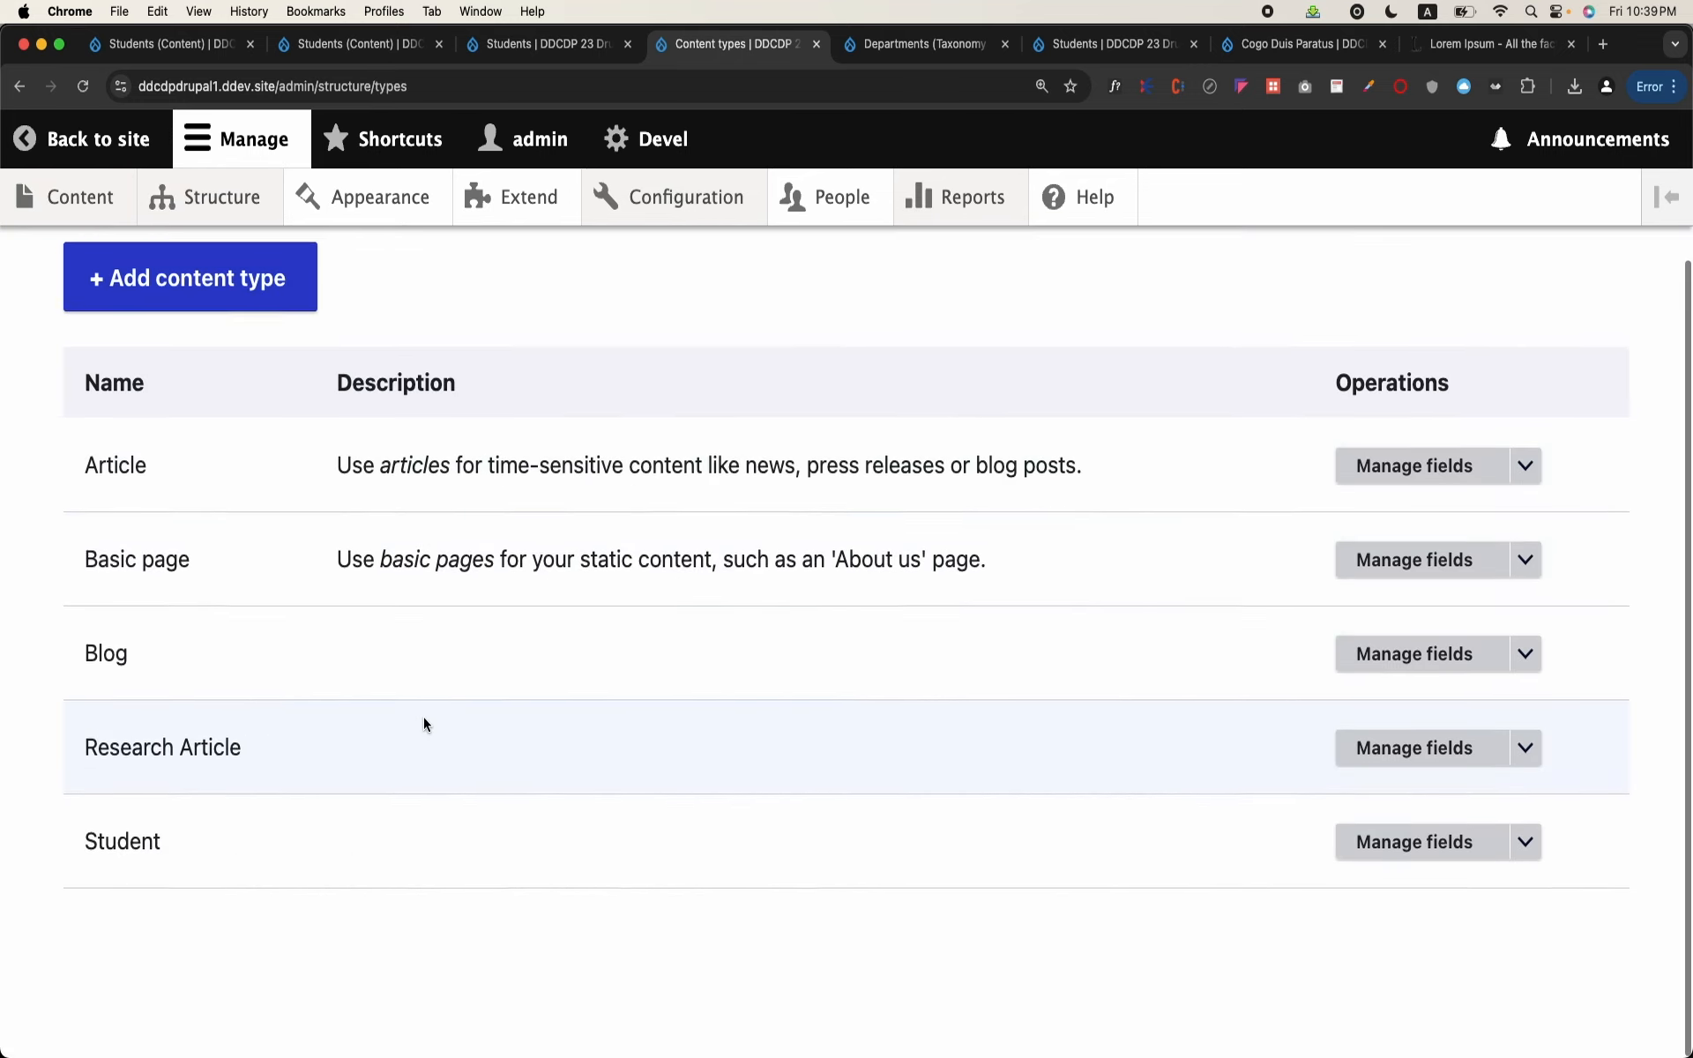
{"action": "left_click", "coordinate": [1408, 767]}
{"action": "left_click", "coordinate": [1421, 728]}
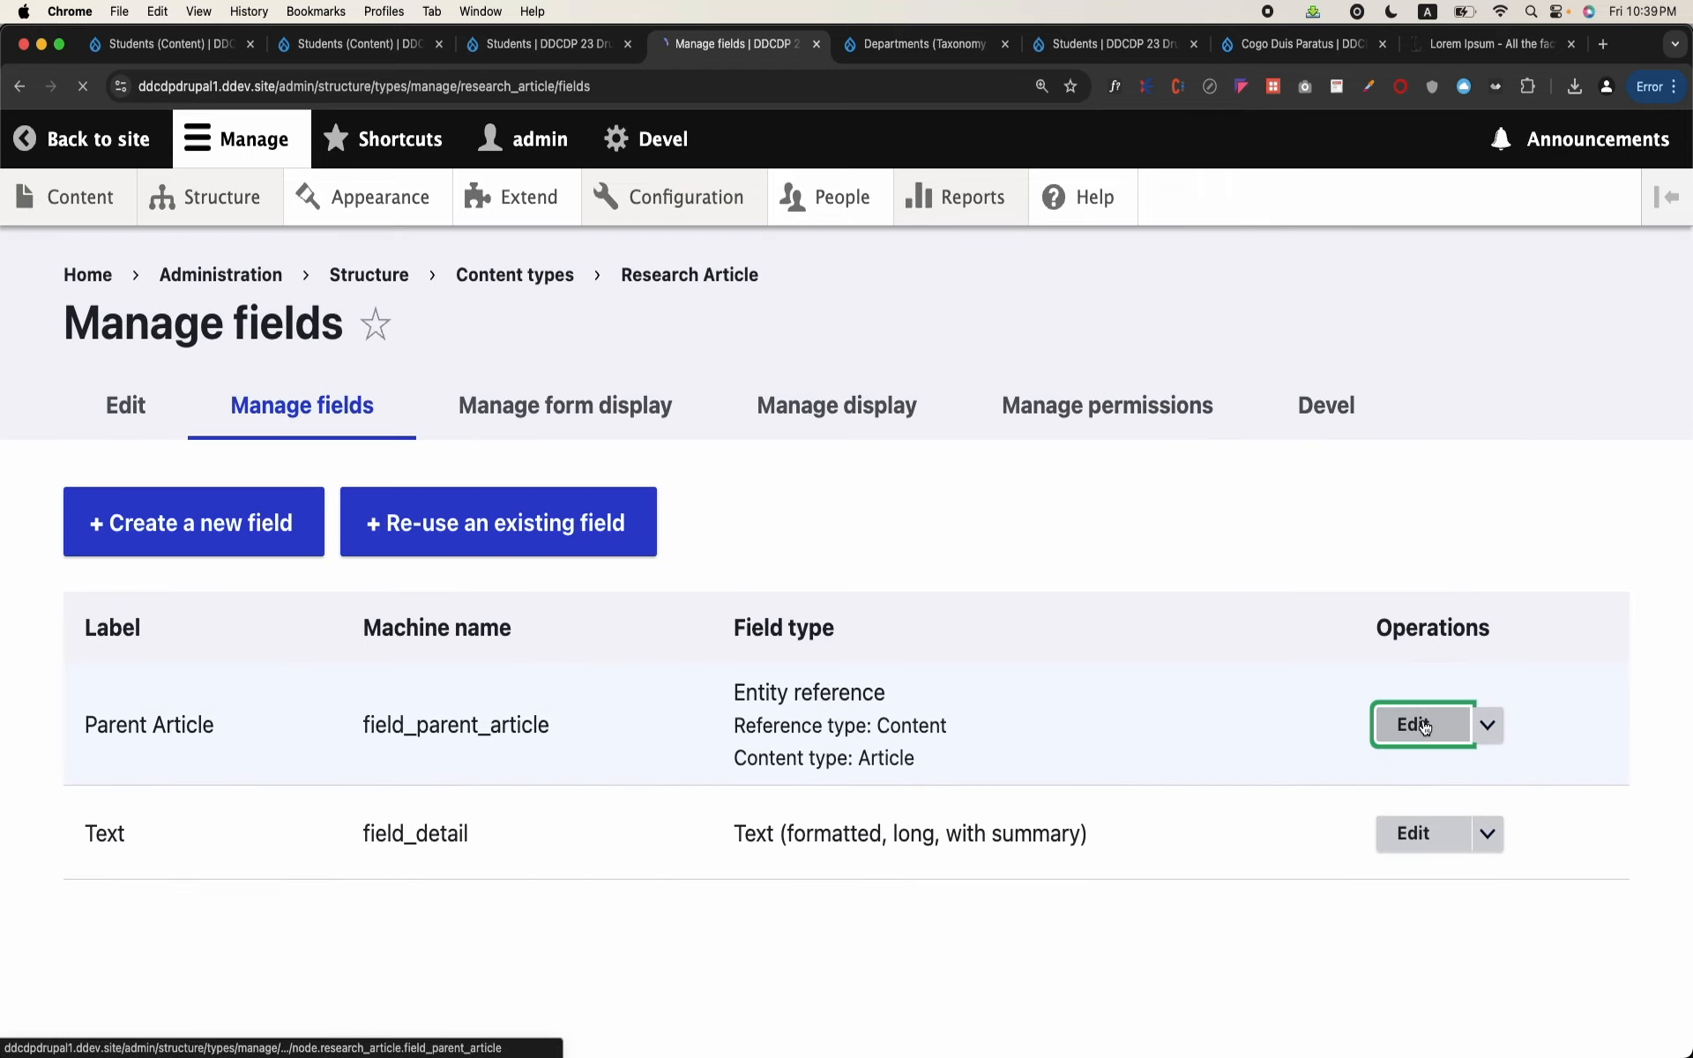
Step: Replace Article with Research Article as the content type the Parent Article field references, and save the settings
{"action": "scroll", "coordinate": [625, 774], "scroll_direction": "down", "scroll_amount": 10}
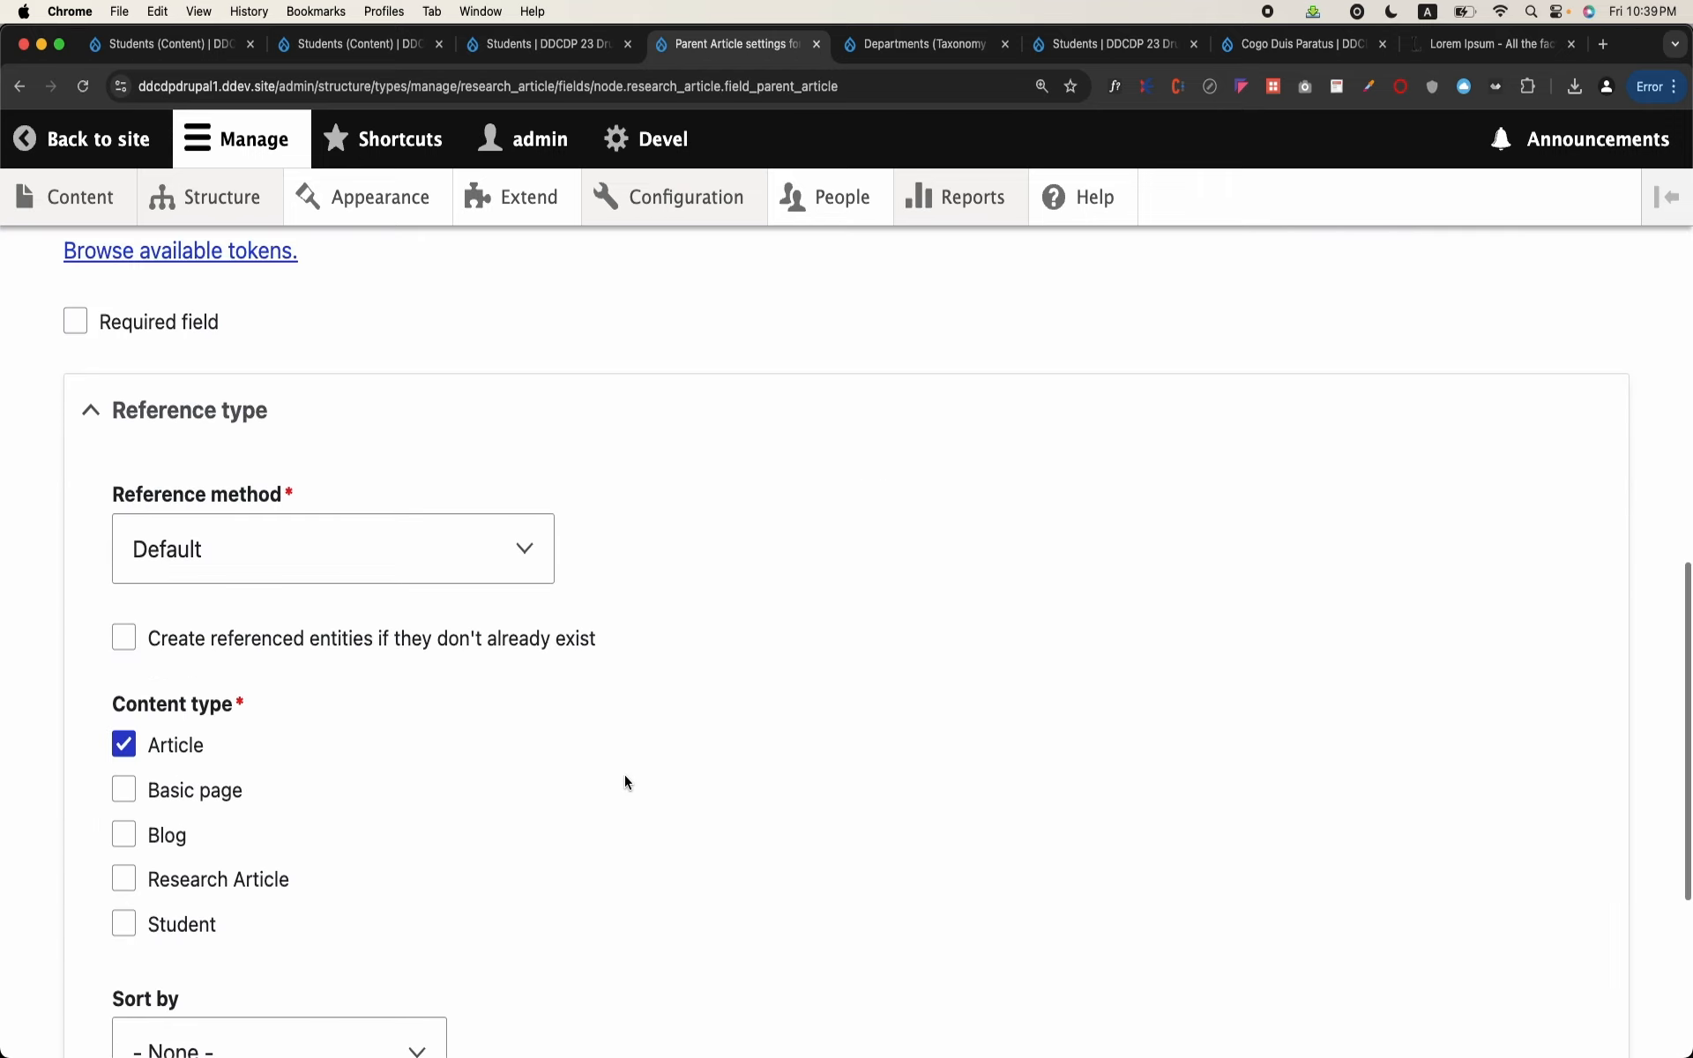
{"action": "left_click", "coordinate": [125, 745]}
{"action": "left_click", "coordinate": [124, 879]}
{"action": "scroll", "coordinate": [132, 880], "scroll_direction": "down", "scroll_amount": 5}
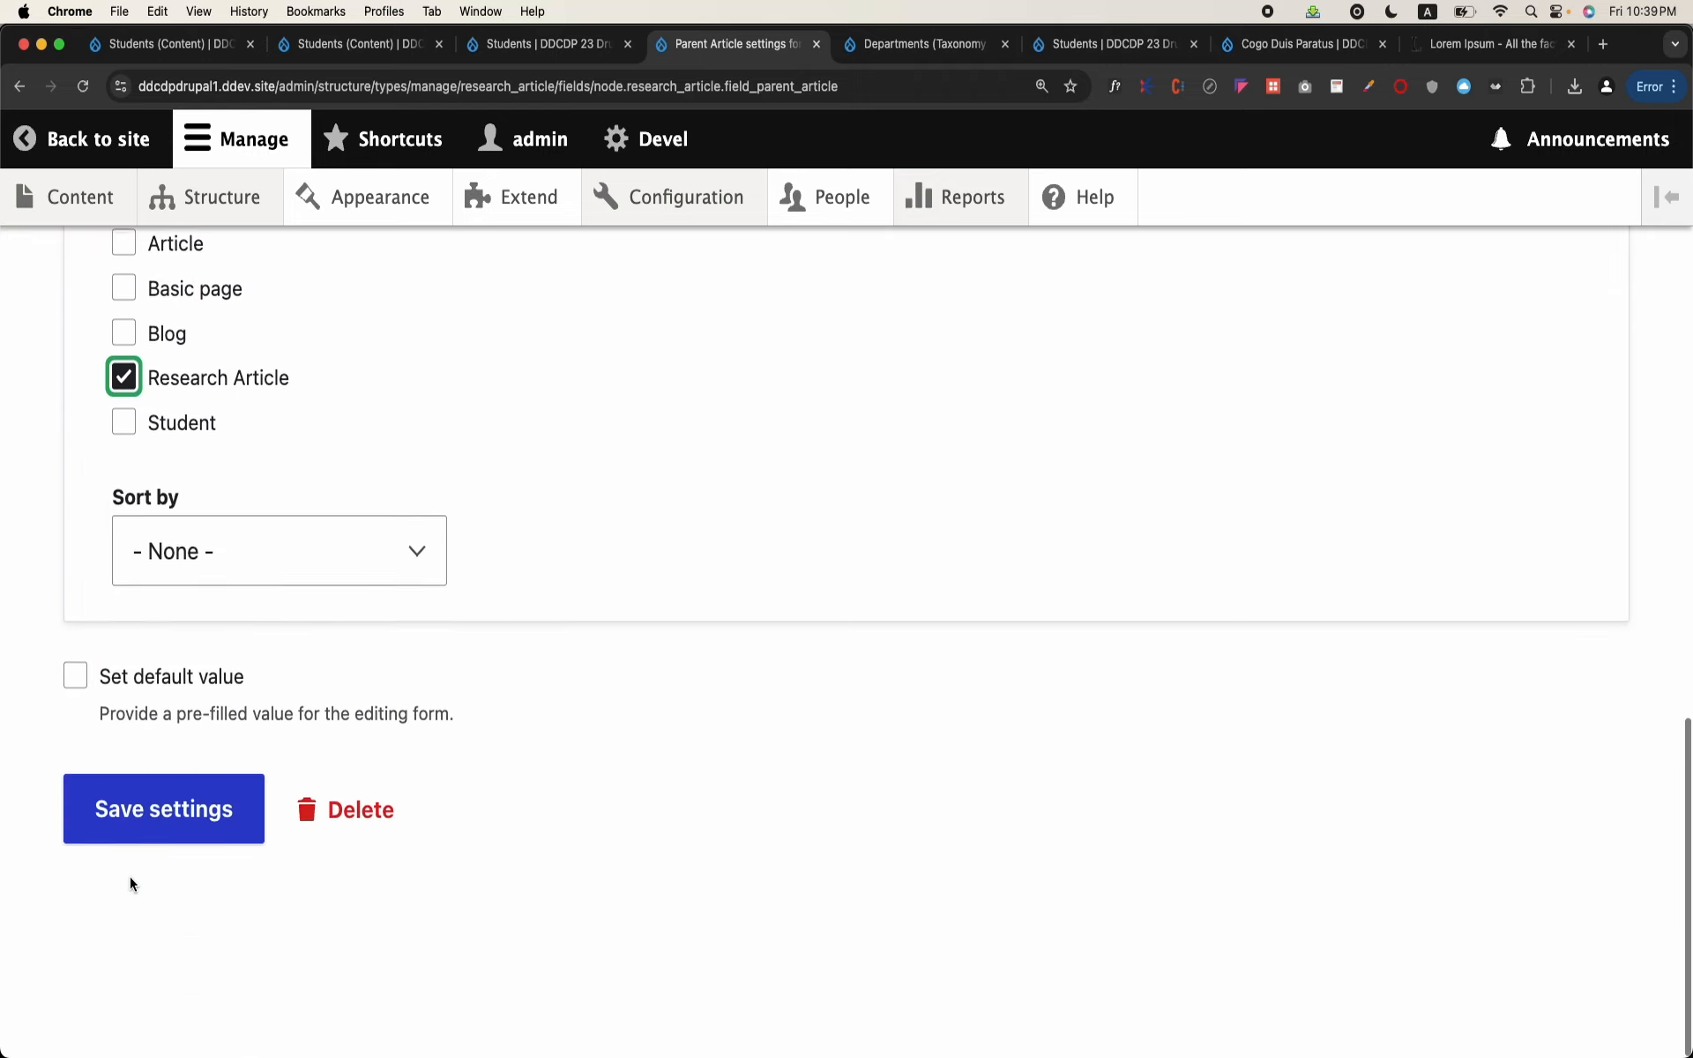
{"action": "left_click", "coordinate": [143, 892]}
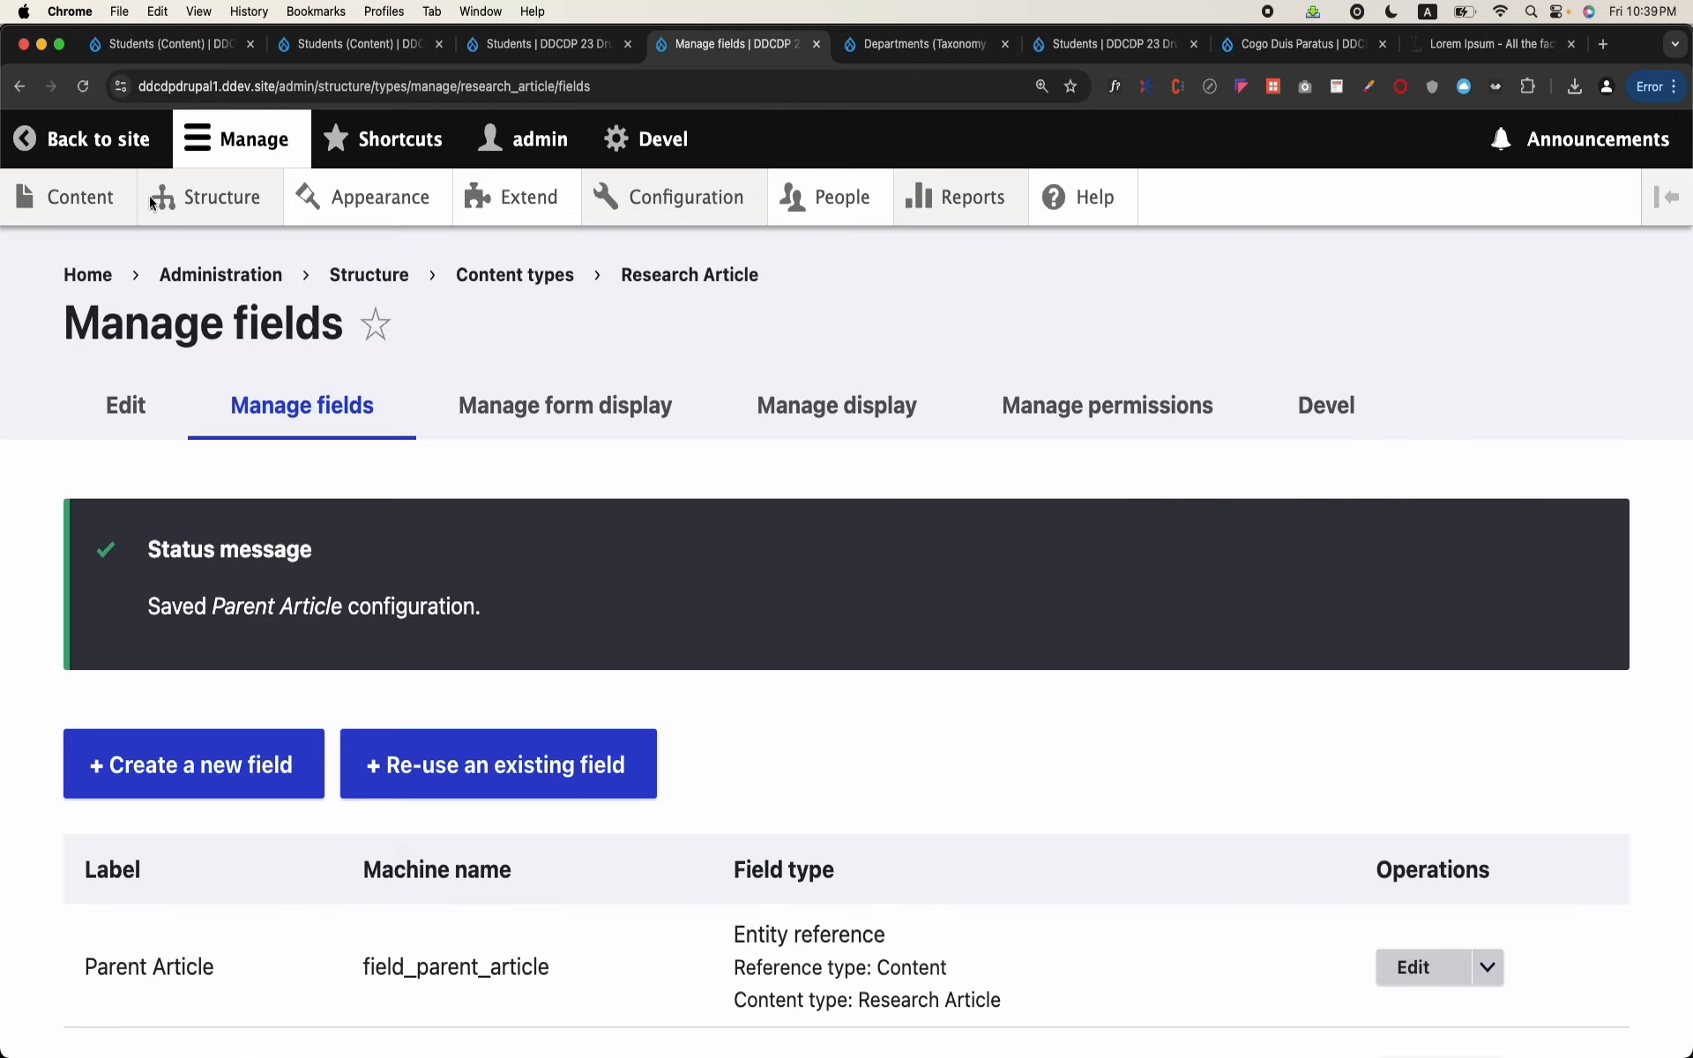
Step: Open the "New Virus is found called Covid" research article for editing and examine its Parent Article field
{"action": "mouse_move", "coordinate": [92, 212]}
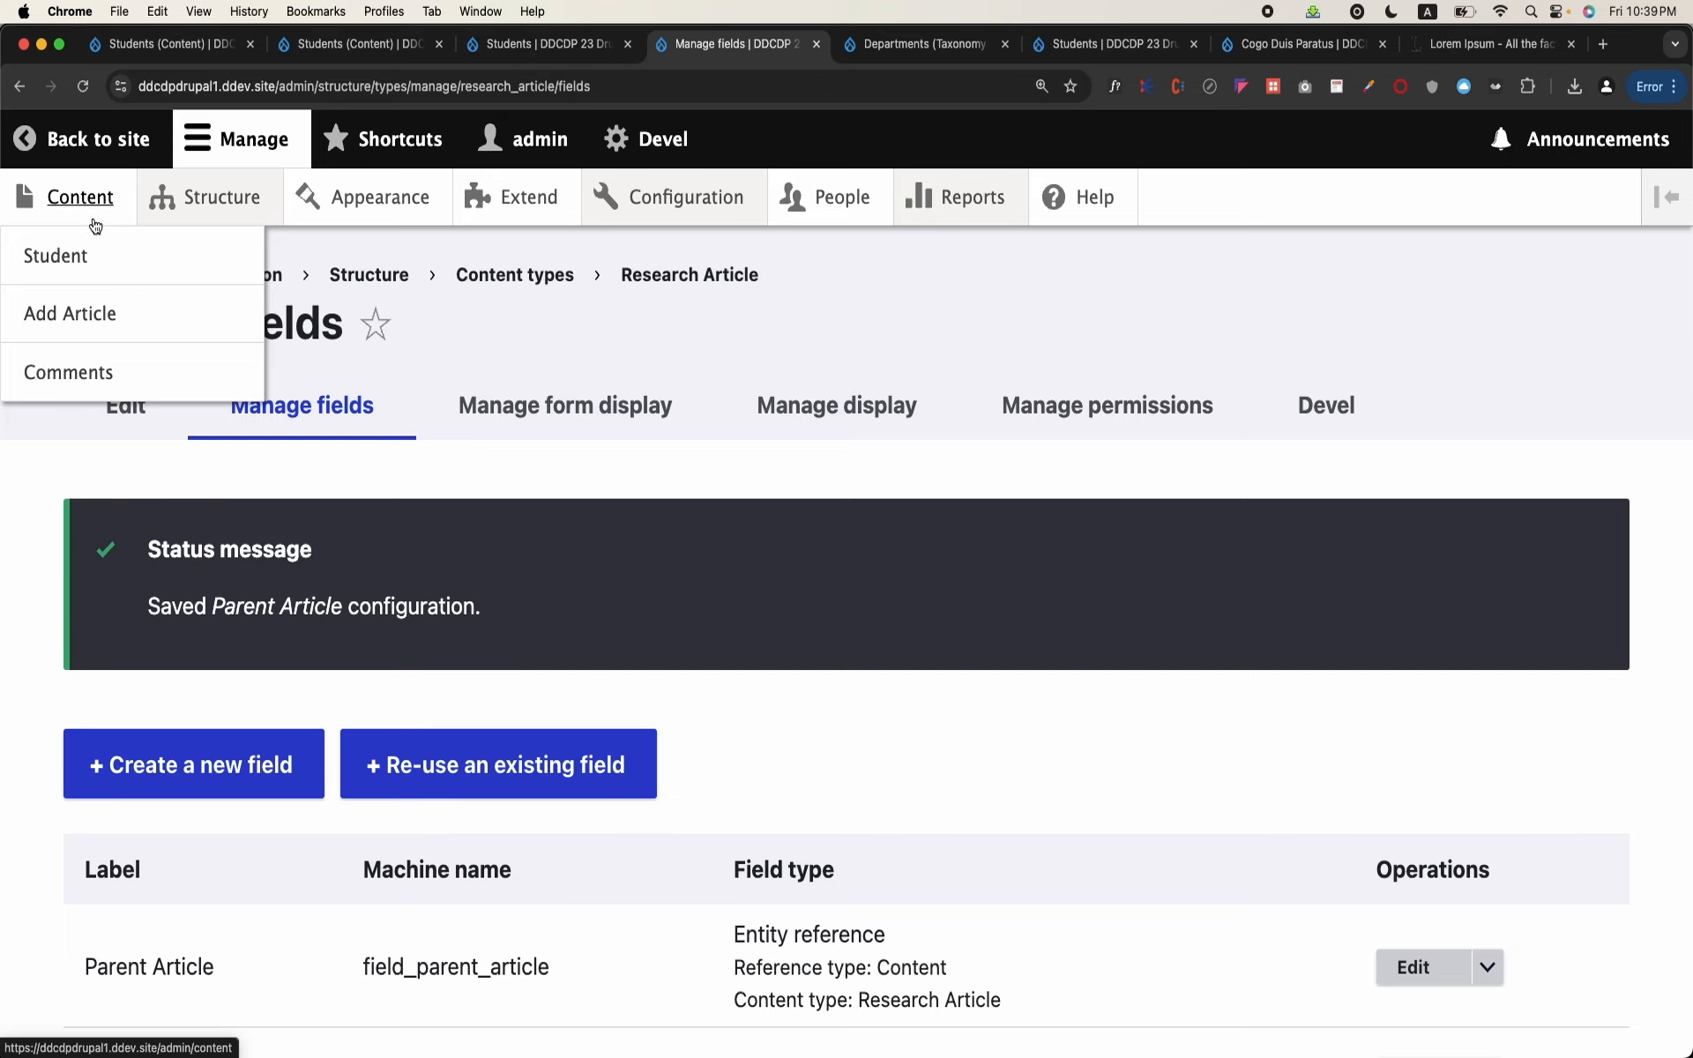
{"action": "left_click", "coordinate": [91, 202]}
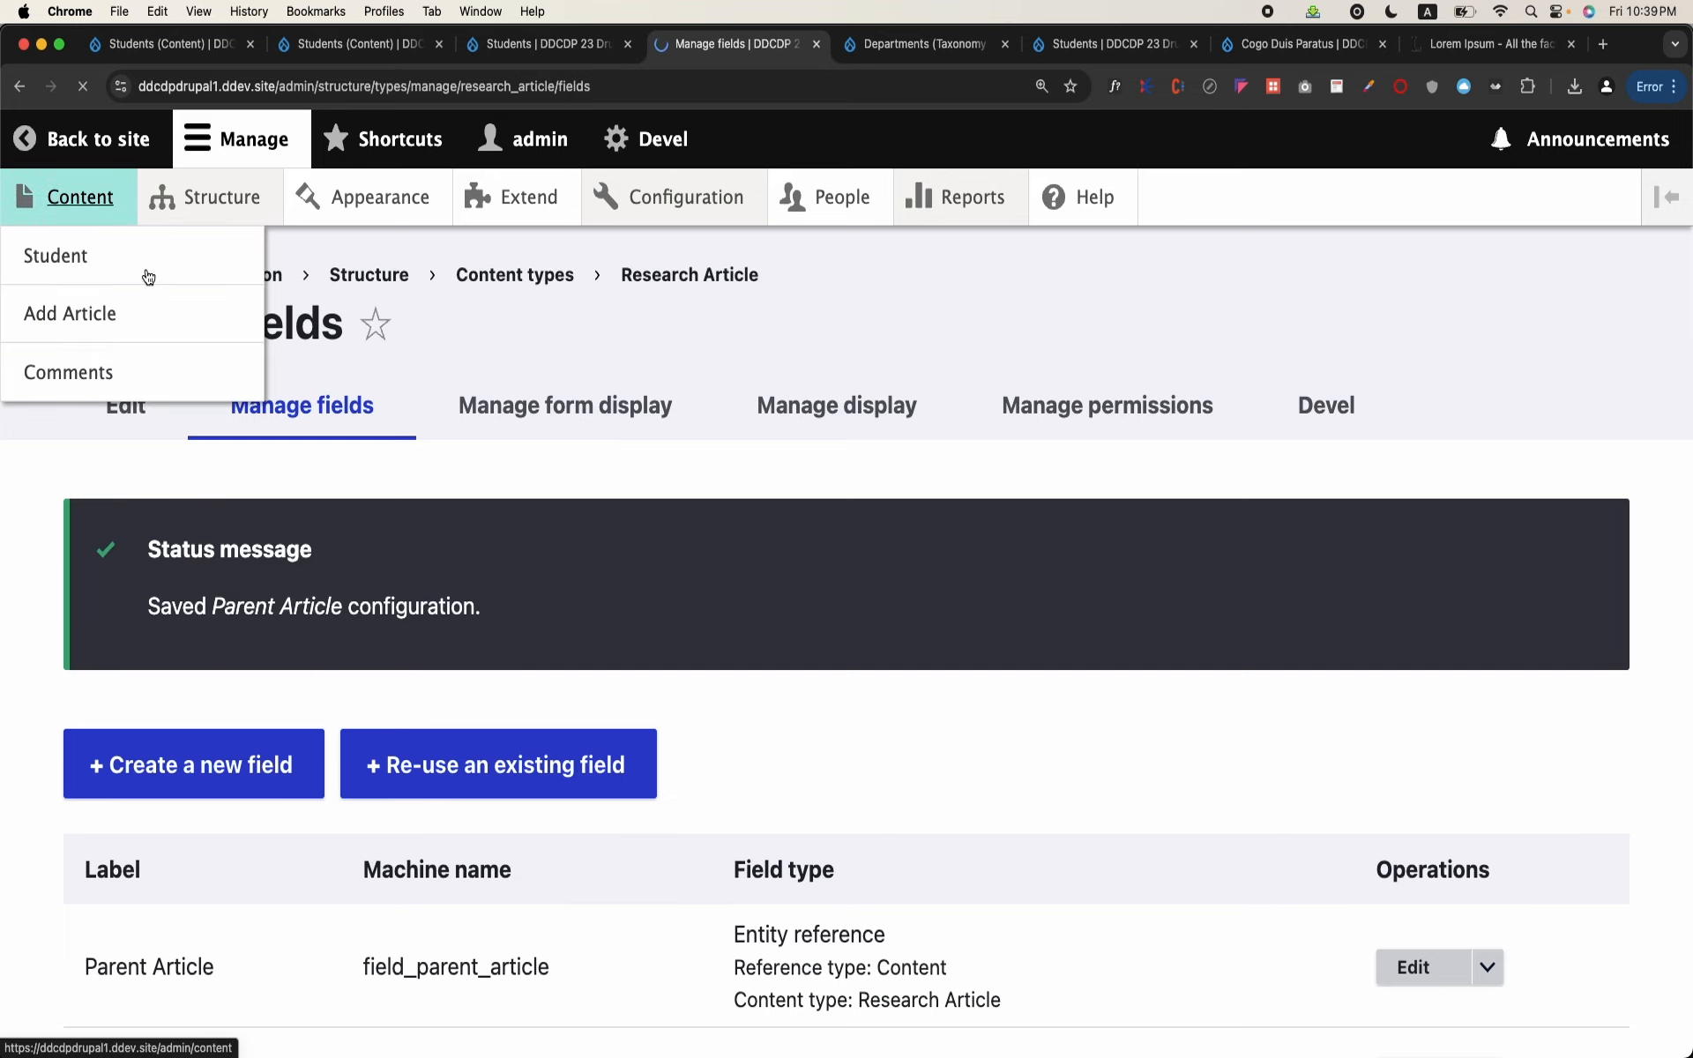
{"action": "scroll", "coordinate": [407, 633], "scroll_direction": "down", "scroll_amount": 3}
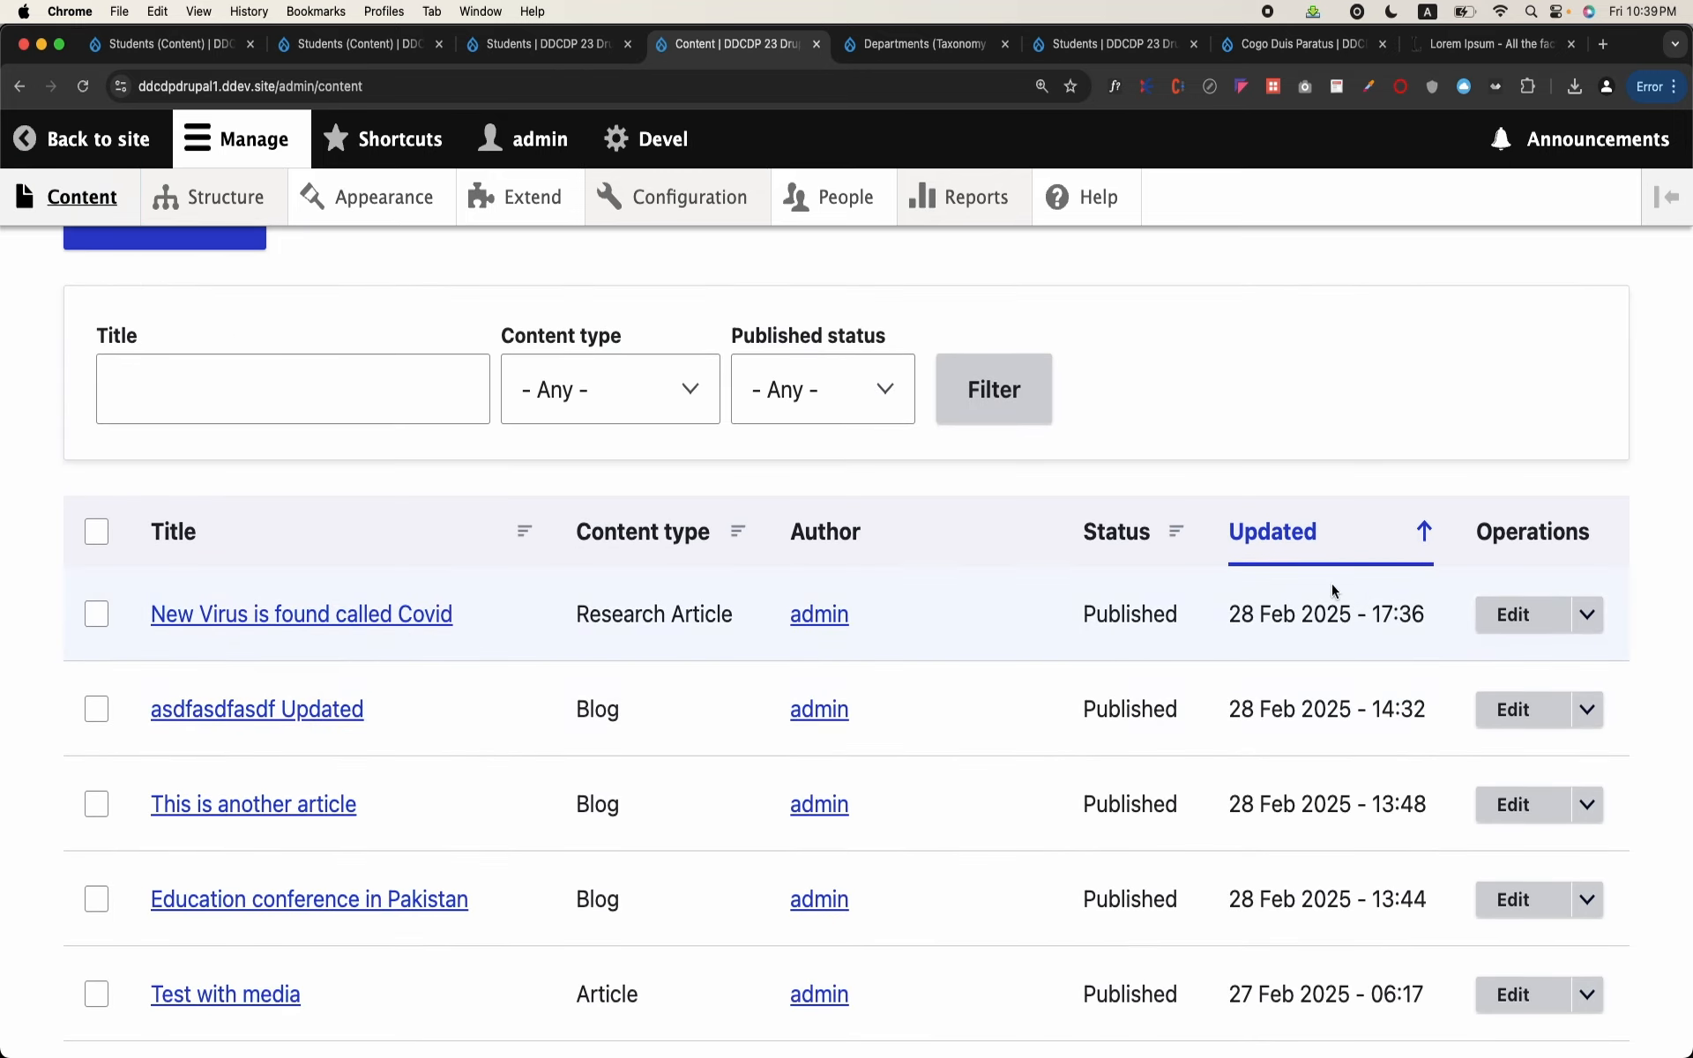
{"action": "left_click", "coordinate": [1525, 630]}
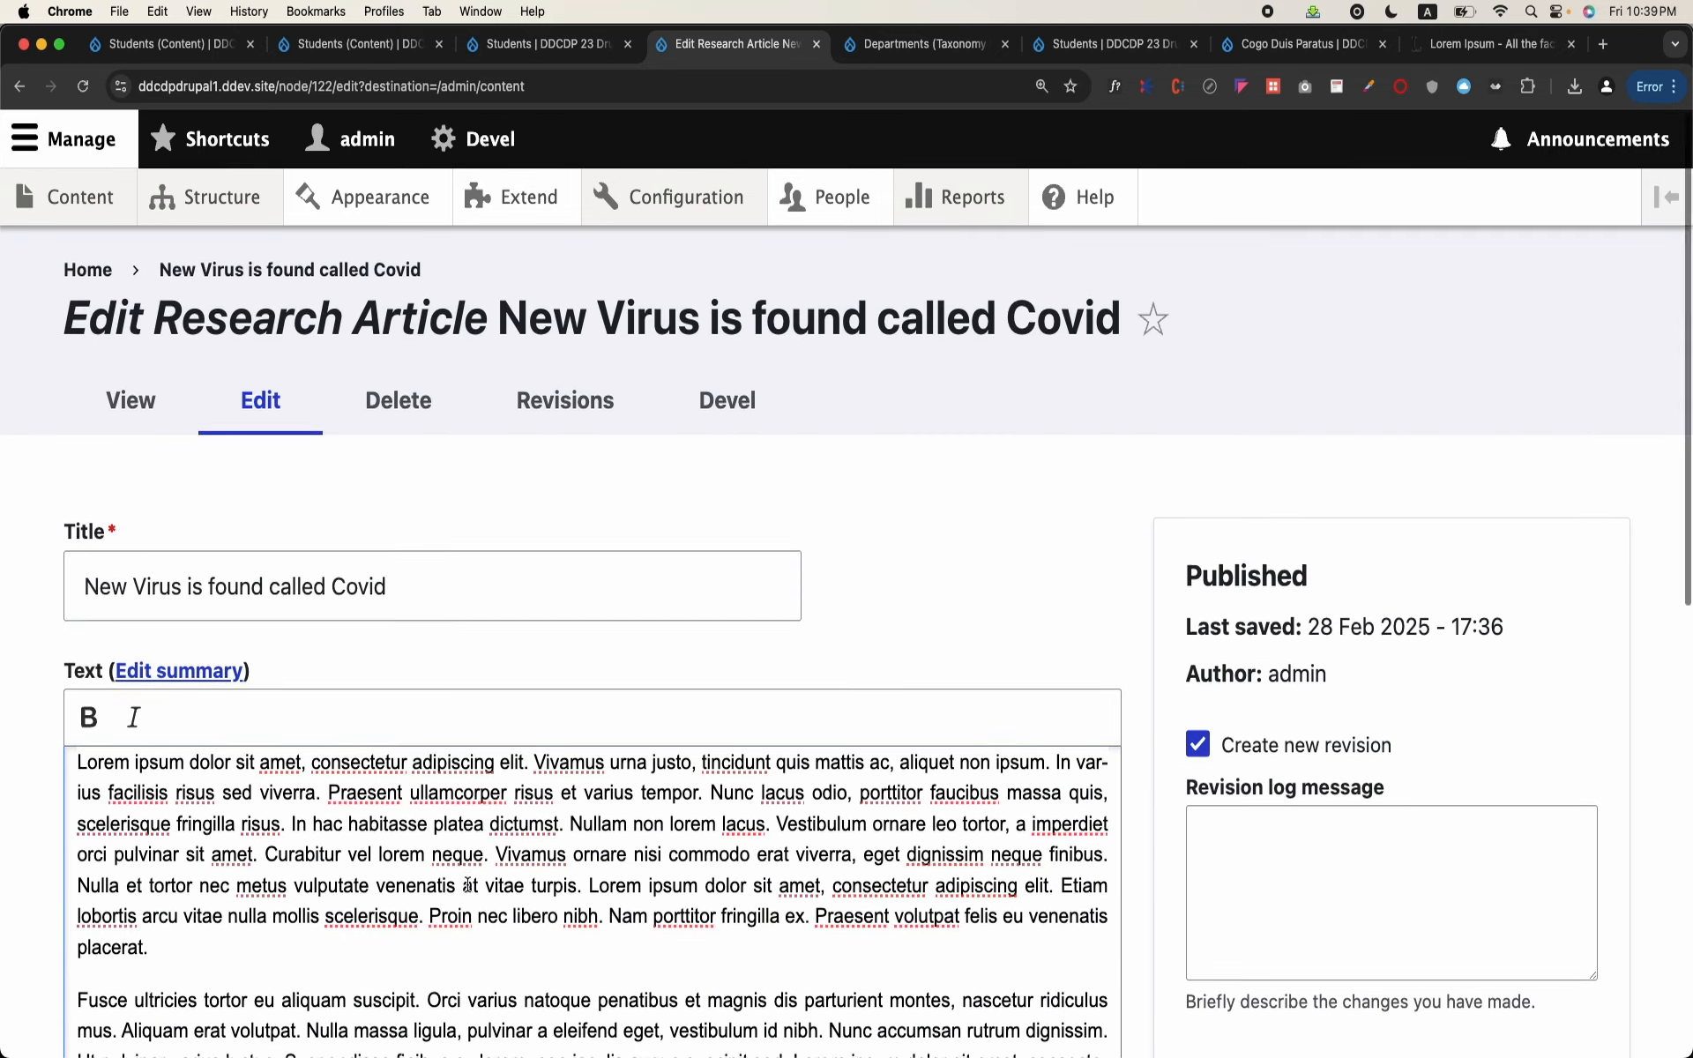
{"action": "scroll", "coordinate": [467, 884], "scroll_direction": "down", "scroll_amount": 10}
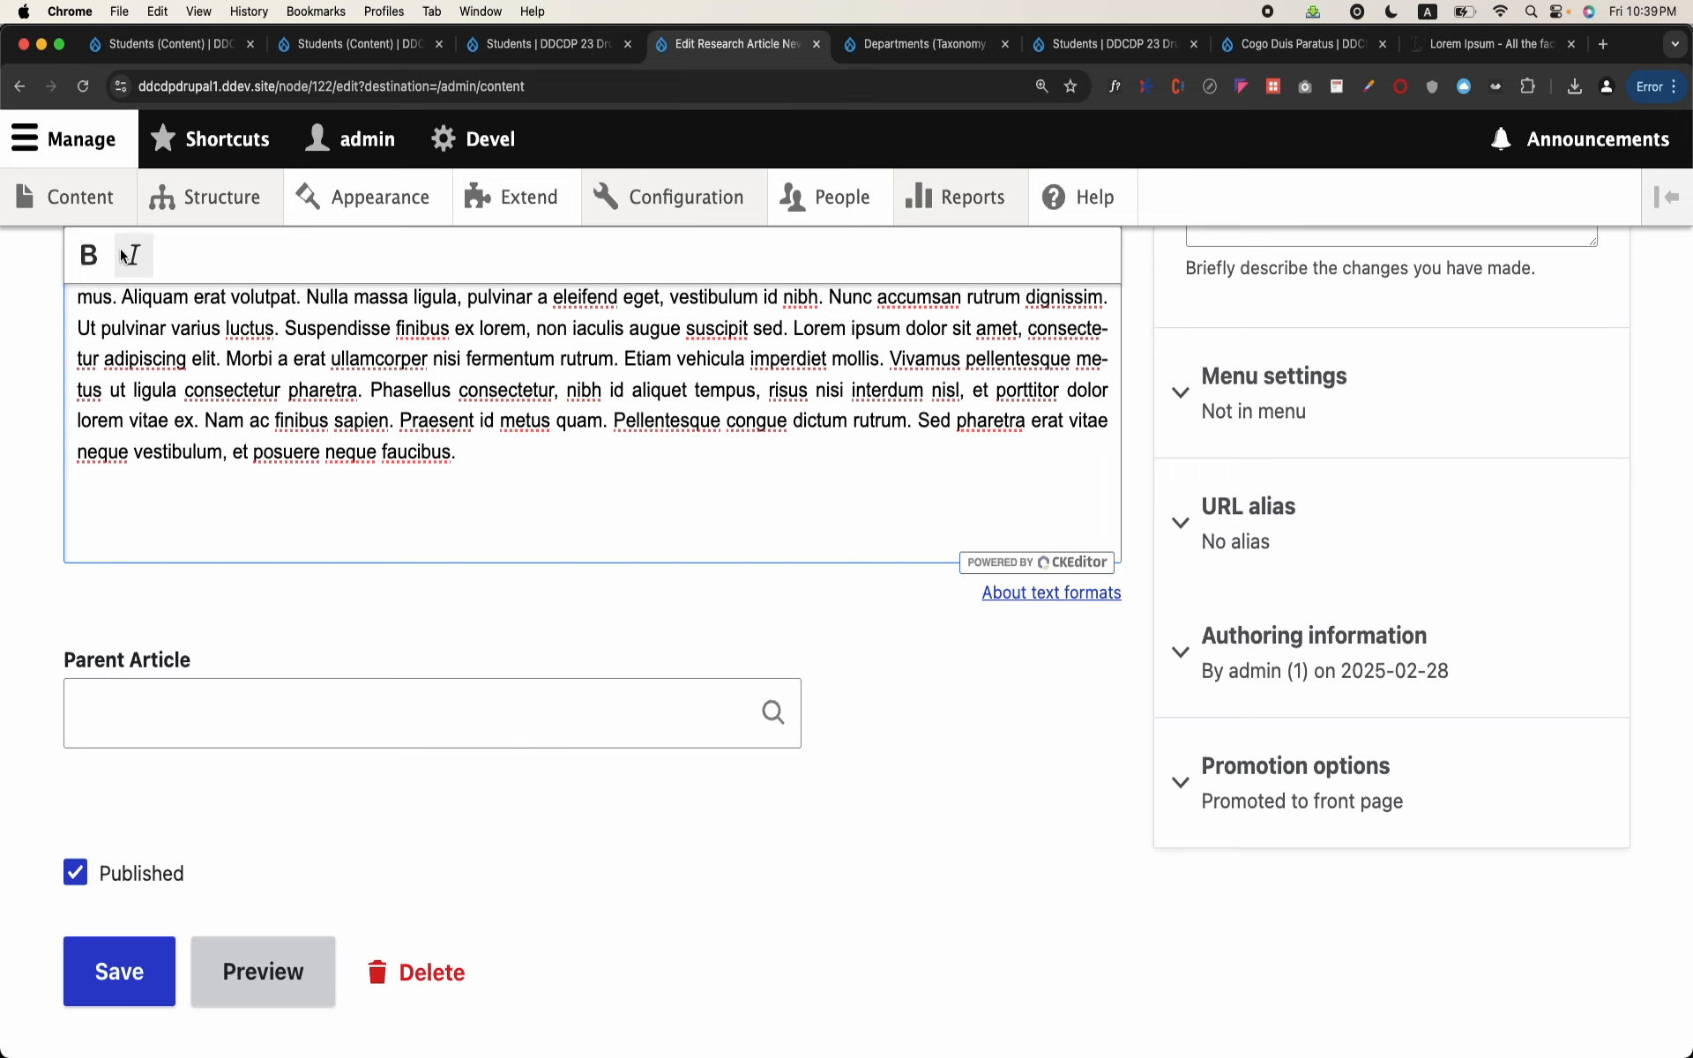
Step: Start a new Research Article titled "Covid in Malaysiaa" with the body text "sdf asdfsadf"
{"action": "left_click", "coordinate": [77, 199]}
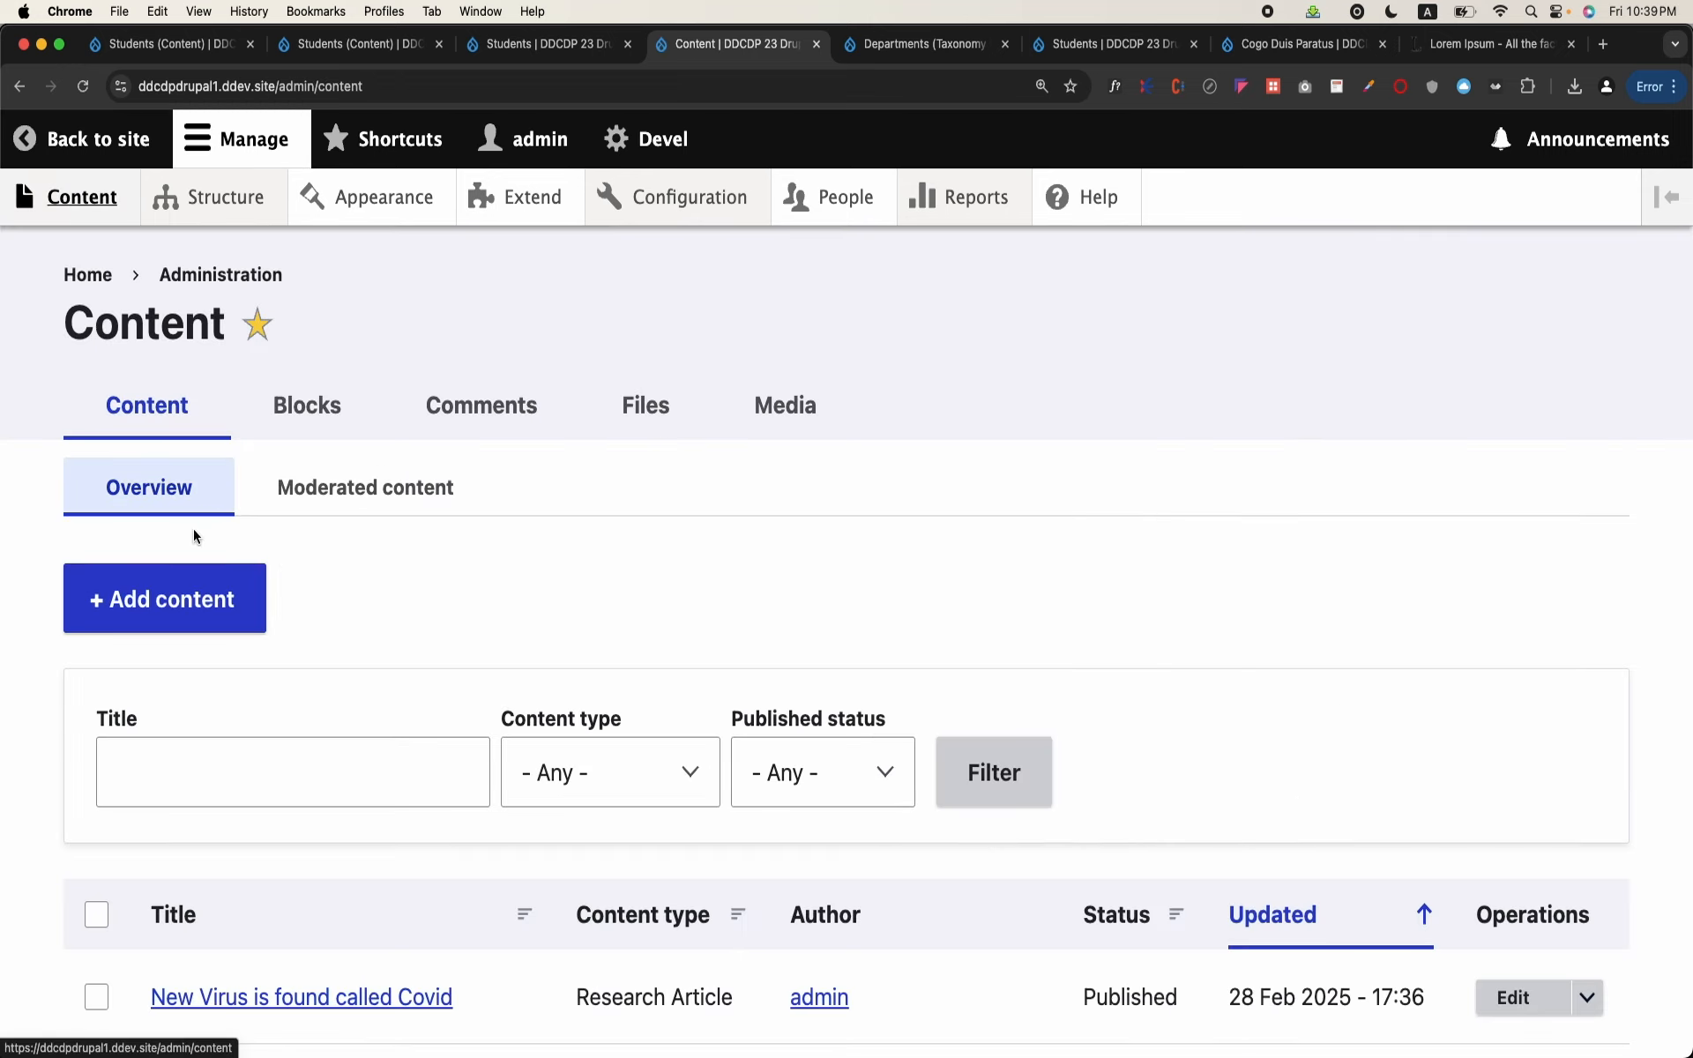
{"action": "left_click", "coordinate": [175, 613]}
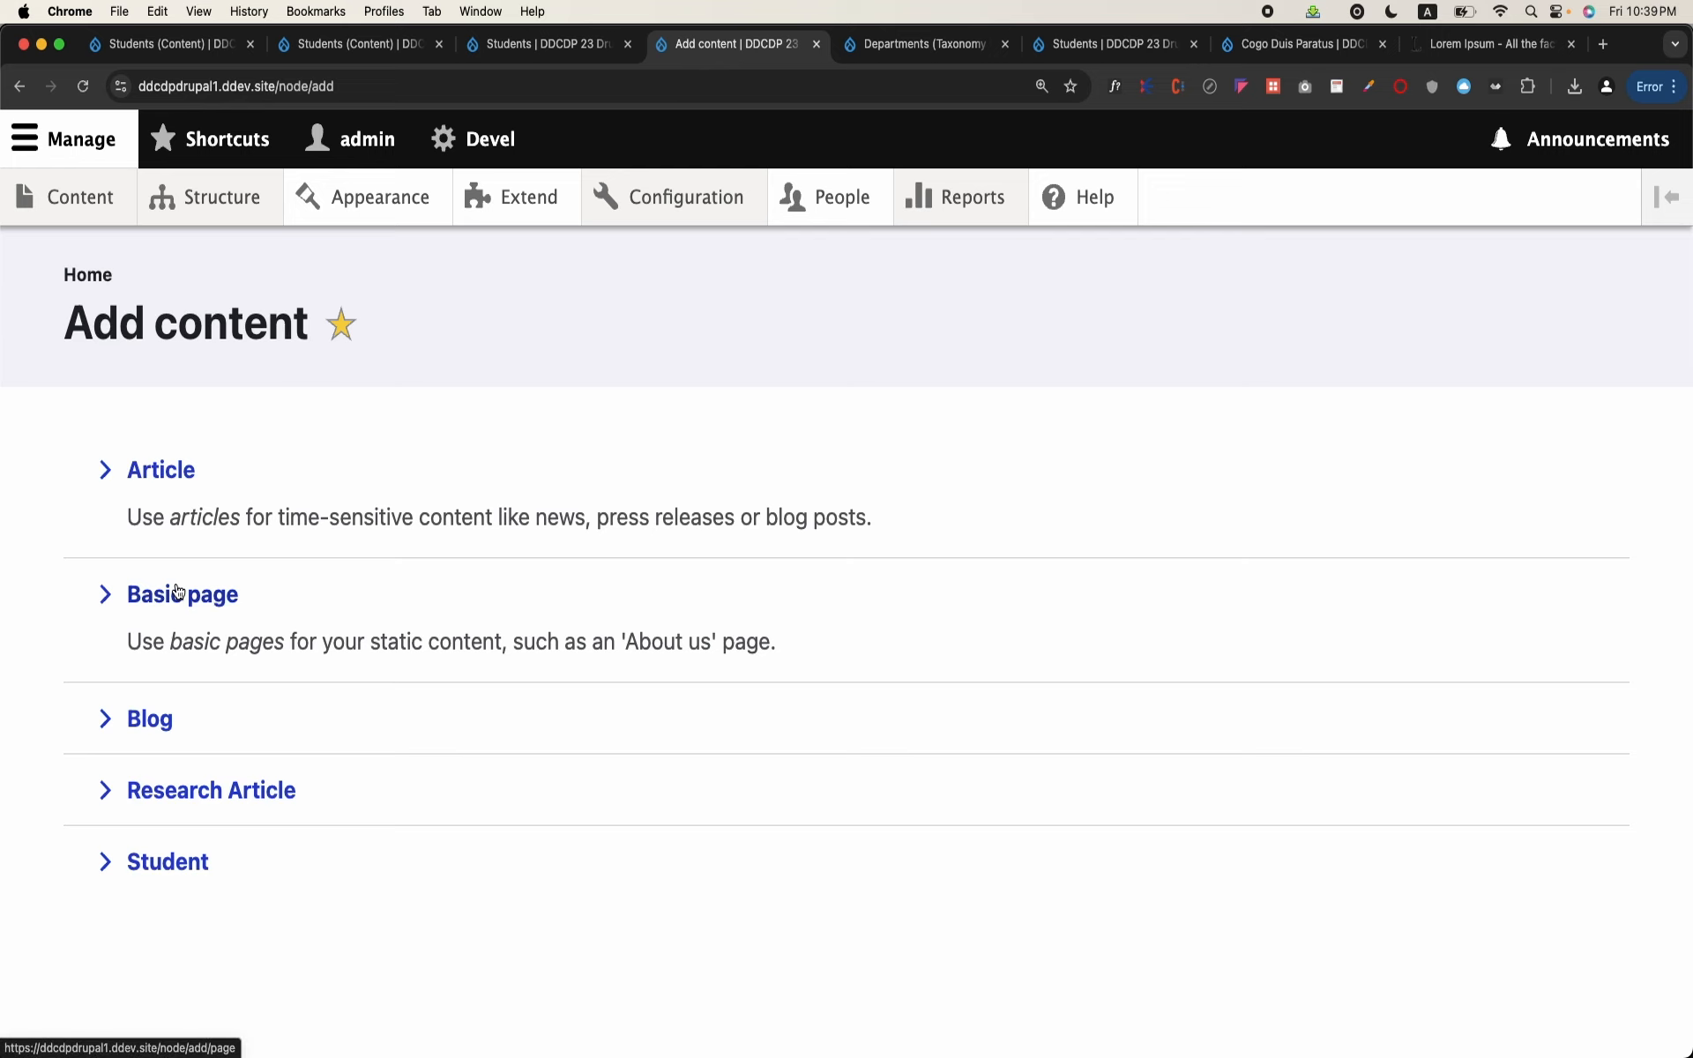
{"action": "left_click", "coordinate": [233, 801]}
{"action": "left_click", "coordinate": [248, 556]}
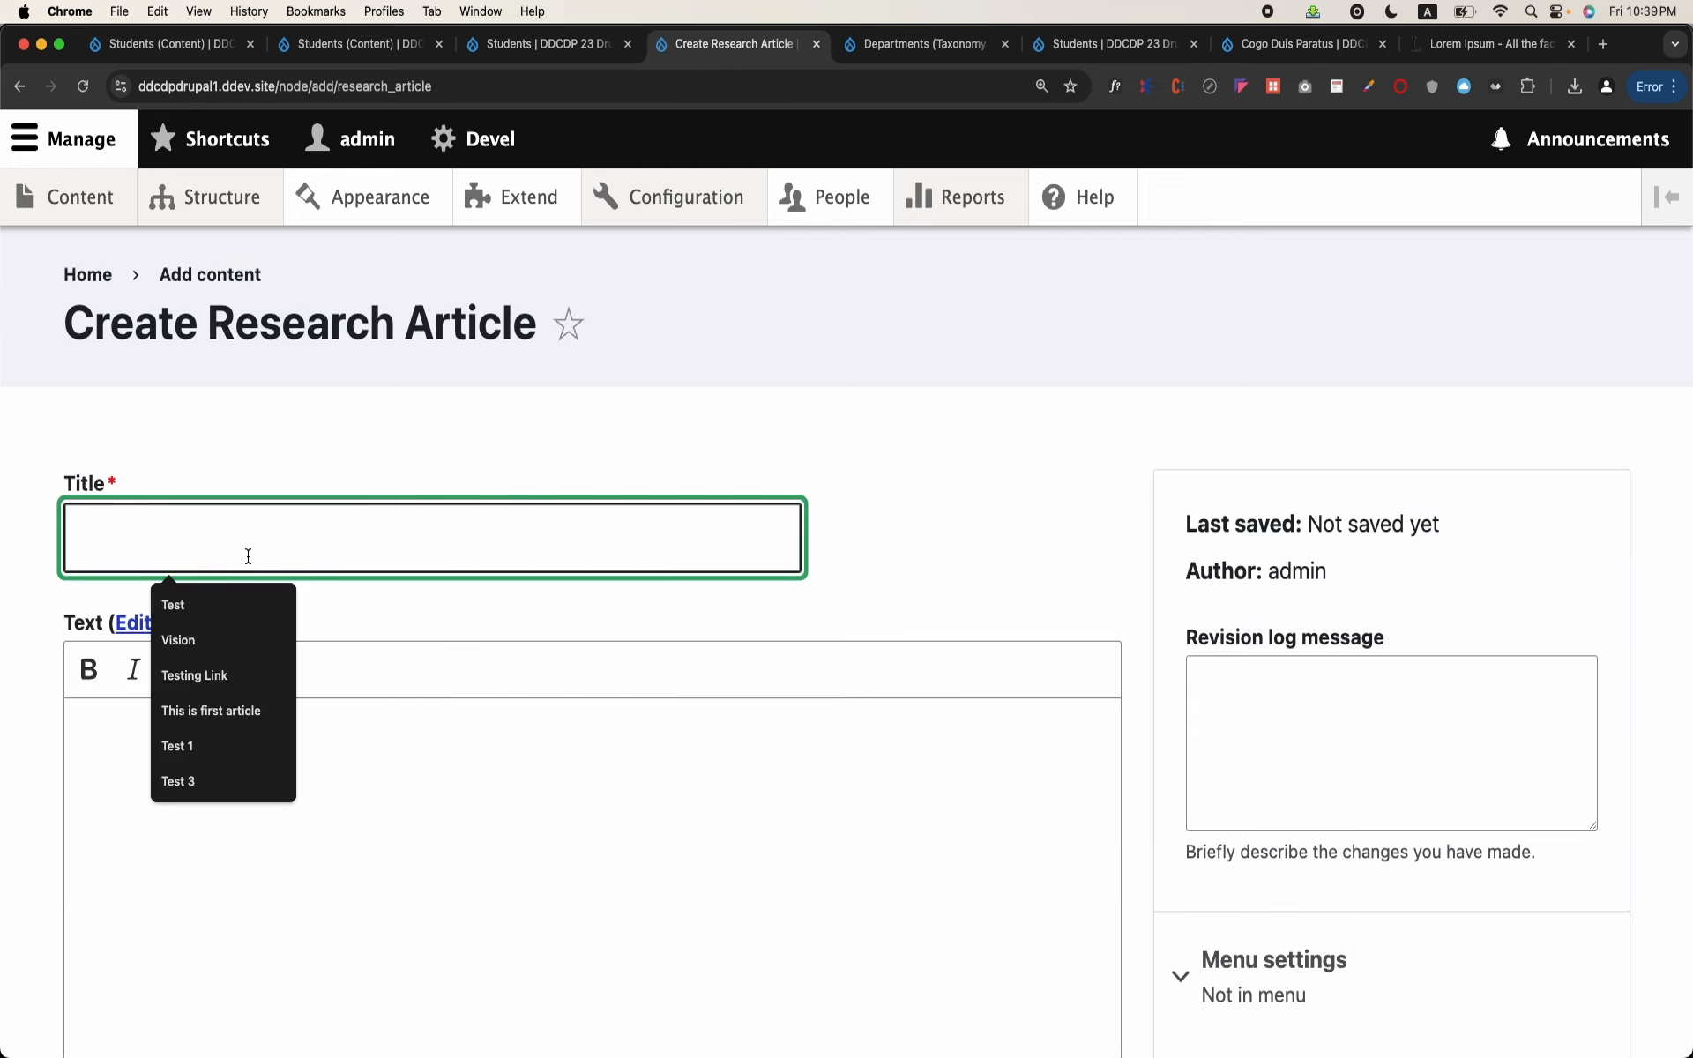
{"action": "type", "text": "Covid "}
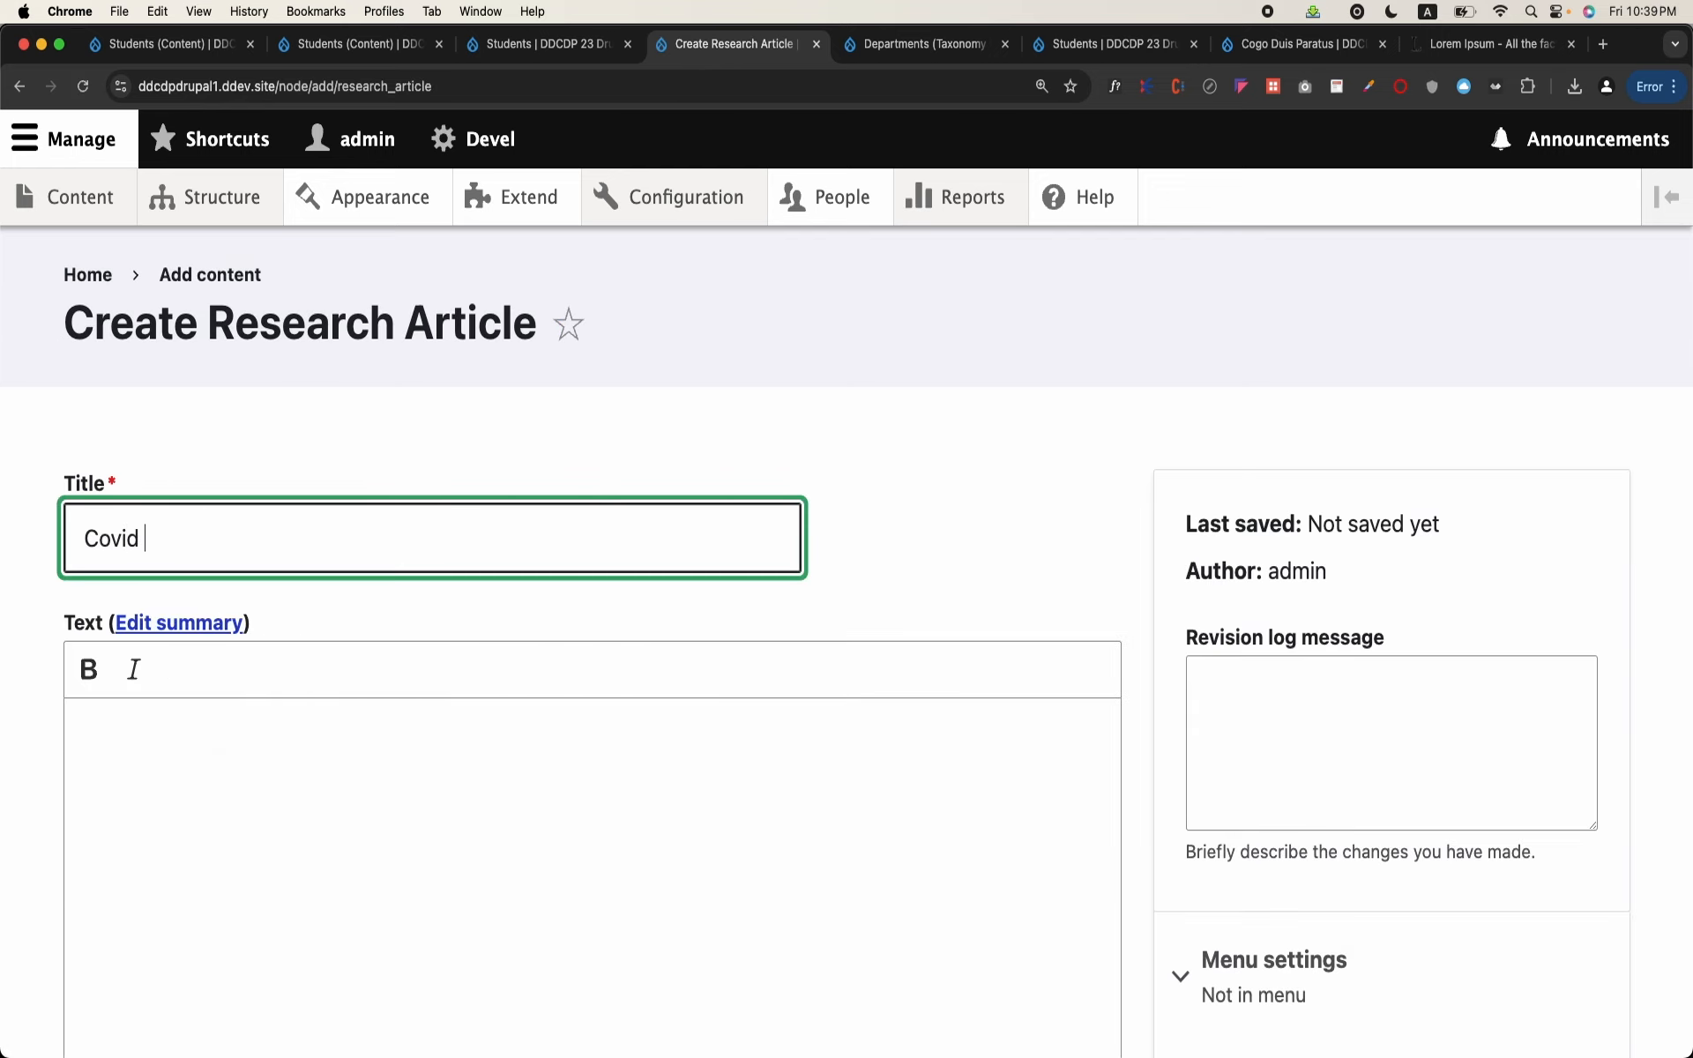
{"action": "type", "text": "in Malaysia"}
{"action": "scroll", "coordinate": [280, 711], "scroll_direction": "down", "scroll_amount": 2}
{"action": "type", "text": "a"}
{"action": "left_click", "coordinate": [280, 711]}
{"action": "type", "text": "sdf asdf asdf"}
Step: Set the new article's Parent Article to "New Virus is found called Covid (122)" and review the filled form
{"action": "scroll", "coordinate": [281, 711], "scroll_direction": "down", "scroll_amount": 6}
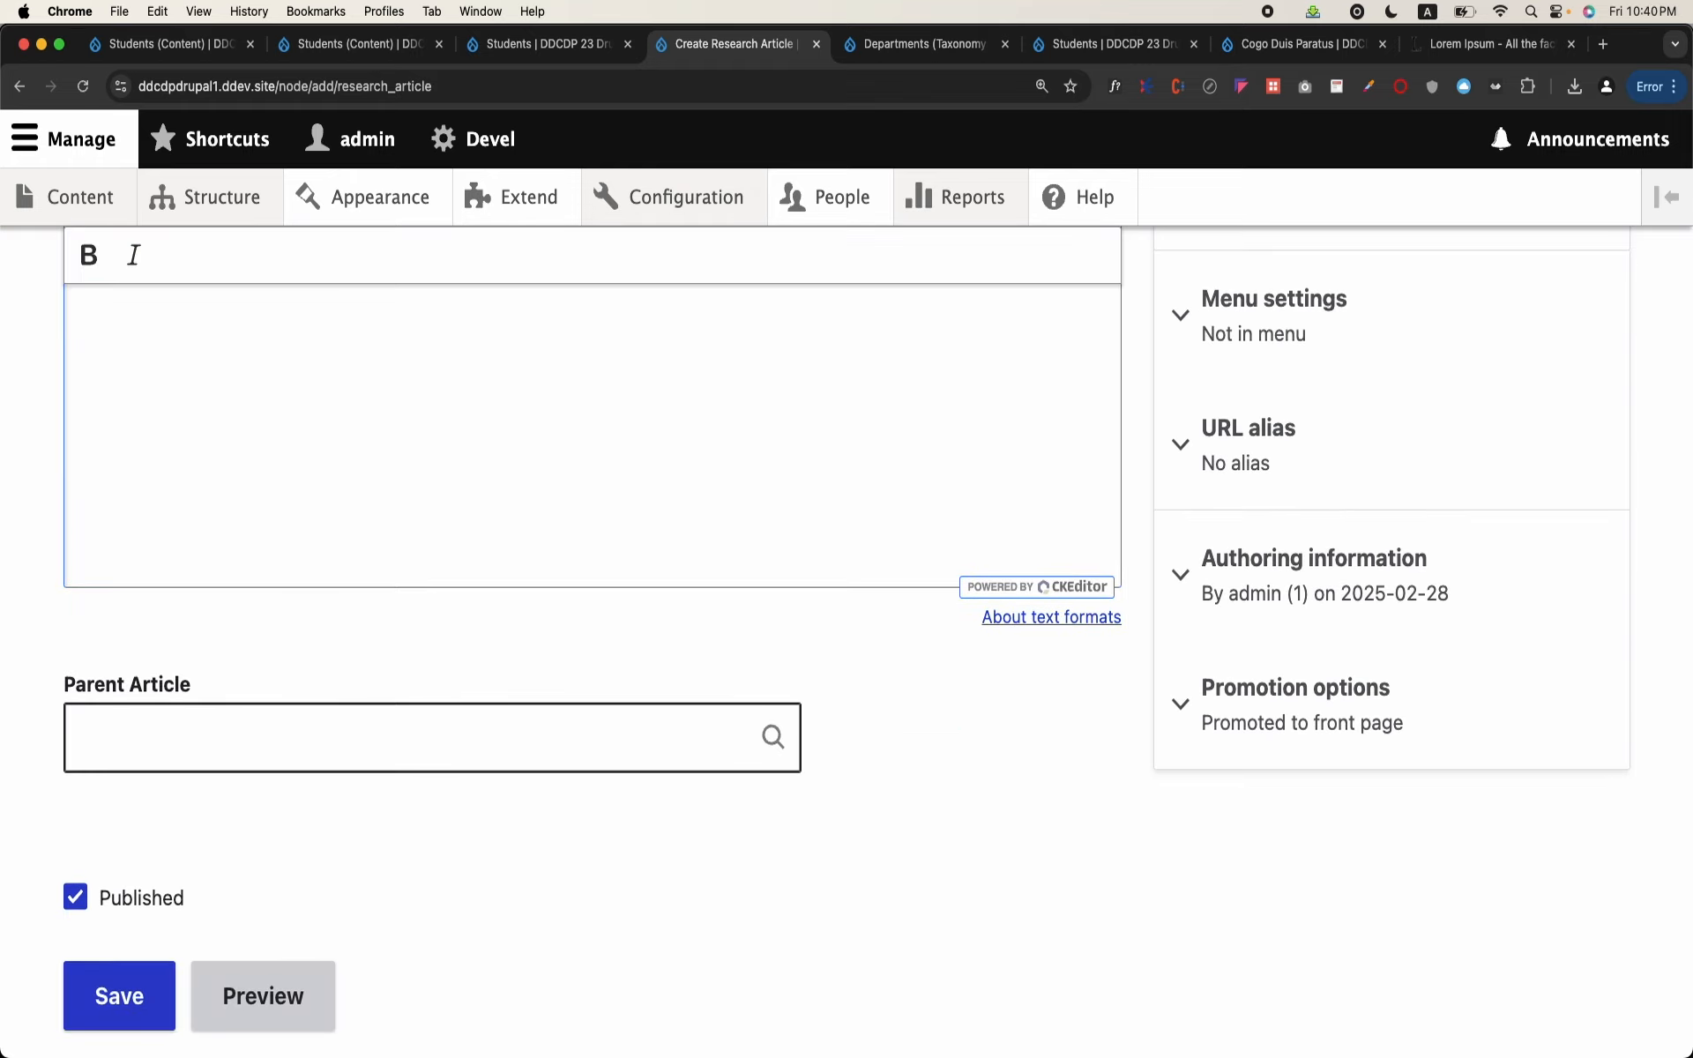
{"action": "left_click", "coordinate": [352, 766]}
{"action": "type", "text": "a"}
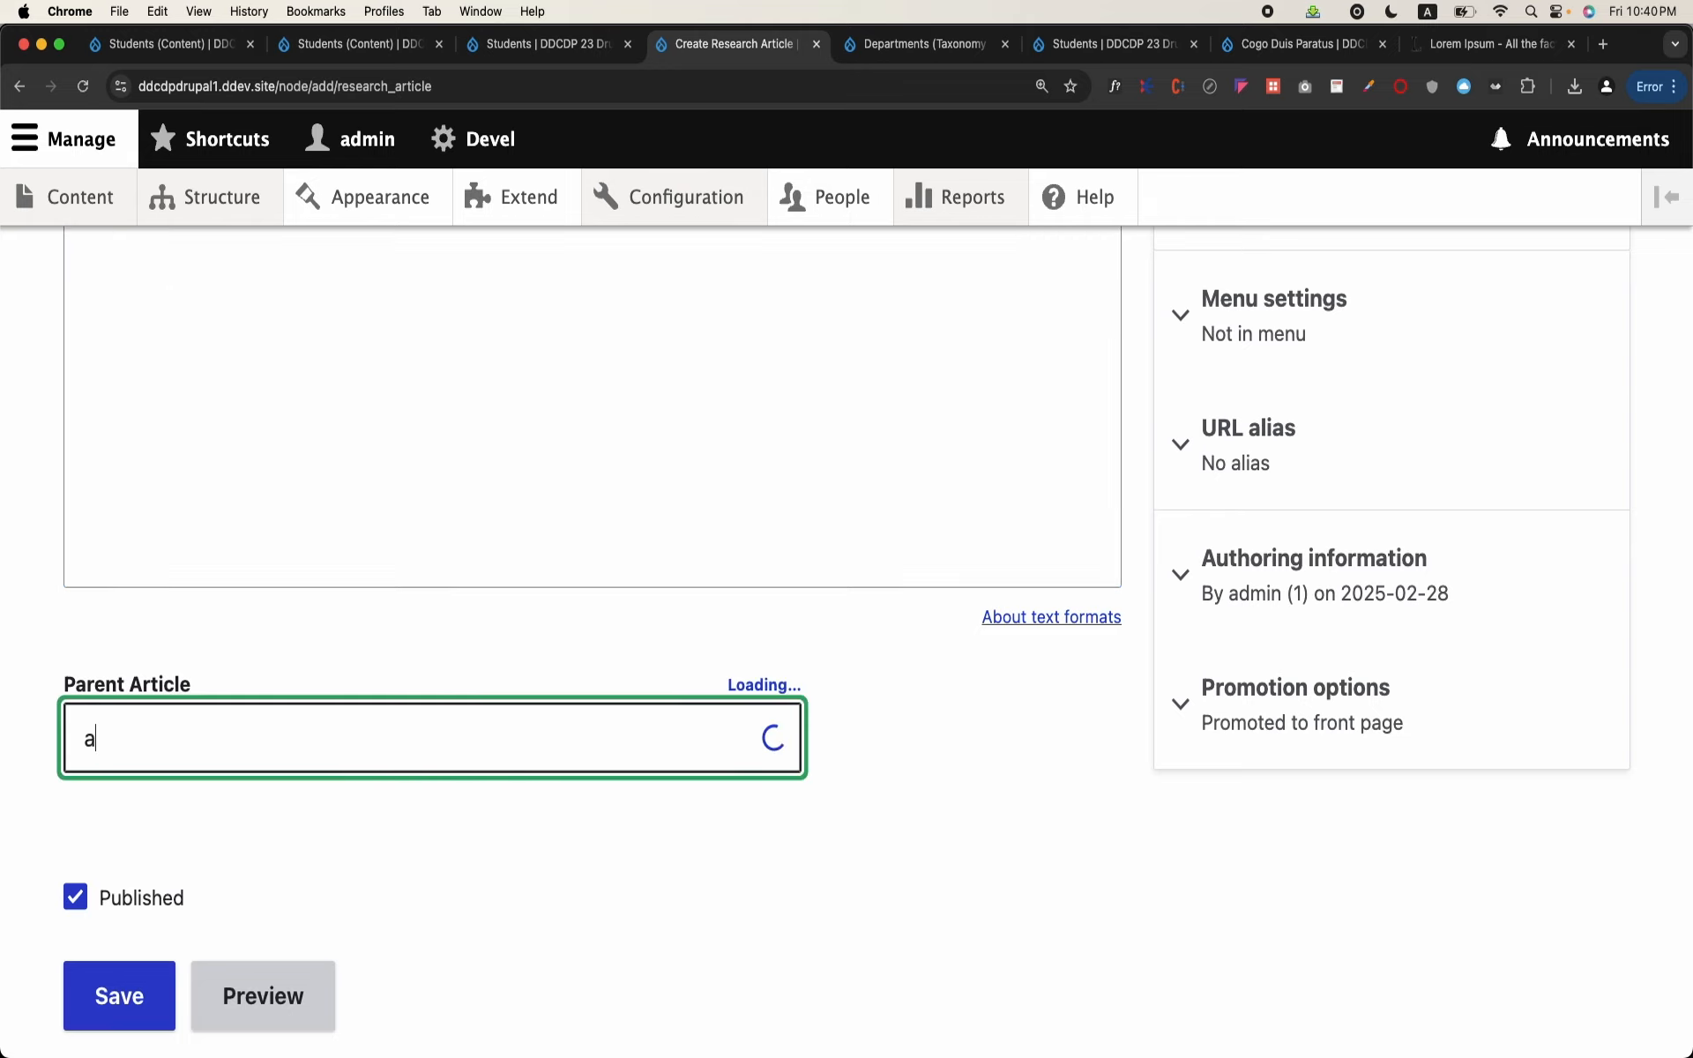
{"action": "left_click", "coordinate": [324, 802]}
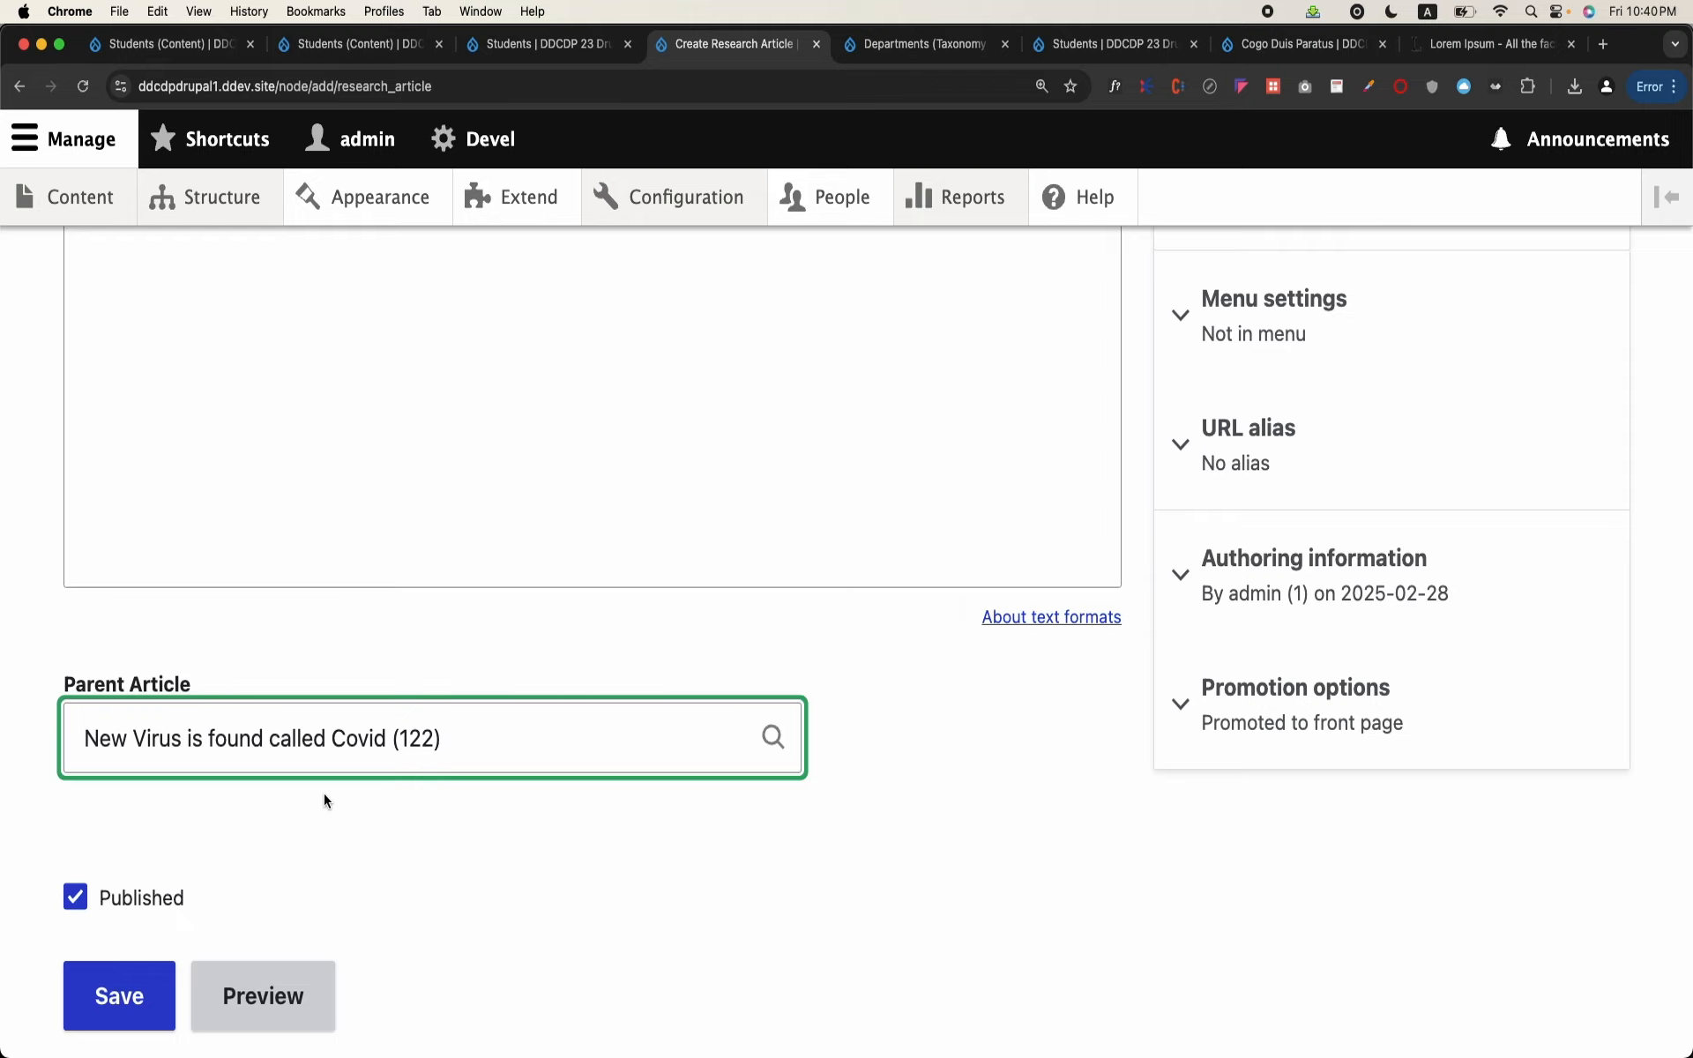
{"action": "scroll", "coordinate": [325, 791], "scroll_direction": "up", "scroll_amount": 5}
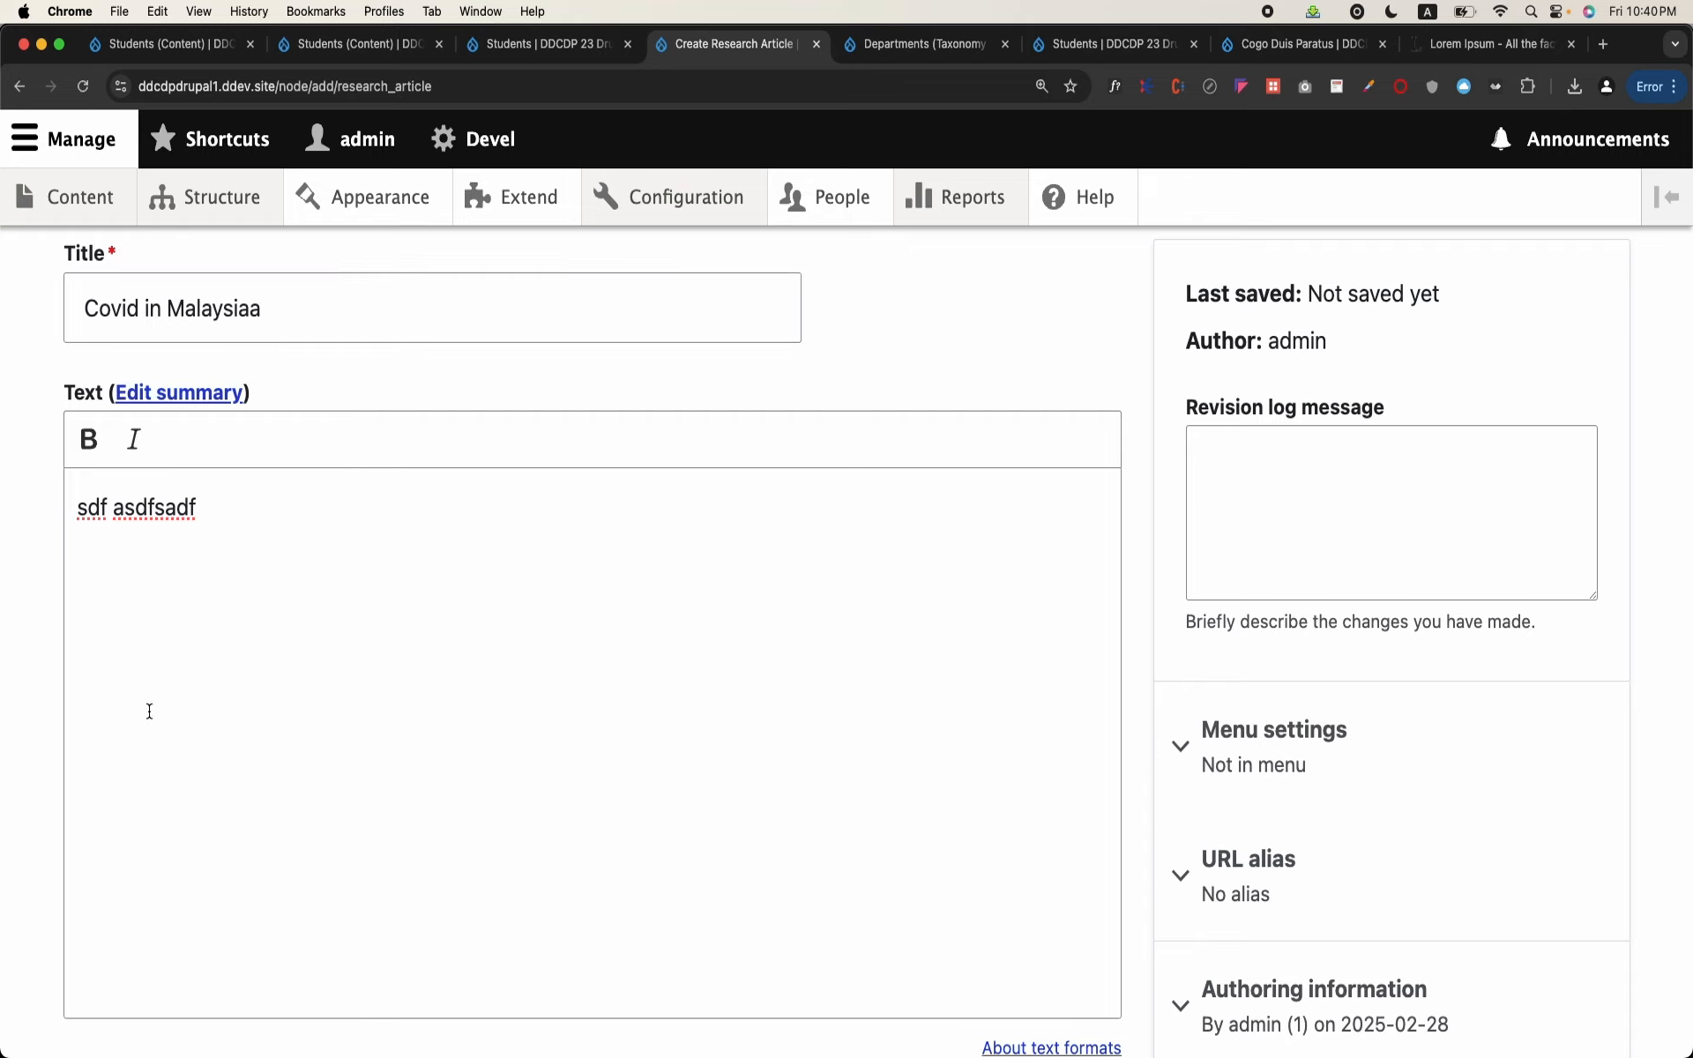
{"action": "scroll", "coordinate": [176, 802], "scroll_direction": "down", "scroll_amount": 5}
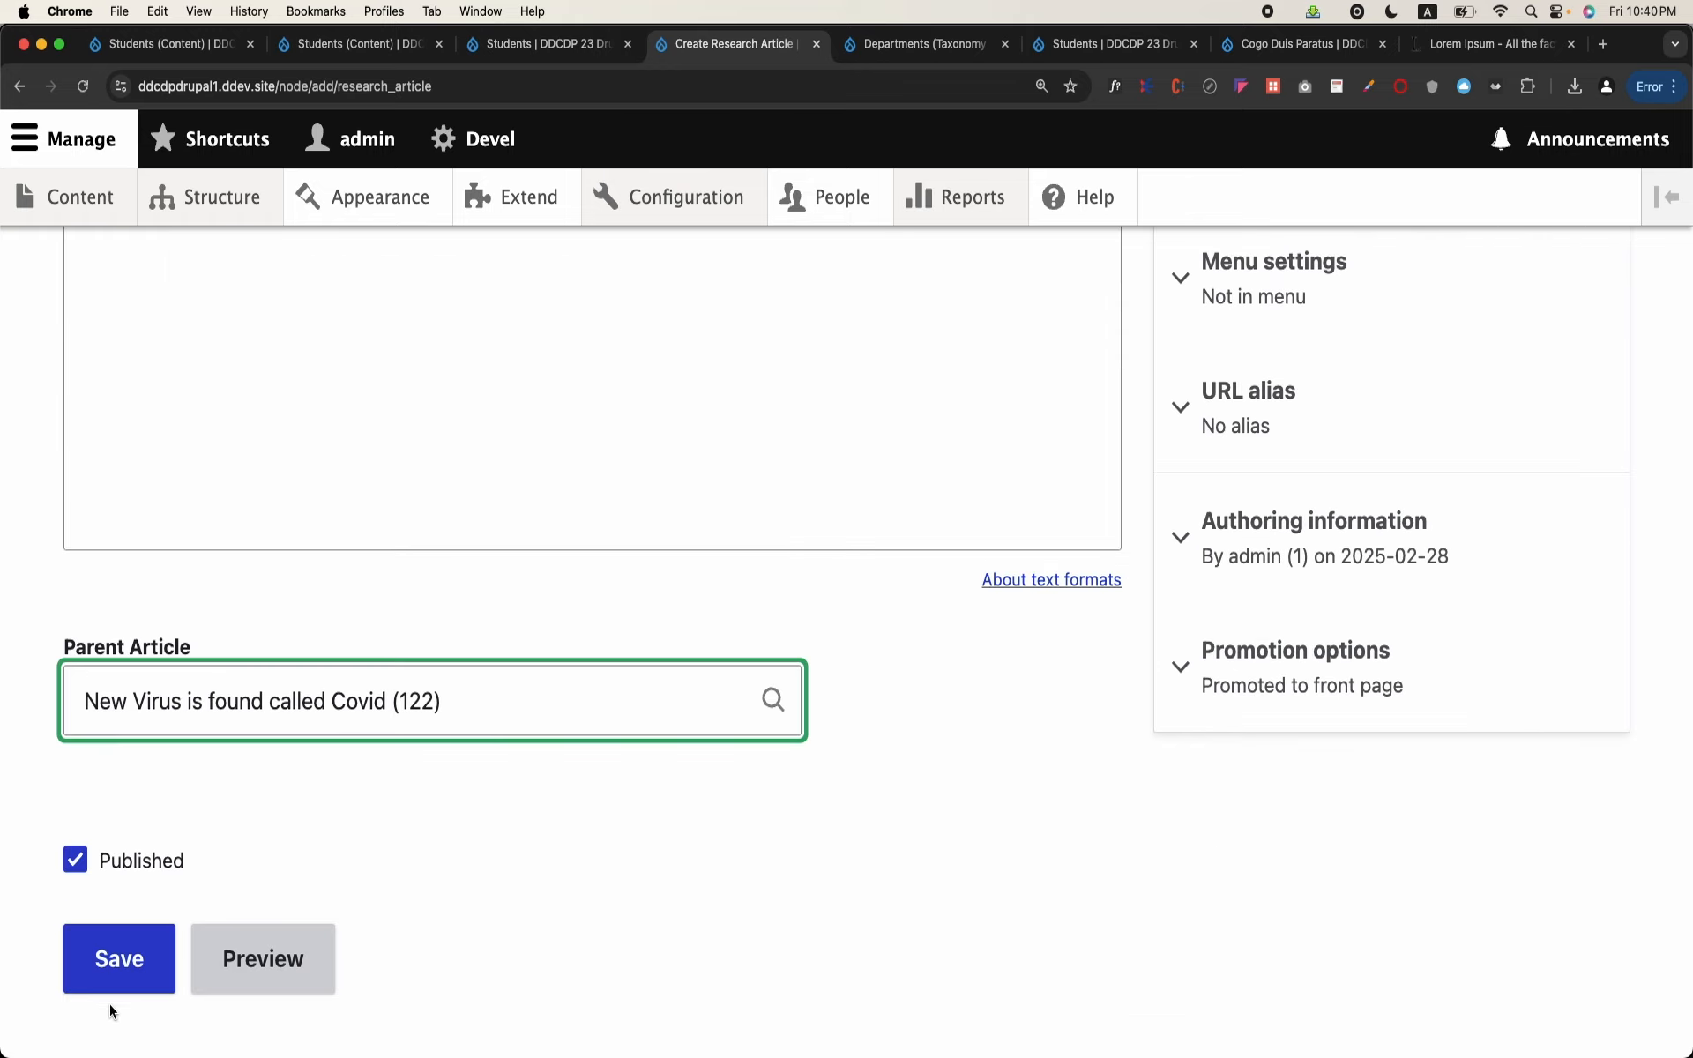
Step: Save the "Covid in Malaysiaa" research article and check the Parent Article link on its page
{"action": "left_click", "coordinate": [115, 974]}
{"action": "scroll", "coordinate": [631, 841], "scroll_direction": "down", "scroll_amount": 9}
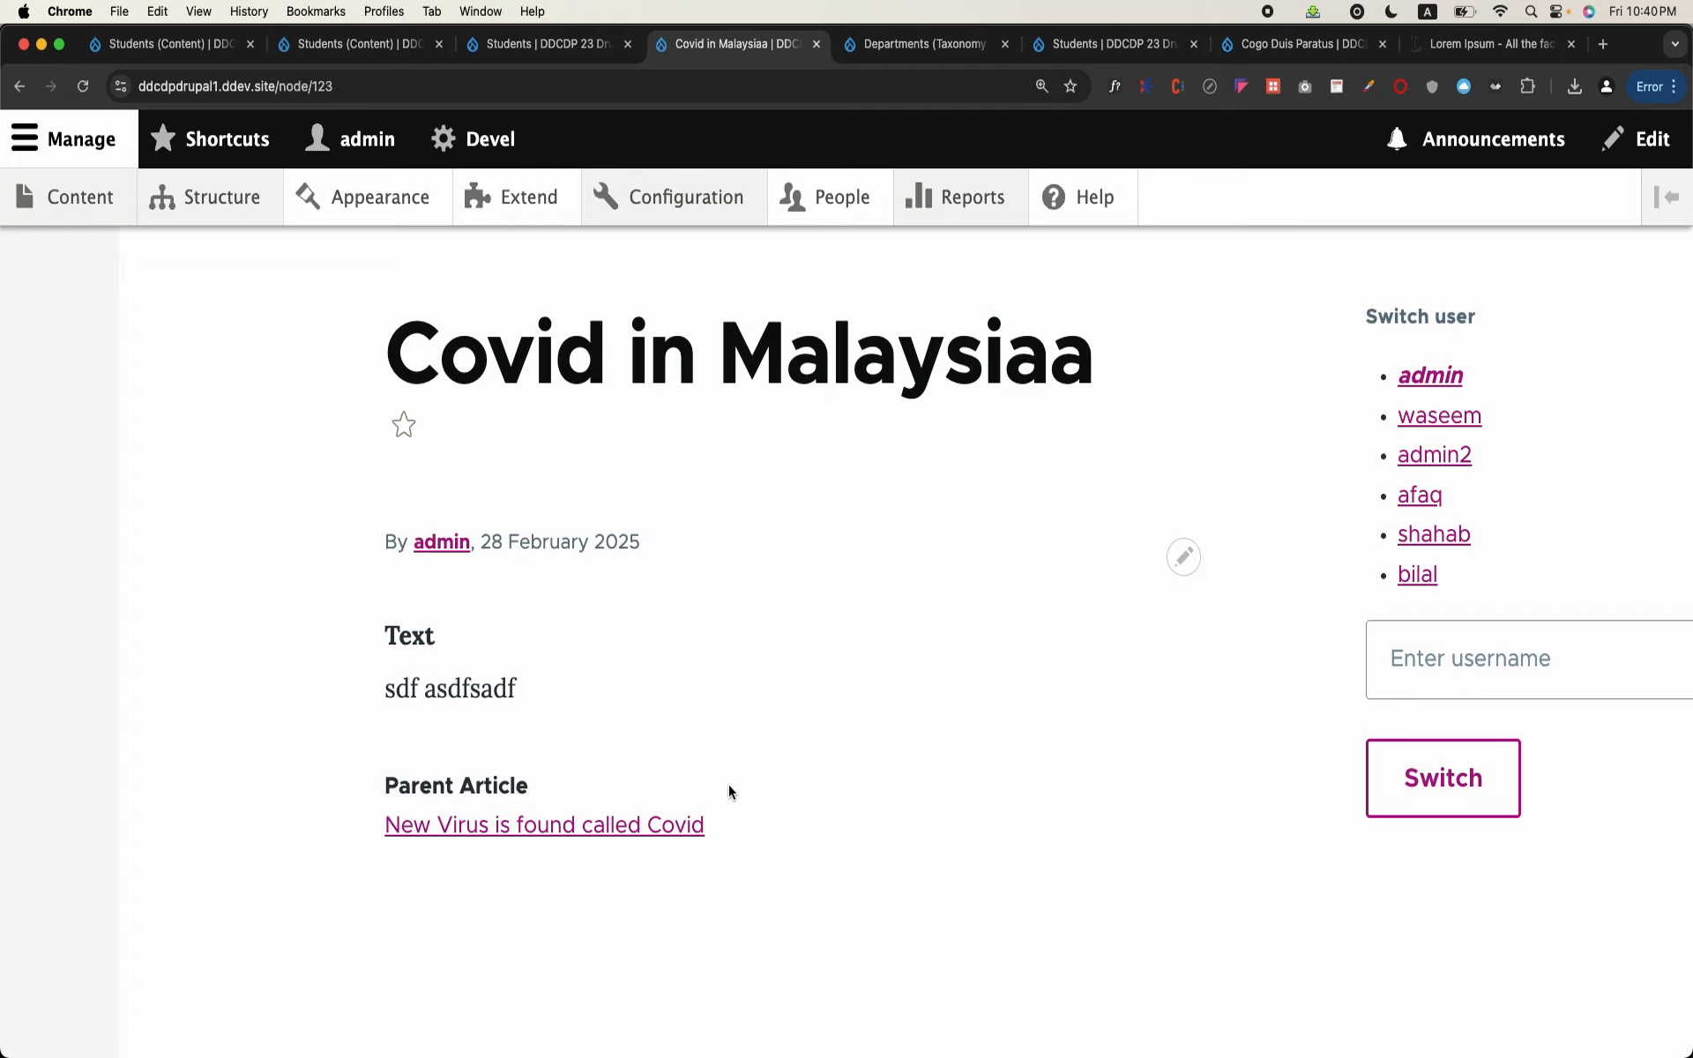
Step: Start another Research Article titled "Covid in Pakistan"
{"action": "mouse_move", "coordinate": [76, 212]}
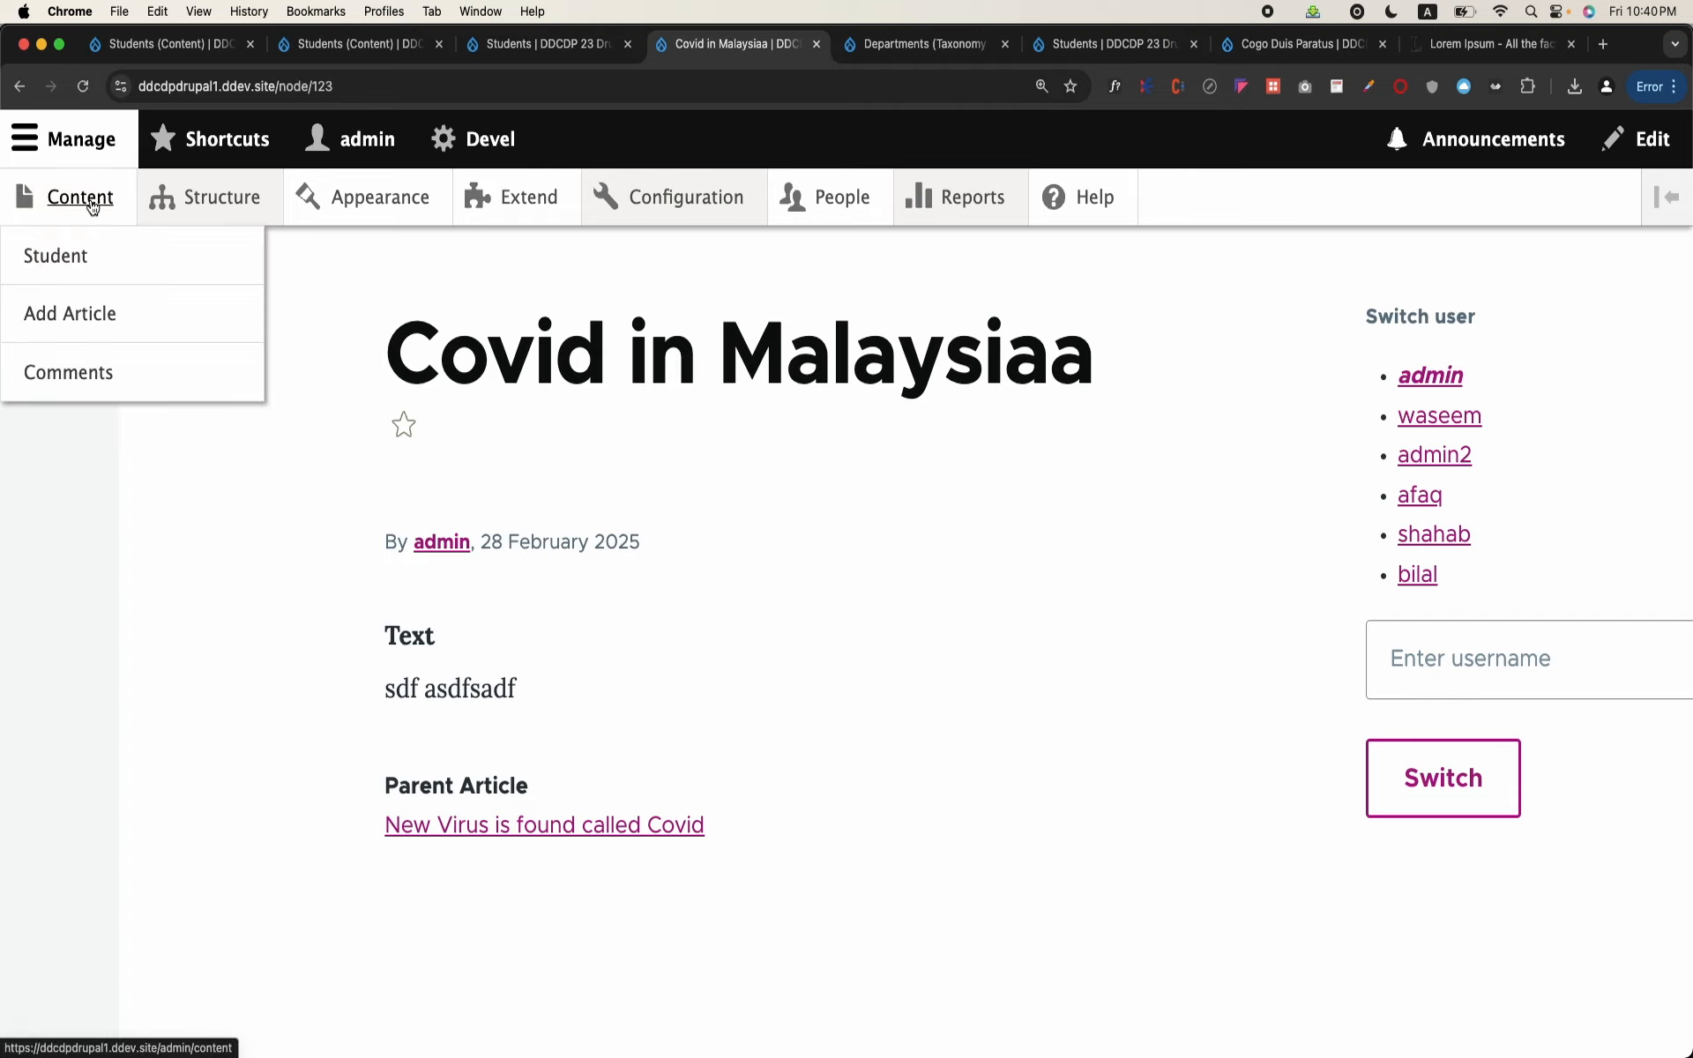
{"action": "left_click", "coordinate": [92, 207]}
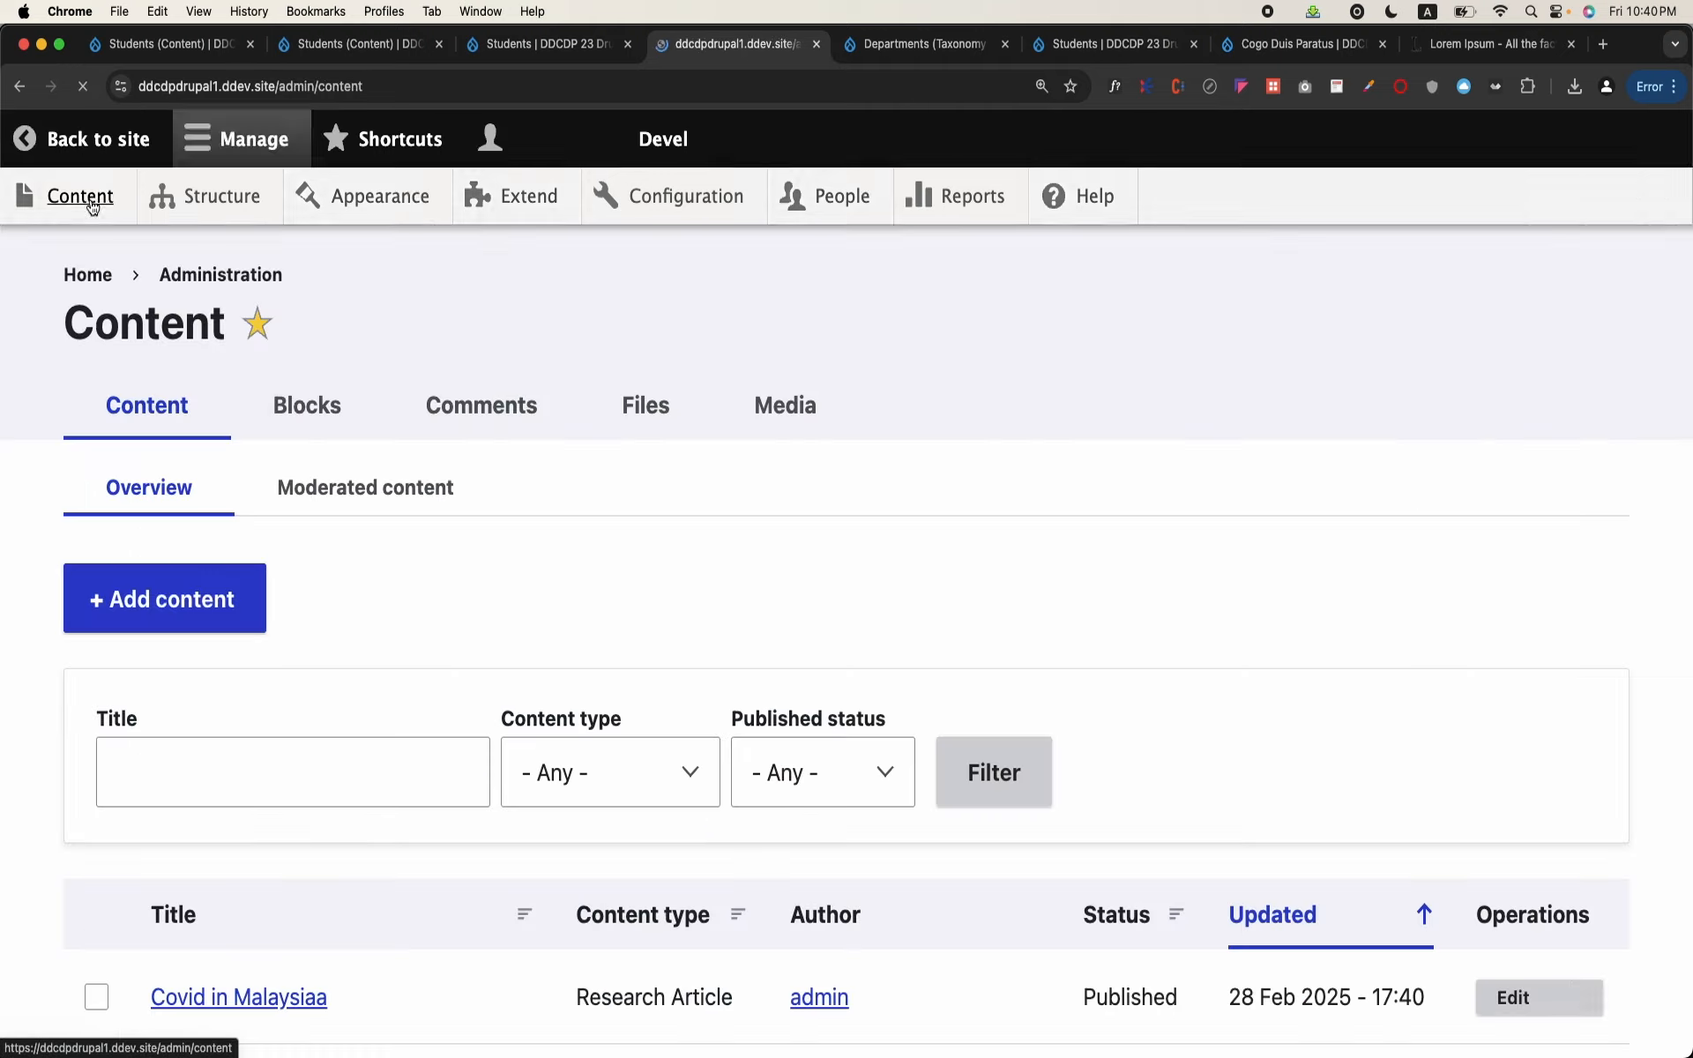
{"action": "left_click", "coordinate": [227, 628]}
{"action": "left_click", "coordinate": [228, 791]}
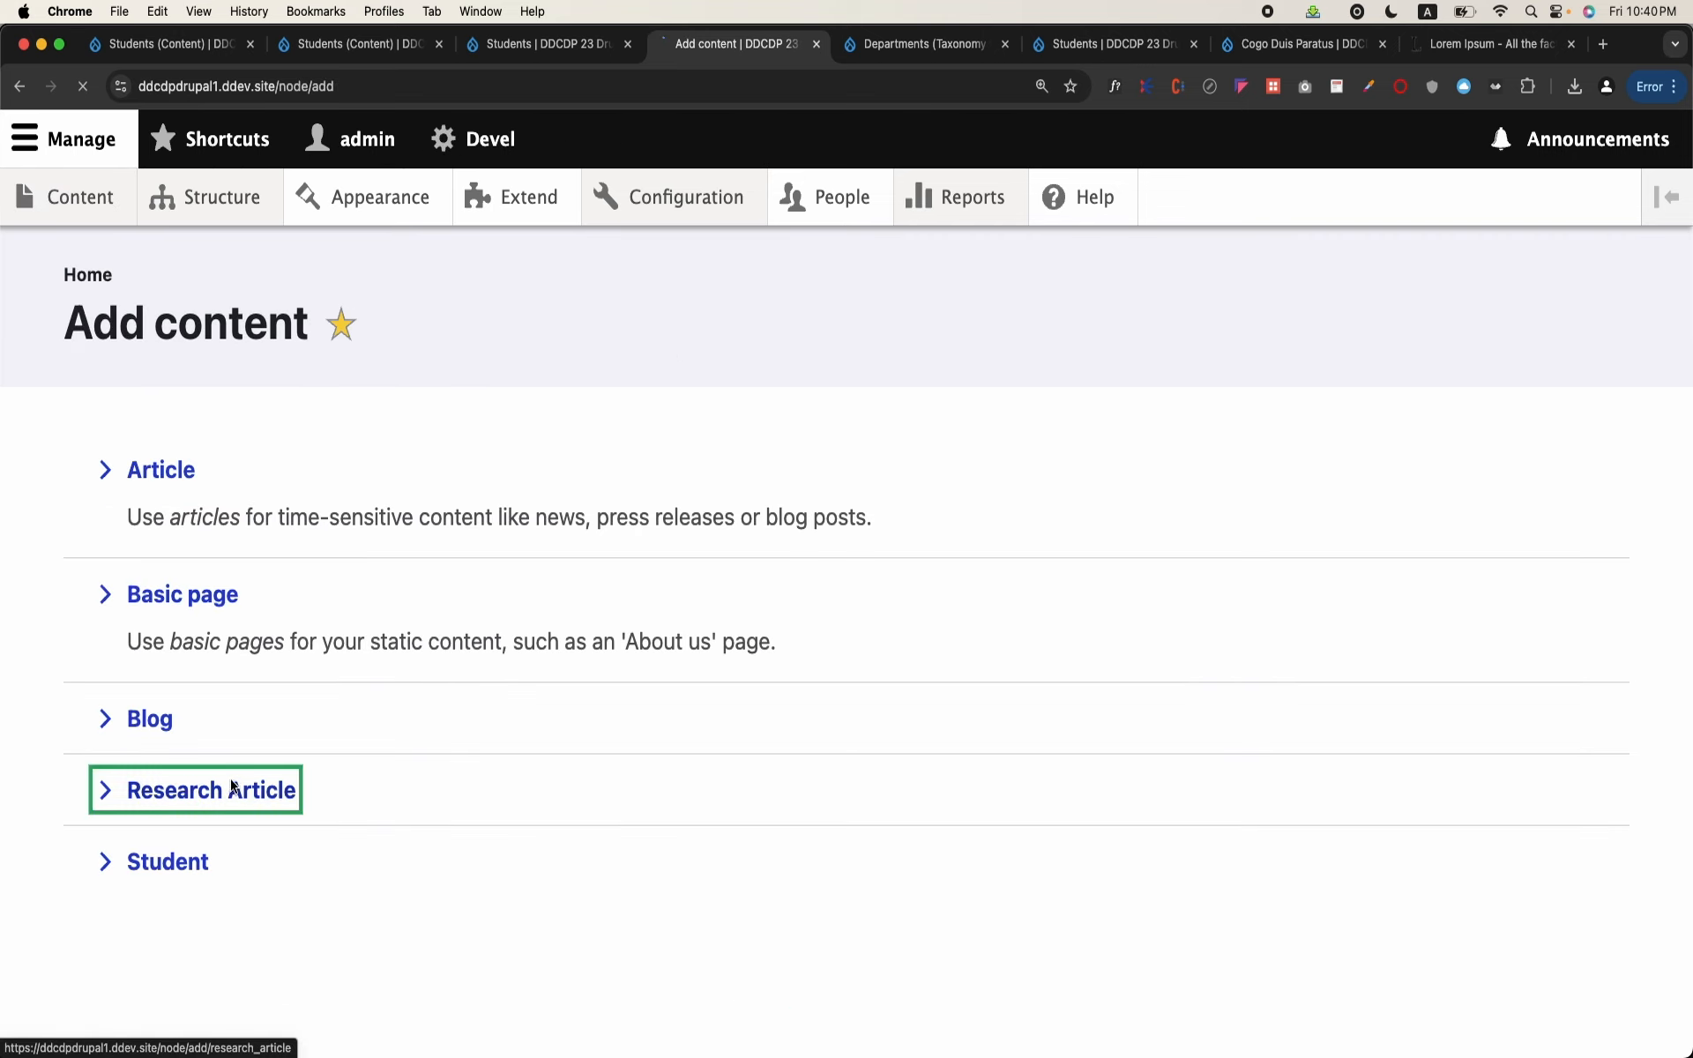
{"action": "left_click", "coordinate": [372, 537]}
{"action": "type", "text": "Covid i"}
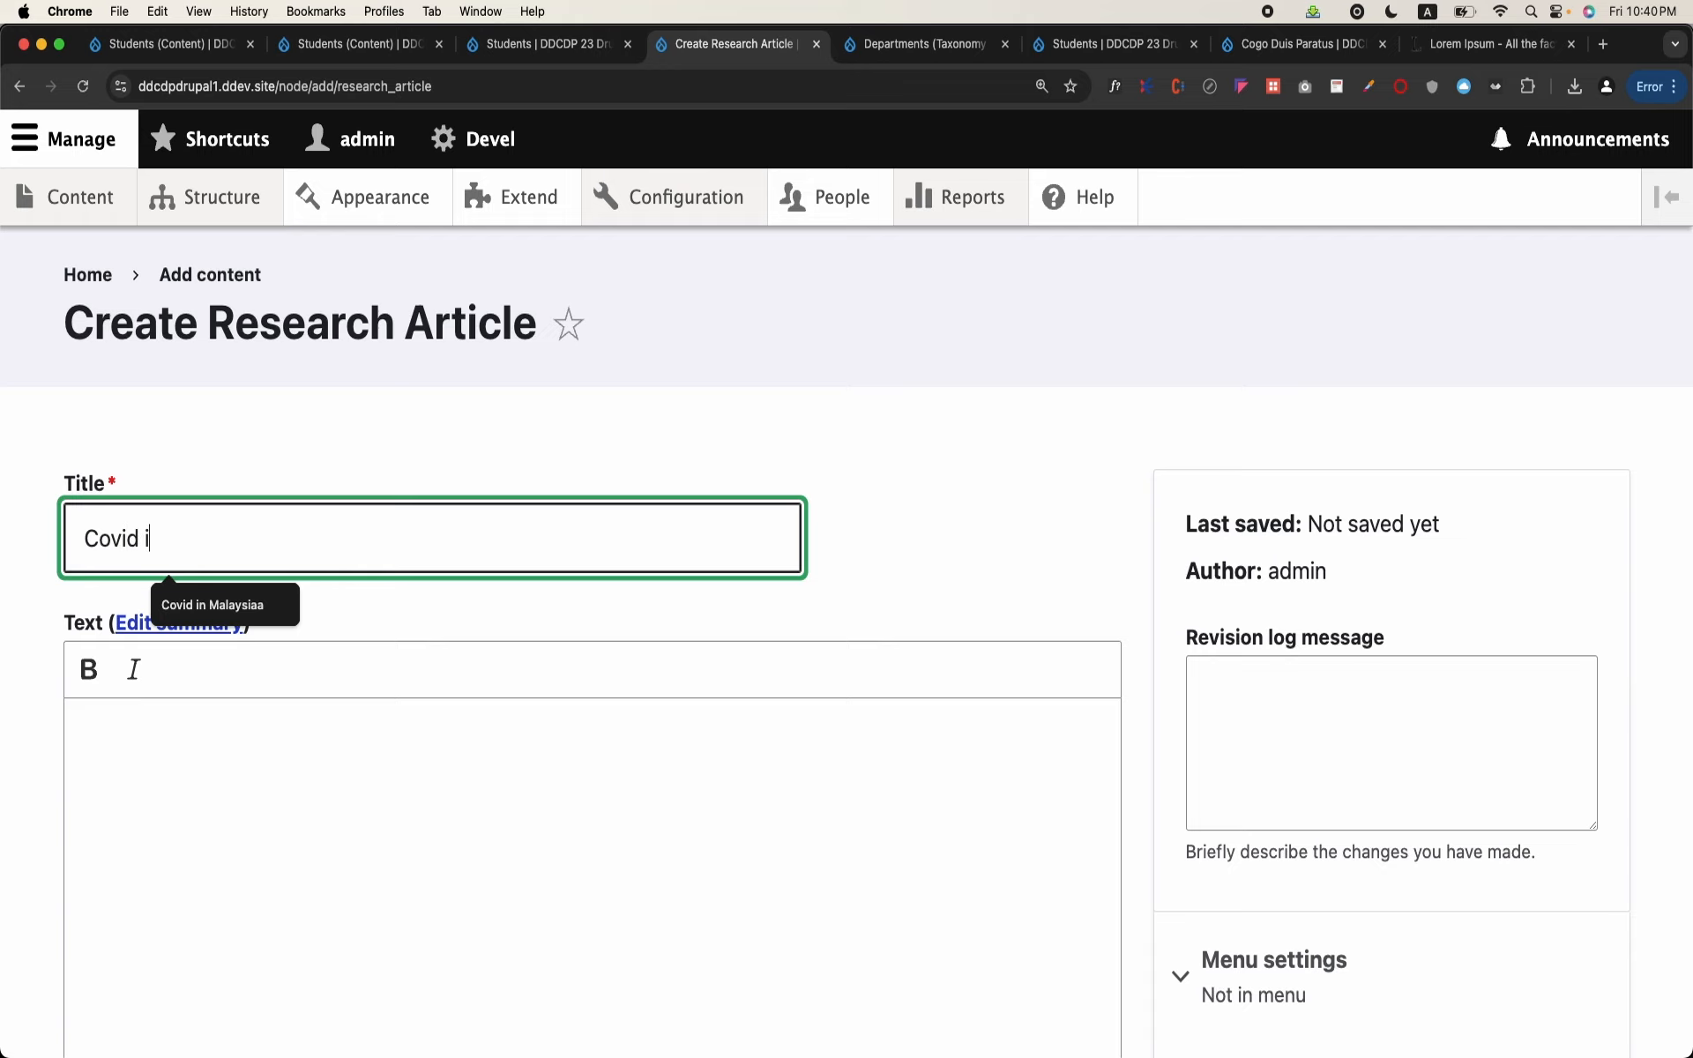
{"action": "type", "text": "n Pakistan"}
Step: Set the Pakistan article's Parent Article to "New Virus is found called Covid" and save it
{"action": "scroll", "coordinate": [340, 608], "scroll_direction": "down", "scroll_amount": 5}
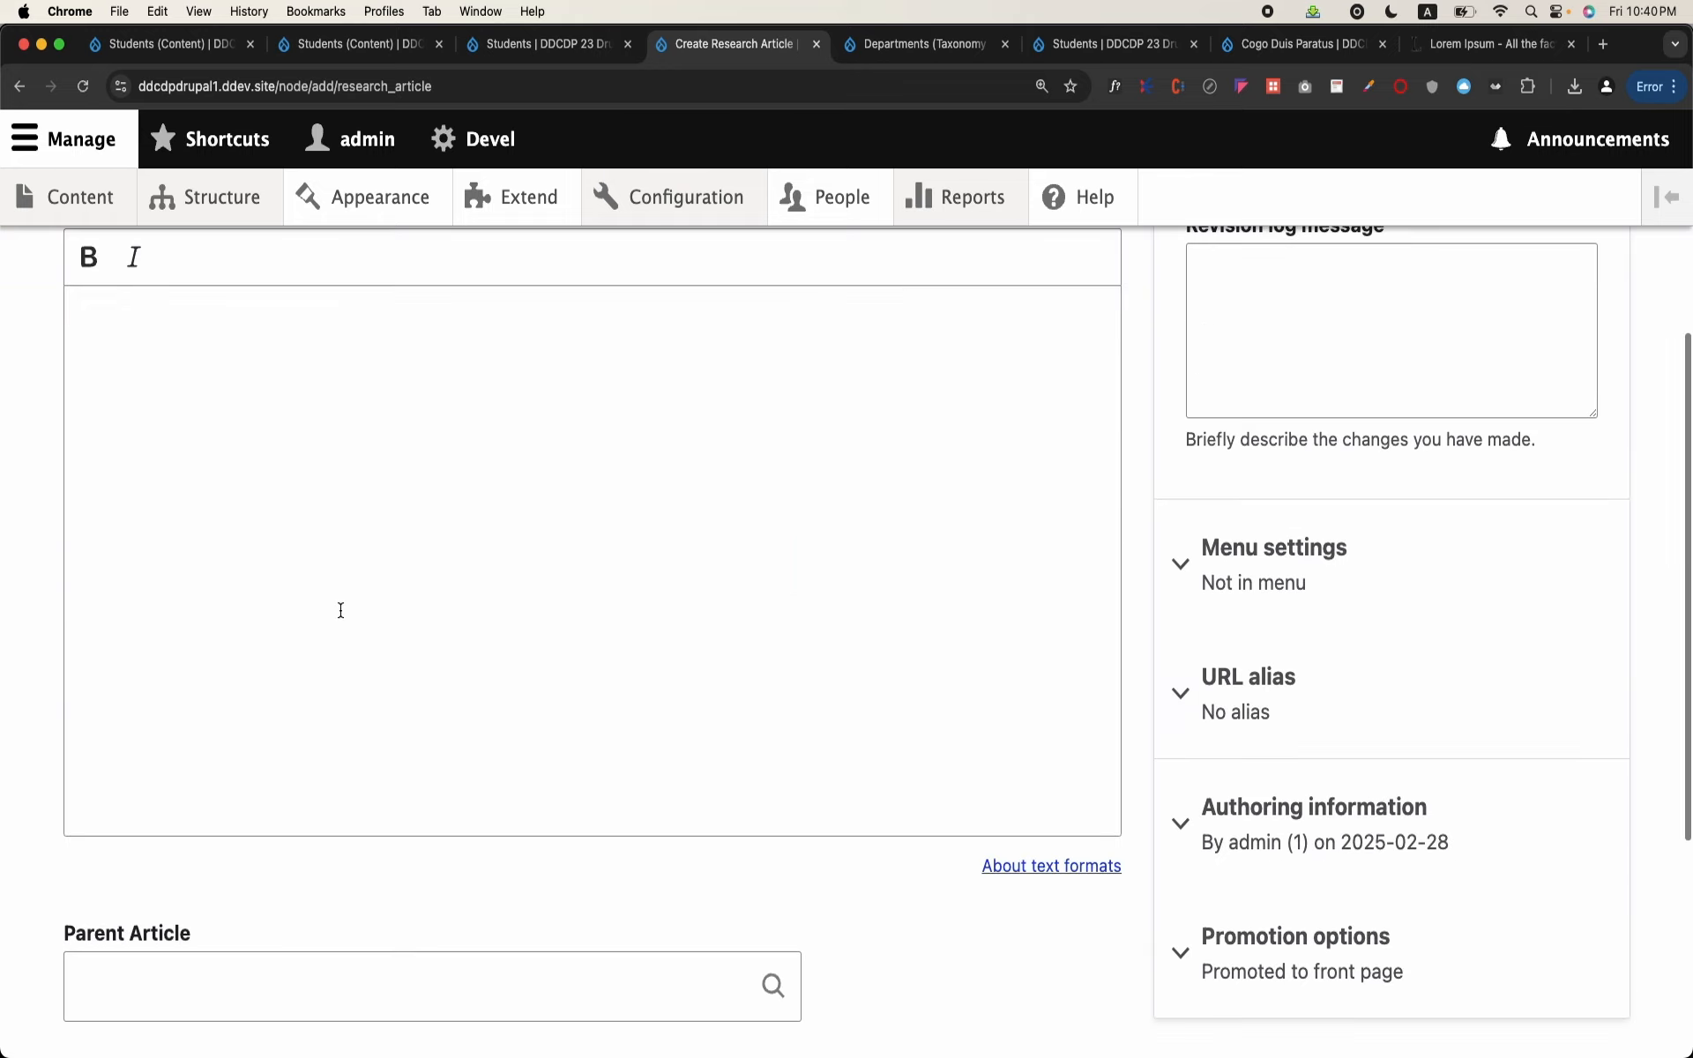
{"action": "left_click", "coordinate": [344, 979]}
{"action": "type", "text": "a"}
{"action": "scroll", "coordinate": [364, 935], "scroll_direction": "down", "scroll_amount": 2}
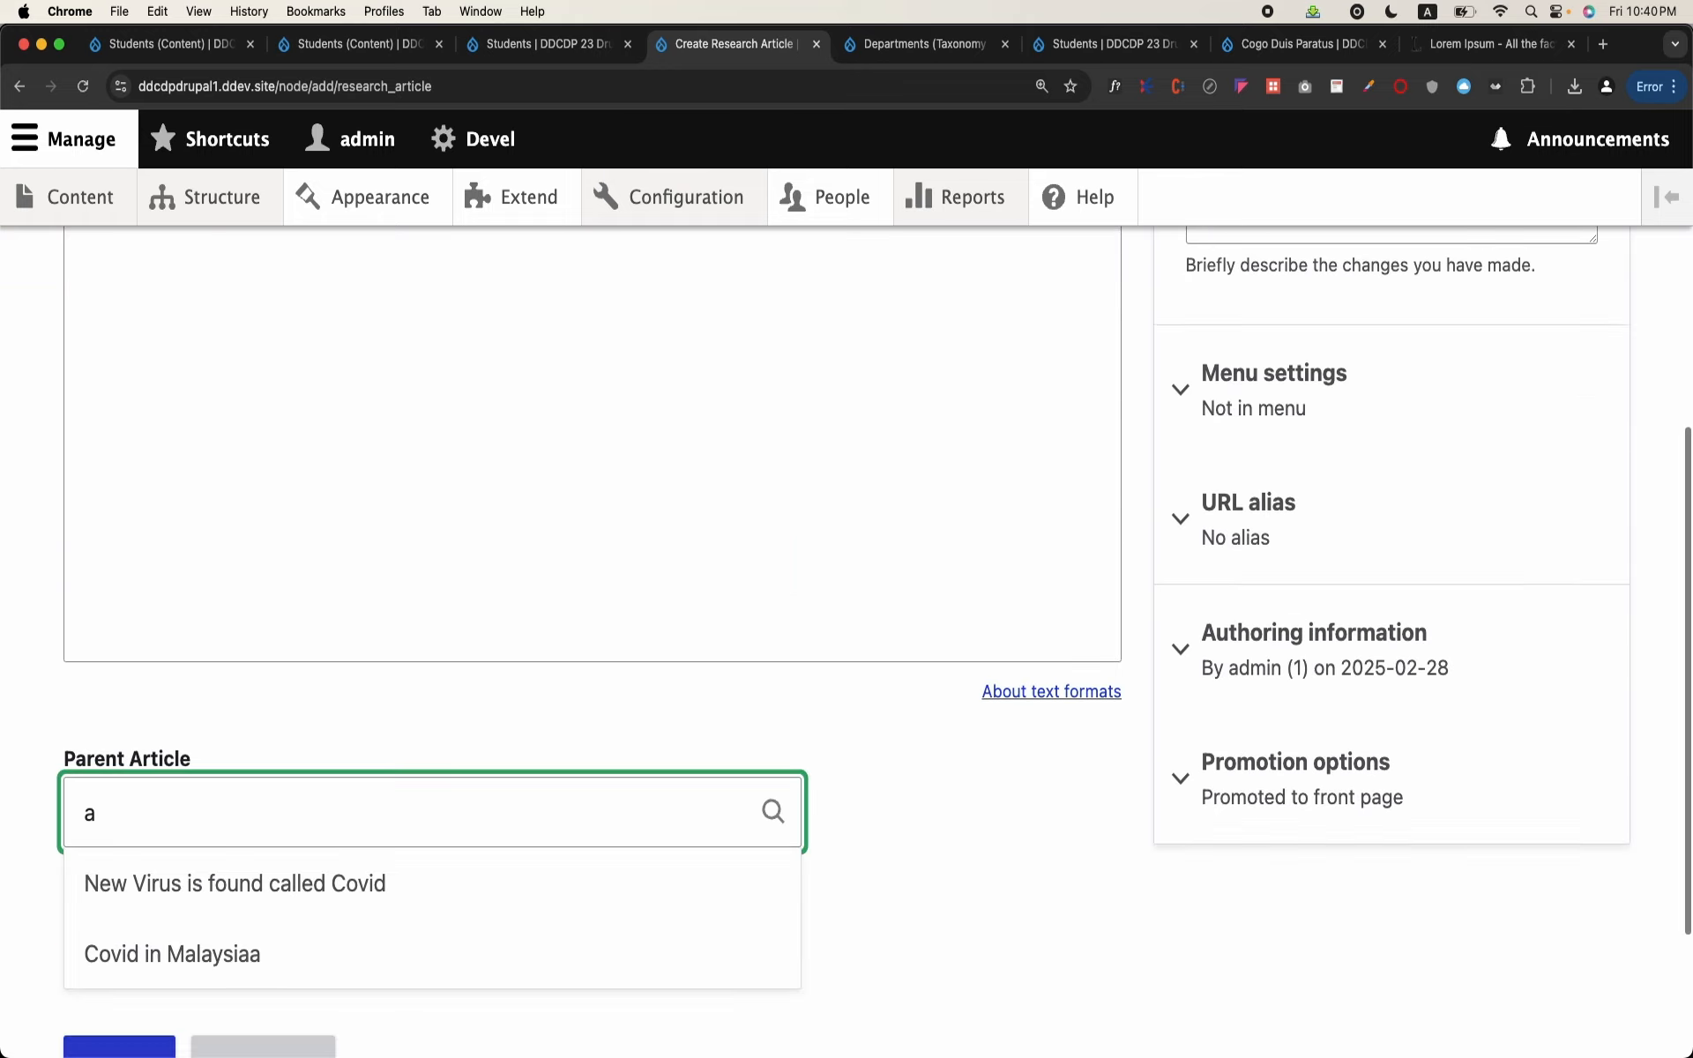
{"action": "left_click", "coordinate": [363, 908]}
{"action": "scroll", "coordinate": [363, 906], "scroll_direction": "down", "scroll_amount": 2}
{"action": "left_click", "coordinate": [159, 896]}
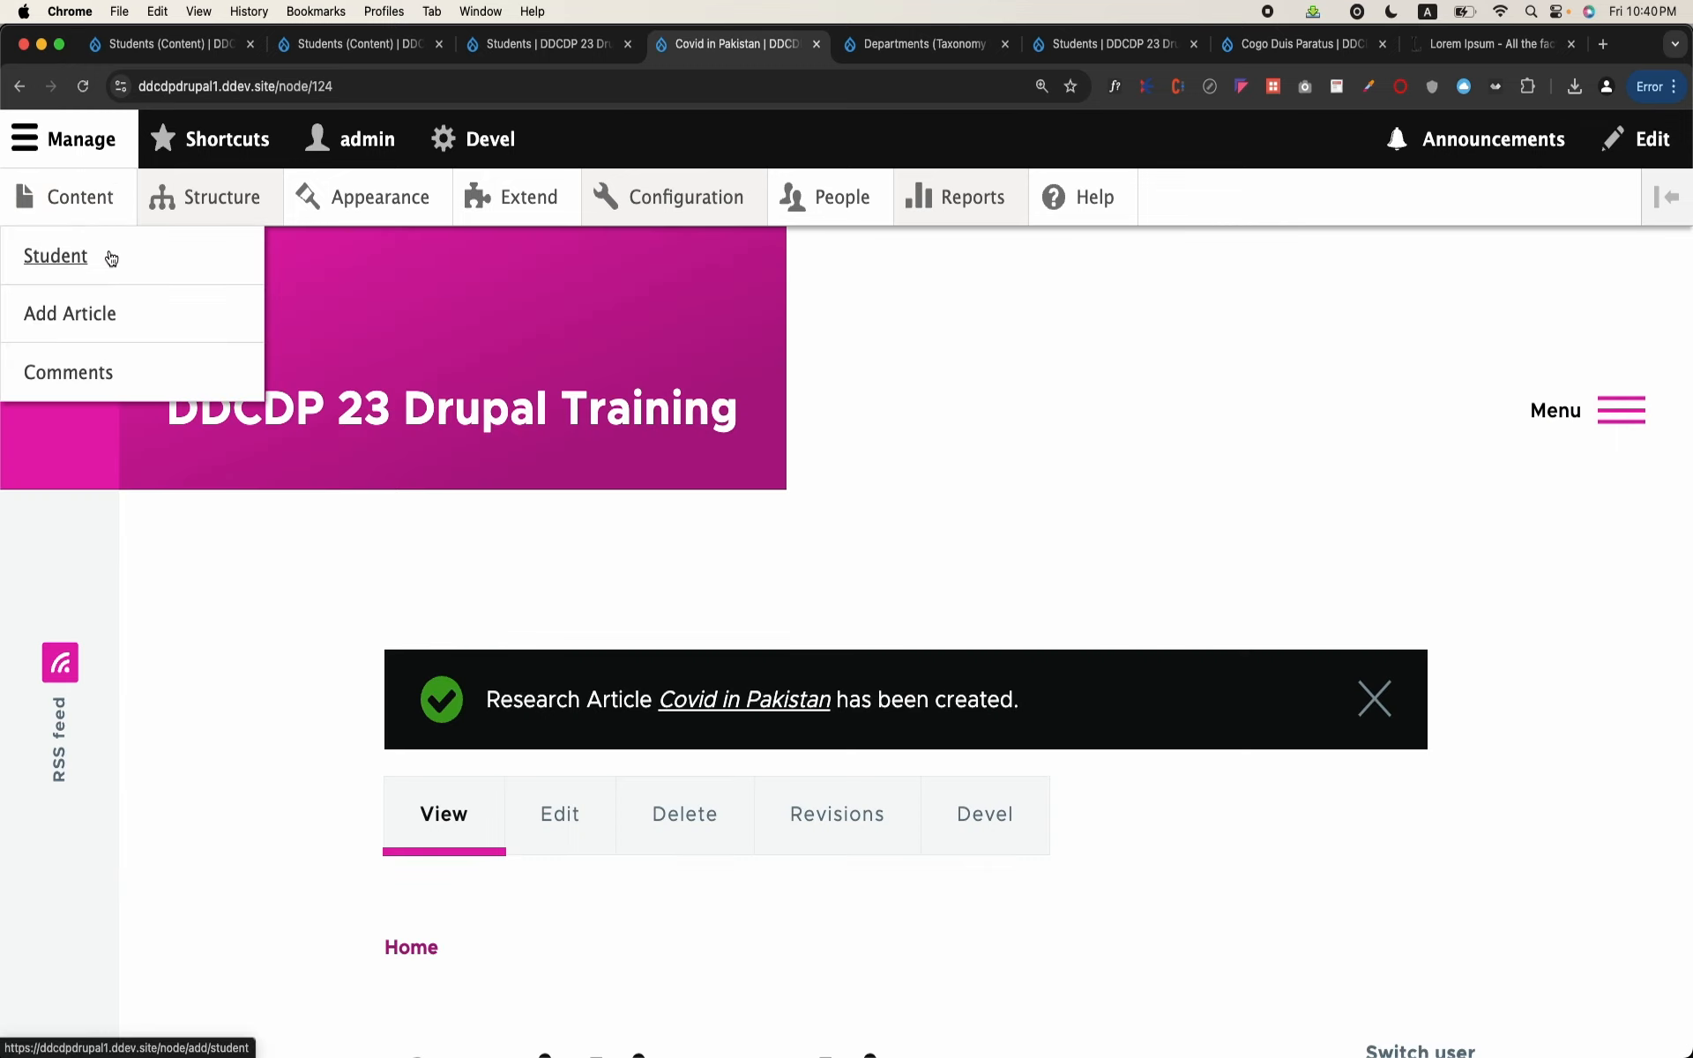
Step: Start a third child Research Article titled "Covid in India"
{"action": "mouse_move", "coordinate": [196, 207]}
{"action": "left_click", "coordinate": [88, 196]}
{"action": "left_click", "coordinate": [180, 599]}
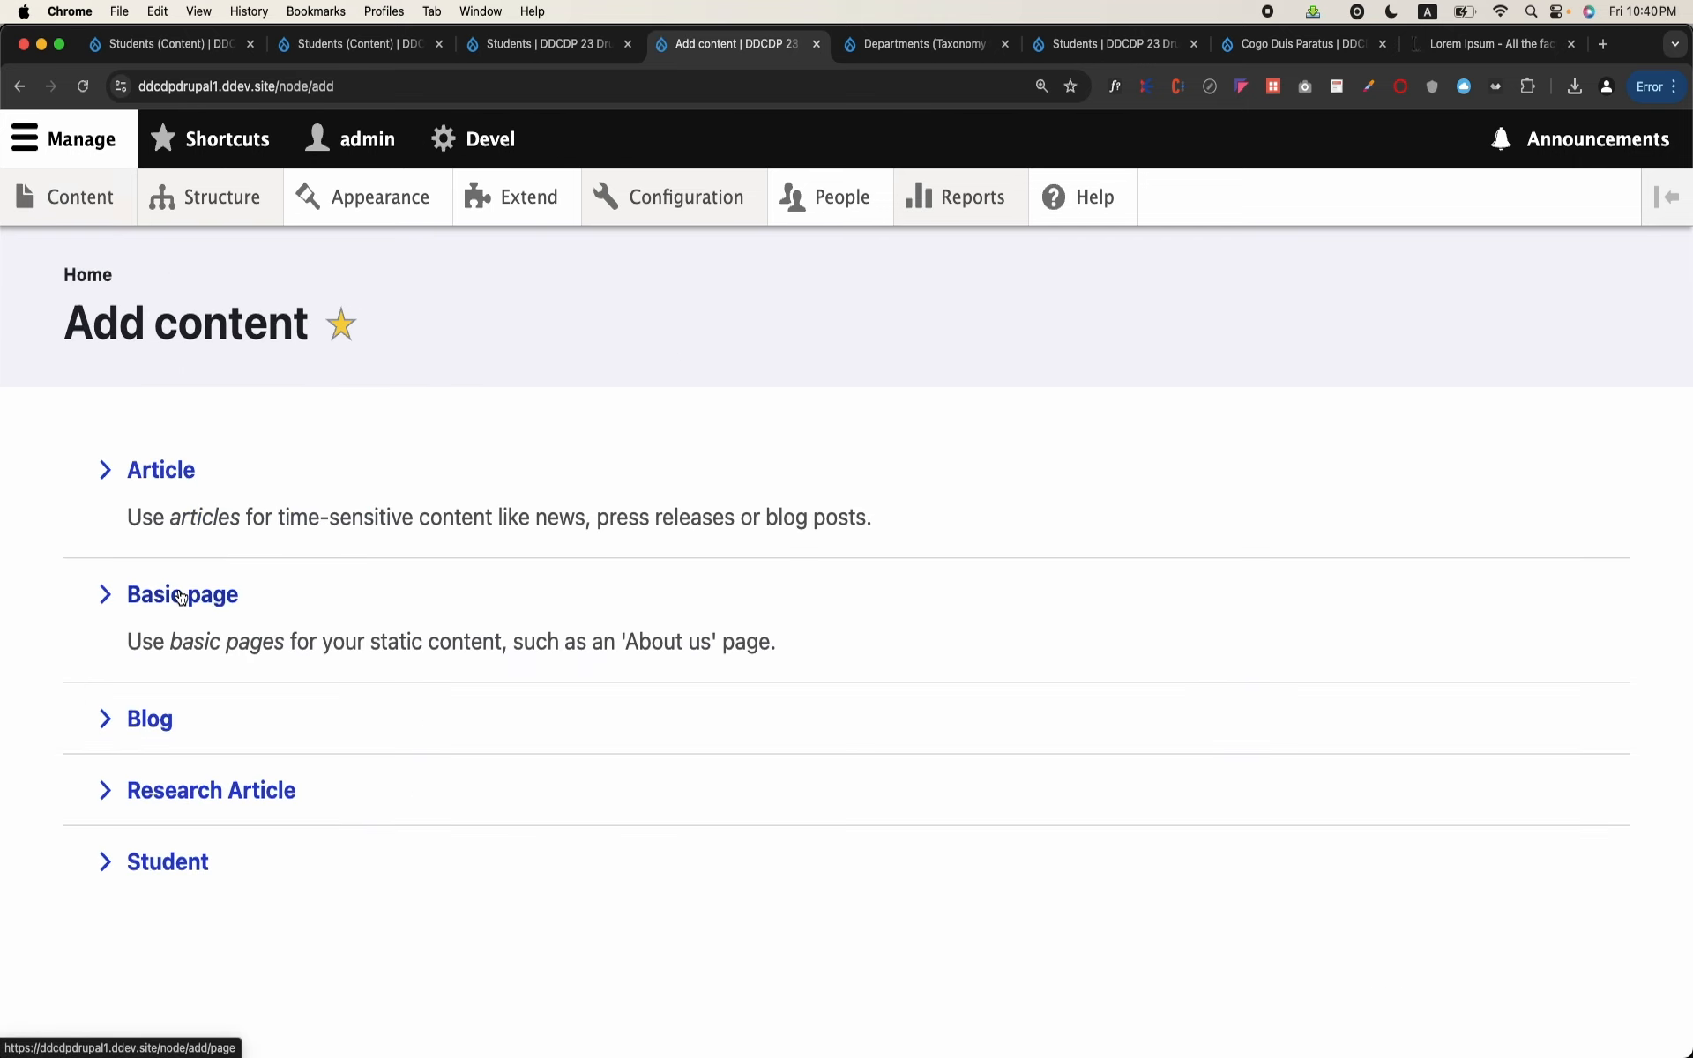
{"action": "left_click", "coordinate": [231, 791]}
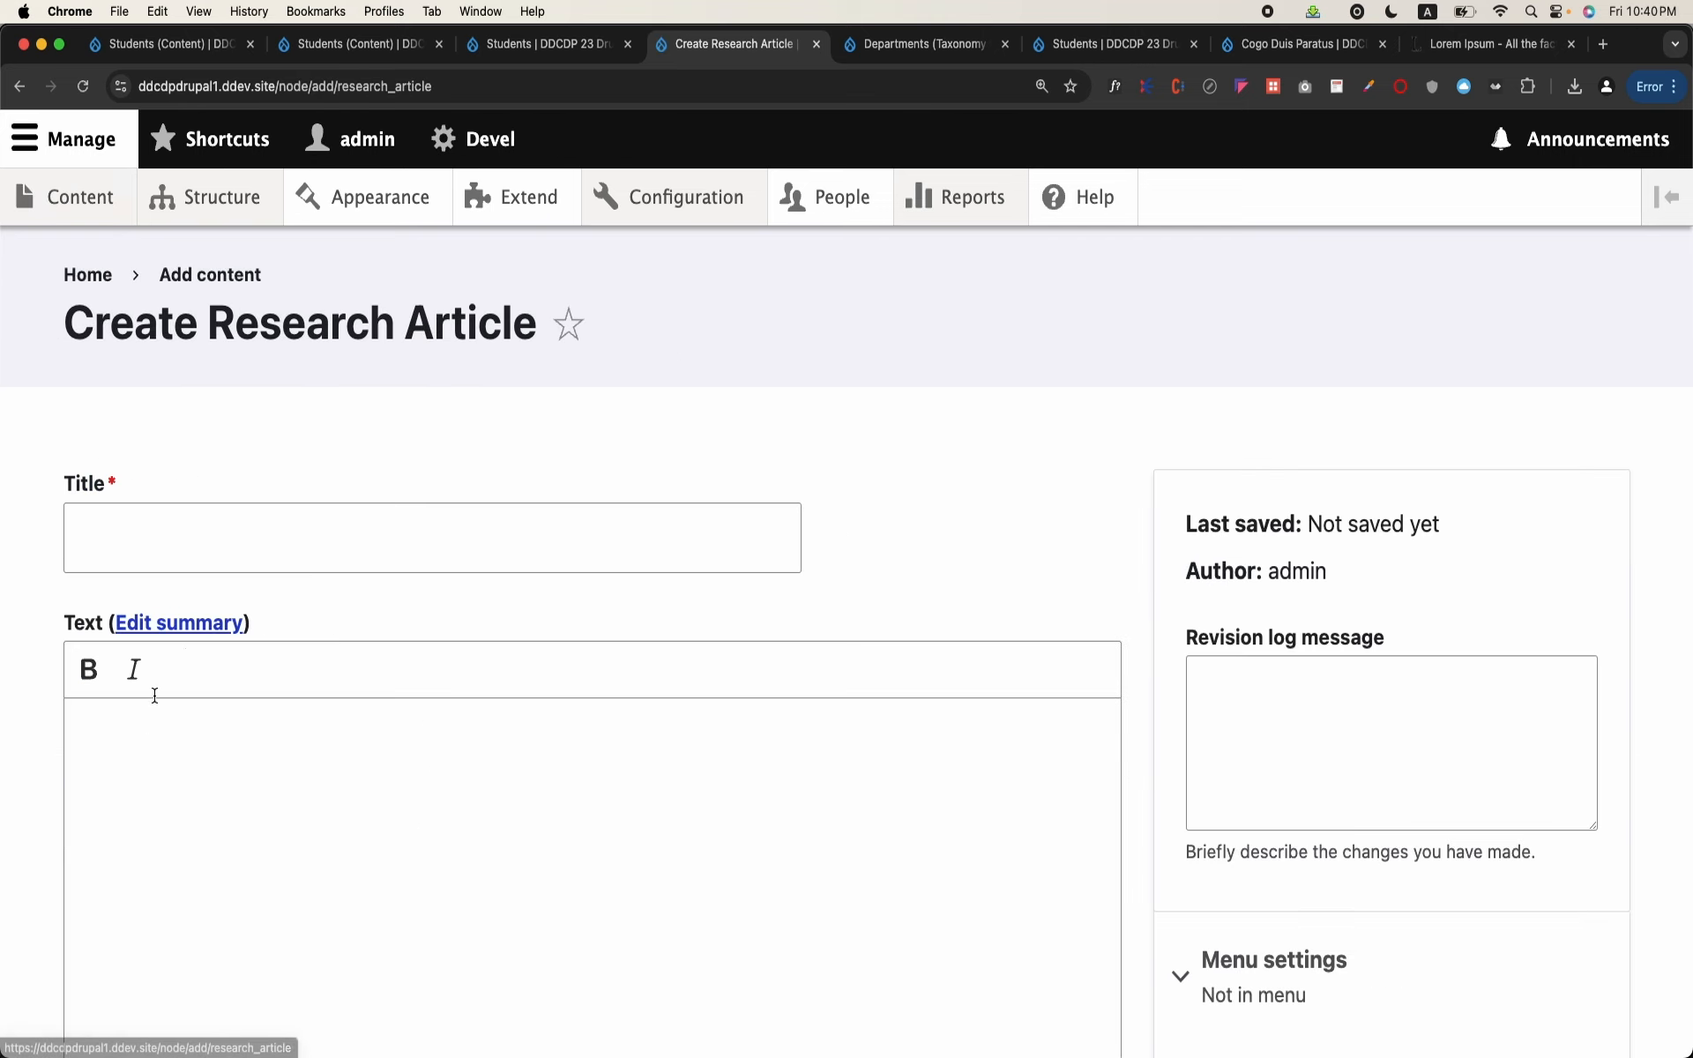
{"action": "left_click", "coordinate": [258, 551]}
{"action": "type", "text": "Covid in India"}
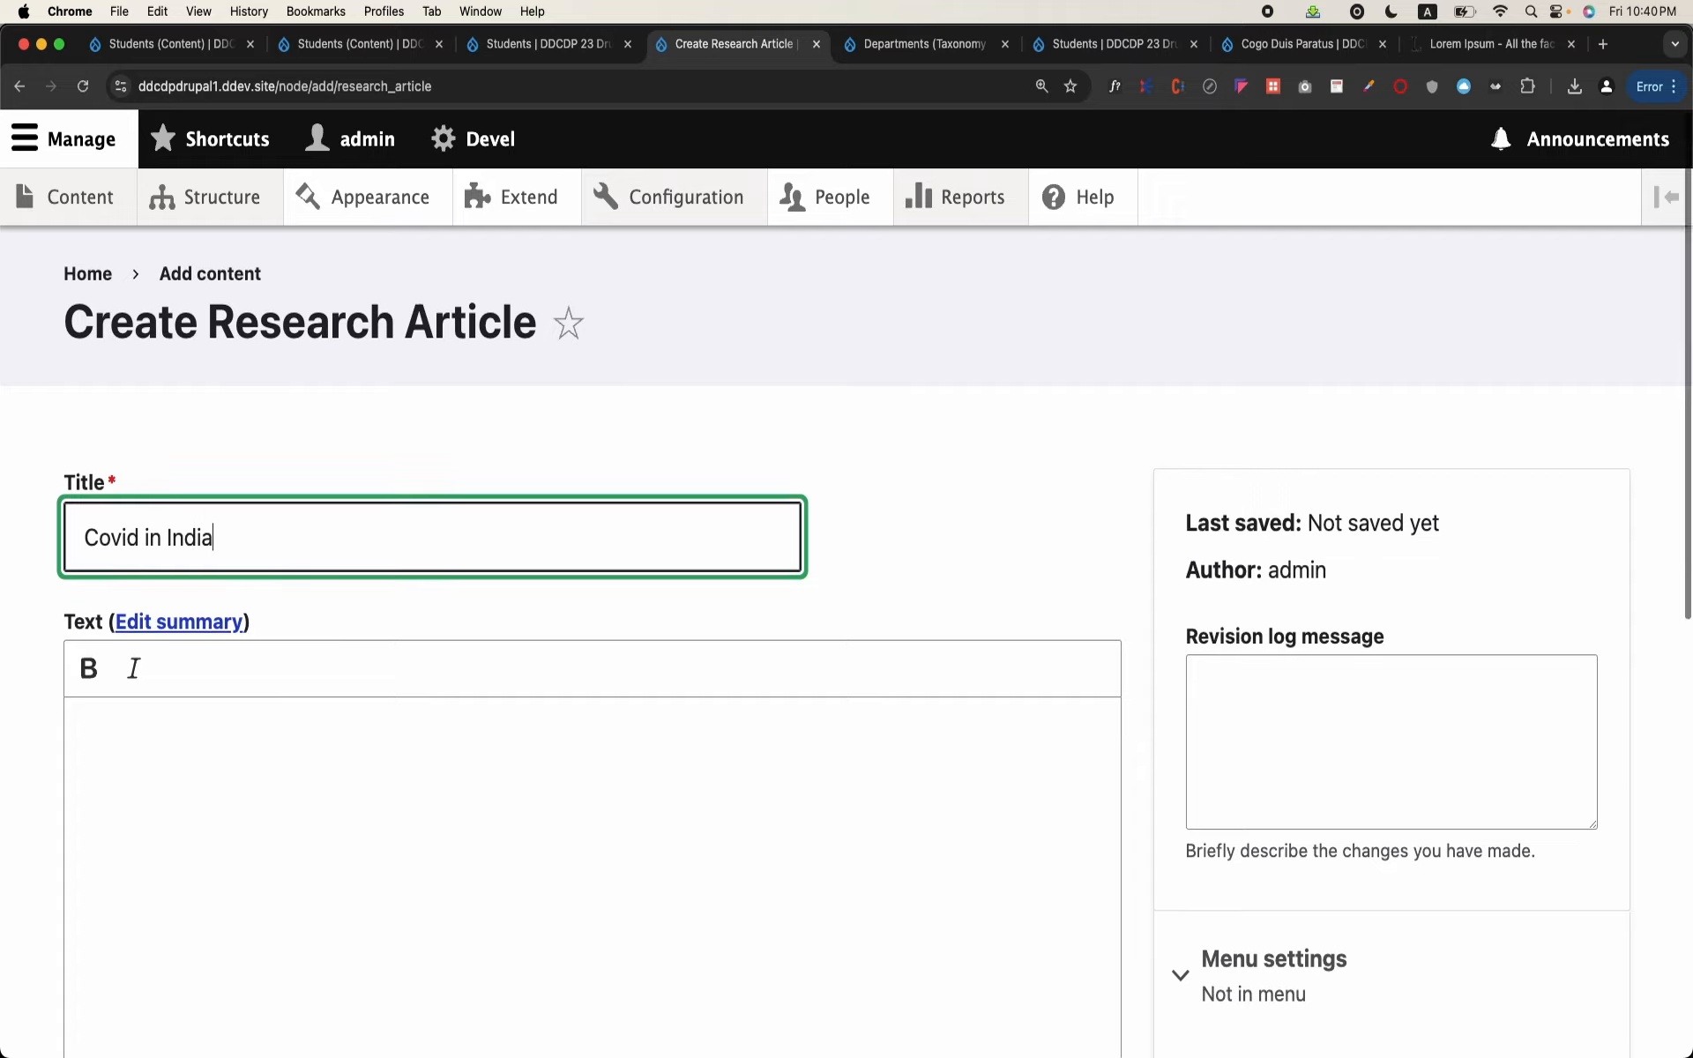
Step: Set the India article's Parent Article to "New Virus is found called Covid", save it and review the saved page
{"action": "scroll", "coordinate": [233, 642], "scroll_direction": "down", "scroll_amount": 10}
{"action": "left_click", "coordinate": [236, 603]}
{"action": "type", "text": "a"}
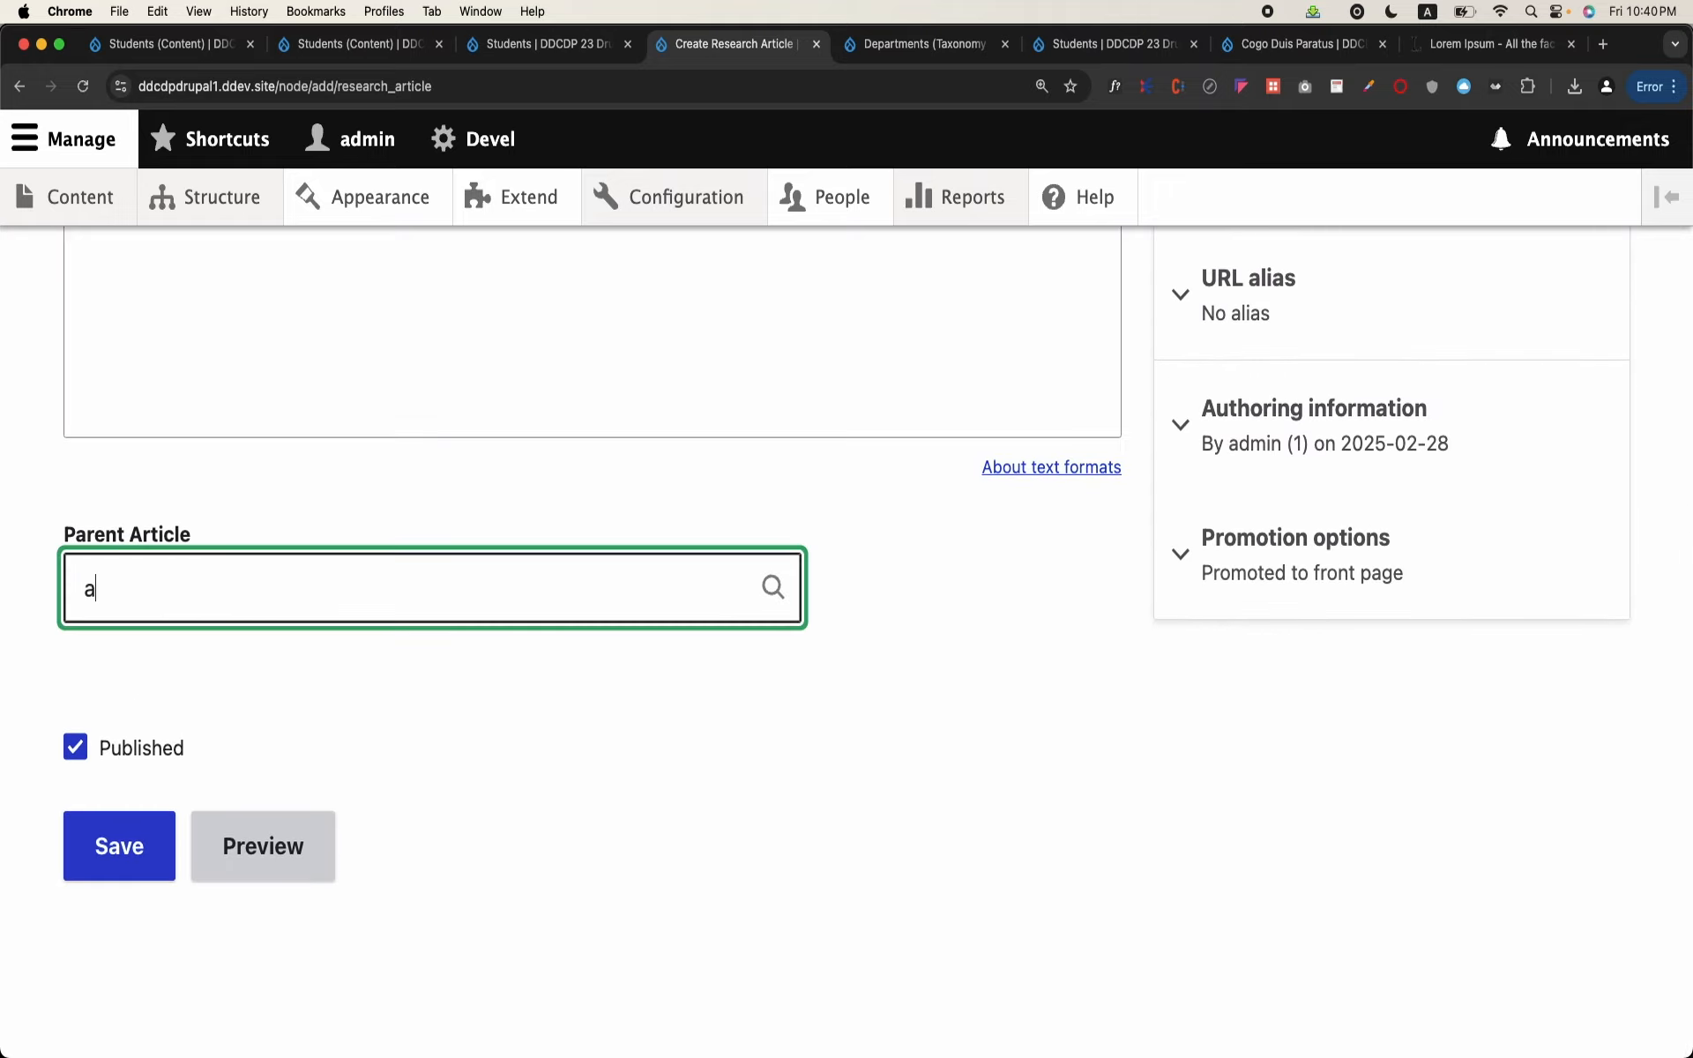
{"action": "left_click", "coordinate": [246, 653]}
{"action": "left_click", "coordinate": [141, 842]}
{"action": "scroll", "coordinate": [143, 842], "scroll_direction": "down", "scroll_amount": 10}
{"action": "scroll", "coordinate": [144, 845], "scroll_direction": "up", "scroll_amount": 5}
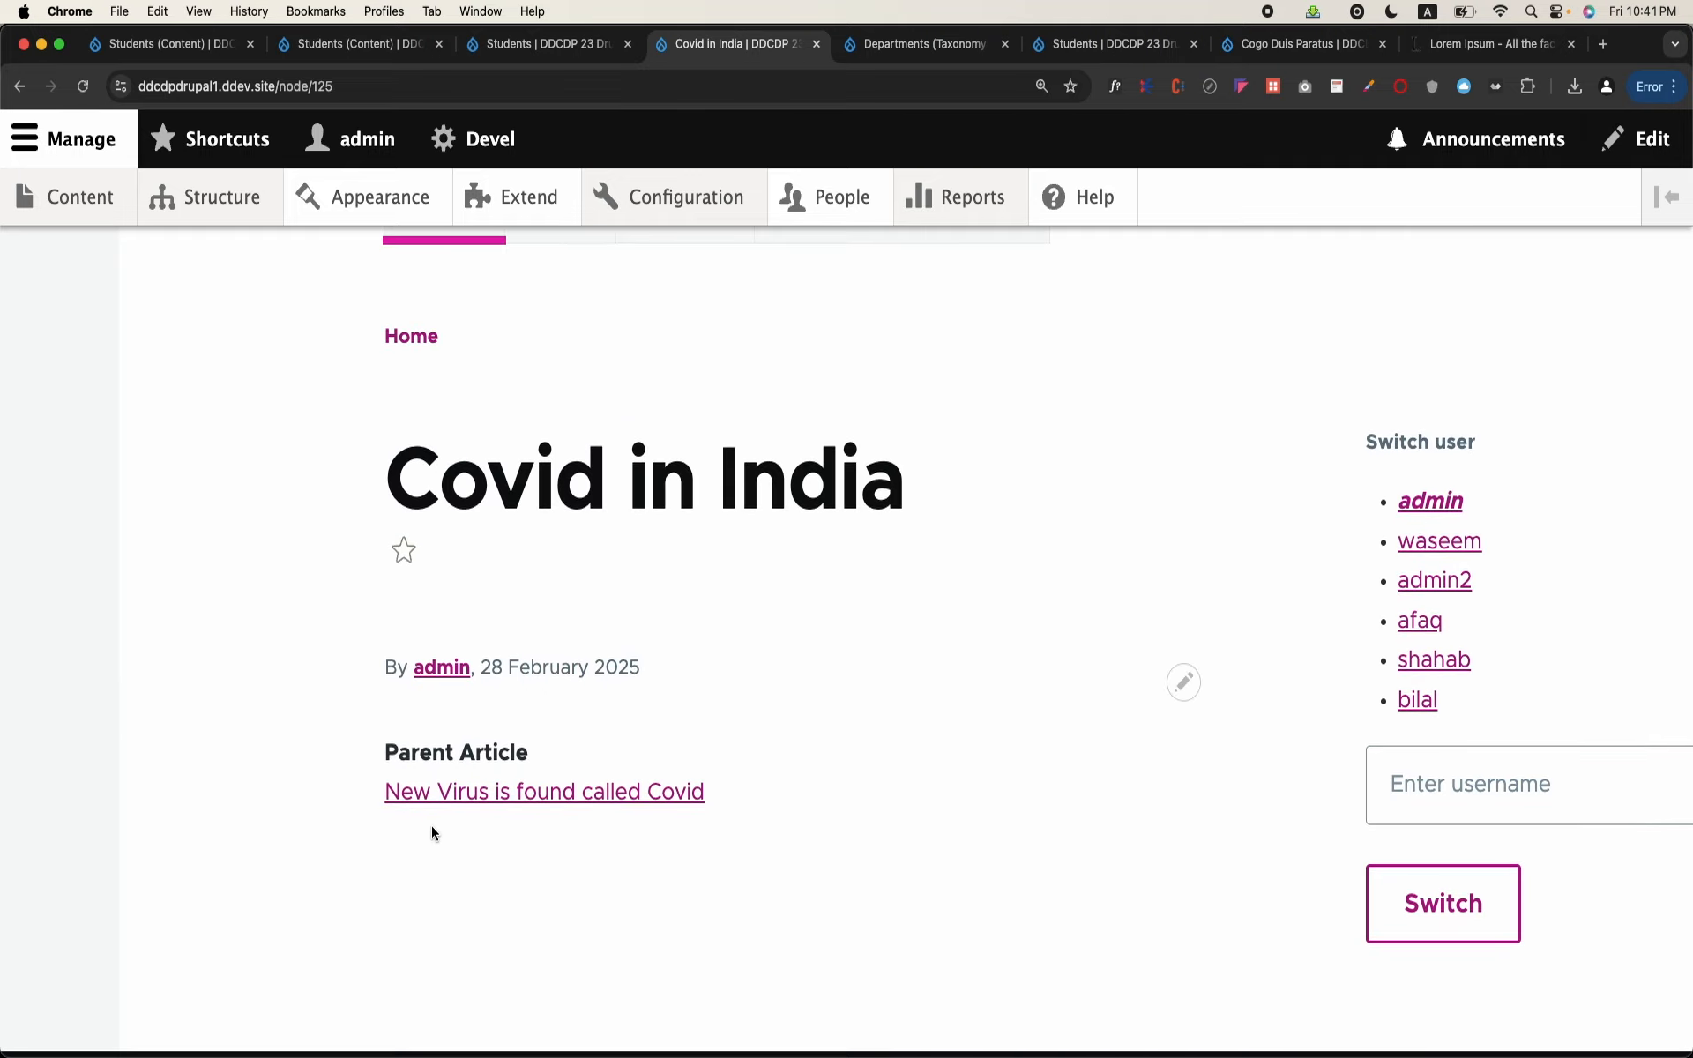
Step: Follow the Parent Article link from the India article and highlight the parent article's title
{"action": "left_click", "coordinate": [472, 798]}
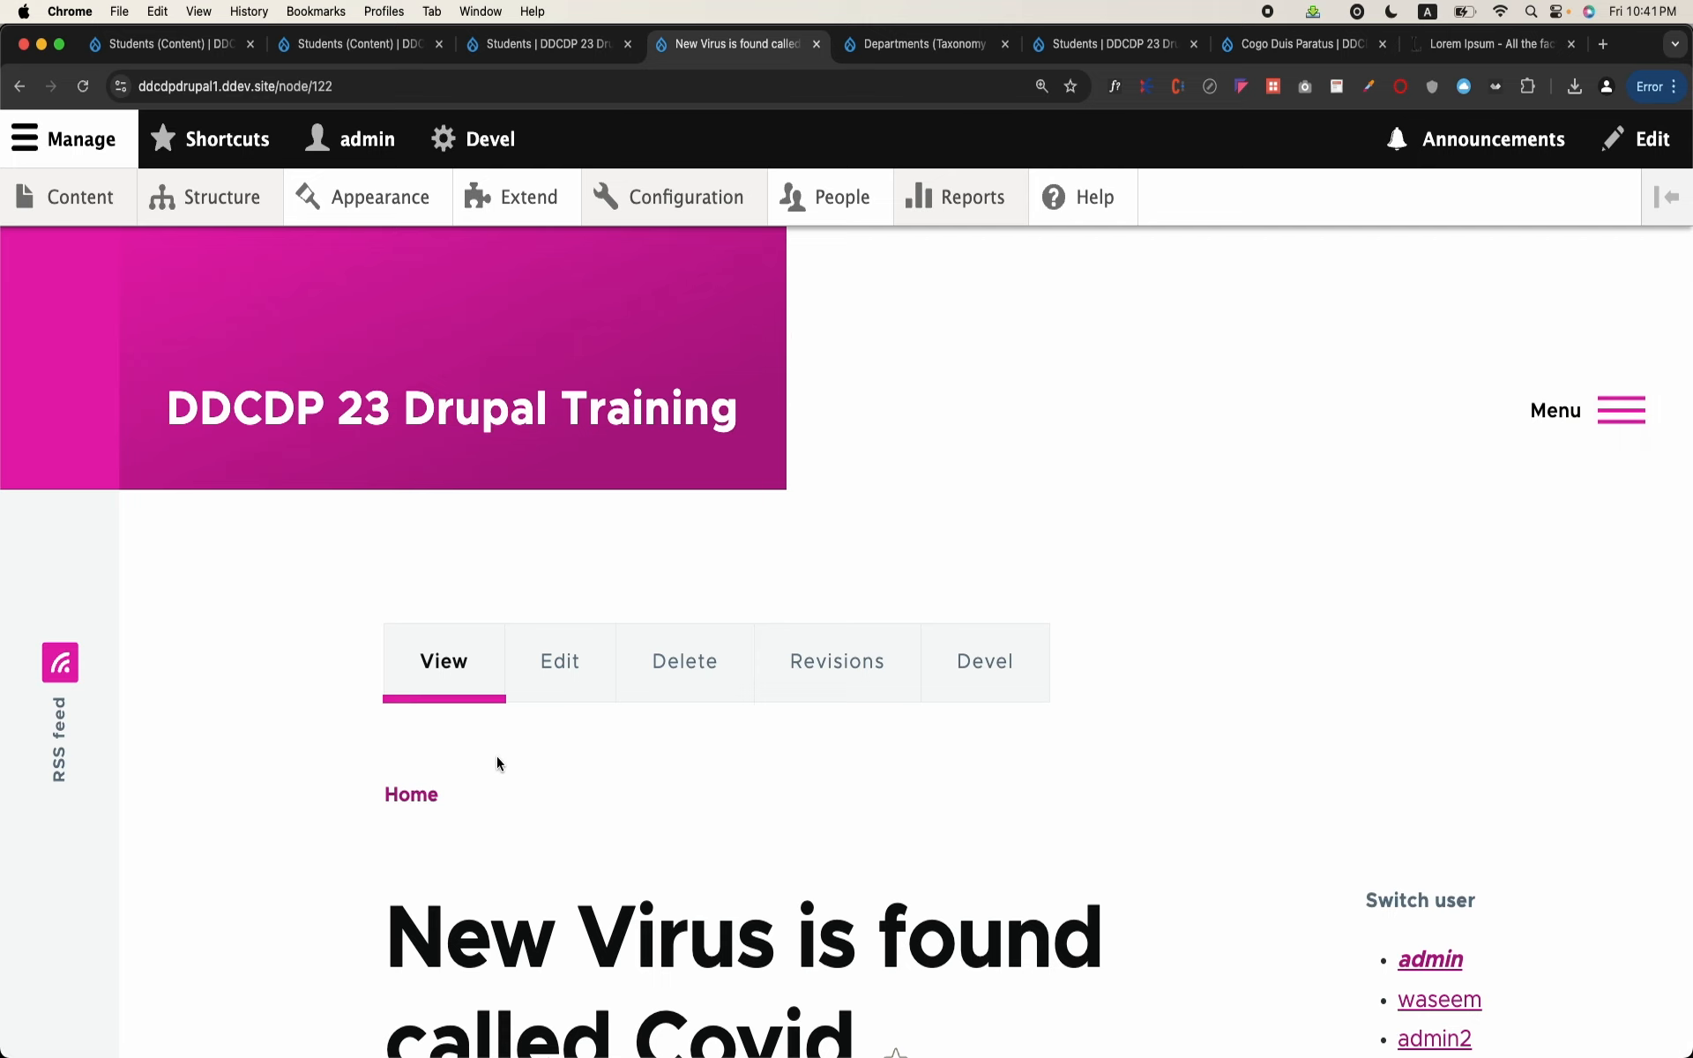
{"action": "scroll", "coordinate": [495, 757], "scroll_direction": "down", "scroll_amount": 5}
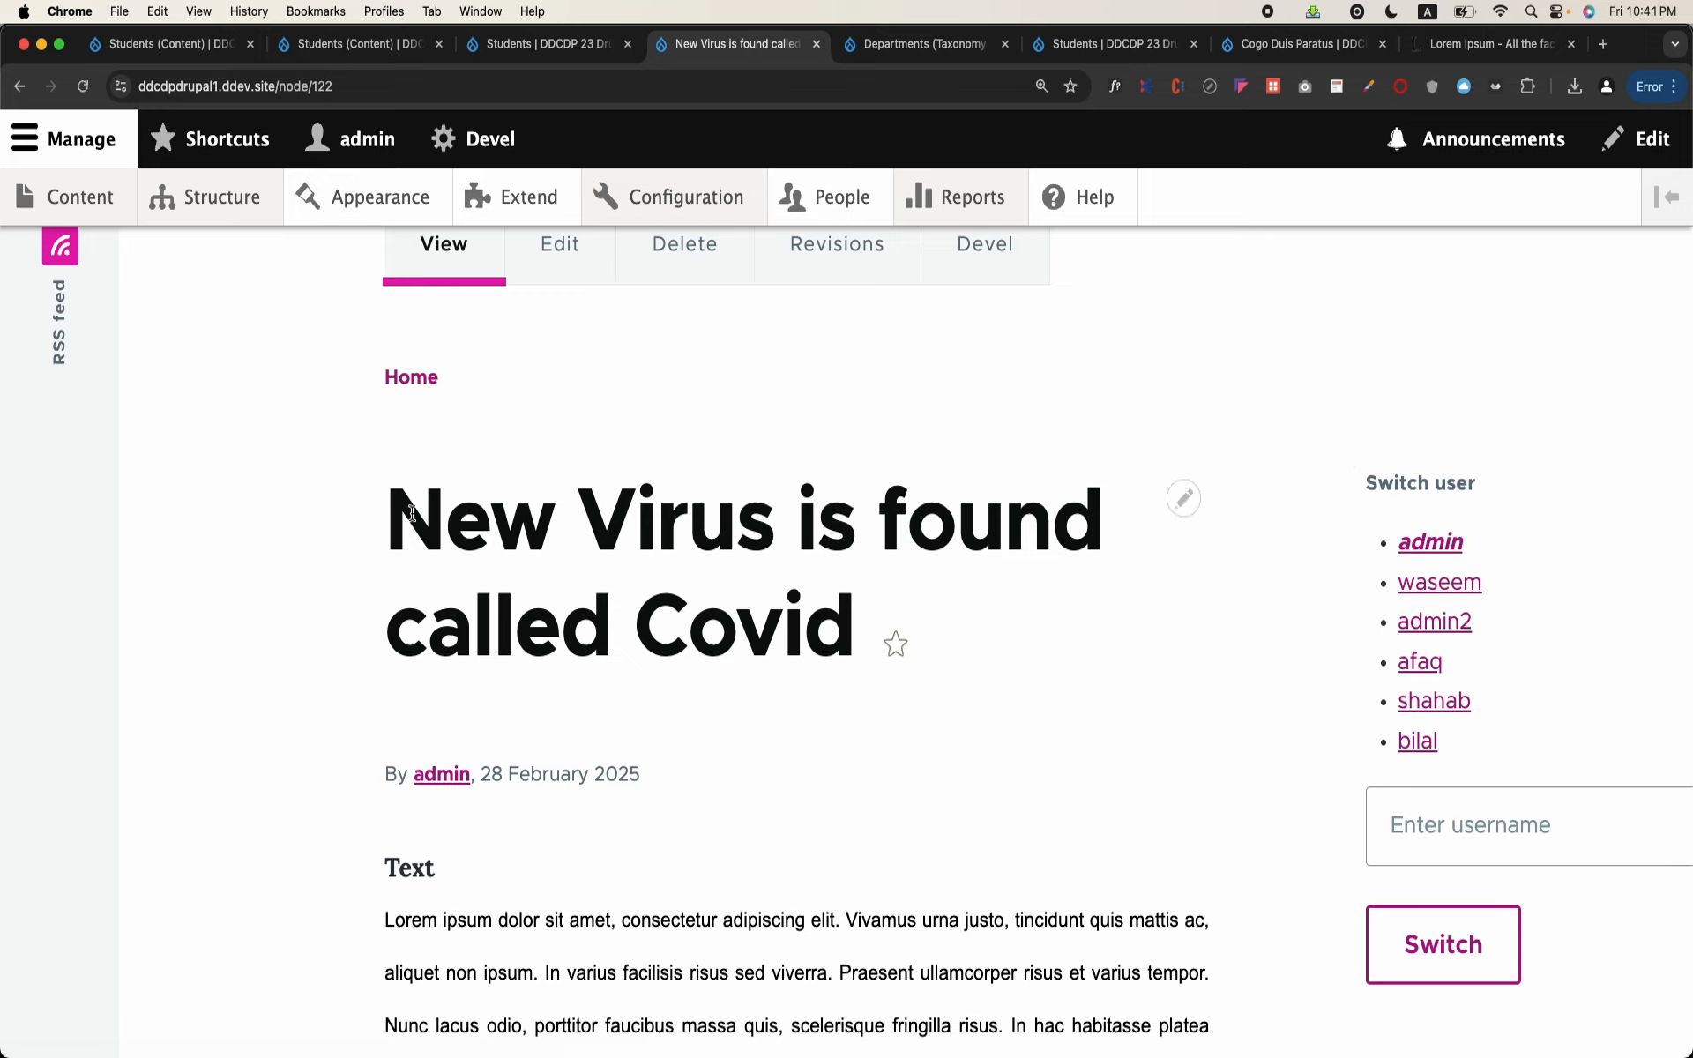
{"action": "left_click_drag", "start_coordinate": [411, 513], "coordinate": [820, 688]}
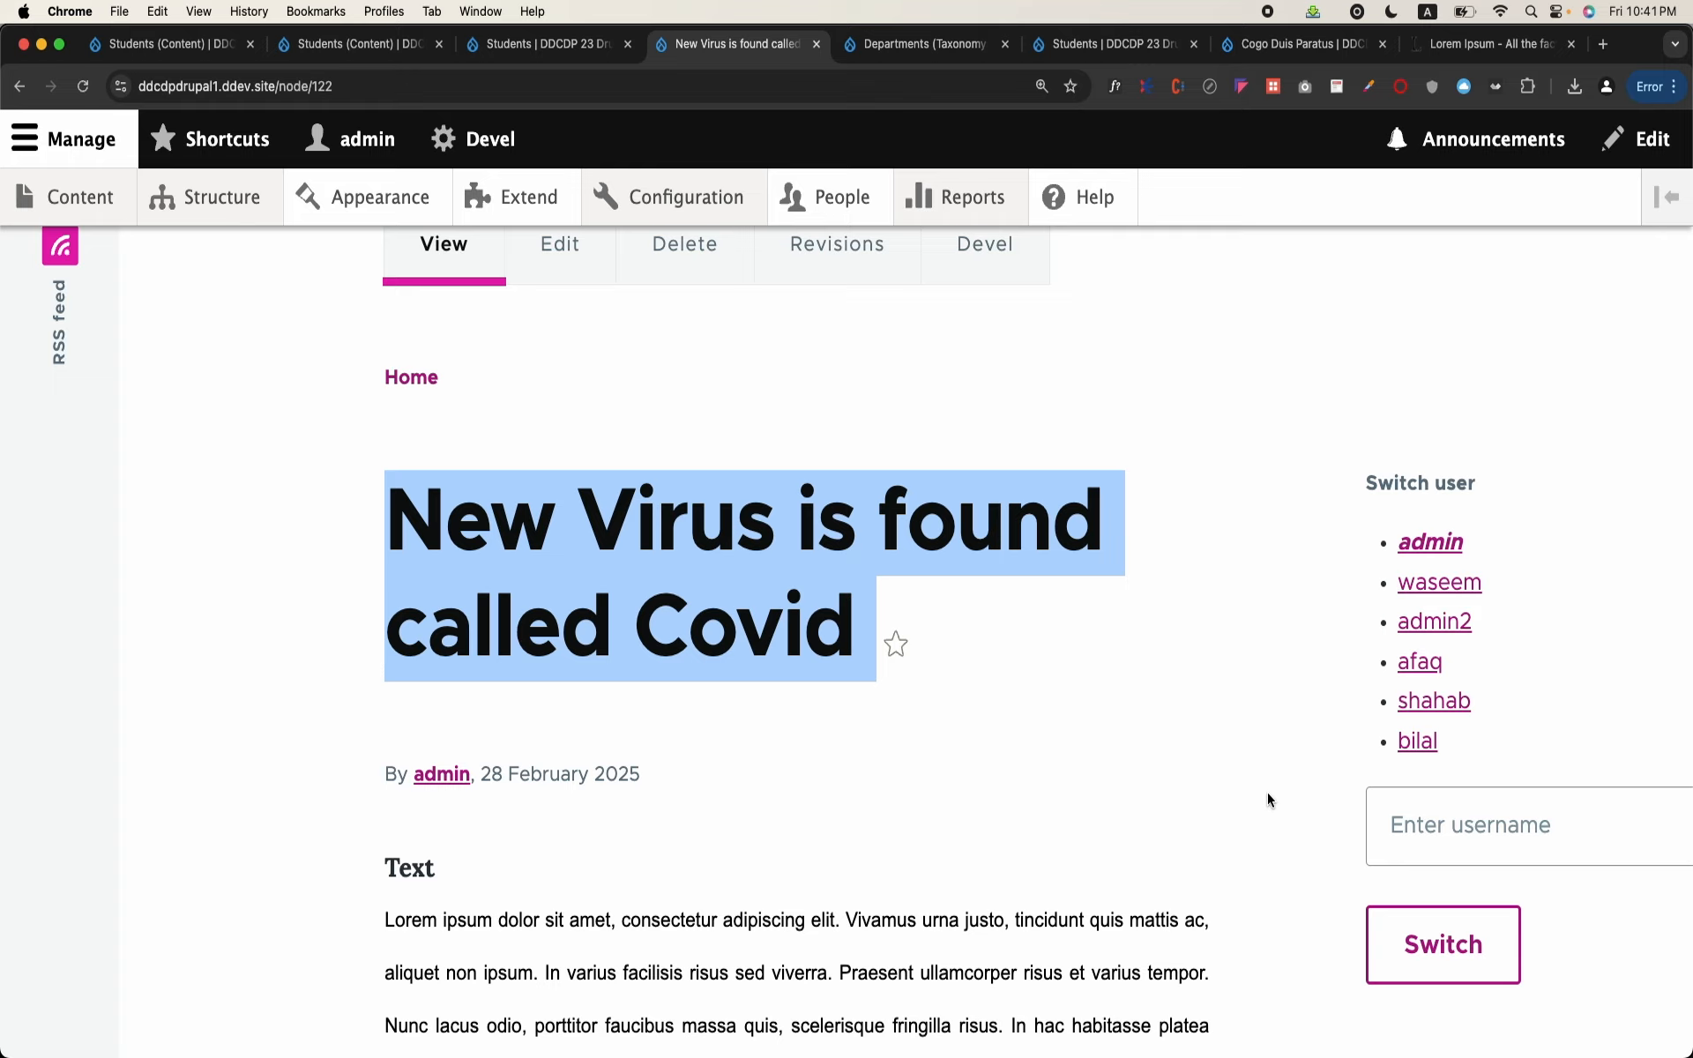
Step: Switch to the OpenOffice Writer document and add a row to the Article table with Id 3, Title "adsf", detail "asdf" and articleid 1
{"action": "mouse_move", "coordinate": [1279, 1057]}
{"action": "mouse_move", "coordinate": [1028, 1054]}
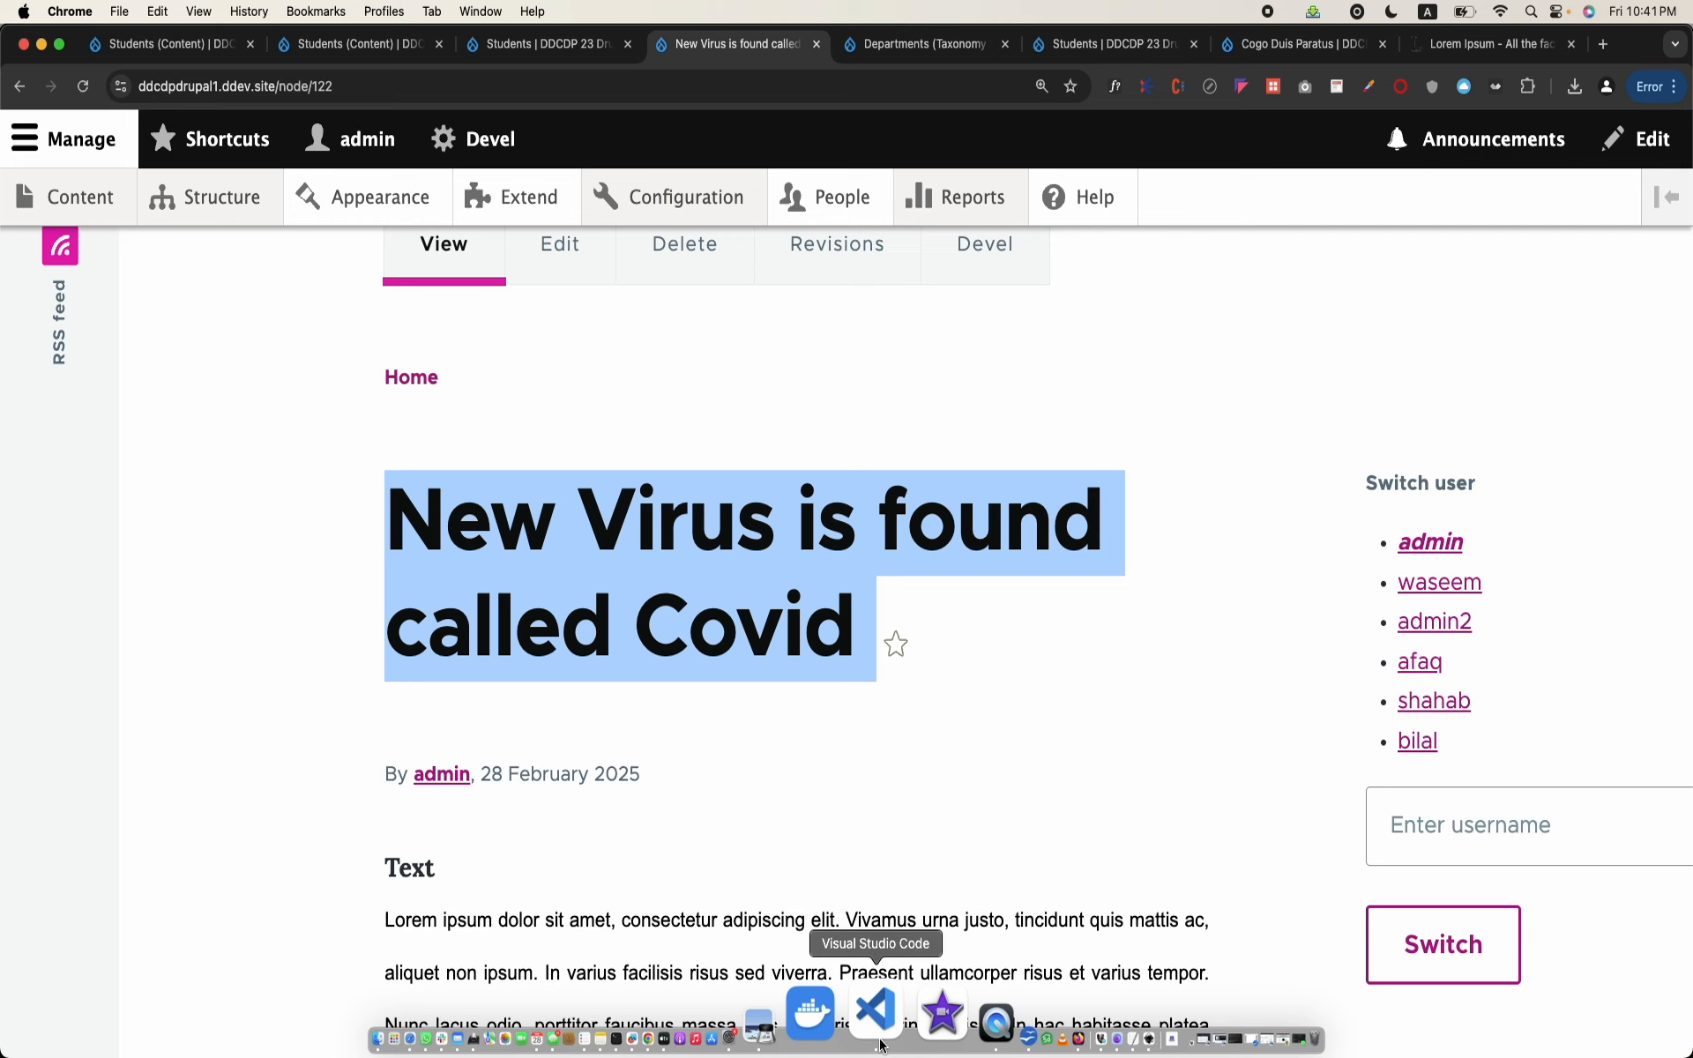
{"action": "left_click", "coordinate": [875, 1011]}
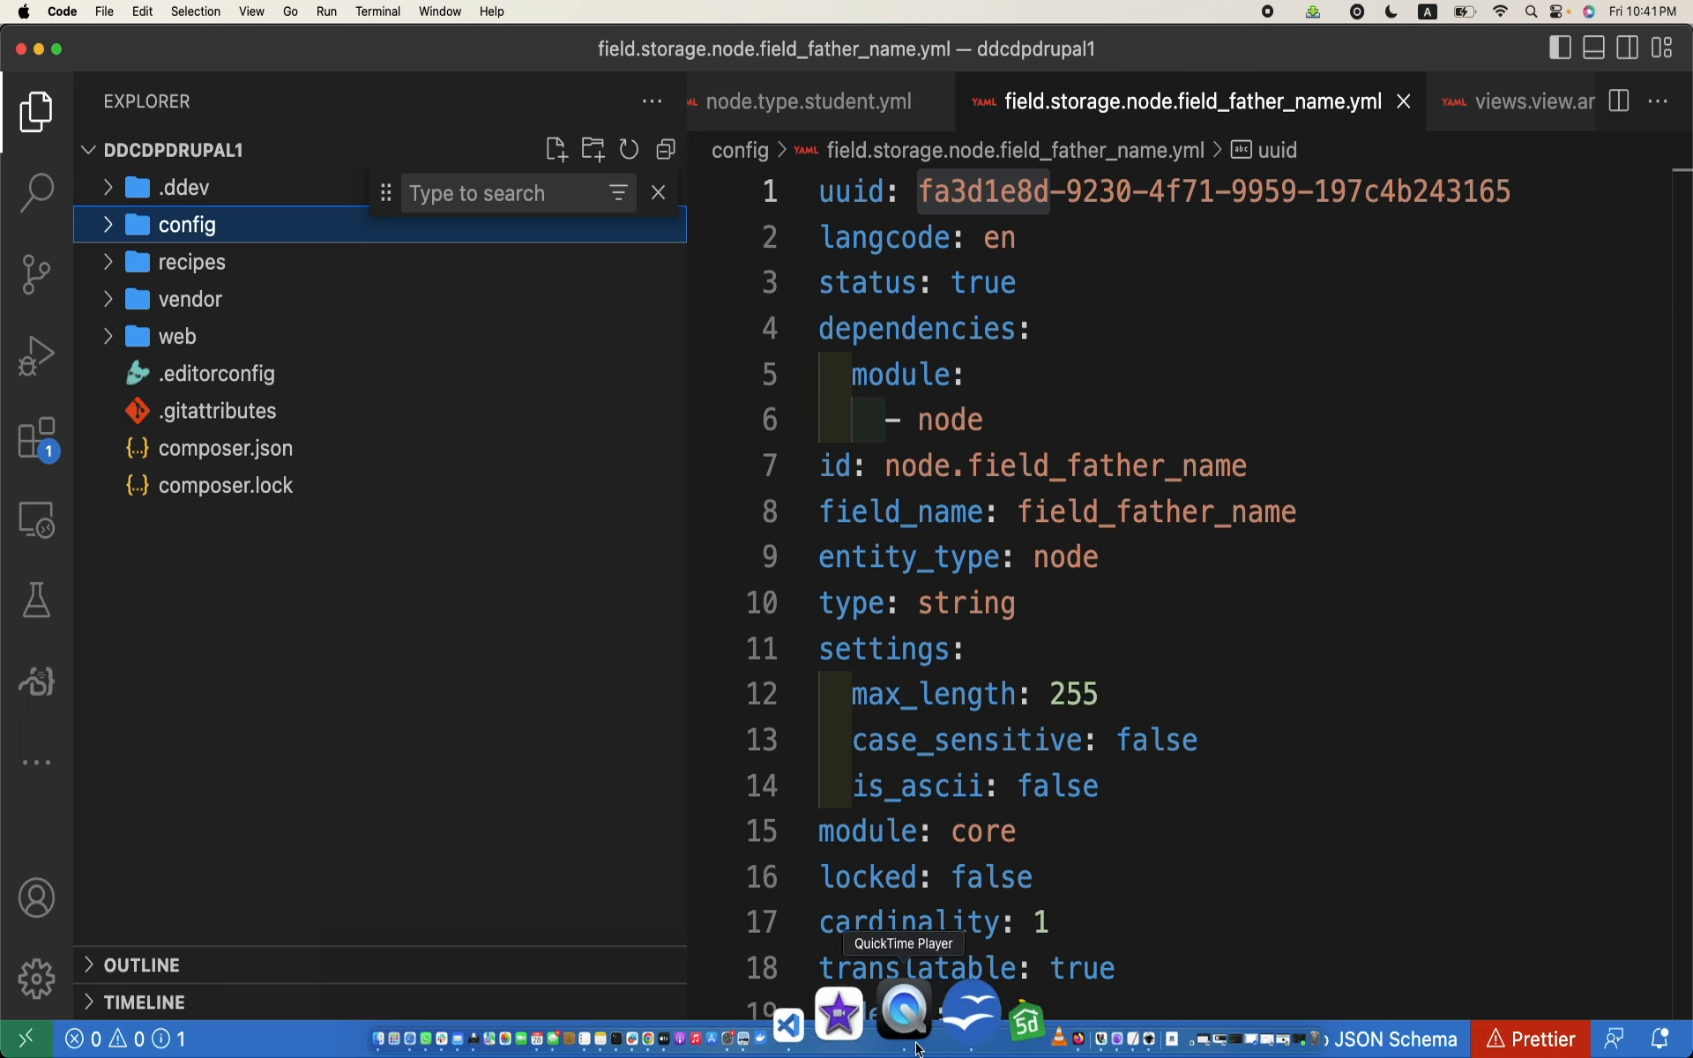
{"action": "left_click", "coordinate": [936, 1014]}
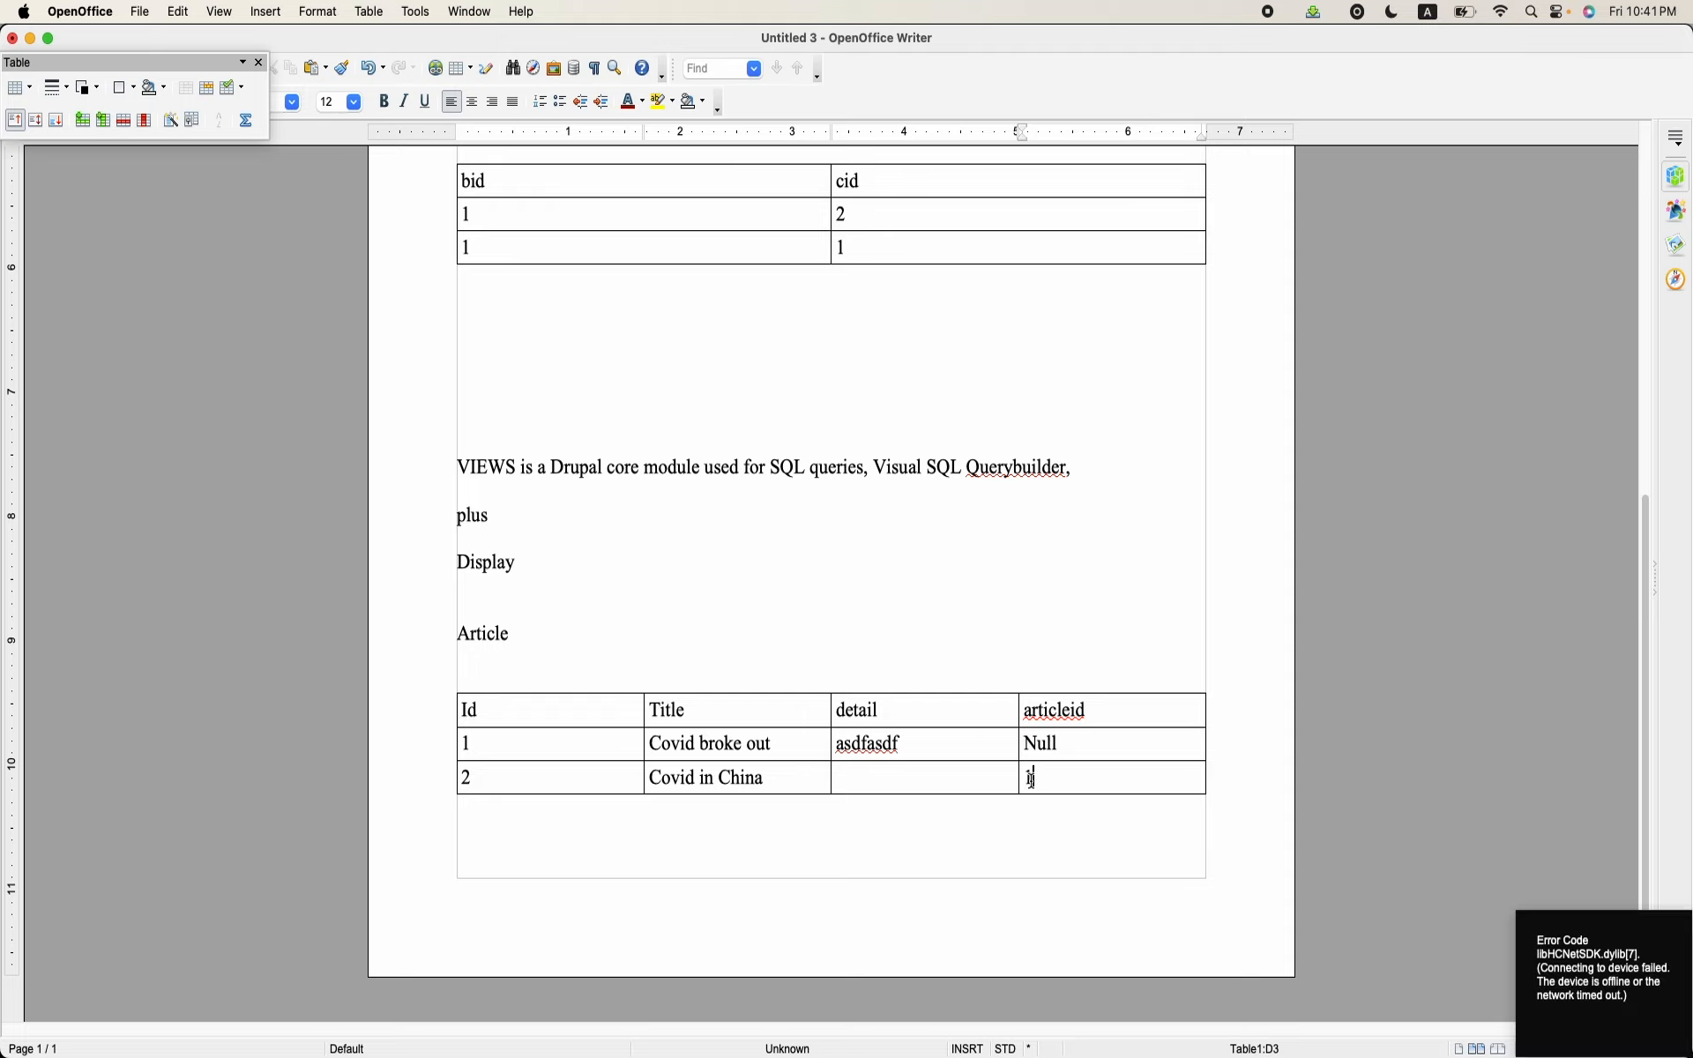
{"action": "key", "text": "Return"}
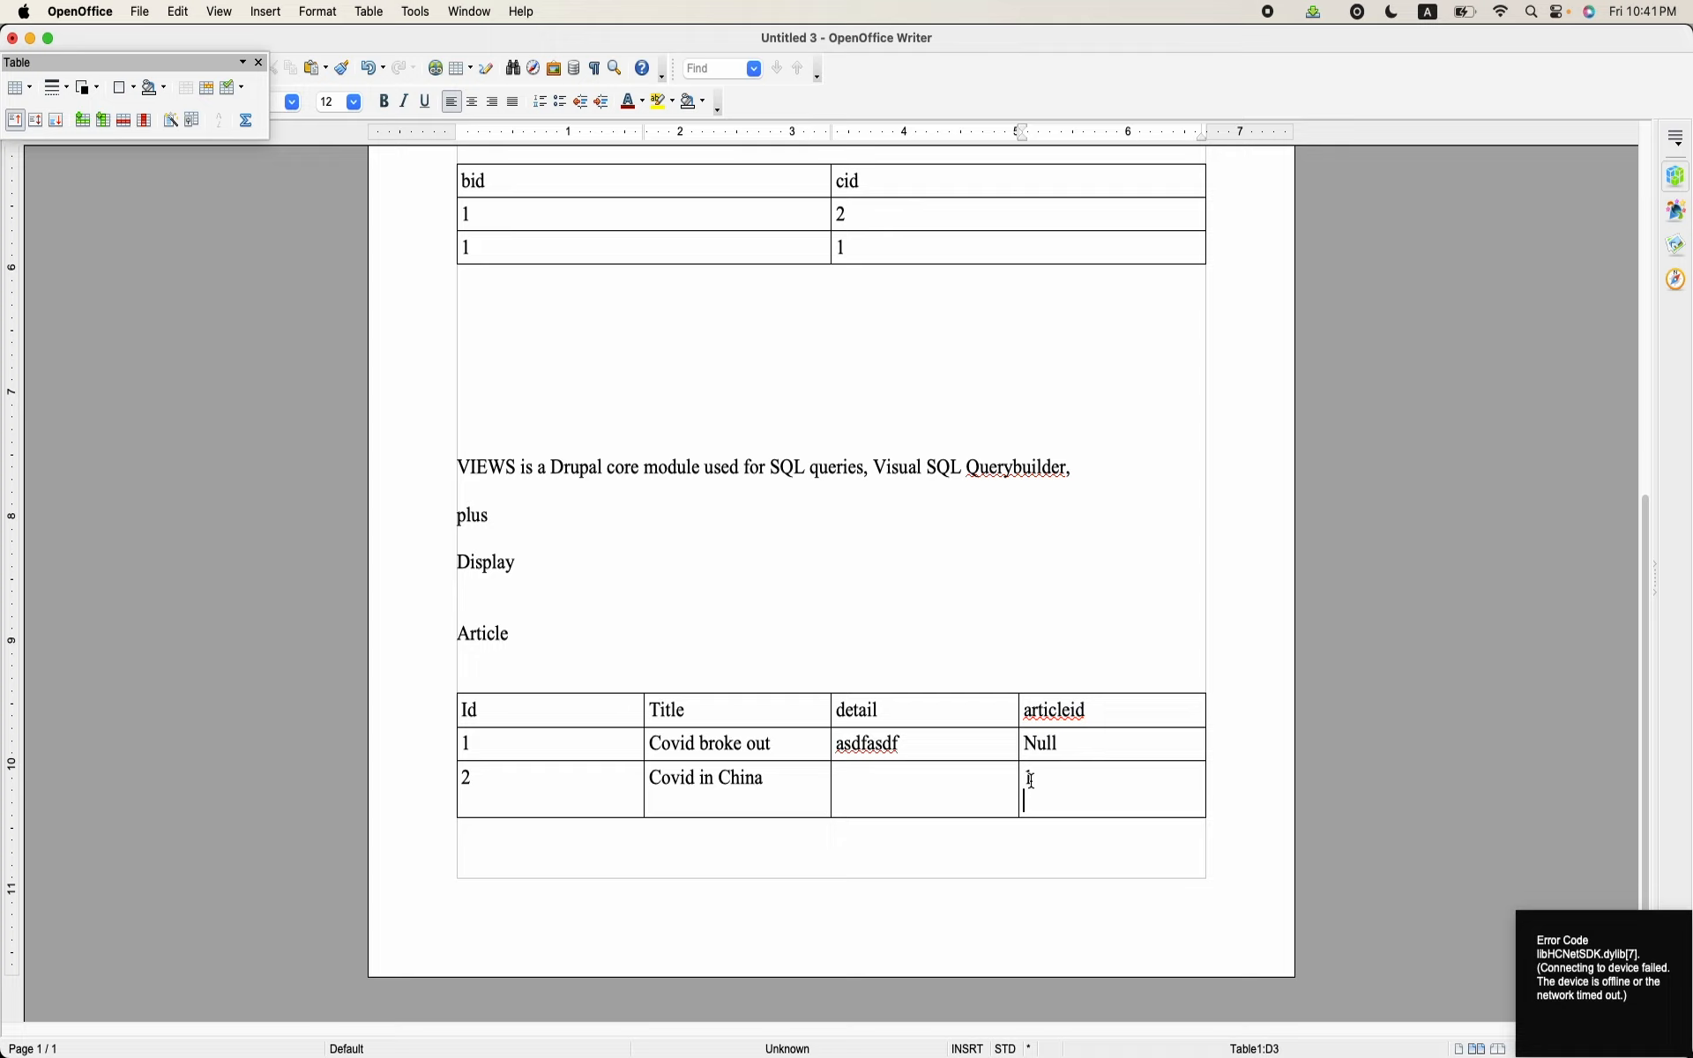
{"action": "key", "text": "Tab"}
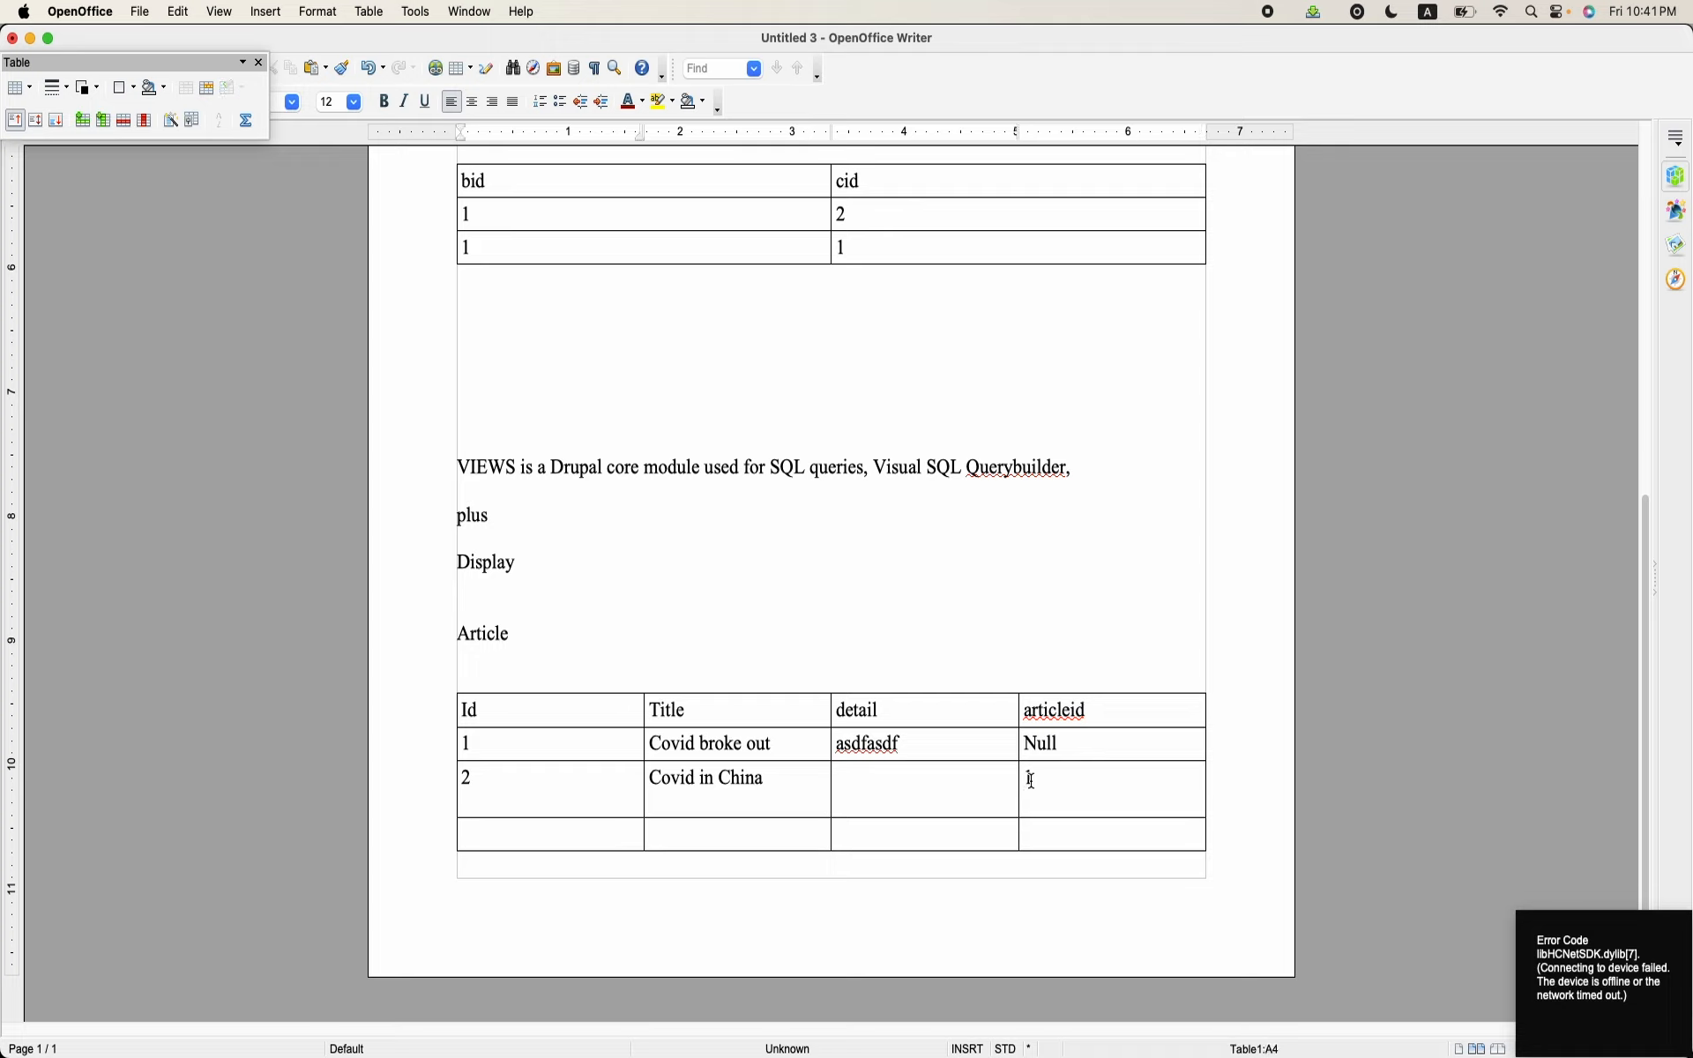
{"action": "type", "text": "3"}
{"action": "key", "text": "Tab"}
{"action": "type", "text": "adsf"}
{"action": "key", "text": "Tab"}
{"action": "type", "text": "asdf"}
{"action": "key", "text": "Tab"}
Step: Add another row to the Article table with Id 4, Title "asdf", detail "asdfds" and articleid 1
{"action": "key", "text": "Tab"}
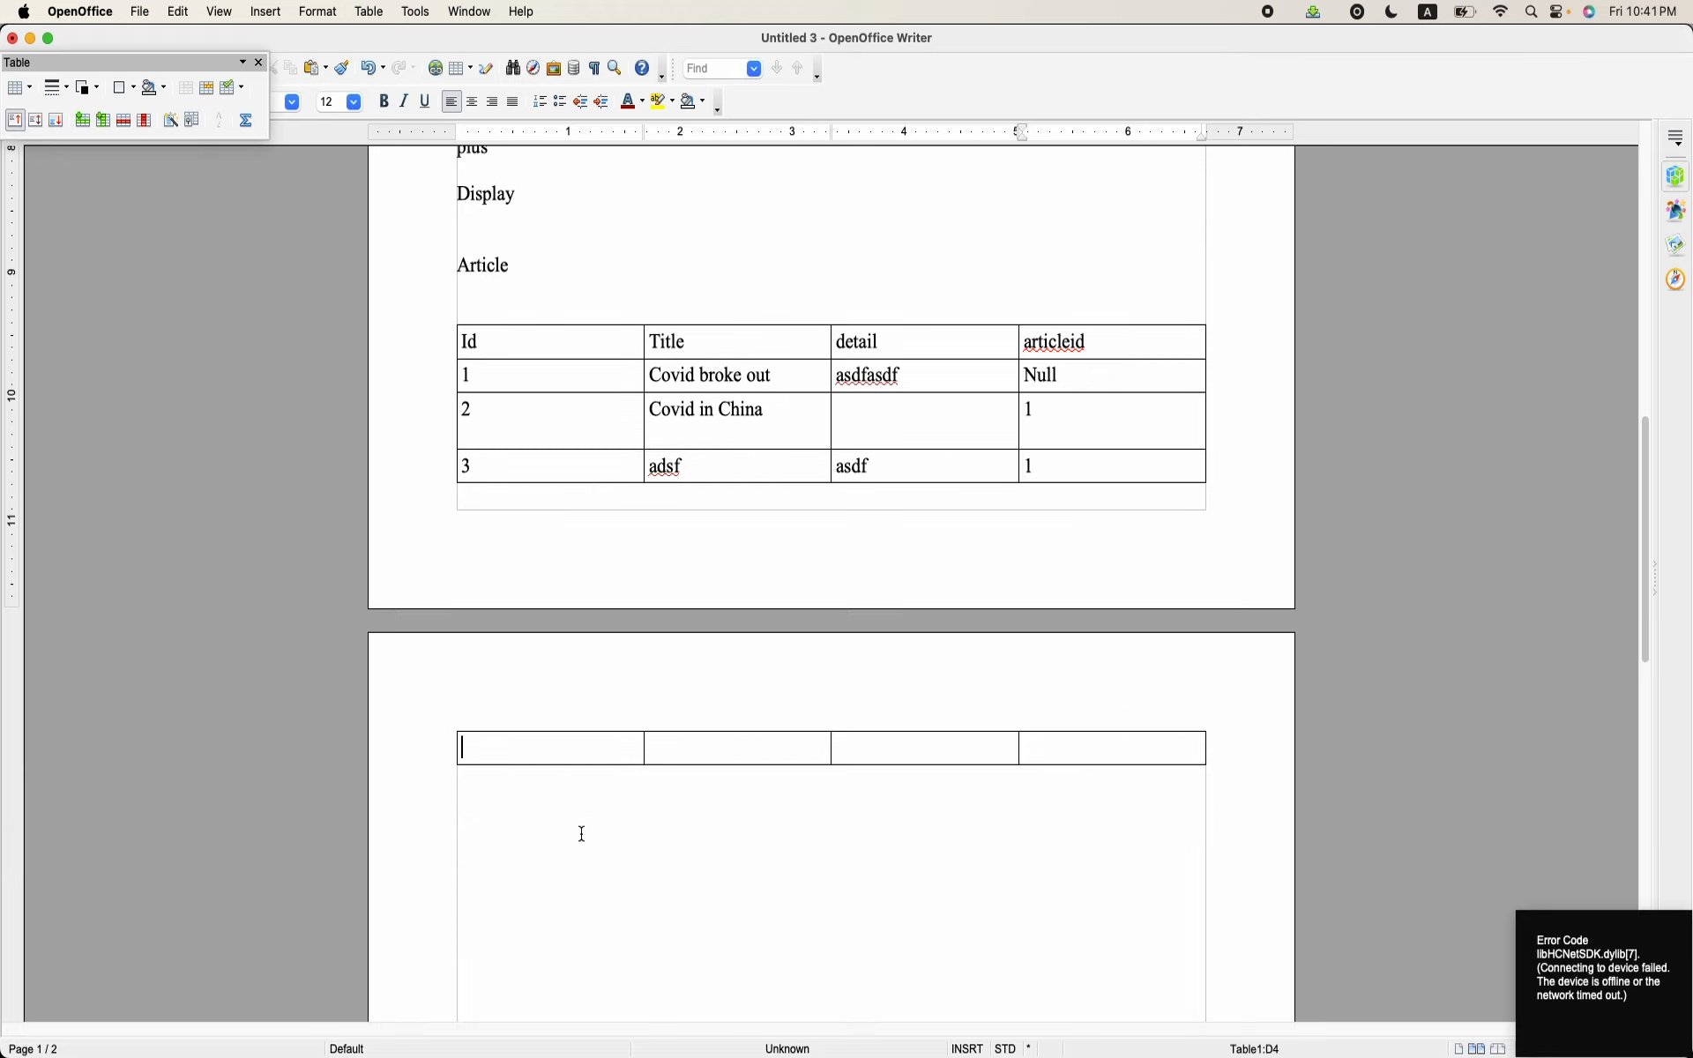
{"action": "type", "text": "4"}
{"action": "key", "text": "Tab"}
{"action": "type", "text": "asdf"}
{"action": "key", "text": "Tab"}
{"action": "type", "text": "asdfds"}
{"action": "key", "text": "Tab"}
{"action": "type", "text": "1"}
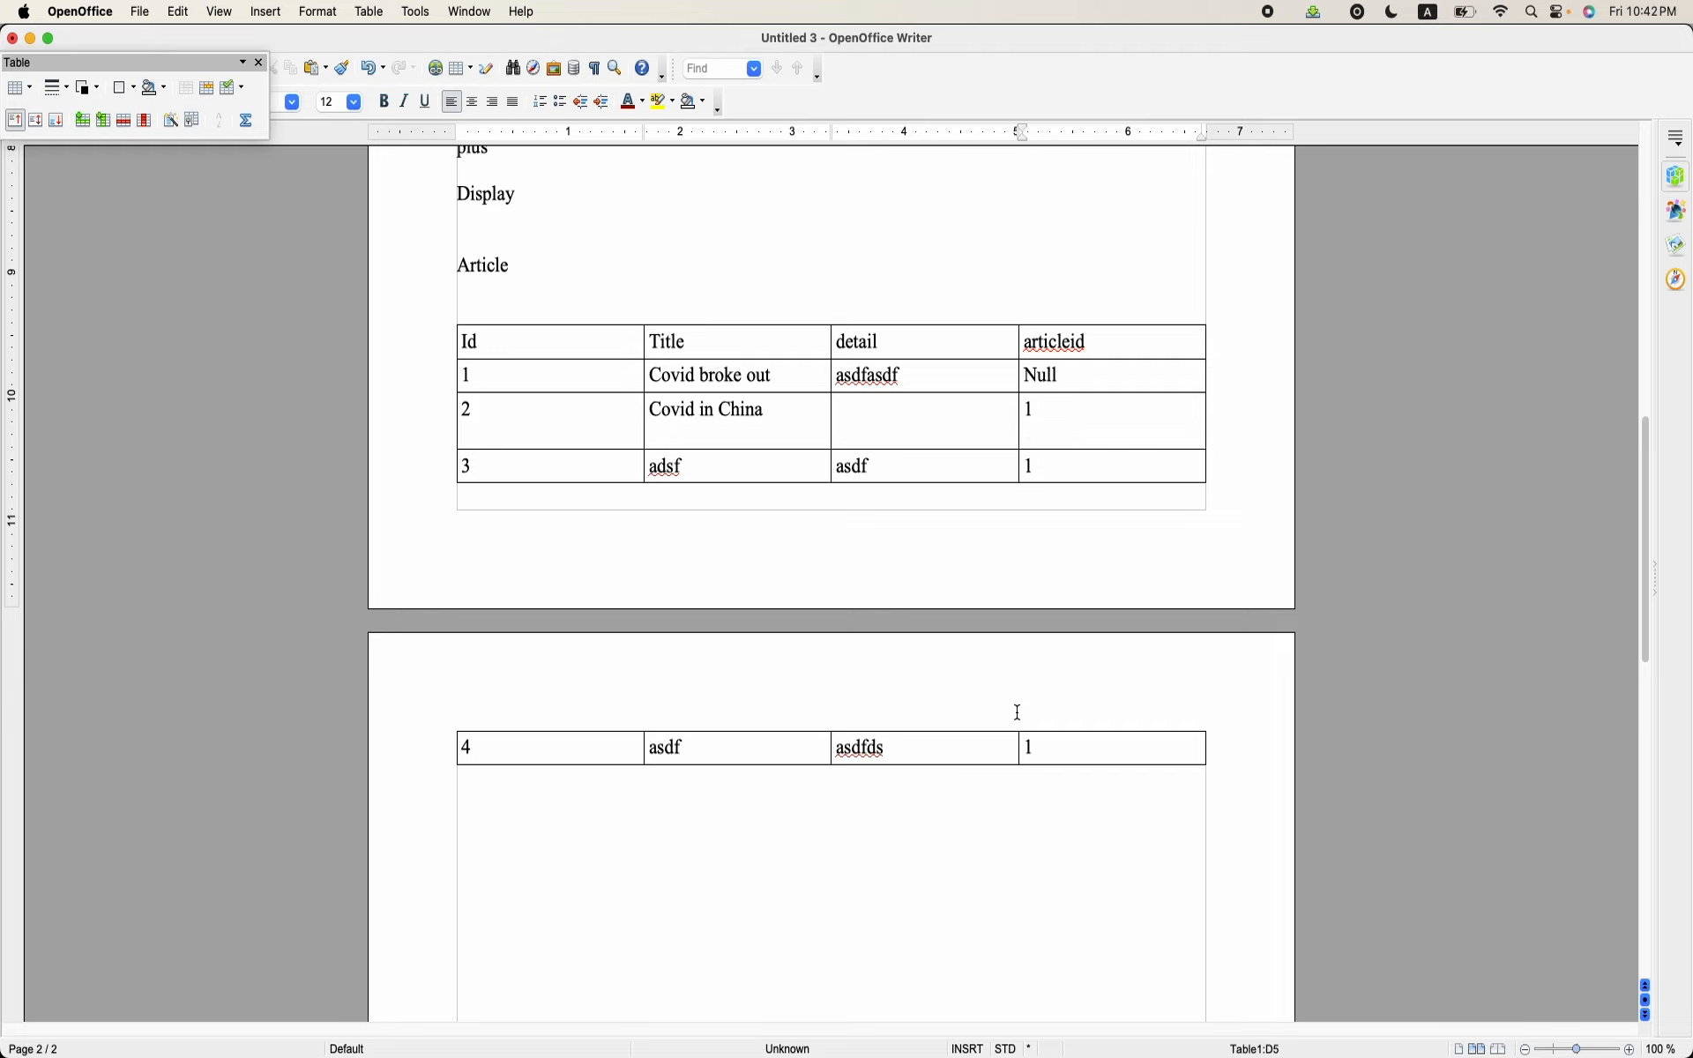
Step: Switch back to Chrome and highlight the node path and its ID 122 in the parent article's URL
{"action": "mouse_move", "coordinate": [790, 1023]}
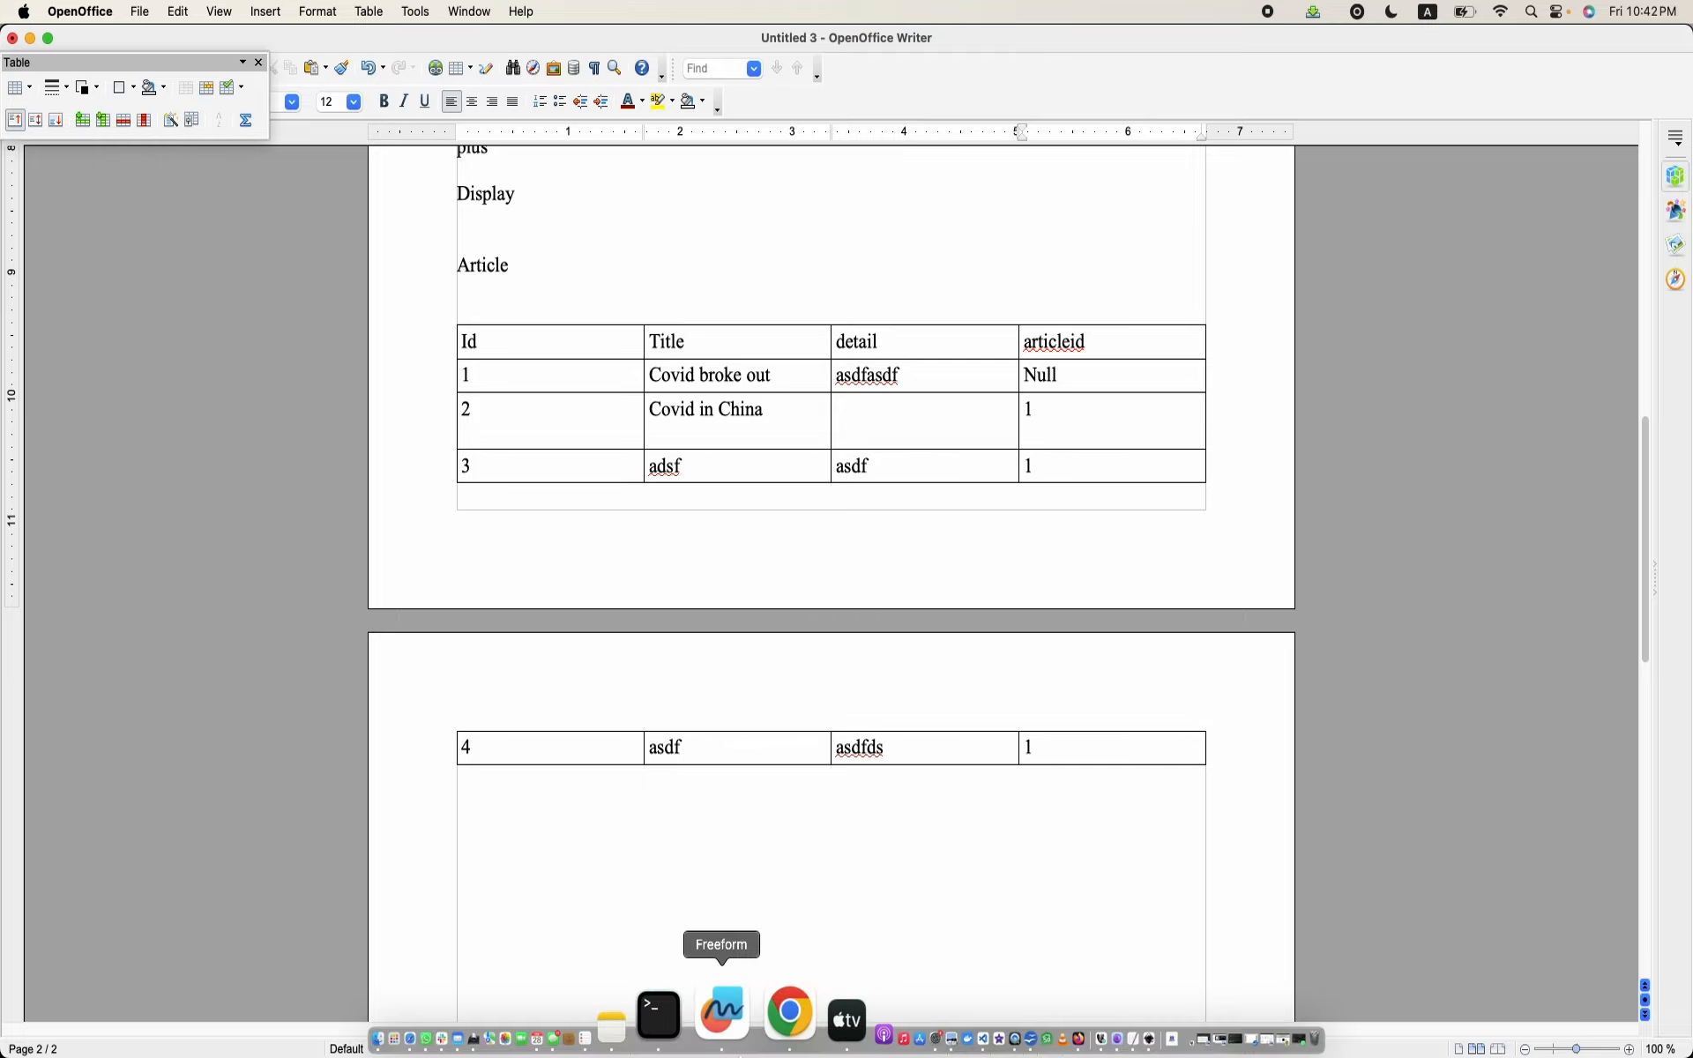
{"action": "left_click", "coordinate": [754, 1042]}
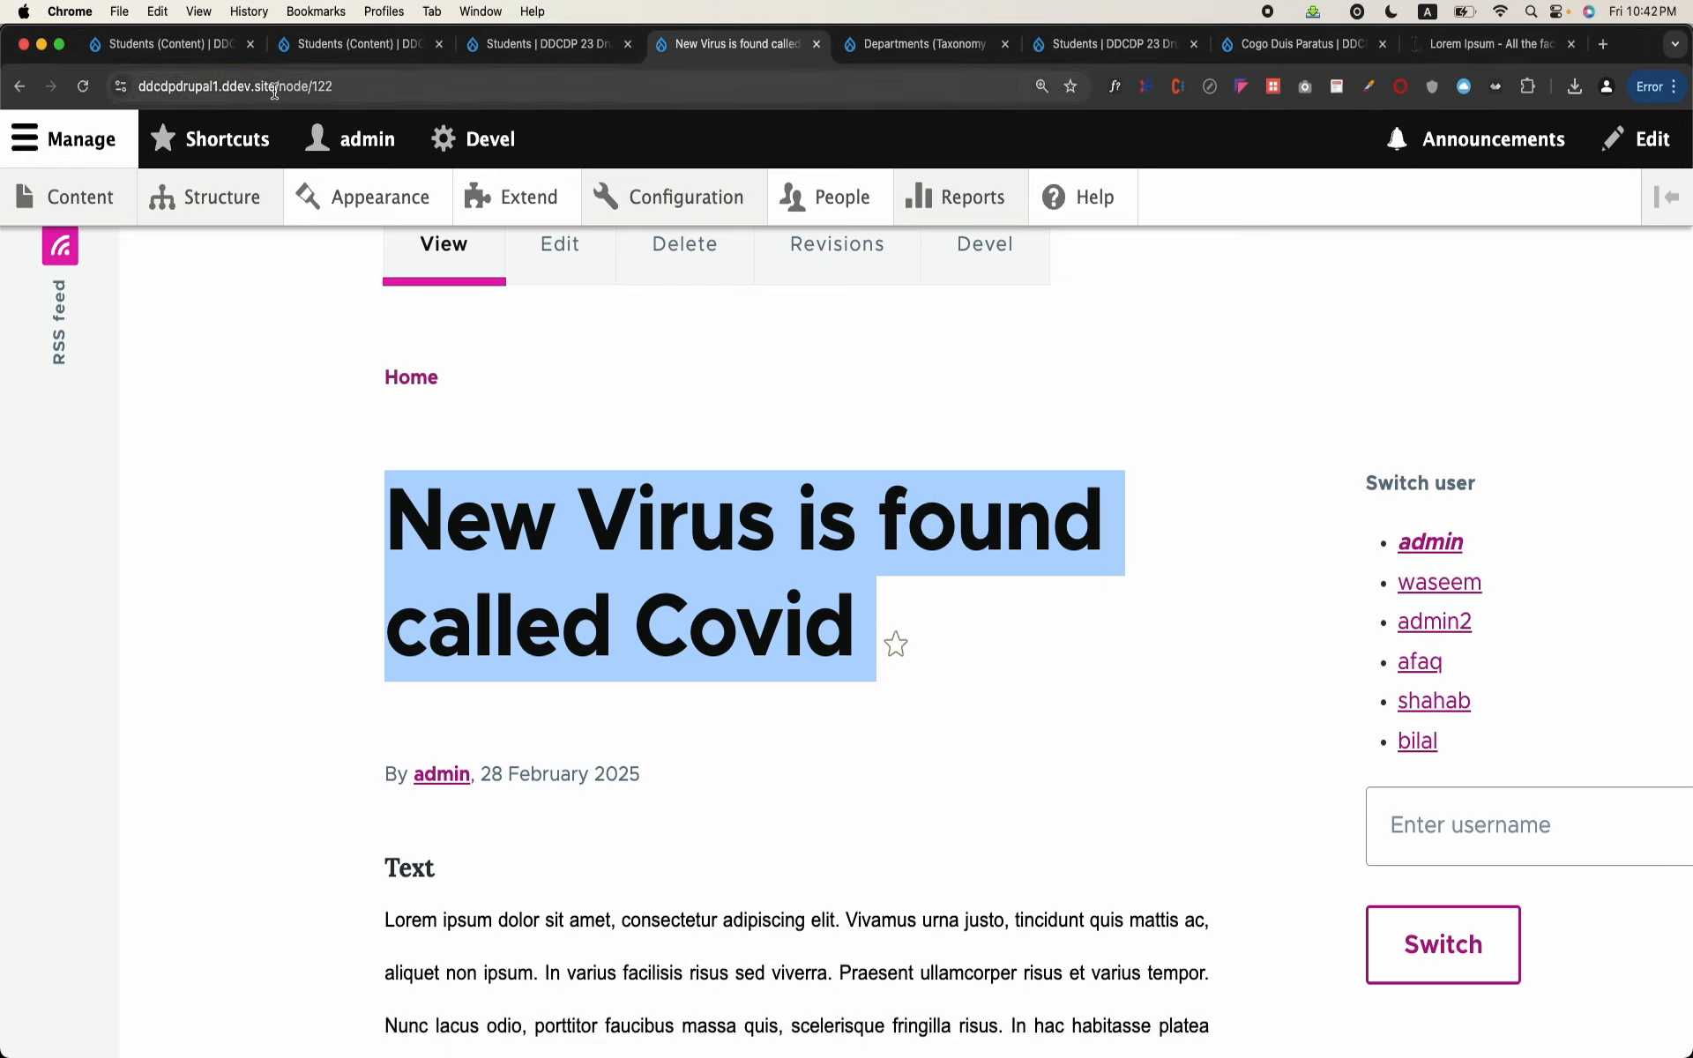
{"action": "left_click_drag", "start_coordinate": [277, 87], "coordinate": [369, 94]}
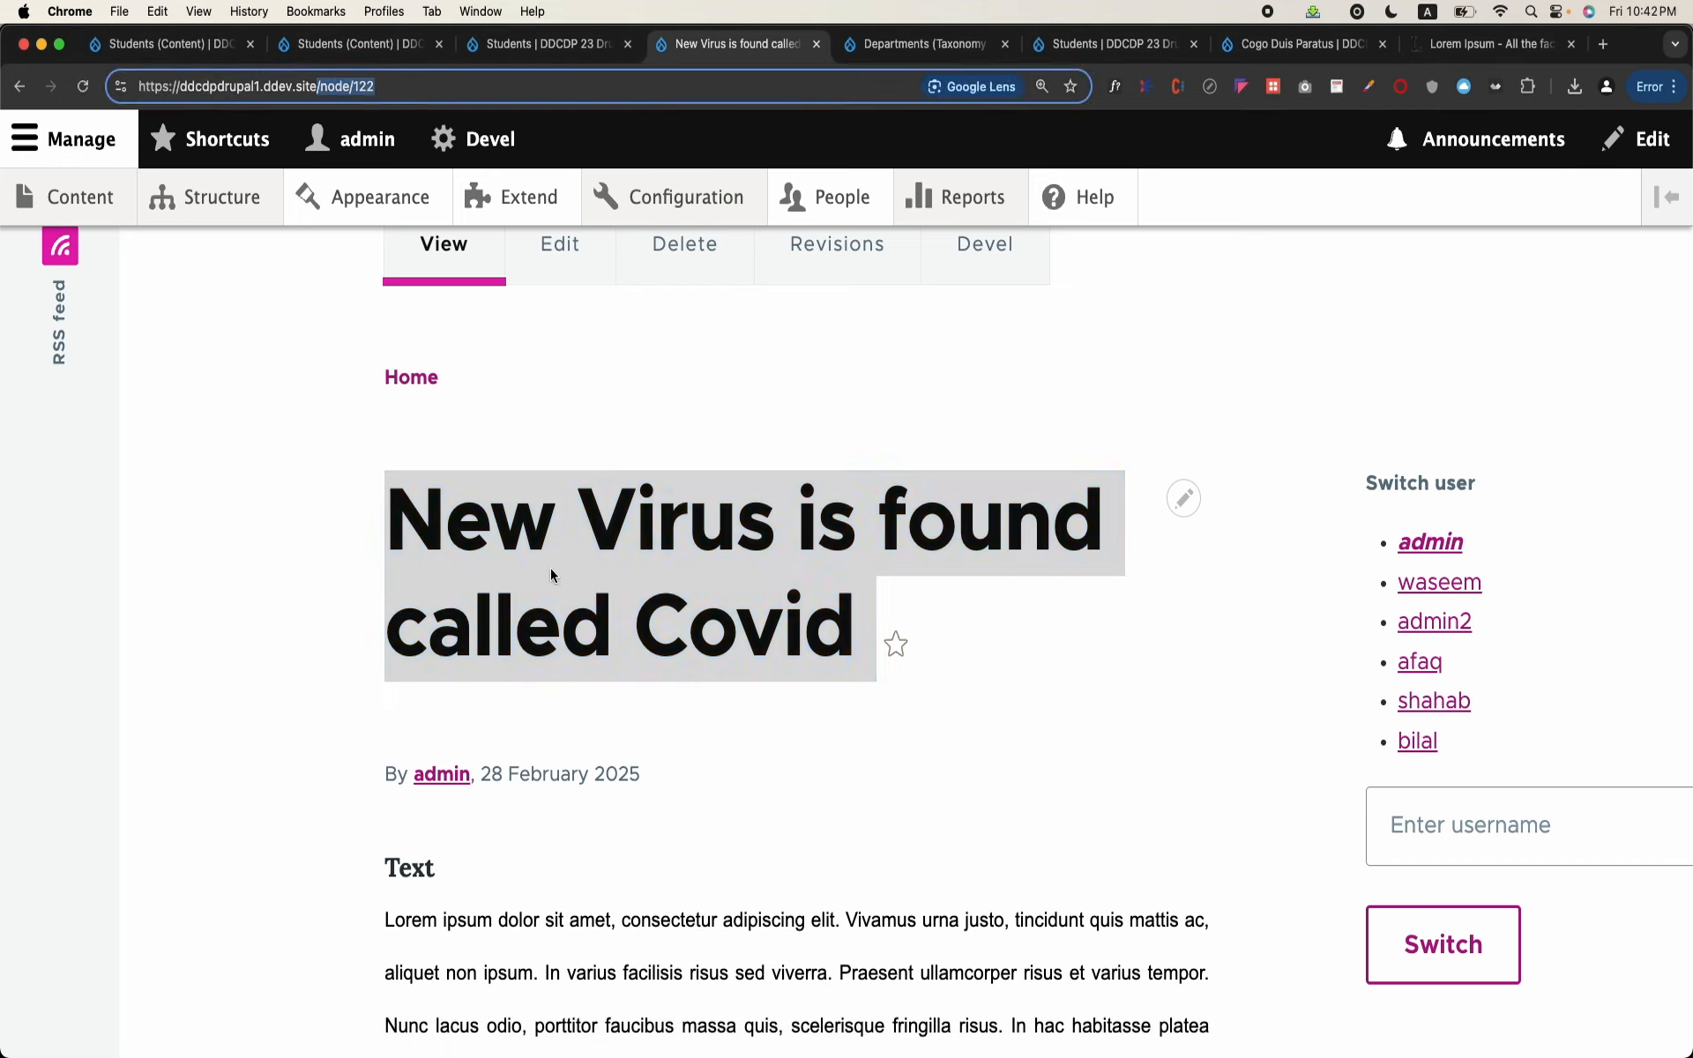
{"action": "double_click", "coordinate": [364, 87]}
Step: Open the Views administration page in a new tab and start a new view named "Related Articles"
{"action": "mouse_move", "coordinate": [256, 202]}
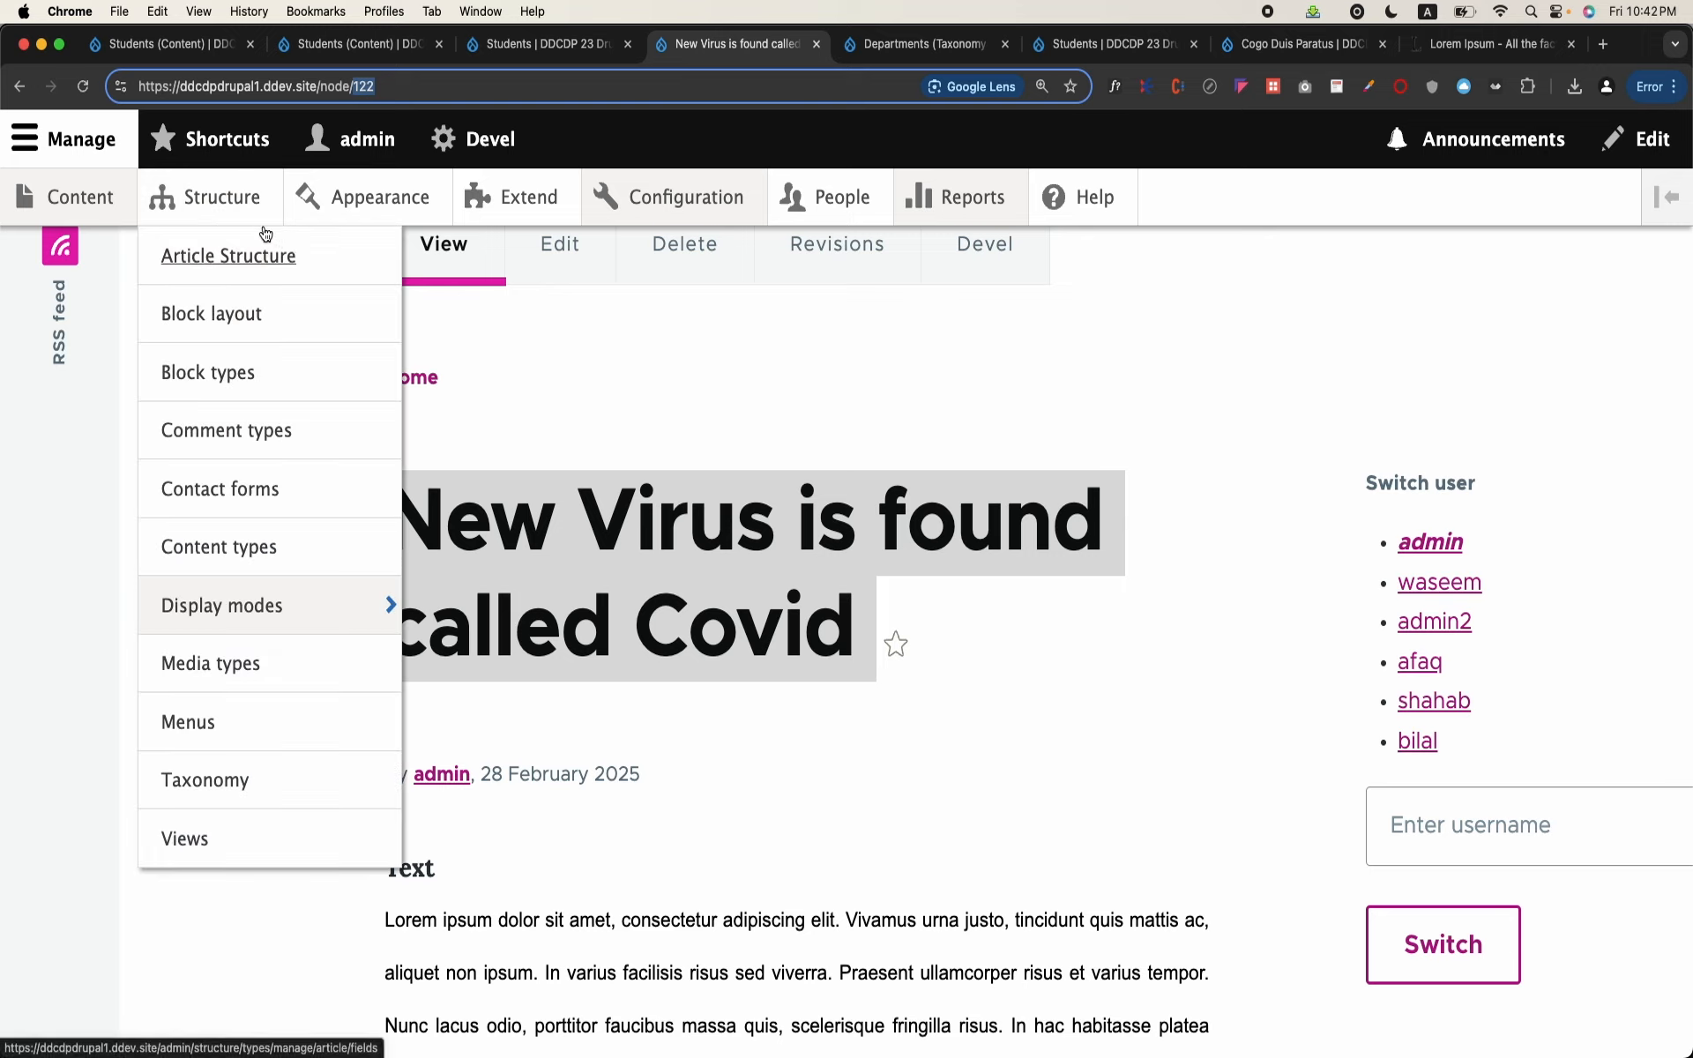
{"action": "right_click", "coordinate": [204, 843]}
{"action": "left_click", "coordinate": [256, 647]}
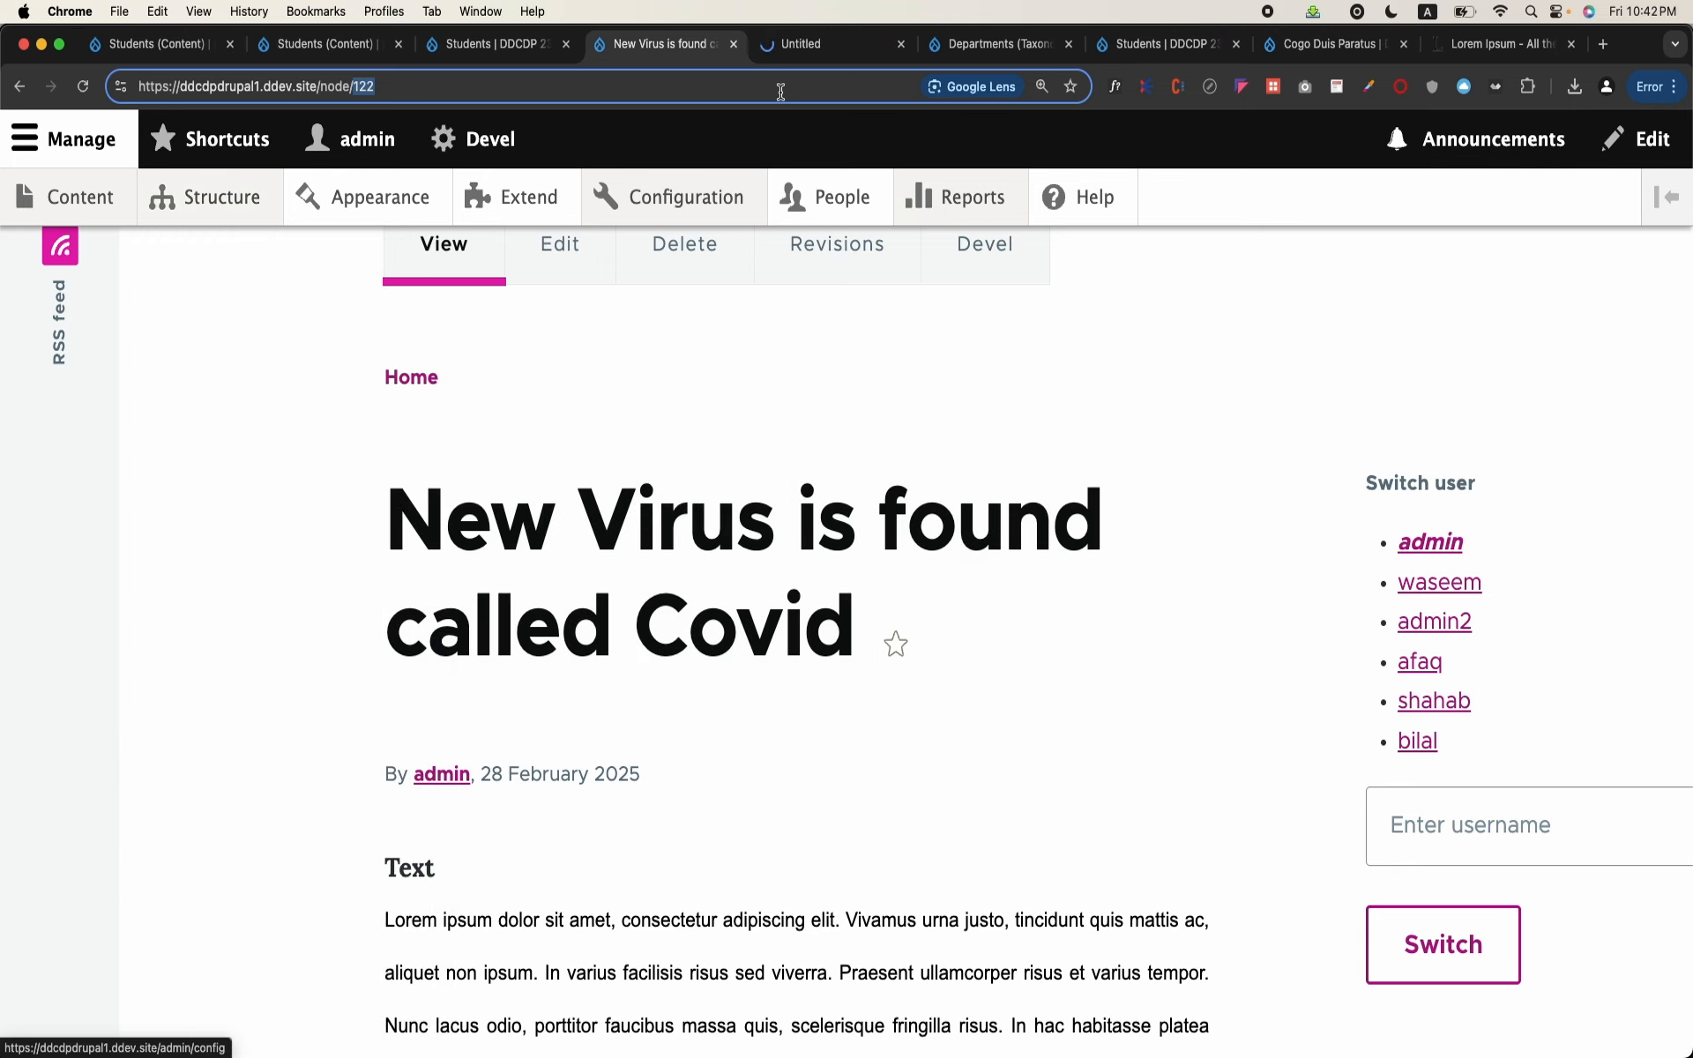
{"action": "left_click", "coordinate": [820, 43]}
{"action": "left_click", "coordinate": [189, 521]}
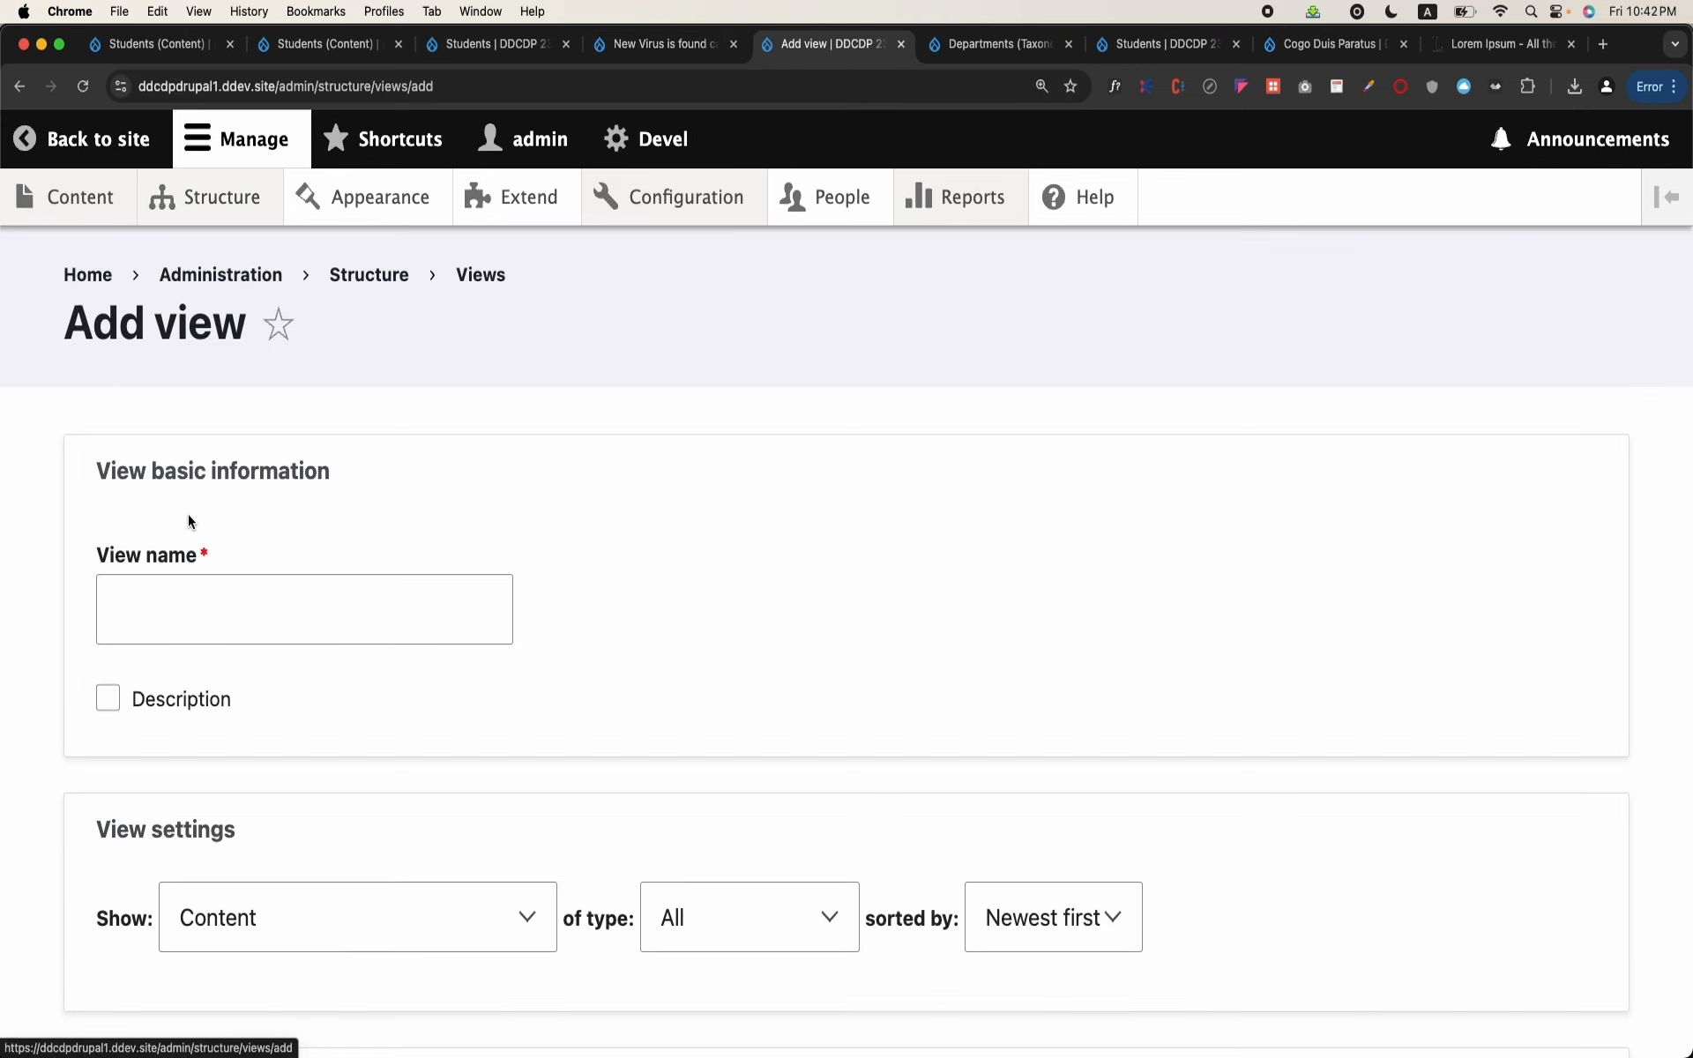
{"action": "left_click", "coordinate": [204, 594]}
{"action": "type", "text": "Related Articles"}
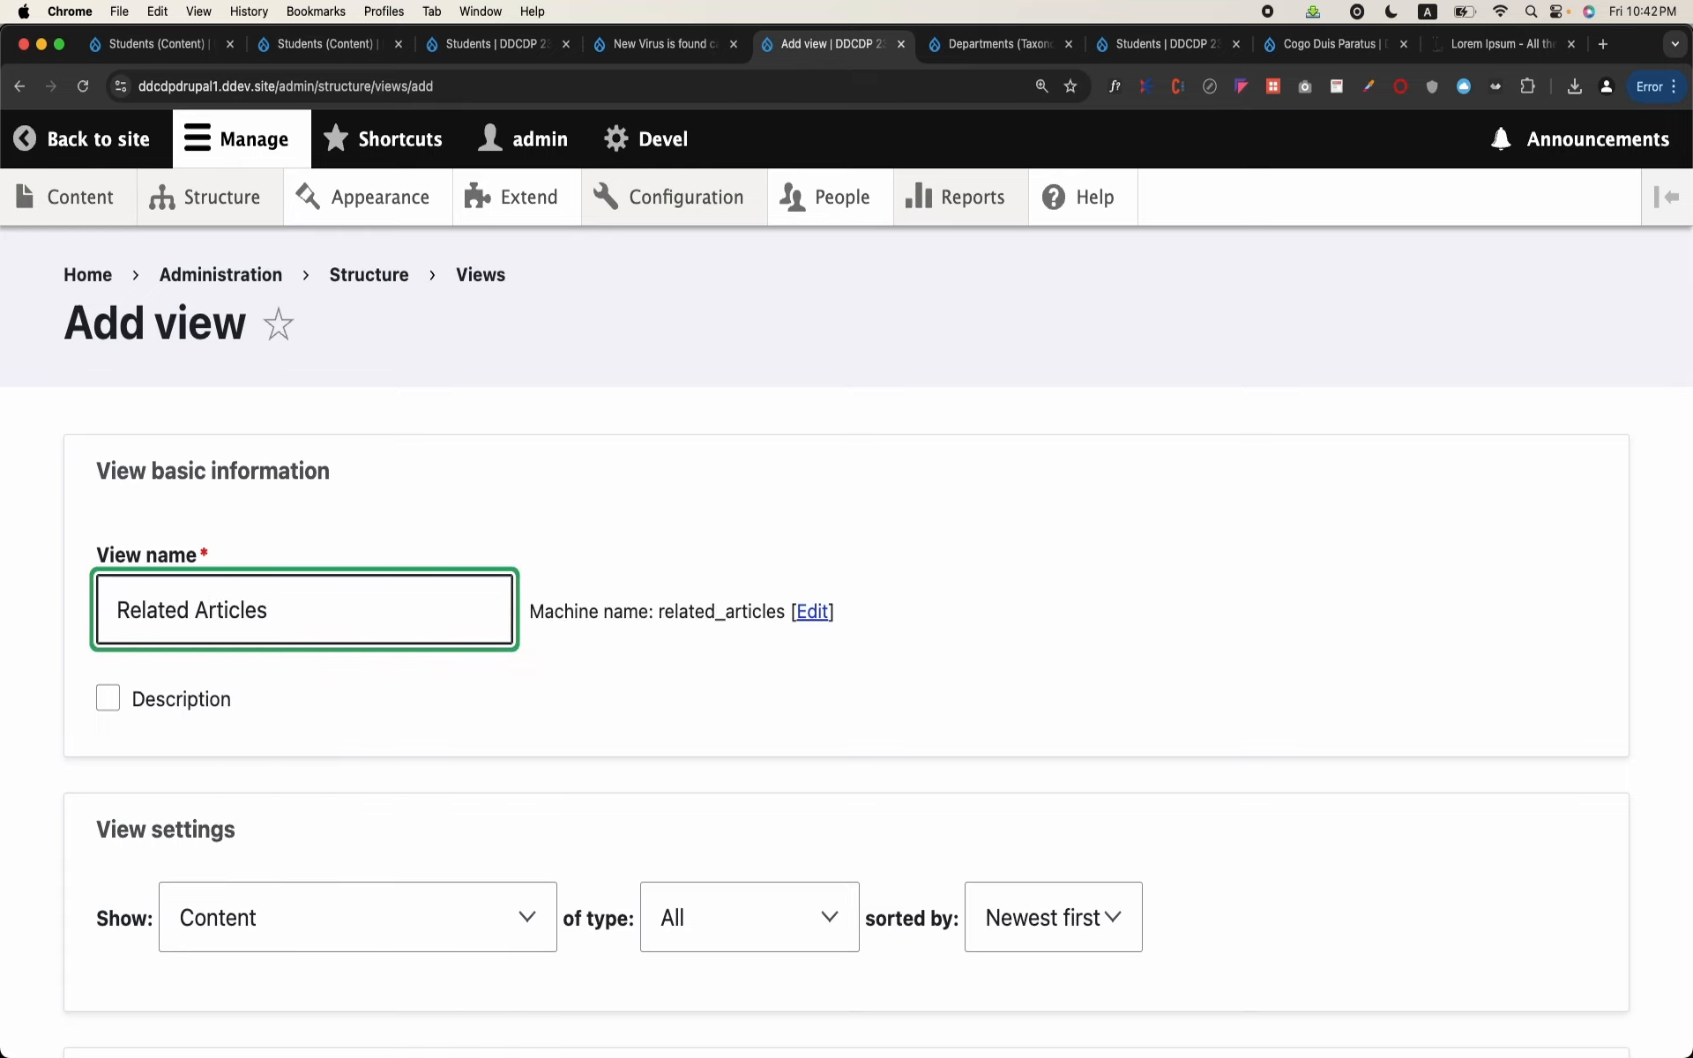
Step: Limit the new view to content of type Research Article
{"action": "scroll", "coordinate": [206, 589], "scroll_direction": "down", "scroll_amount": 3}
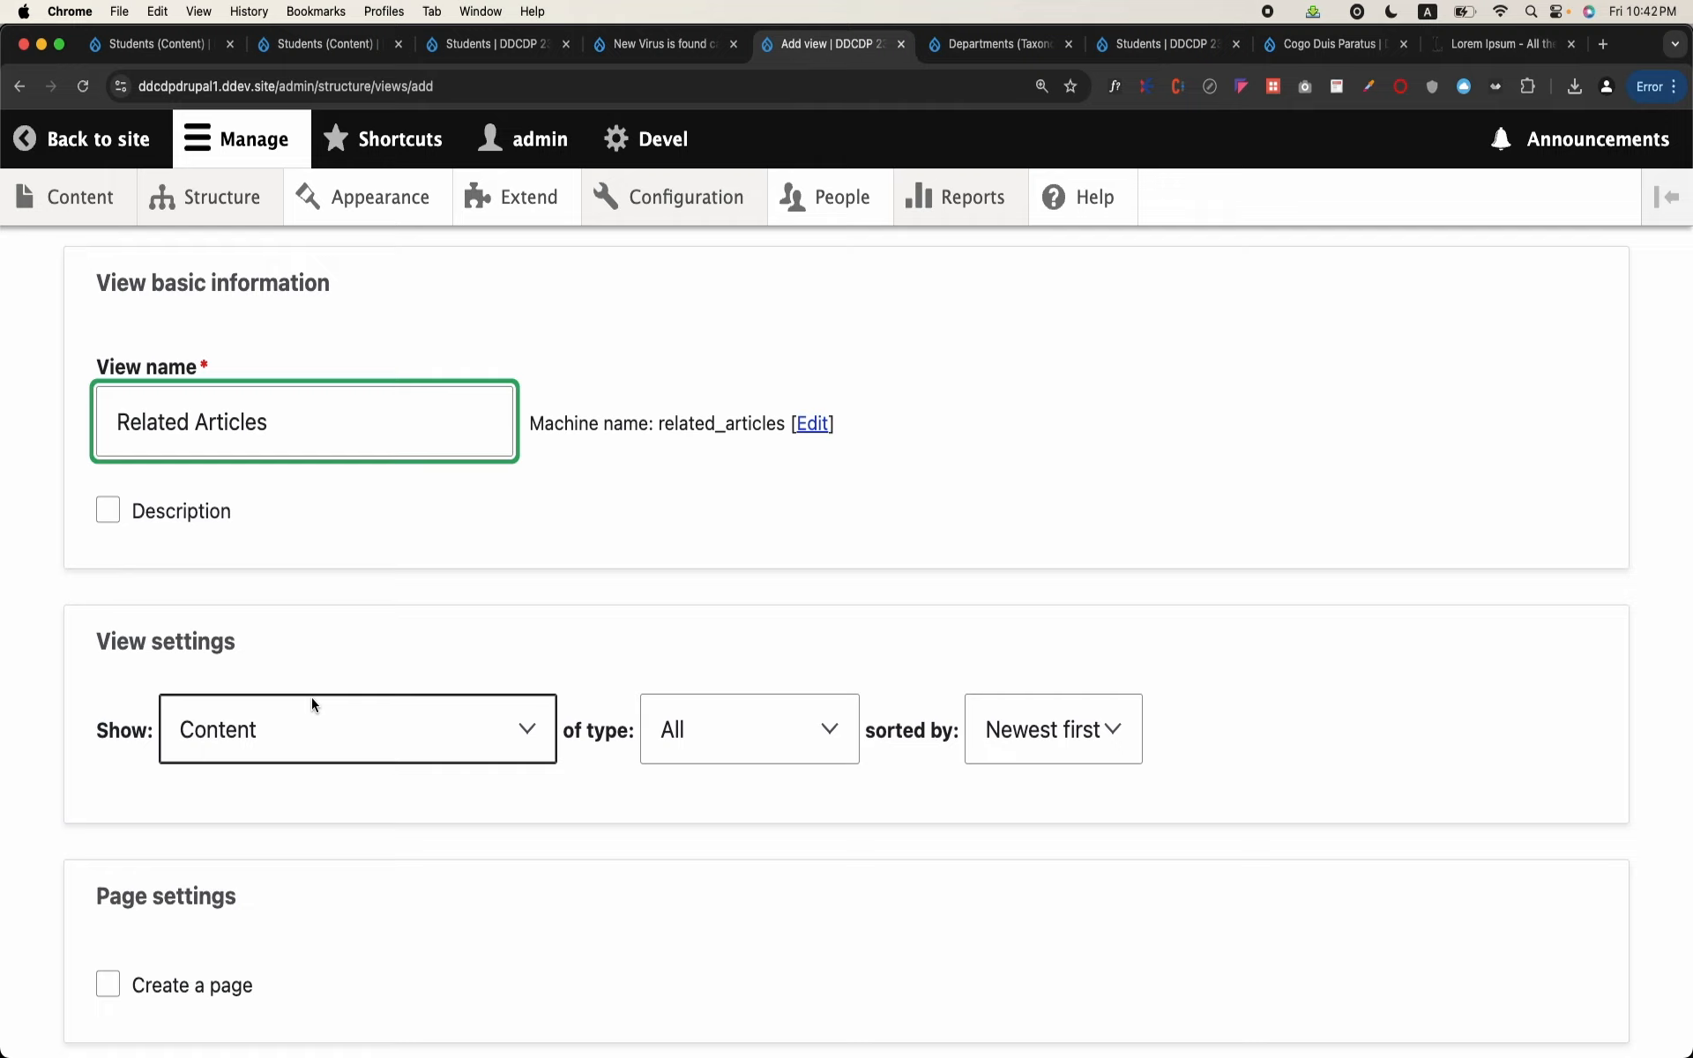
{"action": "left_click", "coordinate": [741, 758]}
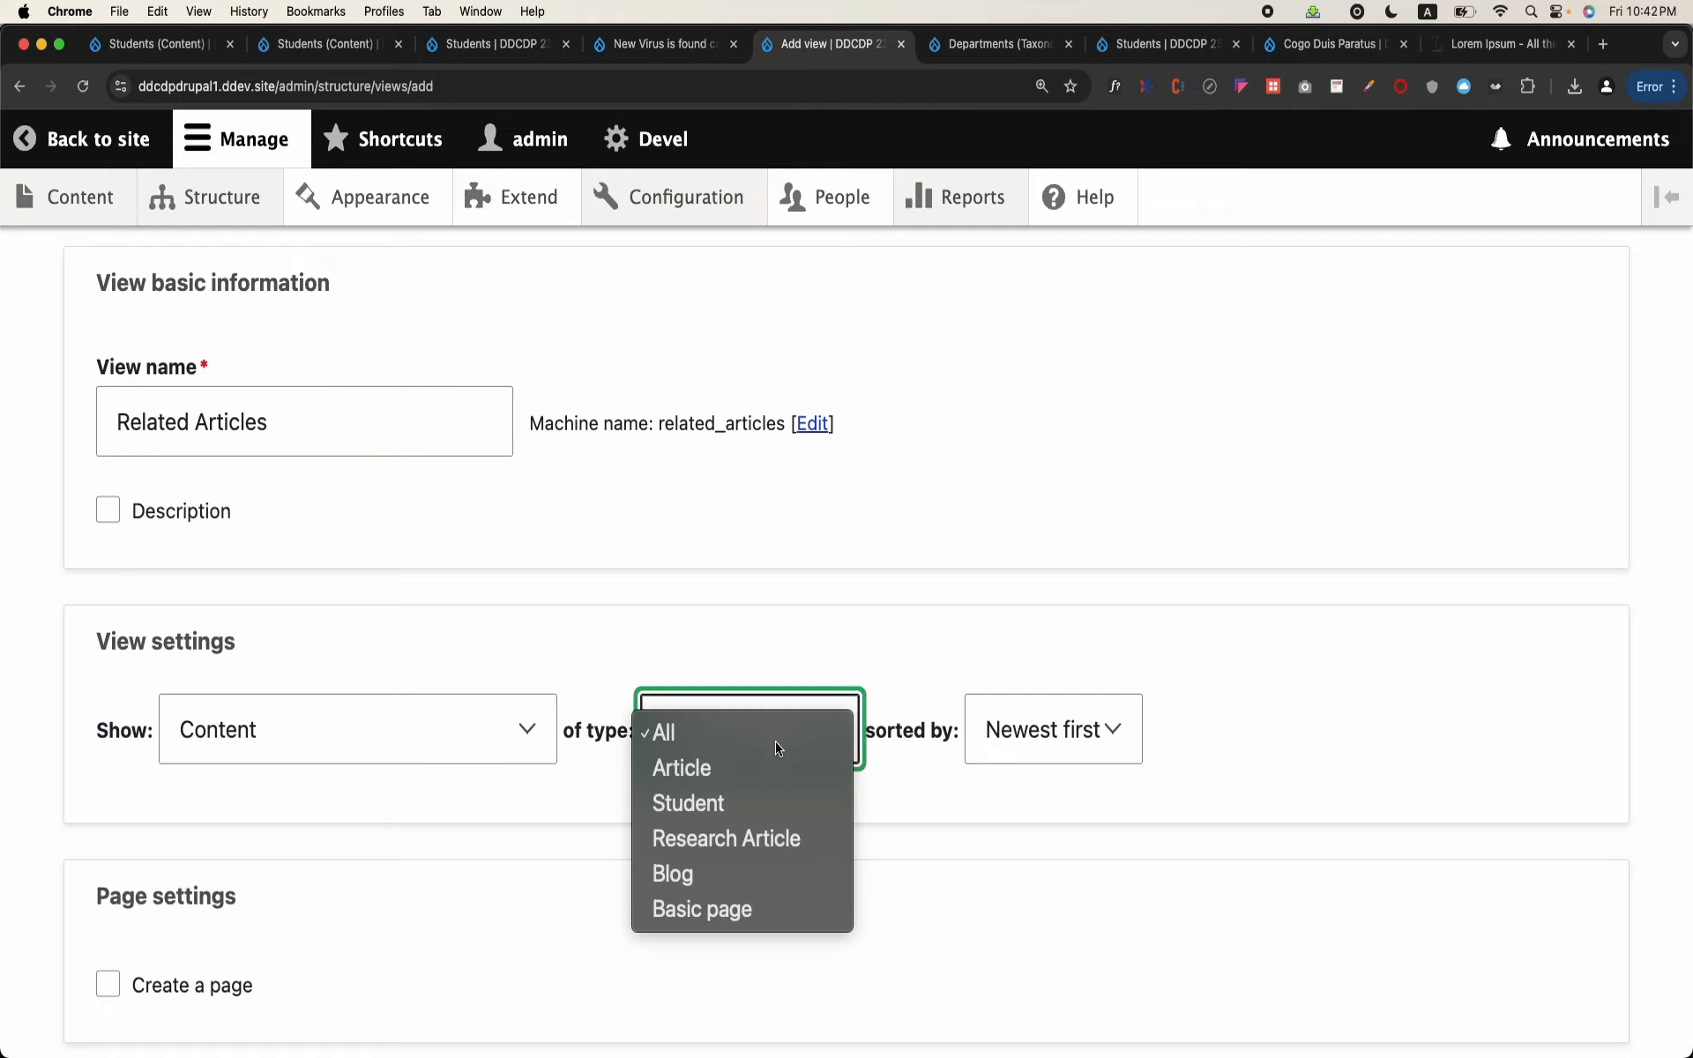
{"action": "left_click", "coordinate": [738, 852]}
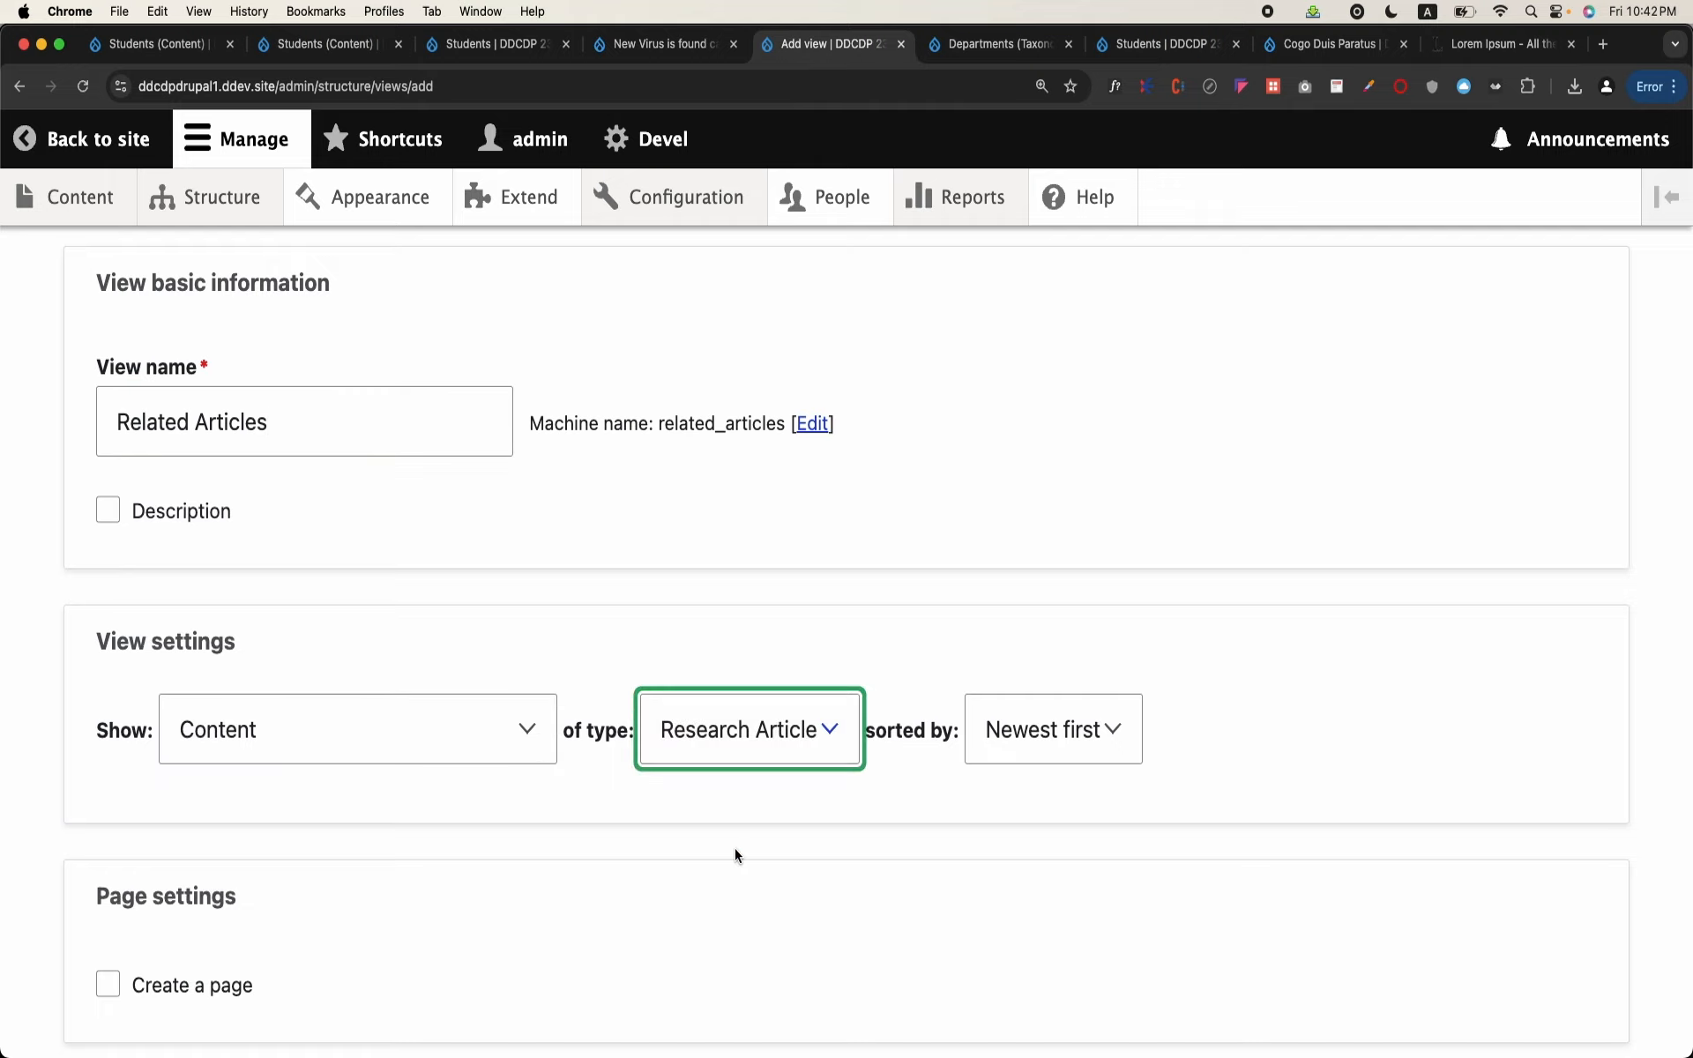
Step: Enable a block display for the Related Articles view and review its block display settings
{"action": "scroll", "coordinate": [735, 854], "scroll_direction": "down", "scroll_amount": 5}
{"action": "left_click", "coordinate": [220, 813]}
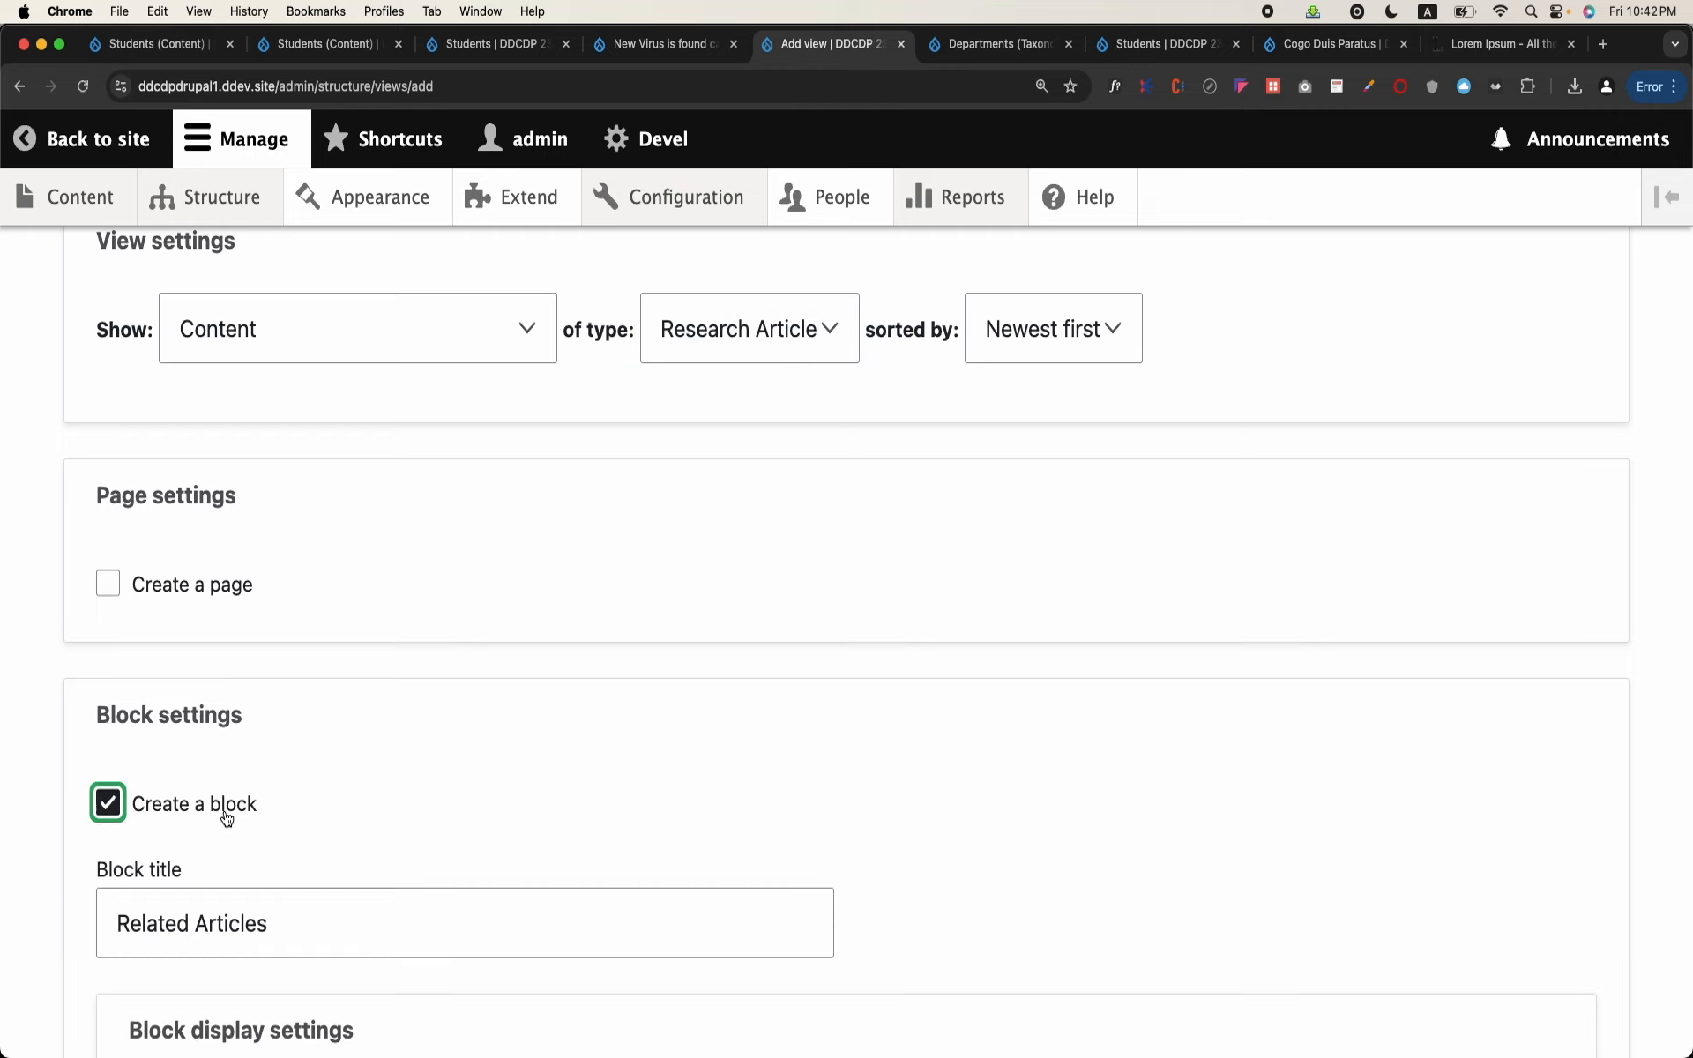
{"action": "scroll", "coordinate": [224, 816], "scroll_direction": "down", "scroll_amount": 4}
{"action": "scroll", "coordinate": [224, 810], "scroll_direction": "down", "scroll_amount": 3}
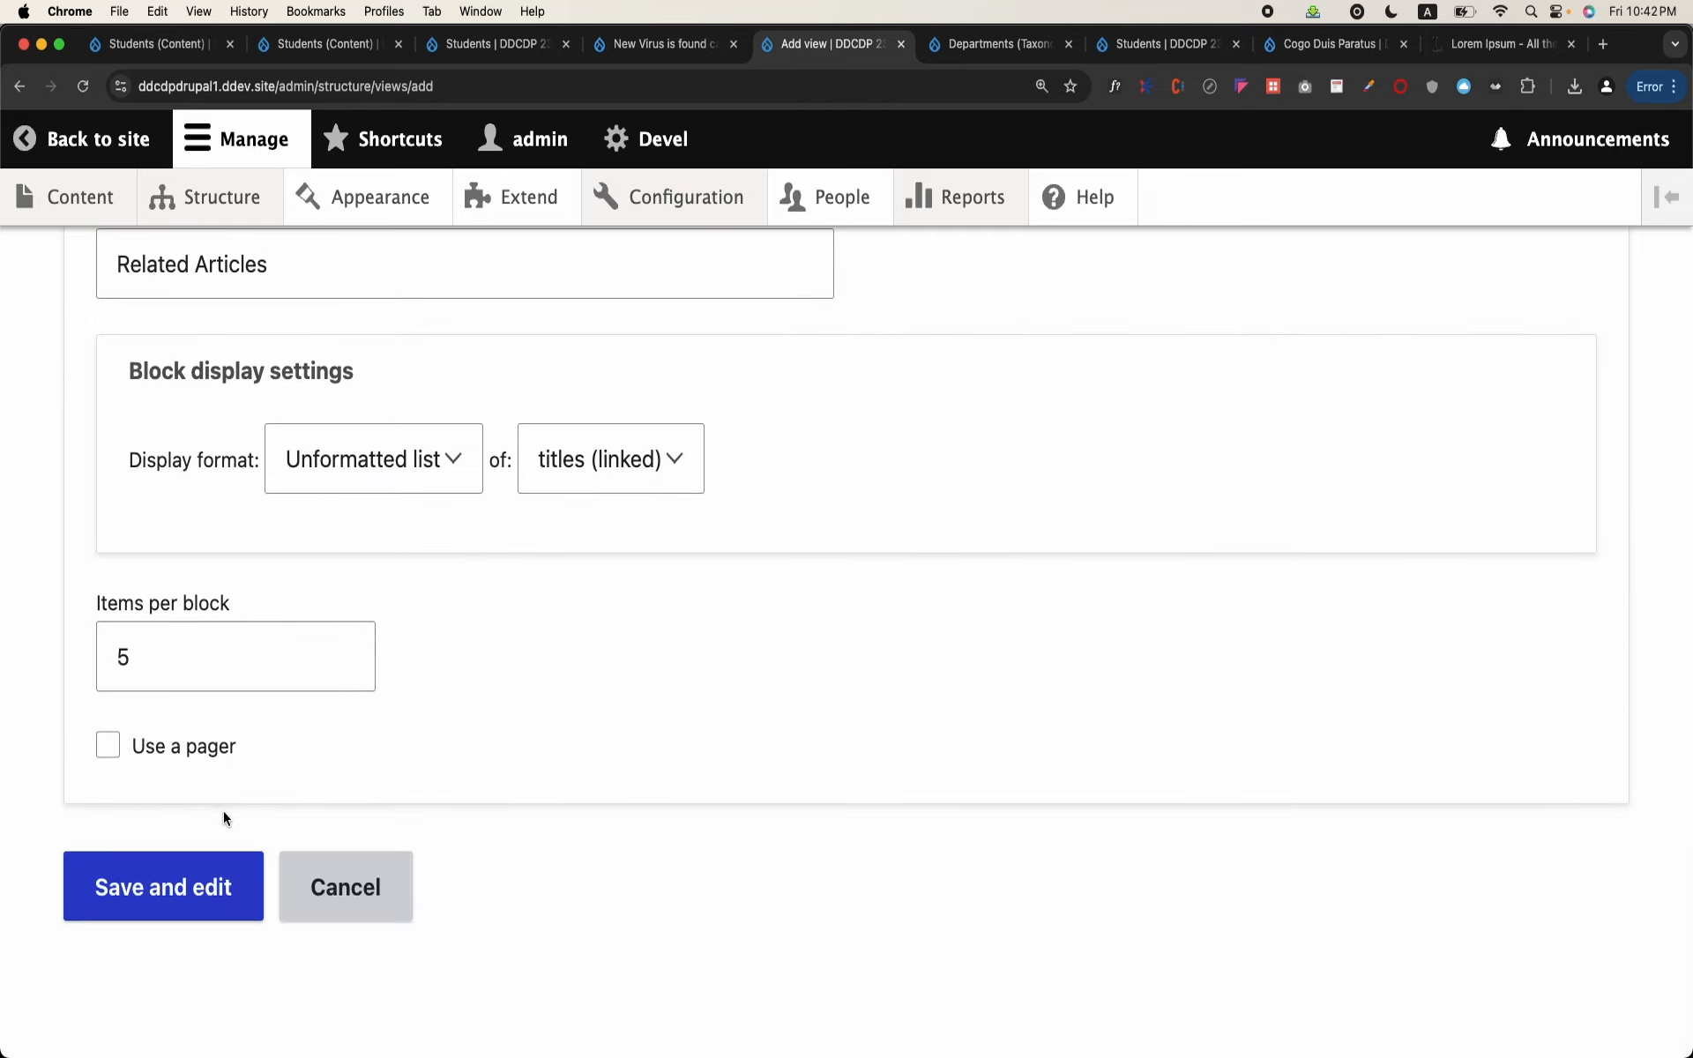
Step: Set the block to show 10 items and save the Related Articles view for further editing
{"action": "left_click", "coordinate": [304, 667]}
{"action": "key", "text": "BackSpace"}
{"action": "type", "text": "10"}
{"action": "left_click", "coordinate": [253, 875]}
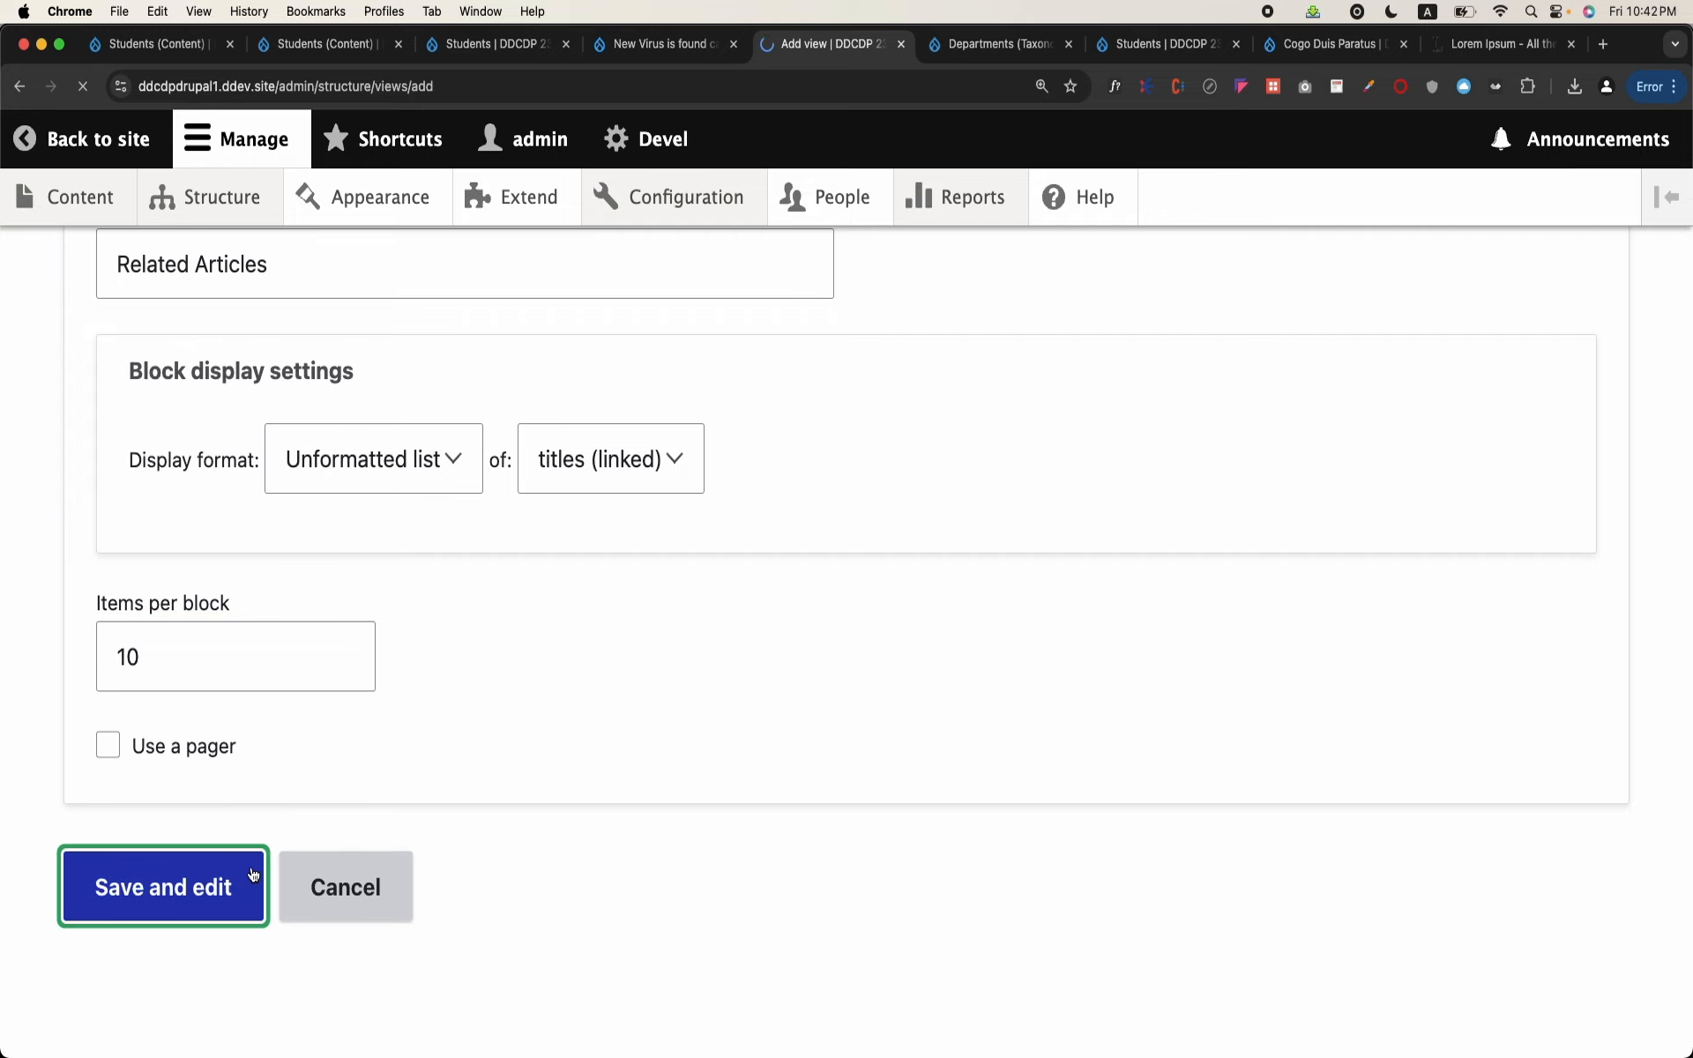
Step: Check the Related Articles block's settings and preview, and start adding a contextual filter from its advanced settings
{"action": "scroll", "coordinate": [568, 745], "scroll_direction": "down", "scroll_amount": 8}
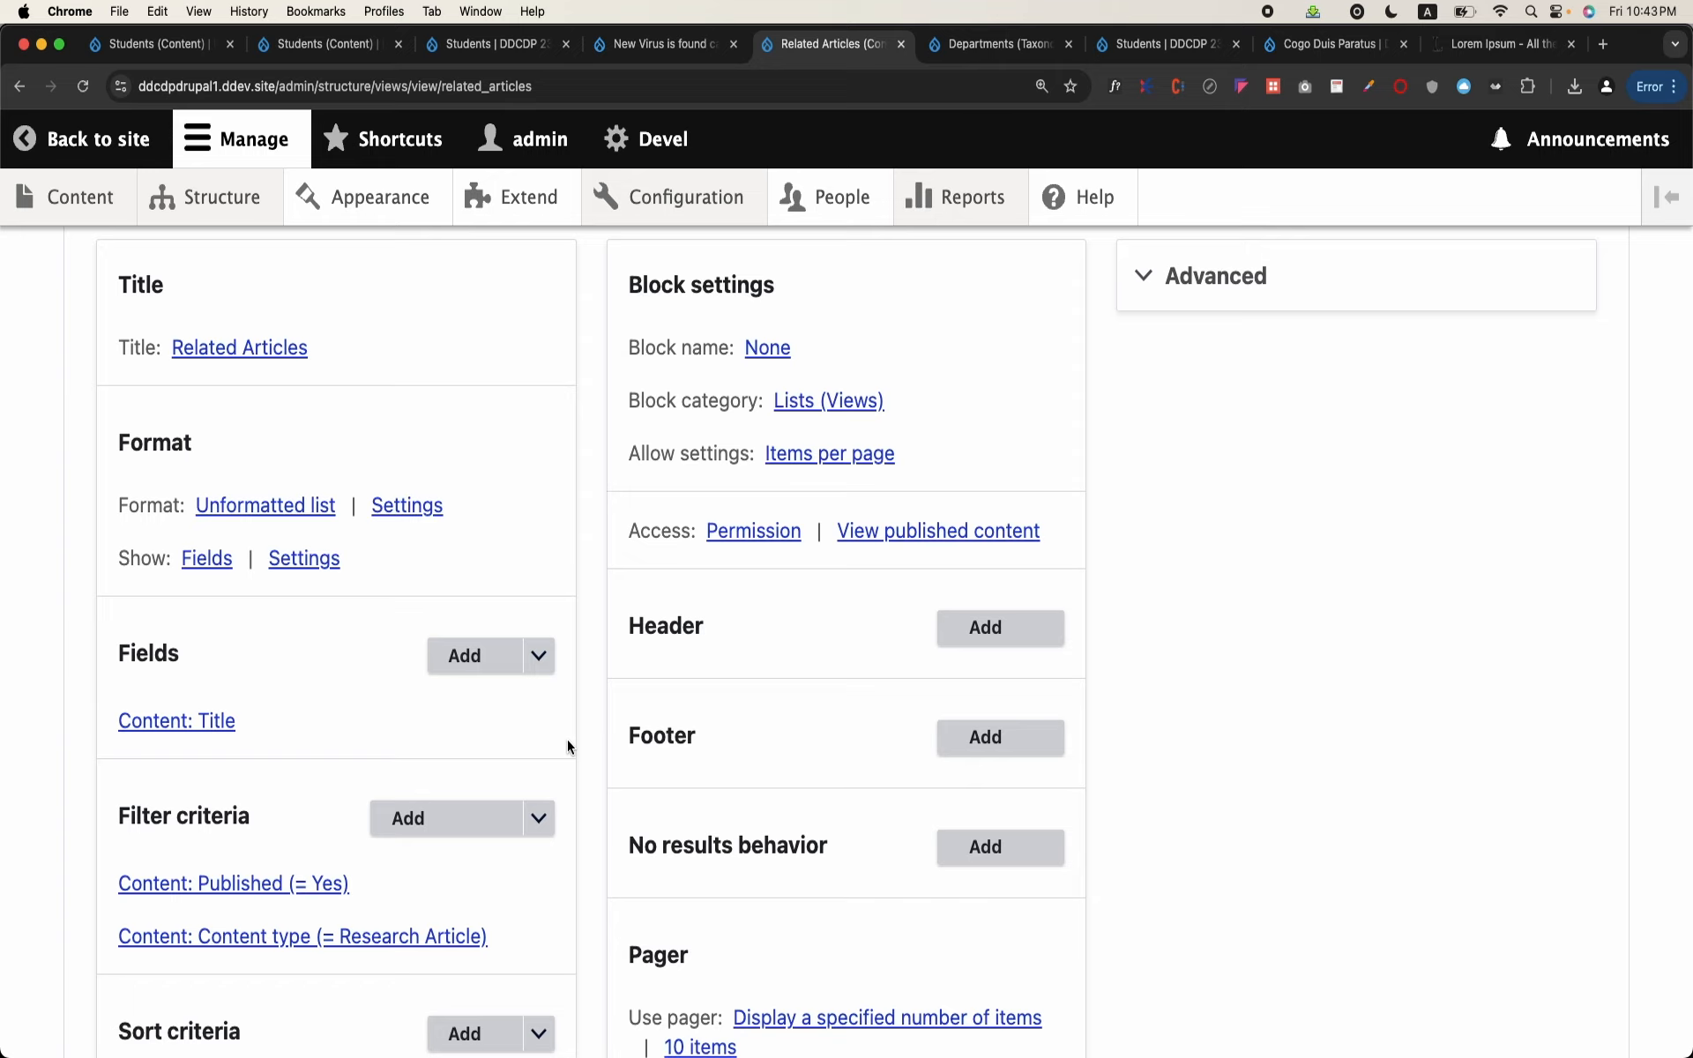
{"action": "scroll", "coordinate": [568, 742], "scroll_direction": "down", "scroll_amount": 20}
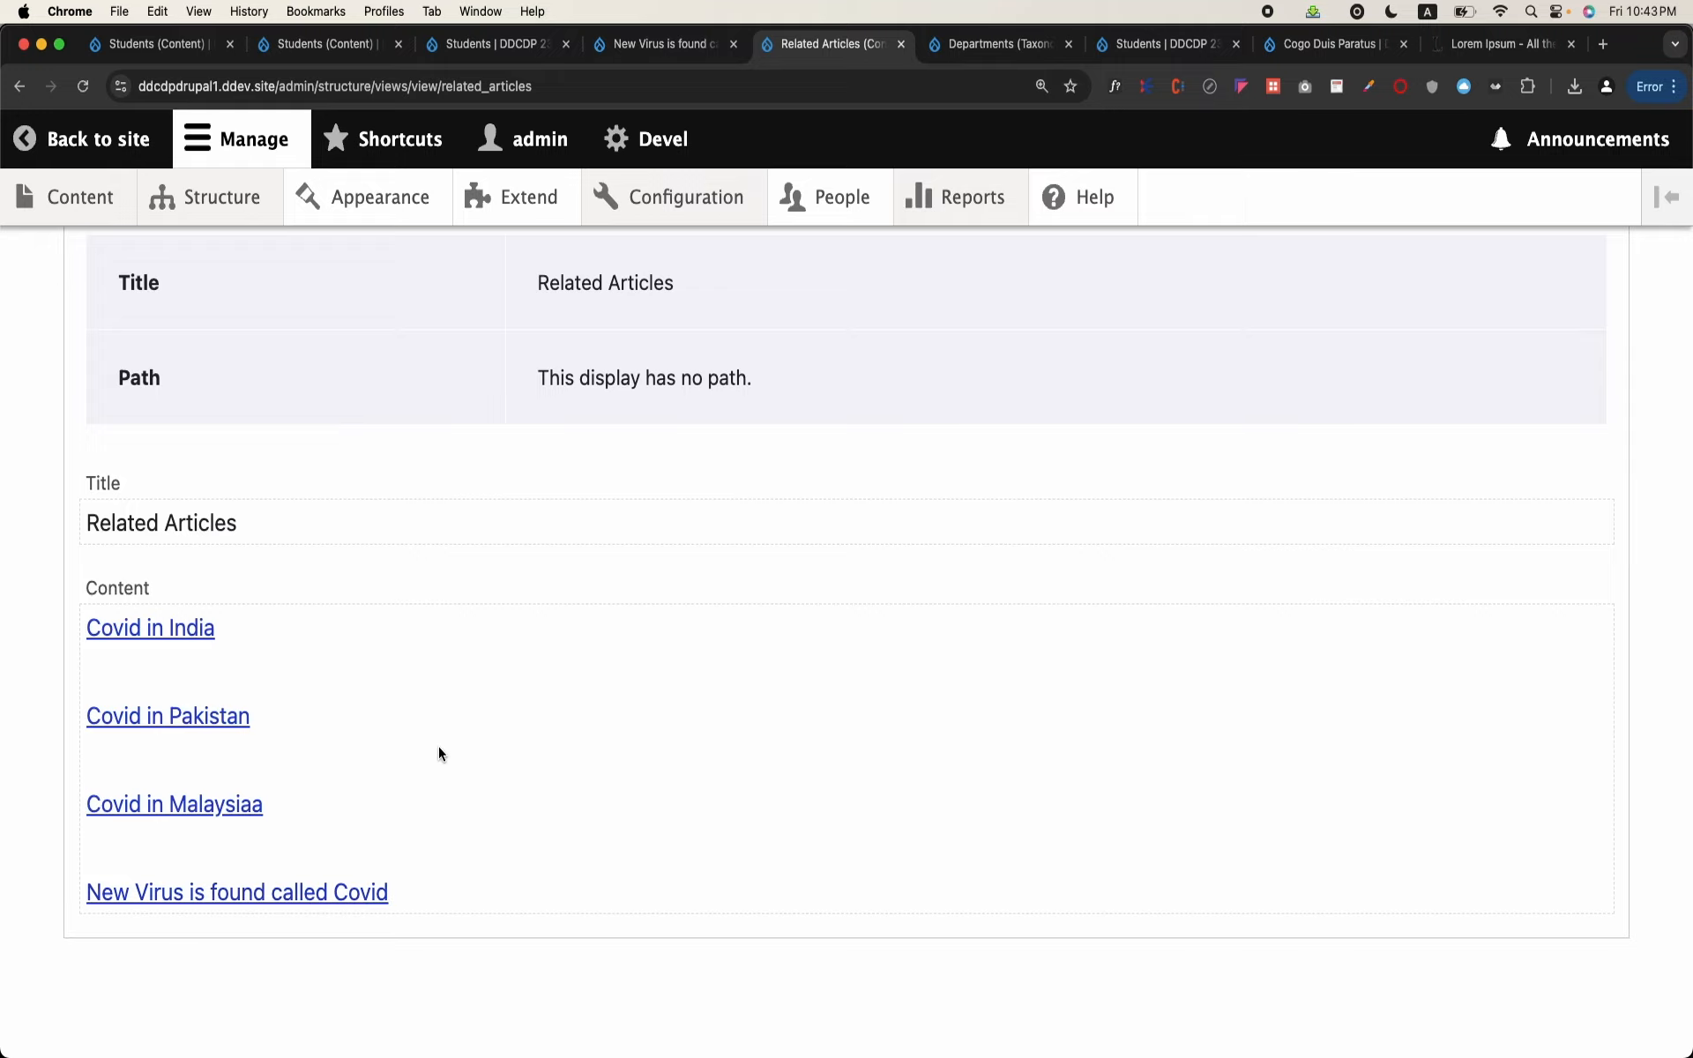
{"action": "scroll", "coordinate": [438, 746], "scroll_direction": "up", "scroll_amount": 20}
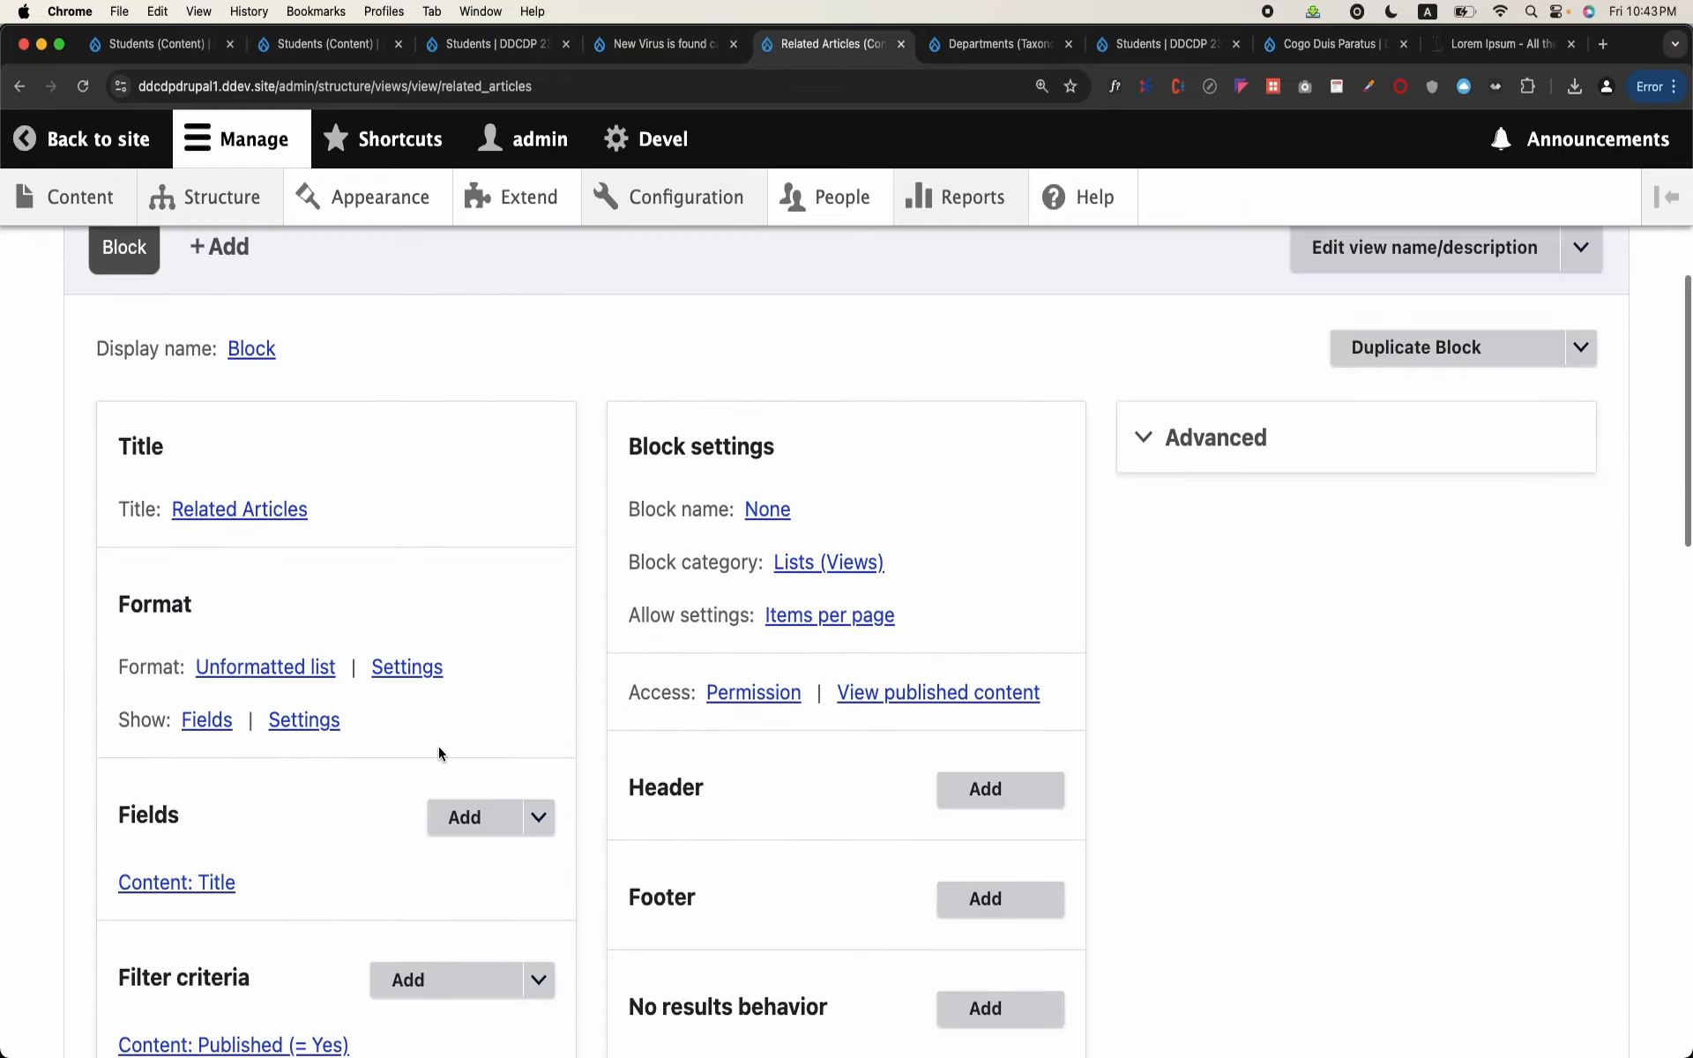
{"action": "left_click", "coordinate": [1215, 438]}
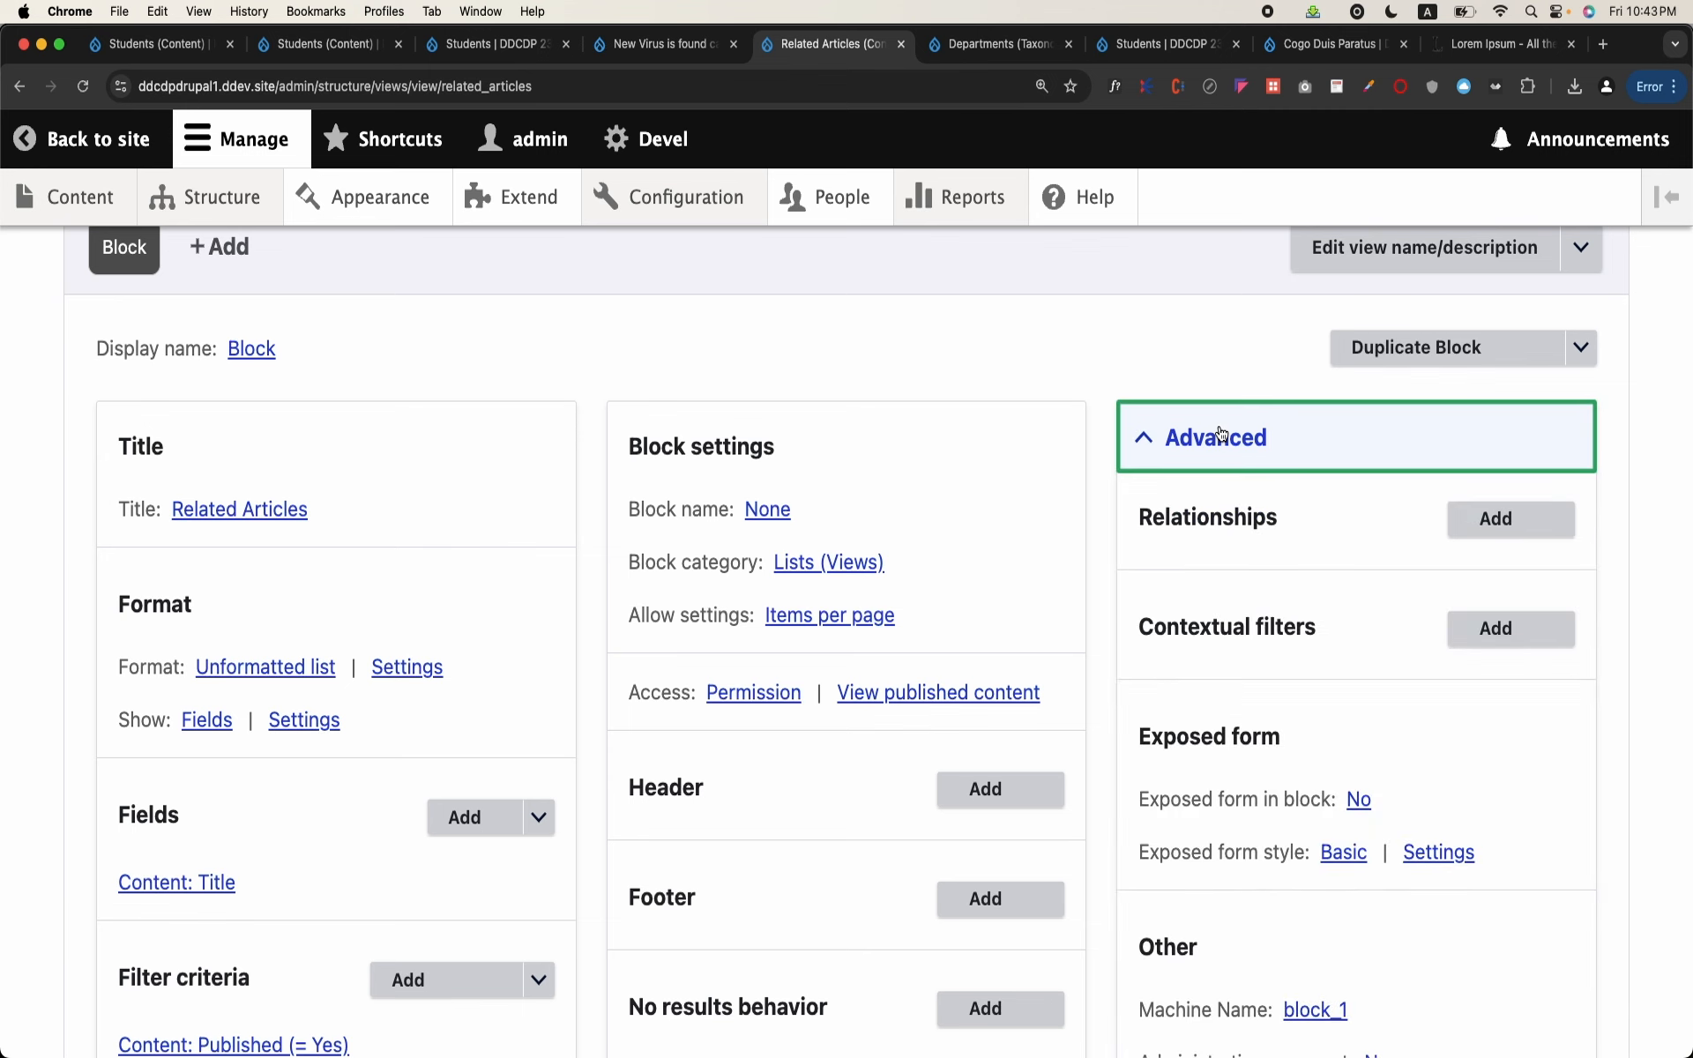
{"action": "left_click", "coordinate": [1497, 628]}
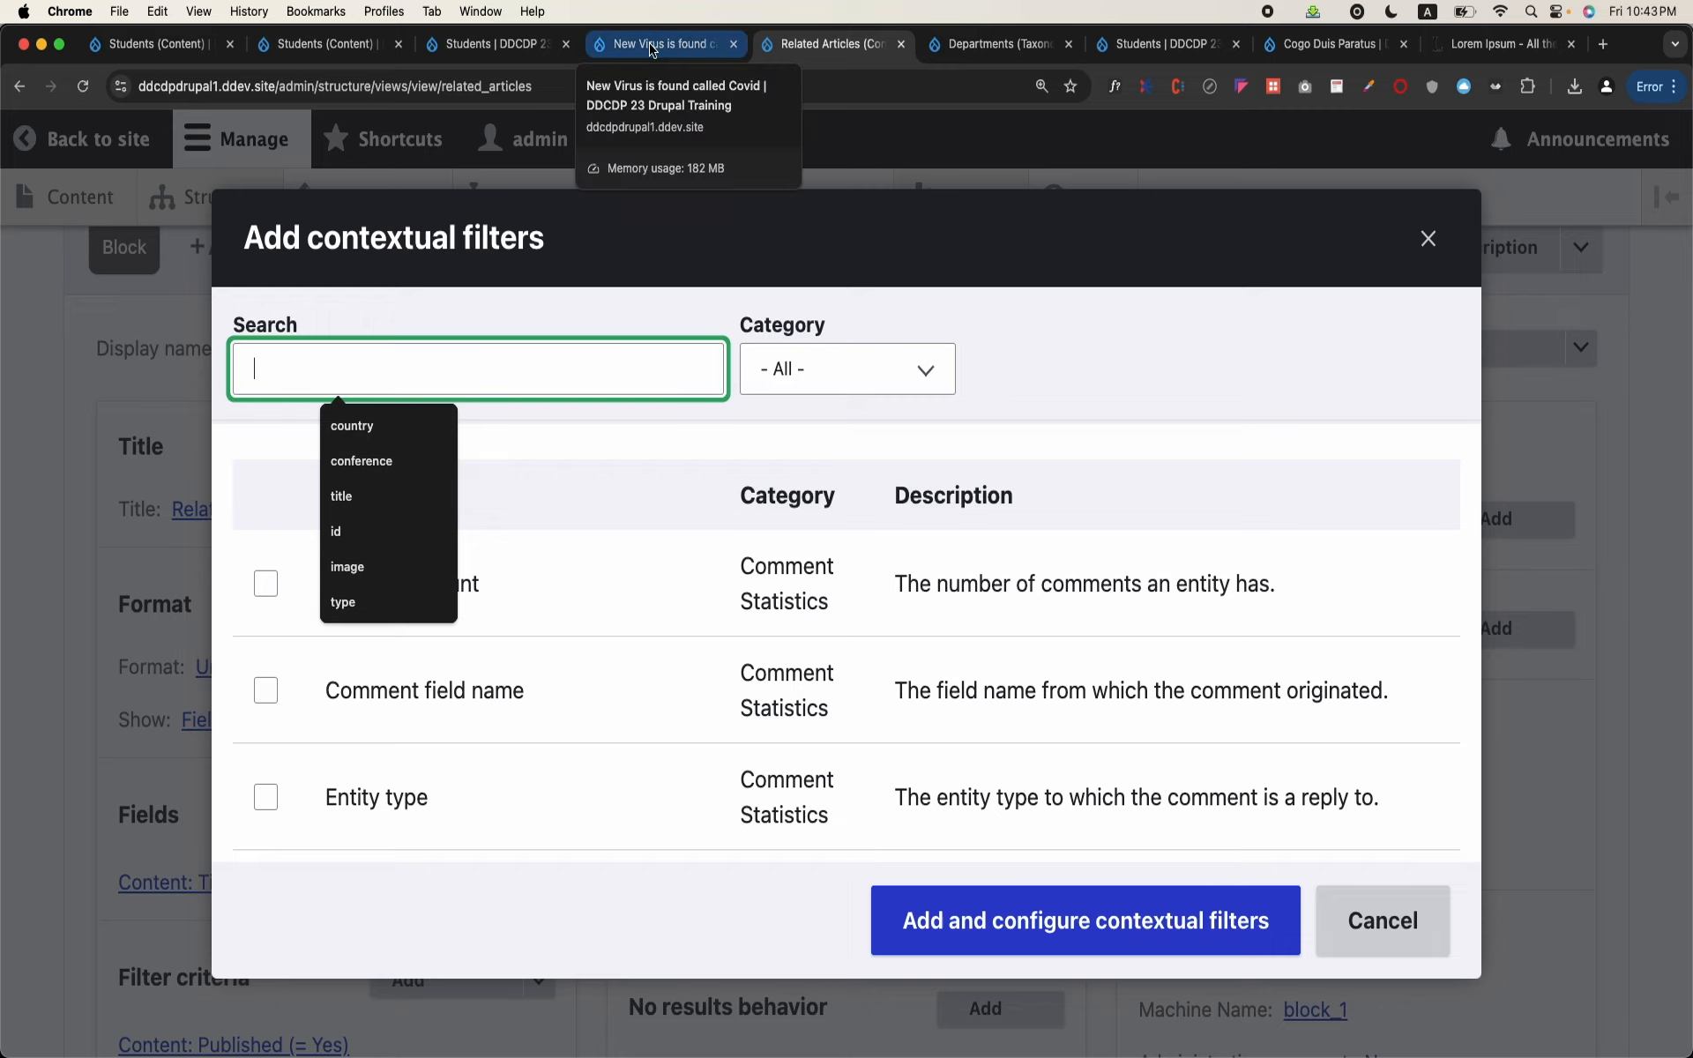
Step: In the Students view's browser tab, look up the Parent Article field's machine name among the Research Article content type's fields
{"action": "left_click", "coordinate": [326, 44]}
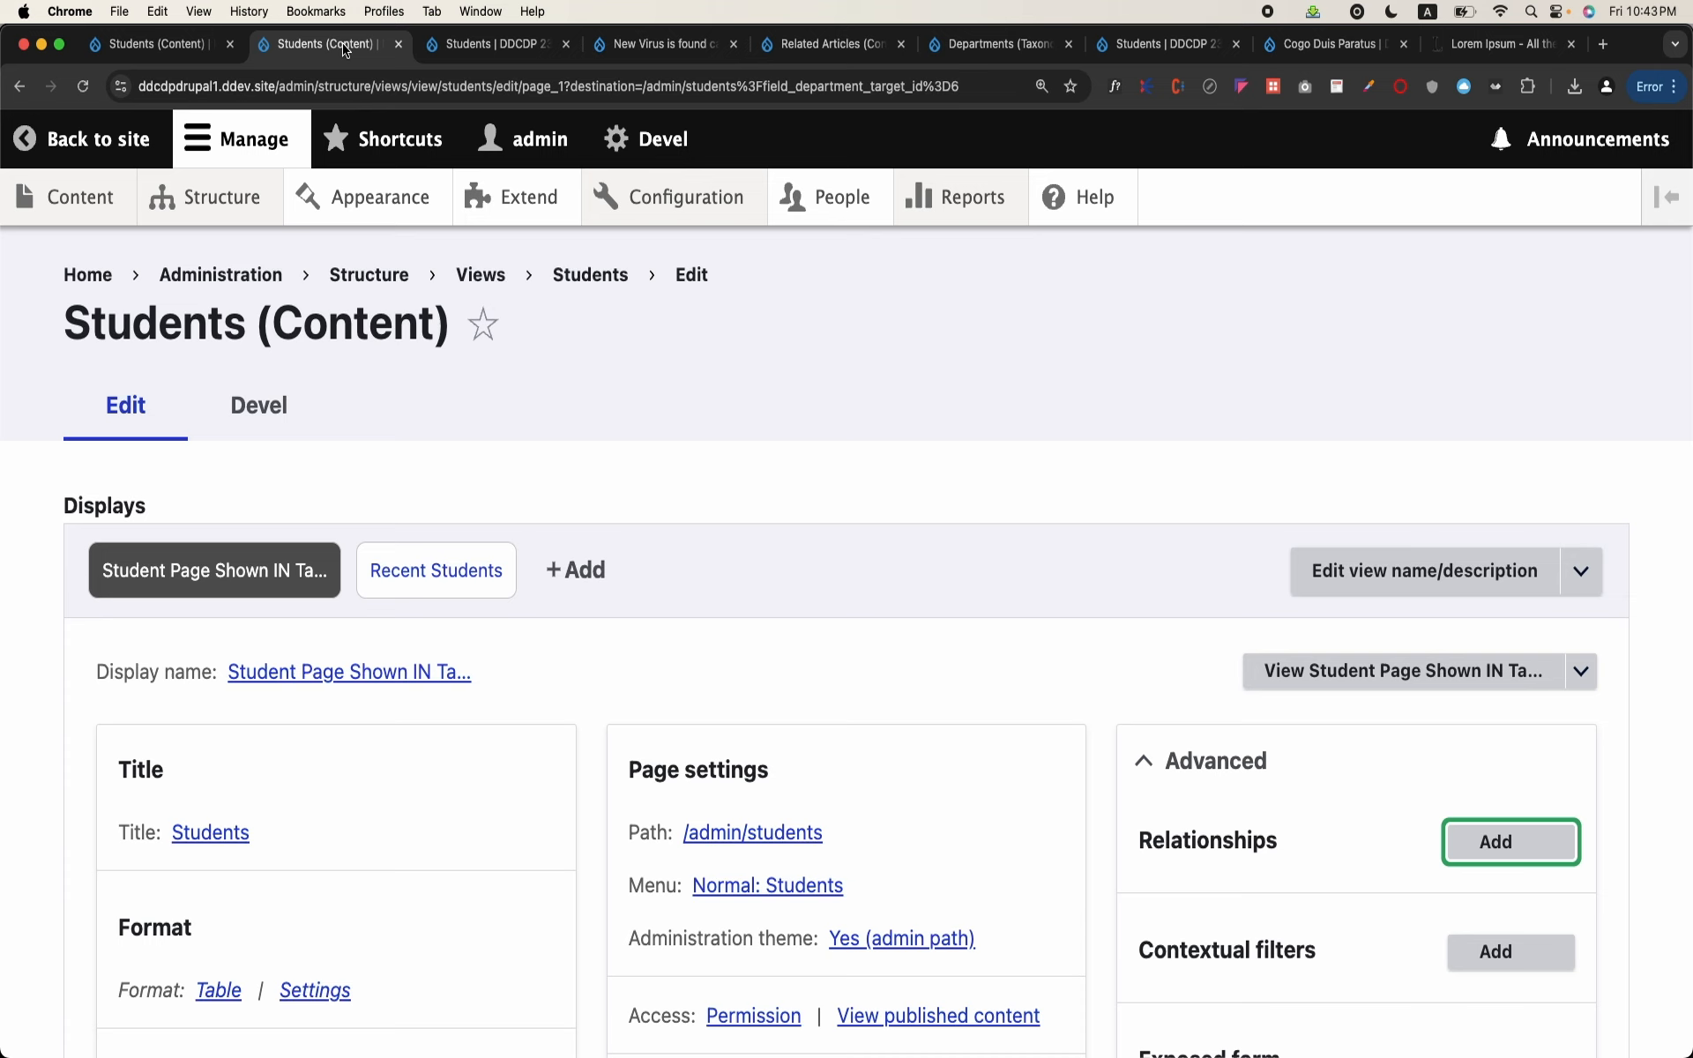
{"action": "mouse_move", "coordinate": [212, 225]}
{"action": "scroll", "coordinate": [204, 750], "scroll_direction": "down", "scroll_amount": 3}
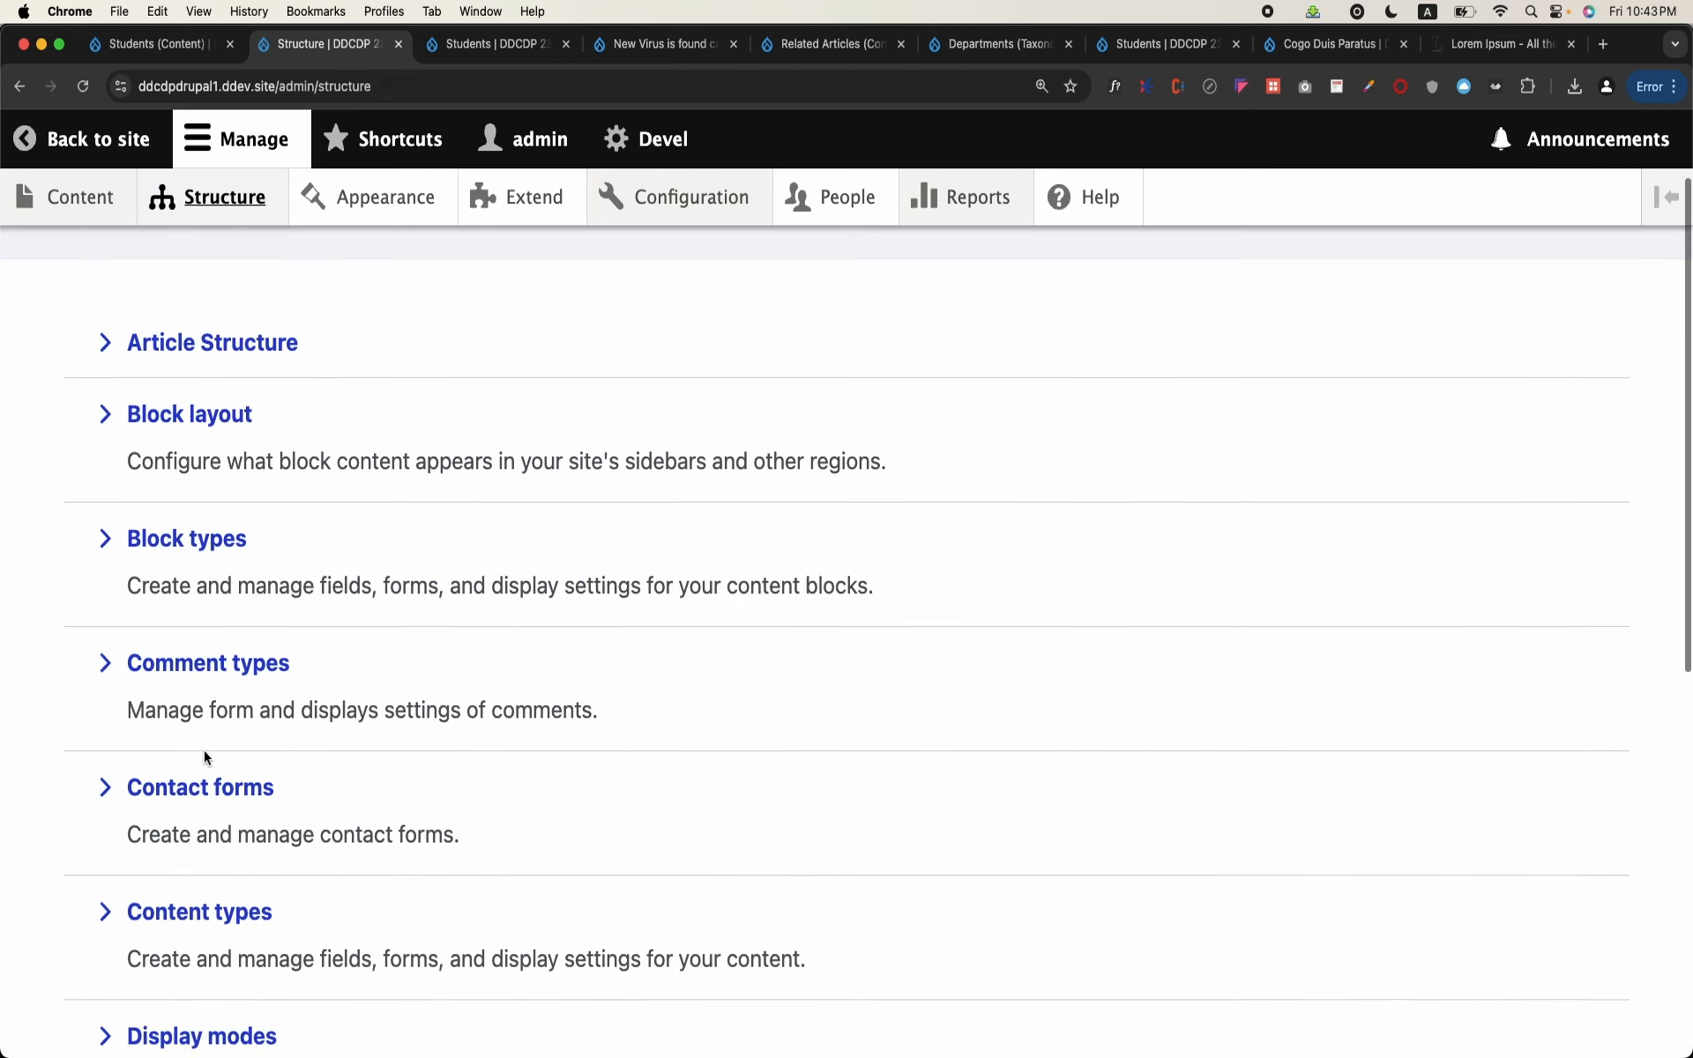
{"action": "left_click", "coordinate": [190, 900]}
{"action": "scroll", "coordinate": [190, 900], "scroll_direction": "down", "scroll_amount": 3}
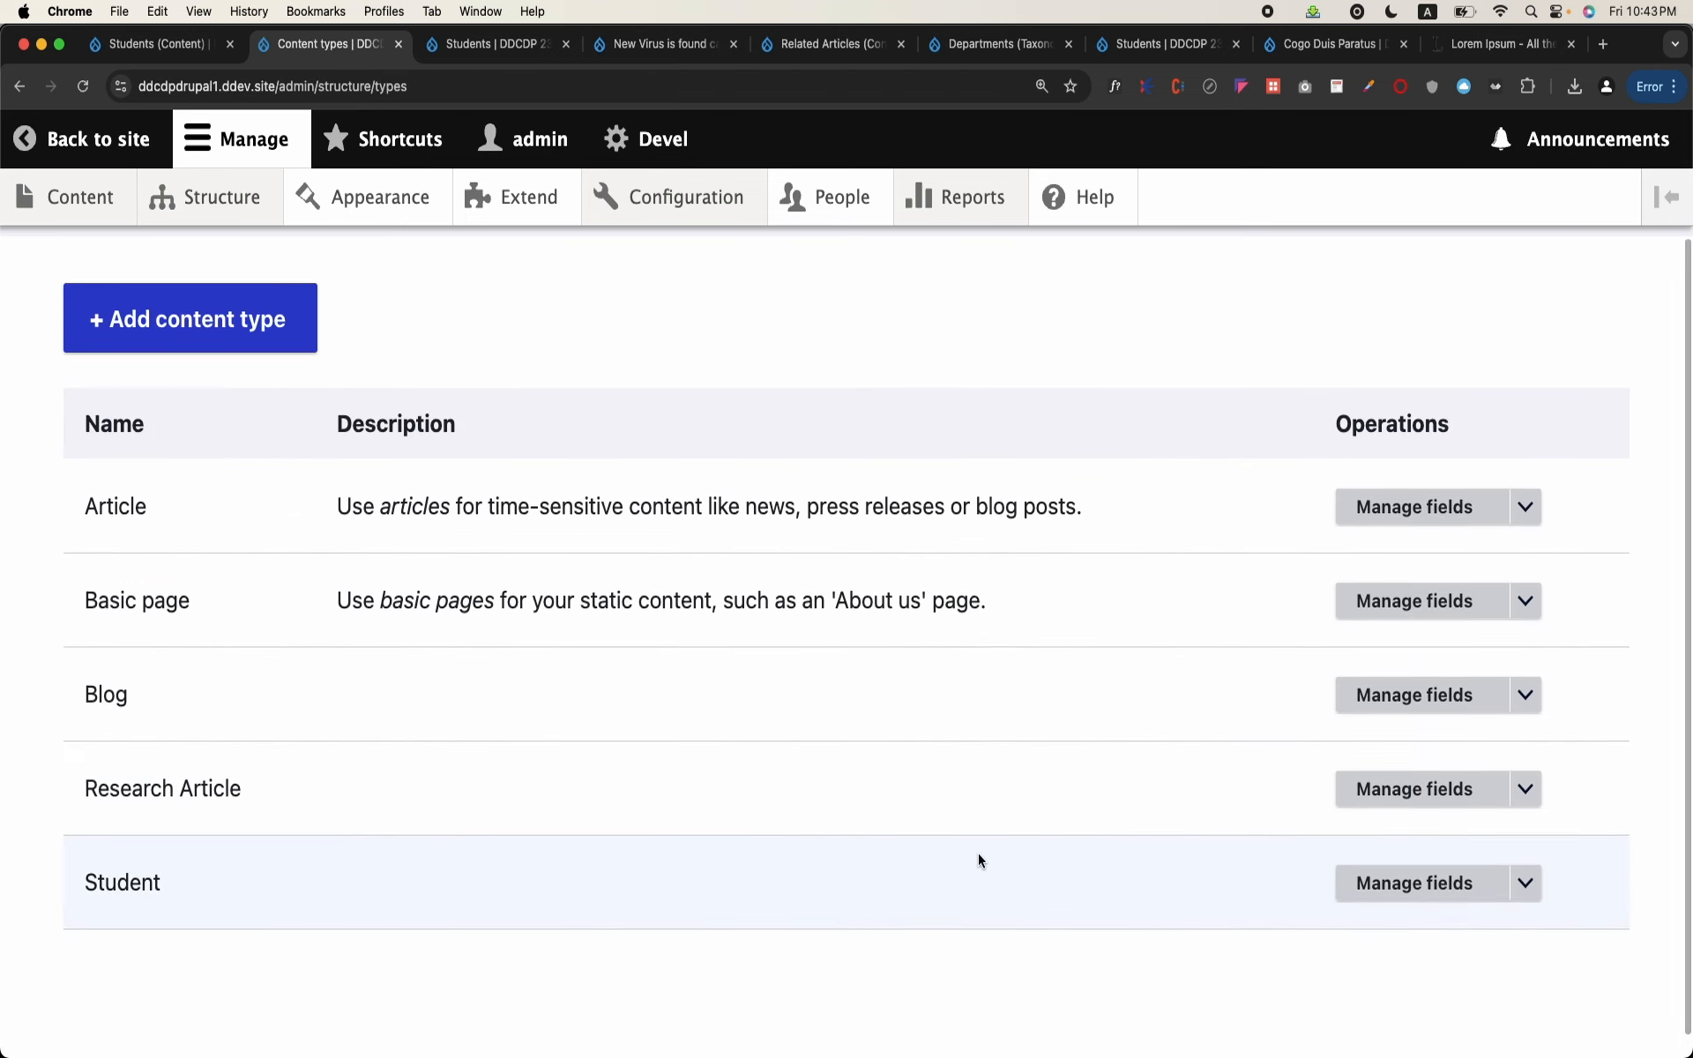
{"action": "left_click", "coordinate": [1382, 784]}
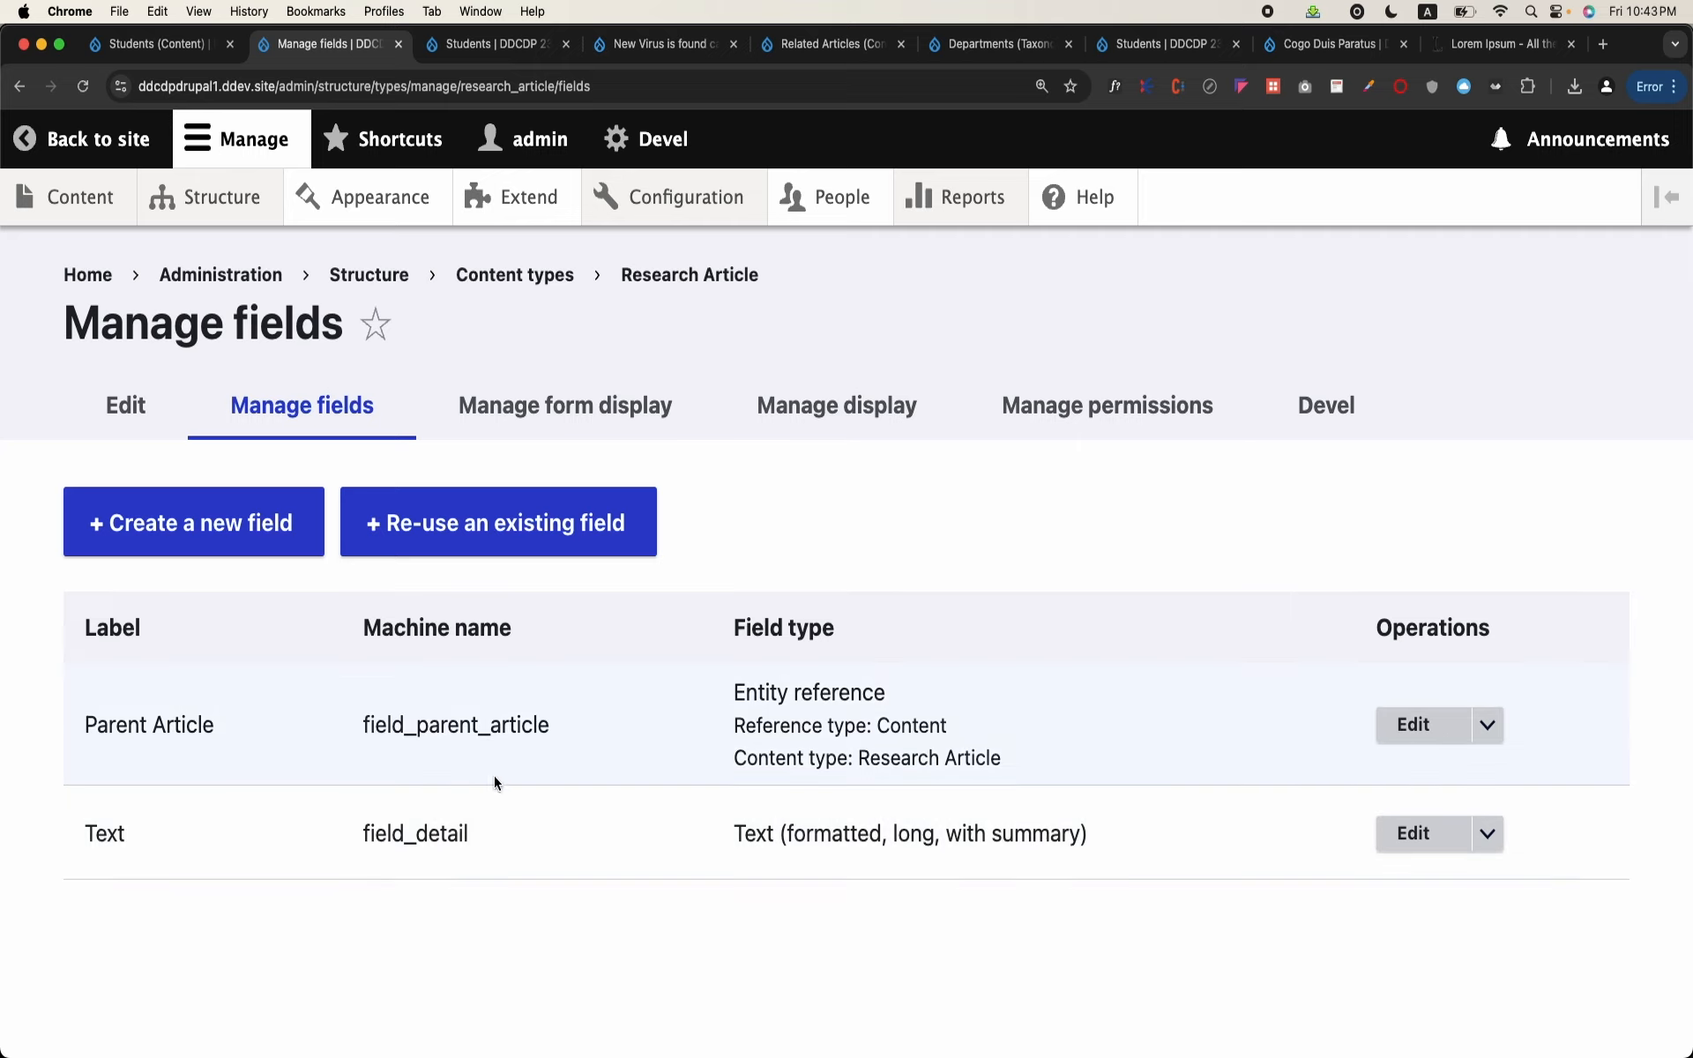
{"action": "double_click", "coordinate": [448, 723]}
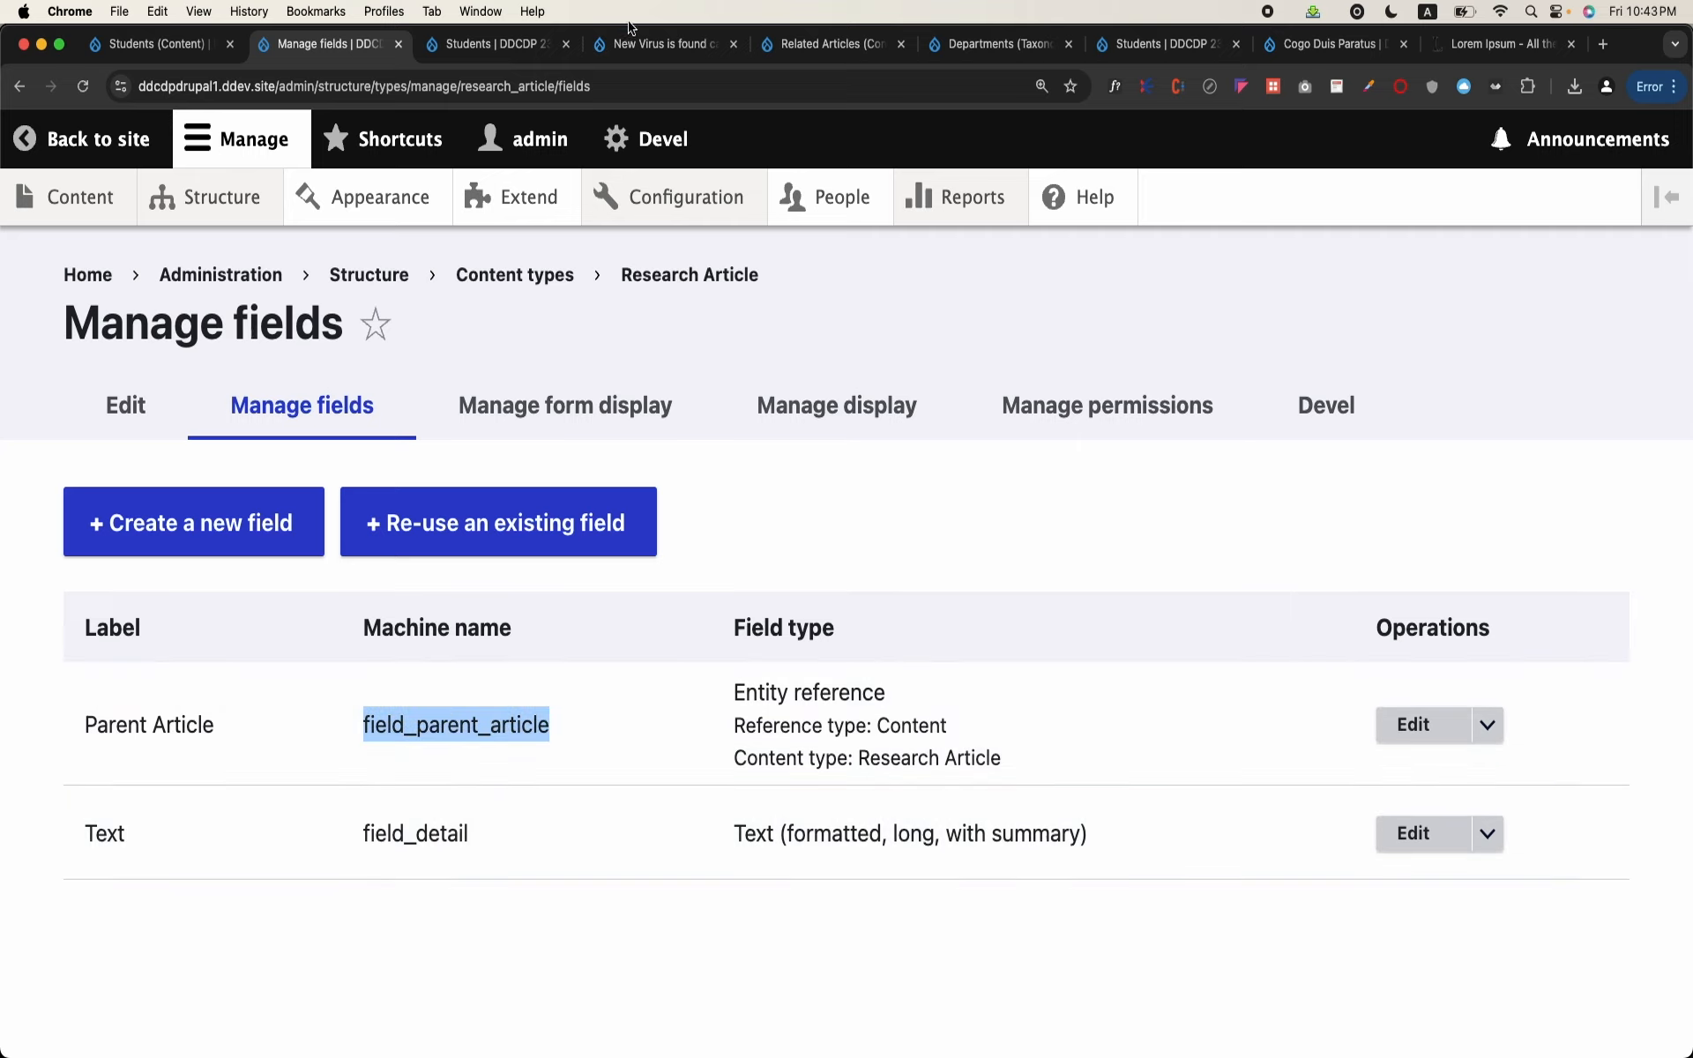
Step: Return to the Related Articles view, search the contextual filters for "parent" and add the Parent Article (field_parent_article) filter
{"action": "left_click", "coordinate": [637, 53]}
{"action": "left_click", "coordinate": [812, 44]}
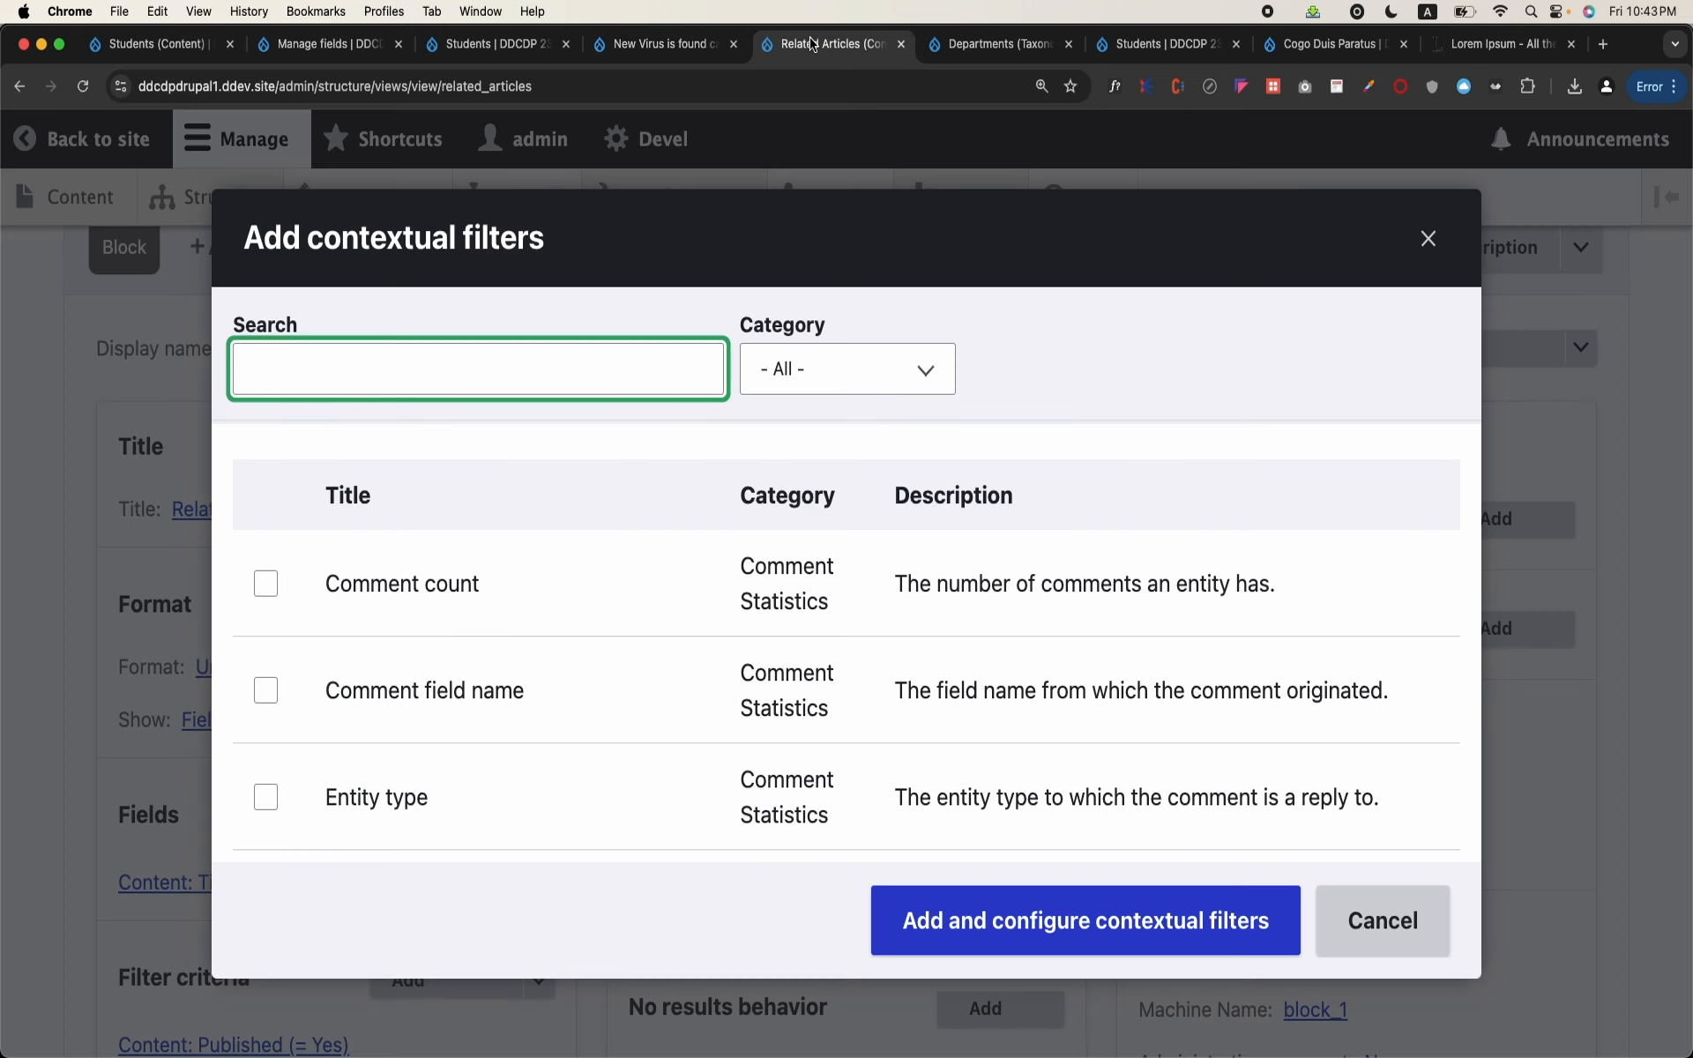
{"action": "left_click", "coordinate": [446, 357]}
{"action": "type", "text": "paren"}
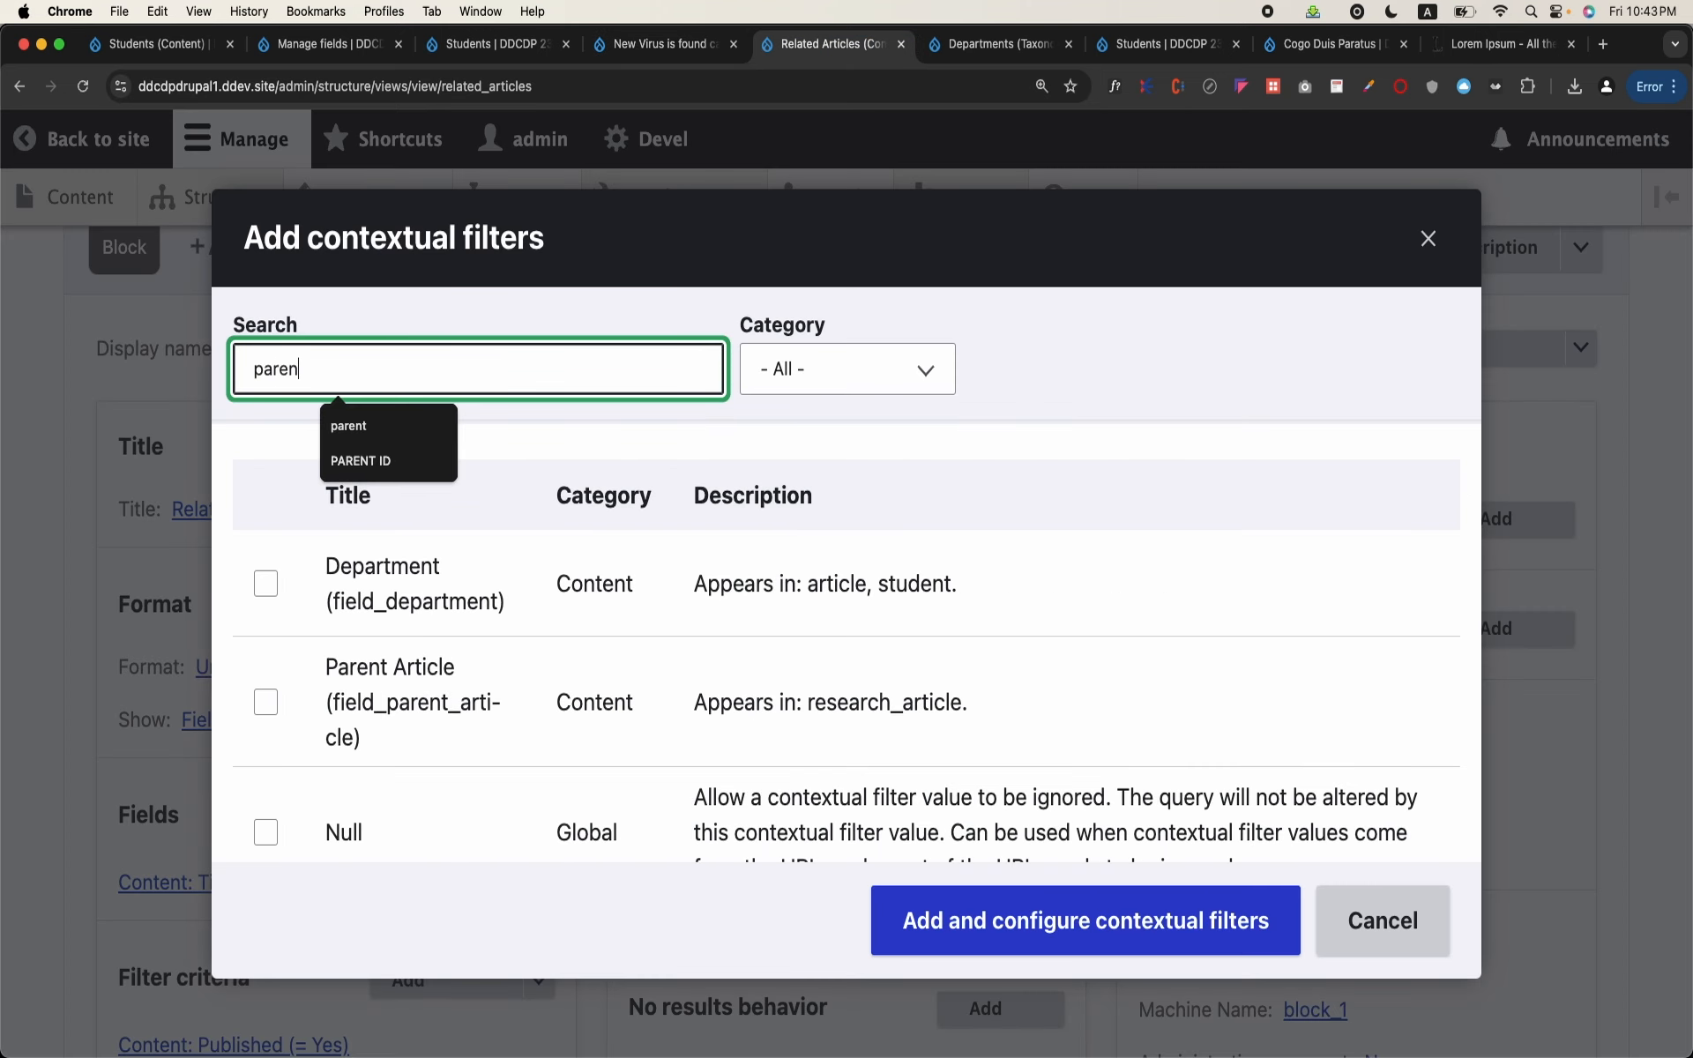
{"action": "type", "text": "t"}
{"action": "left_click", "coordinate": [407, 577]}
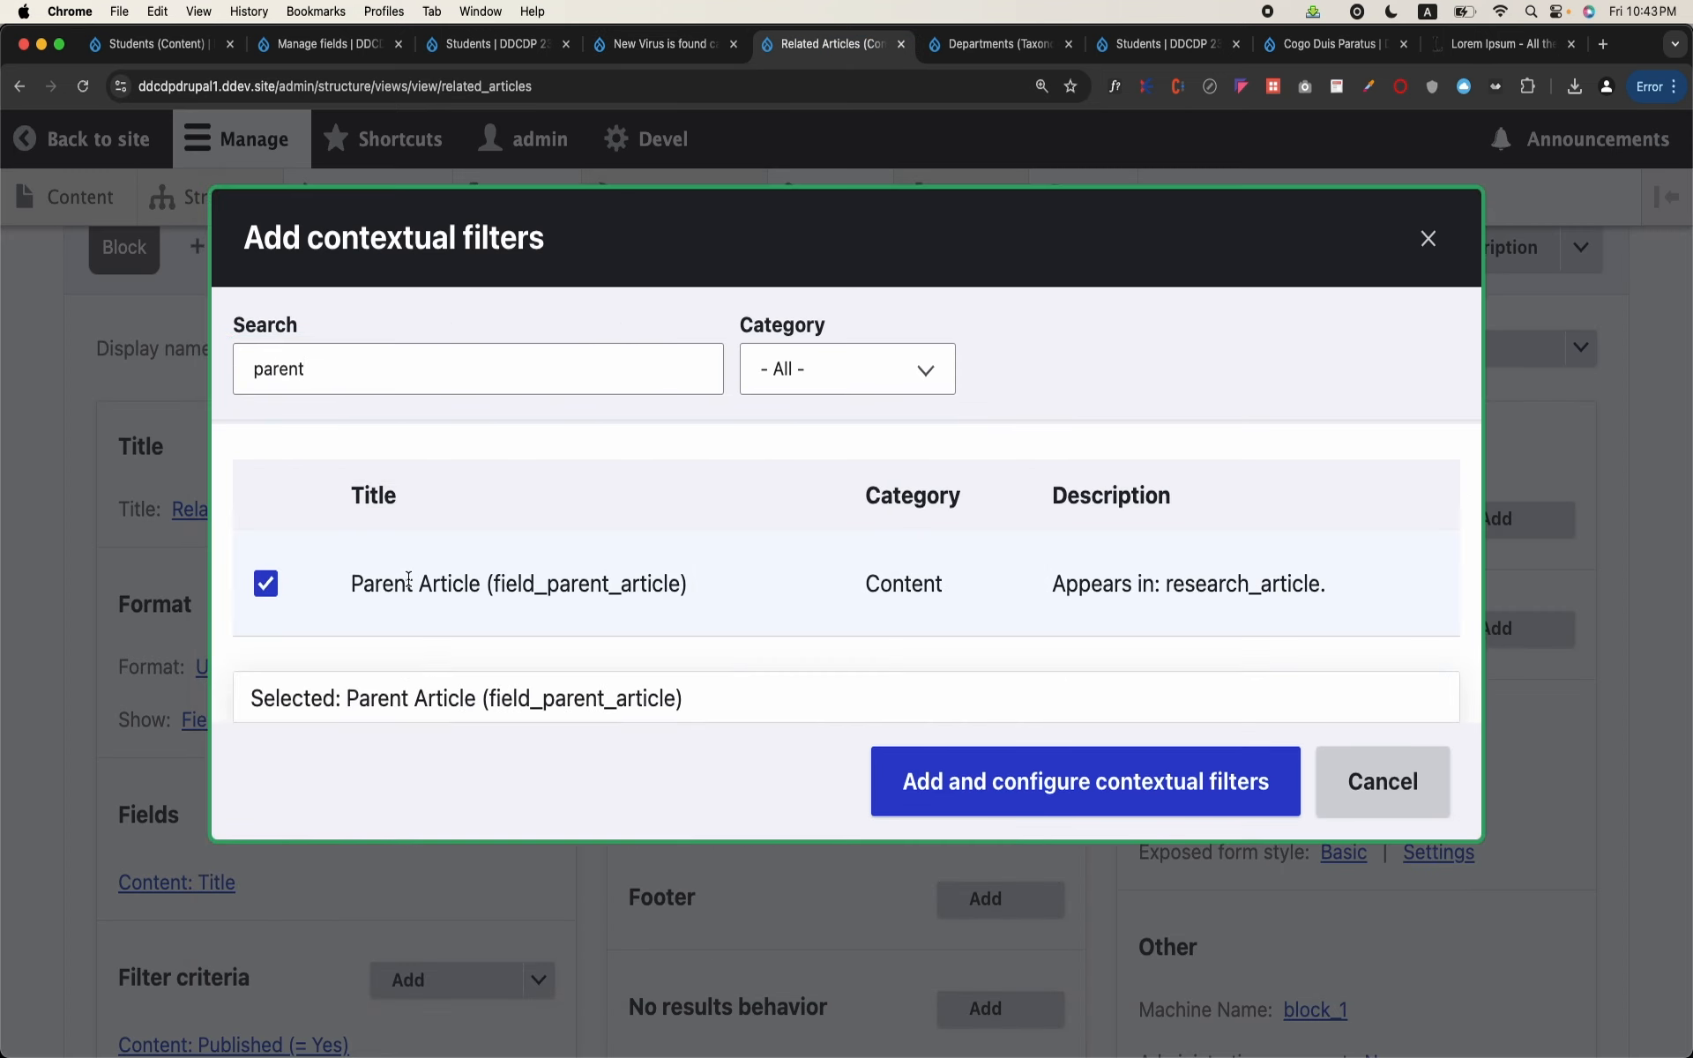
{"action": "left_click", "coordinate": [990, 774]}
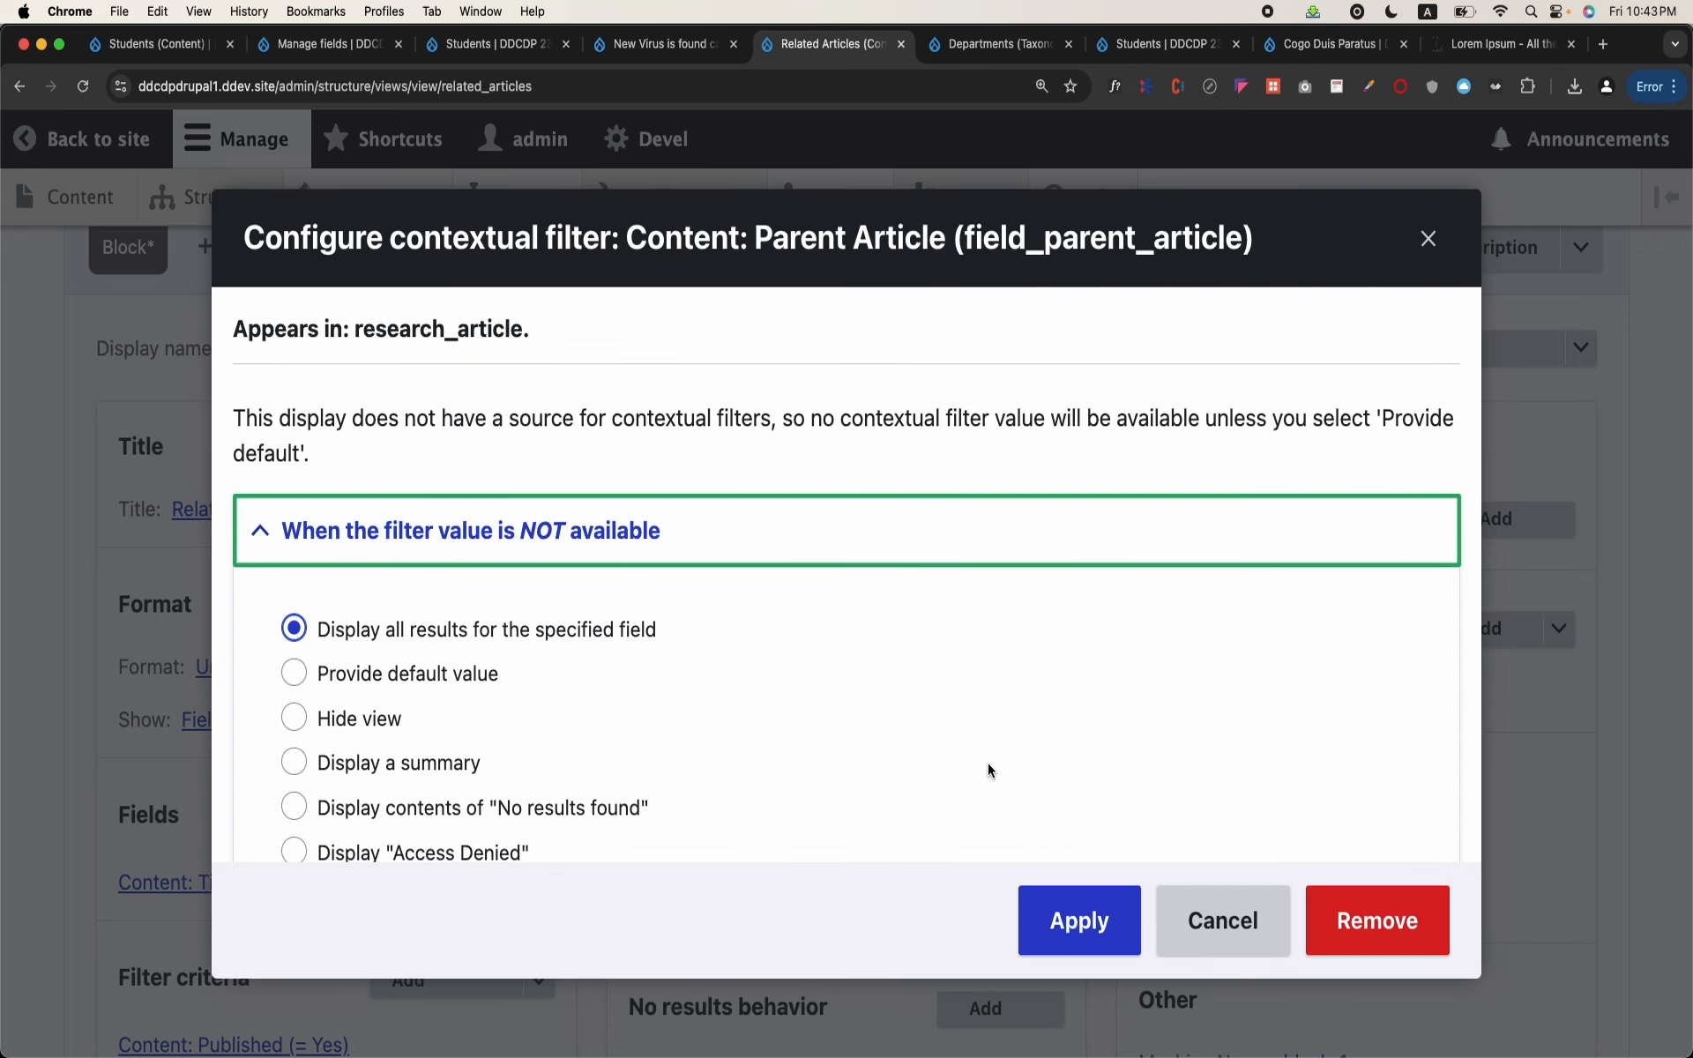
Step: Have the Parent Article filter provide a default value of type Content ID from URL when no filter value is available
{"action": "left_click", "coordinate": [398, 673]}
{"action": "scroll", "coordinate": [423, 626], "scroll_direction": "down", "scroll_amount": 3}
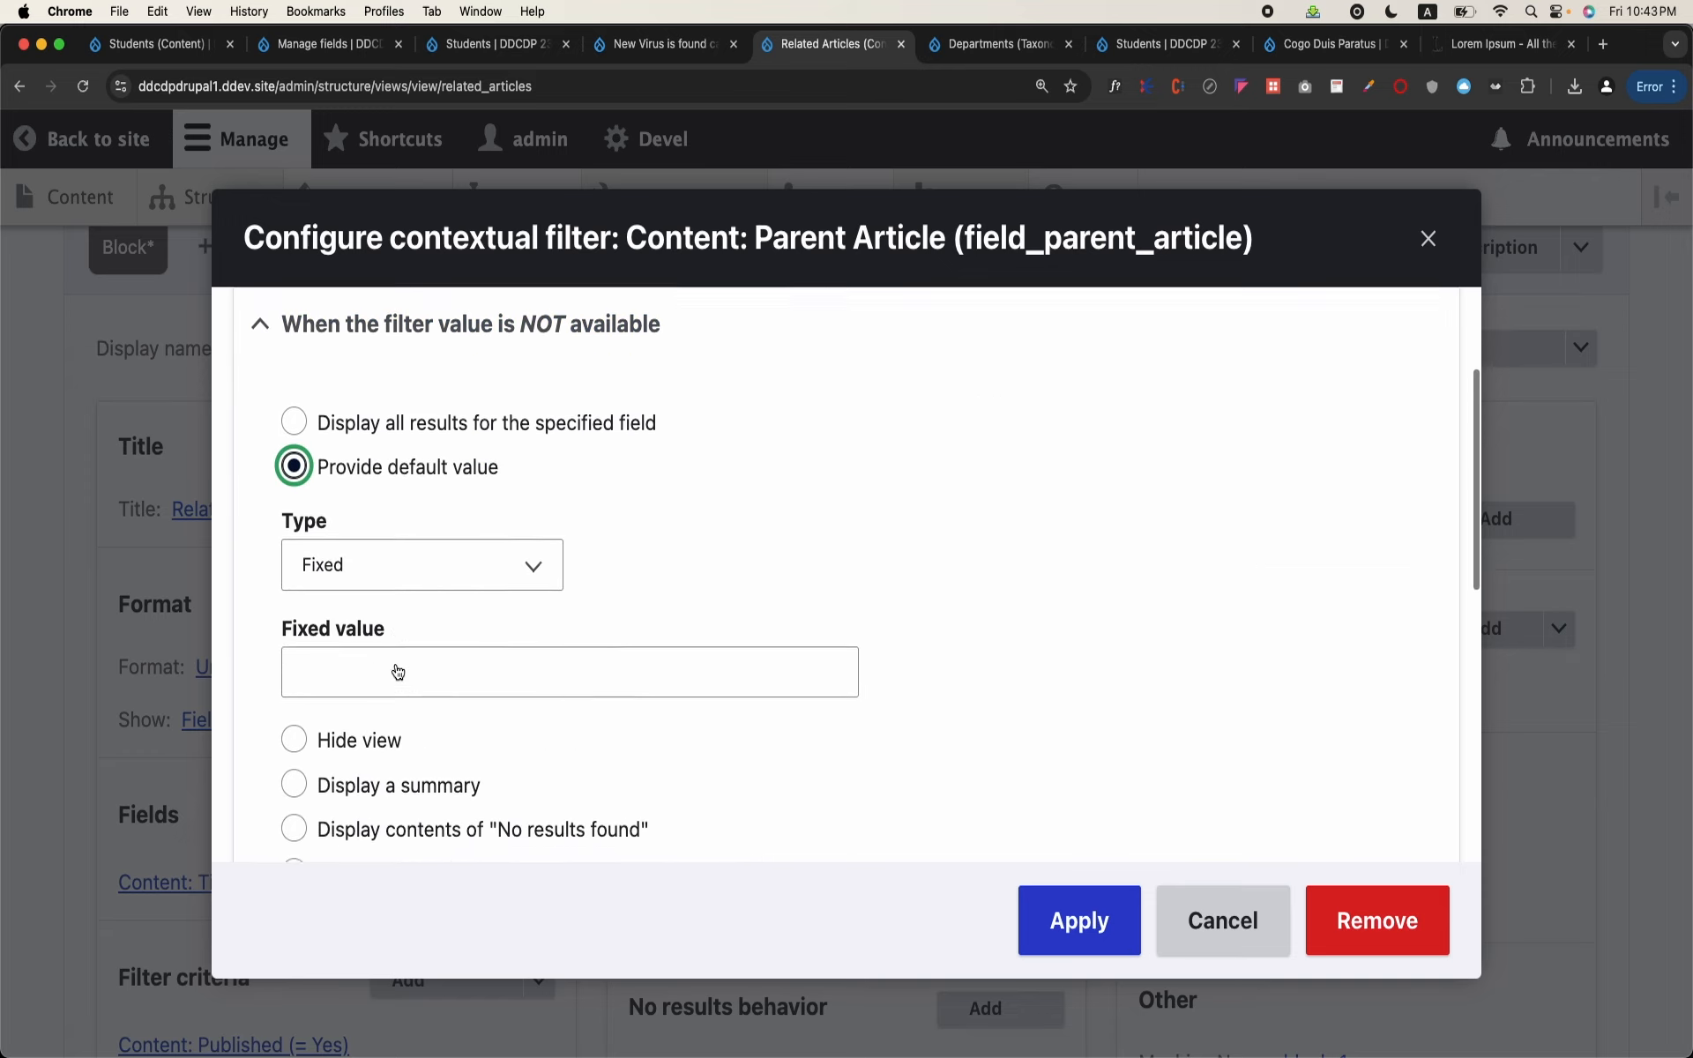
{"action": "left_click", "coordinate": [457, 577]}
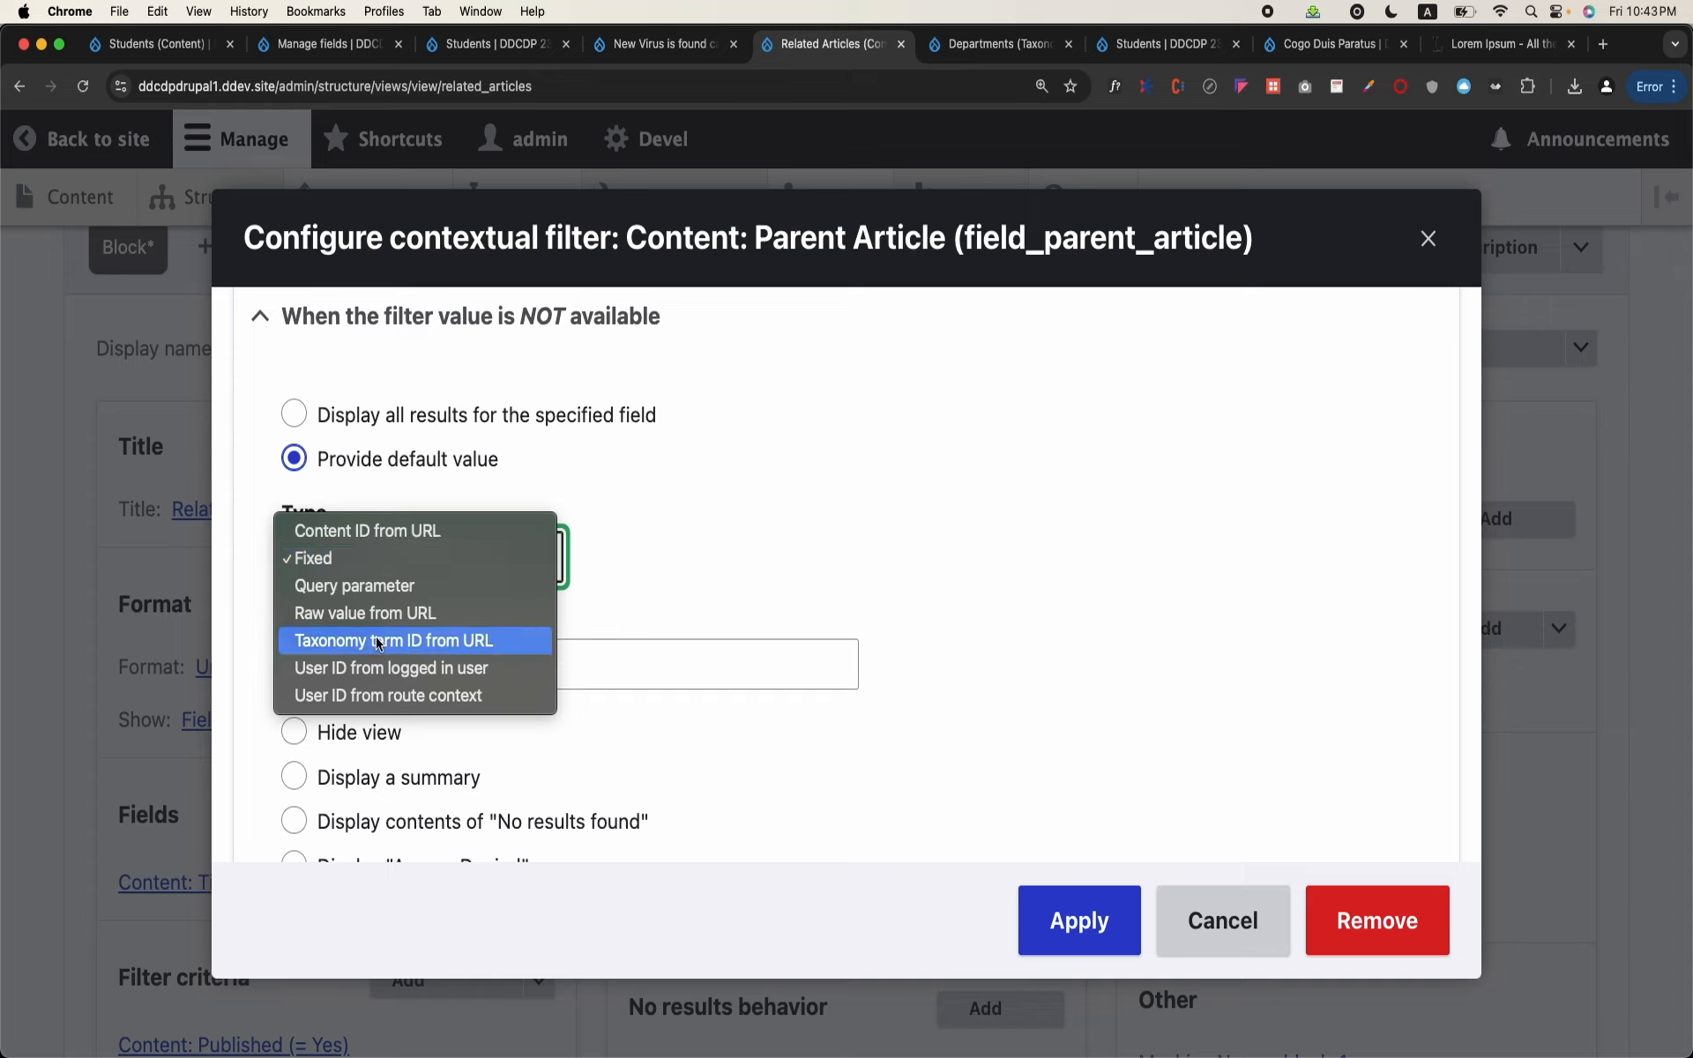
{"action": "left_click", "coordinate": [391, 532]}
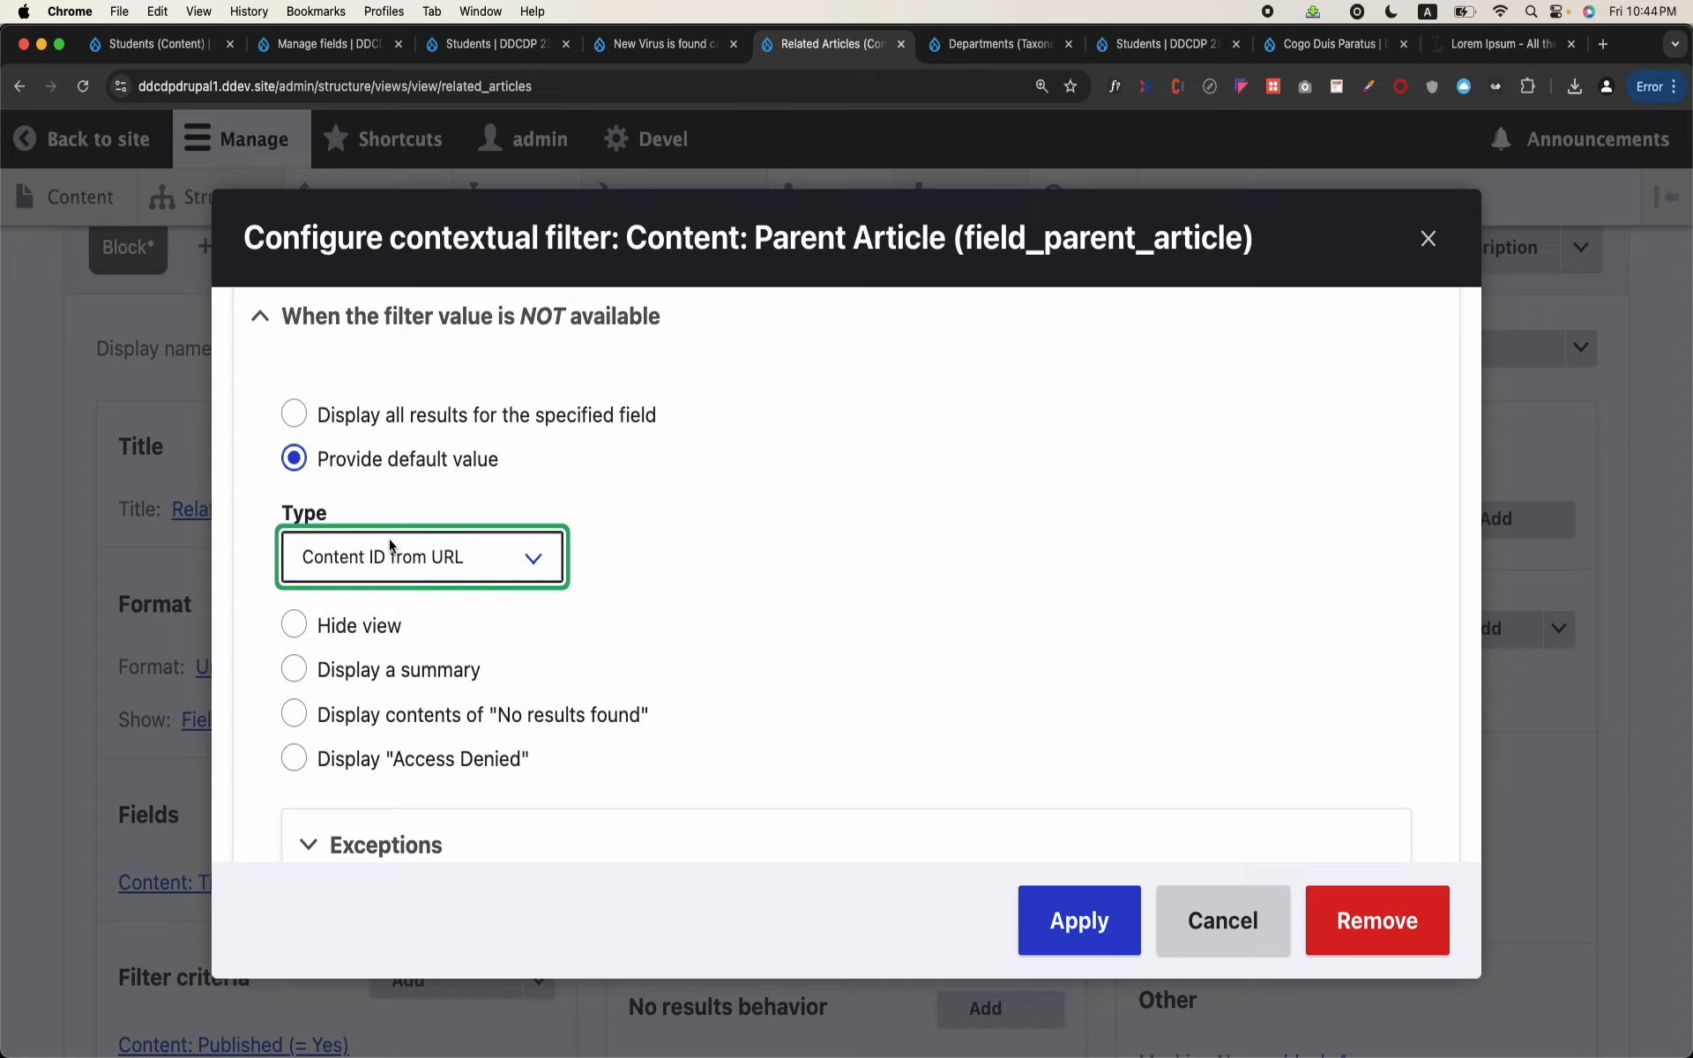